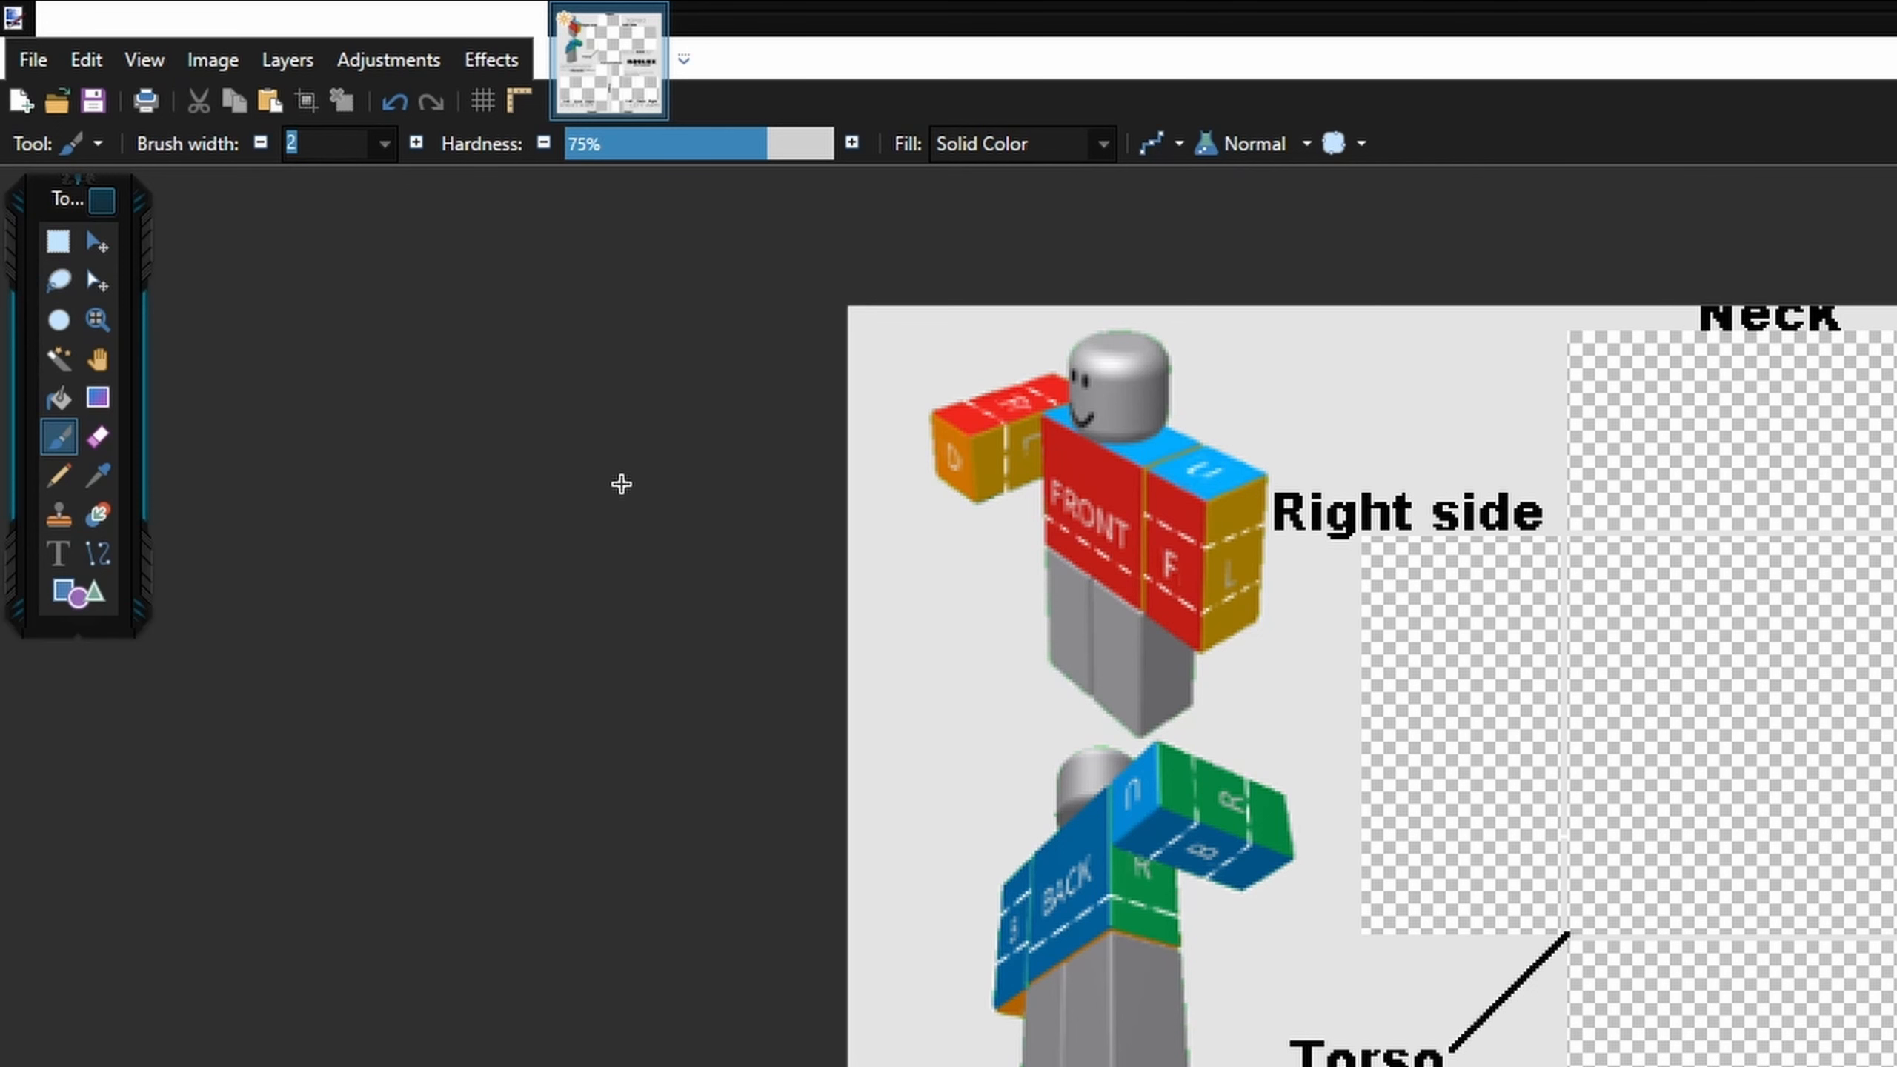
- Toggle the Tools, History, Layers and Colors windows in turn, leaving only the History window hidden
scroll(1865, 616, up, 3)
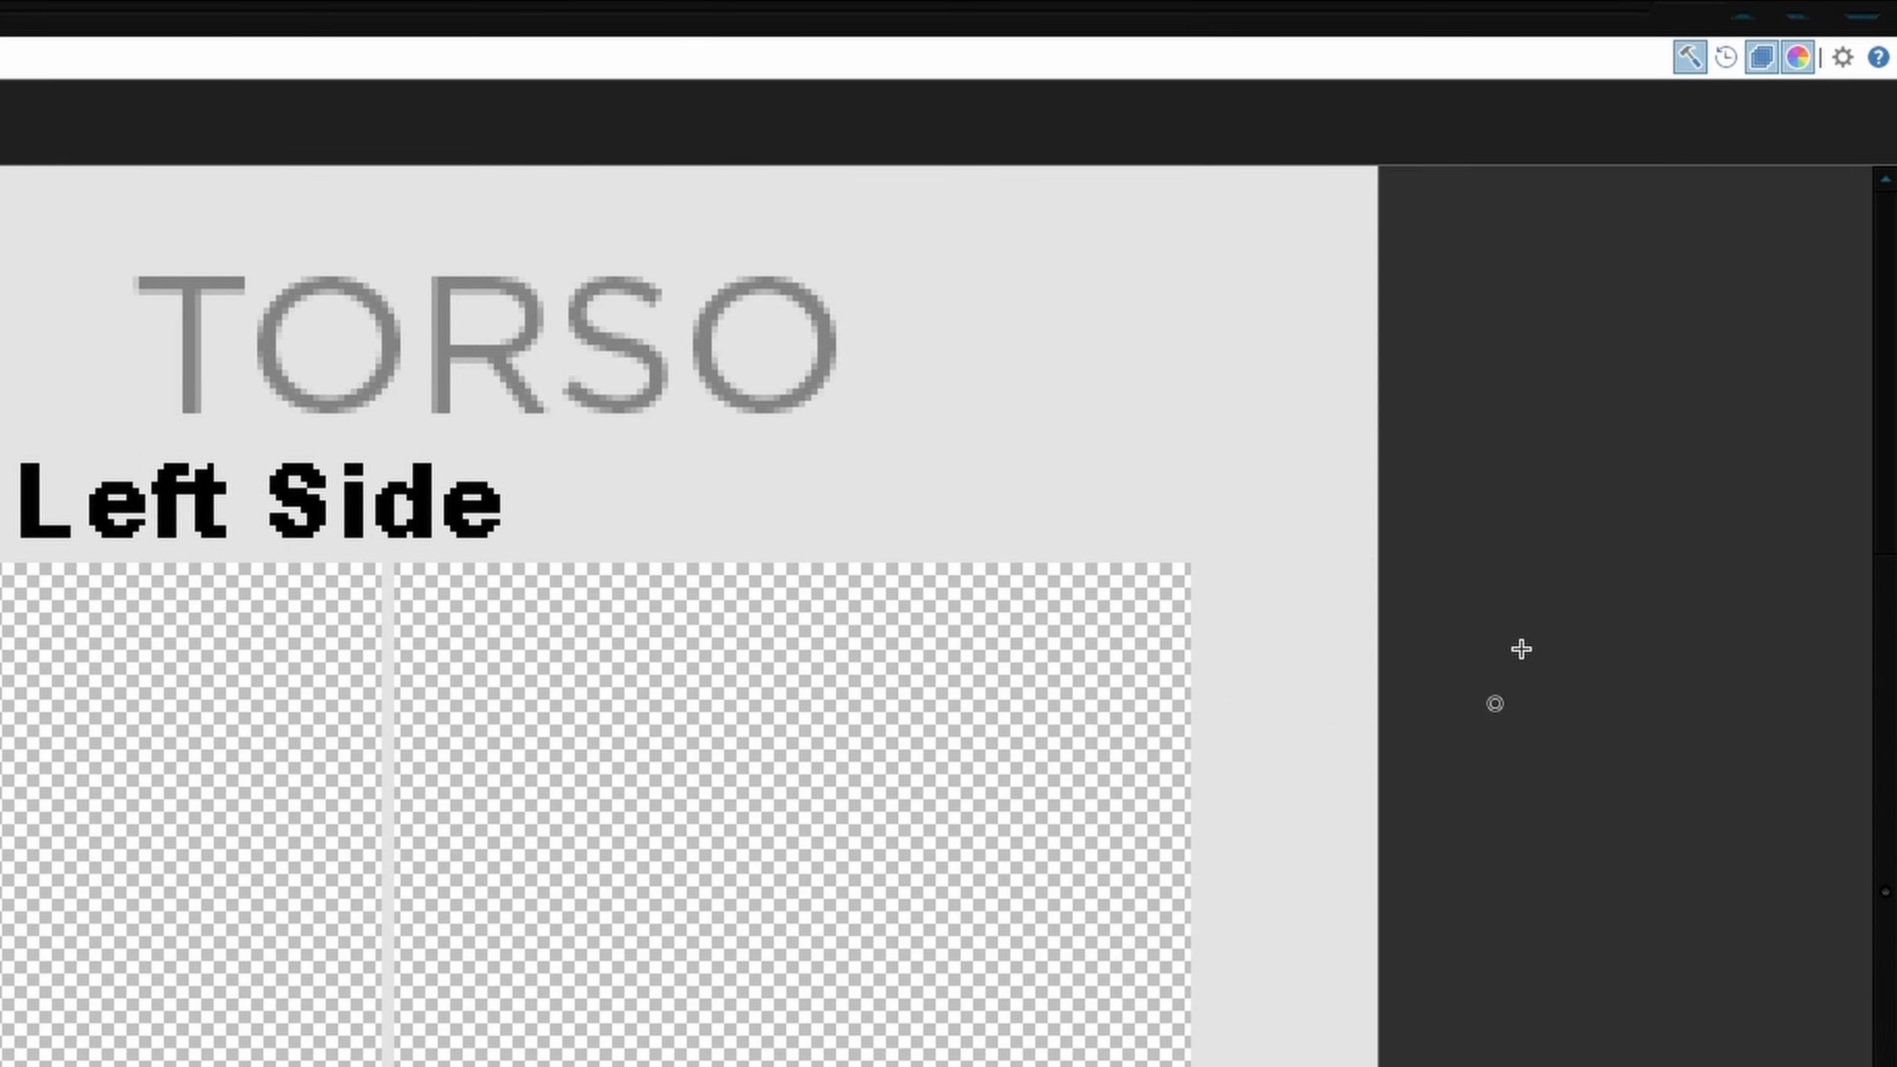
click(1690, 57)
click(1696, 58)
click(1728, 61)
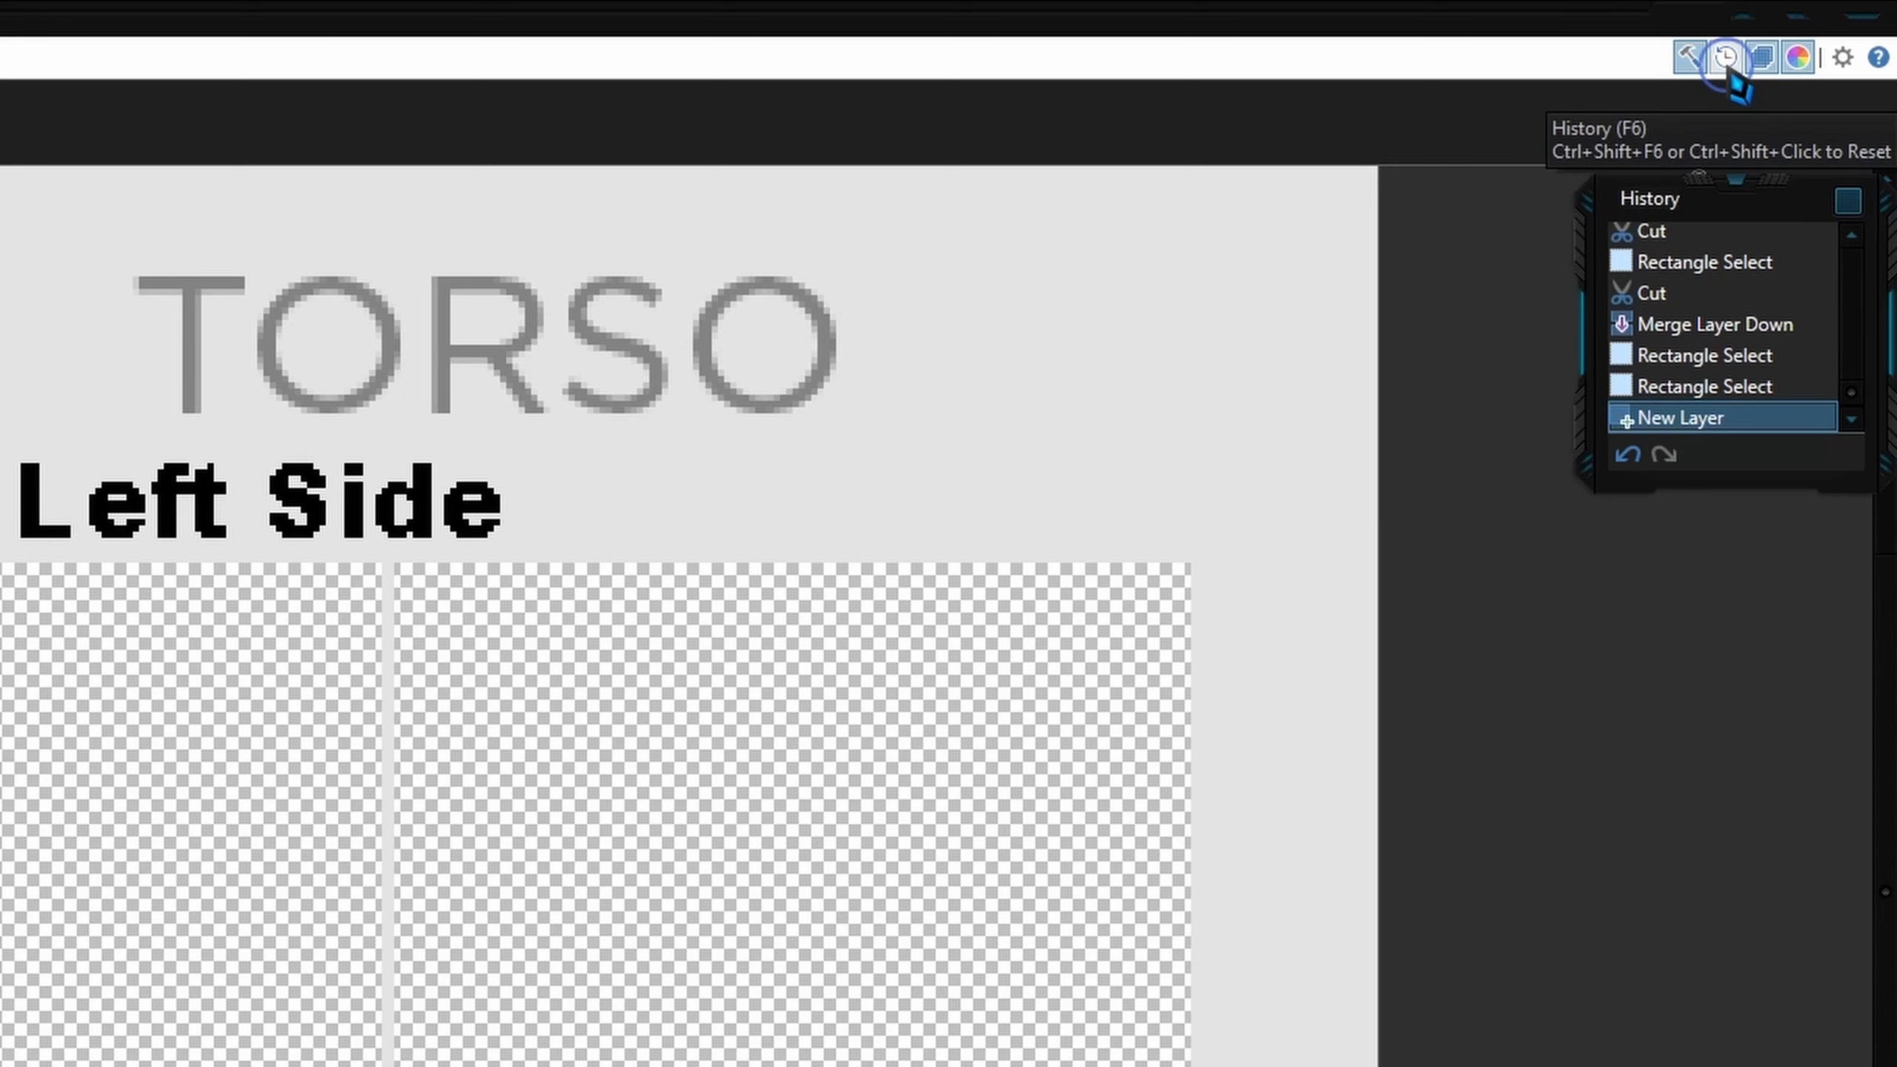
click(1728, 61)
click(1725, 59)
click(1725, 58)
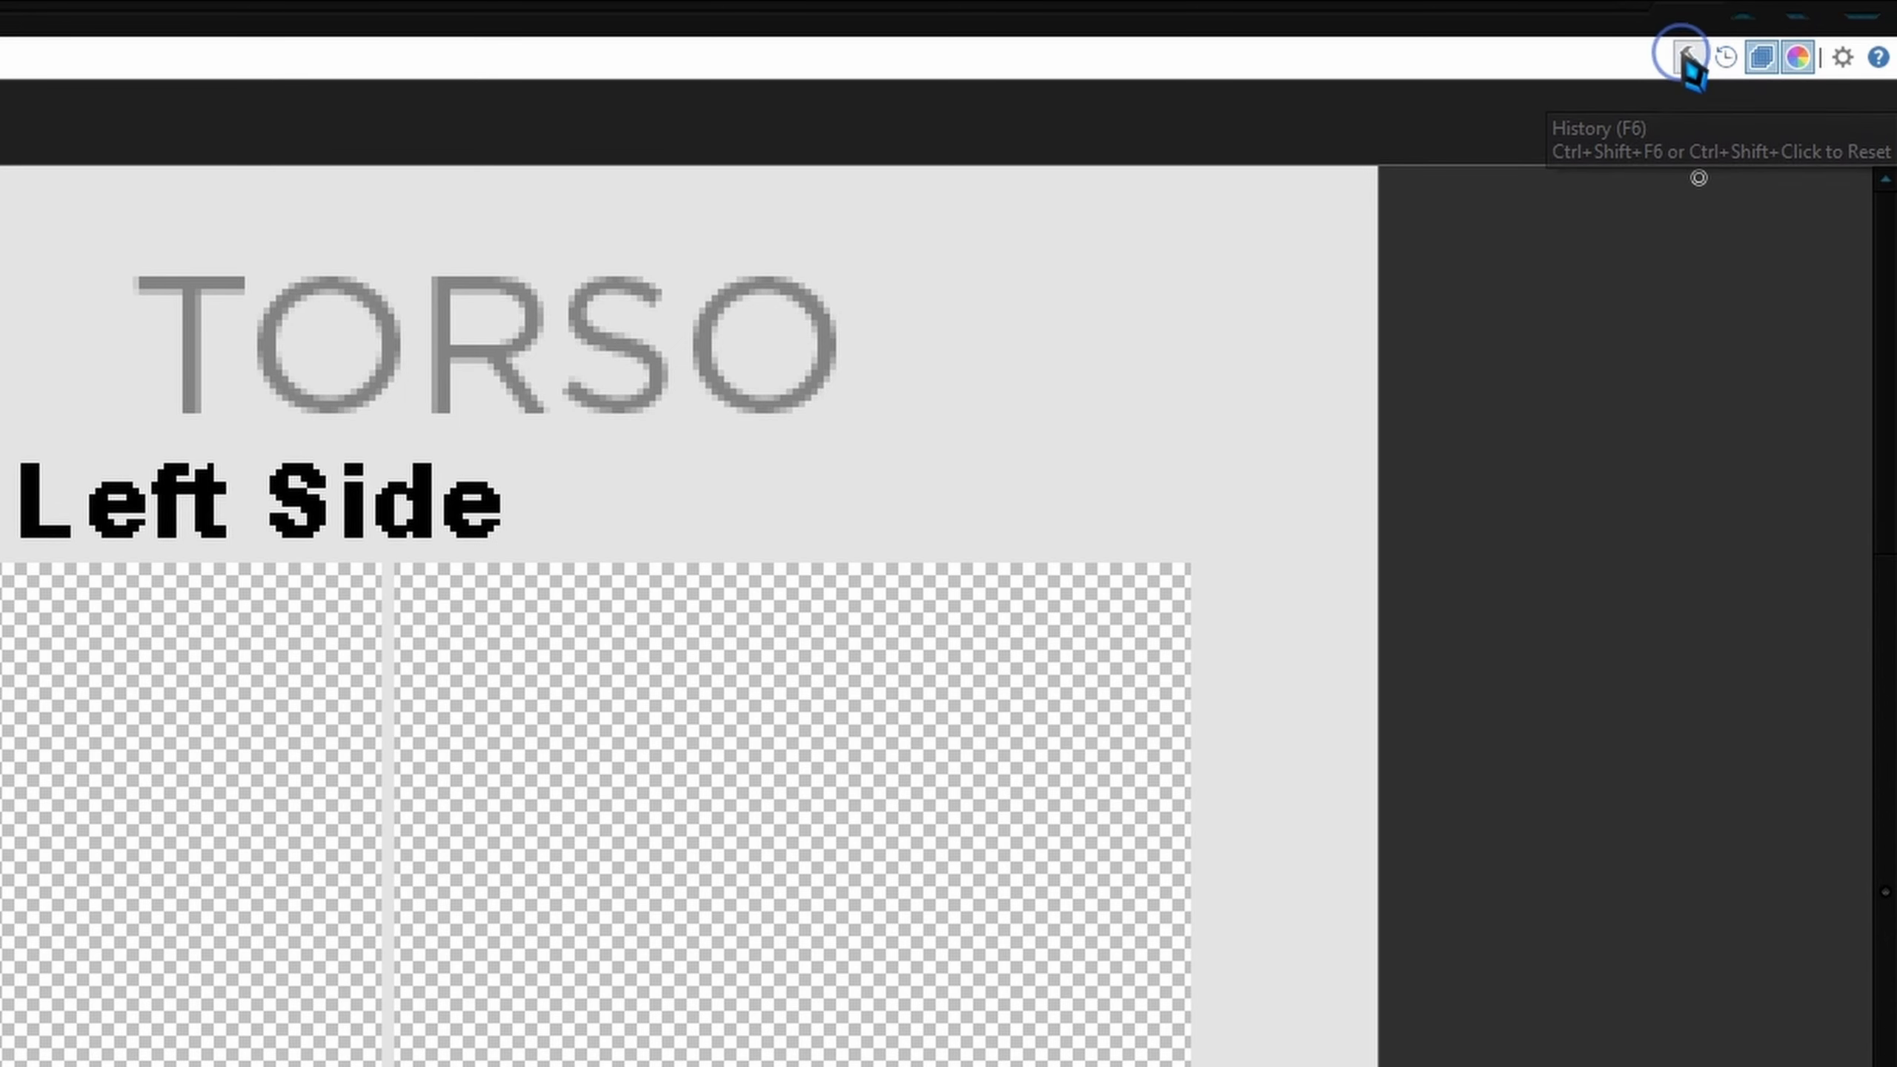
click(1761, 60)
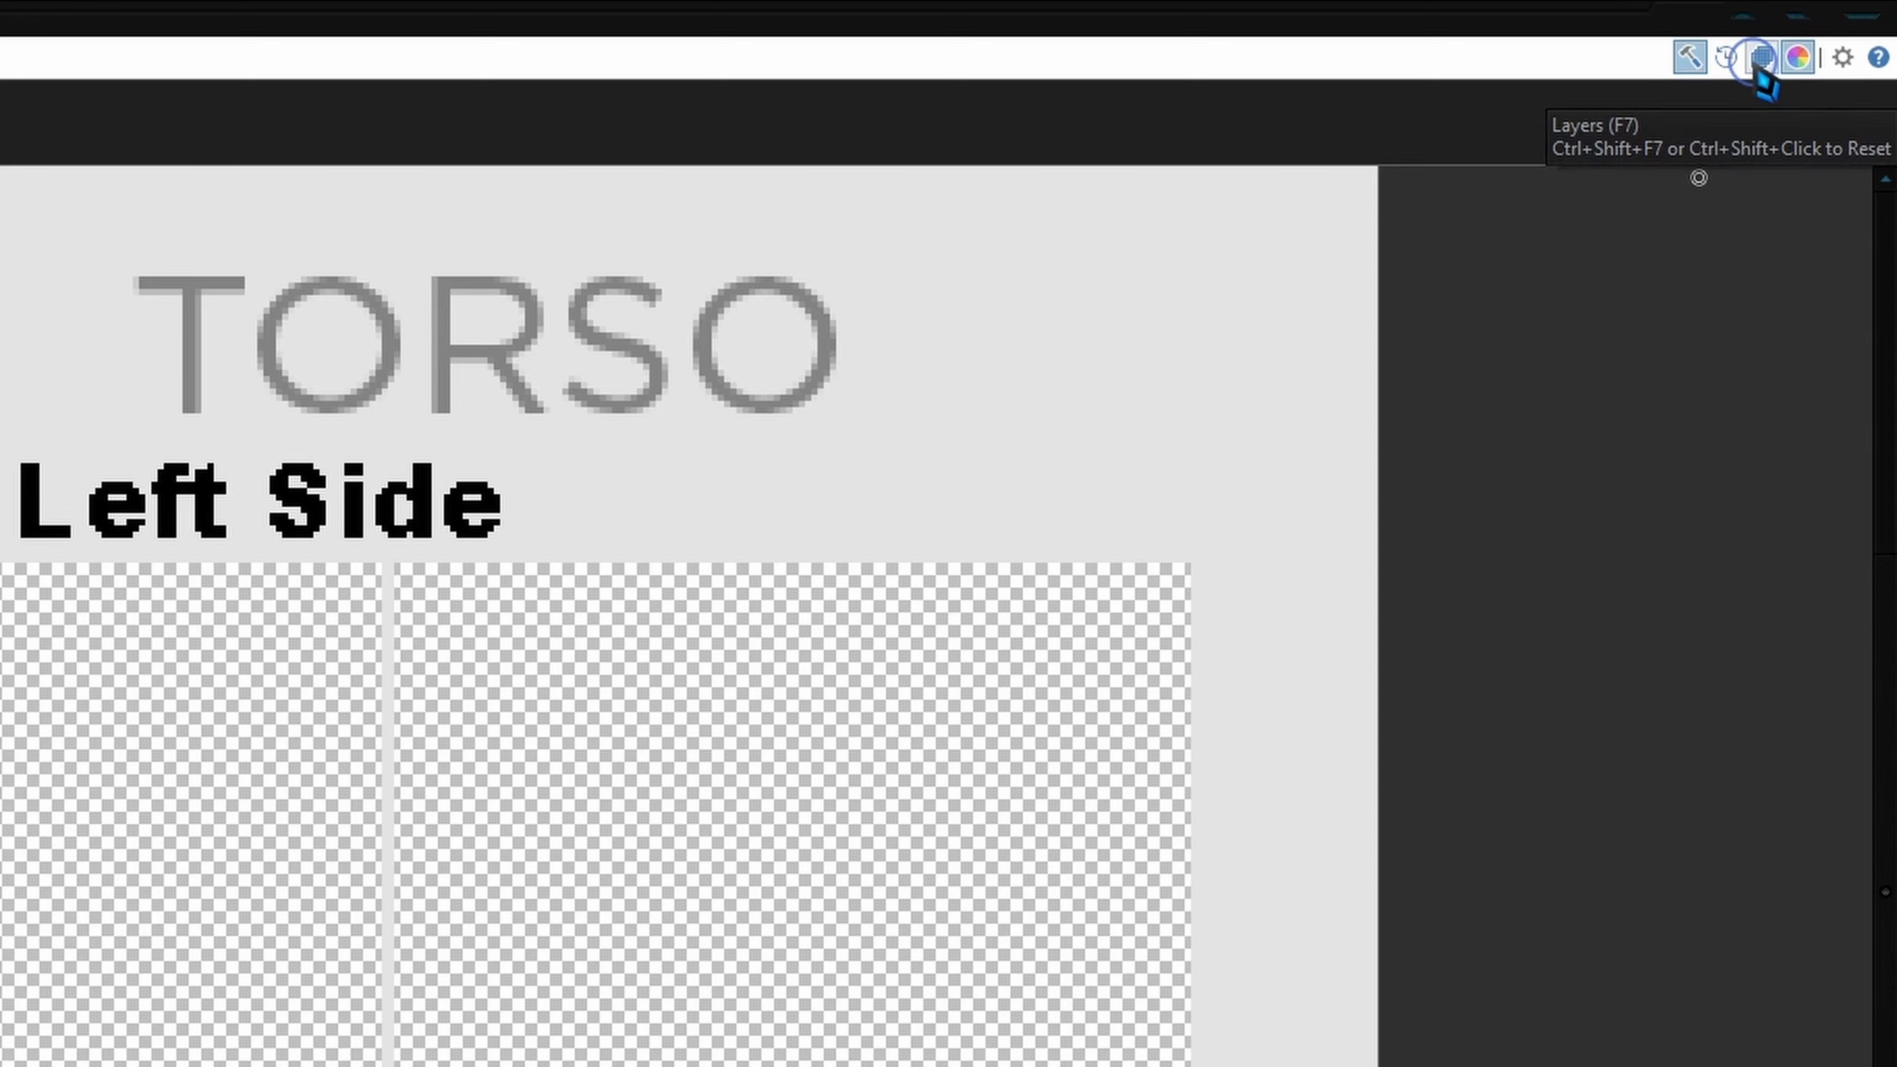
click(1796, 66)
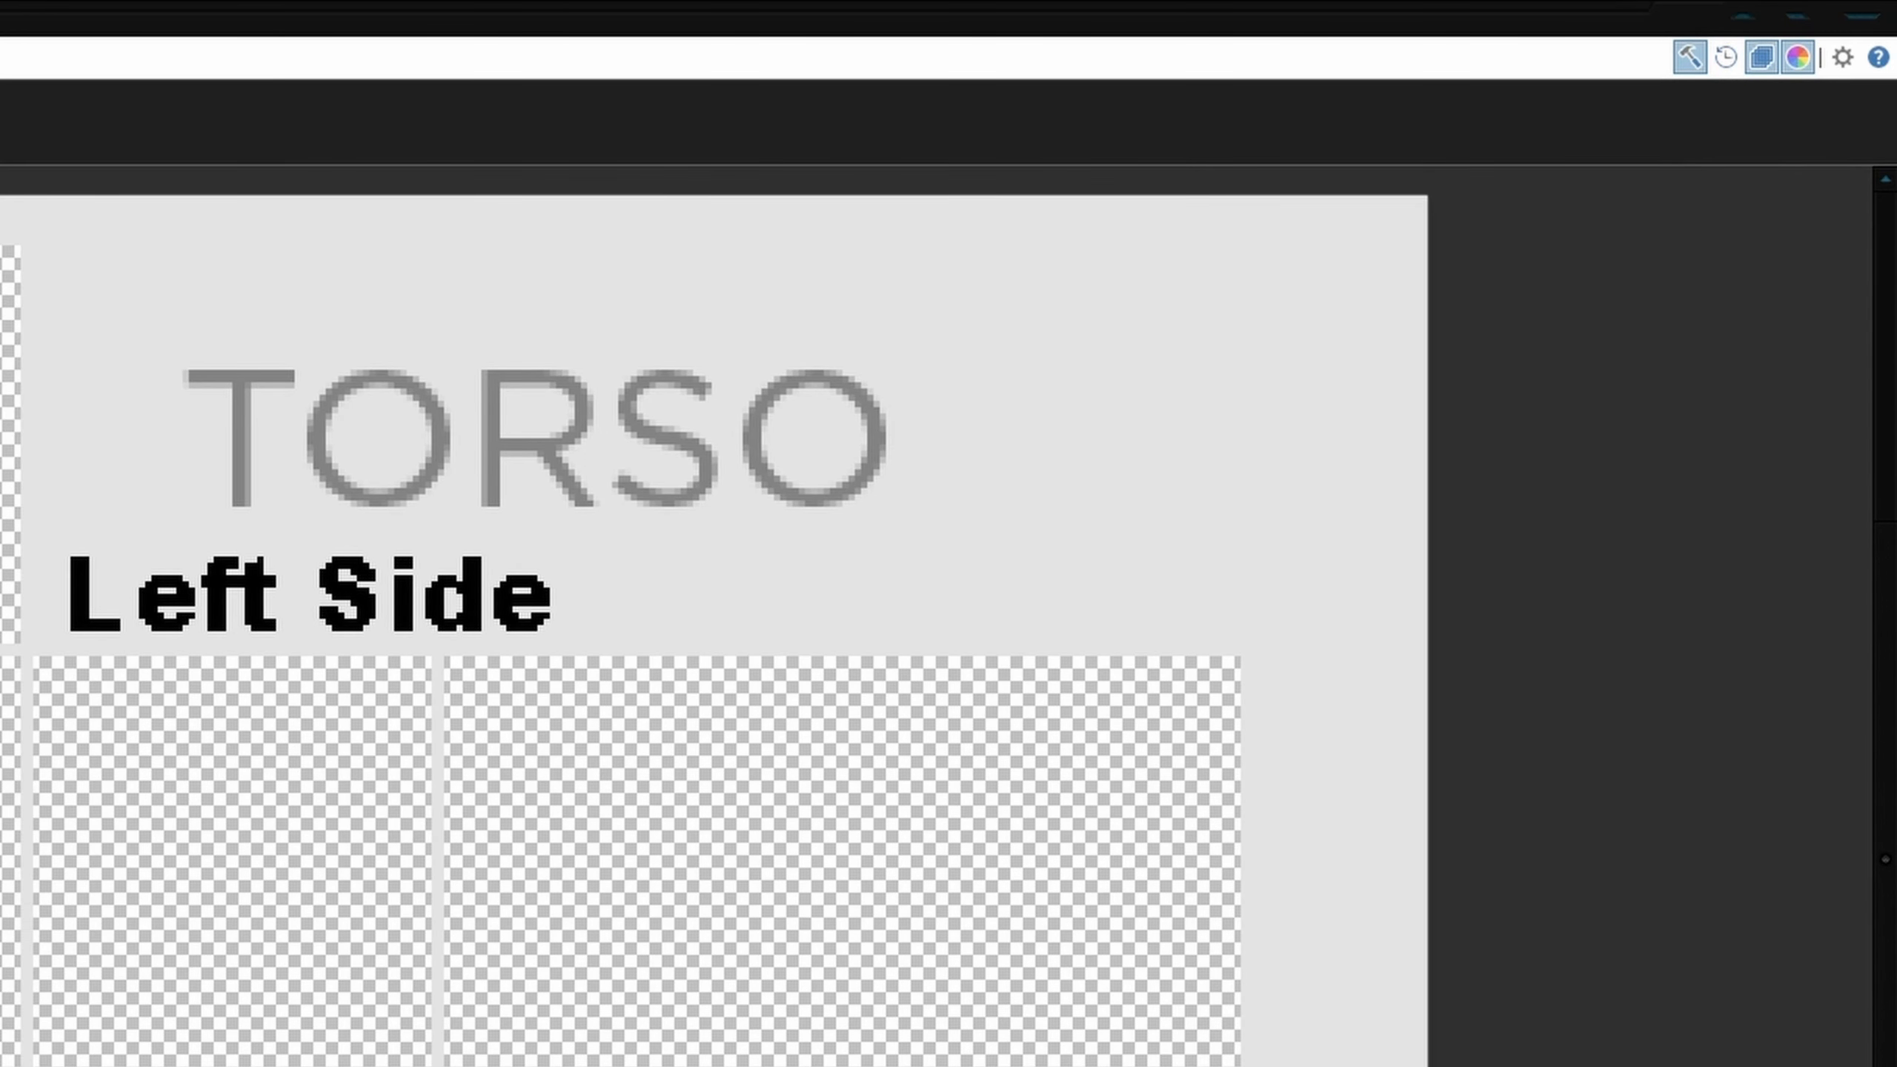
- Draw a diagonal brush test line on the torso front with antialiasing disabled, and undo it
drag(0, 890, 114, 933)
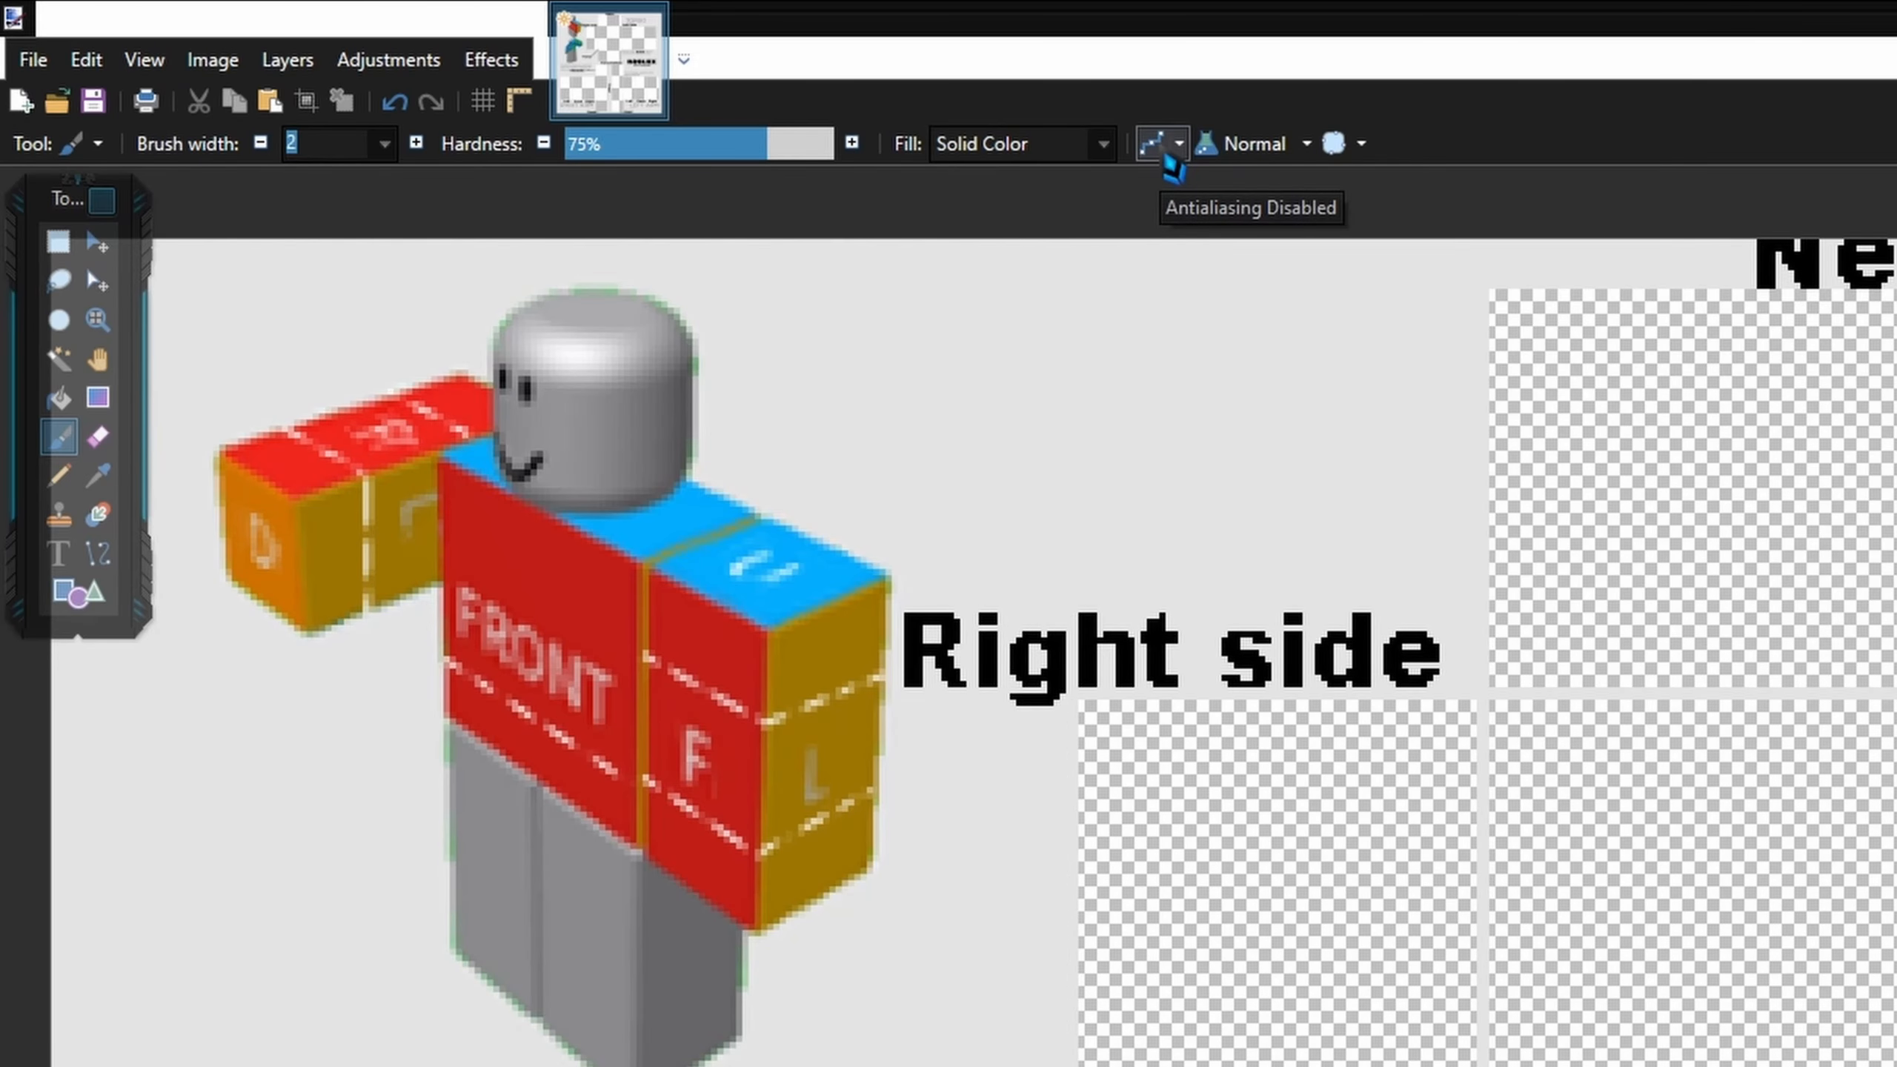
click(1160, 143)
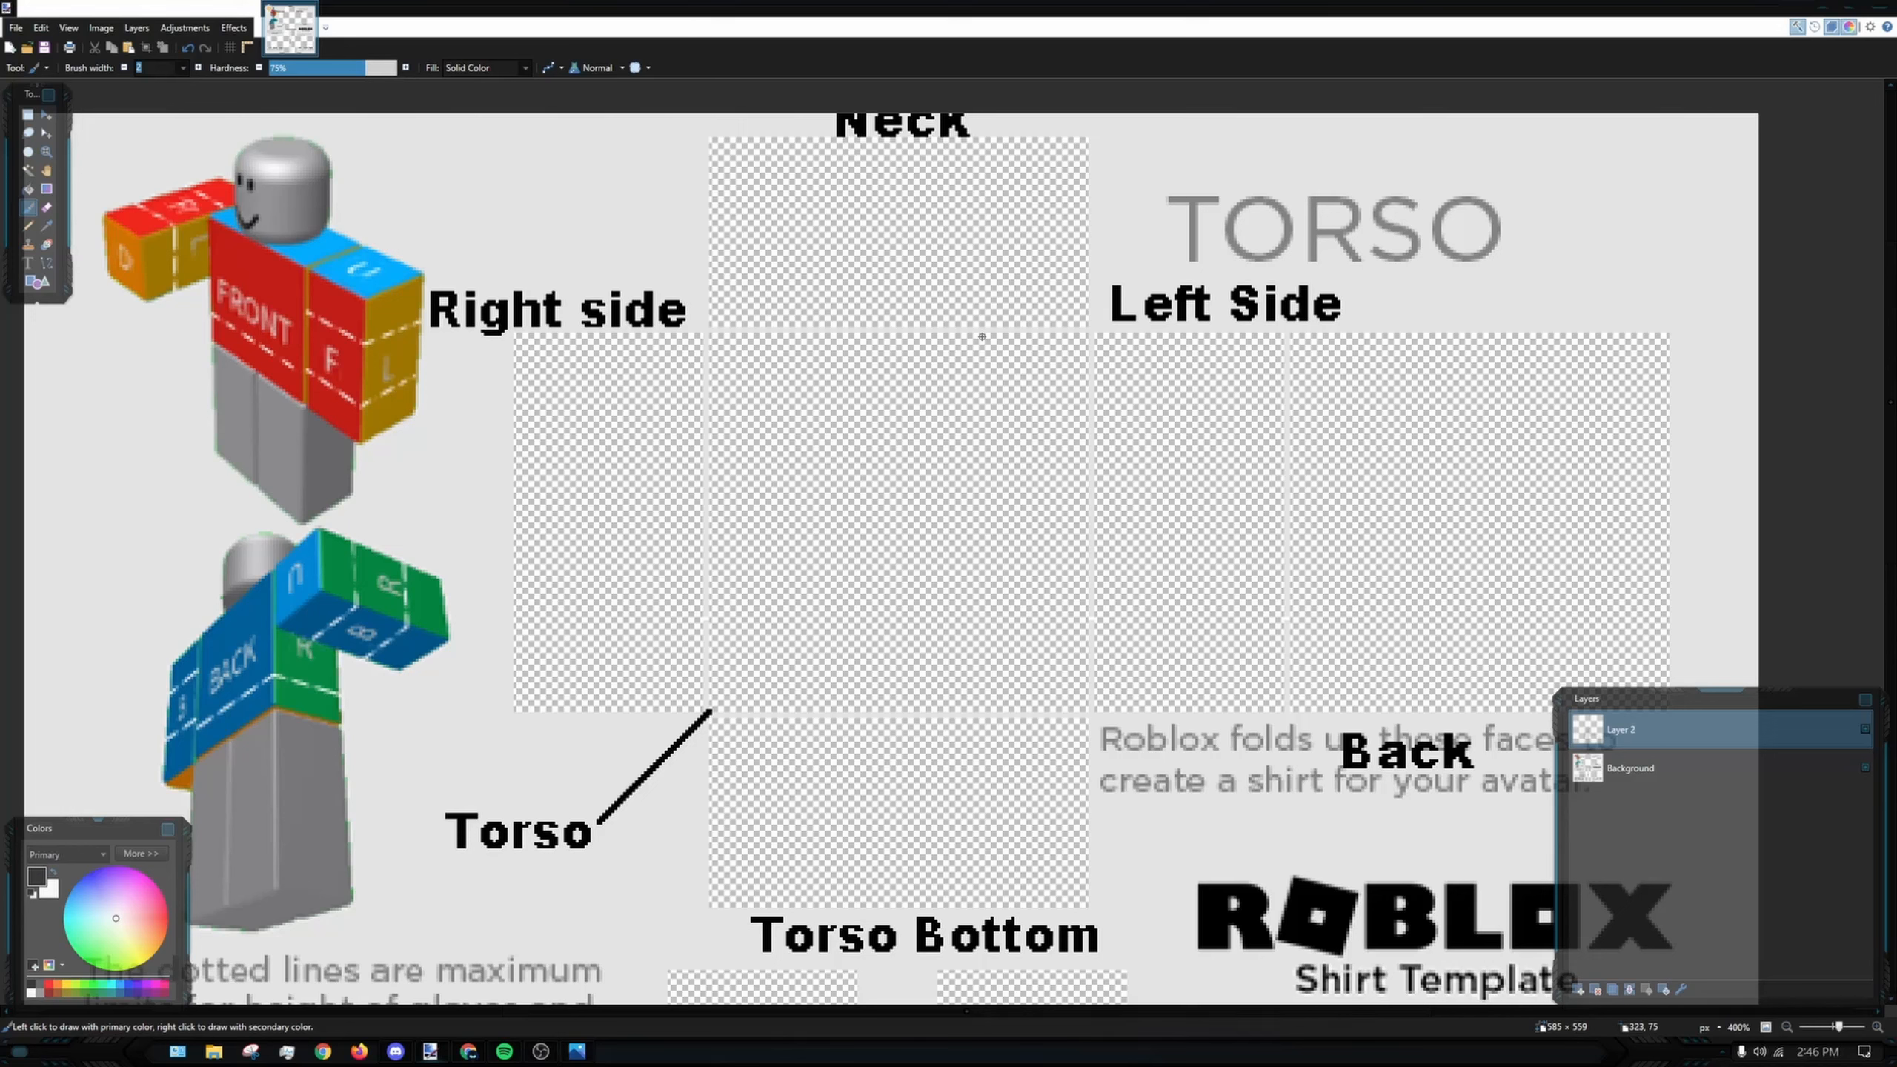
drag(807, 399, 927, 512)
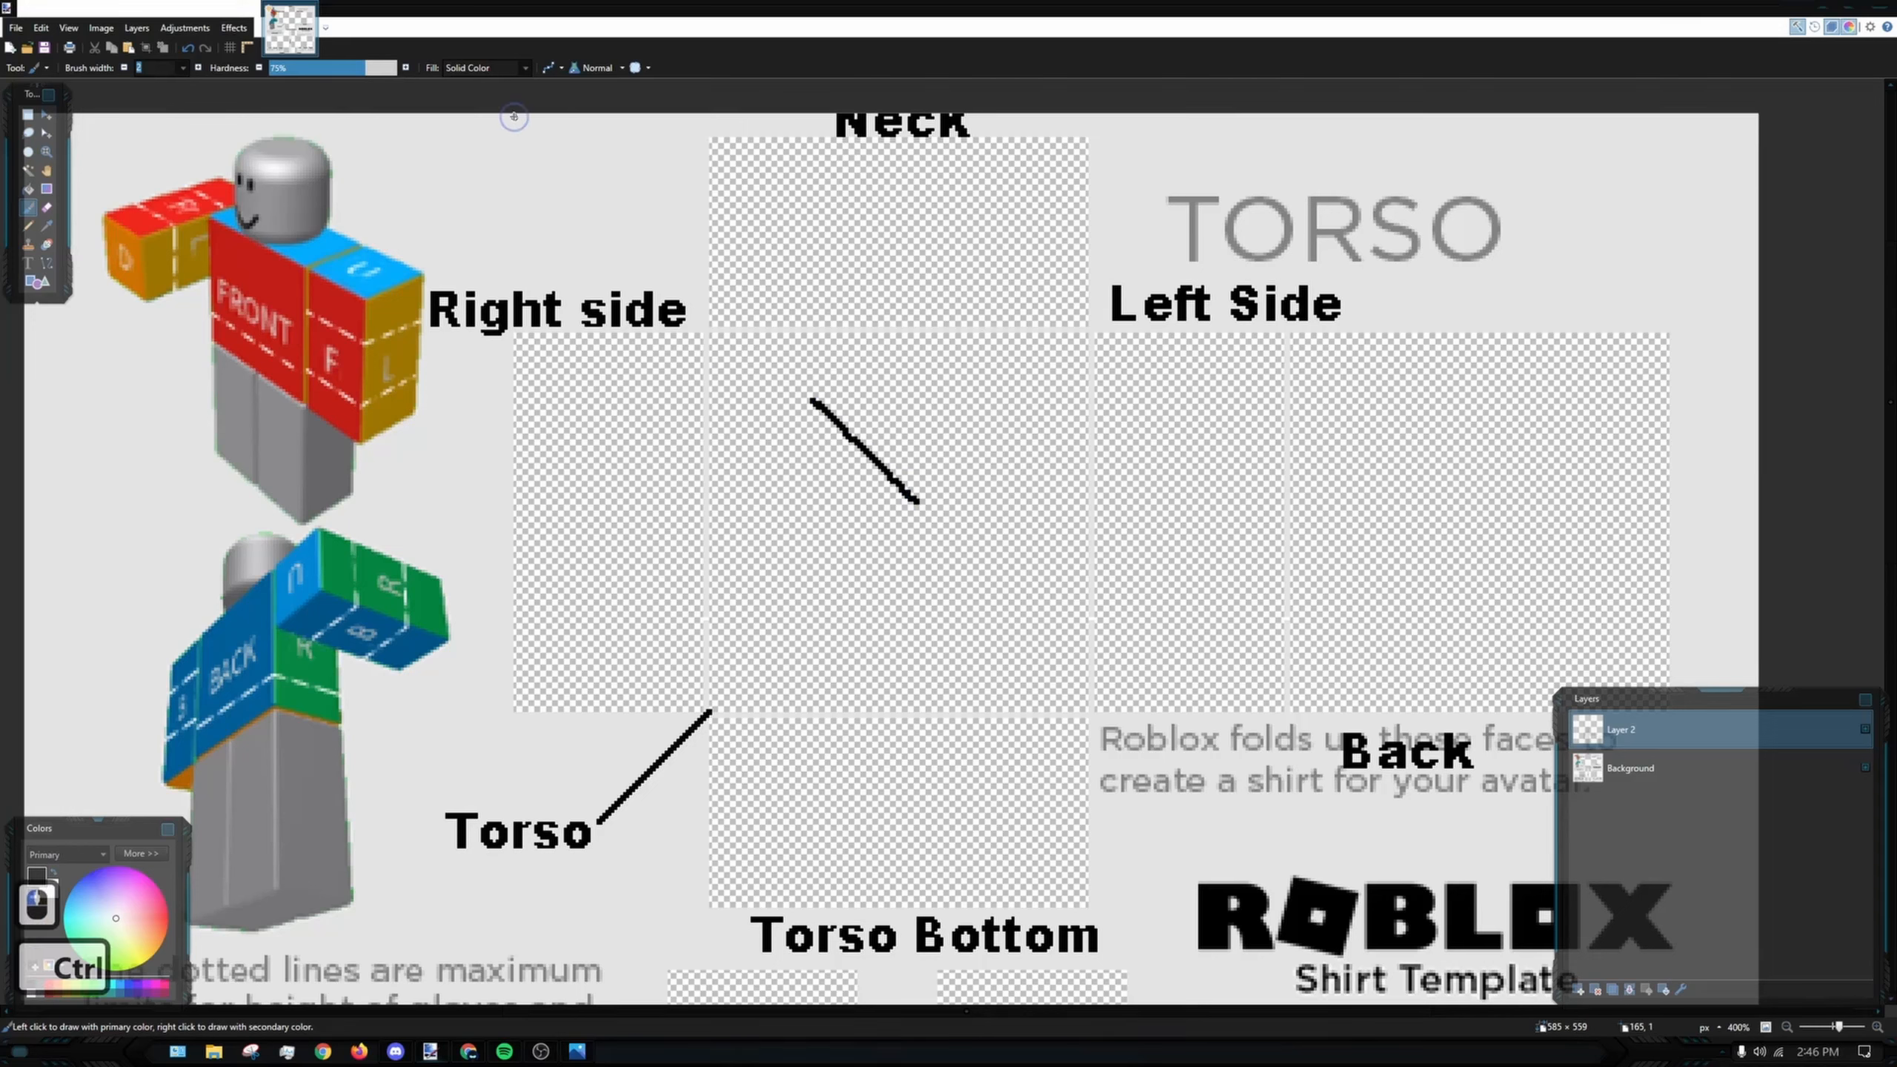
key(ctrl+z)
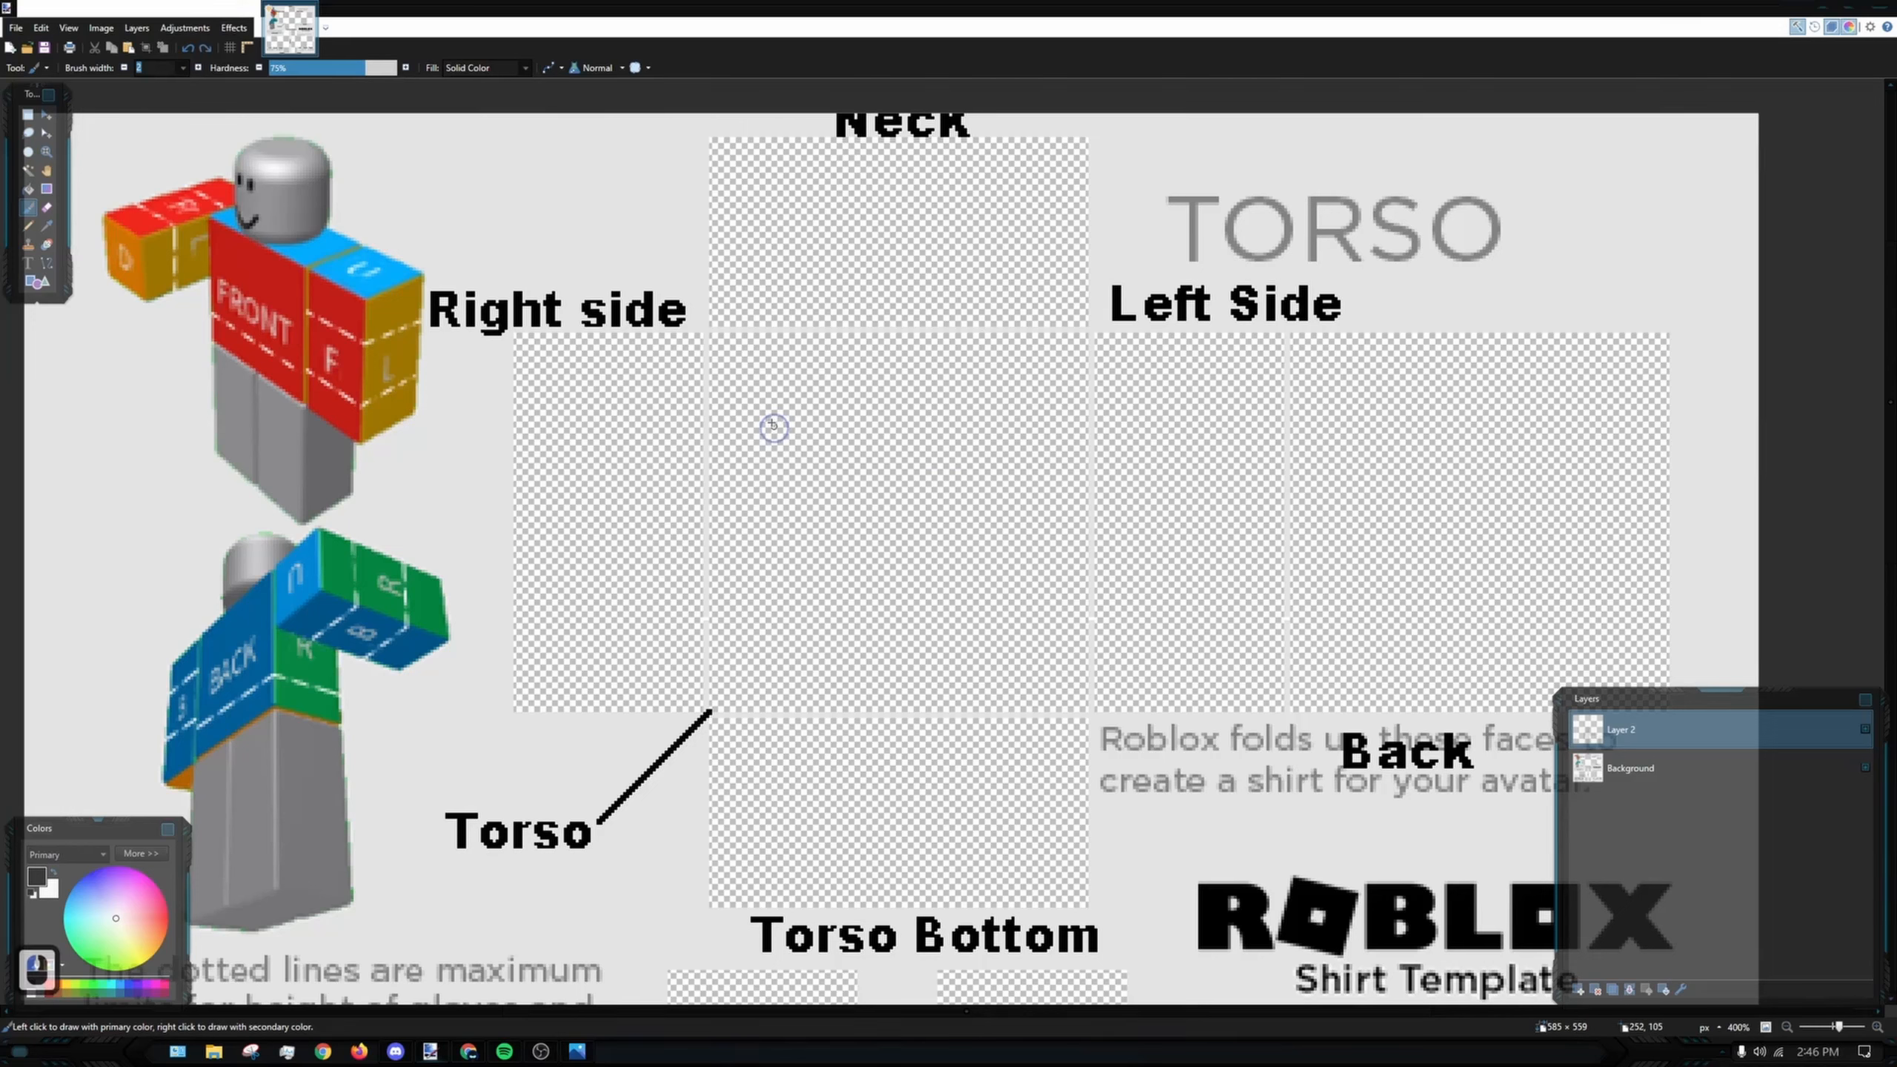
- Draw diagonal brush test strokes on the torso front with antialiasing enabled, and undo them
drag(771, 416, 939, 585)
key(ctrl+z)
key(ctrl+z)
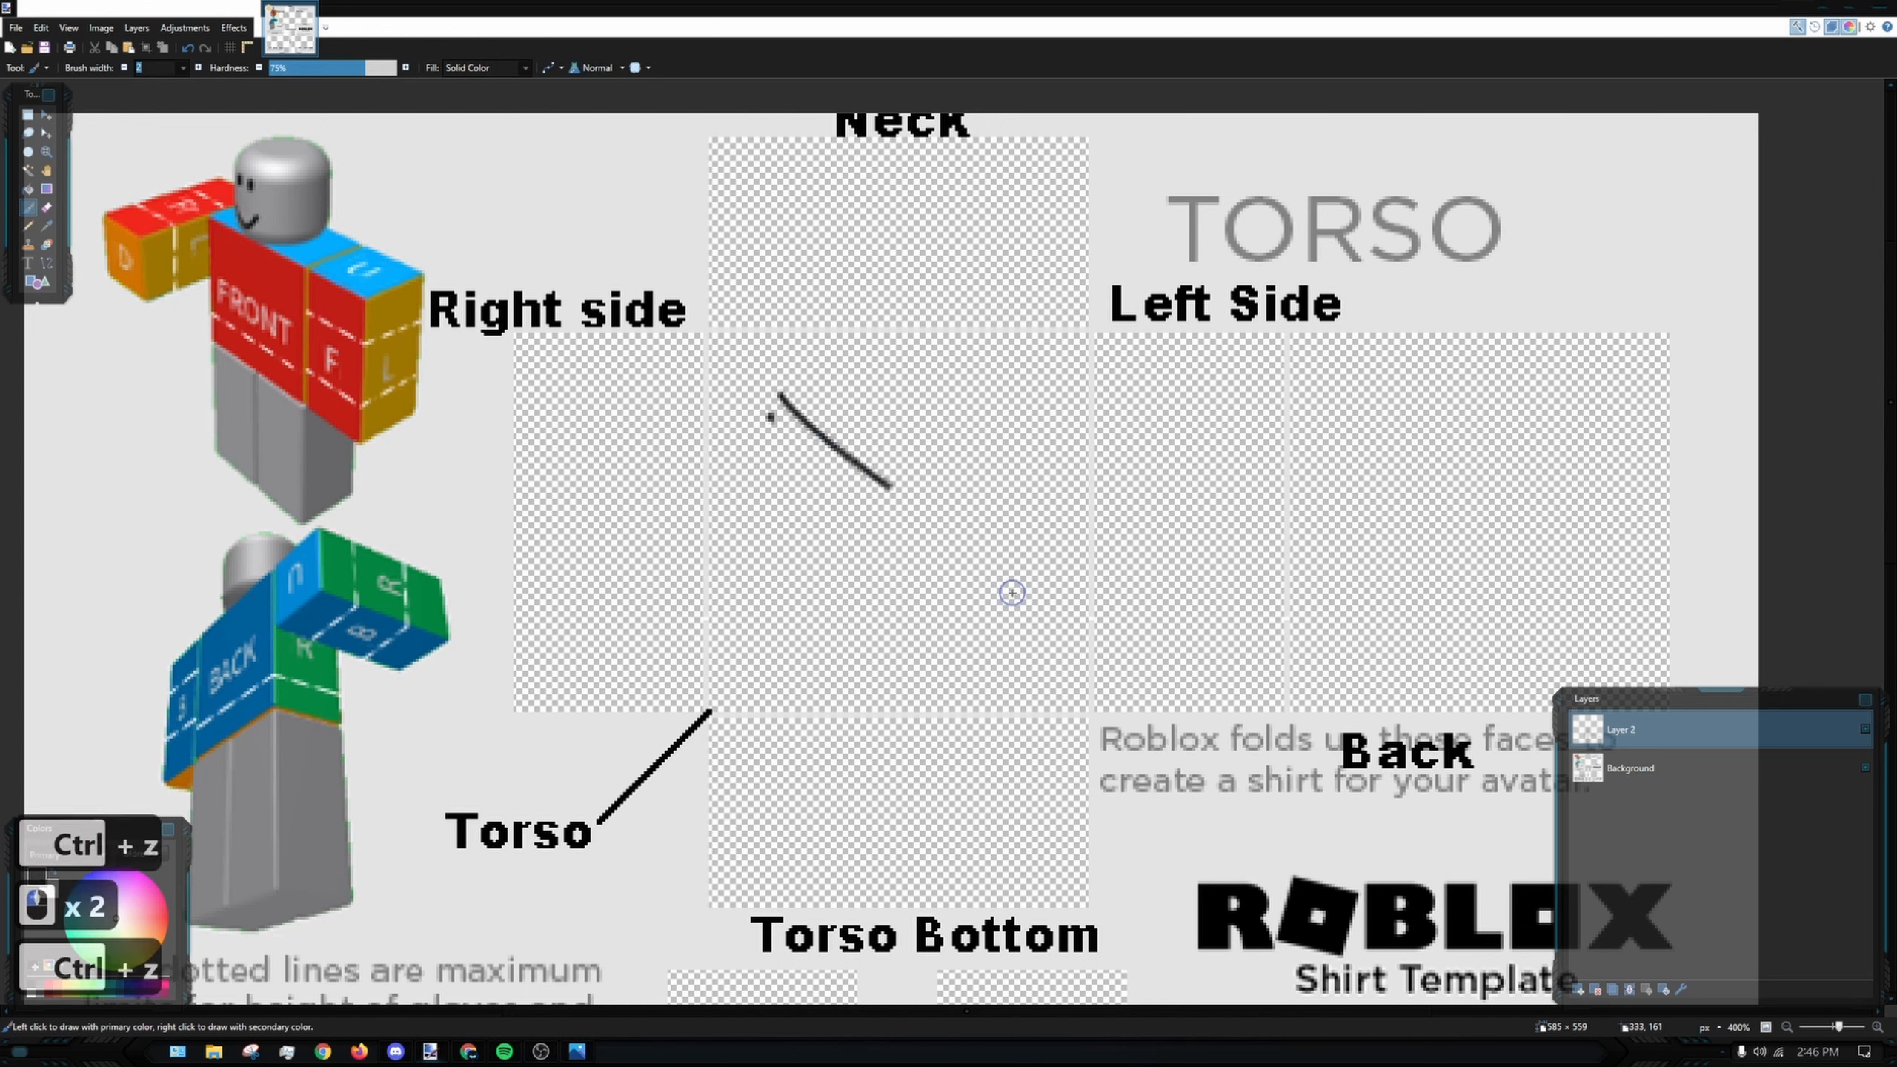
key(ctrl+z)
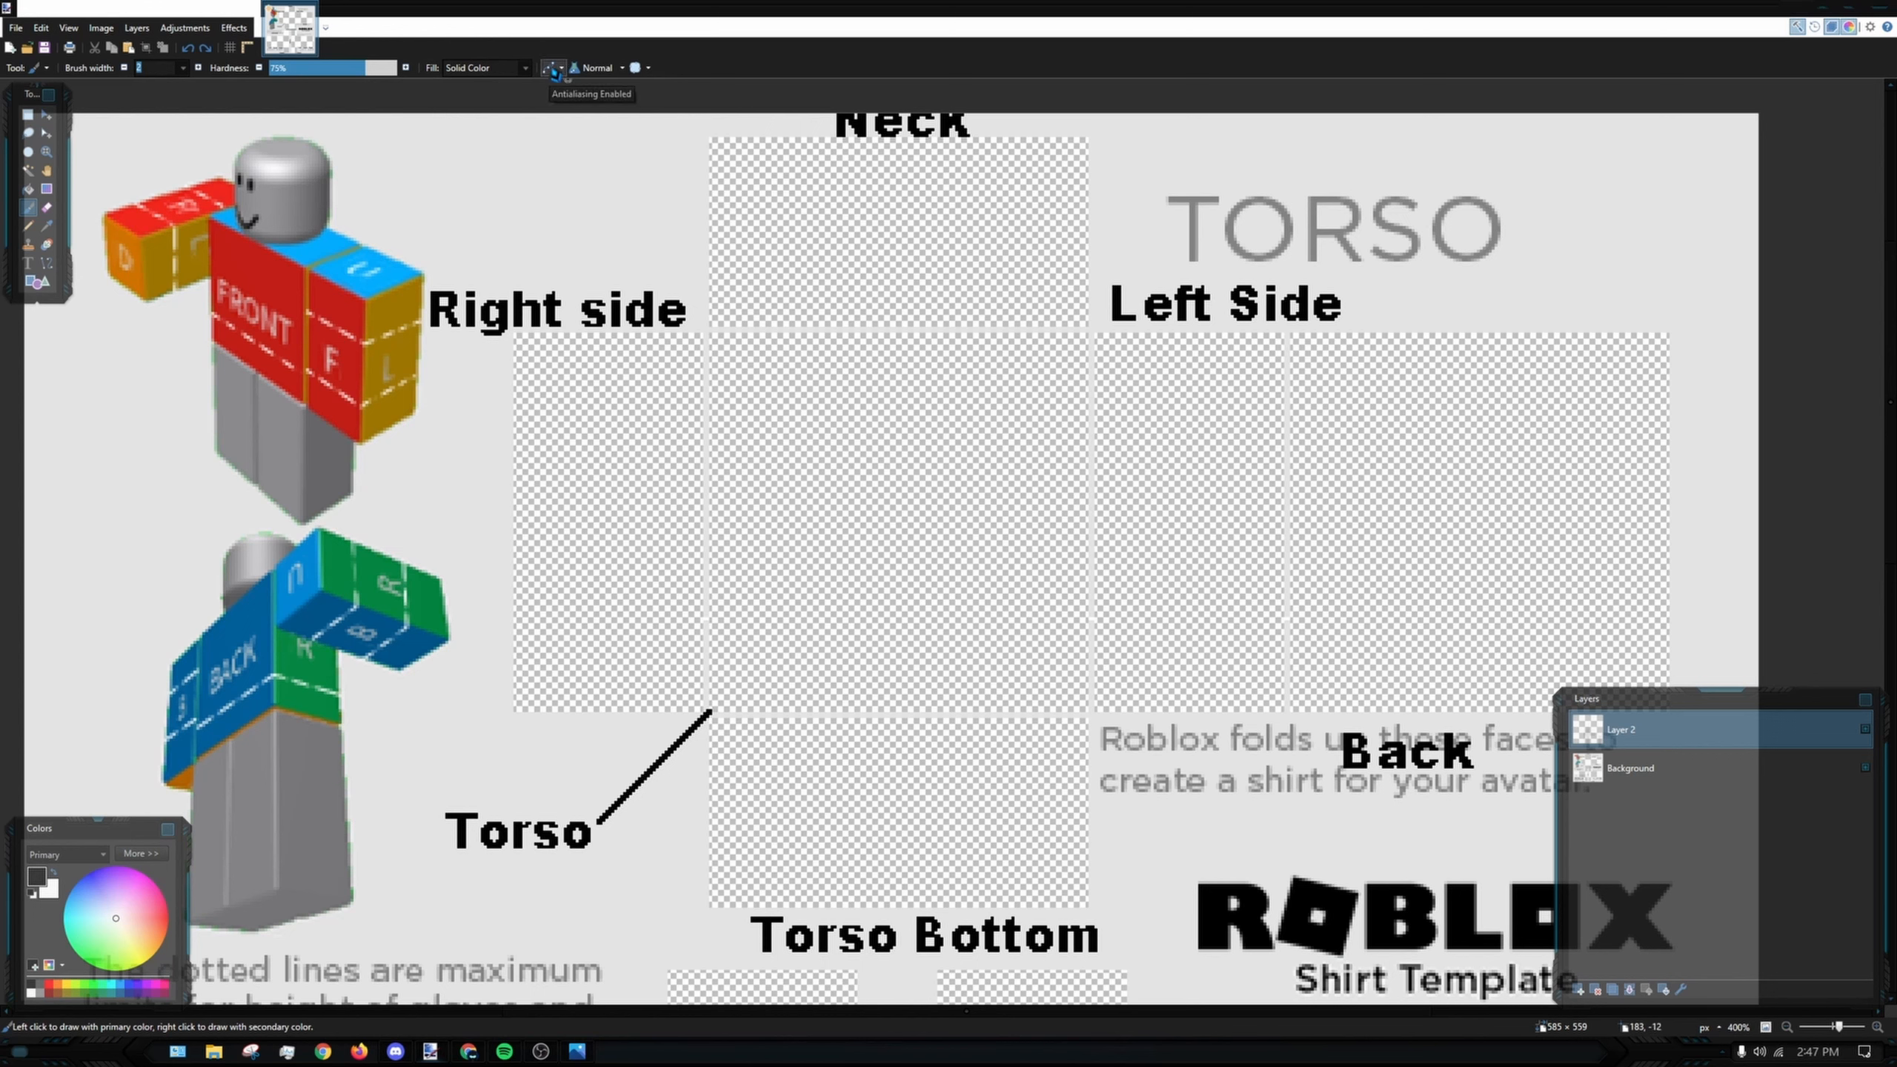
- Draw another short diagonal line on the torso front with antialiasing turned off, and undo it
drag(777, 387, 906, 472)
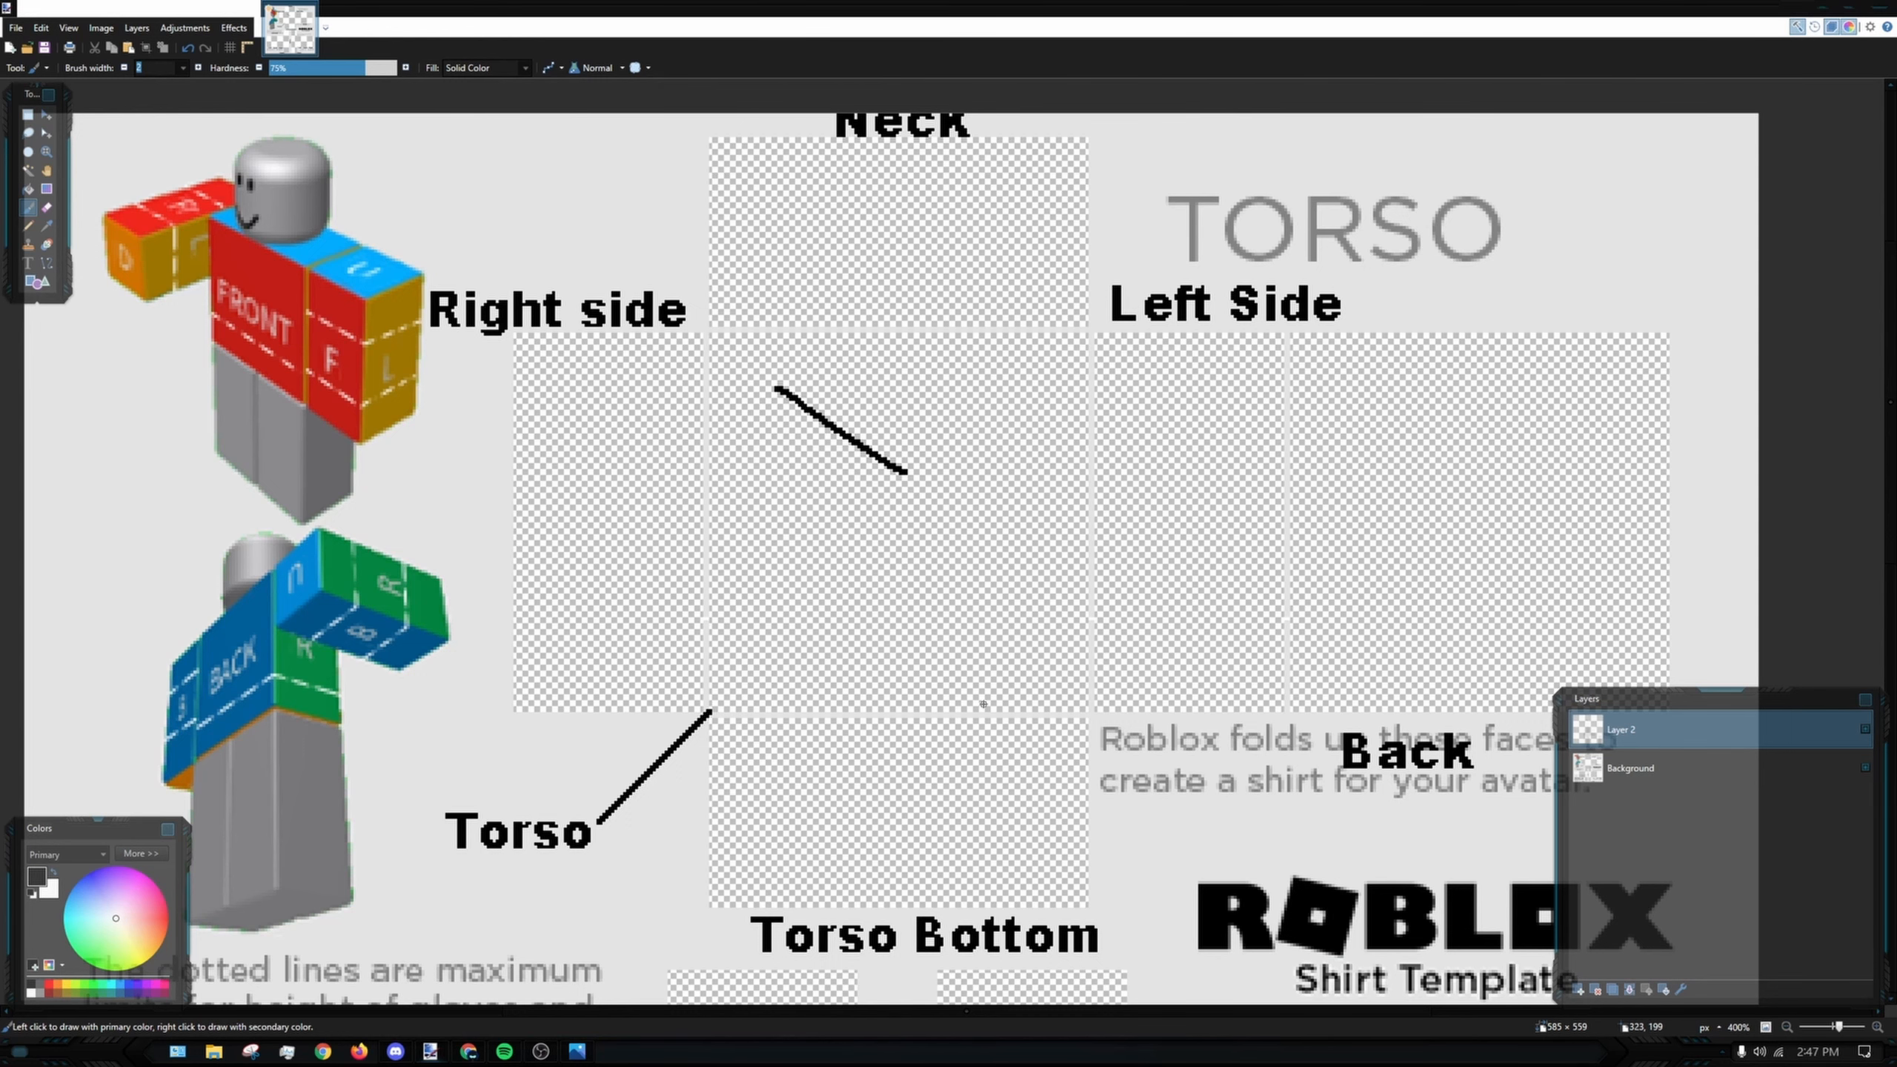
scroll(585, 375, up, 4)
key(ctrl+z)
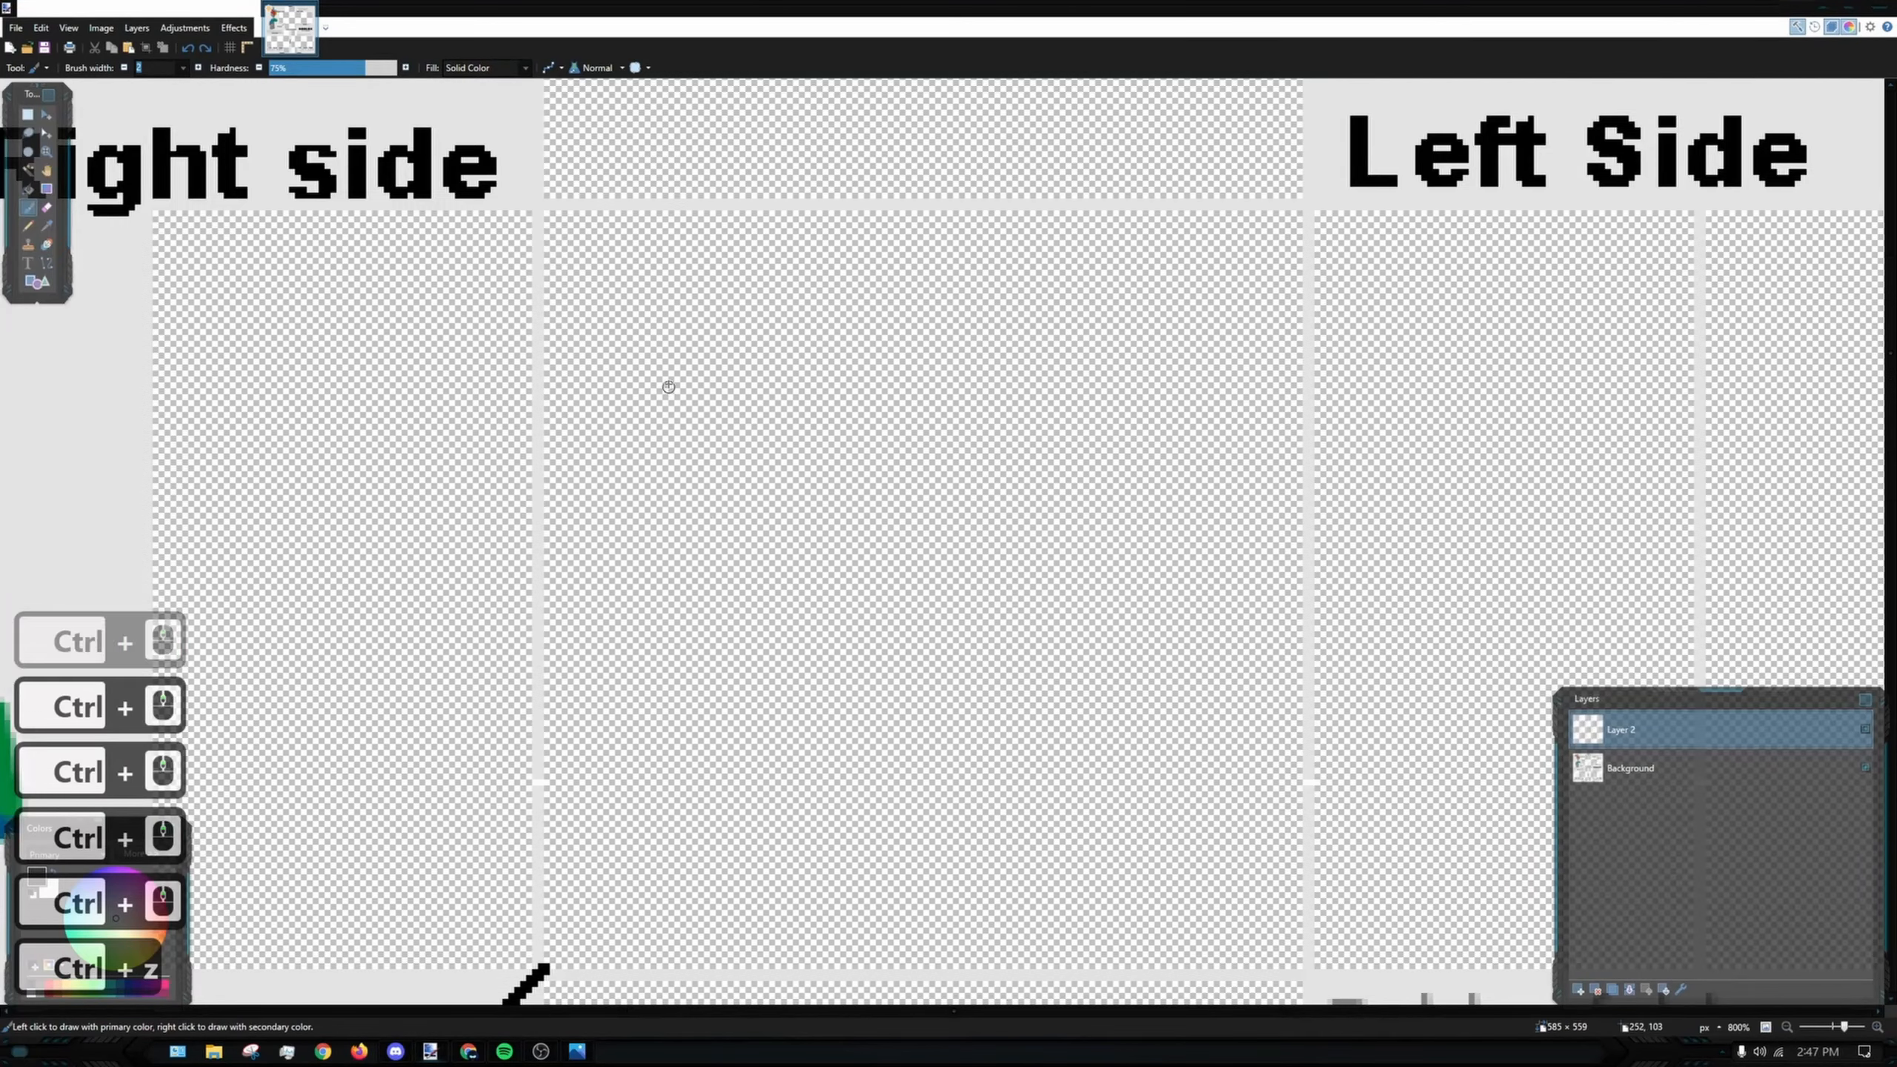
- Paint a black diagonal test line on the torso front and select only that line with the Magic Wand
scroll(764, 555, up, 3)
drag(660, 211, 877, 411)
scroll(672, 478, up, 2)
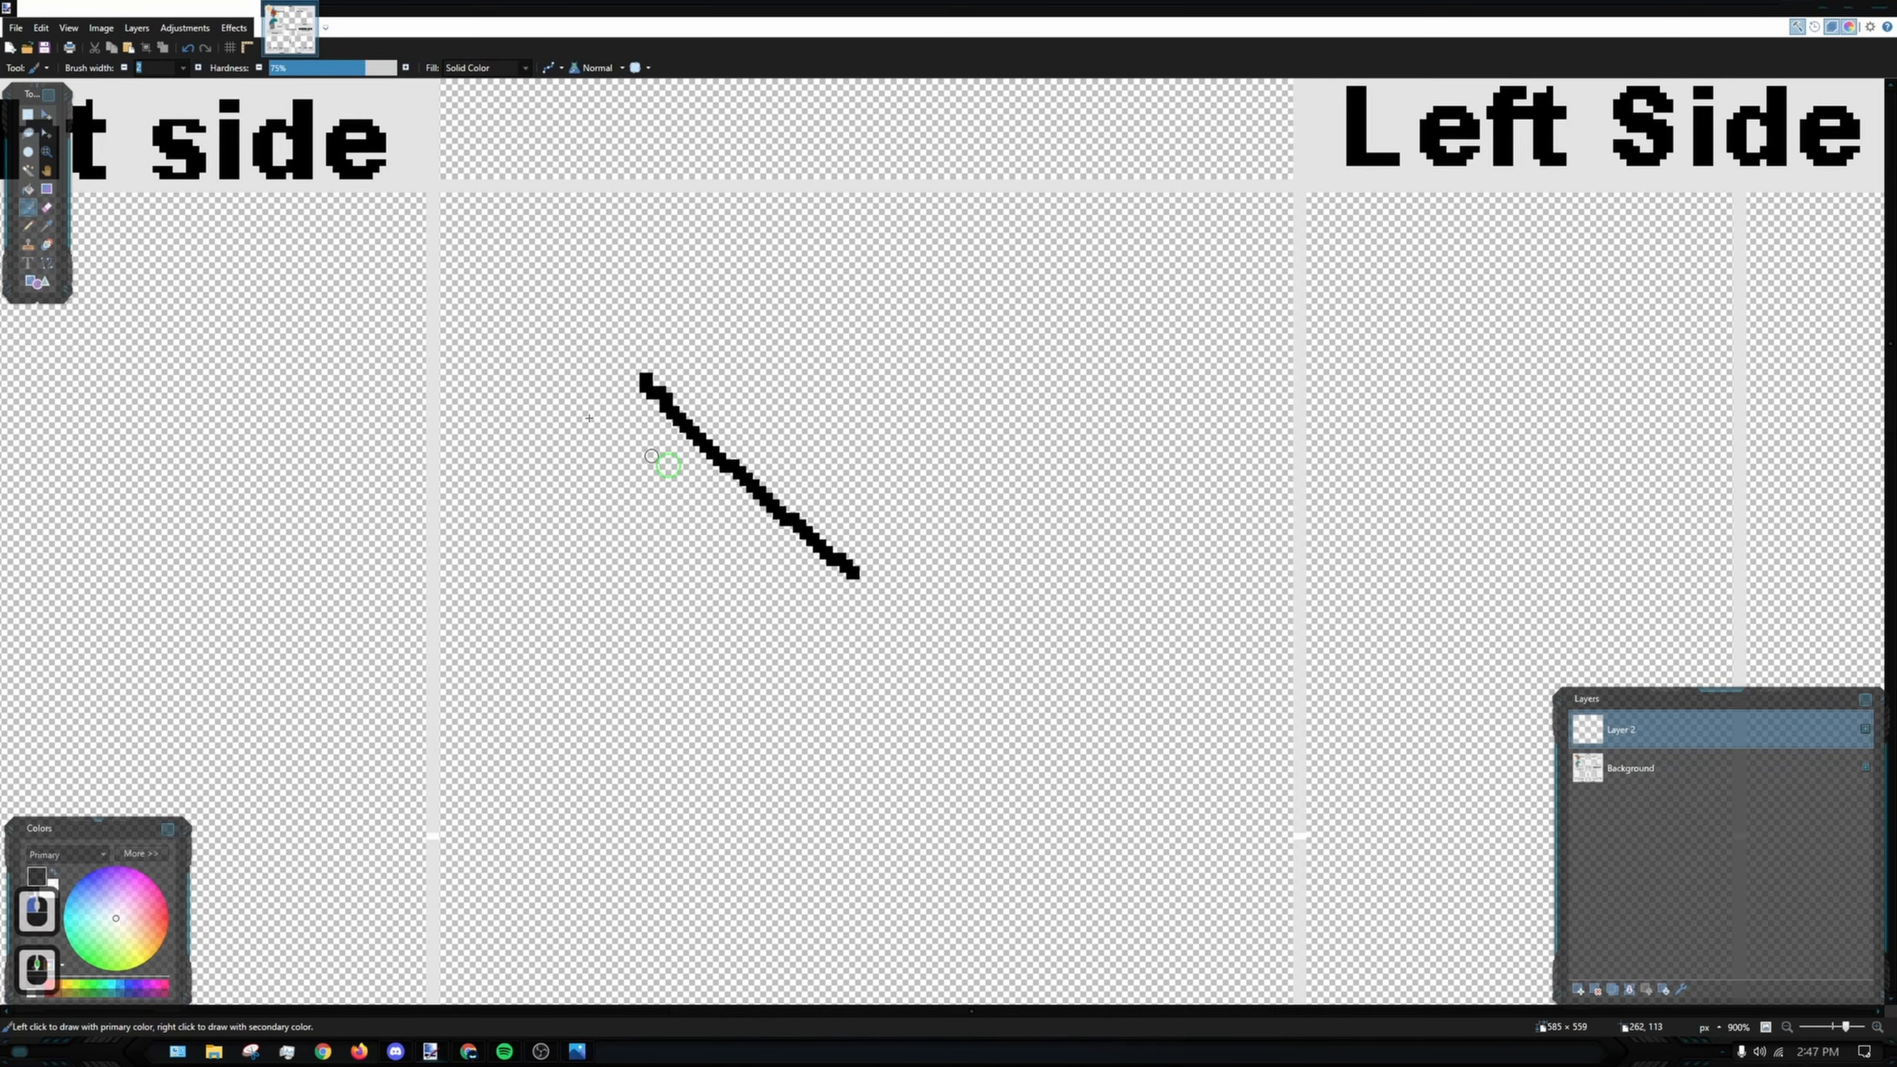
click(28, 170)
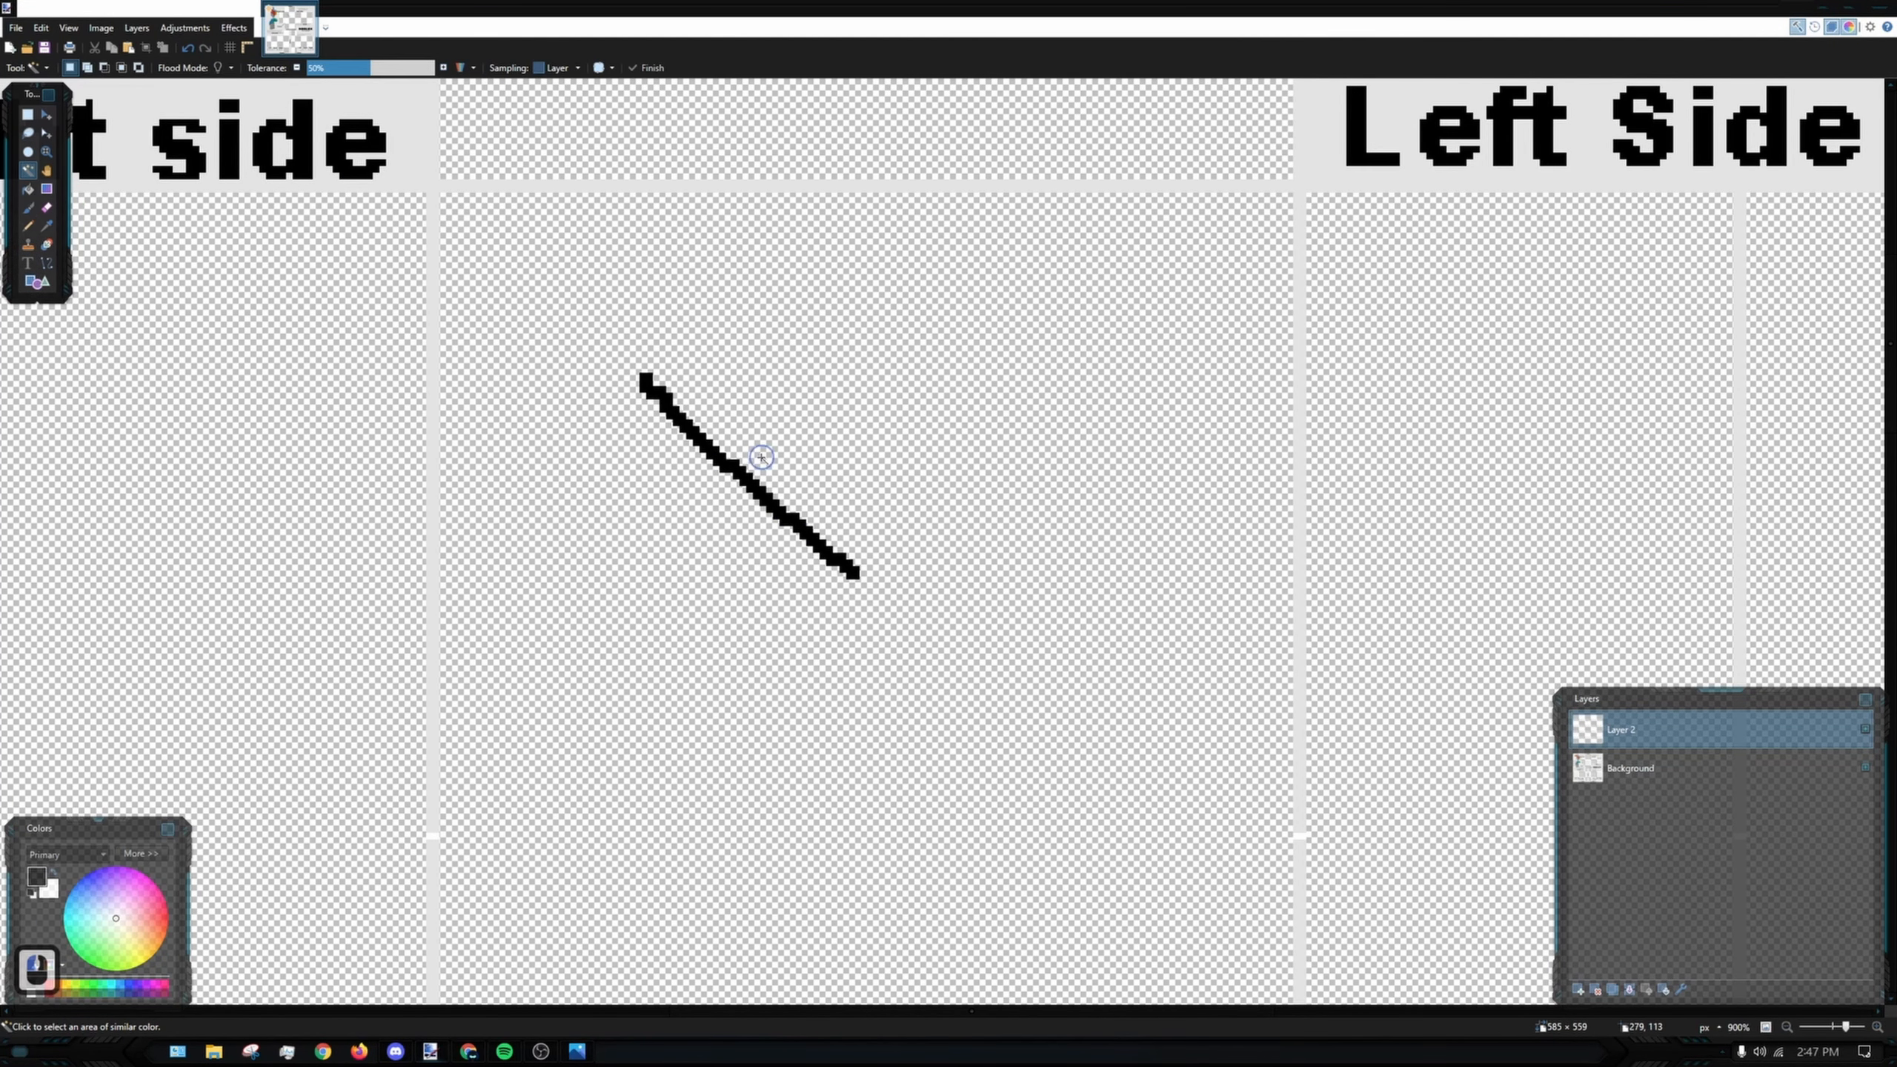
click(705, 432)
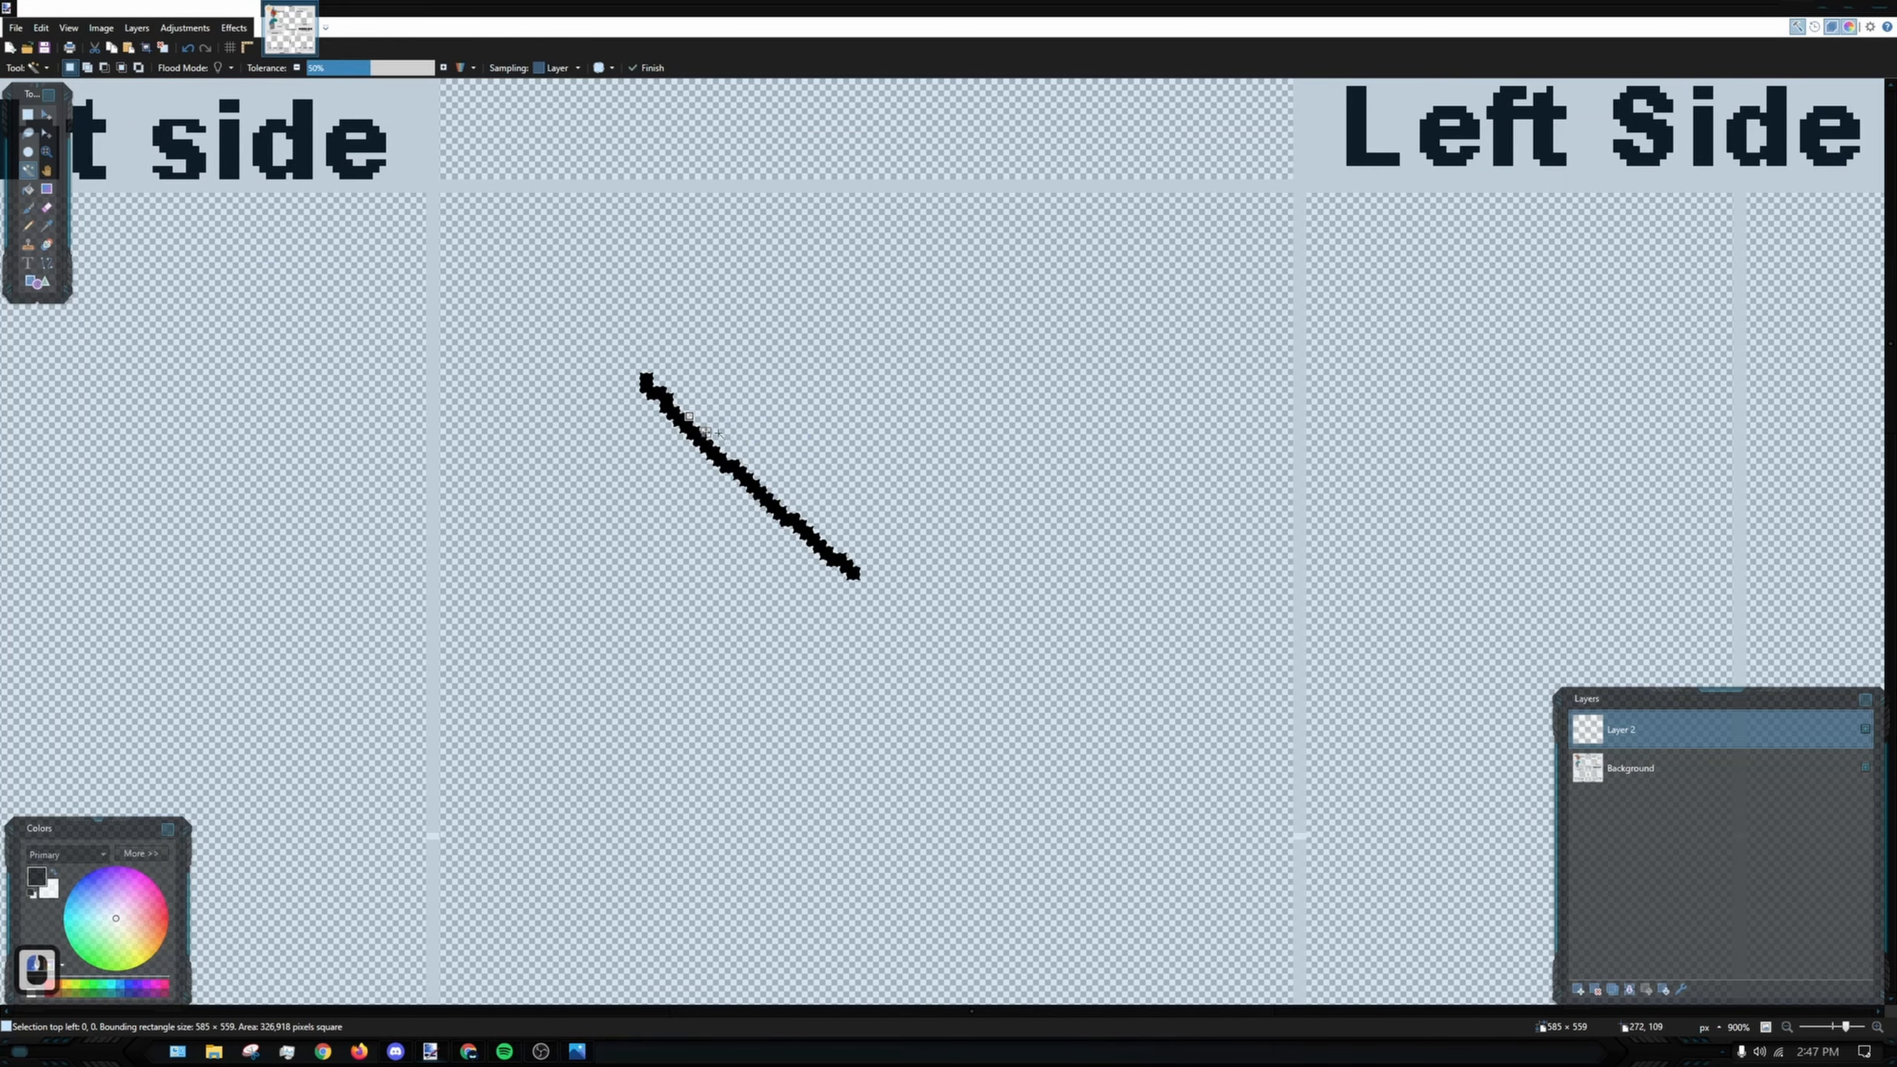
click(680, 413)
click(667, 393)
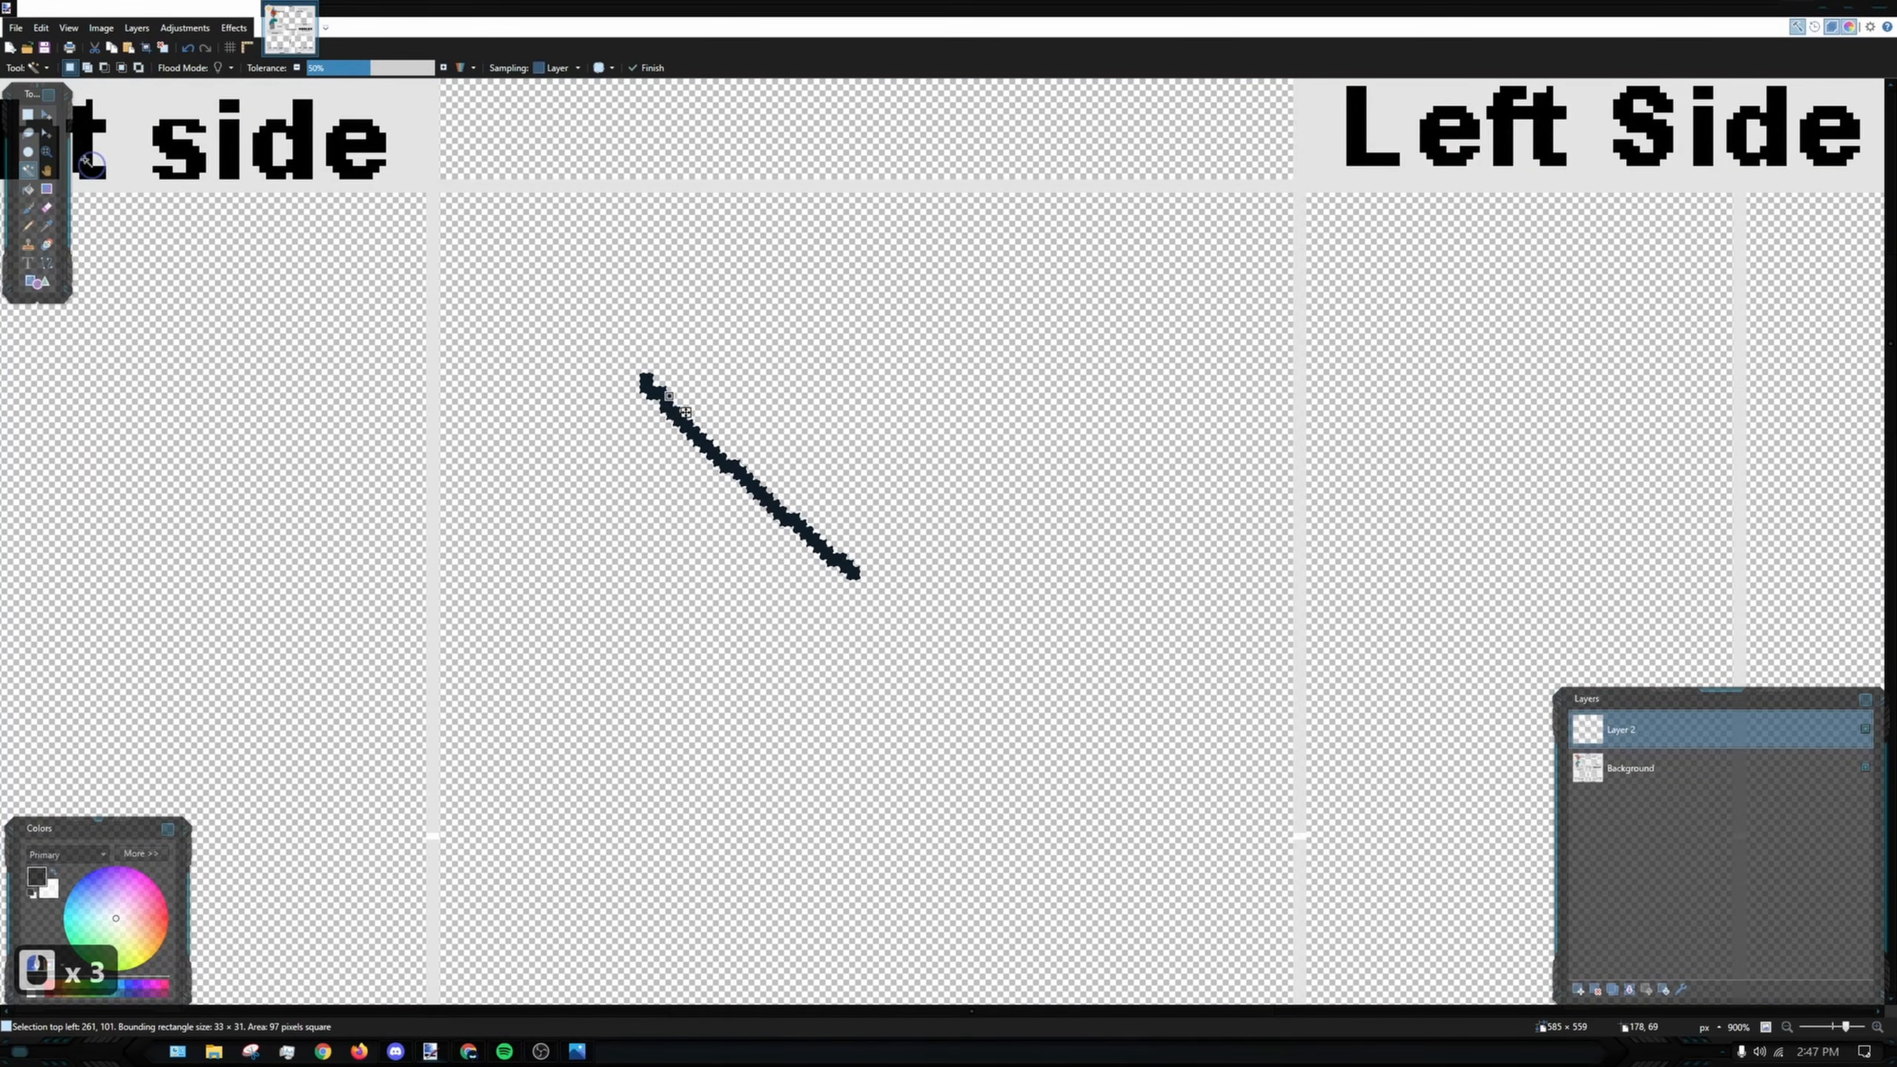
- Try scaling the selected line down with Move Selected Pixels at Bilinear quality, and undo the resize
click(46, 114)
drag(635, 365, 666, 391)
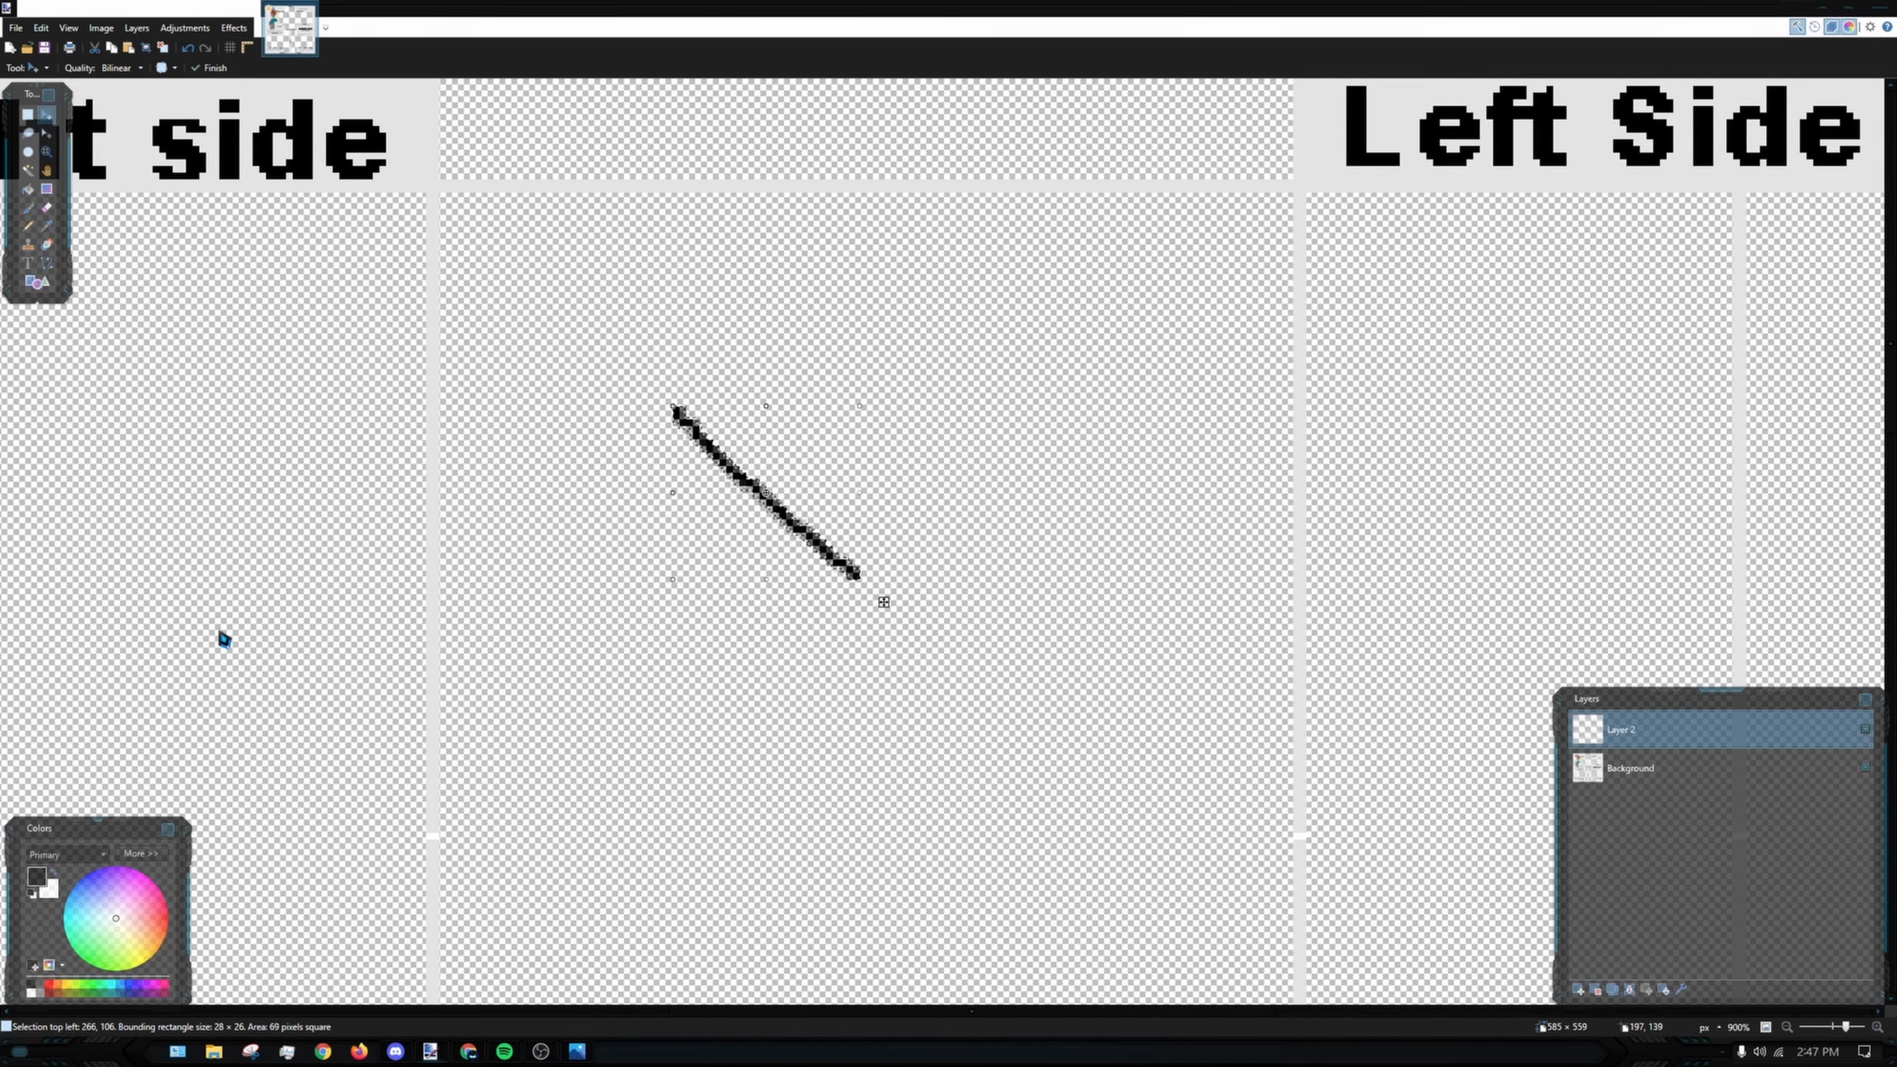
key(ctrl+z)
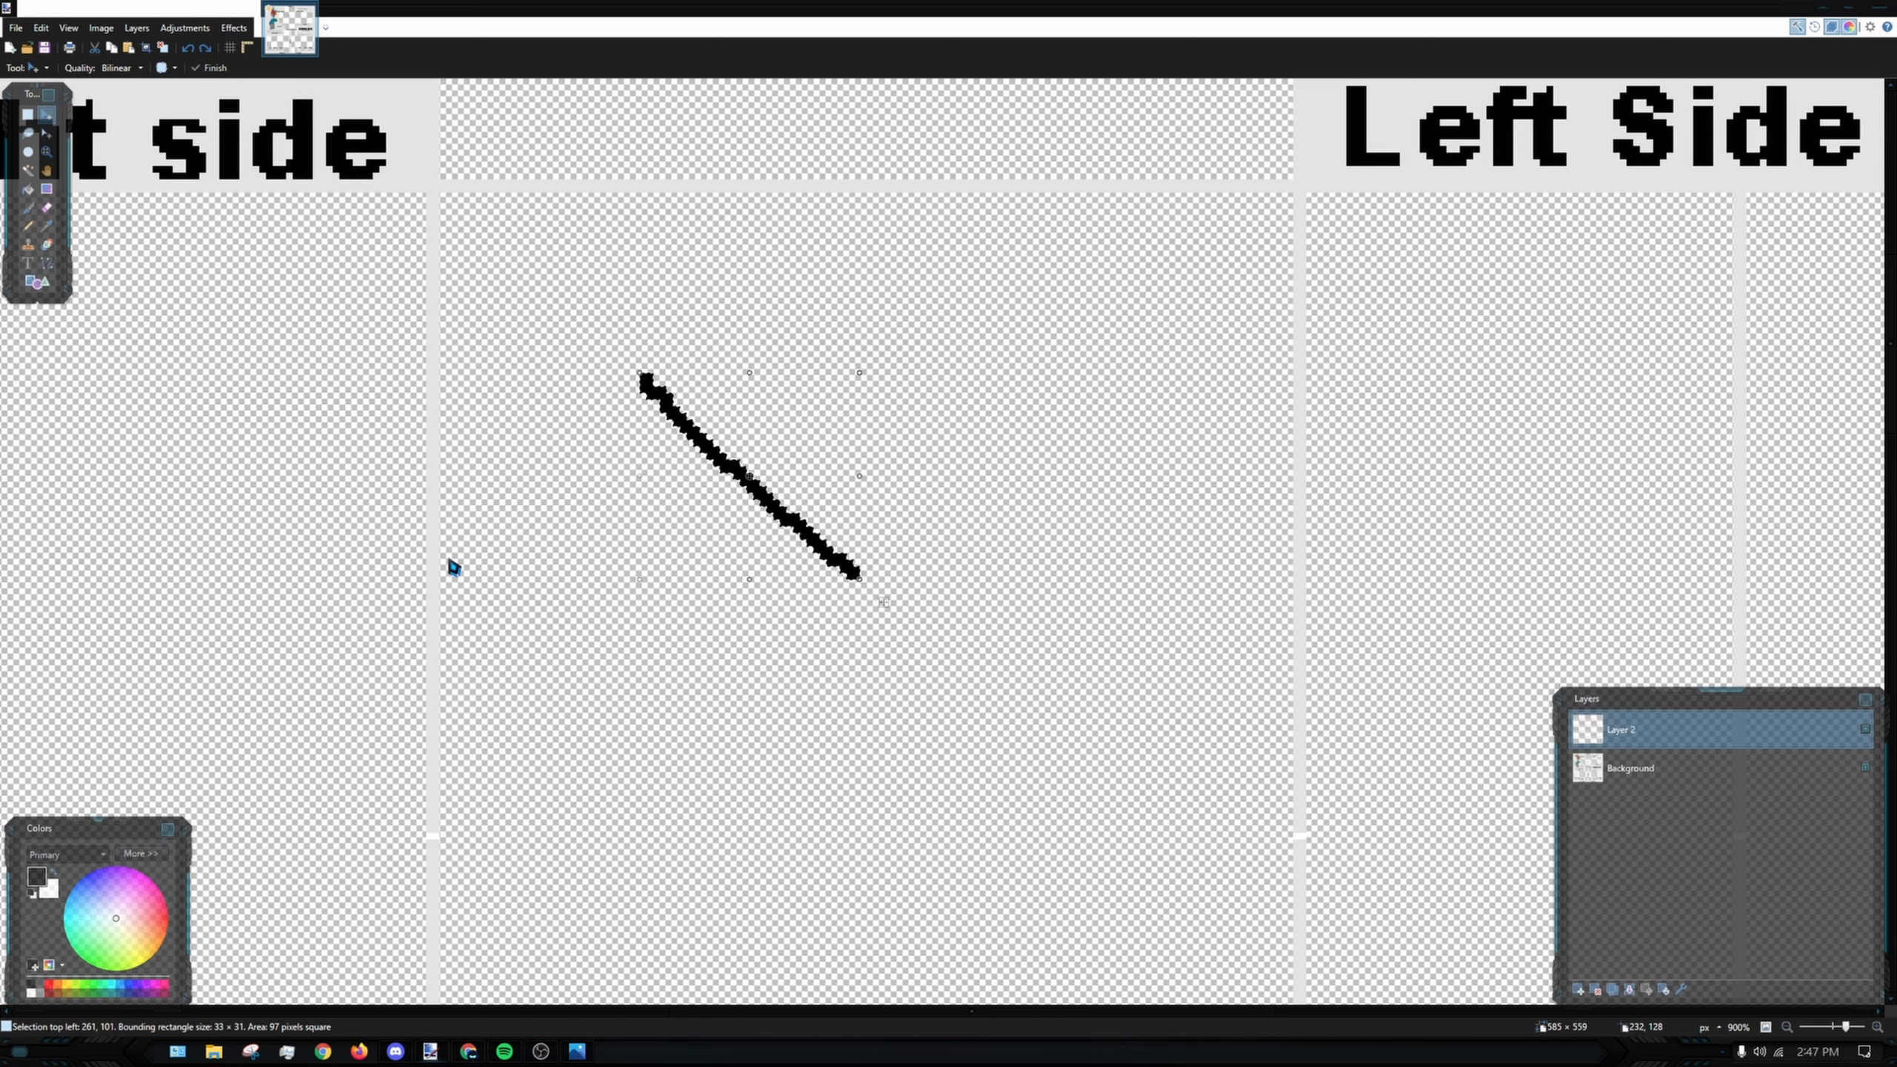
- Open the finished hoodie image Dark Snow Camo.png
click(15, 27)
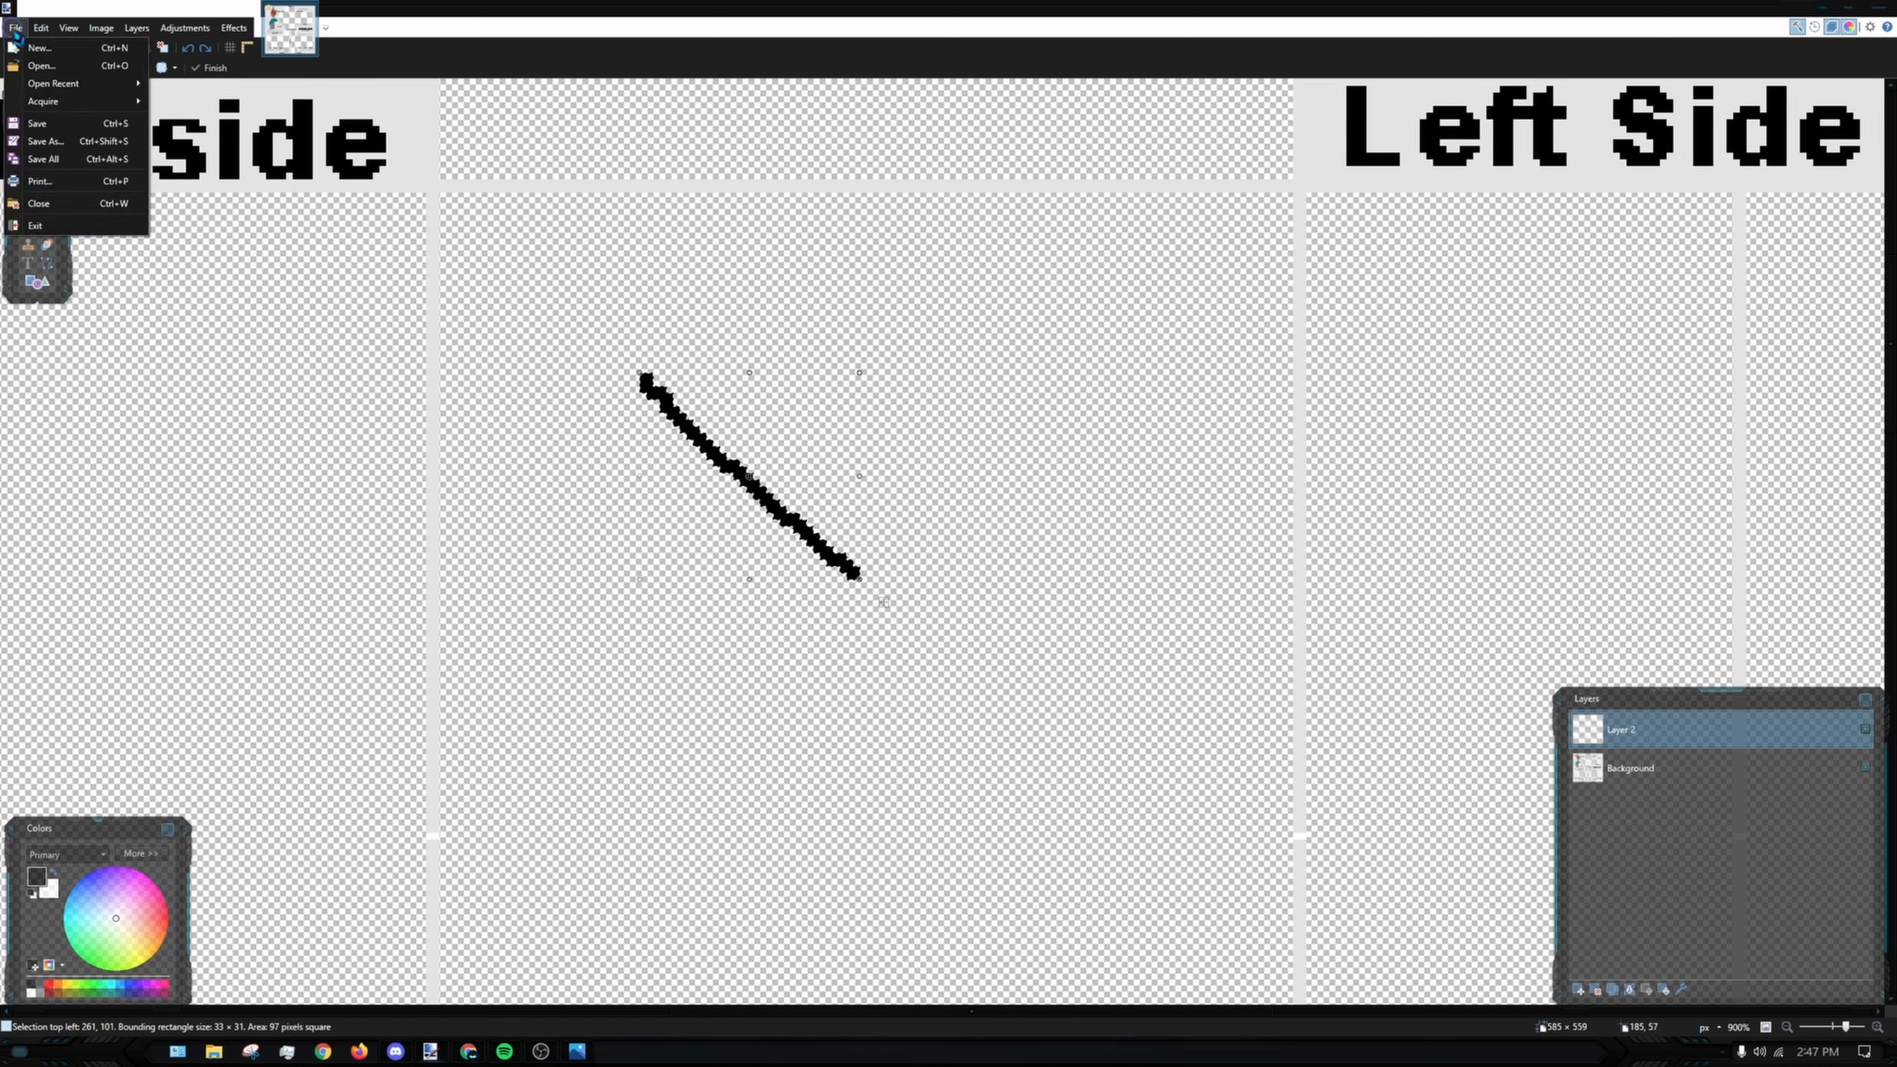
click(39, 66)
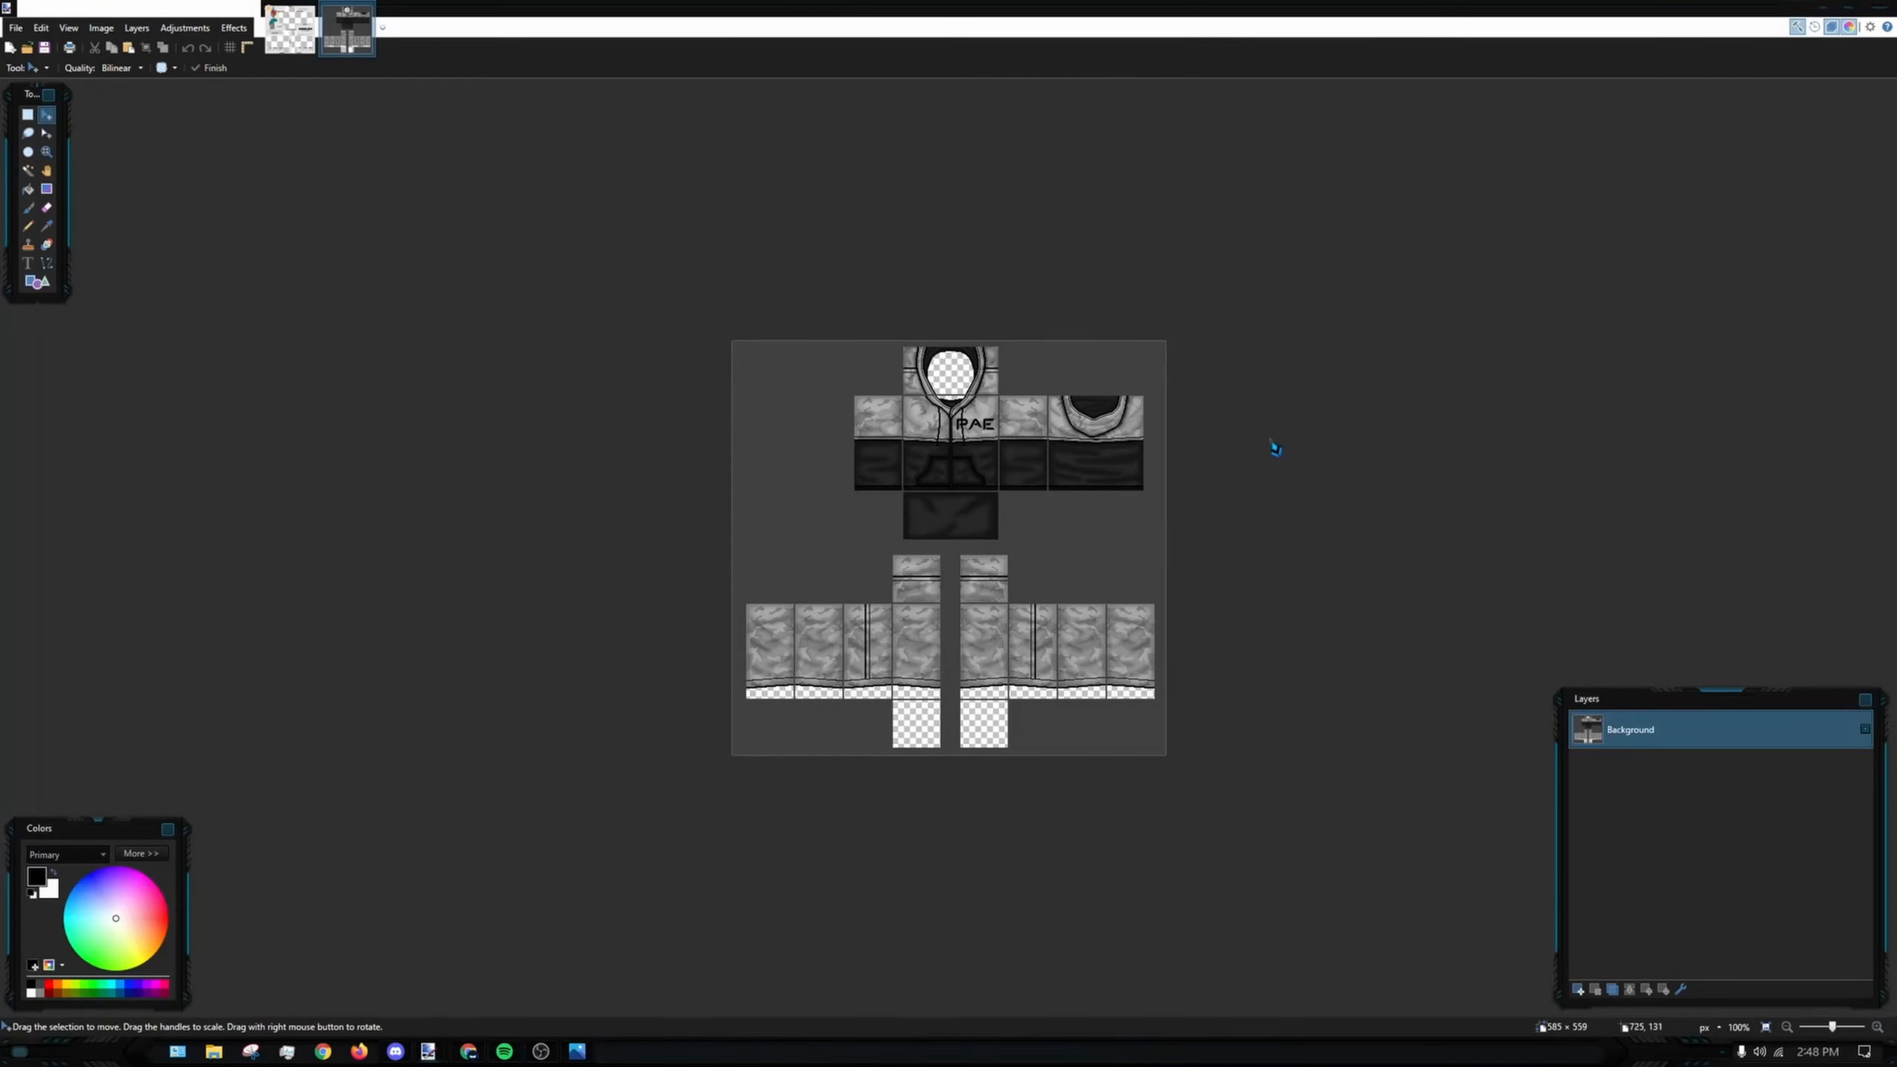
- Examine the hoodie template's hood, zipper, PAE lettering, pocket and fabric shading up close
ctrl+scroll(1276, 448, up, 6)
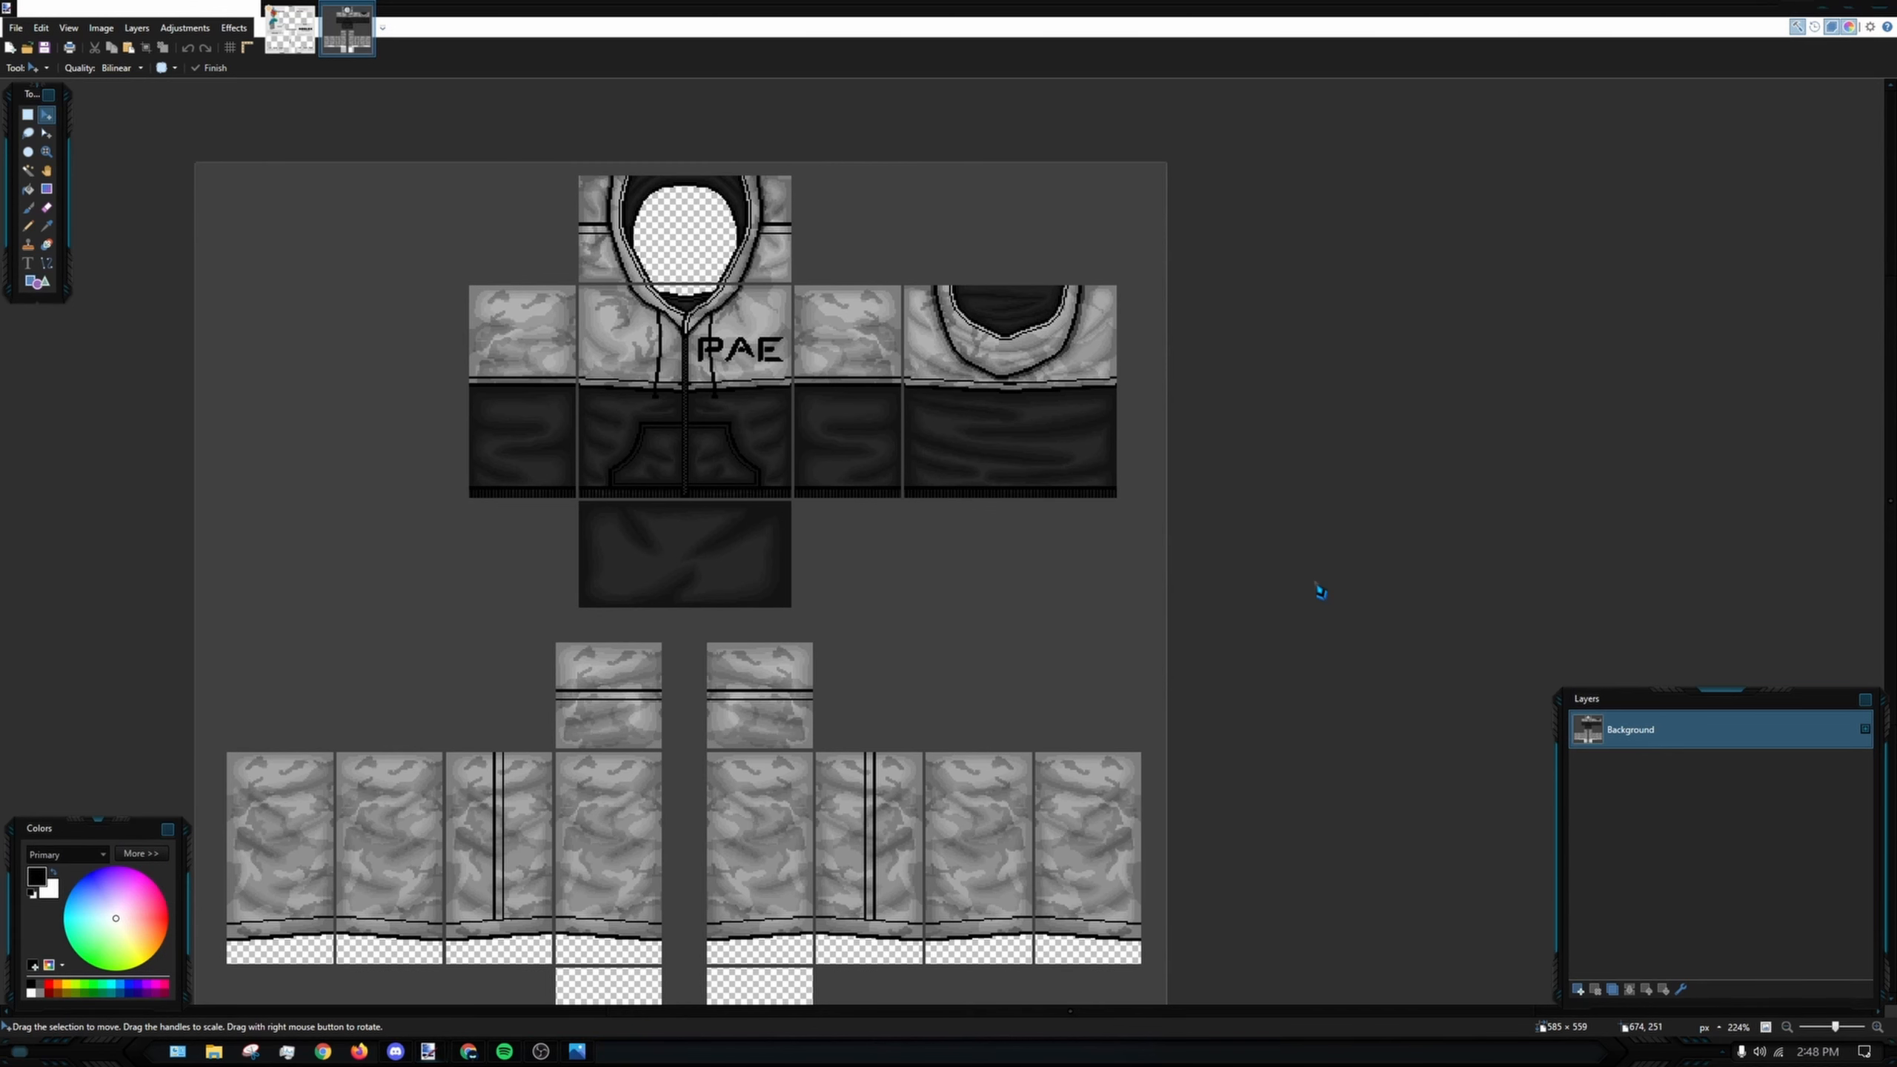
mouse_move(651, 584)
mouse_down()
mouse_move(508, 488)
mouse_move(786, 560)
mouse_up()
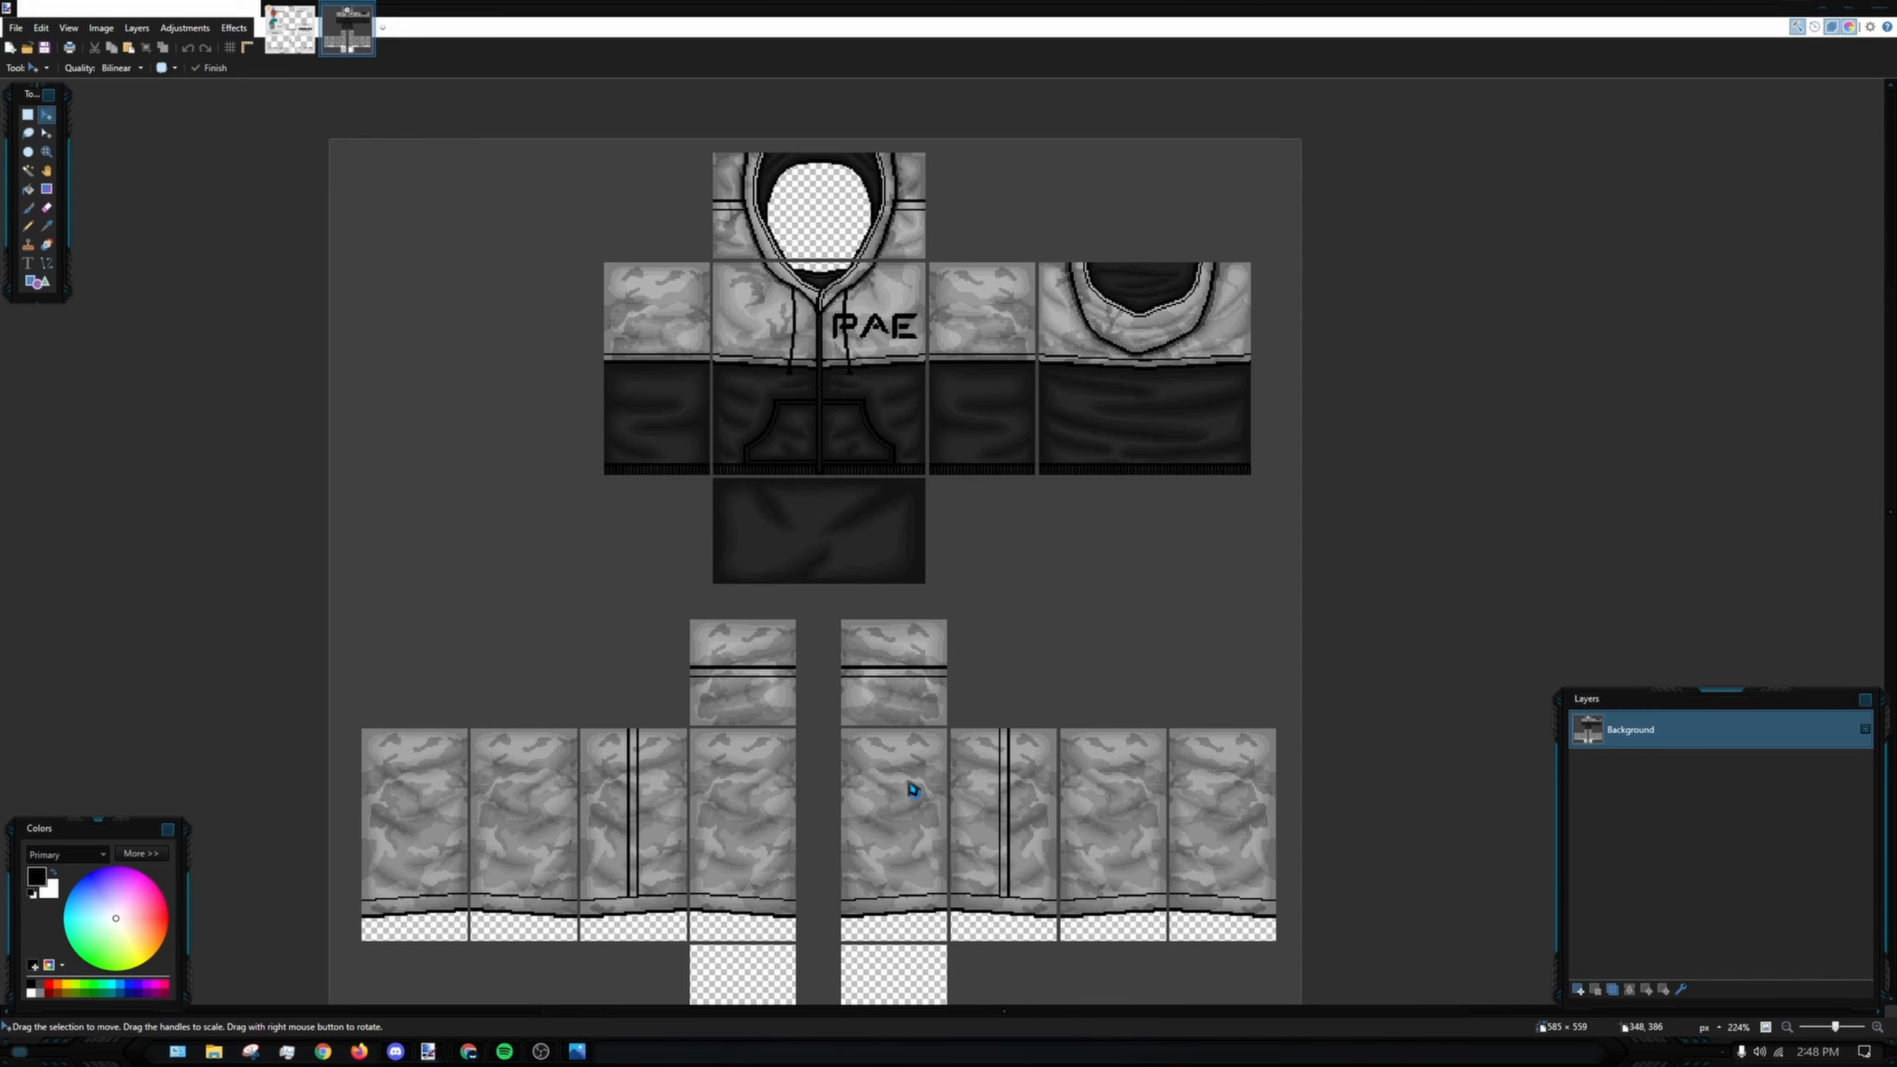
drag(910, 749, 873, 680)
ctrl+scroll(765, 708, up, 1)
drag(938, 417, 968, 459)
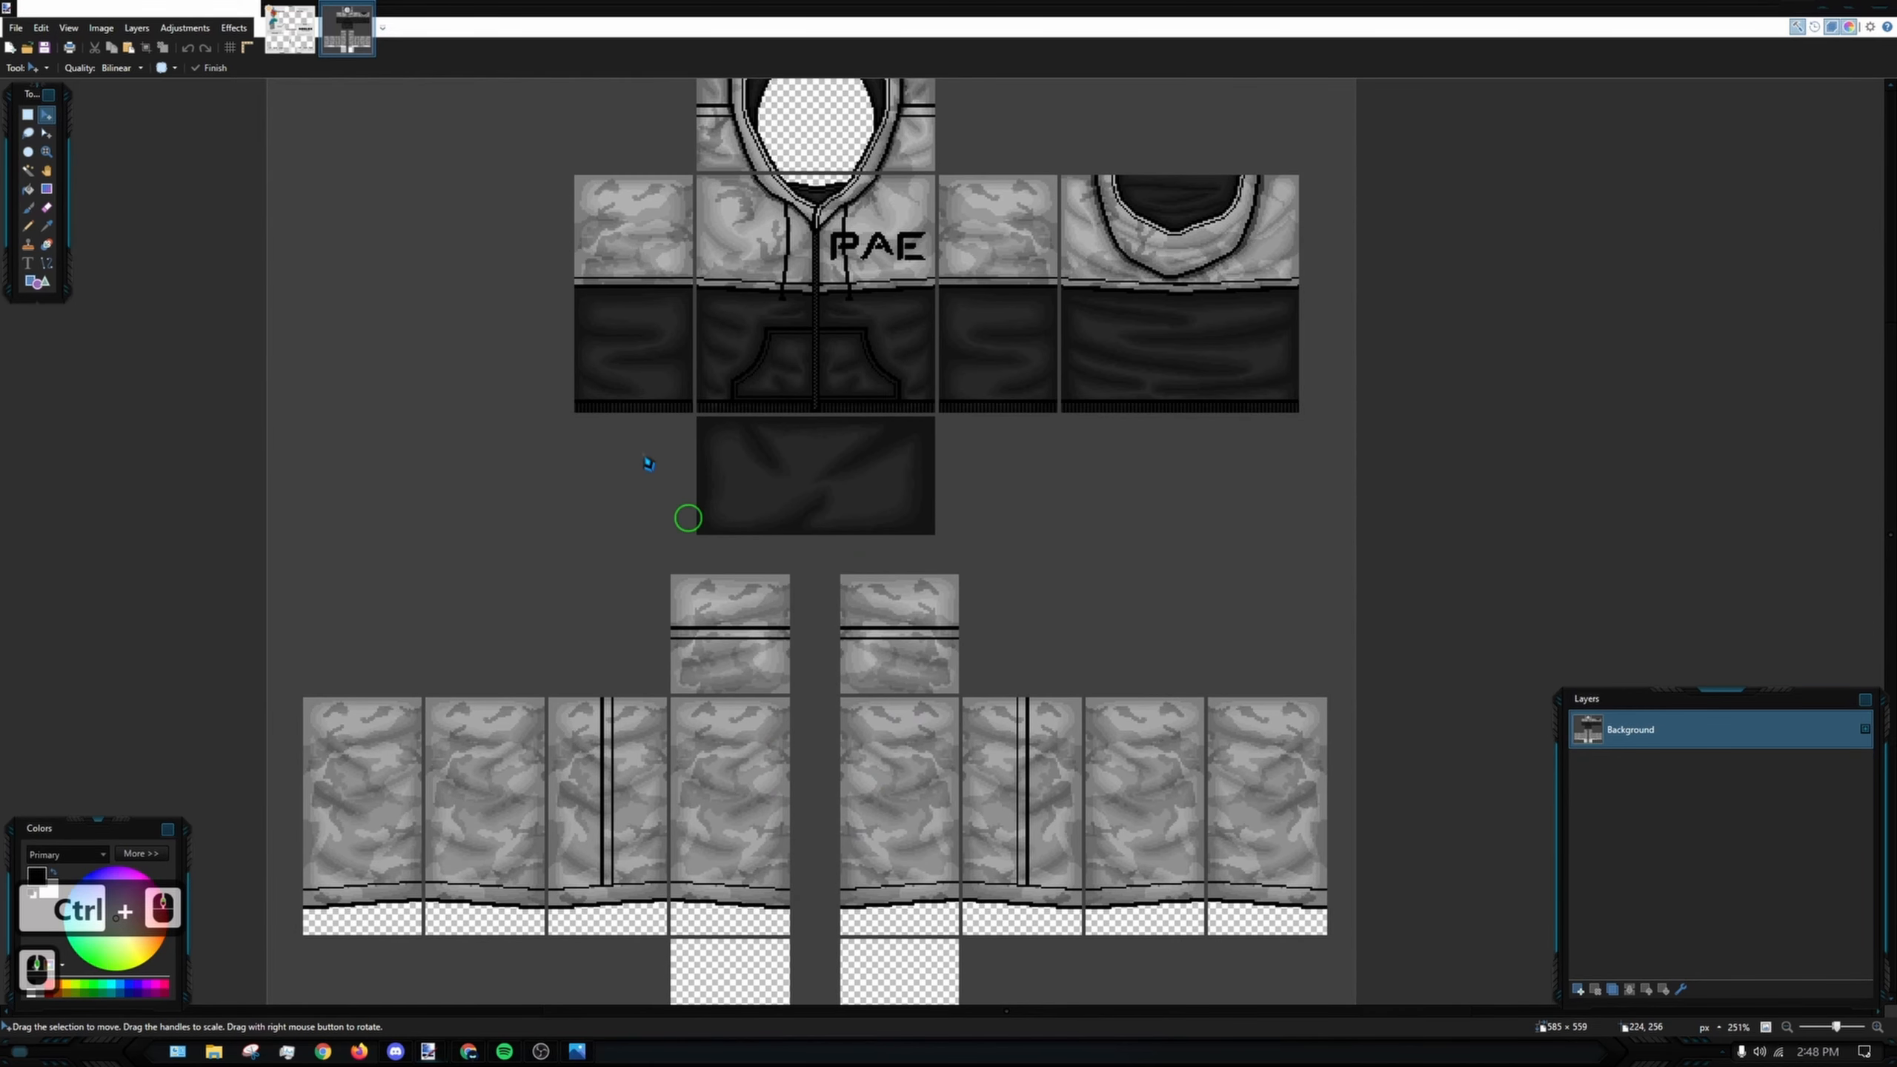
drag(833, 376, 857, 459)
ctrl+scroll(897, 458, up, 7)
drag(919, 318, 913, 409)
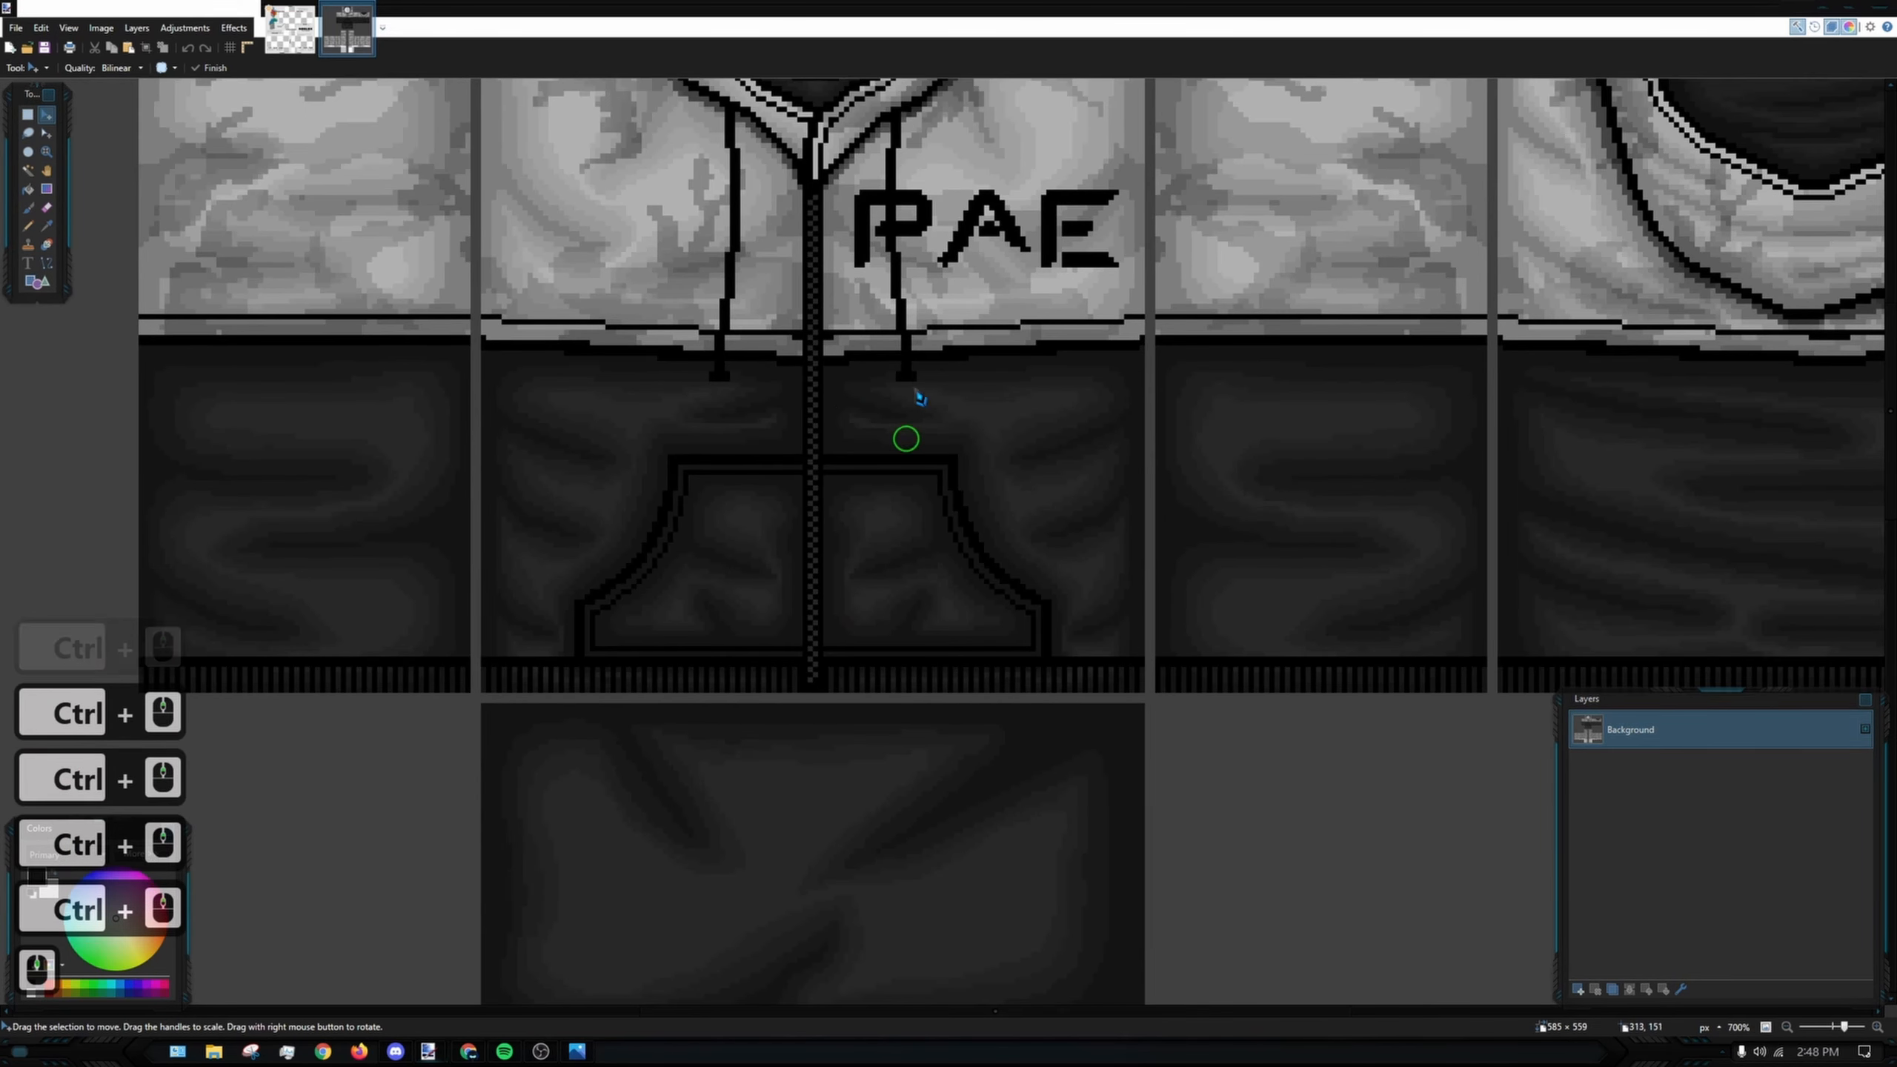
ctrl+scroll(920, 398, down, 5)
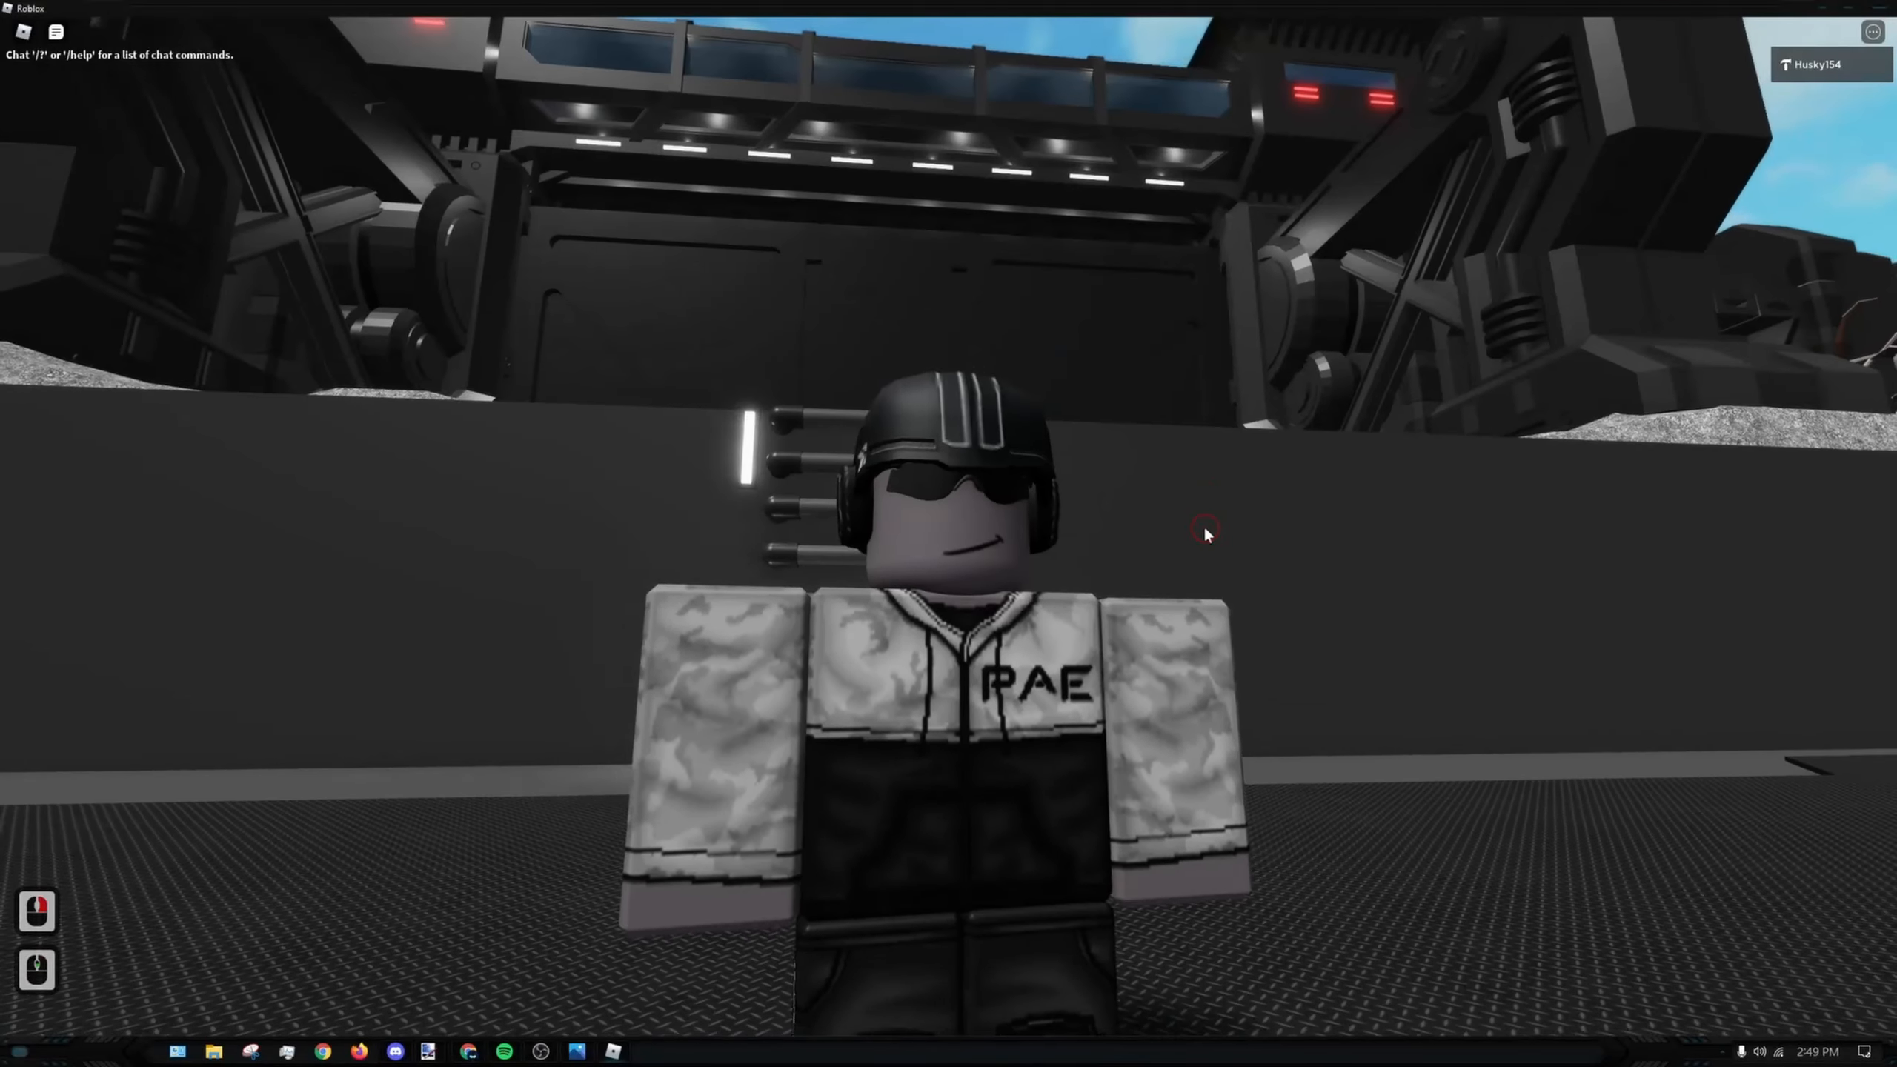
- In the Roblox window, rotate the camera around the avatar to examine the hoodie from the front
right_click(1205, 528)
right_click(1205, 535)
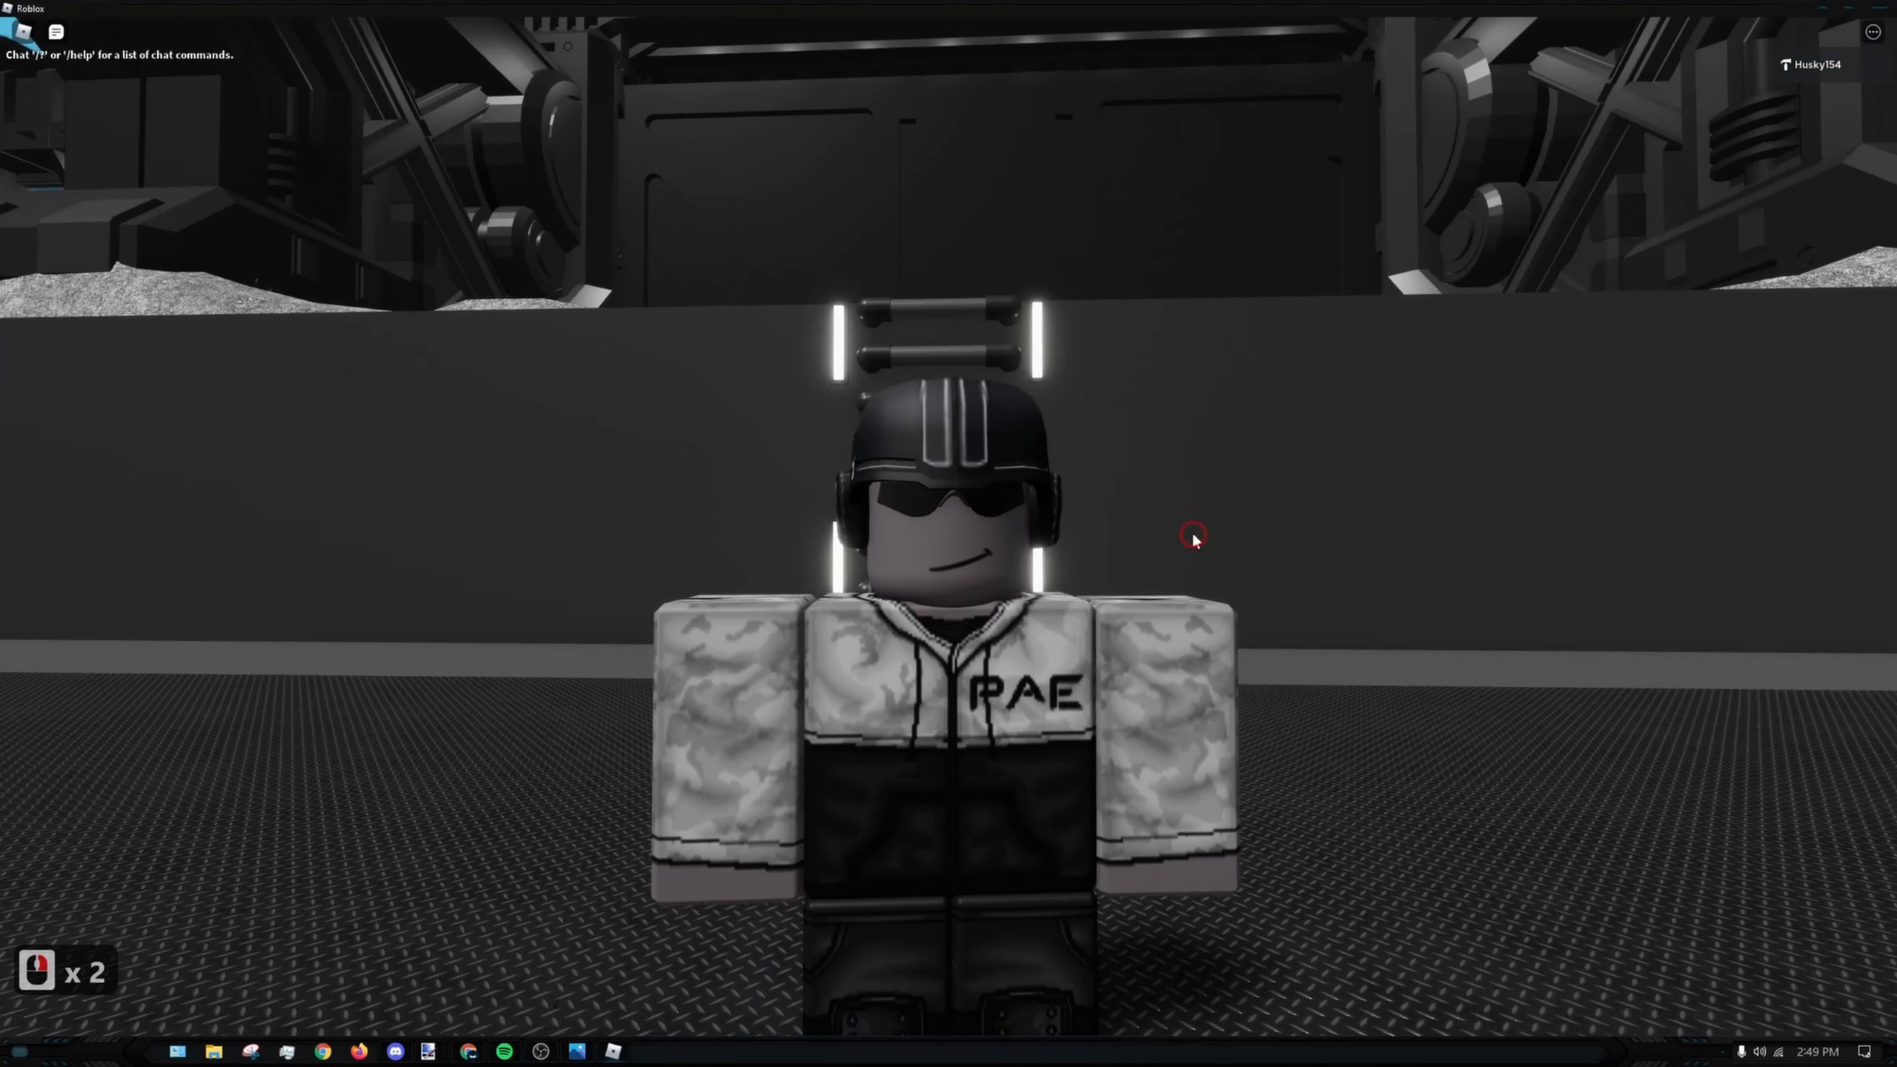
right_click(1202, 541)
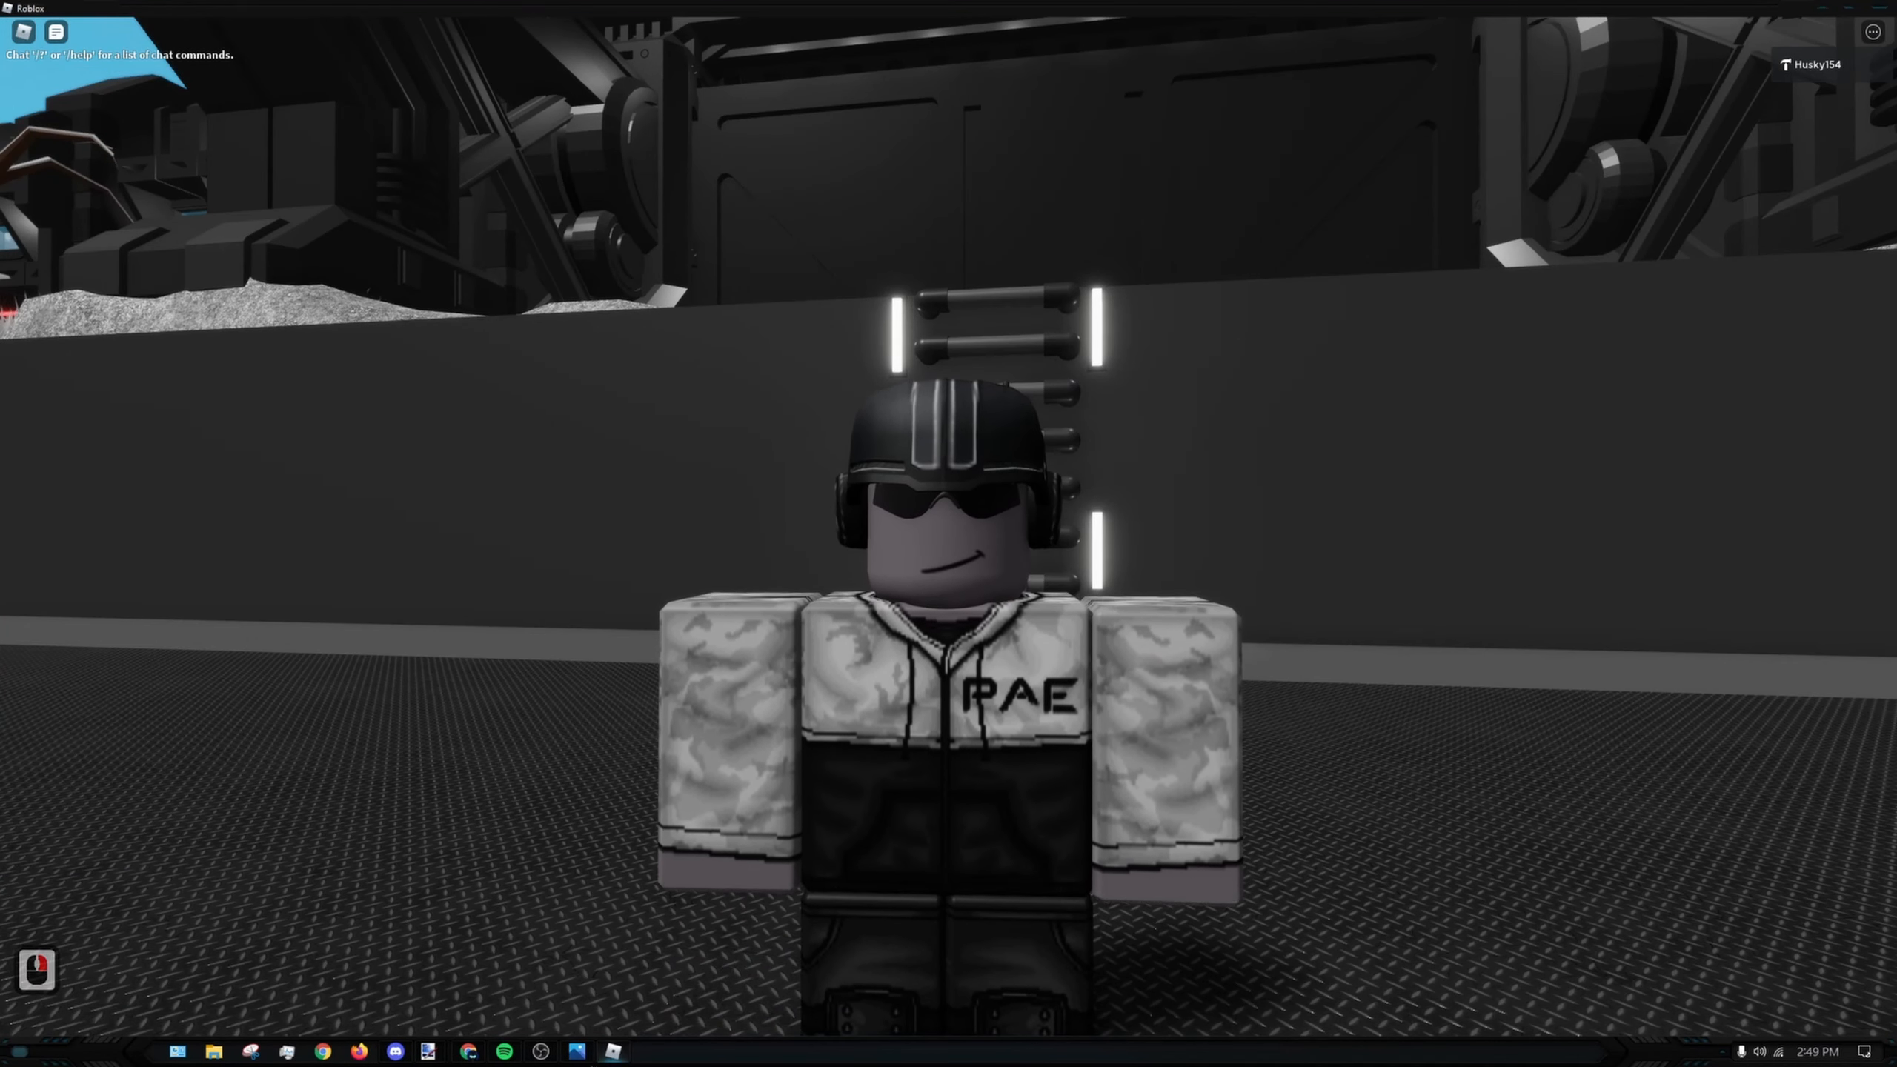
- Arrange paint.net beside the Roblox window with the whole shirt template in view, and hide the Layers window
mouse_move(418, 1056)
click(541, 972)
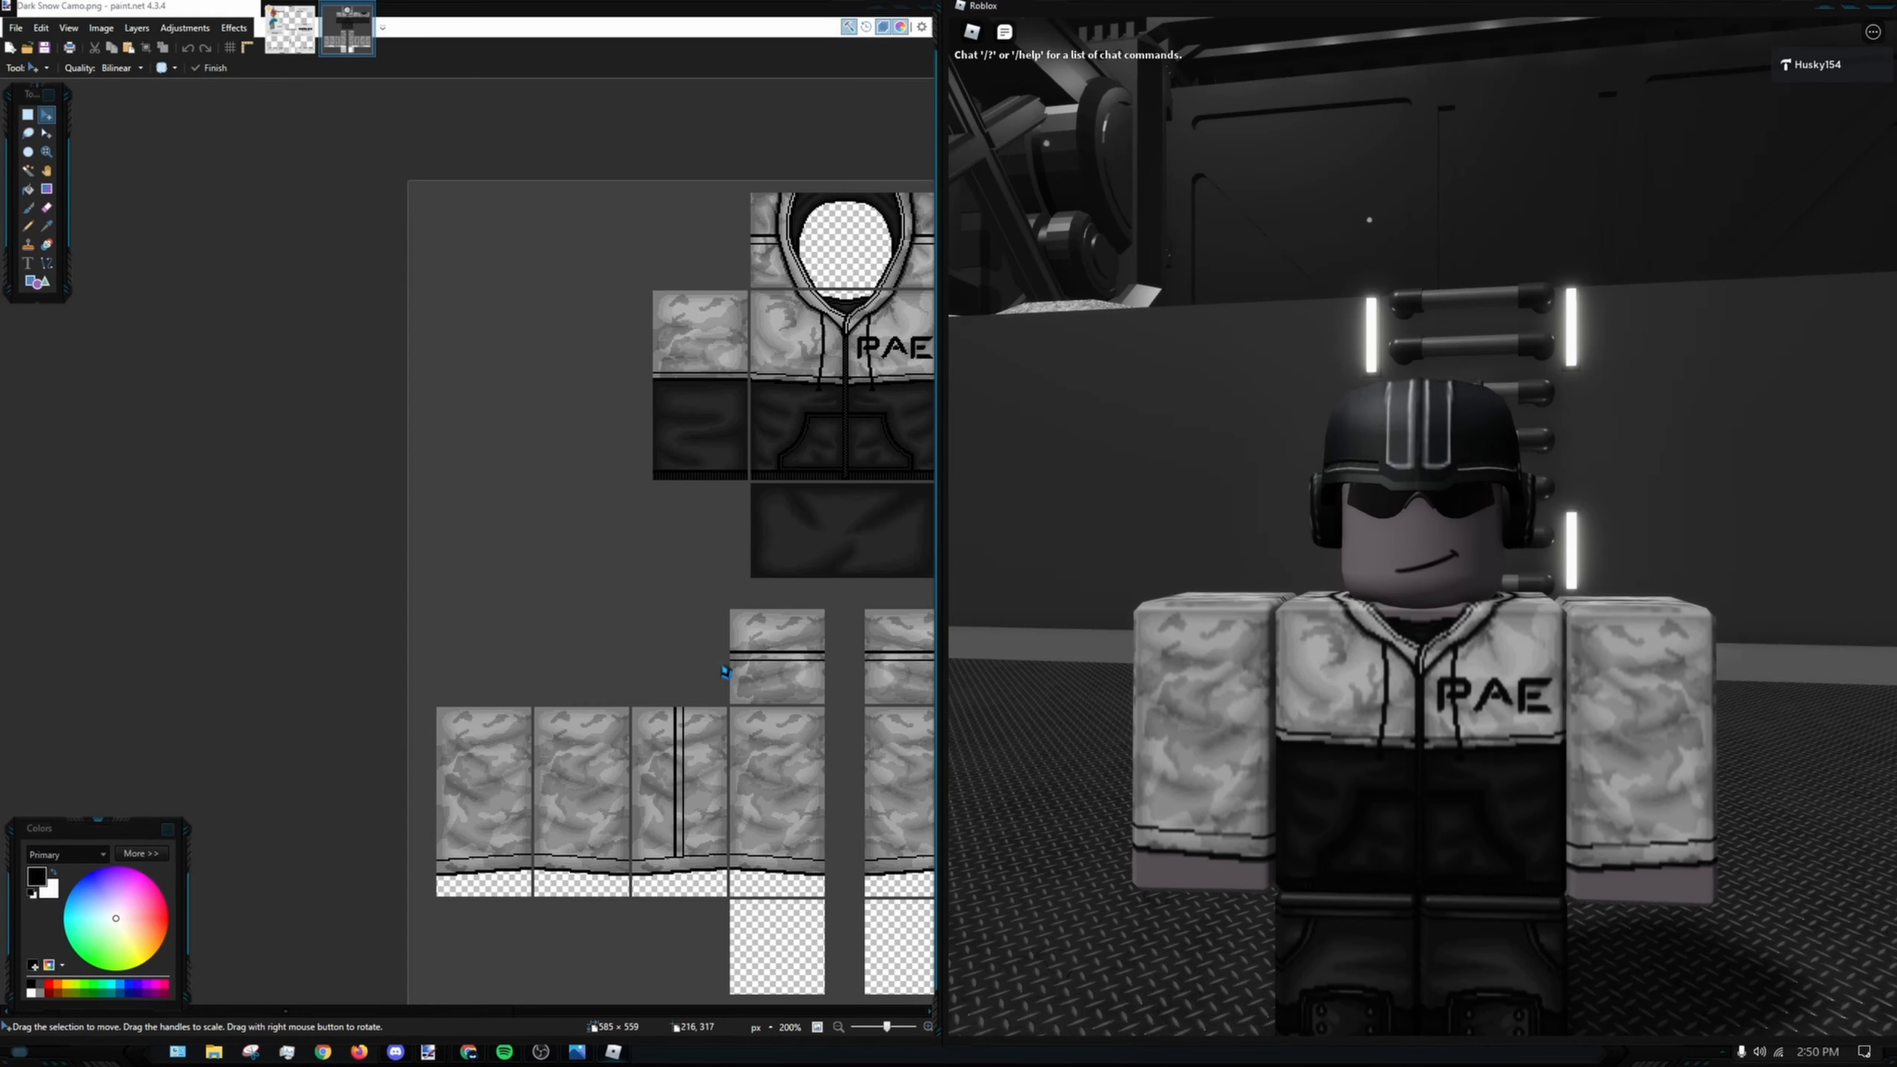
drag(317, 1011, 496, 1003)
drag(1801, 700, 425, 302)
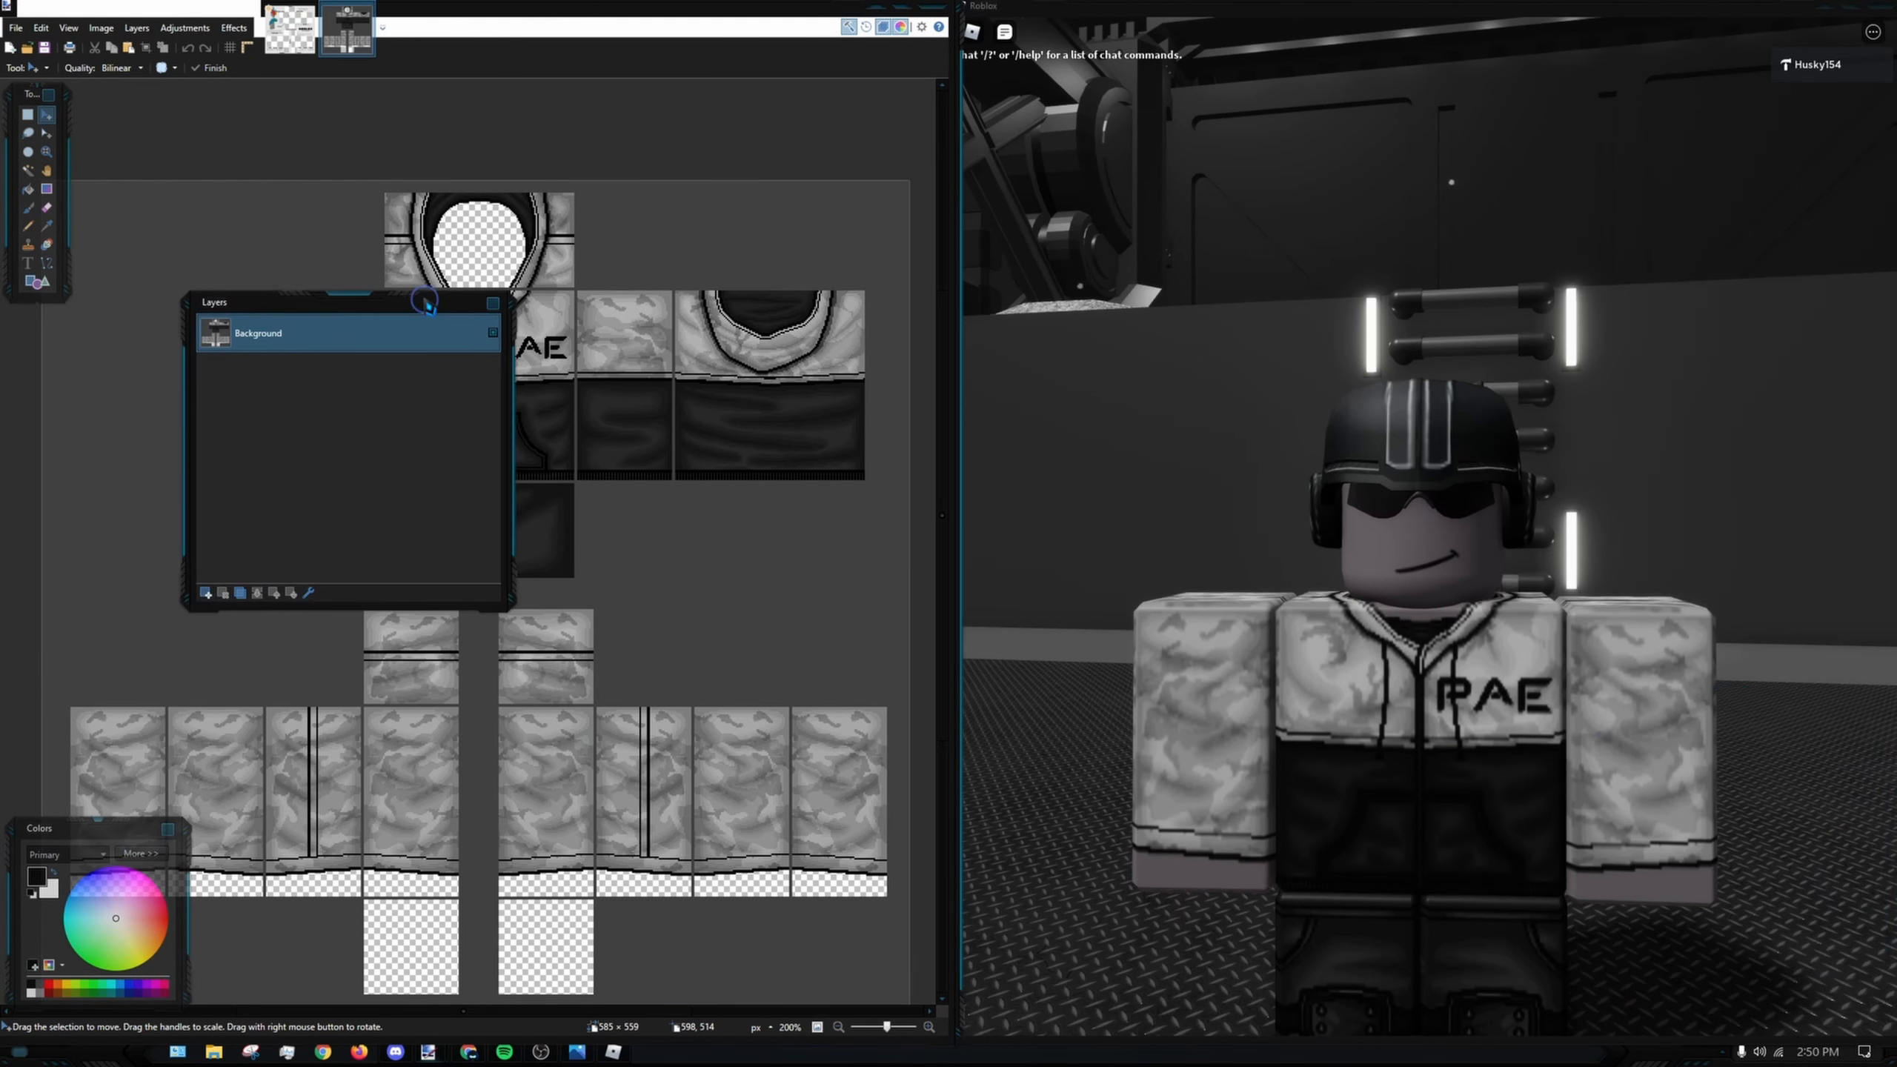
click(493, 303)
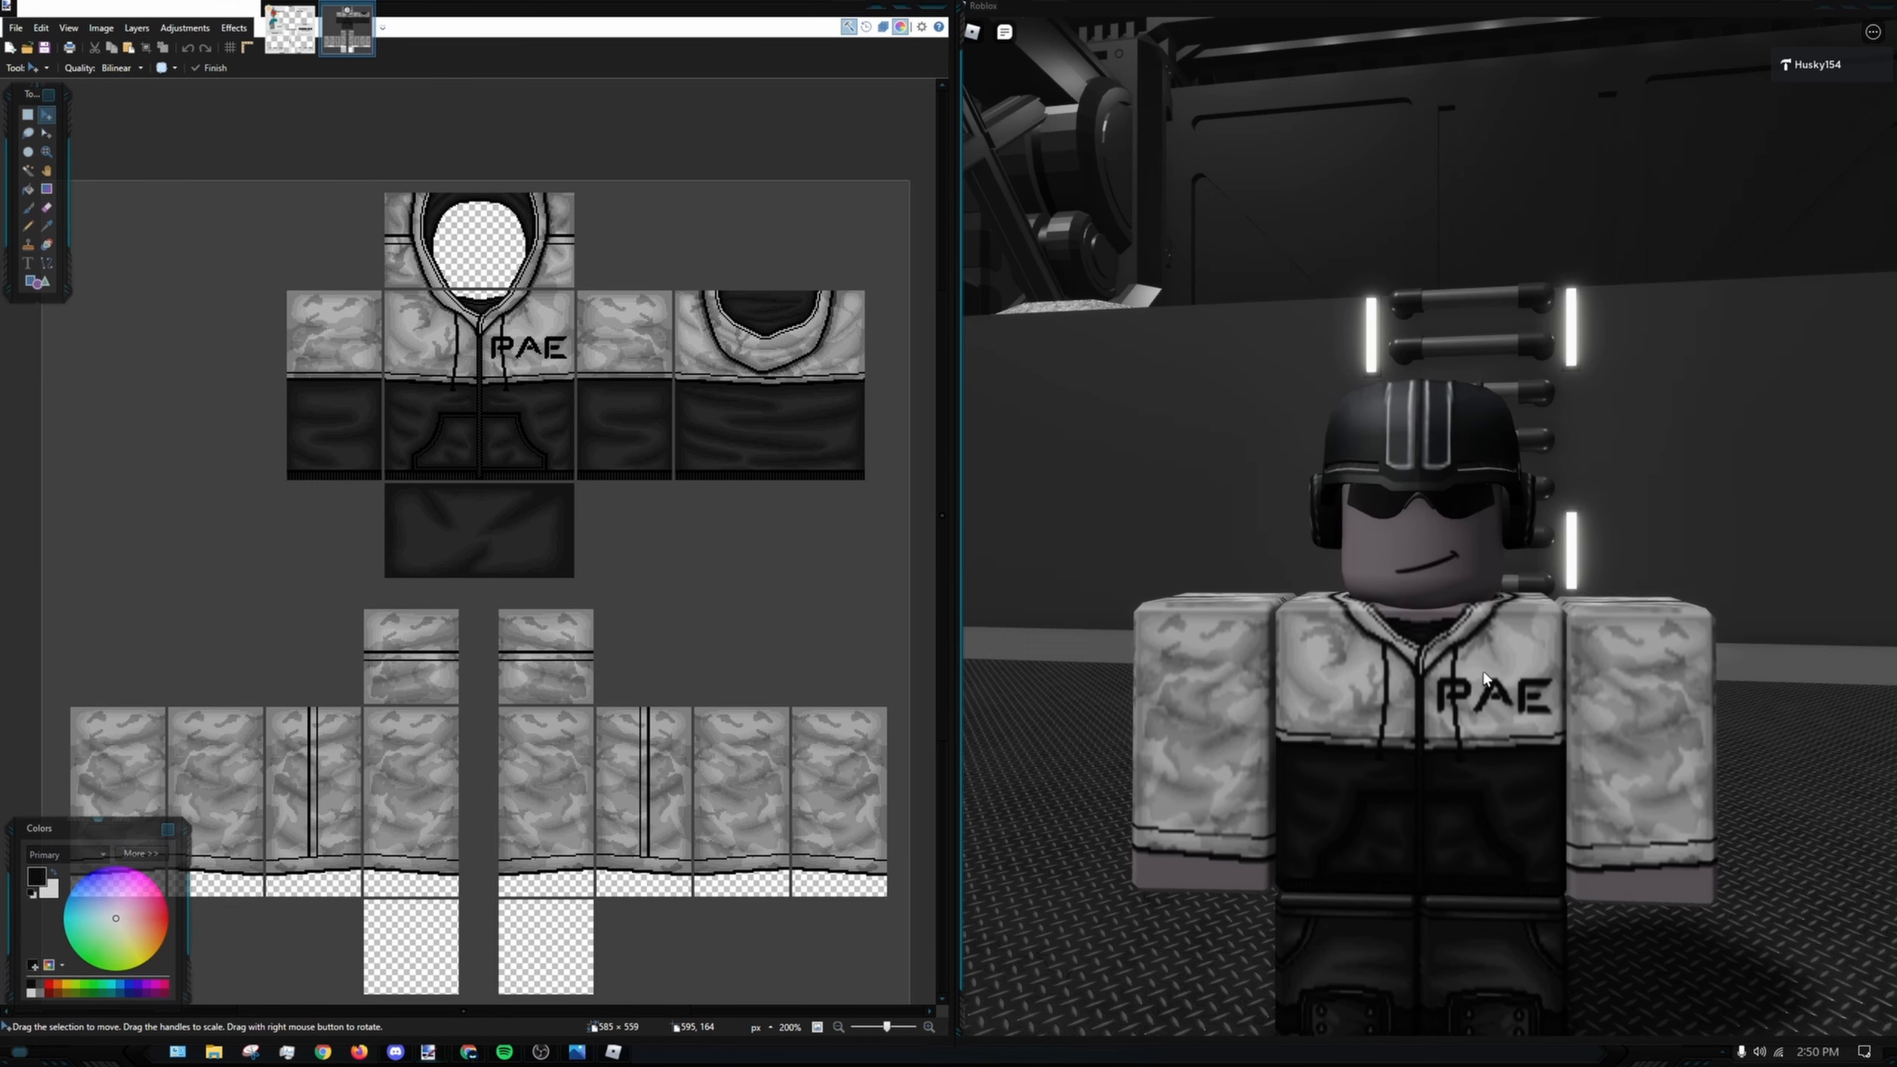
scroll(1500, 663, up, 2)
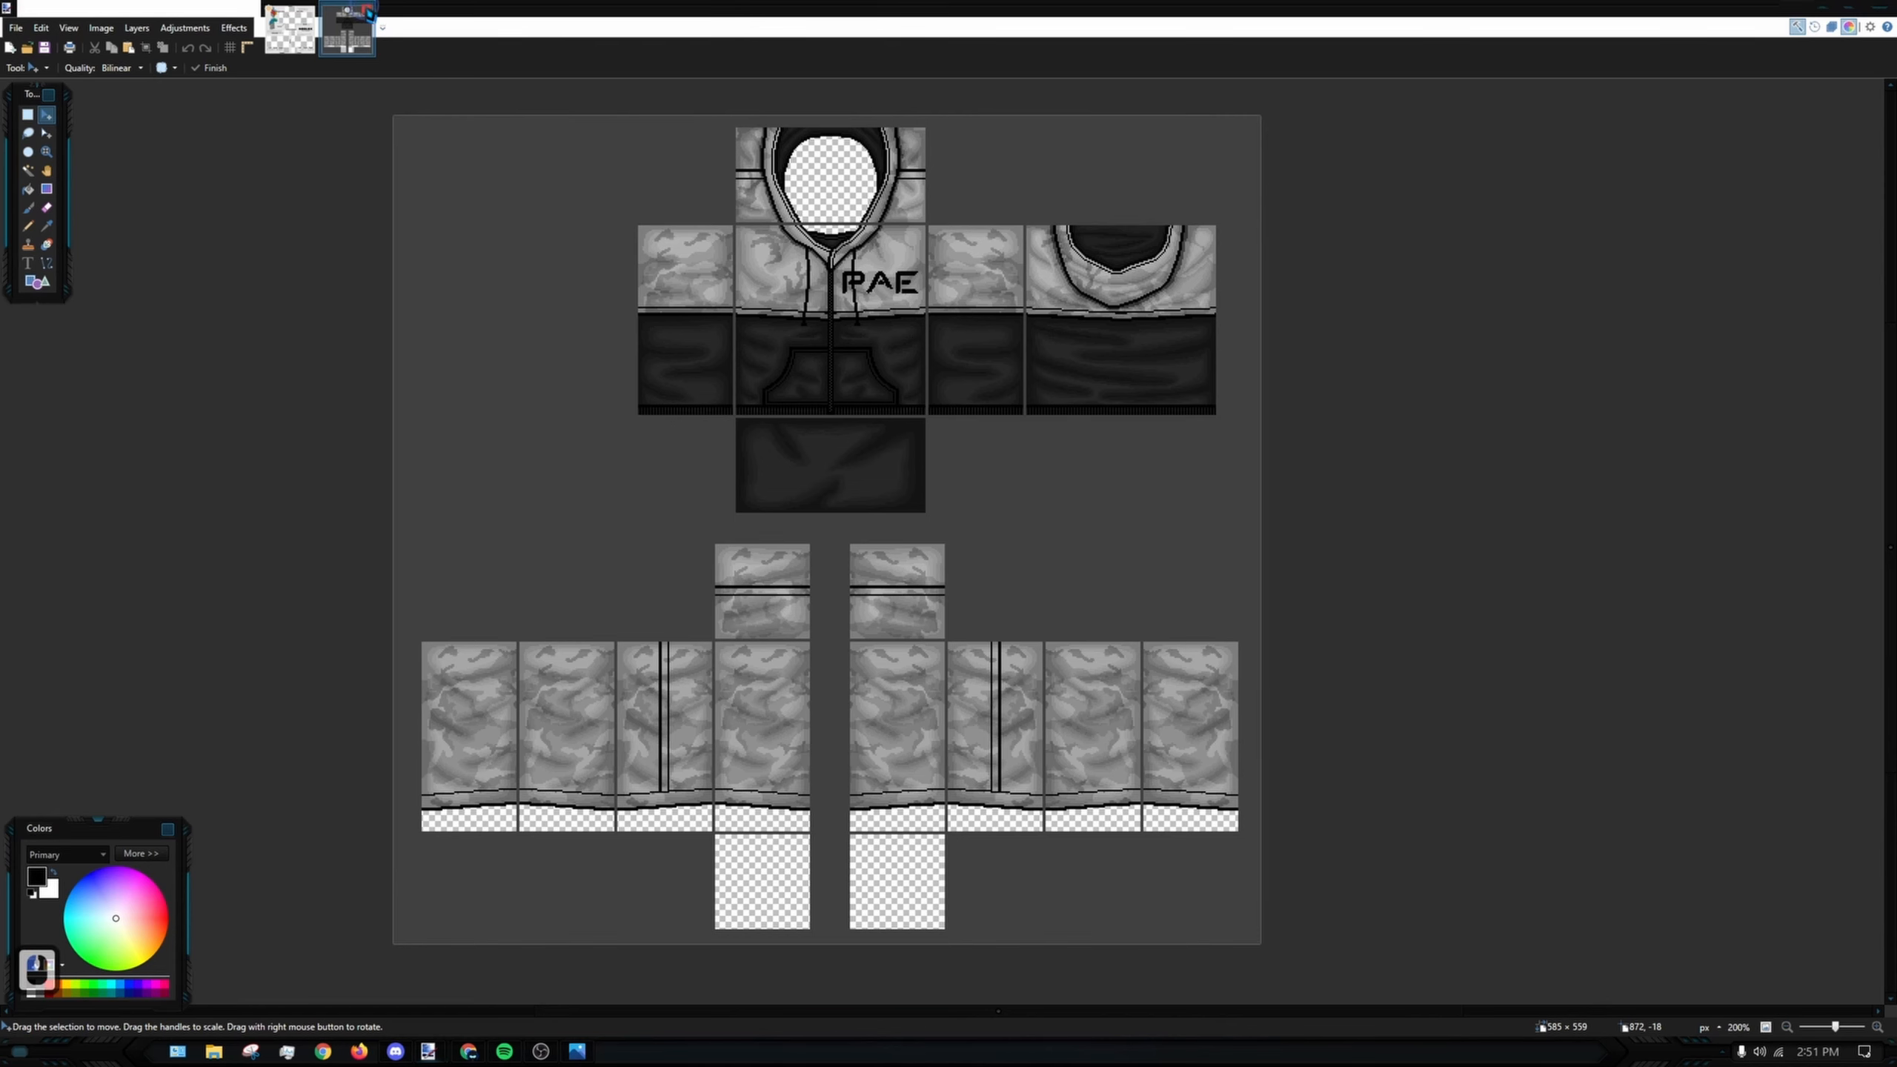
- Close the Dark Snow Camo image and delete the selected test line from the torso template
click(367, 10)
click(791, 385)
scroll(944, 421, down, 4)
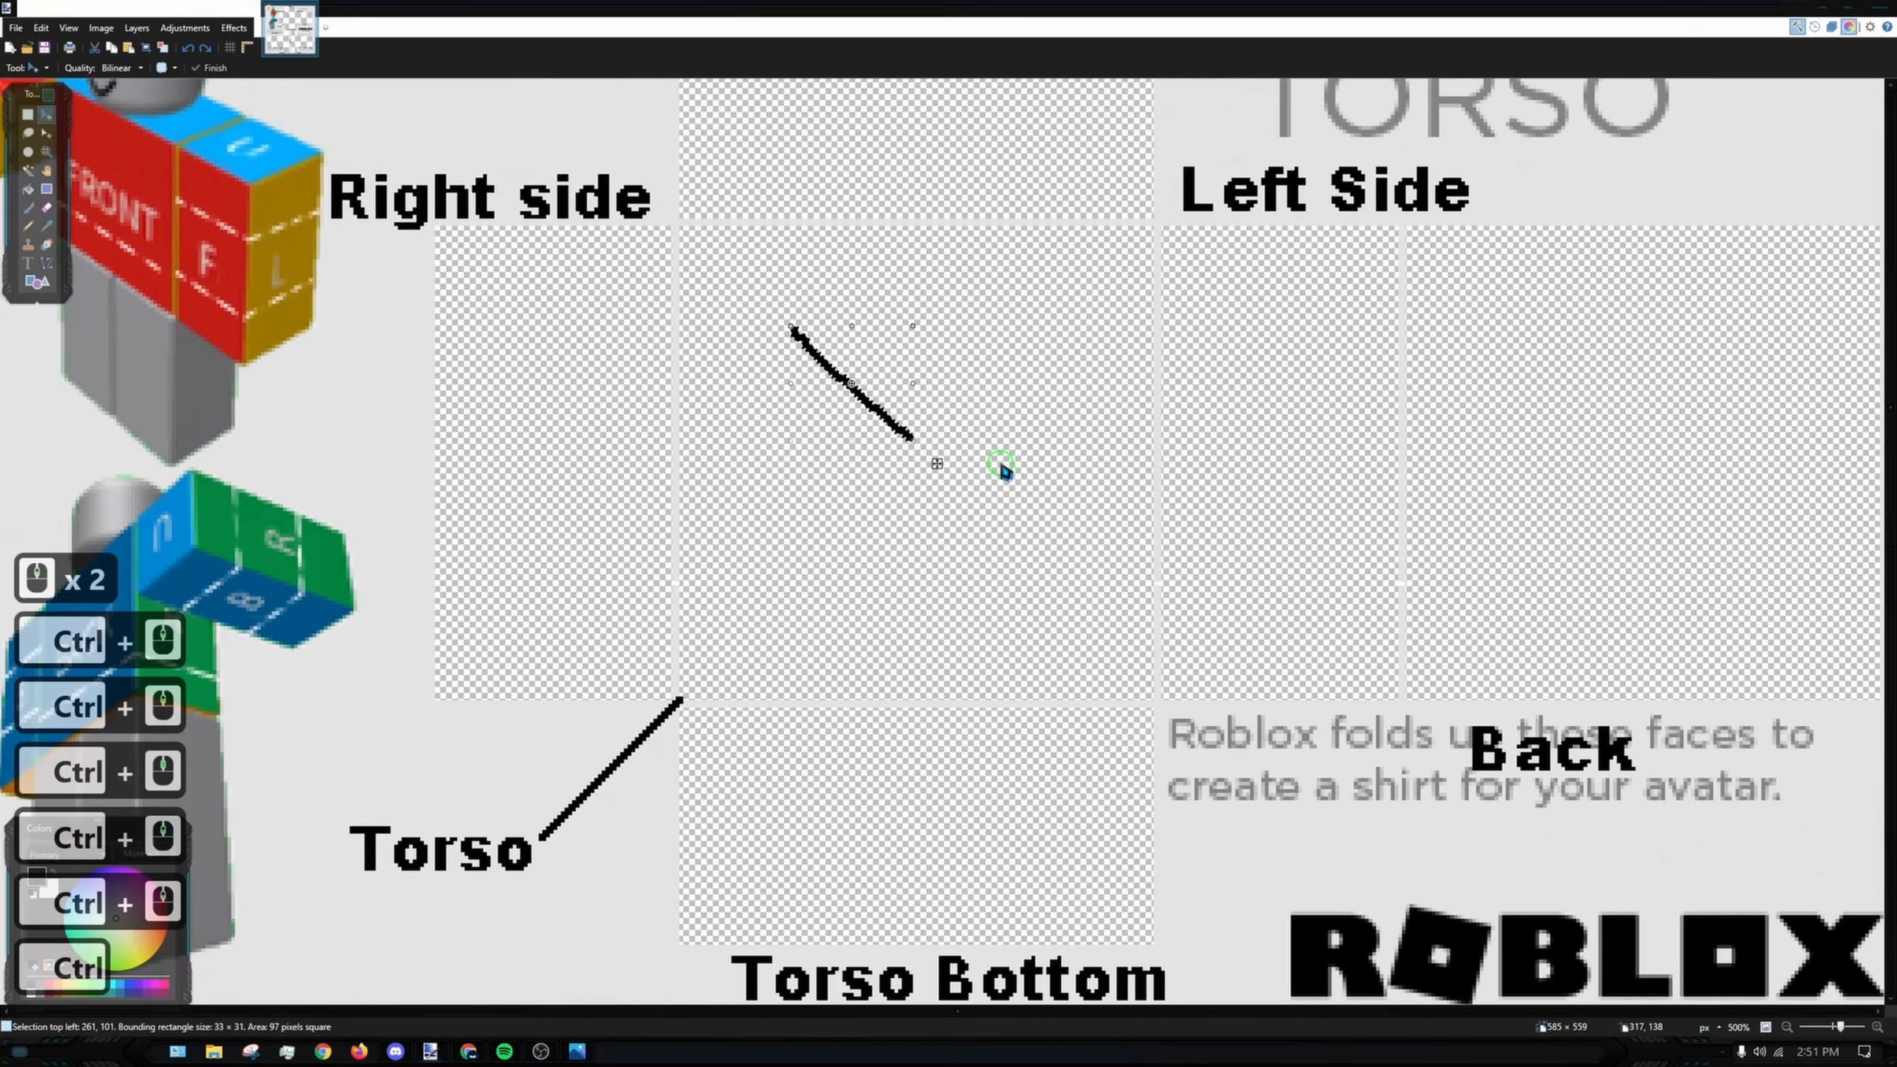
key(Delete)
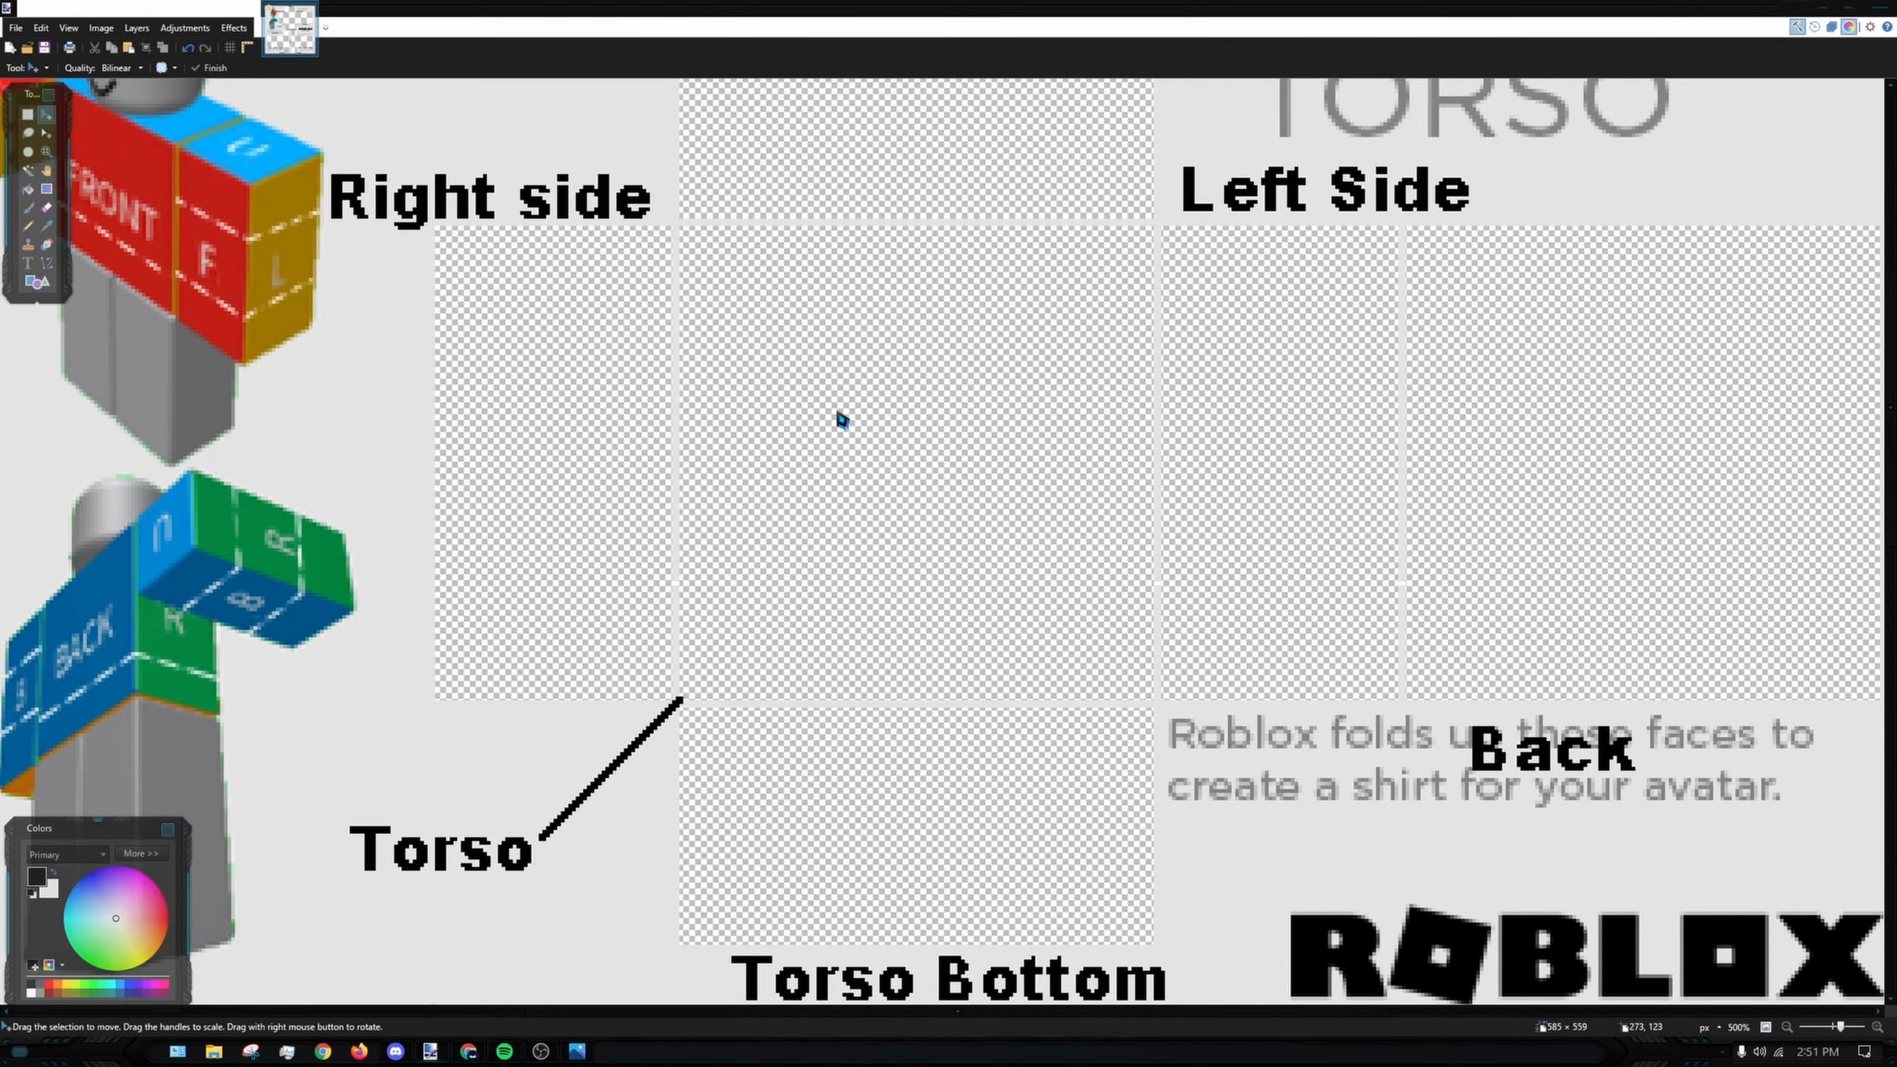
- Show the Layers window again and move it clear of the torso front, over the Back area
click(1833, 27)
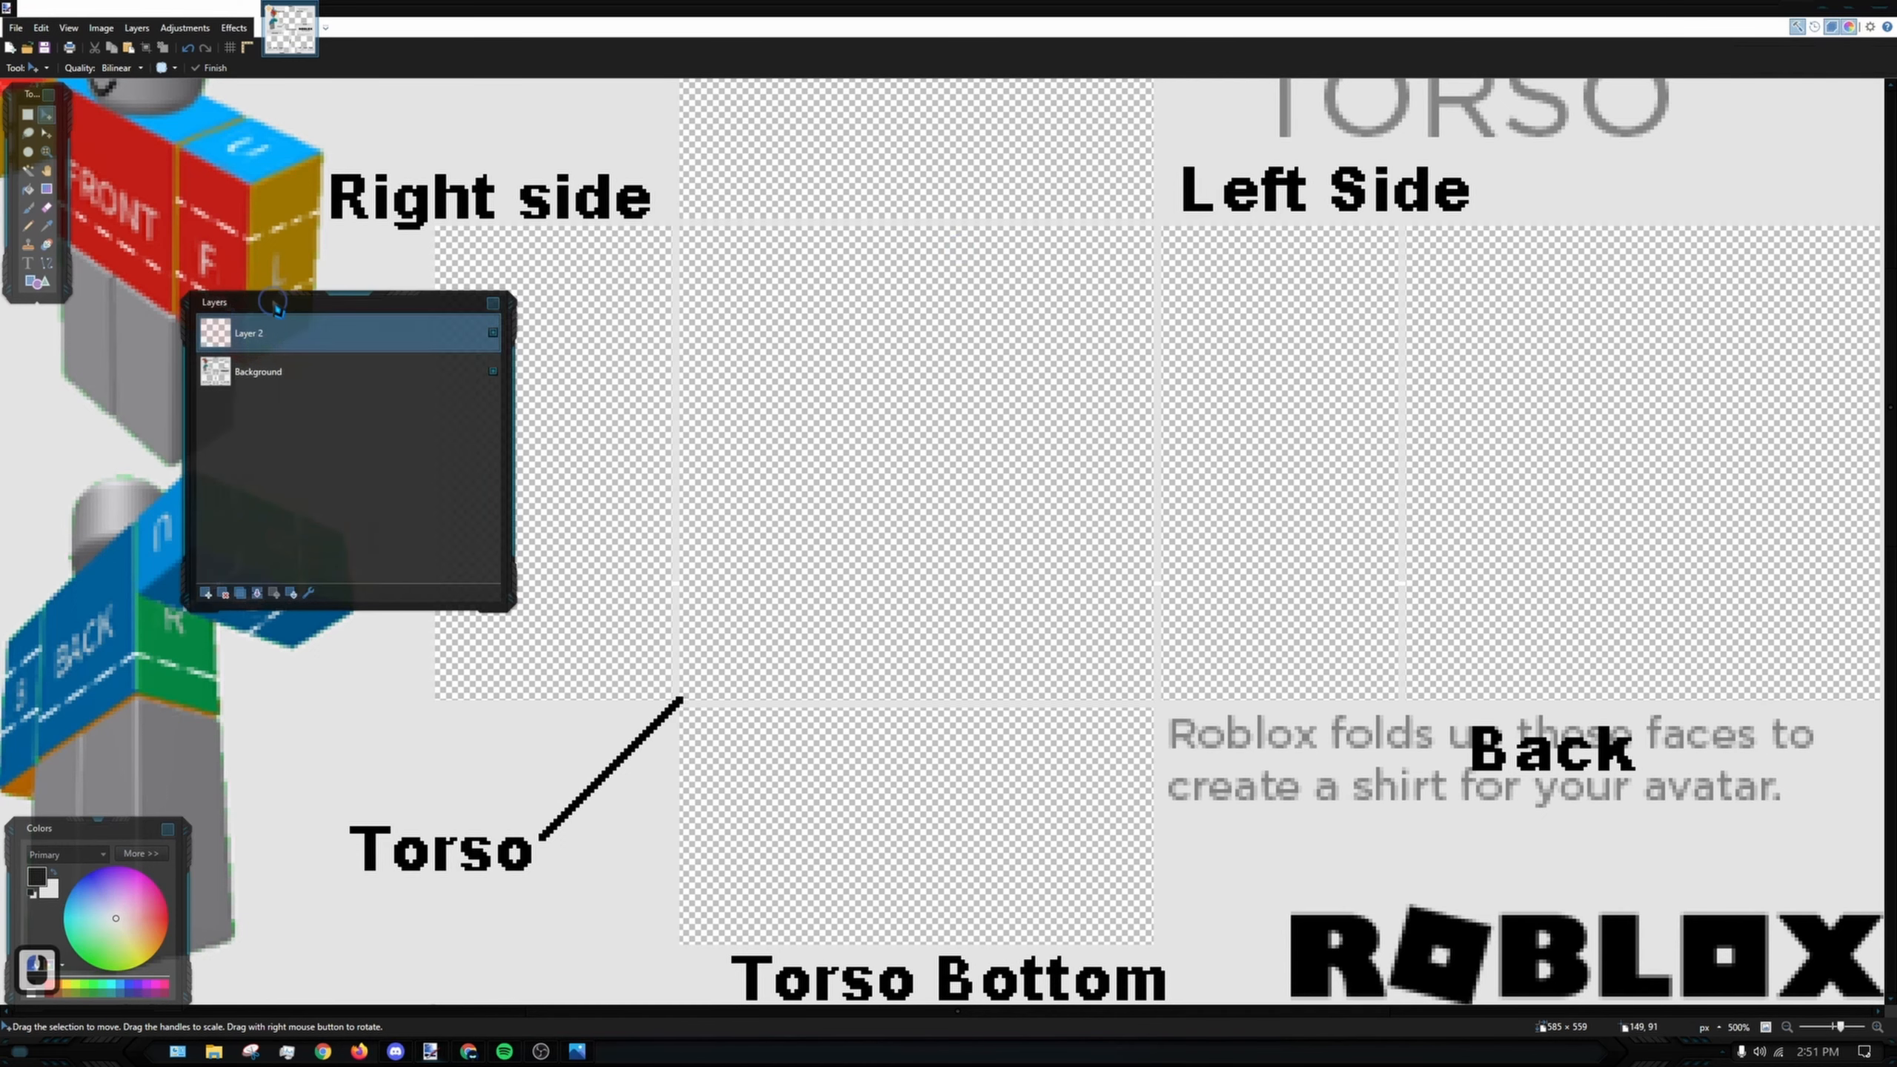
drag(299, 293, 1654, 681)
drag(1190, 286, 1111, 343)
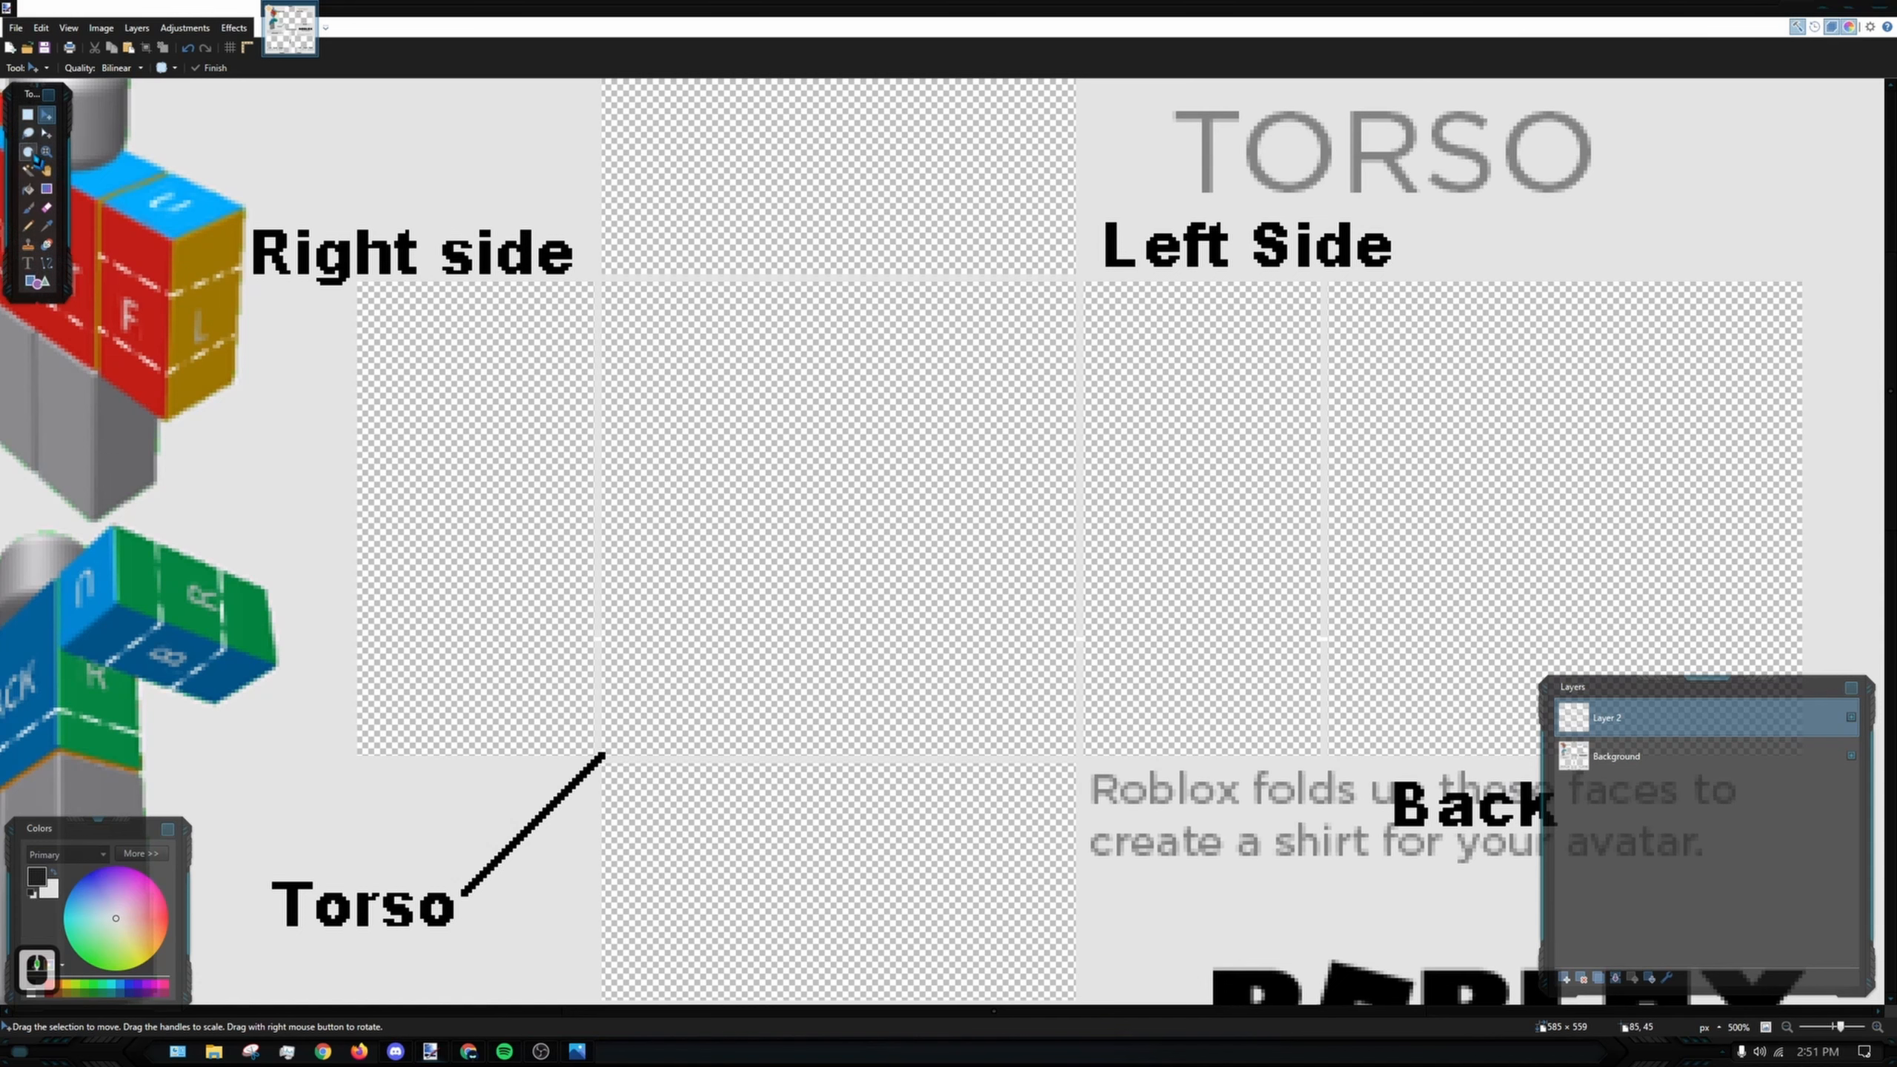
- Make Background the active layer and select the torso's front square with the Magic Wand
click(27, 170)
click(851, 483)
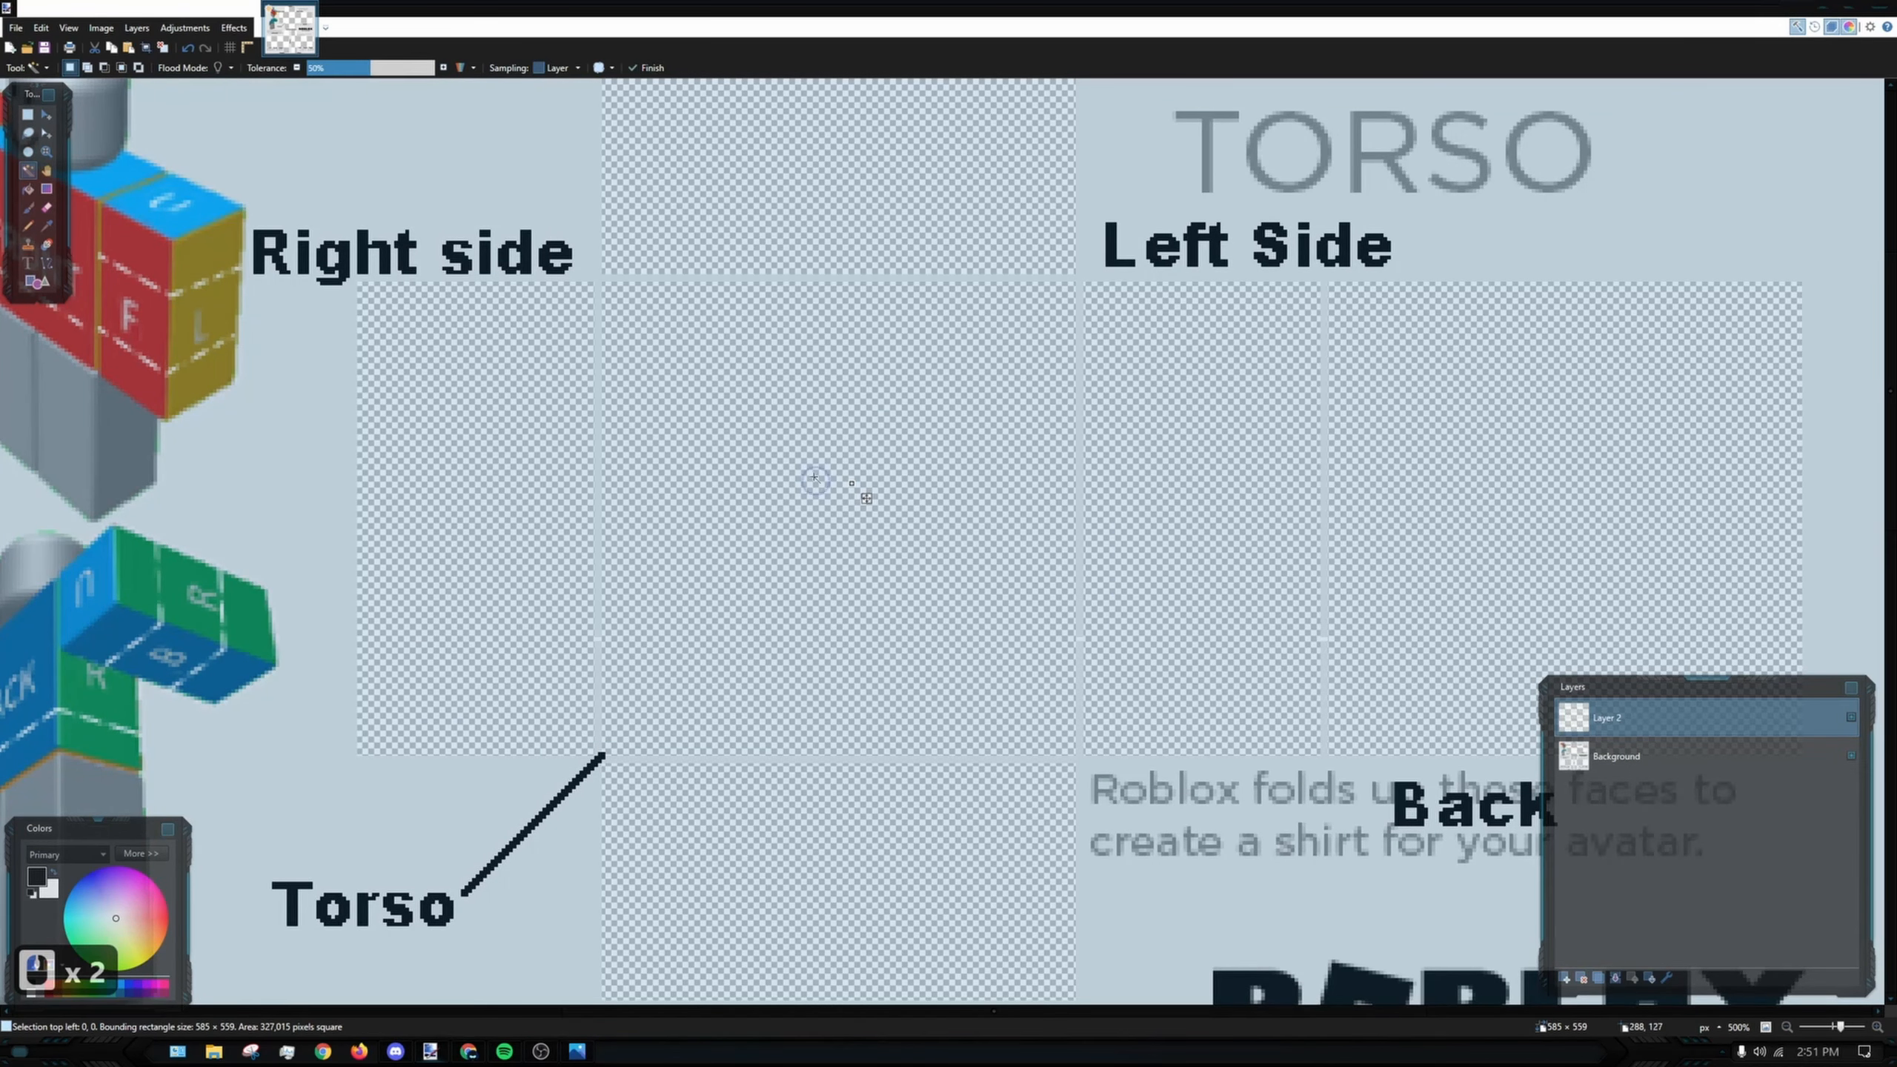
click(1641, 769)
click(822, 383)
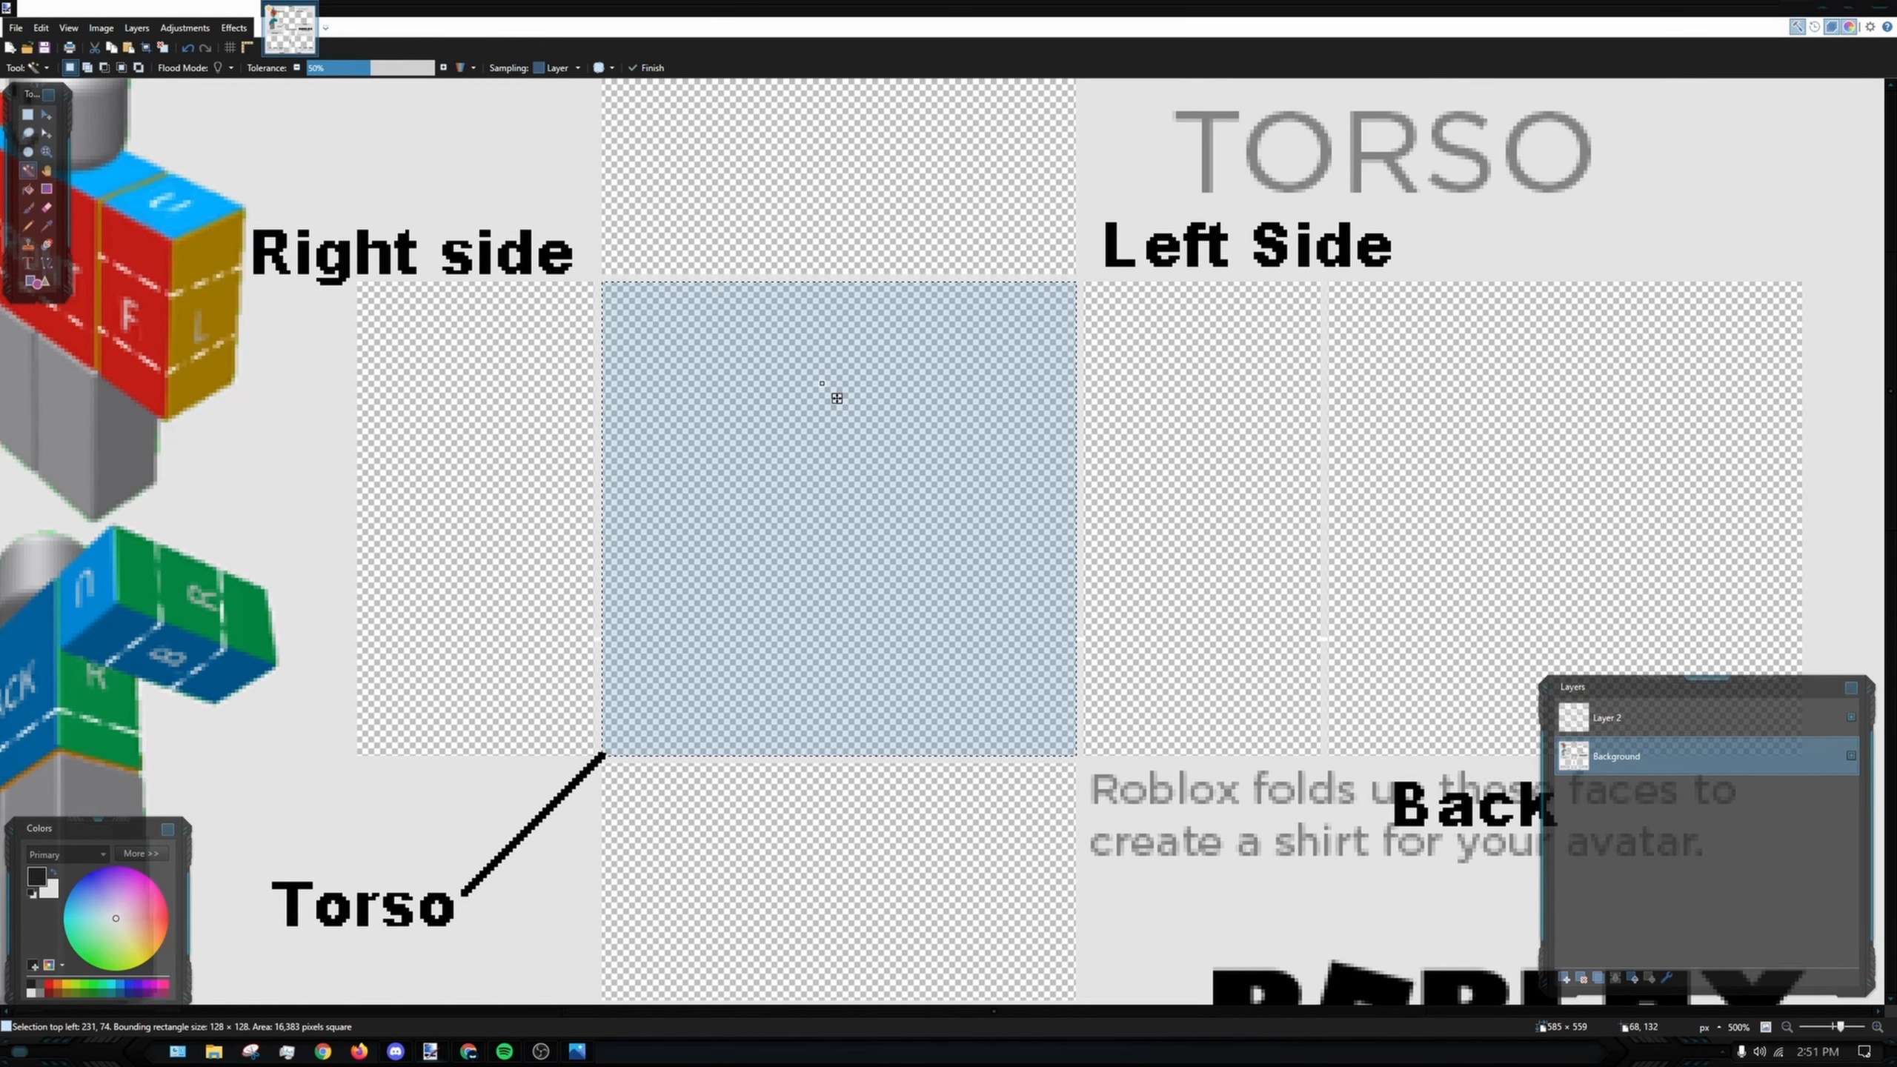
- Select the Right side panel with the Magic Wand instead, then copy it and paste it in place
click(457, 435)
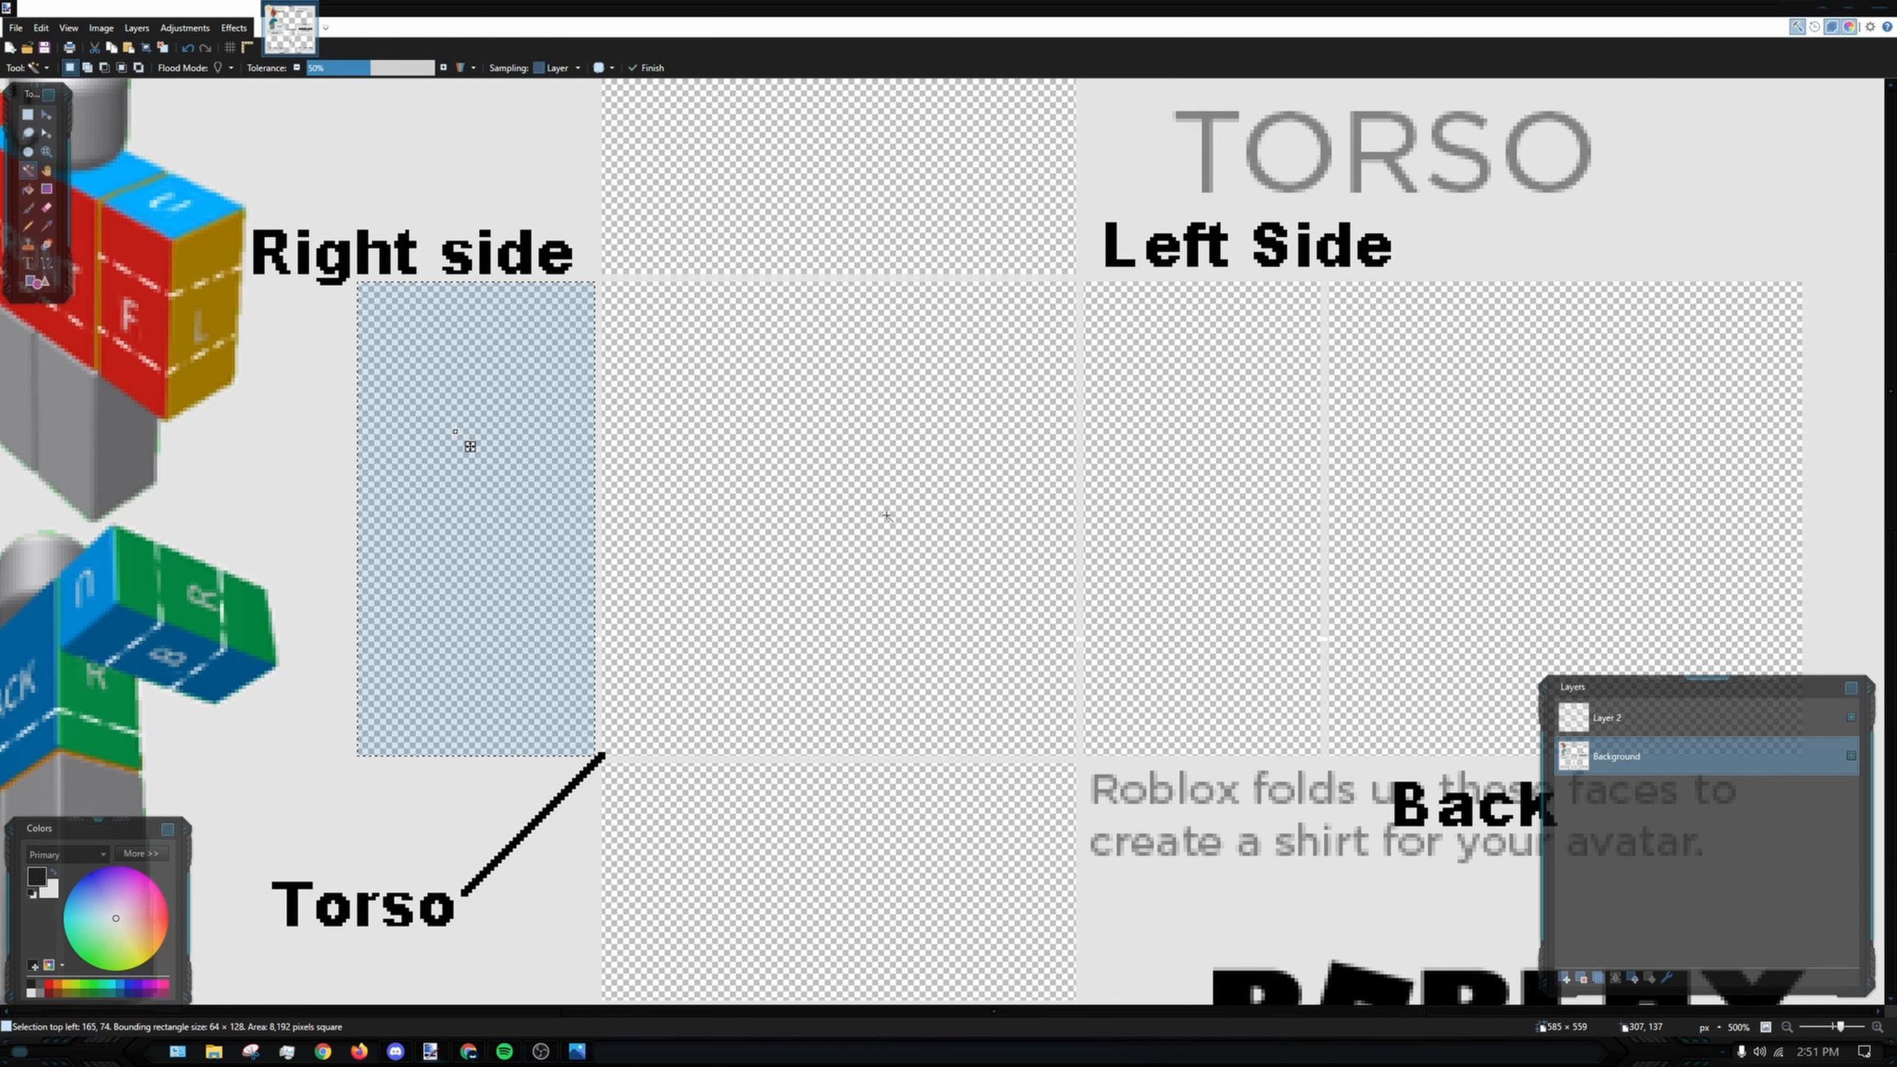
key(ctrl)
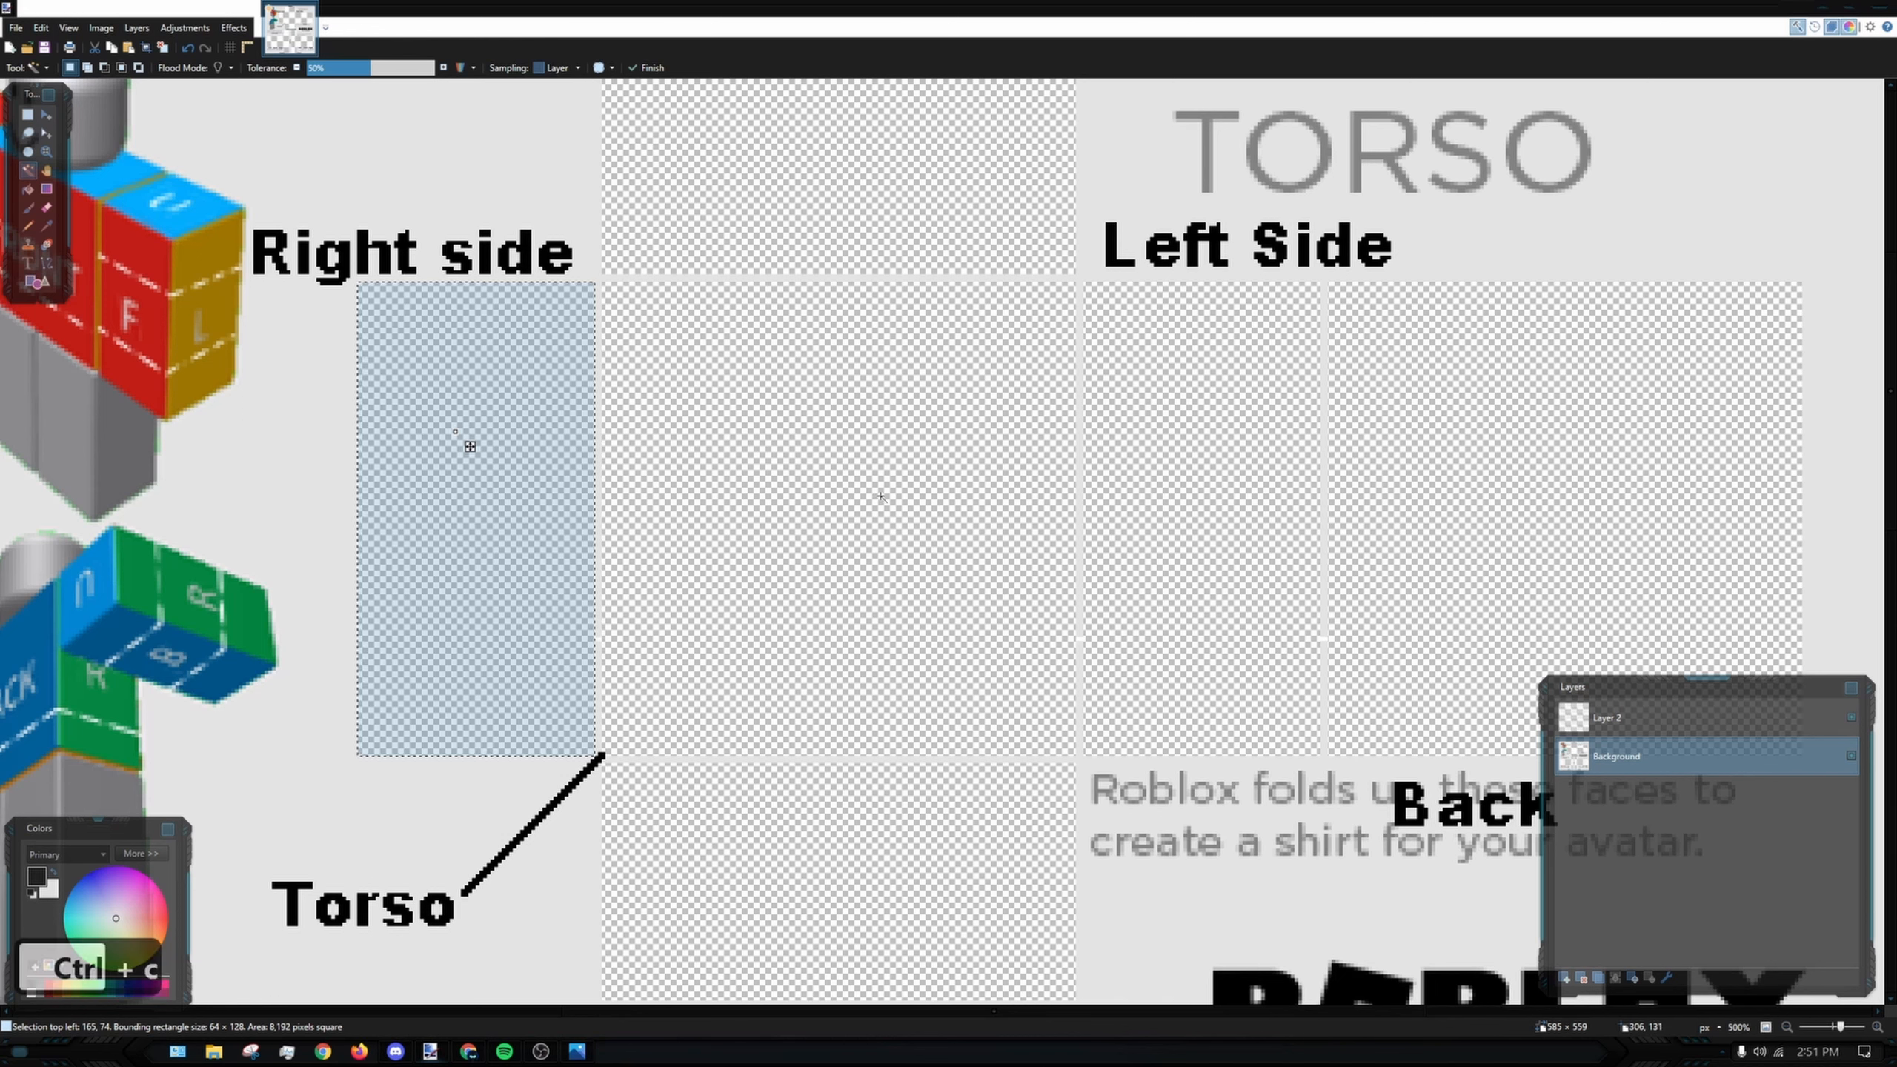
key(ctrl+v)
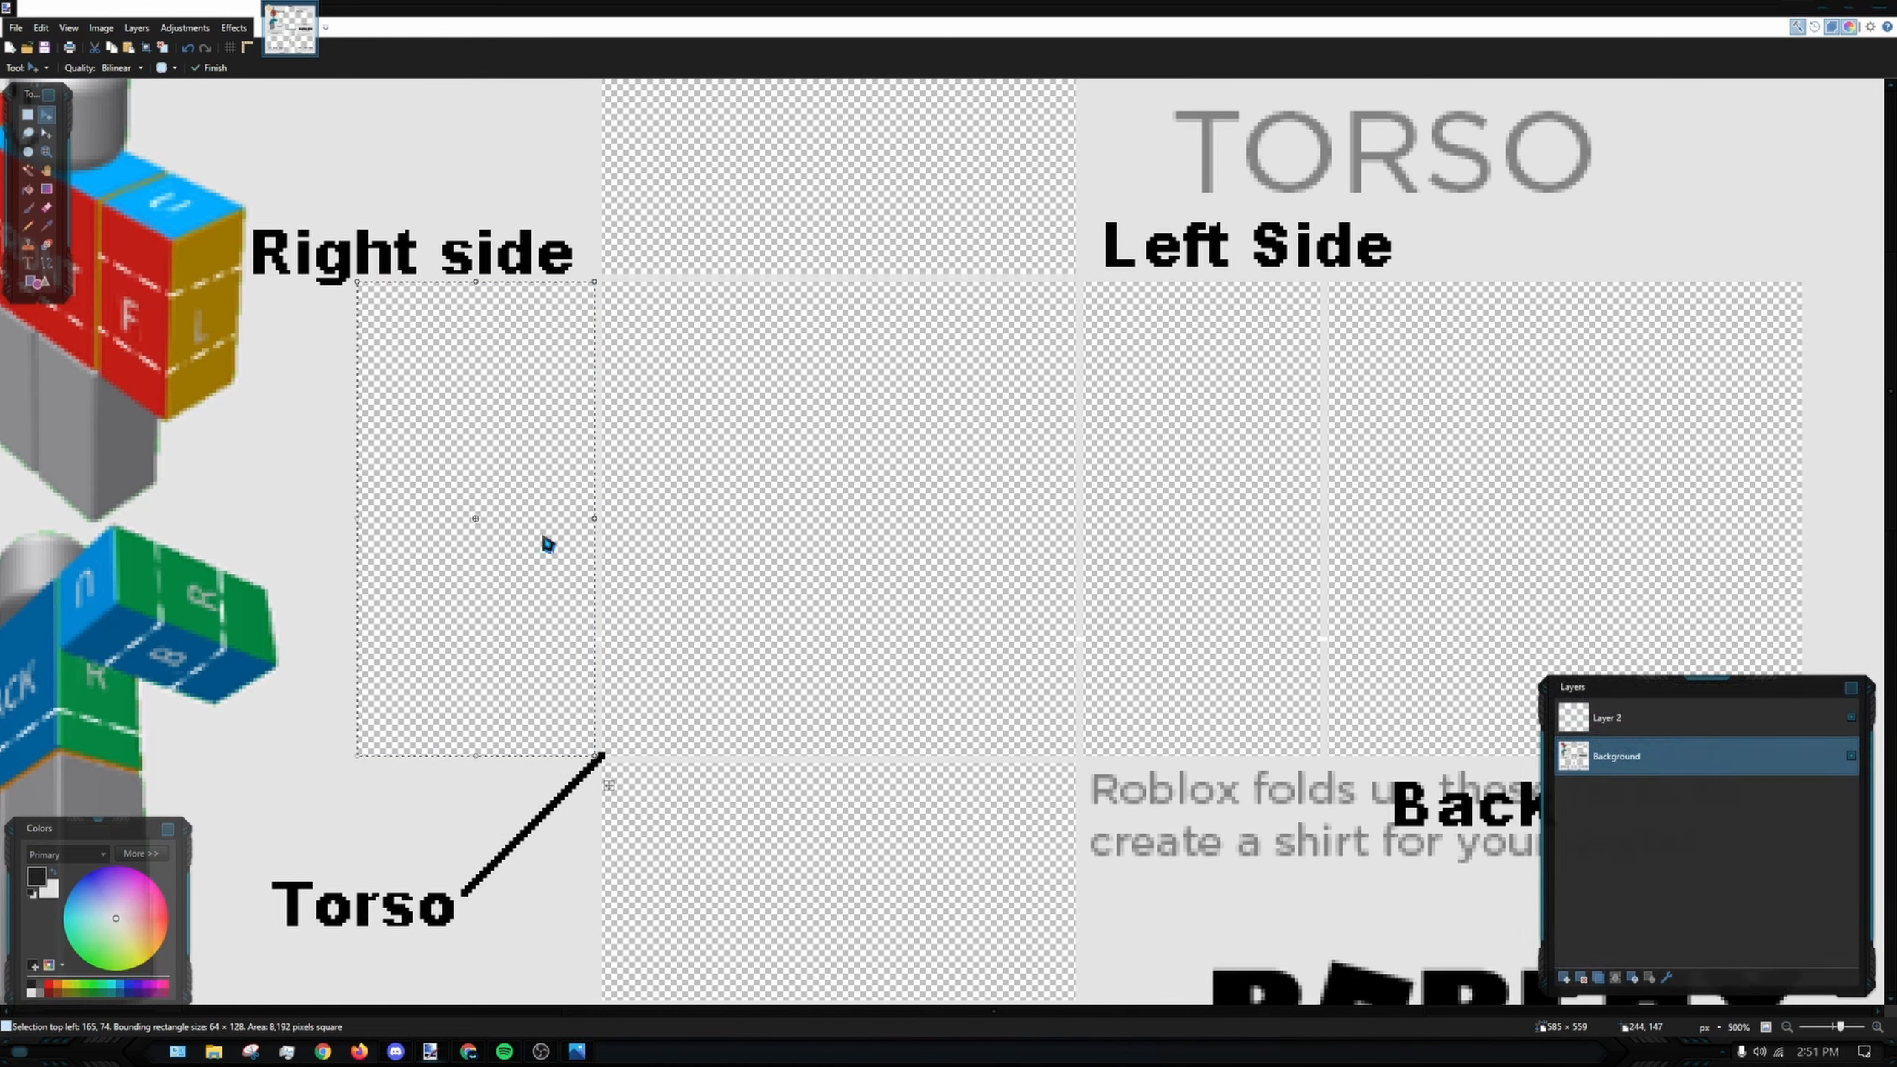
double_click(25, 113)
drag(464, 362, 661, 354)
key(ctrl+z)
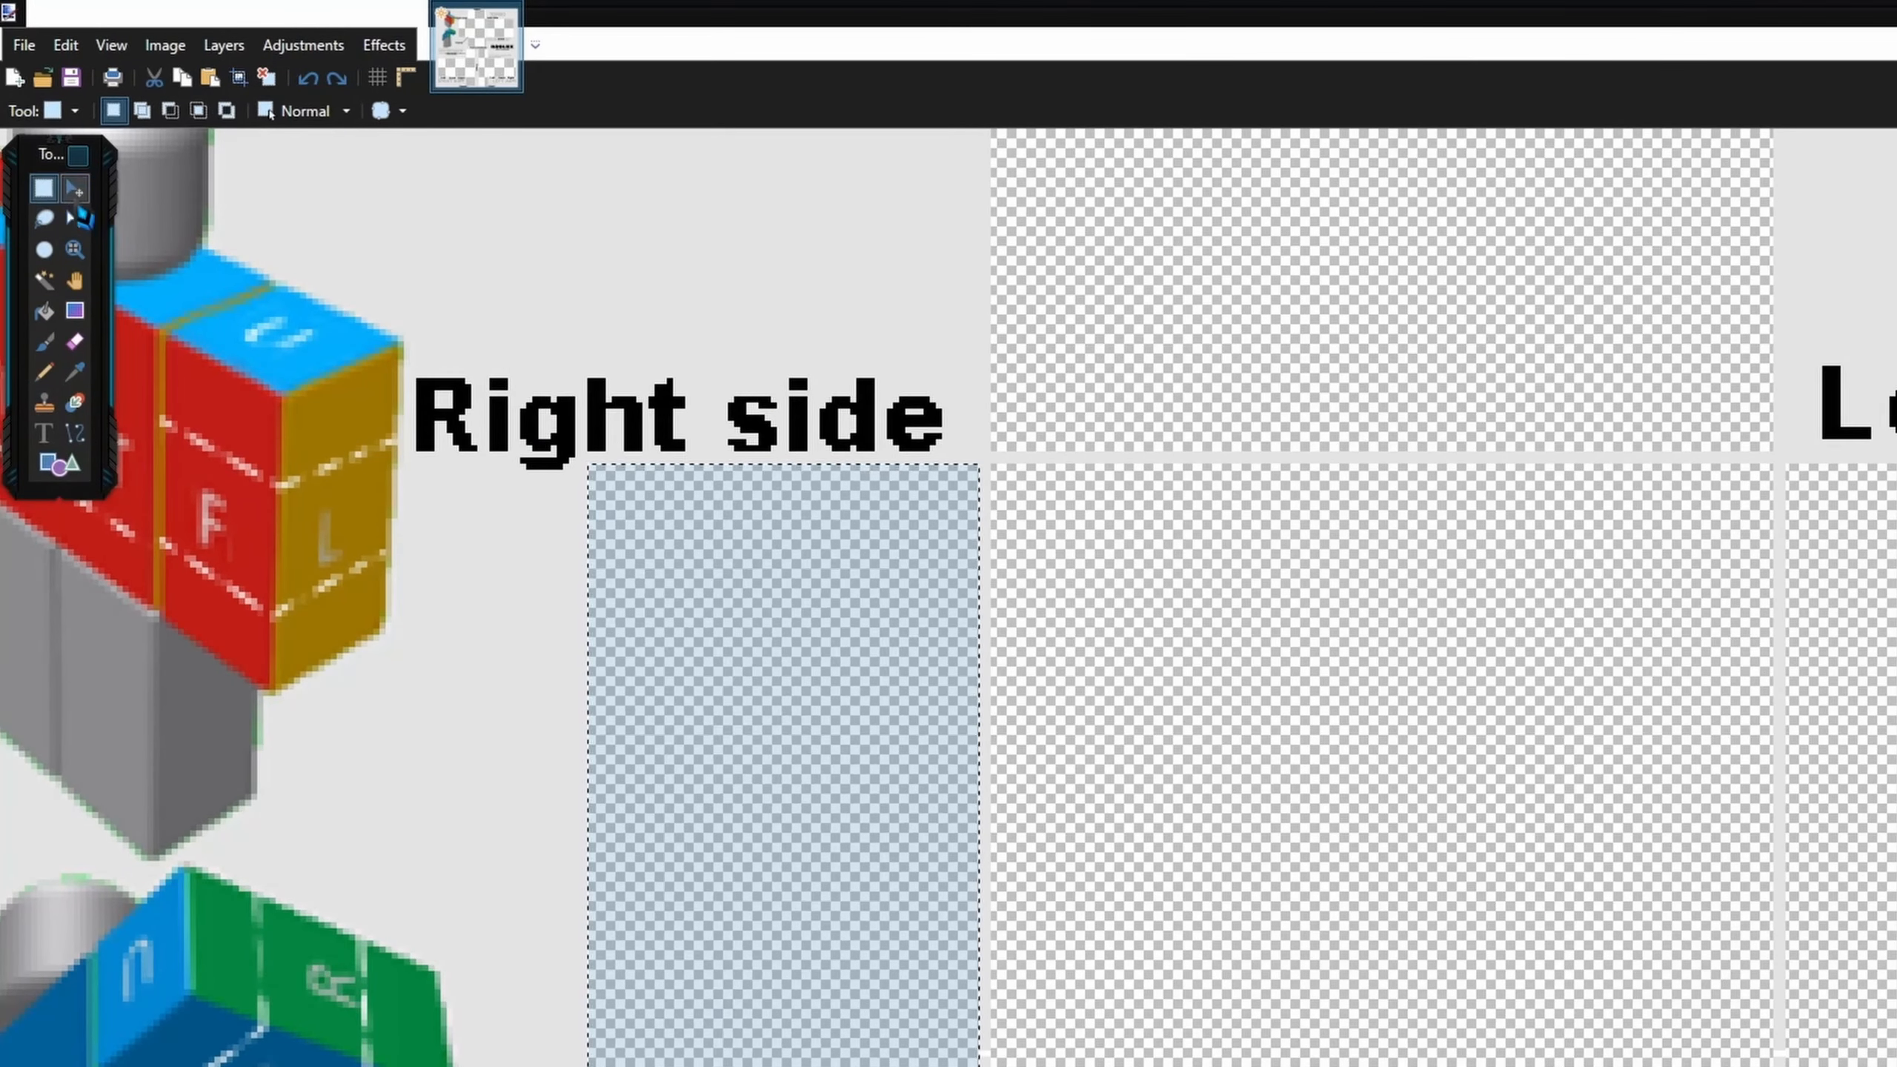
- Move the selected panel onto the left half of the torso front, aligned with the front's top-left corner
click(51, 127)
drag(487, 389, 753, 444)
scroll(1053, 465, up, 3)
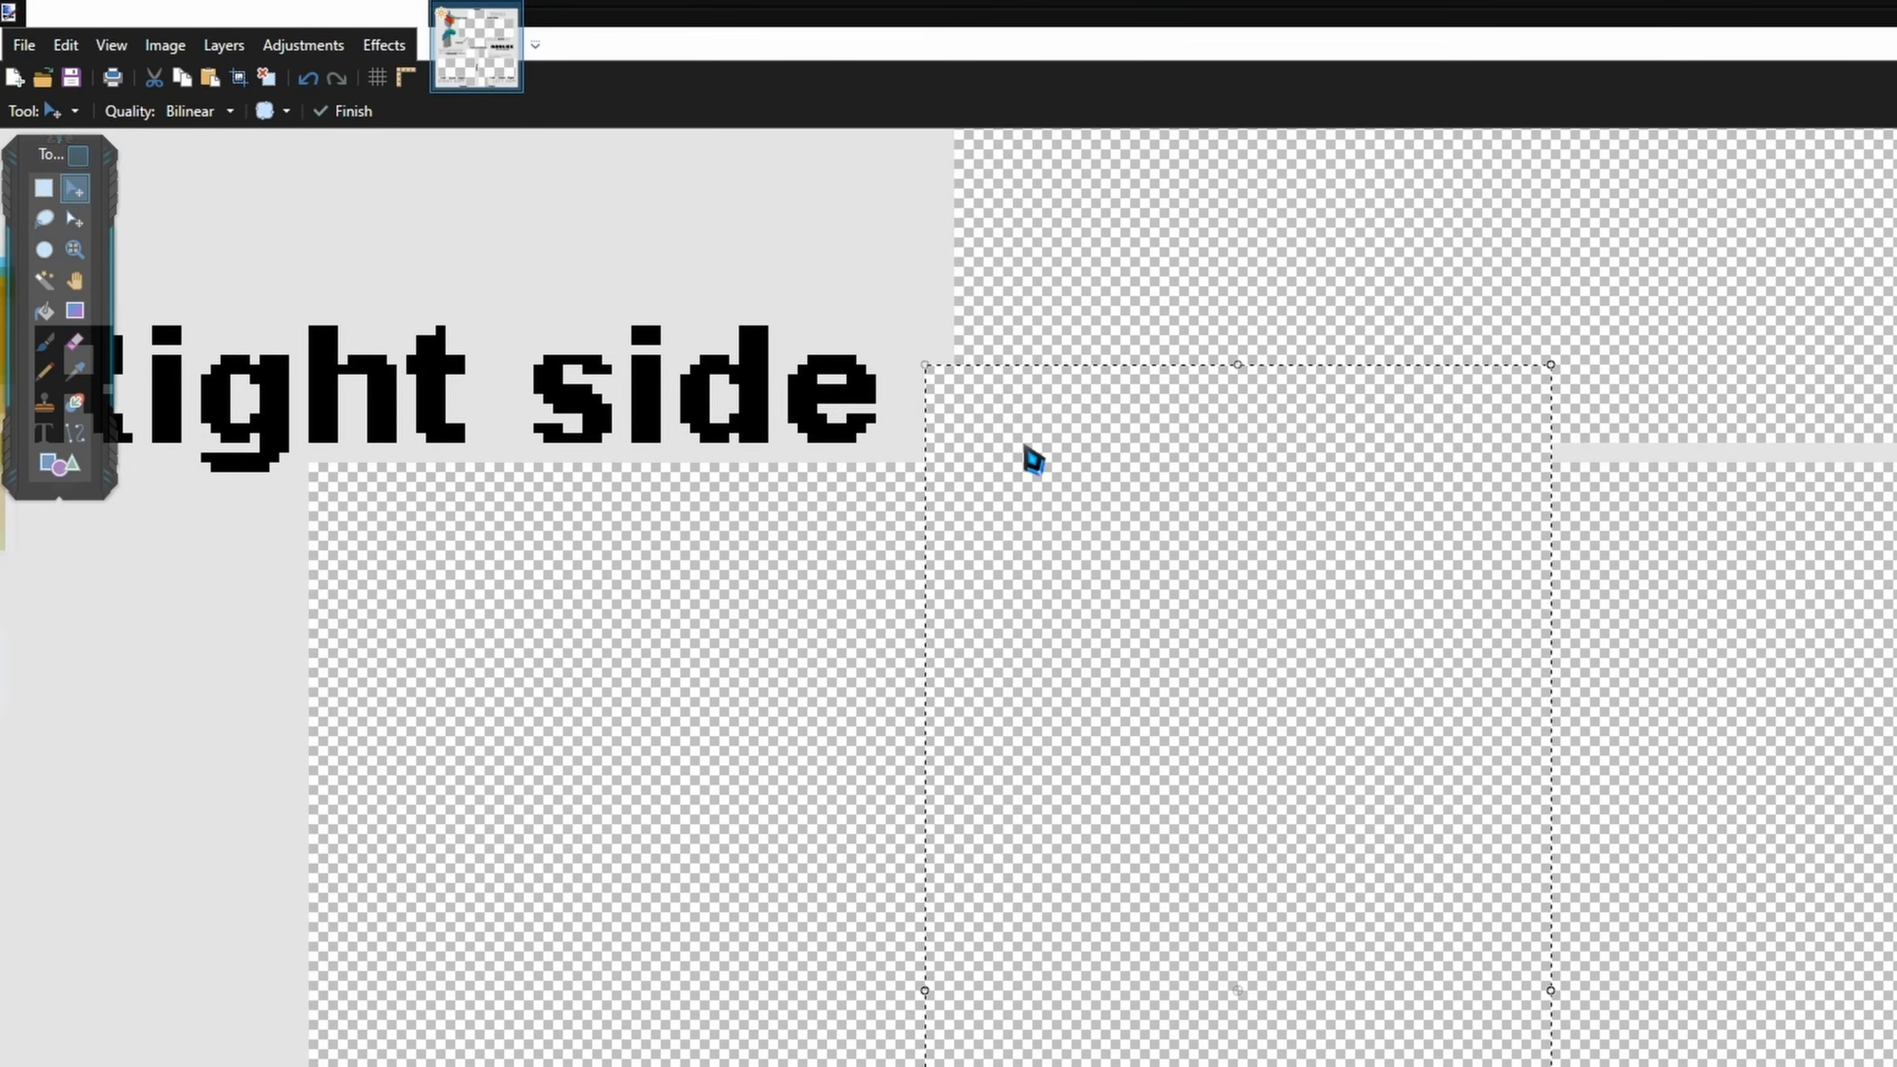
key(ctrl+z)
drag(497, 604, 1152, 624)
ctrl+scroll(1046, 523, up, 10)
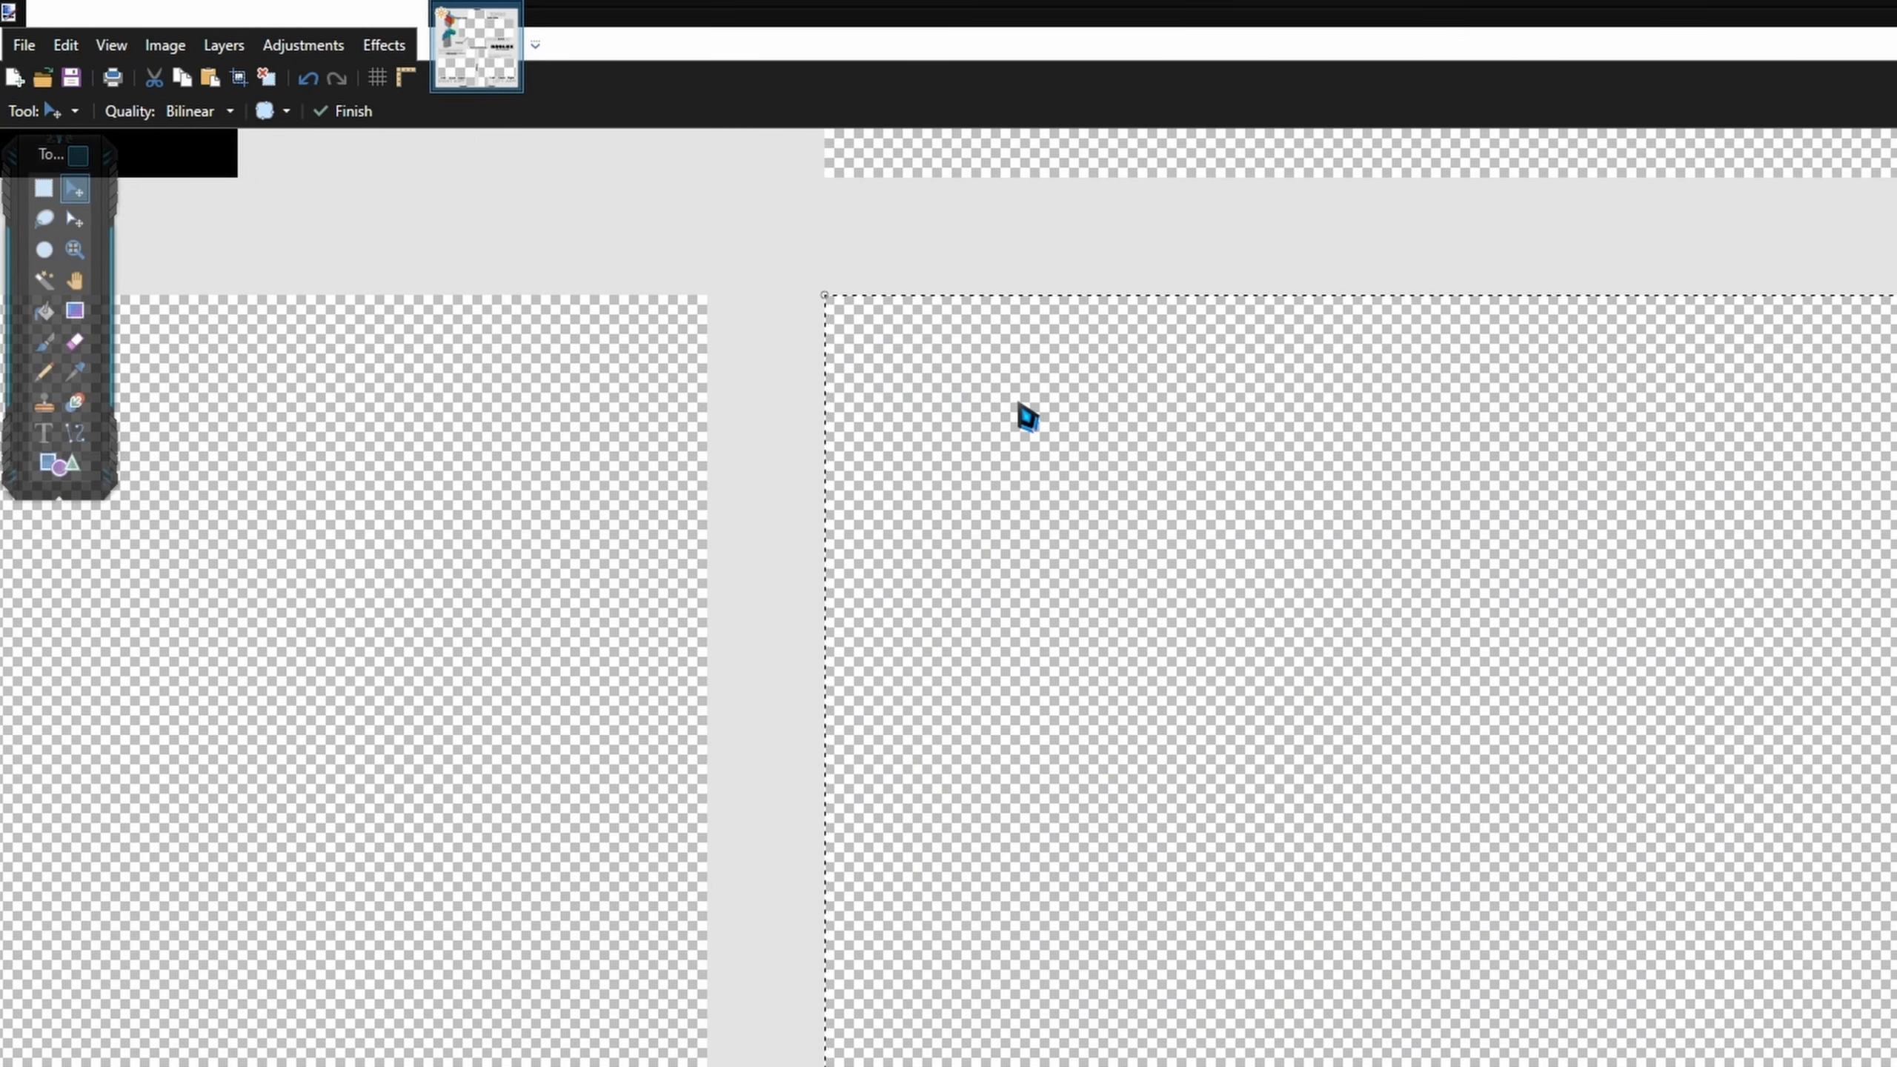
ctrl+scroll(1025, 415, down, 8)
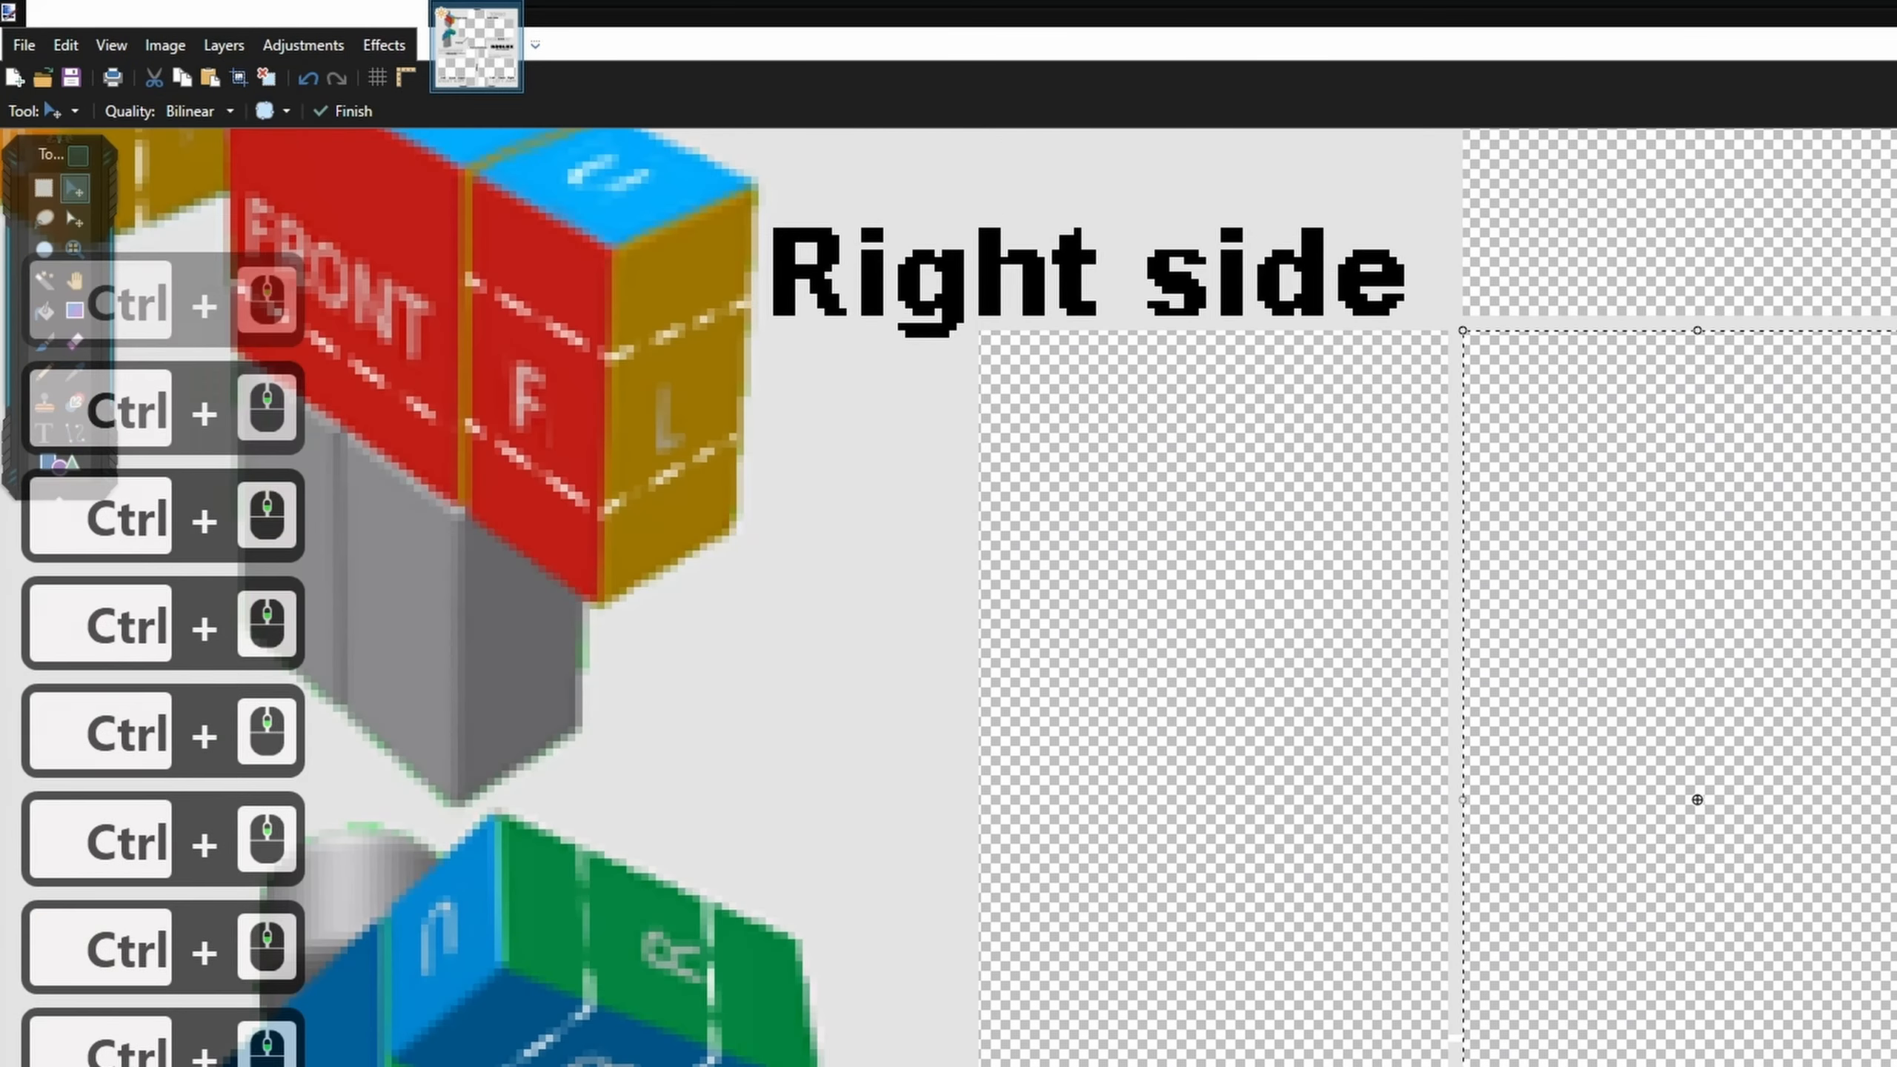
drag(1896, 791, 1732, 777)
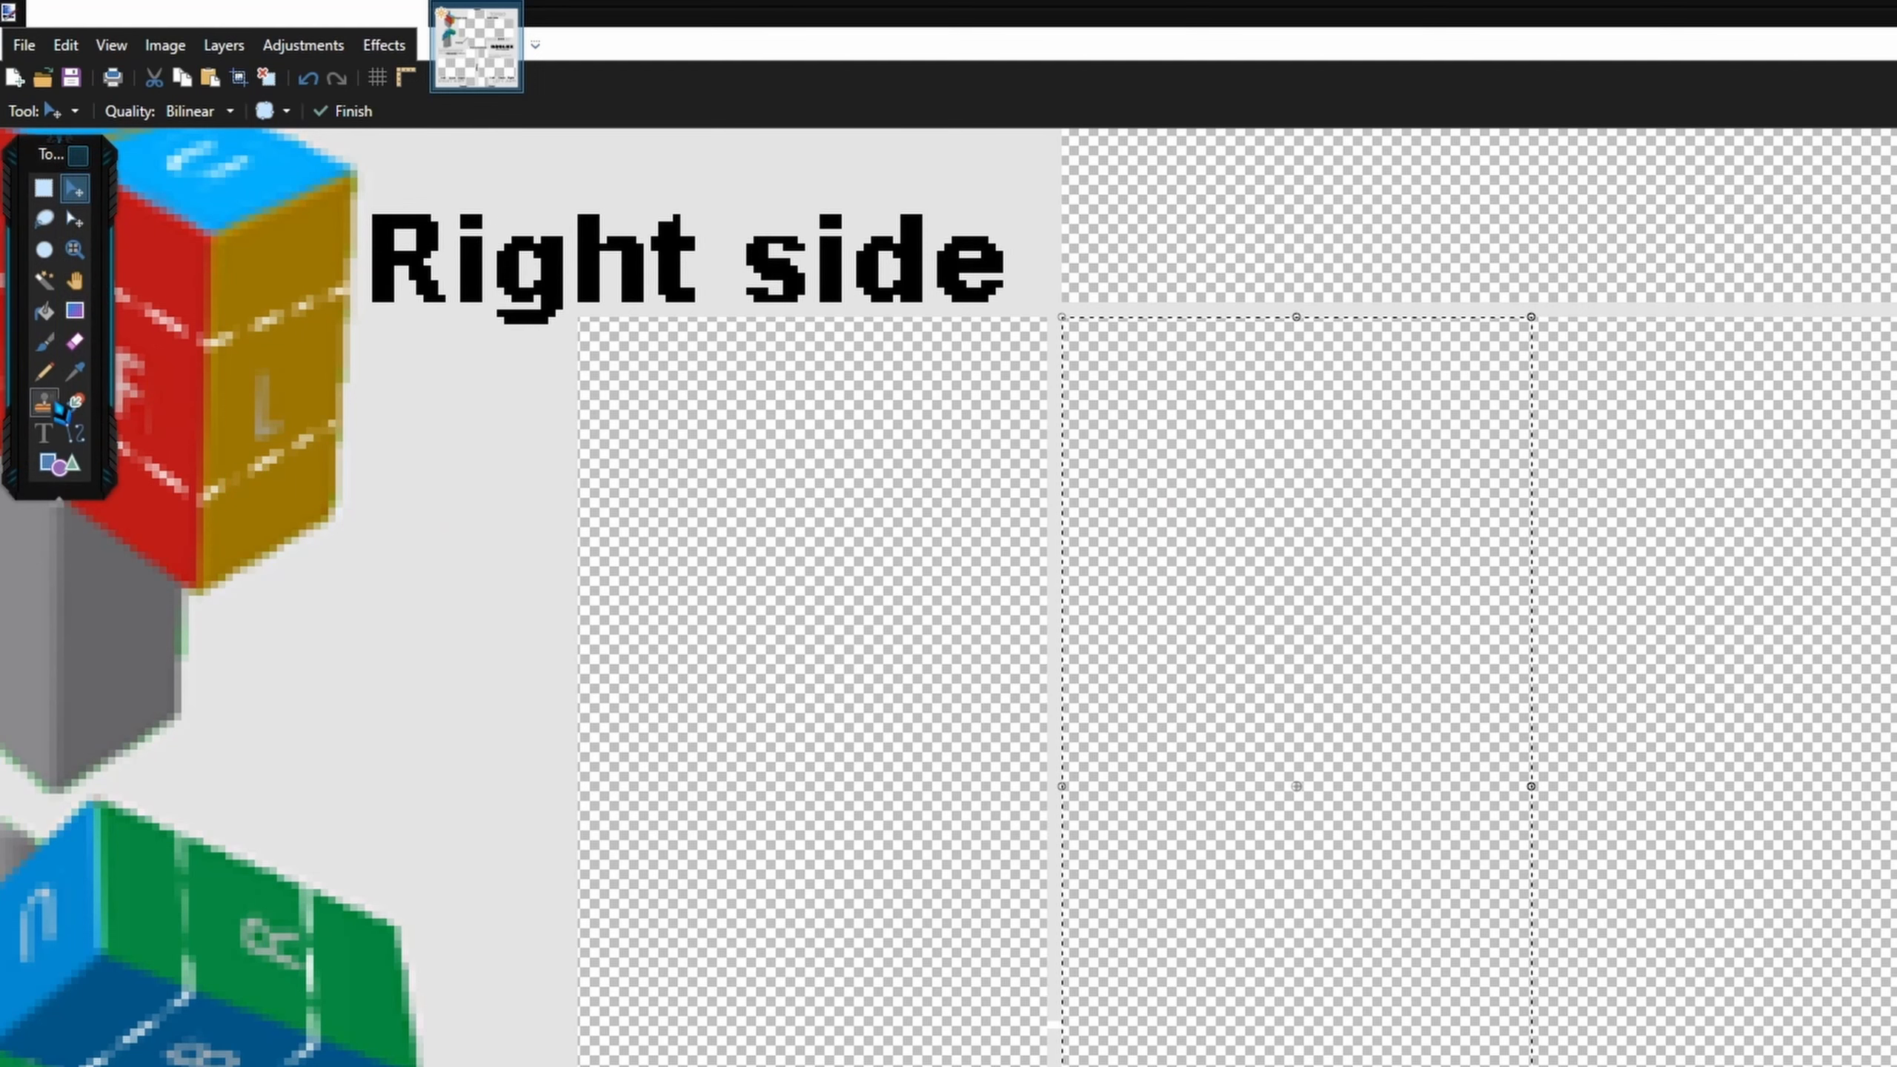
- Draw a short vertical black Pencil mark at the torso front's top centre, along the selection's right edge
click(45, 371)
ctrl+scroll(1476, 314, up, 8)
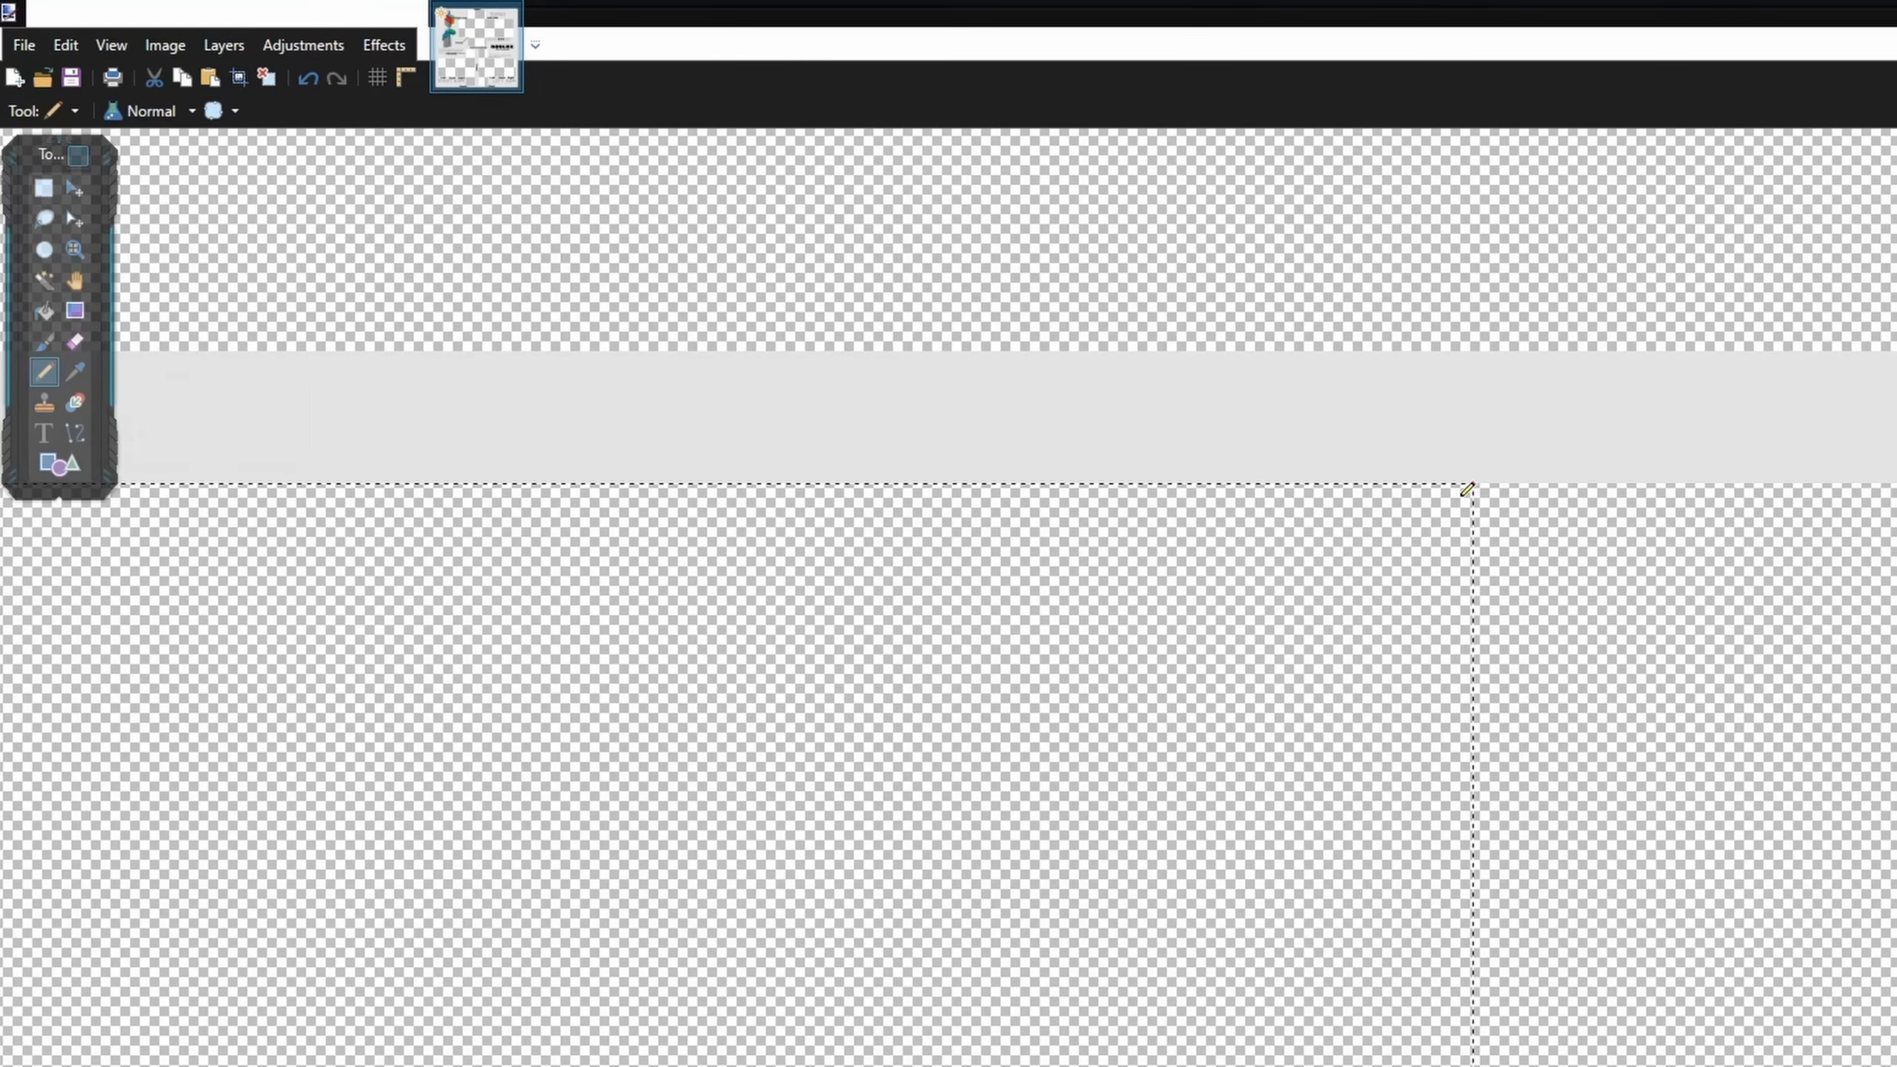
drag(1467, 487, 1445, 867)
ctrl+scroll(1503, 634, down, 10)
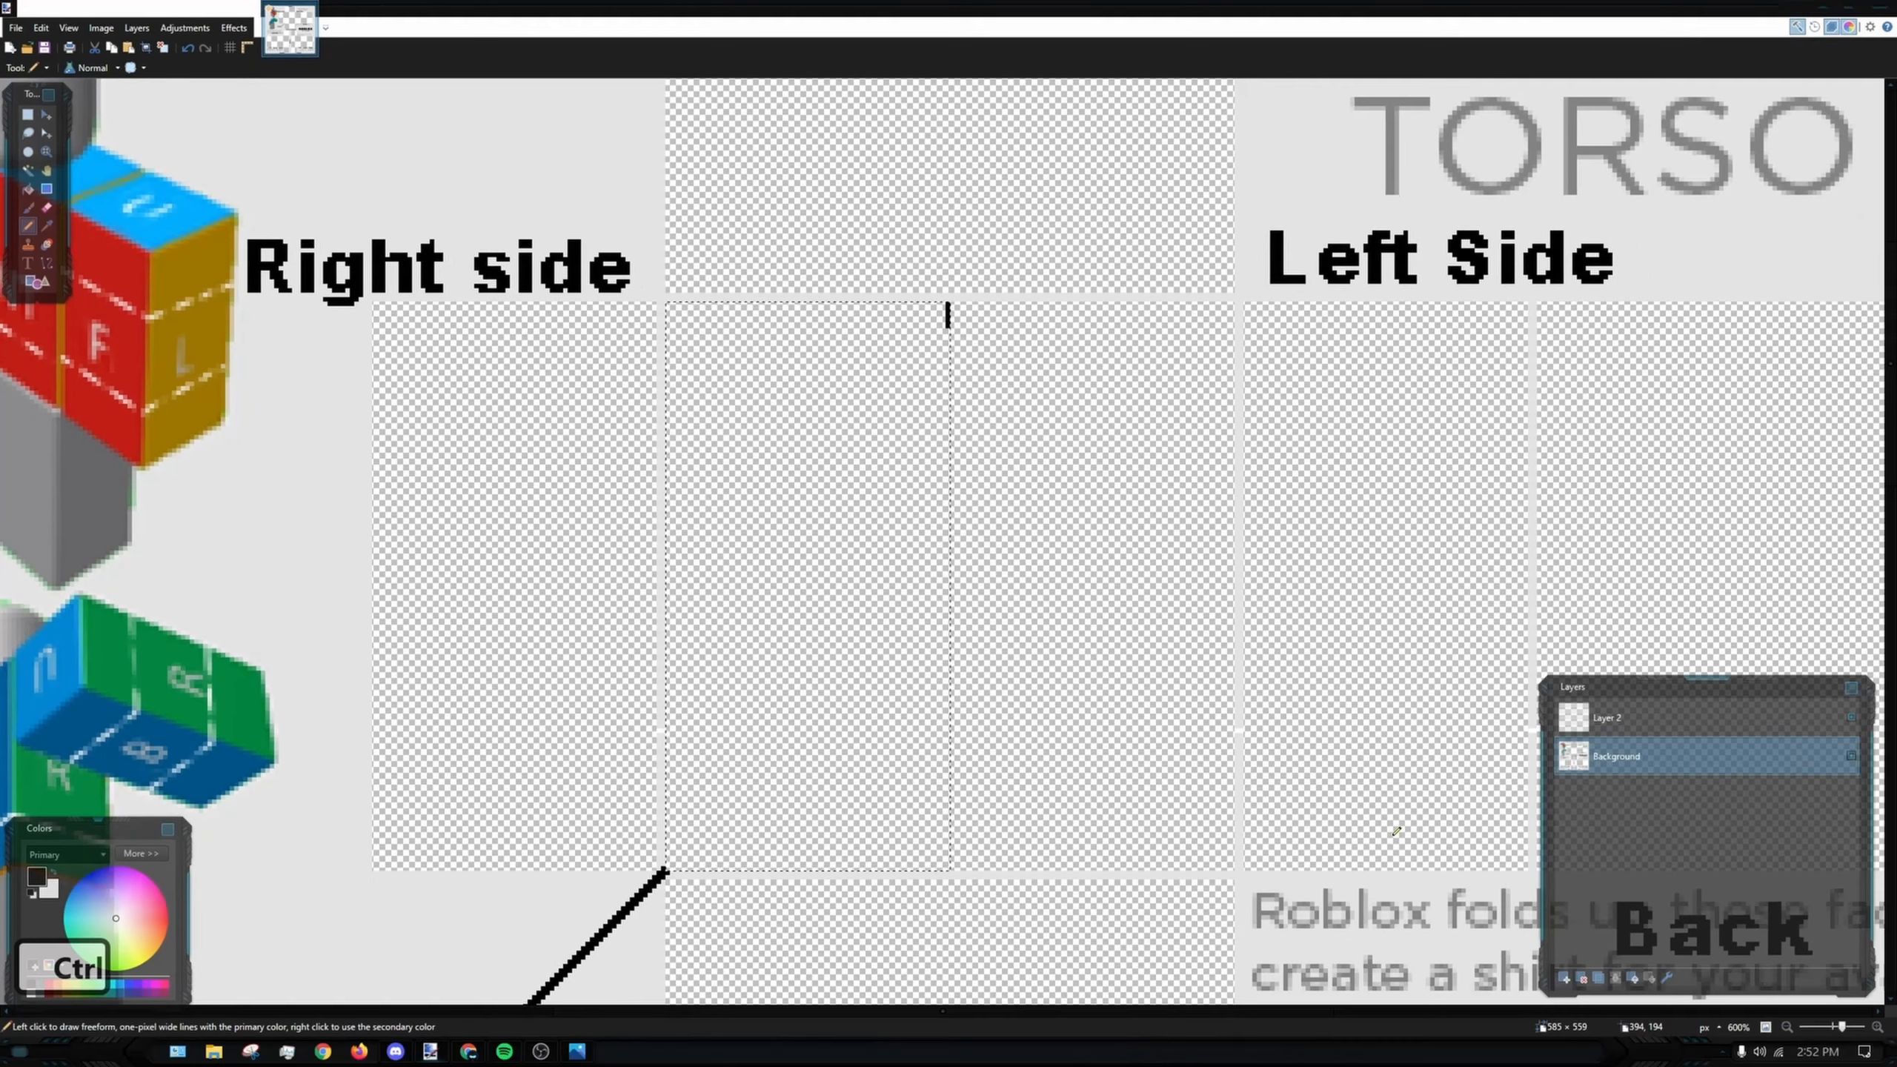
- Deselect the half-torso area and make Layer 2 the active layer
key(ctrl+d)
click(1643, 717)
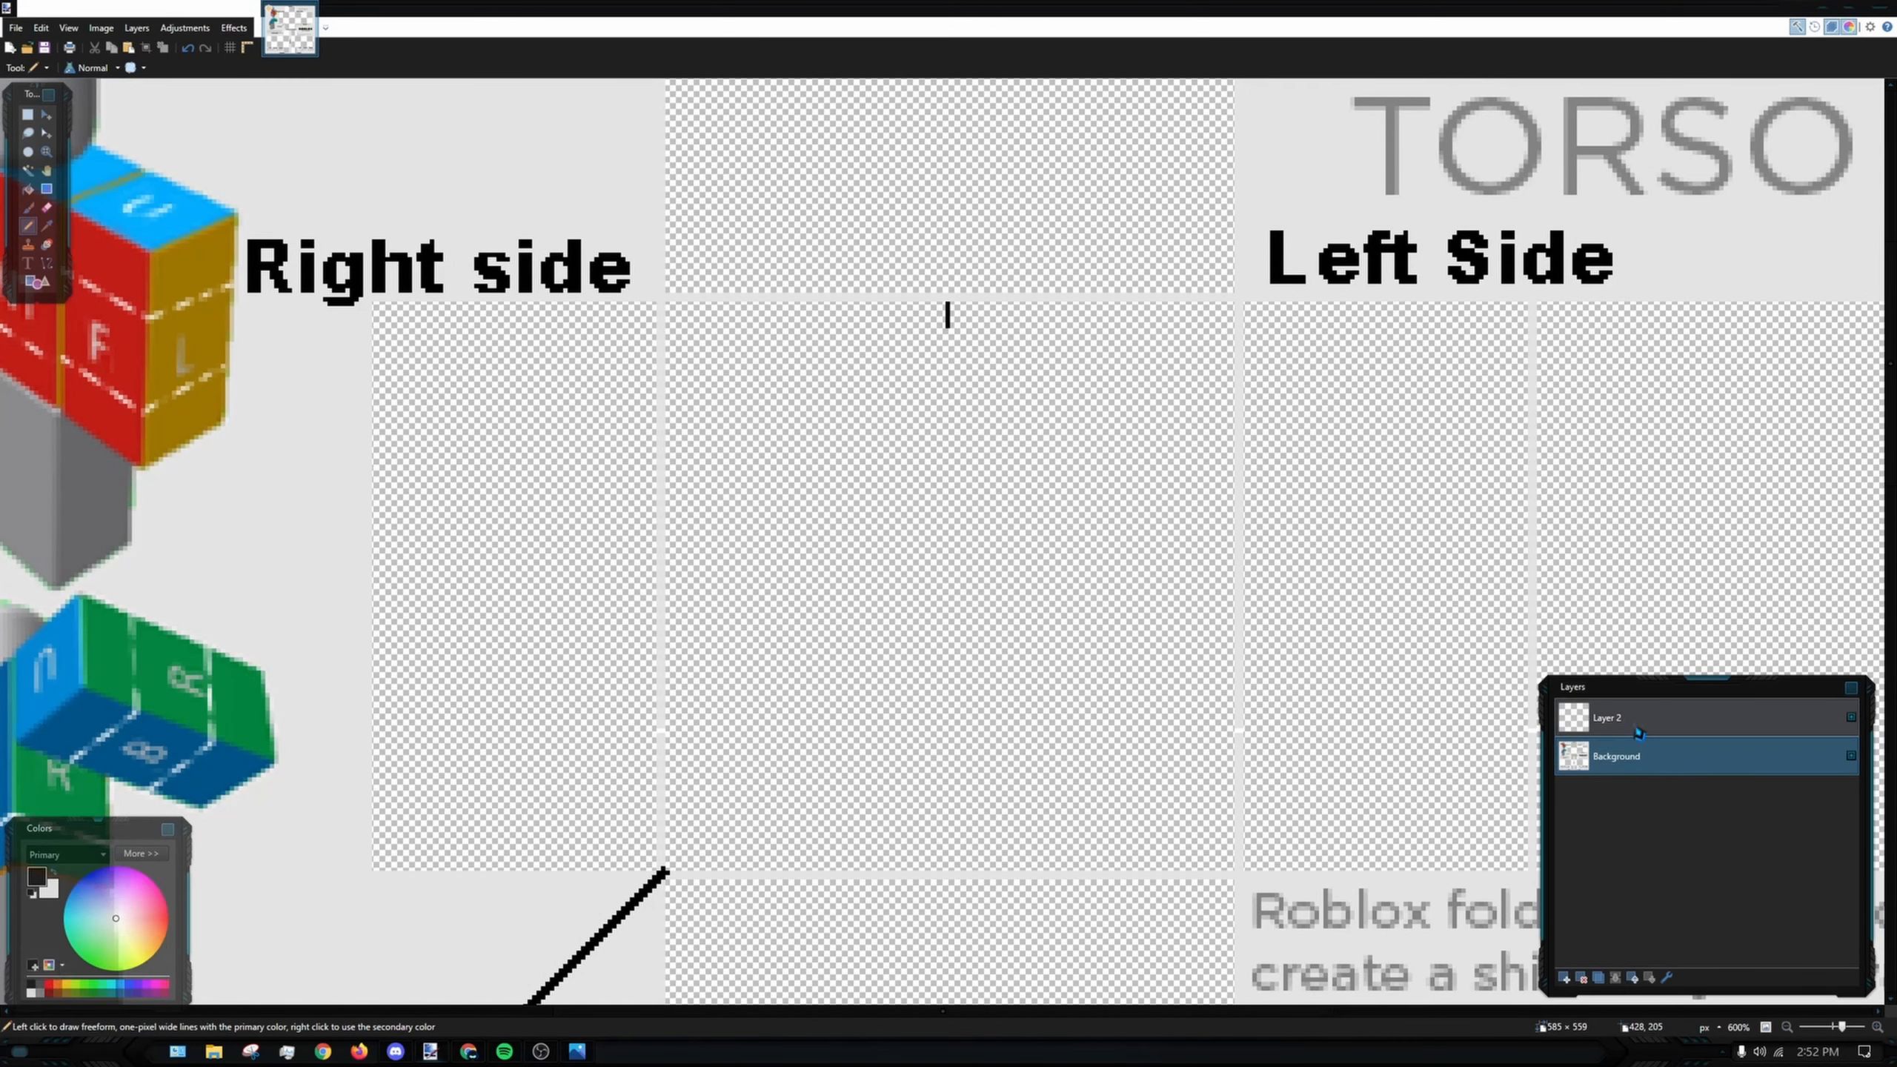
drag(1094, 525, 707, 479)
drag(532, 314, 578, 318)
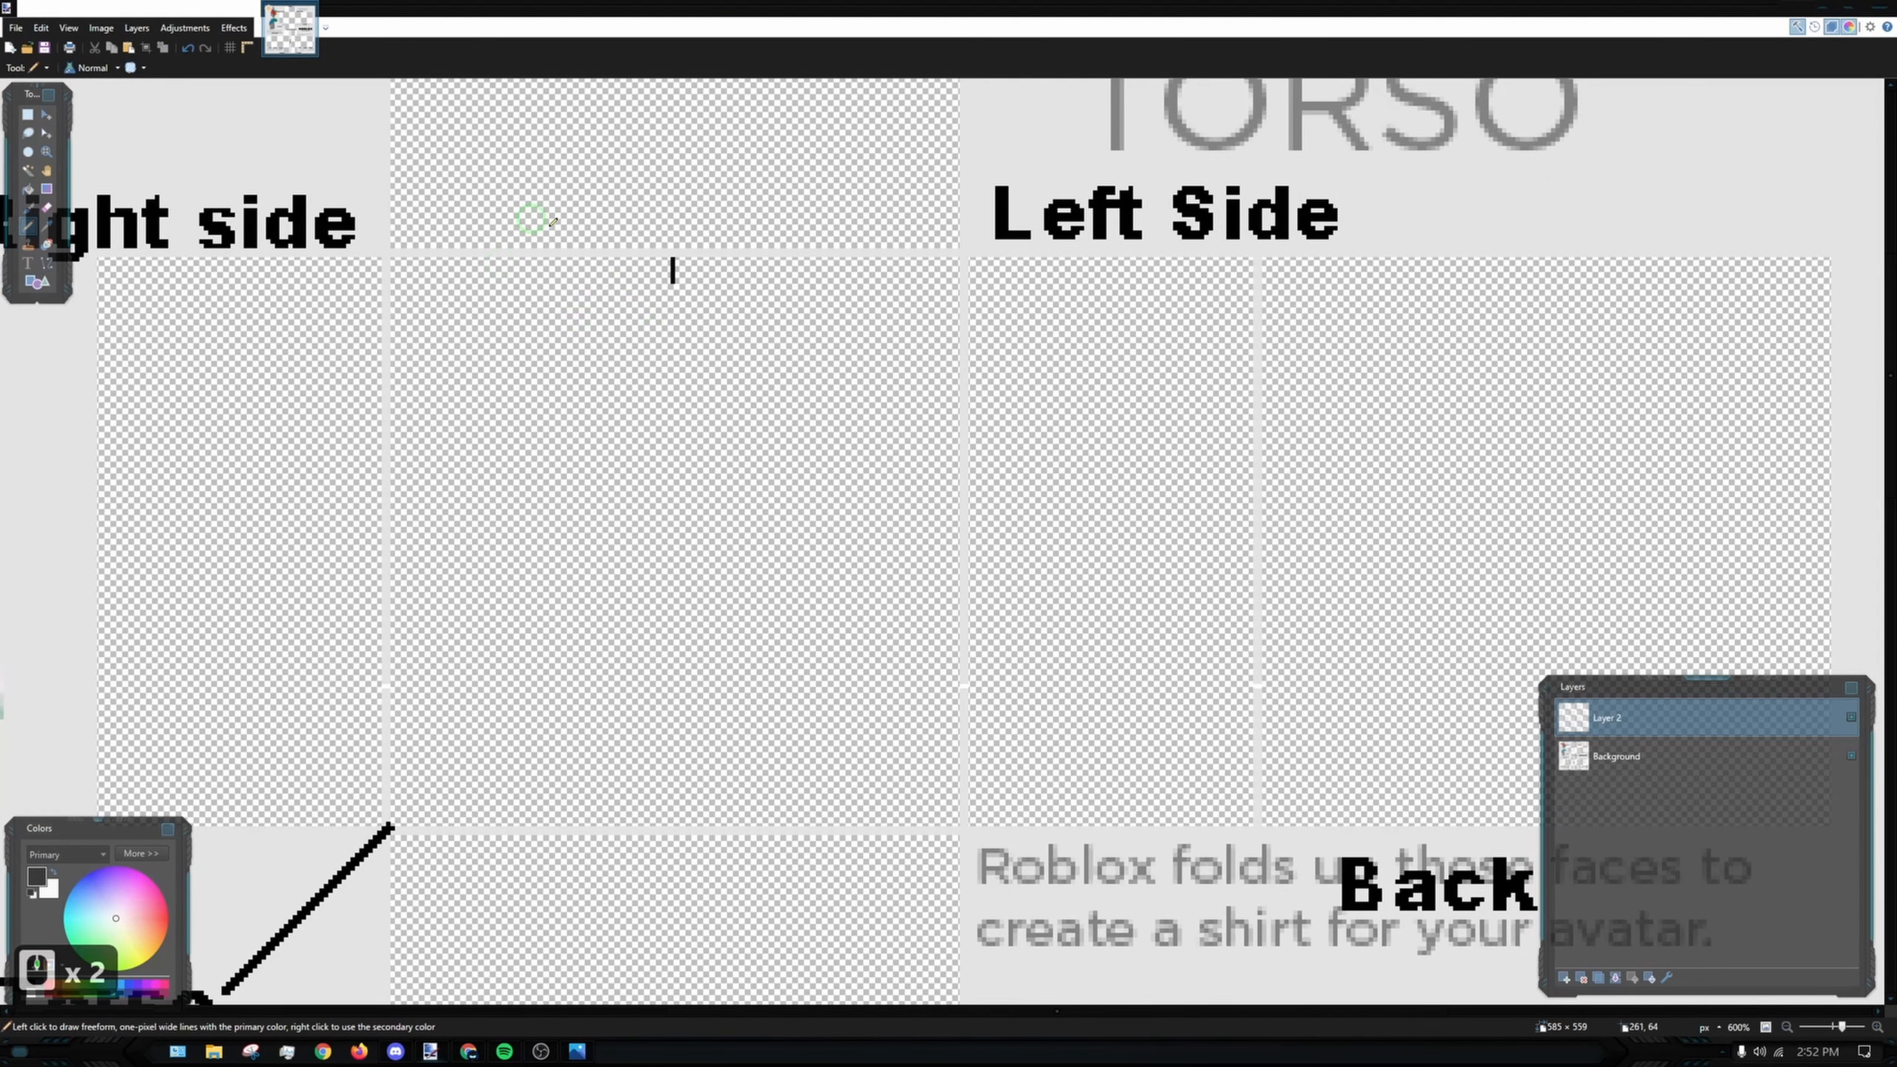
drag(752, 366, 781, 362)
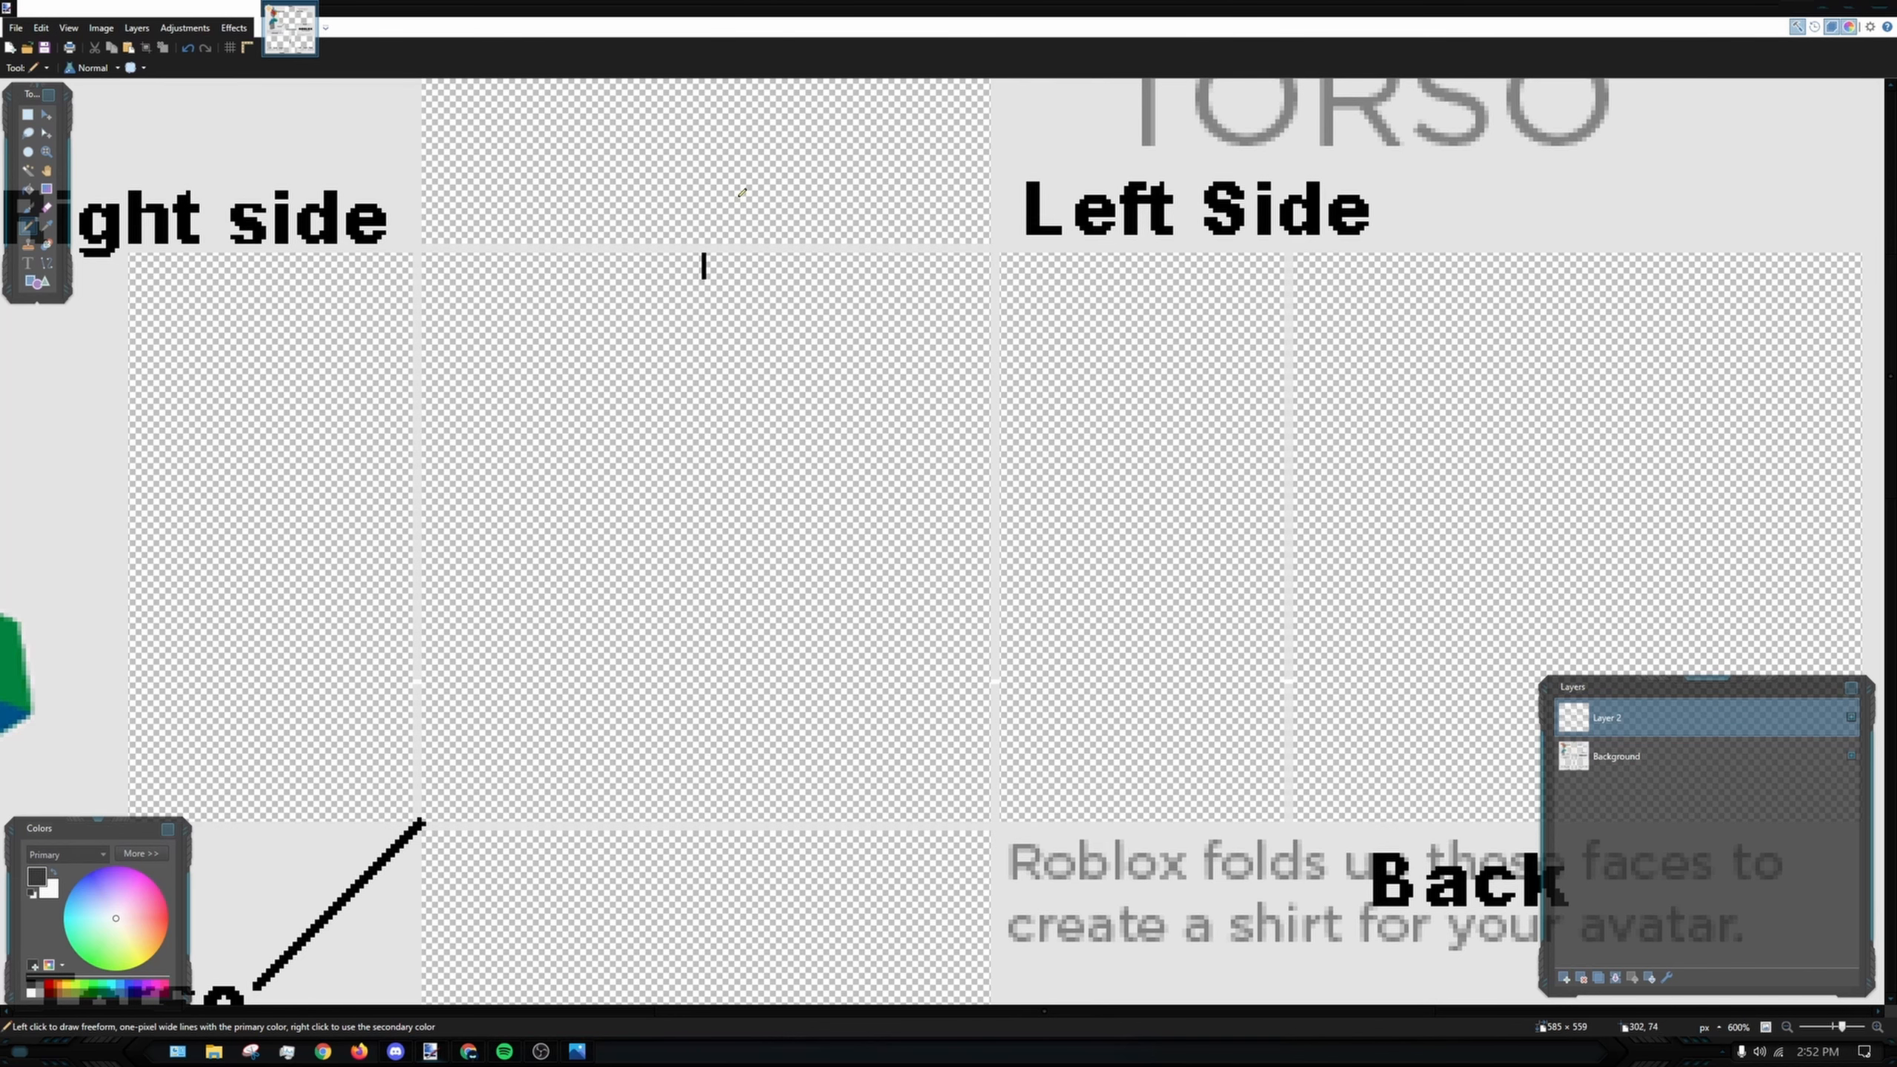
key(ctrl+plus)
key(ctrl+plus)
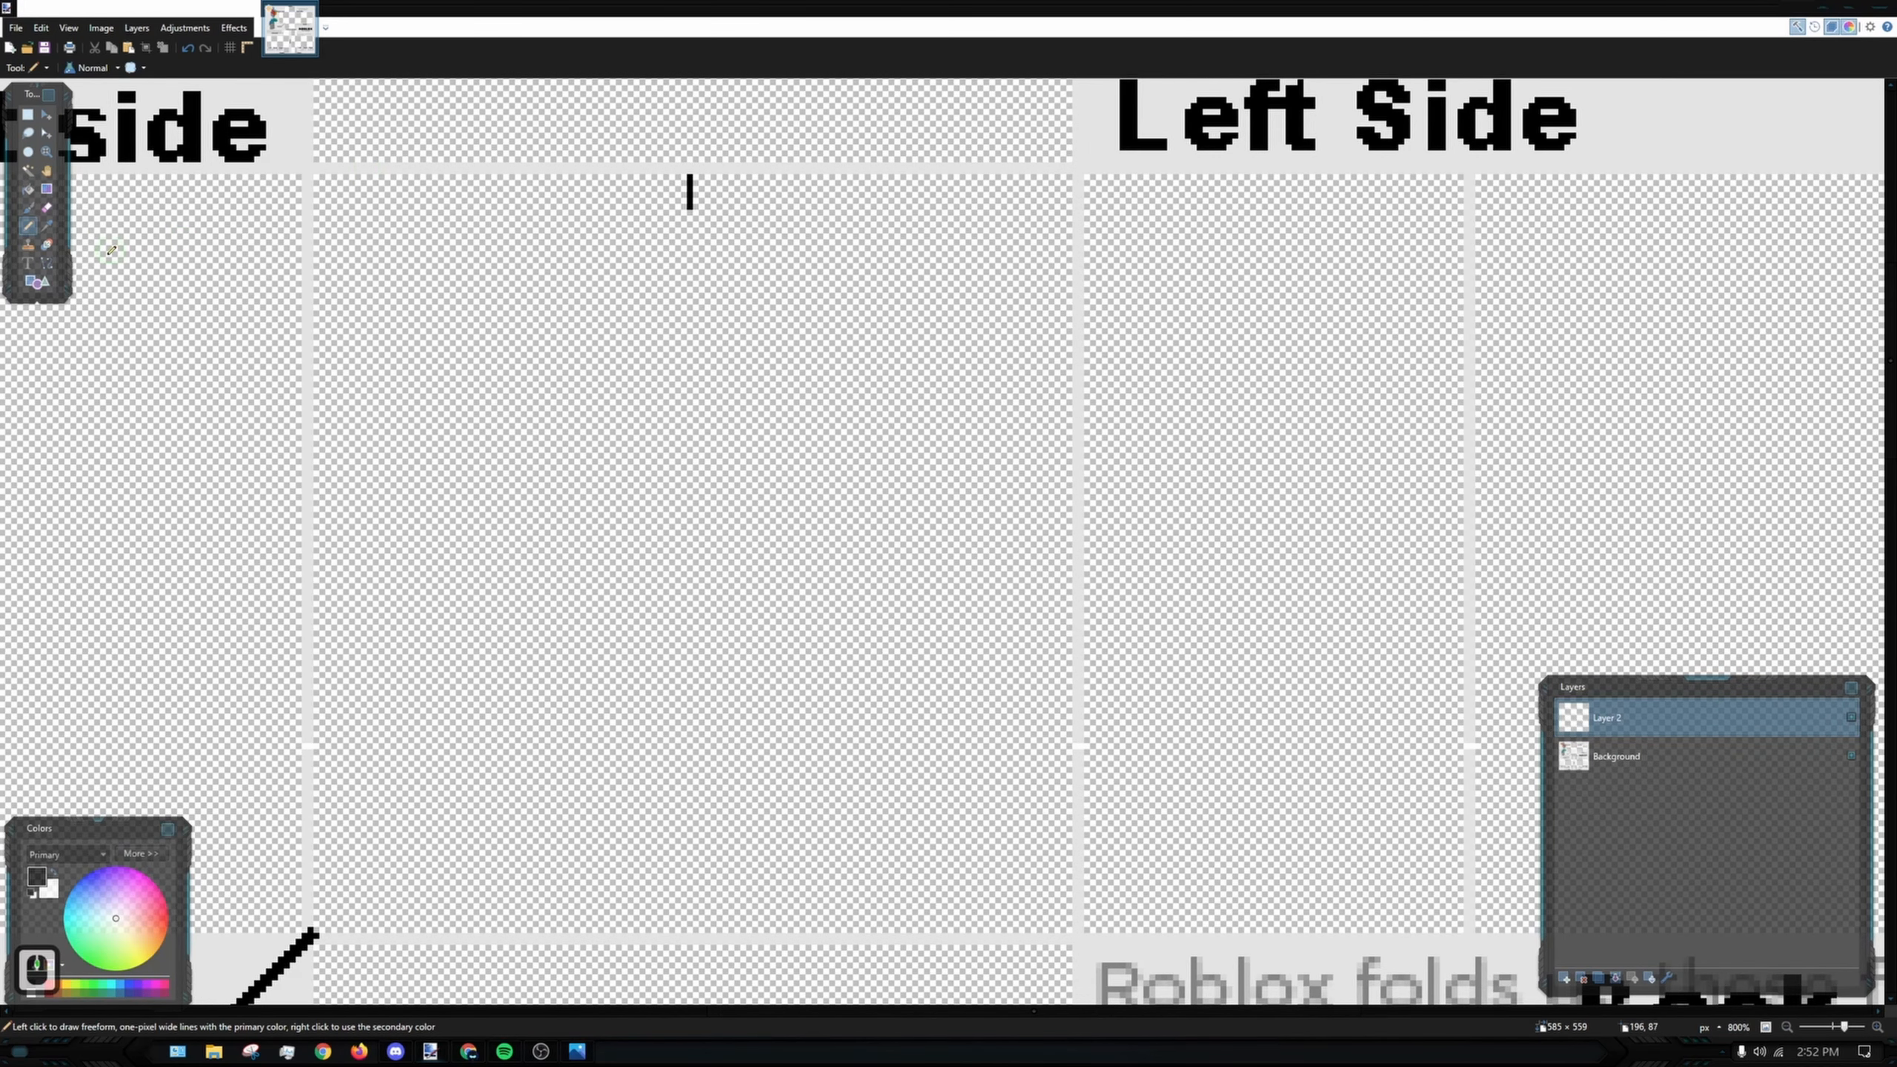
click(46, 262)
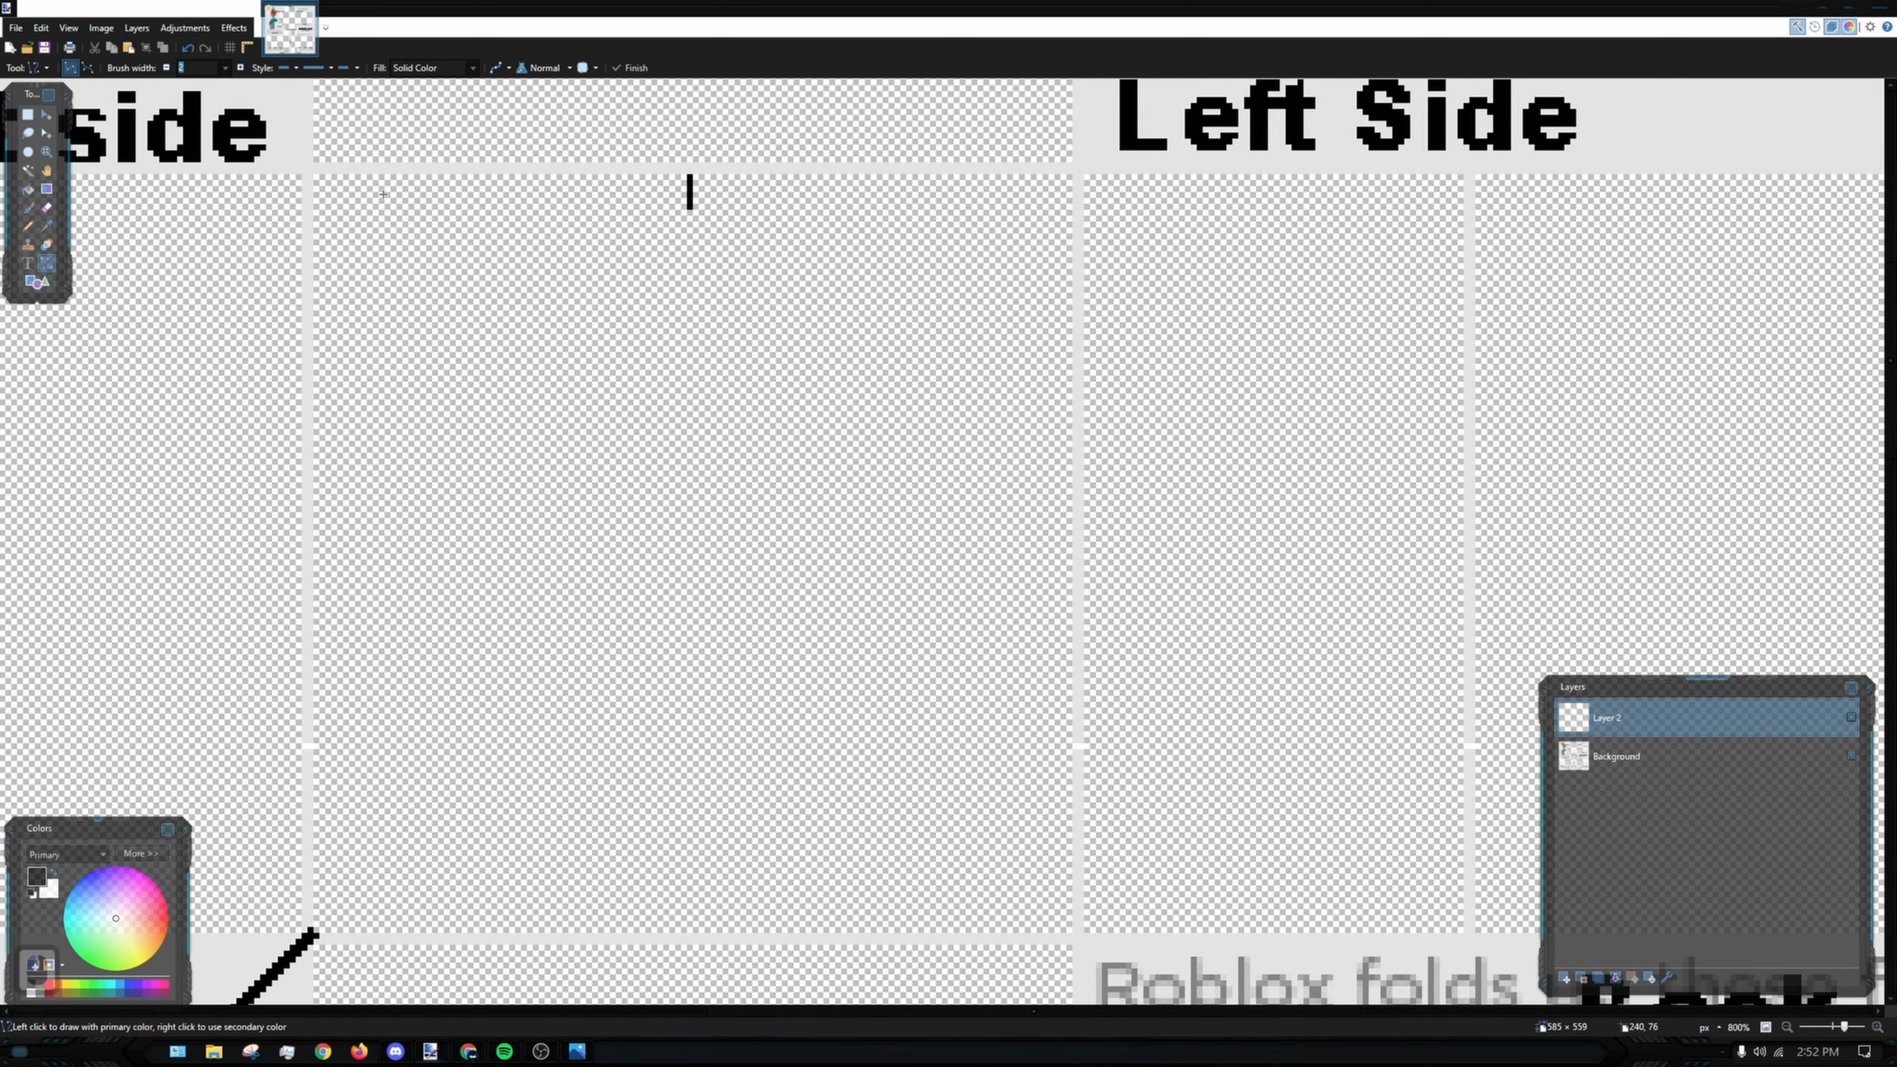
scroll(579, 241, up, 6)
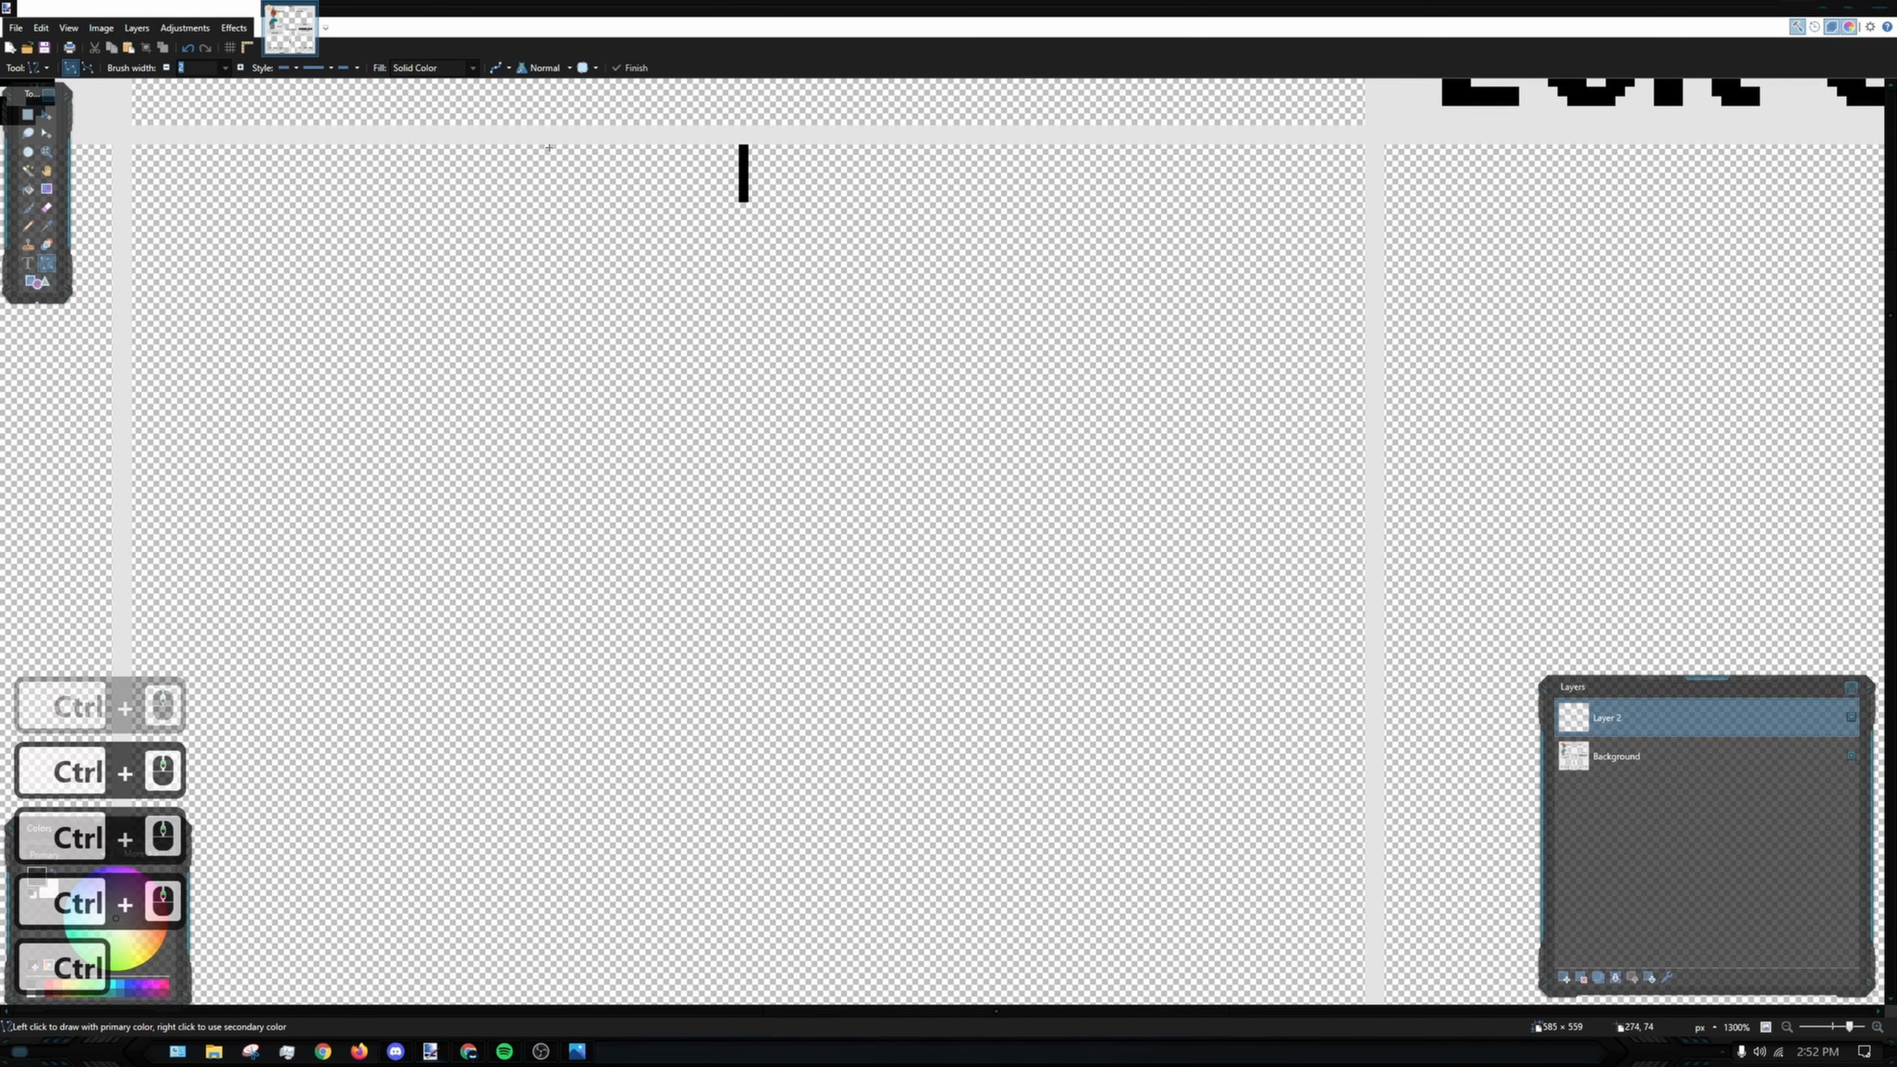
mouse_move(534, 150)
mouse_down()
mouse_move(587, 211)
mouse_move(743, 286)
mouse_up()
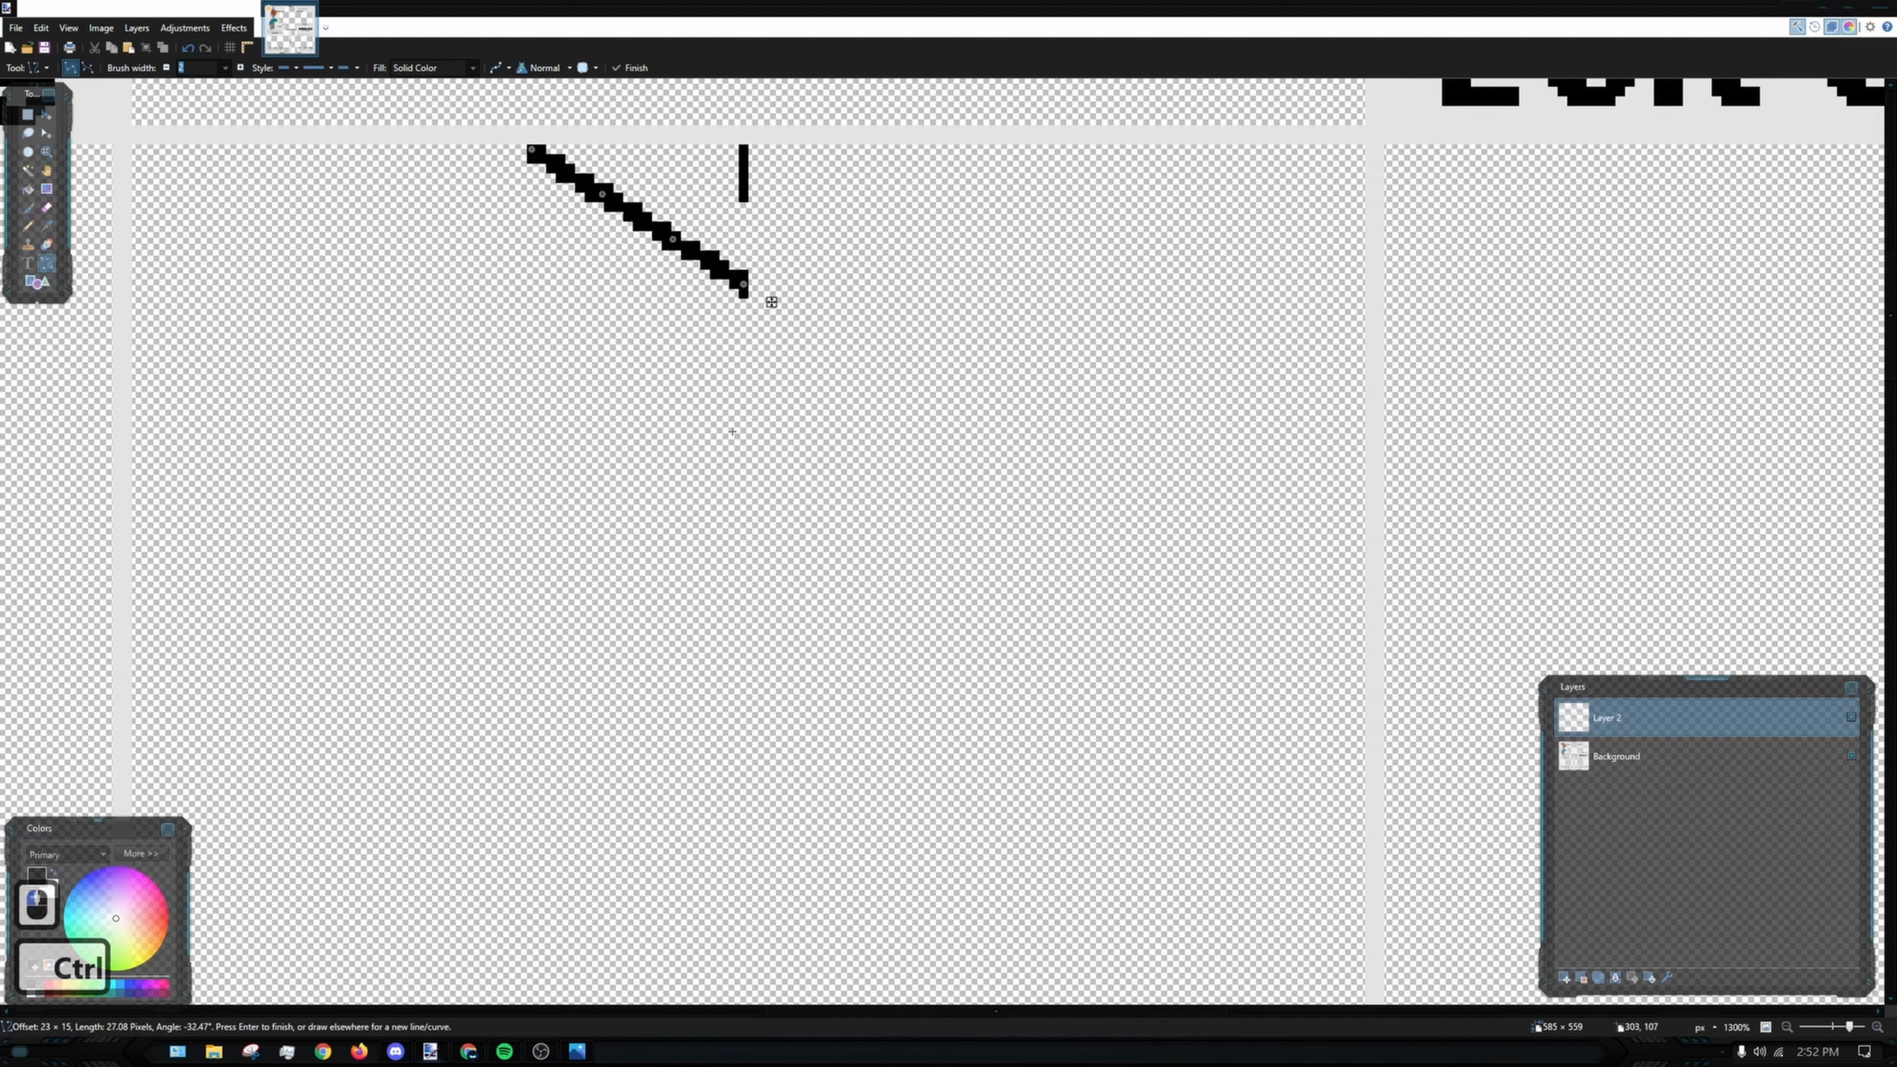
key(ctrl+z)
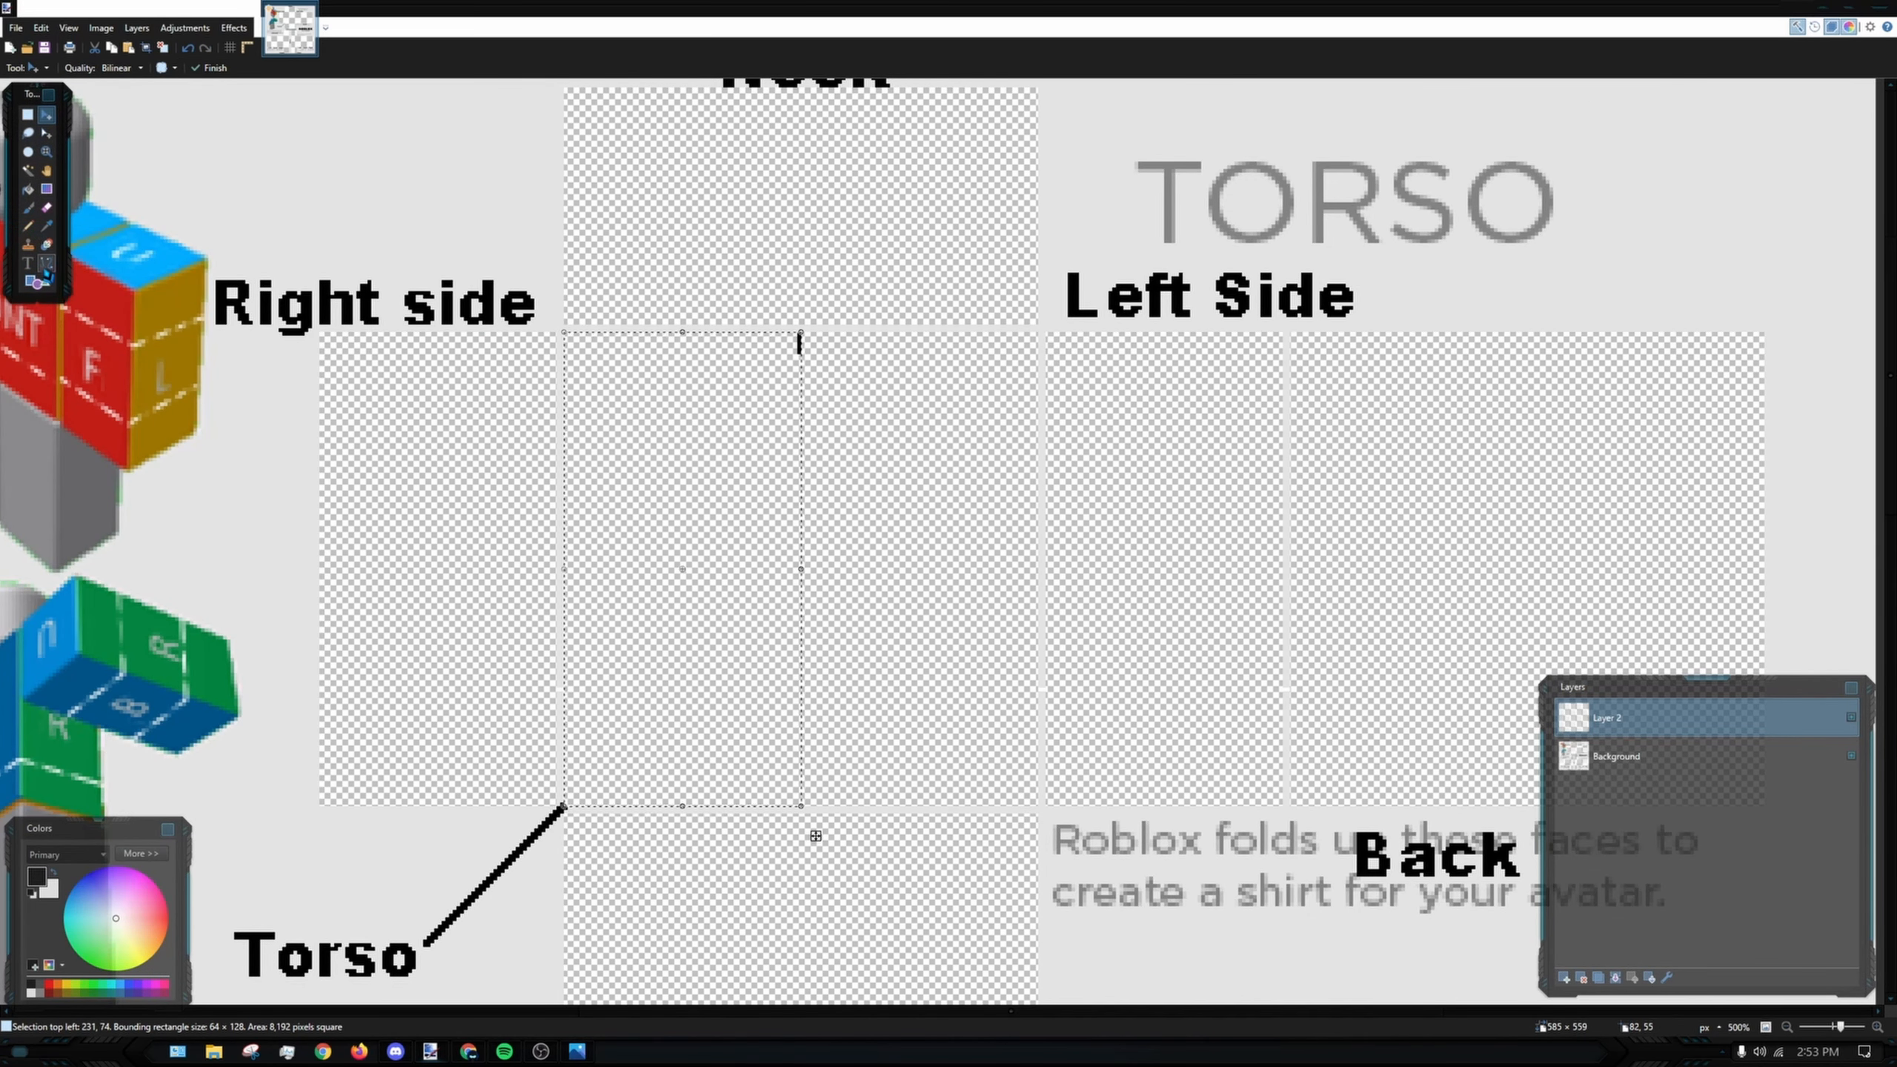
- With the Line/Curve tool, draw a diagonal line about 19 pixels long from the torso's top edge down to the centre edge
click(45, 263)
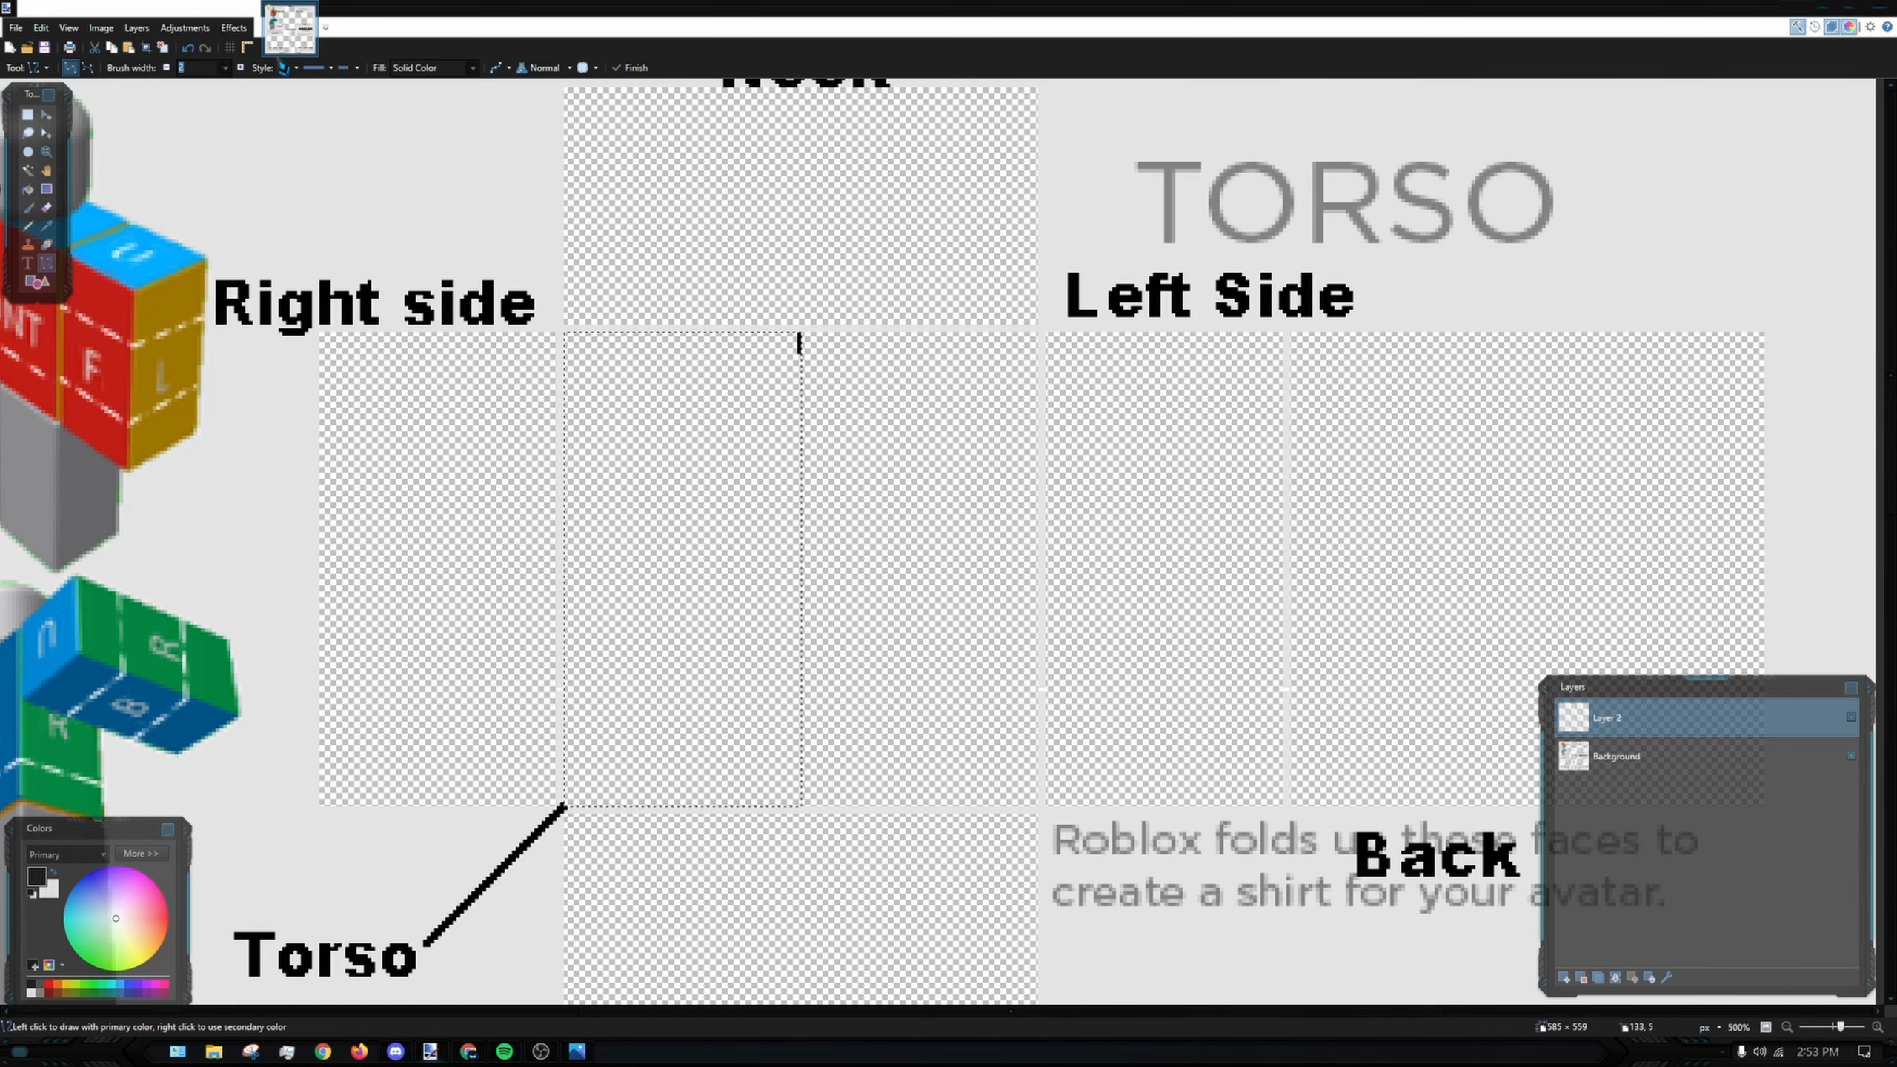
scroll(610, 309, up, 9)
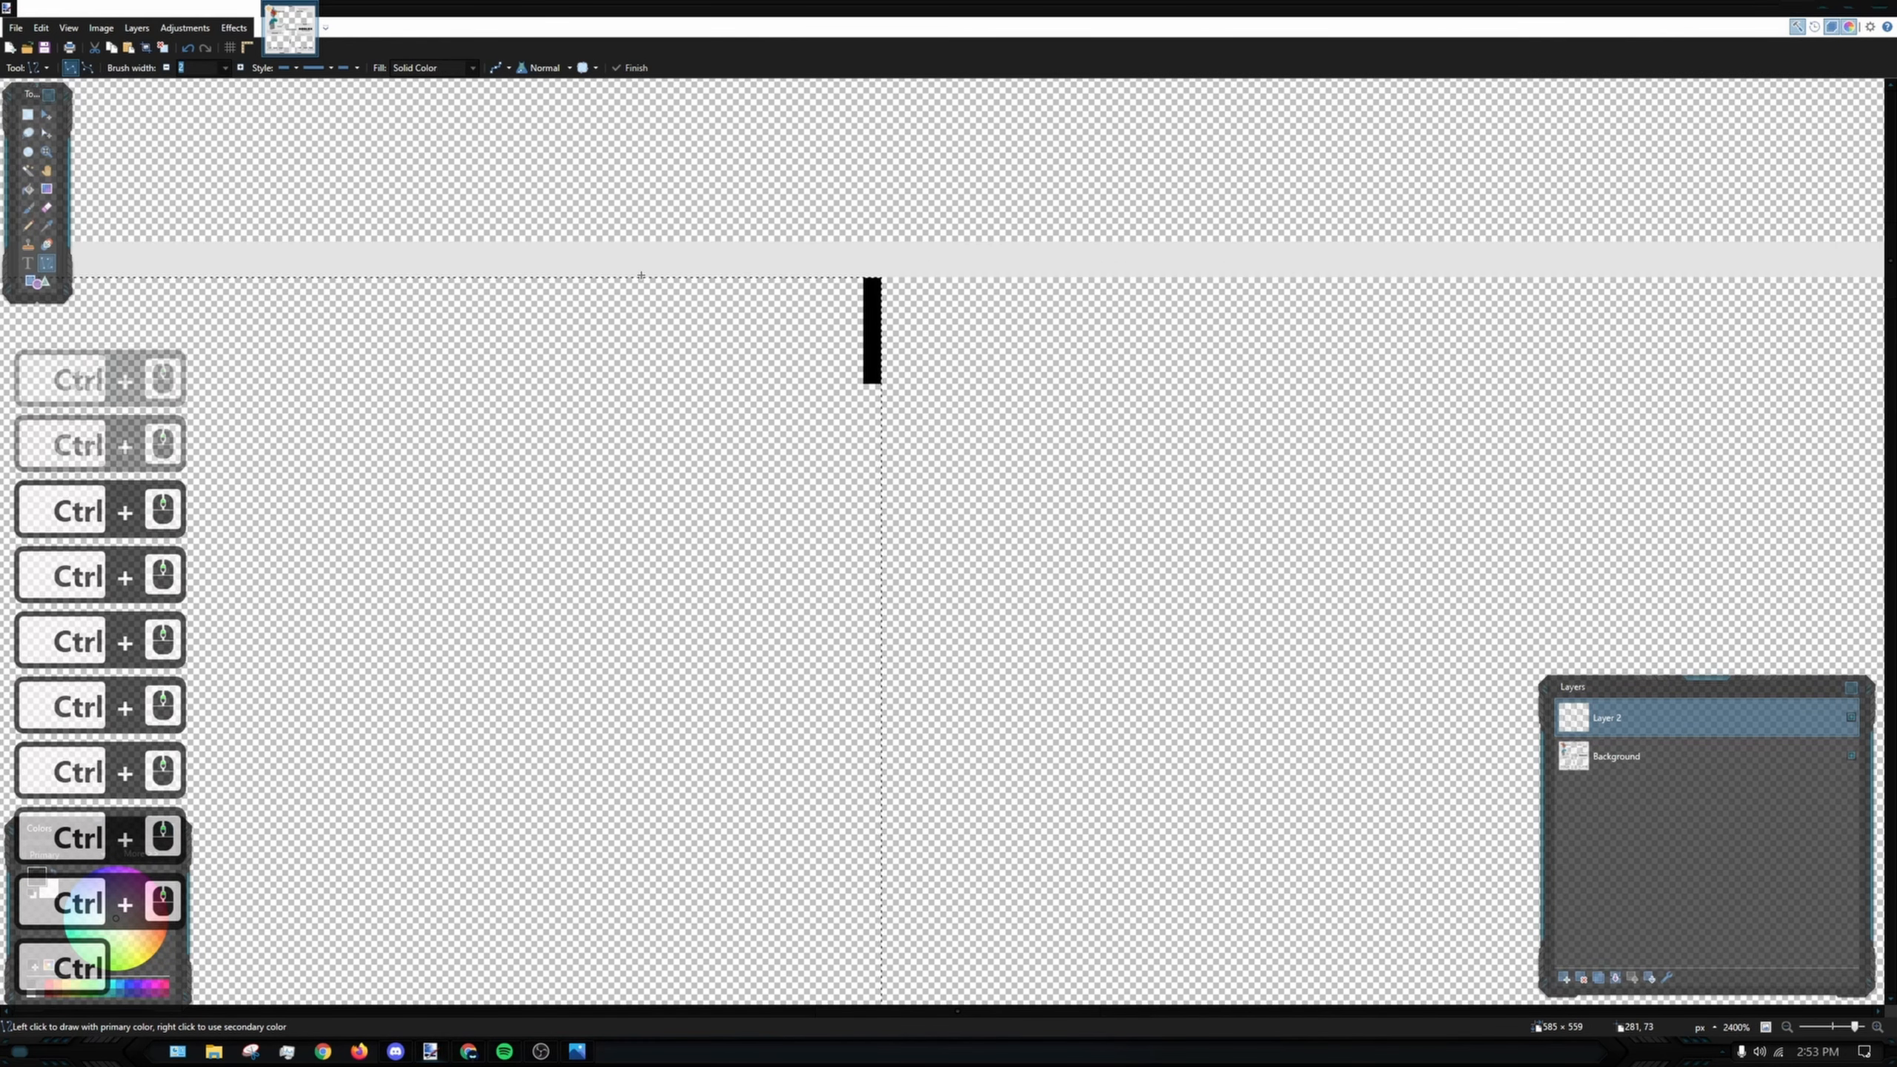
drag(641, 275, 872, 500)
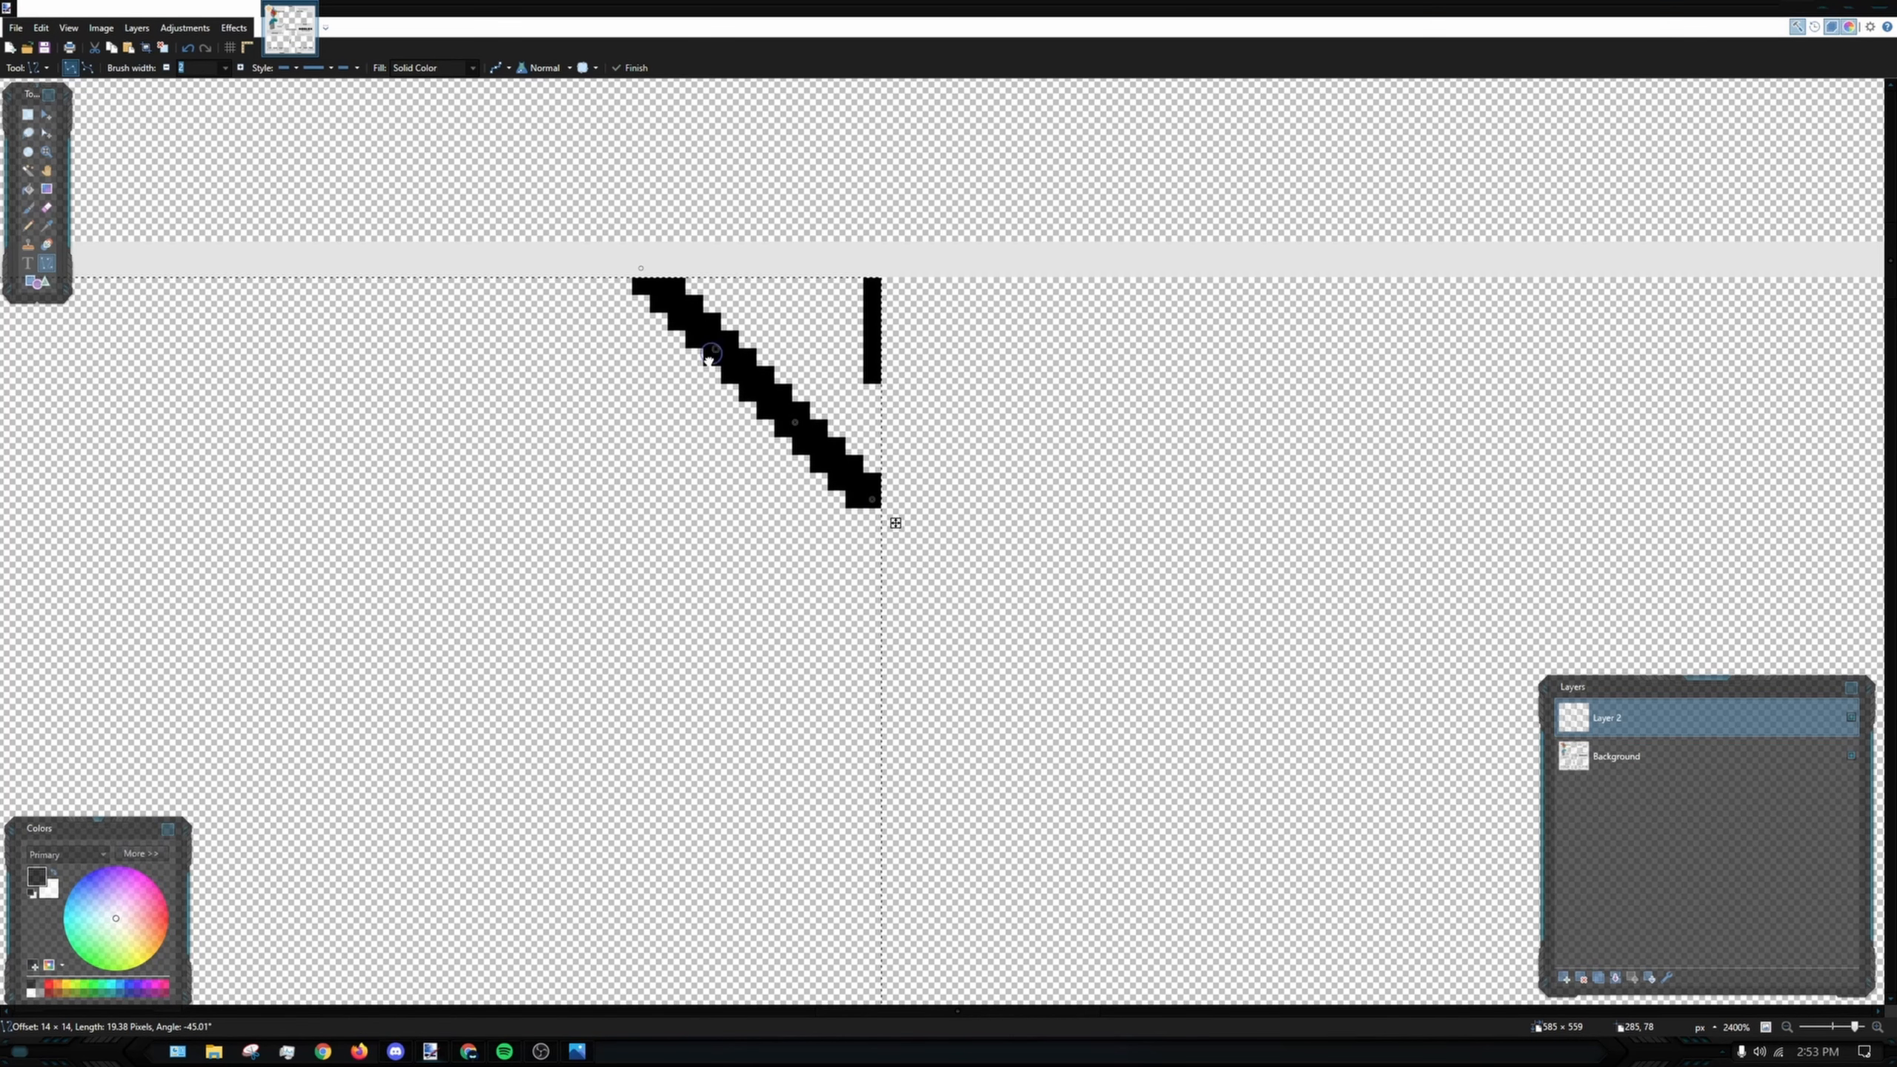
- Bend the diagonal line into a neckline curve, extend its upper end outward to about 23 pixels long, and finish it
drag(718, 355, 670, 385)
drag(644, 269, 573, 267)
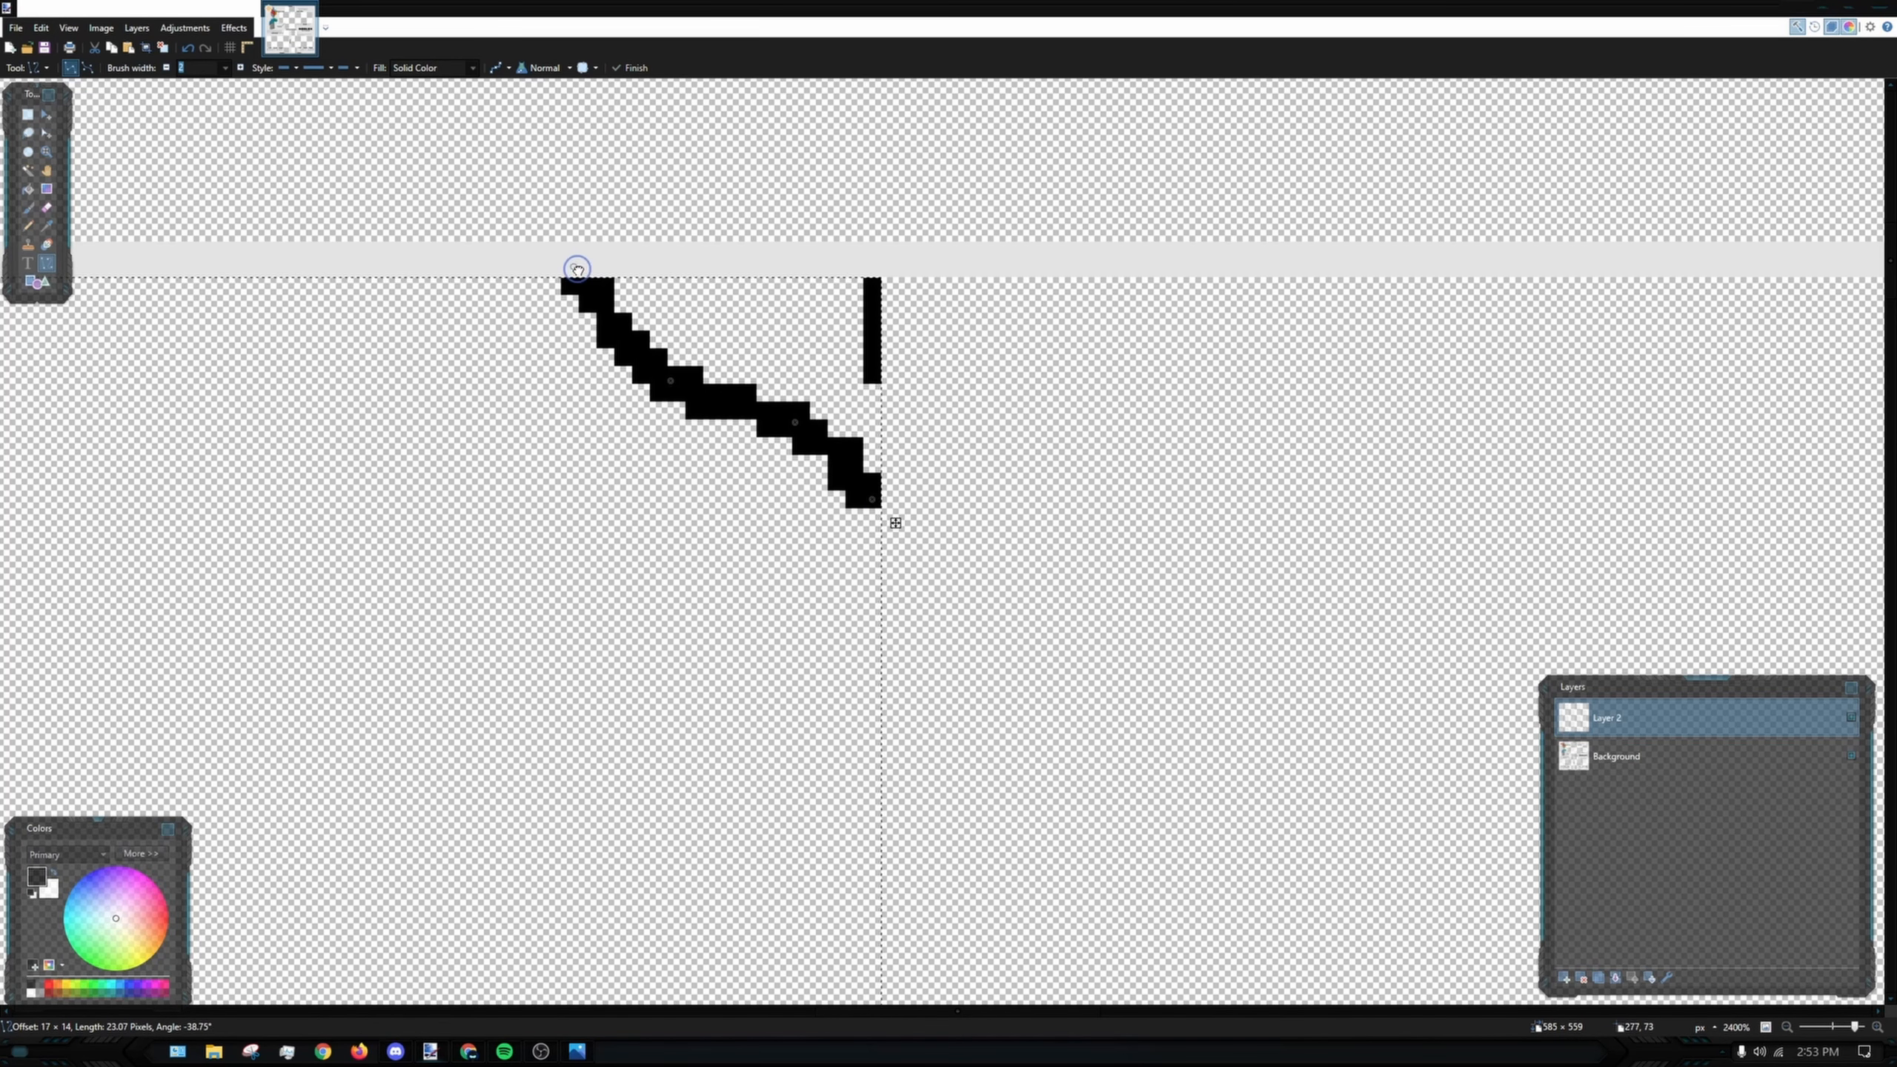
drag(794, 423, 764, 441)
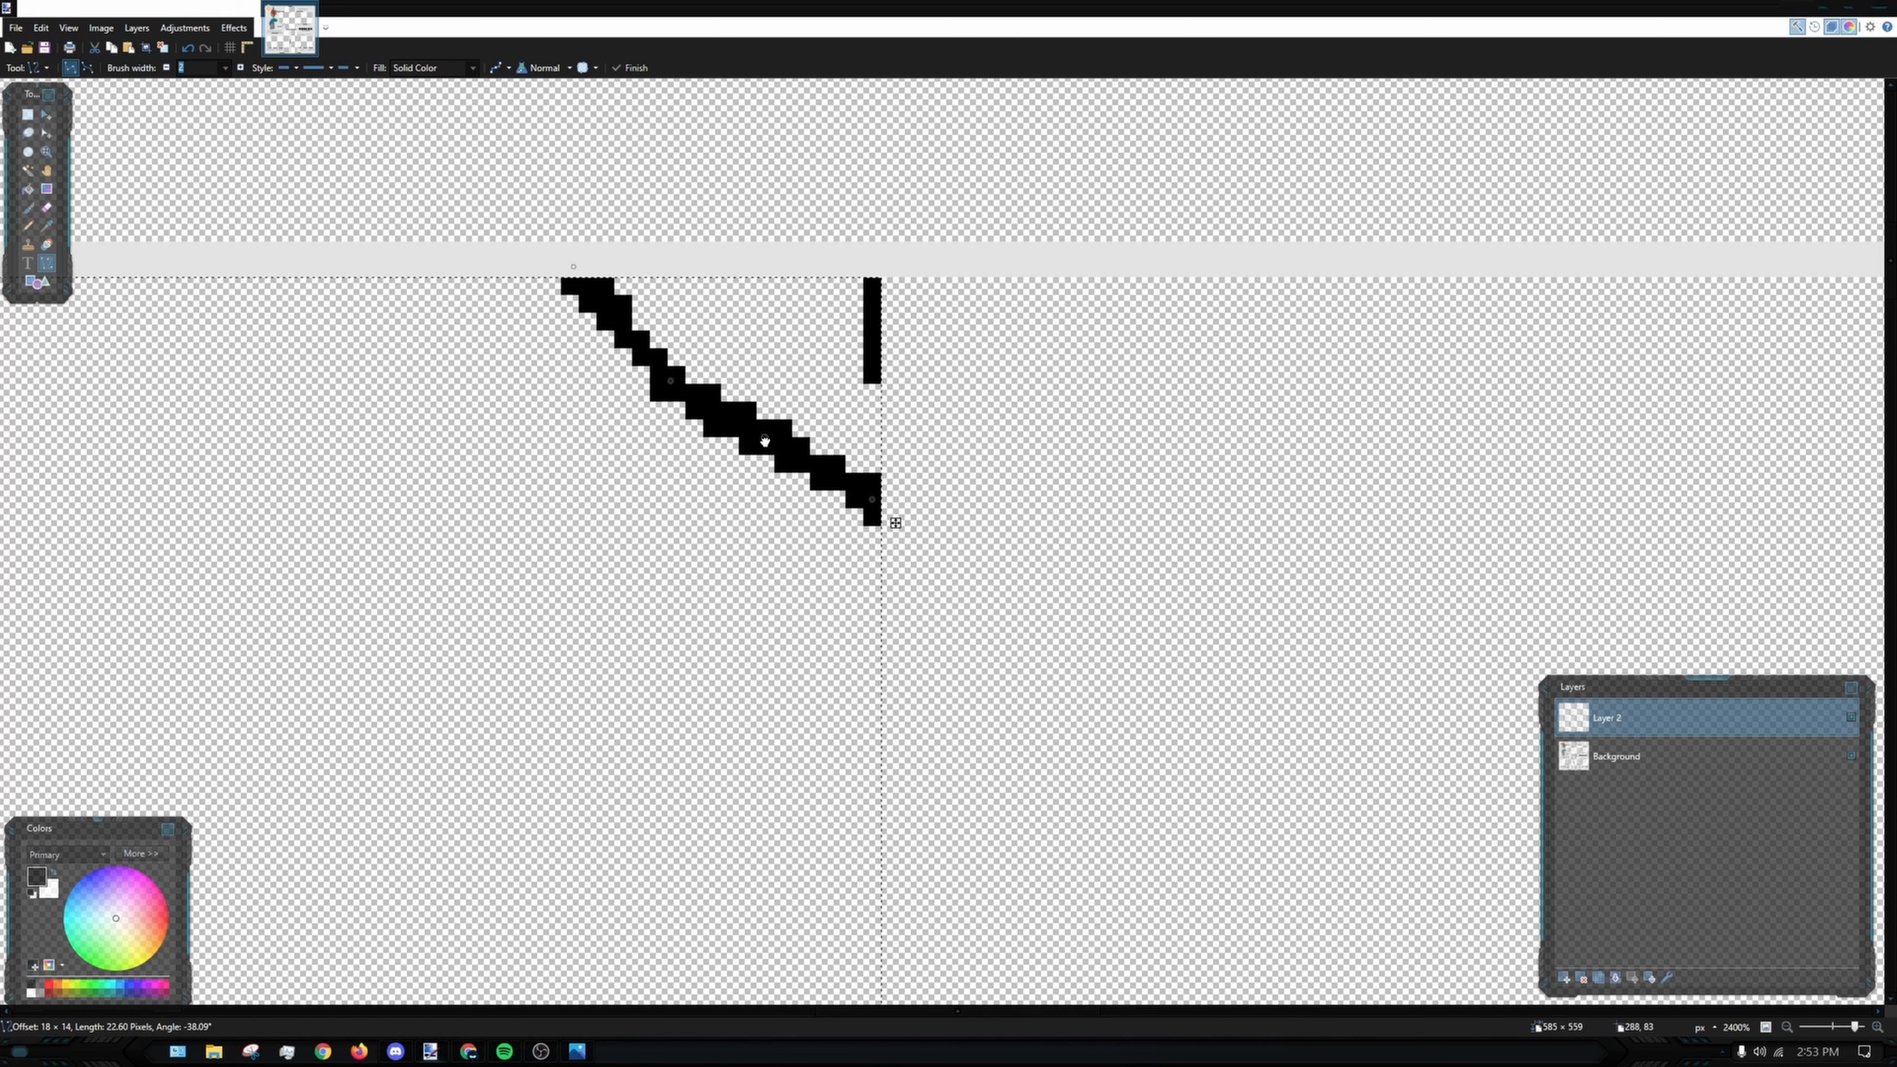
drag(668, 381, 662, 375)
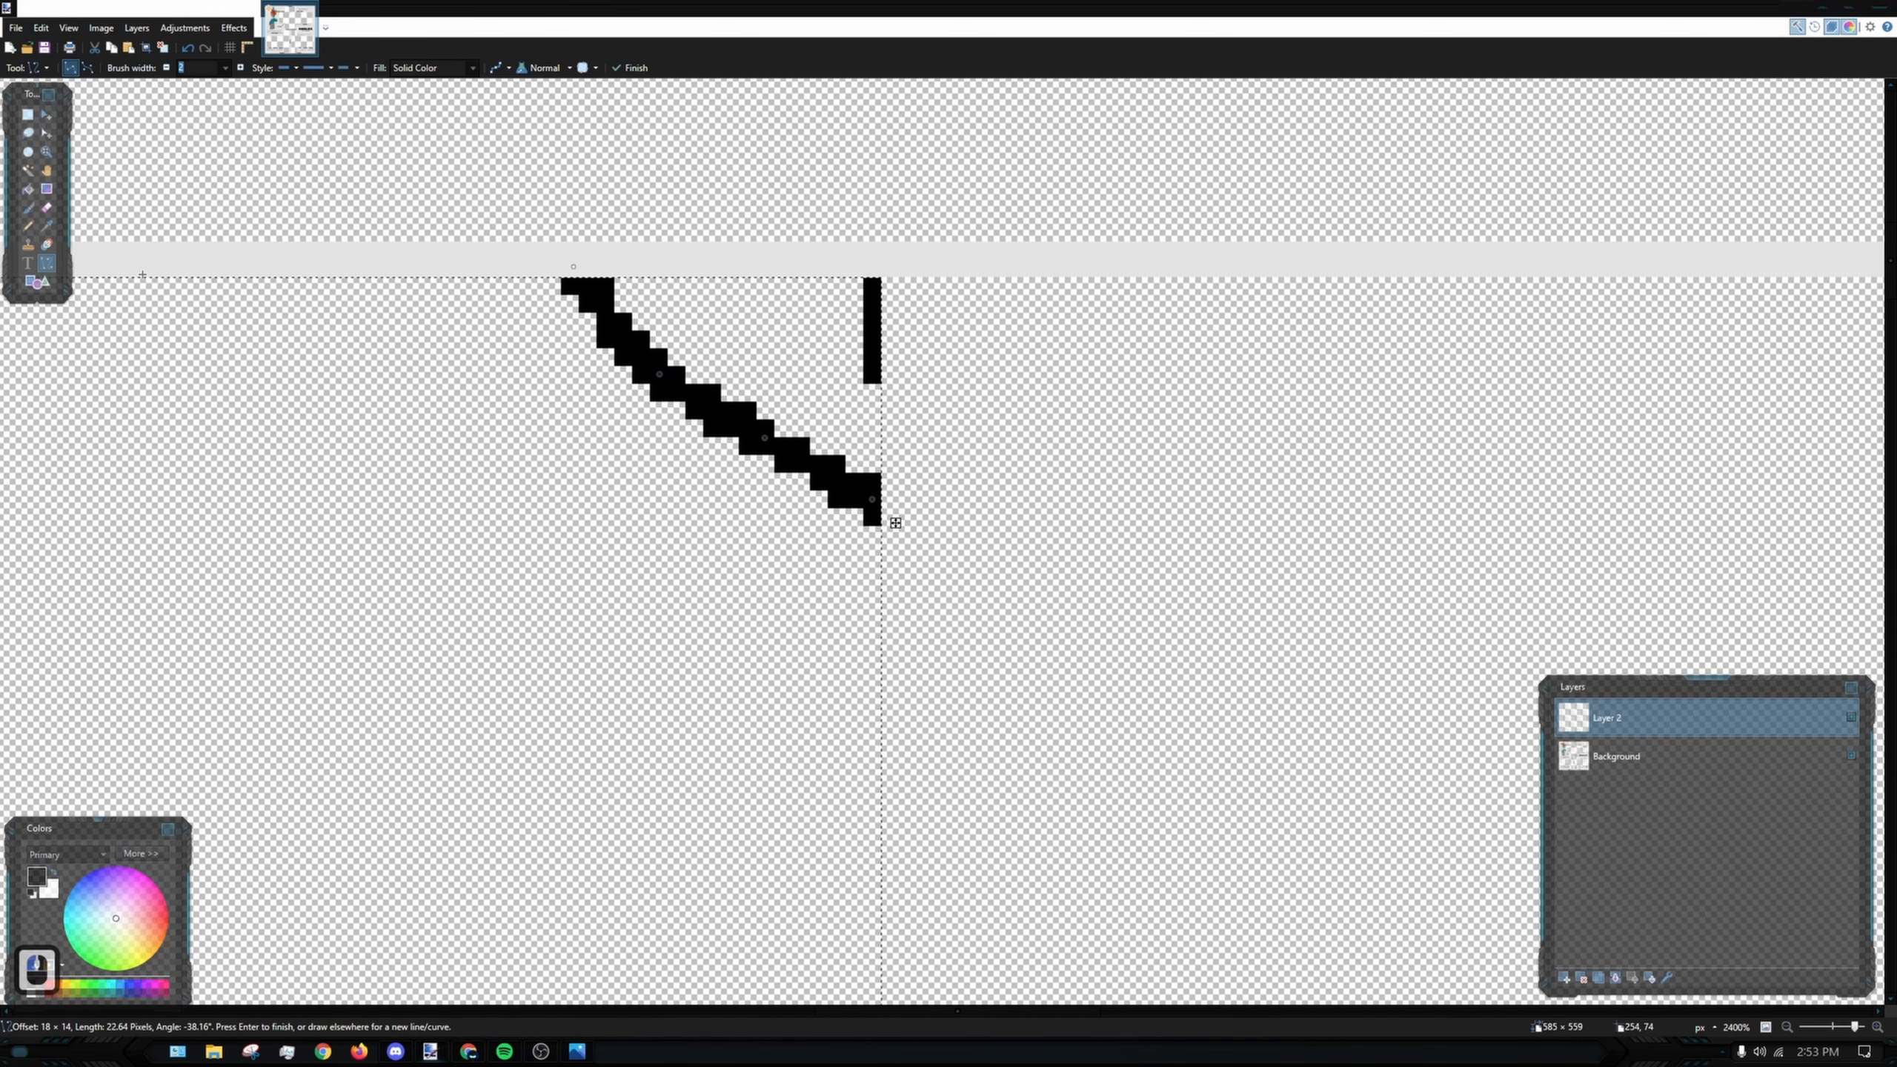
click(221, 273)
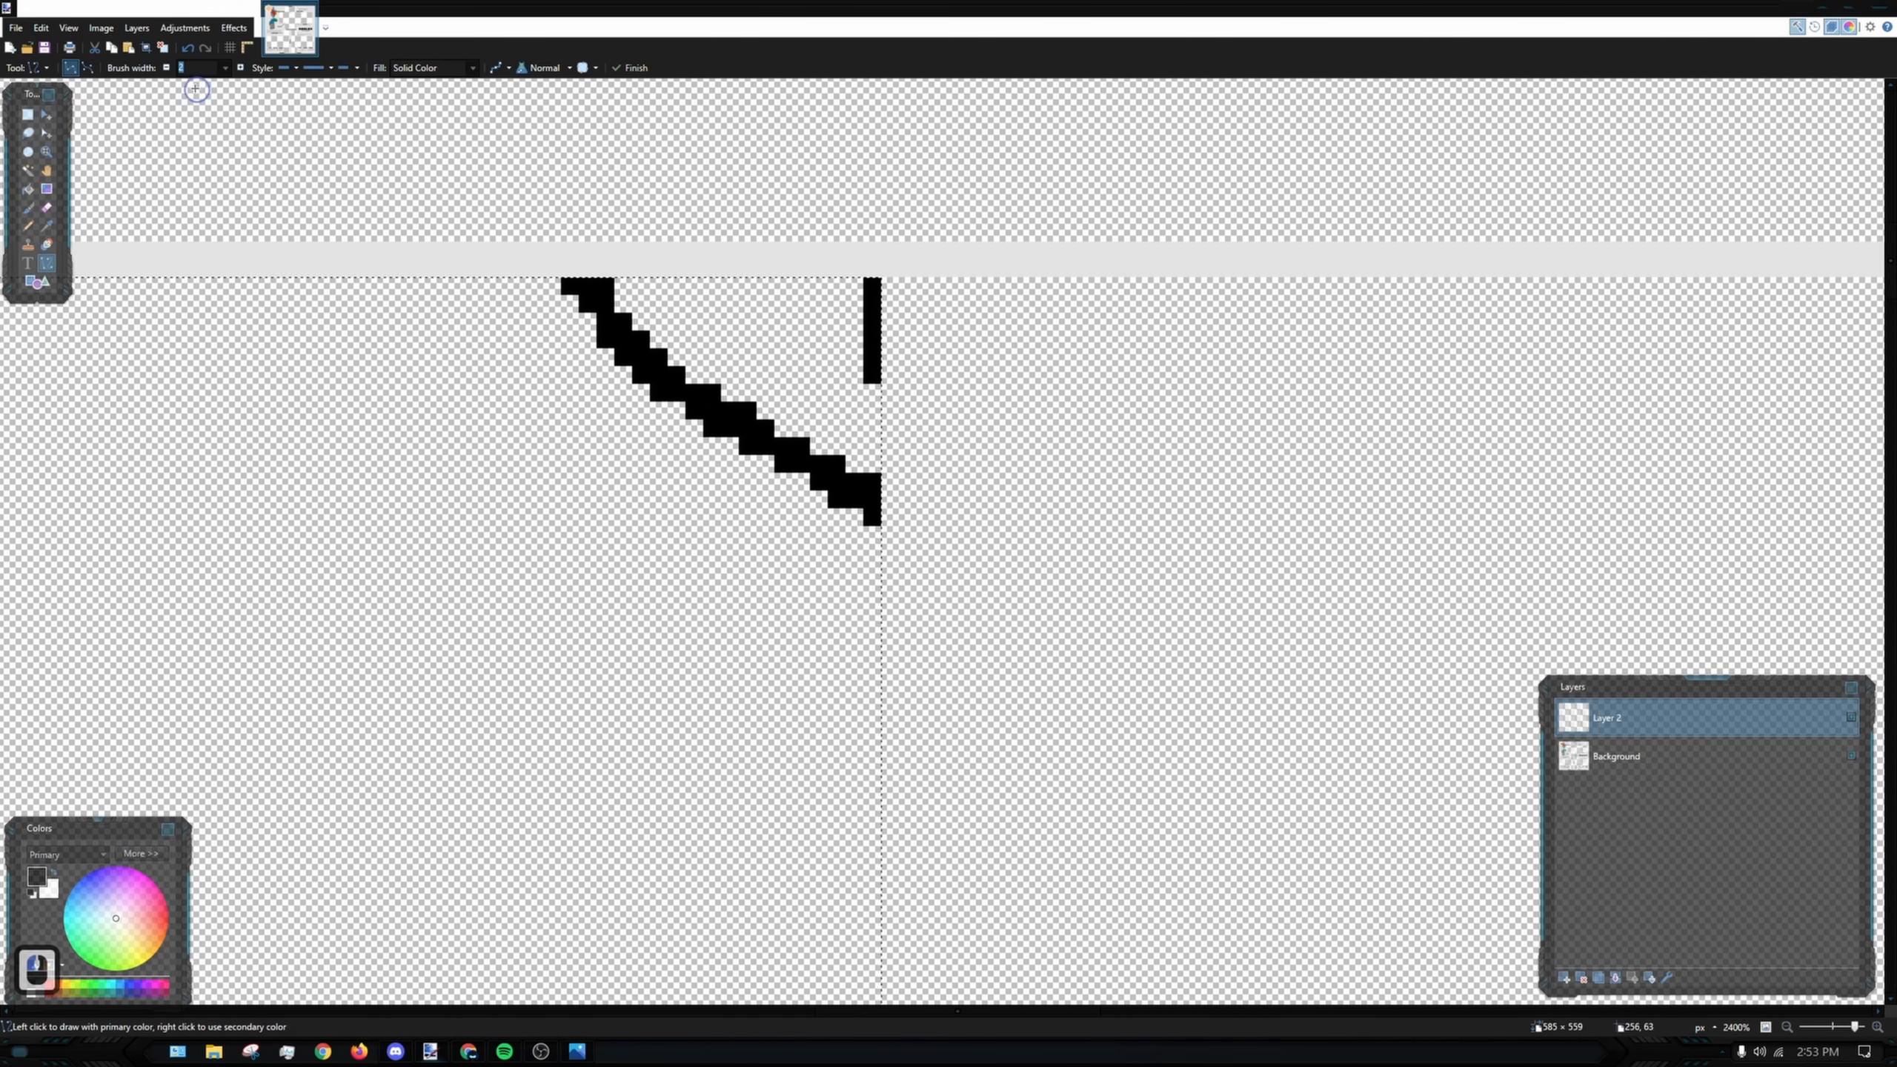
- With the Pencil, place a stepped row of black pixels just below the neckline curve, from the centre edge to about the curve's middle
click(167, 68)
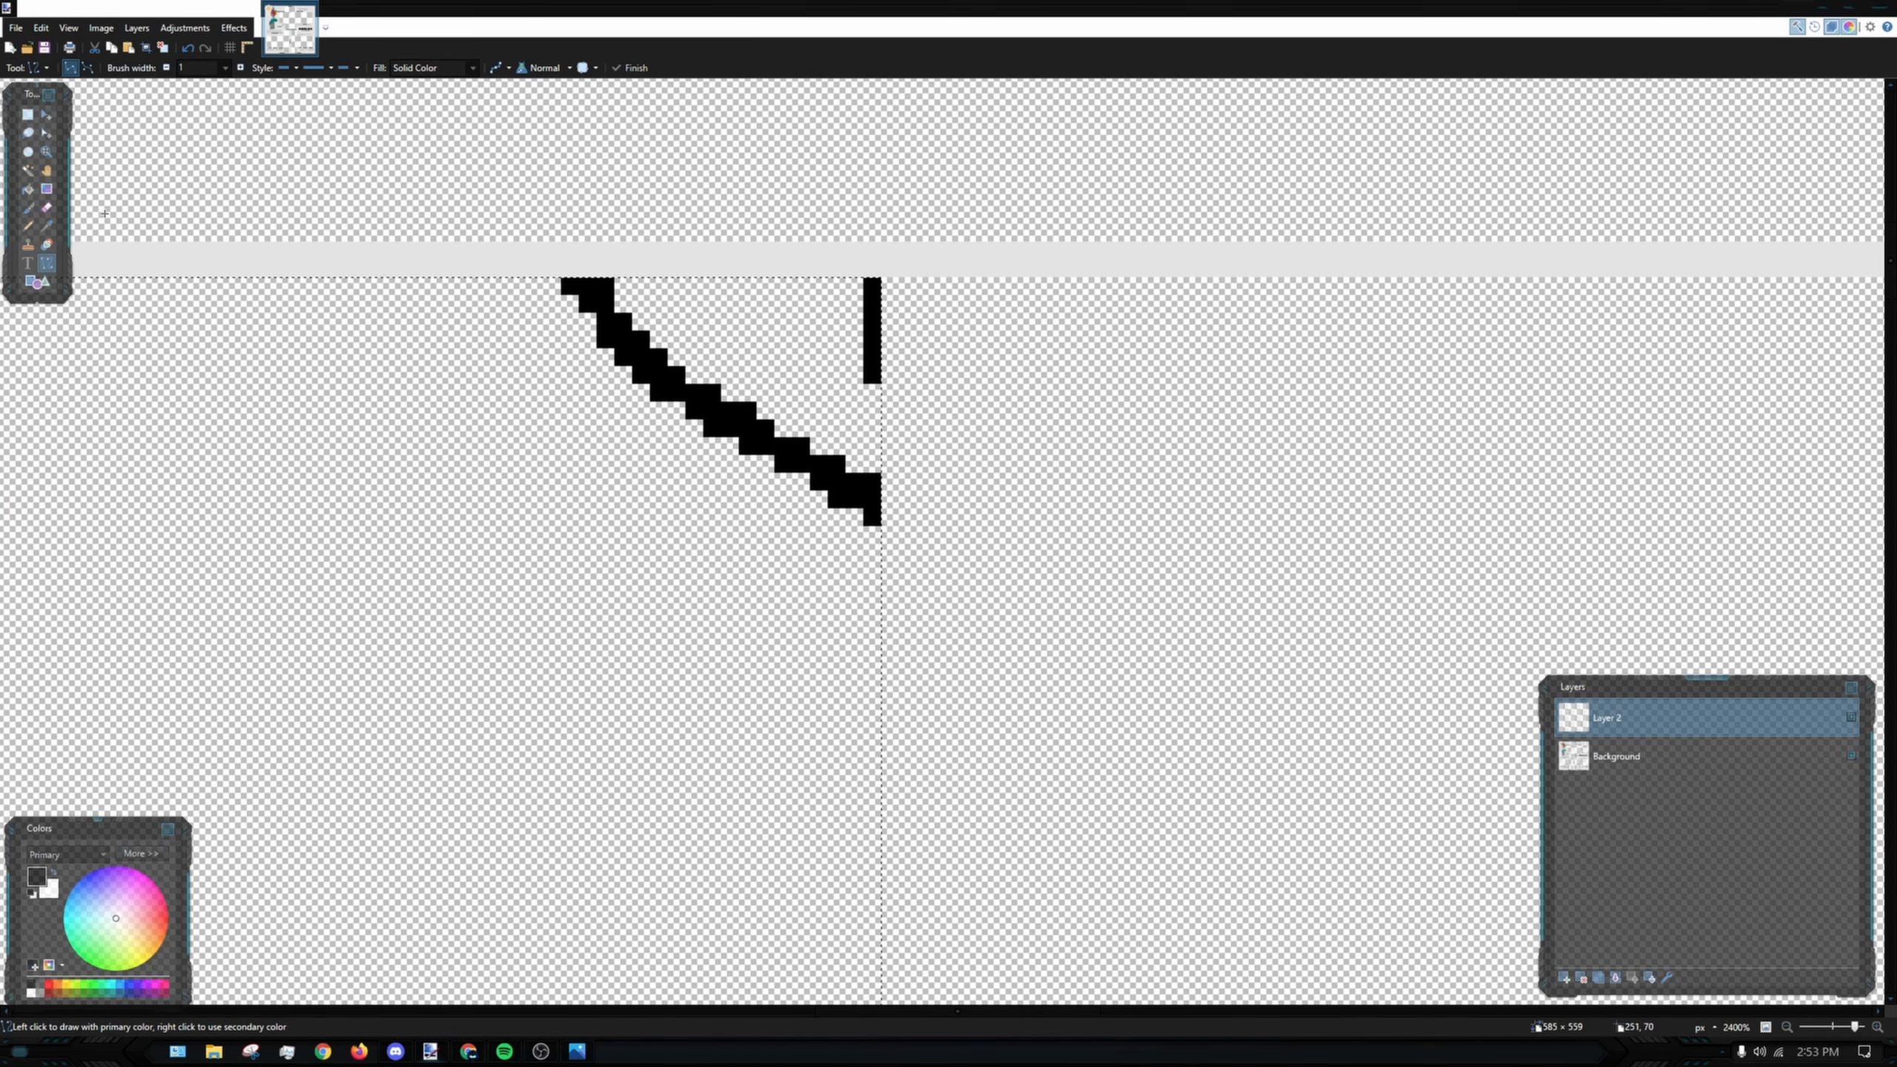
click(28, 226)
scroll(877, 617, up, 1)
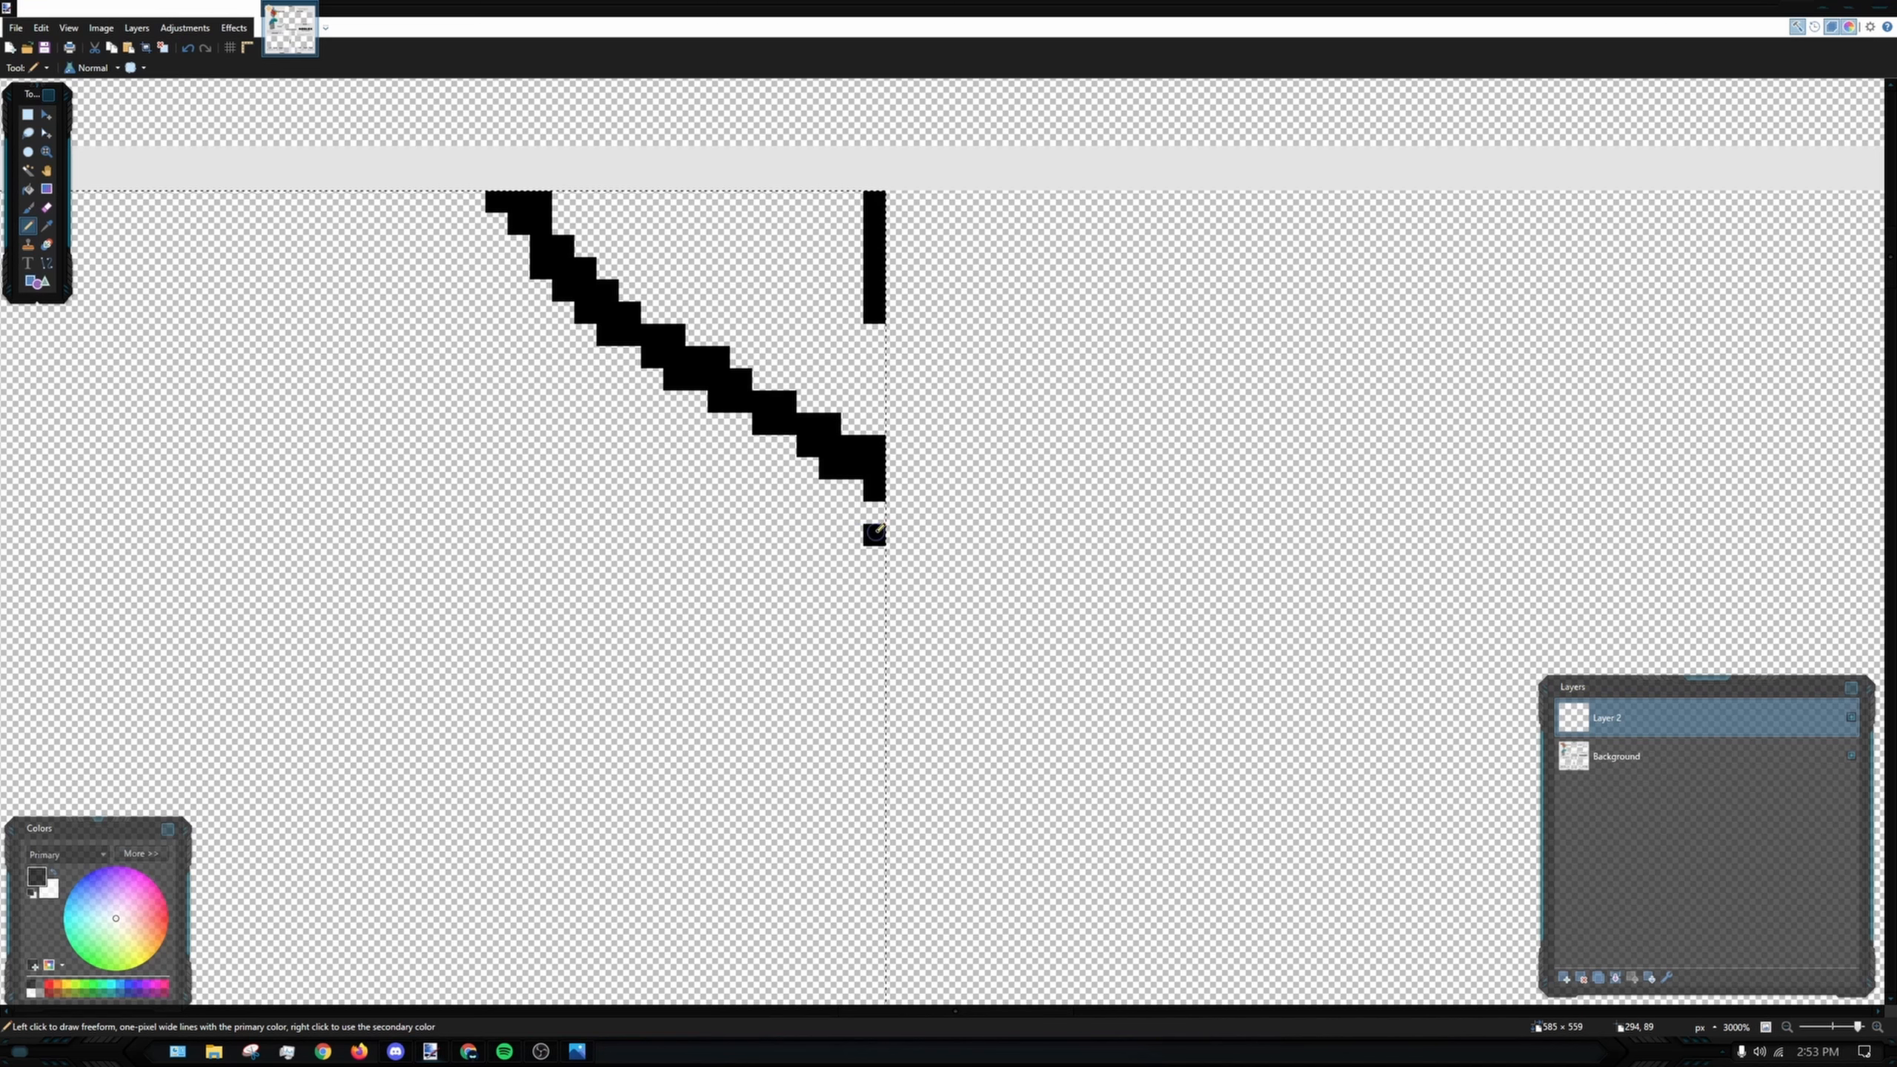
click(873, 534)
click(852, 513)
click(831, 513)
click(808, 489)
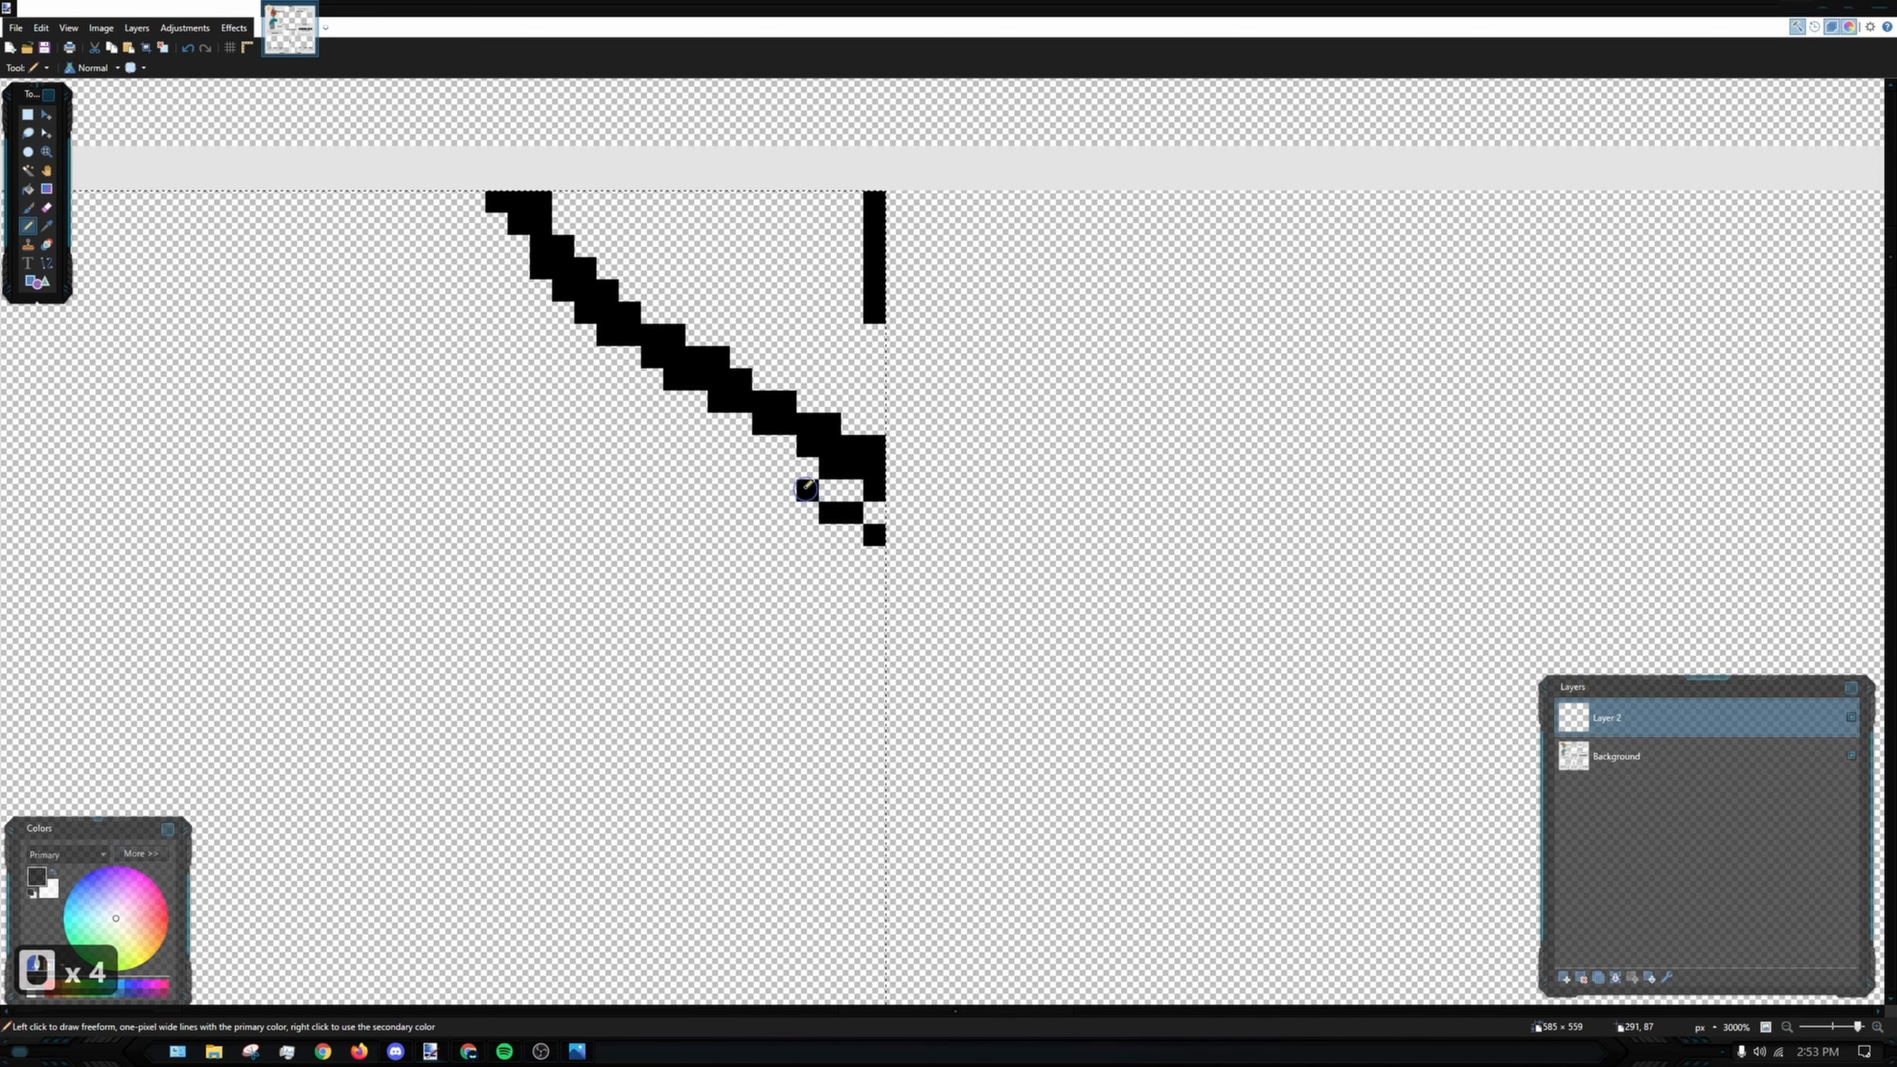
click(785, 467)
click(763, 467)
click(741, 445)
click(719, 445)
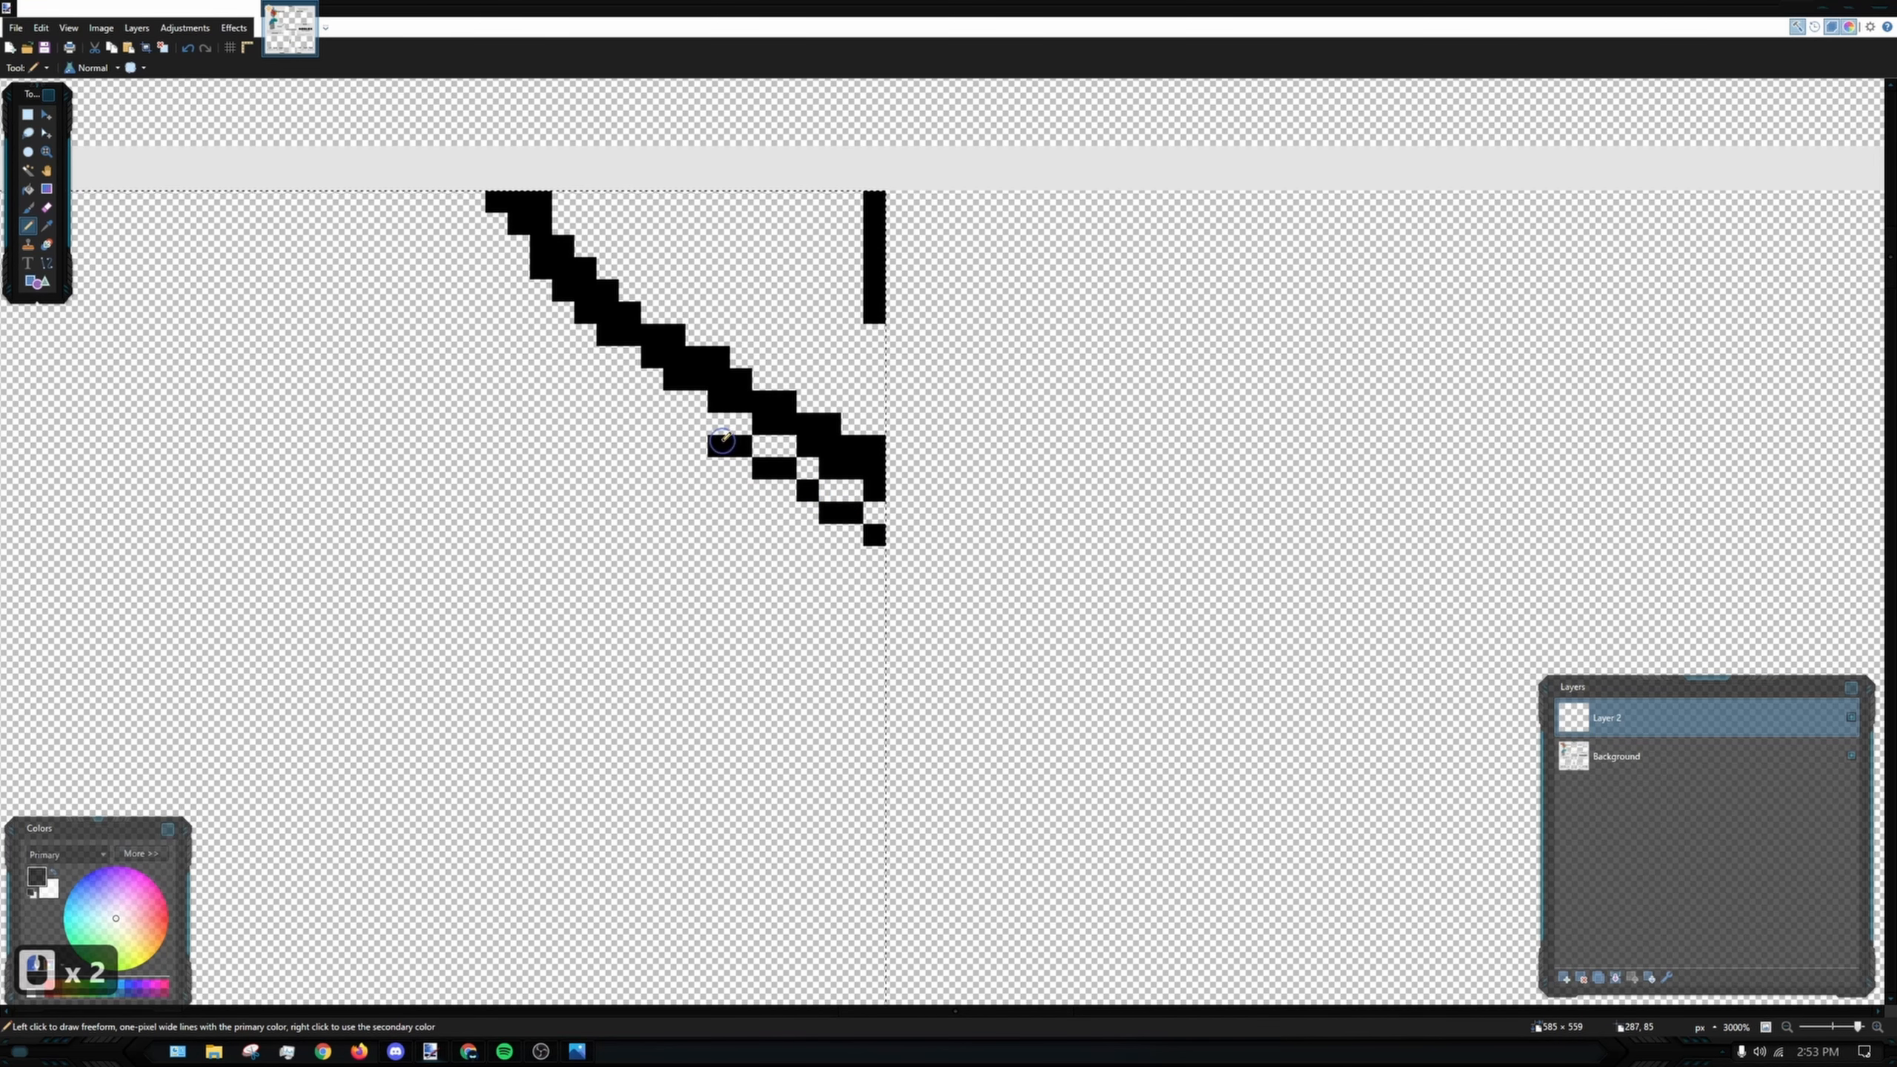
- Continue the stepped pixel row along the outside of the neckline curve, up towards the torso's top edge
drag(692, 423, 606, 378)
key(ctrl+z)
click(652, 402)
click(585, 357)
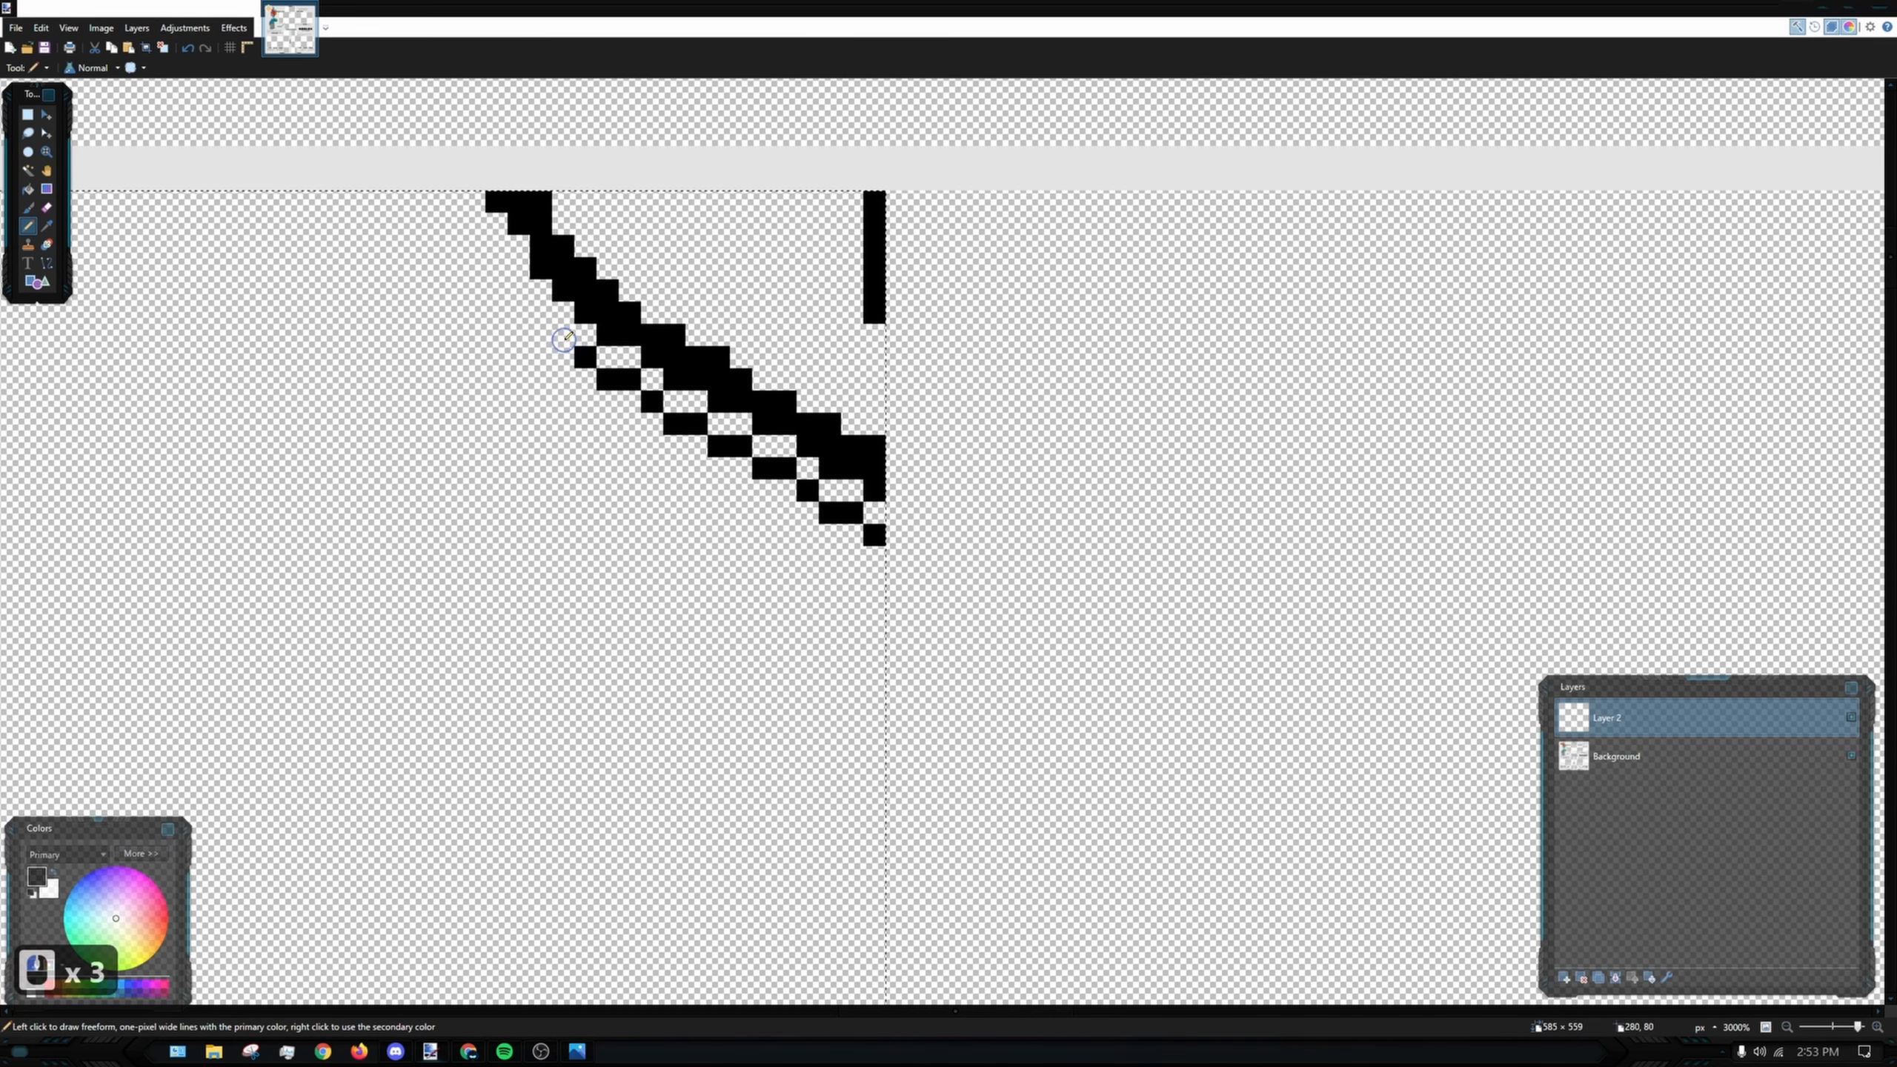
click(563, 336)
click(541, 314)
click(518, 291)
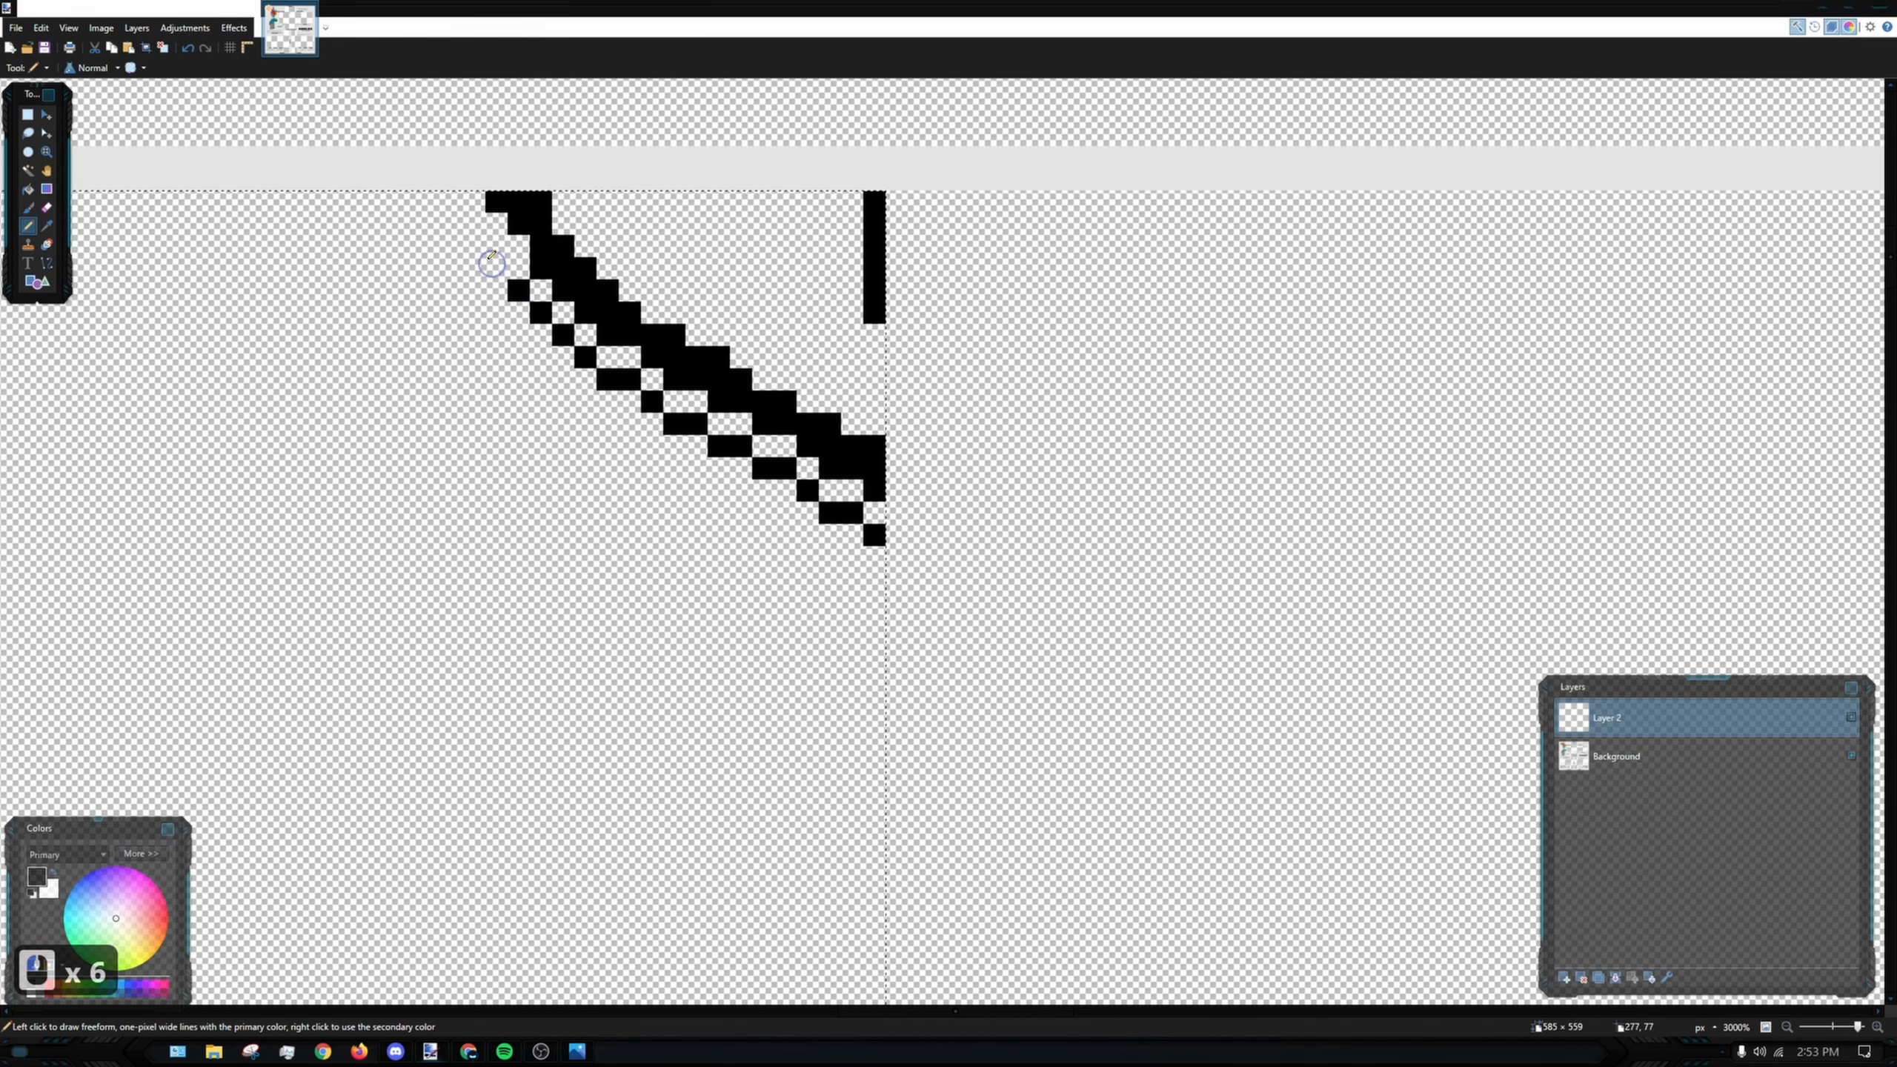
drag(493, 264, 492, 251)
click(454, 226)
key(ctrl+z)
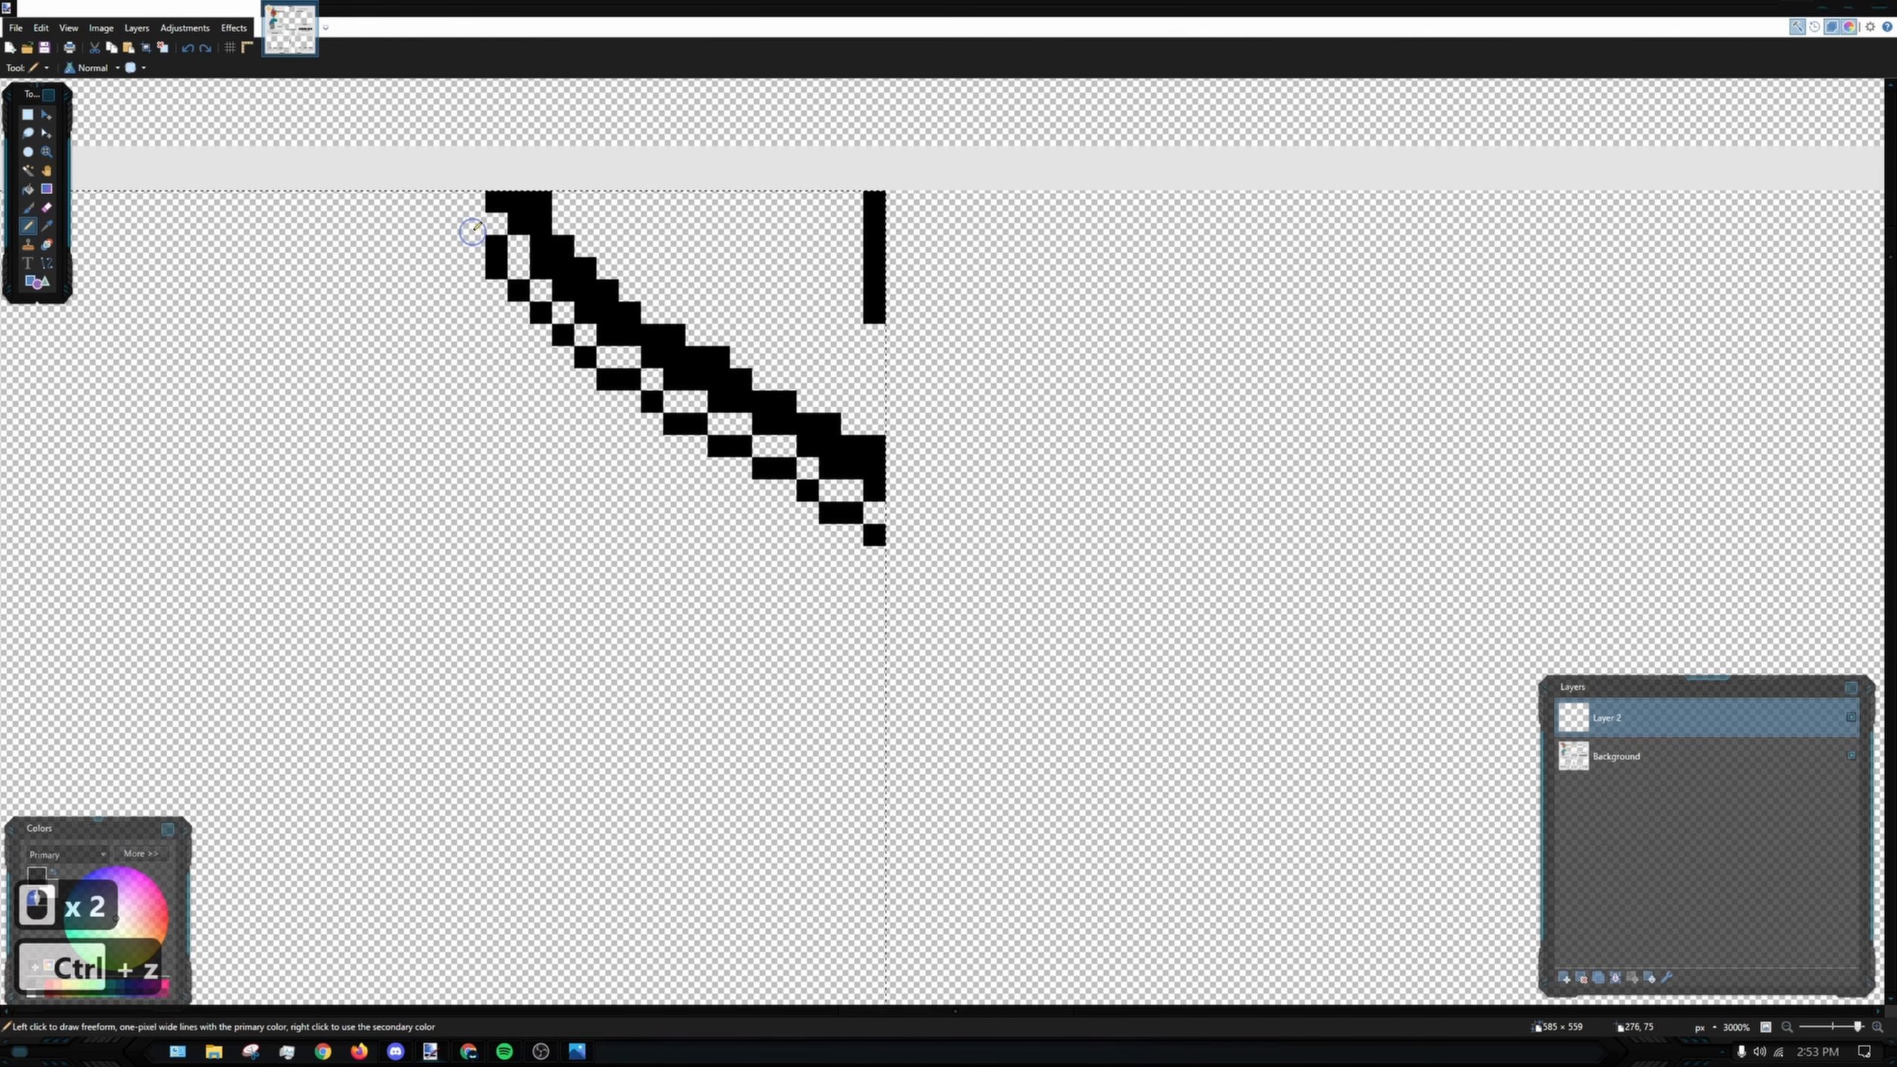
- Erase the neckline curve and its parallel pixel row, leaving only the short vertical centre mark
ctrl+scroll(941, 404, down, 5)
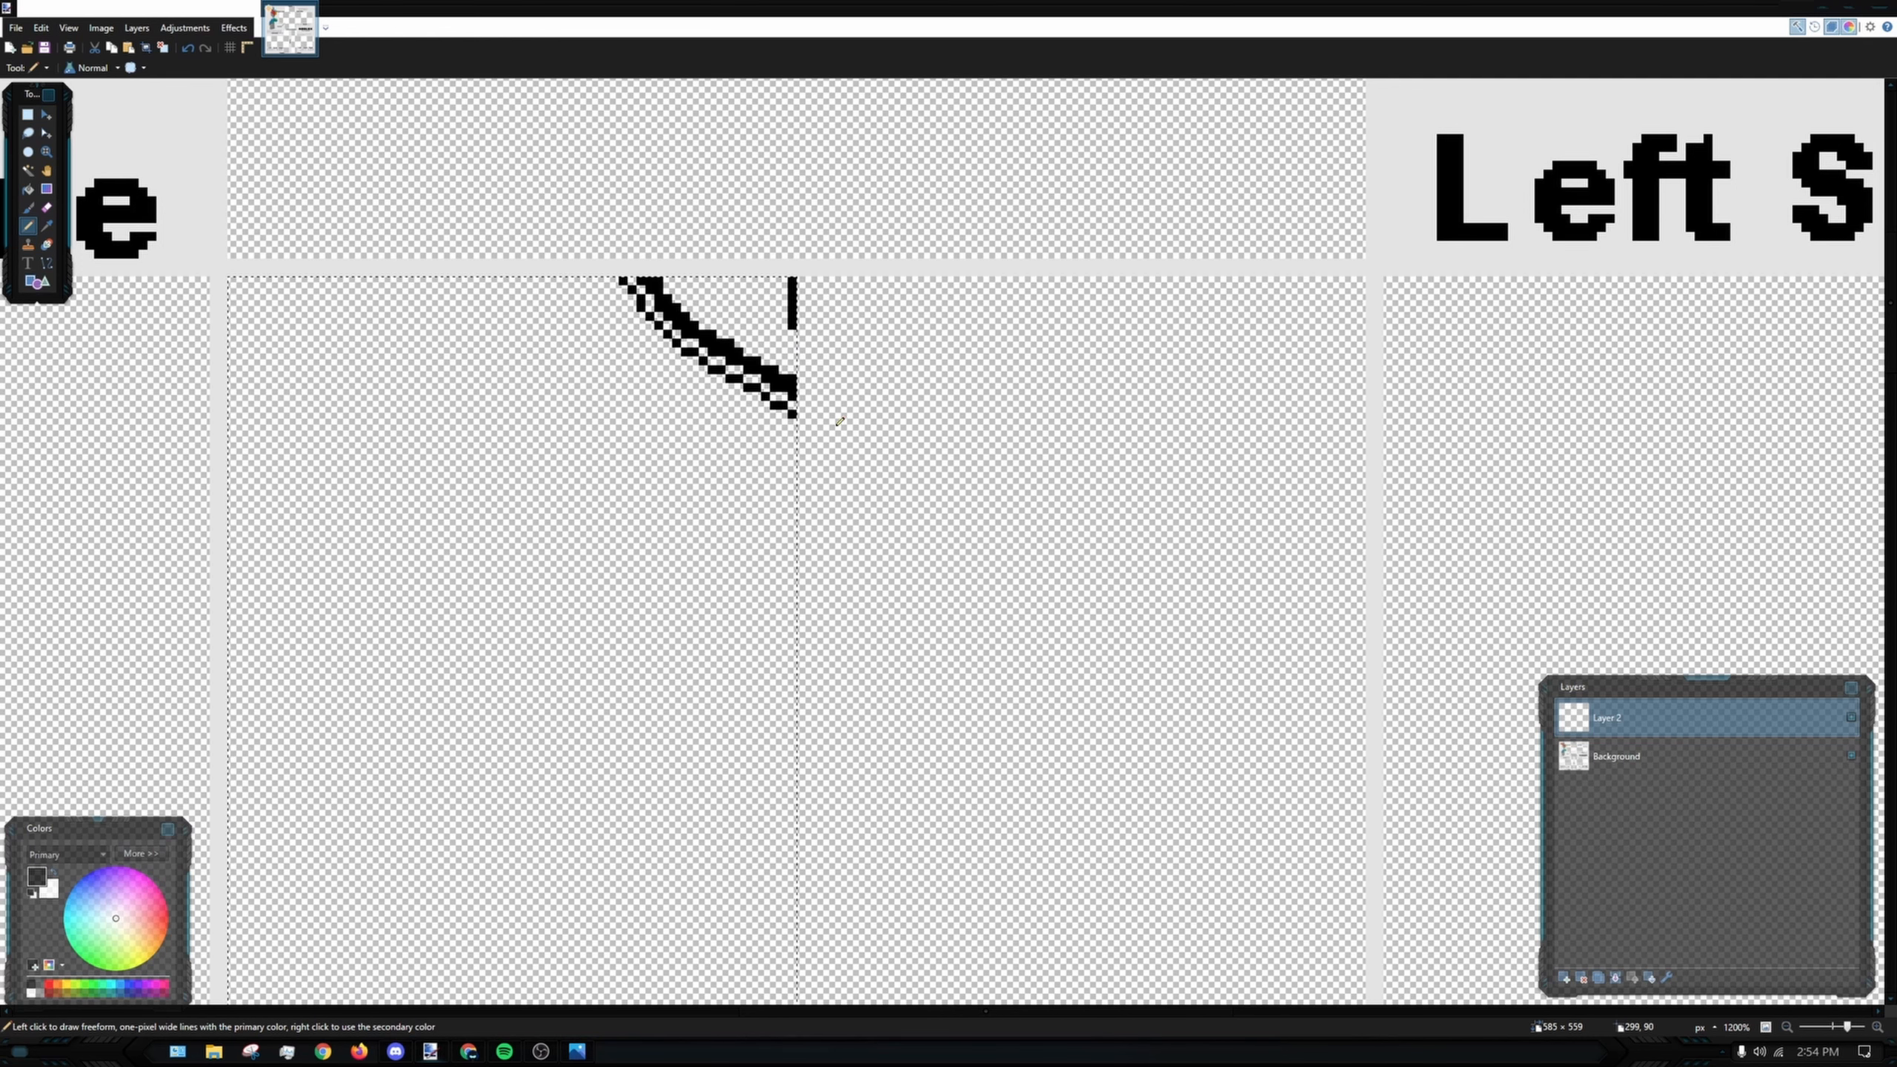
ctrl+scroll(803, 373, up, 5)
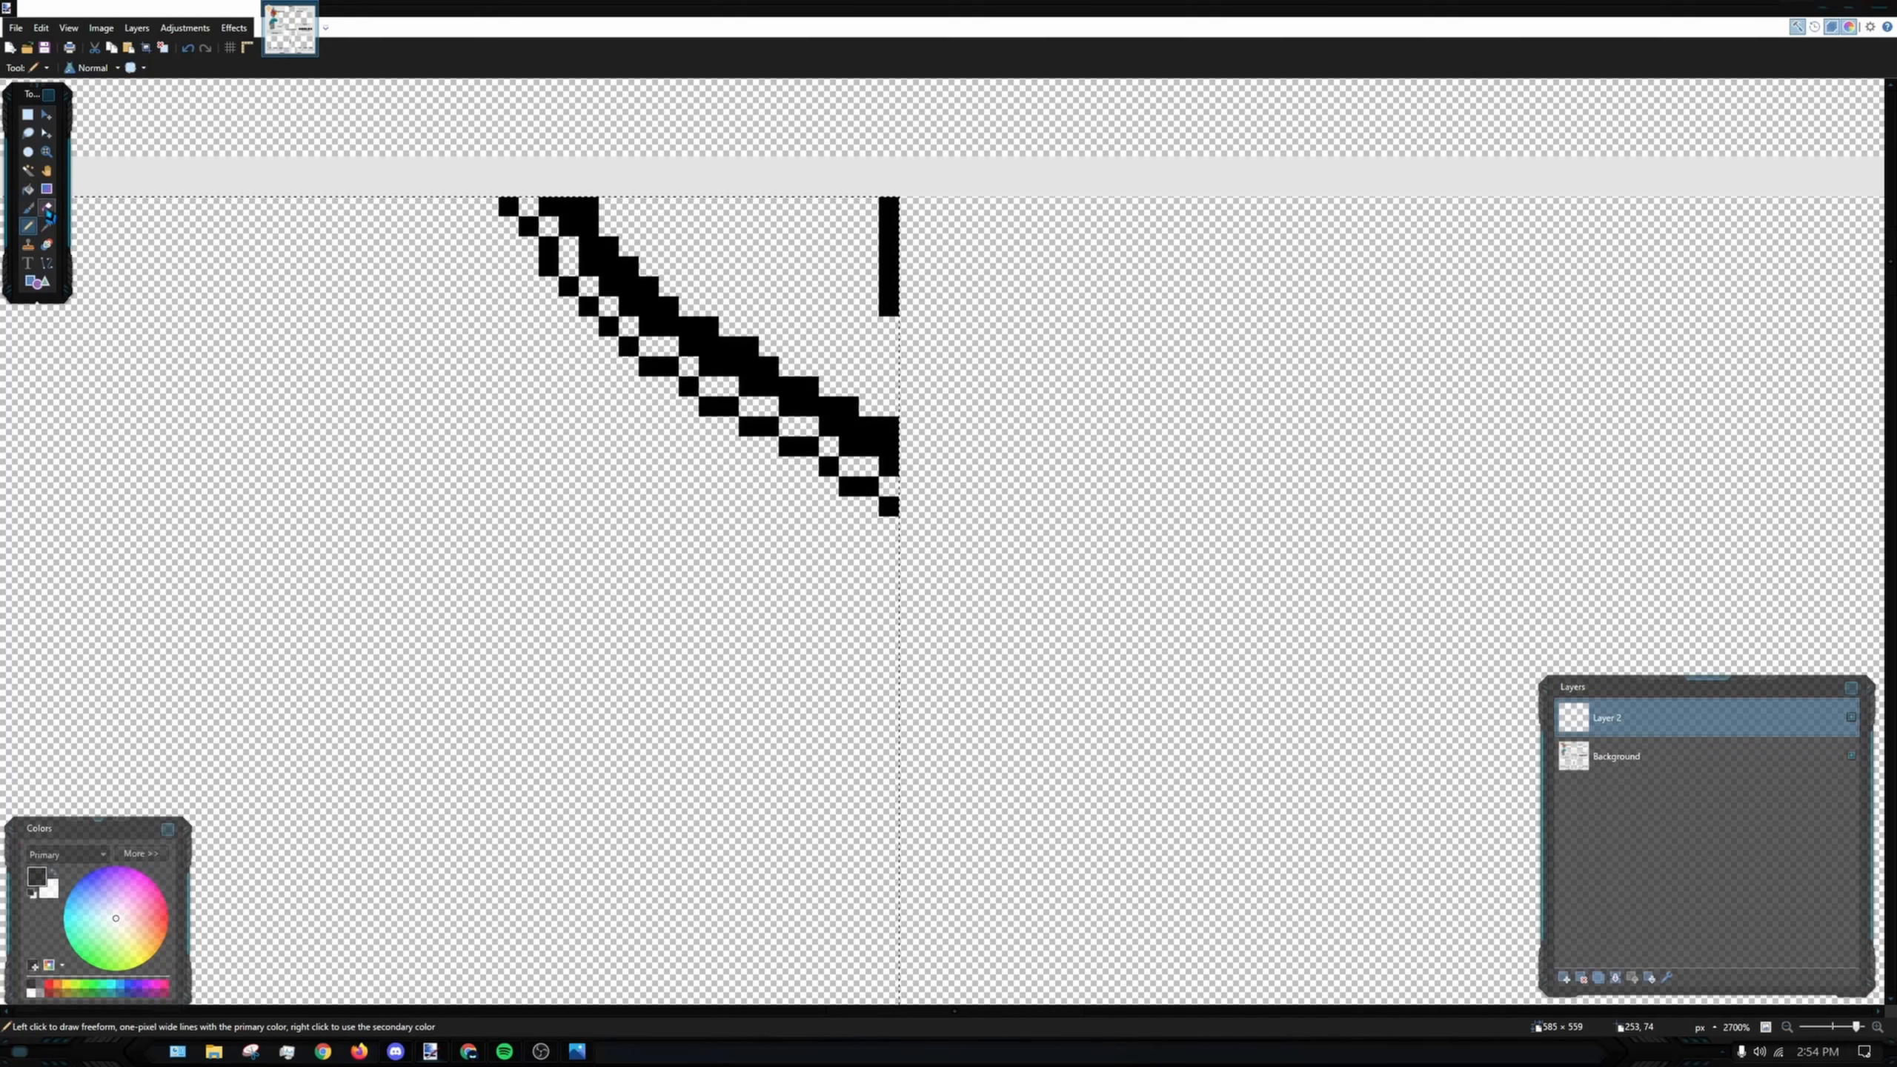
key(e)
mouse_move(548, 206)
mouse_down()
mouse_move(424, 318)
mouse_move(478, 262)
mouse_move(271, 221)
mouse_up()
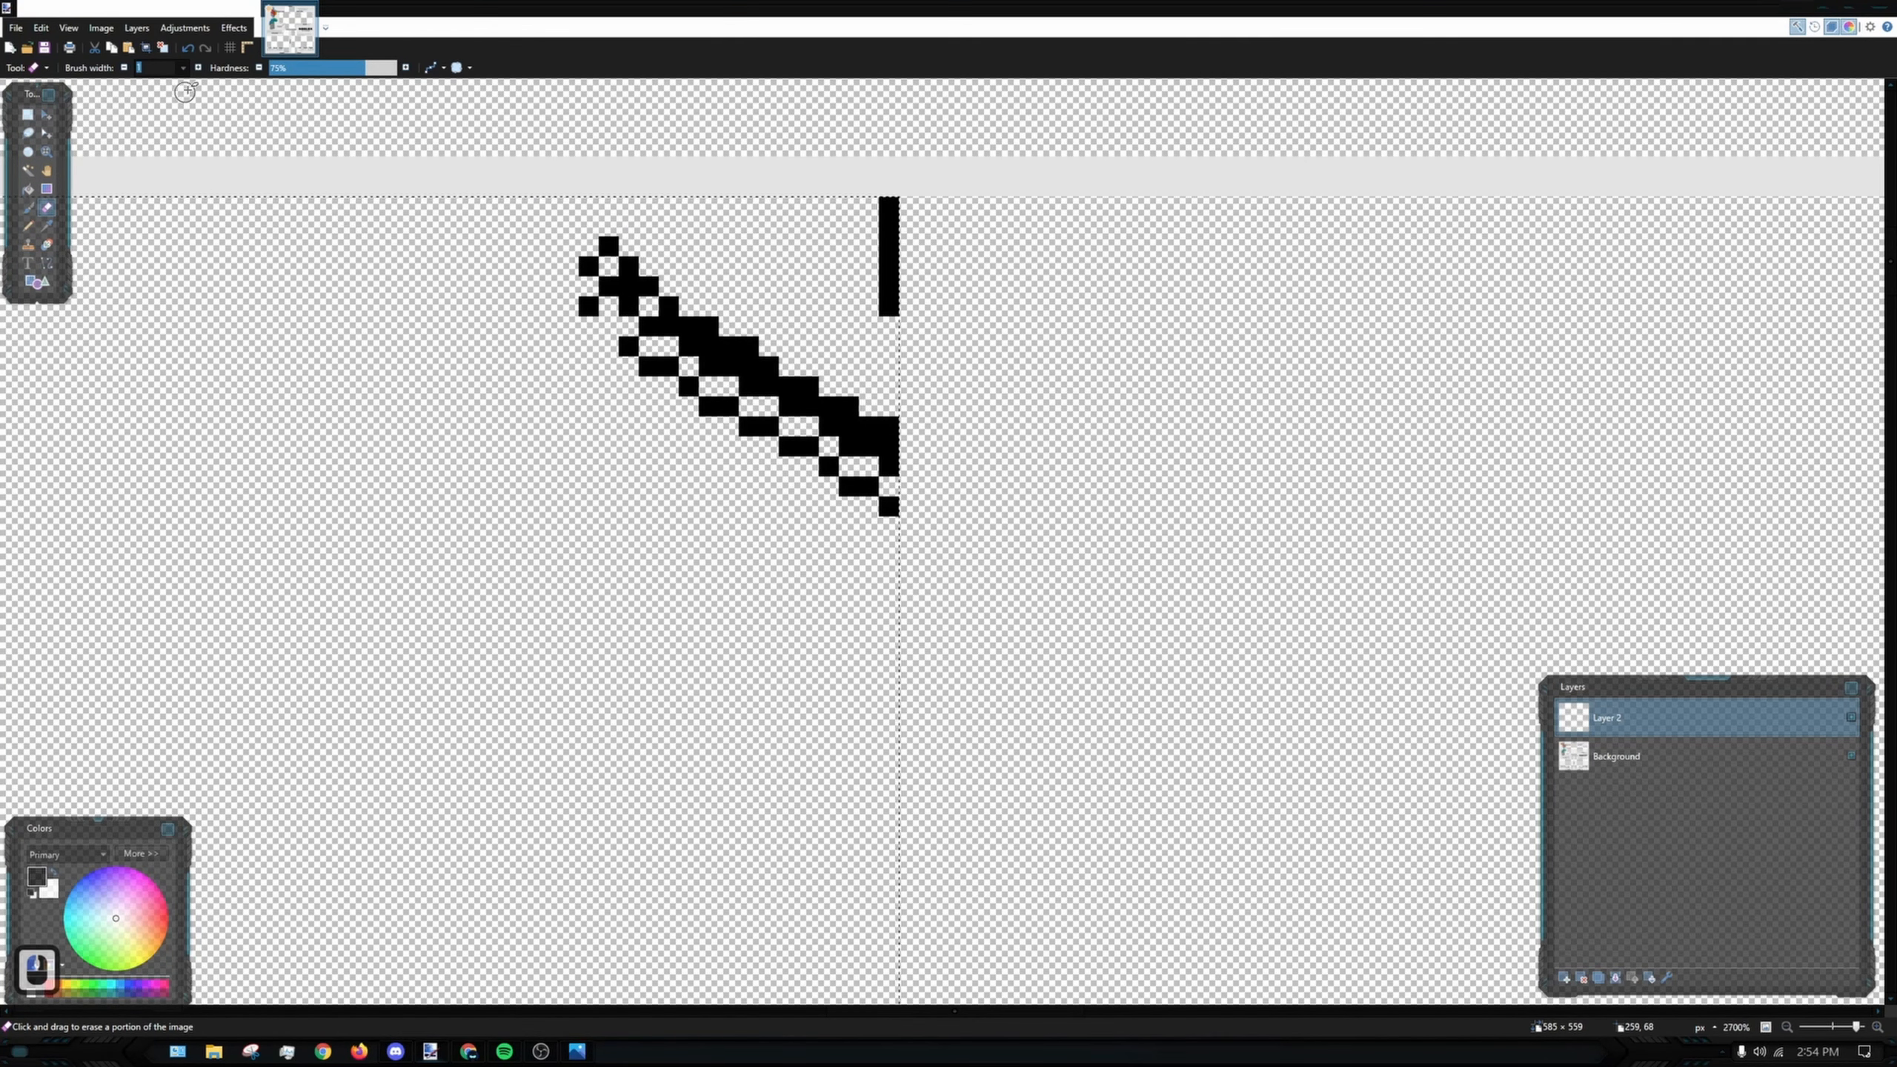
scroll(902, 453, up, 2)
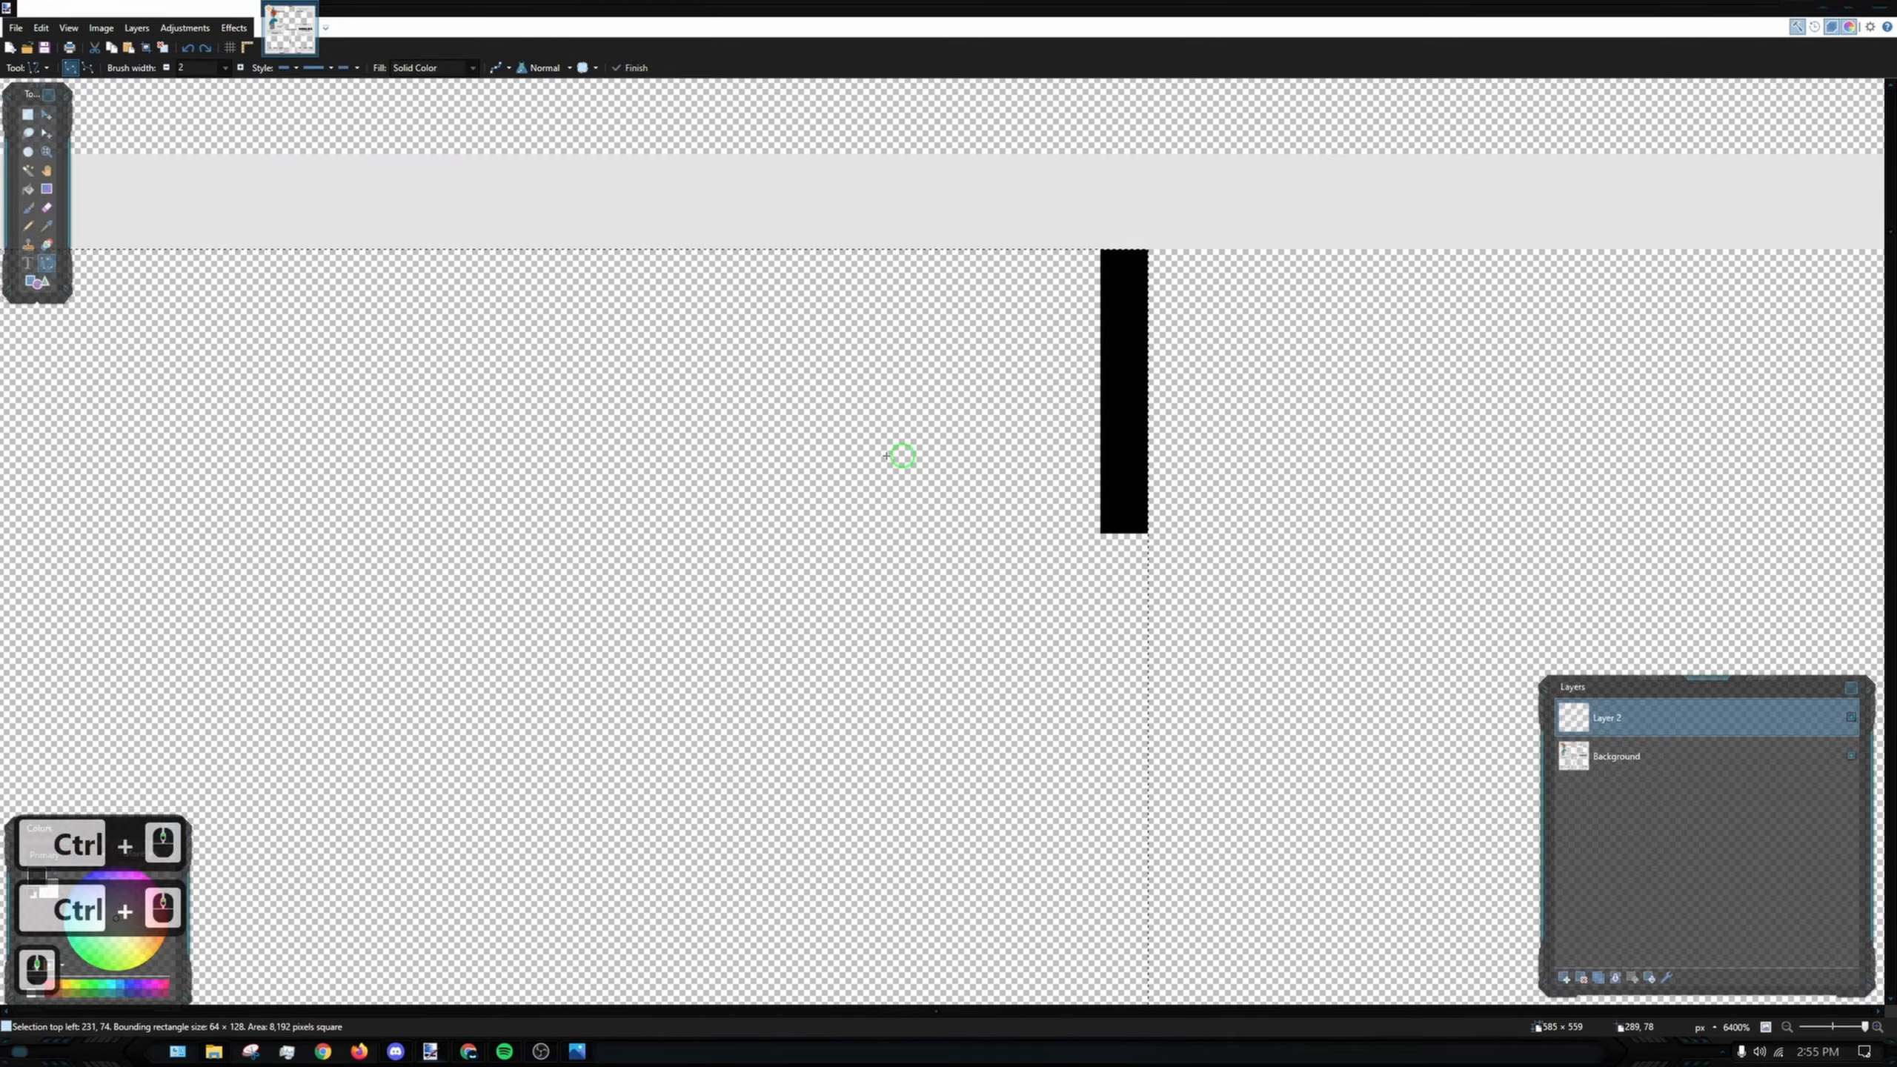
- Try to draw a steeper neckline with the Line/Curve tool at brush width 2, then undo it
scroll(903, 453, down, 1)
mouse_move(576, 242)
mouse_down()
mouse_move(788, 412)
mouse_move(1040, 560)
mouse_move(679, 506)
mouse_move(620, 478)
mouse_move(614, 441)
mouse_move(435, 254)
mouse_up()
key(ctrl+z)
scroll(864, 368, down, 1)
scroll(784, 265, down, 5)
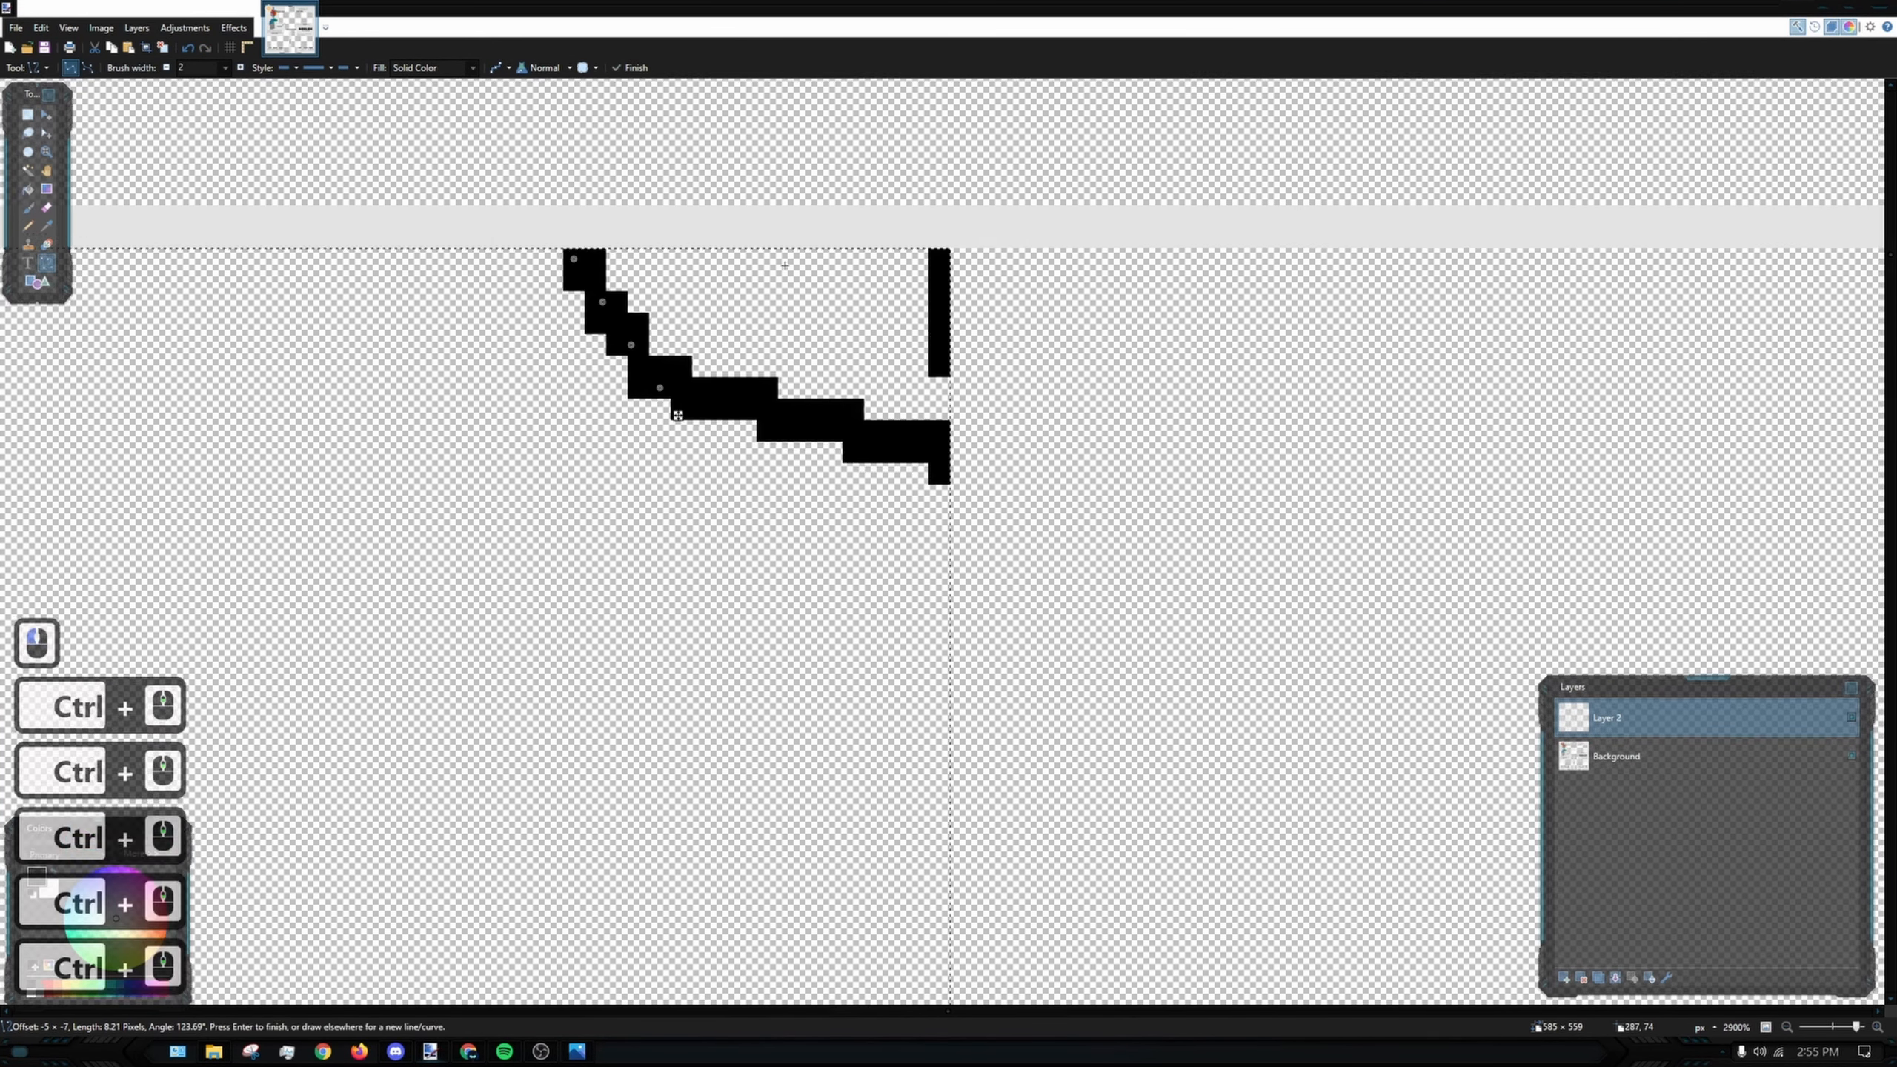
scroll(829, 255, down, 4)
key(ctrl+z)
key(ctrl+z)
- Try a wider, flatter neckline from the centre edge out to the torso's top edge, then undo it
scroll(801, 298, up, 5)
drag(816, 439, 447, 268)
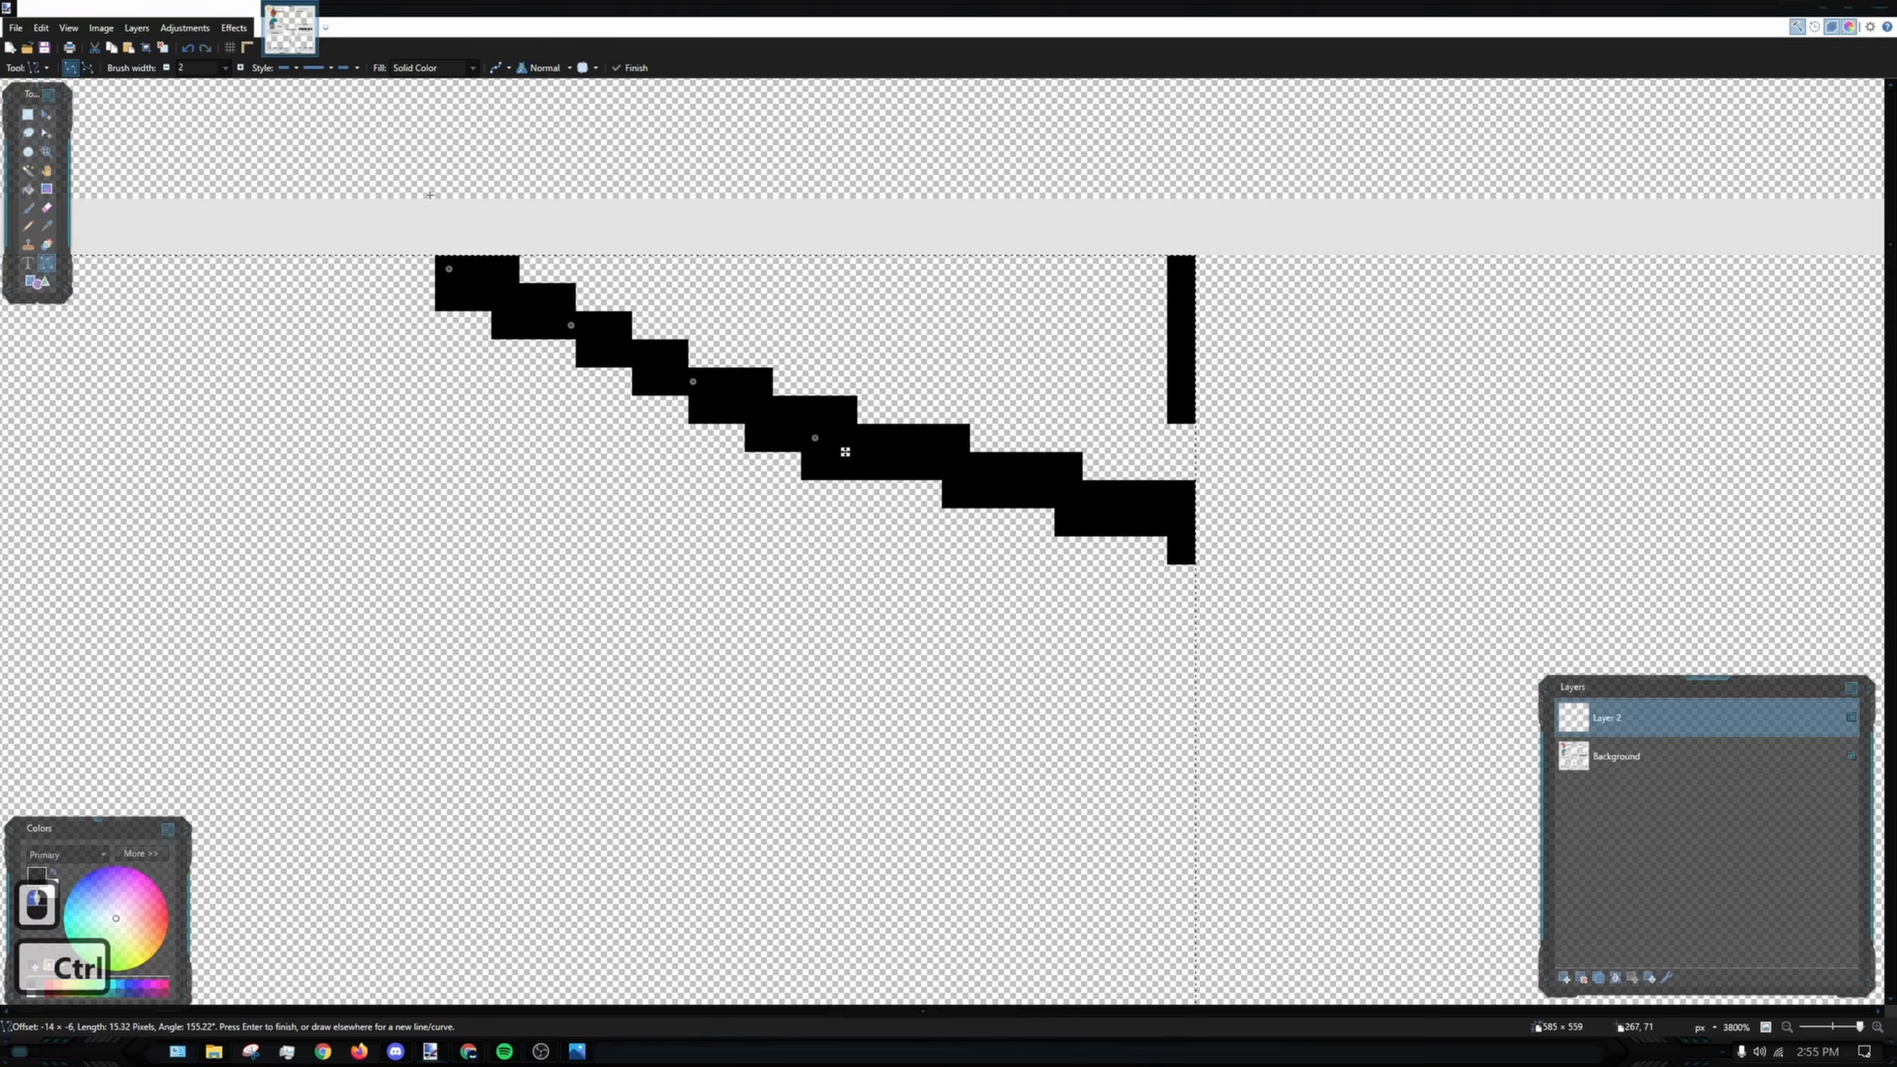
scroll(672, 394, down, 5)
scroll(807, 463, up, 6)
key(ctrl+z)
- Draw a neckline with brush width 2, running gently outward from the centre edge and bending steeply up to the torso's top edge
mouse_move(828, 528)
mouse_down()
mouse_move(651, 531)
mouse_move(697, 531)
mouse_up()
drag(665, 454, 590, 454)
key(ctrl+z)
drag(694, 490, 624, 487)
mouse_move(598, 425)
mouse_down()
mouse_move(514, 420)
mouse_move(418, 315)
mouse_up()
key(ctrl+z)
ctrl+scroll(702, 284, down, 7)
ctrl+scroll(824, 452, up, 5)
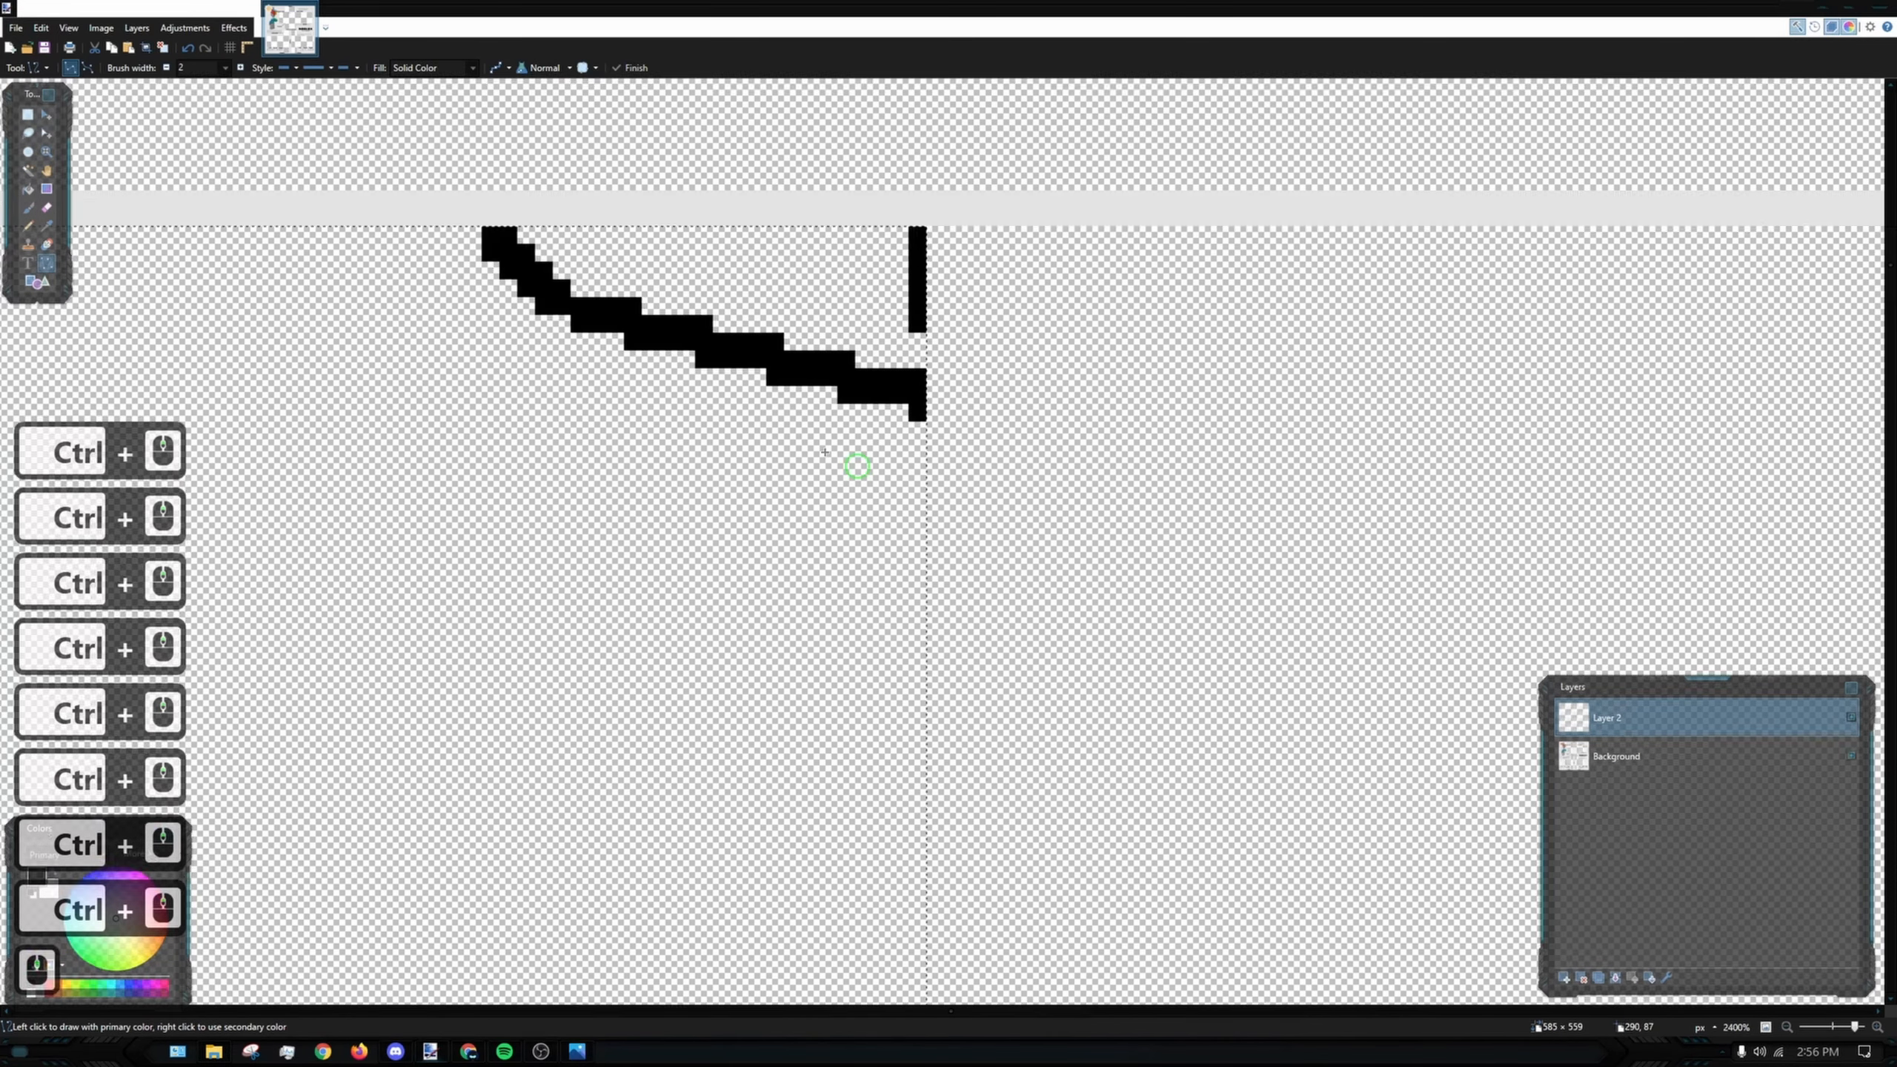
- With the Pencil, place a stepped row of black pixels outside the new neckline's steep upper part, starting at the torso's top edge
ctrl+scroll(857, 465, up, 4)
click(28, 226)
mouse_move(203, 104)
mouse_down()
mouse_move(317, 131)
mouse_move(302, 179)
mouse_up()
click(323, 157)
key(ctrl+z)
click(325, 210)
click(354, 239)
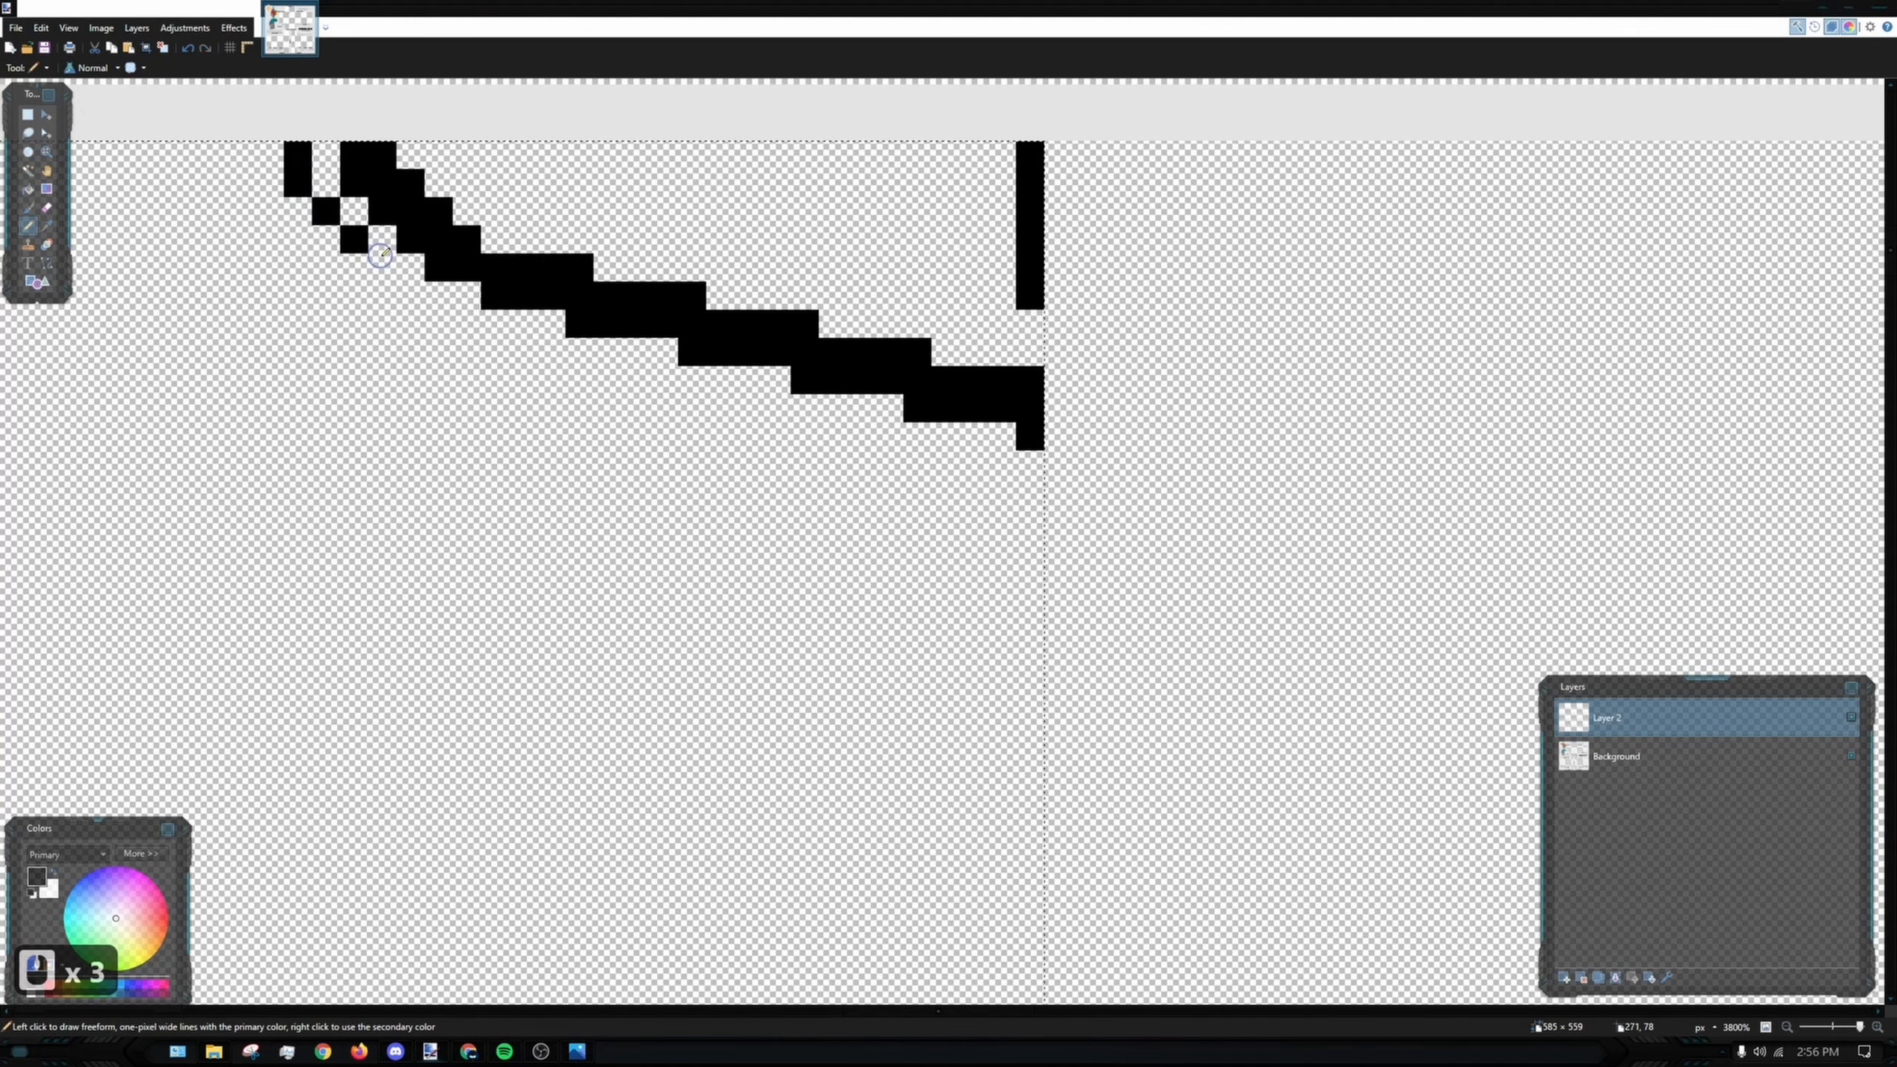
click(381, 258)
click(410, 294)
click(443, 329)
- Continue the pixel row as short horizontal segments below the neckline's flatter part, towards the centre edge
drag(587, 389, 666, 408)
key(ctrl+z)
drag(554, 381, 587, 381)
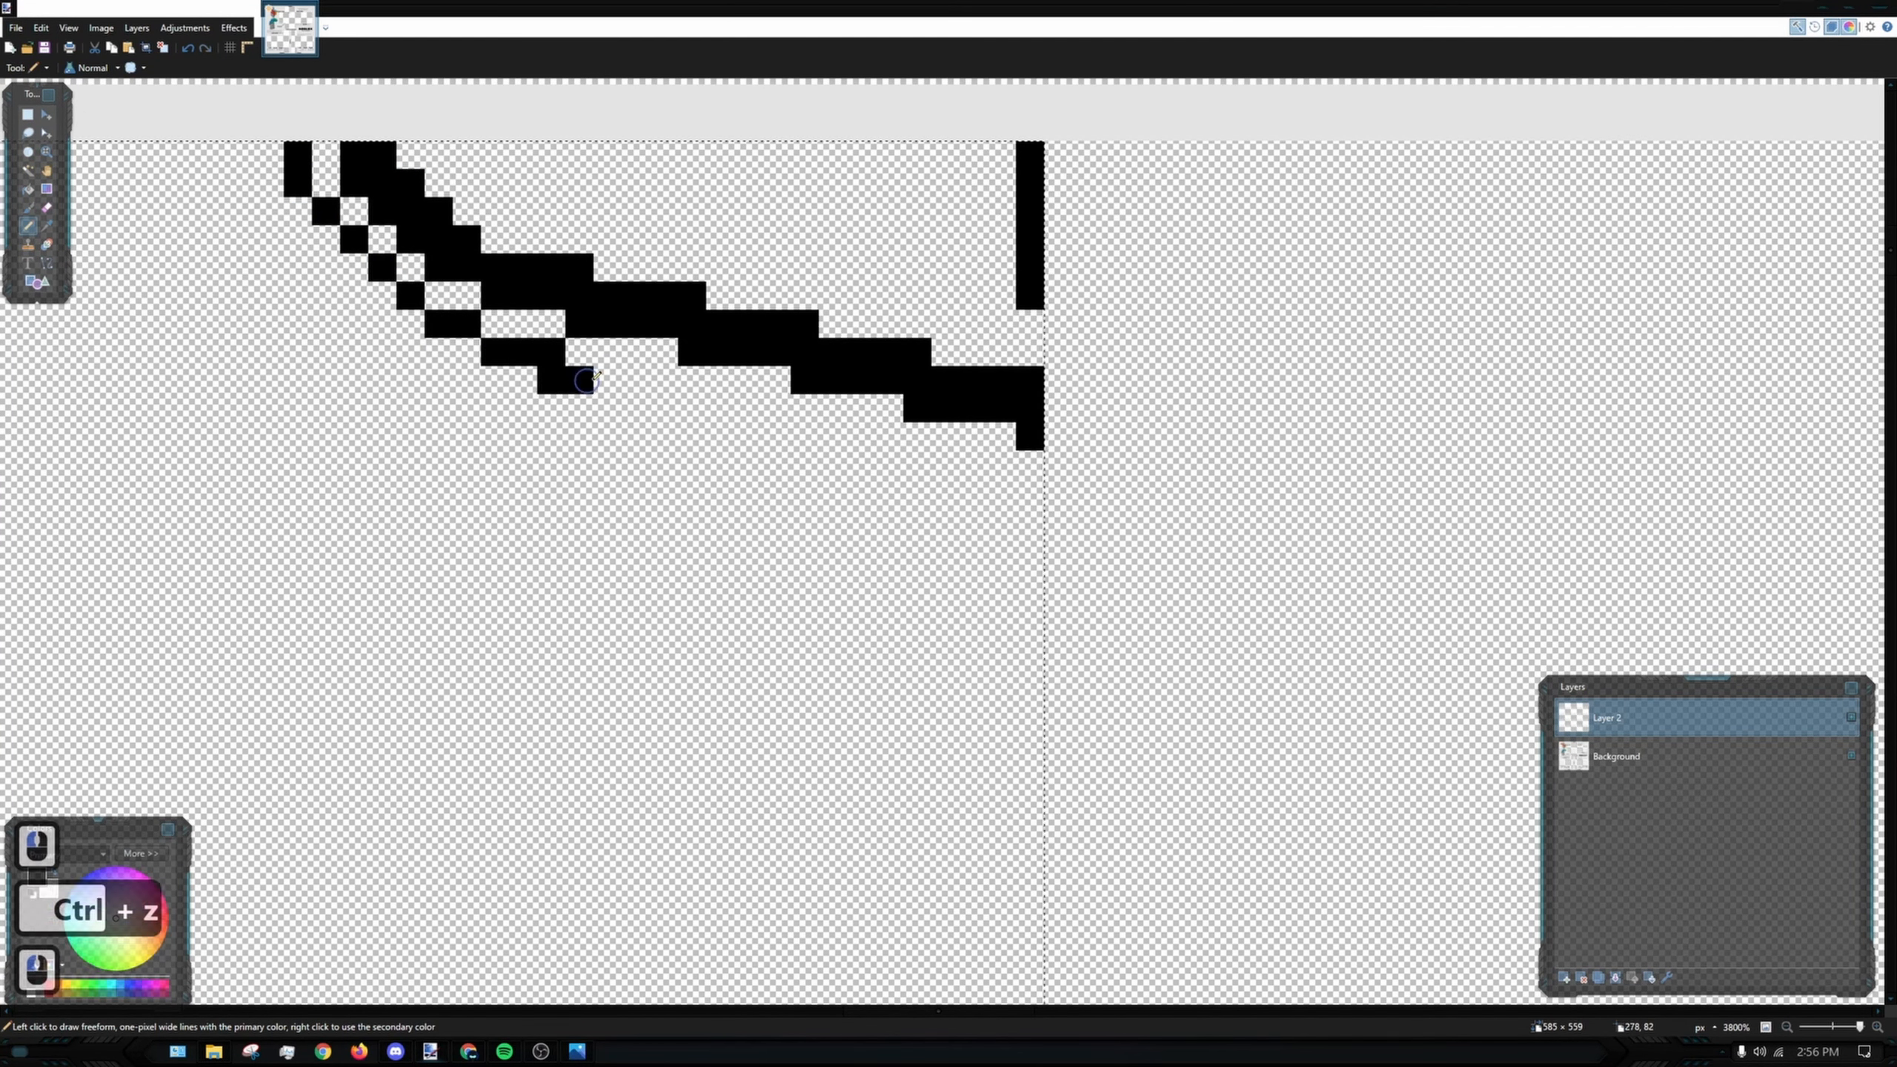
drag(734, 405, 993, 478)
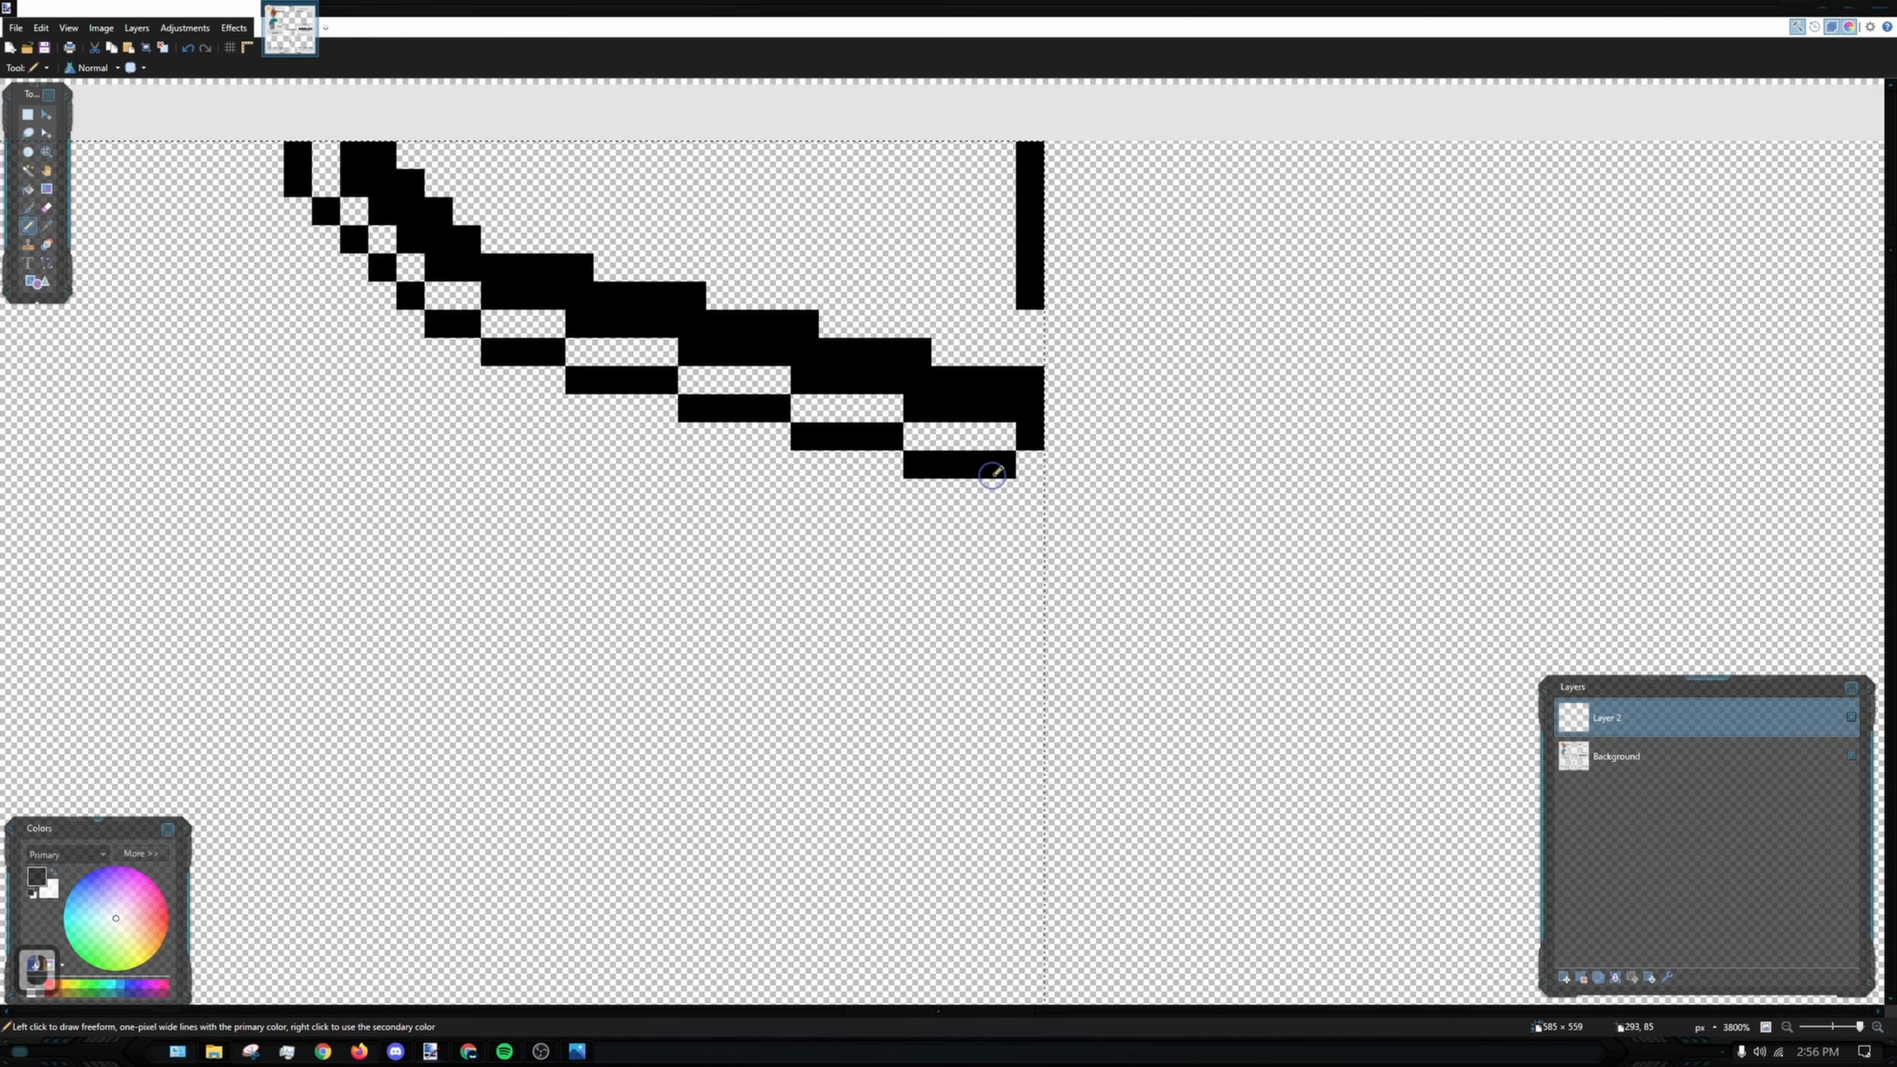
- Try to draw a freehand horizontal Pencil line across the lower part of the selected half-torso, then undo it
ctrl+scroll(993, 478, down, 14)
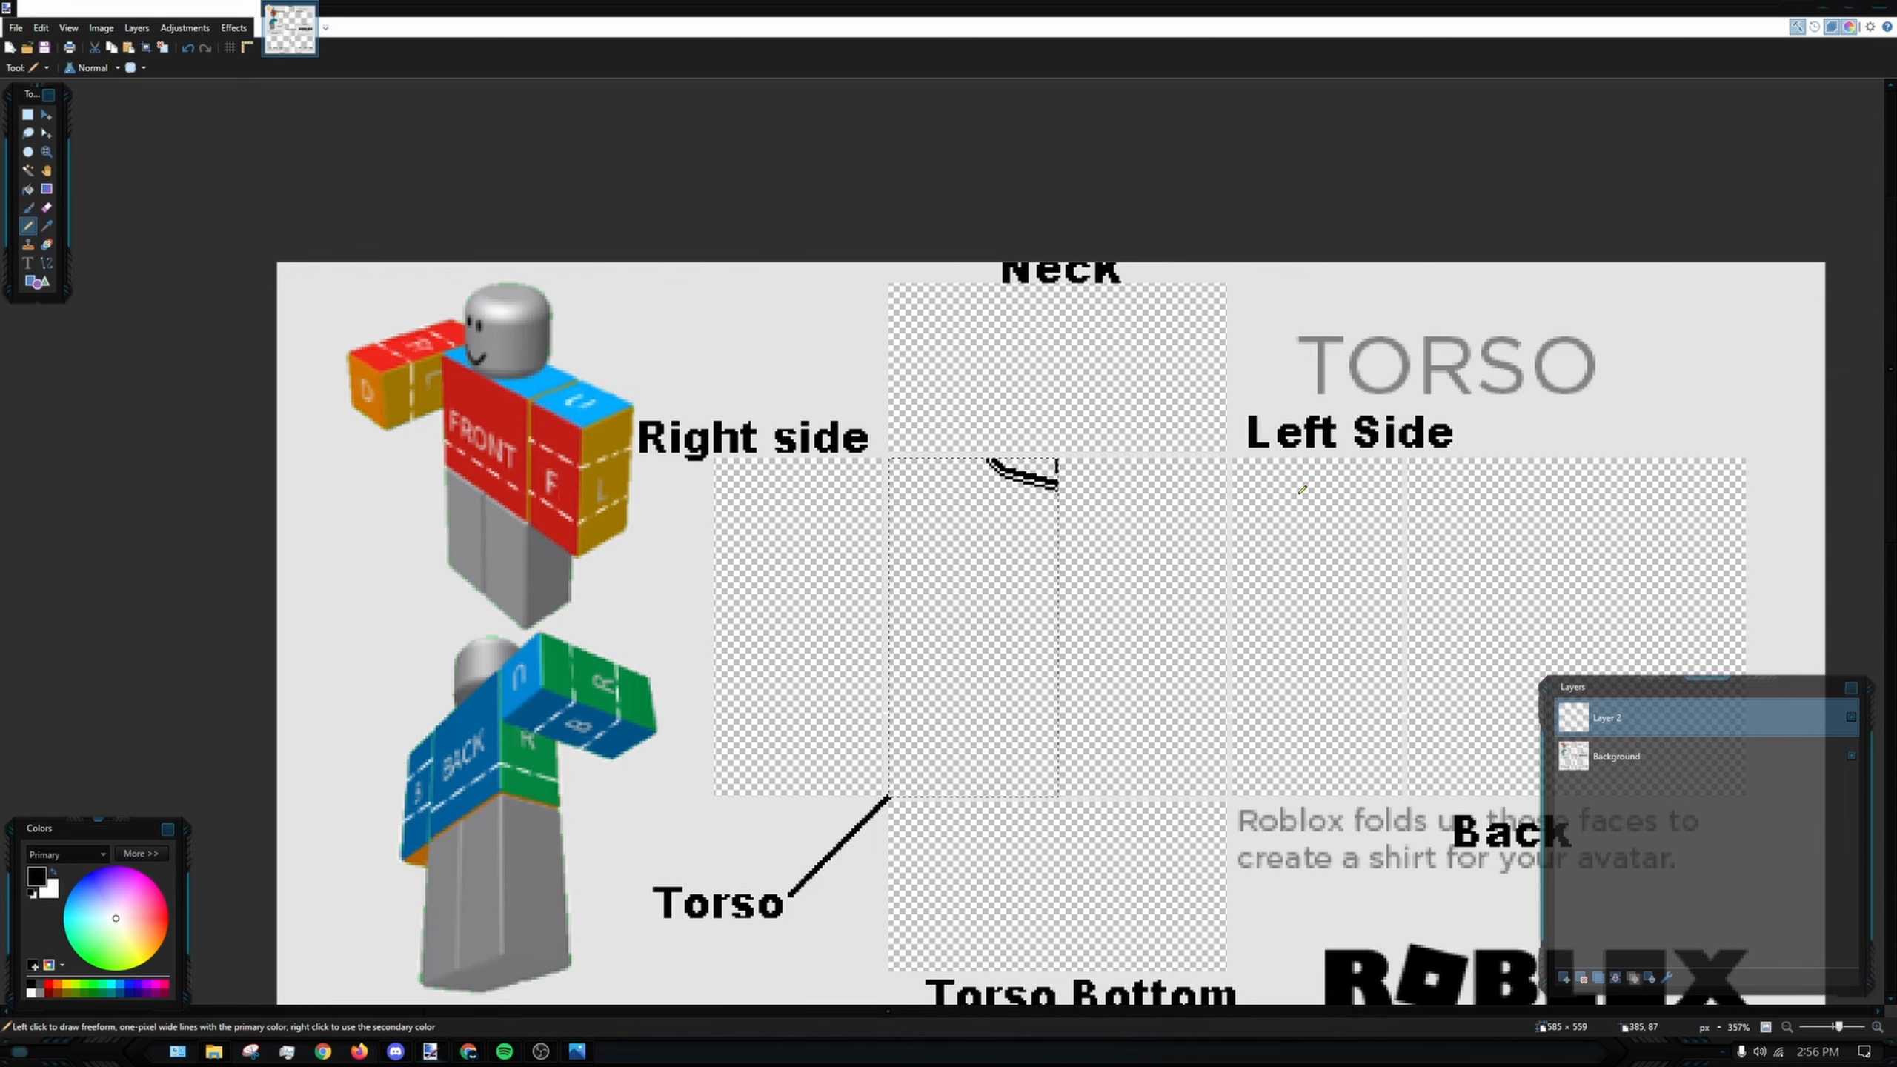
ctrl+scroll(796, 304, up, 3)
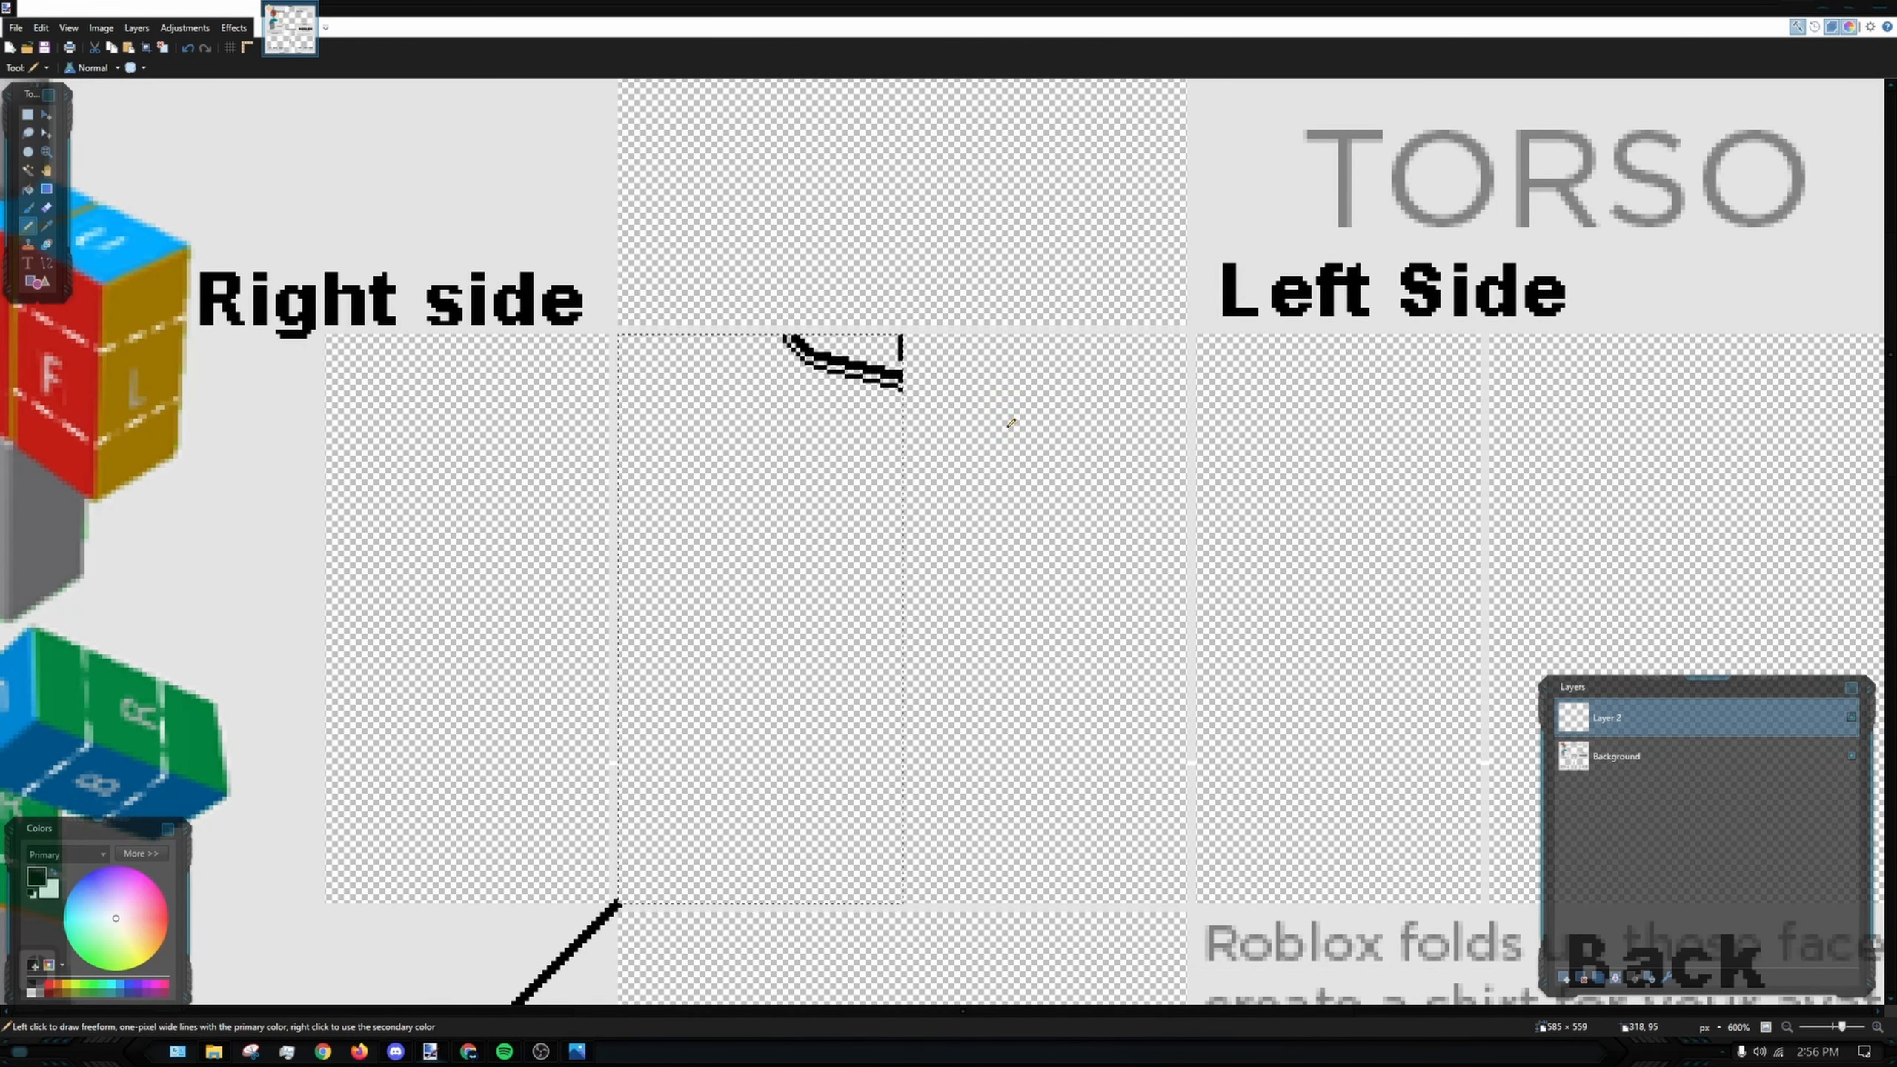
ctrl+scroll(857, 647, down, 3)
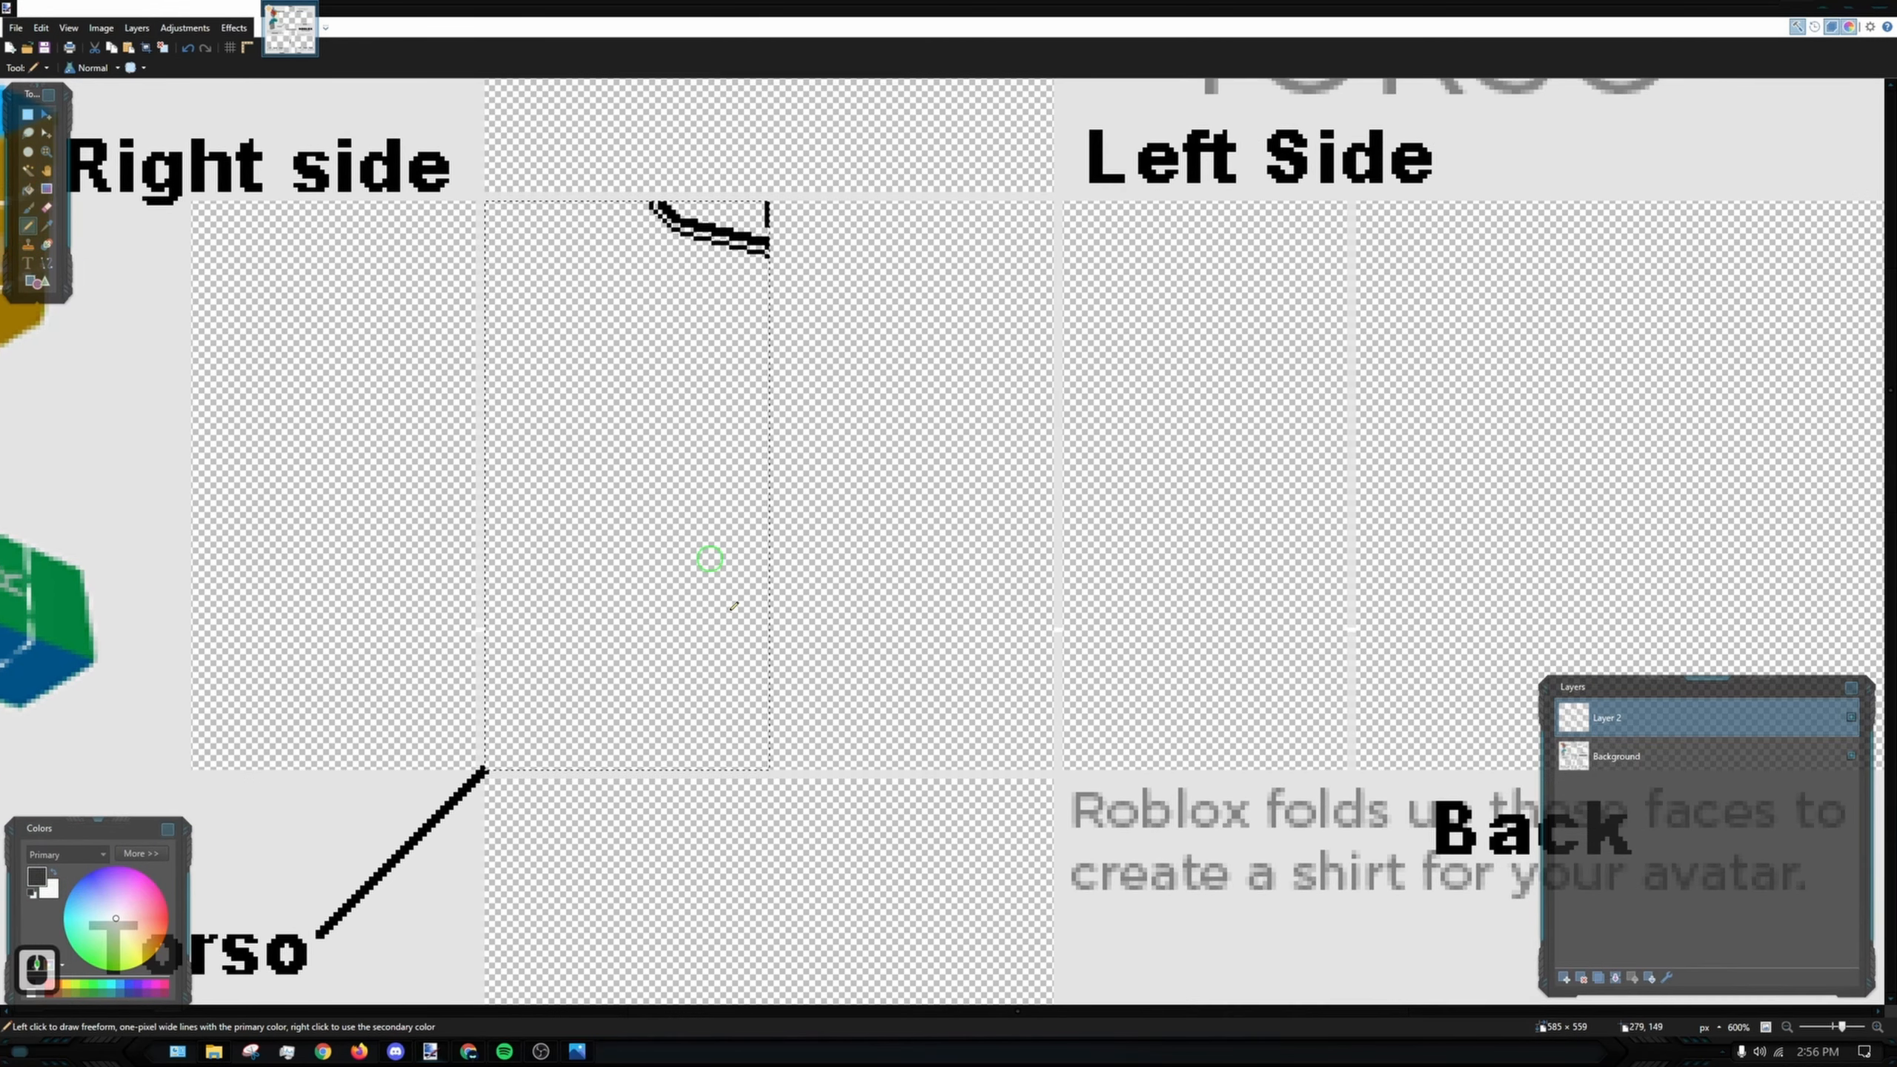
ctrl+scroll(589, 631, down, 2)
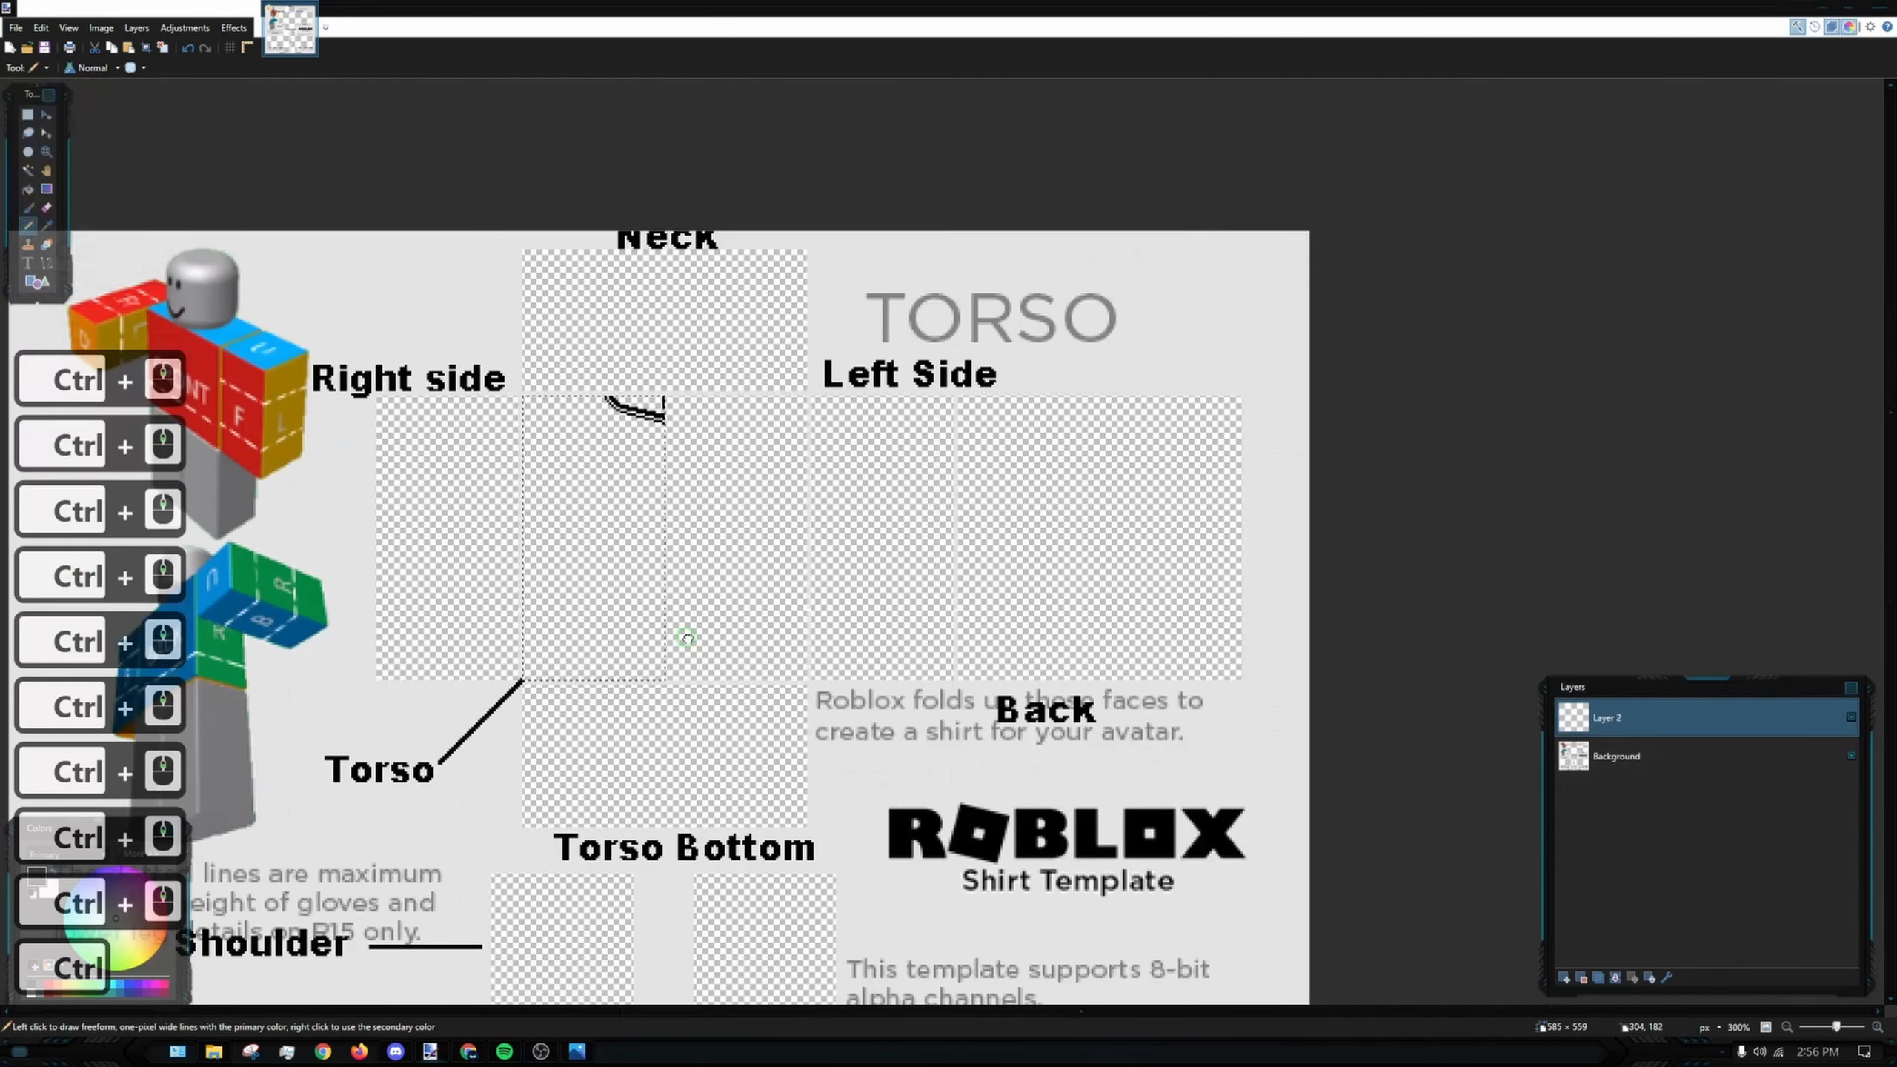
scroll(685, 633, down, 1)
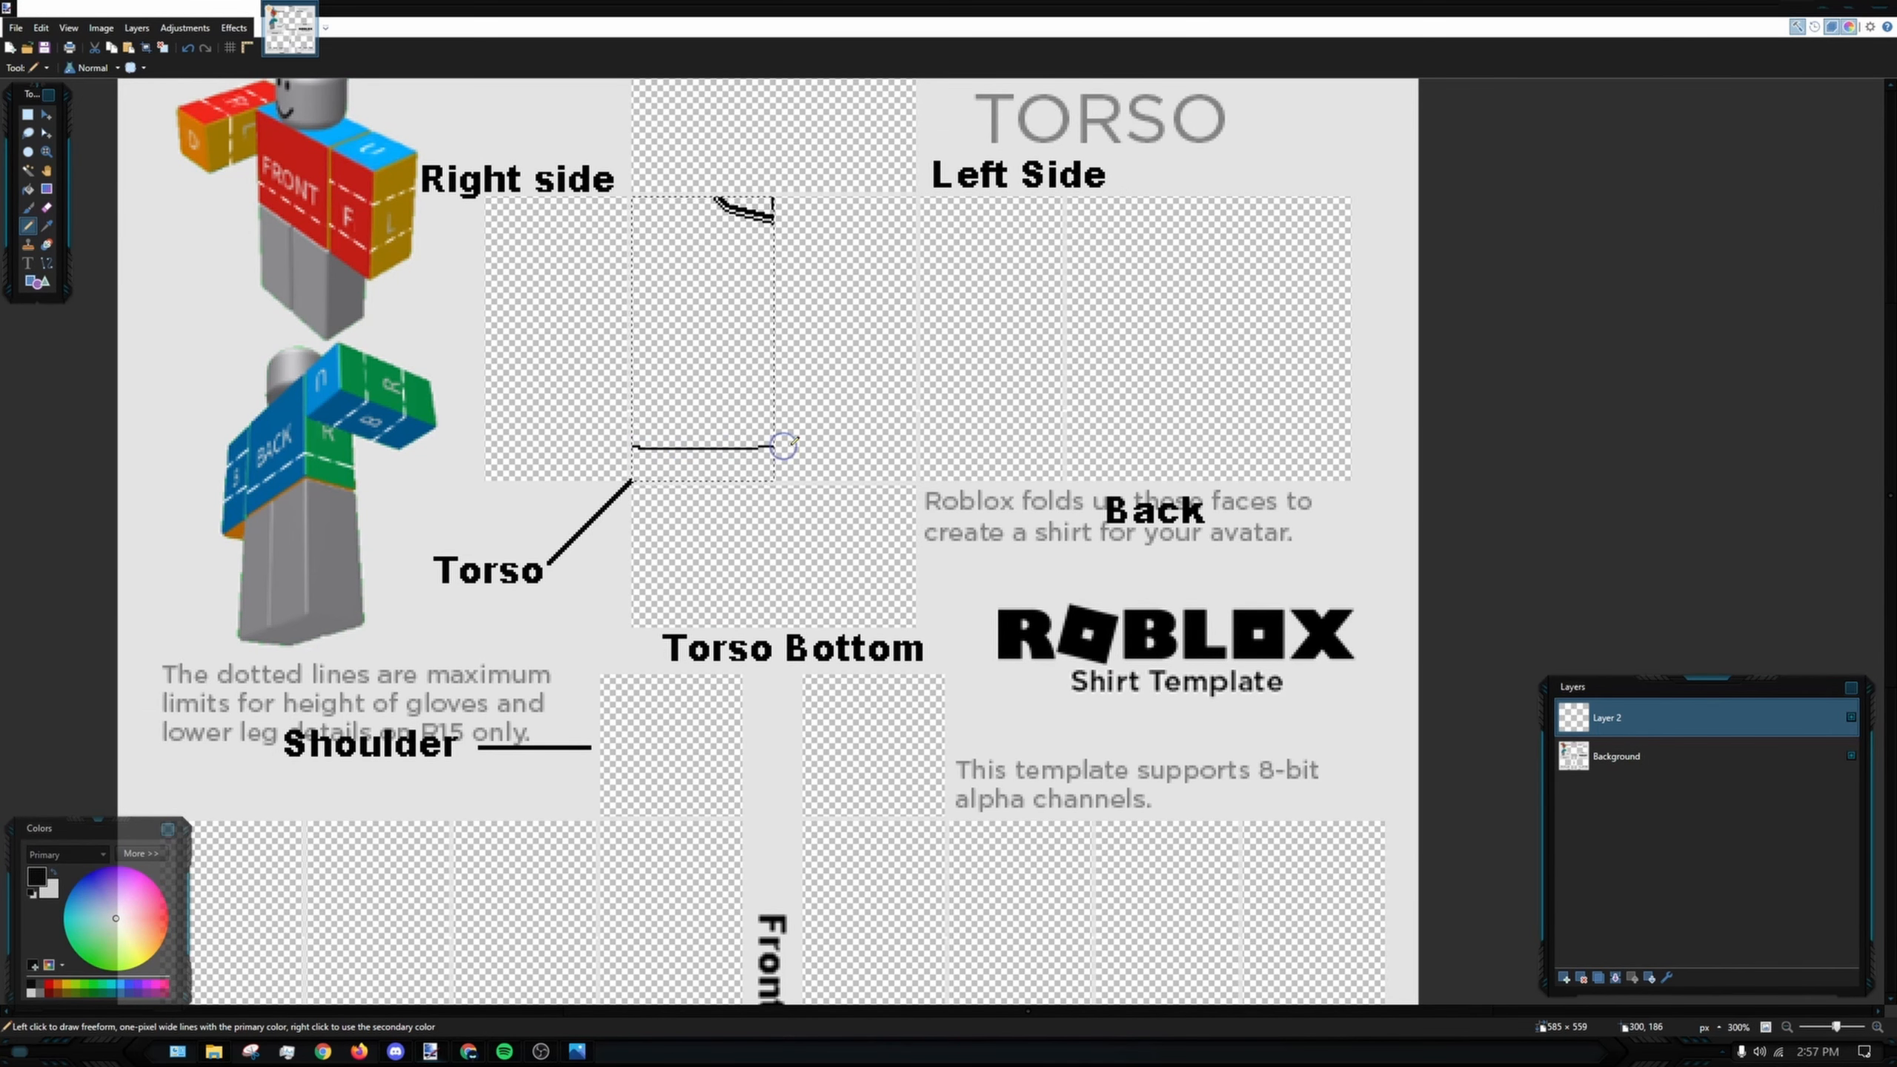
ctrl+scroll(793, 437, up, 3)
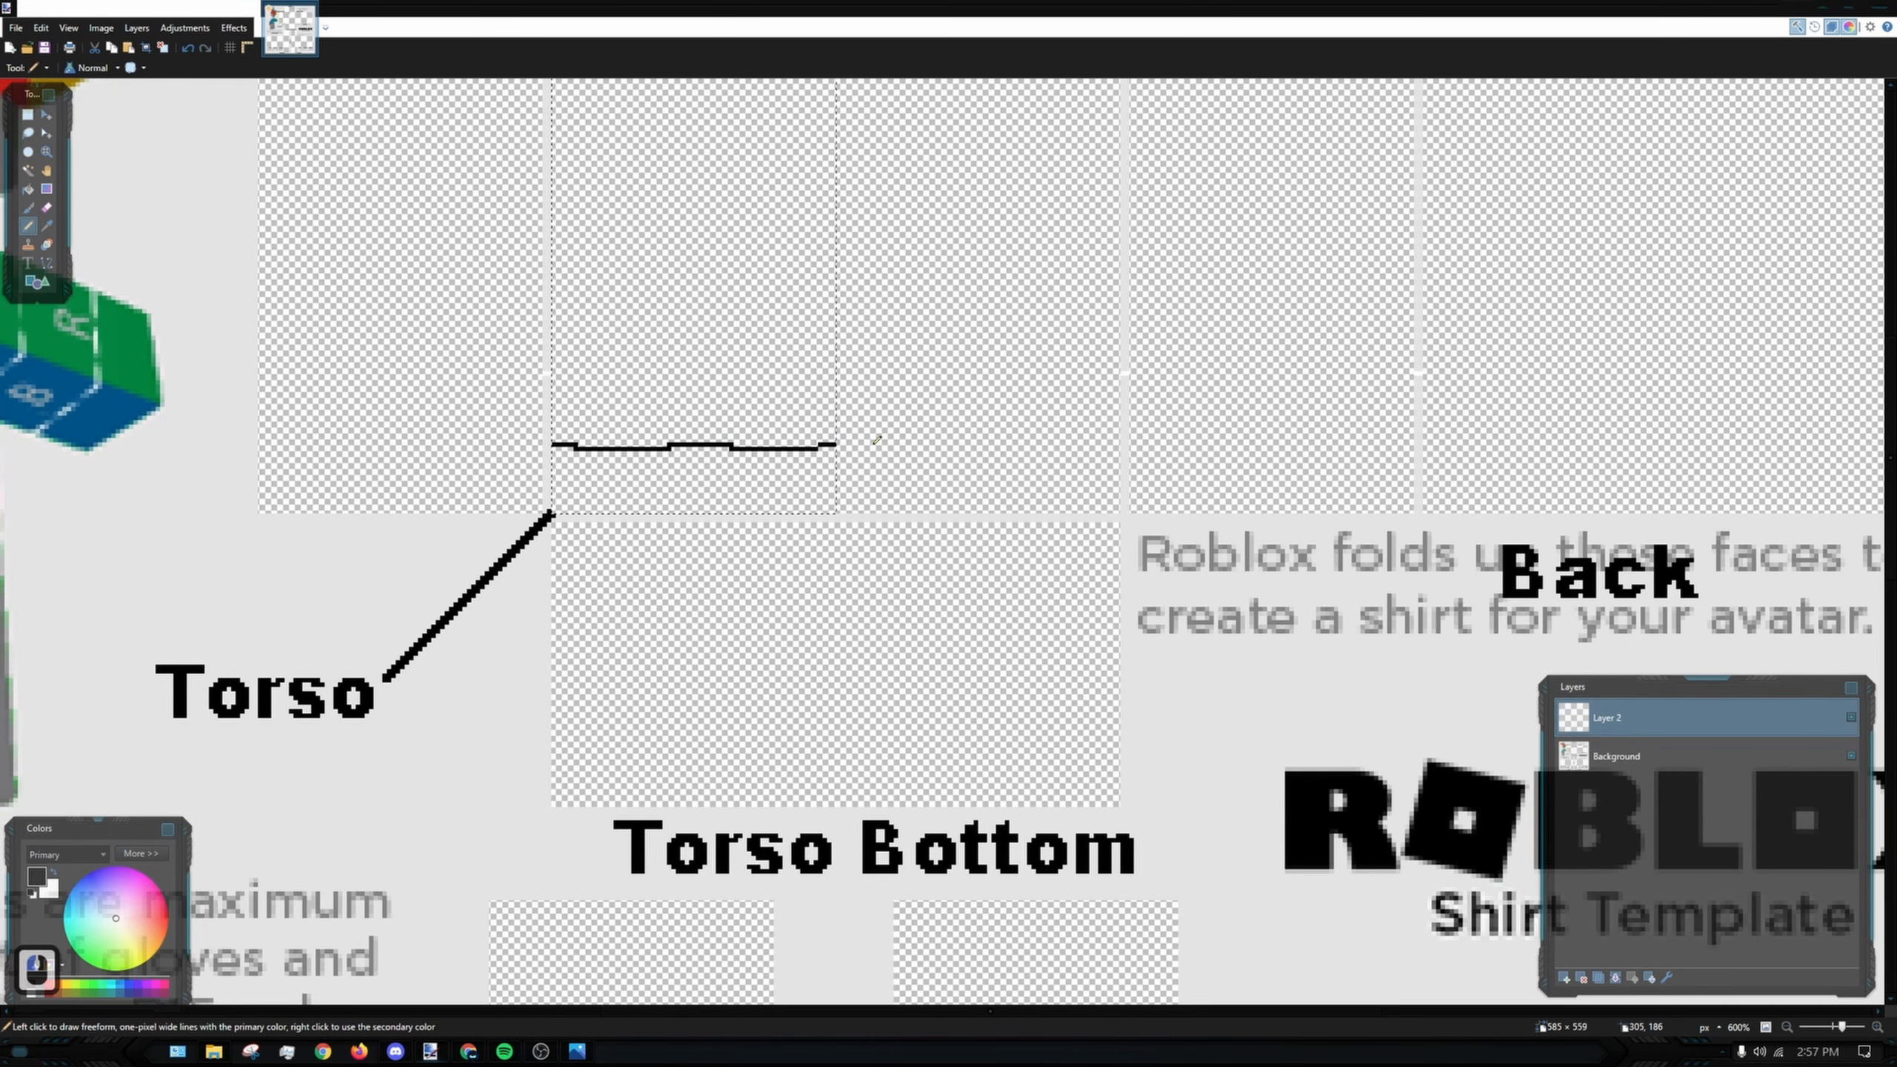
key(ctrl+z)
drag(543, 460, 965, 456)
key(ctrl+z)
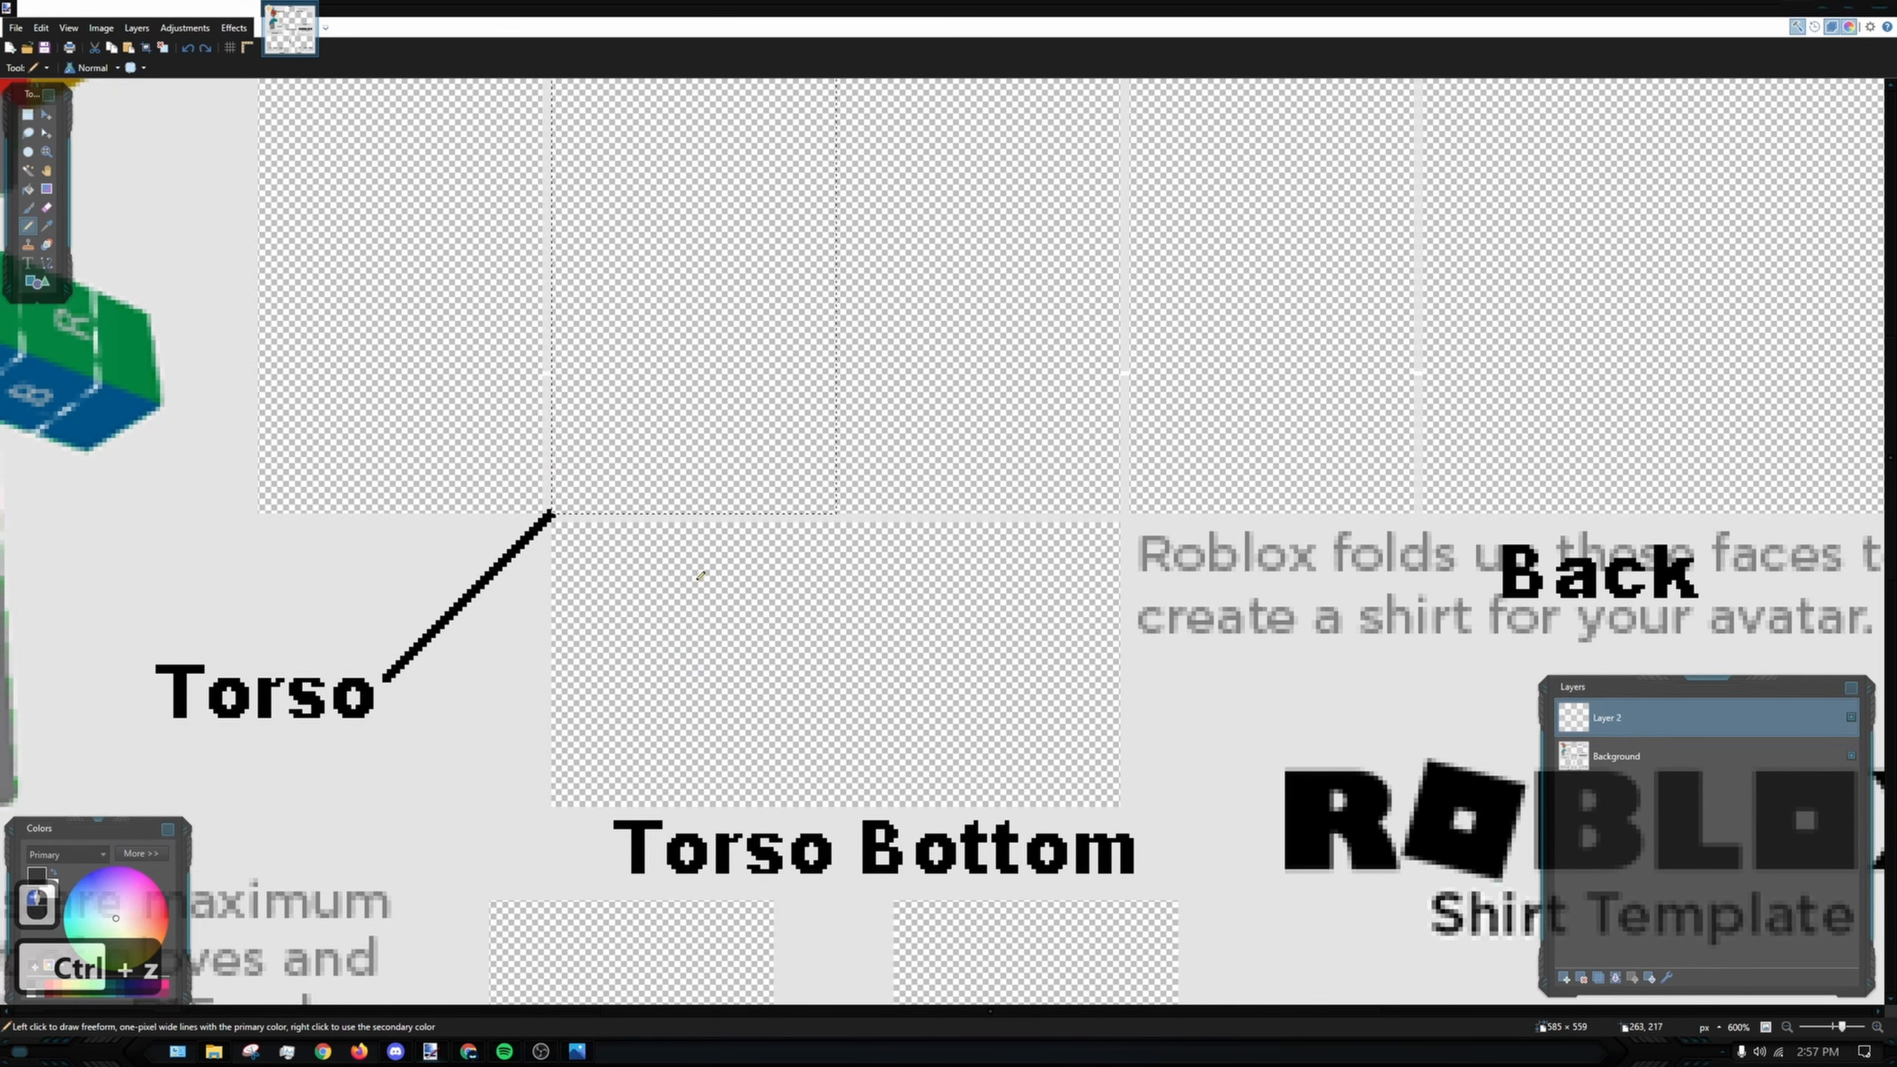
- With the Line/Curve tool at brush width 2, draw a straight horizontal line about 65 pixels long across the half-torso's lower part
click(46, 263)
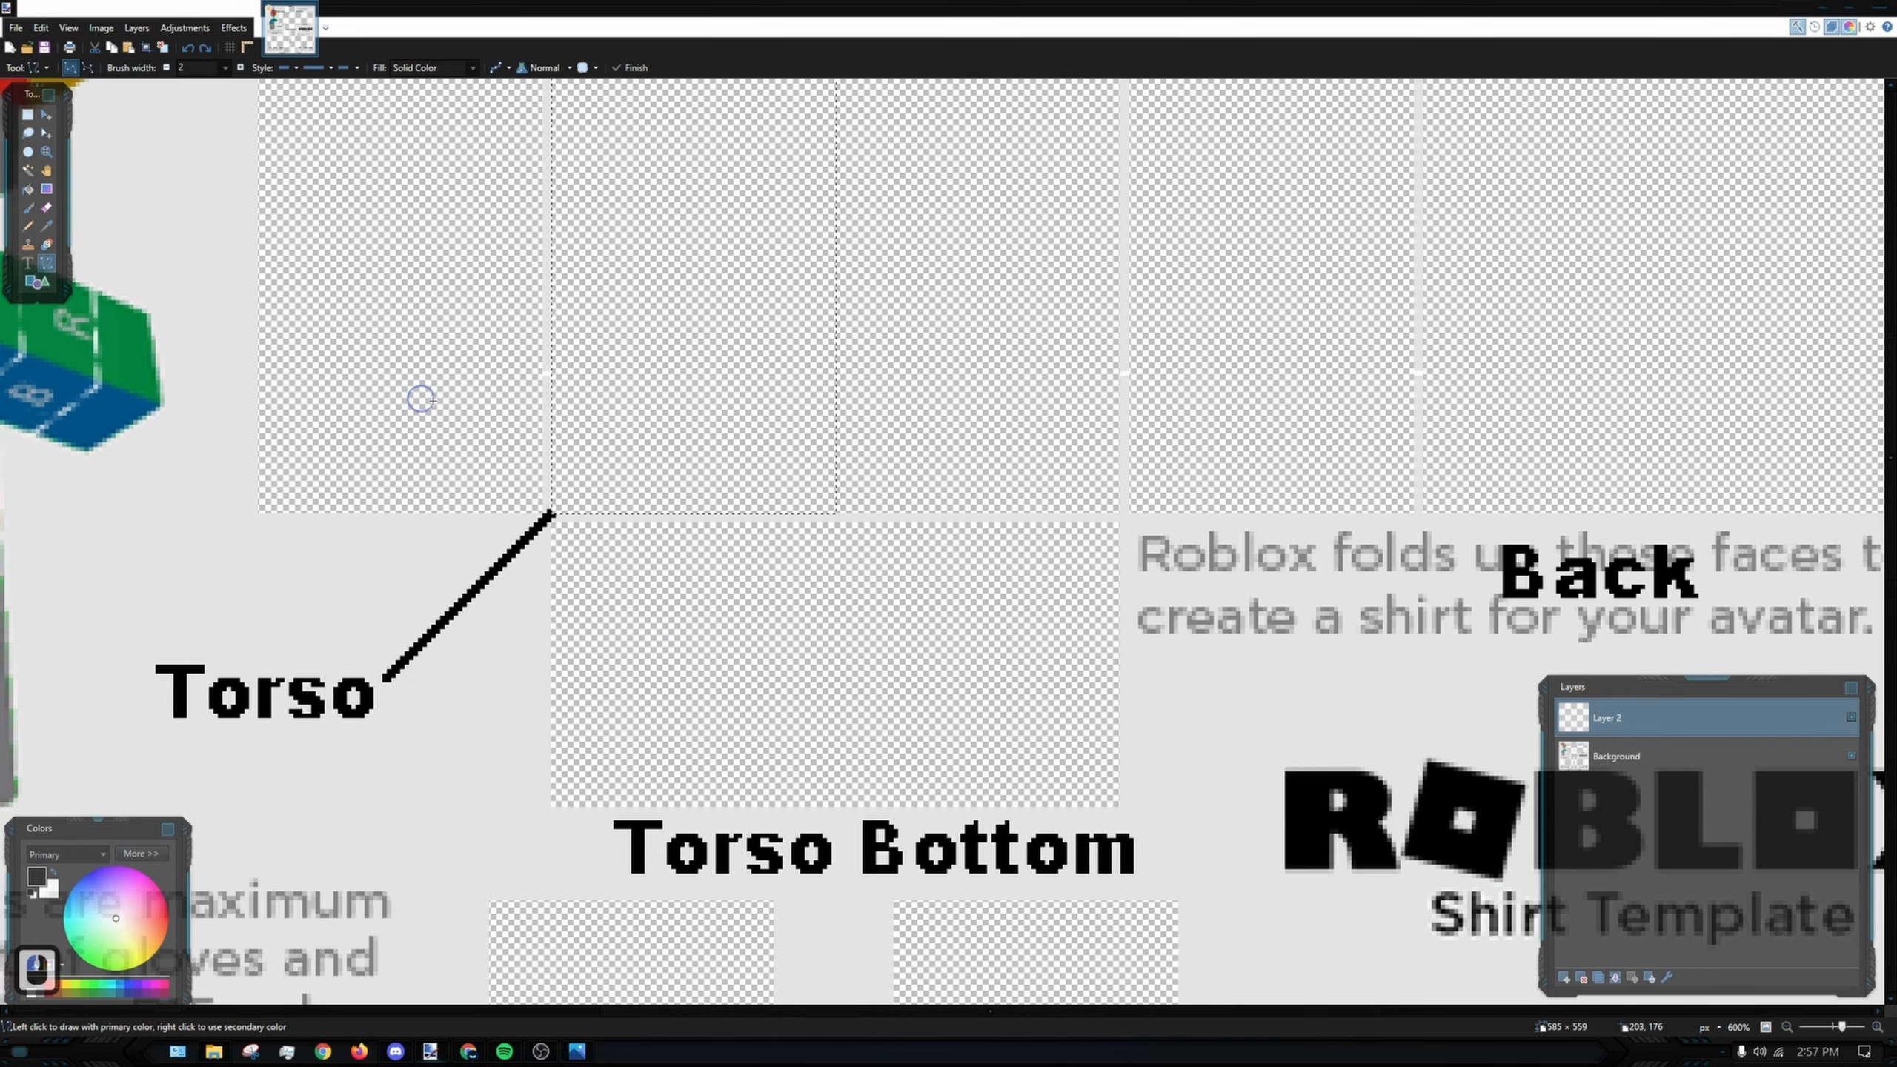
drag(668, 396, 754, 437)
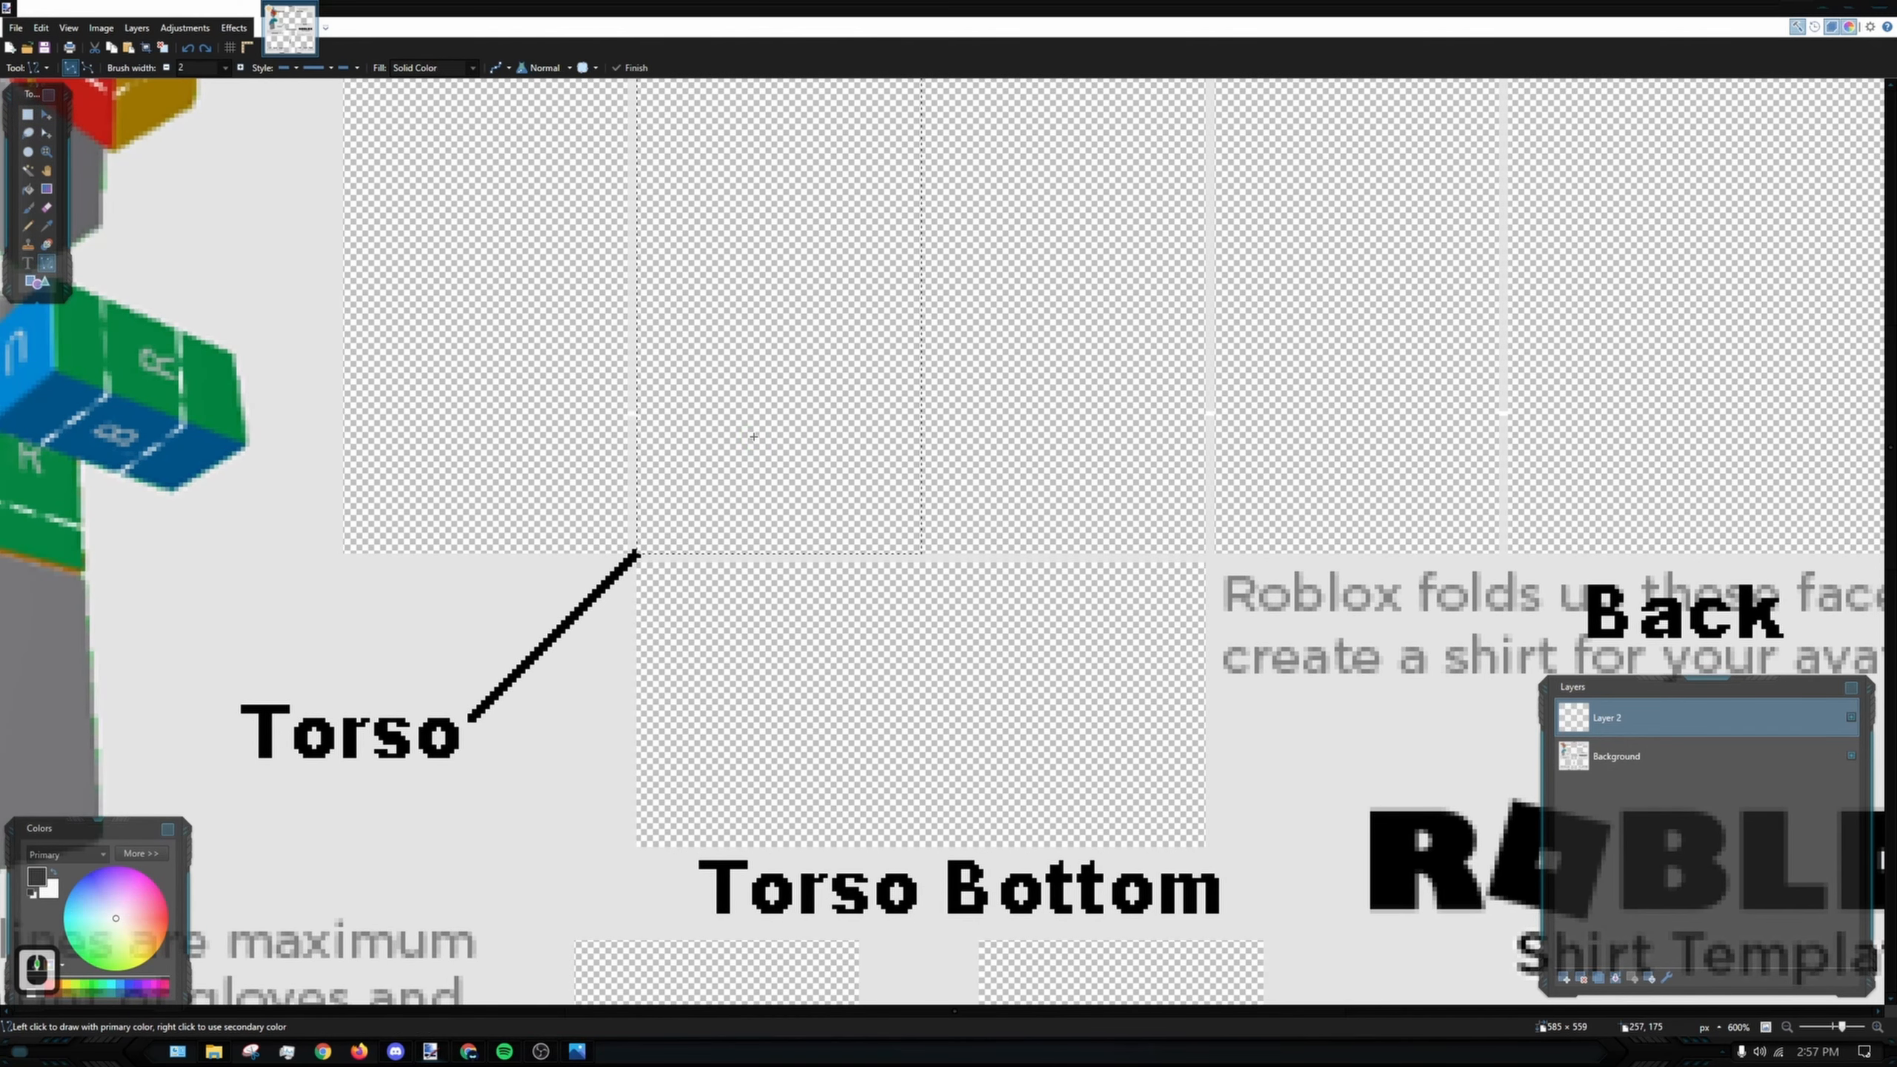
scroll(779, 582, up, 4)
drag(542, 507, 1187, 510)
key(ctrl+z)
key(ctrl+z)
mouse_move(531, 471)
mouse_down()
mouse_move(1071, 470)
mouse_move(799, 471)
mouse_up()
drag(959, 471, 878, 571)
drag(890, 494, 1112, 471)
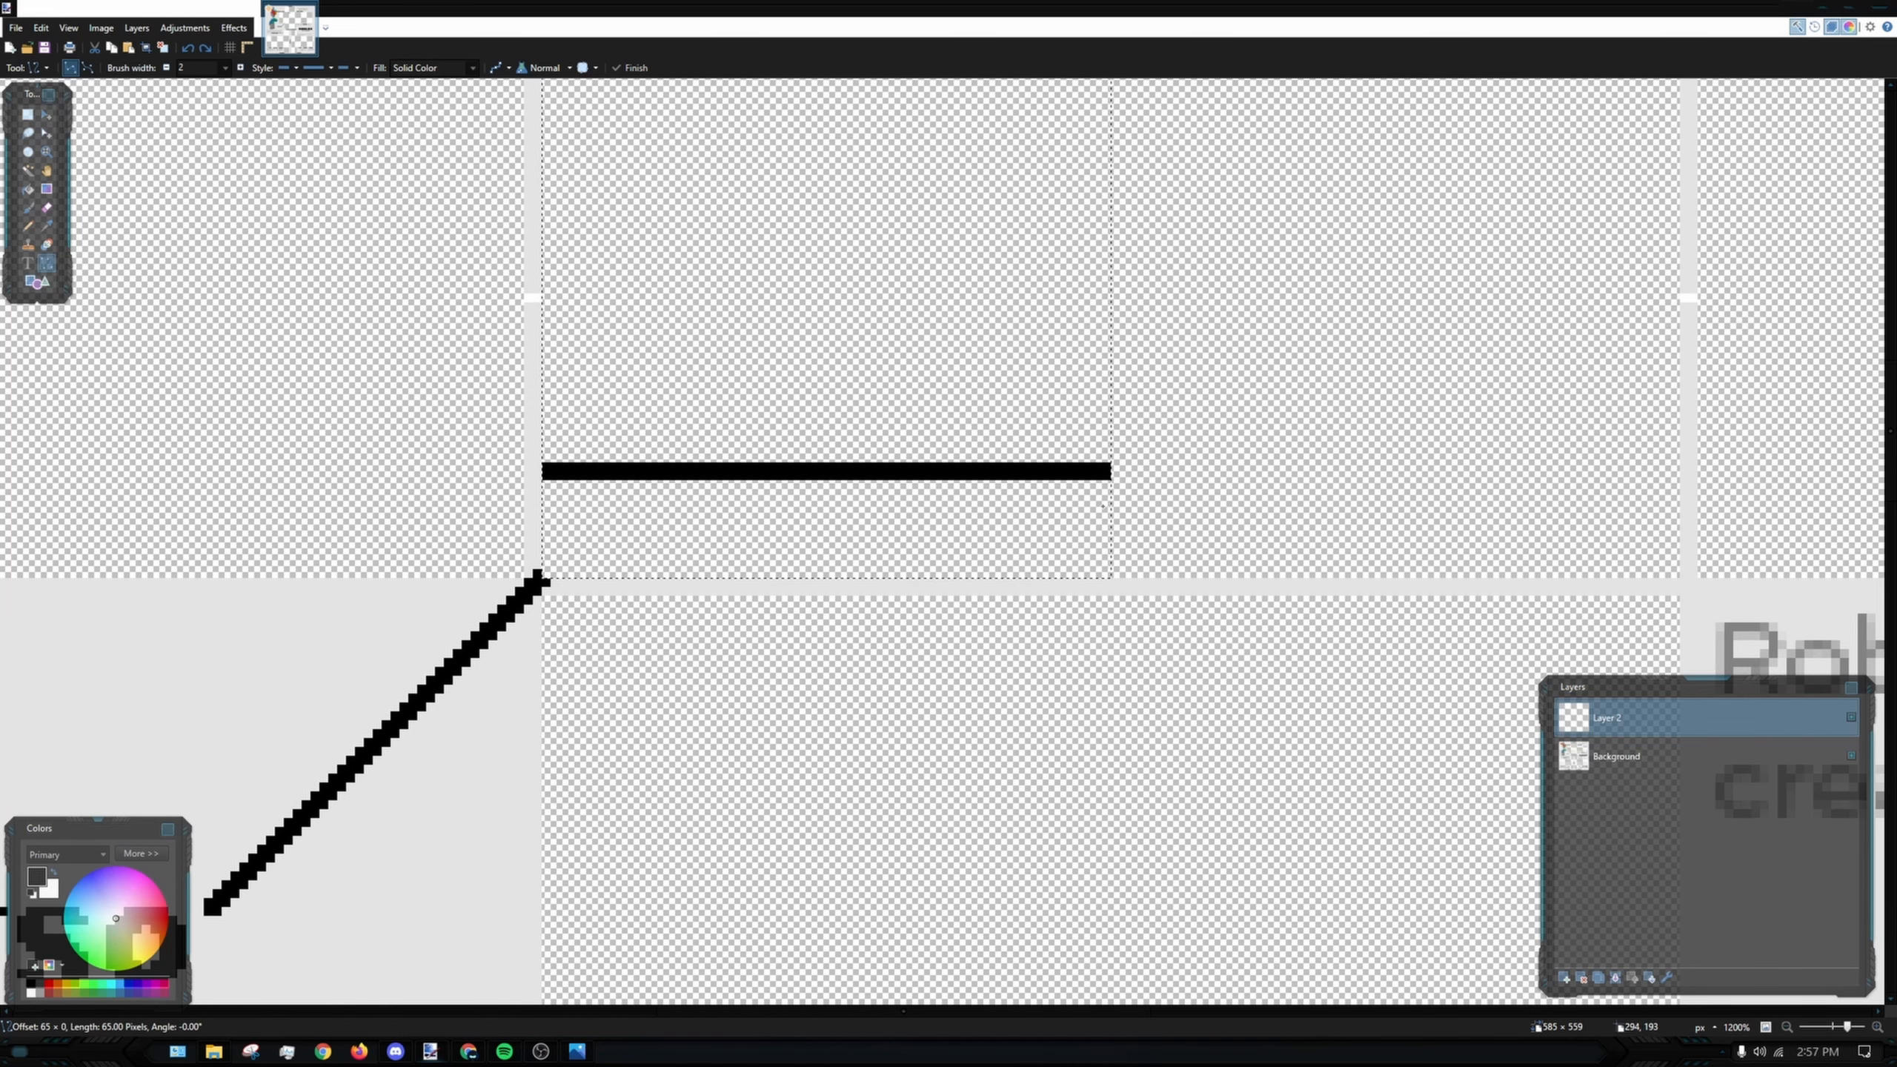
drag(1230, 470, 1230, 469)
click(441, 572)
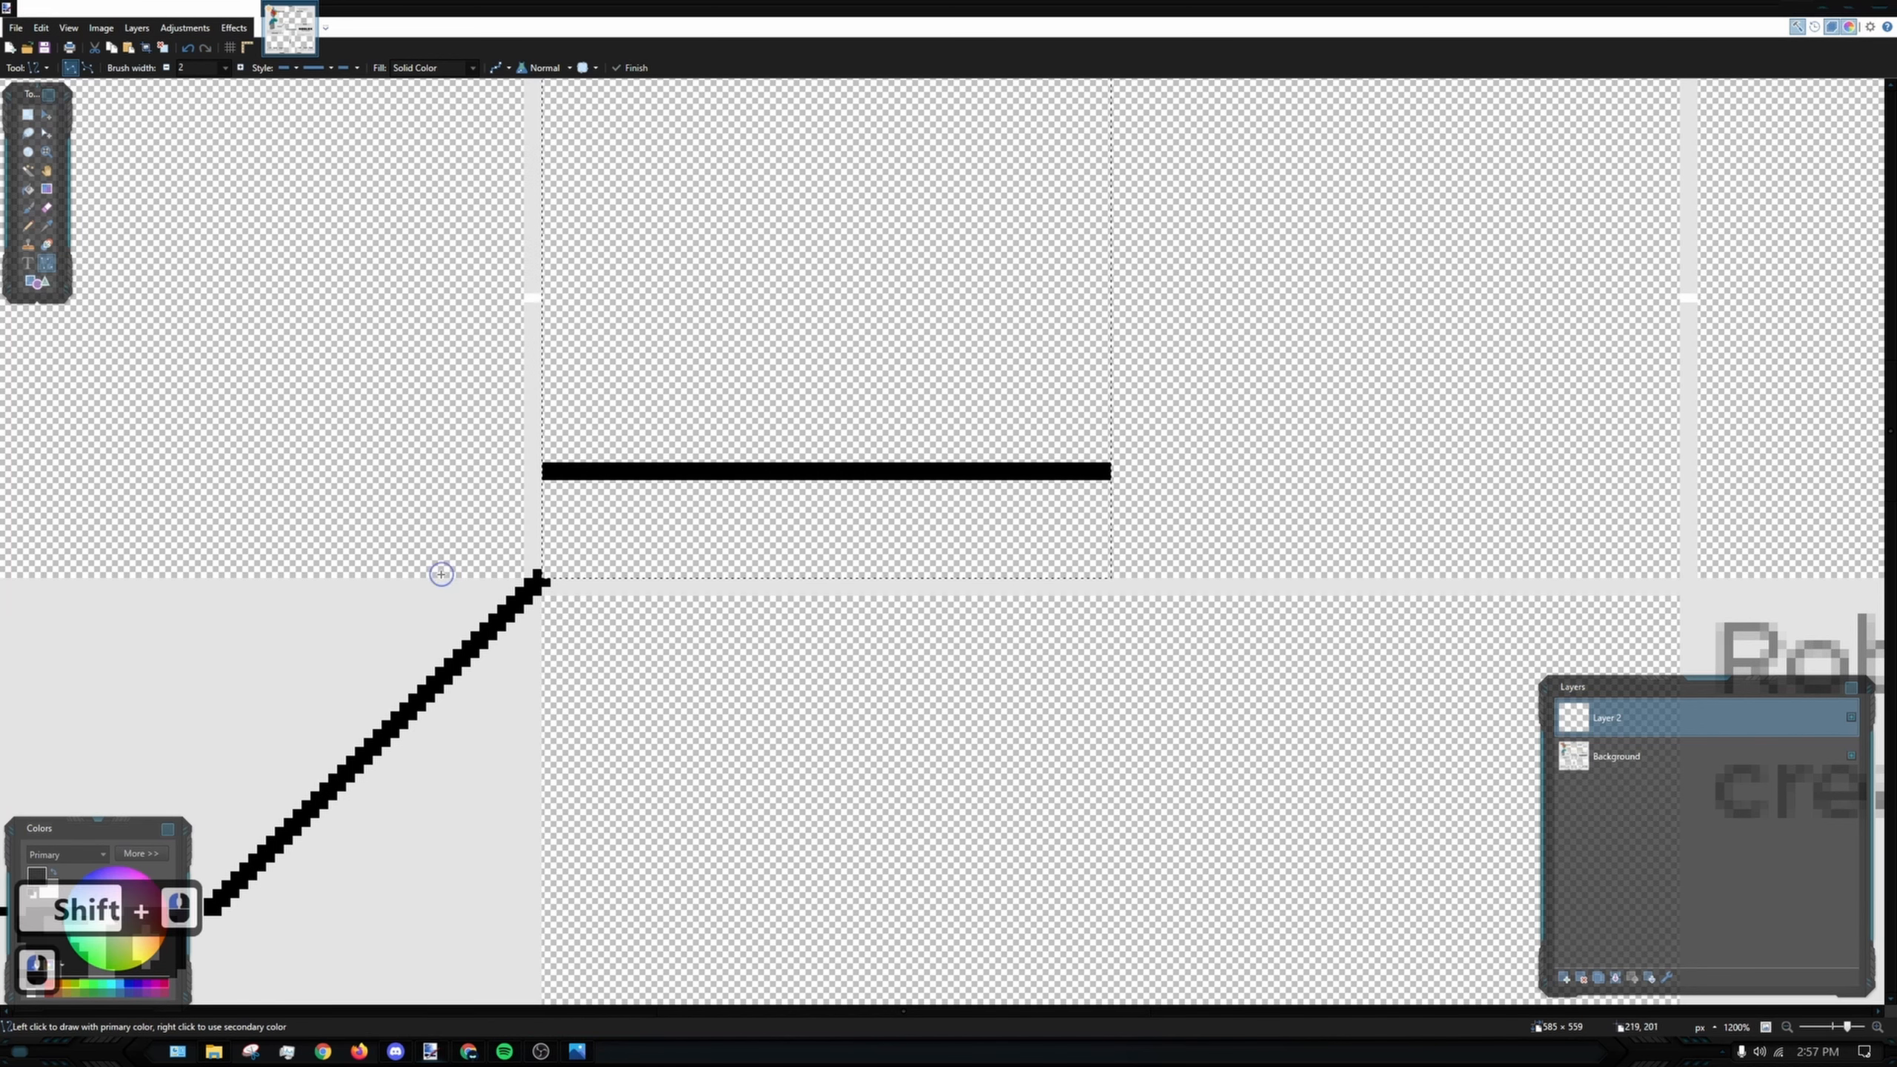
- Draw a second straight horizontal line across the half-torso, just above its lower edge
drag(502, 544, 966, 535)
key(ctrl+z)
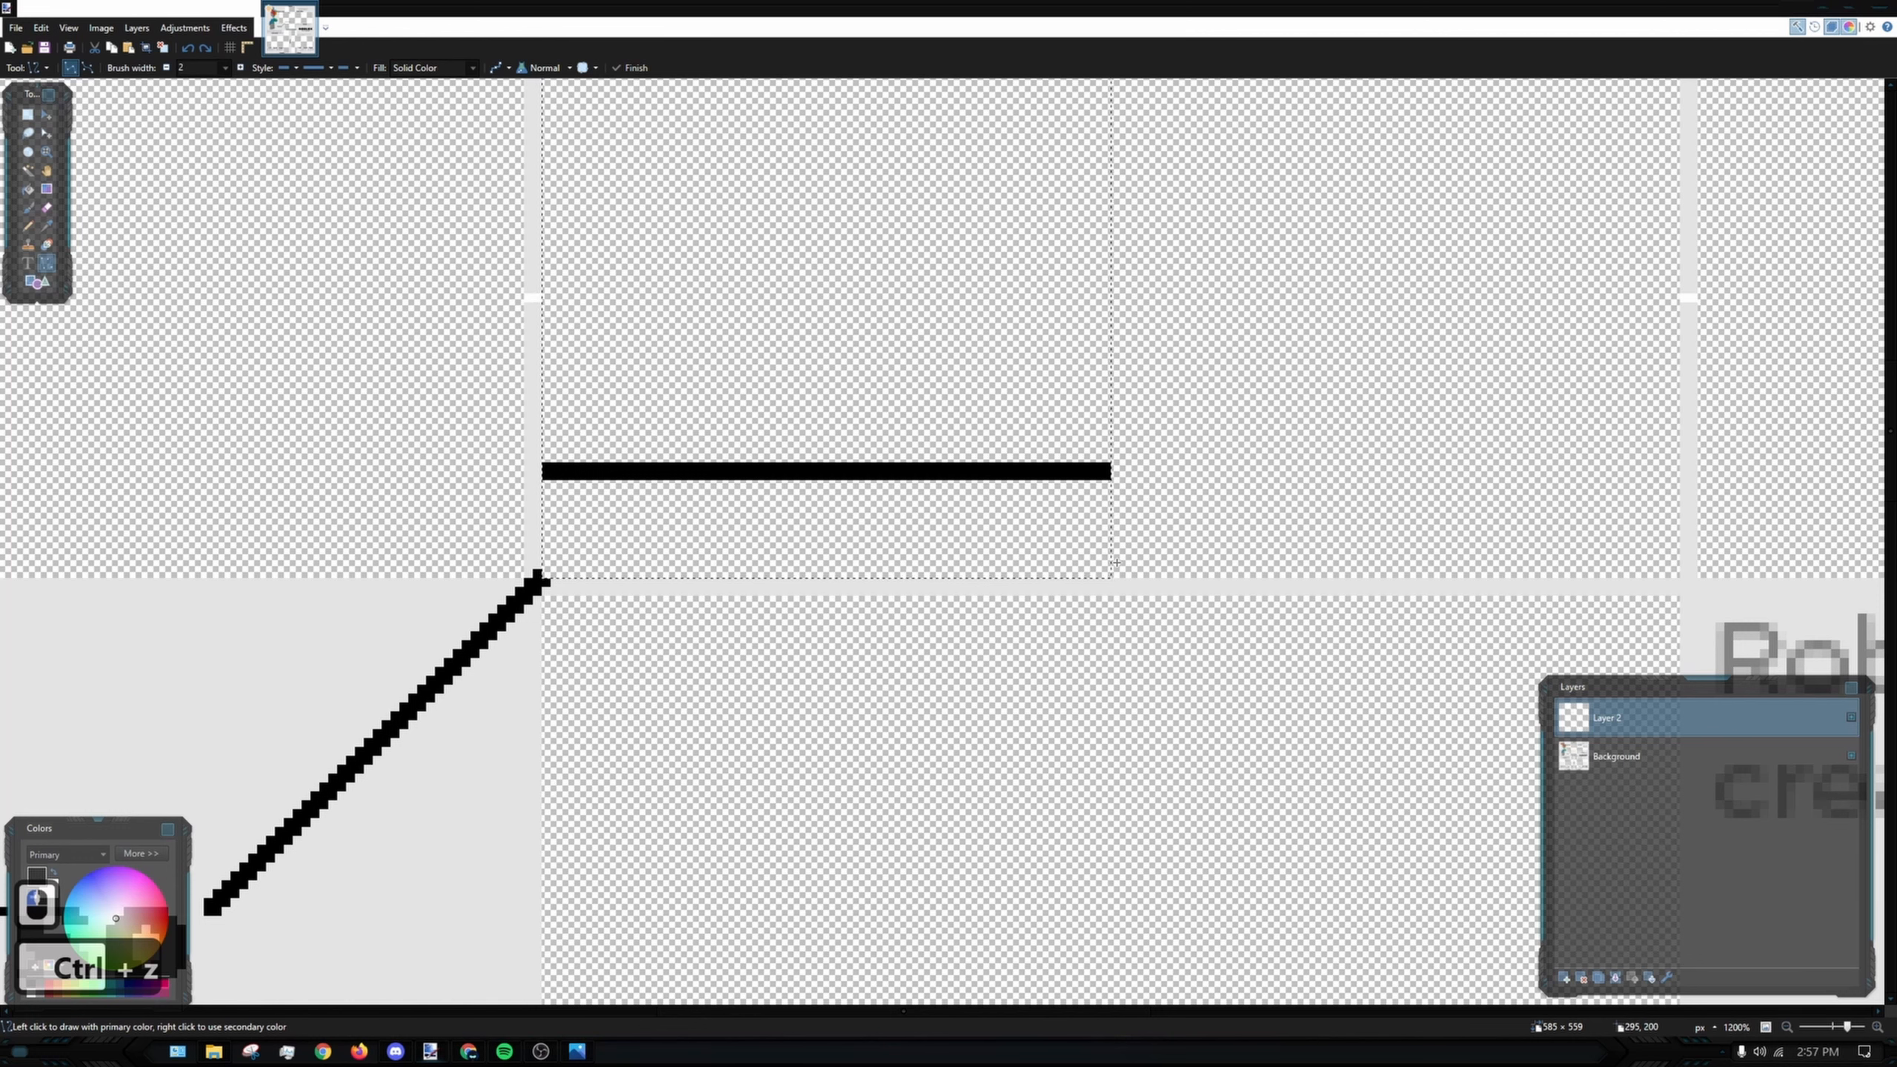
drag(1111, 551, 542, 550)
click(831, 318)
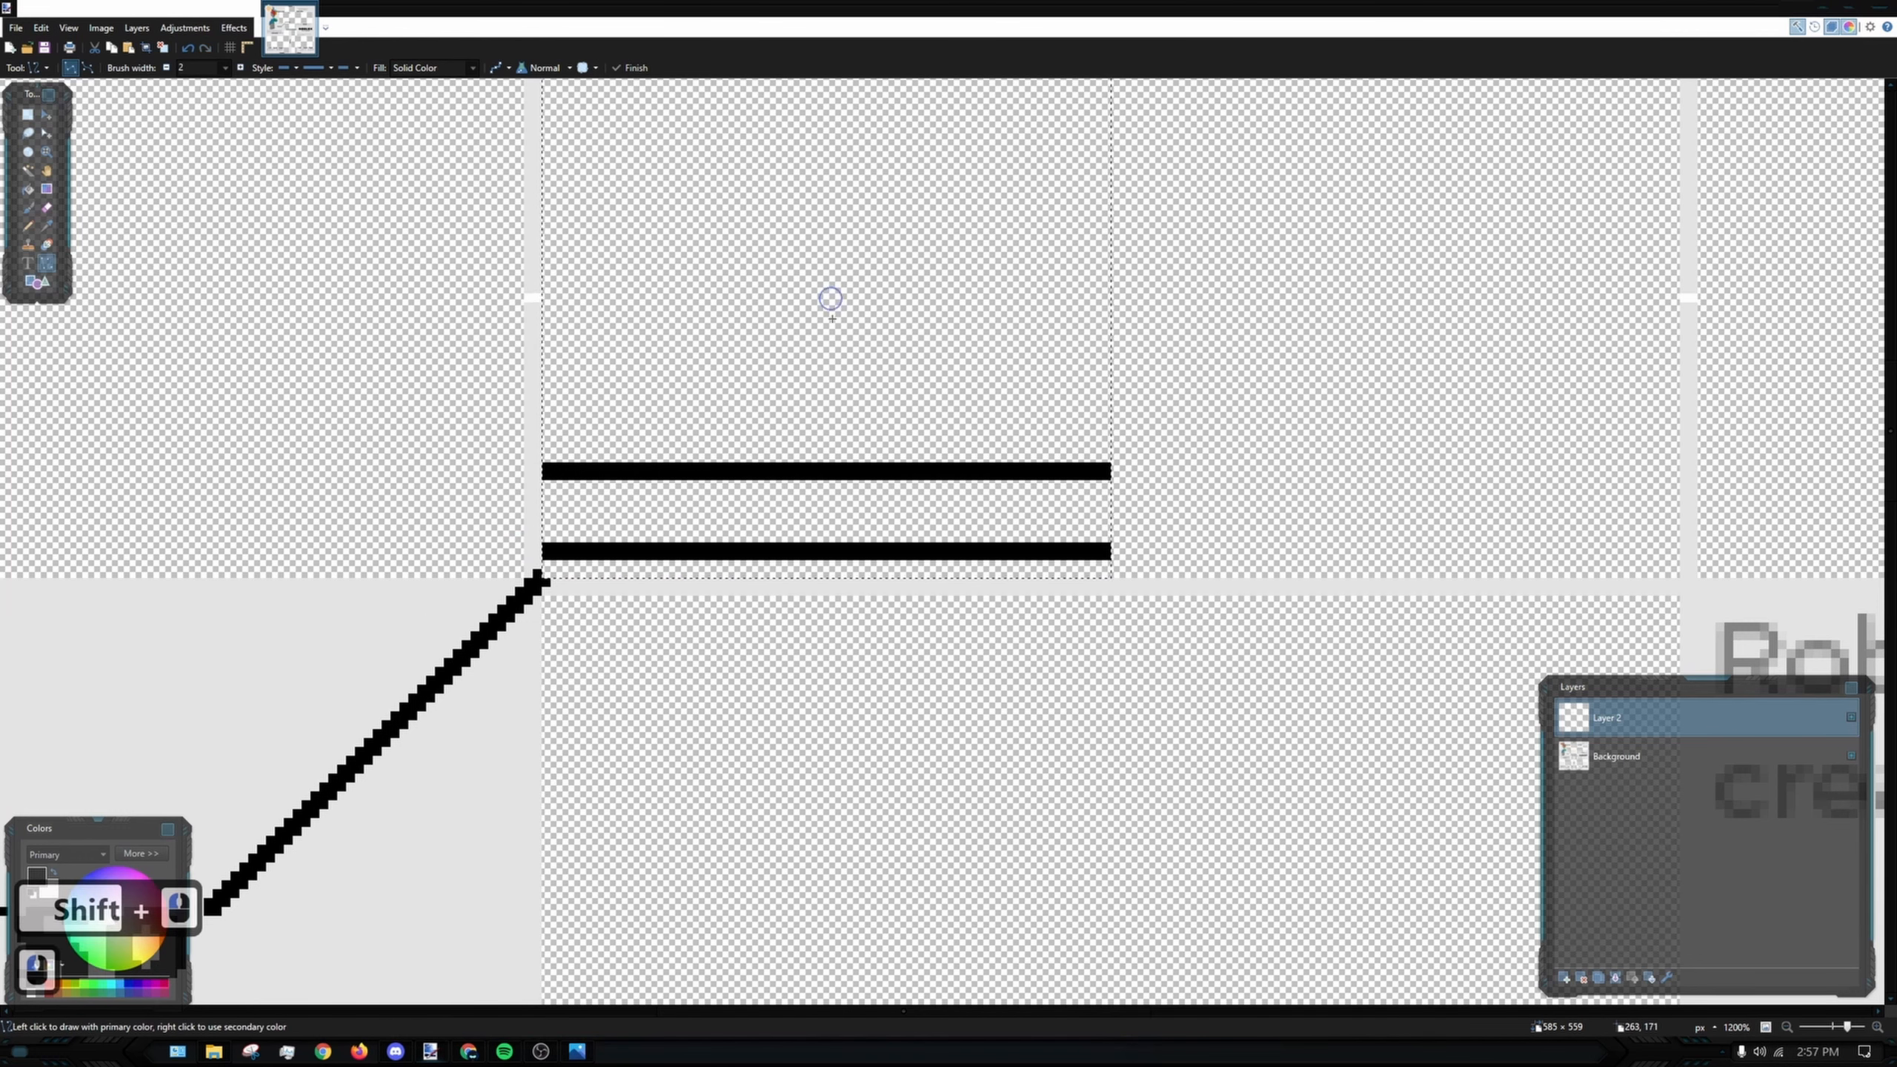
scroll(831, 318, right, 2)
scroll(1029, 513, up, 1)
scroll(916, 473, up, 1)
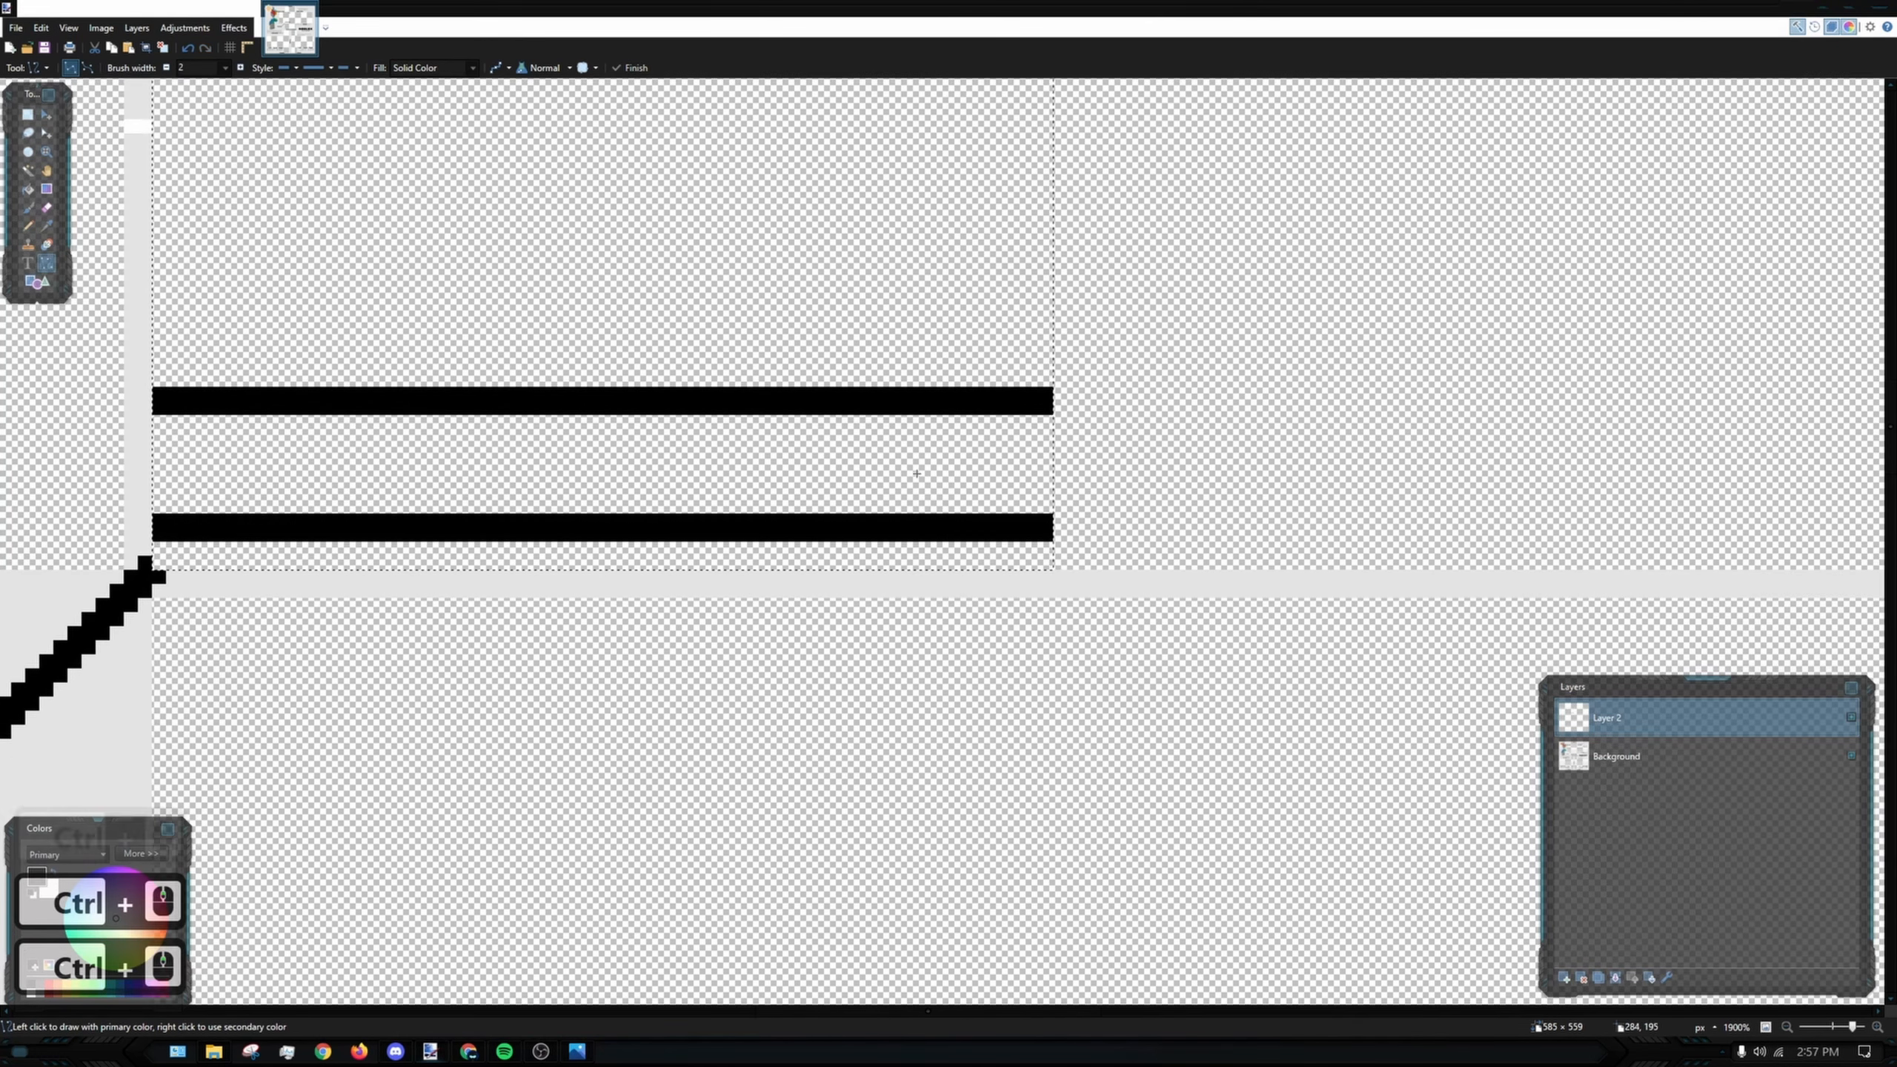
- Undo the second horizontal line and redraw it about two pixels higher, across the full width of the half-torso
key(ctrl+z)
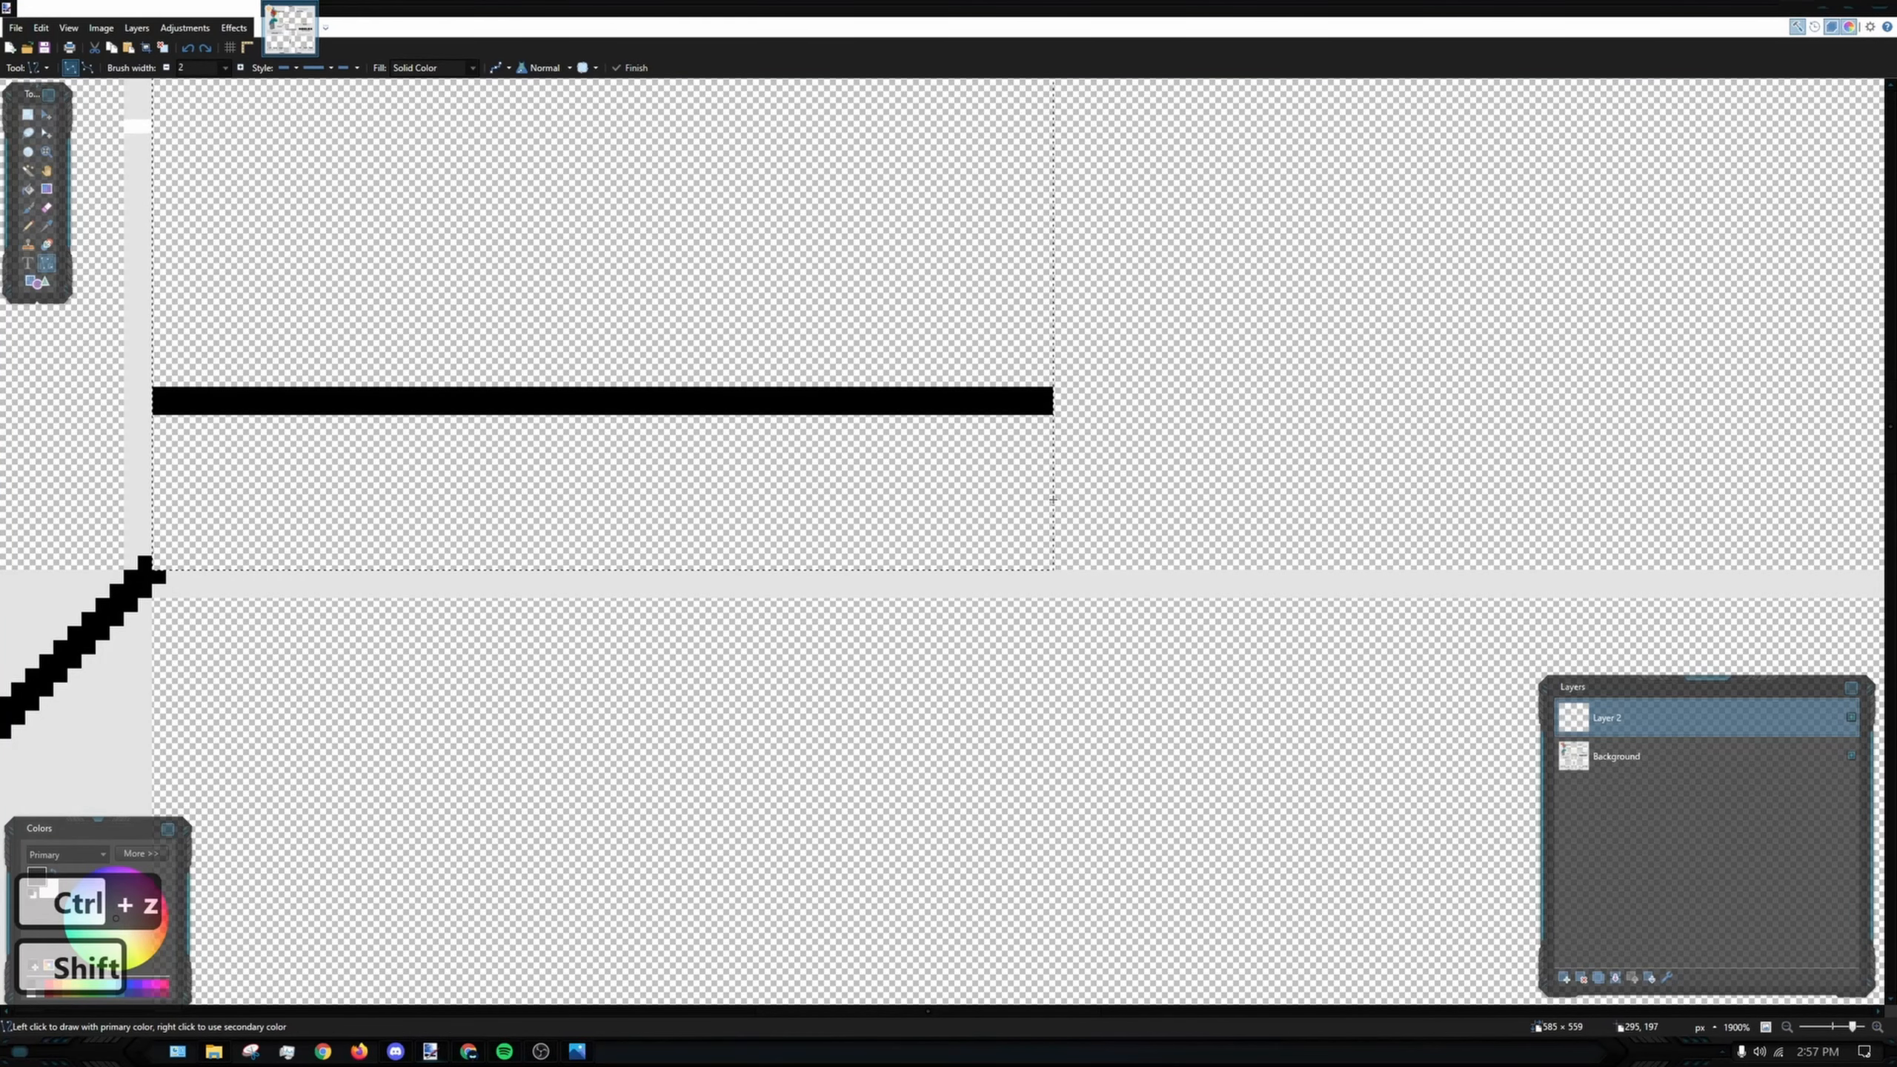
drag(1053, 499, 152, 500)
click(1044, 574)
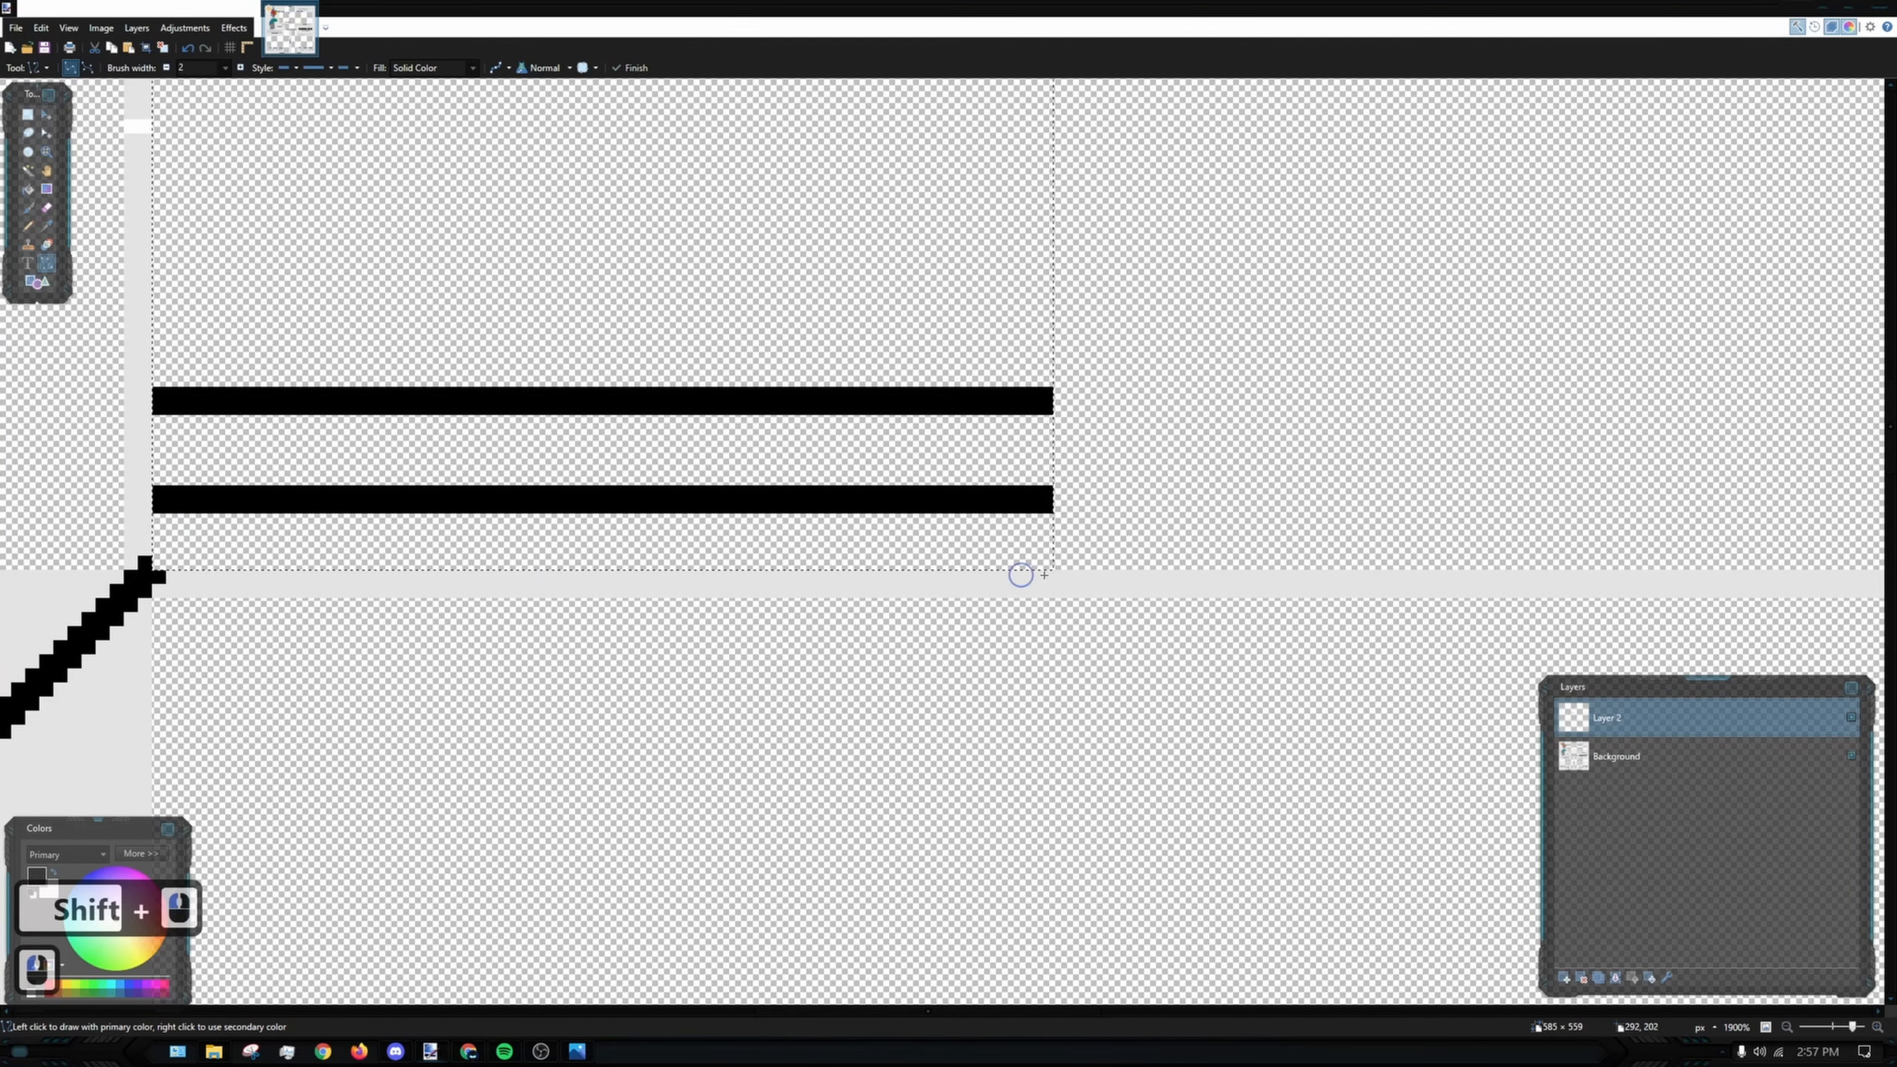
- Undo the first buckle stroke and draw a bracket-shaped half-buckle outline, about 8 × 15 pixels, over the belt lines at the torso's centre edge
drag(993, 337, 826, 352)
drag(805, 526, 918, 506)
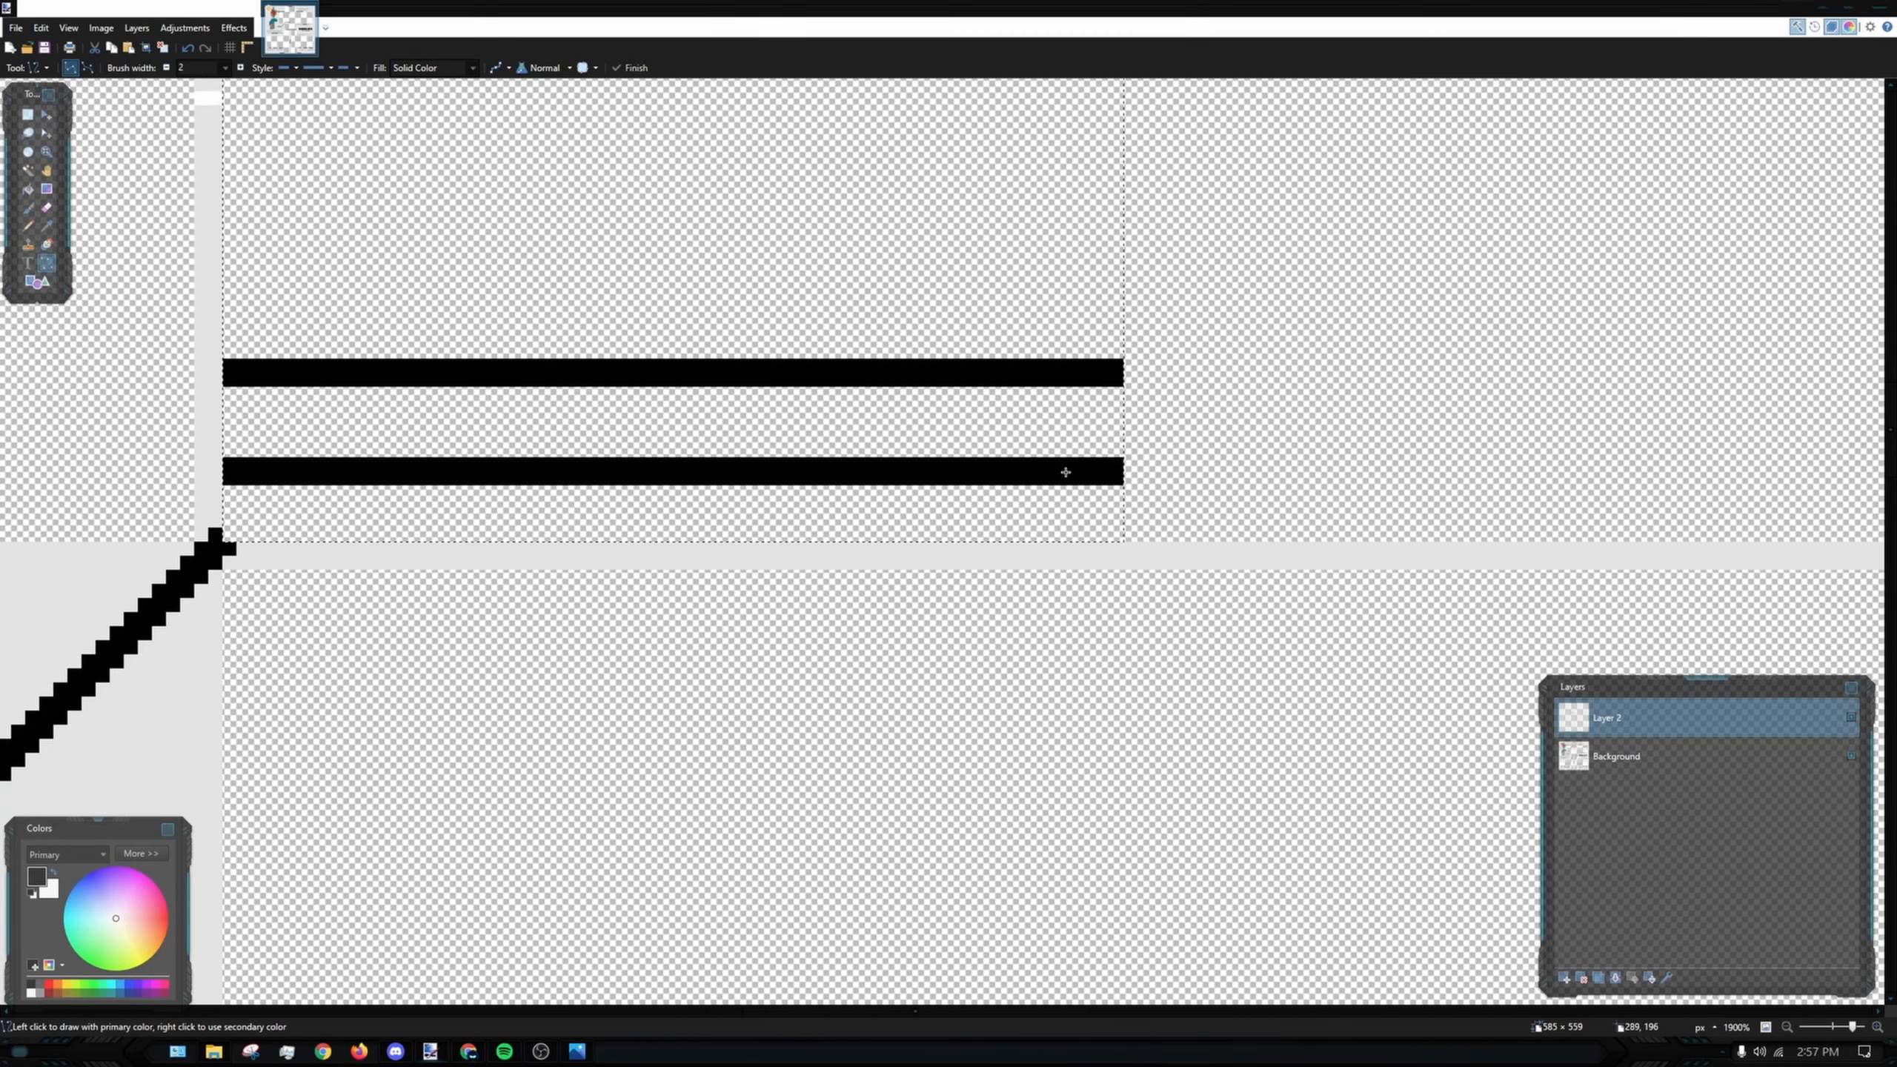
ctrl+scroll(1066, 472, up, 5)
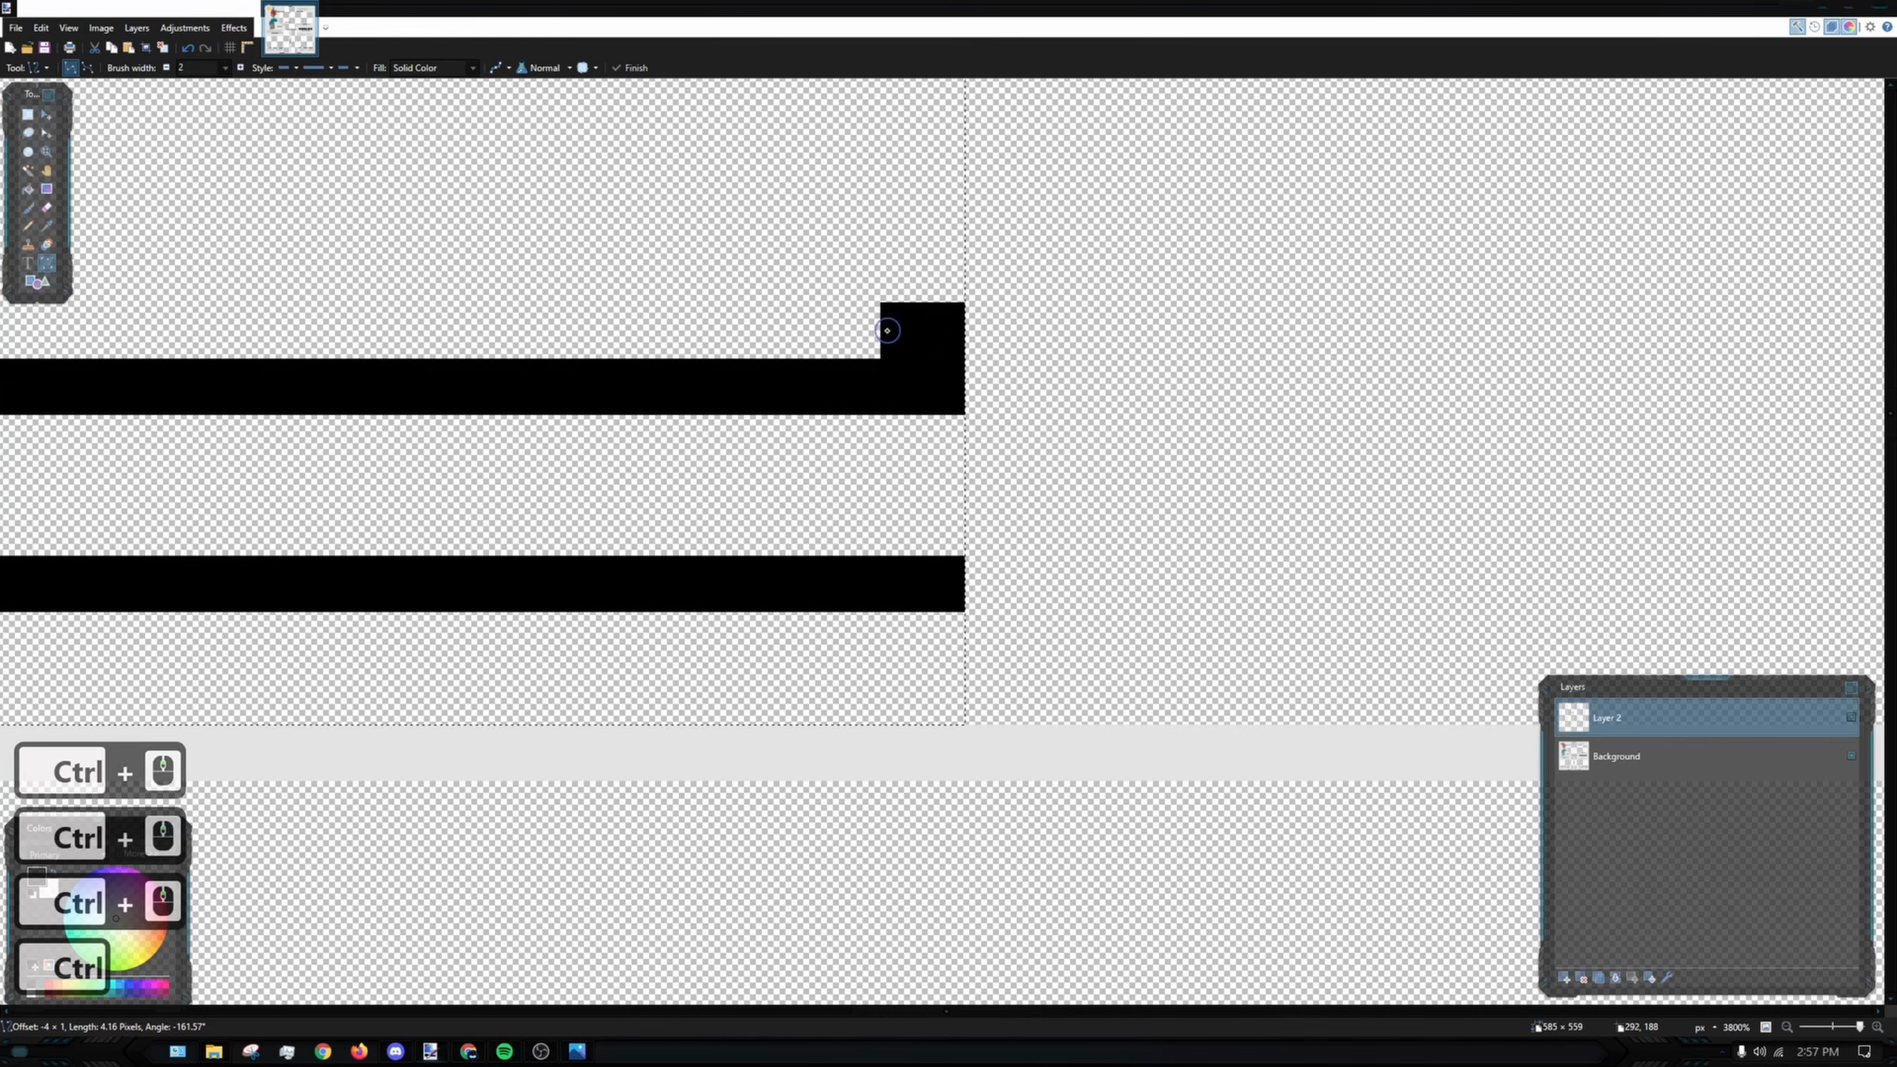
key(ctrl+z)
mouse_move(810, 304)
shift+mouse_down()
mouse_move(978, 304)
mouse_move(780, 662)
mouse_move(1012, 682)
shift+mouse_up()
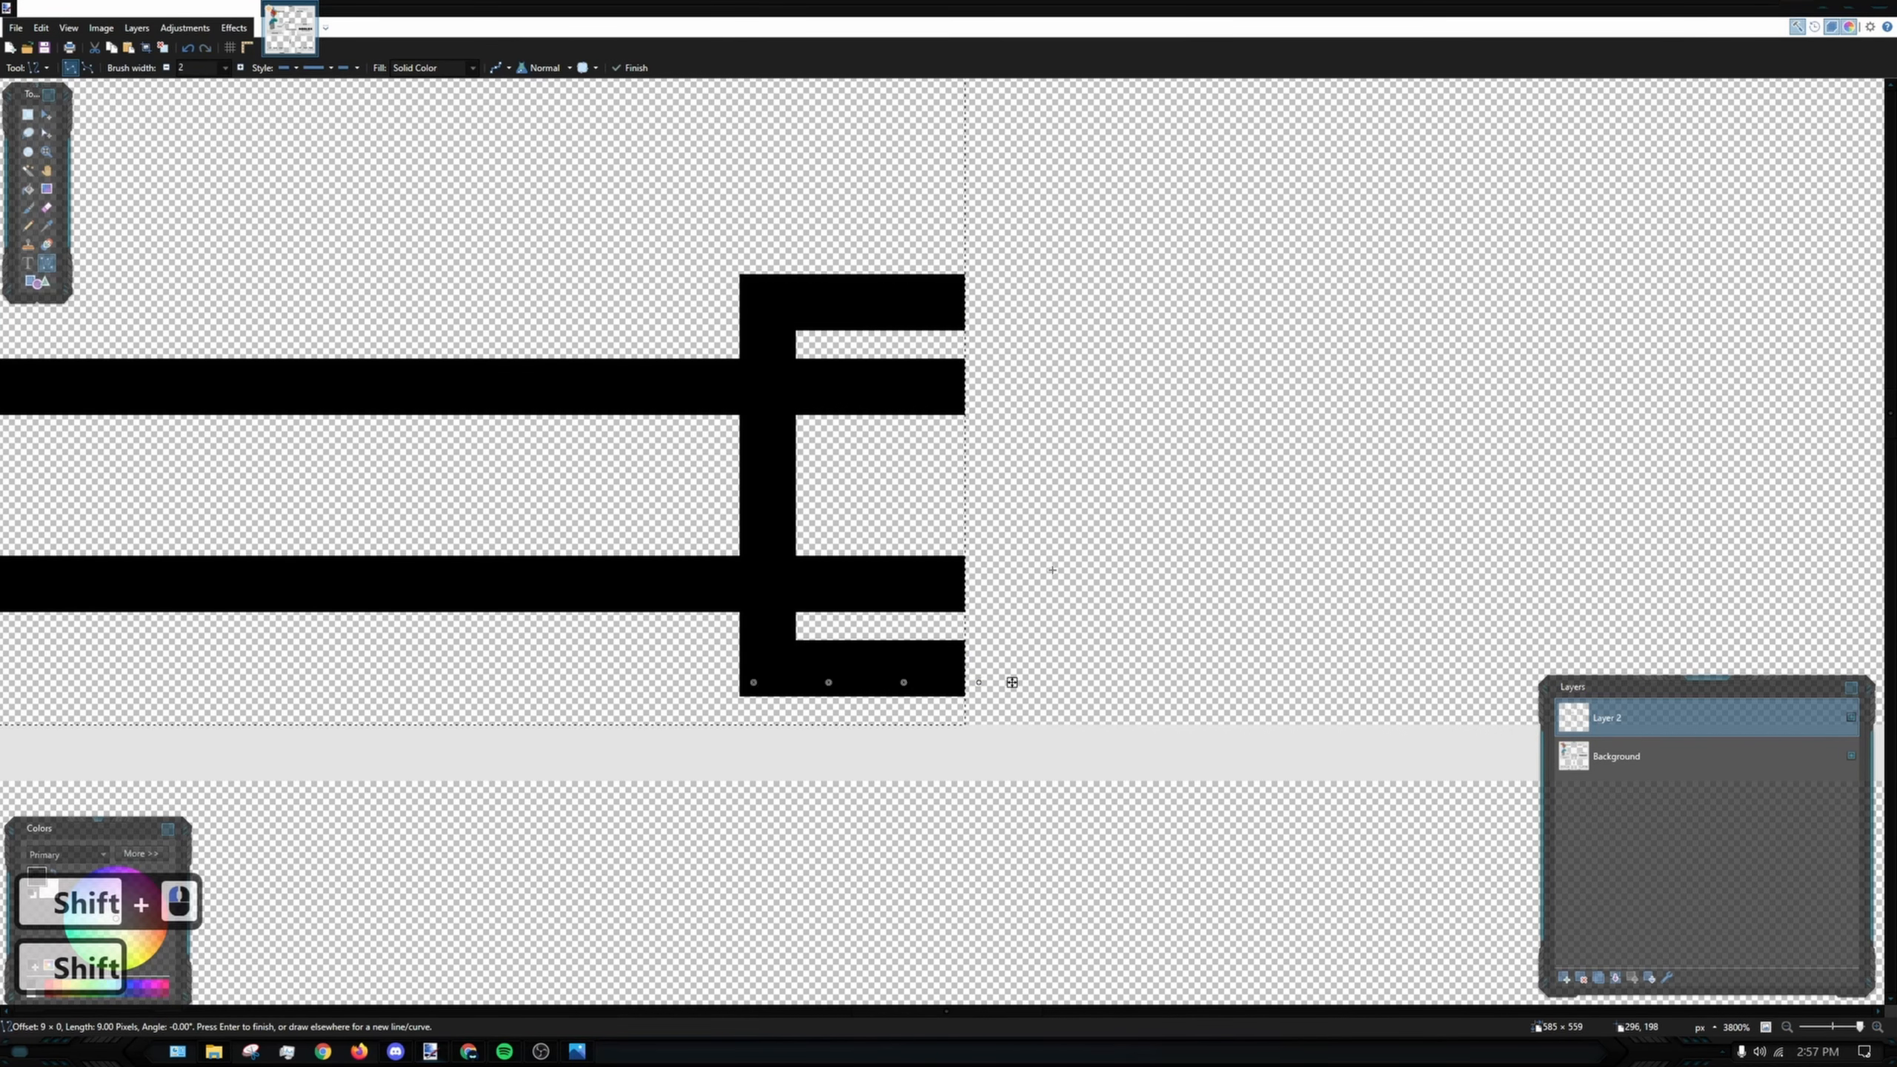
- Select the area inside the half-buckle bracket and cut out the belt-line ends within it
key(s)
key(ctrl+a)
drag(796, 332, 971, 621)
key(ctrl+x)
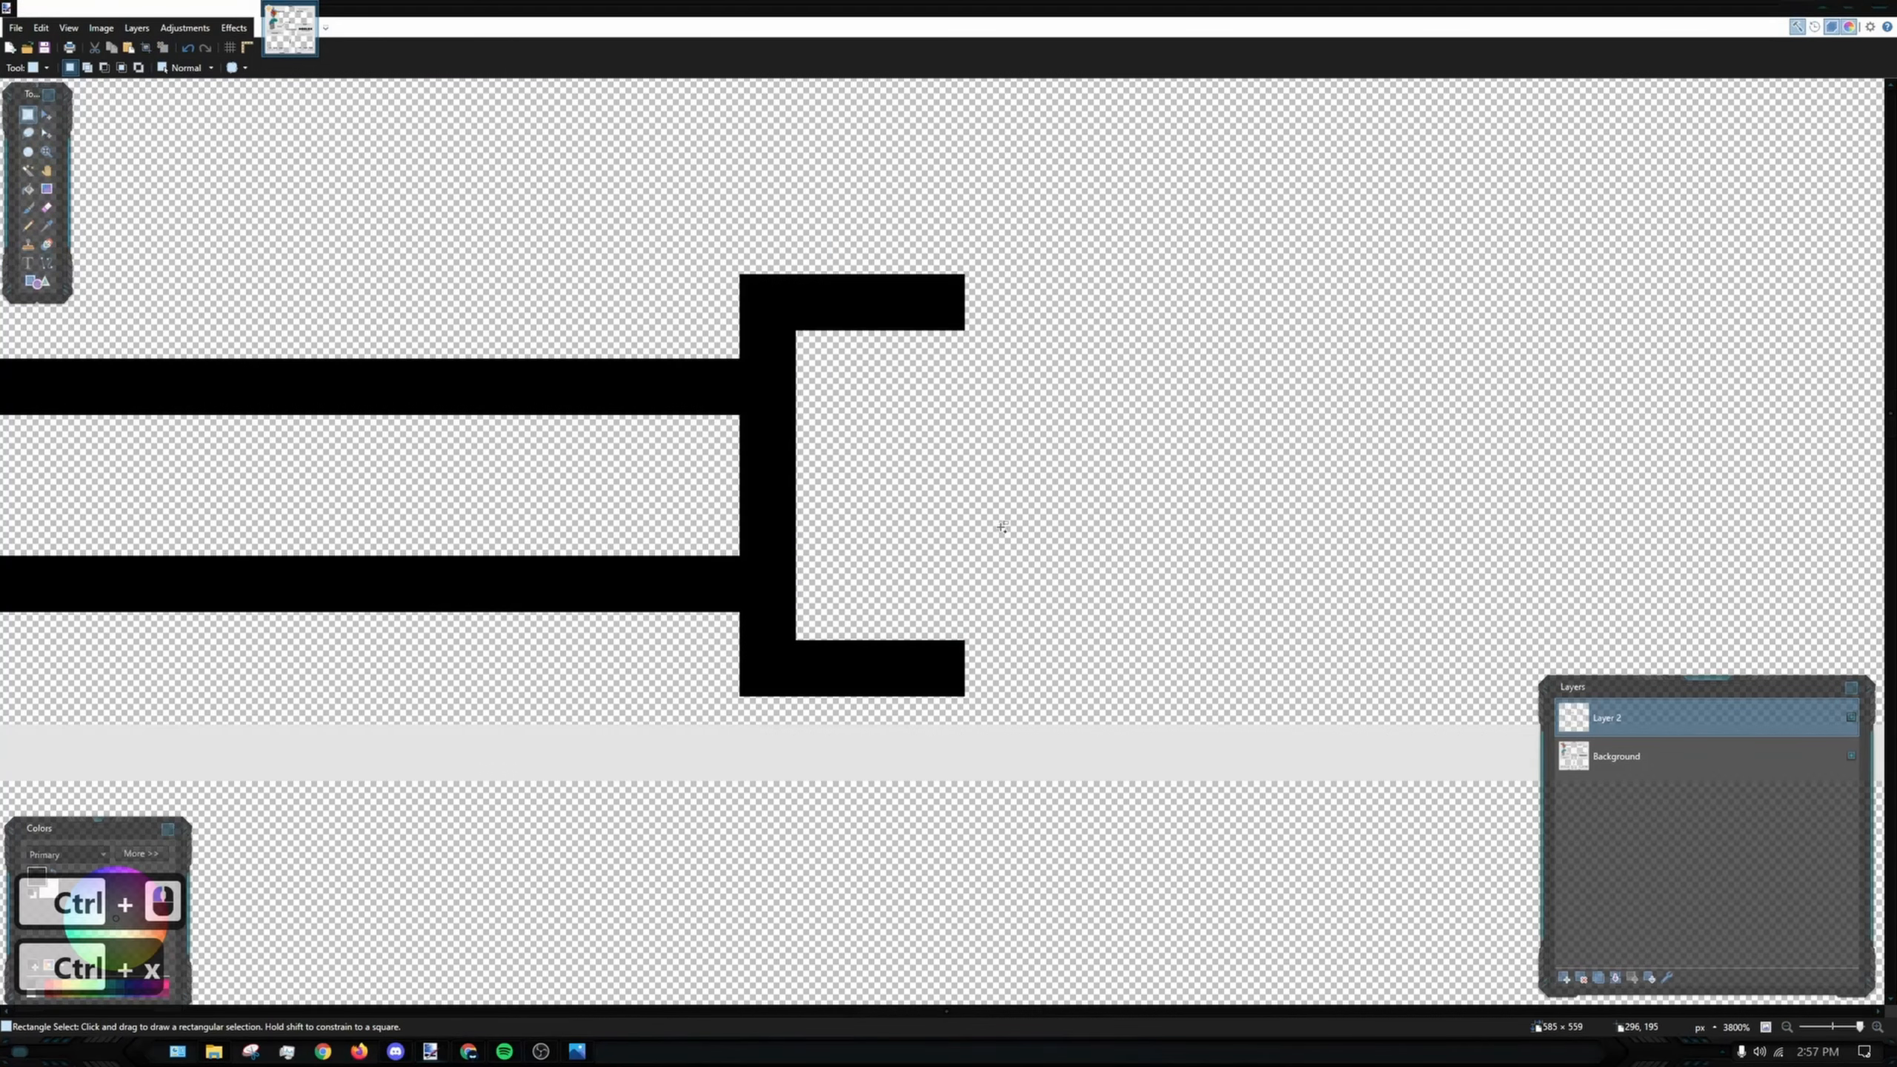
- With the Pencil tool, draw two one-pixel horizontal lines between the thick belt lines, ending at the half-buckle
ctrl+scroll(1002, 527, down, 8)
click(27, 226)
ctrl+scroll(957, 571, up, 2)
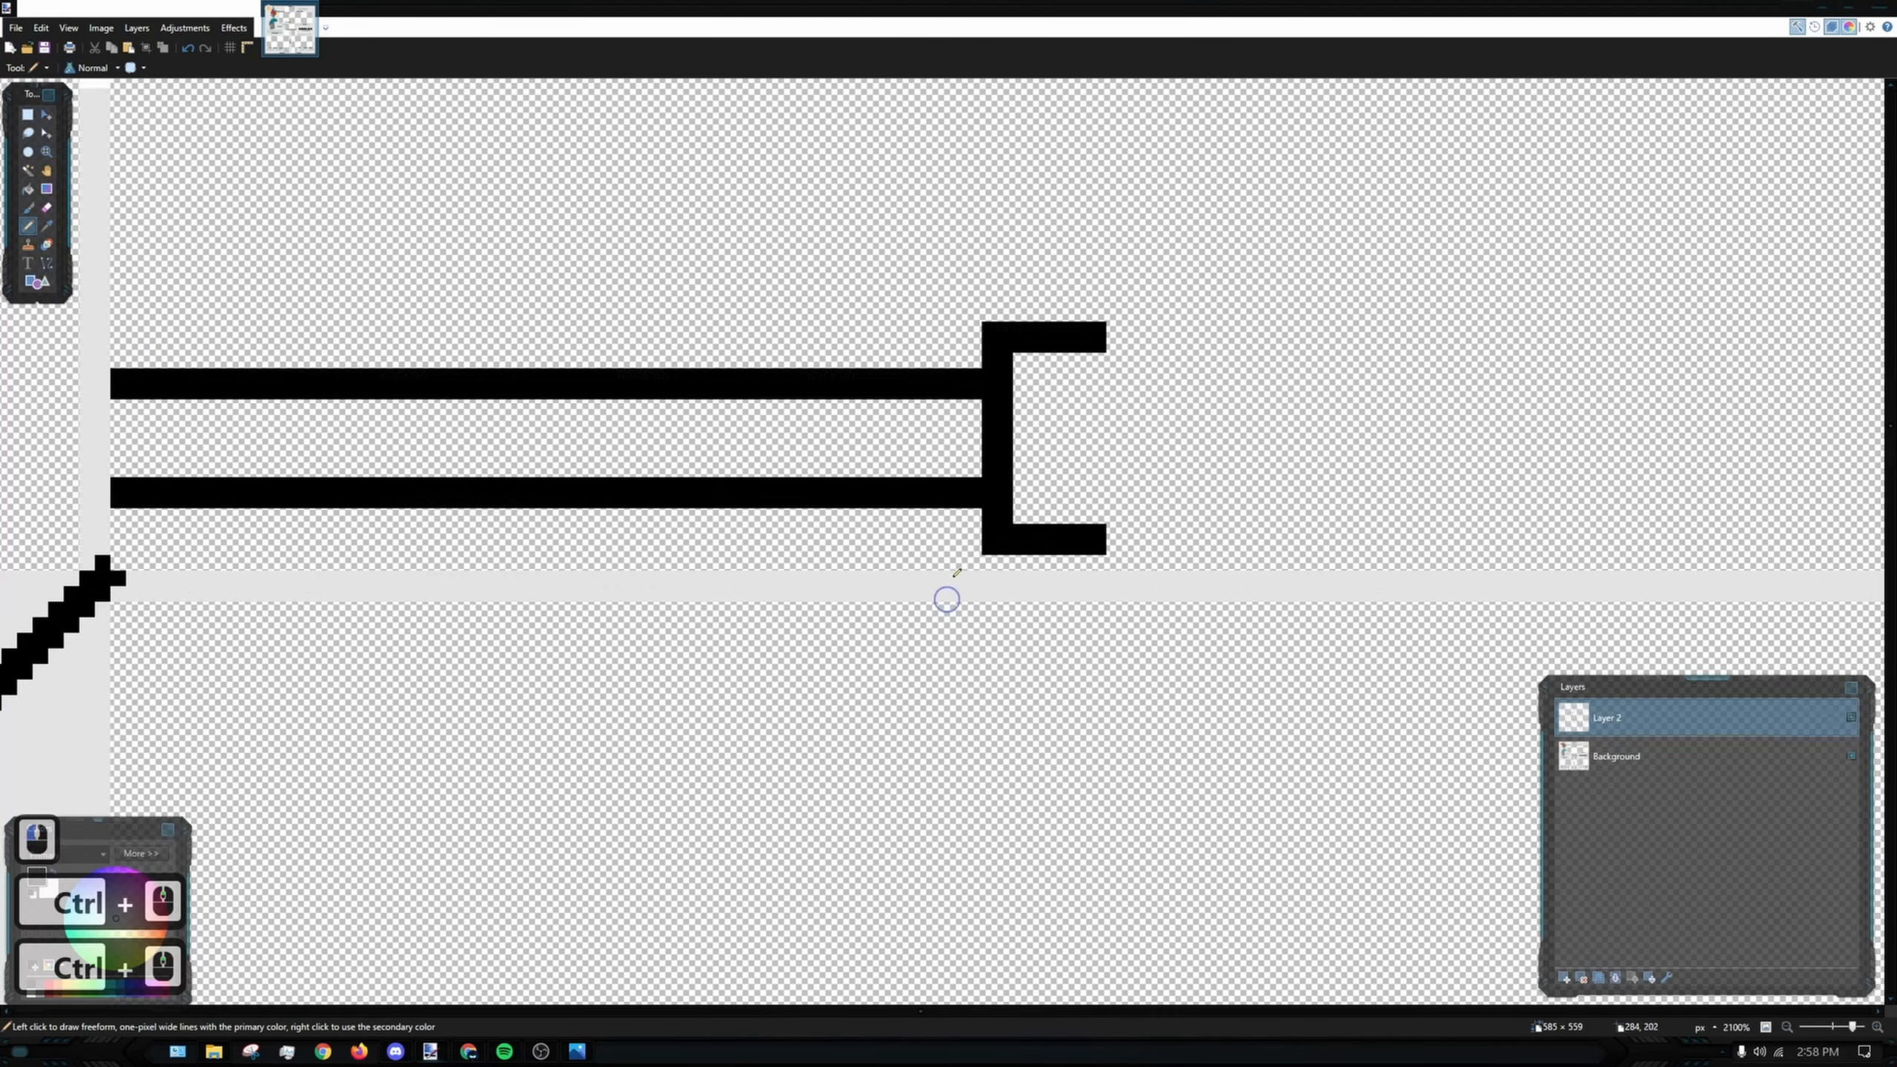
ctrl+scroll(957, 571, up, 2)
mouse_move(1512, 354)
mouse_down()
mouse_move(305, 353)
mouse_move(741, 399)
mouse_move(1516, 399)
mouse_up()
drag(1494, 358, 1048, 381)
drag(1210, 333, 1077, 355)
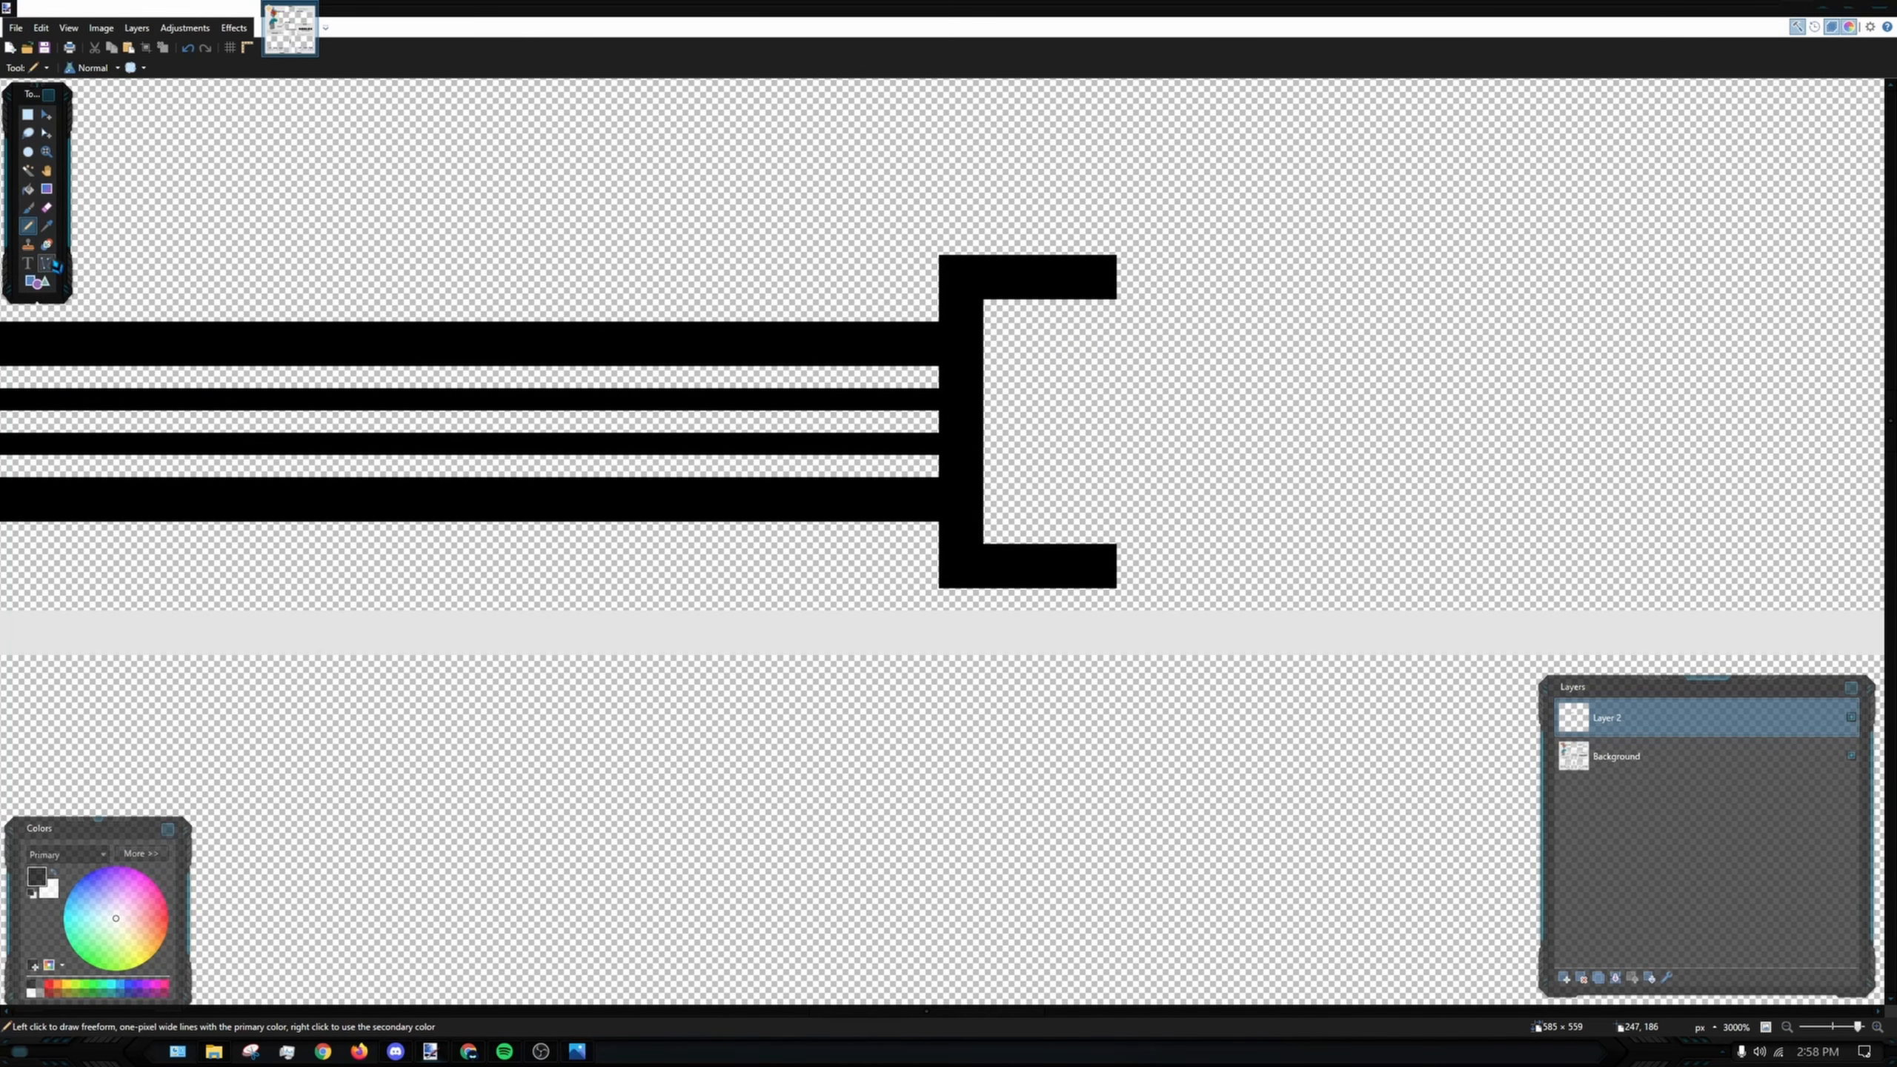
- With the Line/Curve tool at brush width 1, draw a thin inner bracket inside the half-buckle outline
click(46, 263)
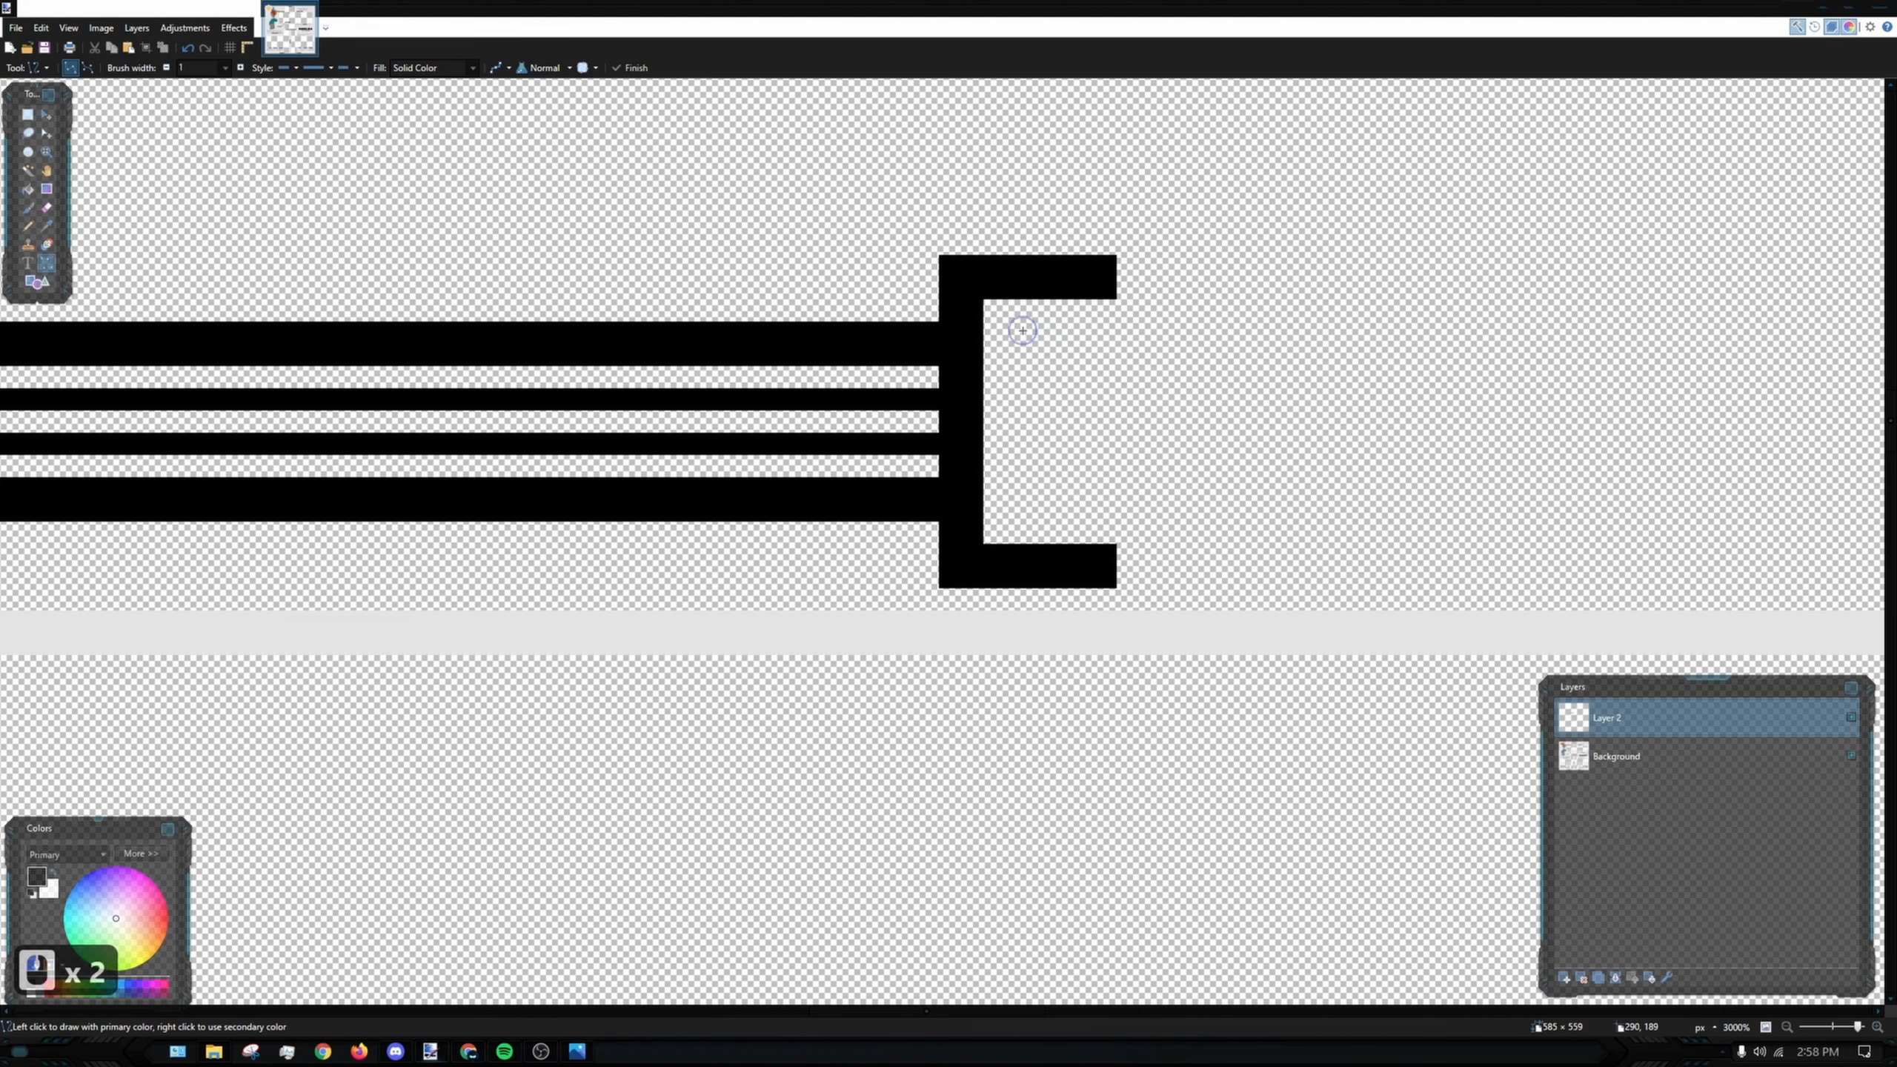
mouse_move(1023, 330)
mouse_down()
mouse_move(1105, 330)
mouse_move(1024, 508)
mouse_move(1113, 512)
mouse_up()
ctrl+scroll(829, 322, down, 7)
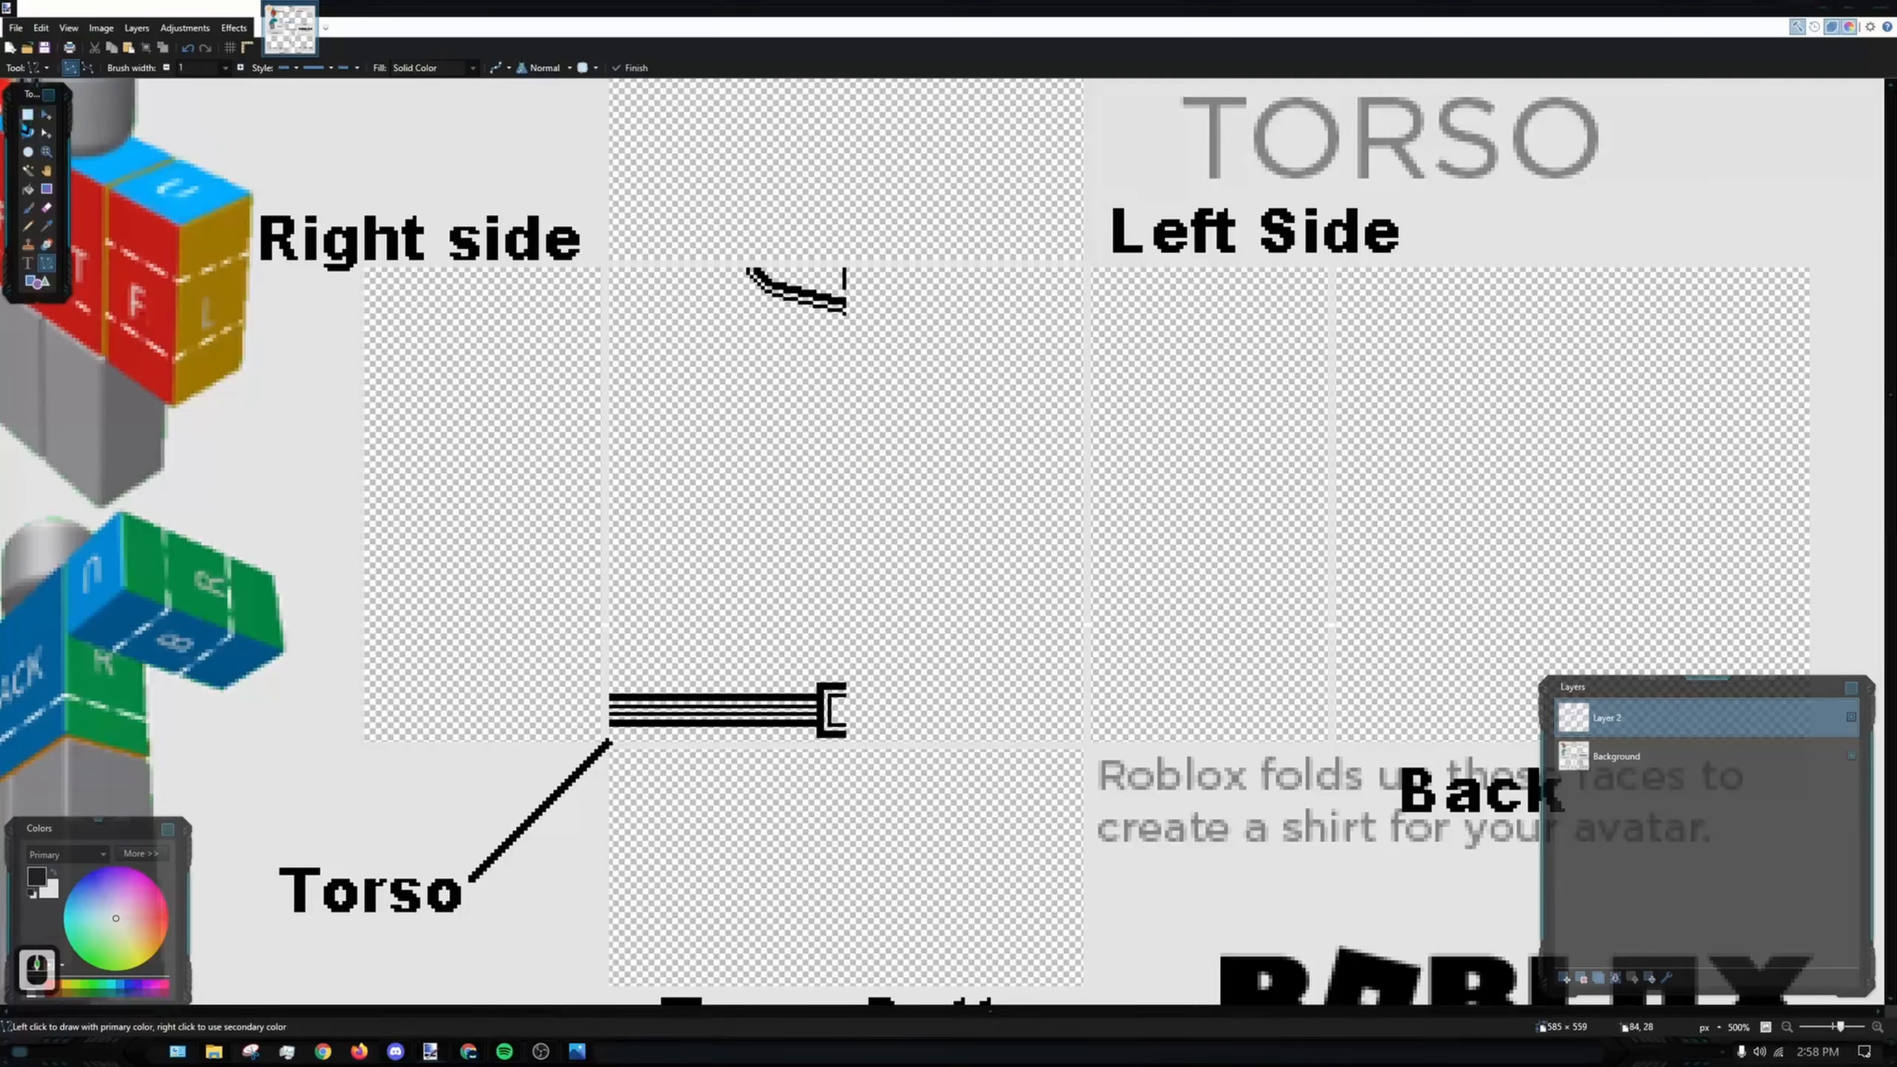
- Select the drawn half of the torso front, 64 × 128 pixels, and paste a copy of it in place
key(s)
ctrl+scroll(627, 436, up, 7)
drag(621, 199, 1182, 700)
scroll(1215, 911, down, 6)
ctrl+scroll(1203, 735, up, 5)
ctrl+scroll(1163, 670, down, 10)
ctrl+scroll(1146, 574, down, 3)
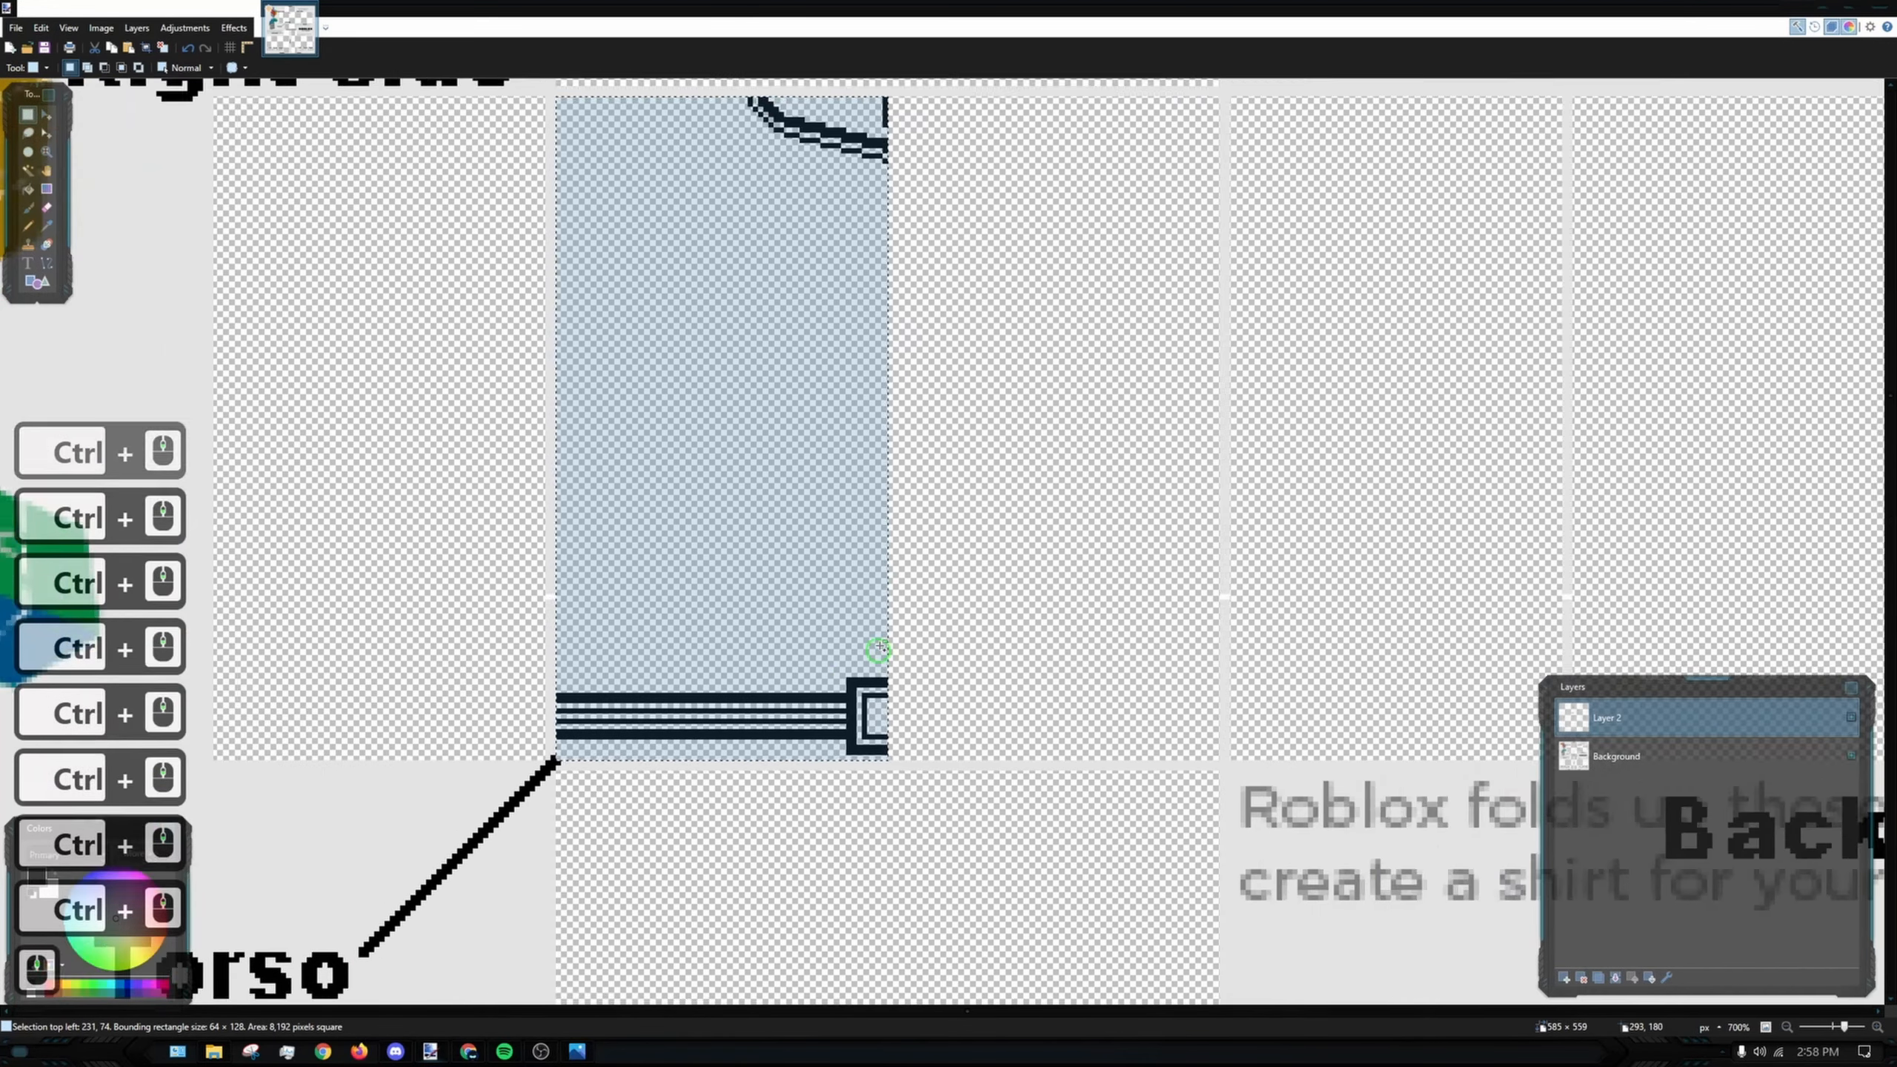
key(ctrl+c)
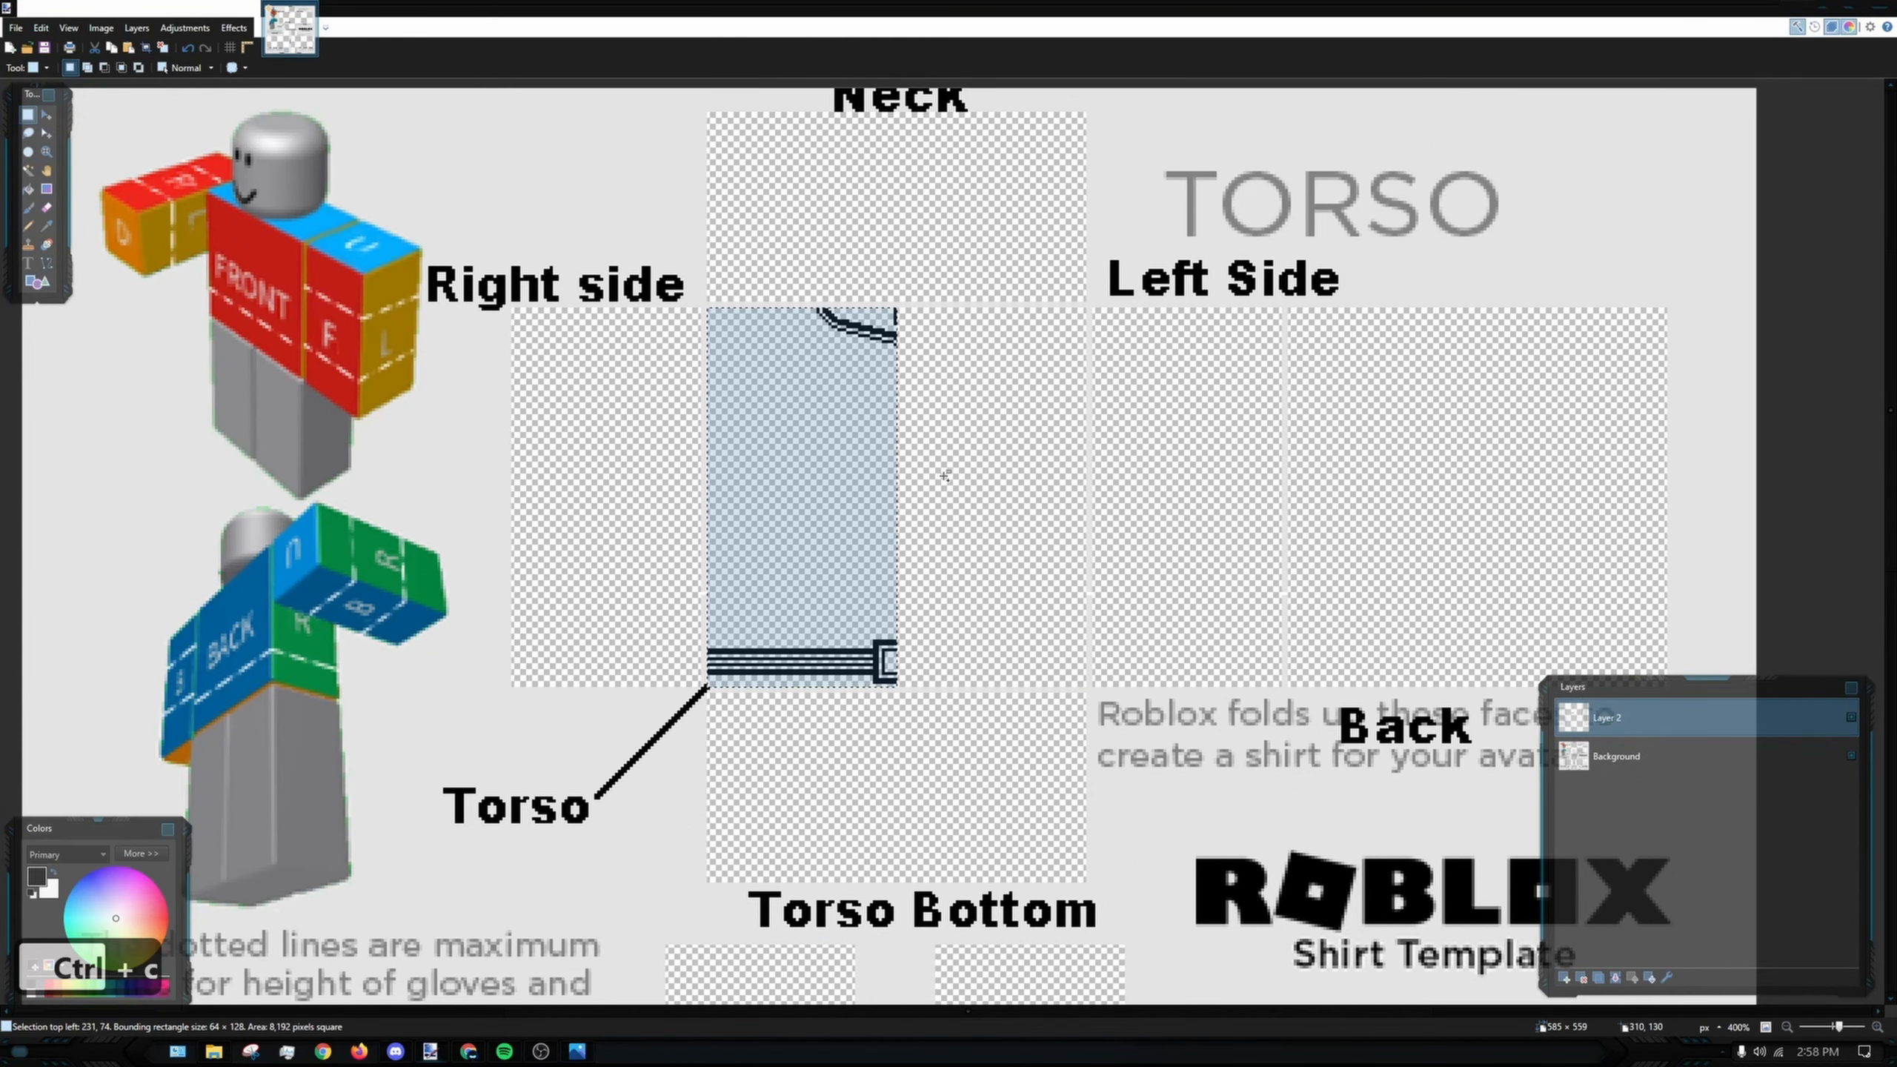
key(ctrl+v)
- Mirror the pasted half across the torso's centre line so it exactly fills the other half, redoing the first attempt, and deselect it
ctrl+scroll(913, 600, up, 1)
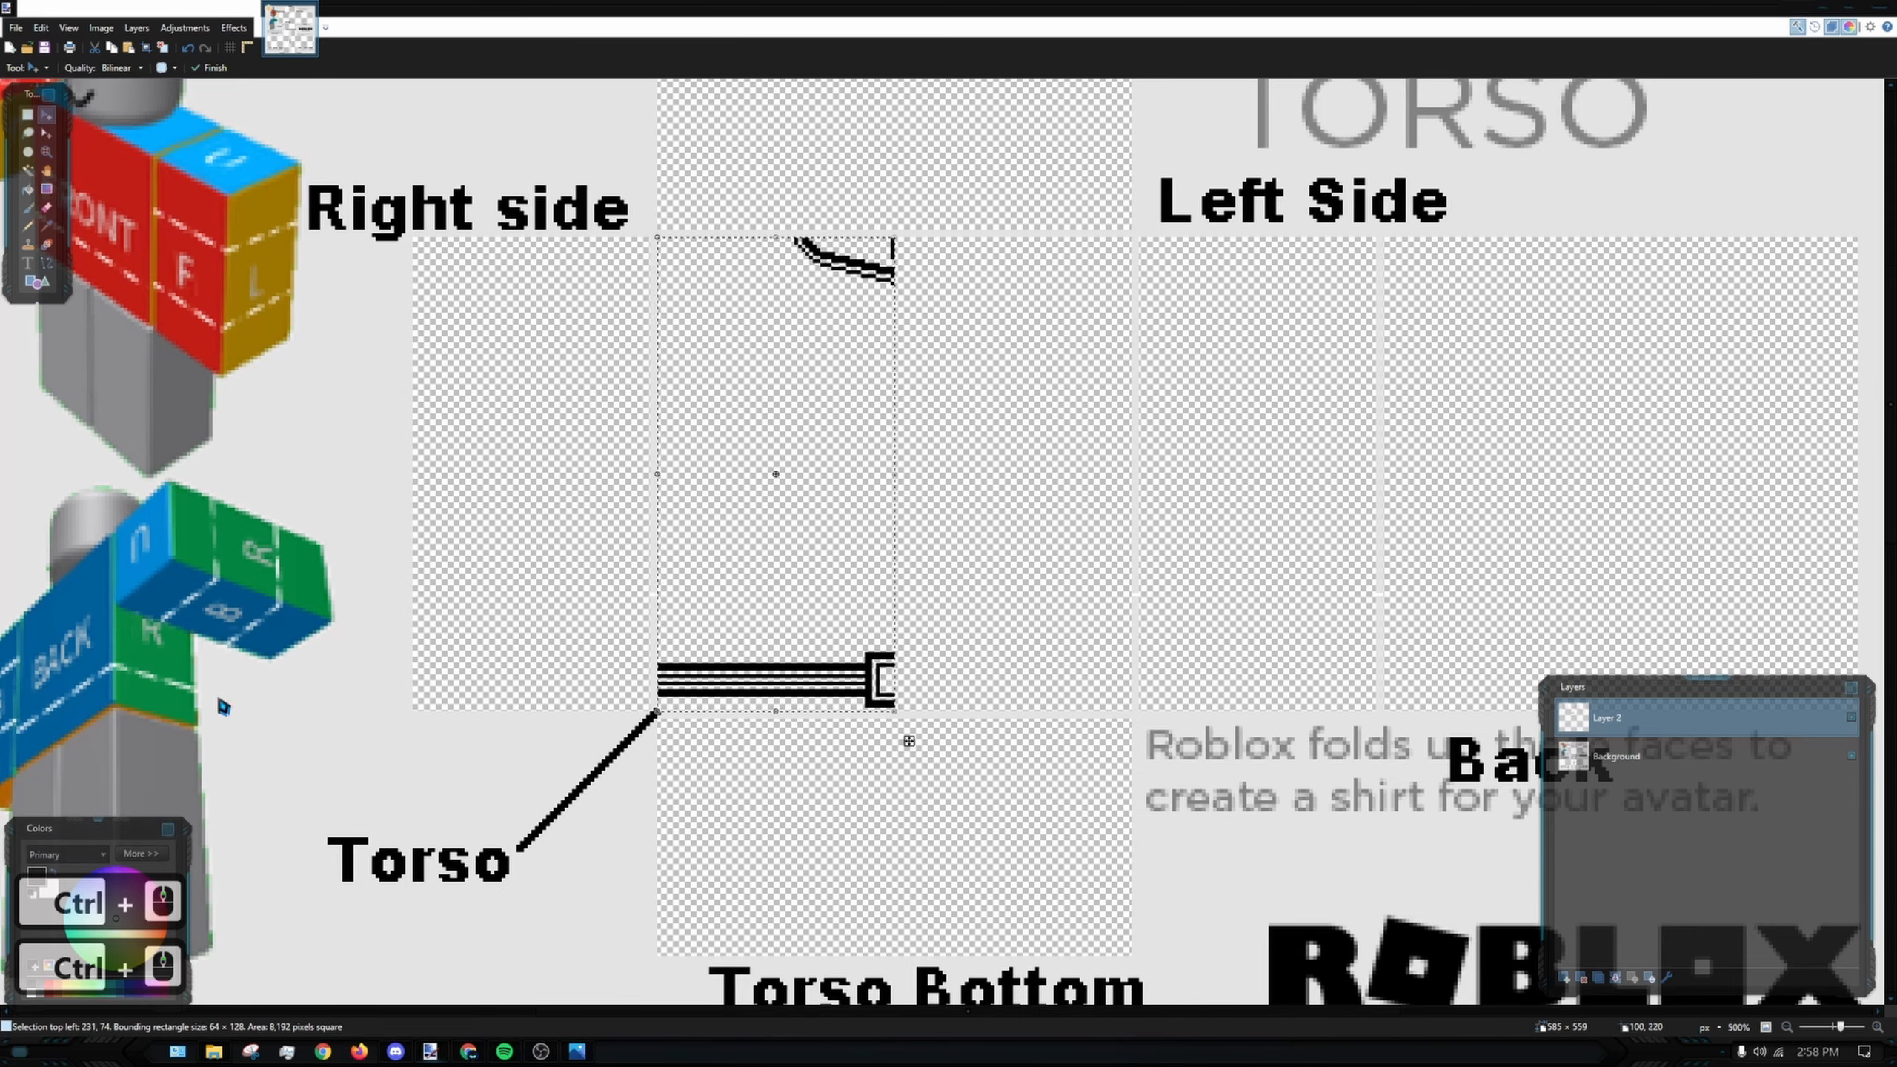
ctrl+scroll(725, 457, up, 4)
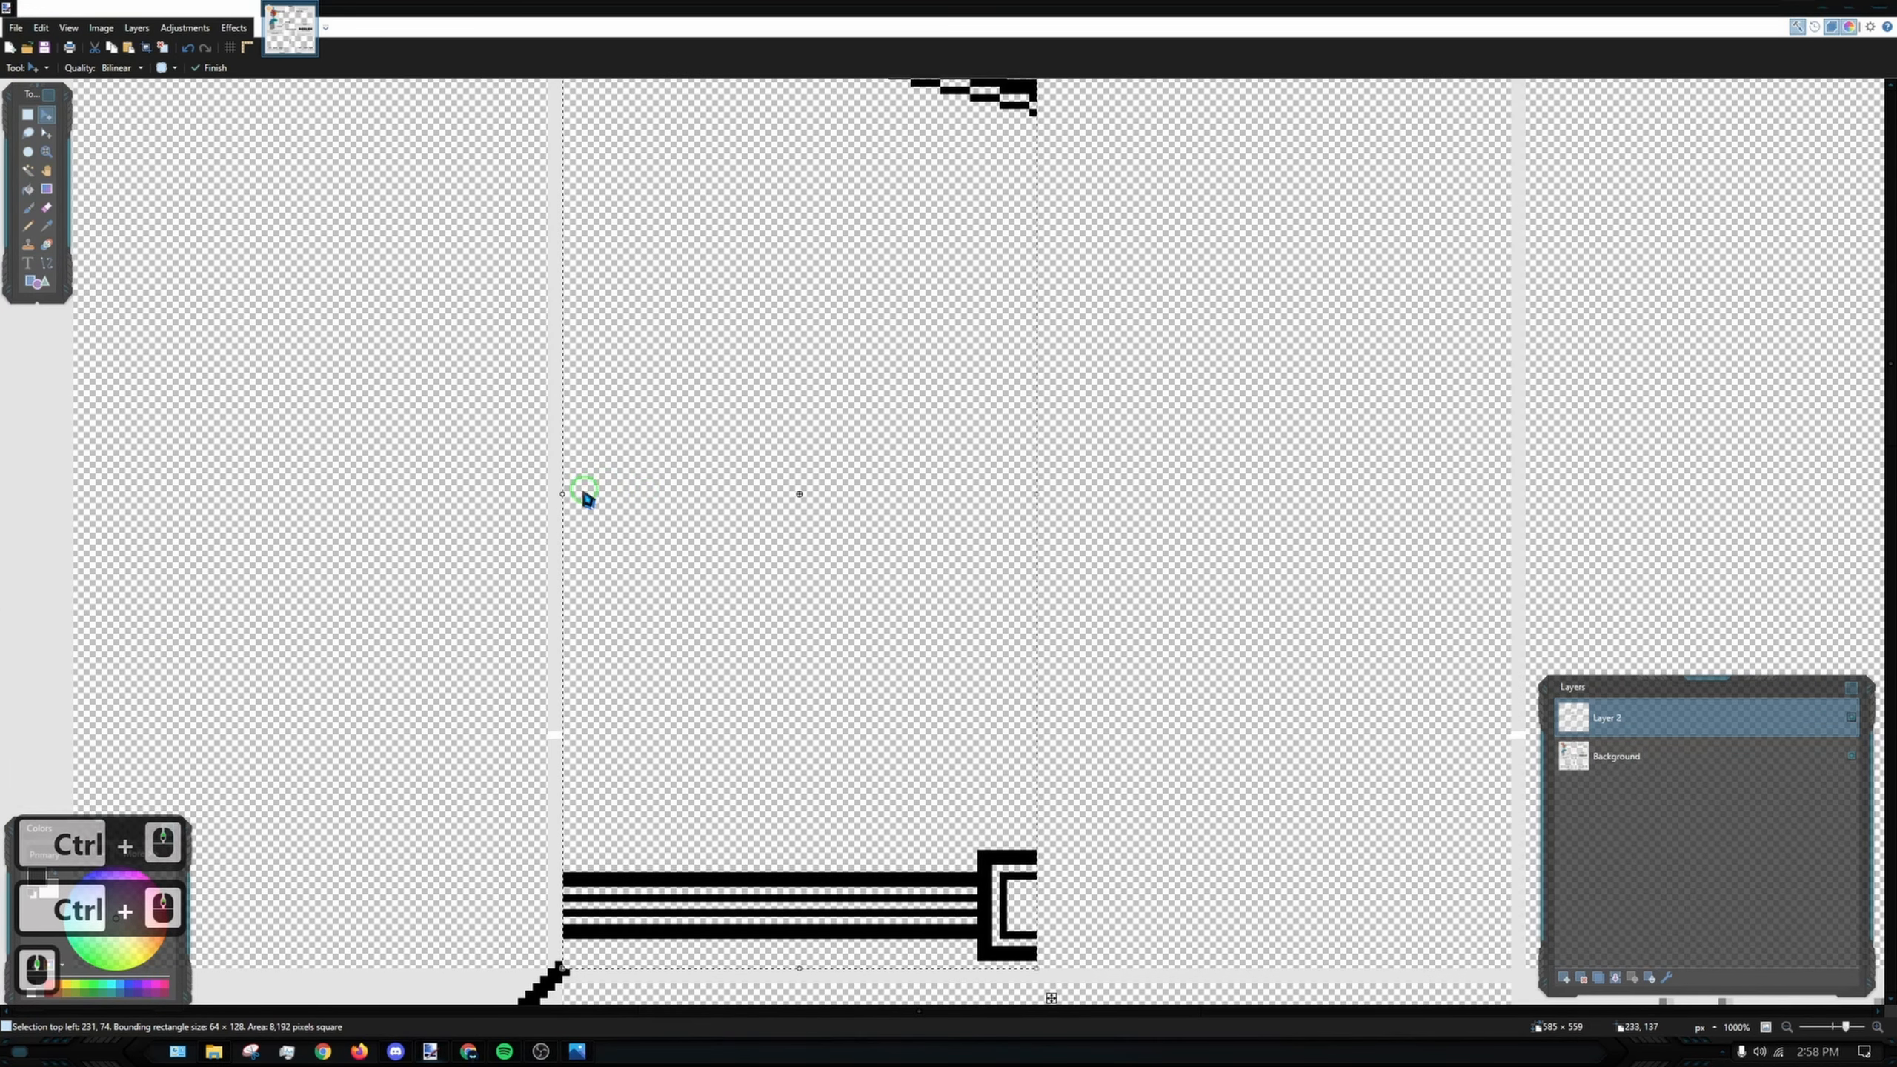
drag(584, 494, 1475, 508)
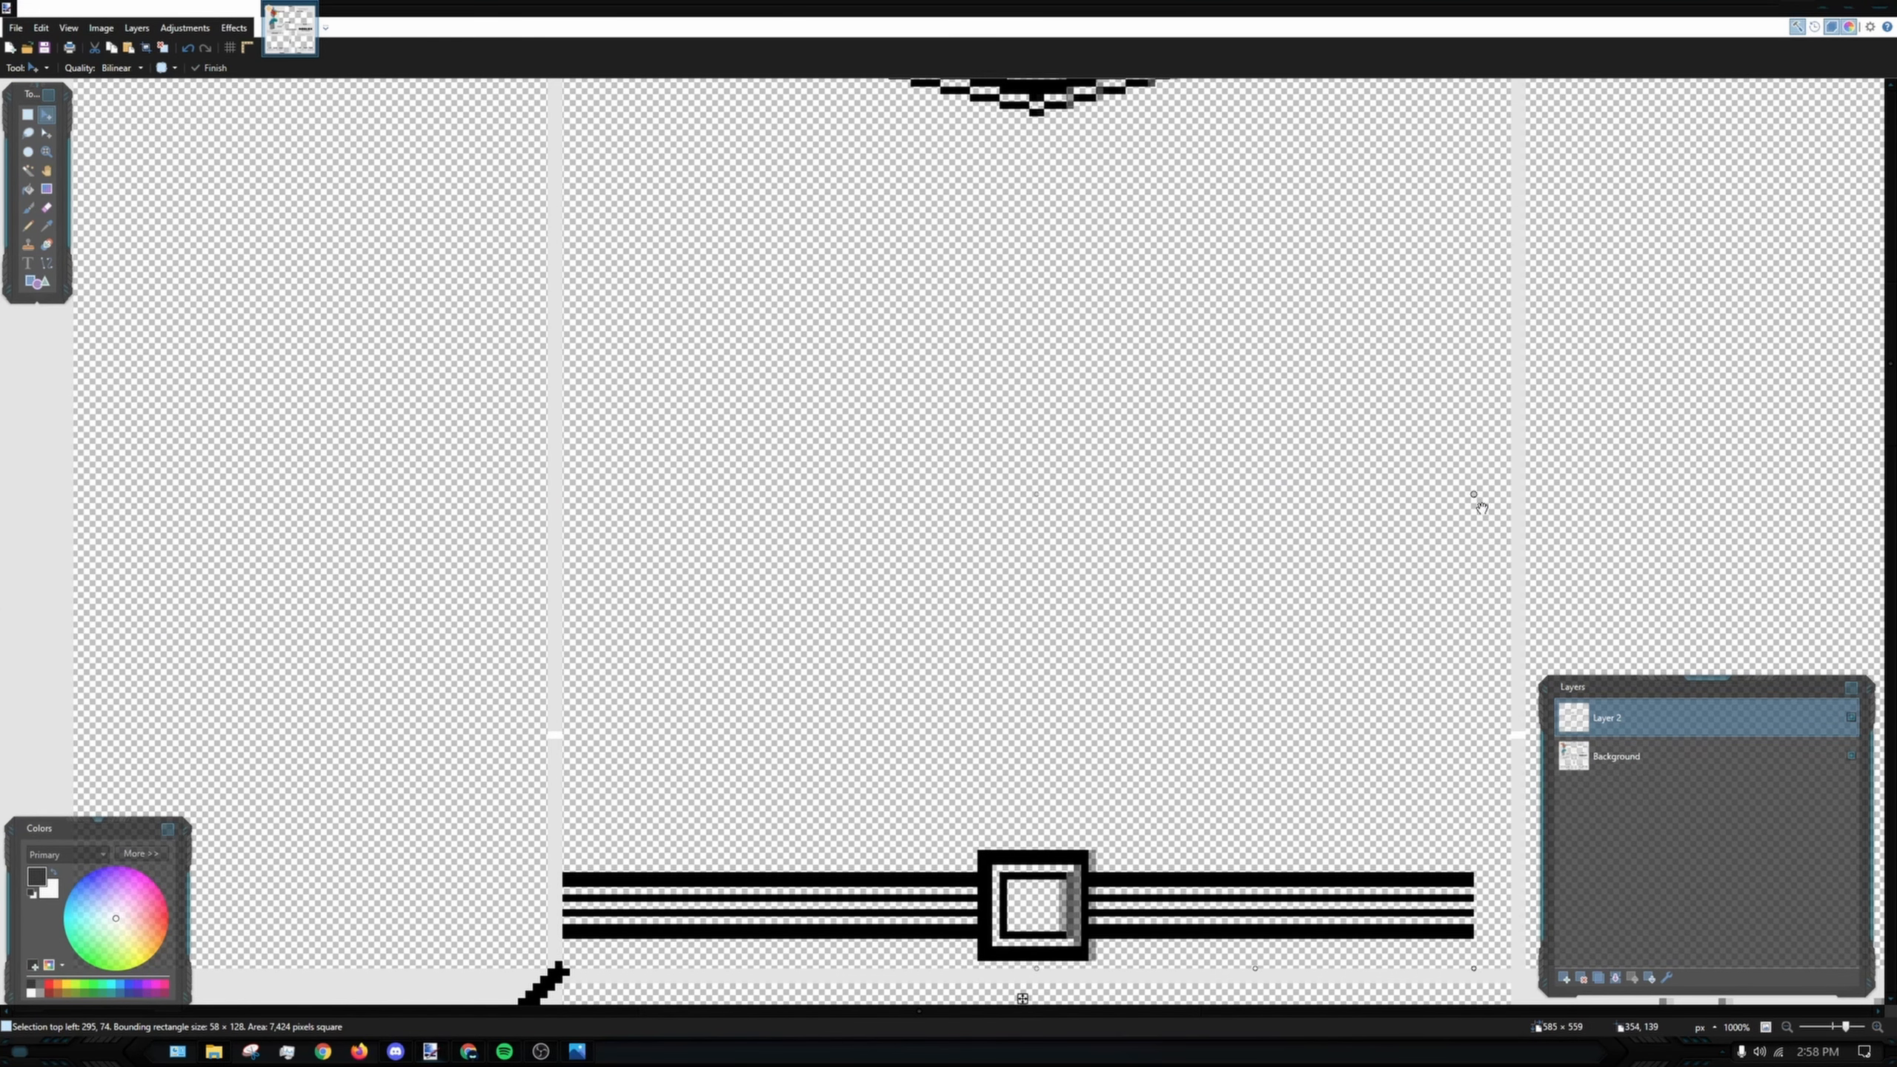
key(ctrl+z)
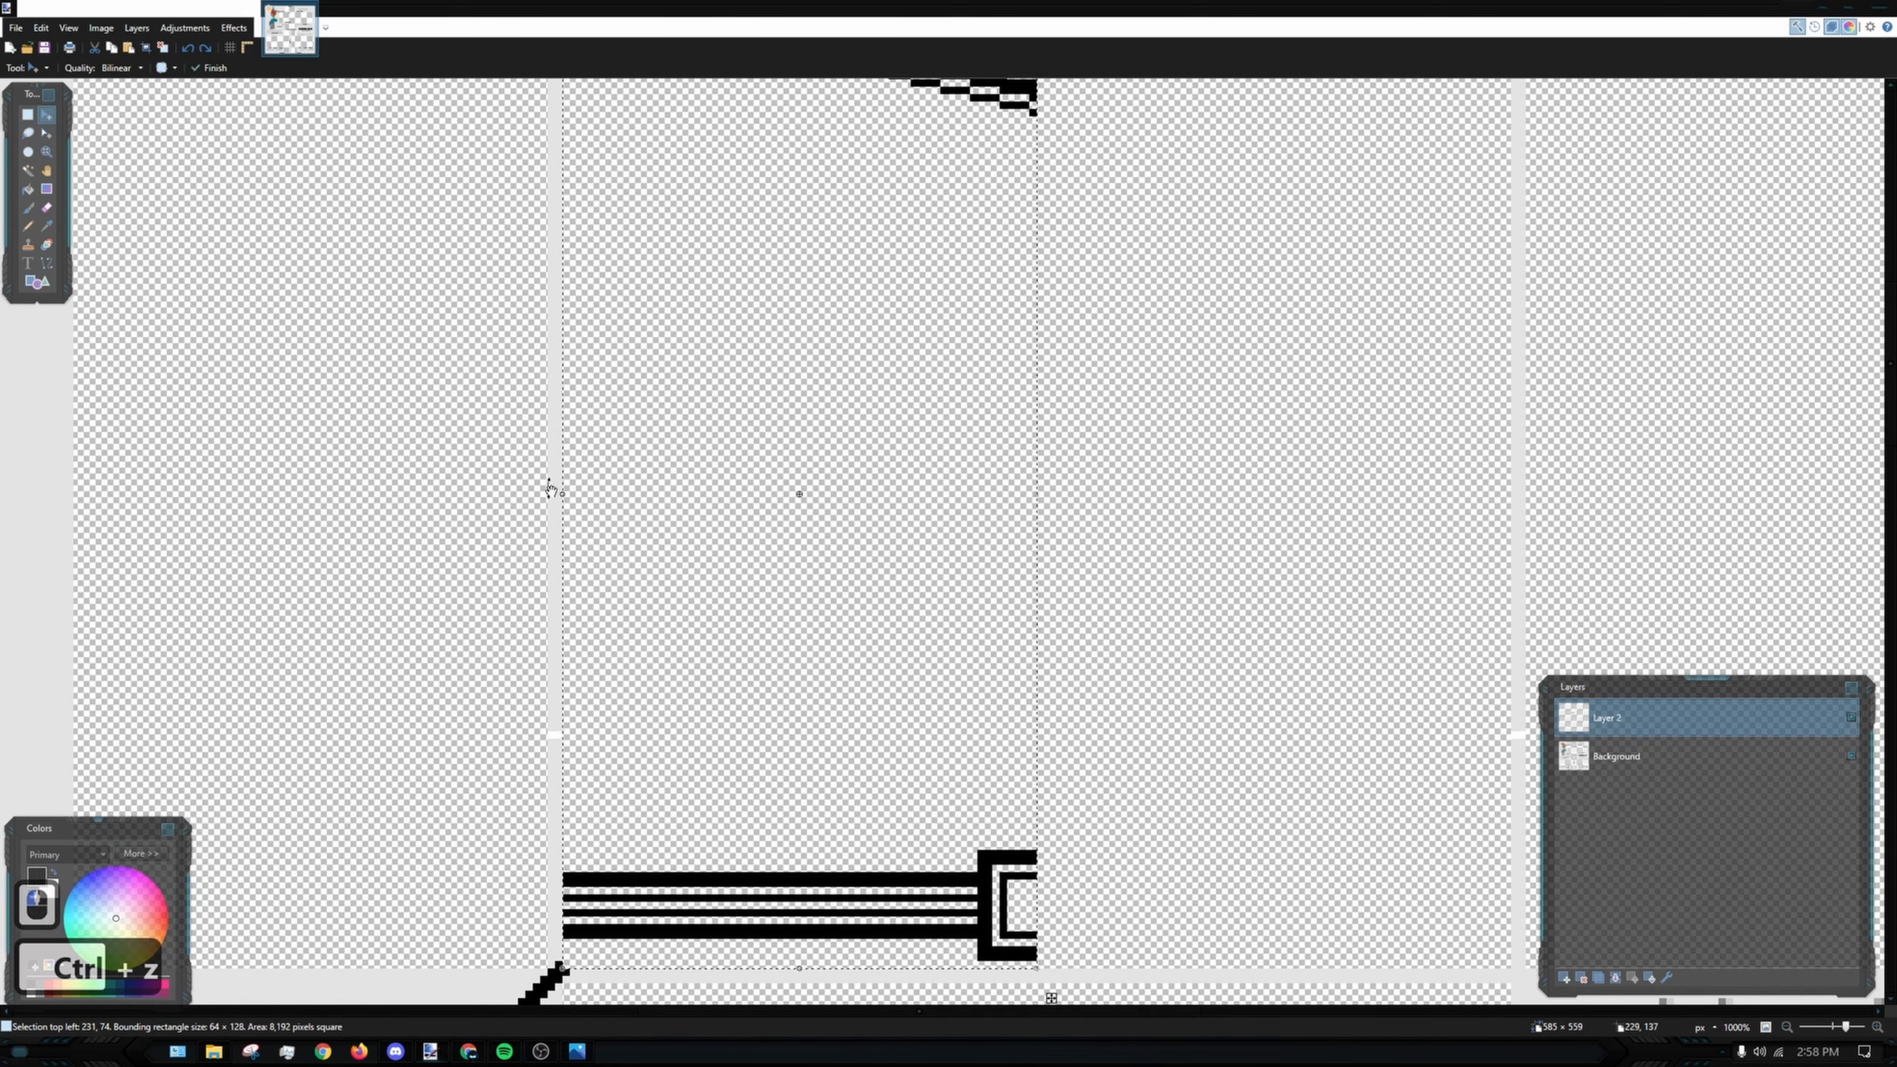
drag(610, 494, 1497, 497)
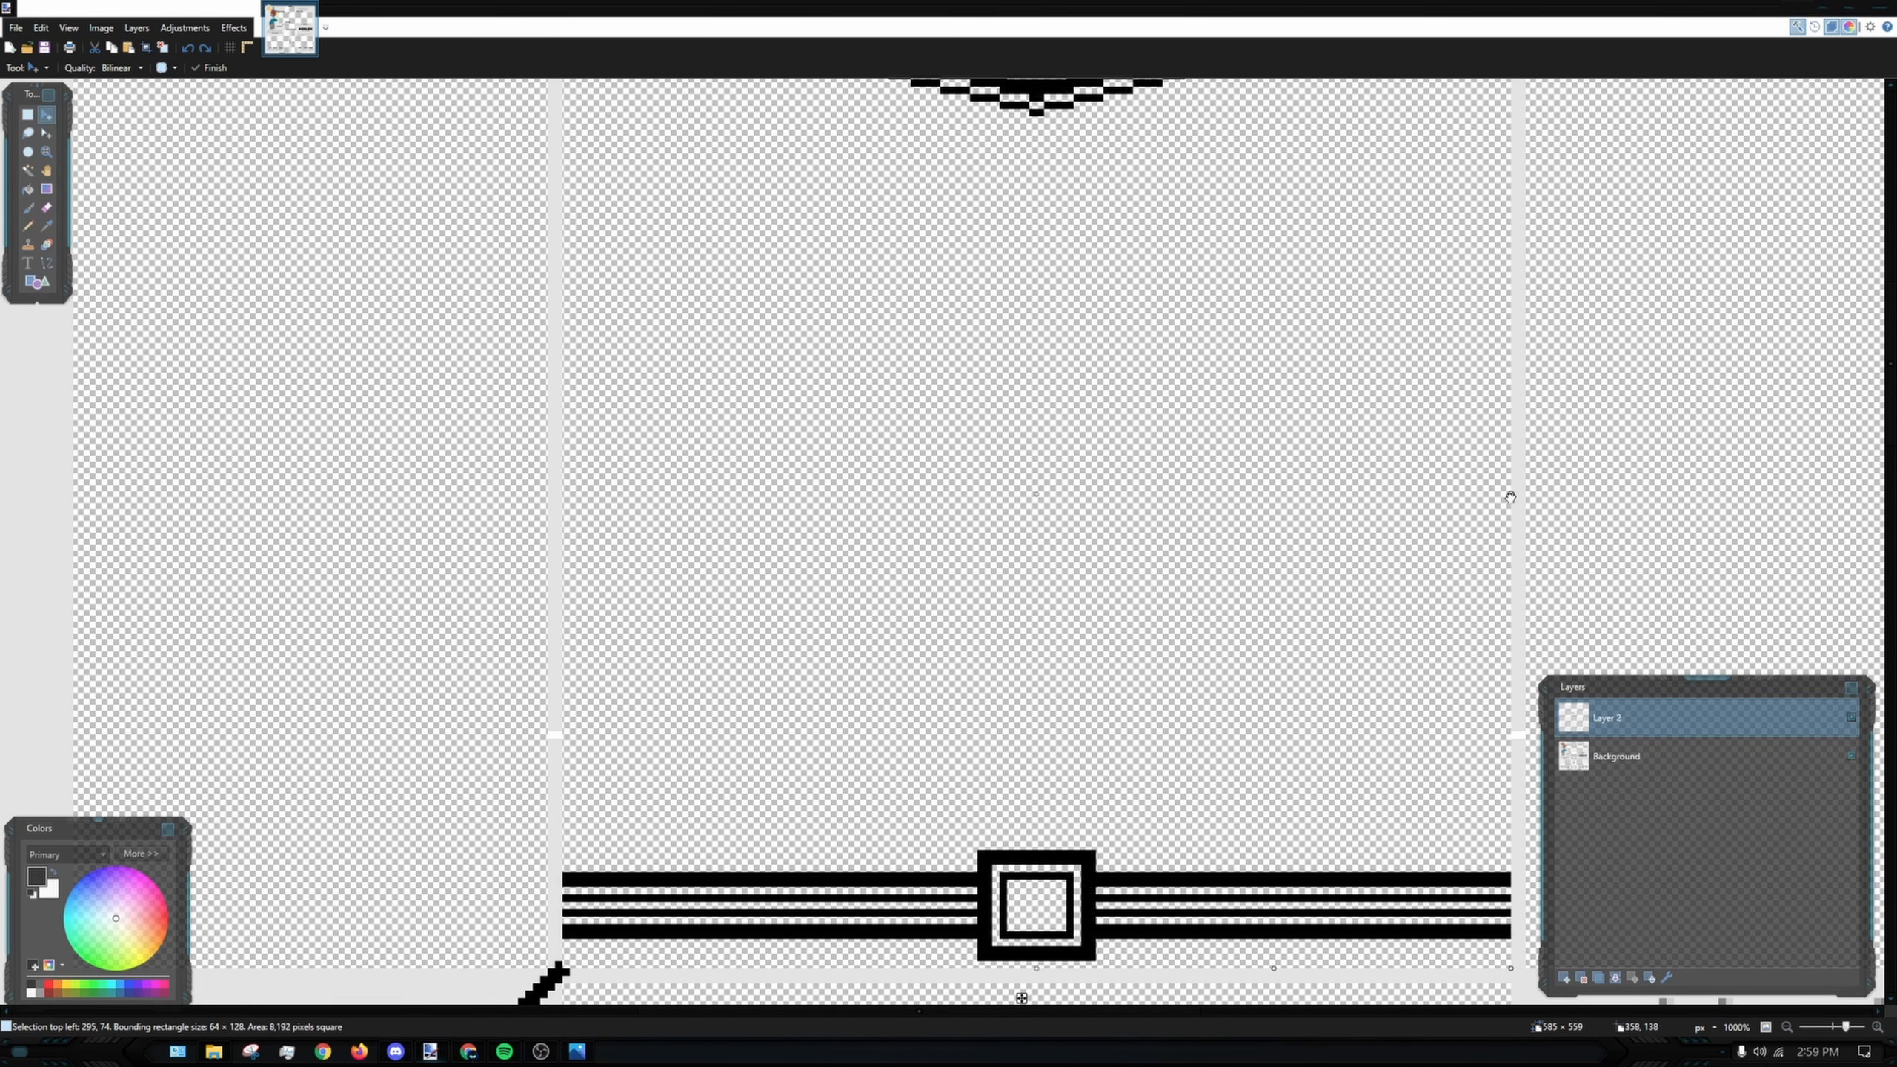
drag(1629, 421, 1584, 420)
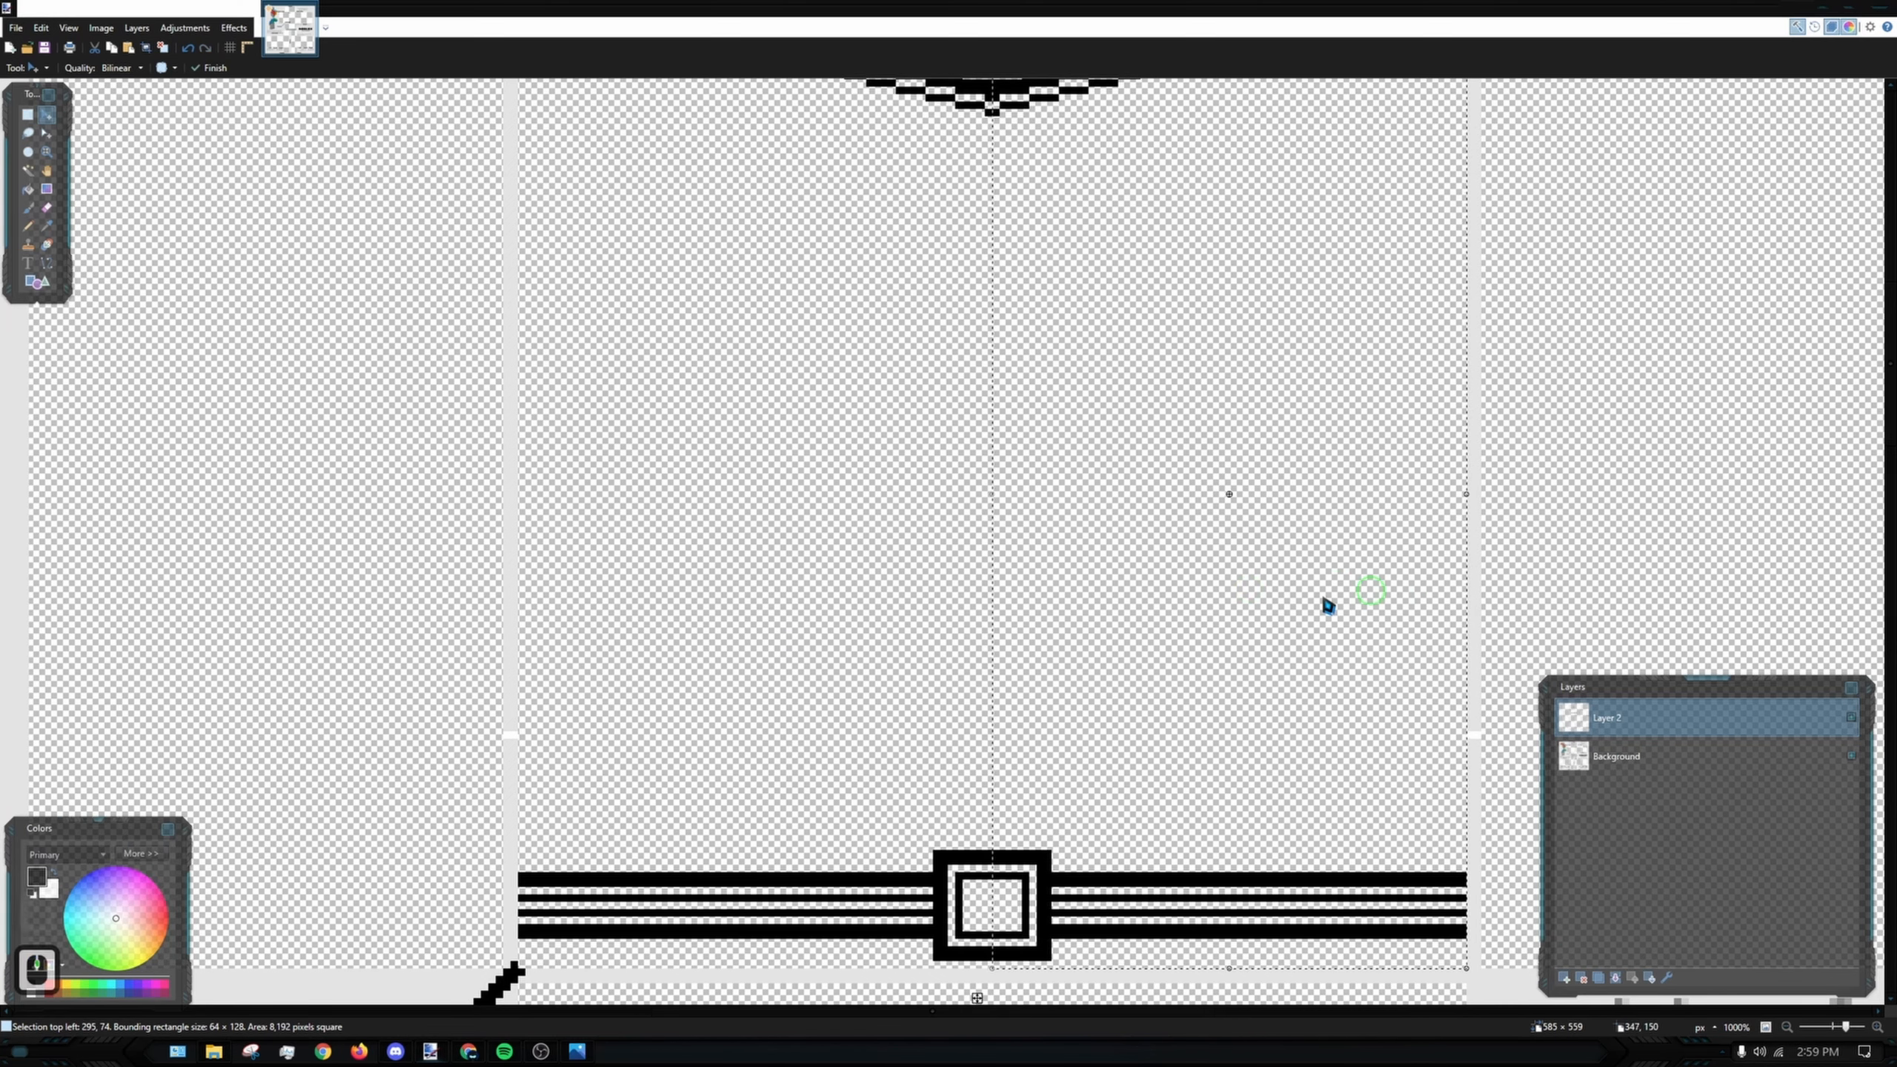
drag(1337, 573, 1322, 565)
scroll(1336, 480, down, 4)
scroll(1337, 485, right, 3)
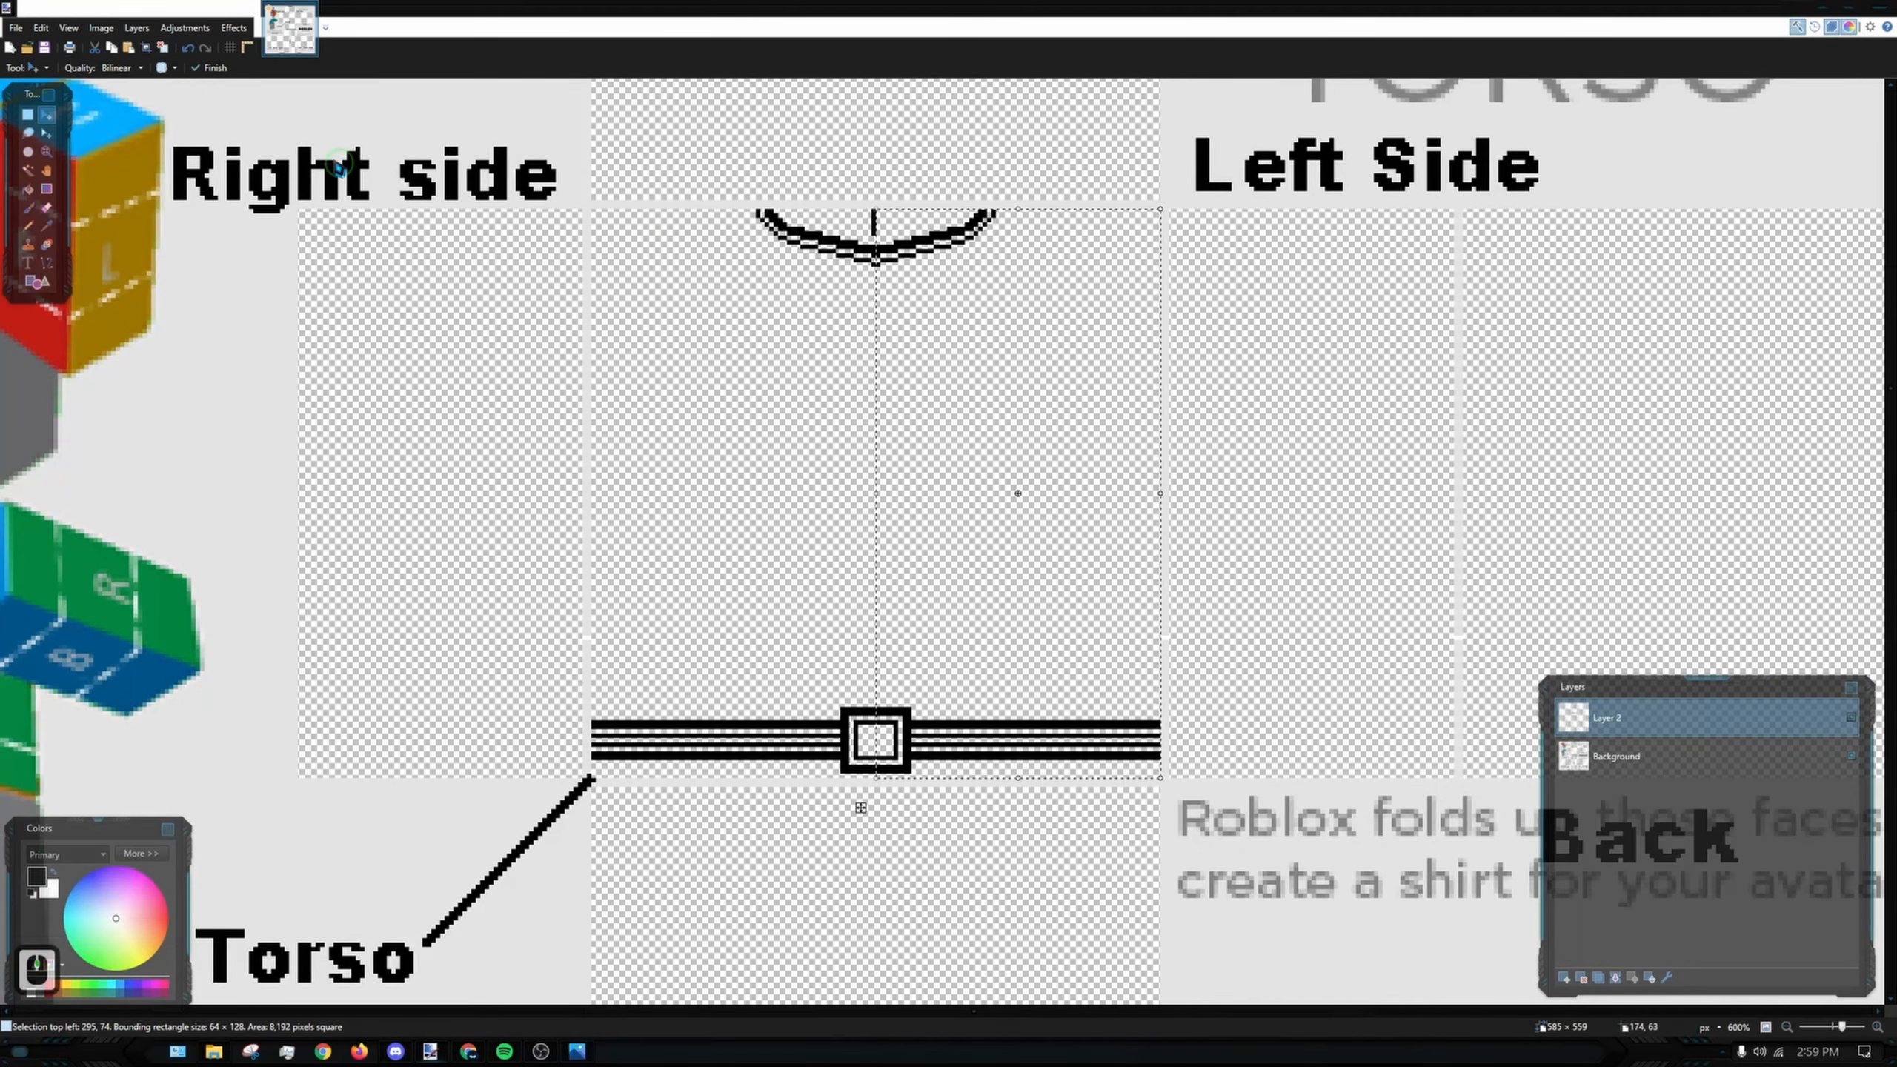
click(27, 114)
click(1396, 452)
- Select the left half of the belt buckle, 8 × 15 pixels, and move it three pixels to the left
drag(1258, 598, 1181, 449)
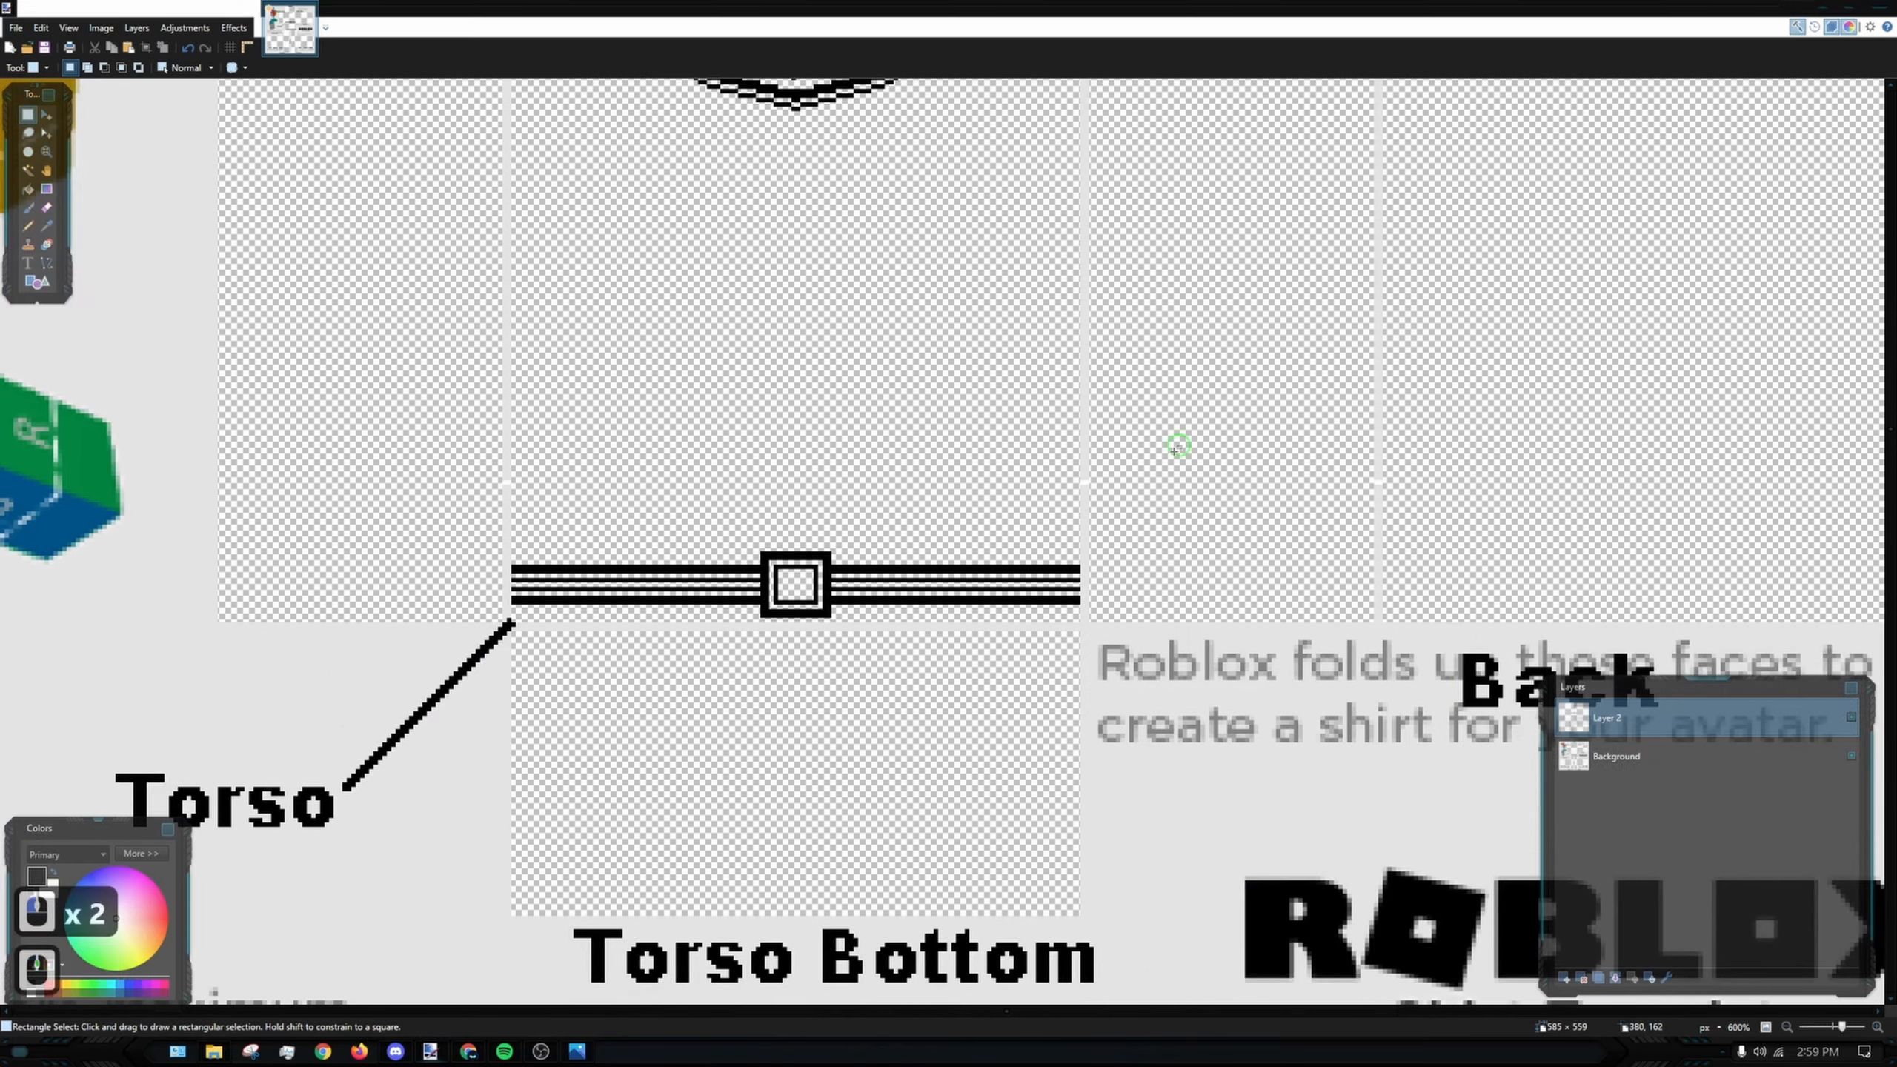
scroll(641, 710, up, 3)
scroll(770, 590, up, 6)
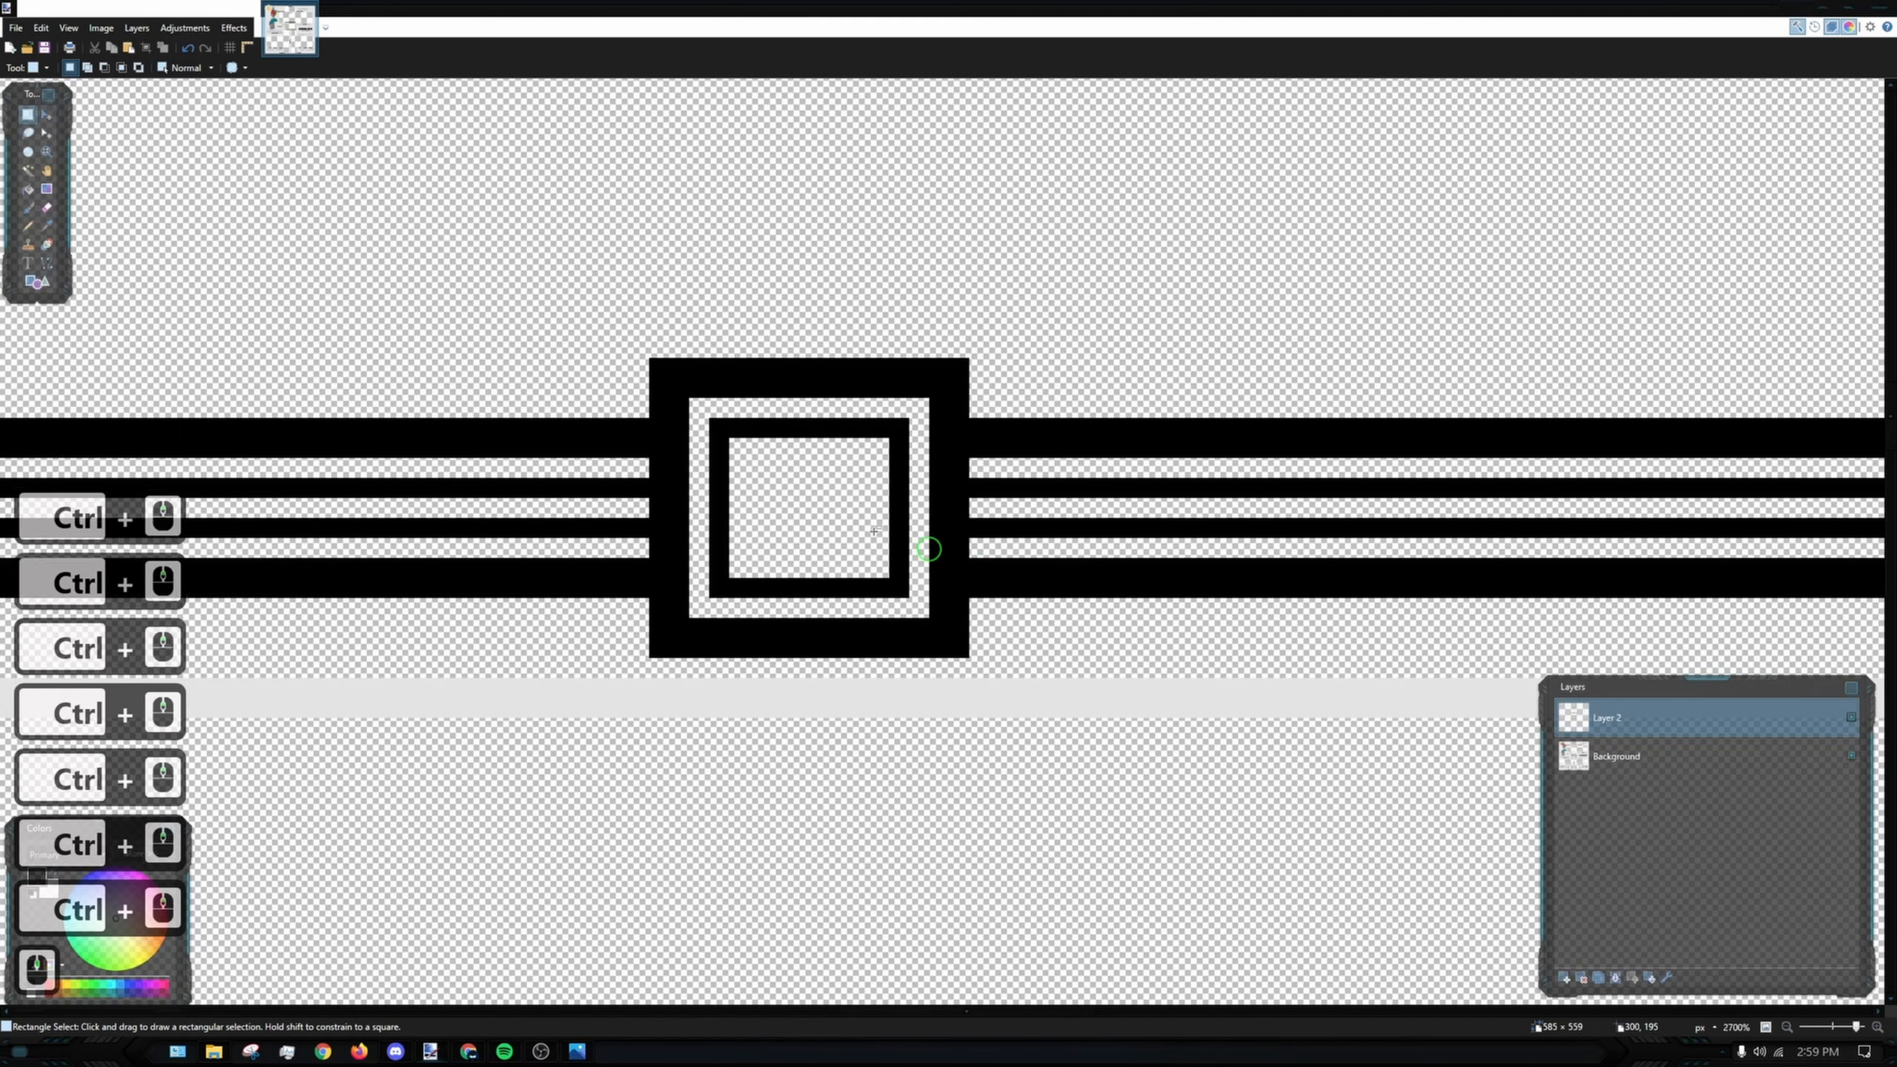
drag(639, 348, 722, 491)
click(646, 369)
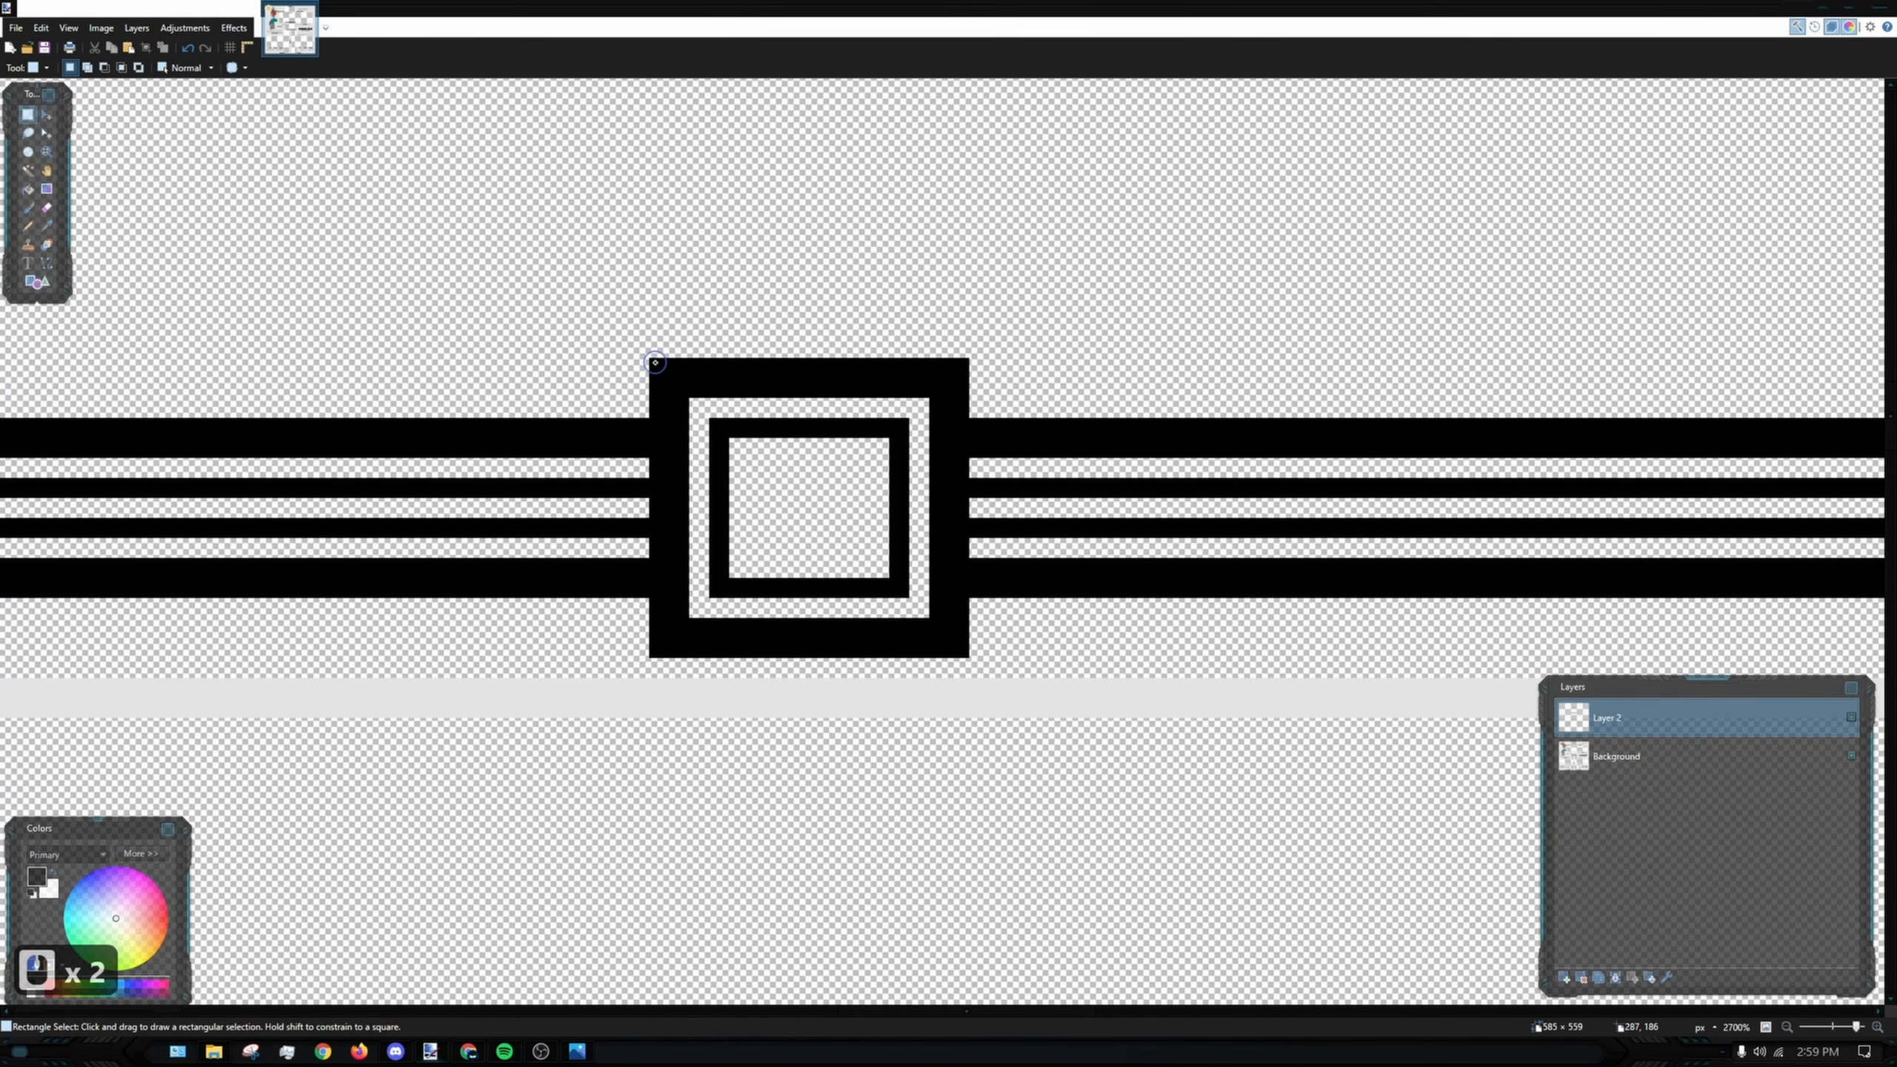
drag(655, 363, 810, 658)
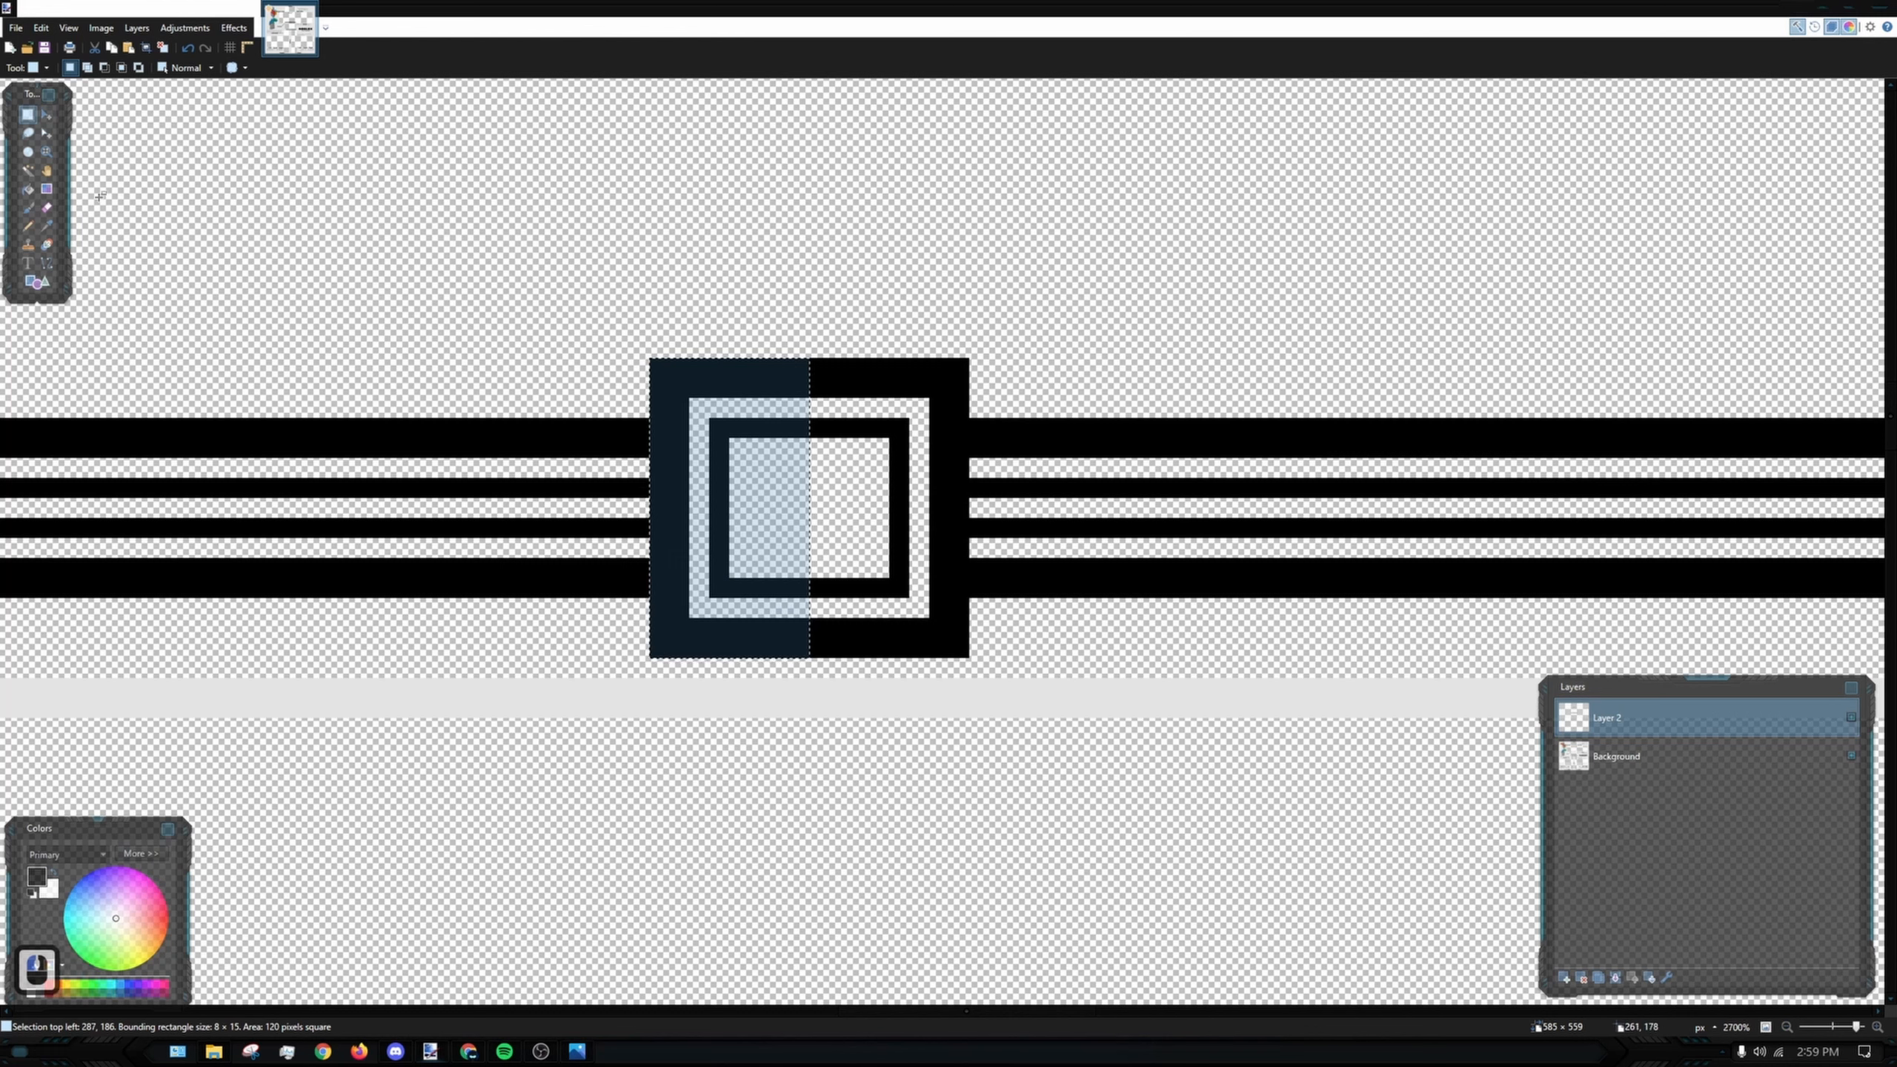
click(46, 114)
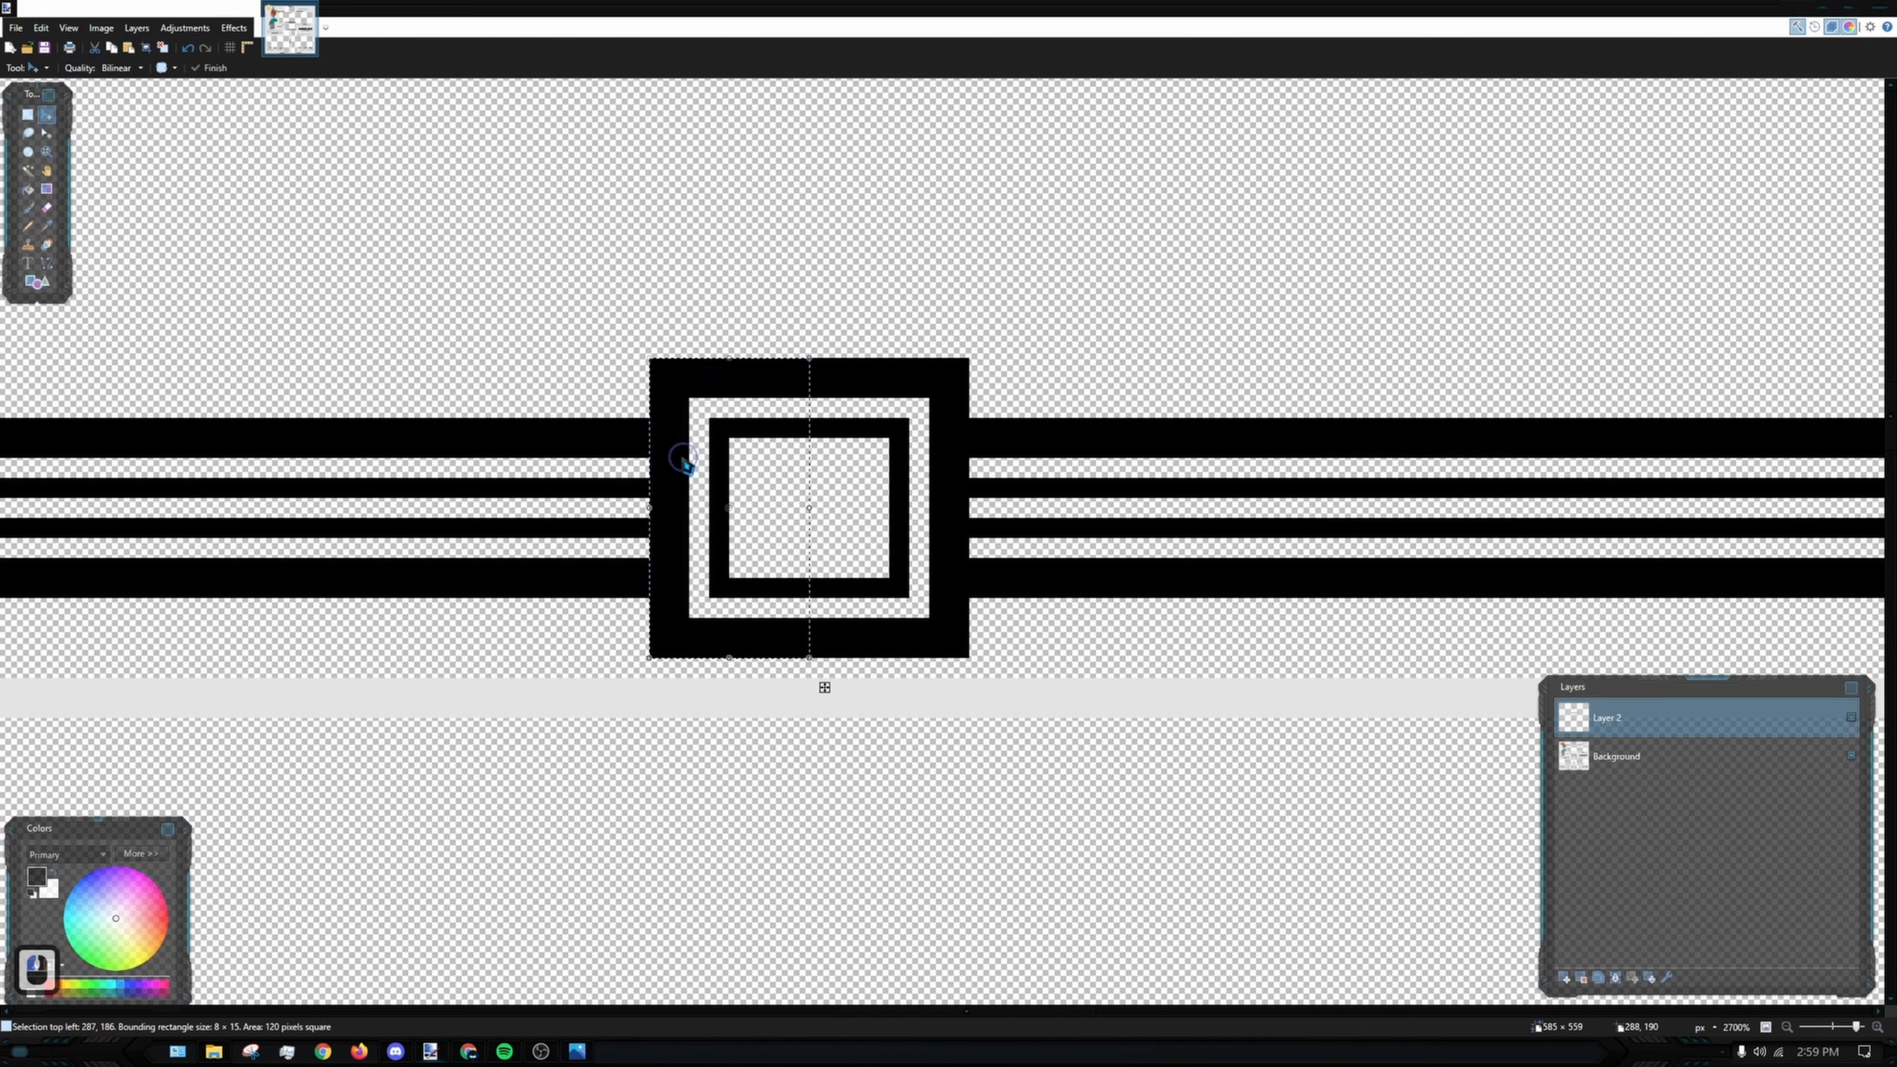
drag(686, 463, 626, 463)
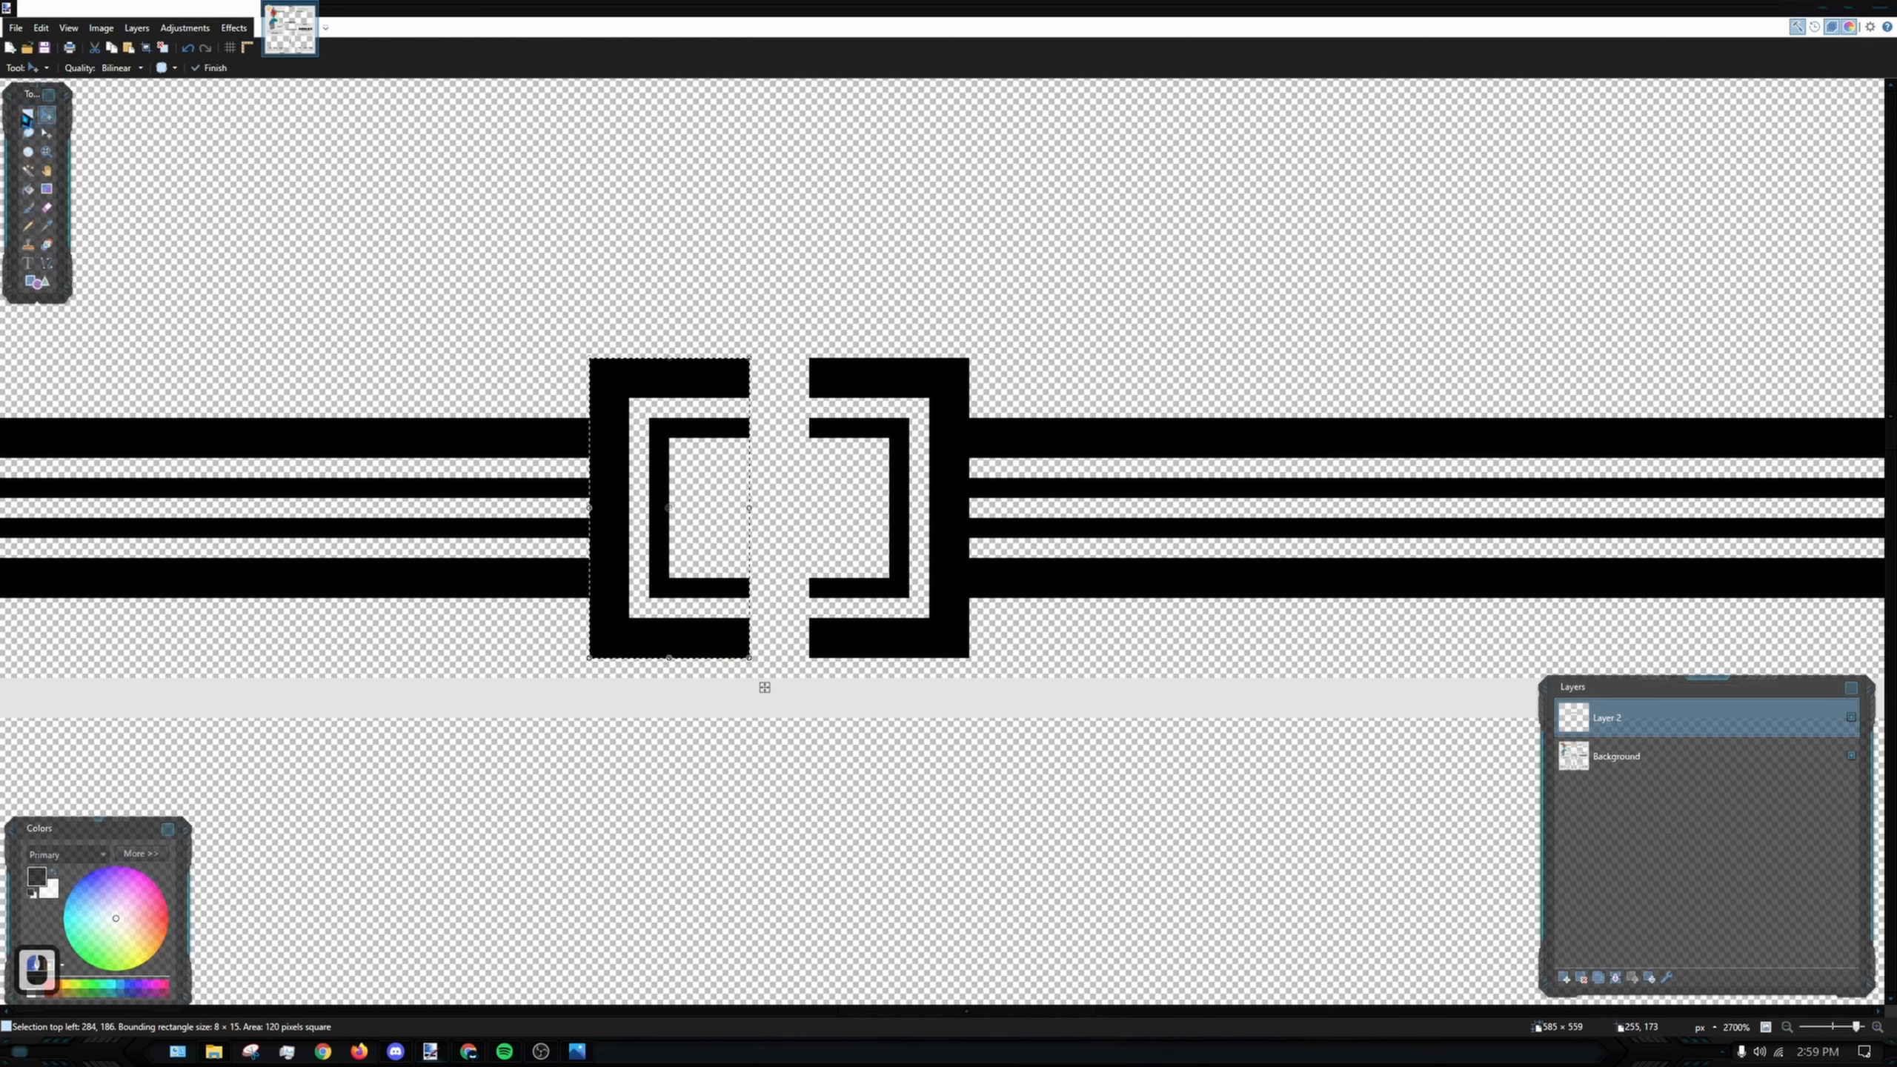
- Select the right half of the buckle, 8 × 15 pixels, move it two pixels to the right, and drop that selection
click(28, 116)
drag(809, 360, 953, 652)
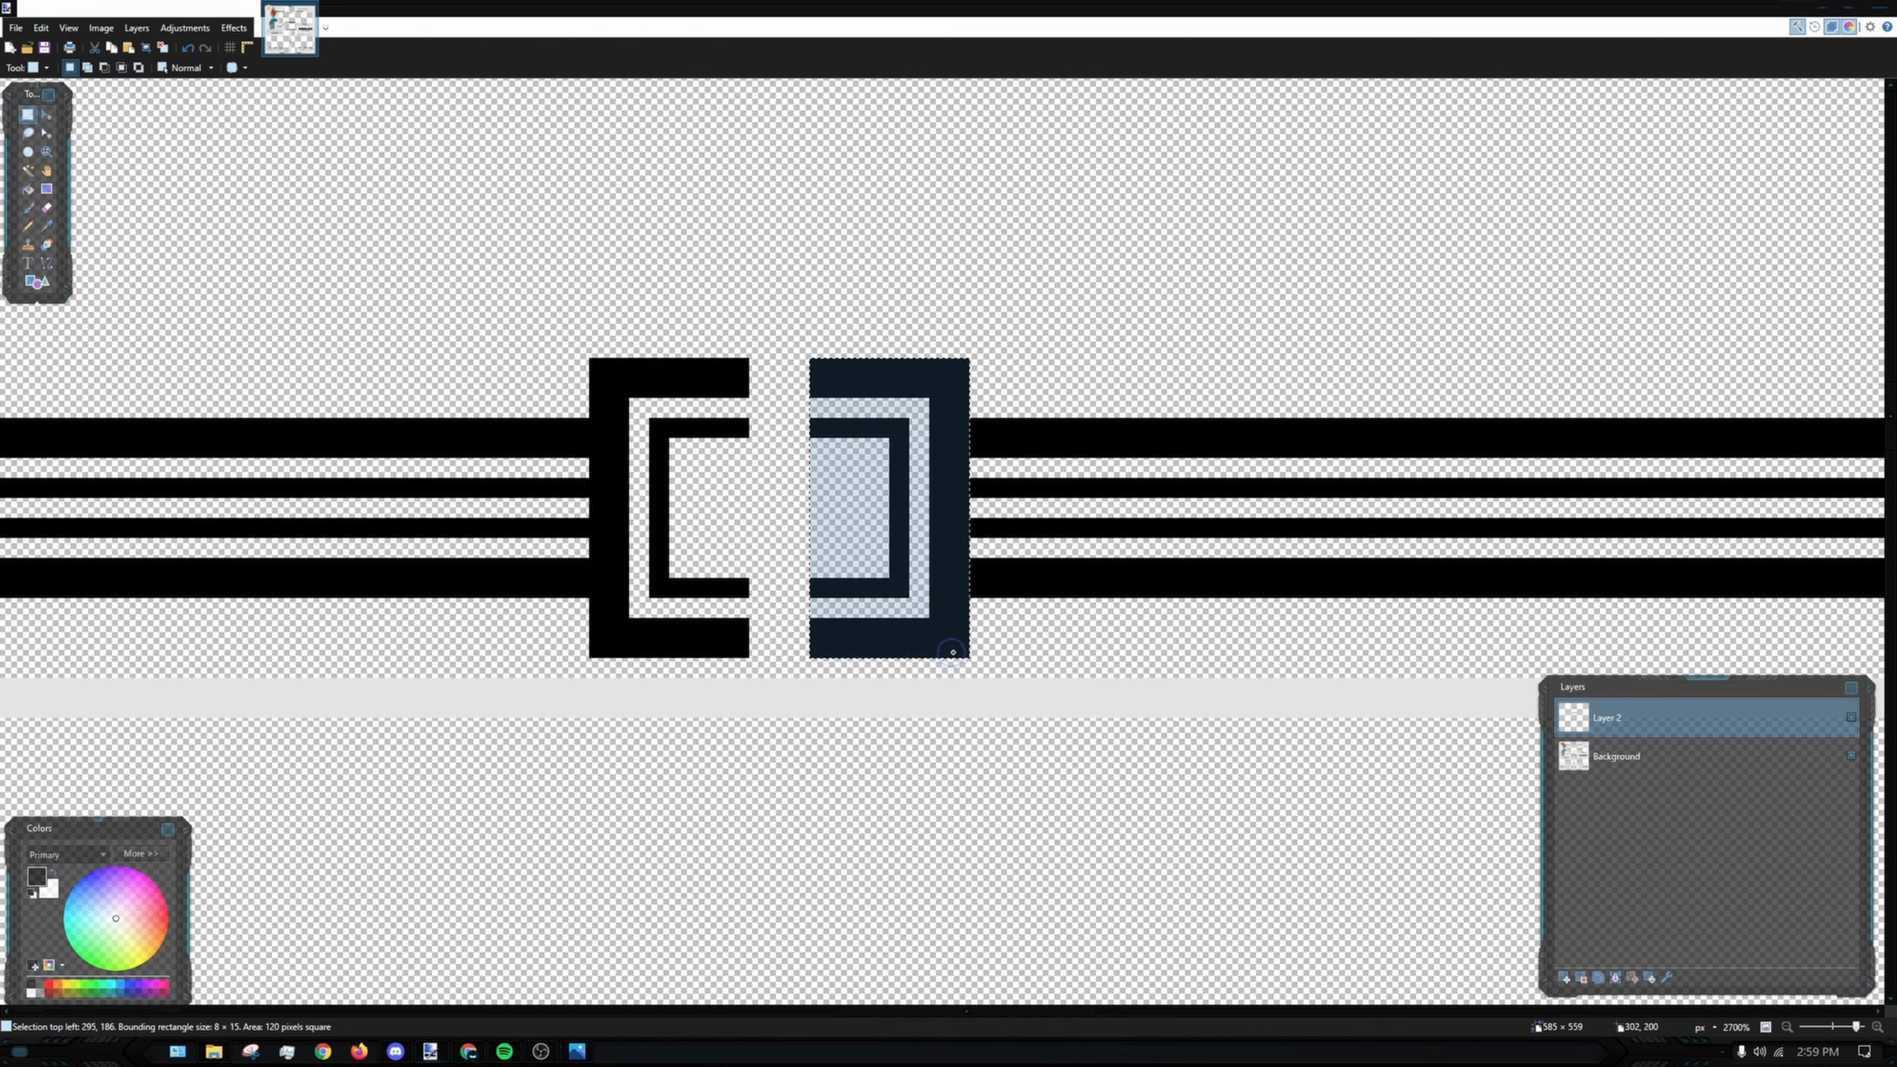
click(46, 114)
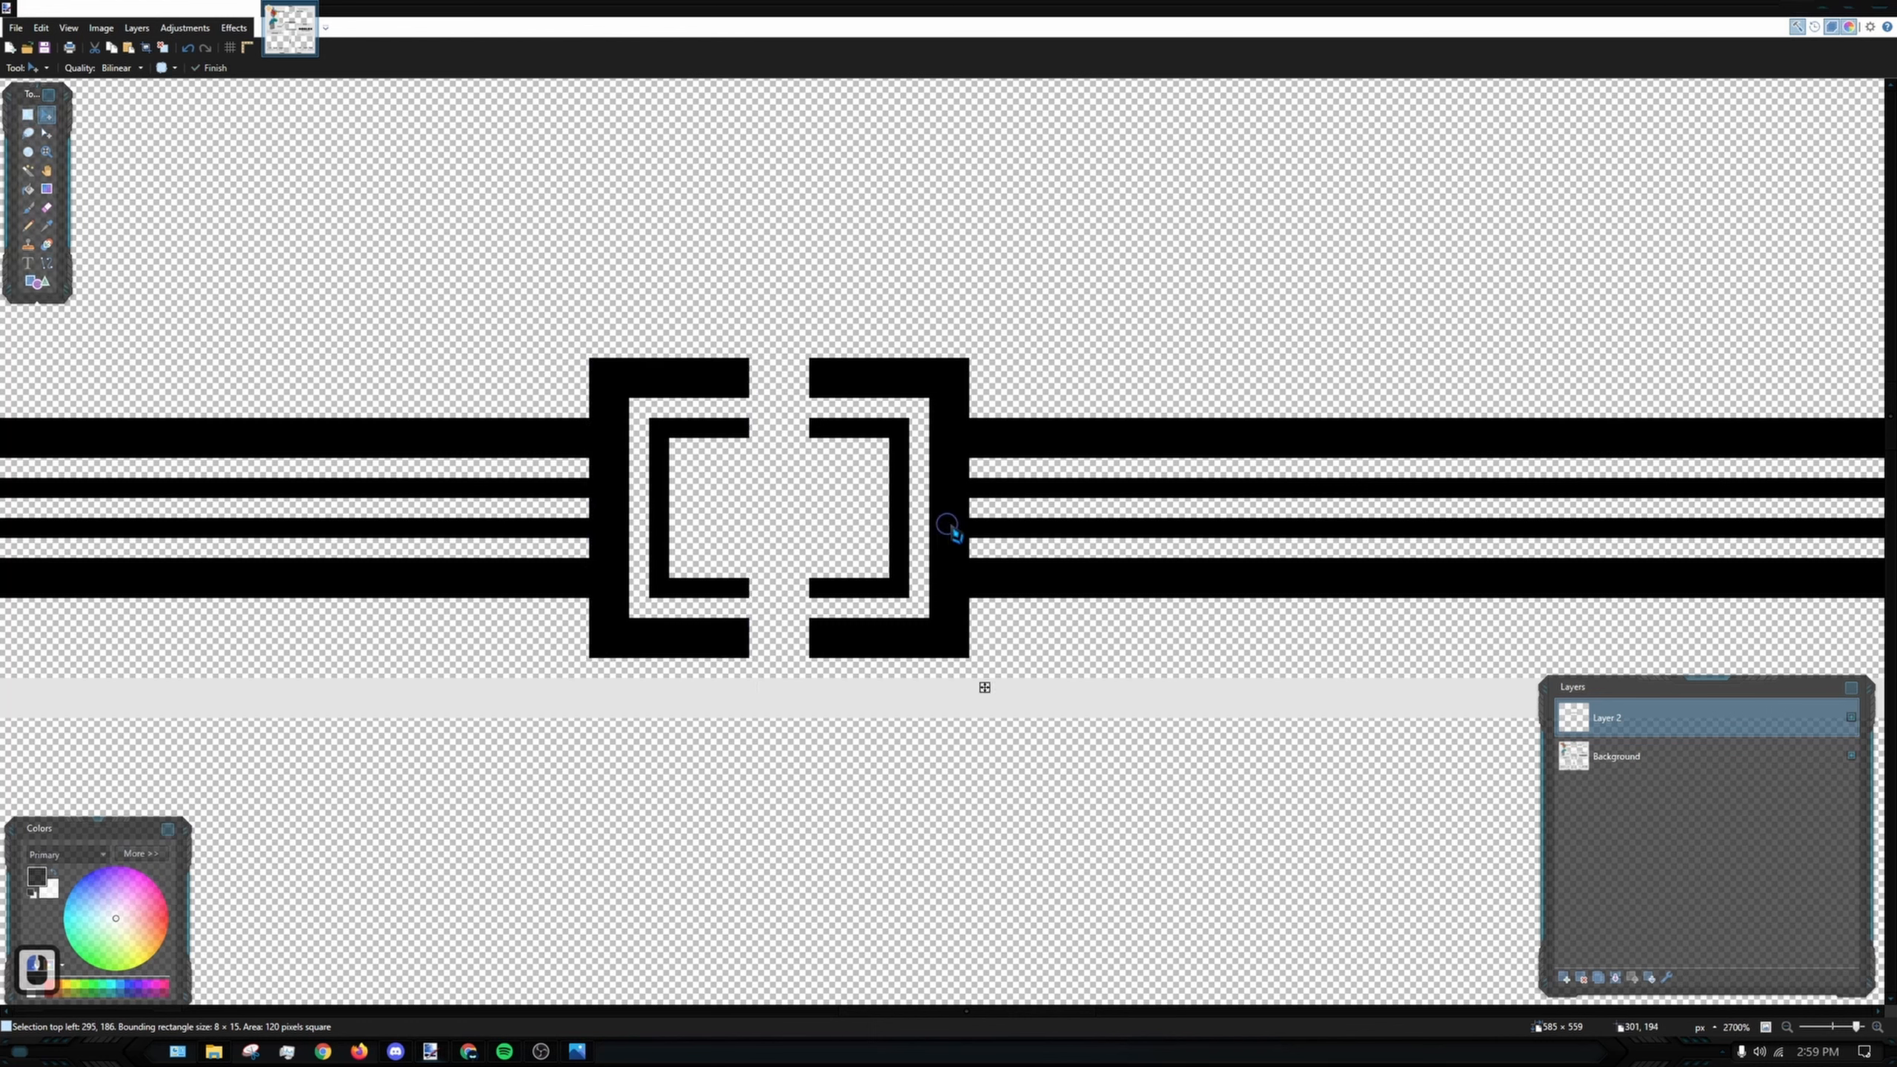
drag(947, 525, 986, 526)
click(28, 115)
drag(332, 183, 349, 192)
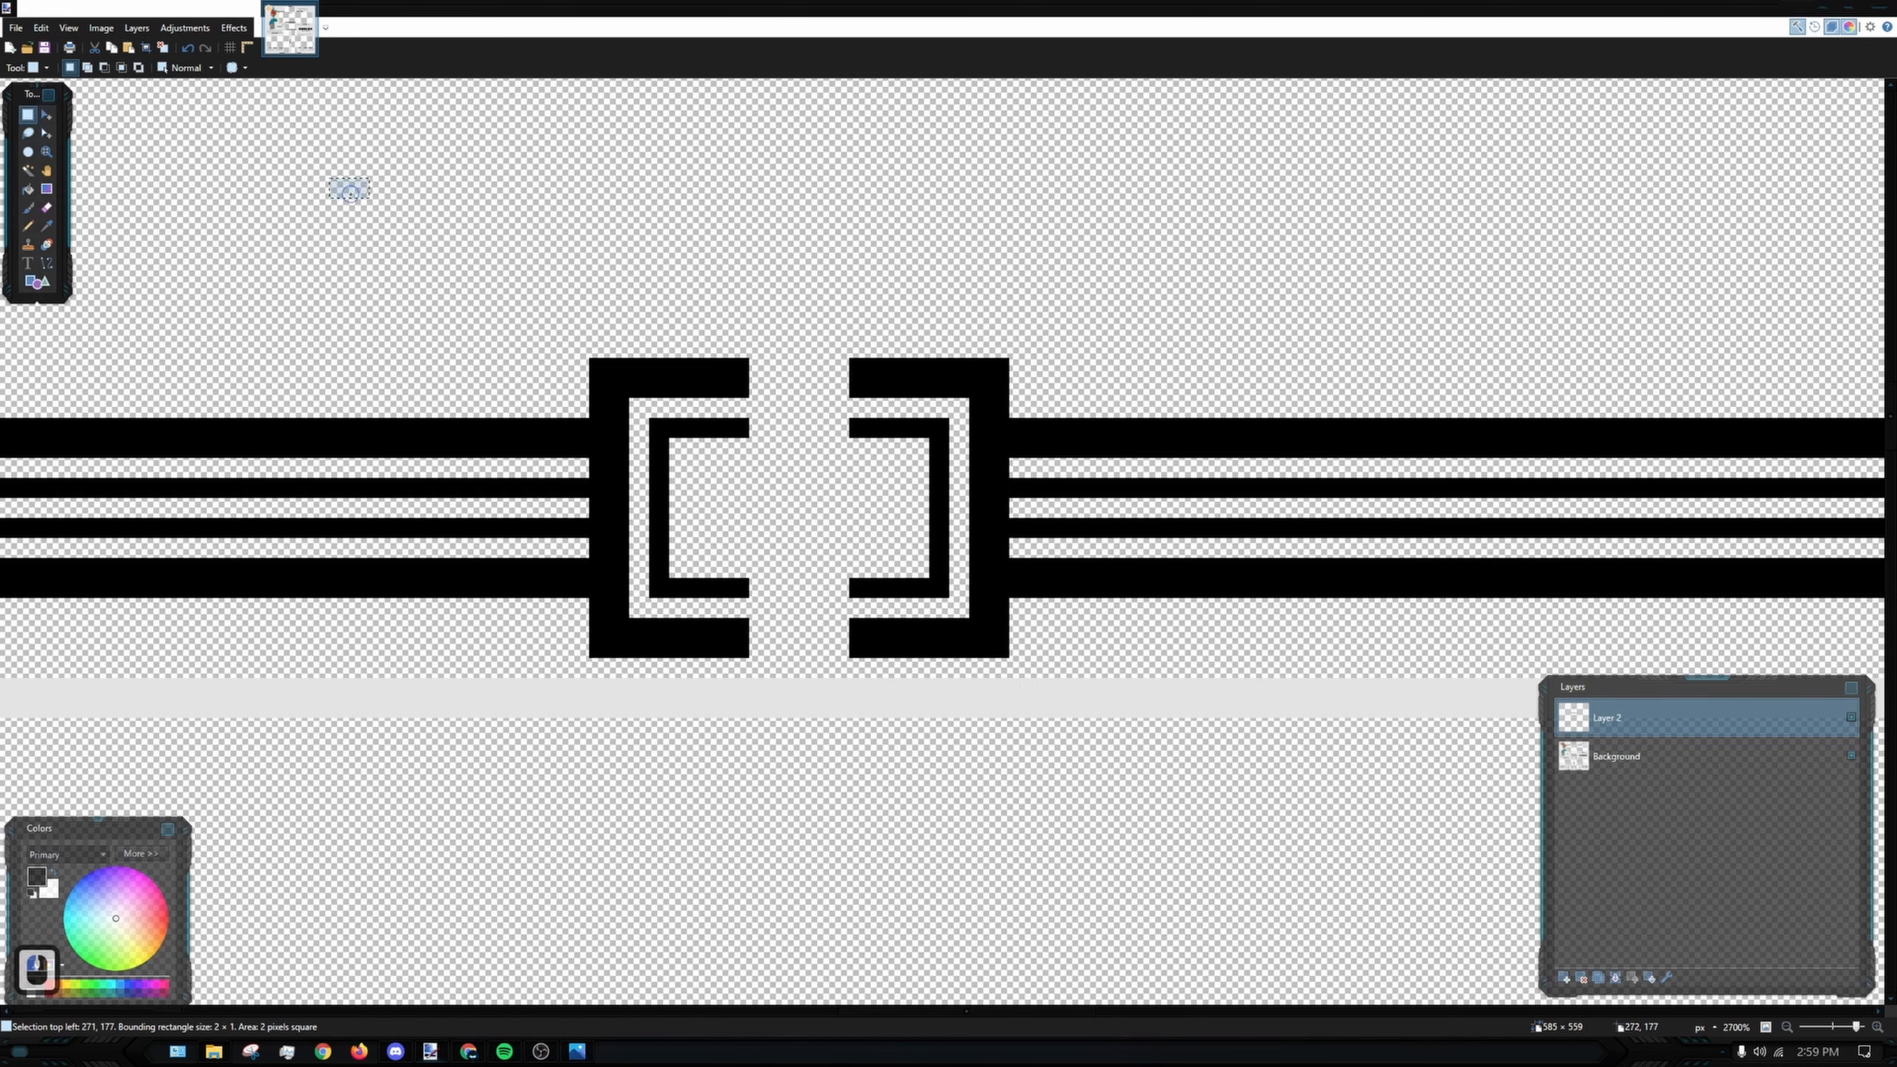
- With the Pencil tool, close the gaps in the buckle's inner and outer frames along both the upper and lower edges
click(28, 226)
scroll(703, 412, up, 3)
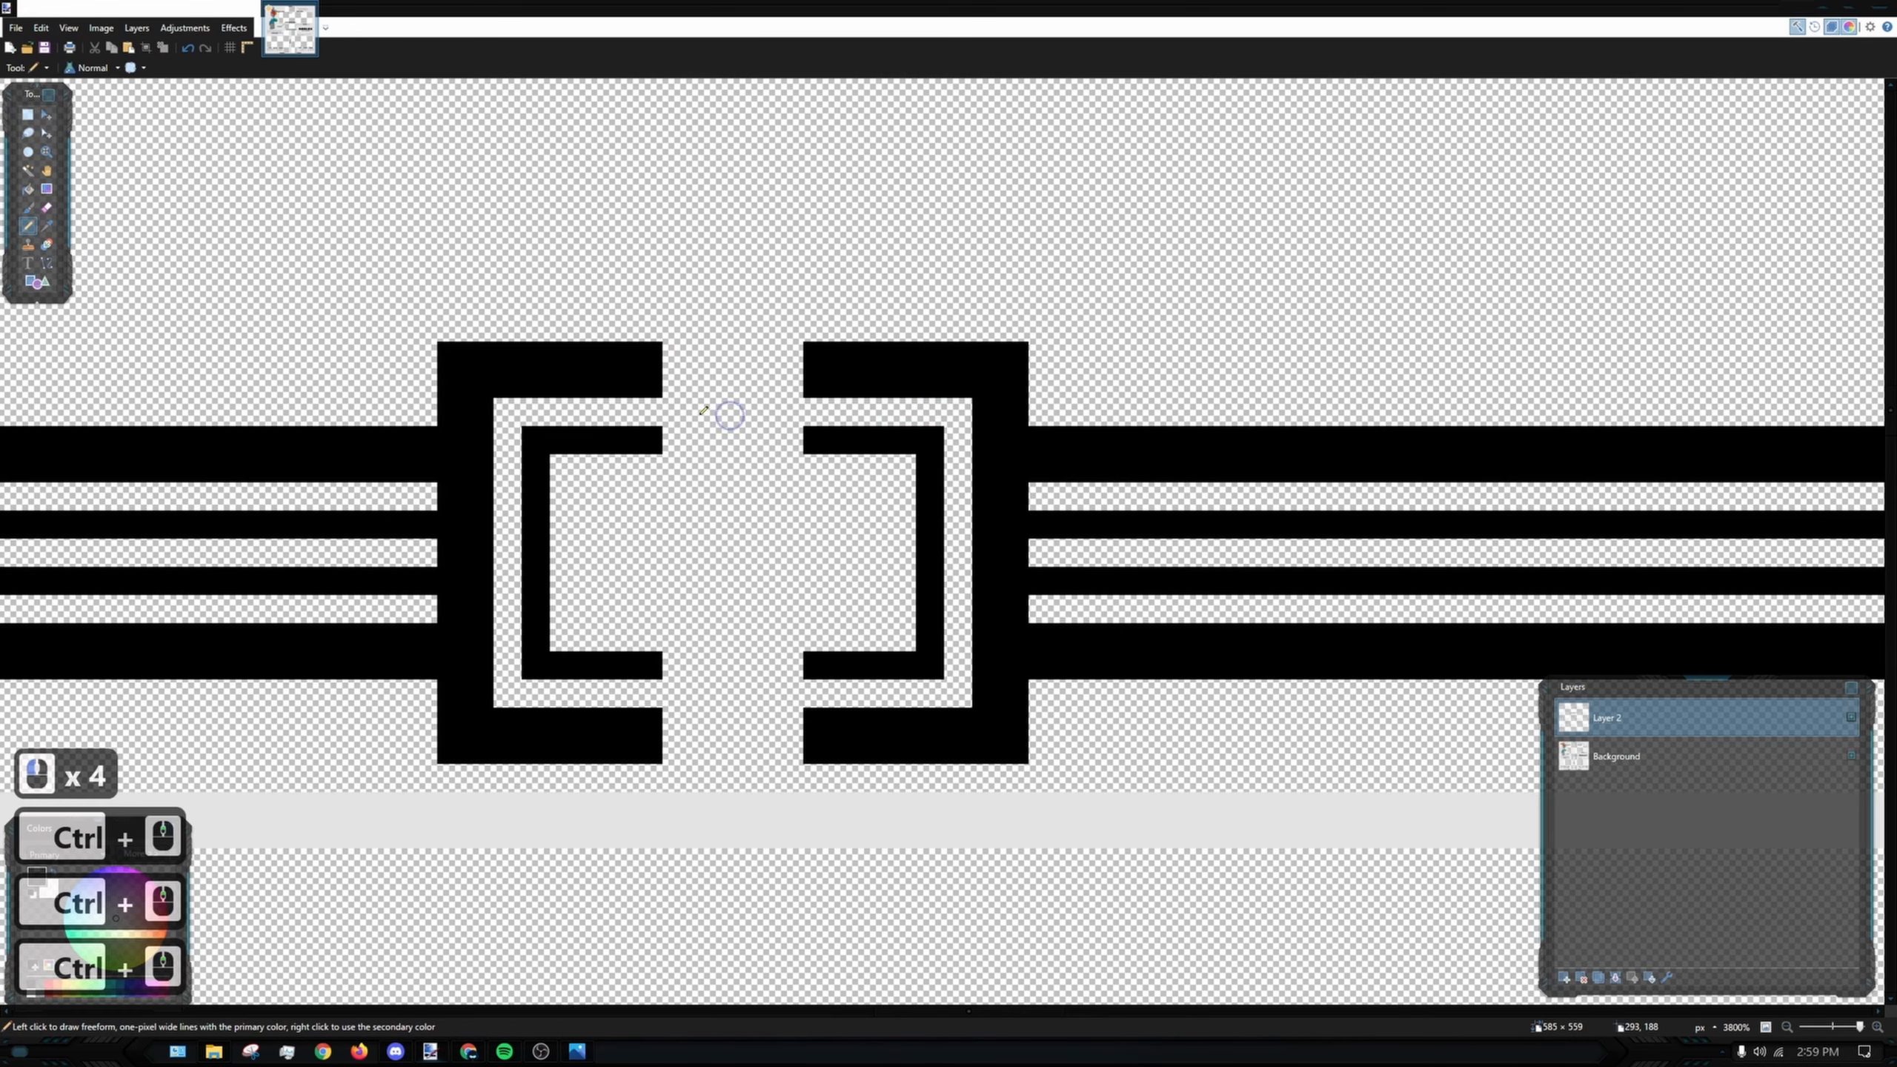
drag(677, 440, 788, 441)
drag(654, 657, 802, 665)
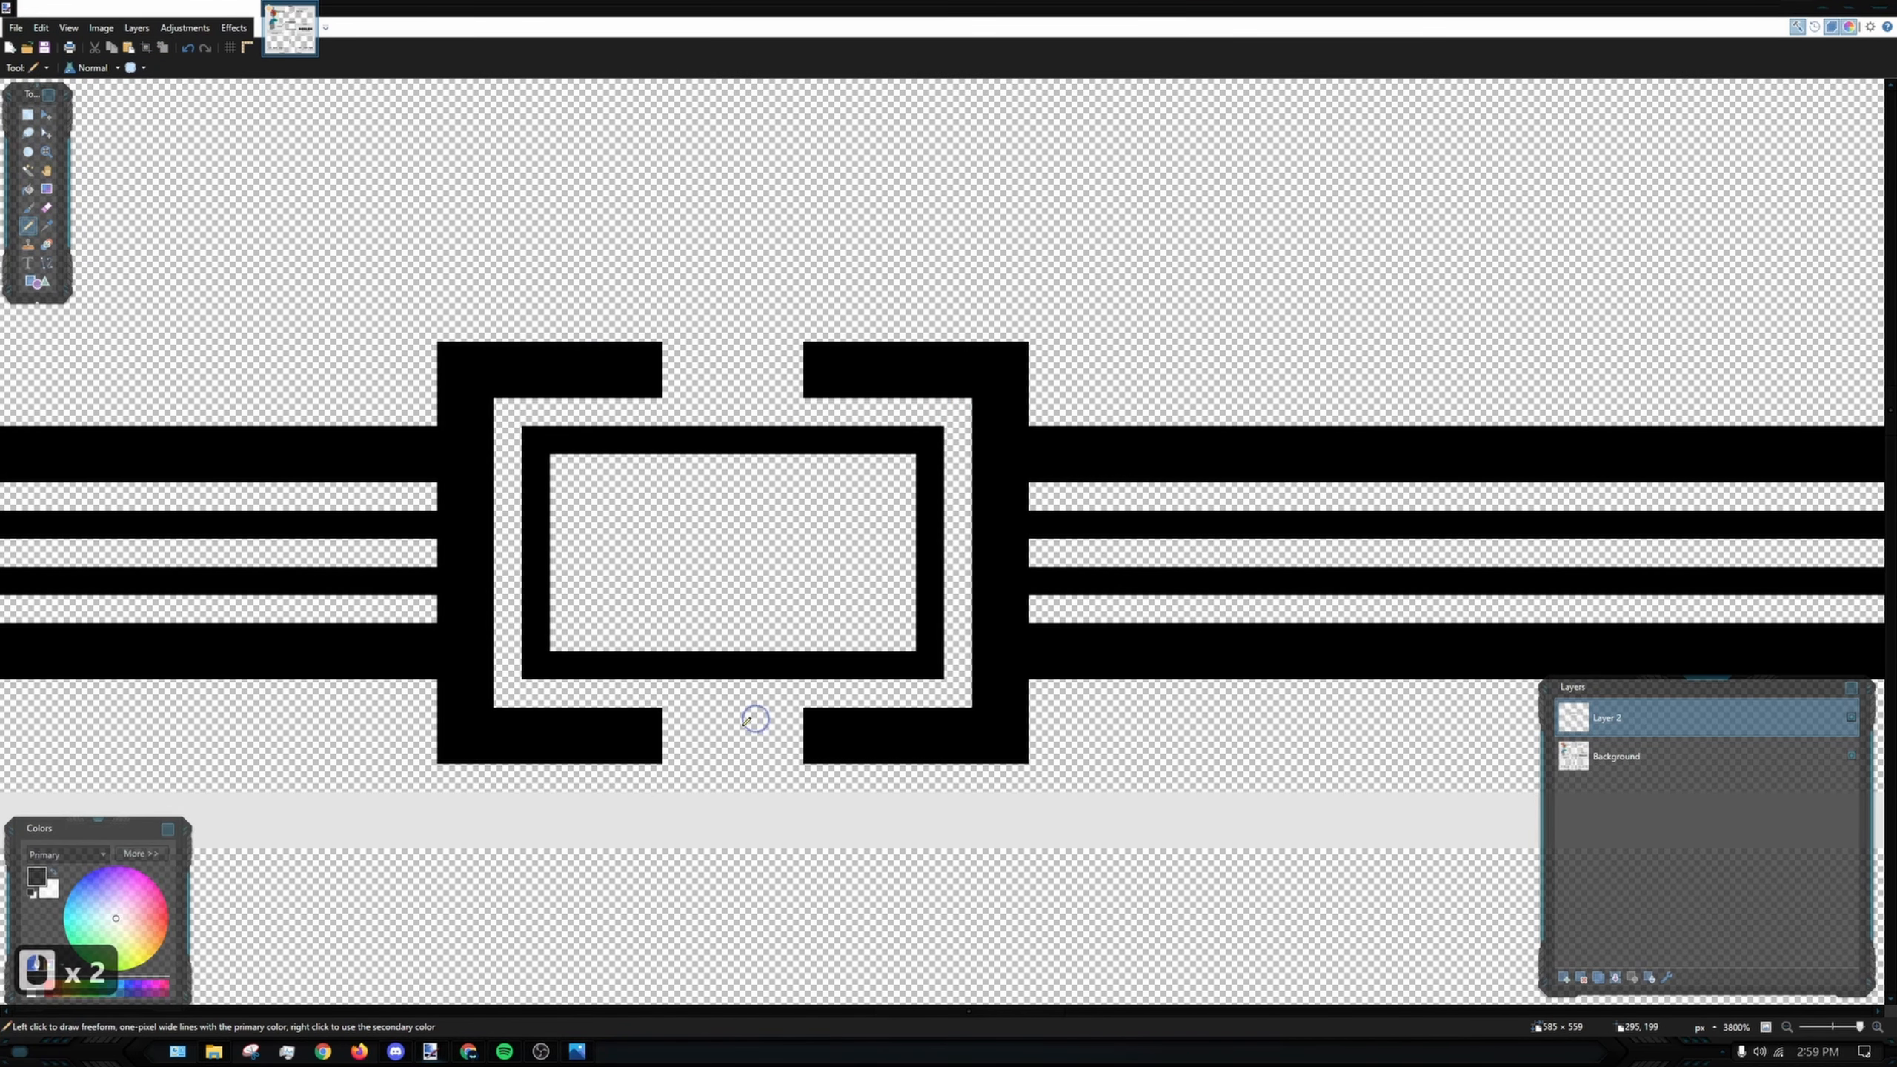
mouse_move(665, 736)
mouse_down()
mouse_move(809, 738)
mouse_move(665, 733)
mouse_up()
drag(776, 721, 818, 729)
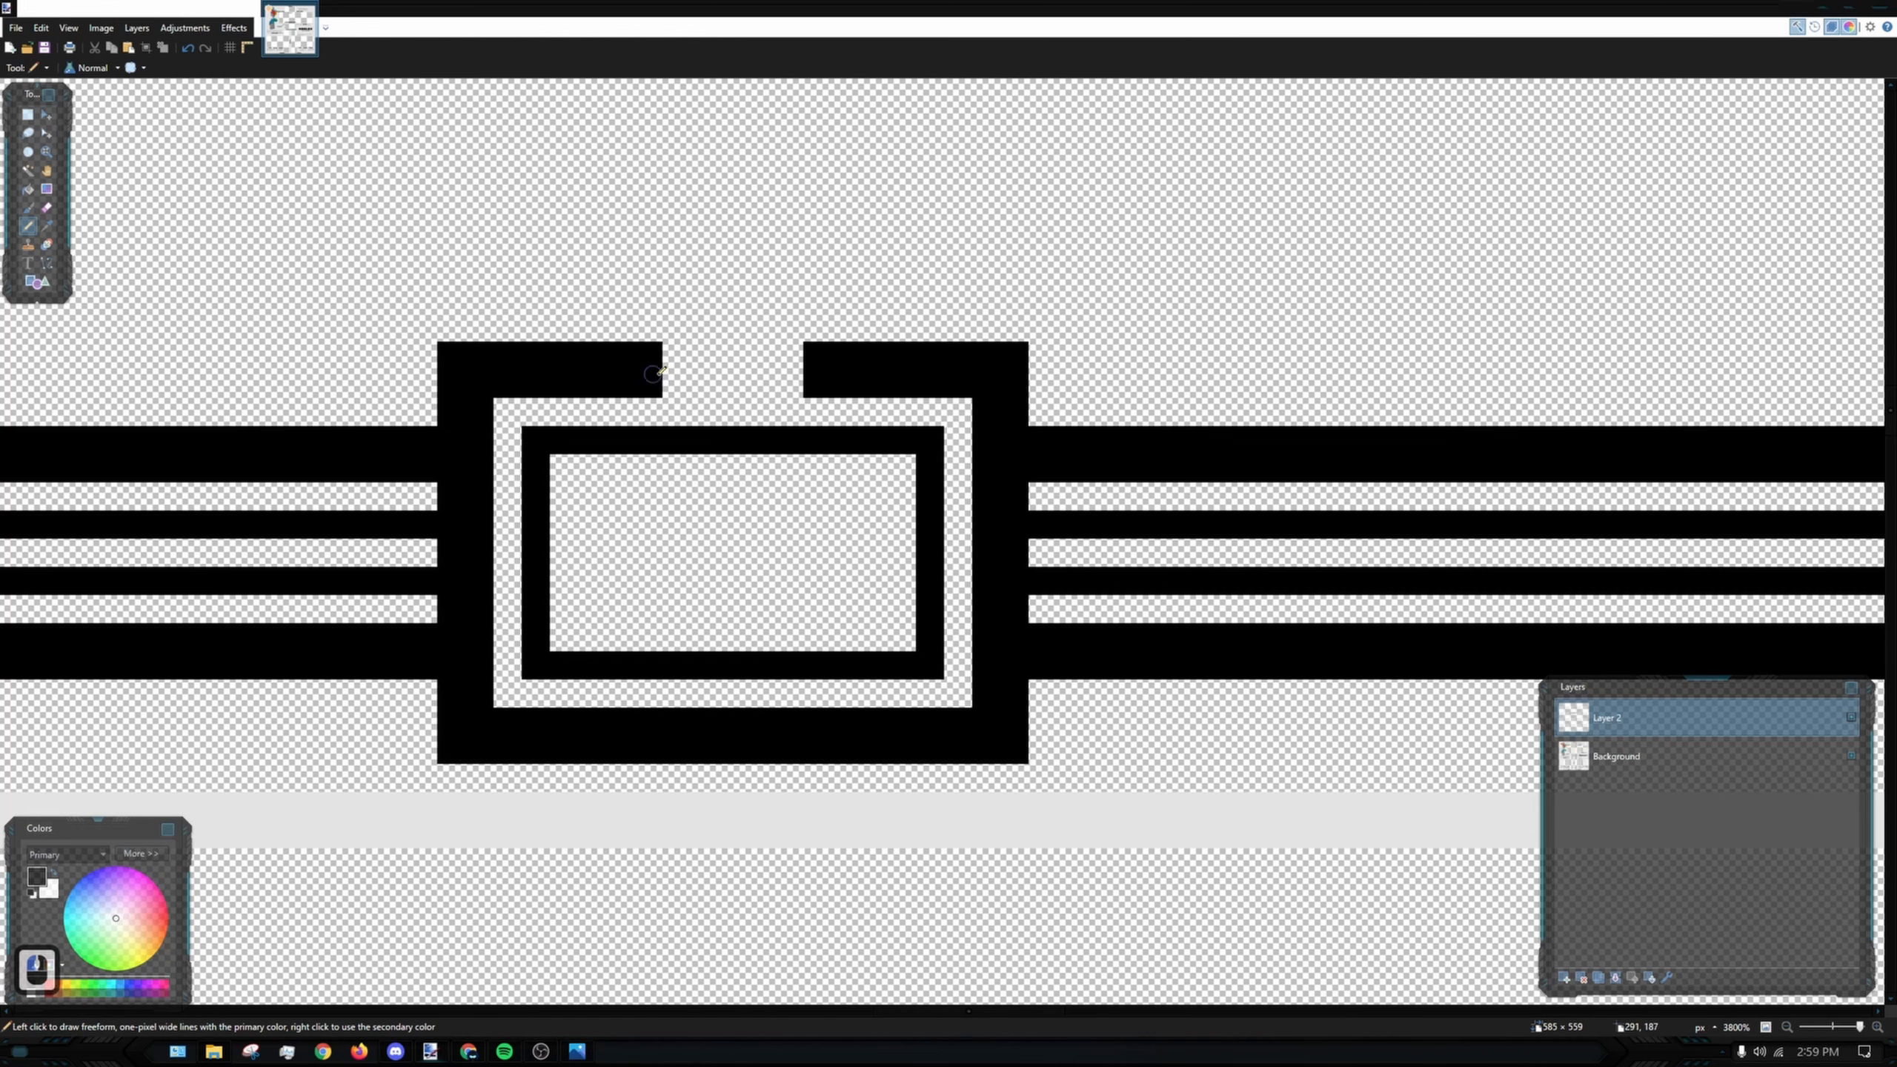
mouse_move(652, 373)
mouse_down()
mouse_move(786, 369)
mouse_move(690, 351)
mouse_up()
- Draw a short horizontal prong about three pixels long inside the buckle, extending inward from the inner frame's right edge
scroll(993, 549, left, 2)
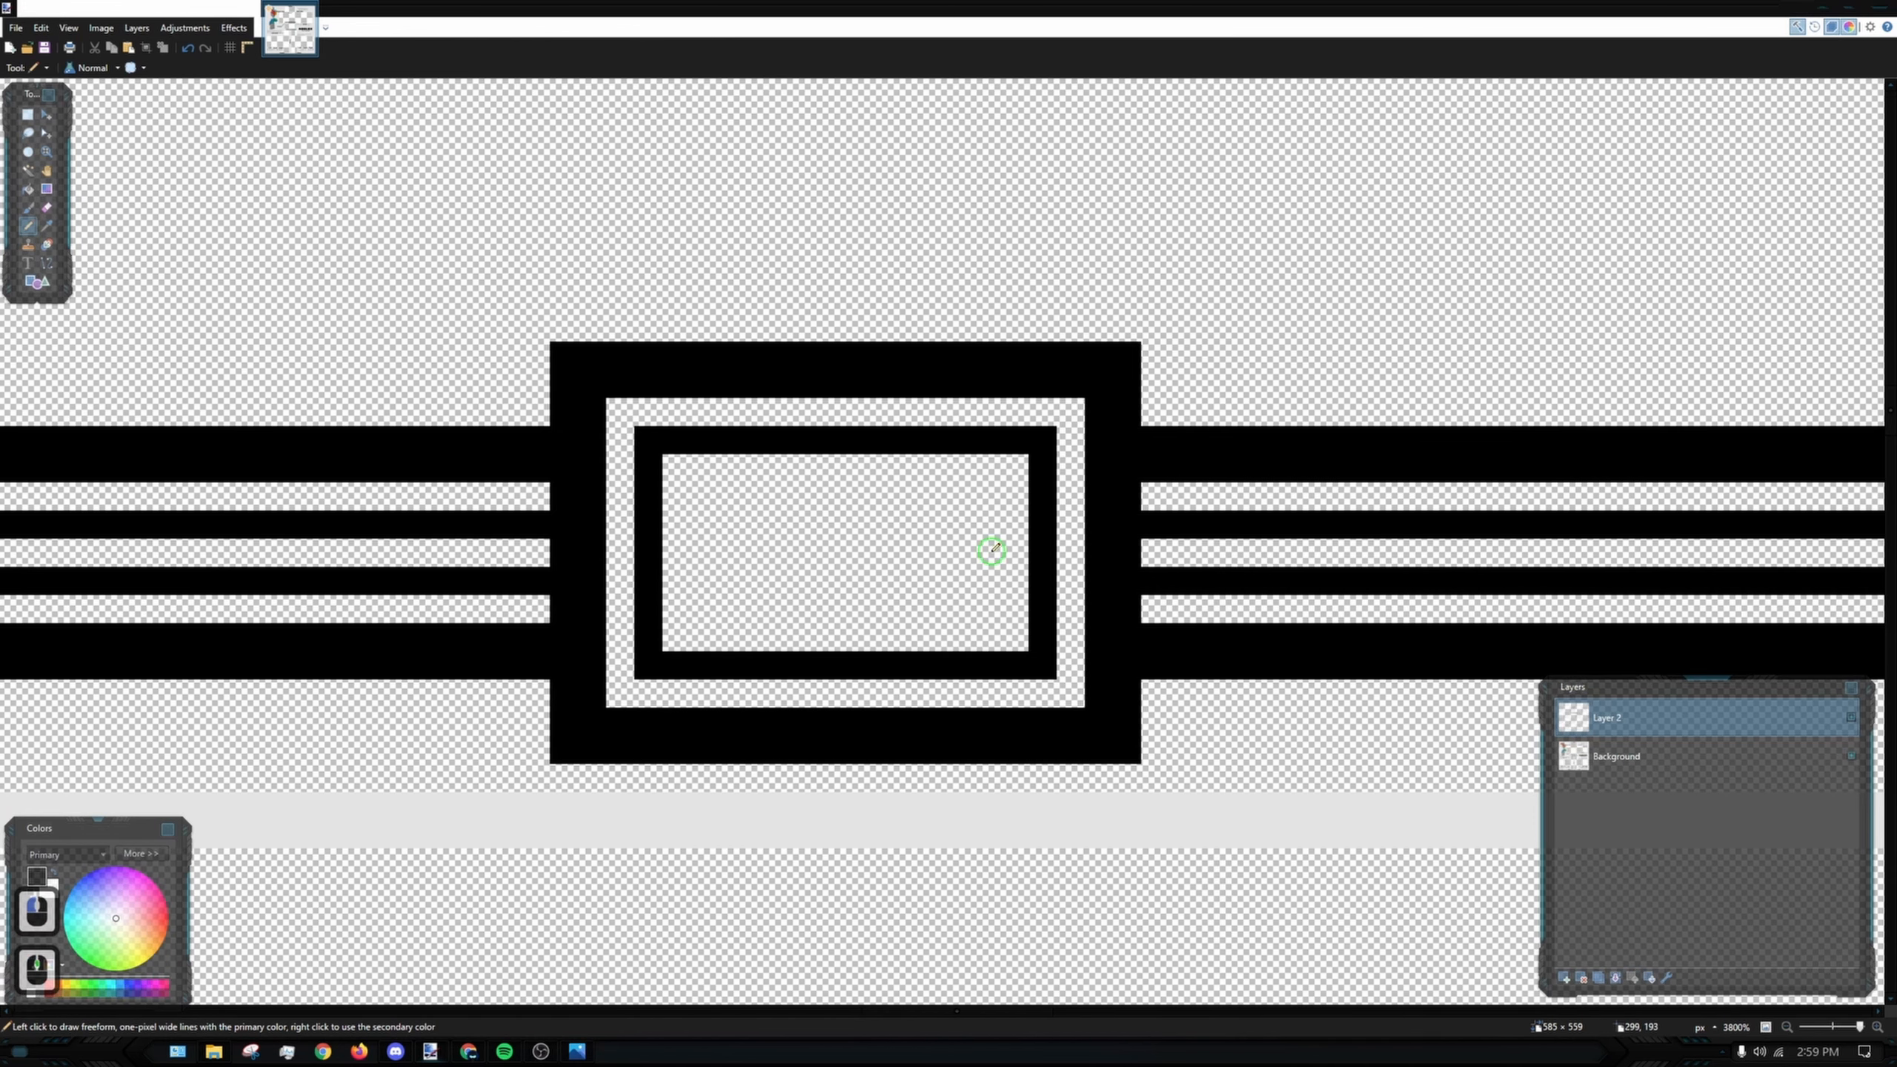
scroll(964, 557, down, 12)
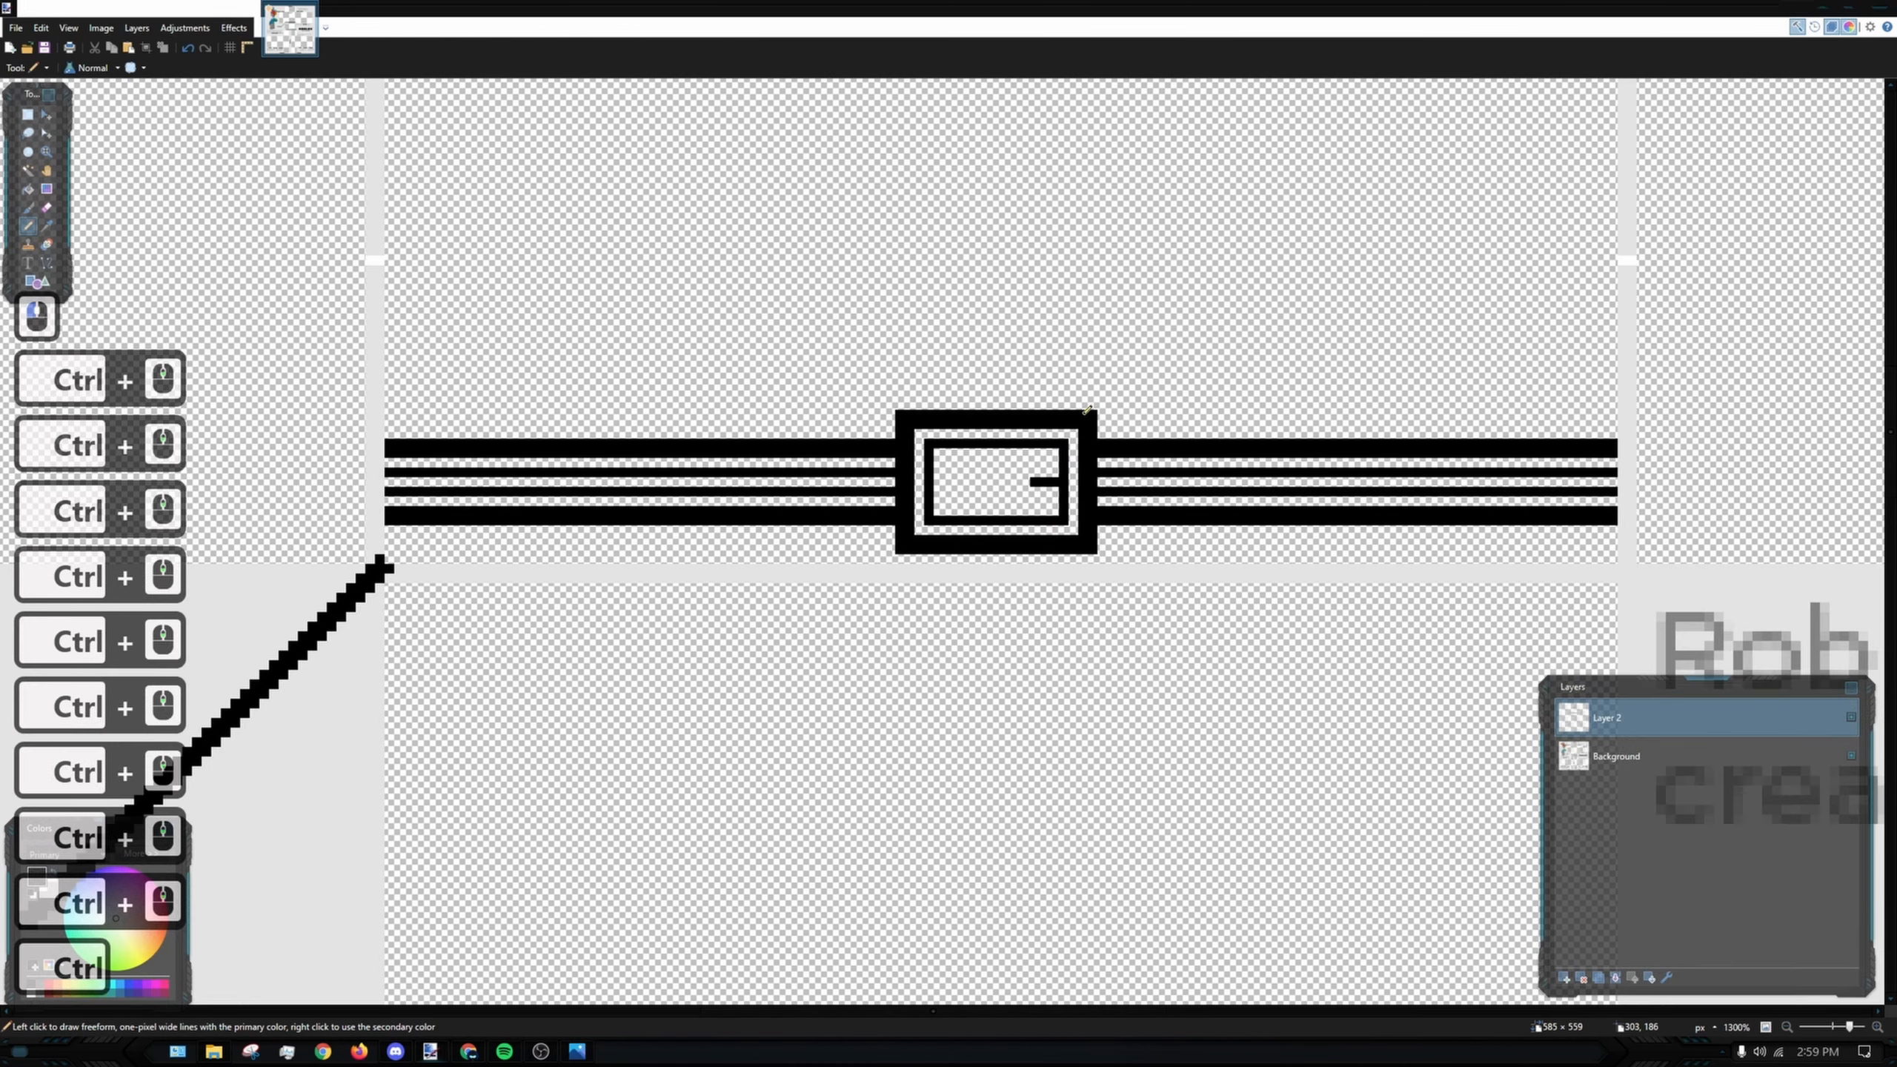
scroll(1008, 446, up, 8)
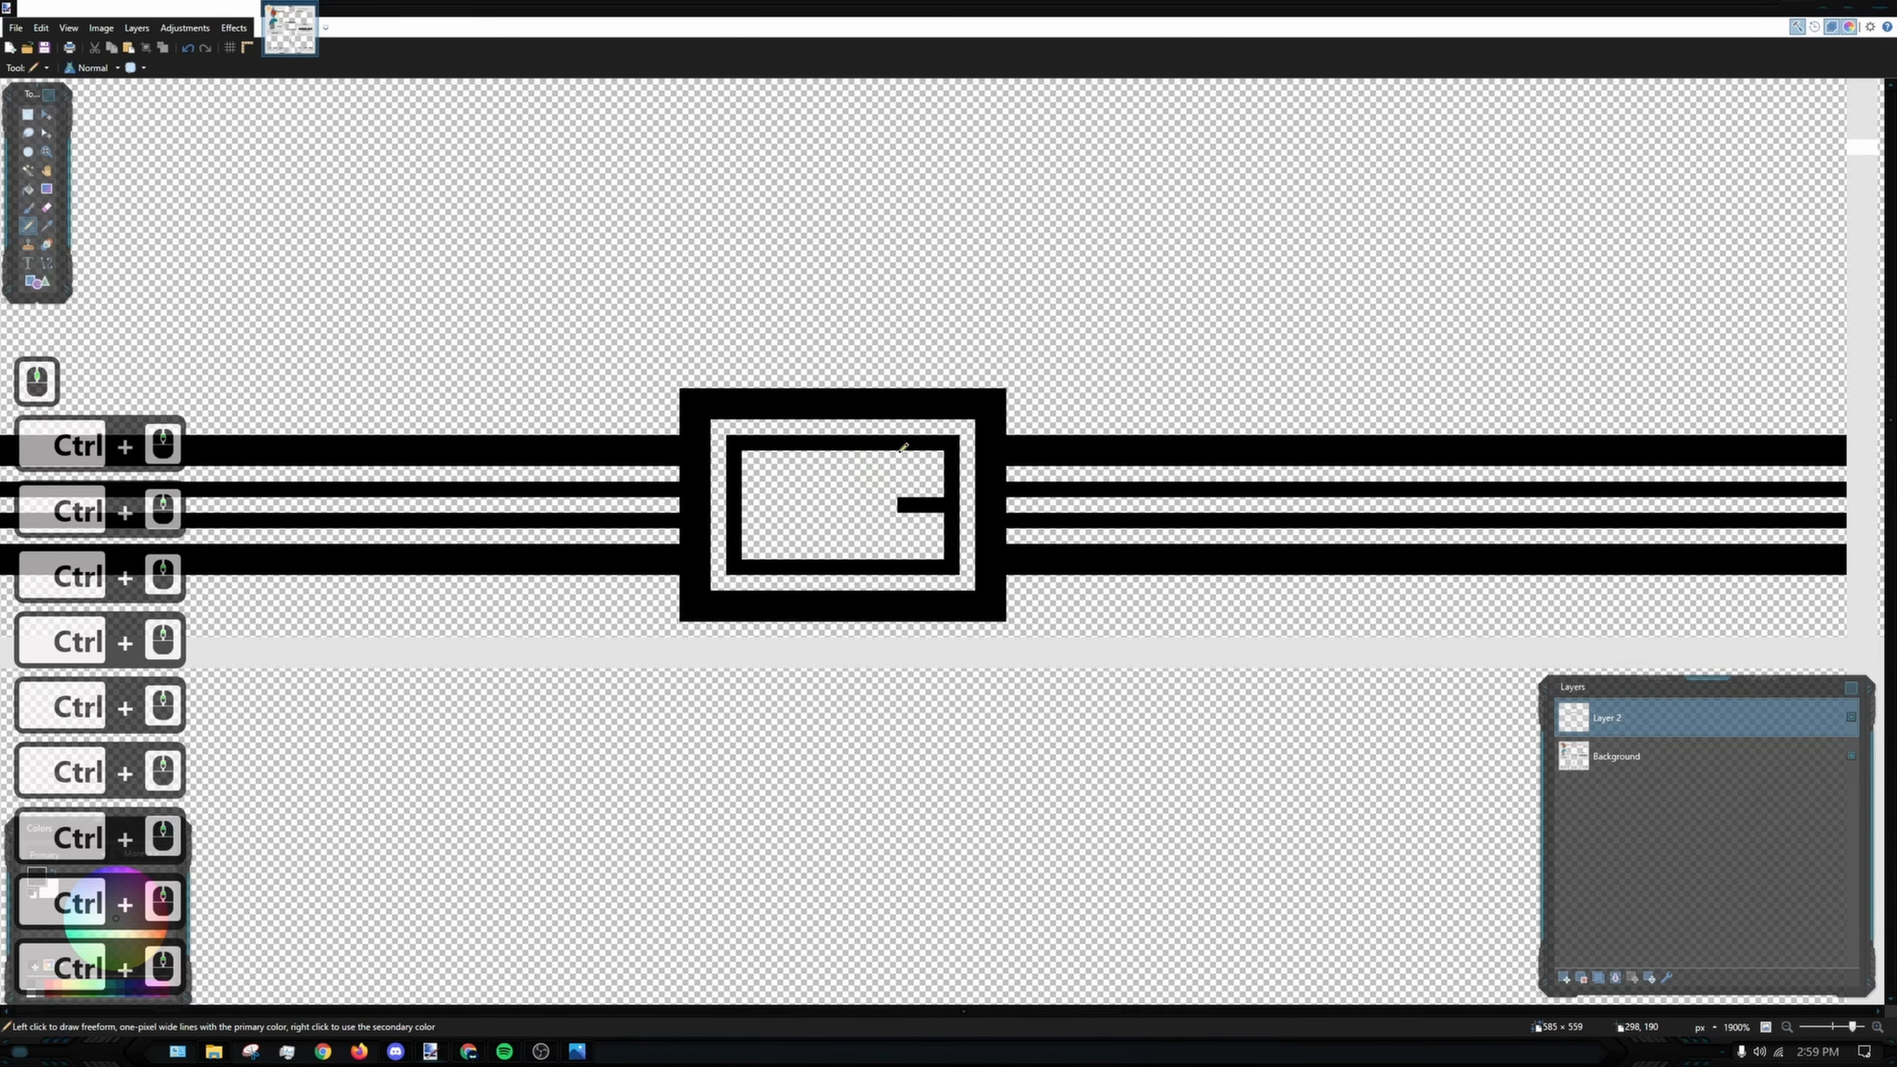
scroll(808, 480, down, 6)
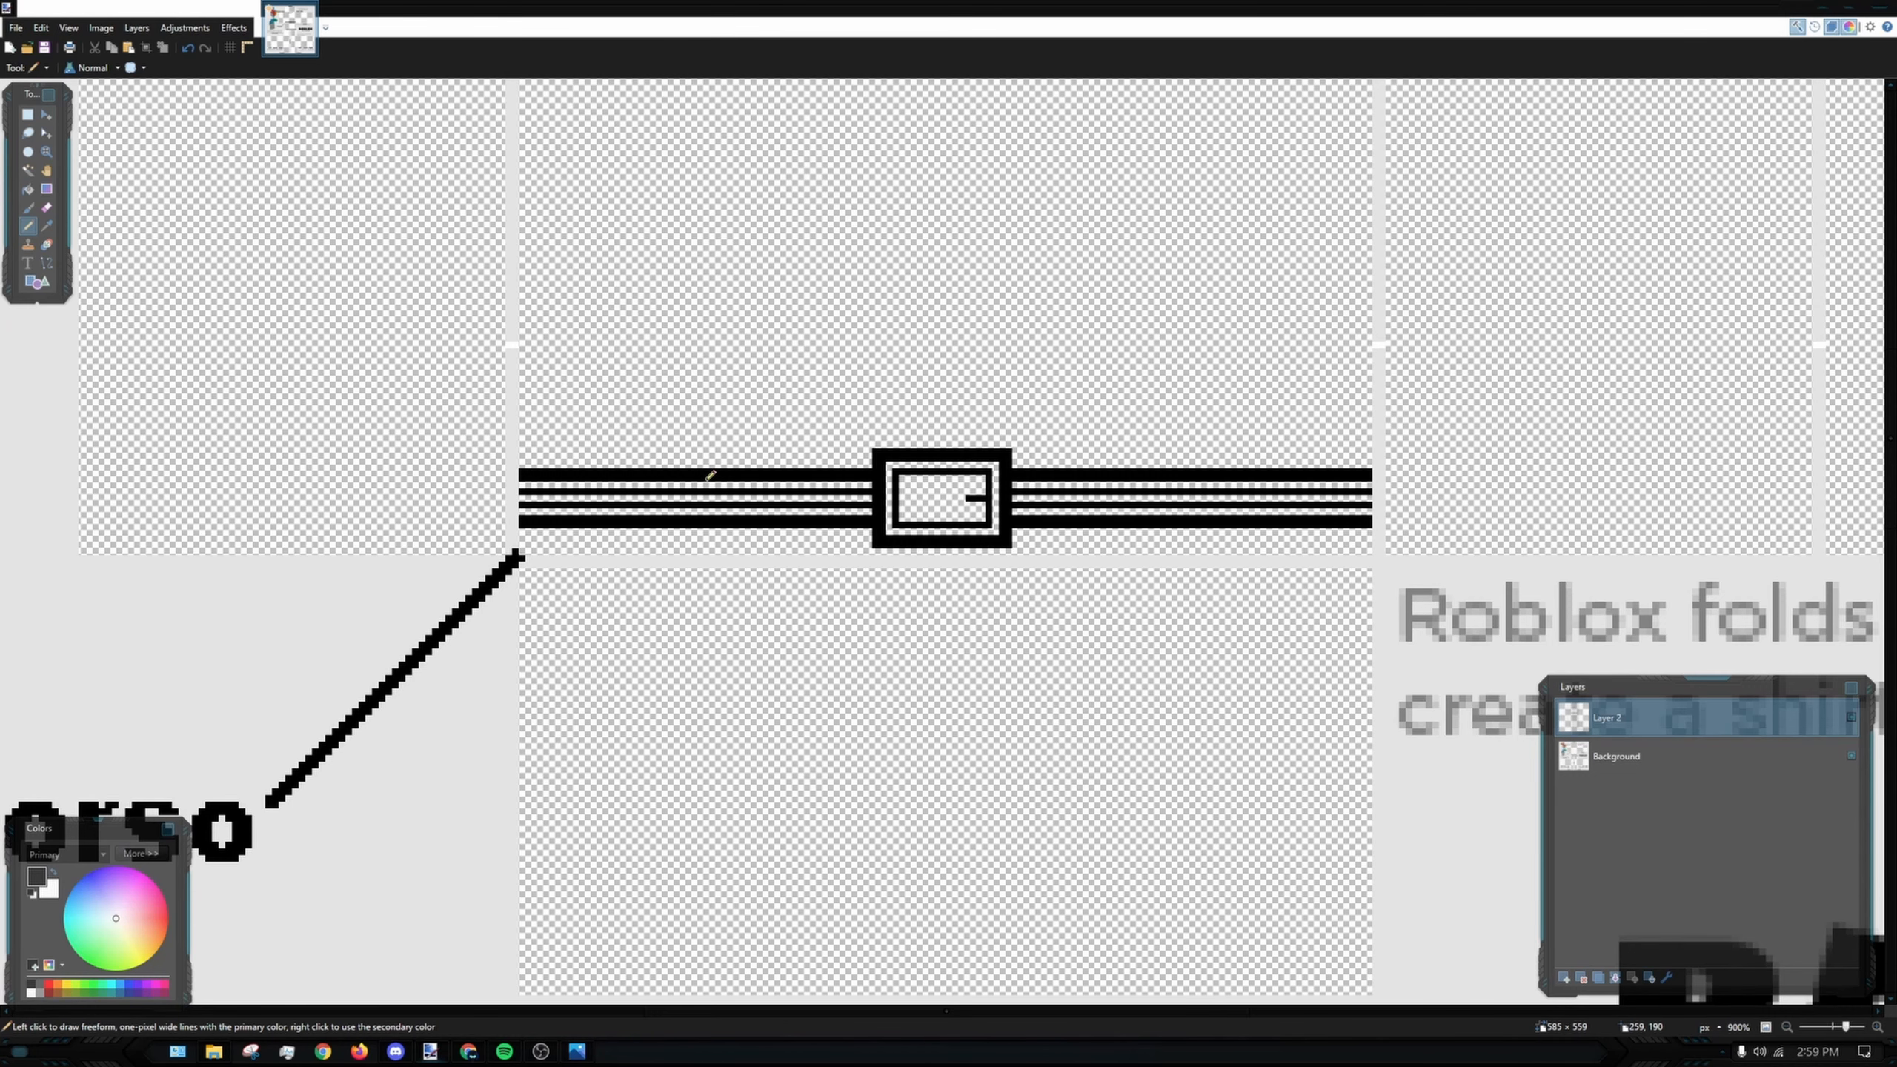
scroll(850, 443, up, 7)
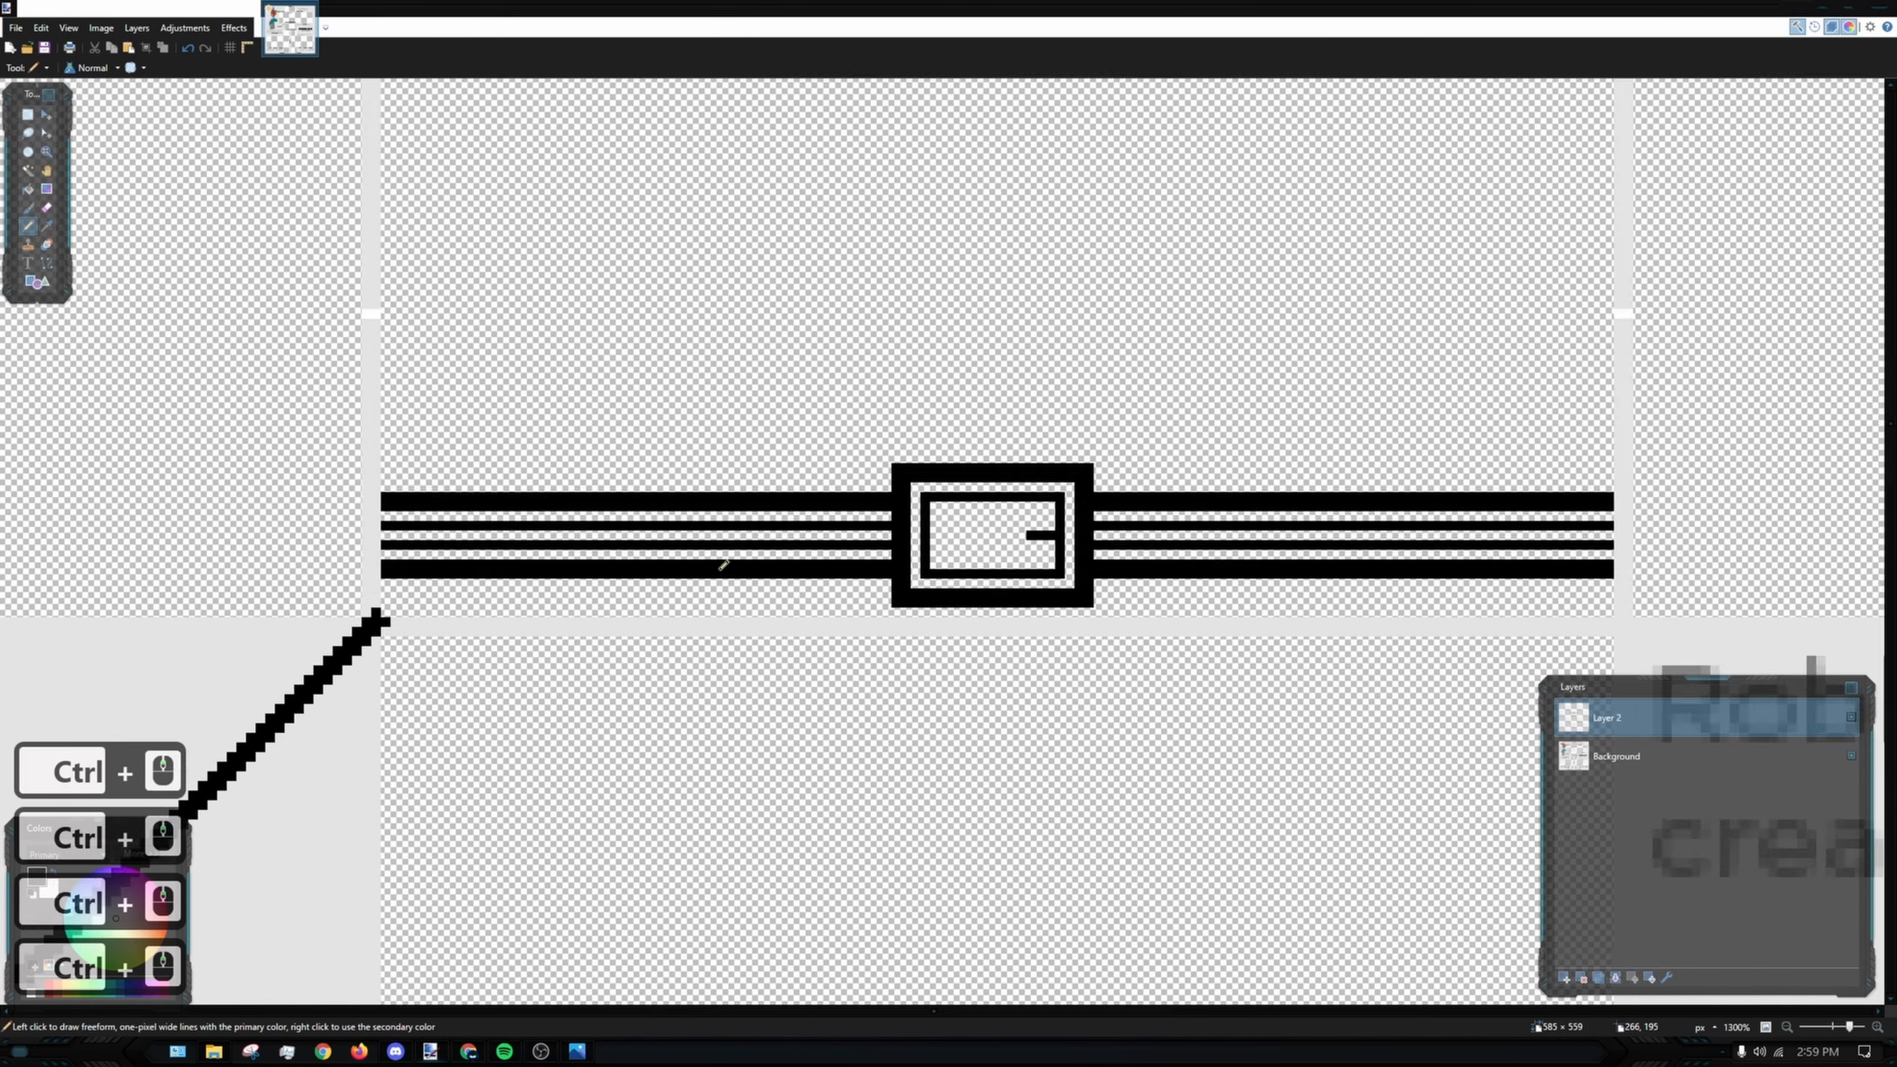
scroll(769, 280, up, 3)
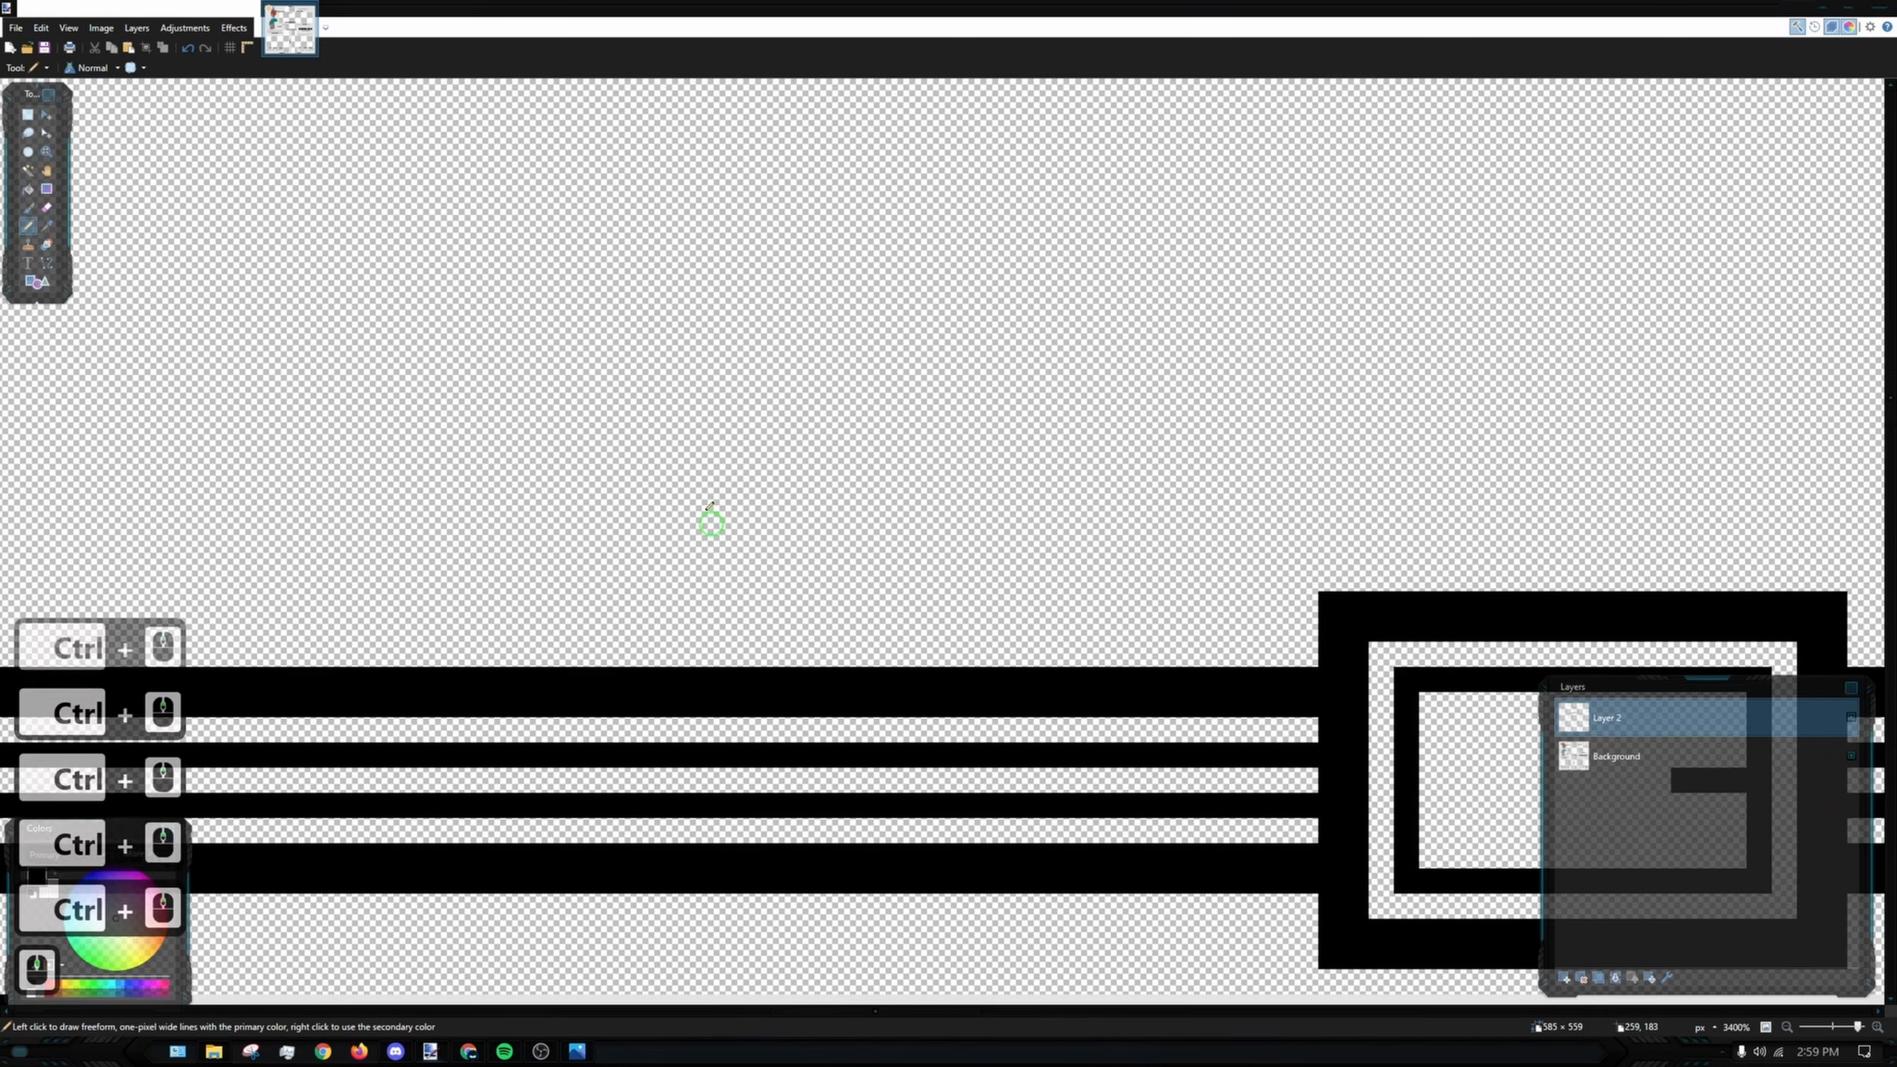
drag(607, 669, 658, 488)
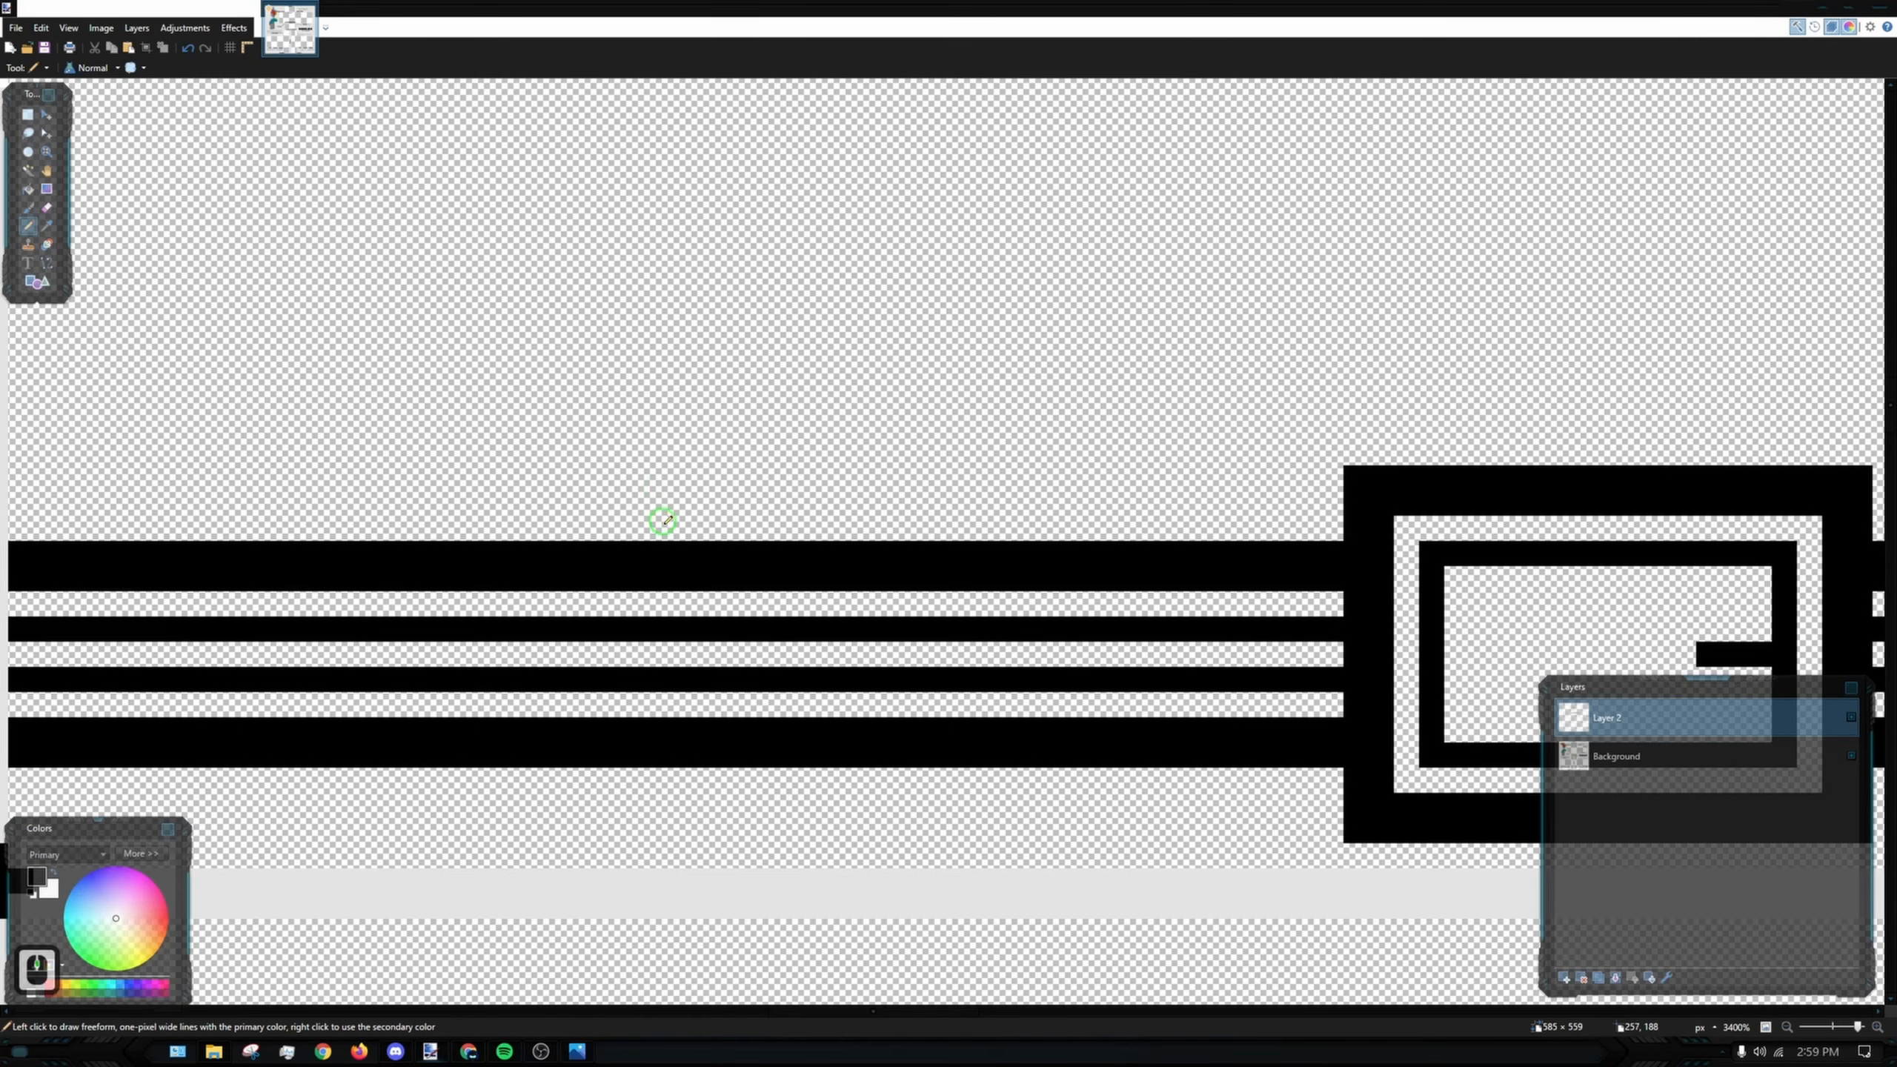
drag(639, 642, 635, 720)
key(ctrl+z)
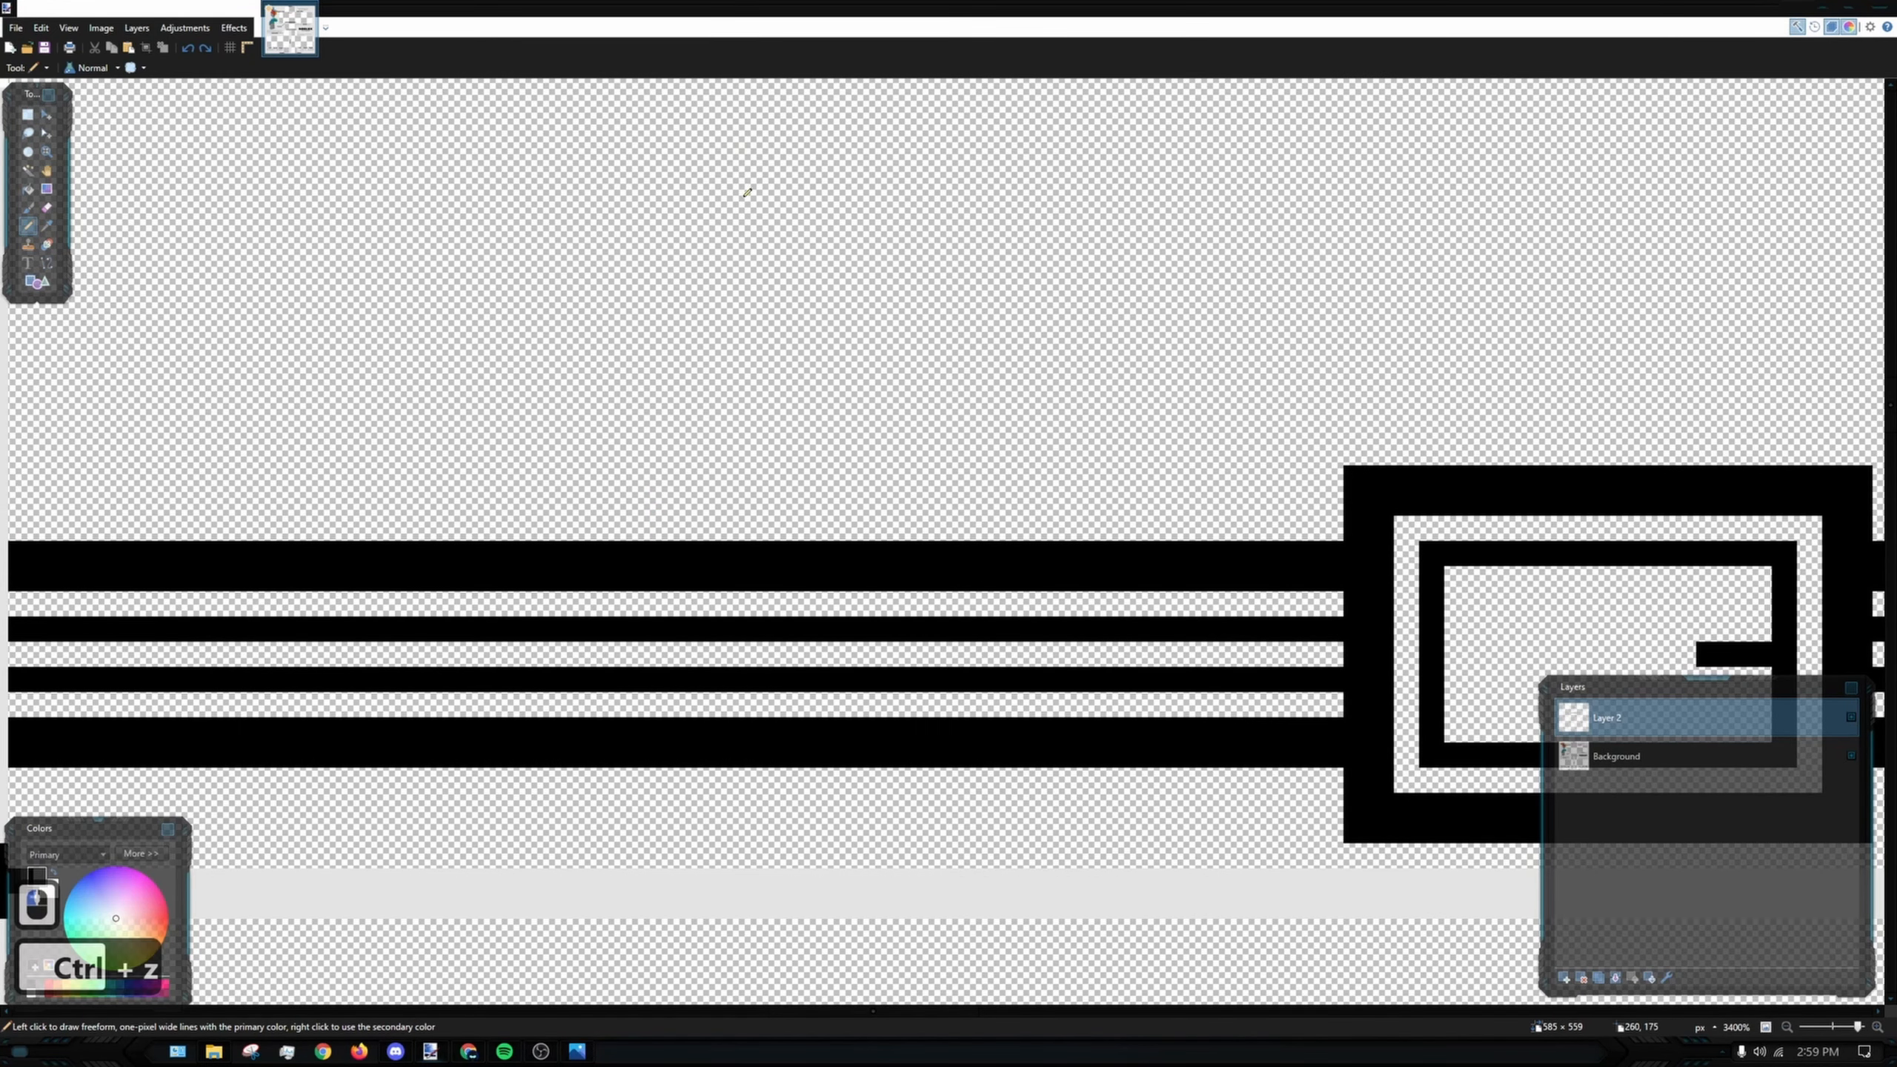
mouse_move(729, 141)
mouse_down()
mouse_move(754, 214)
mouse_move(735, 202)
mouse_move(742, 226)
mouse_move(709, 226)
mouse_up()
key(ctrl+z)
key(ctrl+z)
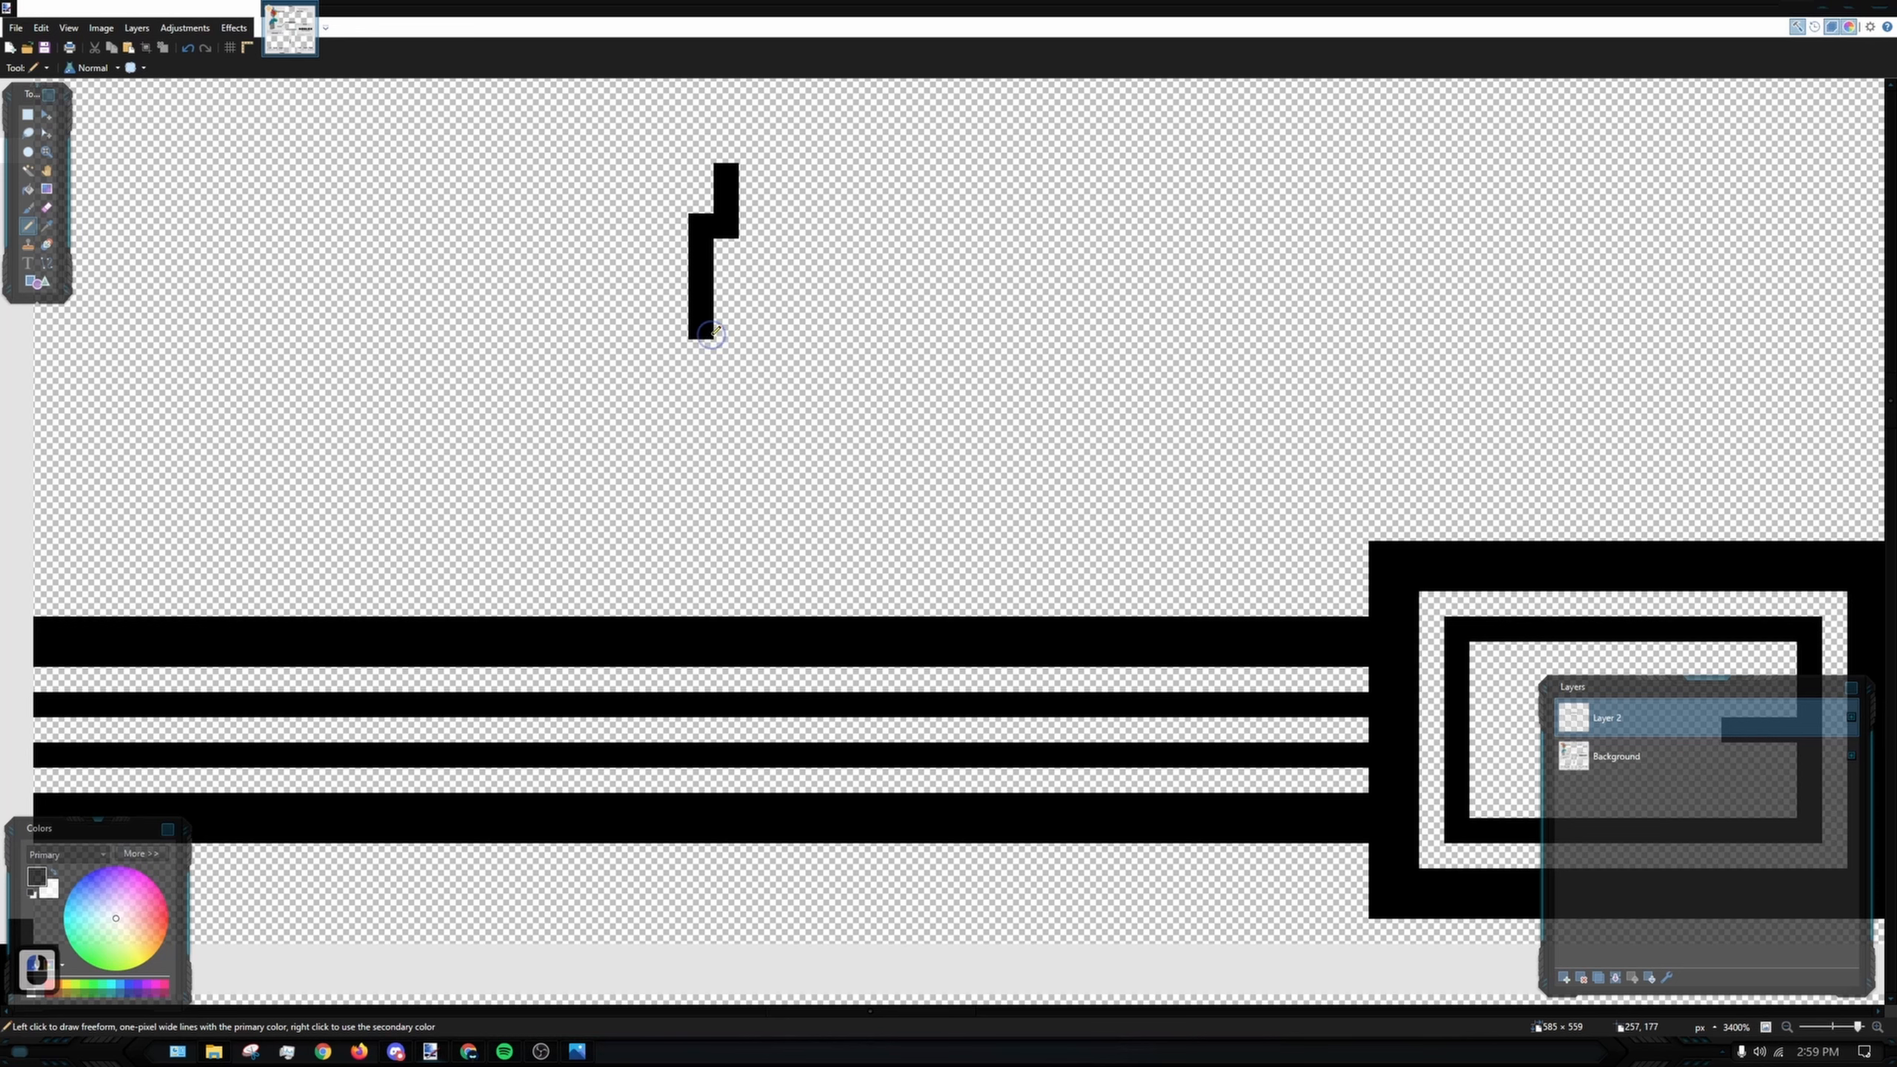
key(ctrl+z)
- Try to draw a stepped belt-loop outline, about 5 × 11 pixels, above the left part of the belt
drag(725, 351, 726, 428)
mouse_move(753, 163)
mouse_down()
mouse_move(786, 165)
mouse_move(801, 247)
mouse_up()
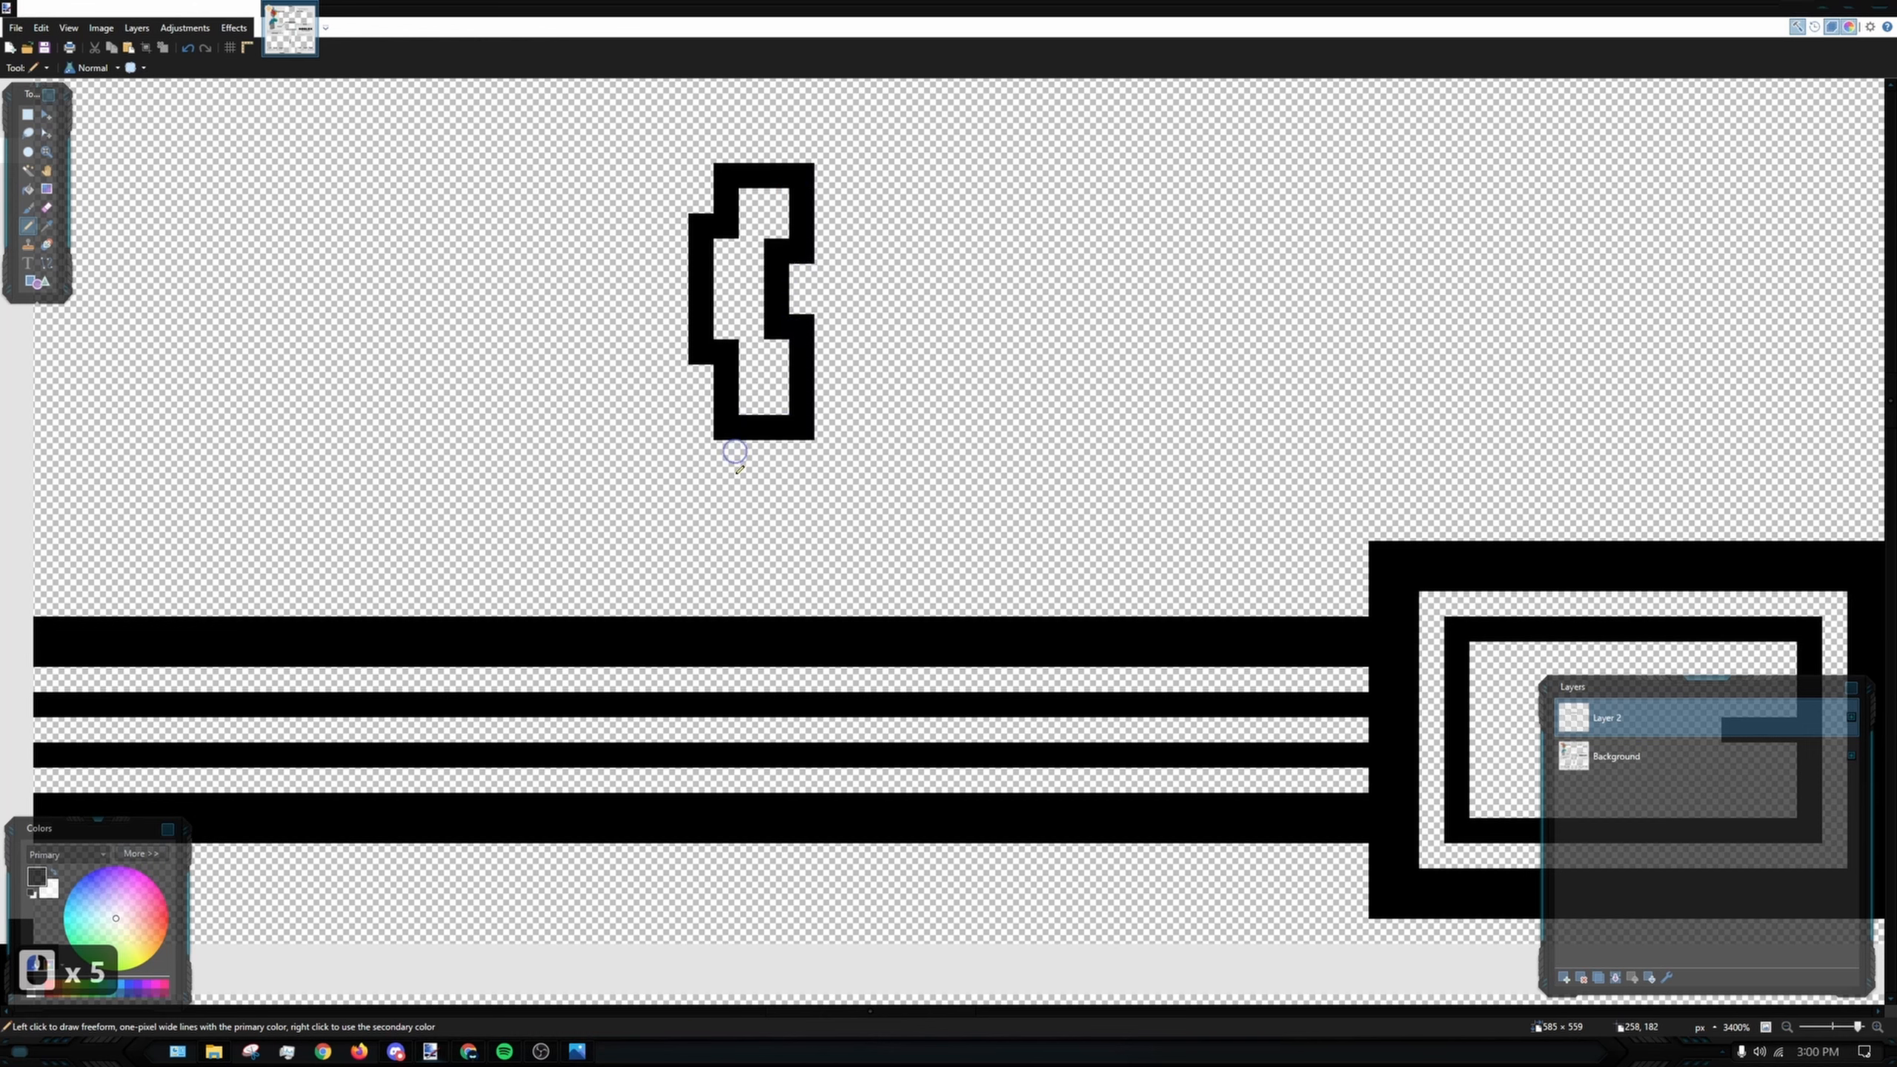
scroll(956, 364, down, 4)
scroll(893, 381, up, 5)
key(ctrl+z)
key(ctrl+z)
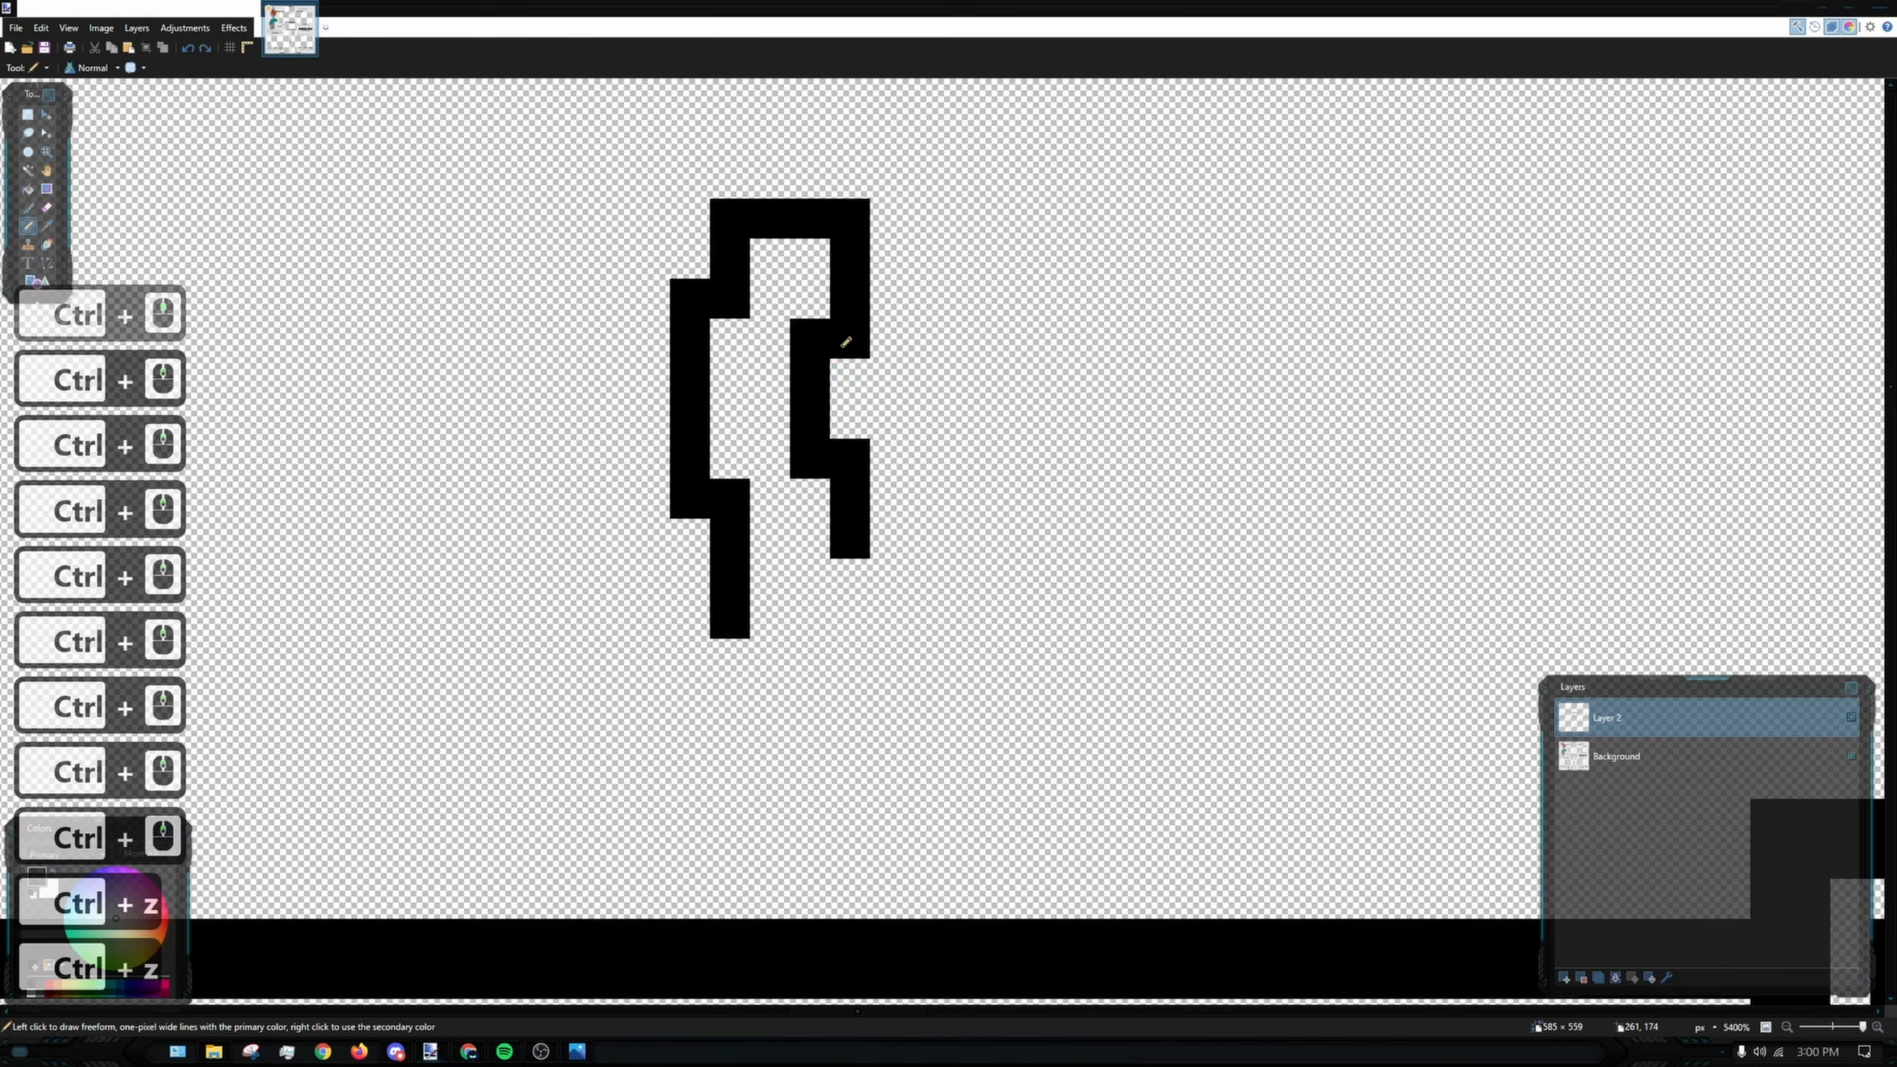
key(ctrl+z)
mouse_move(810, 297)
mouse_down()
mouse_move(841, 492)
mouse_move(751, 598)
mouse_up()
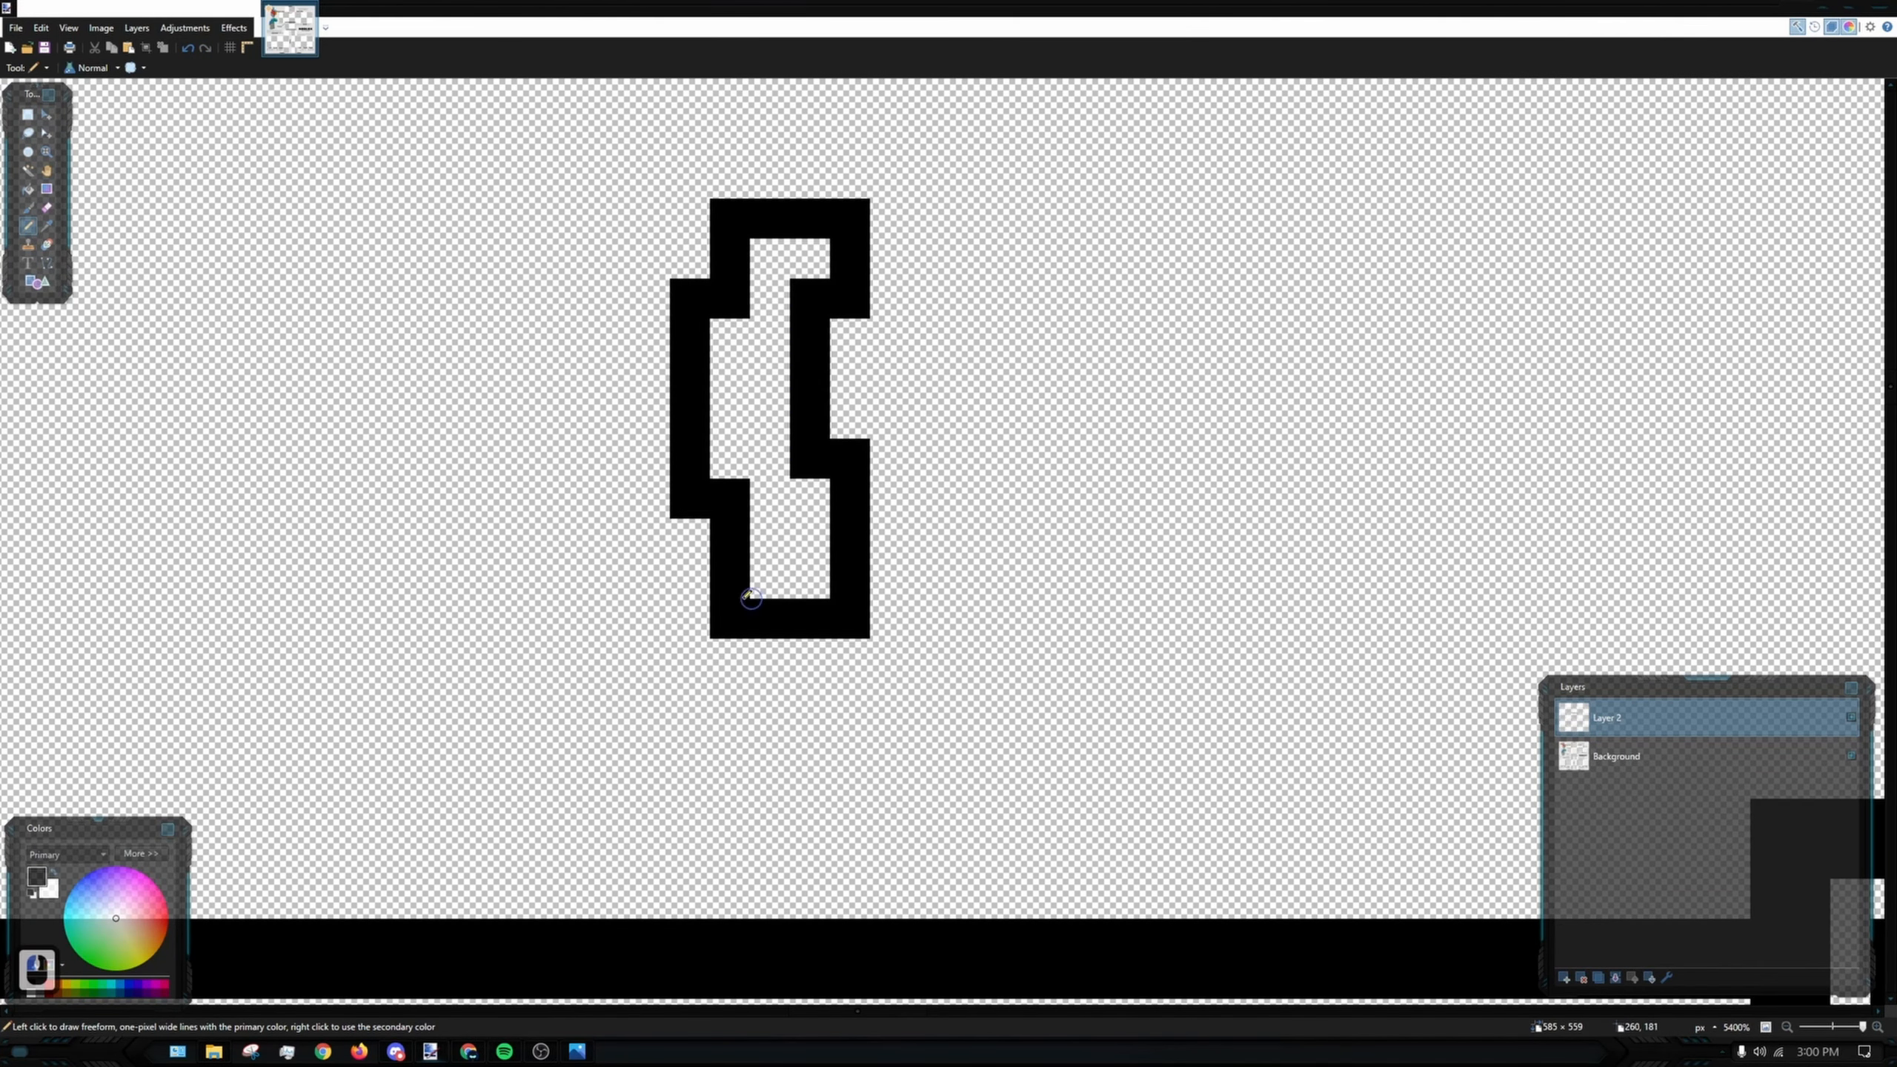
key(ctrl+z)
key(ctrl+z)
key(ctrl+z)
key(ctrl+z)
key(ctrl+z)
key(ctrl+z)
key(ctrl+z)
key(ctrl+z)
- Draw a closed belt-loop outline about 5 × 11 pixels above the left part of the belt, with both sides stepped toward the left at mid-height
mouse_move(721, 409)
mouse_down()
mouse_move(724, 650)
mouse_move(760, 729)
mouse_up()
drag(800, 329, 880, 329)
mouse_move(880, 368)
mouse_down()
mouse_move(841, 609)
mouse_move(881, 728)
mouse_up()
click(881, 609)
drag(841, 729, 800, 728)
scroll(908, 534, down, 11)
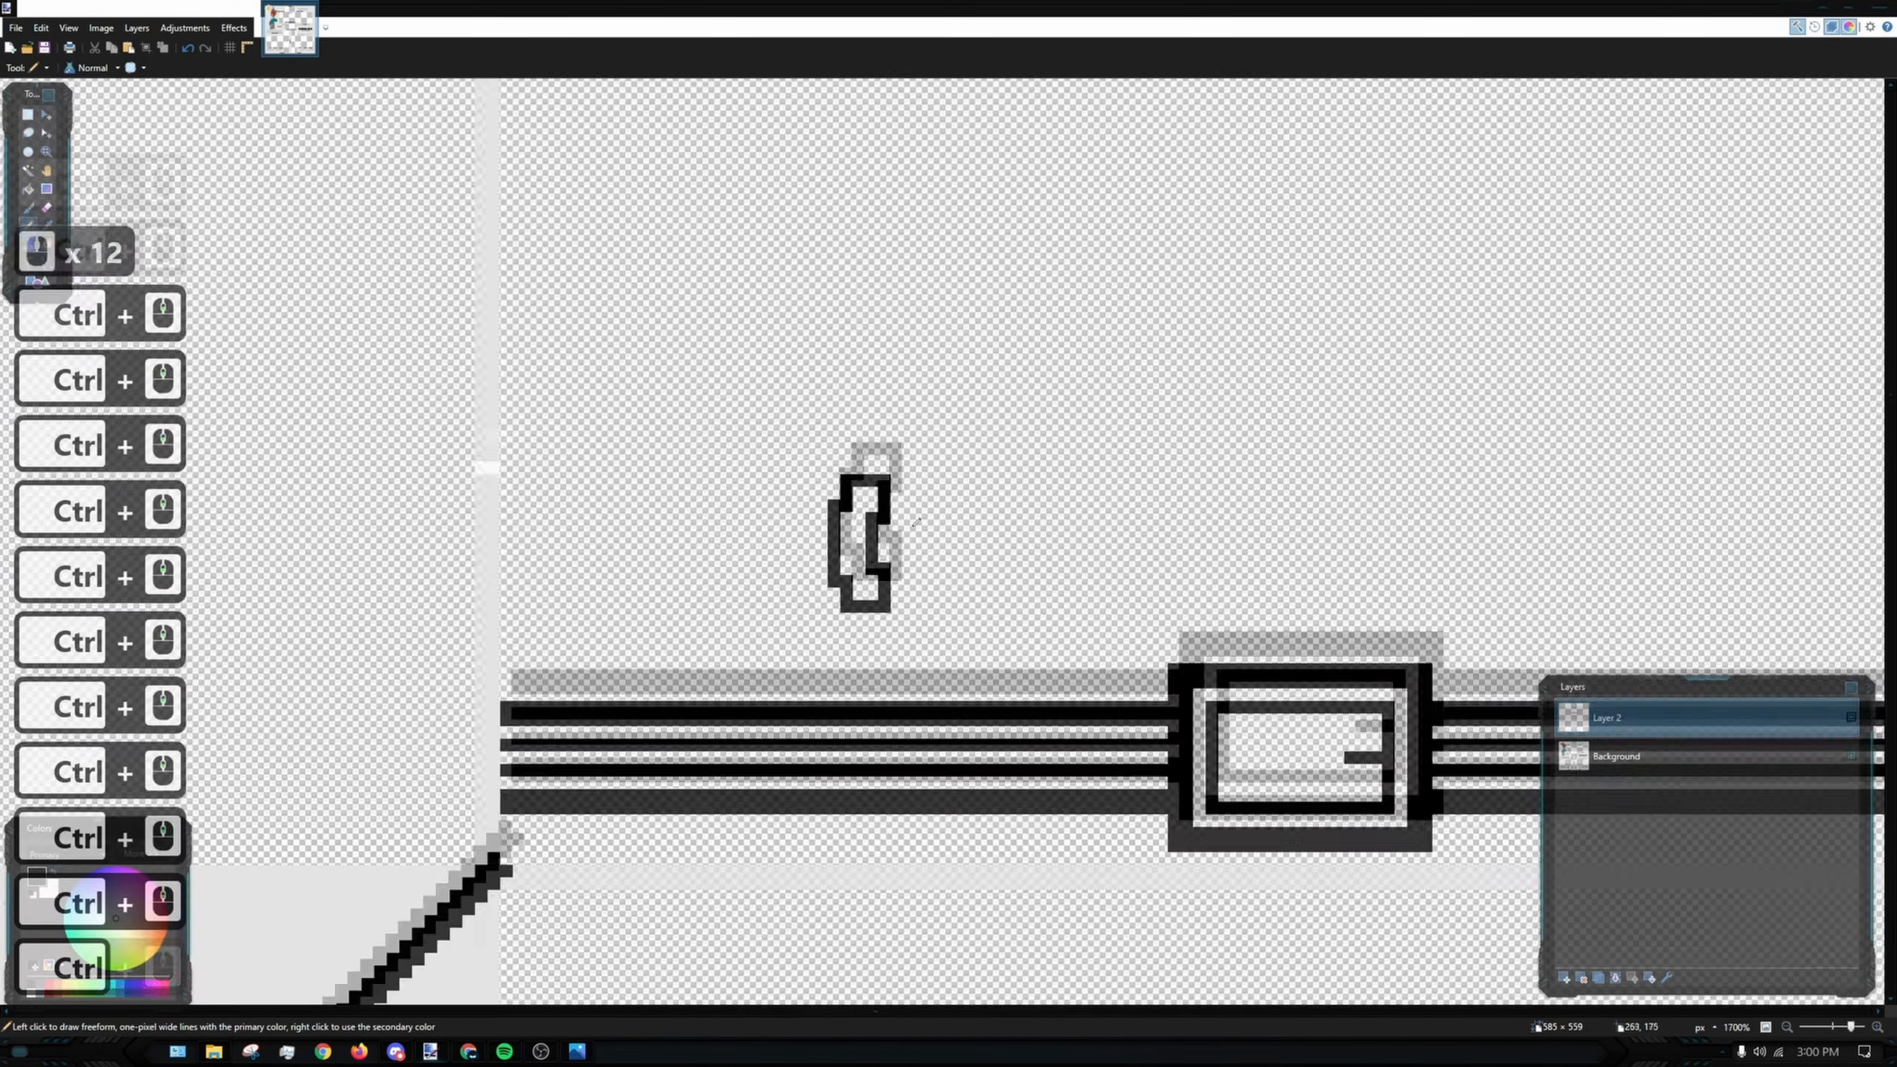
scroll(916, 523, up, 4)
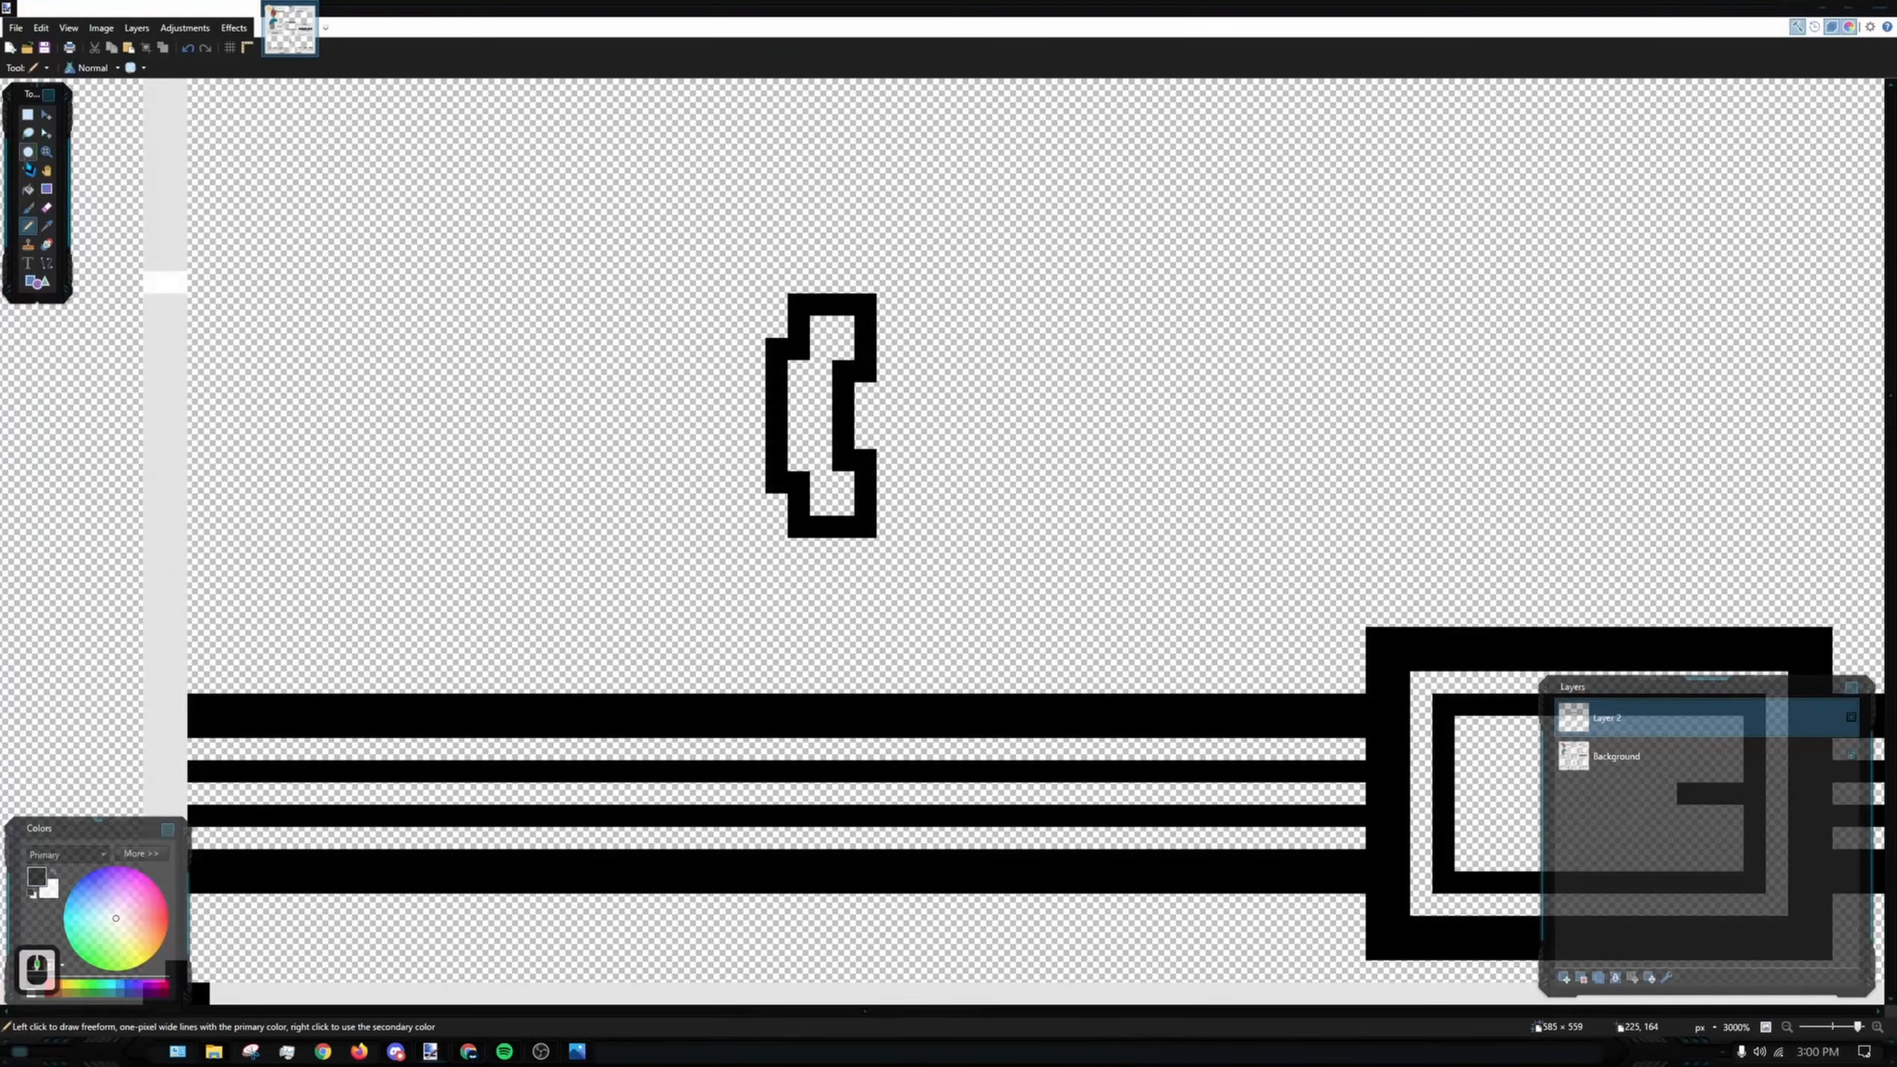
- Select the belt-loop outline with the Magic Wand and move it onto the belt left of the buckle, with its top-left corner at 265, 188
click(28, 171)
click(824, 304)
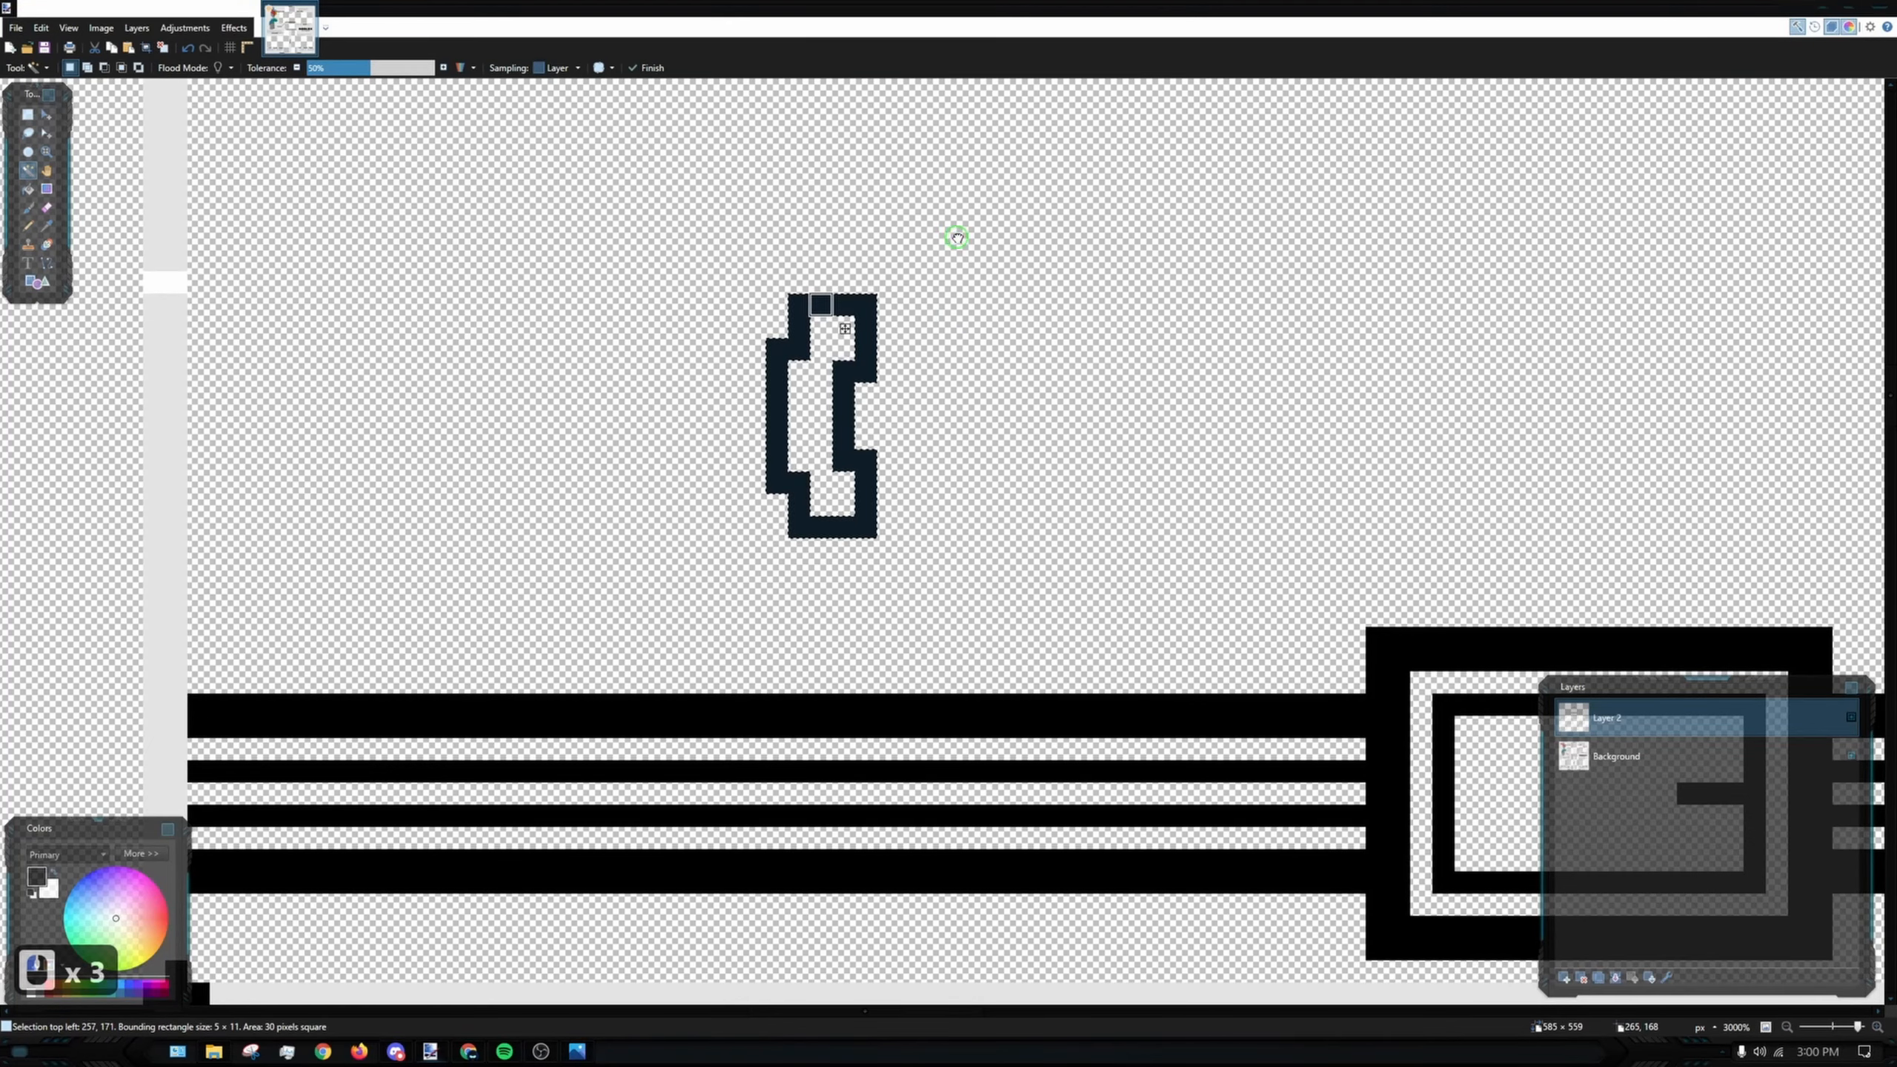
scroll(957, 238, down, 1)
drag(930, 396, 760, 264)
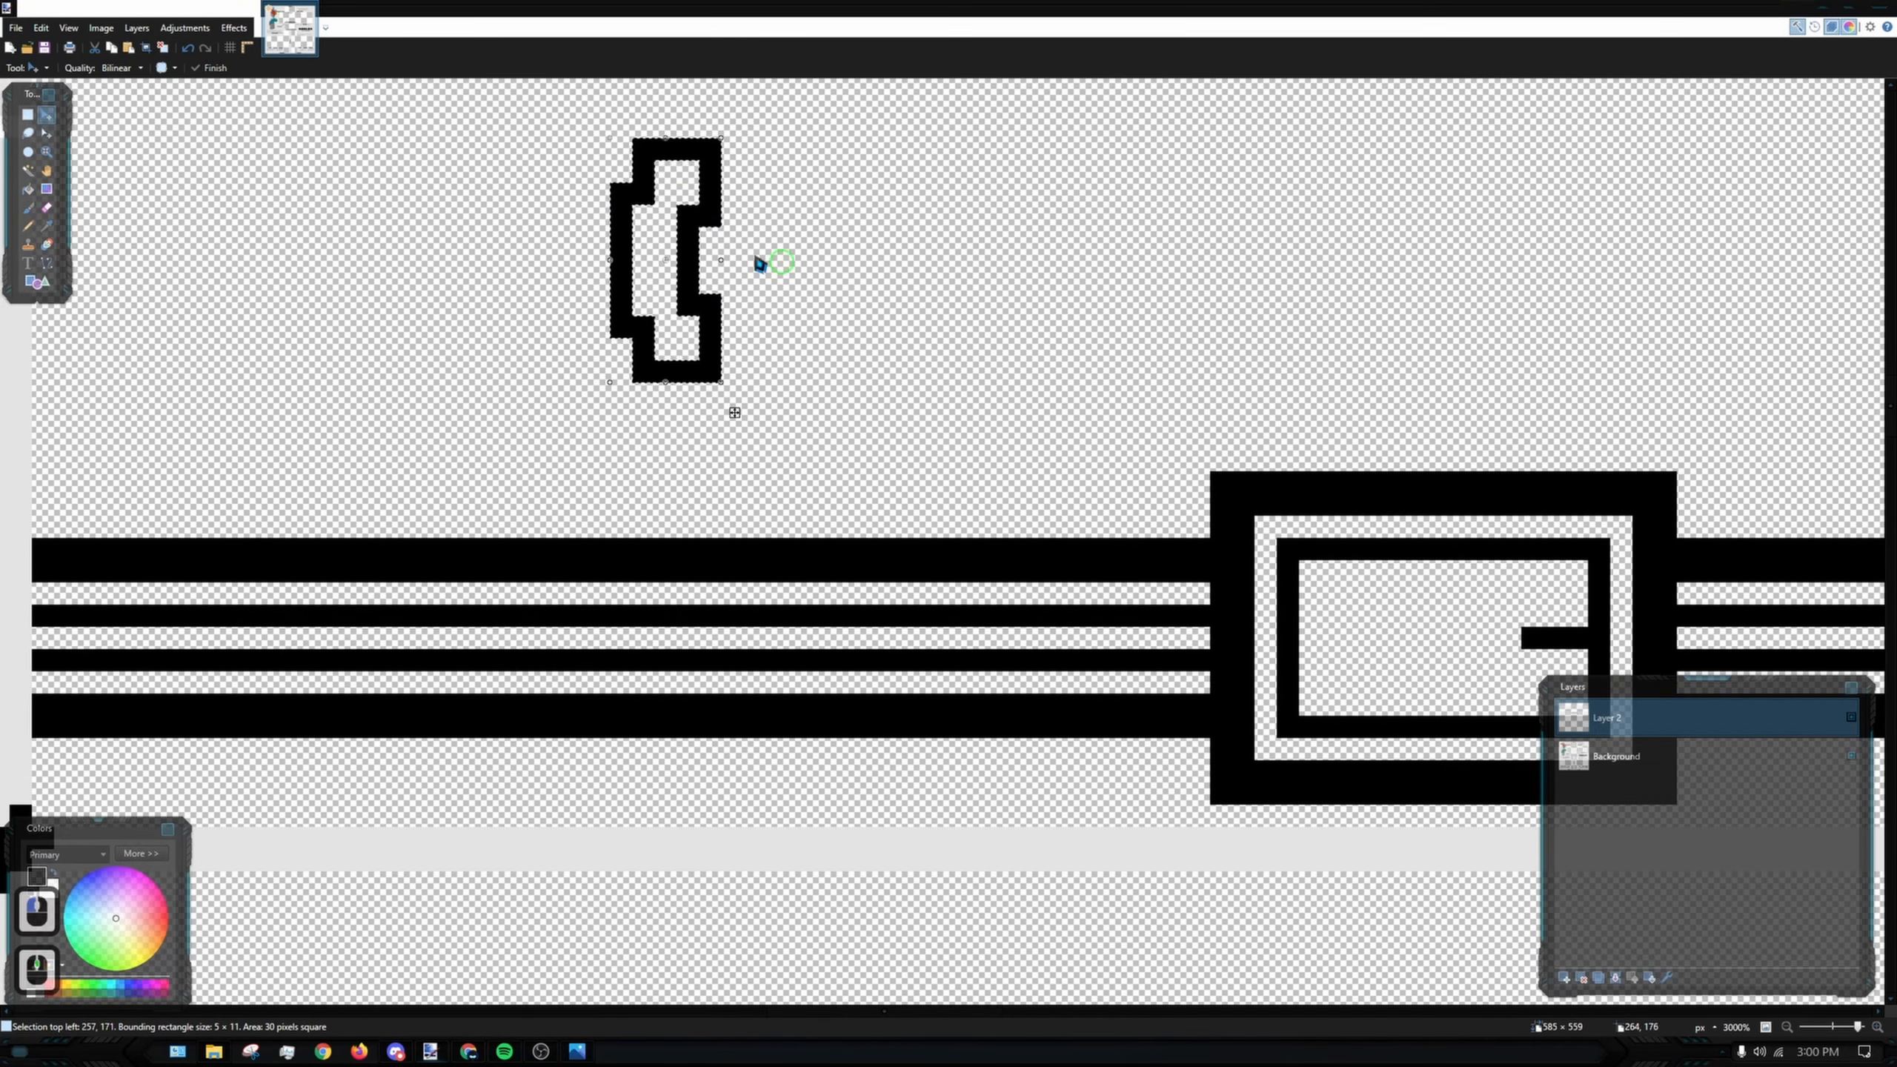
drag(711, 196, 1029, 578)
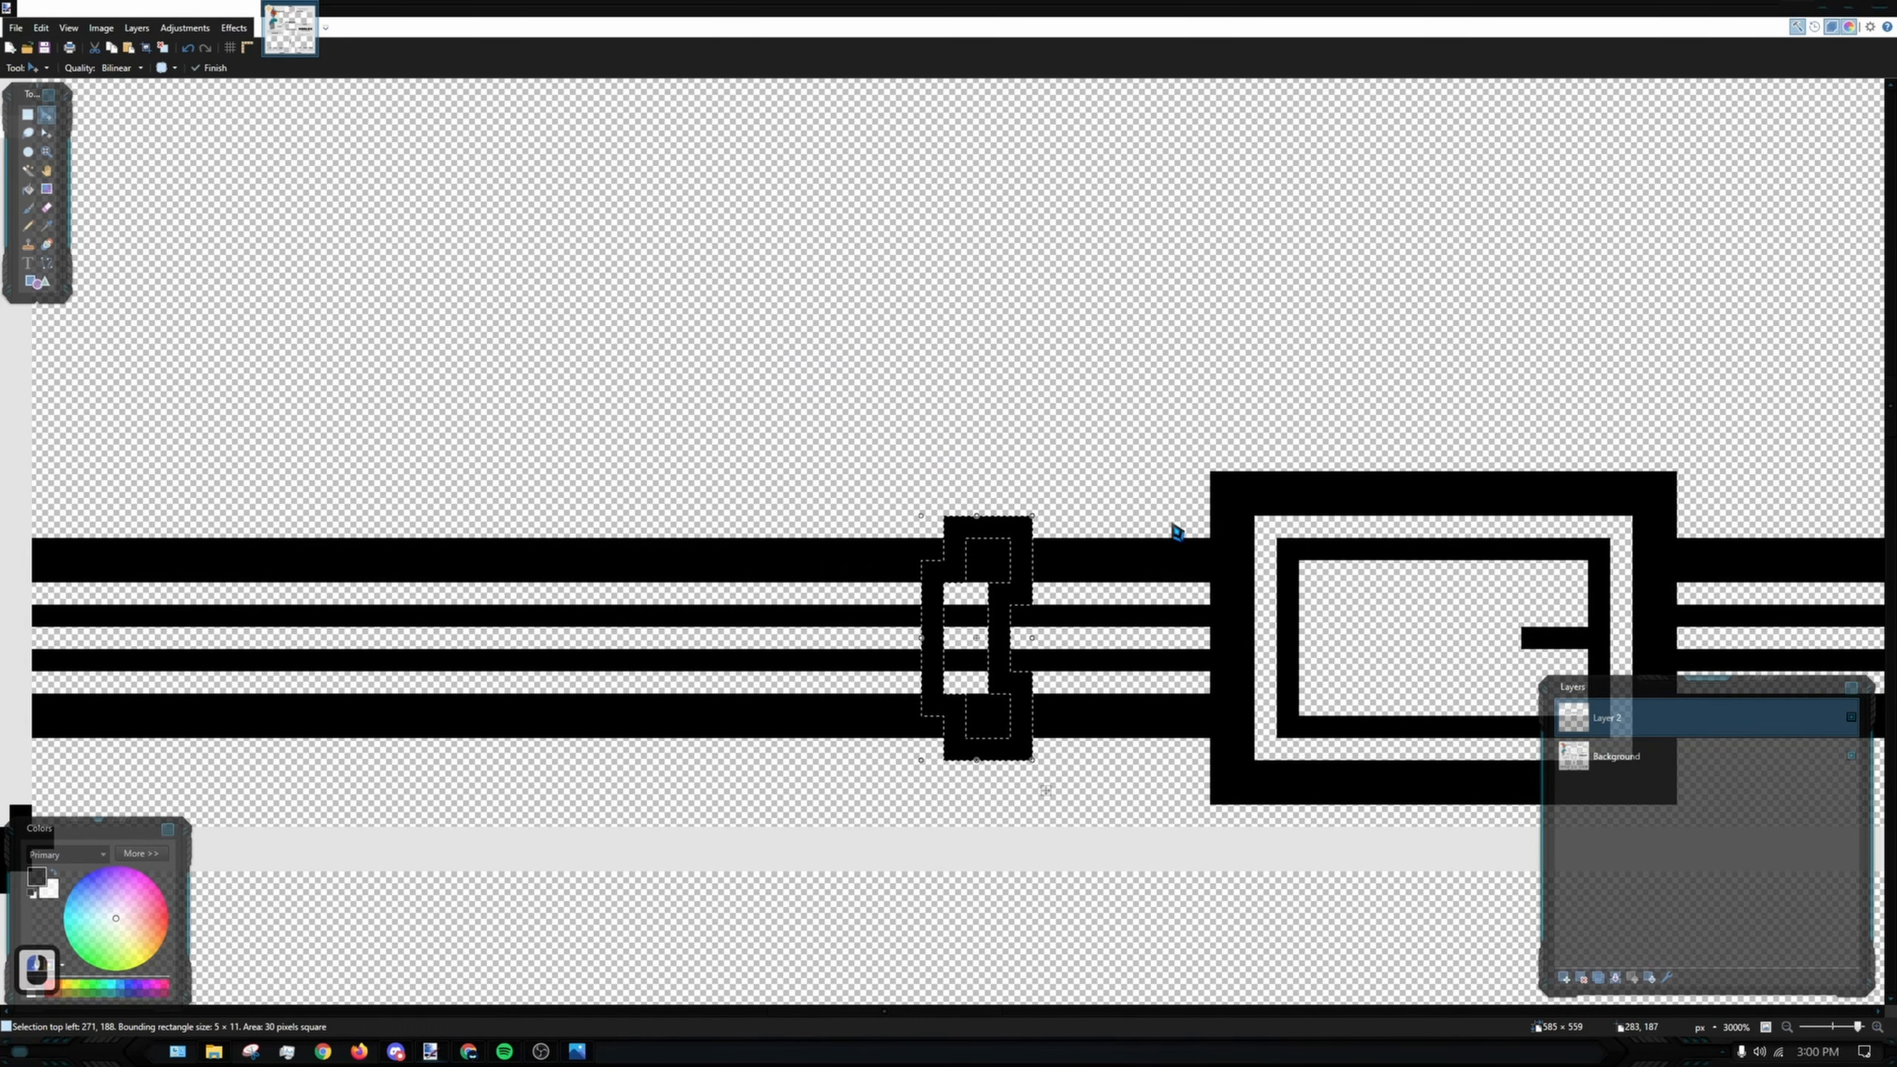
drag(993, 515, 947, 519)
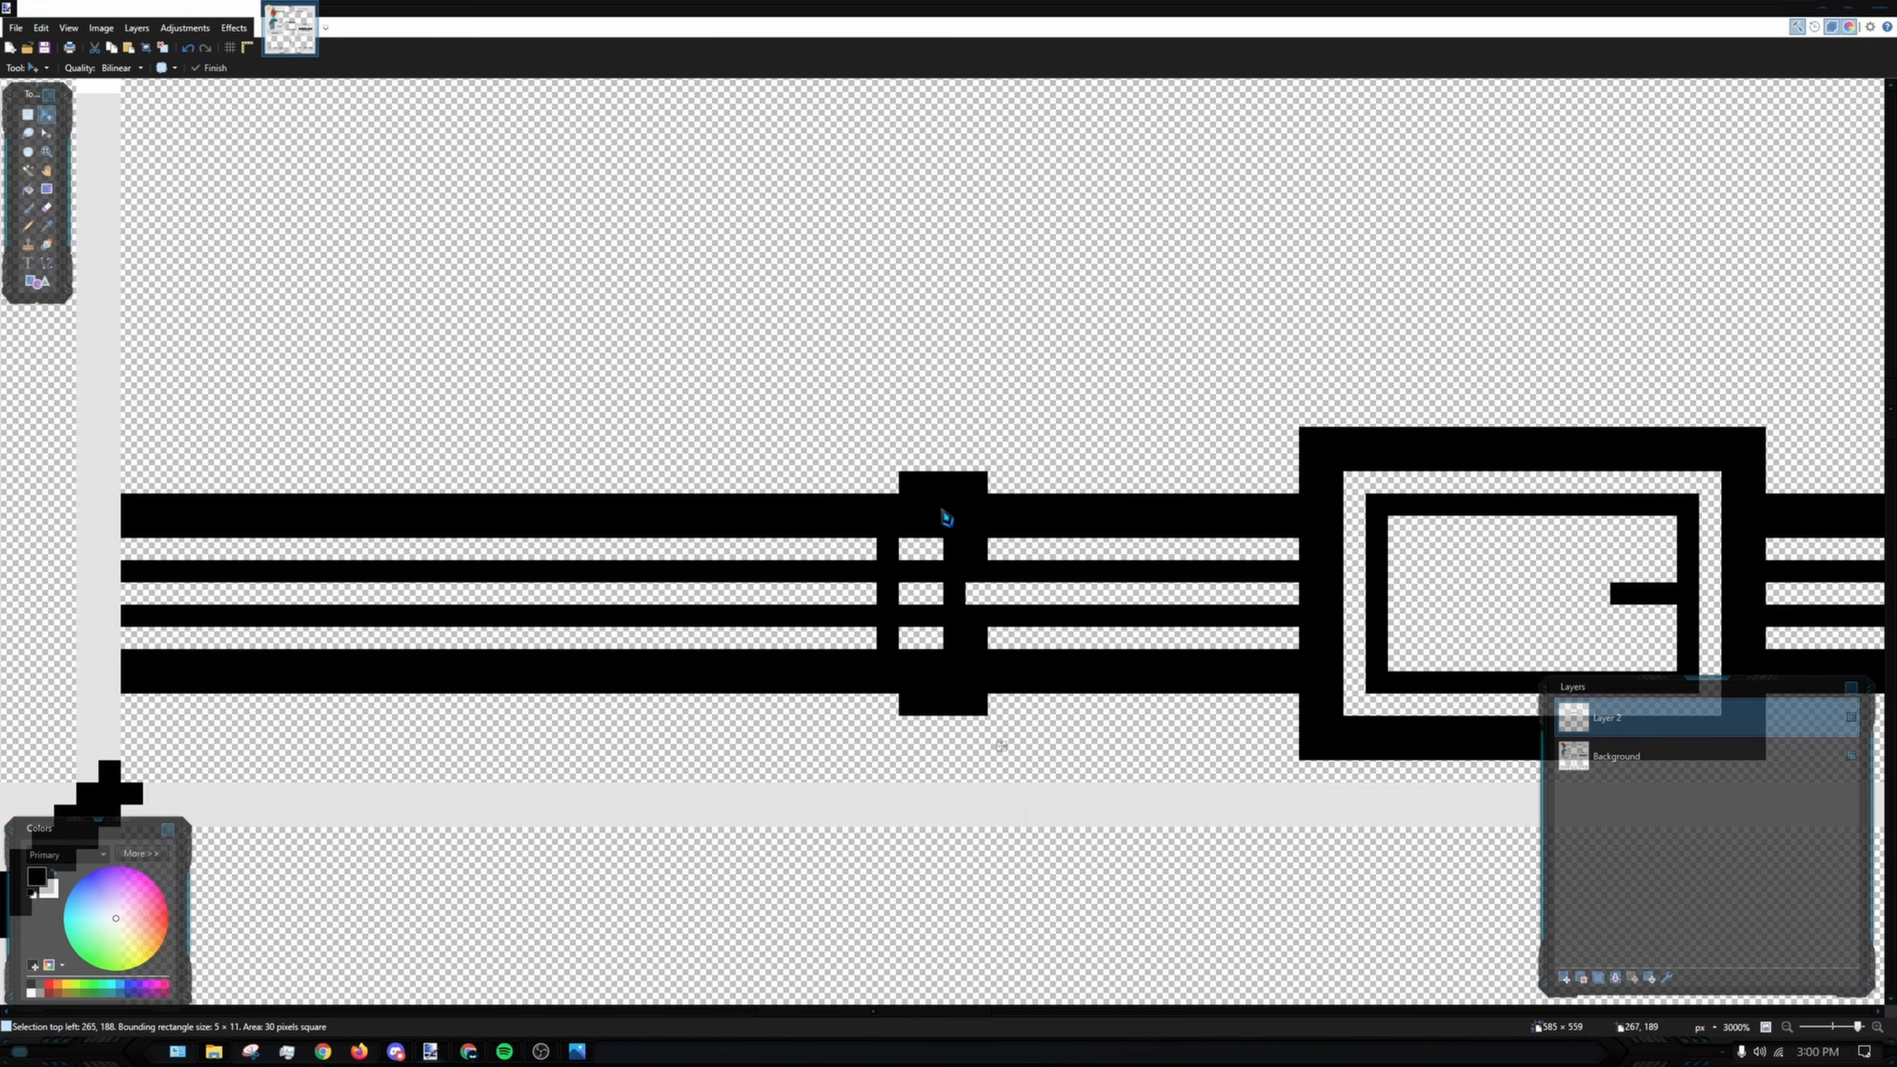
scroll(924, 543, up, 5)
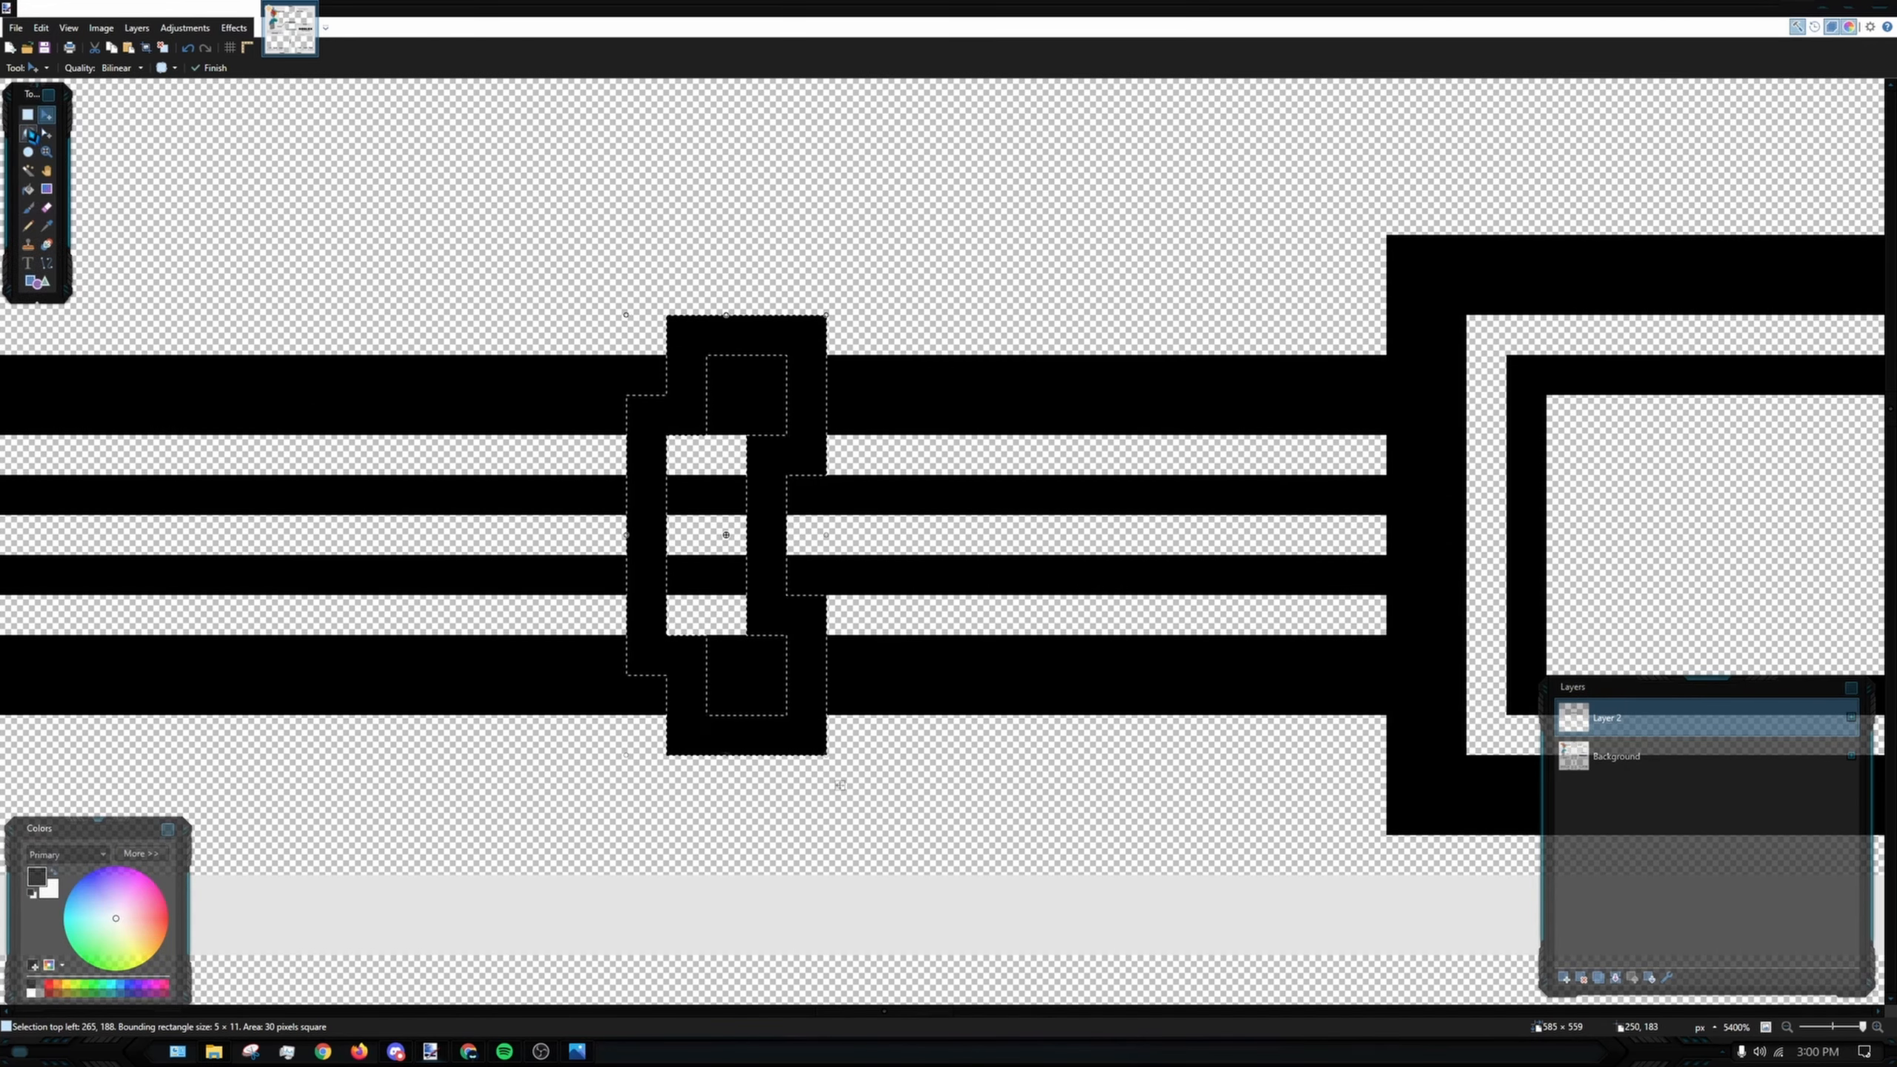
- Select the areas enclosed by the belt-loop outline and cut out the belt lines running through them
click(28, 119)
scroll(631, 416, up, 5)
drag(727, 356, 780, 414)
drag(674, 442, 735, 609)
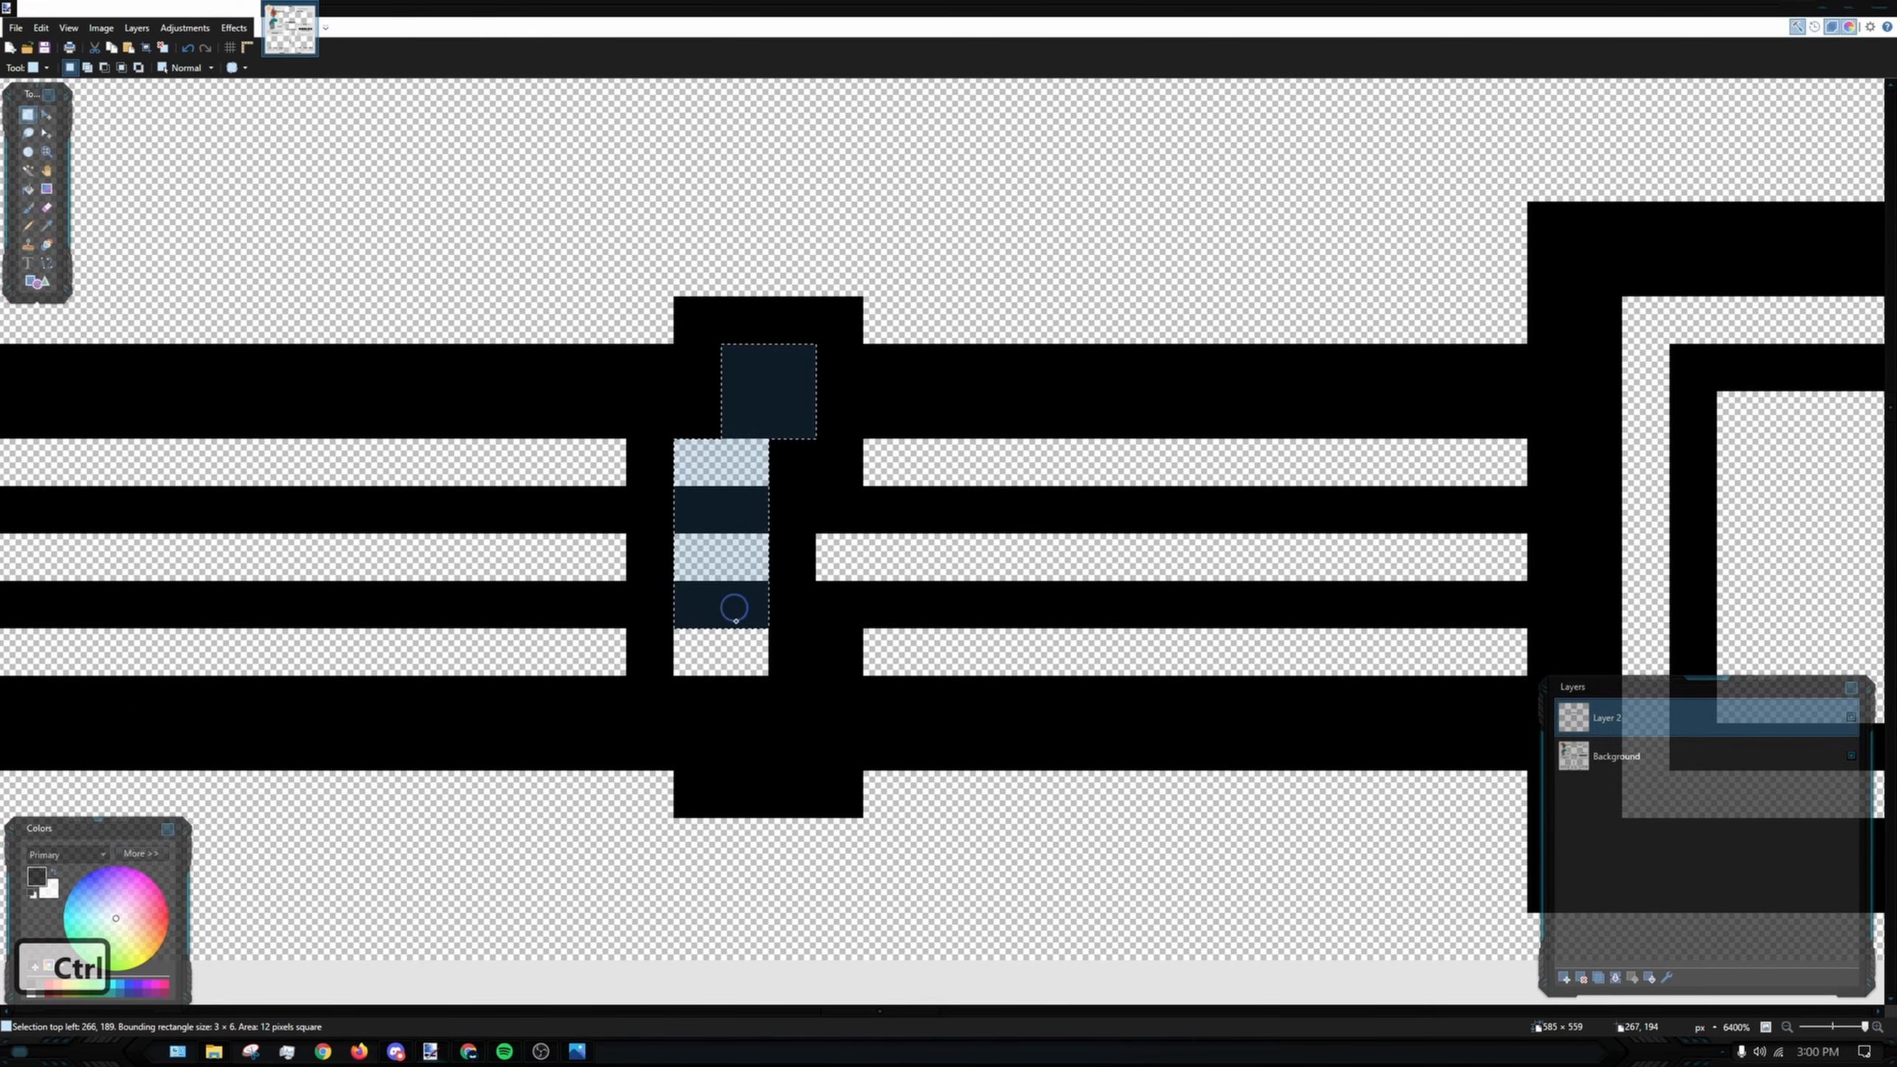
drag(807, 779, 728, 680)
key(ctrl+z)
key(ctrl+x)
ctrl+scroll(781, 392, down, 9)
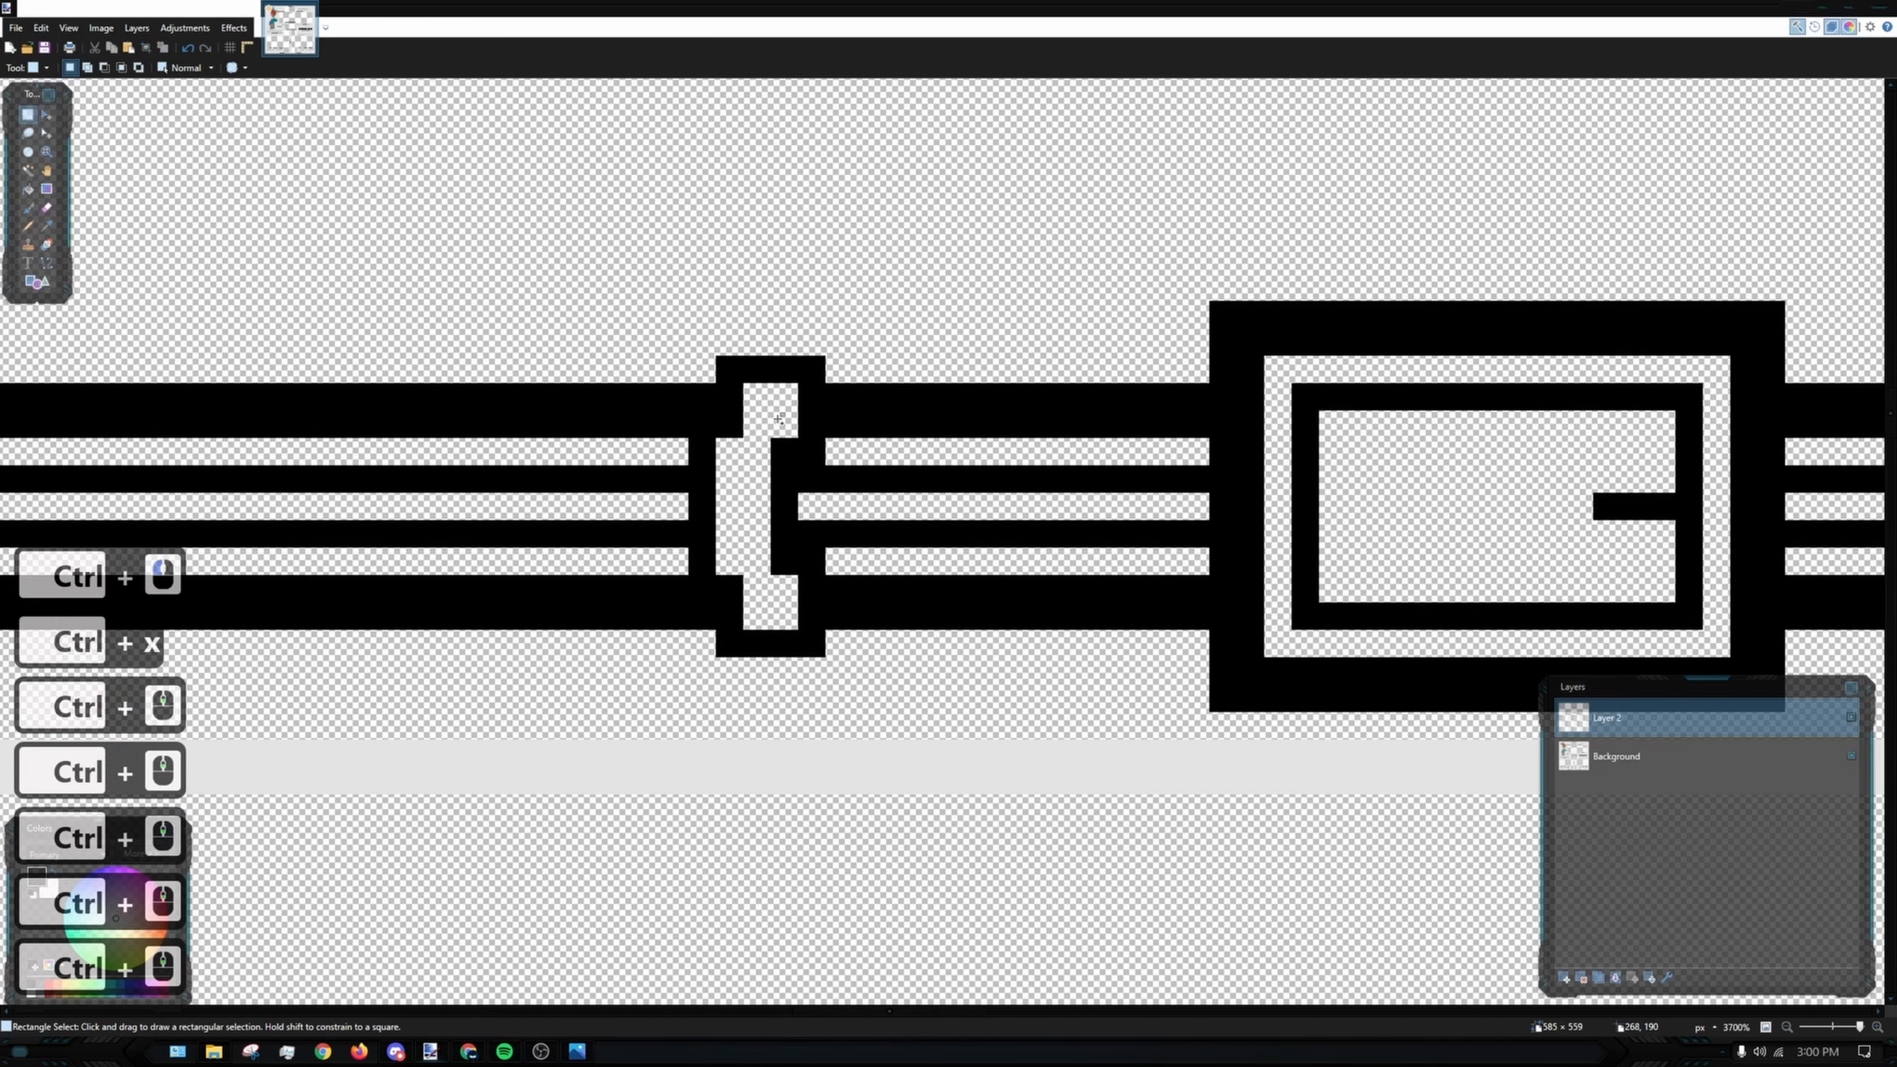
- Select the whole belt loop with its hollow interior, 5 × 11 pixels, by combining rectangular selections
click(28, 170)
ctrl+scroll(45, 174, up, 4)
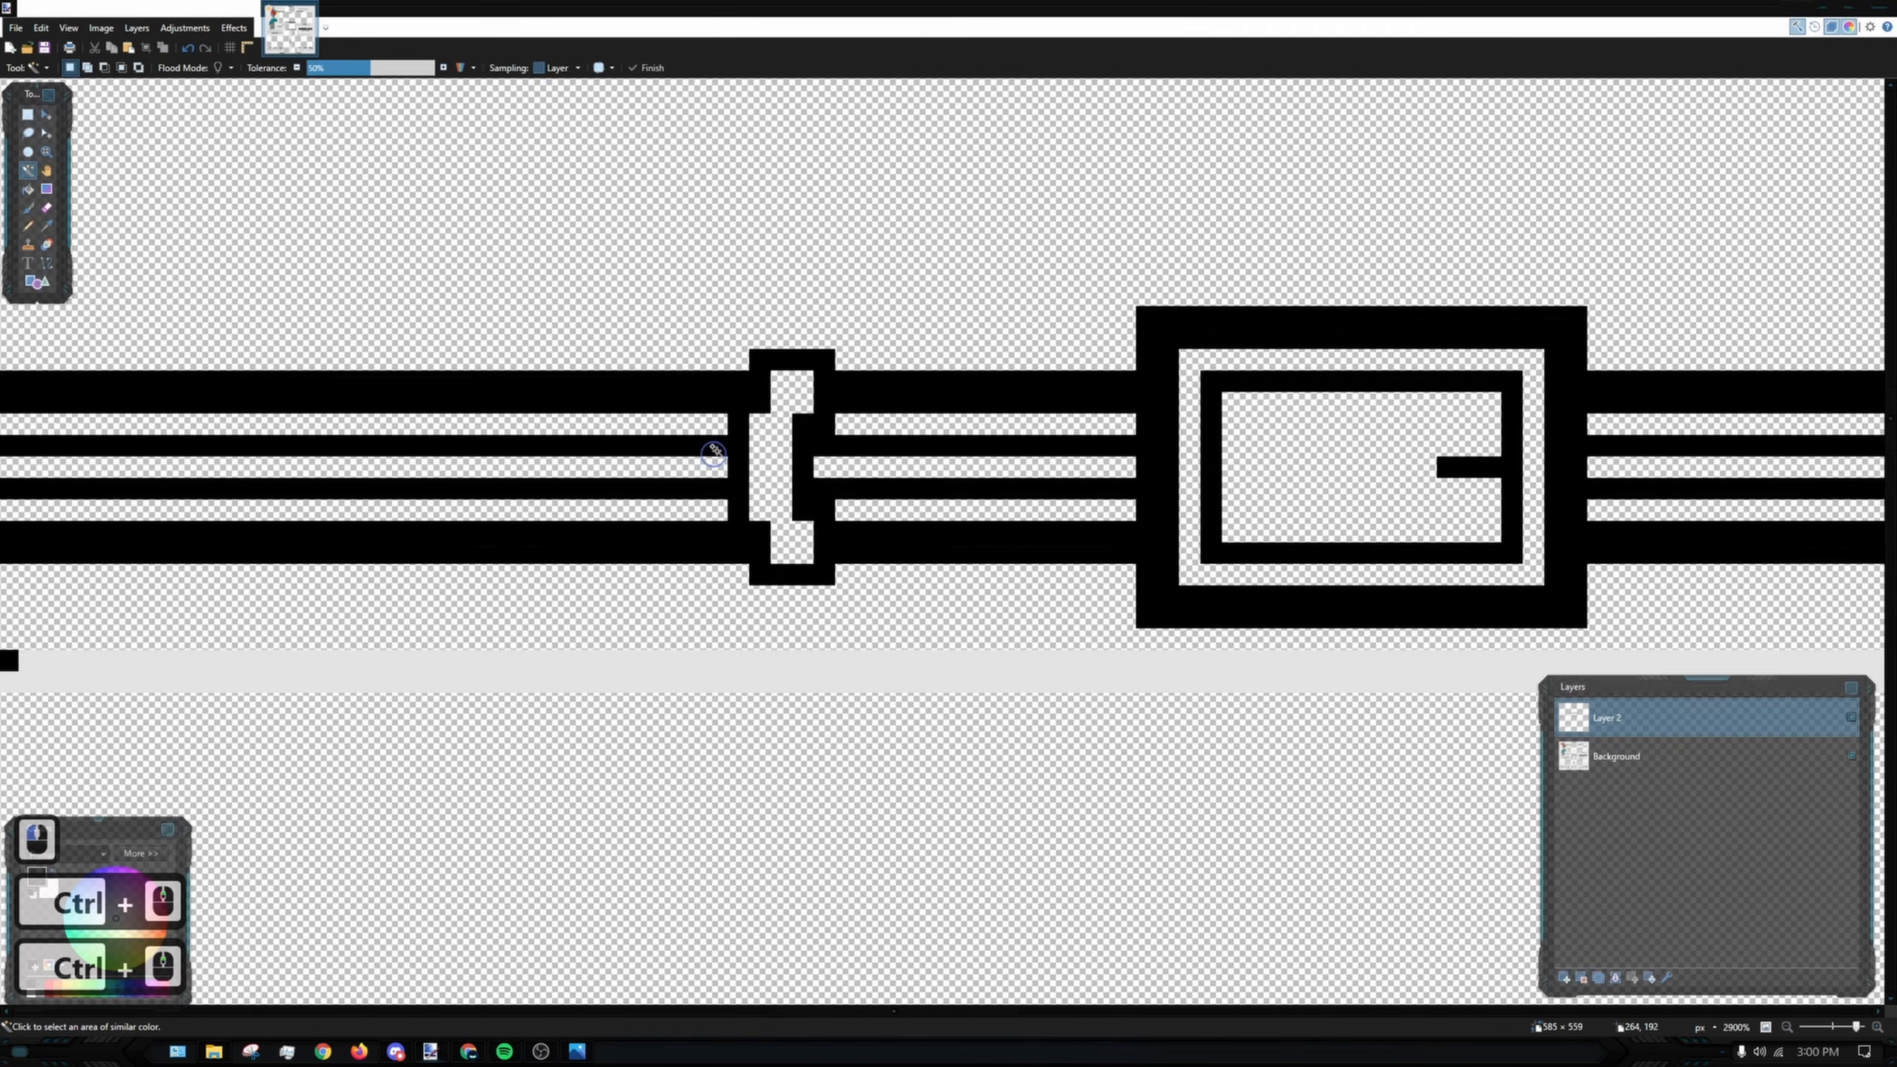
click(28, 114)
ctrl+scroll(702, 309, up, 3)
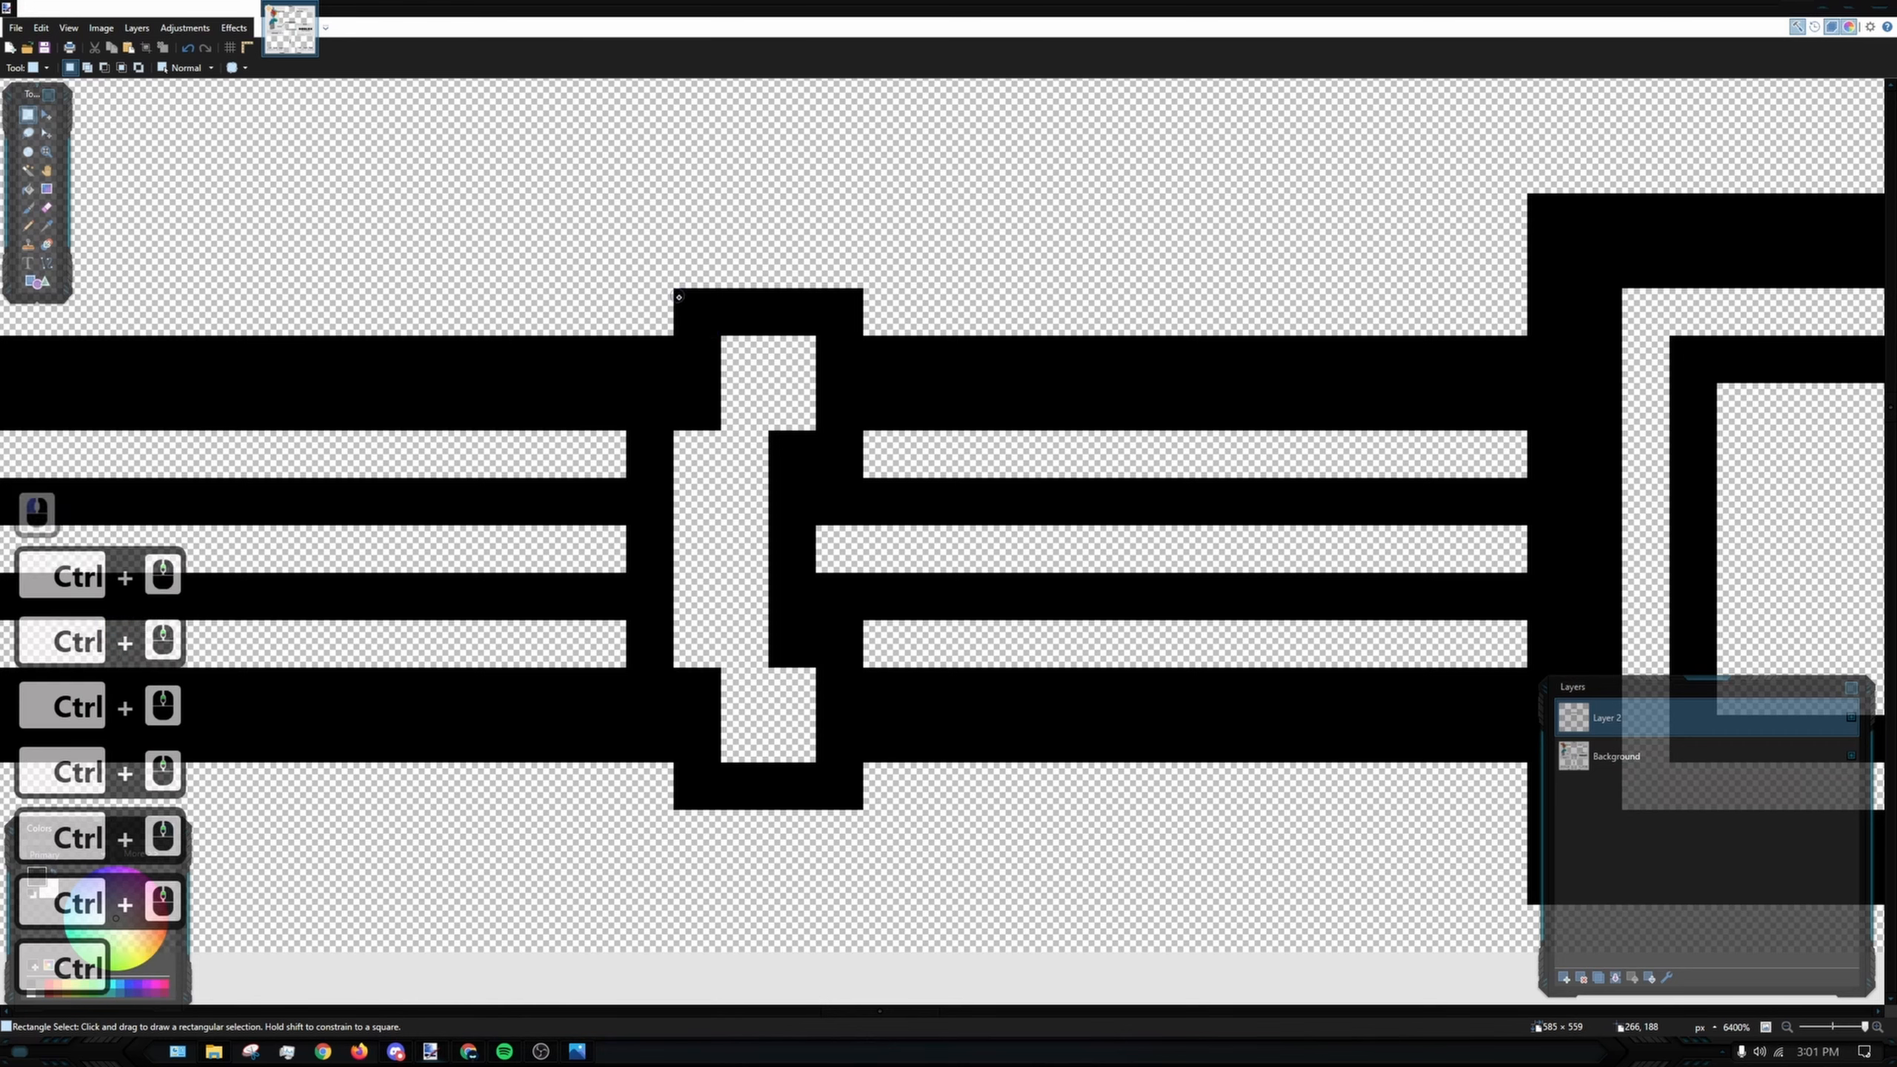
drag(674, 291, 823, 463)
ctrl+drag(635, 423, 778, 642)
ctrl+drag(860, 804, 695, 591)
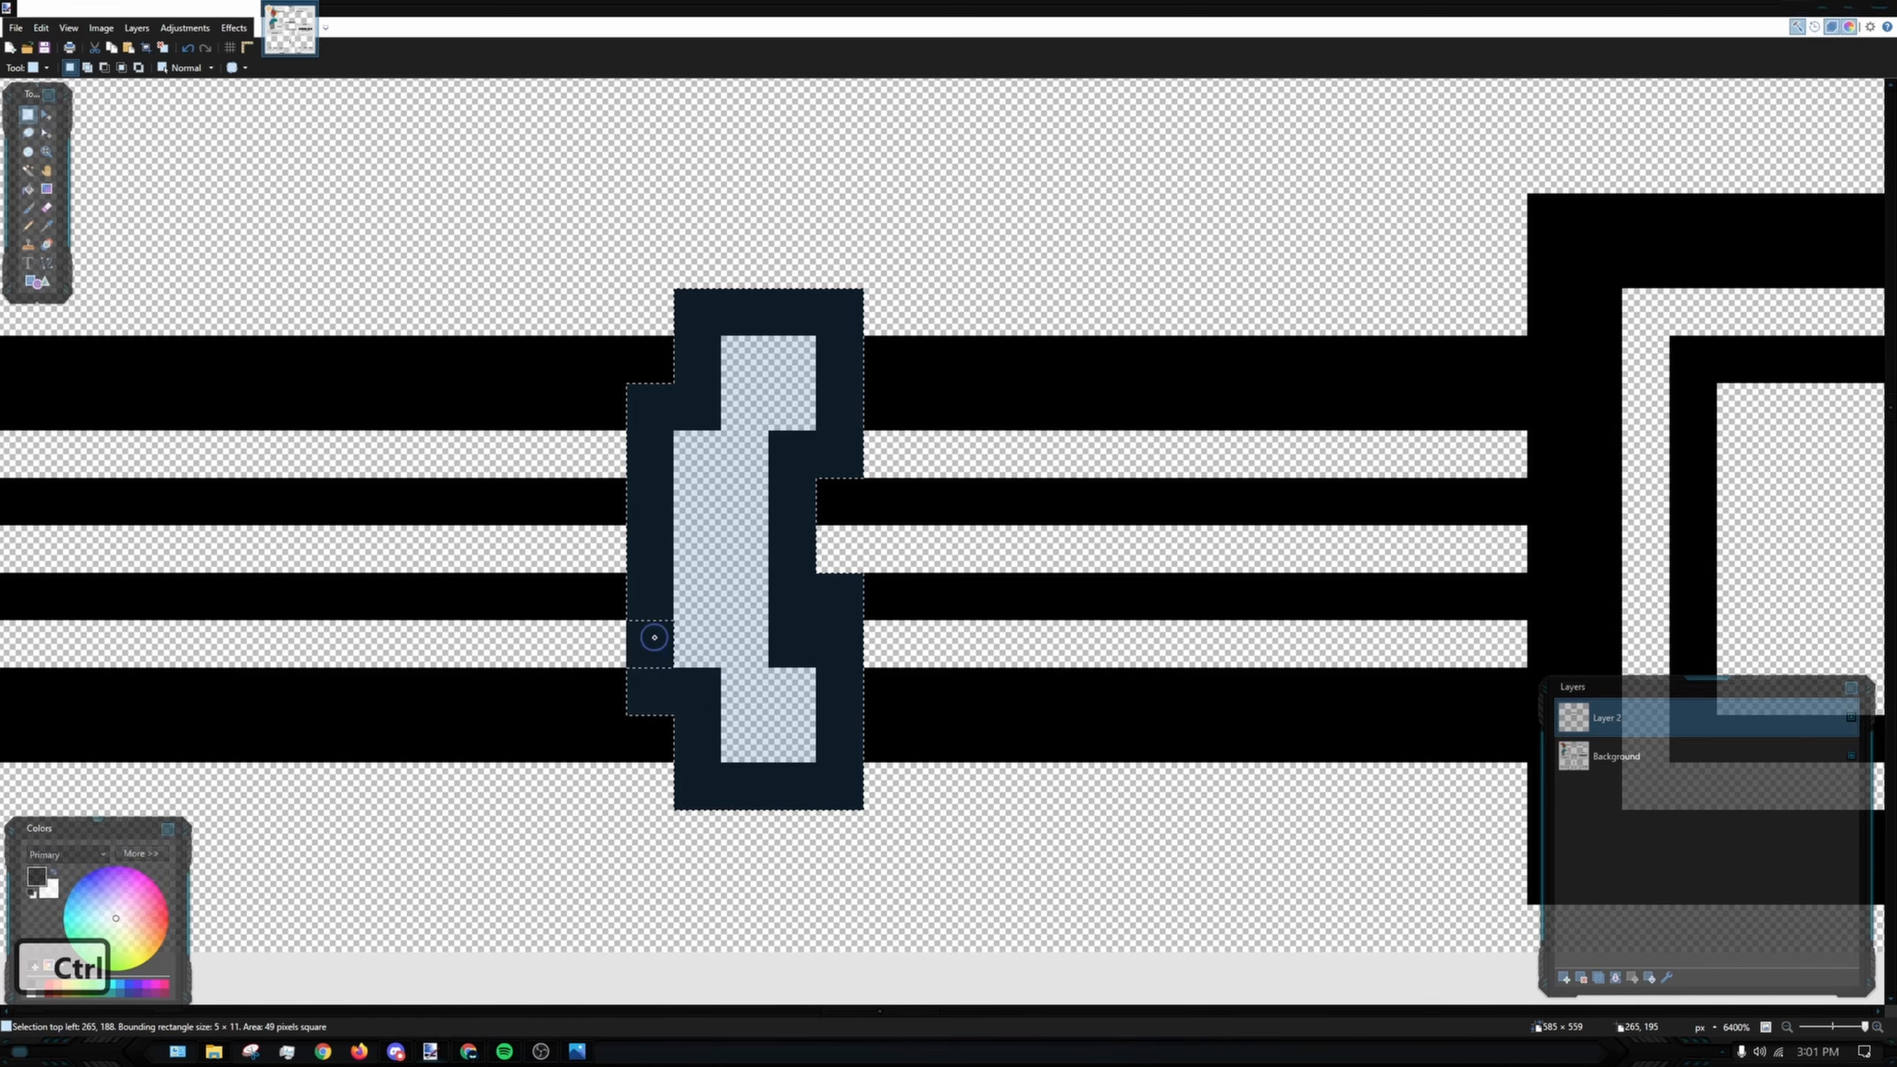
- Duplicate the selected belt loop and place the copy nearer the belt's left end, with its top-left corner at 245, 188
scroll(941, 439, down, 8)
key(ctrl+c)
key(ctrl+v)
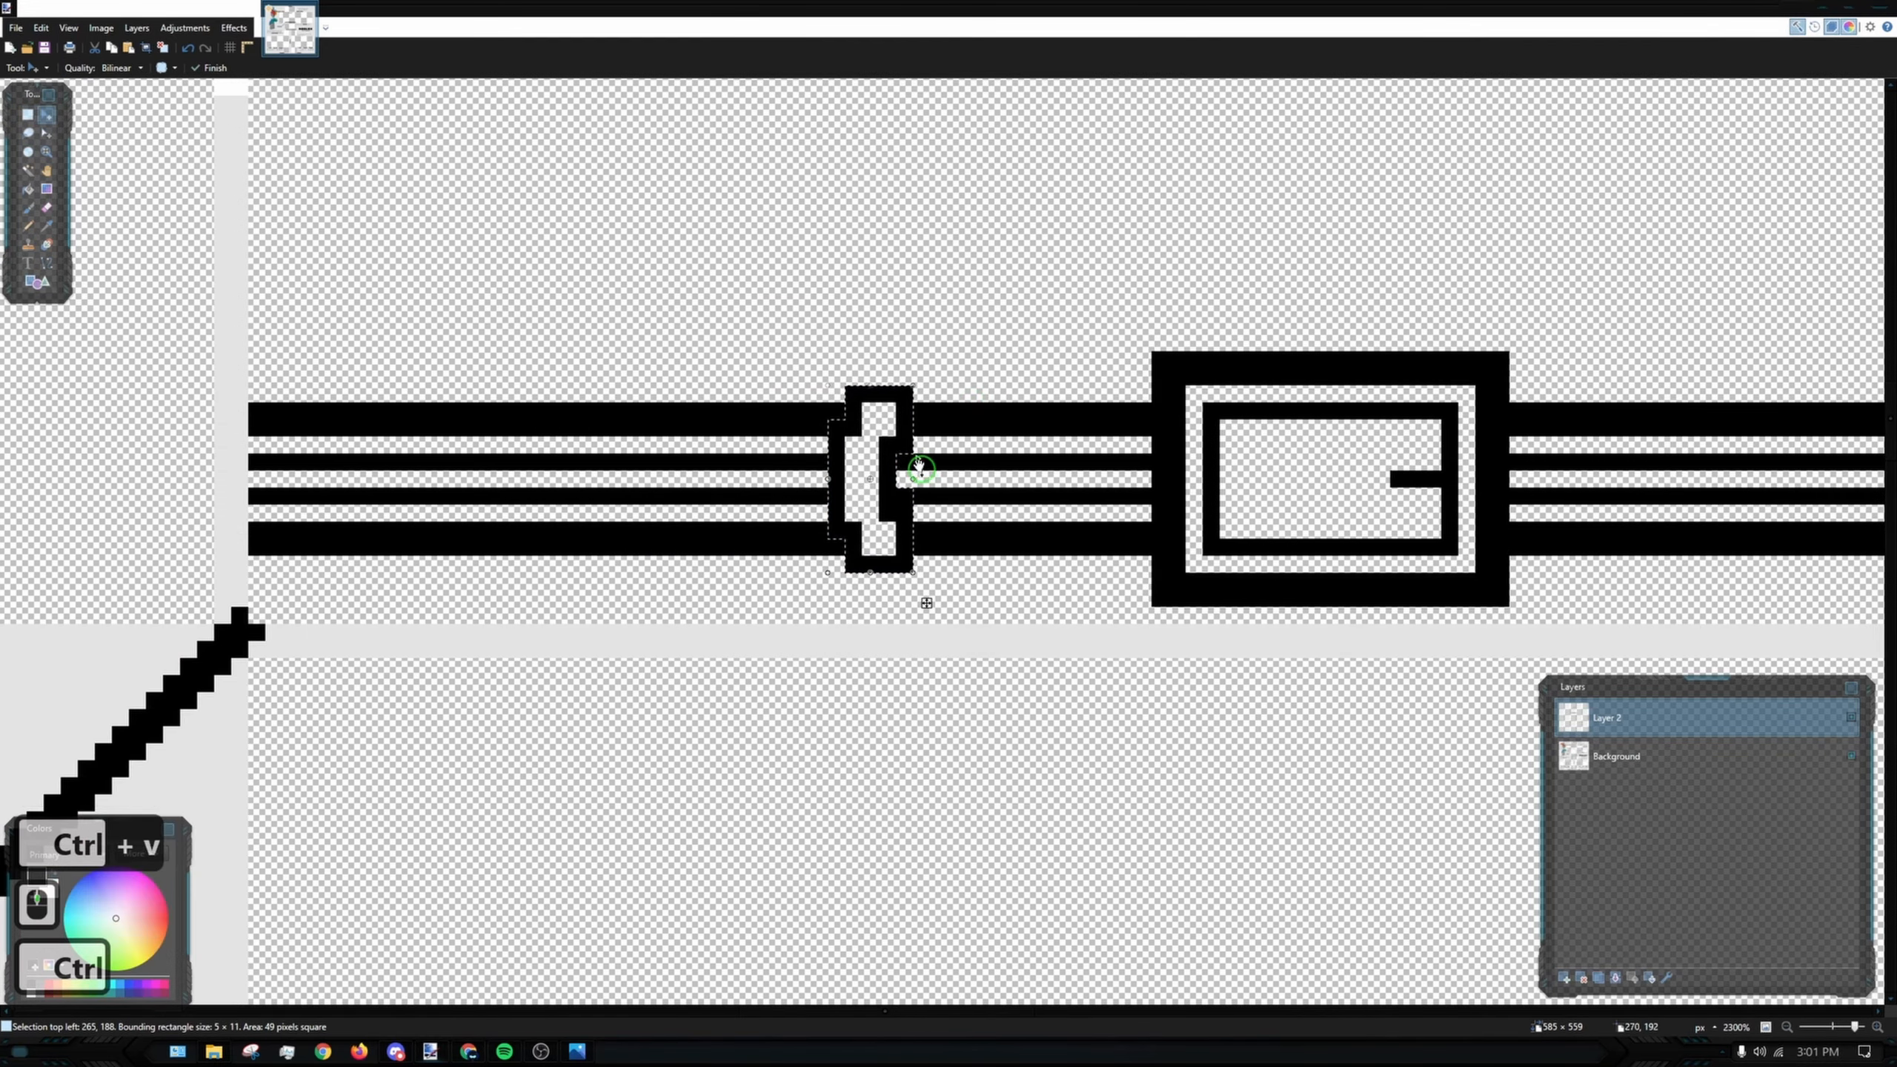
scroll(976, 389, up, 5)
key(ctrl+z)
scroll(945, 392, down, 6)
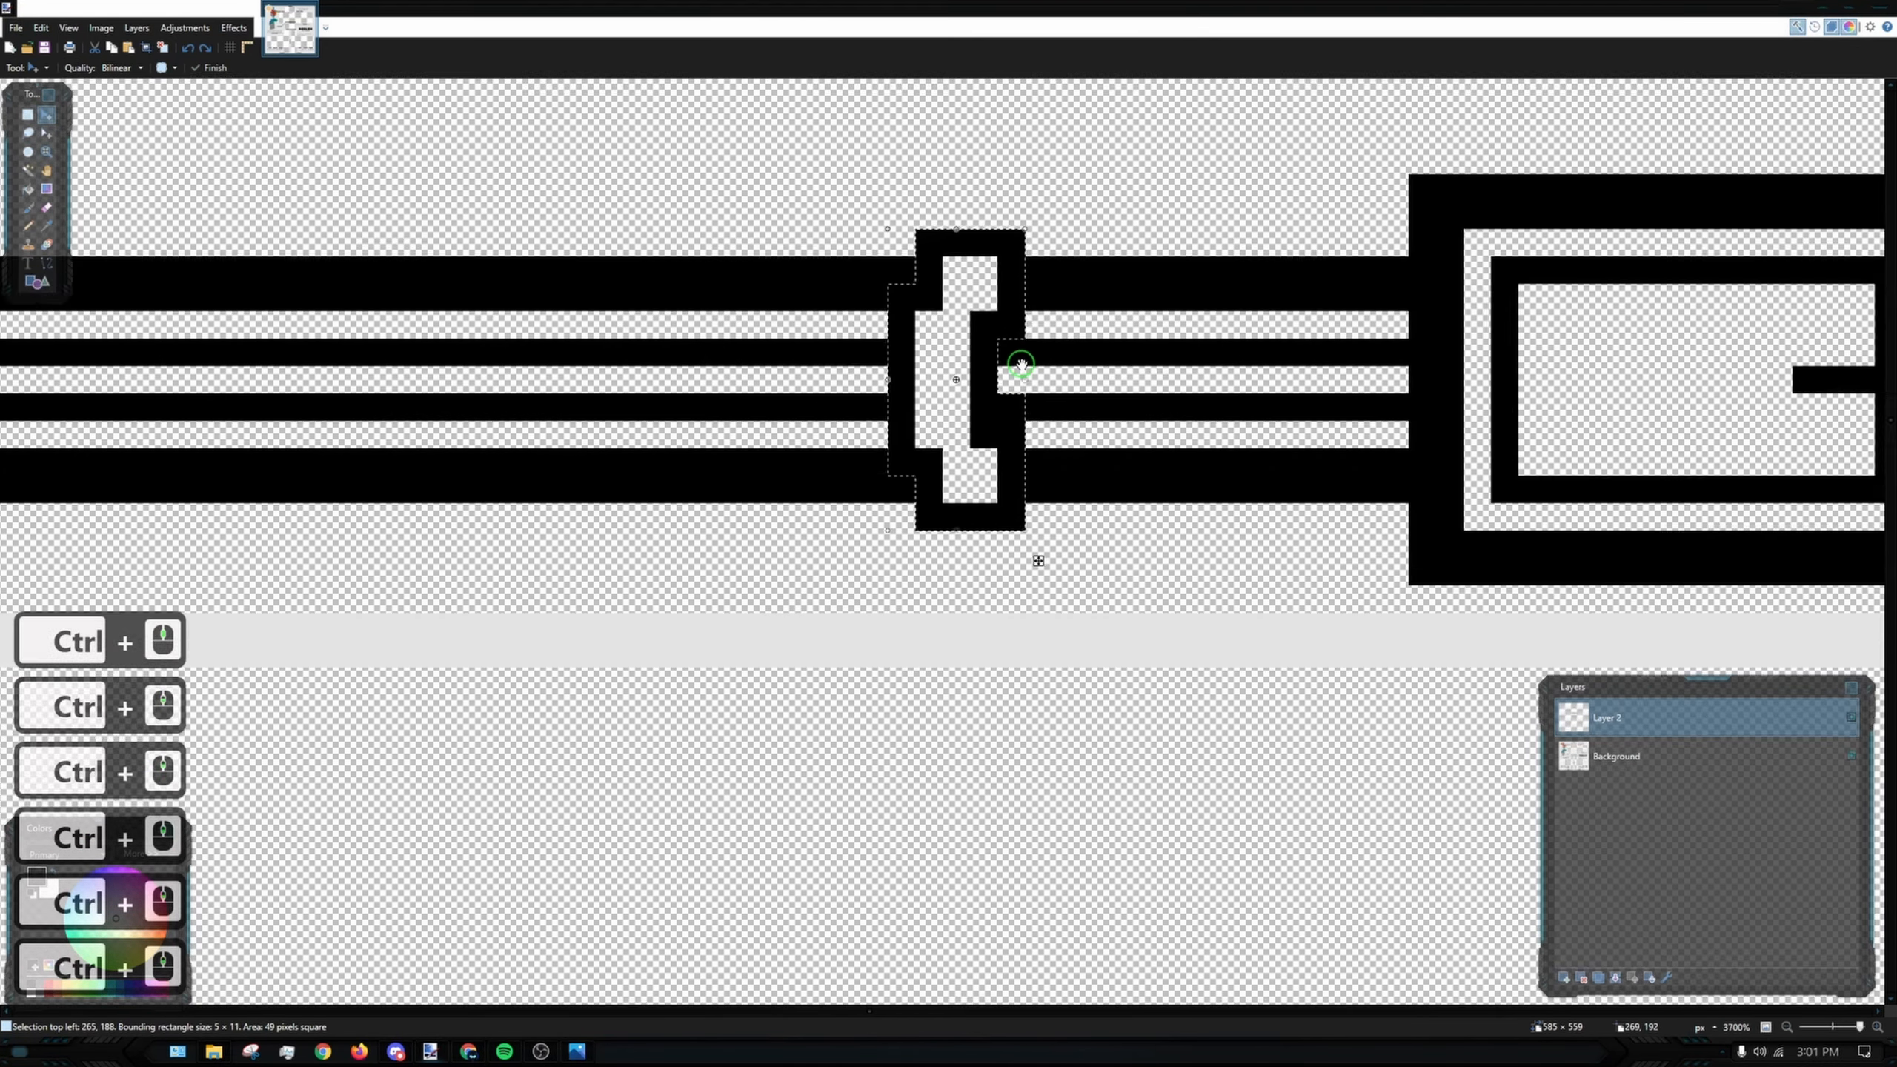
key(ctrl+c)
key(ctrl+v)
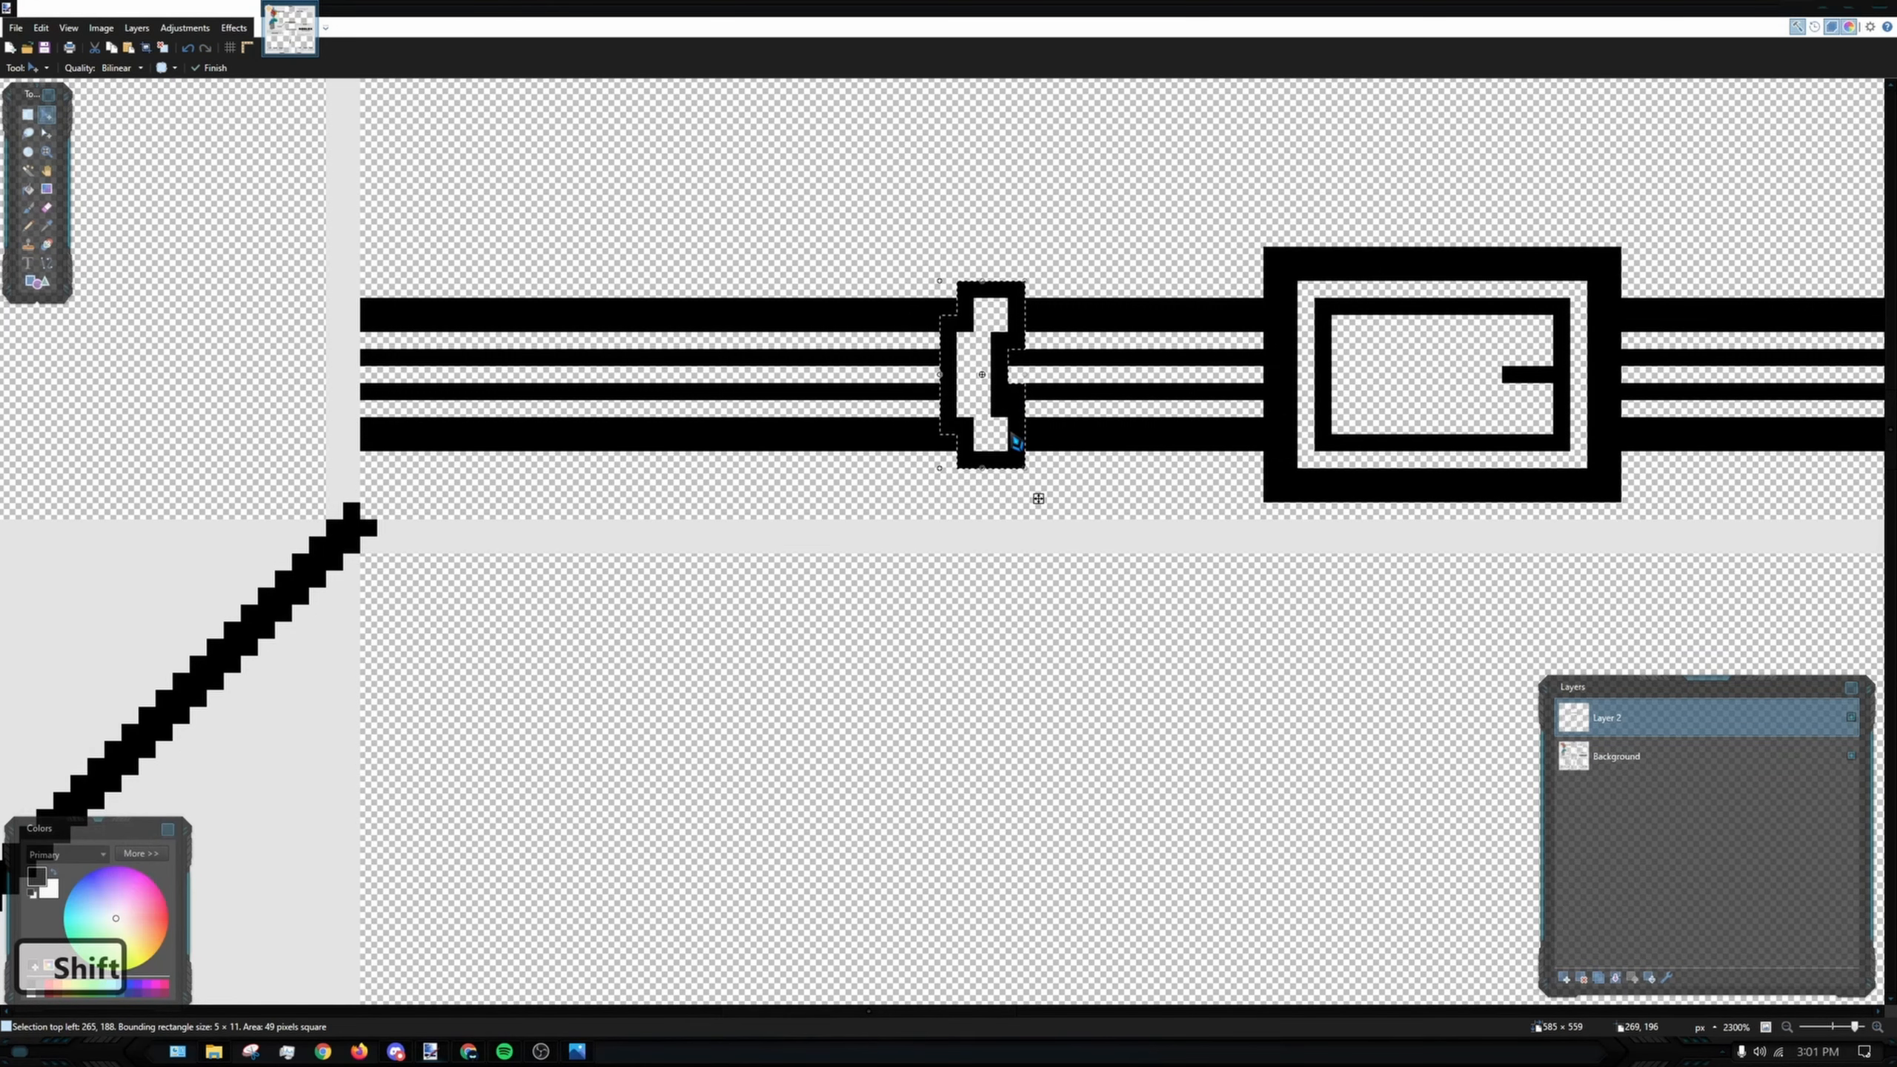
drag(1017, 443, 691, 422)
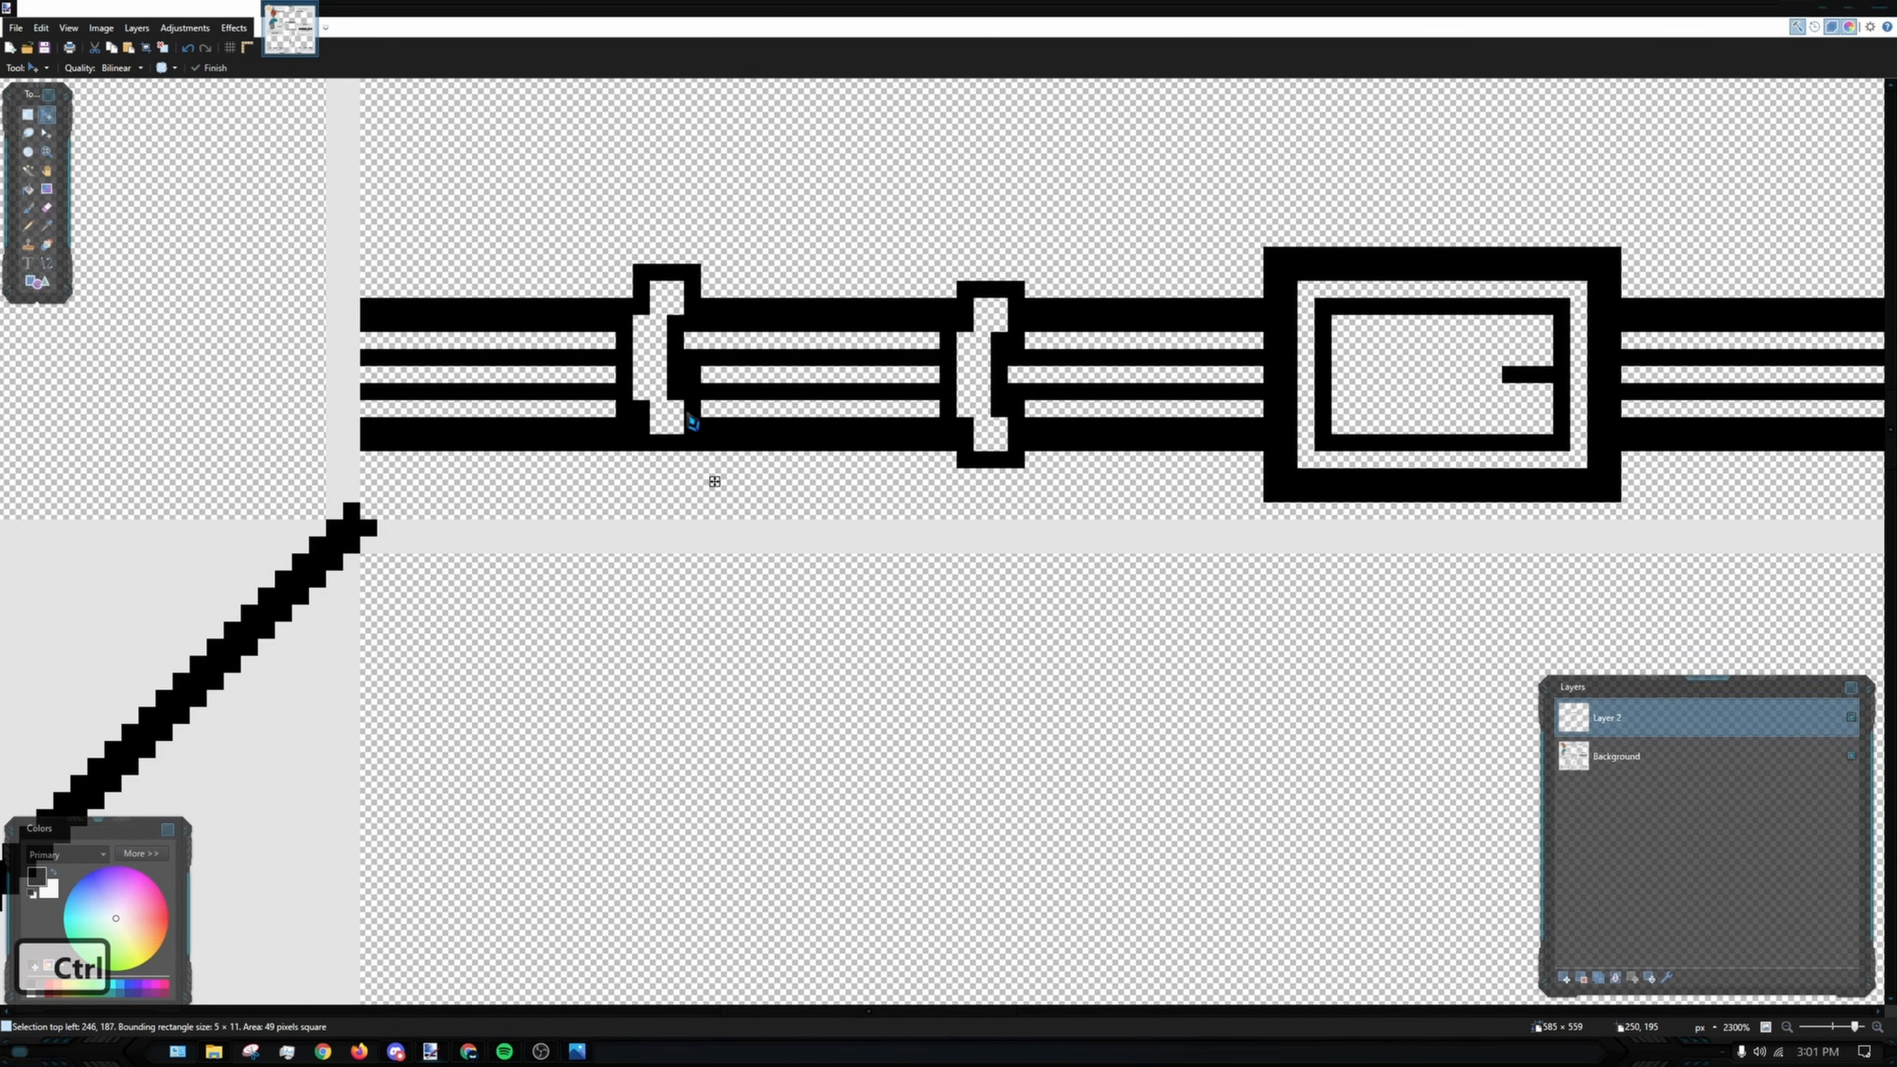
scroll(670, 435, down, 8)
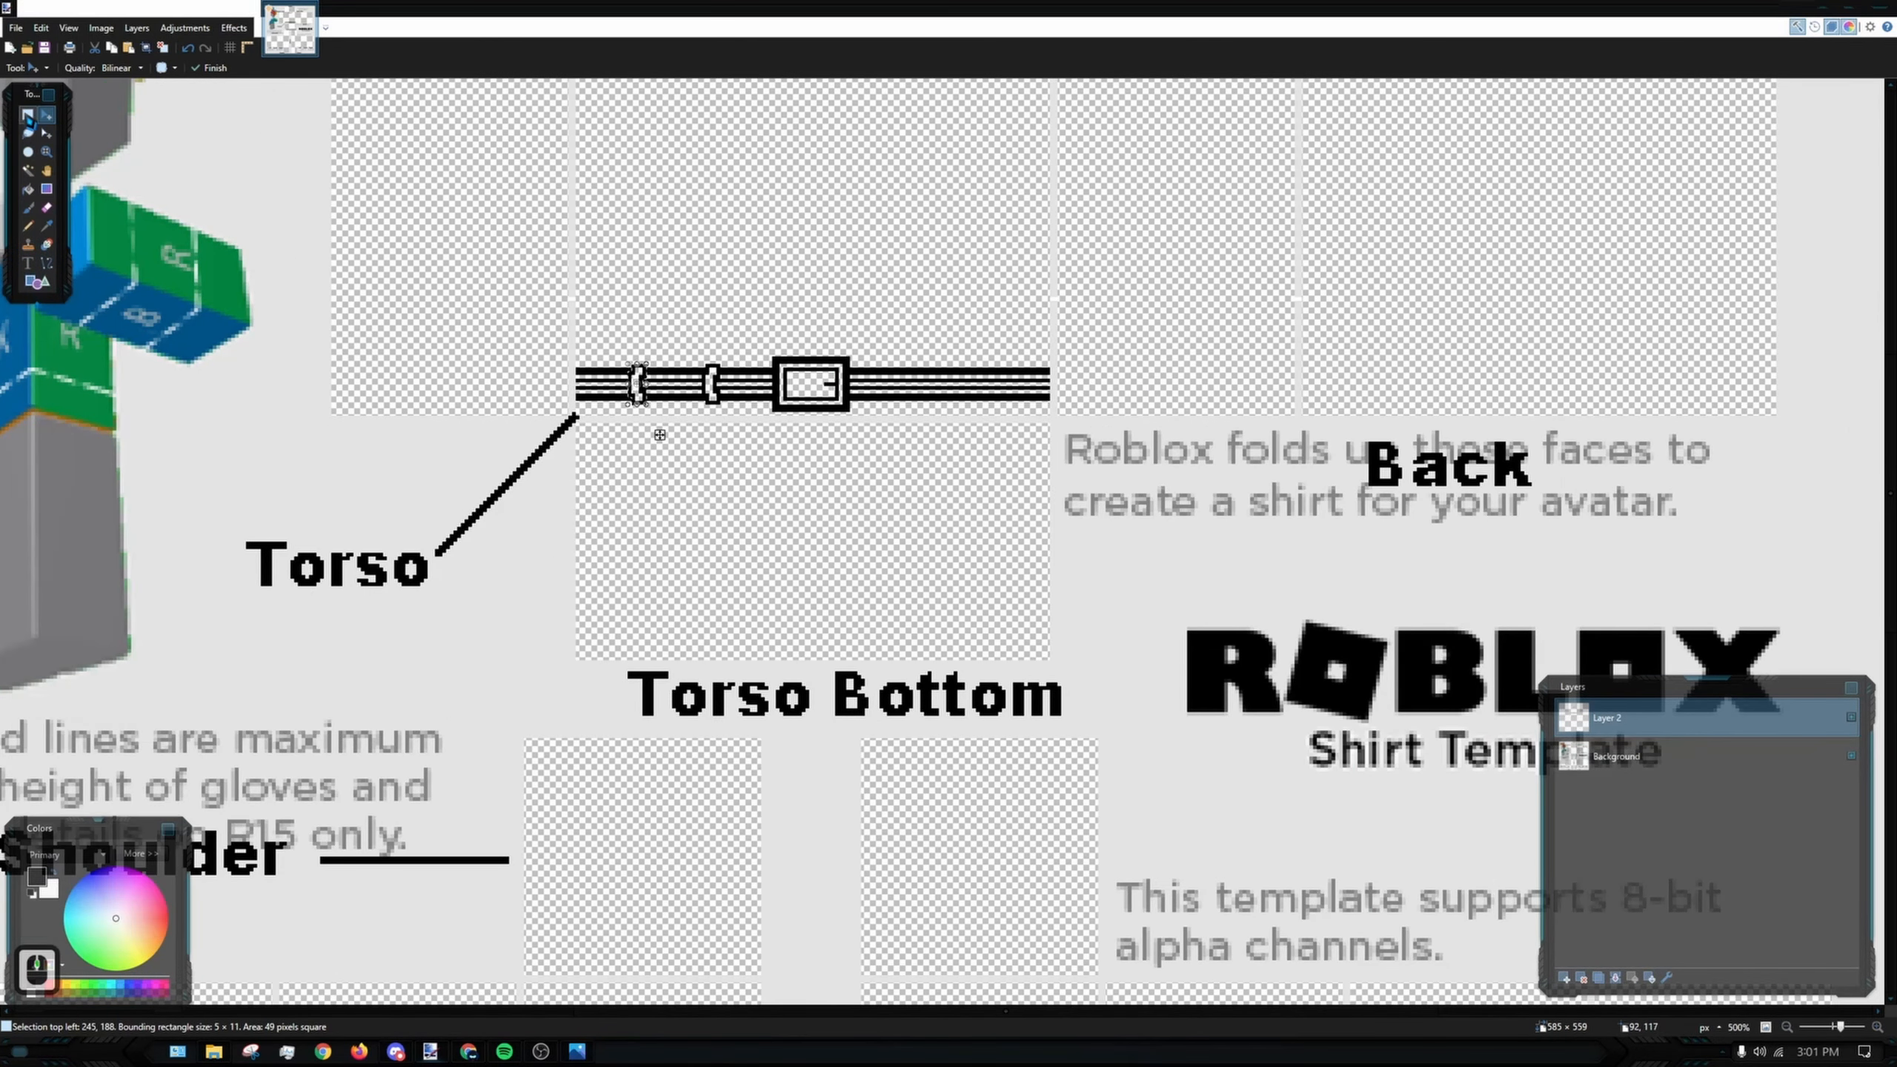
- Select the short prong inside the belt buckle and cut it out
key(s)
scroll(829, 385, up, 9)
scroll(845, 404, up, 3)
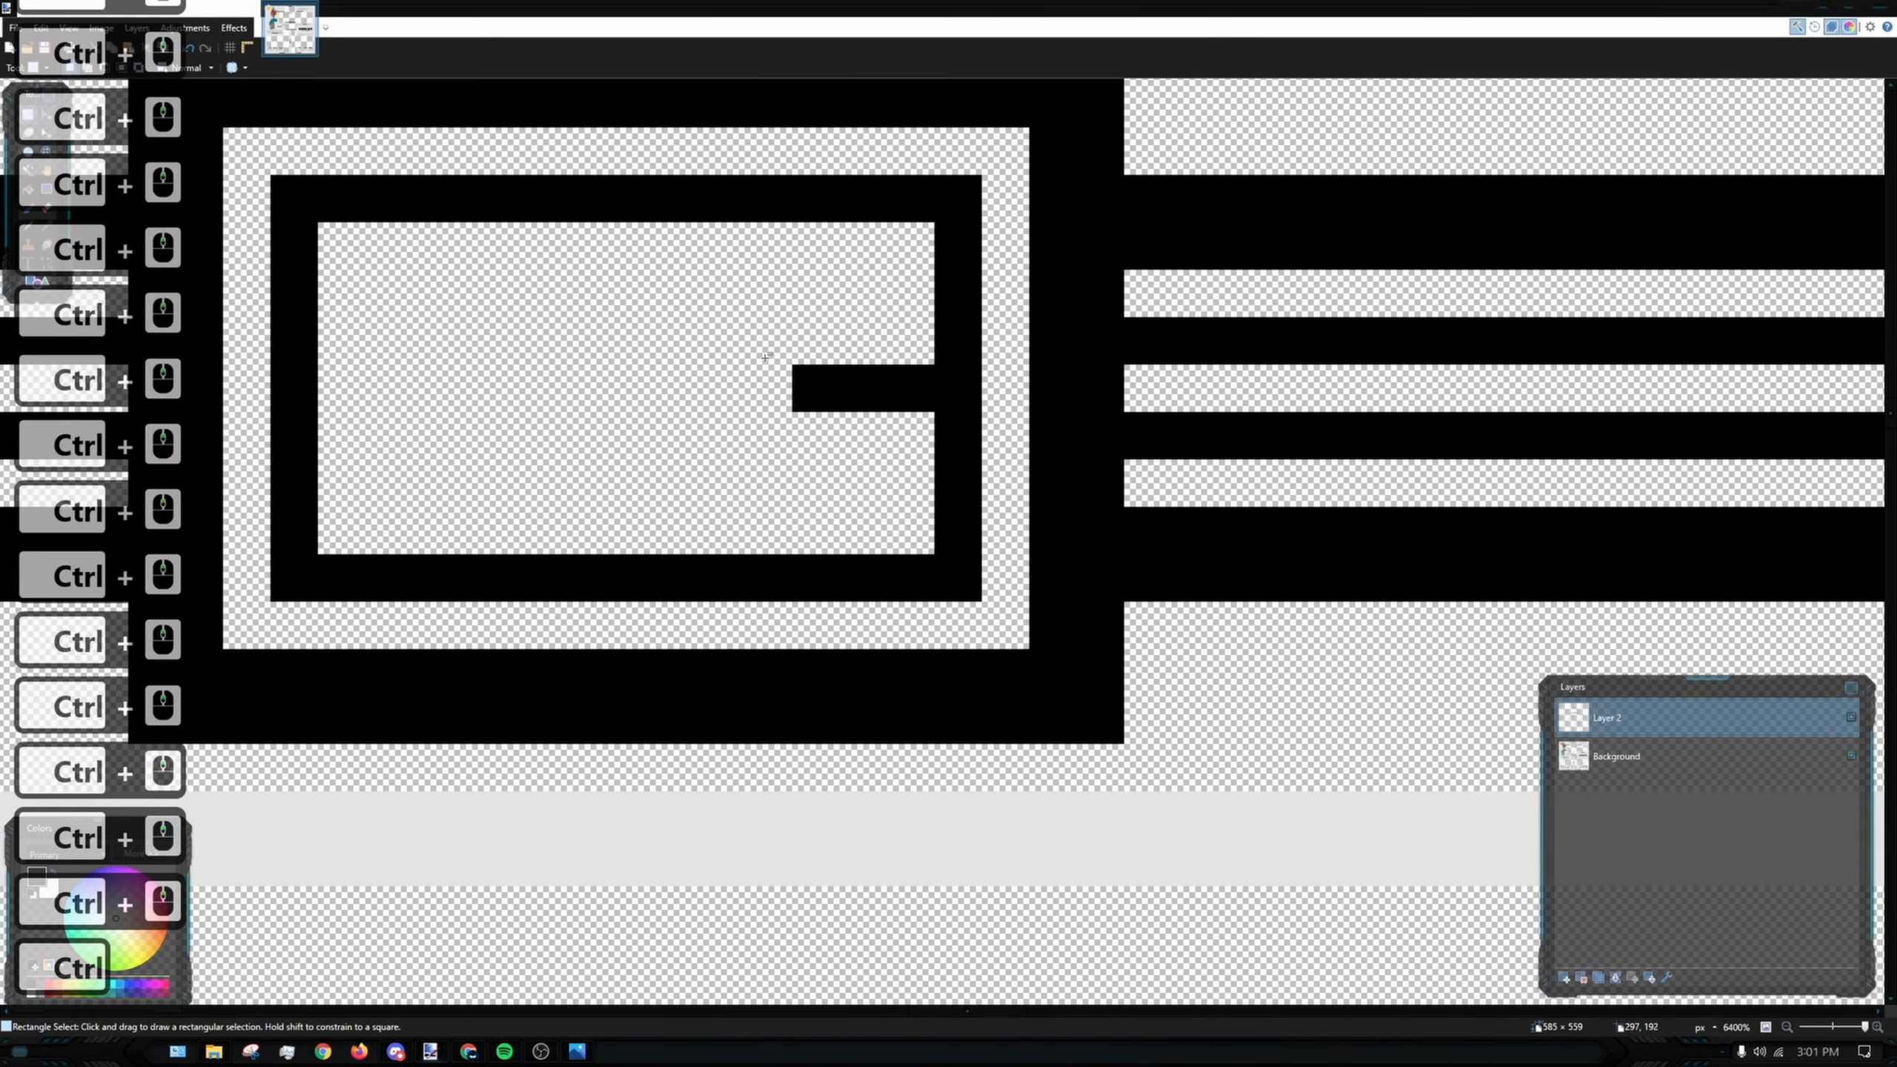
drag(744, 315, 937, 462)
key(ctrl+x)
scroll(857, 343, down, 7)
scroll(857, 342, down, 5)
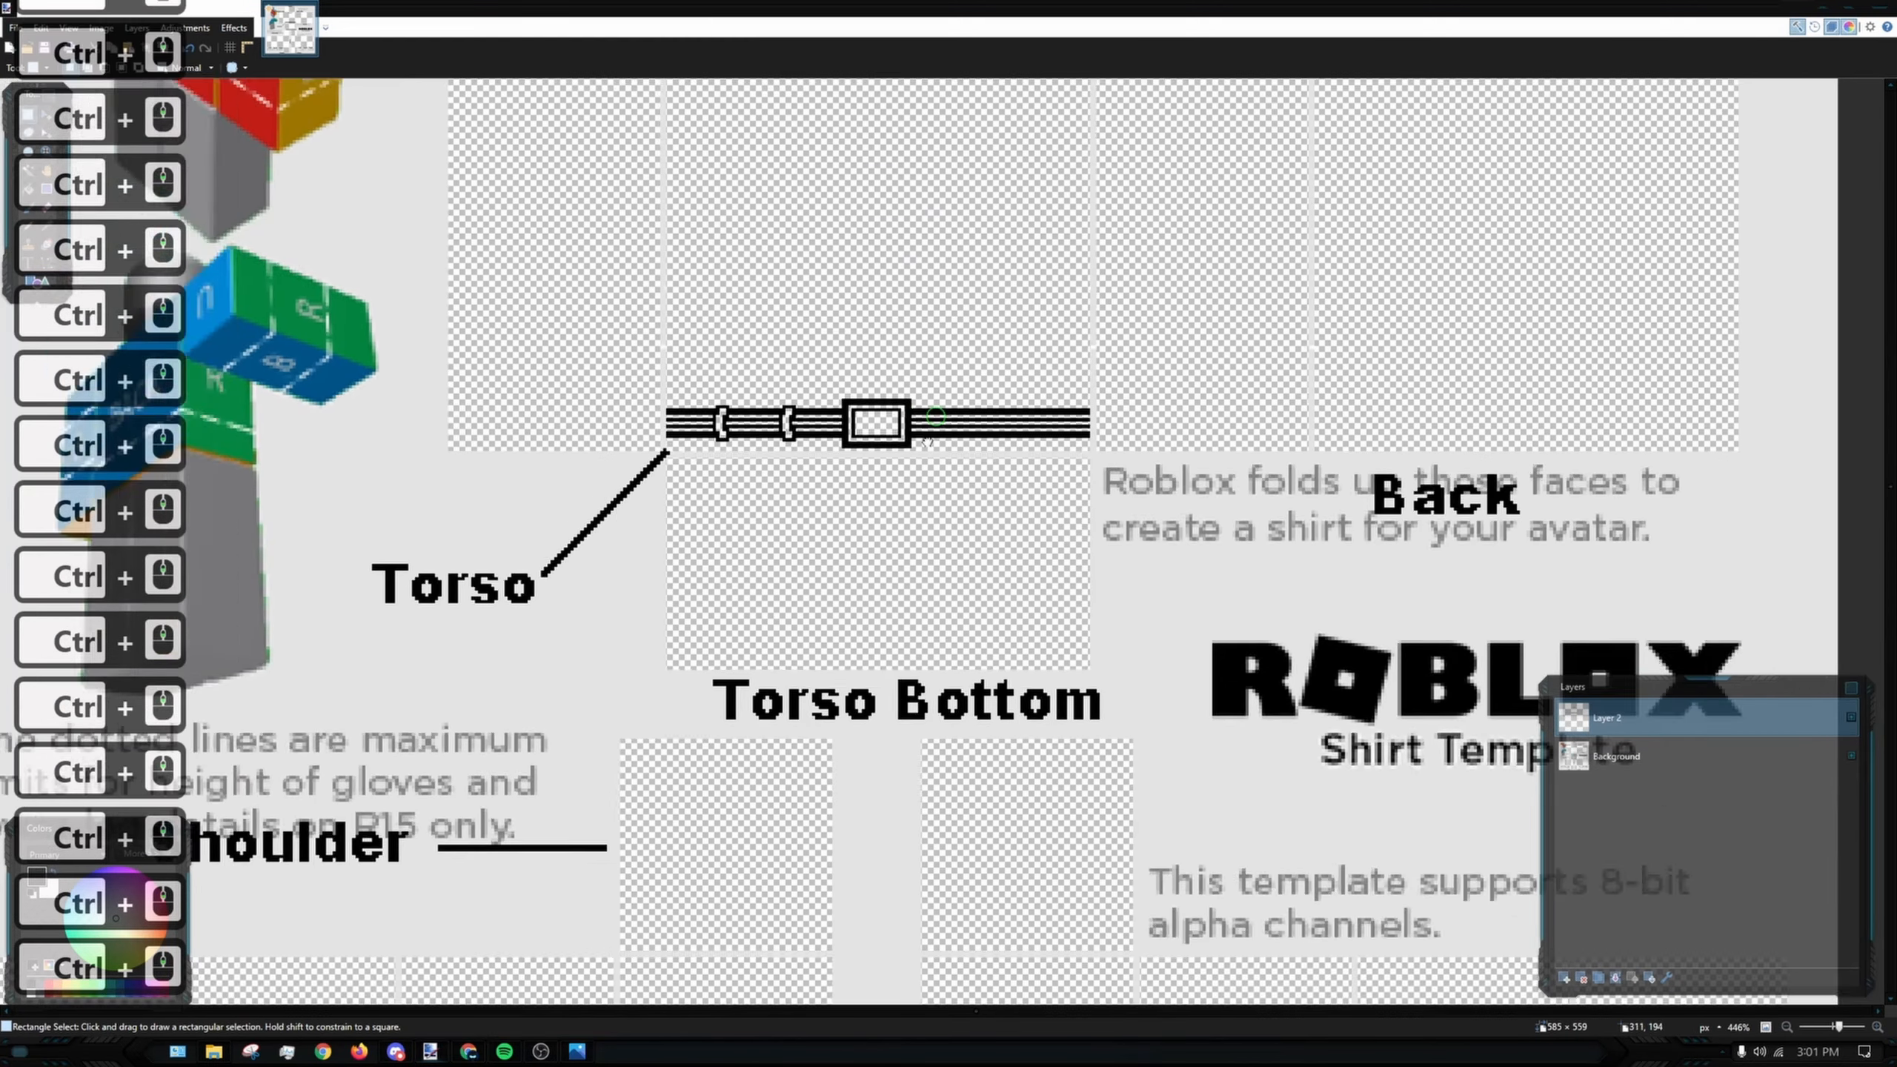
- Select the left half of the front torso panel, 64 × 128 pixels, from the neckline down to the belt
scroll(690, 195, up, 4)
drag(575, 134, 926, 744)
scroll(822, 392, up, 3)
scroll(517, 178, up, 6)
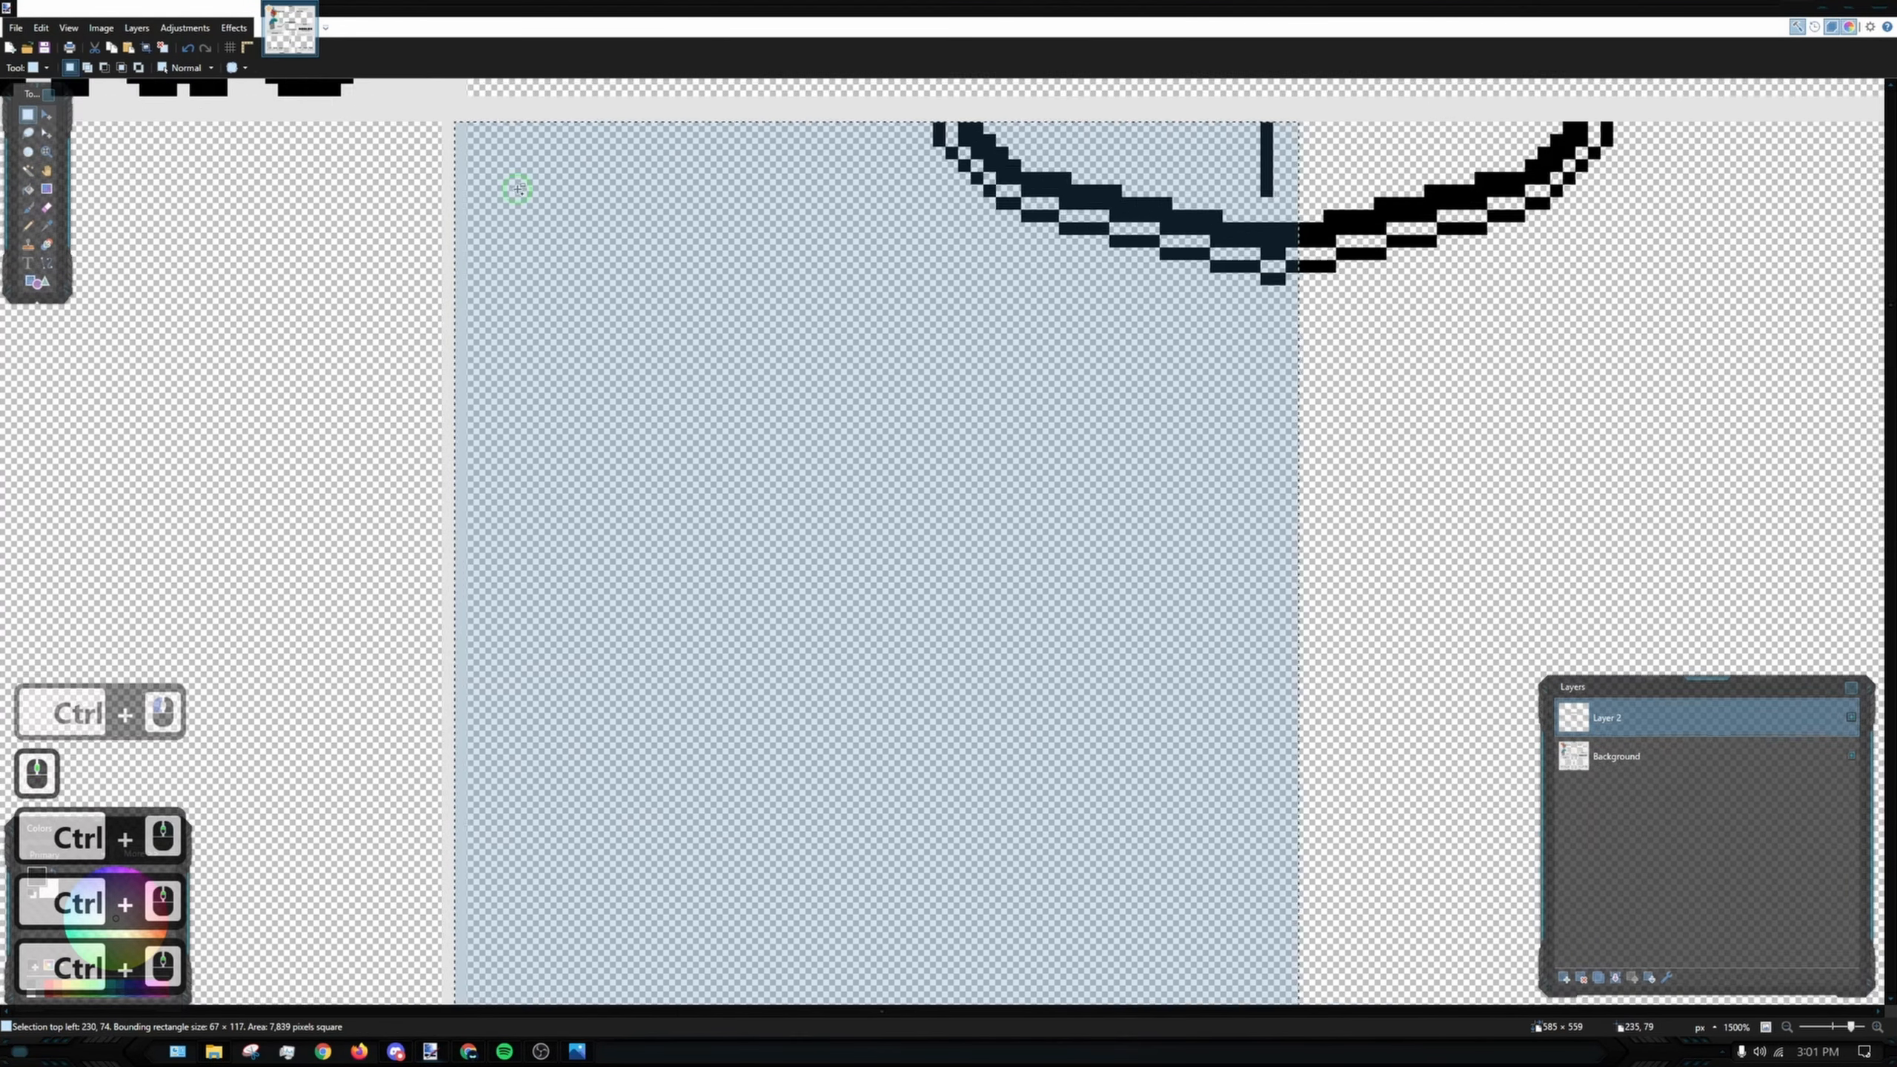
drag(461, 114, 990, 912)
scroll(686, 366, down, 8)
scroll(807, 448, down, 3)
scroll(999, 755, up, 2)
scroll(653, 367, down, 3)
- Duplicate the selected torso half, mirror the copy horizontally onto the right half, and drop the selection
key(ctrl+c)
key(ctrl+v)
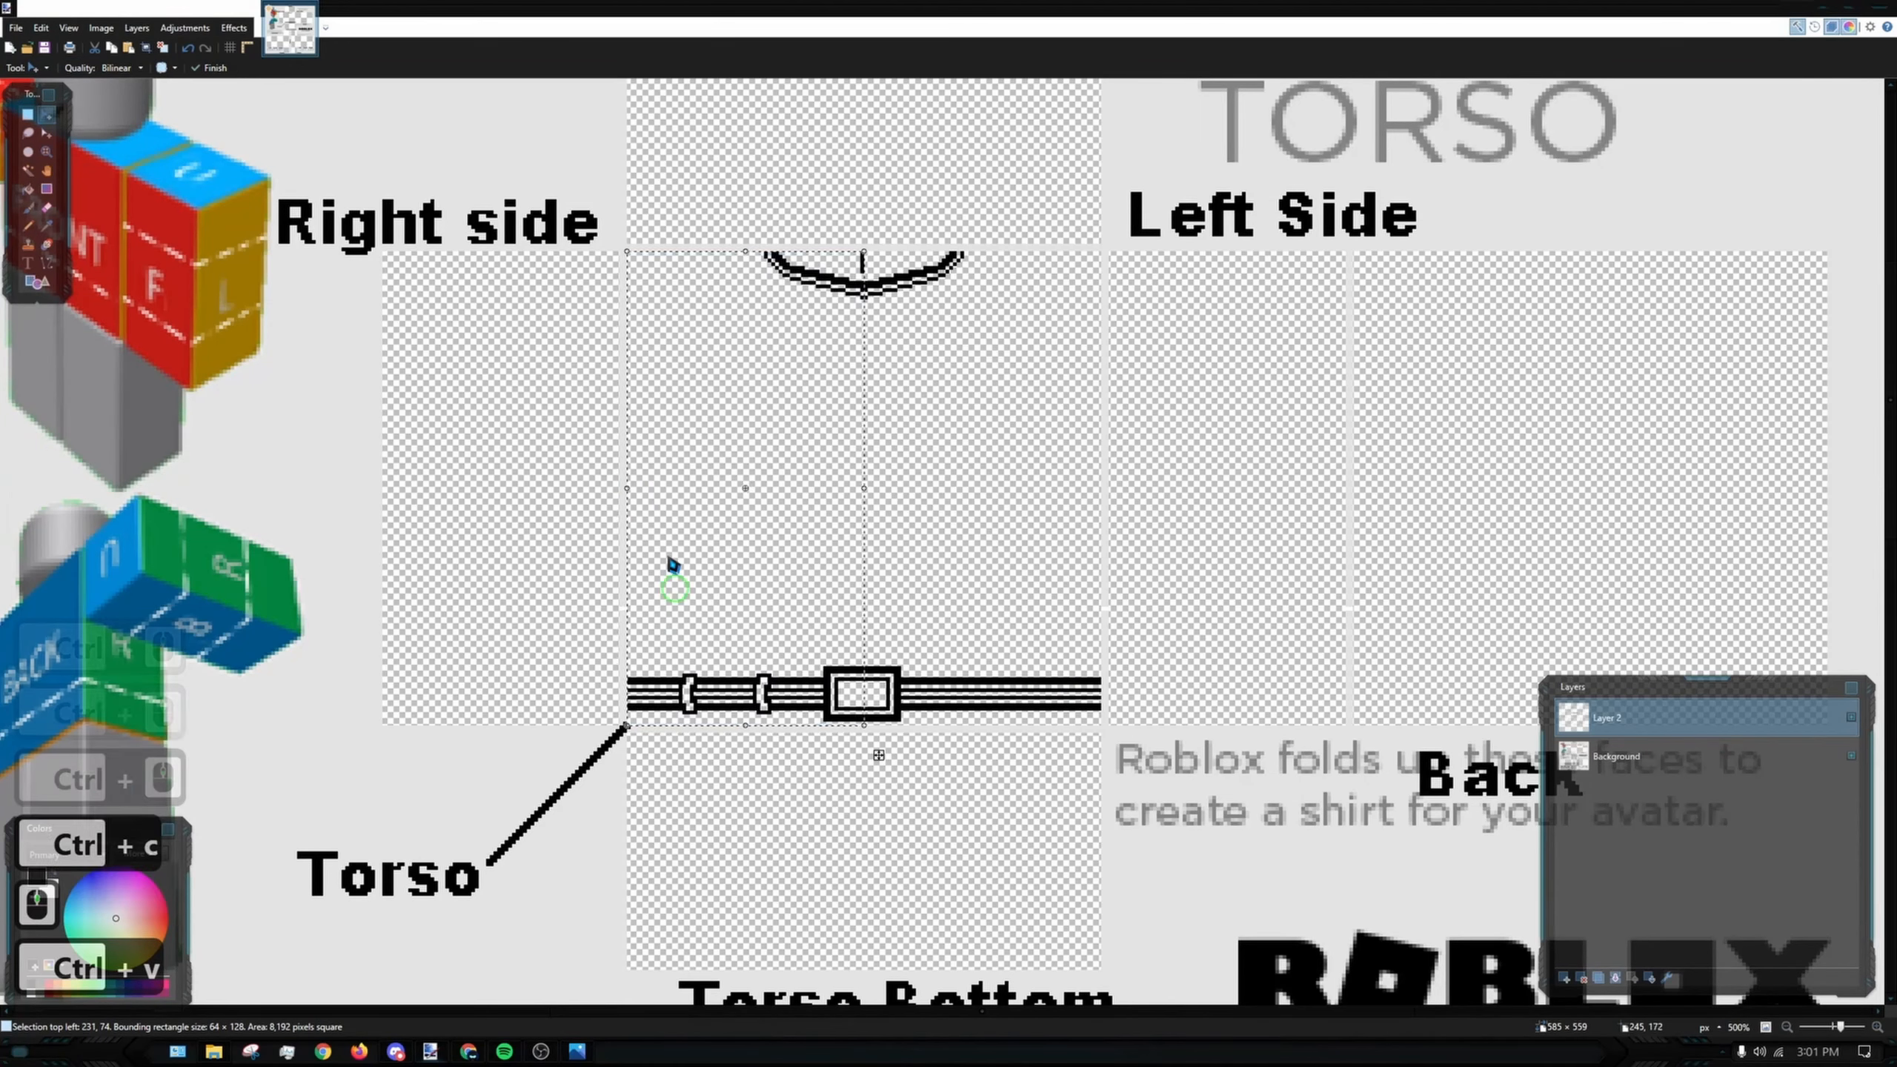
drag(627, 491, 1017, 505)
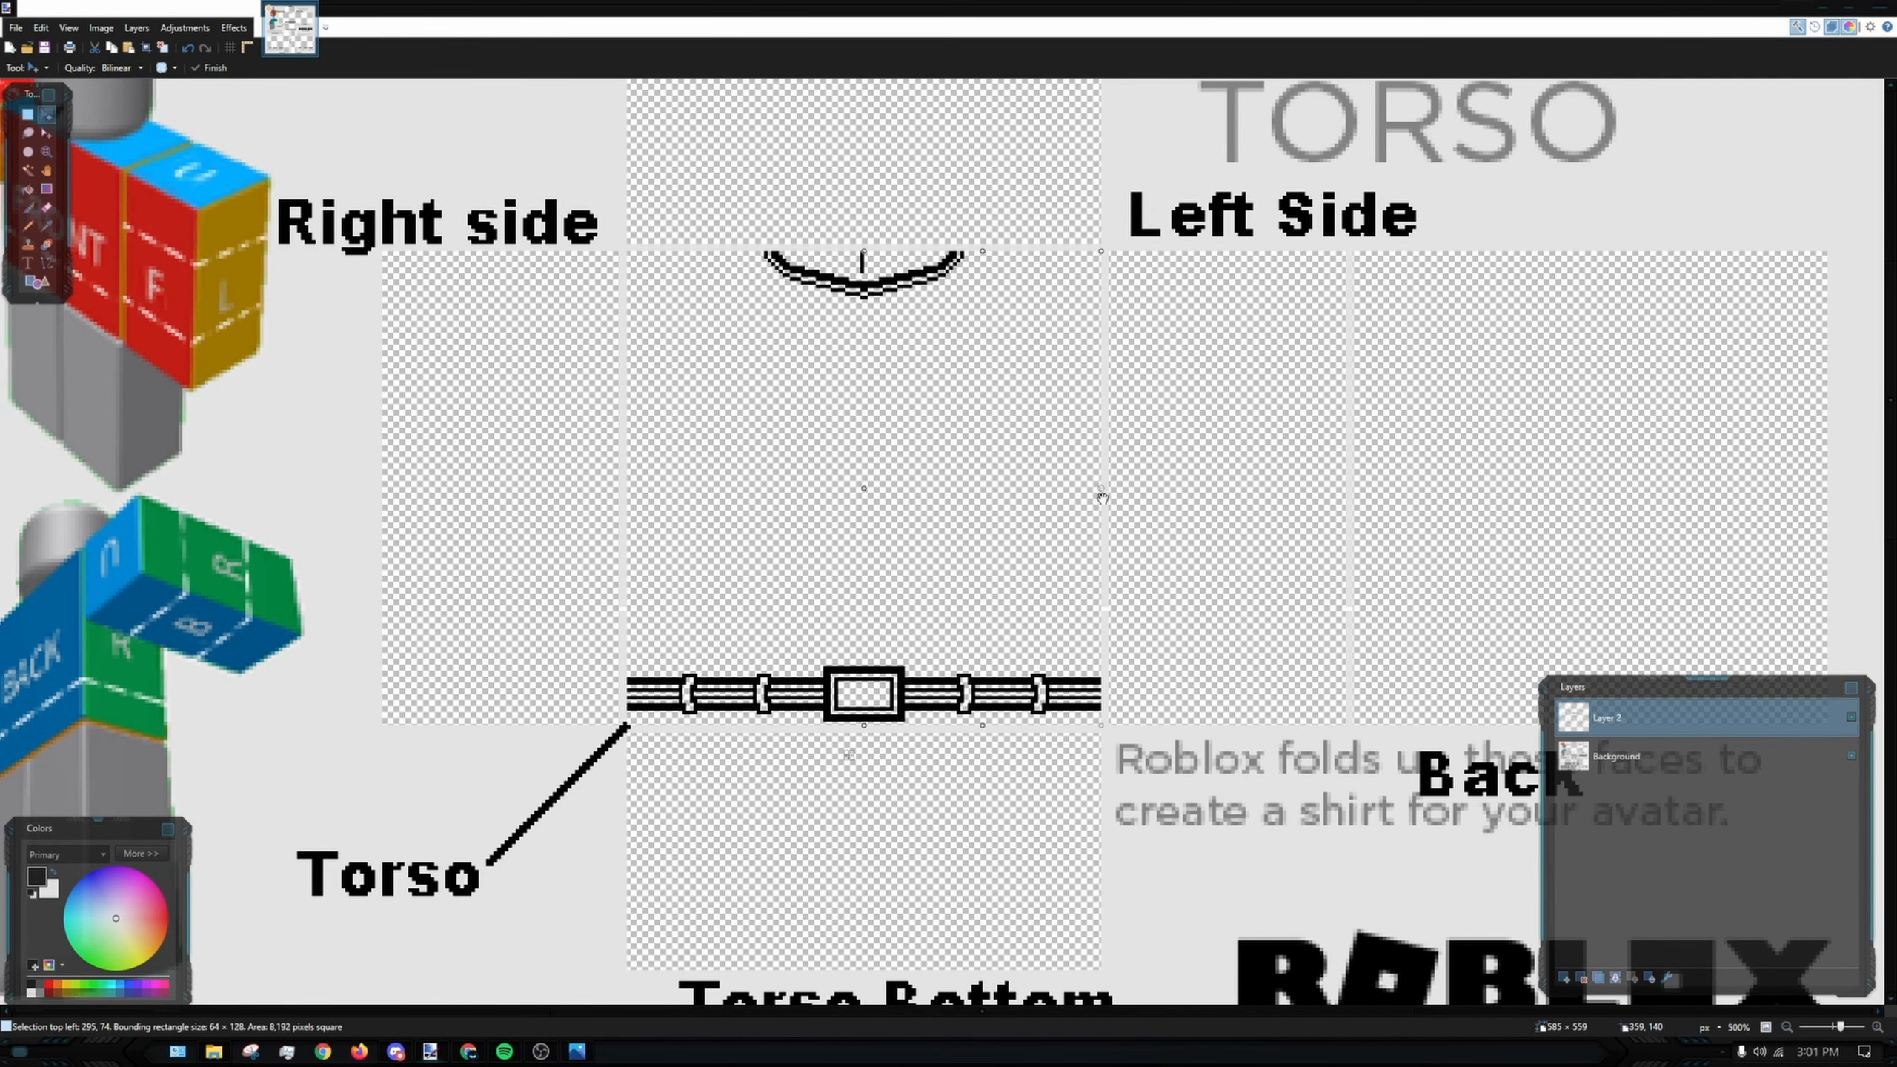
scroll(957, 691, up, 3)
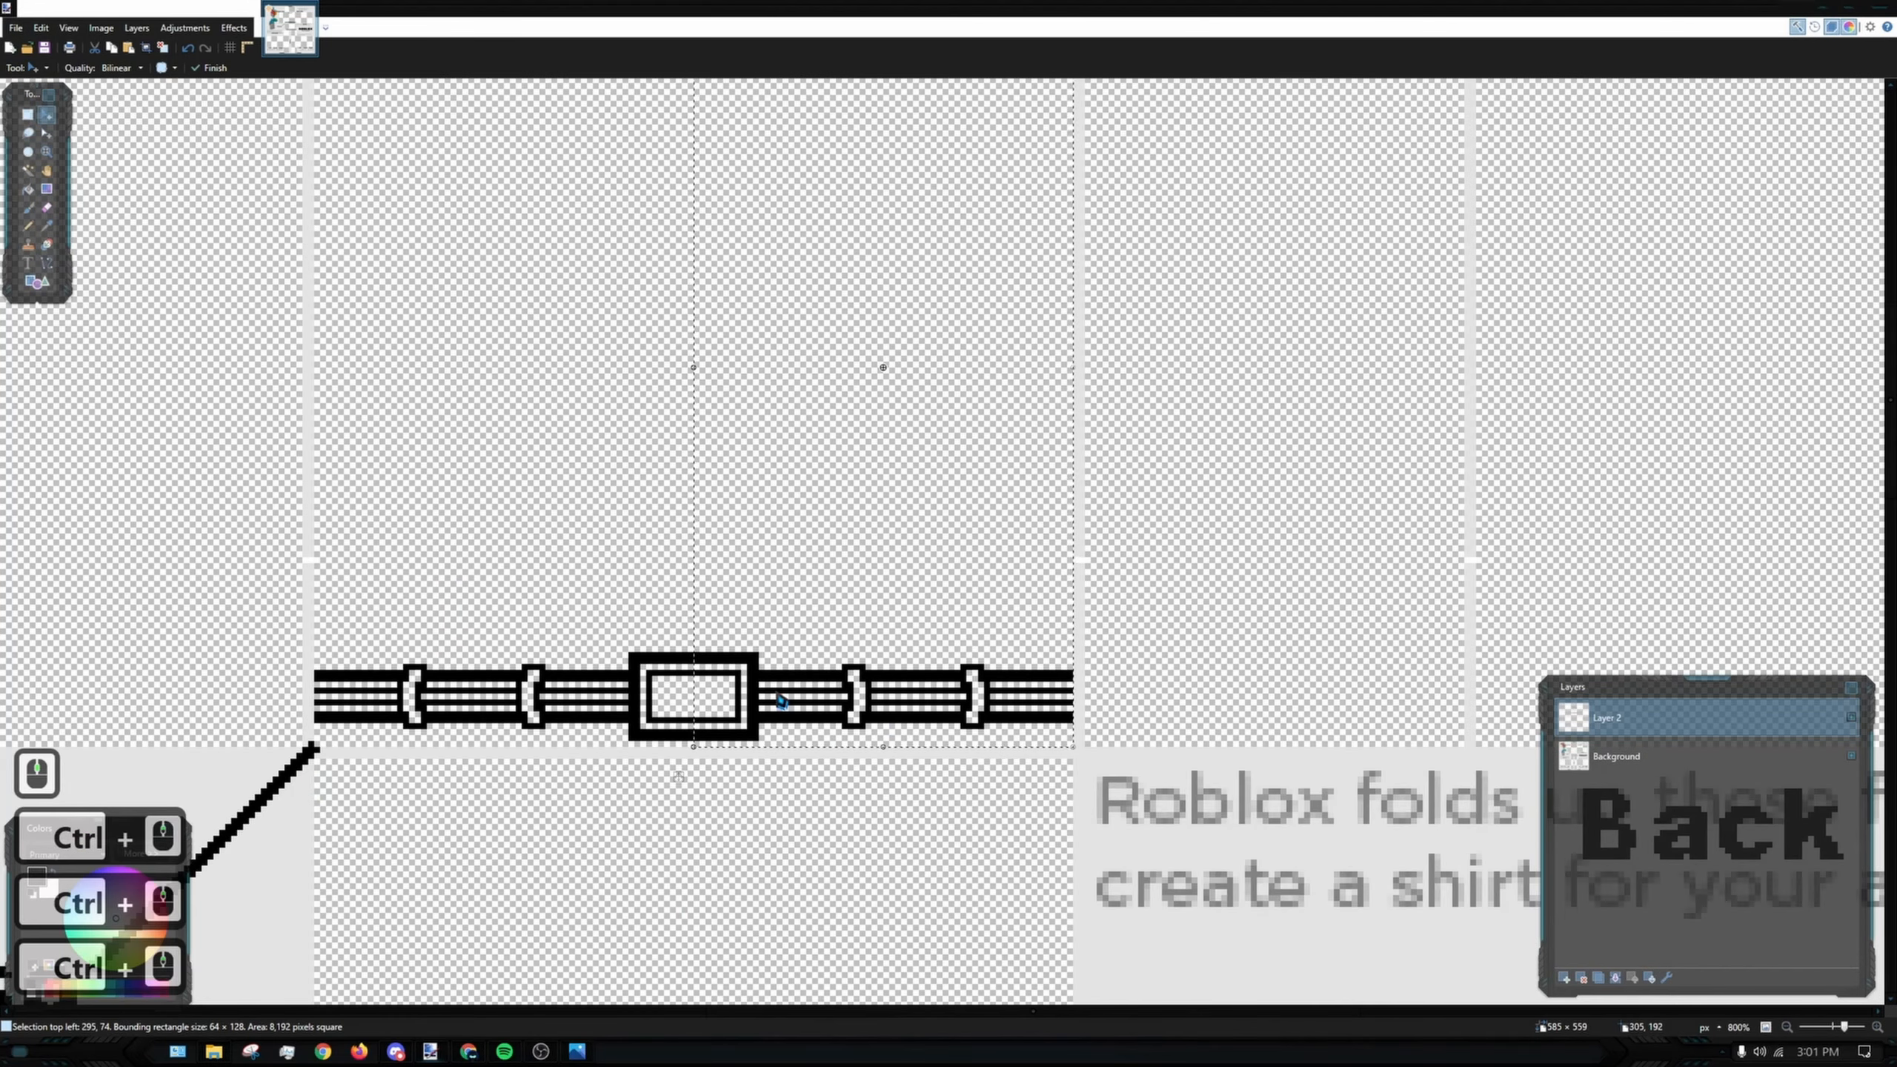
scroll(957, 697, up, 3)
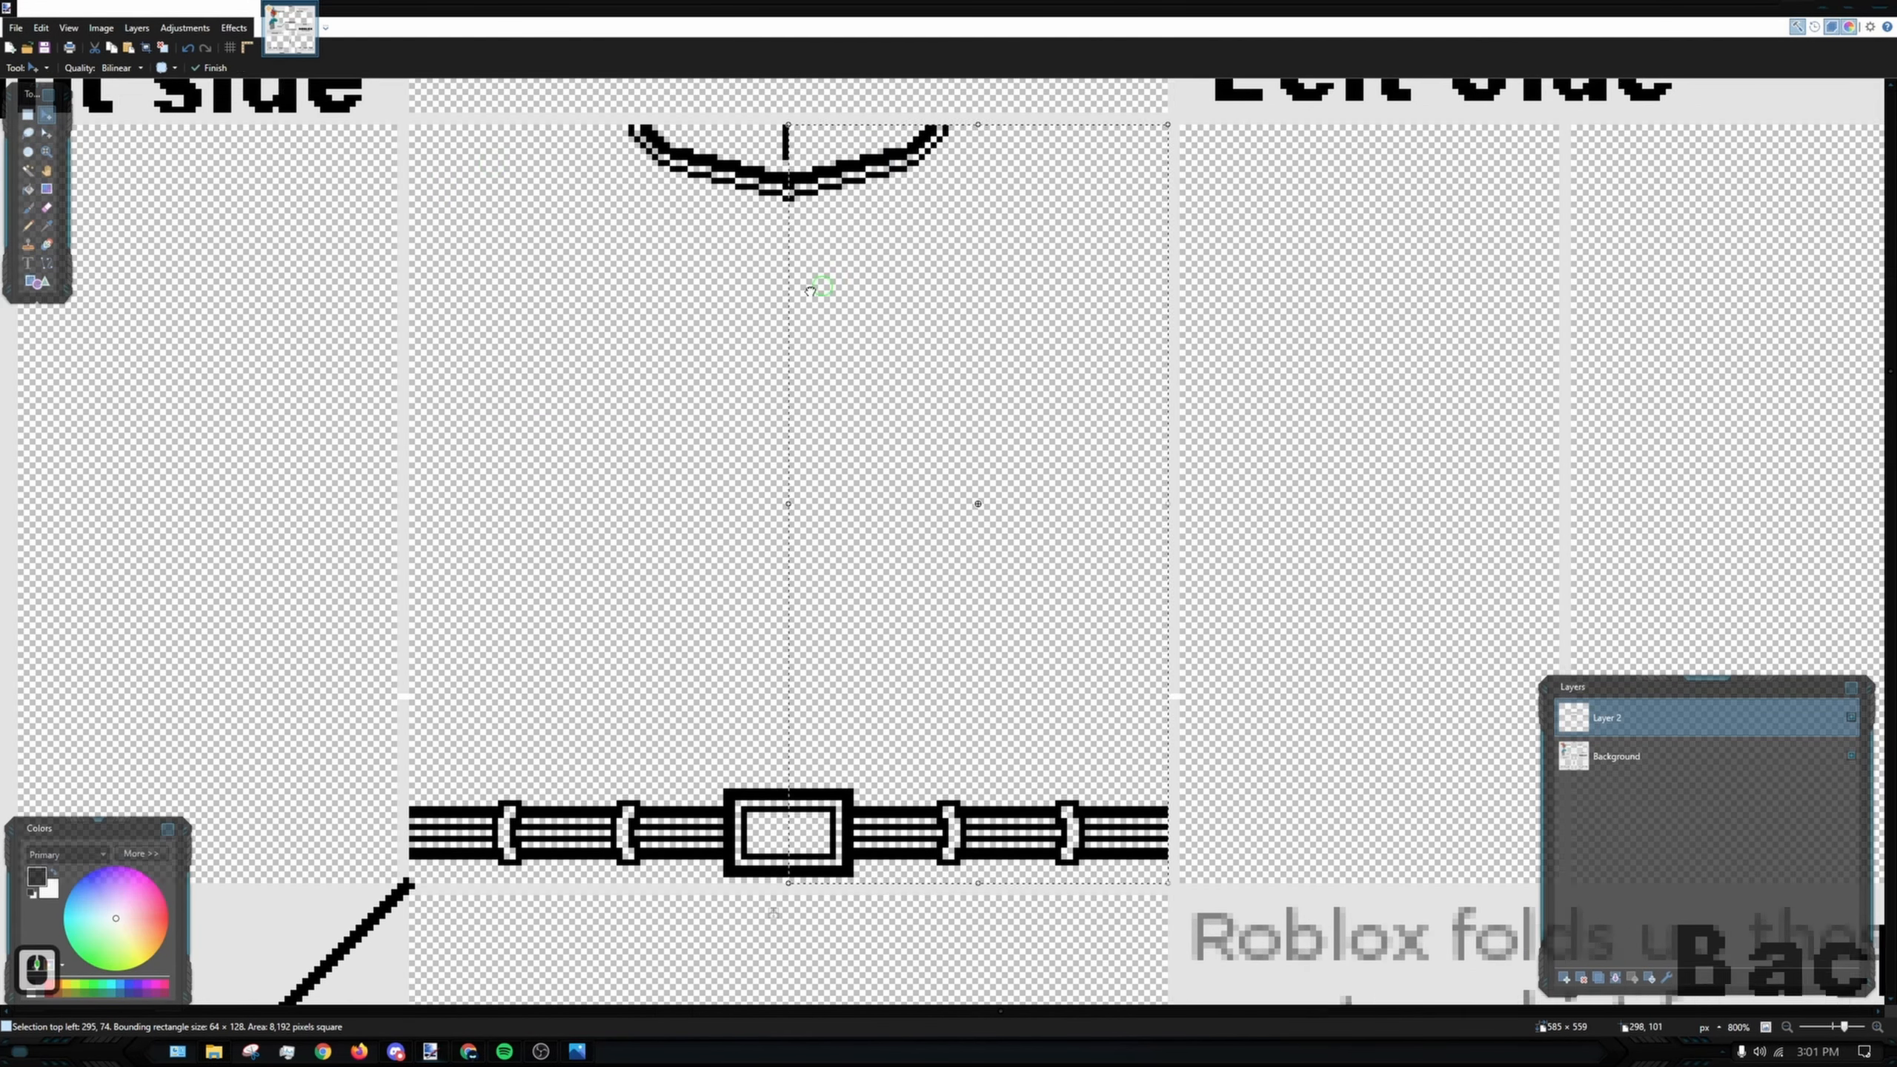
click(27, 114)
click(627, 542)
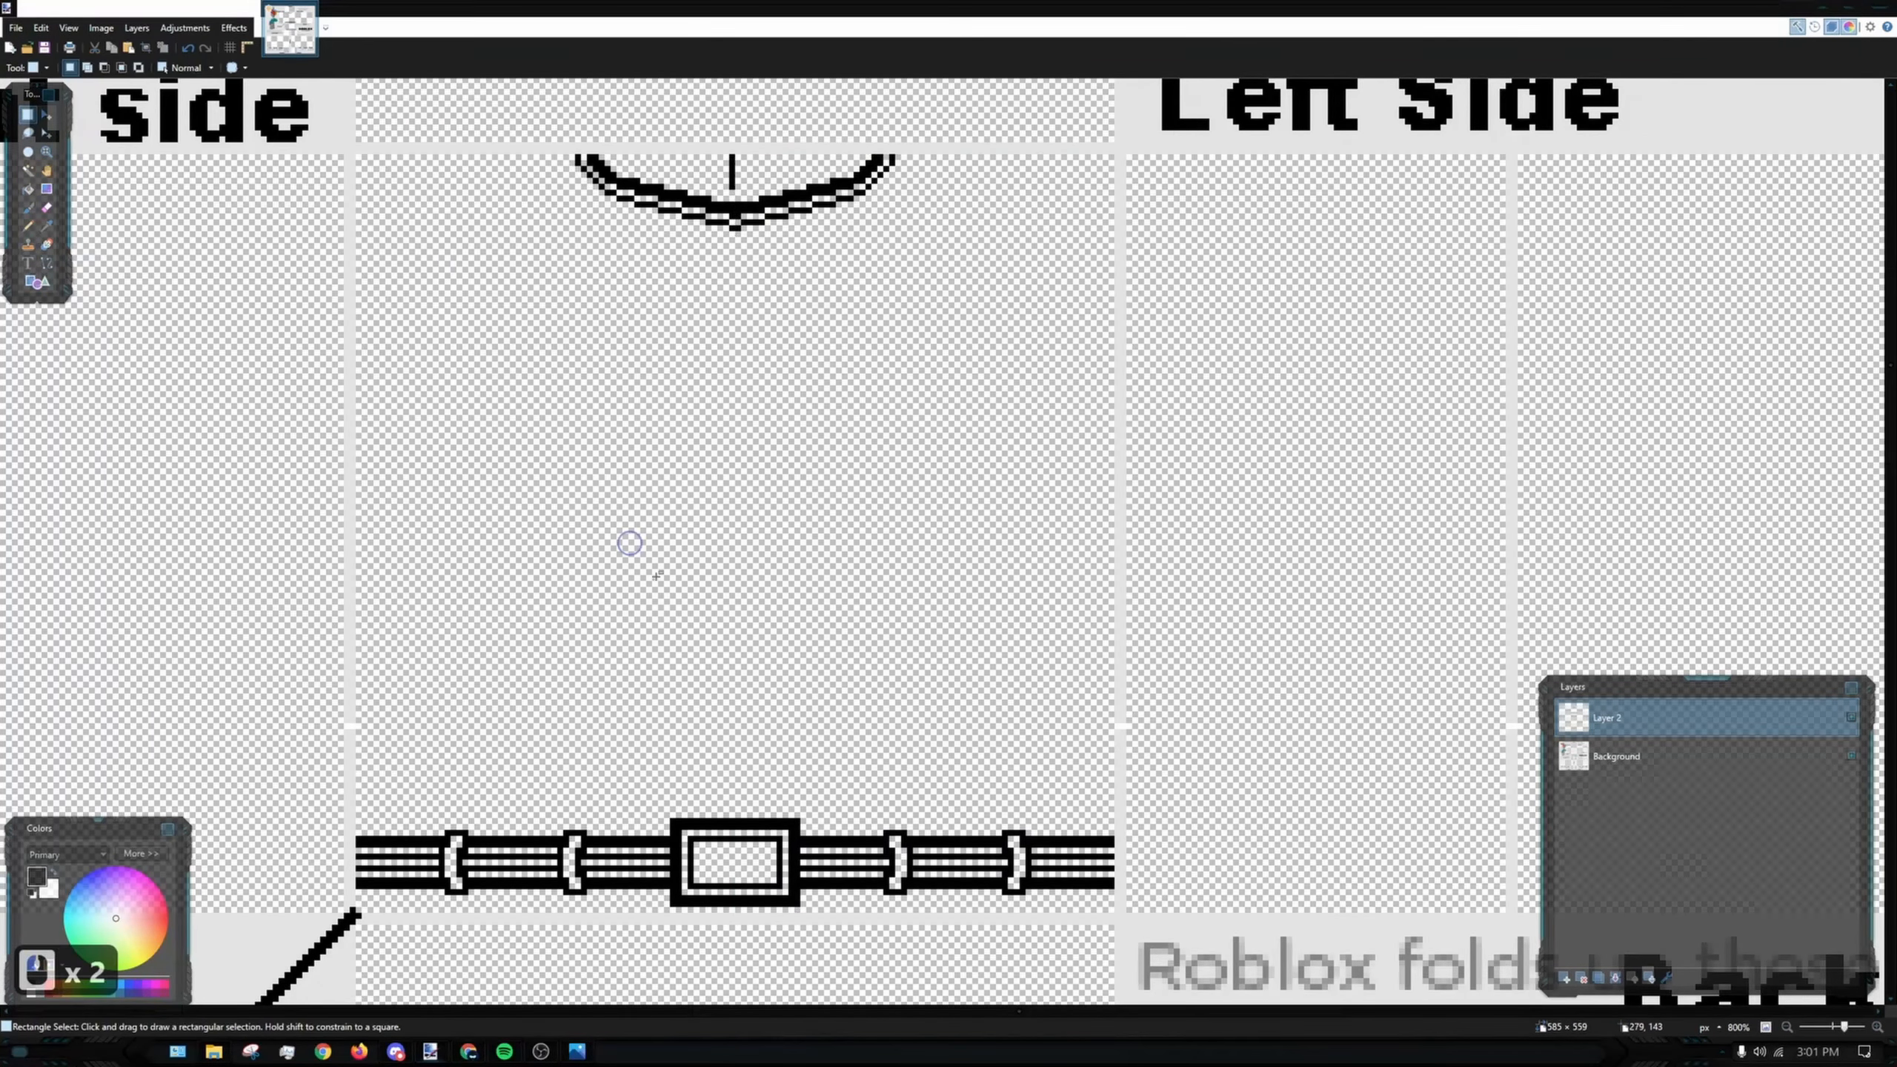
- With the Pencil tool, draw a hollow prong outline about 4 × 3 pixels inside the buckle, attached to the inner frame's right edge
scroll(724, 533, down, 2)
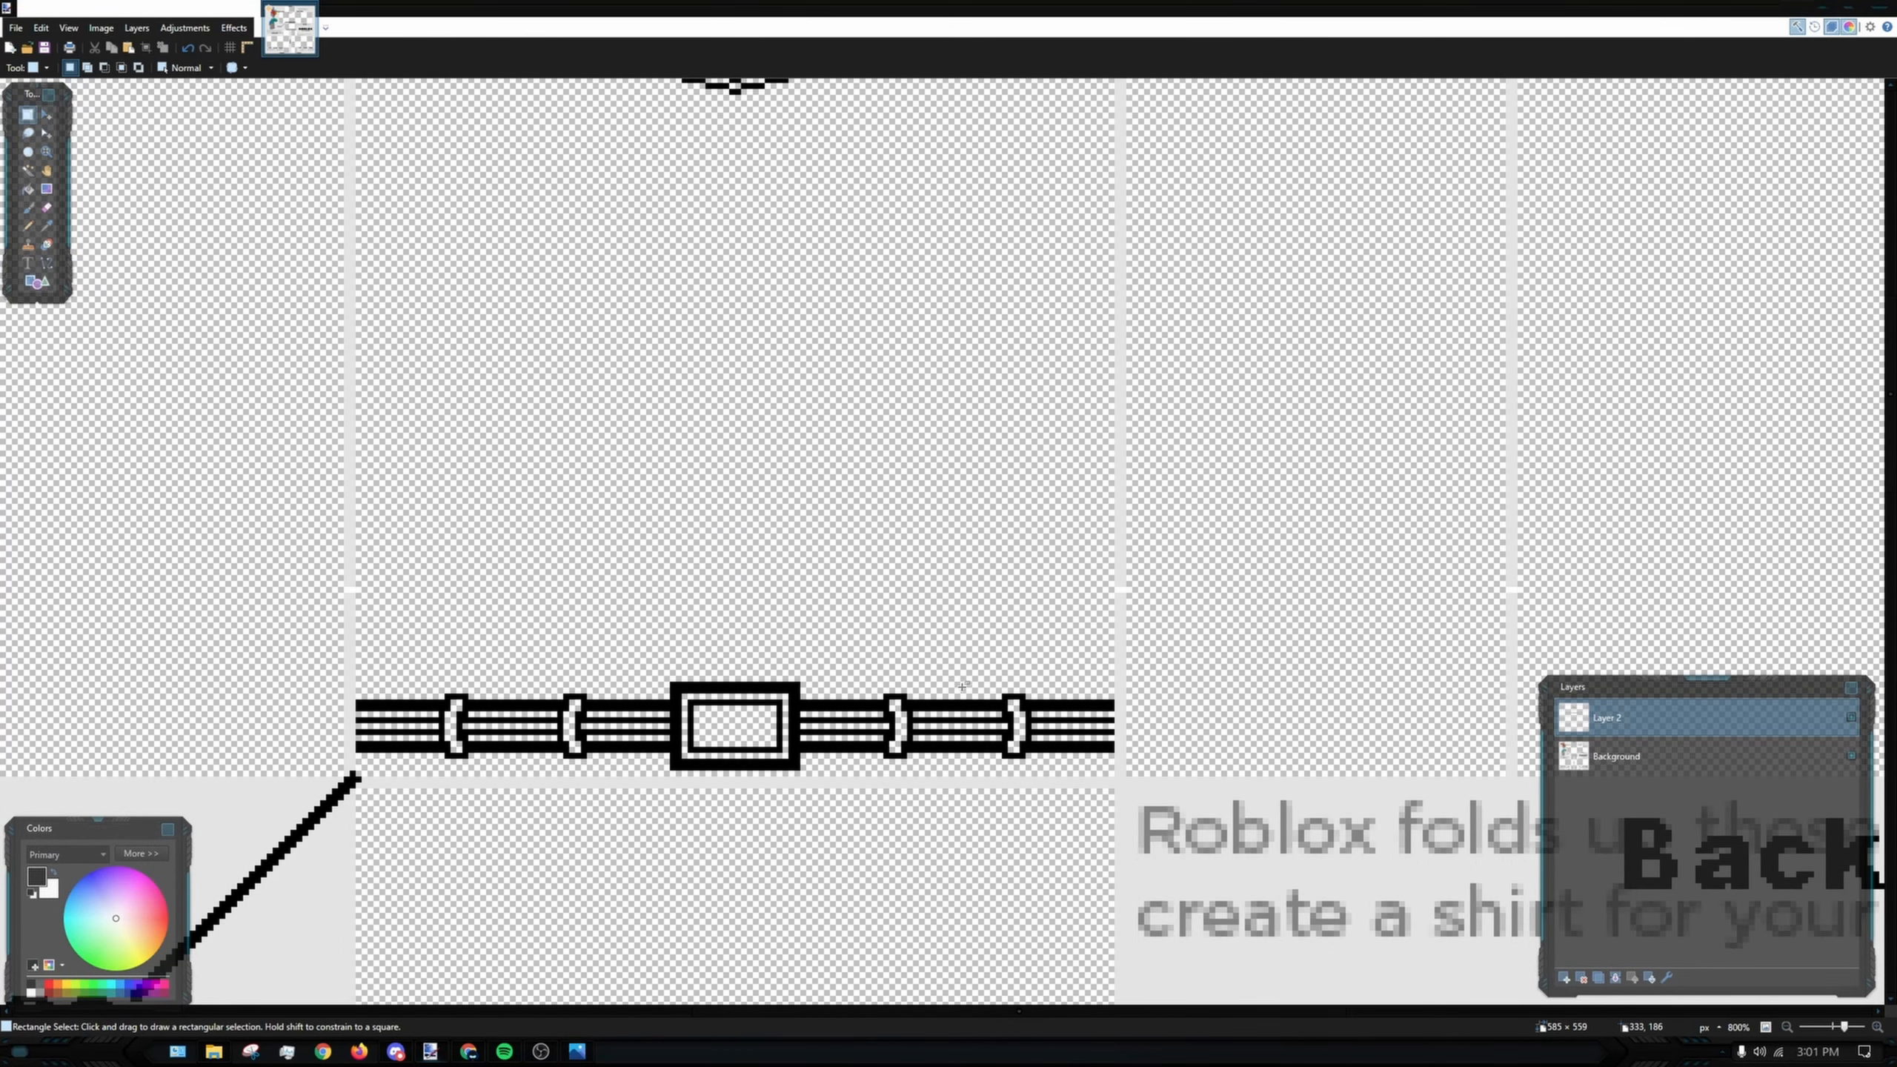
scroll(962, 686, up, 10)
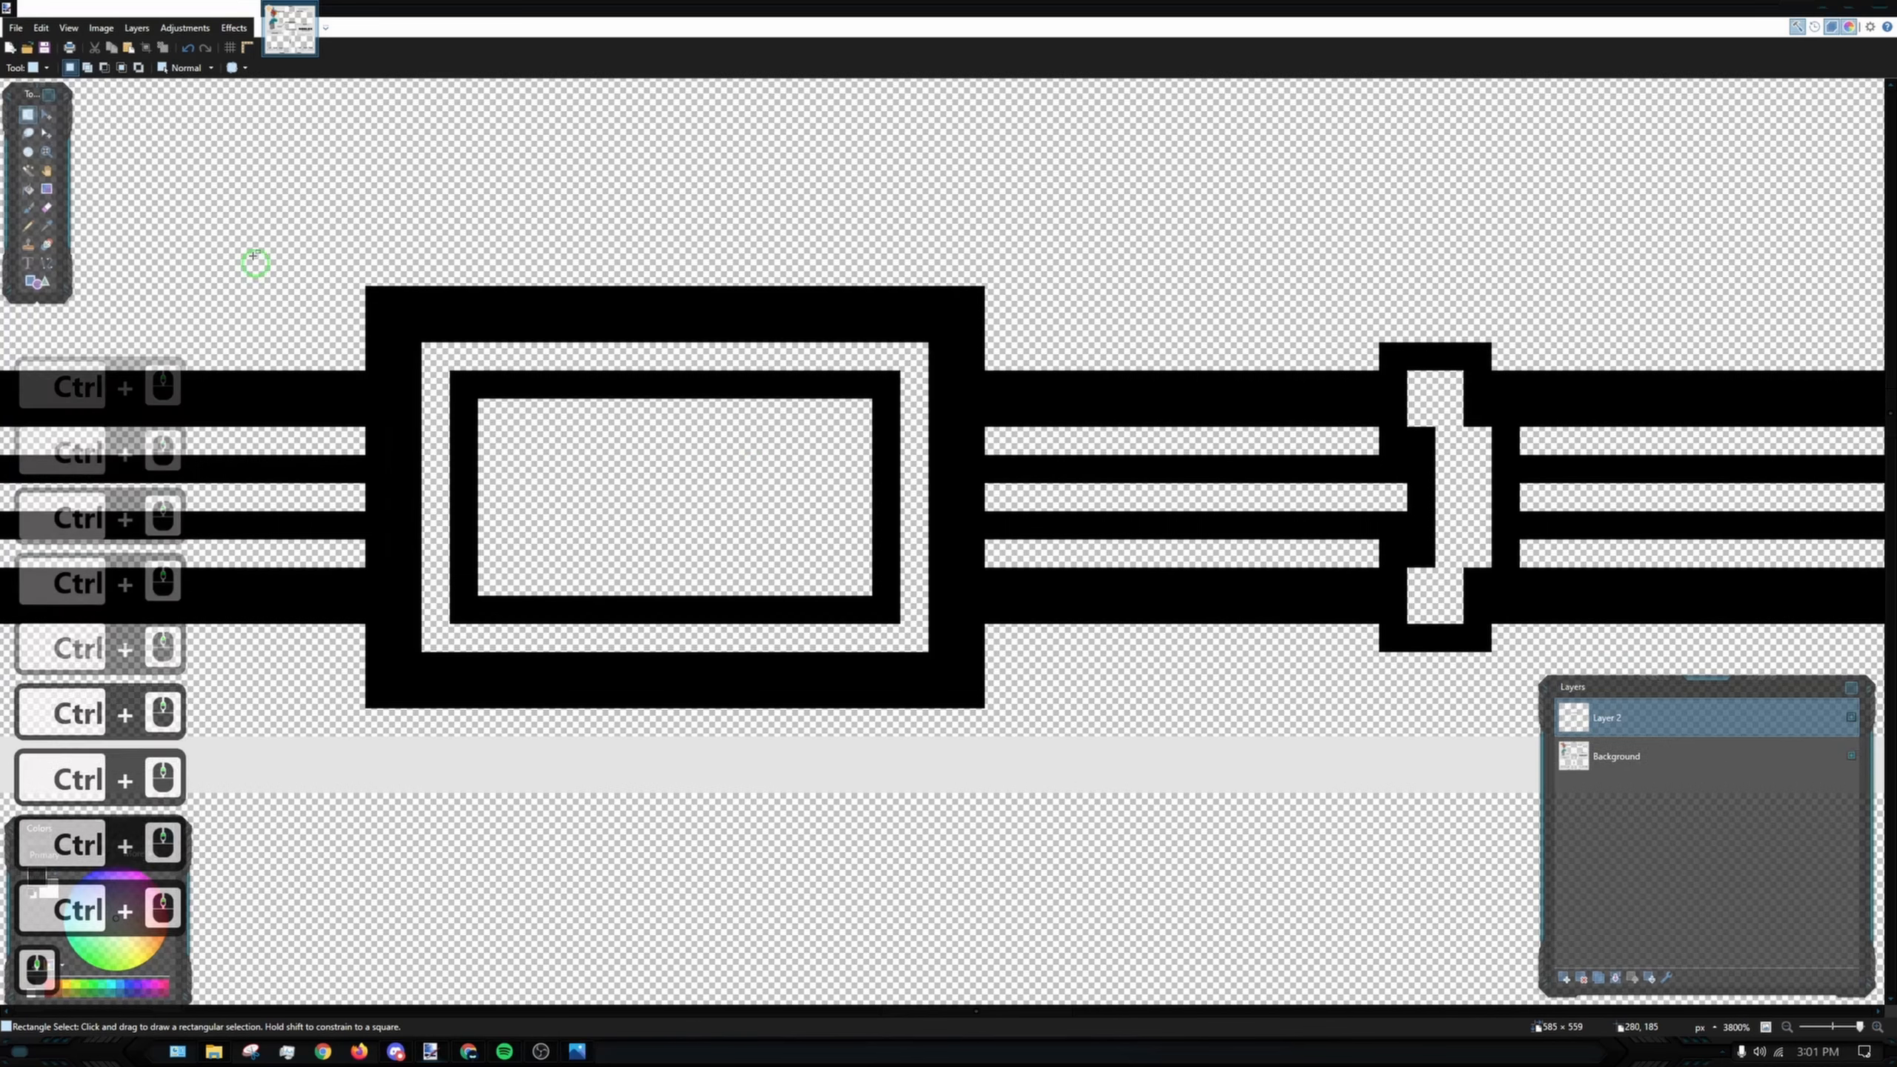
click(27, 226)
scroll(753, 516, up, 3)
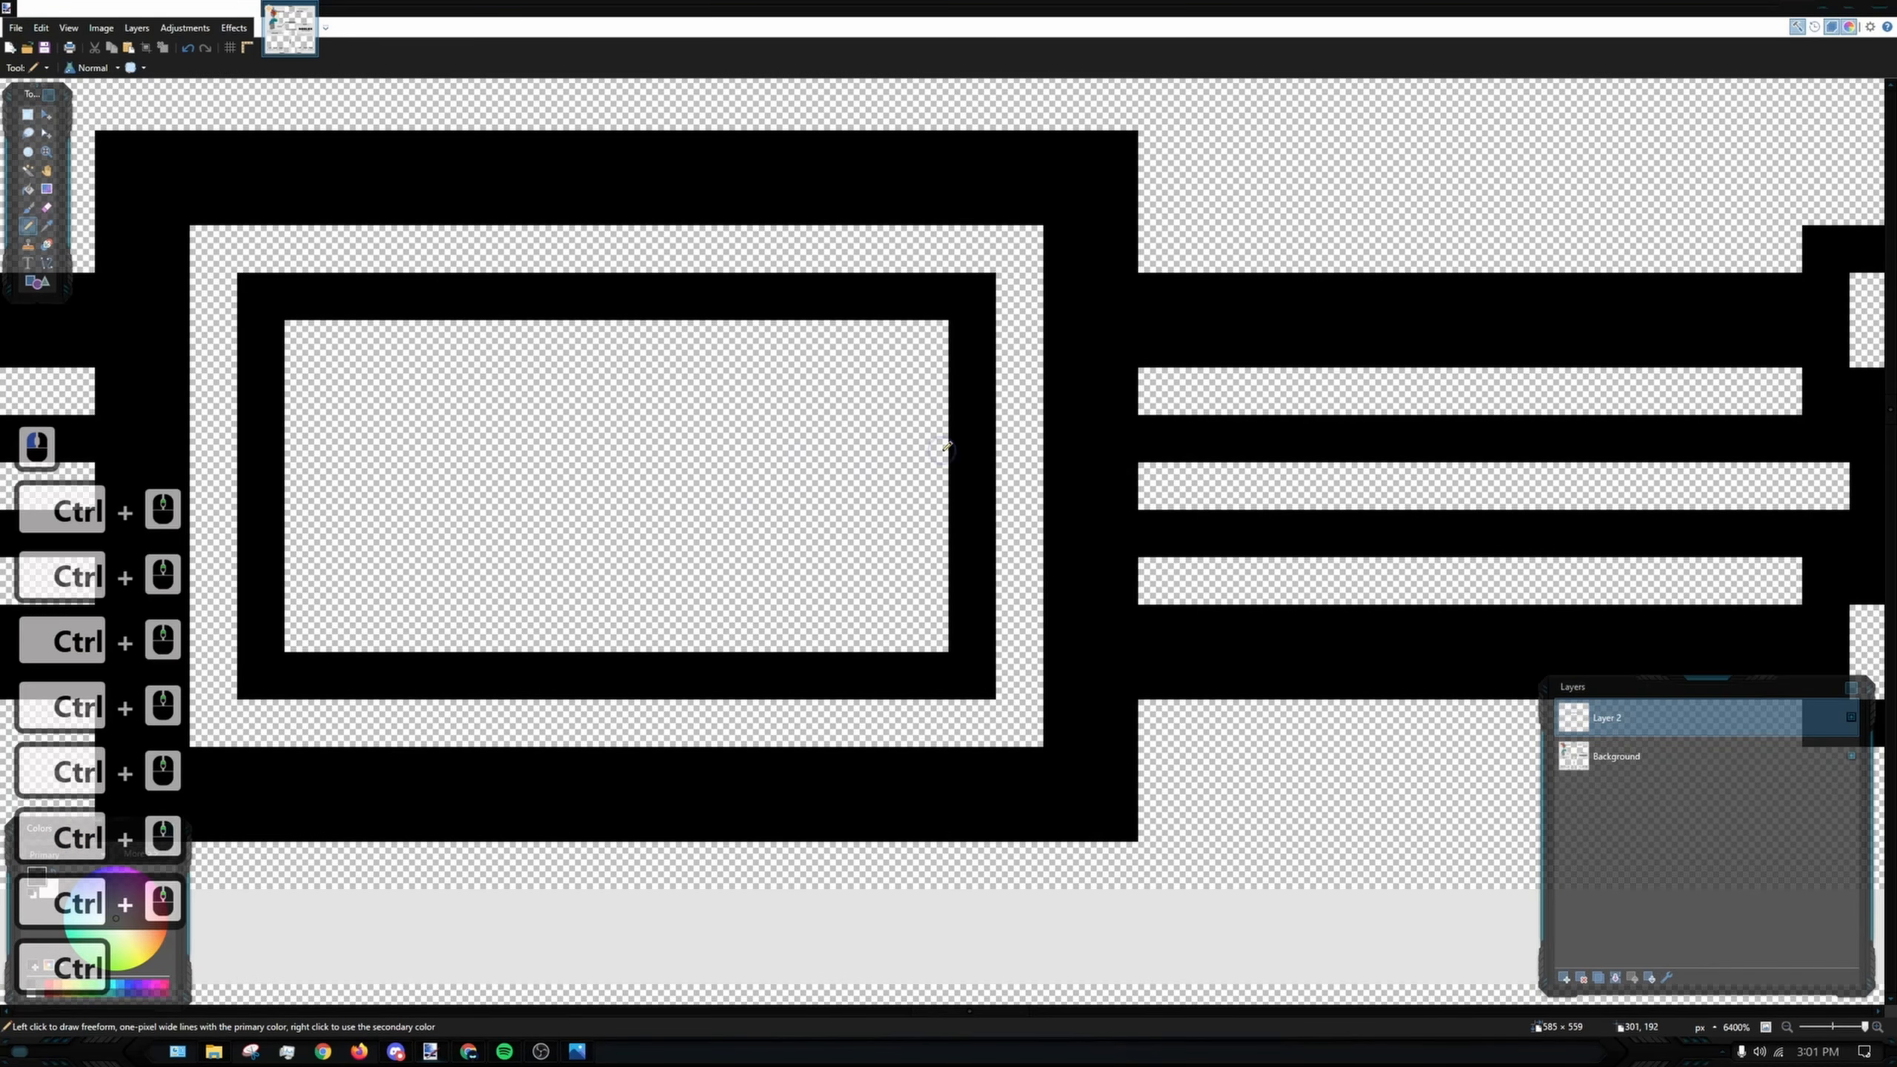
drag(946, 447, 840, 456)
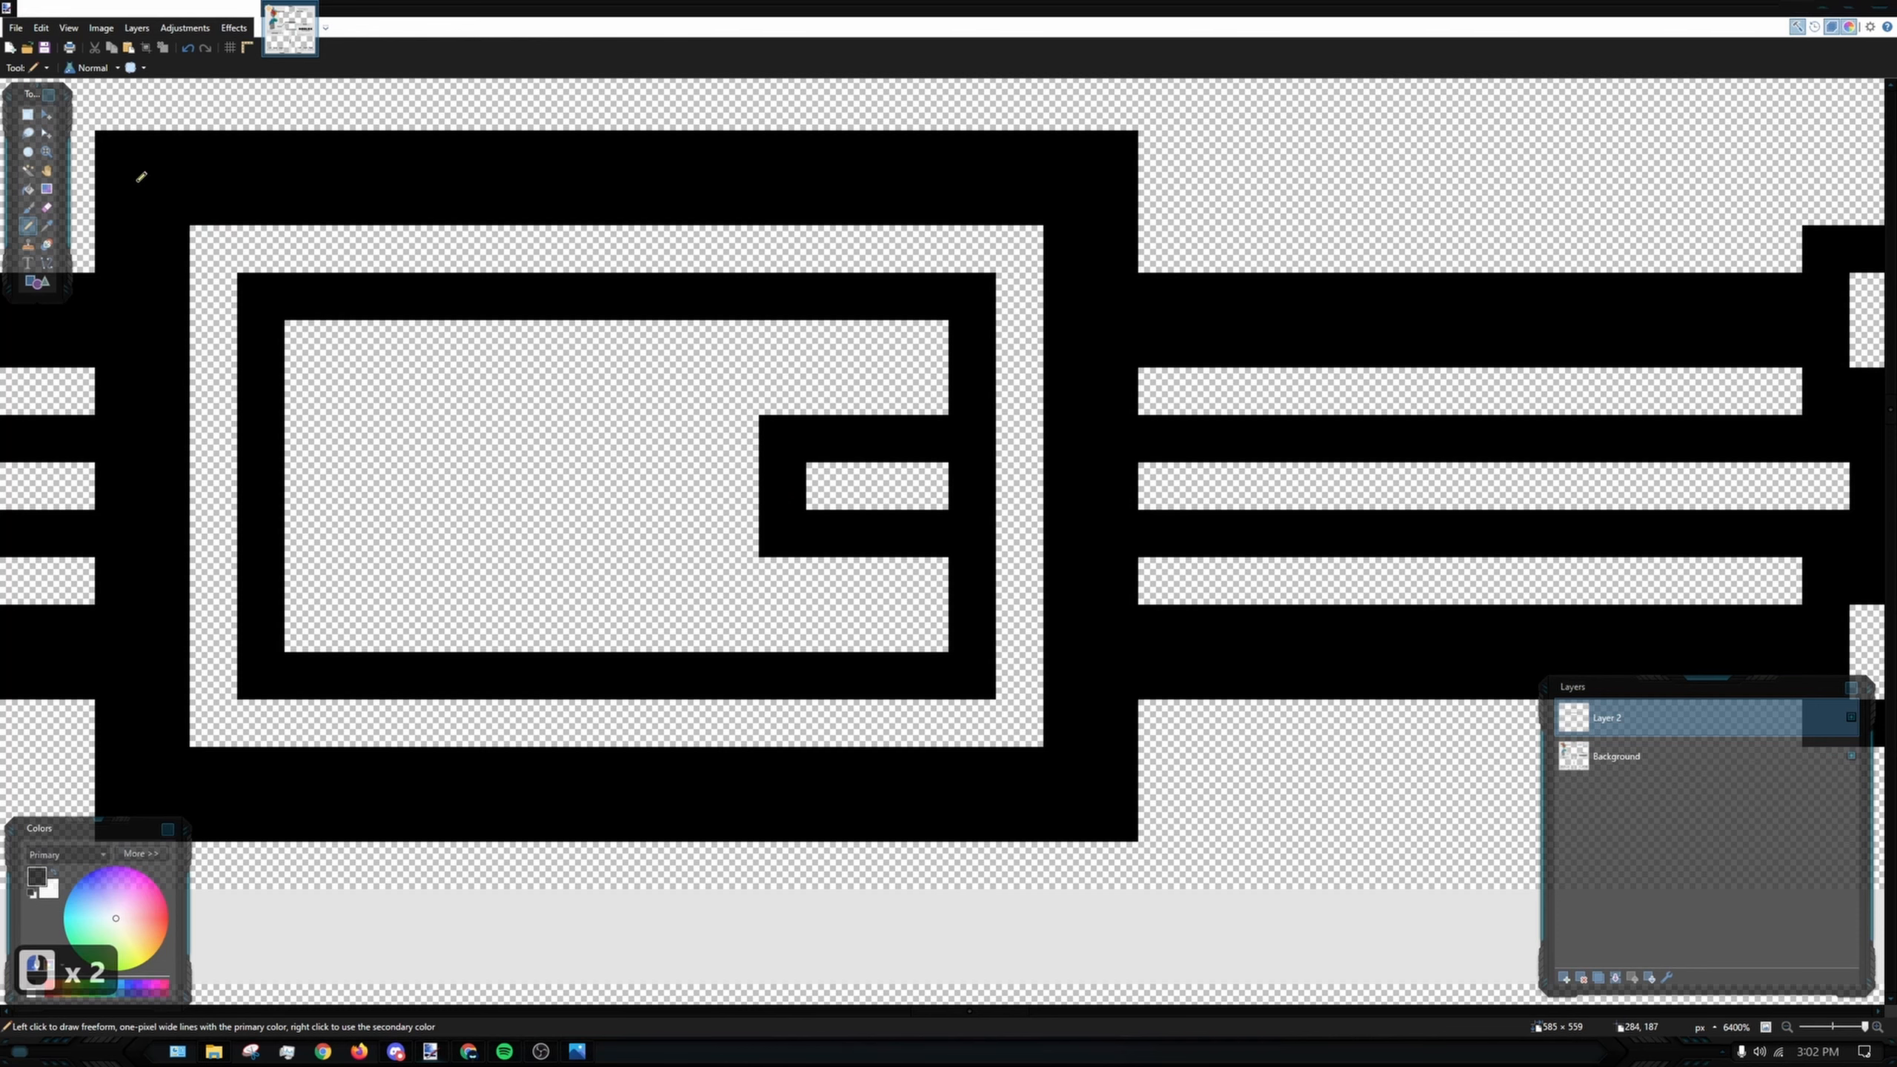
- Erase the short vertical mark above the neckline's centre on the Background layer, and make Layer 2 active again
scroll(385, 416, down, 14)
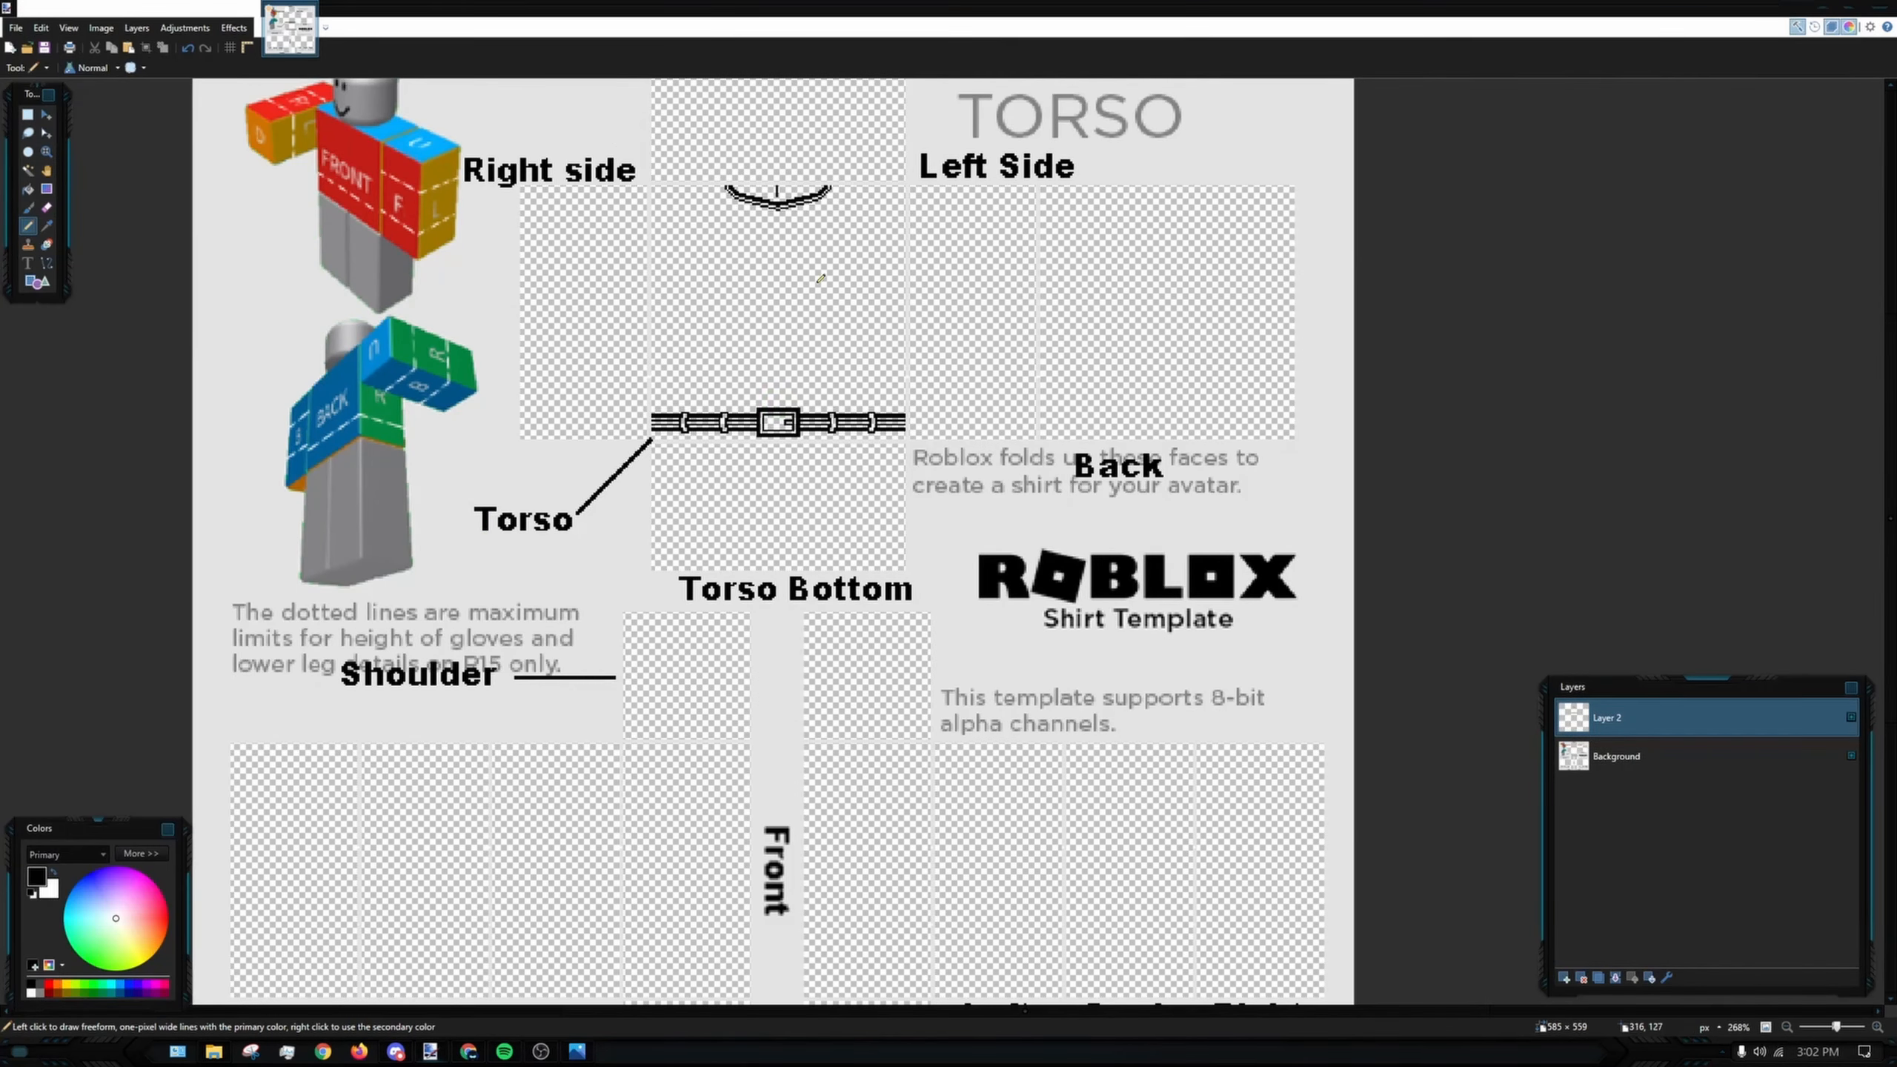
click(1671, 762)
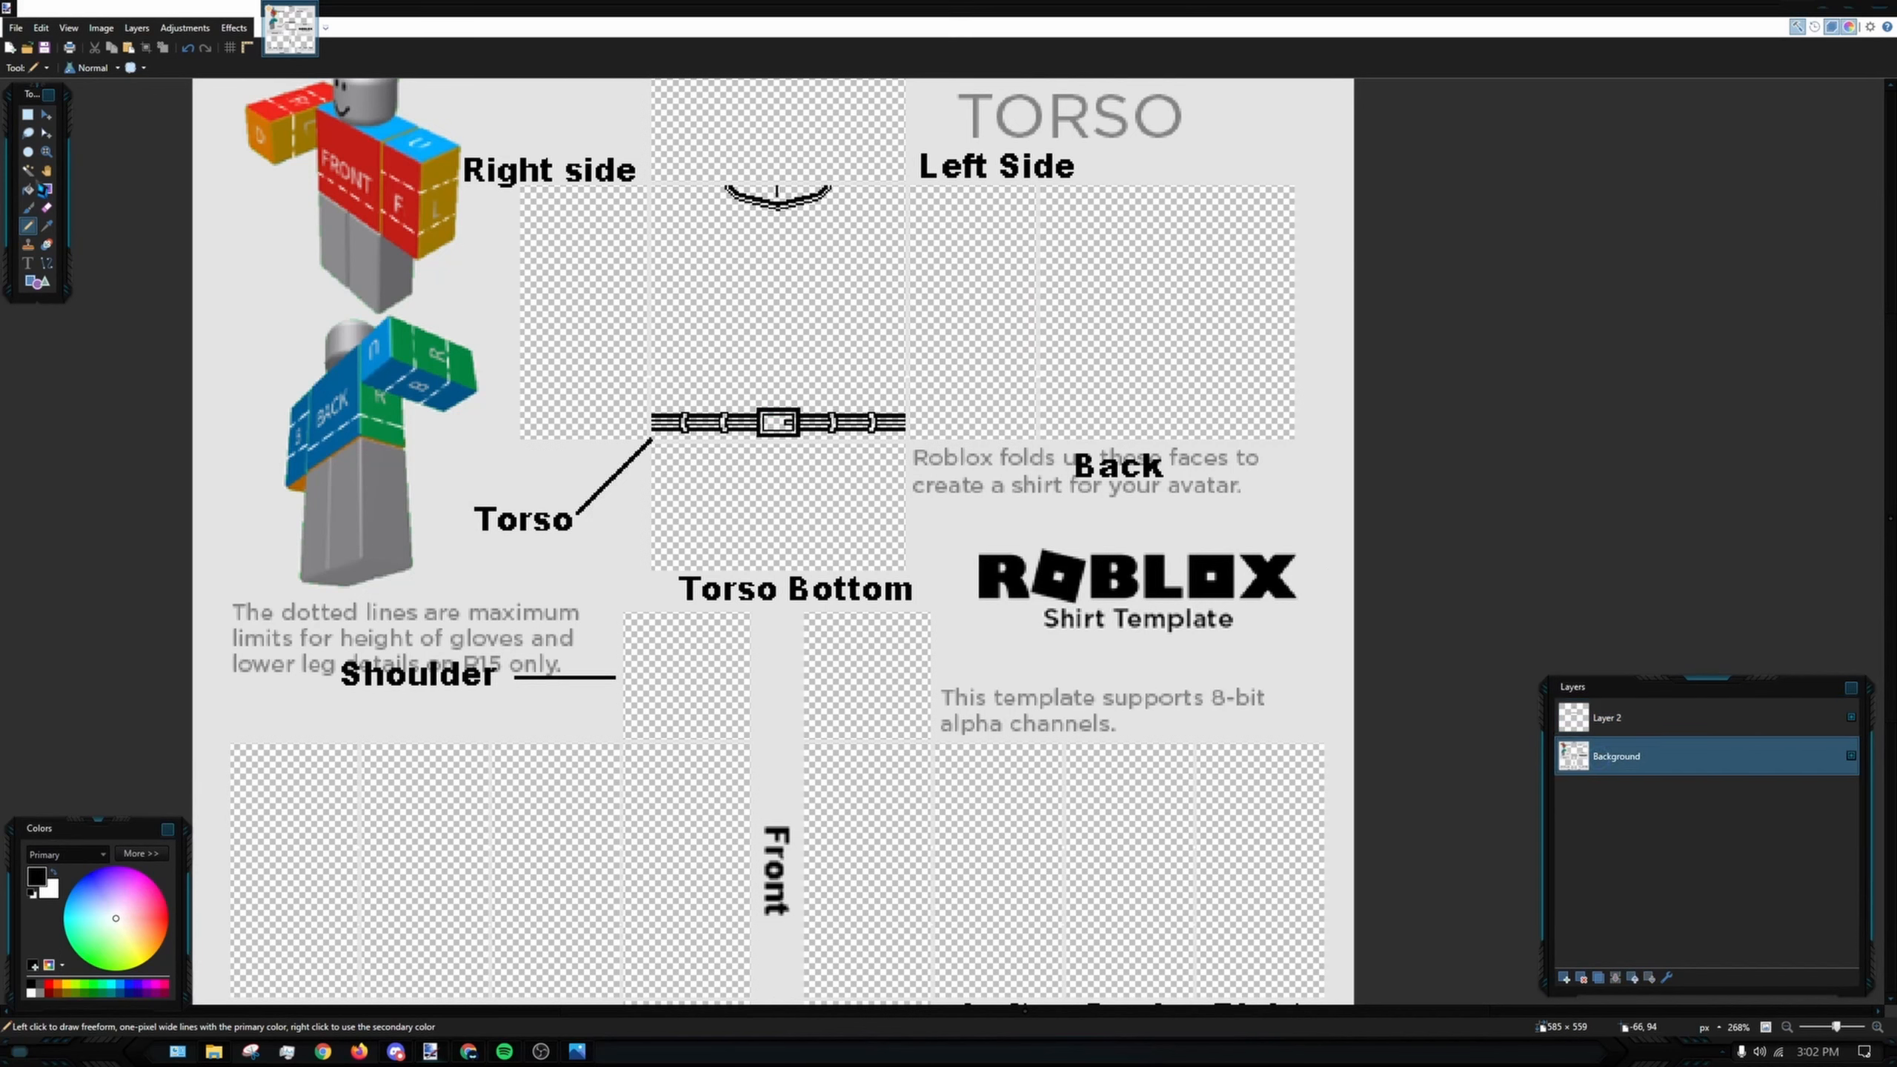
click(46, 208)
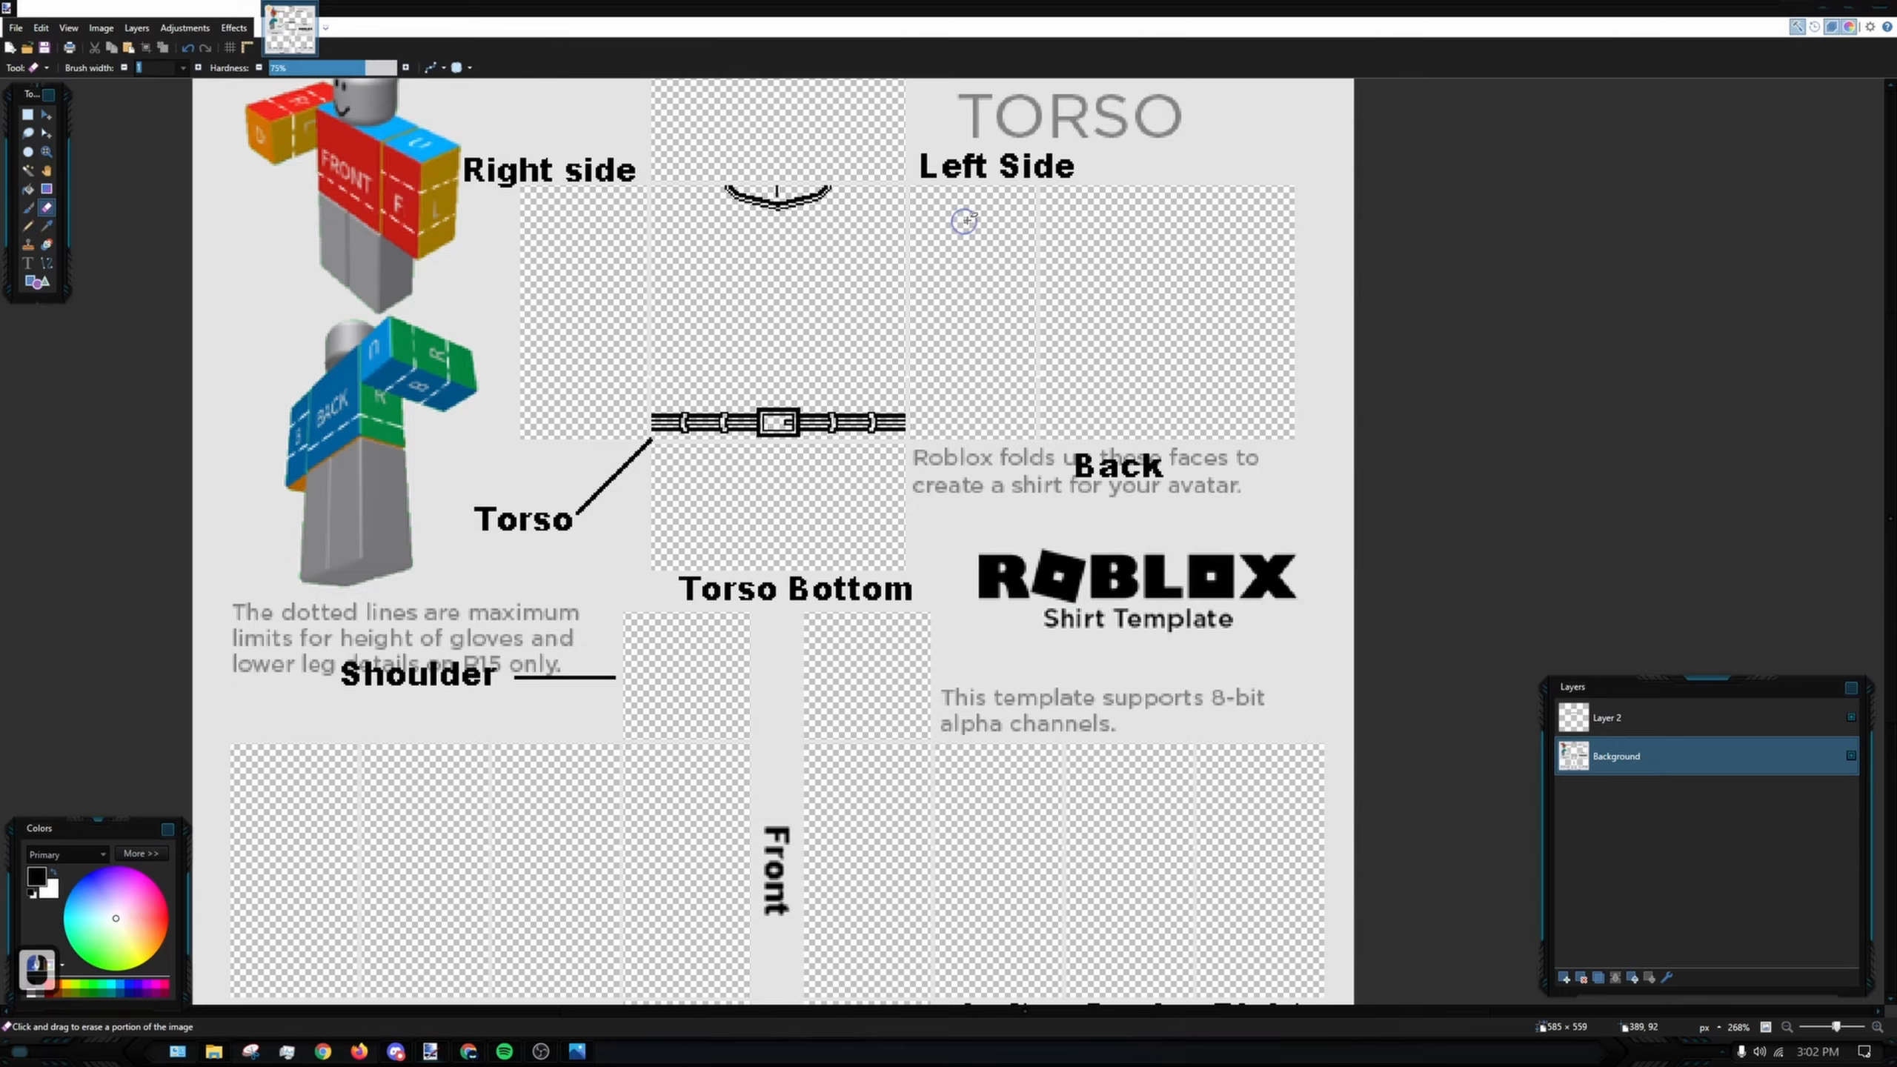
scroll(777, 196, up, 15)
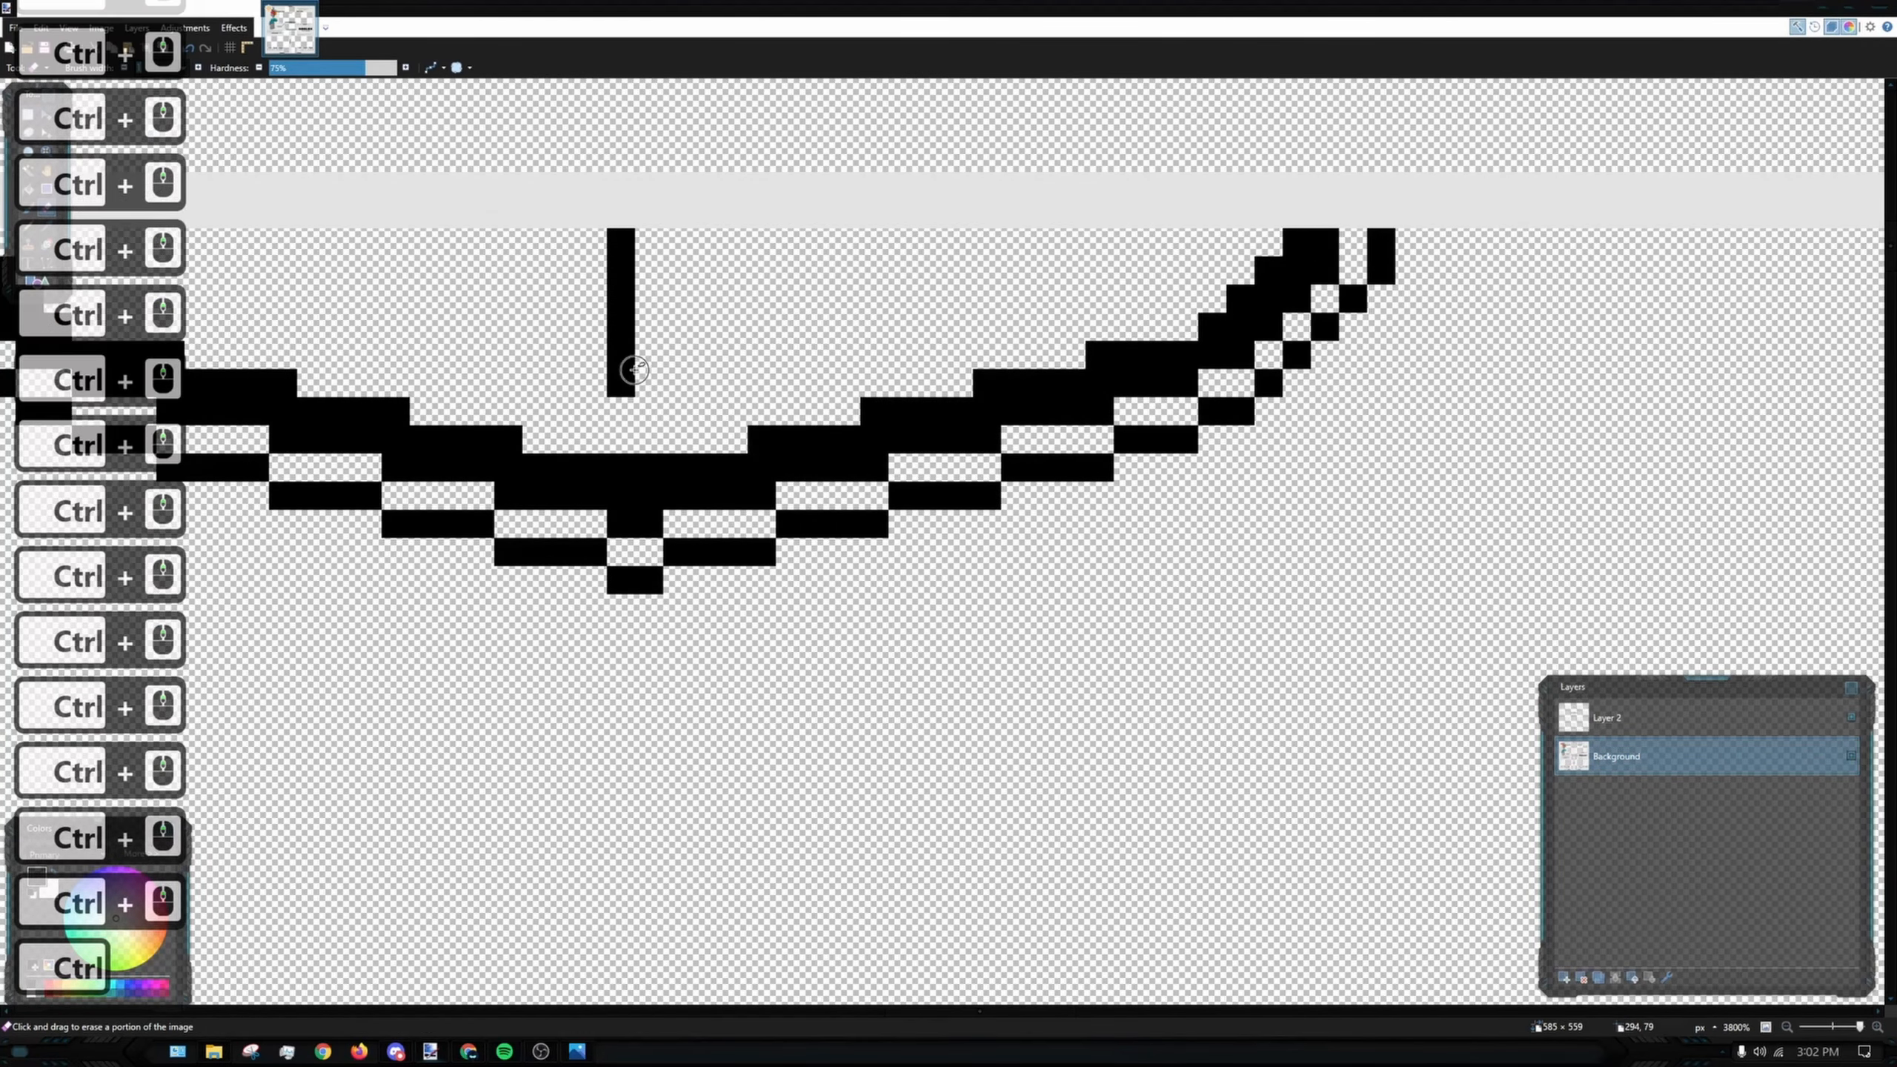
drag(635, 369, 610, 252)
scroll(766, 327, down, 15)
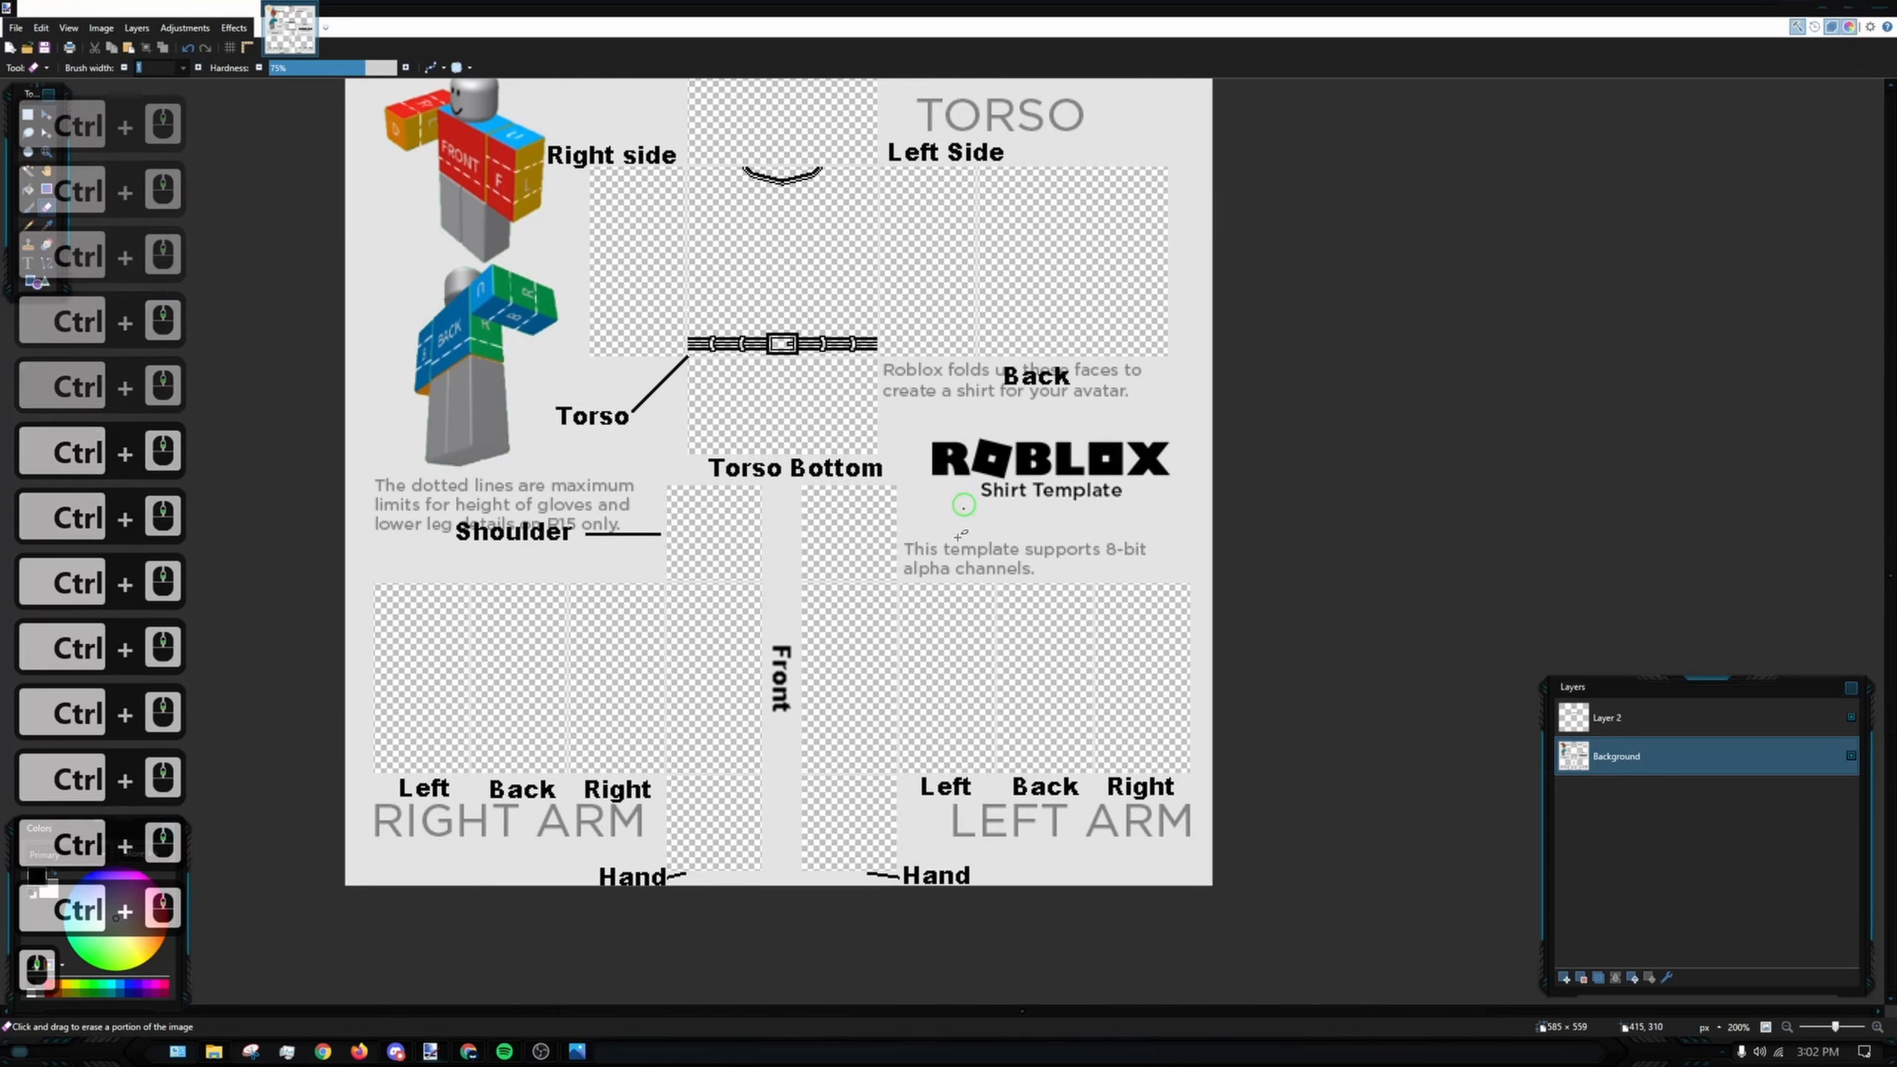
click(1733, 726)
- Choose the Line/Curve tool with a brush width of 2 for drawing on the right arm's front panel
drag(941, 581, 955, 580)
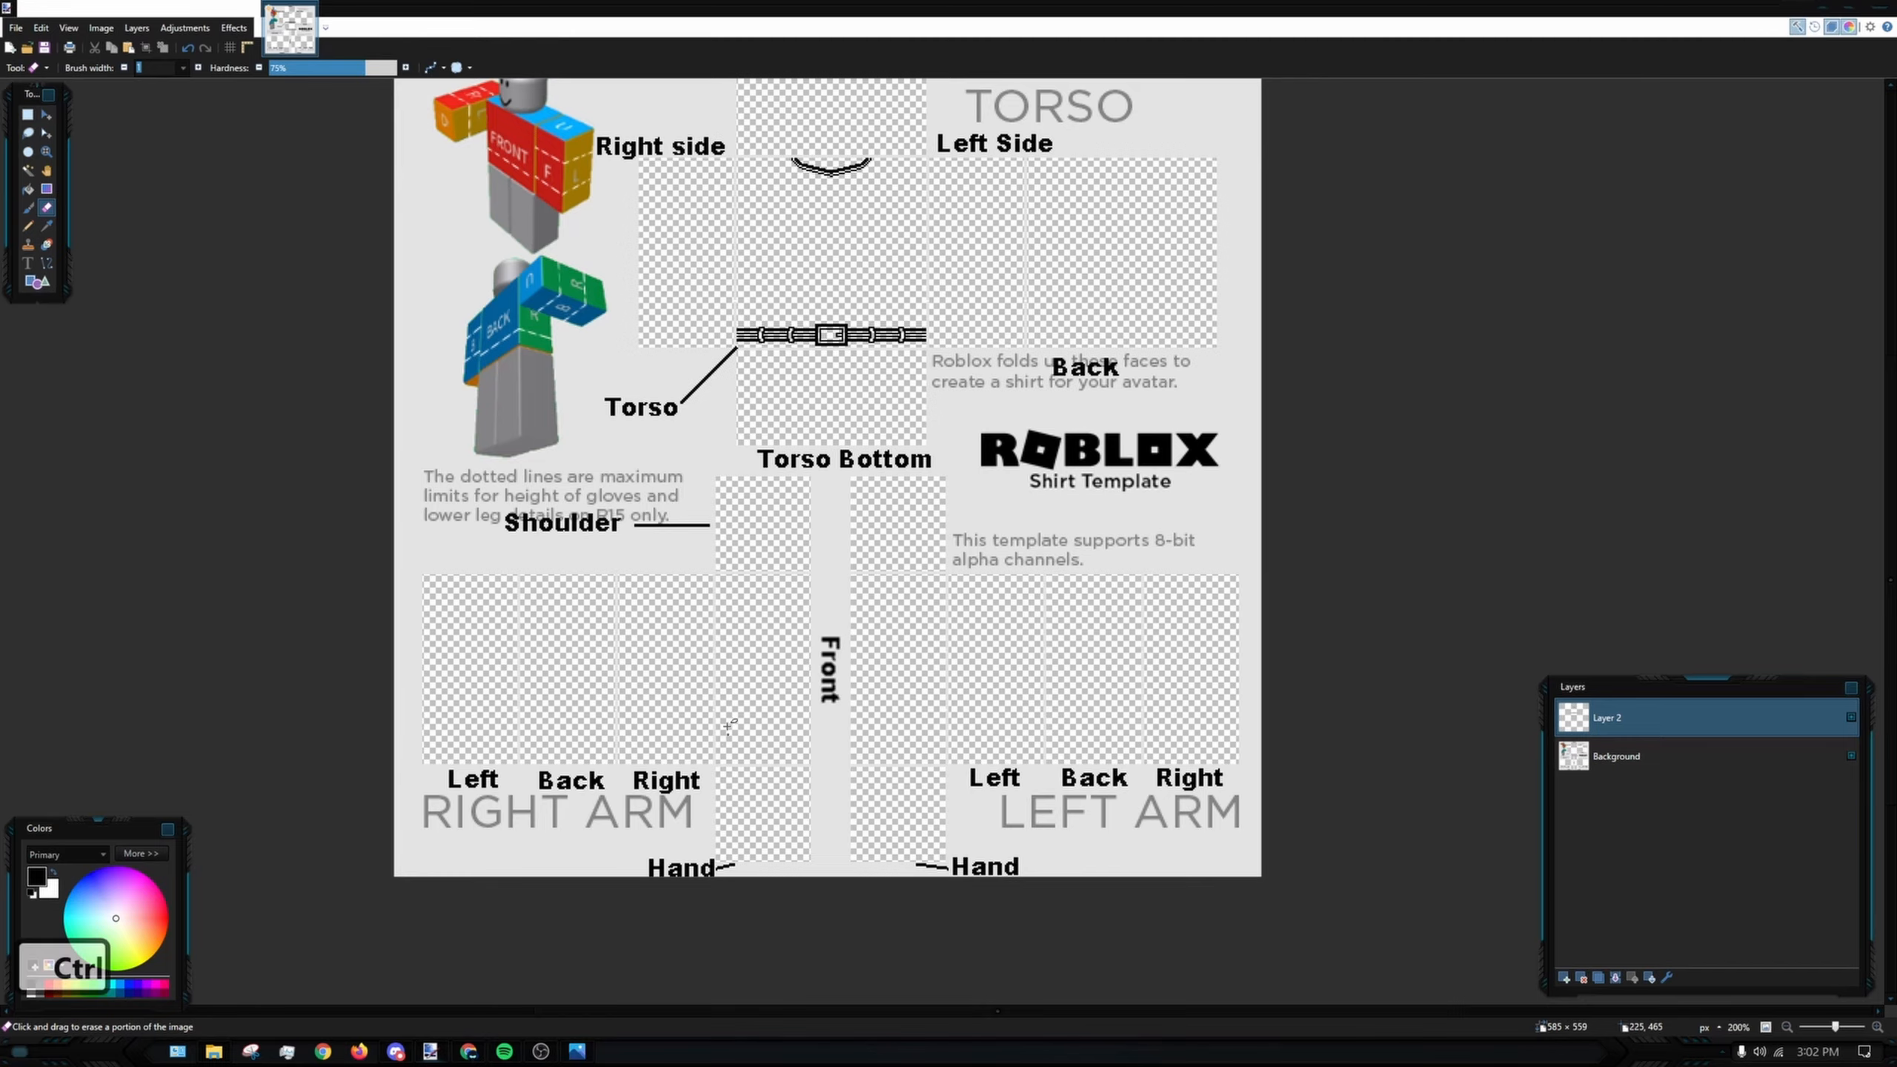
ctrl+scroll(728, 725, up, 6)
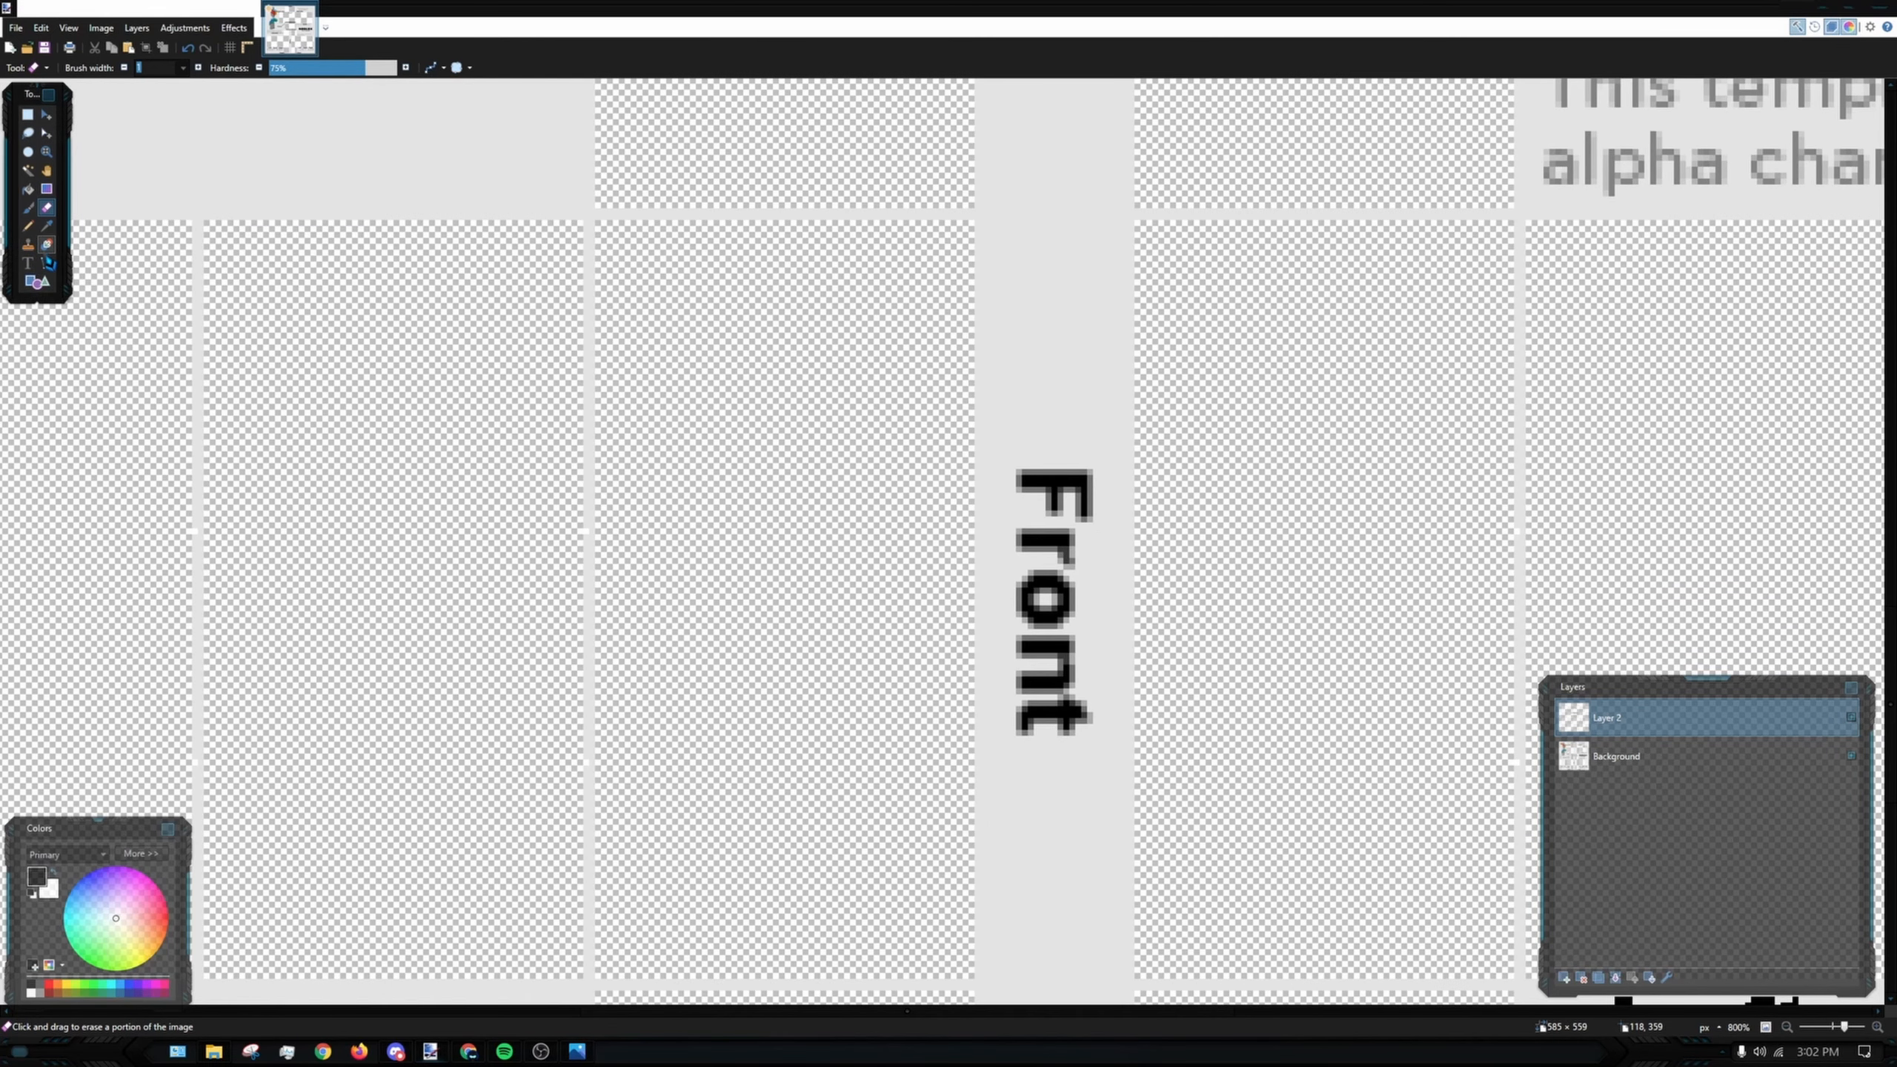
click(46, 263)
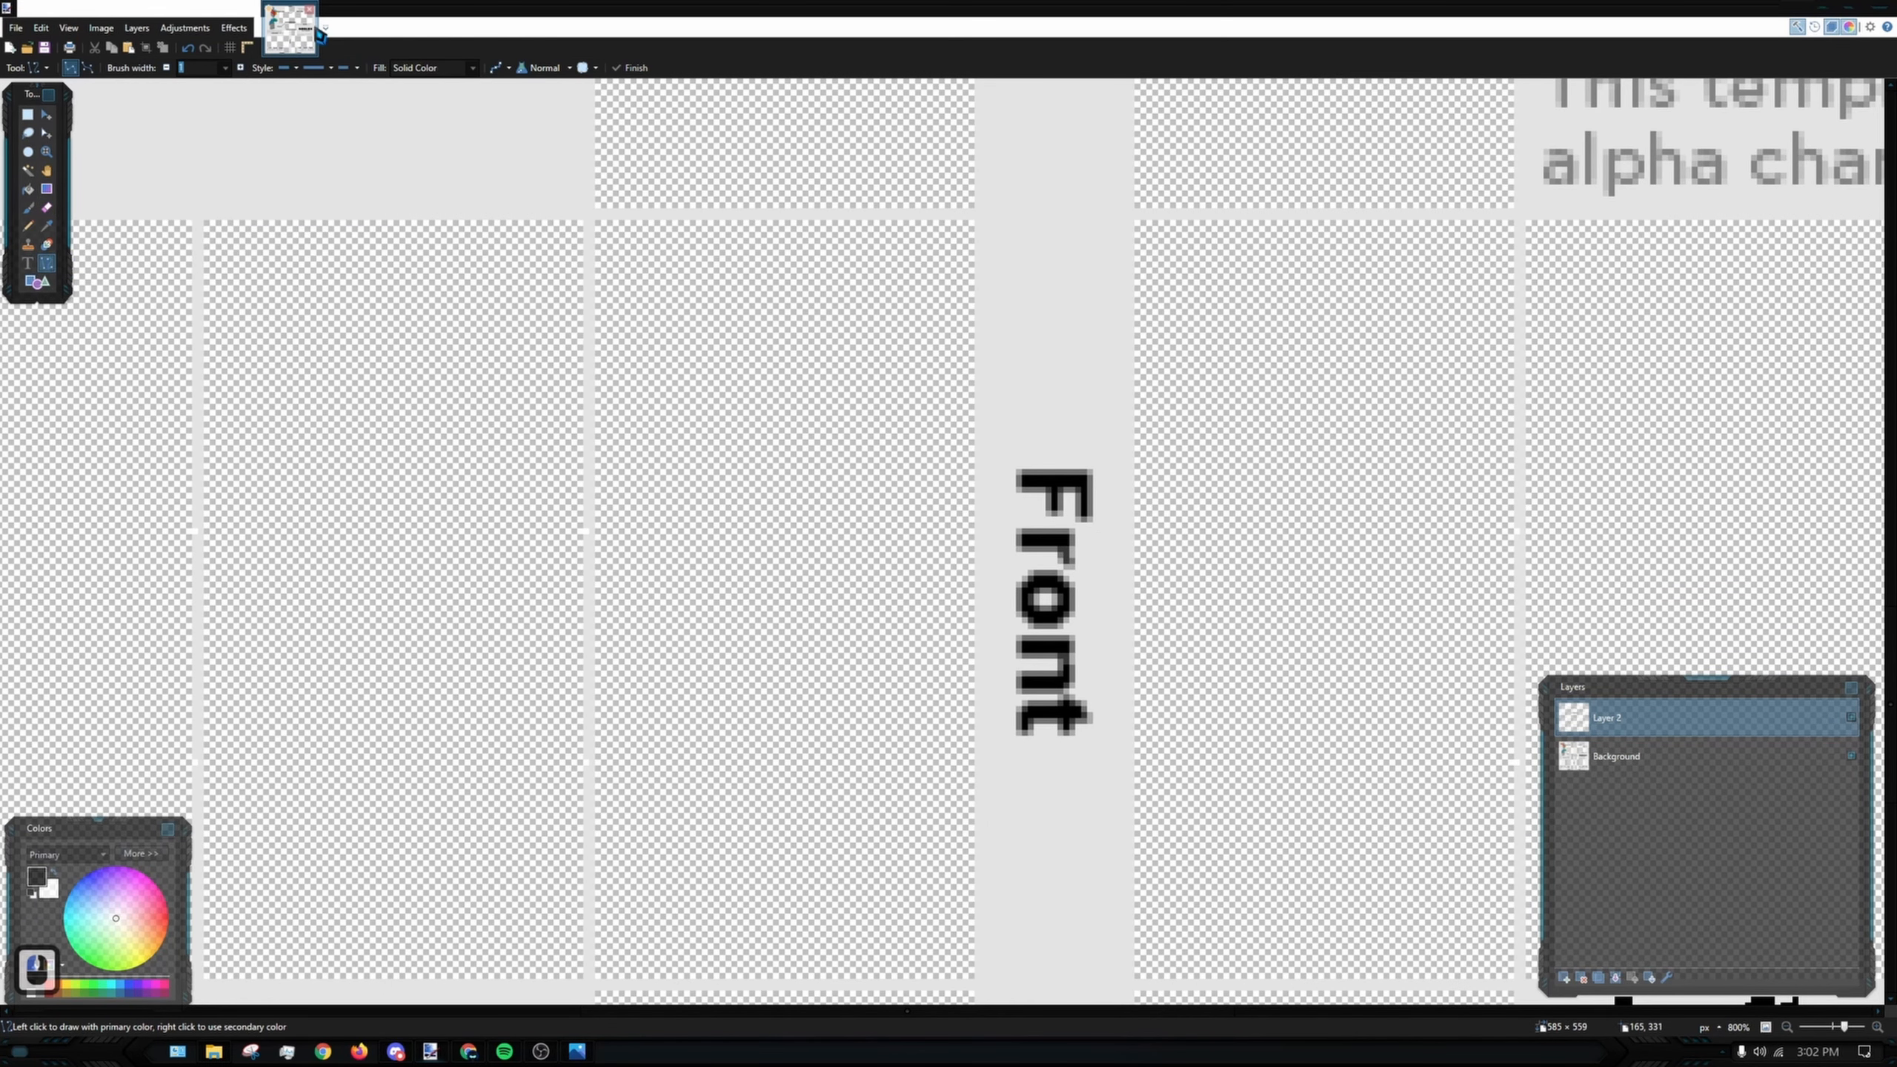
ctrl+scroll(864, 457, up, 2)
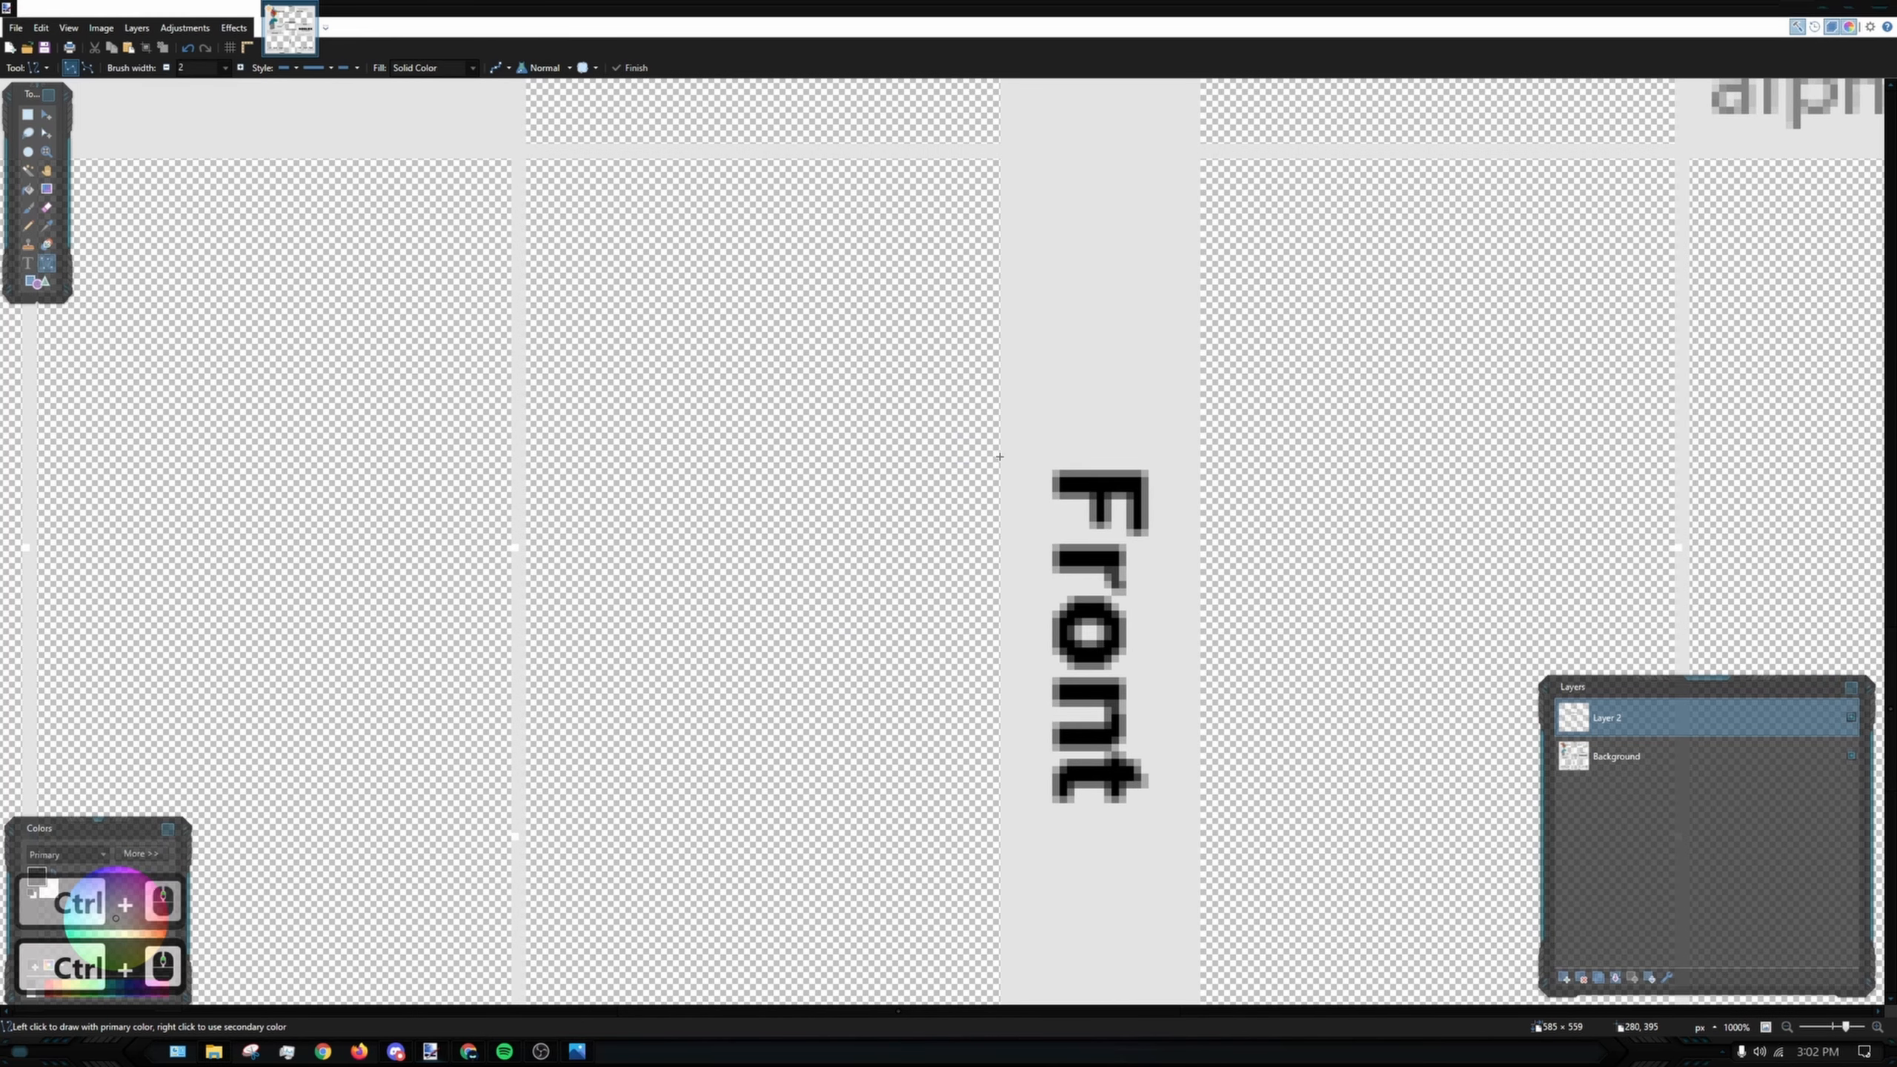
drag(1000, 452, 532, 492)
key(shift)
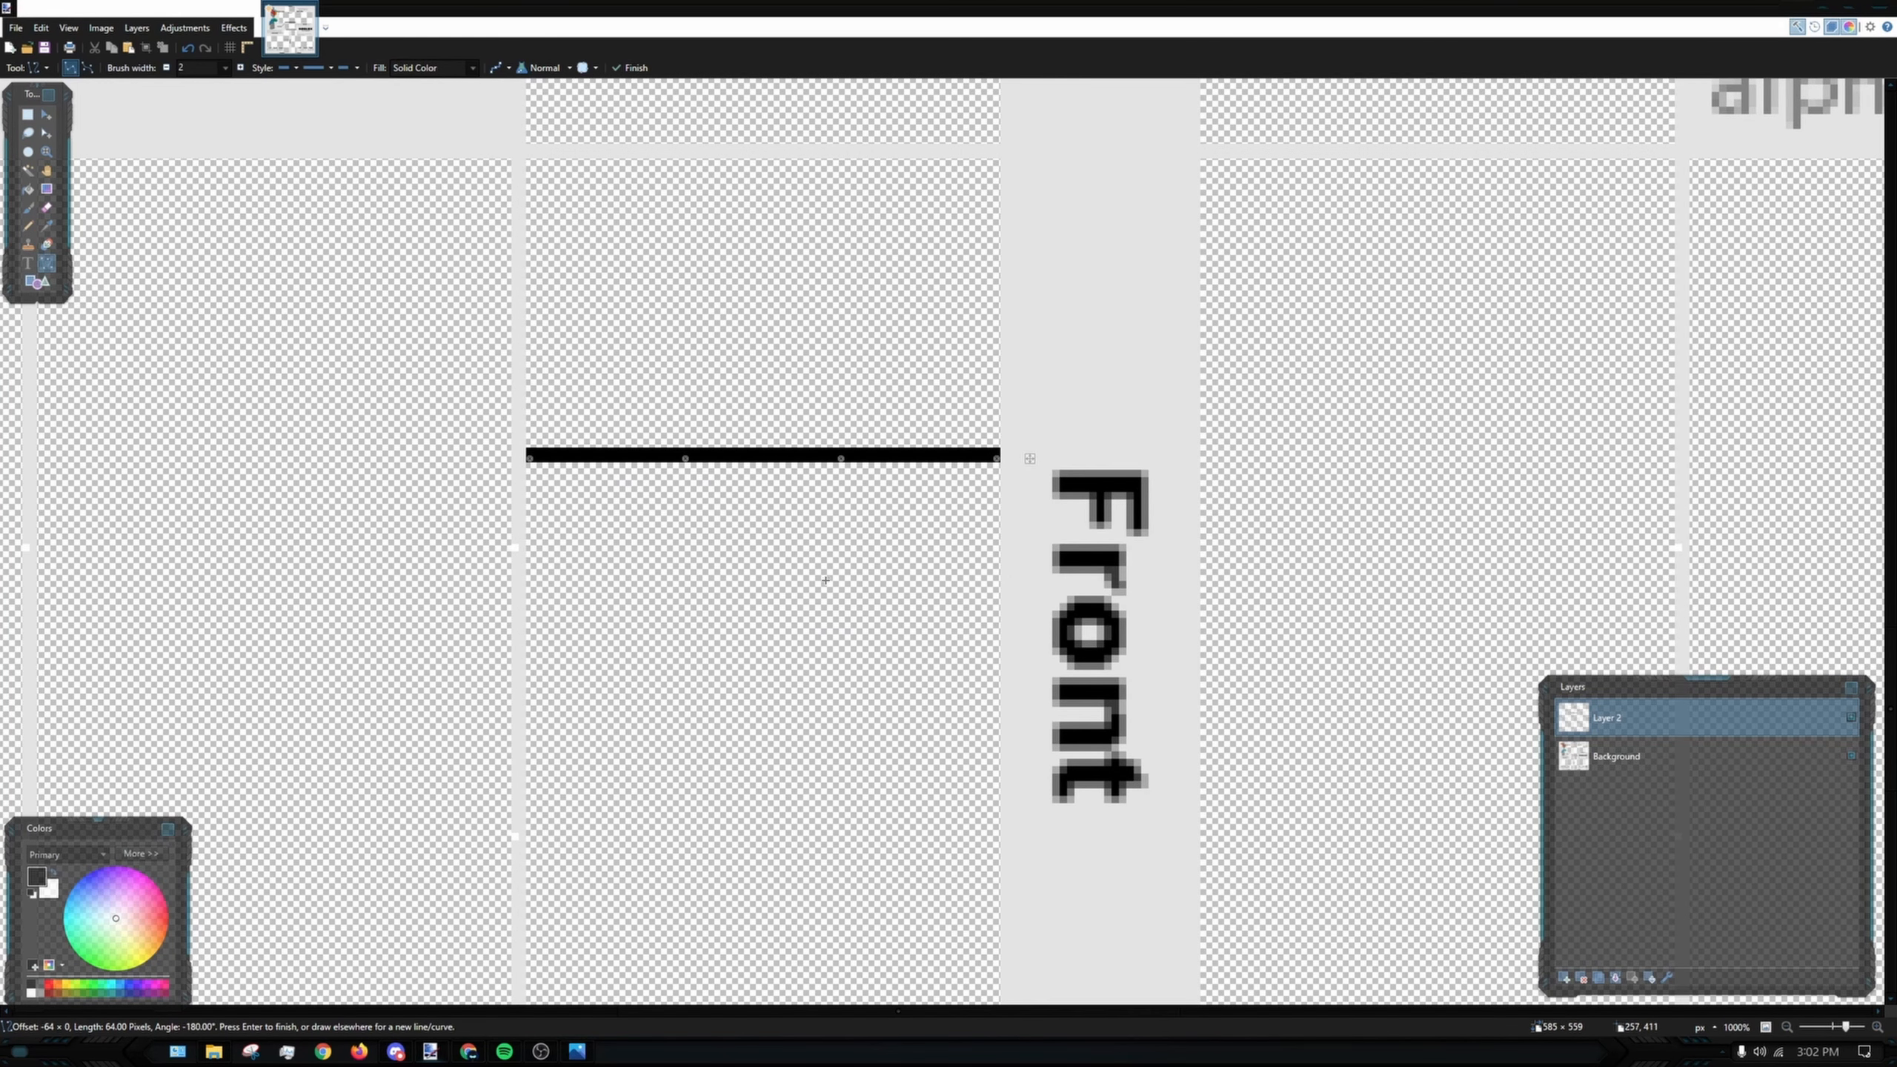
key(ctrl+z)
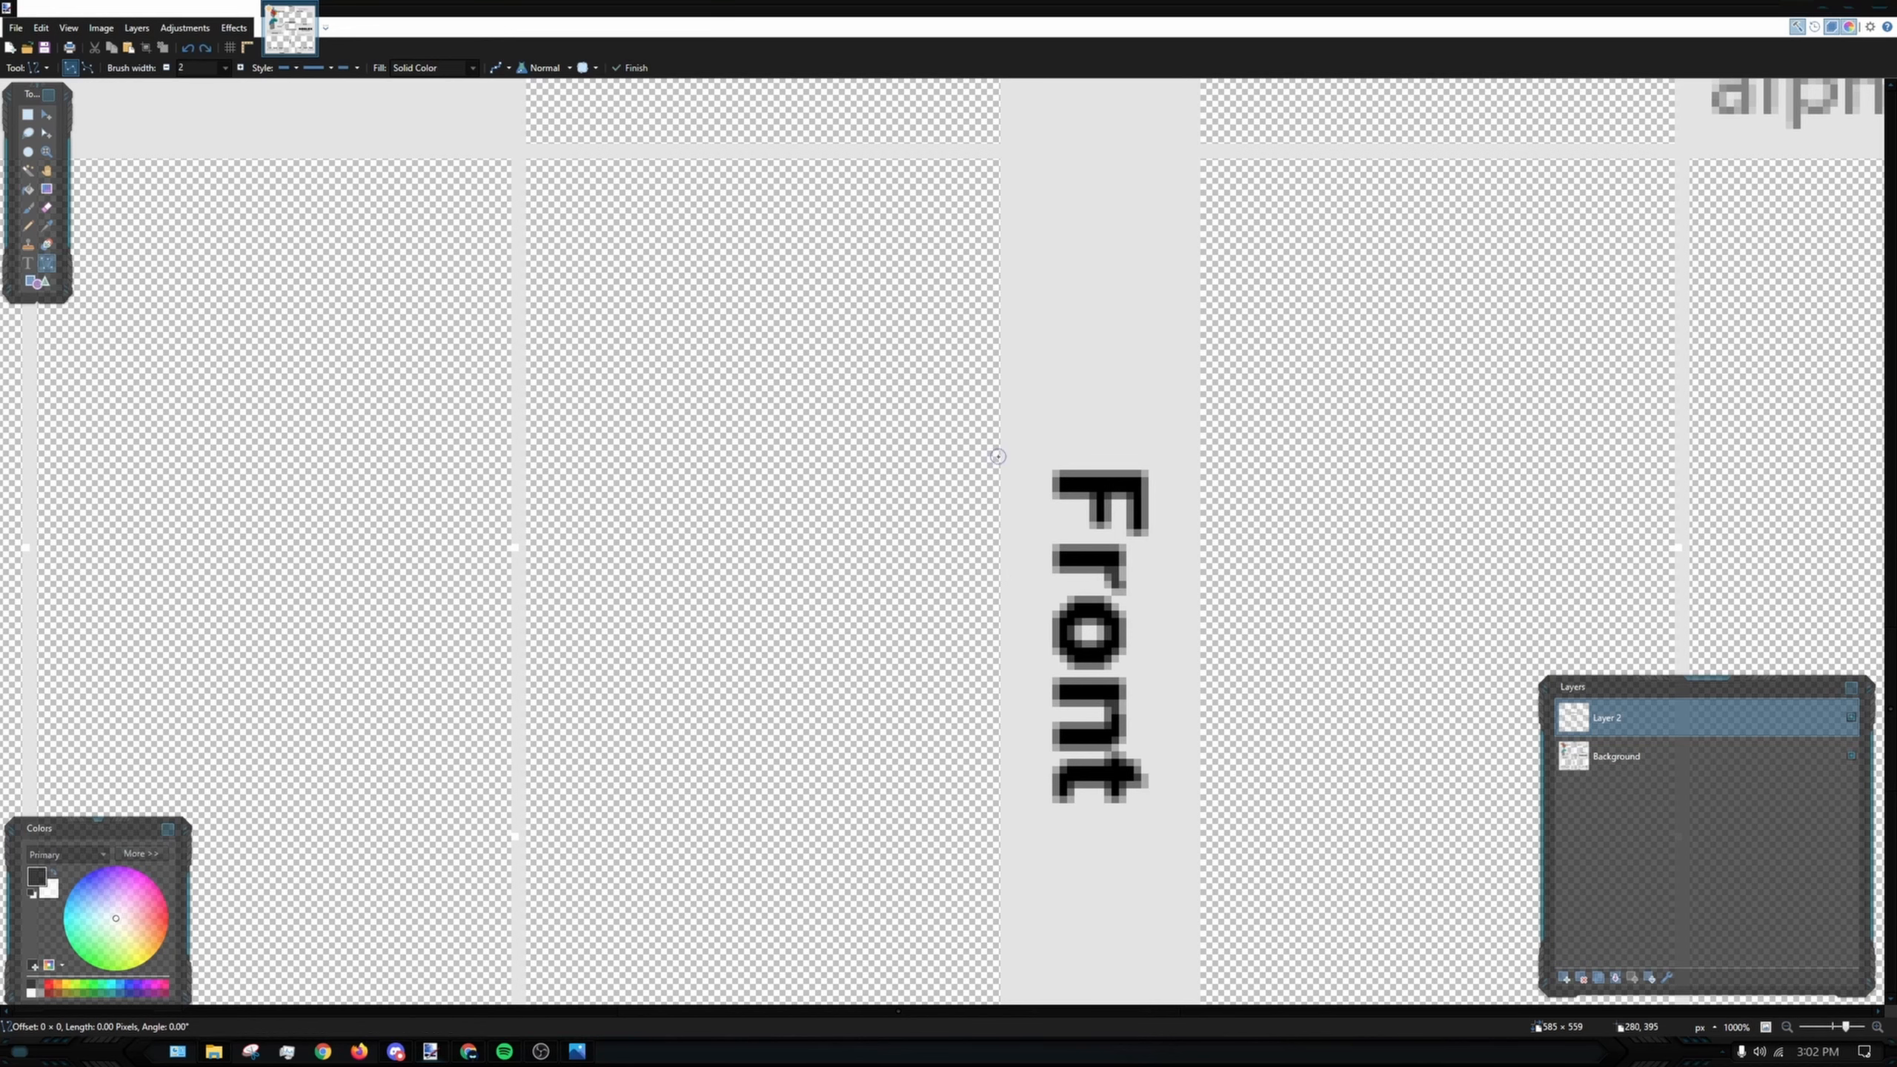
- Draw a line sloping 9 pixels down across the right arm's 64-pixel front panel, and continue it horizontally across the adjoining Right panel
drag(1002, 460, 603, 515)
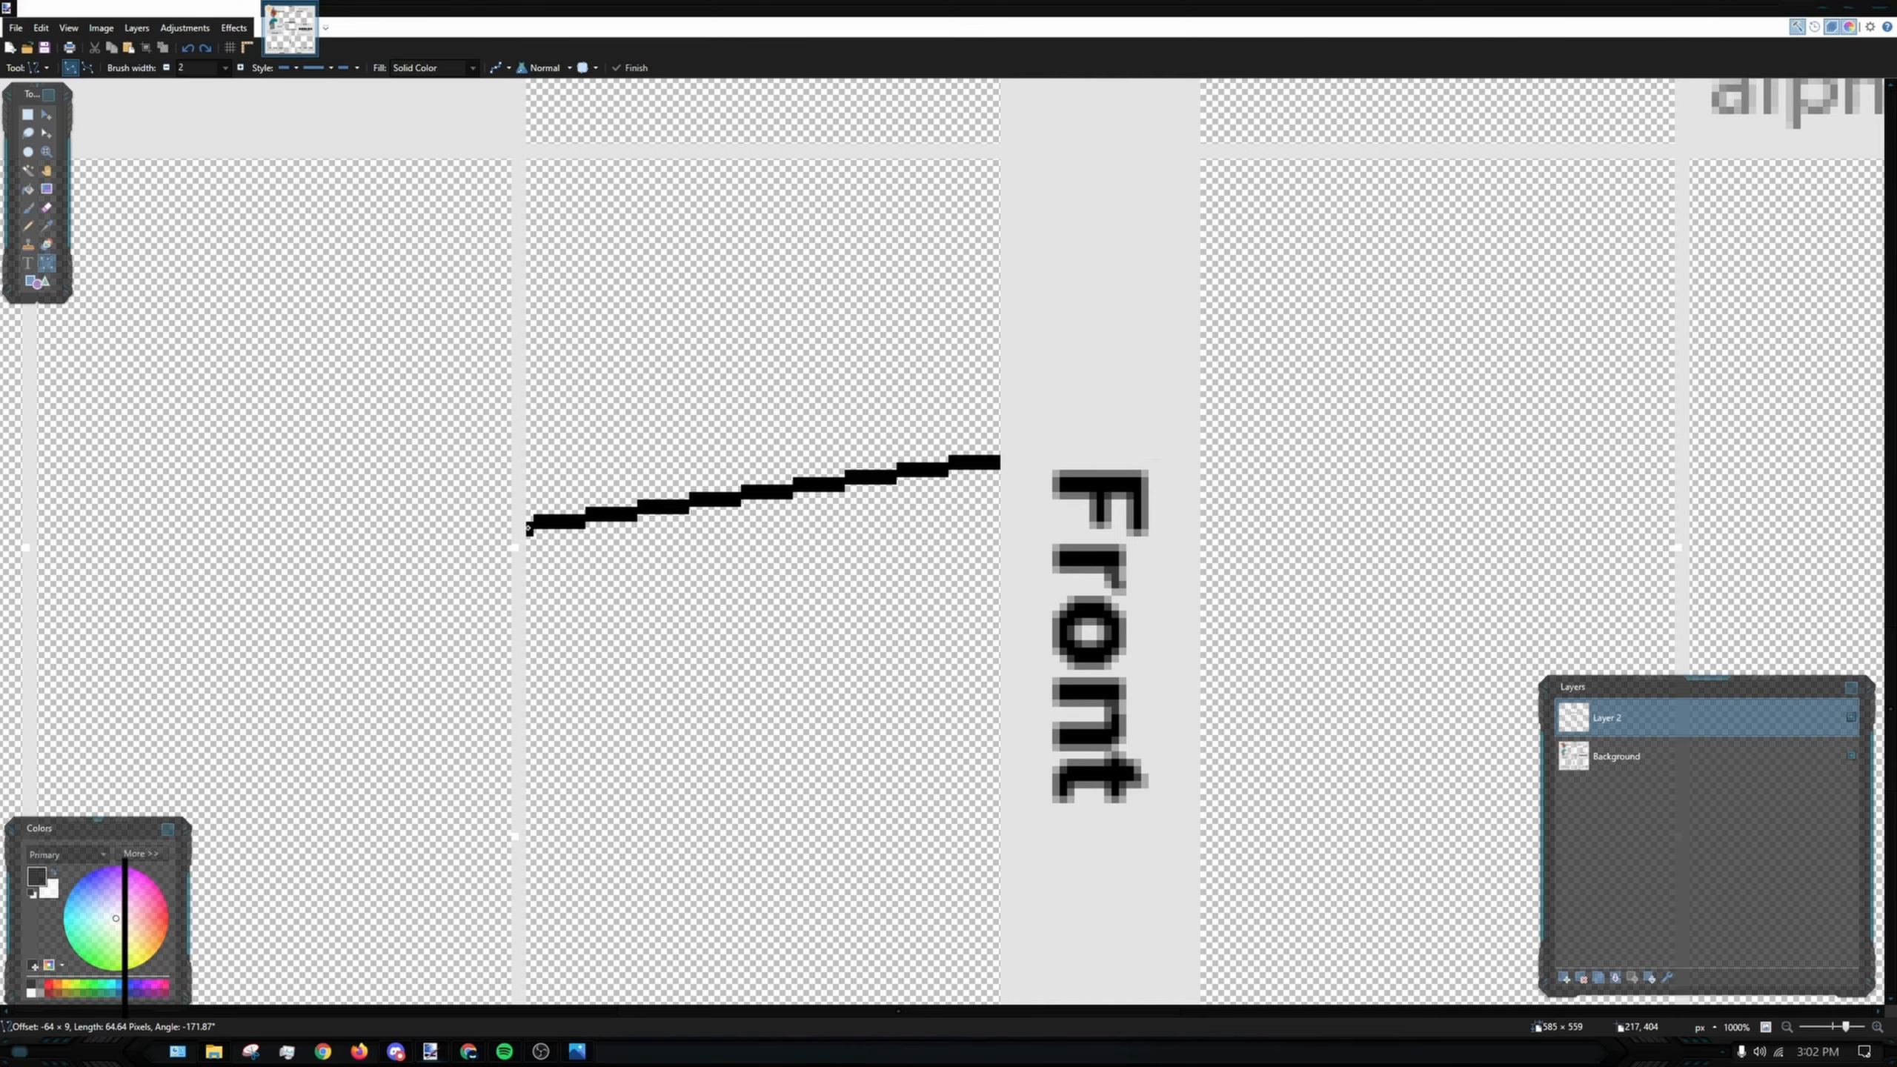
drag(528, 521, 798, 494)
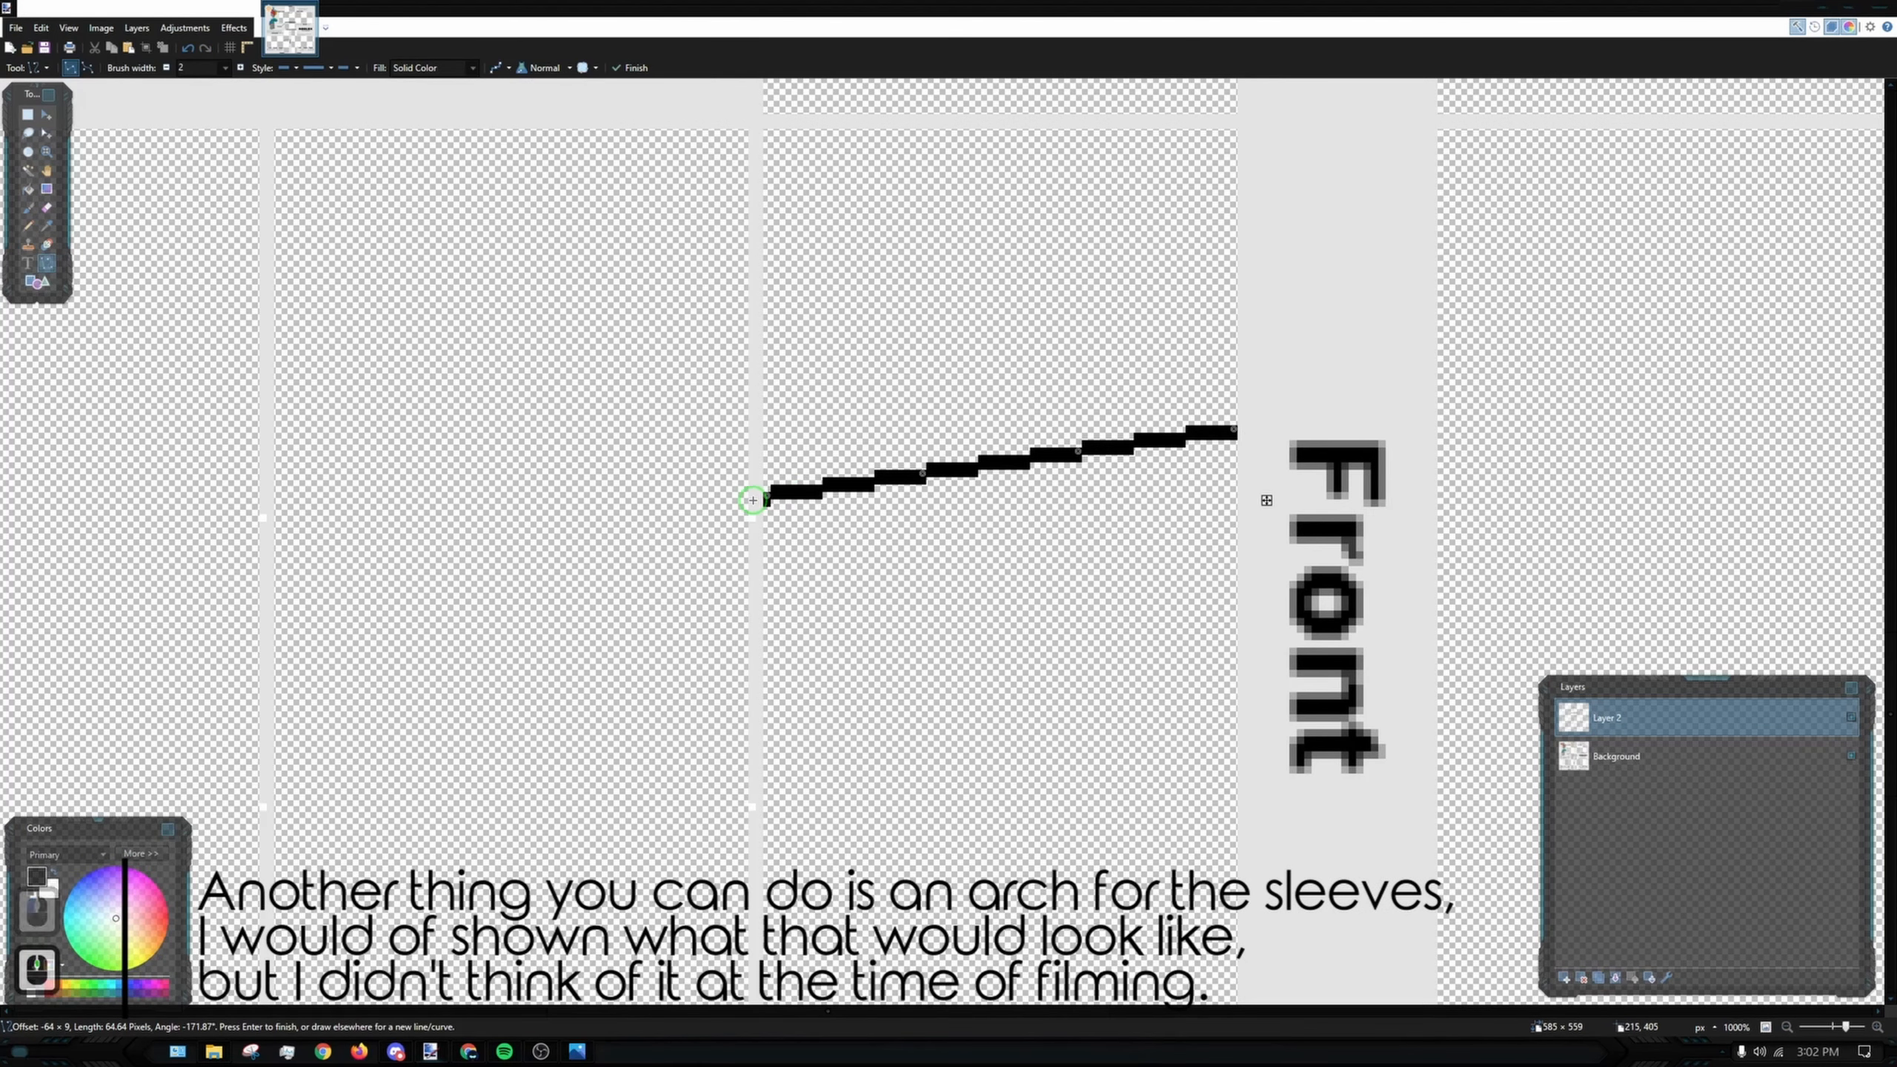
drag(337, 497, 276, 505)
scroll(276, 505, down, 4)
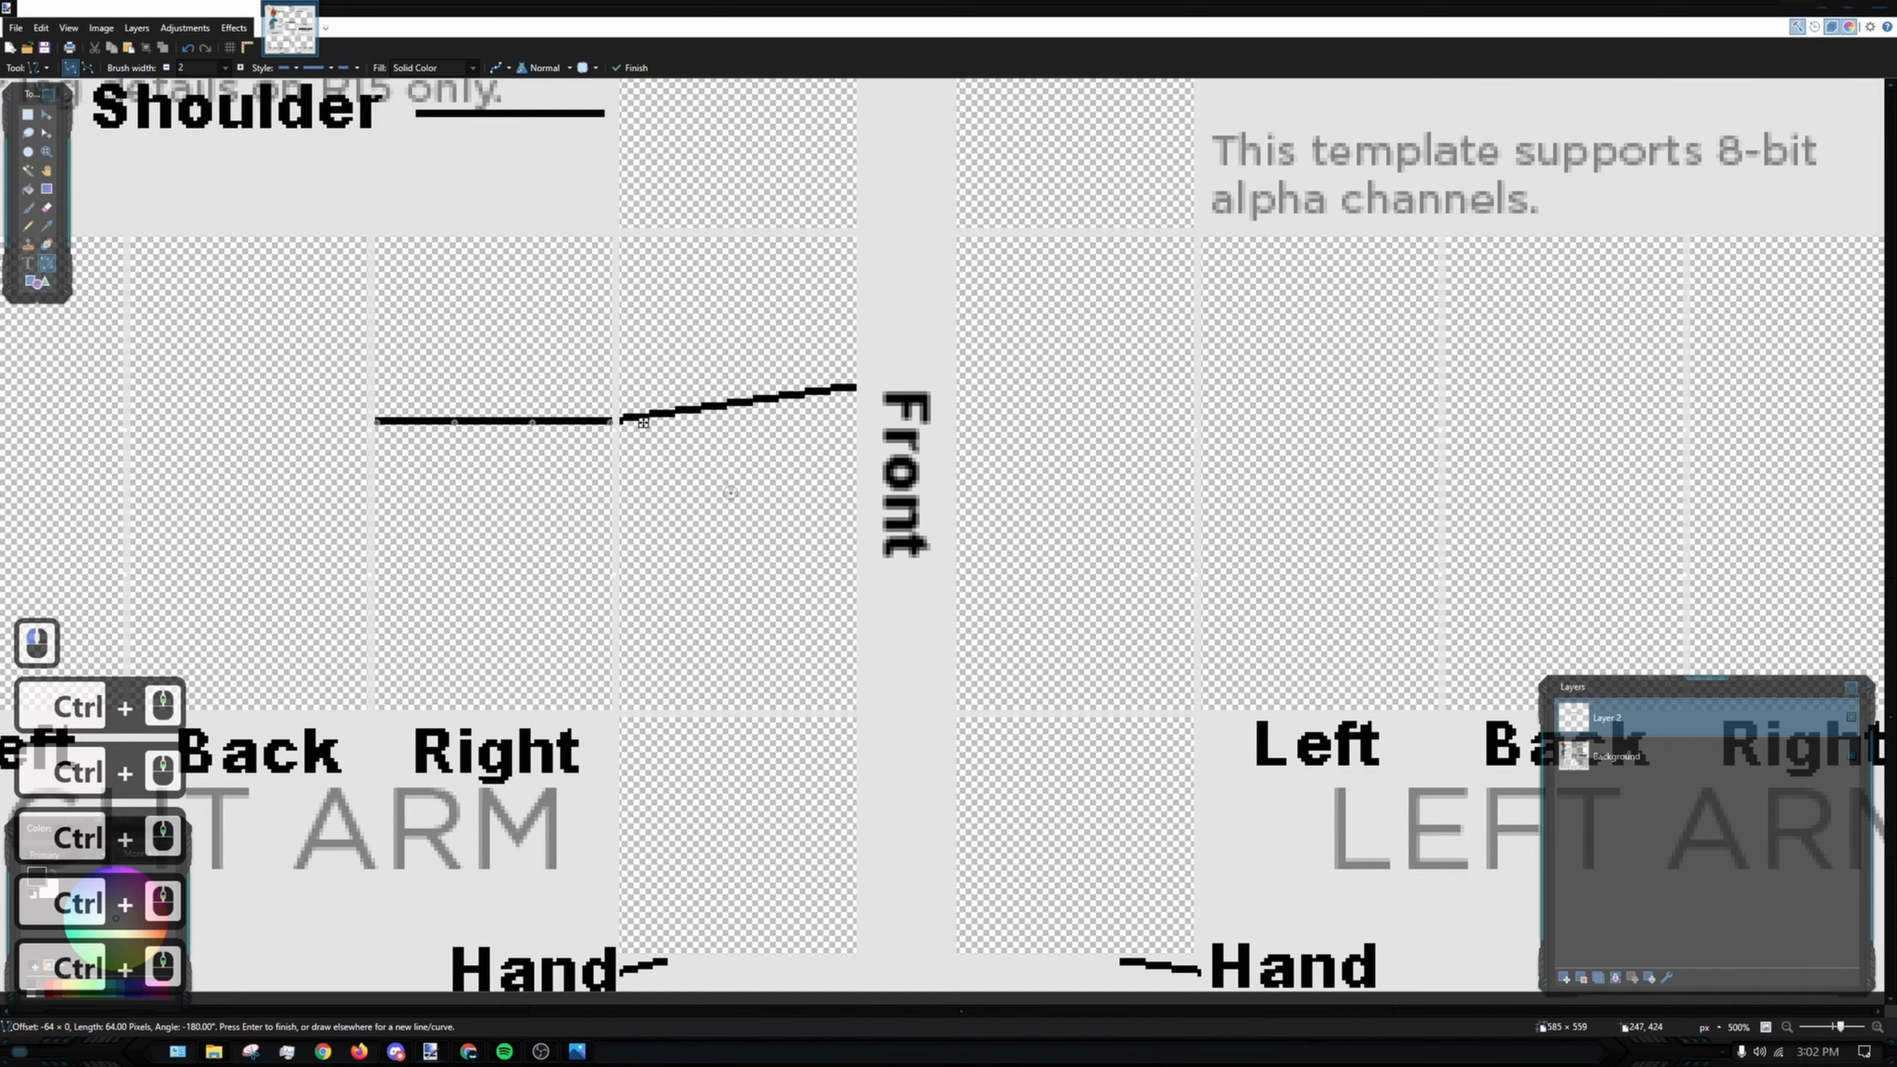
click(769, 425)
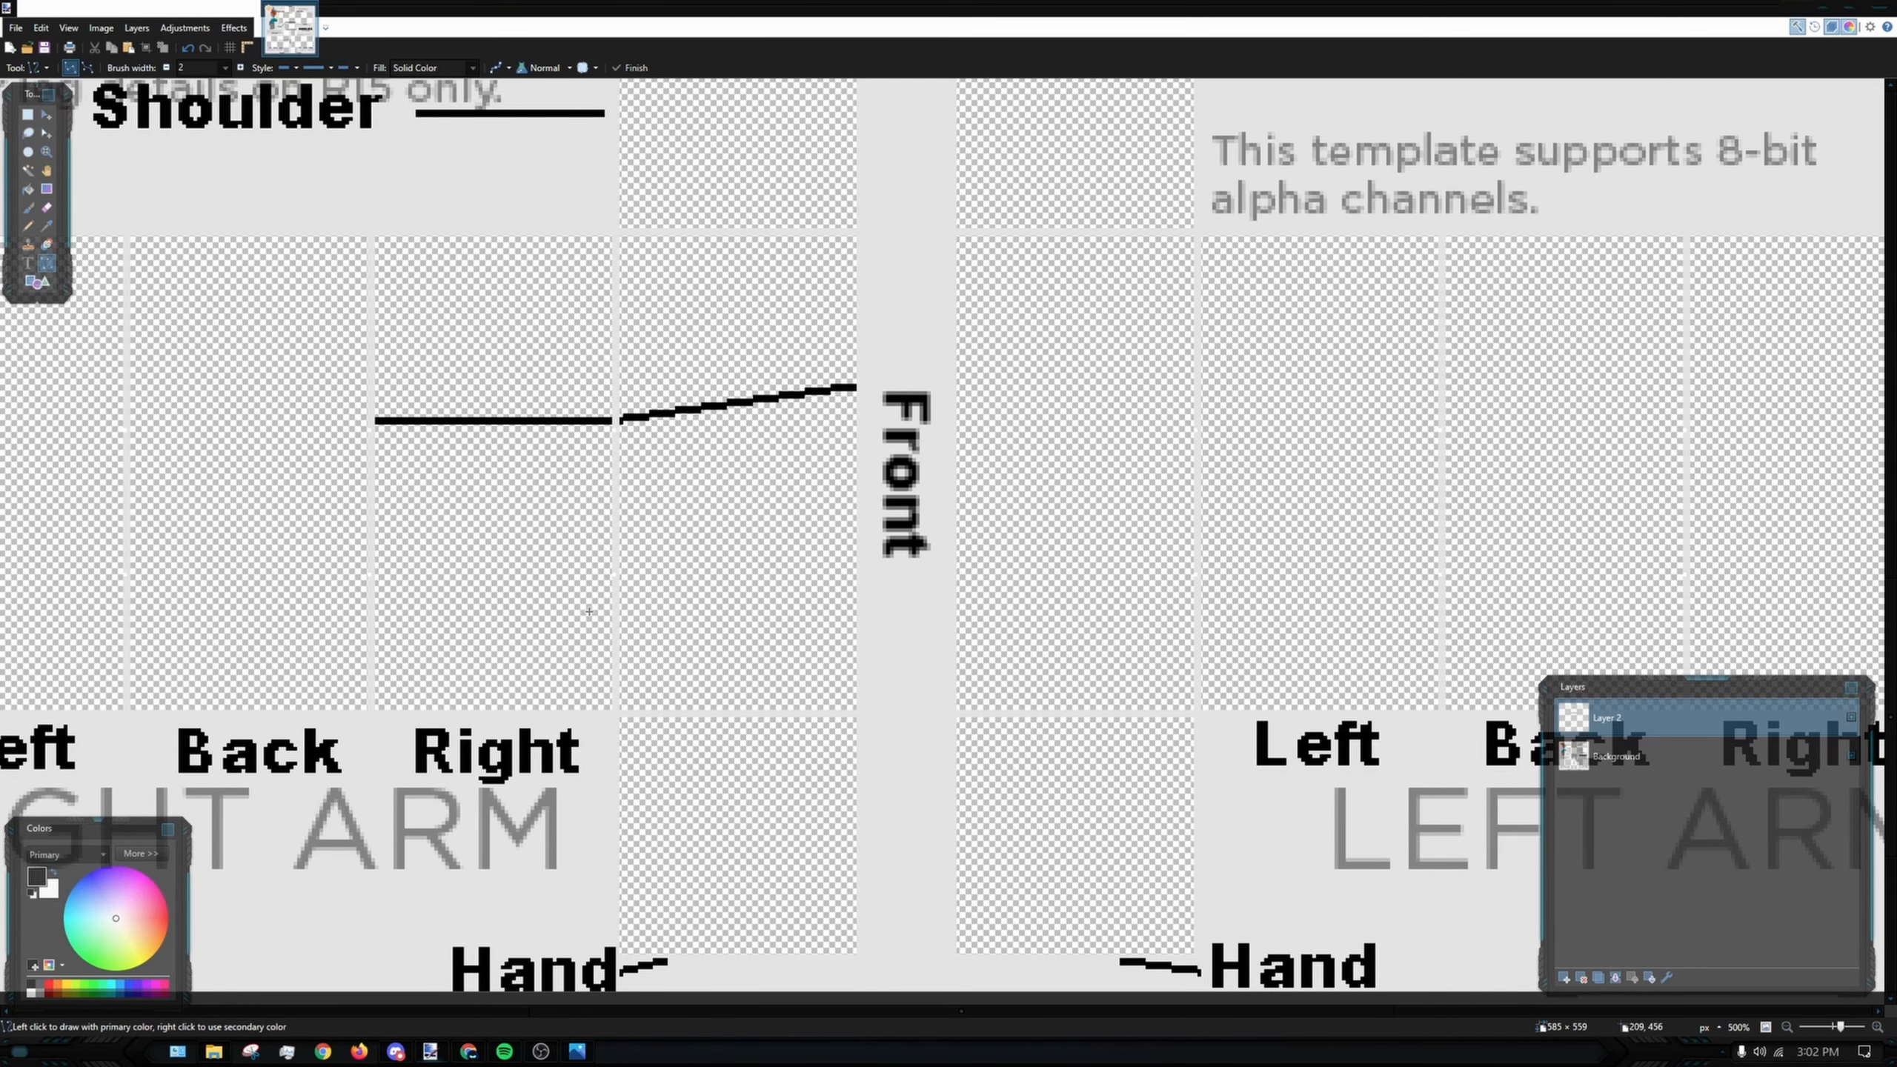
- Examine how the sleeve lines on the right arm's front and Right panels meet
drag(841, 391, 903, 454)
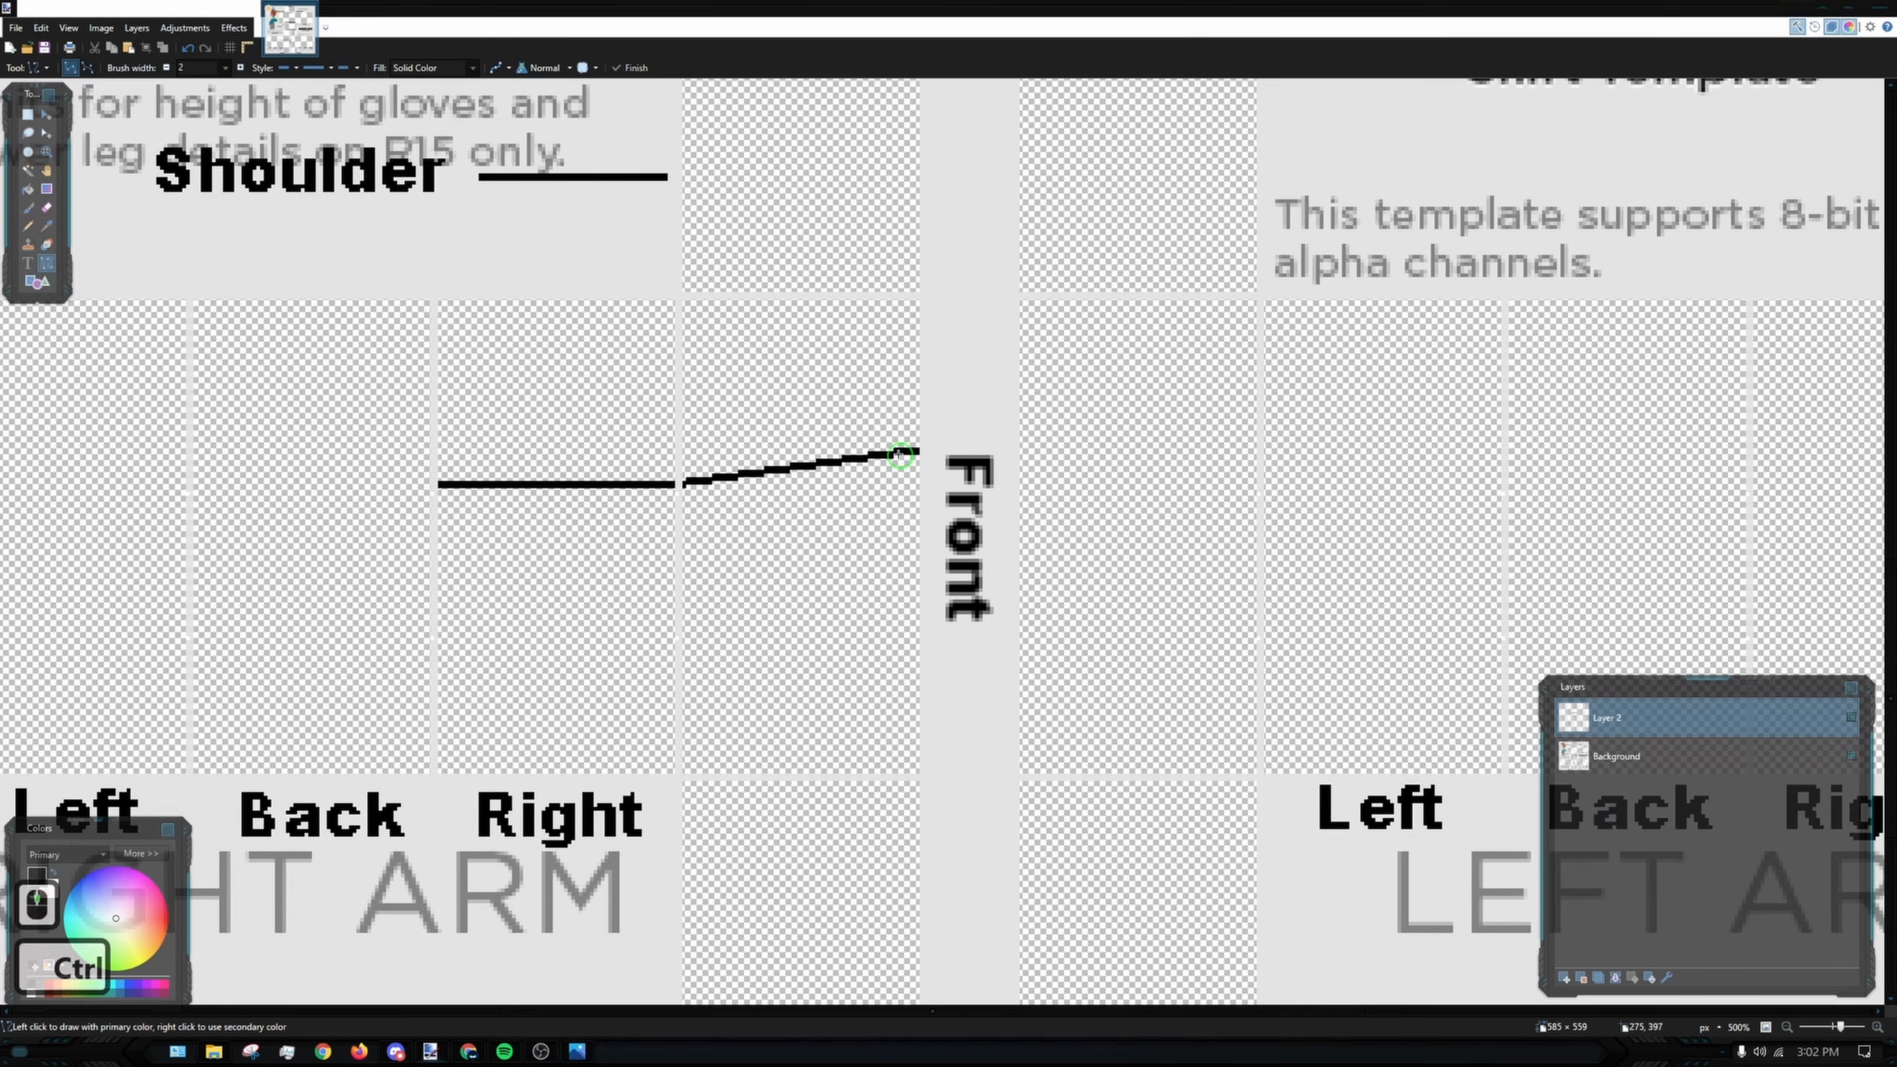
scroll(882, 465, up, 6)
drag(694, 463, 1046, 462)
scroll(971, 437, down, 7)
scroll(1053, 455, up, 7)
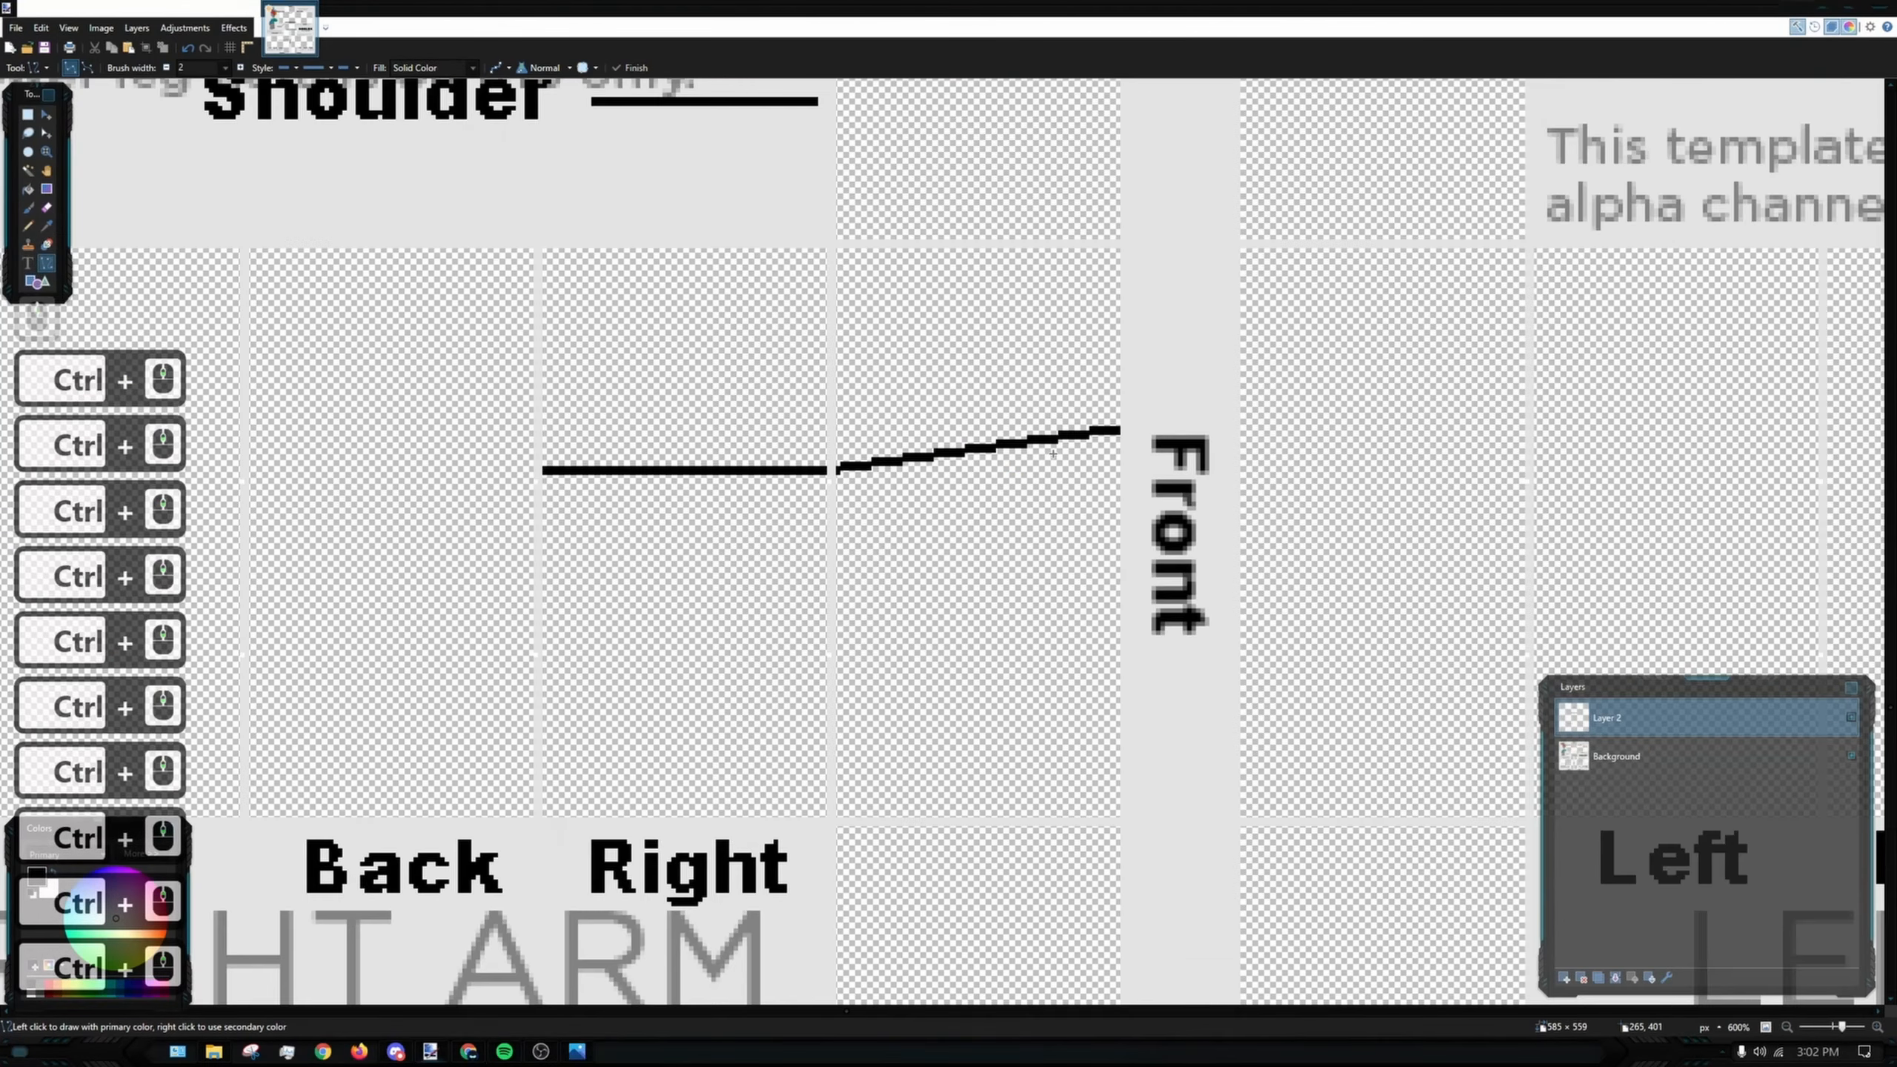
drag(1177, 457, 1872, 513)
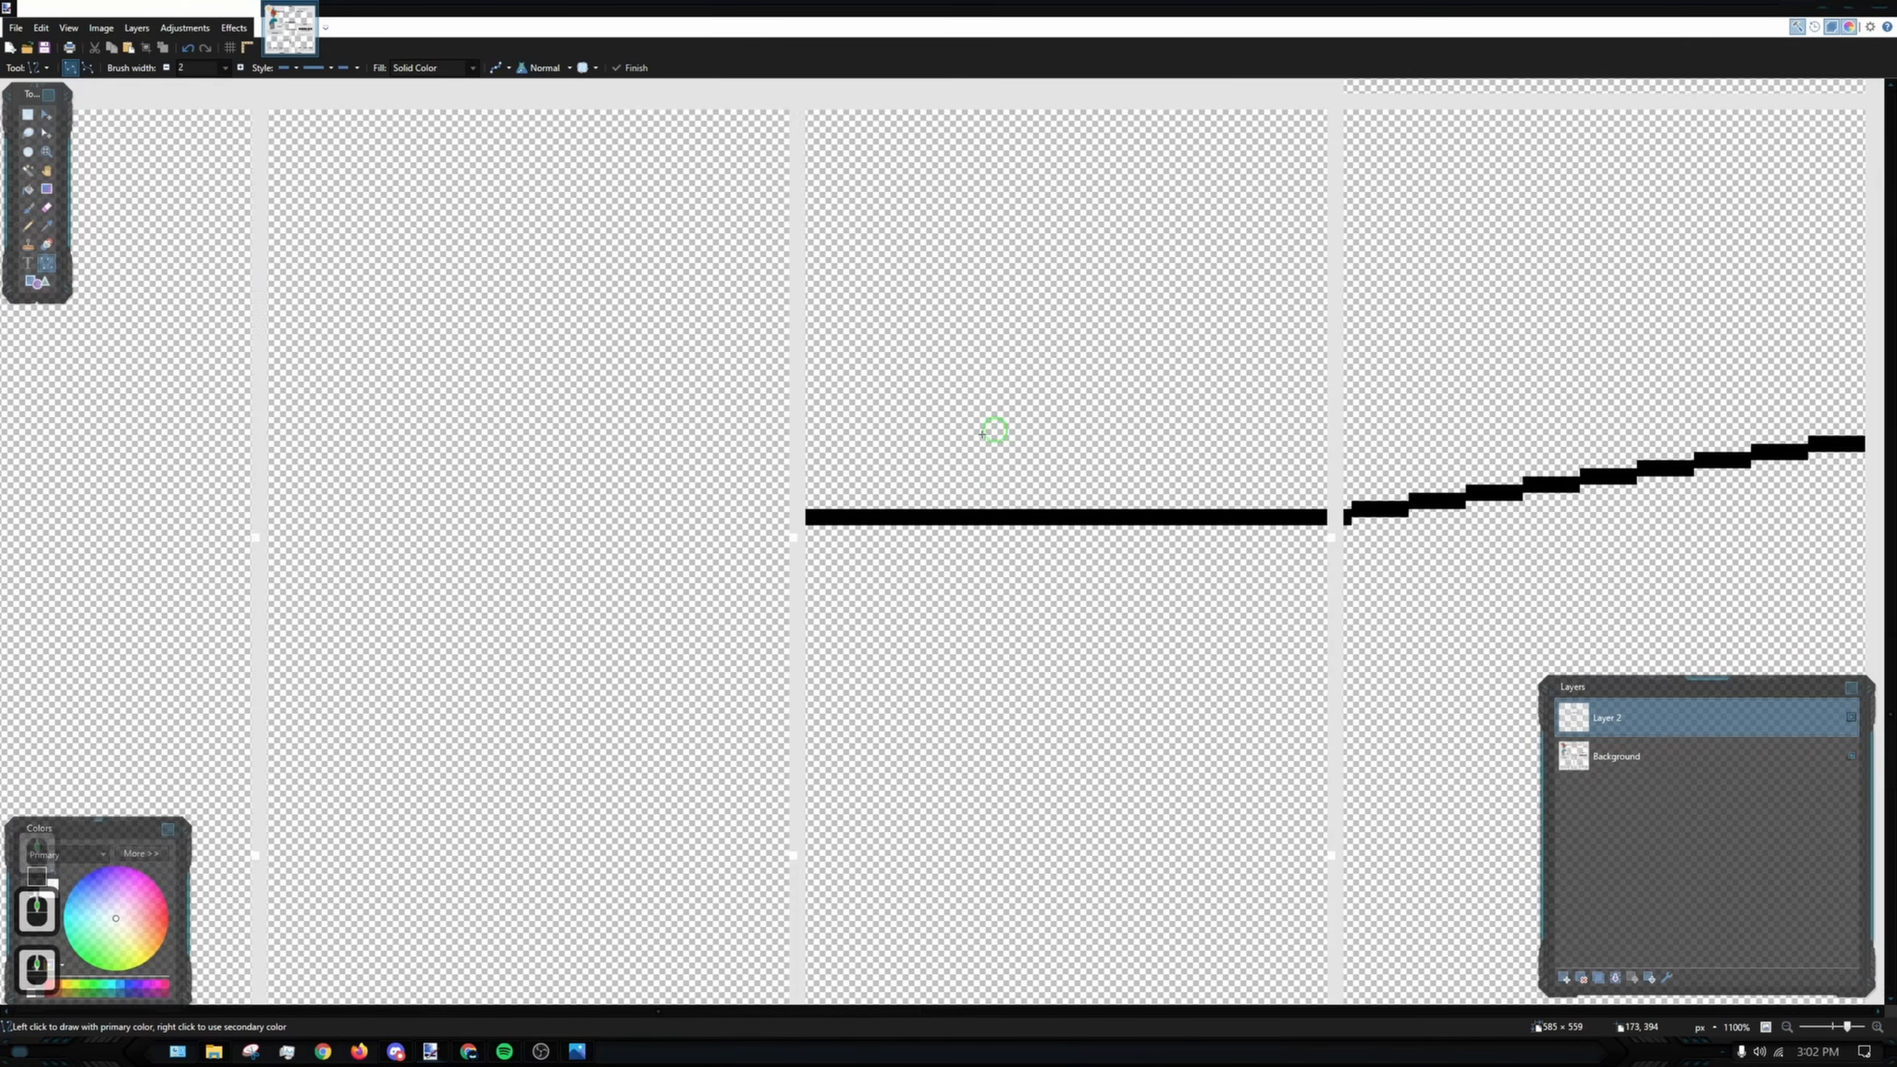
scroll(836, 508, down, 5)
drag(1222, 538, 1028, 502)
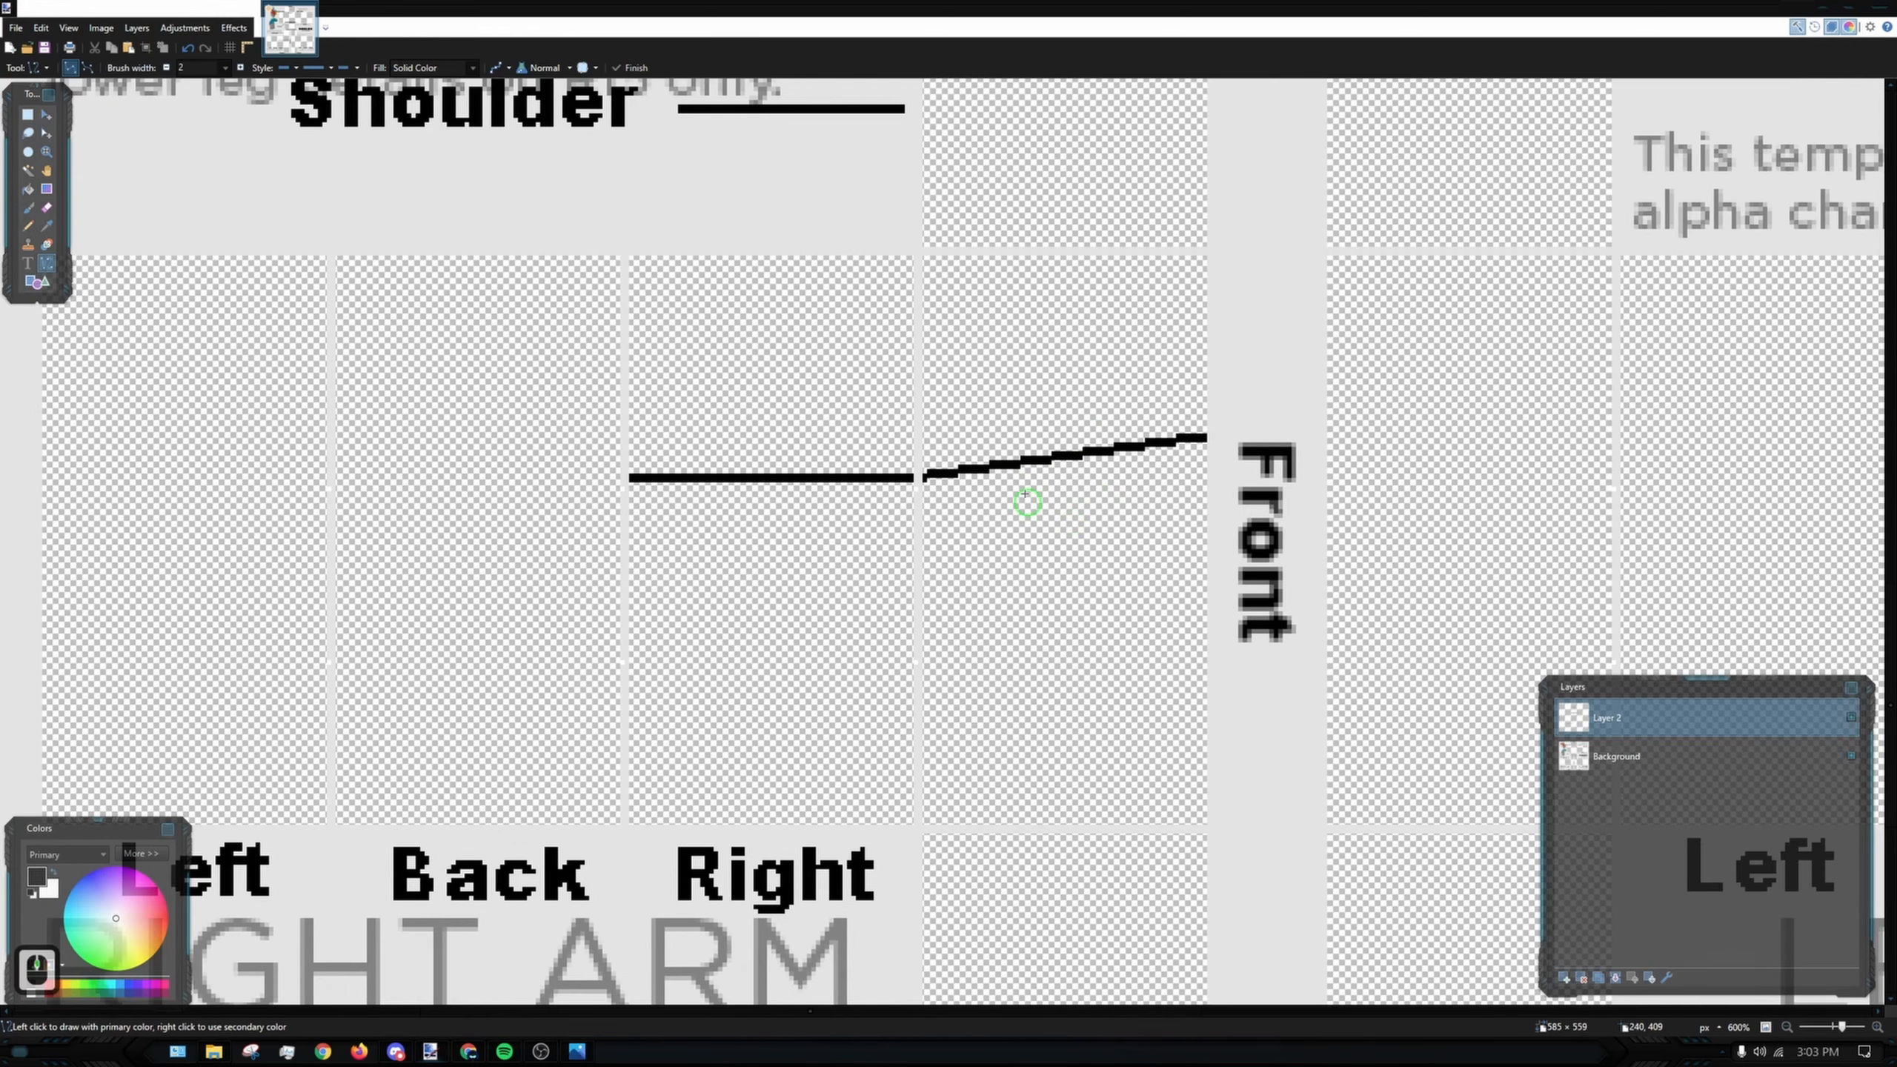
drag(1078, 391, 994, 351)
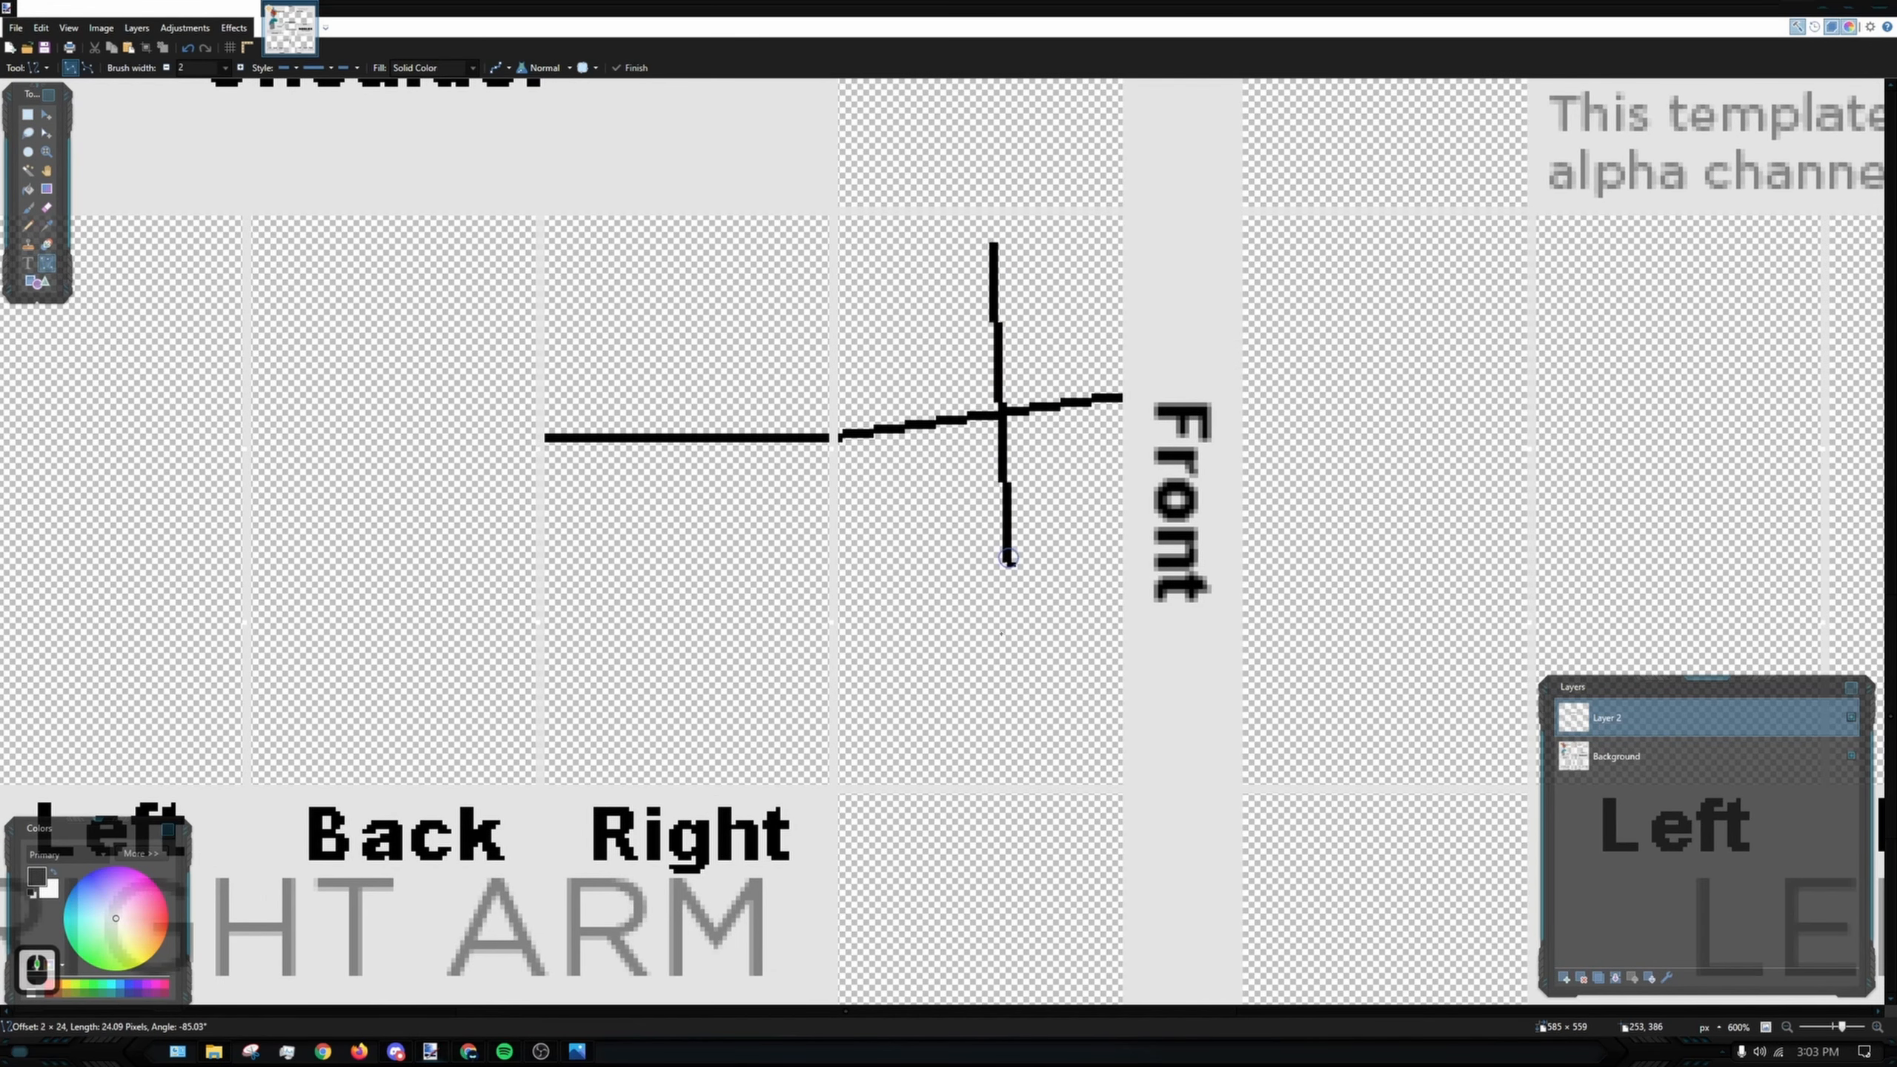
key(ctrl+z)
drag(542, 614, 730, 583)
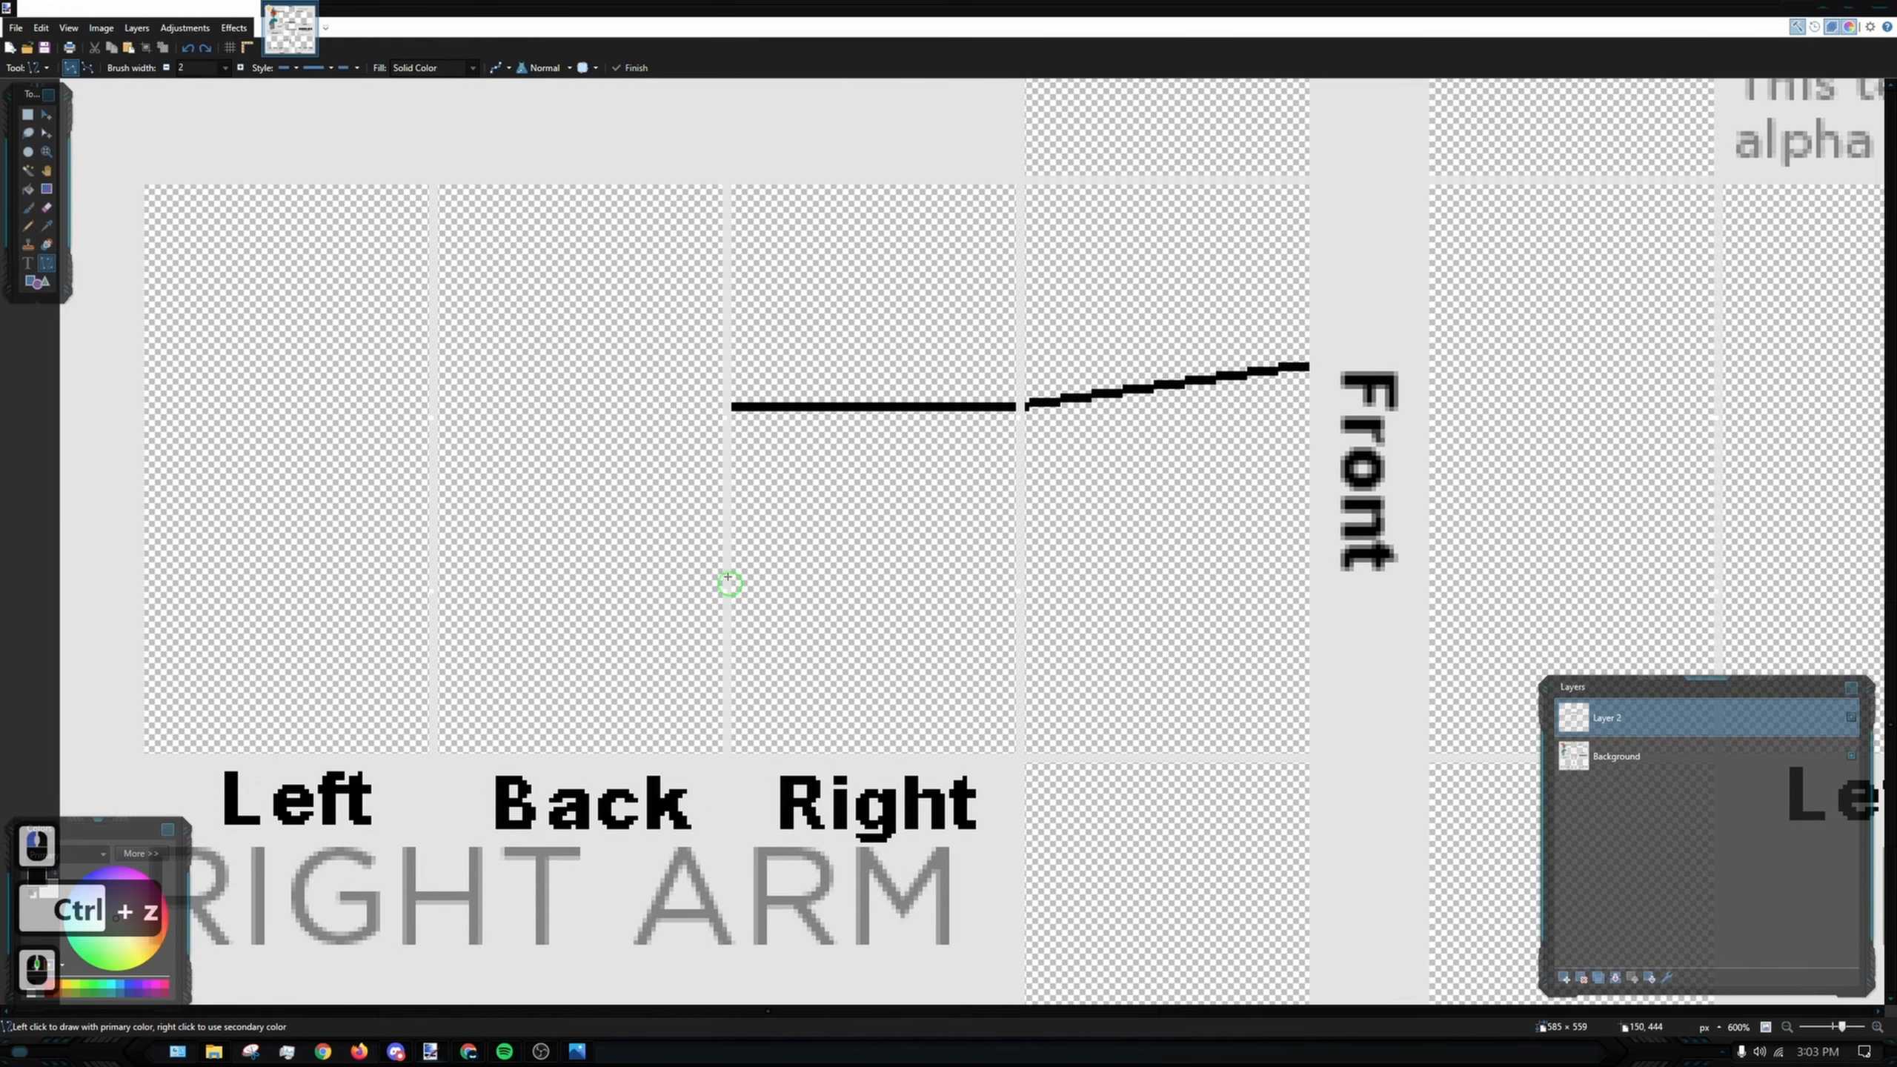
drag(603, 331, 580, 644)
key(ctrl+z)
drag(1193, 580, 1190, 579)
key(ctrl+z)
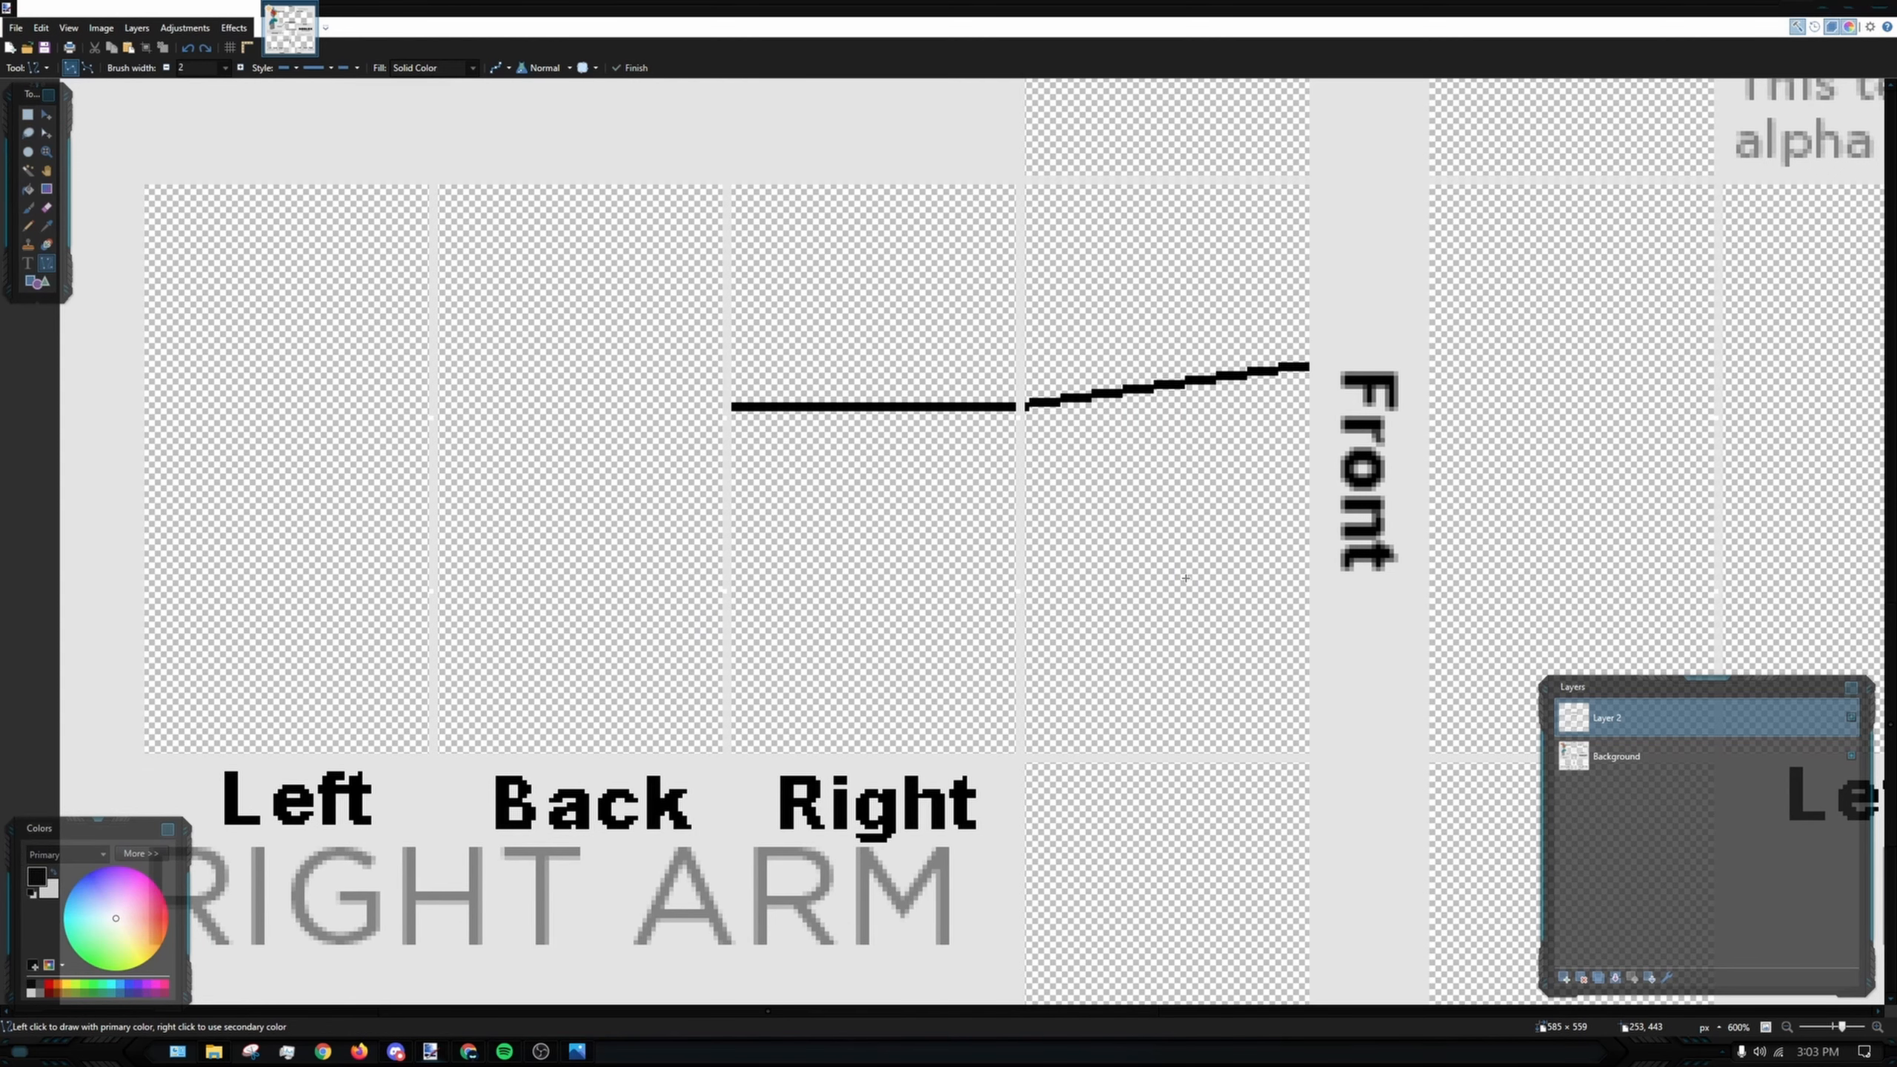
ctrl+scroll(1036, 642, up, 3)
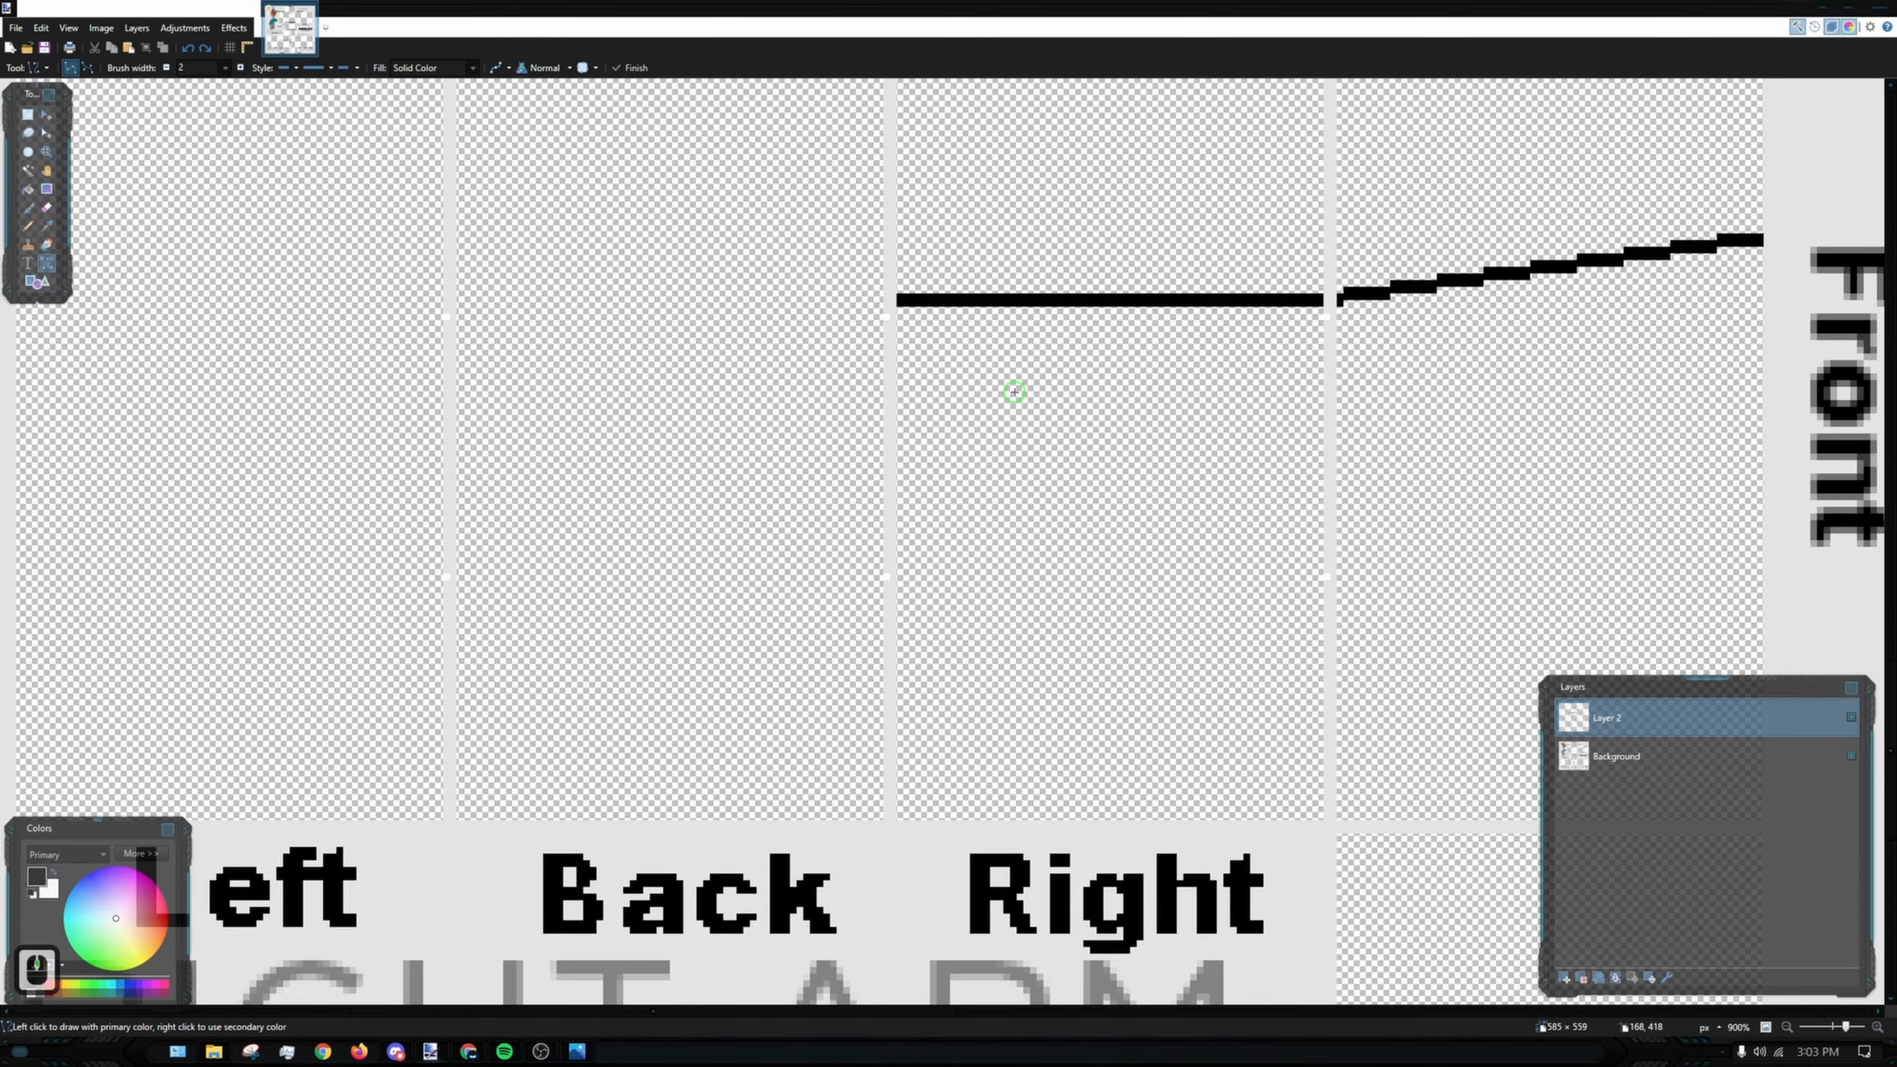
drag(830, 314, 918, 356)
drag(1159, 349, 1159, 370)
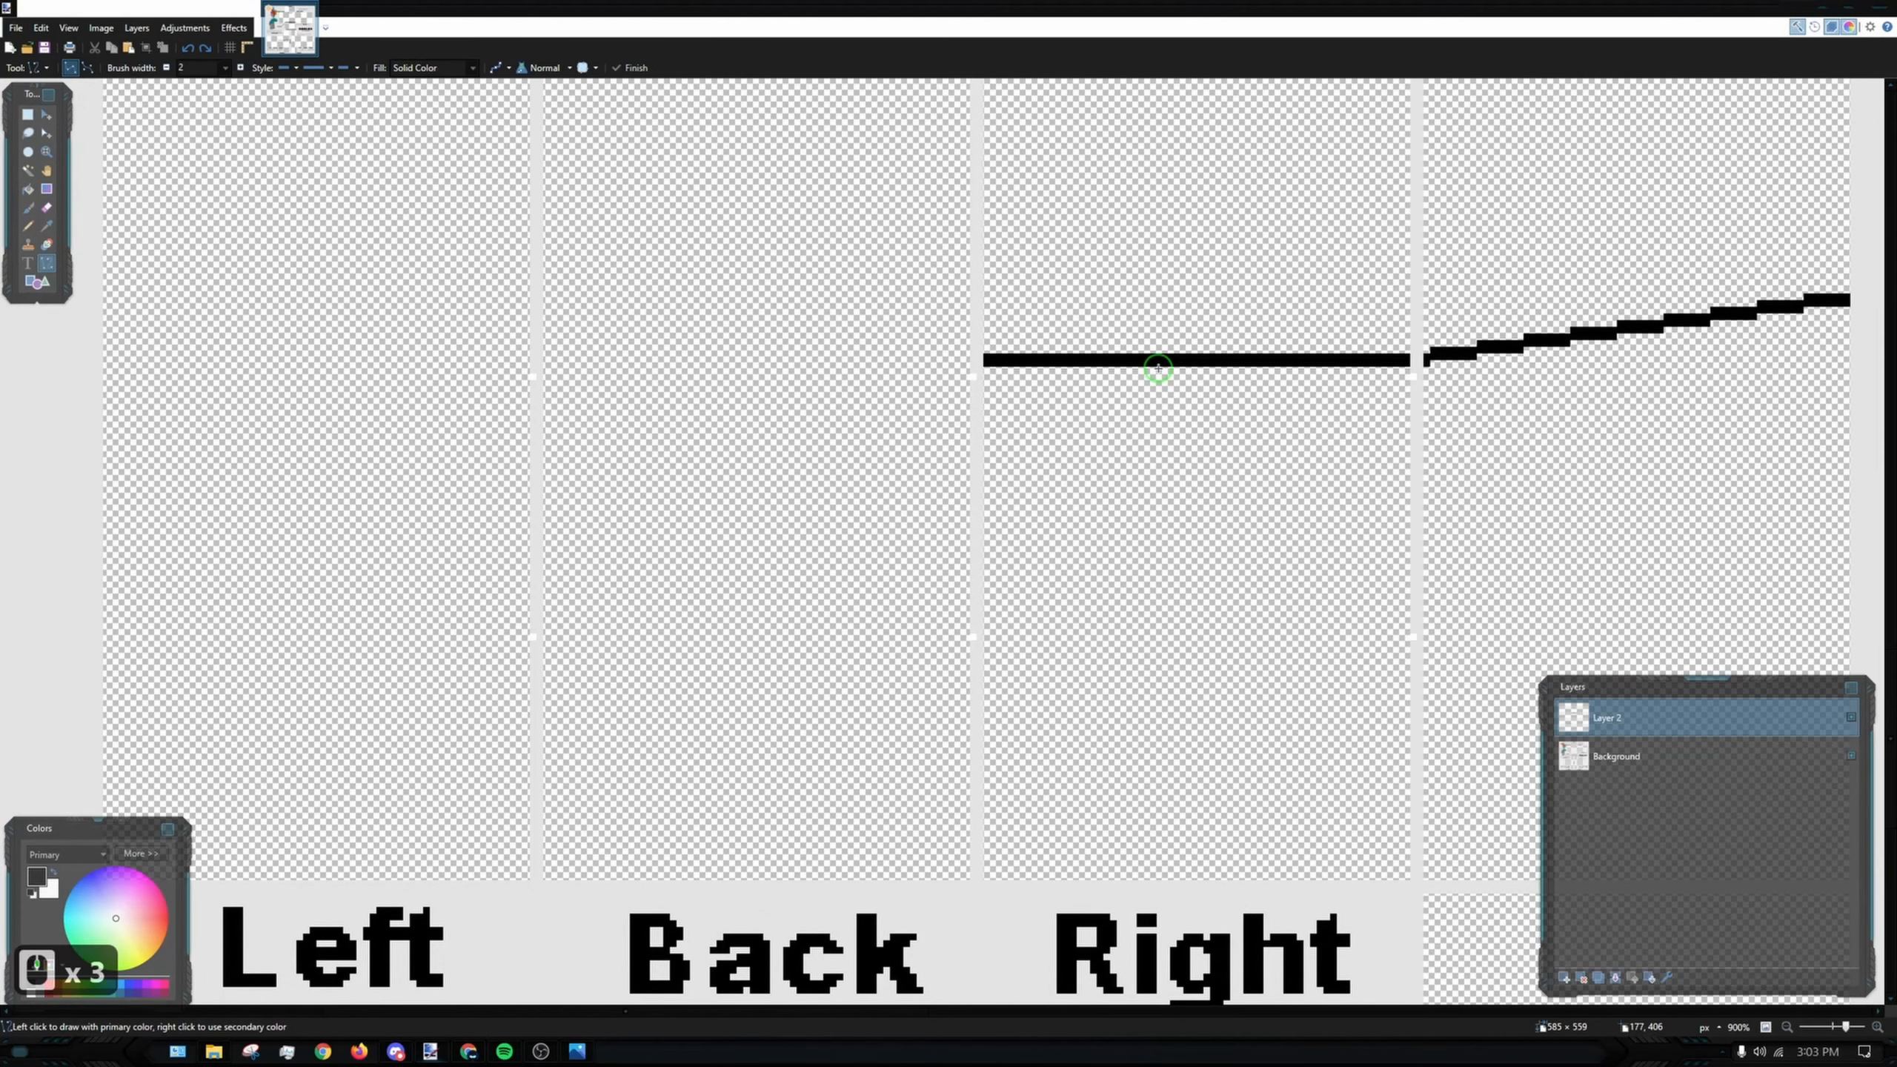
ctrl+scroll(1155, 358, down, 5)
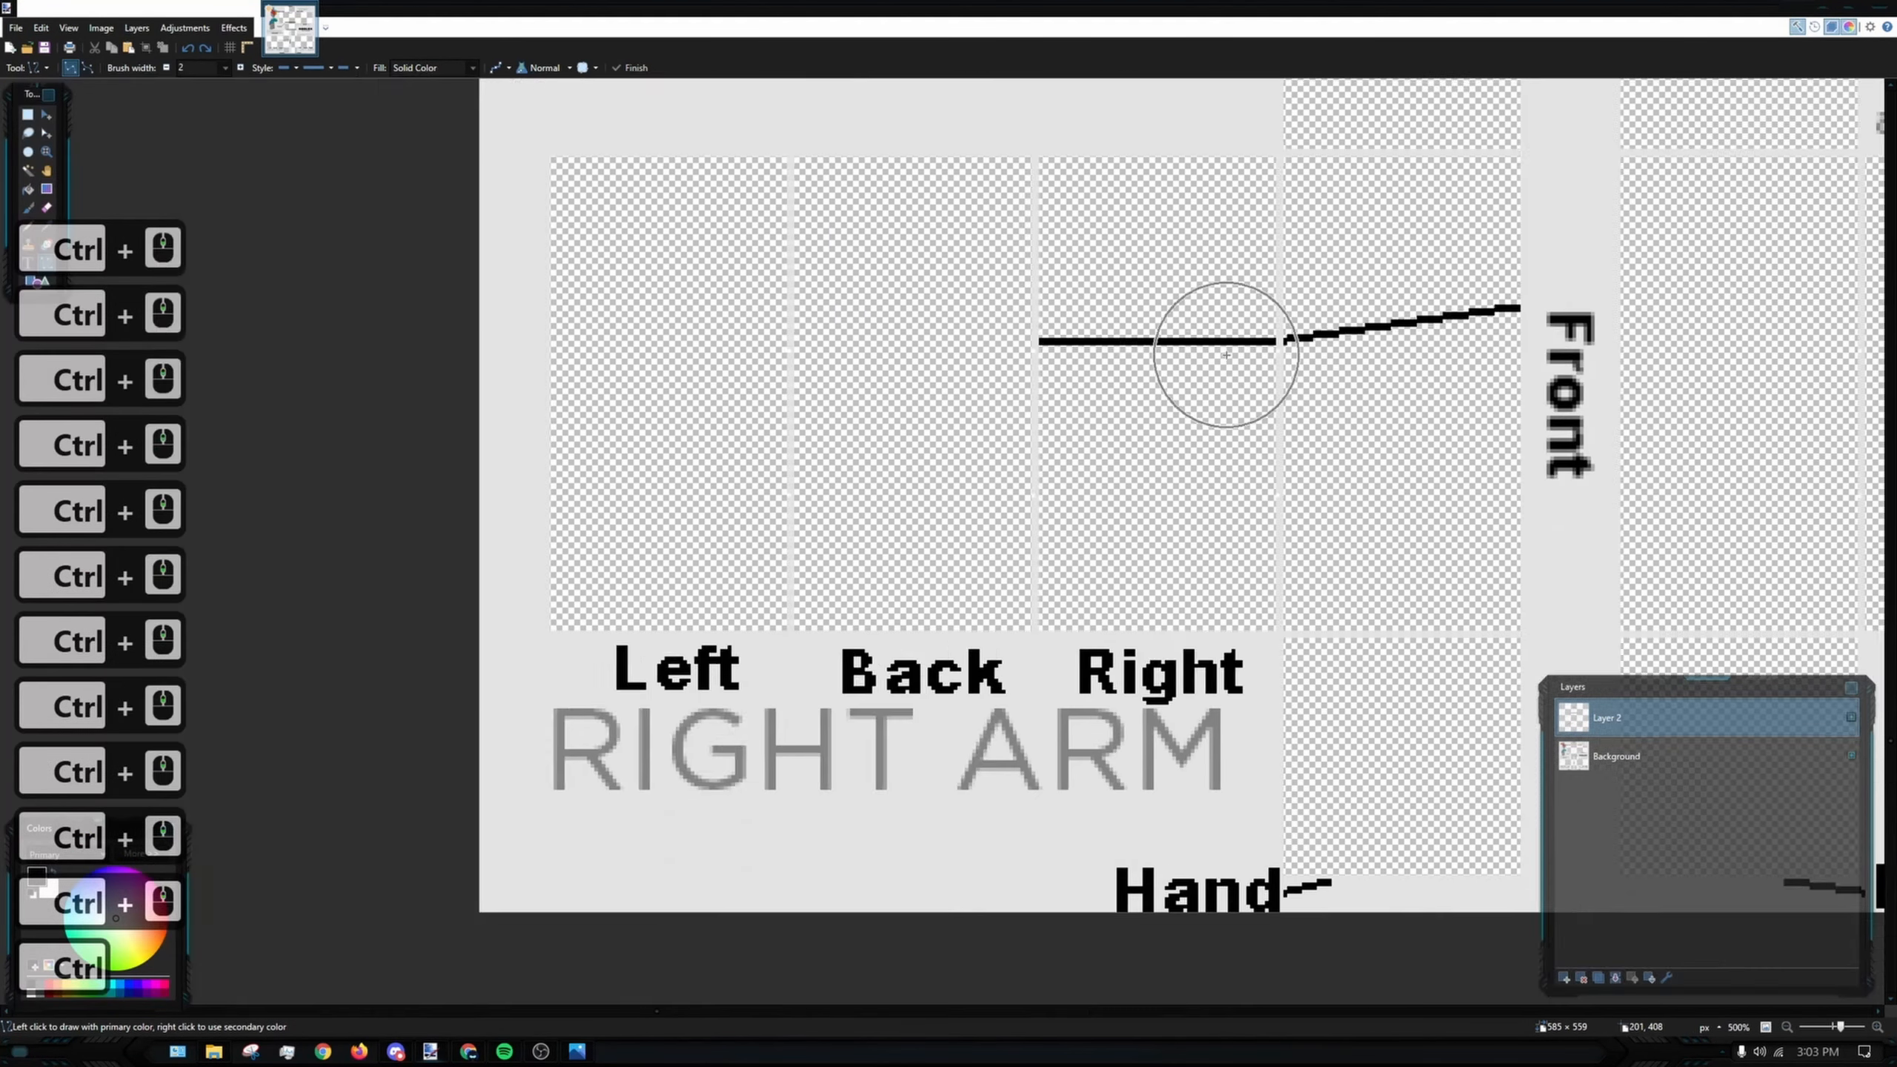
drag(1227, 355, 900, 430)
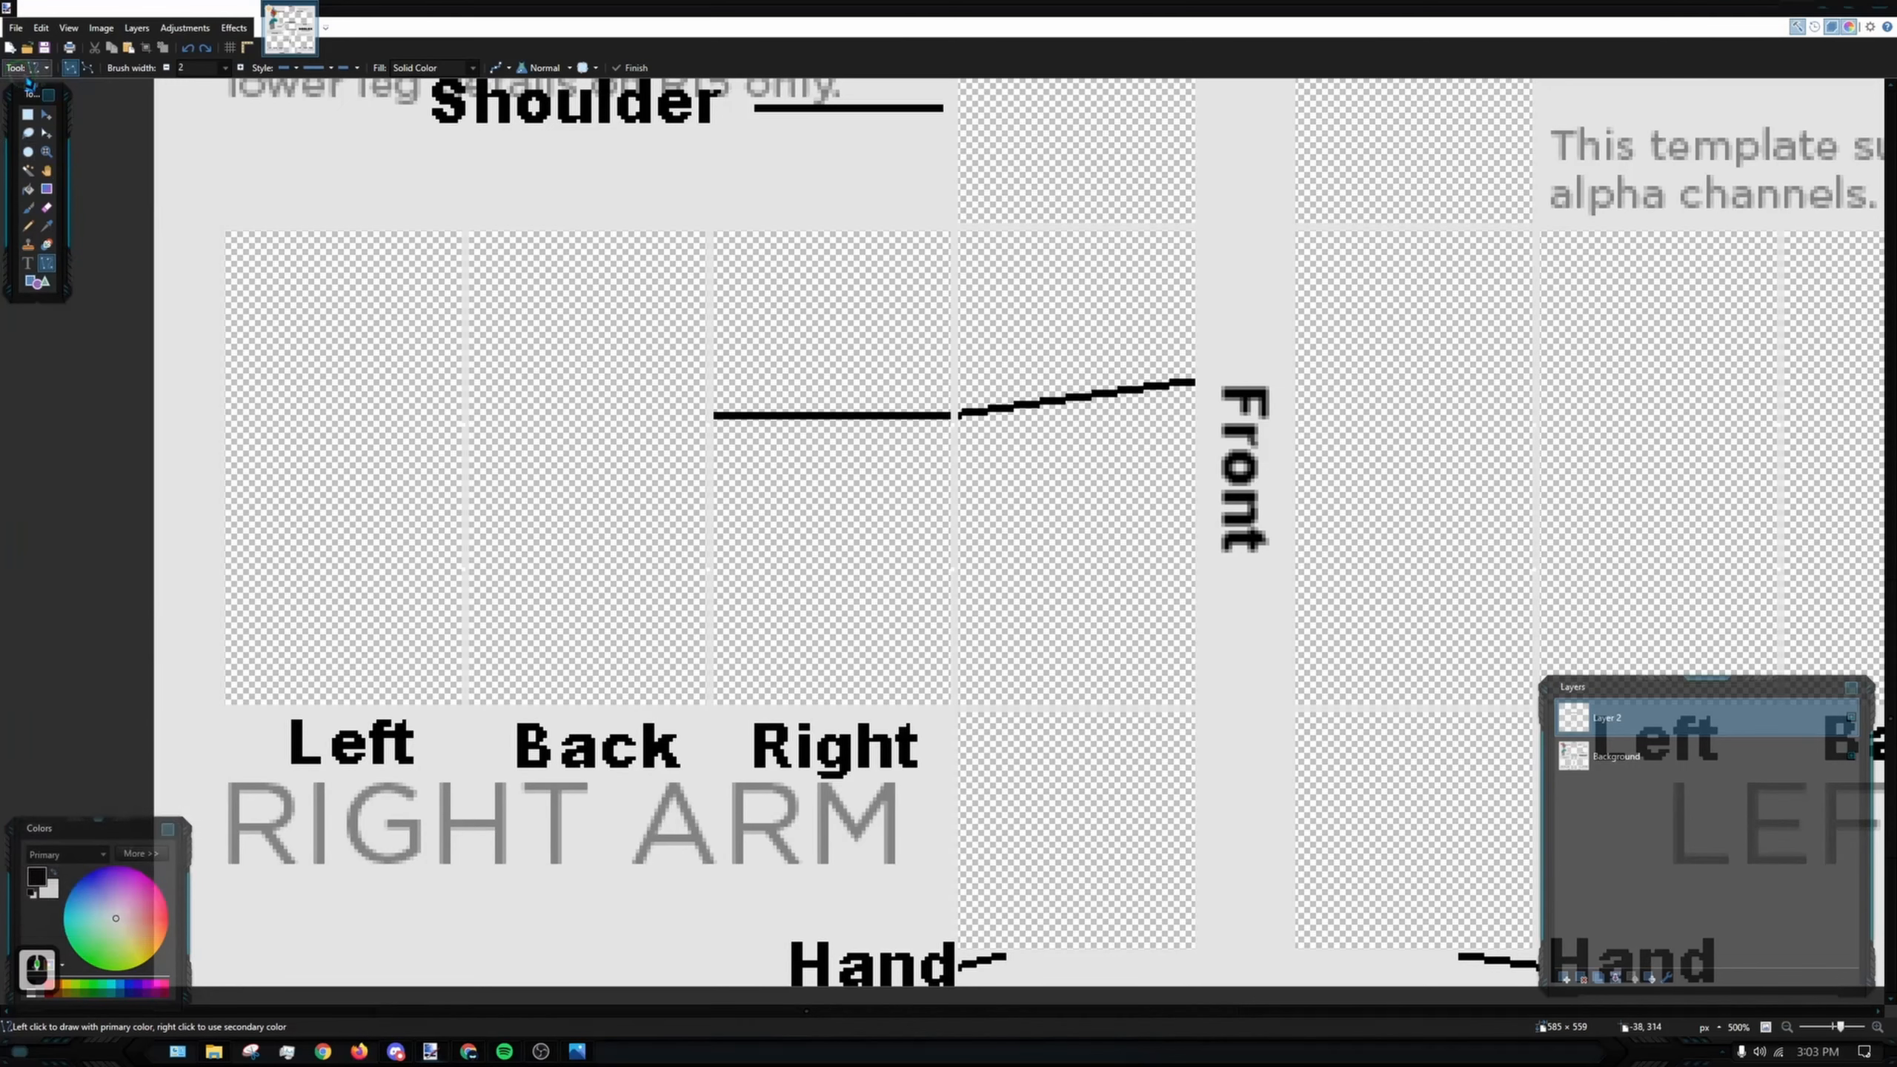
click(28, 115)
ctrl+scroll(530, 317, up, 4)
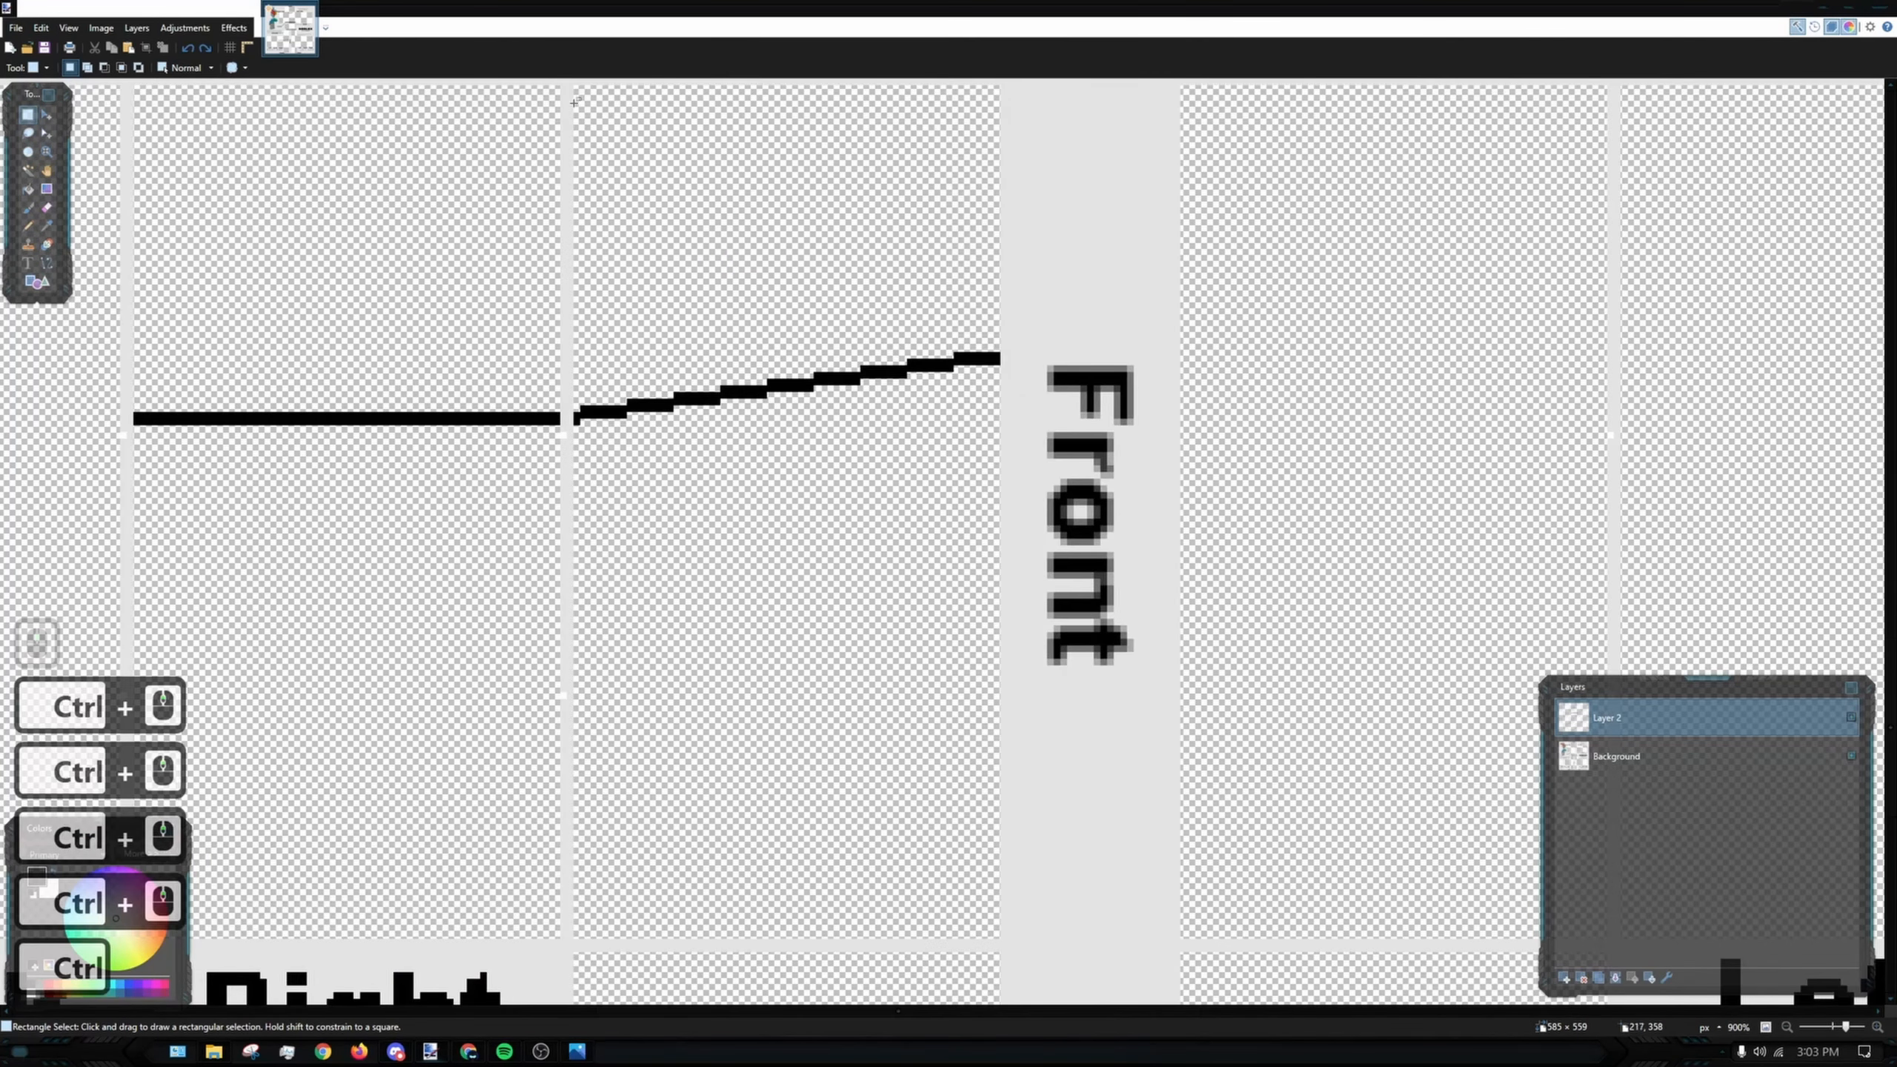
drag(575, 82, 589, 323)
scroll(926, 867, down, 4)
ctrl+scroll(856, 536, down, 4)
ctrl+scroll(650, 321, up, 3)
click(644, 365)
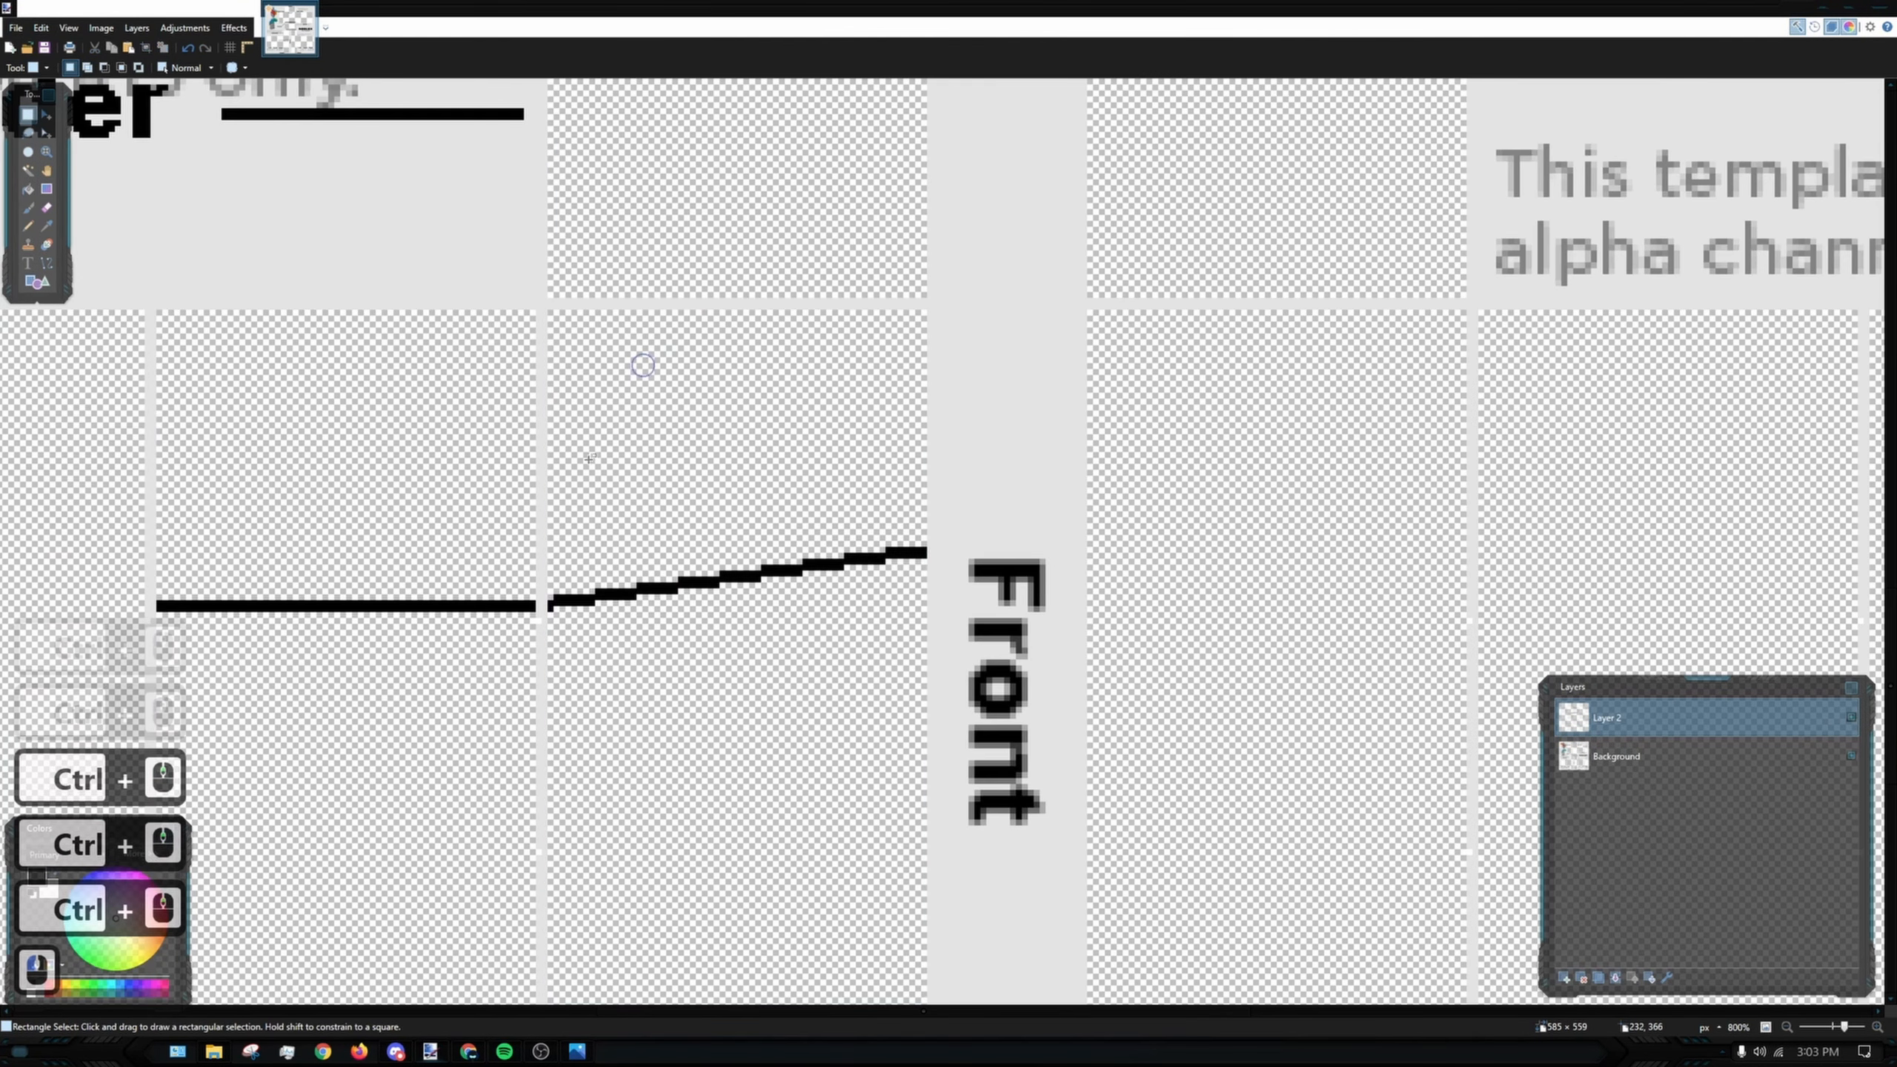
- With the Pencil tool, draw a one-pixel stepped line above the sloped front sleeve line, leaving a one-pixel gap
ctrl+scroll(644, 364, up, 3)
key(p)
ctrl+scroll(890, 678, up, 4)
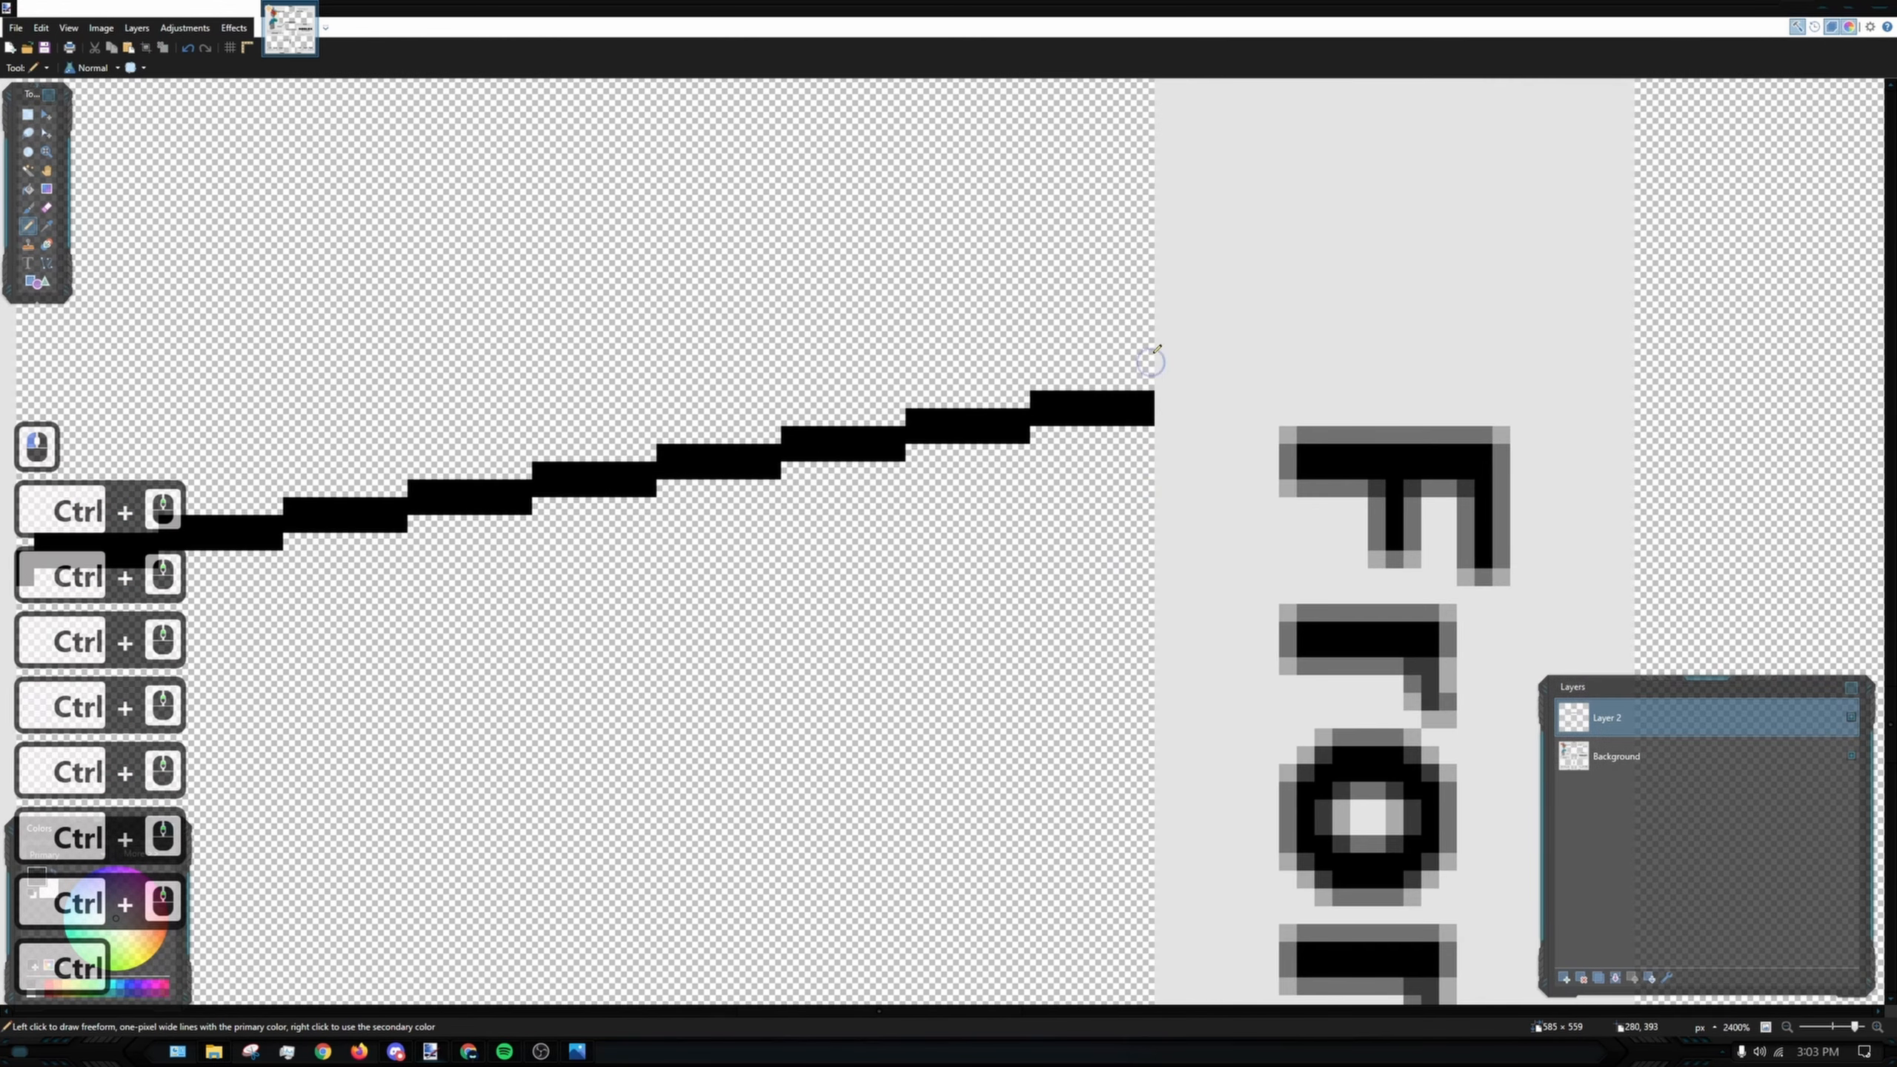
click(1130, 366)
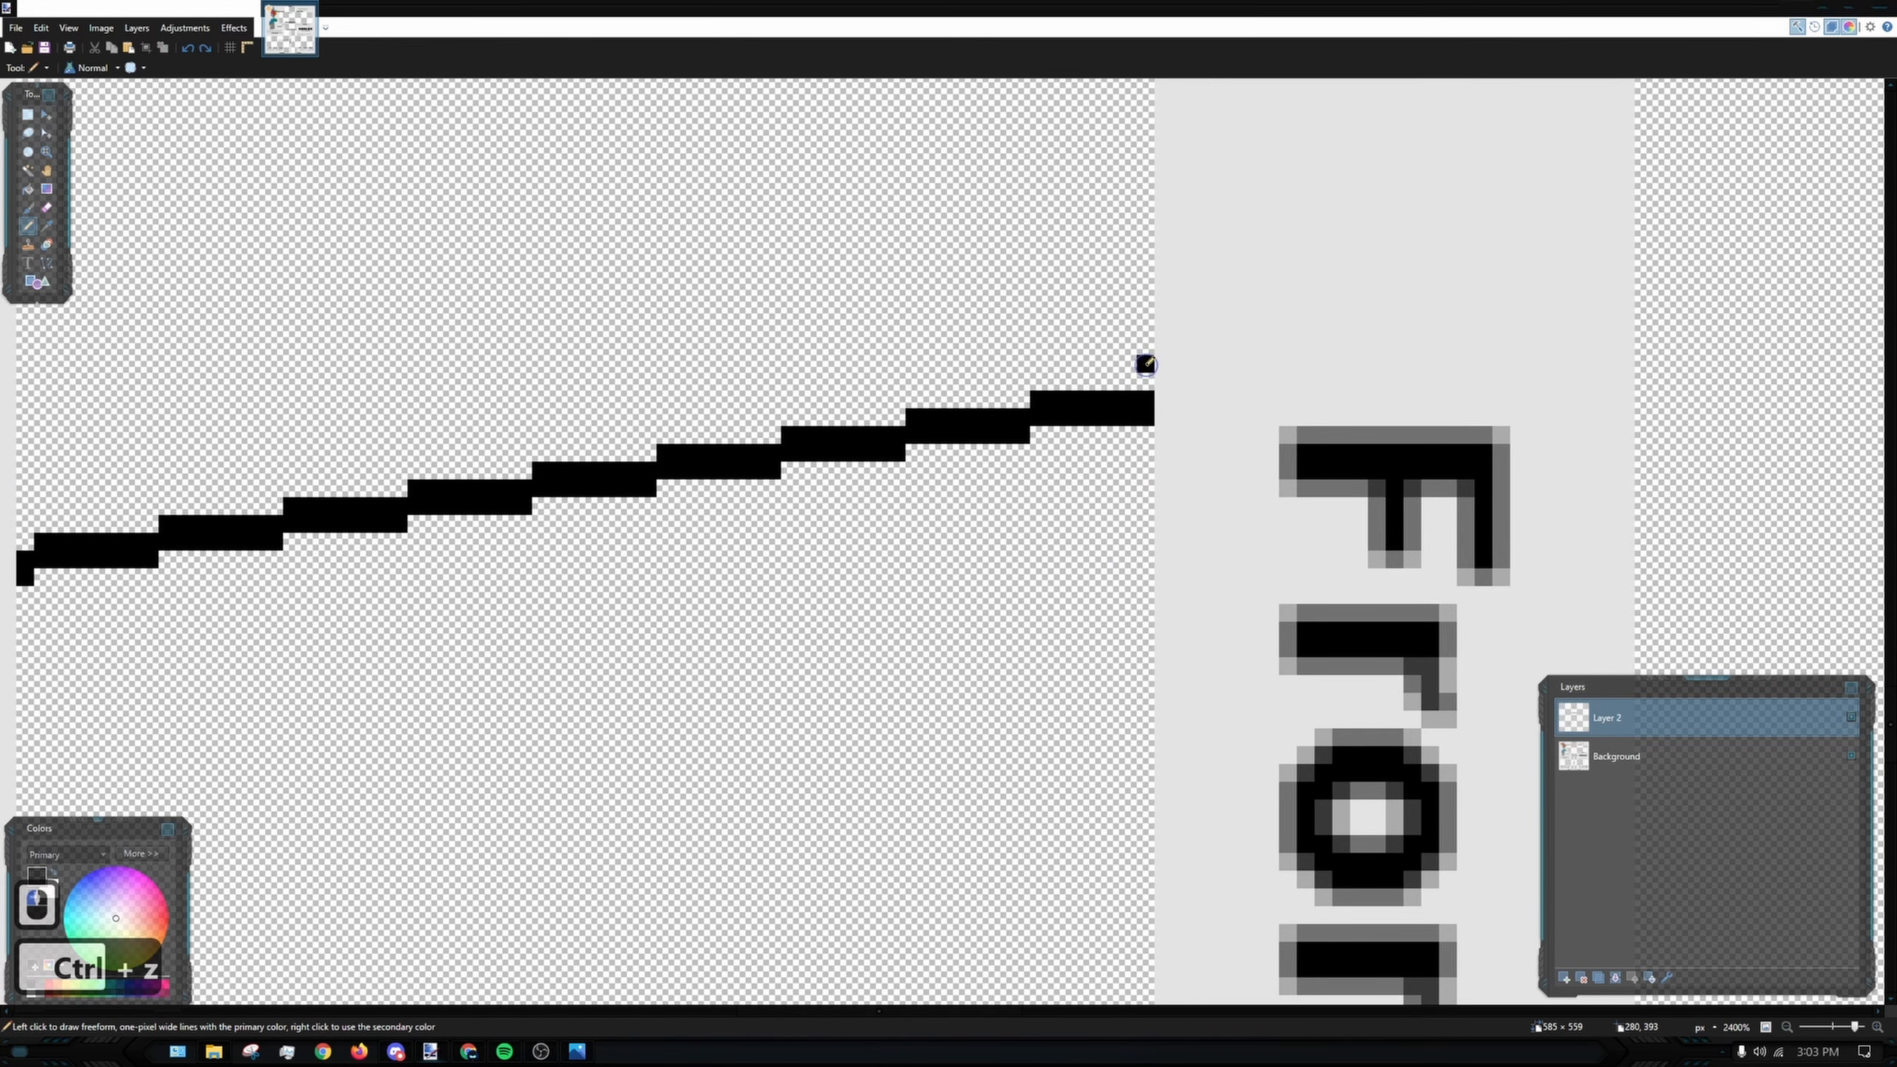
drag(1146, 364, 1073, 359)
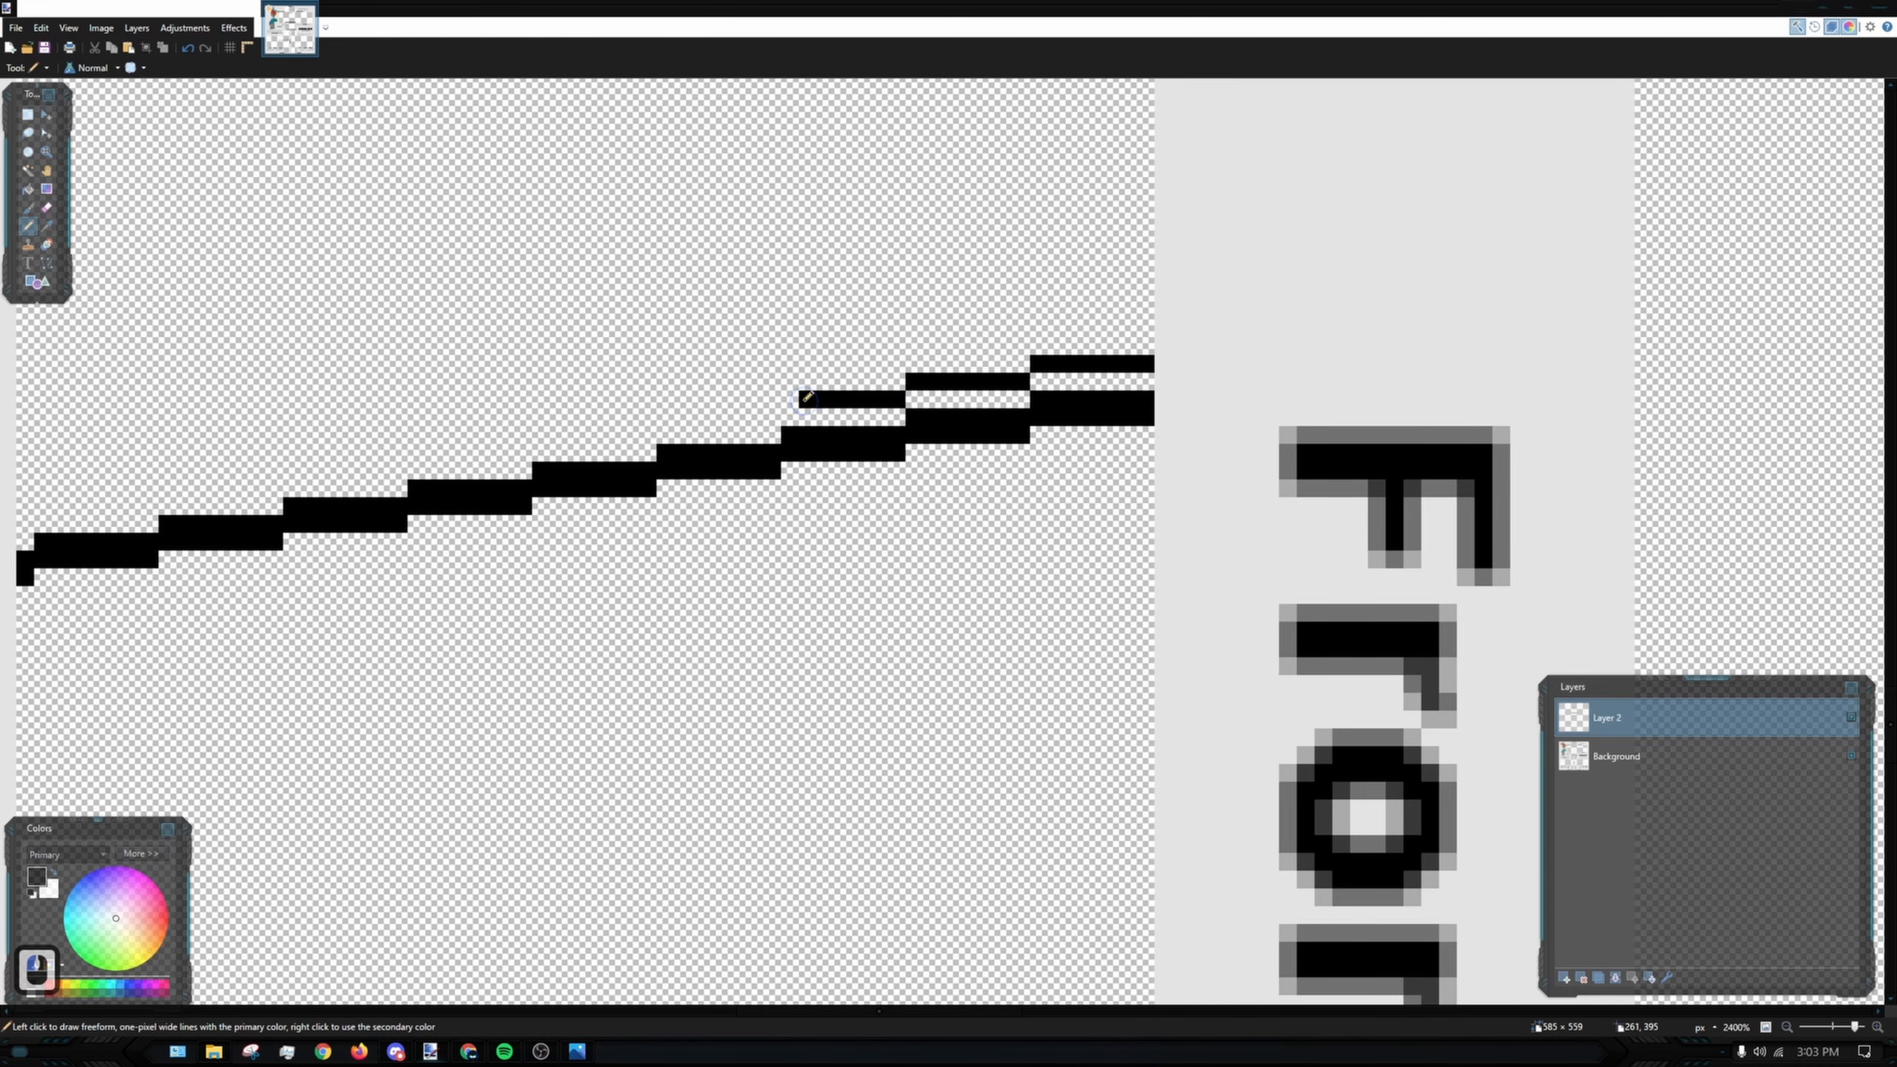
scroll(847, 393, left, 2)
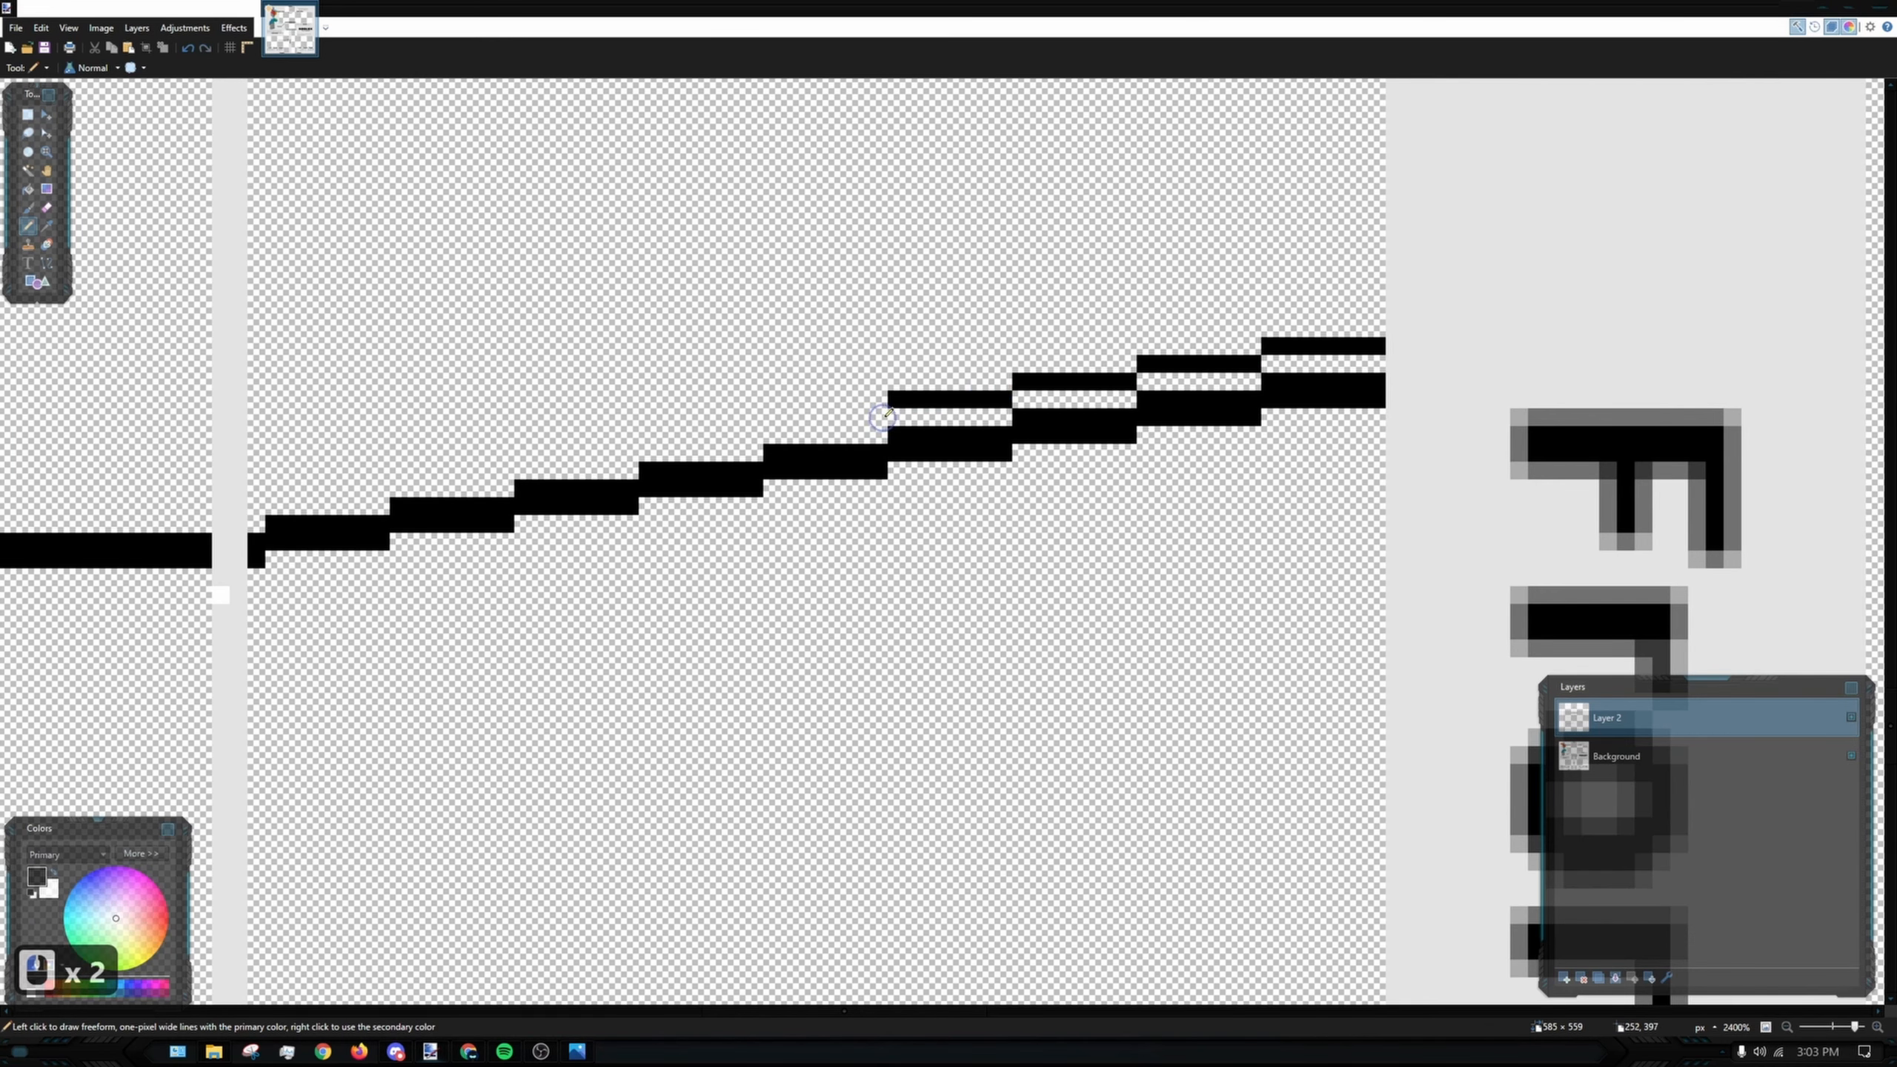
mouse_move(887, 410)
mouse_down()
mouse_move(761, 415)
mouse_move(867, 412)
mouse_move(272, 489)
mouse_up()
key(ctrl+z)
click(256, 506)
- With the Line/Curve tool at brush width 1, draw a horizontal line across the Right panel, one pixel above the thick sleeve line
scroll(257, 506, left, 5)
click(46, 263)
scroll(767, 446, left, 5)
drag(1419, 453, 139, 417)
key(ctrl+z)
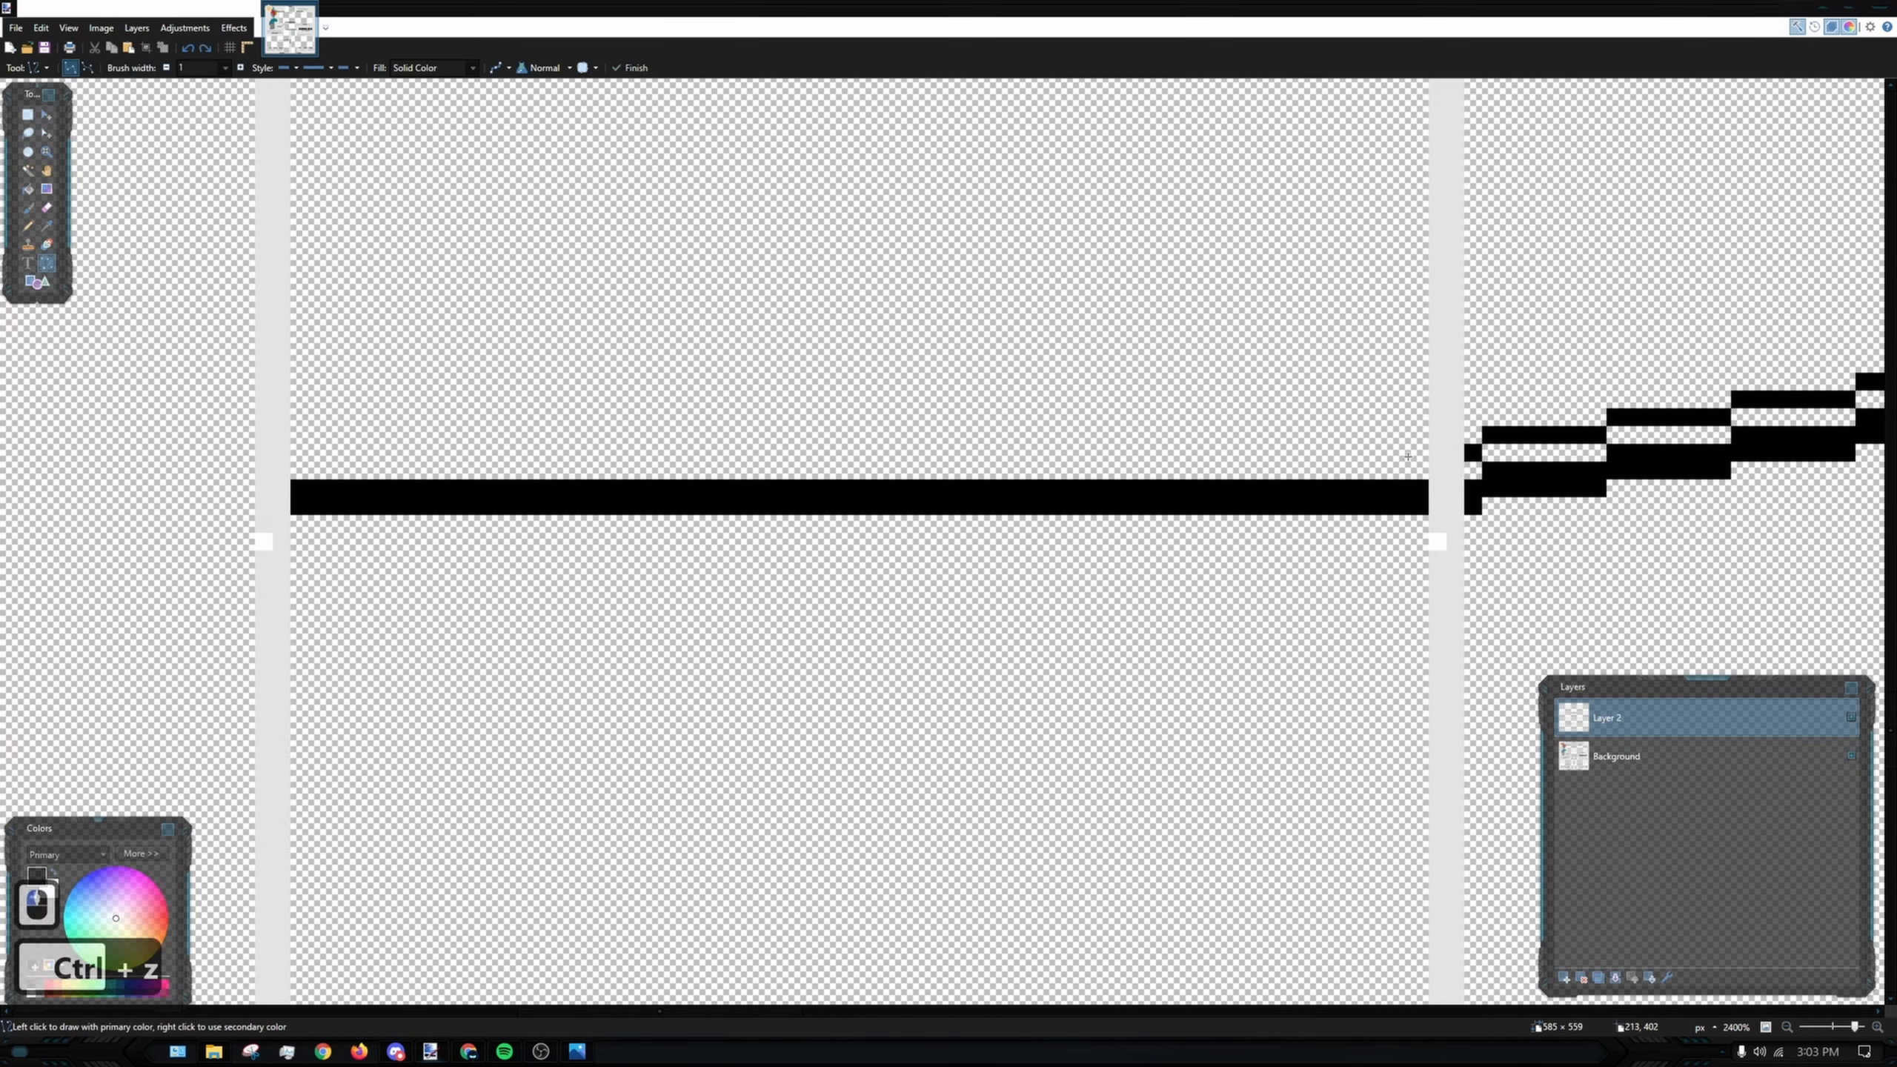
scroll(767, 446, down, 5)
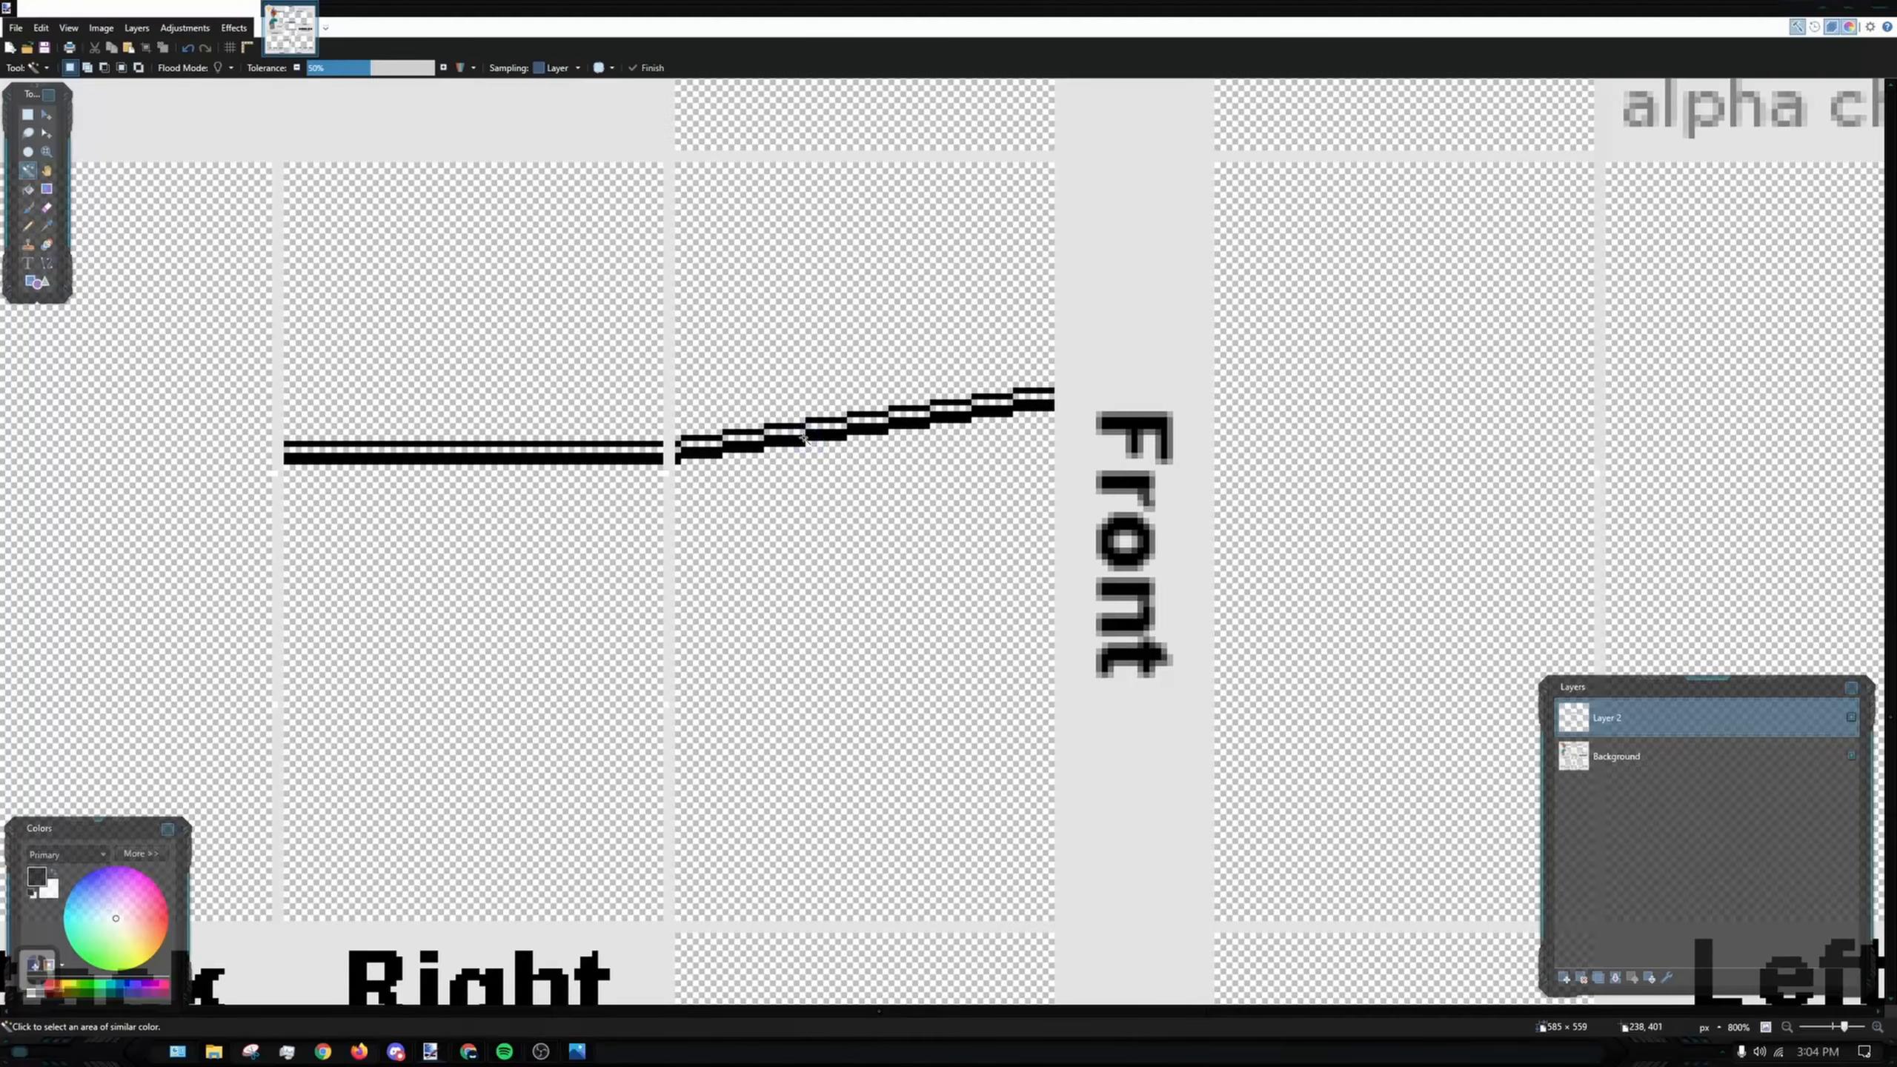
- Select the 64 × 57 pixel upper area of the right arm's front panel, including its sloped sleeve lines, and copy it
click(27, 114)
scroll(702, 182, up, 5)
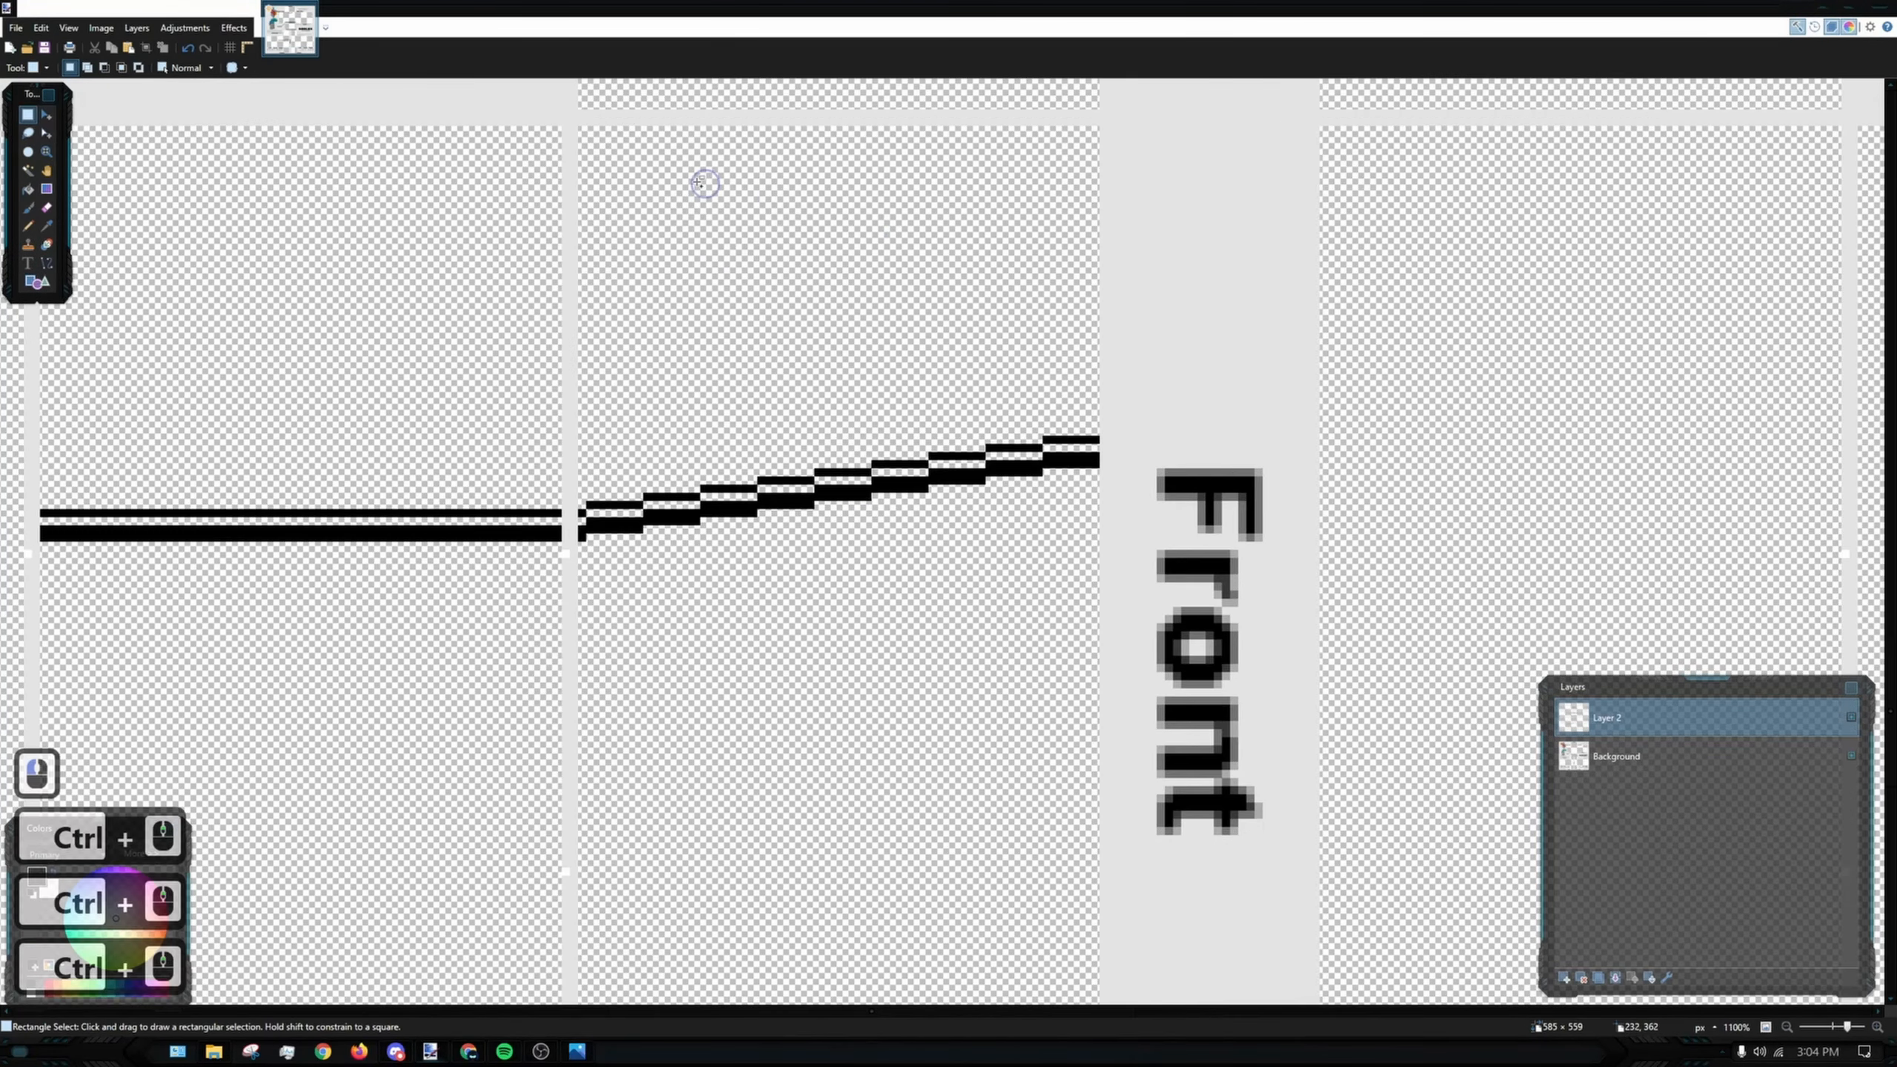
mouse_move(580, 132)
mouse_down()
mouse_move(741, 322)
mouse_move(1199, 987)
mouse_move(1204, 781)
mouse_move(1269, 908)
mouse_move(1269, 580)
mouse_move(1283, 626)
mouse_up()
scroll(1095, 473, down, 7)
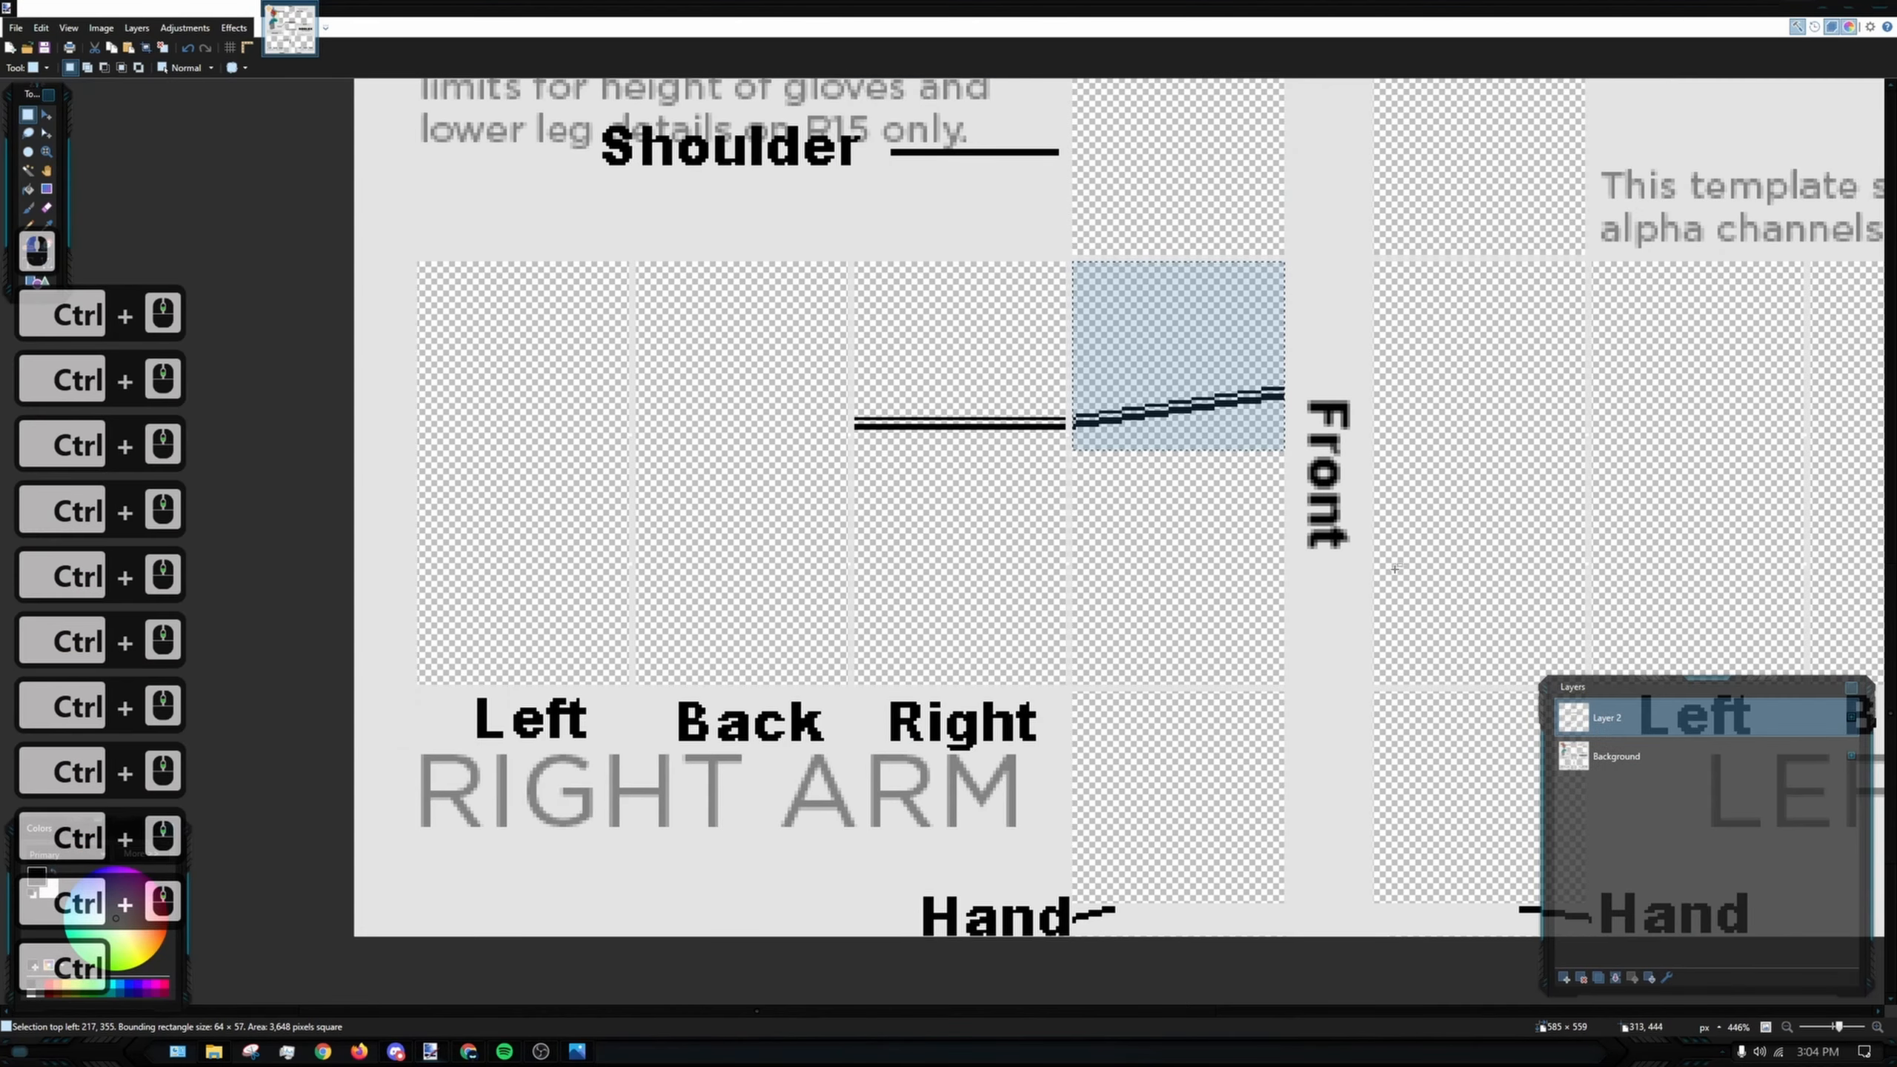
scroll(1095, 473, up, 2)
key(ctrl+c)
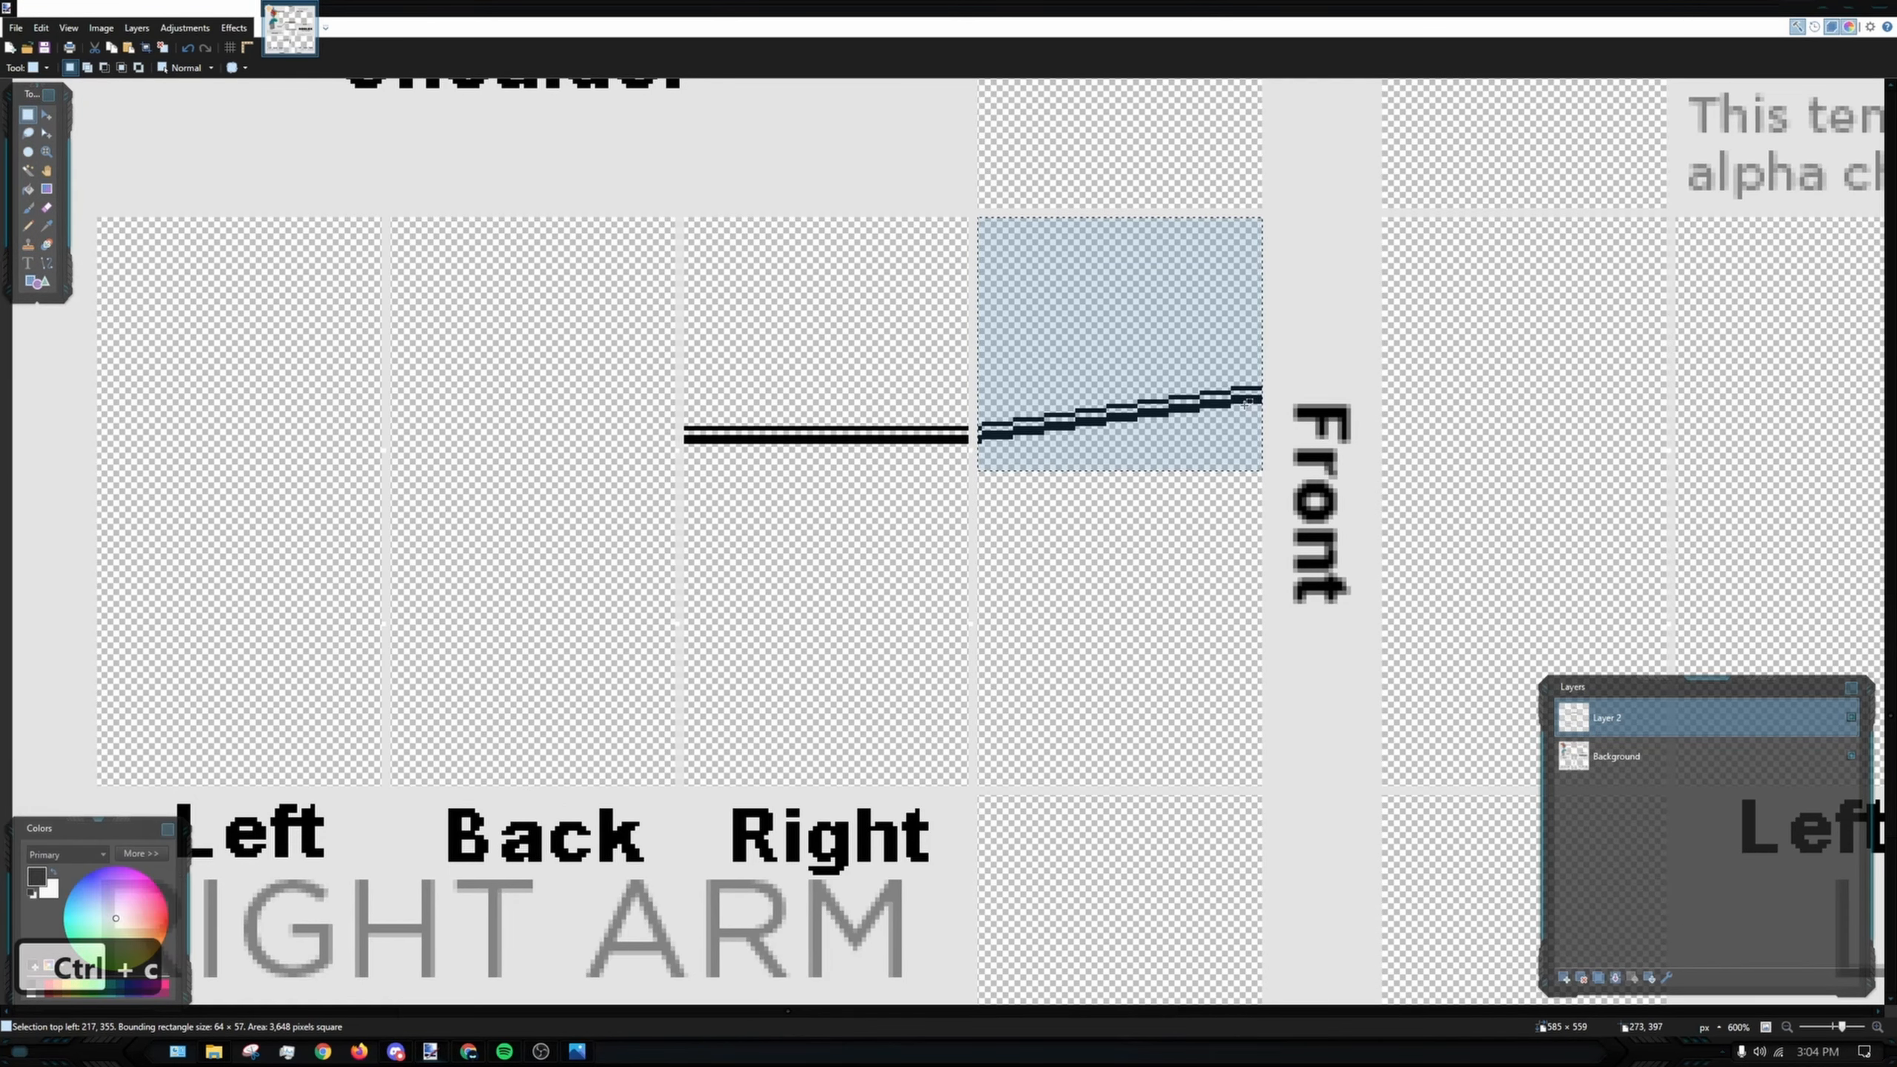
scroll(1195, 508, left, 1)
drag(1256, 388, 1279, 393)
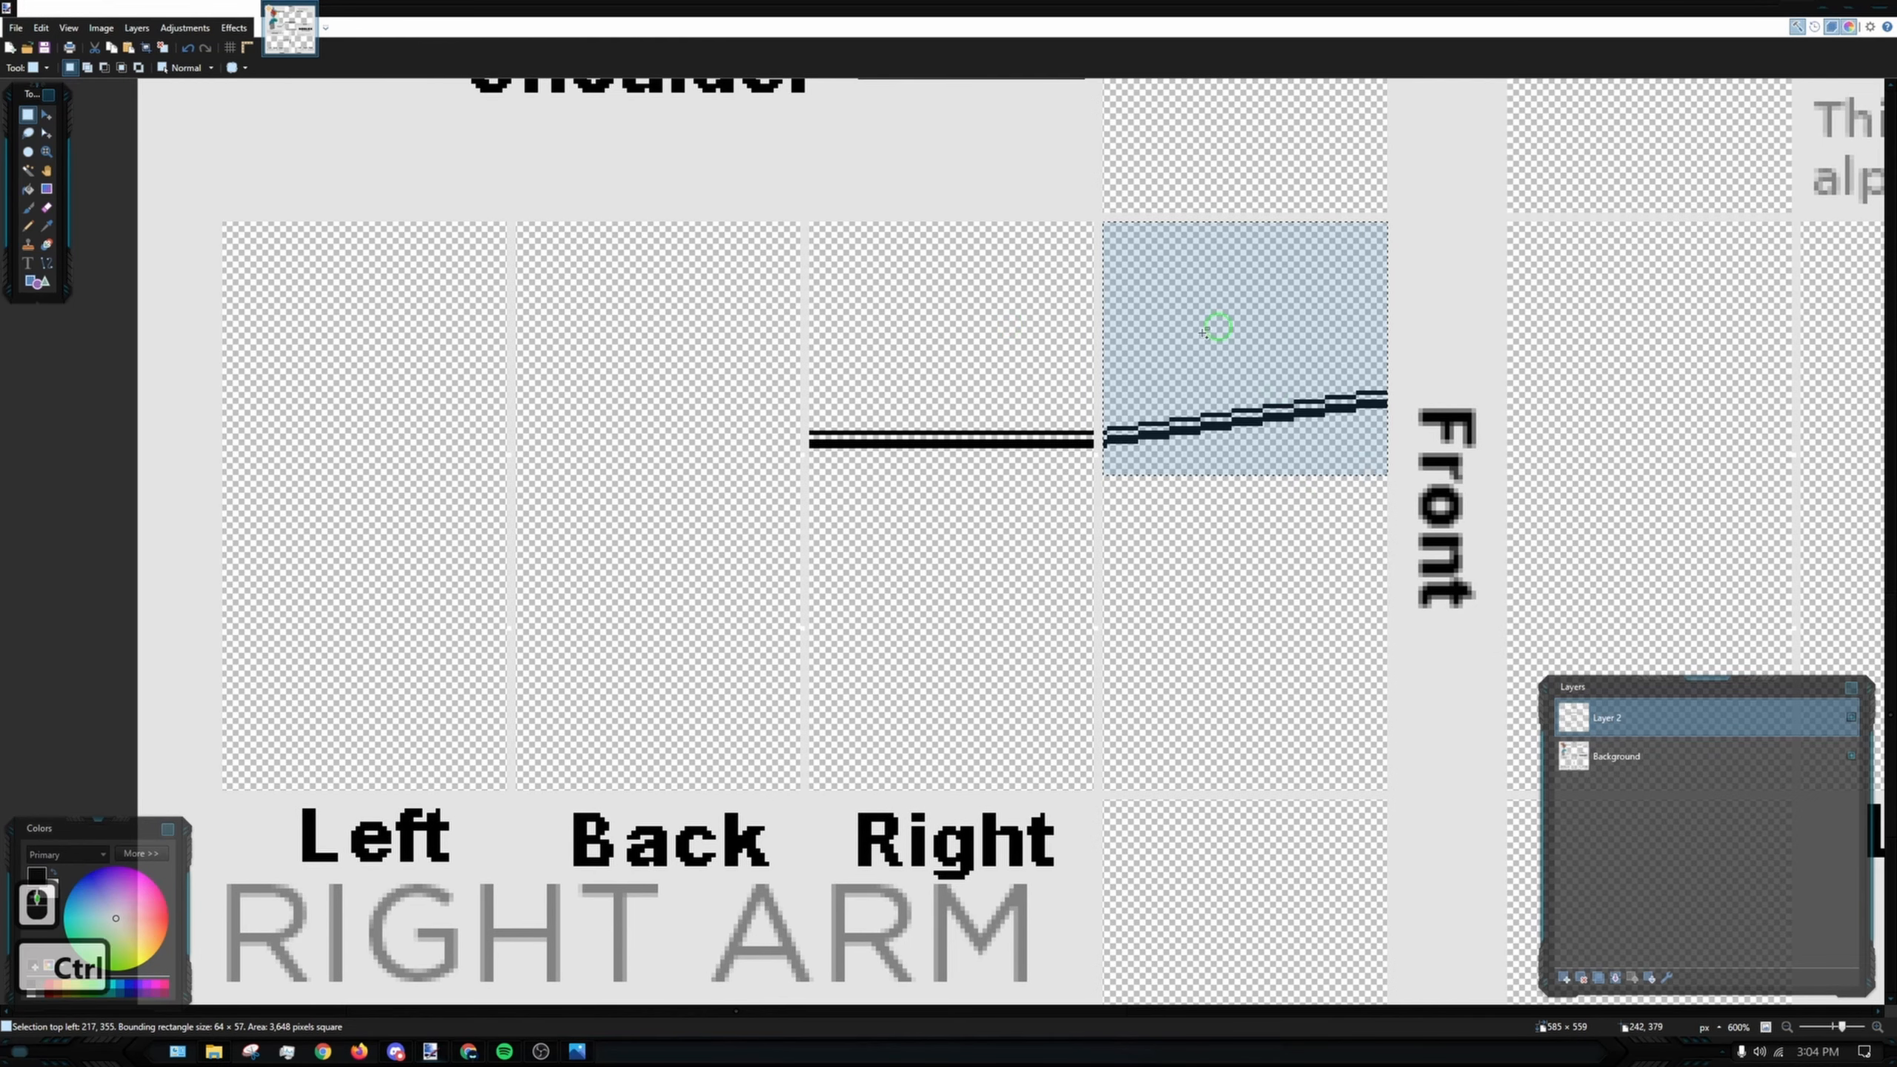
- Paste the sloped sleeve lines, mirror them horizontally, and fit them across the Back panel at 64 pixels wide
key(ctrl+v)
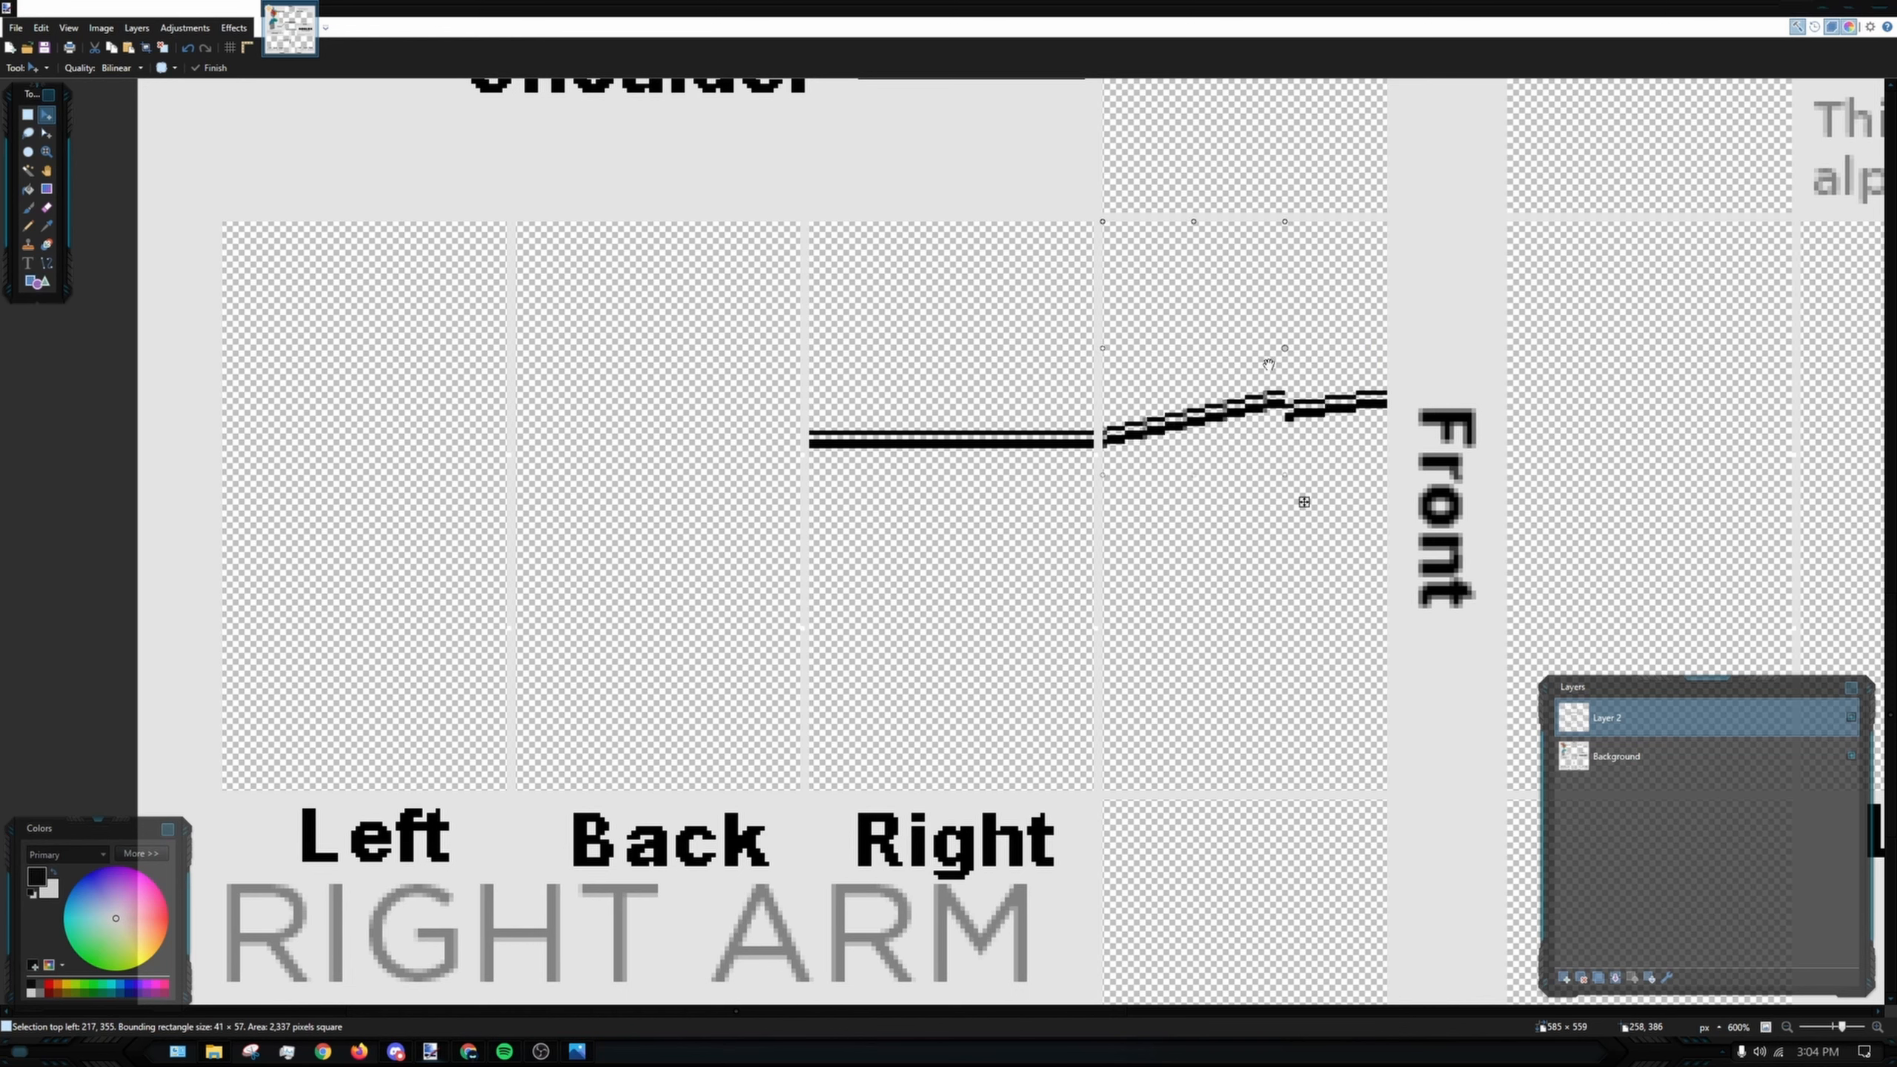
drag(1268, 363, 504, 393)
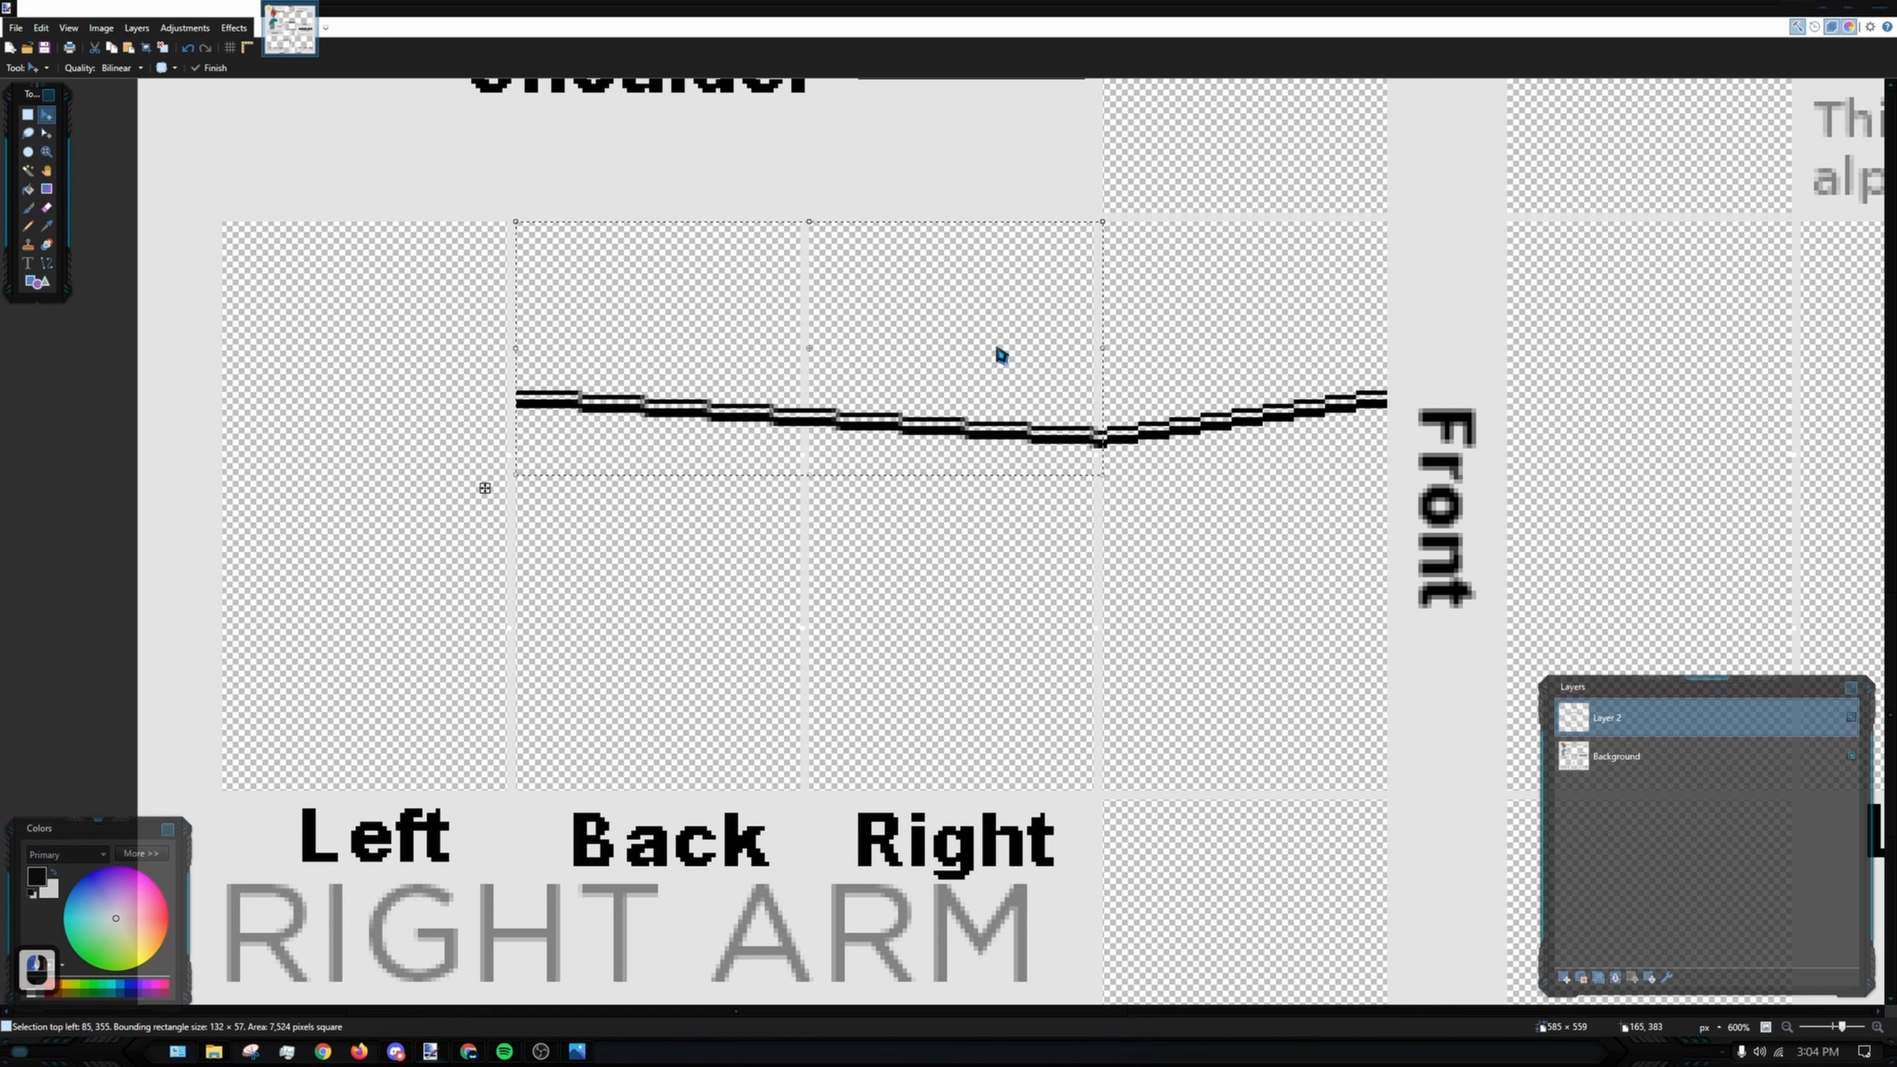
drag(1101, 349, 792, 369)
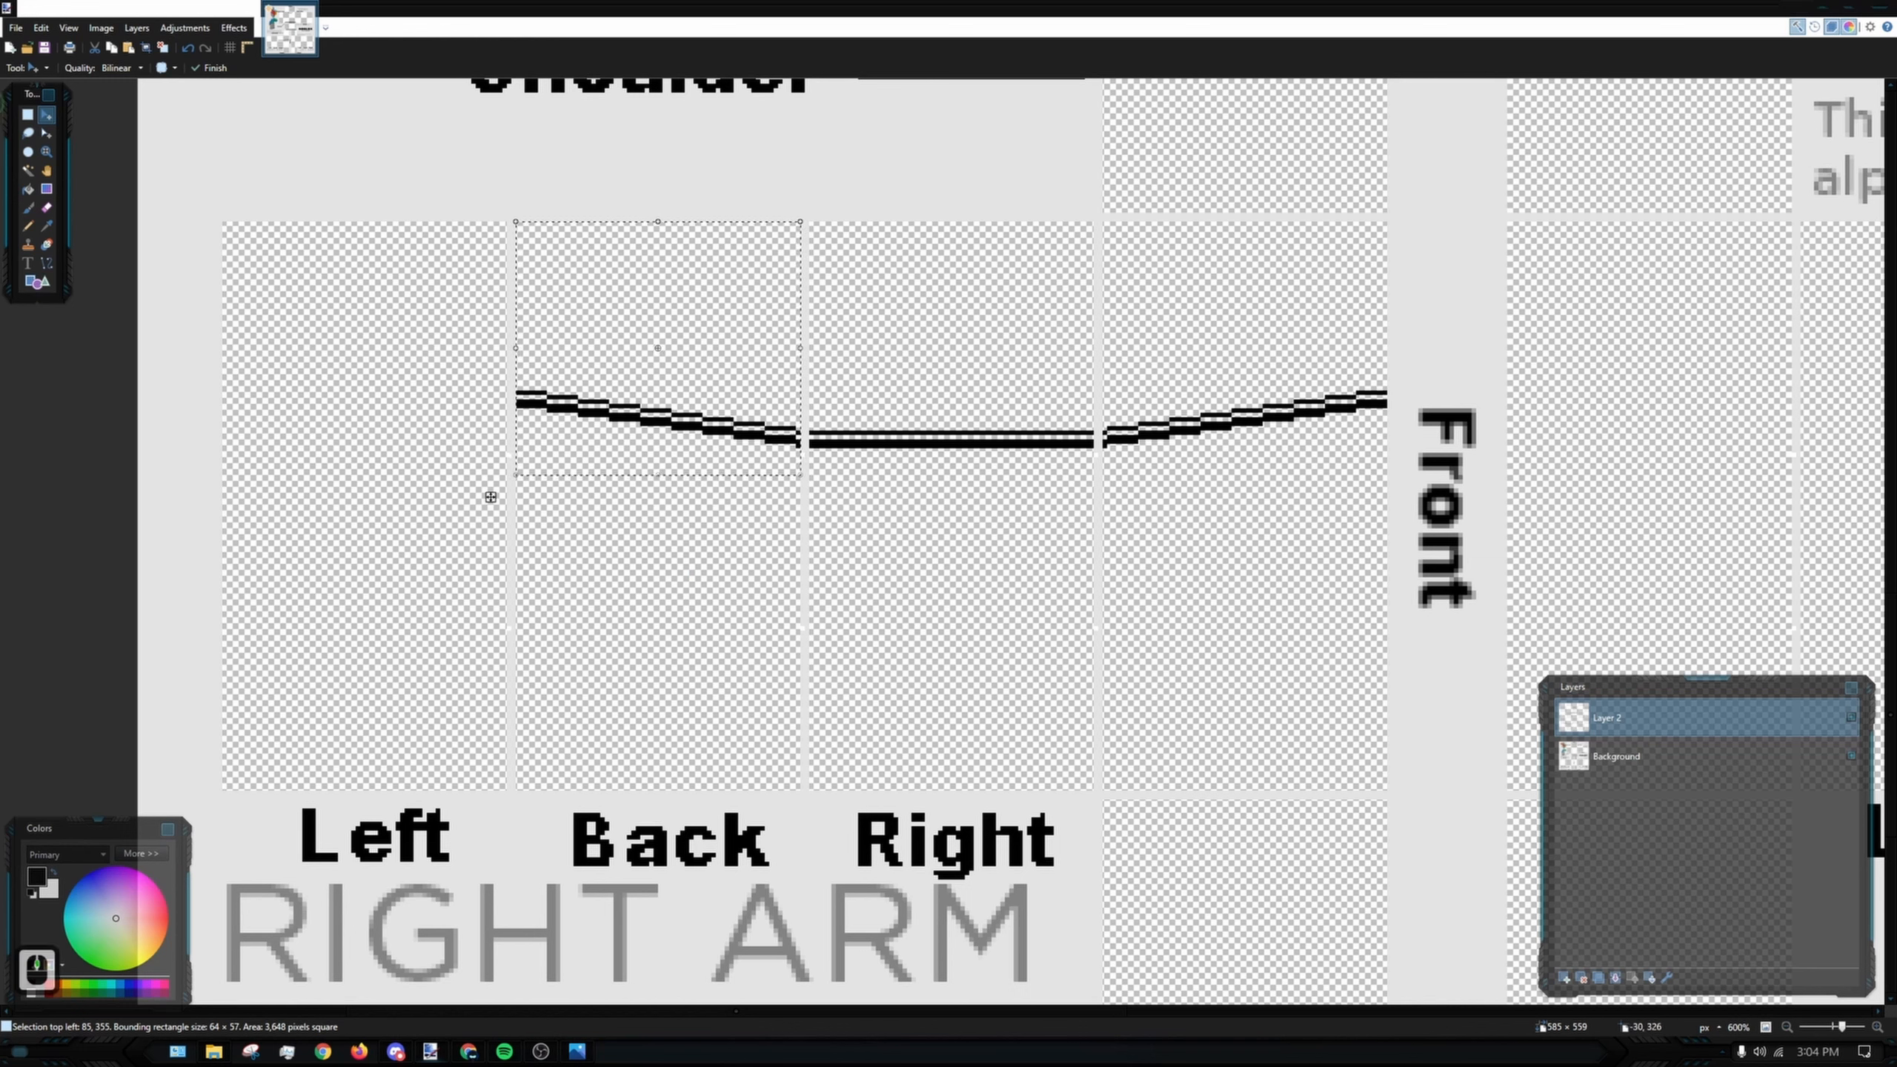
key(s)
click(1008, 372)
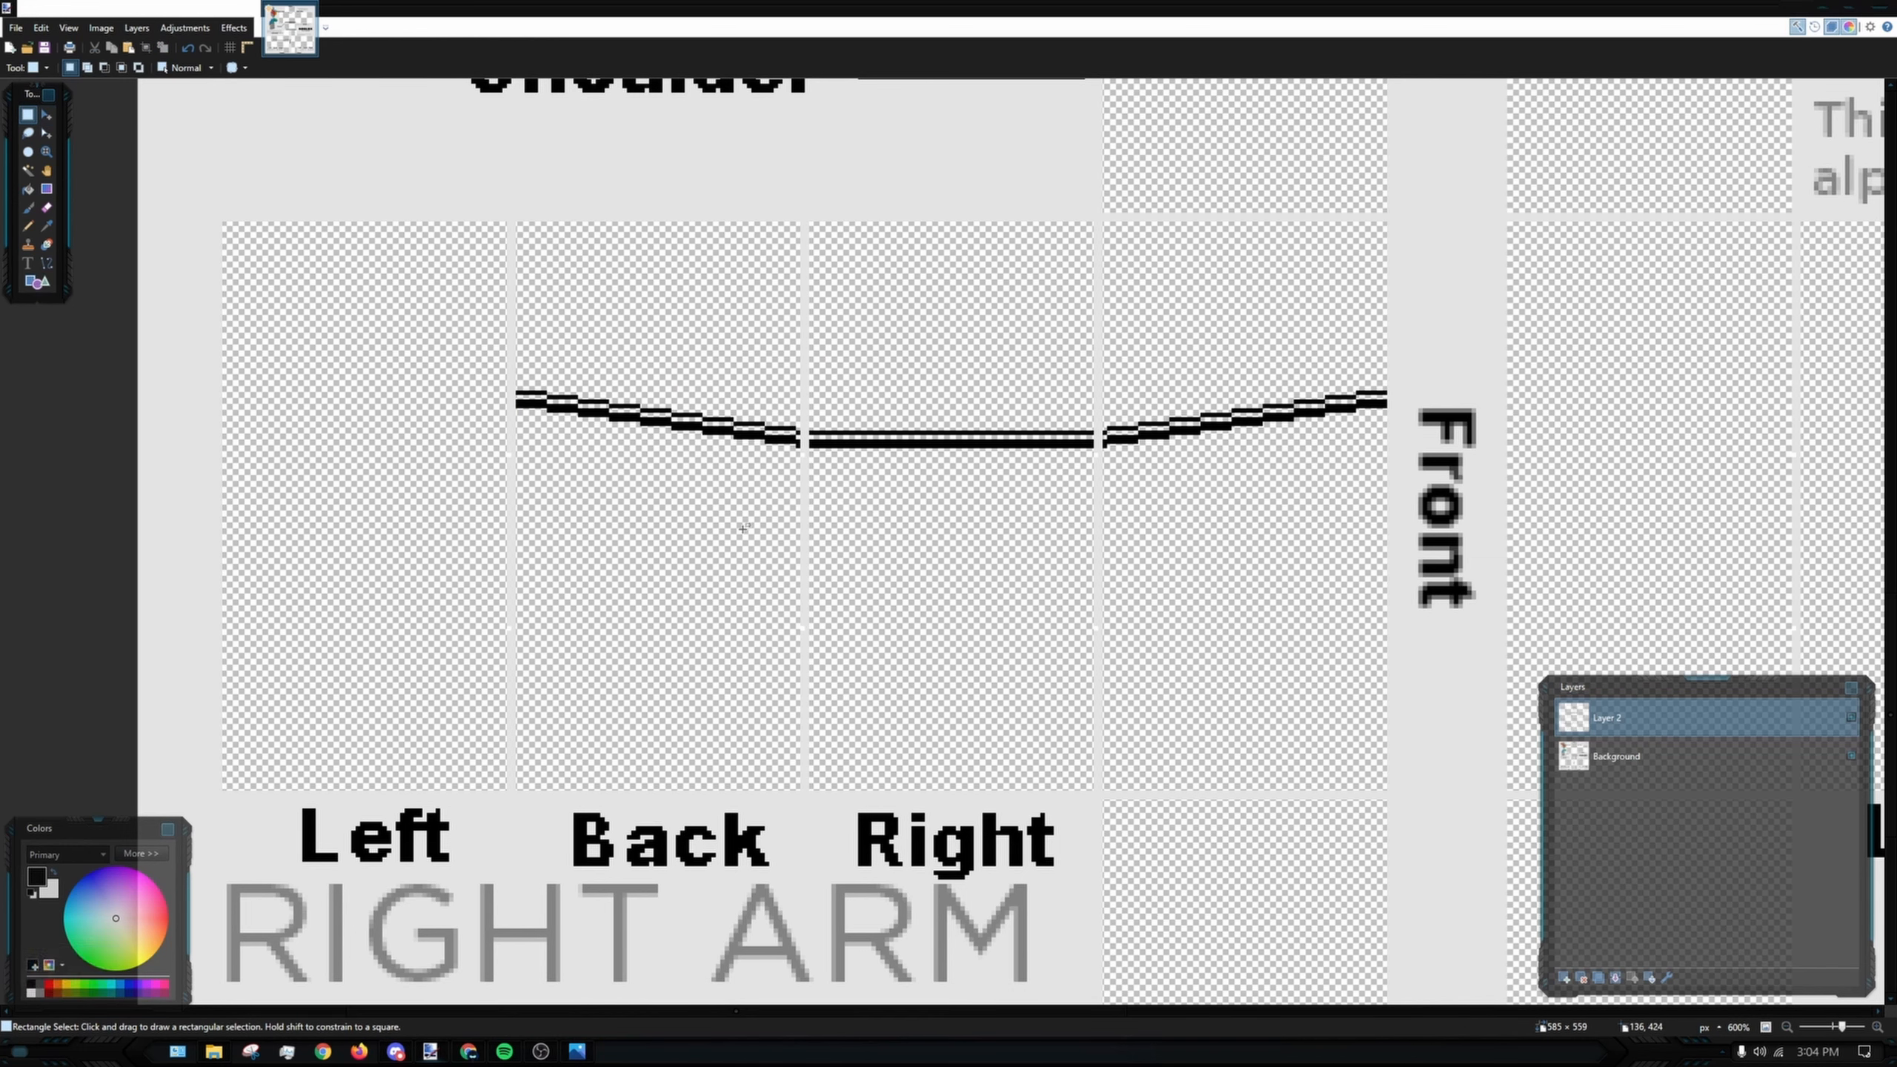
- Copy the Right panel's 64 × 57 pixel upper area with its horizontal sleeve lines and paste it onto the right arm's Left panel
drag(965, 483, 880, 479)
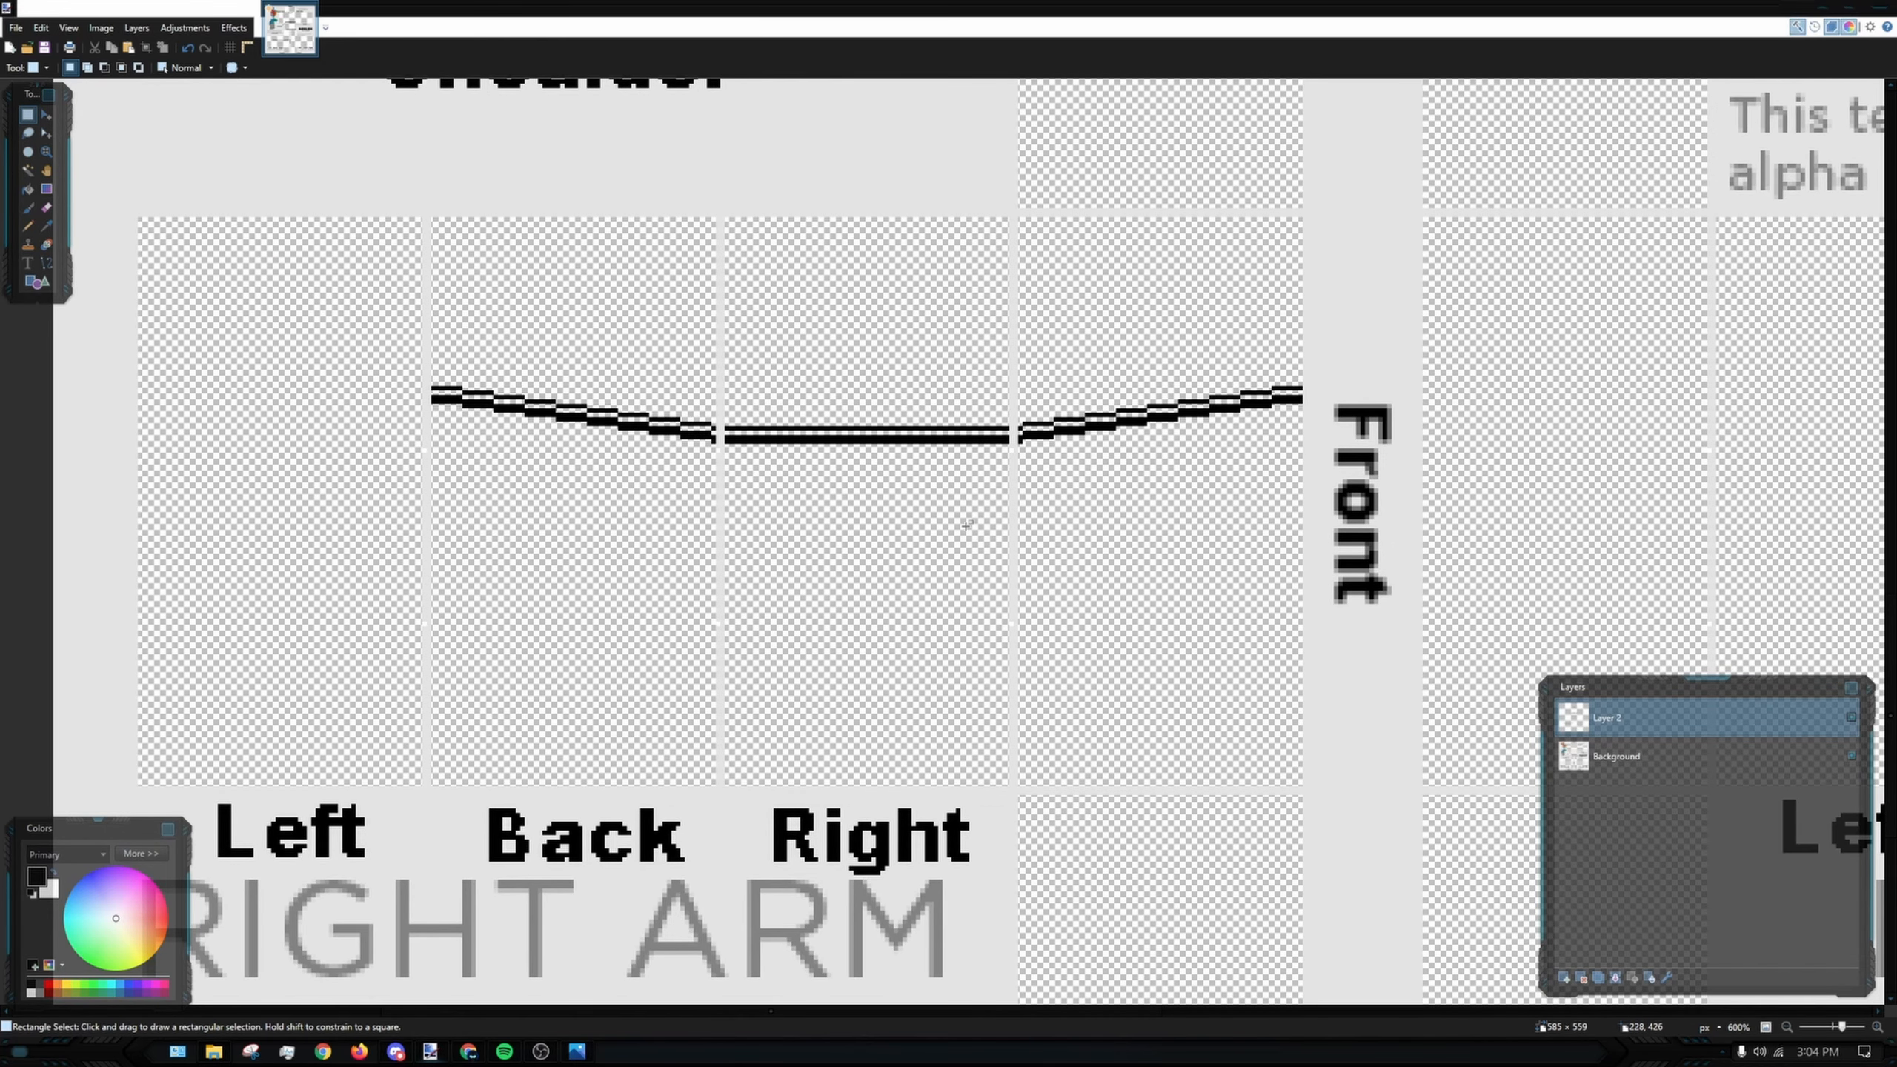
ctrl+scroll(751, 382, up, 6)
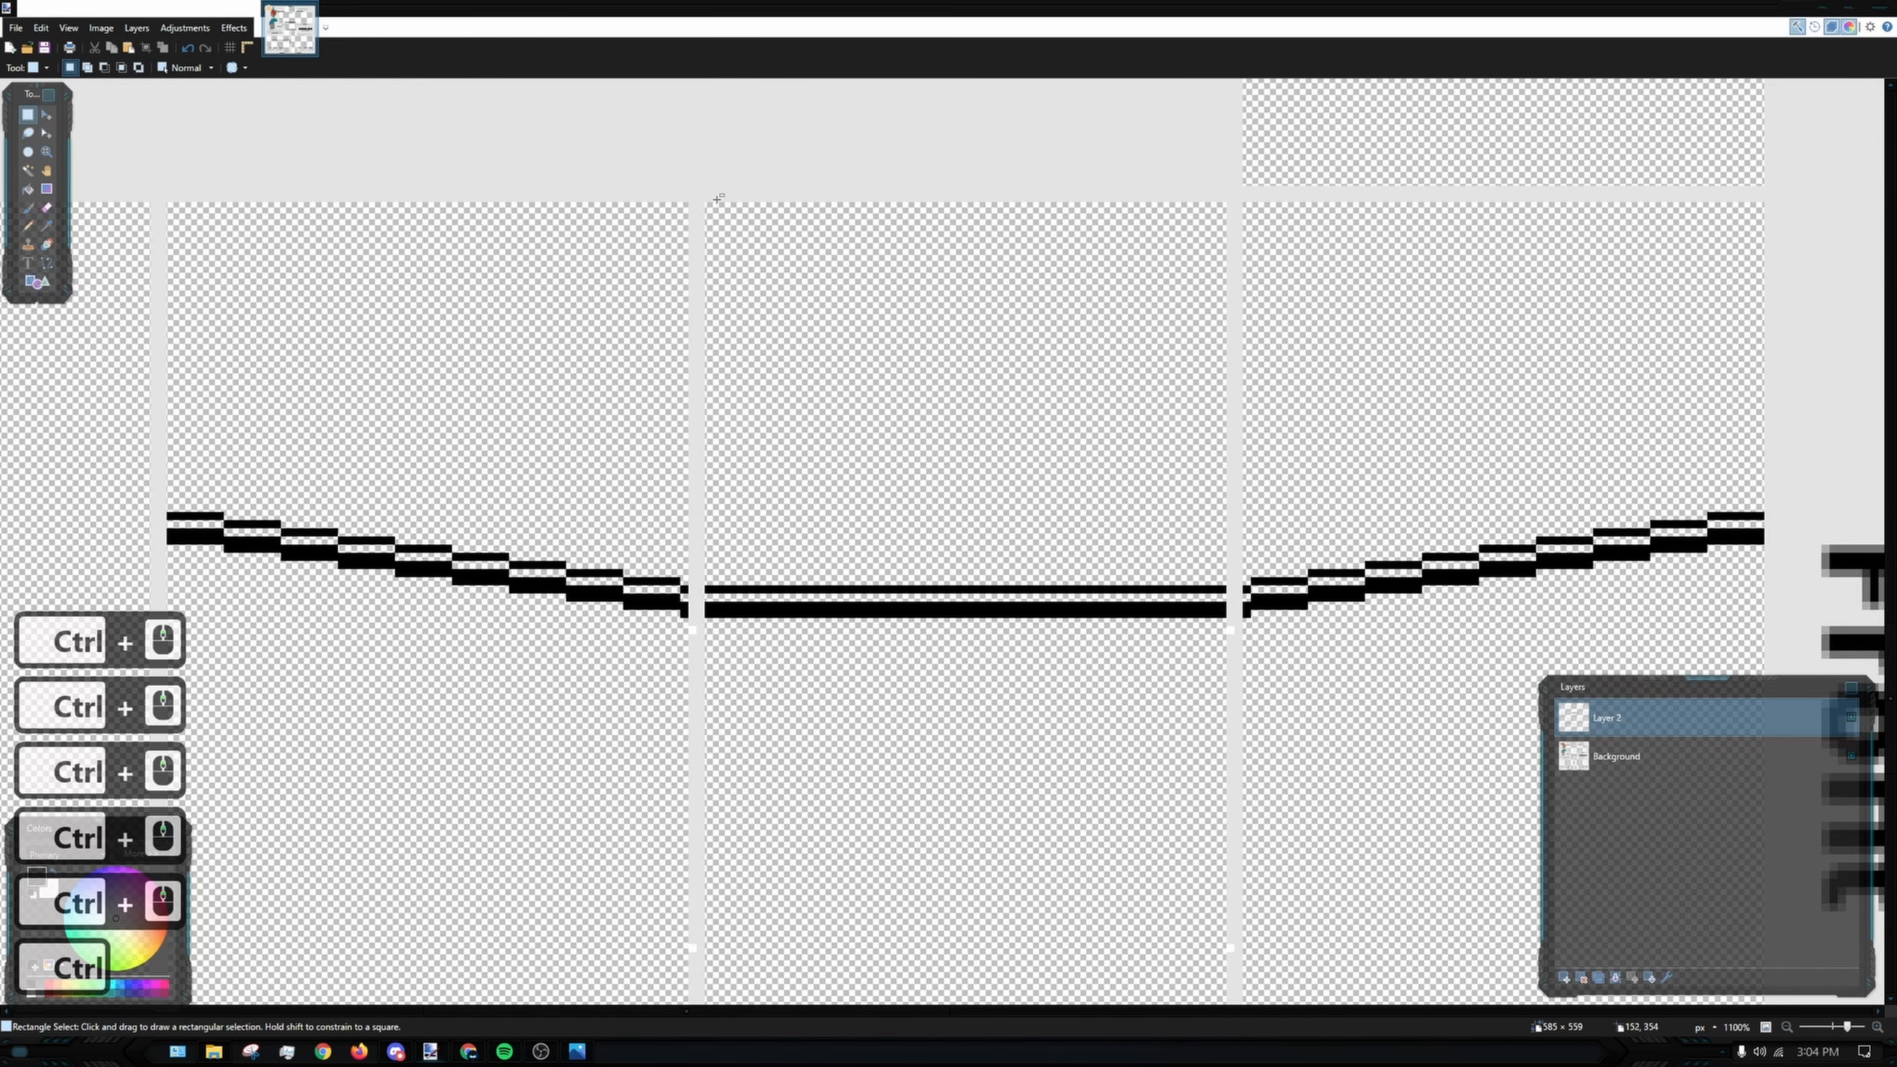
drag(703, 203, 1226, 666)
ctrl+scroll(1170, 553, down, 5)
key(ctrl+c)
key(ctrl+v)
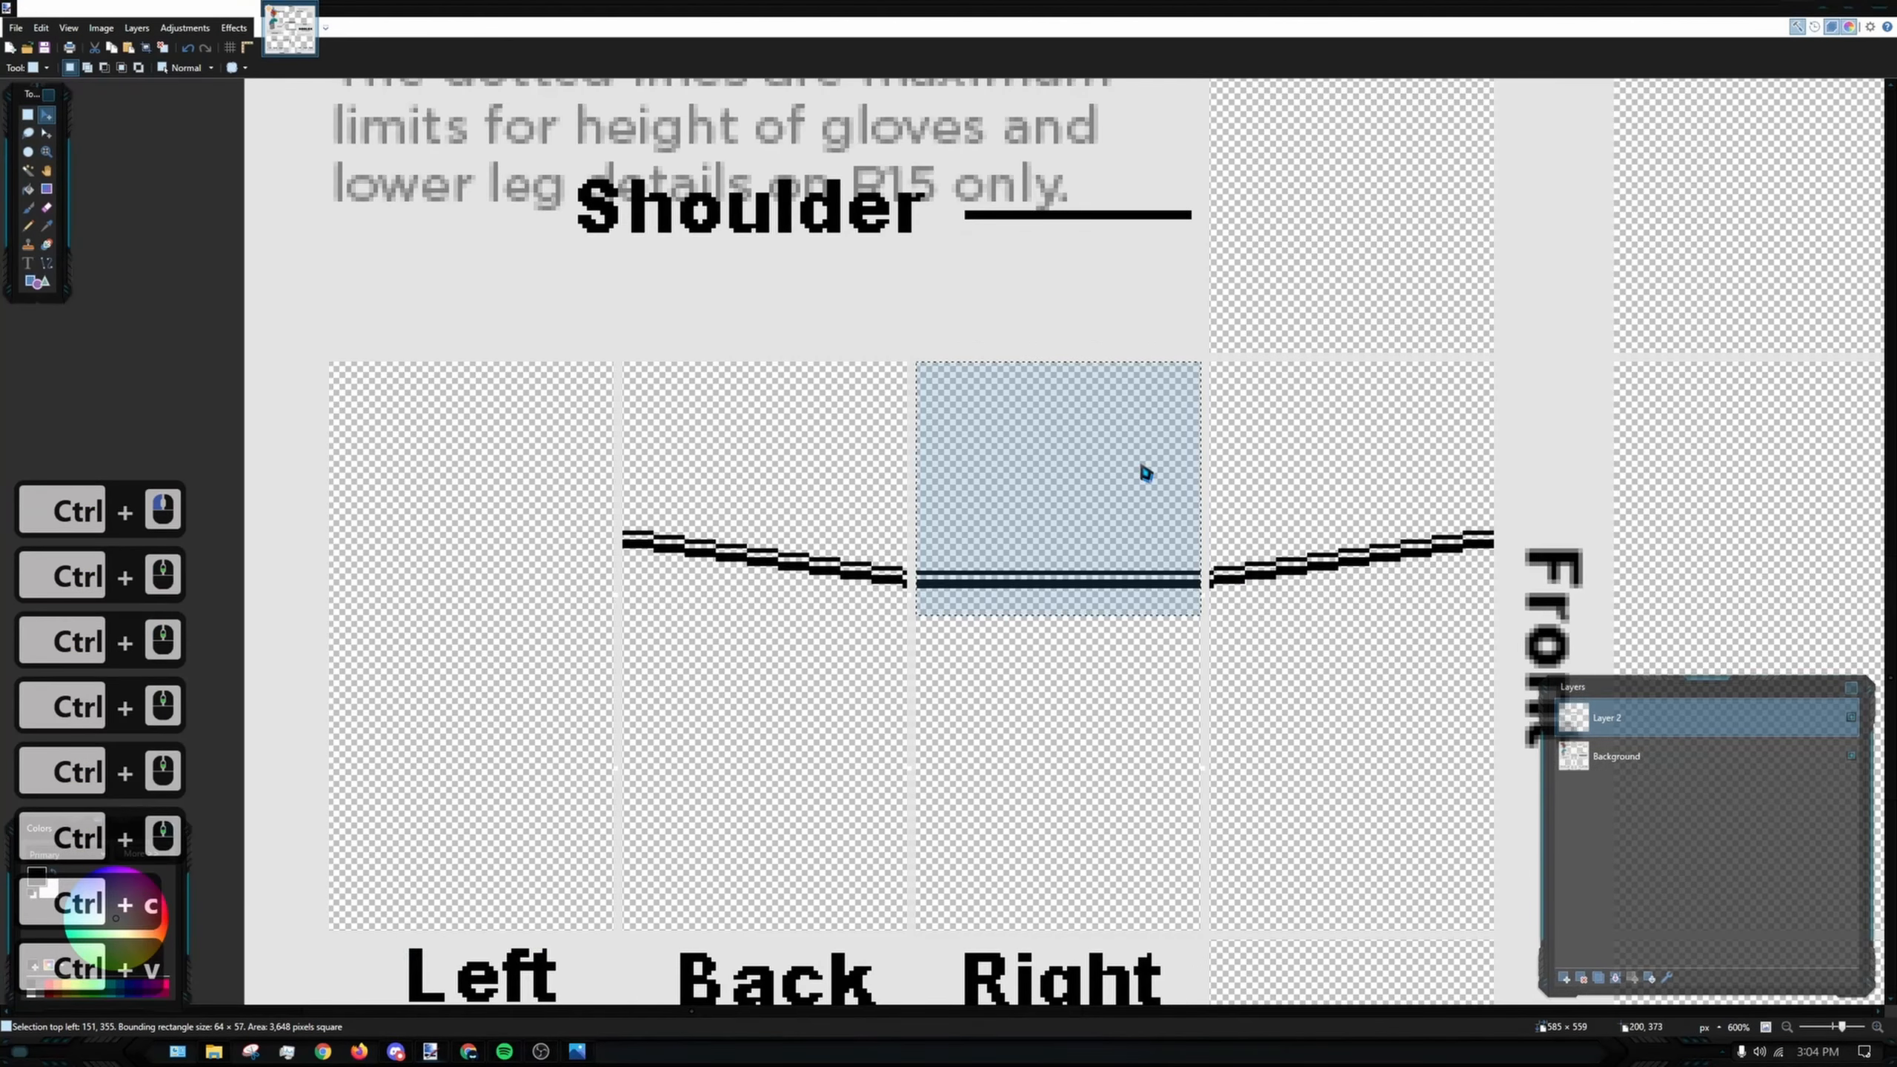
drag(1077, 580, 478, 563)
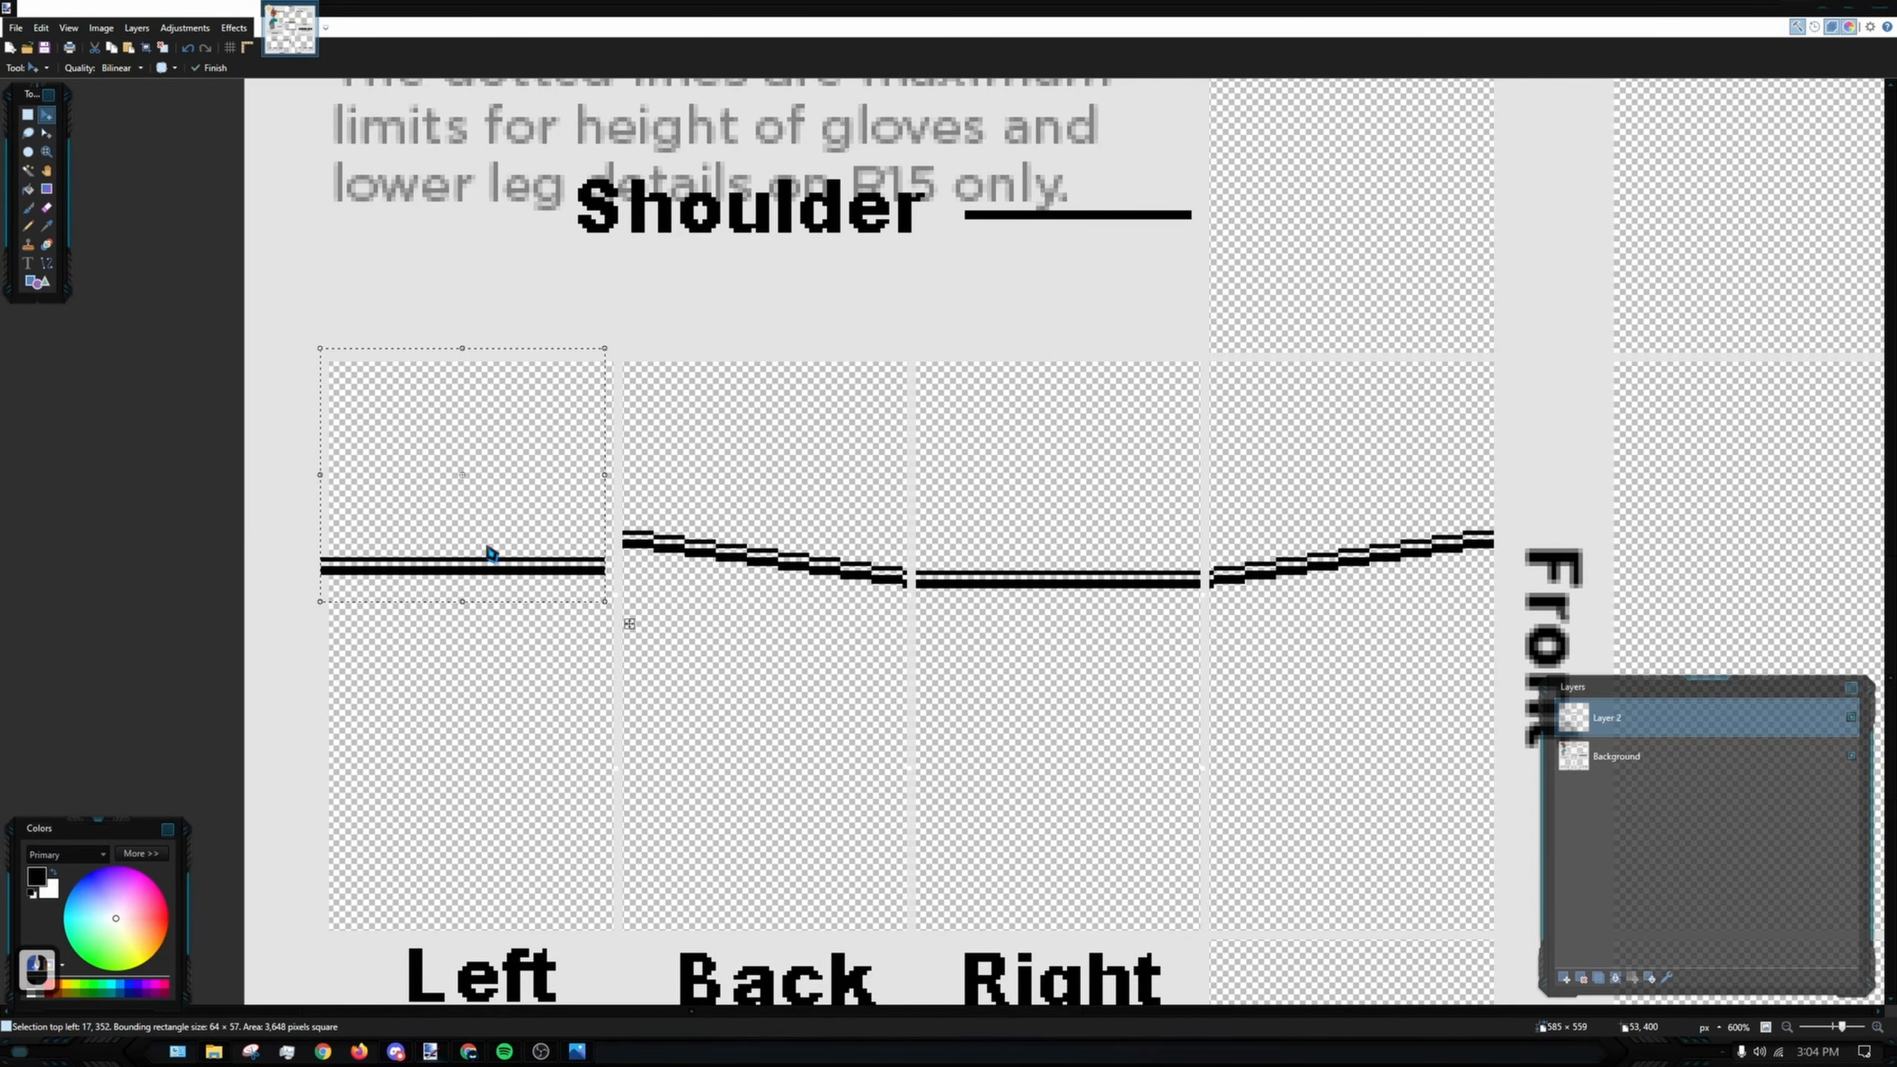
drag(498, 458, 579, 434)
ctrl+scroll(505, 383, up, 4)
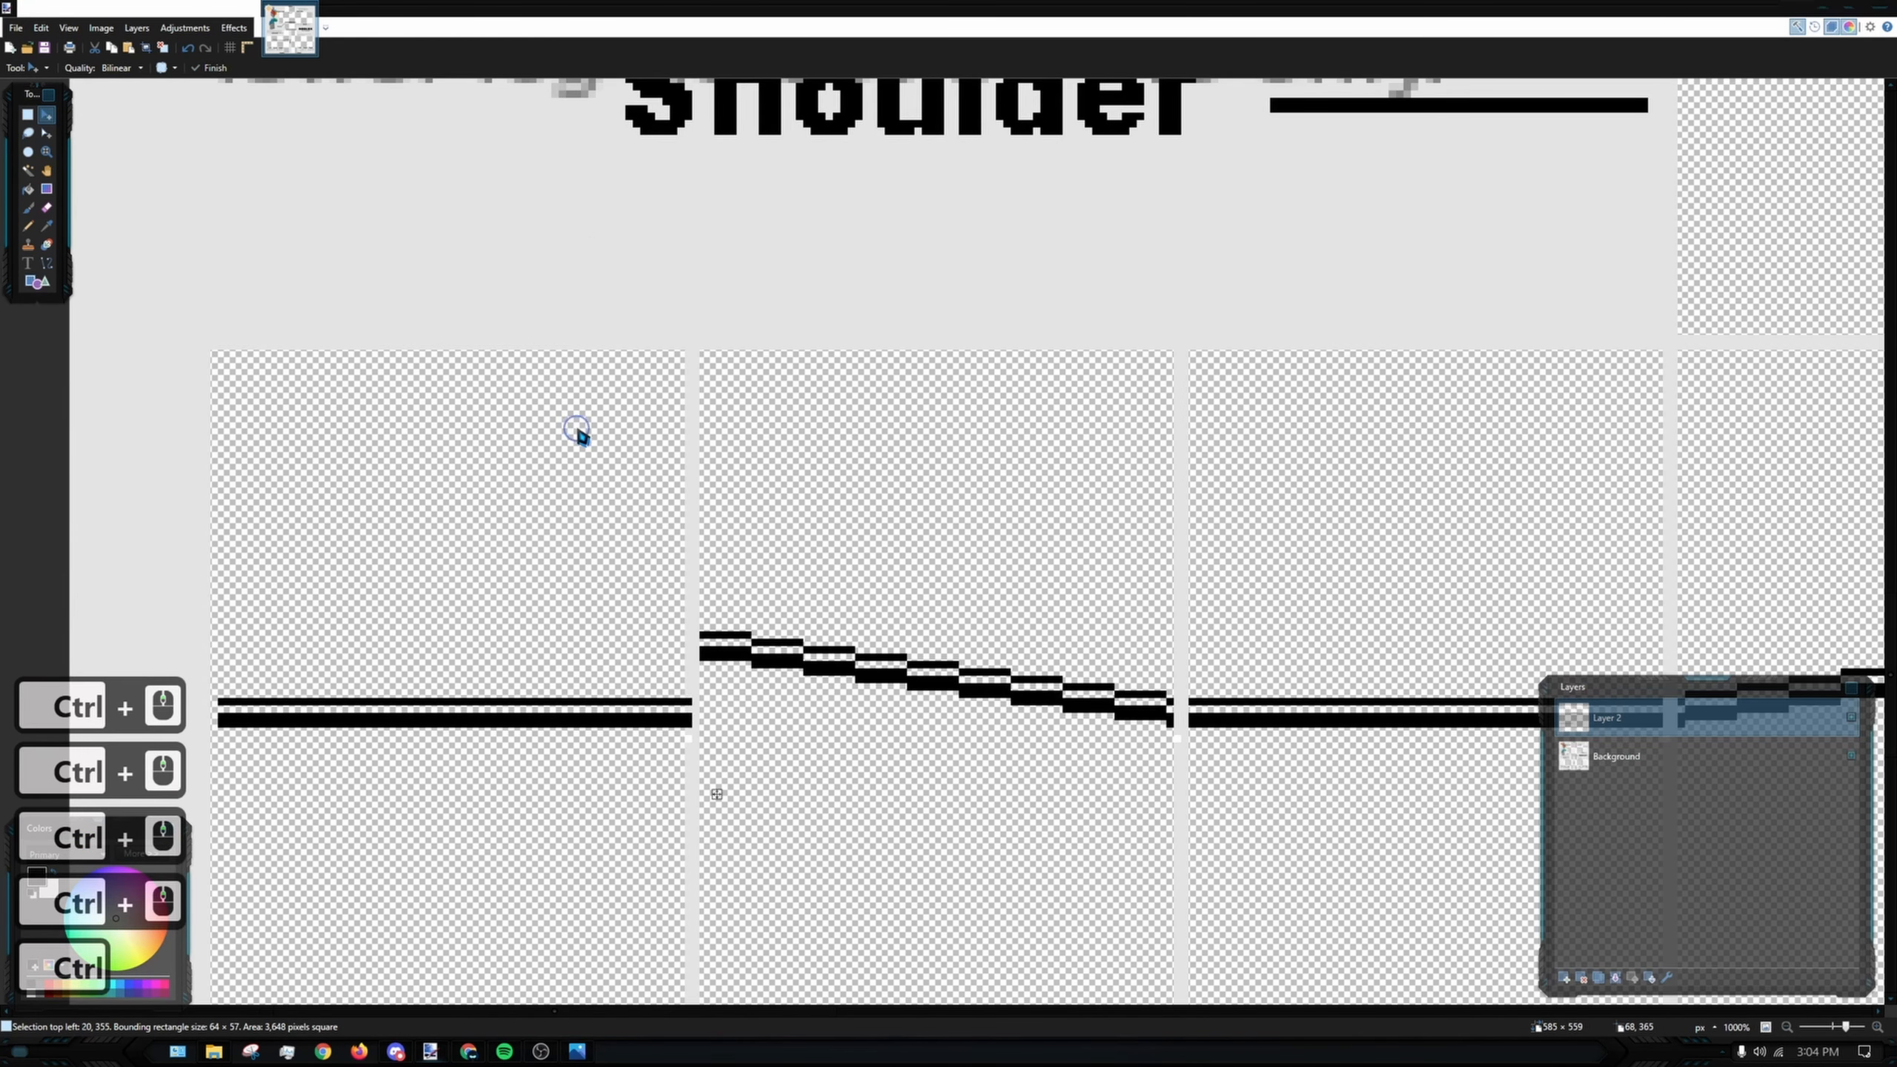
ctrl+scroll(577, 438, down, 5)
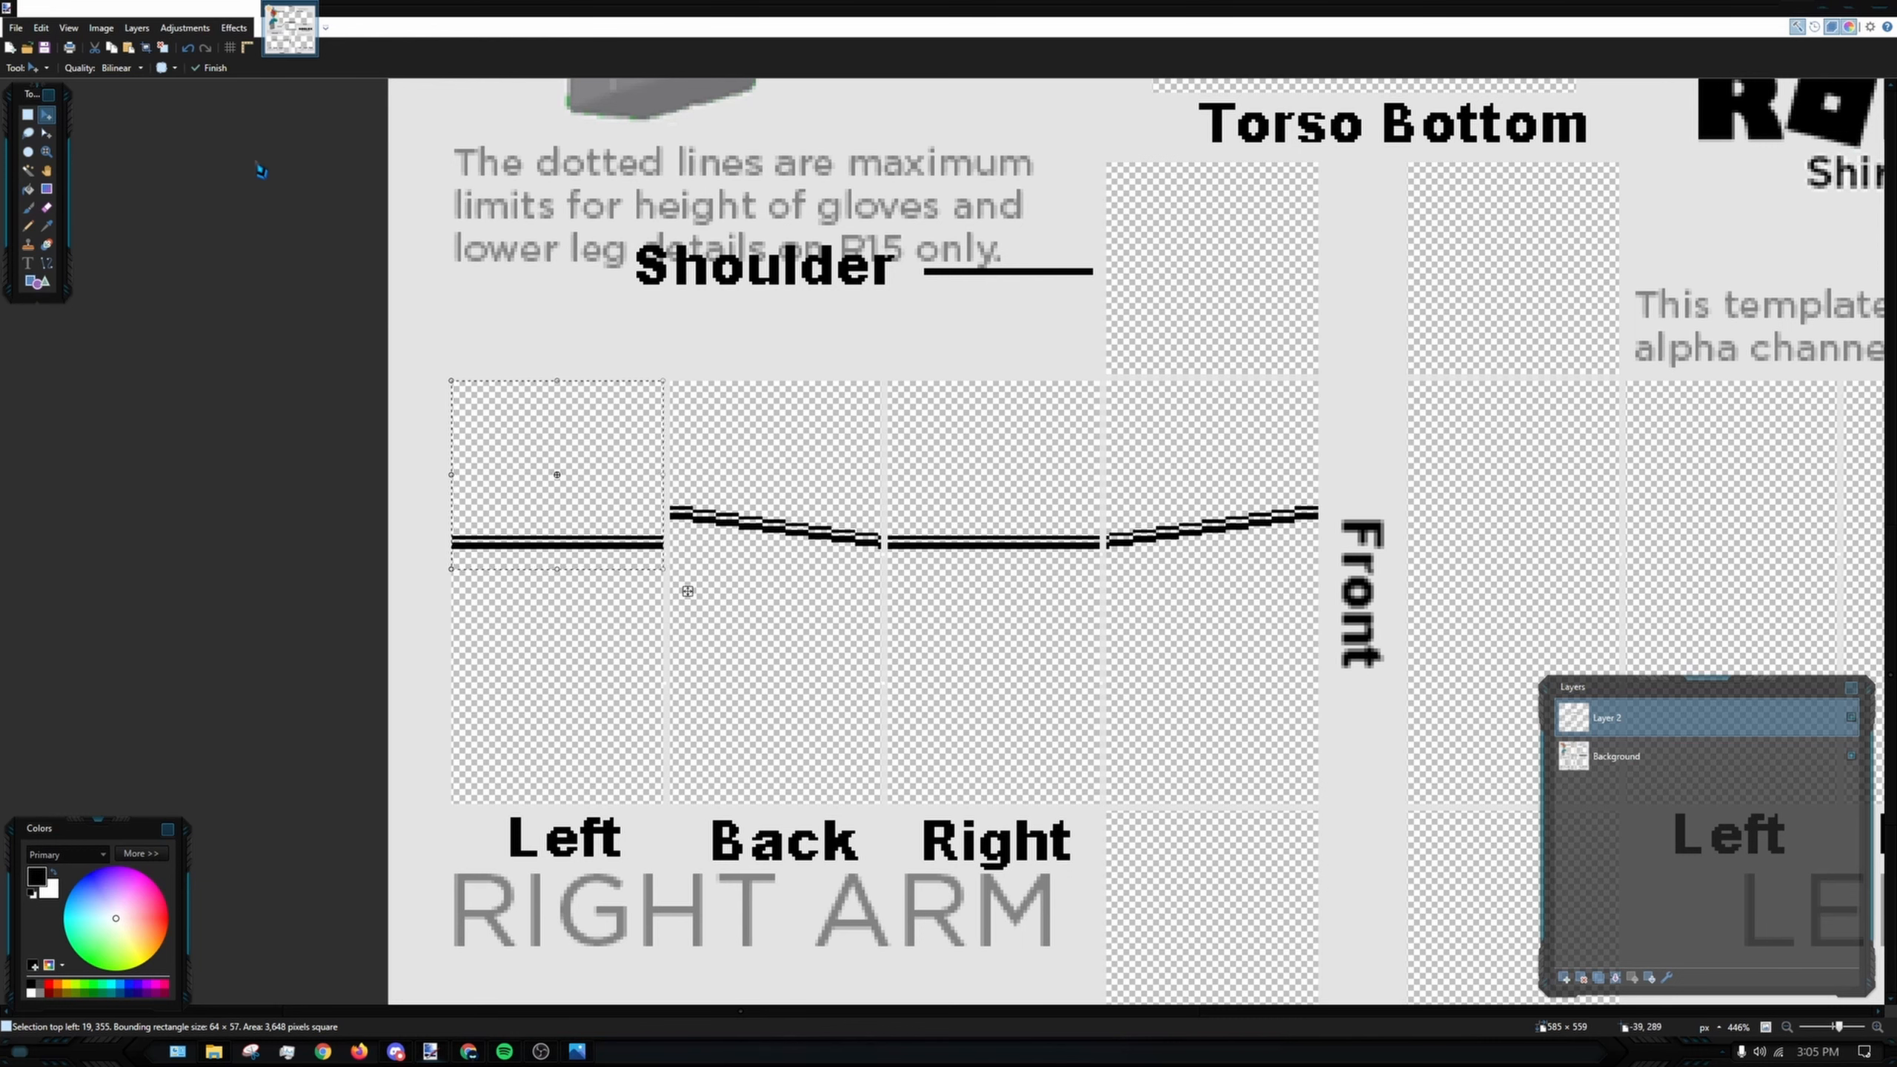
click(28, 115)
click(831, 486)
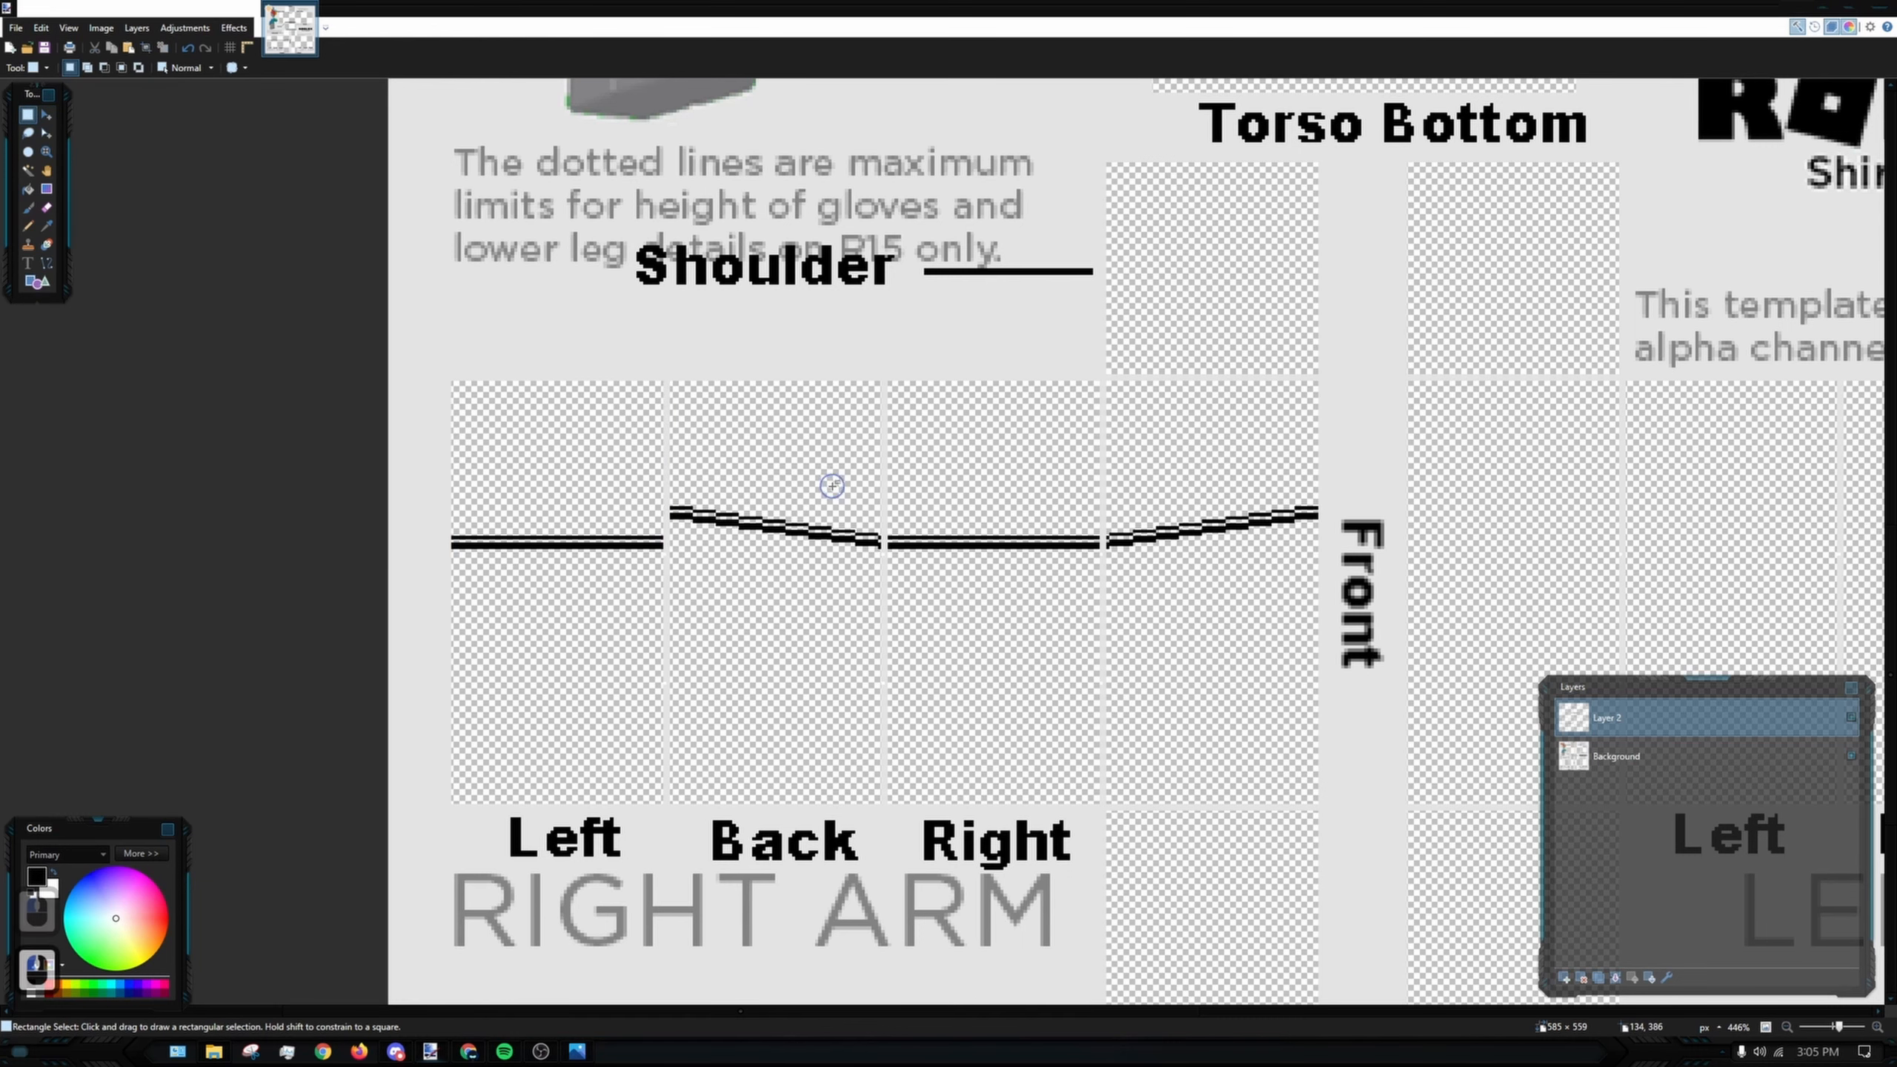
ctrl+scroll(654, 598, up, 5)
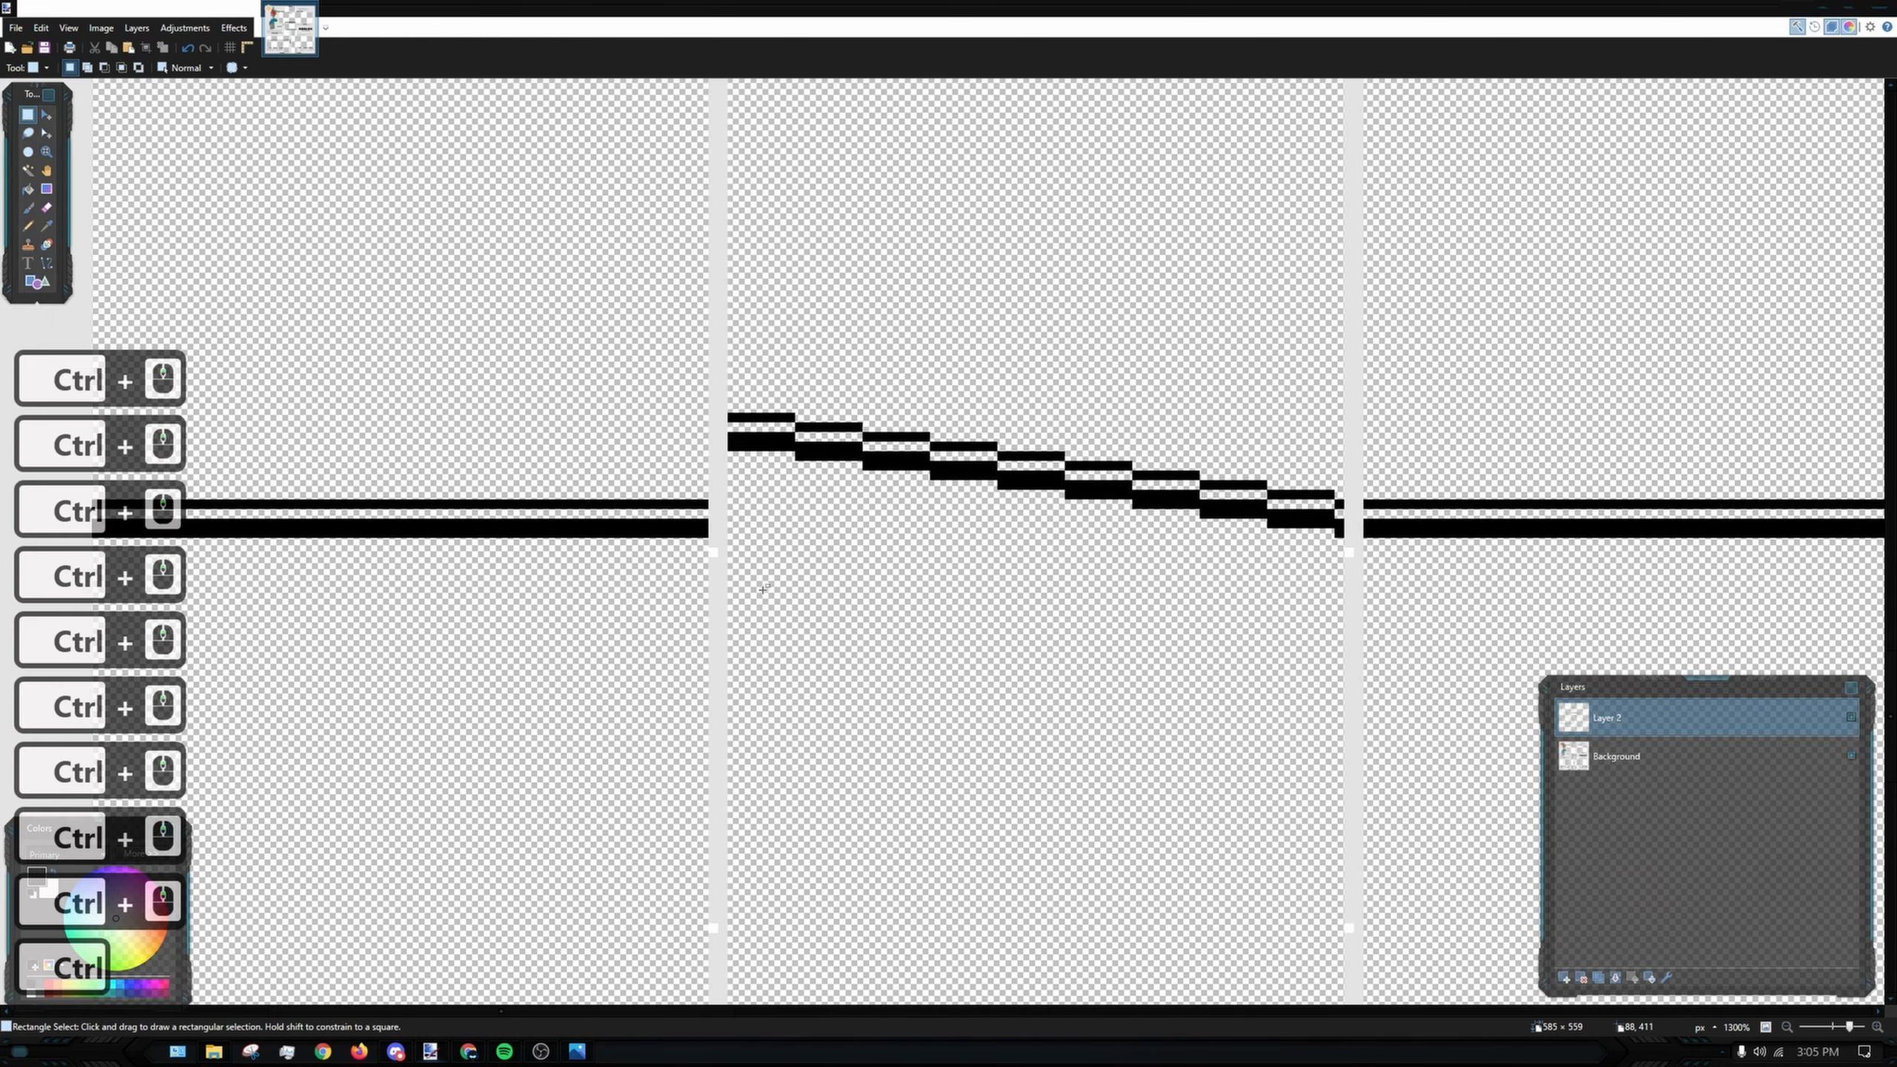
ctrl+scroll(1163, 608, down, 4)
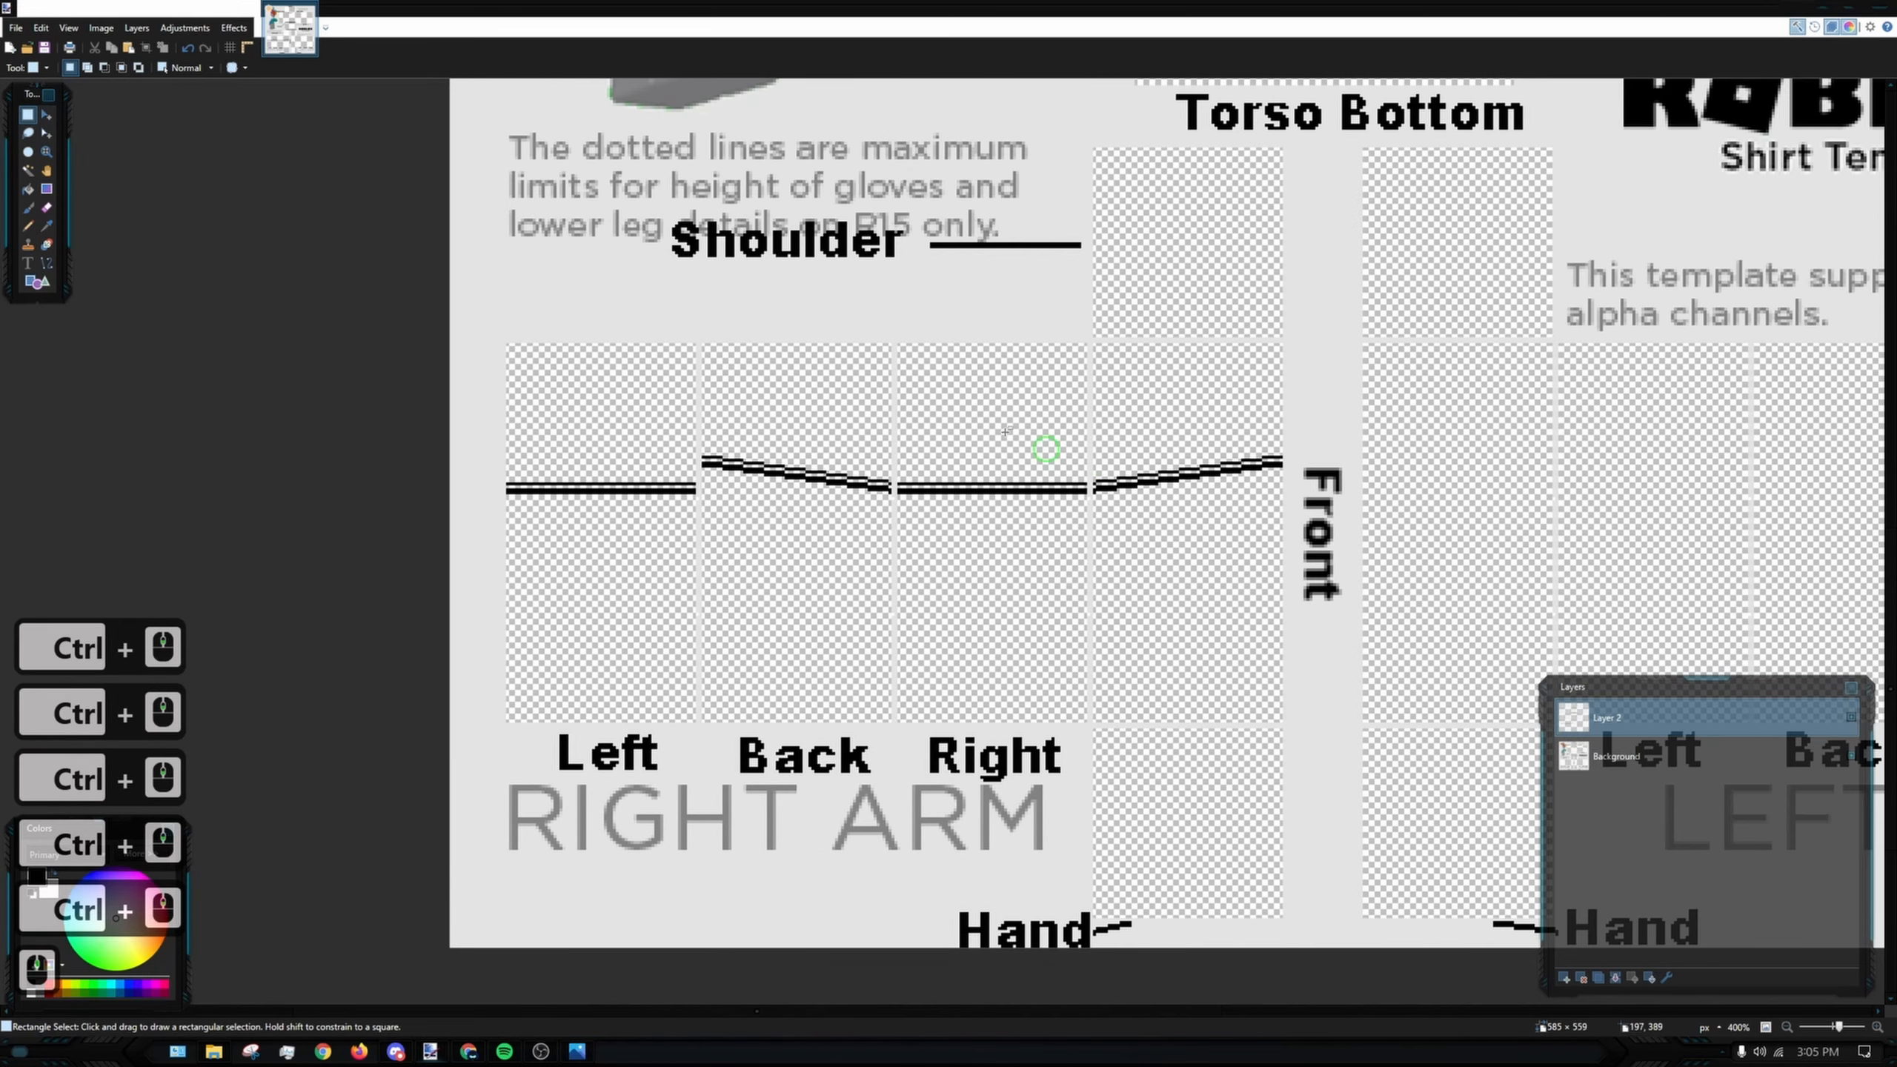
ctrl+scroll(982, 388, up, 5)
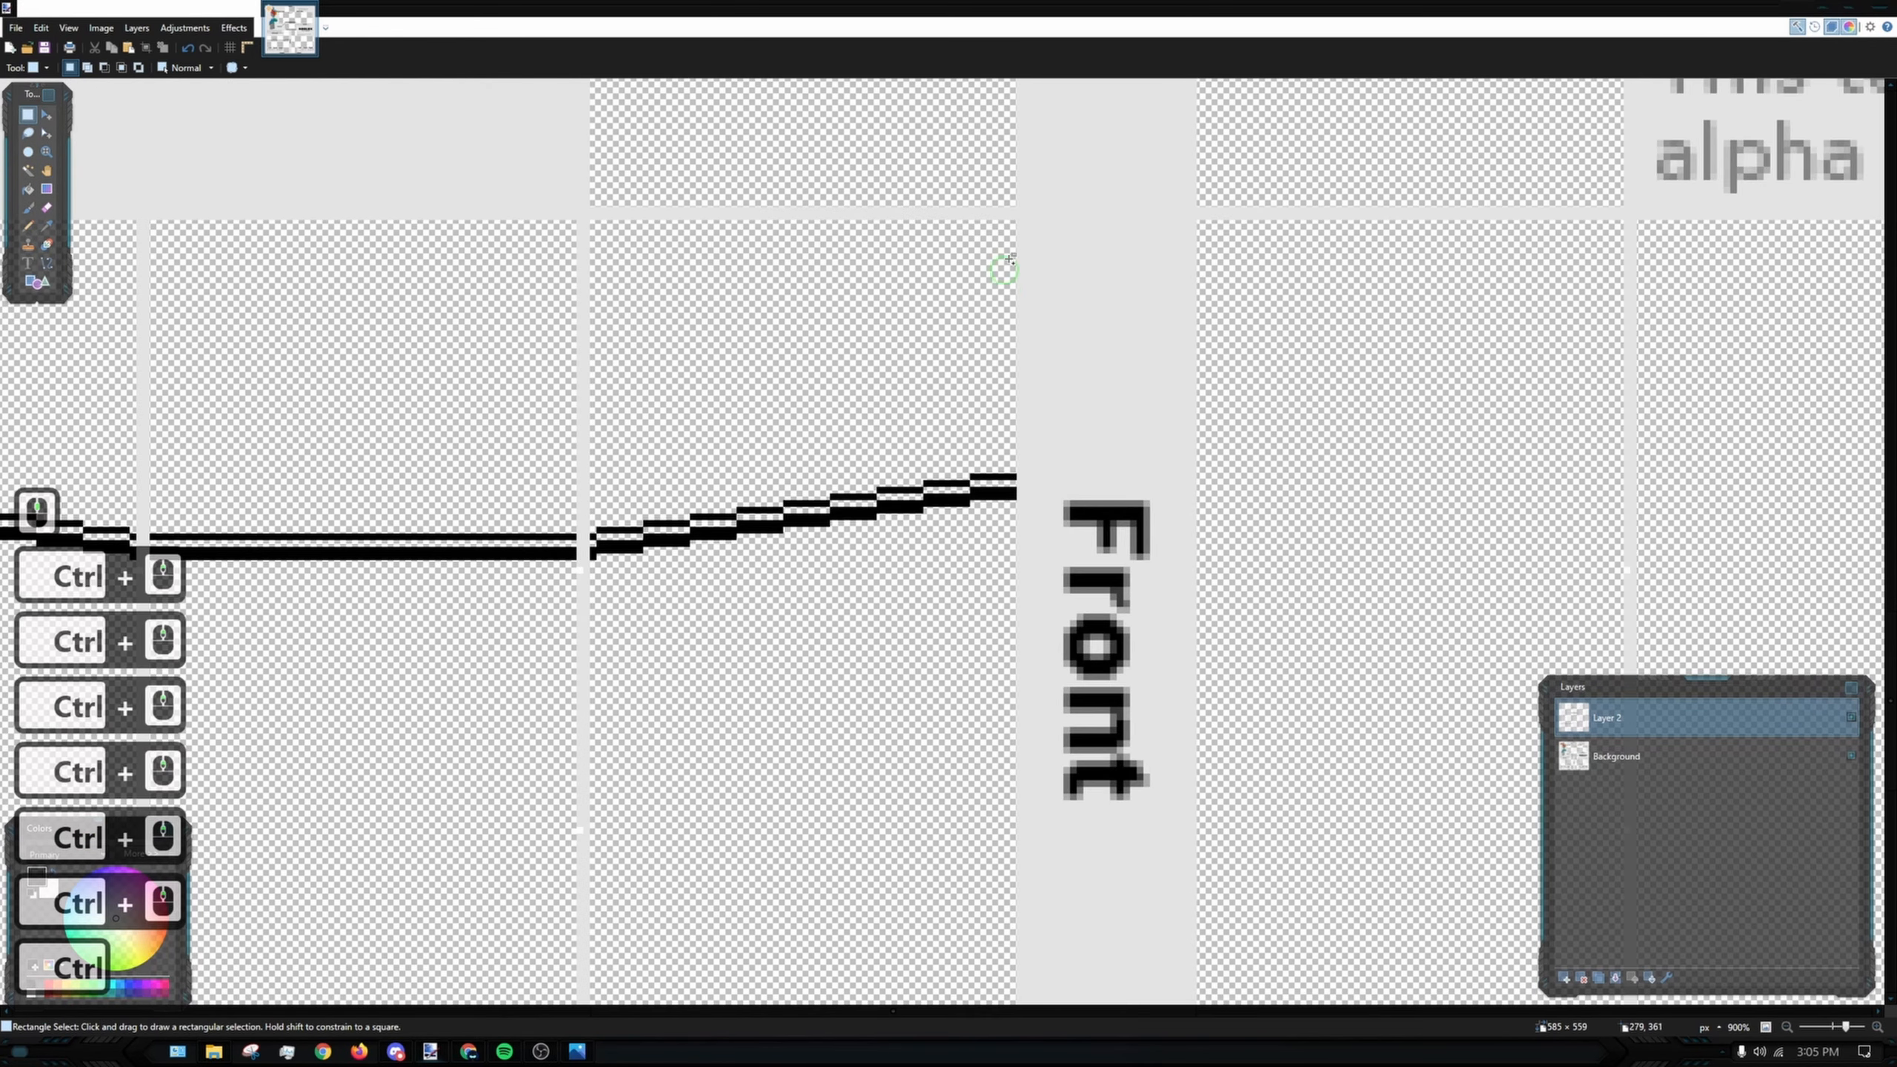
drag(1014, 225, 596, 622)
ctrl+scroll(596, 622, down, 3)
ctrl+scroll(923, 393, up, 5)
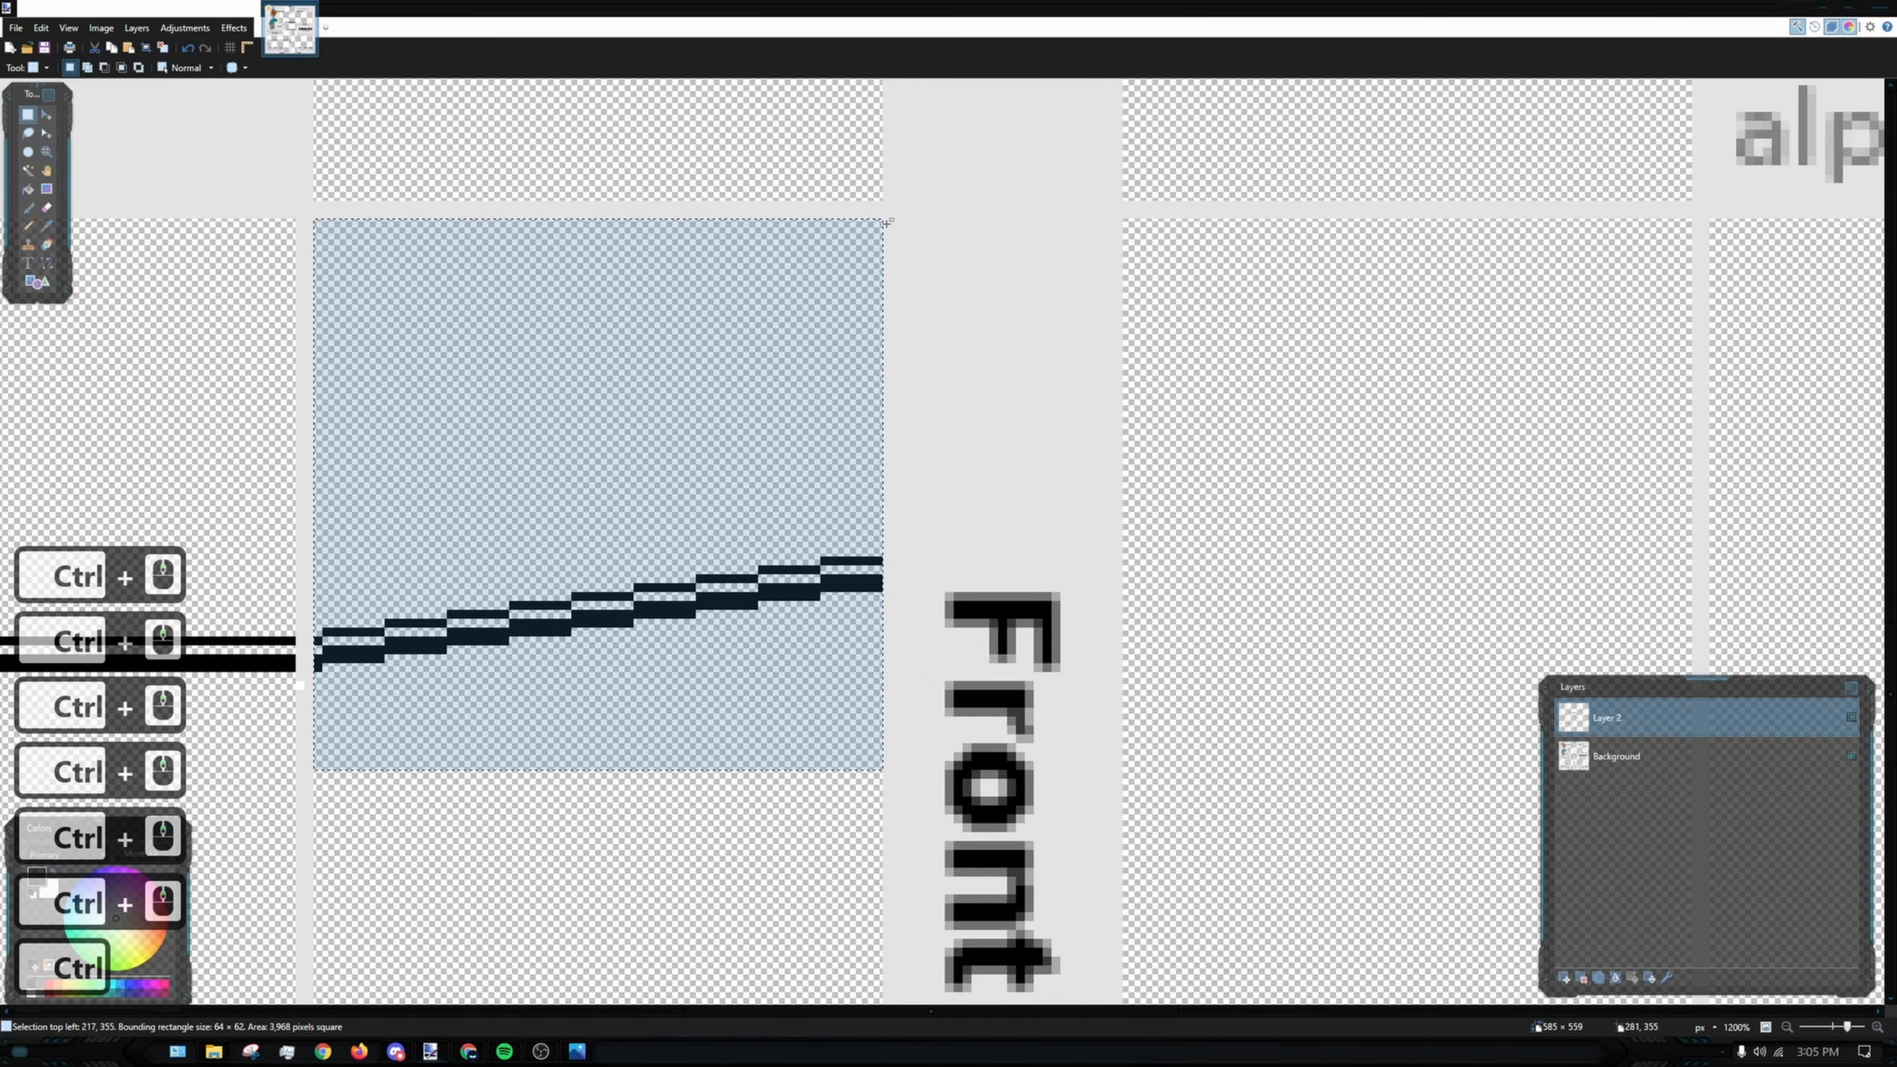
click(881, 221)
- Copy a 7 × 43 pixel strip containing the high end of the front panel's sleeve lines and paste it
drag(881, 221, 831, 595)
ctrl+scroll(832, 596, down, 4)
ctrl+scroll(940, 474, up, 3)
key(ctrl+c)
key(ctrl+v)
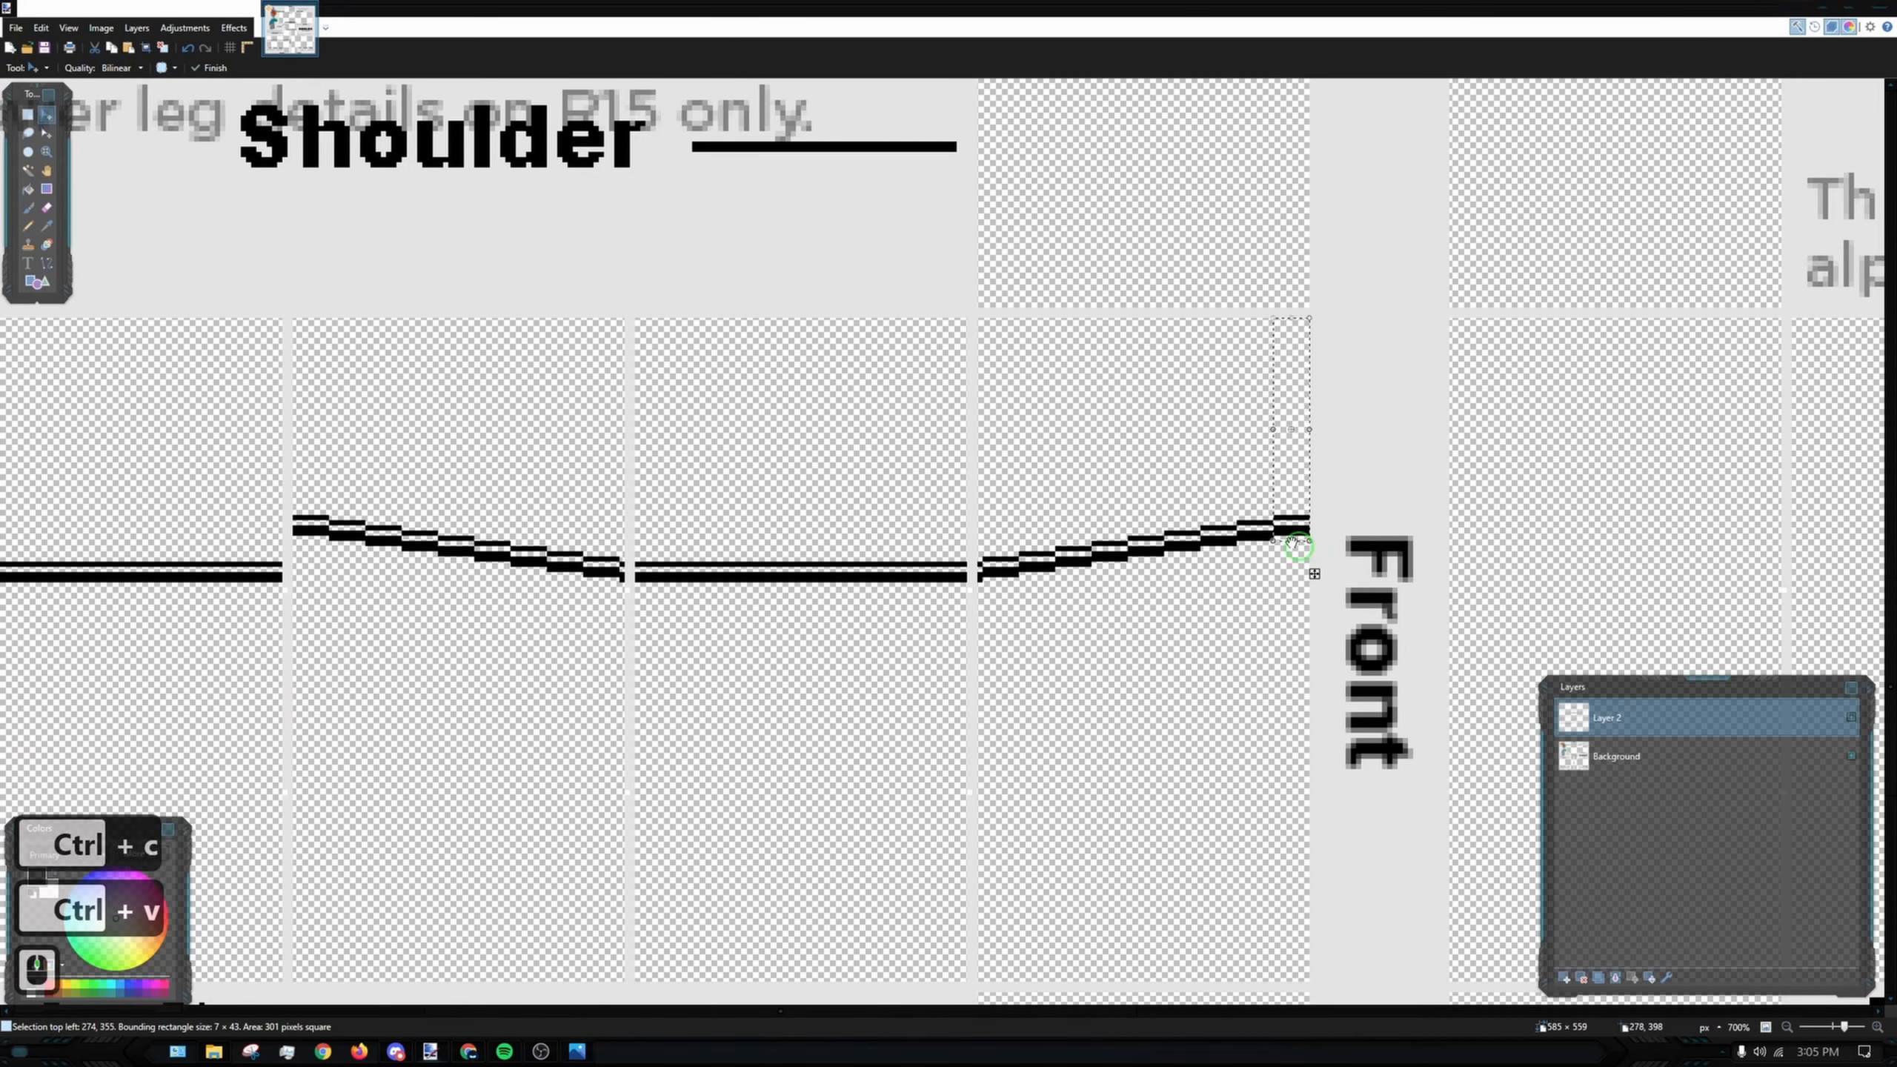
- Place the pasted strip against the outer edge of the right arm's Left panel as a height guide, keeping its vertical position, and deselect it
drag(532, 594, 942, 637)
drag(712, 590, 747, 554)
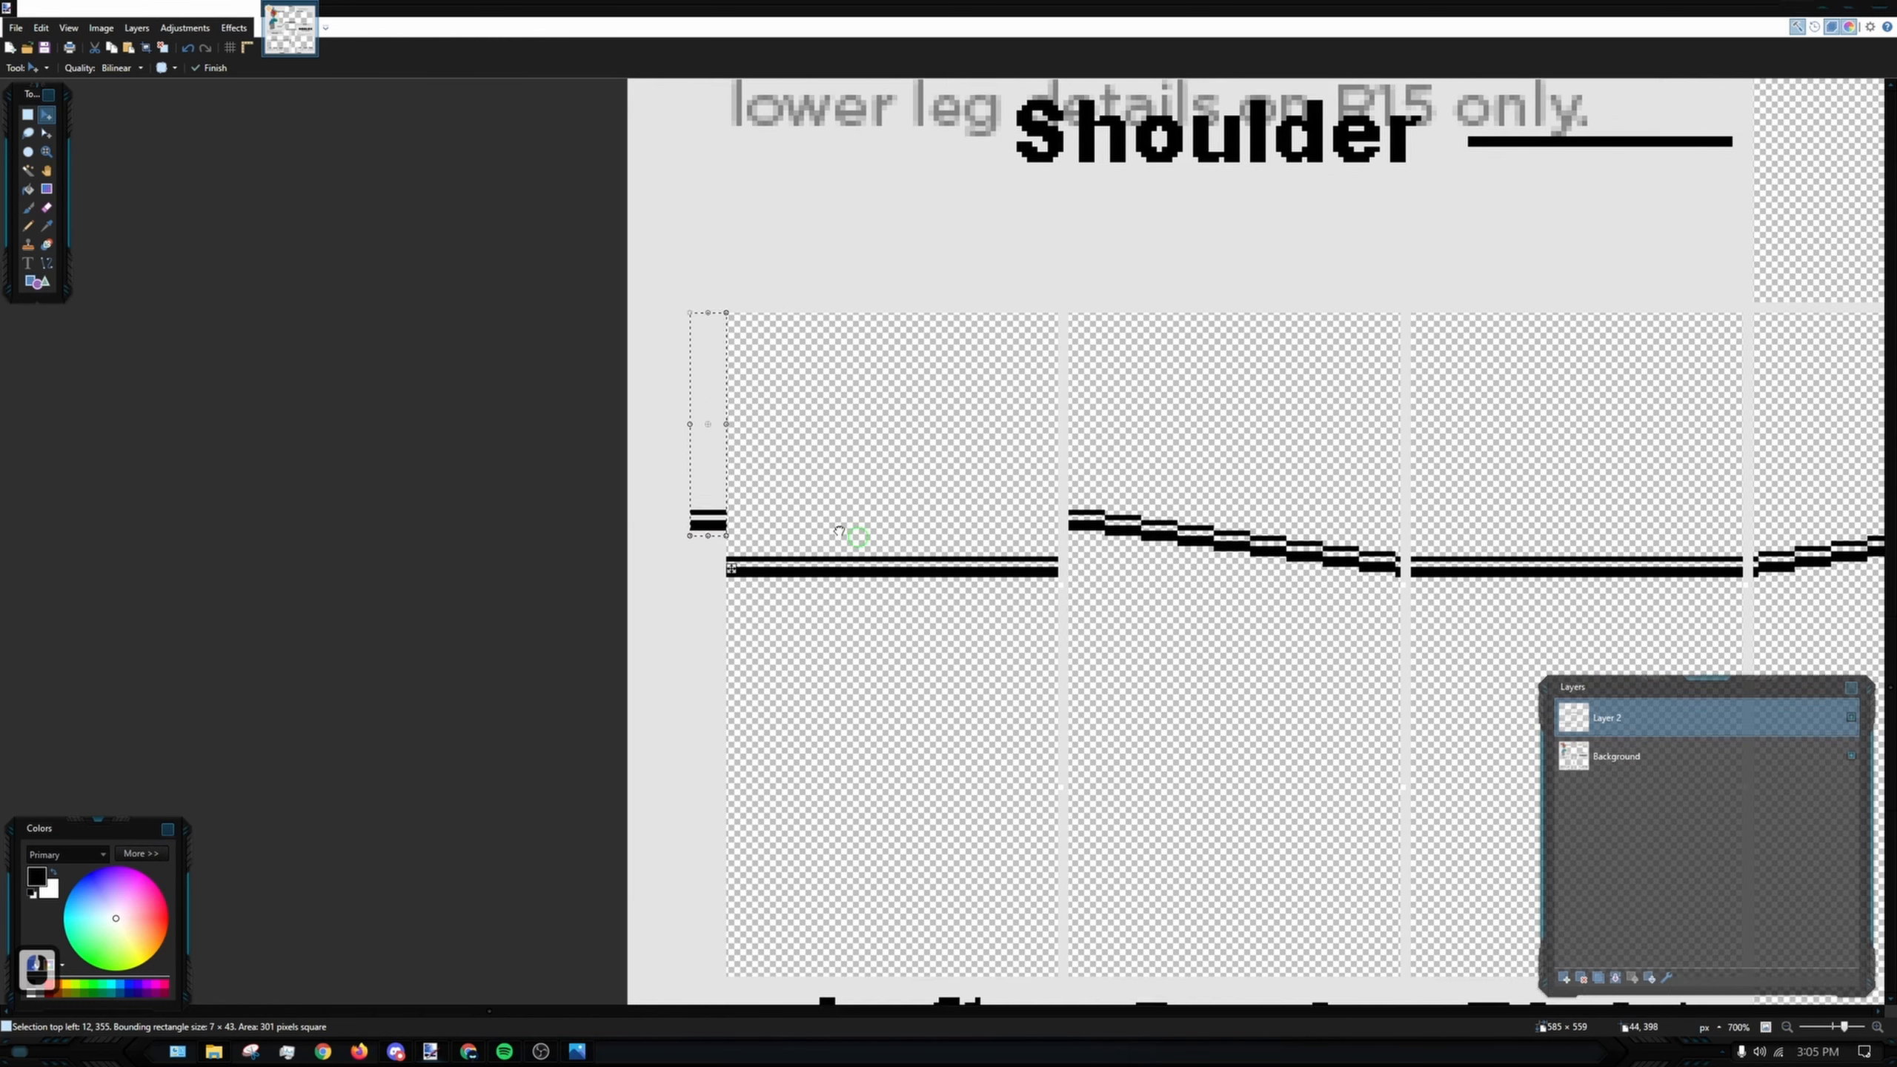
scroll(864, 571, up, 3)
key(s)
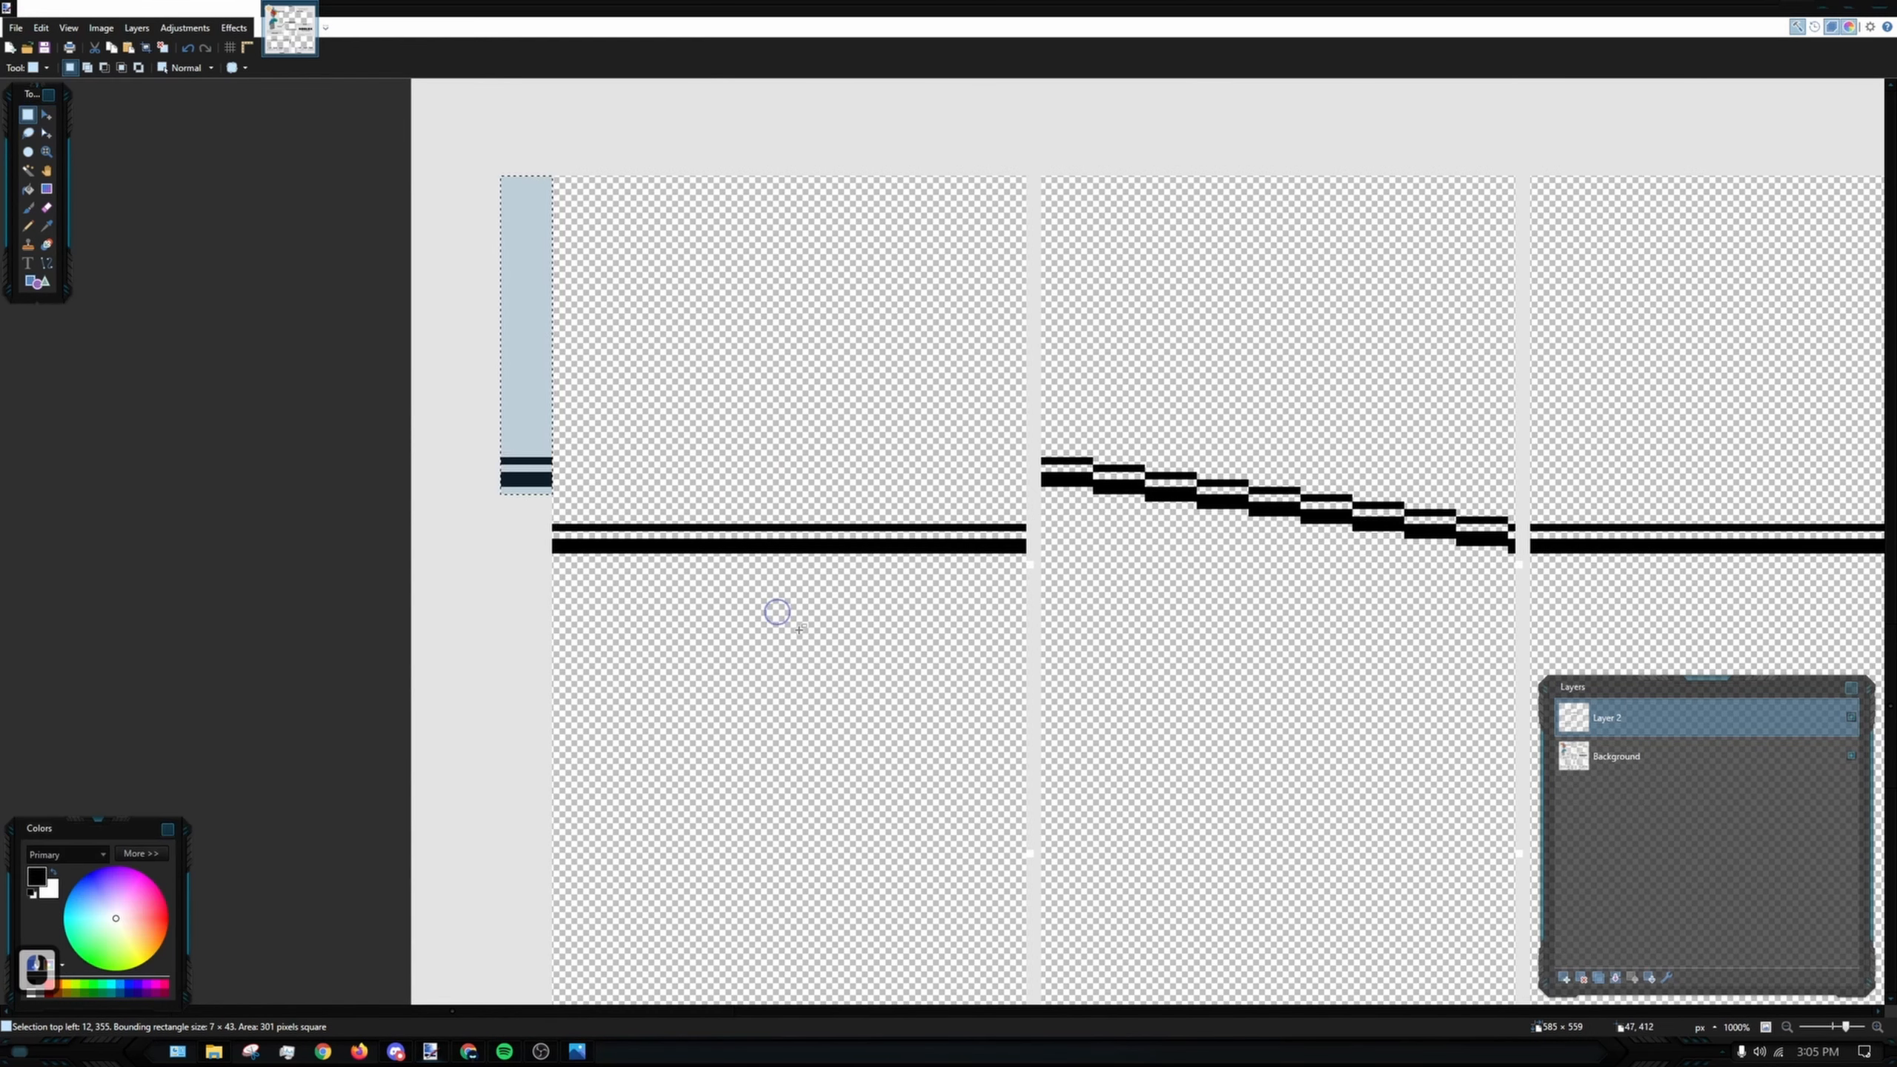
double_click(675, 555)
drag(732, 526, 673, 519)
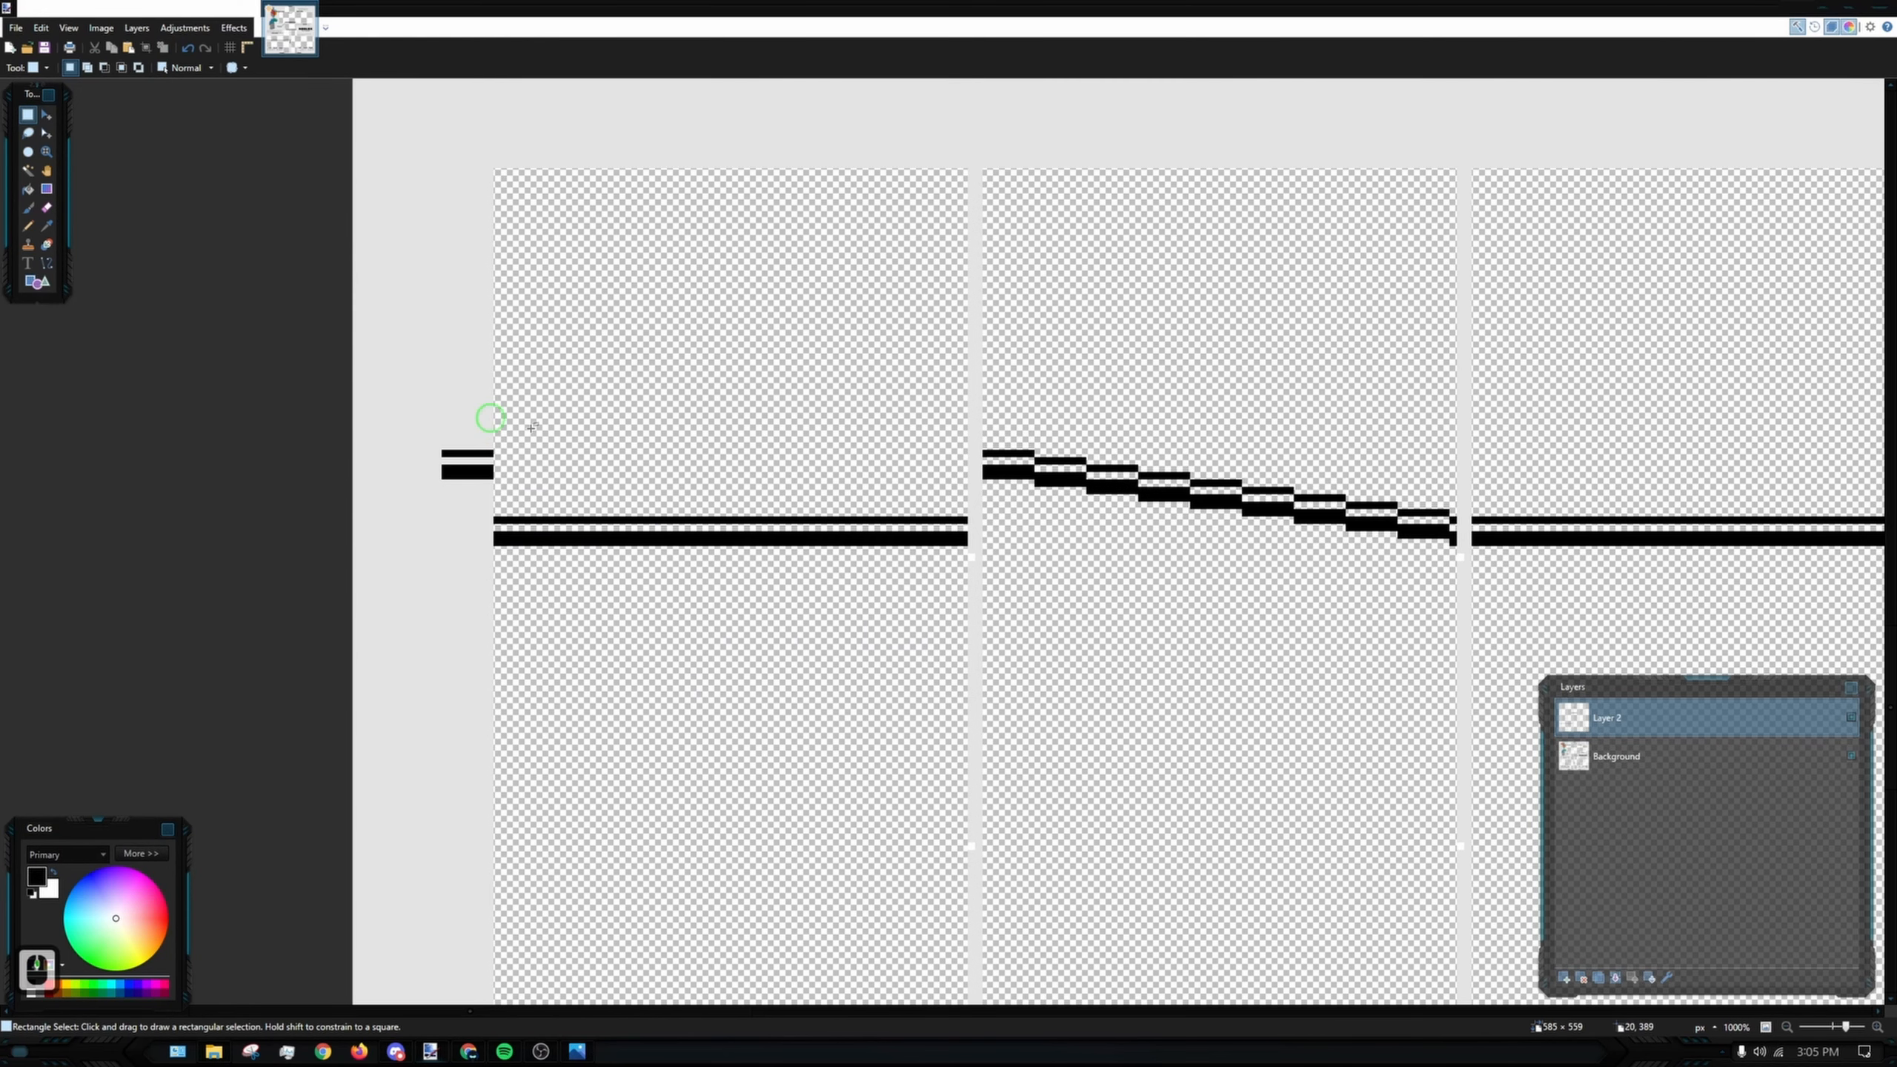
key(ctrl+z)
scroll(697, 402, down, 1)
scroll(657, 371, down, 4)
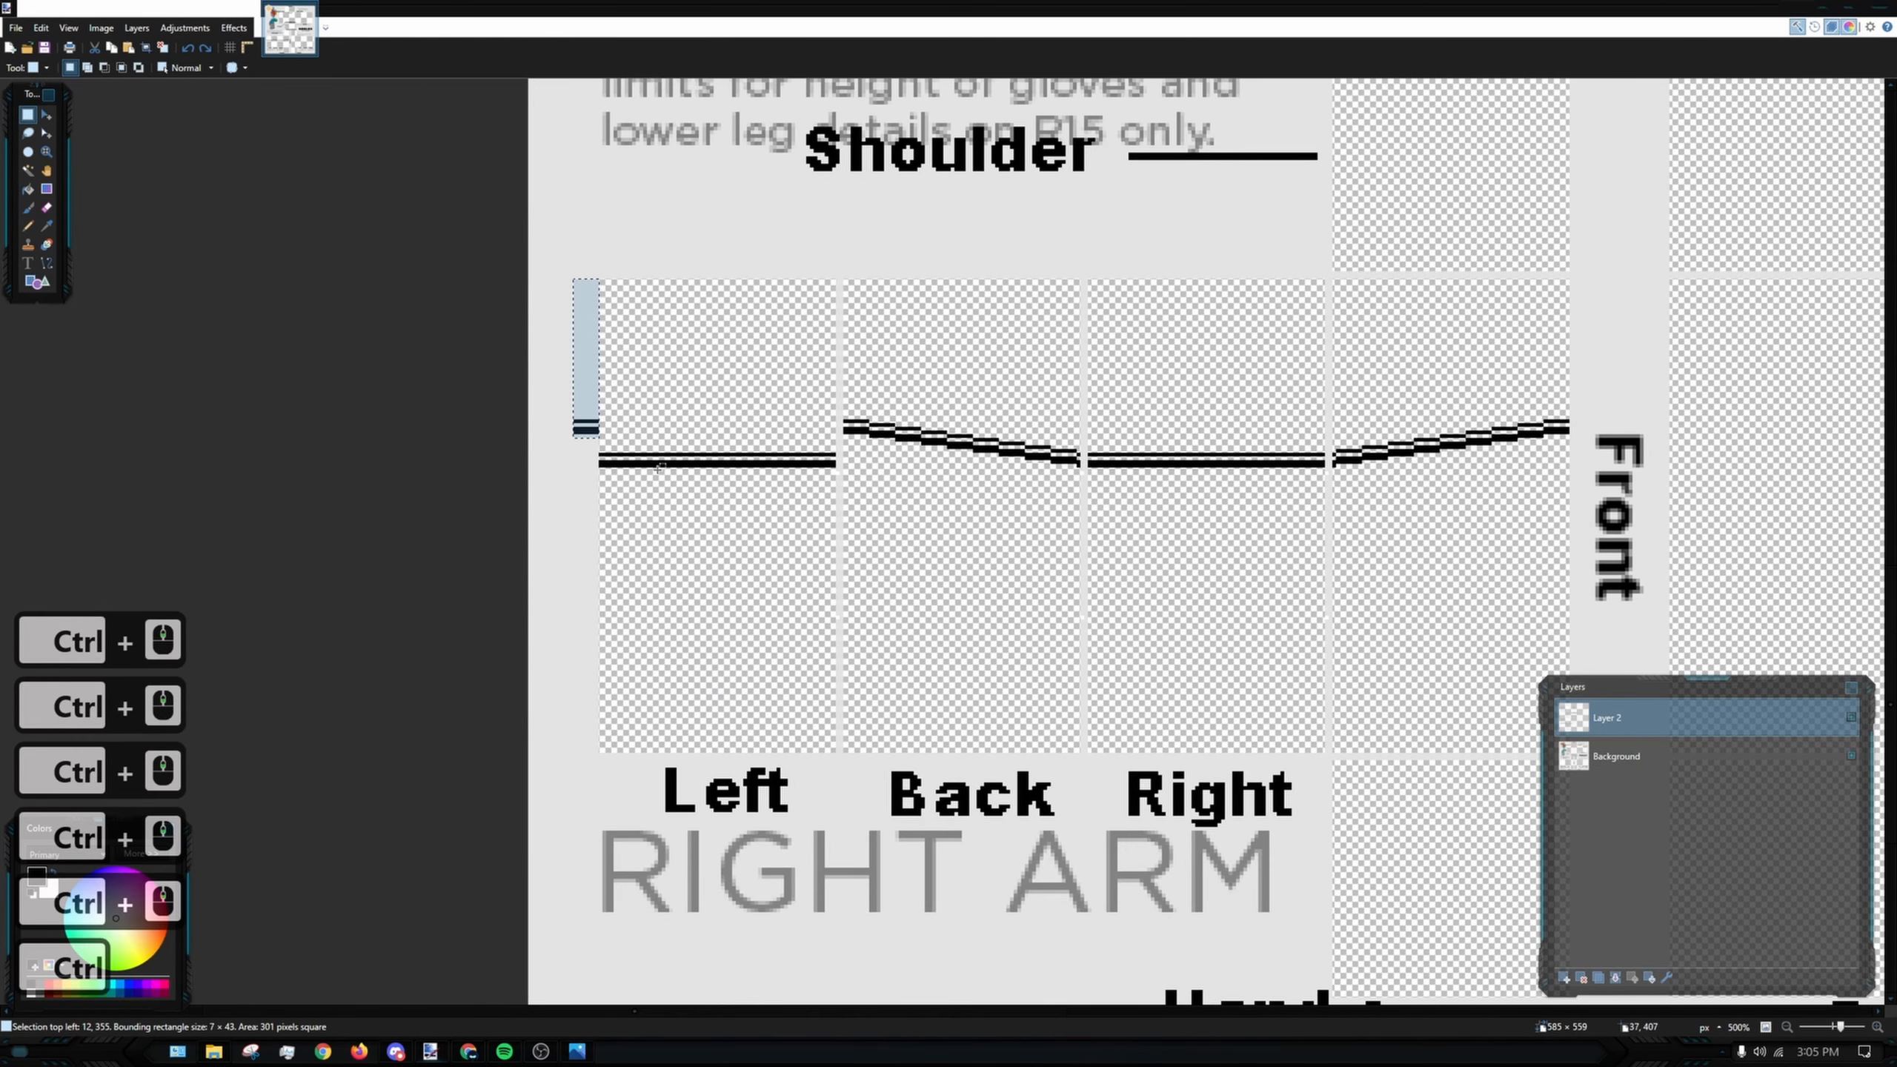
click(1042, 474)
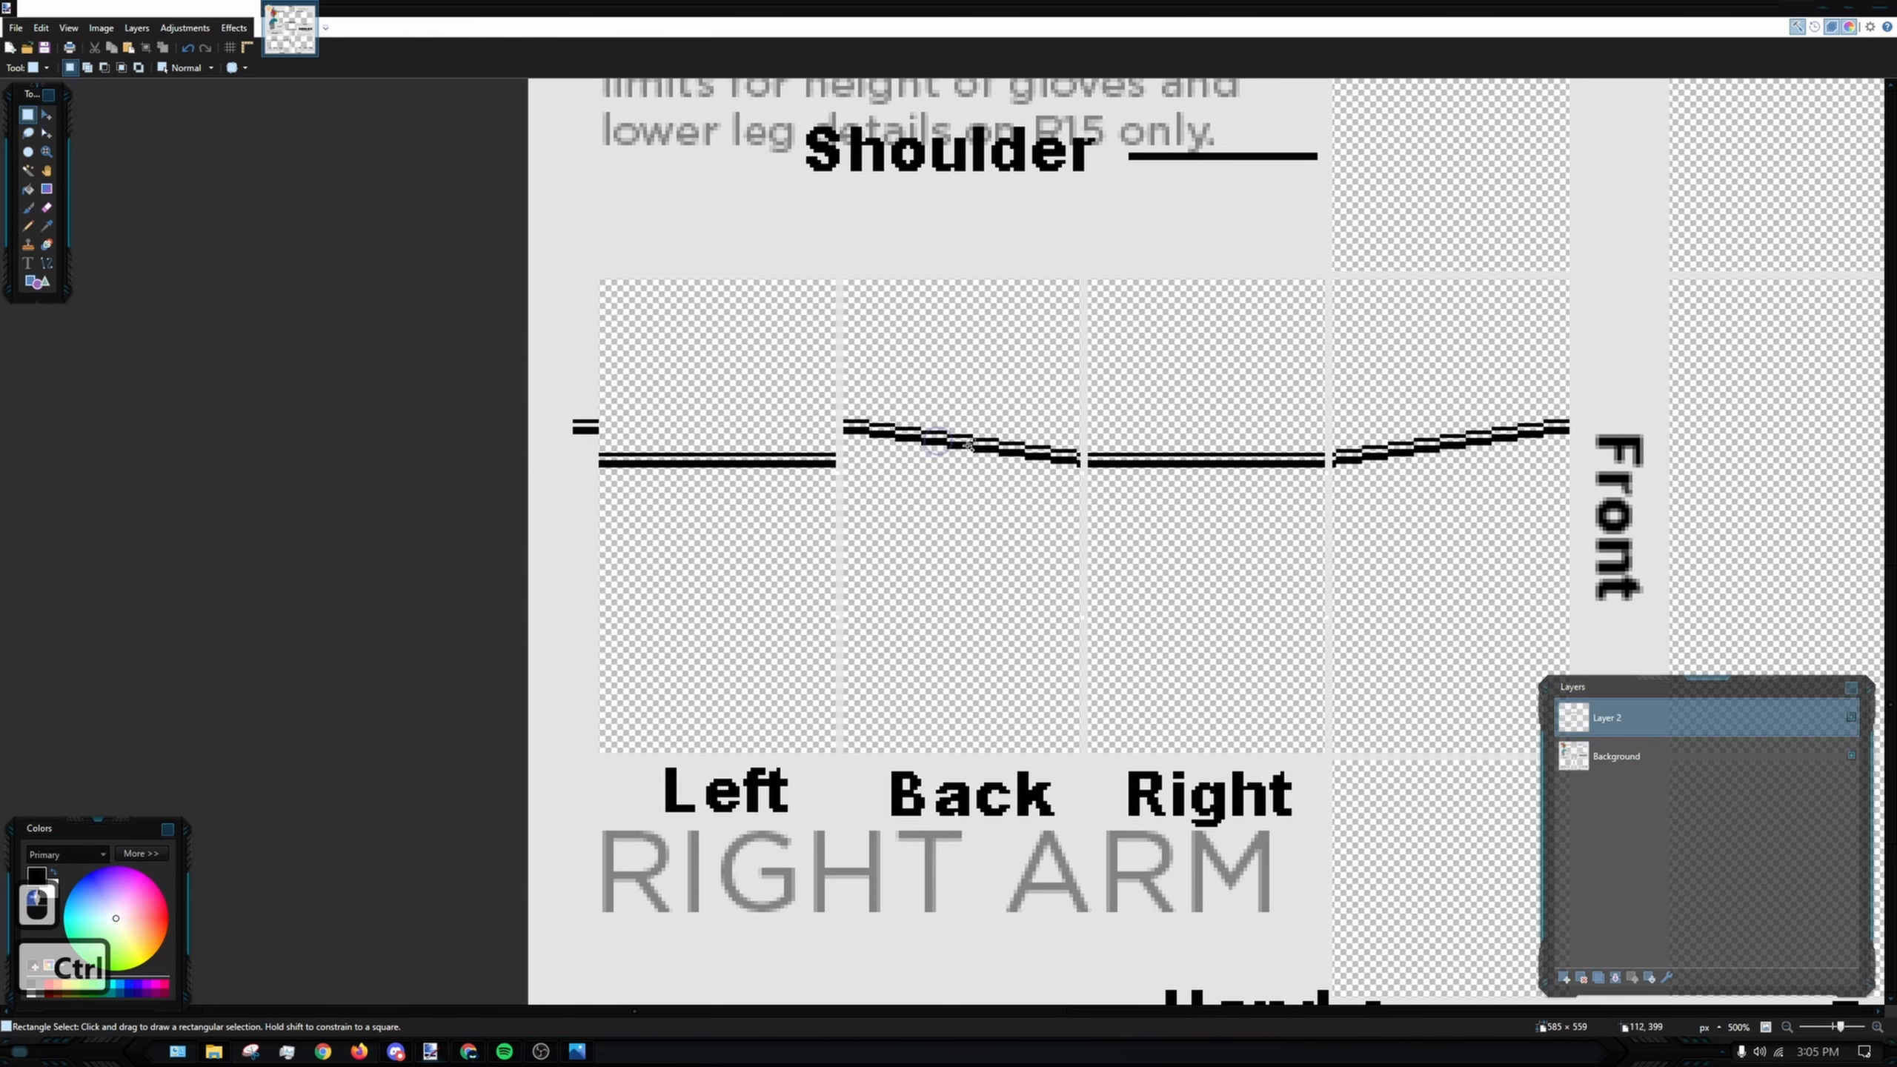
- Select the Left panel's 64 × 4 pixel sleeve lines and move them up 9 pixels, level with the guide strip and the Back panel's lines
scroll(936, 446, up, 5)
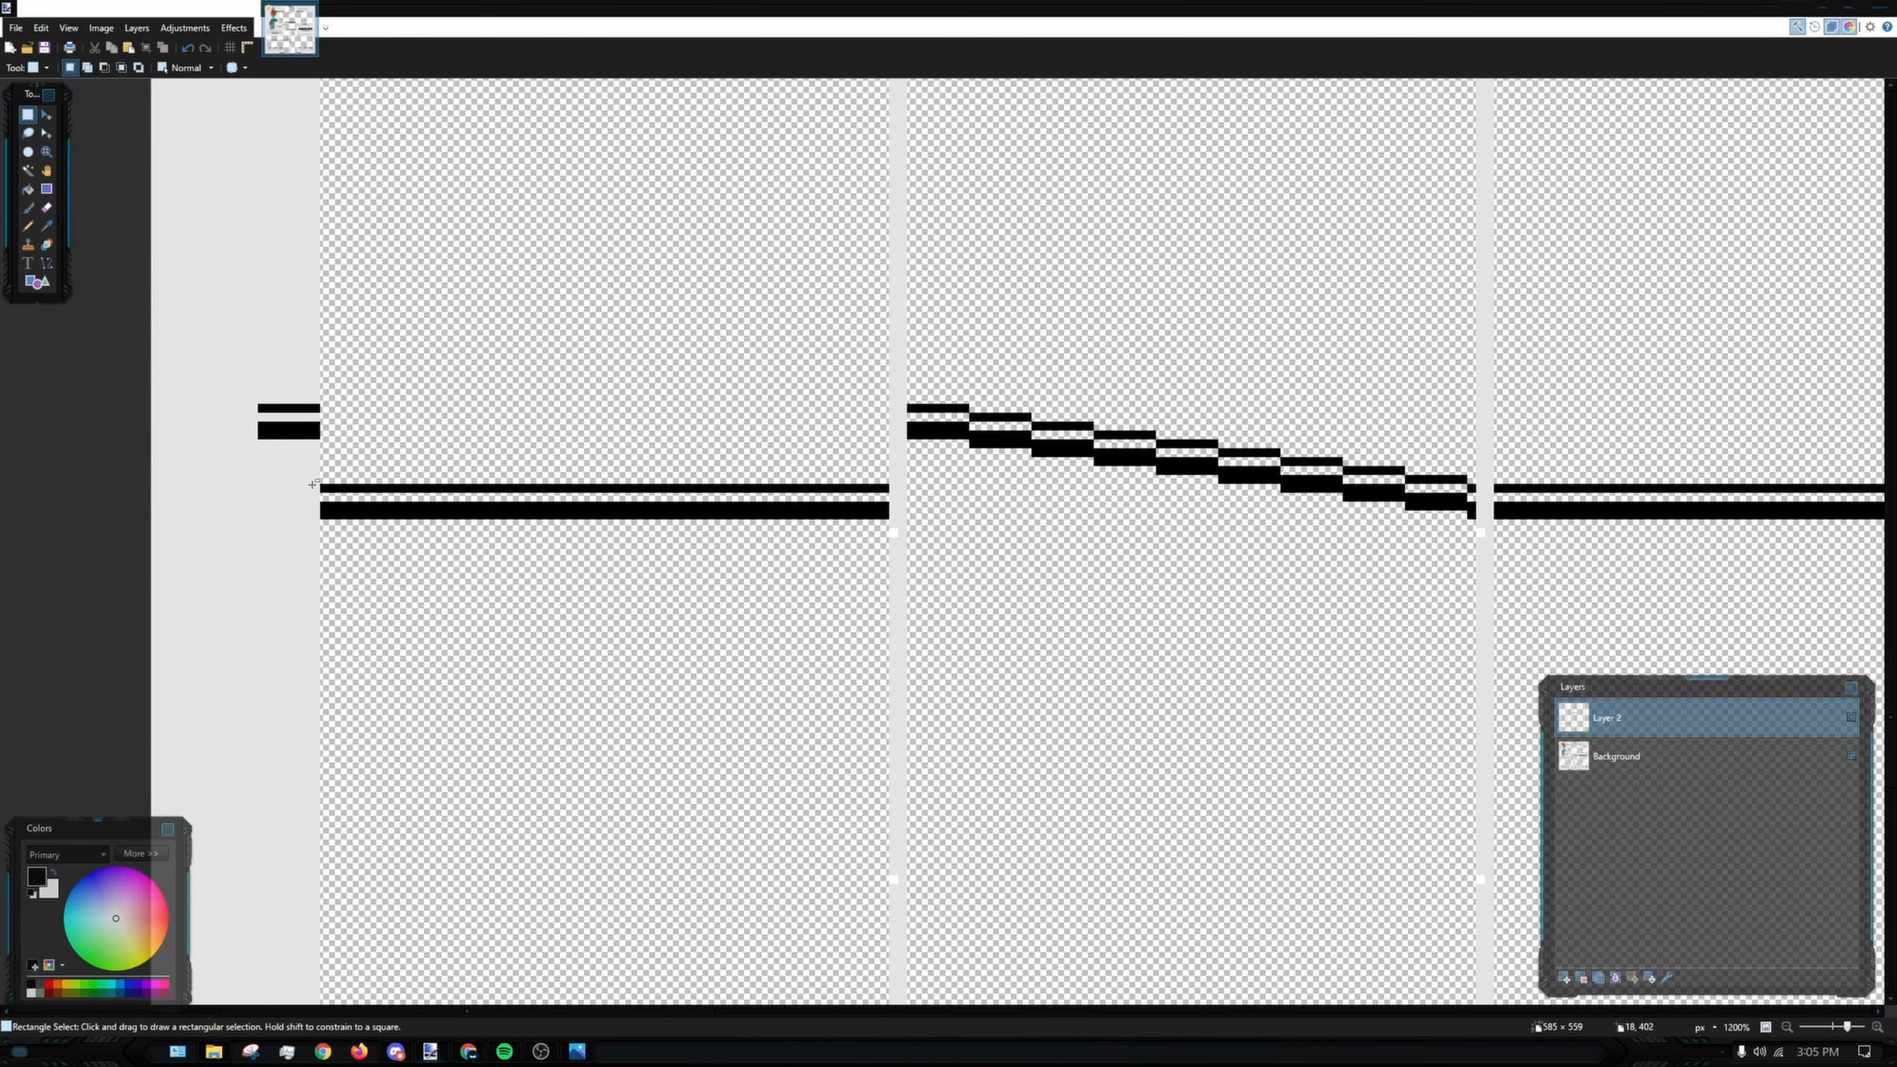
drag(323, 486, 892, 521)
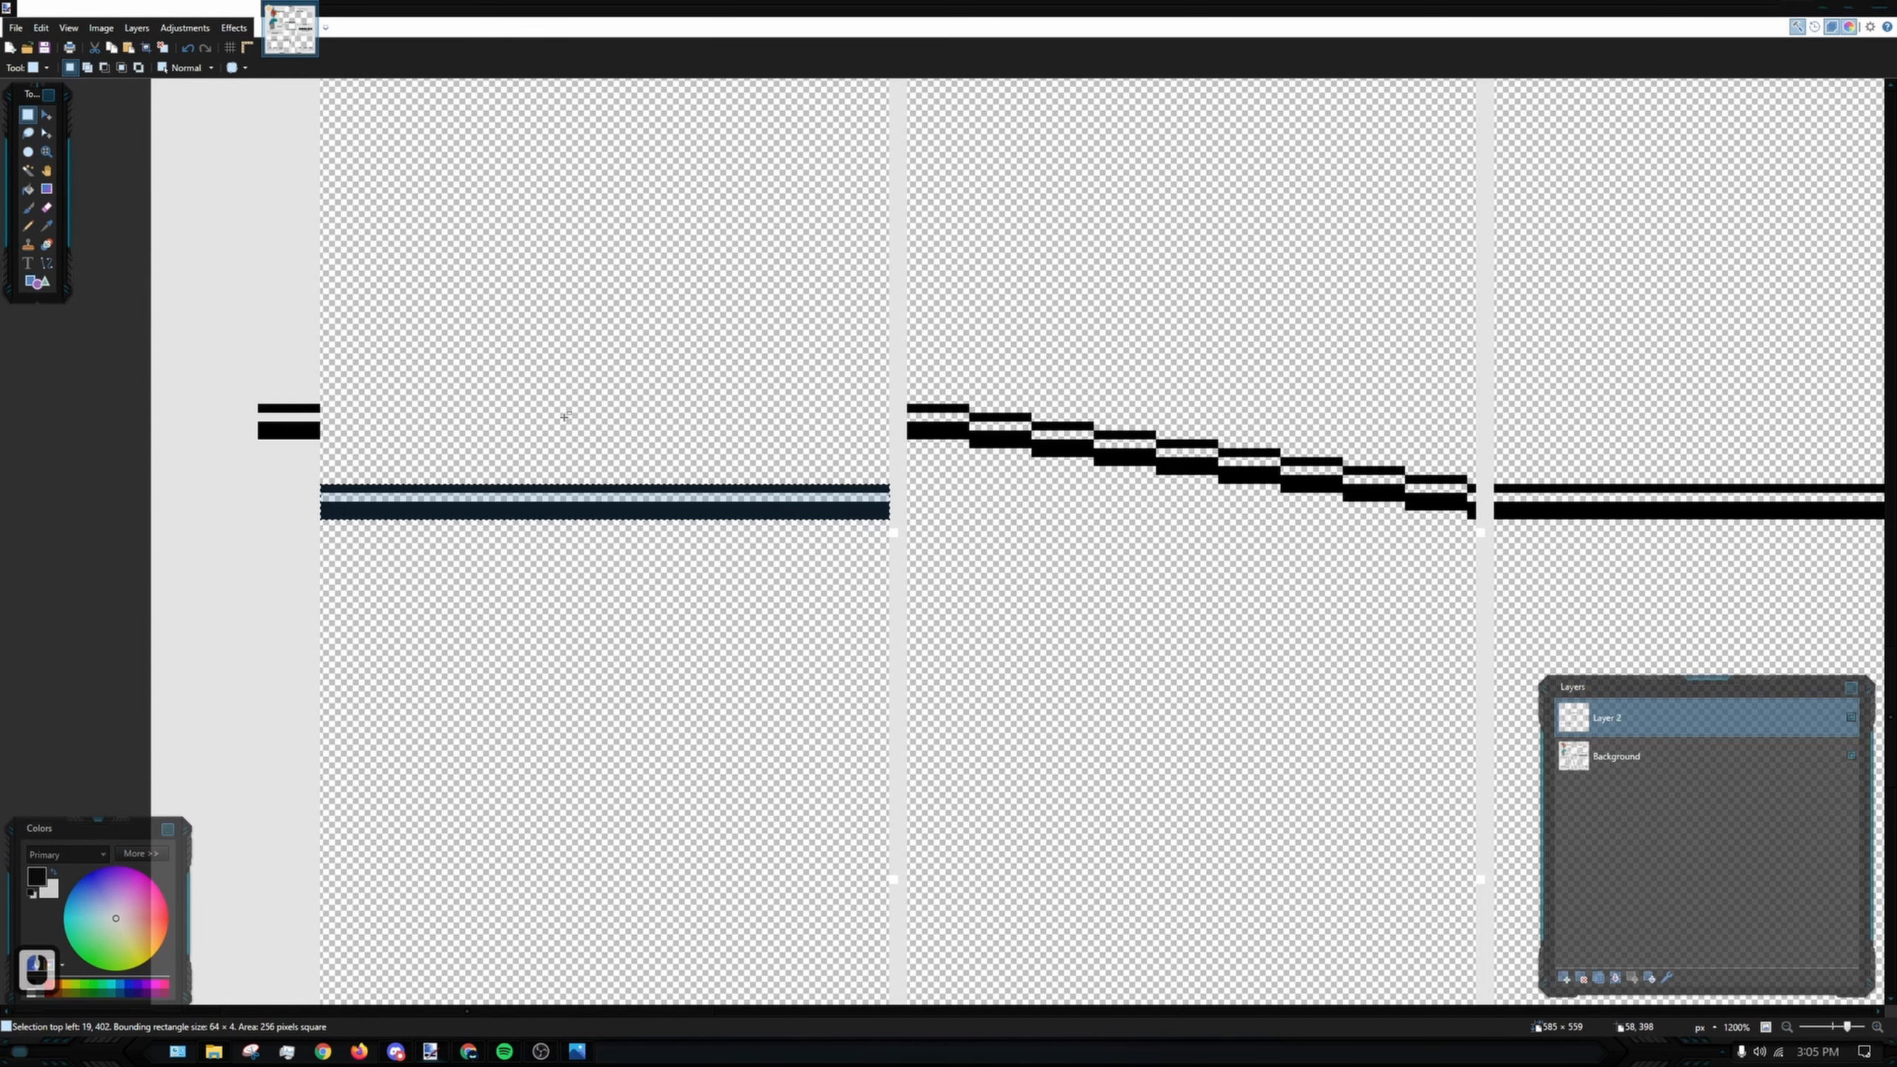
click(48, 113)
scroll(902, 385, down, 6)
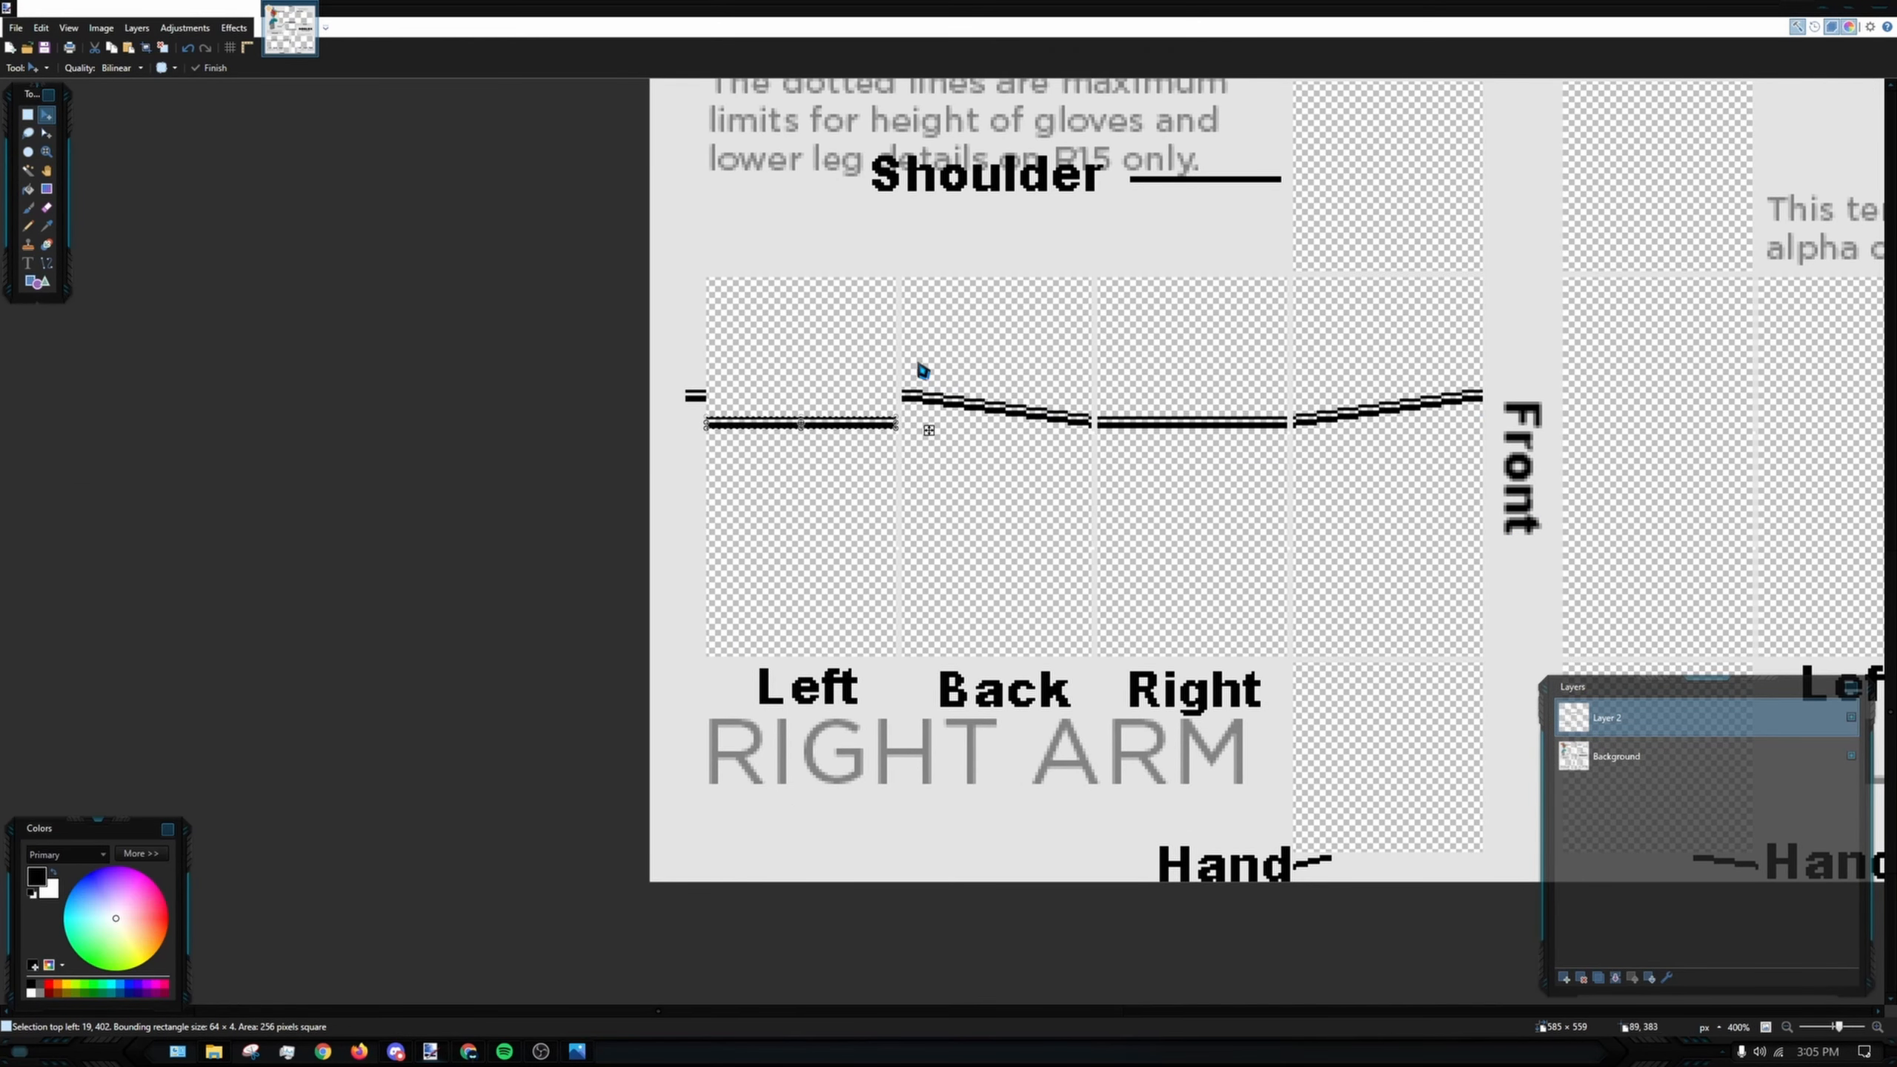
scroll(923, 372, up, 6)
drag(903, 453, 906, 379)
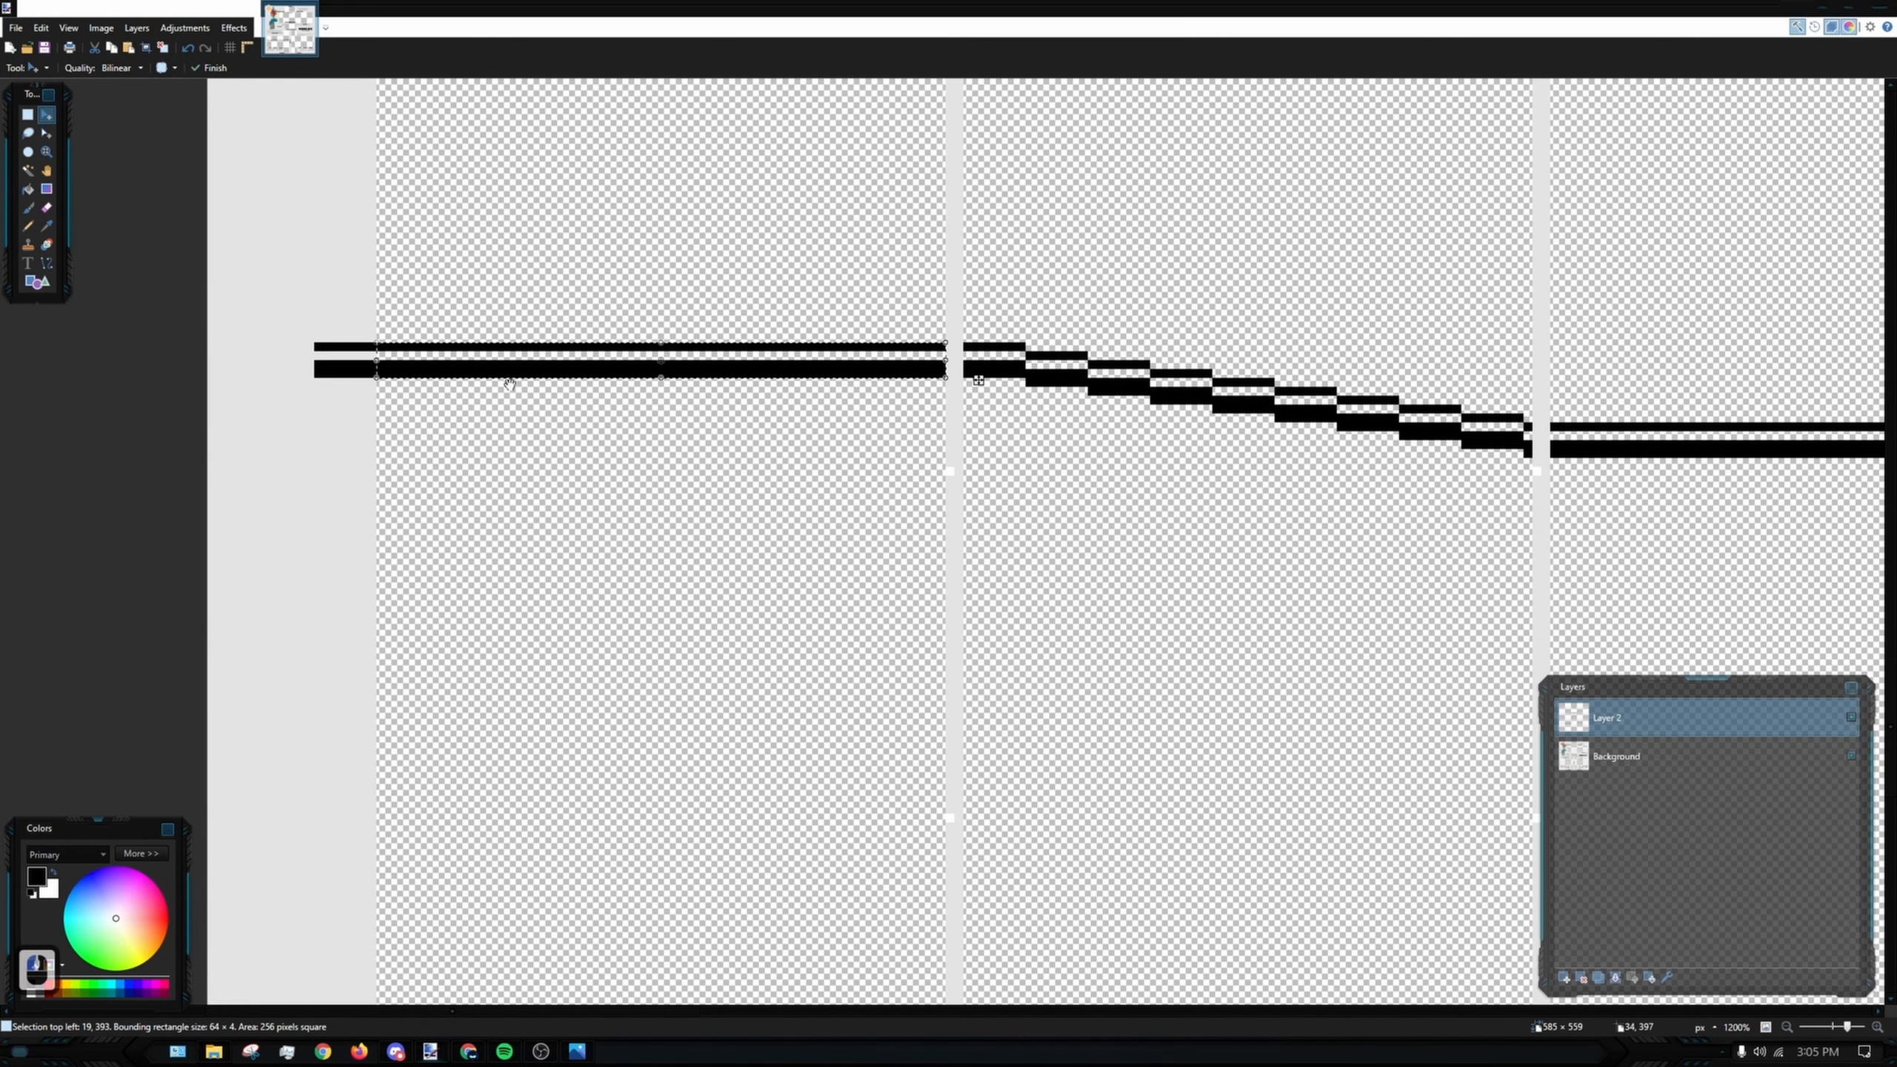
scroll(978, 380, down, 8)
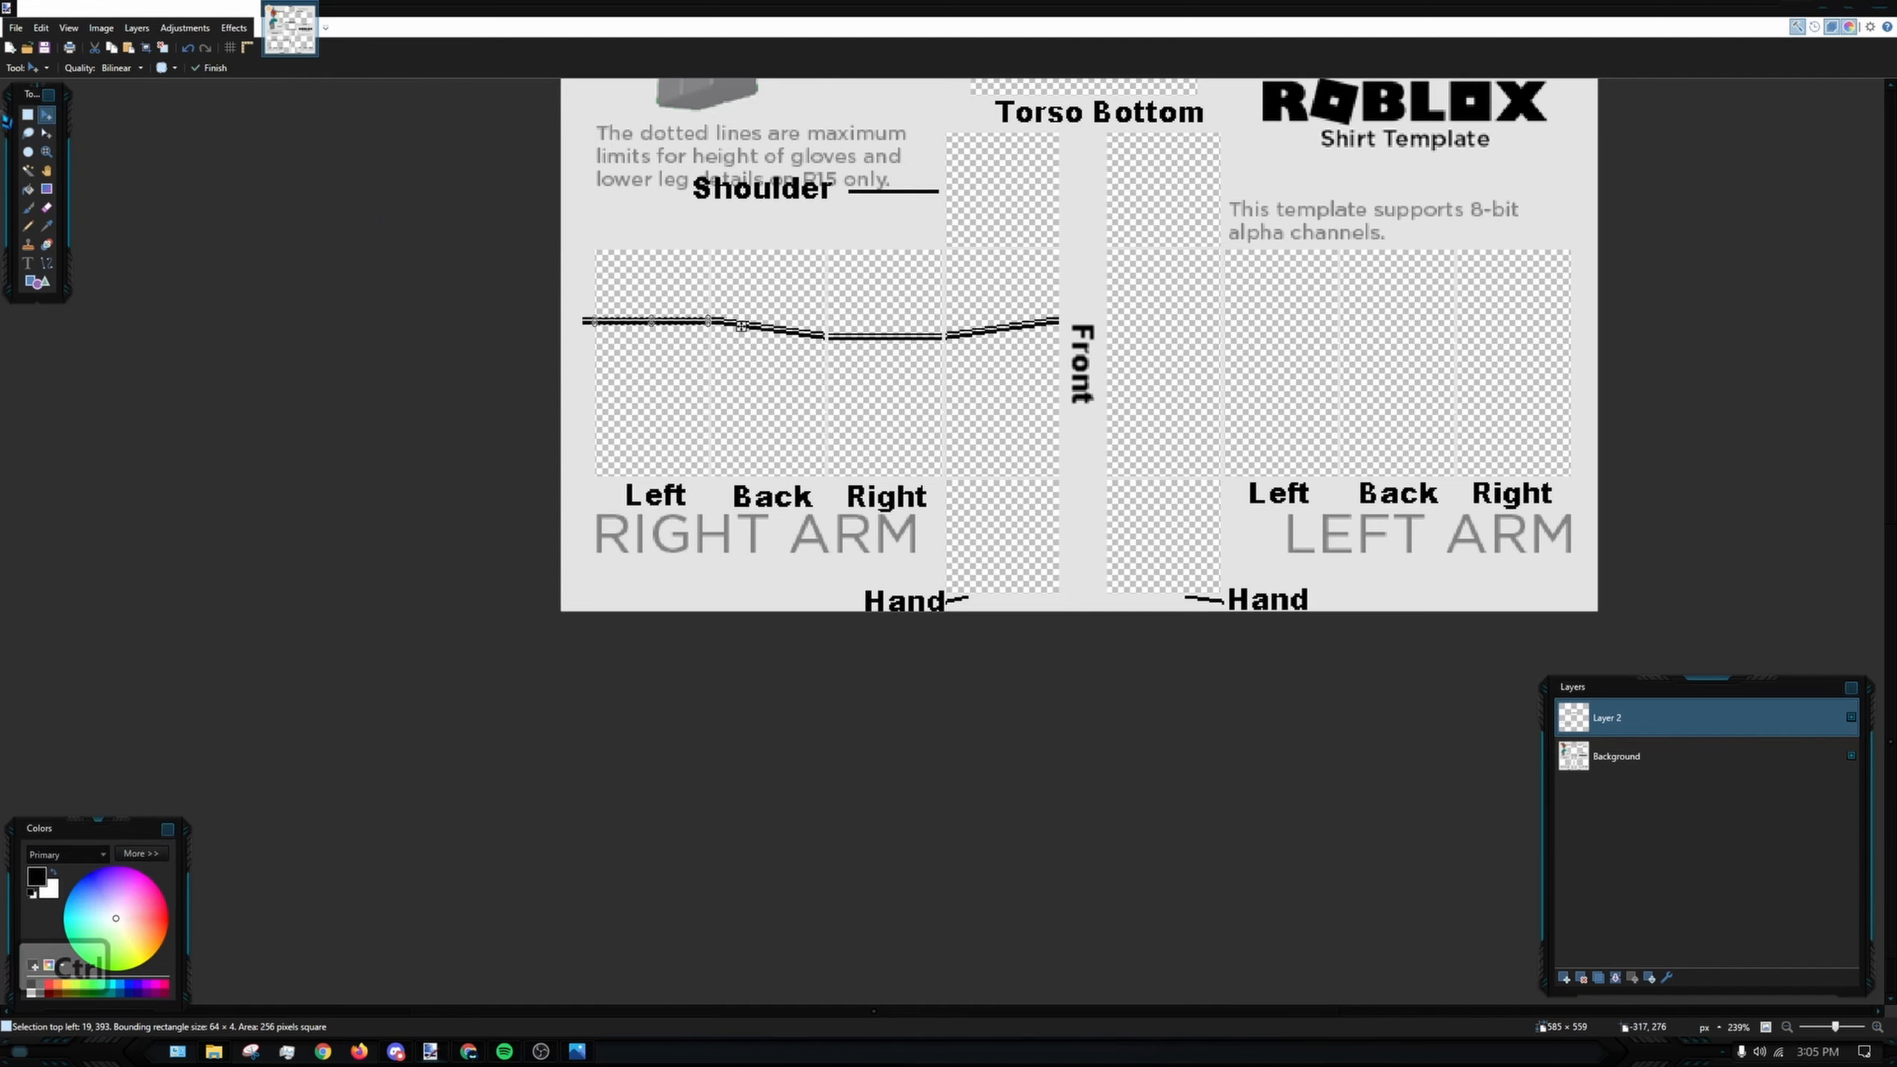
- Select the guide strip outside the right arm's Left panel and delete it
click(27, 114)
scroll(516, 356, up, 8)
drag(593, 330, 675, 394)
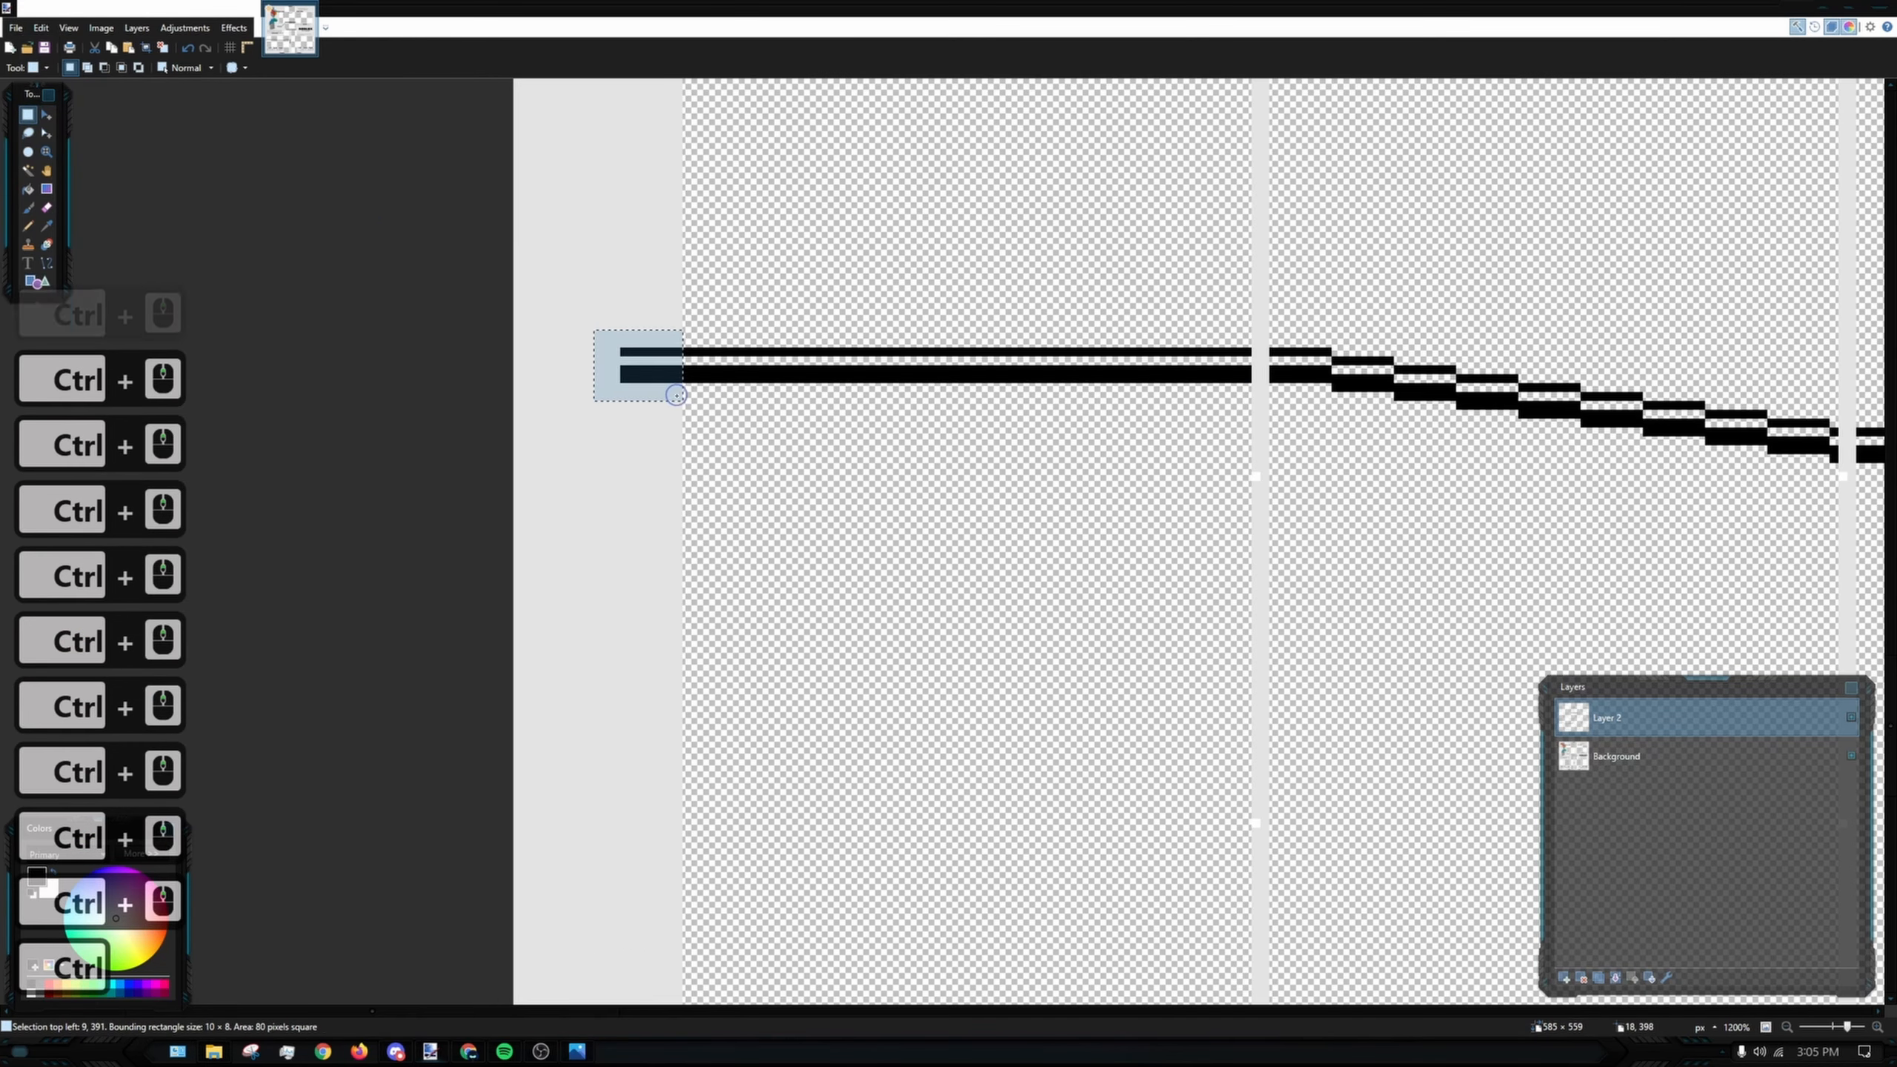
scroll(676, 394, down, 8)
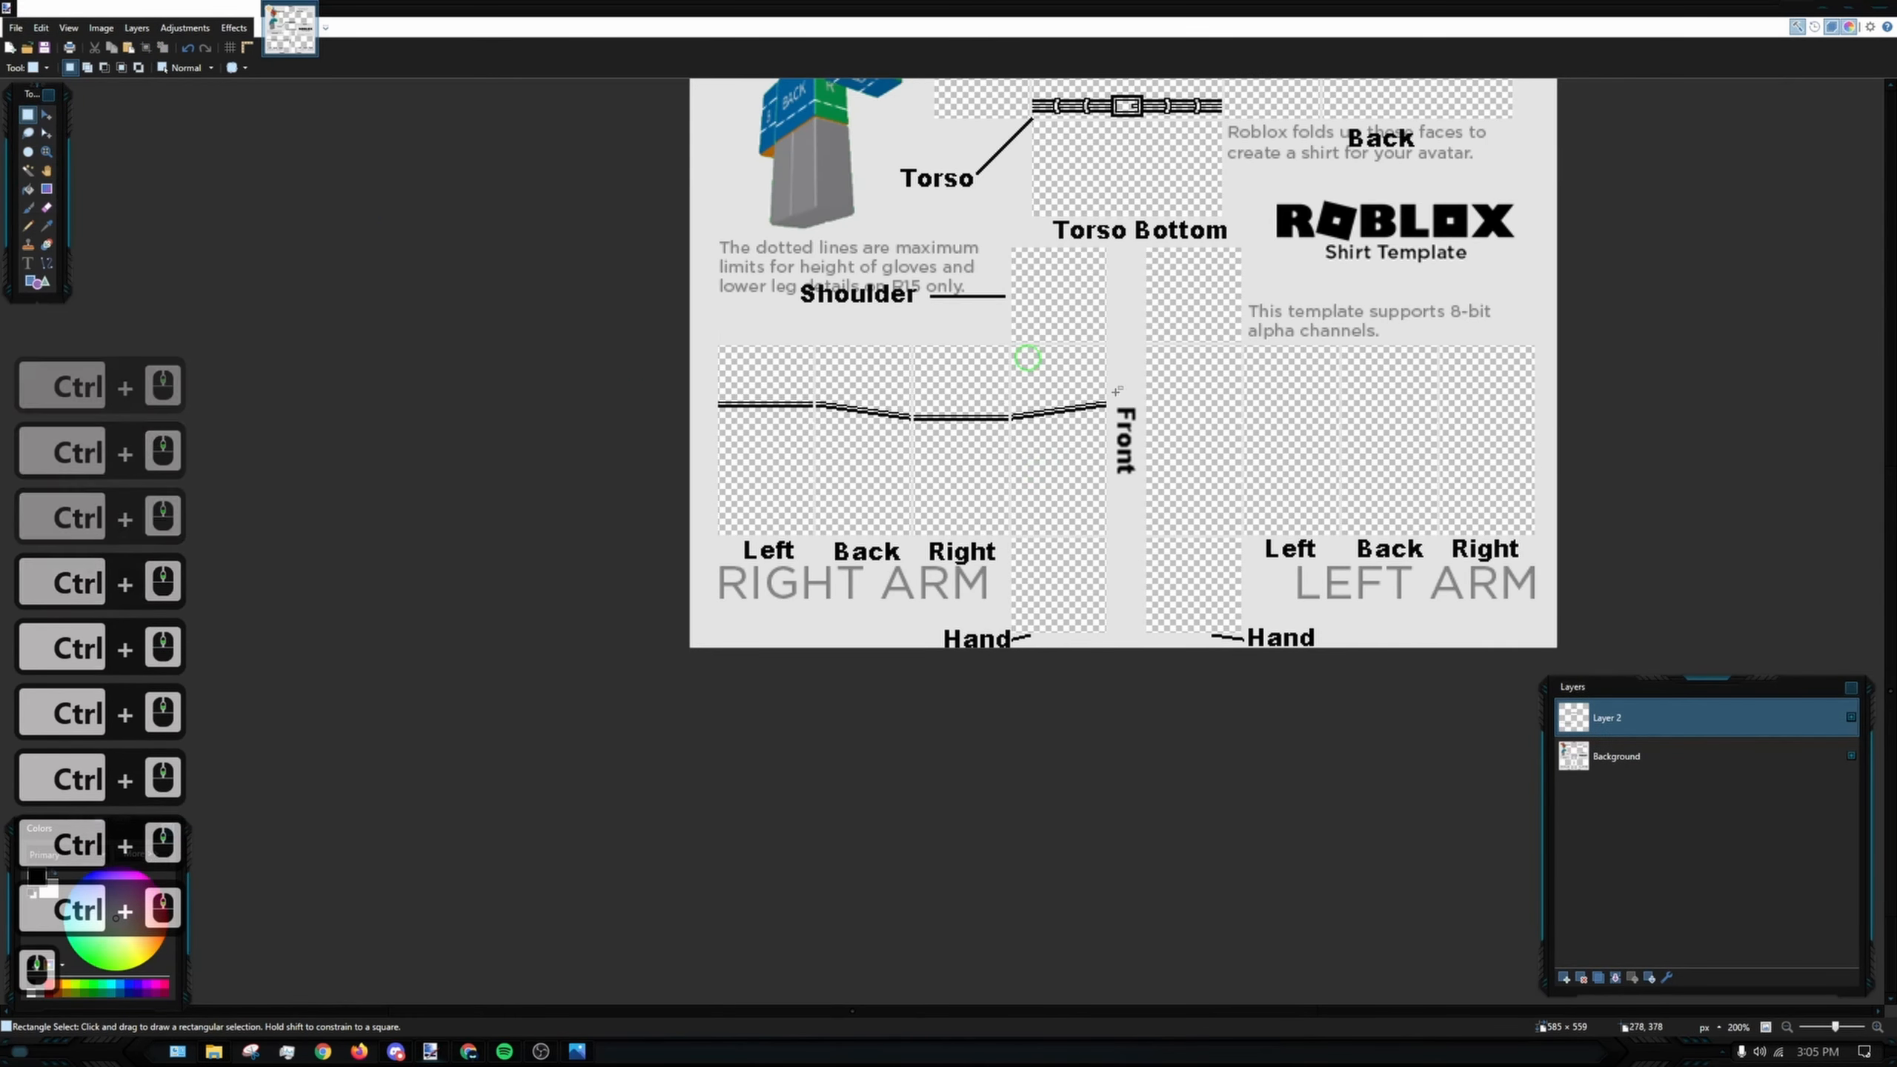
scroll(1116, 391, up, 5)
scroll(846, 479, down, 3)
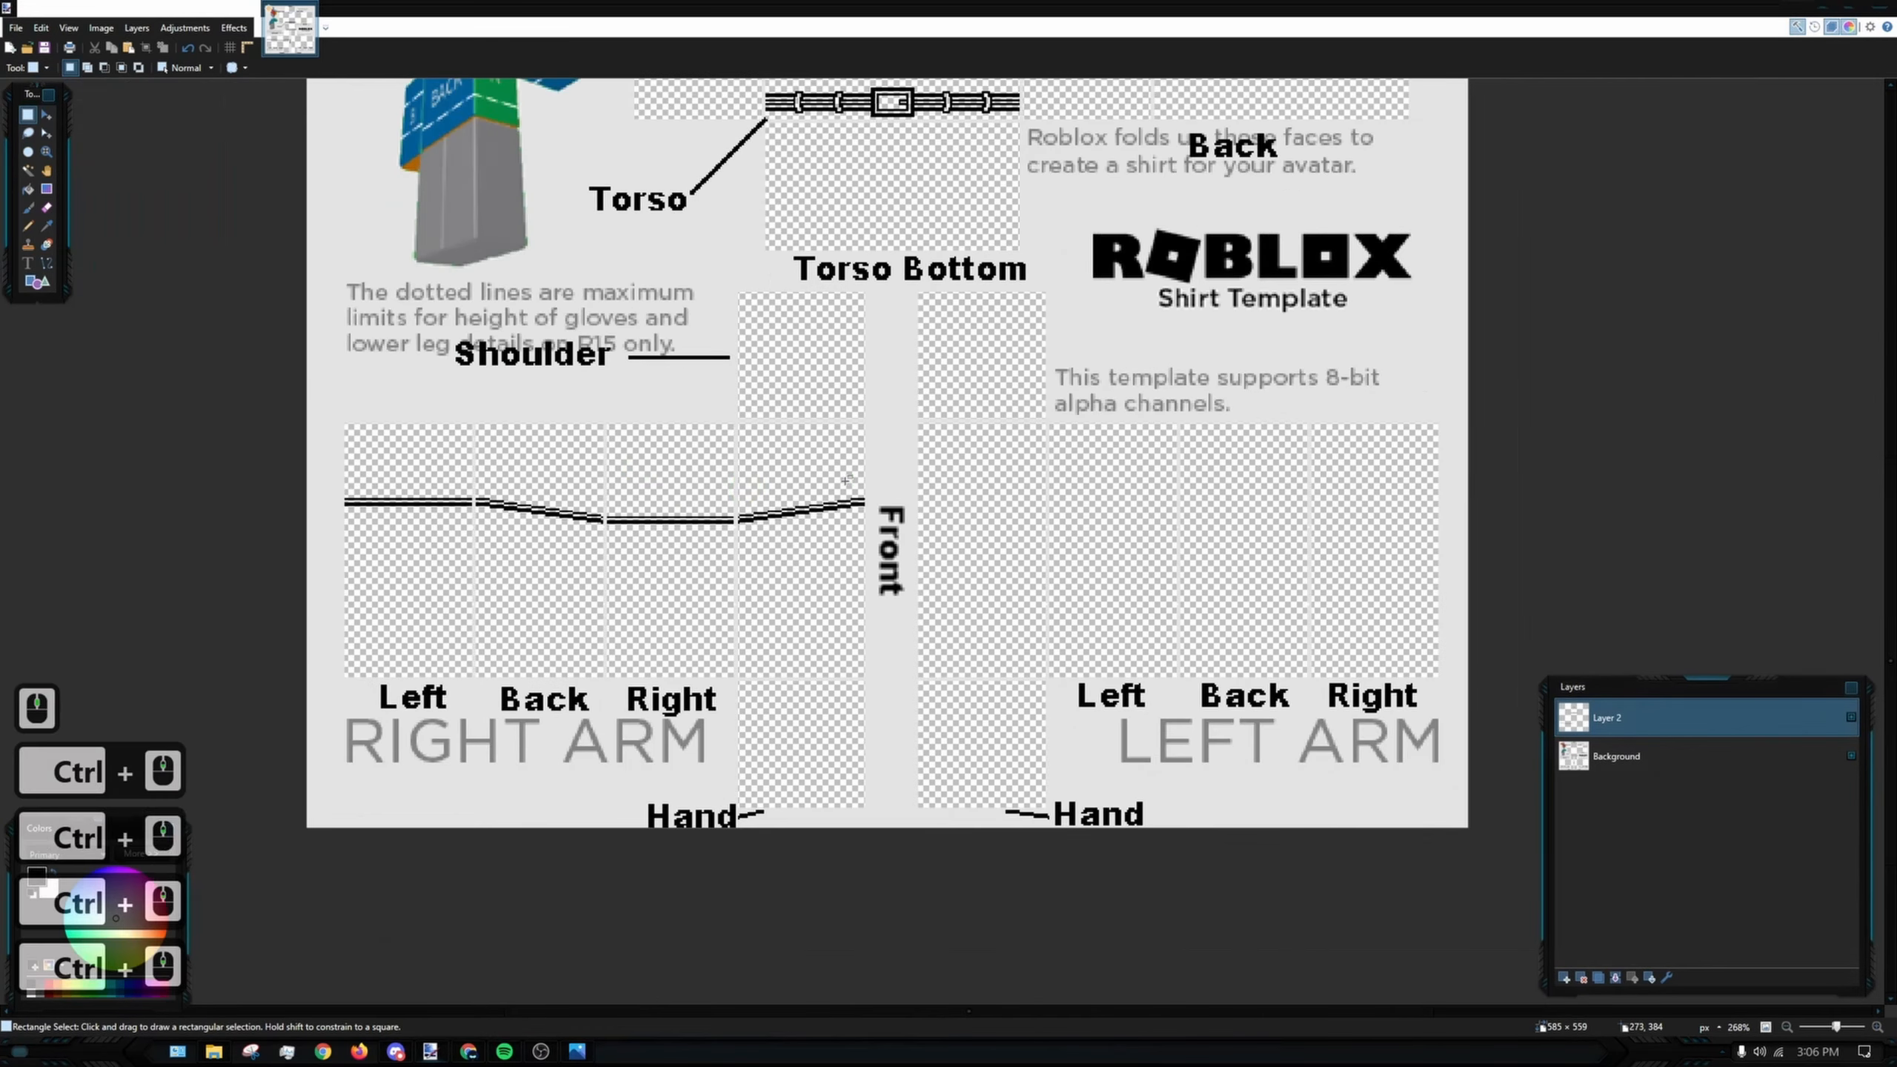
drag(846, 480, 804, 489)
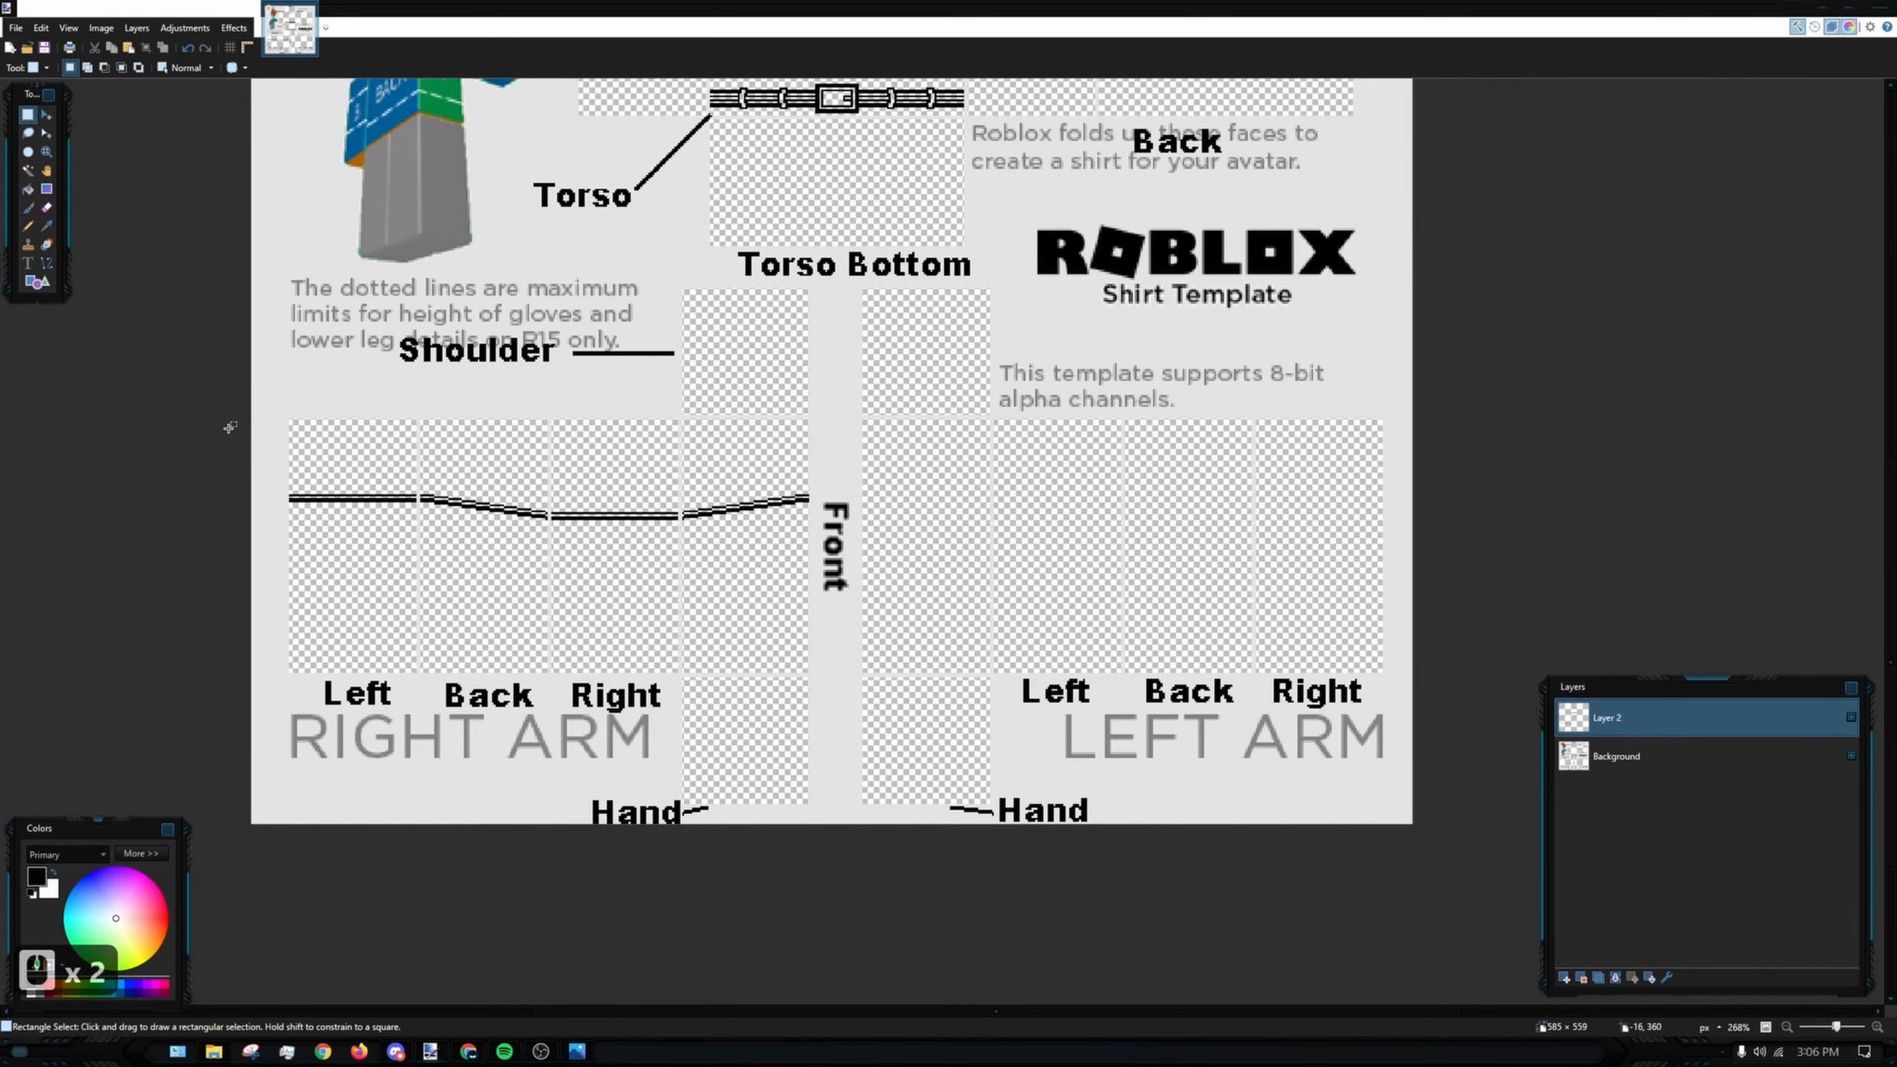
drag(650, 440, 586, 490)
scroll(849, 550, up, 5)
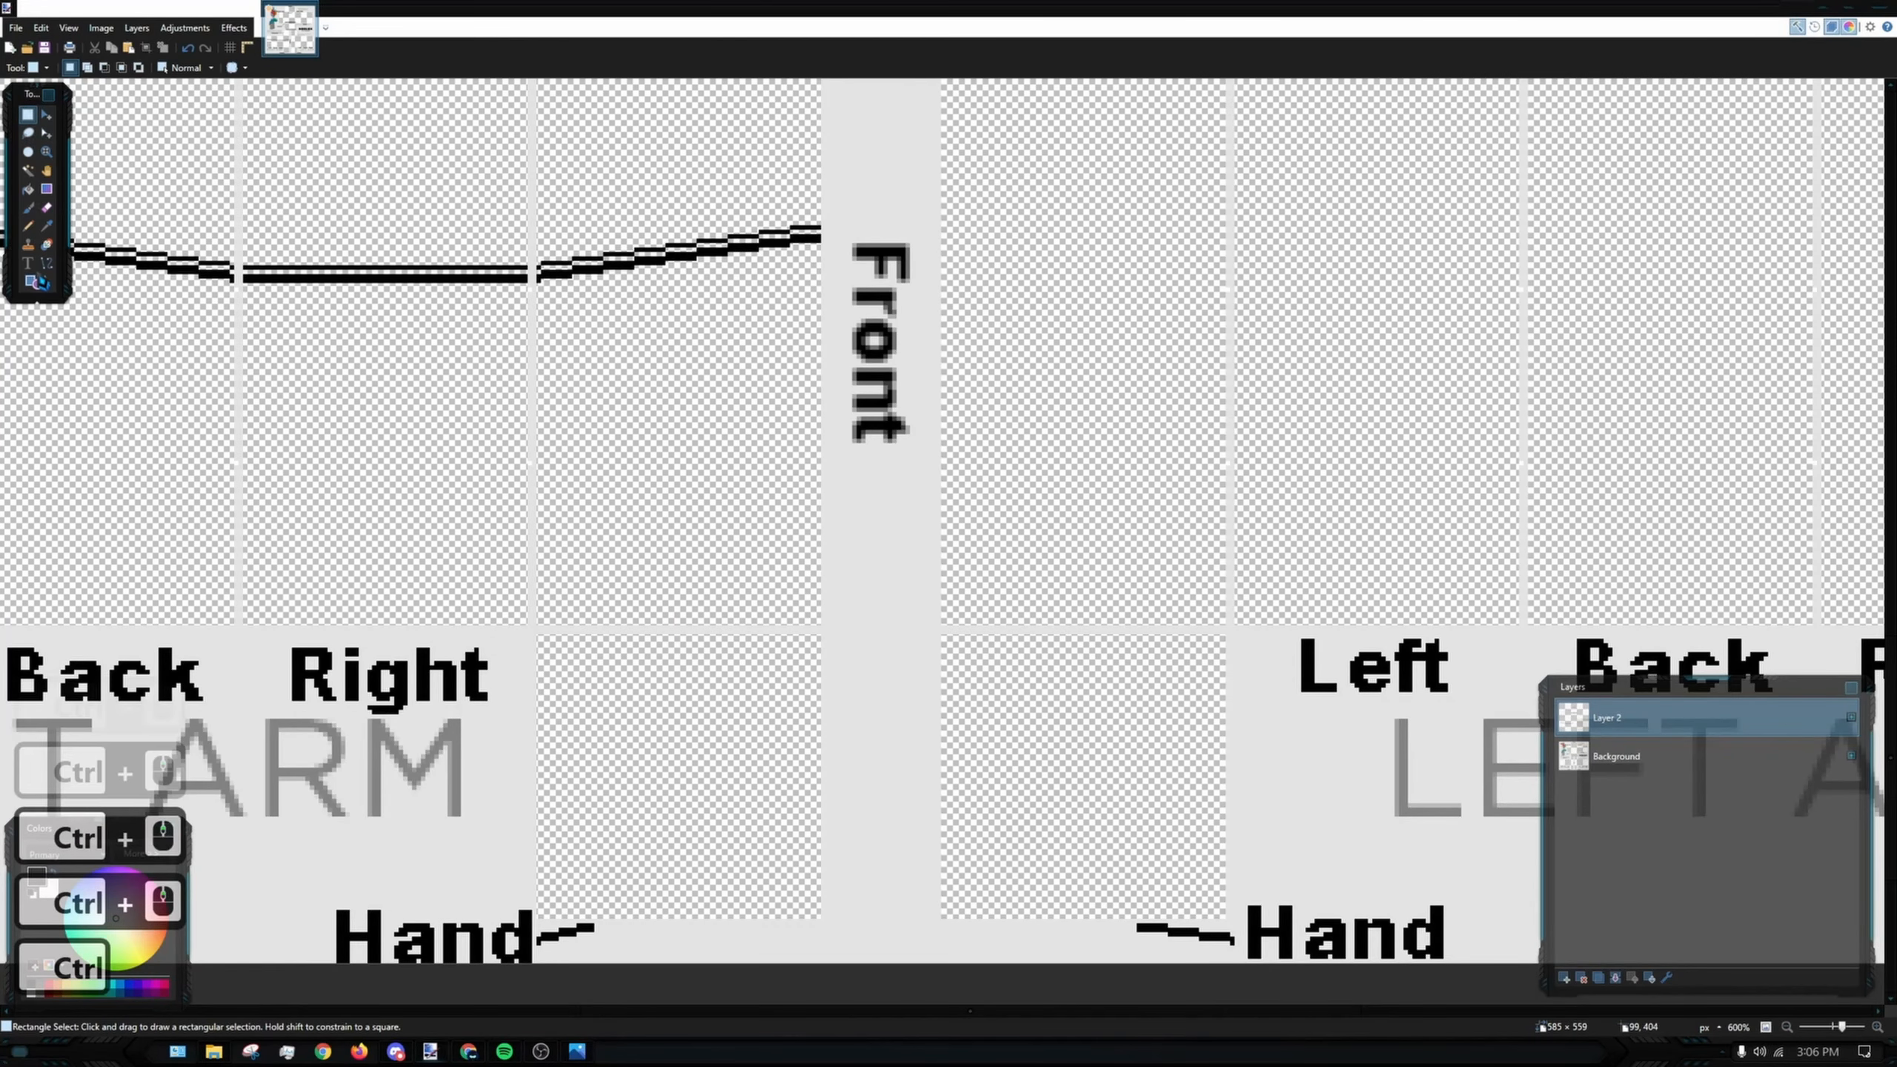
- Draw a 2-pixel-wide, 64-pixel-long horizontal line across the right arm's Front panel, a little above its lower edge
click(46, 263)
scroll(657, 601, up, 6)
scroll(463, 516, up, 1)
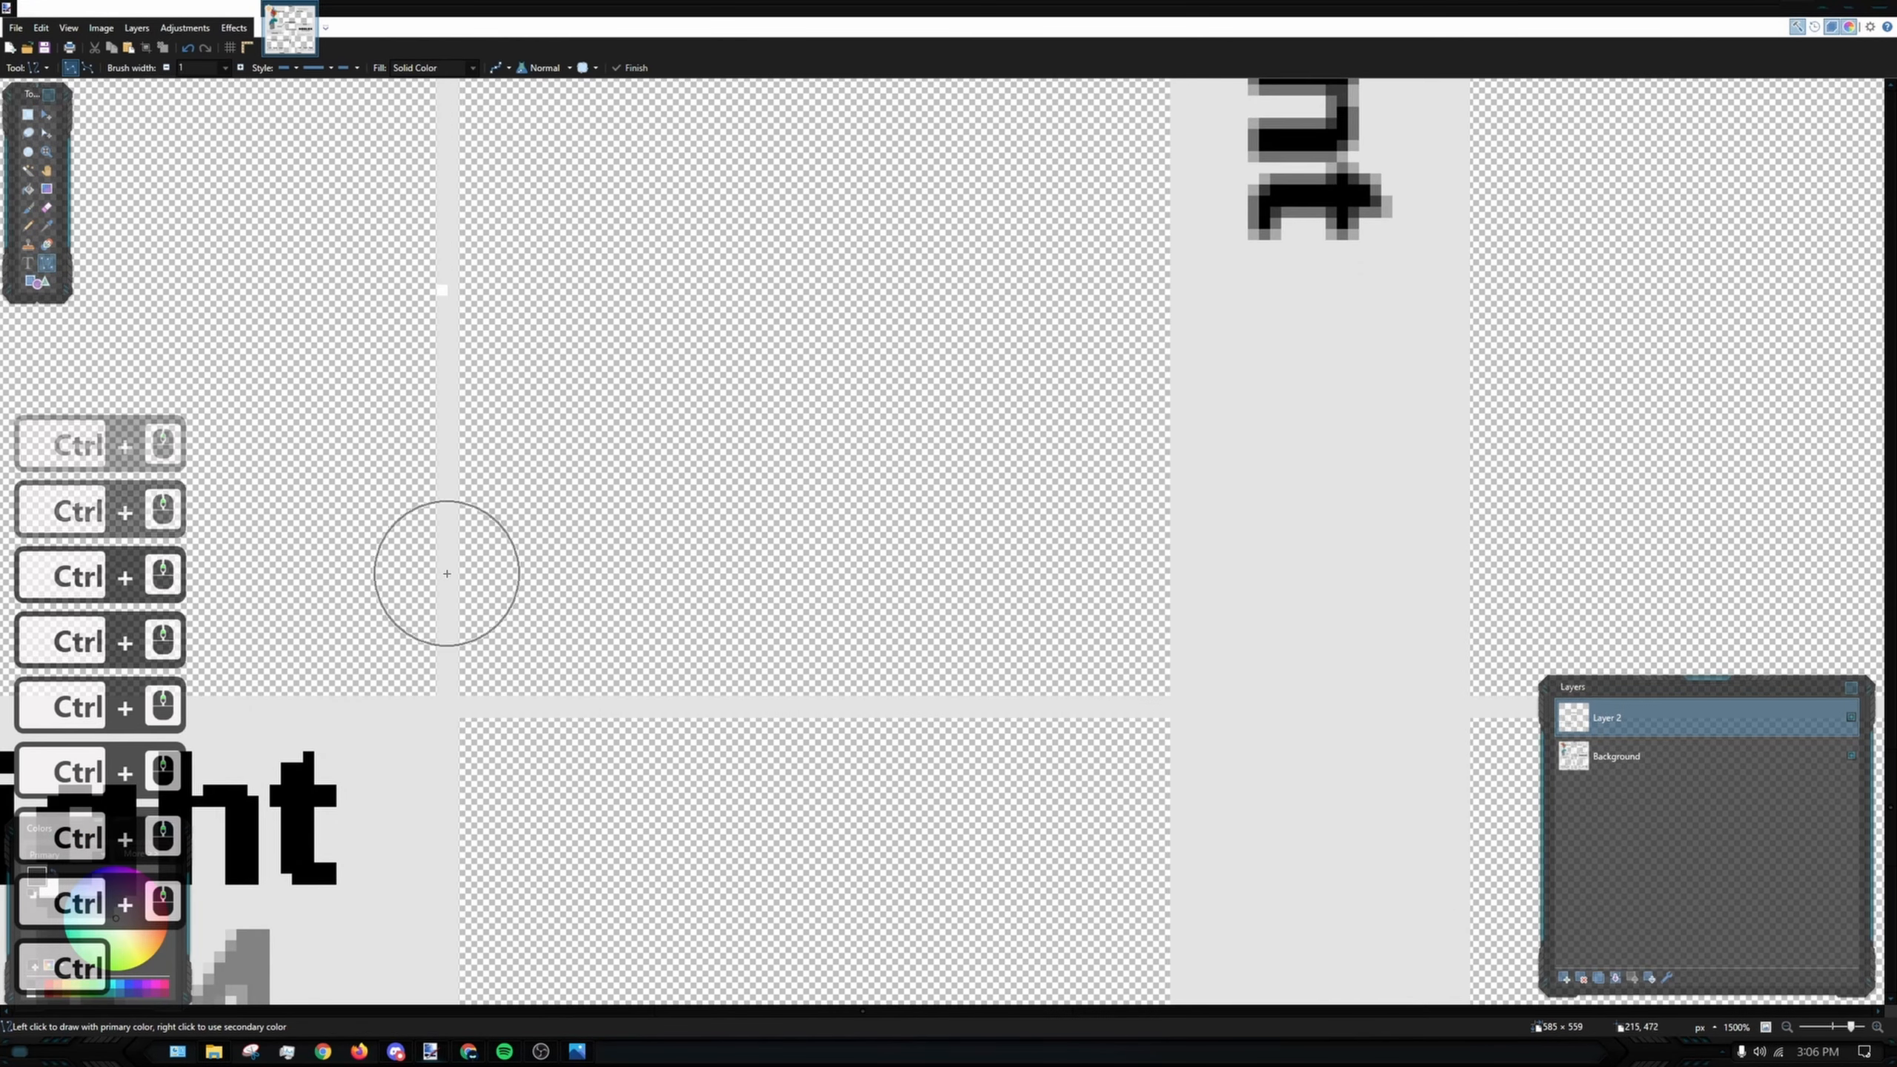
drag(459, 557, 1168, 557)
key(ctrl+z)
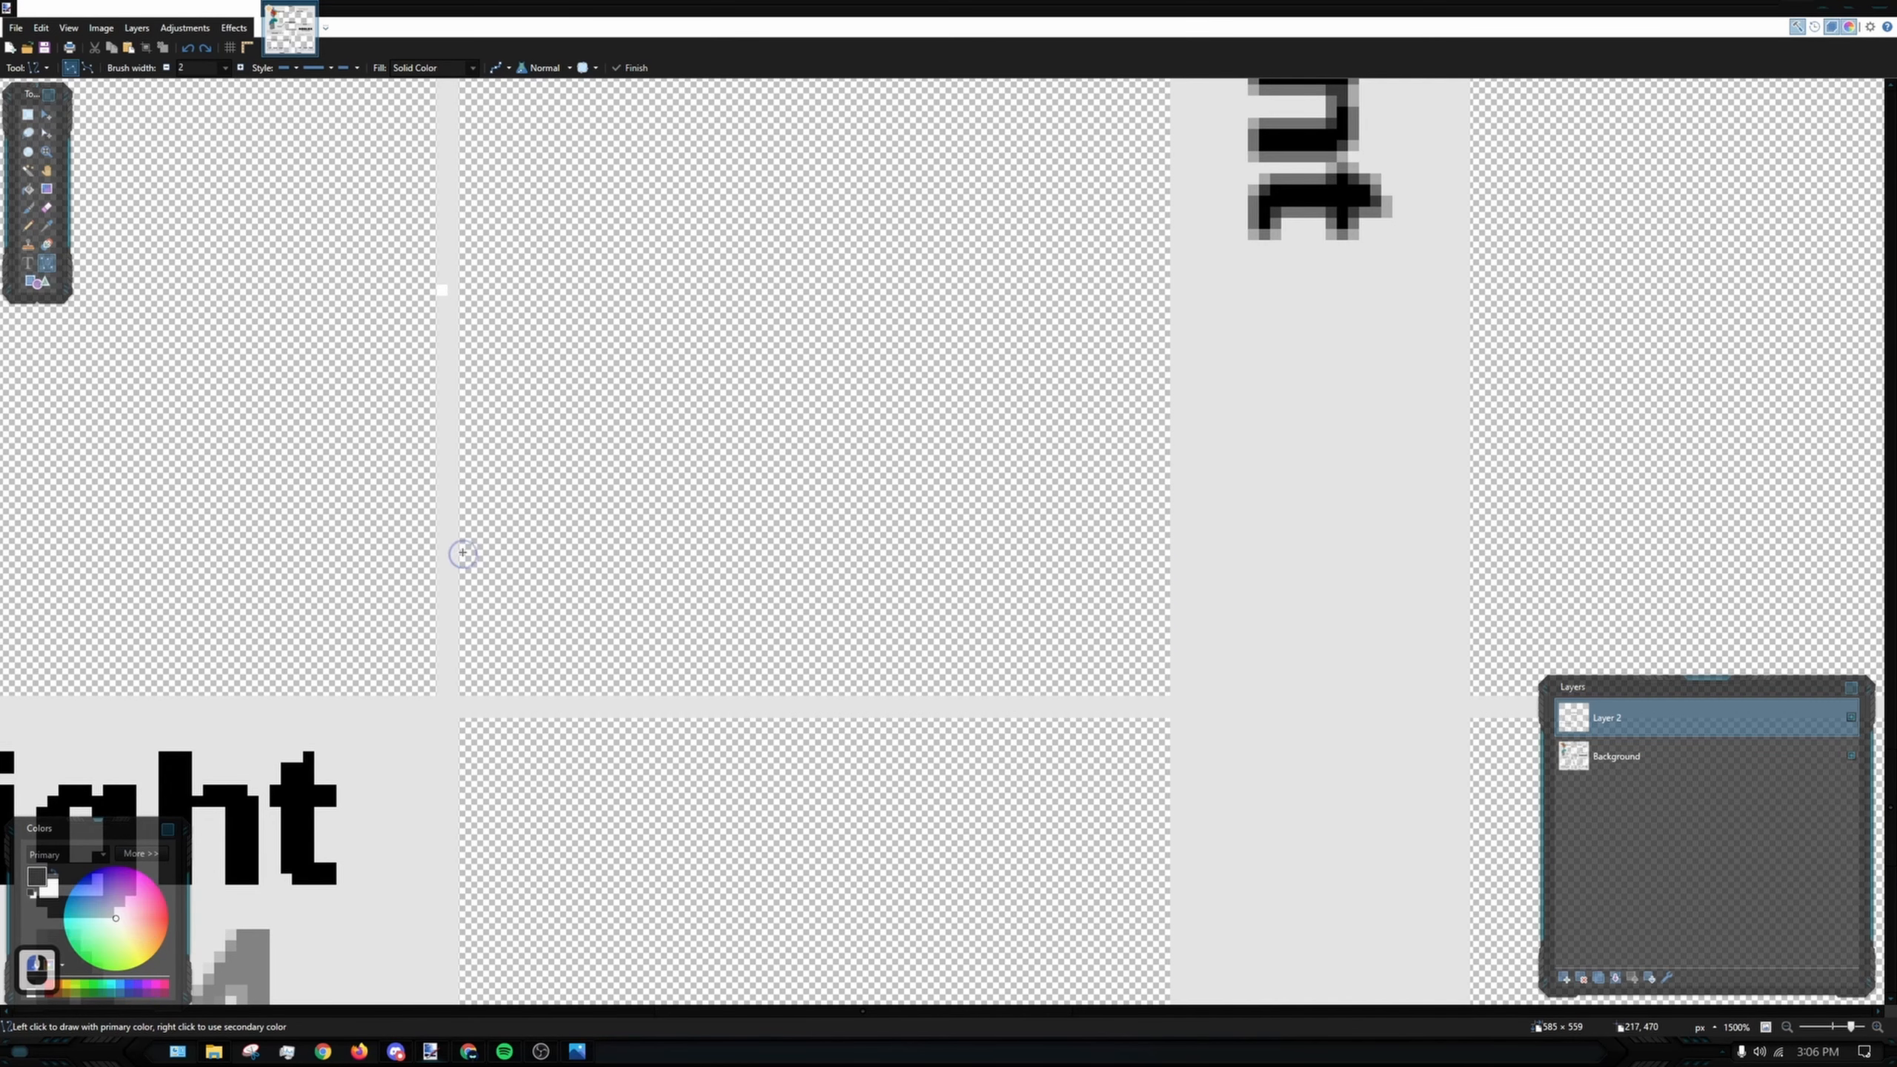
drag(463, 552, 1162, 539)
shift+scroll(1163, 539, left, 3)
ctrl+scroll(503, 334, down, 2)
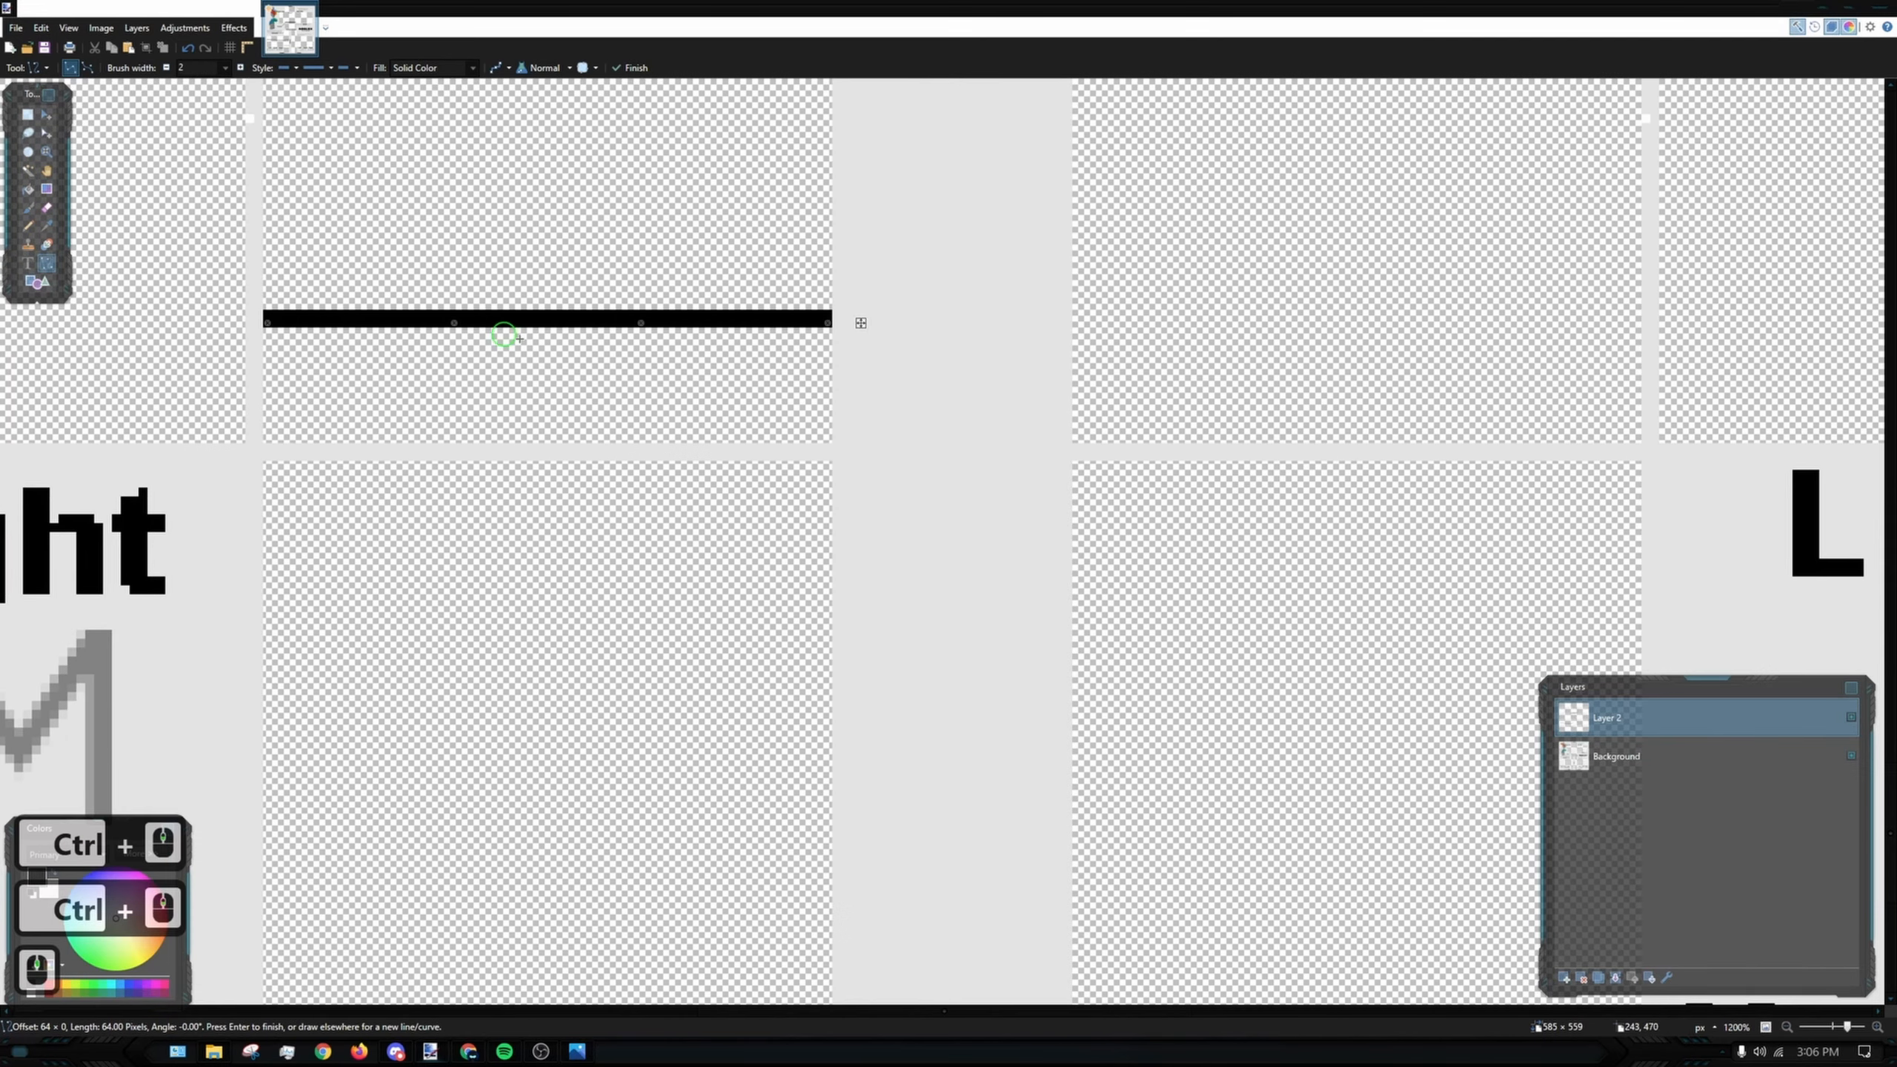
- Draw a 2-pixel-wide curve about 6 × 9 pixels in the Front panel's lower corner beside the Front label, bowed outward below the thick line
click(817, 377)
ctrl+scroll(838, 375, up, 4)
drag(829, 368, 734, 448)
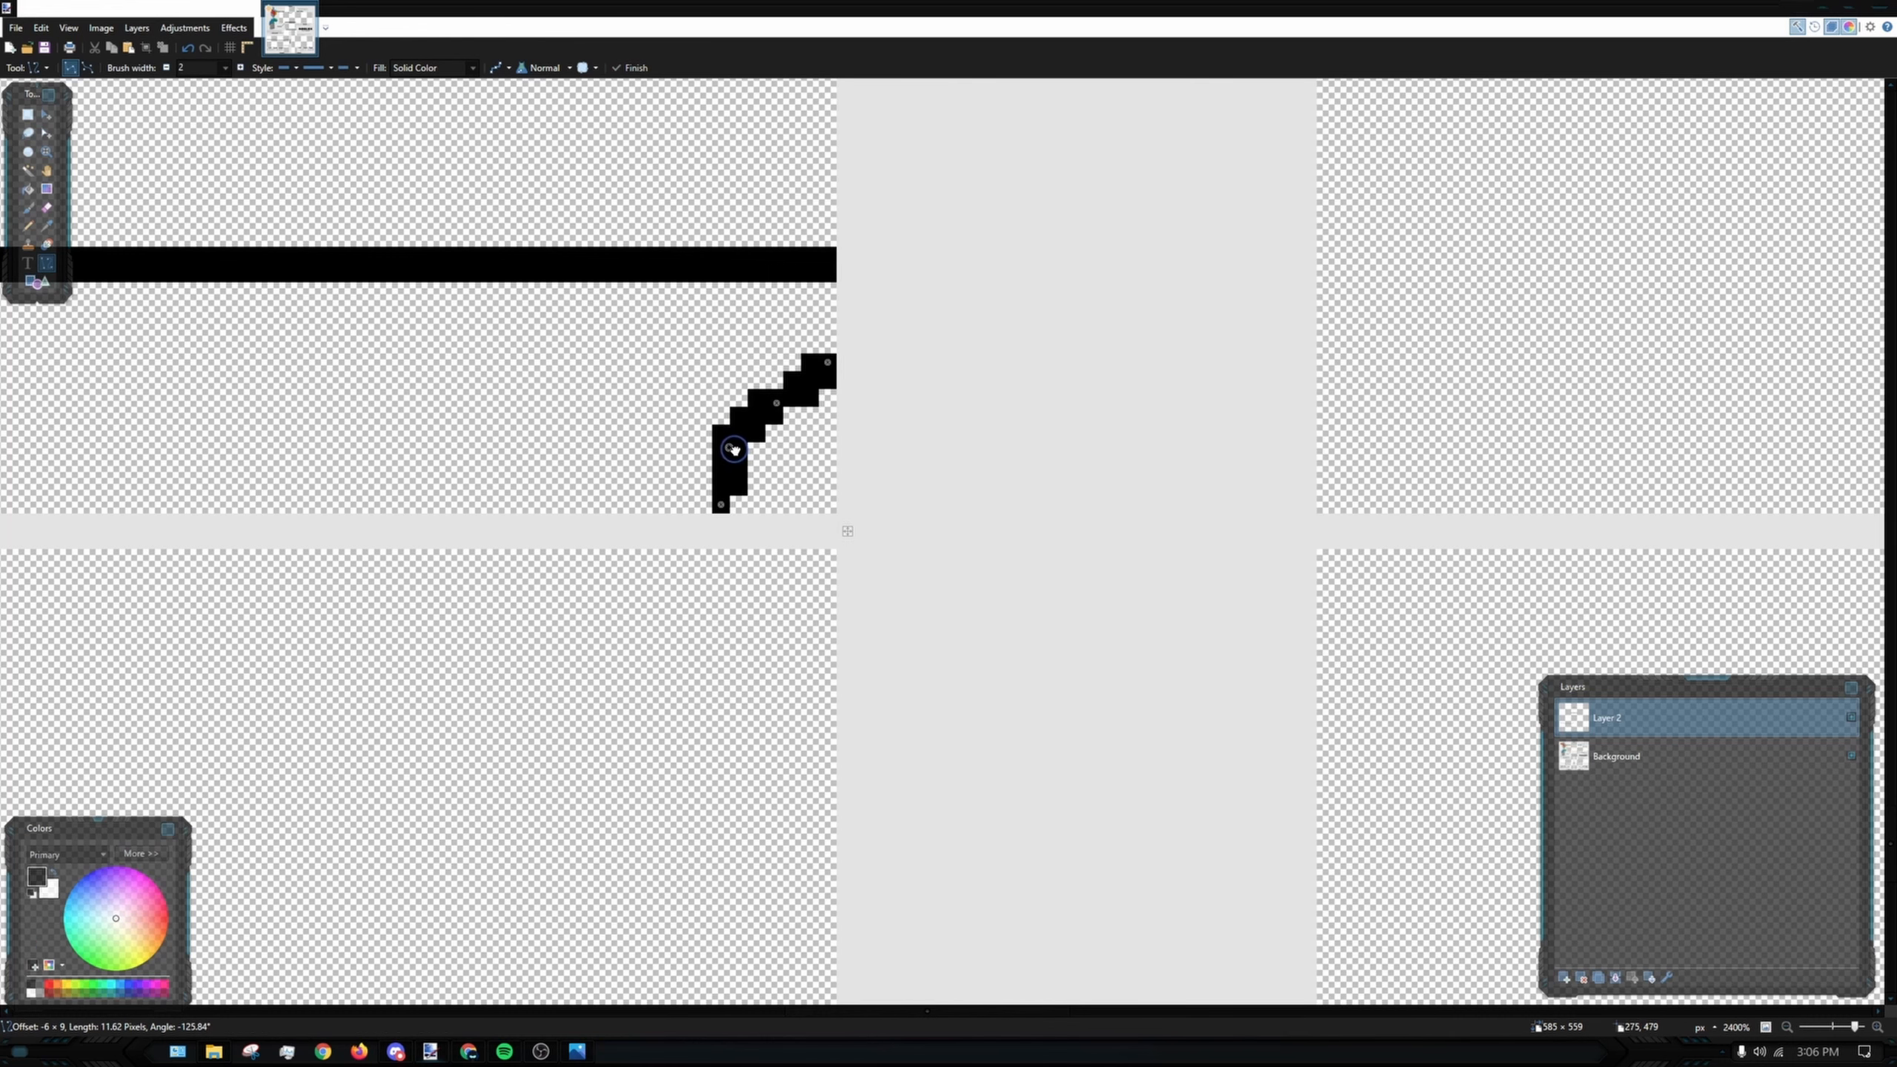
click(847, 530)
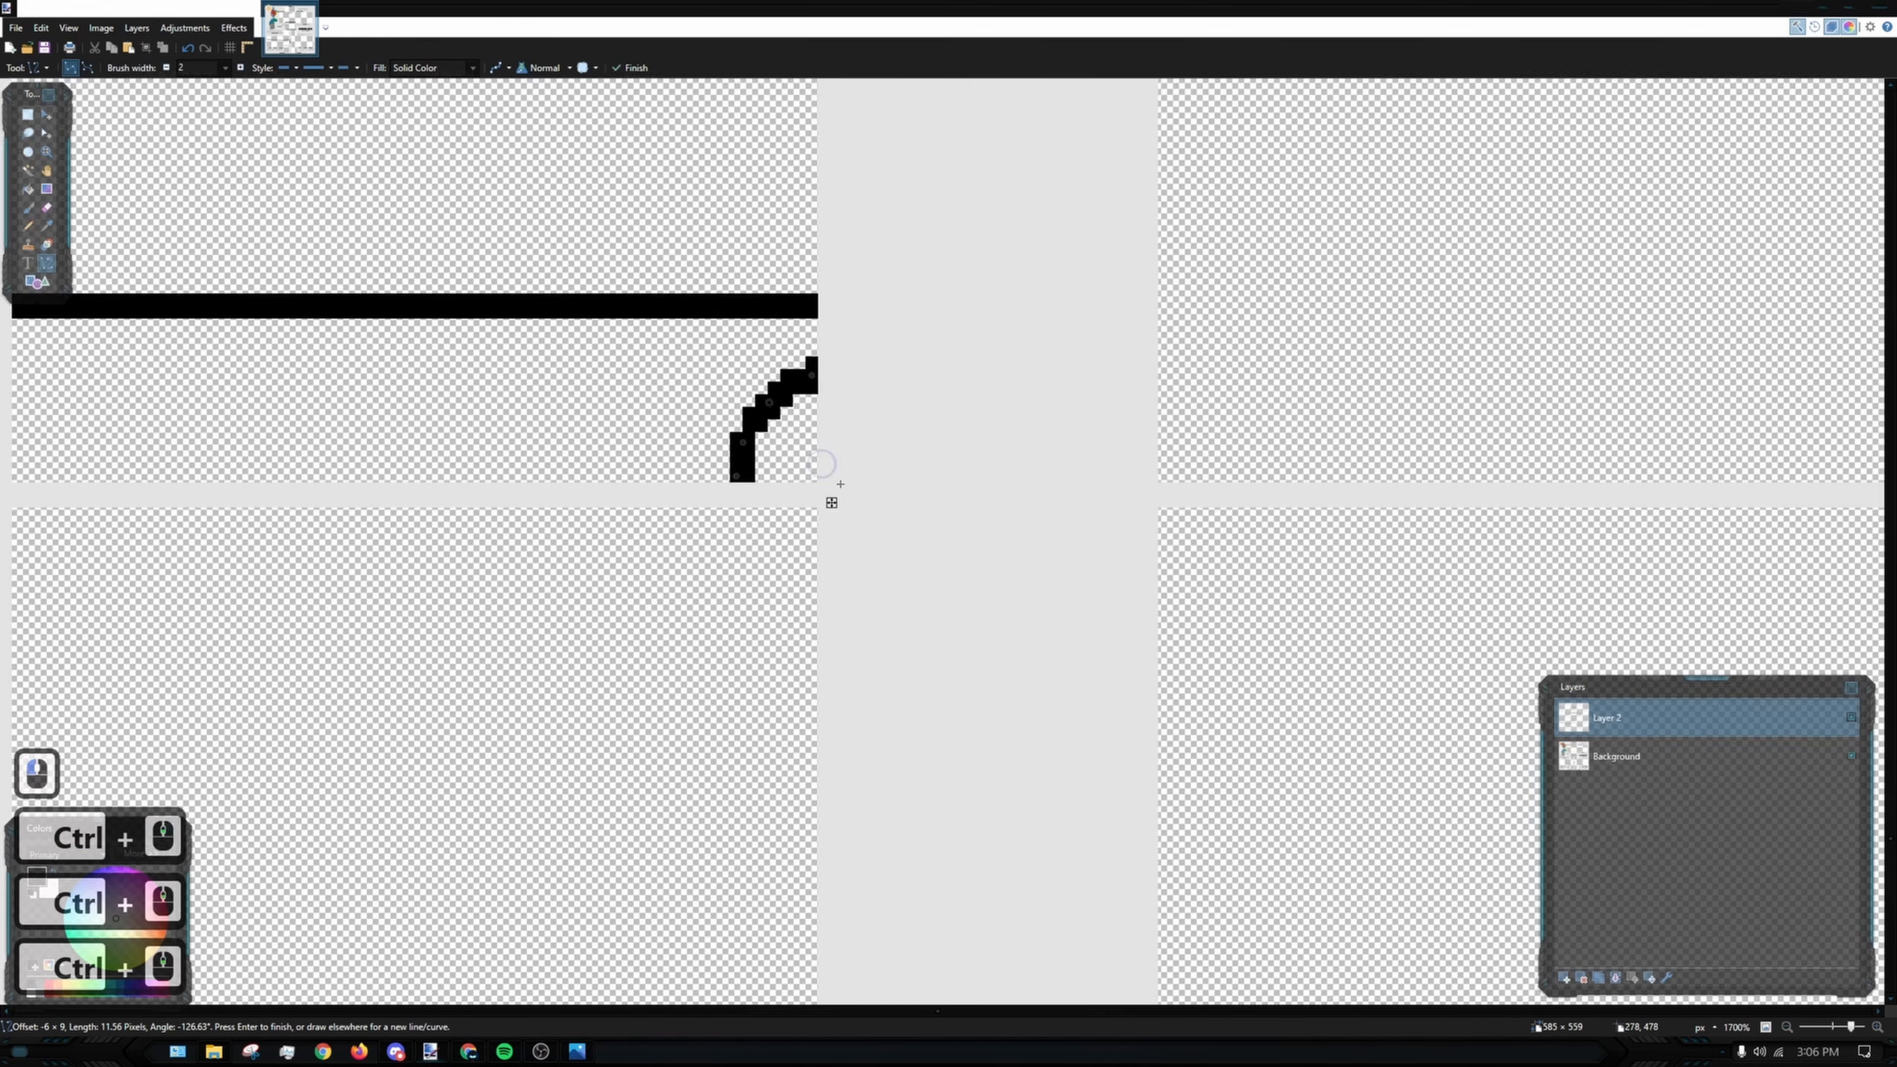
ctrl+scroll(847, 523, down, 5)
drag(923, 284, 829, 381)
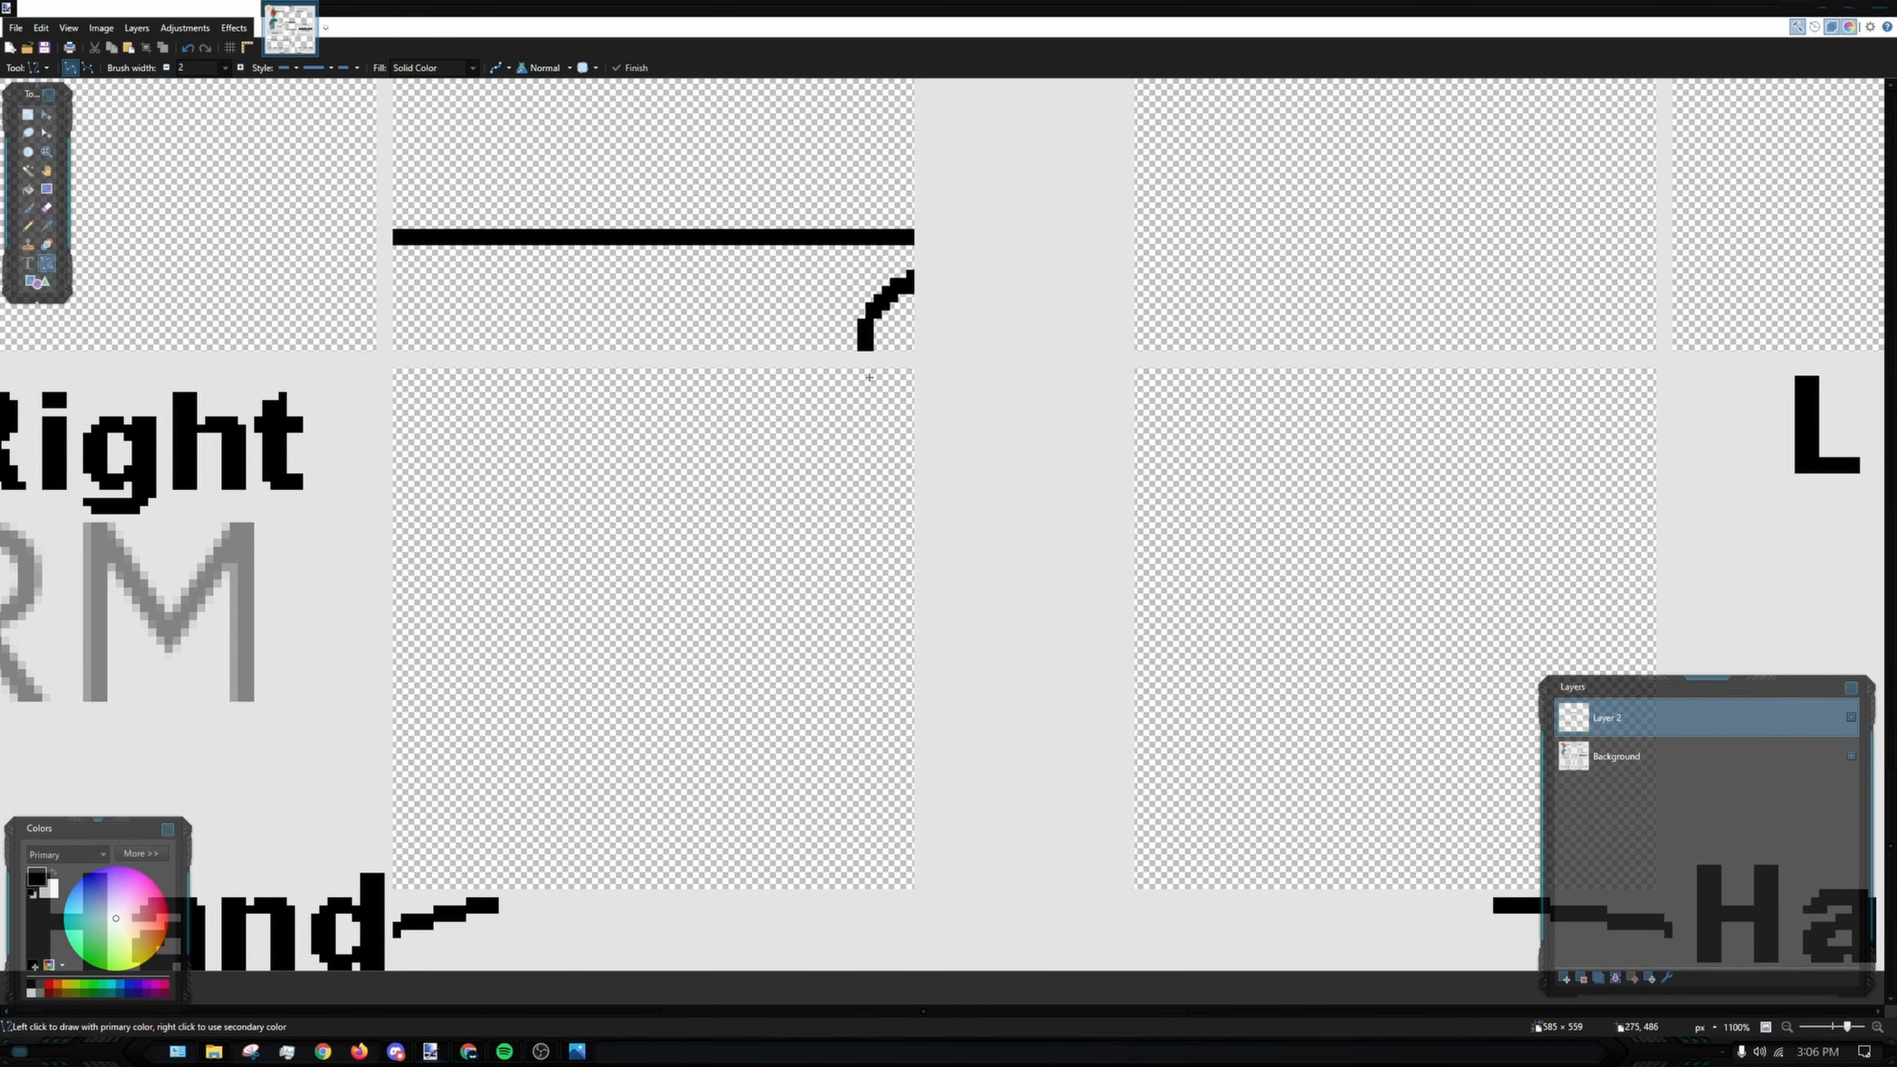
drag(855, 455, 860, 911)
key(ctrl+z)
key(ctrl+z)
key(ctrl+z)
- Reshape the corner curve into a smoother arc about 11 × 9 pixels by moving its lower end and middle points outward
ctrl+scroll(934, 382, up, 2)
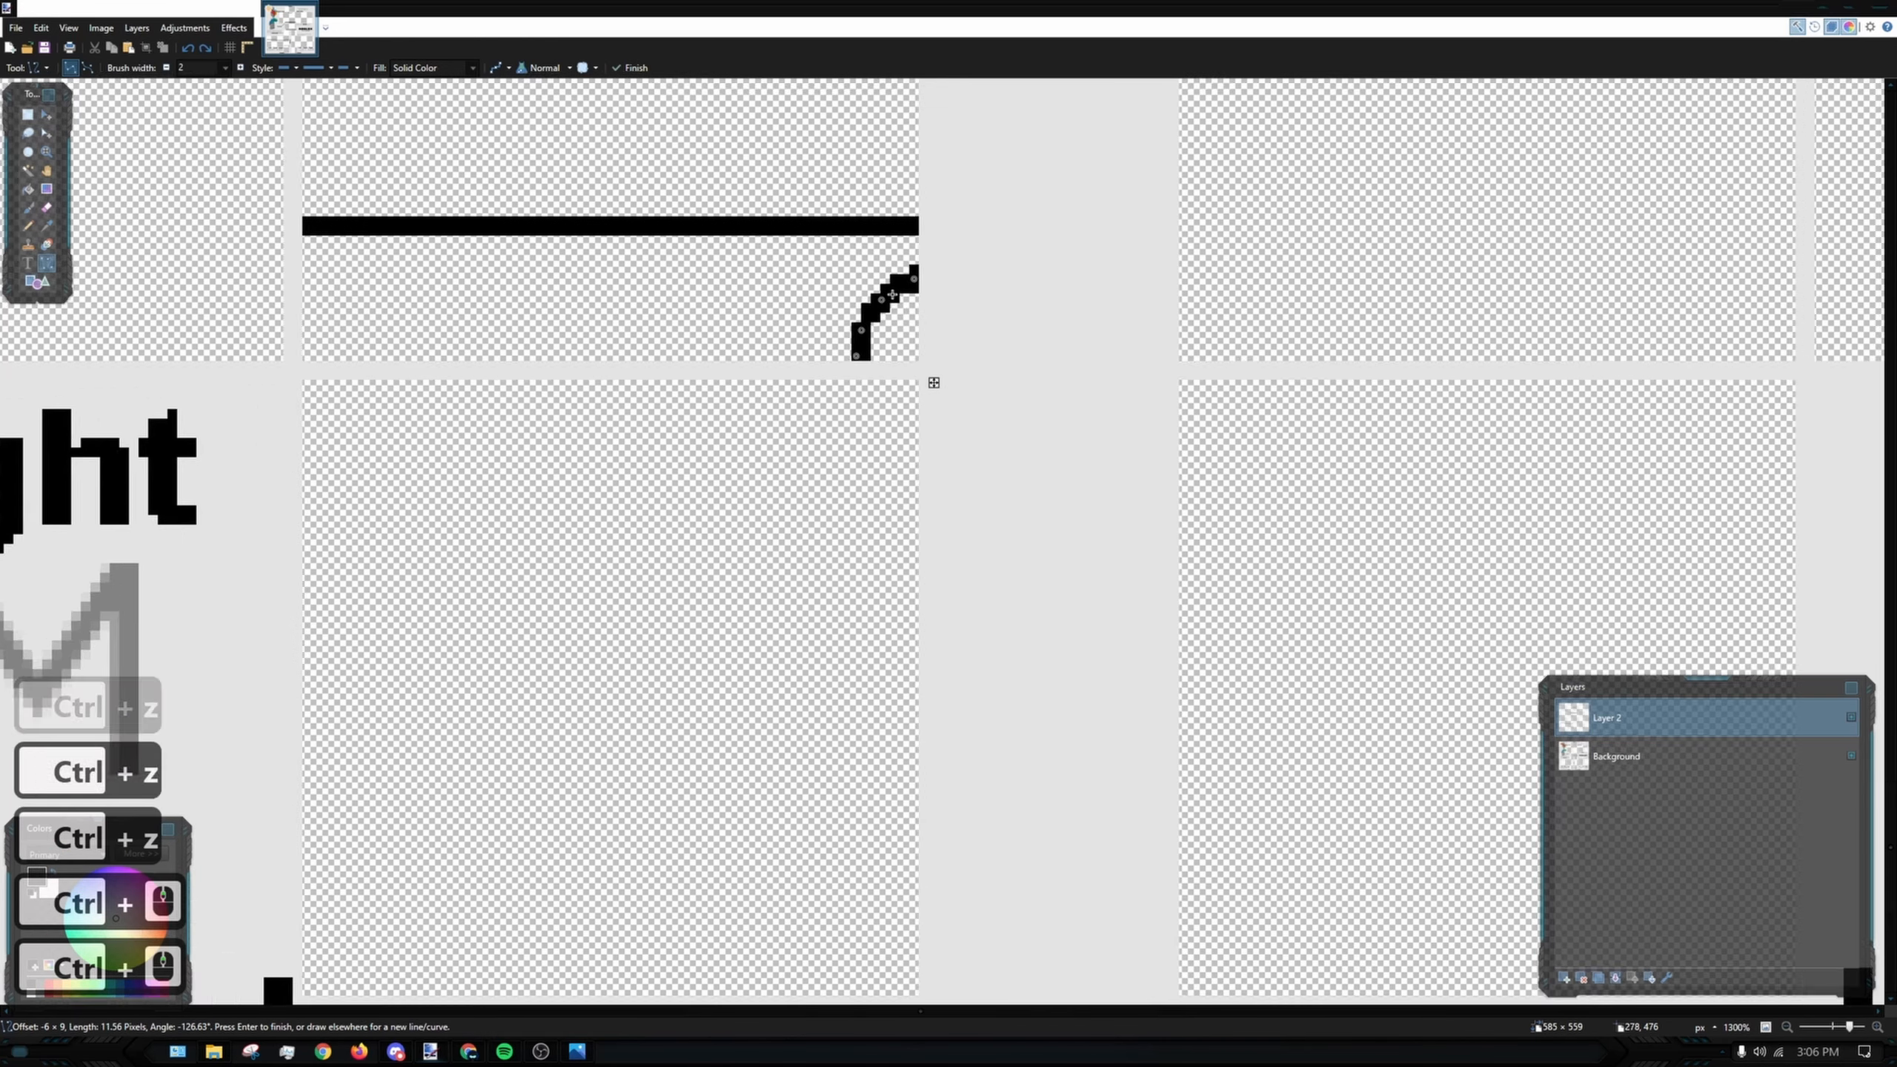
ctrl+scroll(892, 294, up, 5)
drag(813, 424, 799, 352)
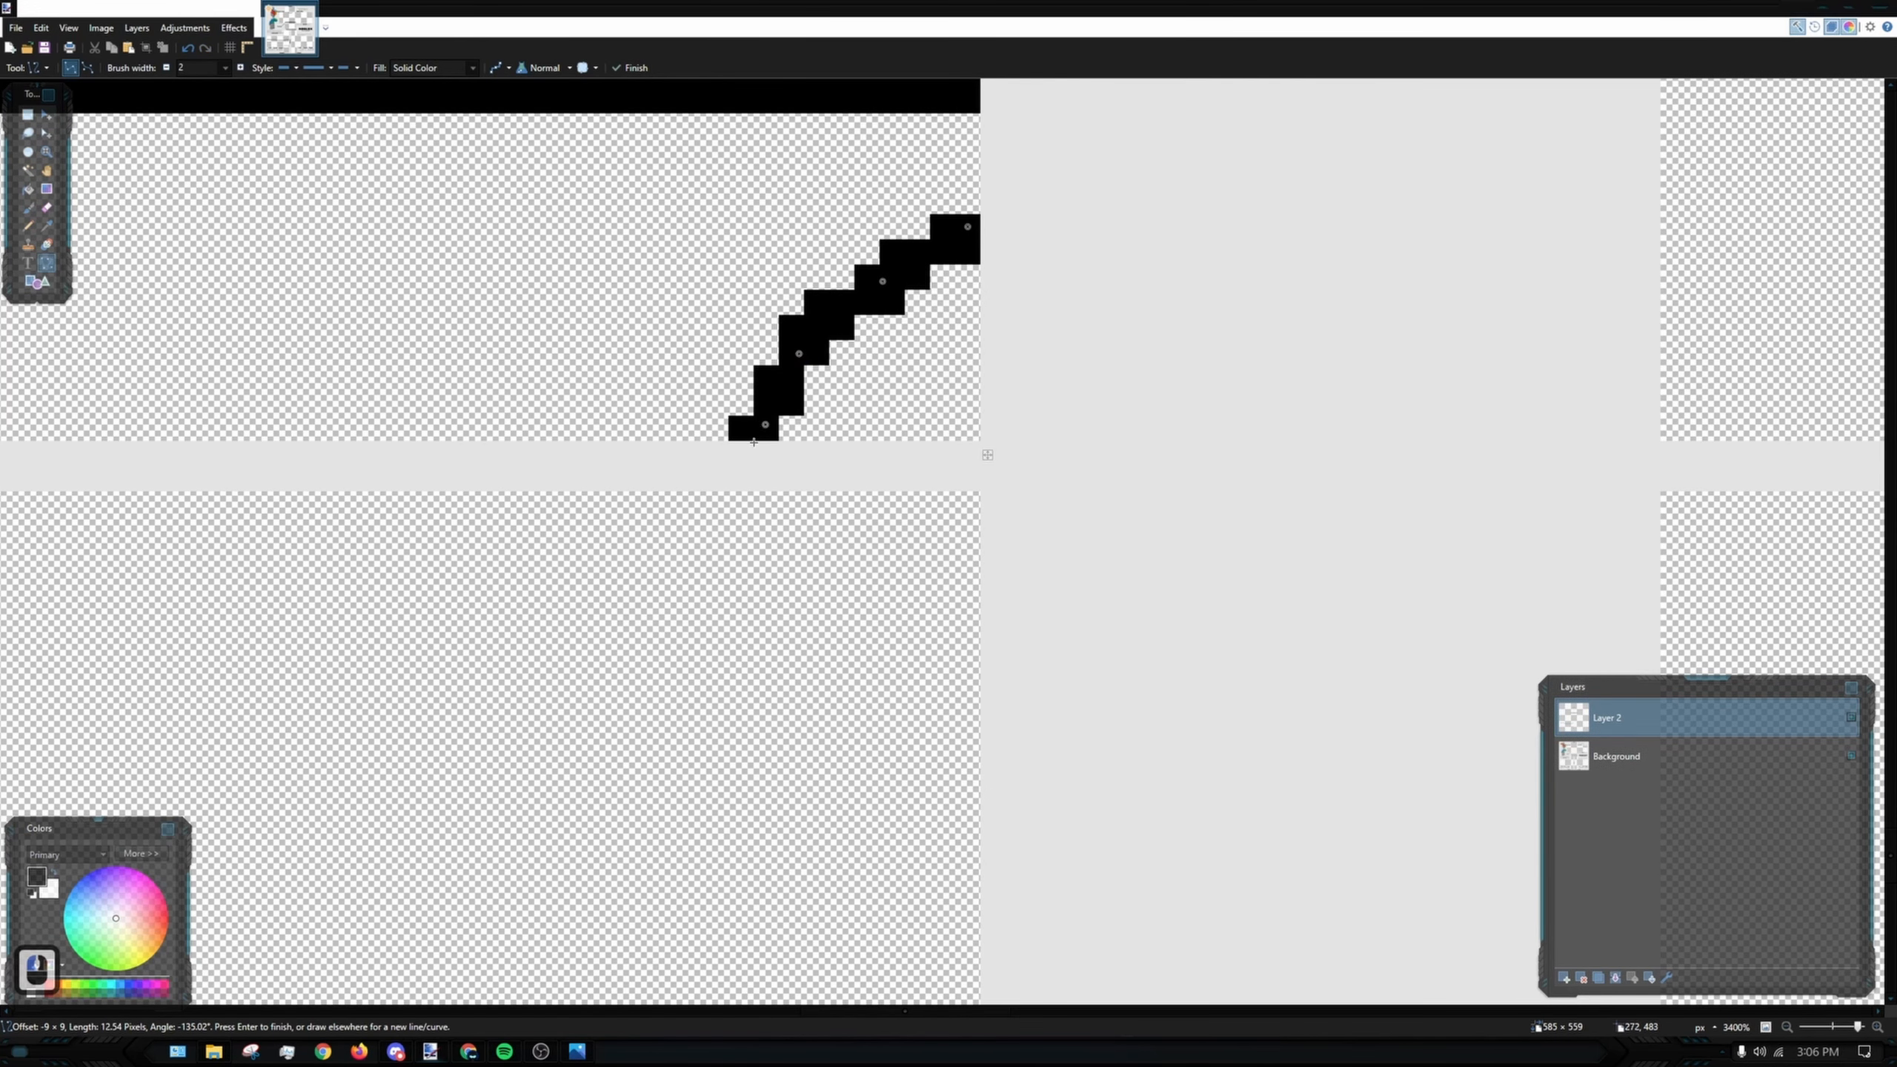
drag(765, 425, 754, 416)
drag(812, 346, 775, 326)
mouse_move(882, 283)
mouse_down()
mouse_move(846, 256)
mouse_move(835, 377)
mouse_up()
scroll(958, 362, down, 4)
- Draw a 2-pixel-wide, 64-pixel-long vertical line down the right arm's Hand panel, continuing from the curve's lower end
click(840, 270)
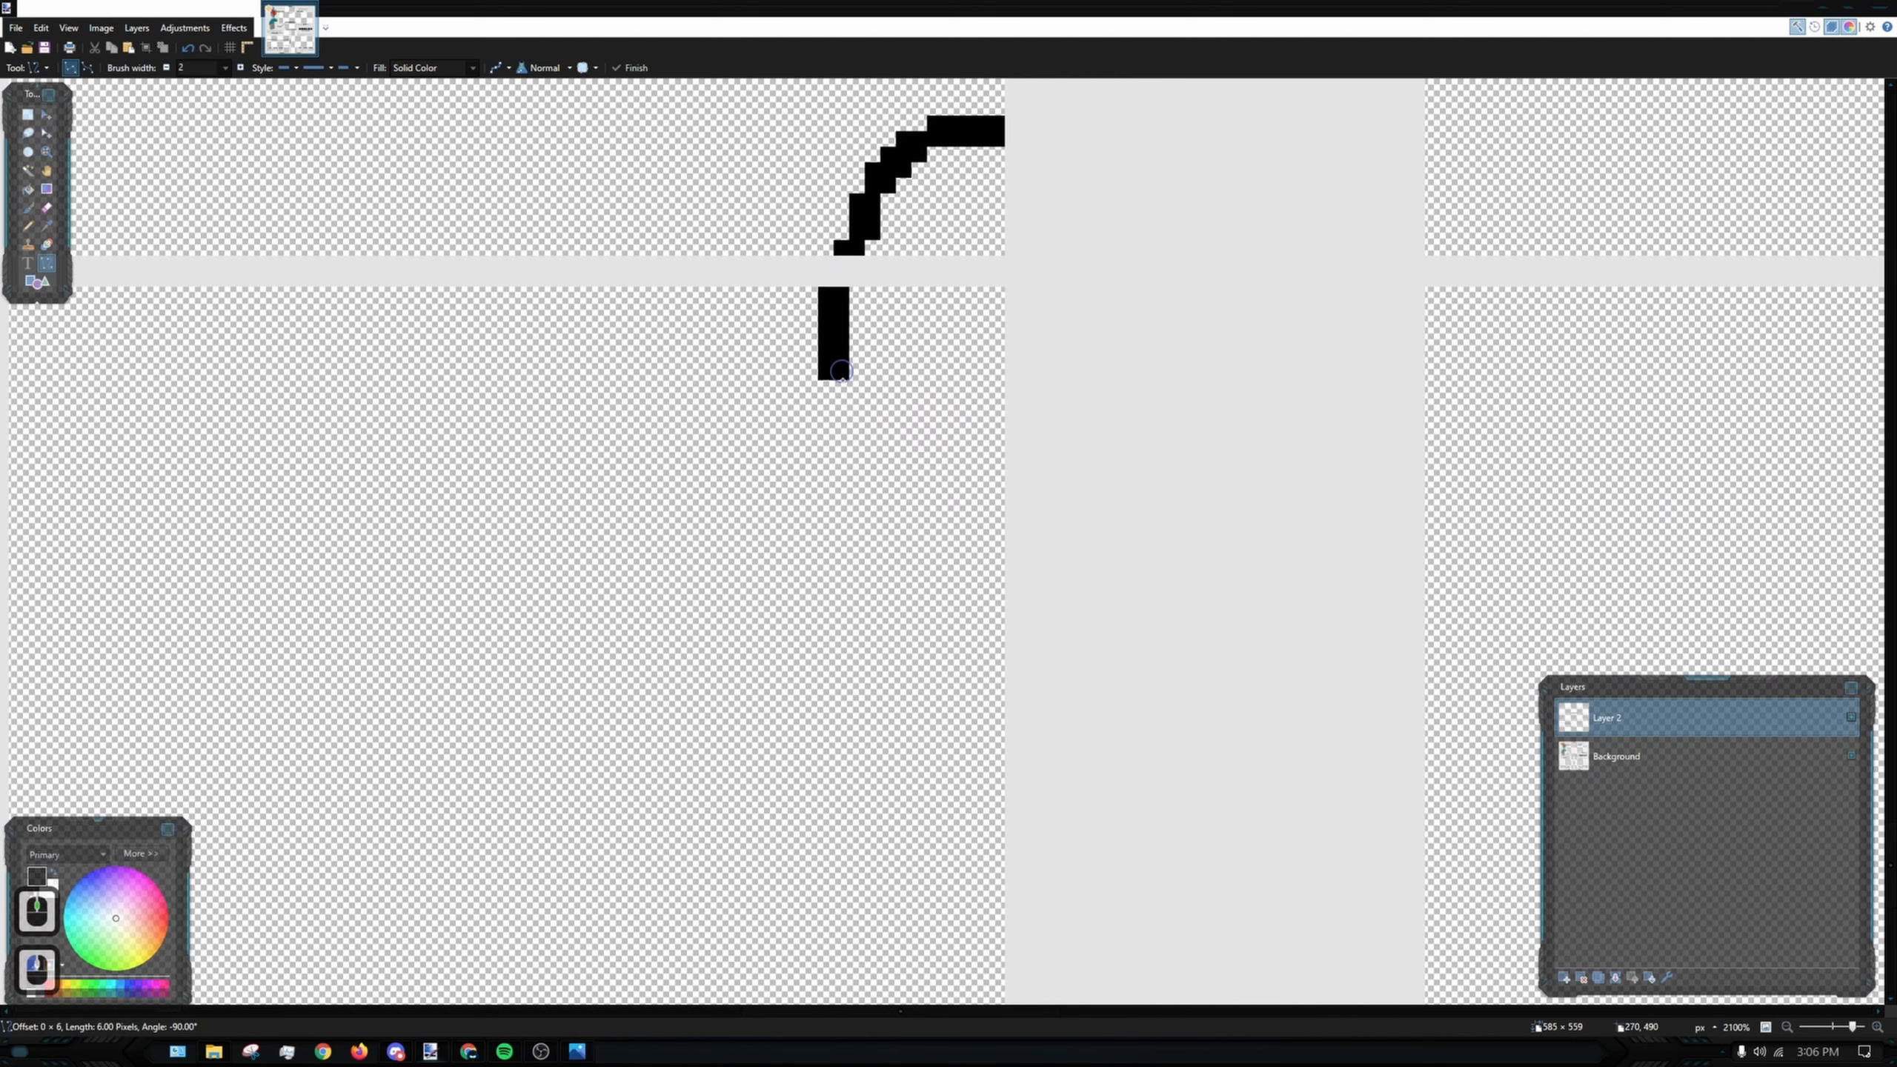
key(ctrl+z)
scroll(851, 306, down, 5)
drag(849, 195, 842, 764)
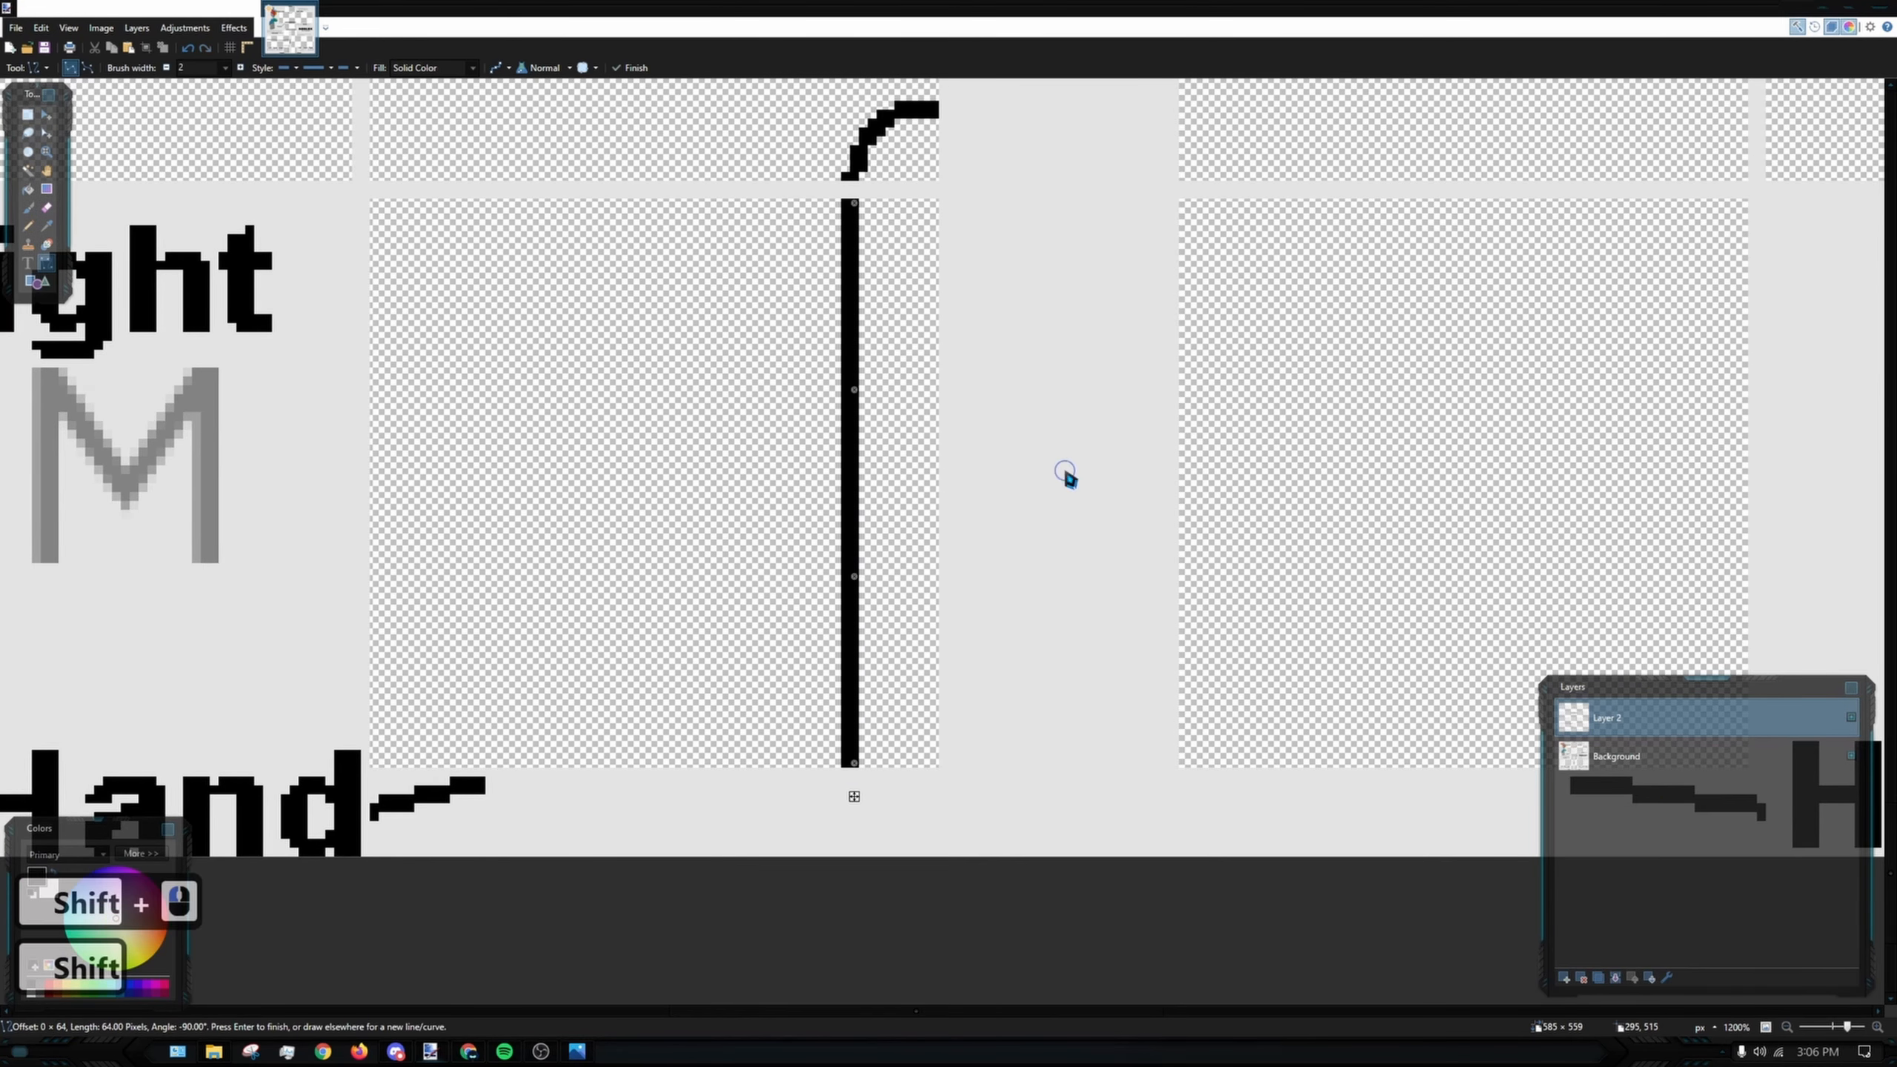
scroll(1020, 381, down, 4)
scroll(944, 437, up, 3)
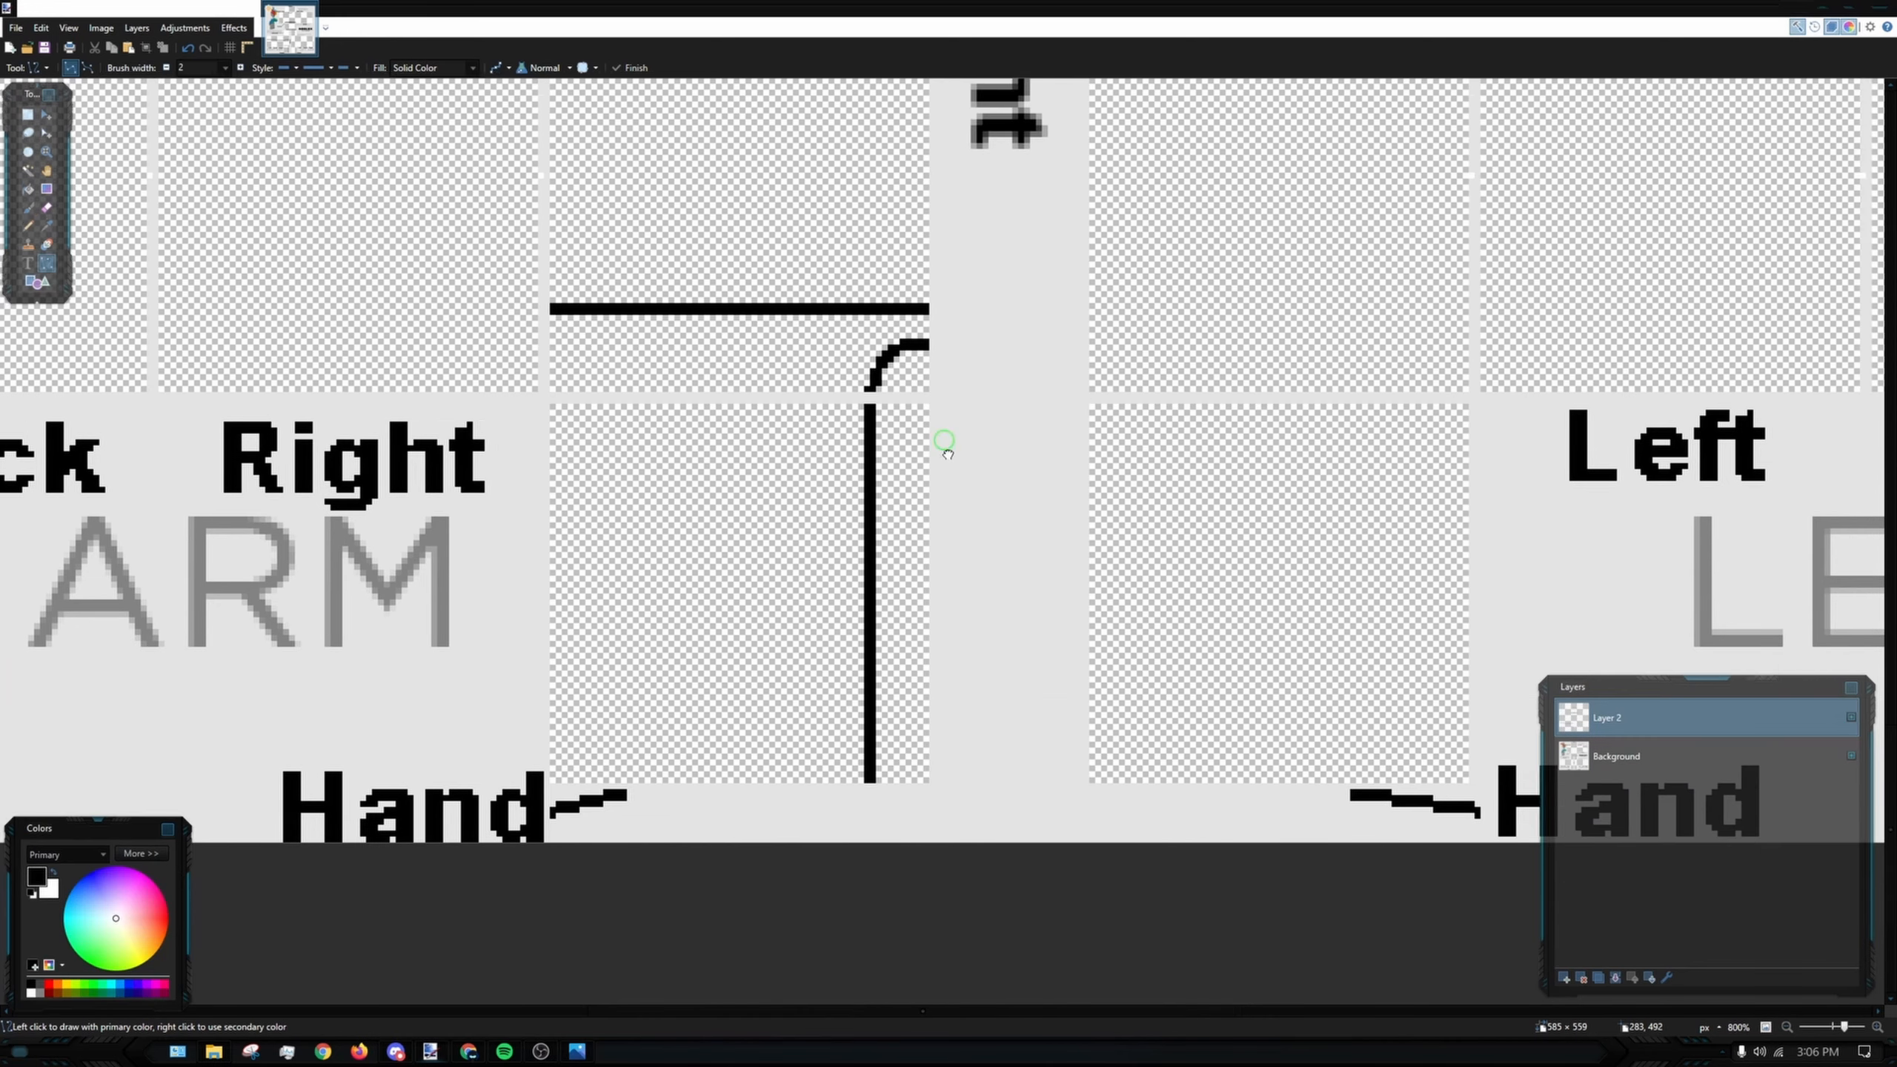
- Set the brush width to 1 and add thin parallel lines beneath the Front panel's thick line and outside the Hand panel's vertical line
click(167, 69)
key(ctrl)
scroll(859, 392, up, 7)
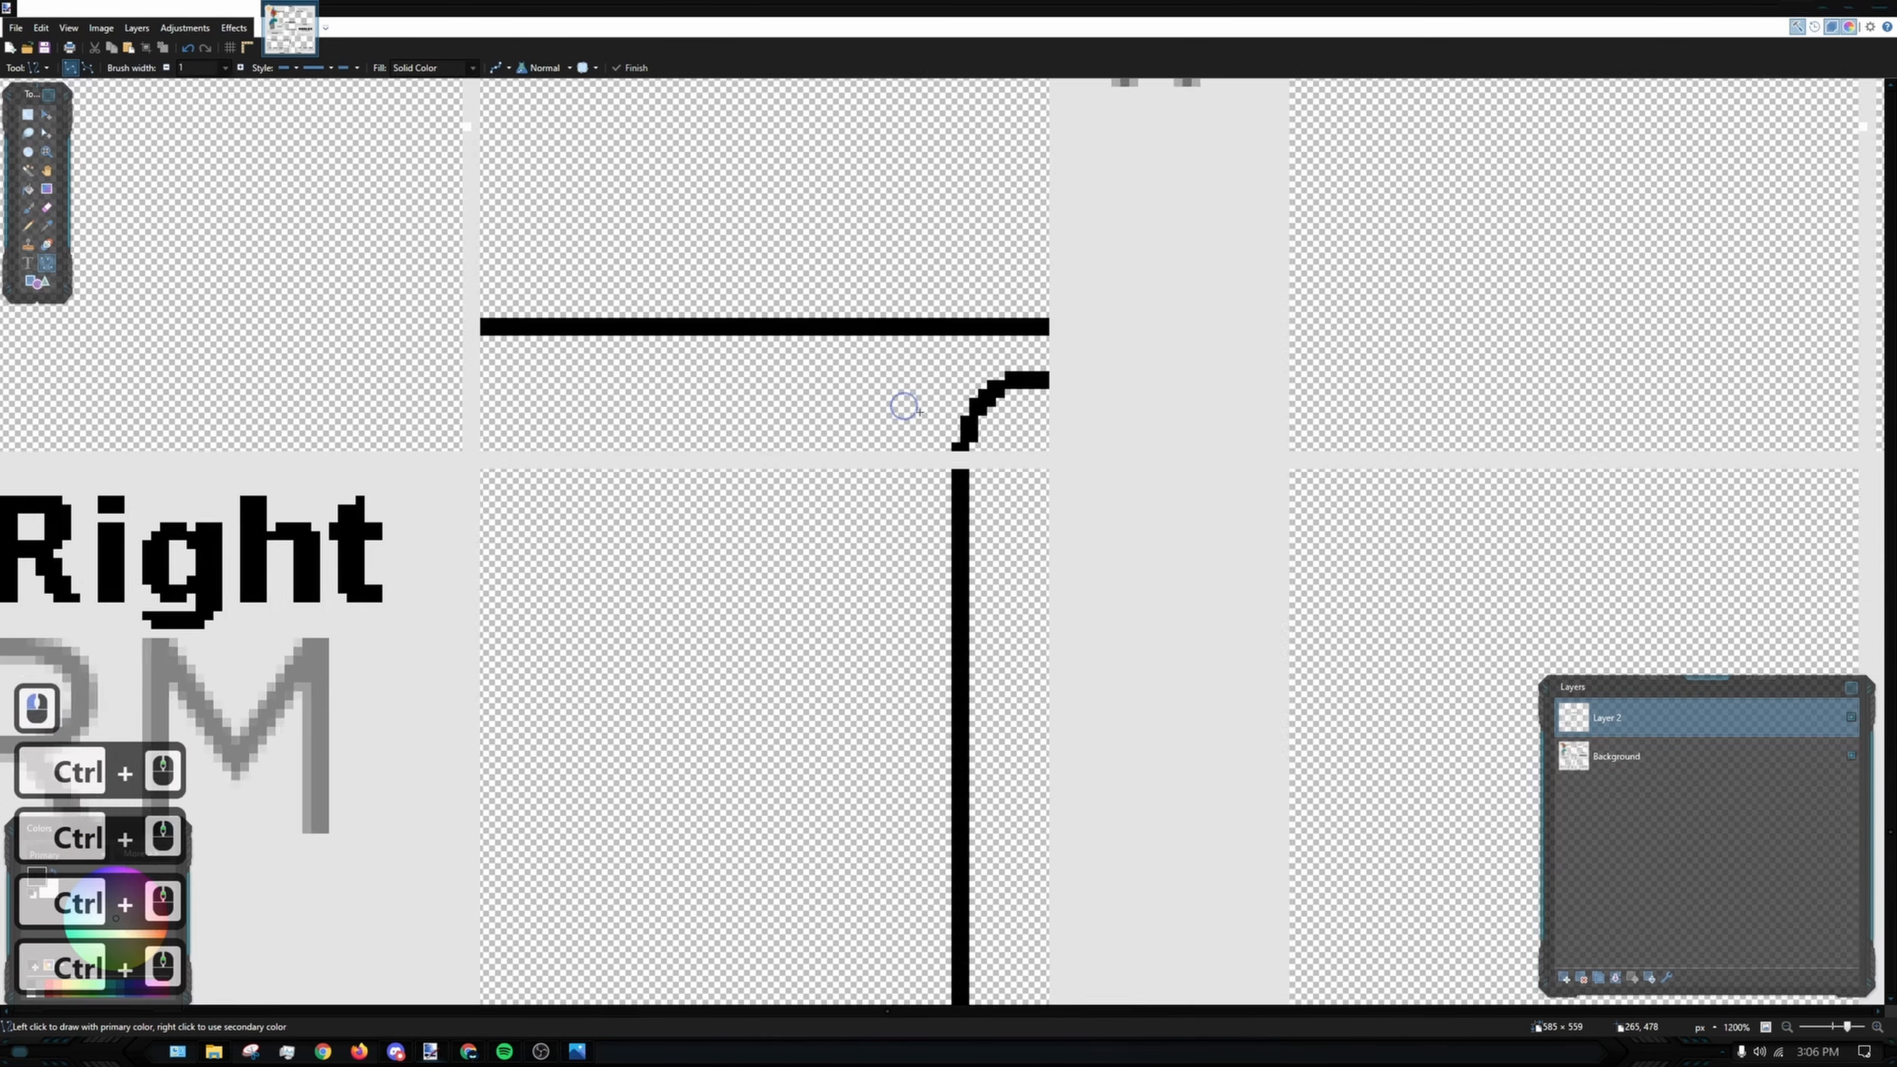
drag(1071, 326, 330, 331)
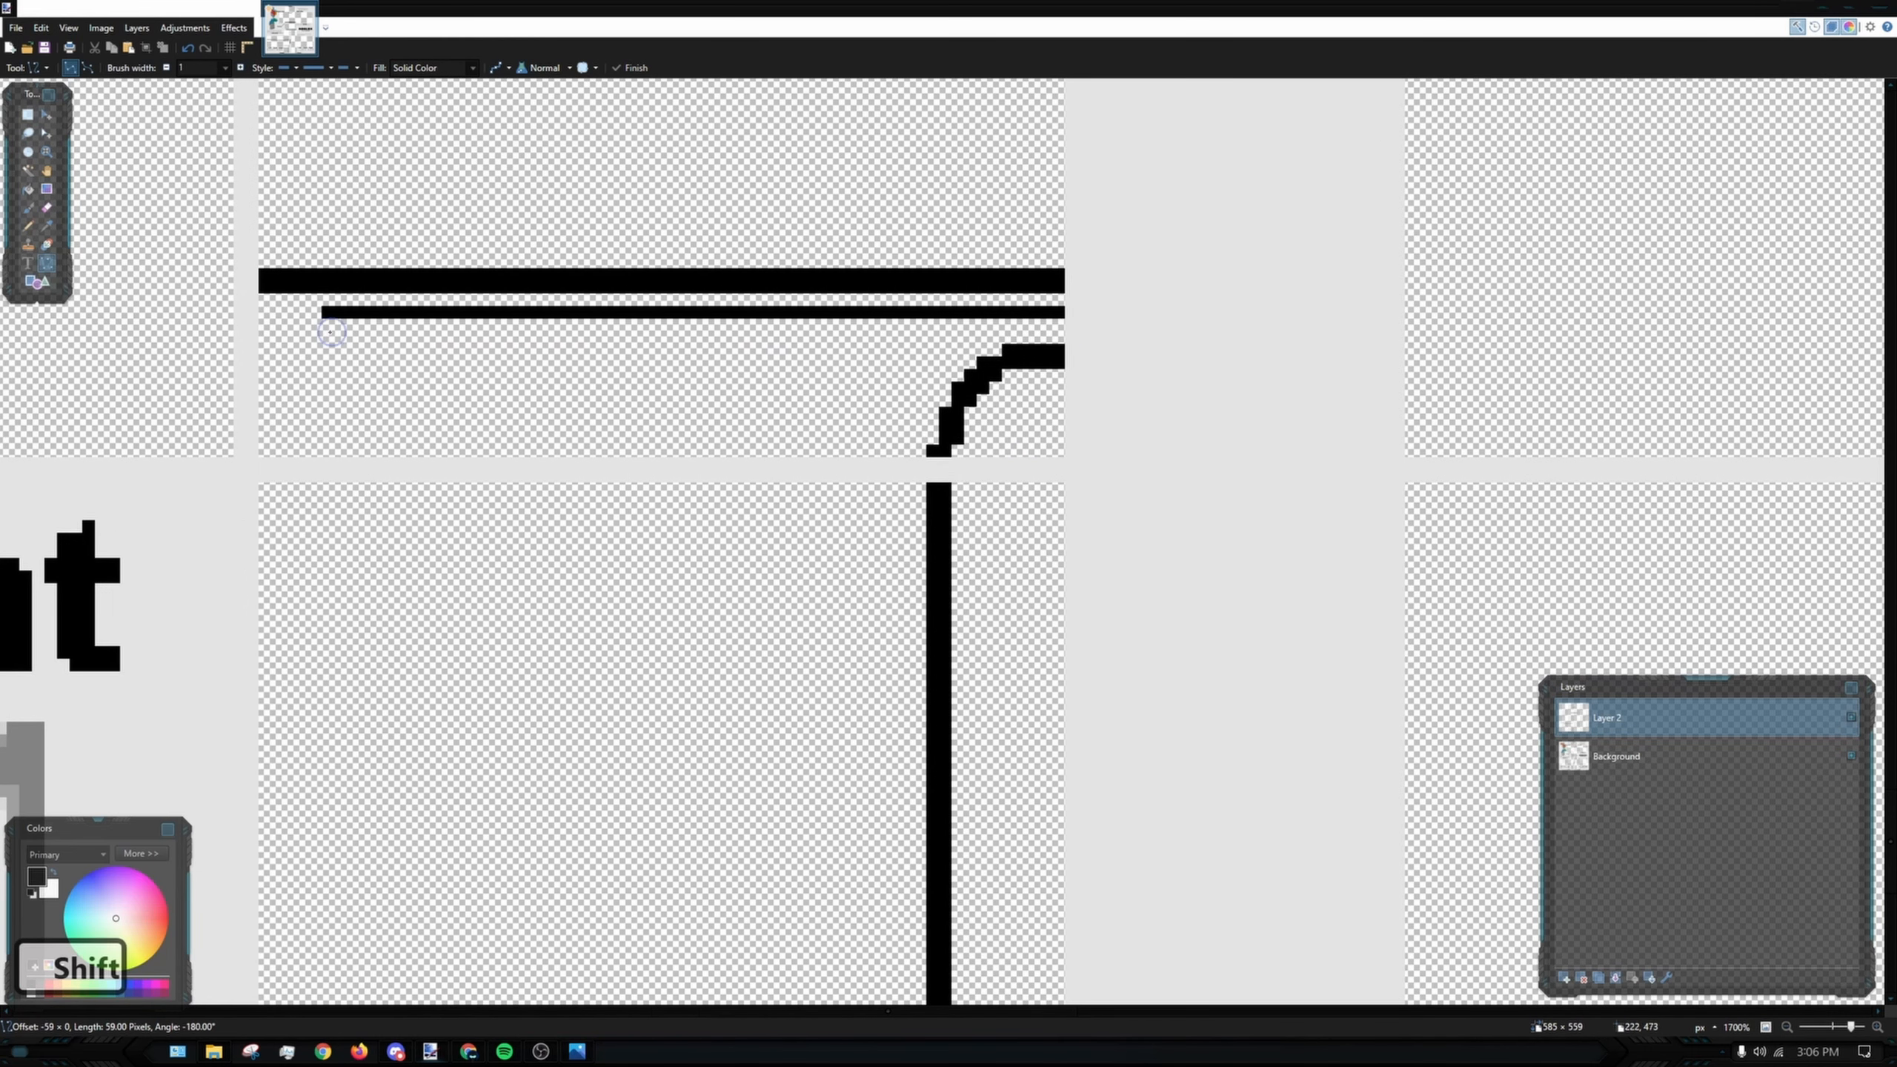
drag(868, 543, 845, 904)
click(817, 335)
scroll(858, 835, down, 2)
scroll(988, 299, up, 5)
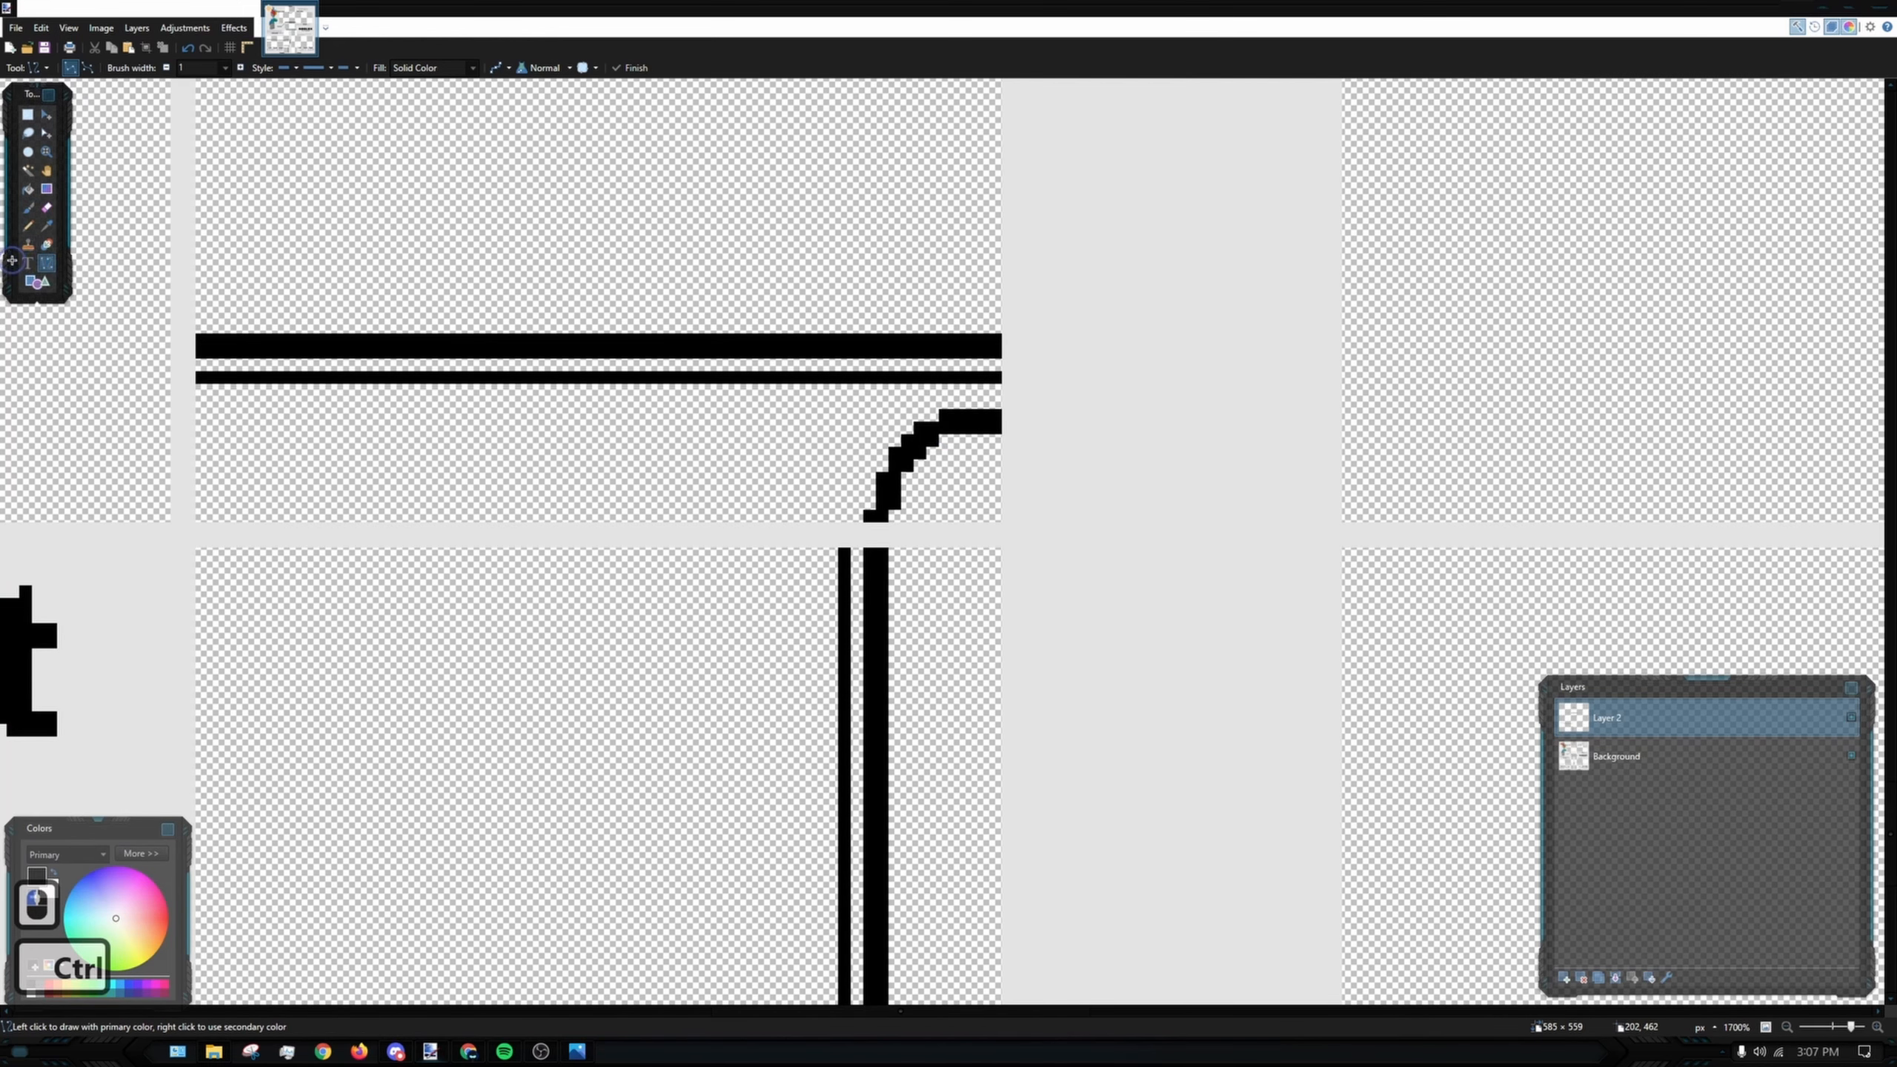
- Pencil a one-pixel outline along the outer side of the corner curve, leaving a one-pixel gap and lining up with the Hand panel's thin line
key(p)
scroll(1070, 543, up, 2)
scroll(865, 448, up, 6)
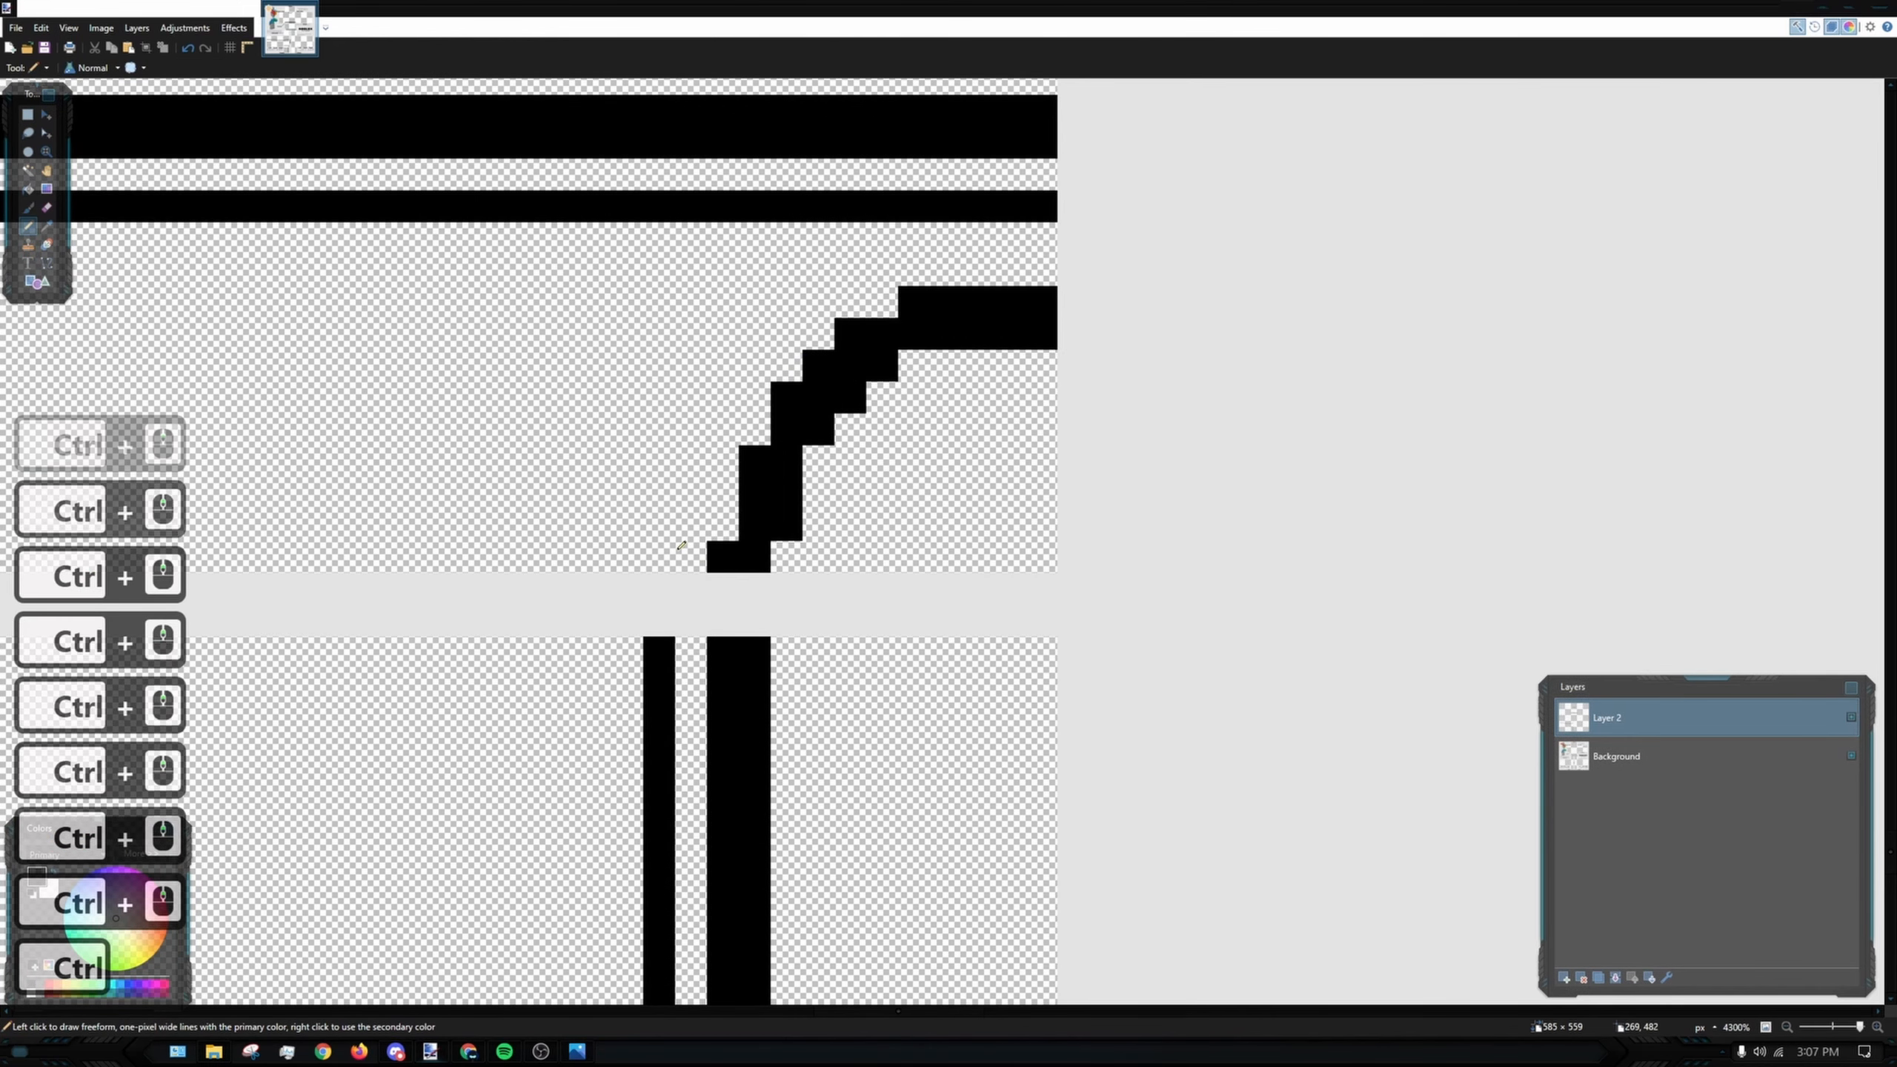
key(ctrl+z)
drag(694, 515, 686, 446)
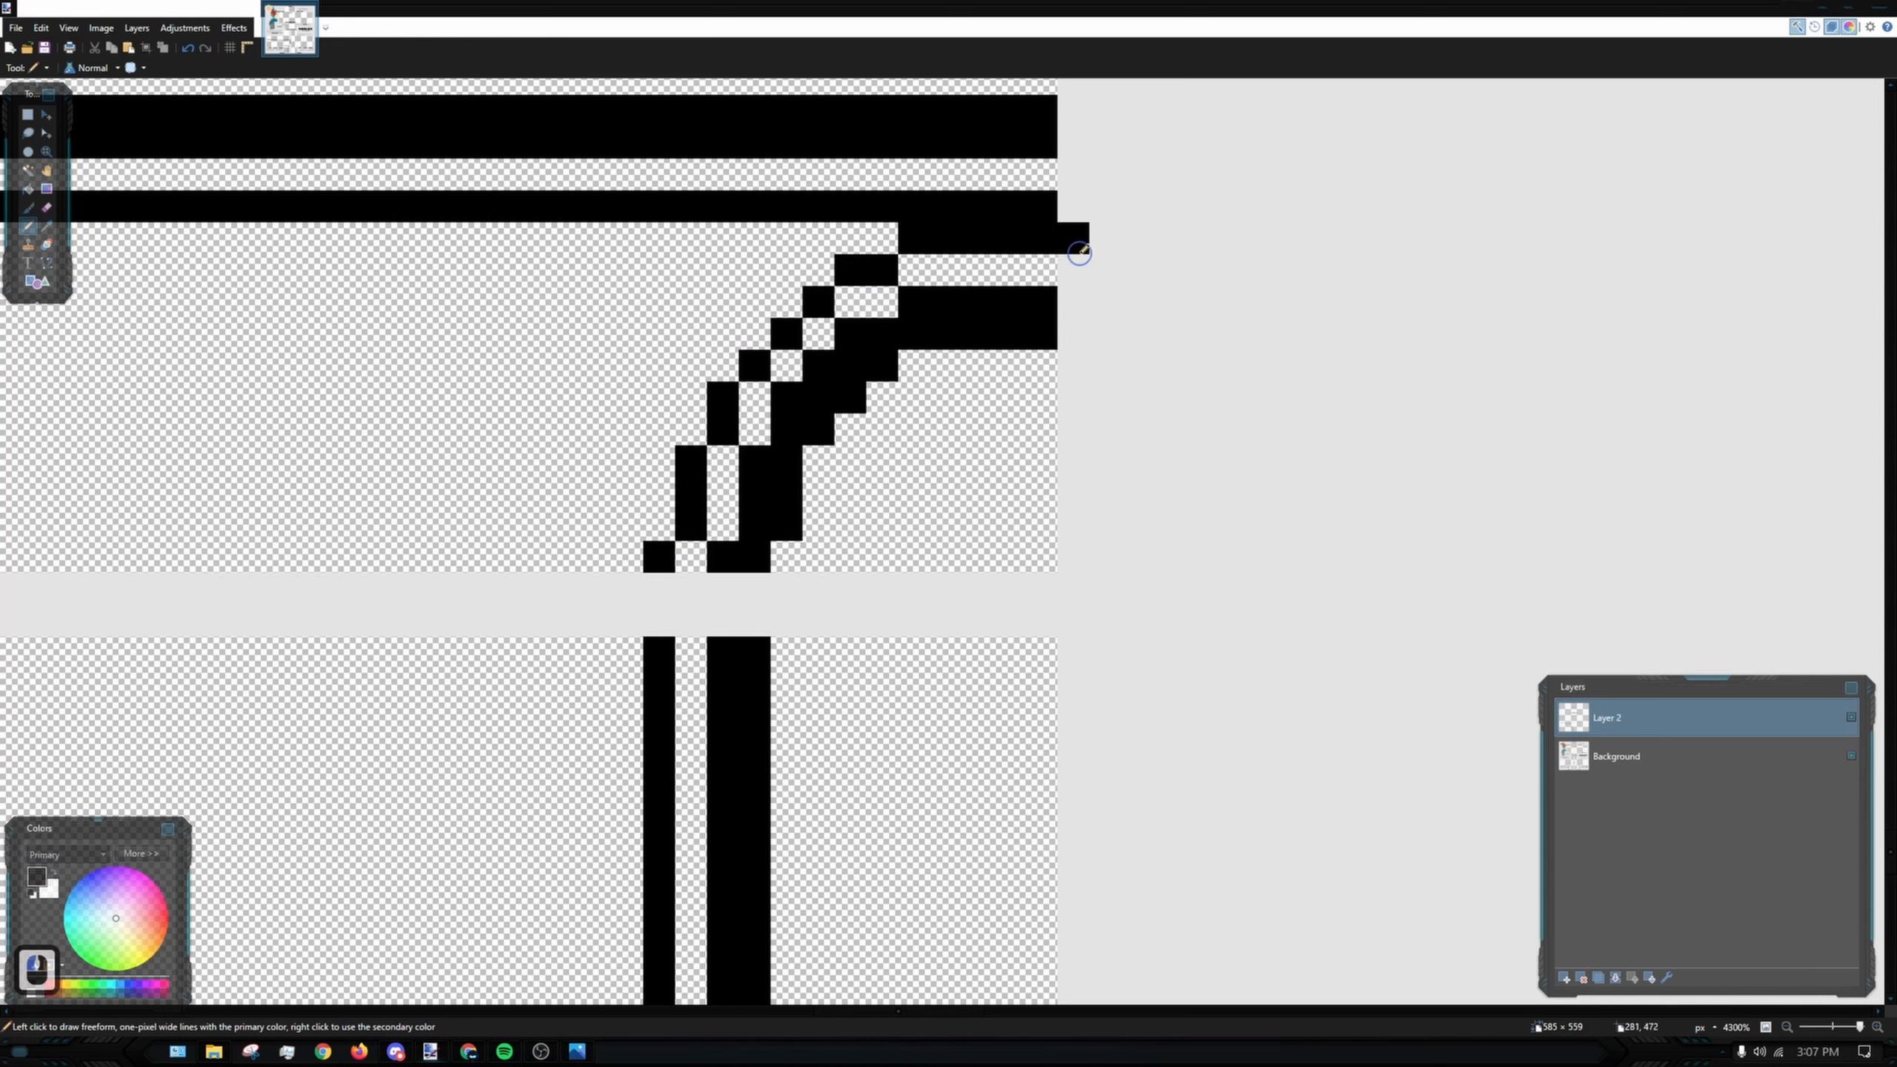
key(ctrl+z)
drag(1058, 230, 907, 251)
scroll(907, 251, down, 12)
scroll(1045, 360, down, 4)
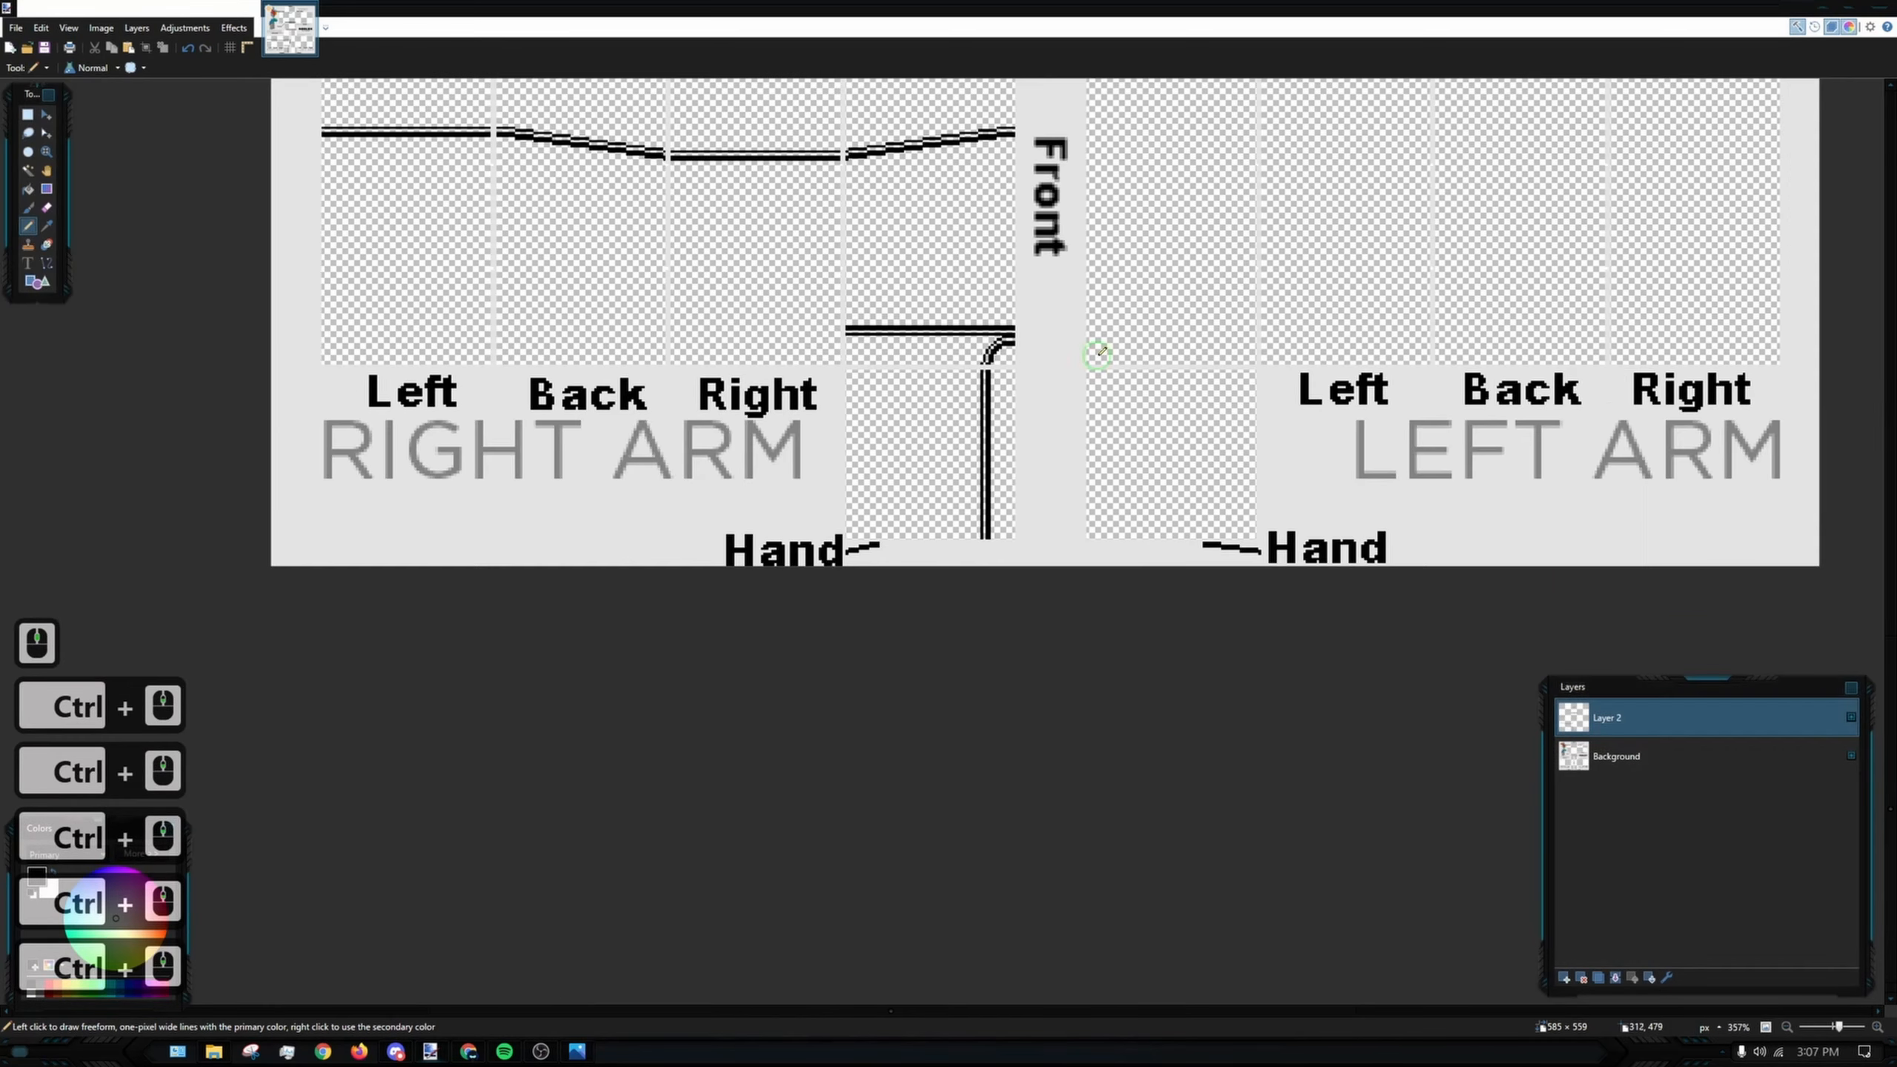
- Select the 5 × 4 pixel horizontal end of the corner curve, move it down 1 pixel away from the thin line, and deselect it
scroll(1101, 352, up, 9)
scroll(760, 292, up, 3)
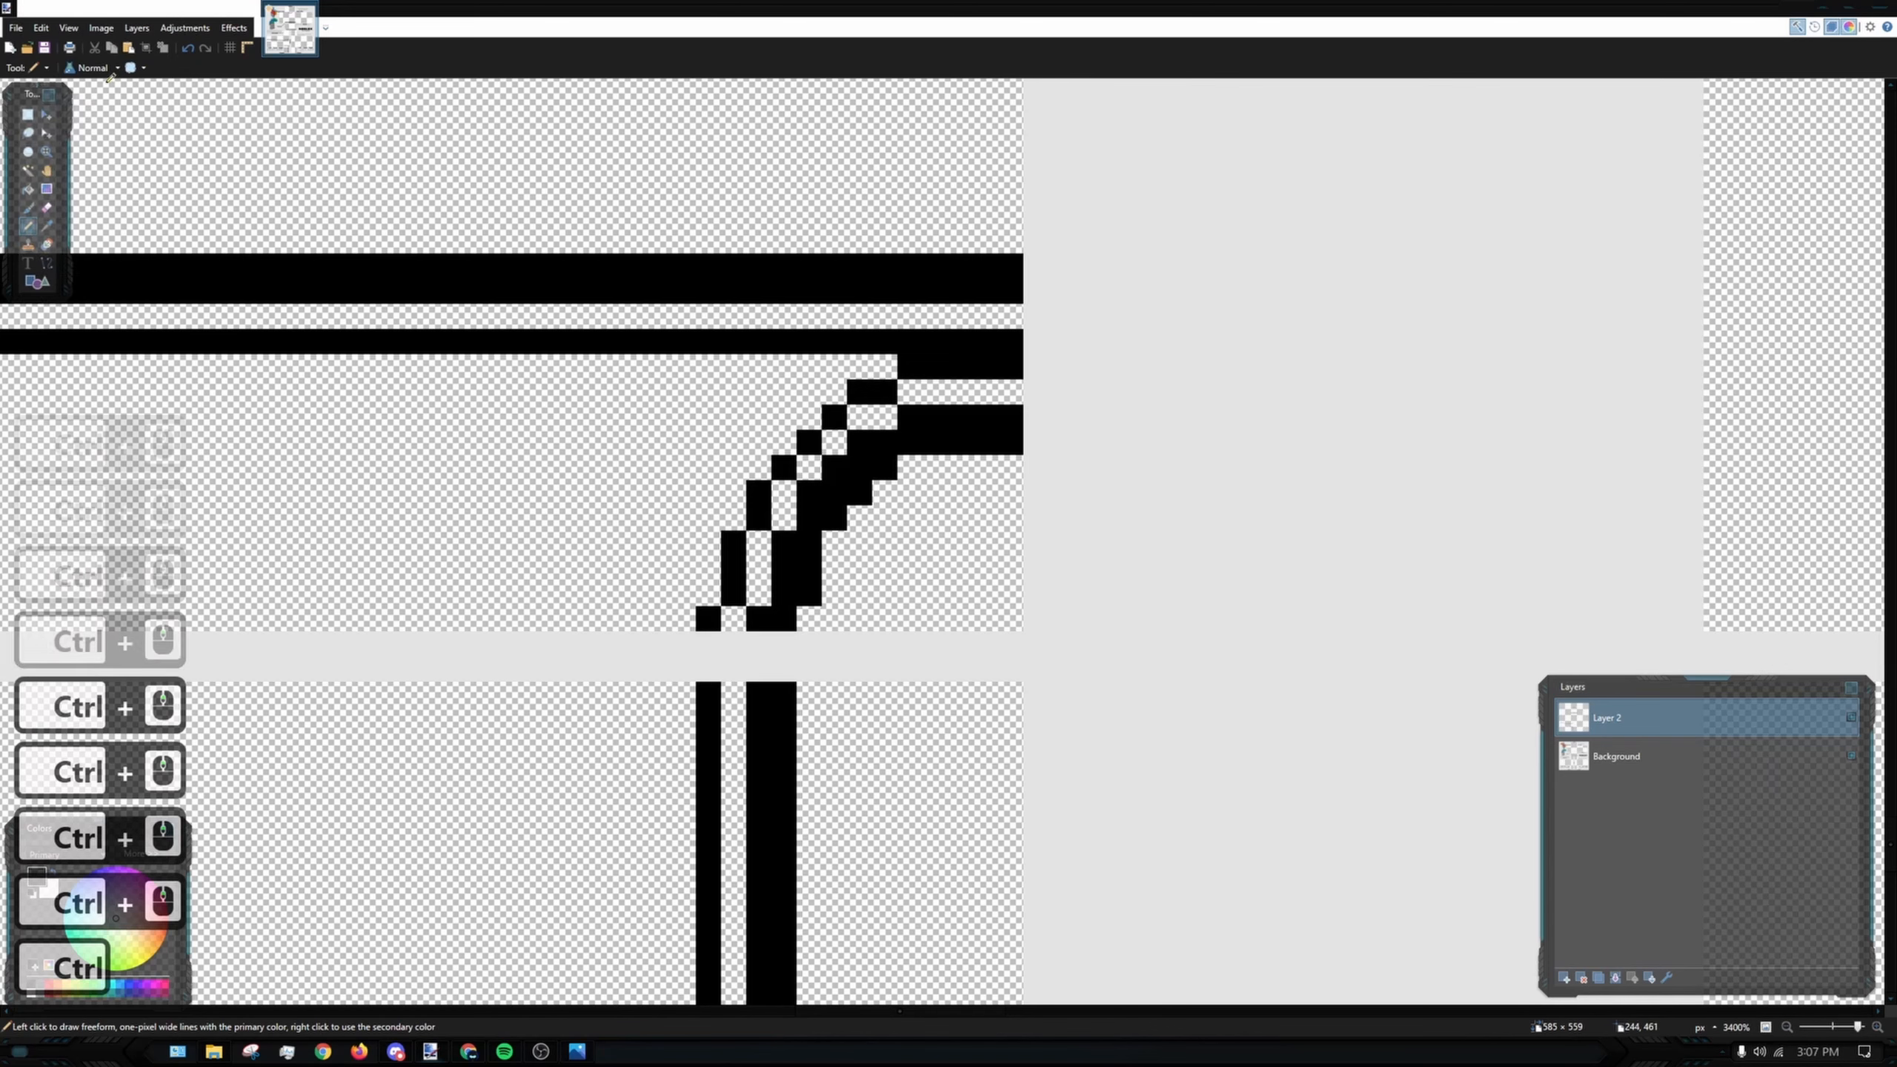
key(s)
scroll(823, 302, up, 3)
drag(792, 283, 873, 442)
click(46, 114)
click(831, 397)
scroll(986, 397, down, 1)
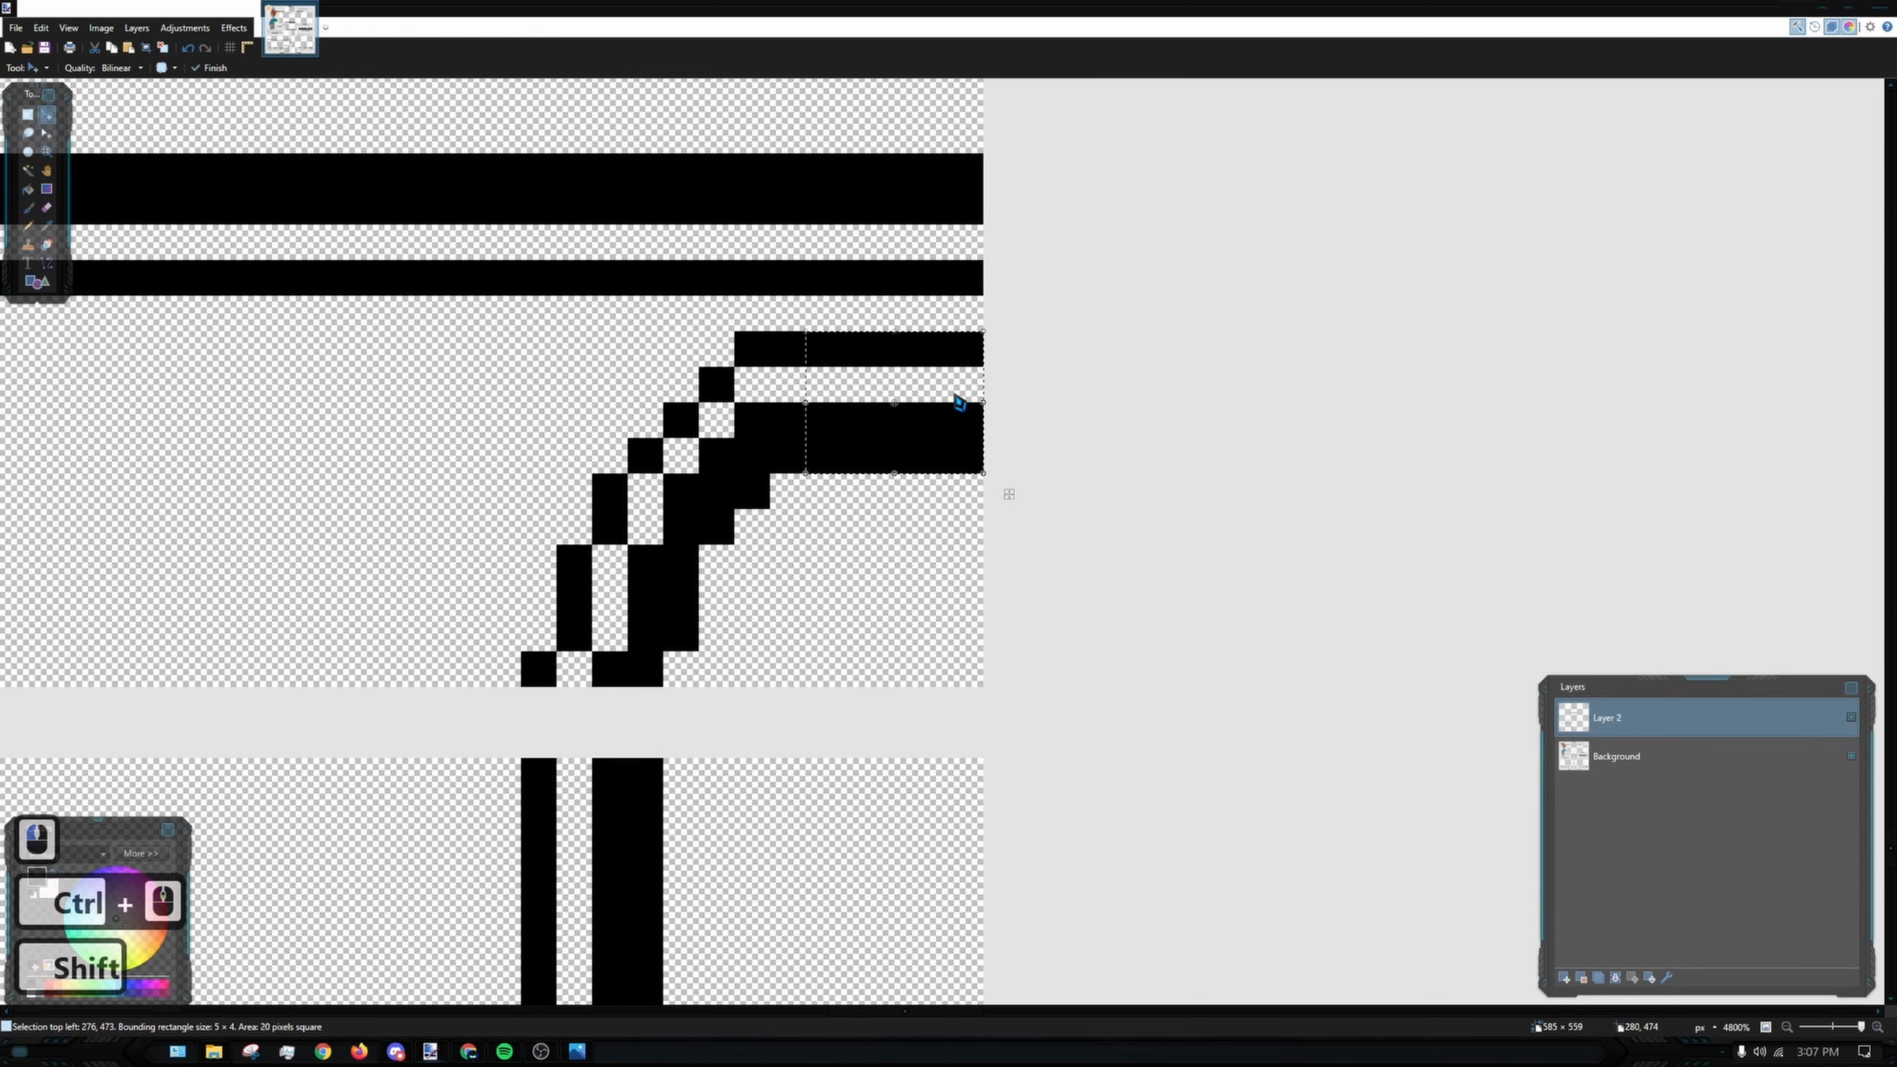
key(ctrl+shift+a)
scroll(1194, 398, down, 2)
scroll(1198, 407, down, 12)
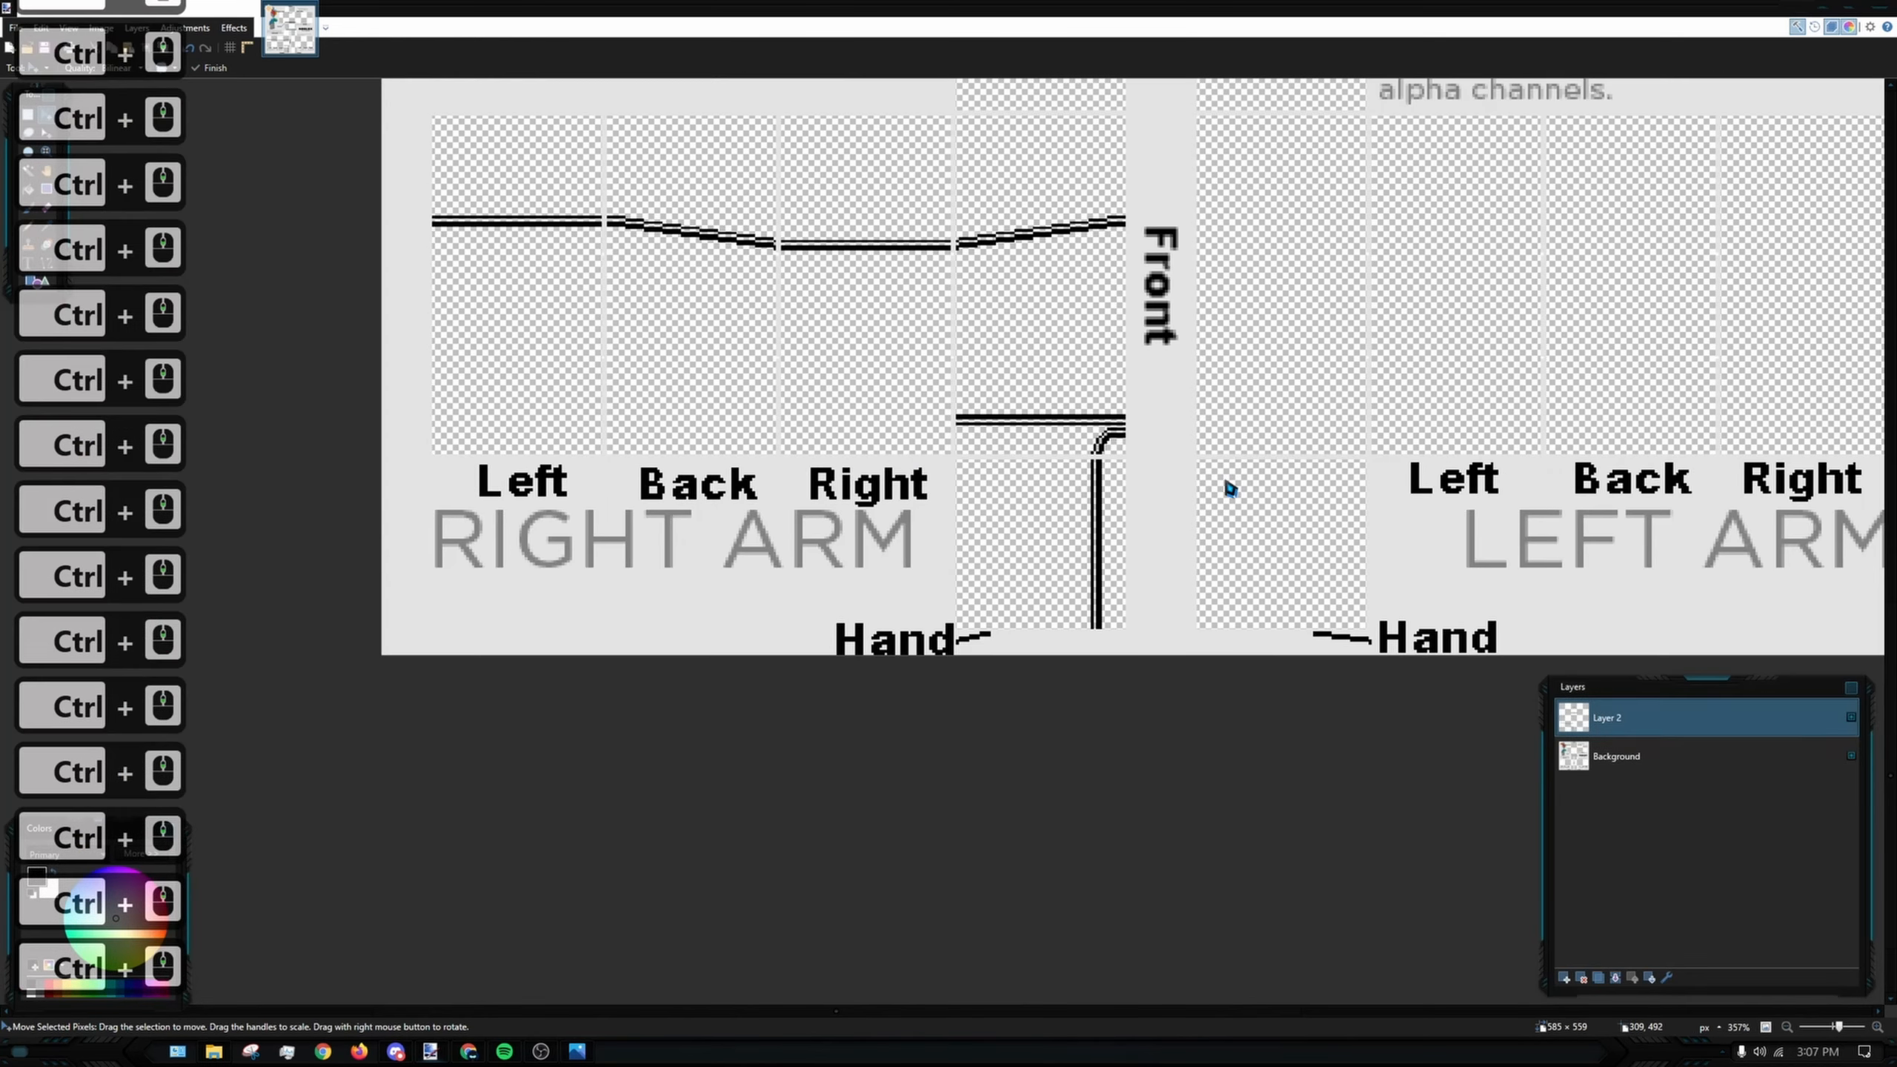
drag(652, 441, 613, 441)
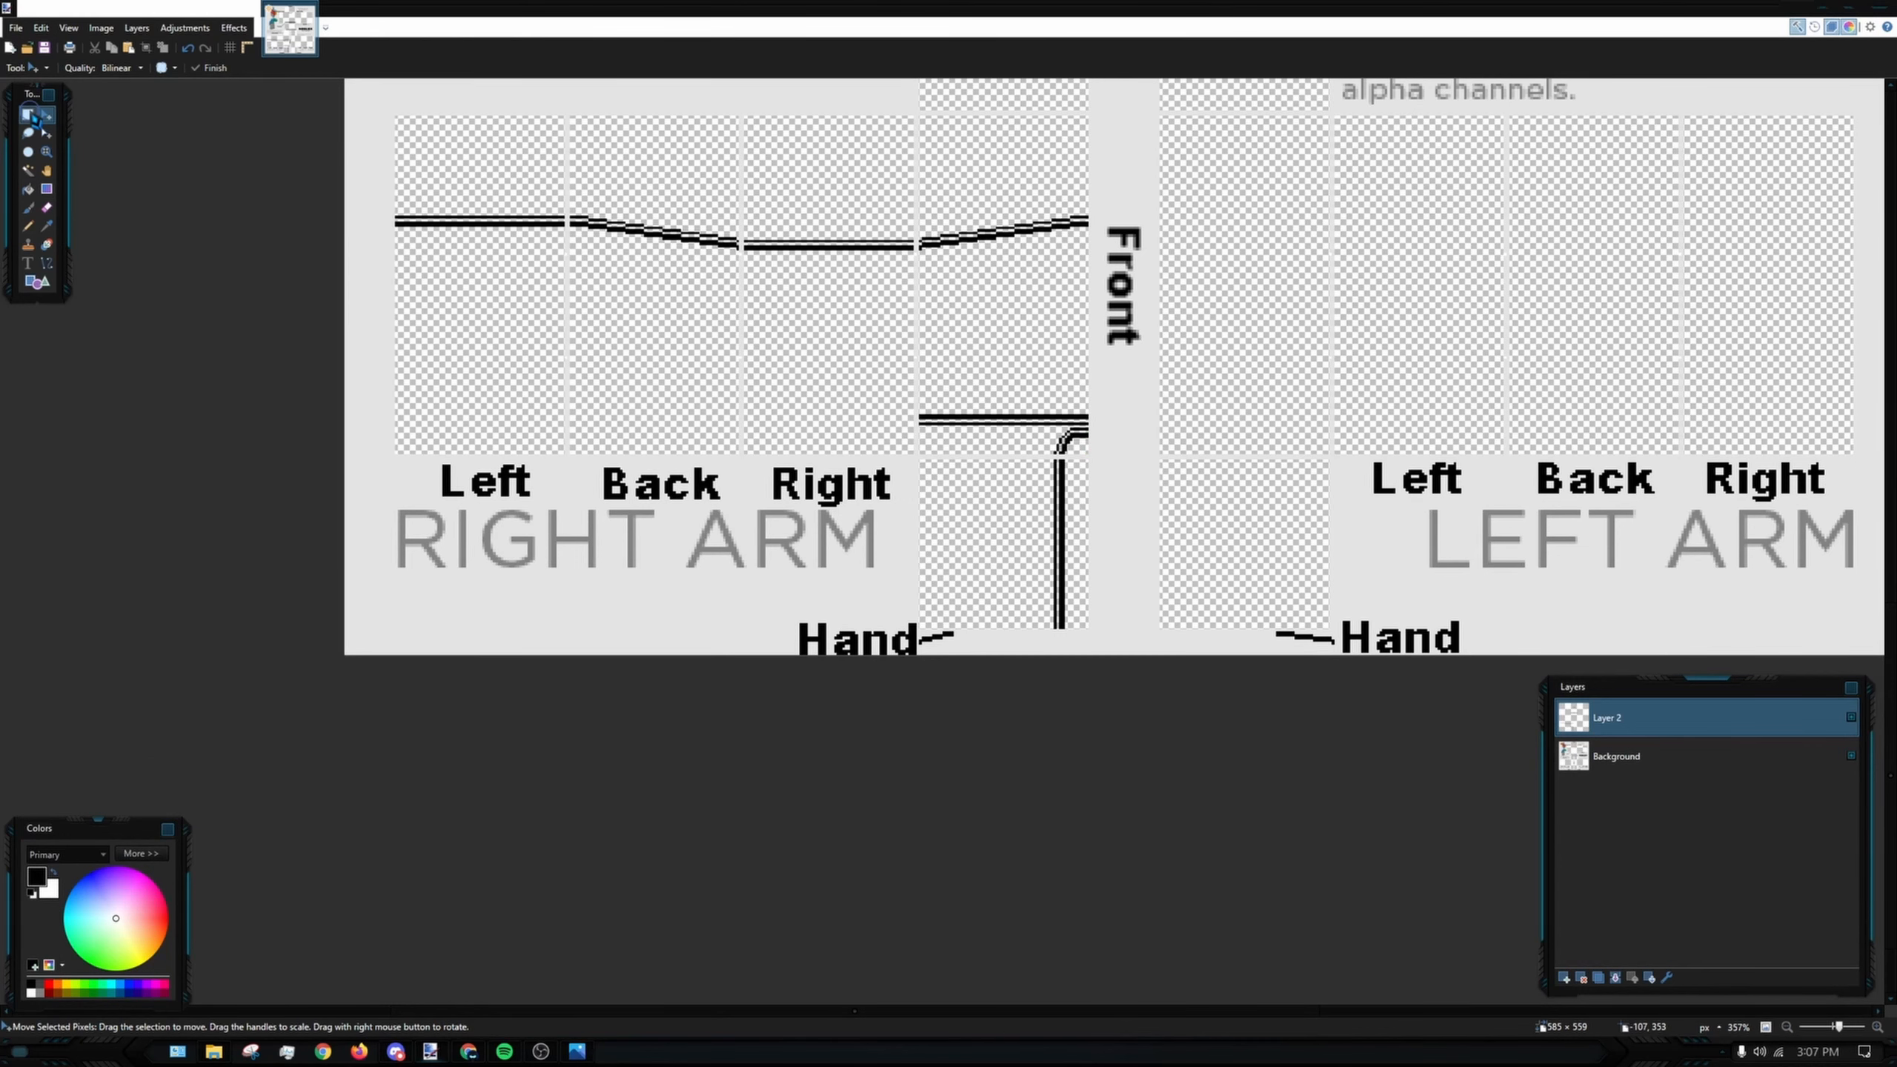
- Select the 64 × 16 pixel area holding the Front panel's lower lines and corner curve, and copy it
click(30, 114)
scroll(1075, 449, up, 15)
mouse_move(1125, 471)
mouse_down()
mouse_move(1047, 430)
mouse_move(597, 309)
mouse_move(423, 301)
mouse_move(499, 363)
mouse_move(1120, 473)
mouse_up()
click(424, 302)
ctrl+scroll(1113, 474, down, 4)
ctrl+scroll(1095, 454, down, 5)
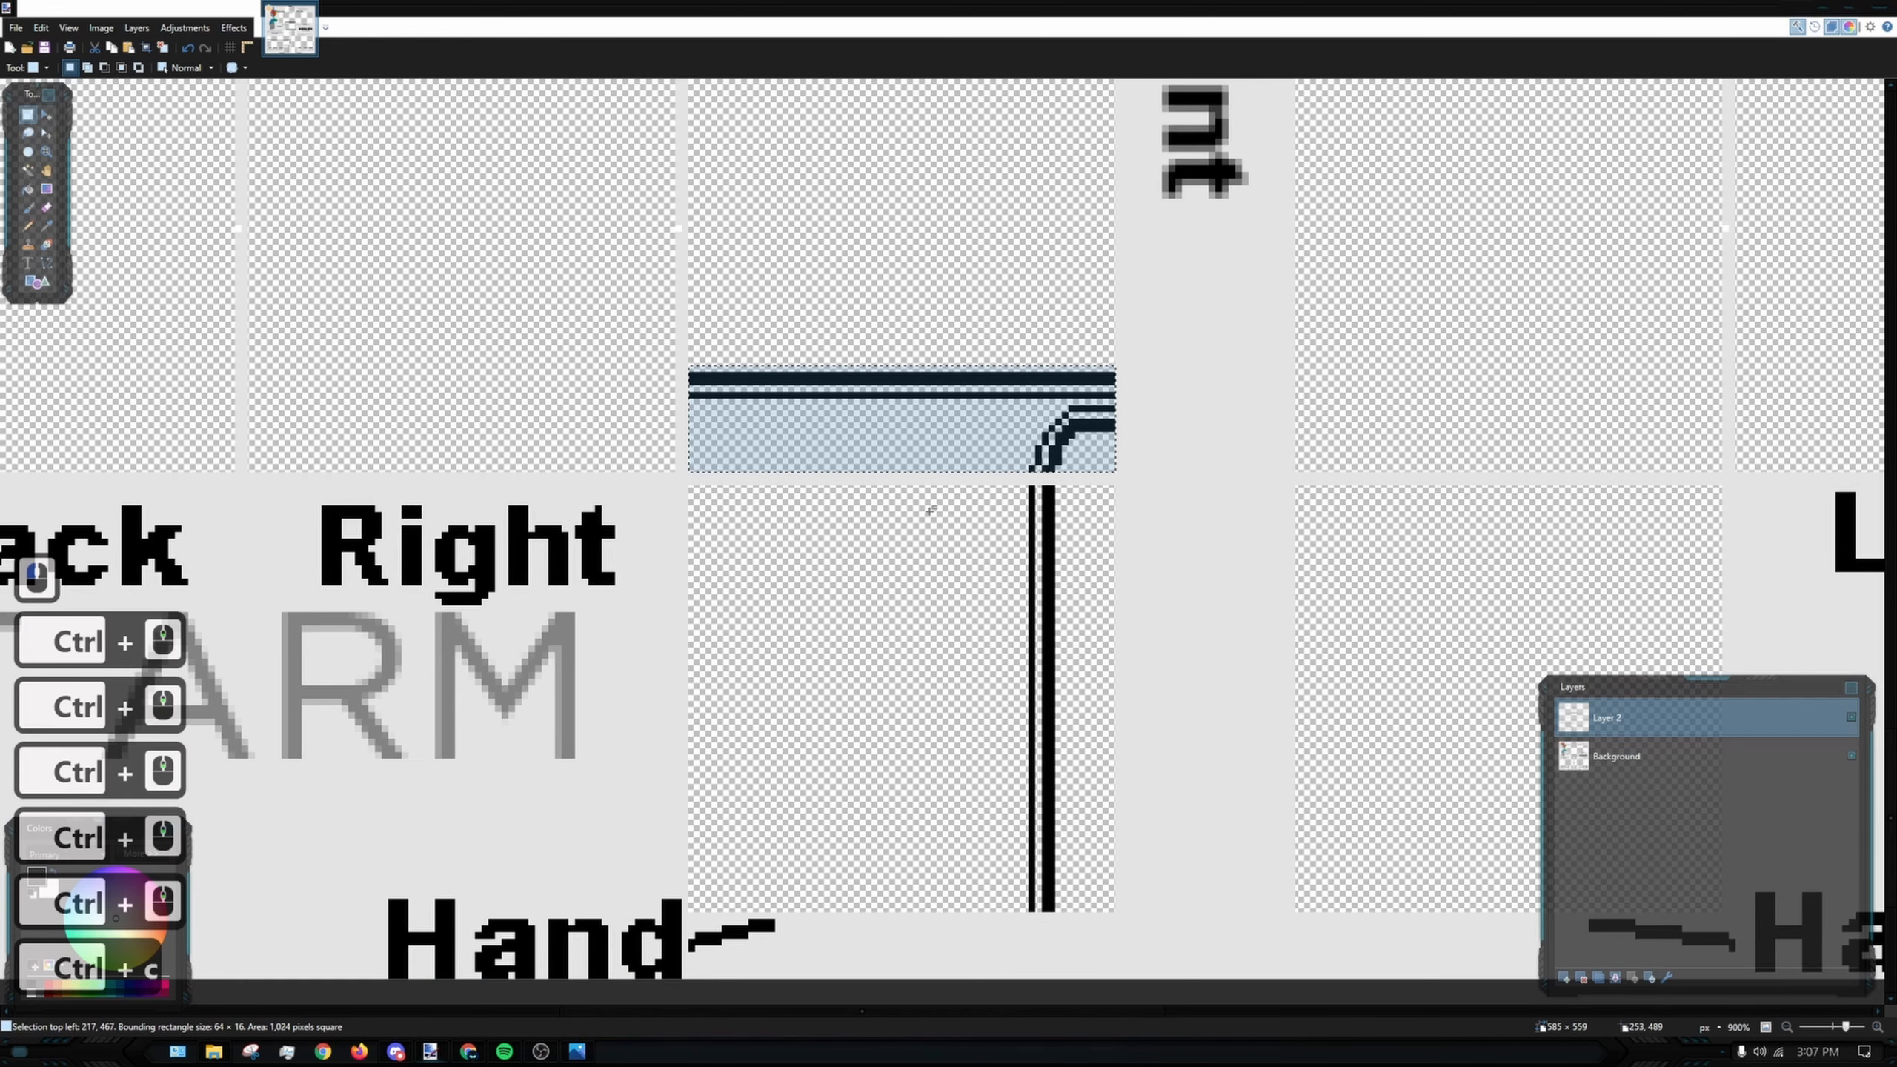
- Paste the copied lines, mirror them horizontally, fit them at 64 × 16 pixels onto the right arm's Back panel at the same height, and deselect
key(ctrl+v)
drag(1364, 428, 486, 436)
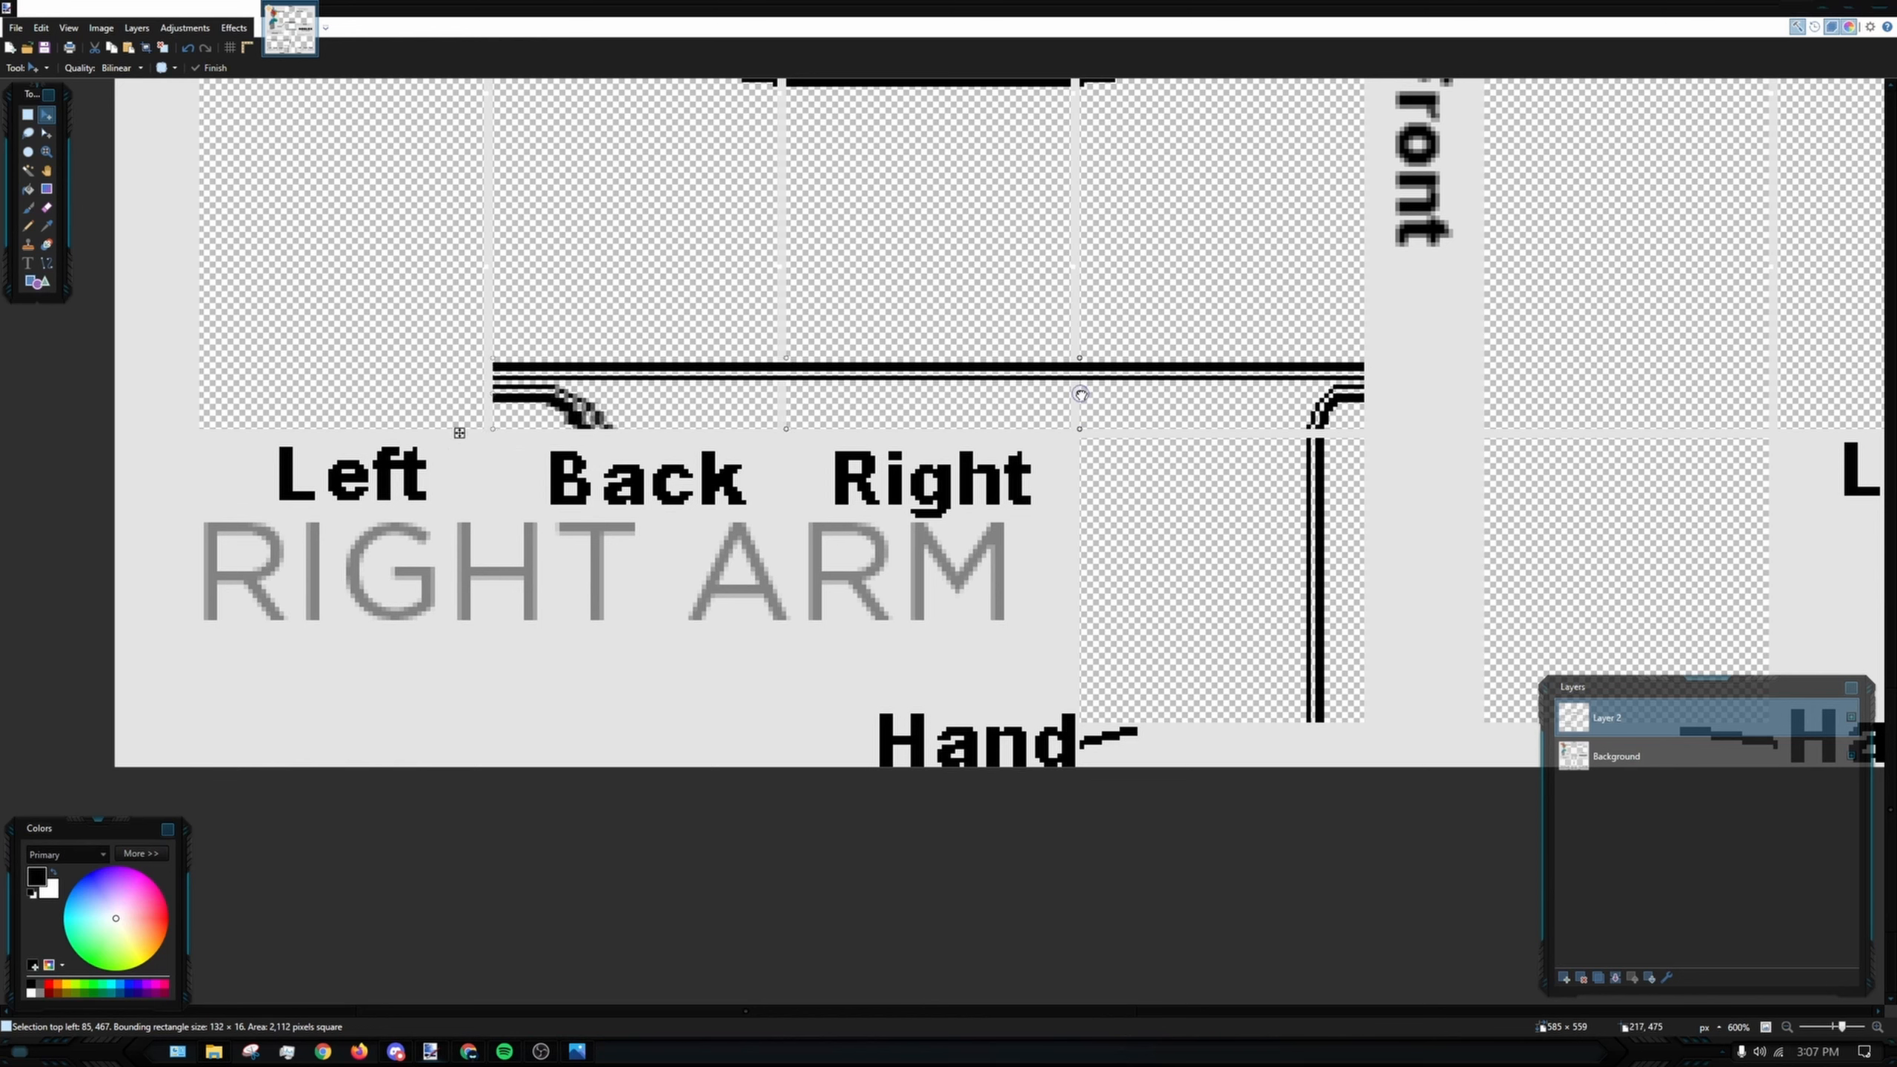
drag(1080, 394, 789, 412)
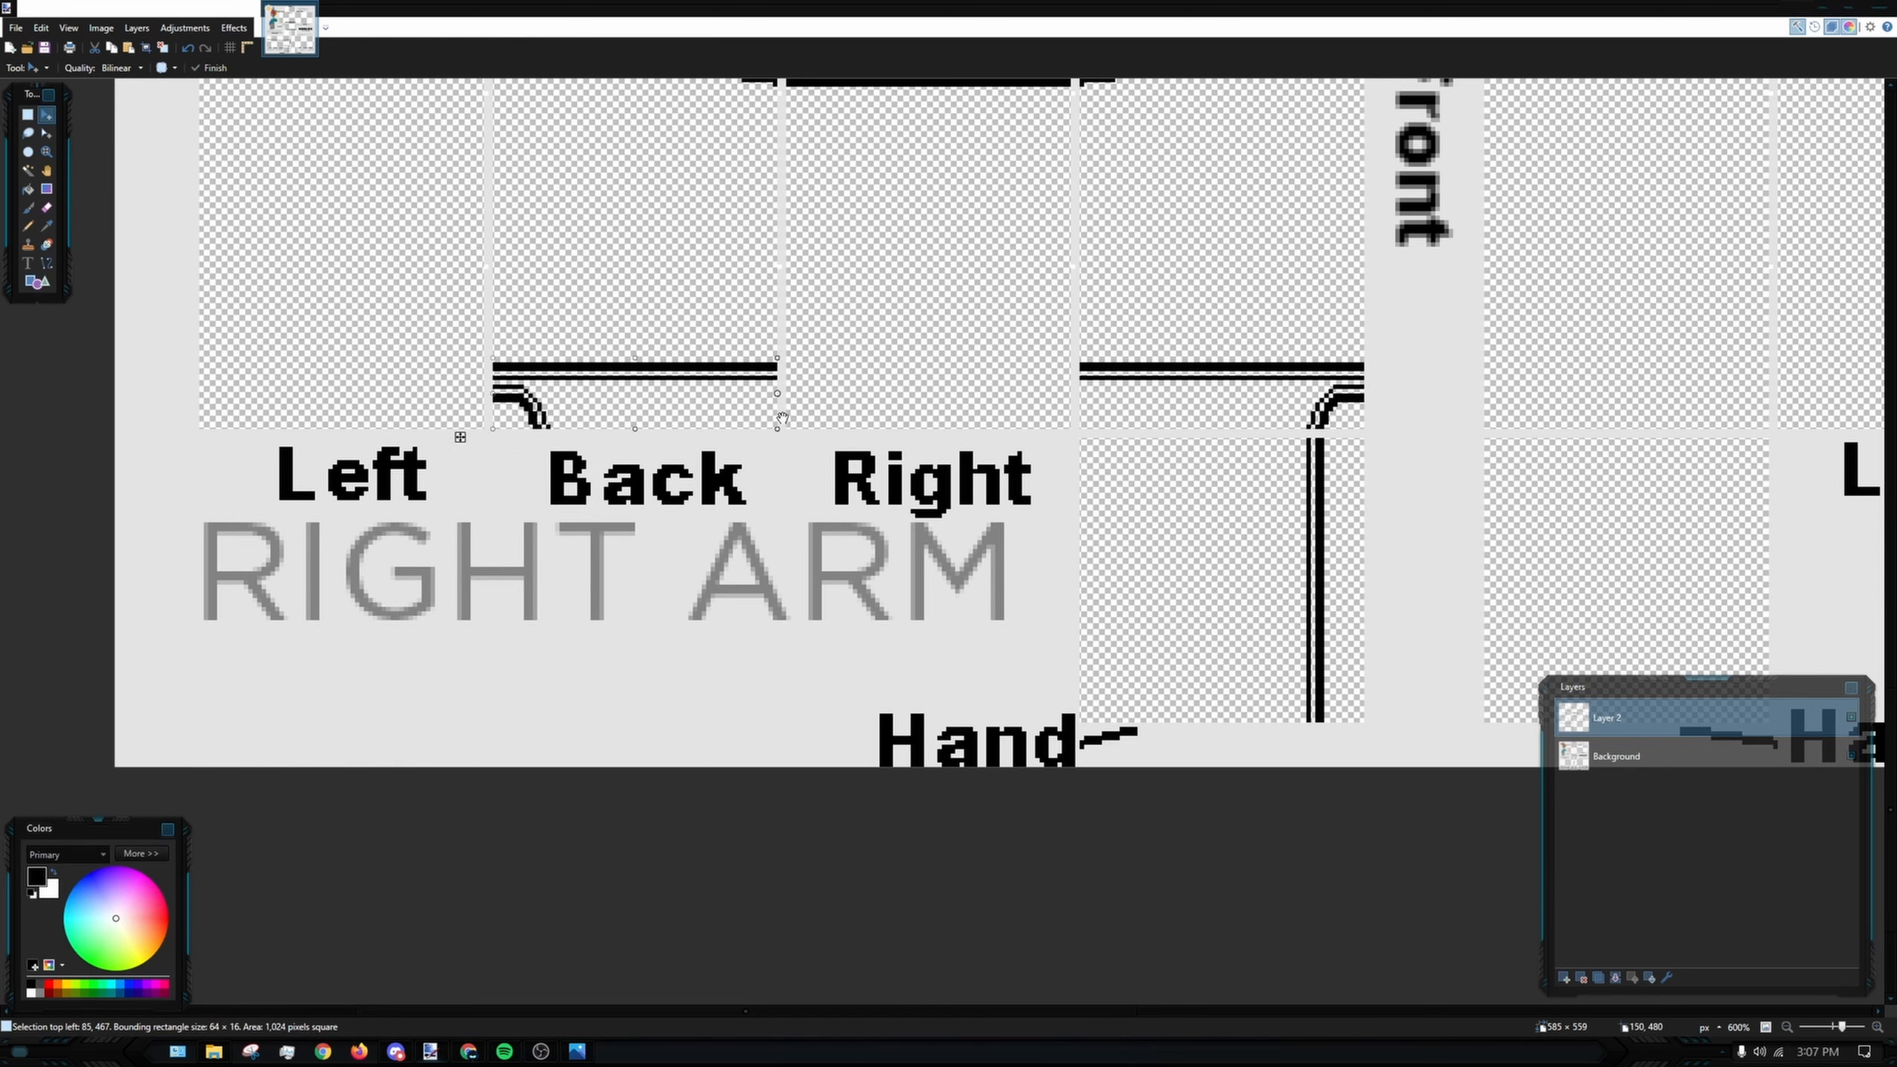
click(30, 115)
click(805, 302)
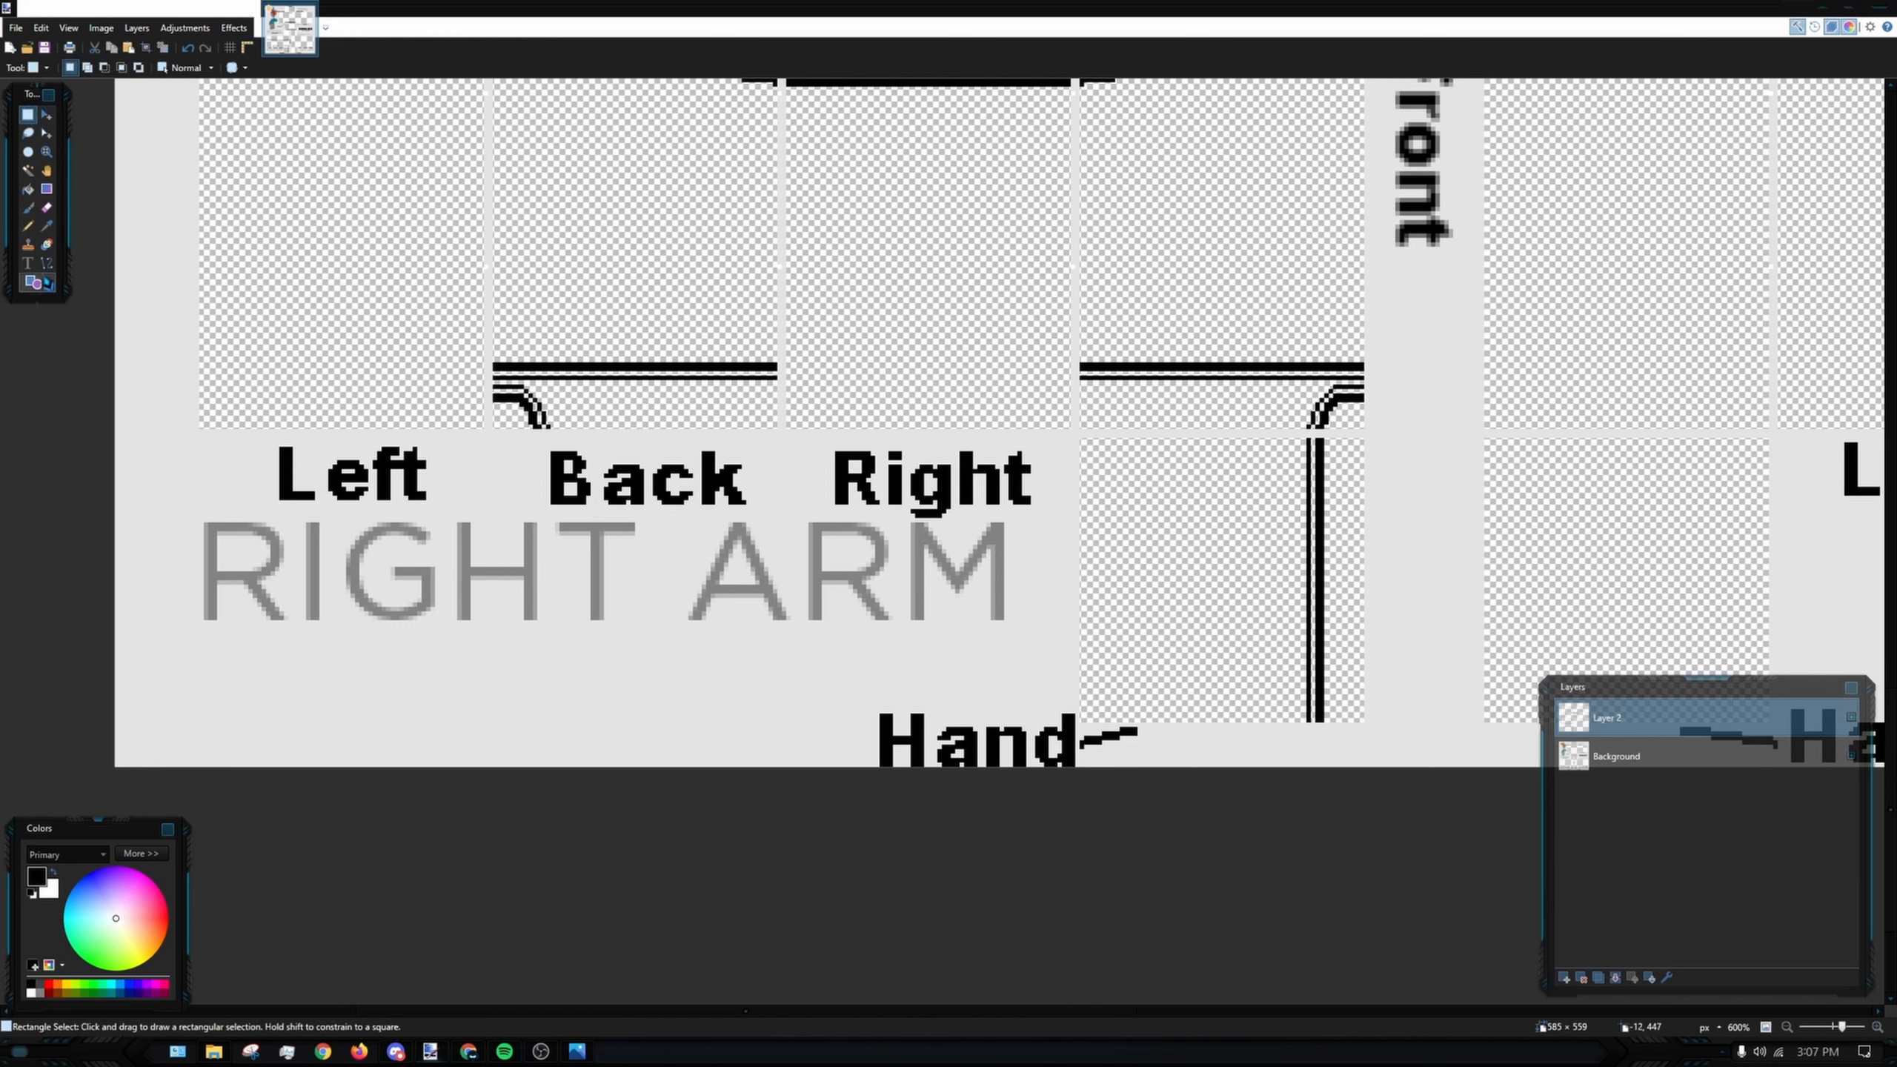
- Draw a 2-pixel-wide horizontal line across the full width of the right arm's Right panel, level with the neighbouring thick lines
click(46, 263)
scroll(1085, 359, up, 6)
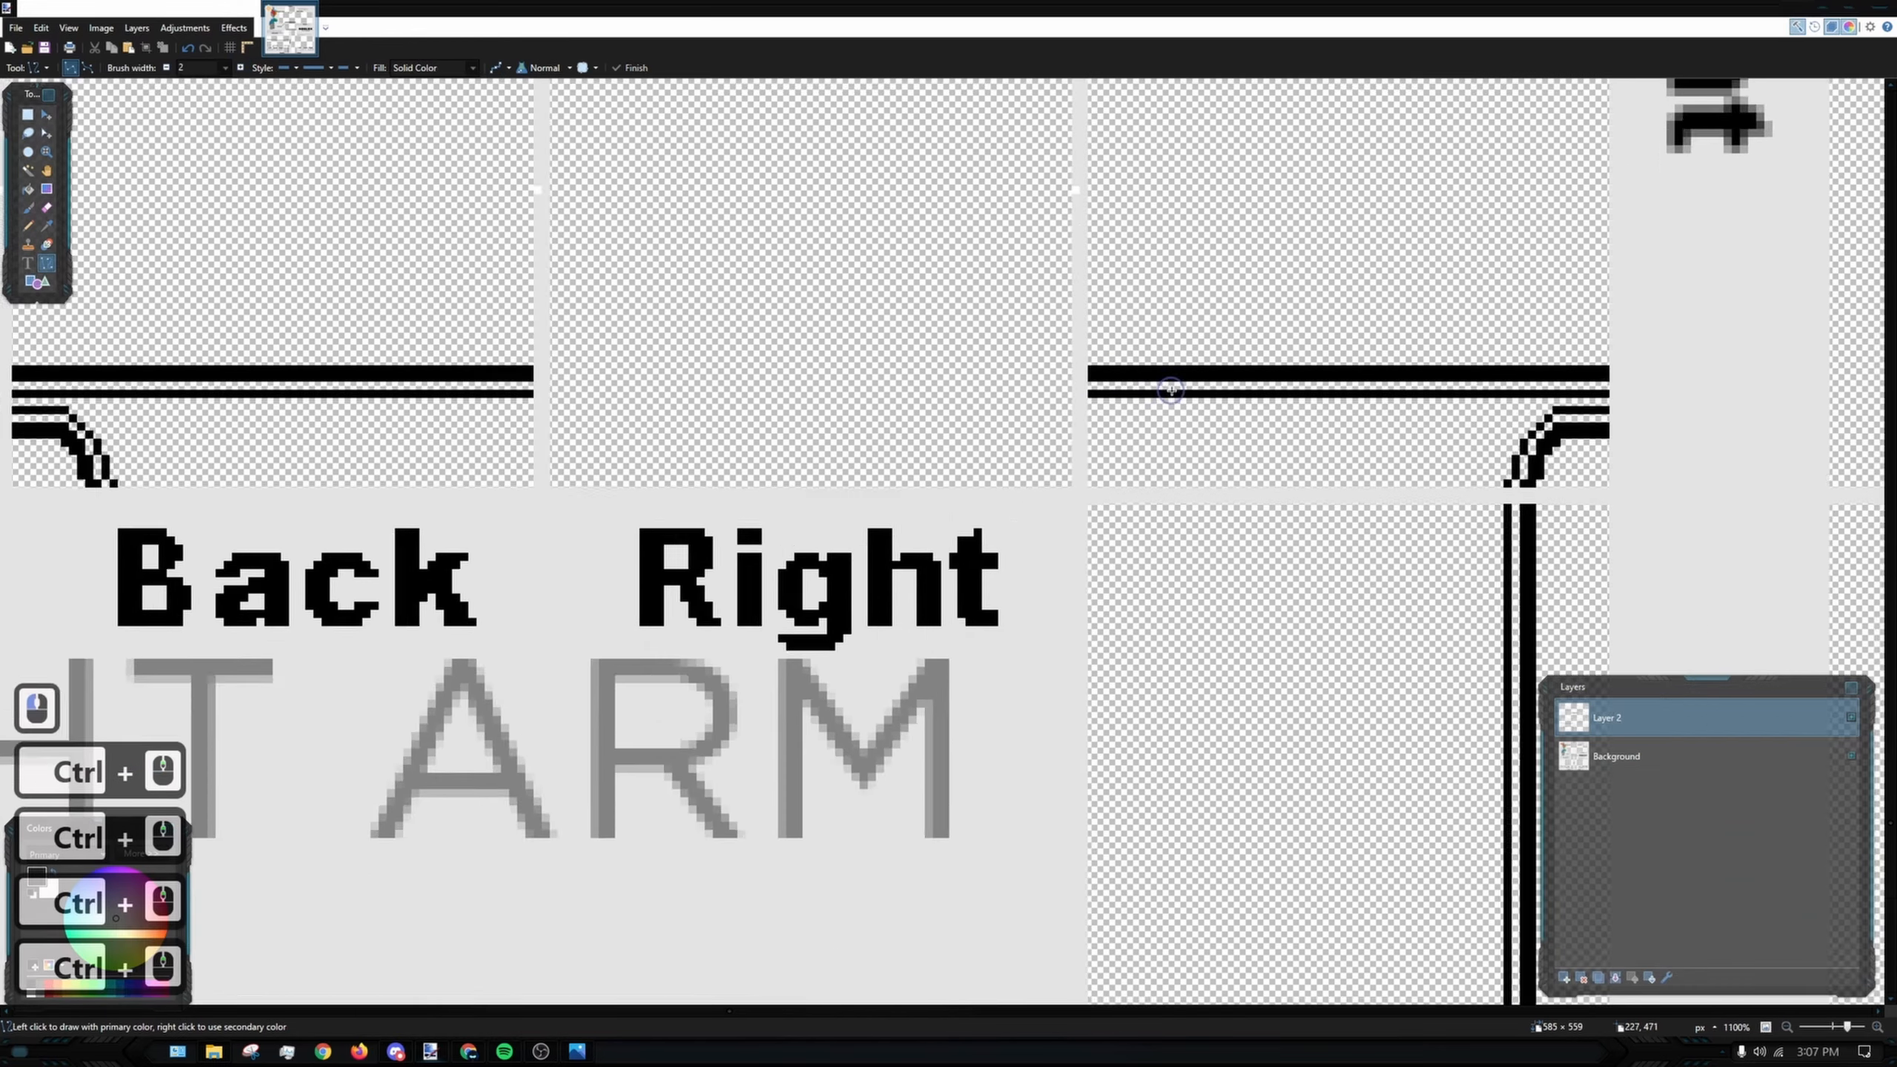
drag(1049, 371, 568, 381)
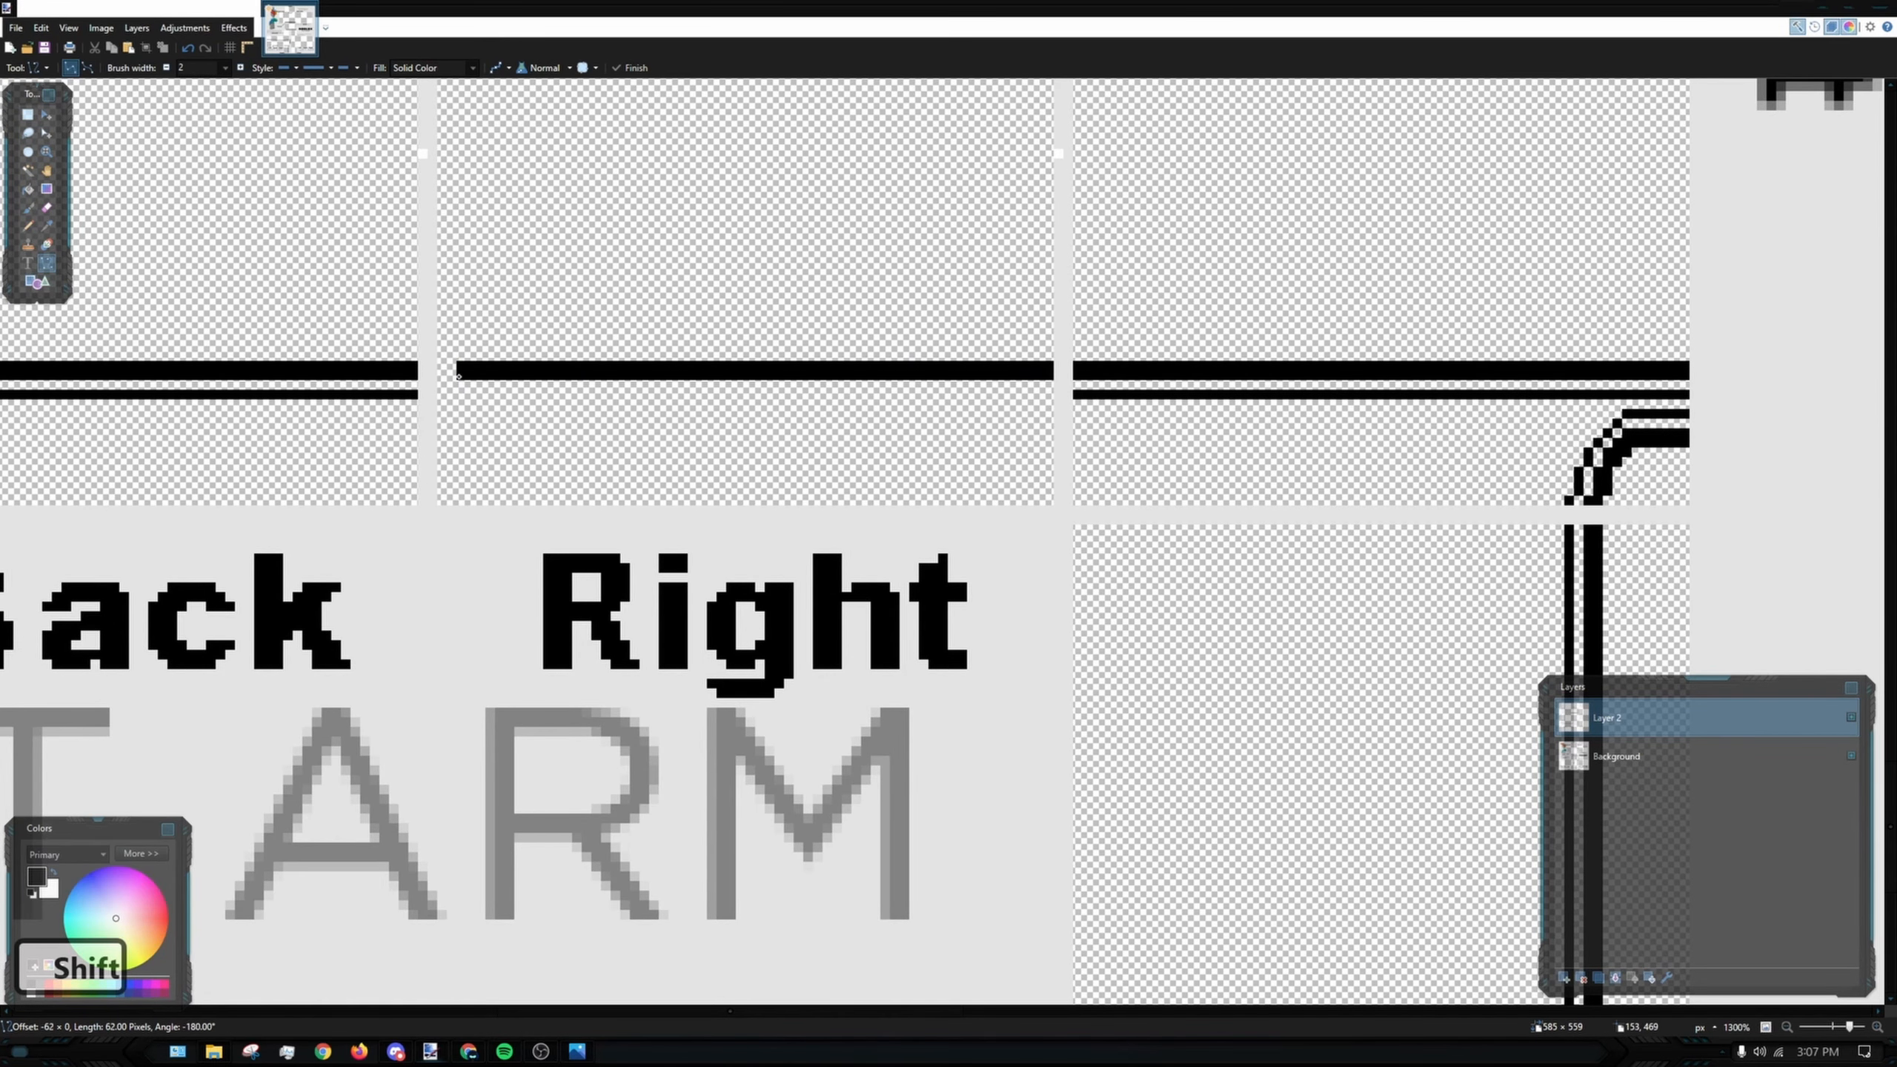
- Draw a matching 2-pixel-wide, 64-pixel-long horizontal line across the right arm's Left panel, level with the Back panel's thick line
scroll(551, 331, left, 4)
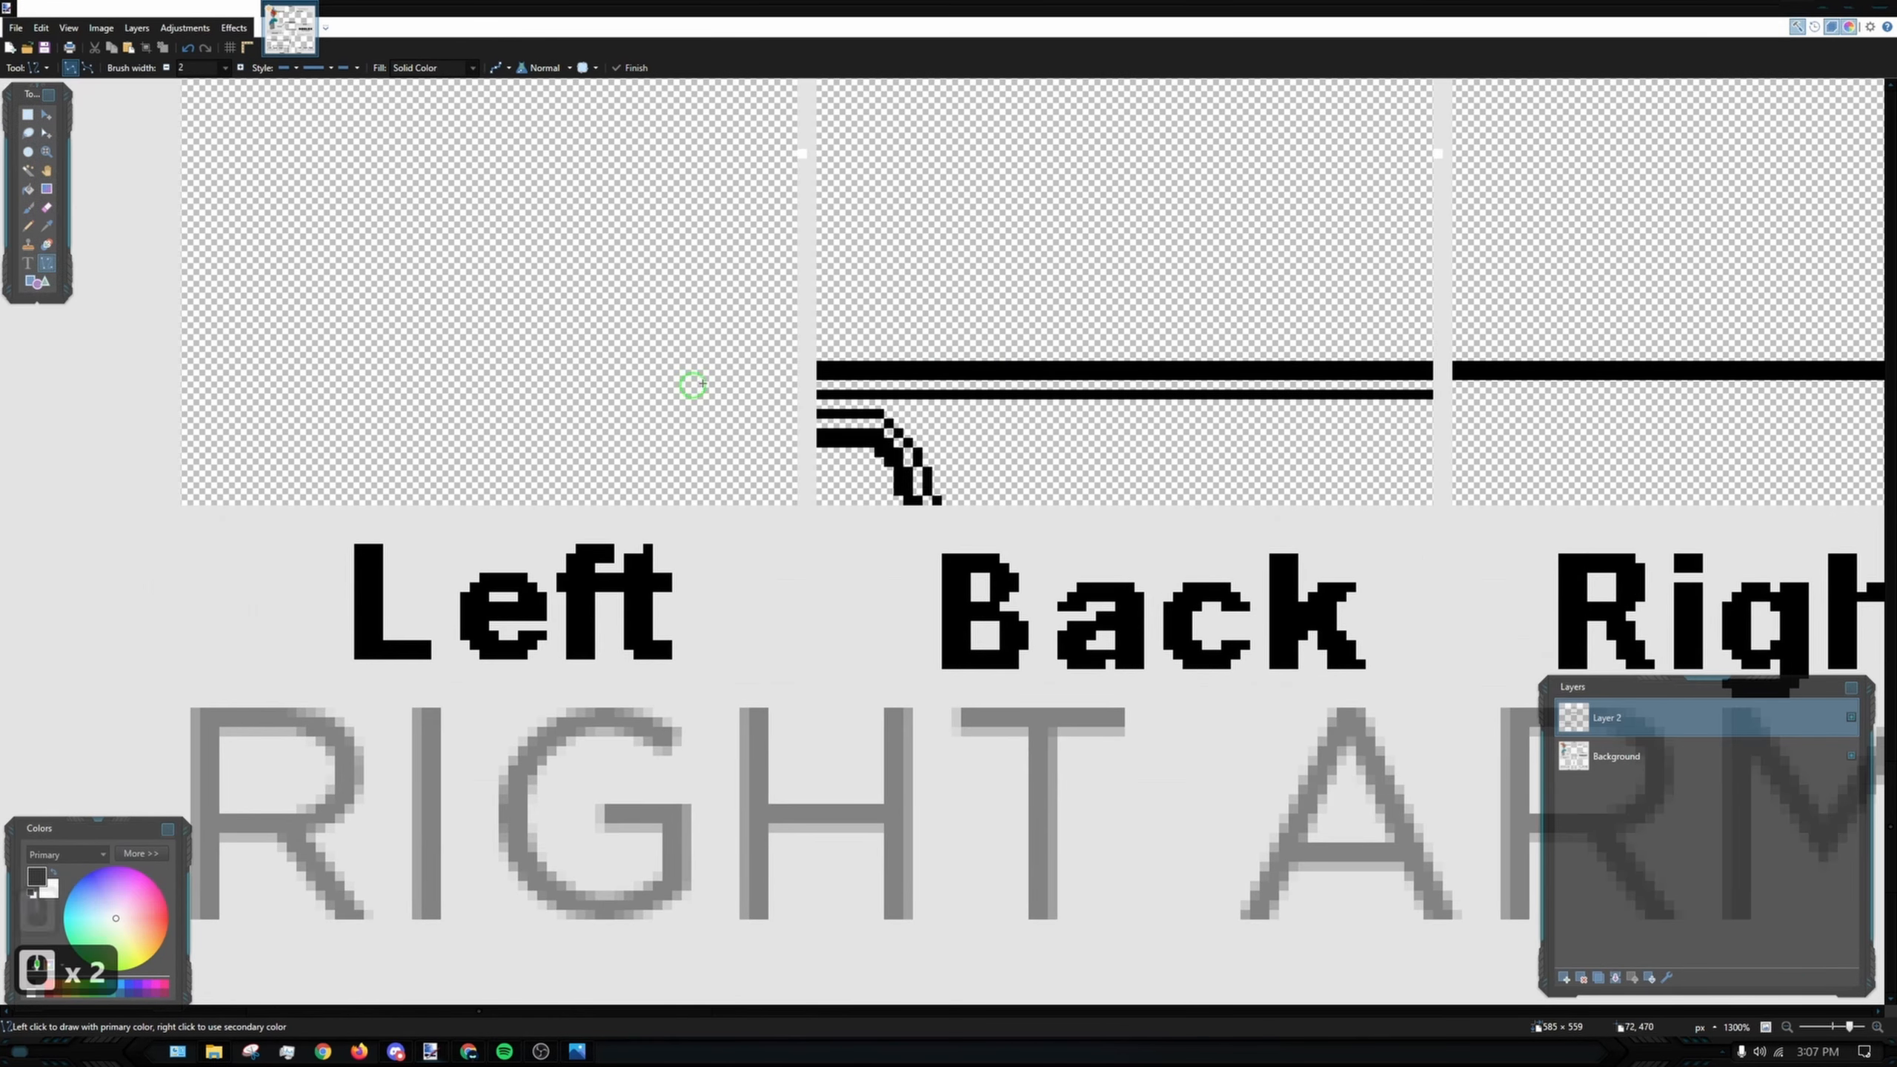
drag(790, 373, 551, 370)
scroll(792, 367, up, 3)
key(ctrl+z)
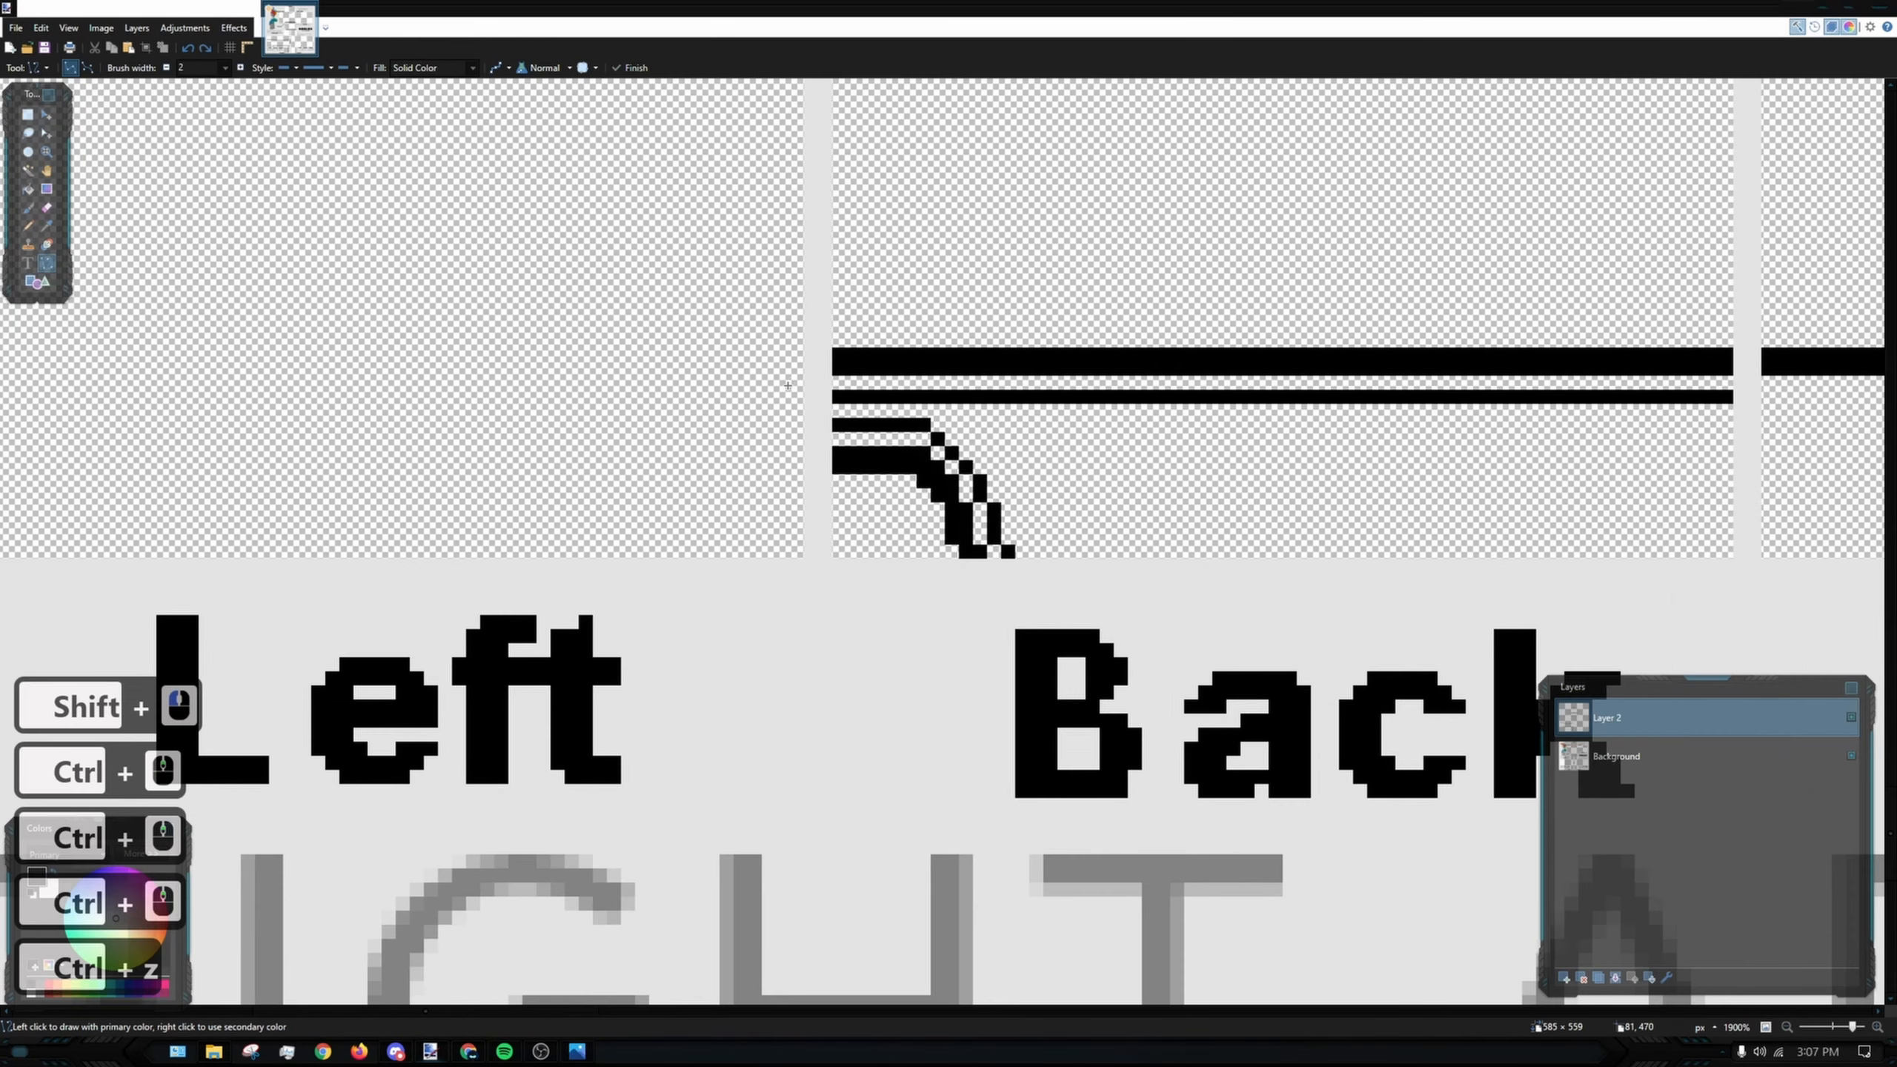
drag(572, 355, 341, 359)
scroll(915, 433, down, 8)
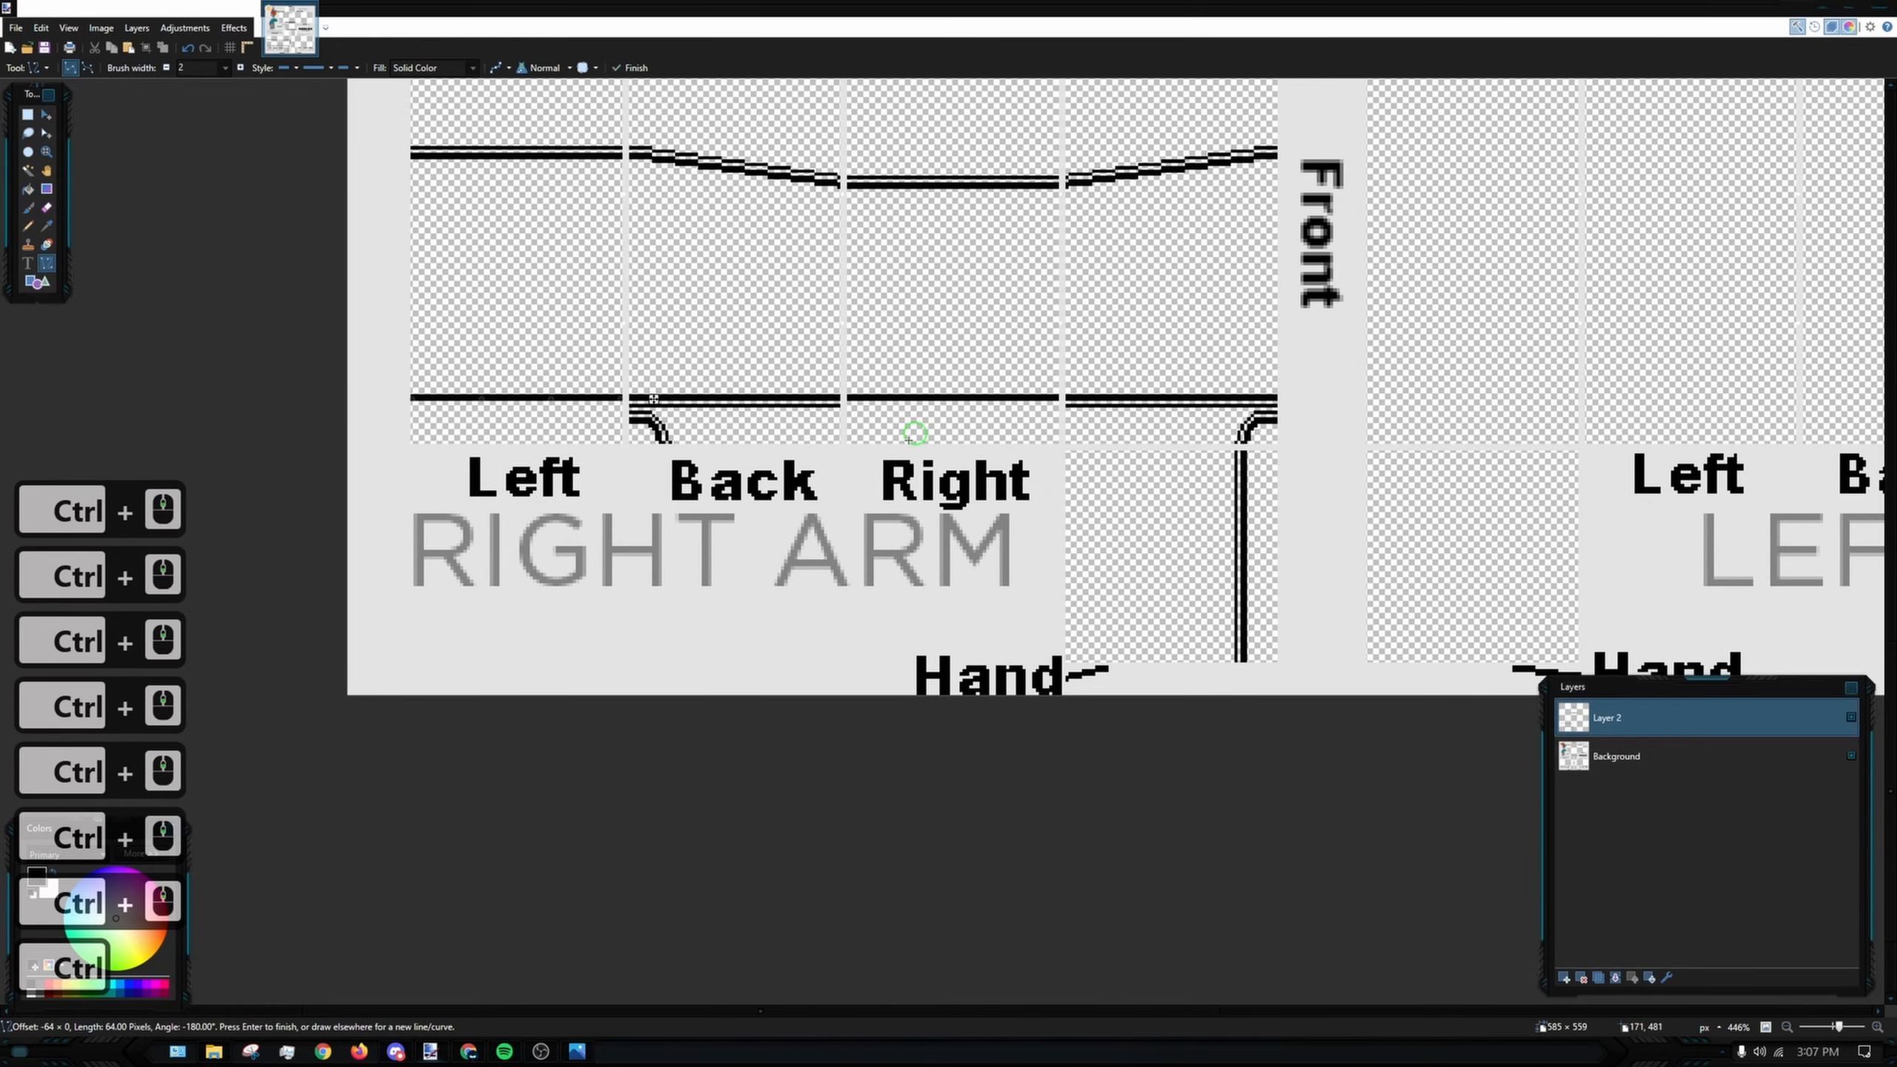
double_click(905, 449)
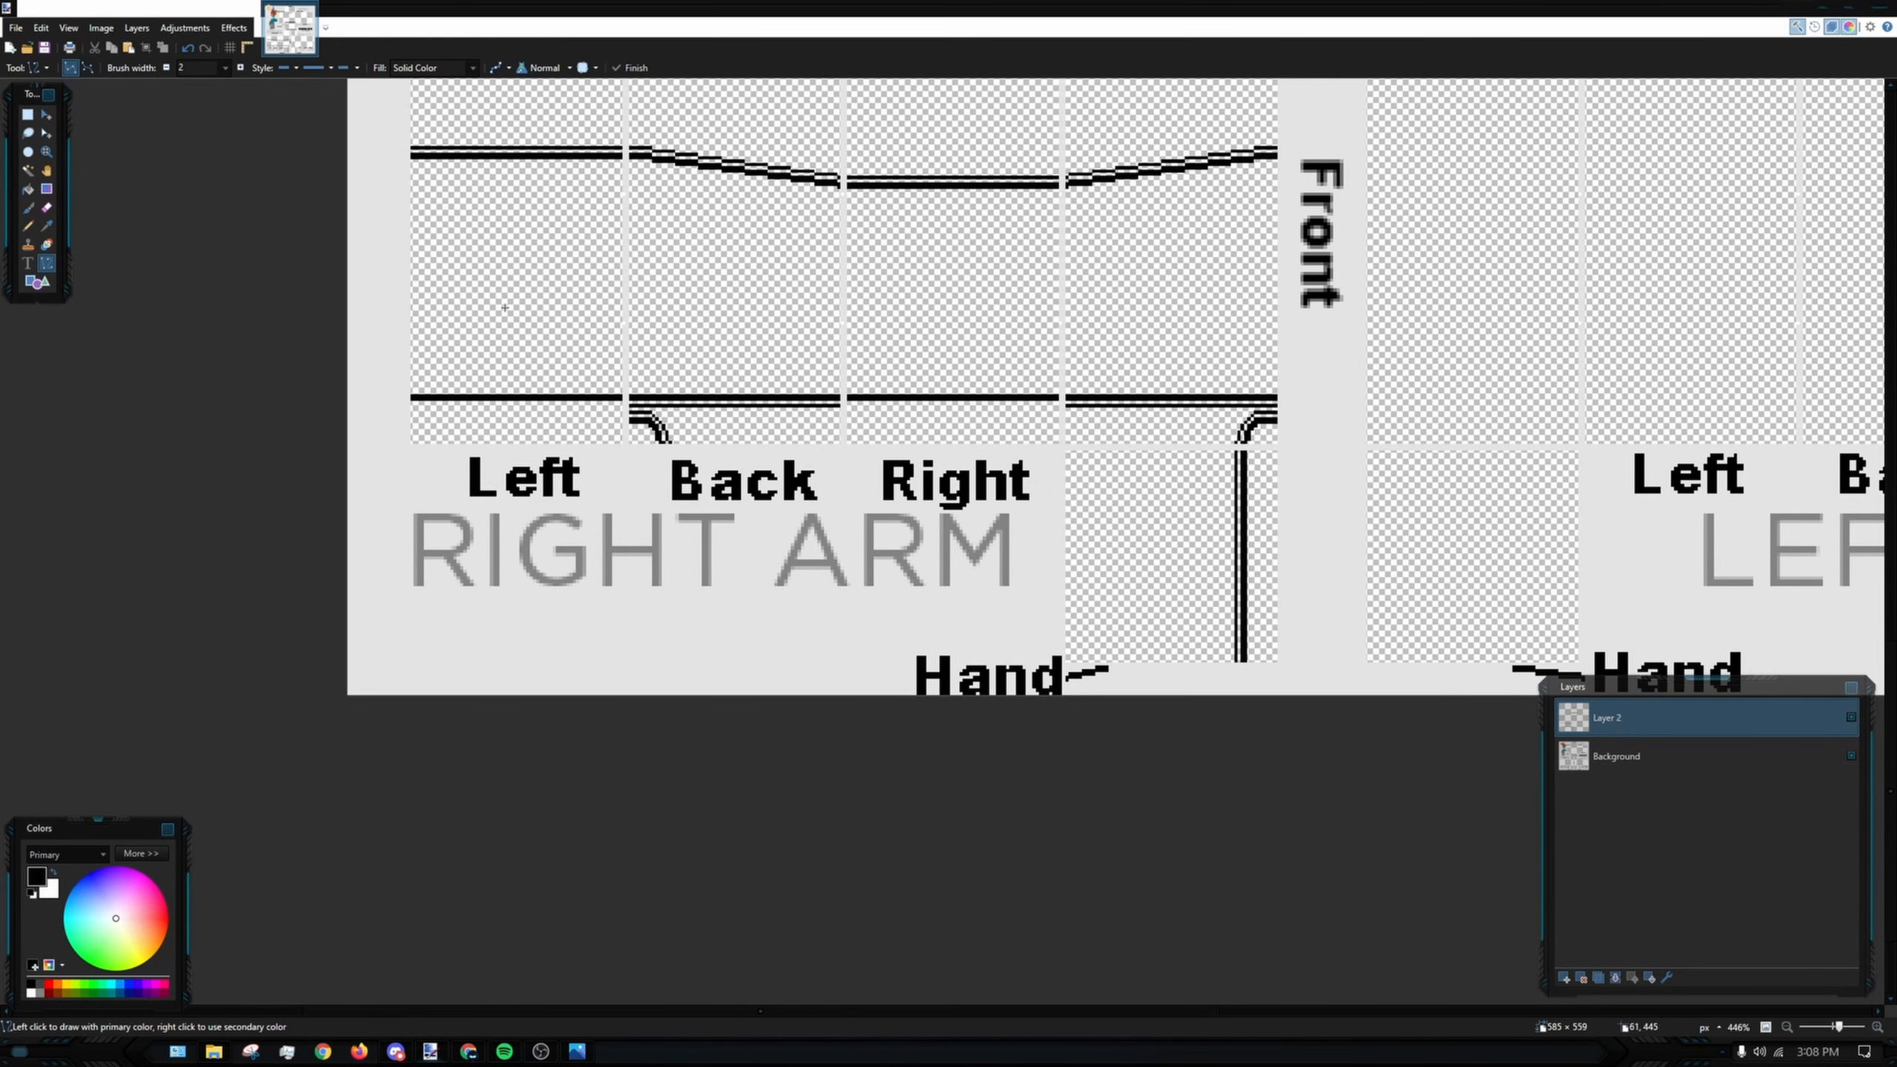
- Set the brush width to 1 and draw a thin line under the Right panel's thick line, level with the neighbouring thin lines
key(bracketleft)
scroll(1060, 399, up, 10)
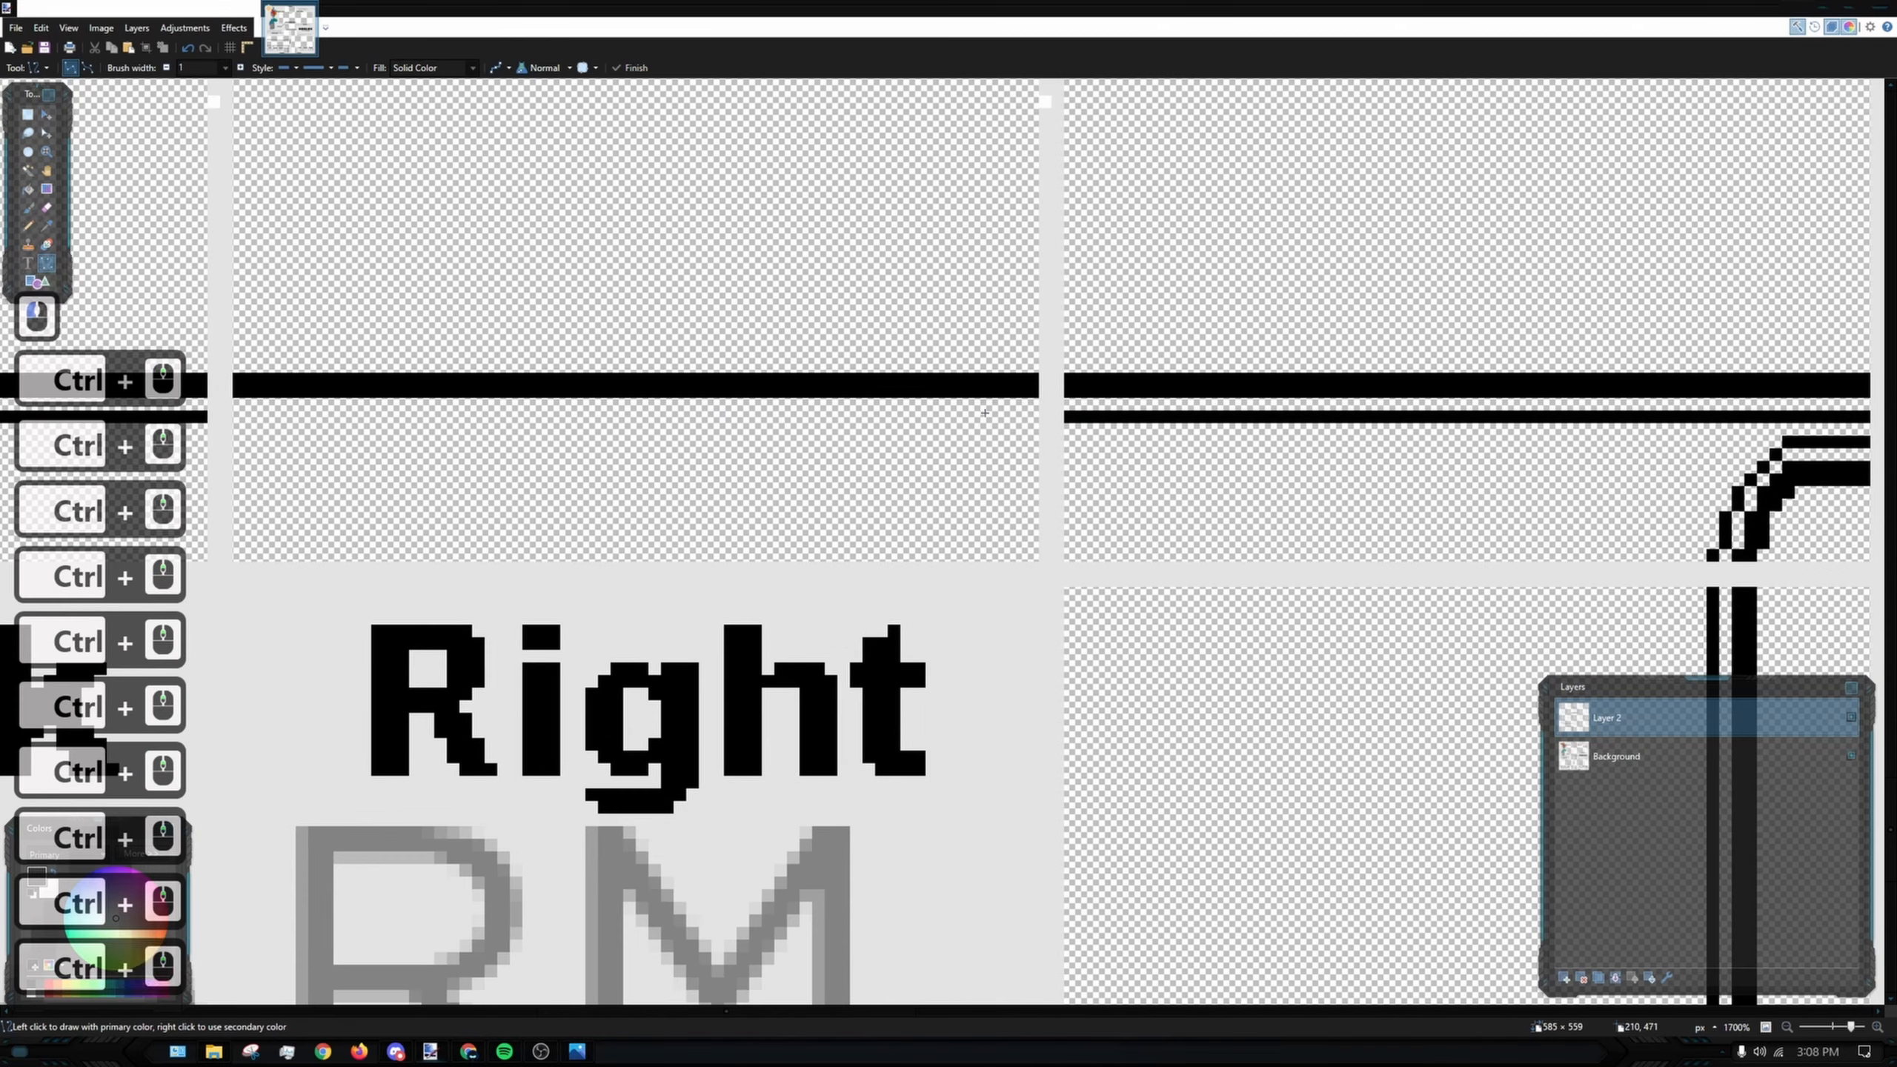
drag(1048, 411, 244, 473)
scroll(887, 533, down, 10)
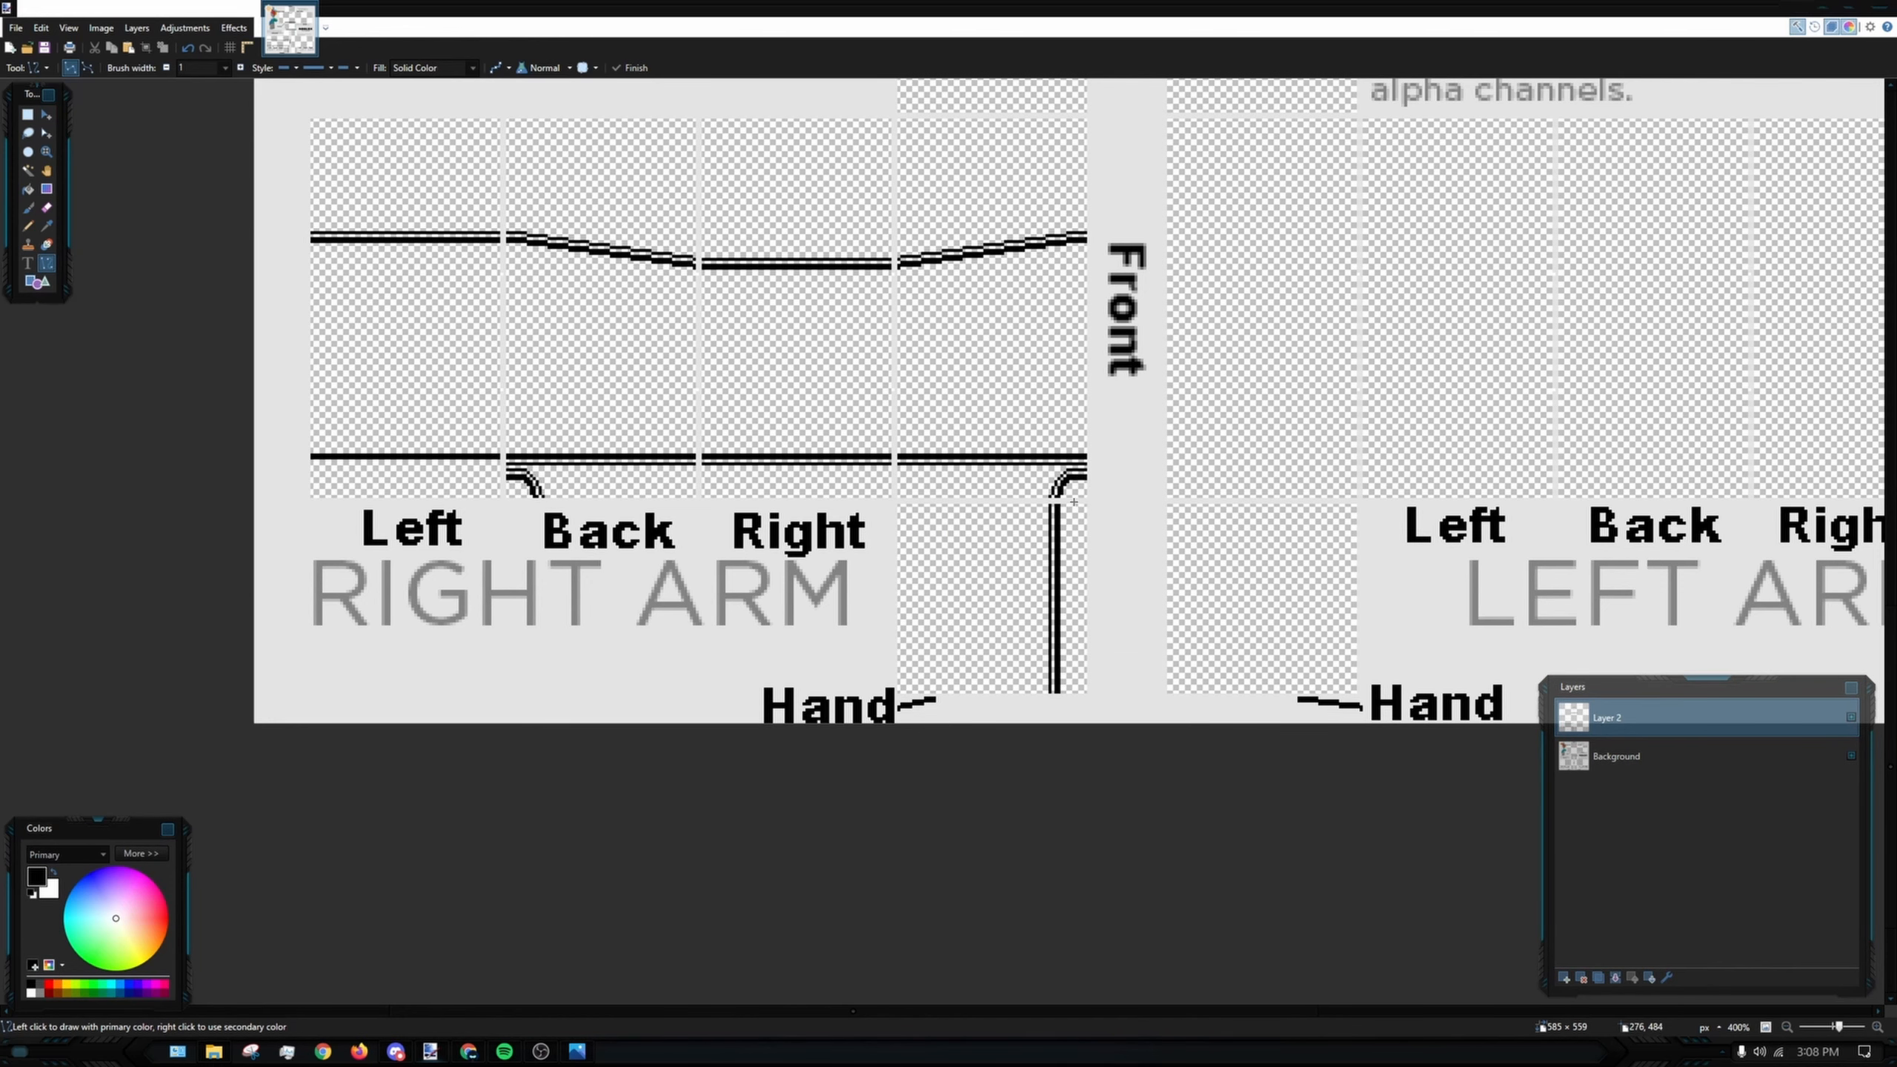
drag(1025, 499, 797, 580)
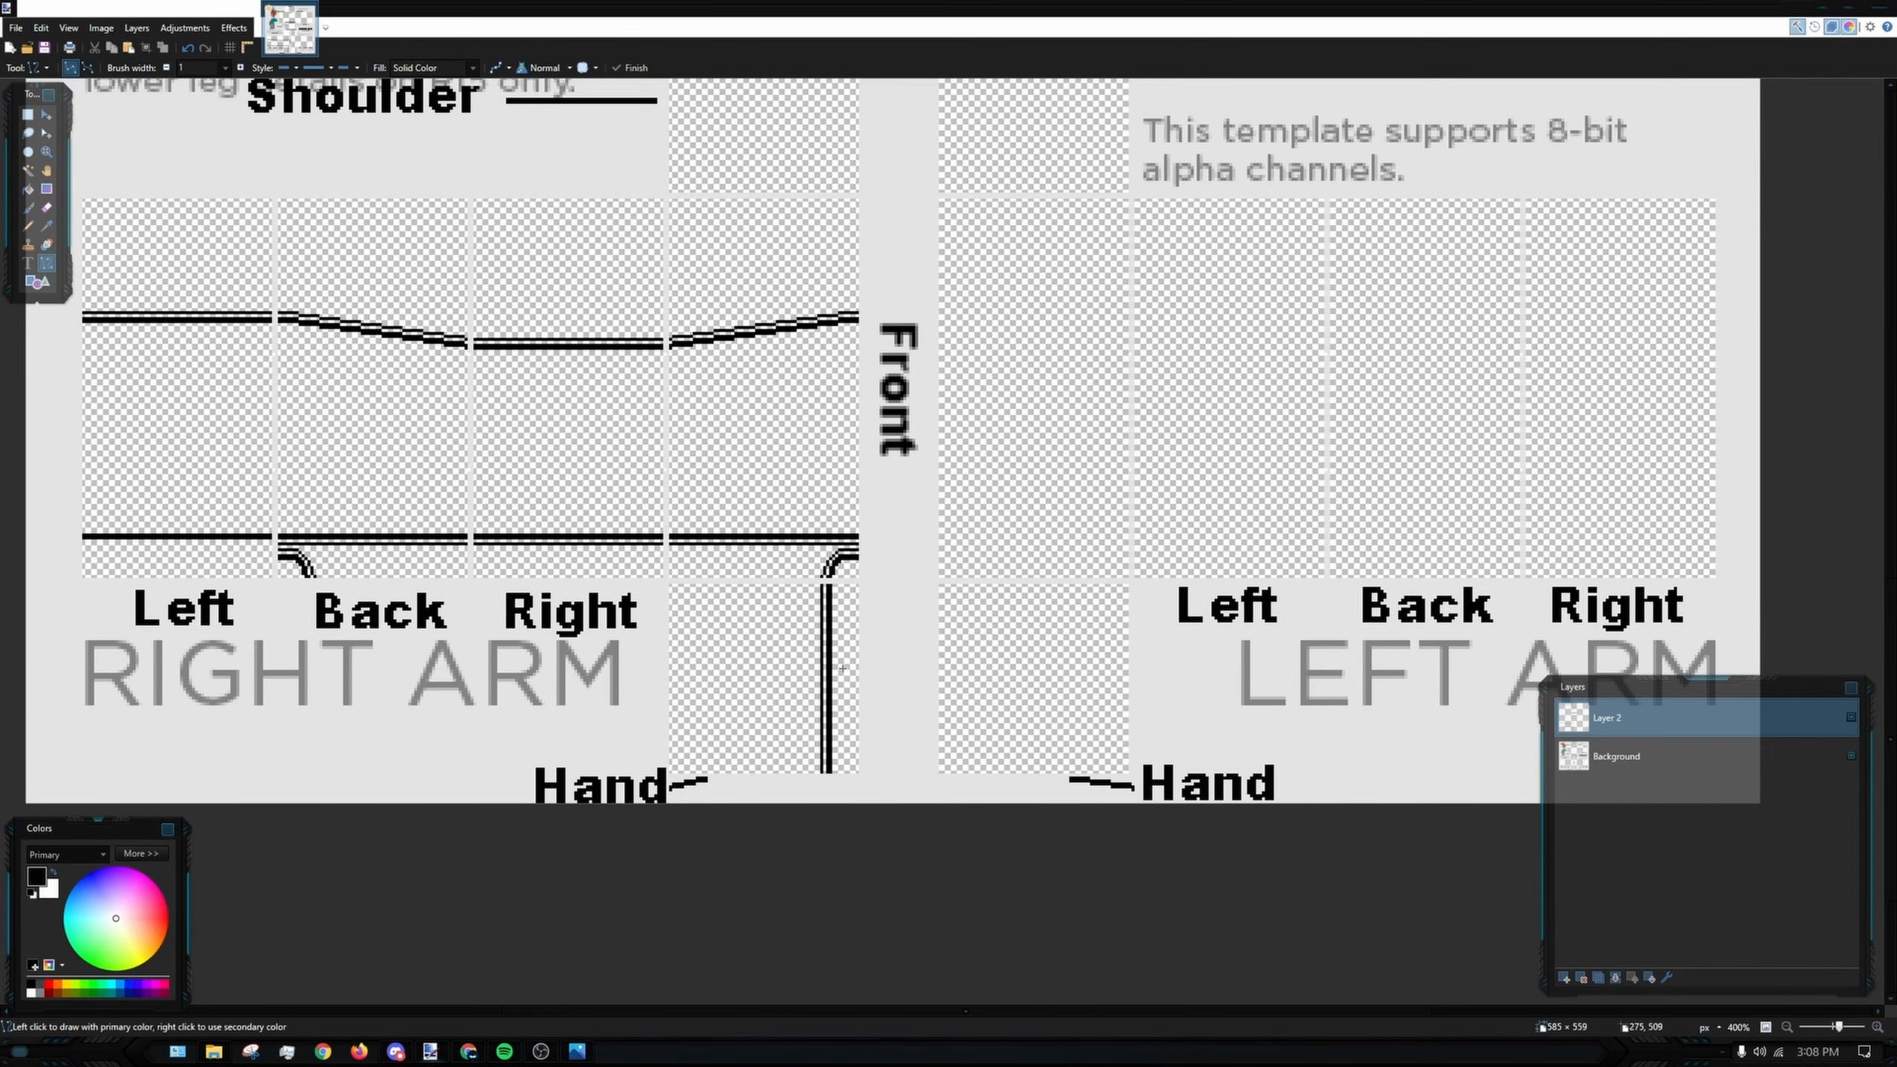
drag(429, 516, 496, 546)
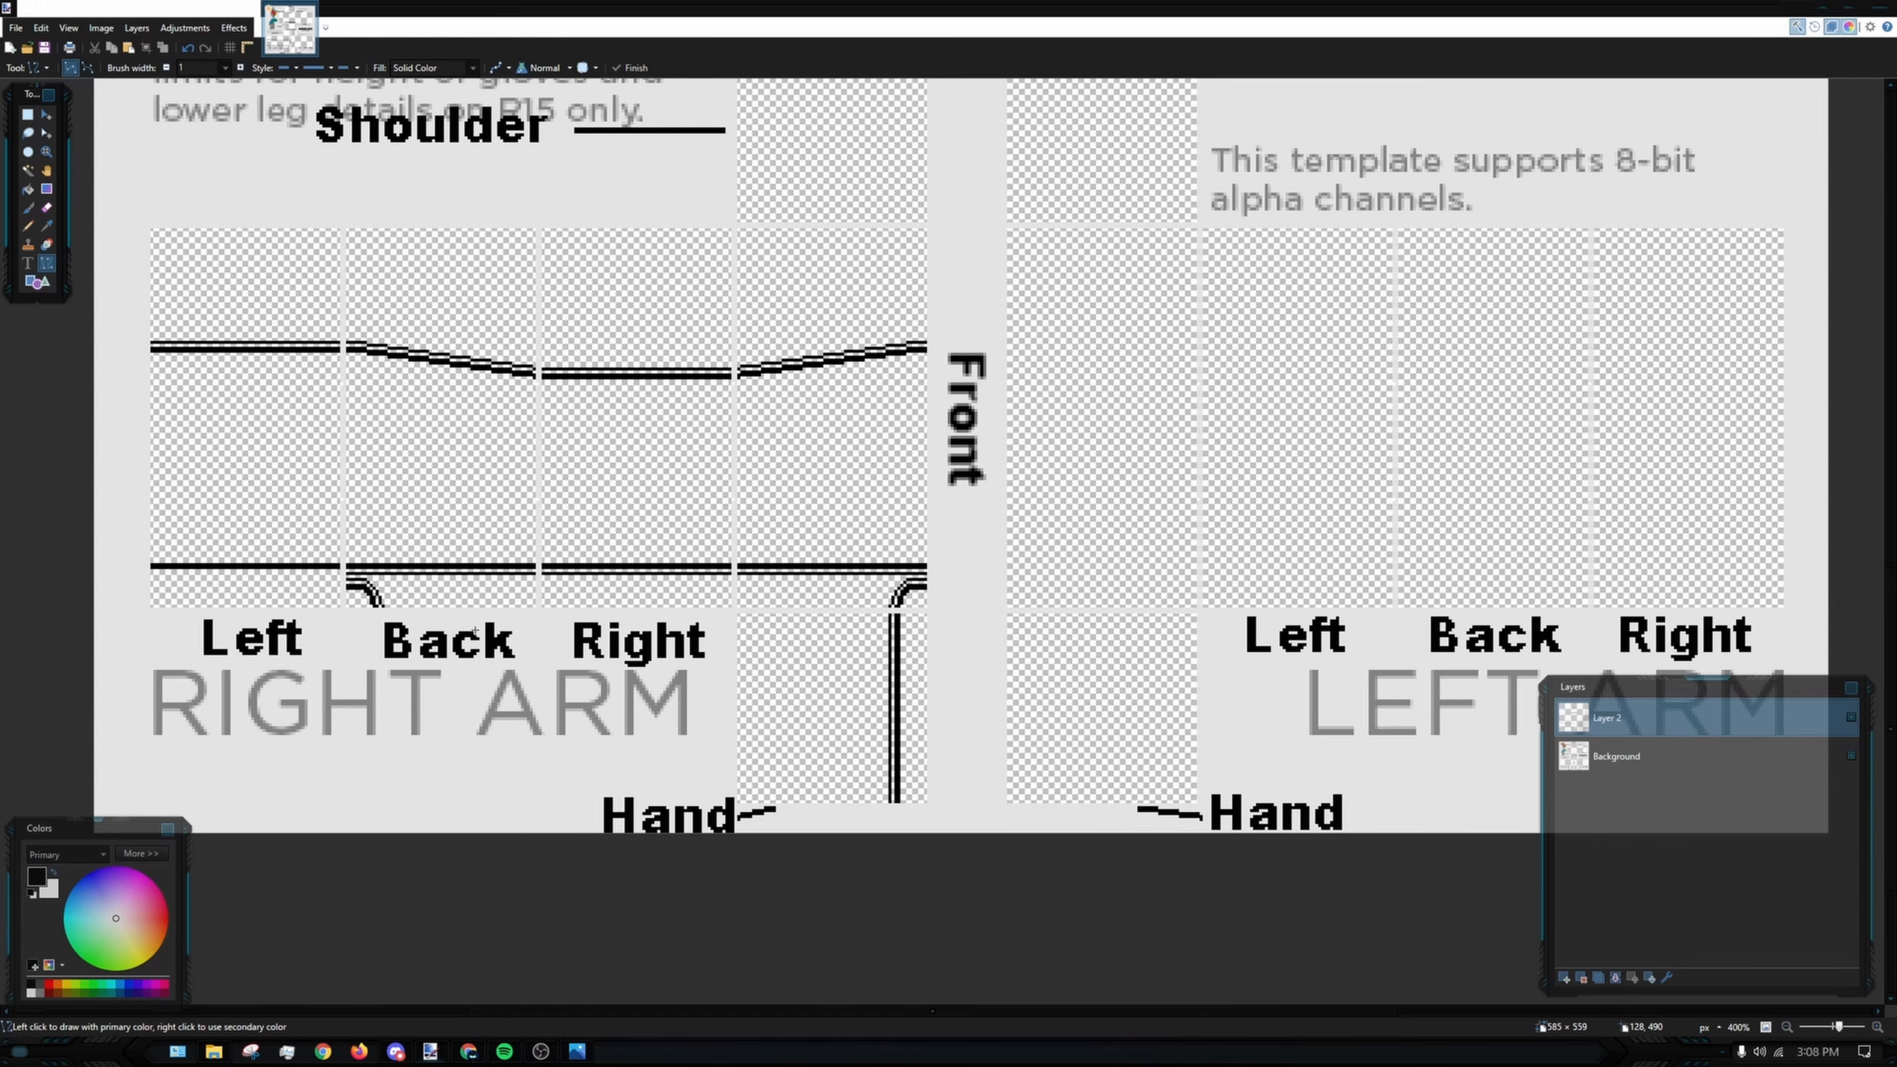
- Draw a 1-pixel-wide line across the right arm's Left panel below its thick line, level with the Back panel's thin line
ctrl+scroll(437, 641, up, 10)
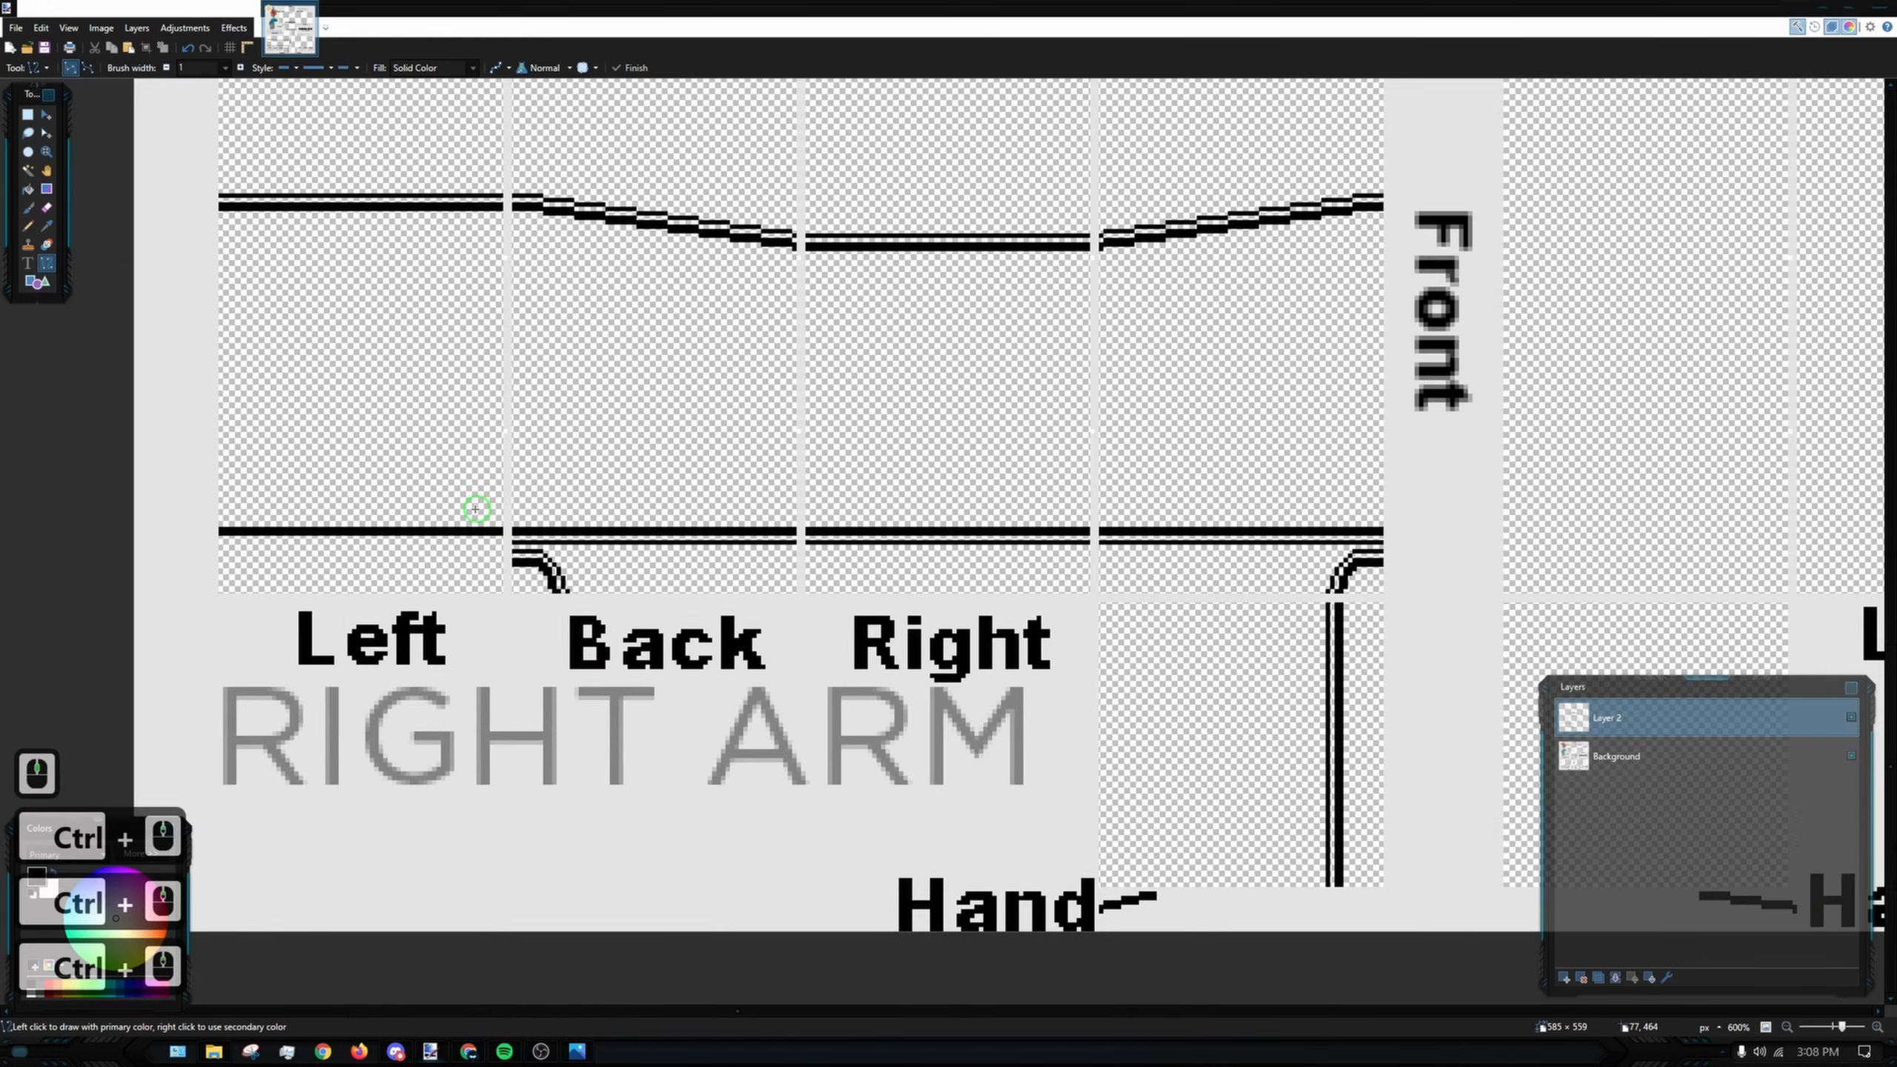
ctrl+scroll(728, 622, up, 6)
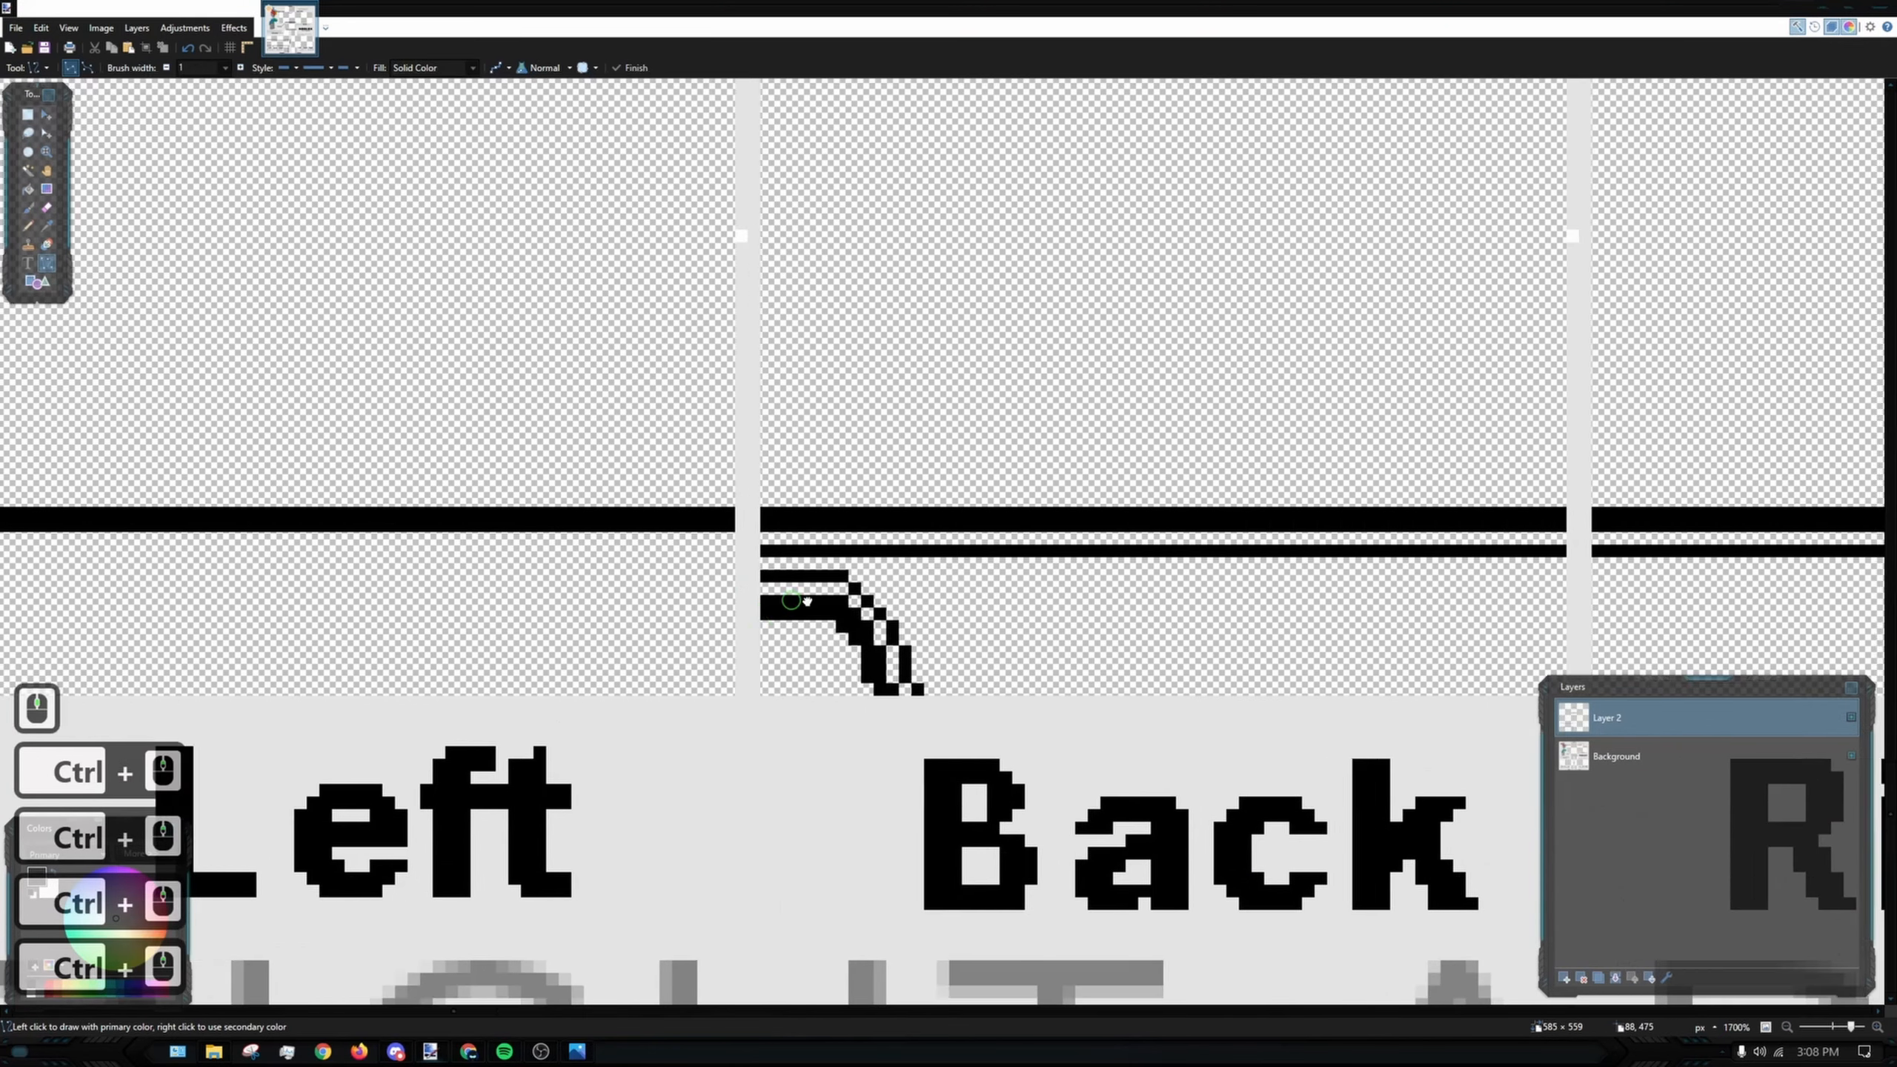
mouse_move(908, 515)
mouse_down()
mouse_move(242, 536)
mouse_move(84, 502)
mouse_move(96, 515)
mouse_up()
ctrl+scroll(340, 474, down, 7)
scroll(529, 495, down, 3)
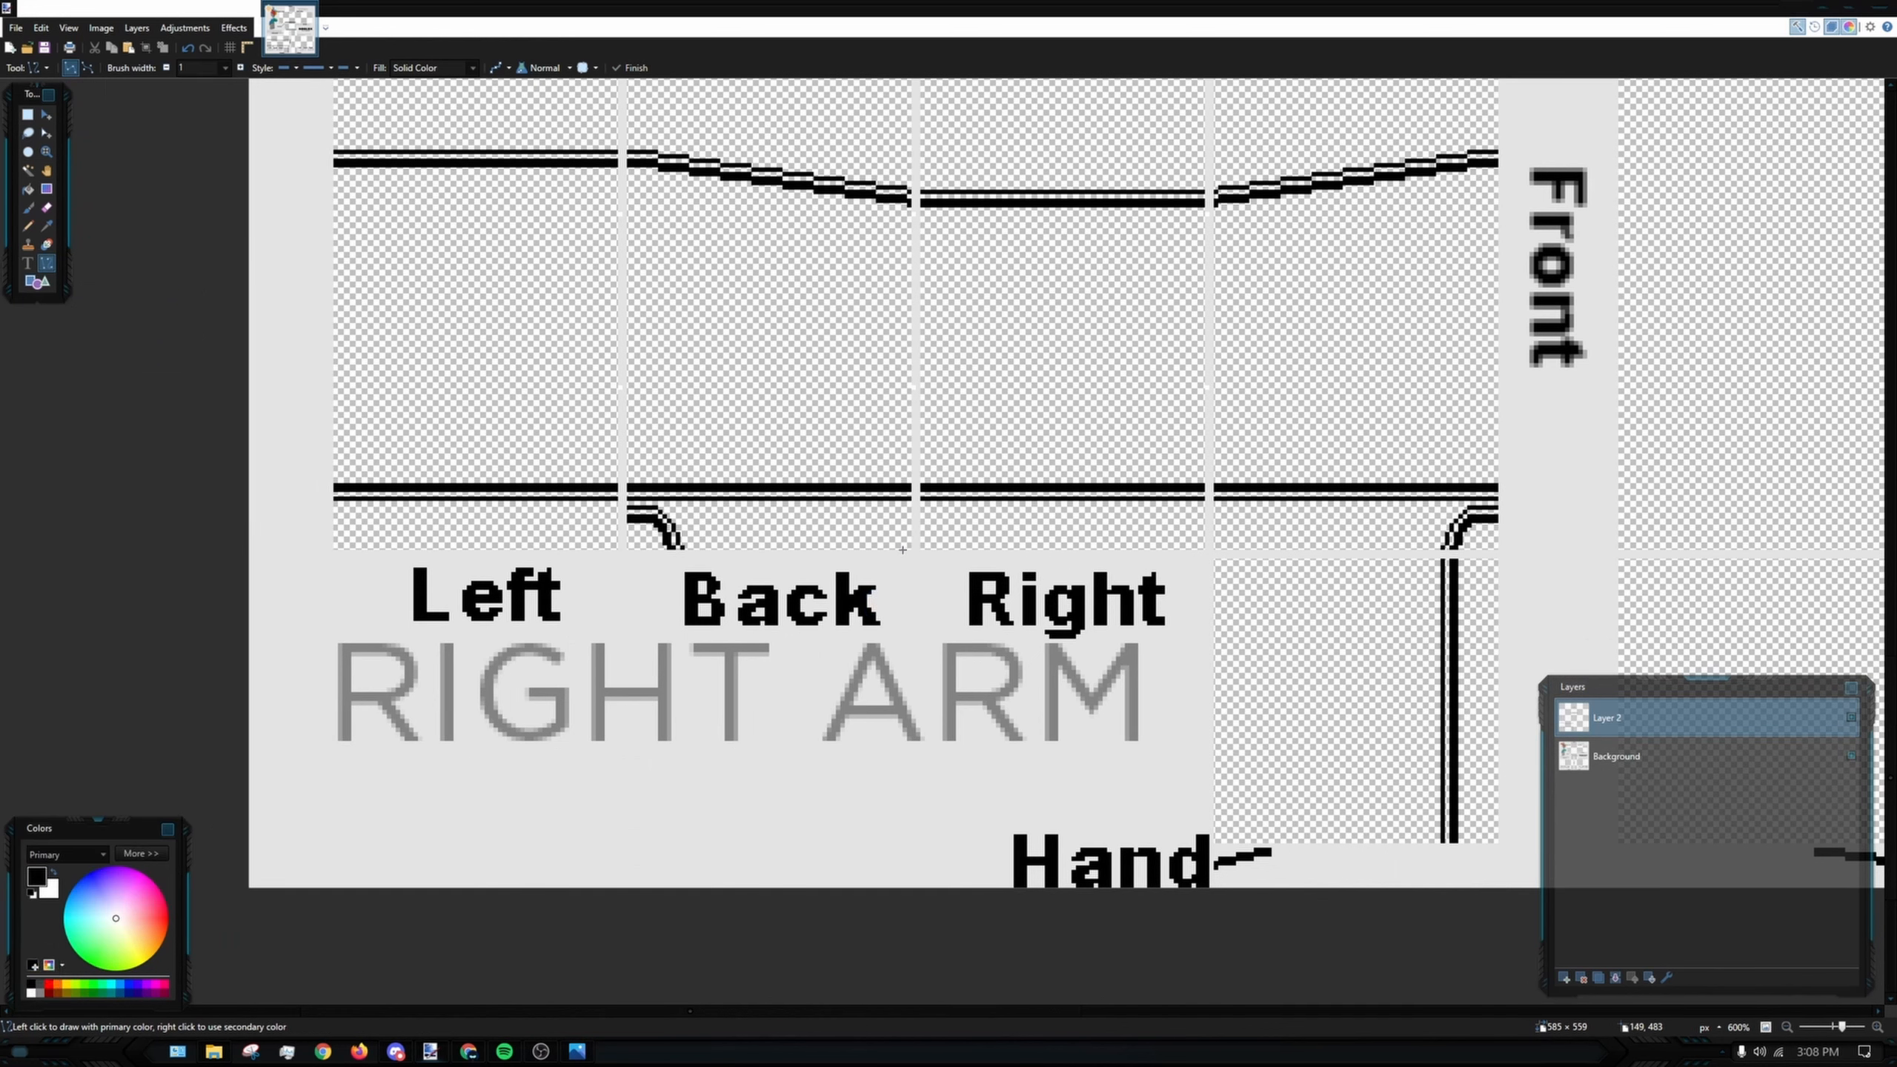
- Draw a 2-pixel-wide line and a 1-pixel-wide line above it across the right arm's Left panel, level with the Back panel's glove curve ends
ctrl+scroll(692, 494, down, 1)
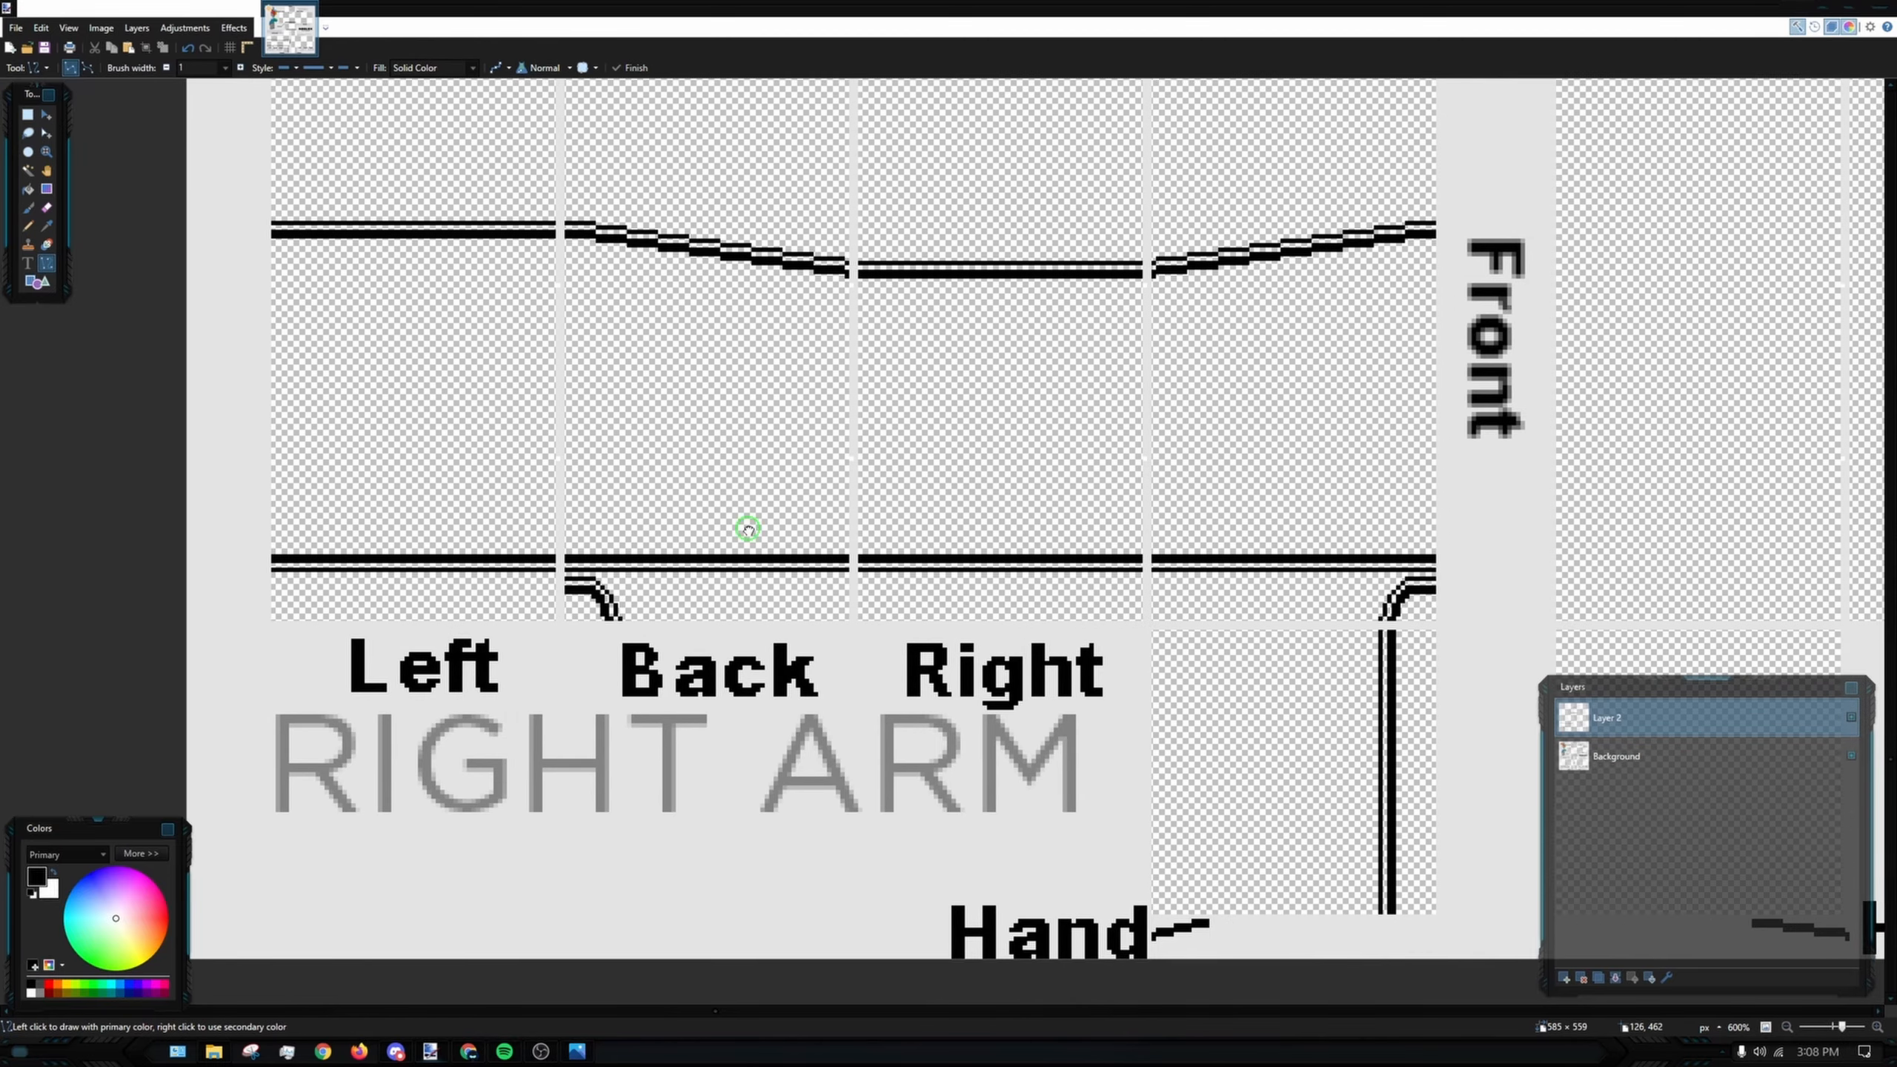
ctrl+scroll(875, 490, up, 8)
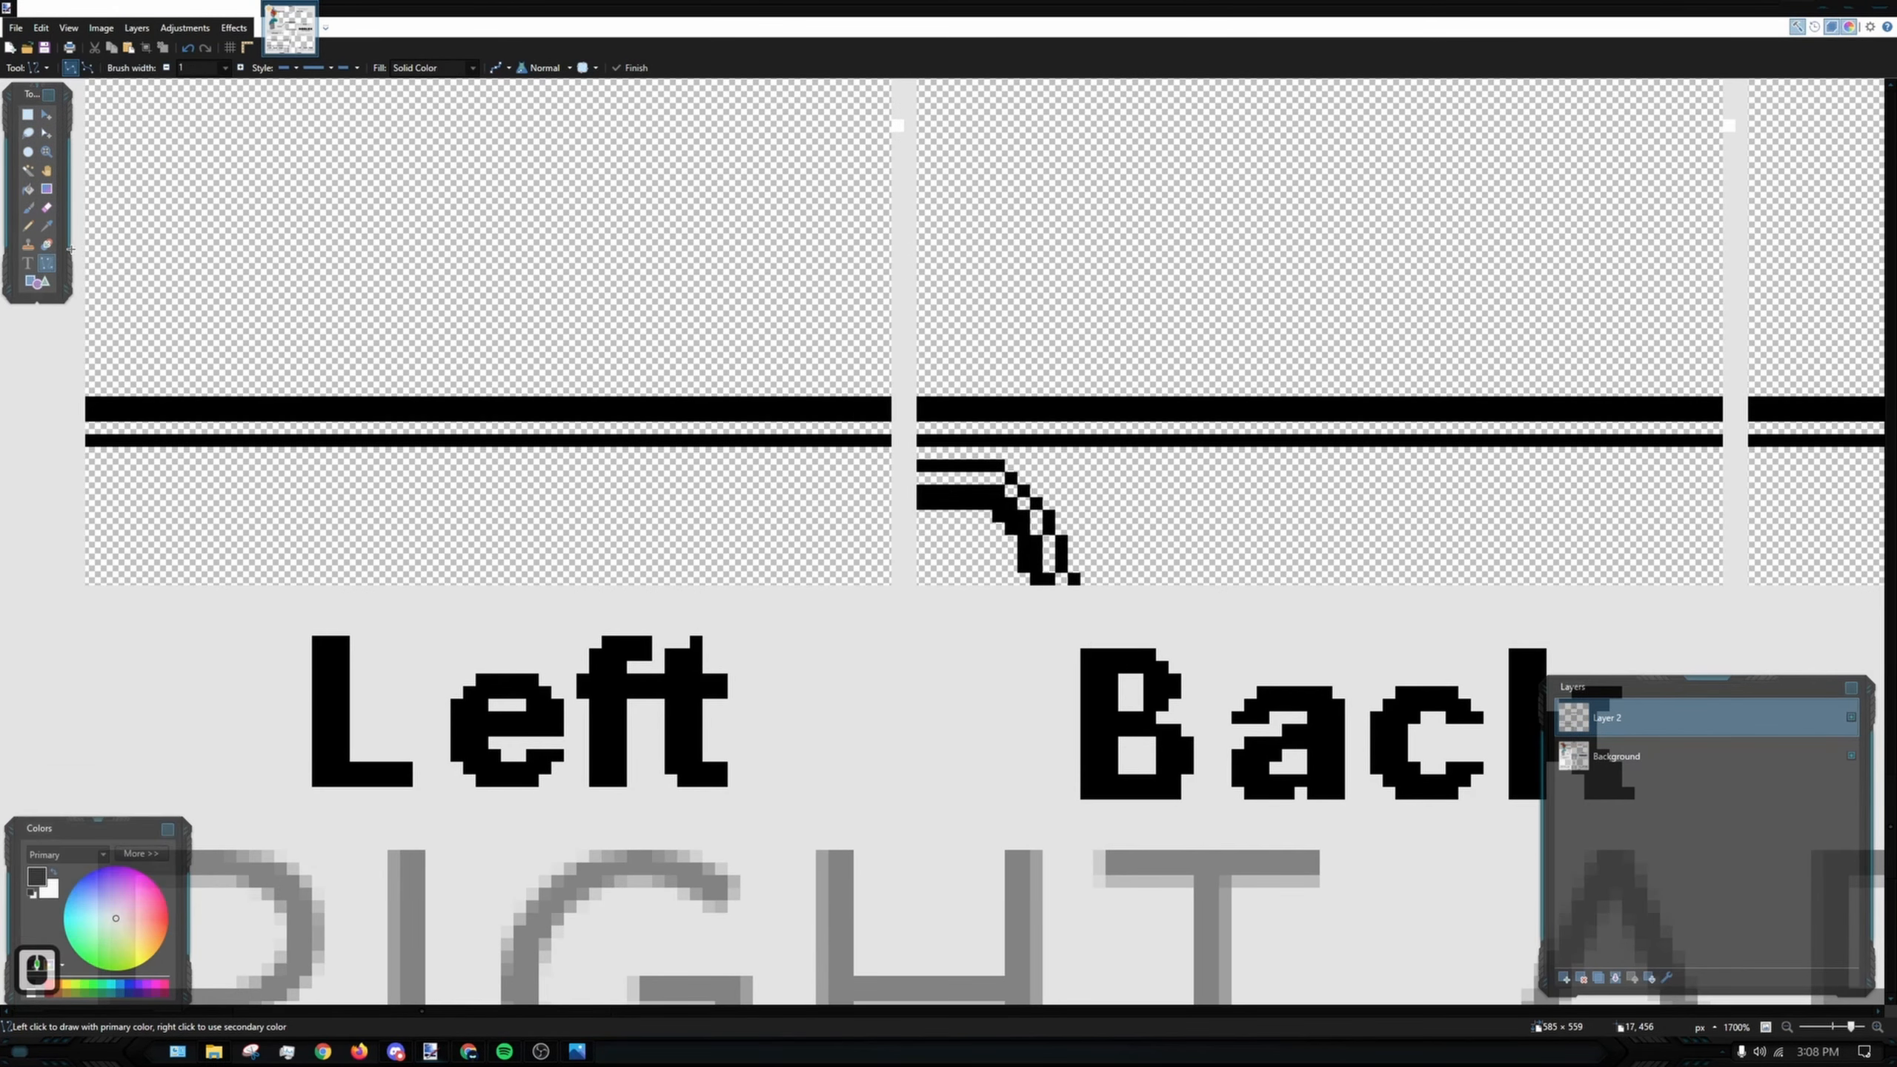
key(bracketright)
drag(870, 498, 84, 499)
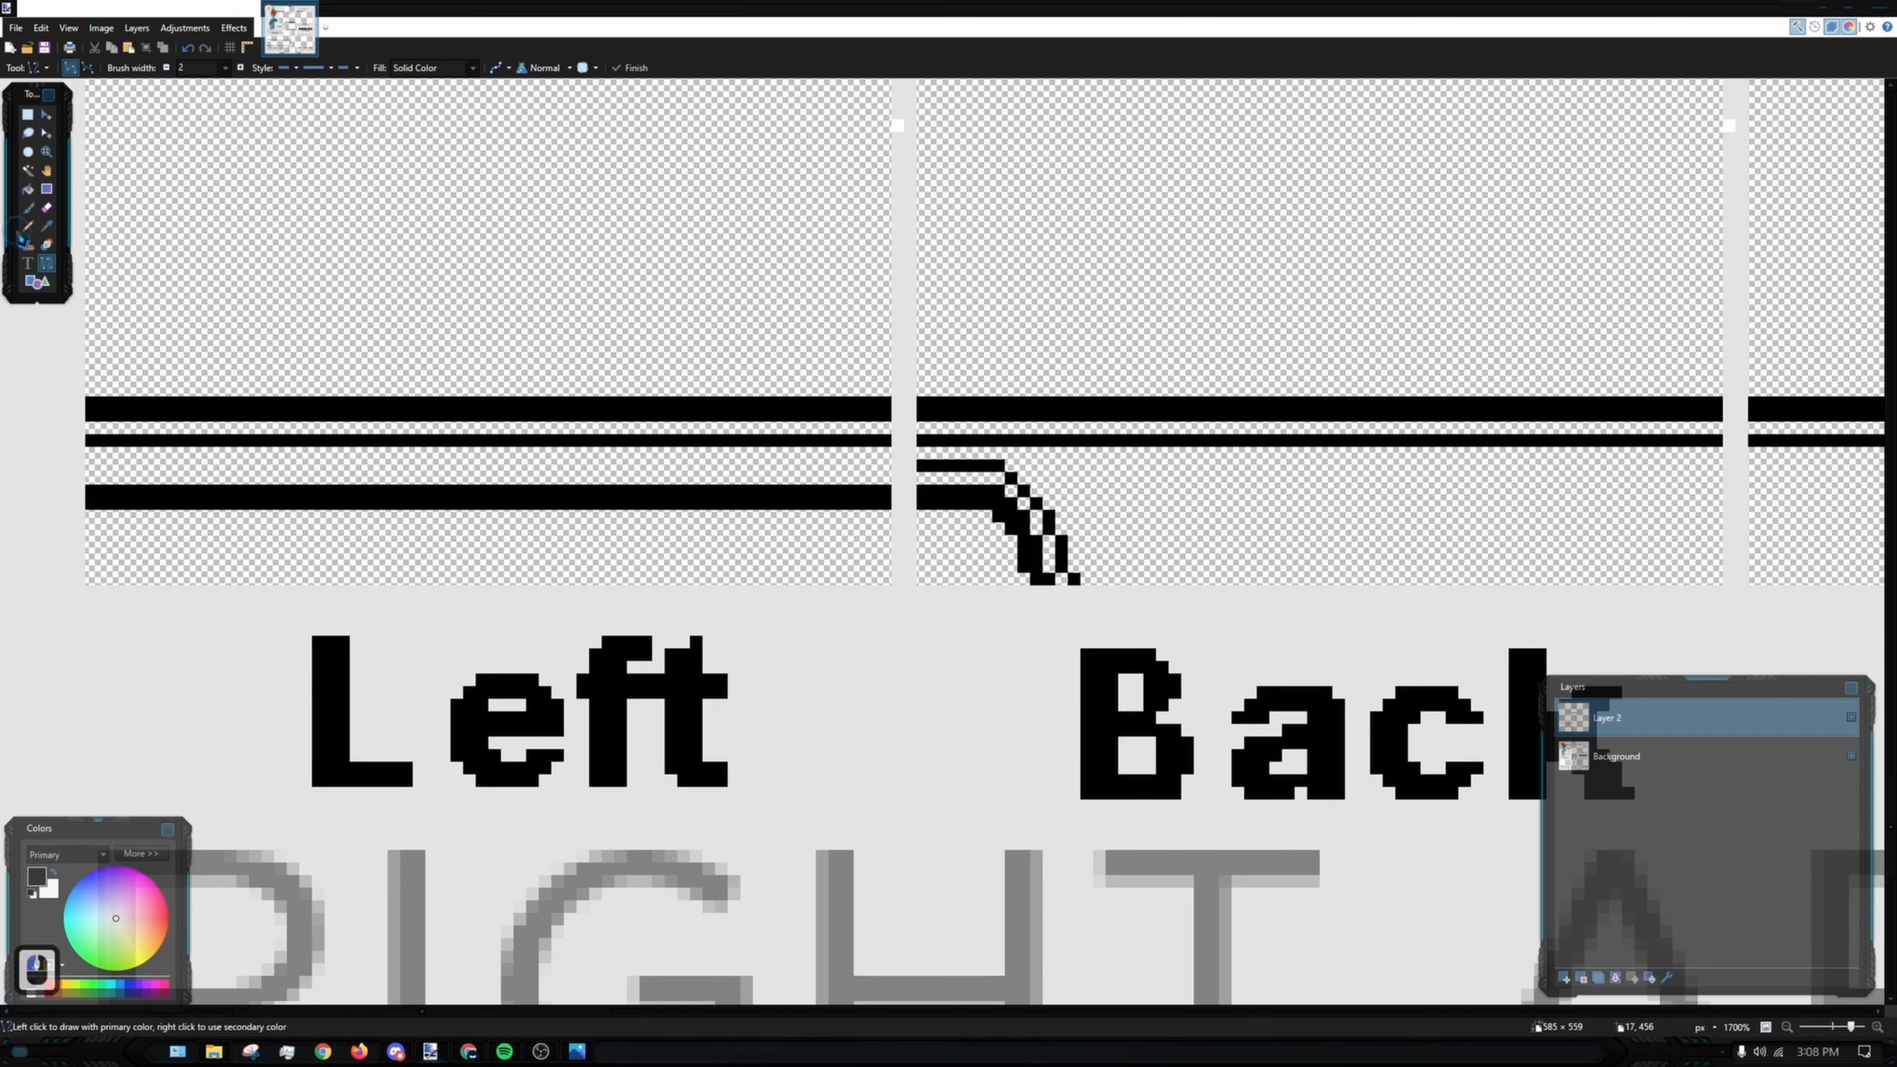
key(bracketleft)
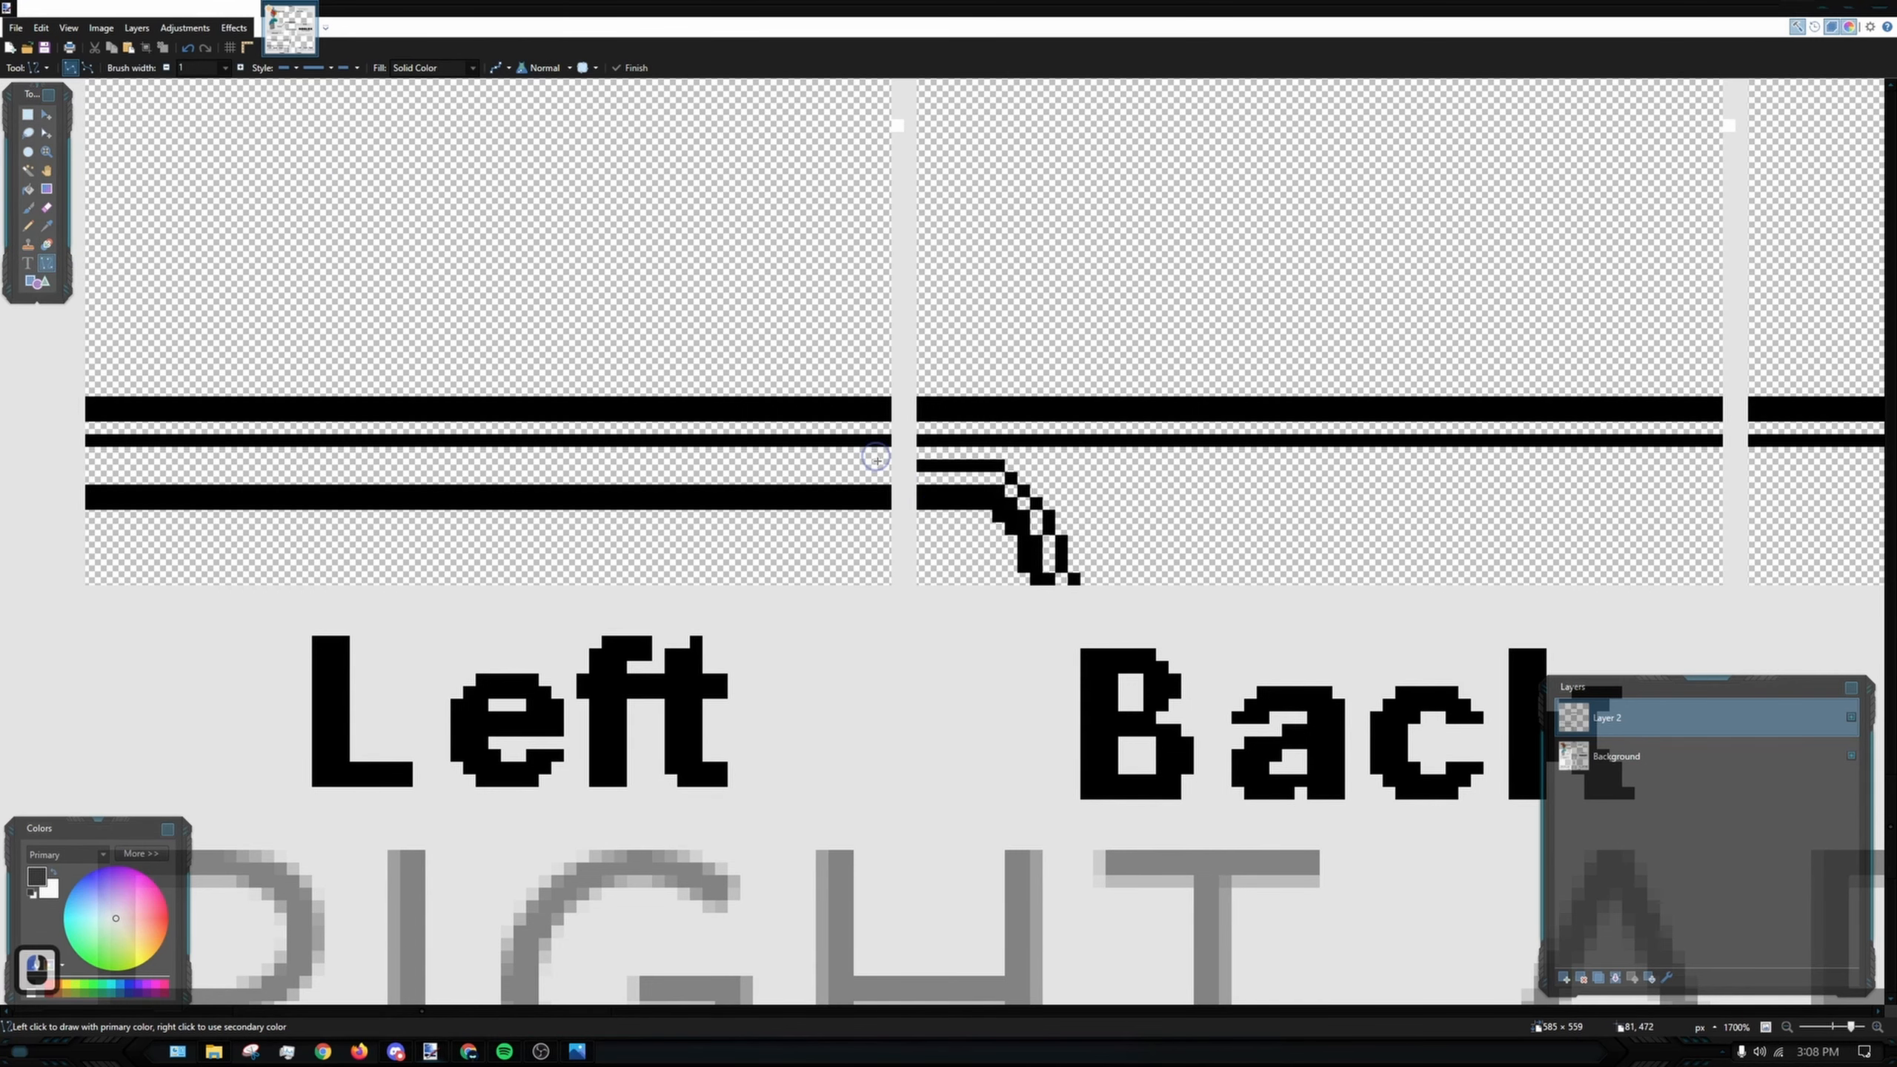
drag(890, 465, 85, 466)
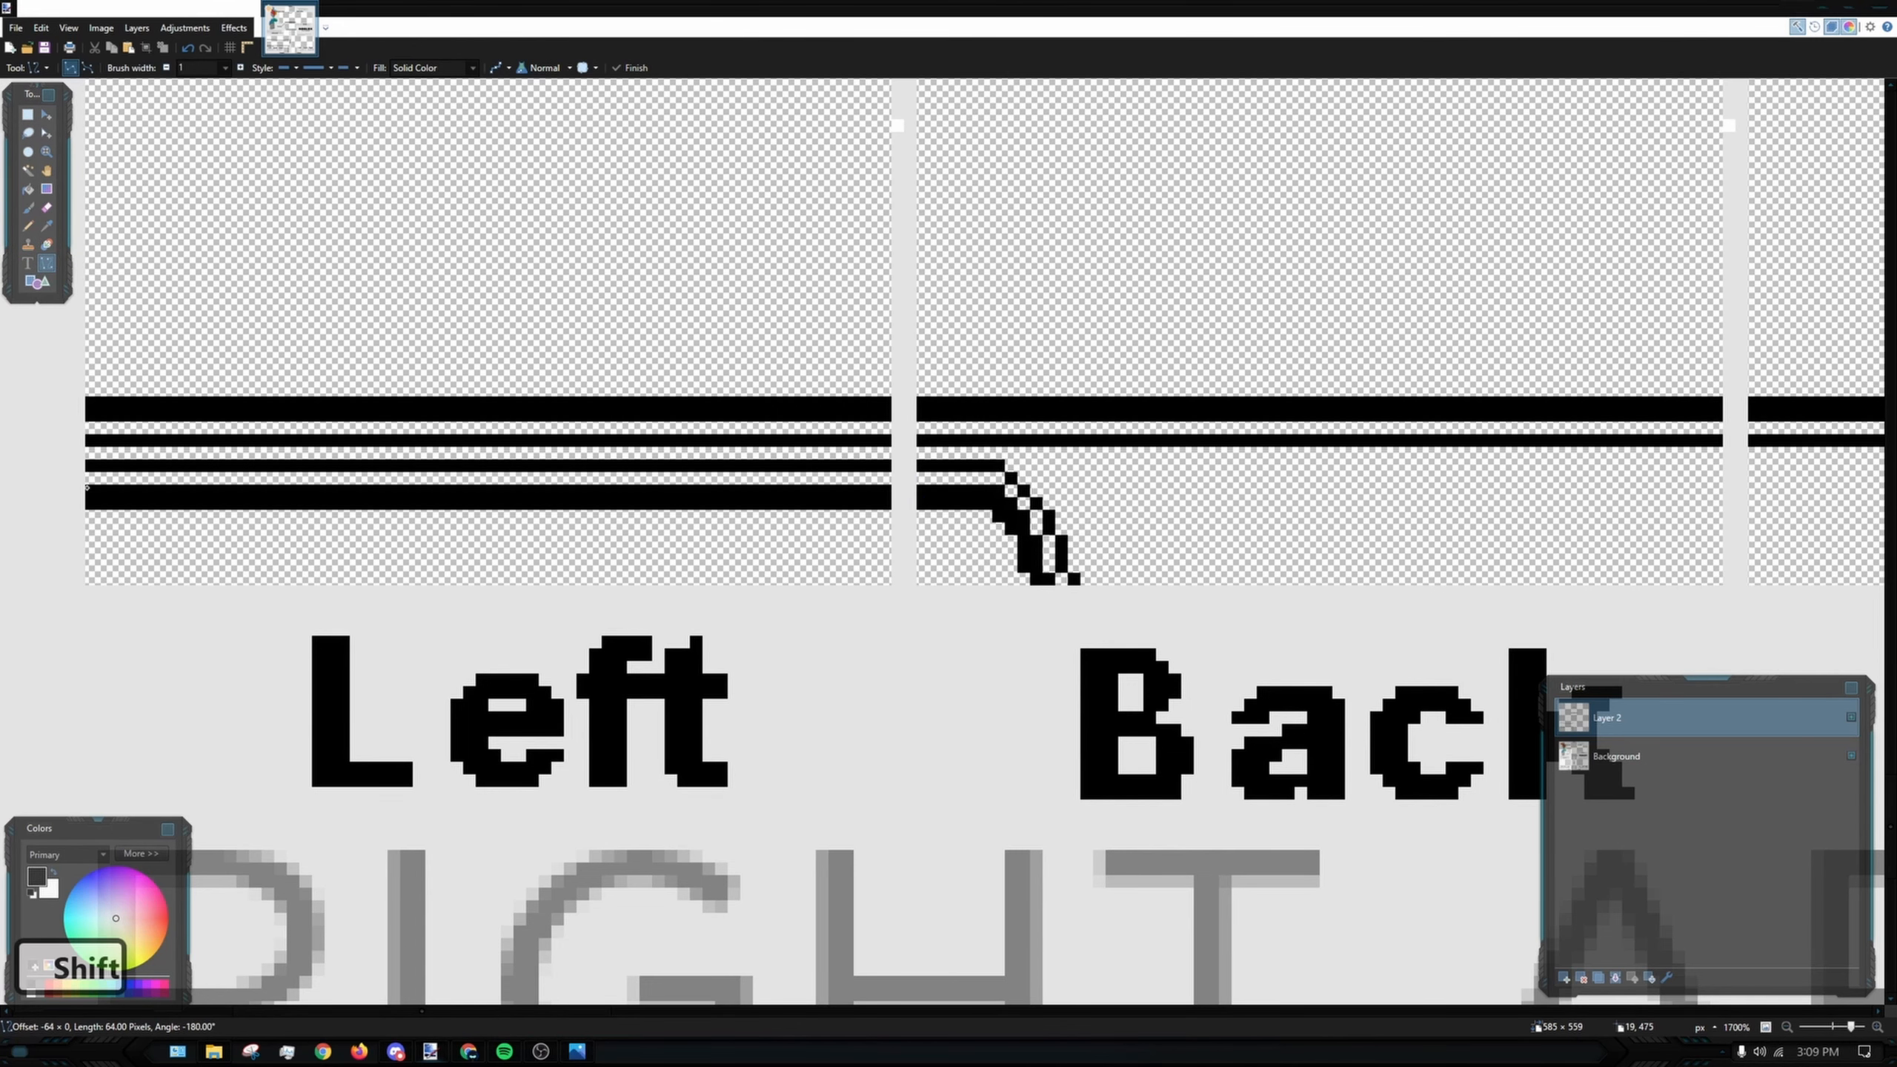
- Look over the template's torso and arm panels to check the line art drawn so far
scroll(924, 488, down, 9)
scroll(923, 488, down, 4)
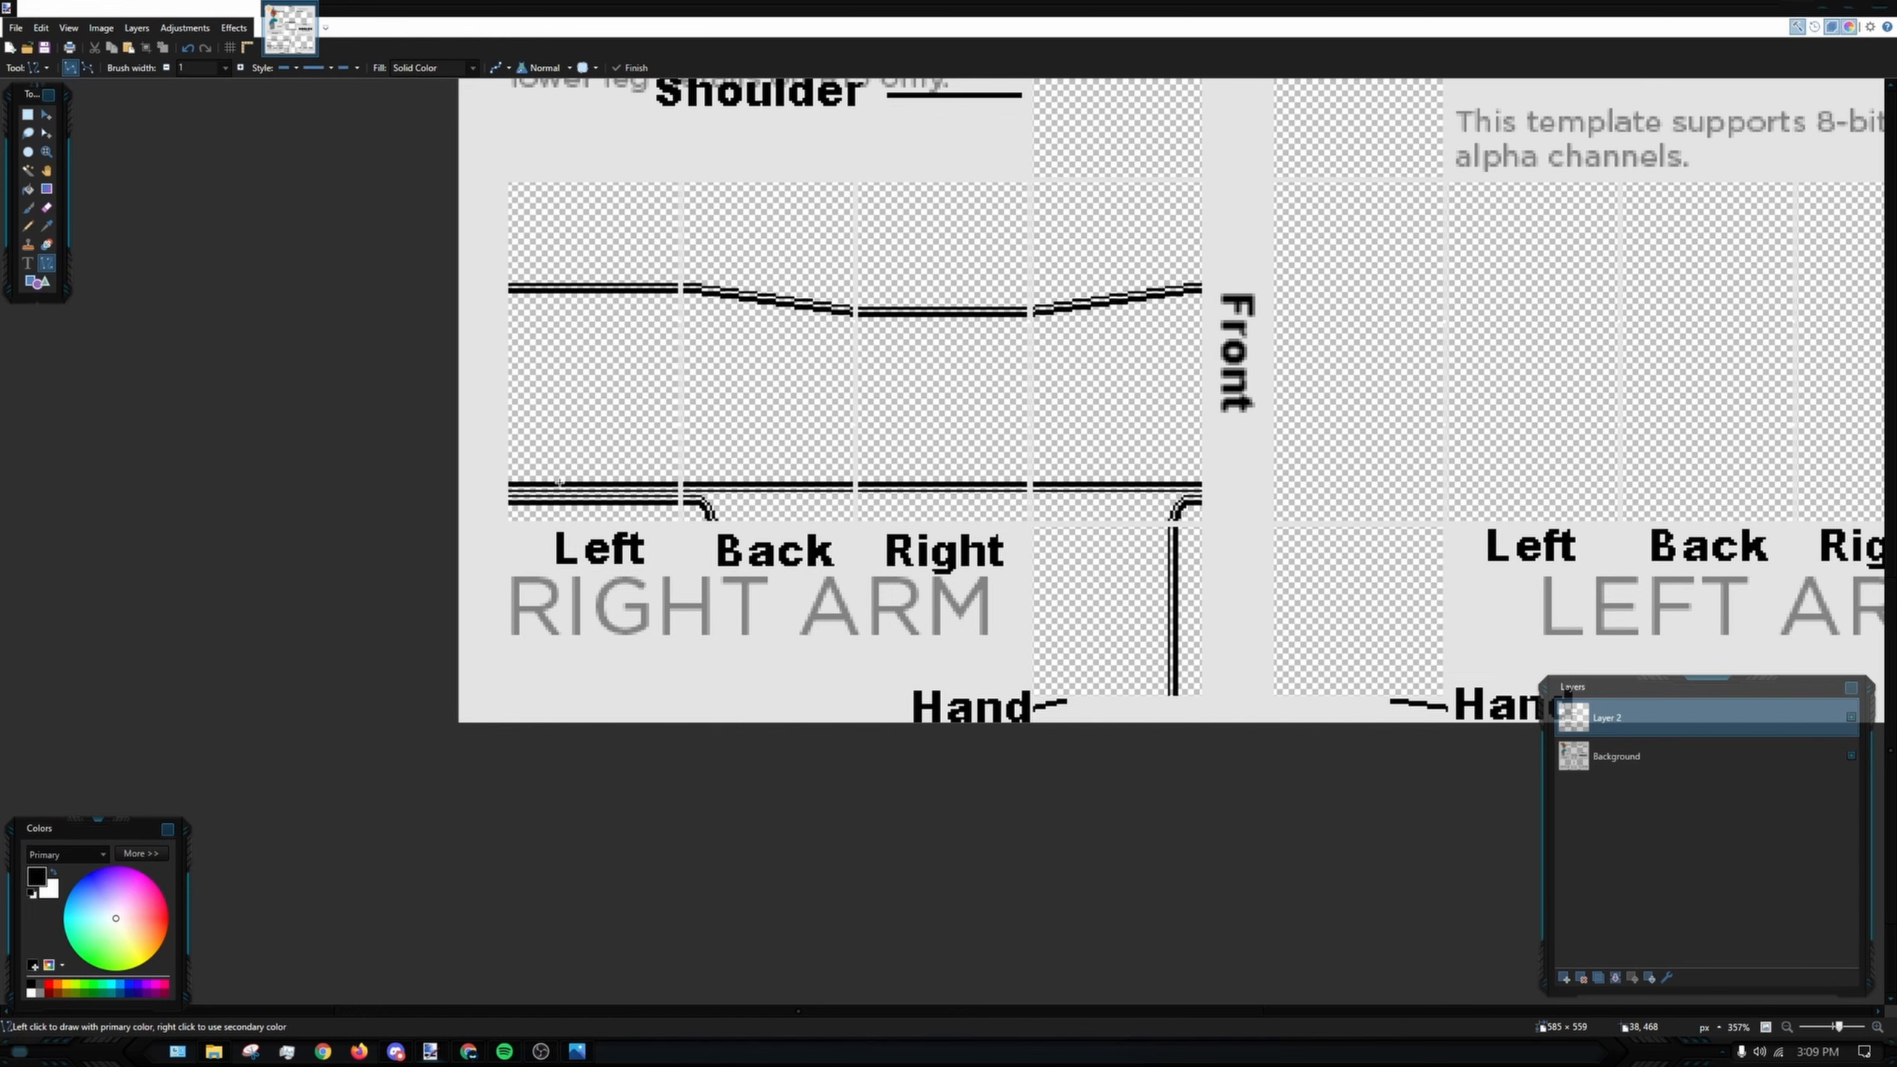
scroll(559, 482, up, 10)
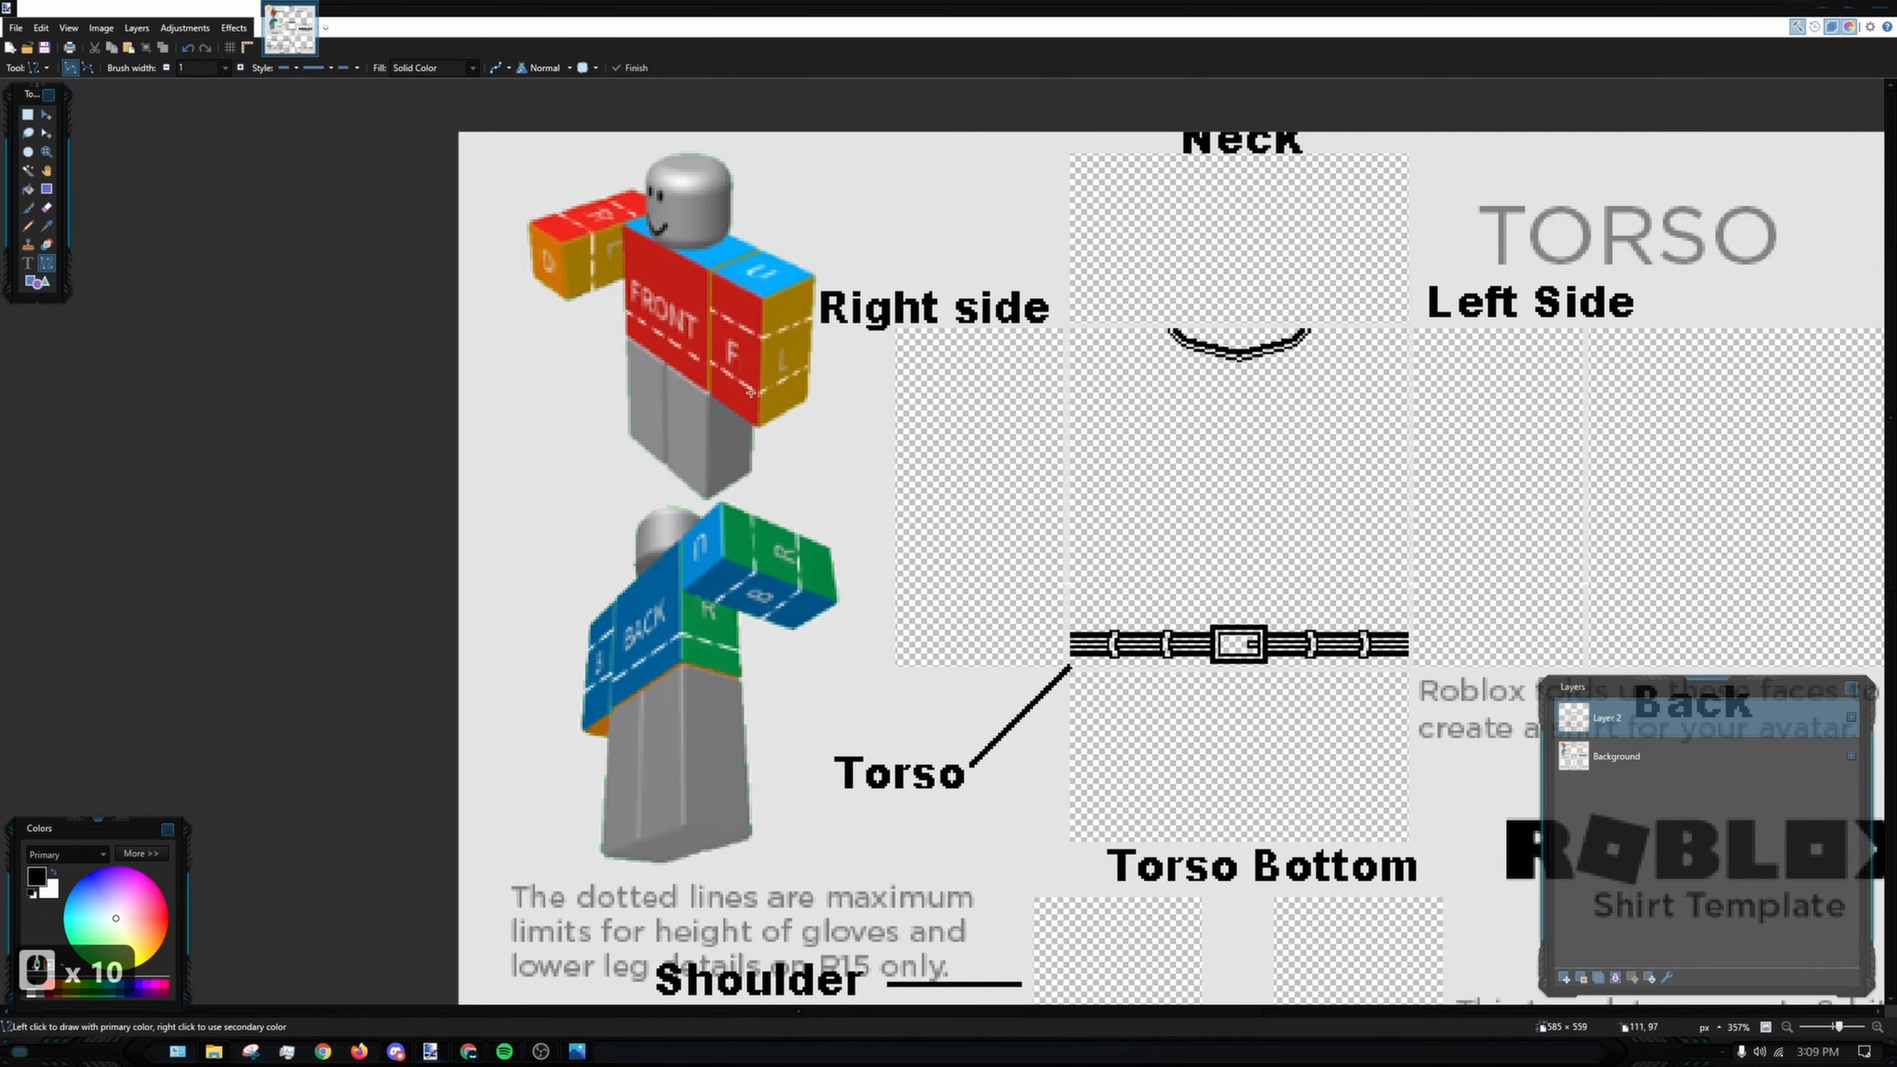
scroll(786, 383, down, 3)
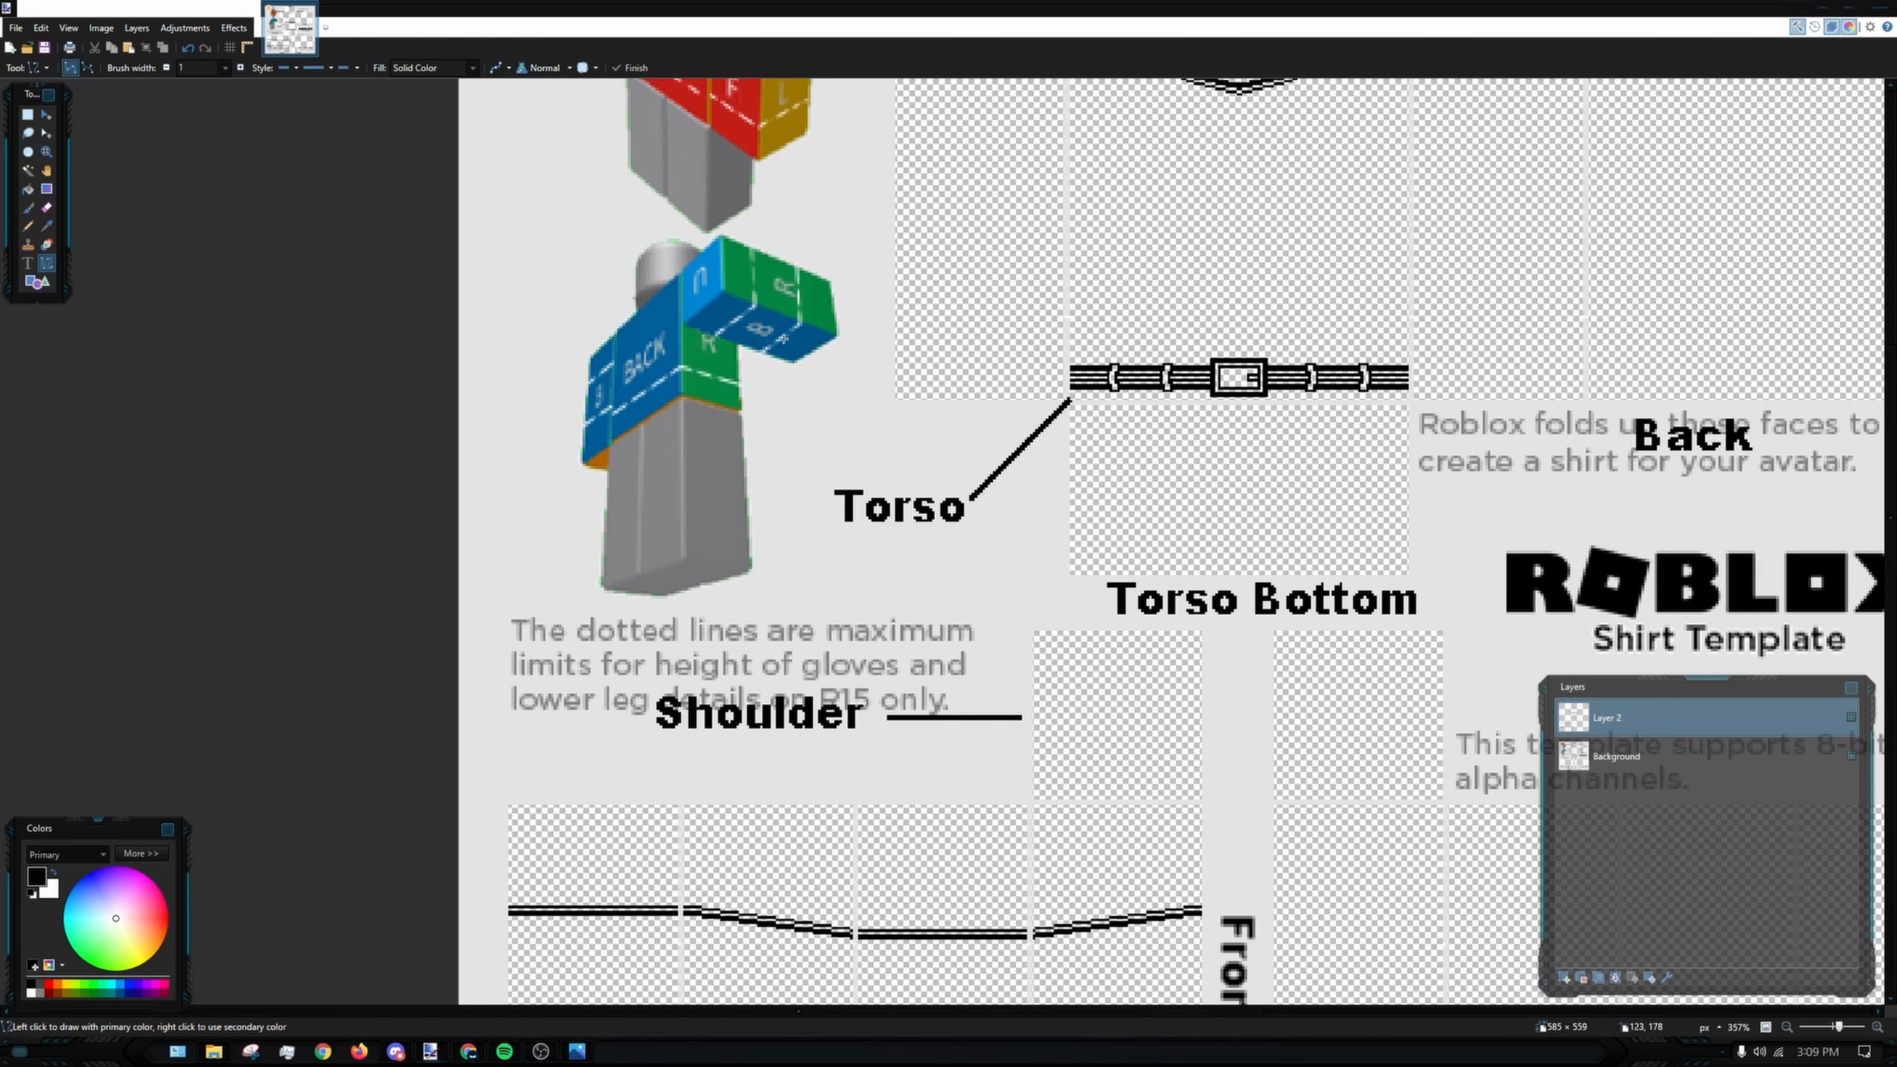
scroll(781, 329, down, 5)
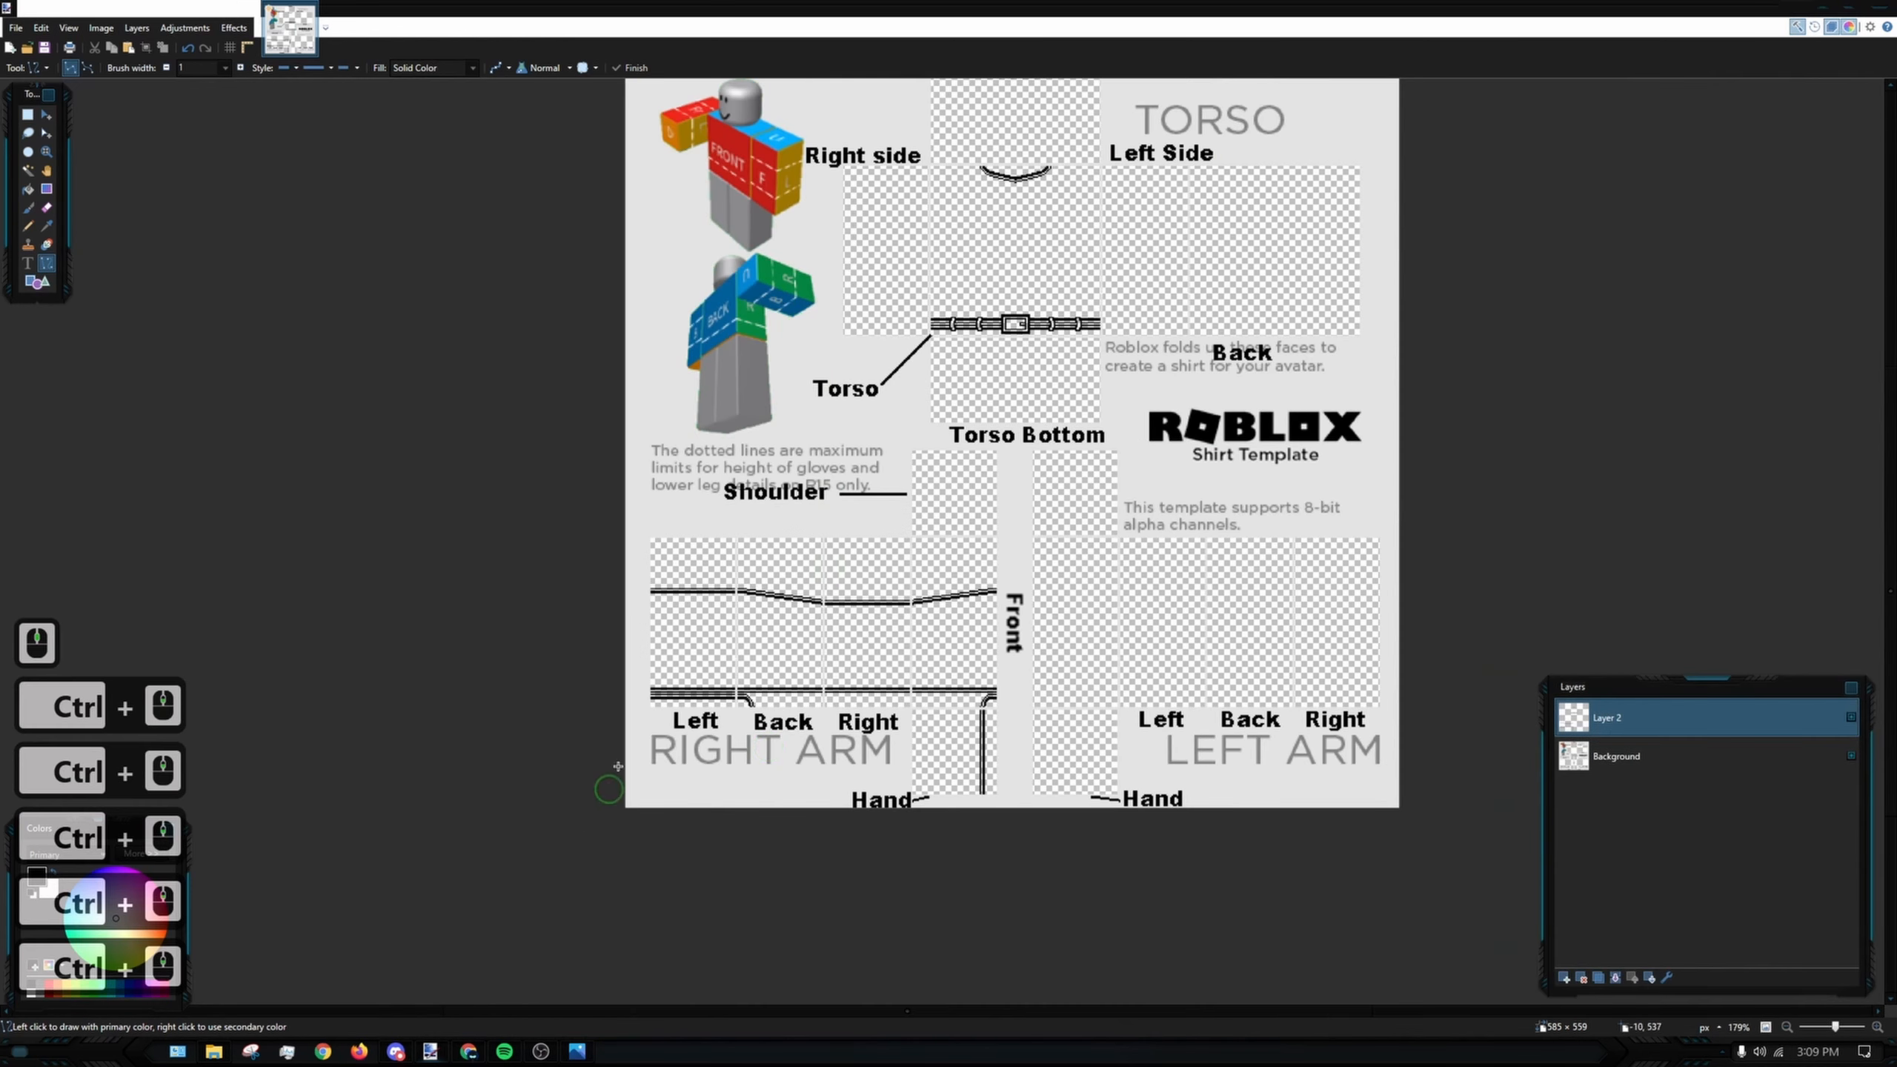
scroll(713, 602, up, 1)
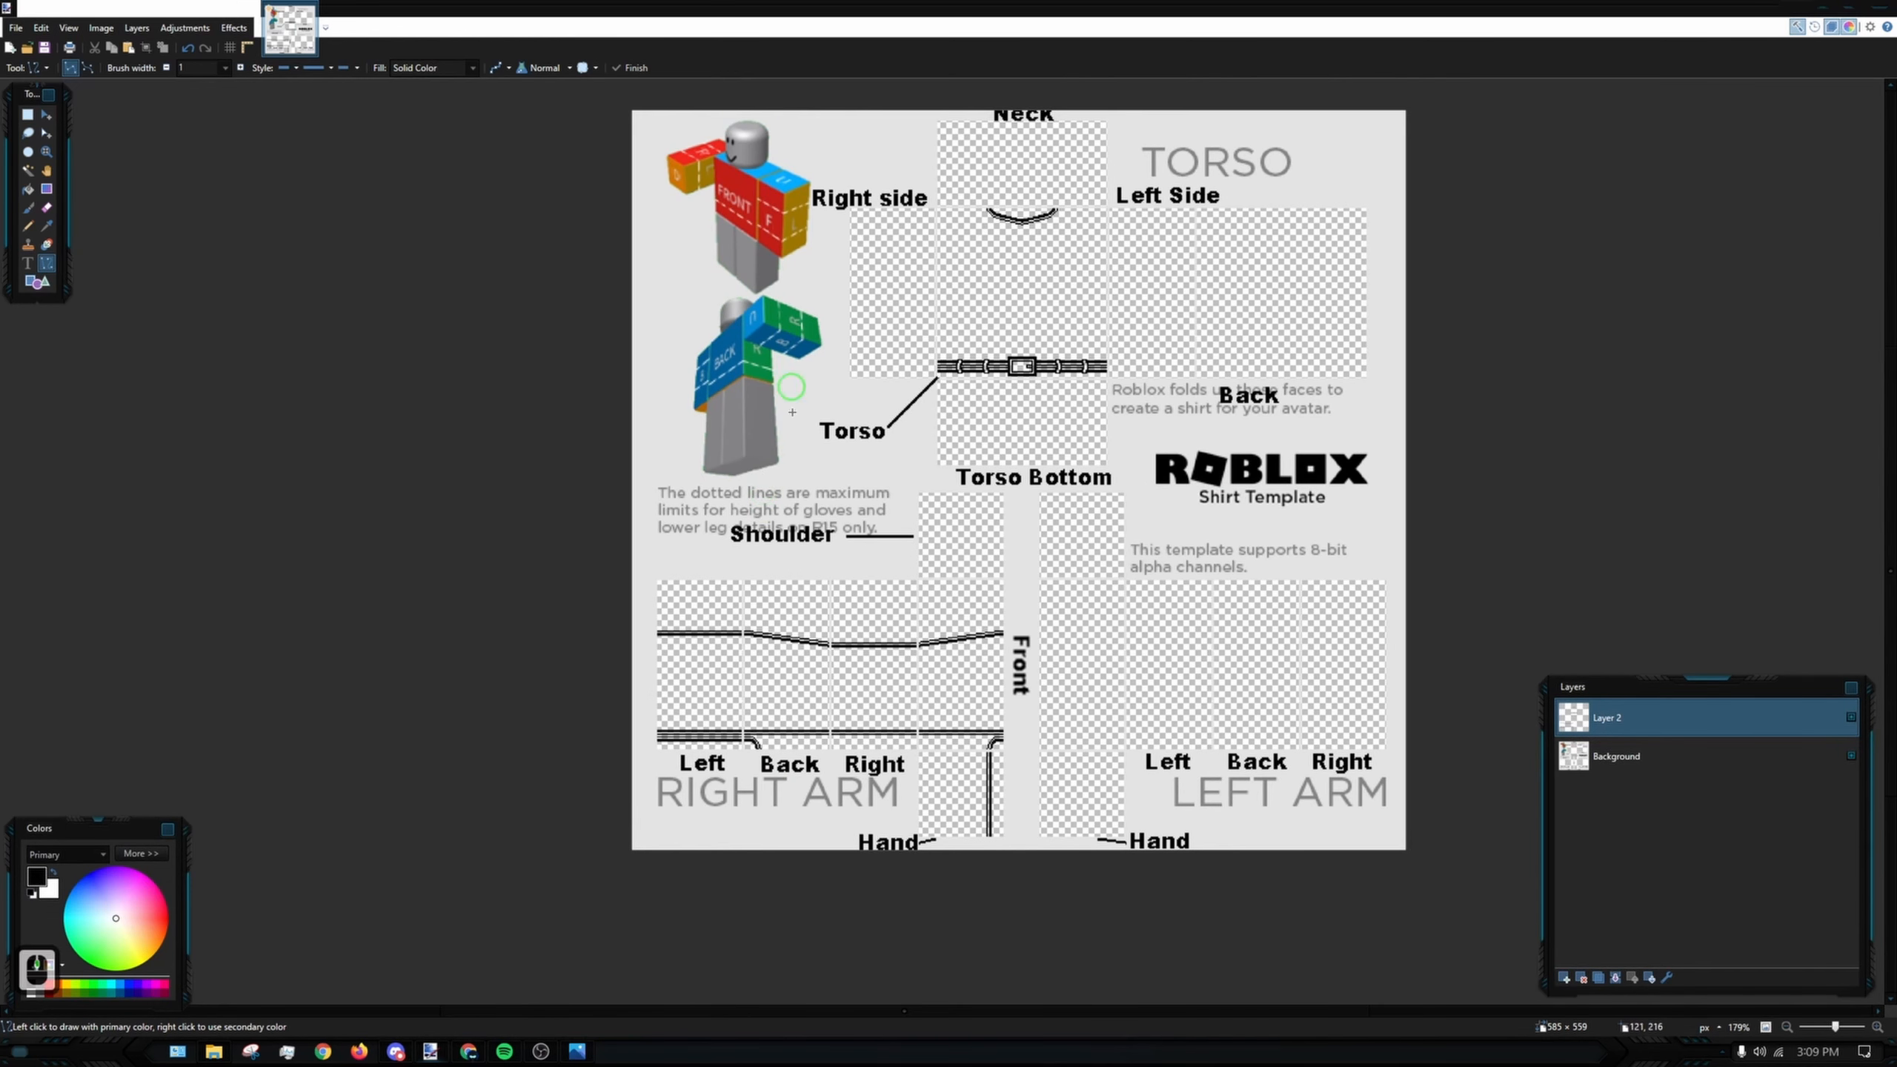
scroll(746, 619, down, 2)
- Try a 7-pixel vertical line down the Back panel's outer edge below the glove curve, and undo it
ctrl+scroll(746, 619, up, 4)
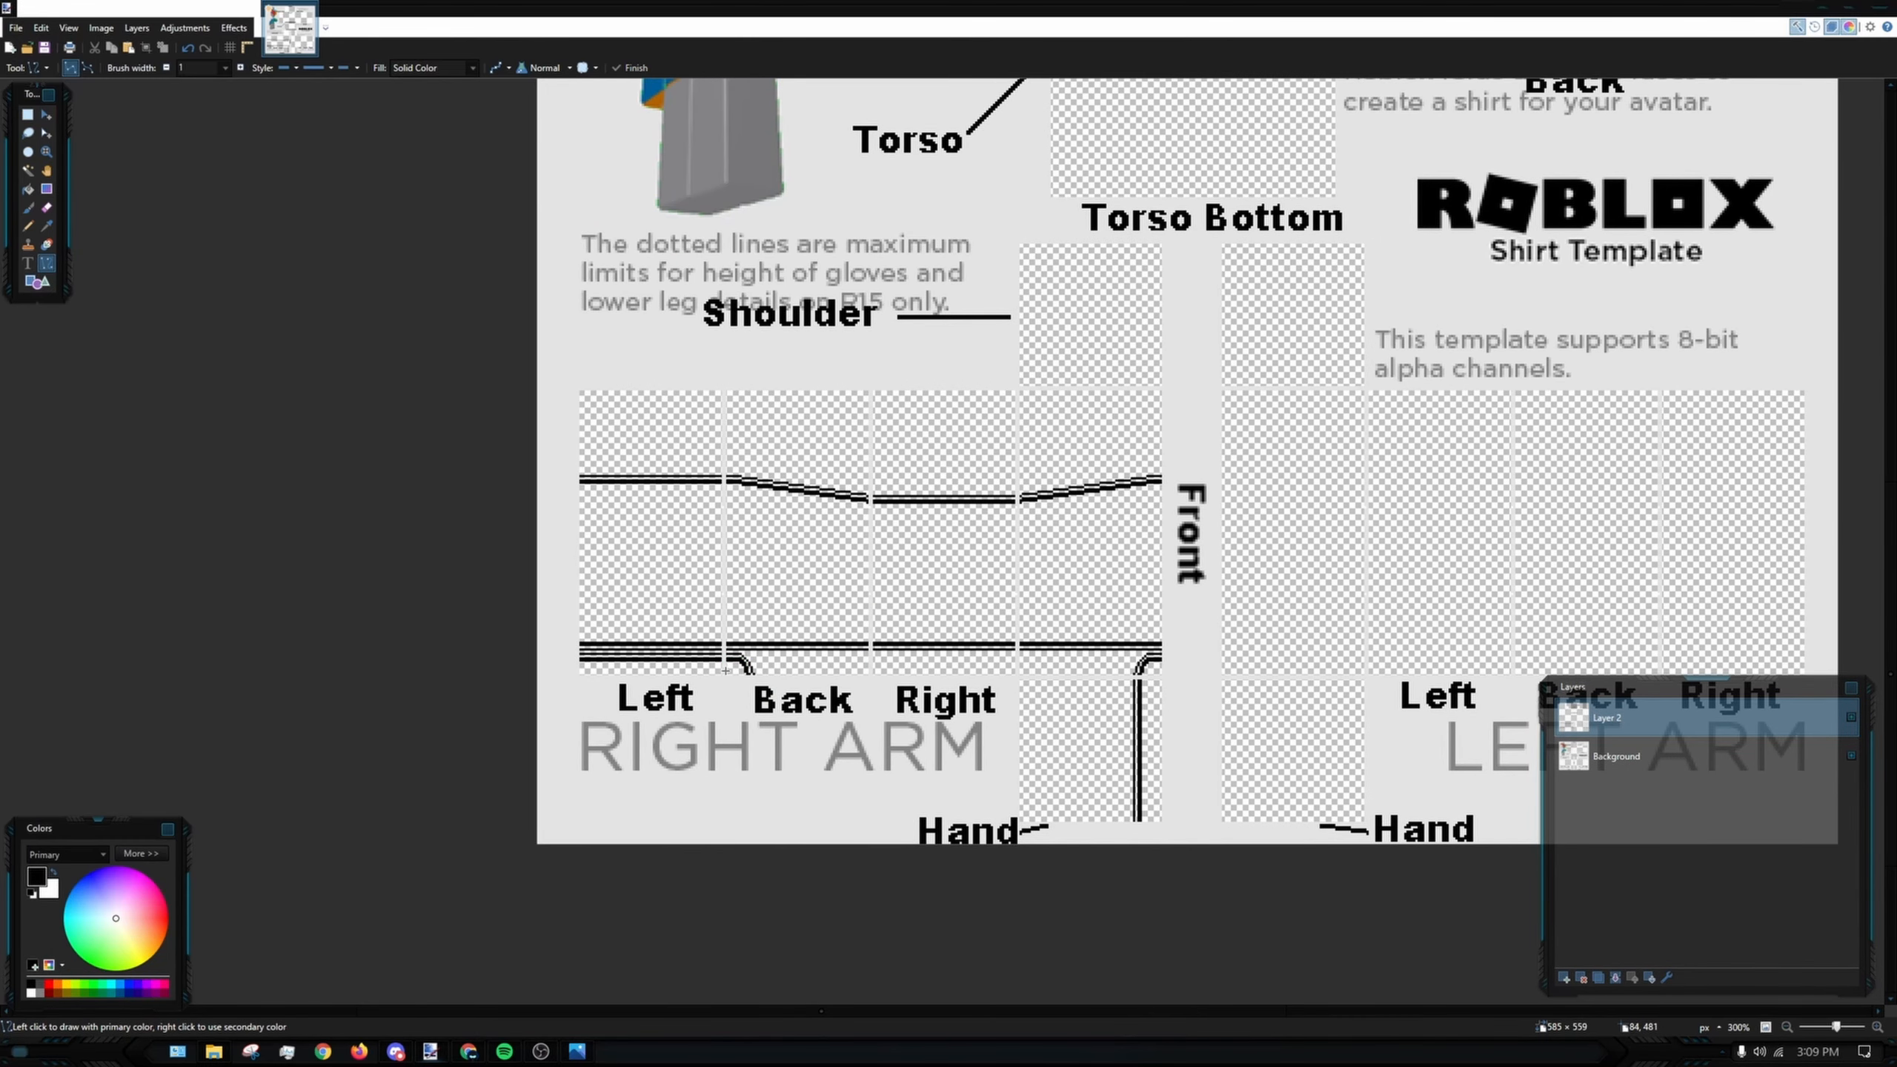
ctrl+scroll(751, 670, up, 9)
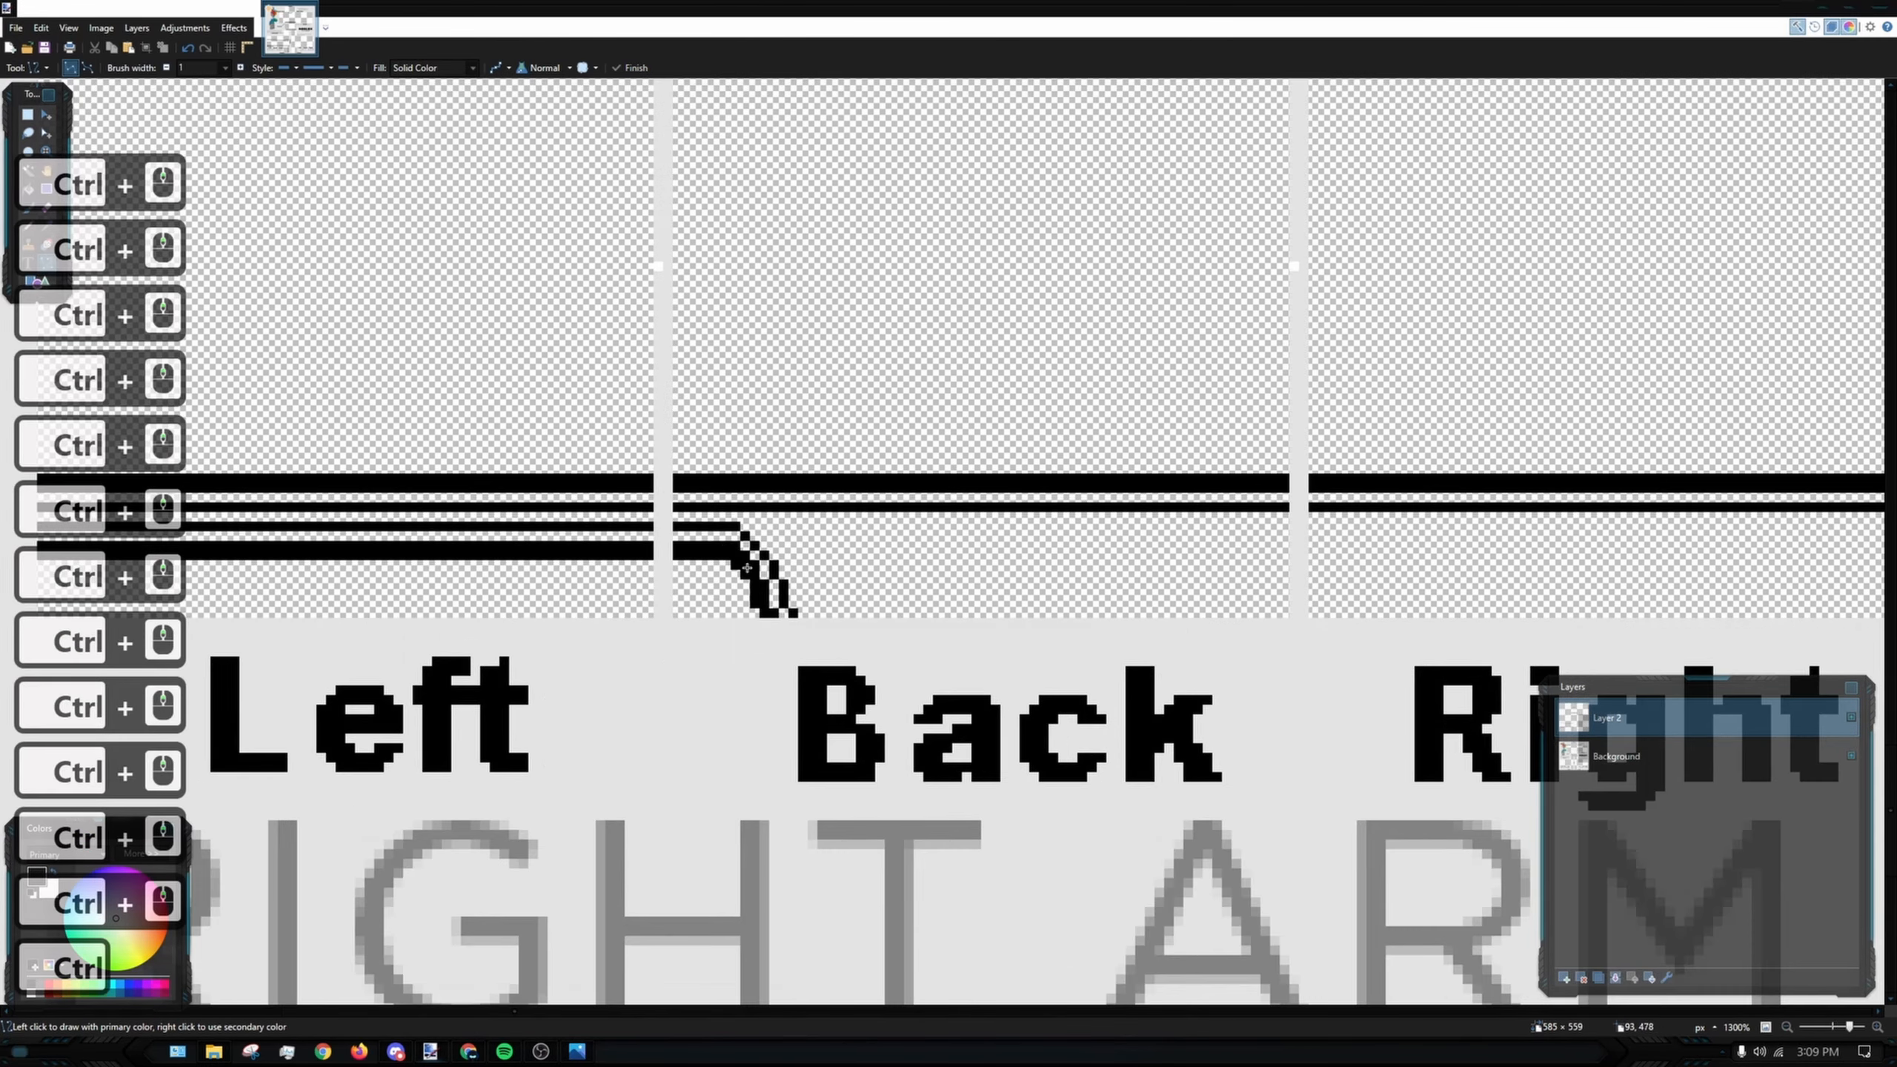
key(ctrl+z)
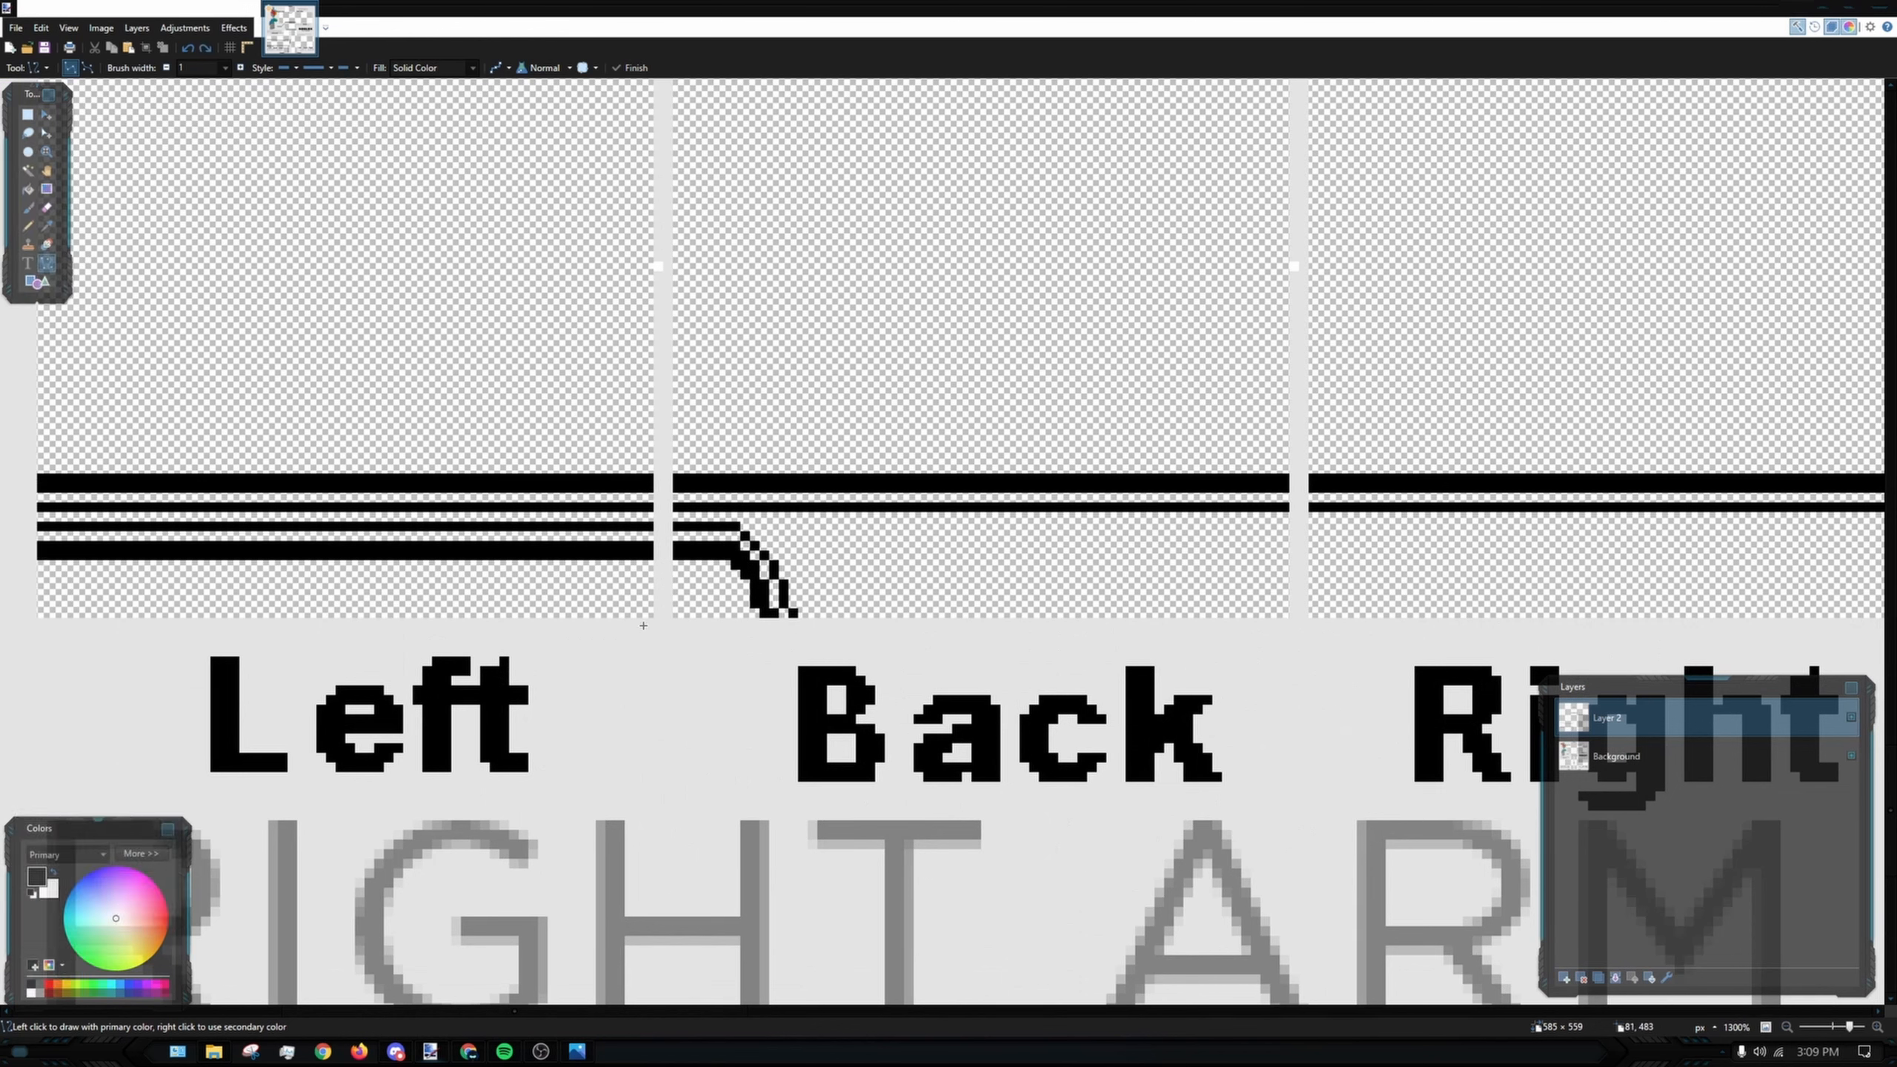
drag(670, 552, 676, 614)
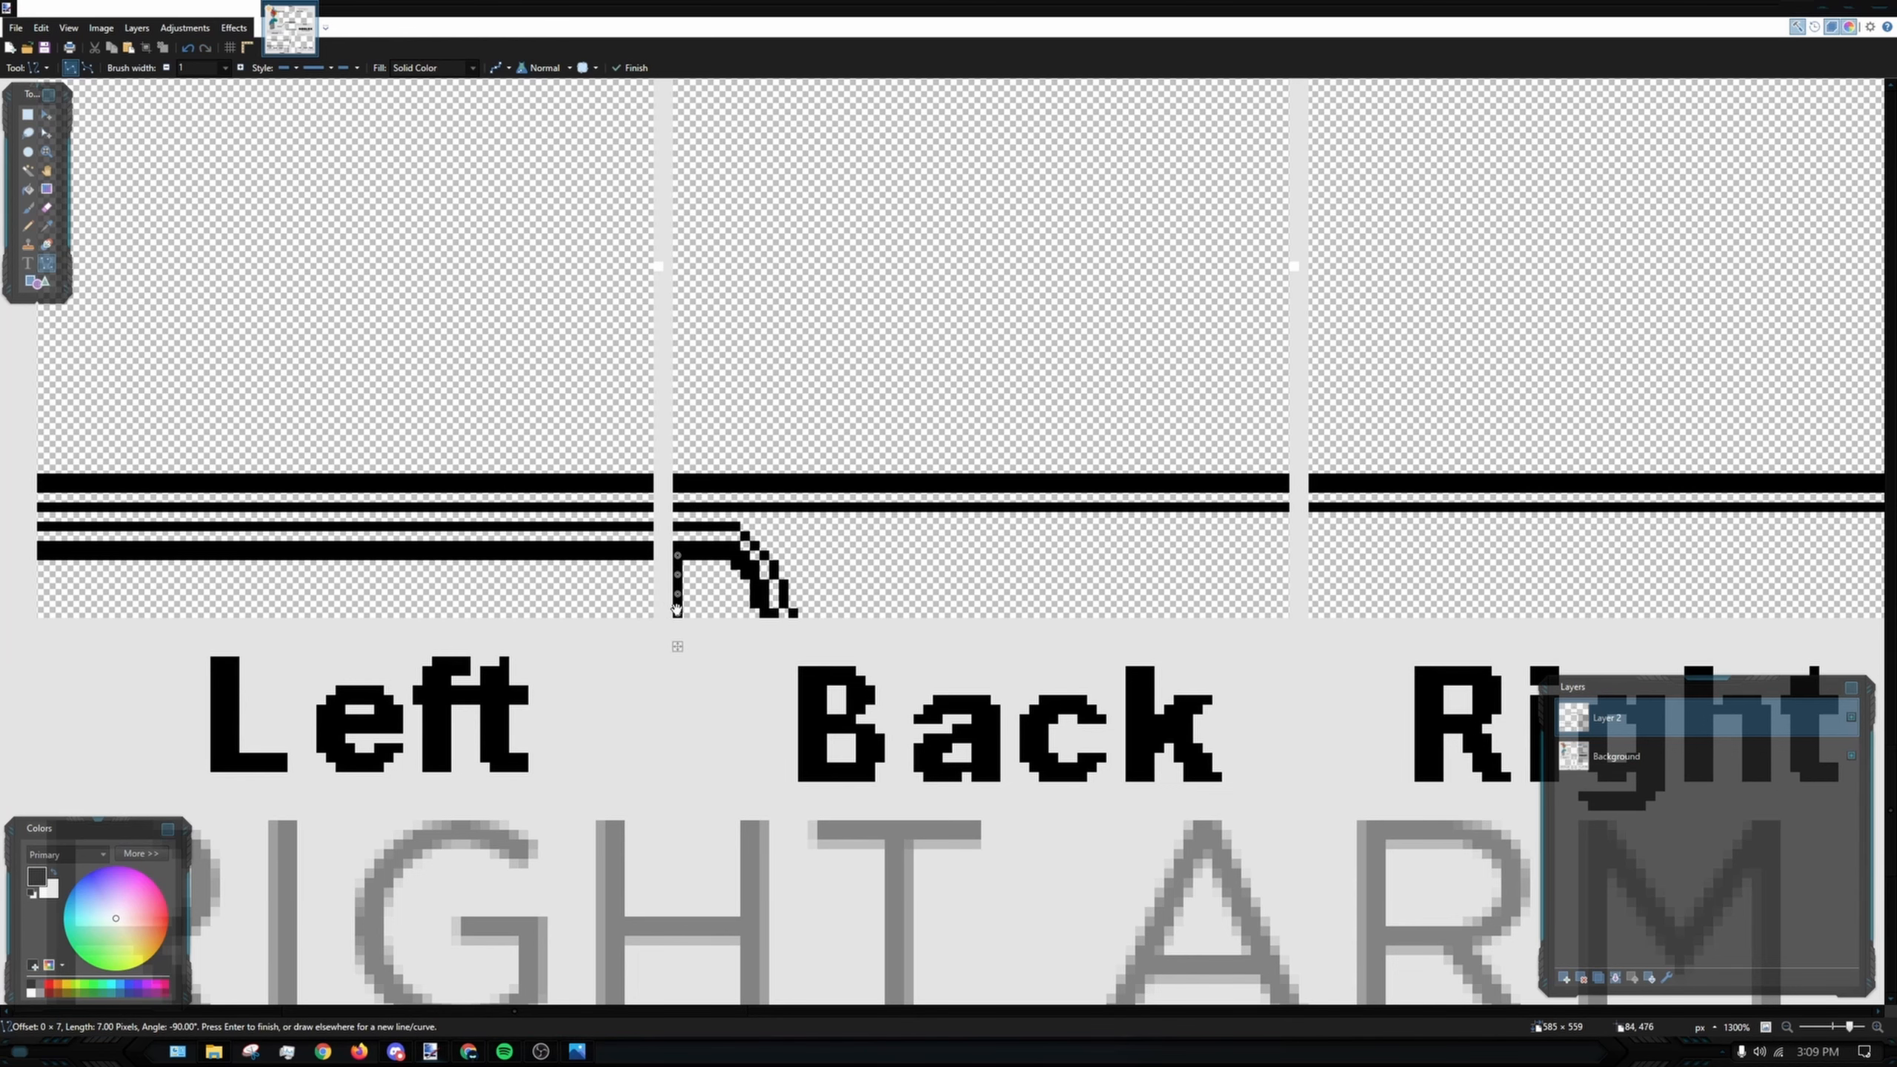
scroll(904, 481, down, 4)
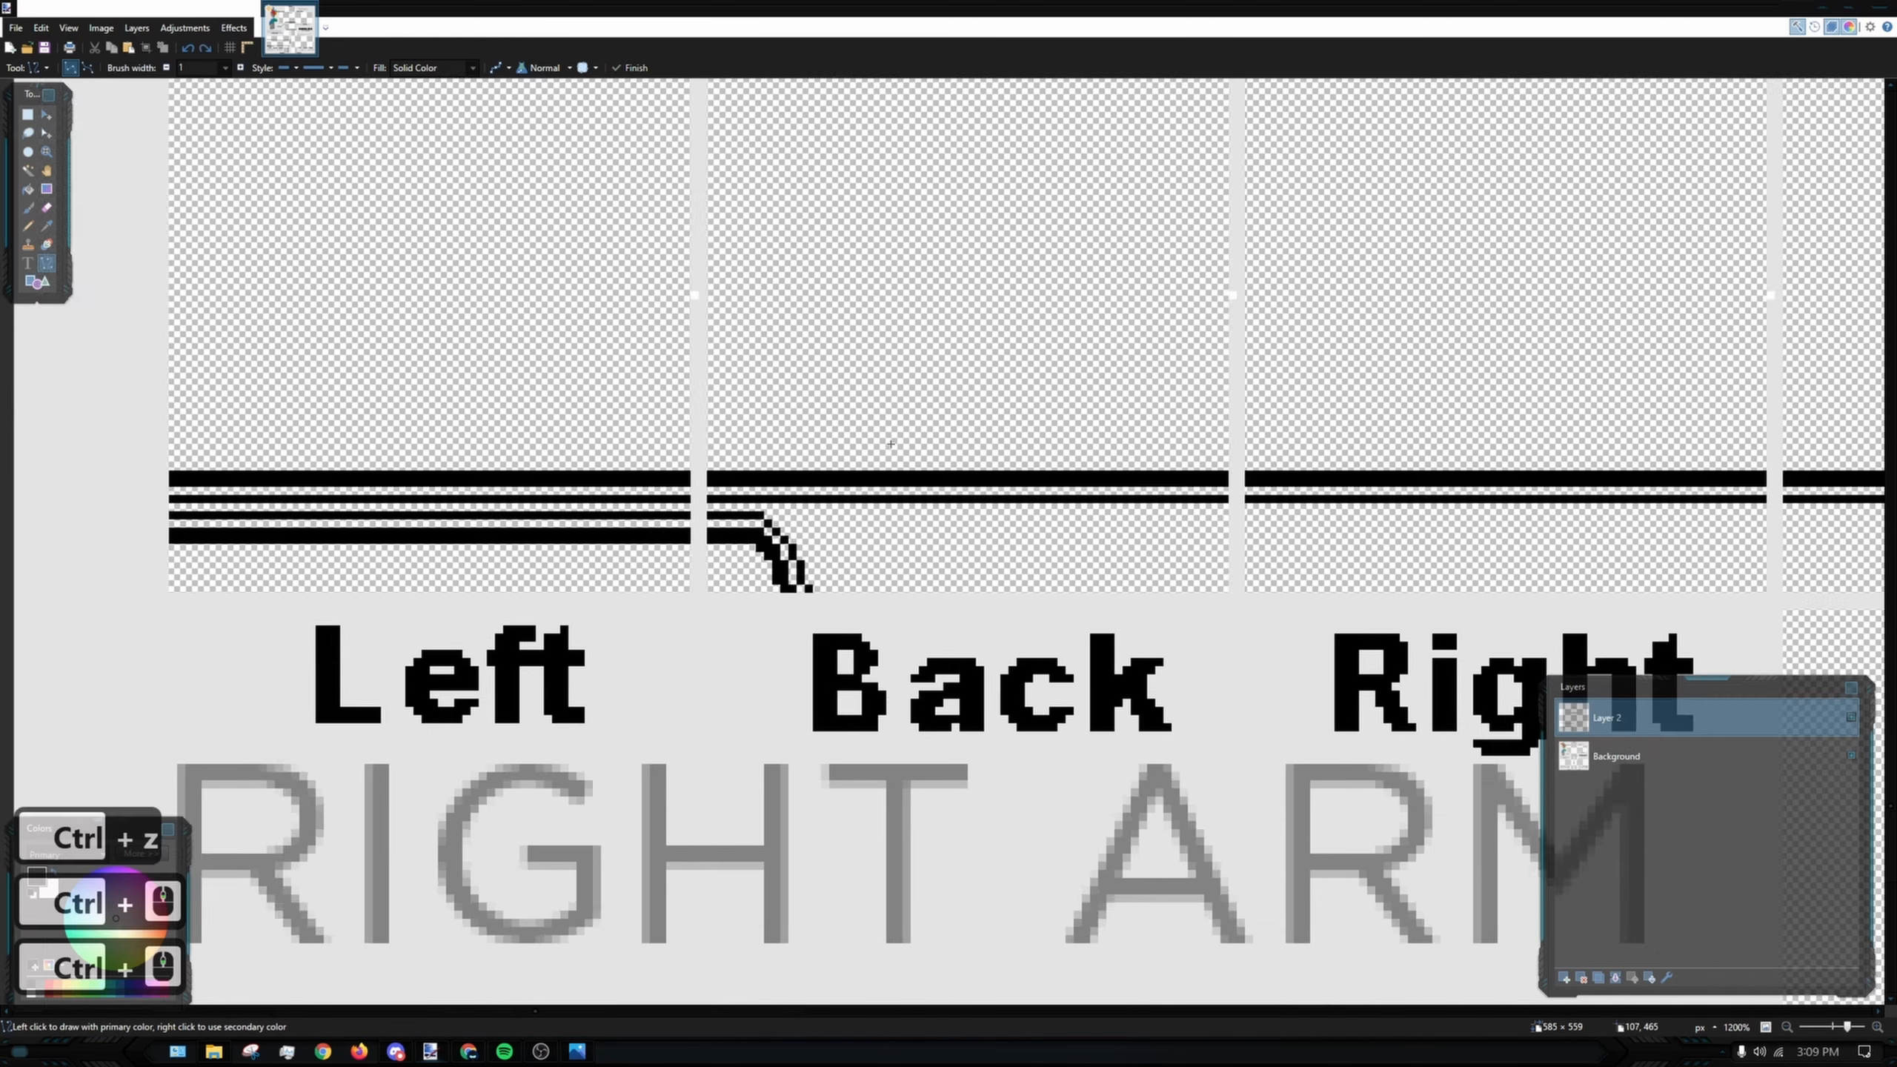
scroll(926, 399, down, 2)
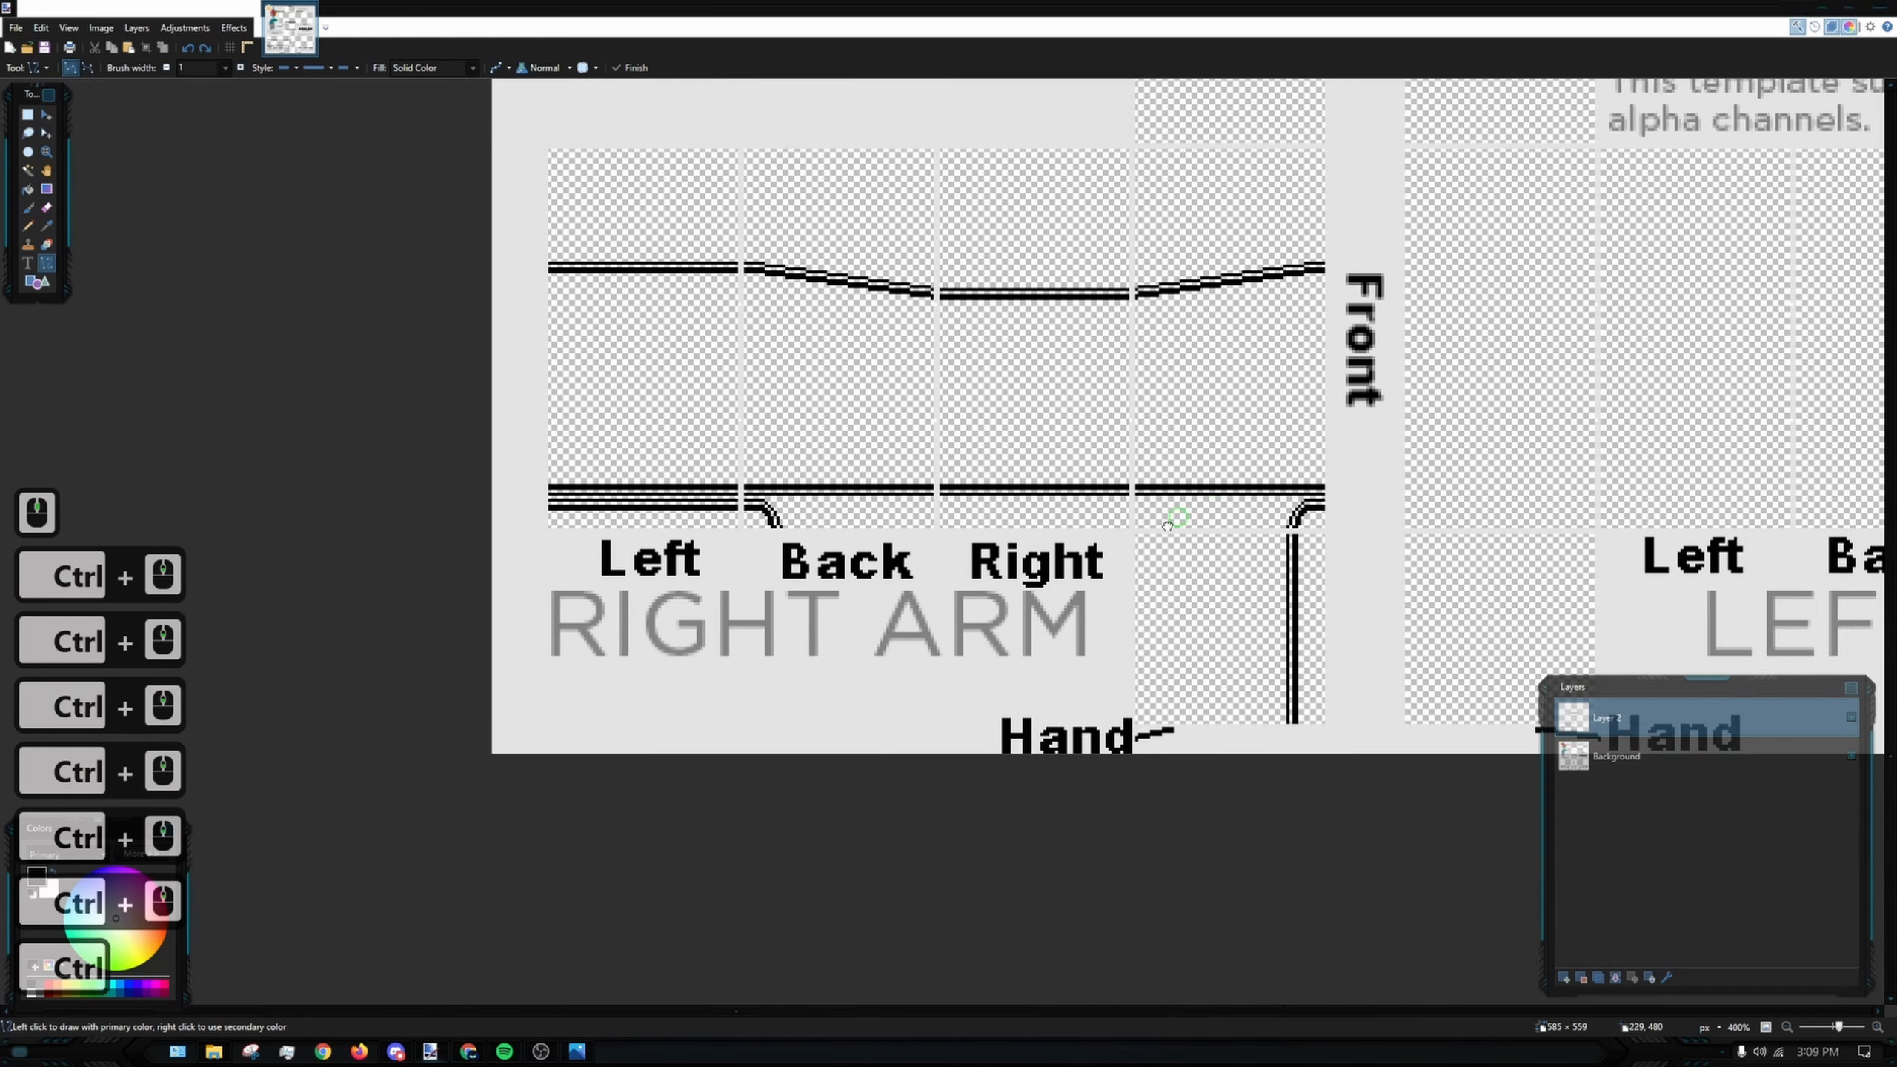
drag(633, 647, 621, 653)
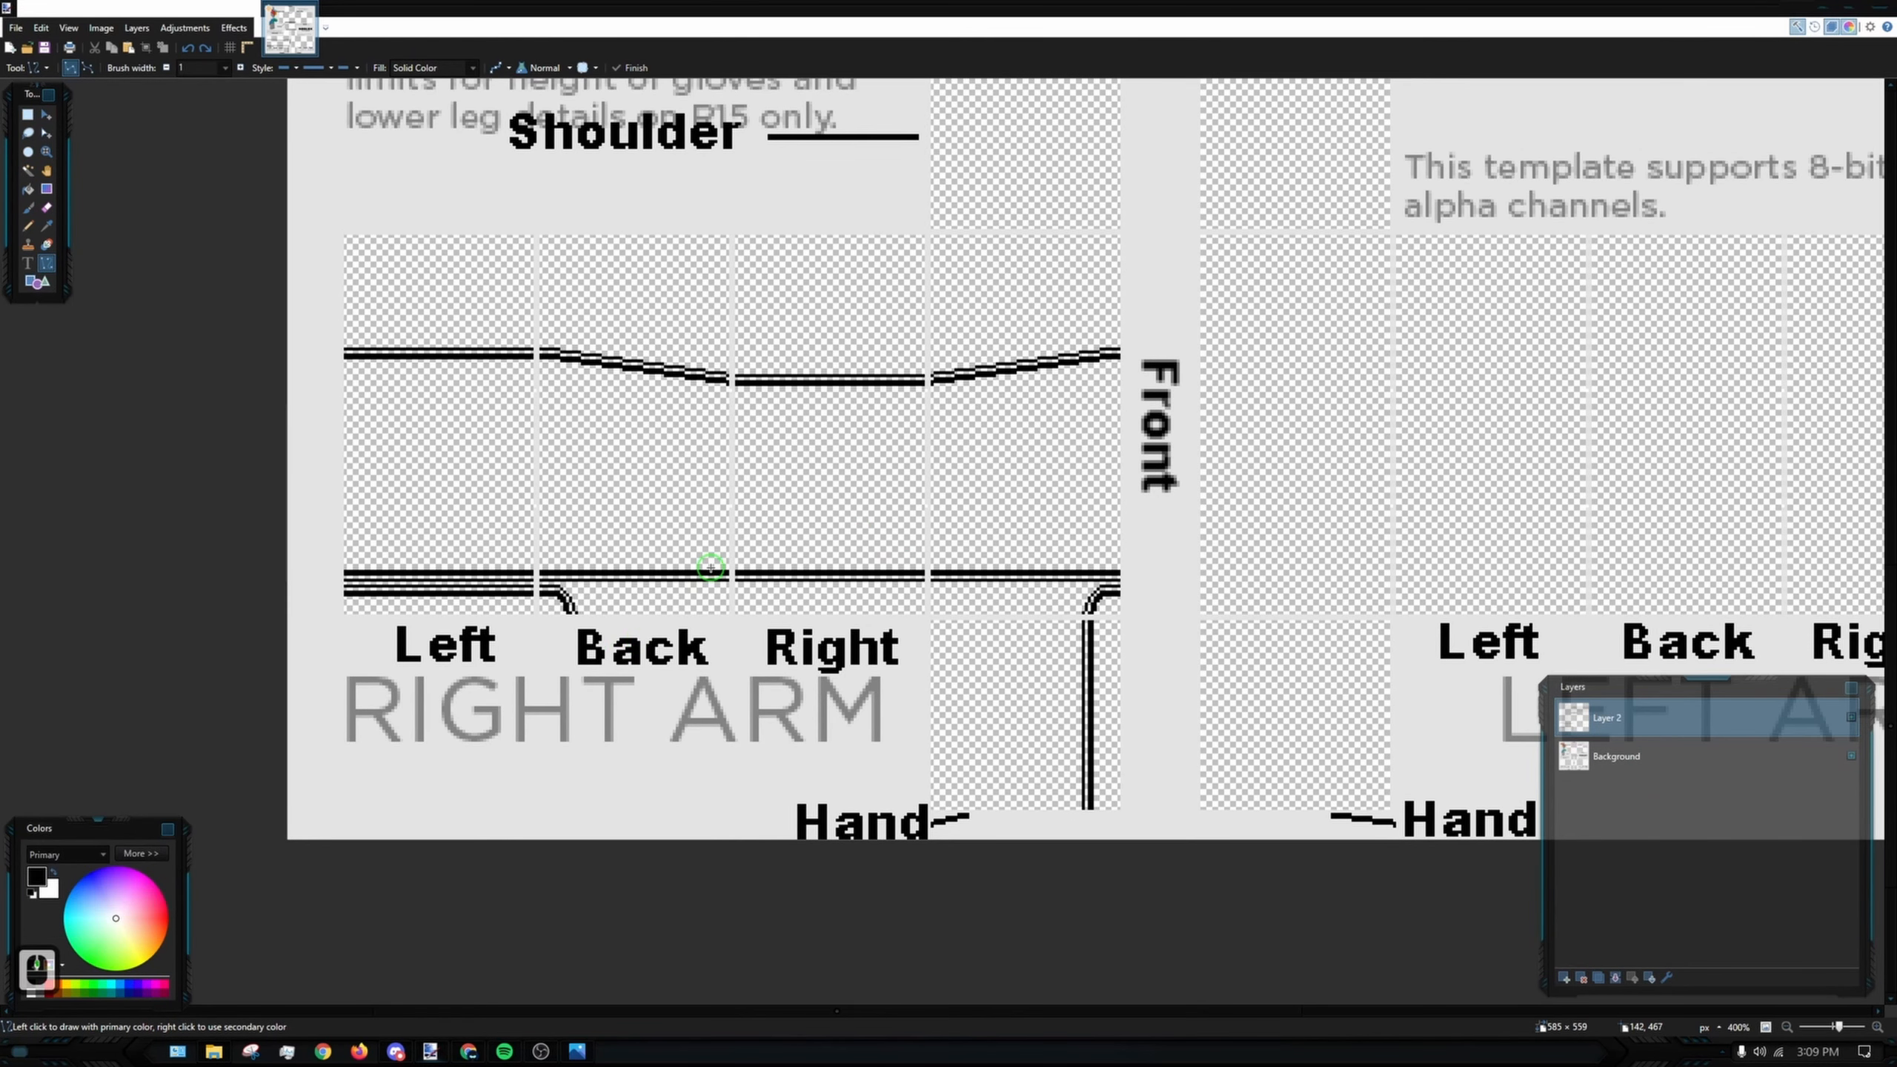
scroll(1209, 497, down, 1)
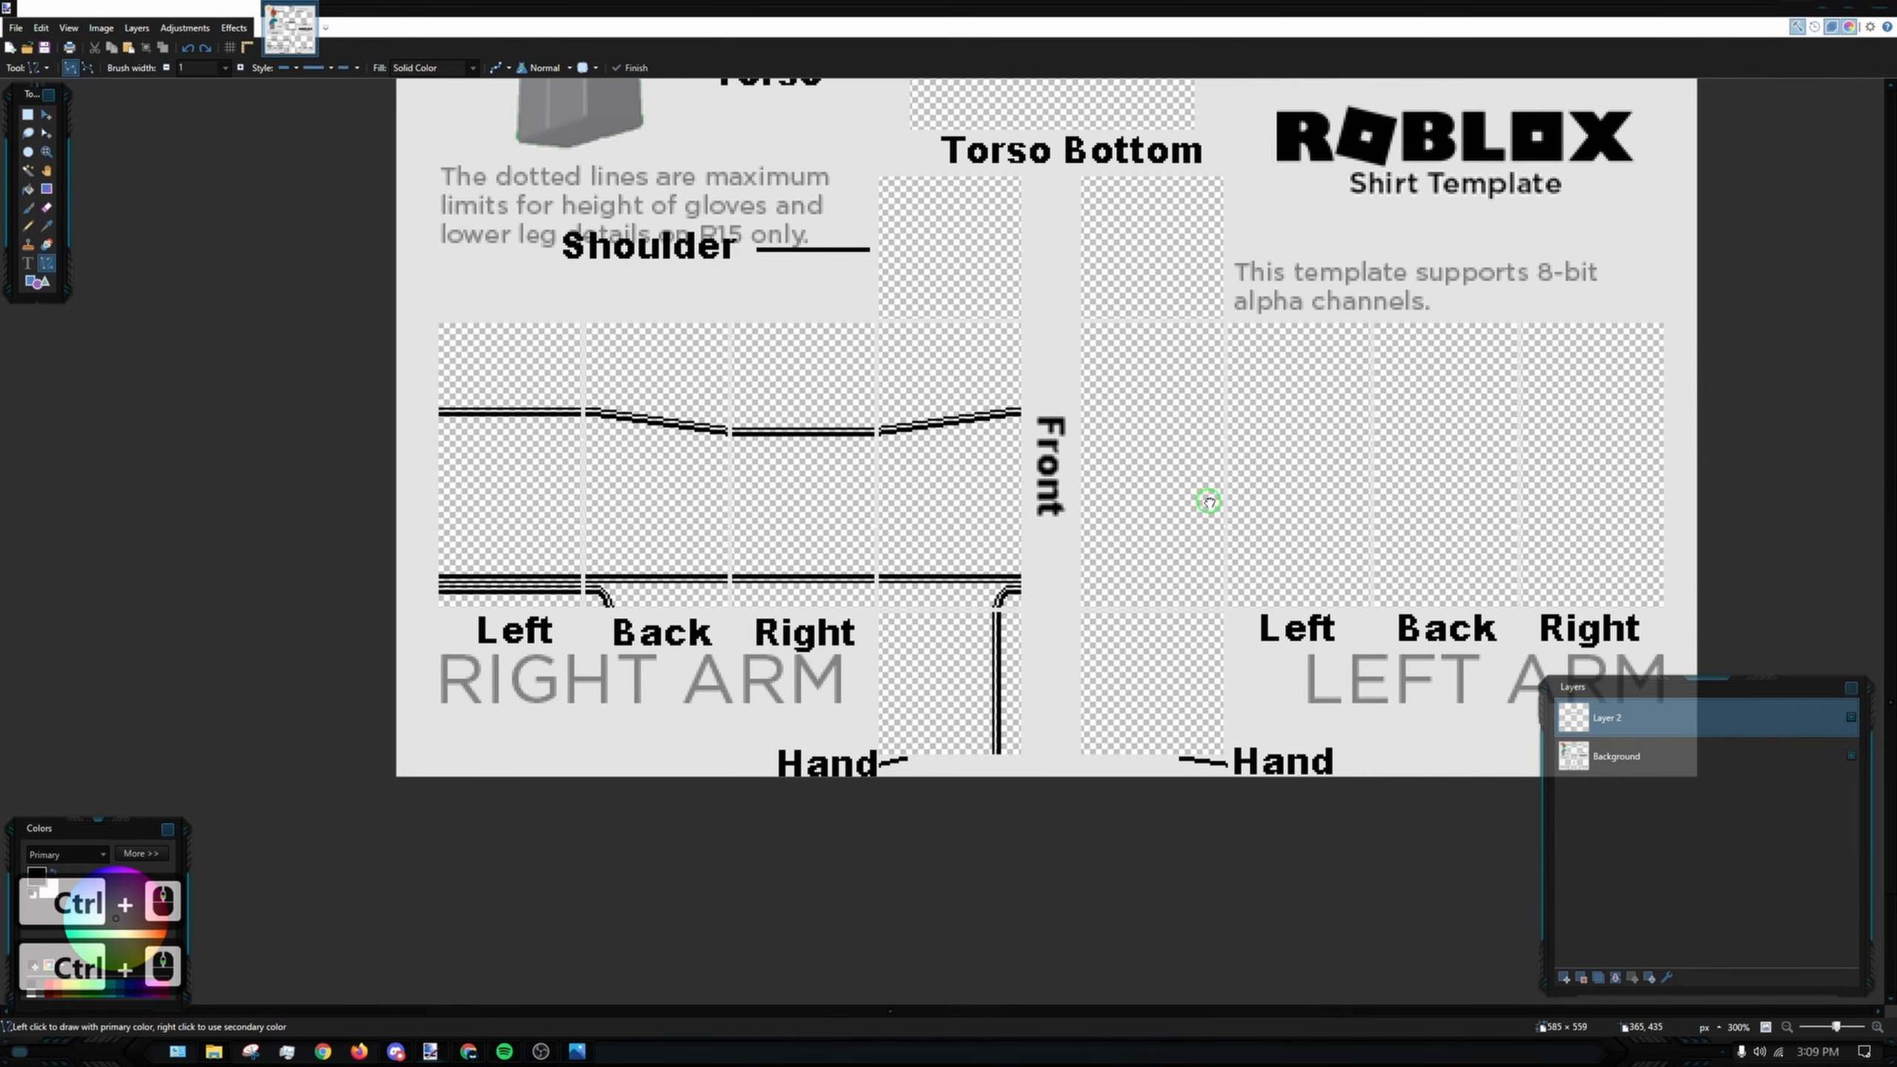
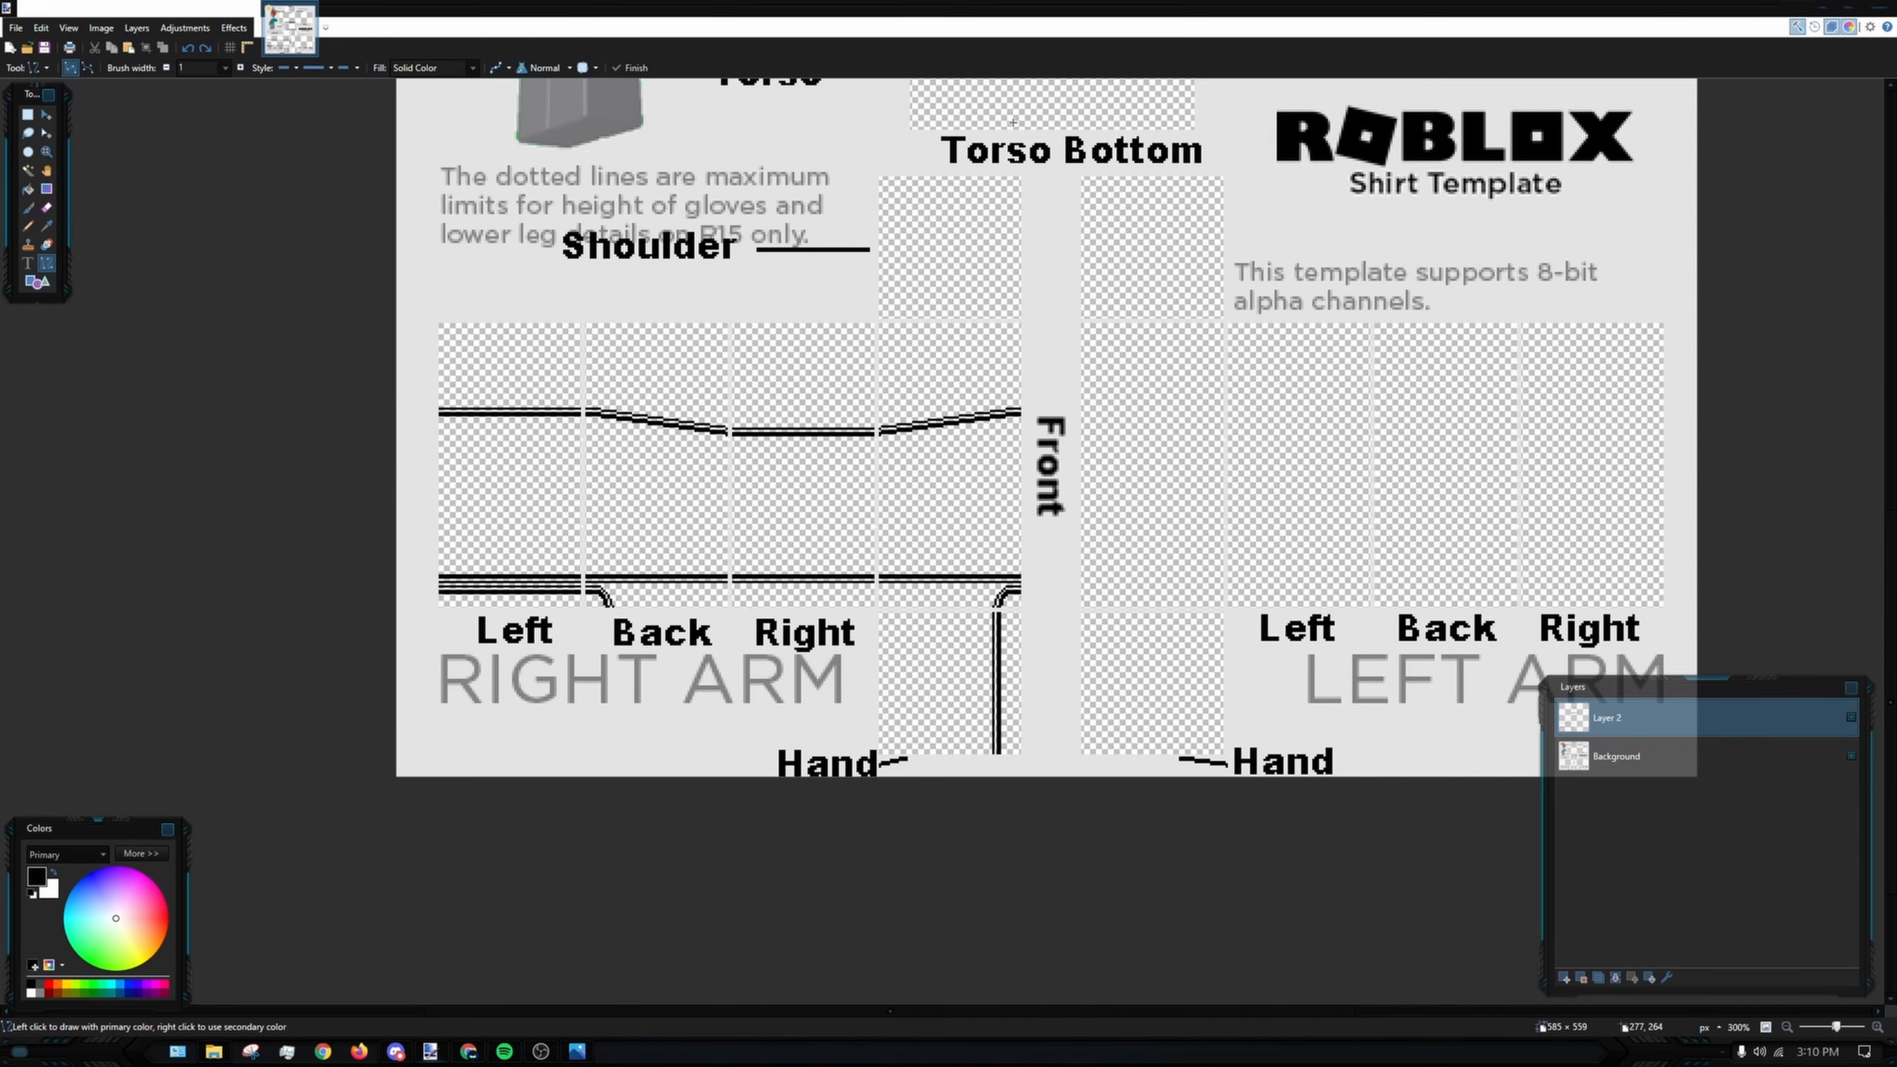
drag(1183, 181, 844, 303)
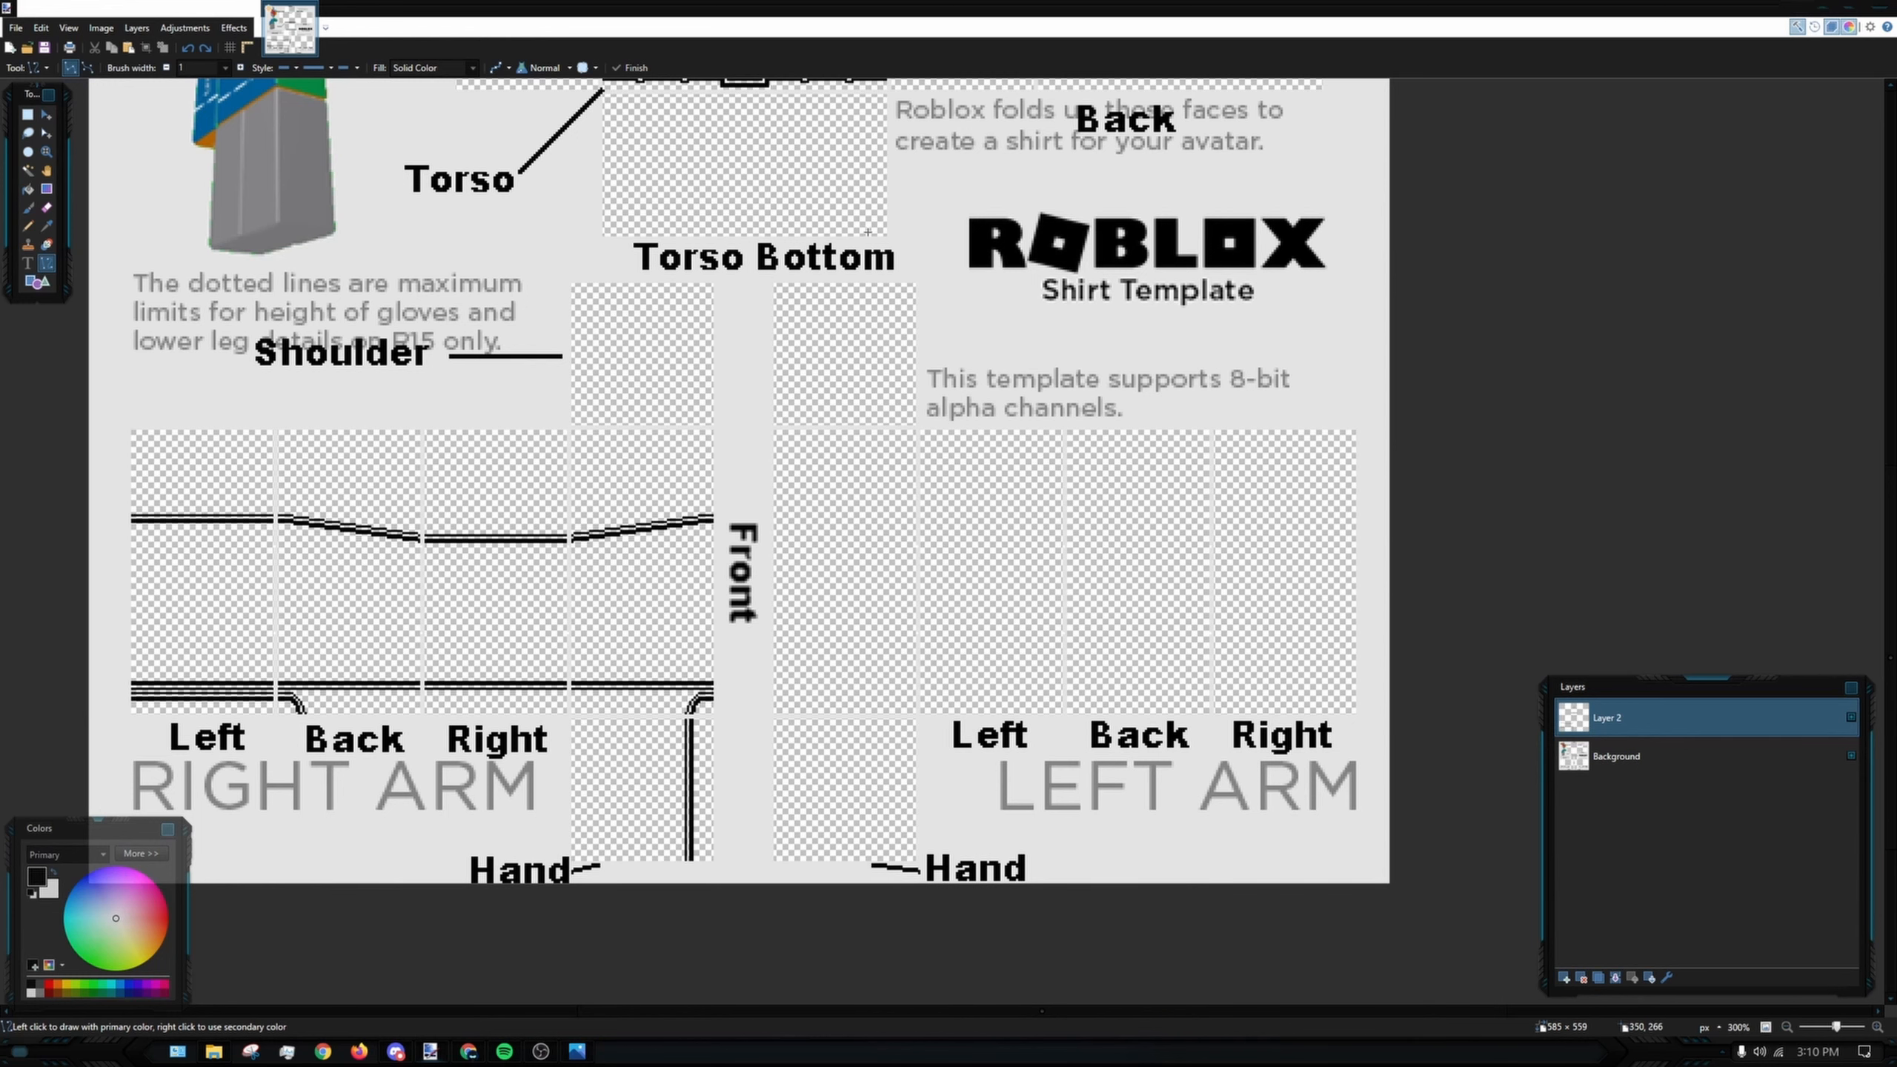
ctrl+scroll(796, 432, down, 2)
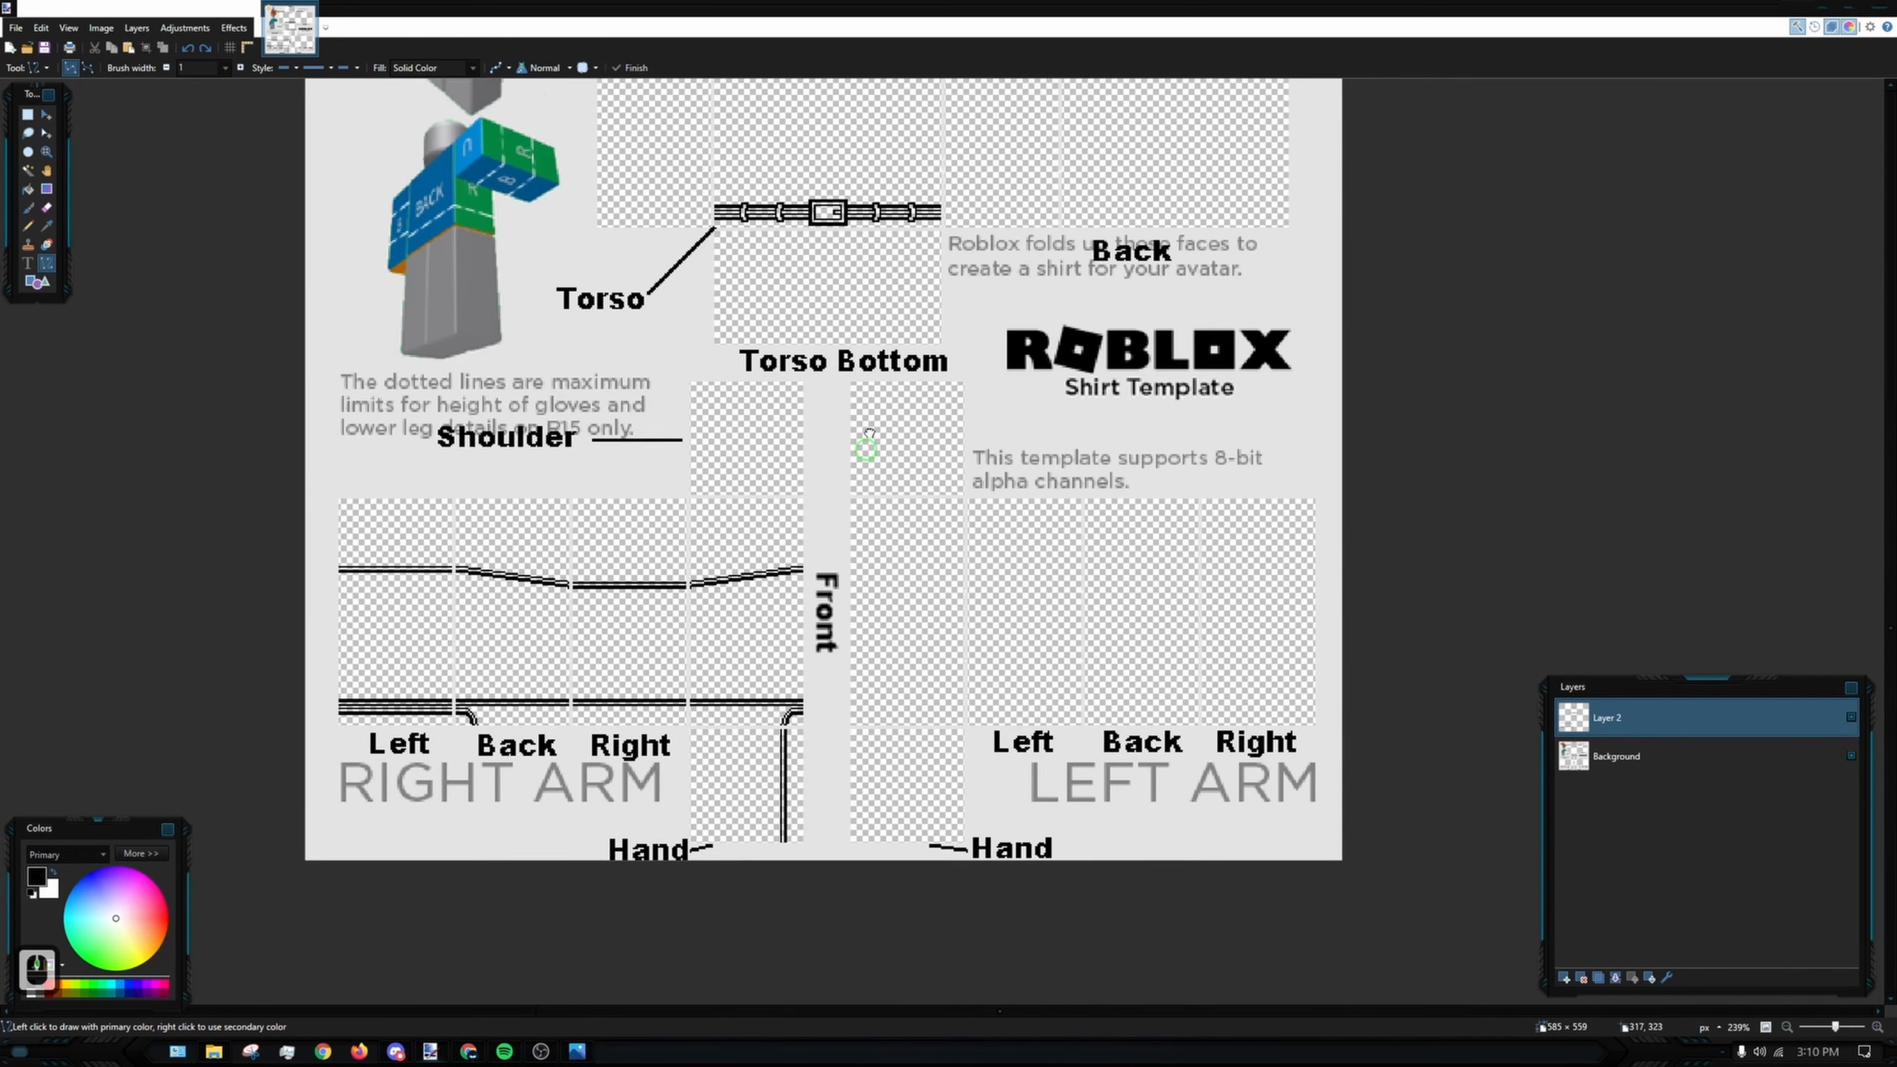
scroll(597, 575, down, 2)
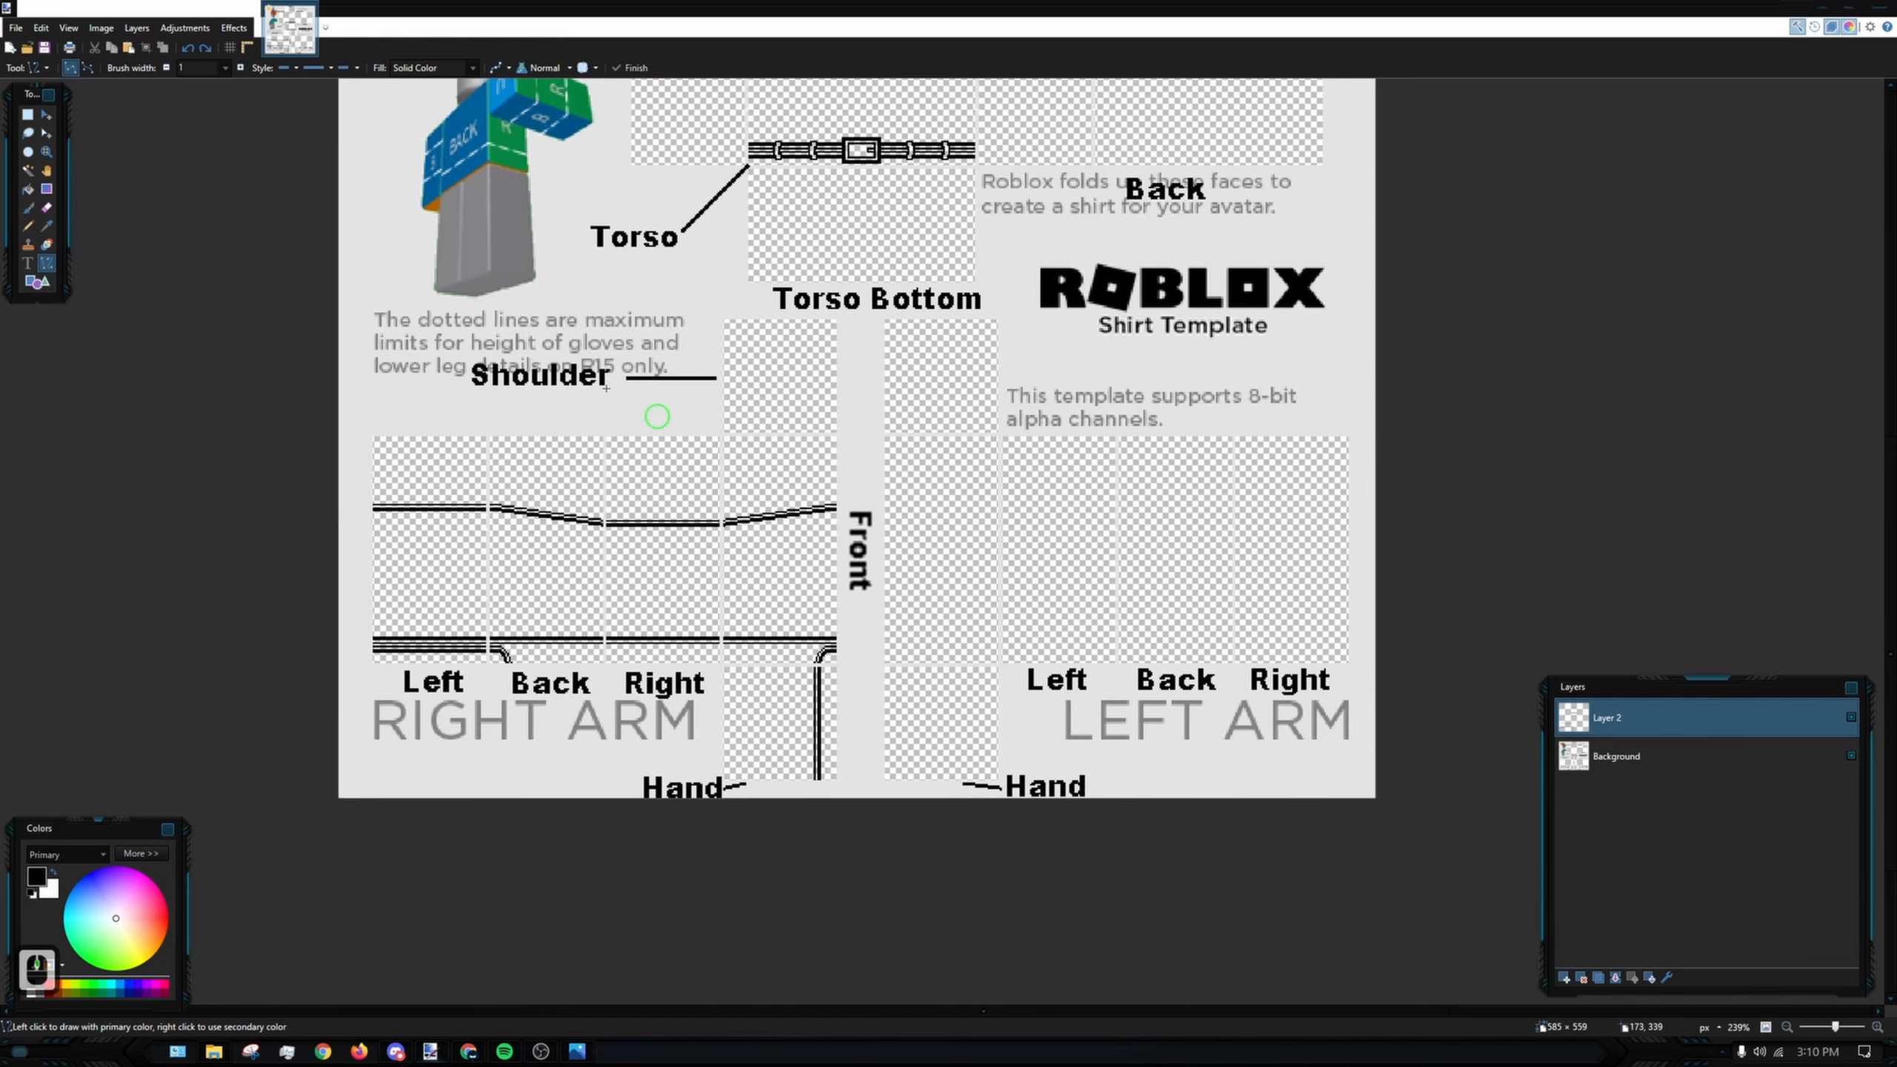
- Try a 64 × 128 pixel rectangular selection around the right arm's Front panel, and clear it
click(27, 113)
ctrl+scroll(720, 550, up, 5)
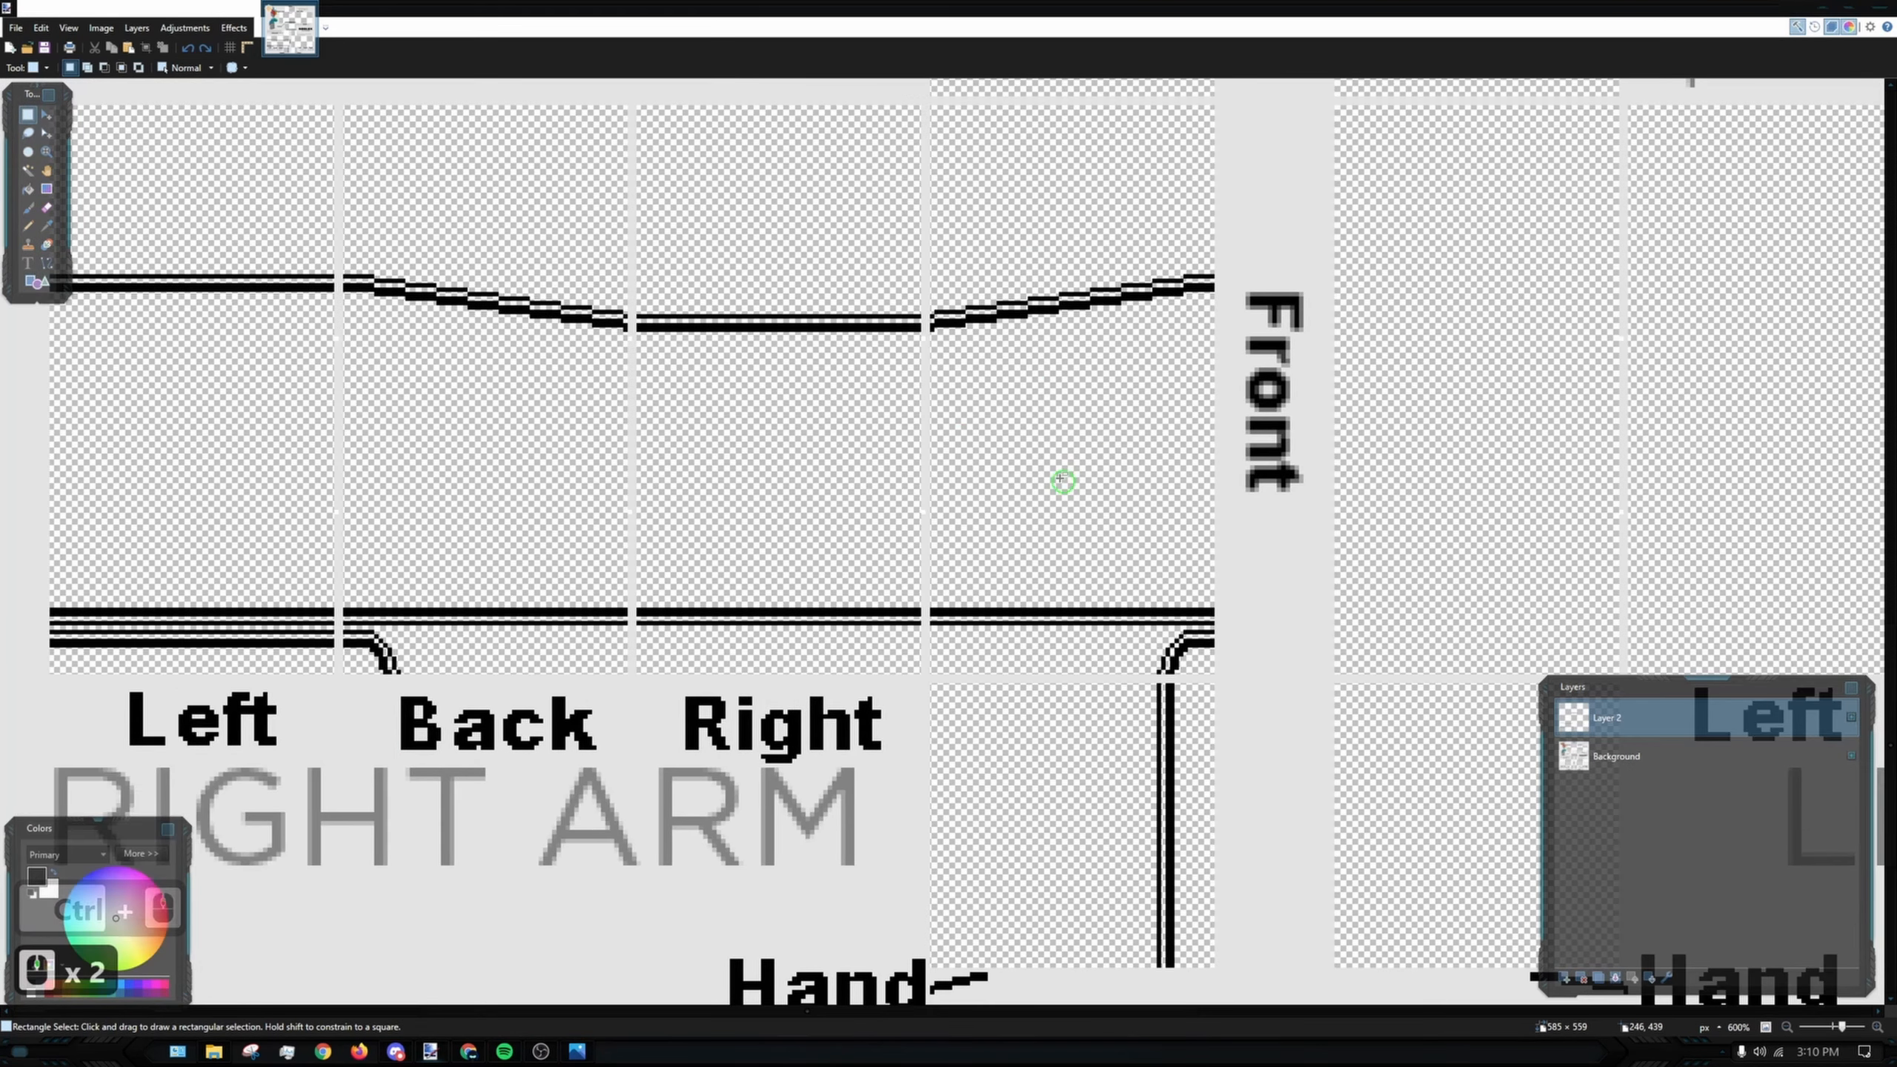
drag(316, 283, 694, 389)
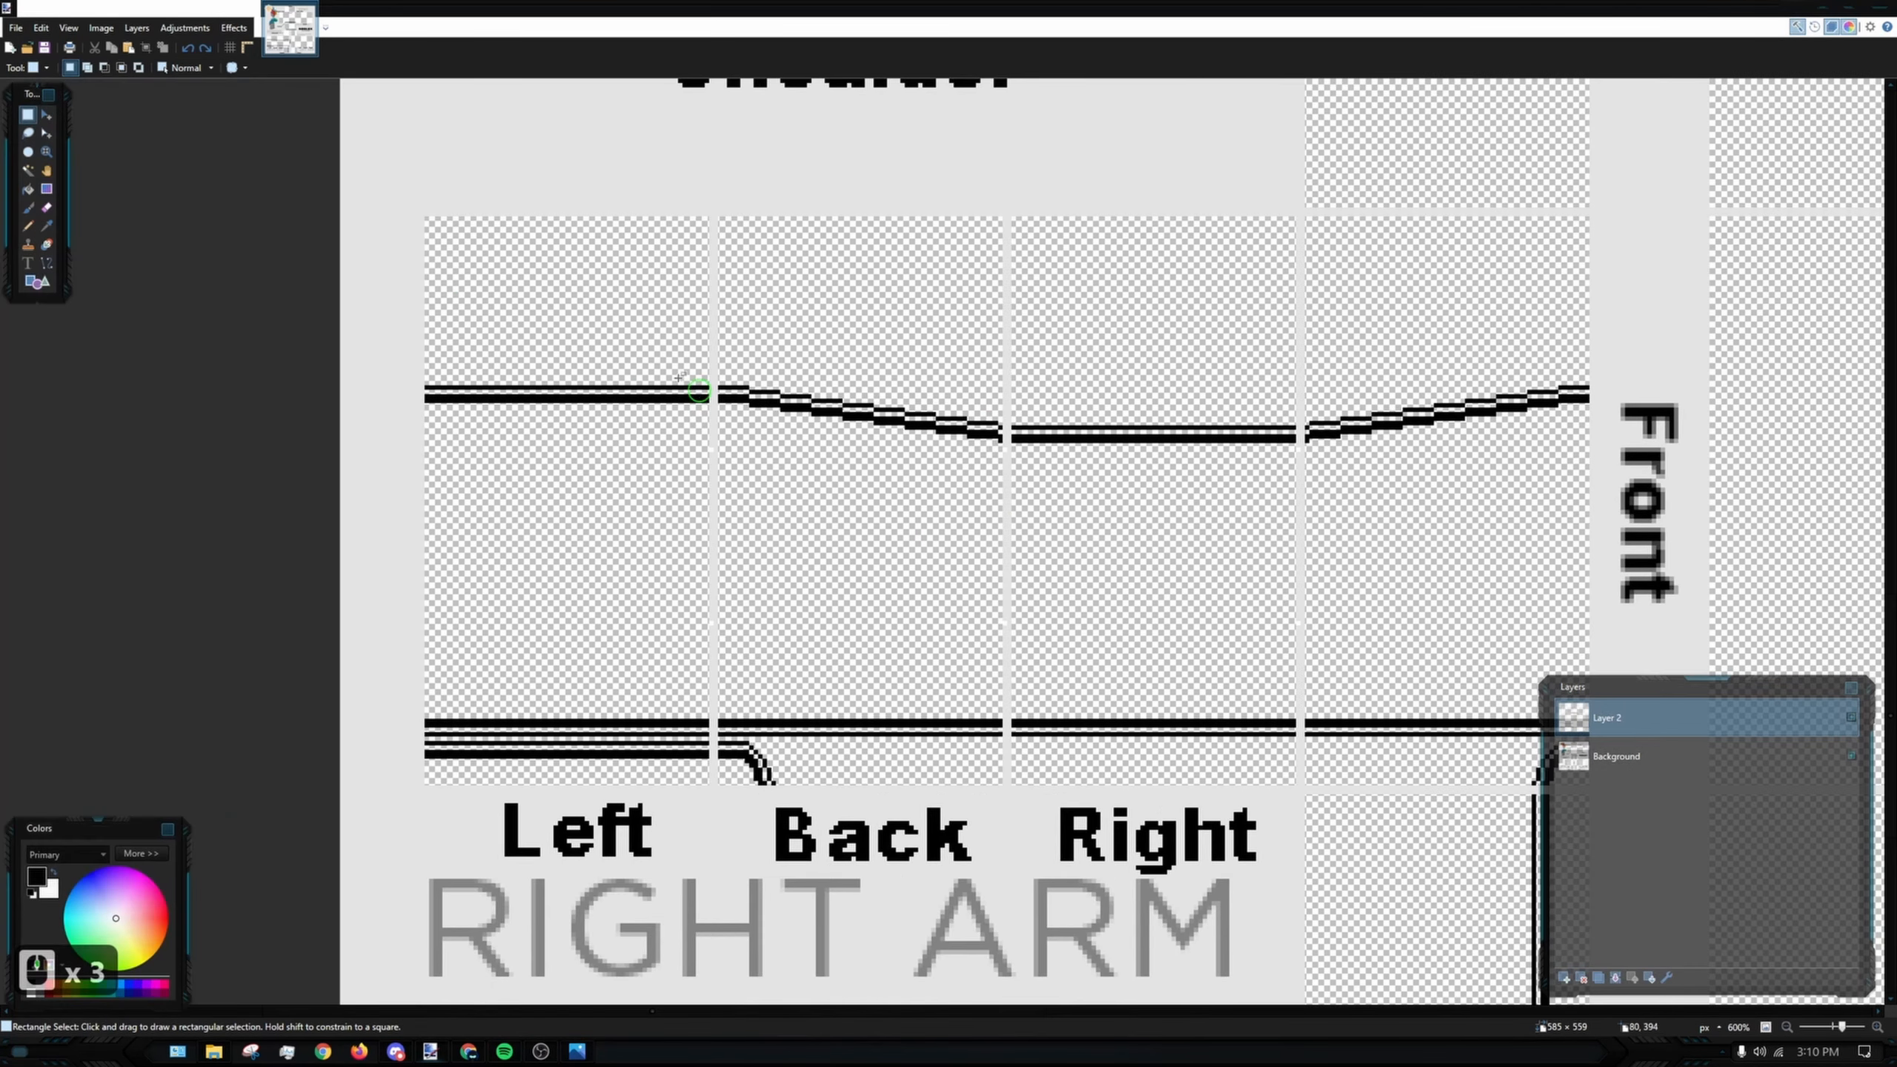
drag(1397, 479, 1070, 372)
drag(1246, 233, 1130, 326)
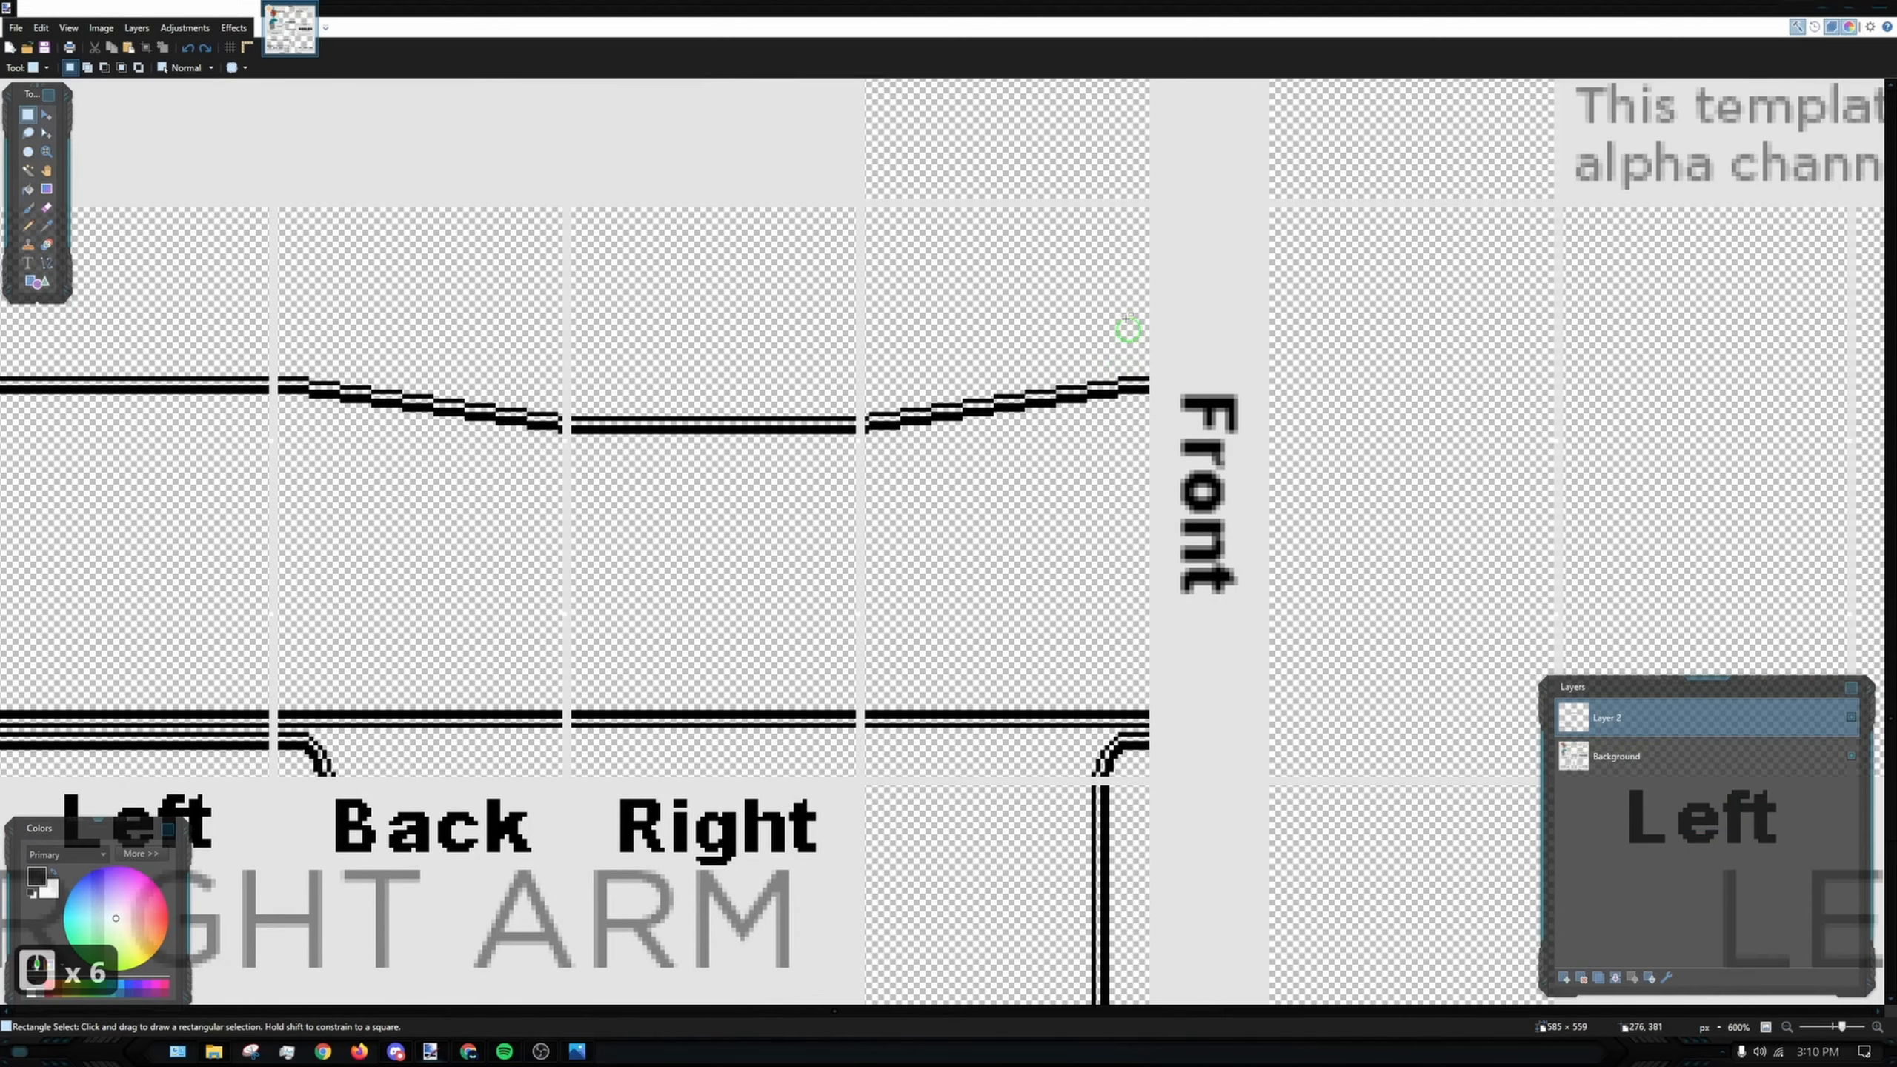
drag(1120, 223, 1117, 310)
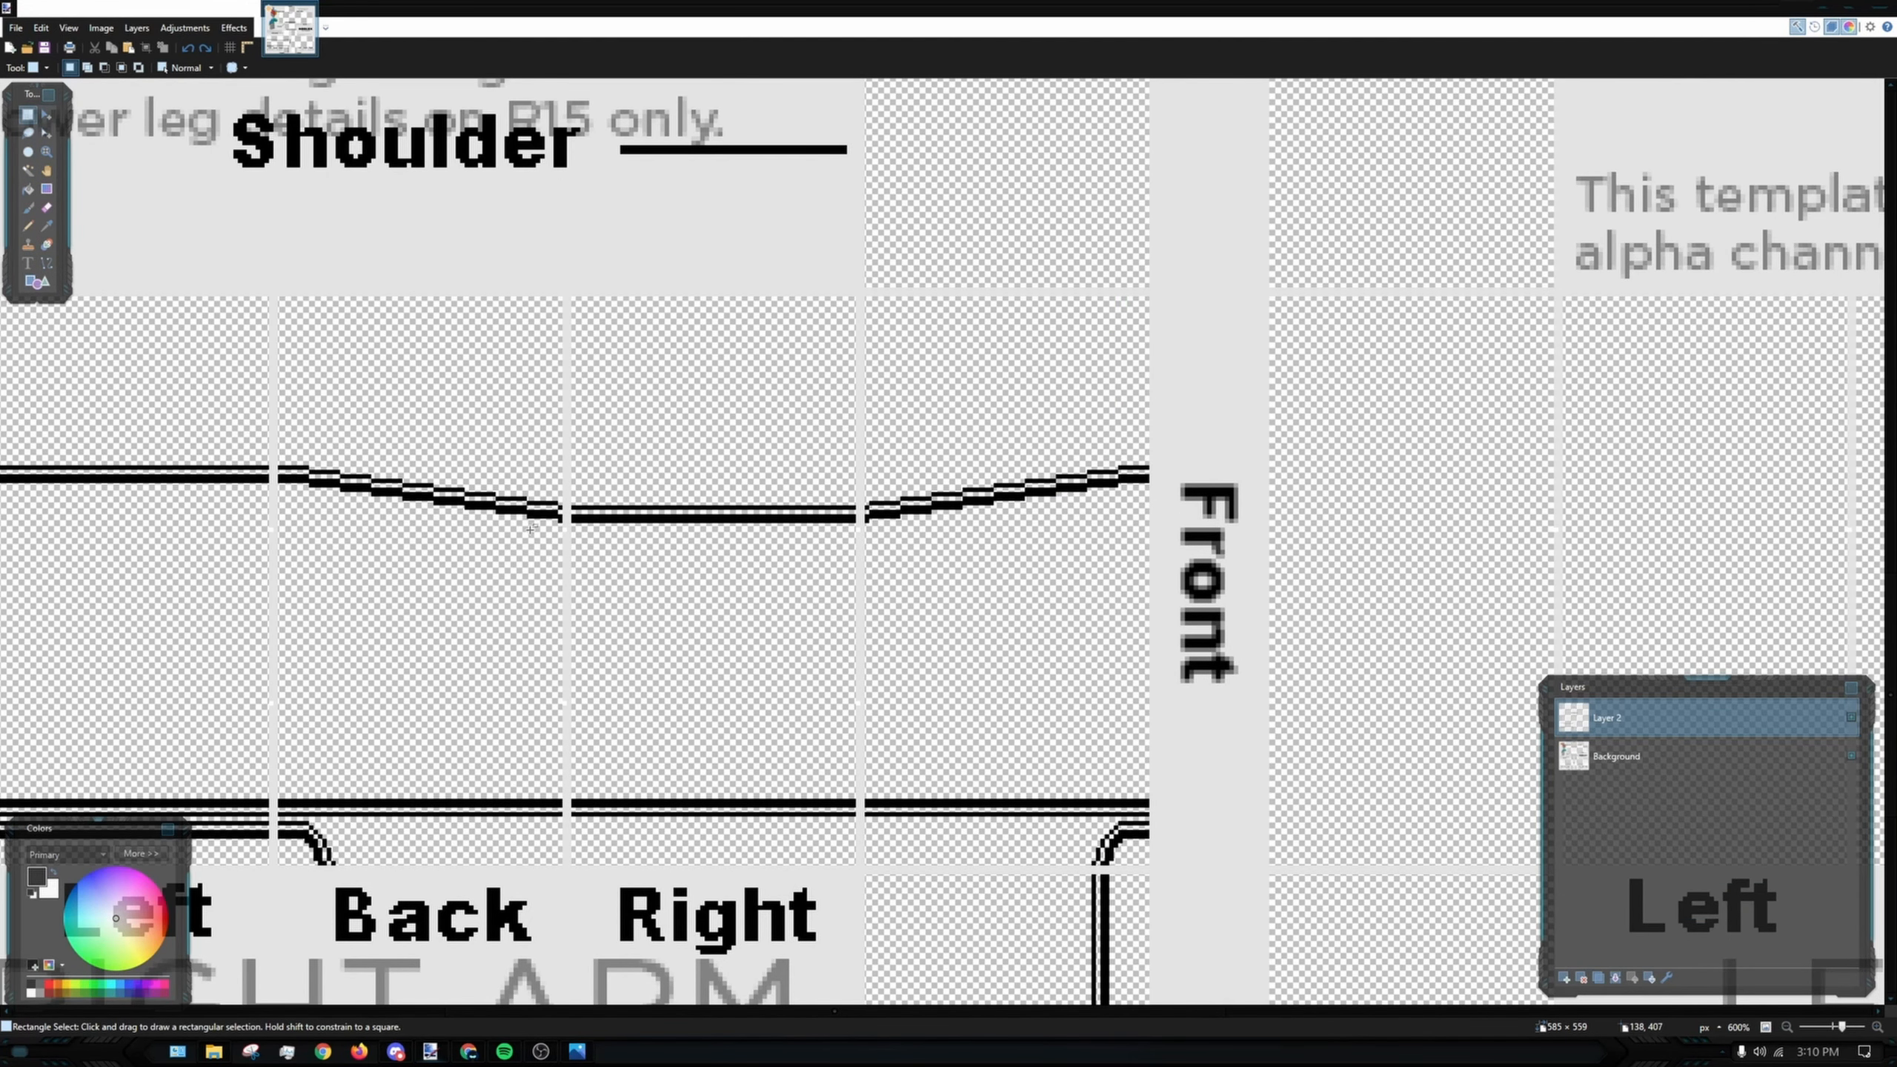
ctrl+scroll(530, 529, down, 2)
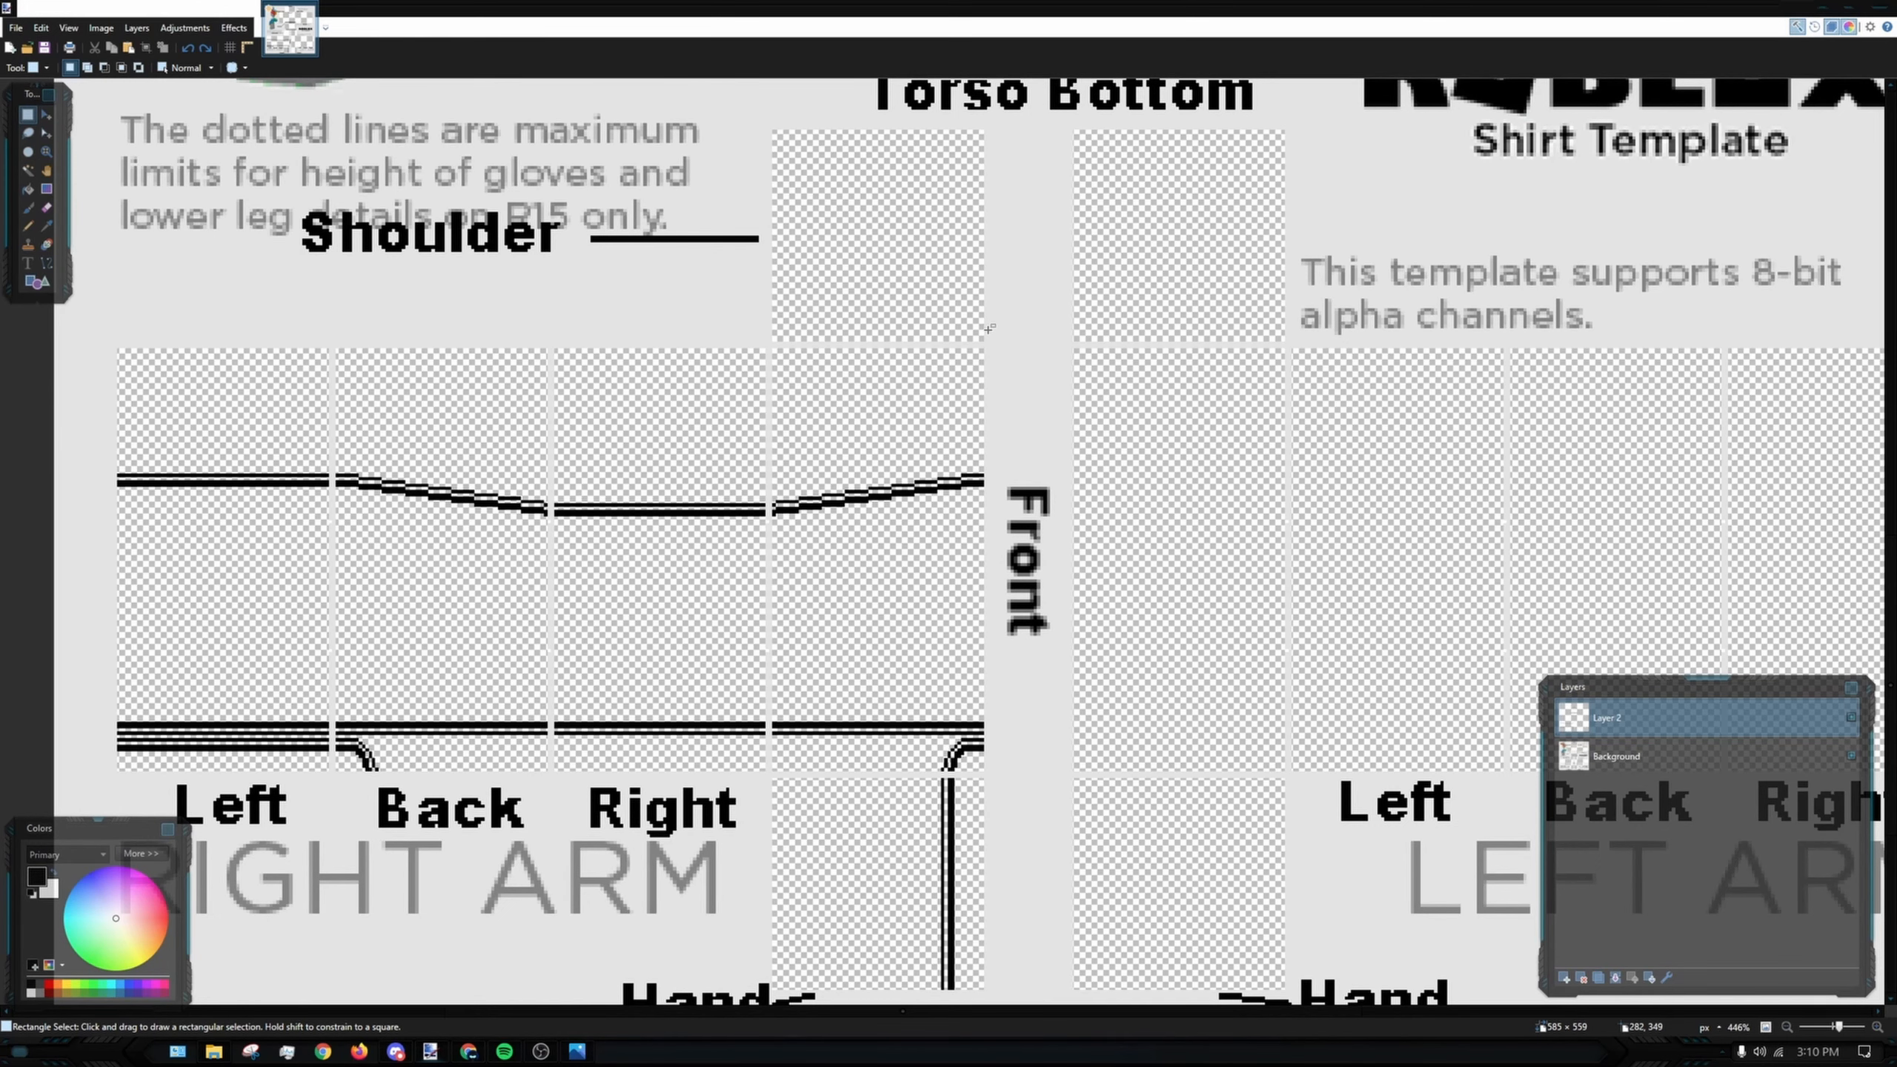
ctrl+scroll(999, 342, up, 4)
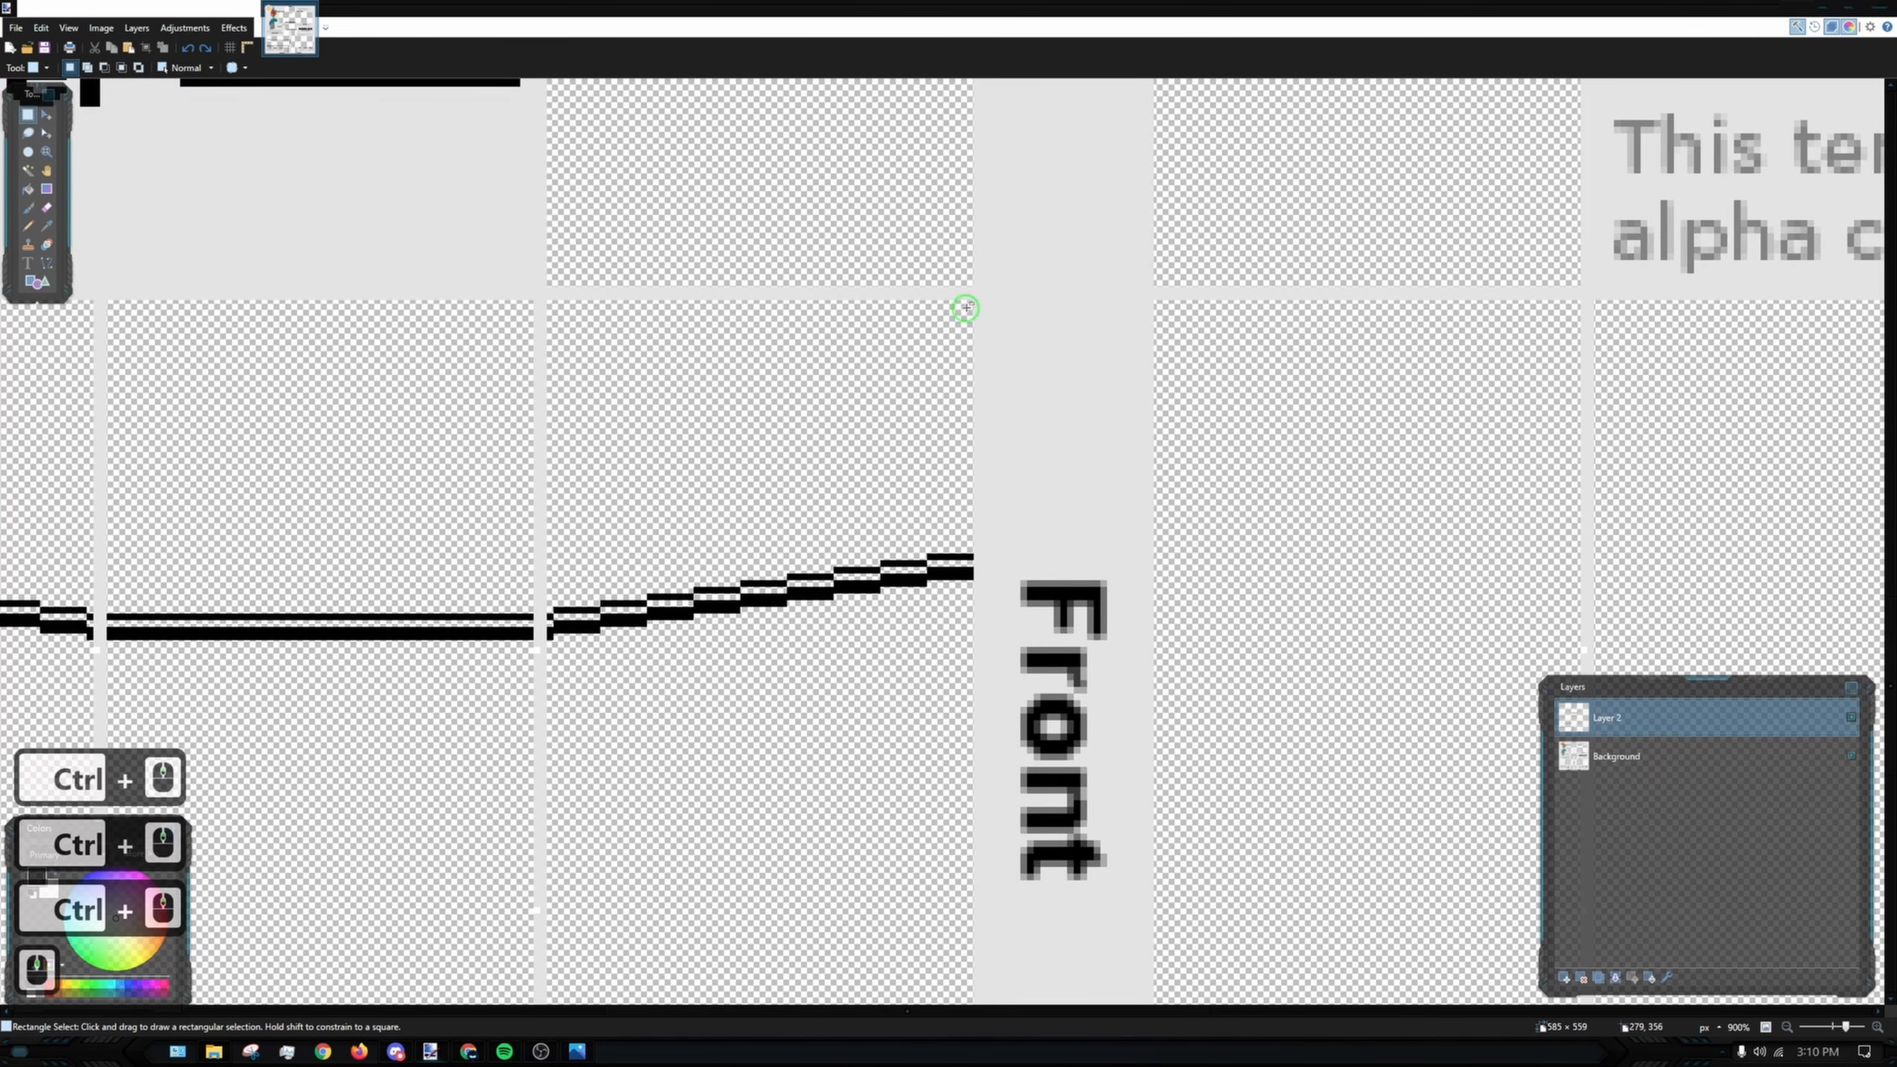
drag(966, 307, 542, 537)
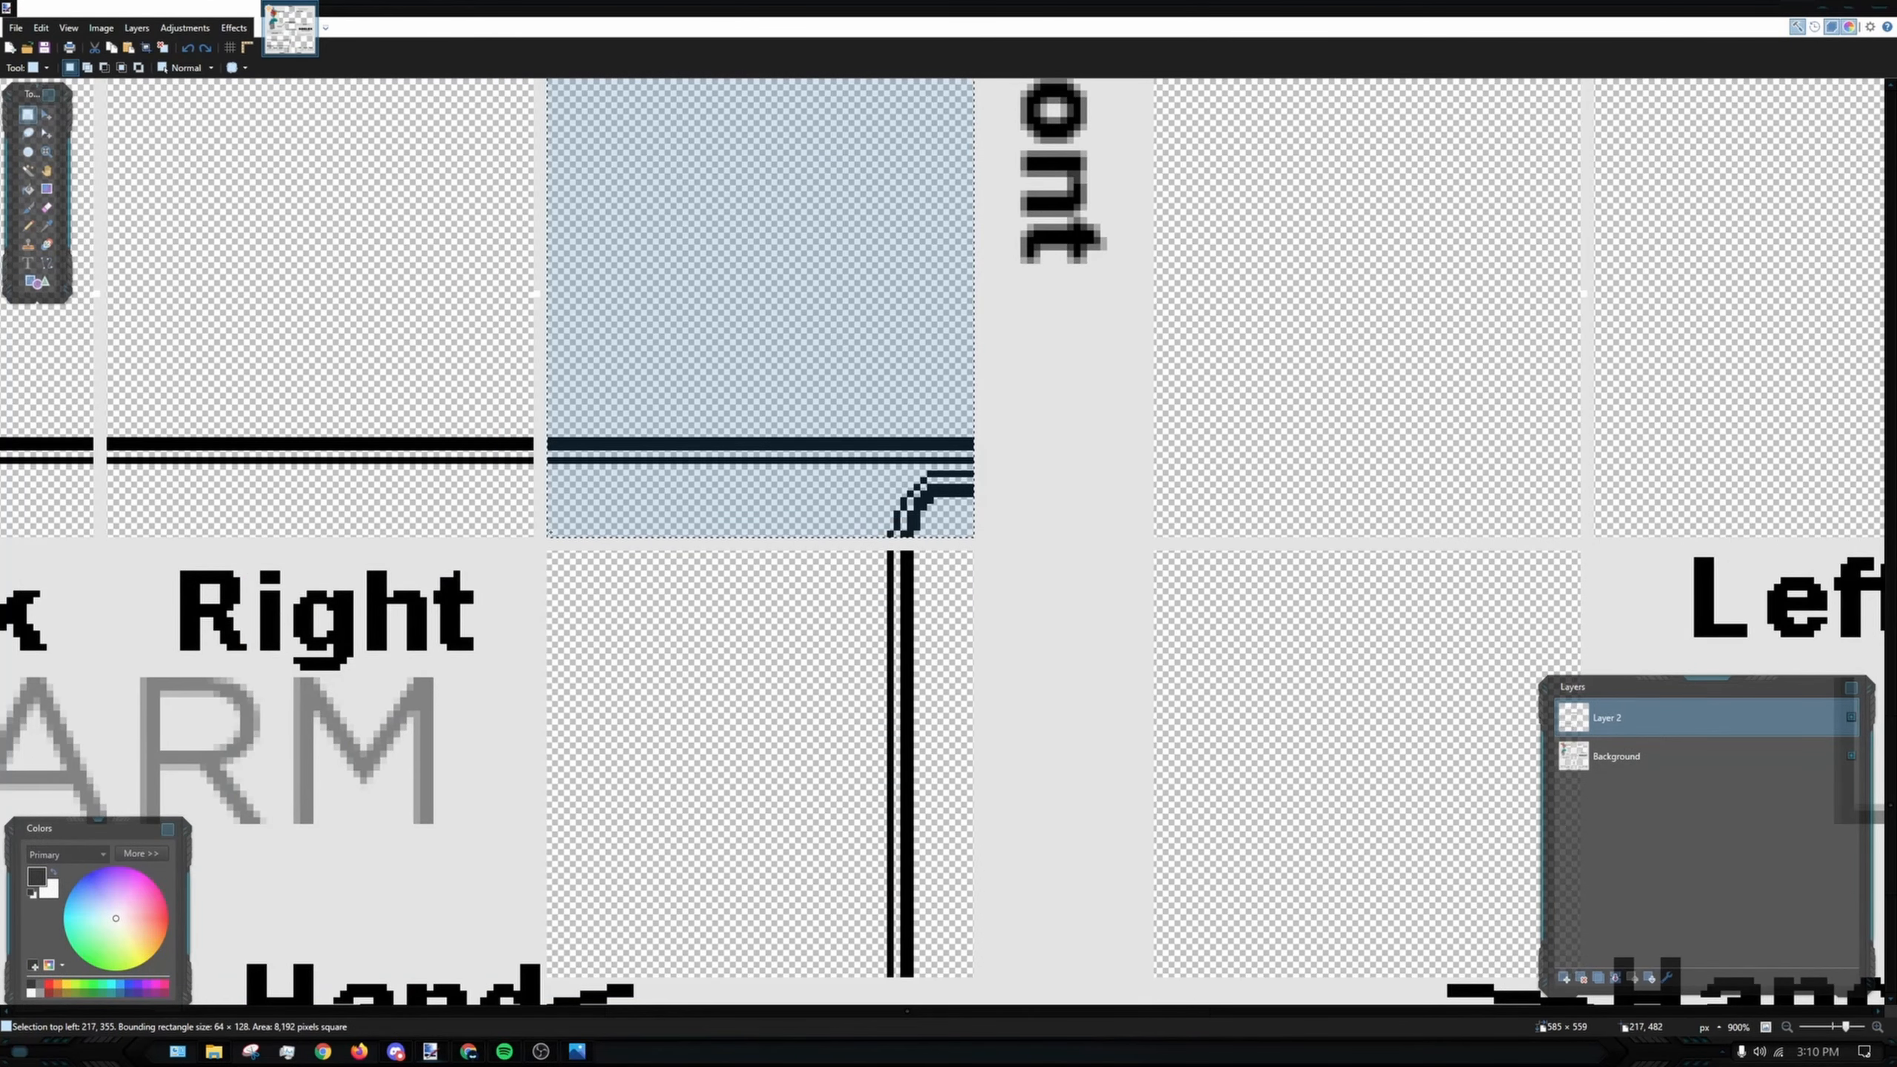
ctrl+scroll(543, 537, down, 6)
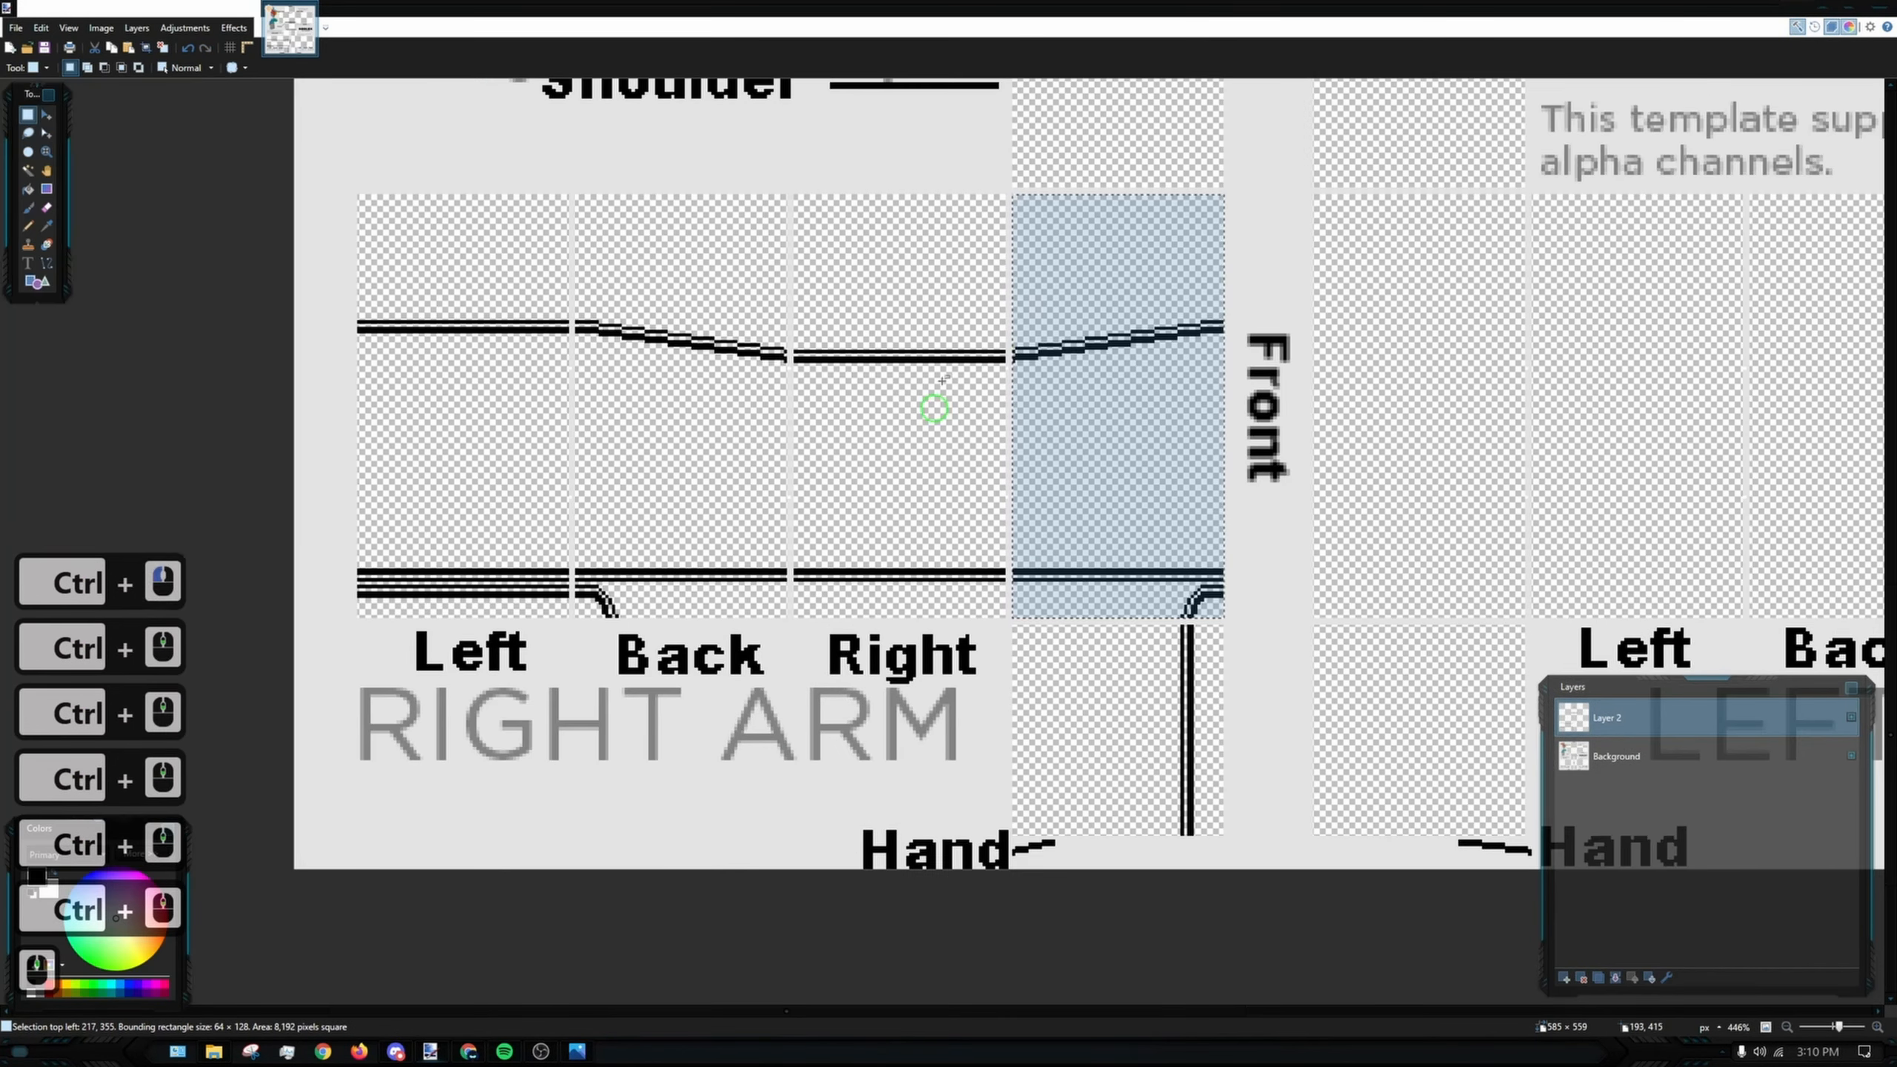
click(1203, 165)
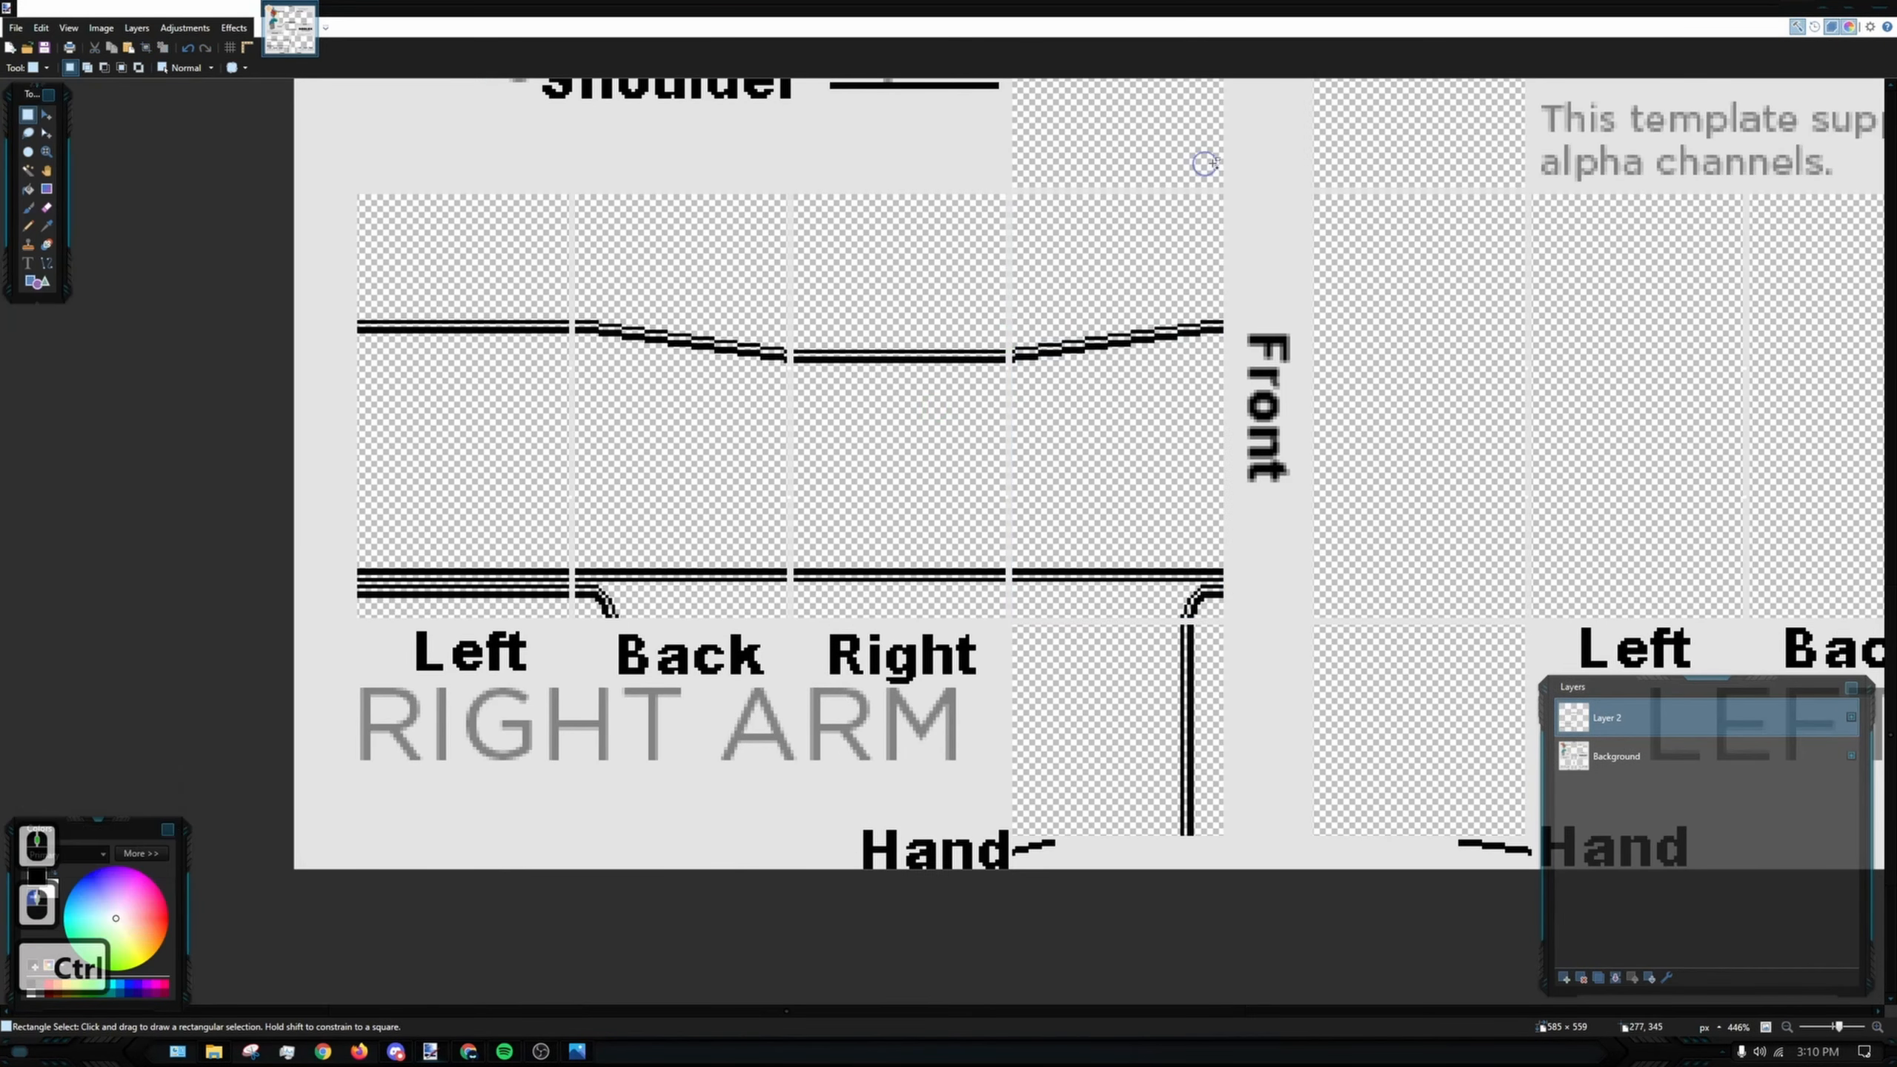
- Select the right arm's Left, Back, Right and Front panels together with one 262 × 128 pixel rectangle
ctrl+scroll(1232, 216, up, 5)
drag(1215, 212, 170, 466)
ctrl+scroll(170, 467, down, 9)
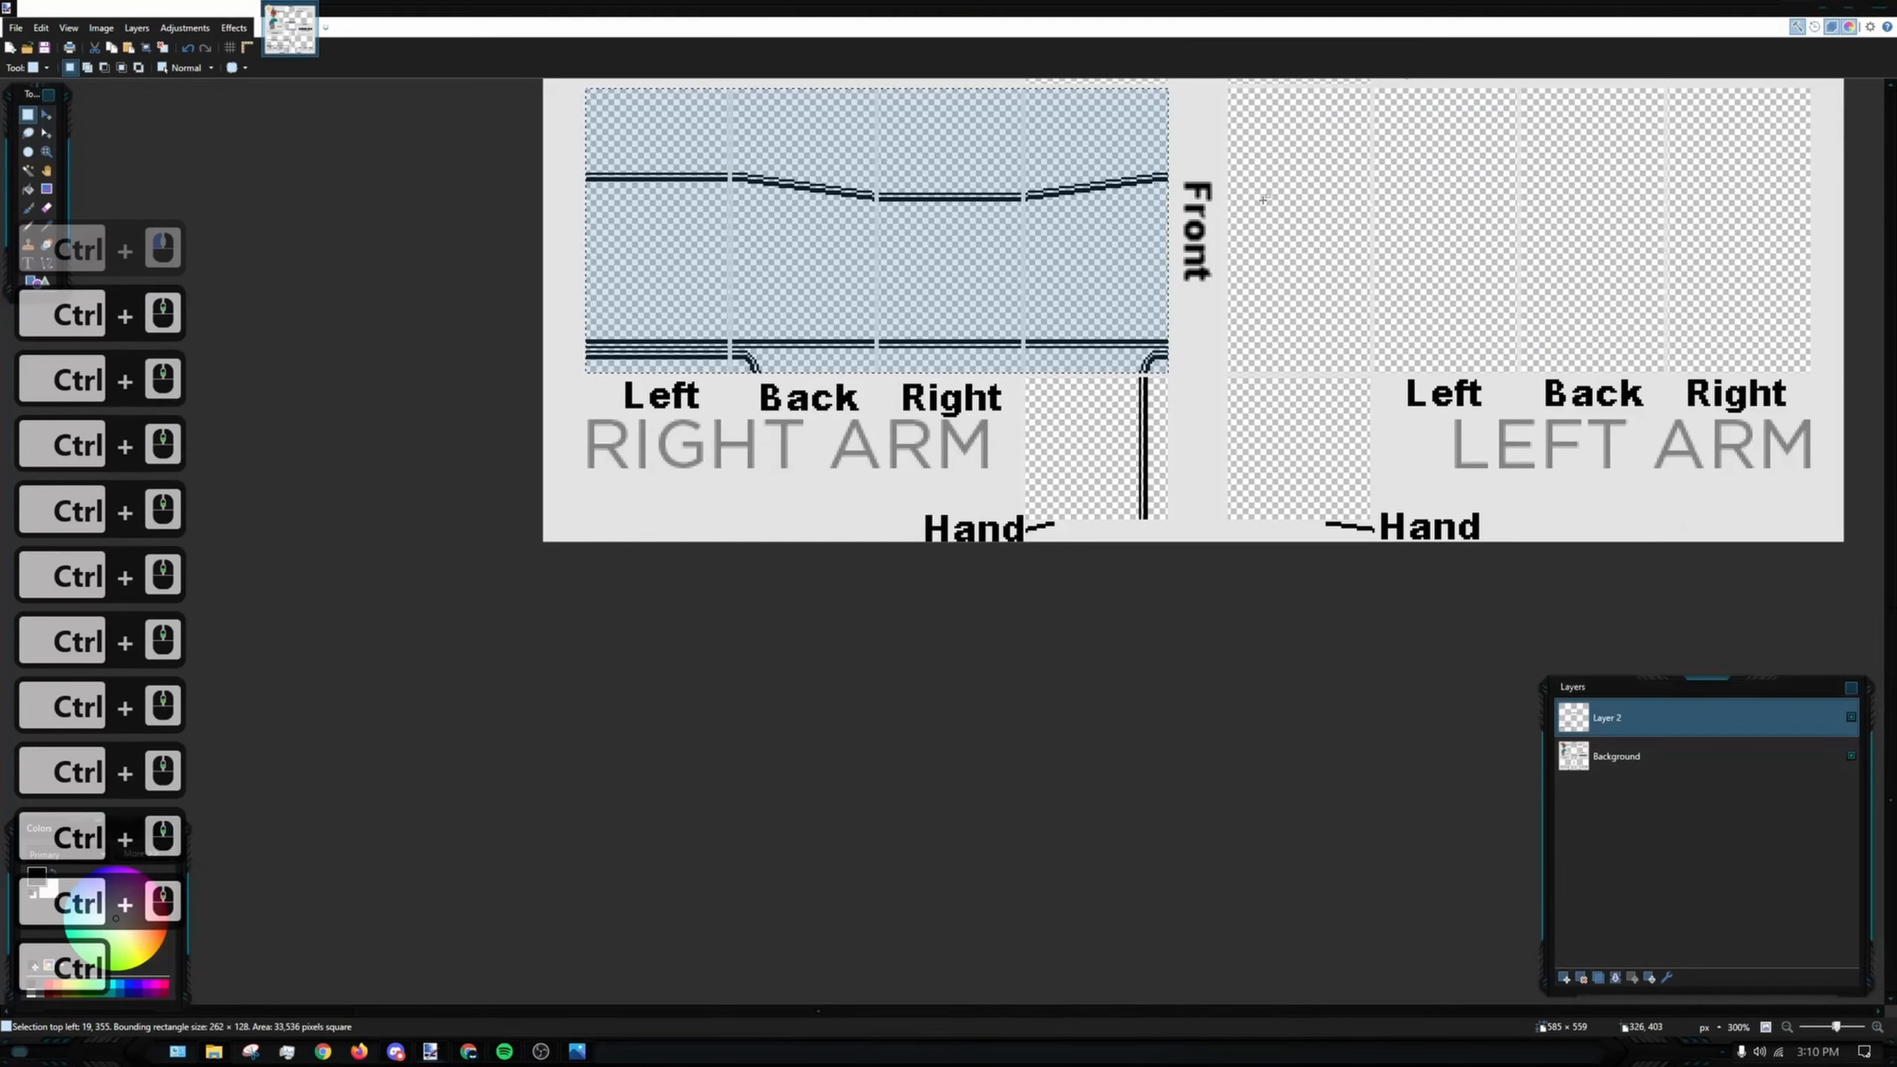
- Extend the selection over the right arm's Hand panel, making it 262 × 194 pixels, and copy it
ctrl+scroll(924, 461, up, 6)
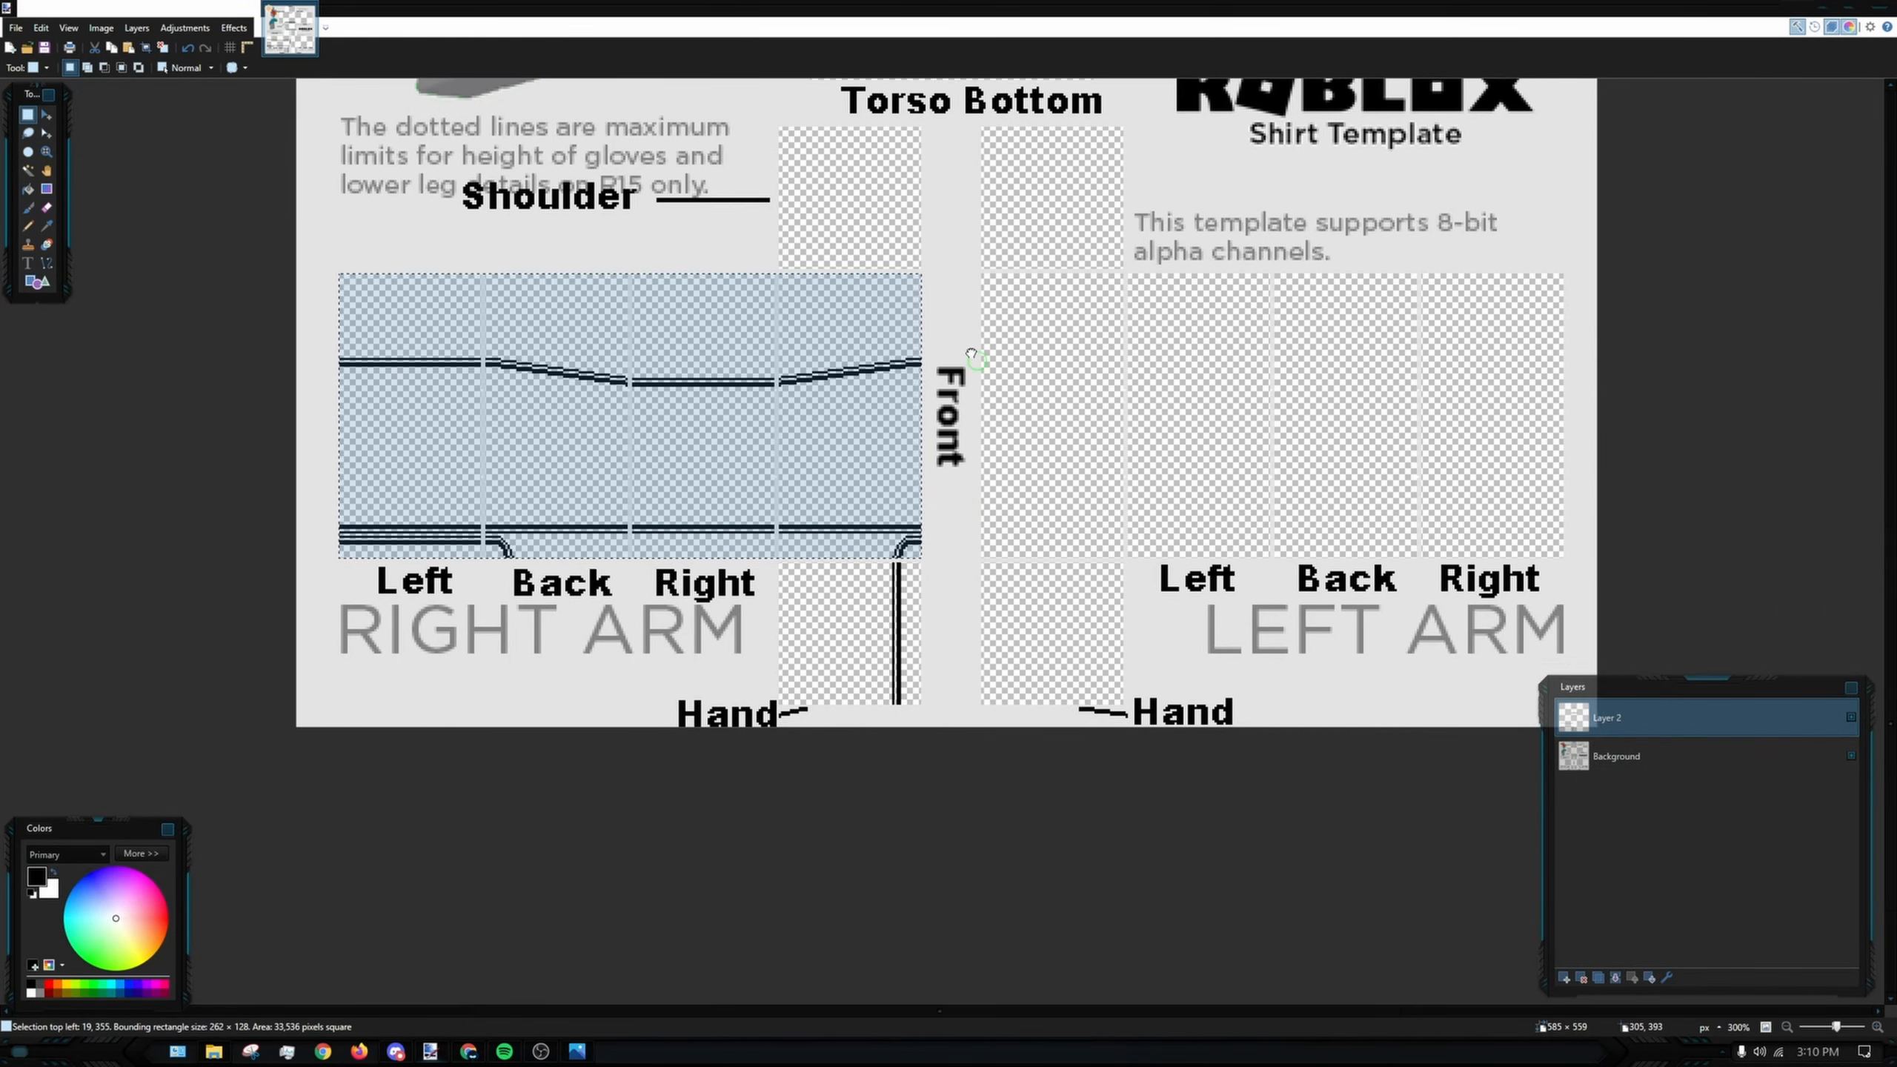
ctrl+scroll(924, 372, up, 2)
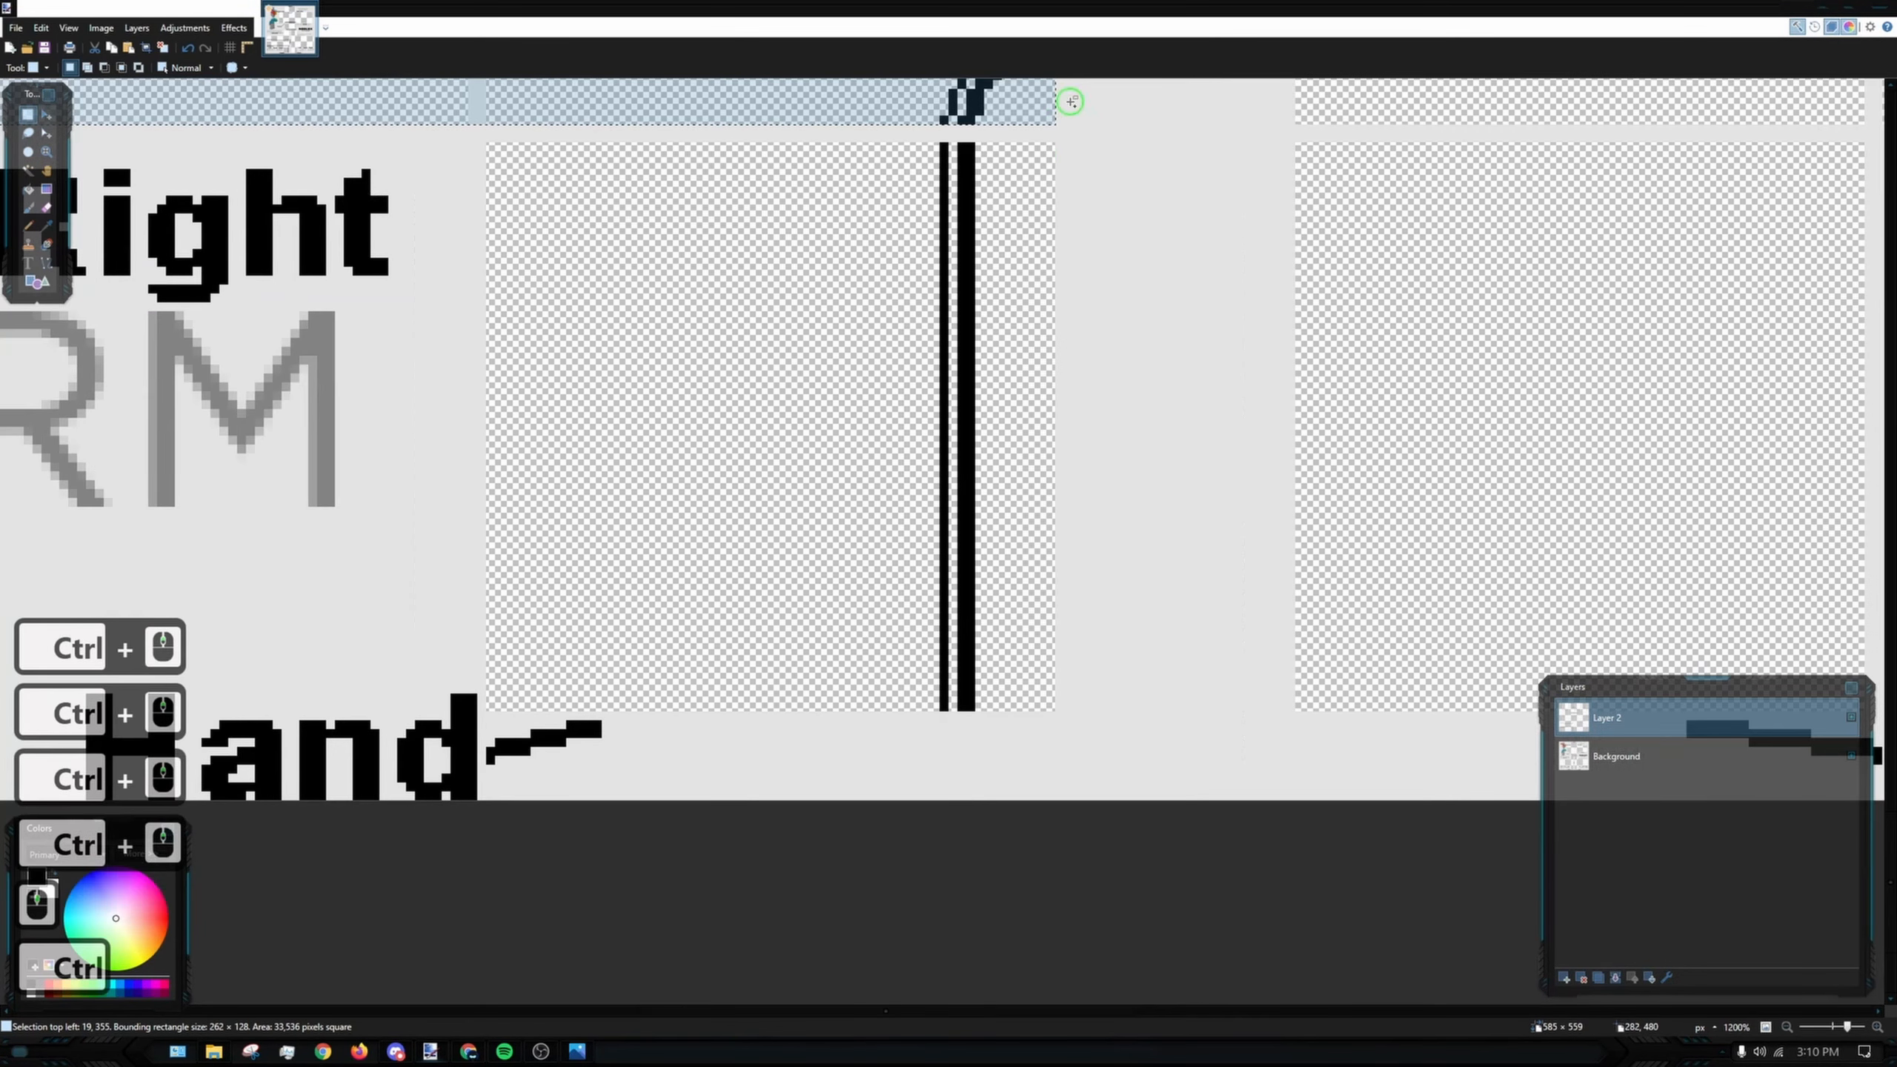
drag(1055, 112, 490, 707)
ctrl+scroll(646, 505, down, 10)
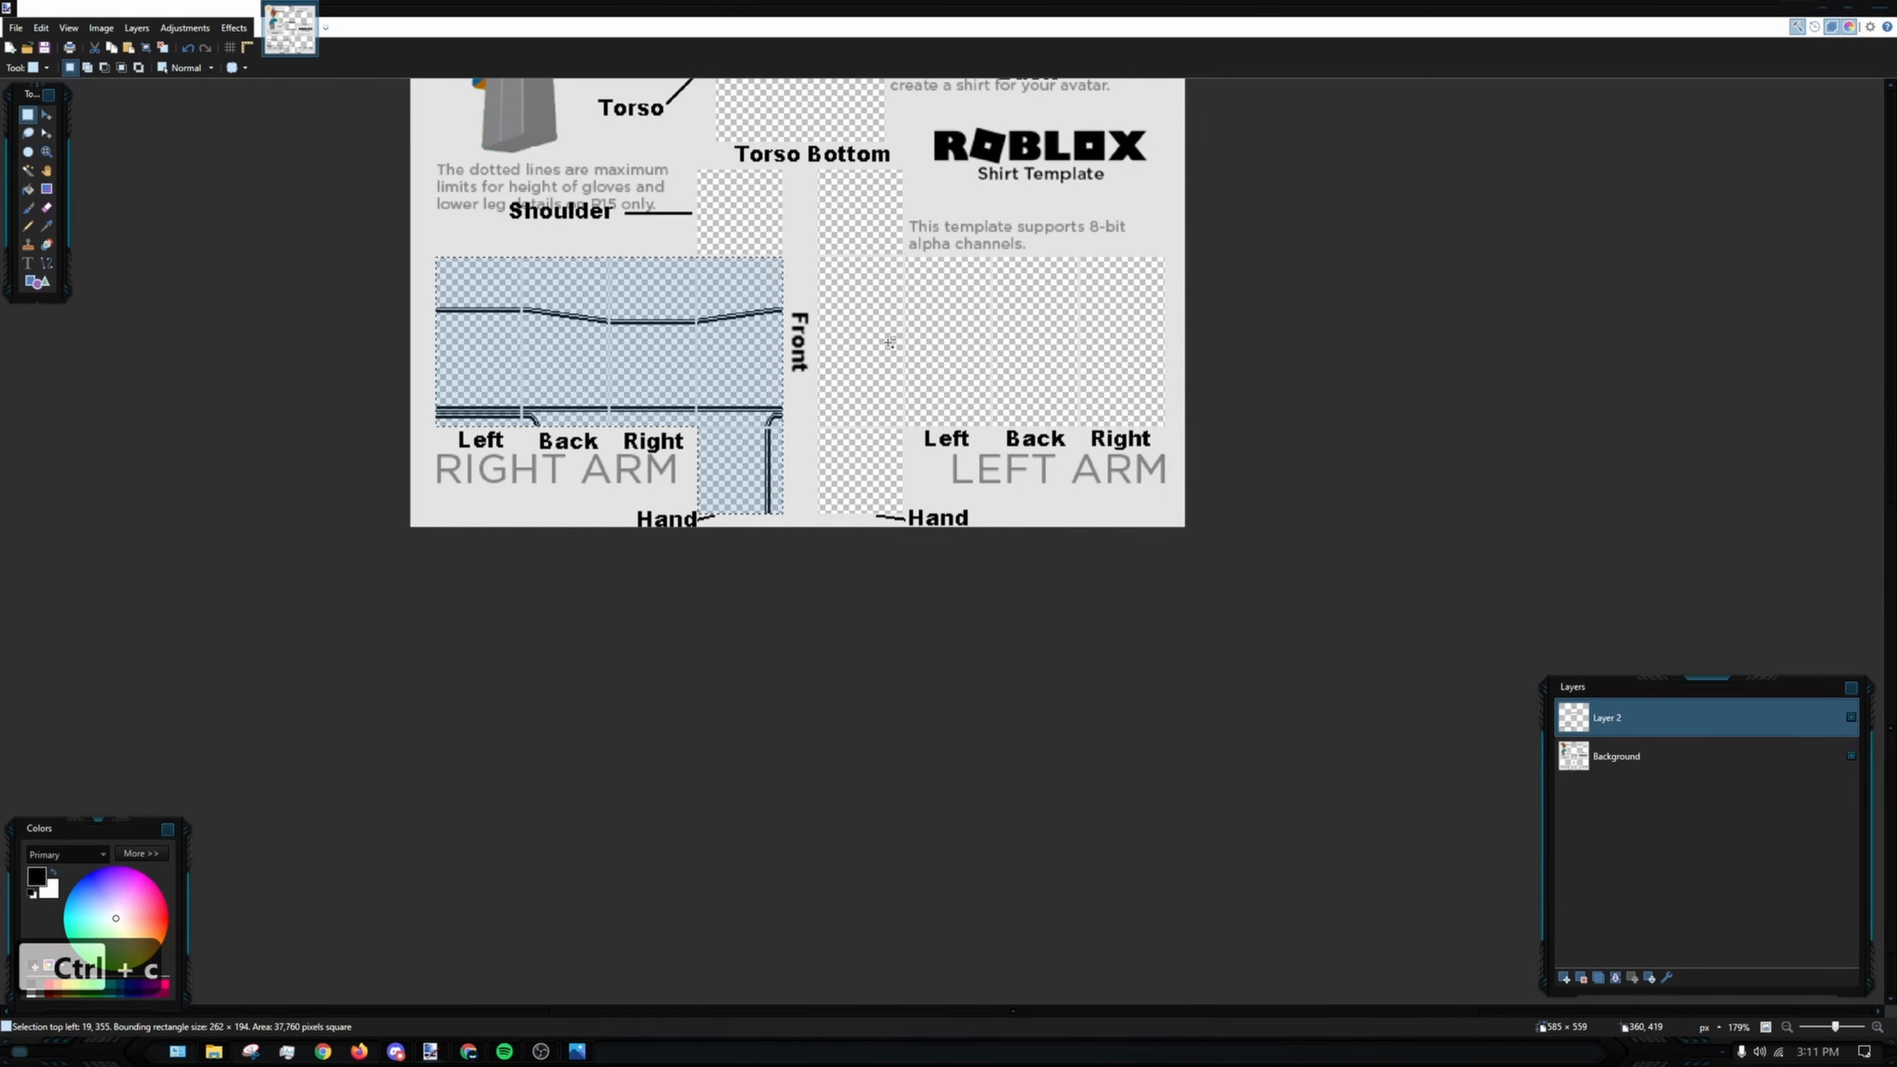
- Paste the copied arm line art, mirror it horizontally onto the left arm's panels at 262 × 194 pixels, and deselect it
key(ctrl+v)
ctrl+scroll(546, 413, up, 3)
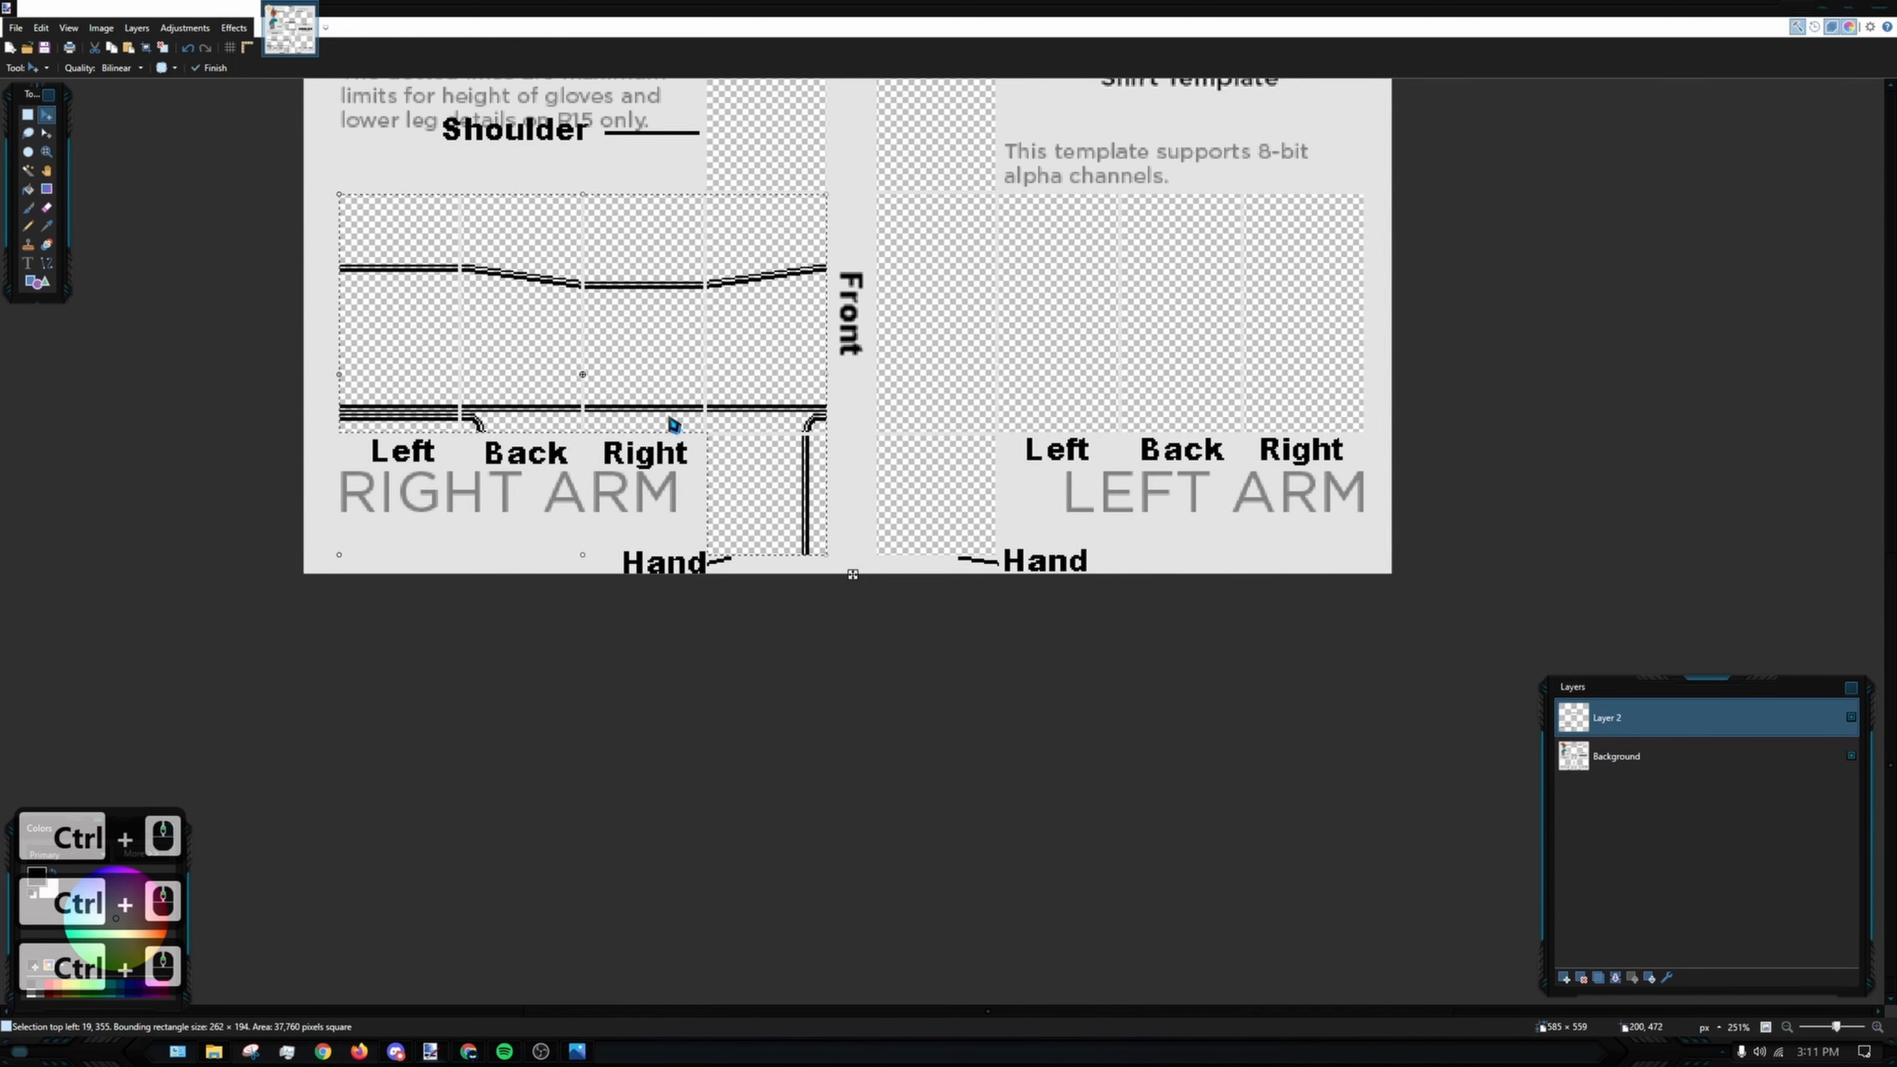
drag(336, 371, 1368, 393)
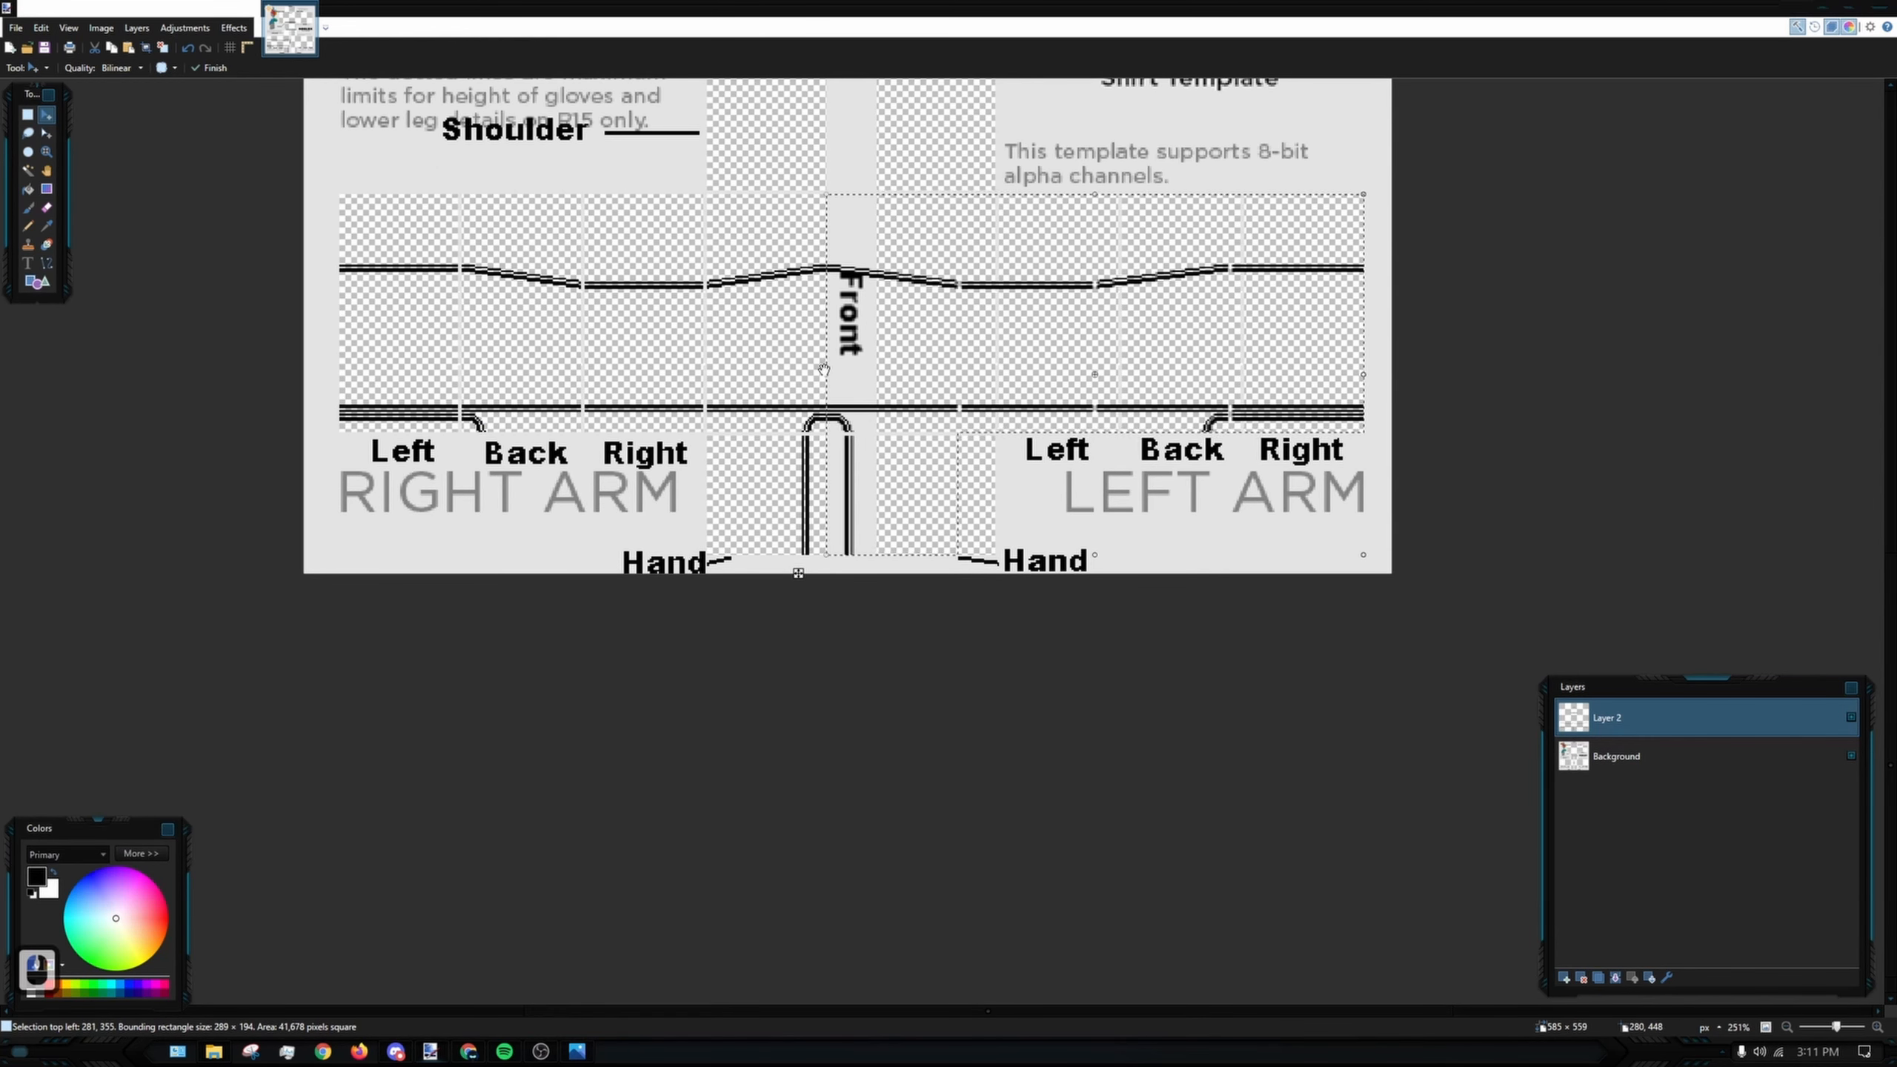
drag(827, 374, 873, 383)
drag(916, 322, 745, 416)
scroll(747, 419, up, 4)
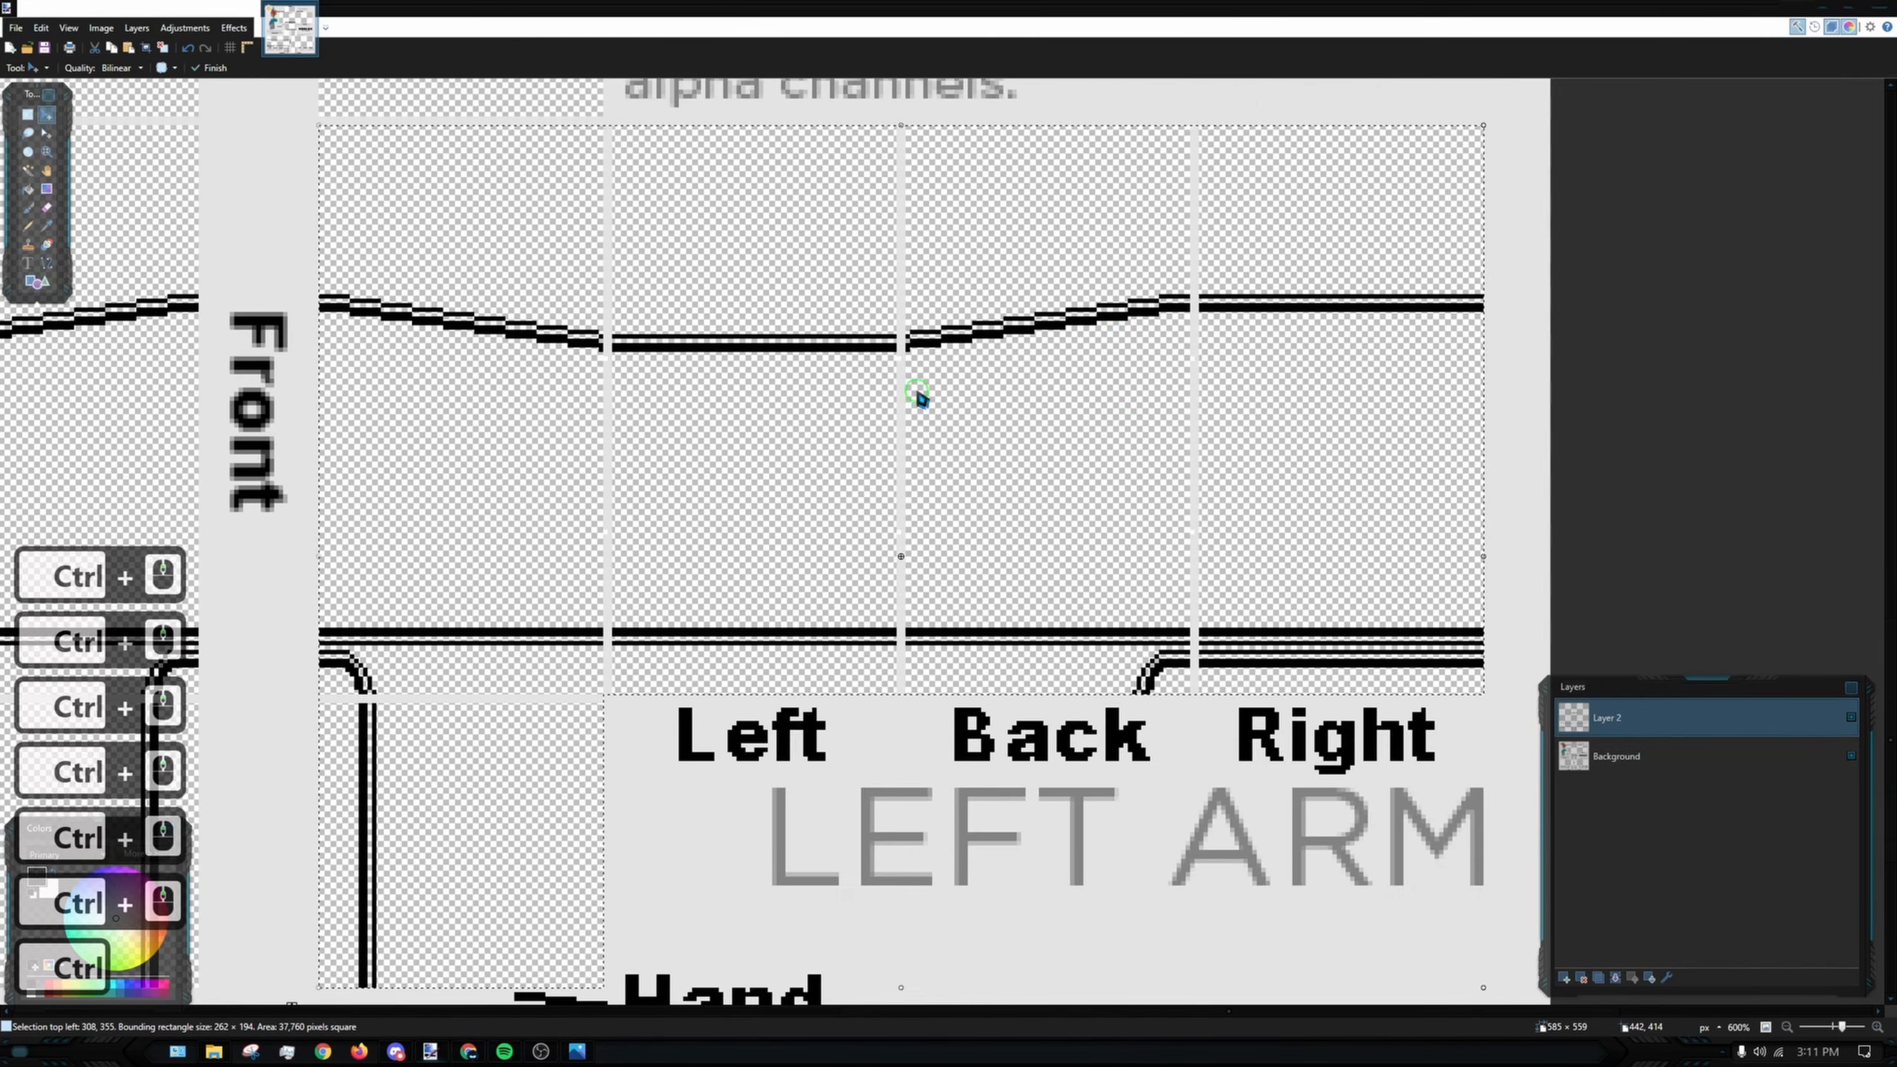
scroll(1159, 309, down, 6)
drag(1159, 309, 1007, 538)
drag(896, 258, 971, 419)
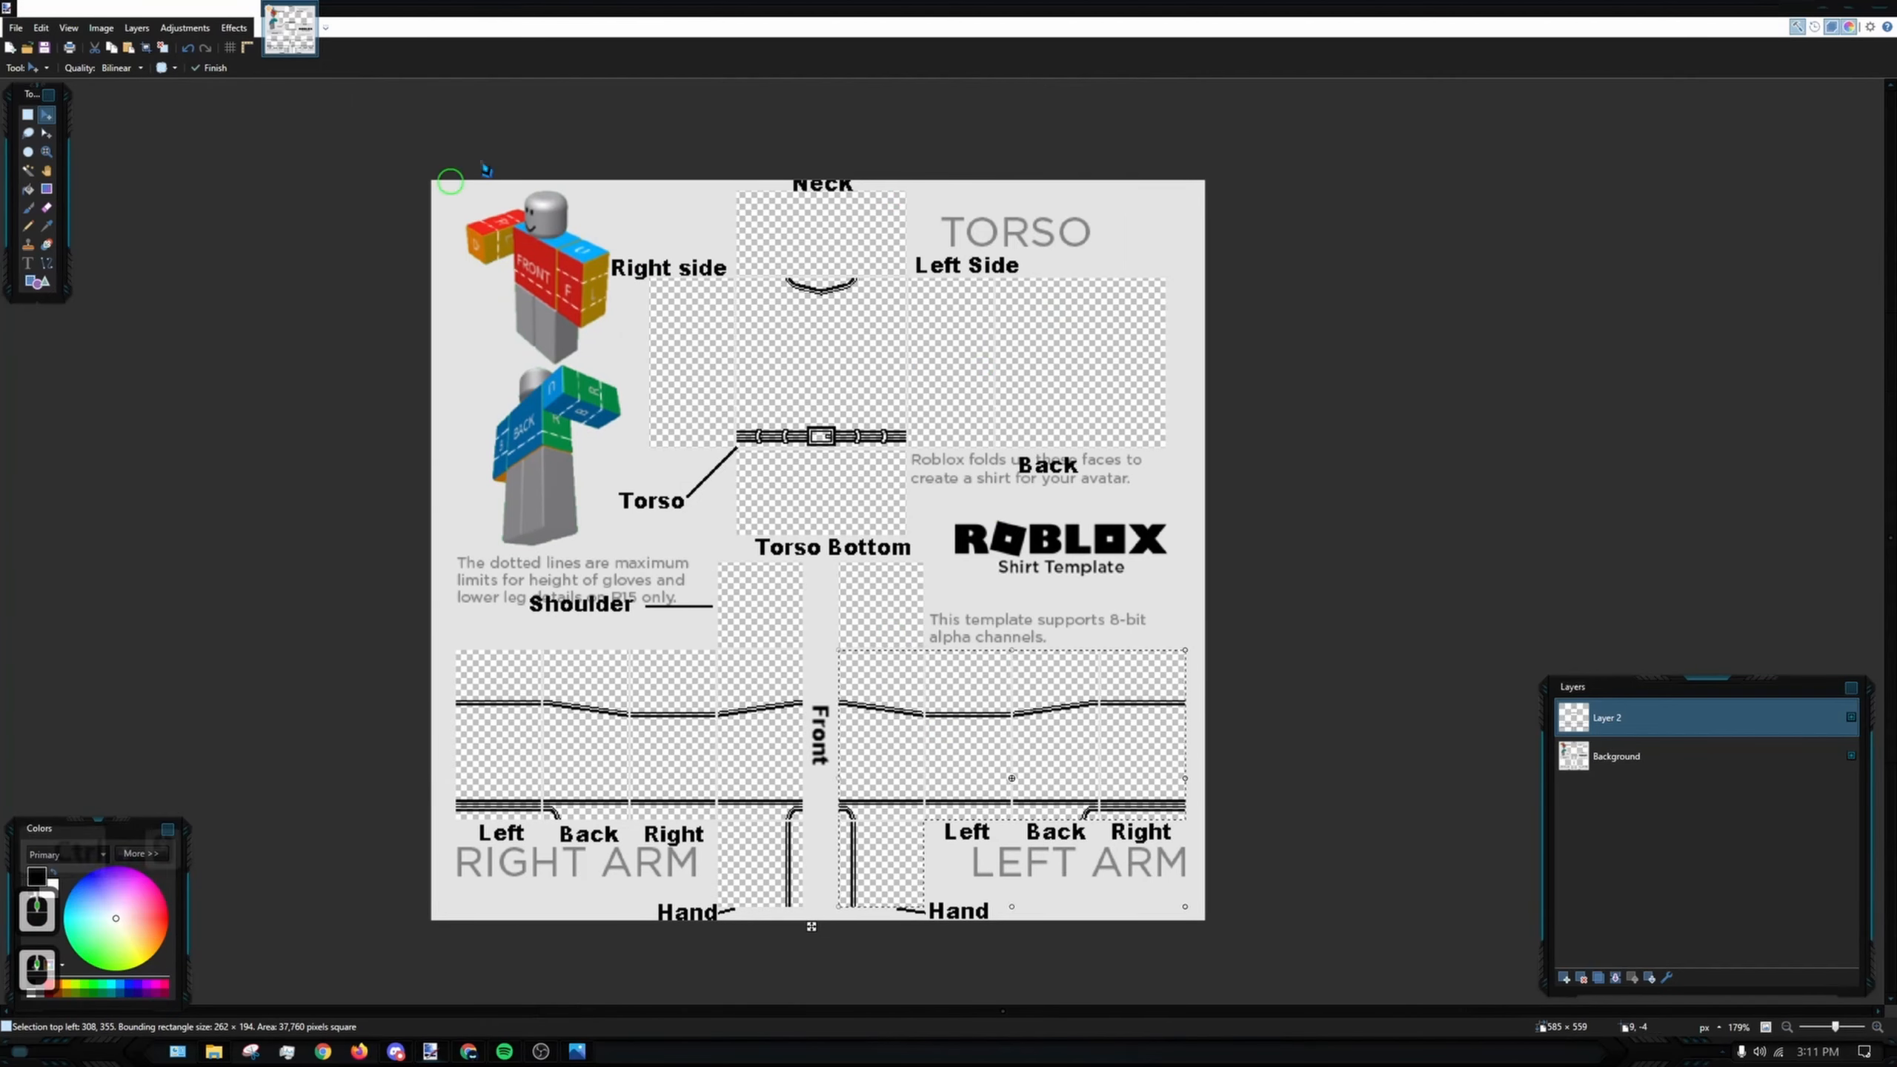
click(28, 115)
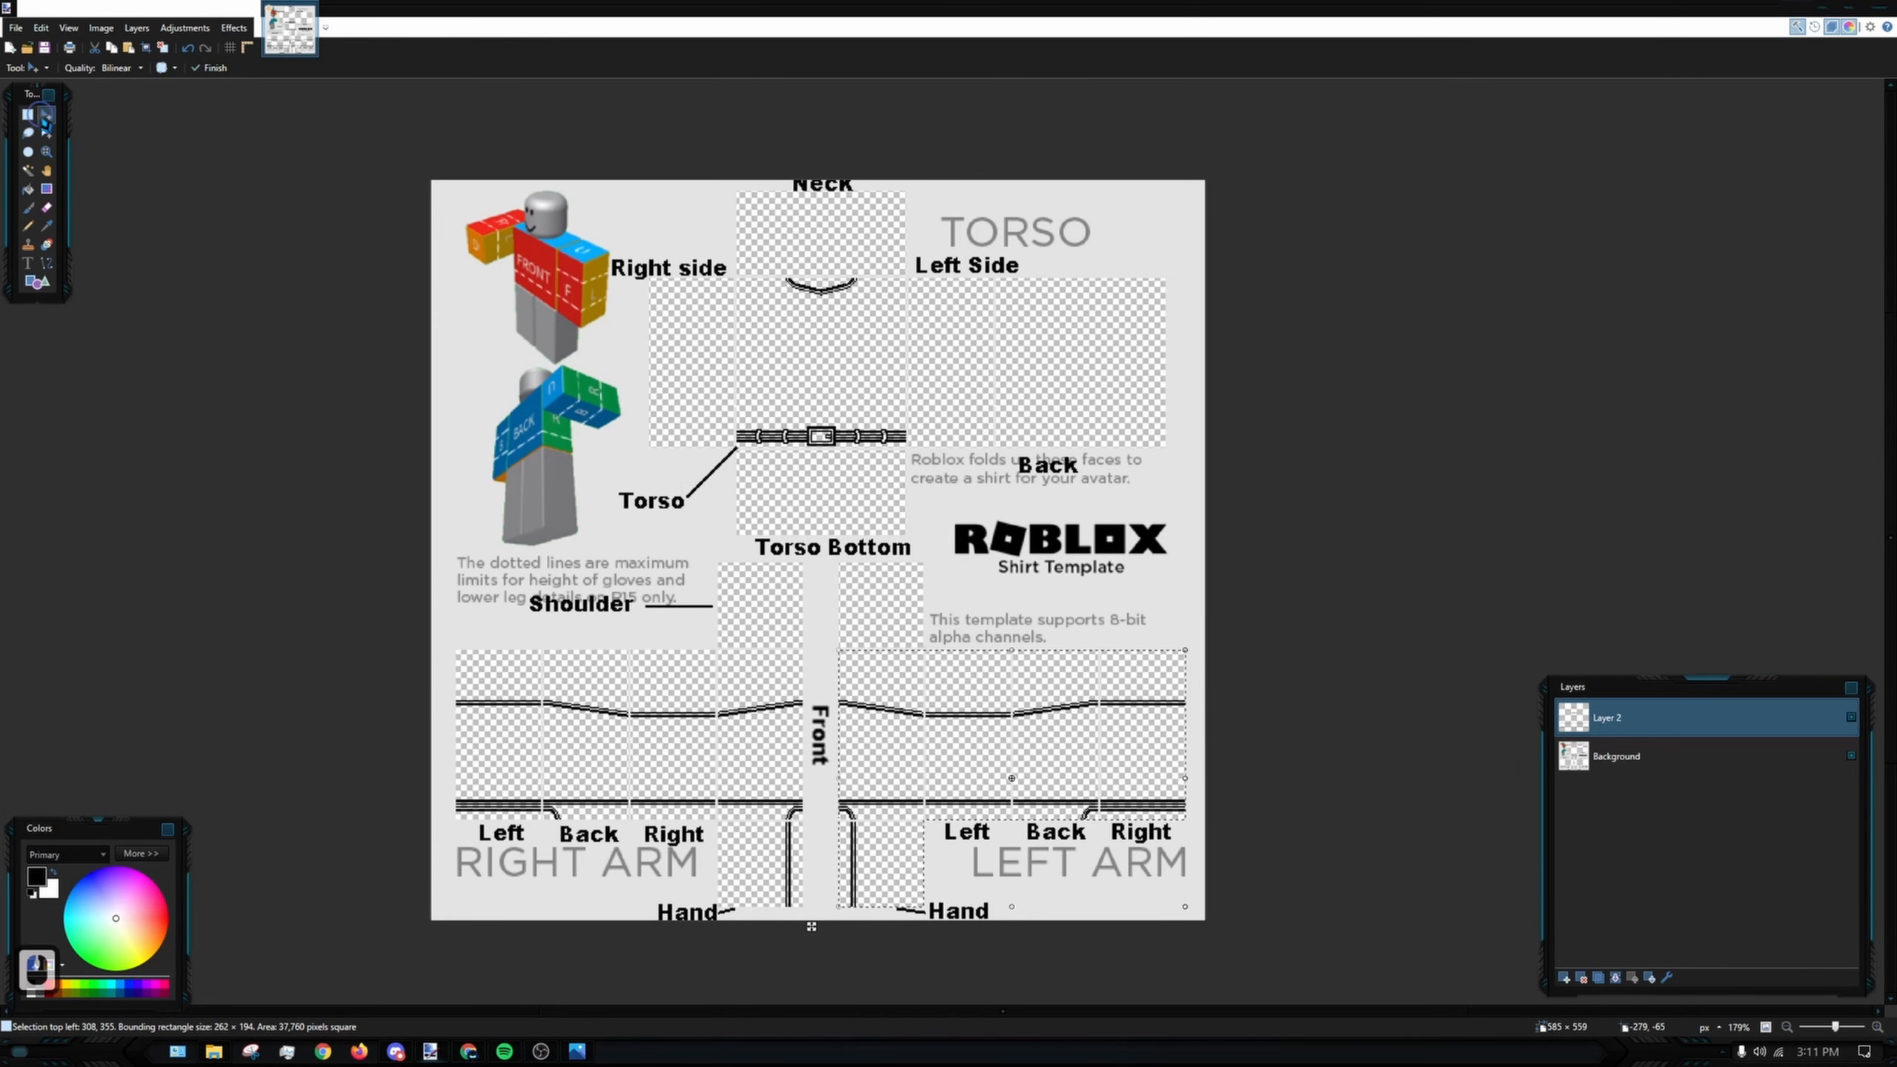
click(28, 115)
click(28, 115)
click(1270, 368)
- Draw a 2-pixel-wide horizontal line about 50 pixels long along the Neck panel's lower edge, directly above the front neckline
scroll(1162, 364, up, 4)
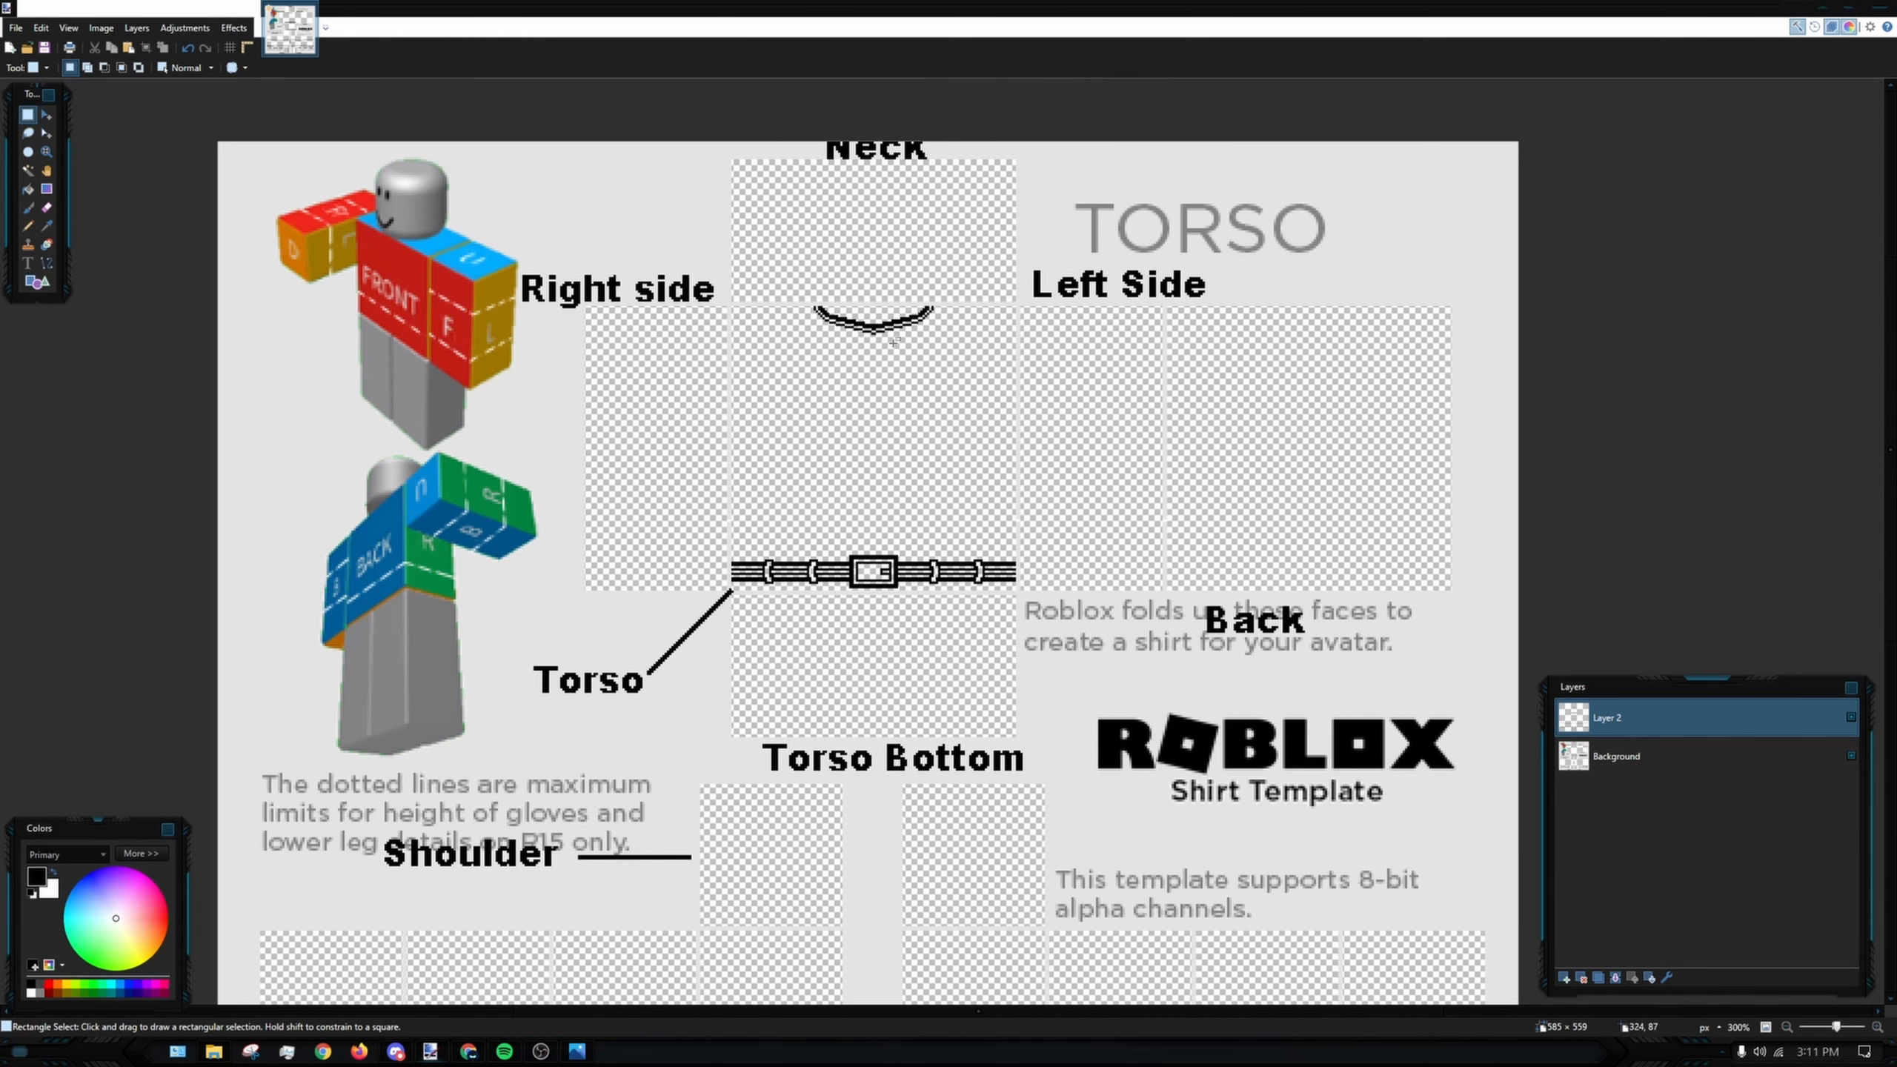
scroll(849, 350, up, 2)
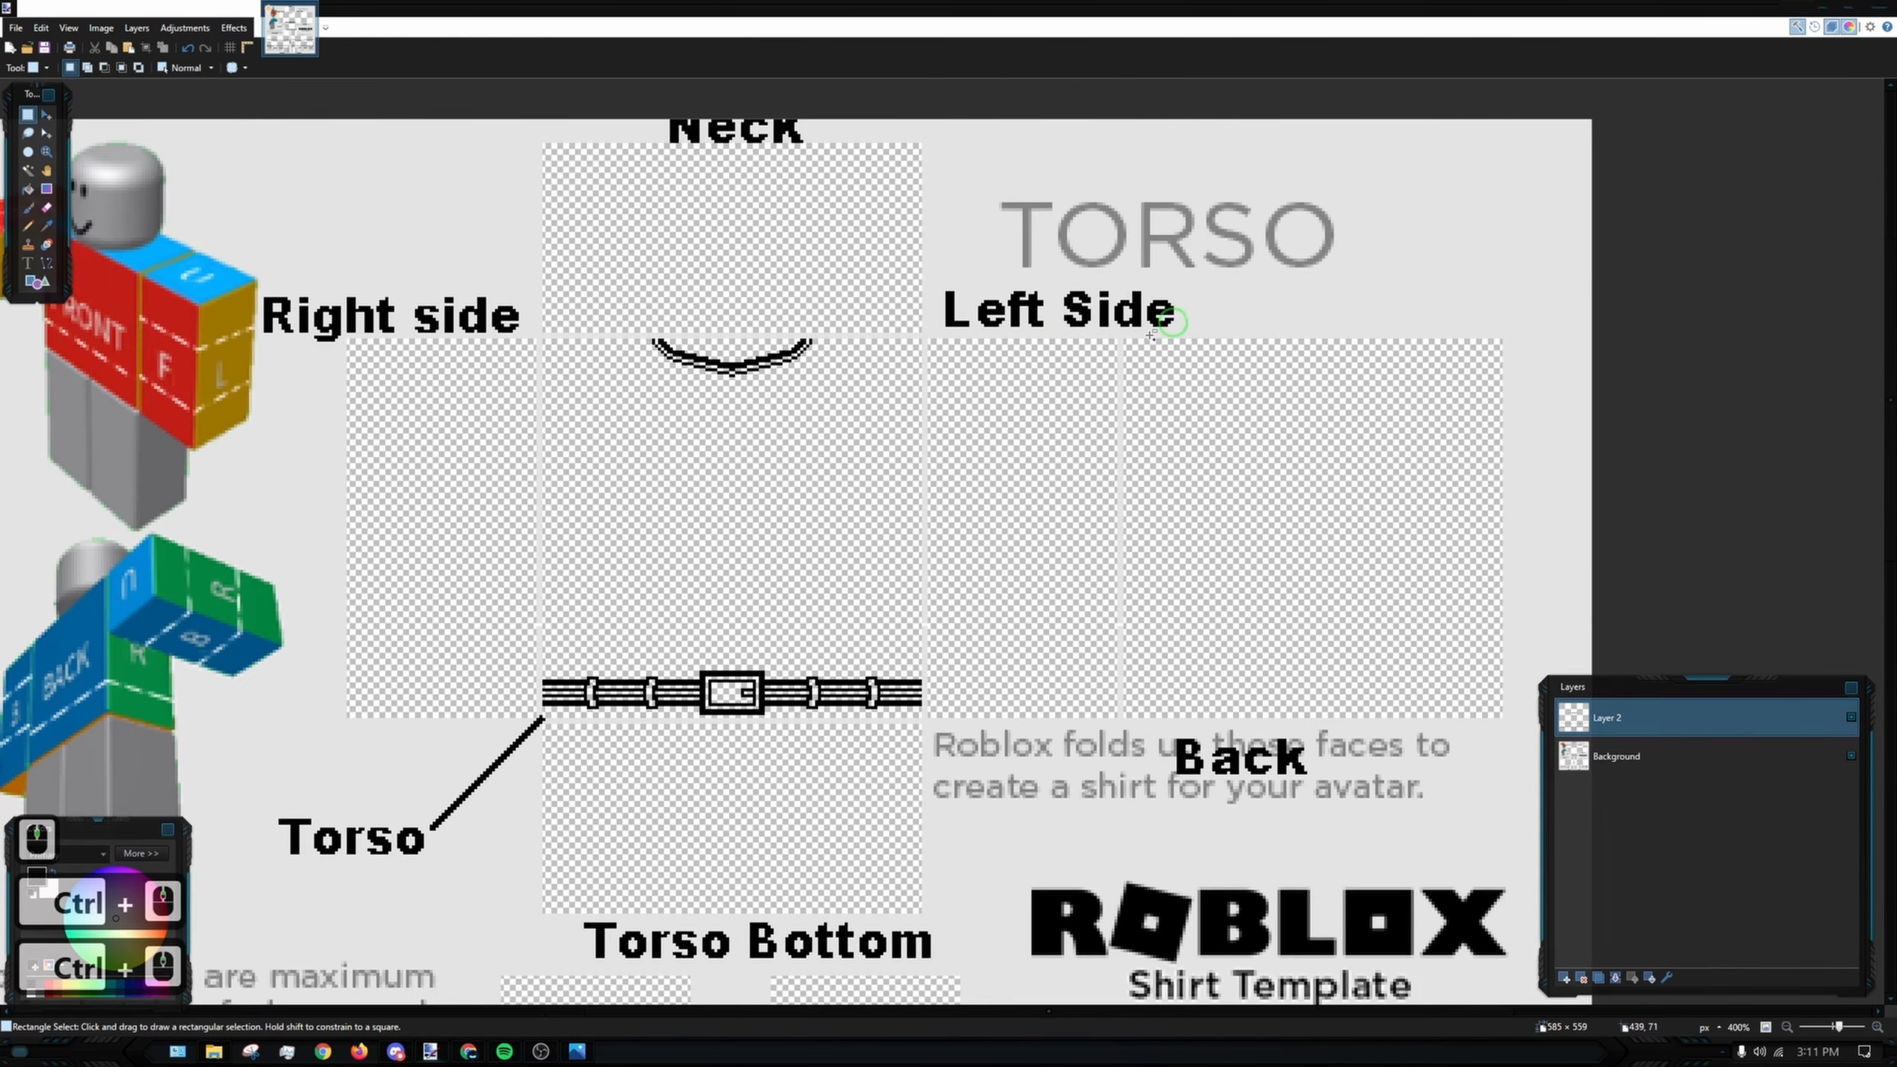
scroll(823, 299, up, 1)
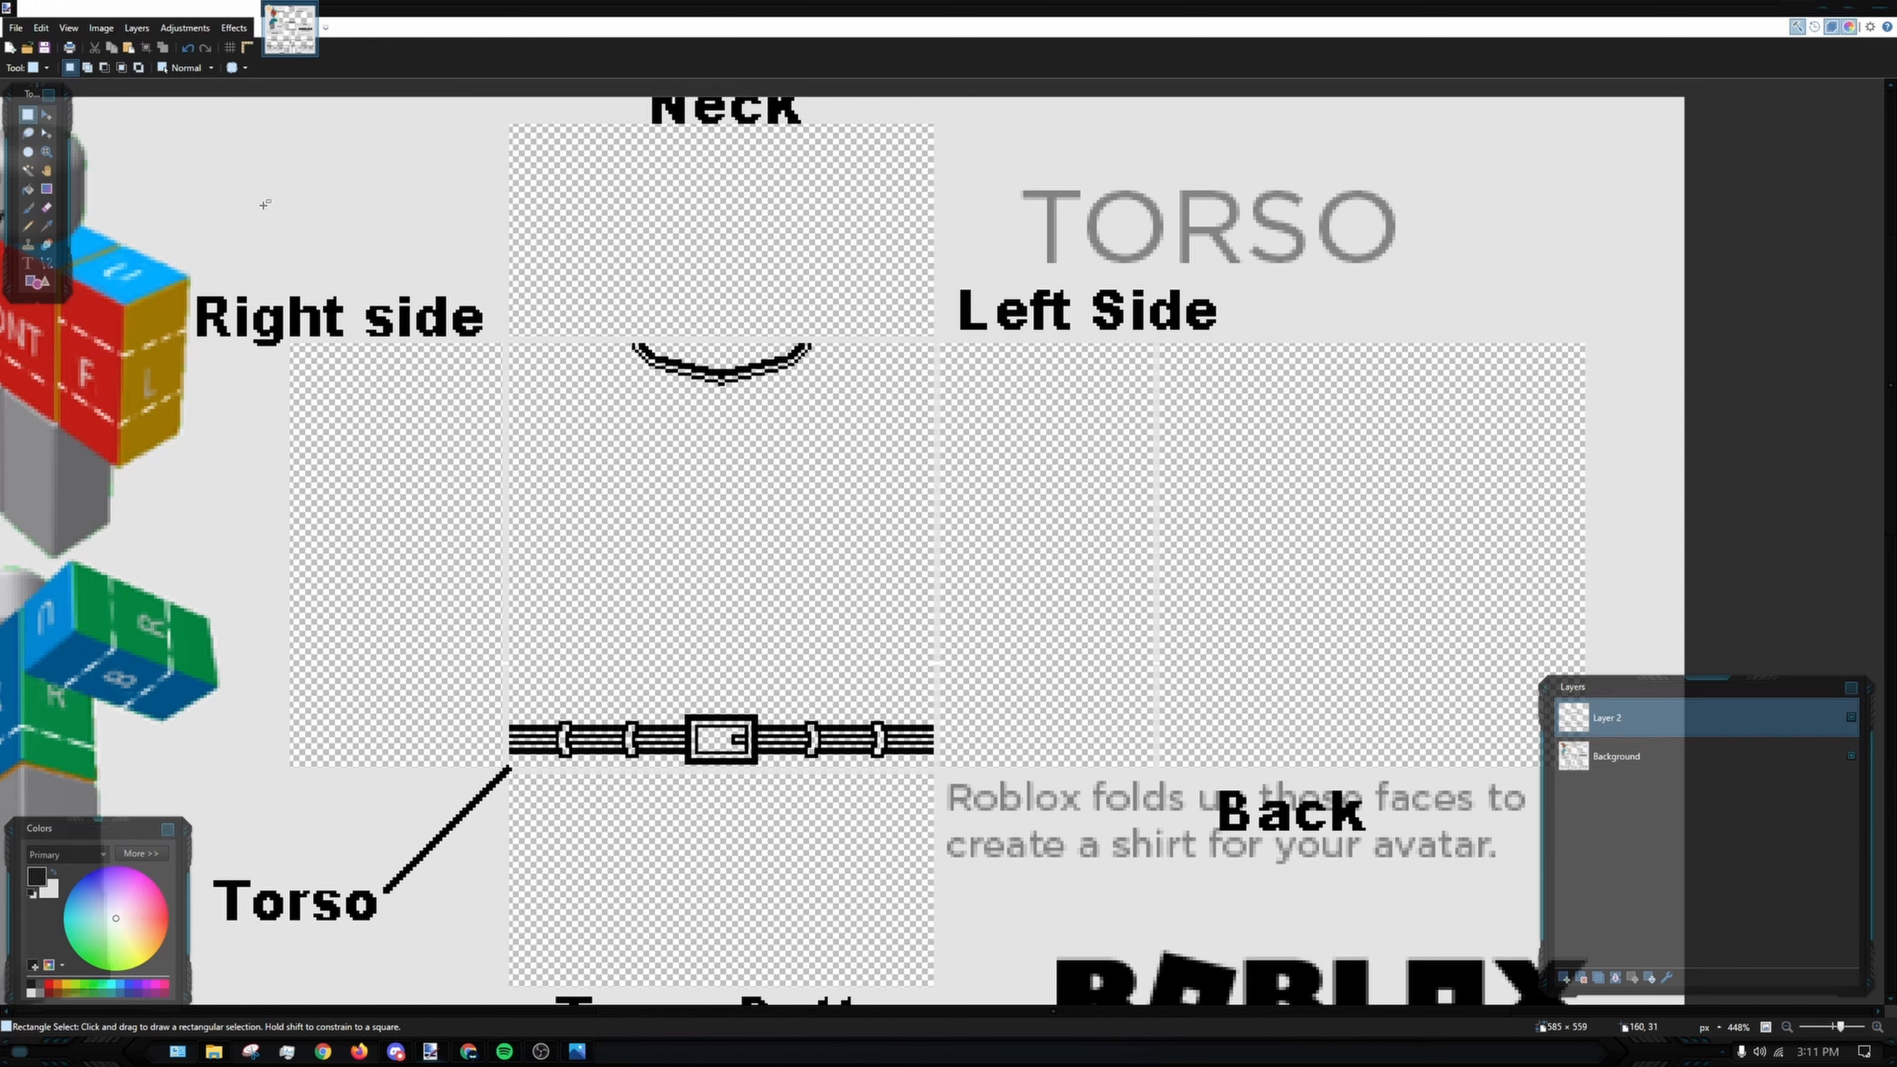
click(46, 263)
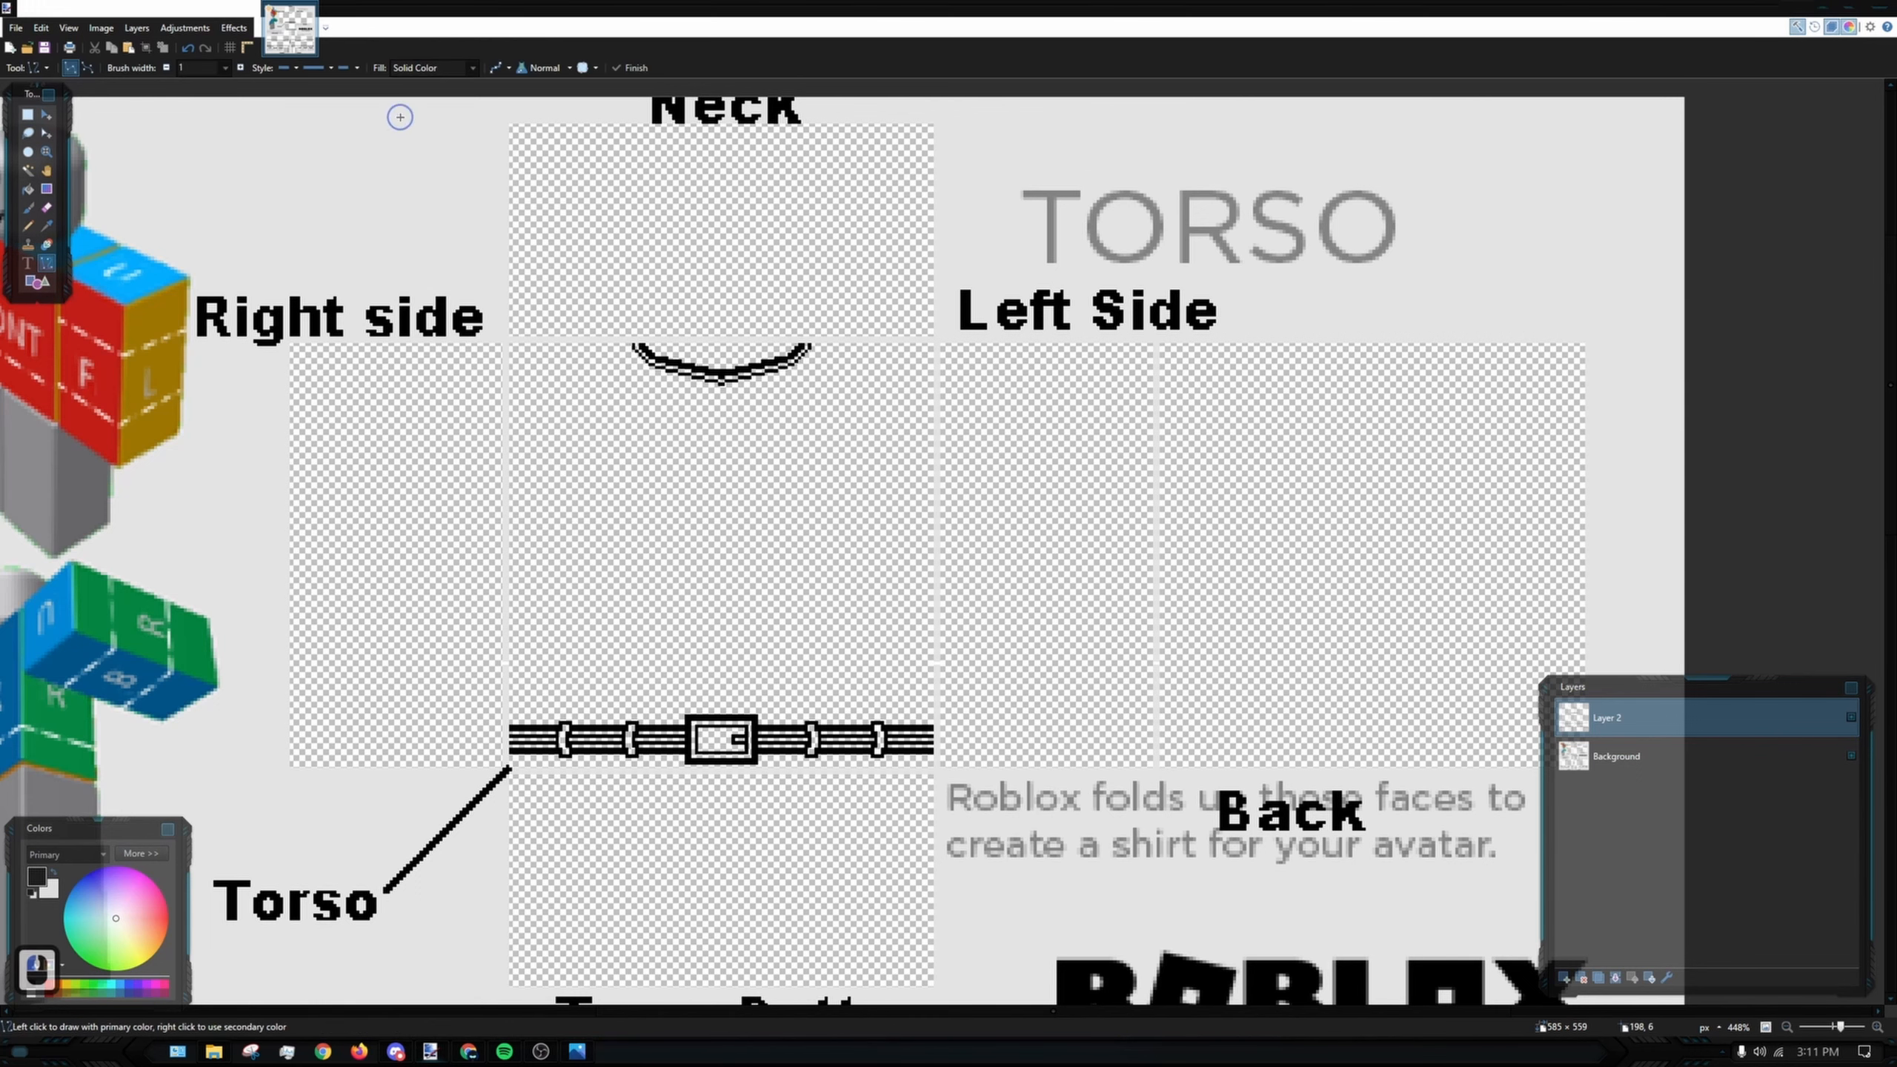
scroll(722, 237, up, 7)
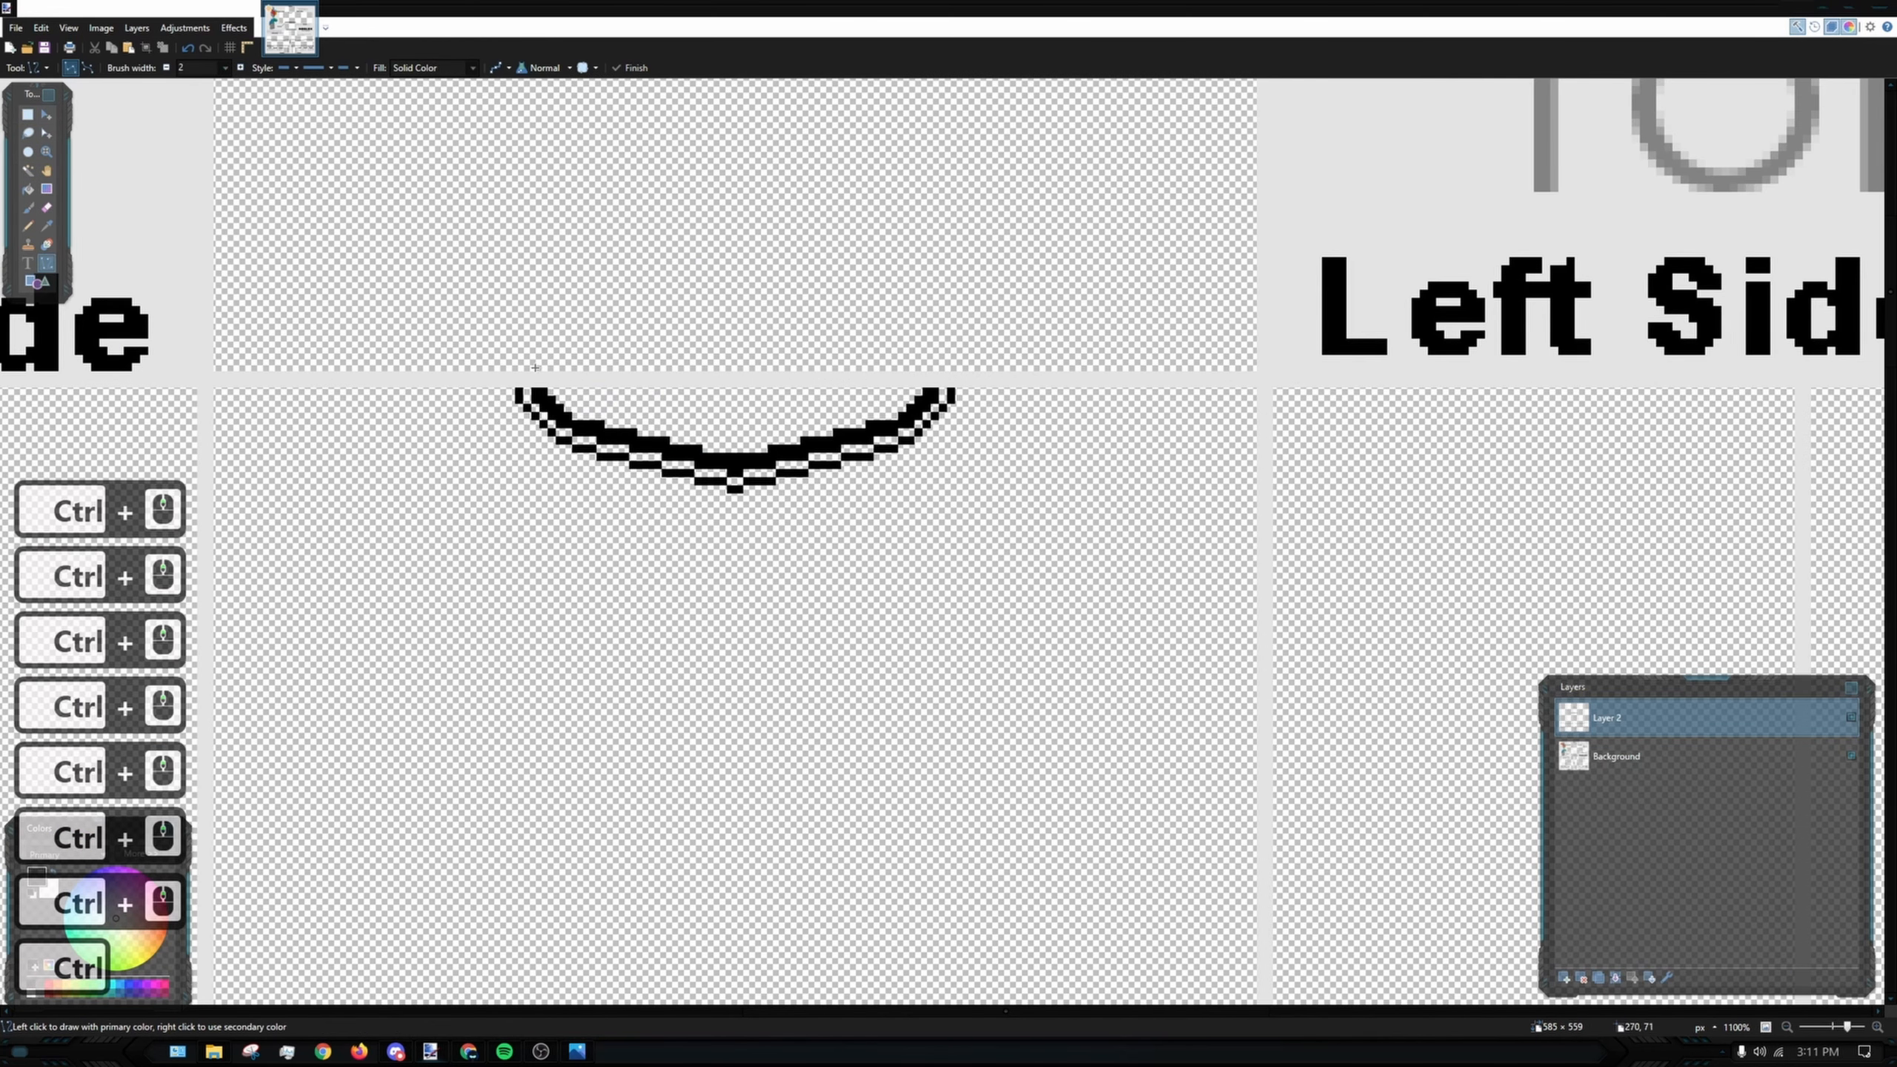
drag(534, 366, 934, 359)
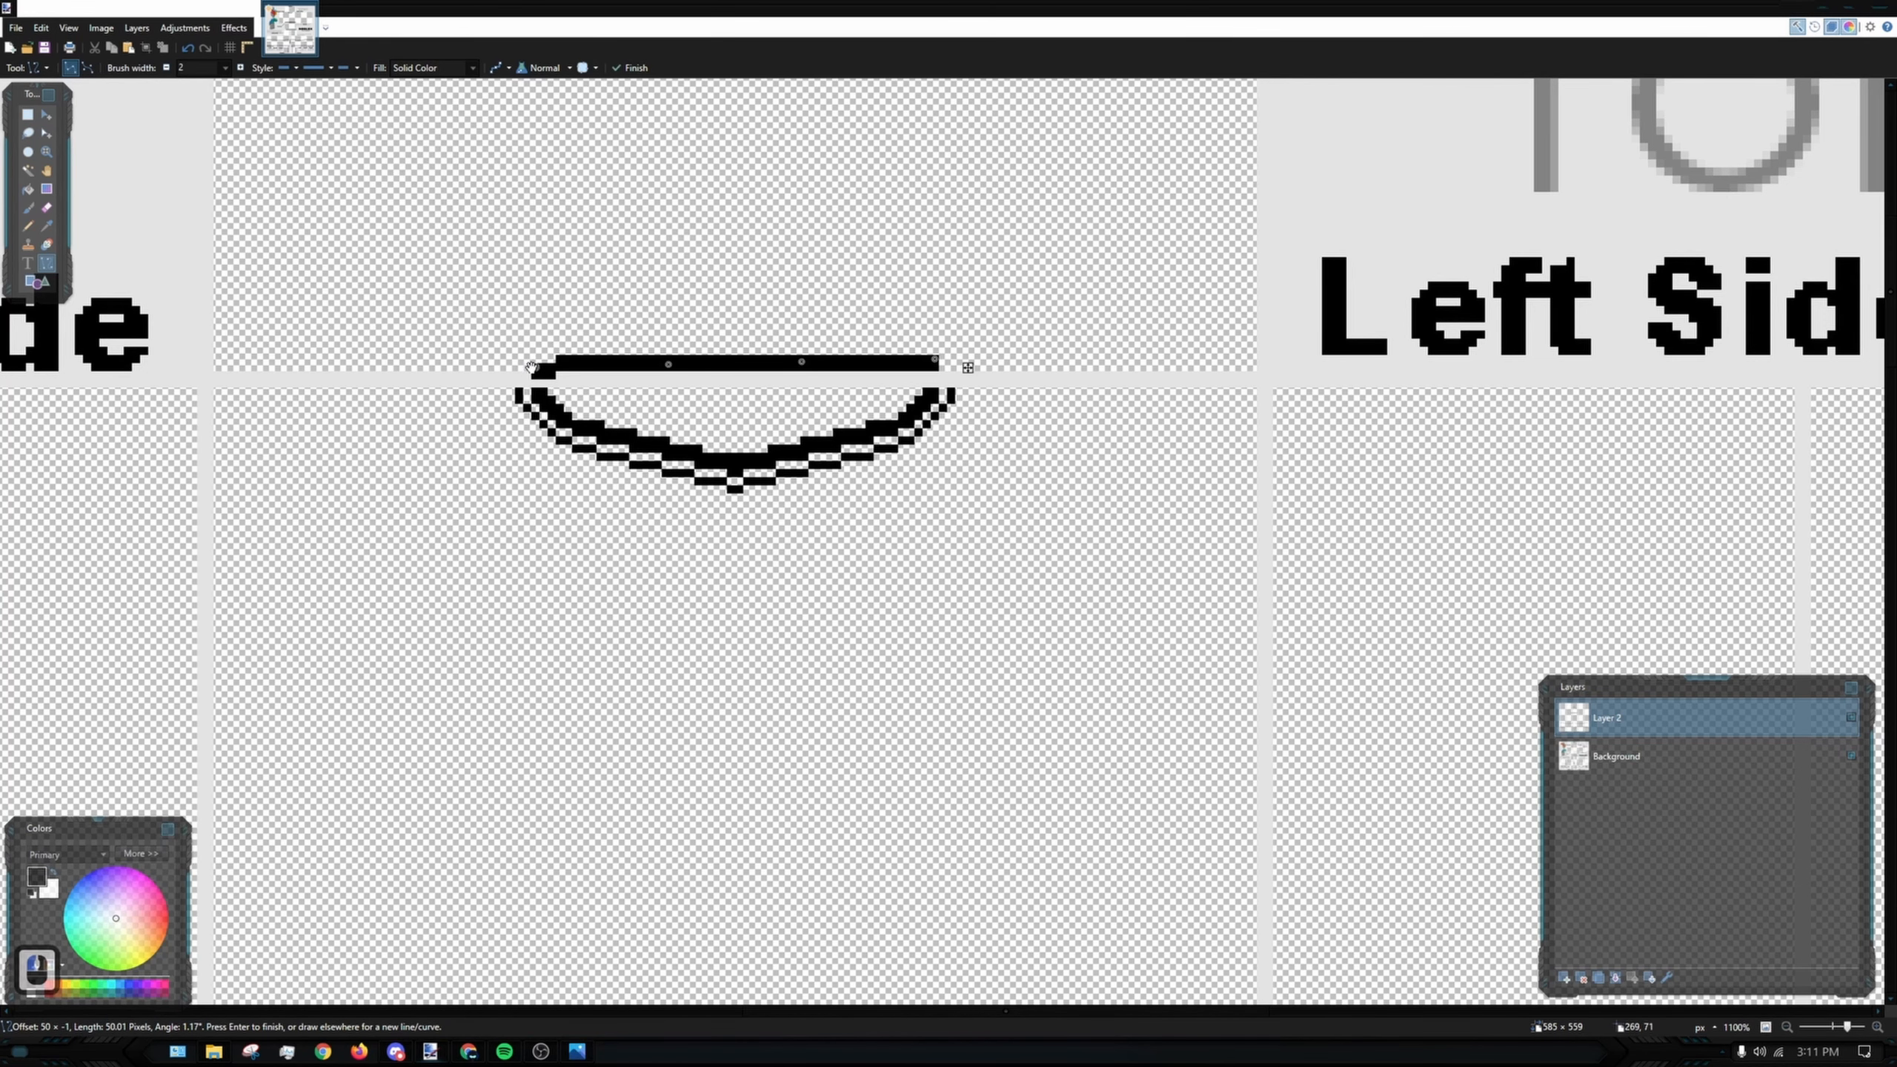
drag(534, 366, 531, 363)
- Bend the line into a rounded neck-hole outline about 152 pixels long, with both ends meeting the front neckline, and commit it
scroll(766, 416, up, 4)
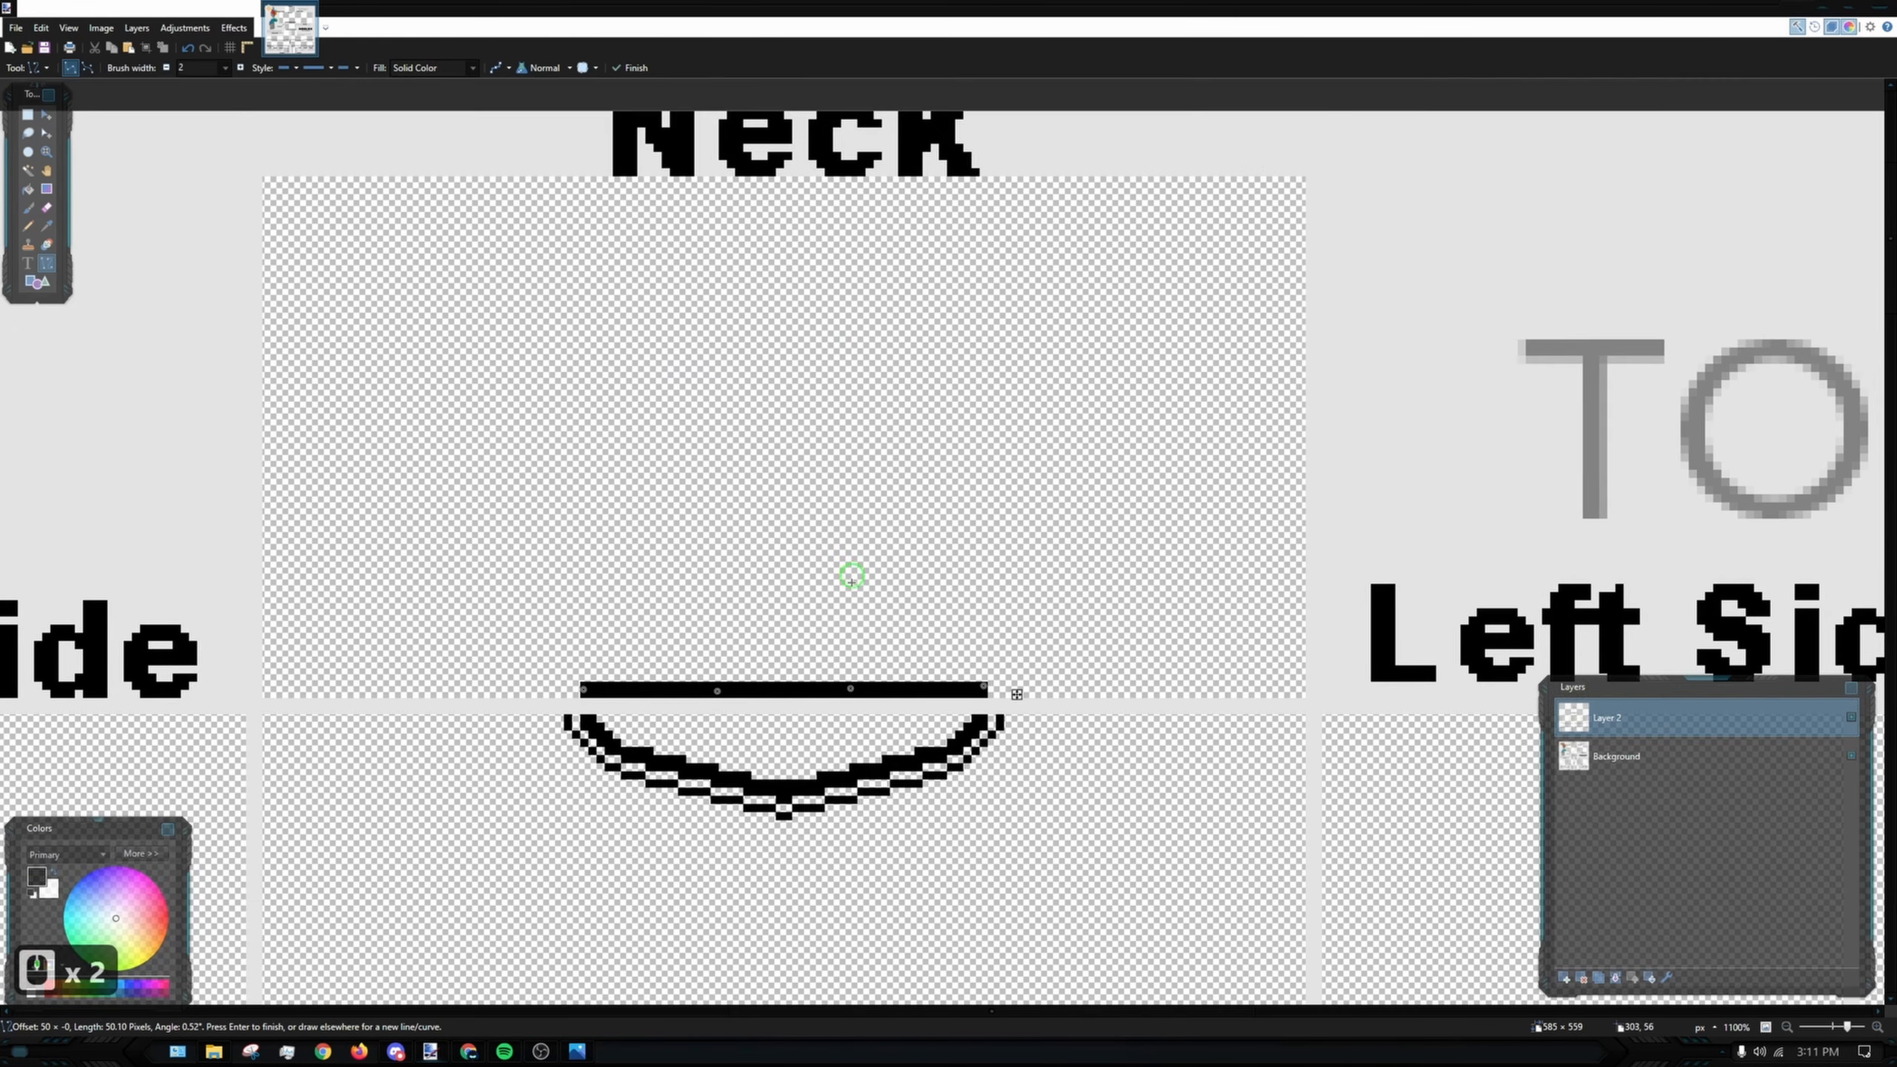
drag(848, 685, 1068, 299)
drag(719, 695, 599, 283)
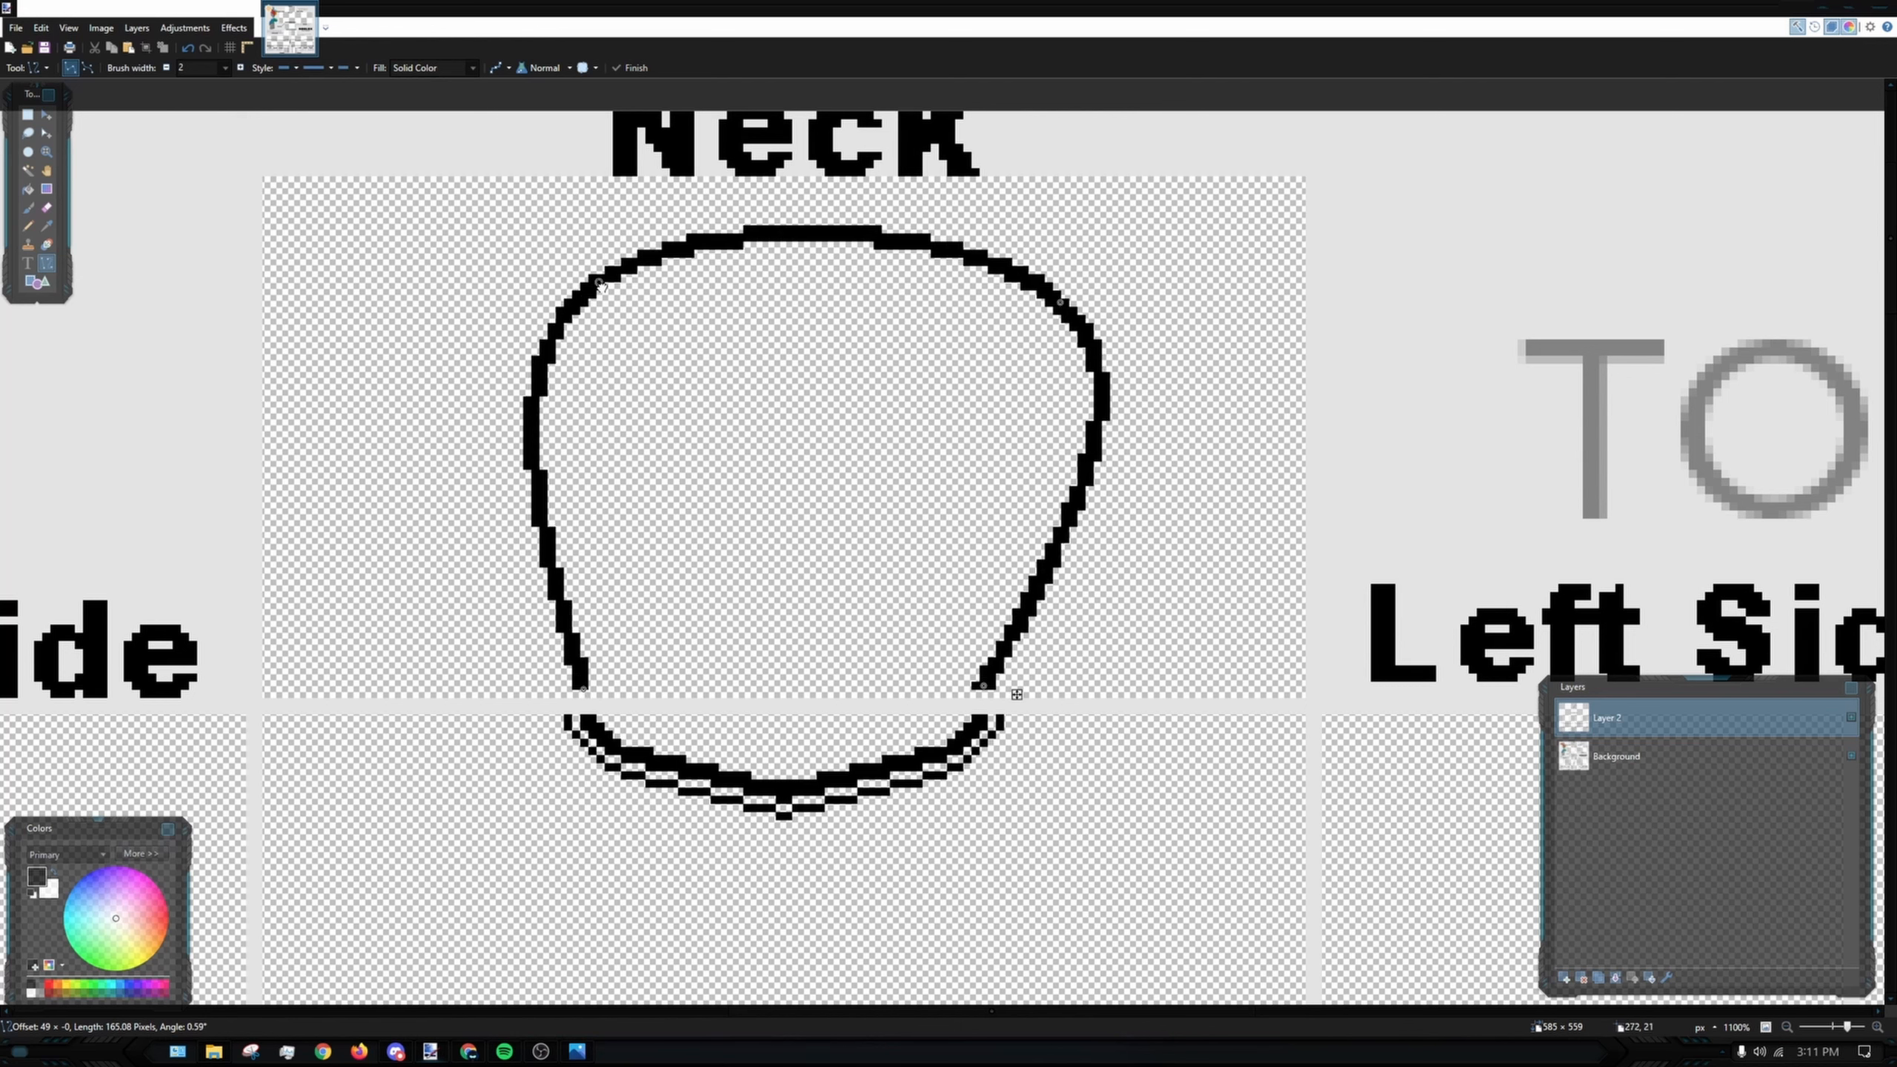
drag(1058, 297, 994, 316)
drag(590, 291, 591, 309)
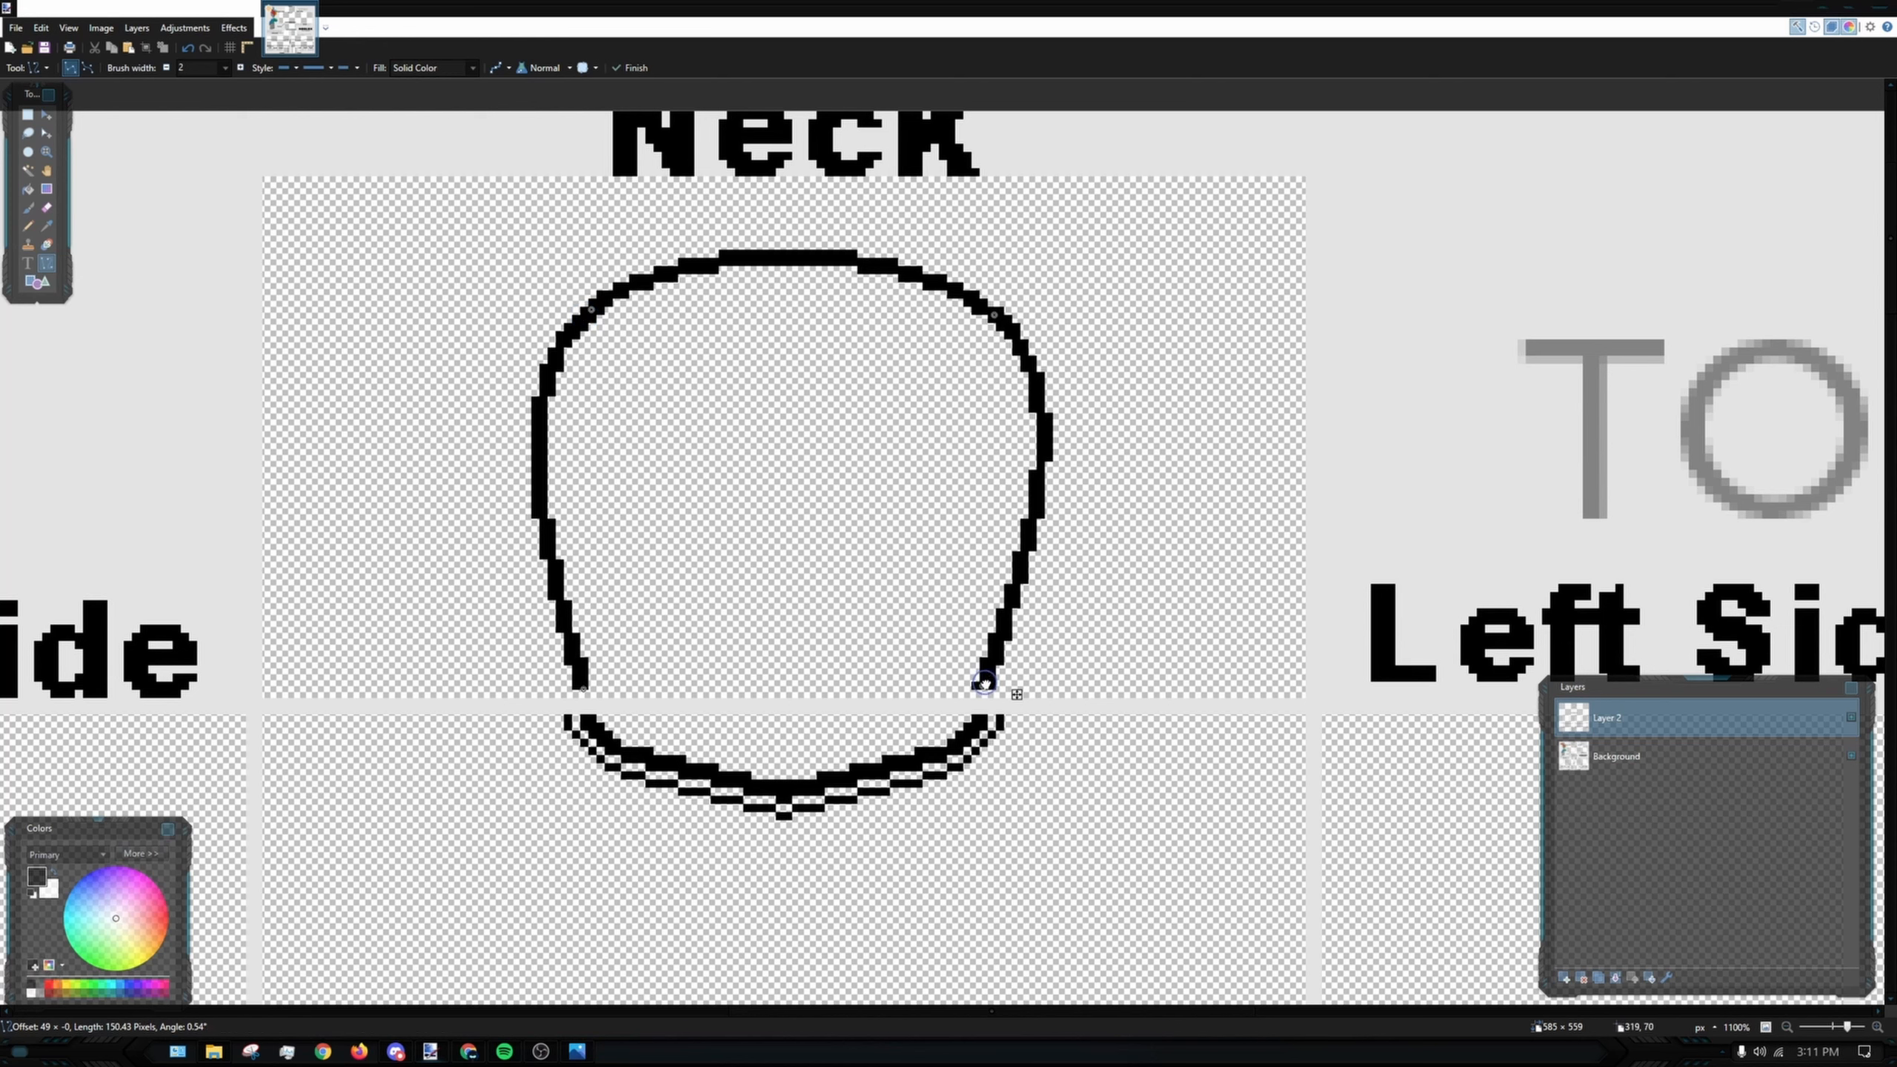
drag(984, 682, 984, 694)
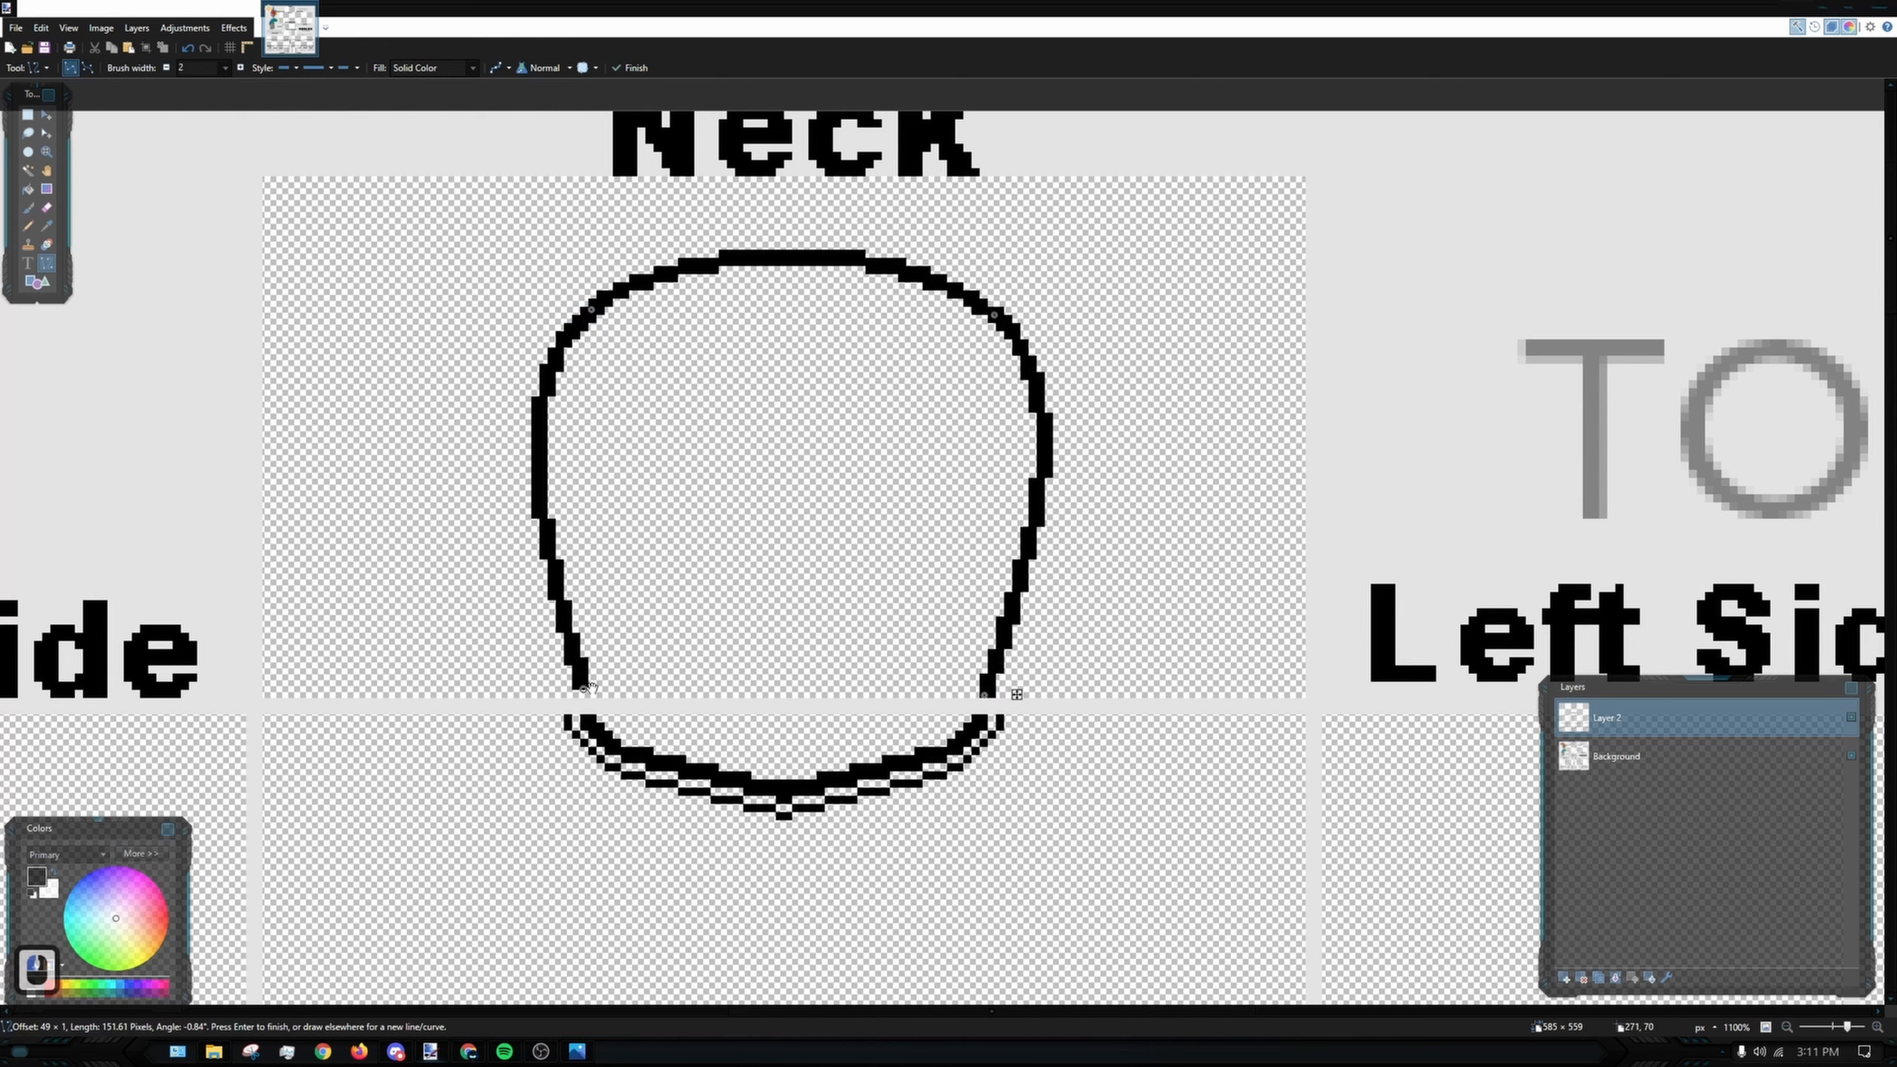
drag(583, 685, 587, 691)
scroll(1142, 327, down, 4)
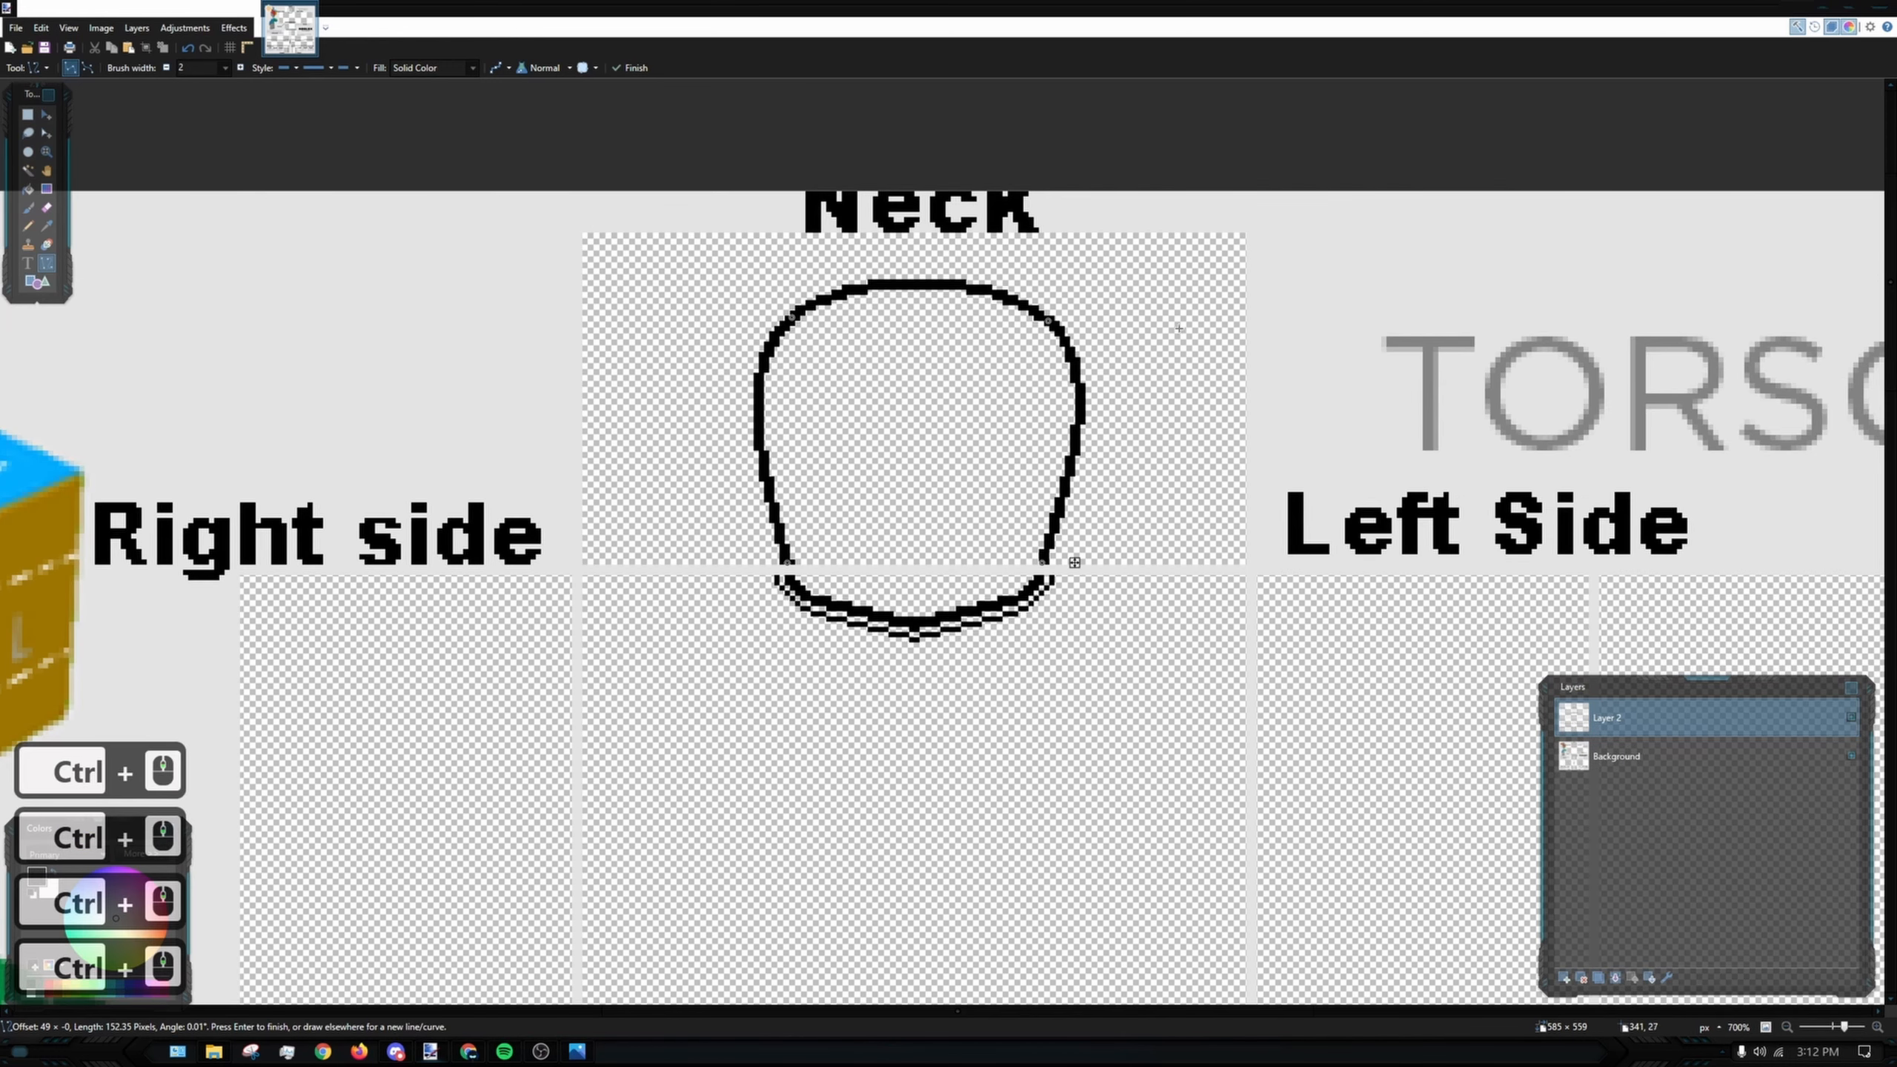
click(1087, 523)
drag(213, 274, 203, 273)
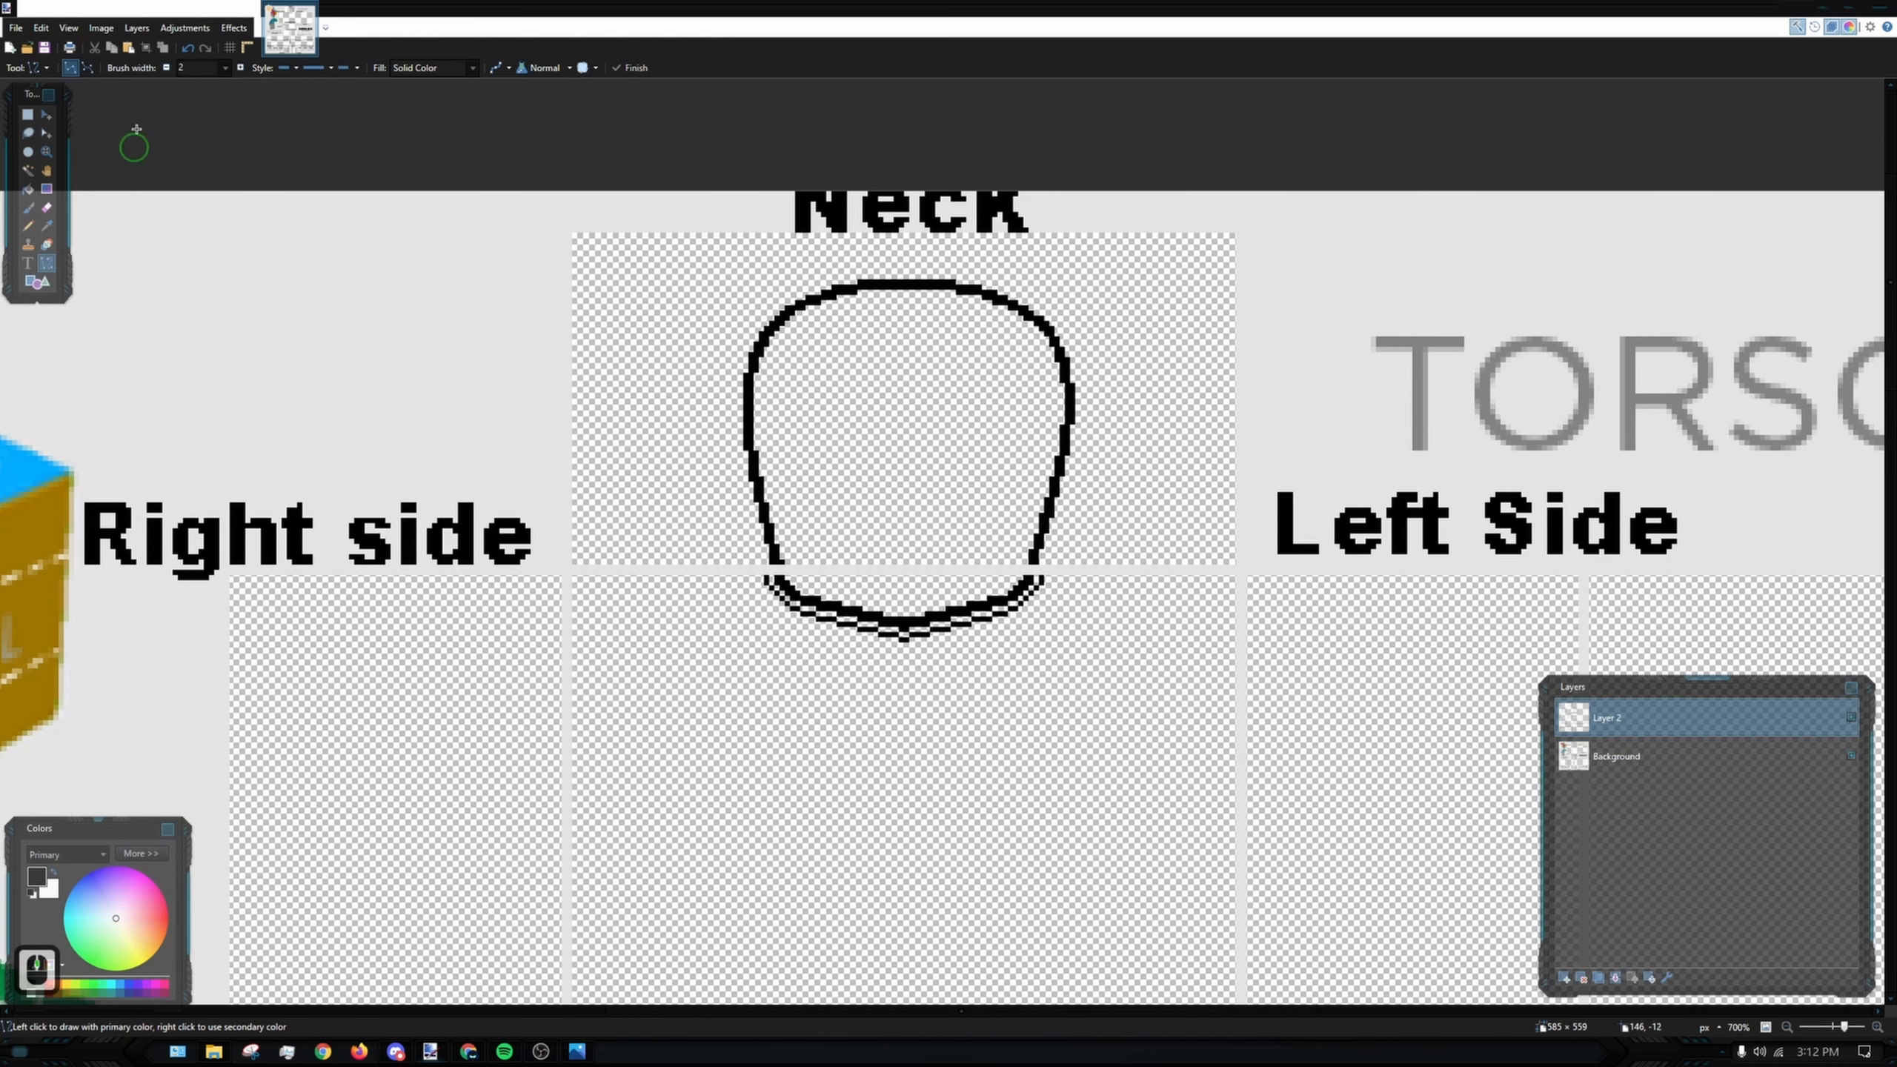
- Pencil a 1-pixel outer line up the right side of the neck-hole outline, one pixel away from it
click(166, 67)
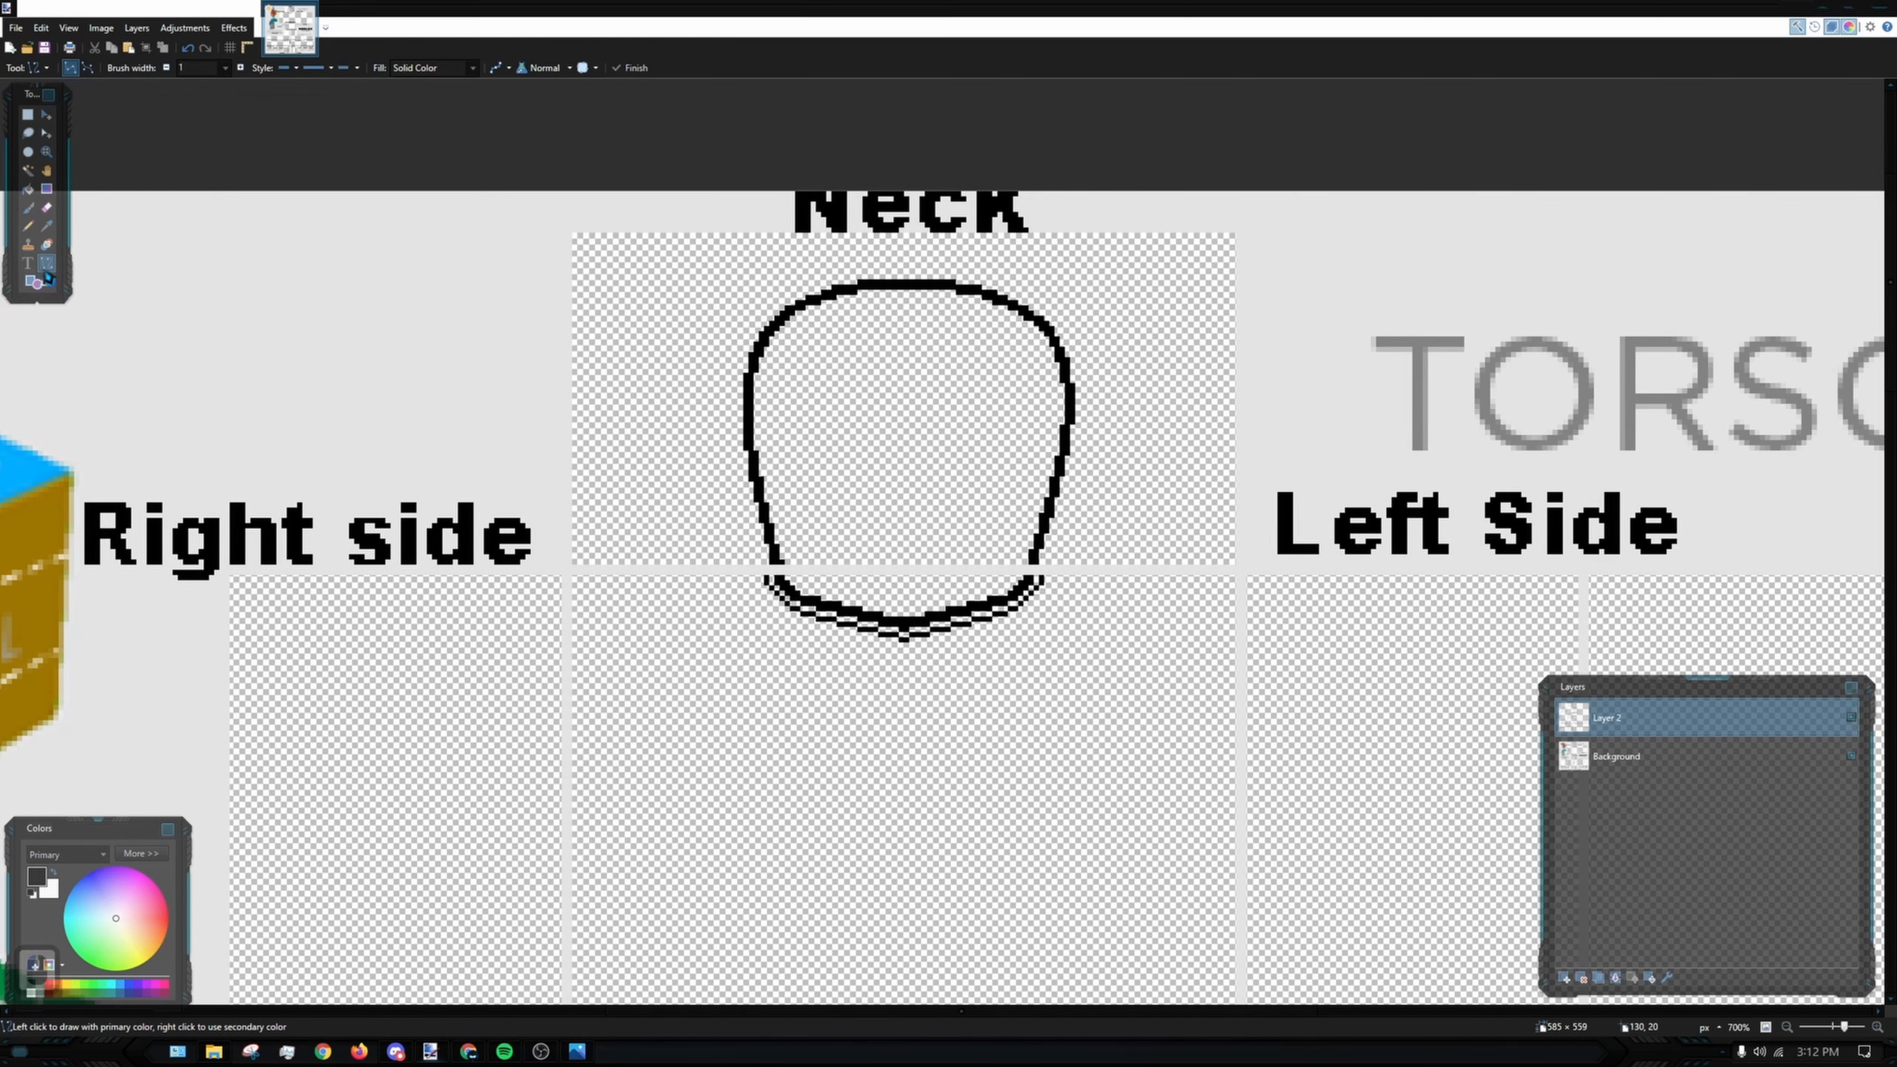
click(28, 226)
scroll(1082, 551, up, 12)
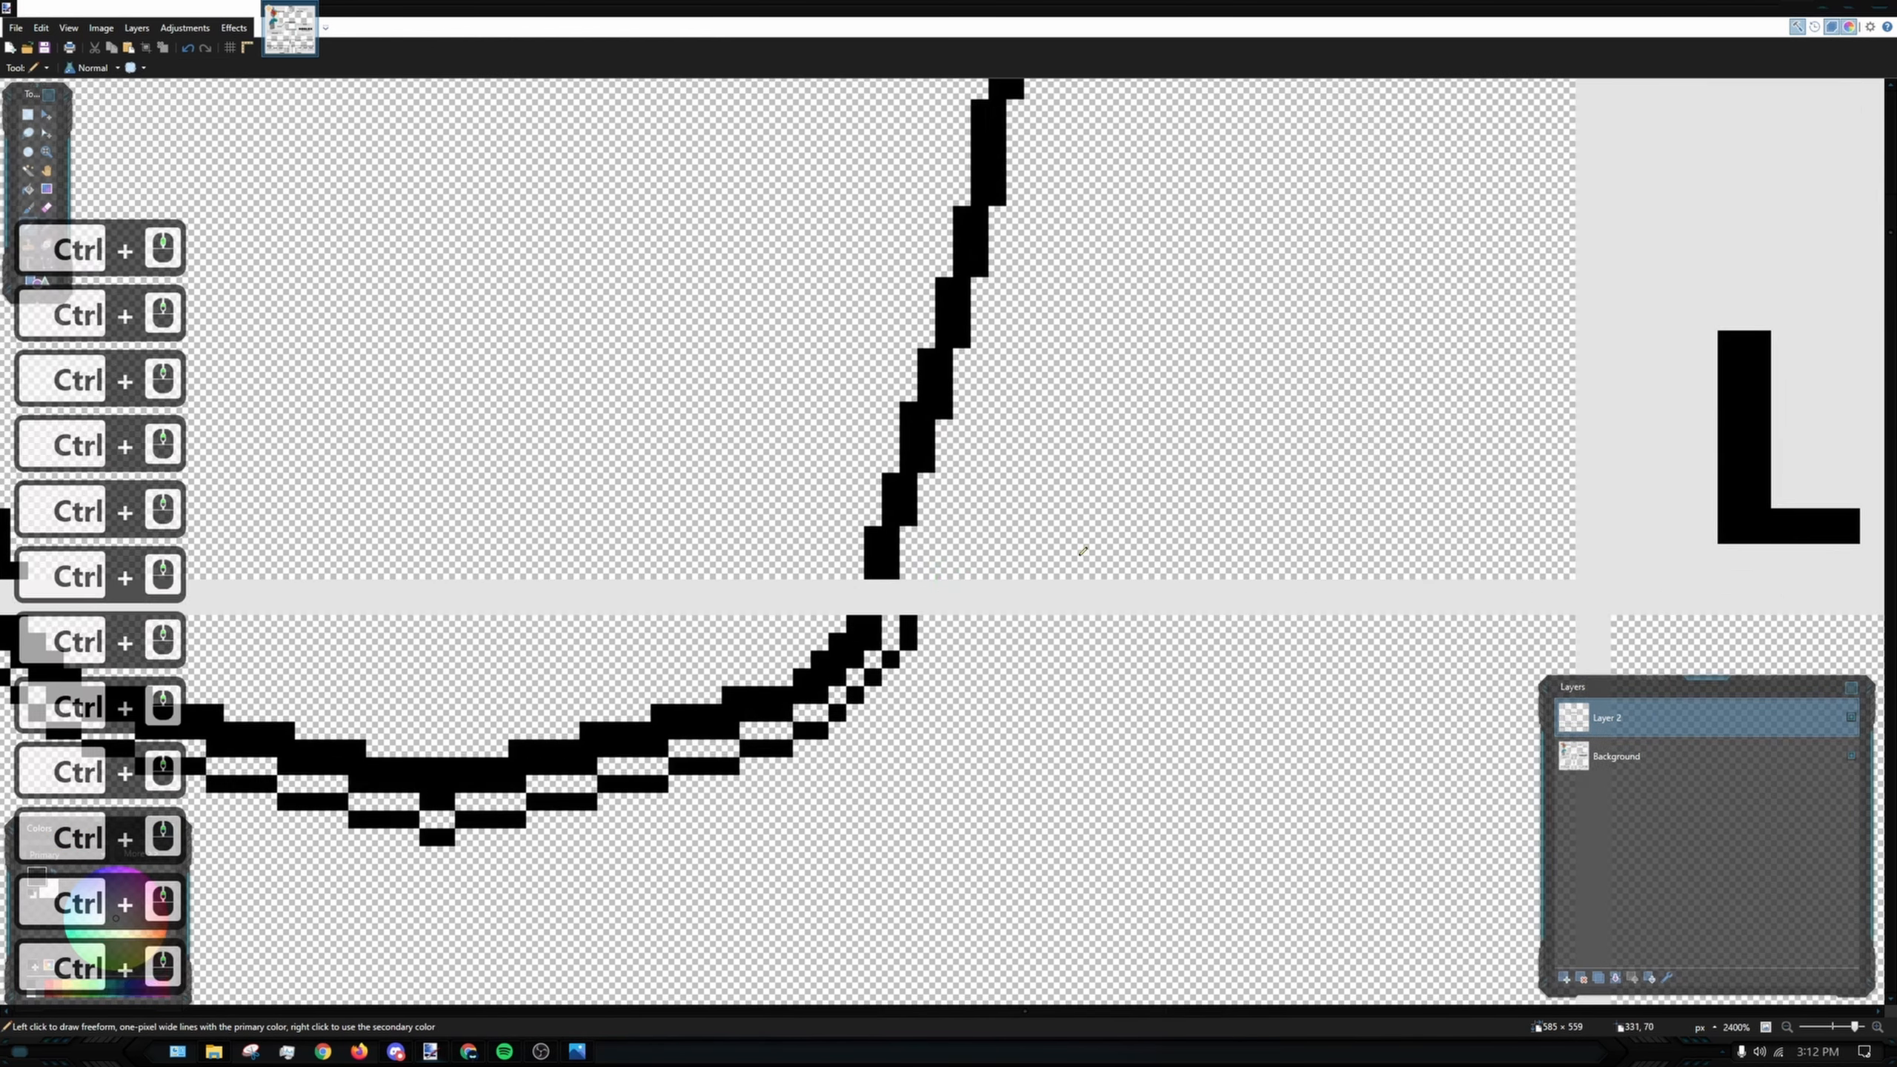
scroll(1082, 551, up, 4)
click(923, 522)
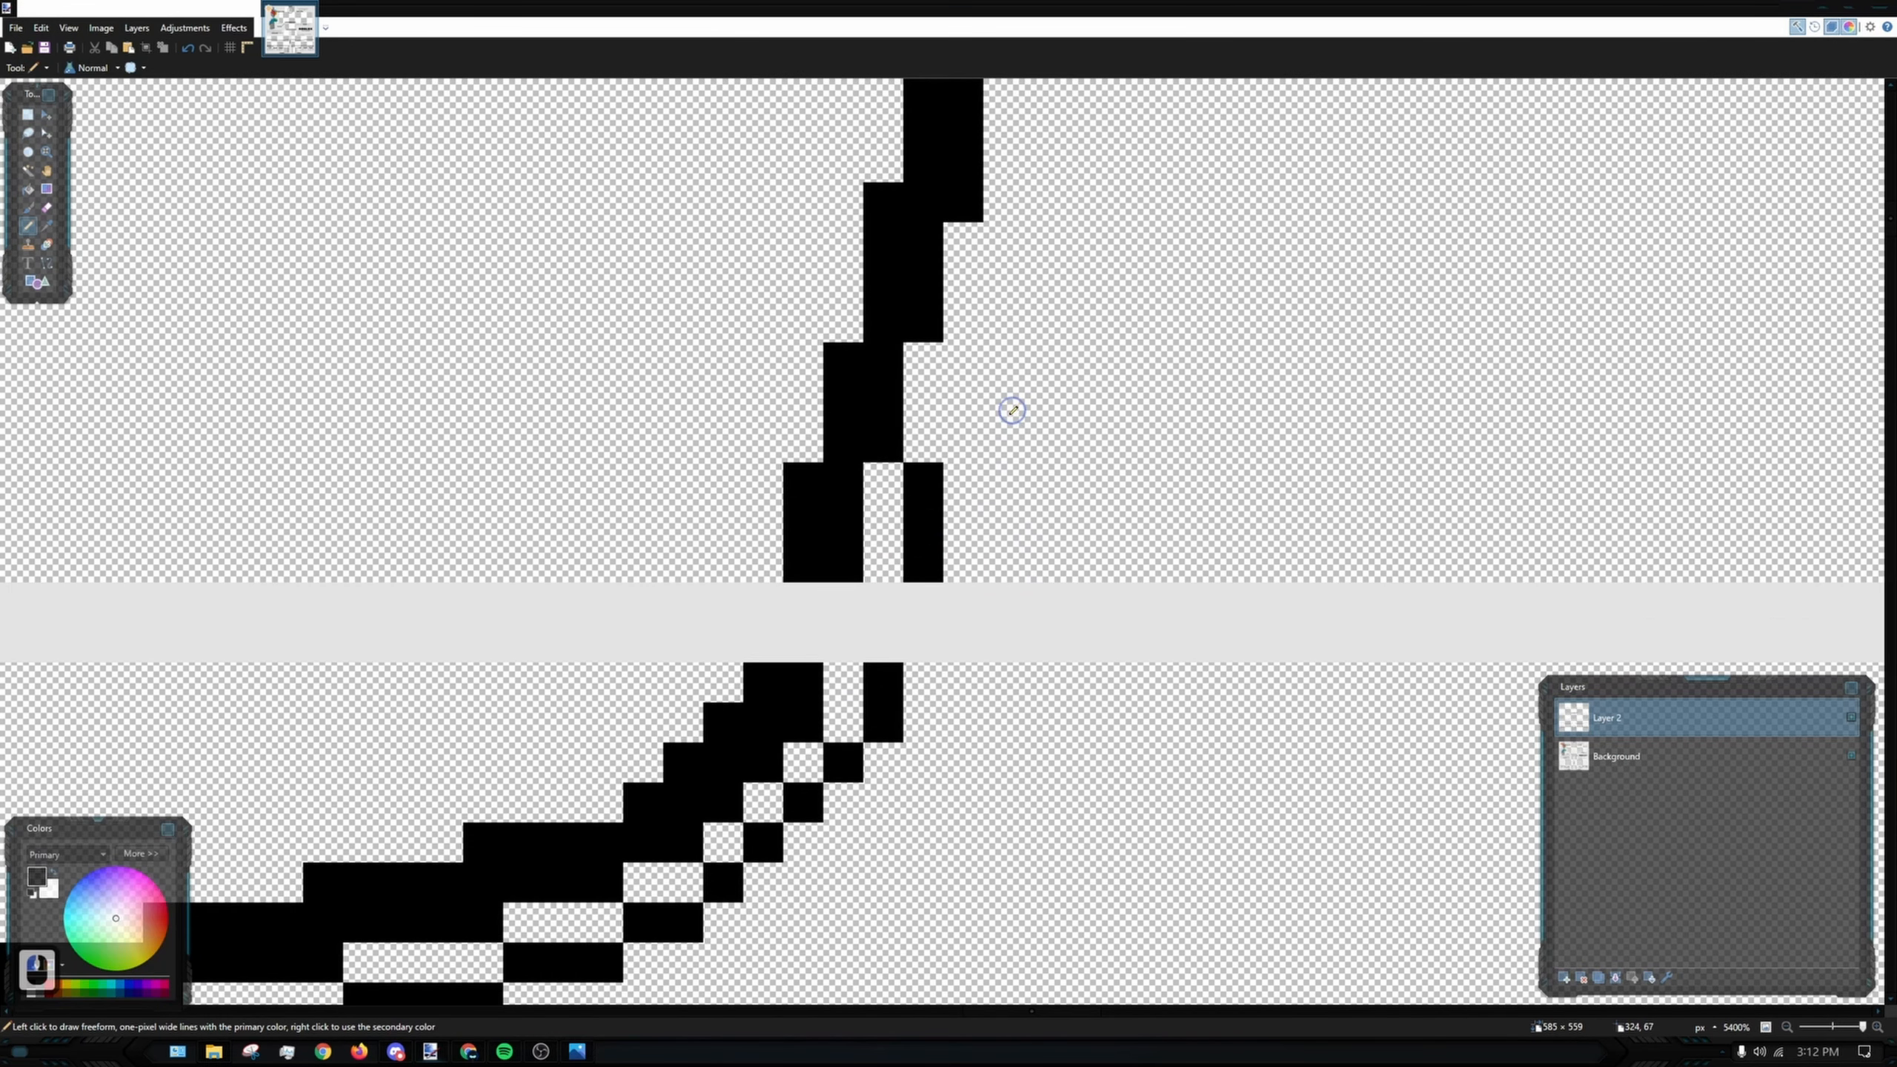
mouse_move(963, 482)
mouse_down()
mouse_move(1006, 320)
mouse_move(1004, 242)
mouse_up()
key(ctrl+z)
key(ctrl+z)
key(ctrl+z)
mouse_move(1024, 232)
mouse_down()
mouse_move(823, 592)
mouse_move(881, 280)
mouse_up()
drag(896, 276, 776, 517)
drag(802, 360, 804, 525)
key(ctrl+z)
drag(856, 115, 844, 323)
drag(844, 225, 804, 665)
drag(842, 523, 855, 246)
- Continue the 1-pixel outer line around the upper right curve and across the top of the neck hole
mouse_move(802, 684)
mouse_down()
mouse_move(757, 446)
mouse_move(682, 287)
mouse_up()
drag(646, 247, 806, 527)
mouse_move(723, 446)
mouse_down()
mouse_move(516, 318)
mouse_move(907, 423)
mouse_up()
mouse_move(881, 408)
mouse_down()
mouse_move(677, 318)
mouse_move(821, 318)
mouse_up()
key(ctrl+z)
drag(601, 288, 762, 287)
drag(761, 288, 1082, 368)
key(ctrl+z)
drag(885, 327, 166, 329)
mouse_move(166, 332)
mouse_down()
mouse_move(965, 335)
mouse_move(483, 487)
mouse_up()
drag(485, 488, 645, 367)
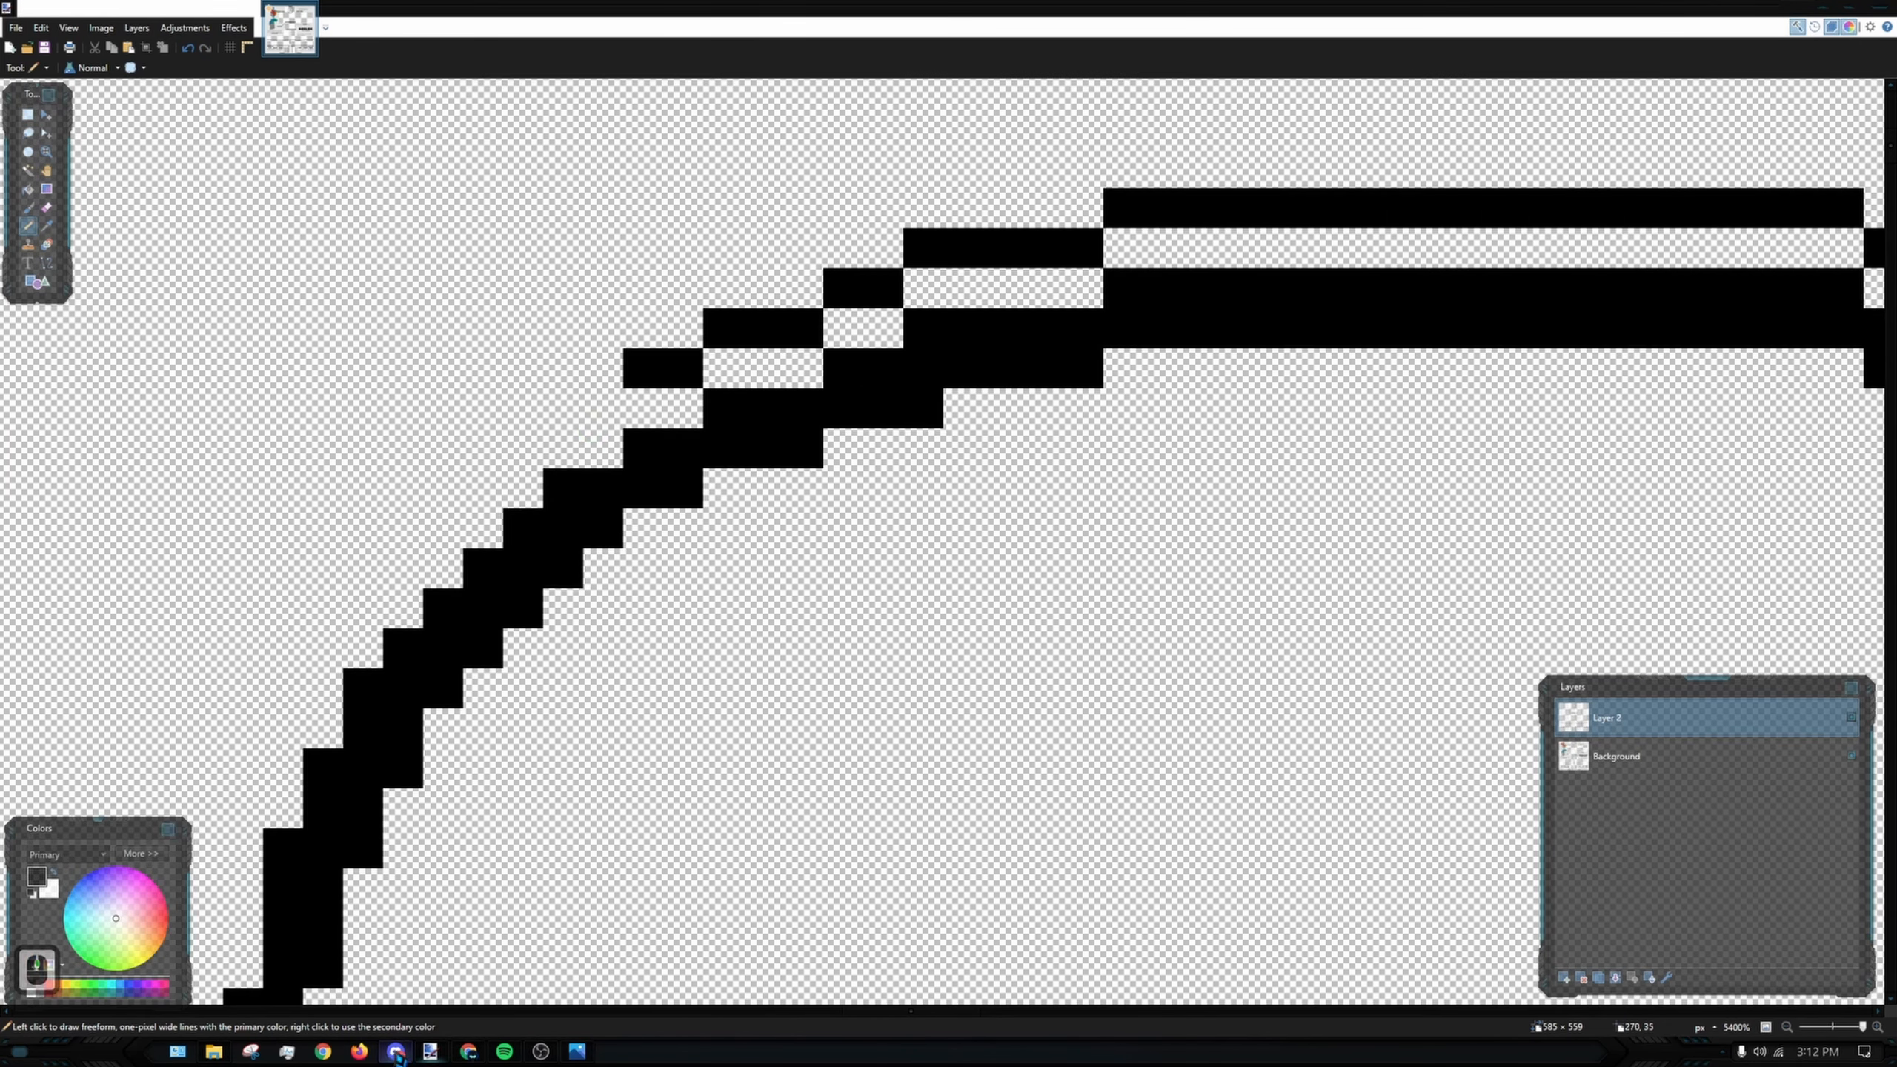
- Pencil the outer line's stepped pixels down the upper left curve of the neck hole
click(664, 368)
click(602, 407)
click(563, 448)
click(523, 488)
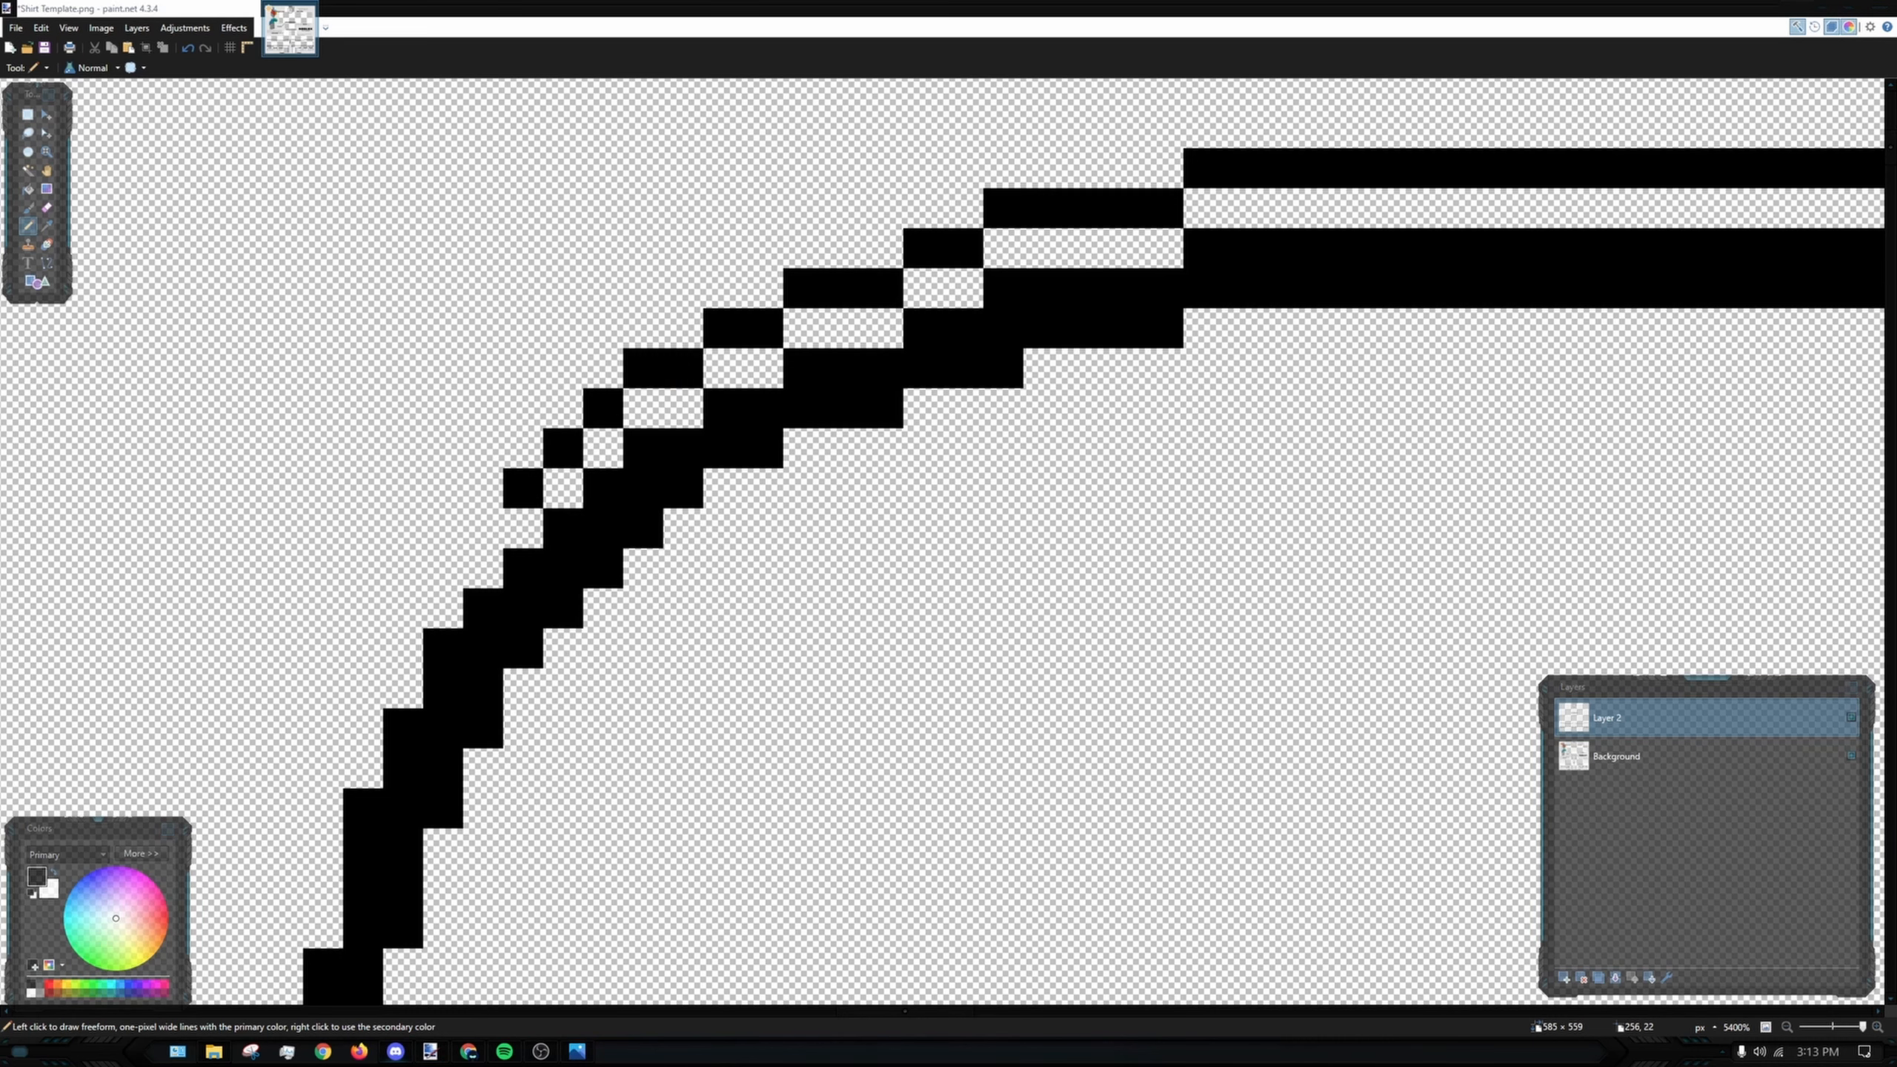
click(483, 528)
click(443, 567)
click(403, 608)
drag(364, 647, 322, 769)
drag(323, 769, 603, 288)
drag(564, 448, 563, 329)
drag(524, 488, 490, 613)
- Draw 1-pixel-wide vertical line segments down the neck hole's left side to carry the outer line to the Neck panel's lower edge
click(46, 263)
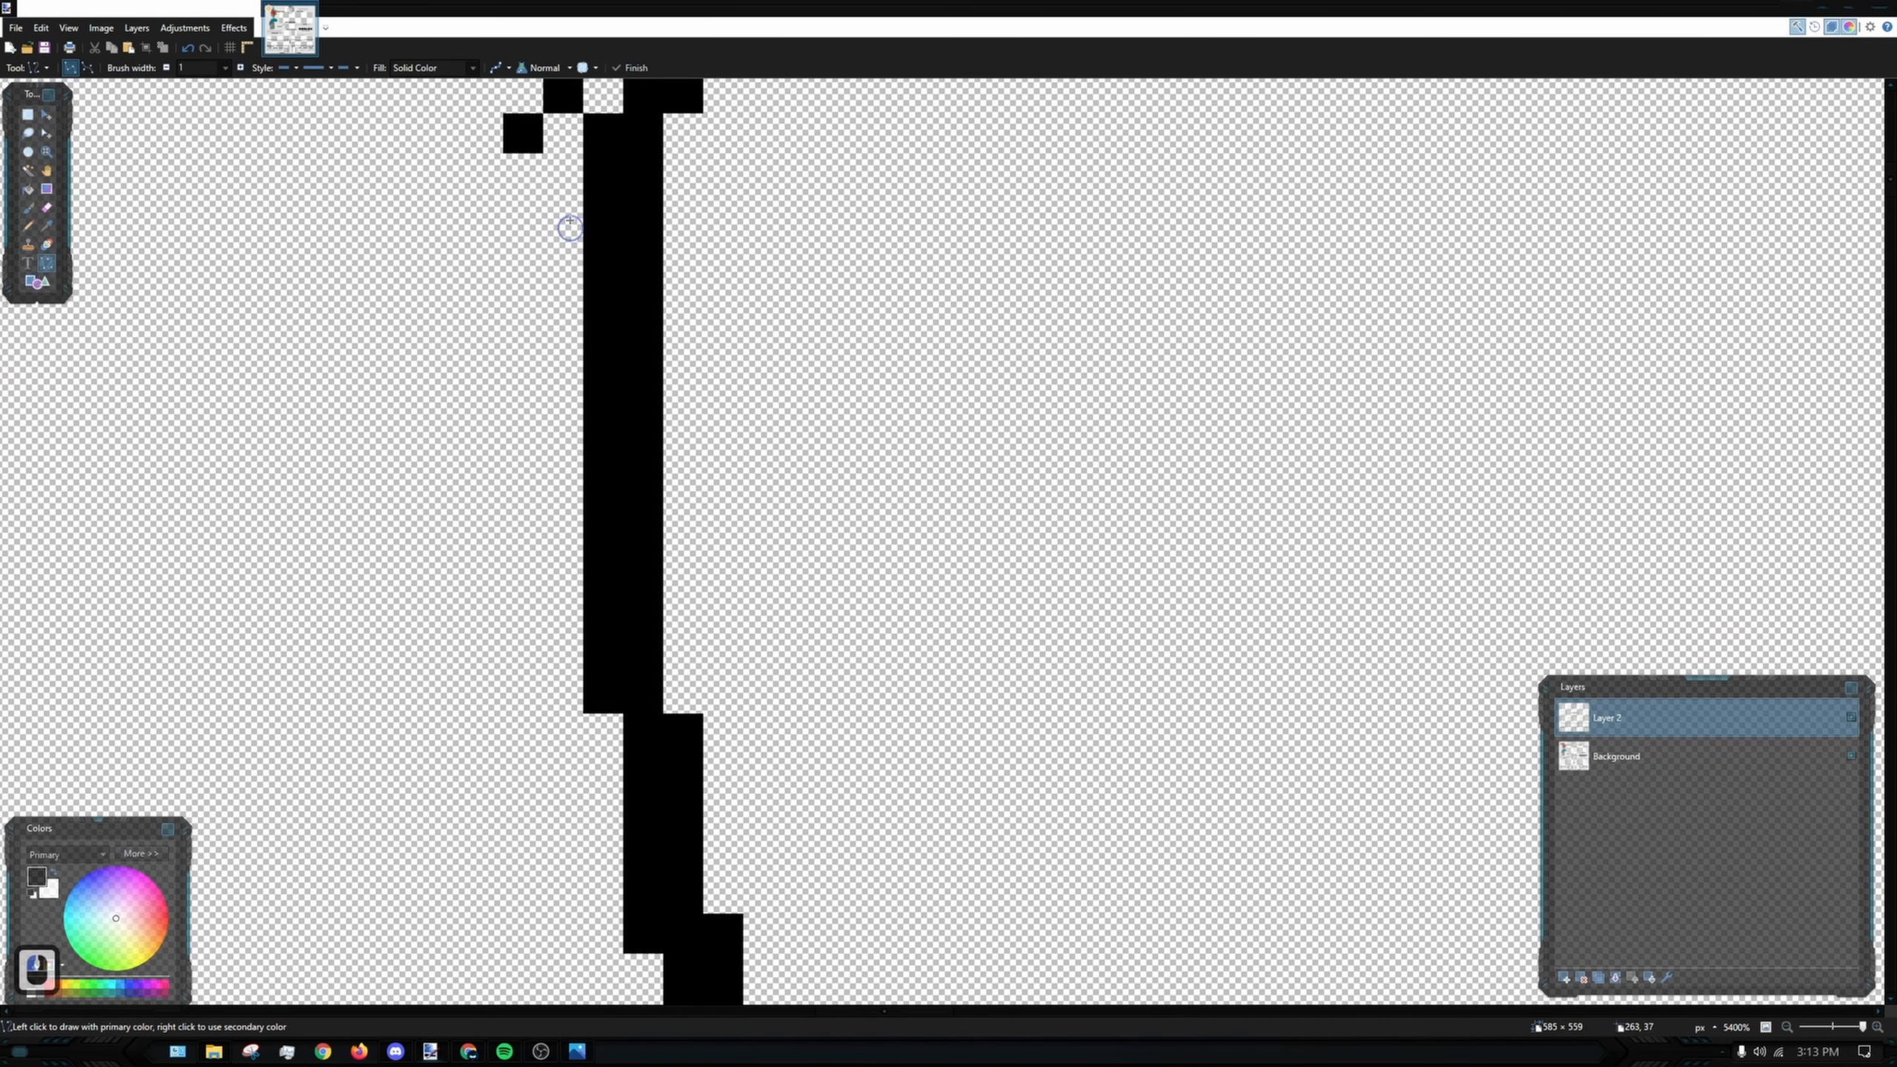
drag(523, 174, 523, 693)
drag(642, 703, 602, 302)
mouse_move(523, 335)
mouse_down()
mouse_move(521, 516)
mouse_move(563, 694)
mouse_up()
drag(563, 374, 563, 494)
drag(603, 535, 602, 653)
drag(880, 537, 681, 419)
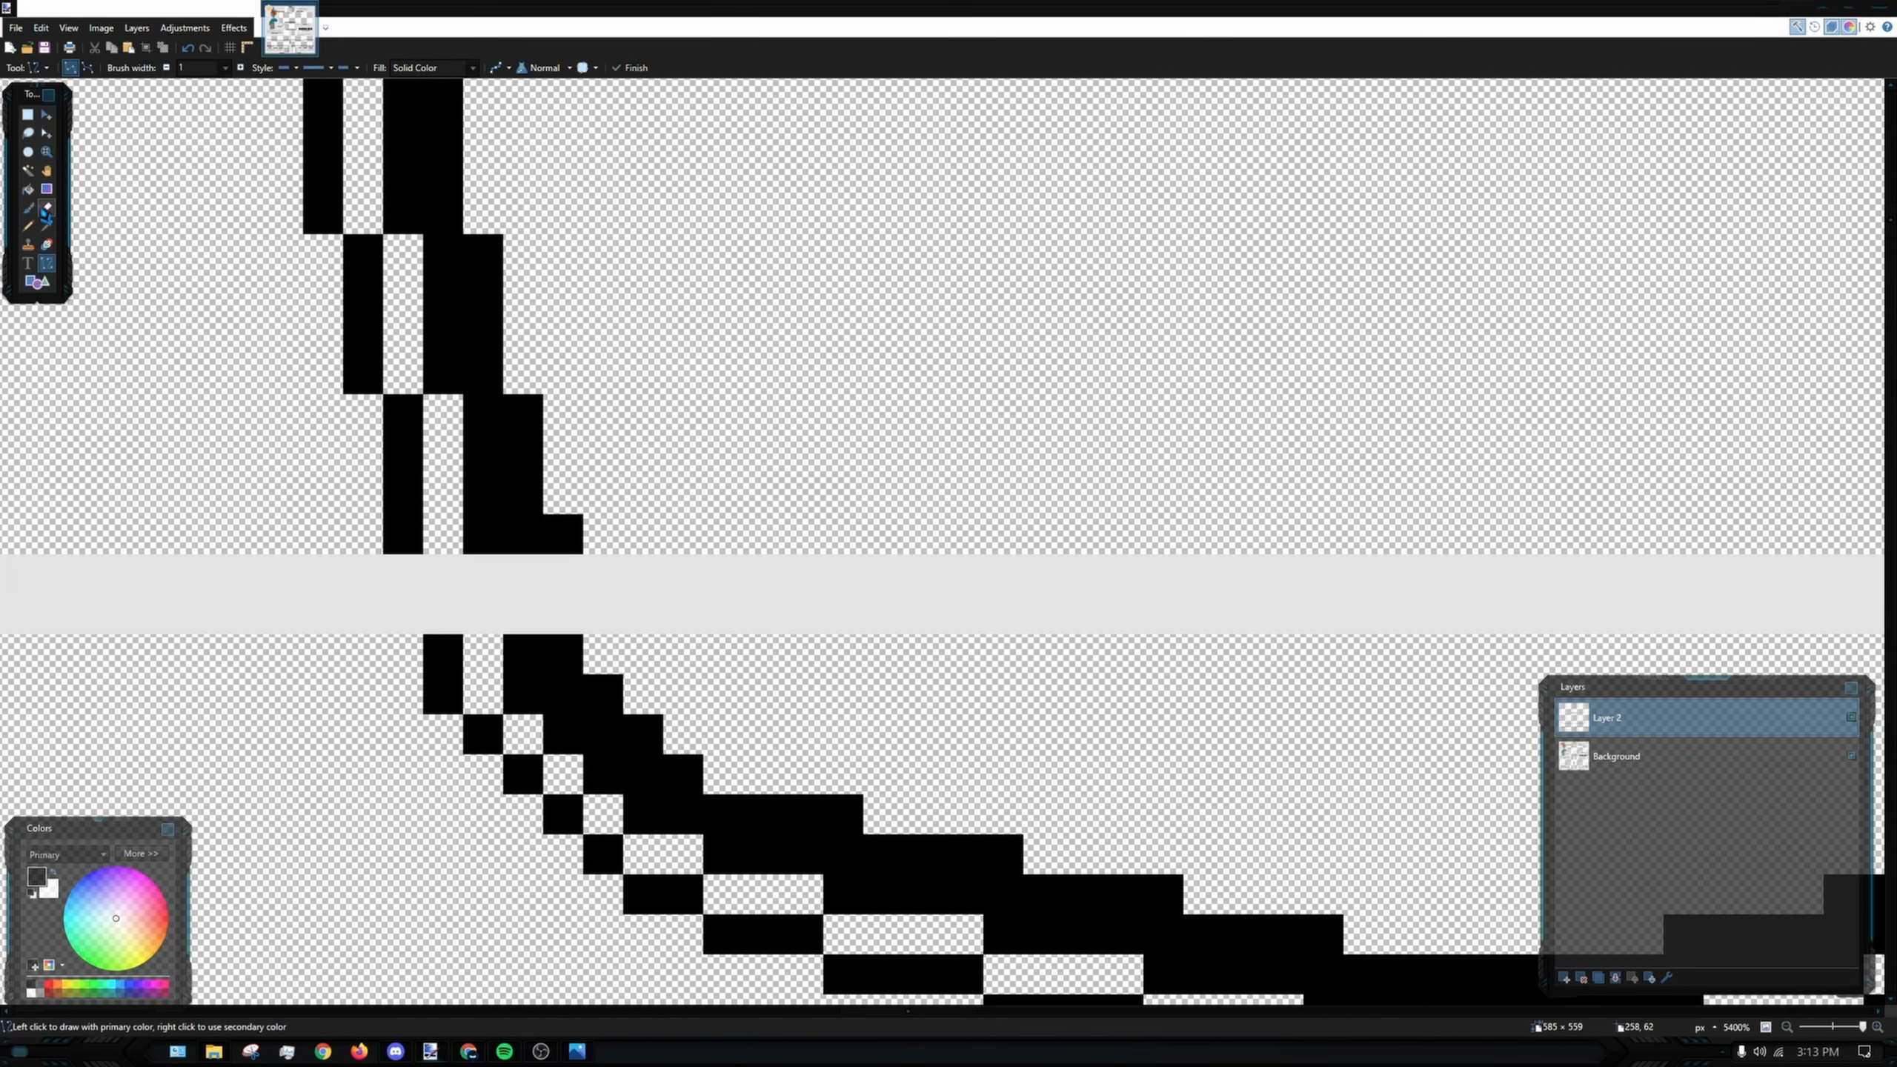
- Add a blank layer above Layer 2 and merge it down into Layer 2
click(46, 207)
scroll(1120, 459, down, 15)
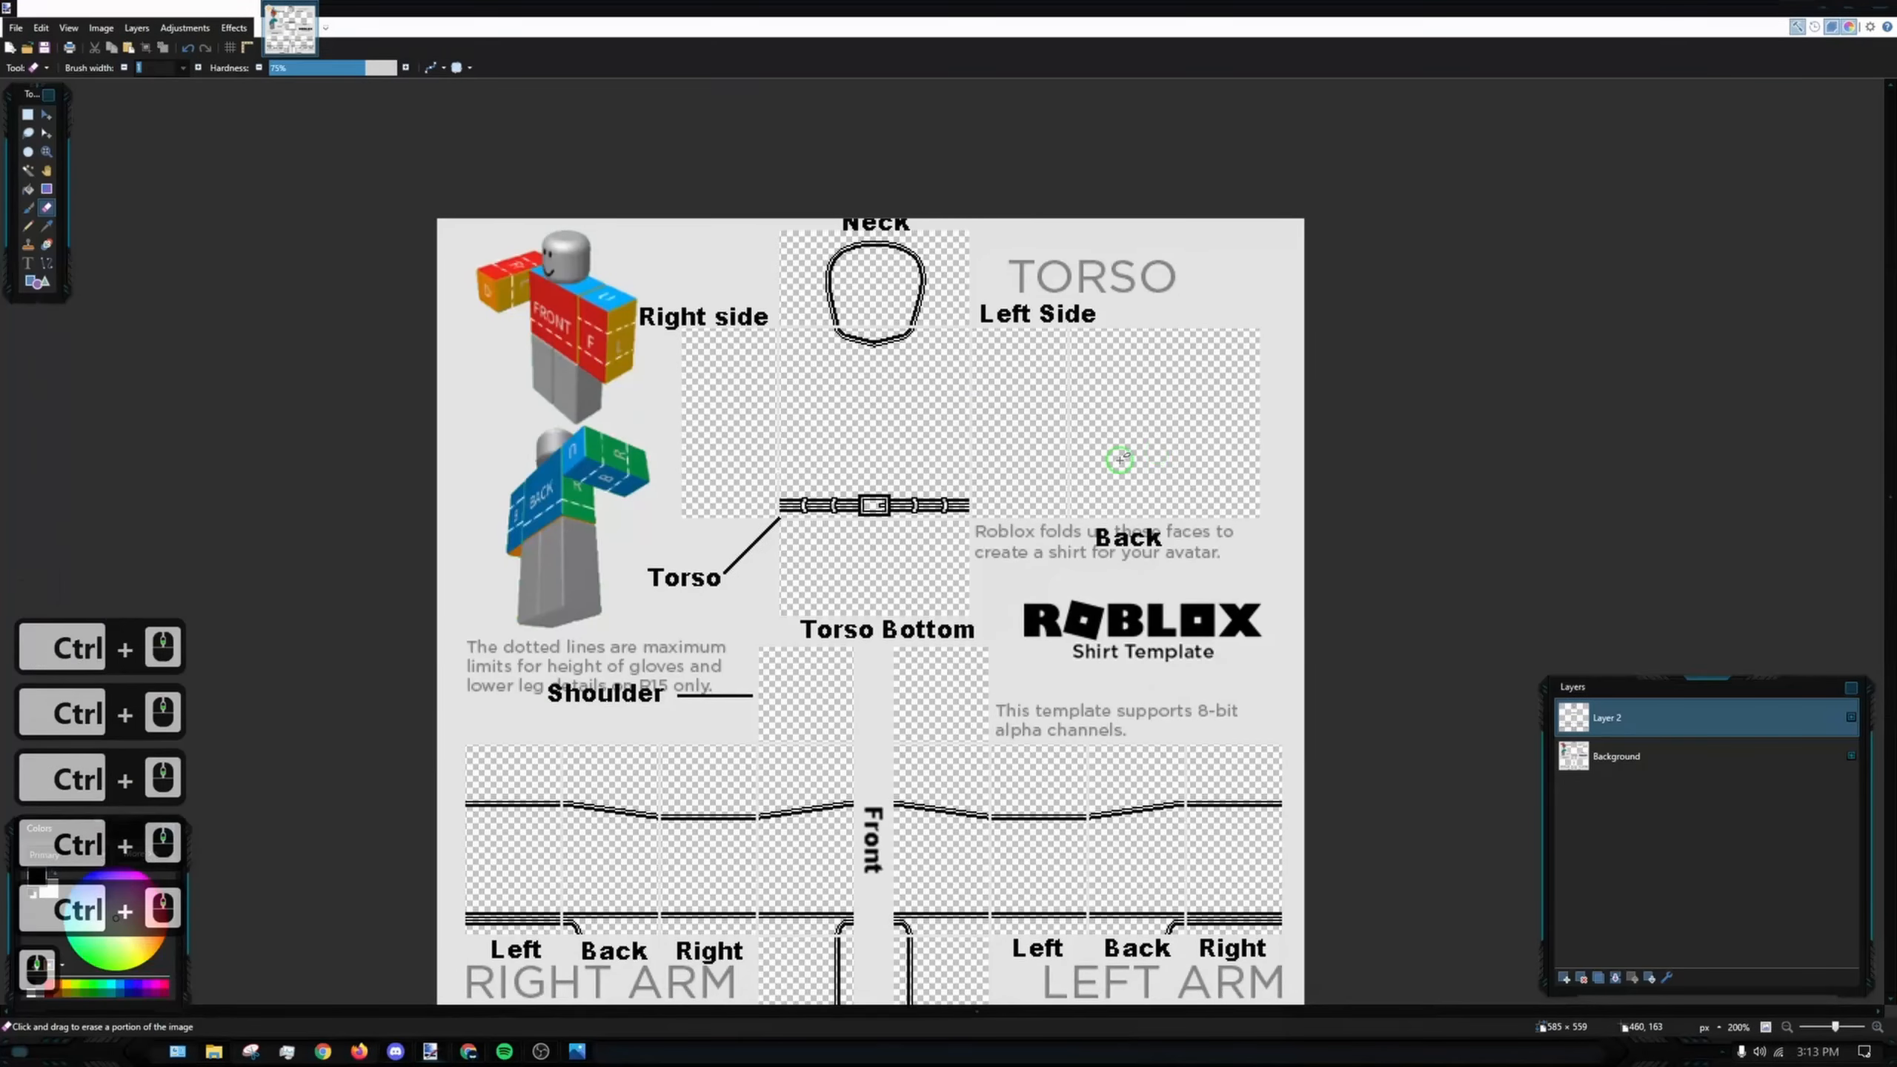
drag(1372, 425, 1296, 379)
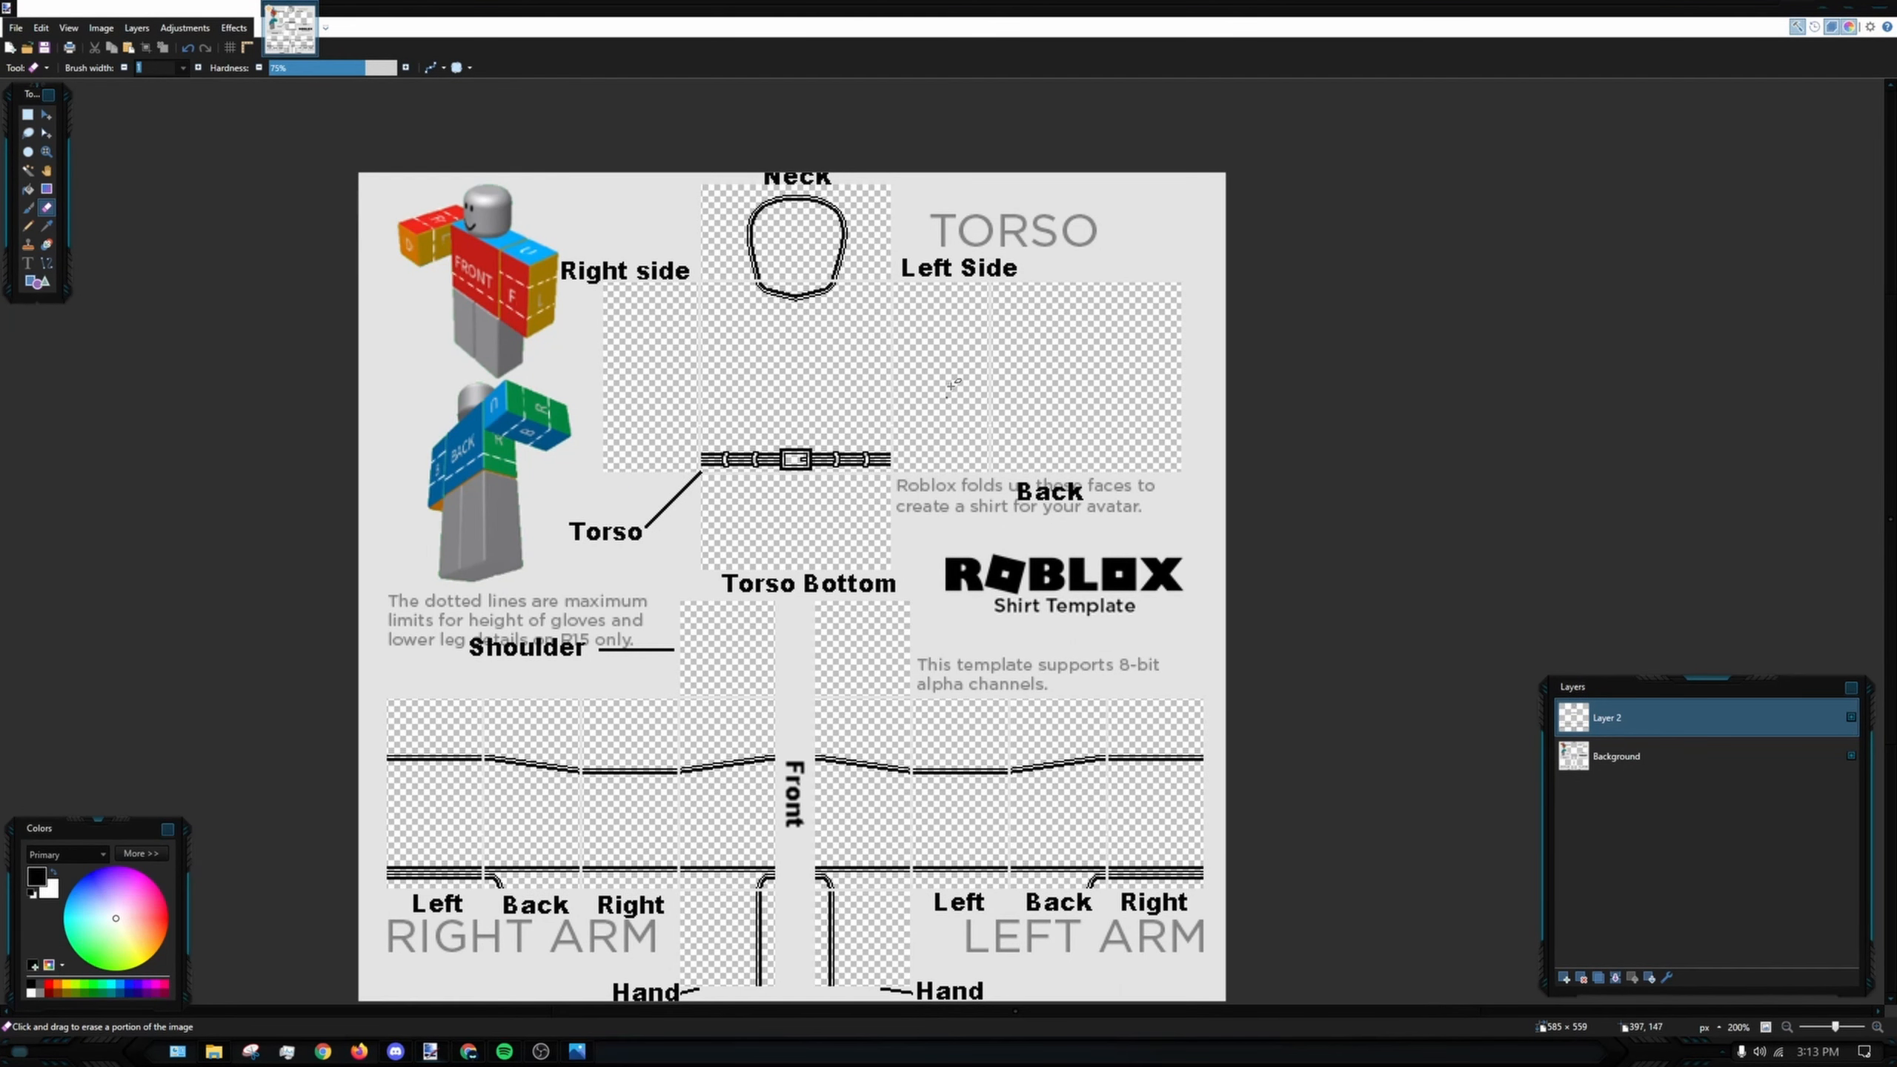
drag(950, 385, 885, 352)
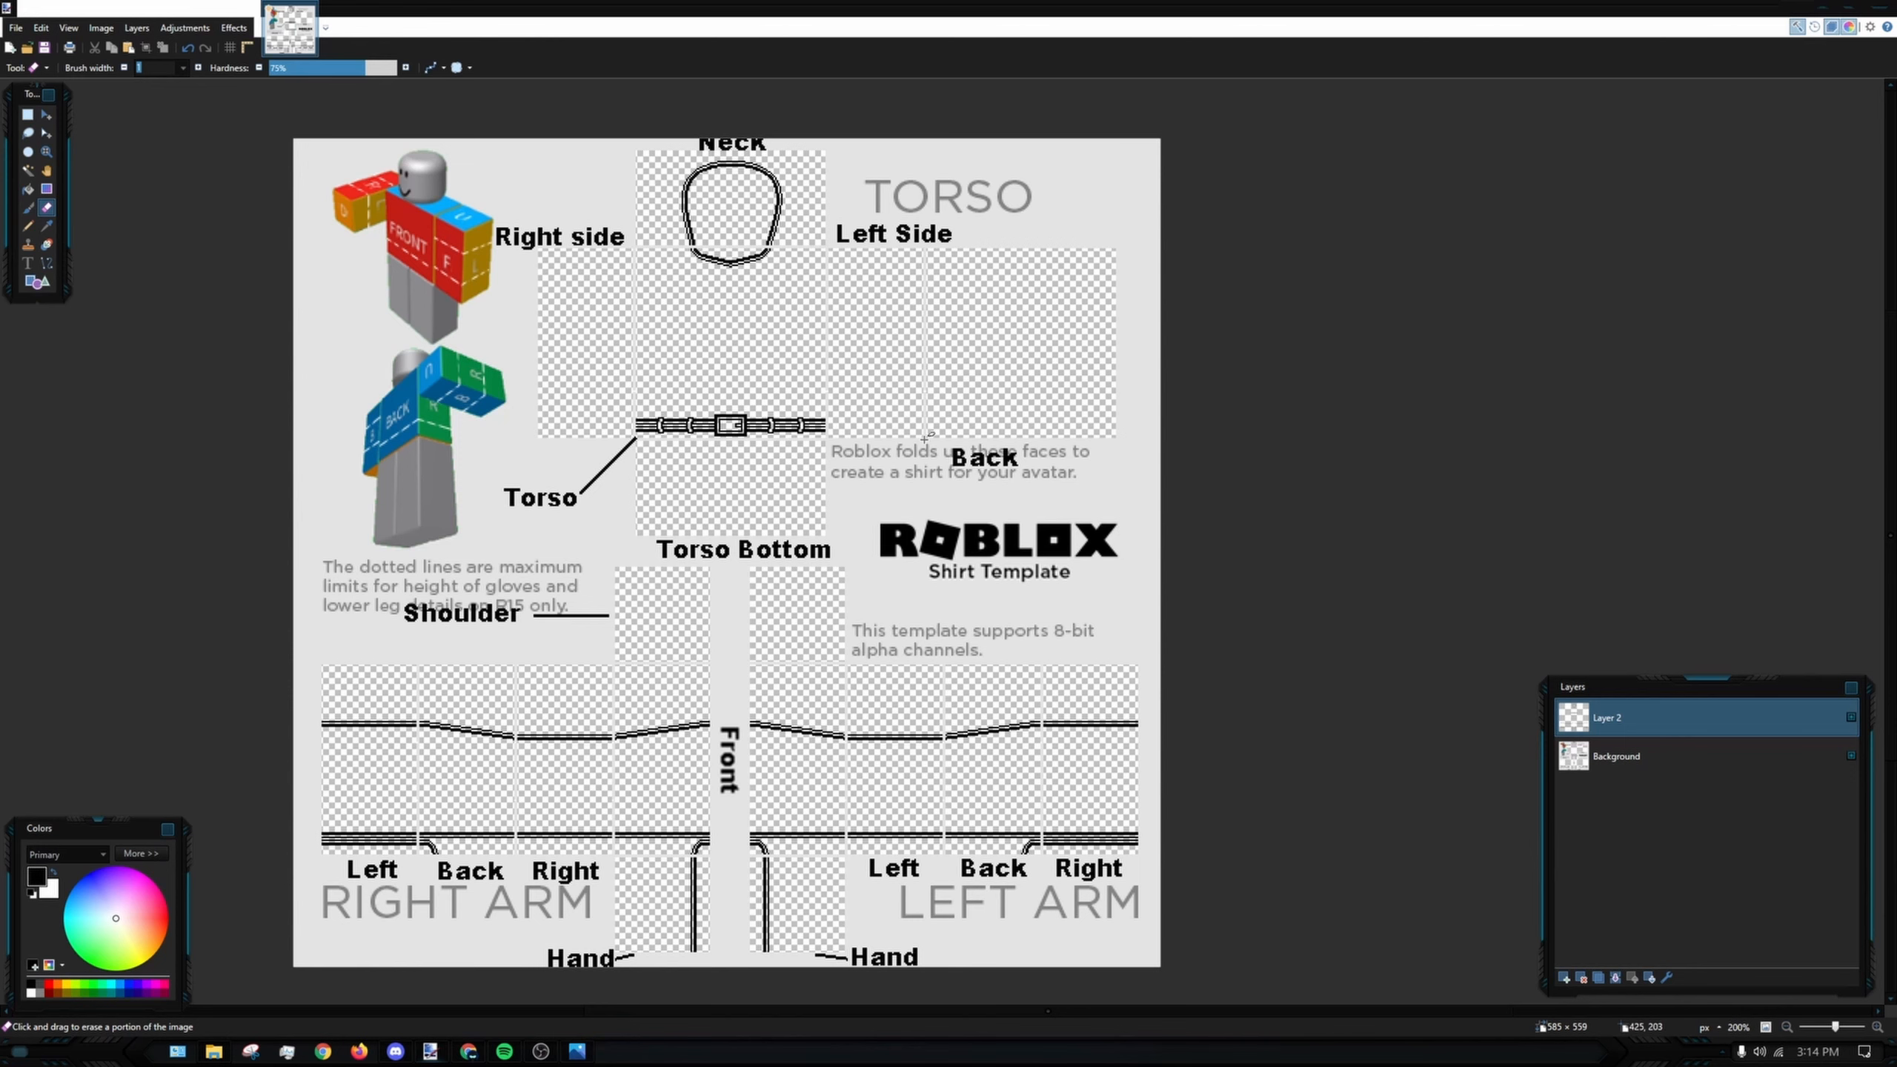
click(1564, 976)
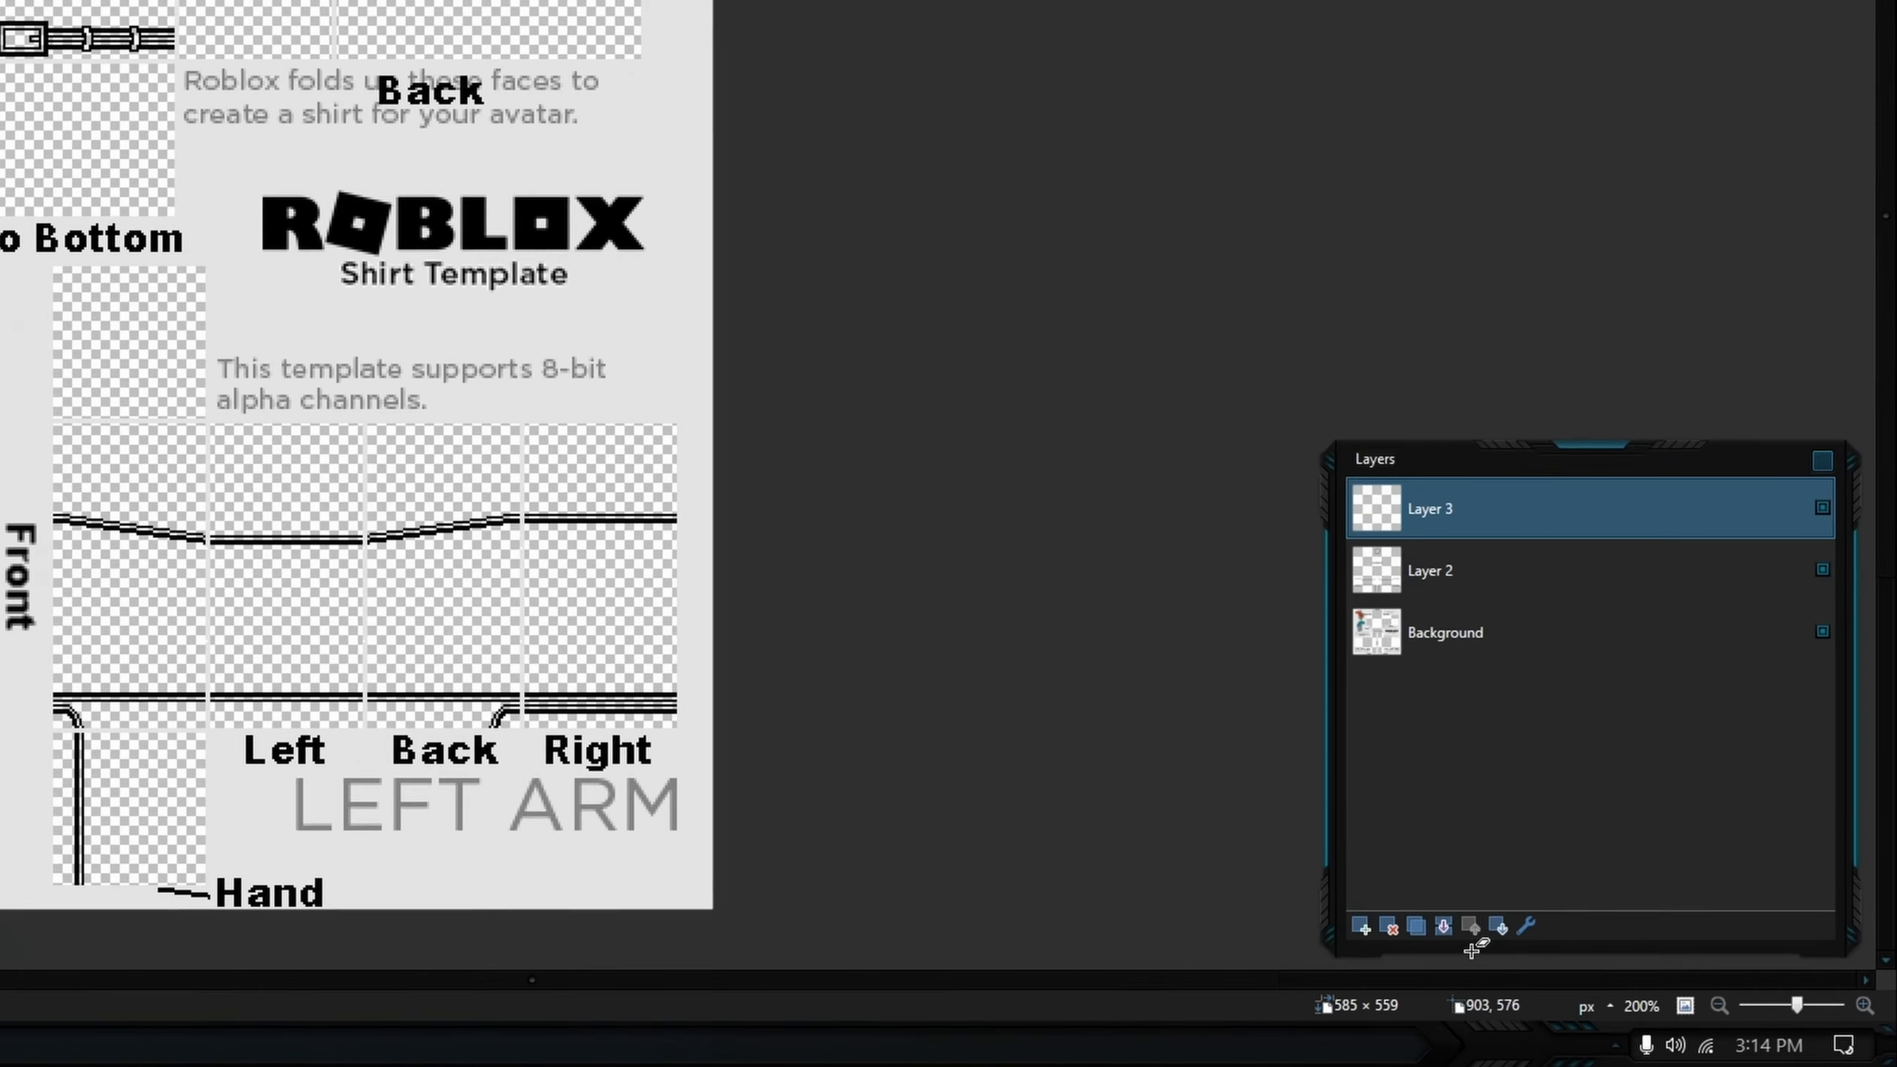
click(1444, 926)
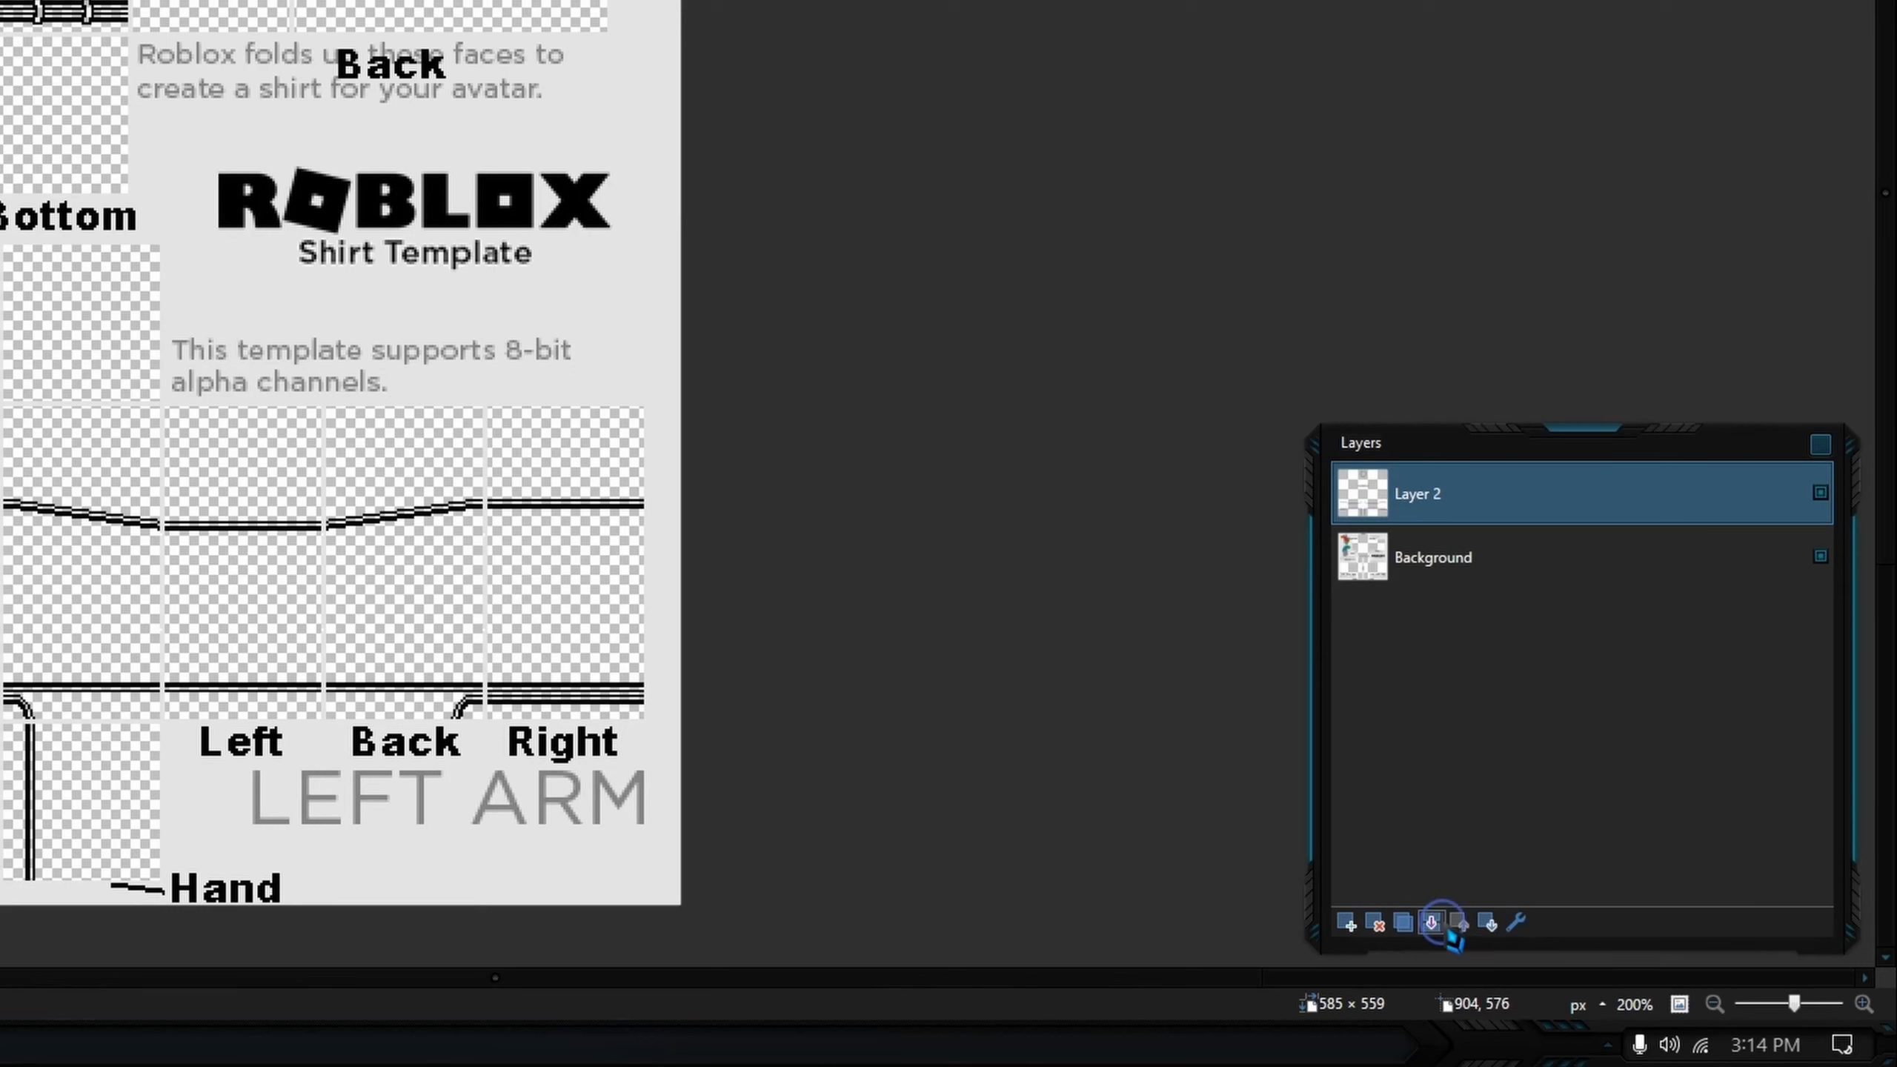
- Duplicate Layer 2 and make the upper copy the active layer
click(1403, 922)
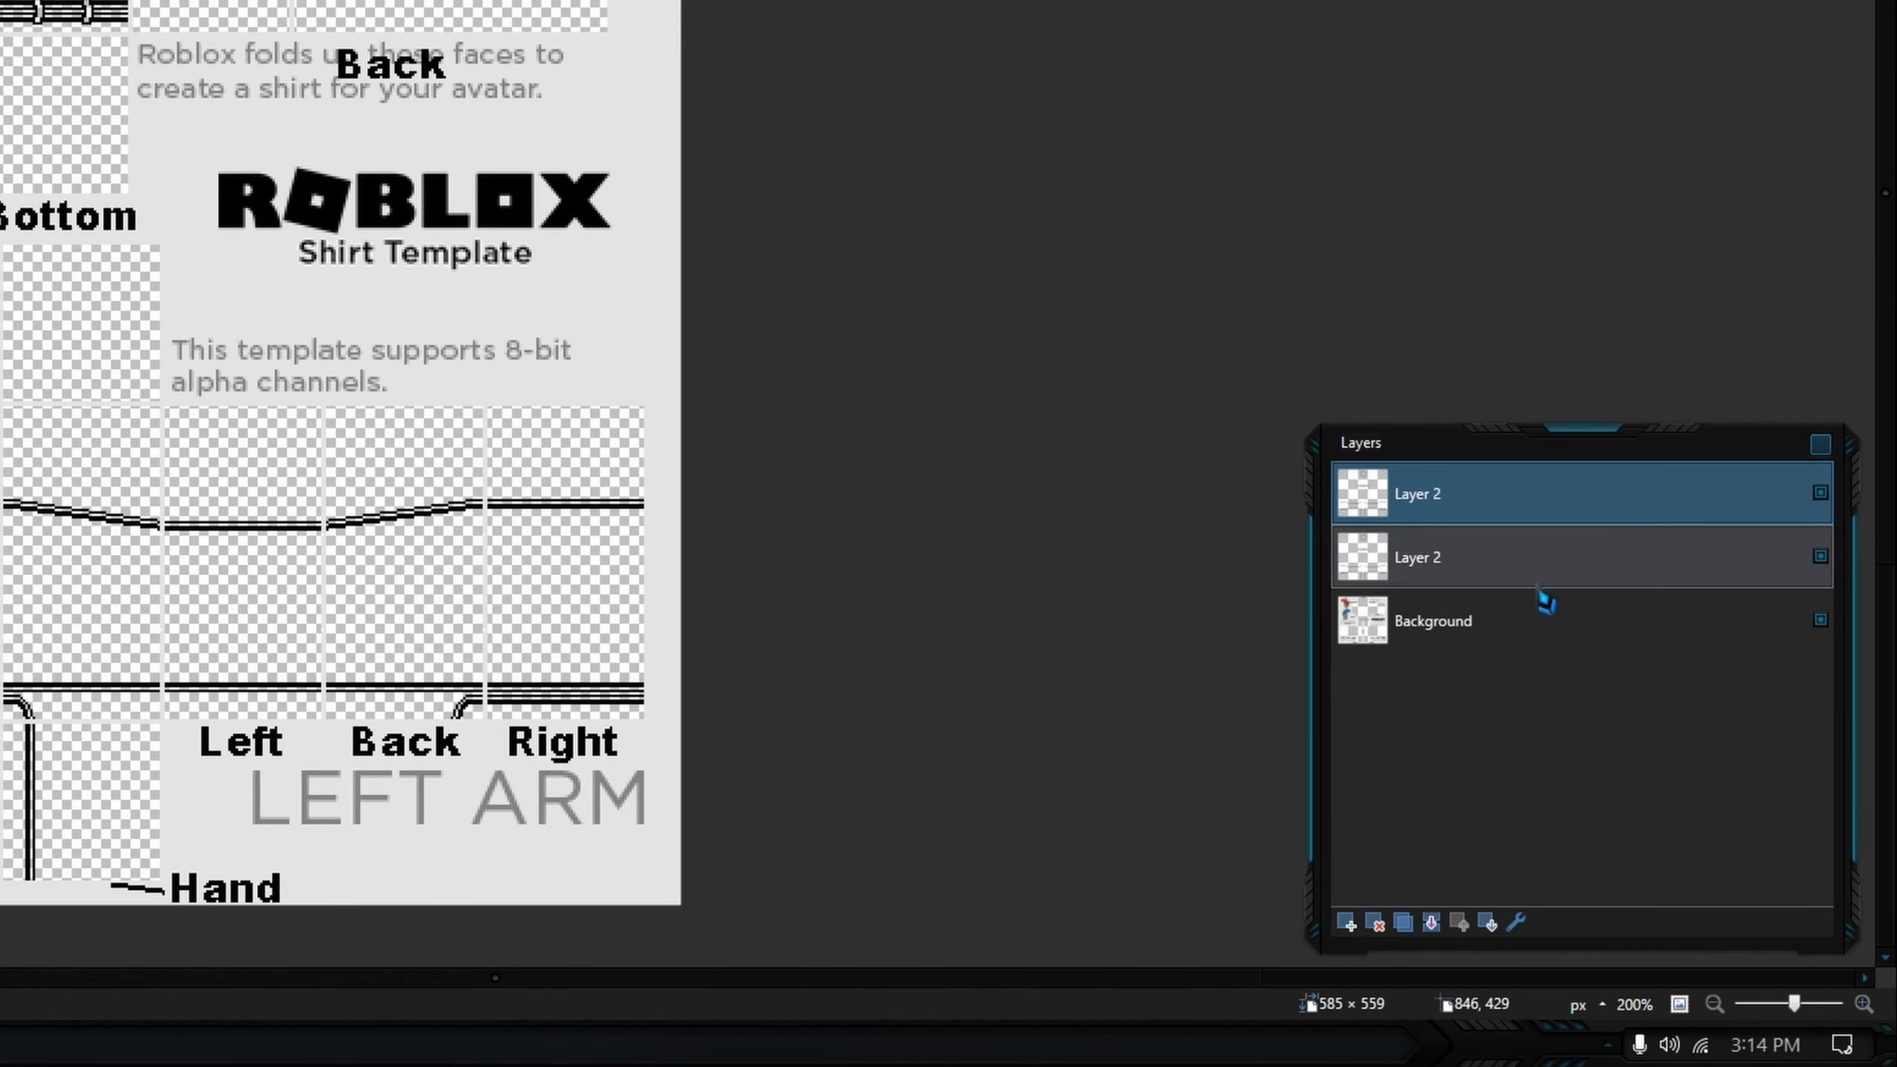
click(1568, 558)
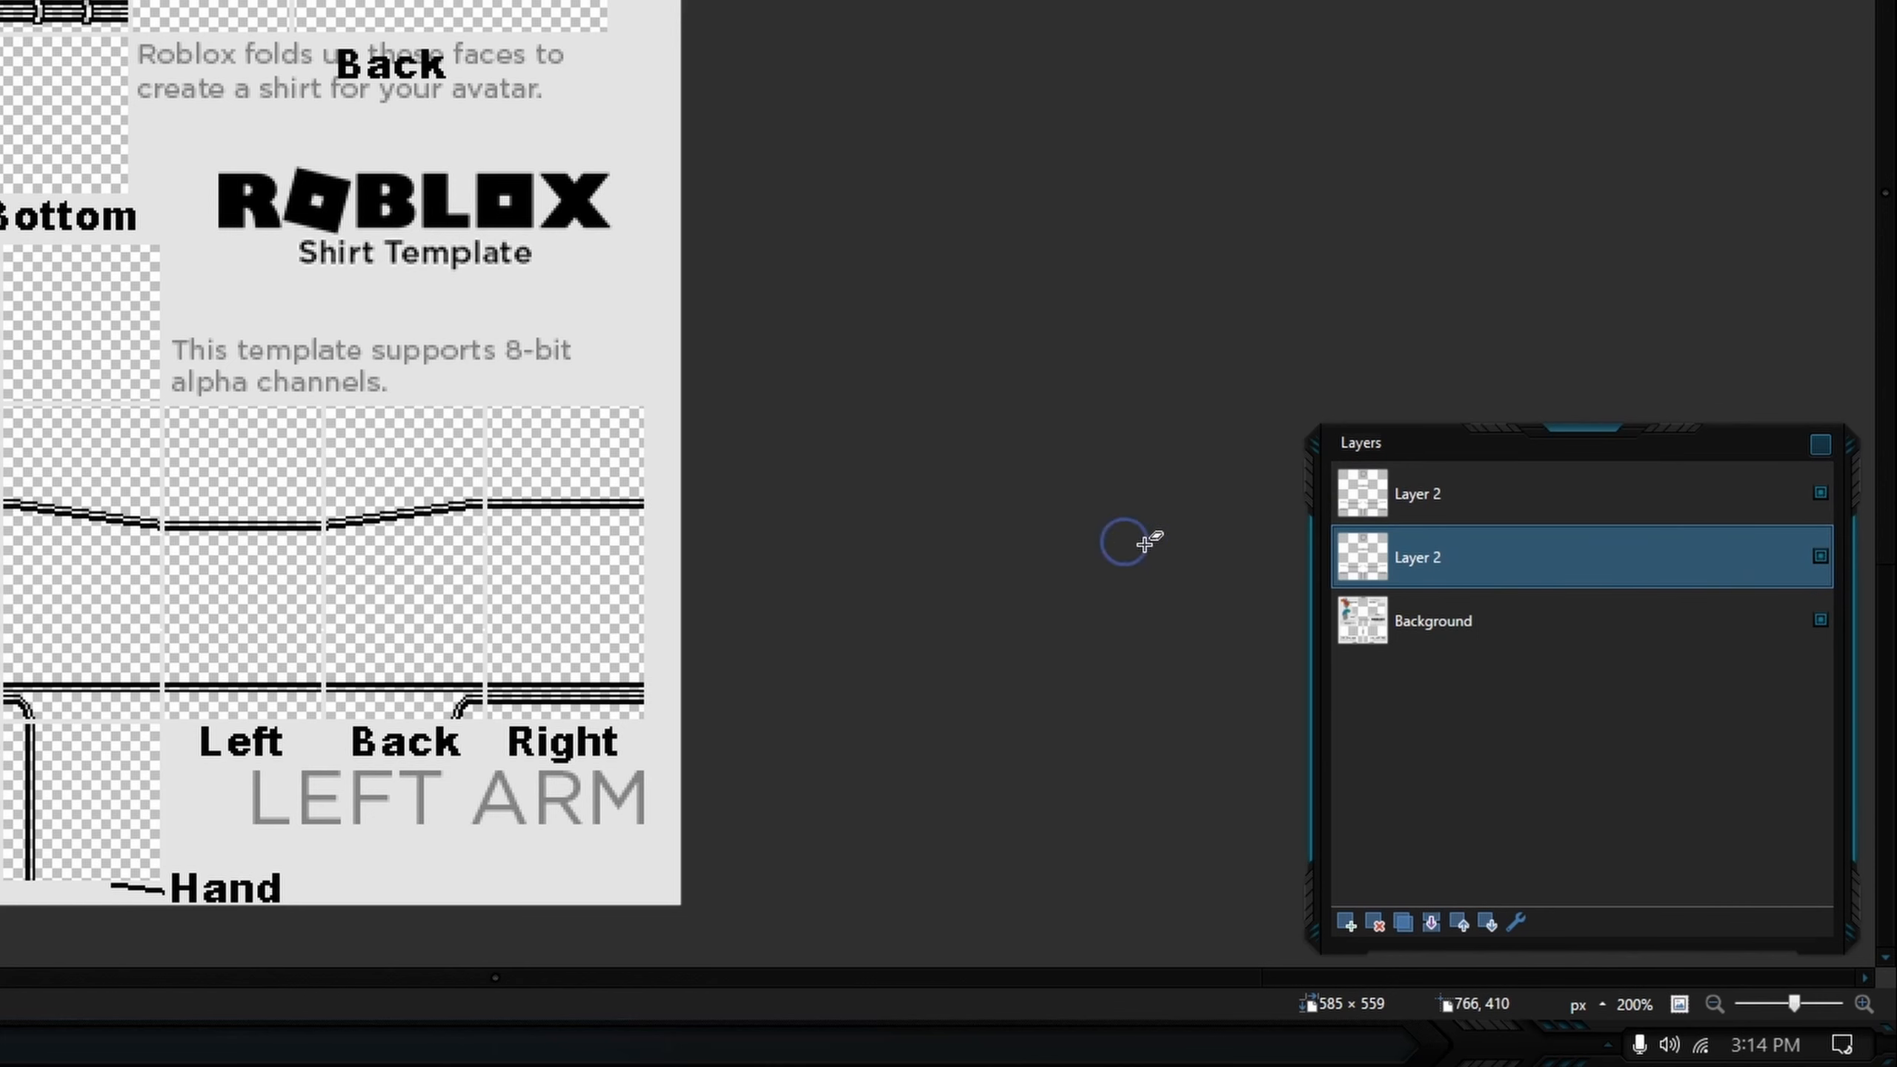
double_click(1523, 510)
click(485, 294)
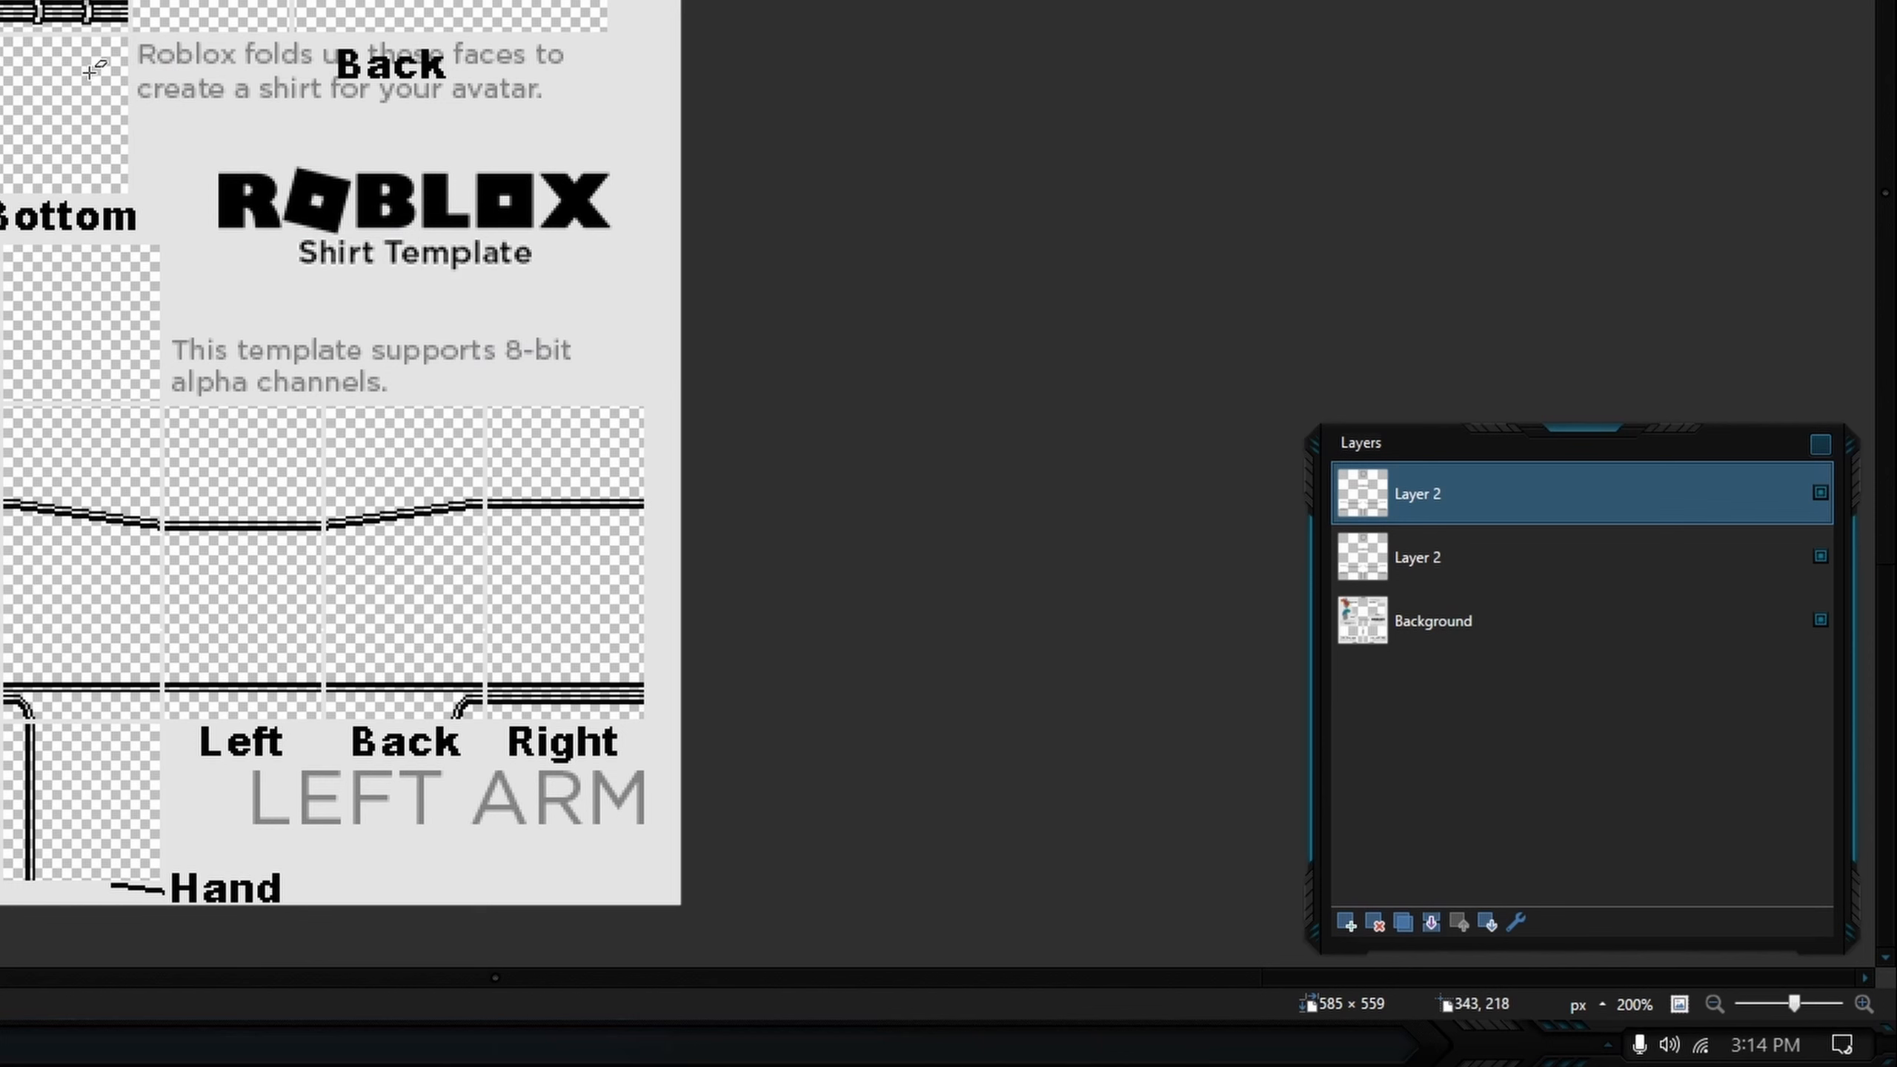
- Rename the lower Layer 2 to Backup
click(1617, 558)
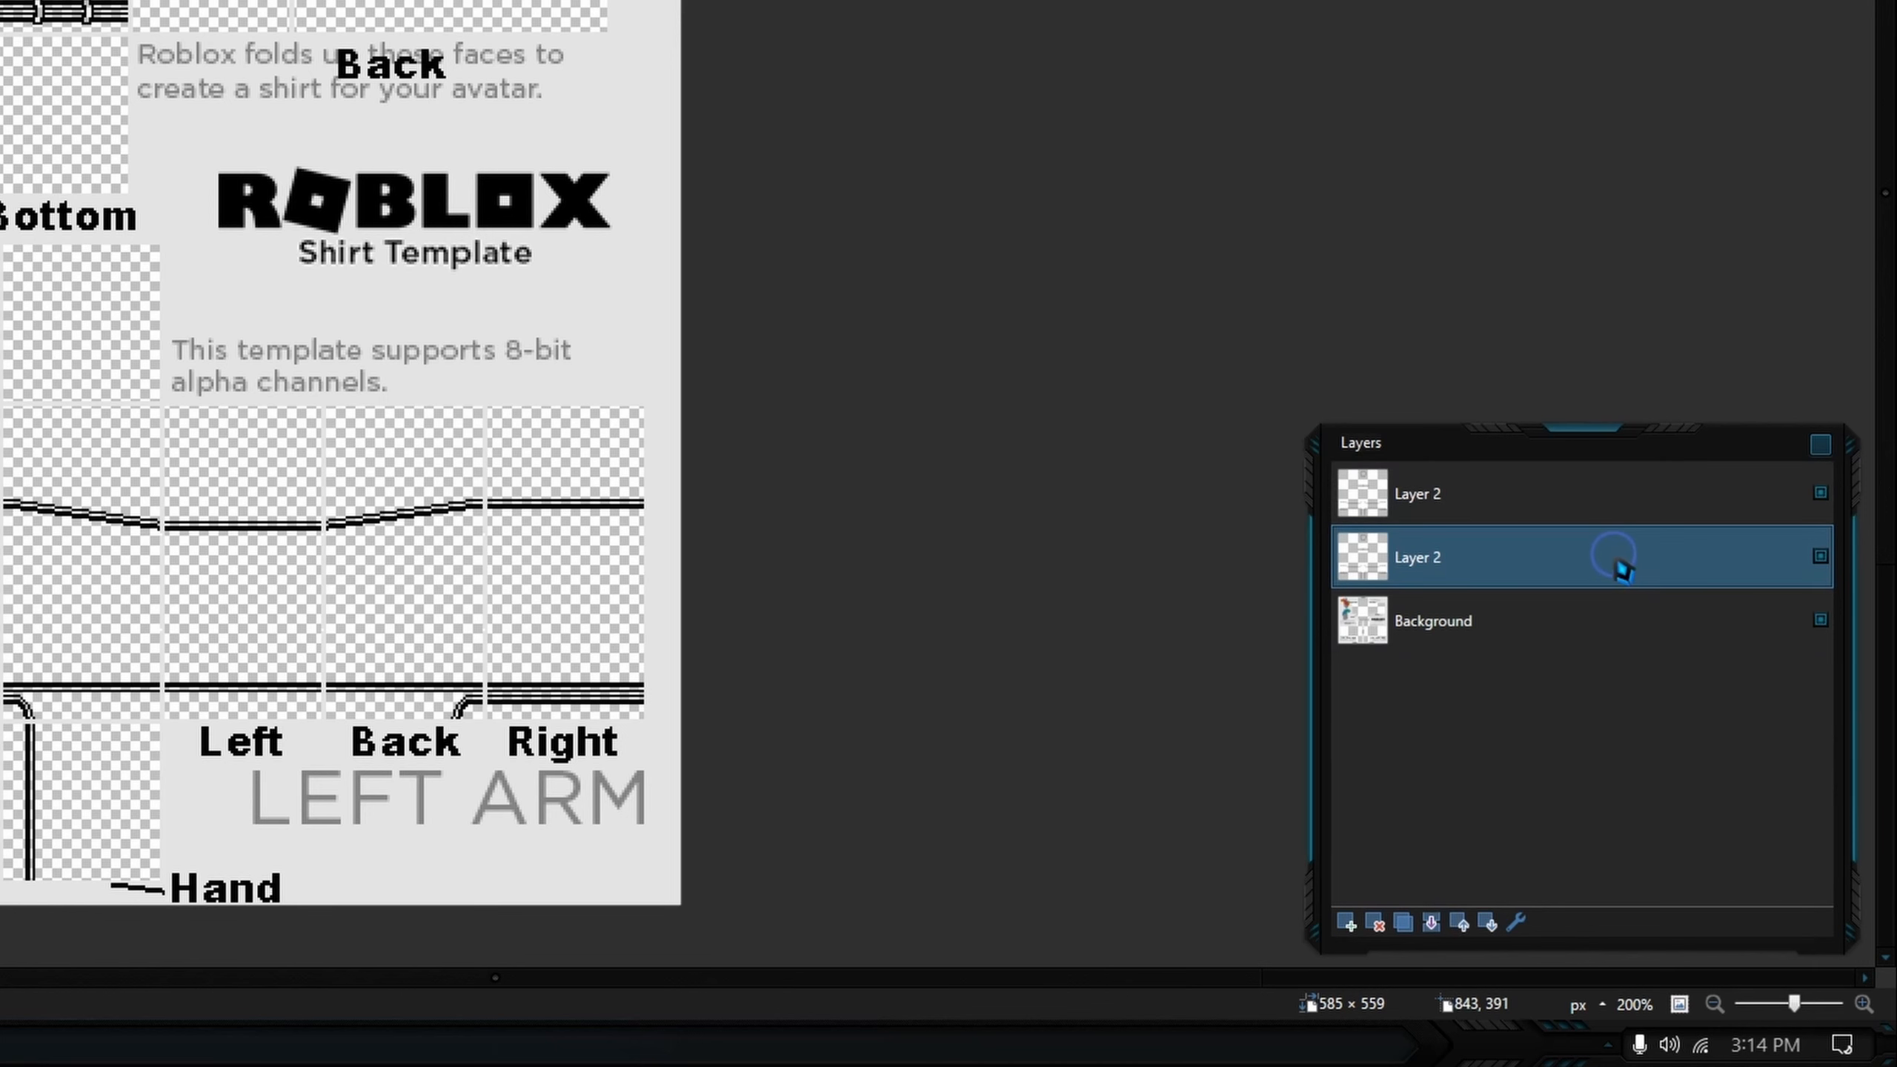
click(1445, 495)
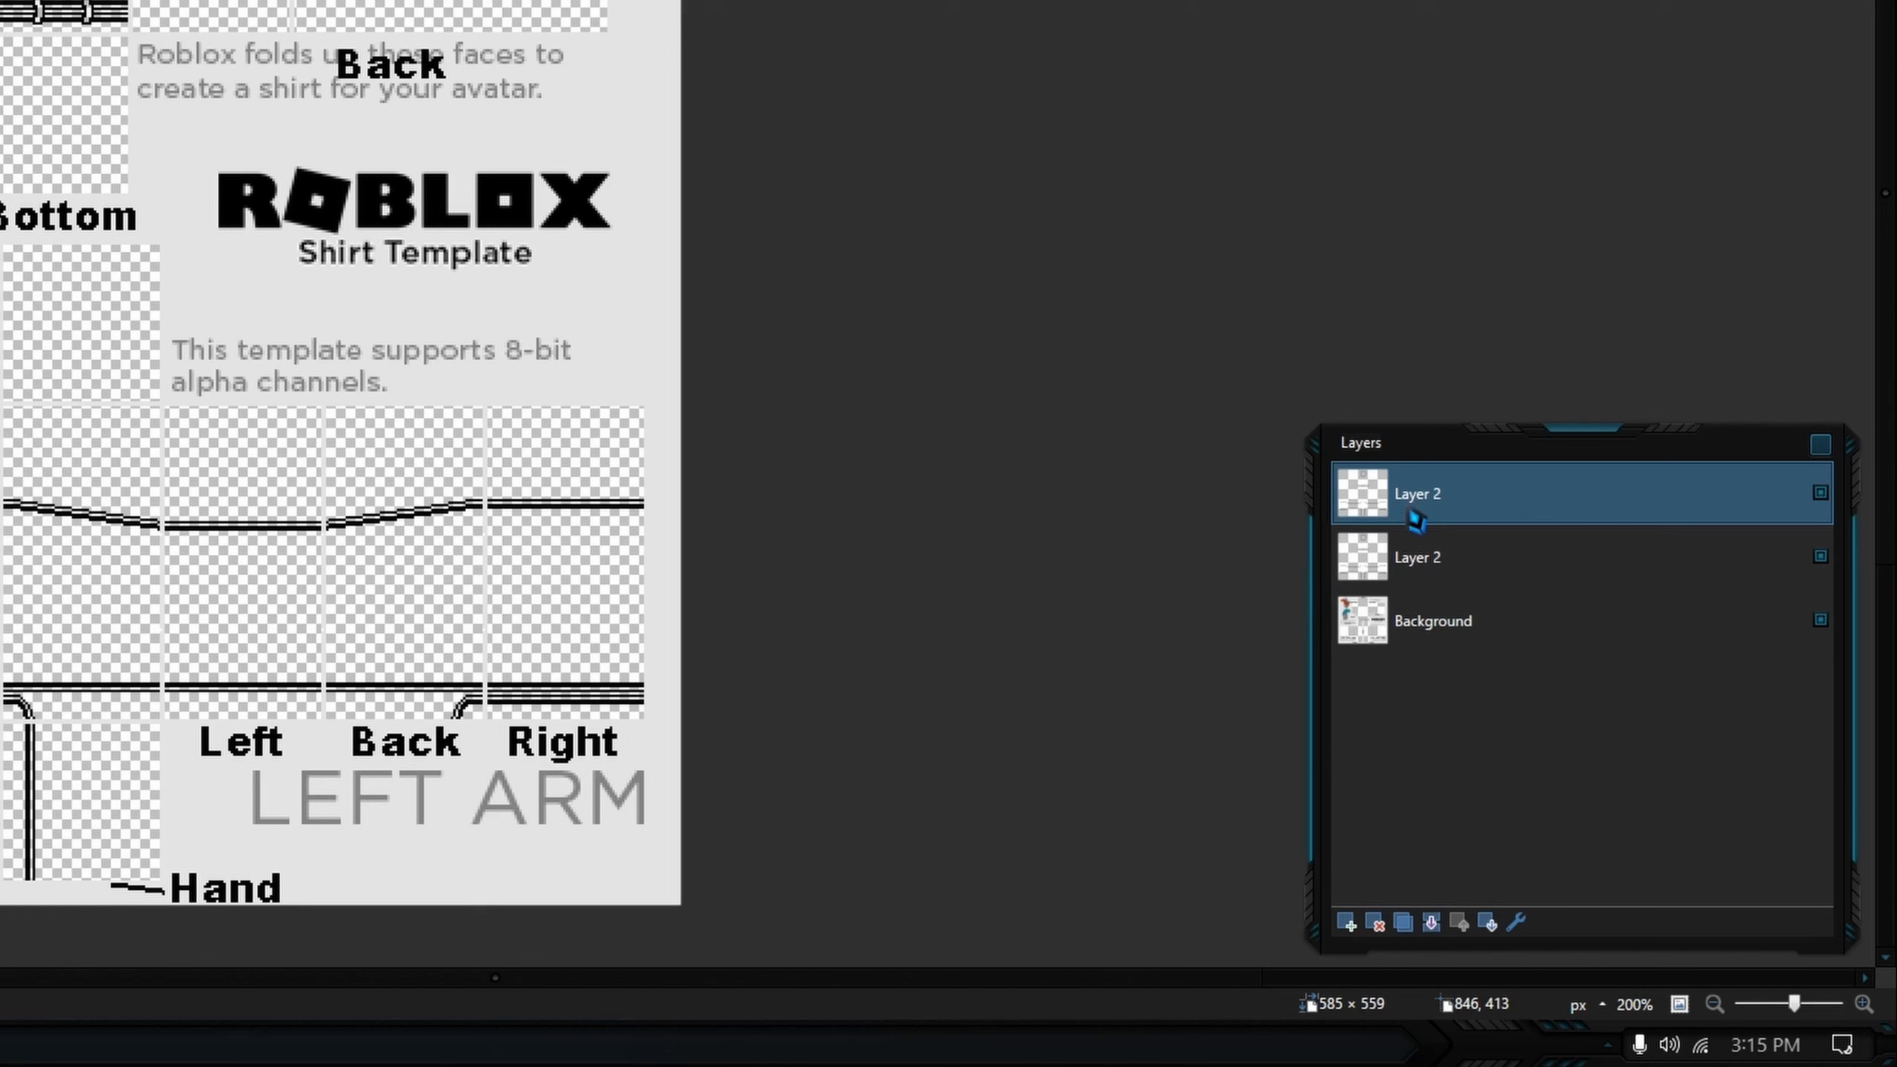
double_click(1419, 559)
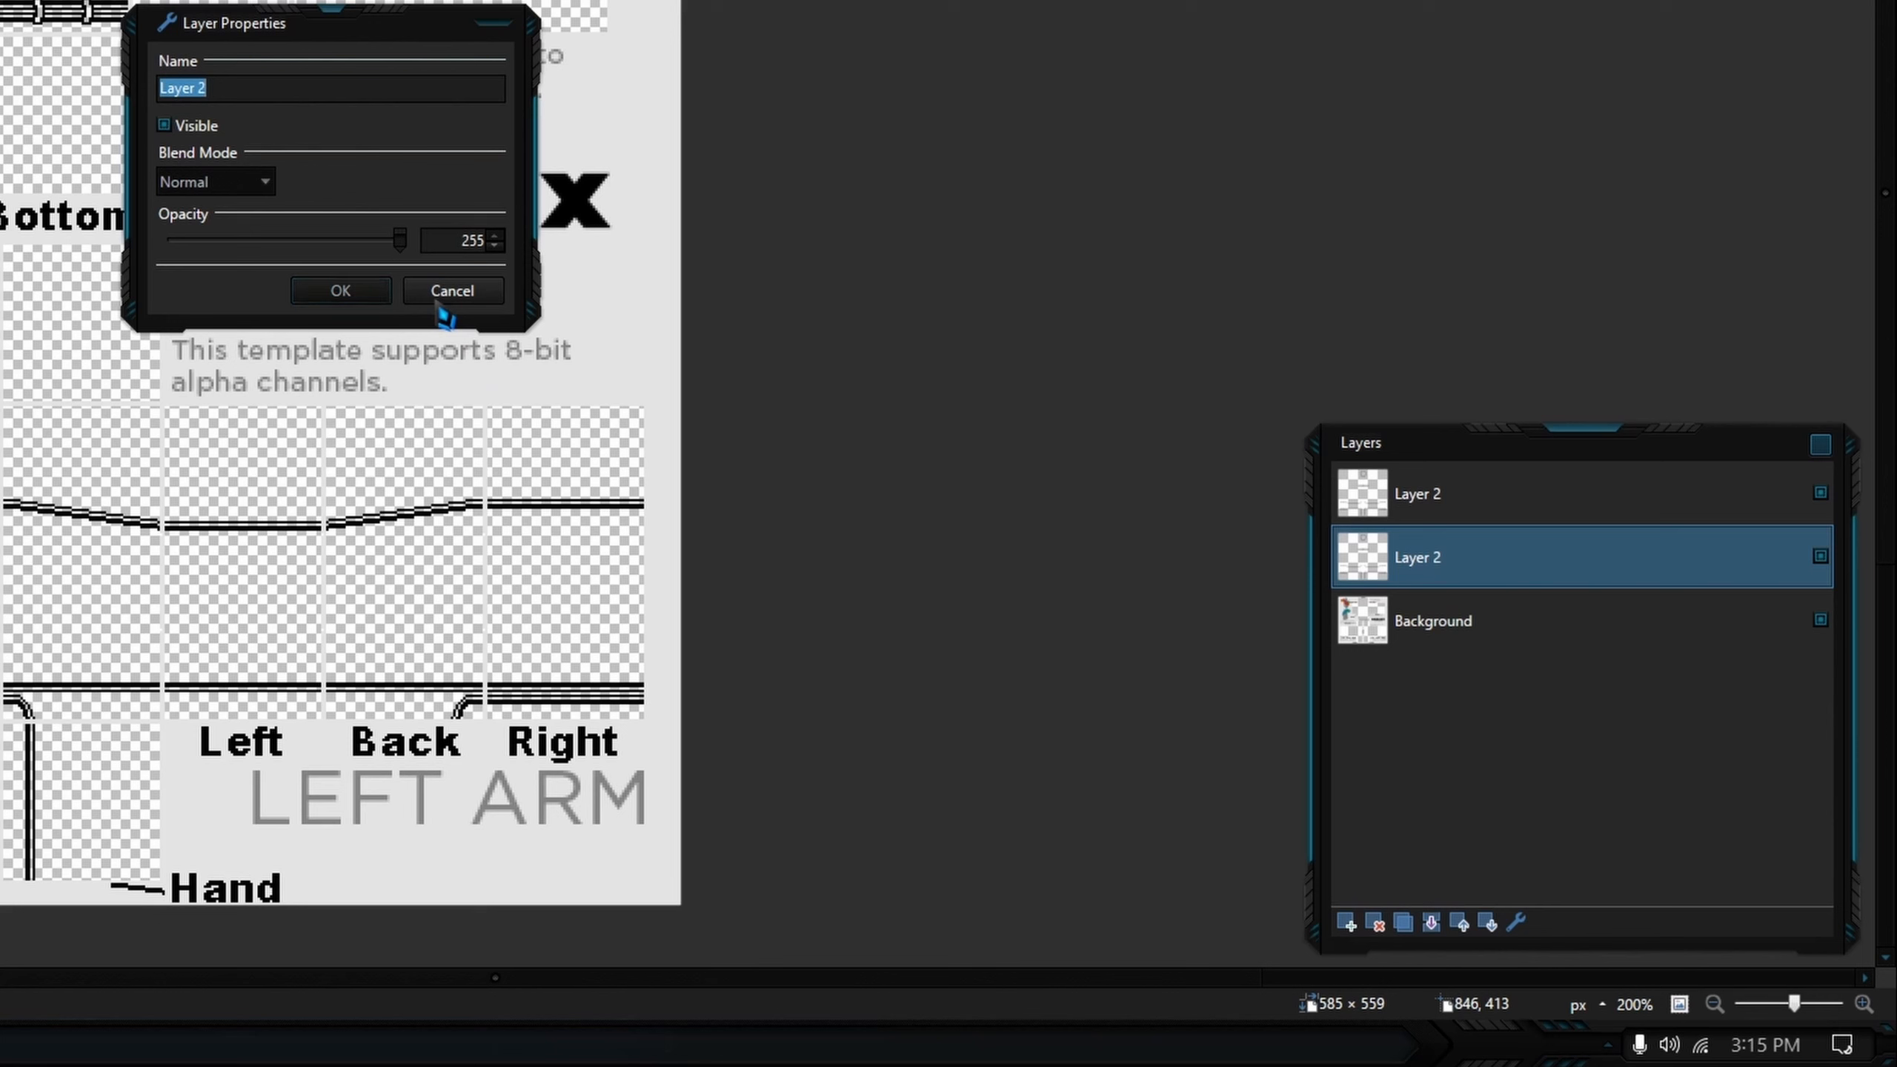
text(Backup)
key(Return)
- Rename the remaining Layer 2 to Shading and move the Backup layer above it
double_click(1423, 493)
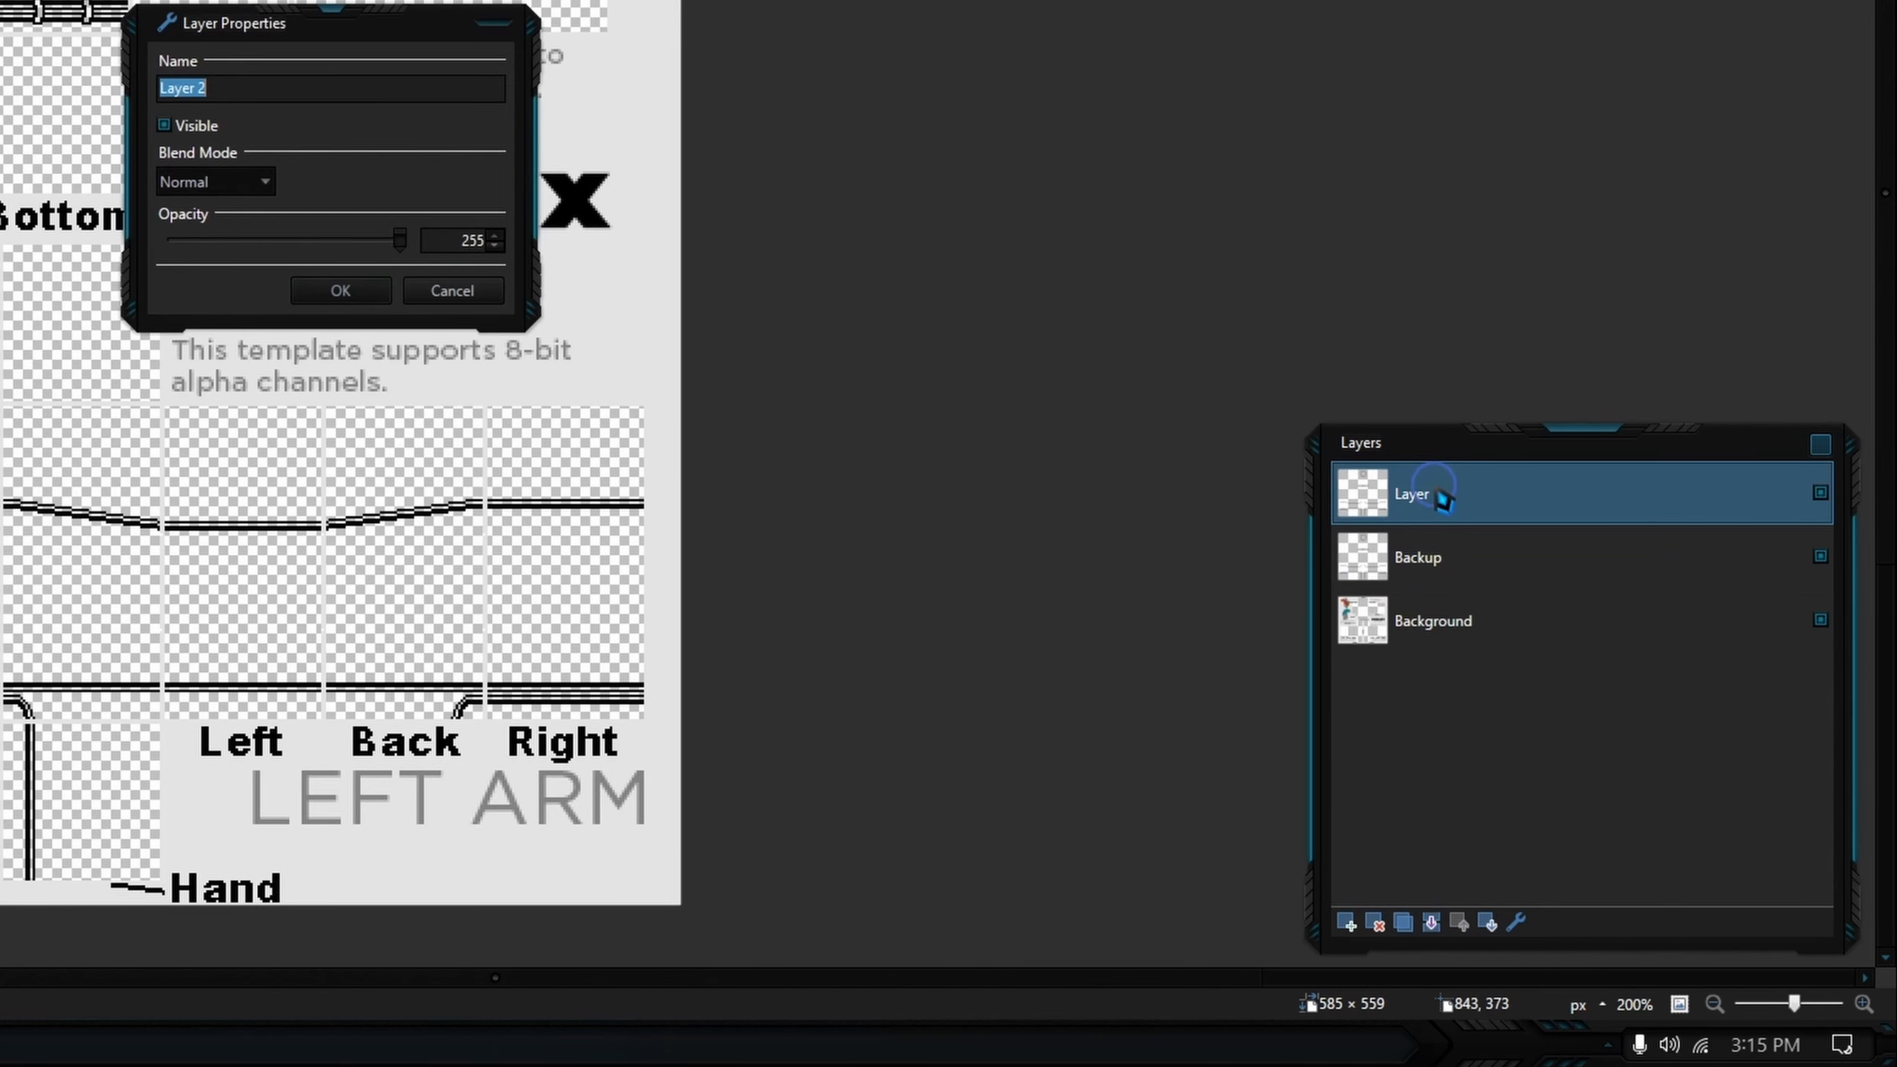
text(Shading)
key(Return)
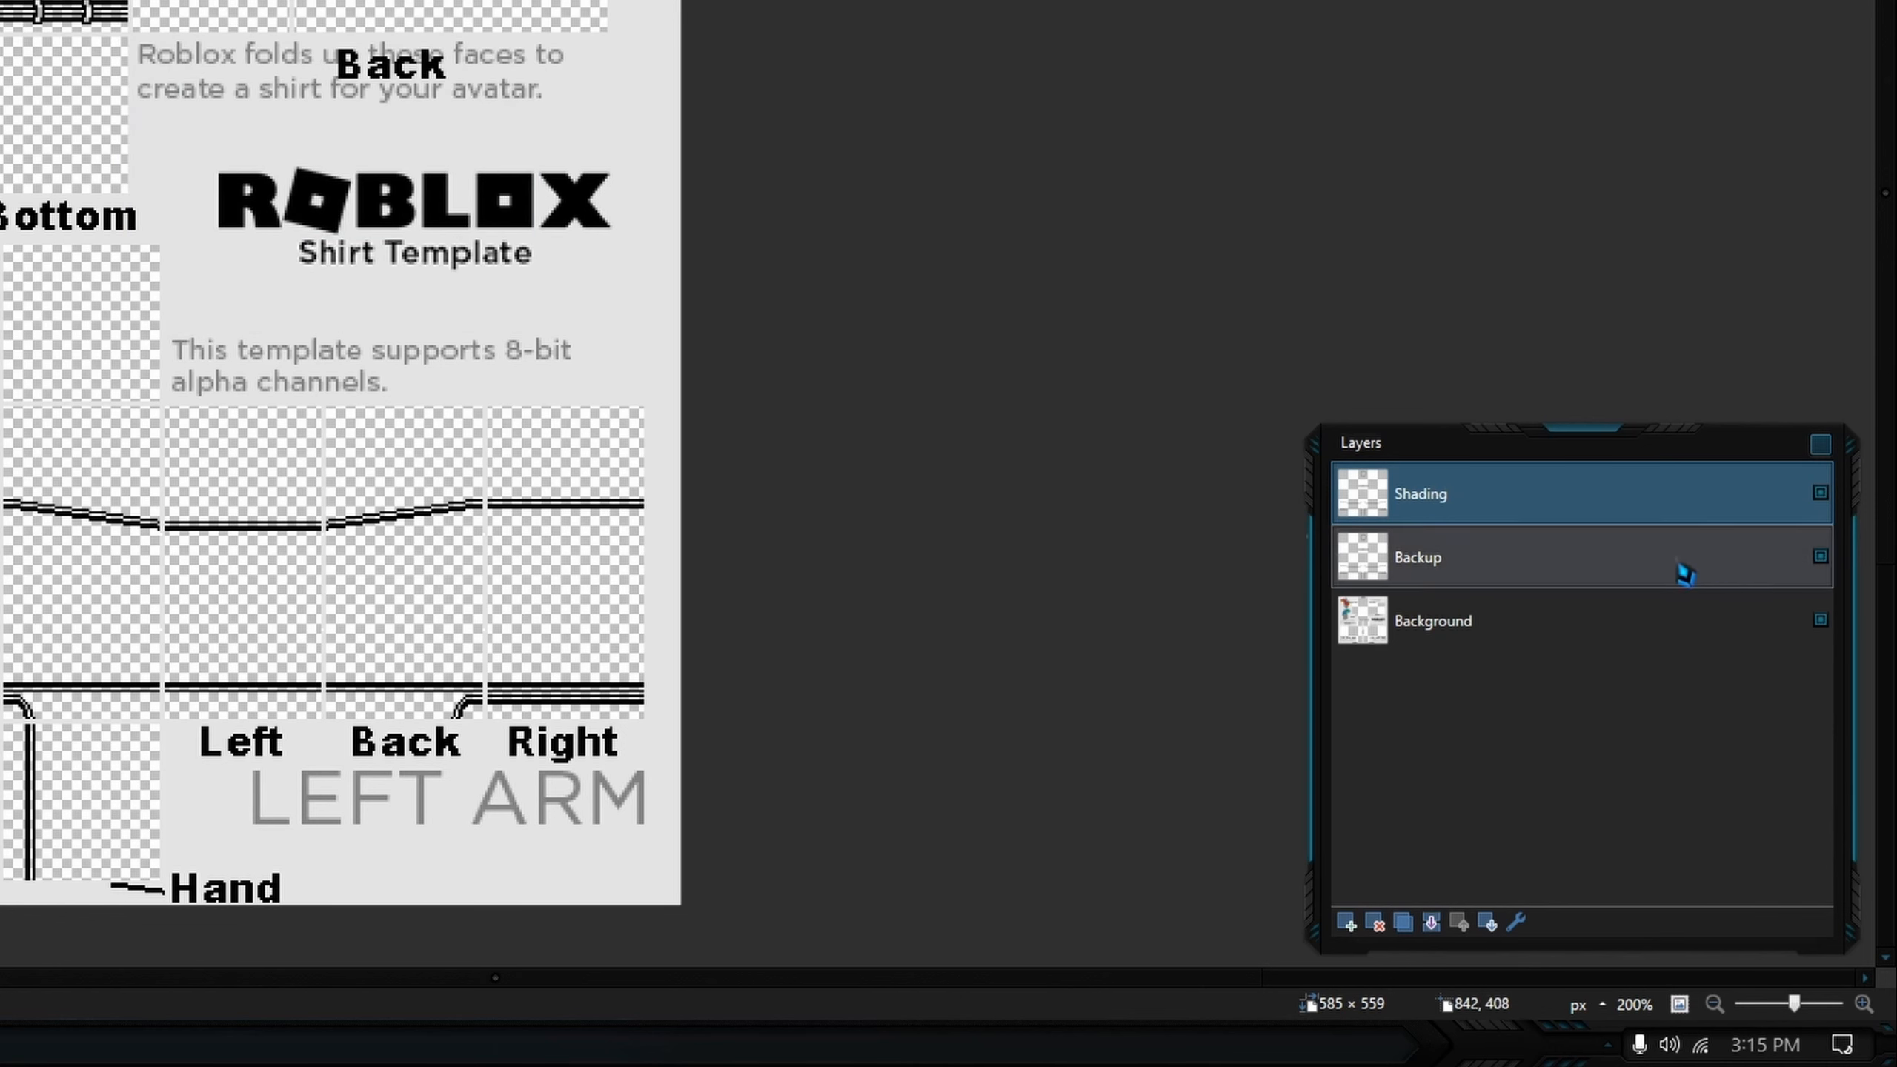
drag(1681, 563, 1671, 512)
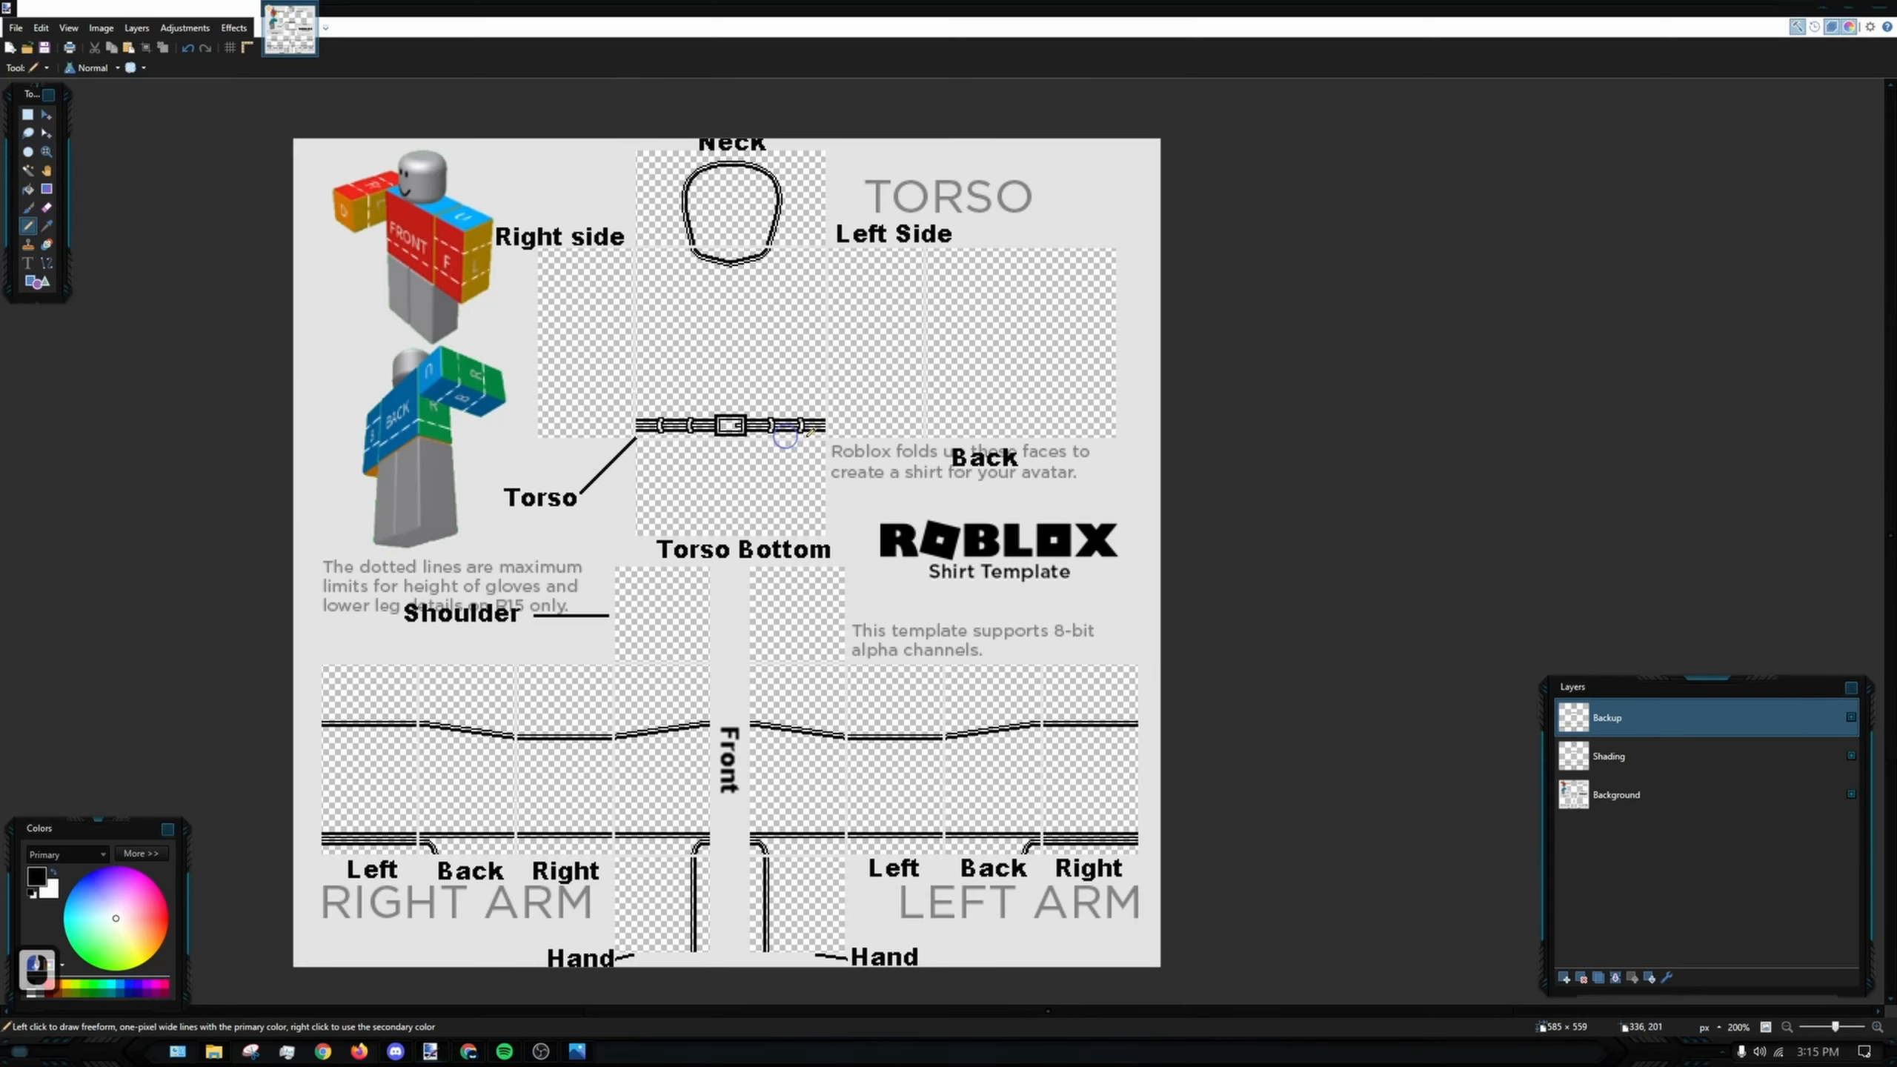
drag(784, 365, 773, 457)
key(ctrl+z)
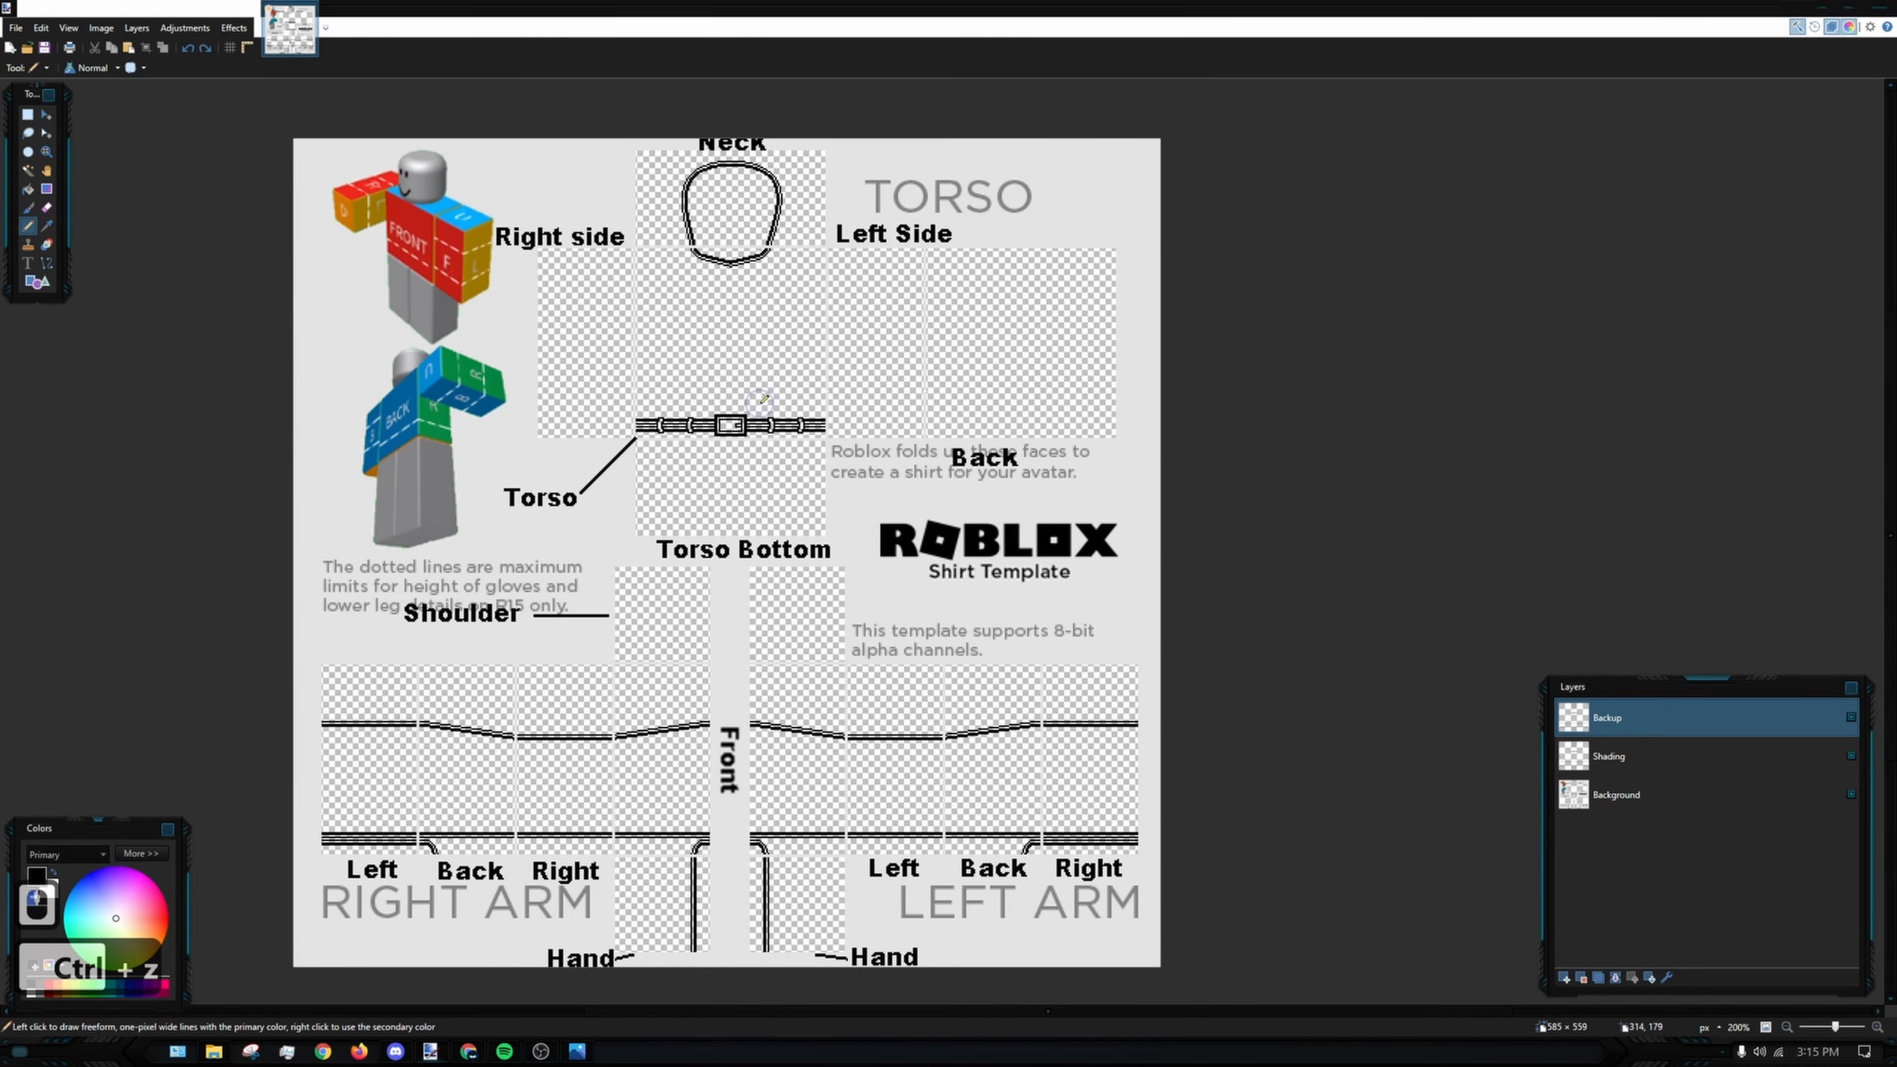
scroll(737, 450, up, 9)
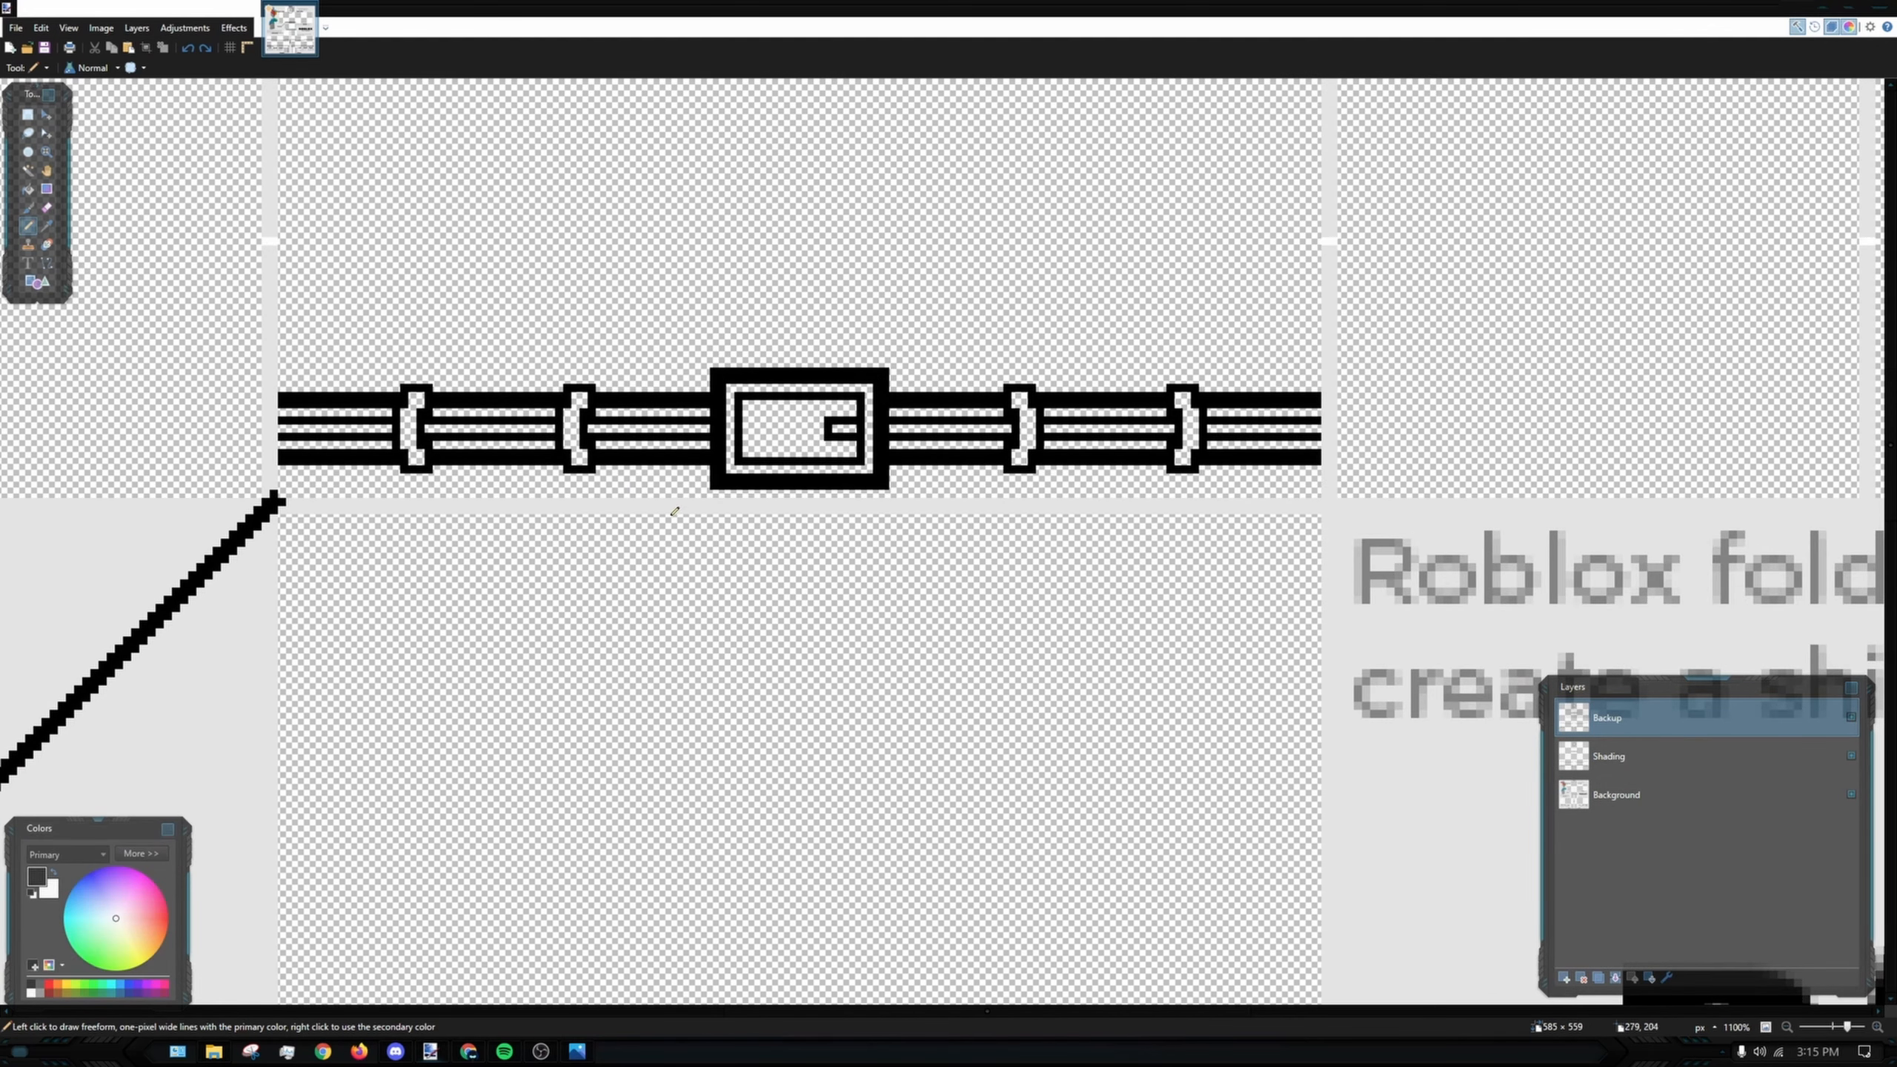
scroll(572, 408, down, 1)
scroll(571, 407, down, 5)
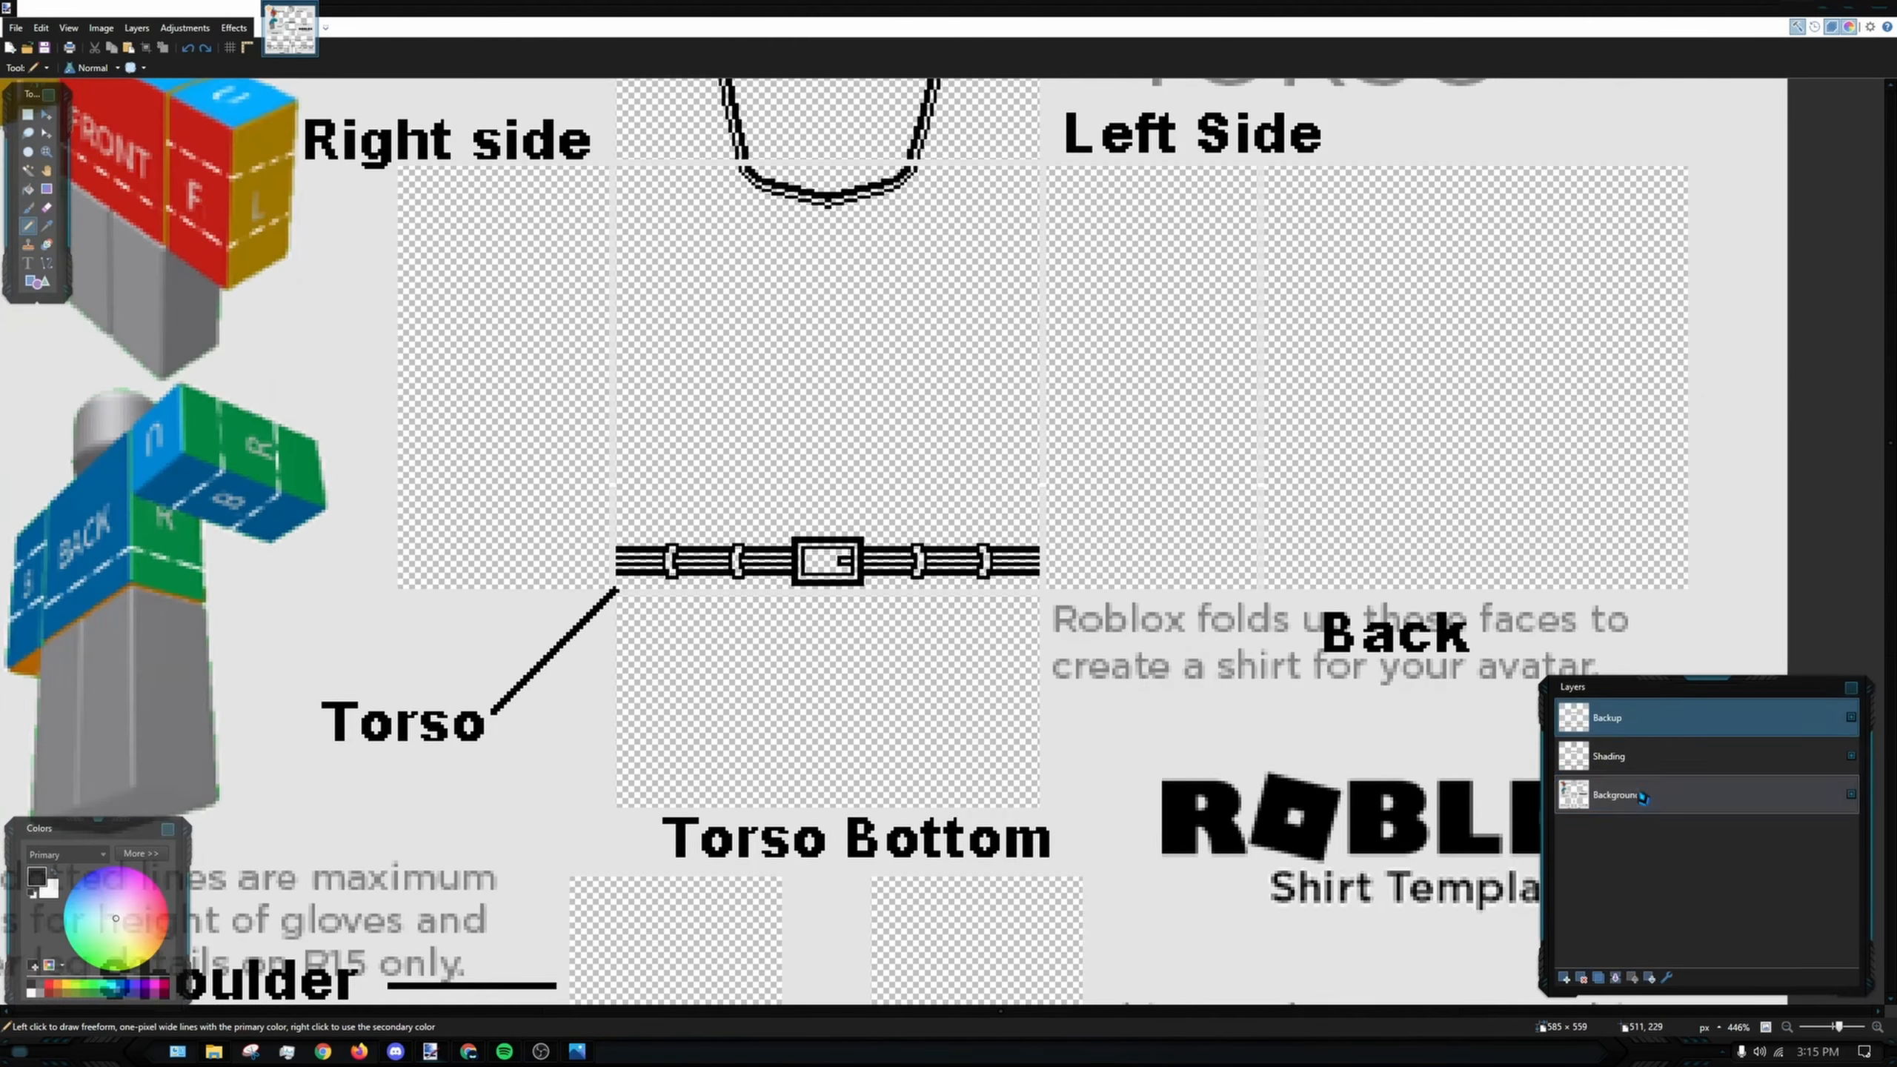
- Duplicate the Background layer and merge the Shading layer down into the copy
click(1633, 799)
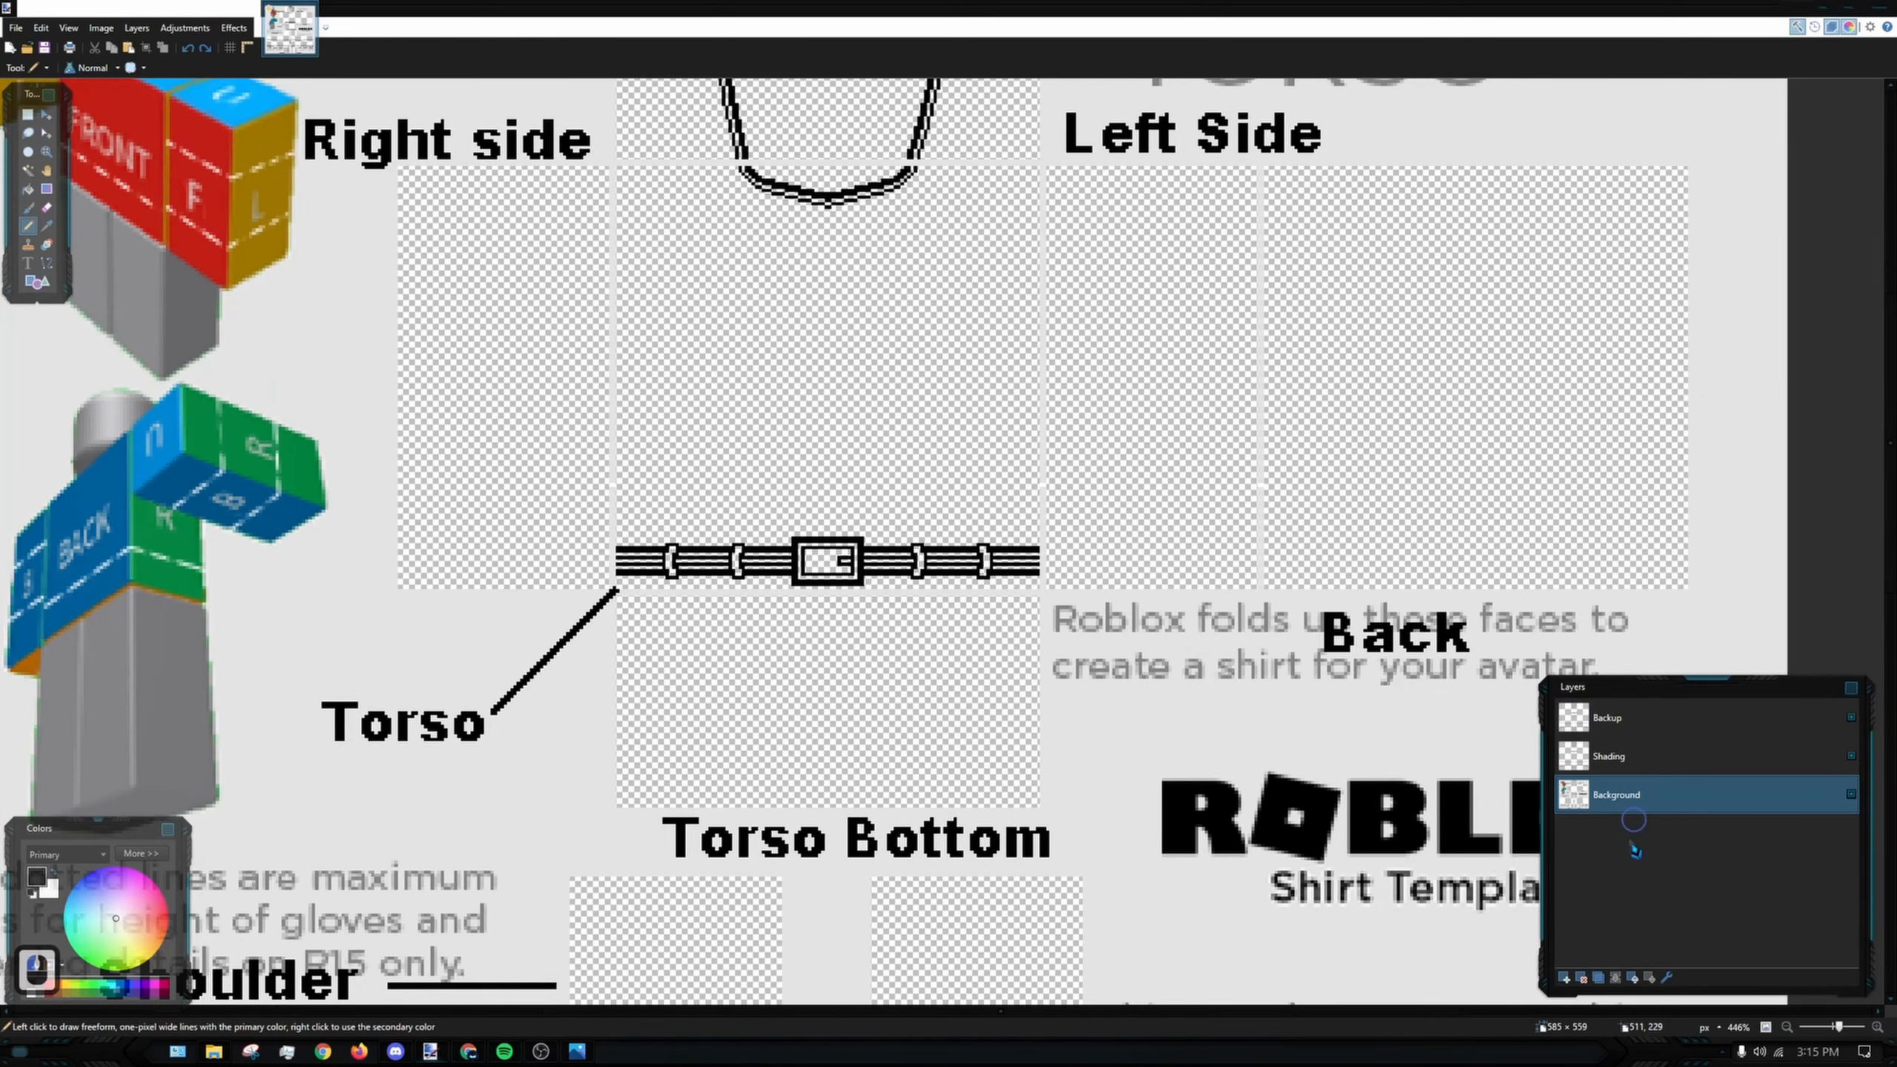
click(1609, 981)
mouse_move(1665, 813)
mouse_down()
mouse_move(1637, 732)
mouse_move(1663, 808)
mouse_up()
click(1631, 756)
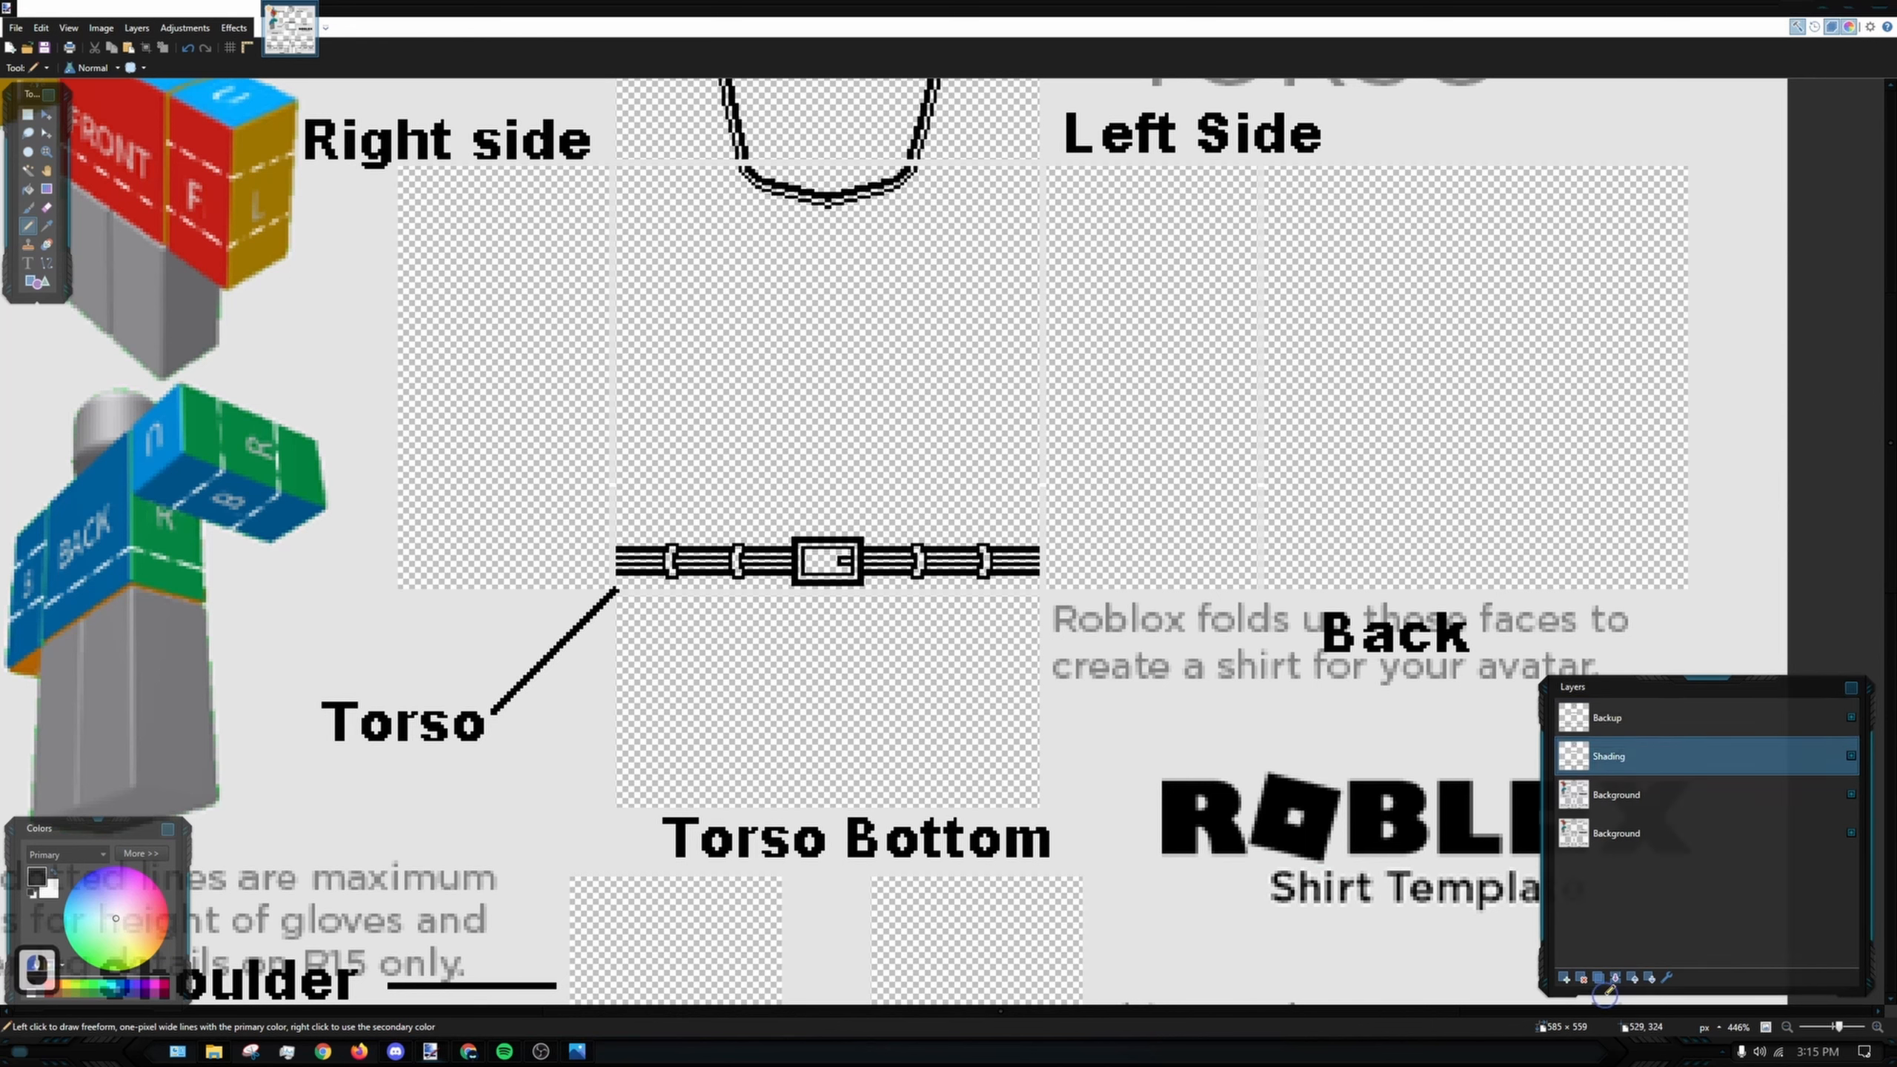
click(1615, 977)
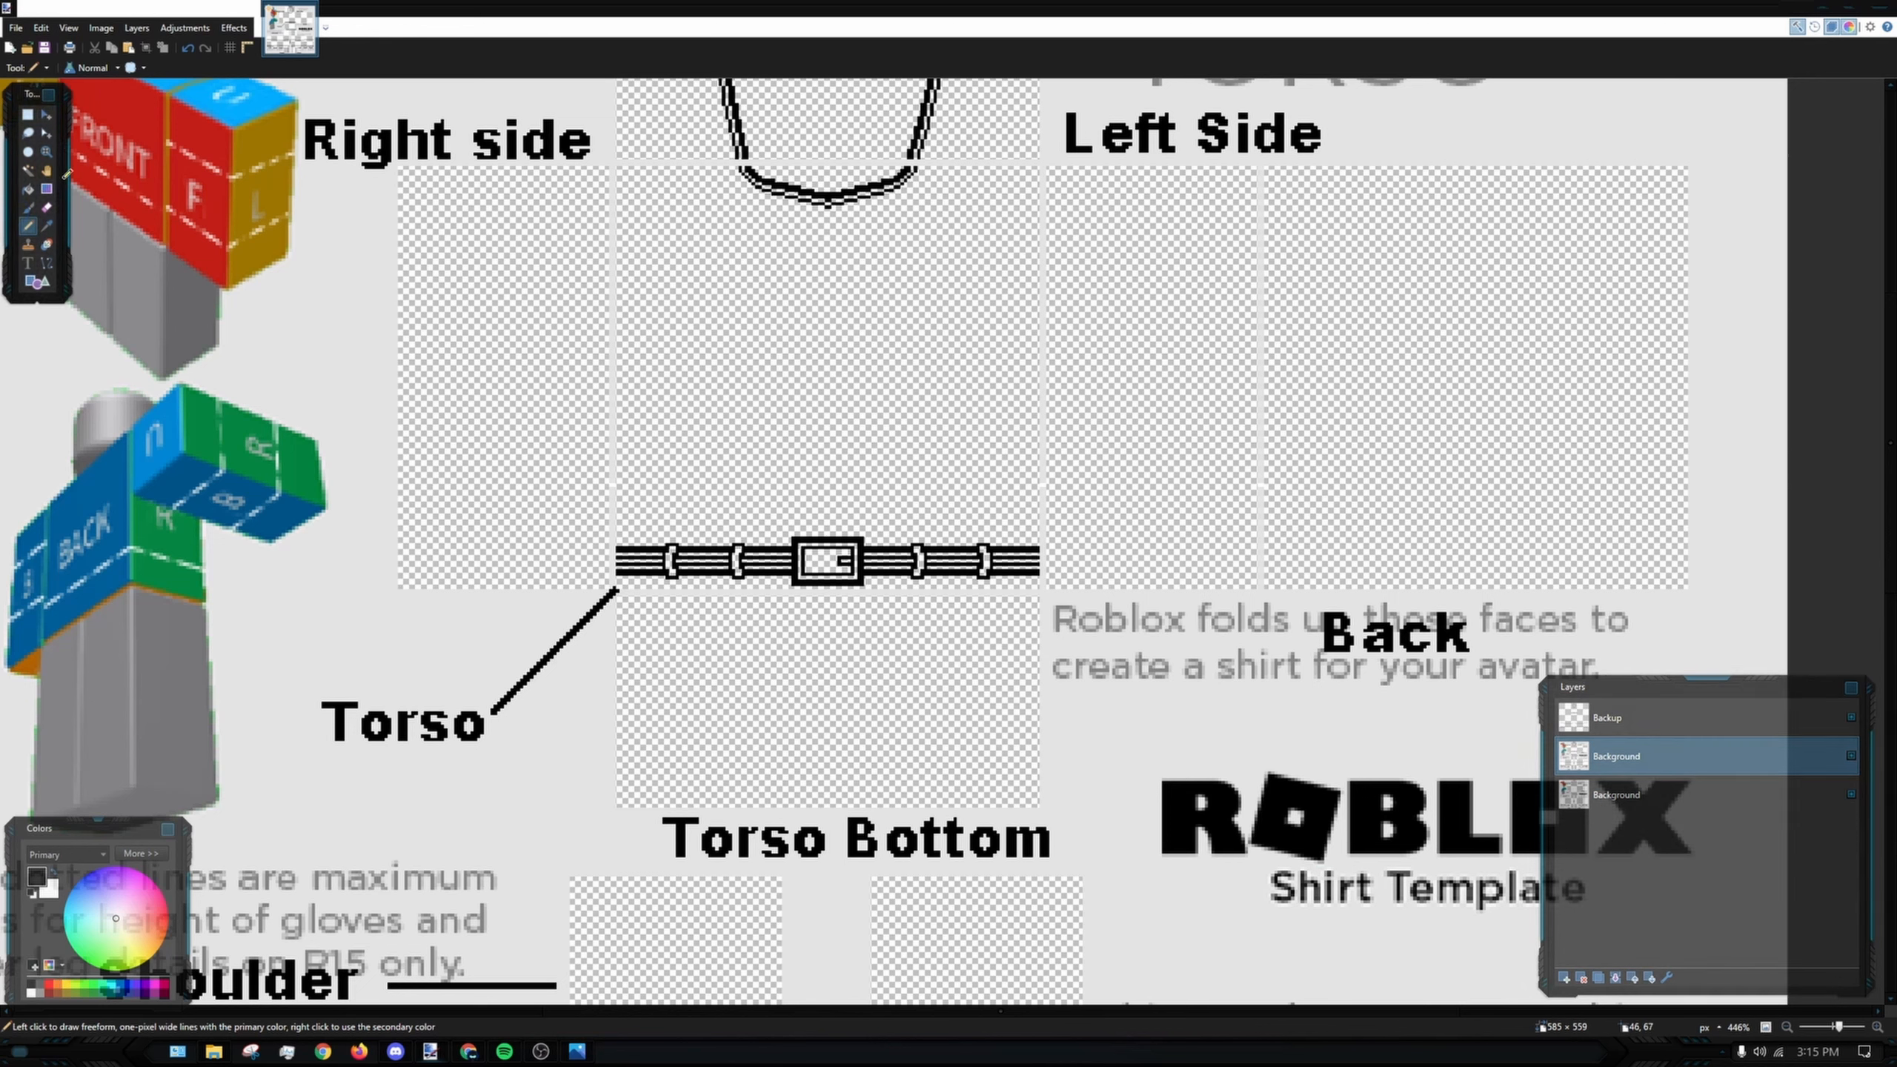
- Try selecting the torso front panel with the Magic Wand, and undo both the selection and the layer merge
click(27, 171)
click(748, 373)
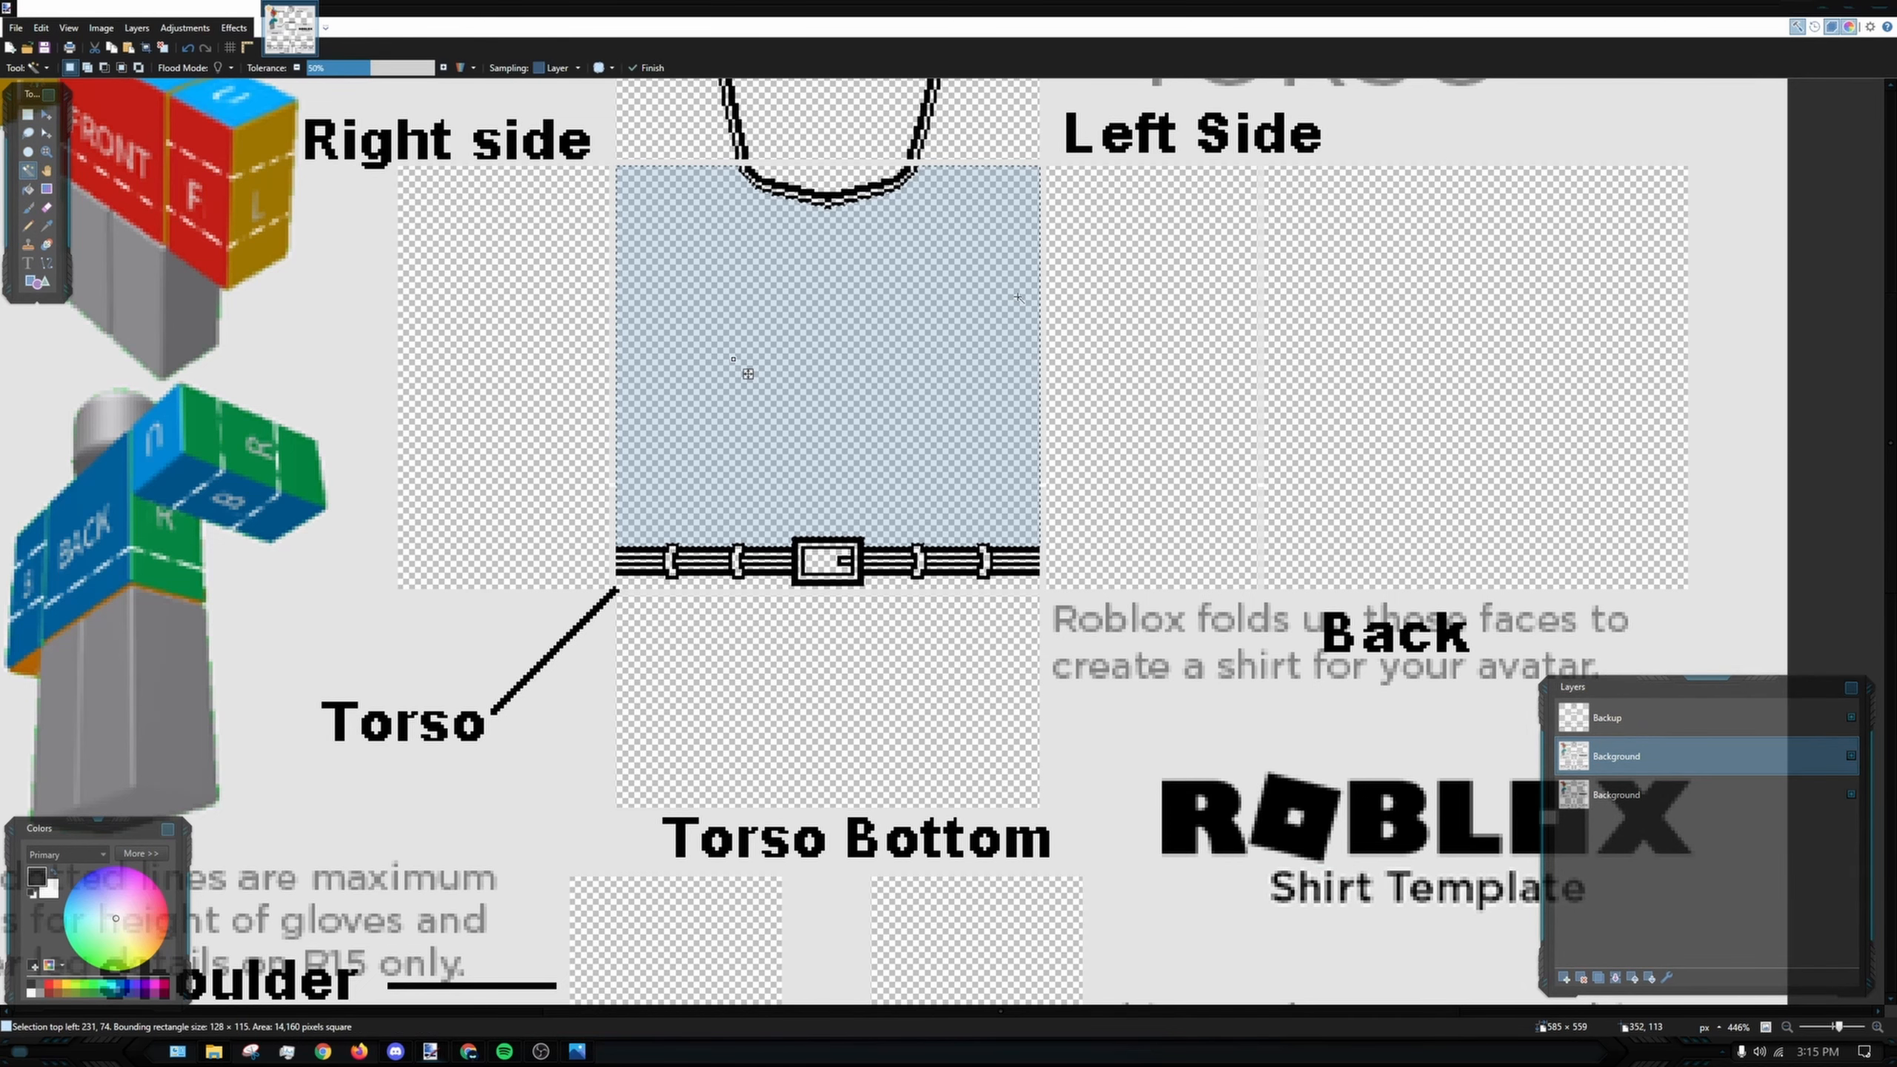
key(ctrl+z)
key(ctrl+z)
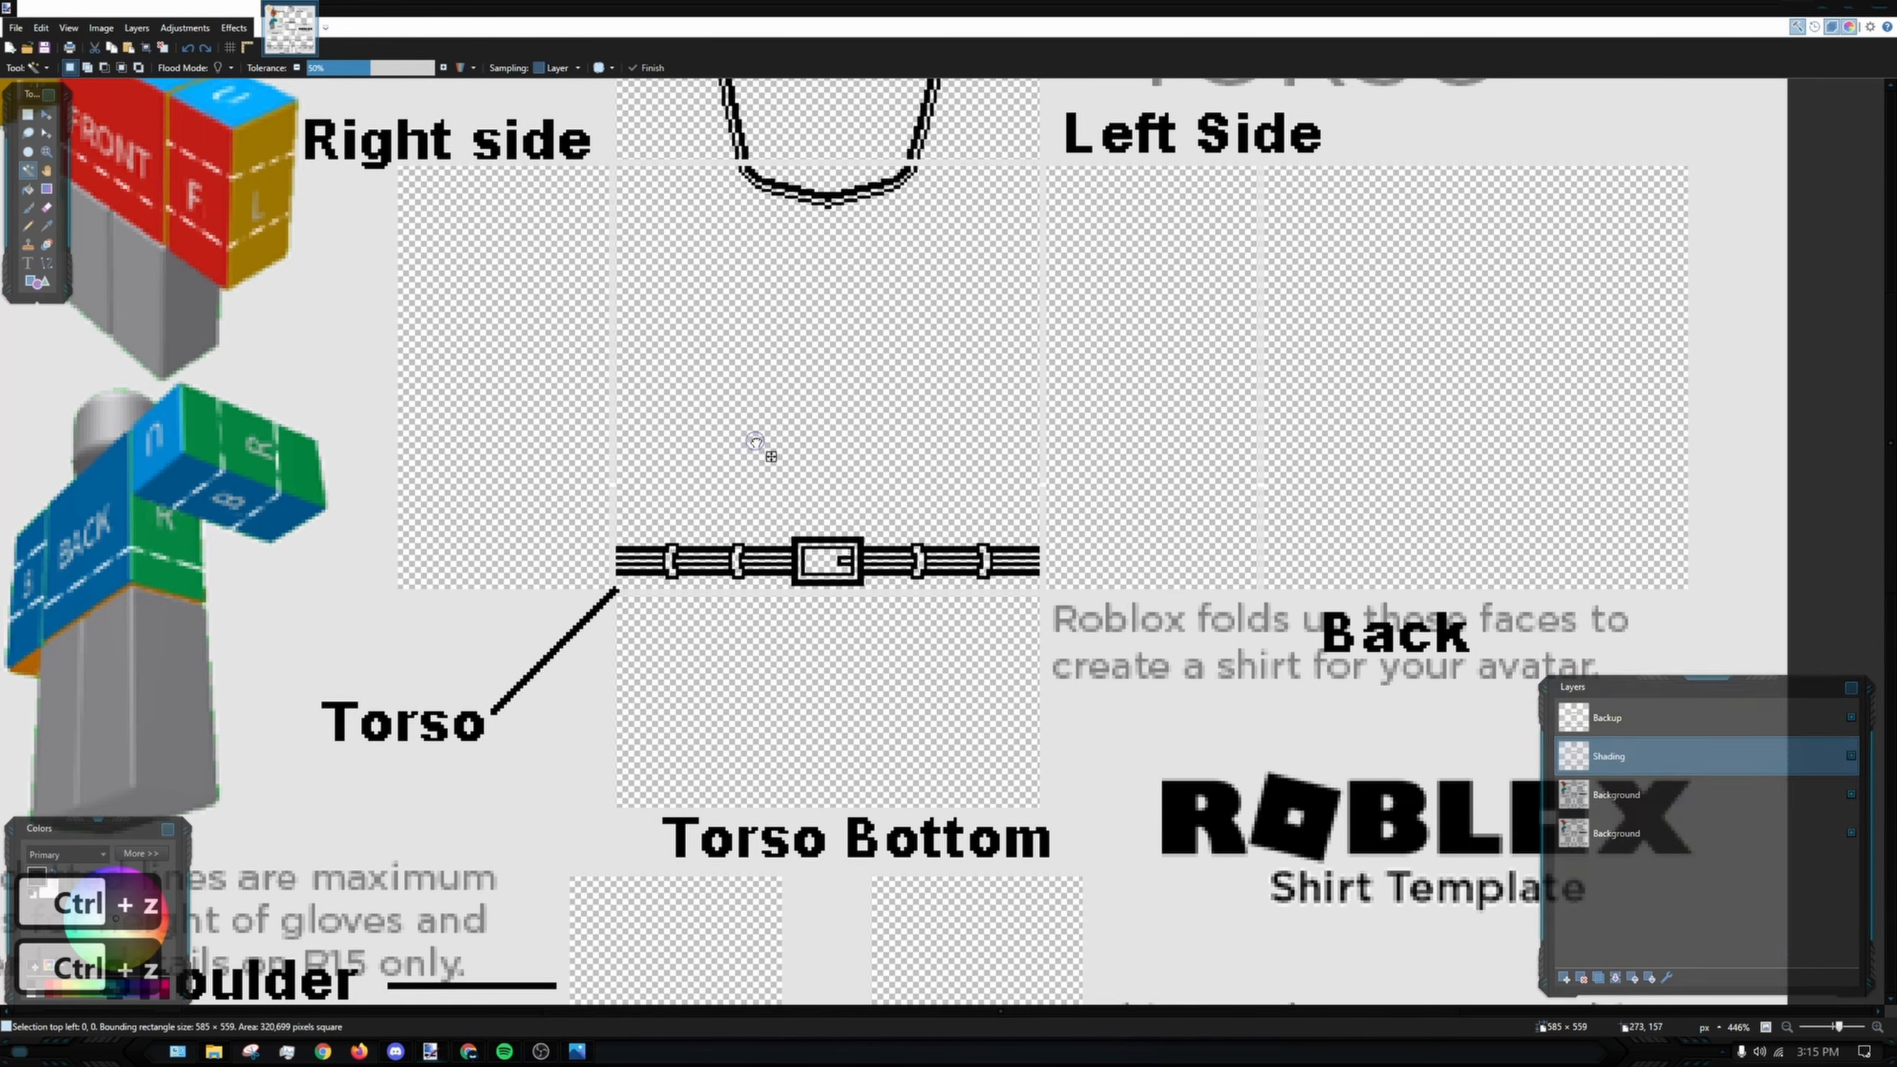
- Merge the Shading layer down into the Background copy directly beneath it
click(1465, 589)
click(1640, 793)
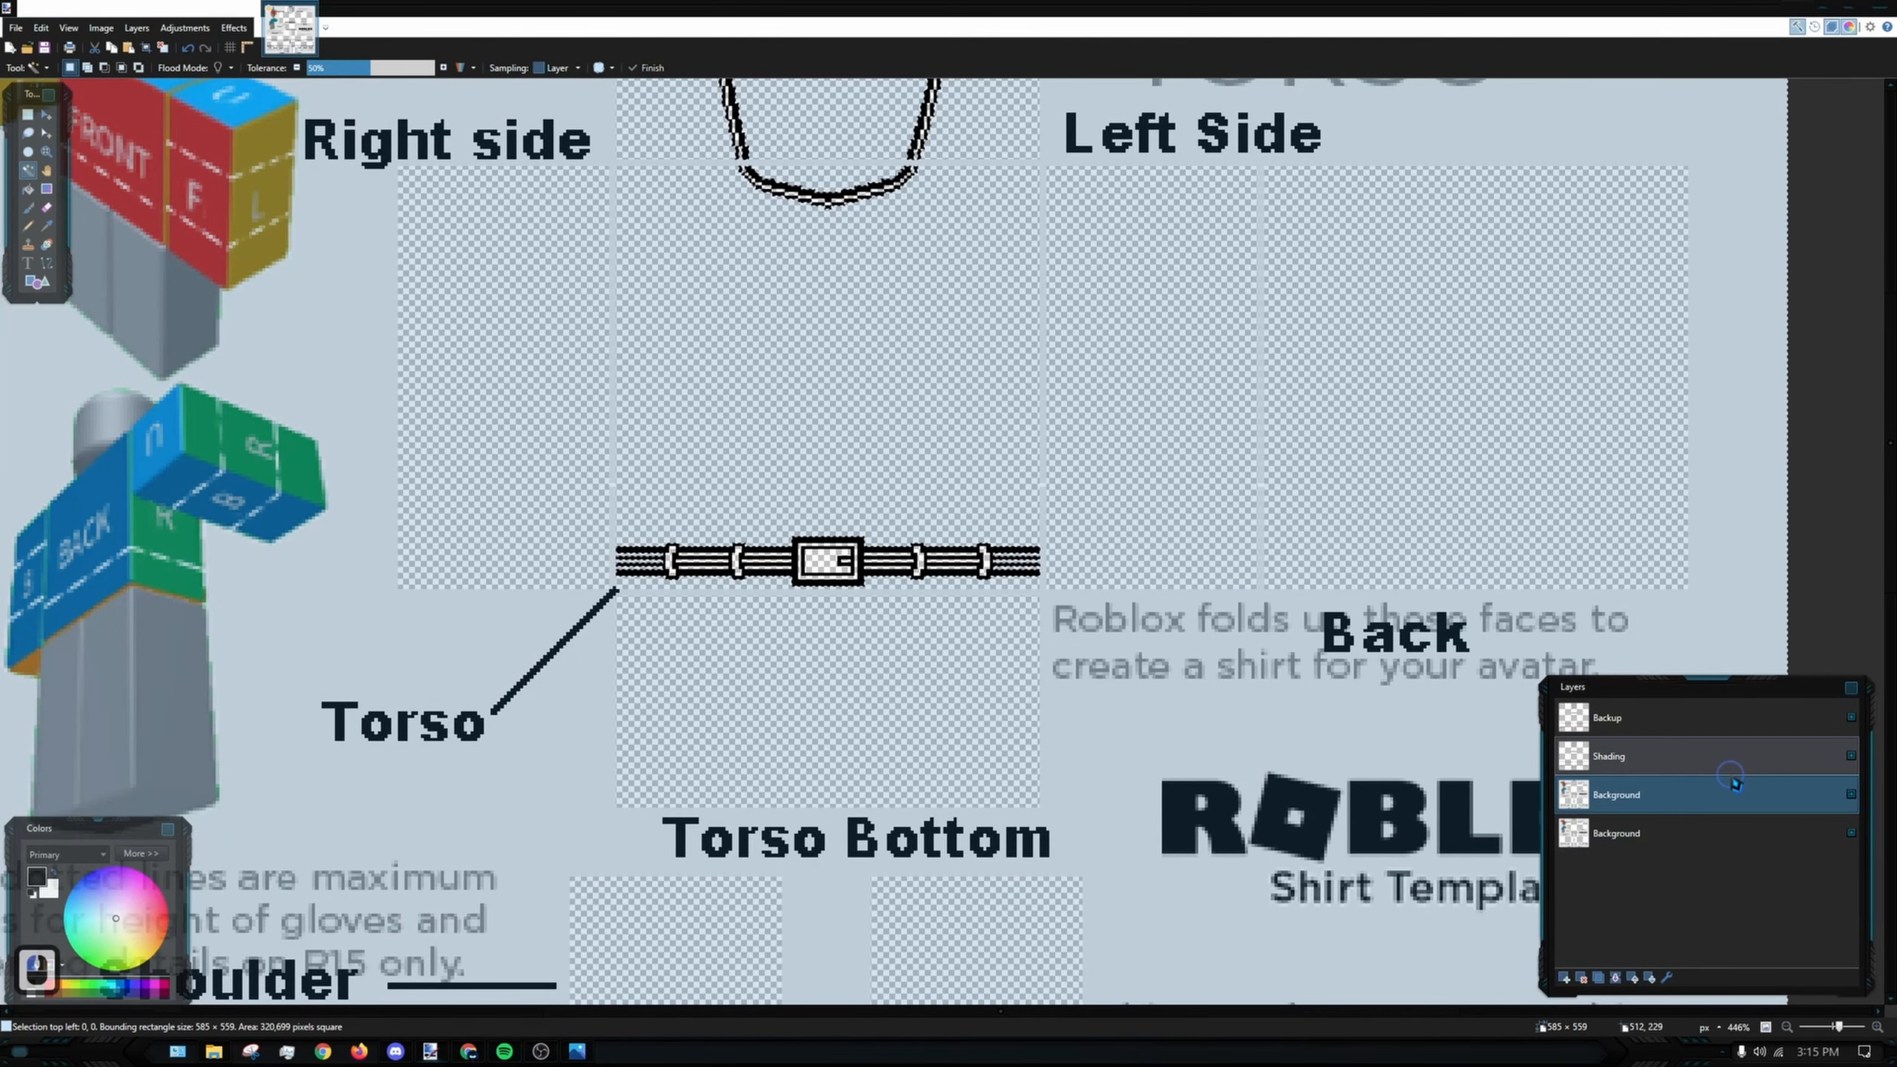
click(1734, 766)
click(1617, 978)
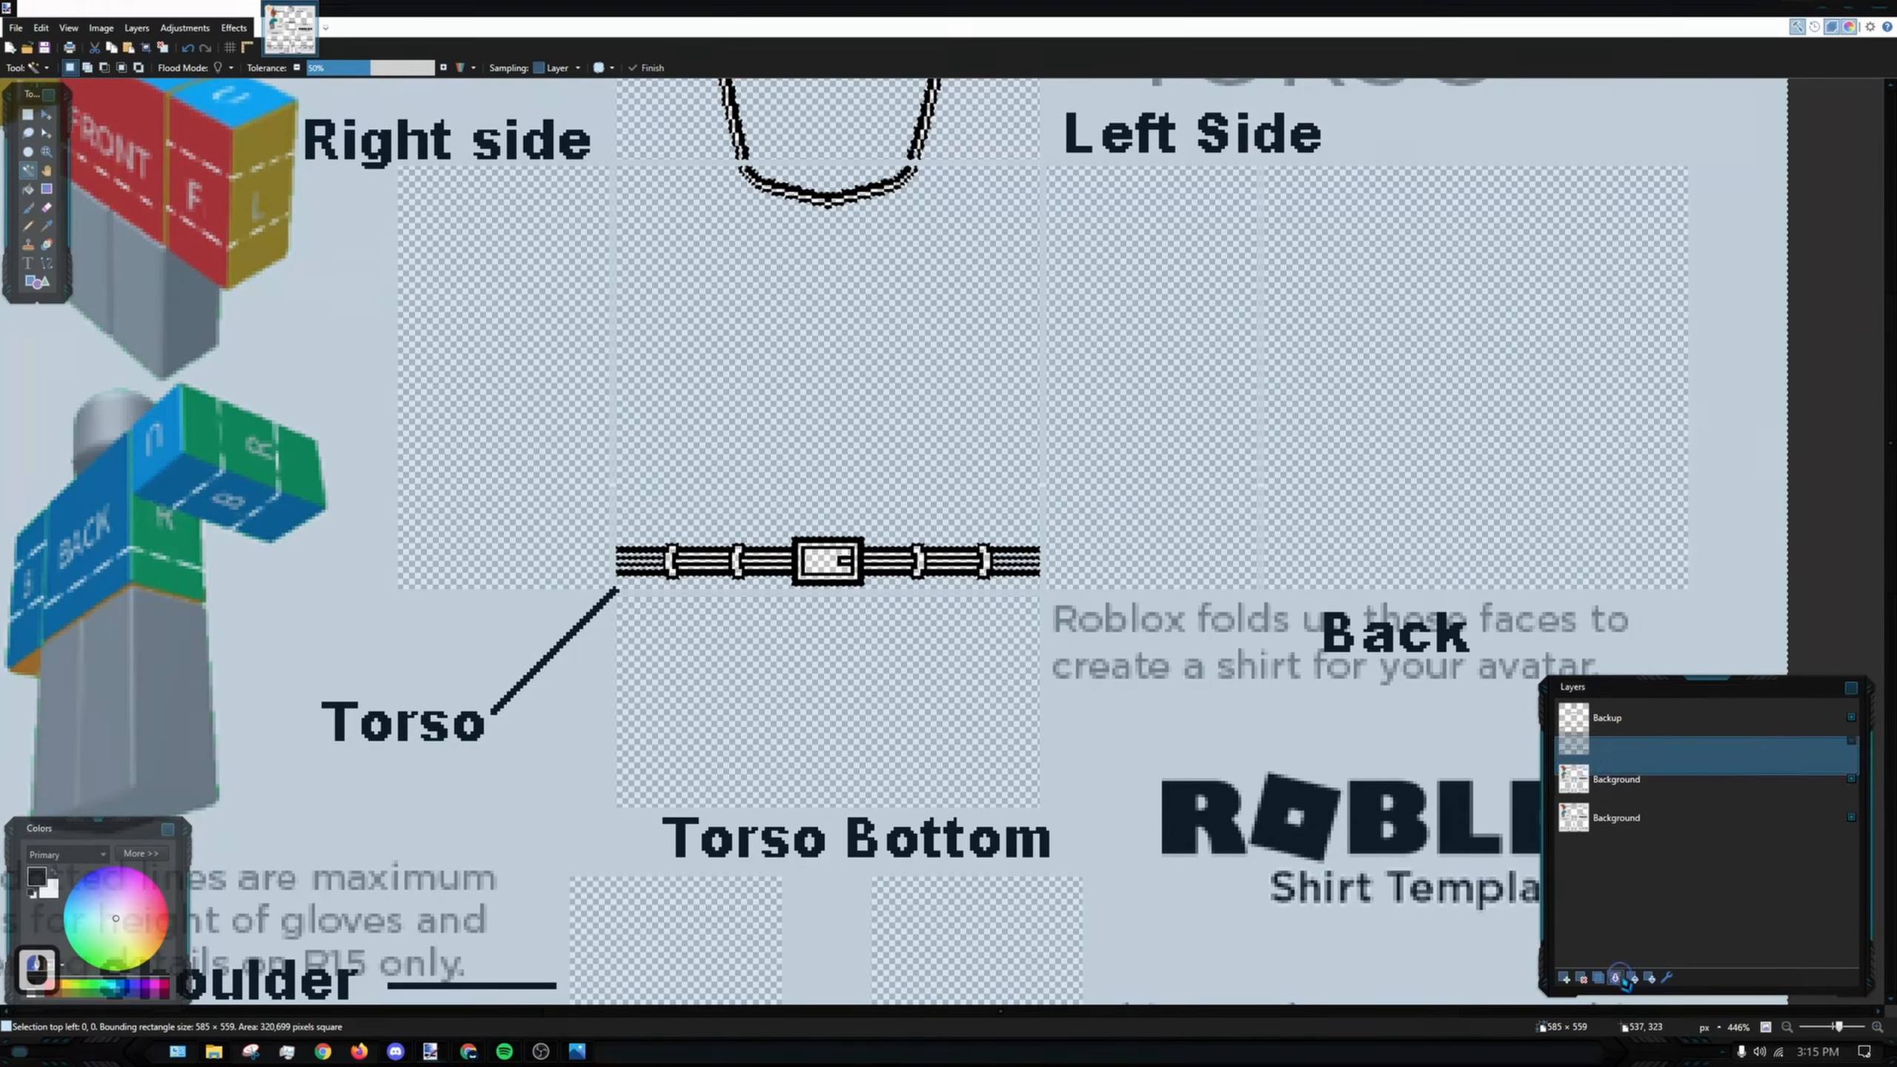
- Select the torso front with the Magic Wand and extend the selection globally to all transparent panels of the template
click(790, 338)
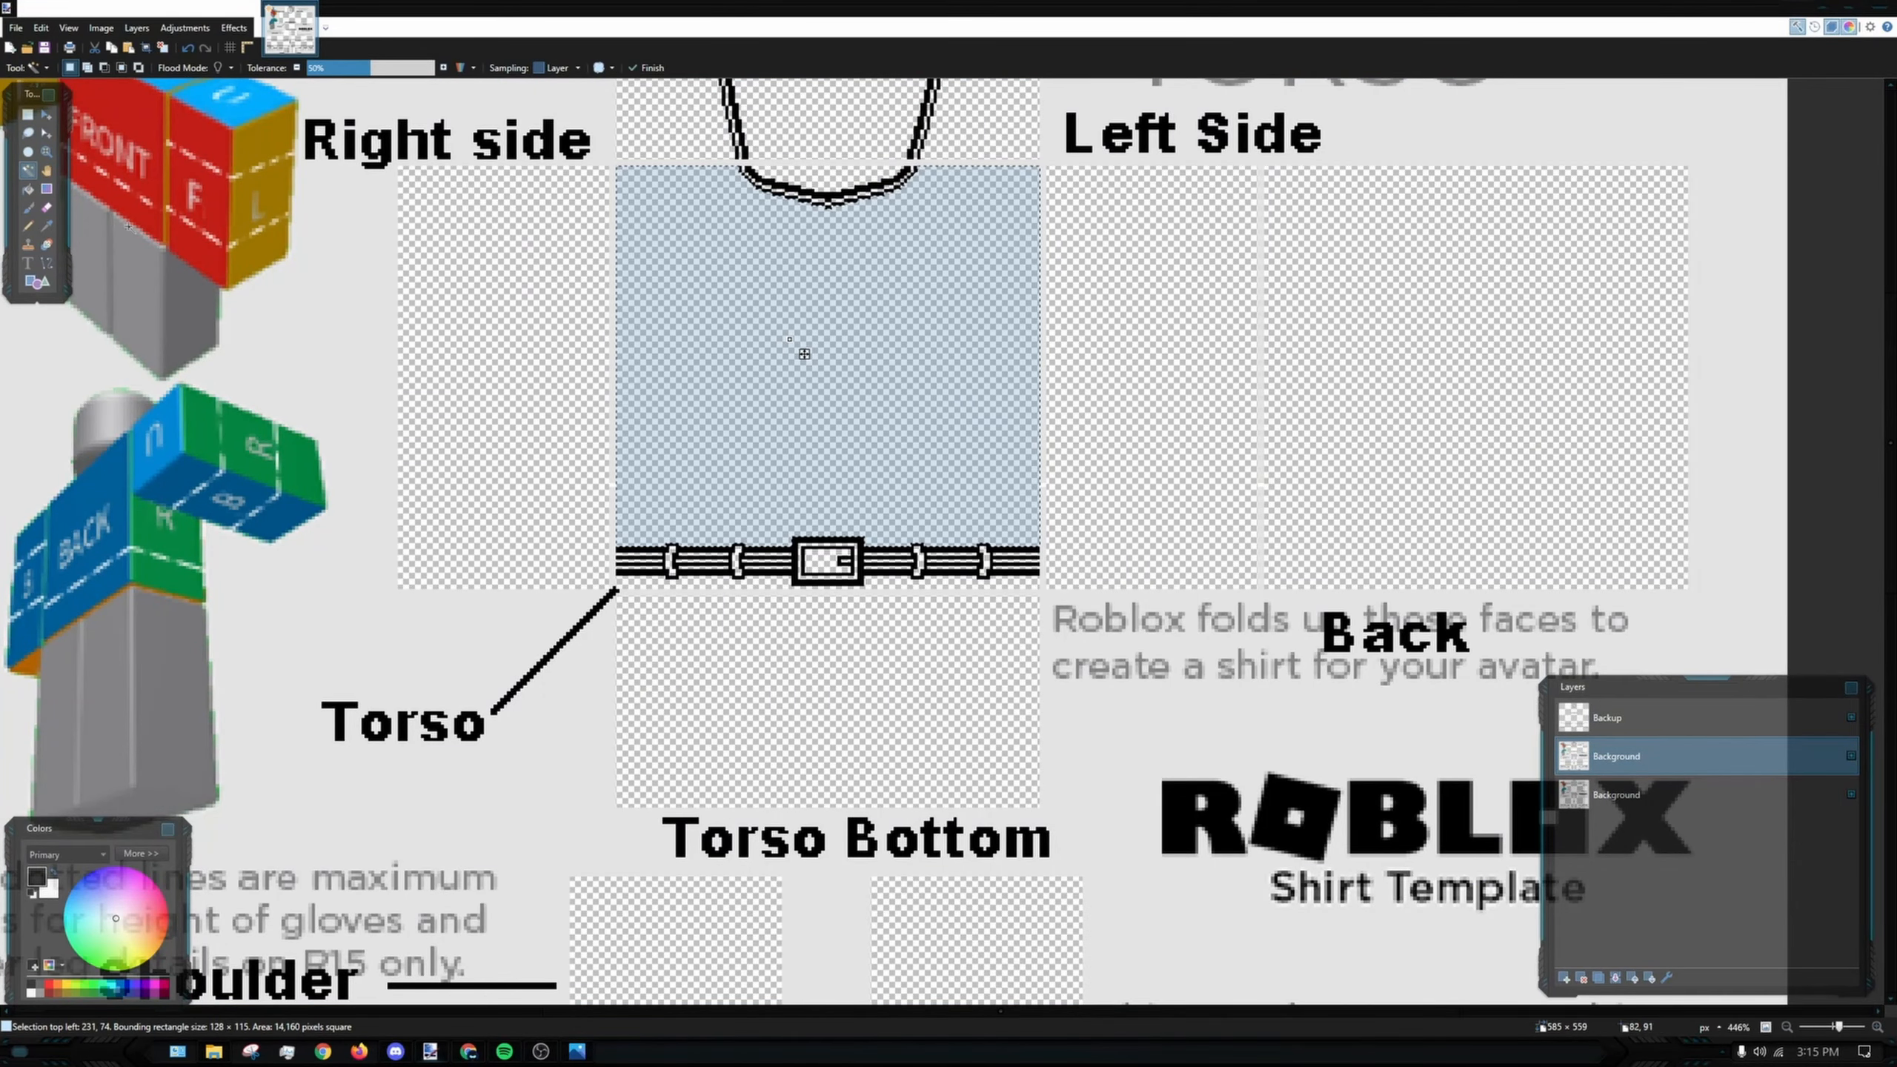
ctrl+scroll(803, 354, down, 5)
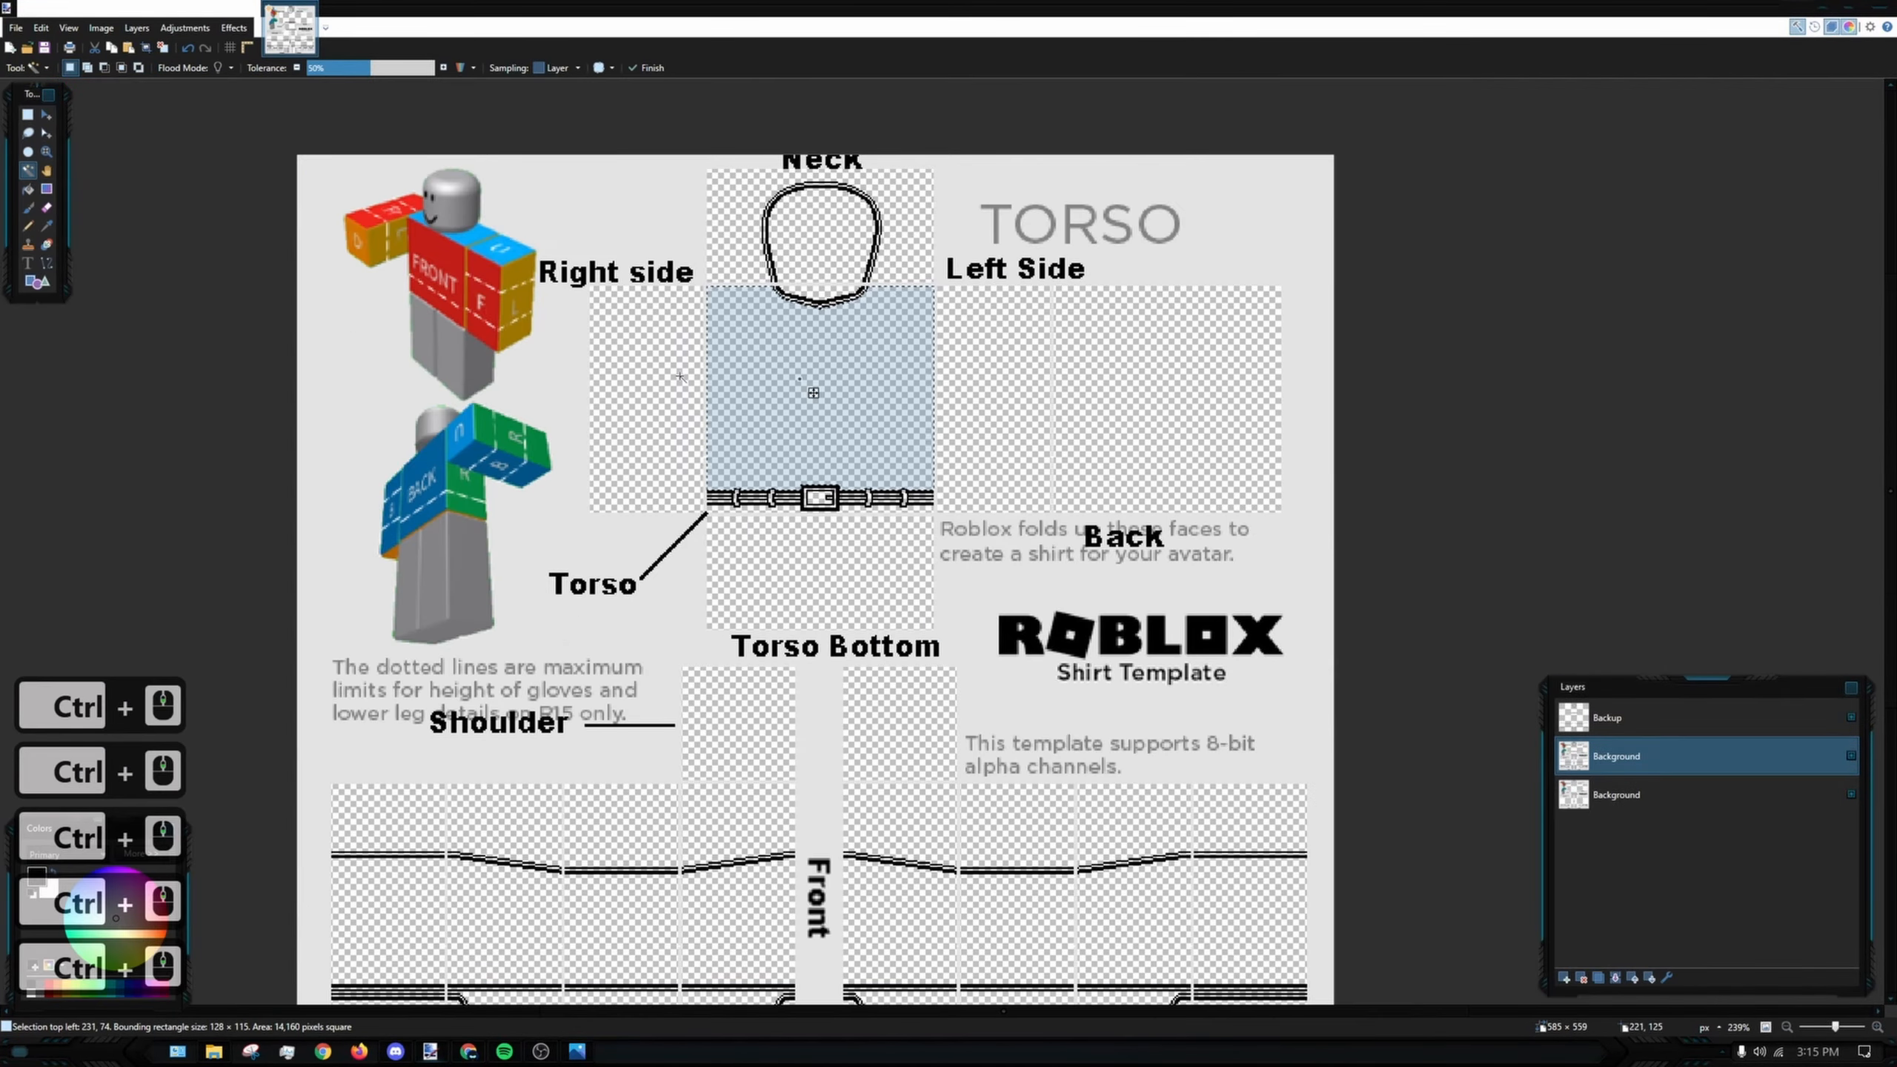
shift+click(642, 371)
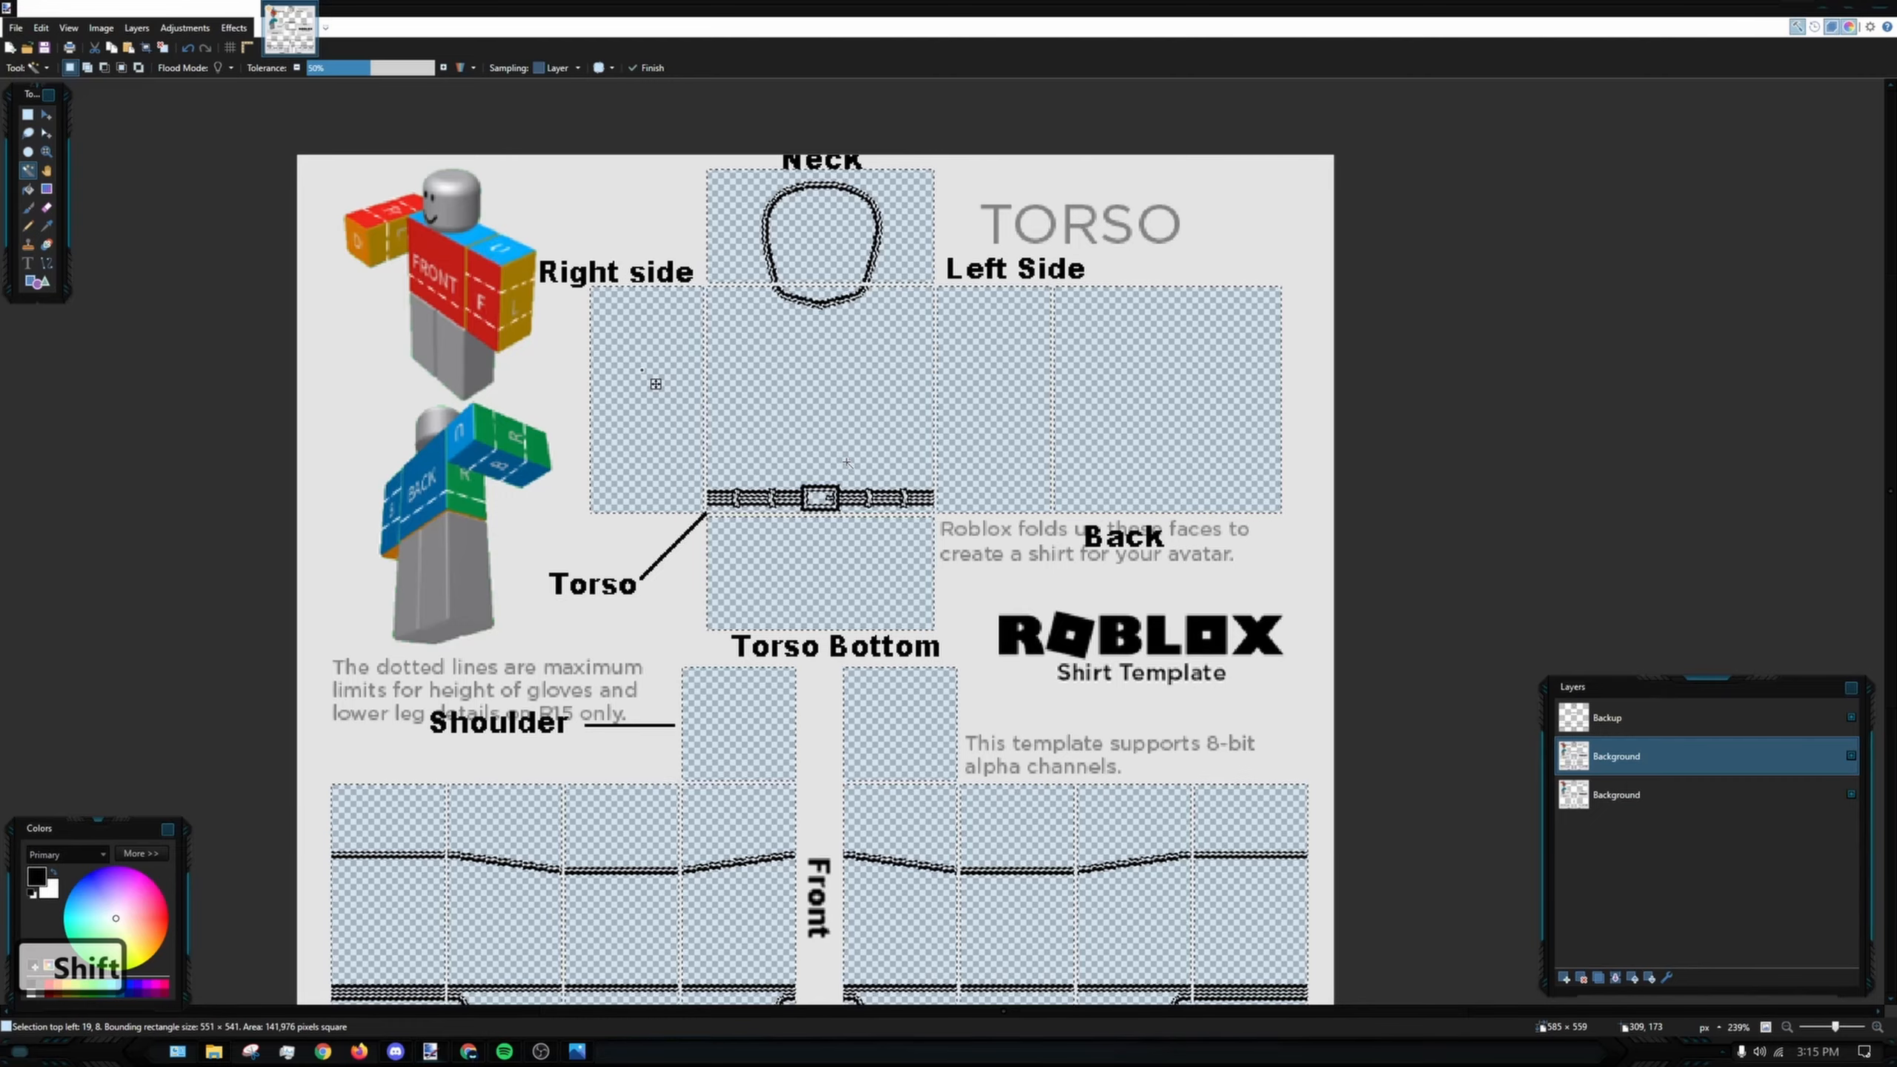
shift+click(649, 345)
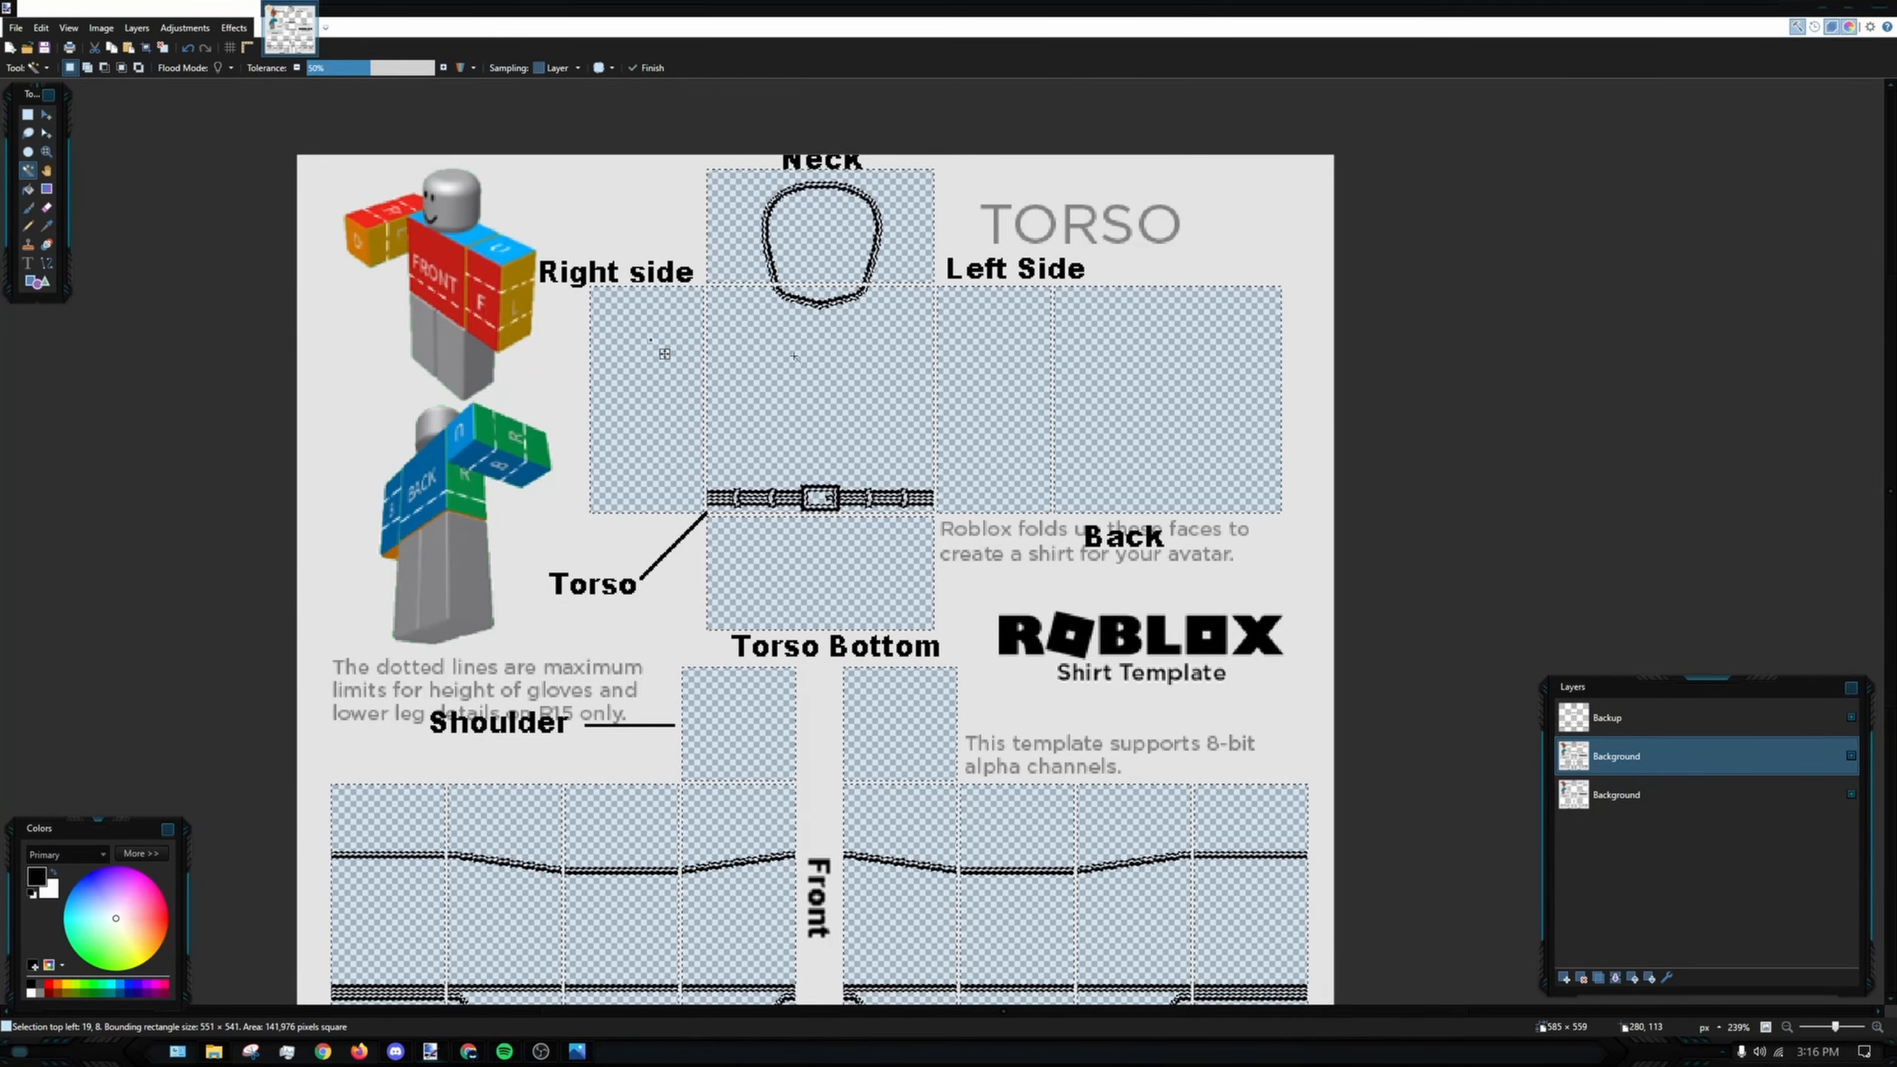
ctrl+scroll(650, 340, up, 5)
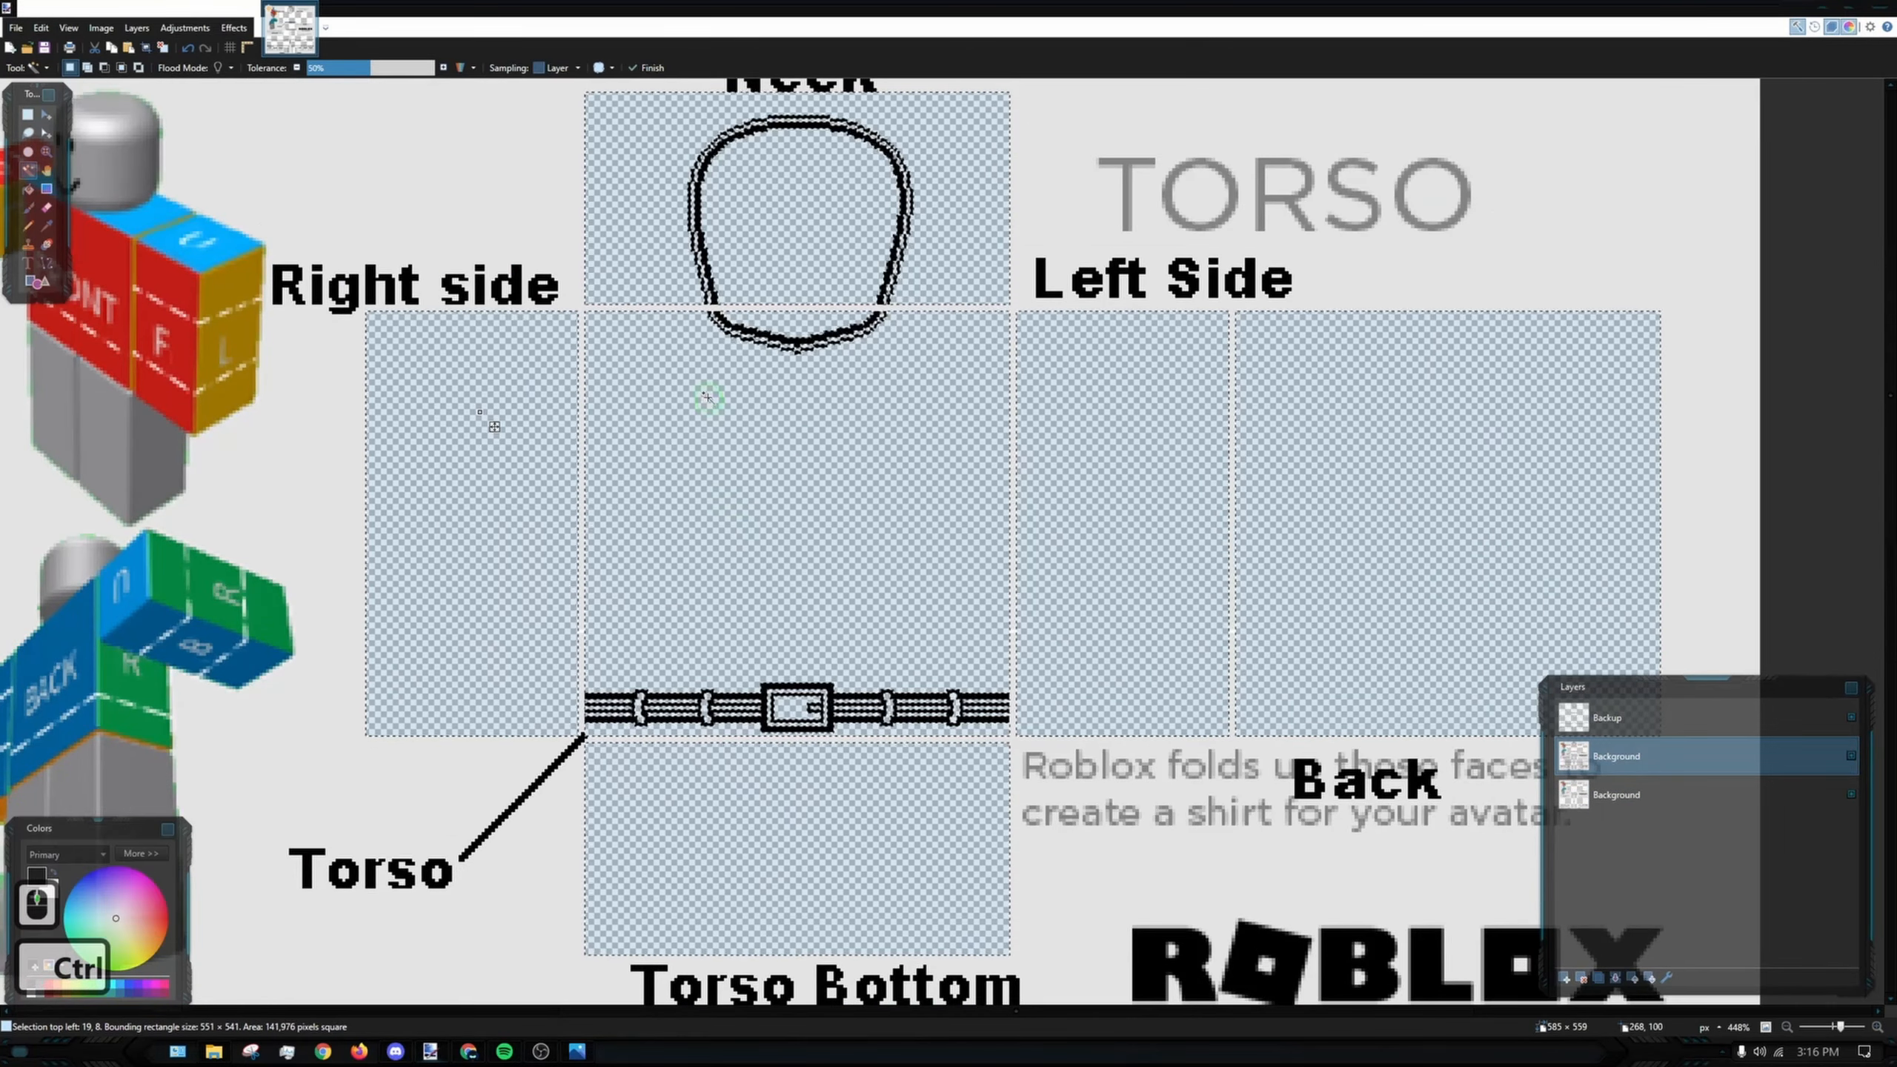
ctrl+scroll(703, 381, down, 5)
- Try filling the torso front, left side and back panels with dark gray 404040, and undo the fills
click(27, 189)
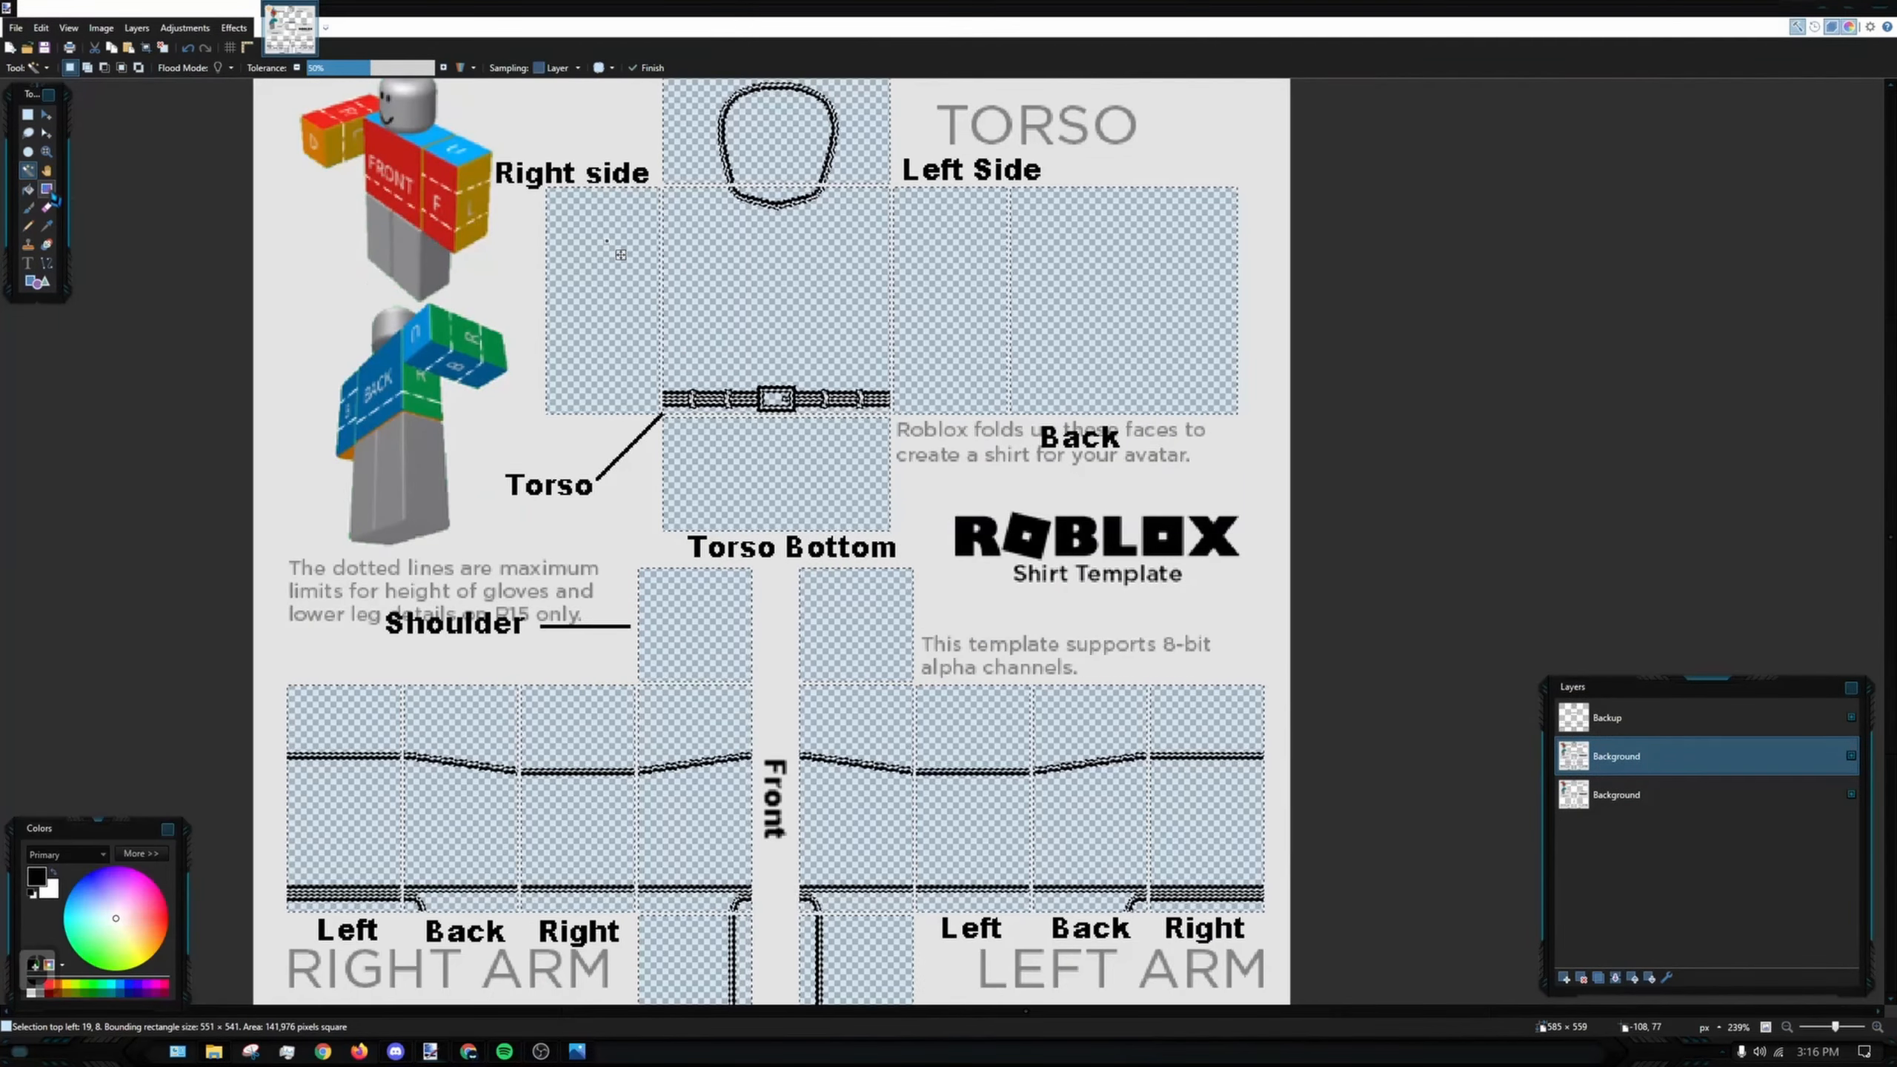
key(ctrl+d)
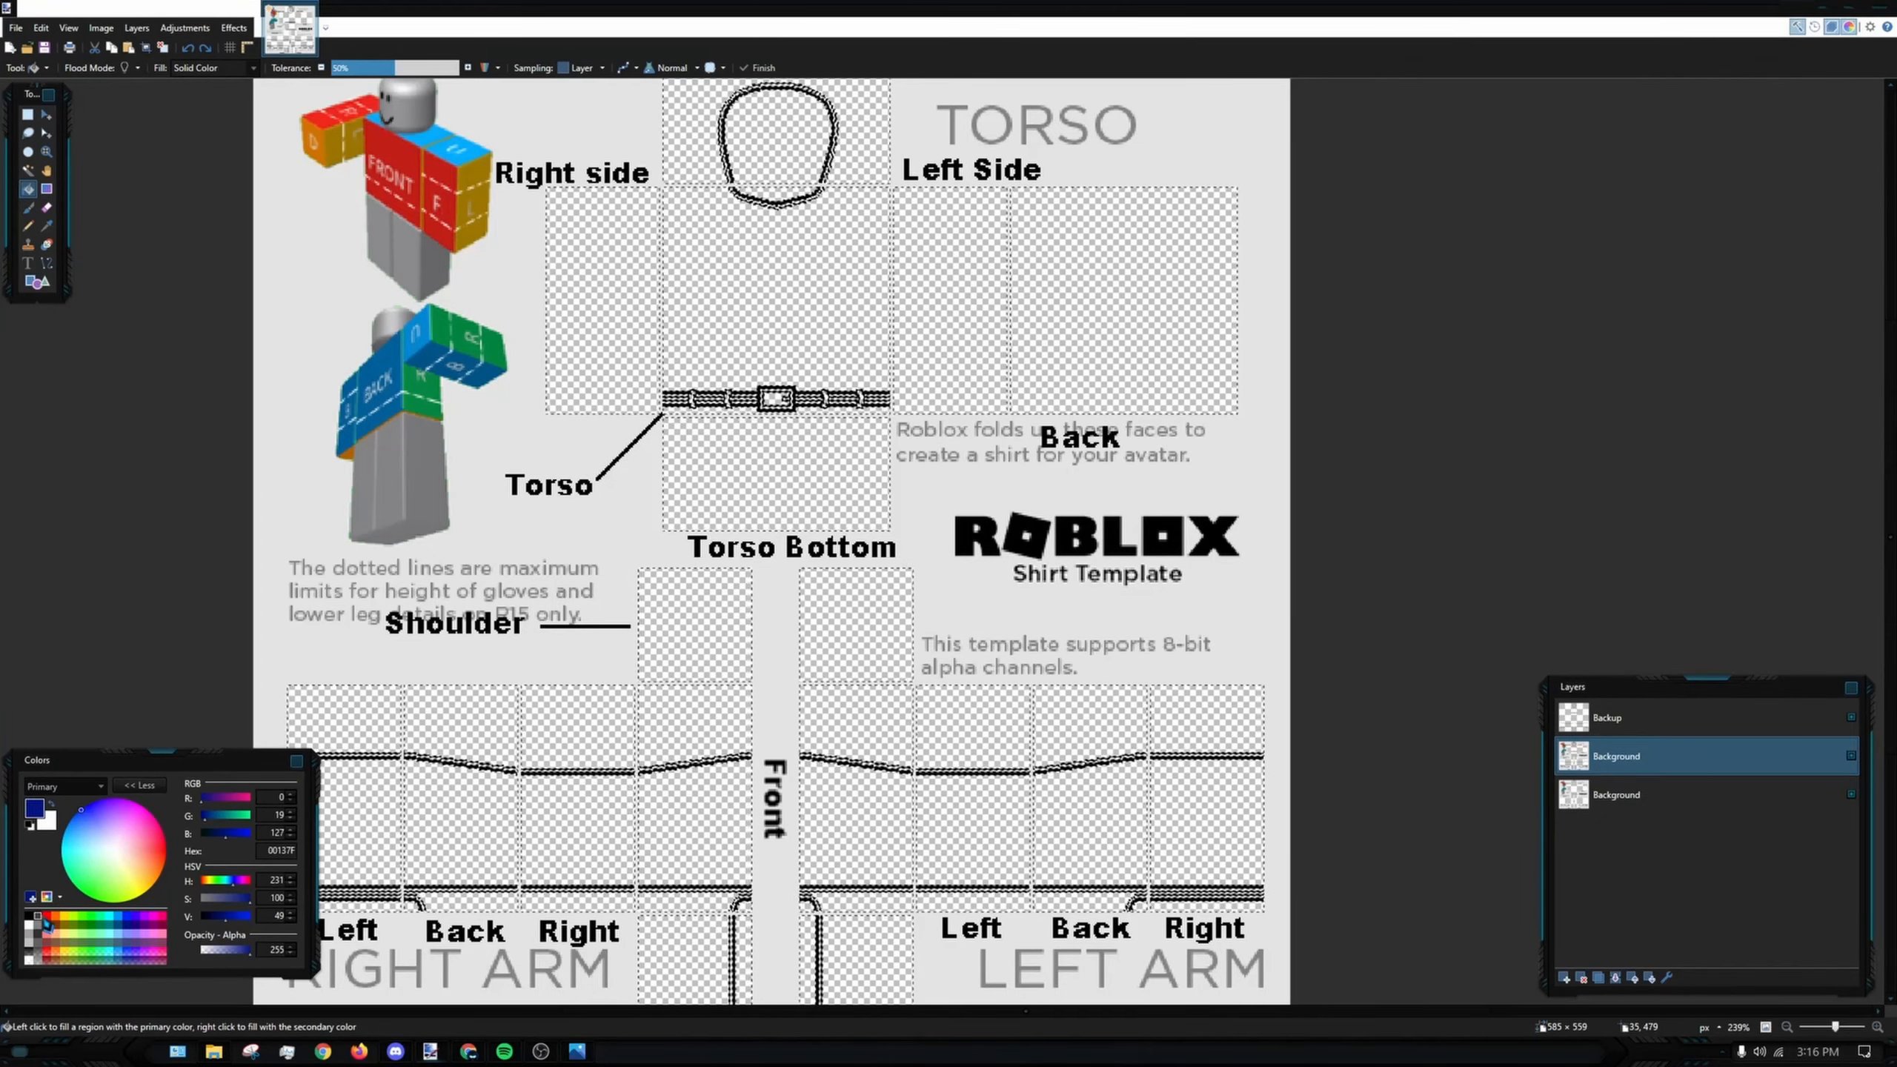
click(761, 277)
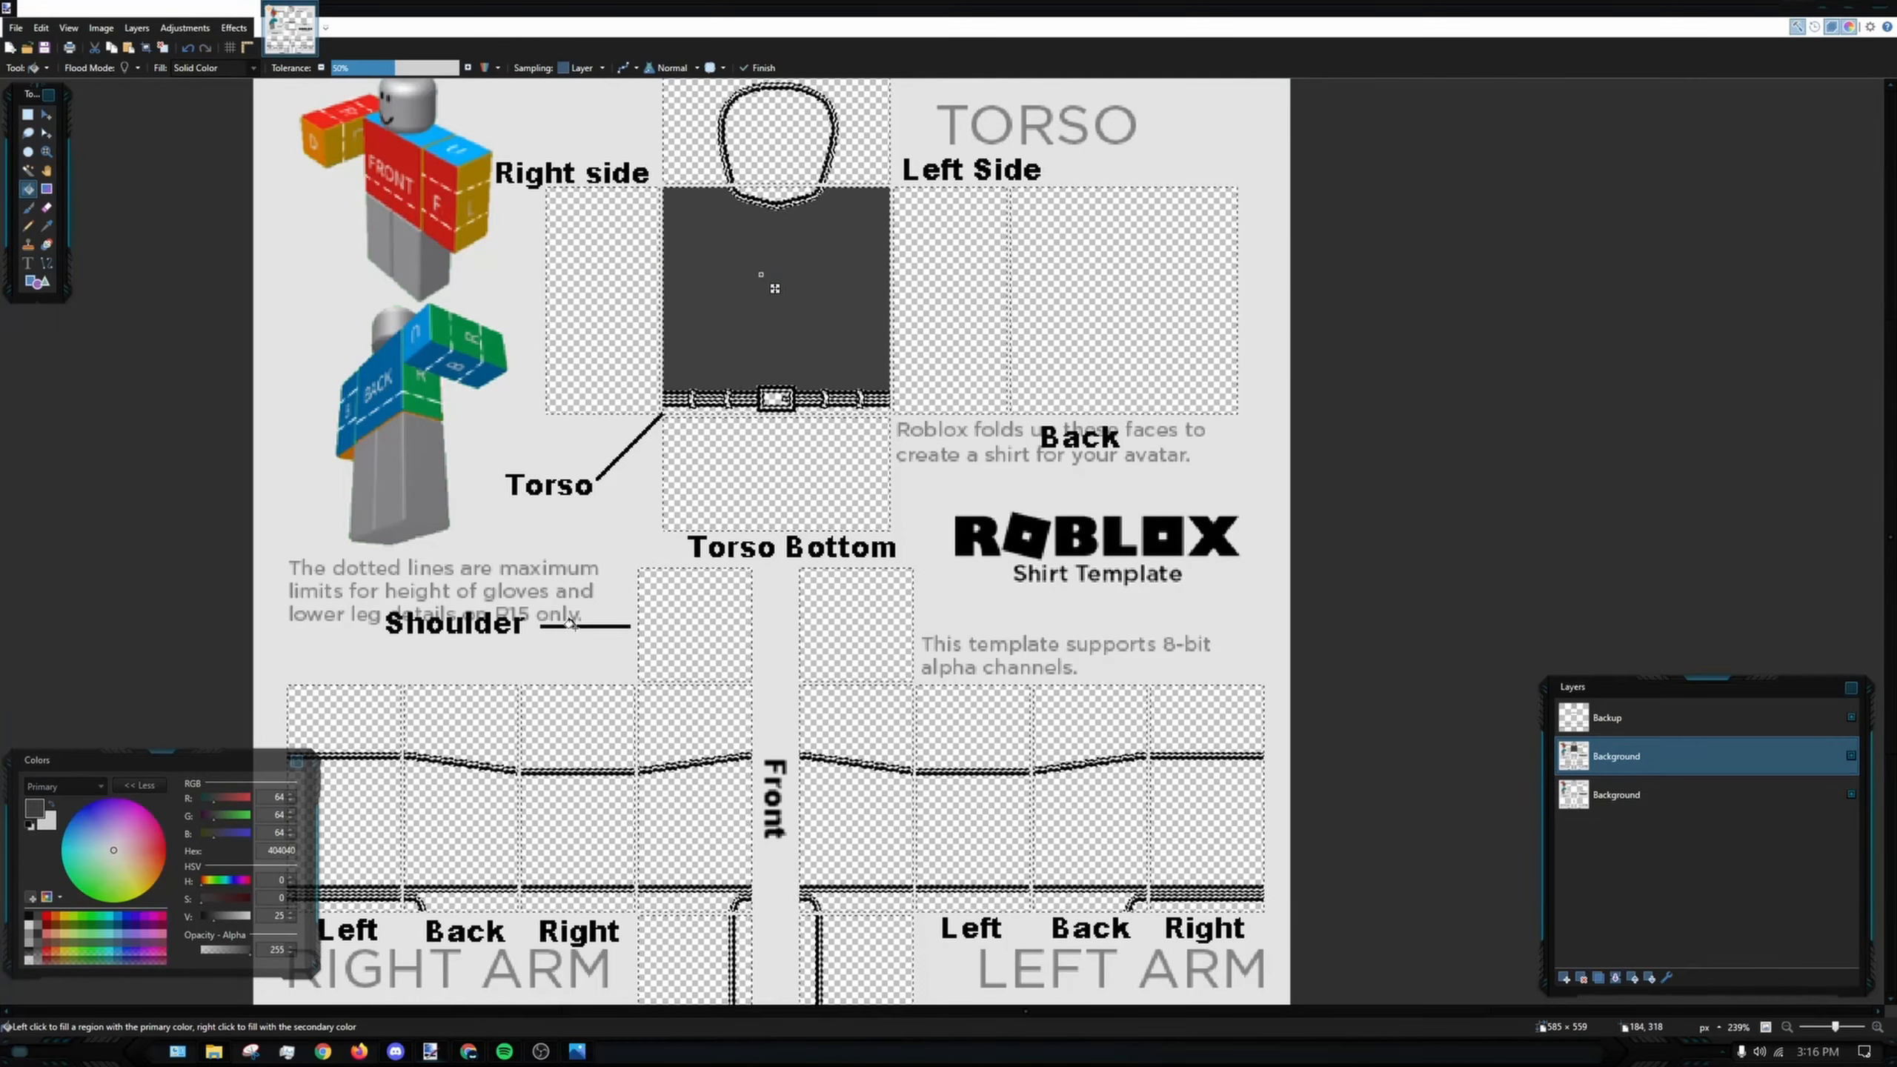
double_click(967, 346)
click(1158, 351)
key(ctrl+z)
key(ctrl+z)
key(ctrl+z)
key(ctrl+z)
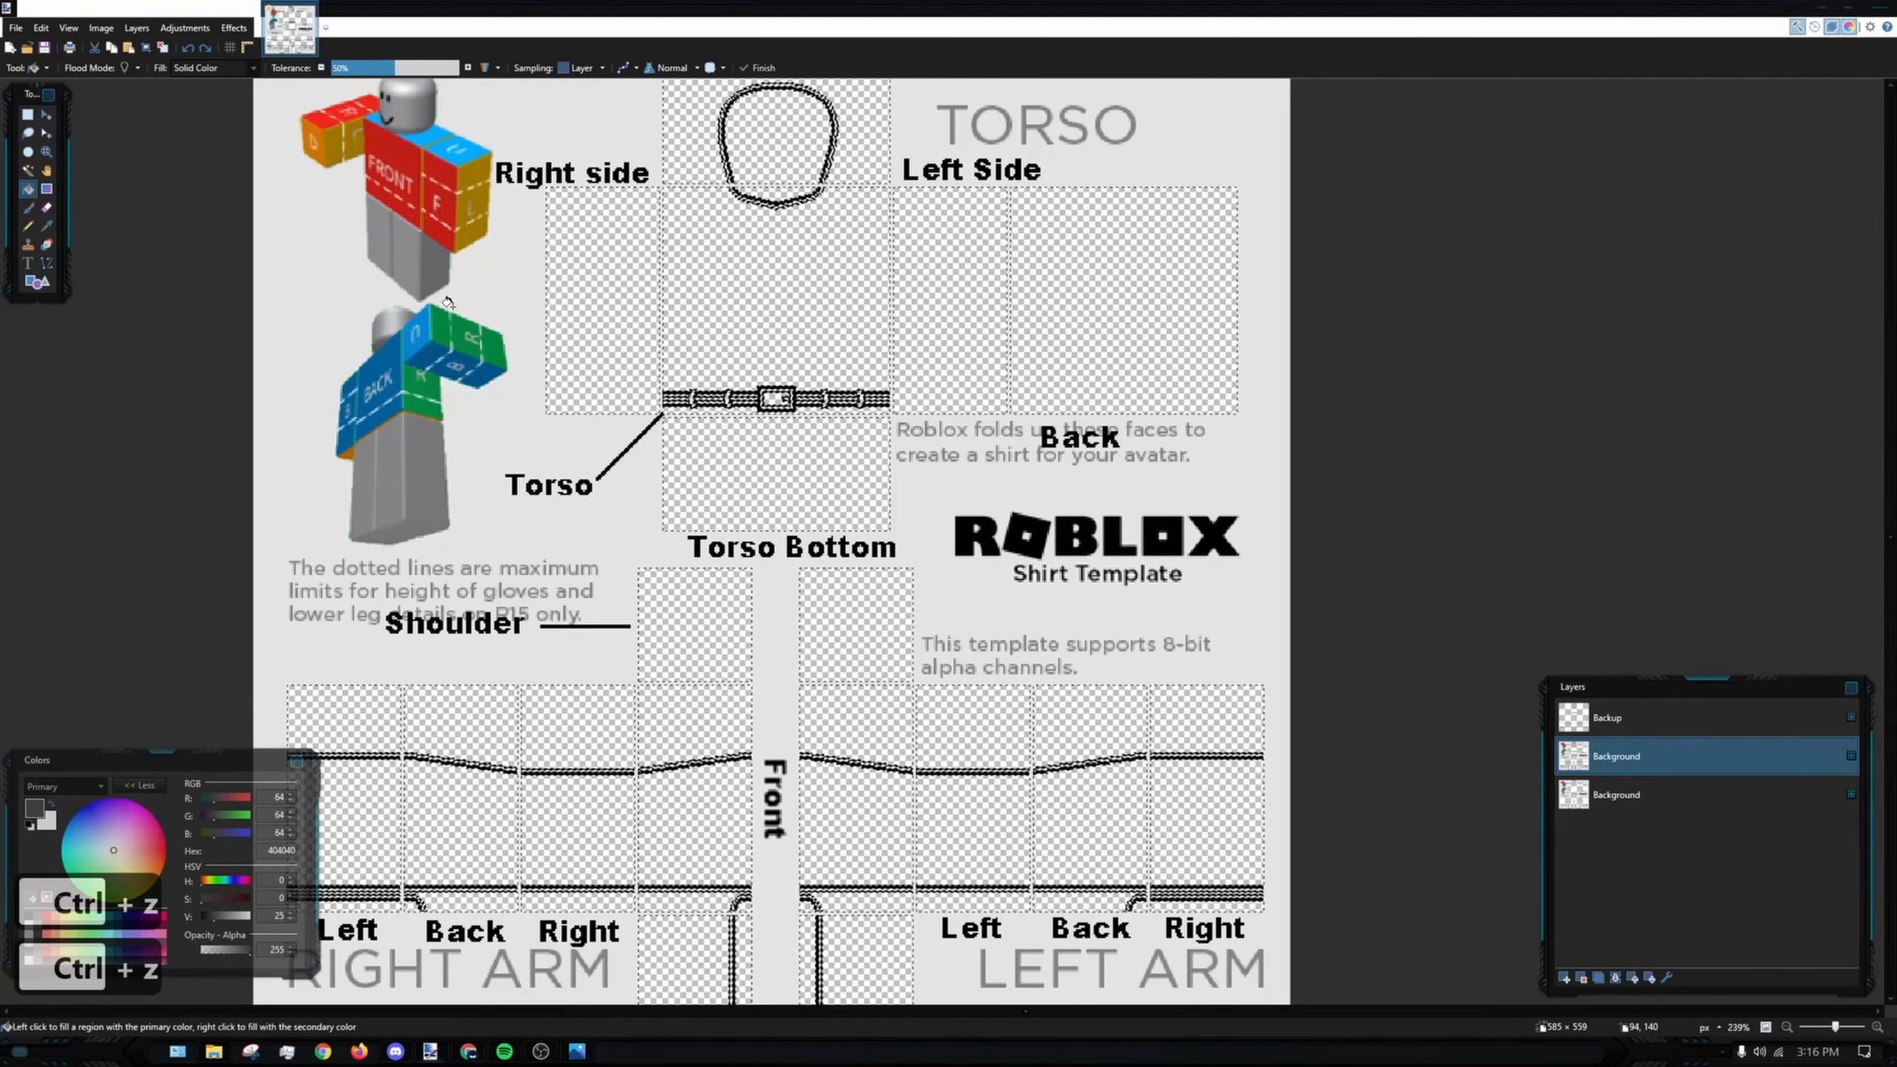
- Delete the Background copy that holds the merged shading line art
click(1650, 719)
click(1669, 770)
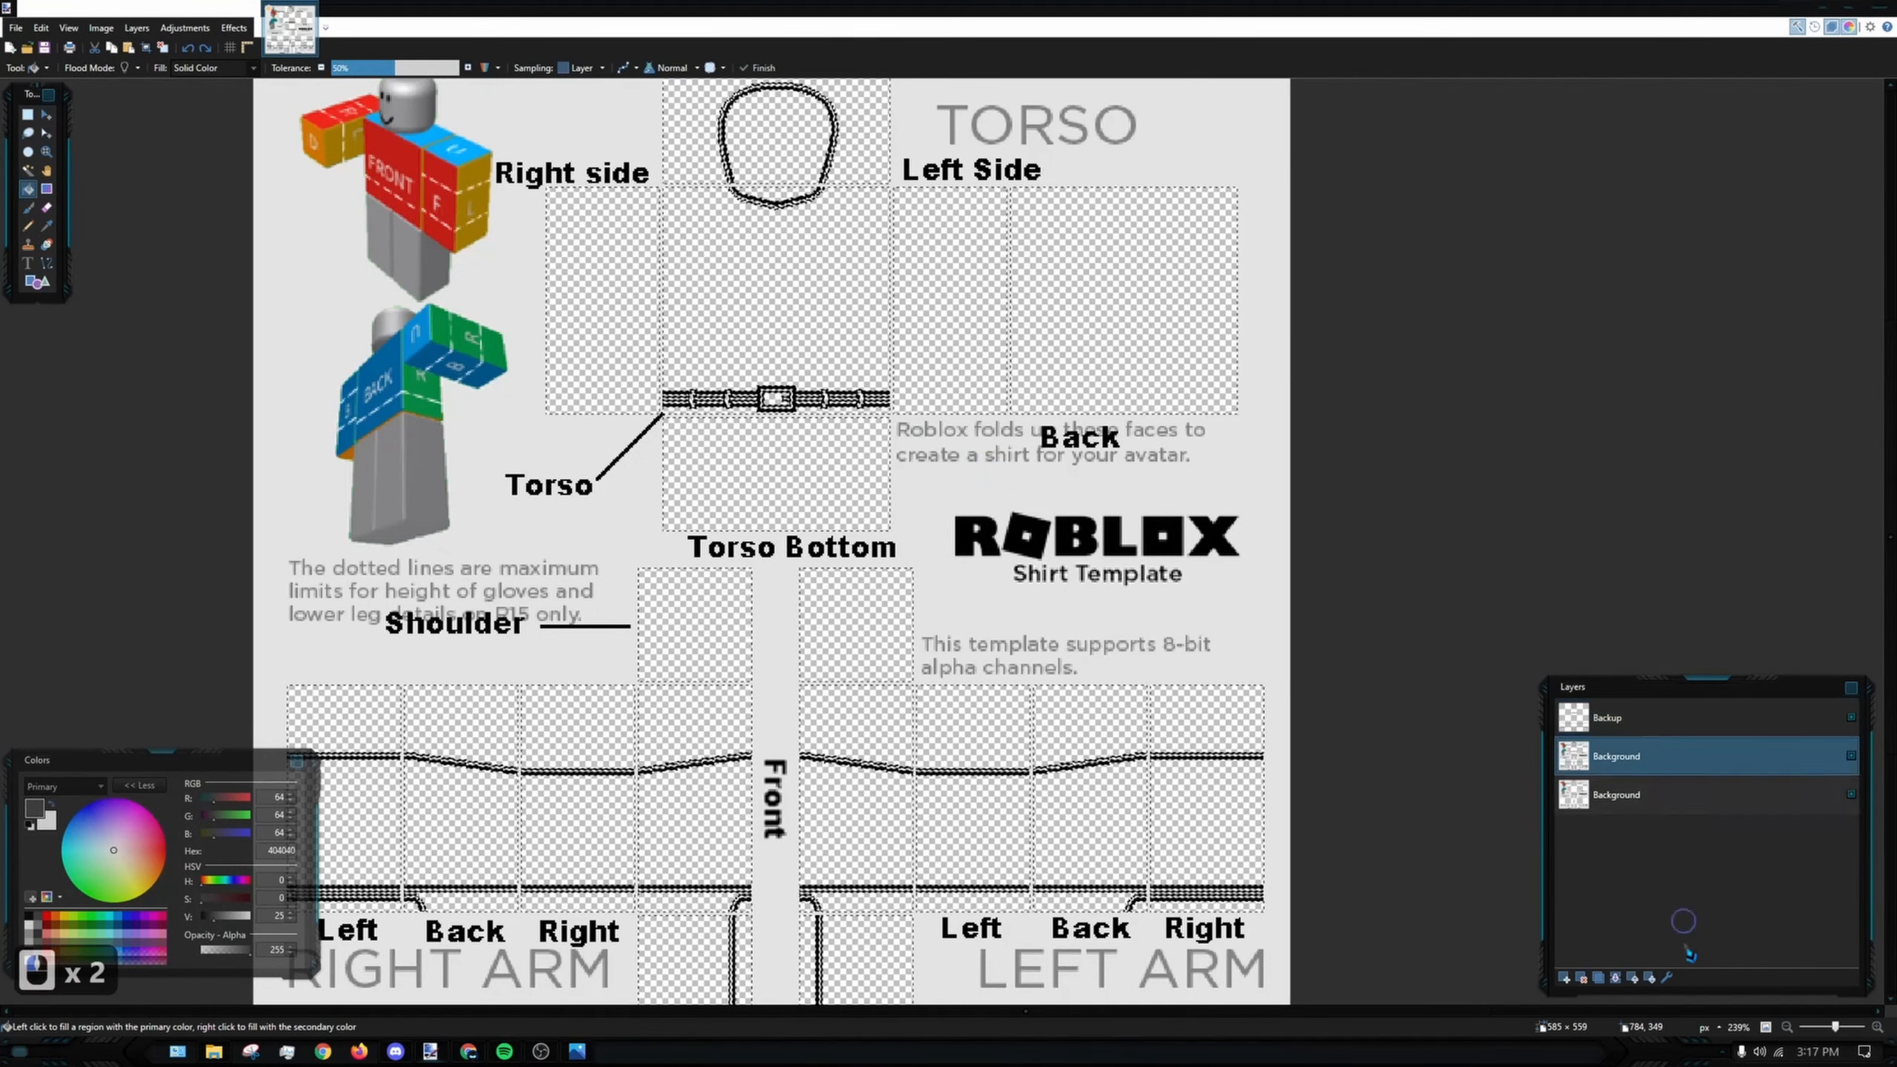
click(1581, 977)
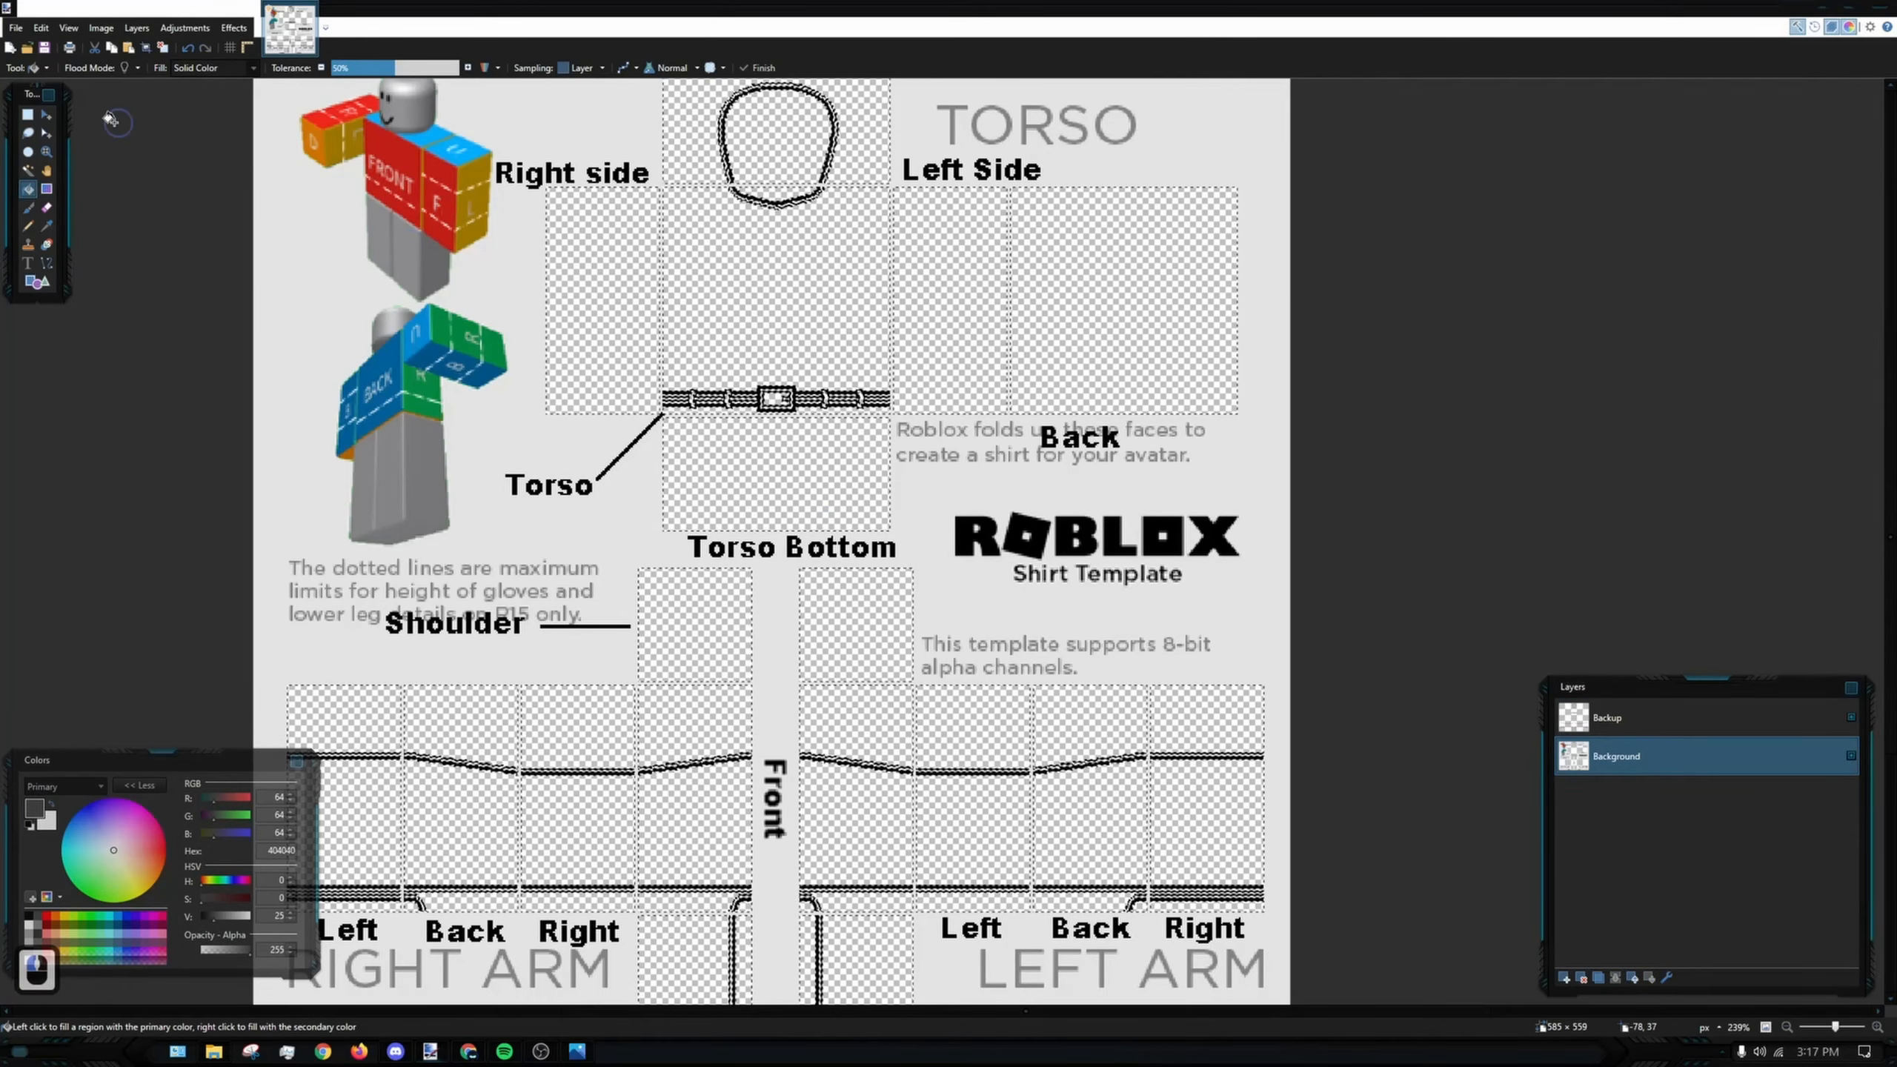
- On the Backup layer, make a rectangular selection of about 53 × 11 pixels around the belt section right of the buckle
click(28, 114)
ctrl+scroll(868, 396, up, 4)
ctrl+scroll(868, 396, up, 6)
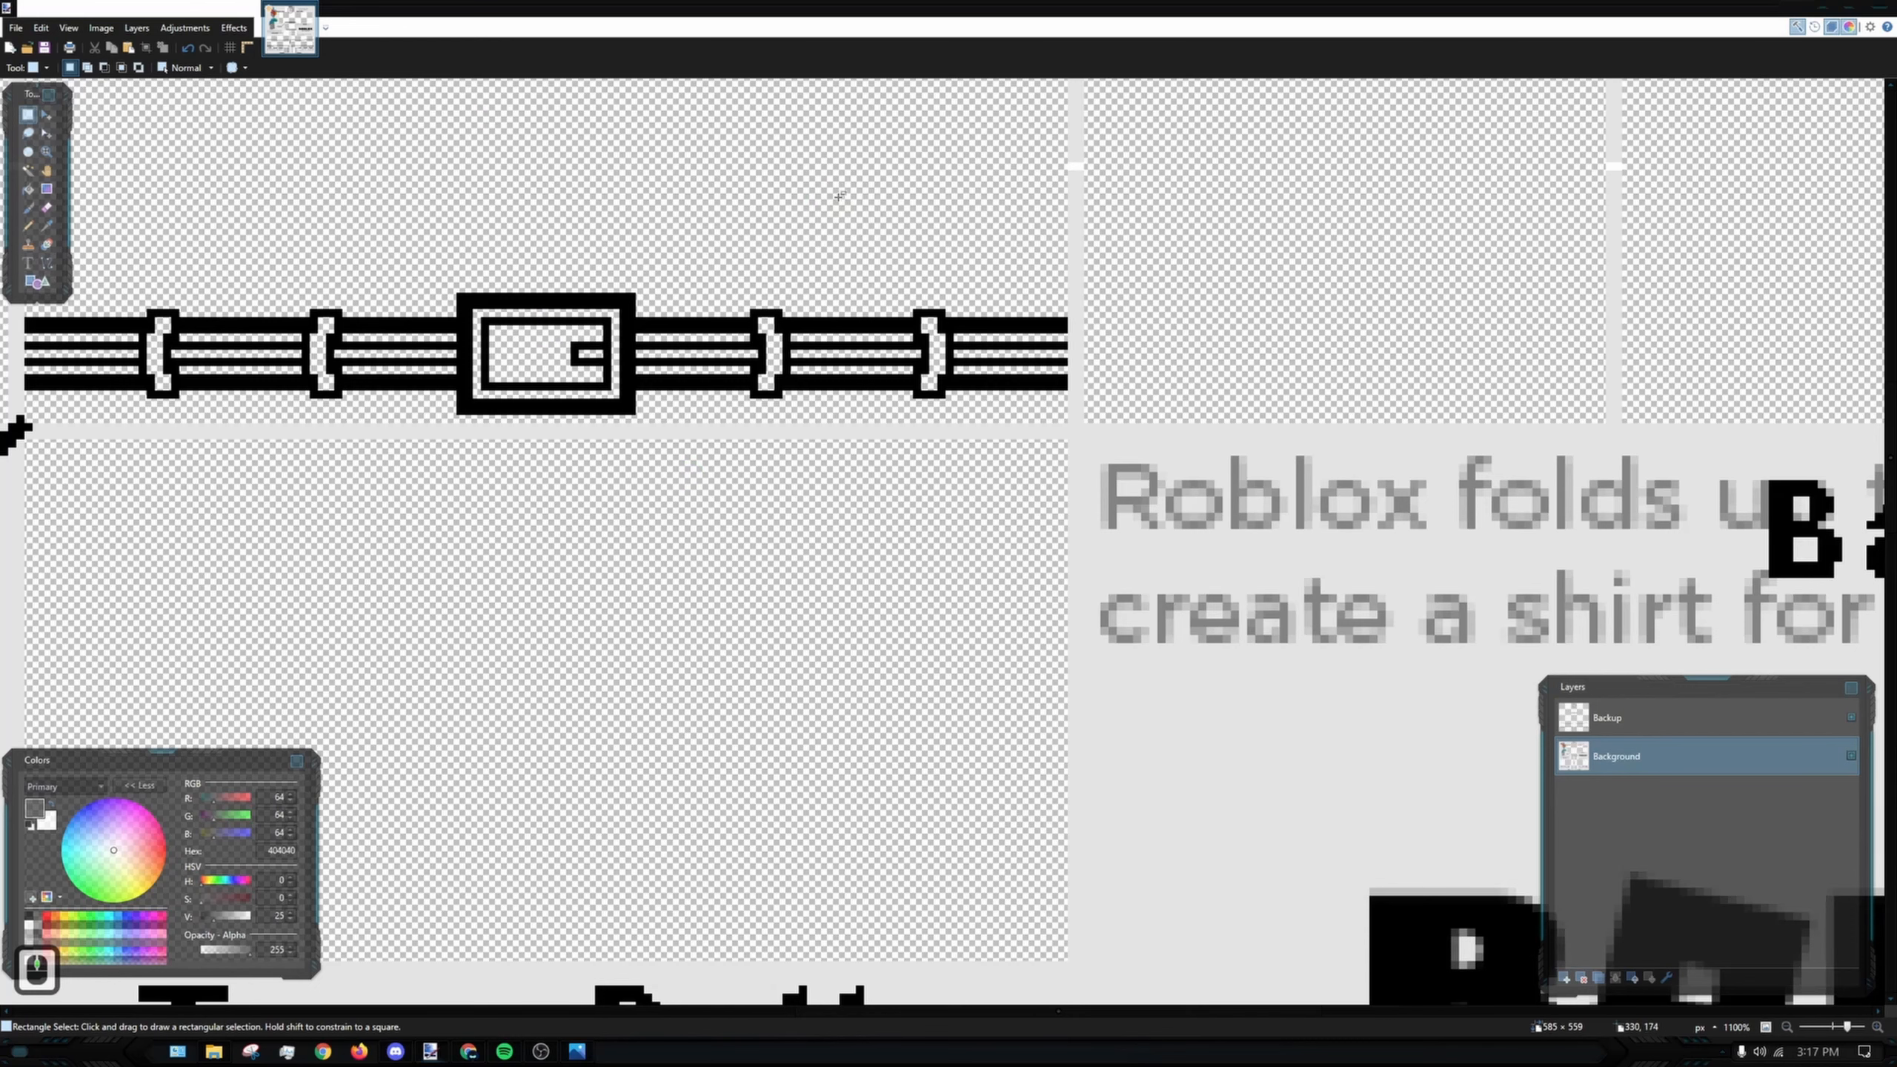
click(1665, 717)
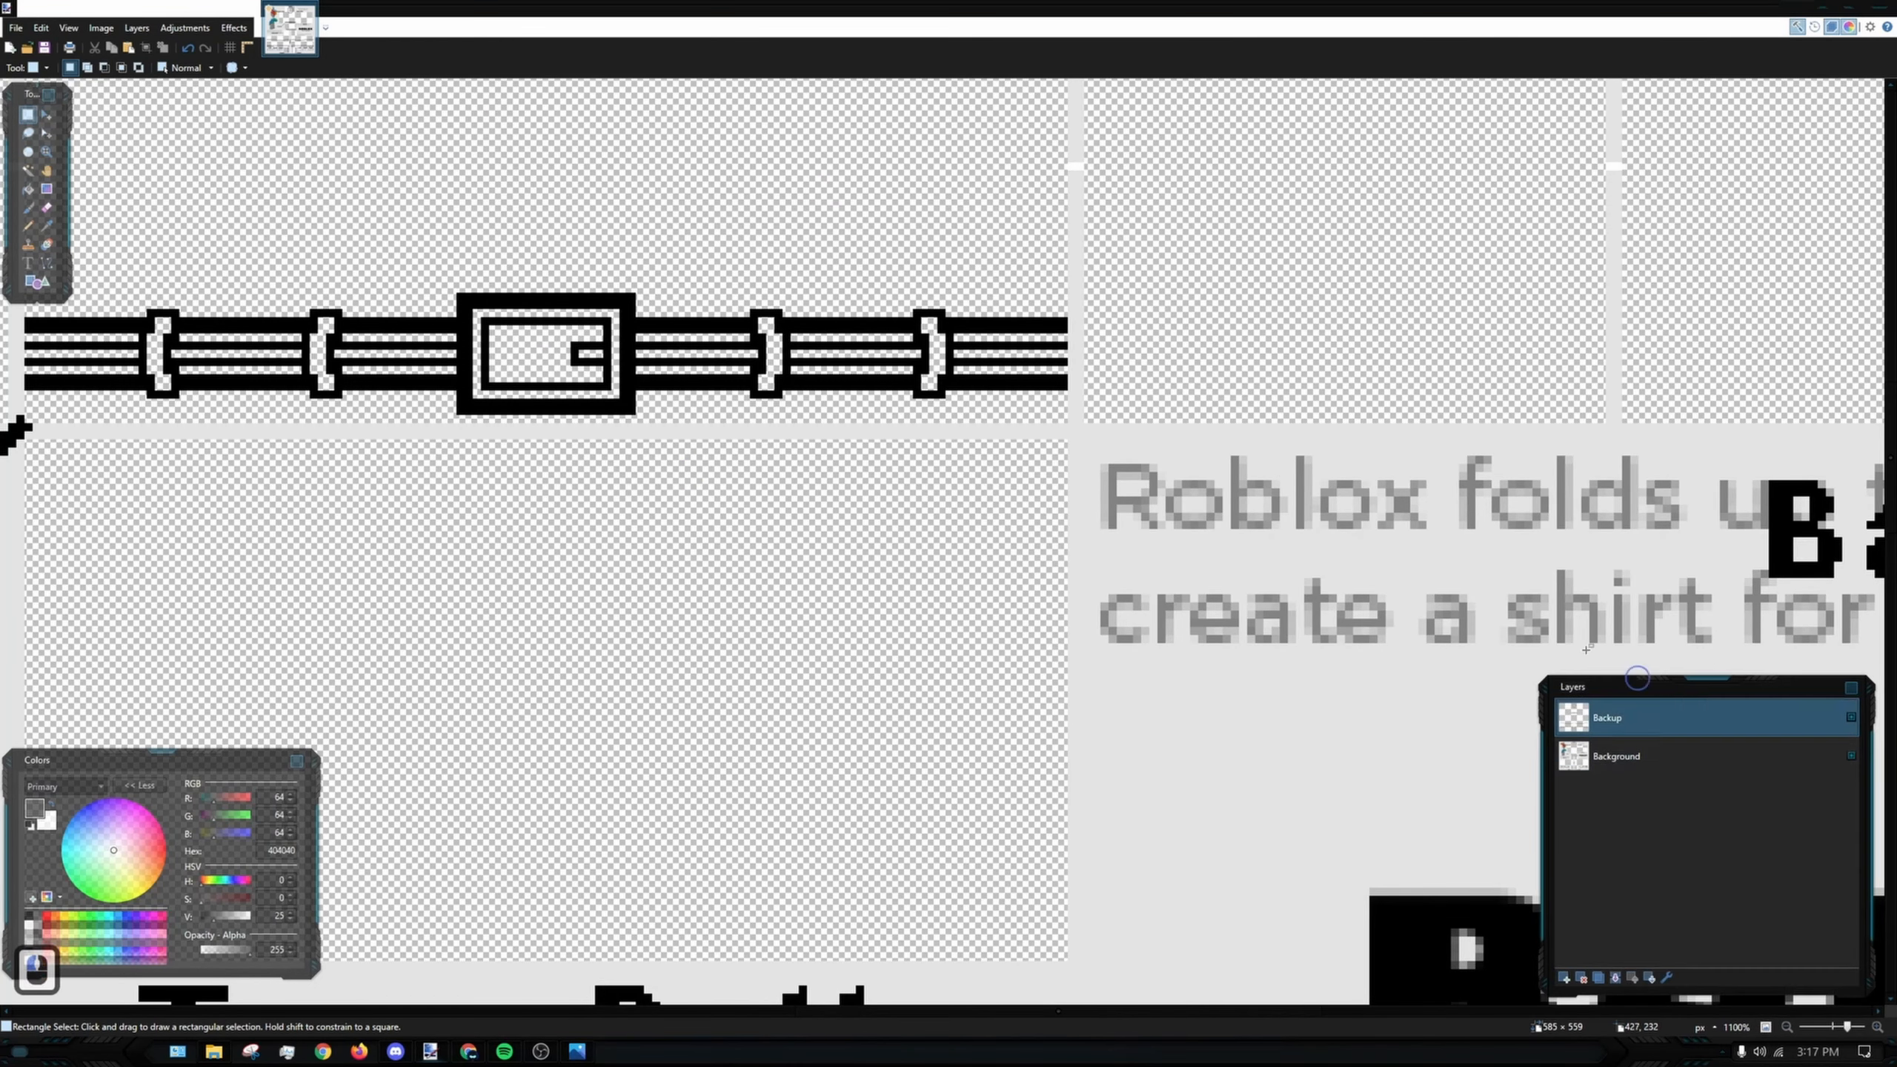
ctrl+scroll(691, 254, up, 5)
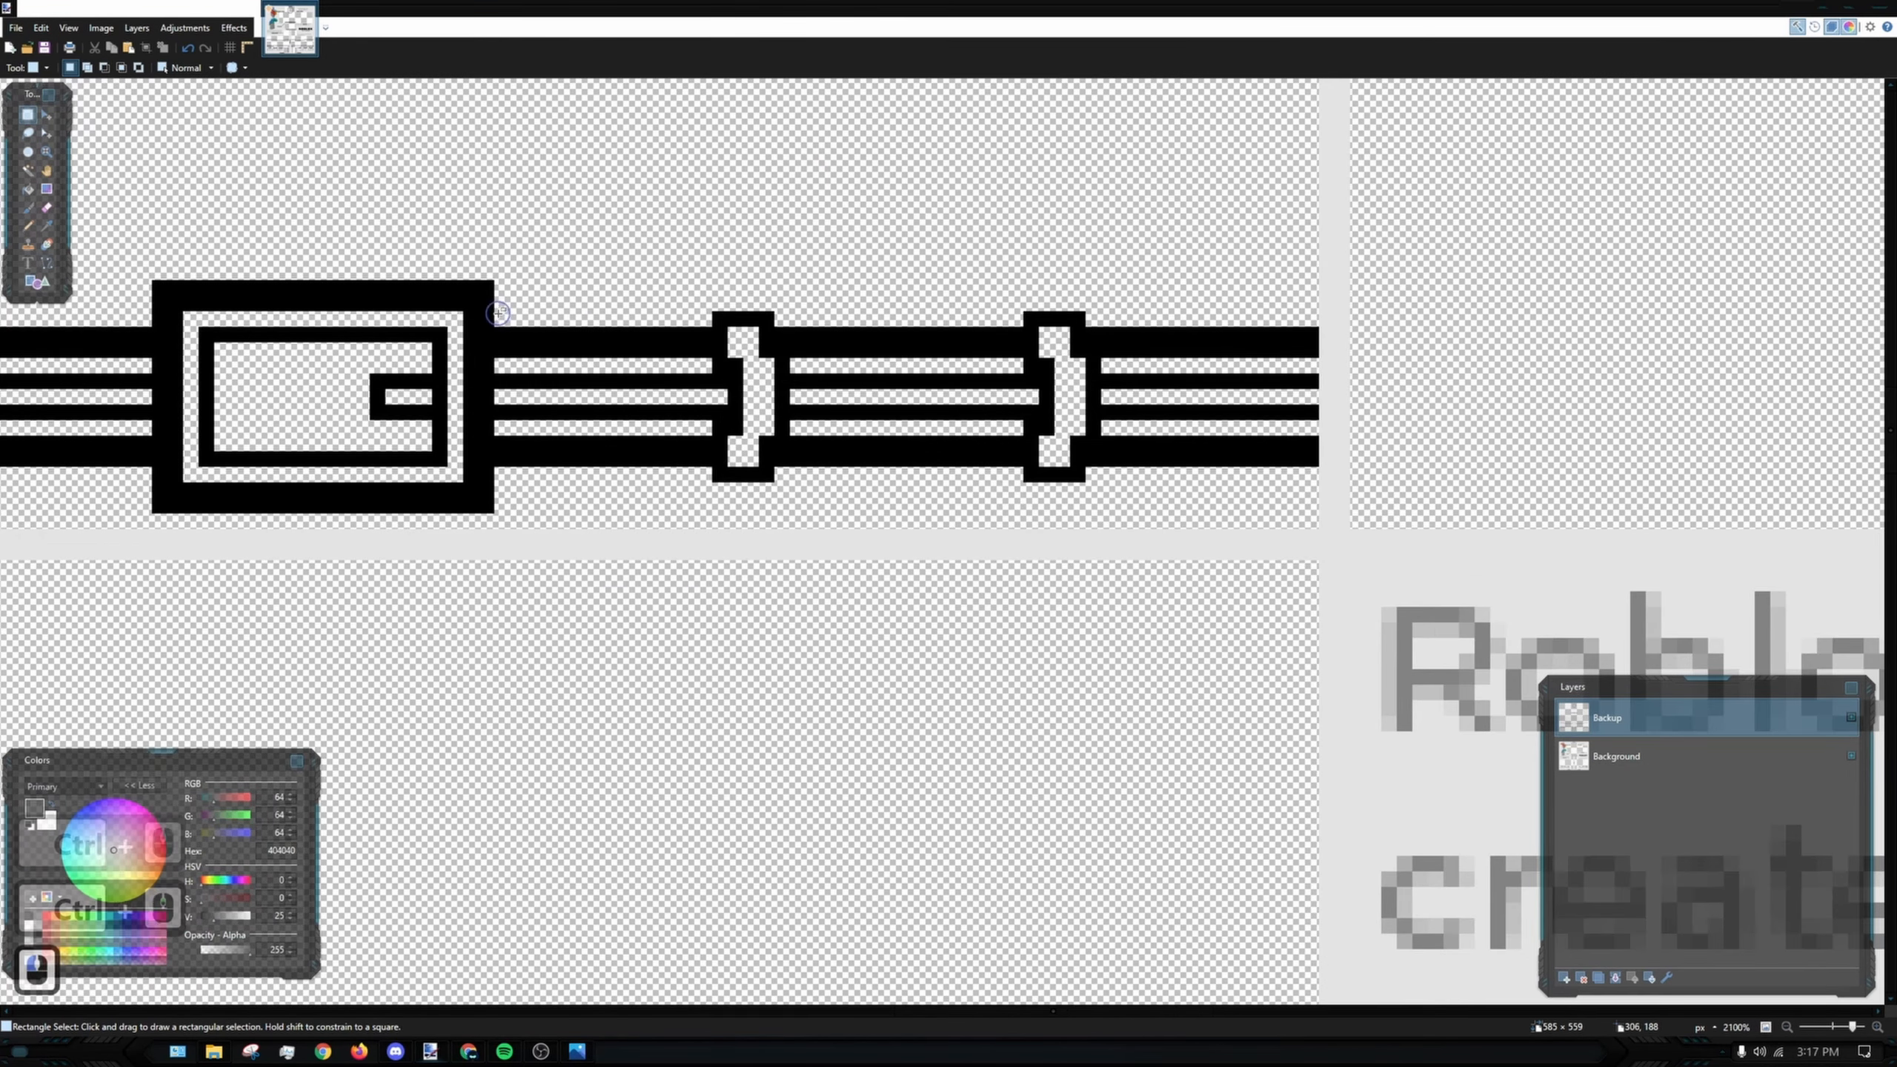
drag(497, 313, 1312, 480)
ctrl+scroll(1313, 478, down, 4)
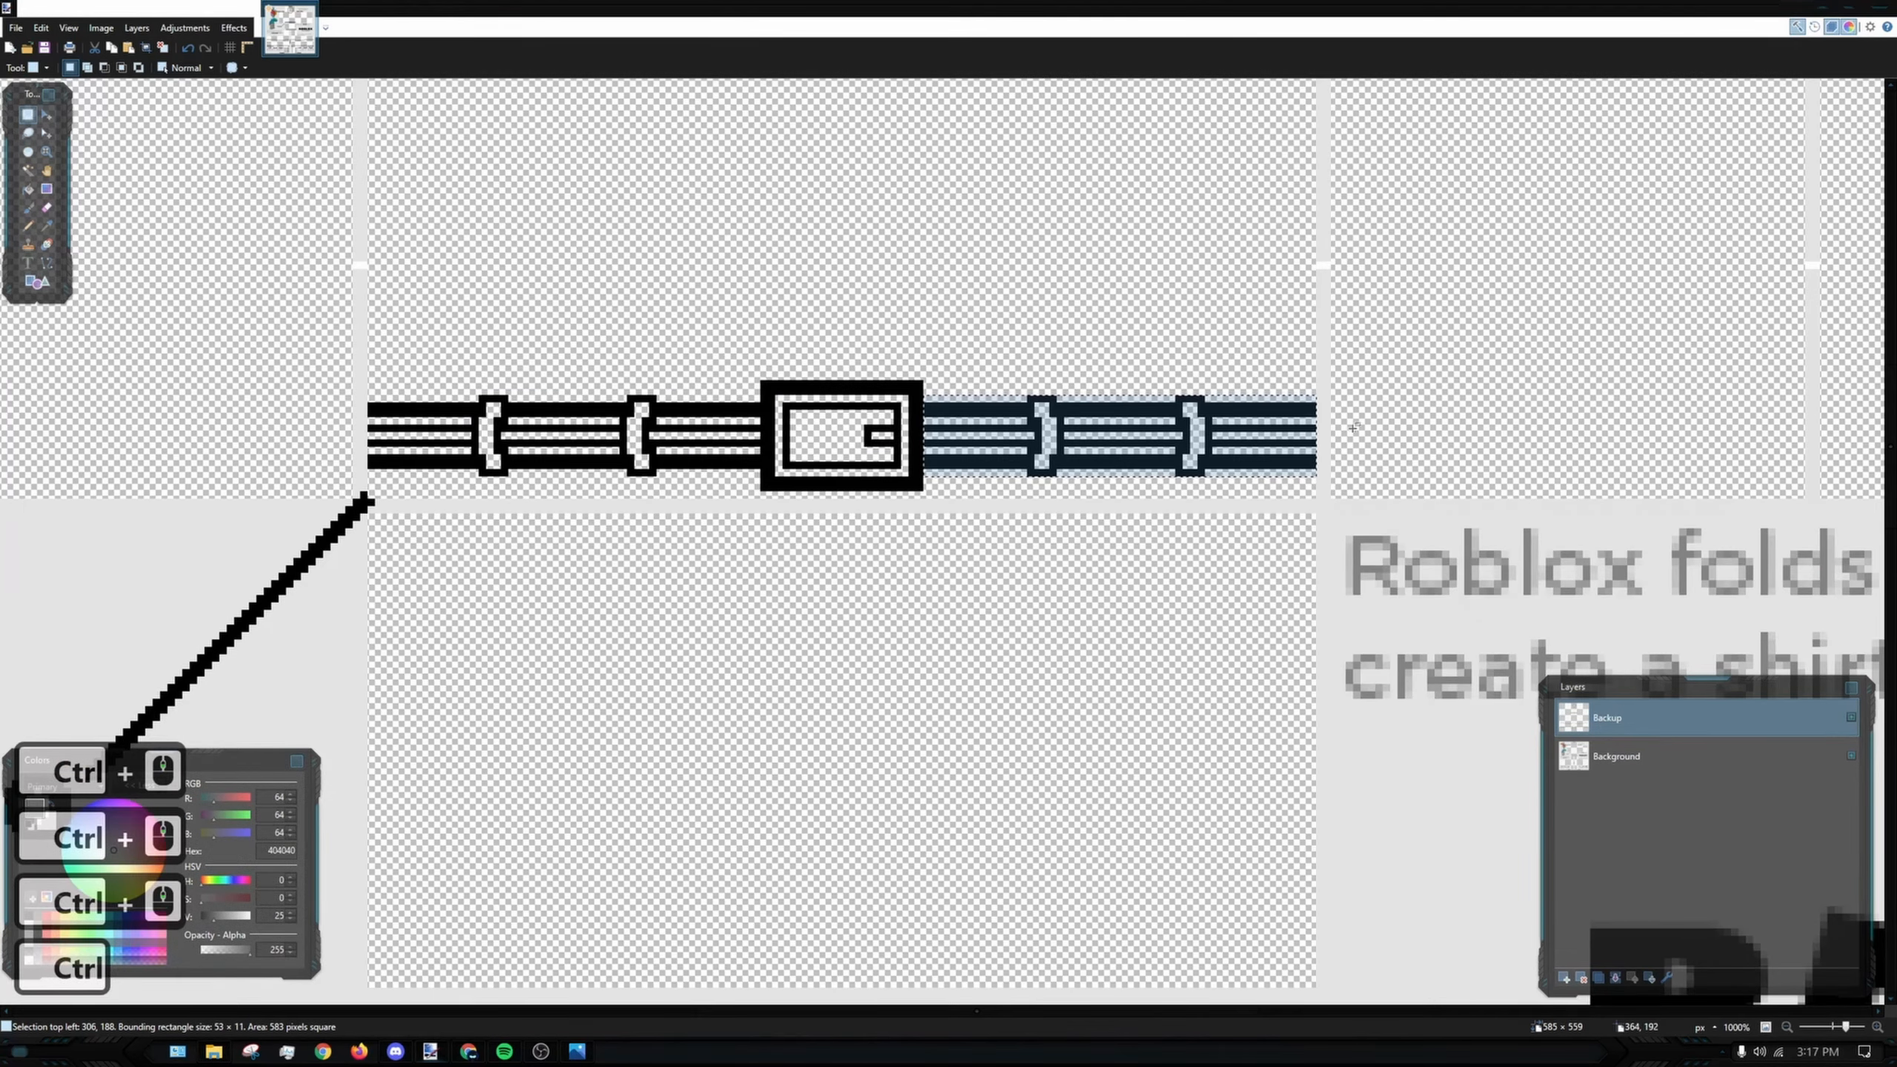
ctrl+scroll(1353, 427, down, 4)
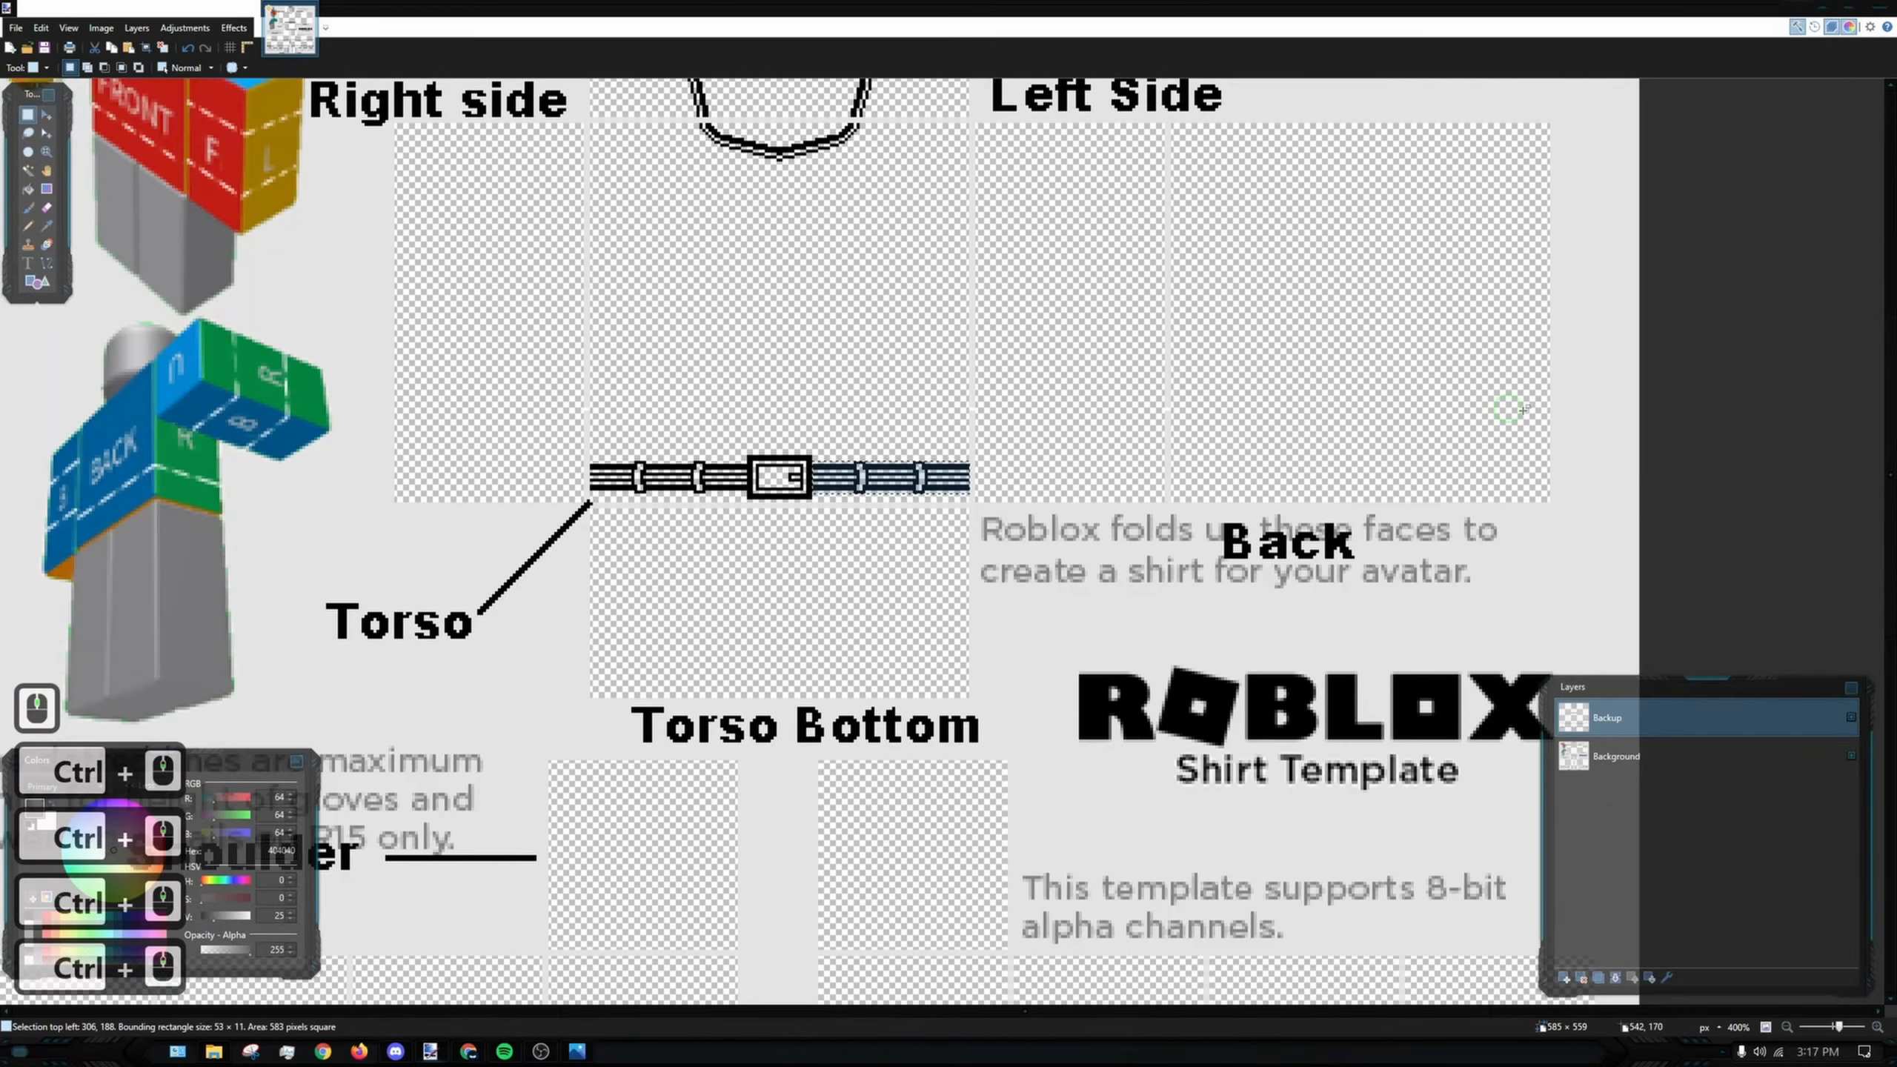
key(ctrl+c)
key(ctrl+v)
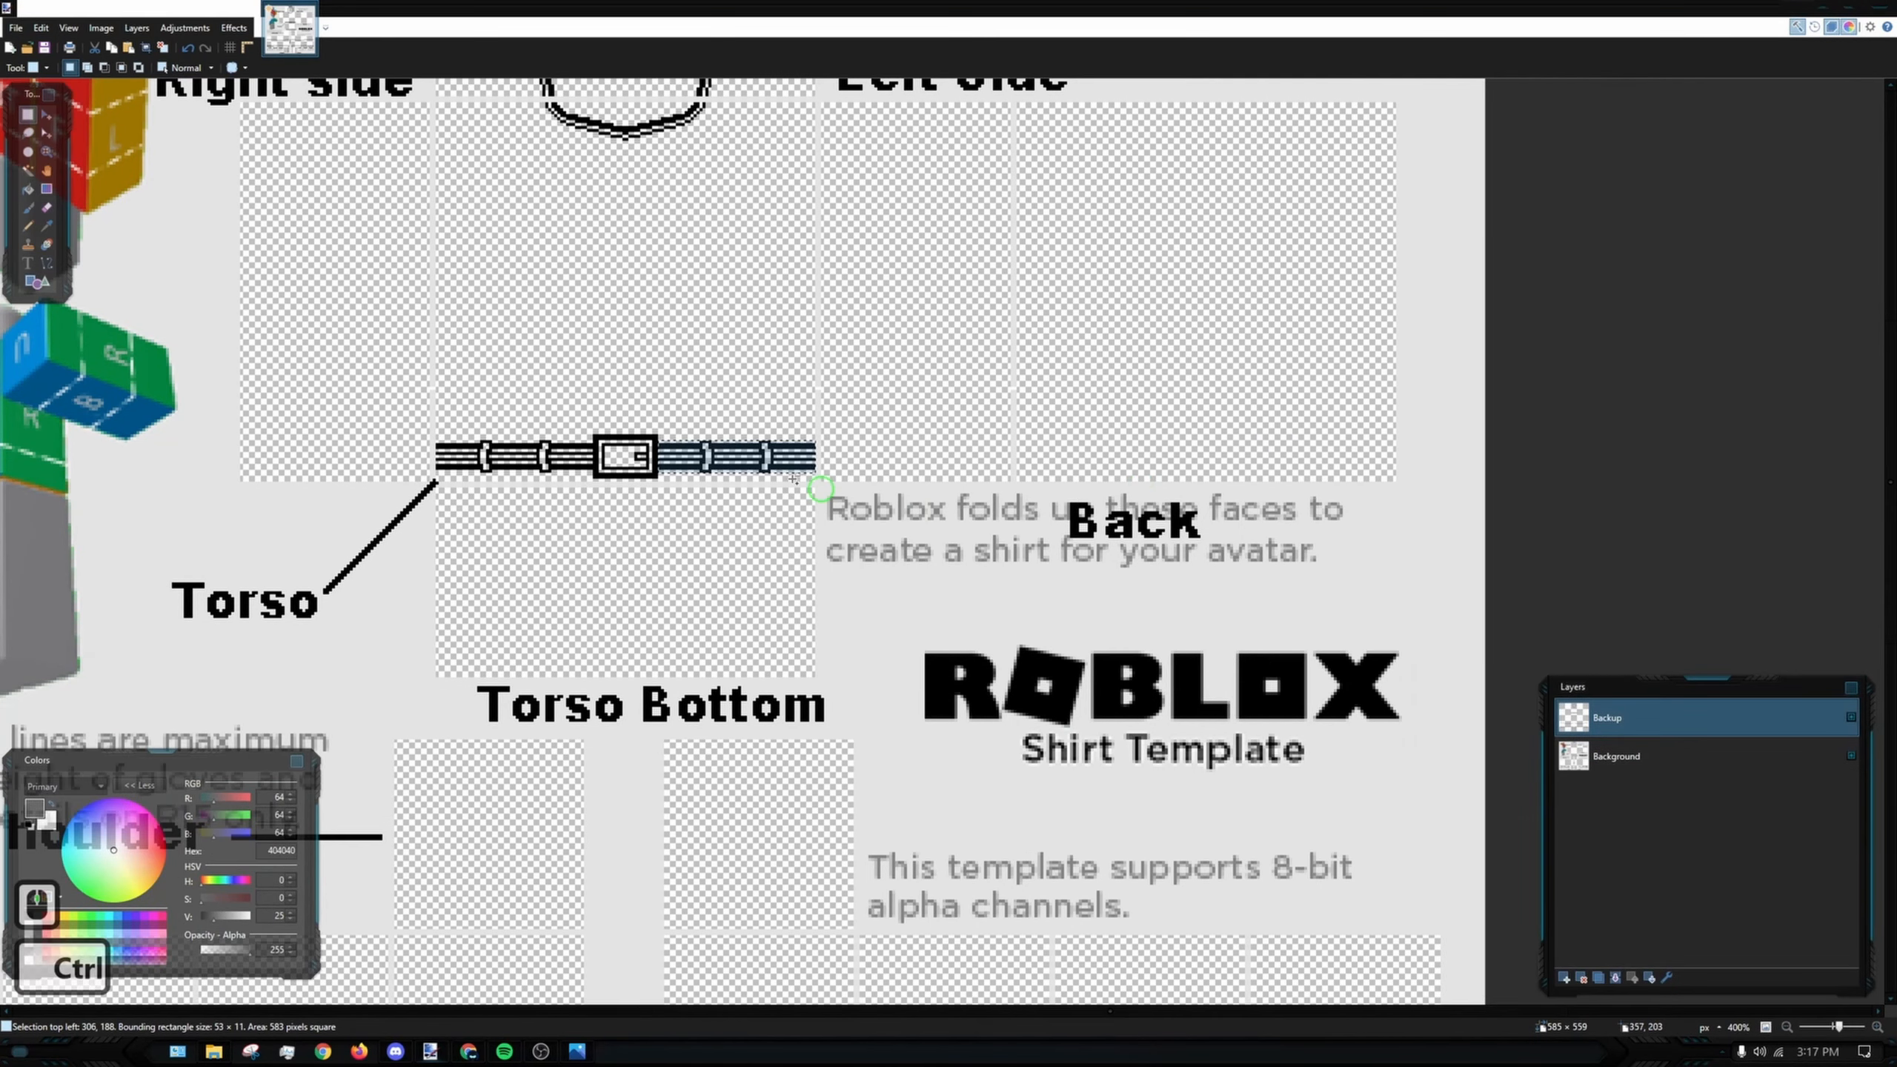
ctrl+scroll(907, 473, up, 7)
drag(749, 448, 1419, 402)
scroll(1195, 407, right, 2)
ctrl+scroll(977, 403, down, 3)
key(ctrl+z)
scroll(1208, 436, left, 4)
key(ctrl+z)
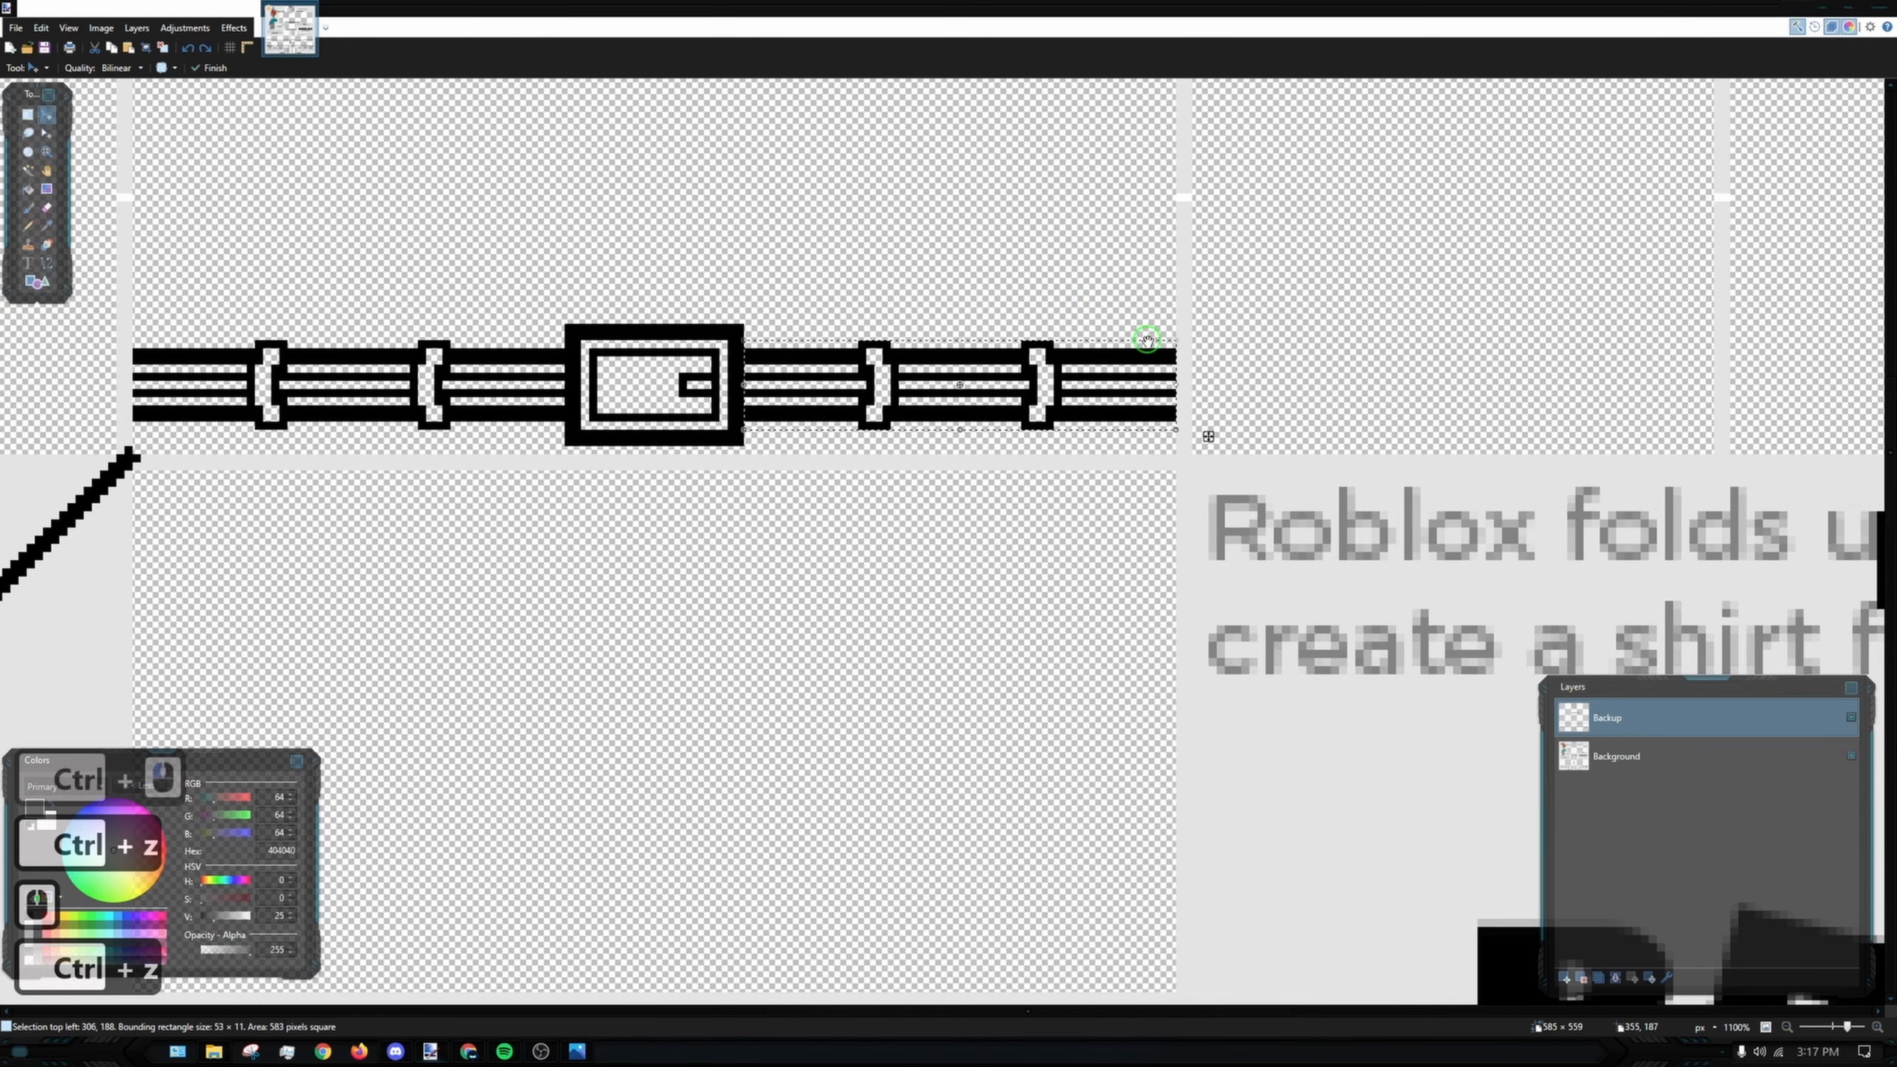
- Copy the full-width belt from the torso front and place the duplicate along the lower edge of the Back panel, level with the original
click(46, 115)
click(198, 309)
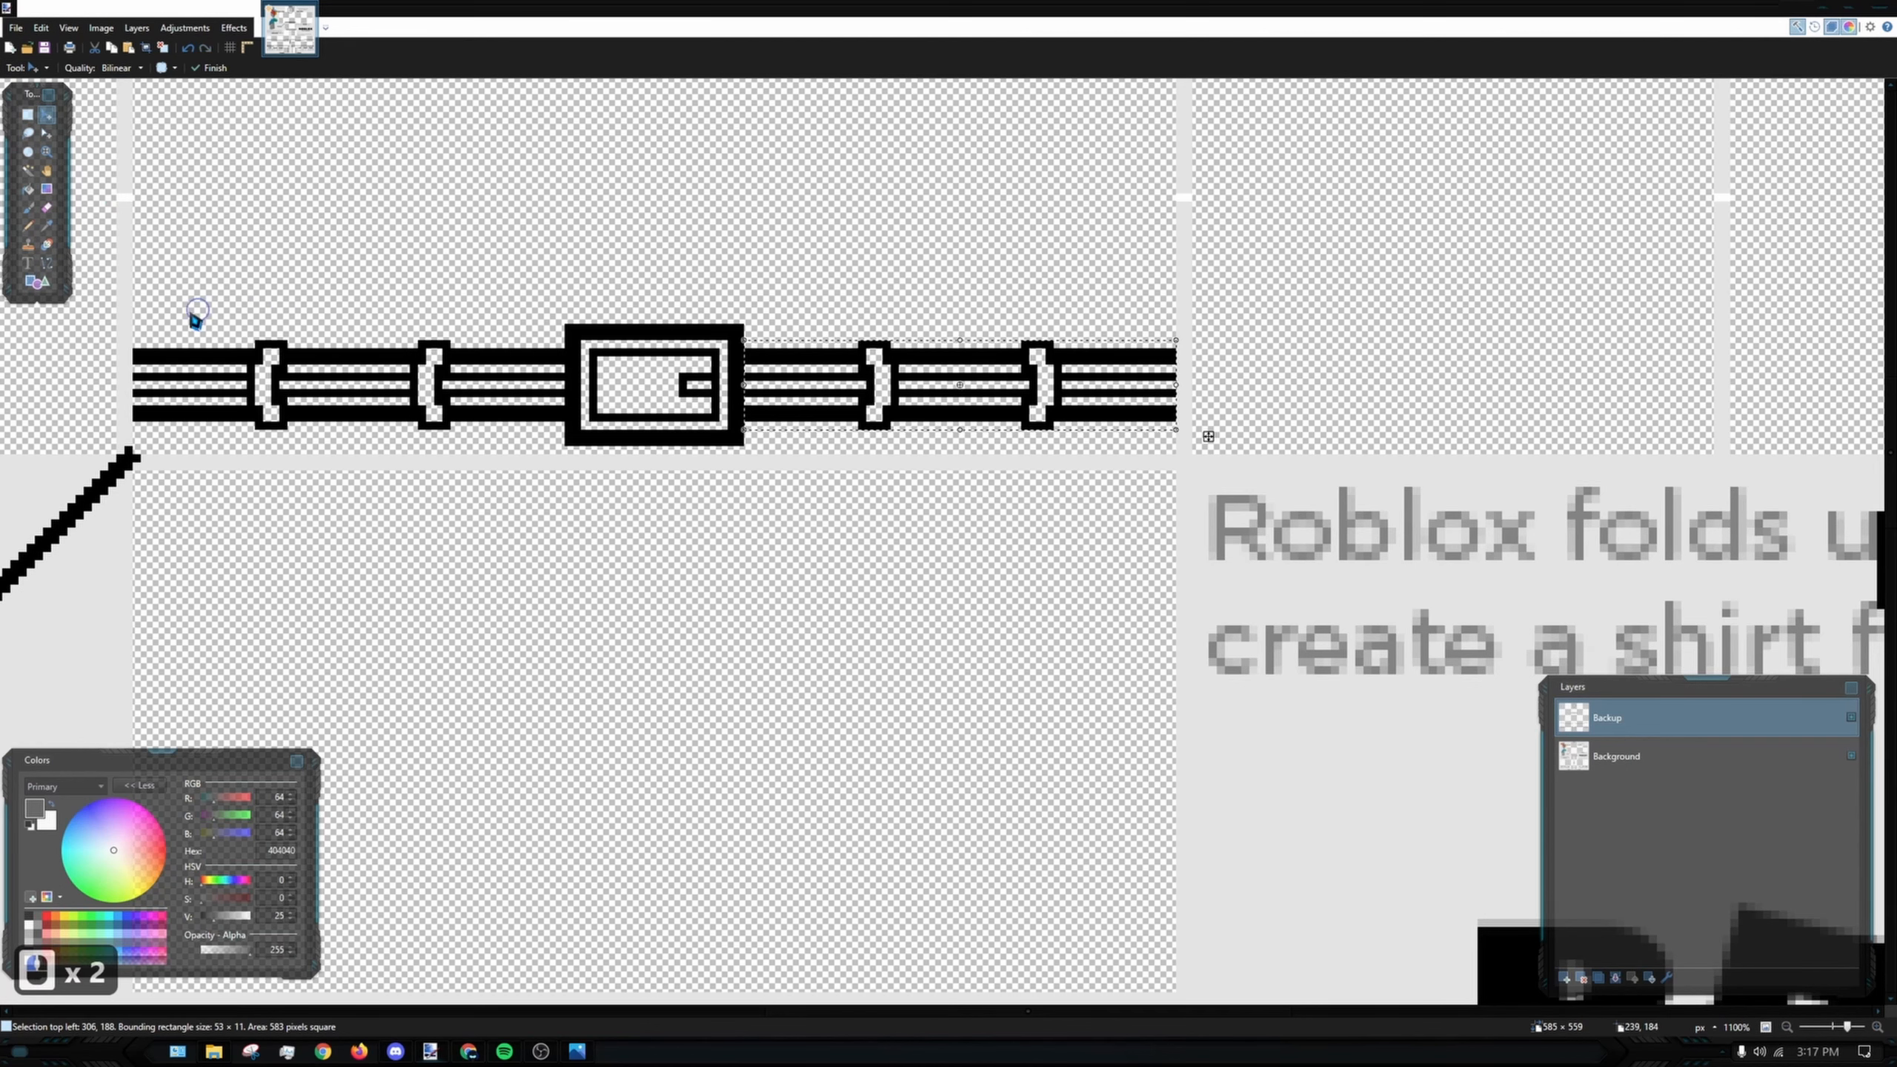
click(27, 114)
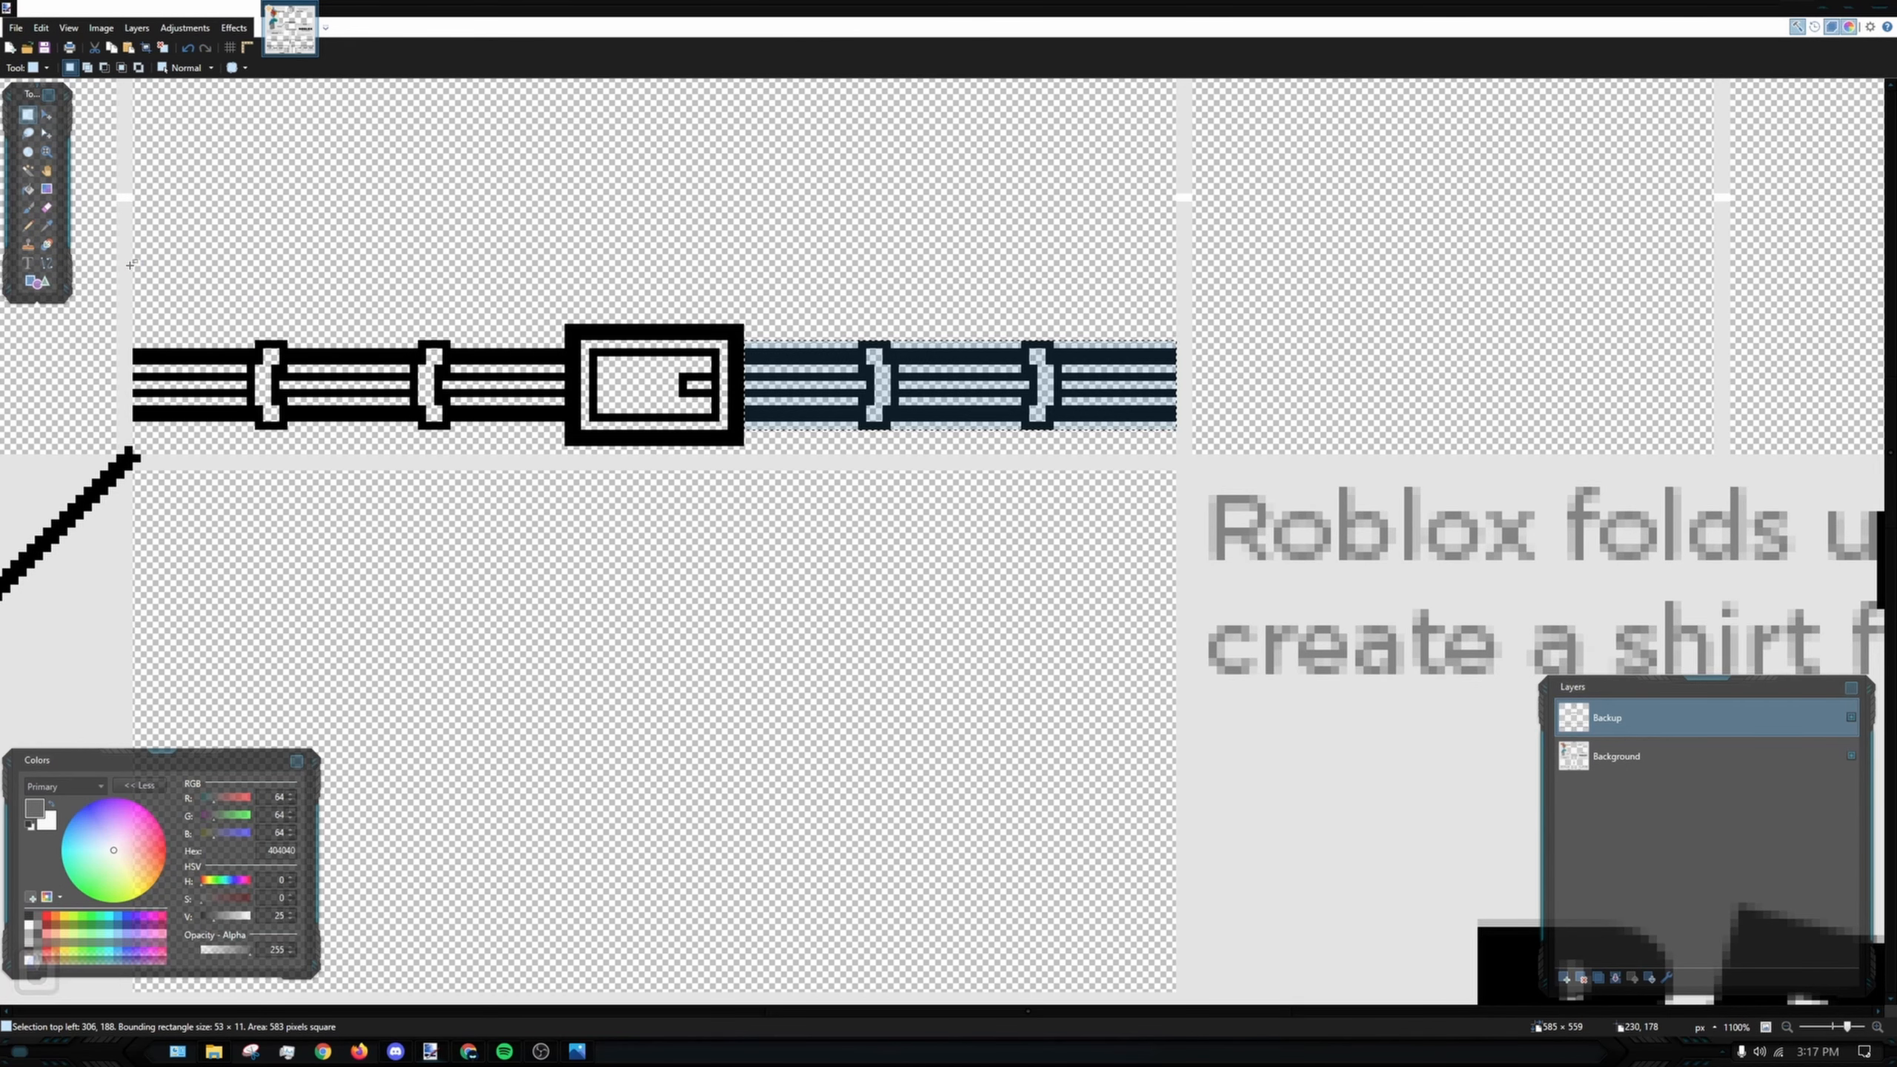
drag(132, 259, 1171, 447)
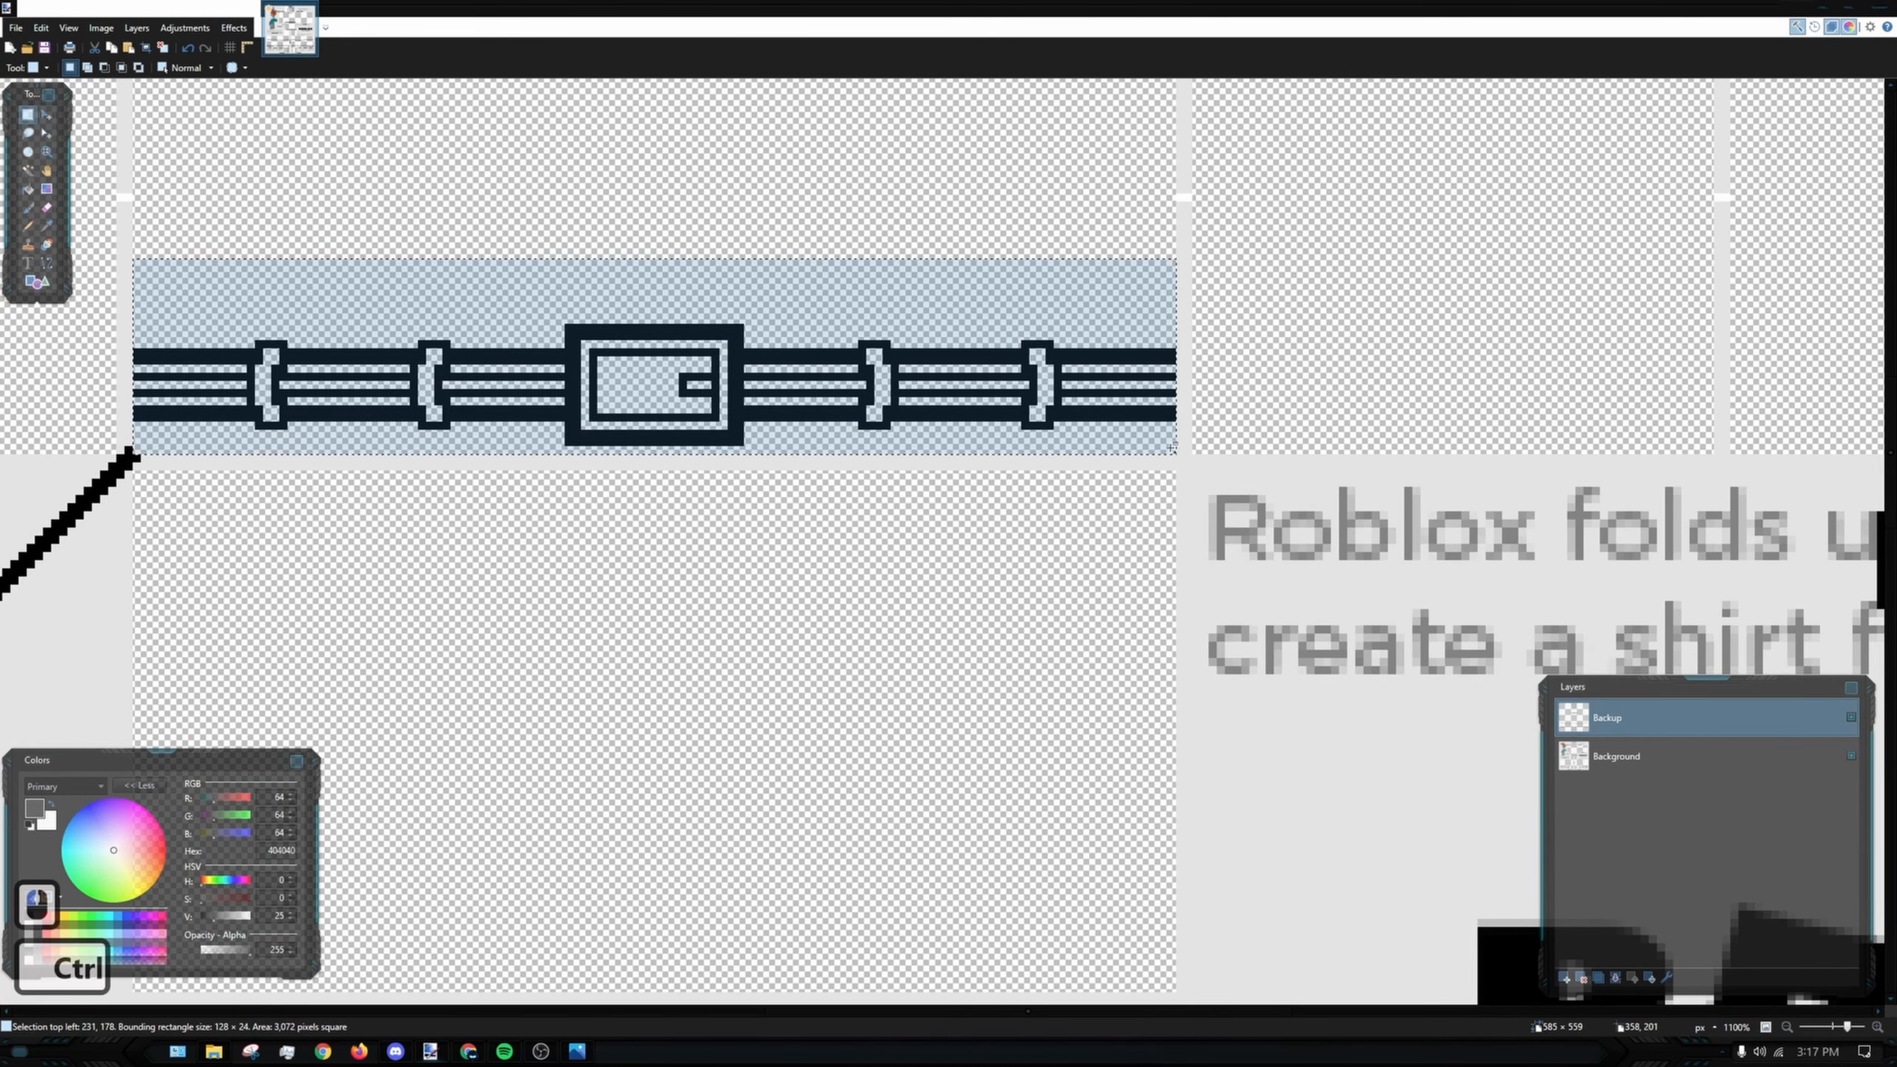
scroll(1060, 377, down, 3)
key(ctrl+c)
key(ctrl+v)
drag(905, 383, 1441, 374)
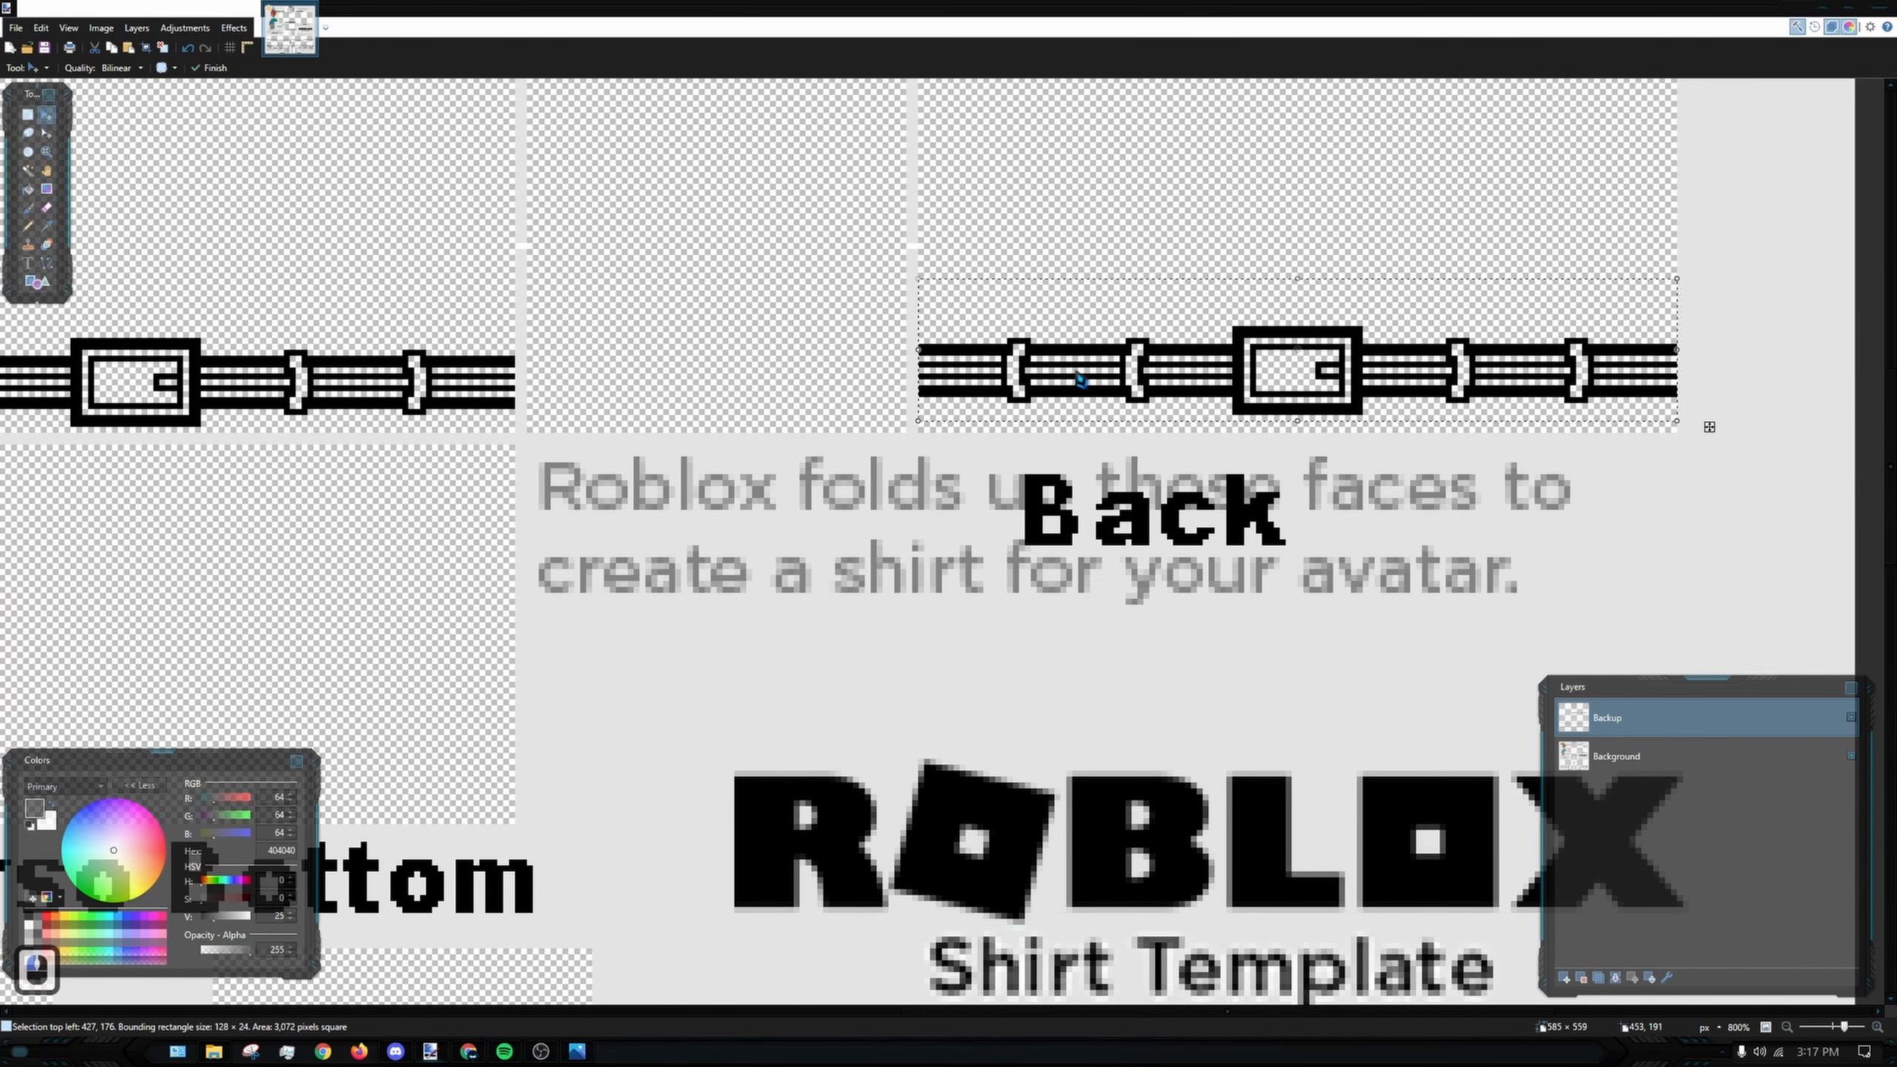
key(ctrl+z)
key(ctrl+z)
key(ctrl+z)
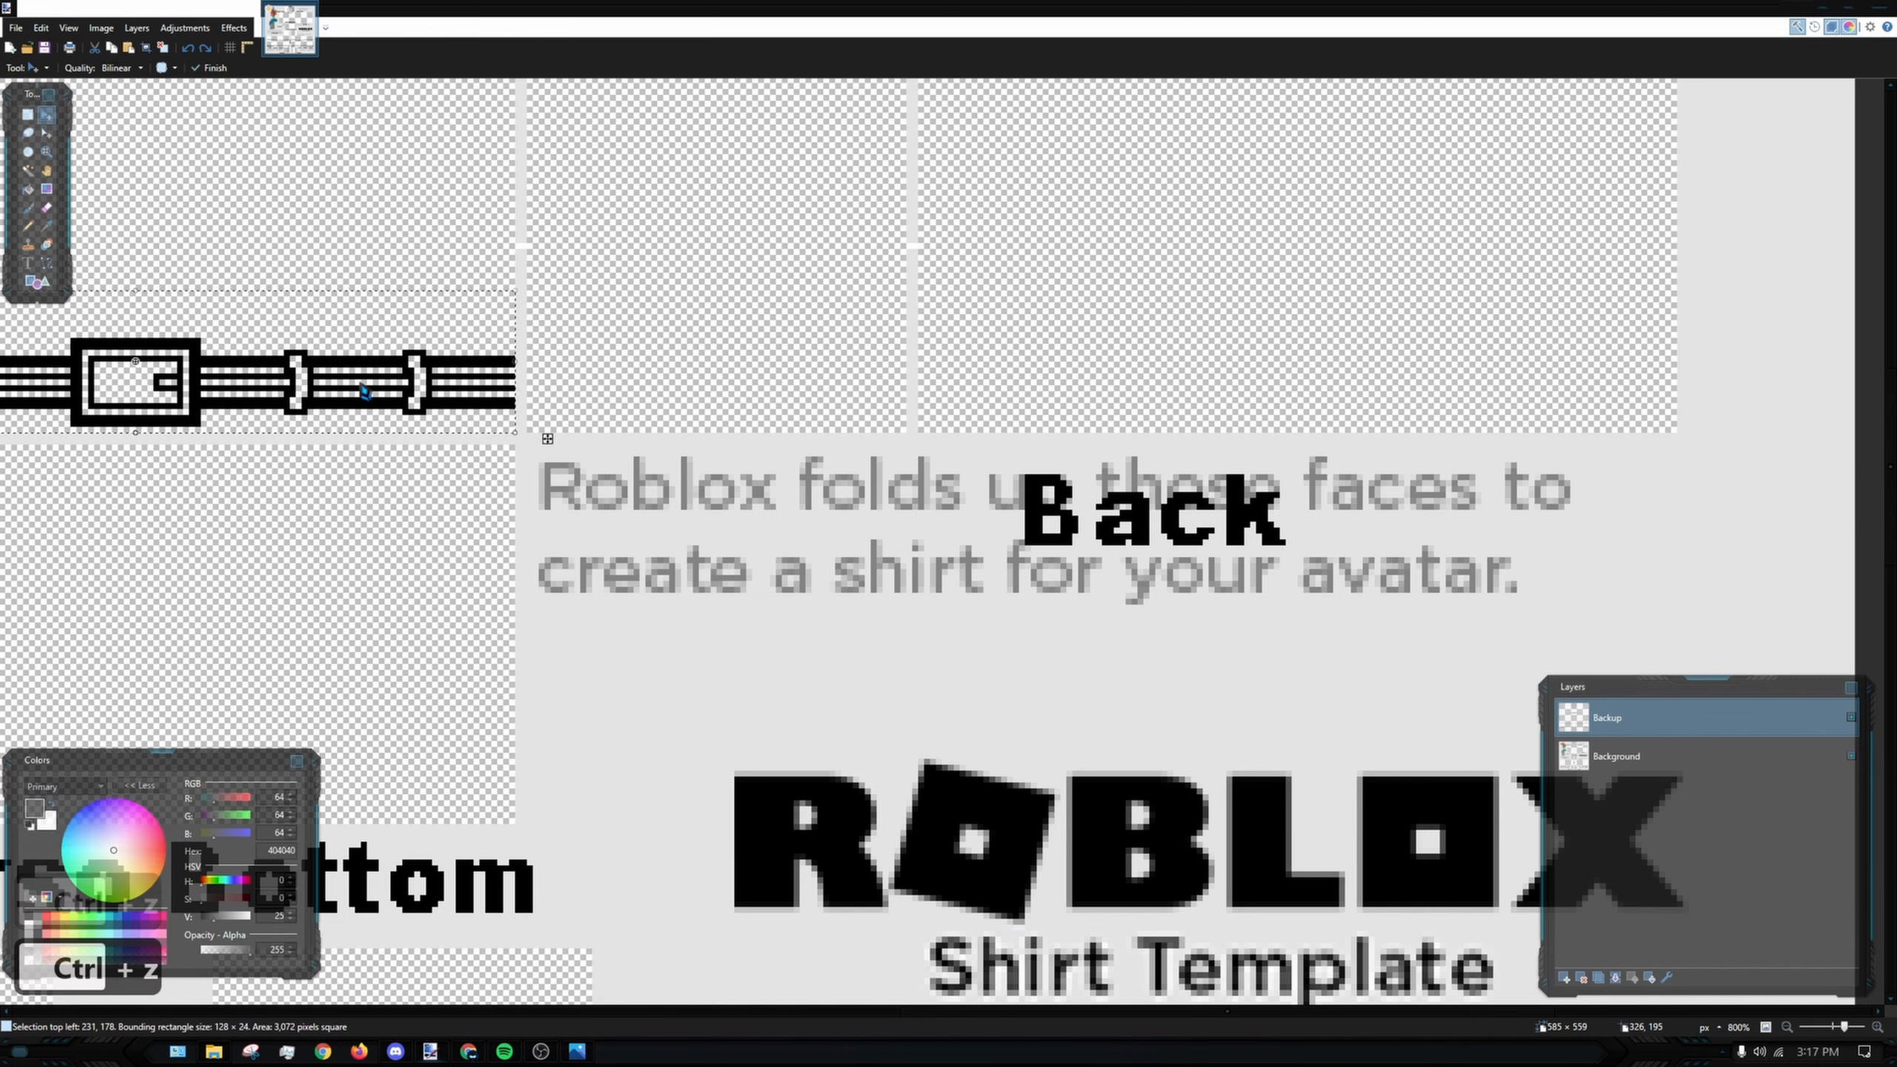
drag(364, 391, 1512, 396)
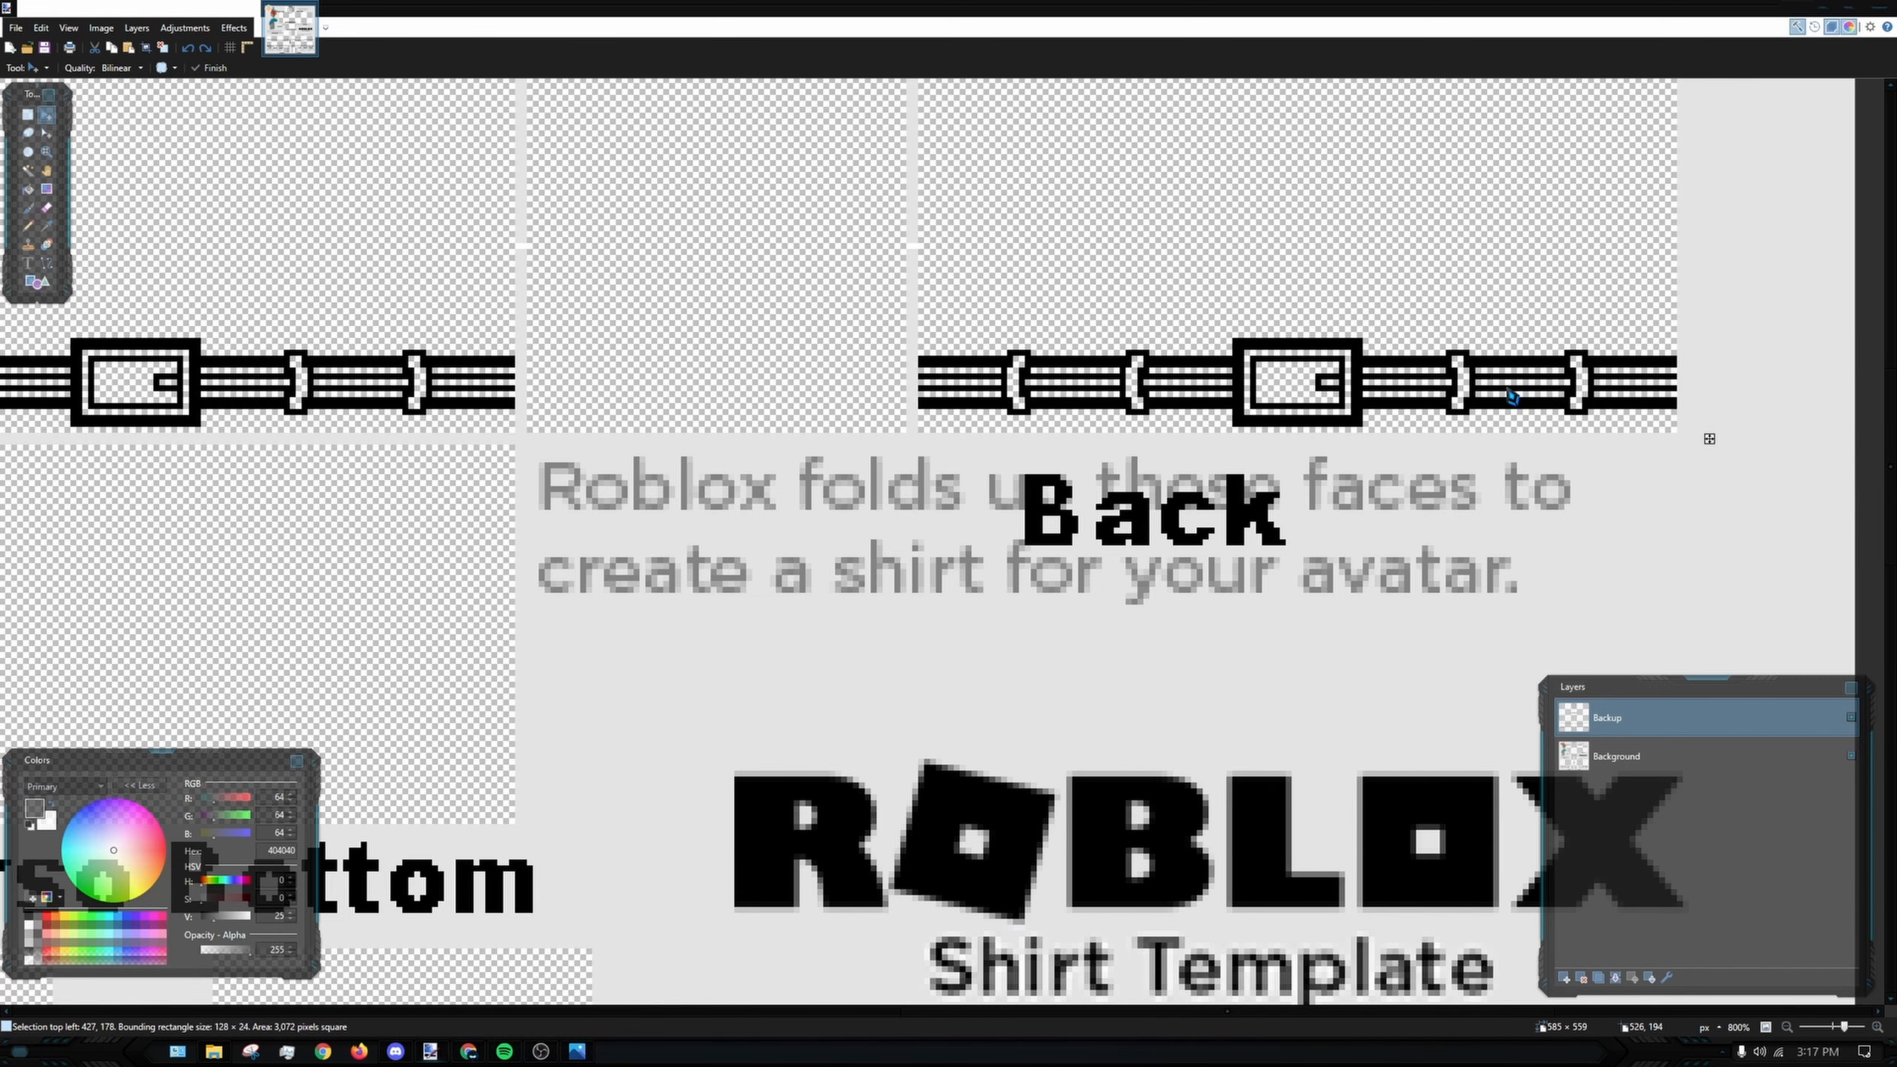
- Select the buckle in the middle of the back belt and cut it out
ctrl+scroll(420, 318, up, 3)
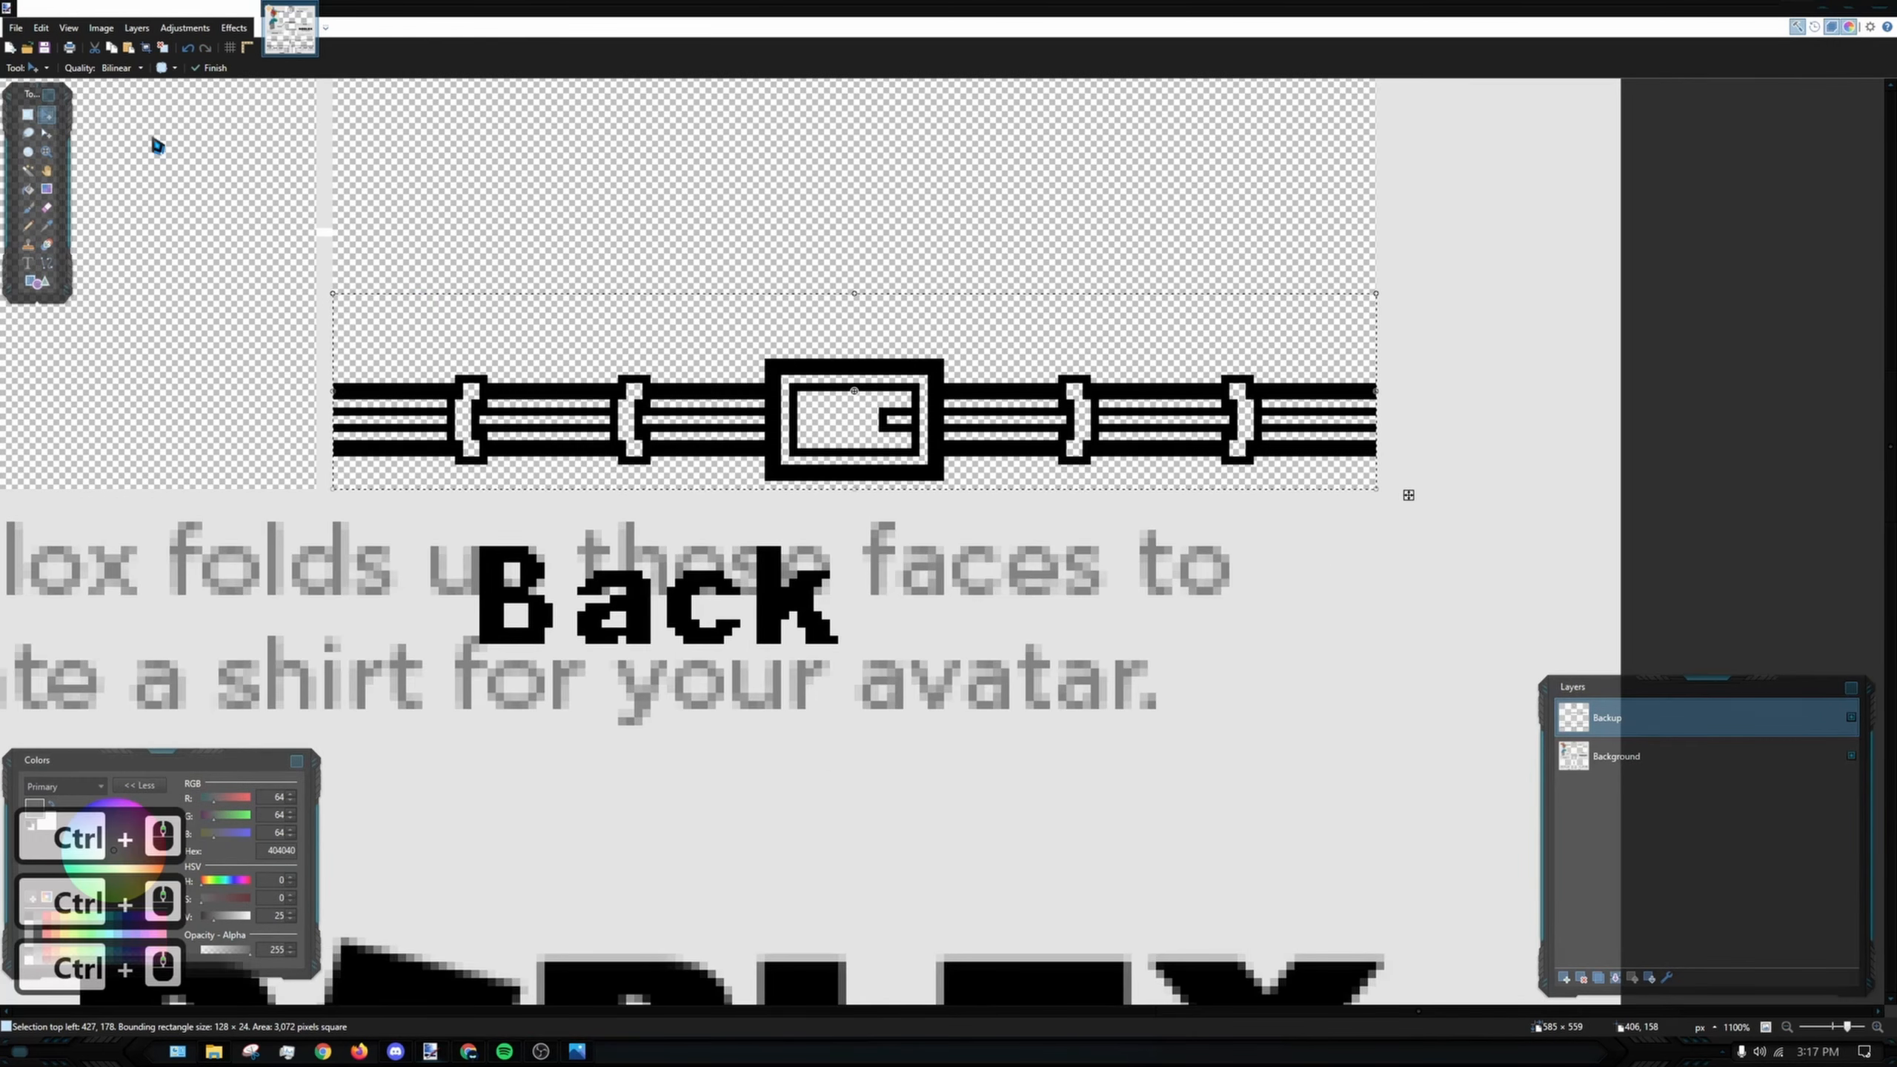
ctrl+scroll(743, 358, up, 3)
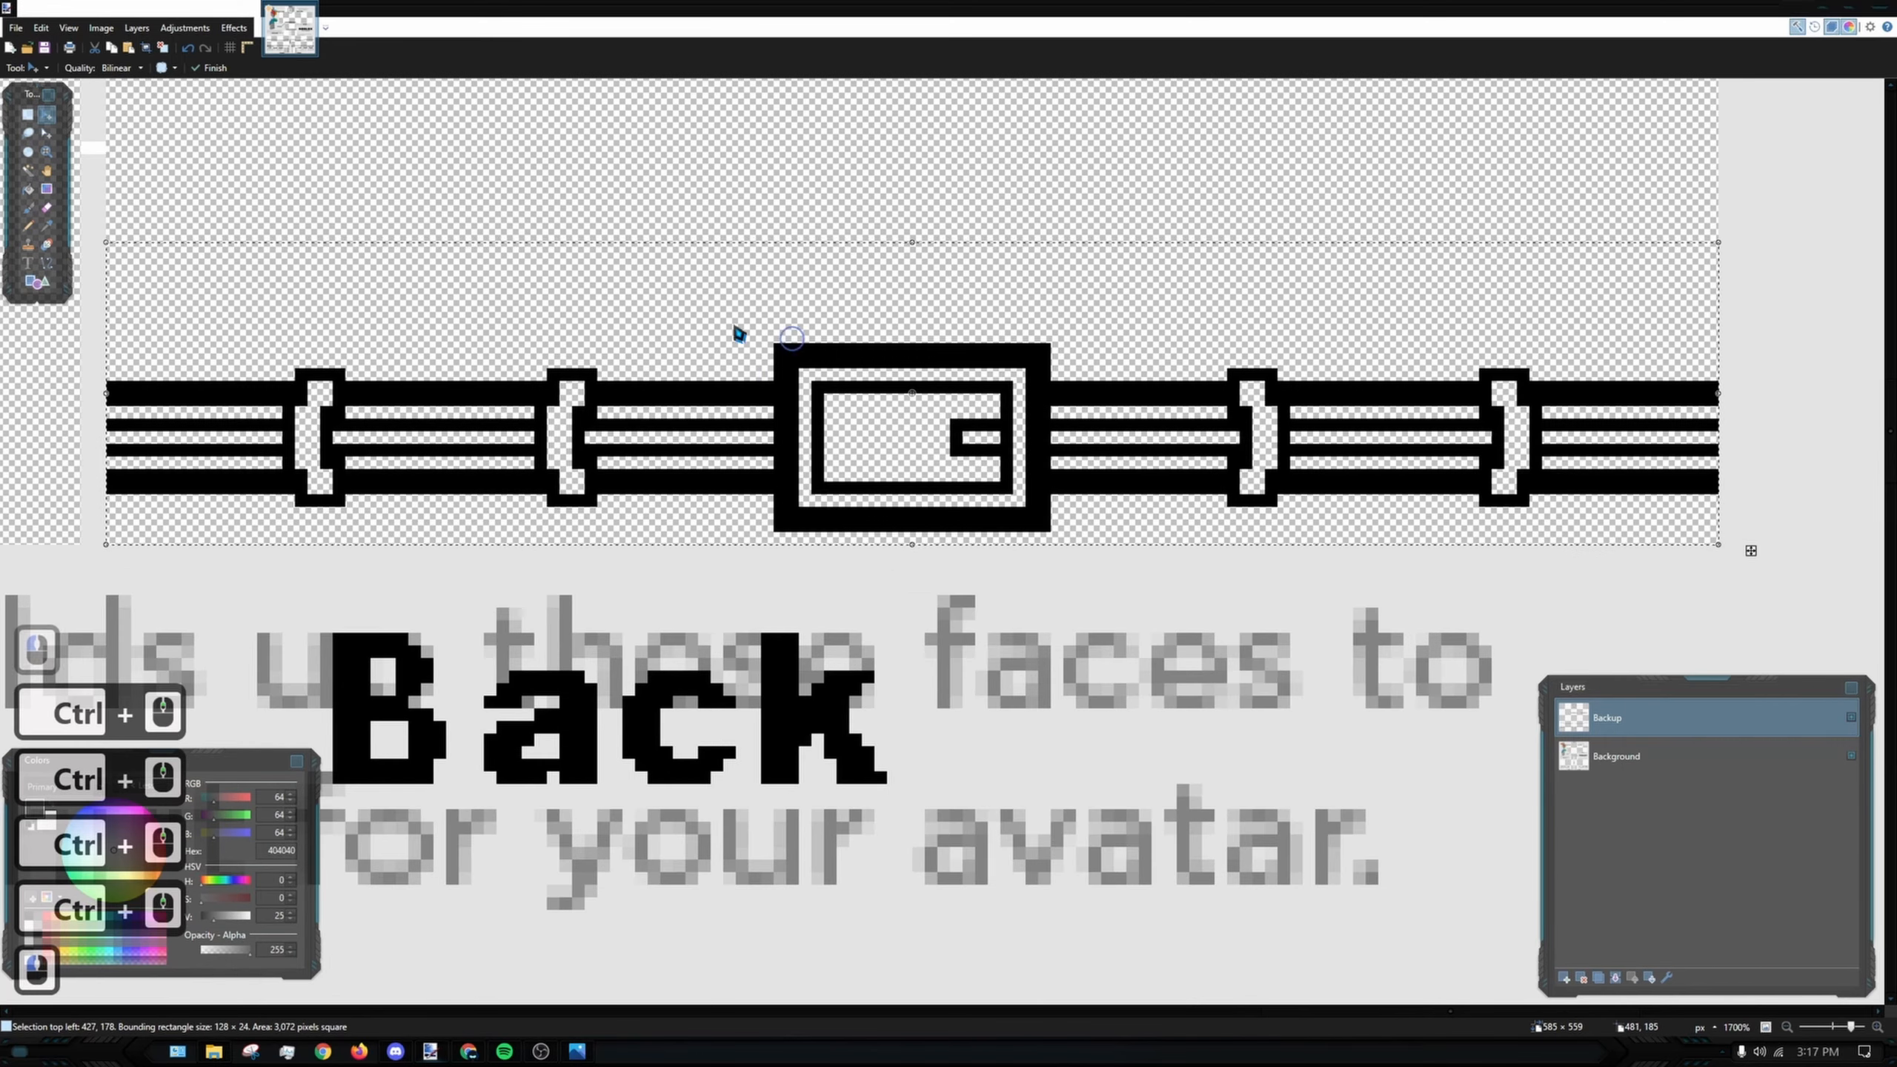
key(s)
click(771, 362)
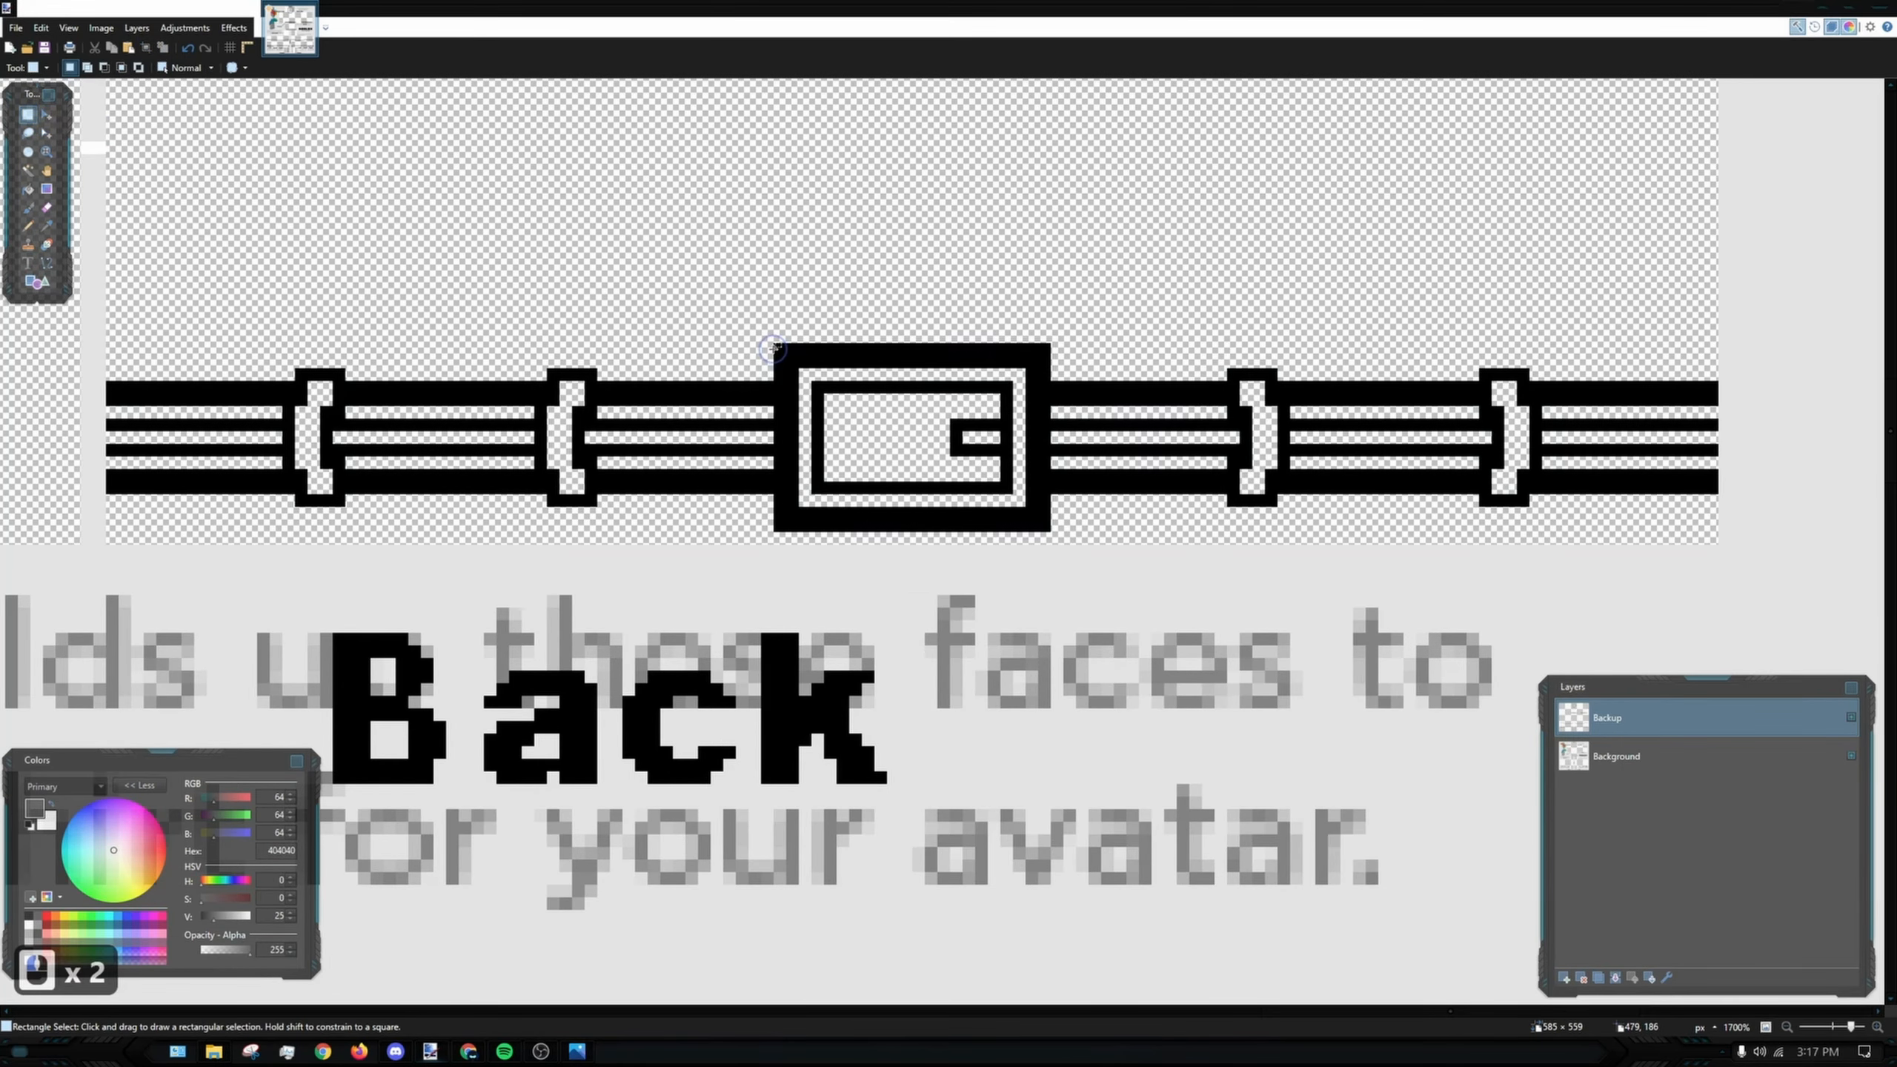
drag(773, 346, 1038, 511)
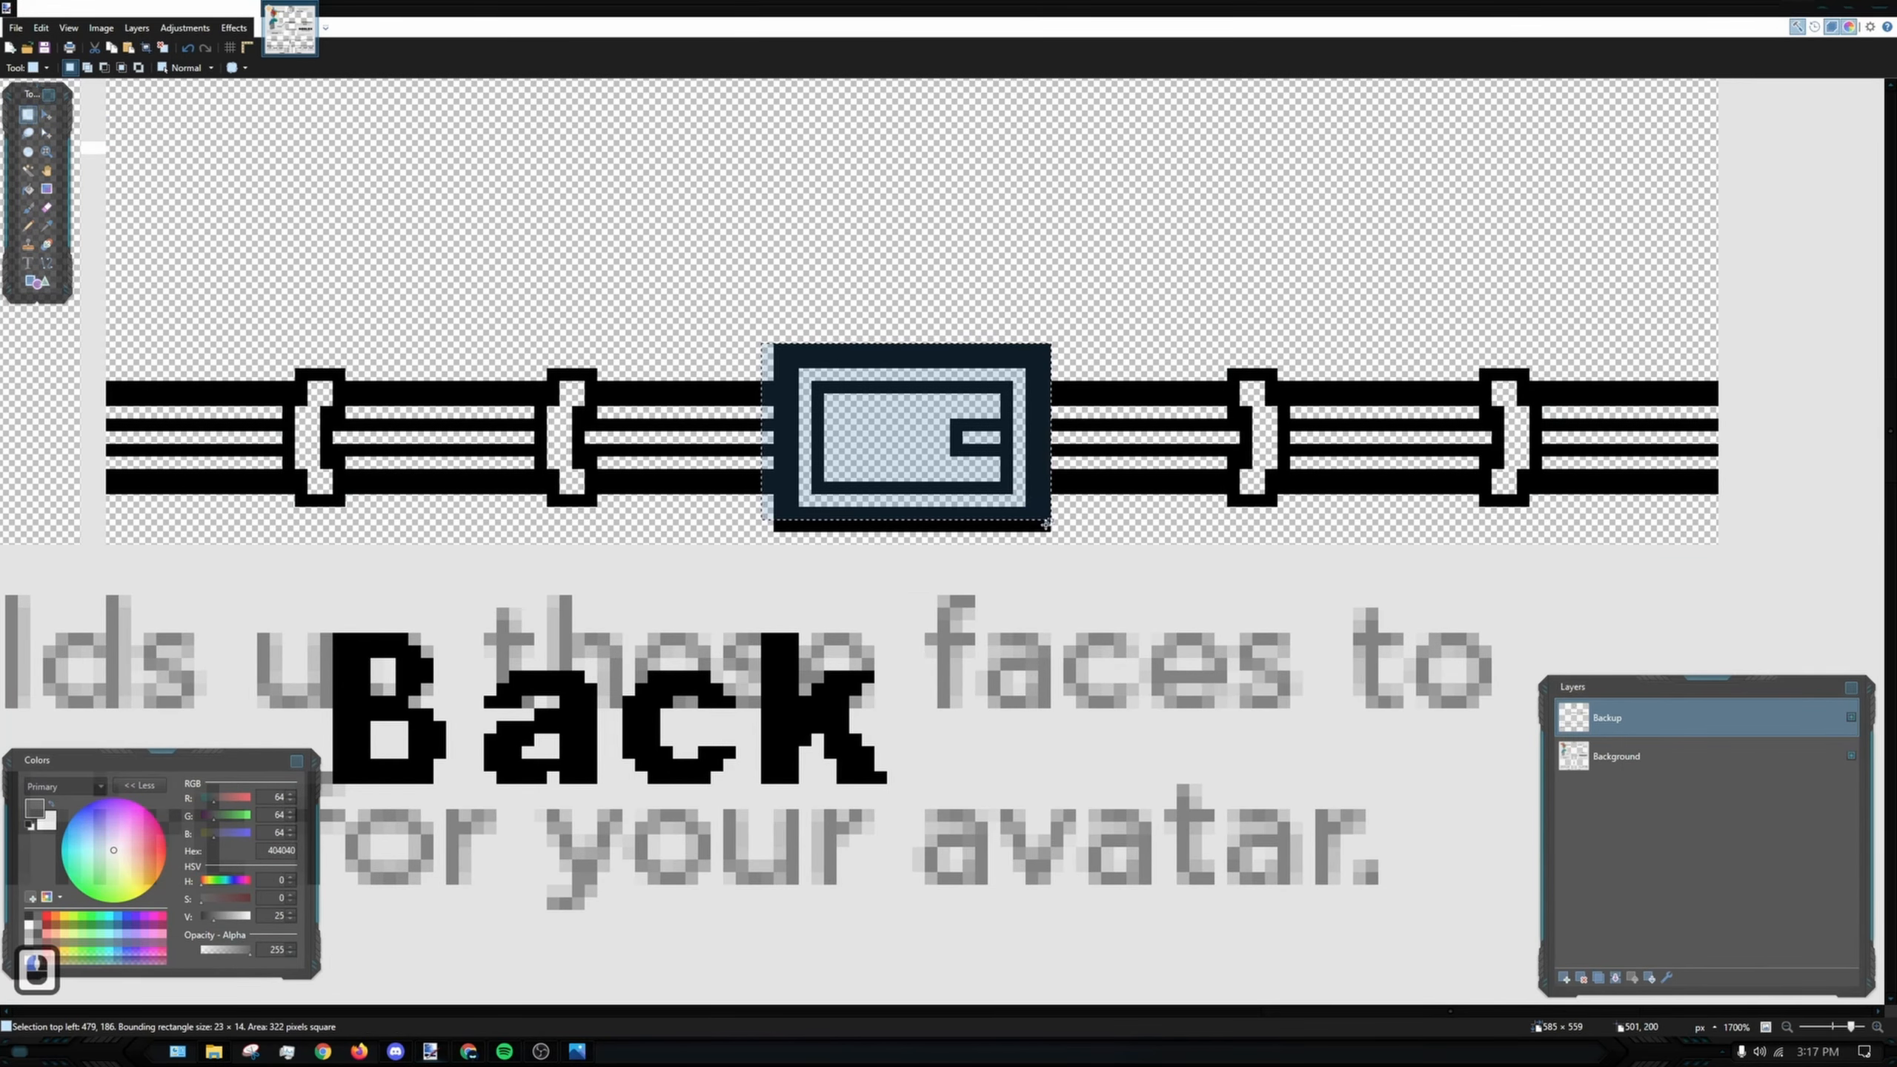
key(ctrl+x)
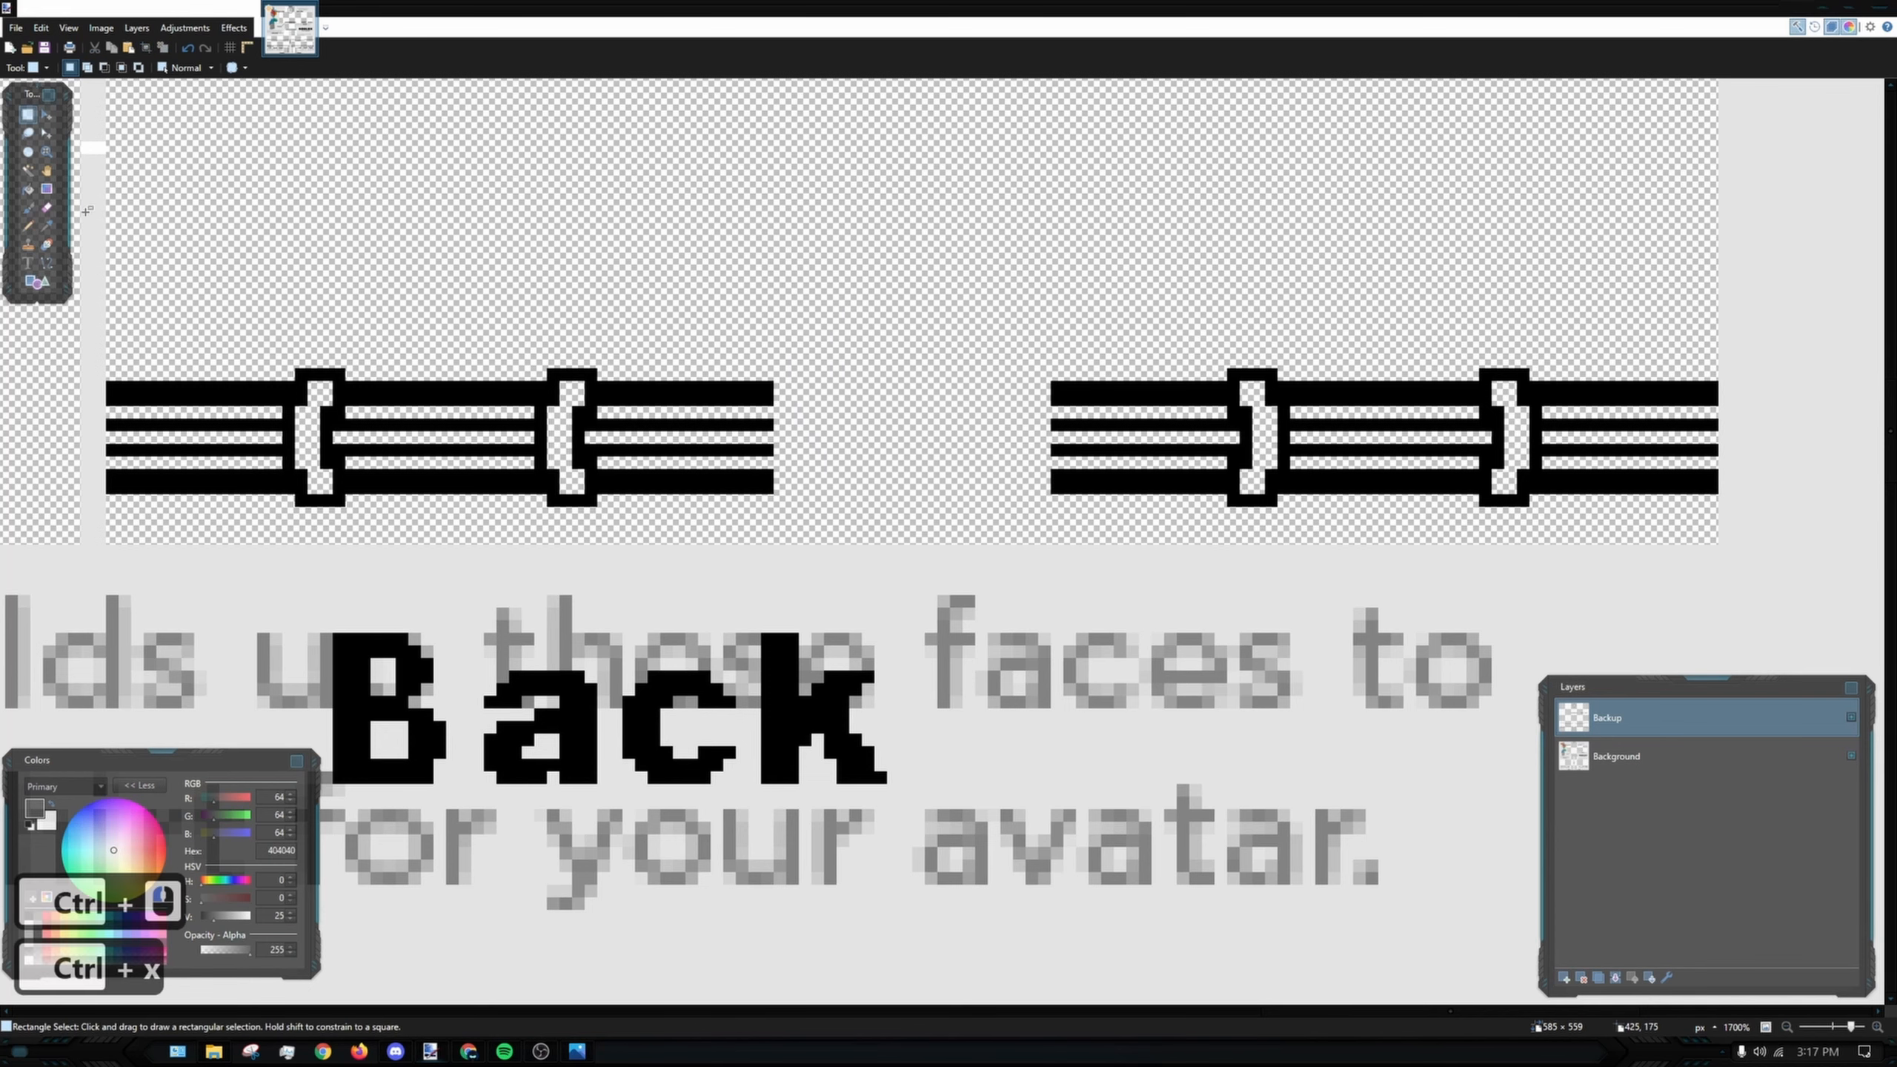
- Set the primary color to black (000000) and pencil in the missing belt lines across the gap left by the buckle
click(27, 227)
scroll(956, 346, up, 3)
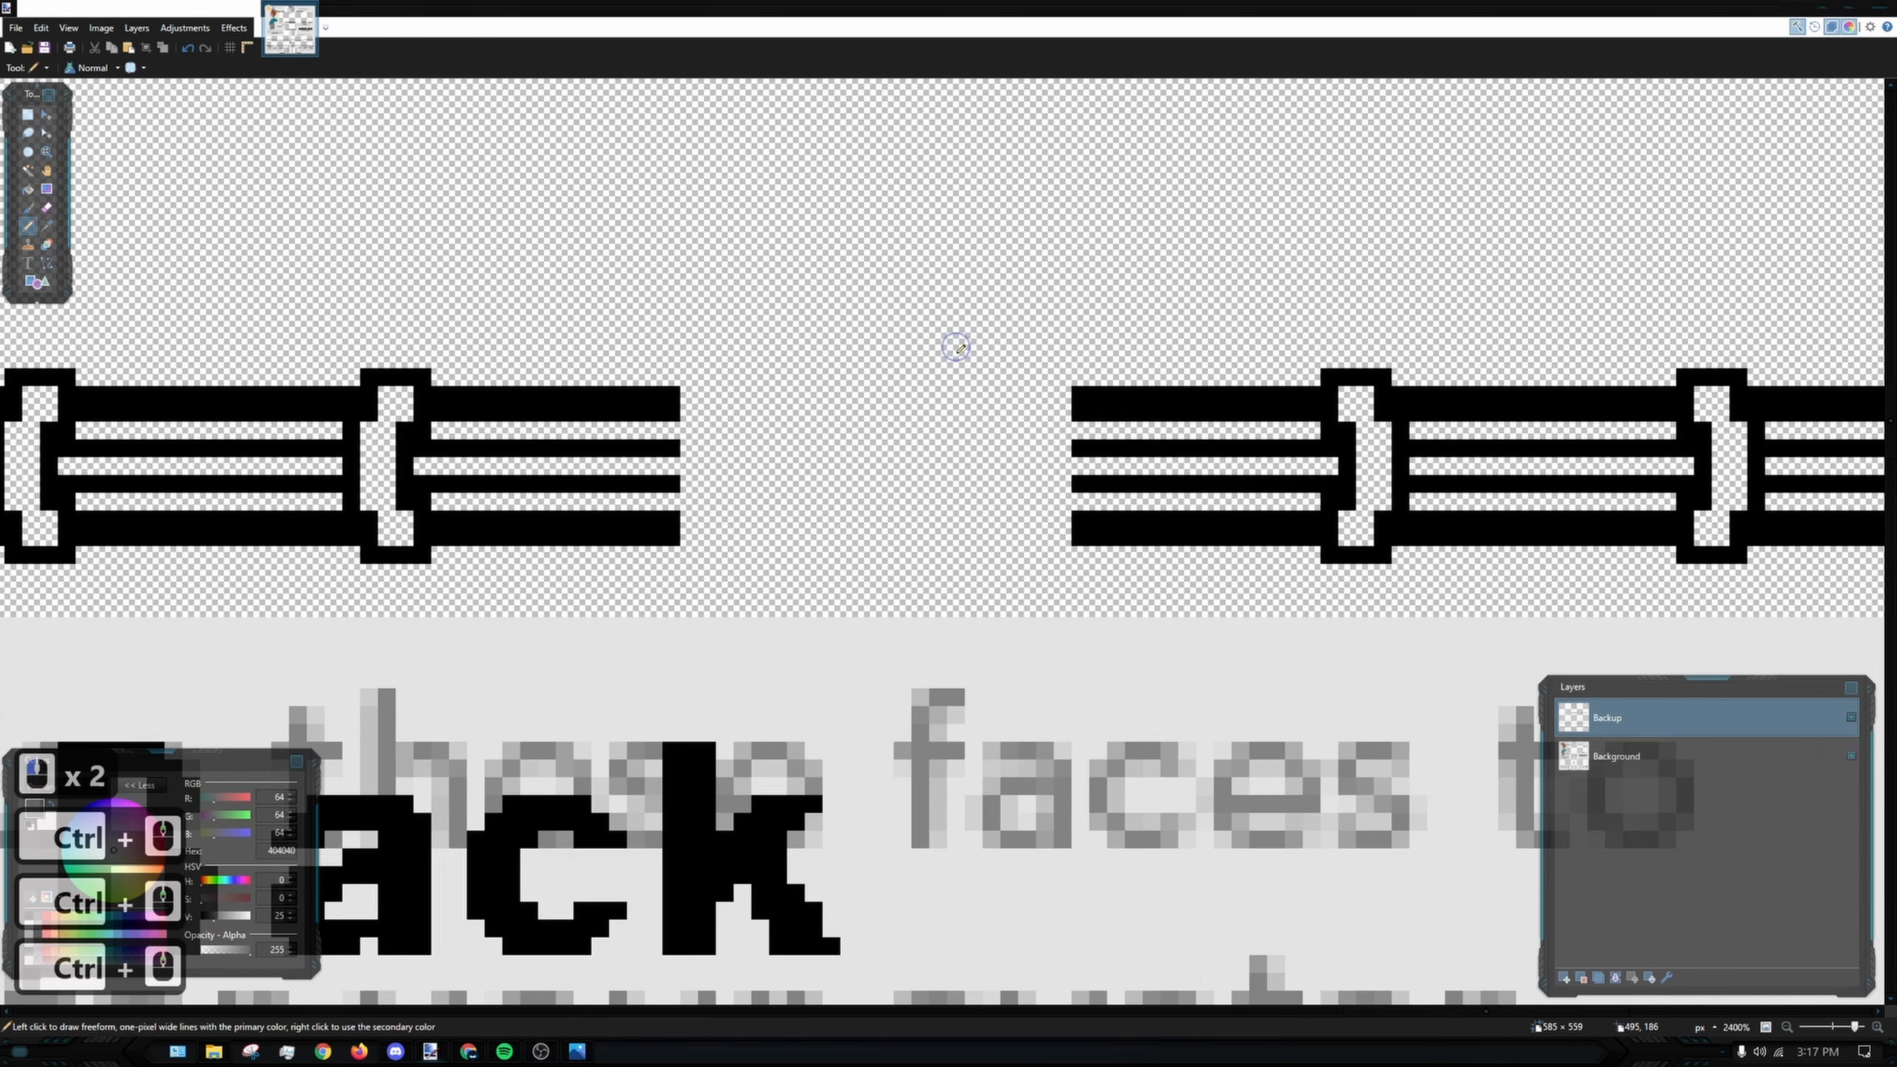
drag(1068, 408, 721, 408)
key(ctrl+z)
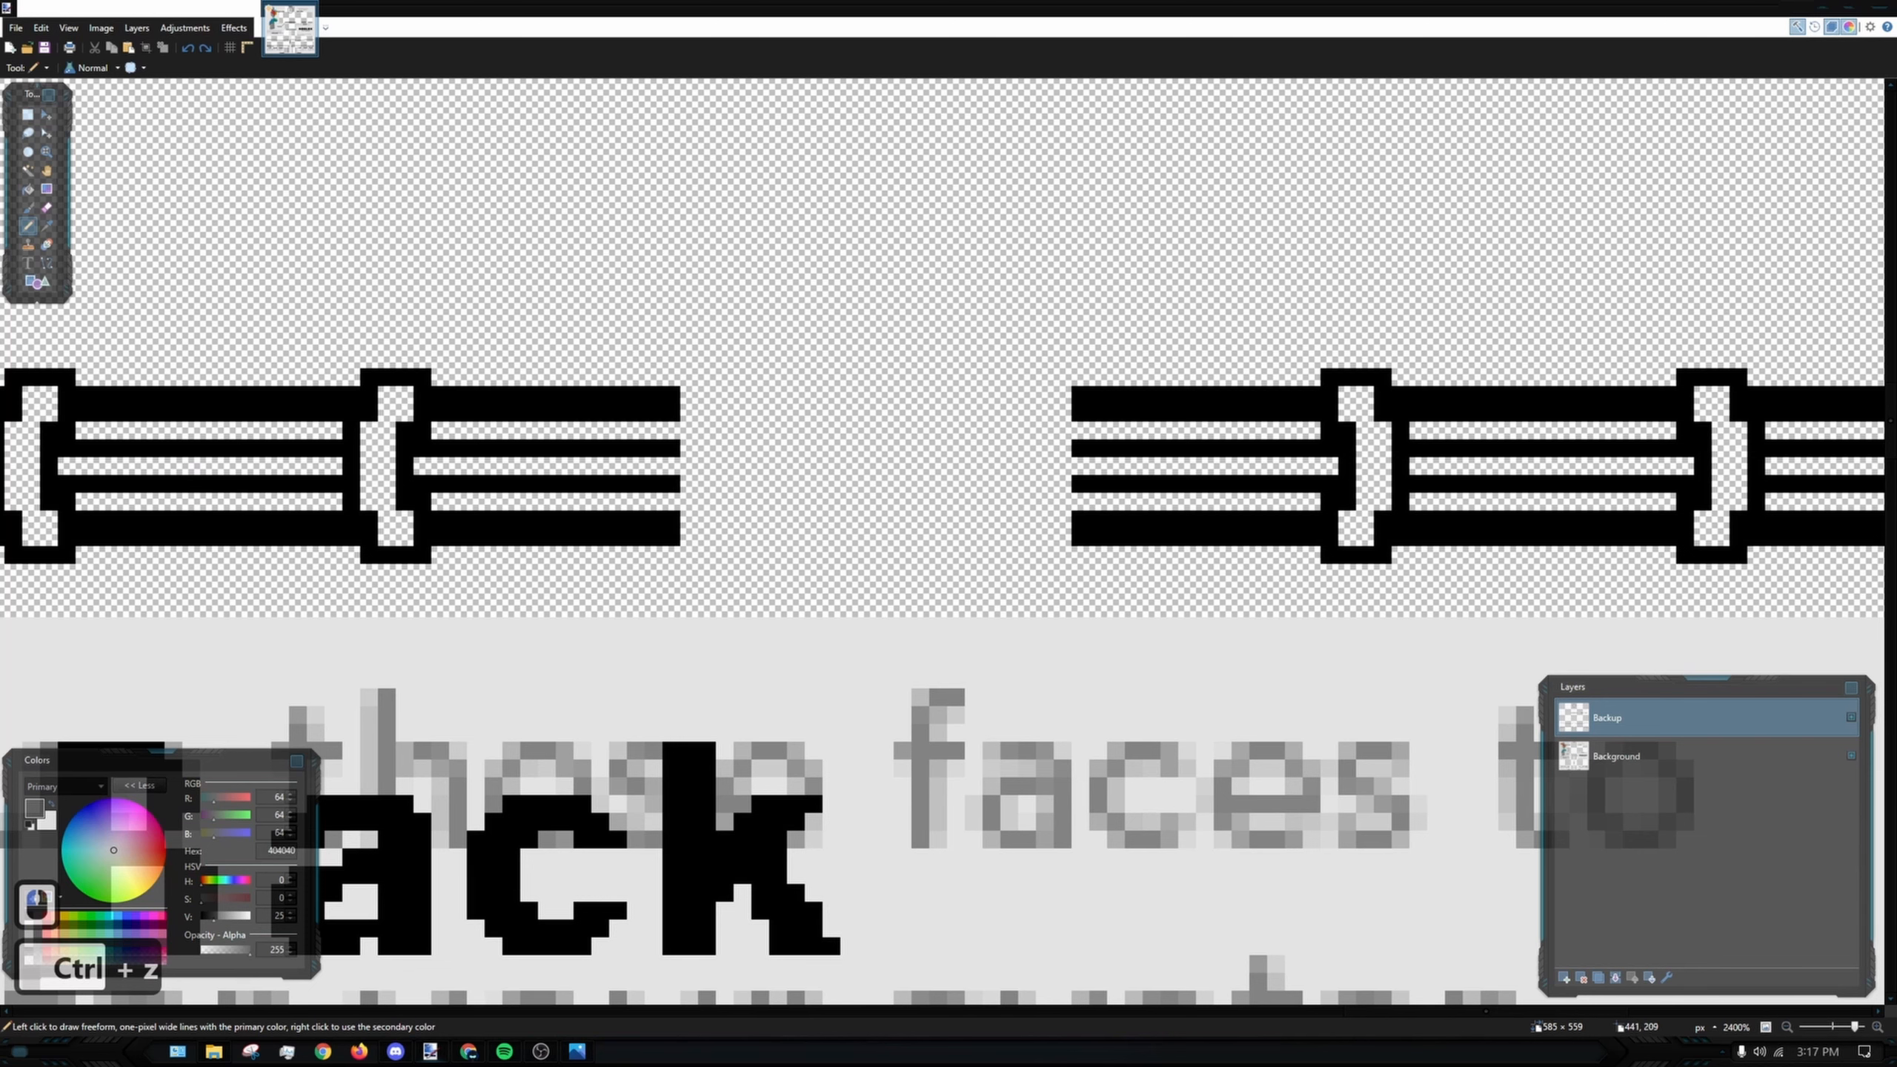
drag(97, 759, 97, 714)
click(28, 873)
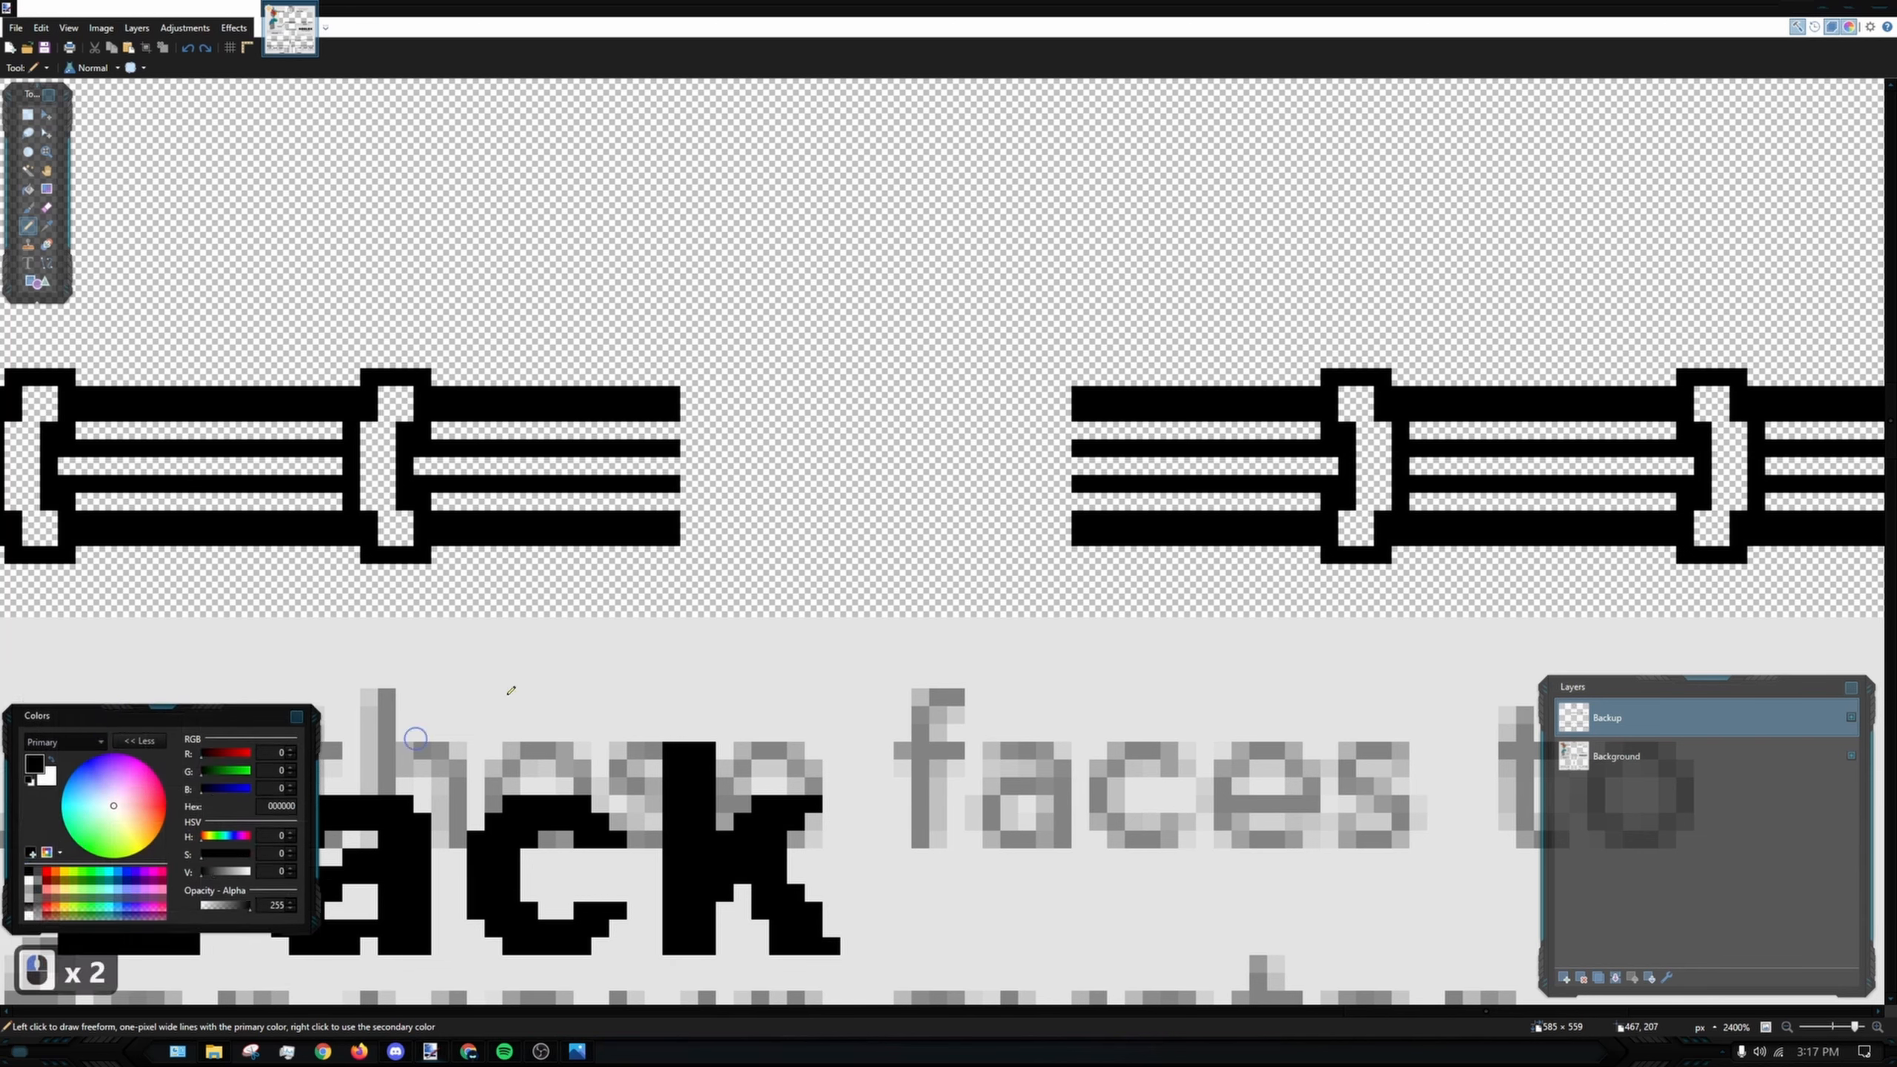
drag(676, 412, 1196, 399)
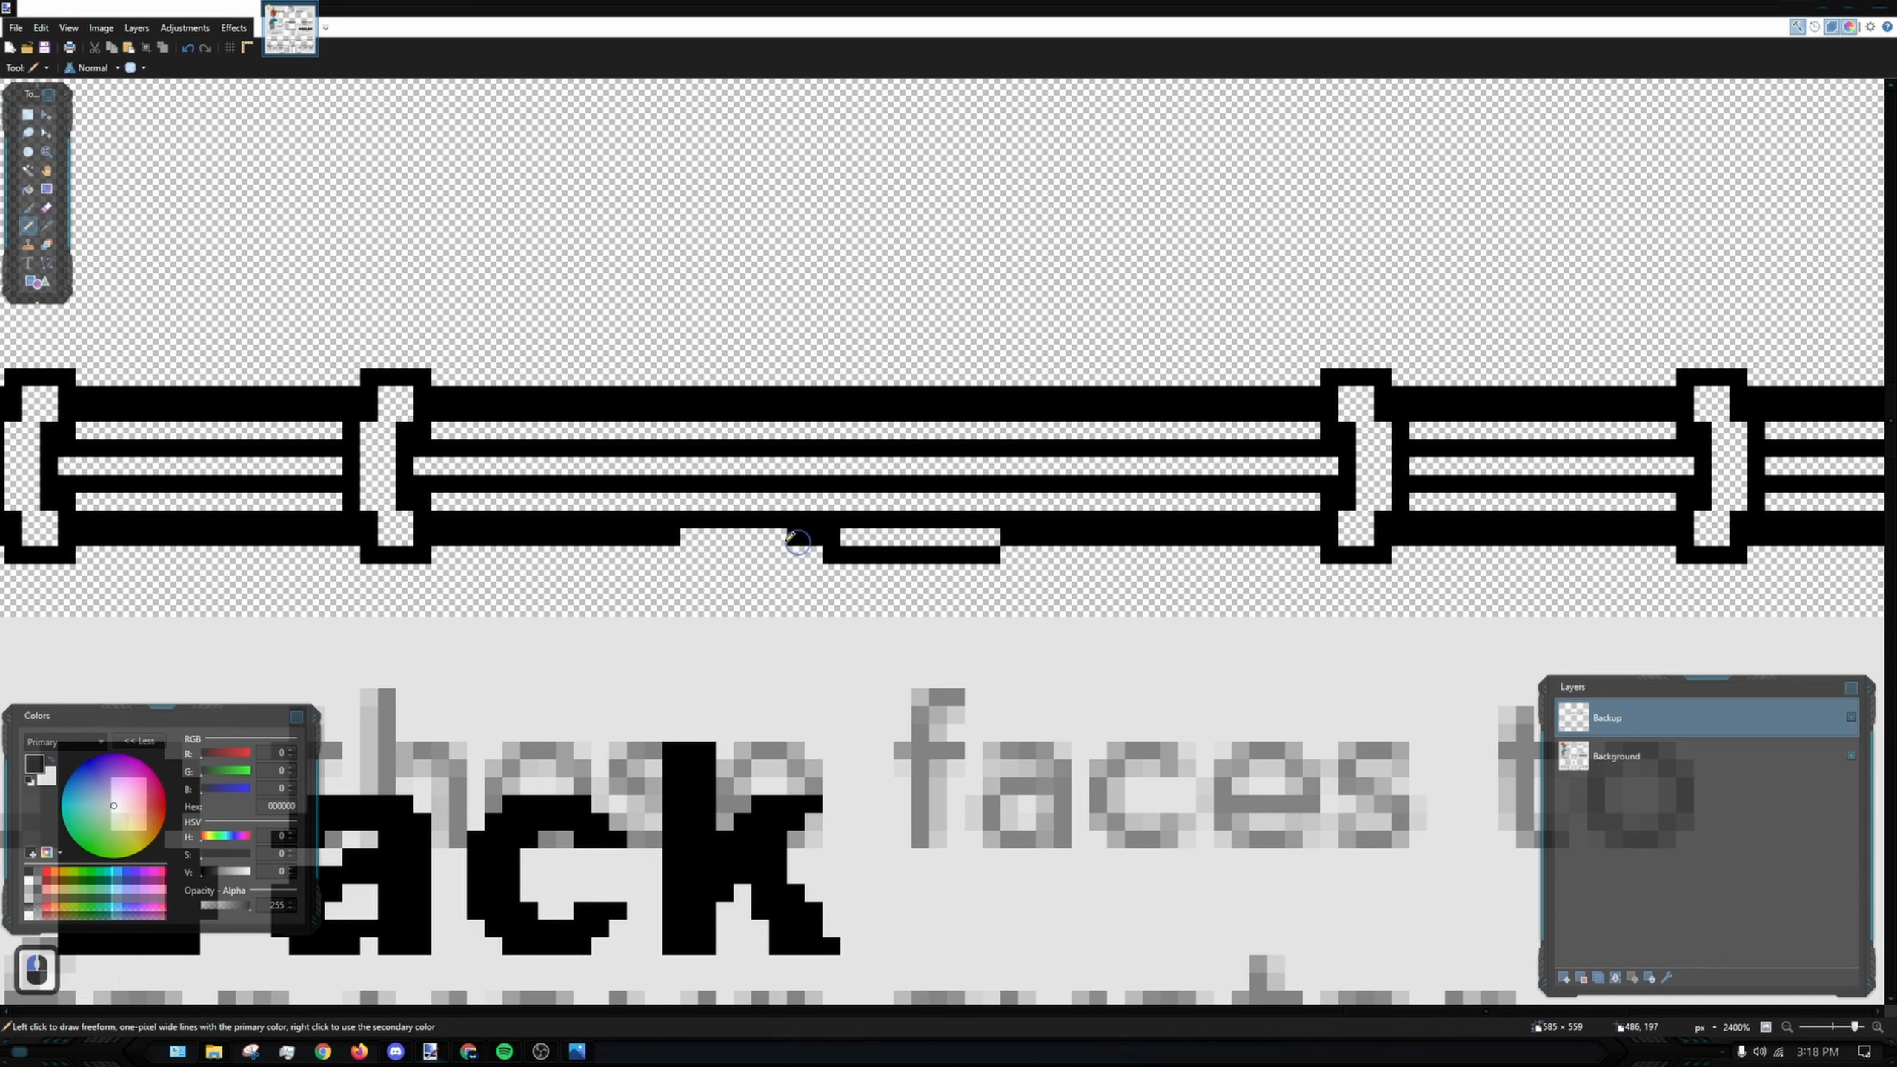
key(ctrl+z)
drag(1073, 535, 769, 535)
scroll(799, 463, down, 6)
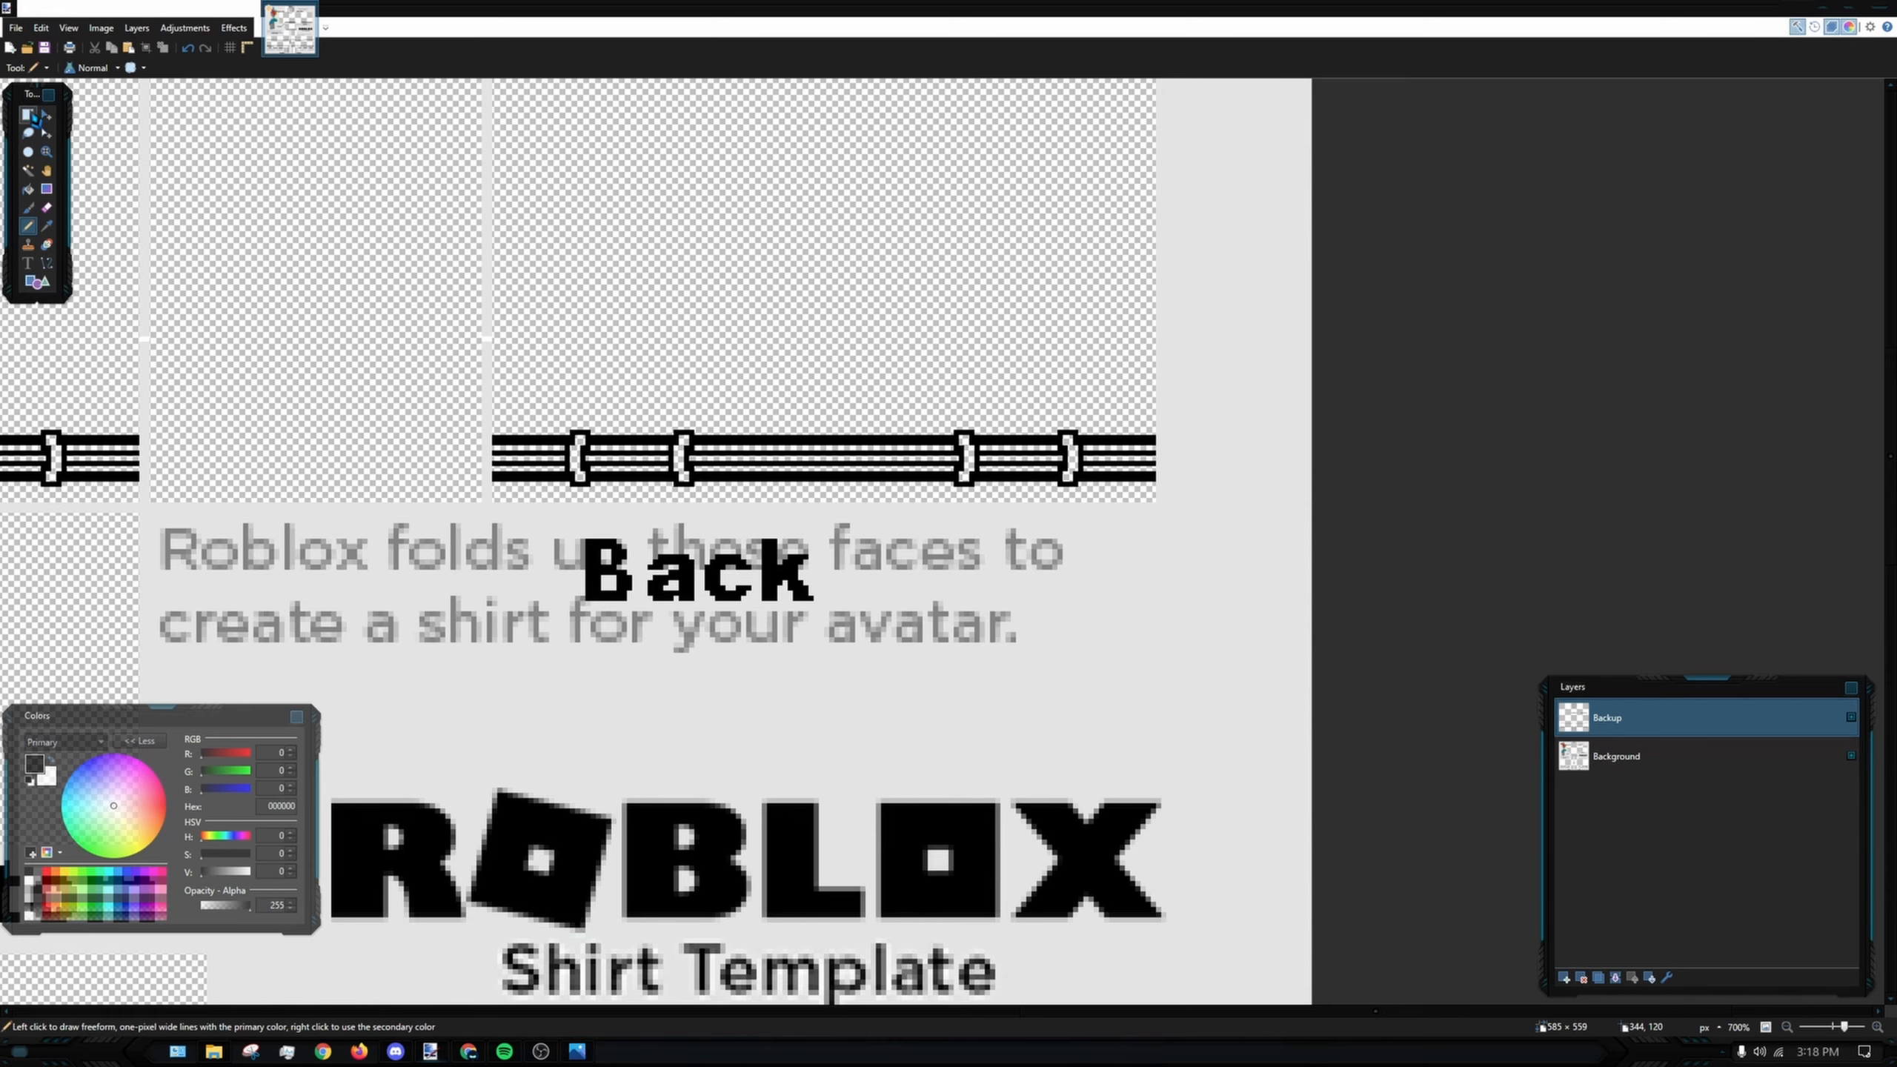
click(28, 114)
scroll(784, 463, up, 6)
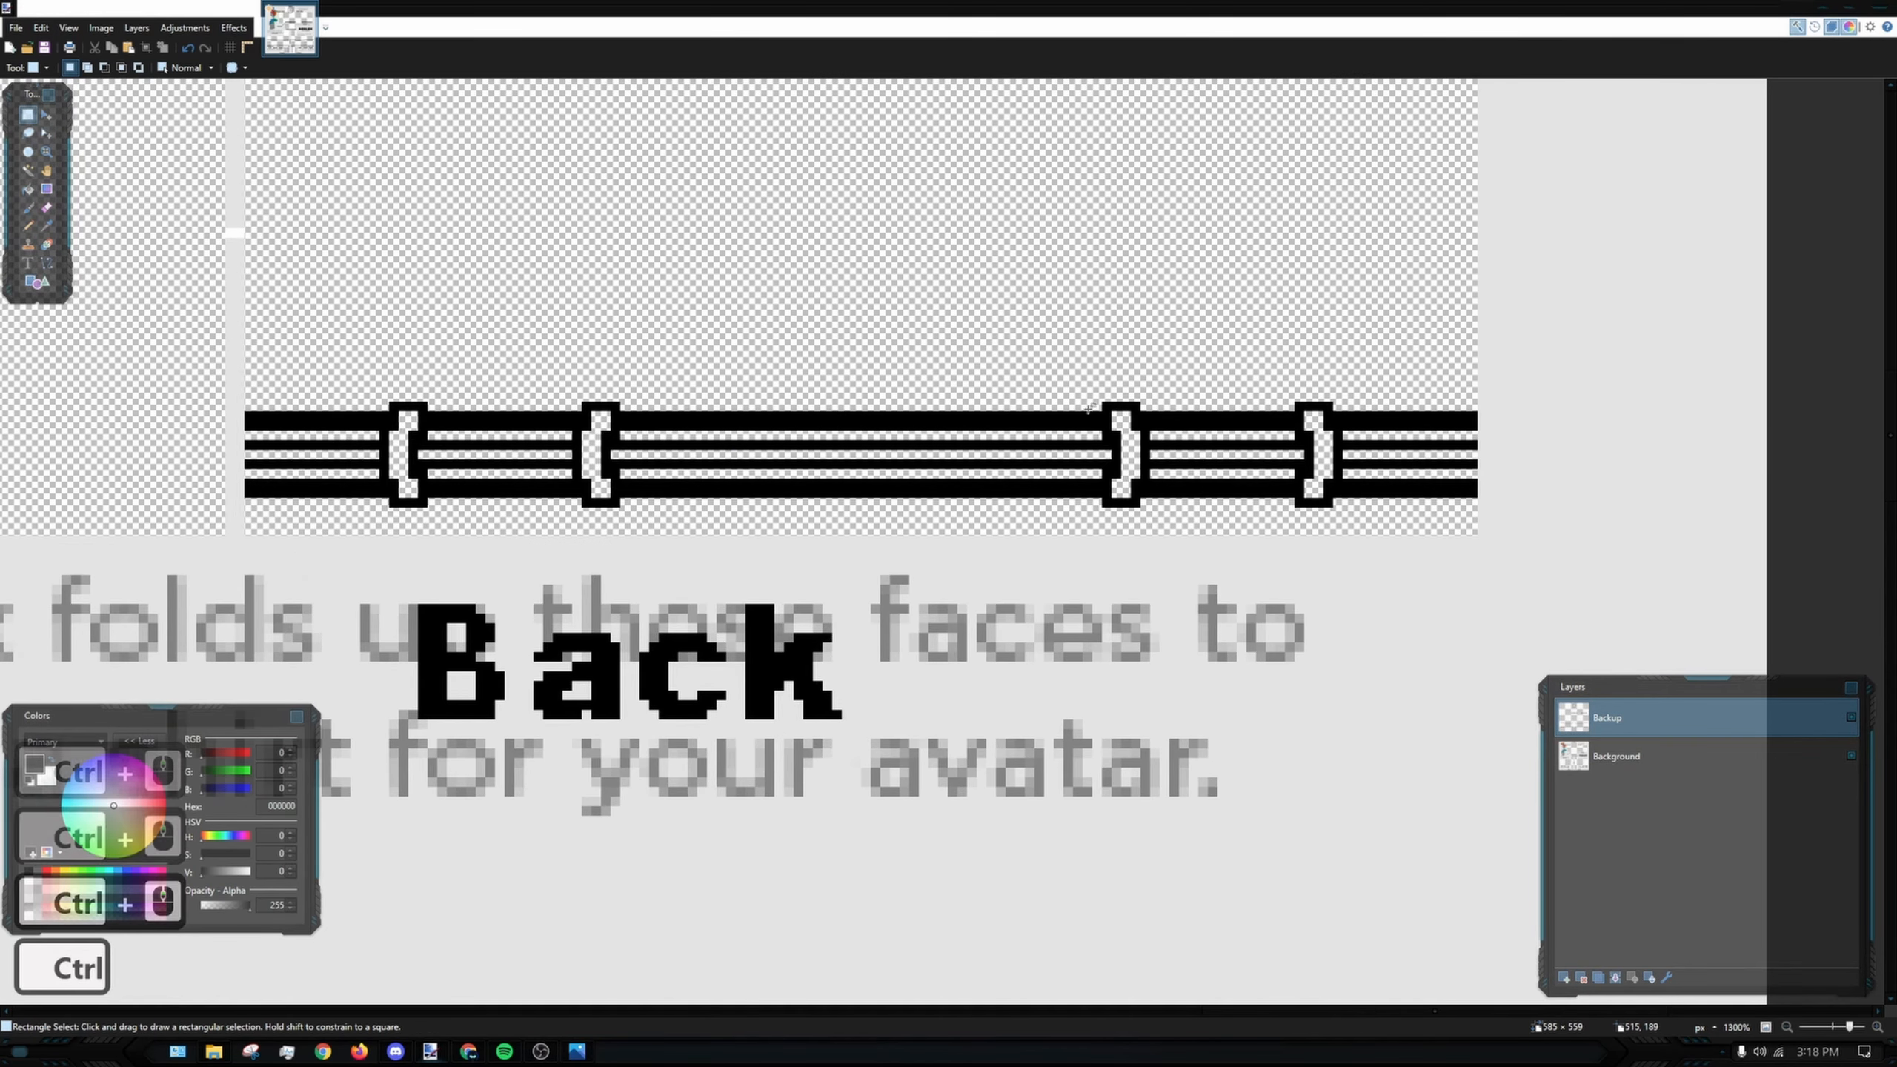
middle_click(740, 355)
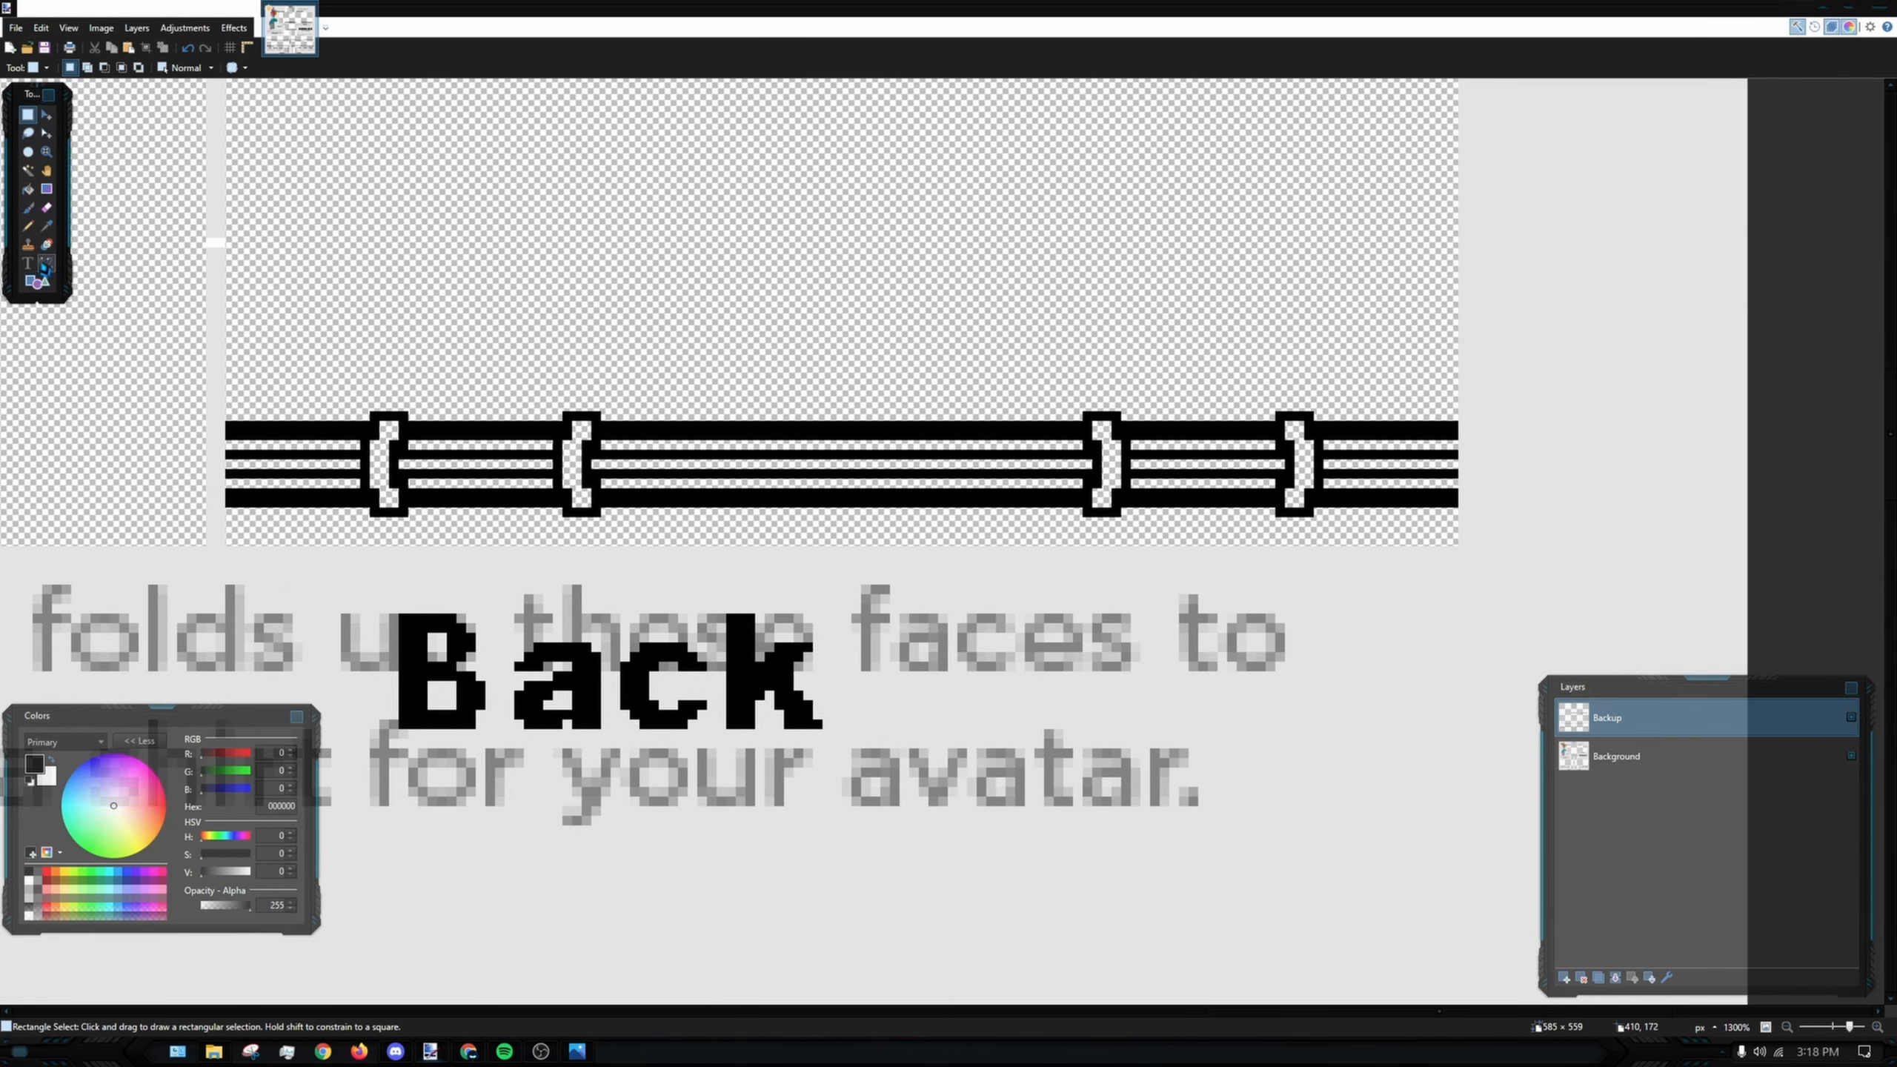
click(46, 265)
scroll(880, 415, up, 1)
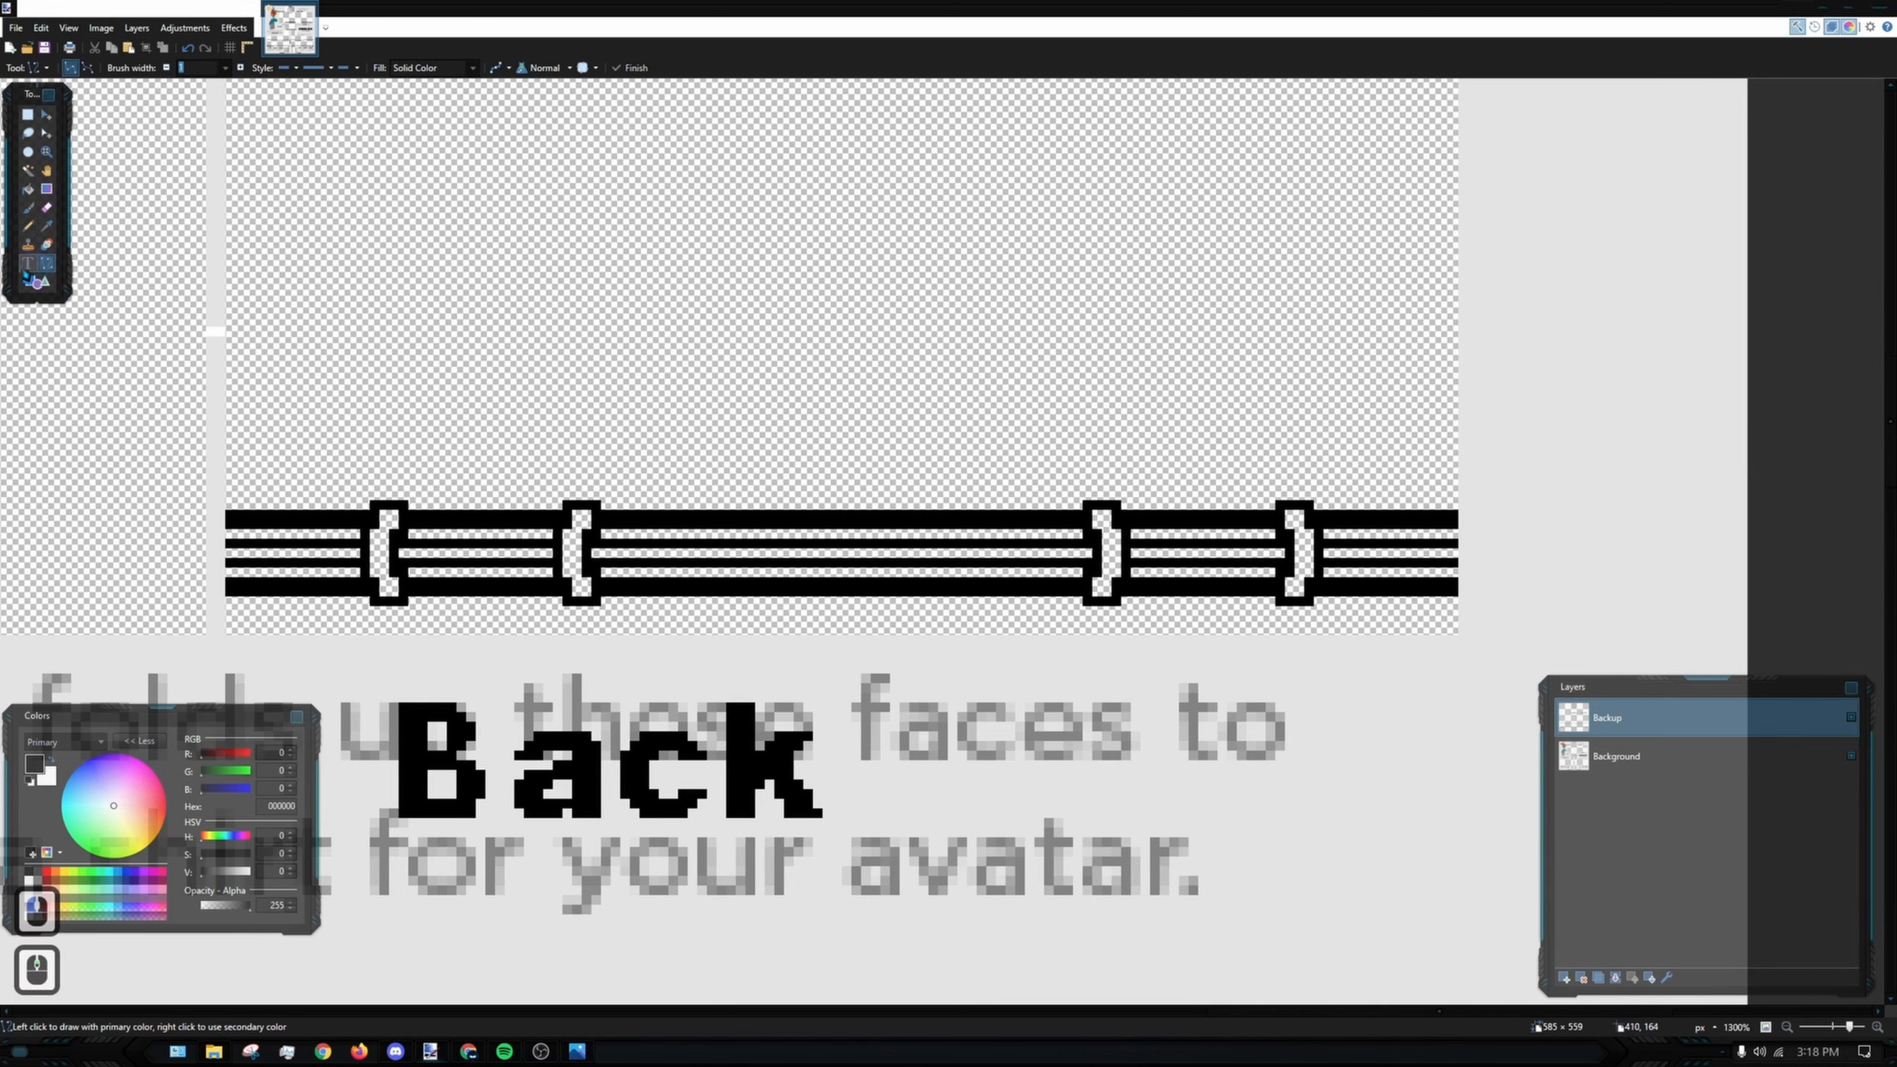
click(35, 229)
scroll(775, 384, up, 3)
mouse_move(845, 531)
mouse_down()
mouse_move(749, 394)
mouse_move(769, 482)
mouse_up()
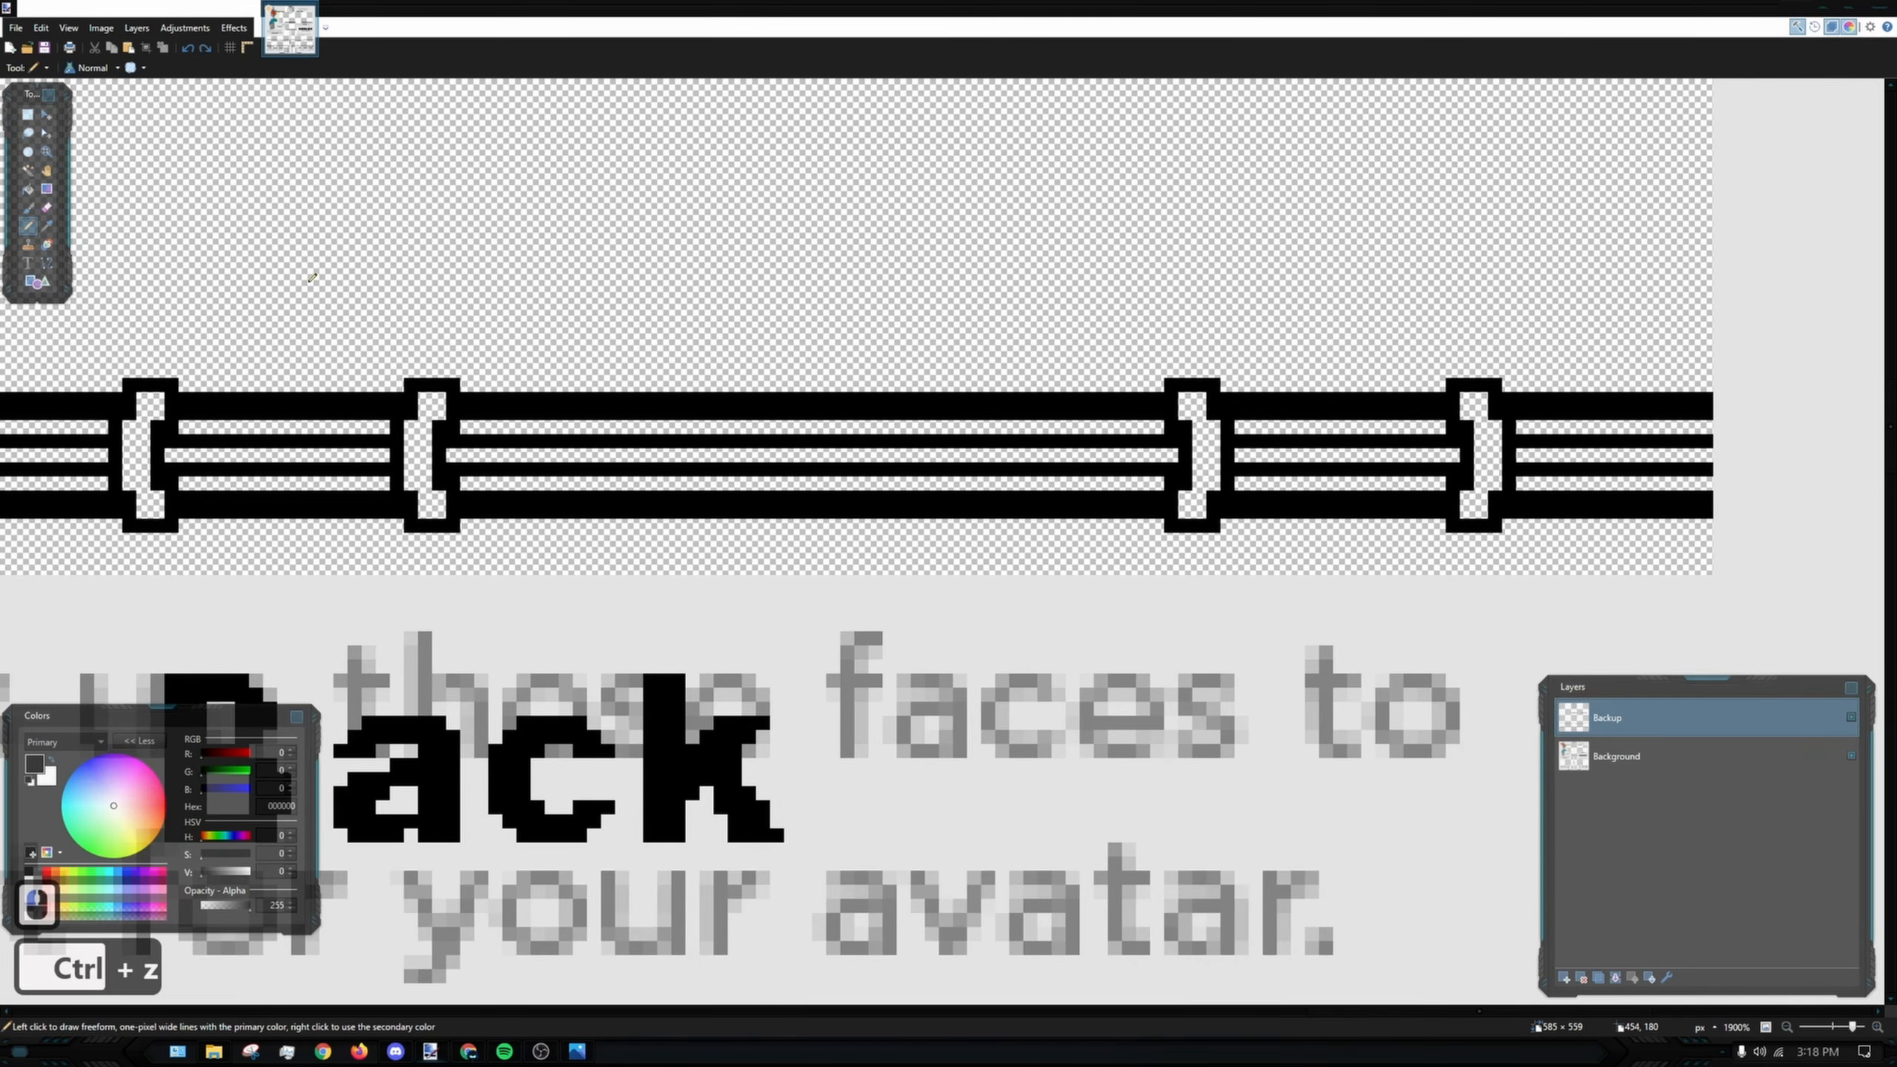
scroll(816, 405, up, 2)
drag(765, 390, 759, 486)
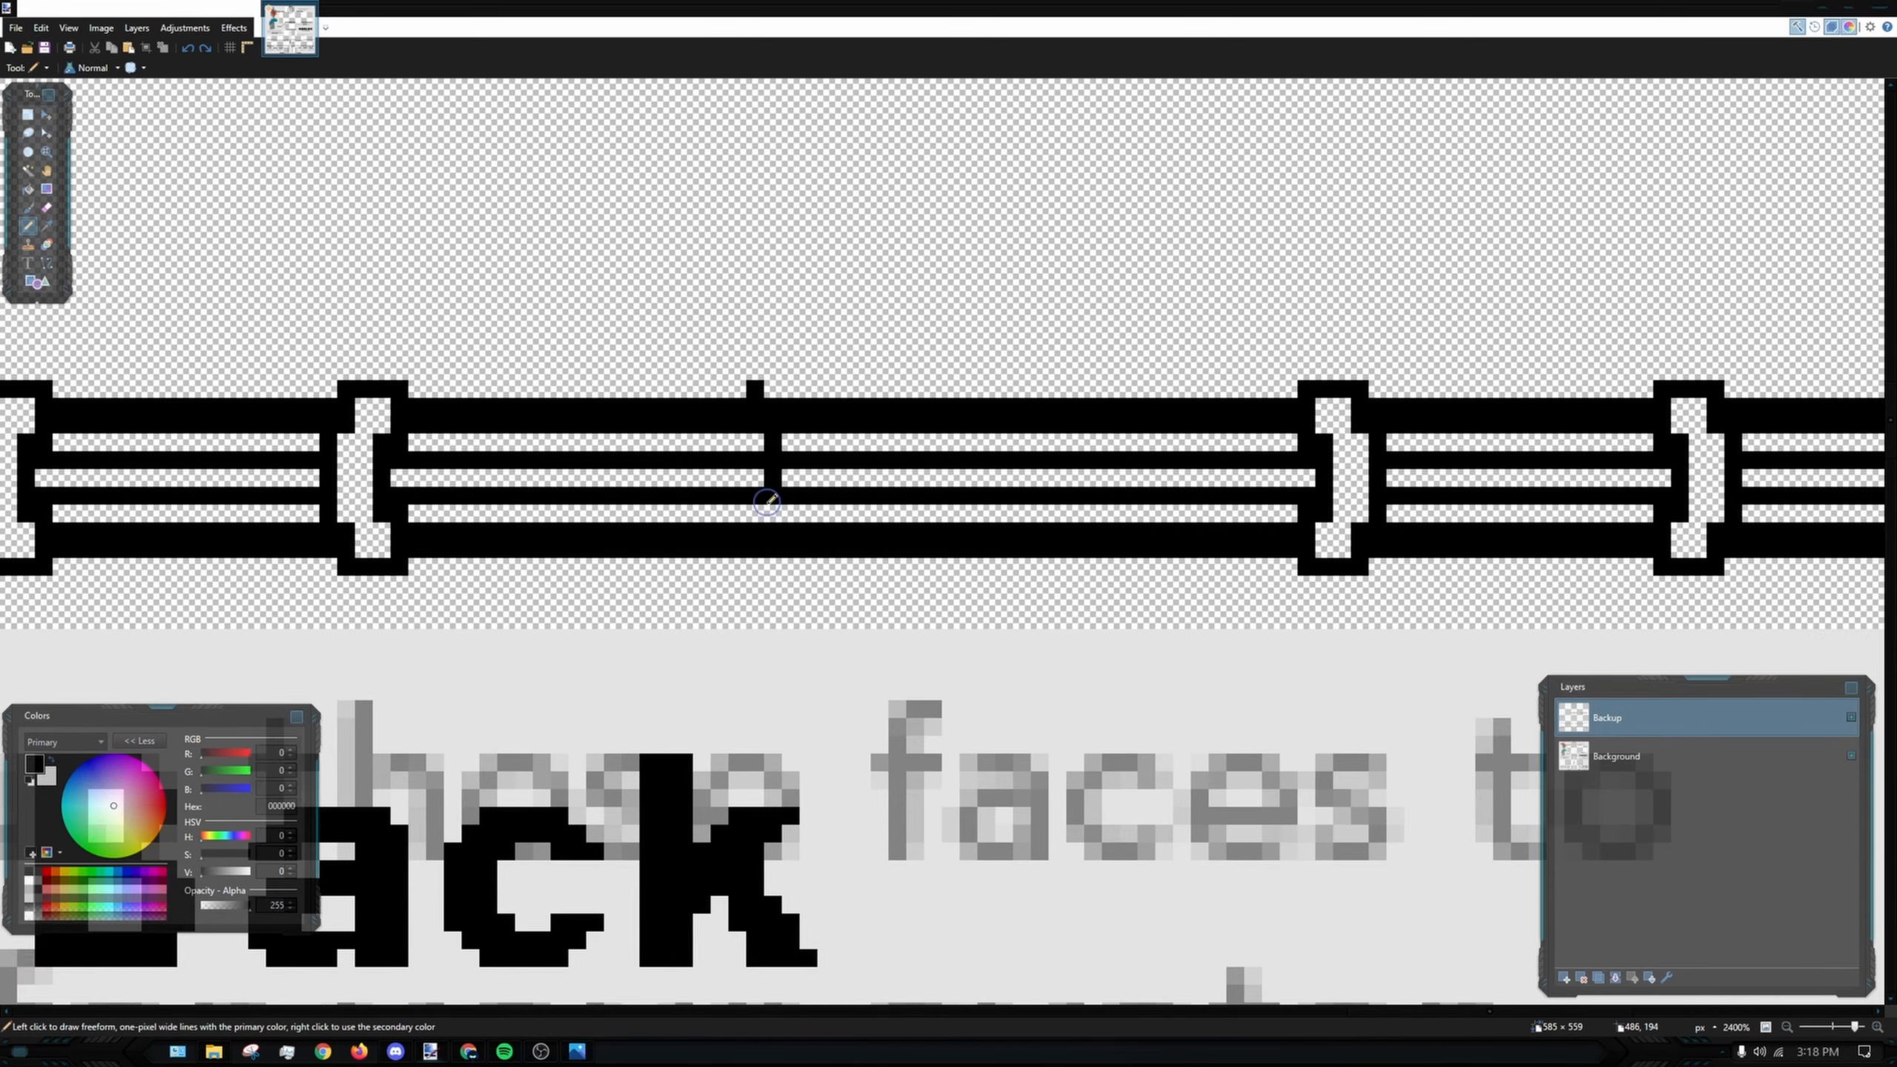
key(ctrl+z)
- Draw a black rectangle outline about 5 × 13 px across the middle of the back belt with the Shapes tool
click(39, 281)
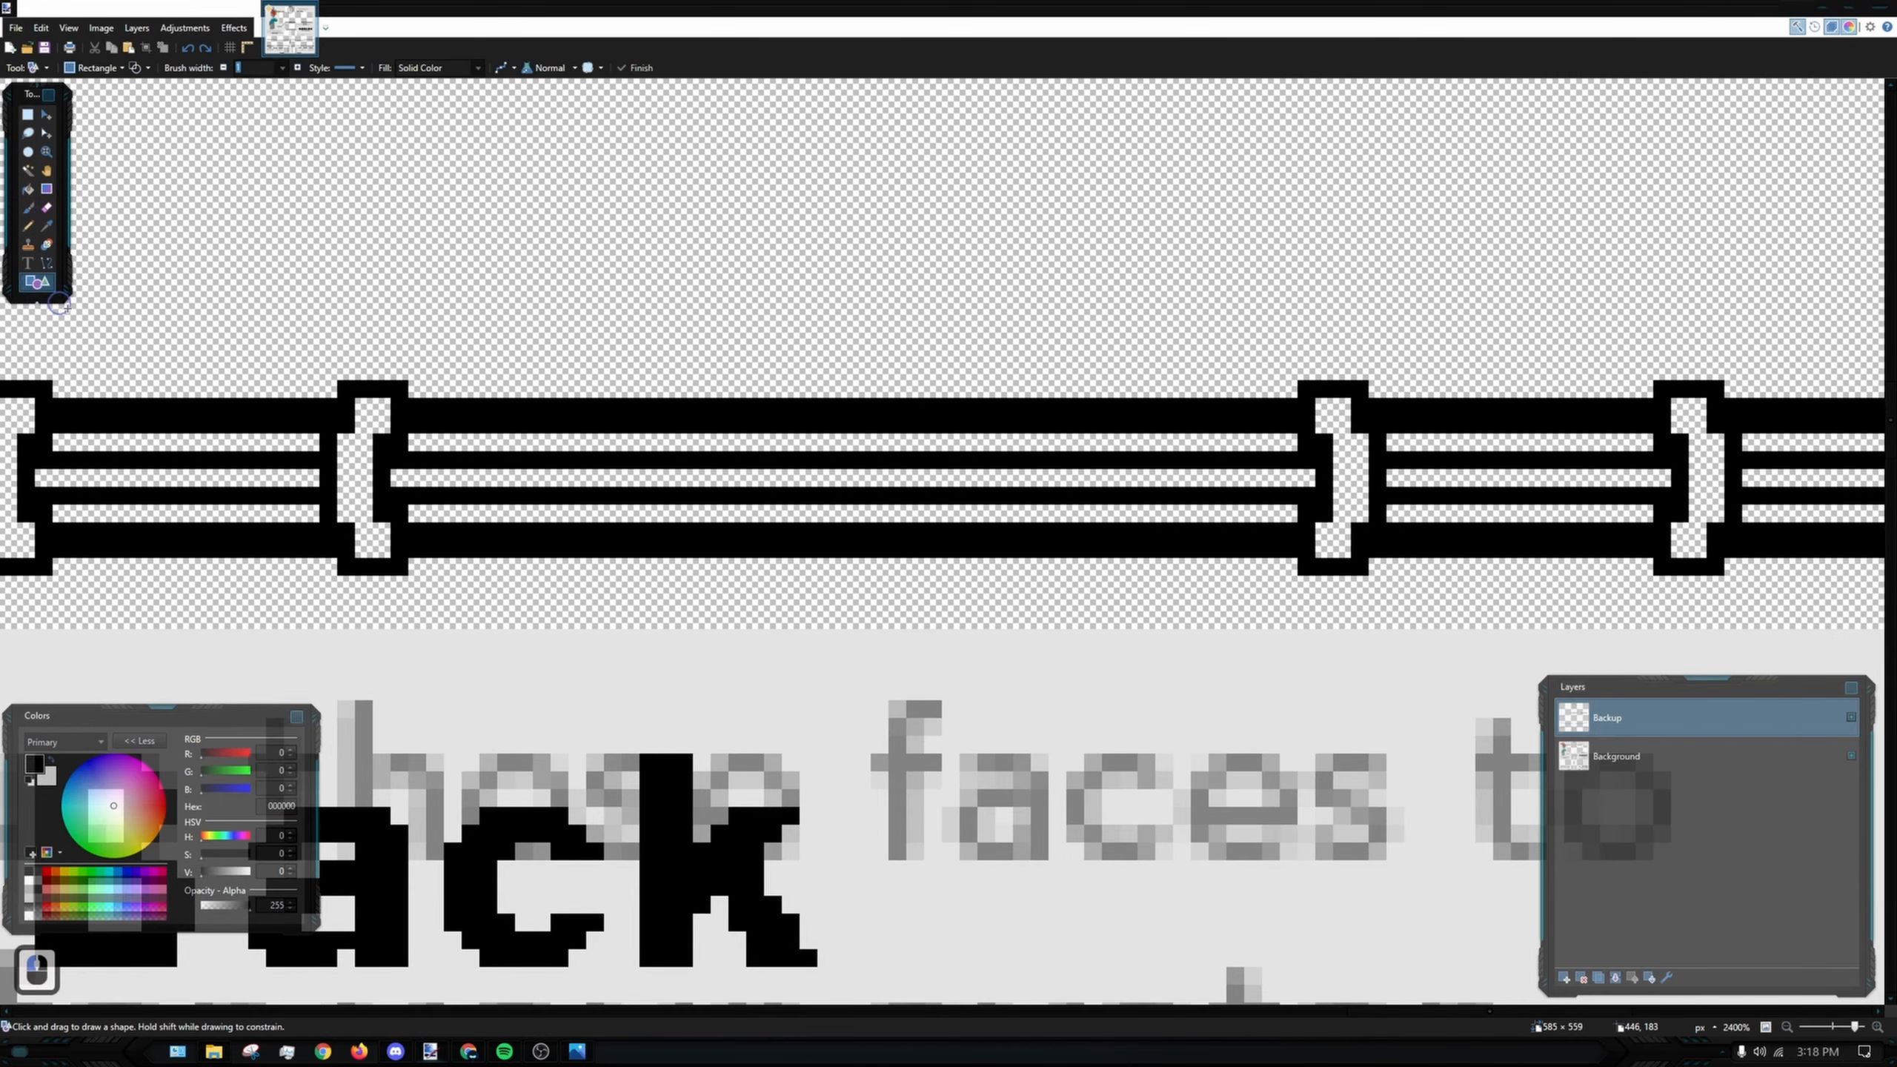
click(94, 68)
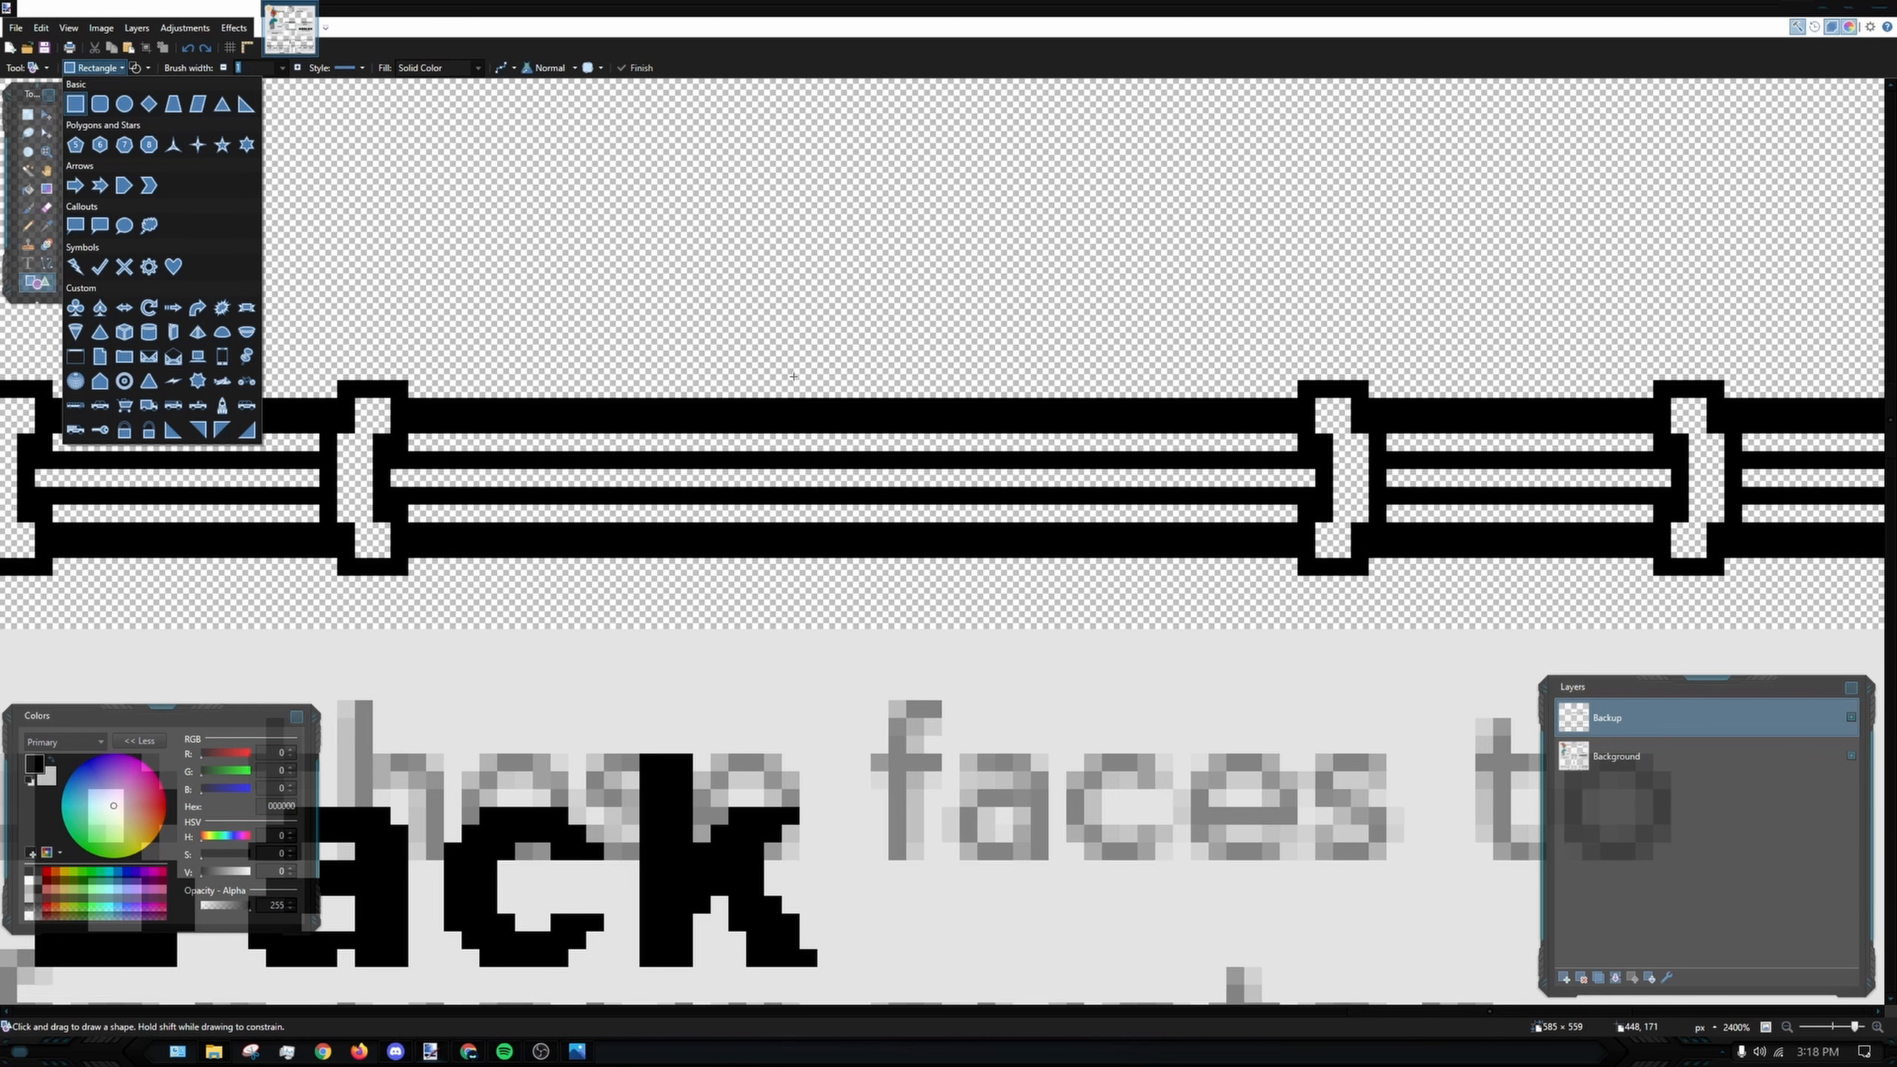
drag(792, 375, 864, 552)
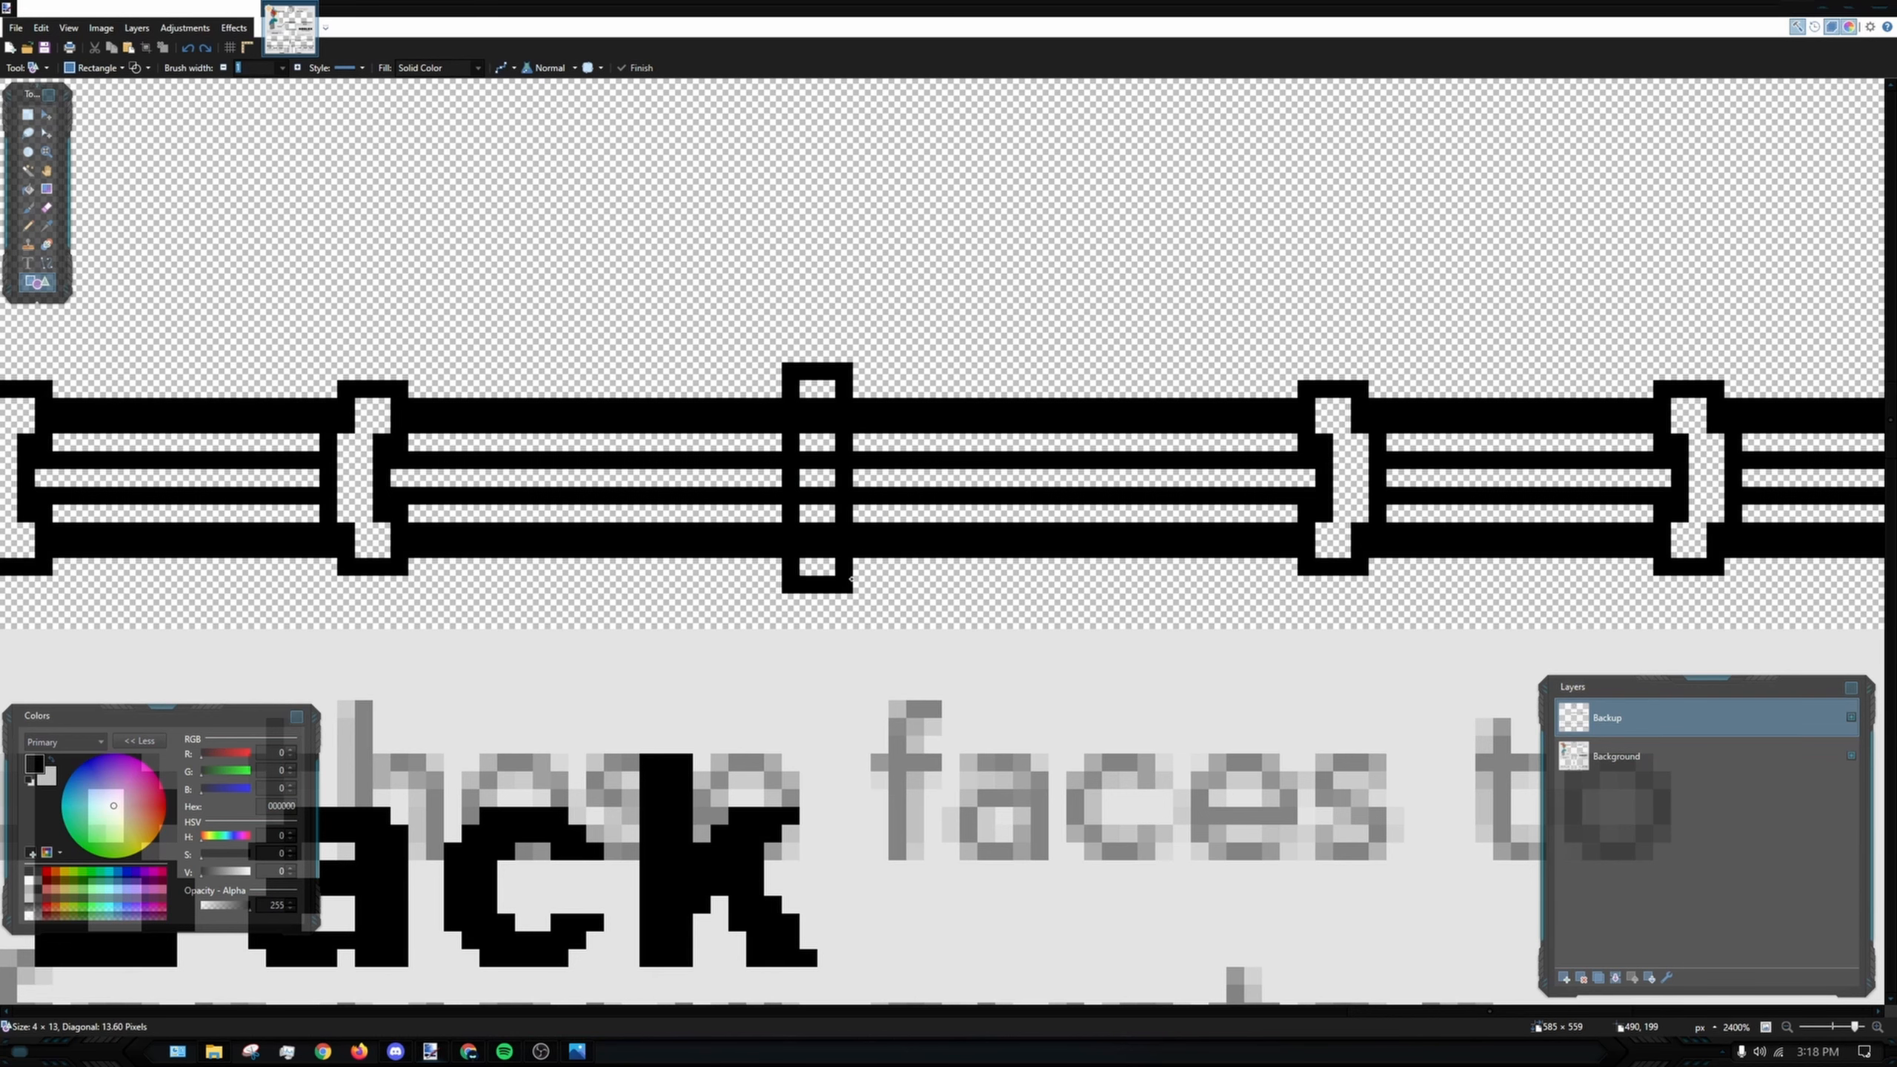
drag(862, 624, 899, 626)
- Delete the belt lines inside the rectangle outline in the middle of the back belt
click(27, 114)
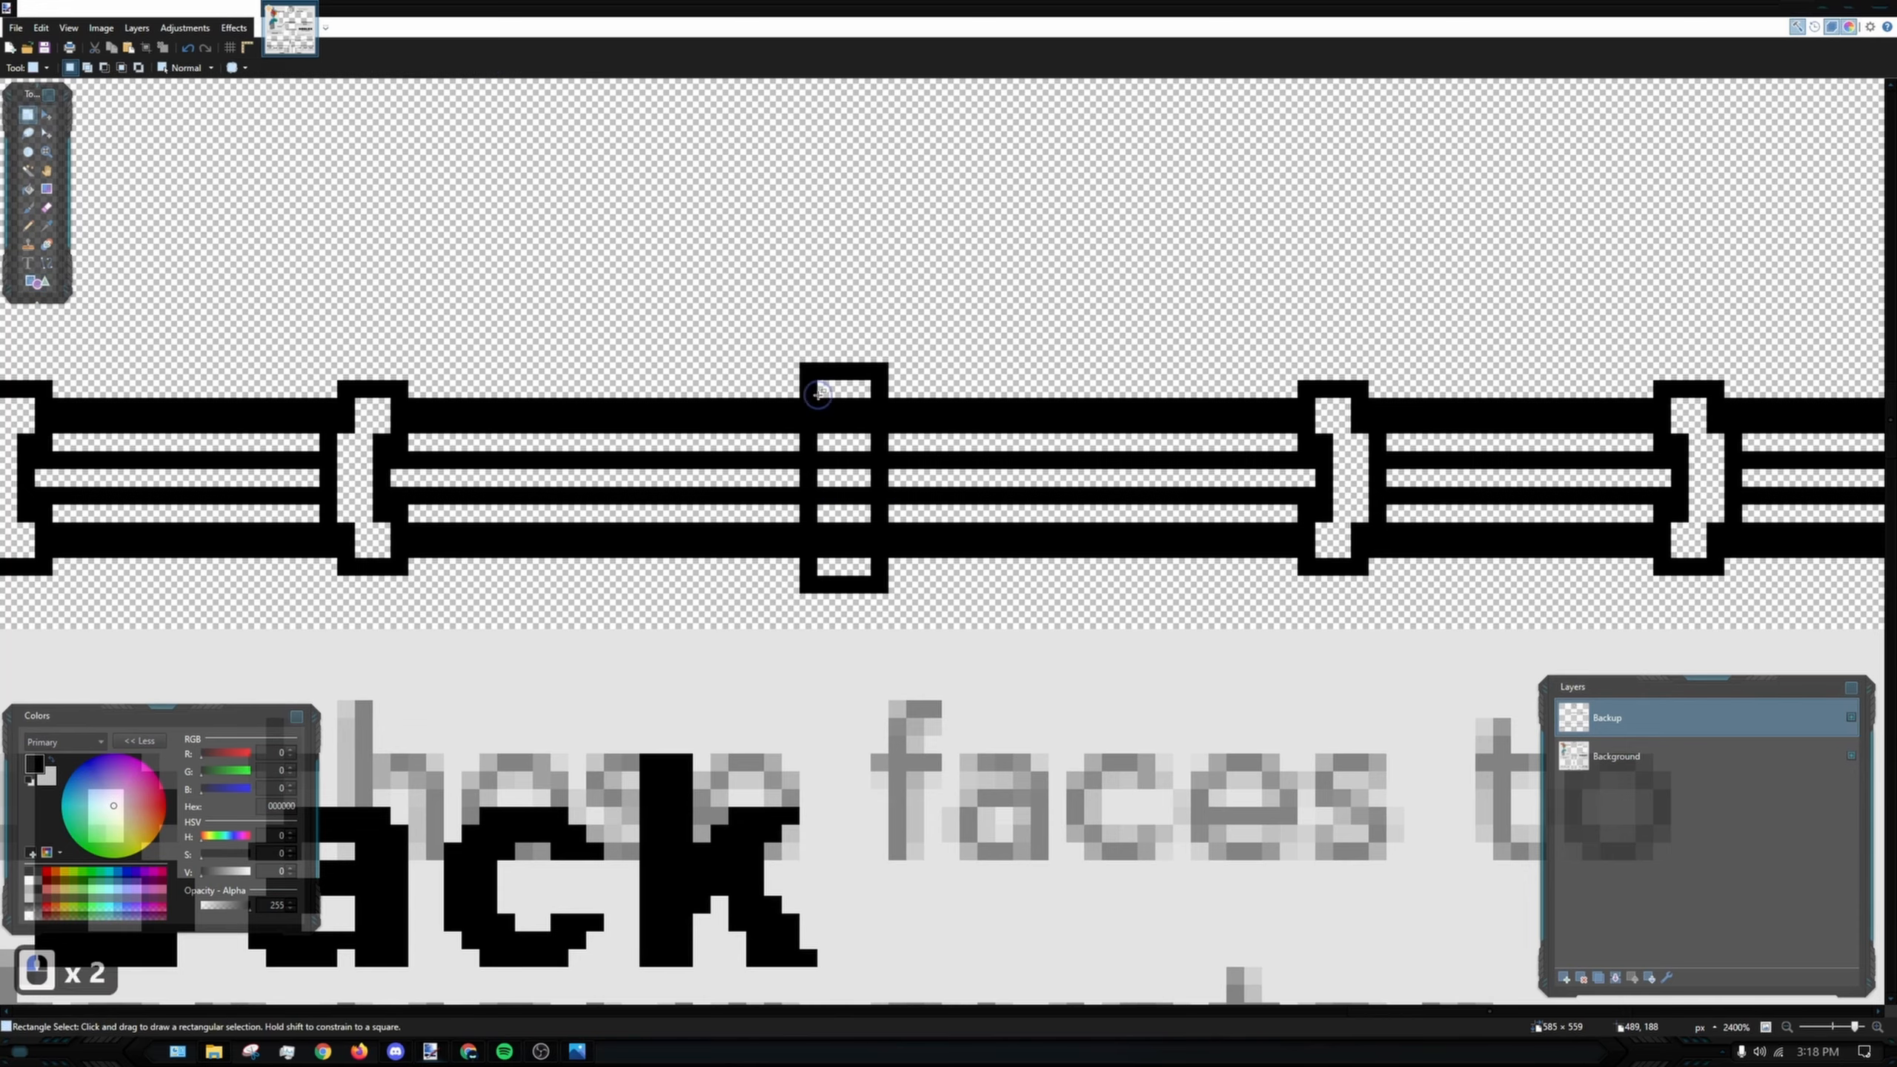
drag(820, 383, 868, 572)
key(Delete)
click(953, 385)
scroll(953, 385, down, 10)
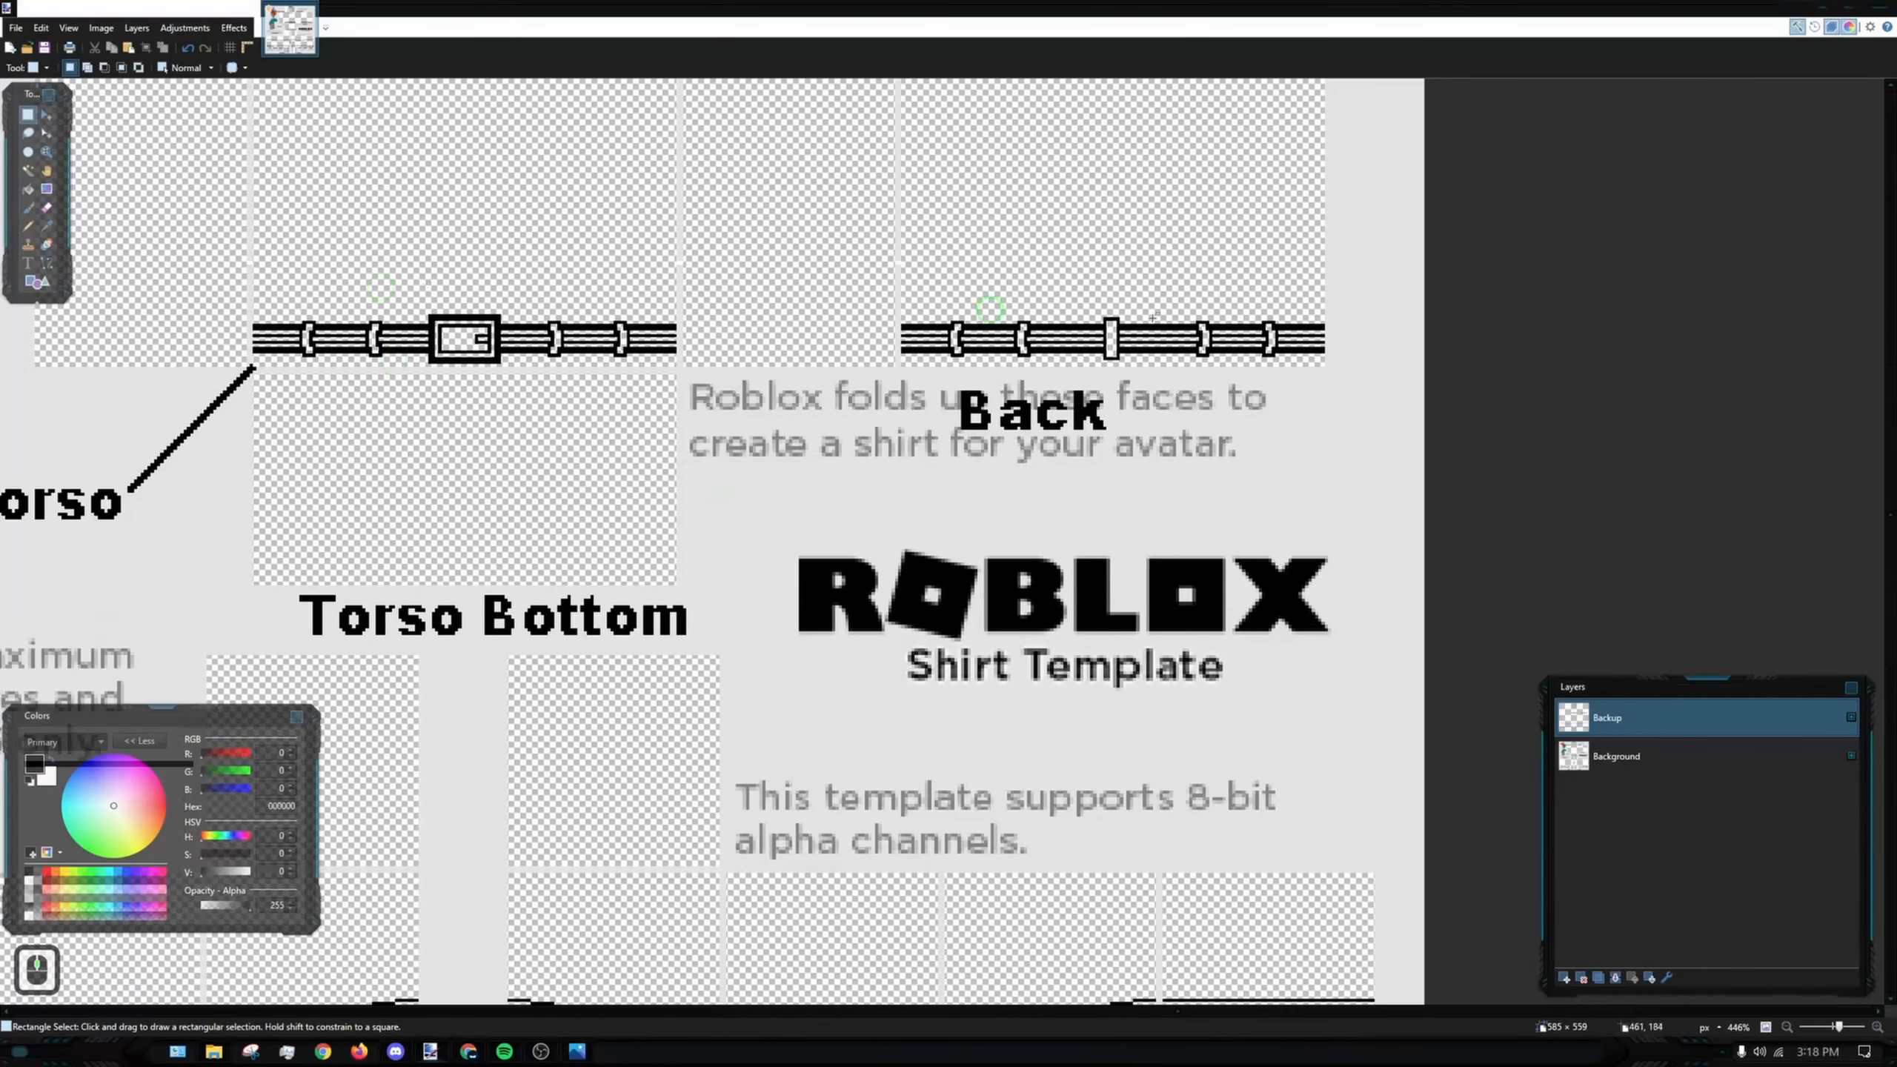
- Cut off the upper and lower edges of the center loop on the back belt, leaving its two vertical sides
ctrl+scroll(977, 333, up, 6)
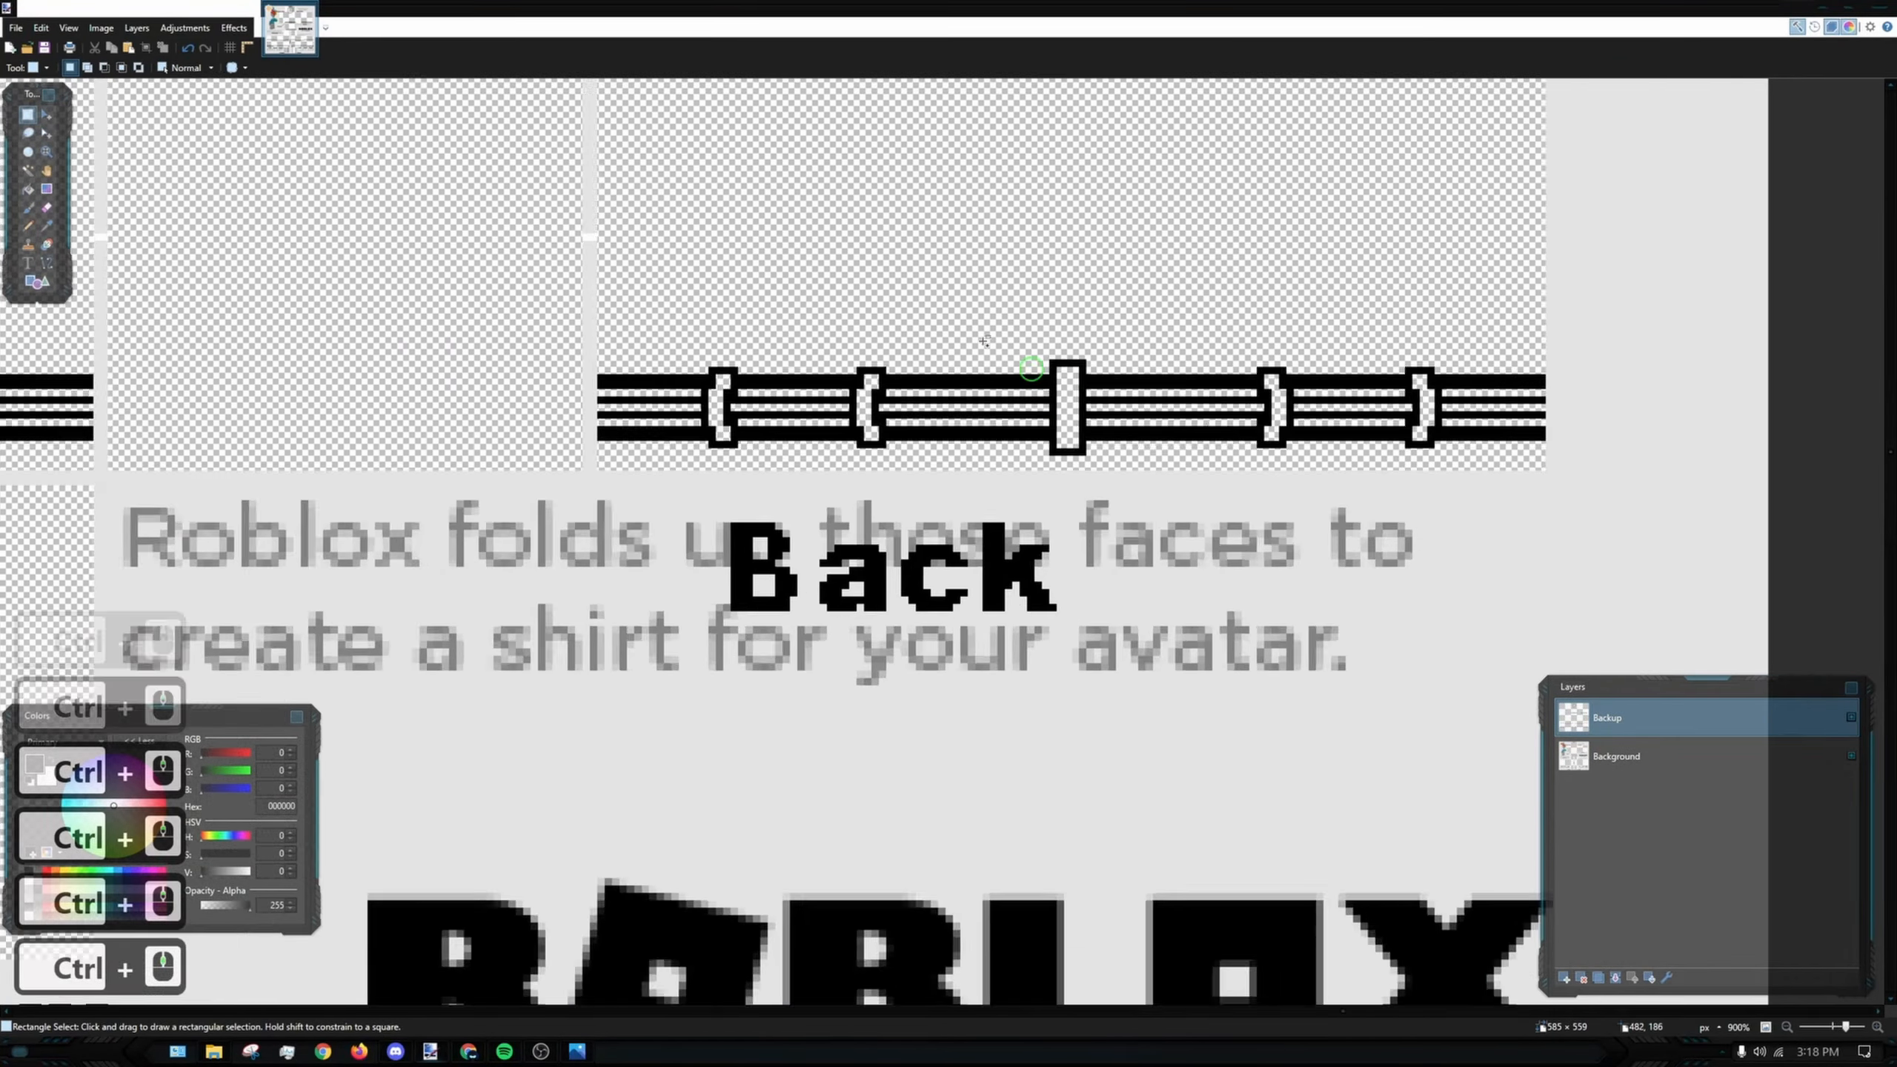
mouse_move(696, 249)
mouse_down()
mouse_move(928, 343)
mouse_move(1346, 389)
mouse_move(1483, 377)
mouse_up()
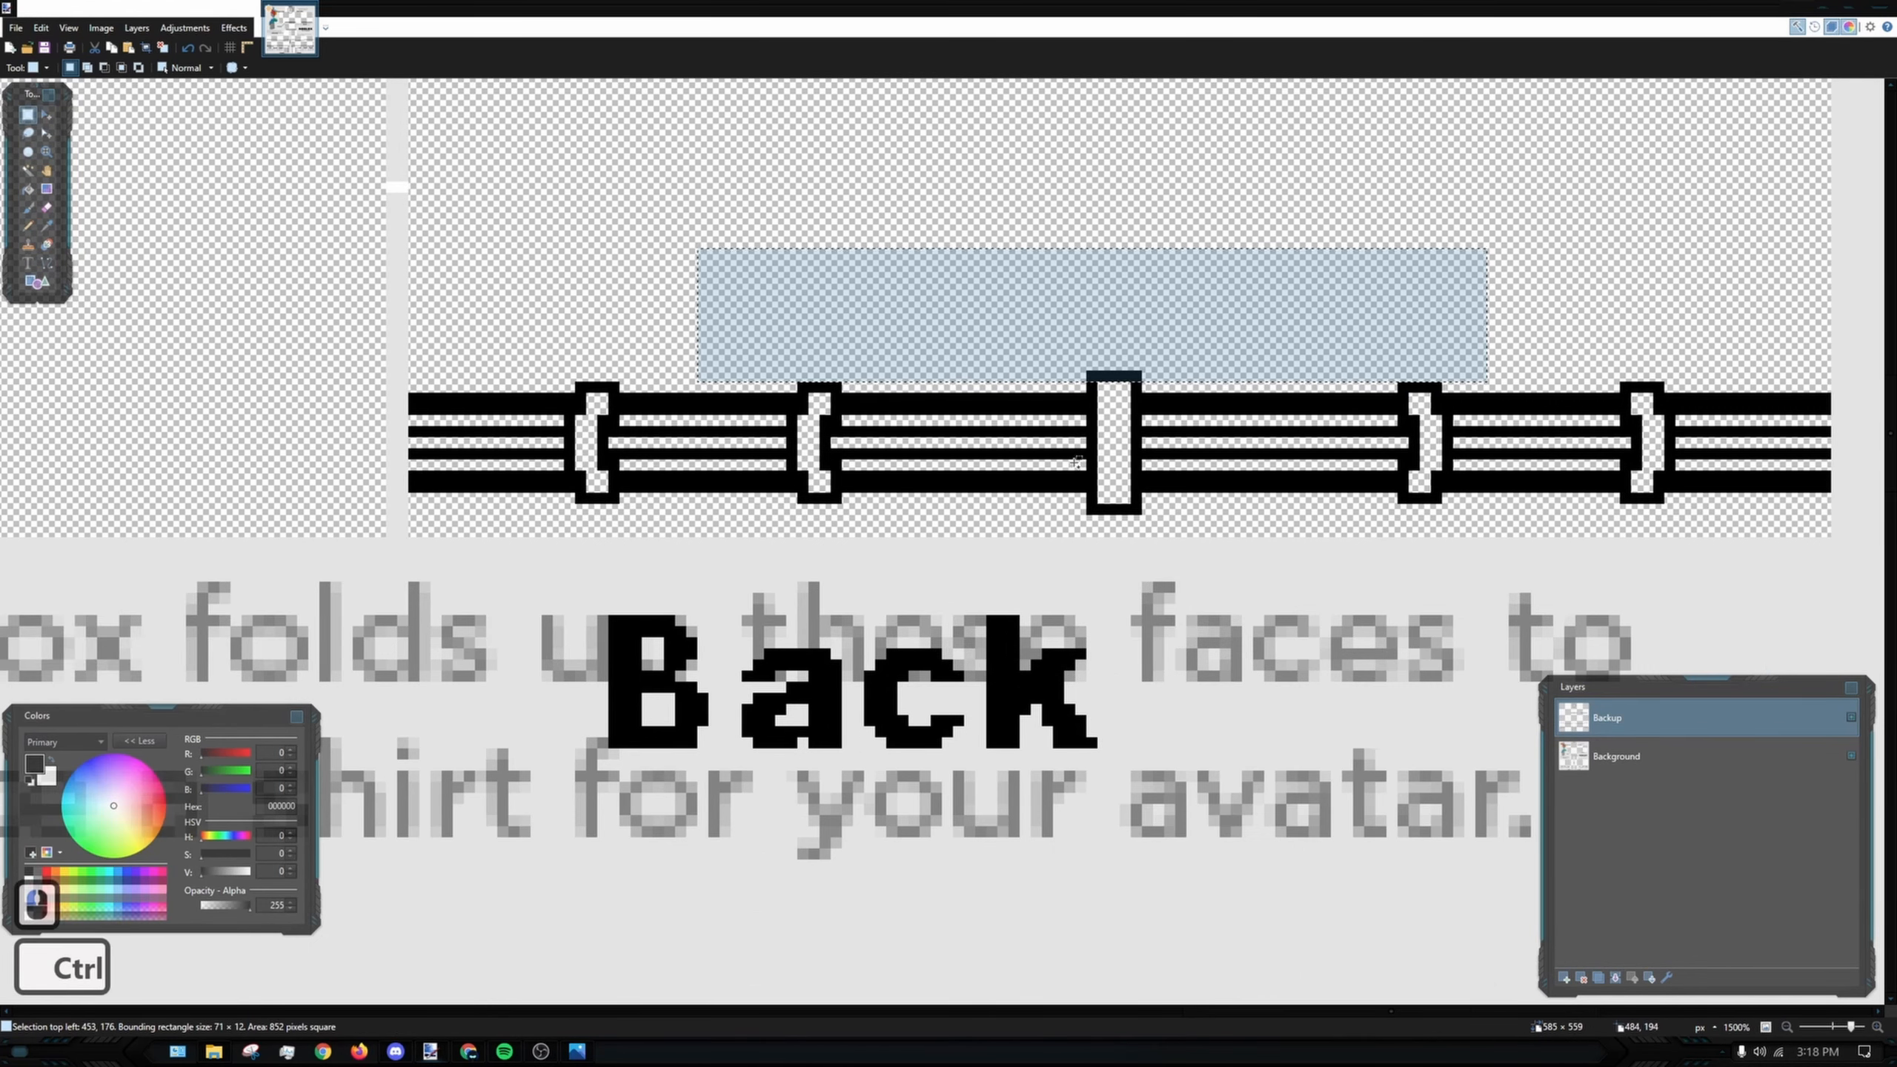
key(ctrl+x)
ctrl+scroll(1015, 406, up, 7)
drag(1146, 631, 964, 635)
key(ctrl+x)
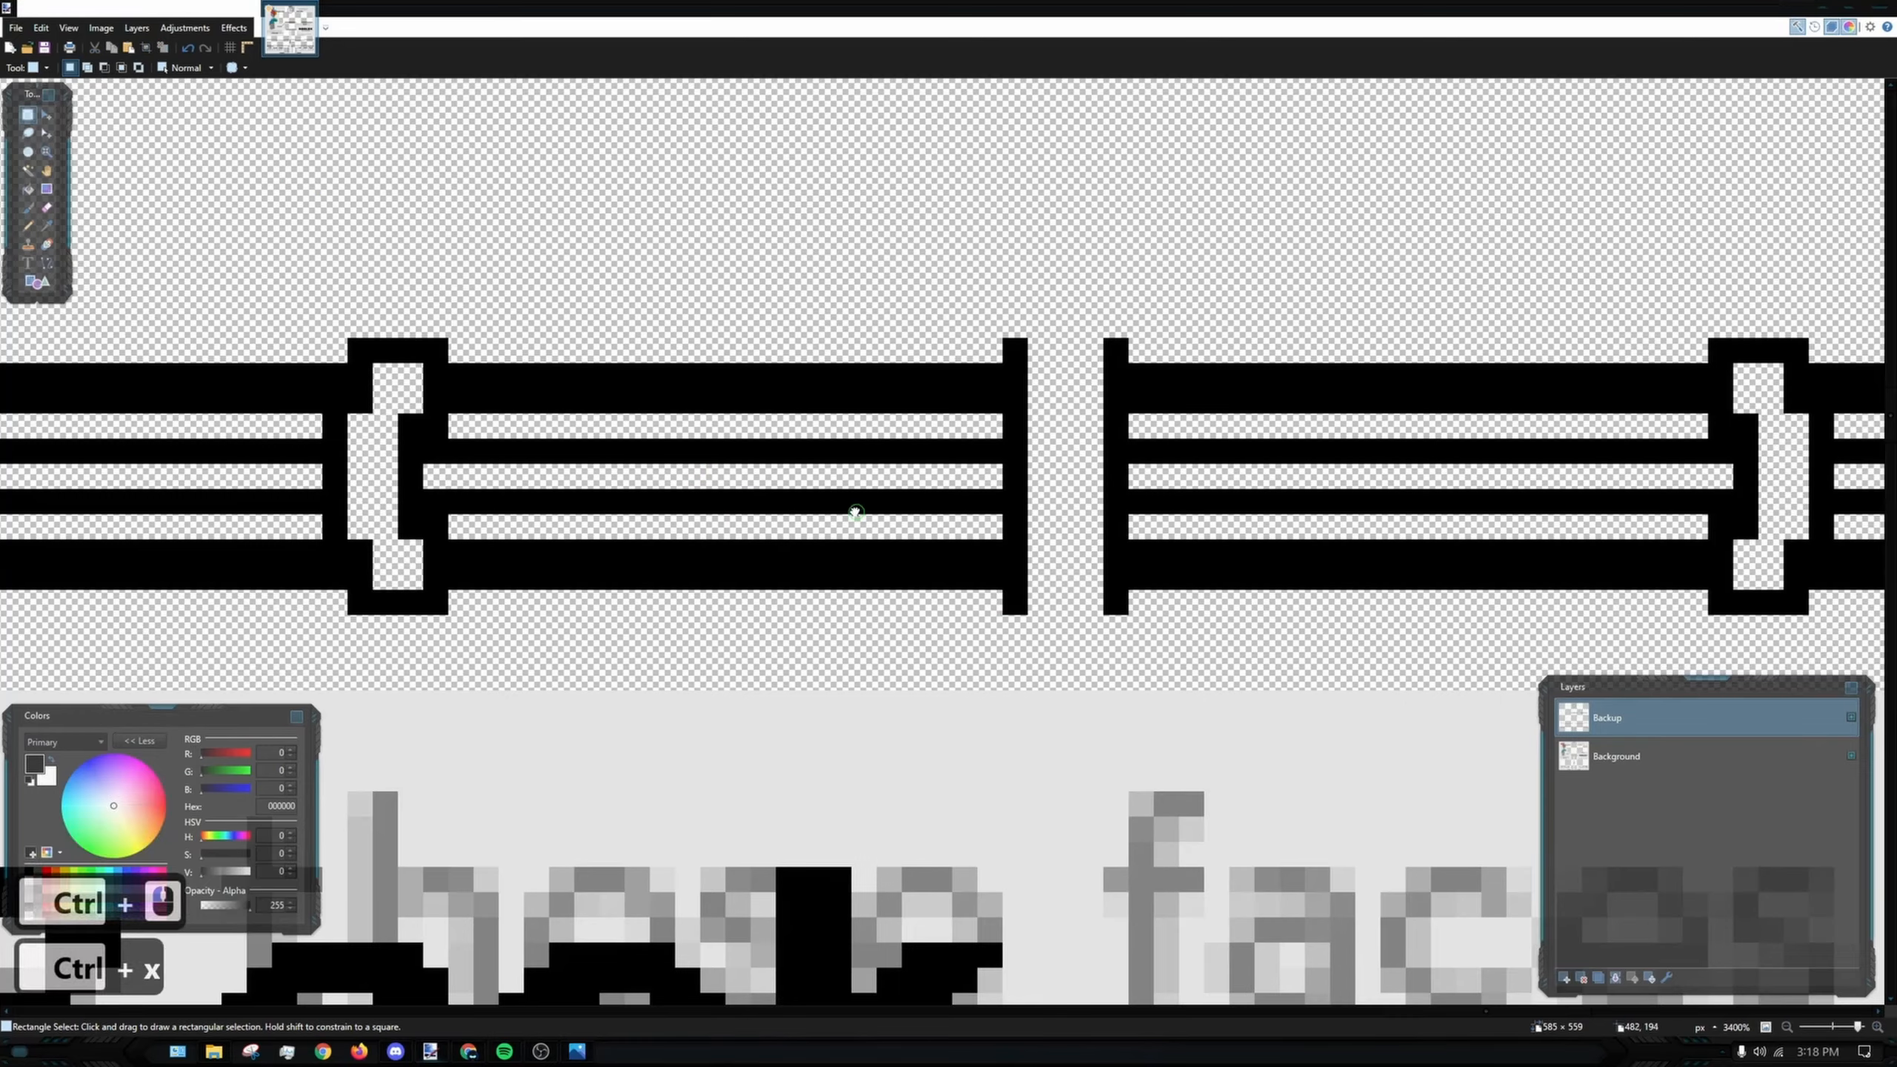
- Pencil in black edges closing the top and bottom of the shortened center loop on the back belt
drag(855, 513, 729, 487)
click(27, 226)
ctrl+scroll(877, 549, up, 7)
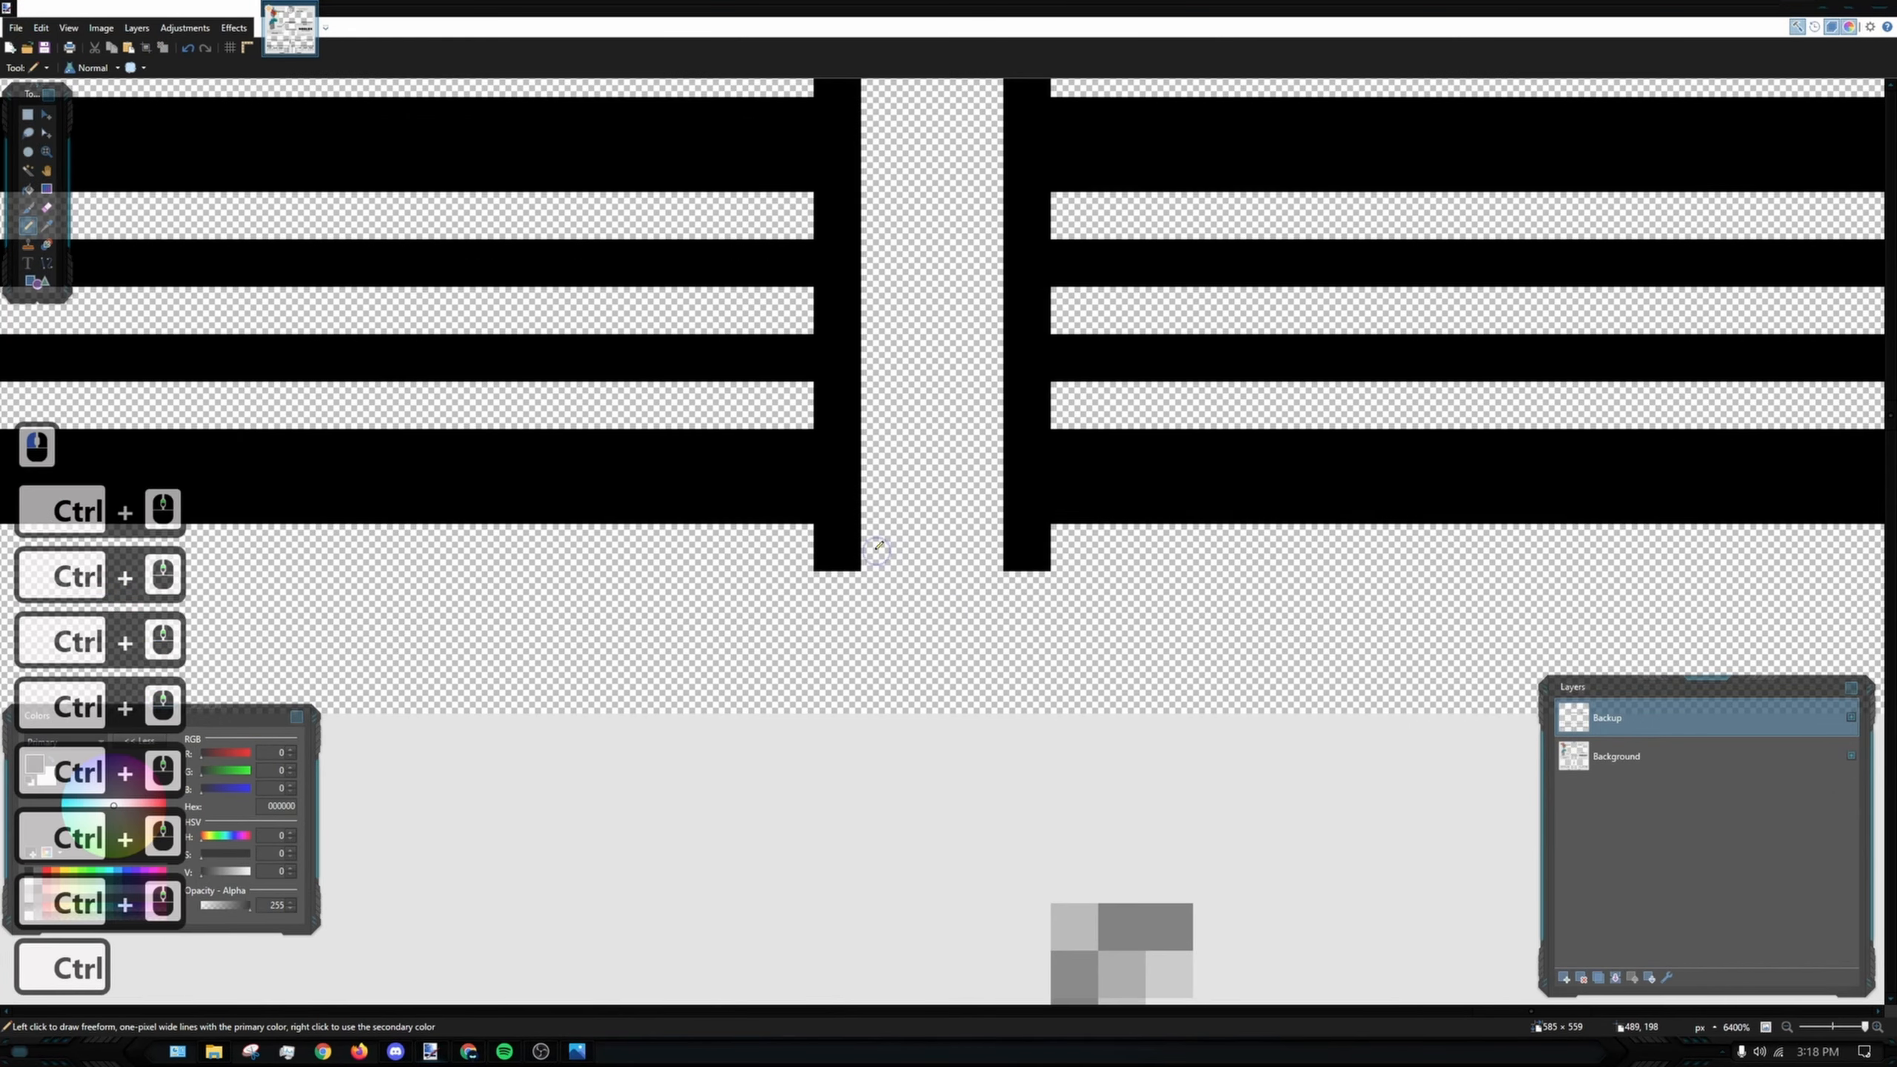
scroll(1014, 534, up, 3)
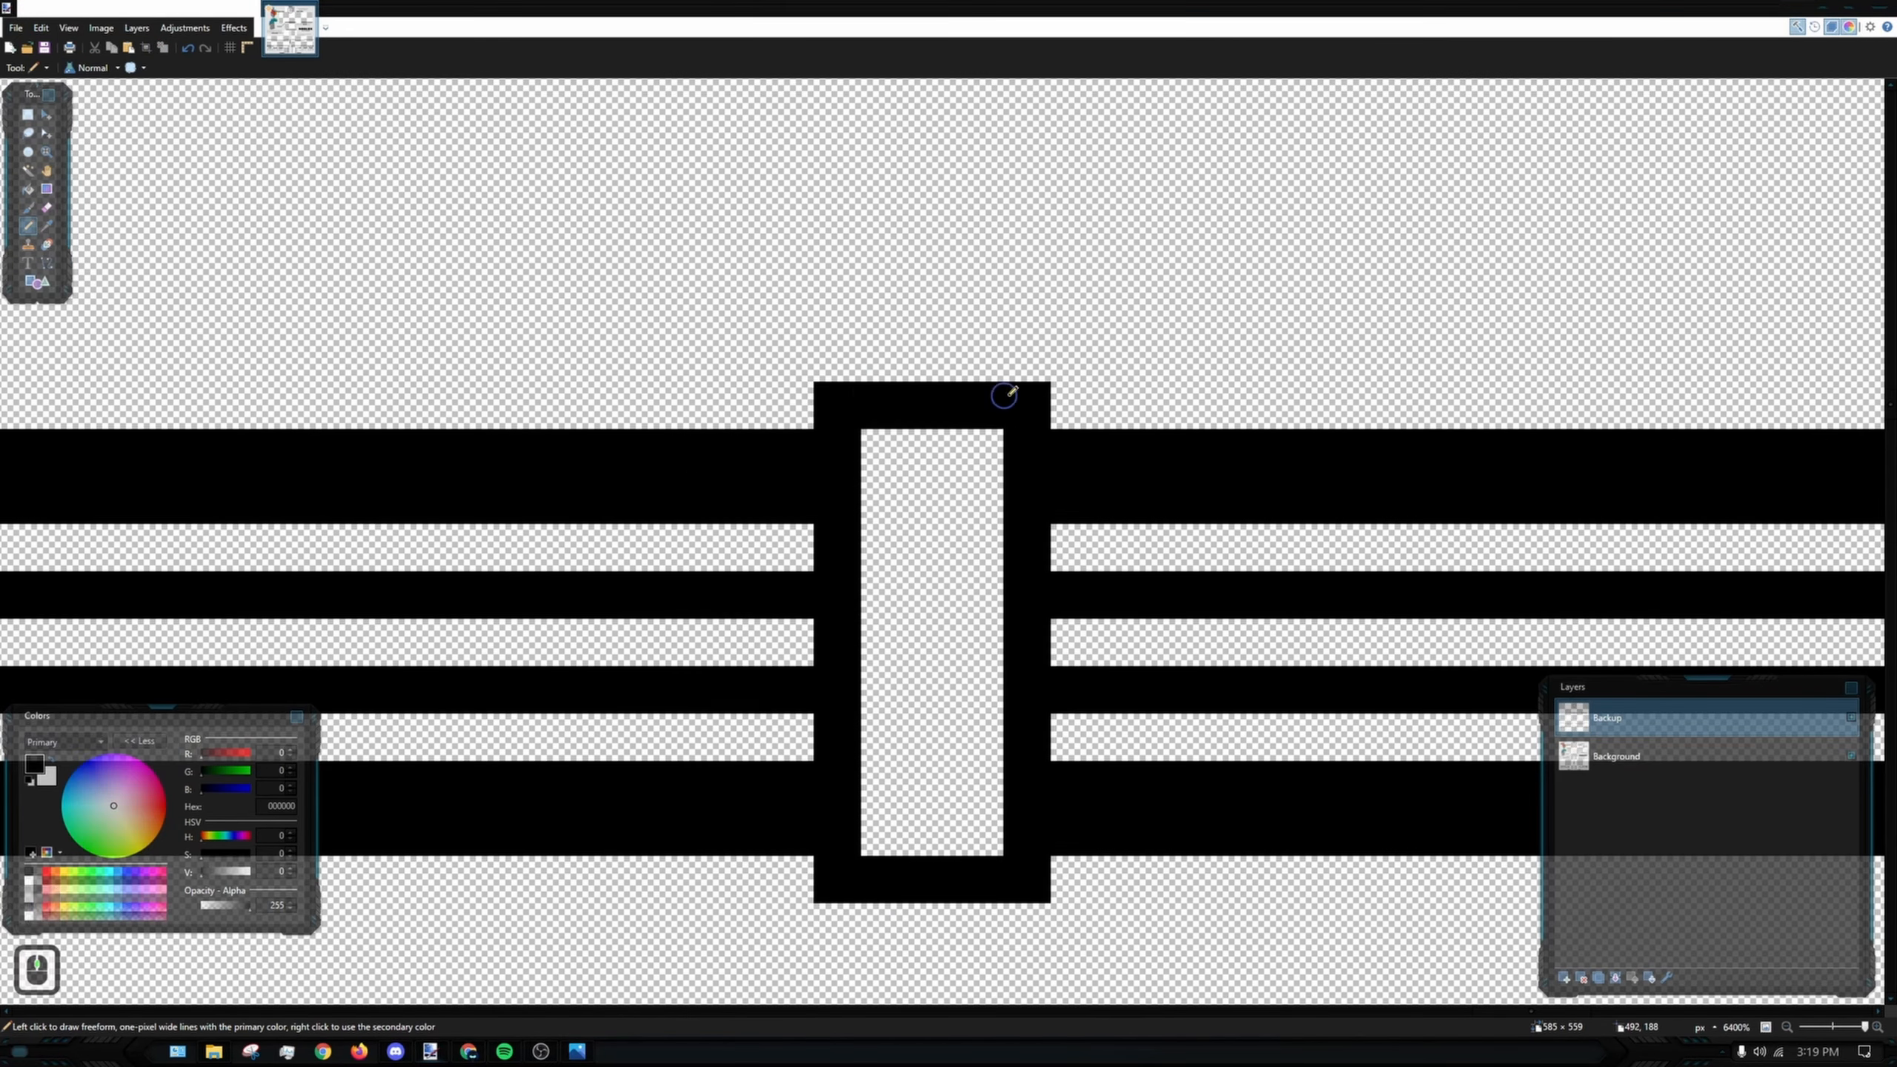
ctrl+scroll(1005, 395, down, 8)
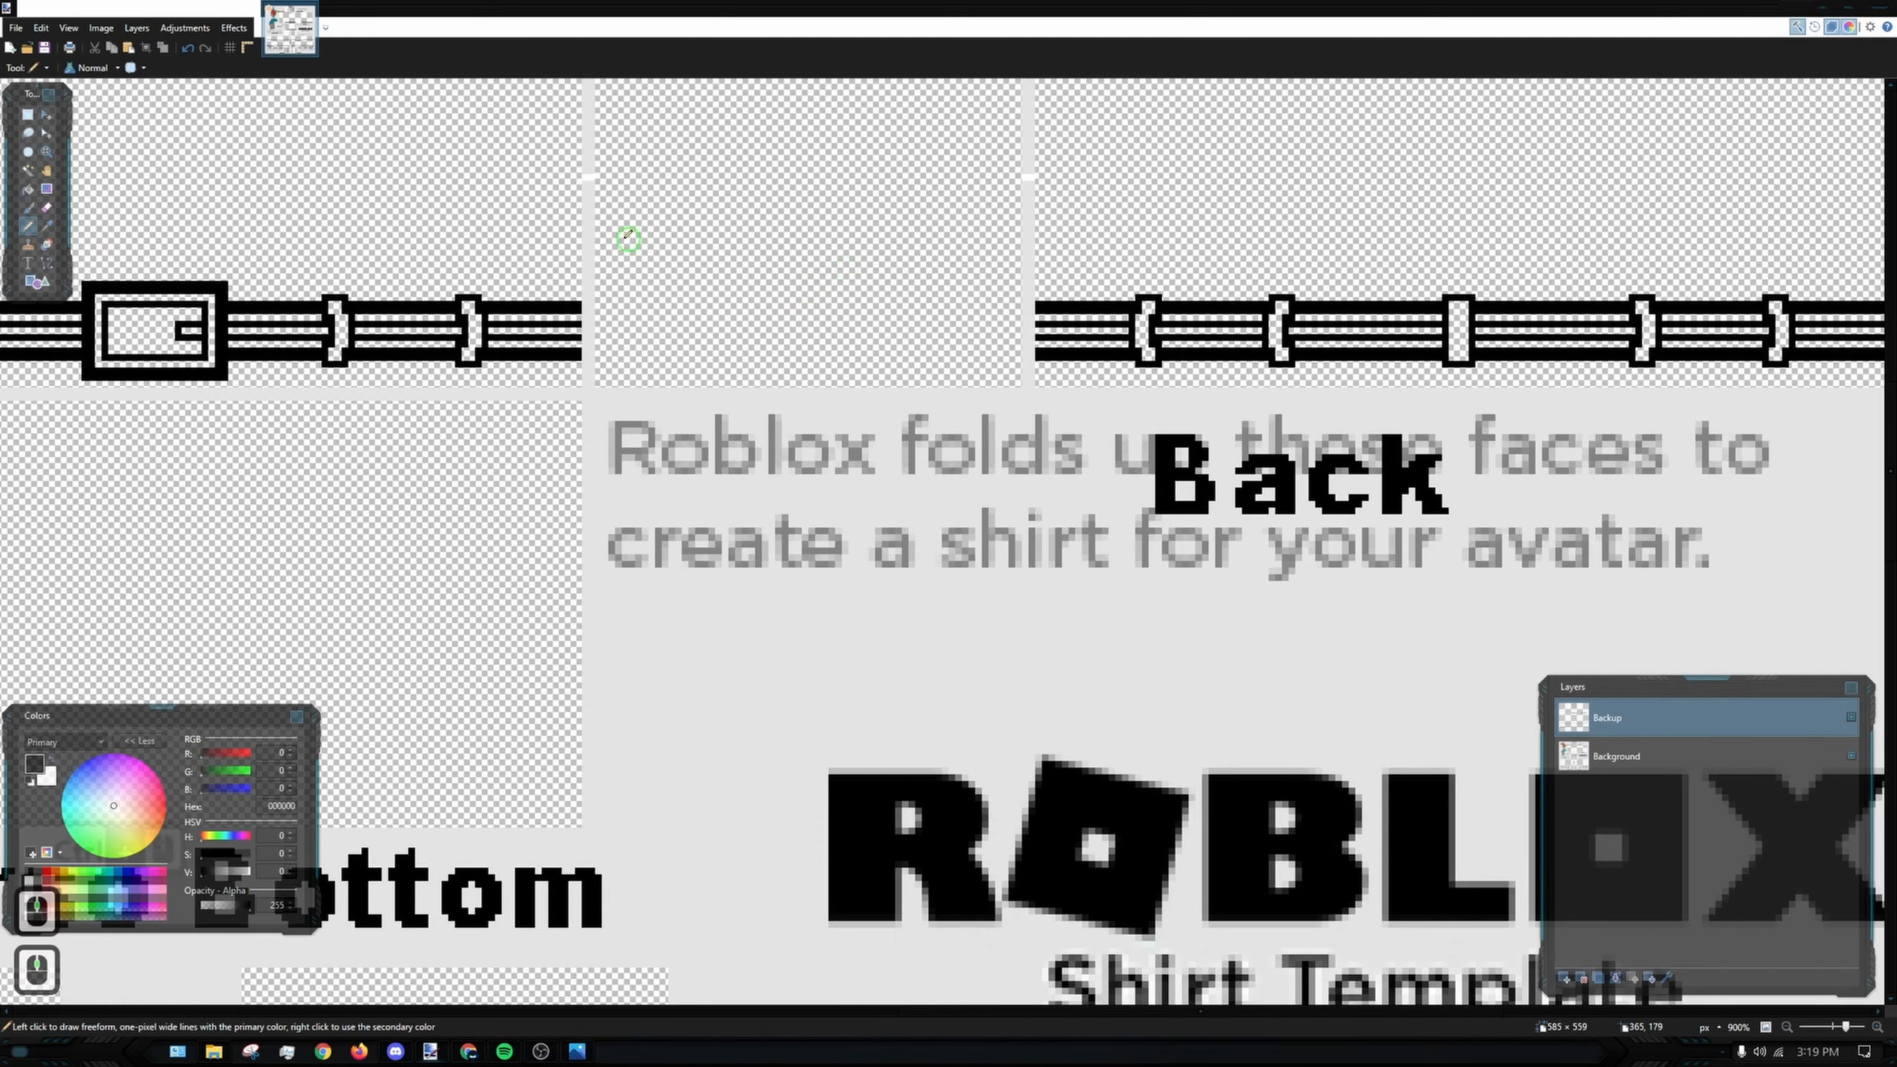
- Copy the front belt section between the buckle and the torso's edge and place the copy against the adjoining edge of the Left Side panel
ctrl+scroll(629, 238, down, 3)
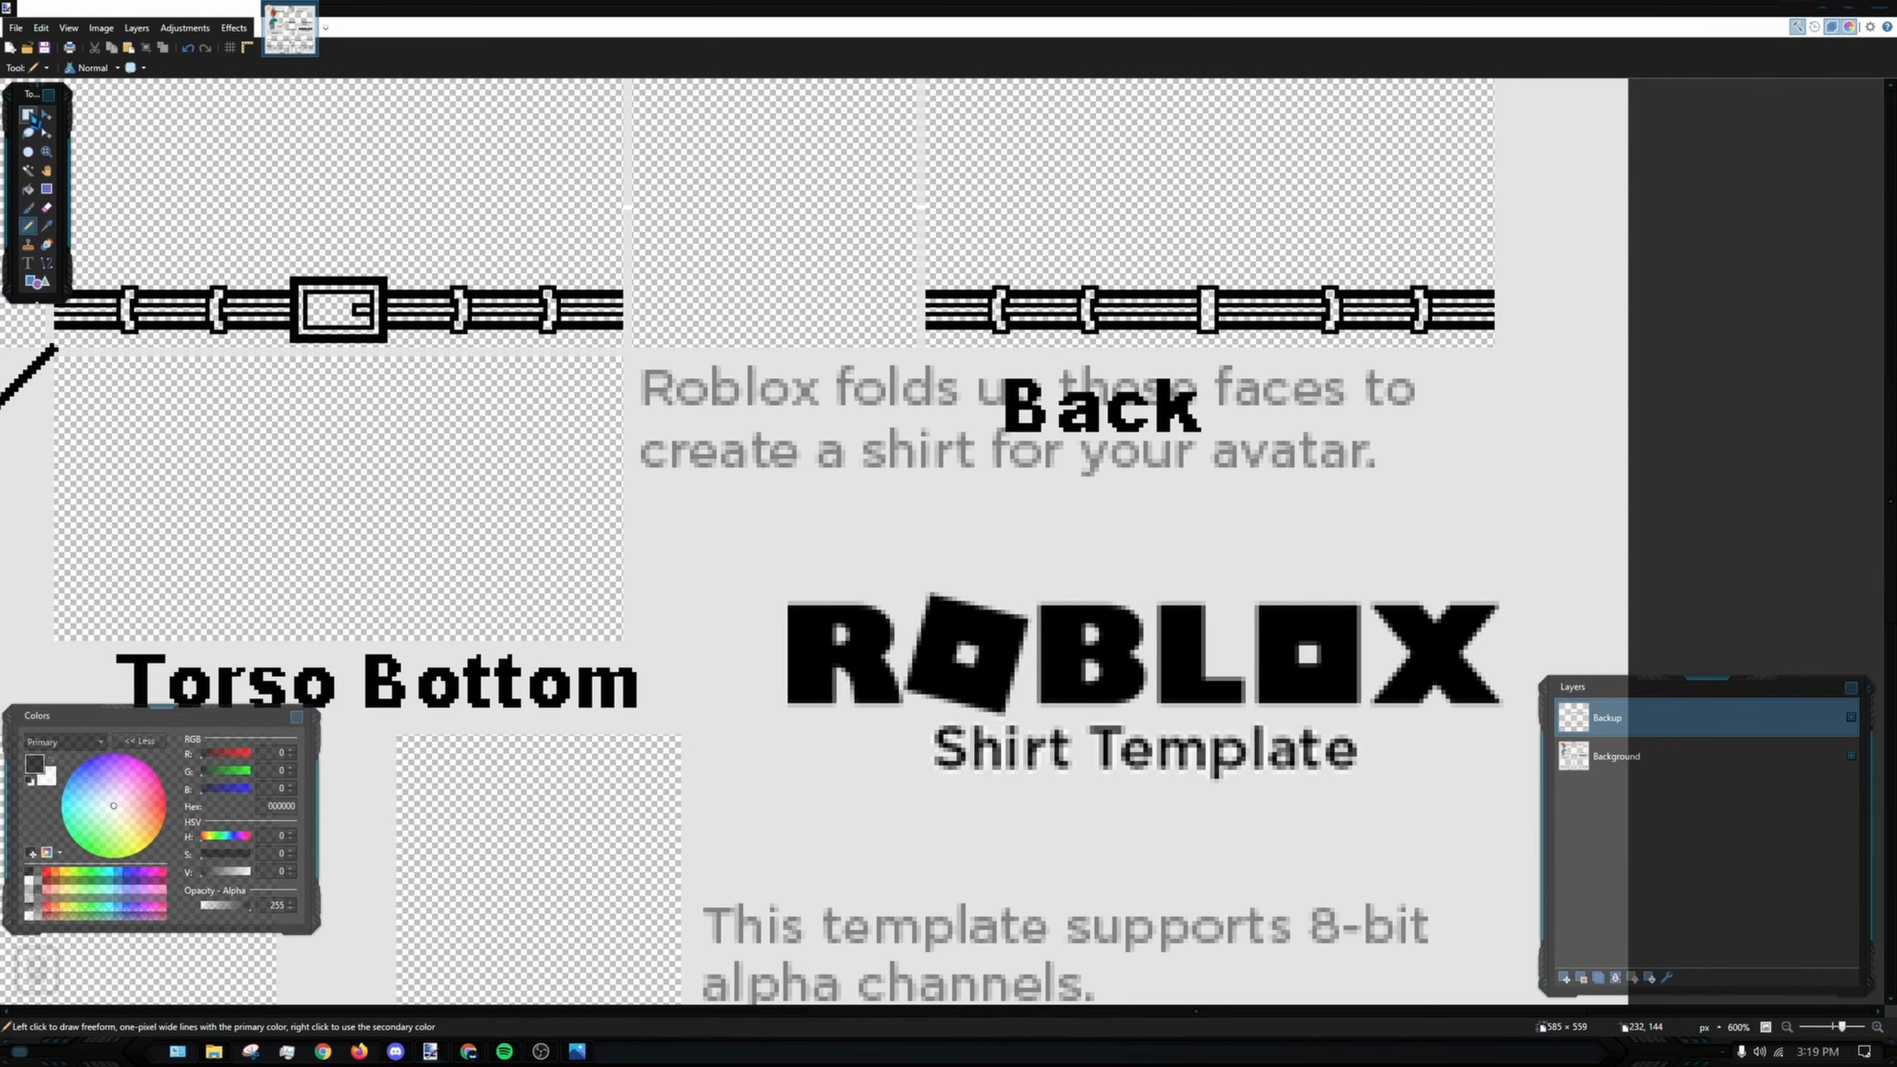
ctrl+scroll(617, 301, up, 4)
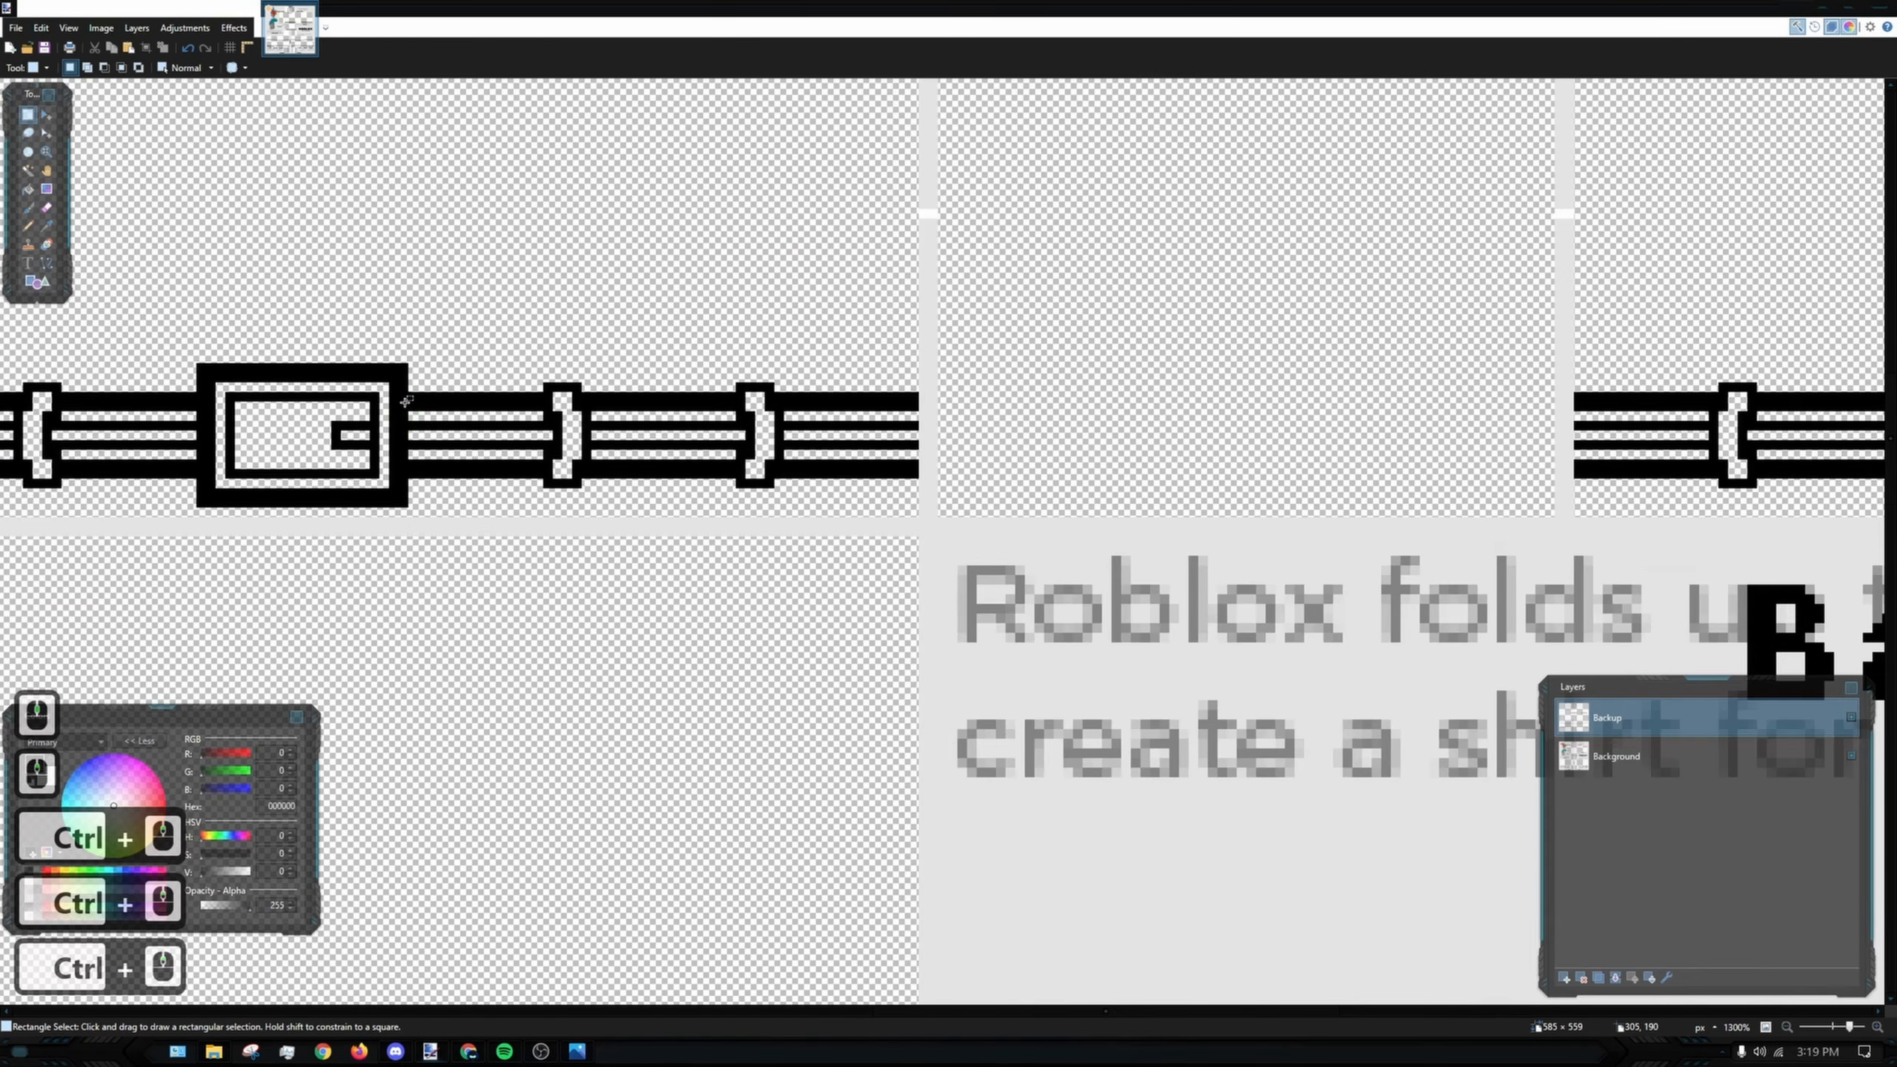
drag(406, 389, 915, 491)
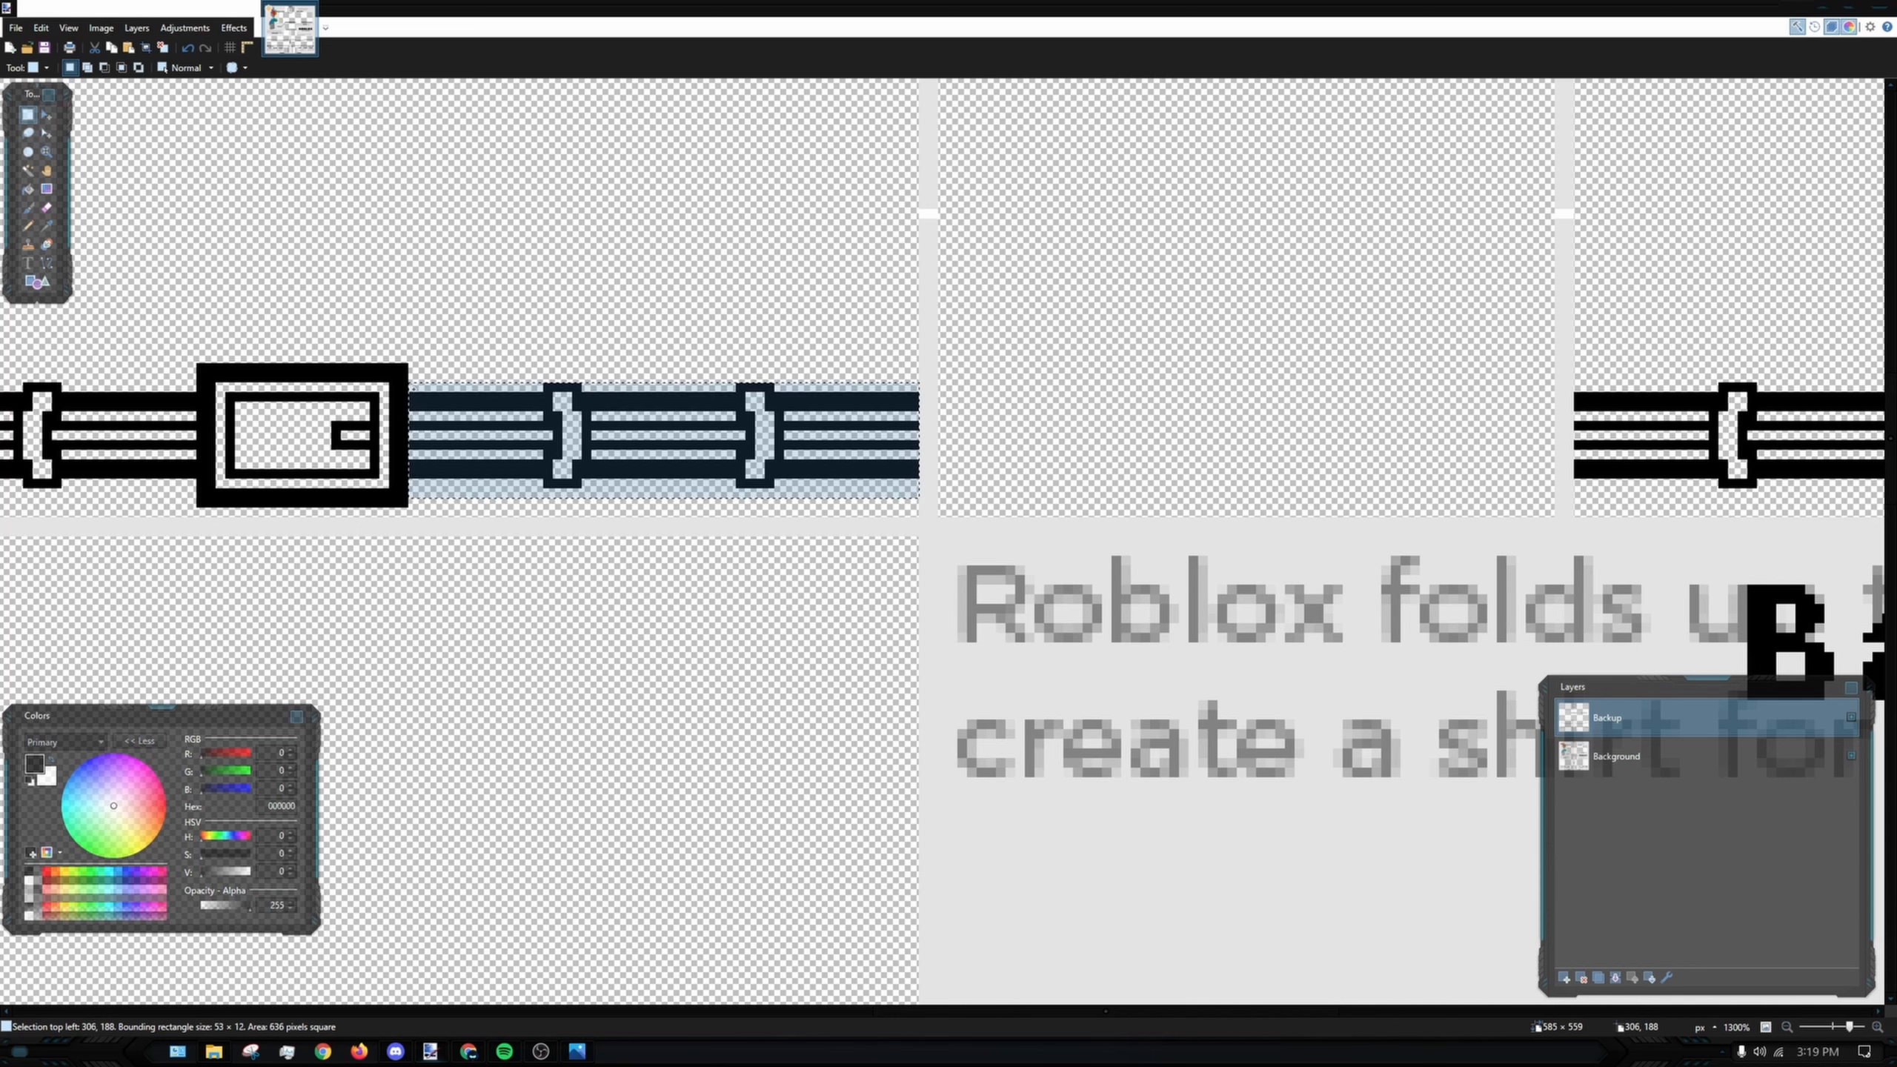
key(ctrl+c)
key(ctrl+x)
key(ctrl+v)
key(ctrl+v)
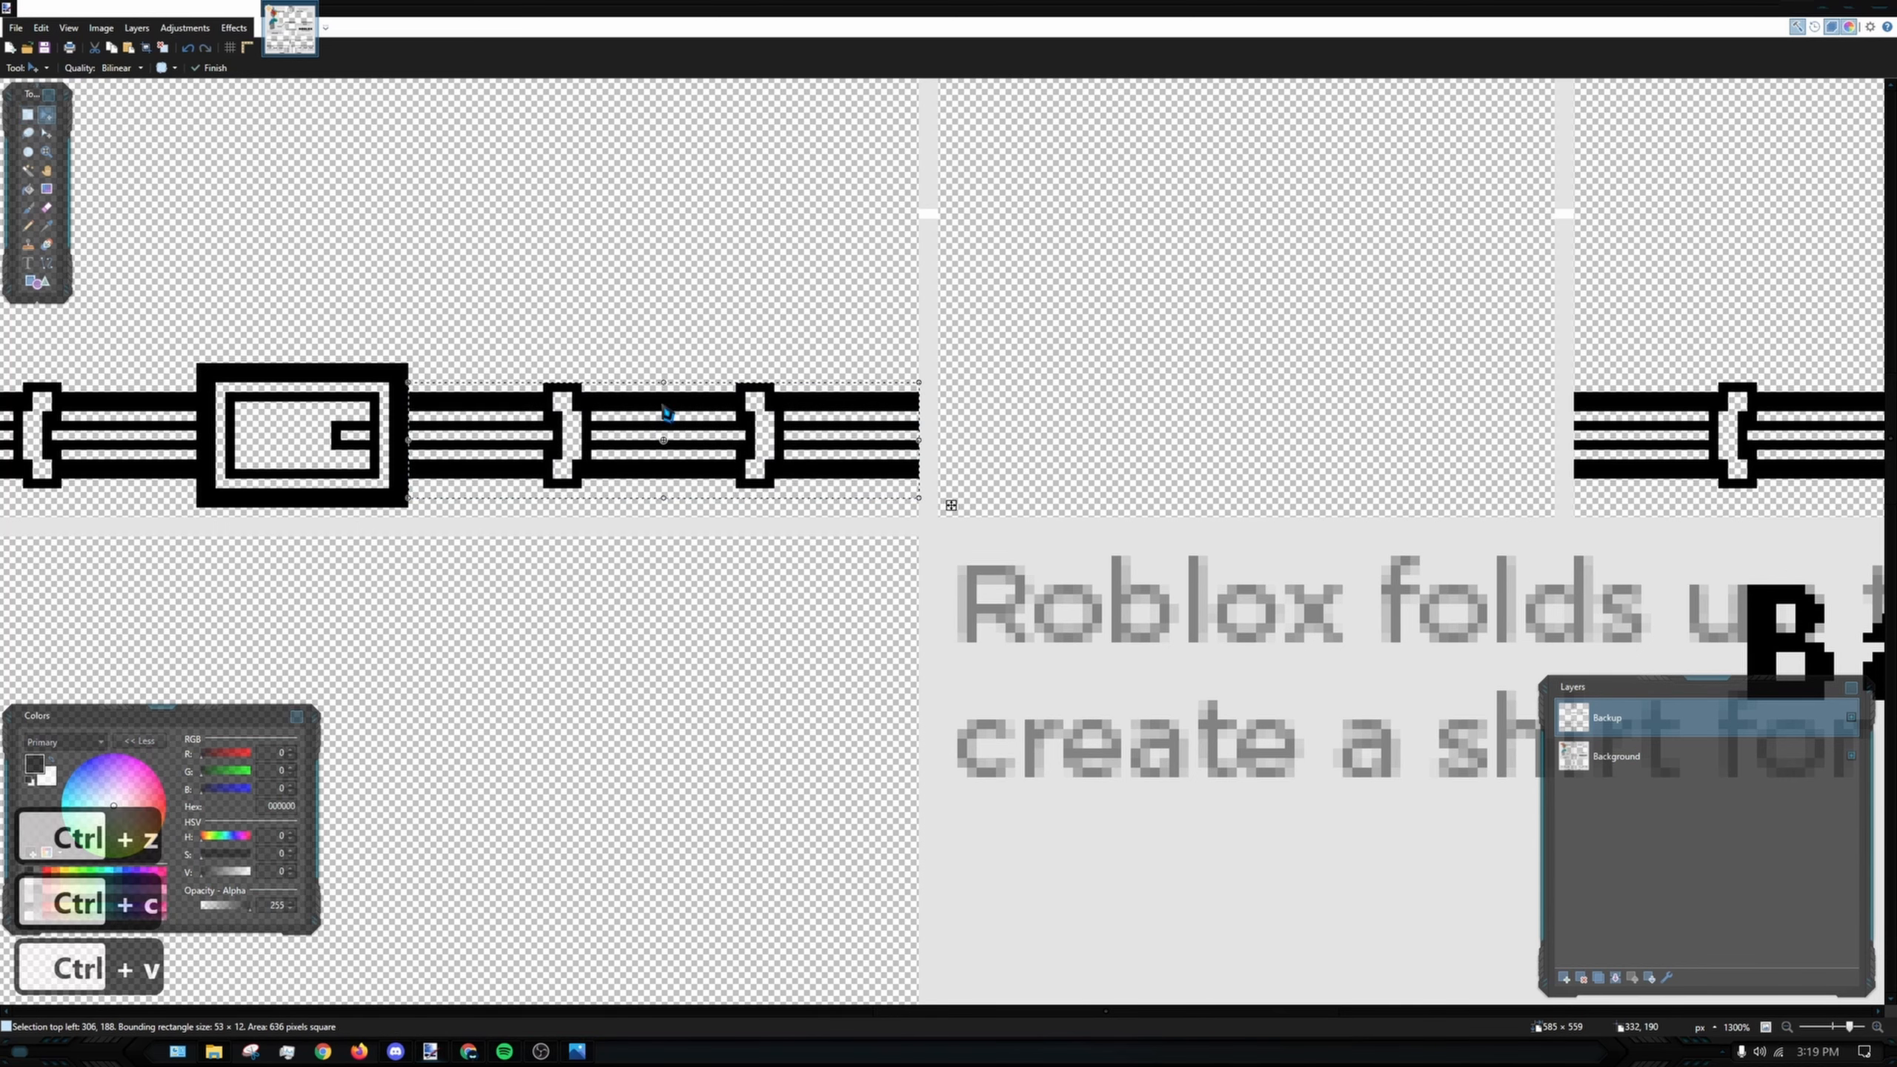
drag(664, 416, 1167, 443)
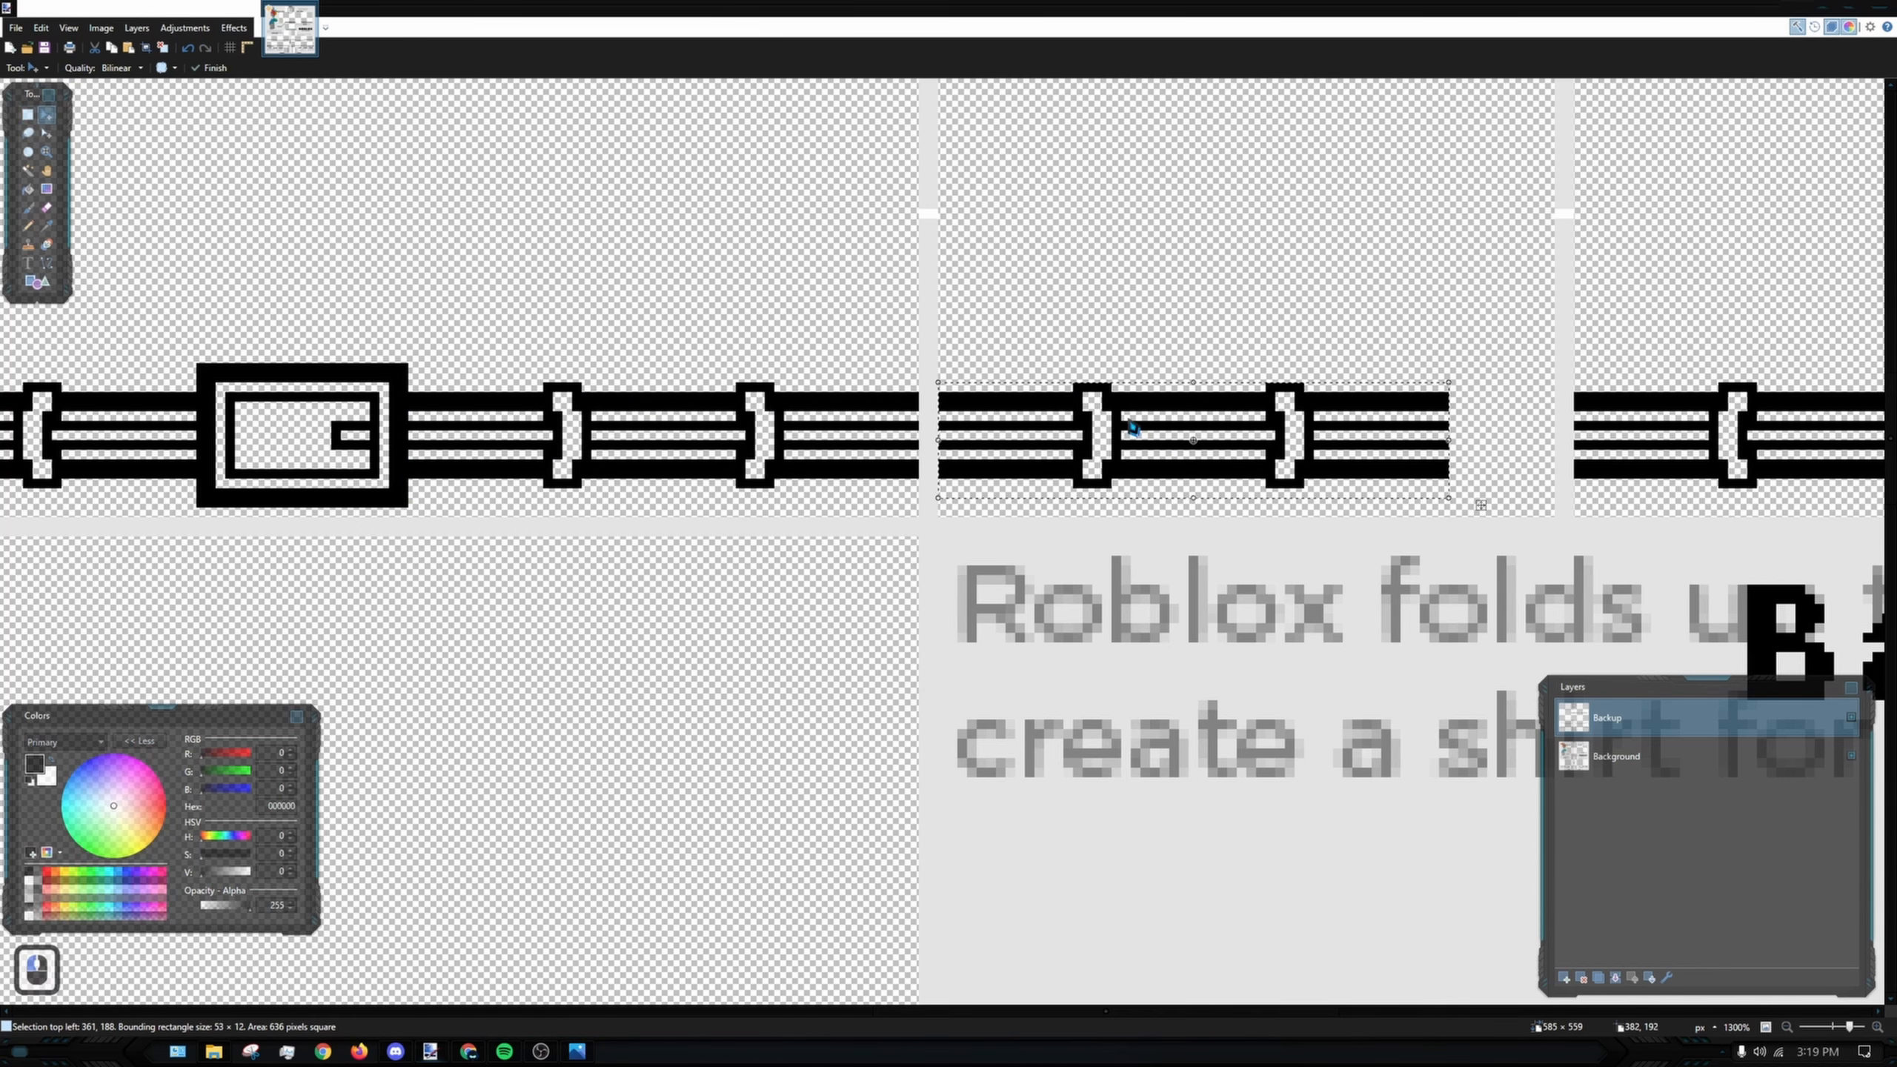
scroll(1128, 419, right, 3)
scroll(691, 241, right, 2)
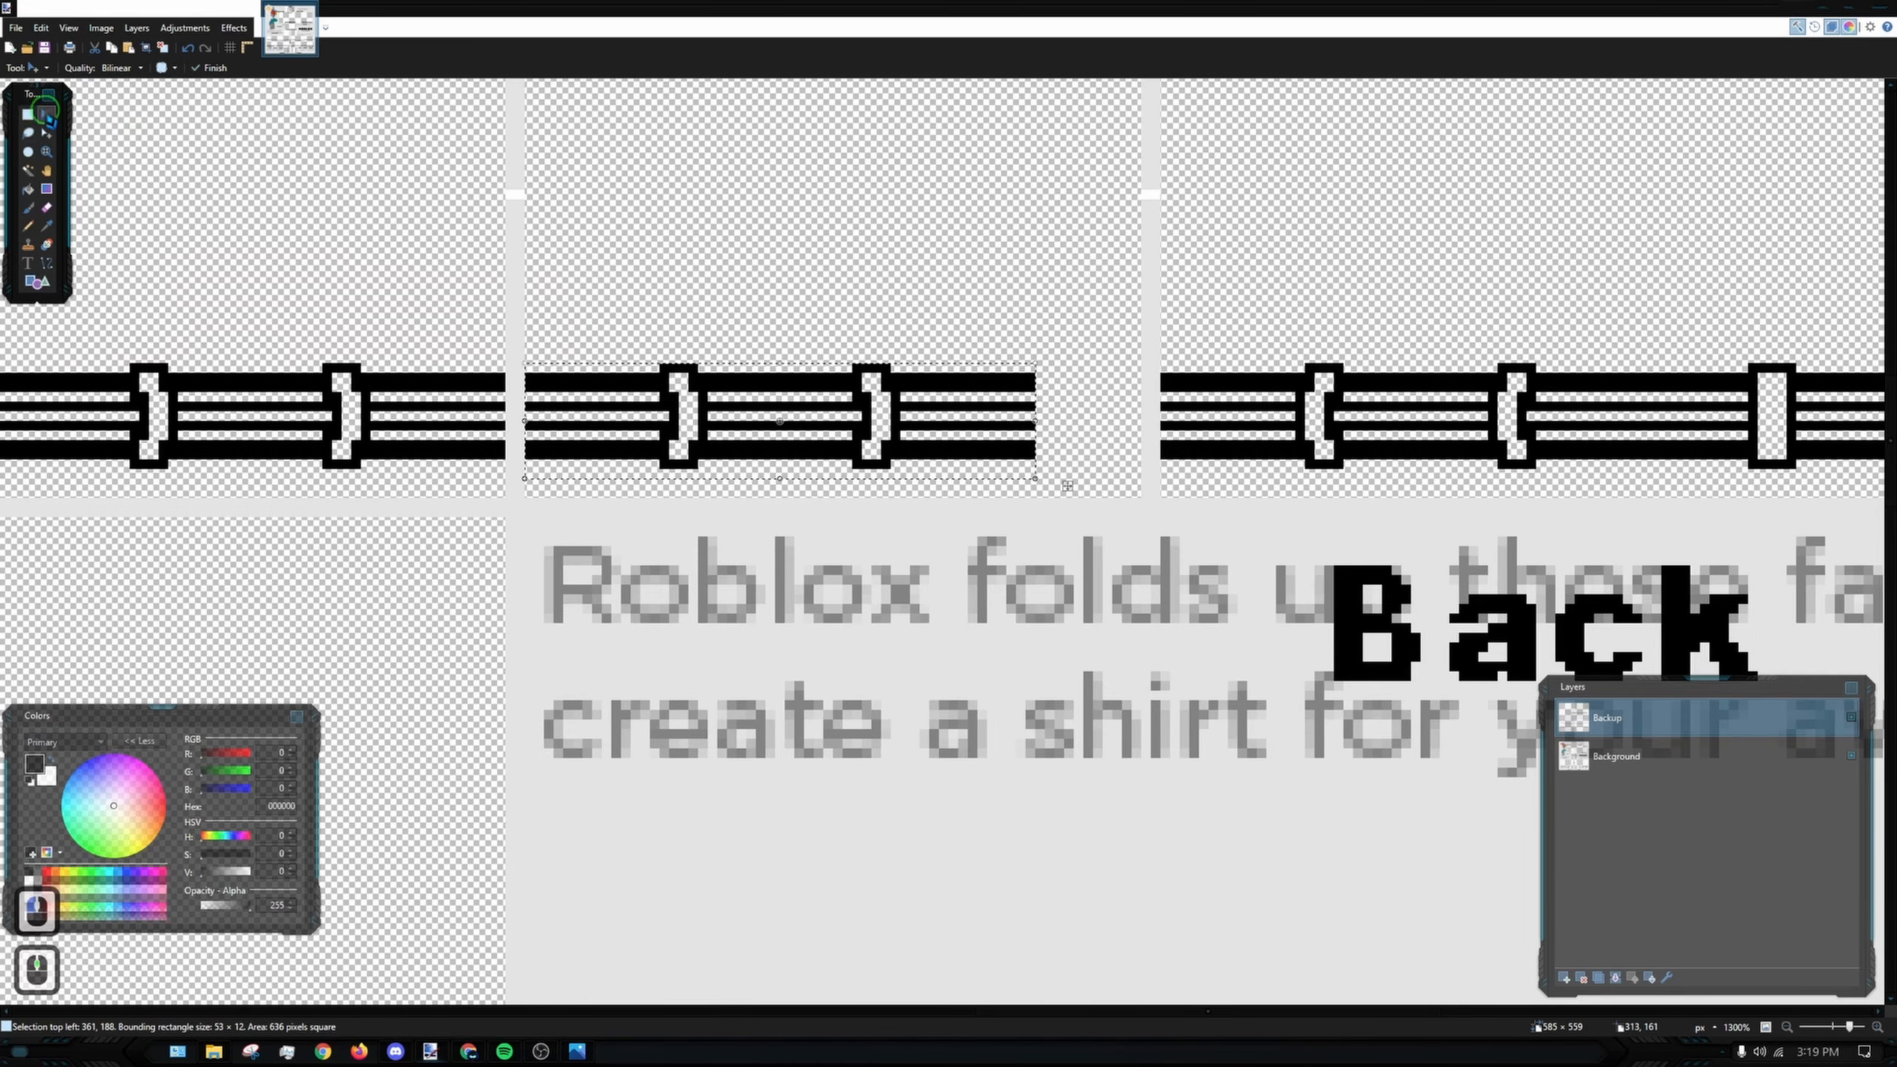
- Move the end section with the second loop on the Left Side belt over to the panel edge next to the Back panel
click(28, 115)
click(932, 274)
scroll(1164, 363, right, 1)
scroll(971, 359, up, 3)
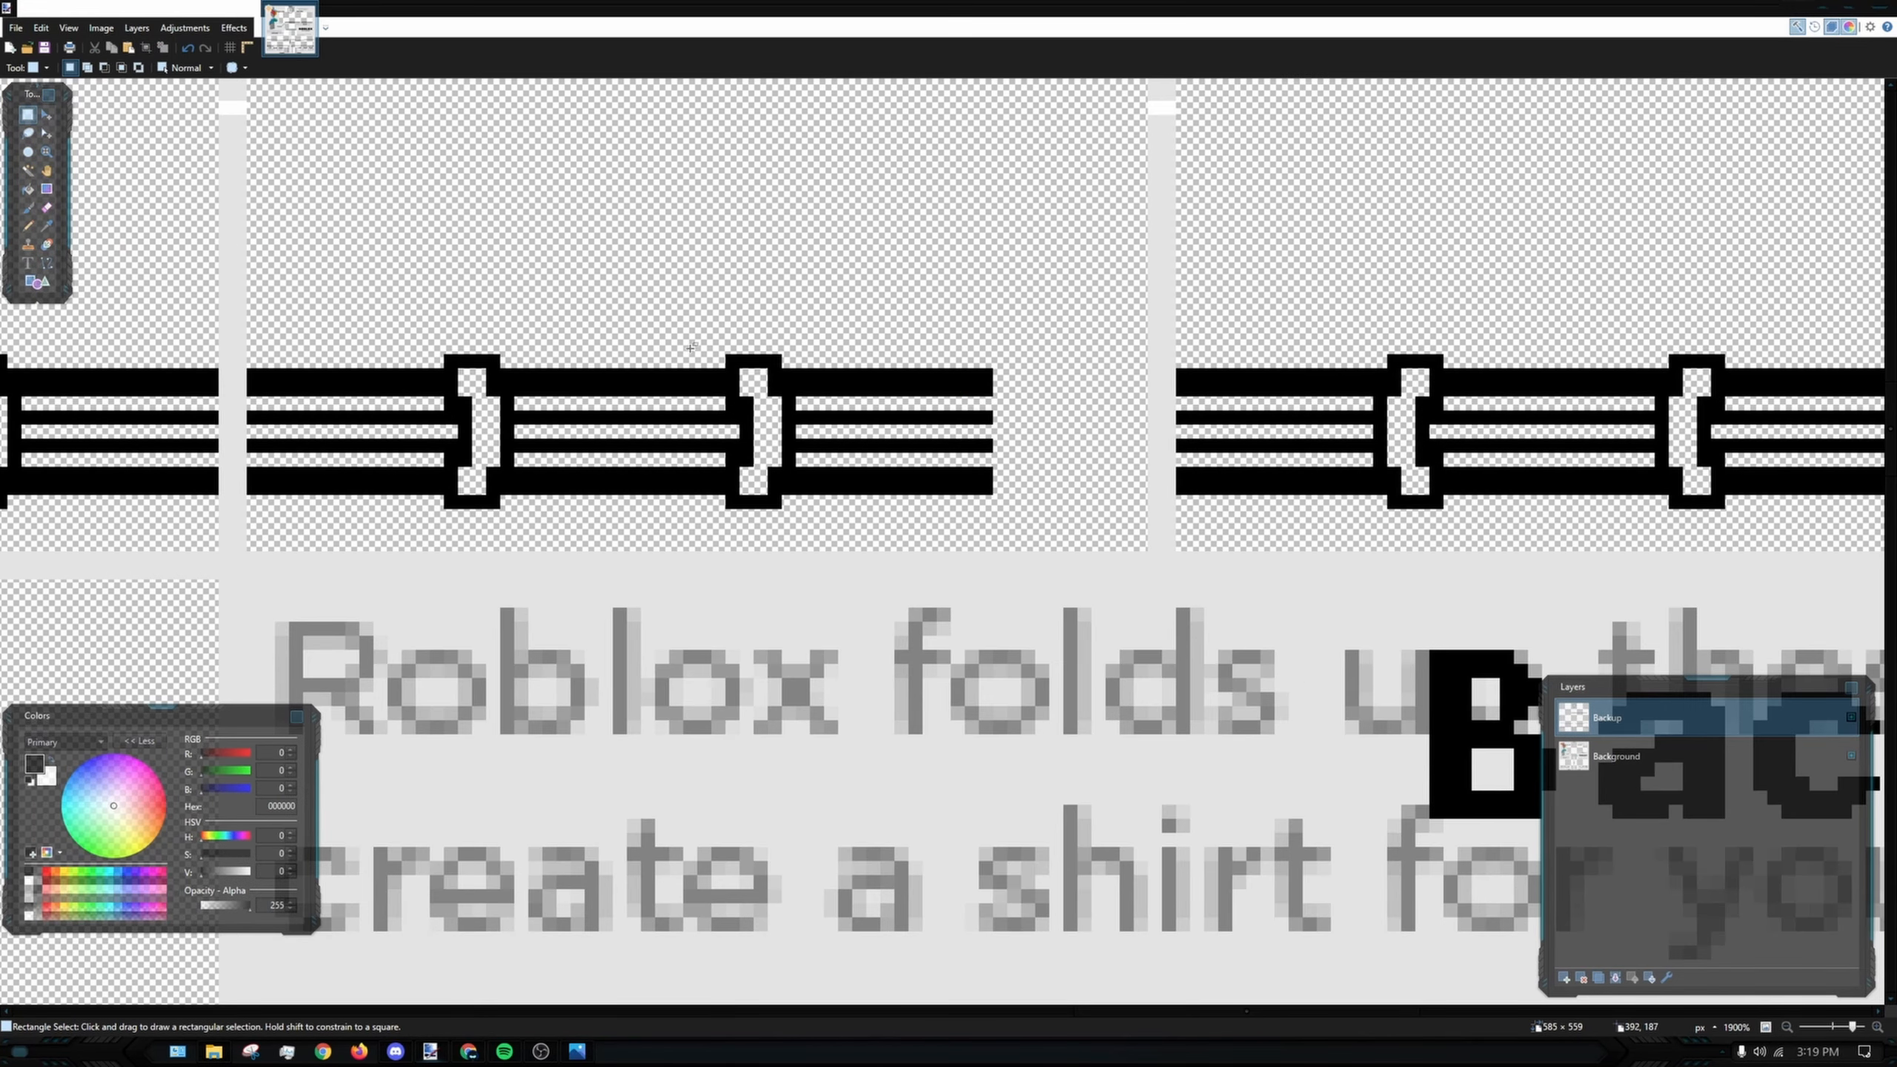
drag(705, 360, 967, 510)
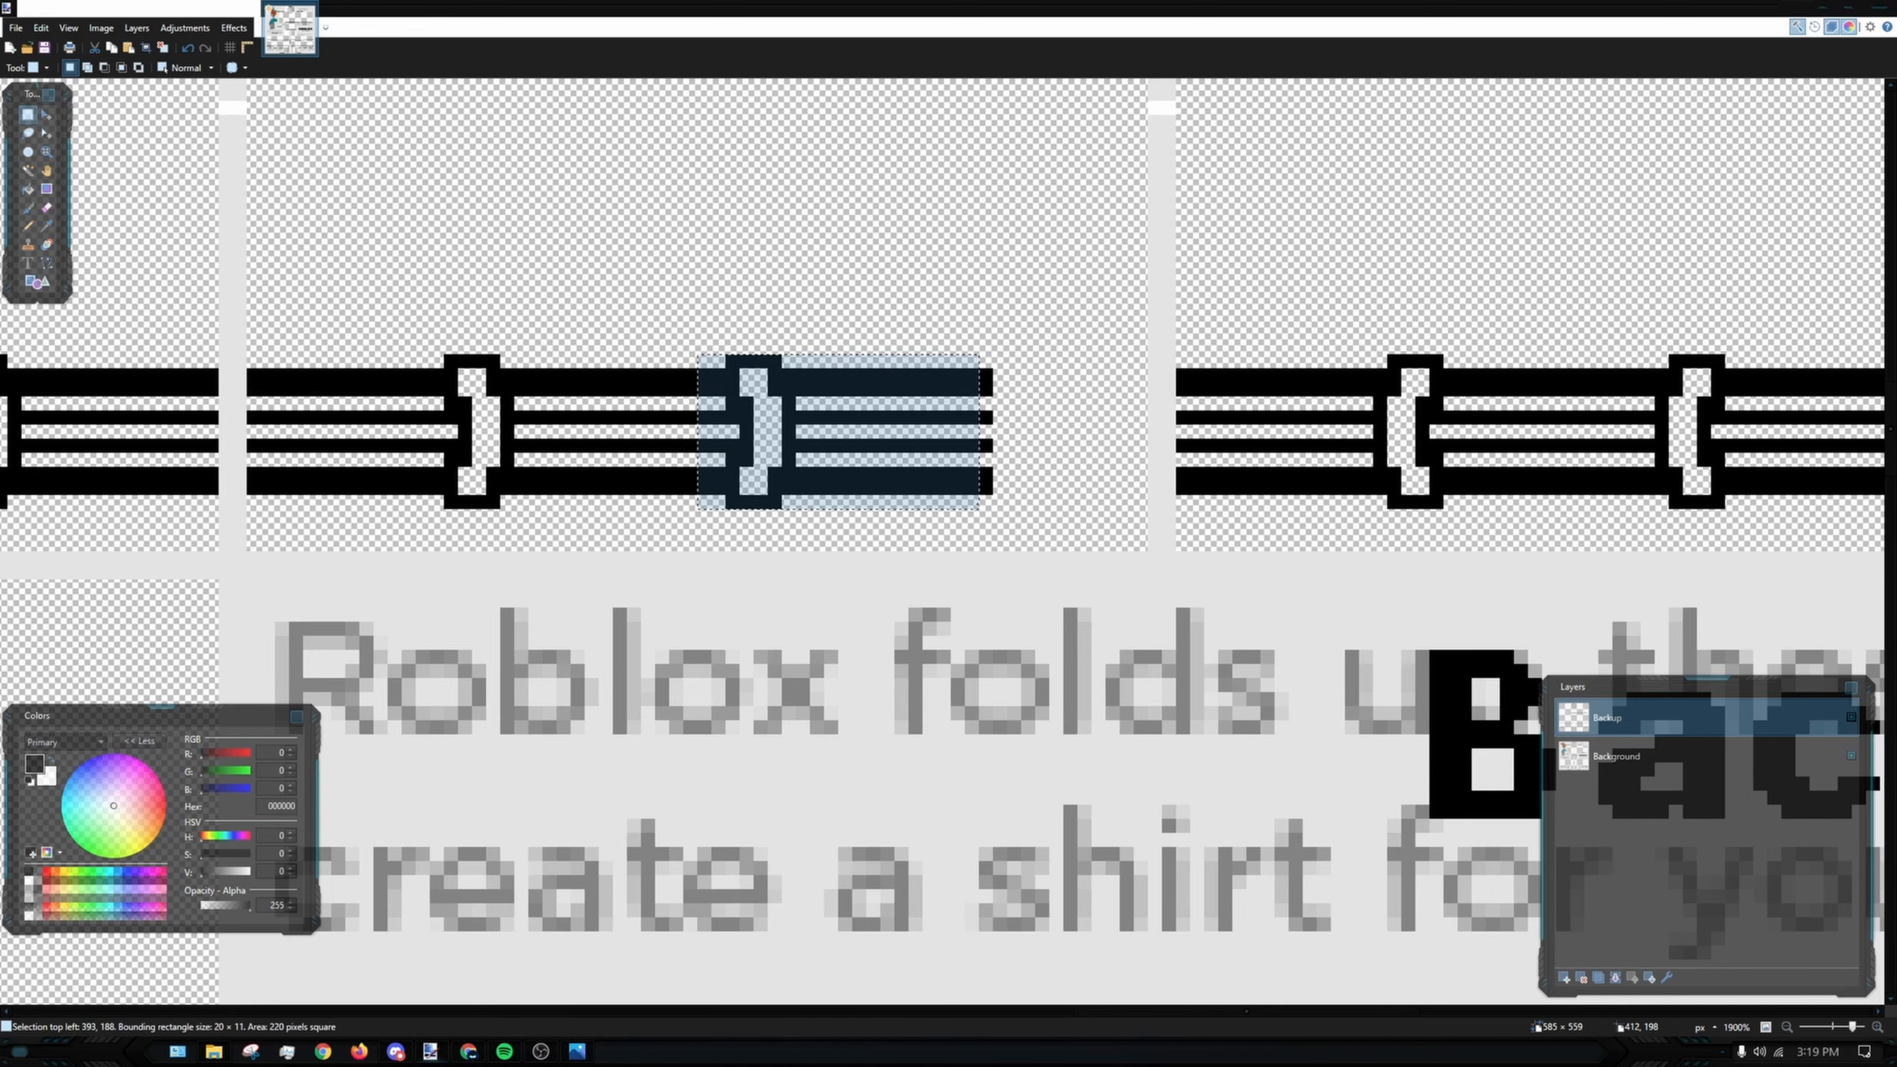
click(46, 114)
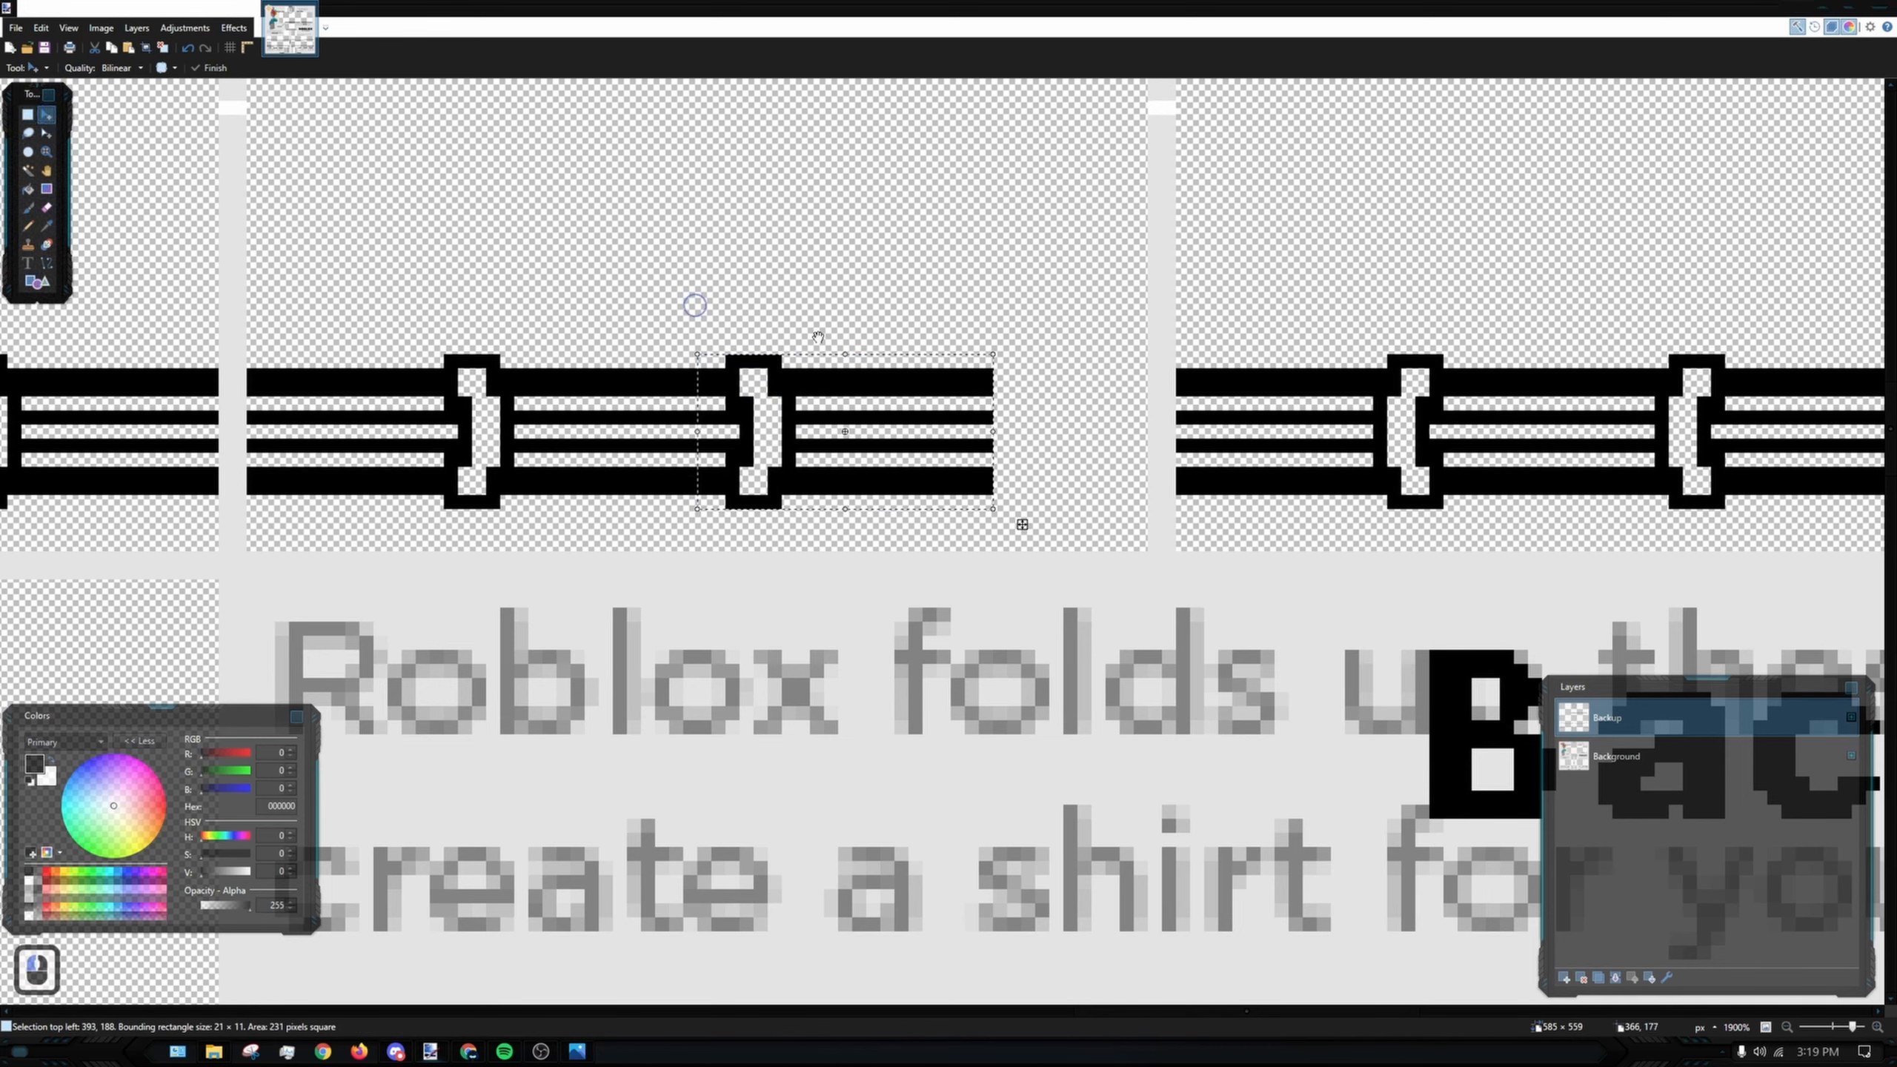
drag(963, 482, 1124, 486)
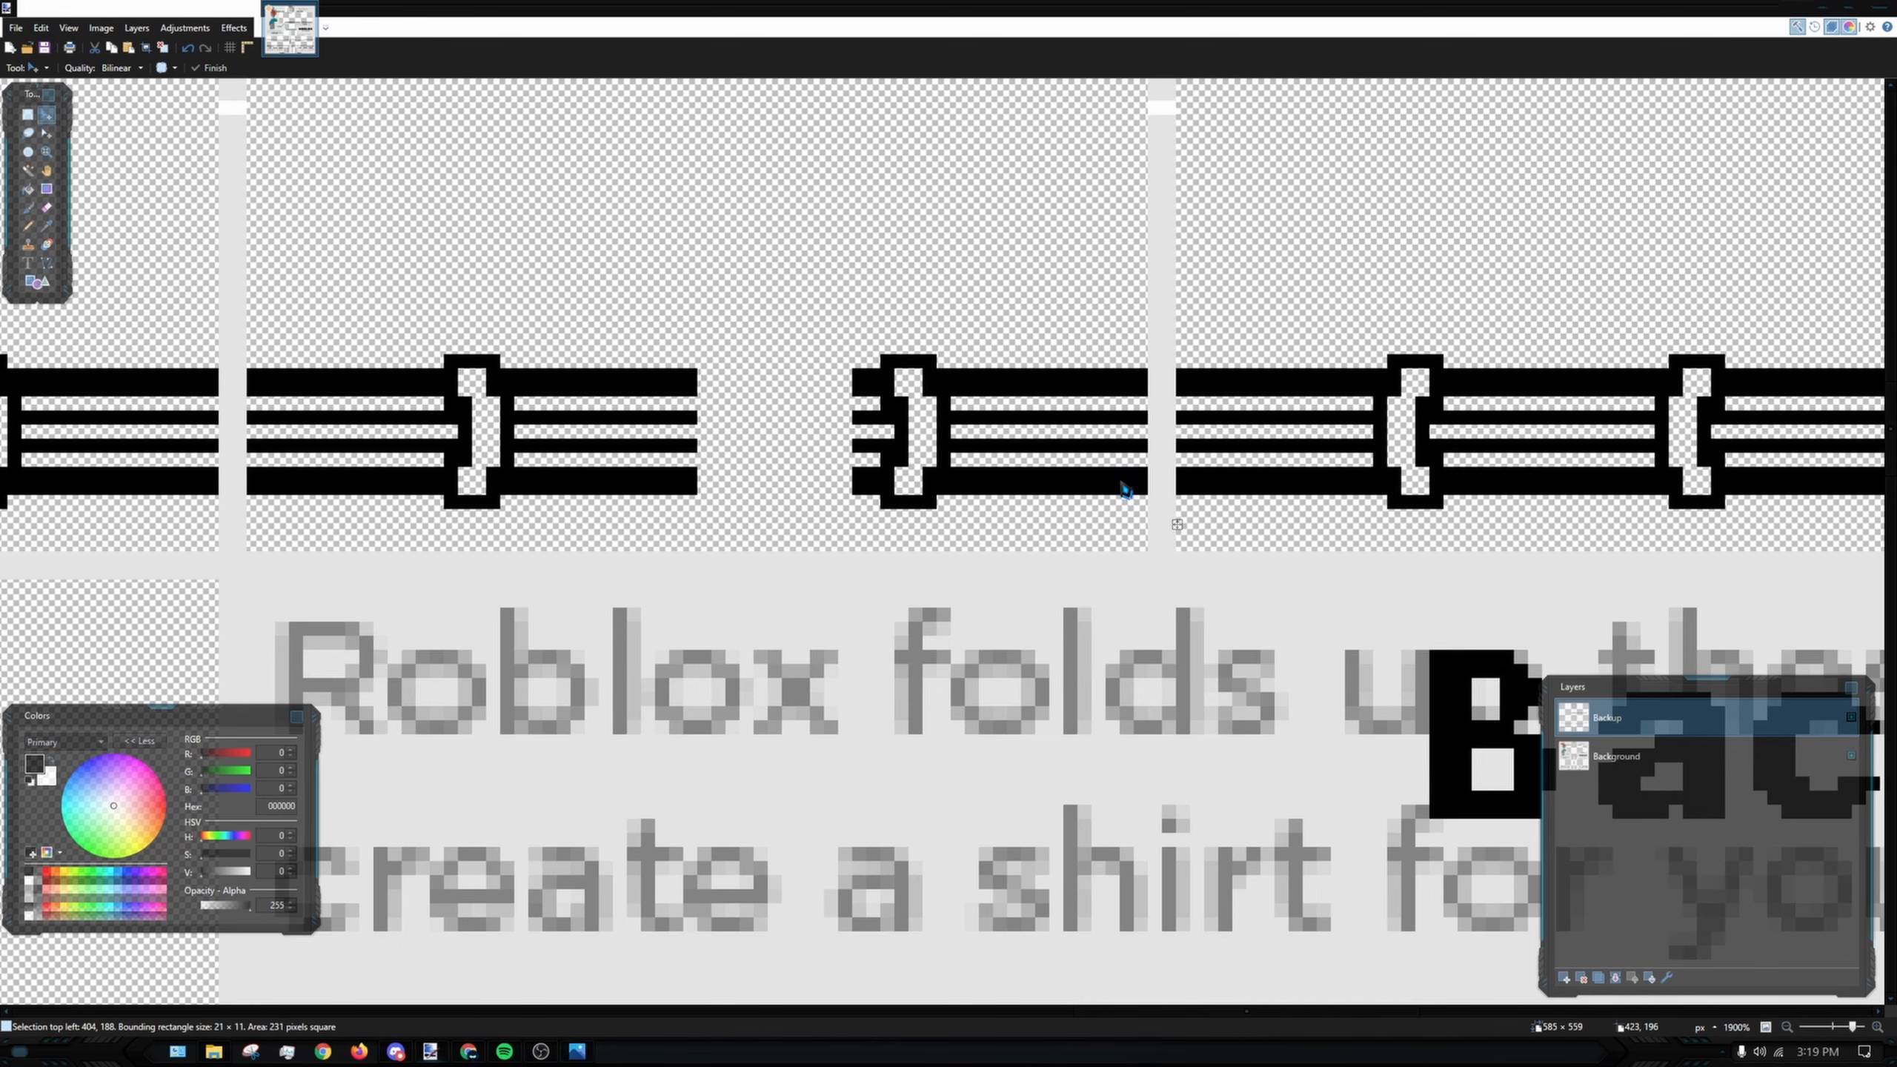
click(570, 362)
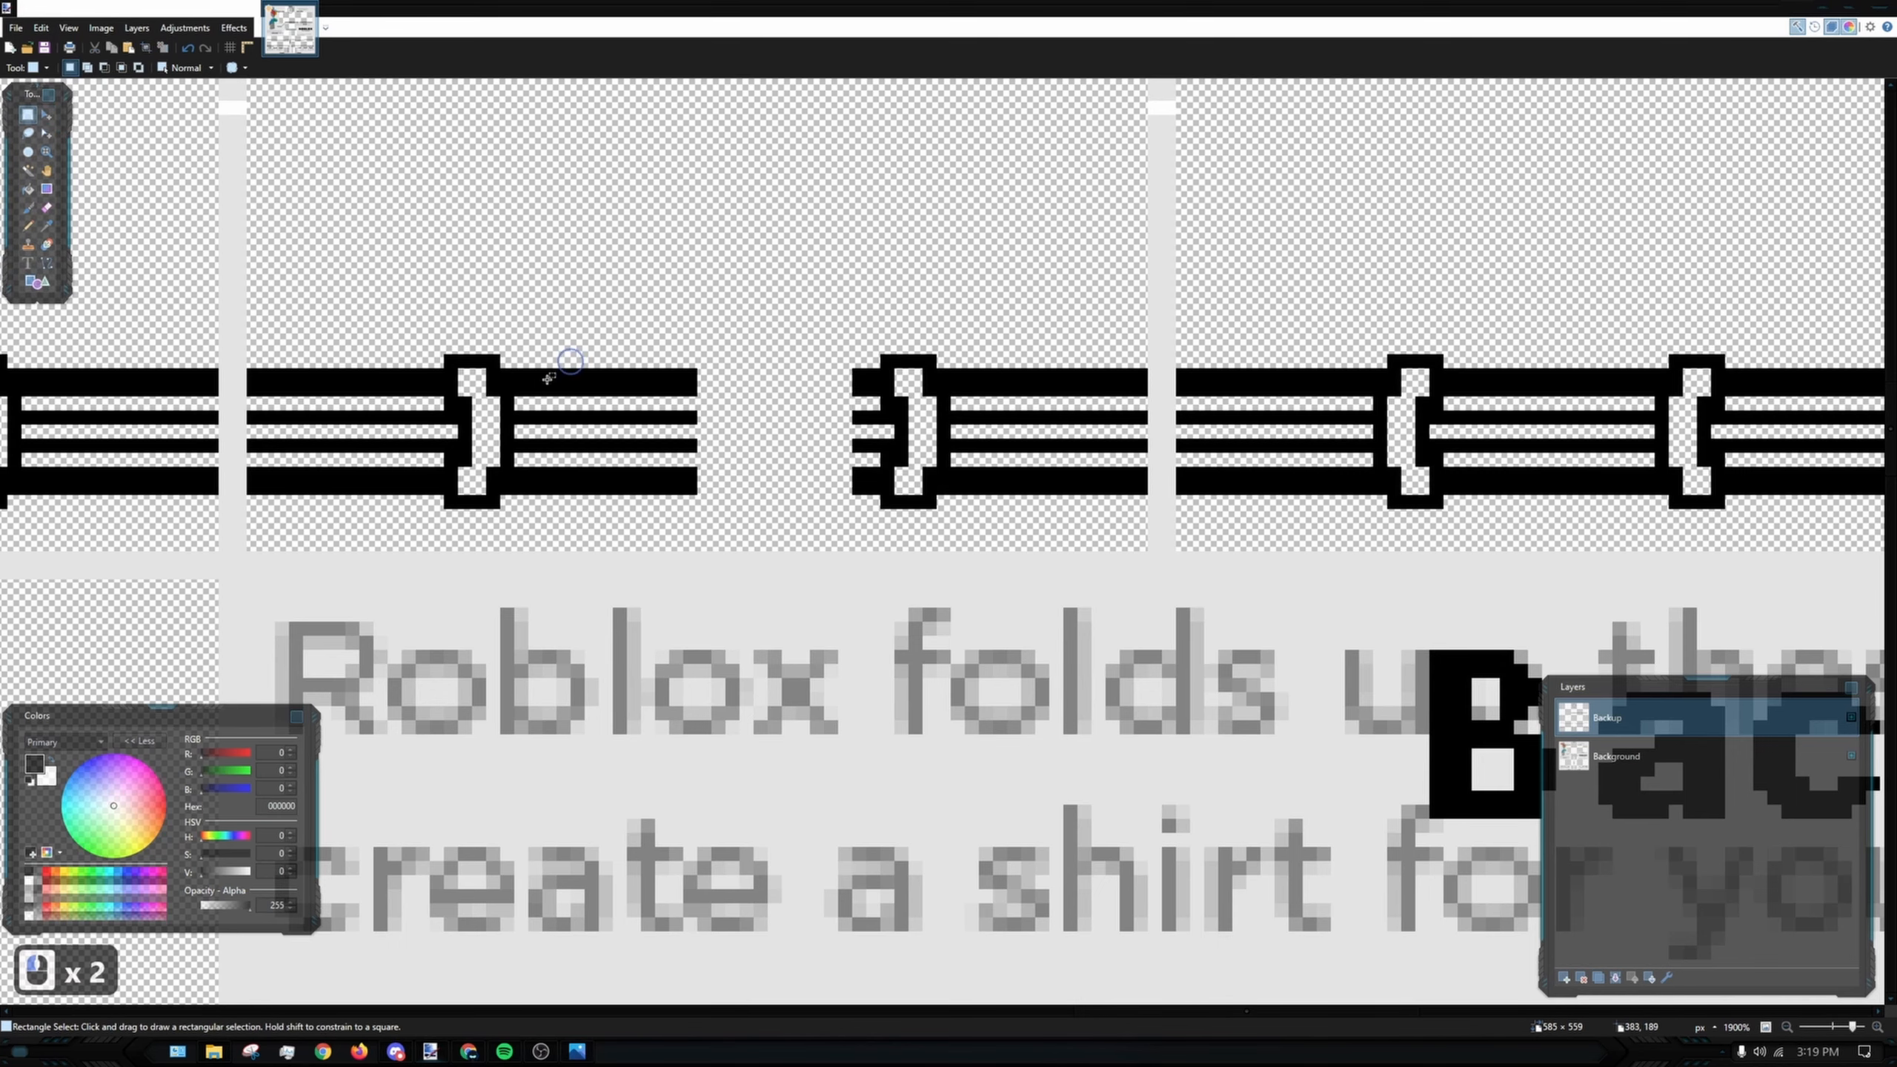
- Pencil in the missing black belt lines across the gap between the two loops on the Left Side belt
ctrl+scroll(696, 400, up, 4)
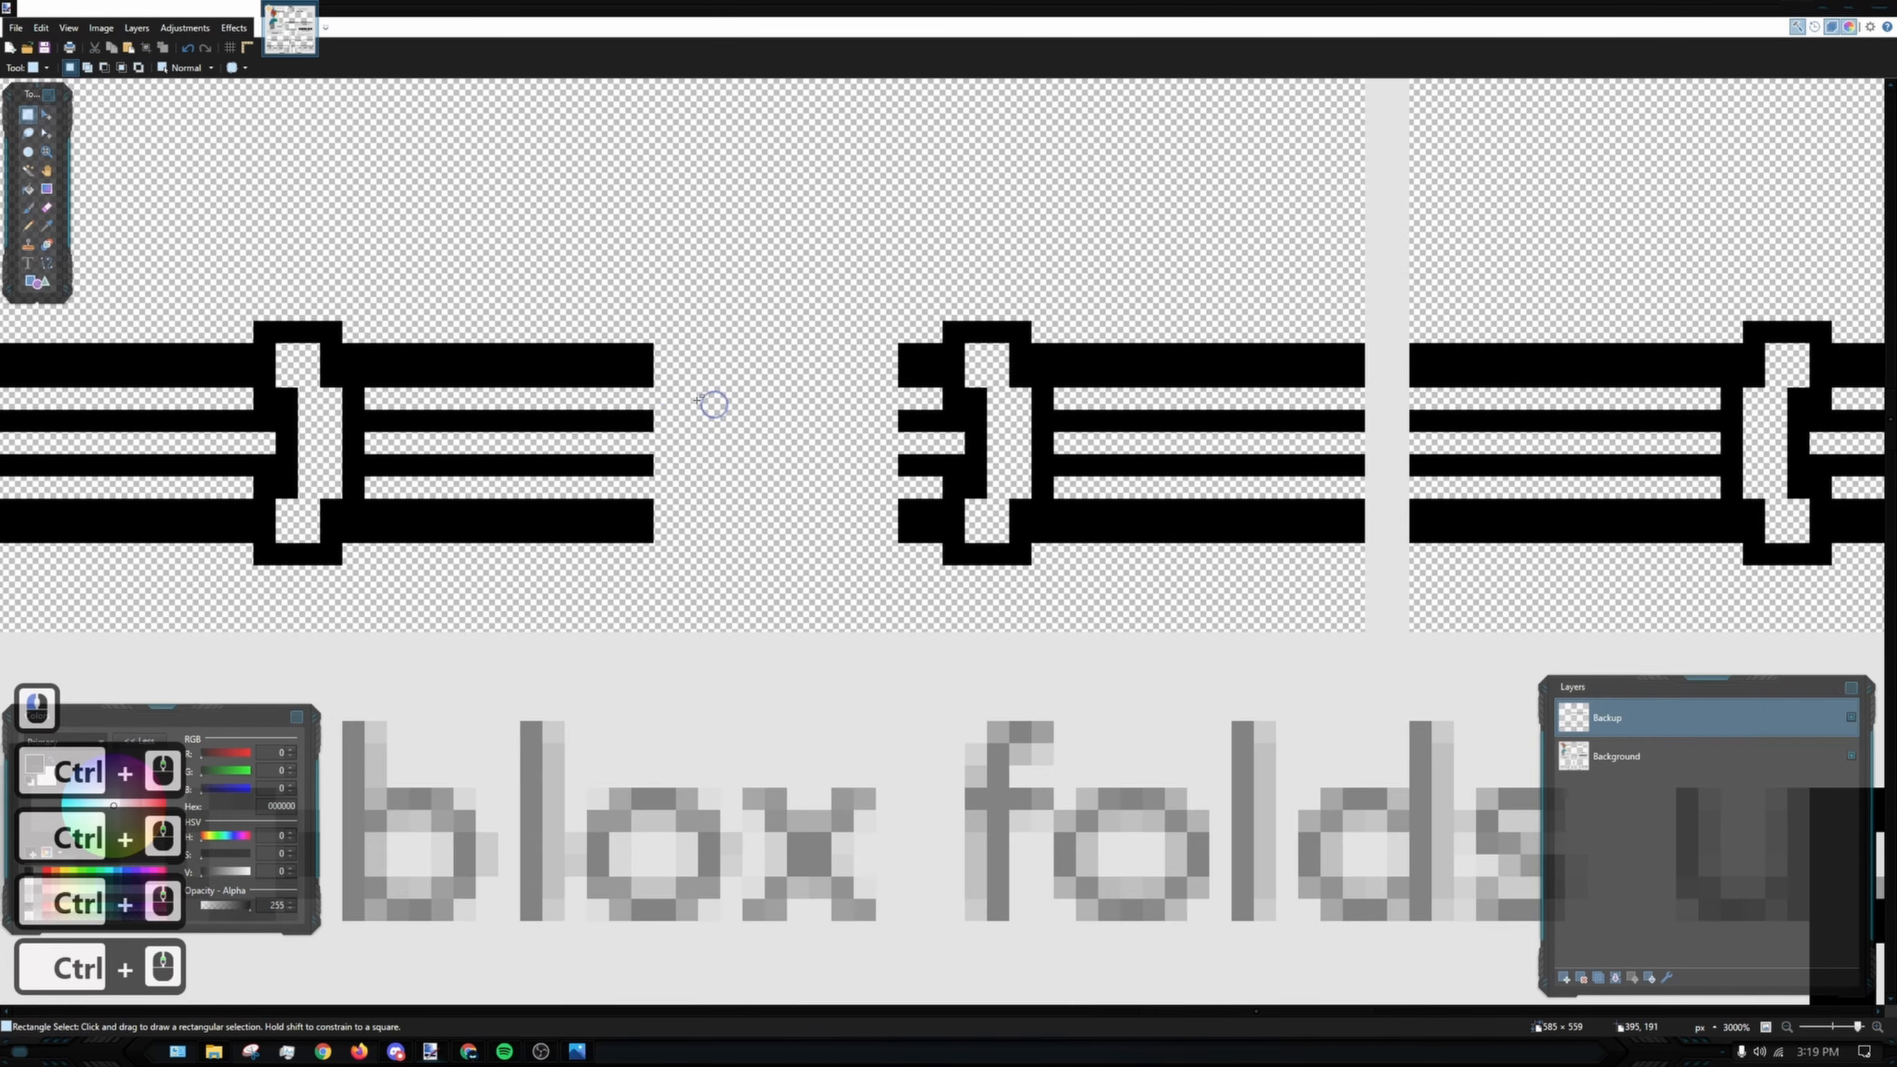
click(27, 226)
drag(664, 375, 753, 374)
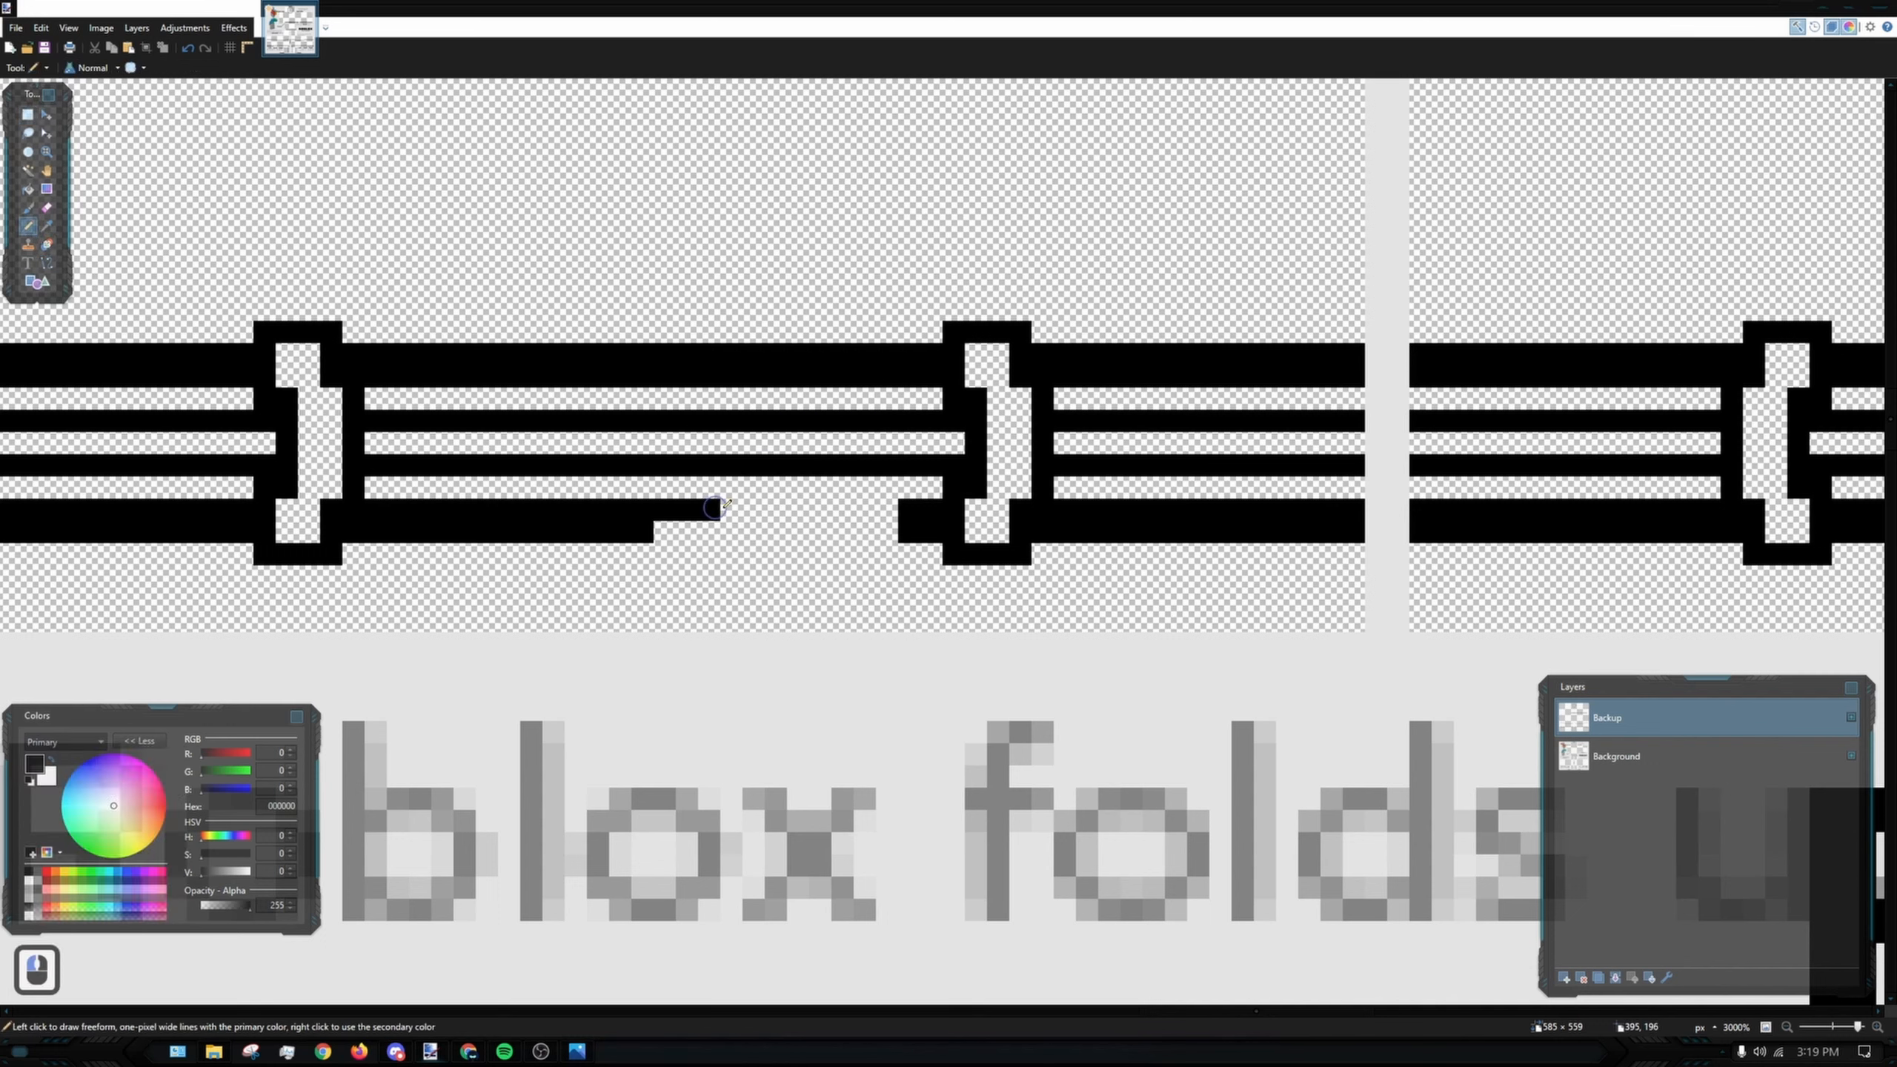
ctrl+scroll(803, 524, down, 7)
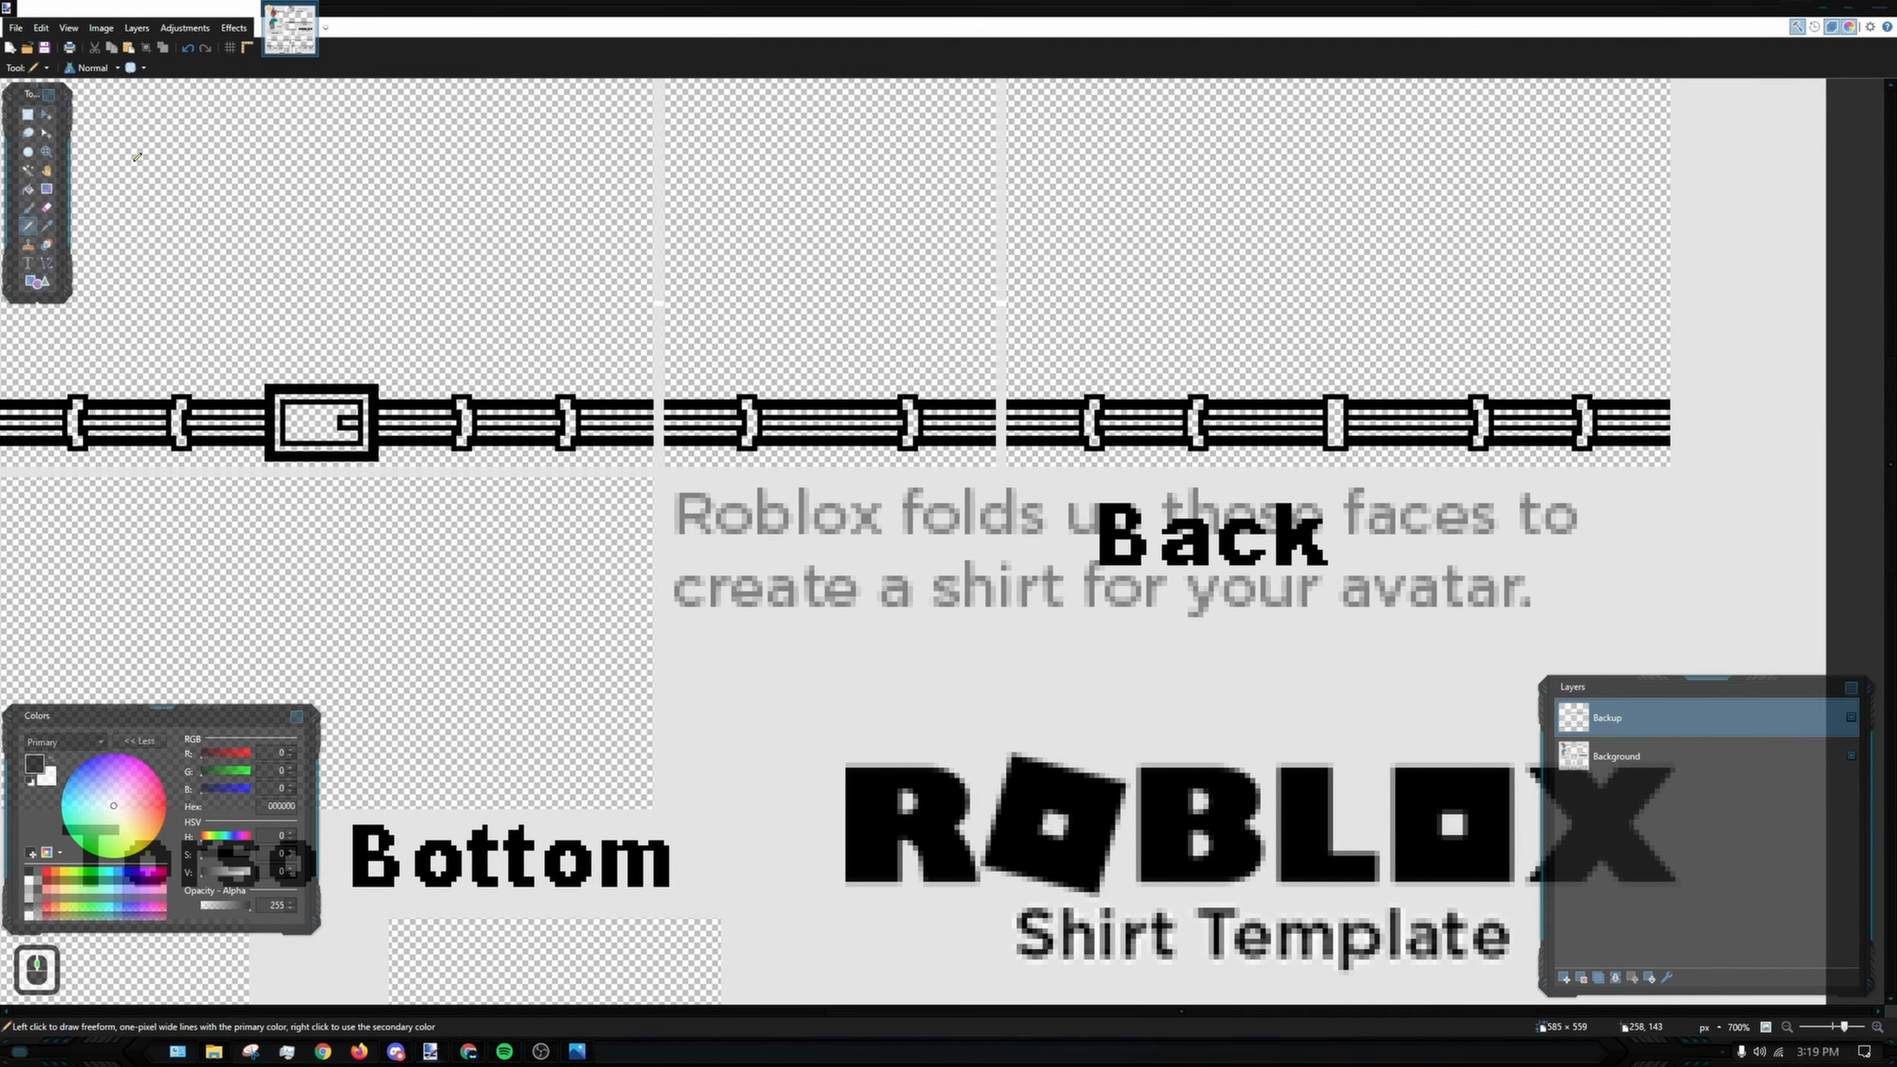
- Copy the whole Left Side belt and fit a horizontally mirrored copy onto the Right Side panel
click(27, 114)
ctrl+scroll(968, 444, up, 5)
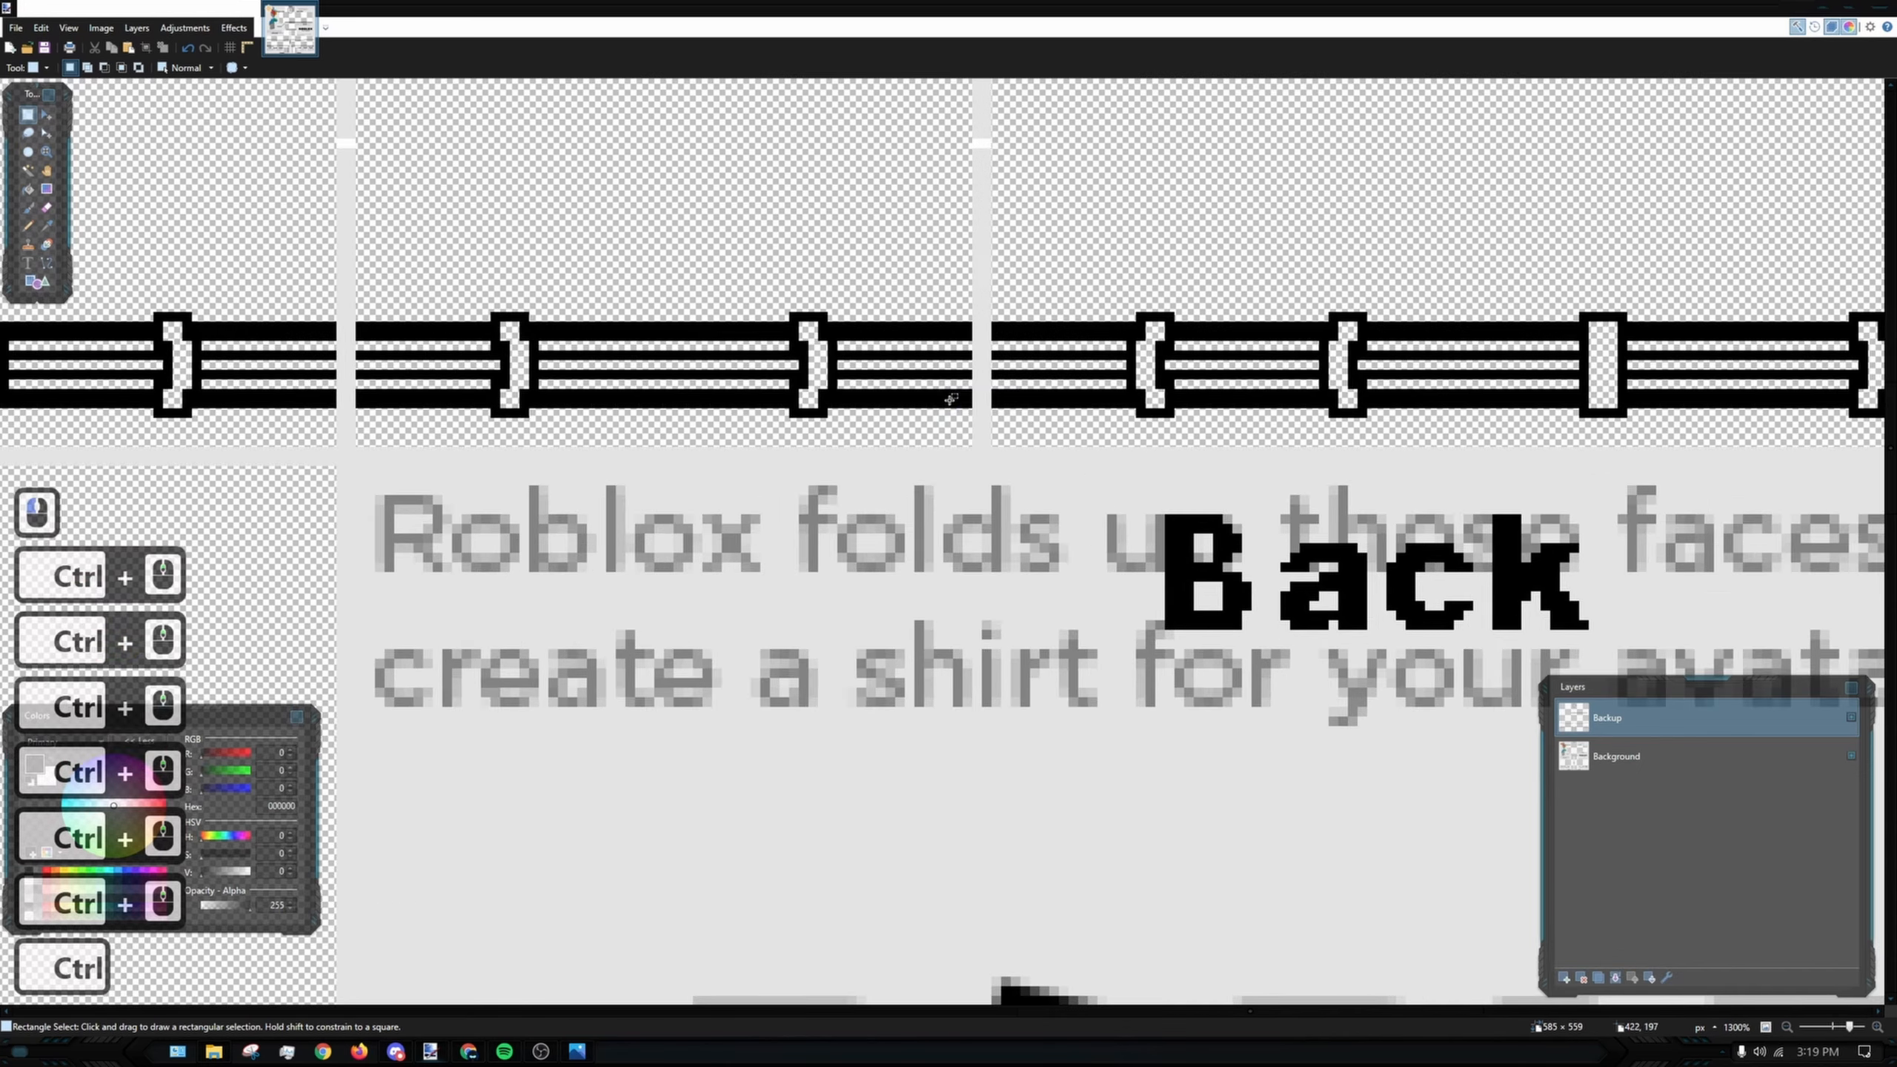
drag(967, 444, 361, 288)
ctrl+scroll(510, 321, down, 5)
key(ctrl+c)
key(ctrl+v)
drag(648, 543, 1325, 501)
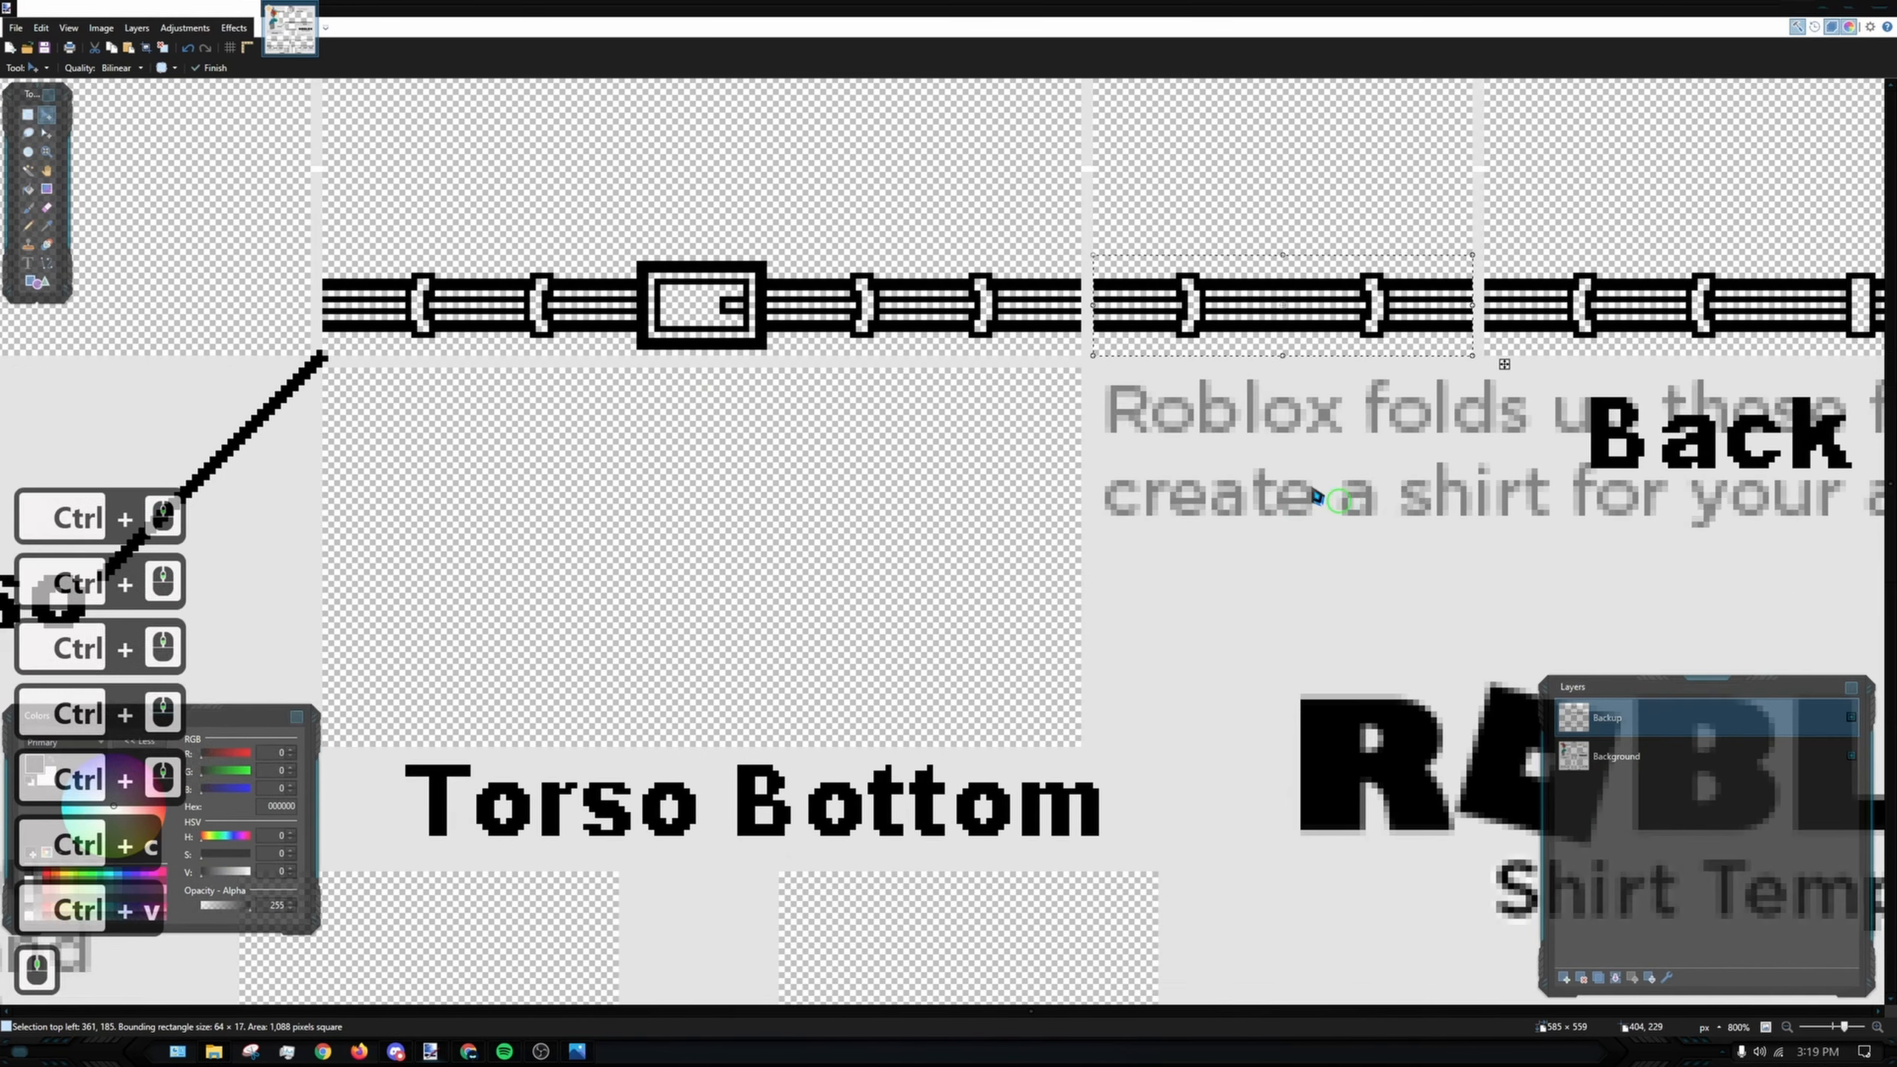
drag(1038, 331, 196, 386)
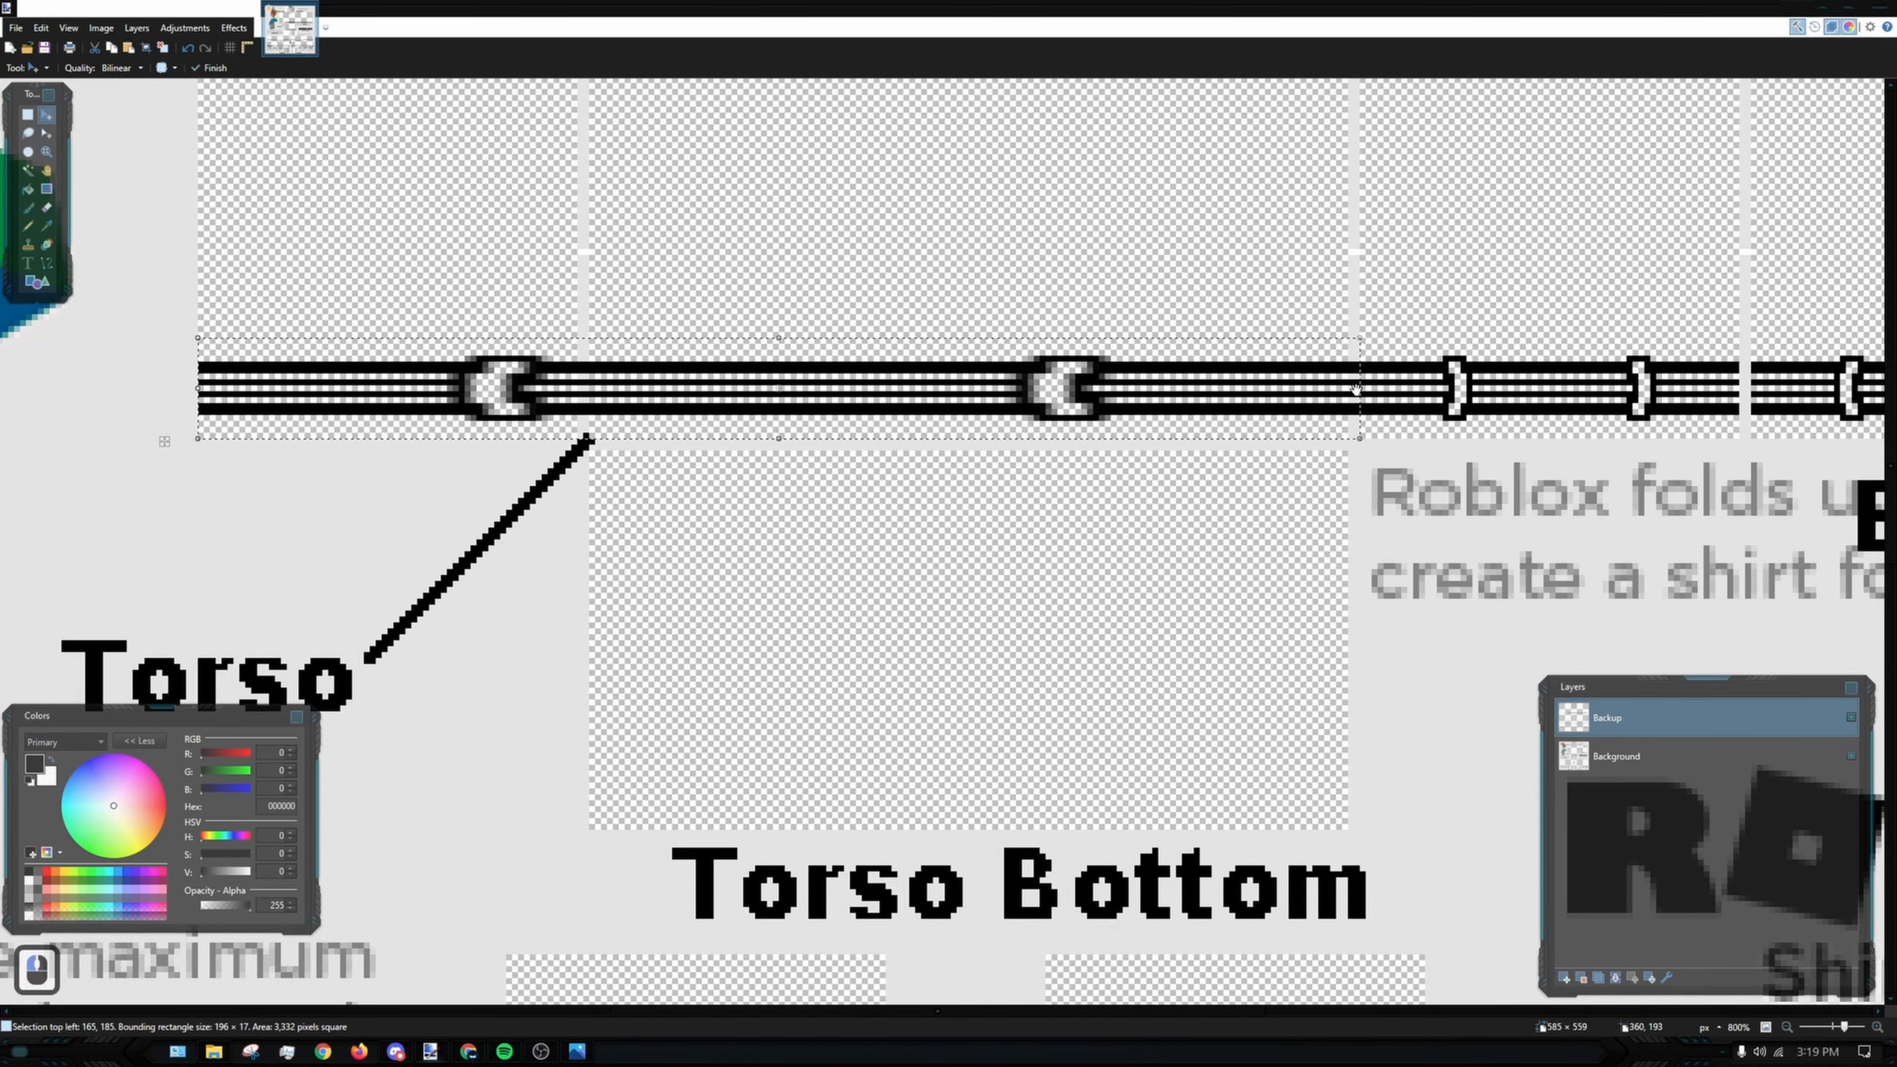
drag(1358, 390, 576, 371)
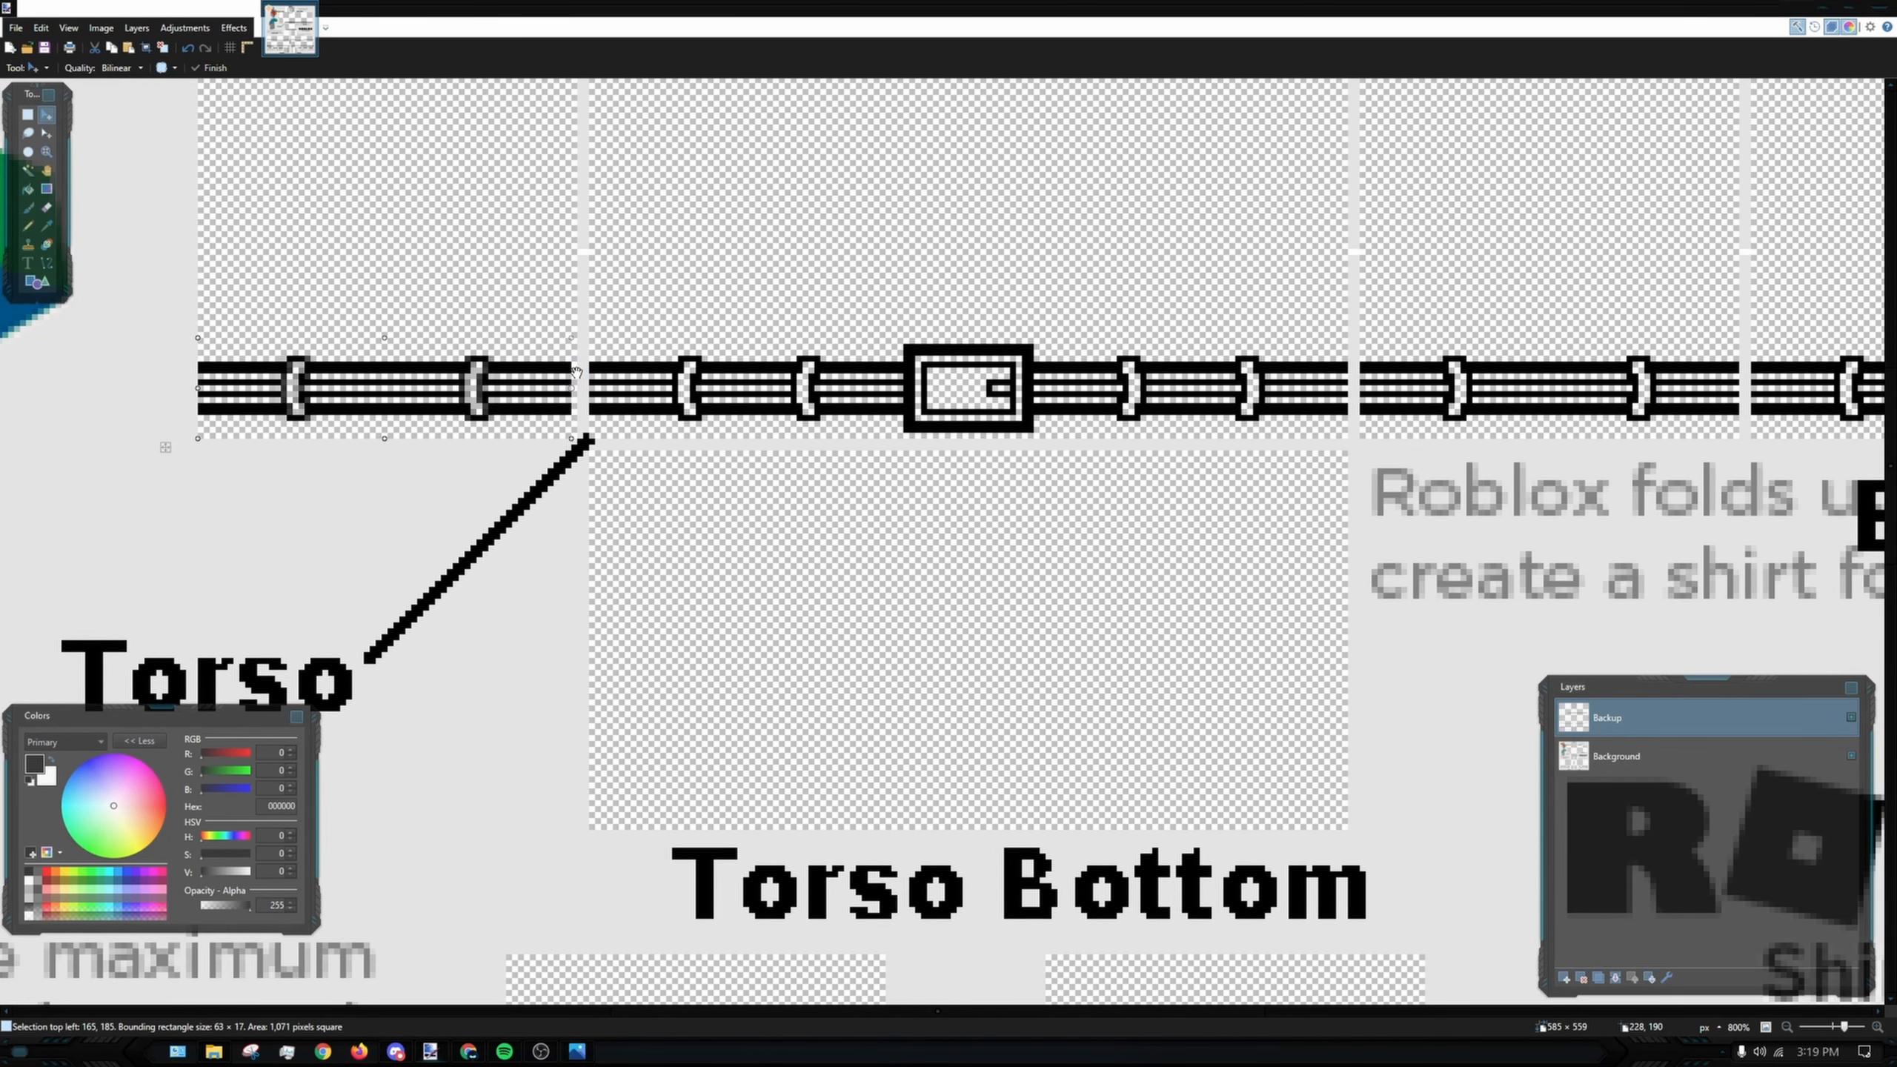
scroll(792, 317, down, 4)
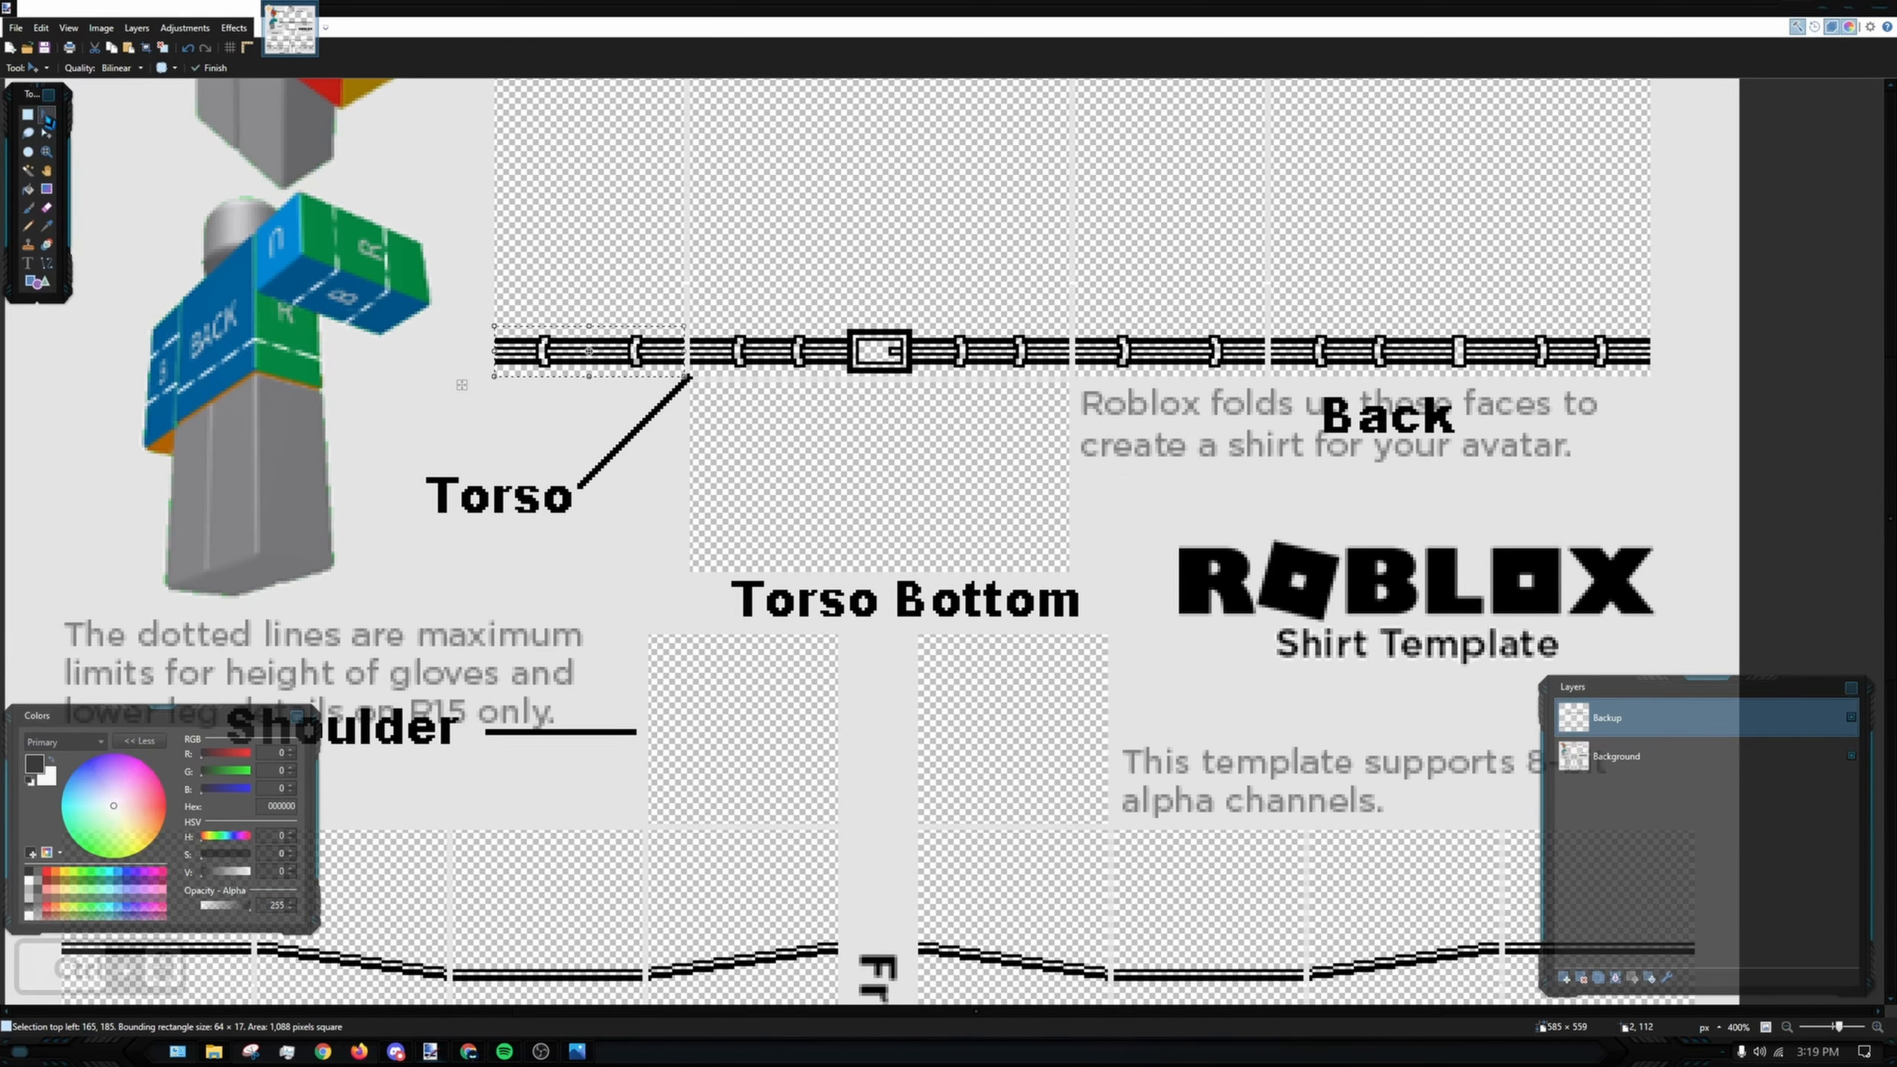
click(27, 114)
click(647, 197)
scroll(614, 381, up, 9)
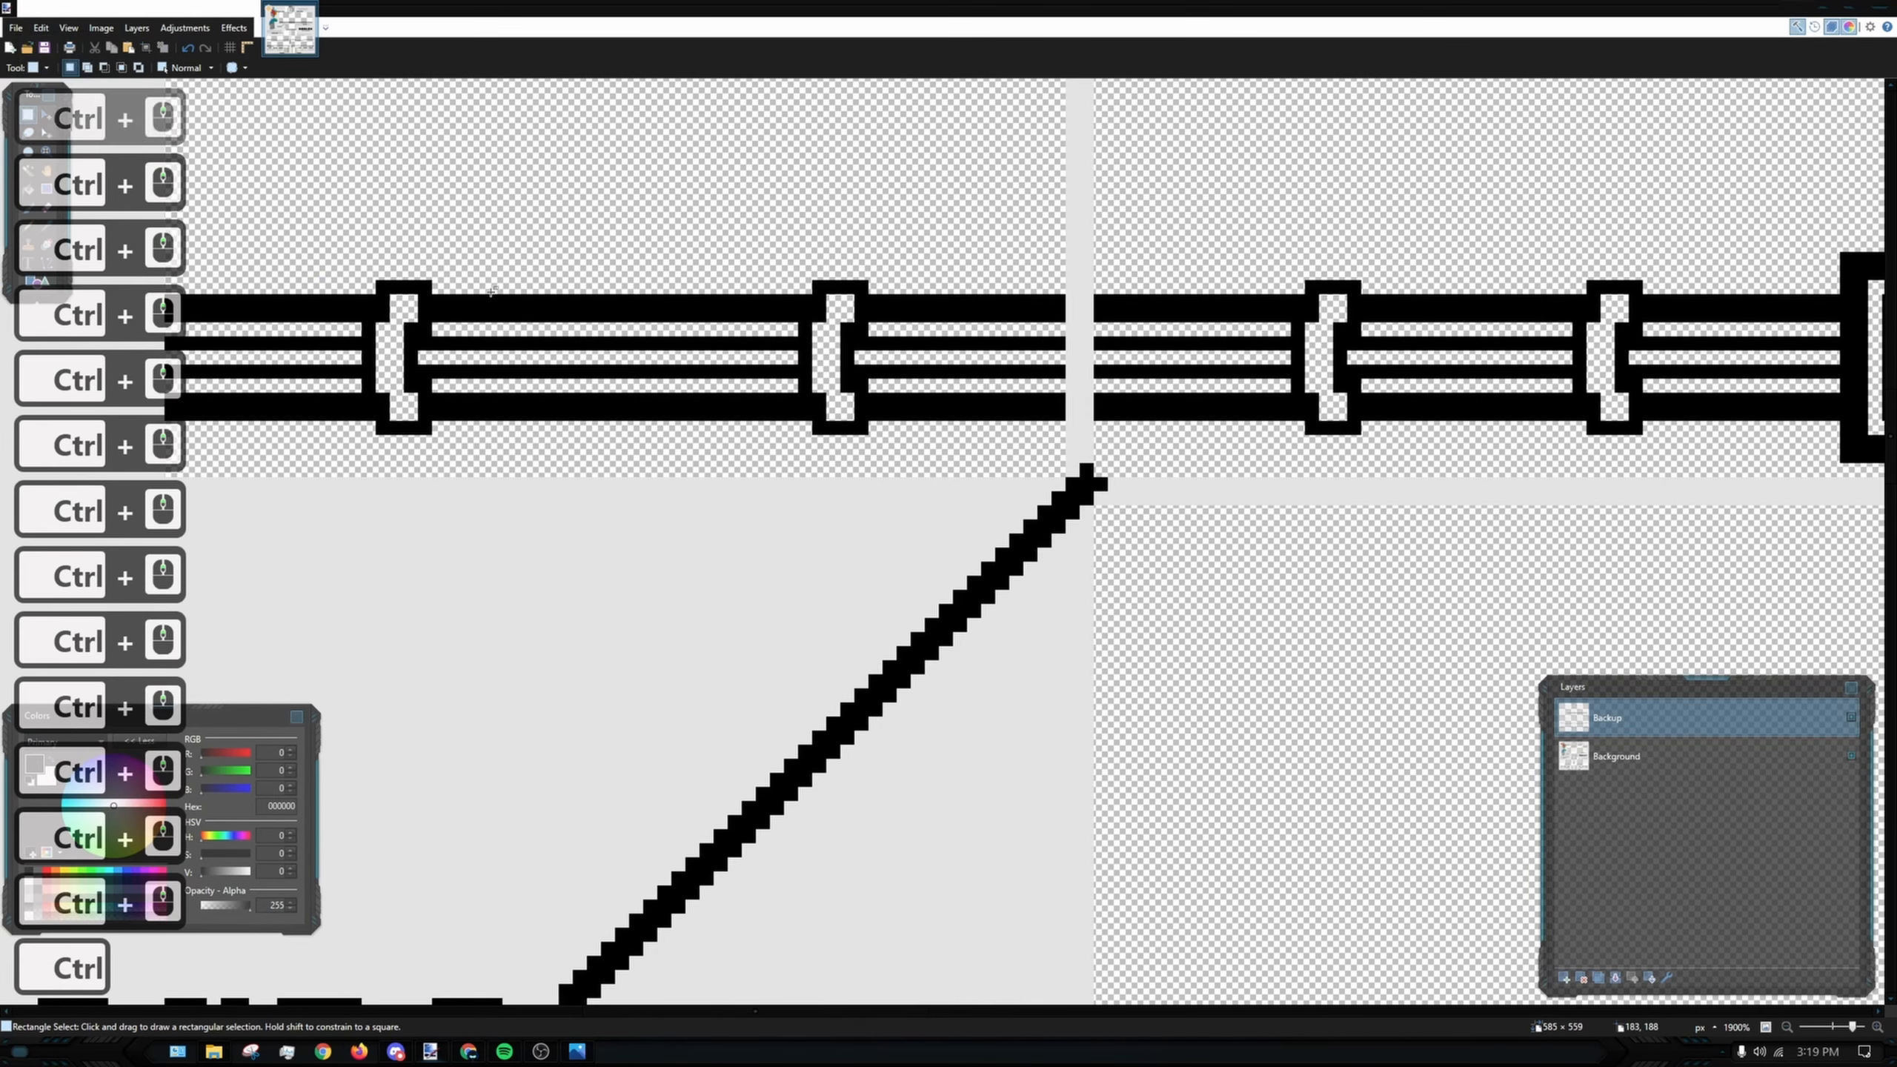
scroll(597, 334, up, 5)
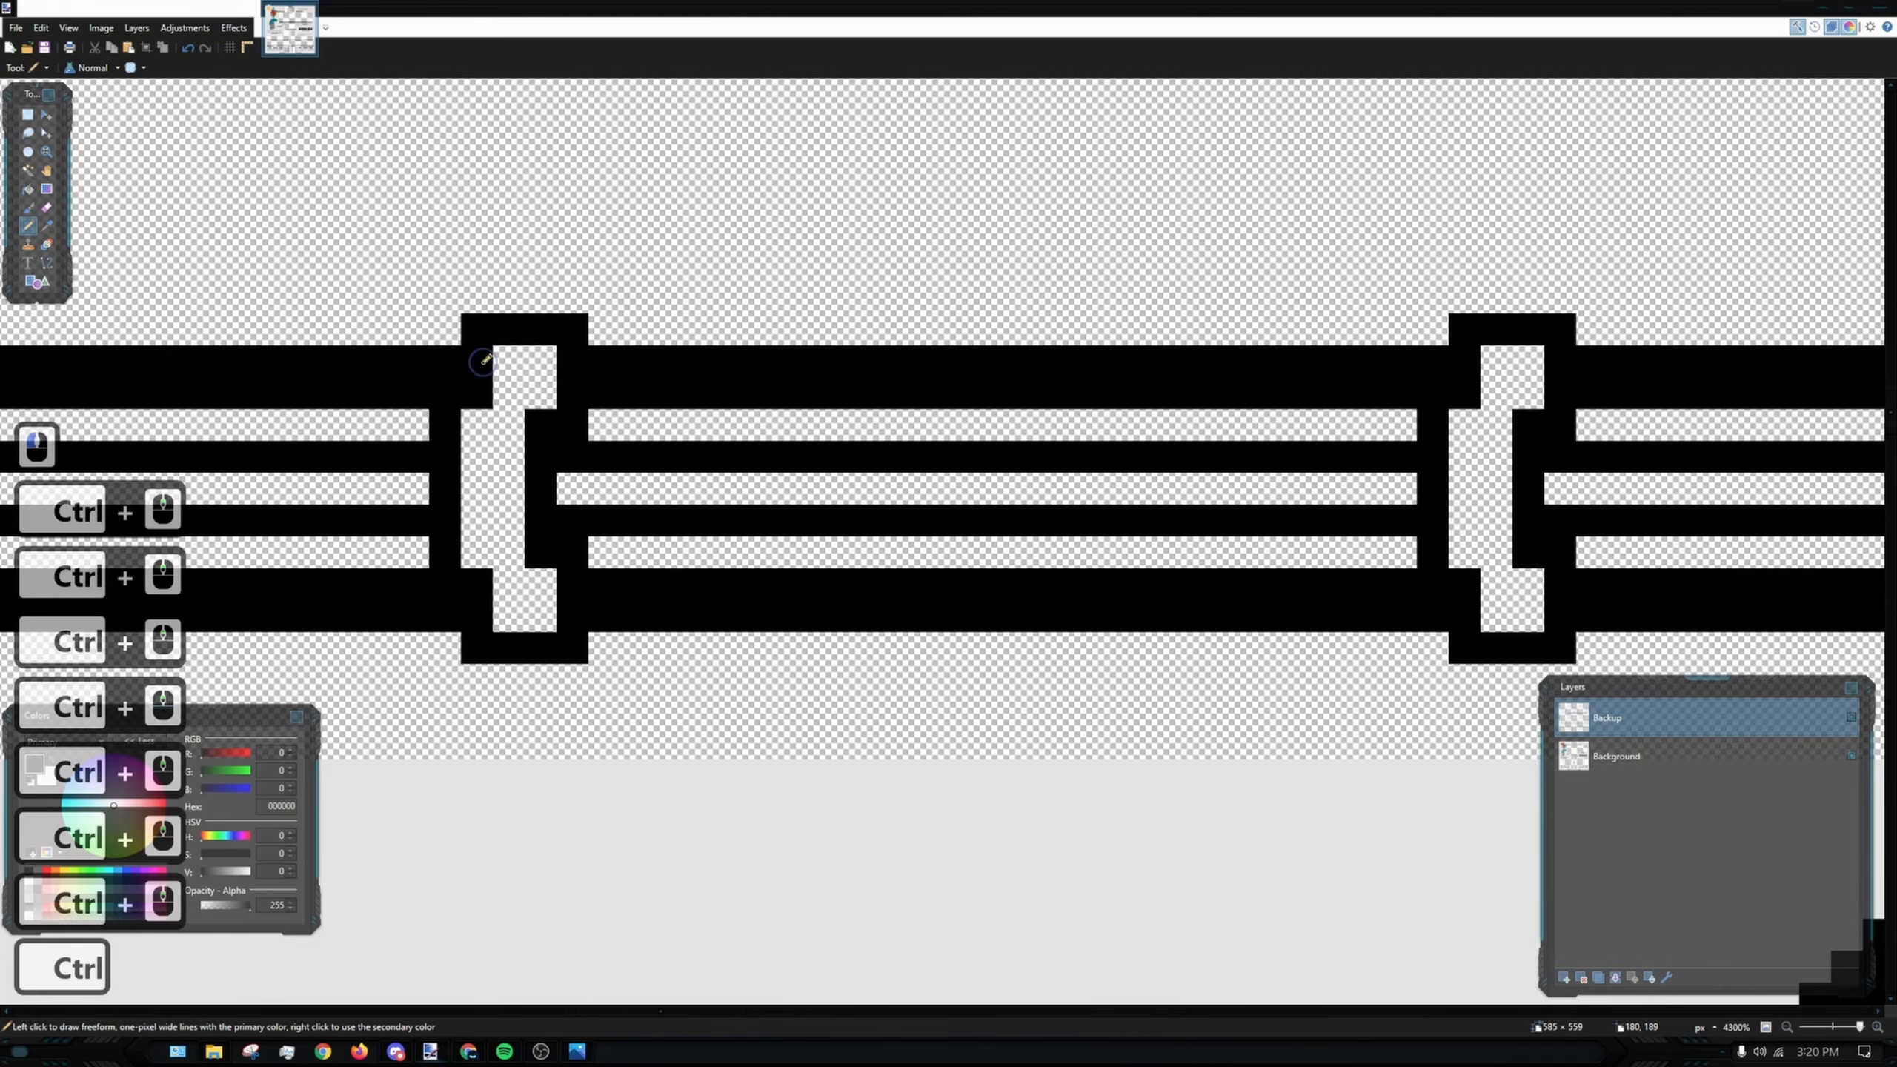
click(500, 366)
key(ctrl+z)
drag(494, 391, 560, 387)
key(ctrl+z)
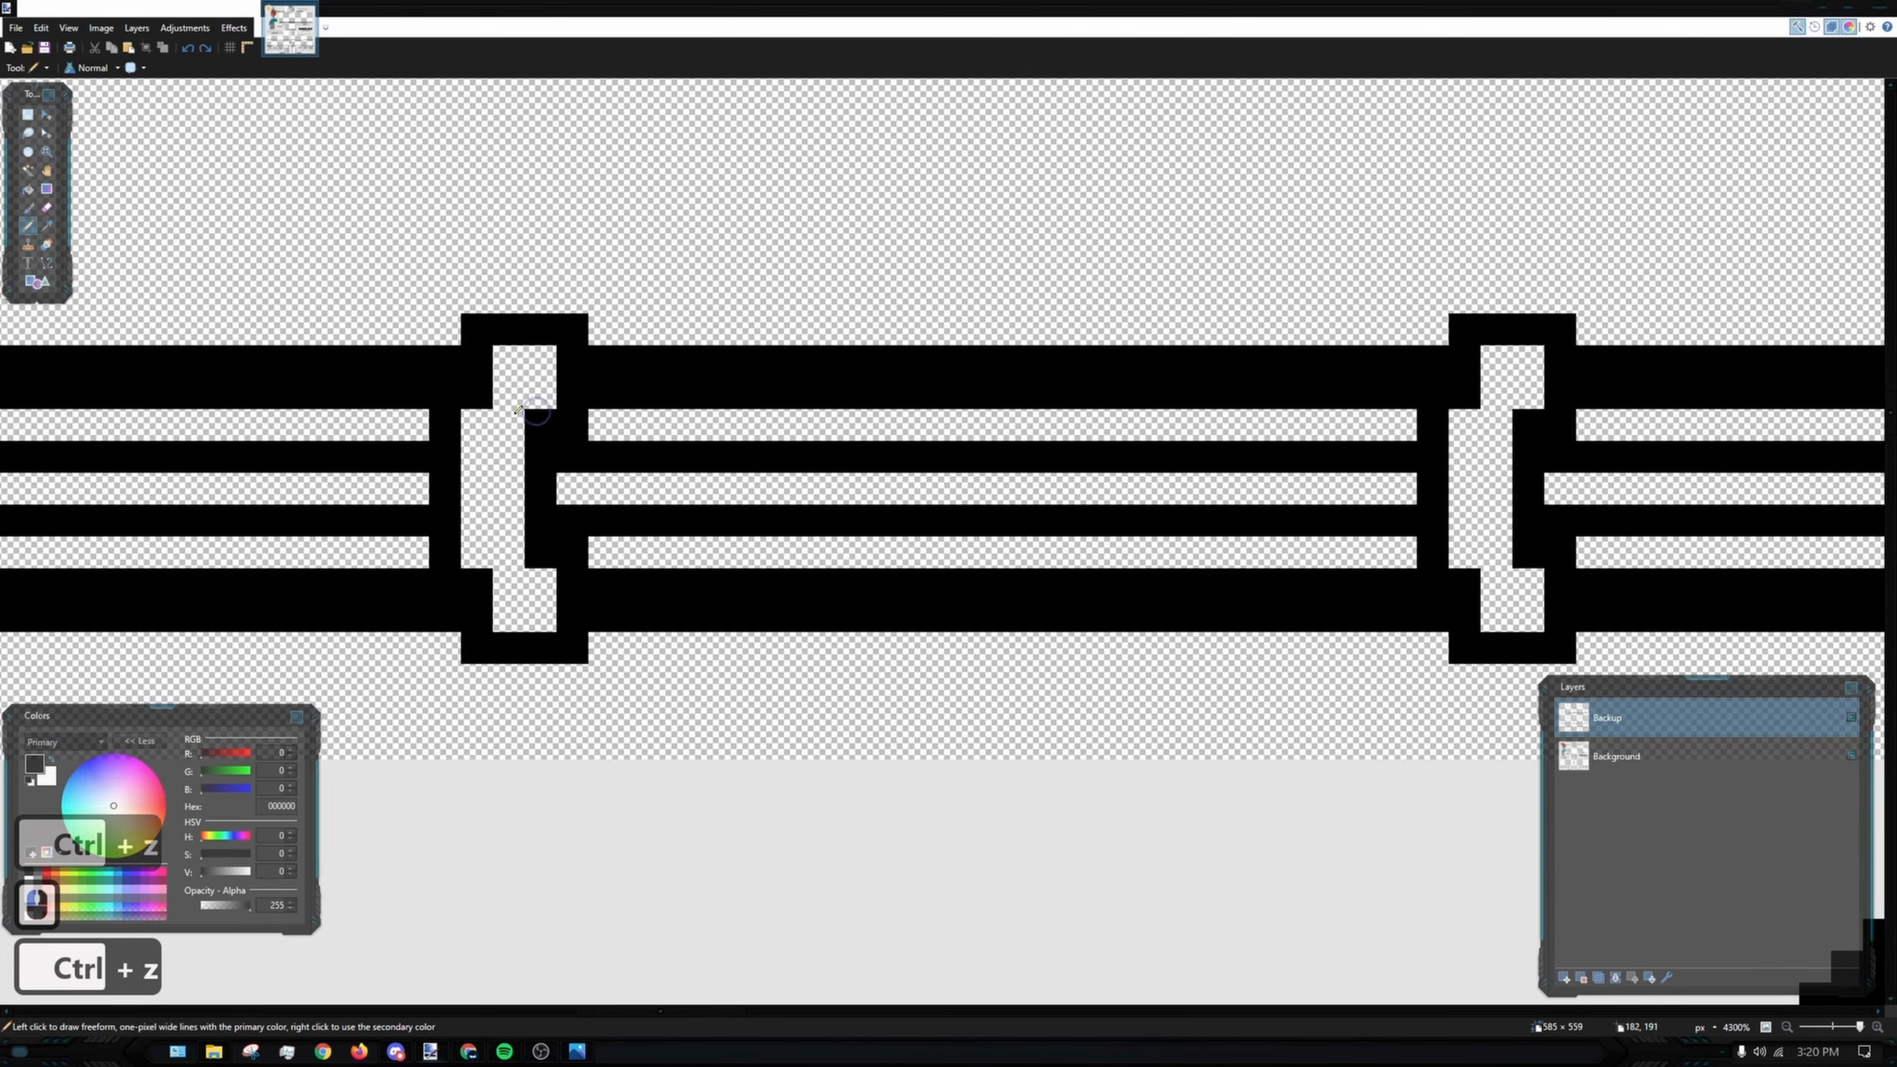
scroll(553, 382, down, 4)
click(541, 384)
scroll(540, 385, down, 4)
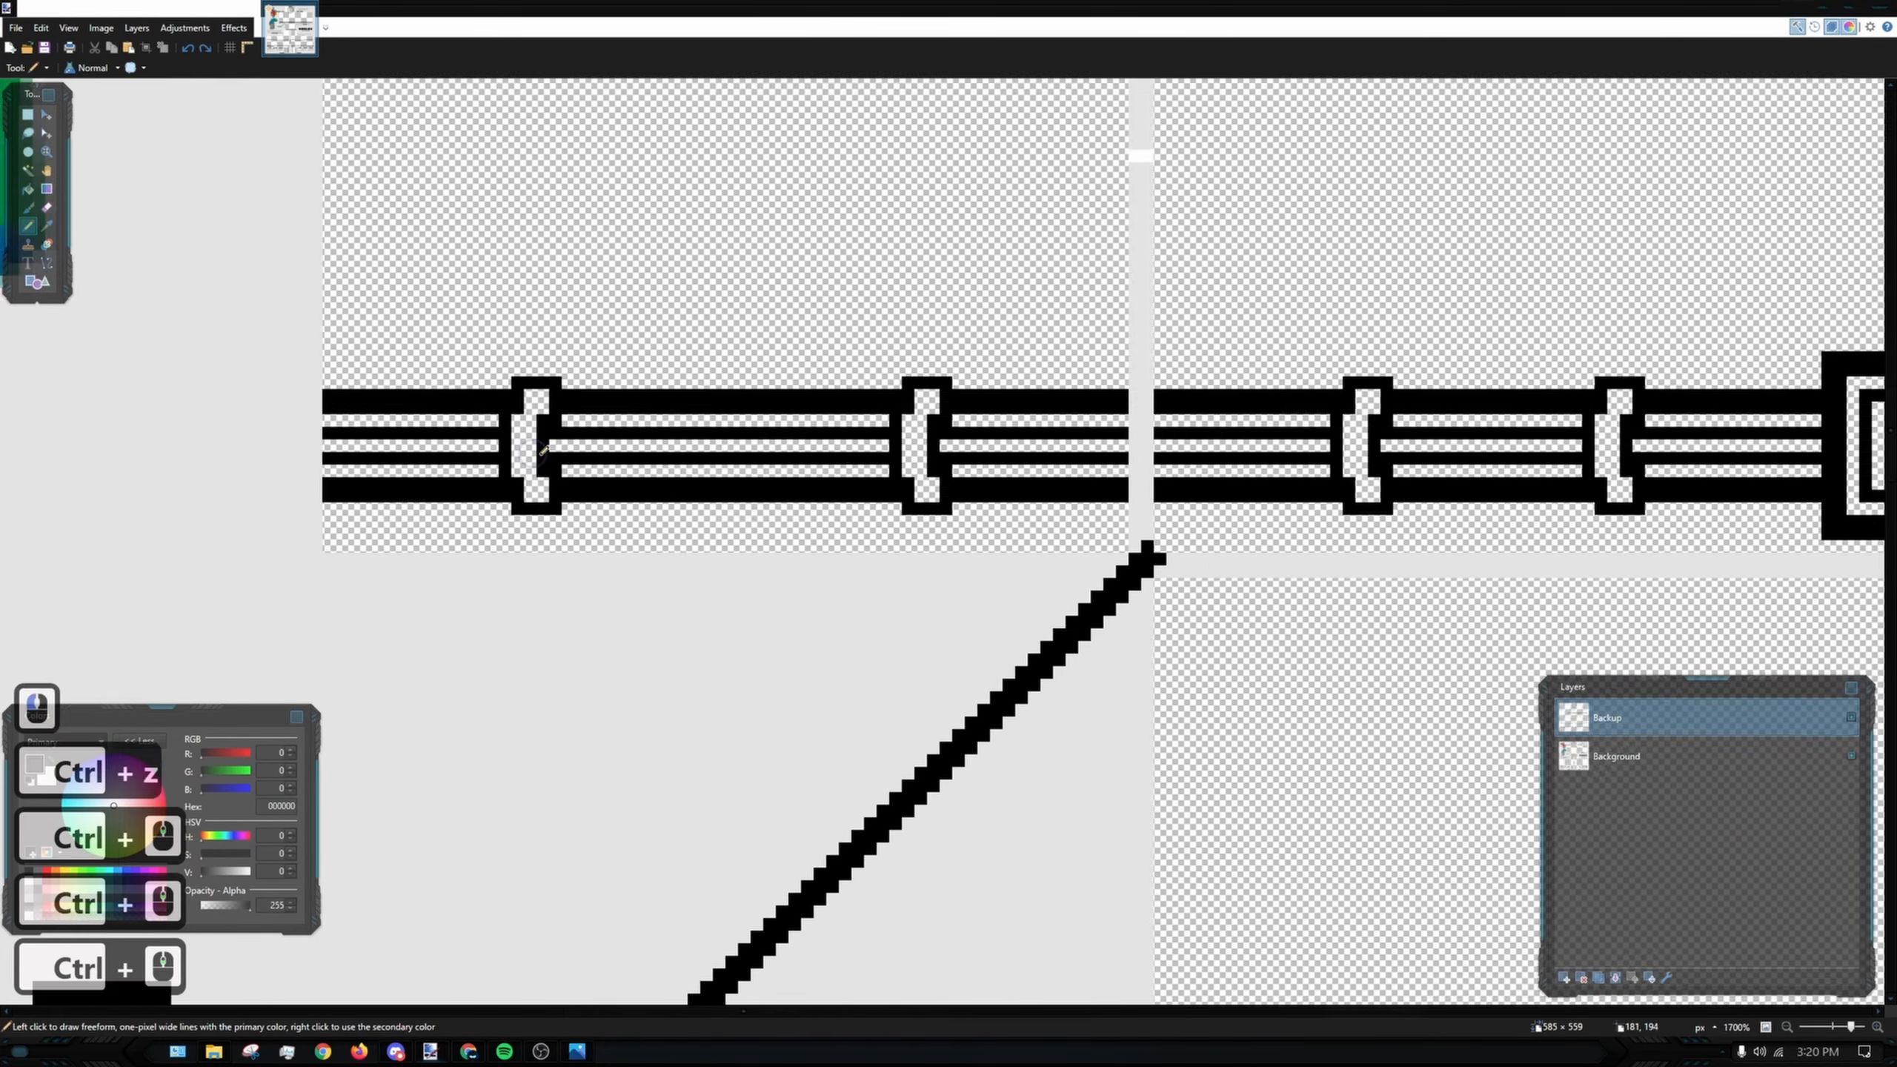
- Duplicate the Backup layer and rename the copy Shading
scroll(710, 299, right, 3)
scroll(710, 299, down, 6)
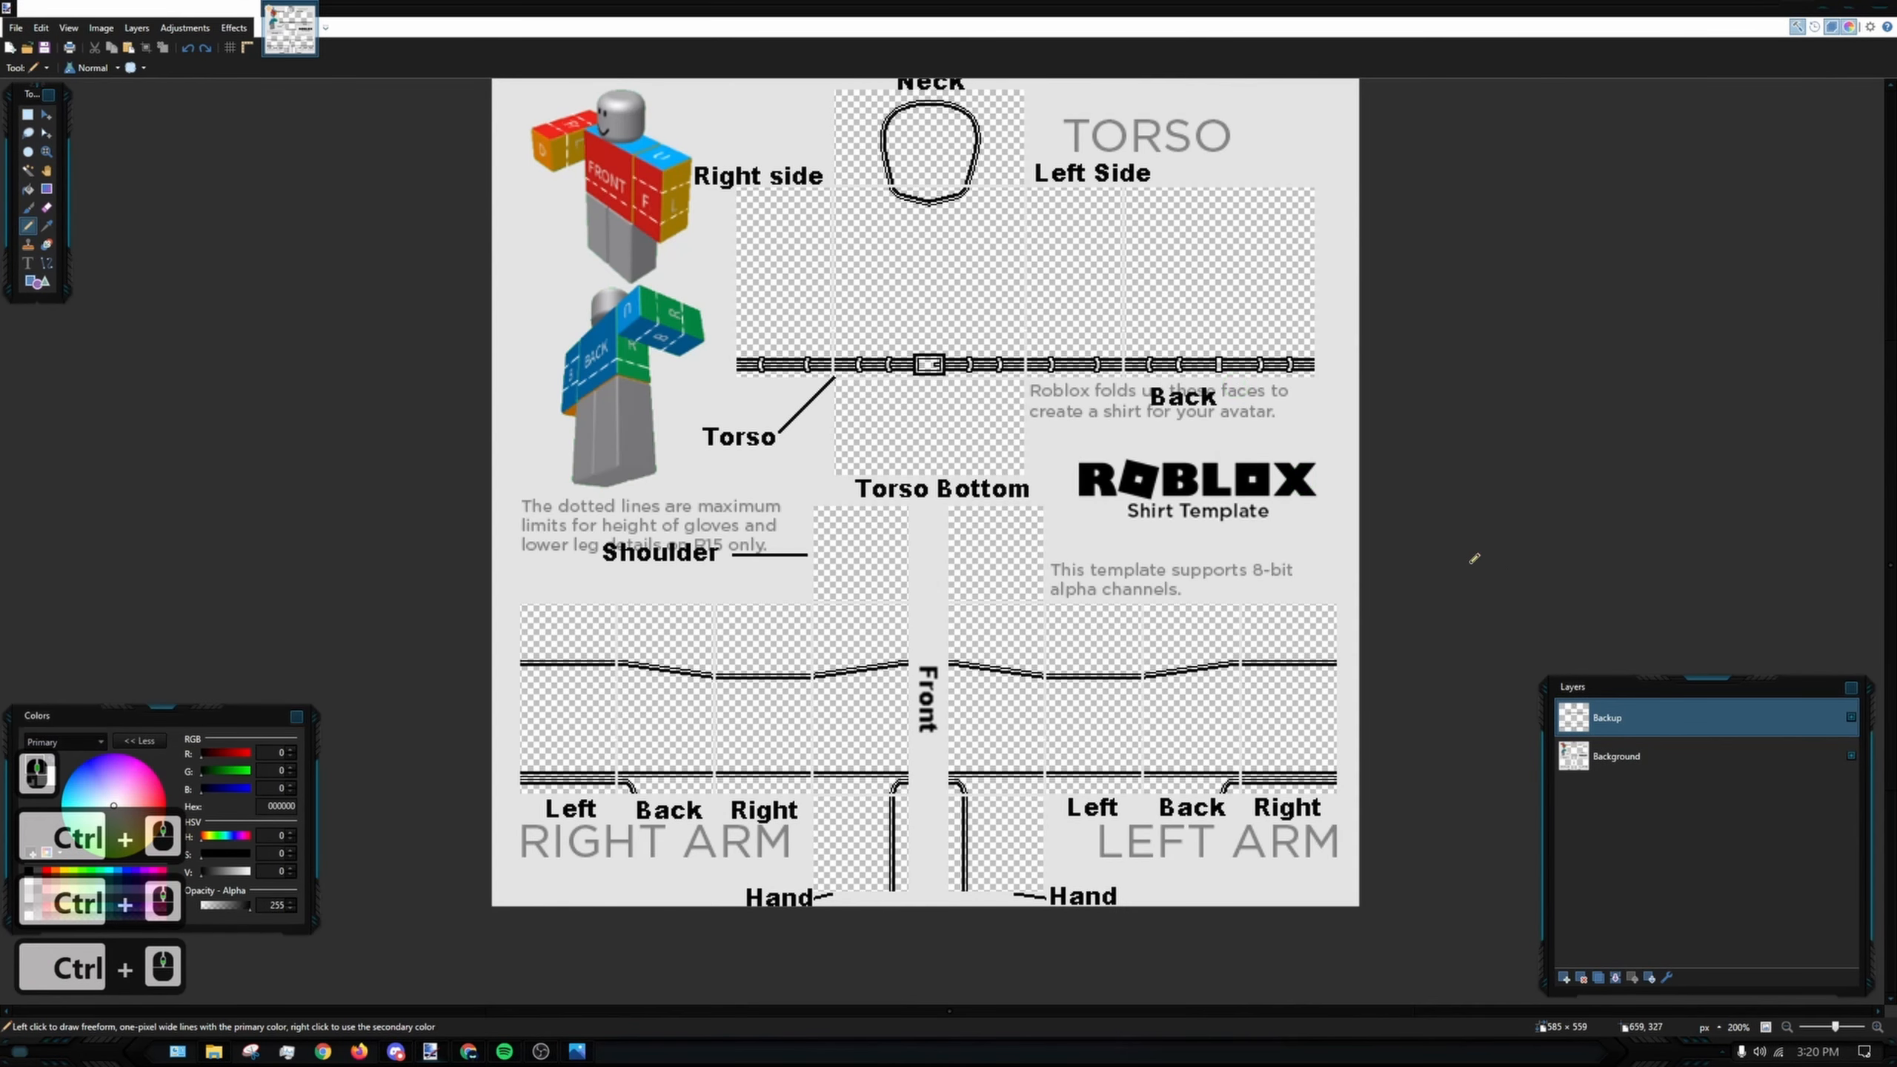
drag(1168, 416, 1100, 439)
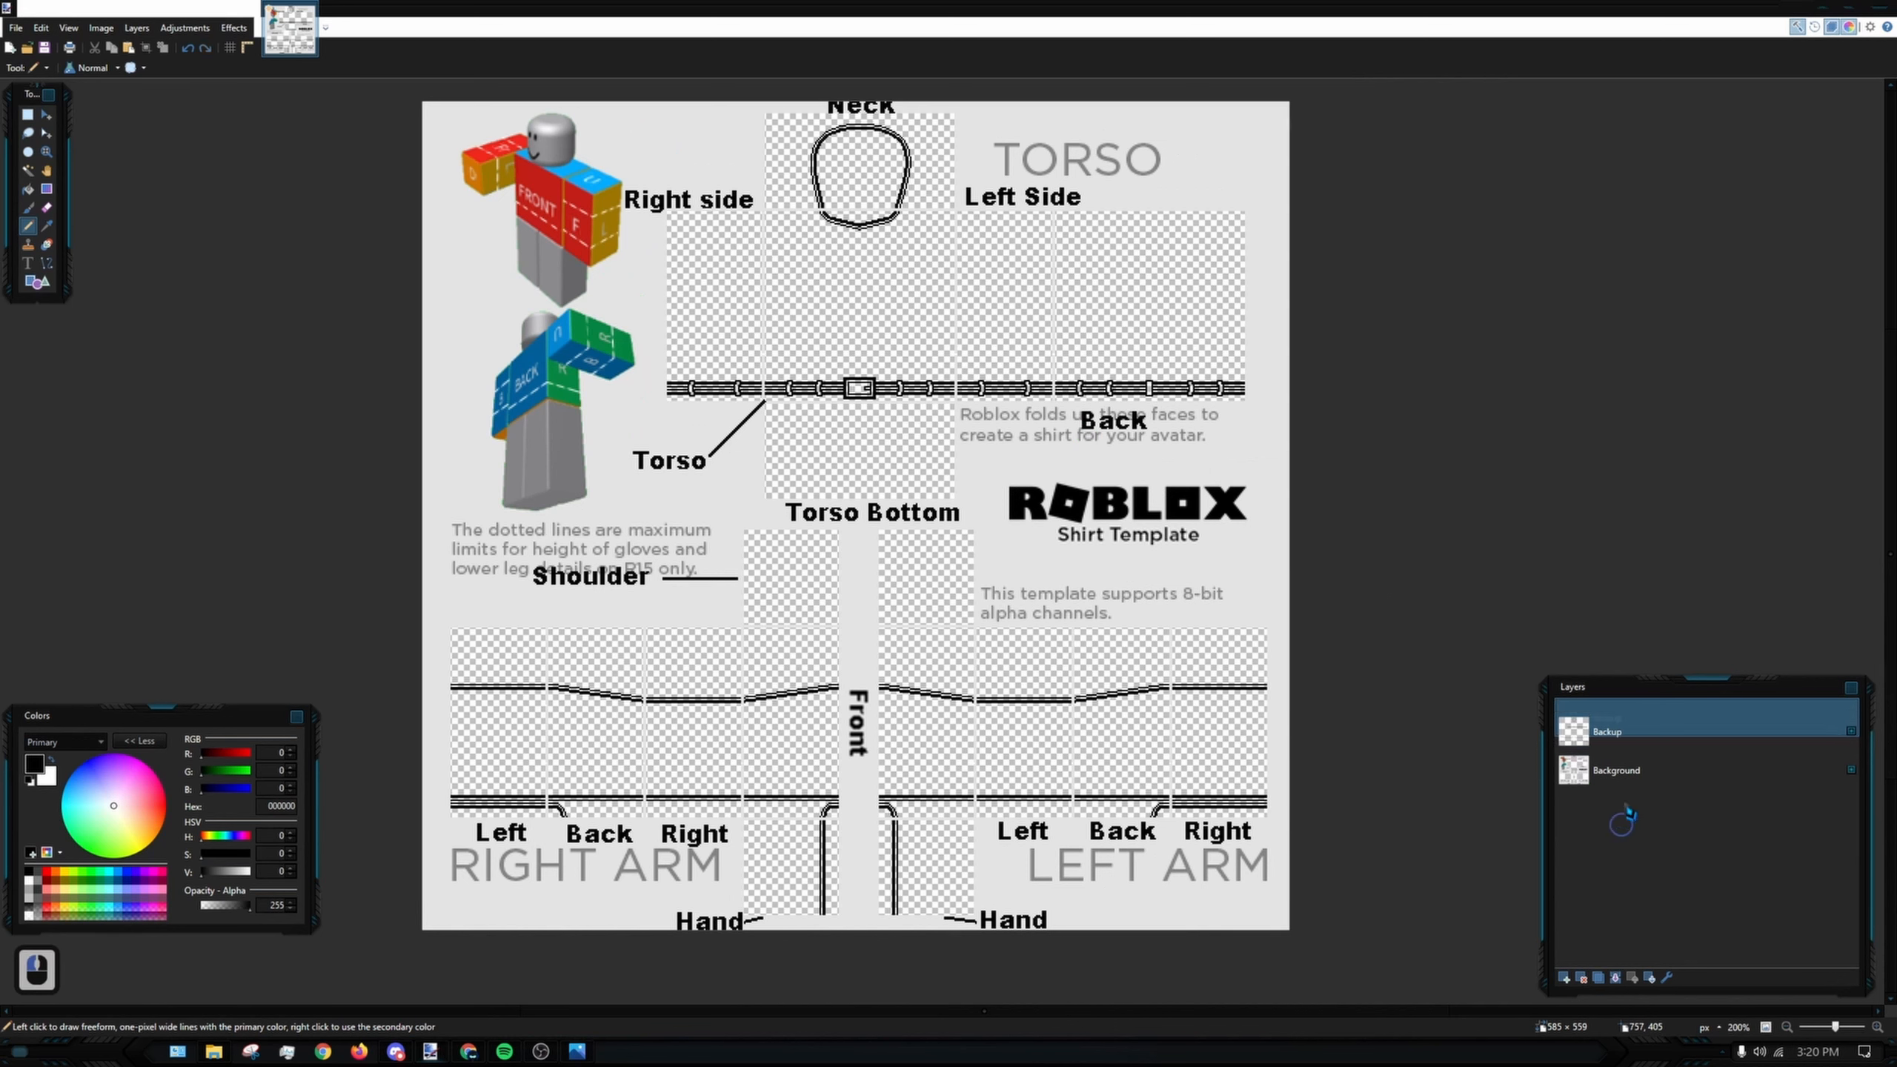
double_click(1650, 719)
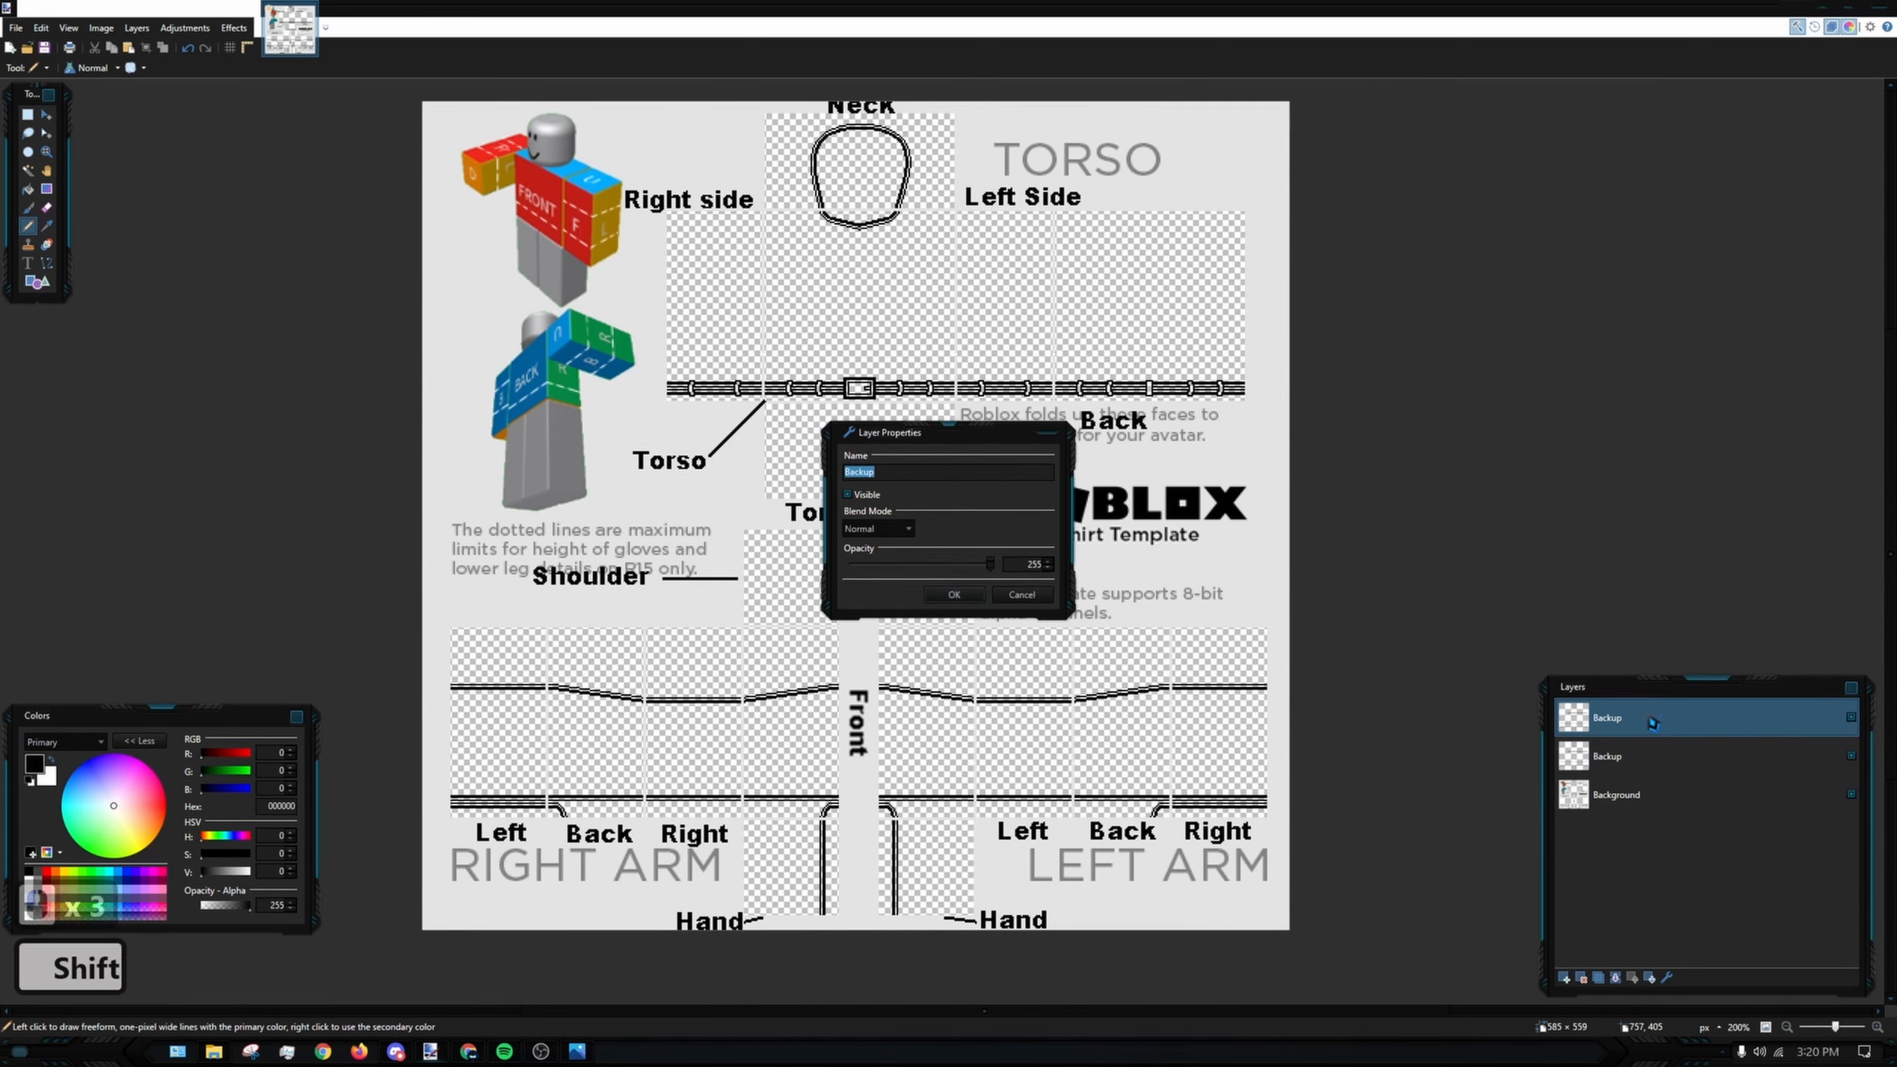
text(Shading)
key(Return)
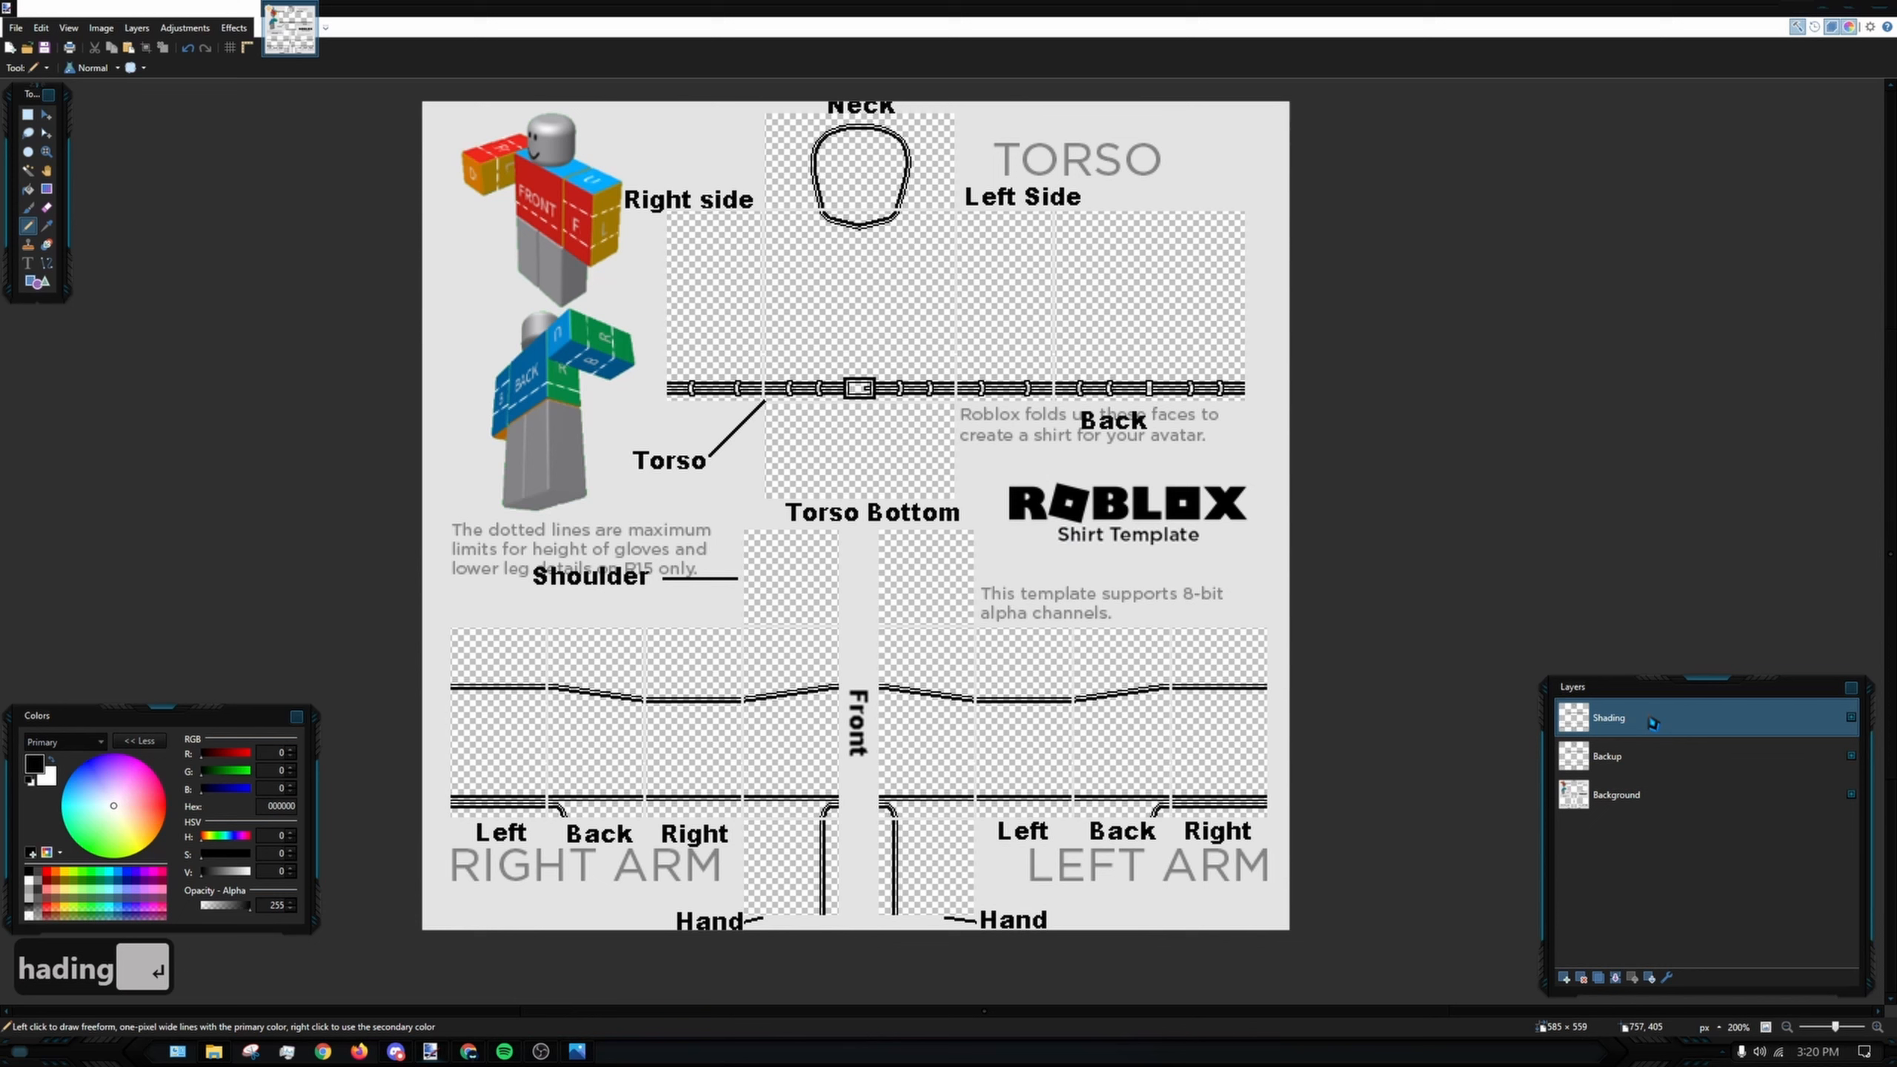
- Duplicate the Background layer and merge the copy with the Shading layer above the Backup layer
click(1659, 800)
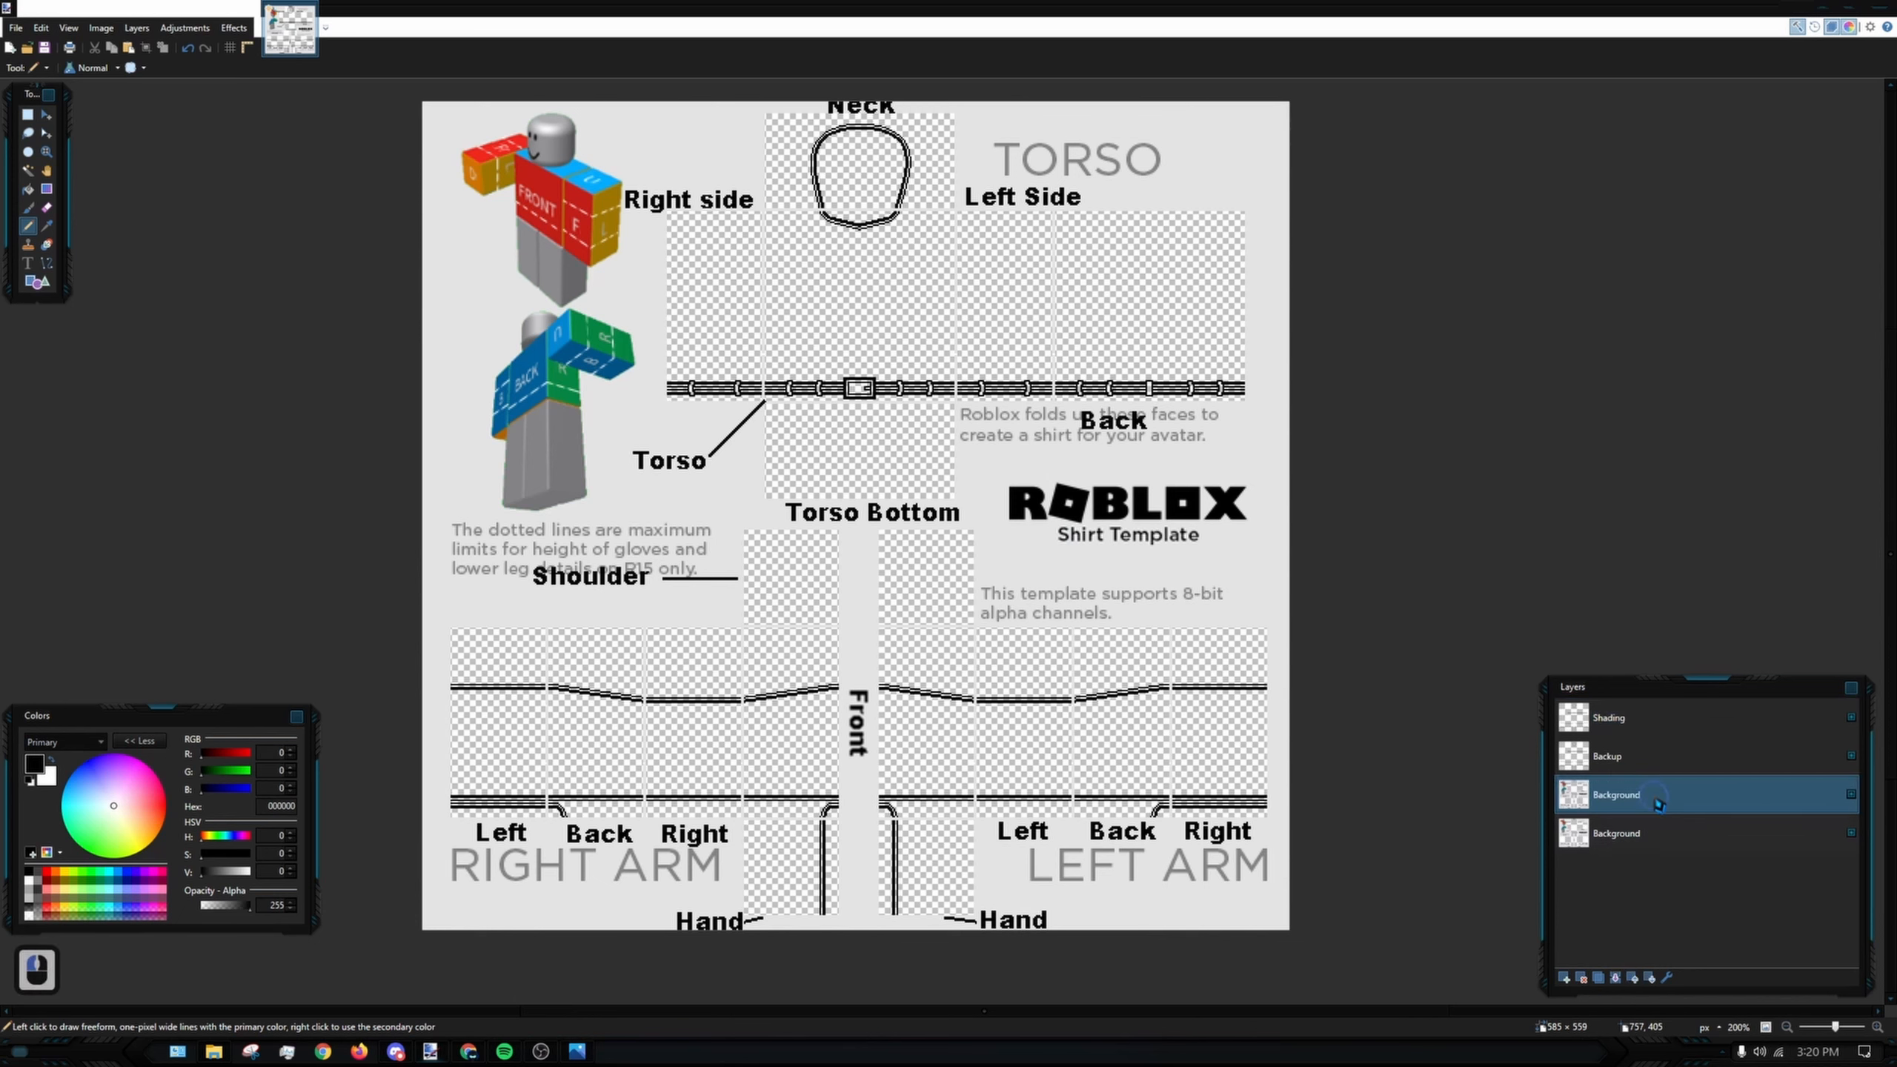
click(1613, 979)
click(1613, 979)
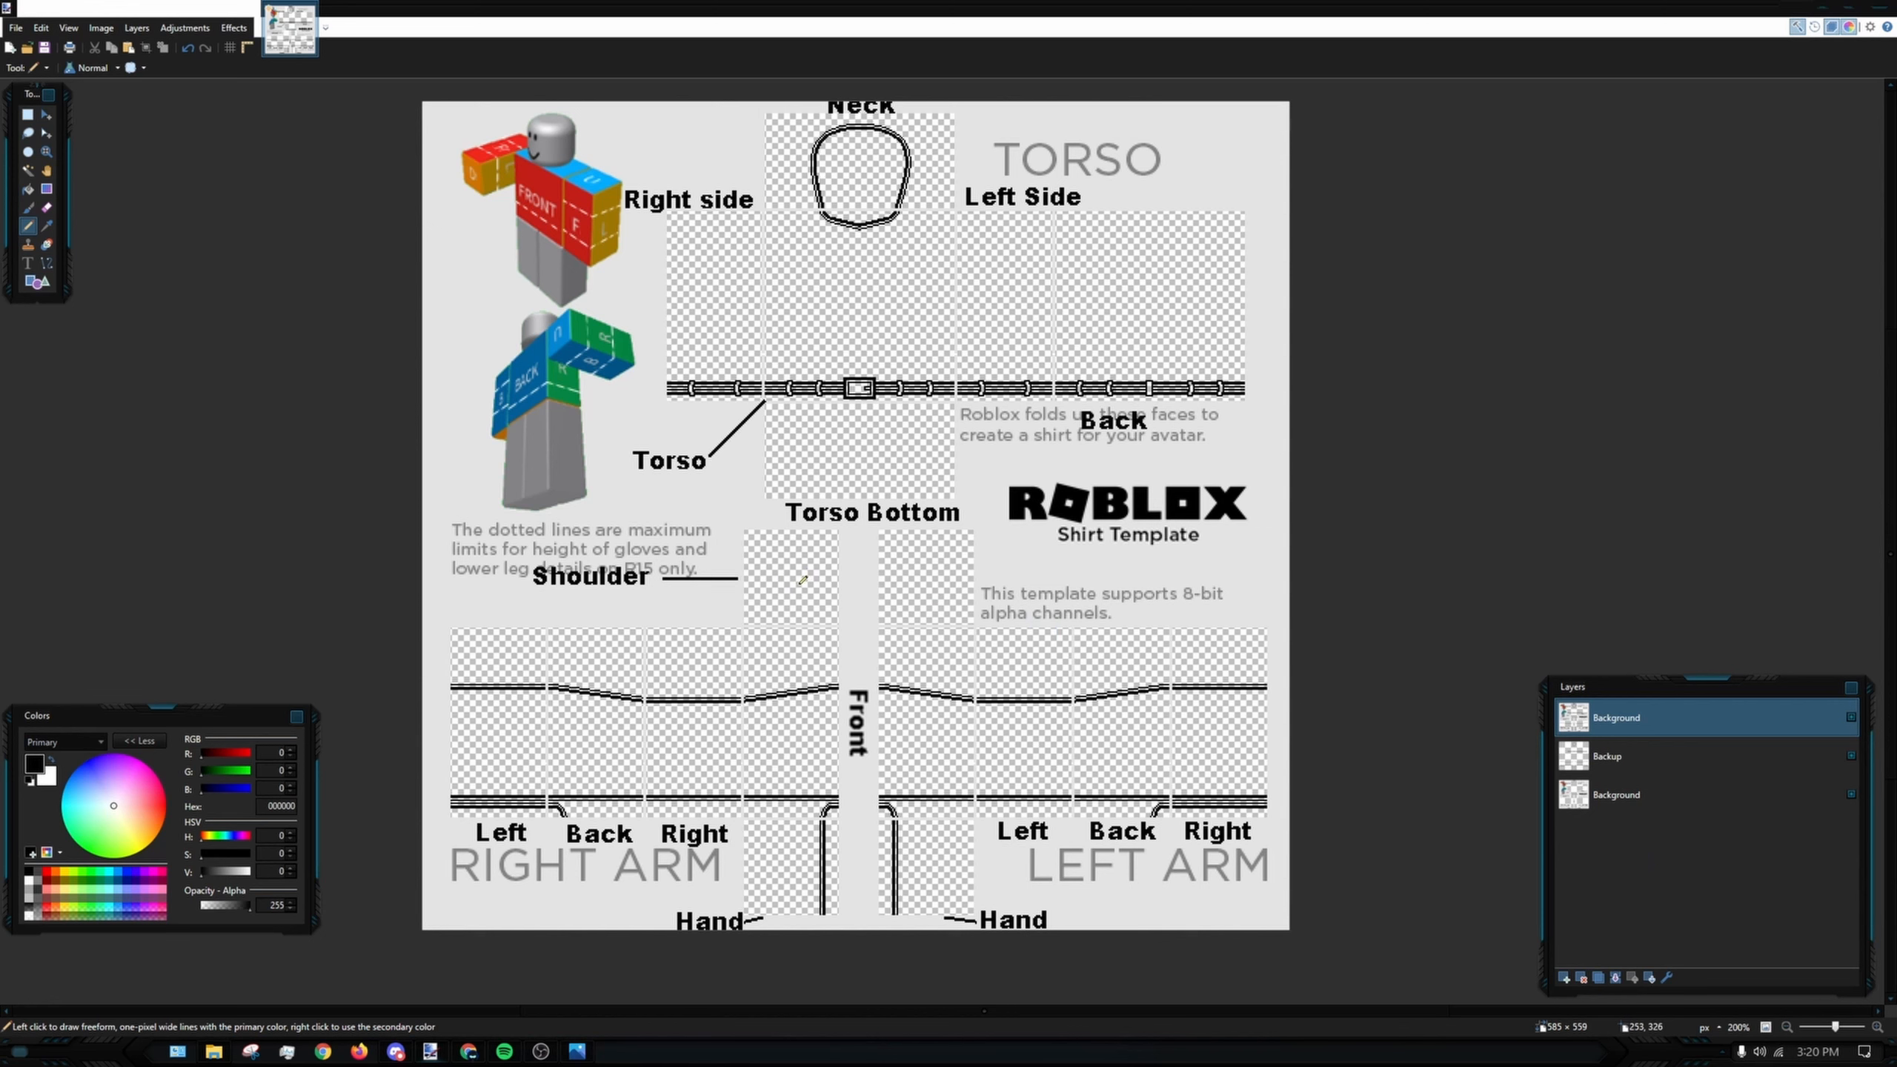
- Select the empty areas of all four torso faces above the belt and the area around the neckline with the Magic Wand
click(29, 171)
click(893, 348)
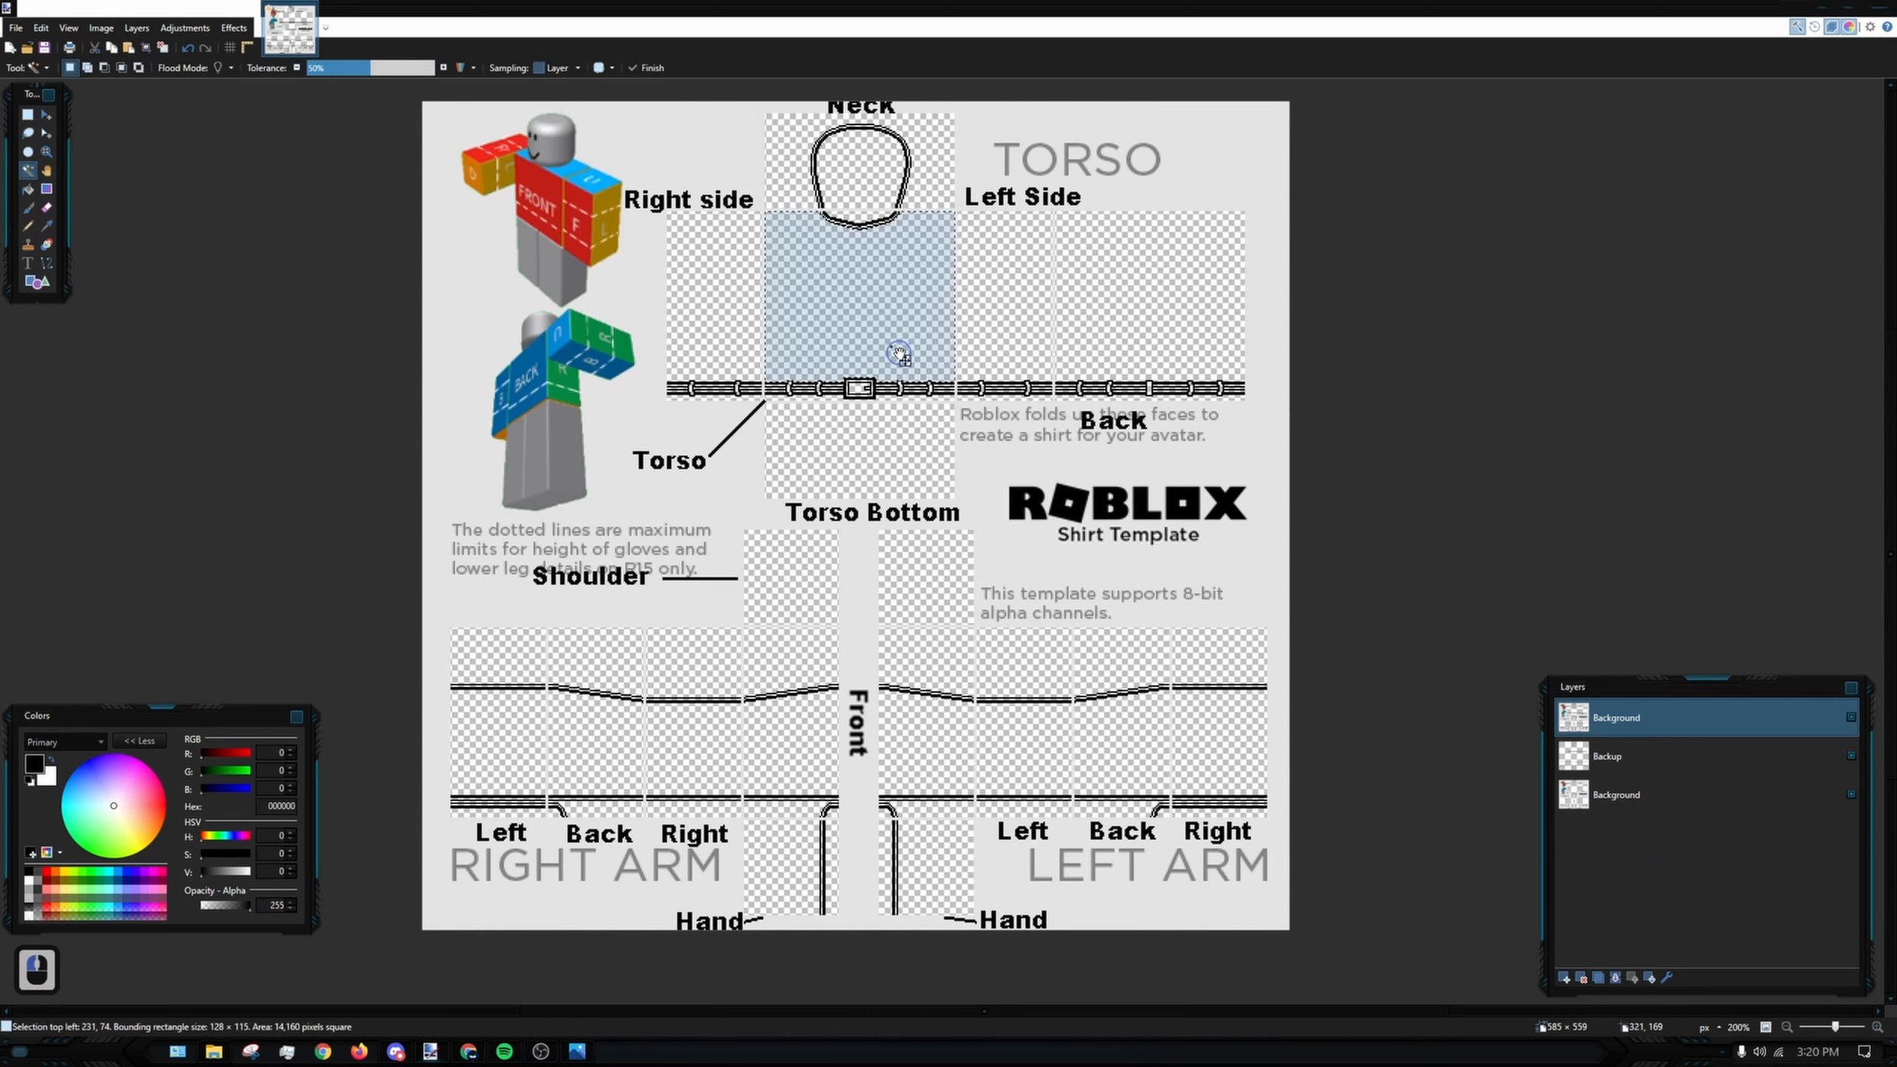
ctrl+click(740, 306)
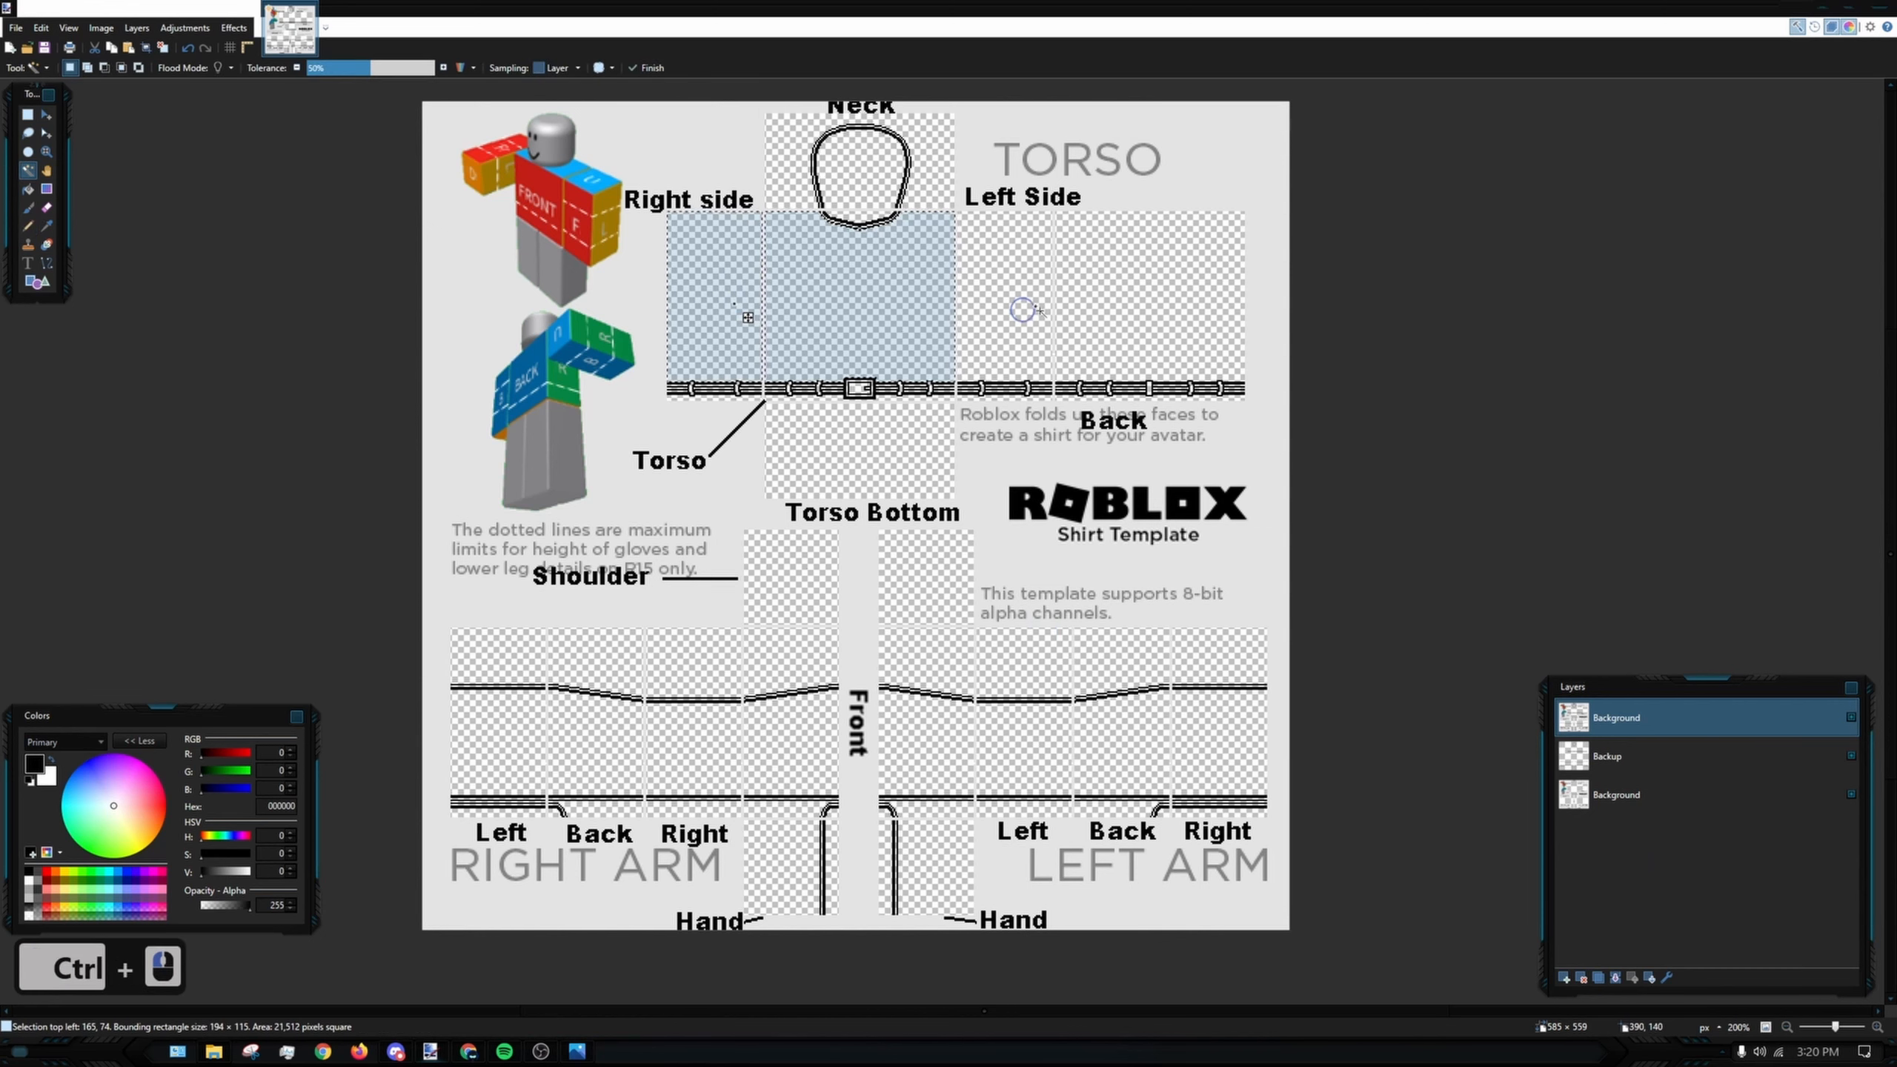
ctrl+click(1005, 306)
ctrl+click(1147, 317)
ctrl+click(916, 155)
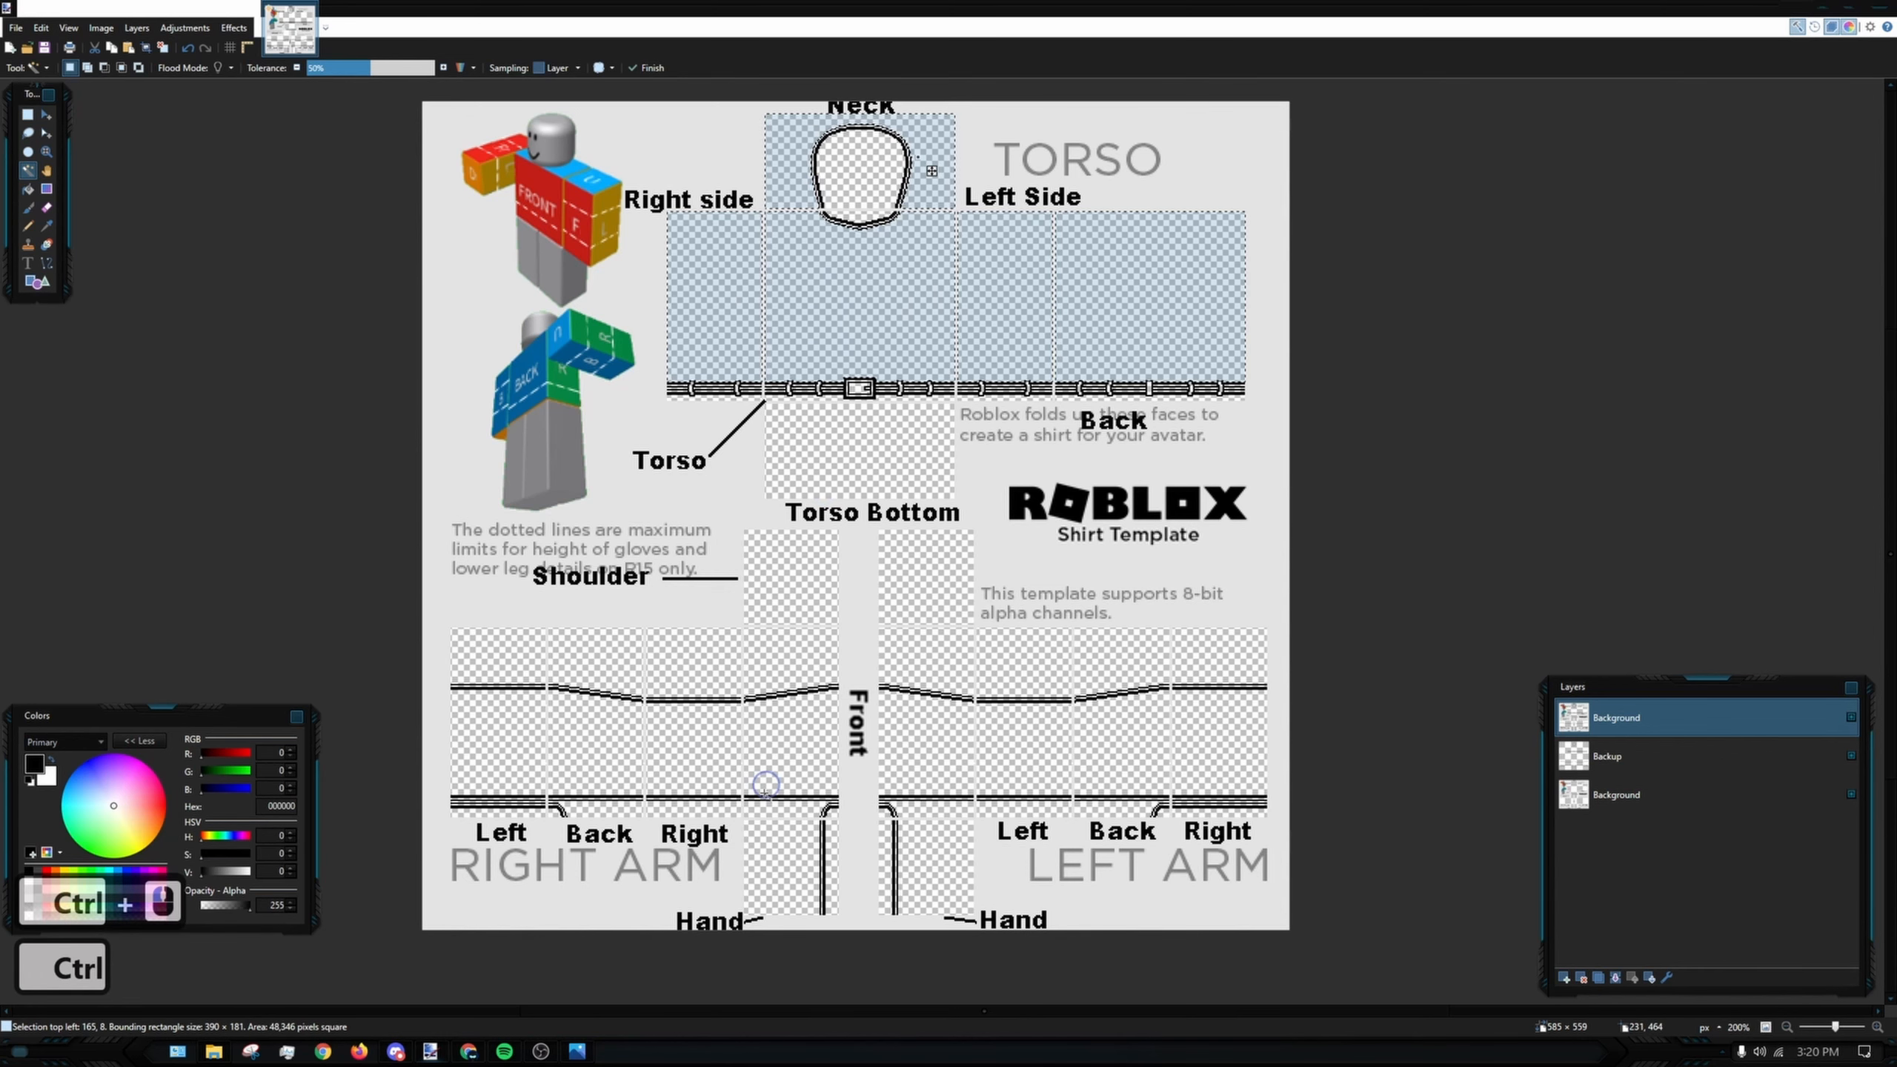
- Add both shoulder tops and the areas above the sleeve lines on every face of both arms to the selection
ctrl+click(791, 661)
ctrl+click(780, 591)
ctrl+click(729, 658)
ctrl+click(632, 673)
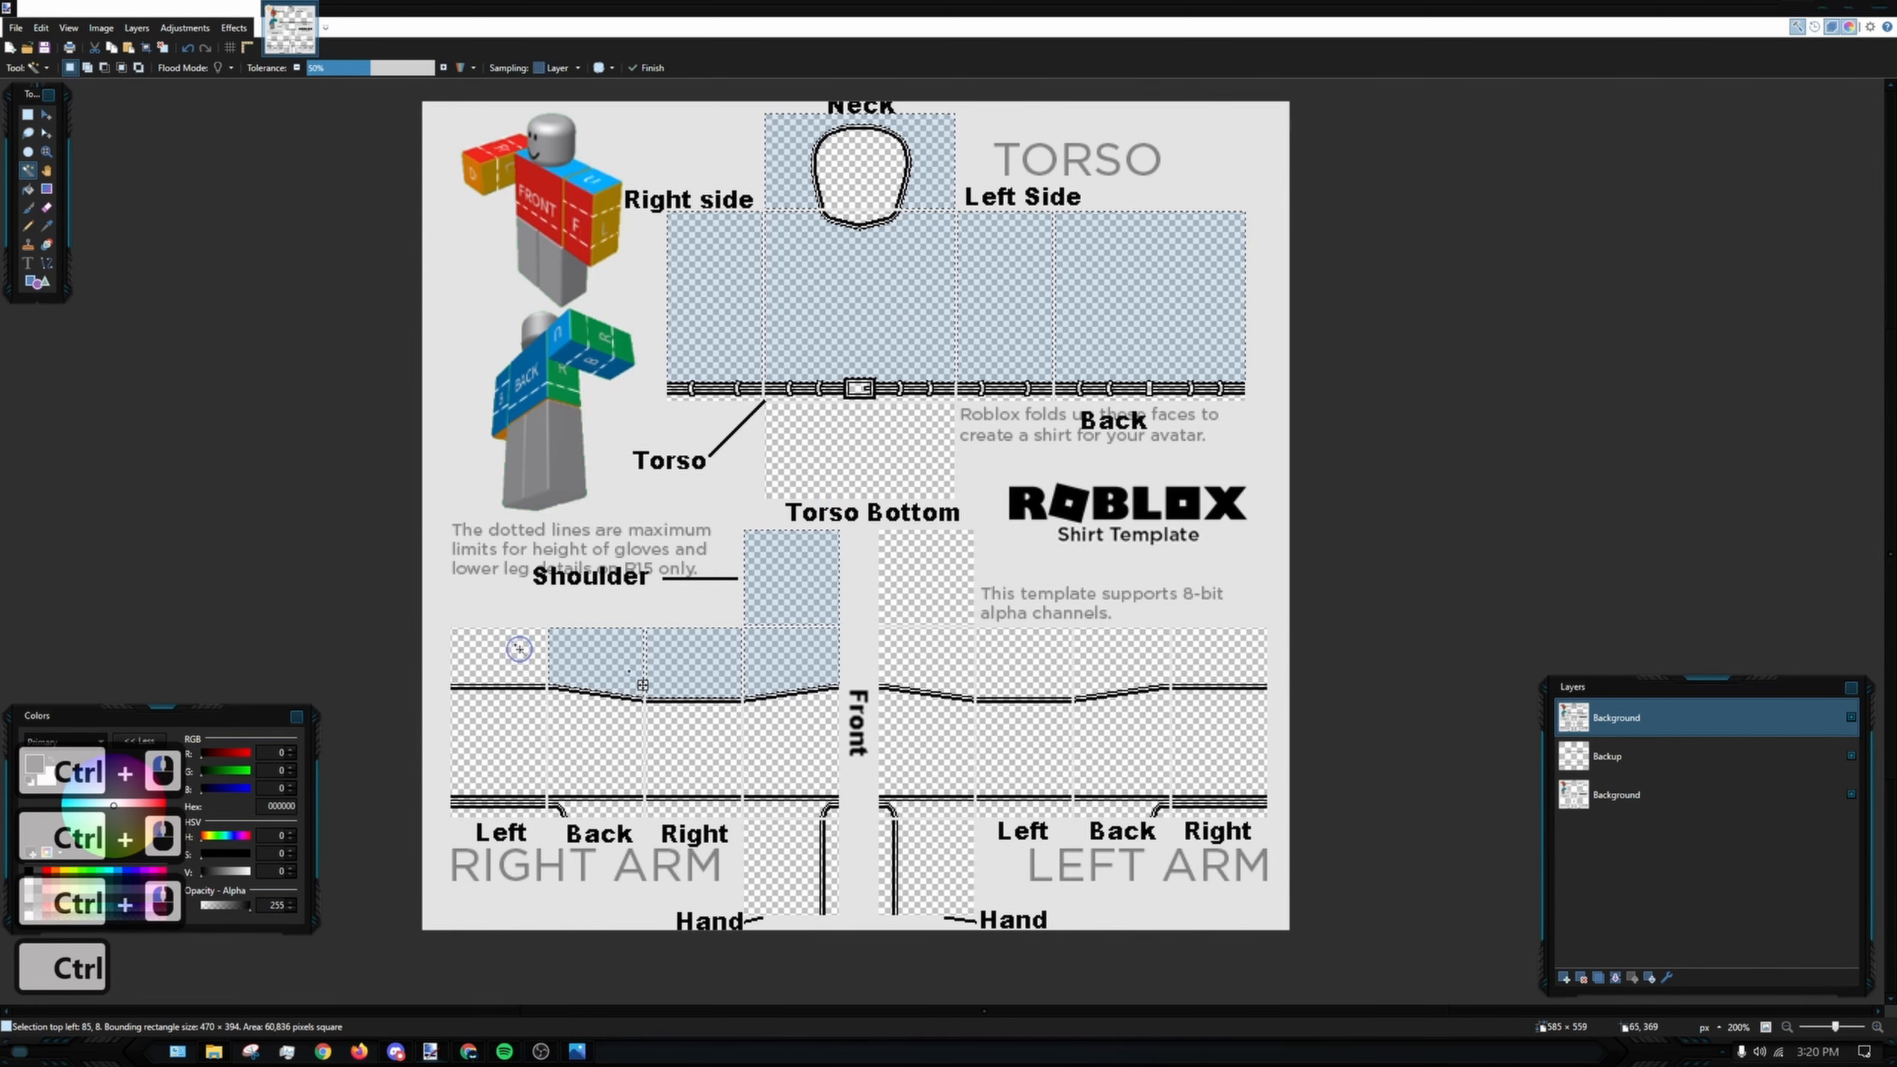
ctrl+click(499, 661)
ctrl+click(924, 663)
ctrl+click(926, 580)
ctrl+click(1023, 661)
ctrl+click(1155, 675)
ctrl+click(1225, 661)
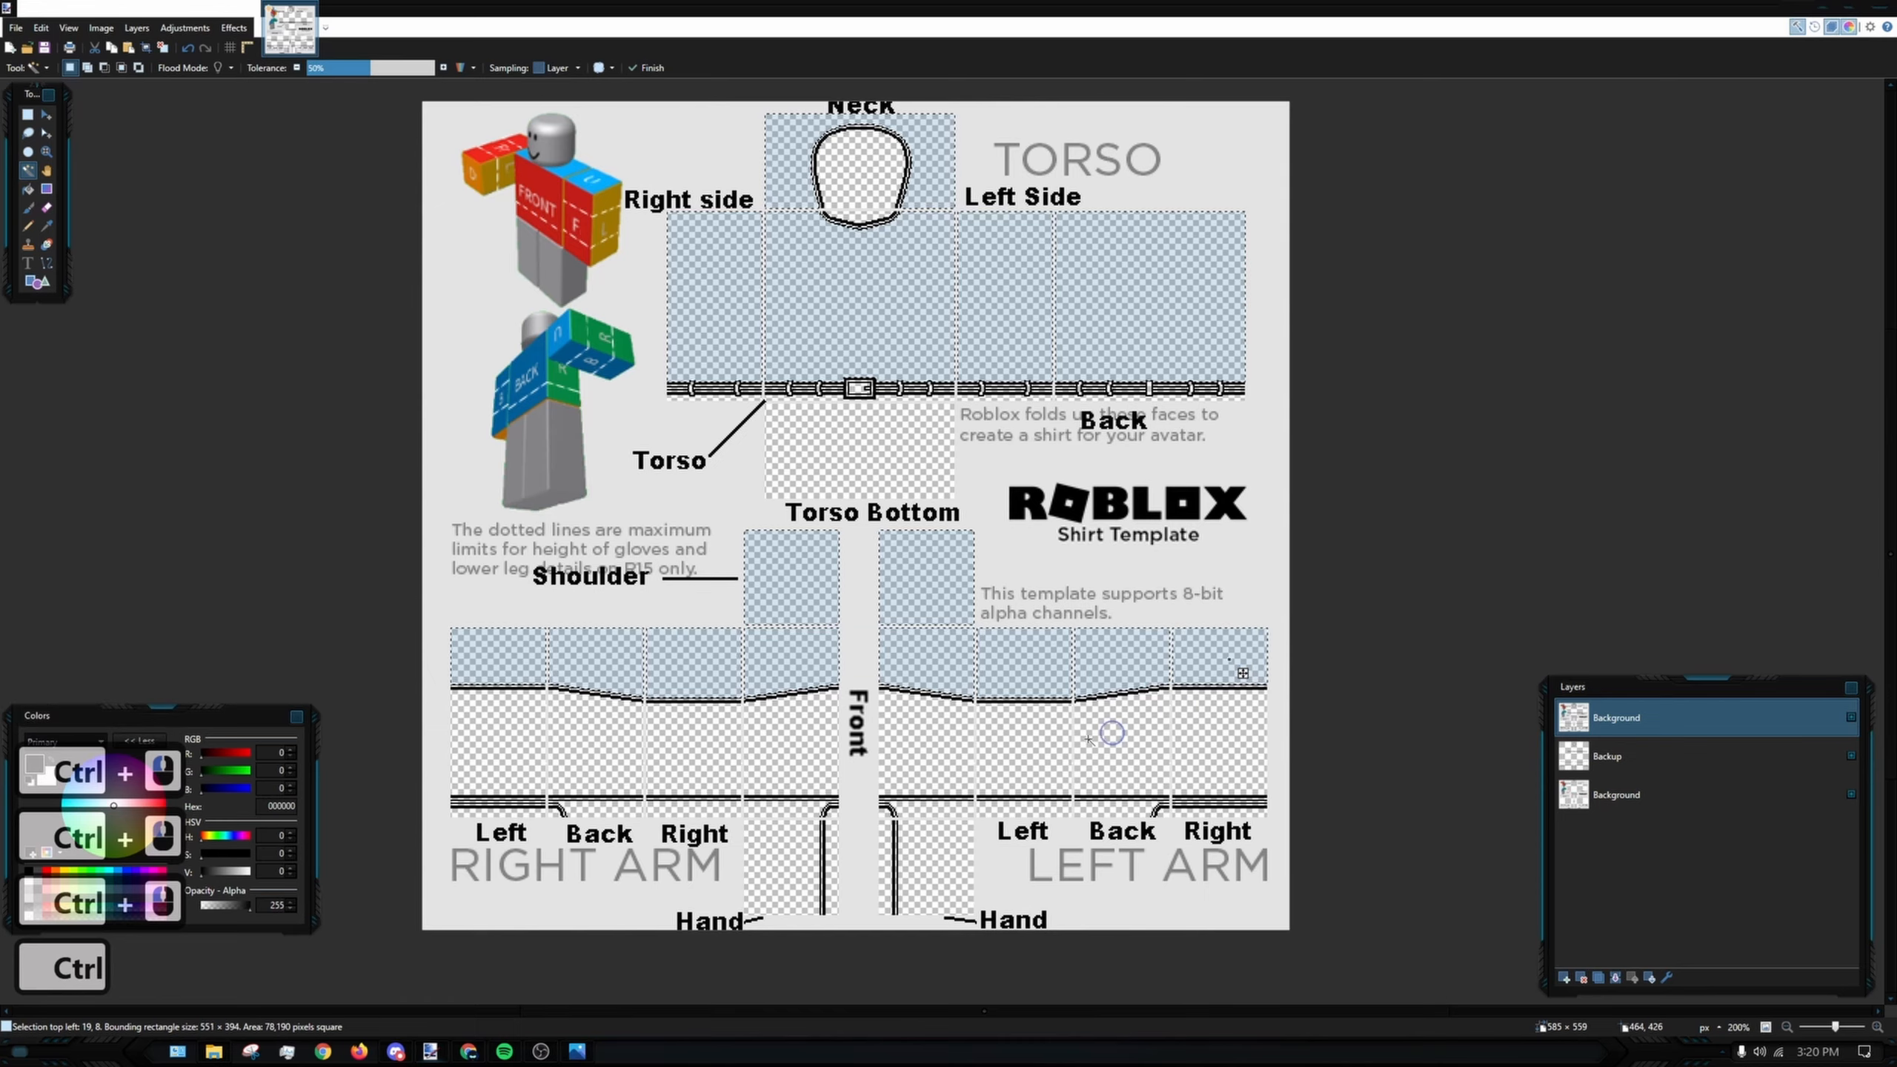
ctrl+scroll(543, 668, up, 10)
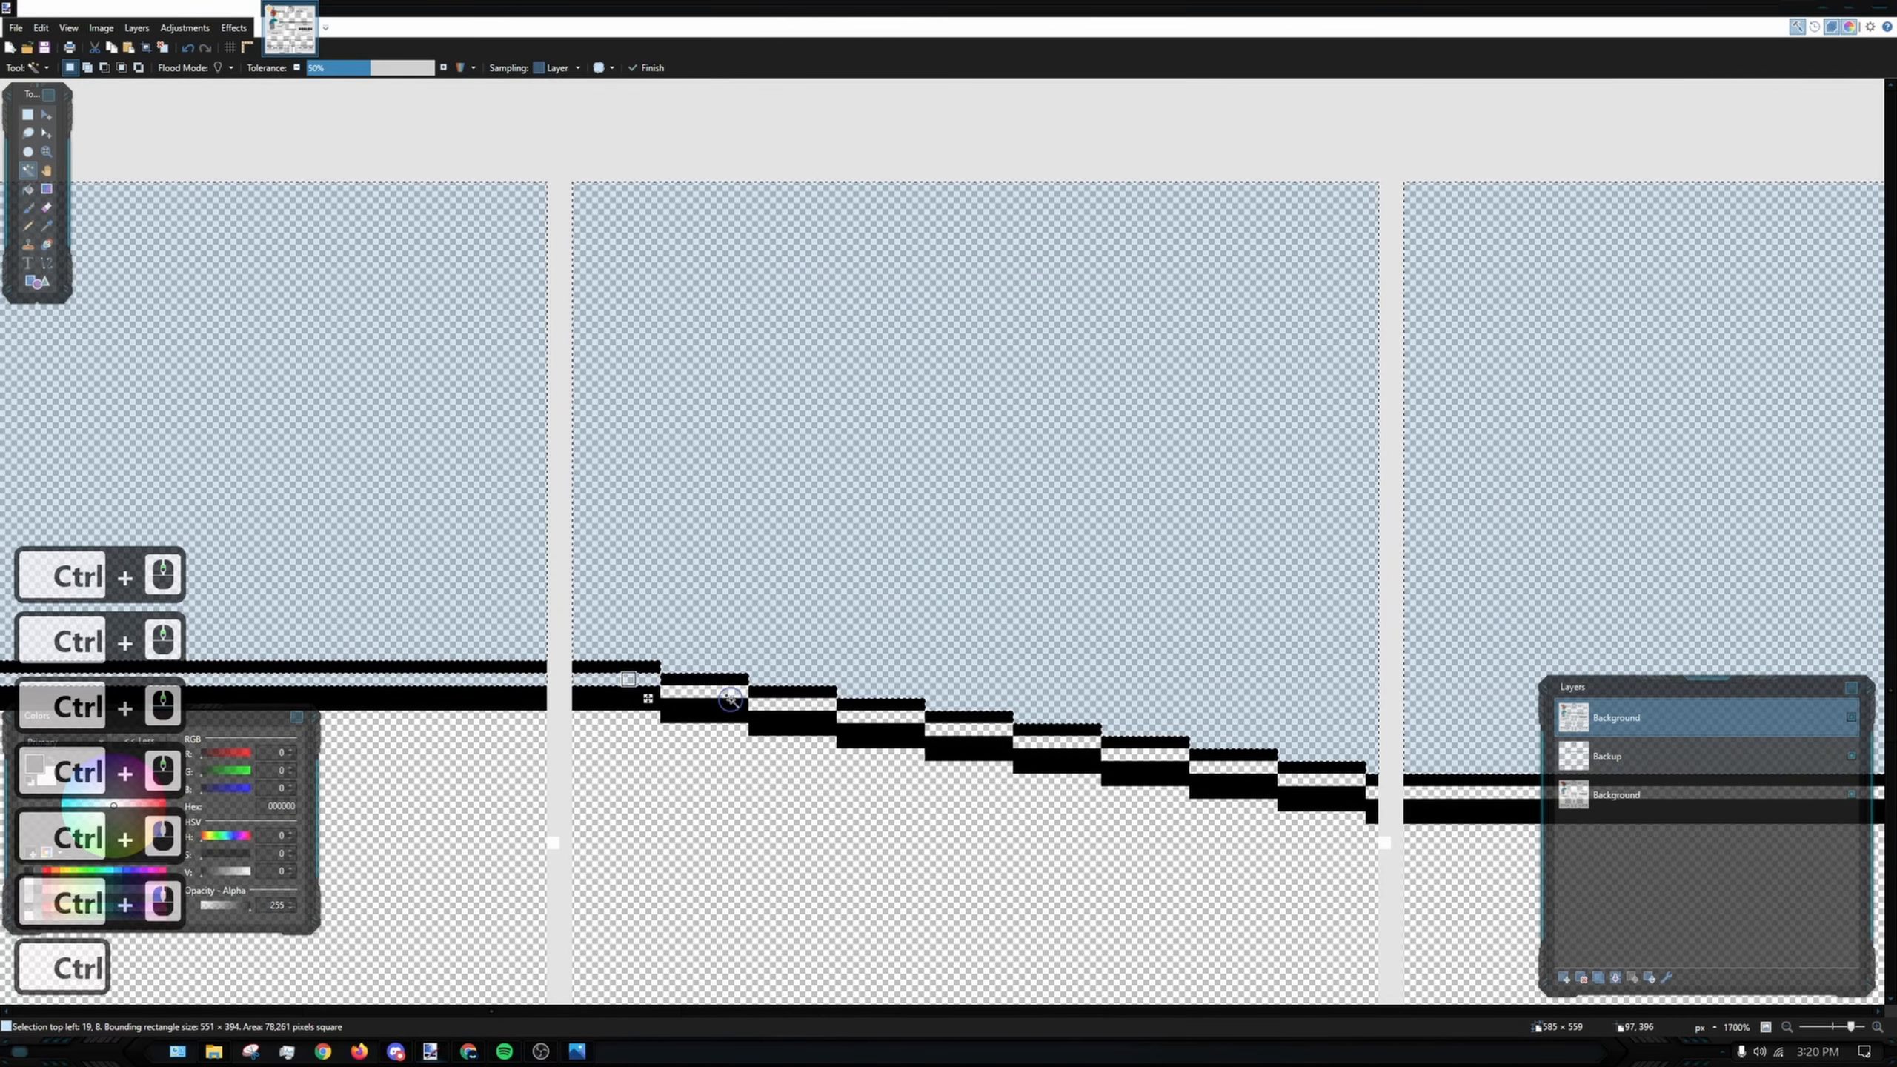
- Add the stepped strip between the sleeve lines on the right arm's back face to the selection
ctrl+click(728, 693)
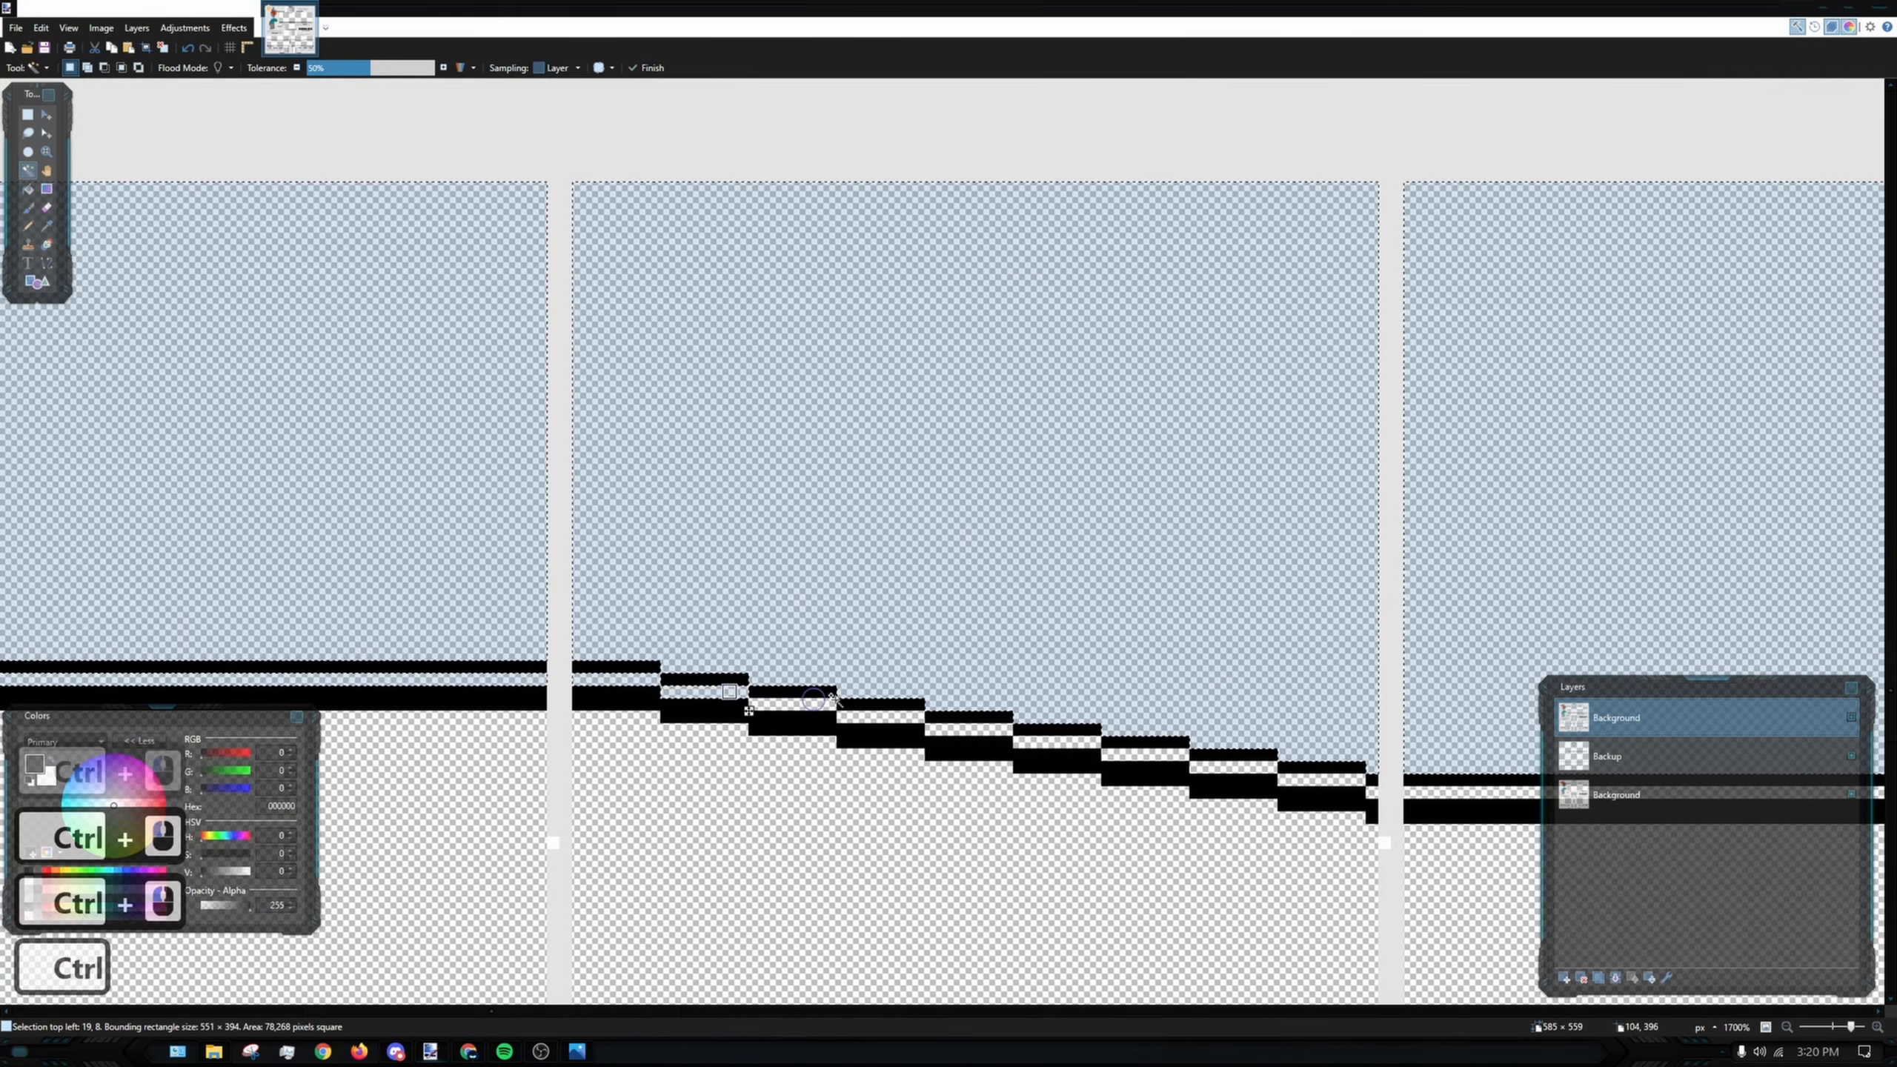
ctrl+click(815, 705)
ctrl+click(859, 717)
ctrl+click(959, 729)
ctrl+click(1049, 741)
ctrl+click(1137, 754)
ctrl+click(1222, 768)
ctrl+click(1311, 780)
- Add the stepped strip between the sleeve lines on the right arm's front face to the selection
ctrl+click(1096, 541)
ctrl+click(1143, 528)
ctrl+click(1221, 516)
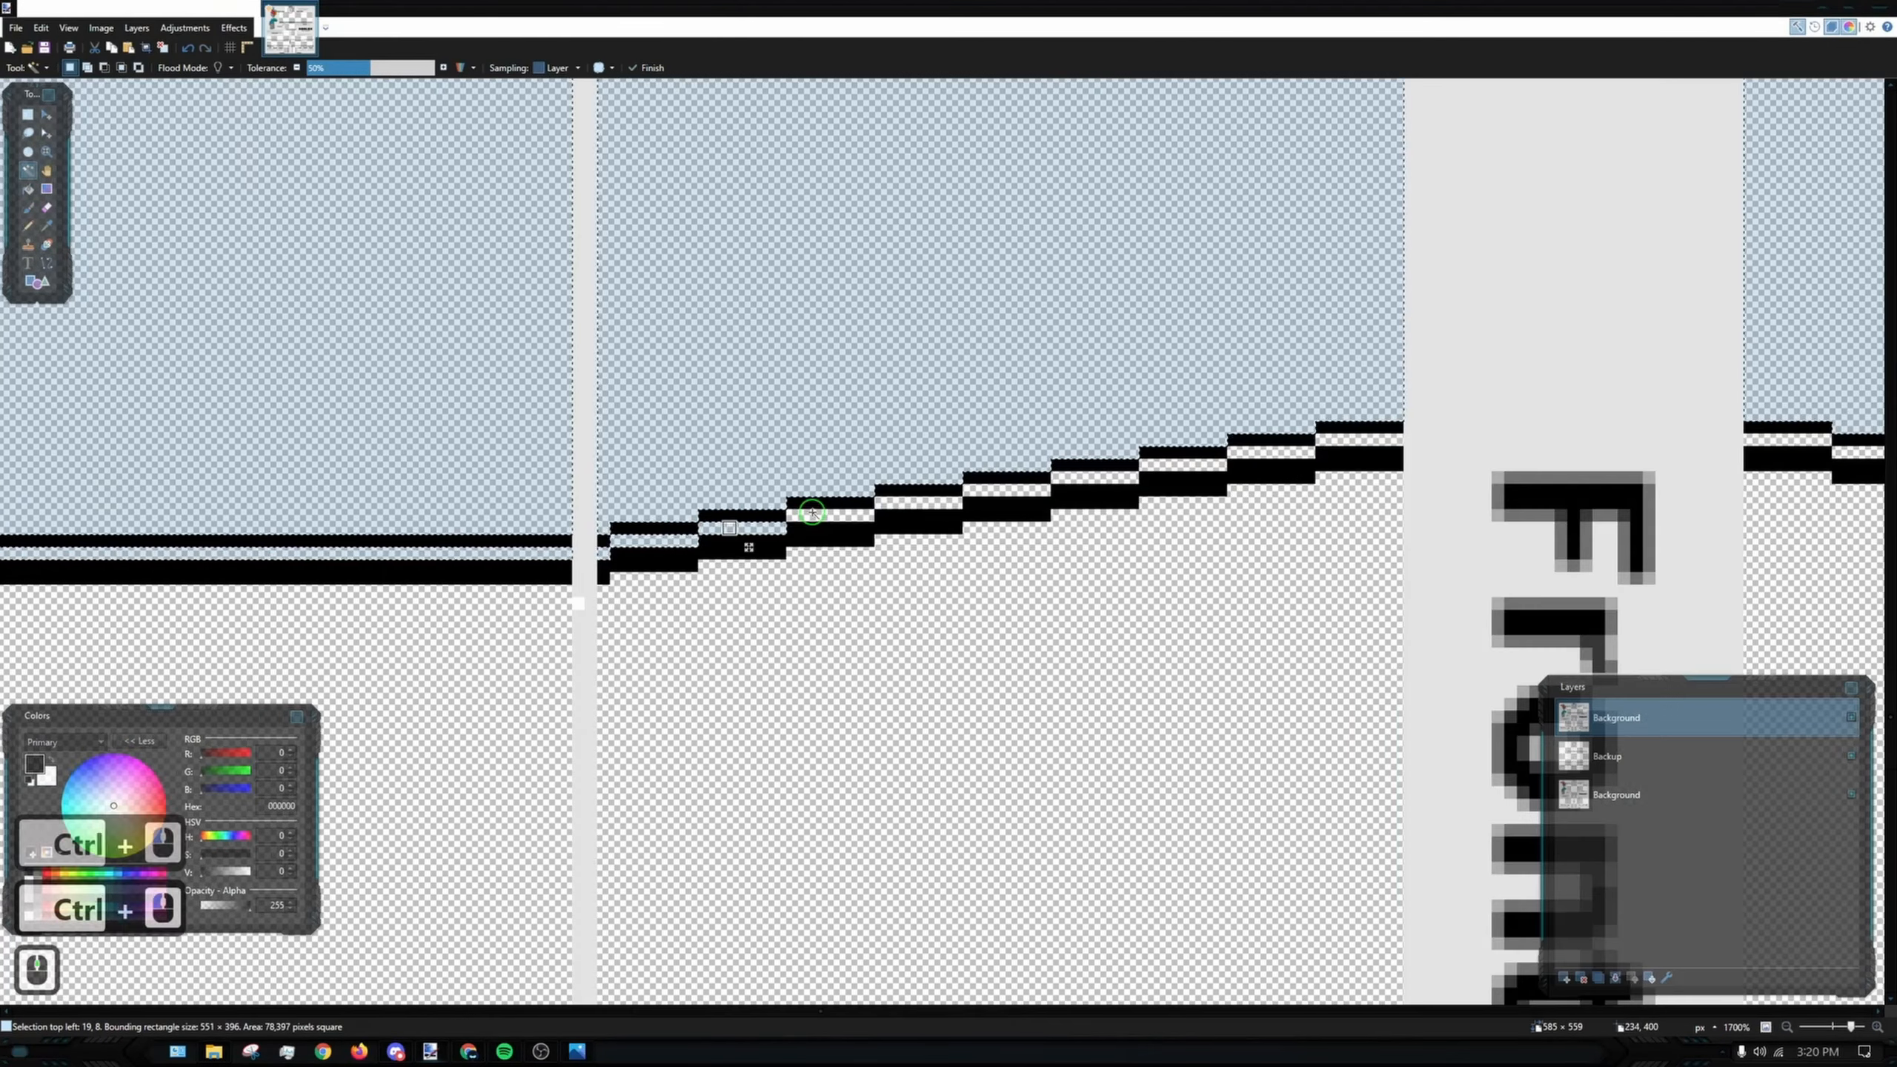
ctrl+click(826, 502)
ctrl+click(915, 490)
ctrl+click(1005, 477)
ctrl+click(1090, 465)
ctrl+click(1172, 452)
- Add the strips between the sleeve lines on the left arm's front and left faces to the selection
ctrl+click(835, 375)
ctrl+click(889, 383)
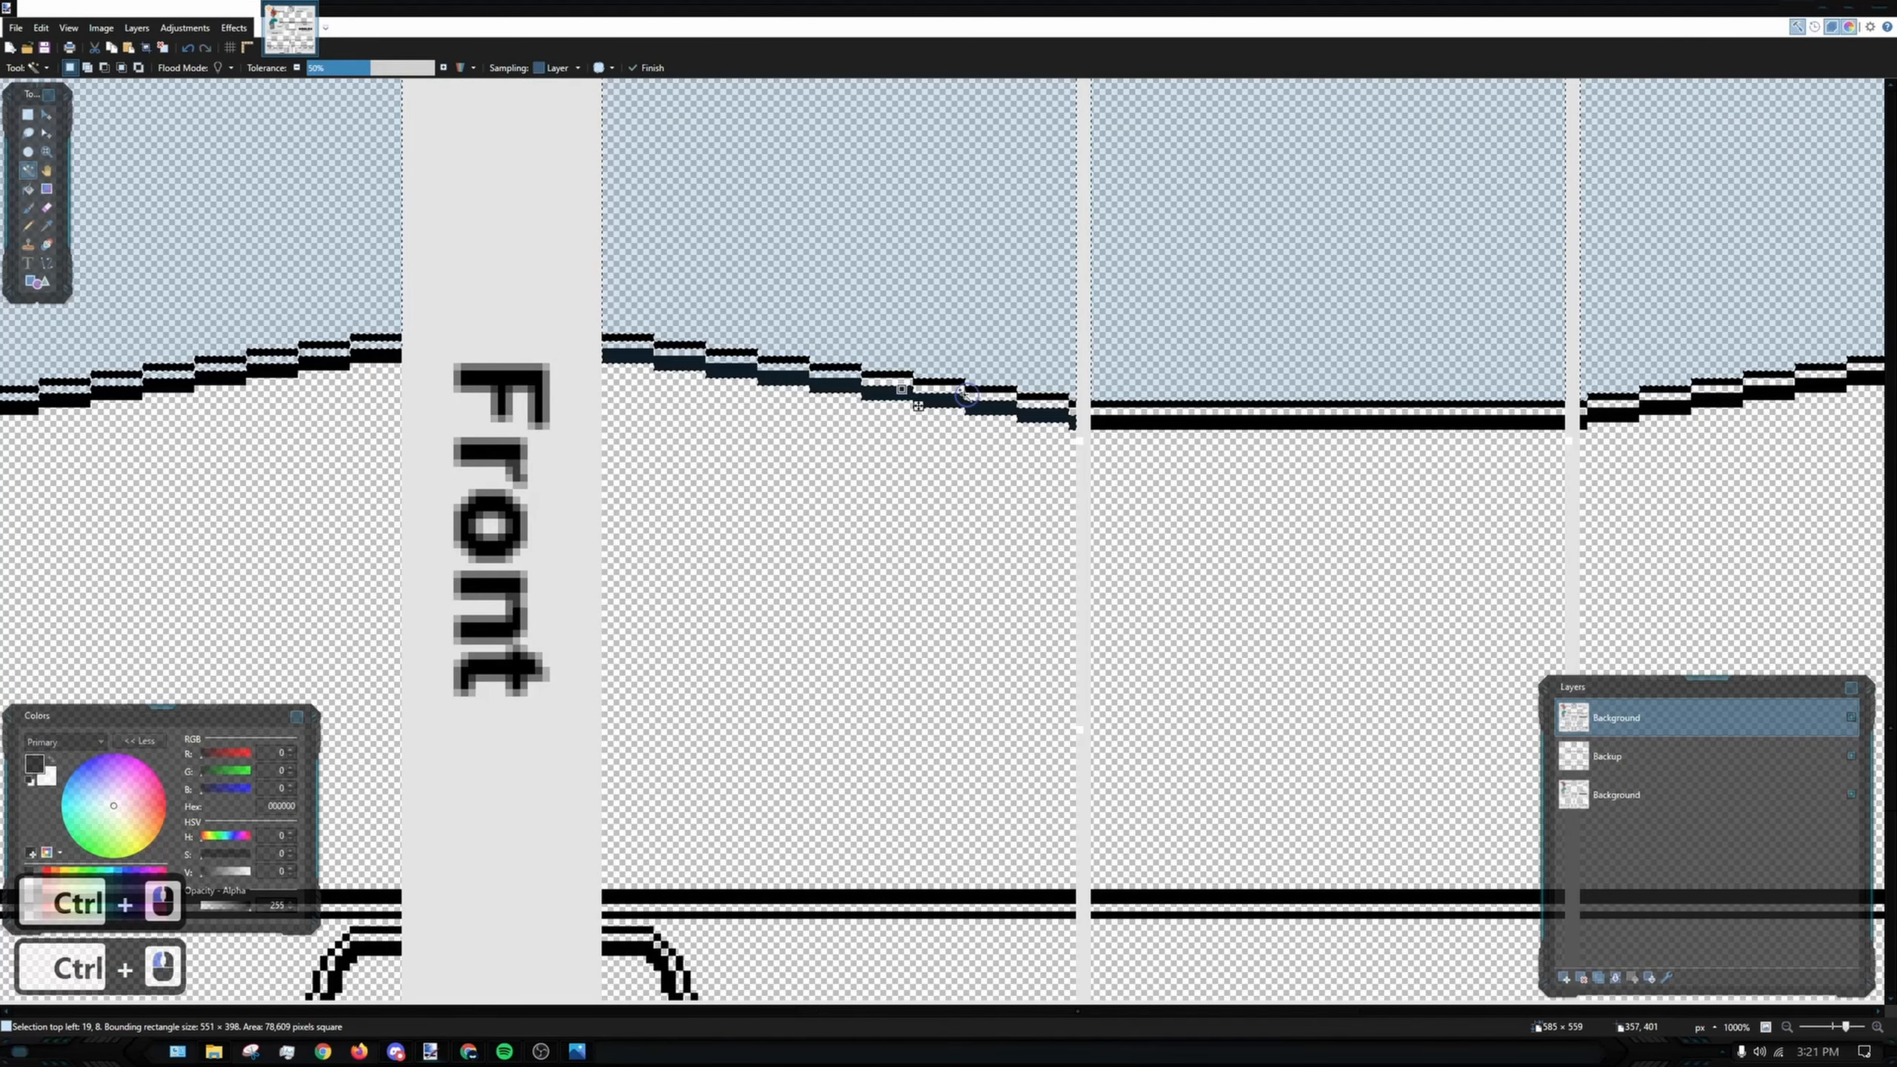
ctrl+click(940, 389)
ctrl+click(991, 397)
ctrl+click(1043, 404)
ctrl+click(1143, 412)
- Add the strips between the sleeve lines on the left arm's back and right faces to the selection
ctrl+scroll(1088, 381, down, 4)
ctrl+scroll(1344, 411, up, 6)
ctrl+click(700, 435)
ctrl+click(785, 423)
ctrl+click(874, 411)
ctrl+click(963, 397)
ctrl+click(1051, 385)
ctrl+click(1141, 372)
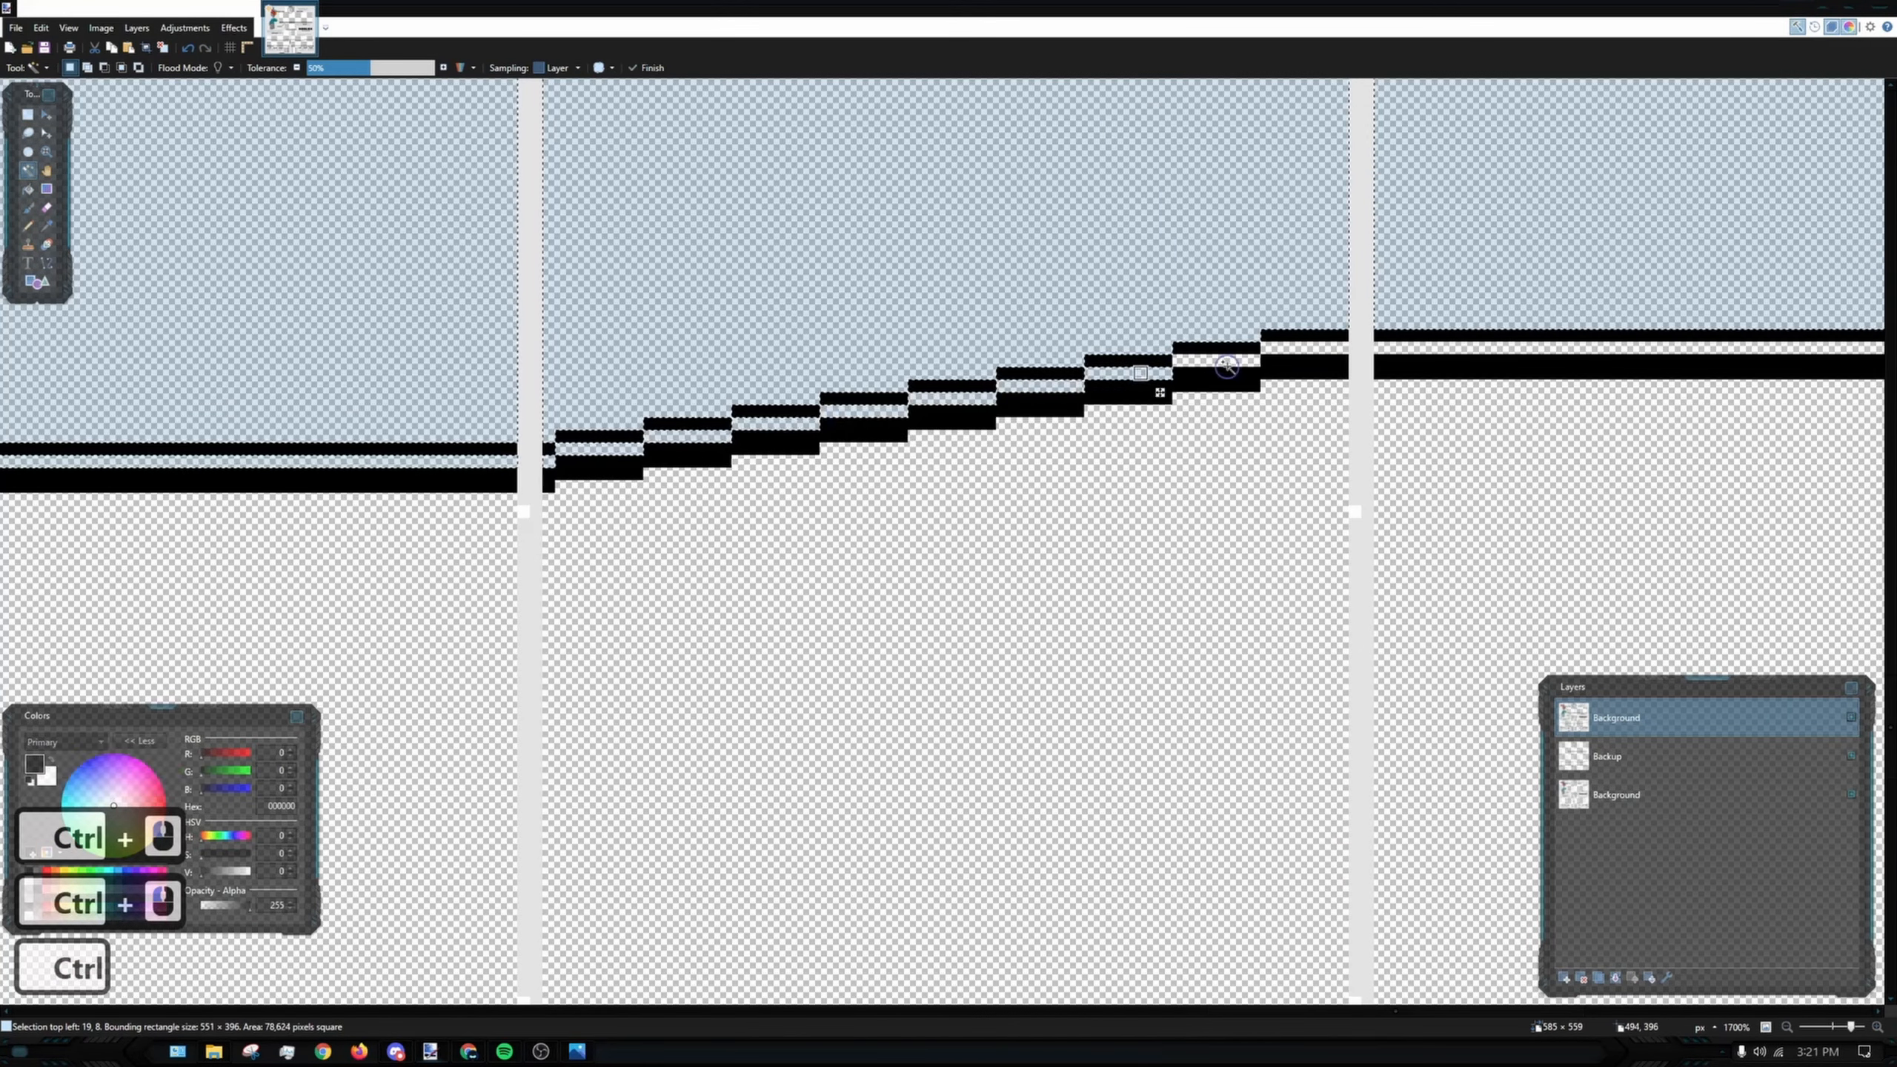
ctrl+click(1228, 360)
ctrl+click(1309, 347)
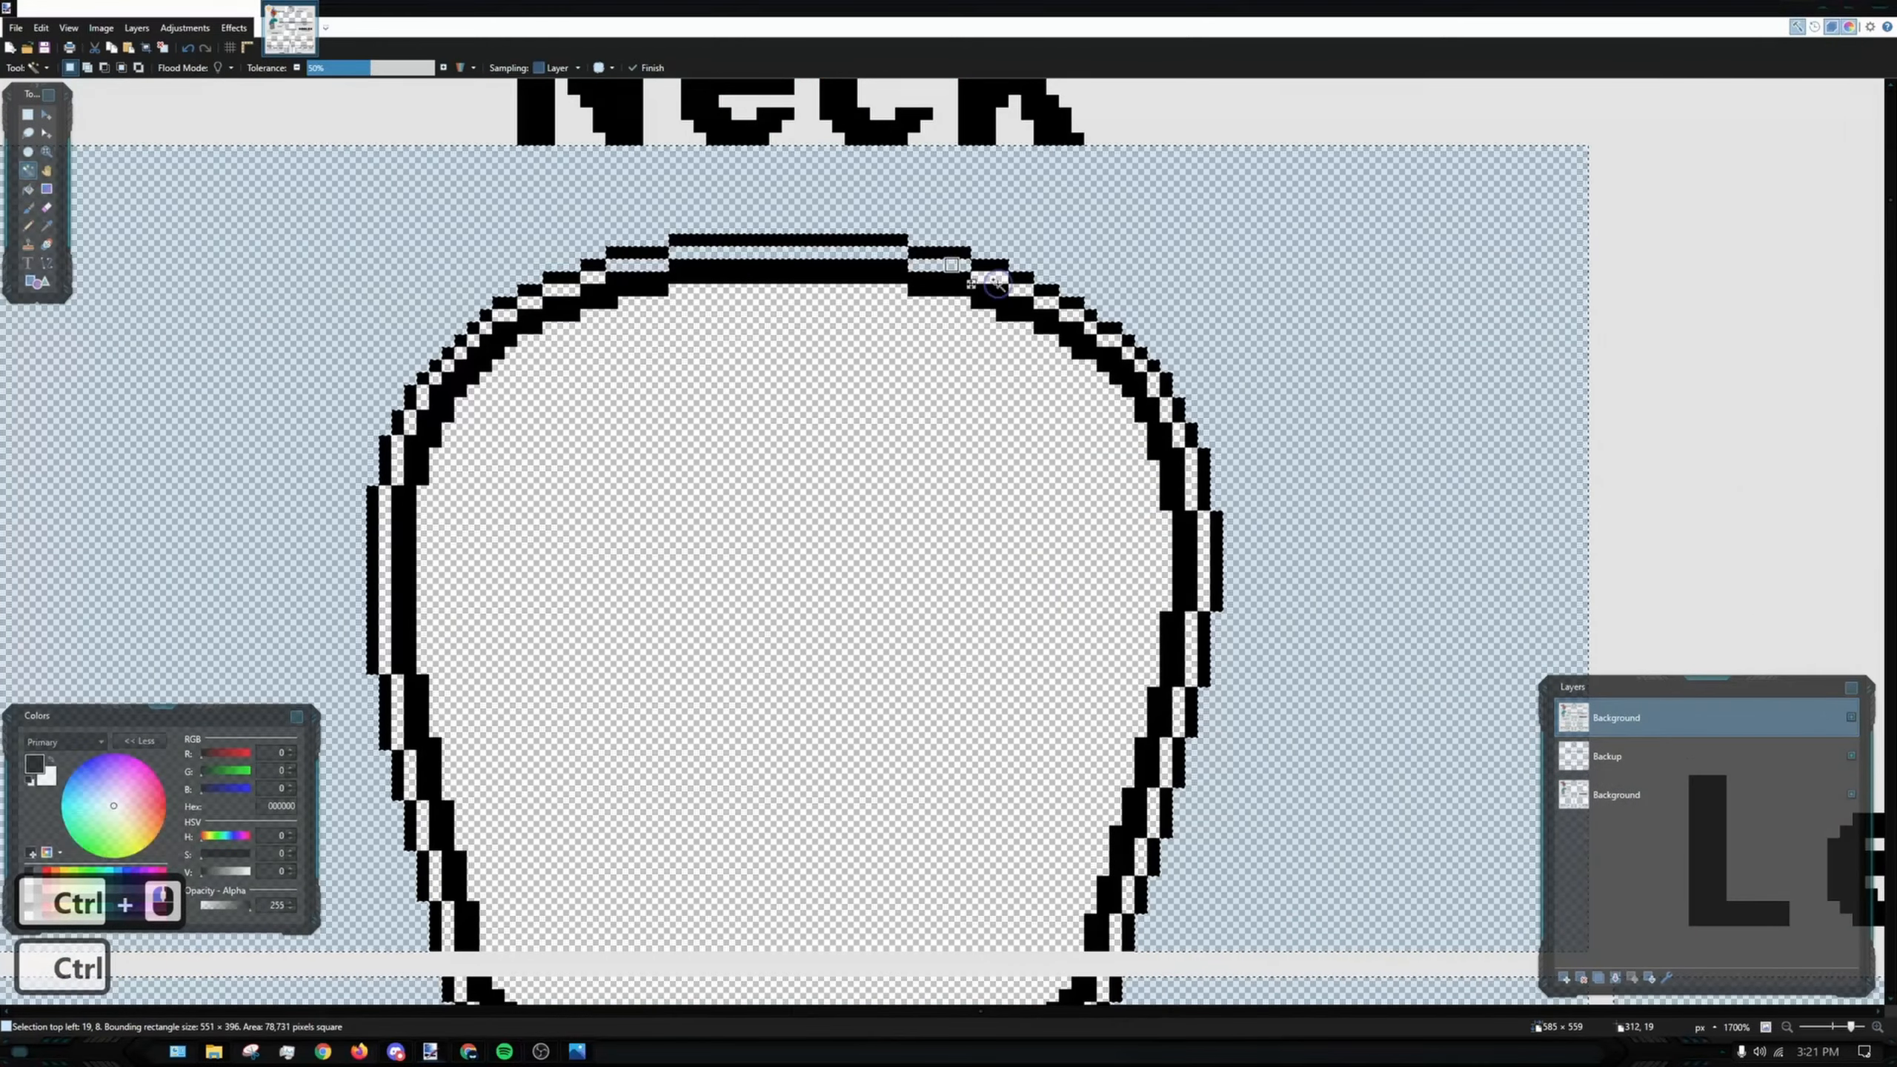
- Add the gaps between the two collar outlines along the neckline's upper right curve to the selection
ctrl+click(998, 279)
ctrl+click(1022, 290)
ctrl+click(1047, 303)
ctrl+click(1070, 315)
ctrl+click(1090, 328)
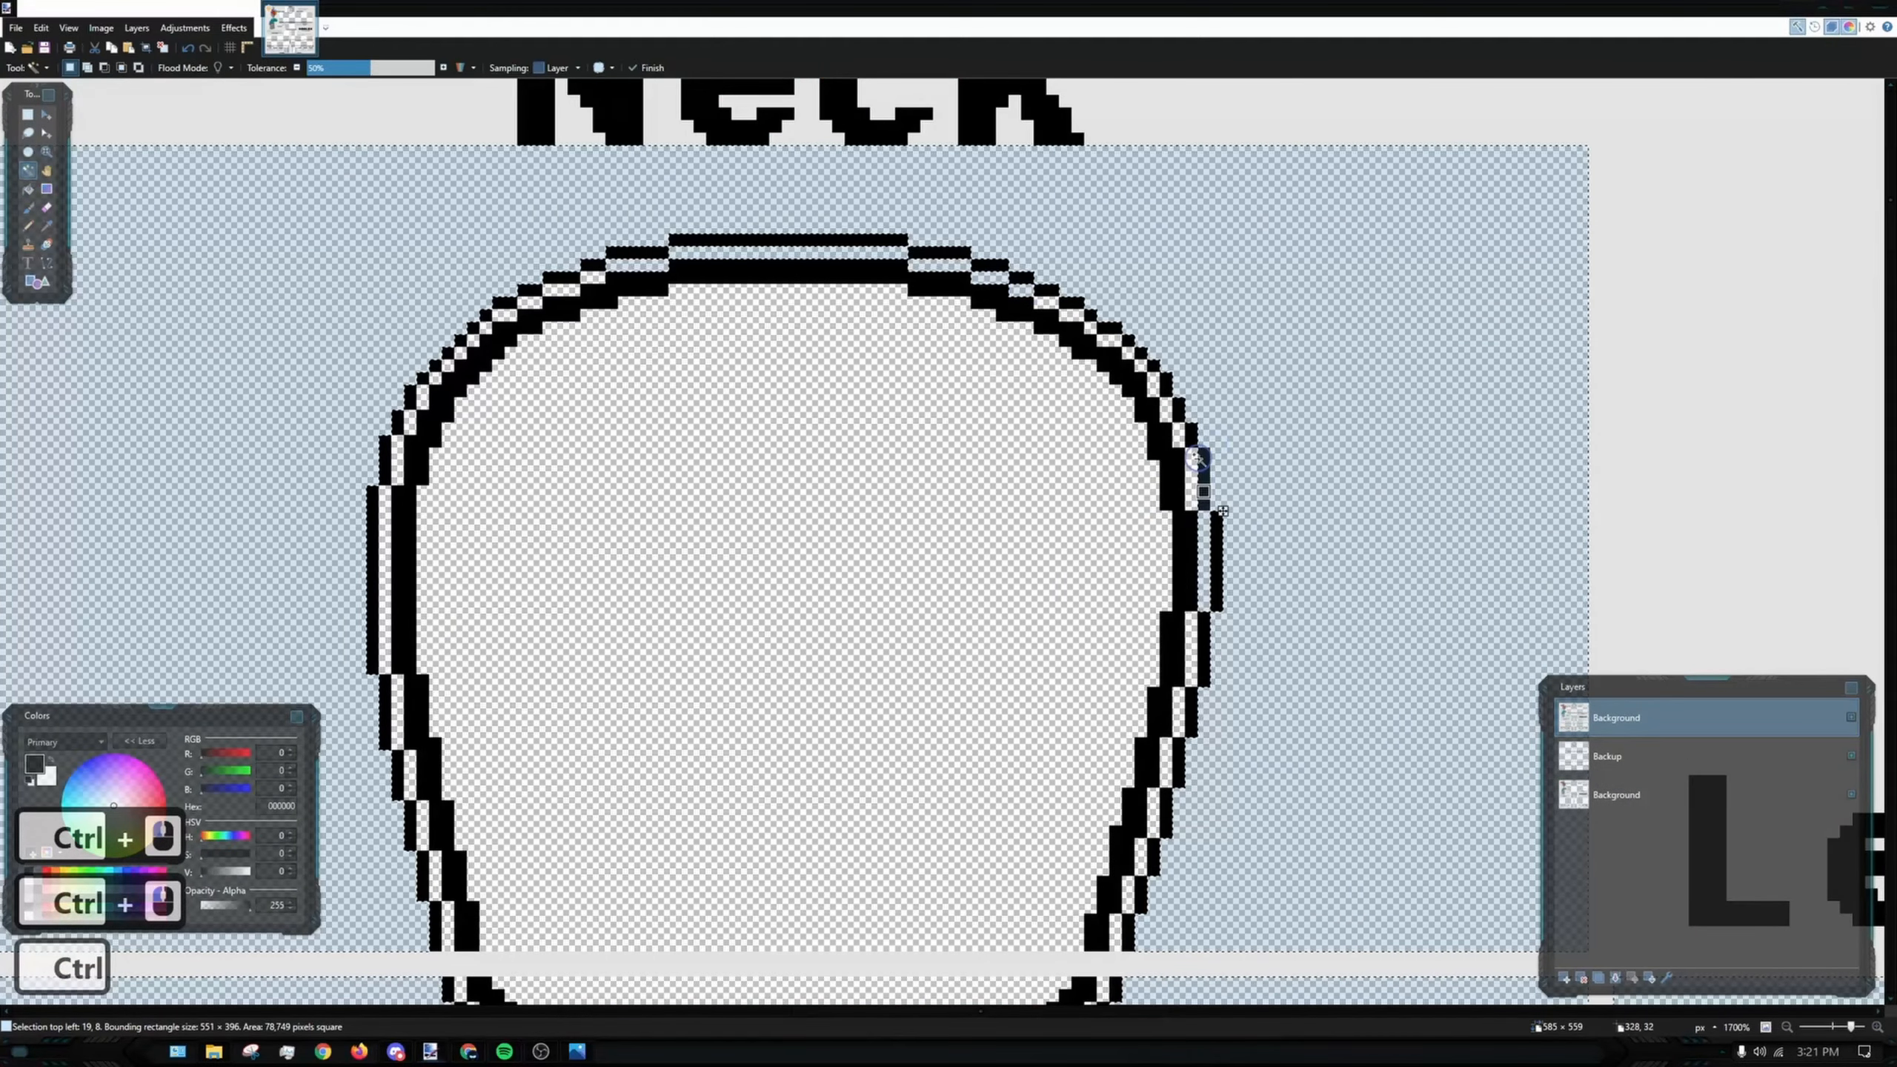
ctrl+click(1109, 340)
ctrl+click(1128, 353)
ctrl+click(1142, 365)
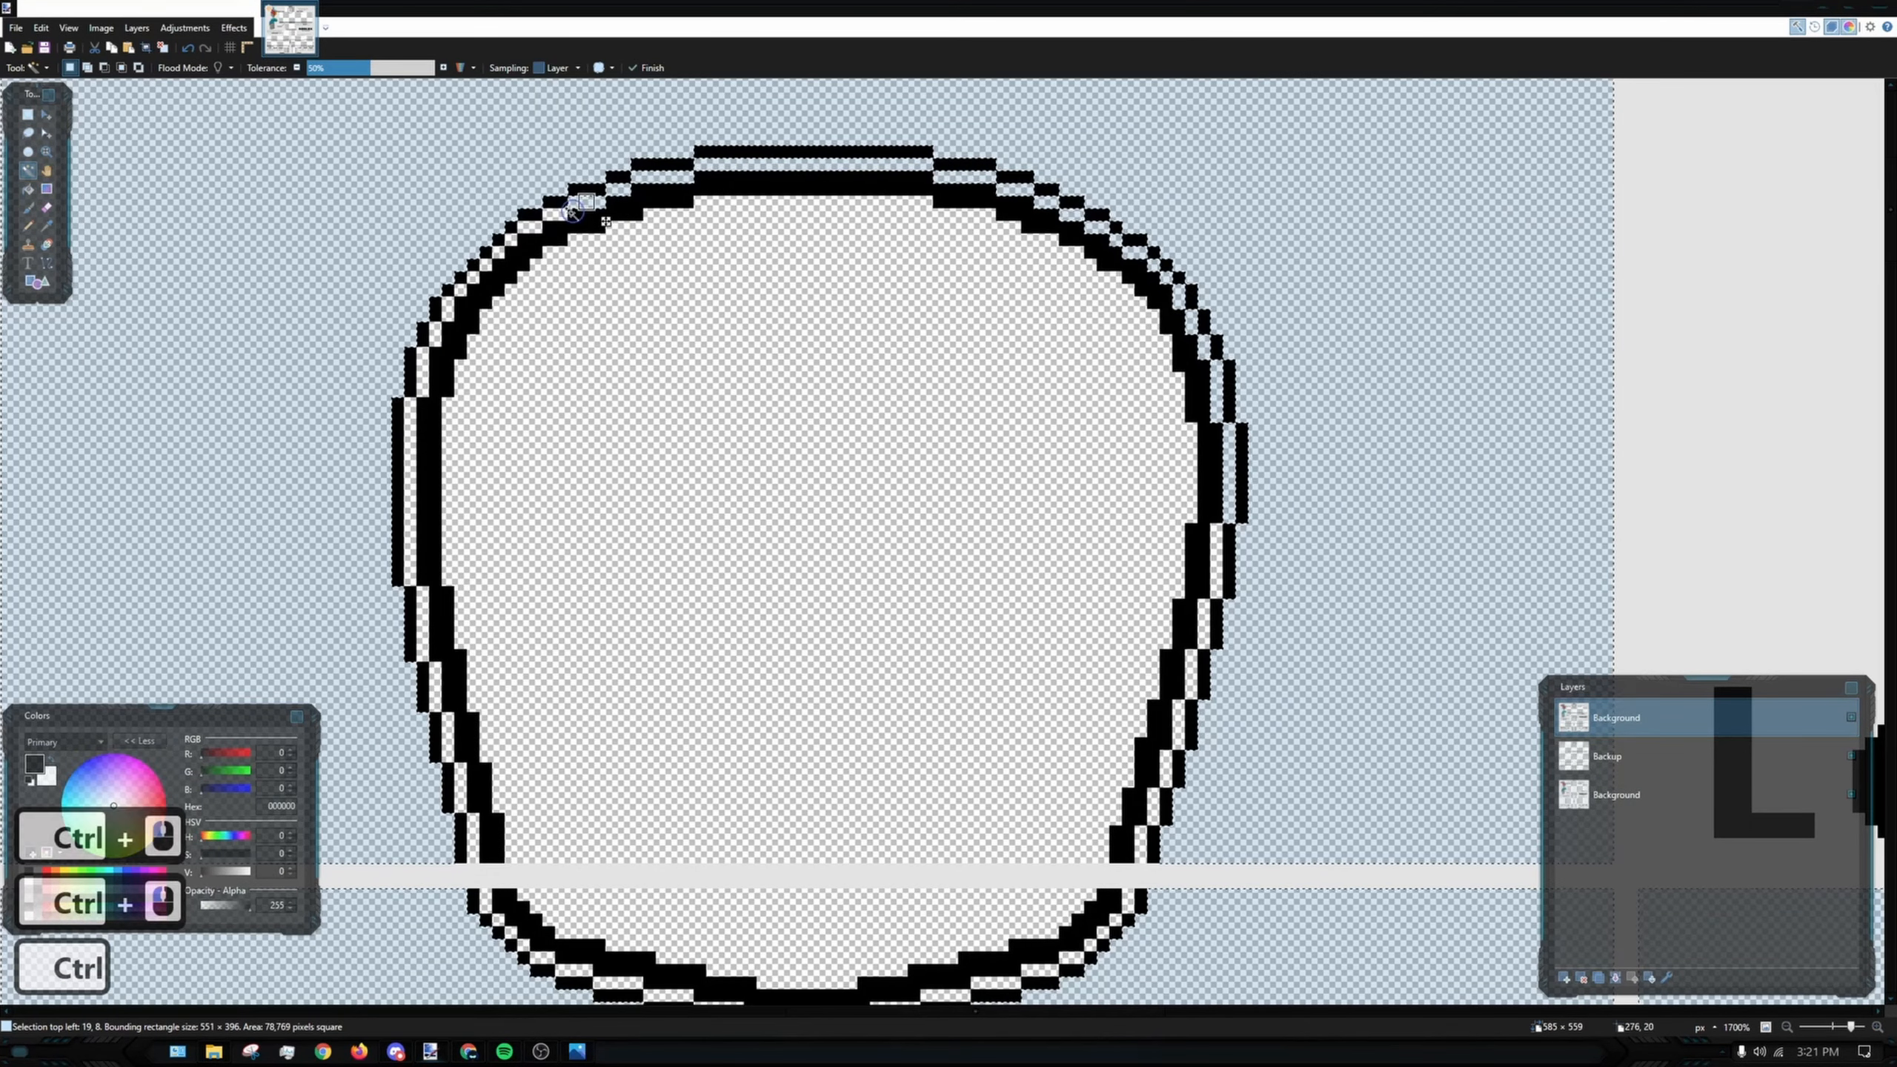
- Add the gaps between the two collar outlines along the neckline's upper left curve to the selection
ctrl+click(556, 214)
ctrl+click(531, 227)
ctrl+click(510, 240)
ctrl+click(498, 252)
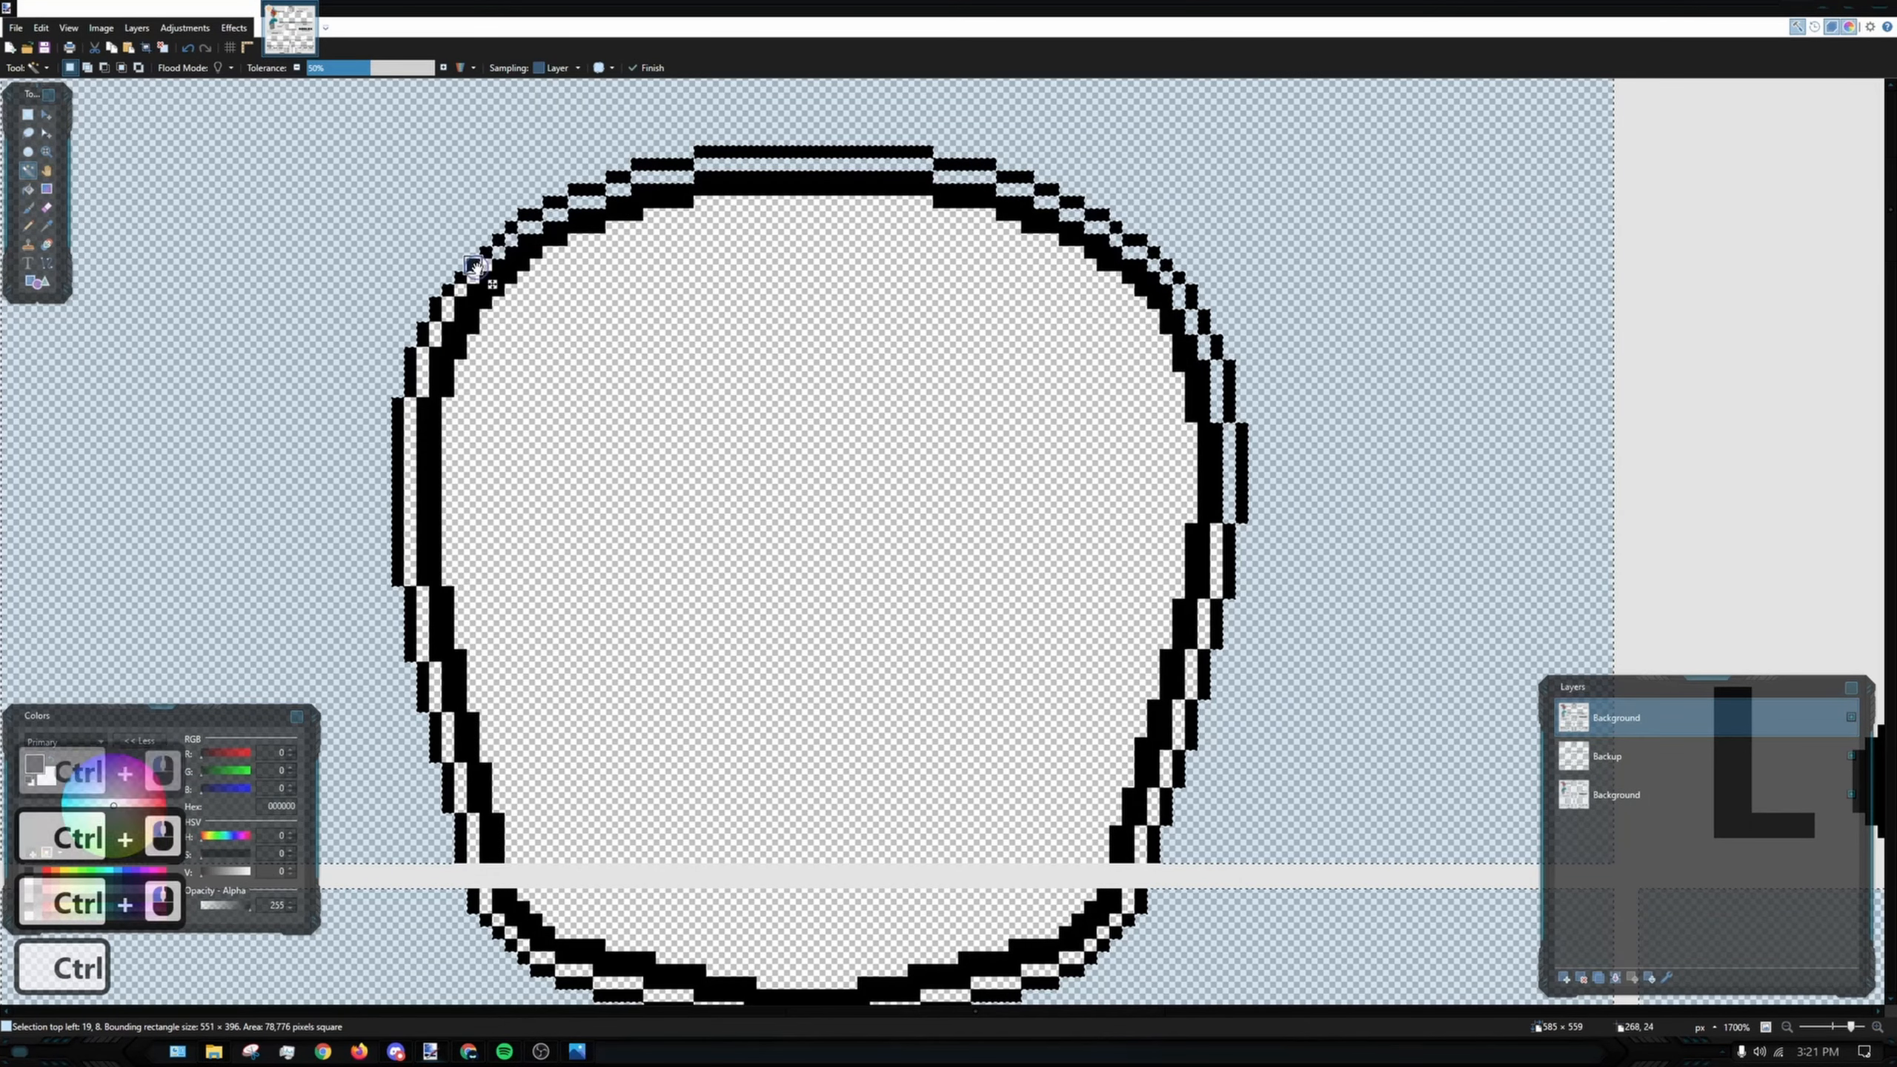
ctrl+click(485, 265)
ctrl+click(474, 278)
ctrl+click(461, 290)
ctrl+click(449, 307)
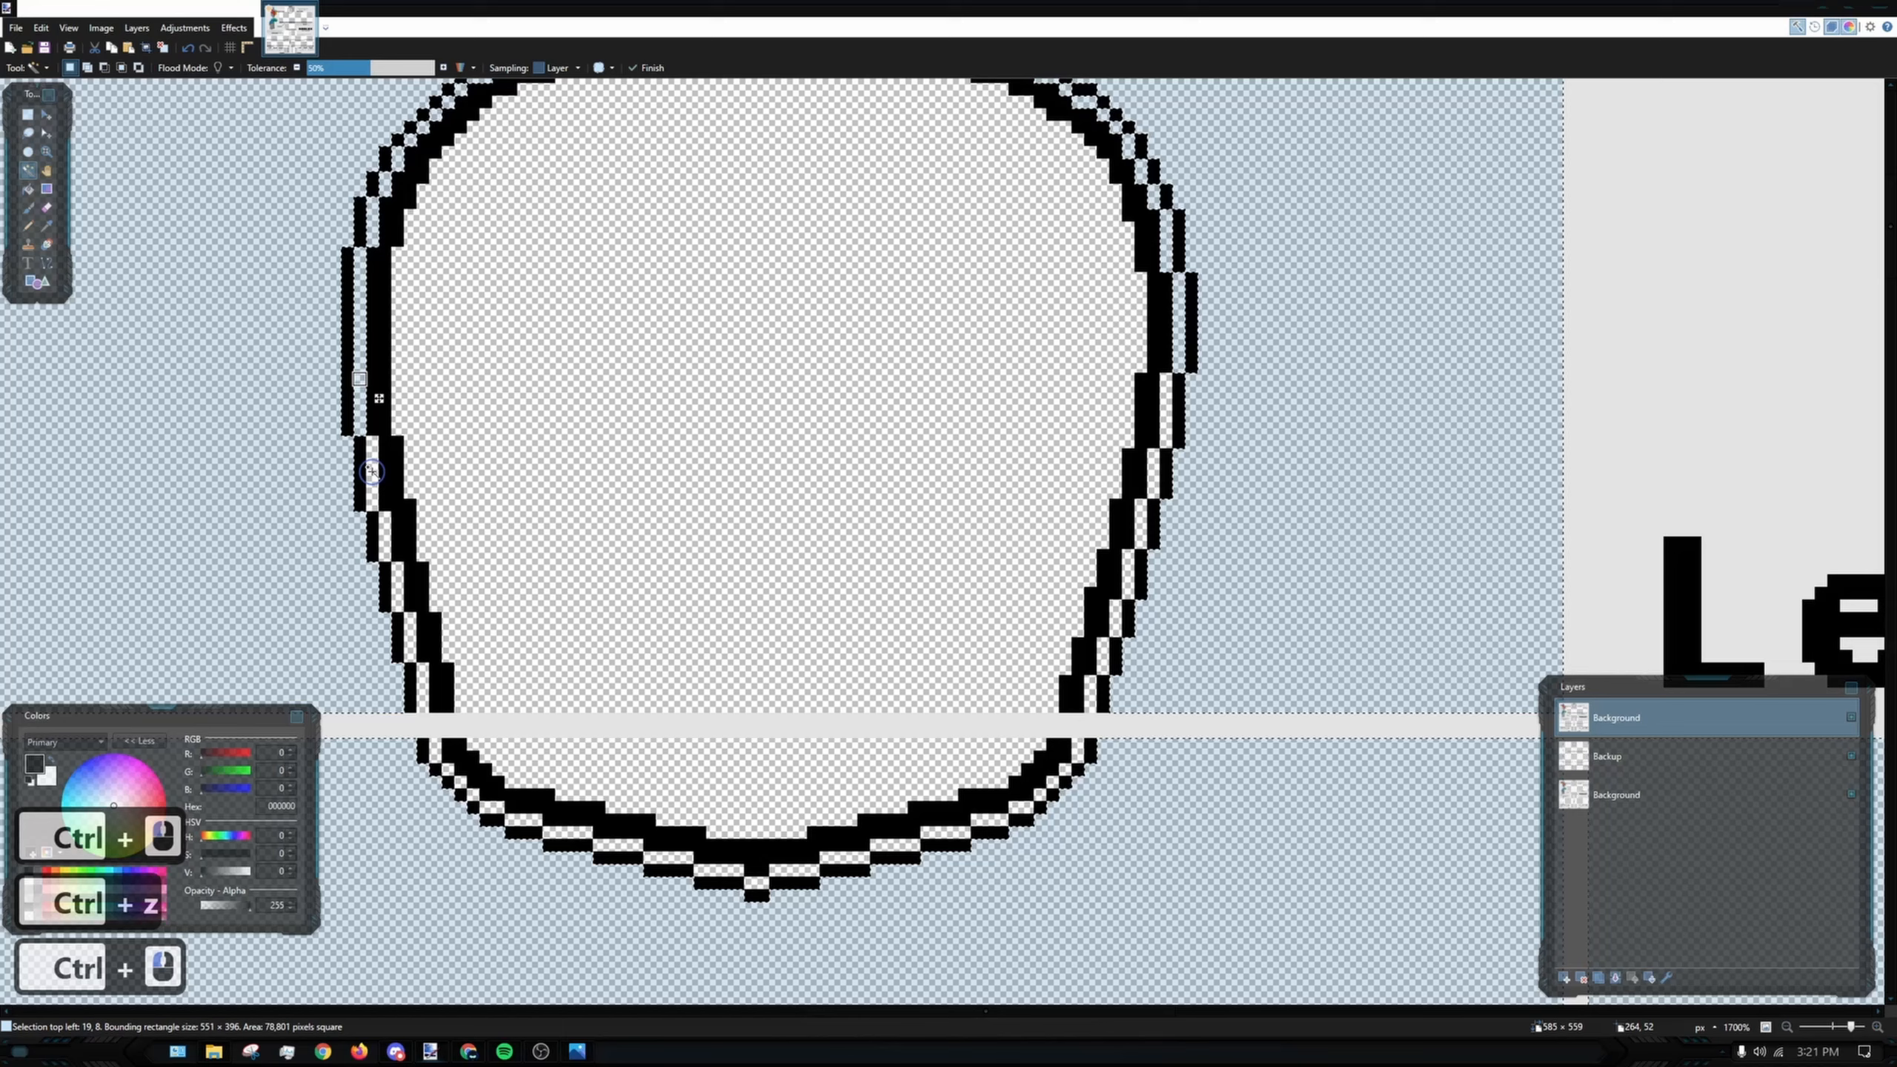
- Add the collar gaps down both lower sides of the neckline, across the seam to the front torso, to the selection
ctrl+click(372, 472)
ctrl+click(385, 537)
ctrl+click(397, 587)
ctrl+click(410, 637)
ctrl+click(422, 690)
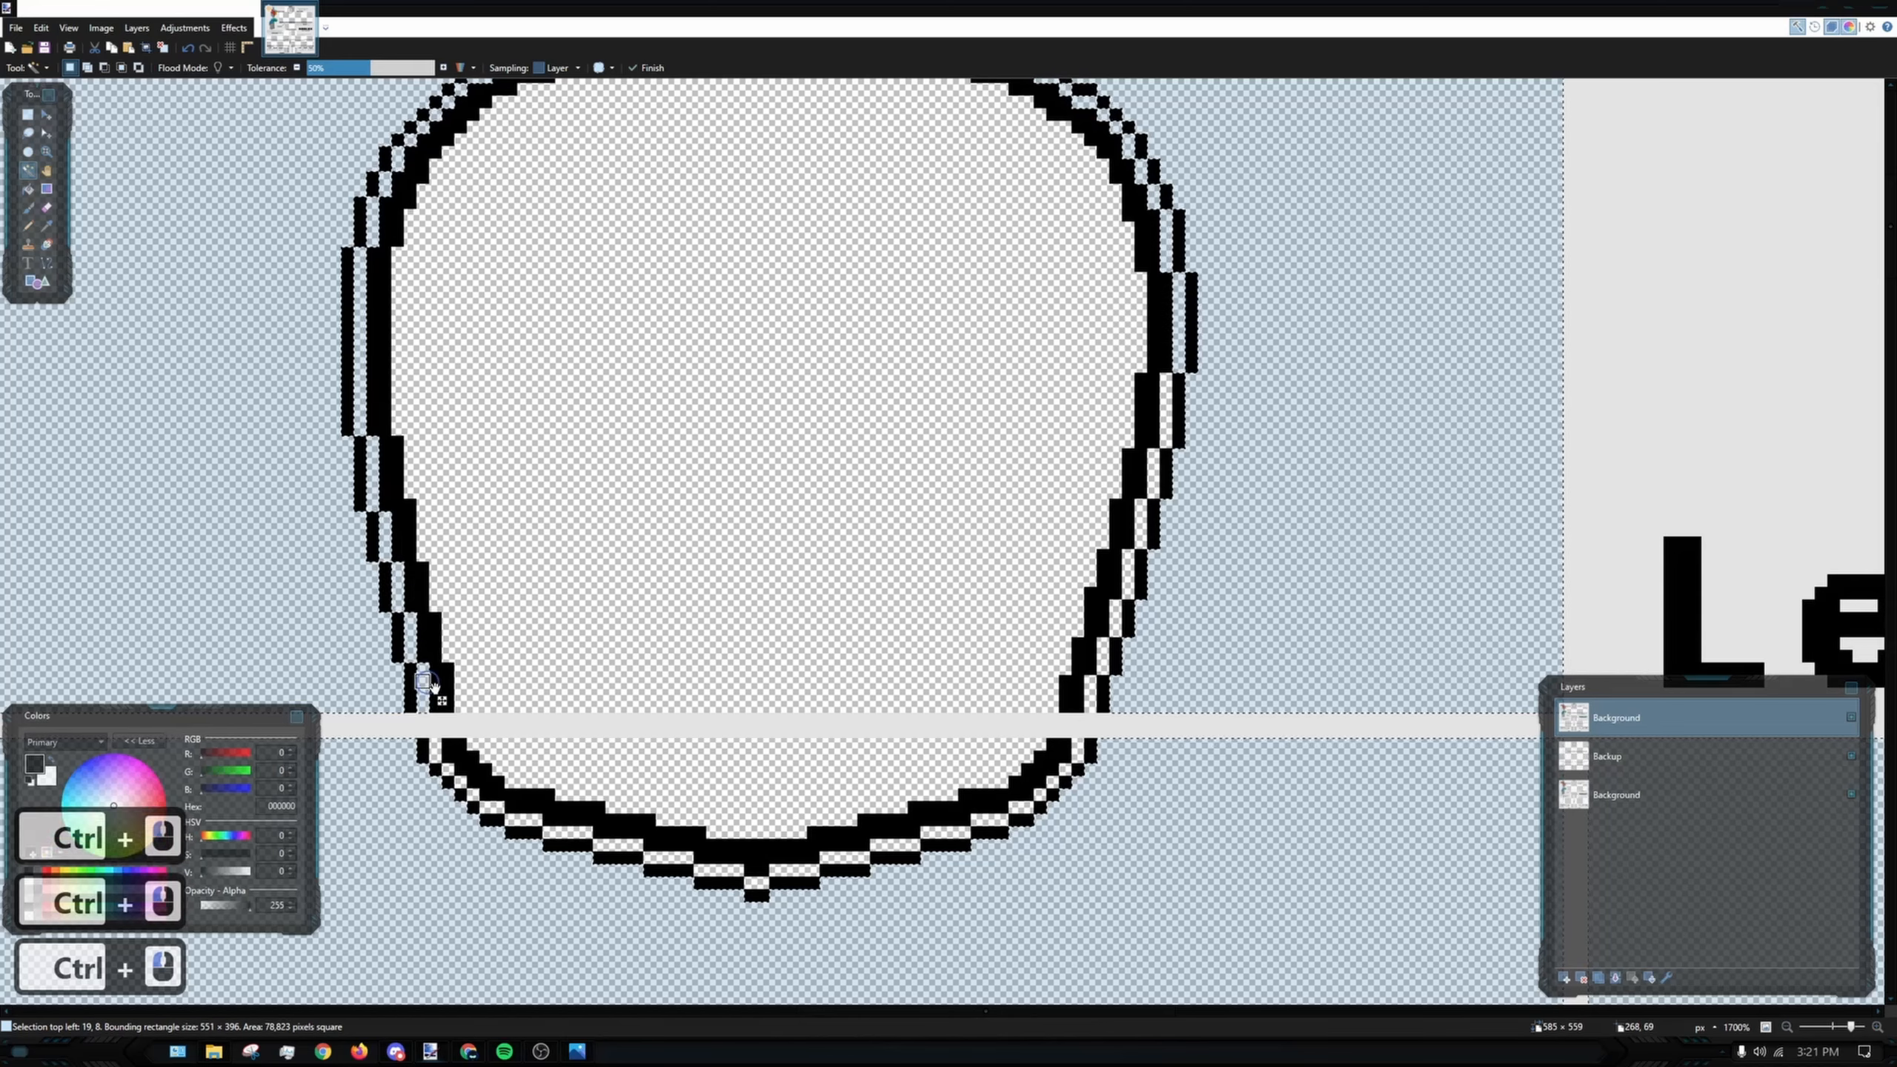
ctrl+click(436, 750)
ctrl+click(1077, 751)
ctrl+click(1090, 694)
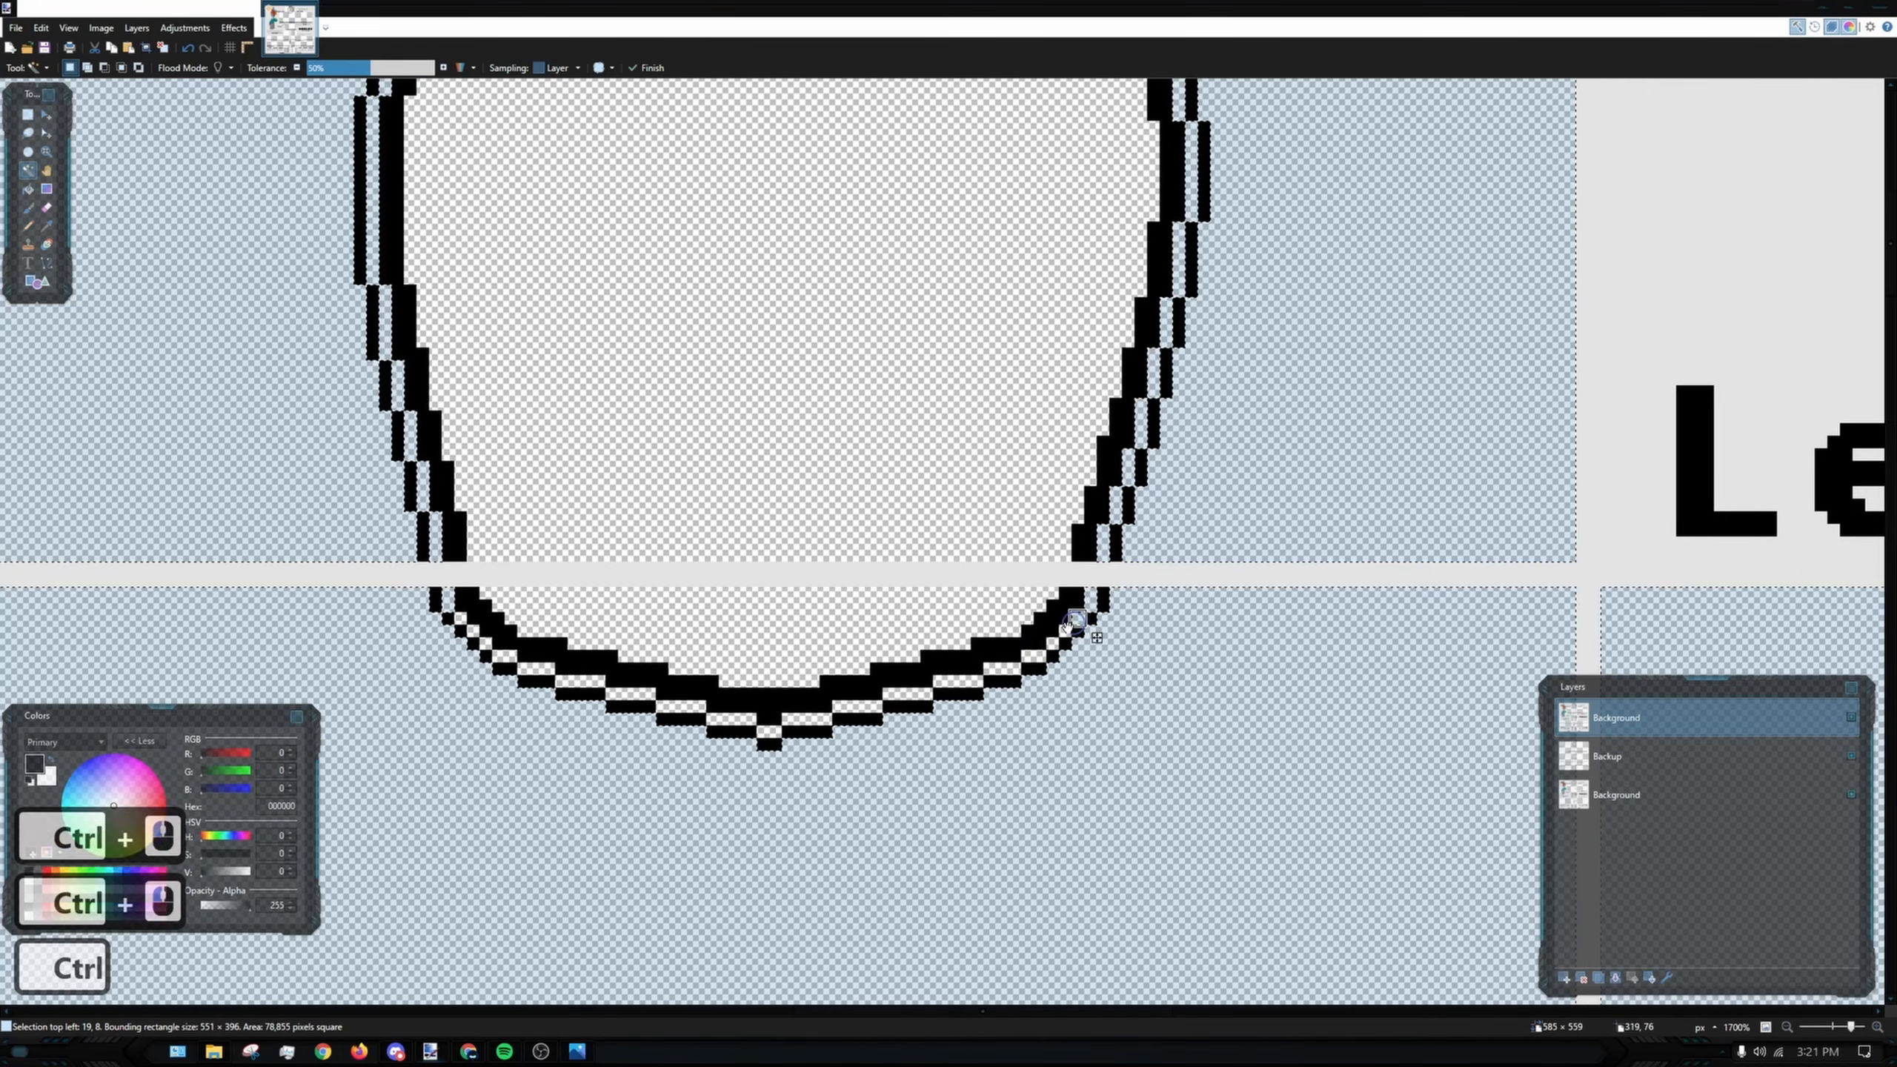
- Add the collar gaps along the V-shaped bottom of the neckline on the front torso to the selection
ctrl+click(1052, 644)
scroll(580, 802, up, 3)
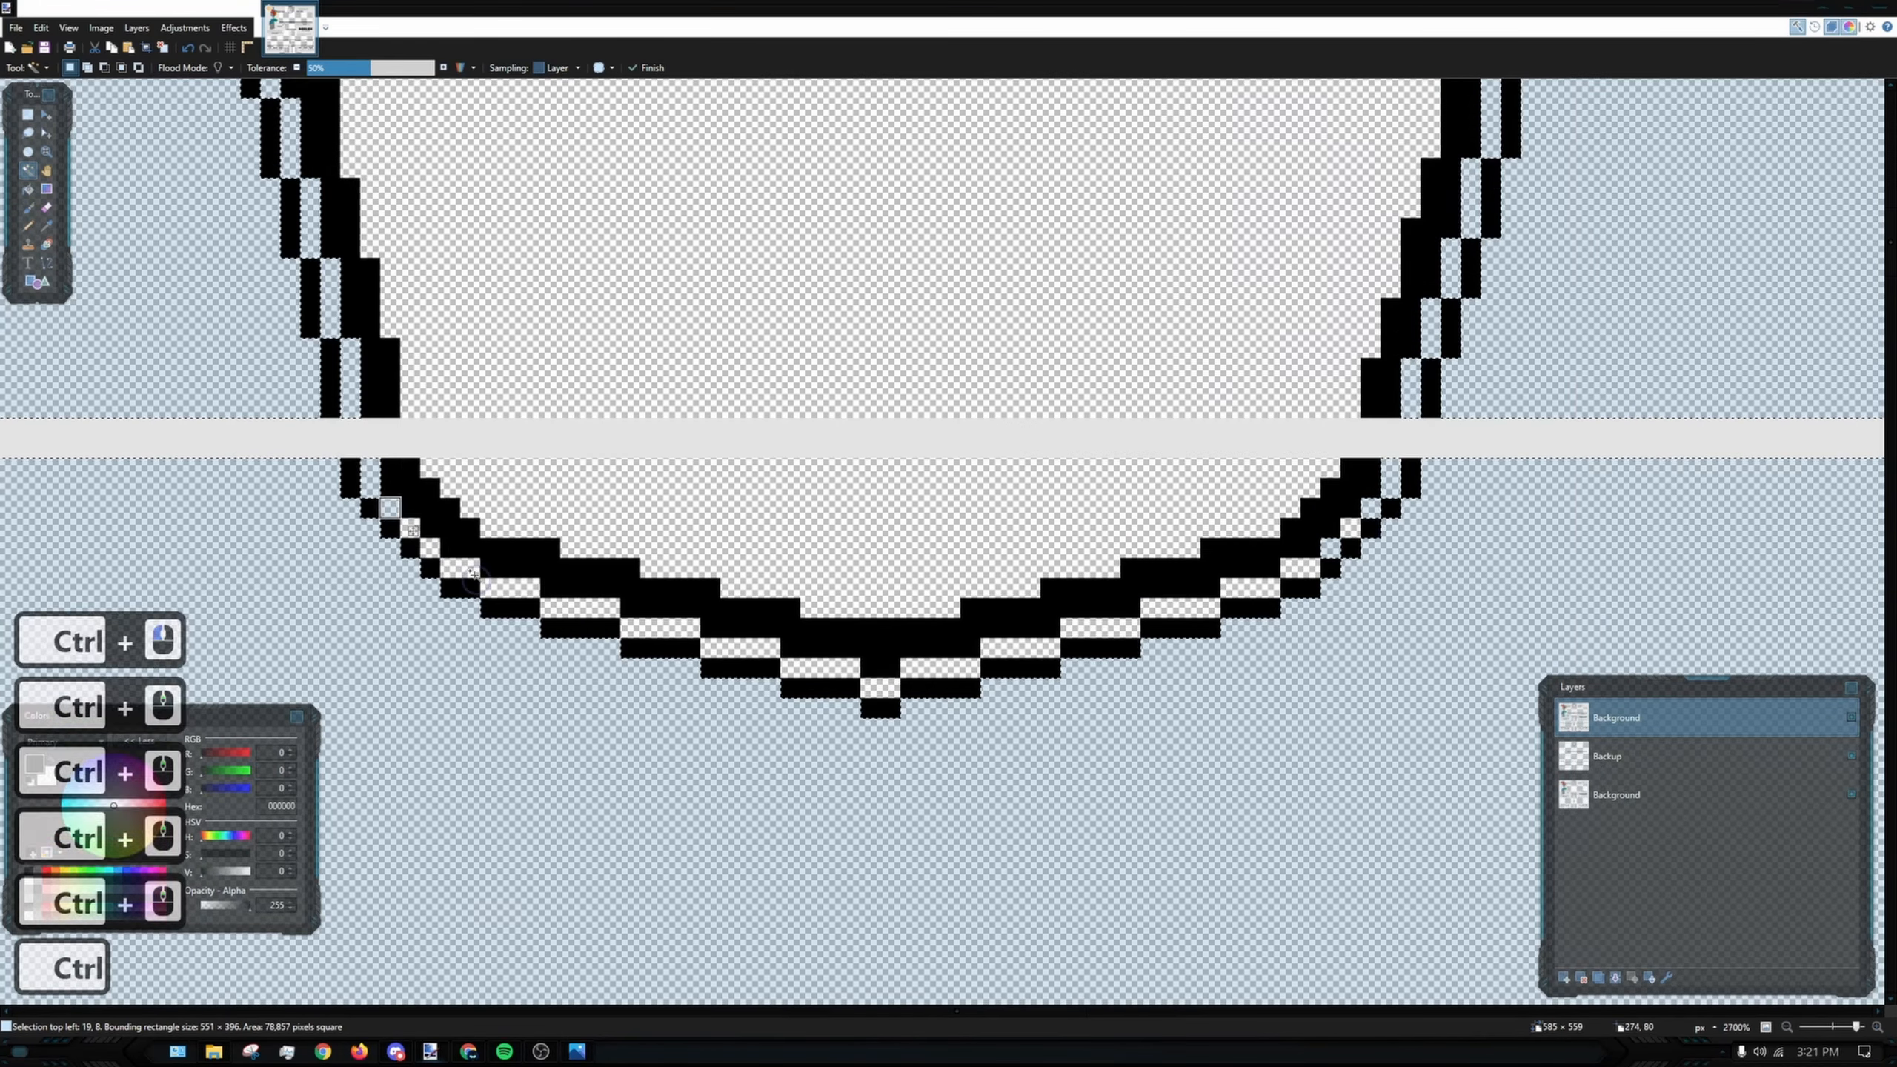
key(ctrl+z)
ctrl+click(948, 670)
ctrl+click(880, 688)
ctrl+click(821, 668)
ctrl+click(741, 647)
ctrl+click(660, 628)
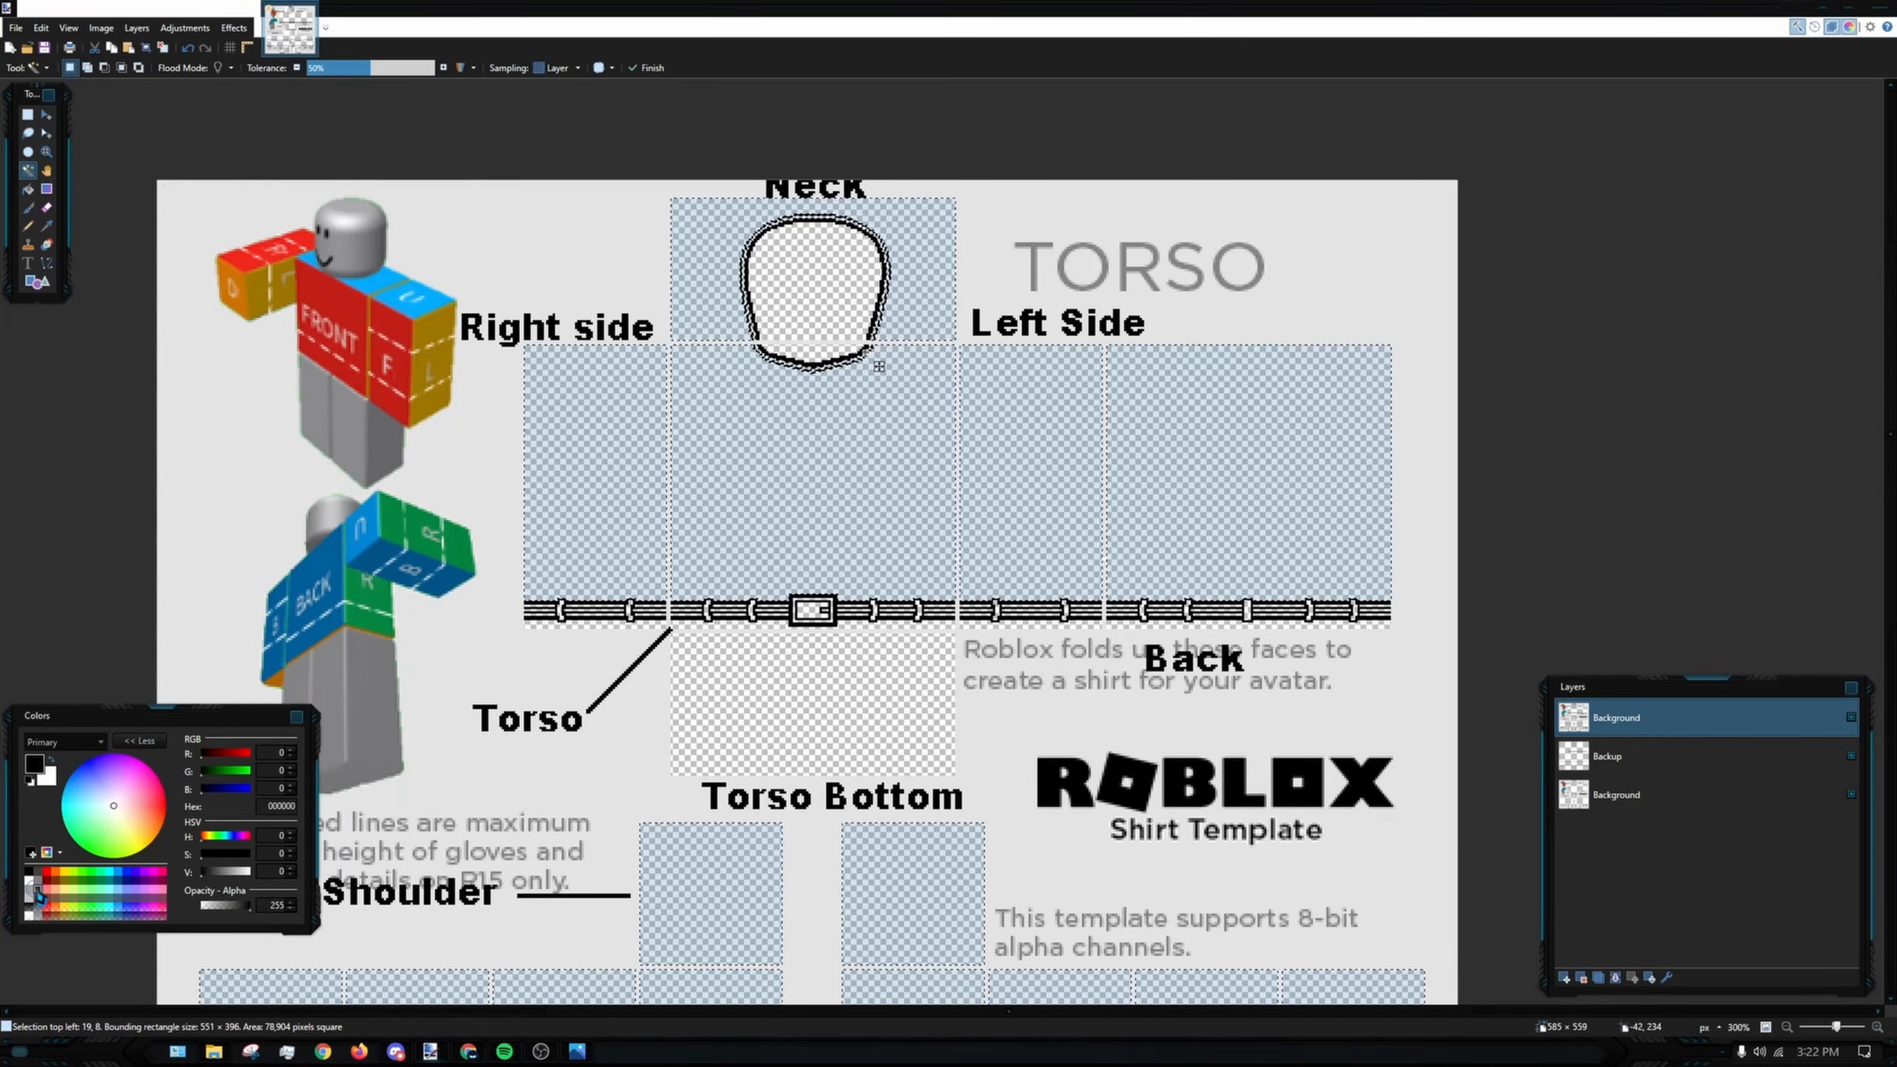
- Fill all selected shirt areas at once with the dark grey 303030 using the Paint Bucket
click(118, 643)
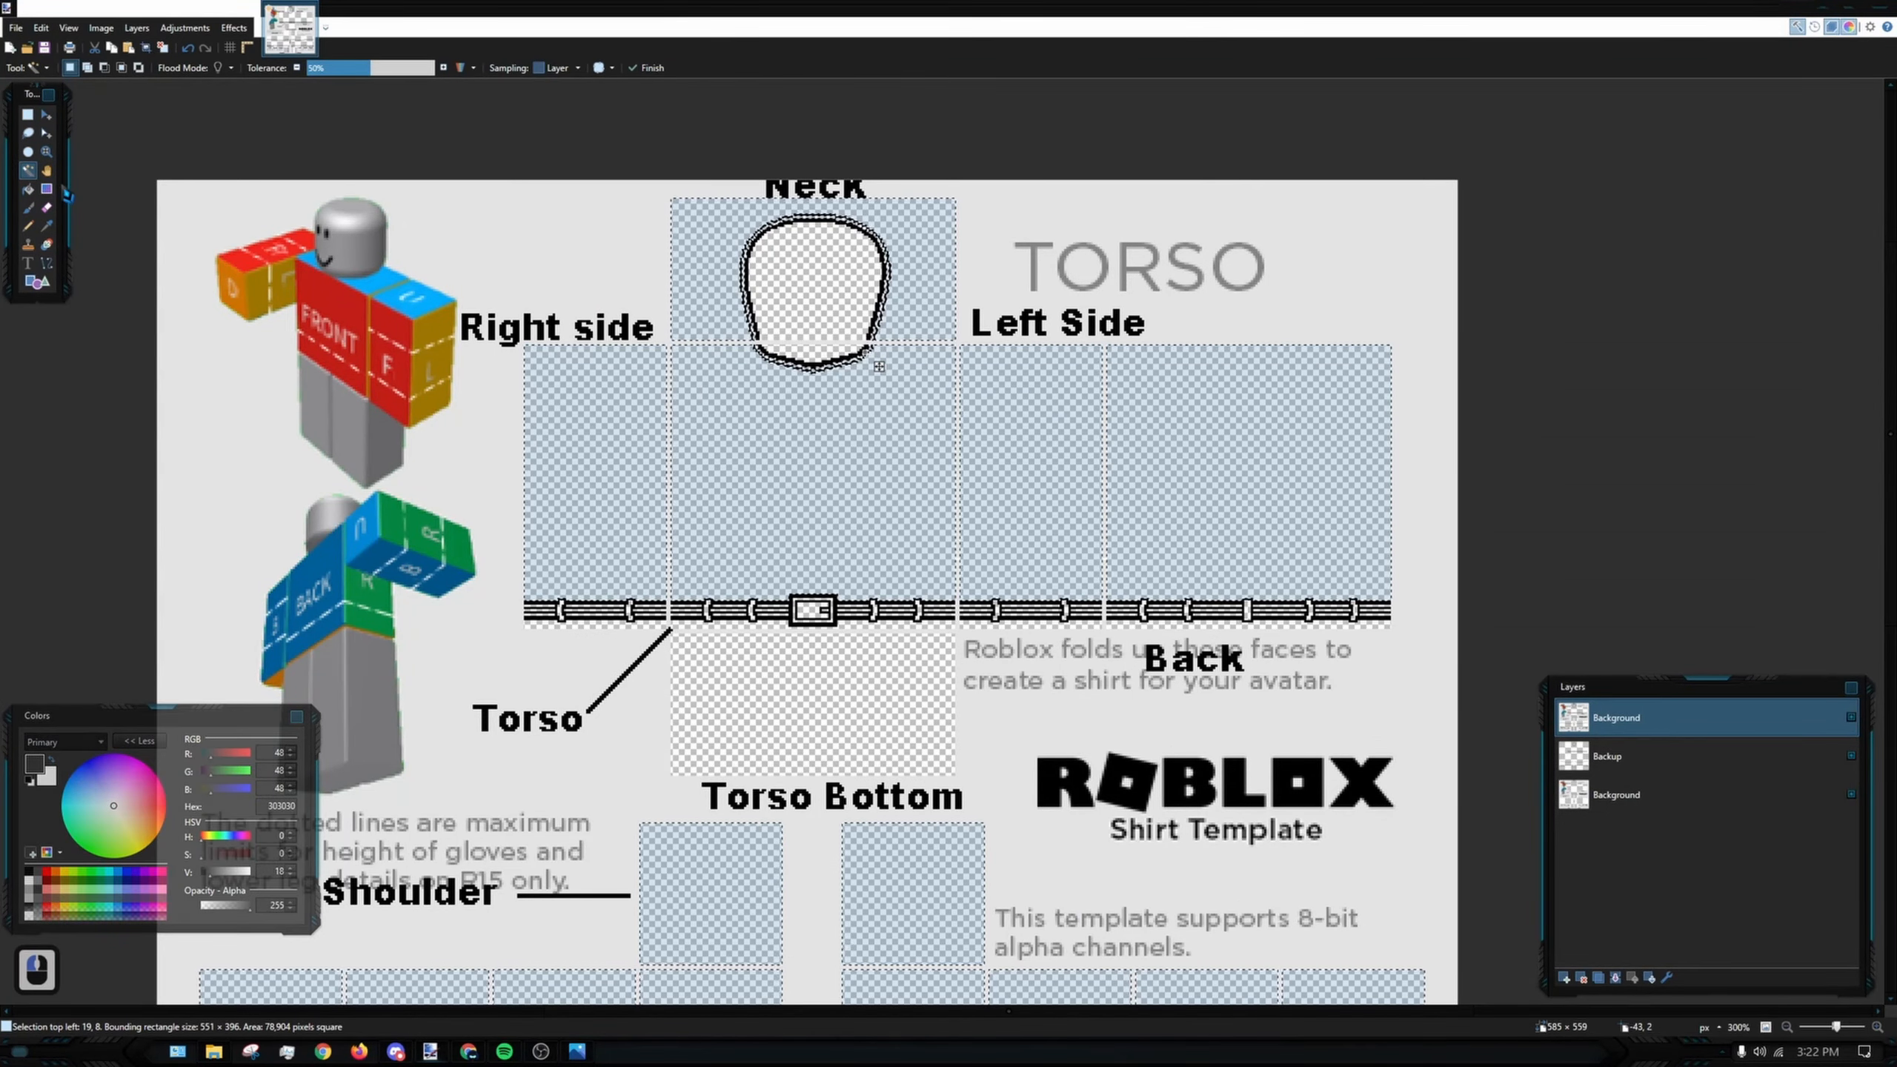
click(28, 189)
key(ctrl+d)
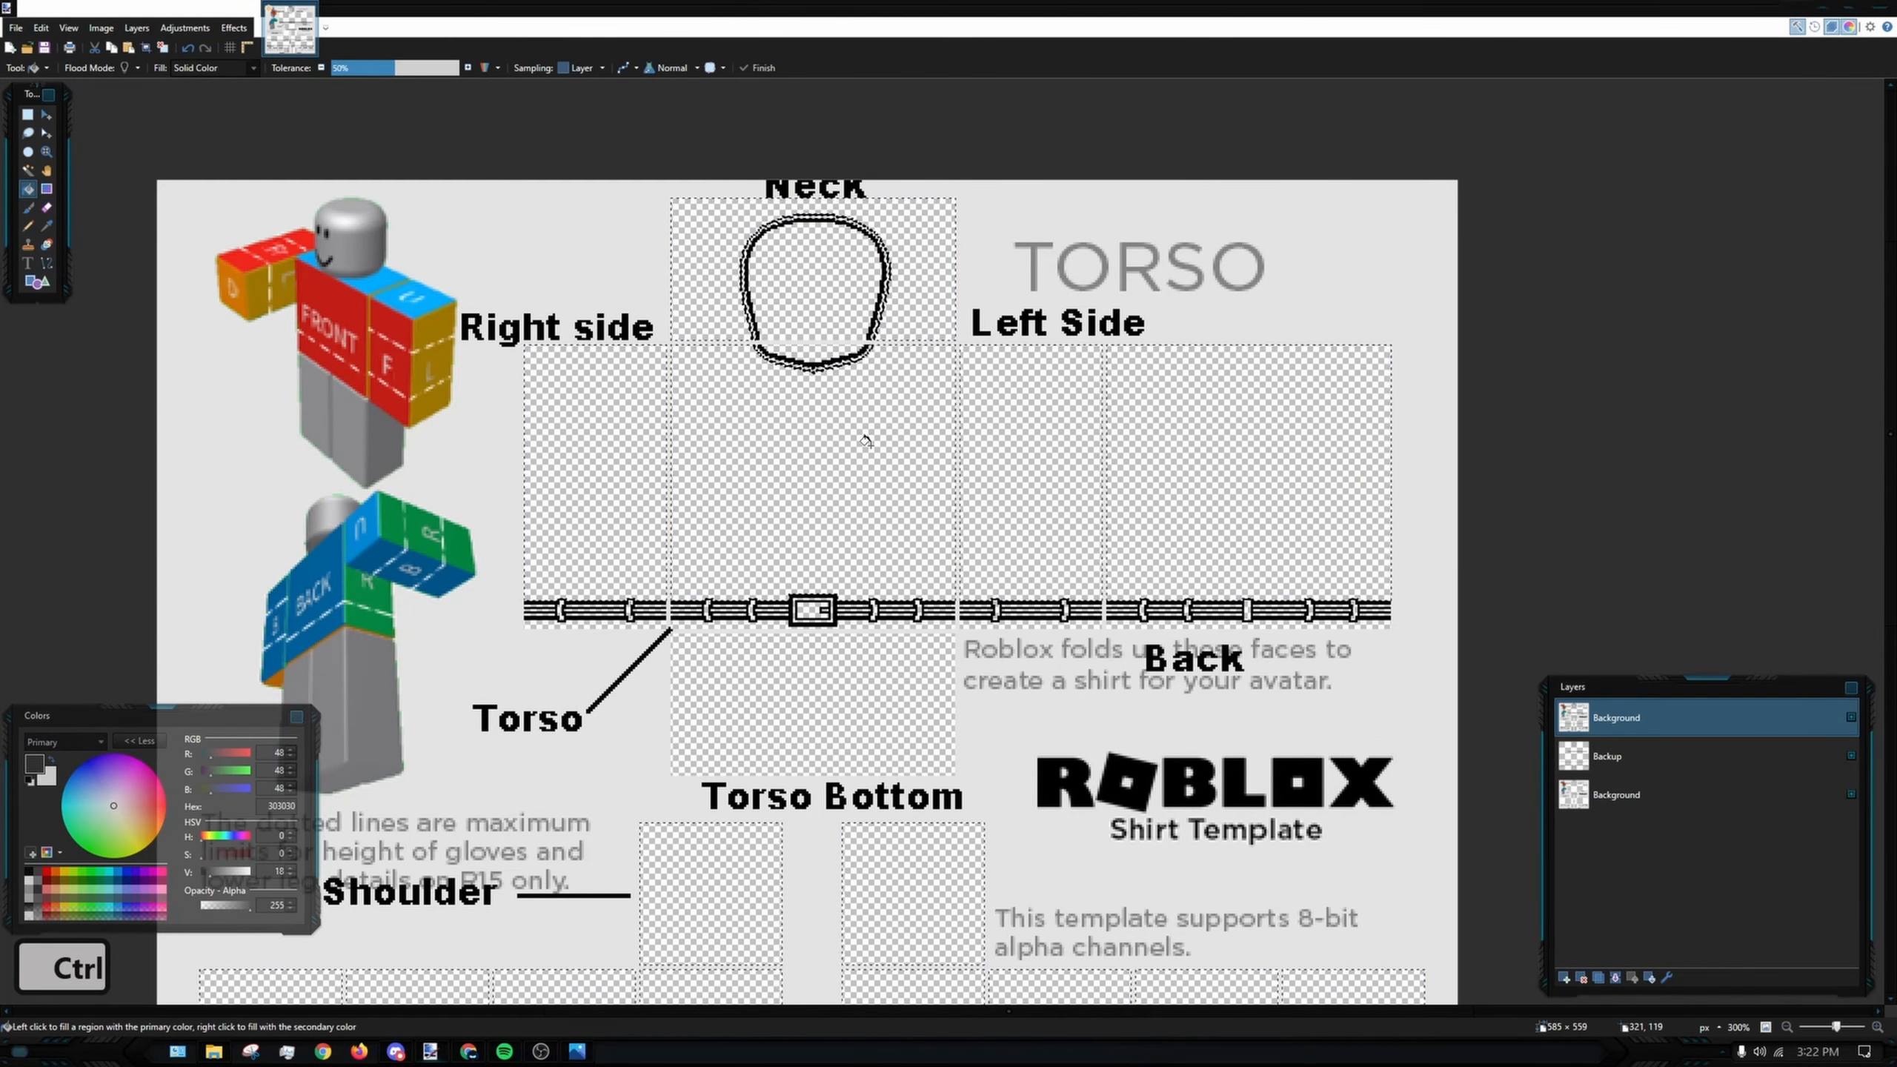
key(shift)
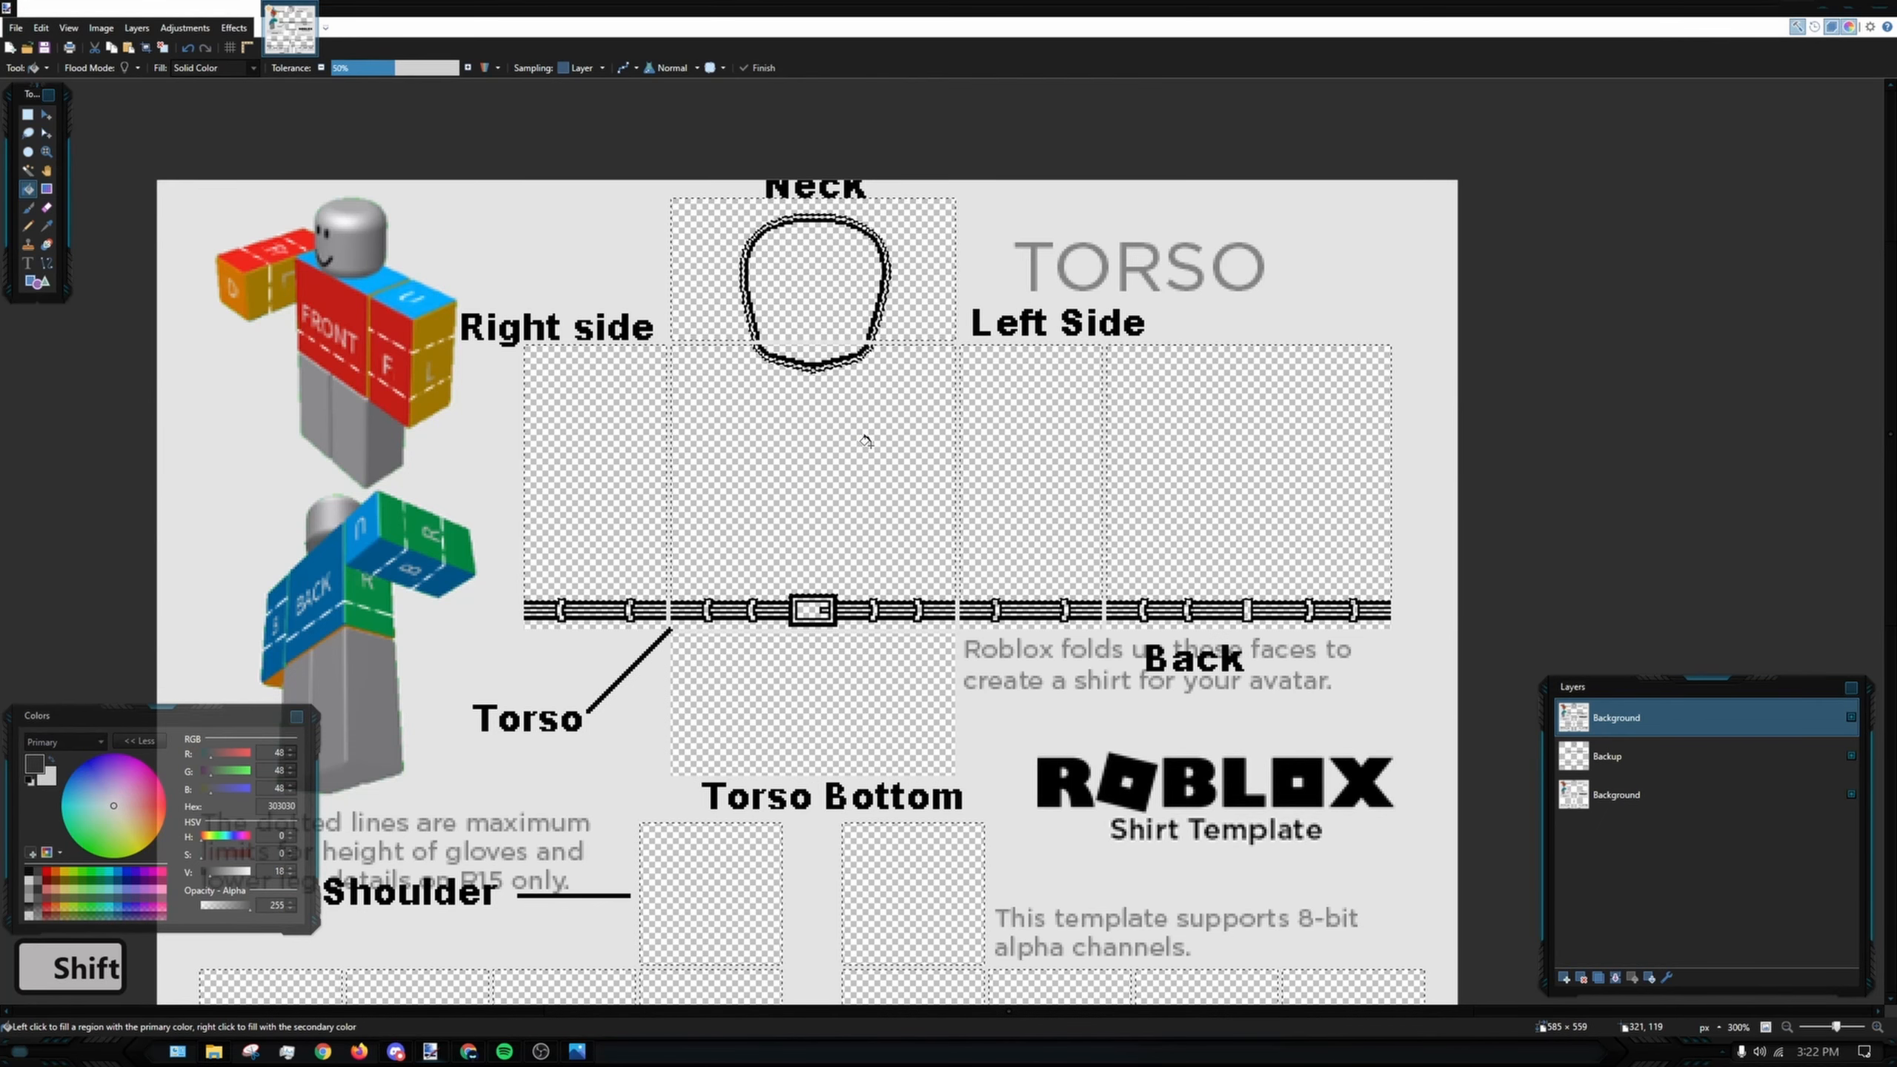
shift+click(869, 445)
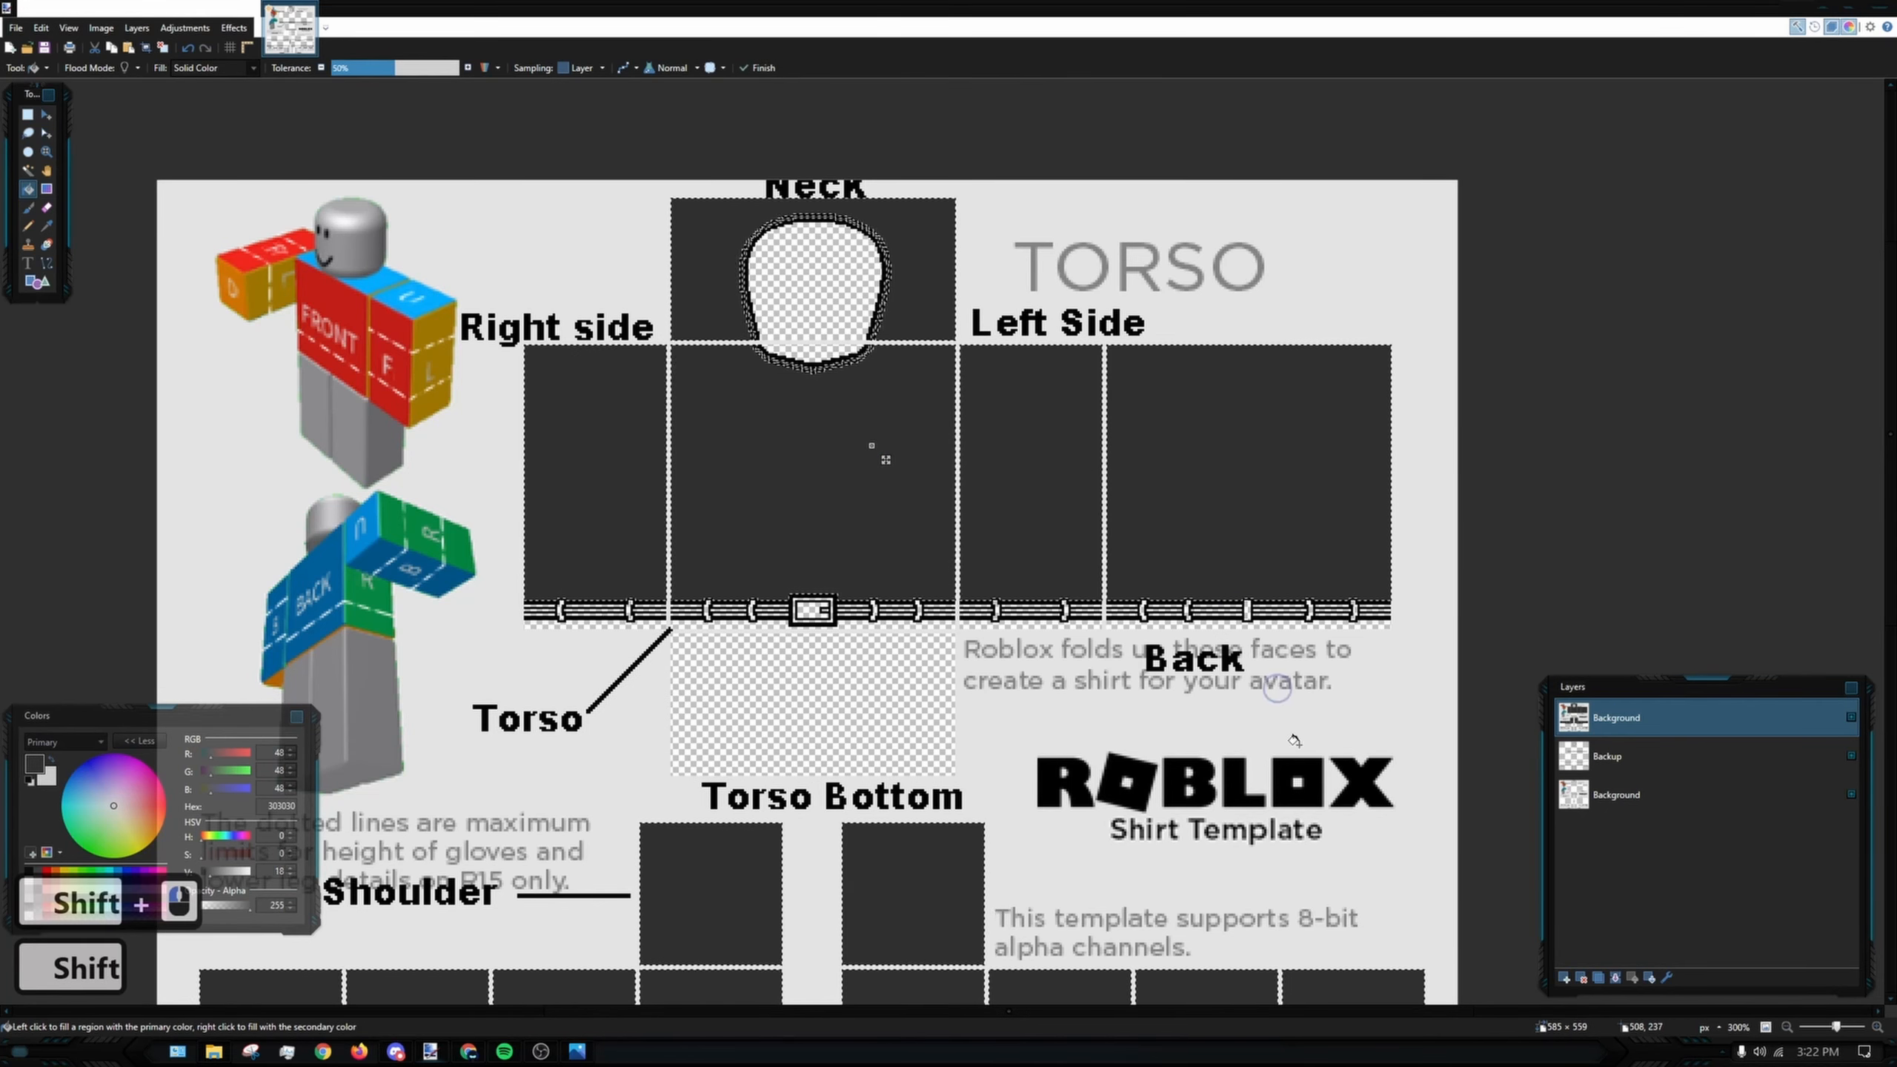
scroll(870, 445, down, 4)
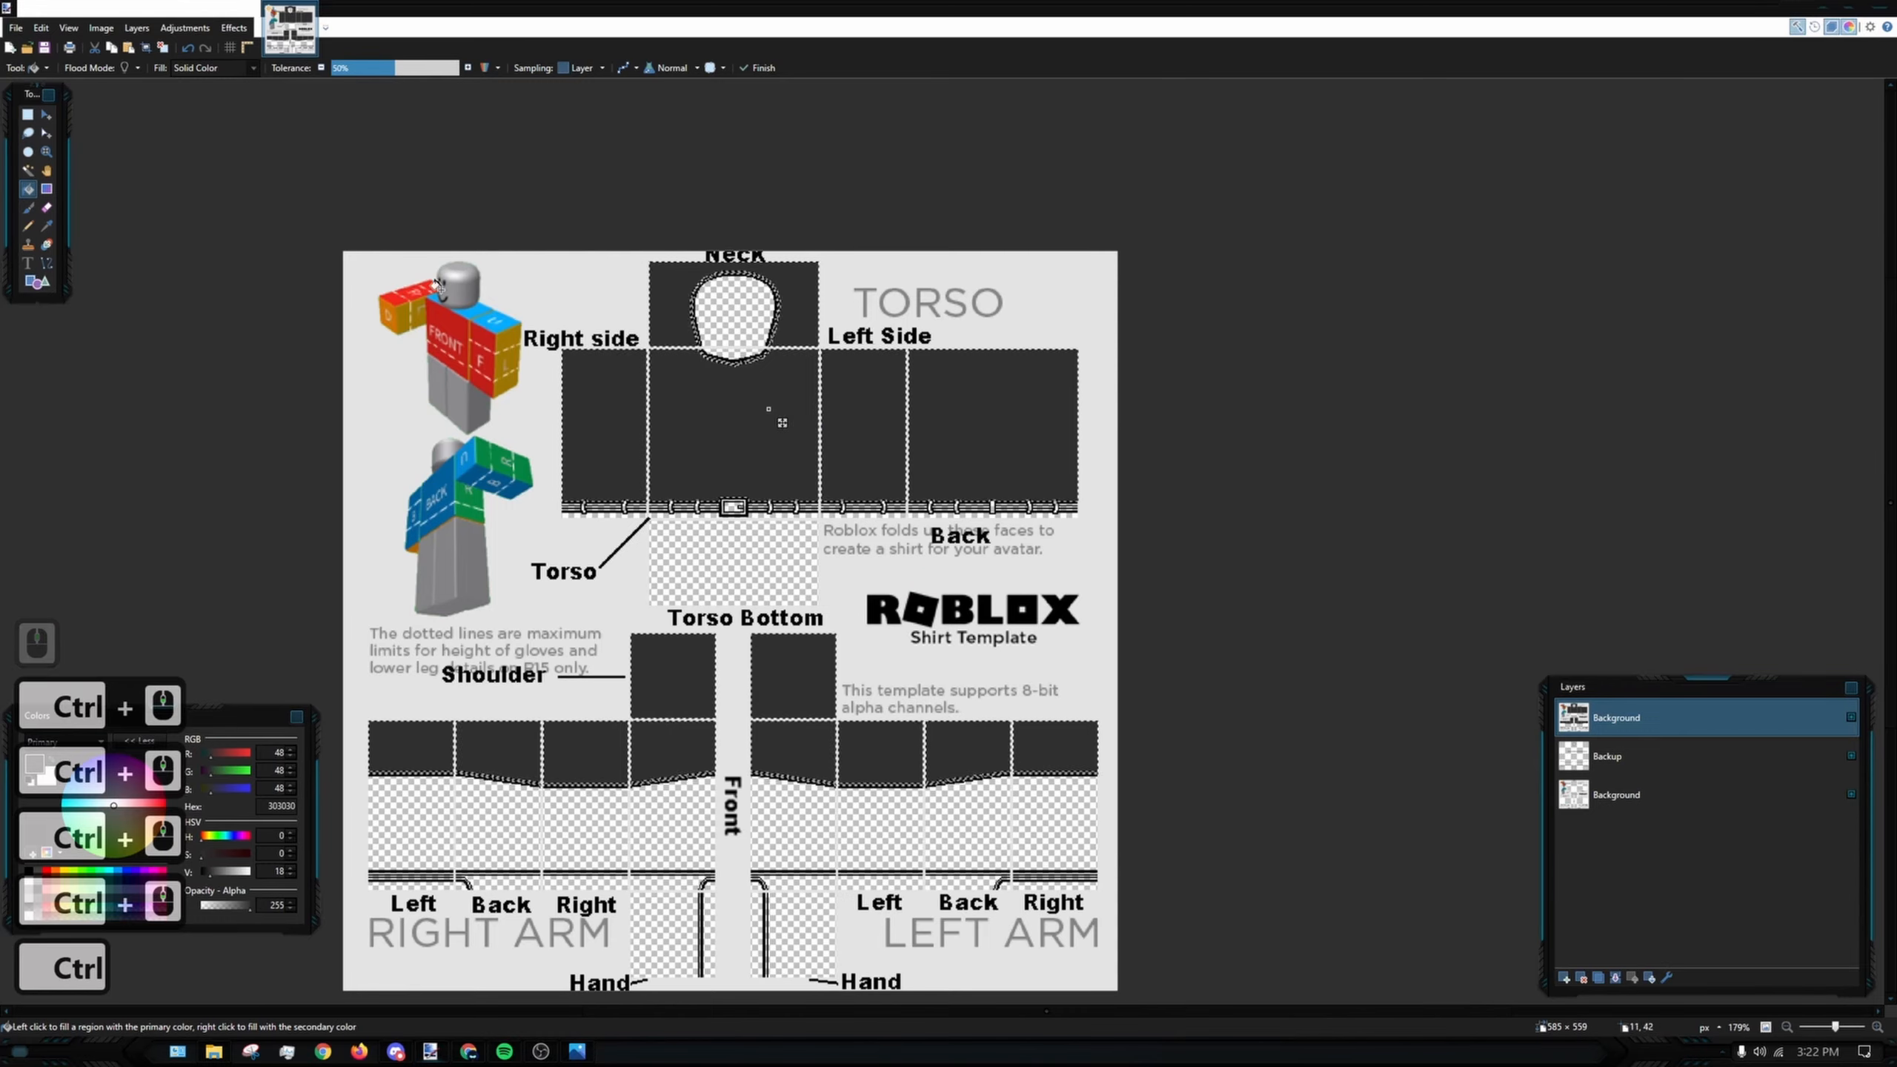
drag(823, 556, 835, 556)
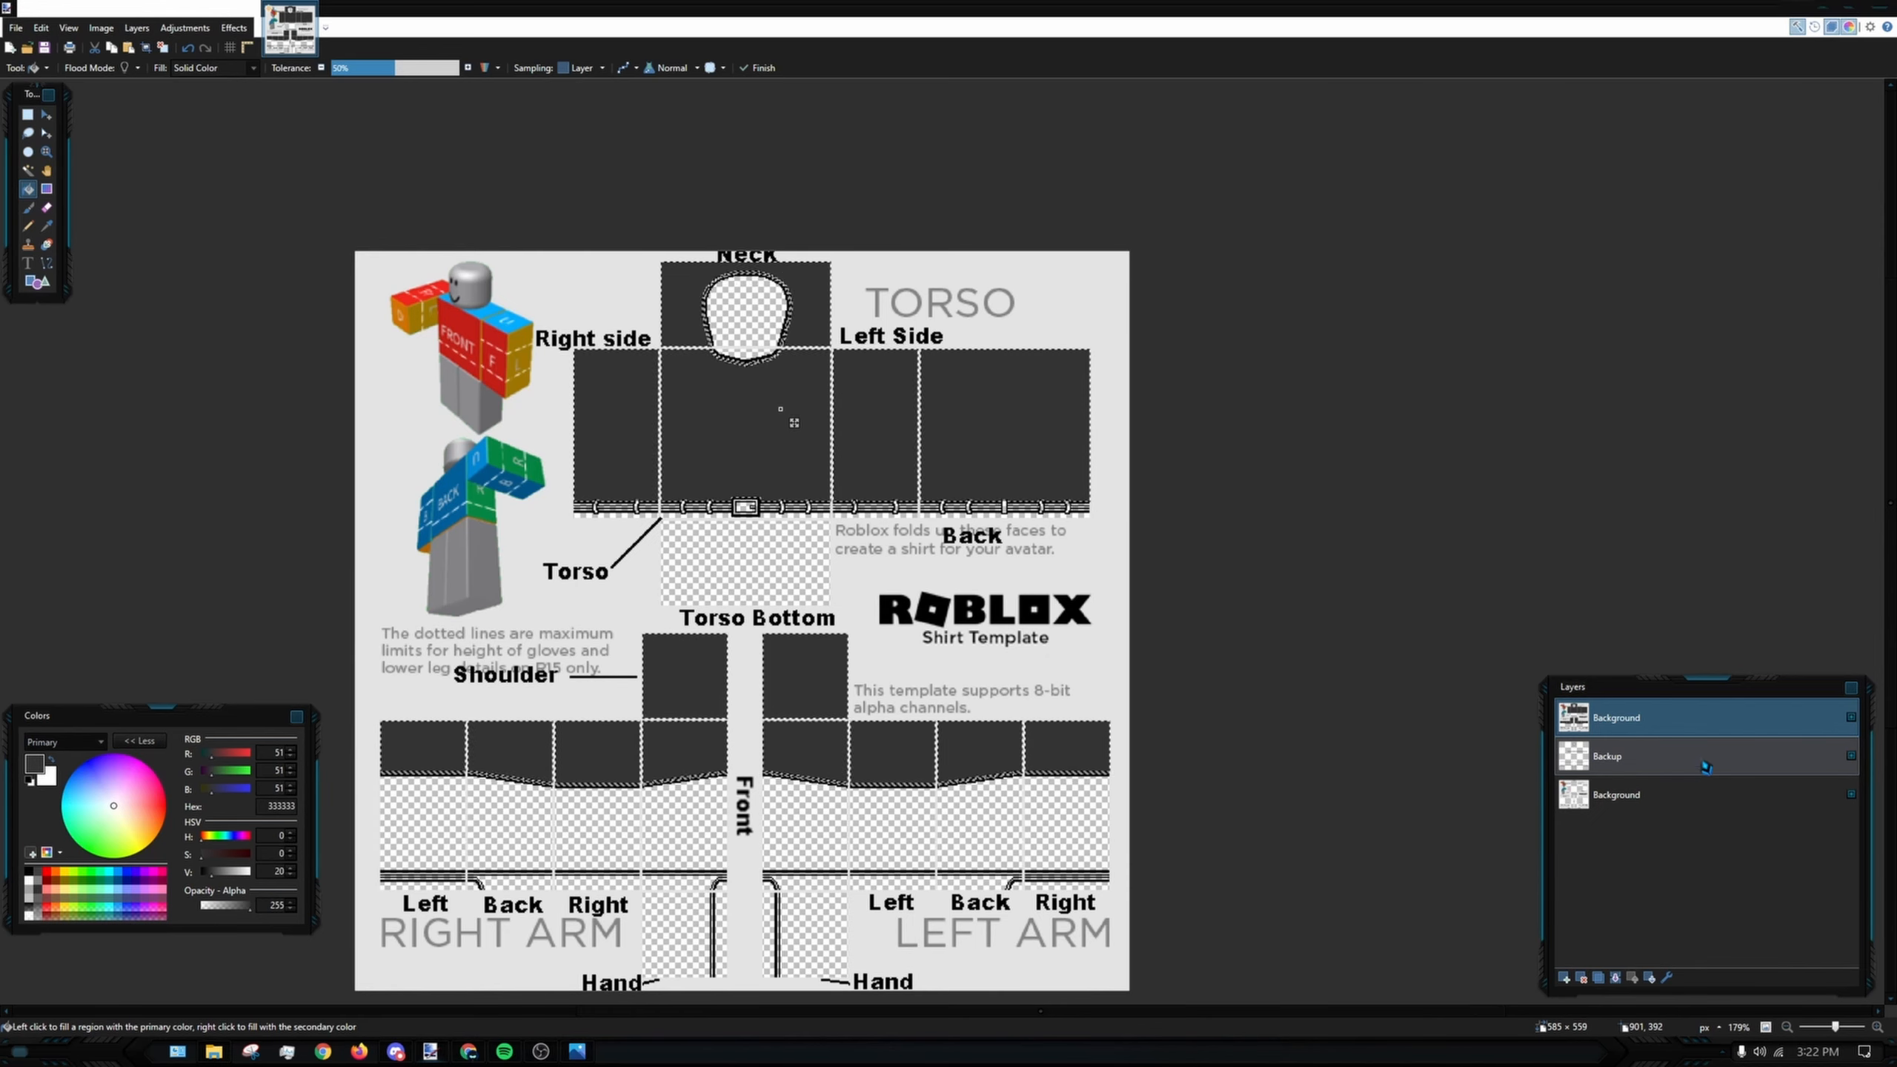
- Select the empty Torso Bottom face with the Magic Wand
click(27, 170)
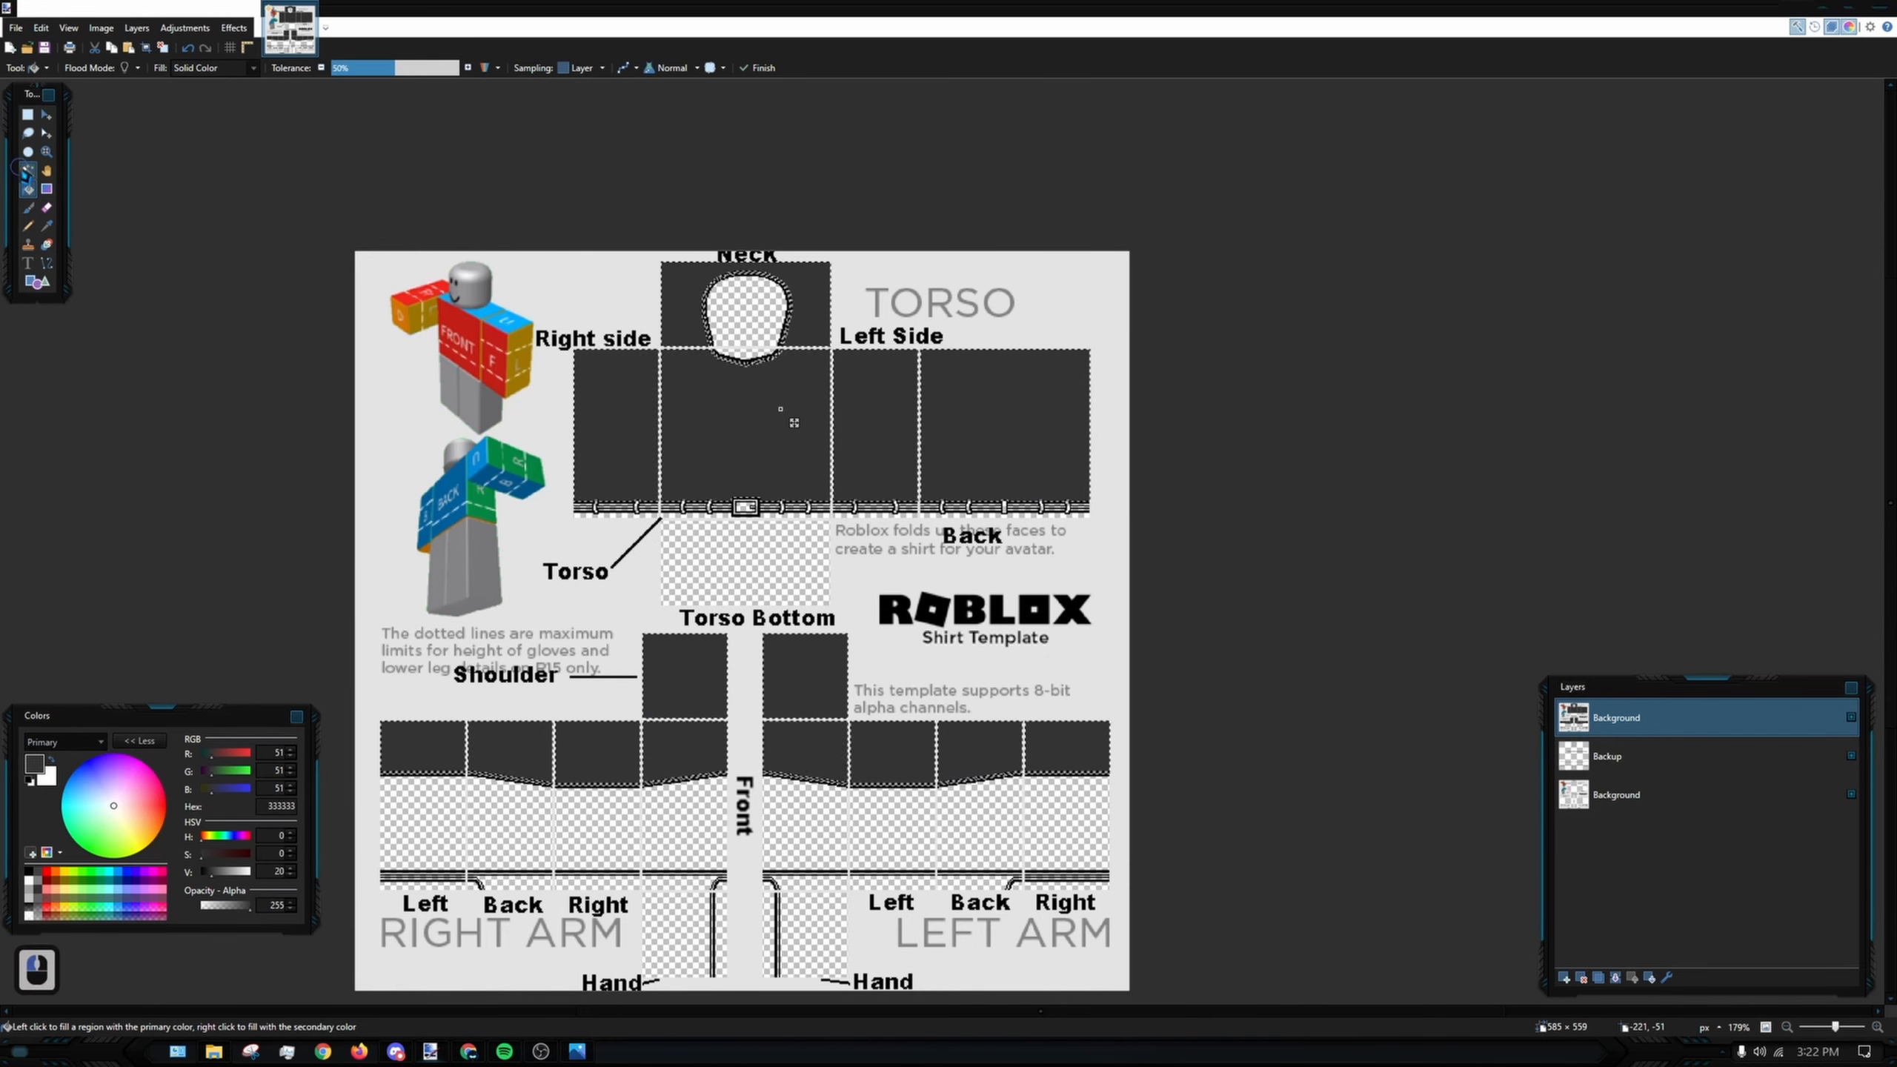
scroll(710, 527, up, 7)
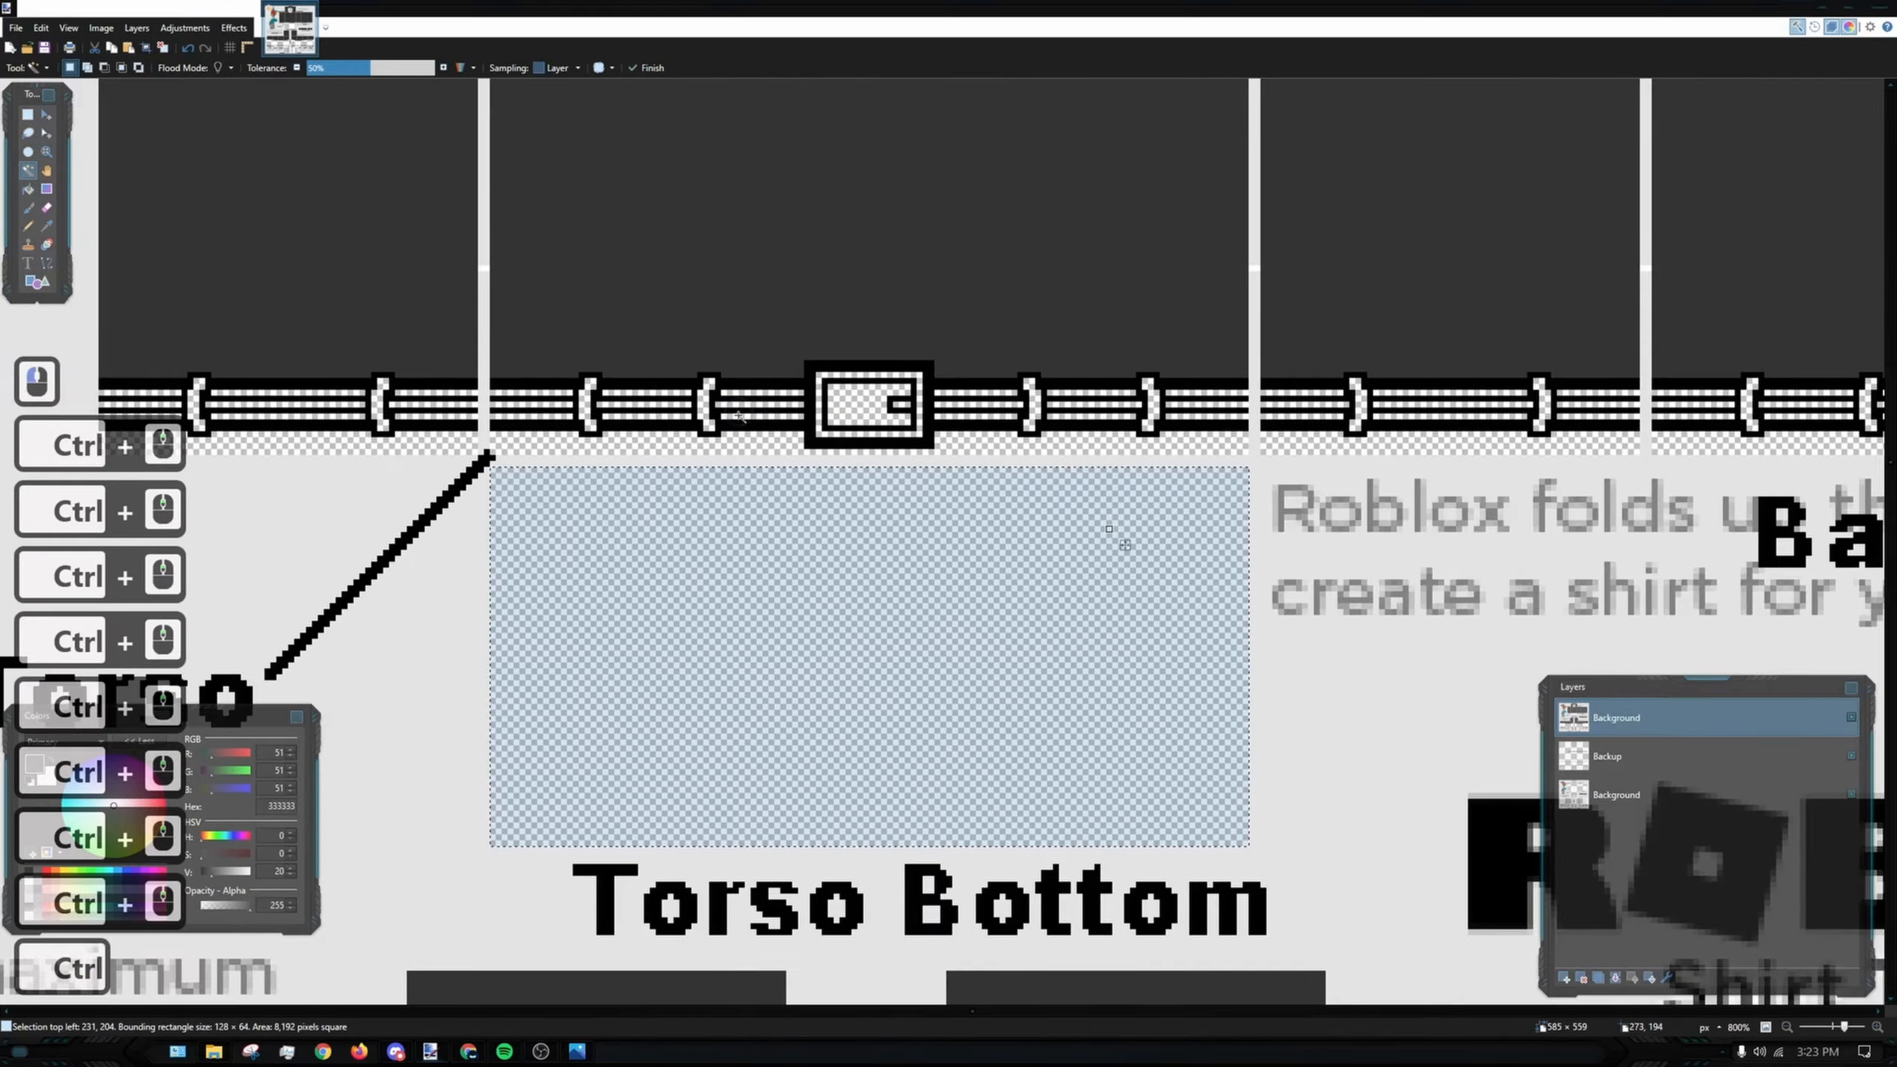
shift+click(712, 511)
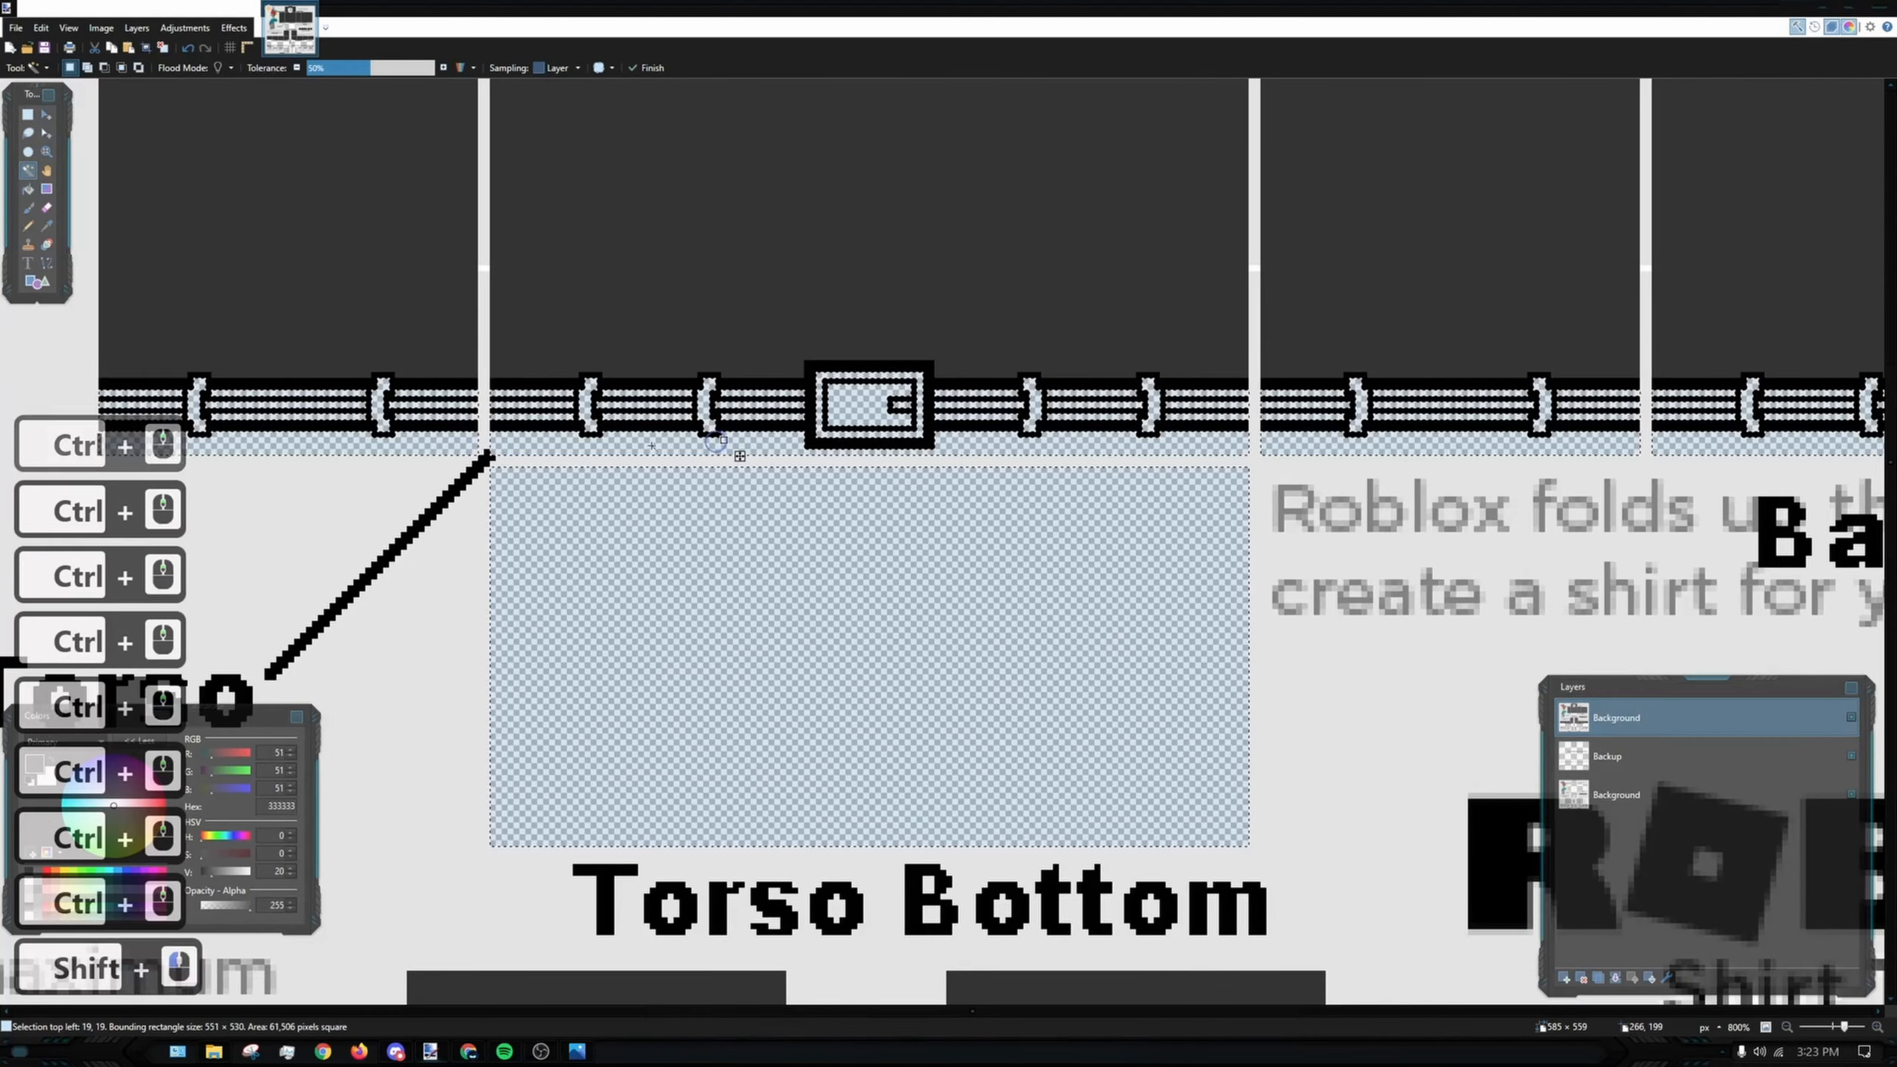
click(456, 446)
shift+click(621, 451)
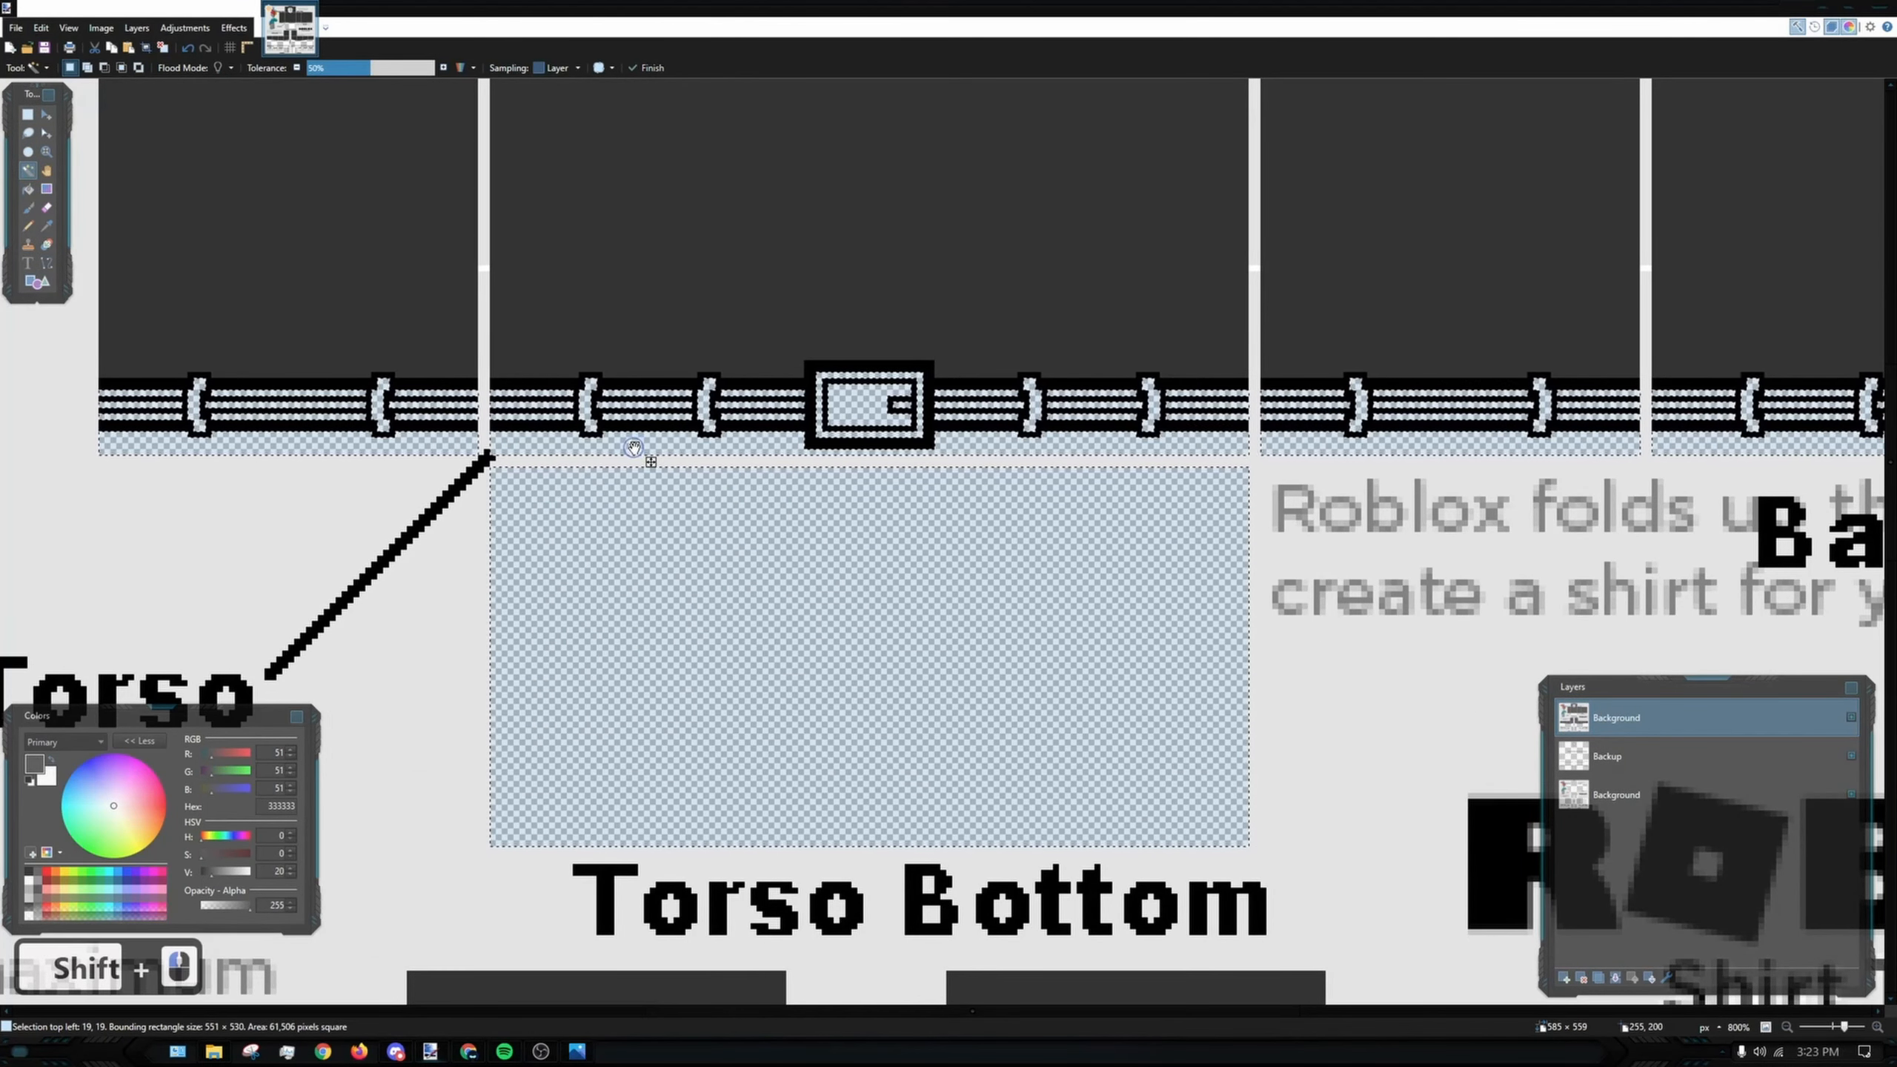
- Select only the Torso Bottom face plus the thin empty strips below the belt on all four torso faces
click(635, 496)
ctrl+click(474, 443)
ctrl+click(613, 445)
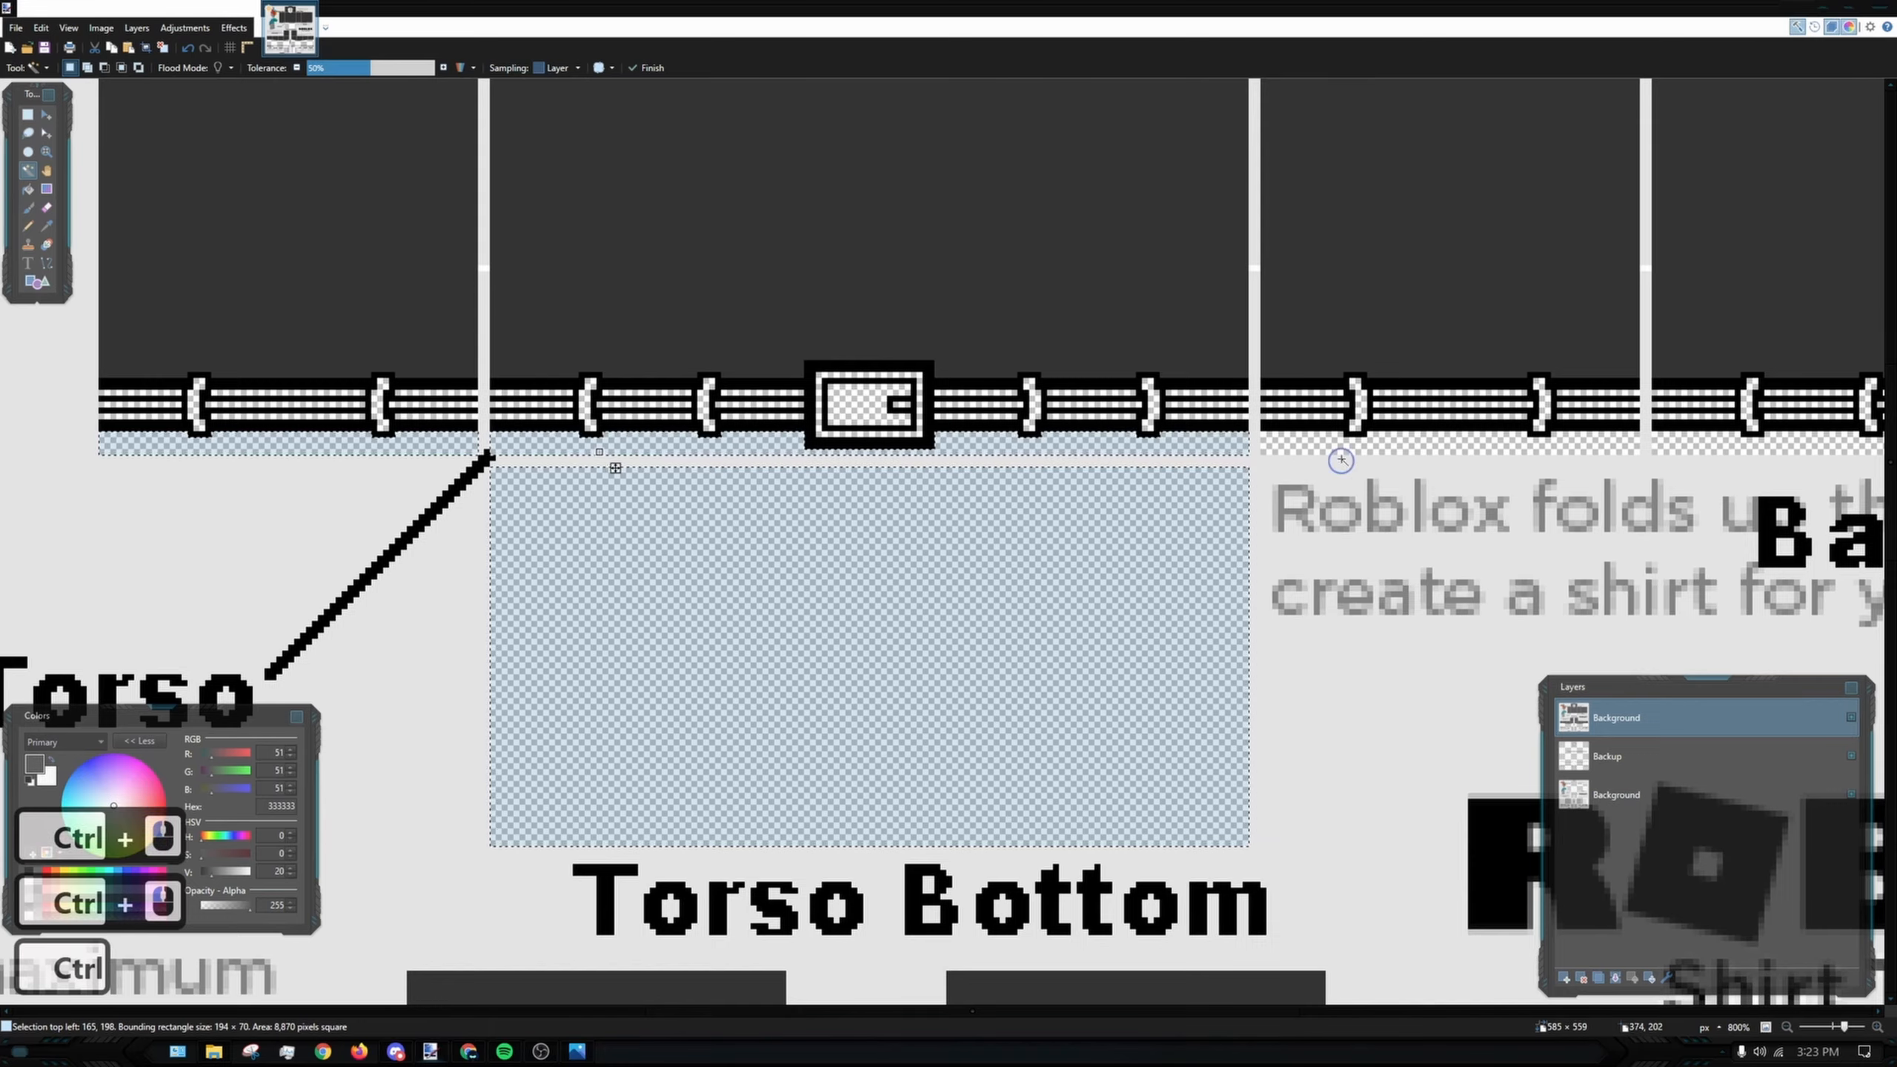
scroll(918, 410, right, 5)
ctrl+click(919, 410)
ctrl+click(1406, 410)
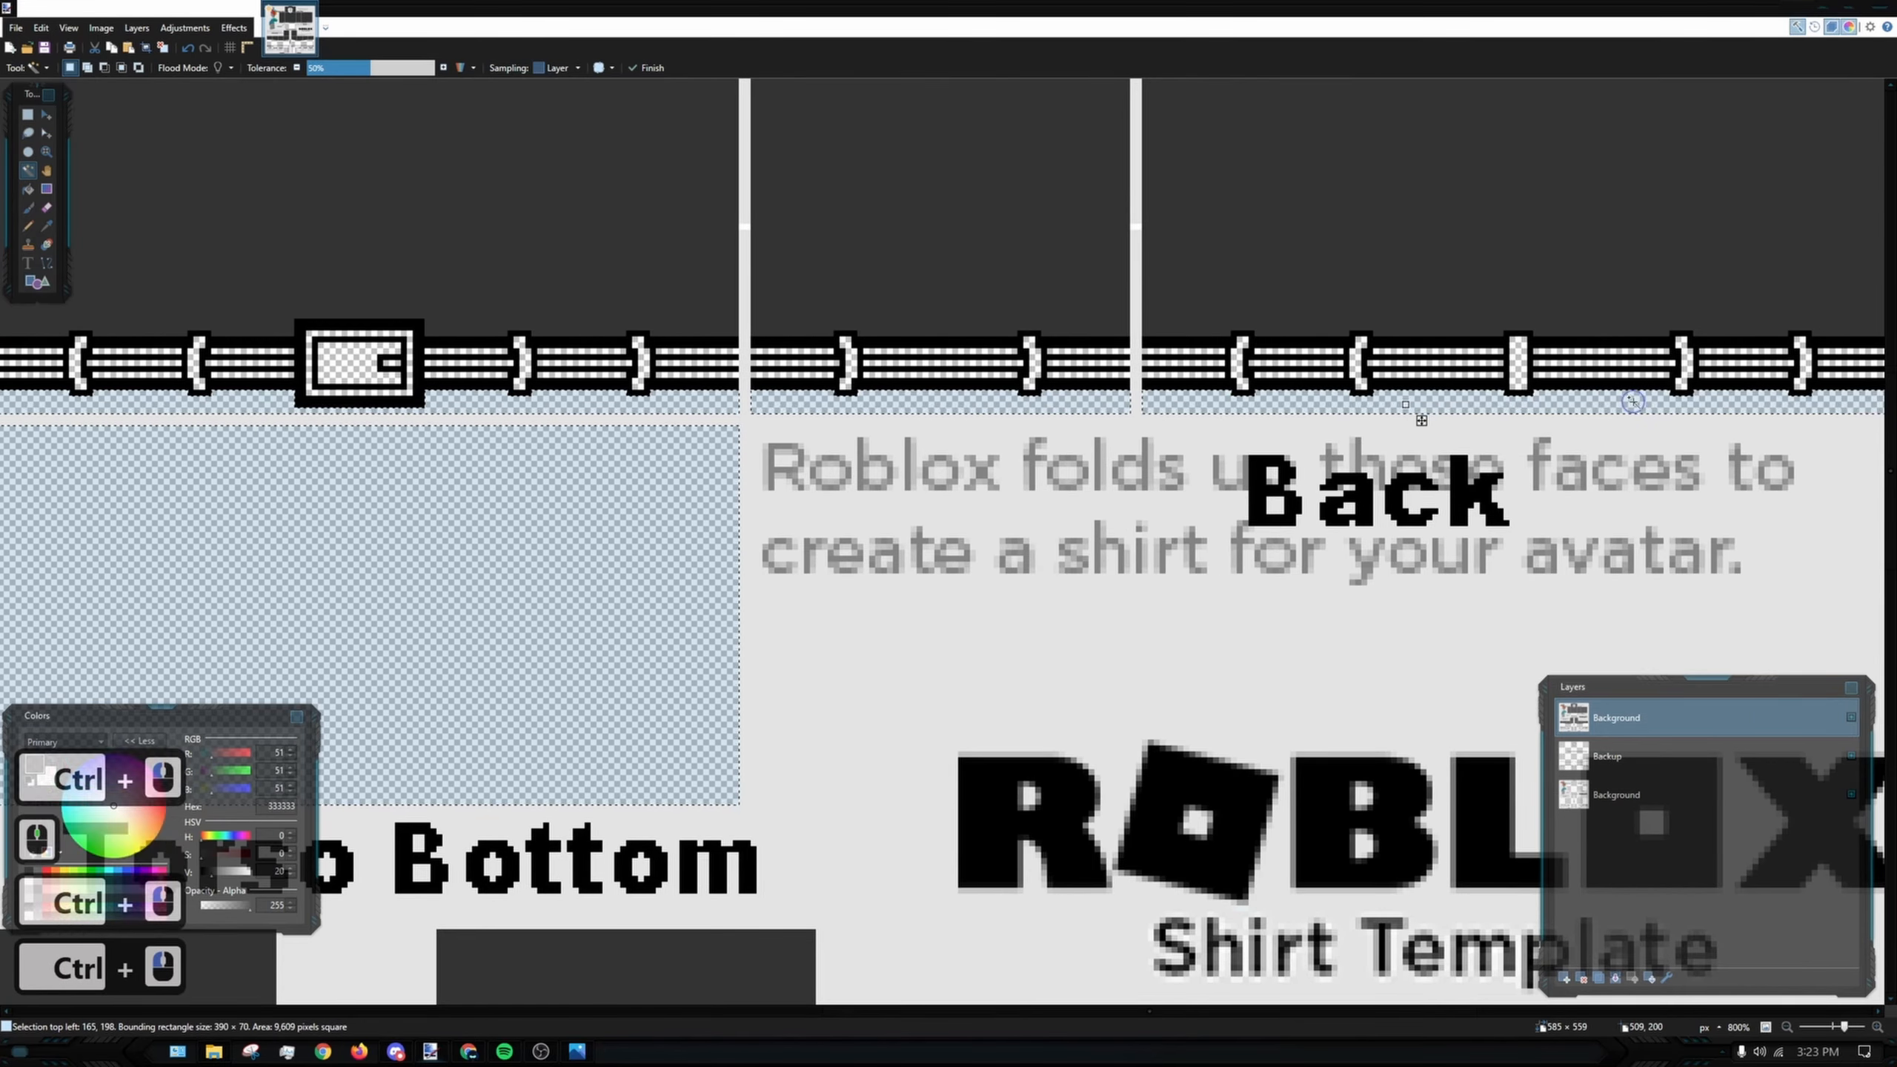
mouse_move(1405, 396)
mouse_down()
mouse_move(785, 386)
mouse_move(1426, 389)
mouse_up()
ctrl+scroll(169, 404, up, 8)
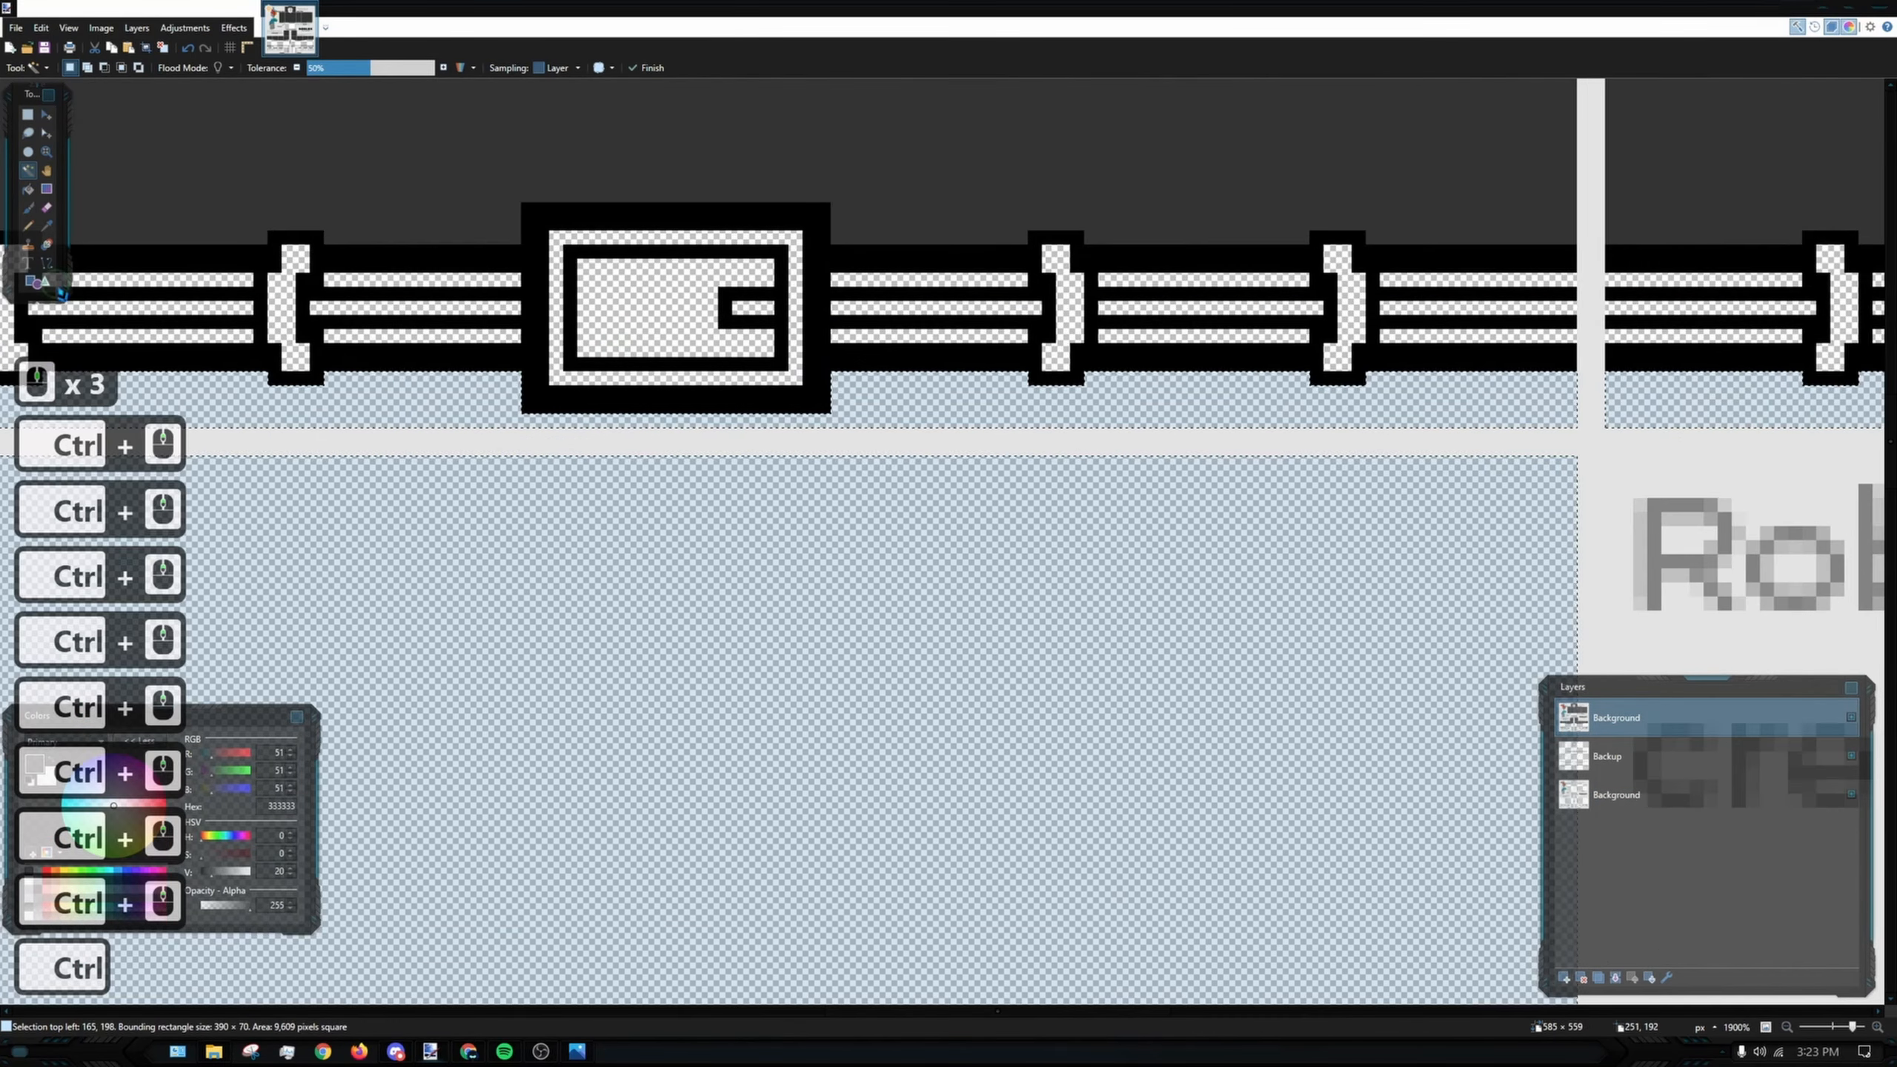
key(p)
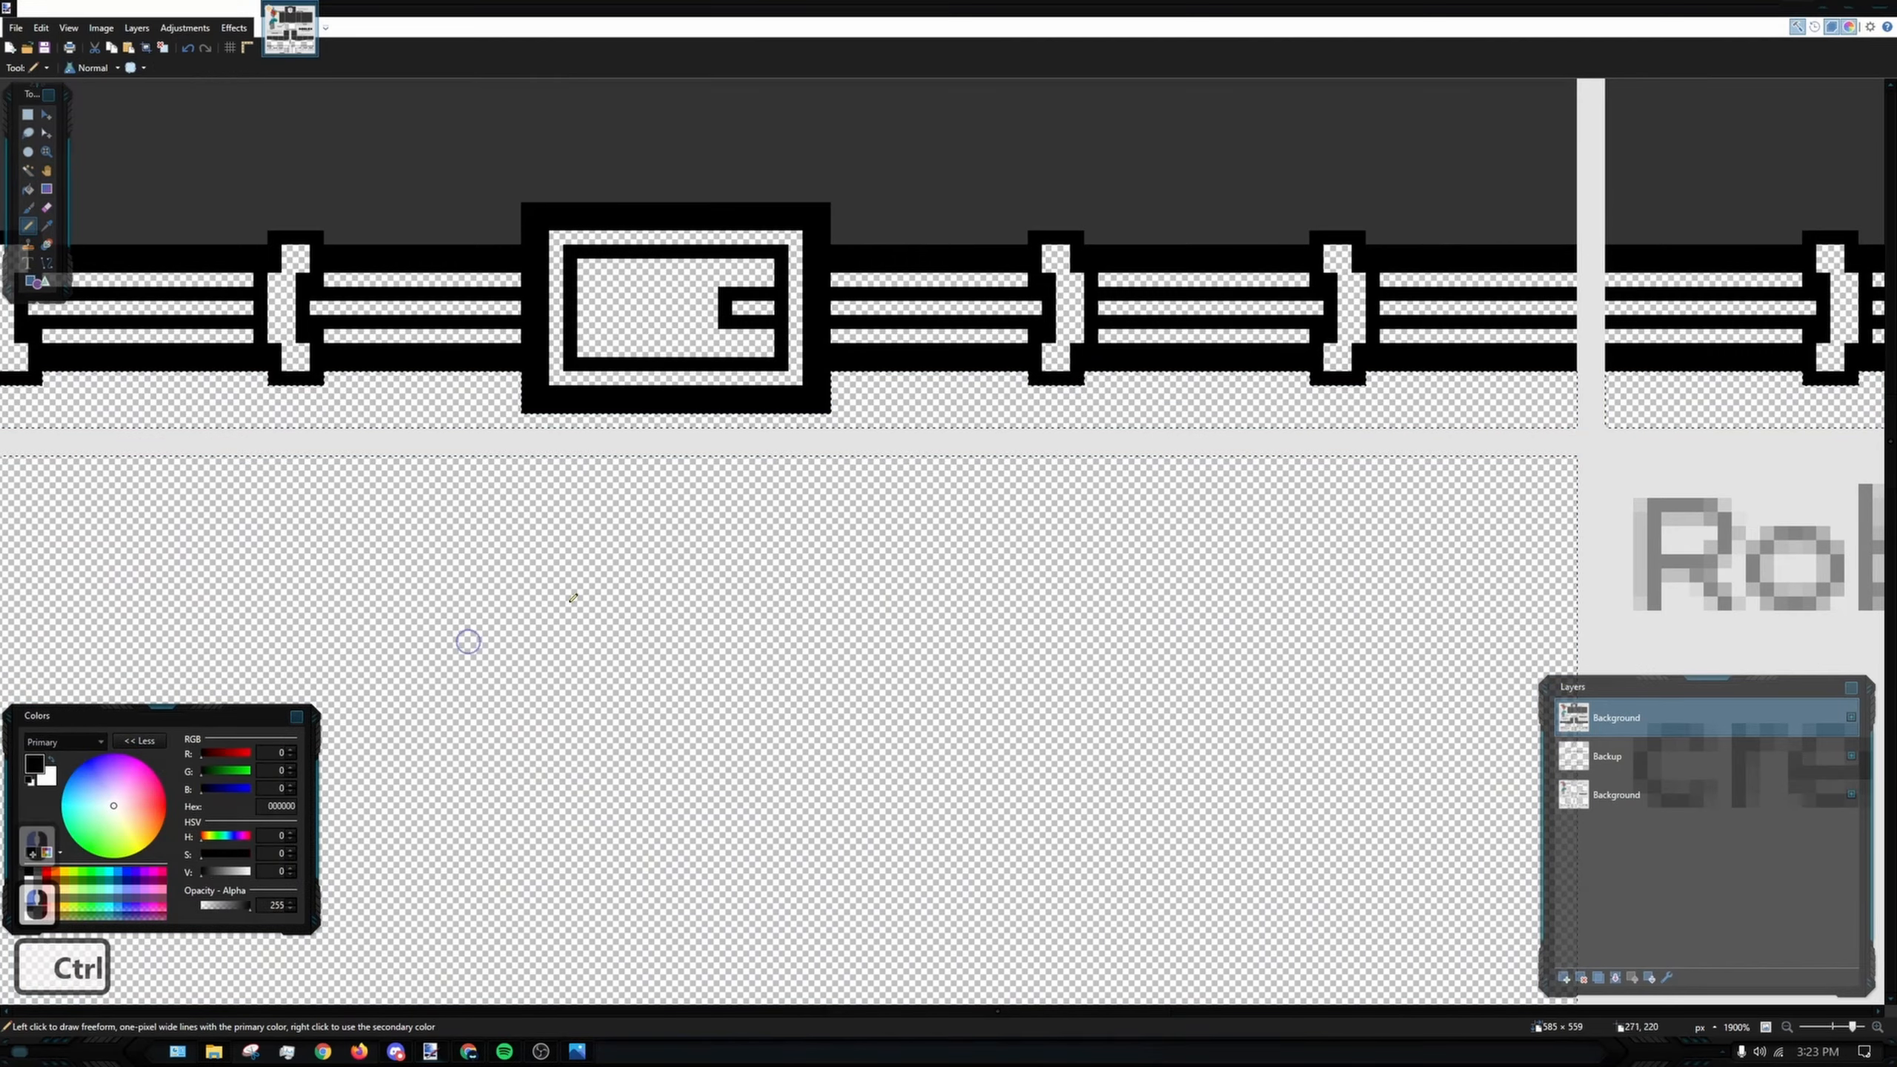
ctrl+scroll(665, 419, up, 6)
ctrl+scroll(655, 396, down, 3)
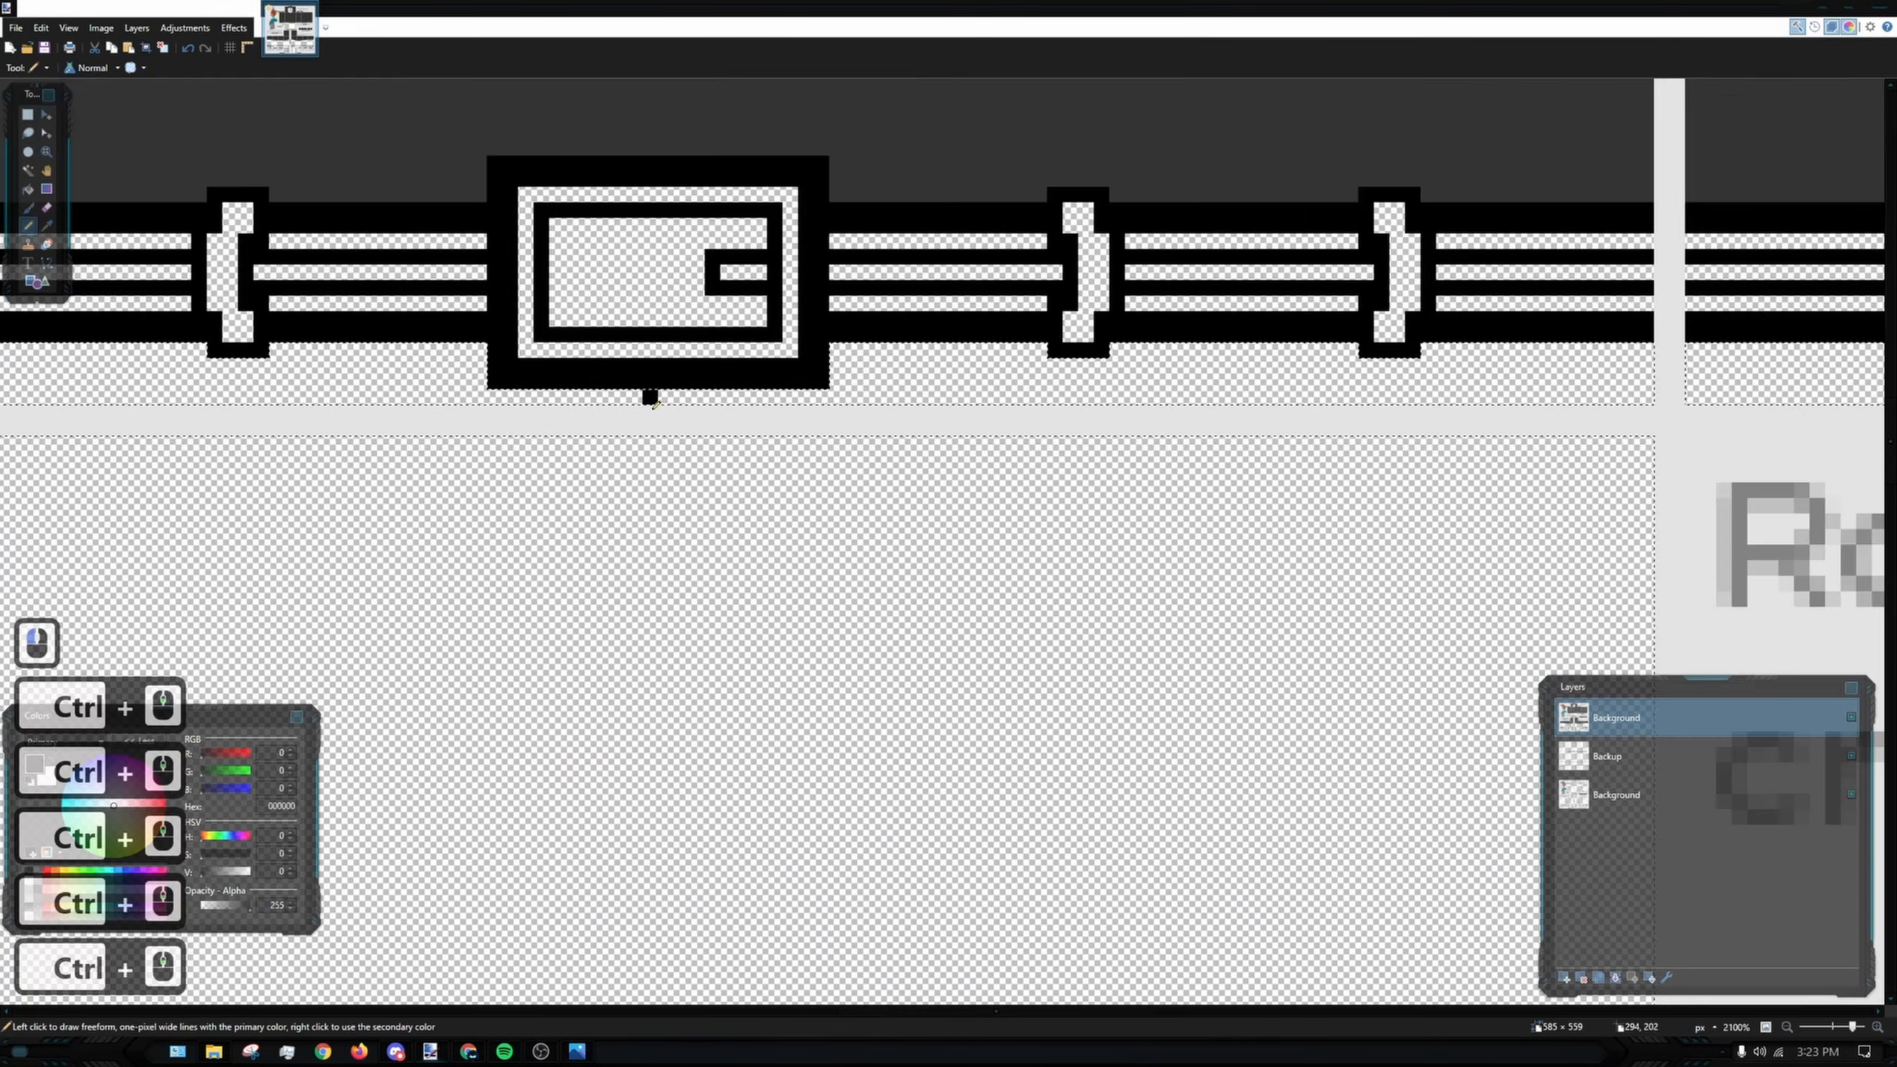
ctrl+scroll(650, 392, up, 2)
ctrl+scroll(672, 396, down, 3)
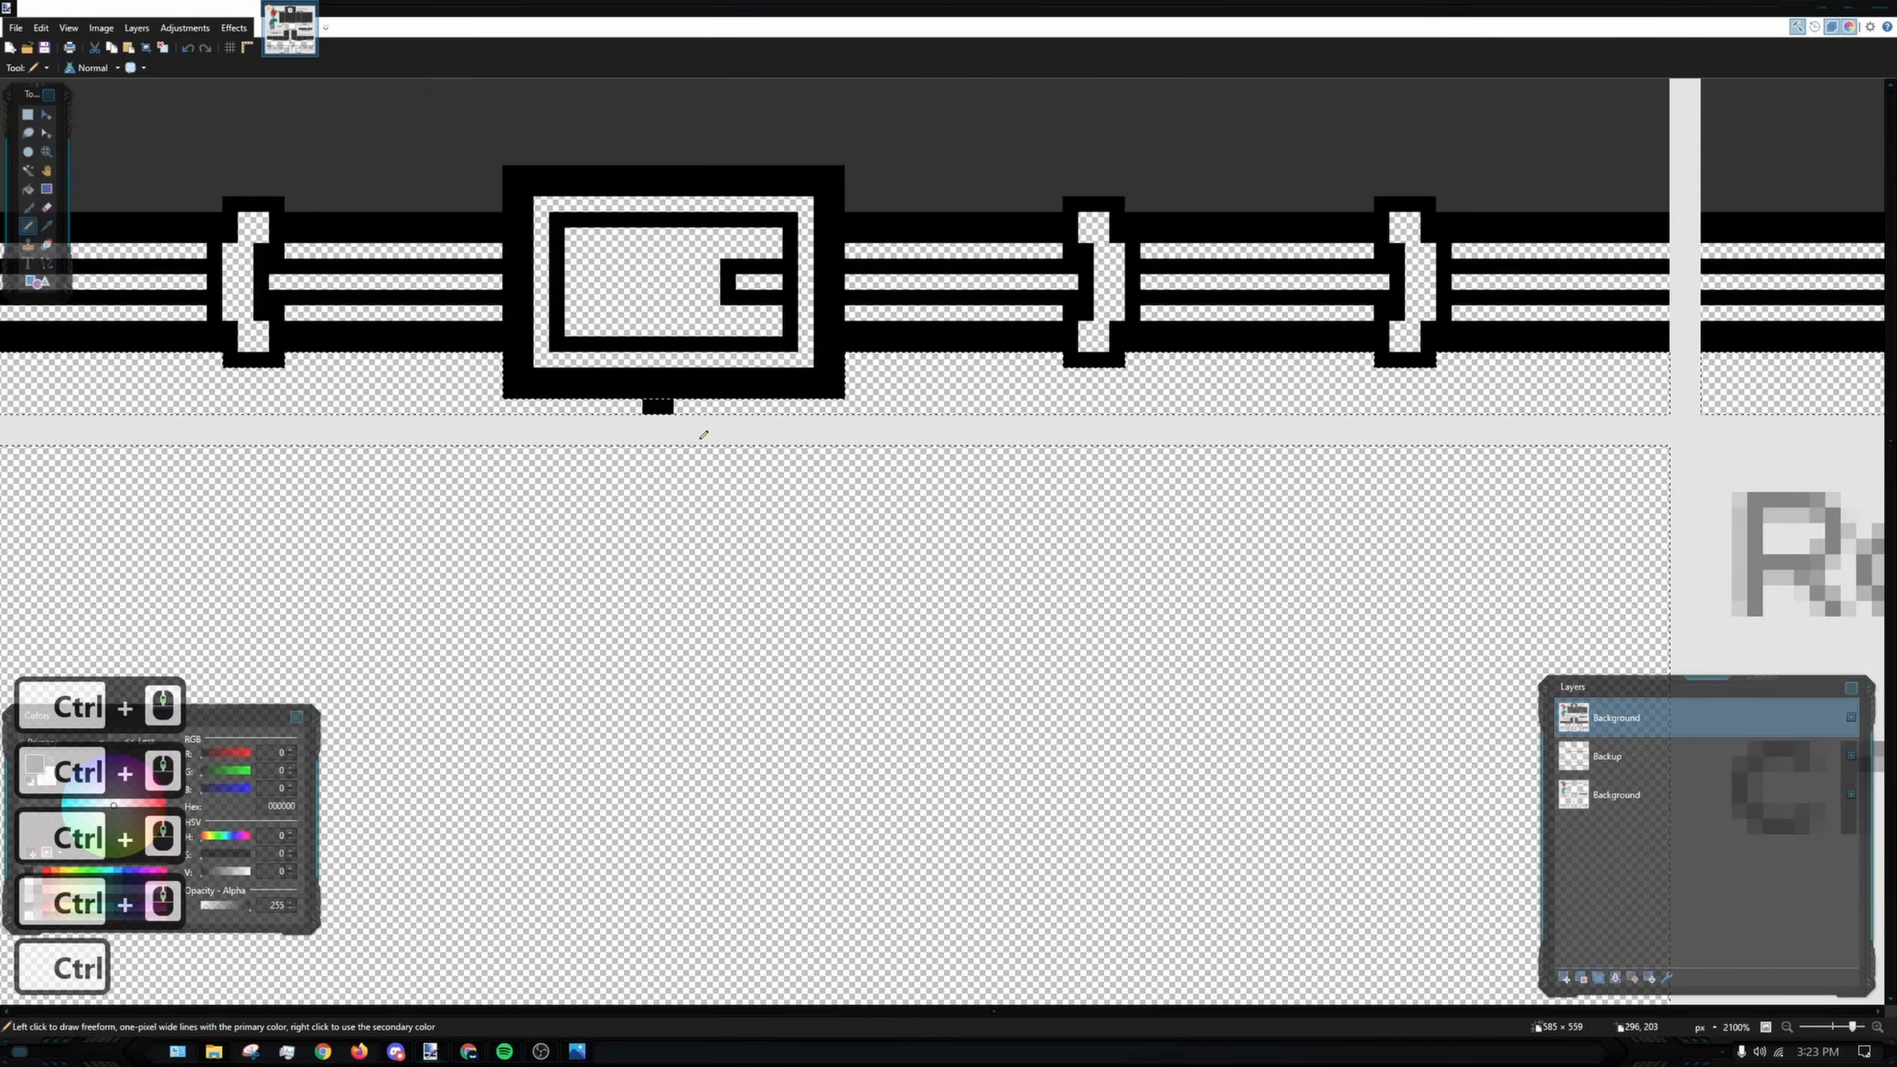
ctrl+scroll(687, 388, up, 2)
key(ctrl+z)
ctrl+scroll(691, 404, up, 4)
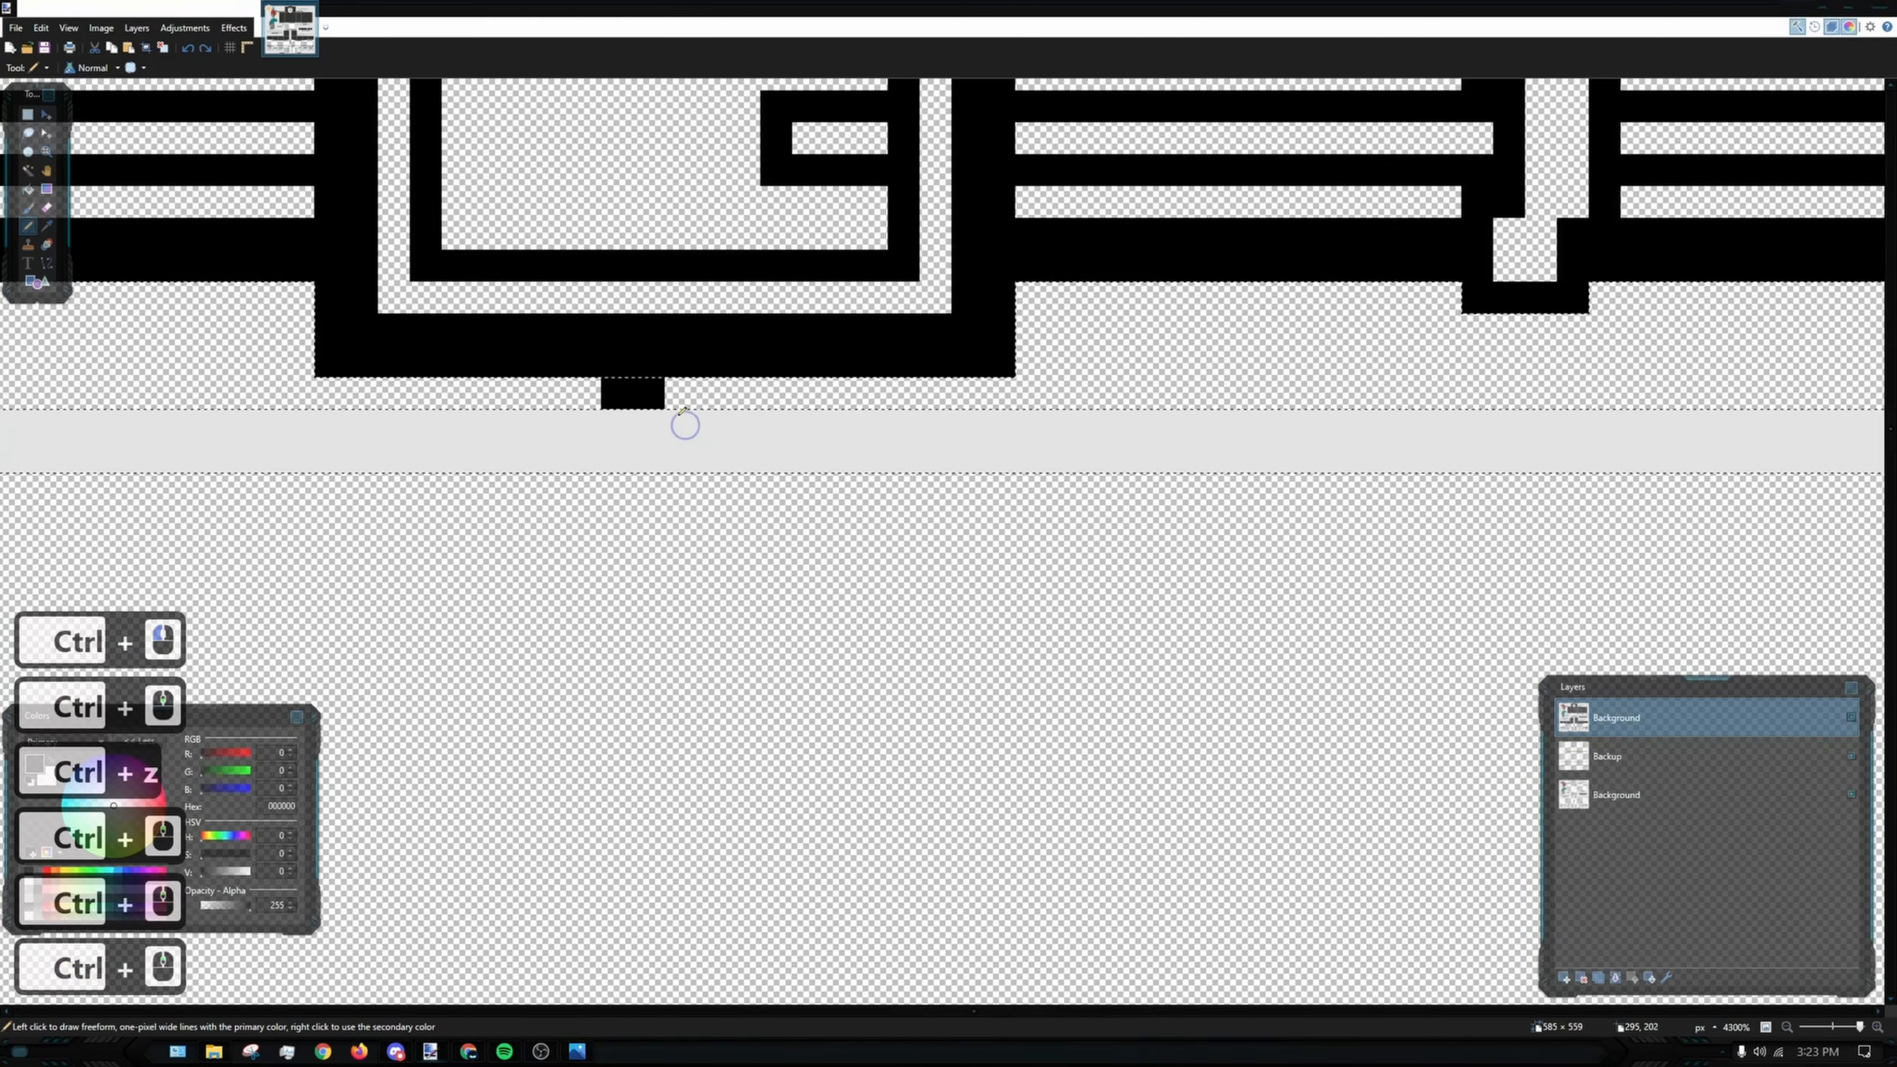
ctrl+scroll(535, 369, down, 5)
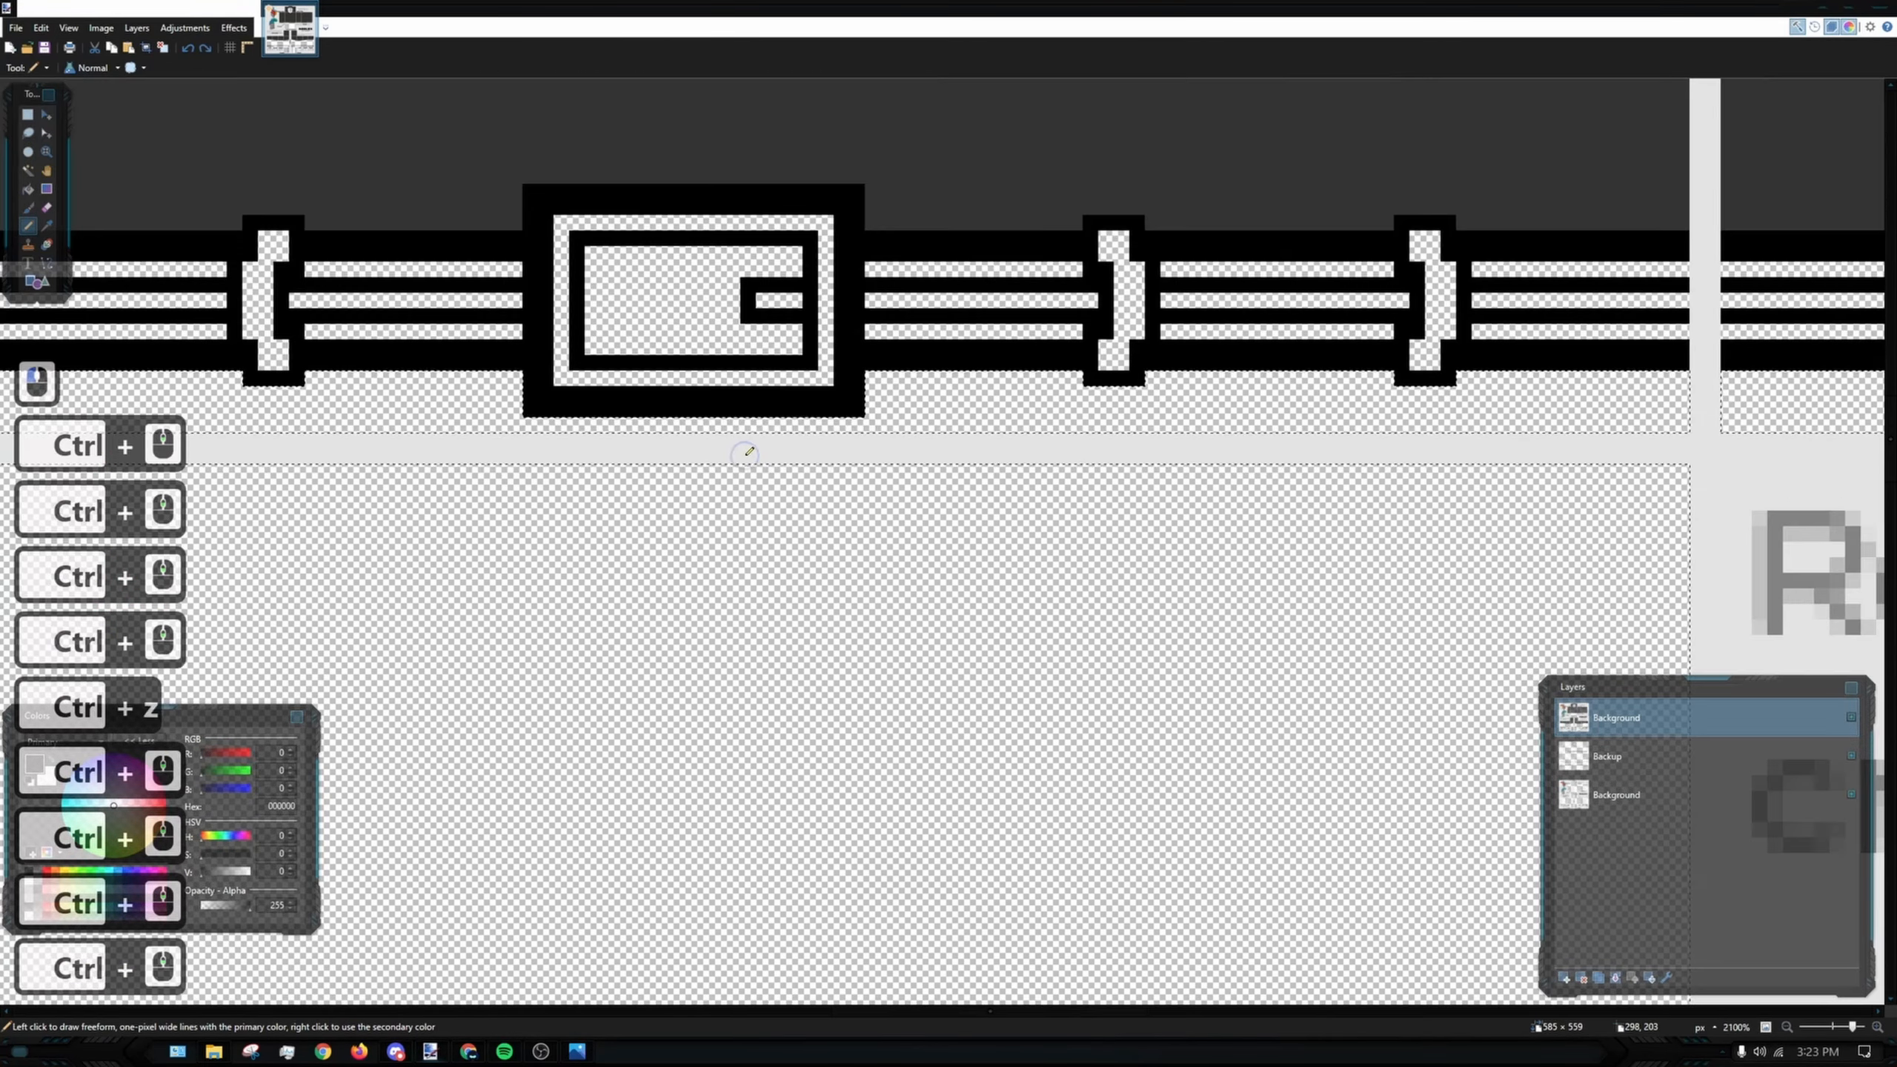
ctrl+scroll(727, 393, down, 5)
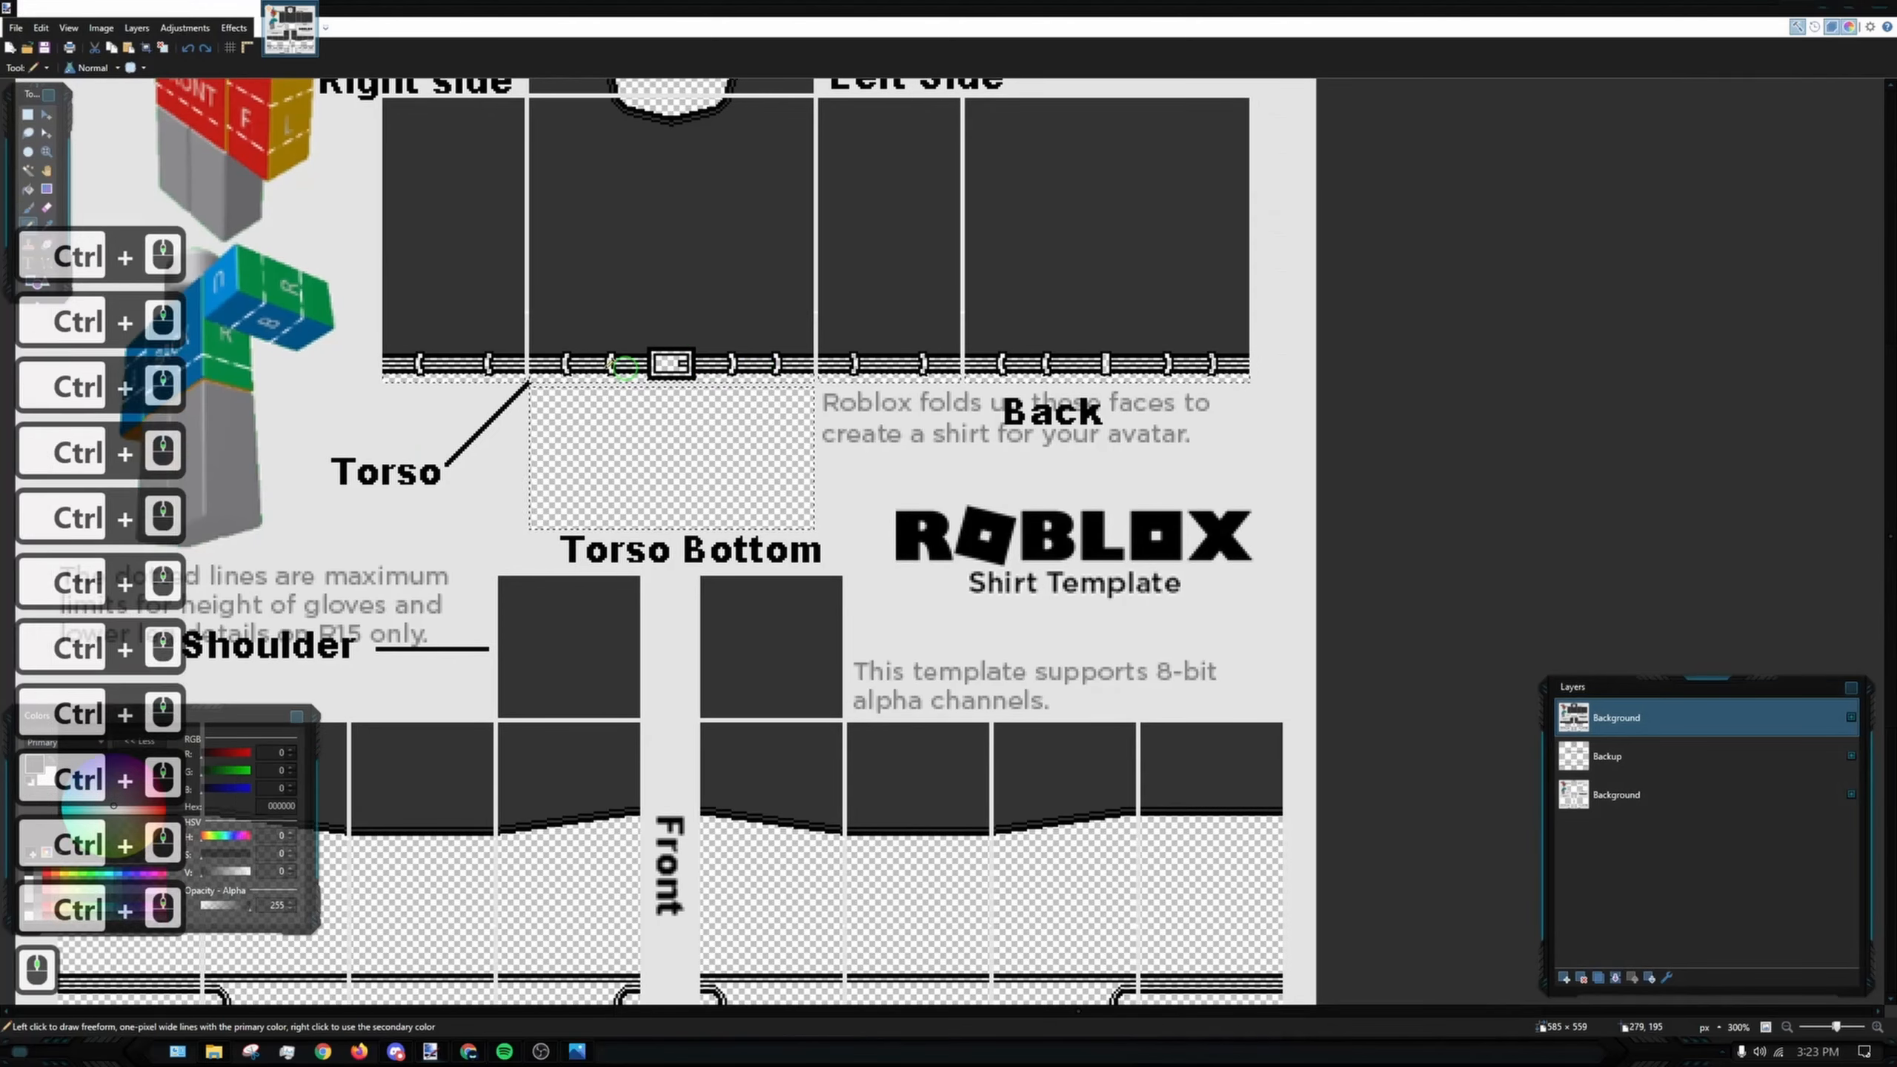
- Fill the Torso Bottom face and the strips below the belt on the torso faces with dark blue 1C2B7C
click(28, 189)
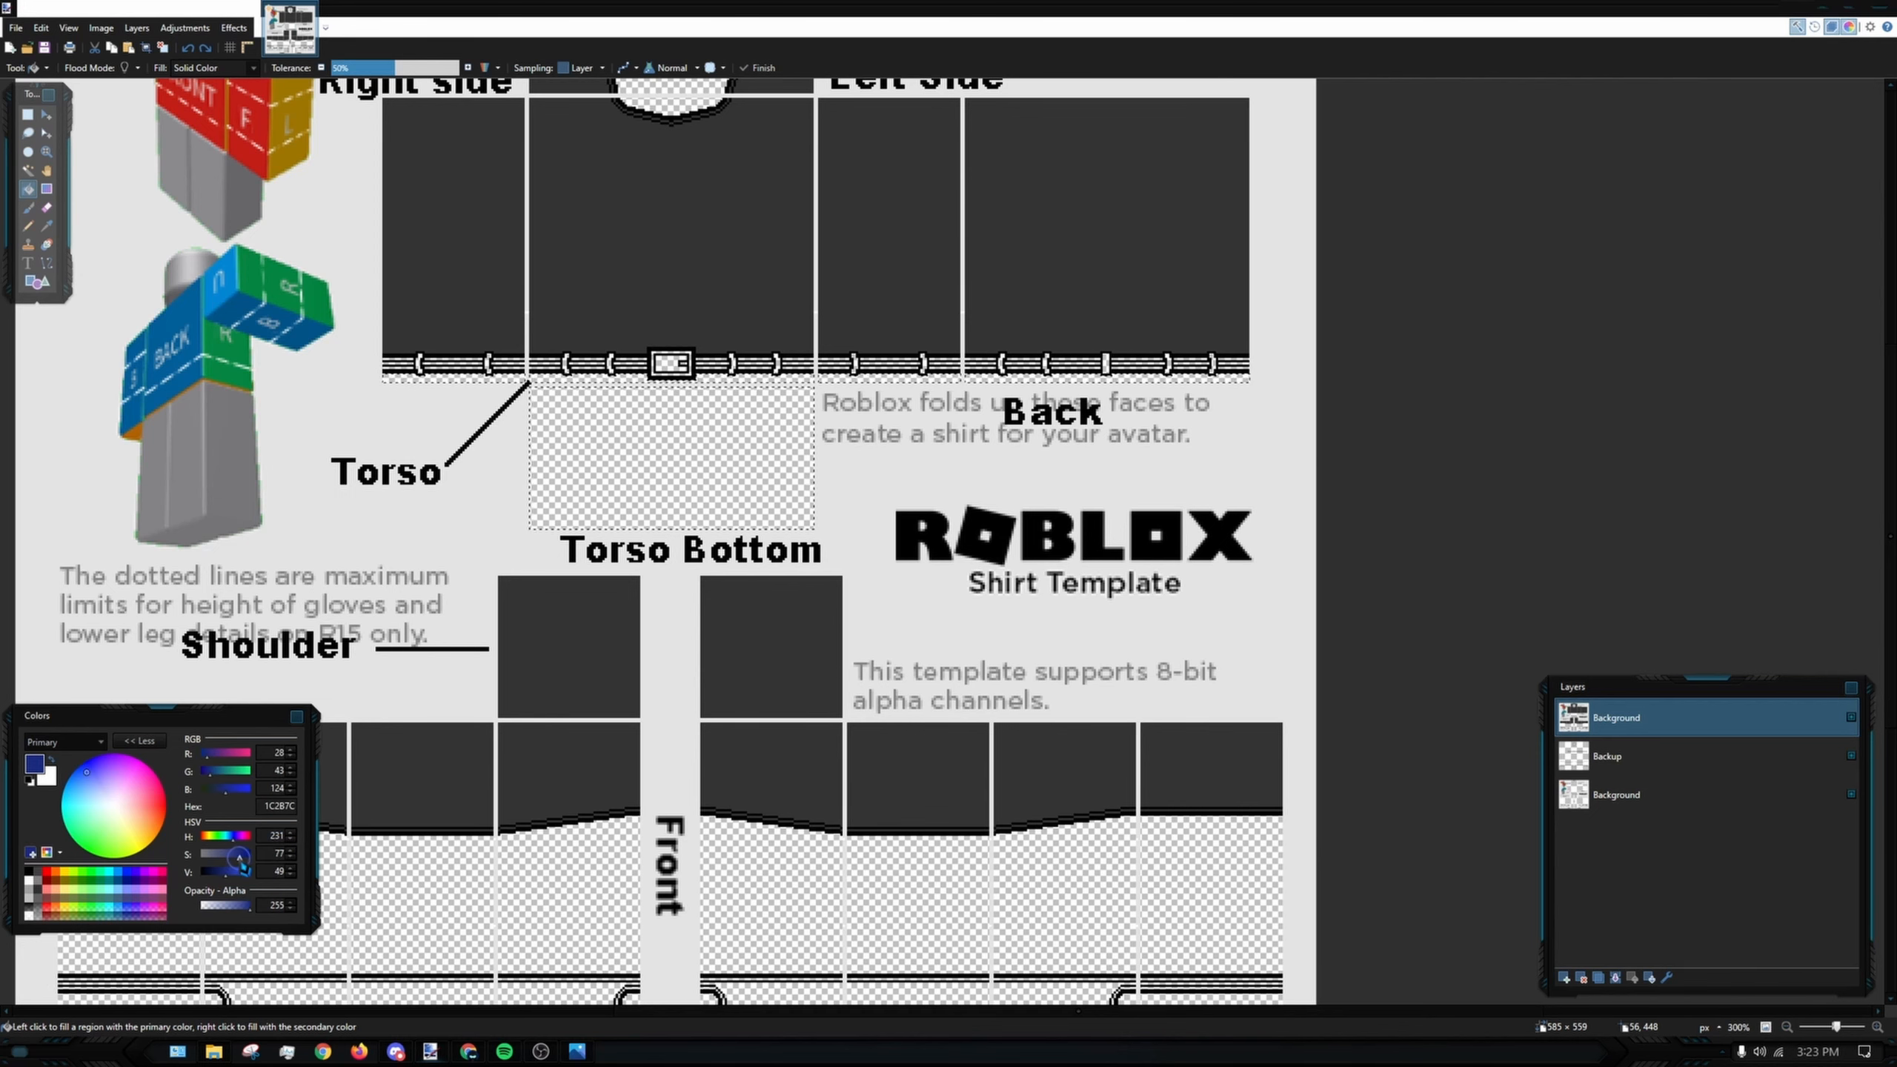
click(610, 491)
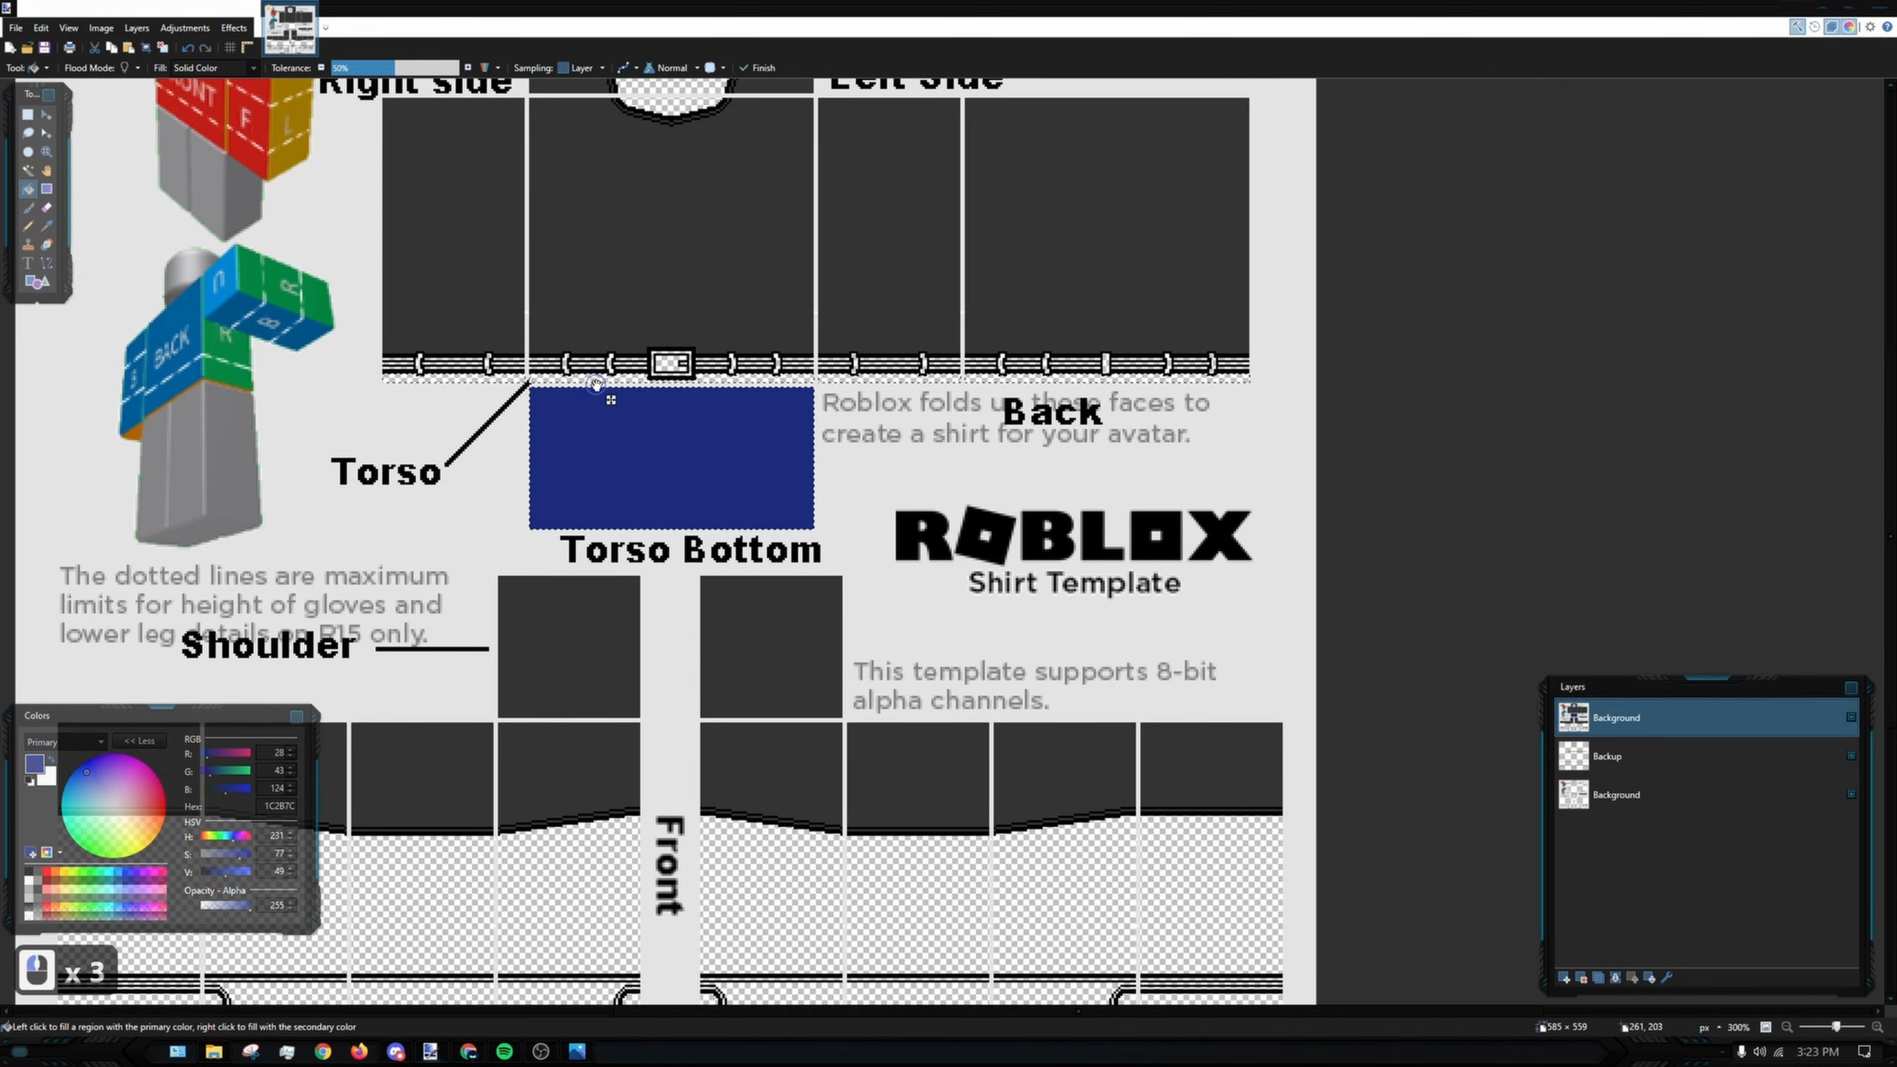
ctrl+scroll(592, 377, up, 5)
click(438, 350)
drag(1424, 338, 1182, 350)
click(1182, 350)
click(1502, 364)
ctrl+scroll(713, 478, down, 2)
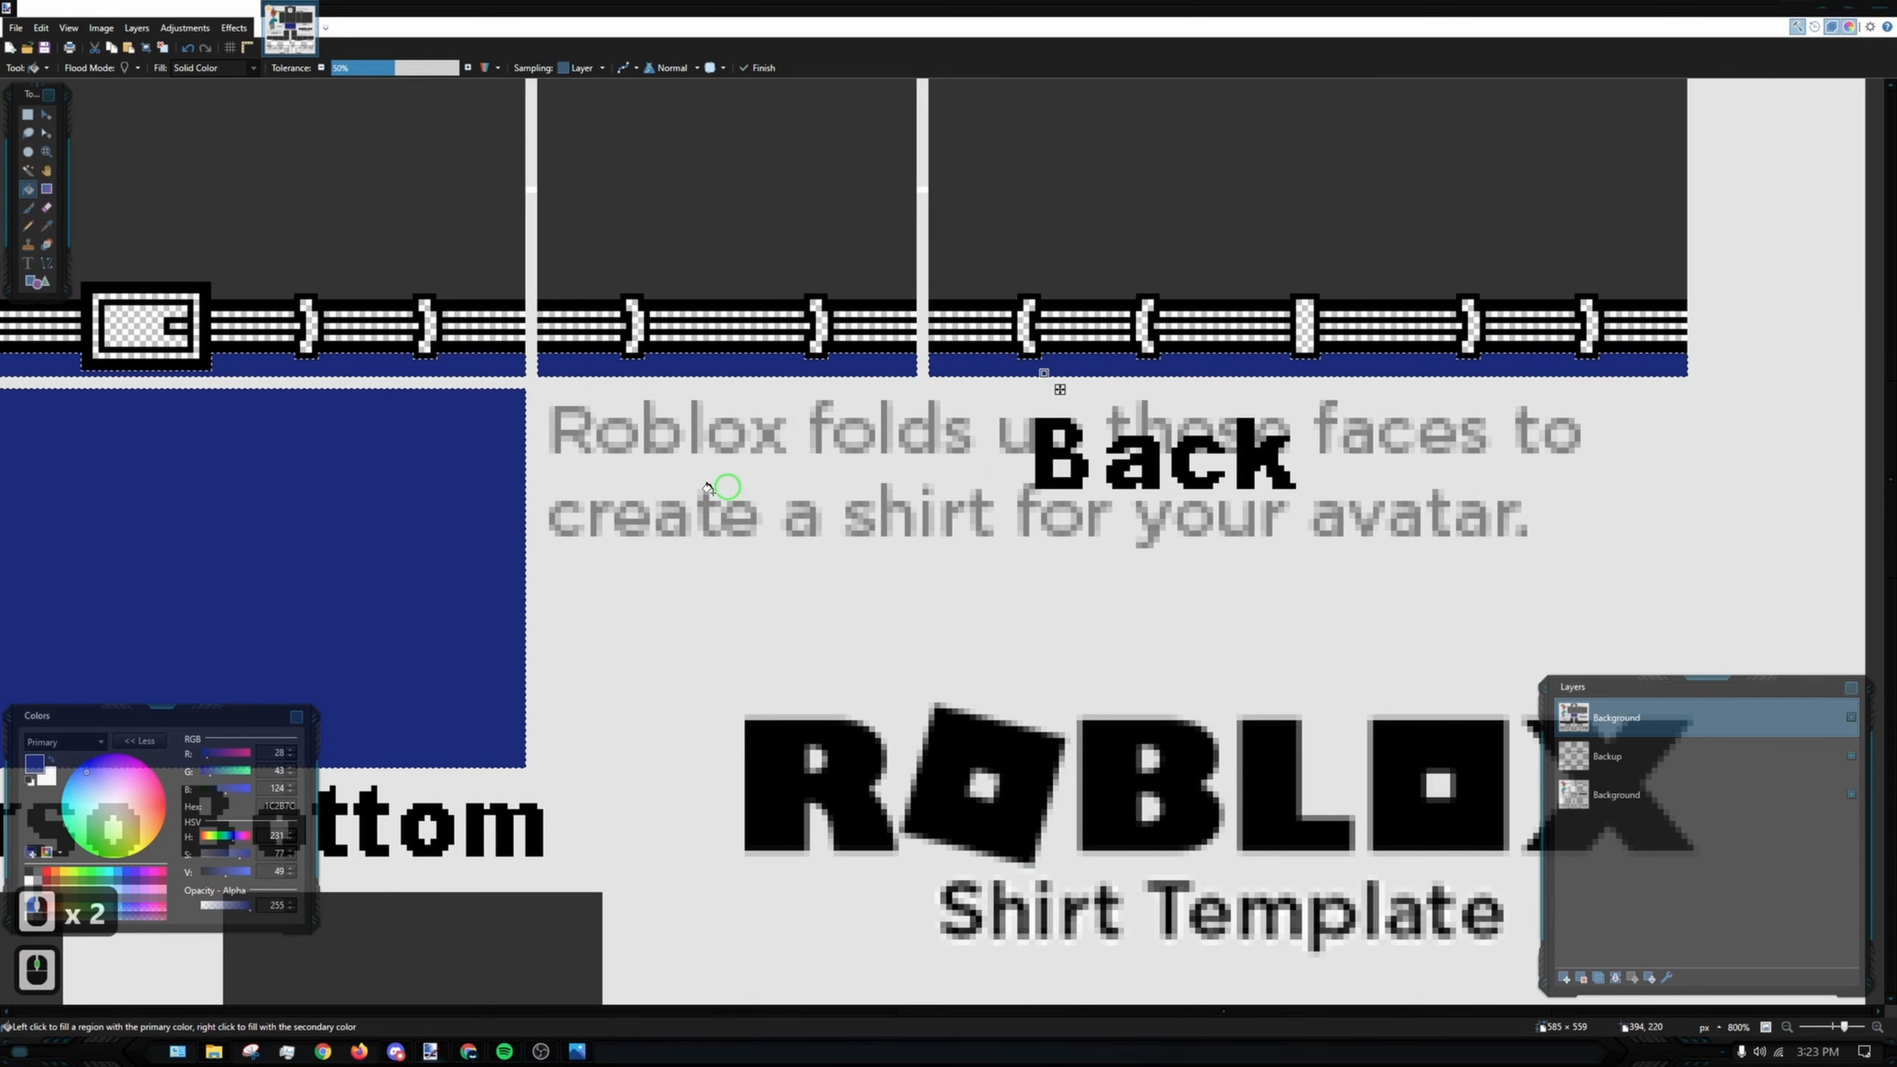
- Refill the Torso Bottom face and the strips below the belt with the muted blue 333E7C
ctrl+scroll(705, 391, up, 2)
drag(706, 391, 966, 462)
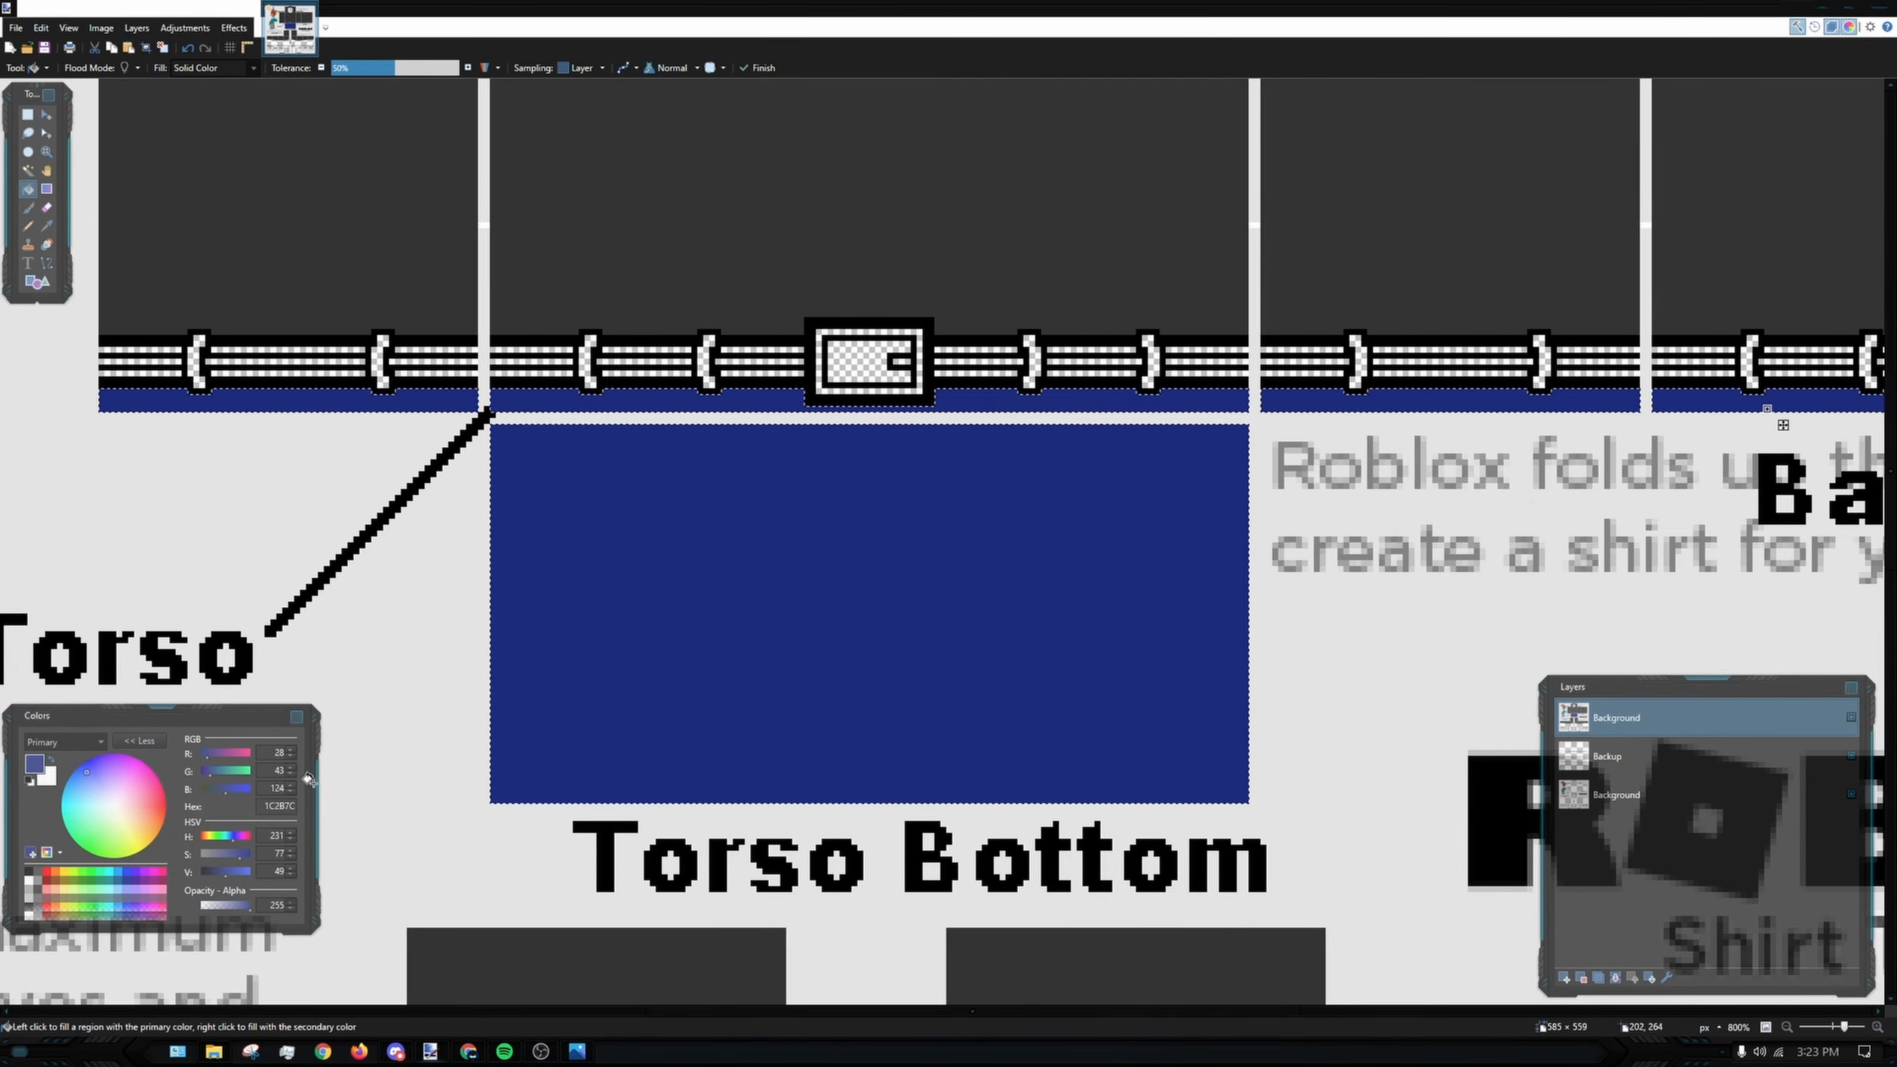
drag(243, 865, 228, 865)
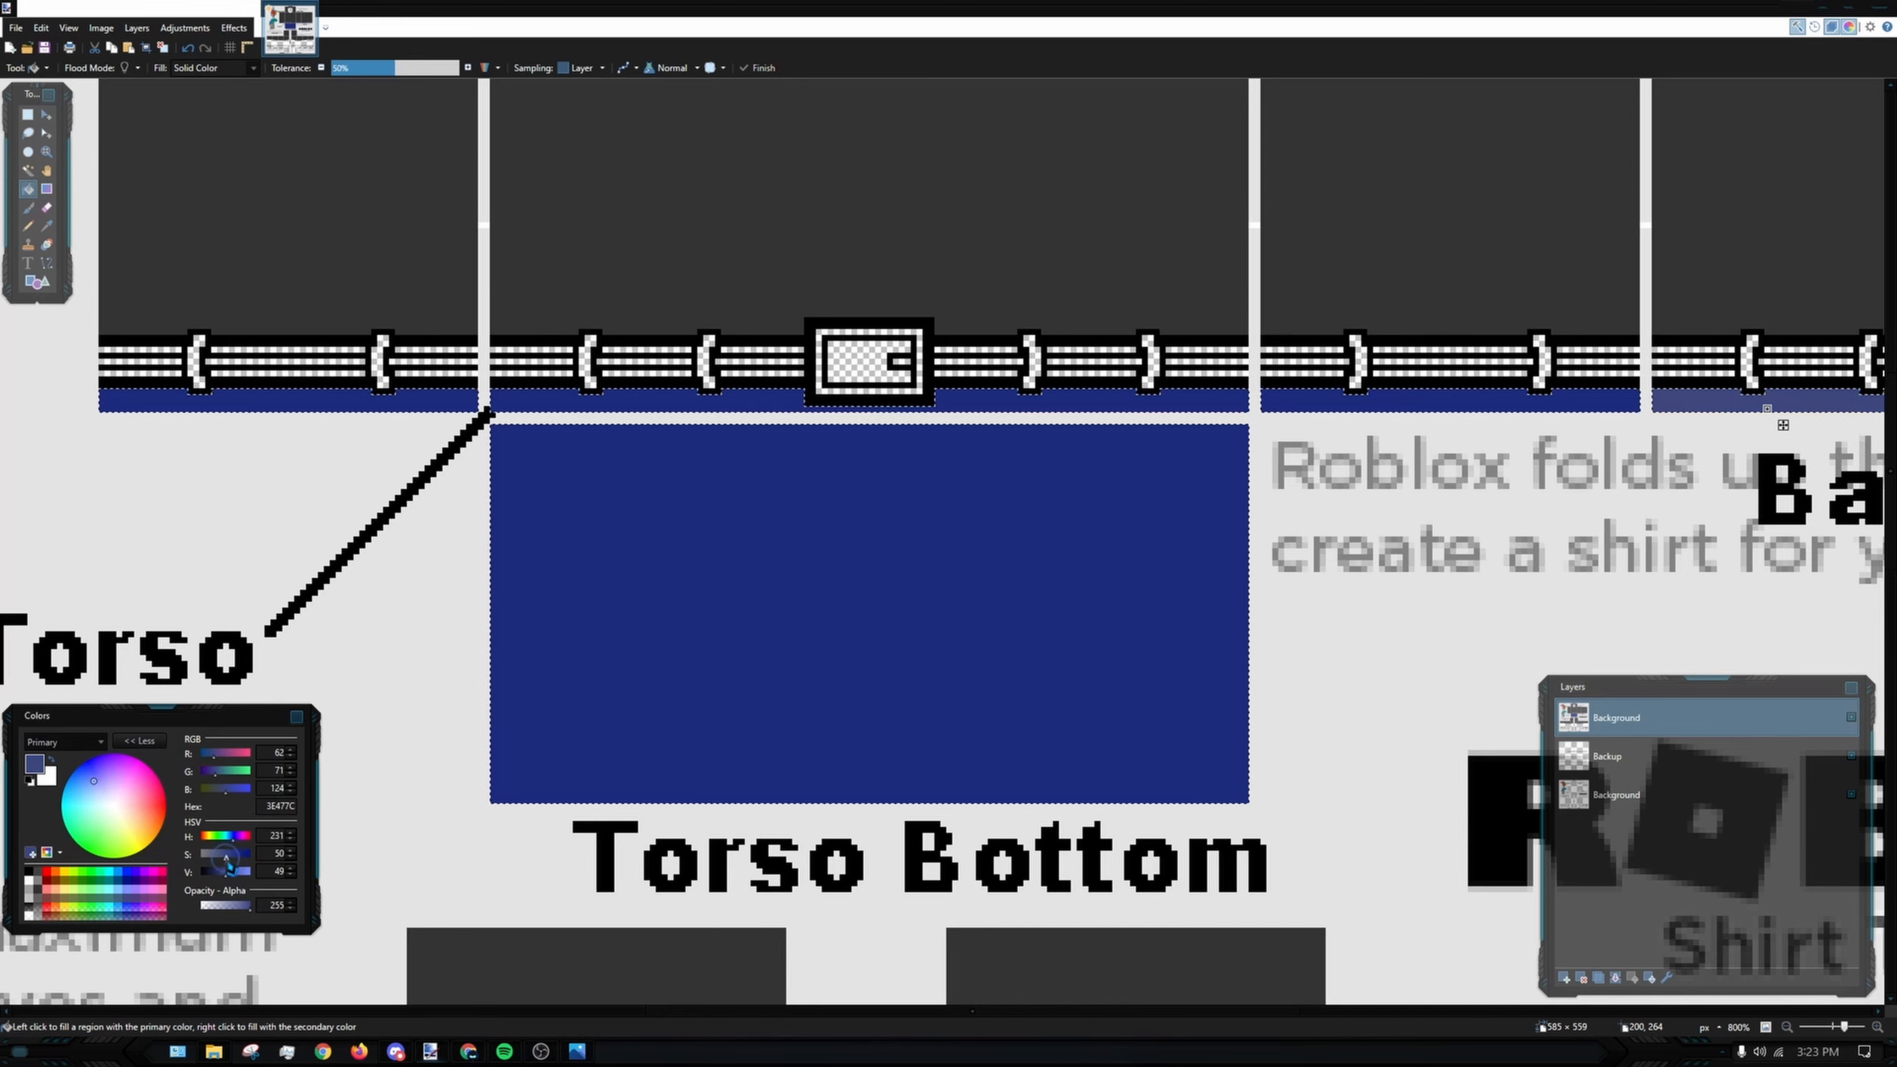
click(665, 657)
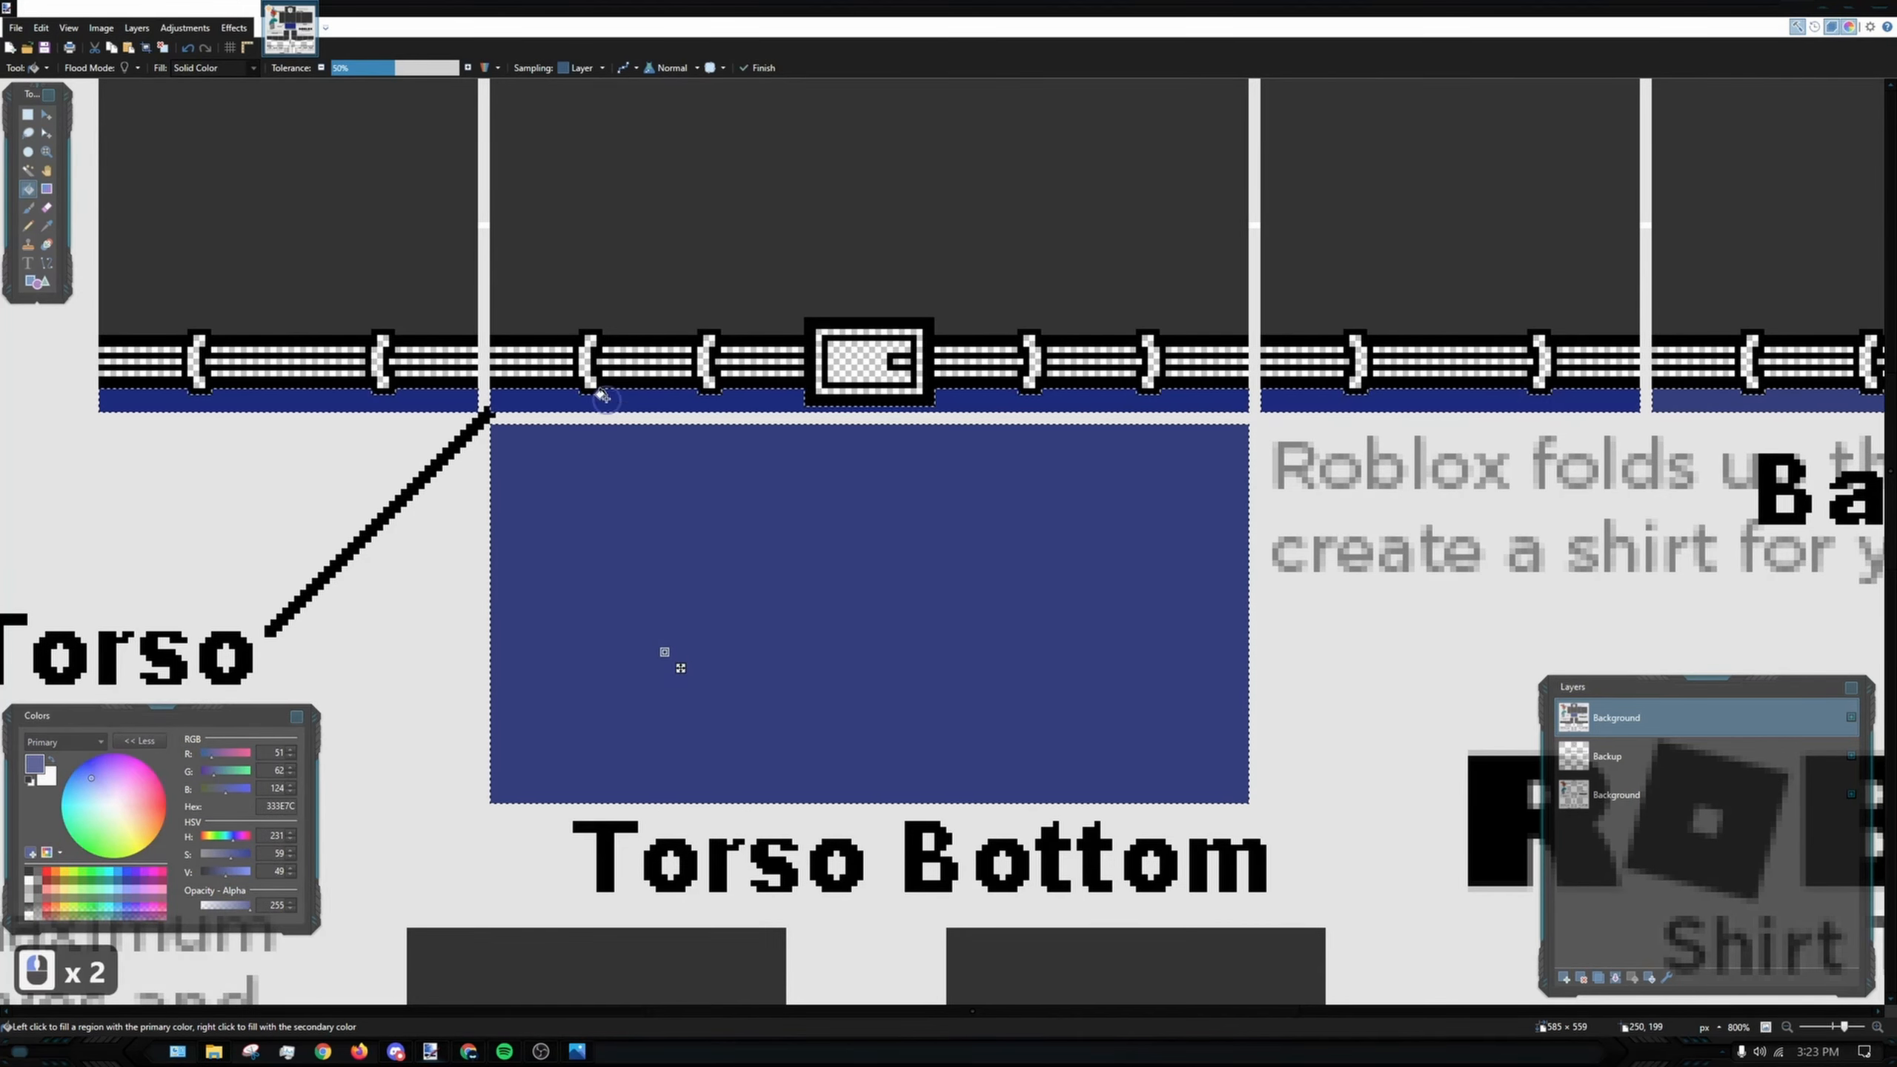
shift+click(736, 410)
ctrl+scroll(853, 432, down, 4)
ctrl+scroll(853, 431, down, 3)
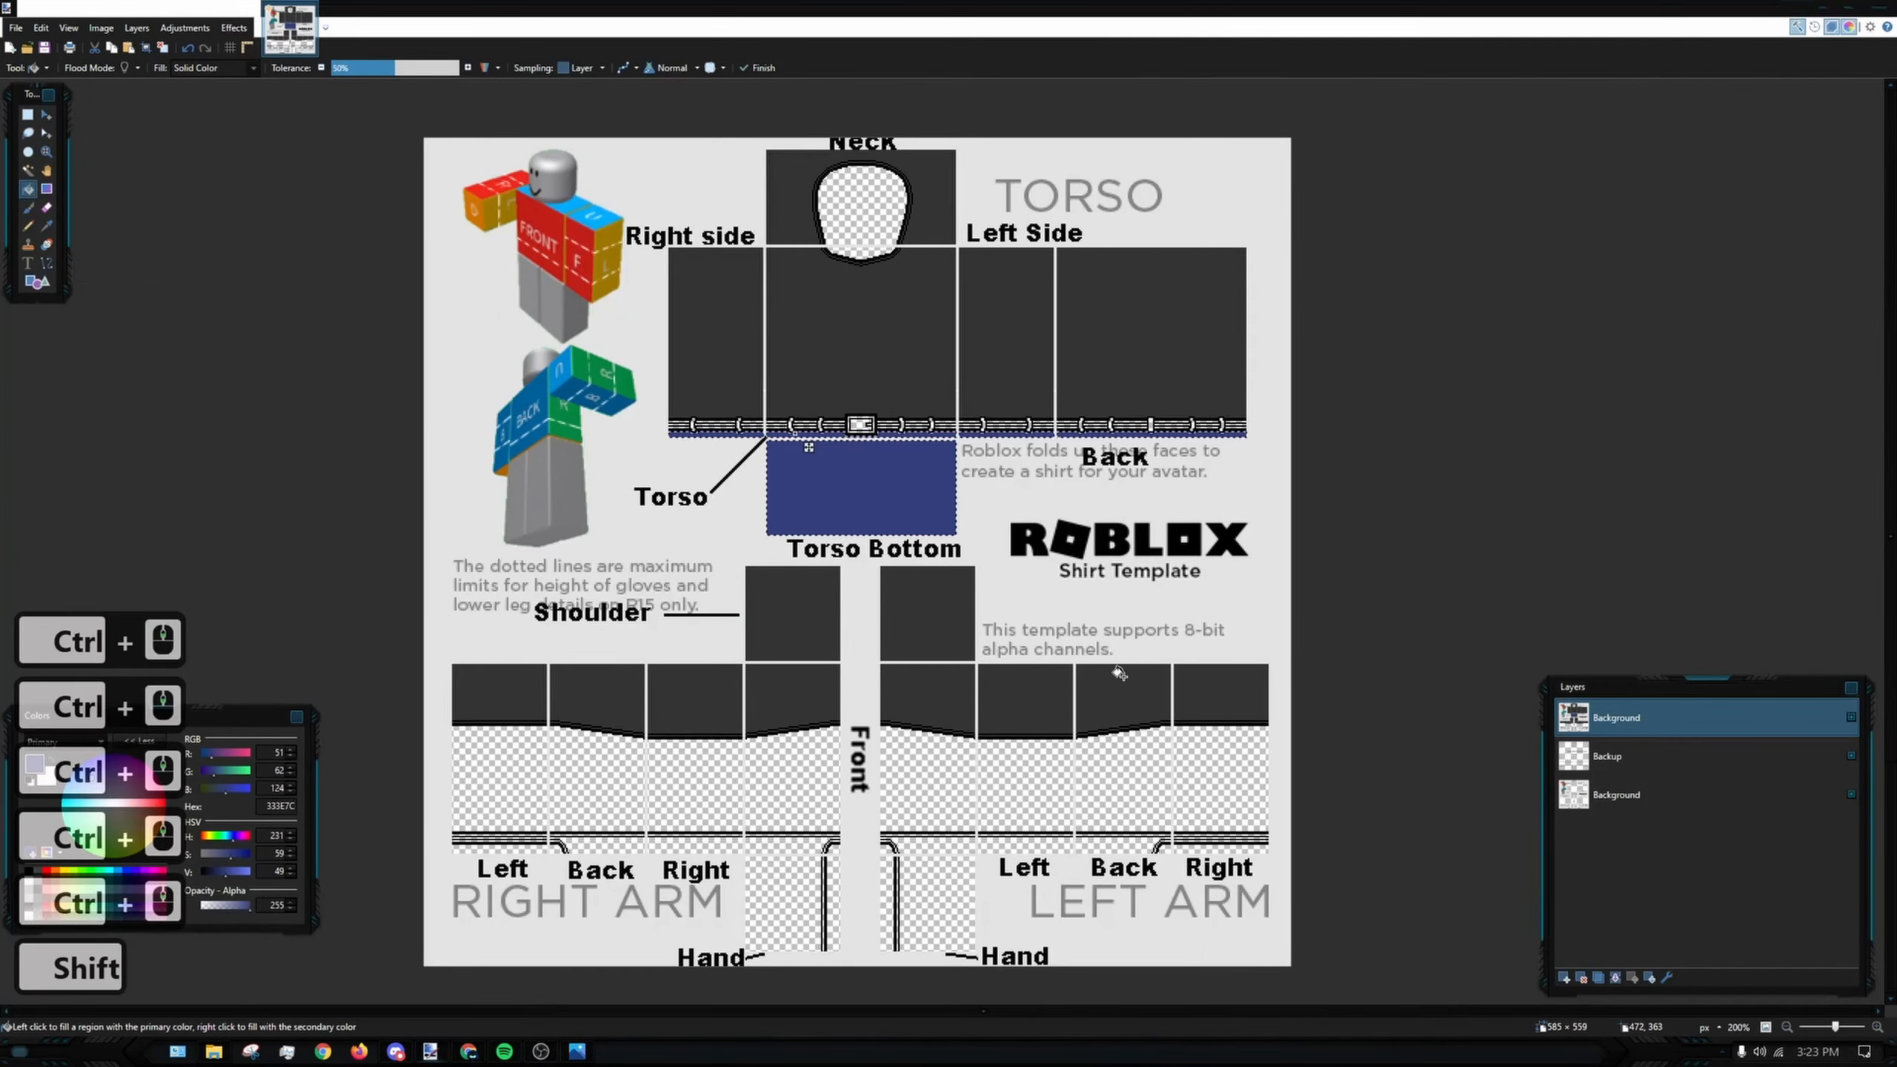
- Clear the selection and switch to the Magic Wand tool
key(ctrl+shift+a)
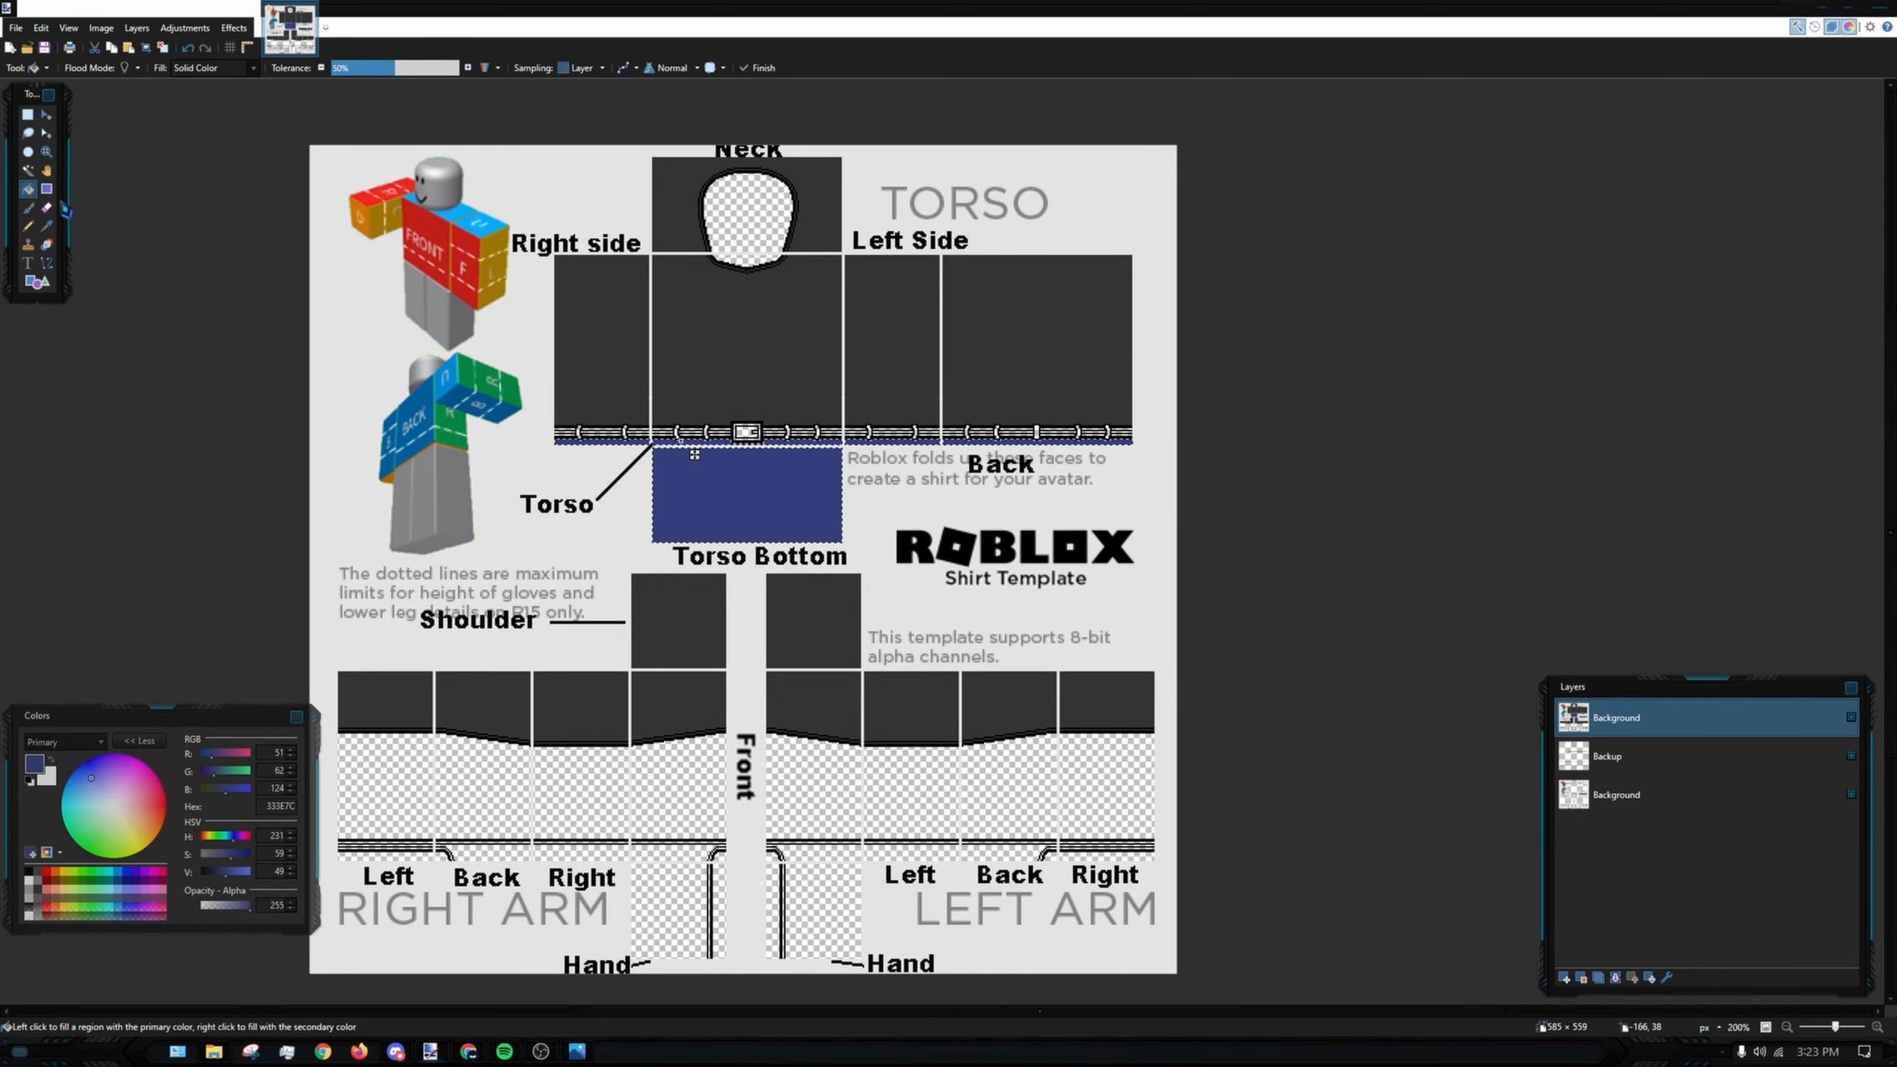
key(s)
click(1085, 338)
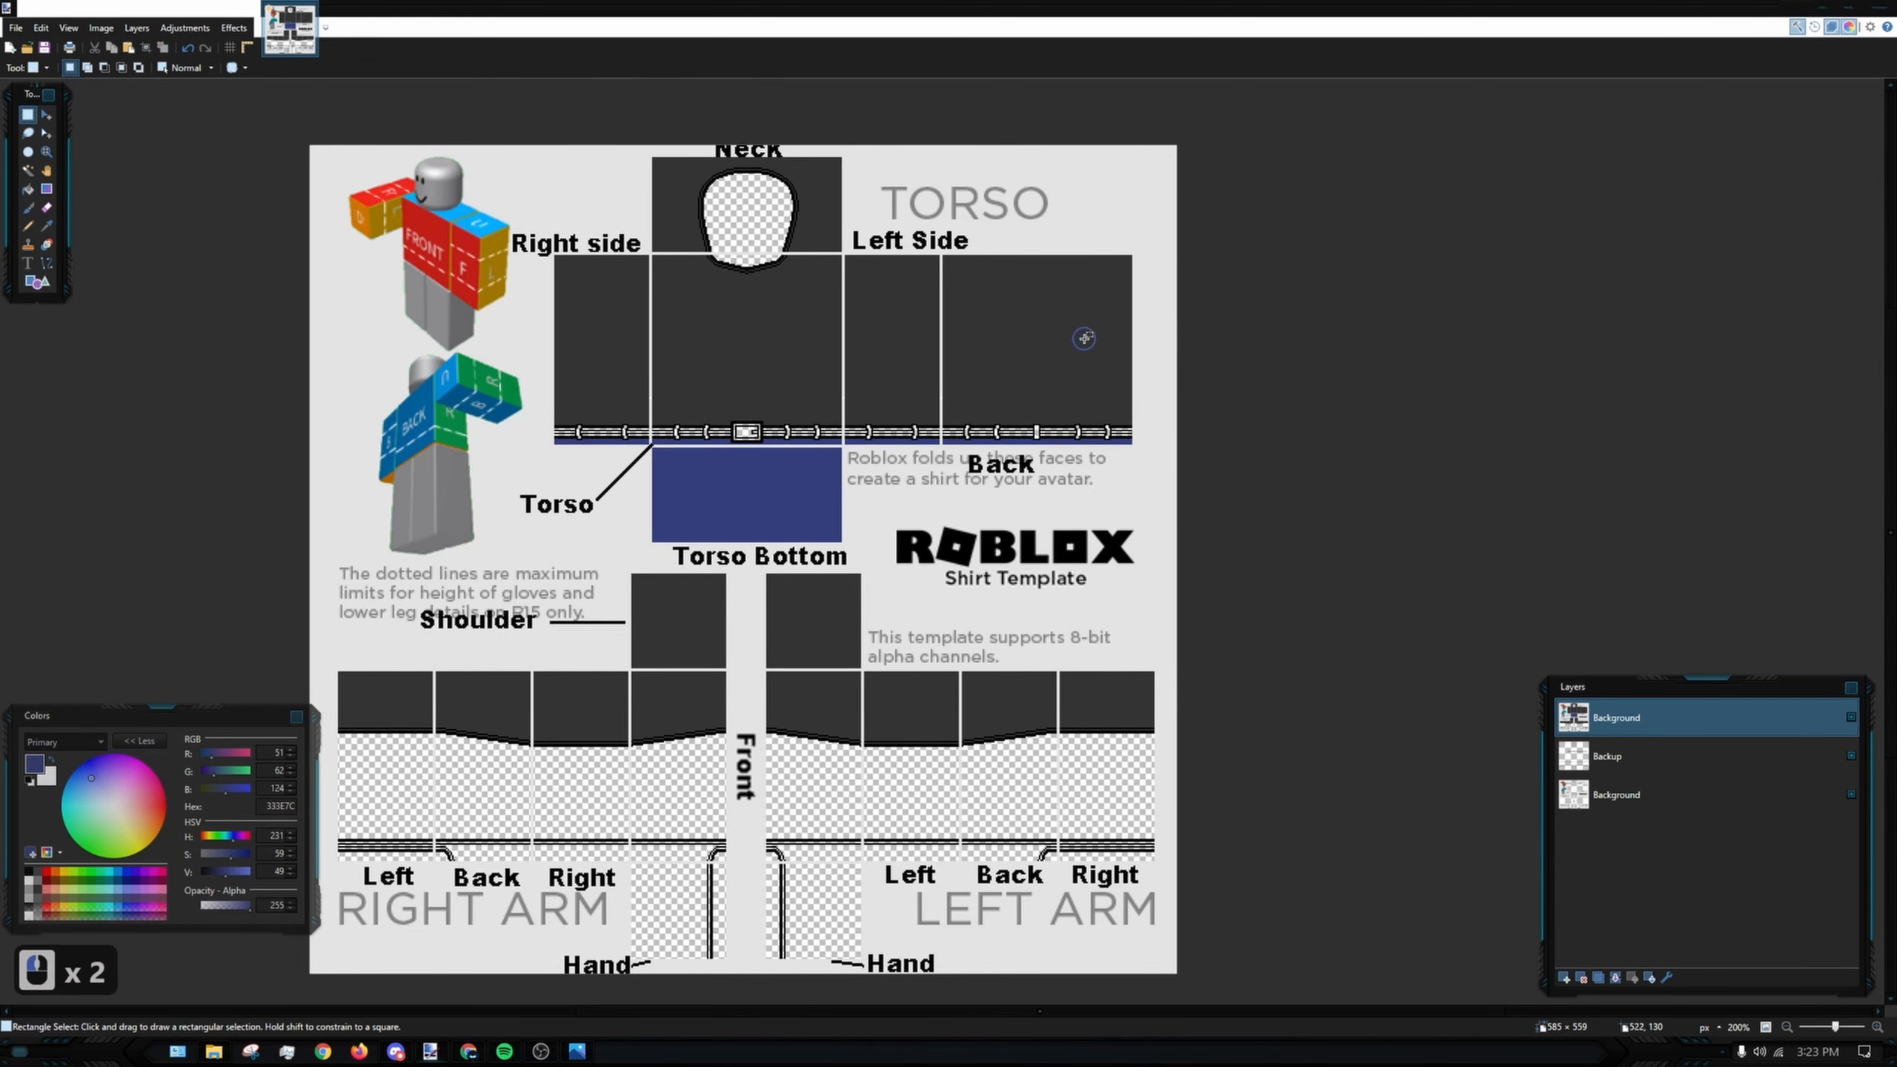
key(s)
key(s)
key(s)
ctrl+scroll(747, 432, up, 7)
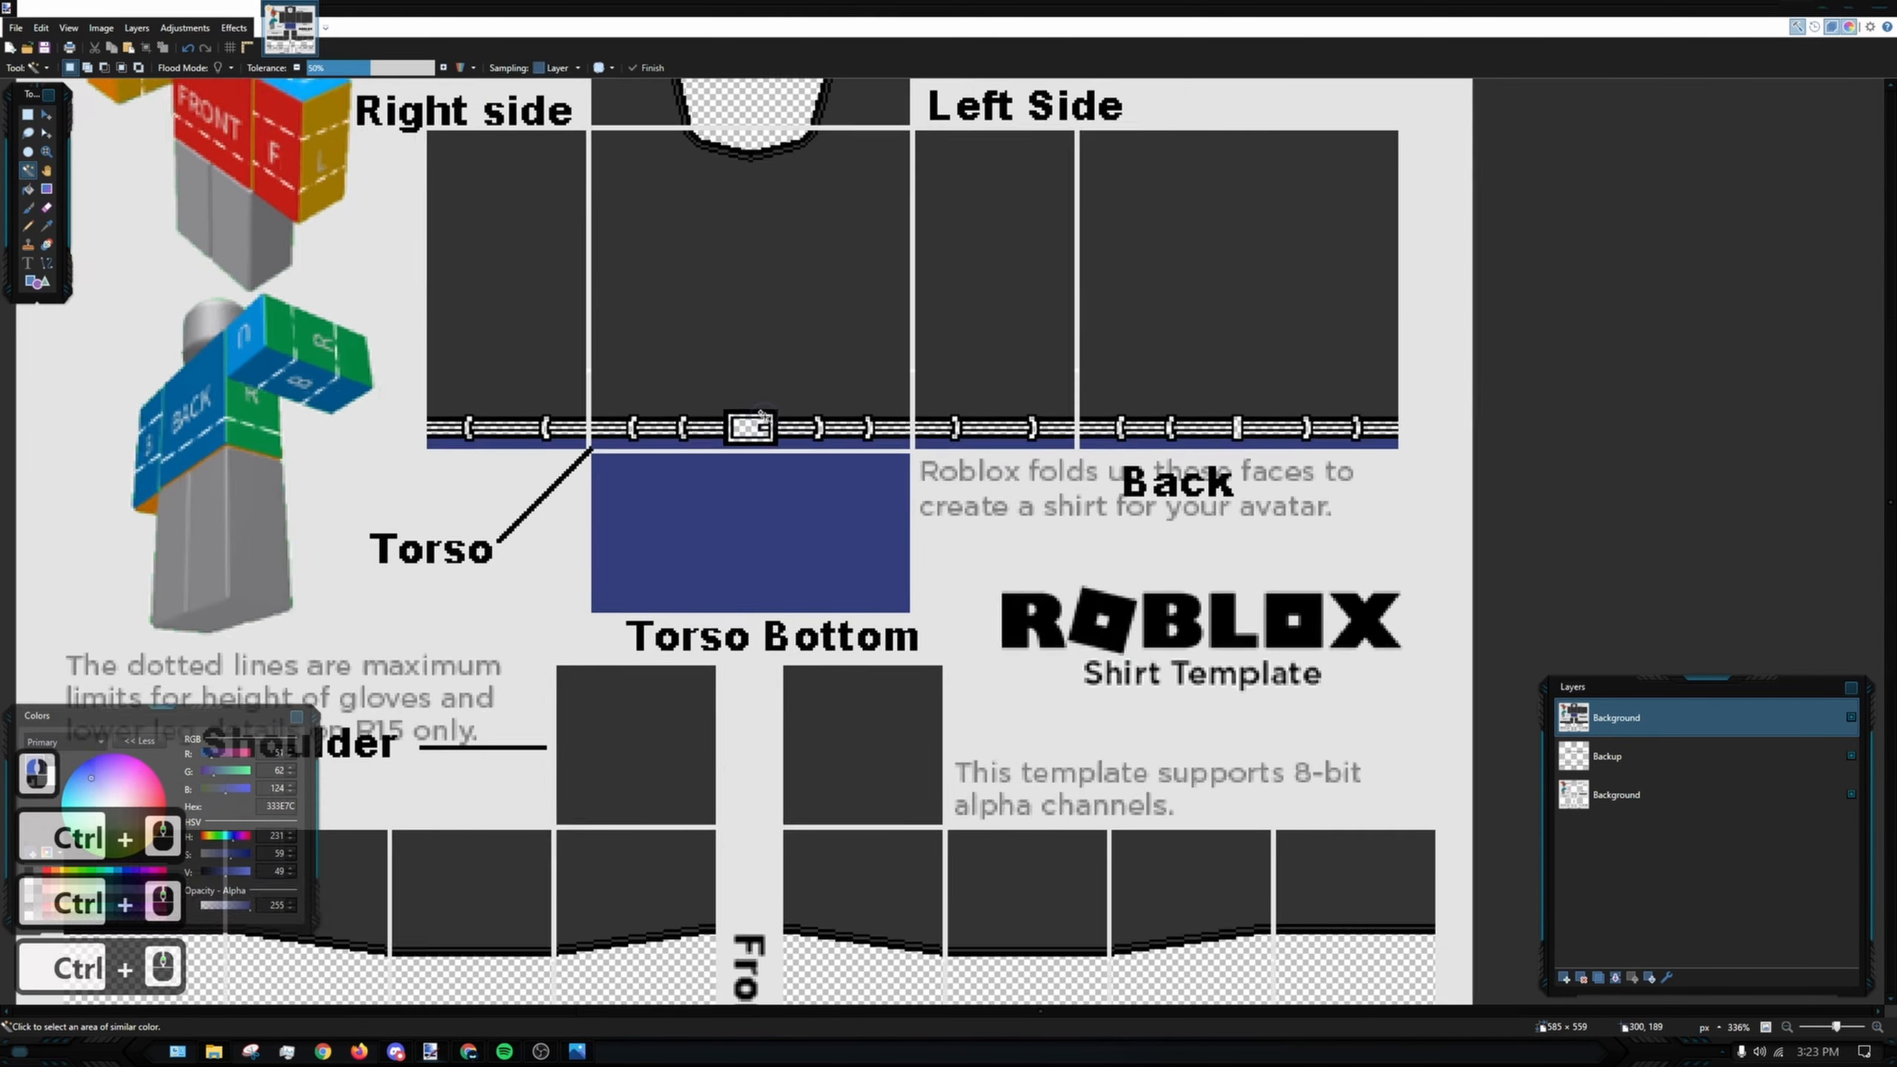
click(739, 429)
click(612, 435)
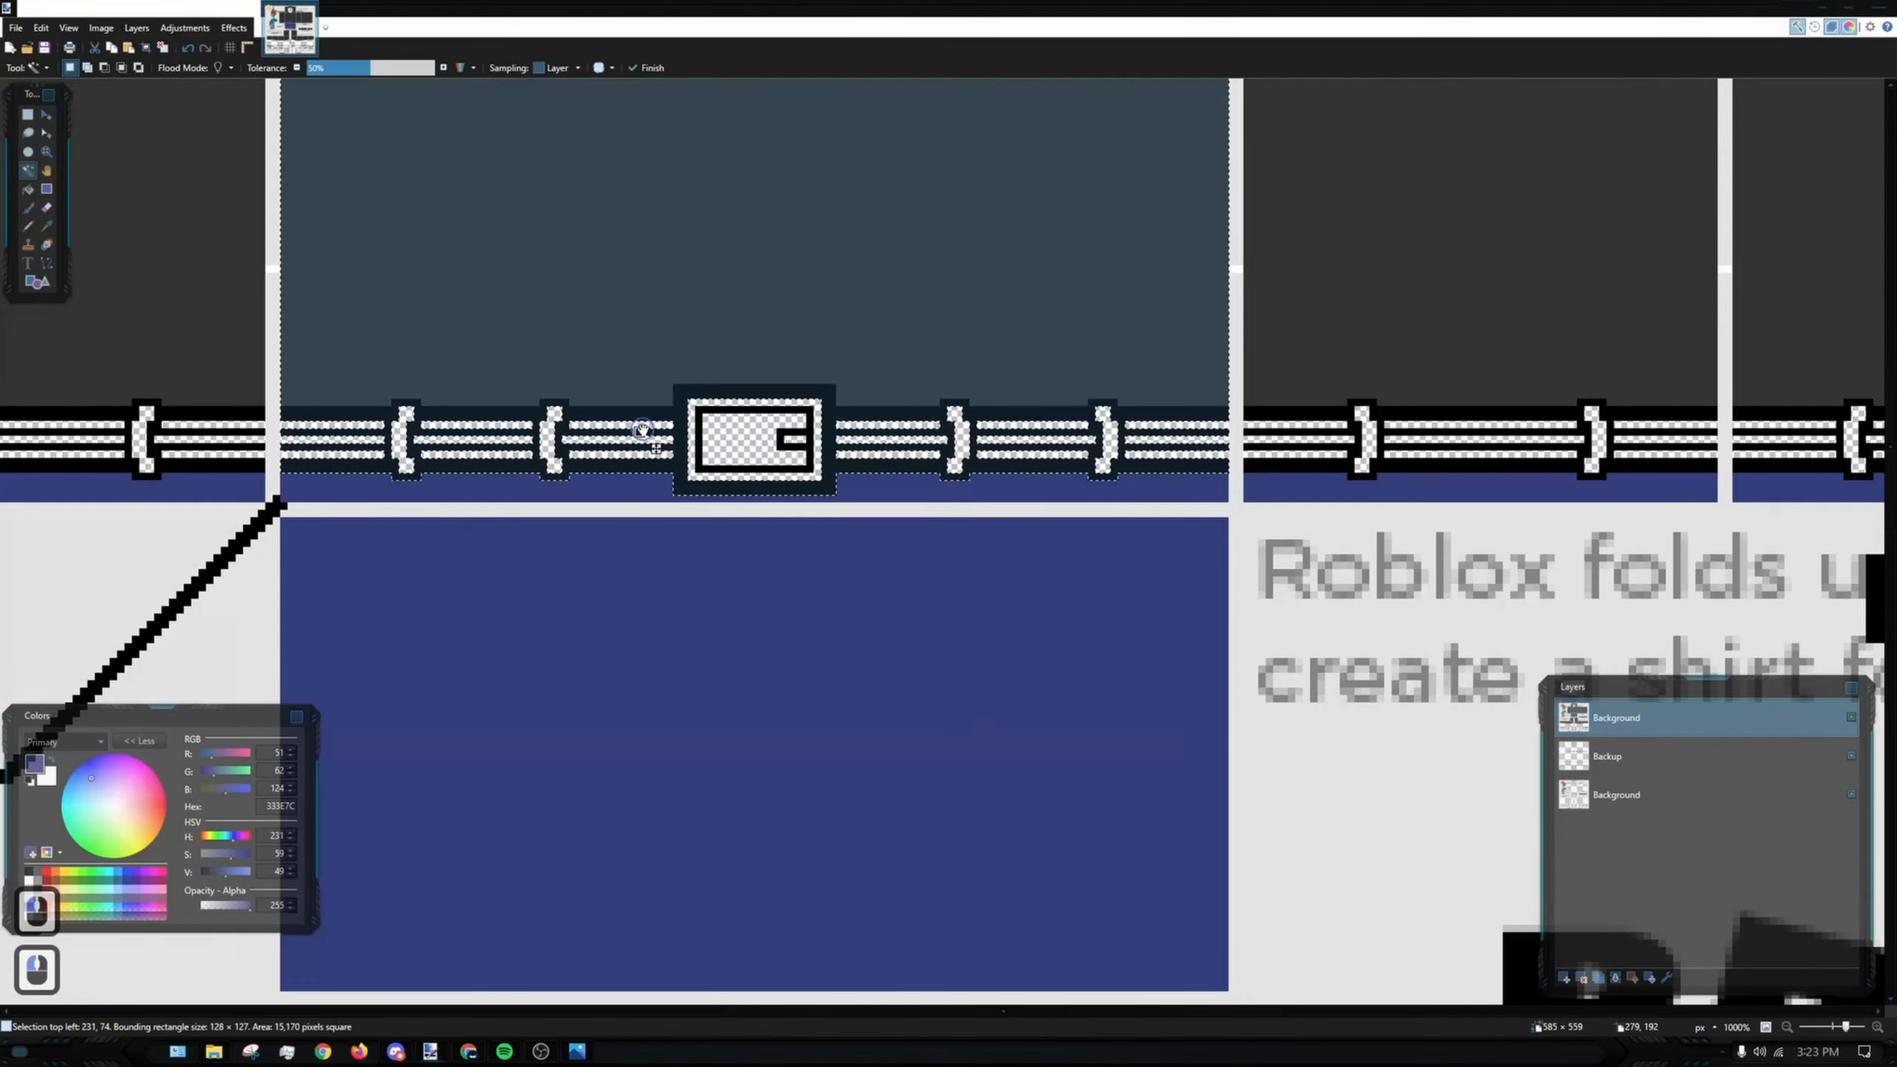
click(605, 435)
shift+click(595, 437)
ctrl+scroll(595, 442, up, 4)
key(ctrl+z)
ctrl+scroll(620, 462, up, 3)
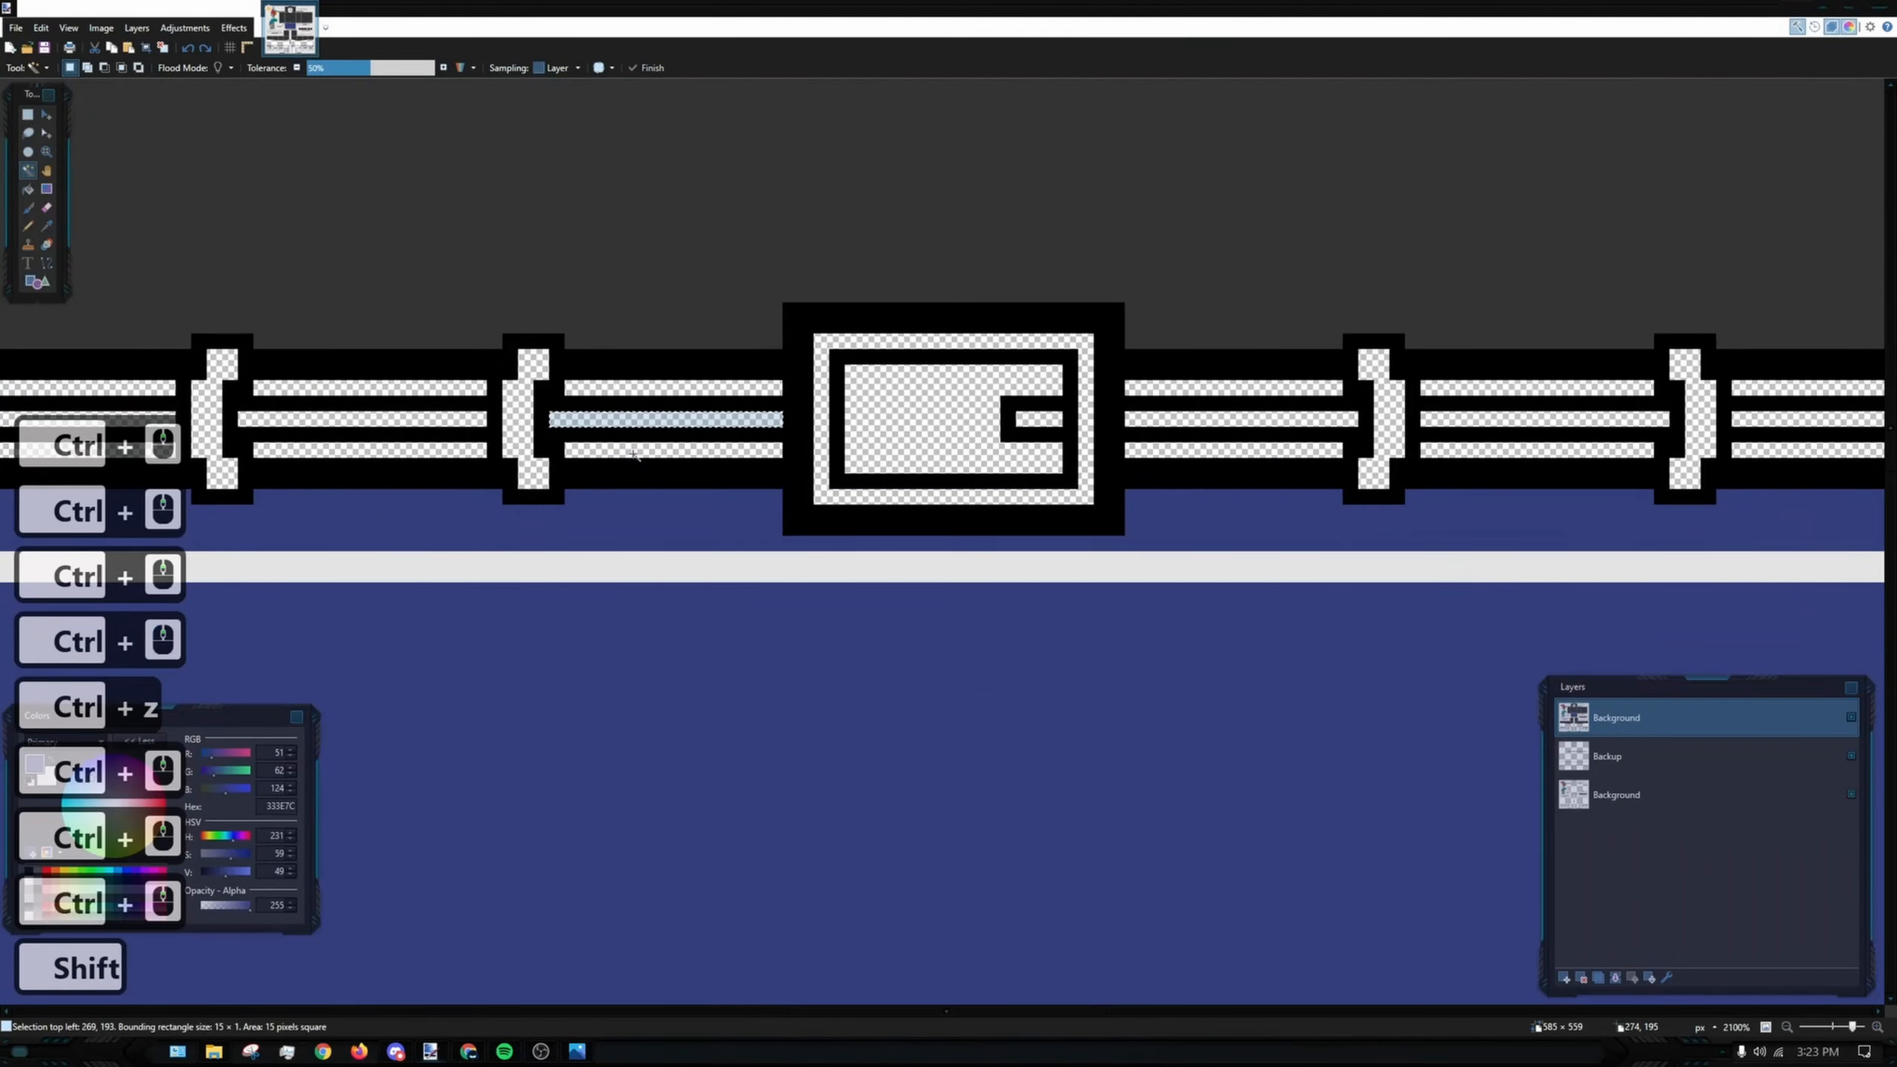
shift+click(637, 449)
- Select the empty belt loops on the right side face and those on the front face before the buckle
click(540, 411)
click(515, 401)
drag(293, 435, 822, 419)
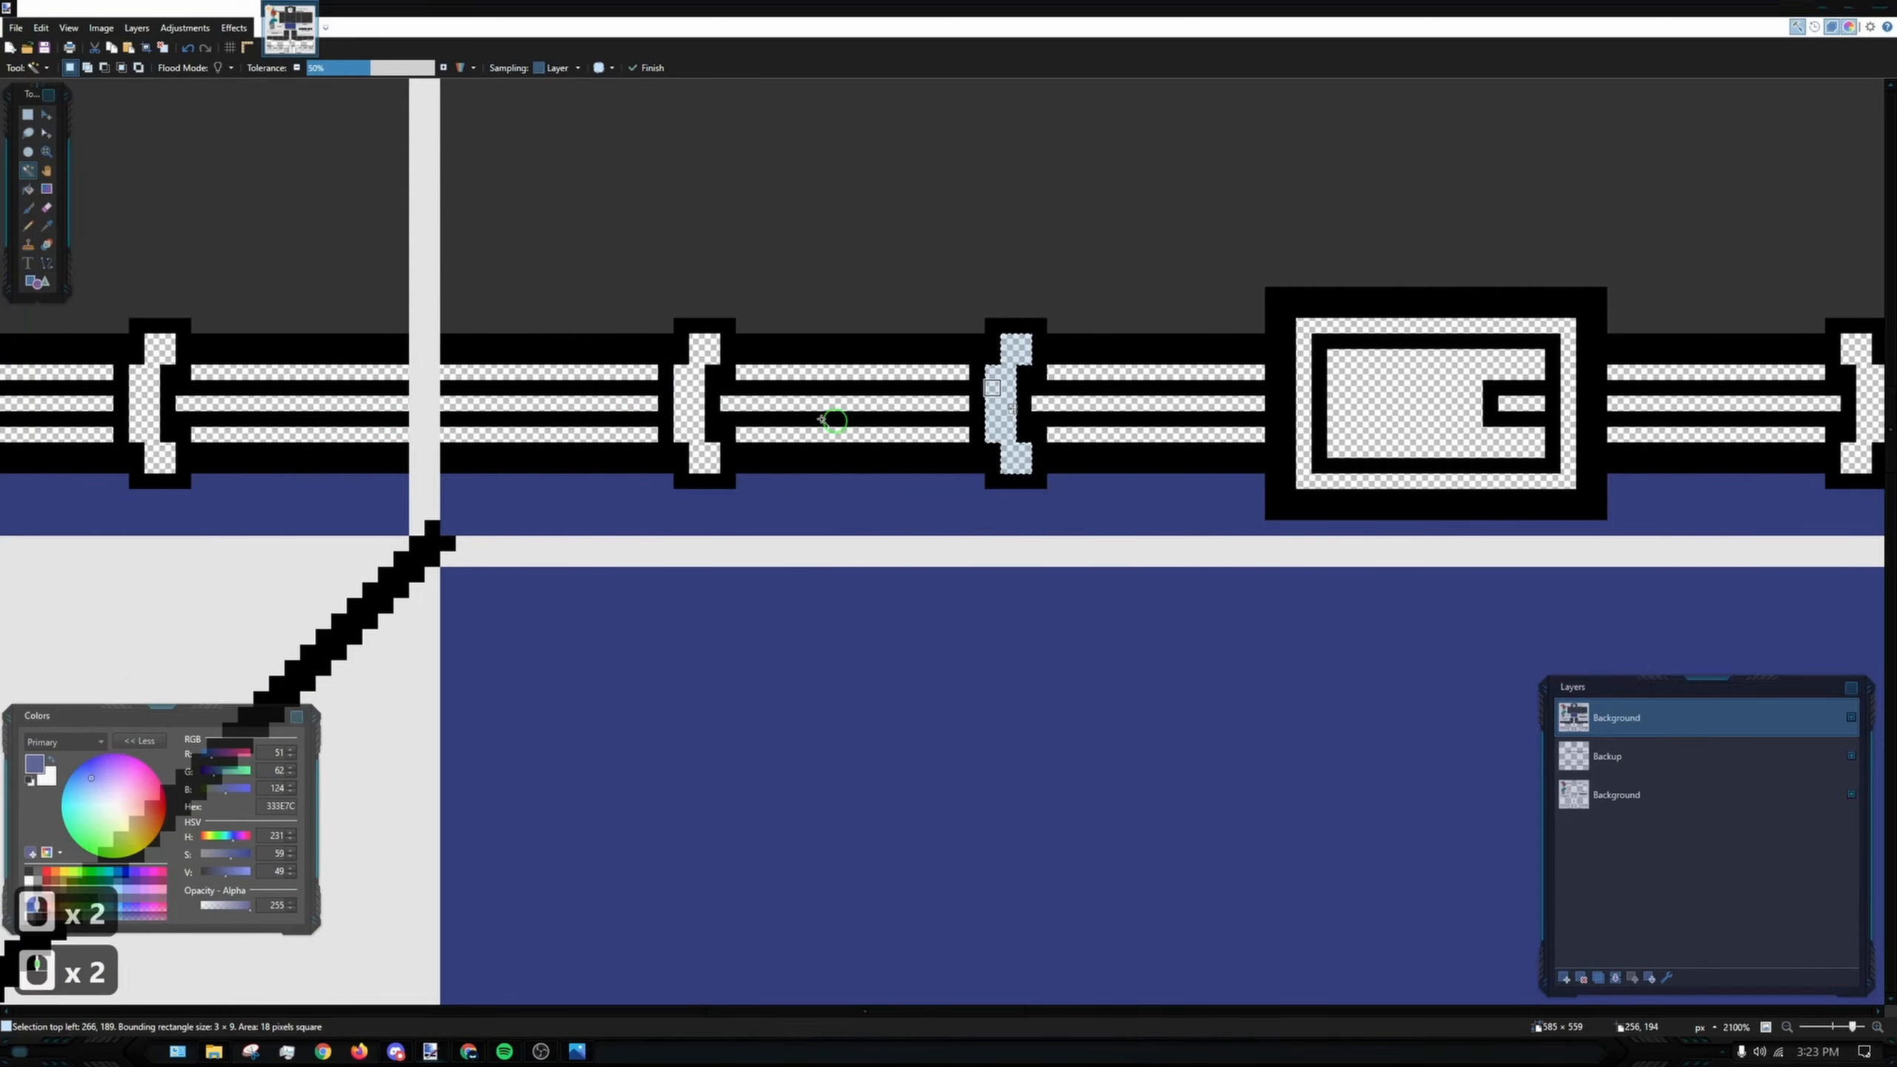
drag(483, 417, 949, 416)
ctrl+click(619, 384)
drag(618, 385, 1055, 357)
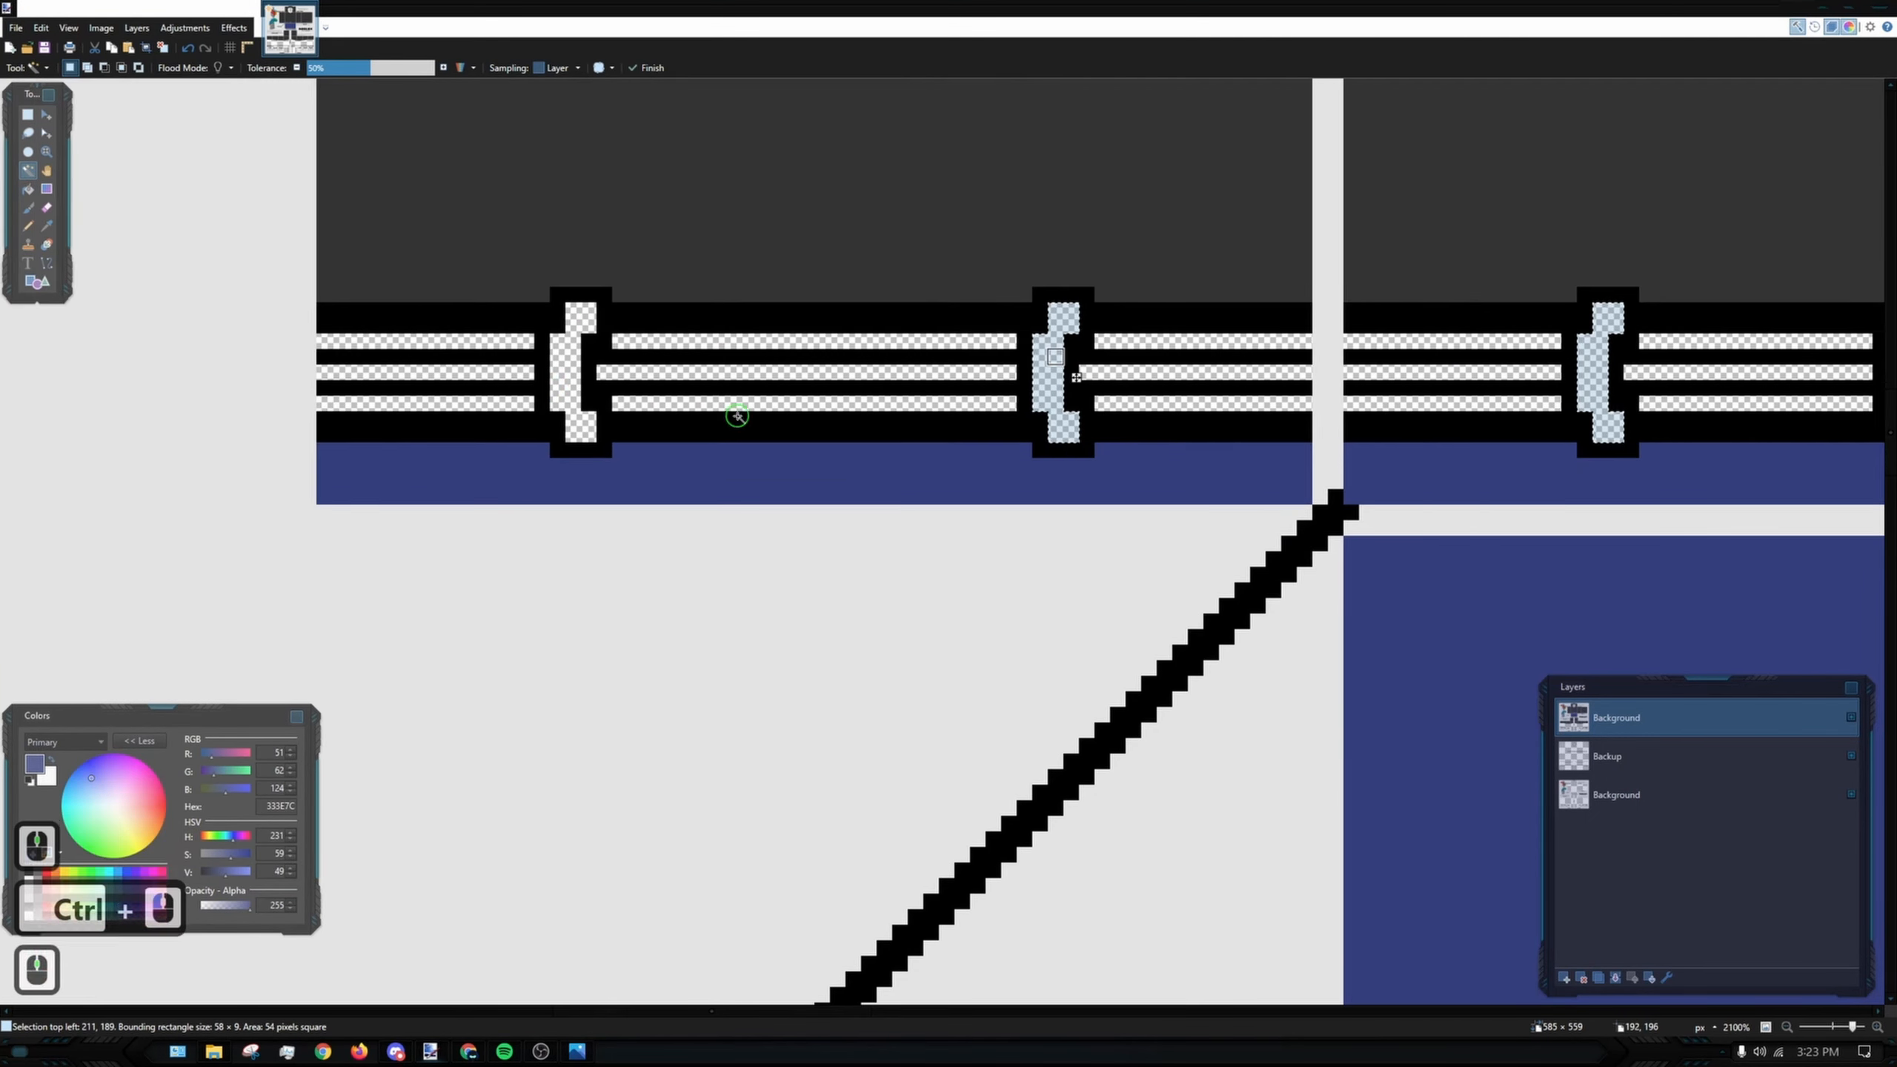
- Add the remaining front belt loops and all belt loops of the left side and back faces to the selection
scroll(701, 370, down, 8)
drag(1436, 414, 559, 469)
drag(1004, 470, 758, 470)
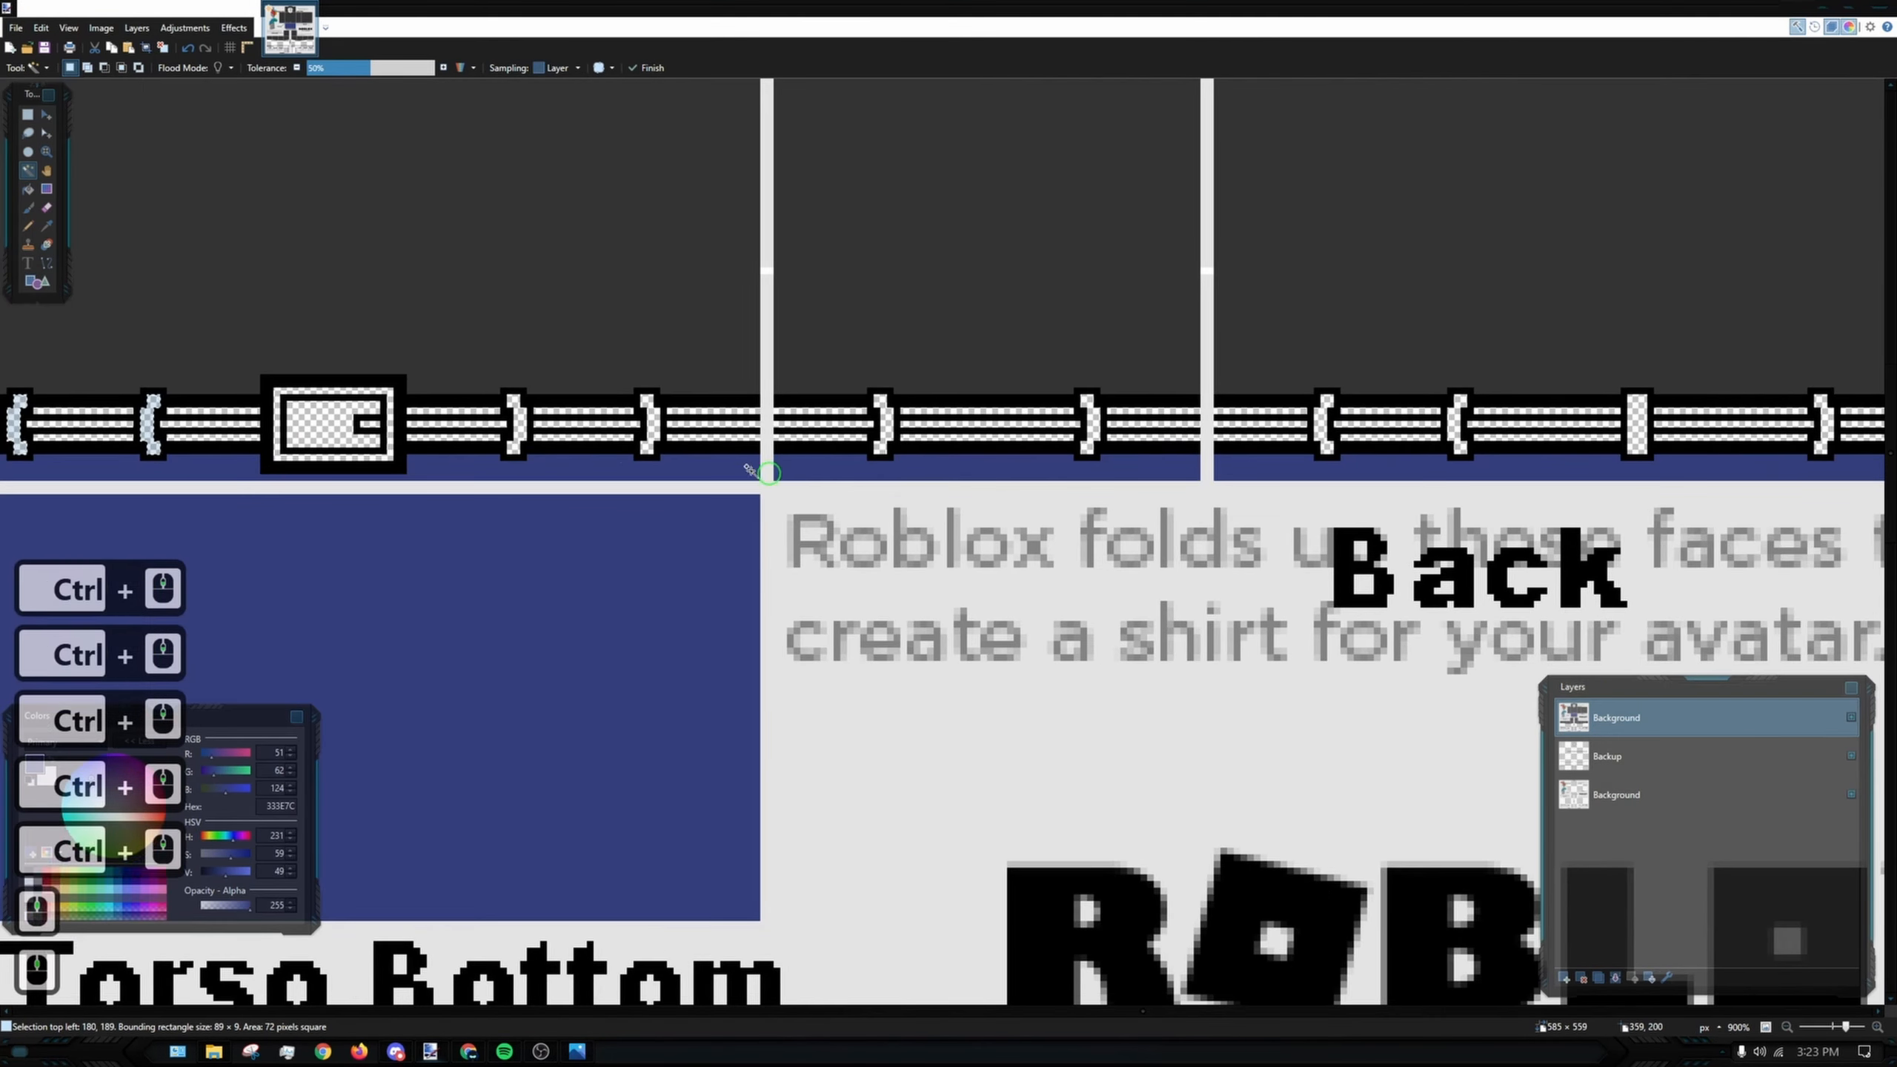
scroll(588, 441, up, 6)
ctrl+click(456, 398)
ctrl+click(705, 396)
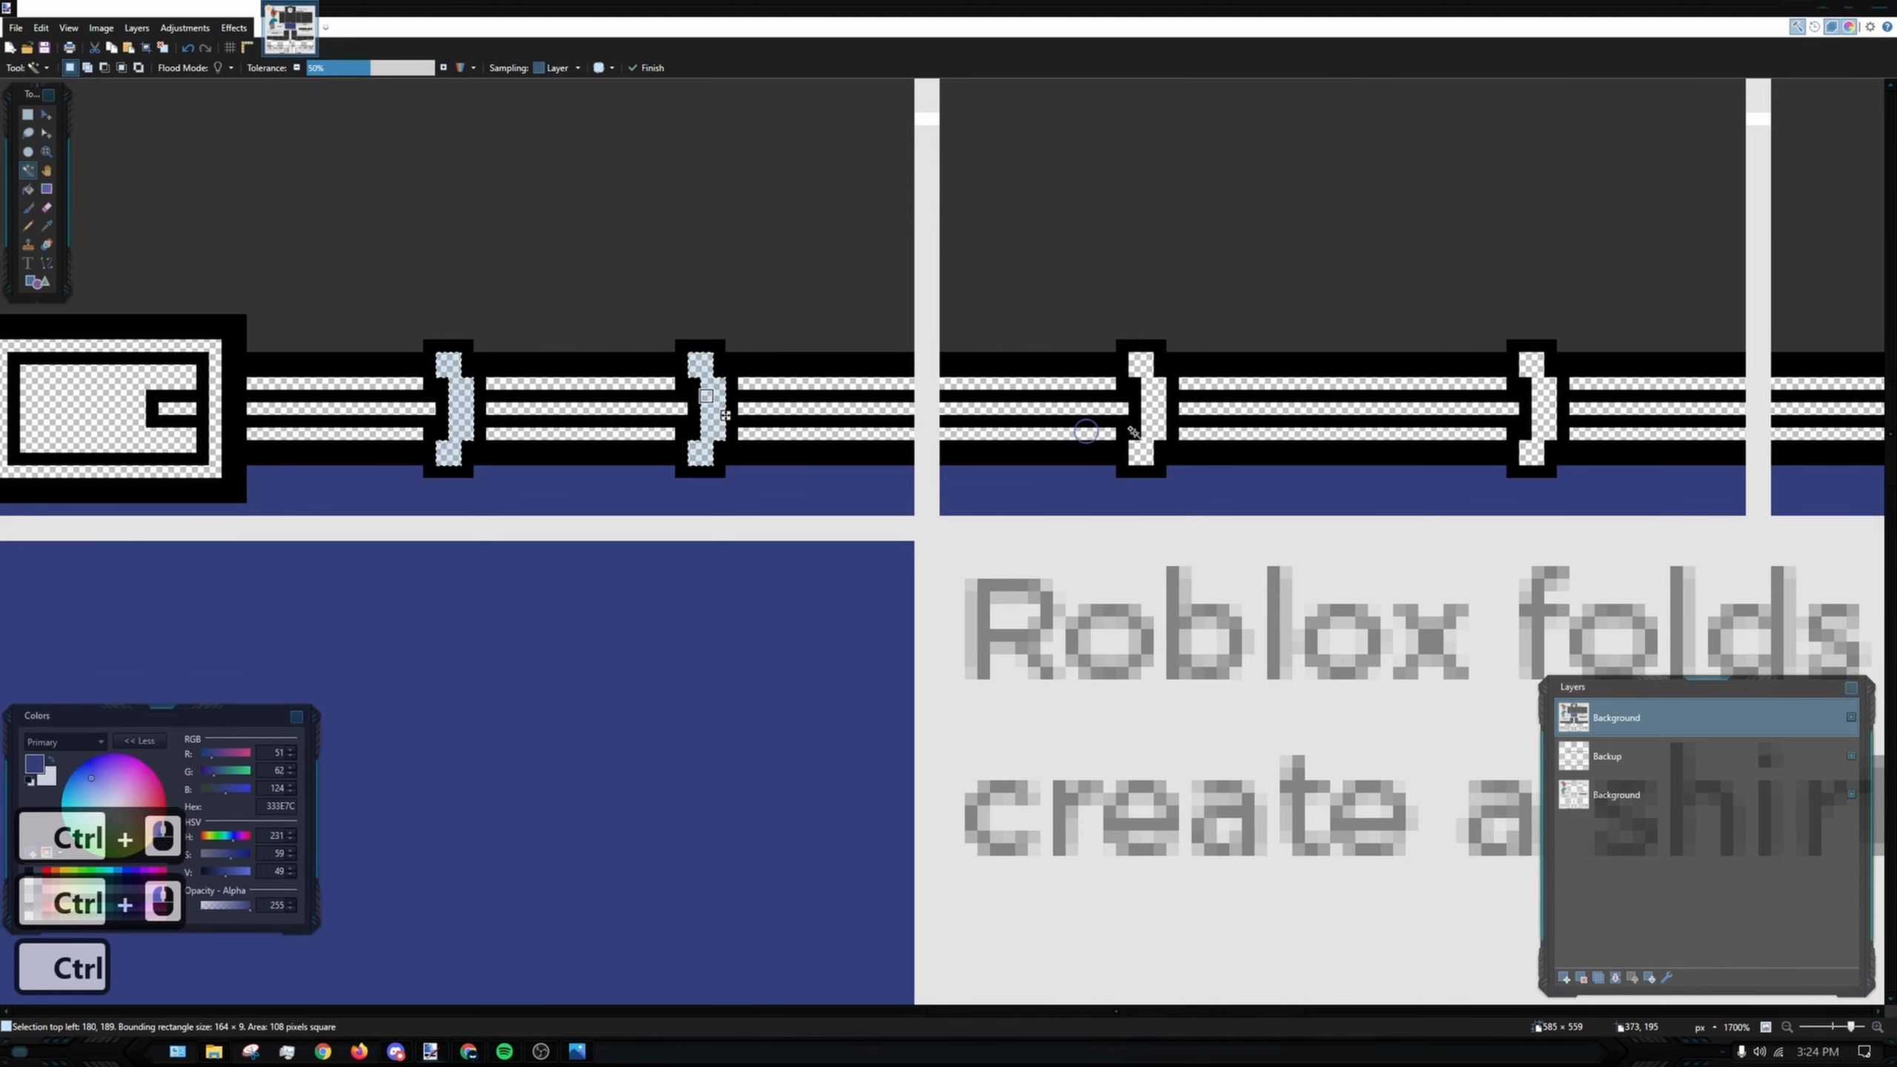
ctrl+click(1154, 392)
drag(1155, 392, 708, 366)
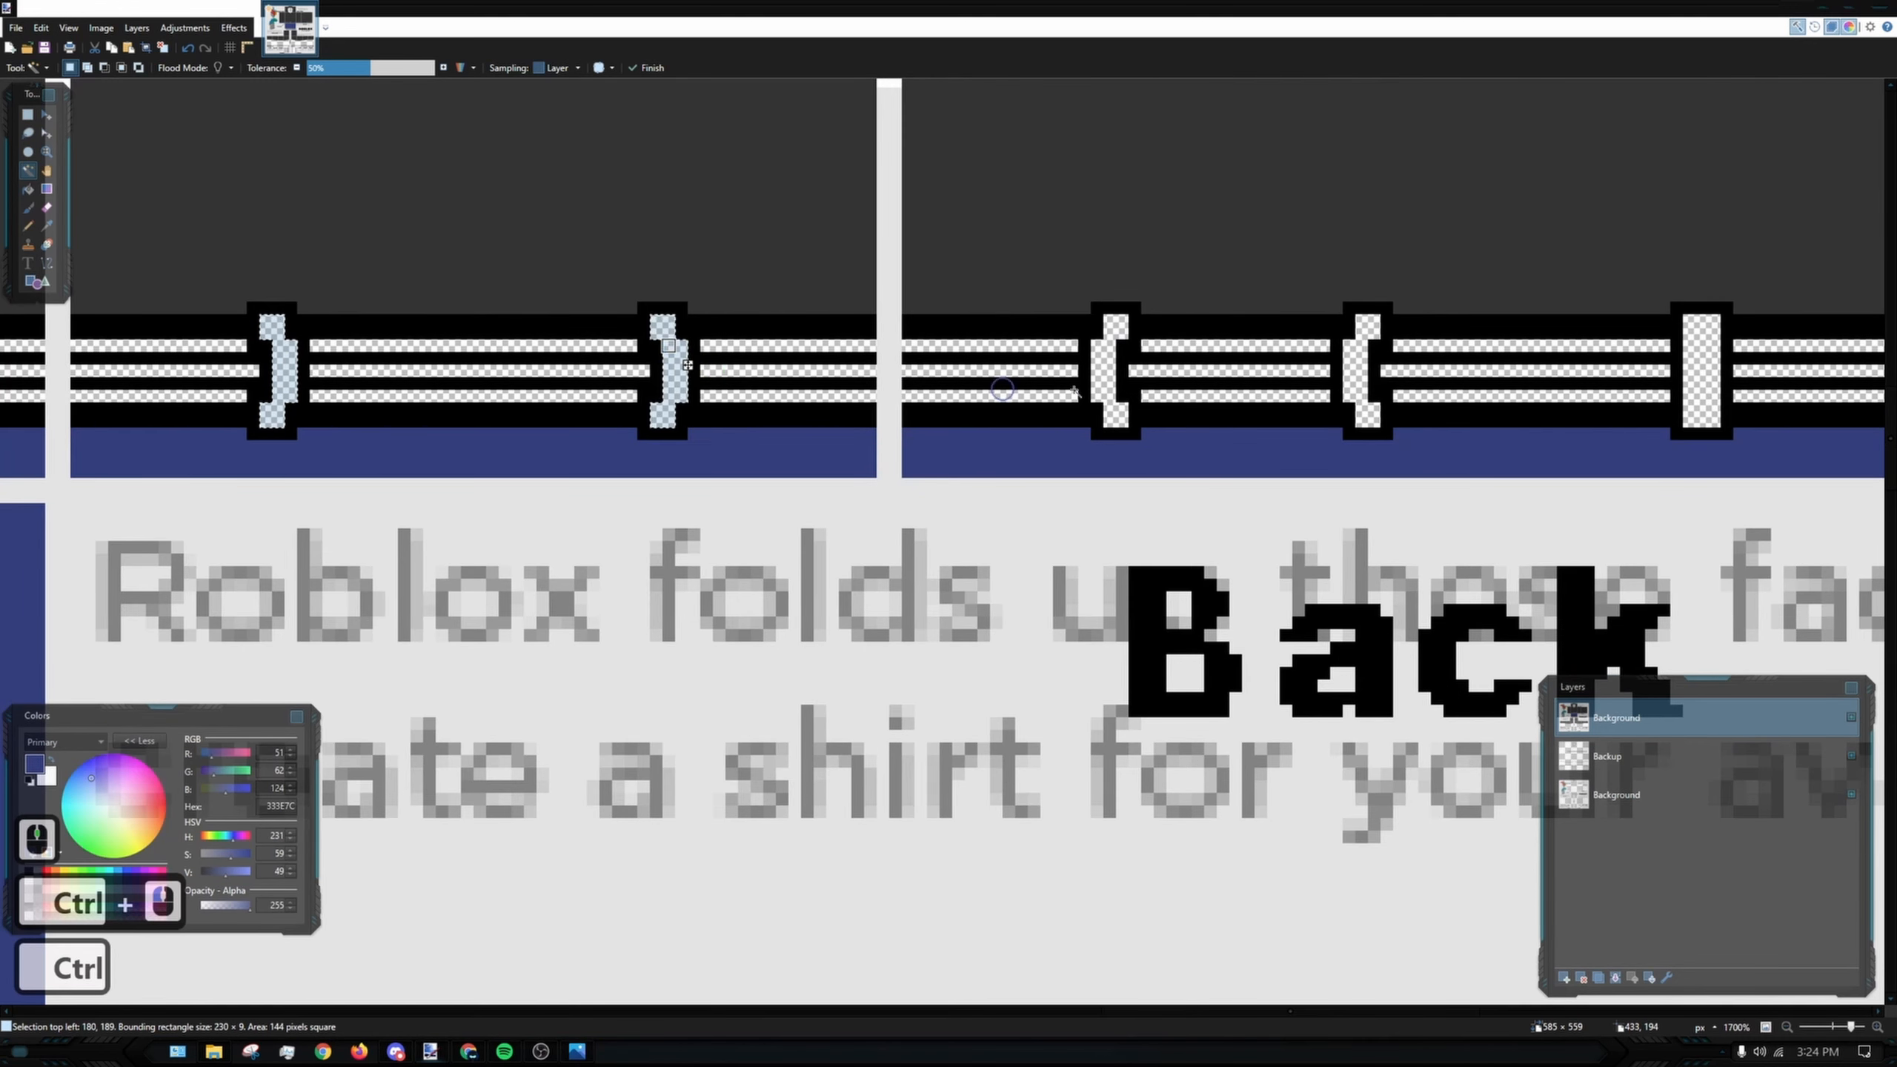
drag(1075, 392, 535, 381)
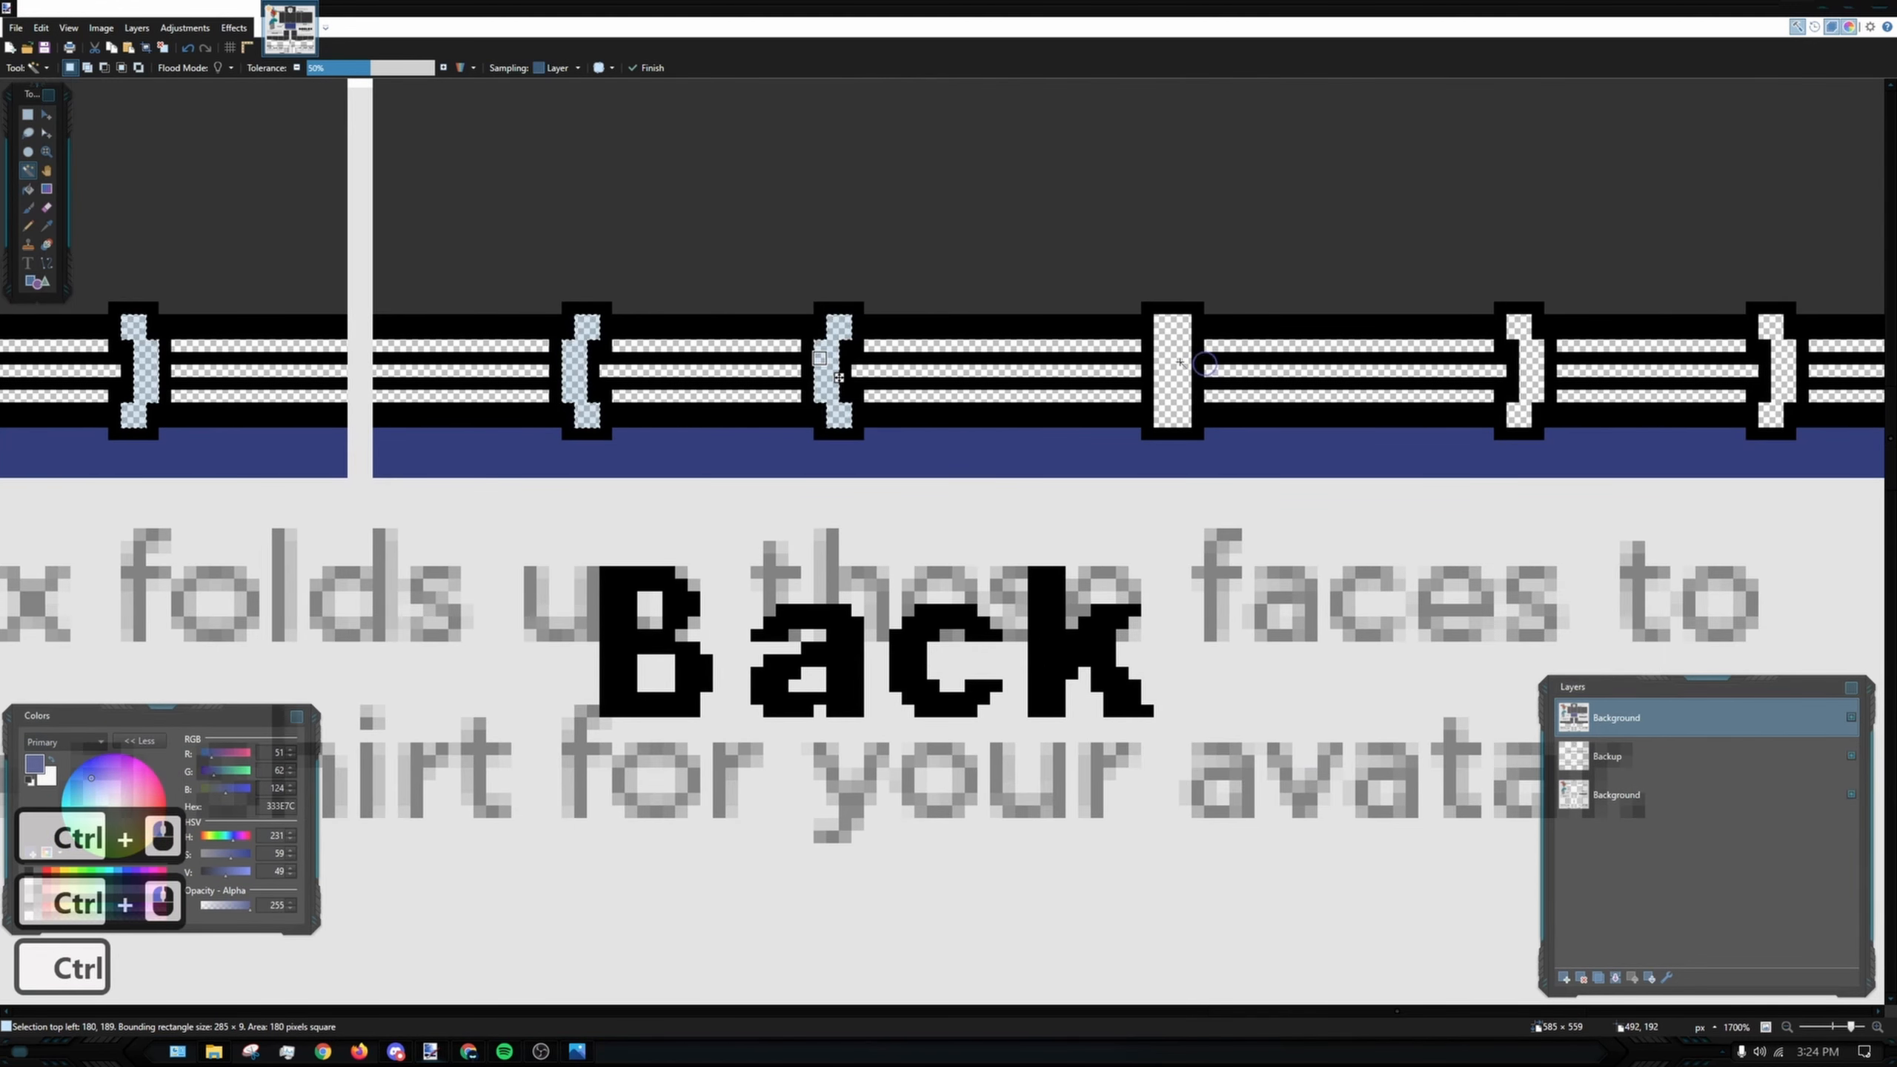
drag(1205, 363, 782, 365)
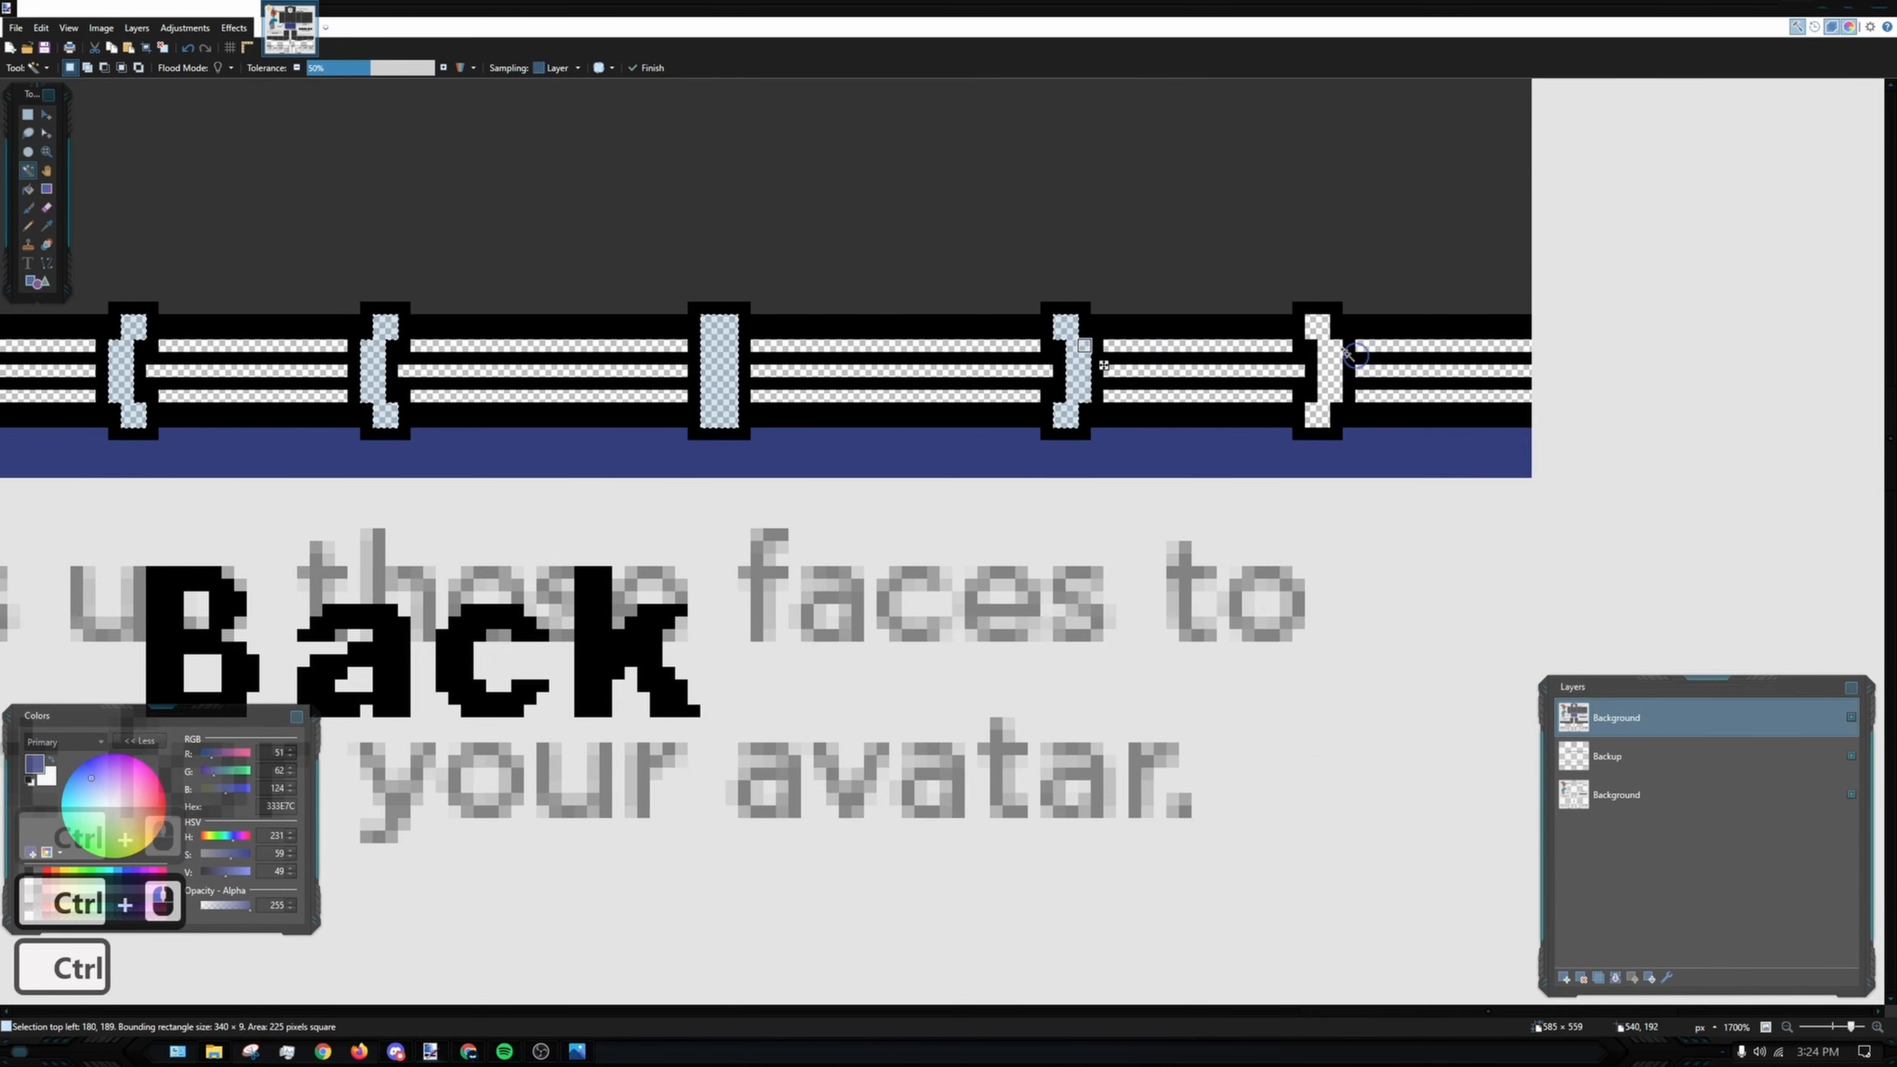
- Fill all selected belt loops at once with blue 333E7C using the Paint Bucket and clear the selection
click(28, 188)
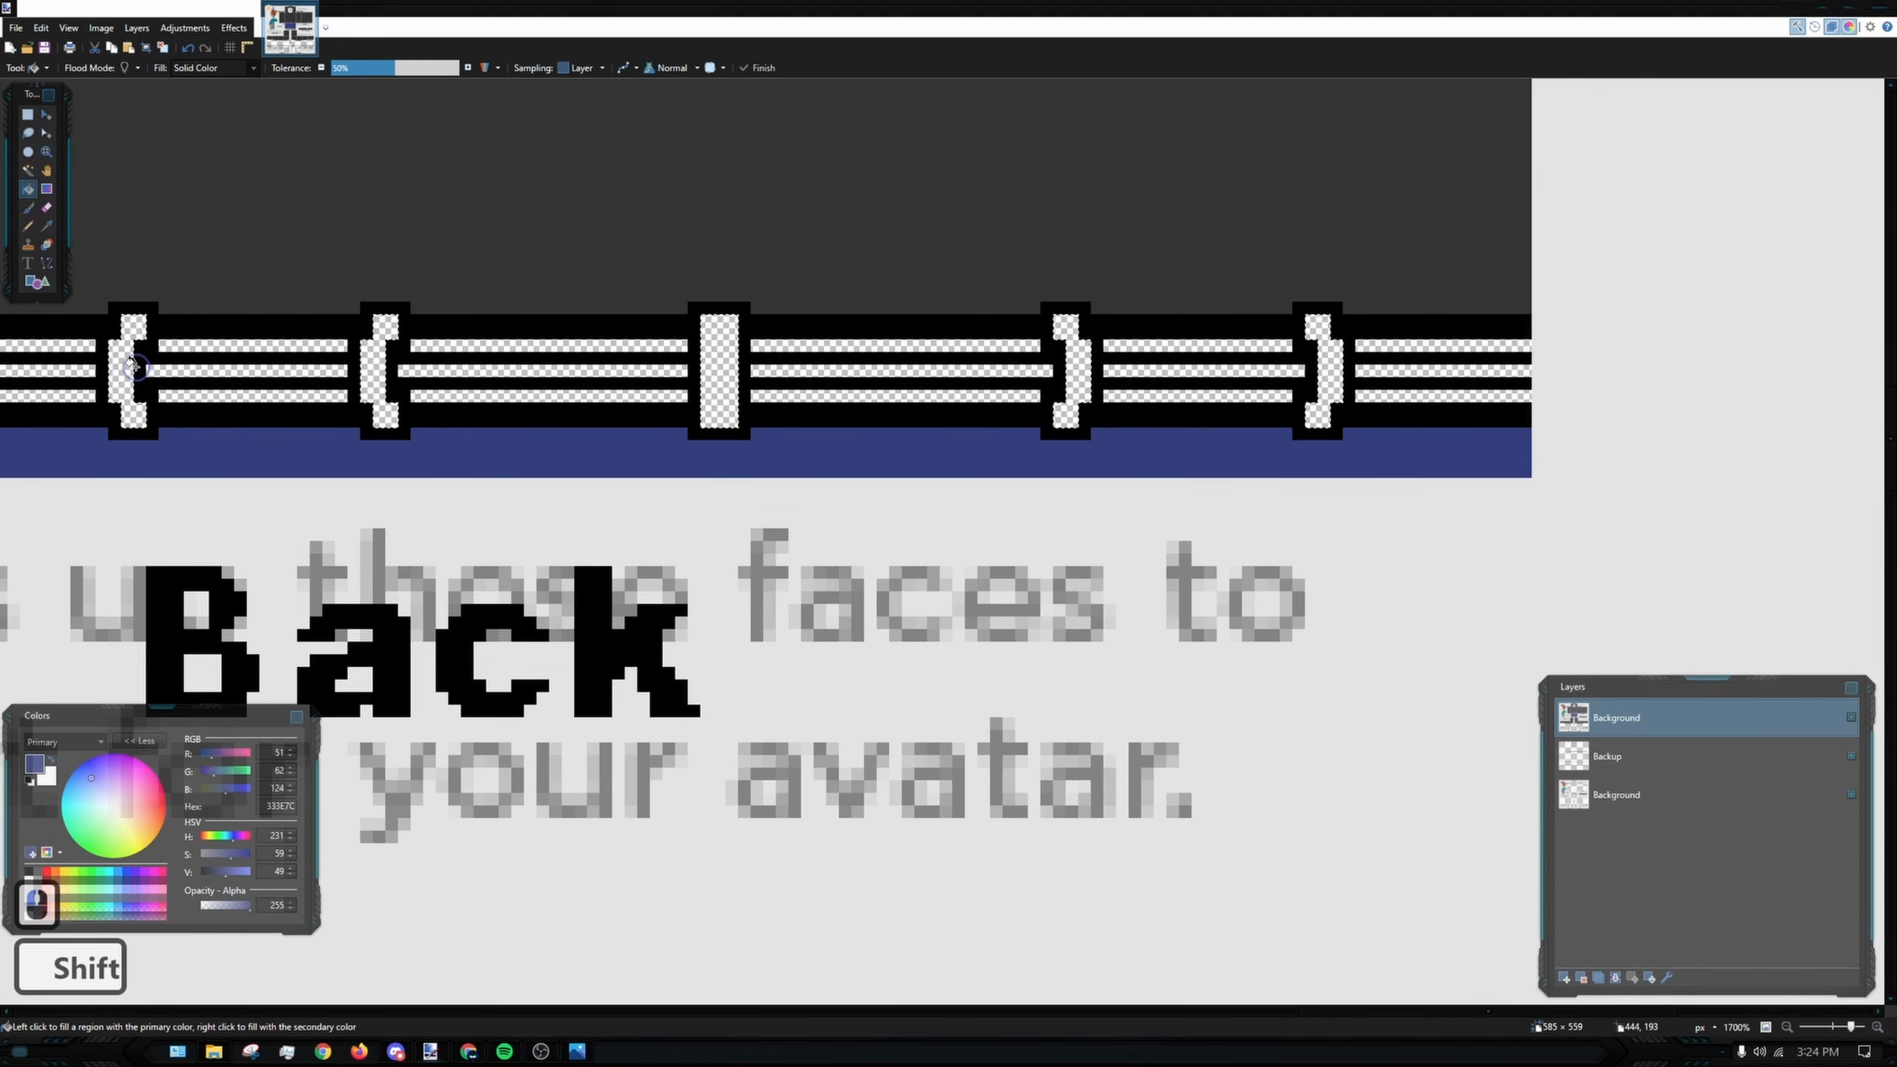
shift+click(133, 366)
scroll(133, 367, down, 3)
key(ctrl+shift+a)
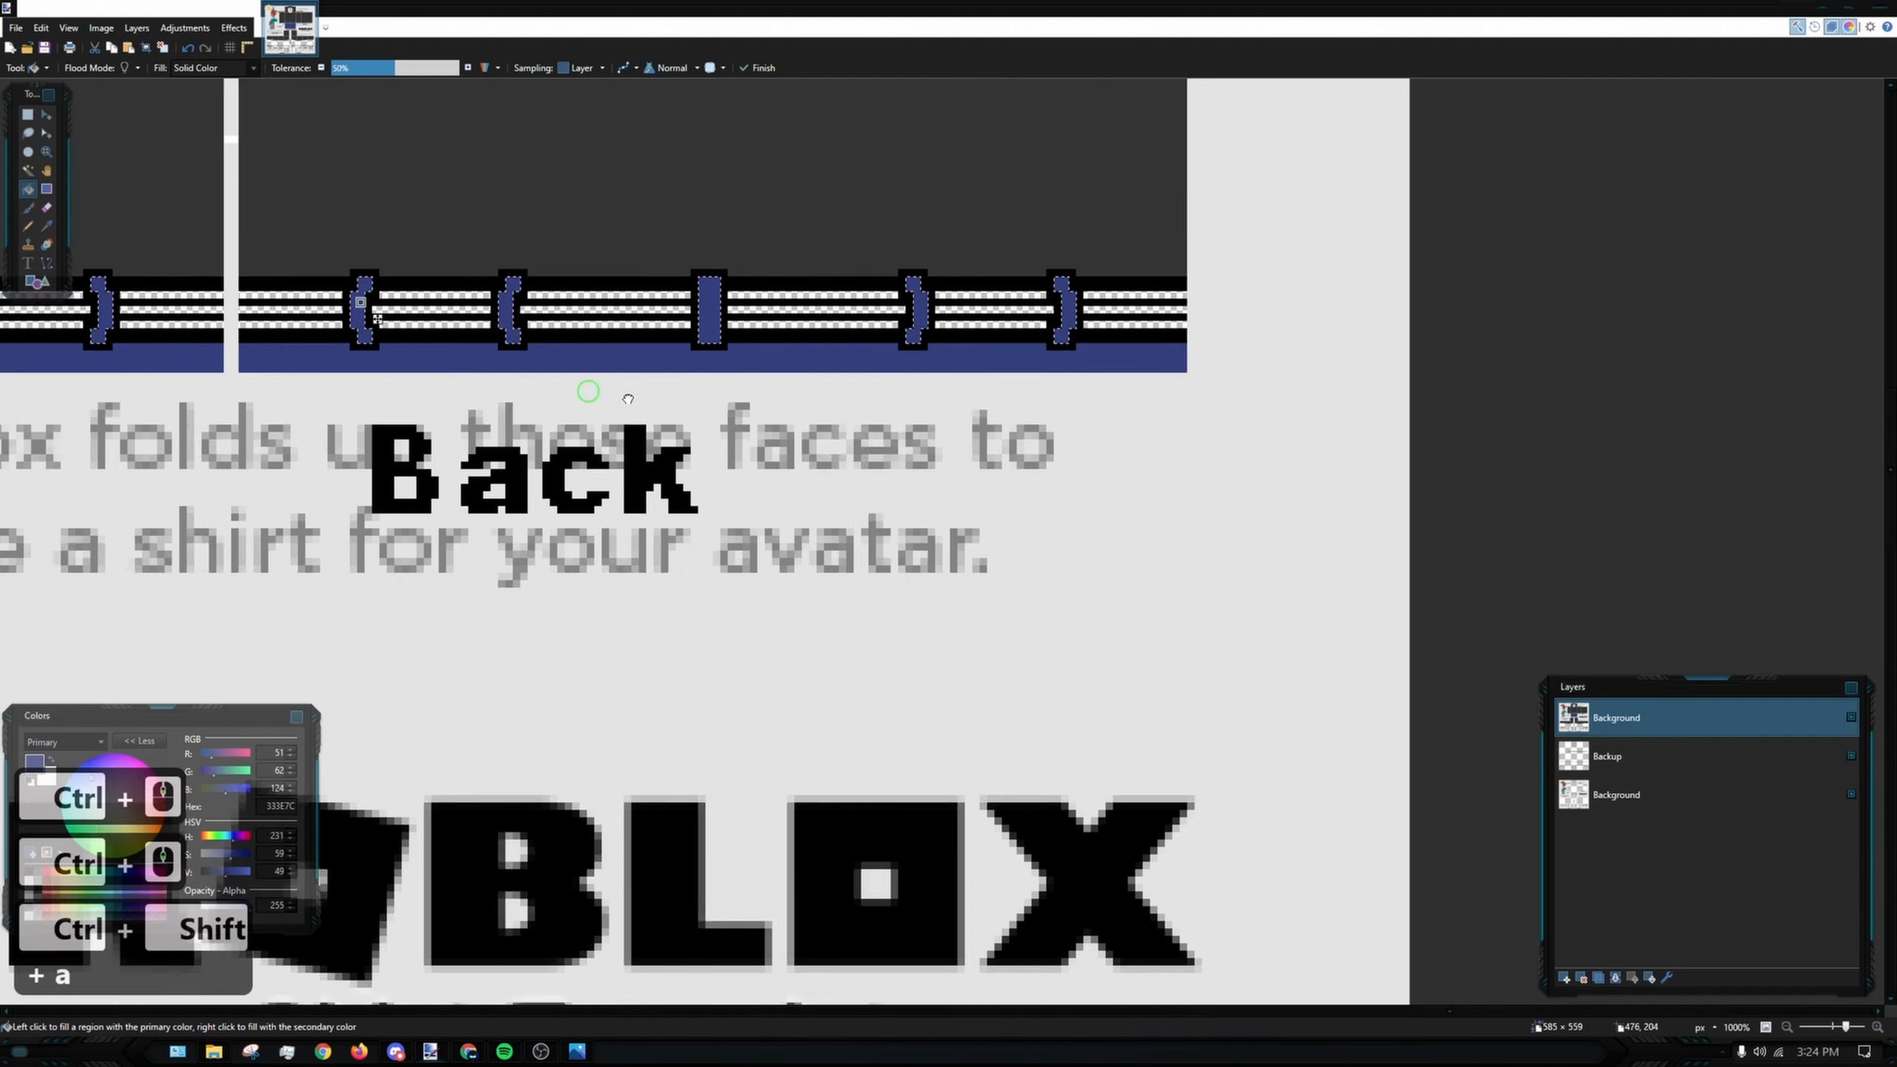
drag(628, 399, 887, 424)
key(ctrl+shift+a)
drag(586, 415, 979, 446)
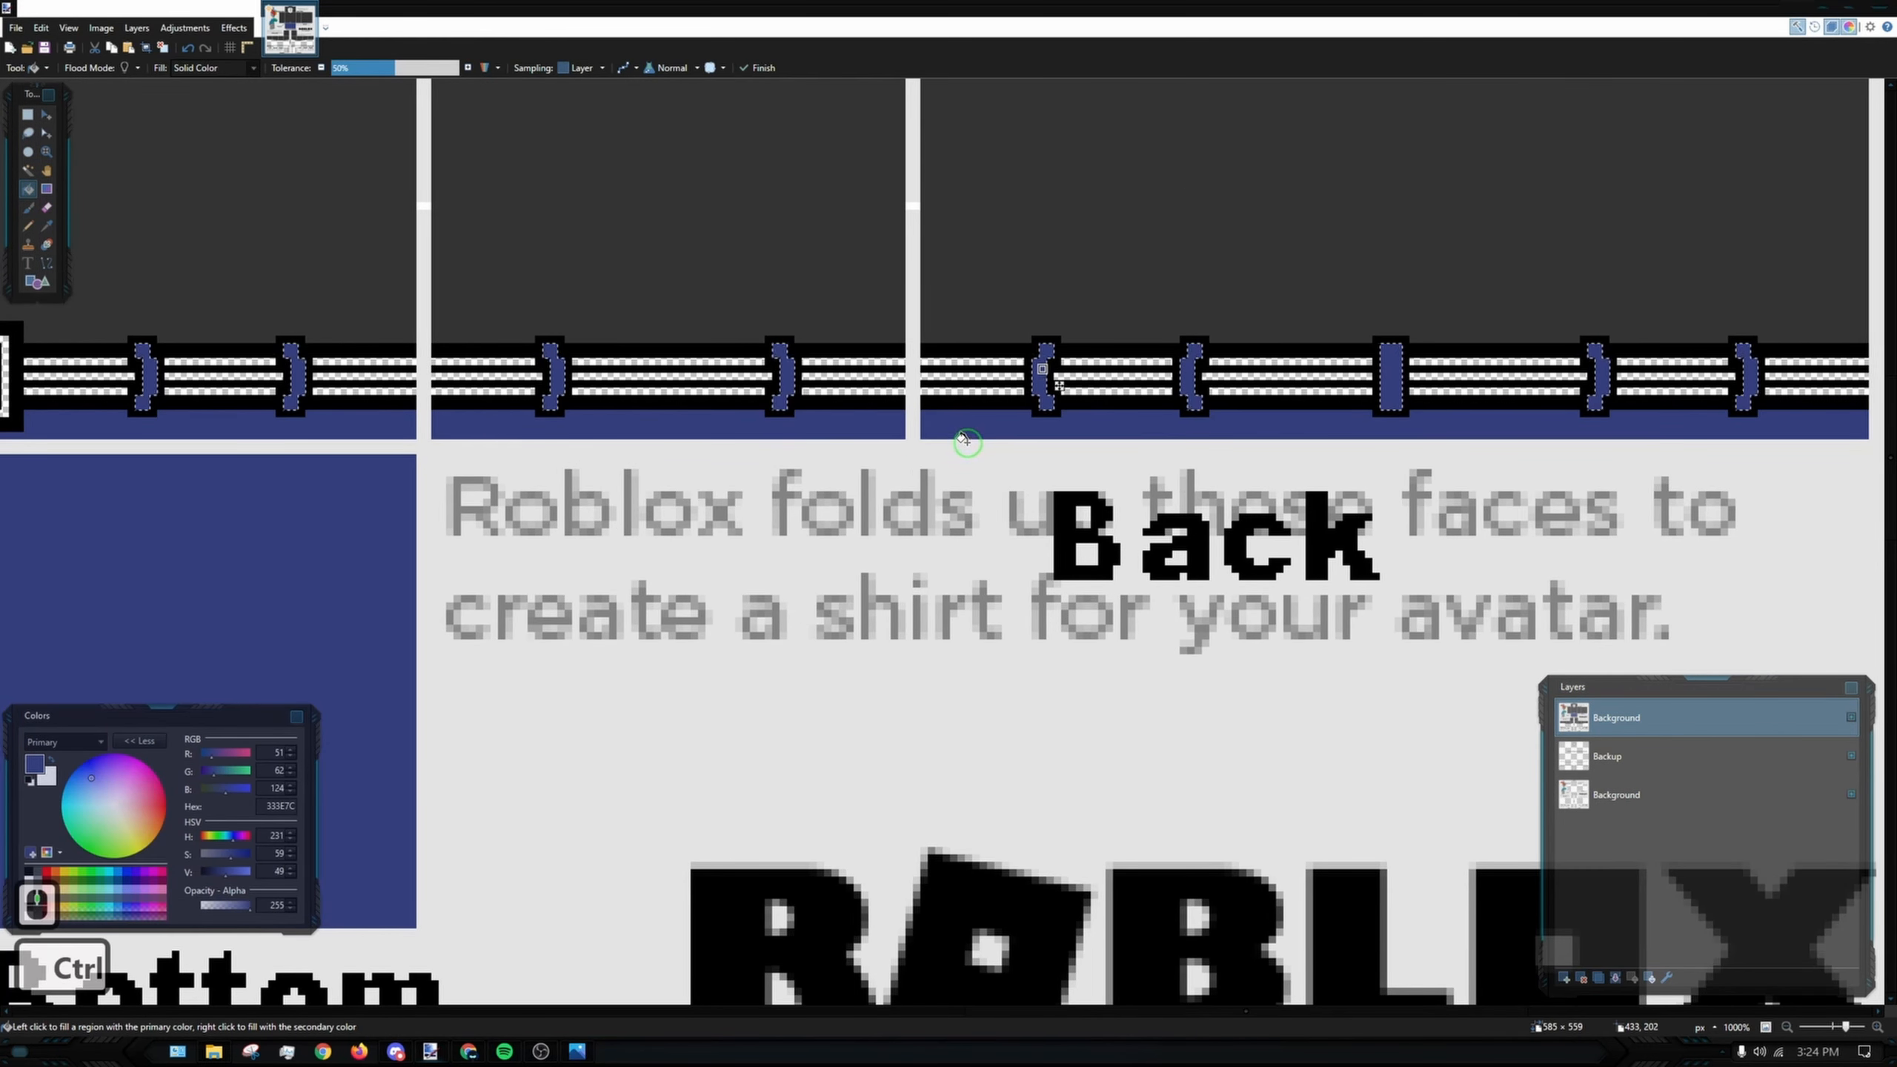
key(ctrl+d)
- Fill the inner panel of the belt buckle with blue 333E7C
drag(11, 400, 621, 444)
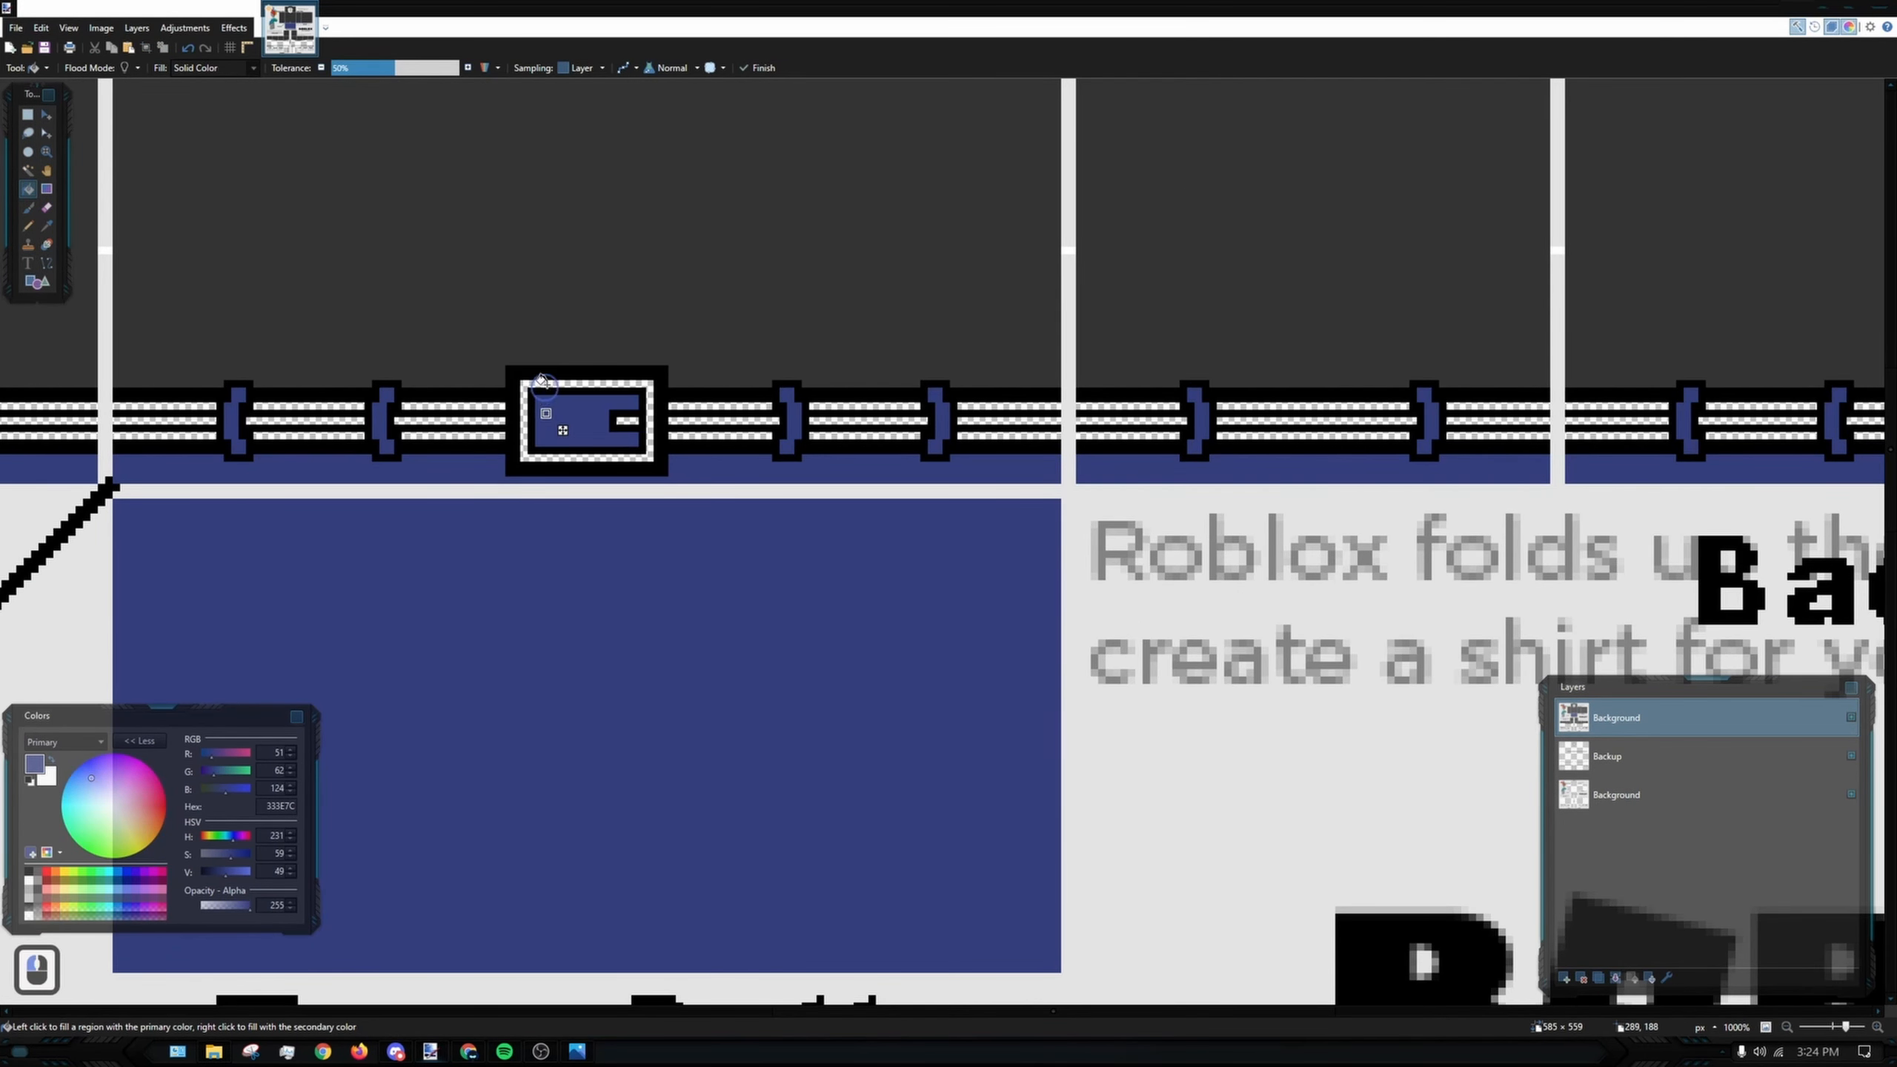
key(ctrl+z)
key(ctrl+z)
scroll(620, 381, down, 3)
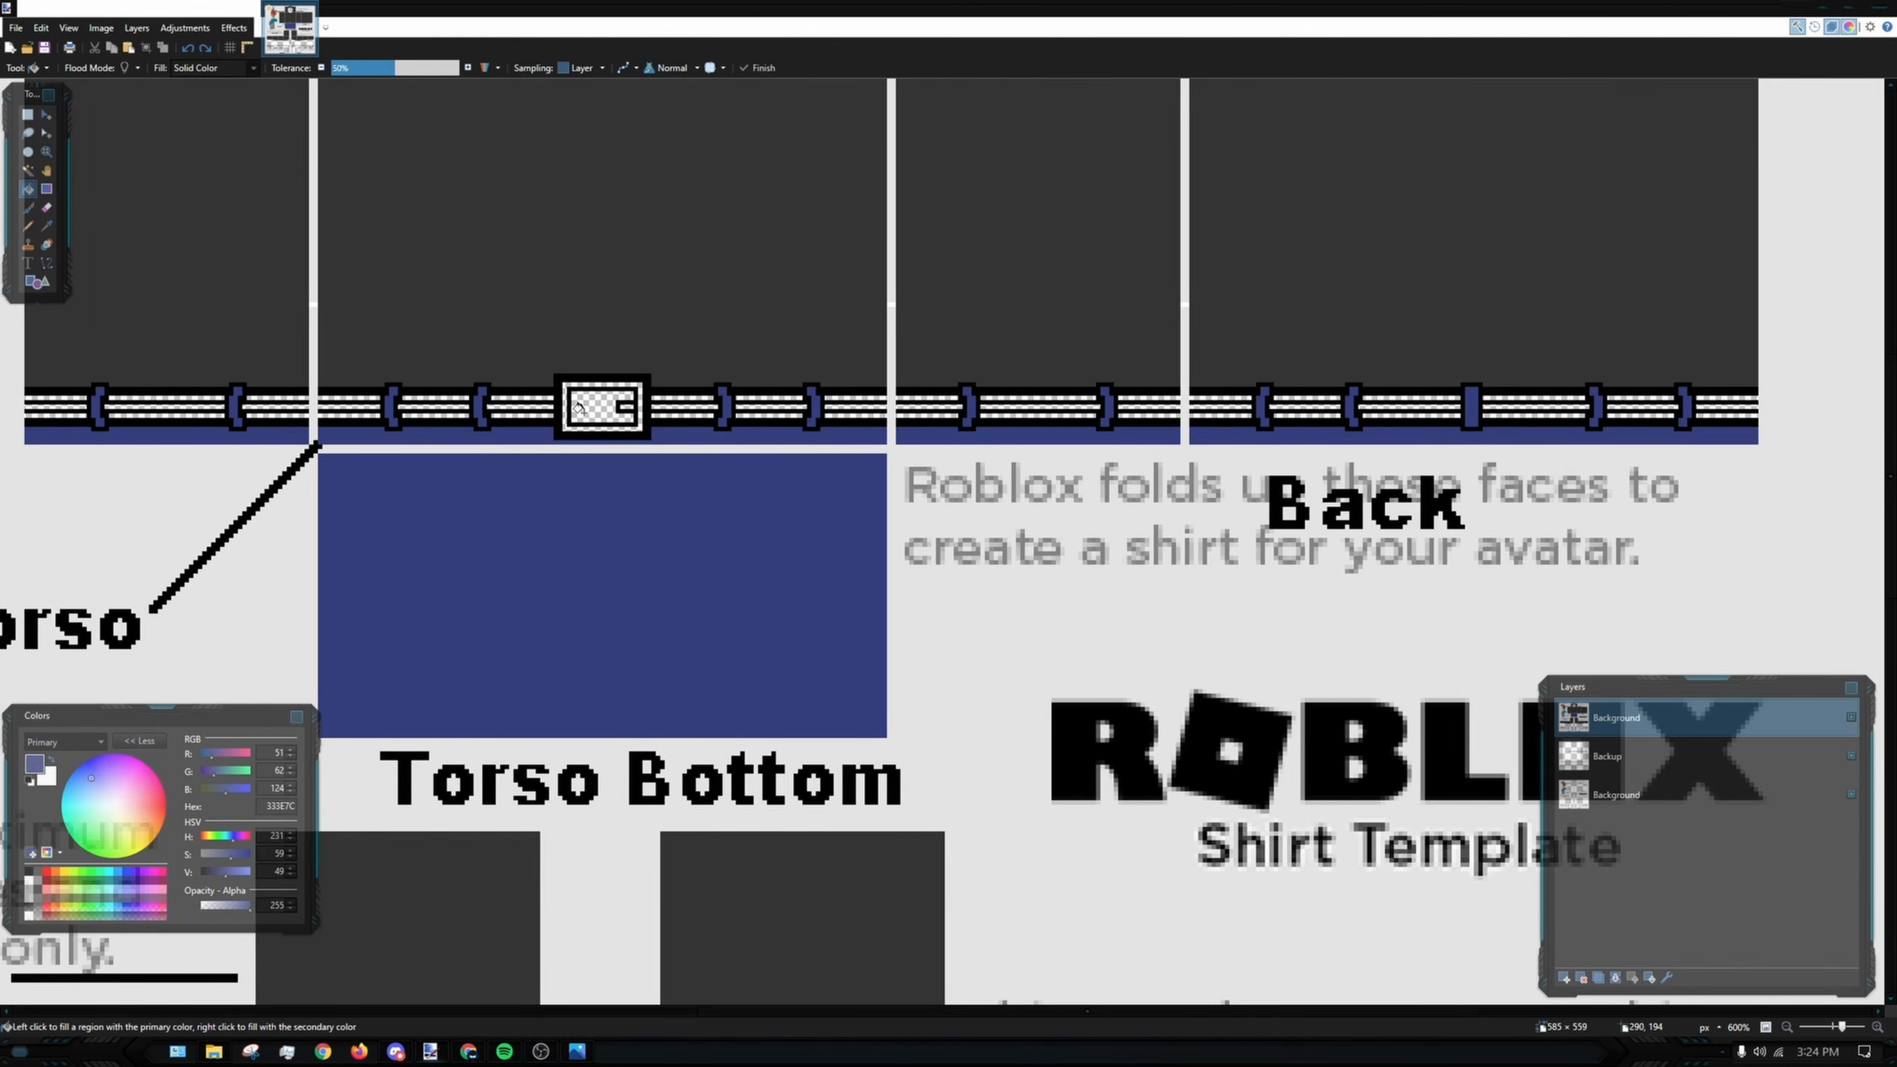
scroll(723, 623, up, 3)
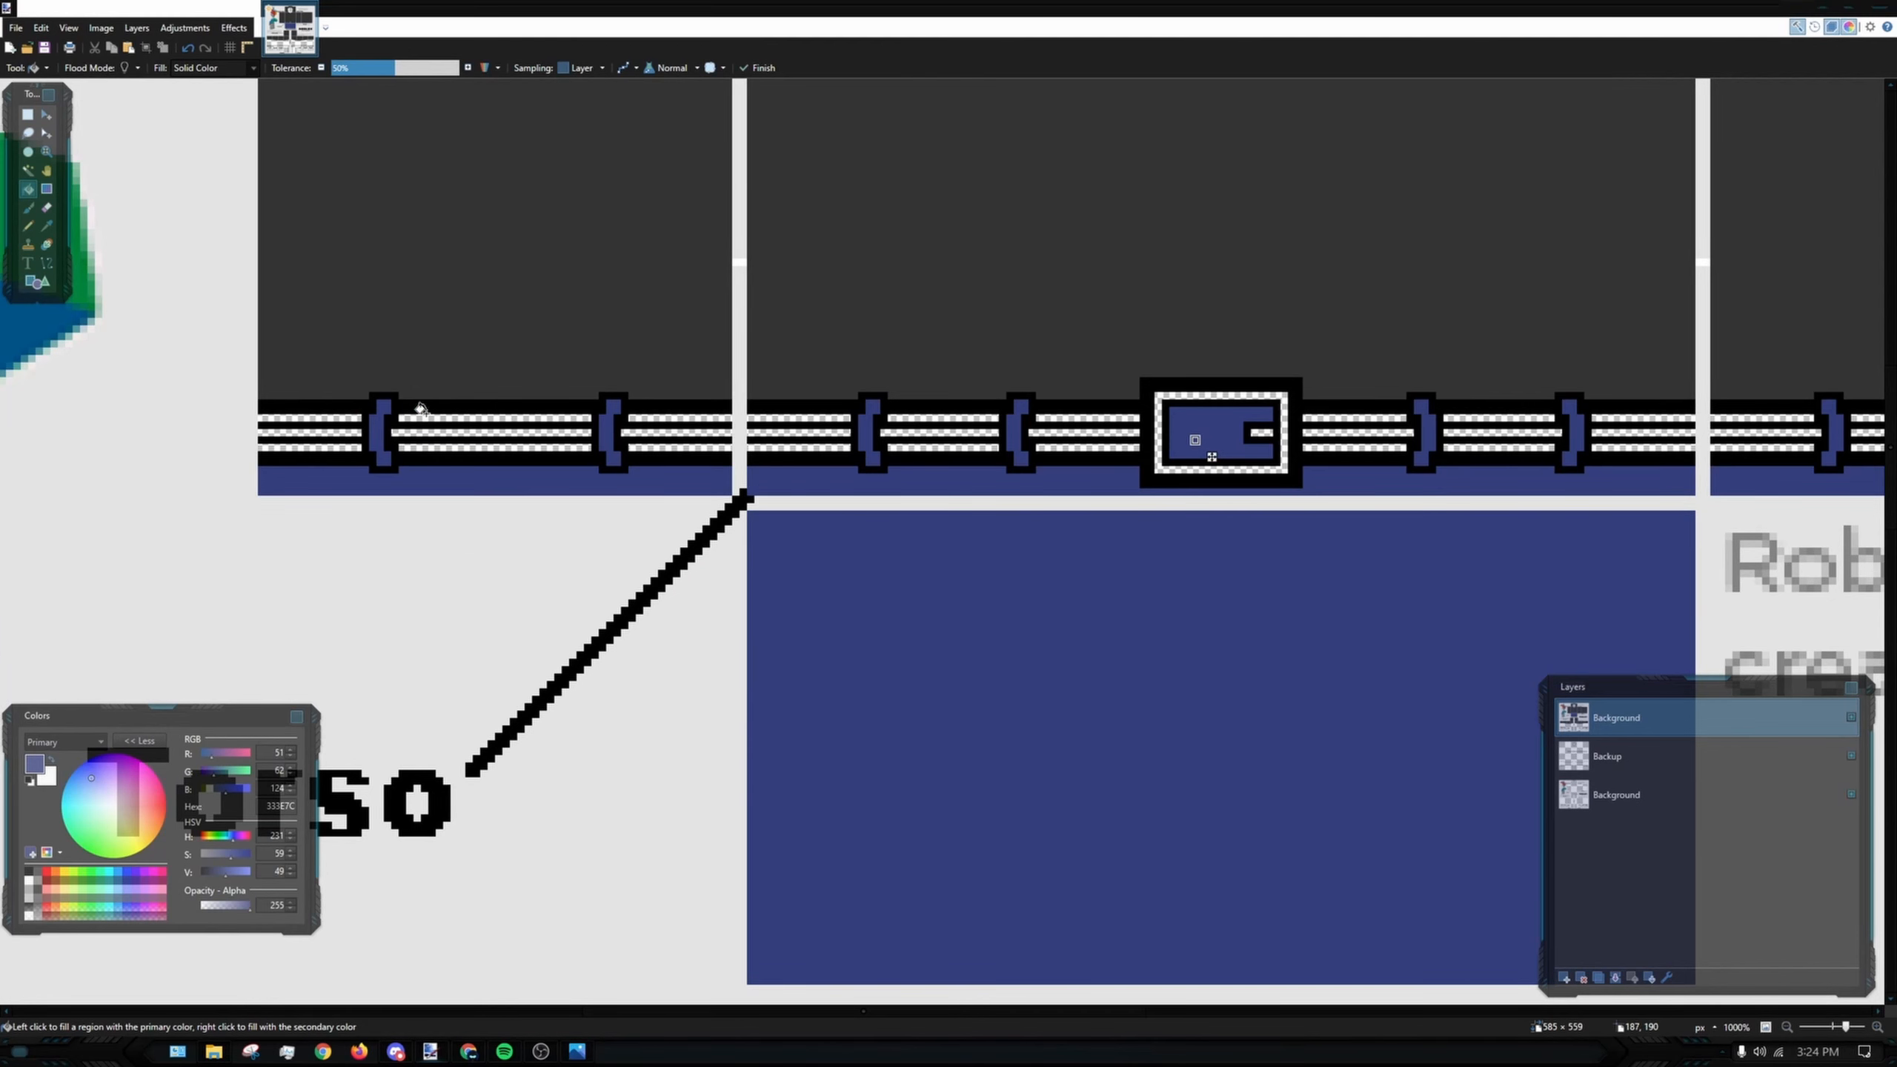
click(347, 404)
key(ctrl+z)
scroll(321, 411, up, 5)
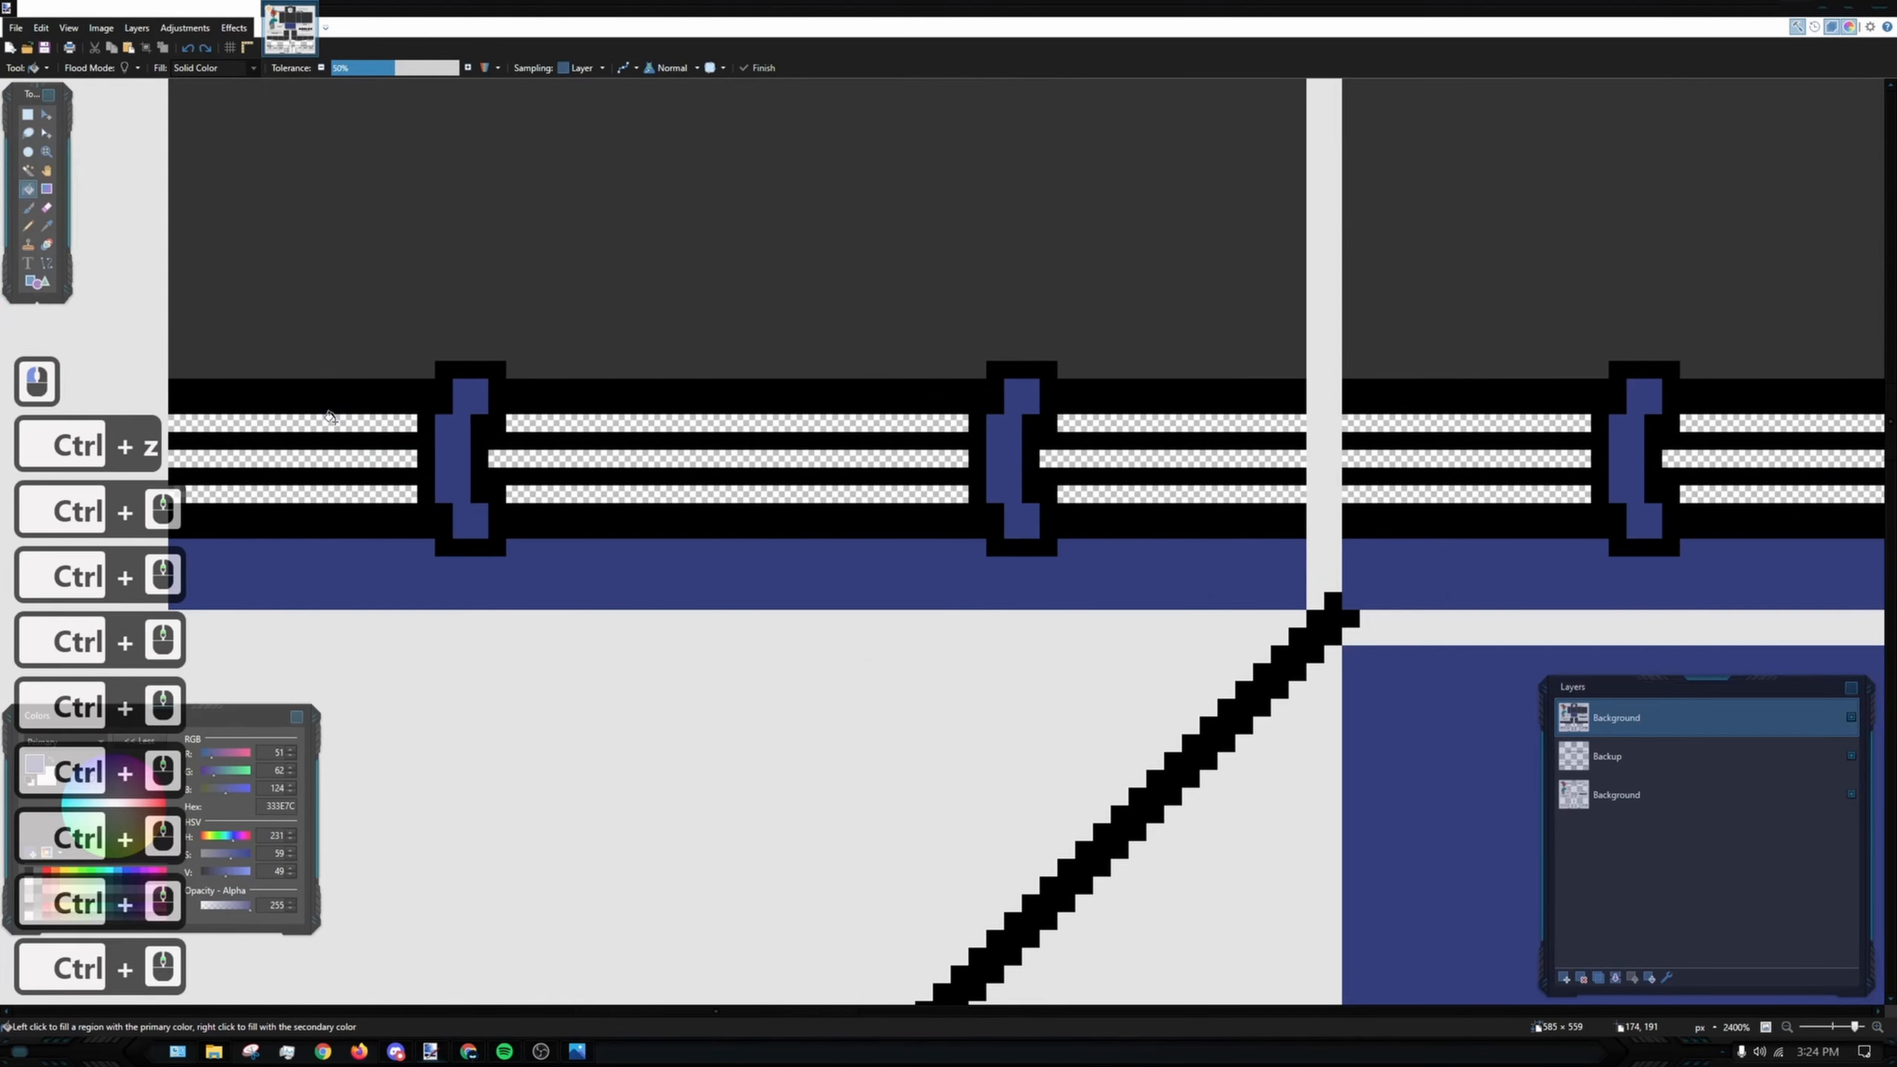
click(337, 423)
key(ctrl+z)
- Try filling the first belt stripes of the right side face with brown 381600
drag(571, 477, 482, 386)
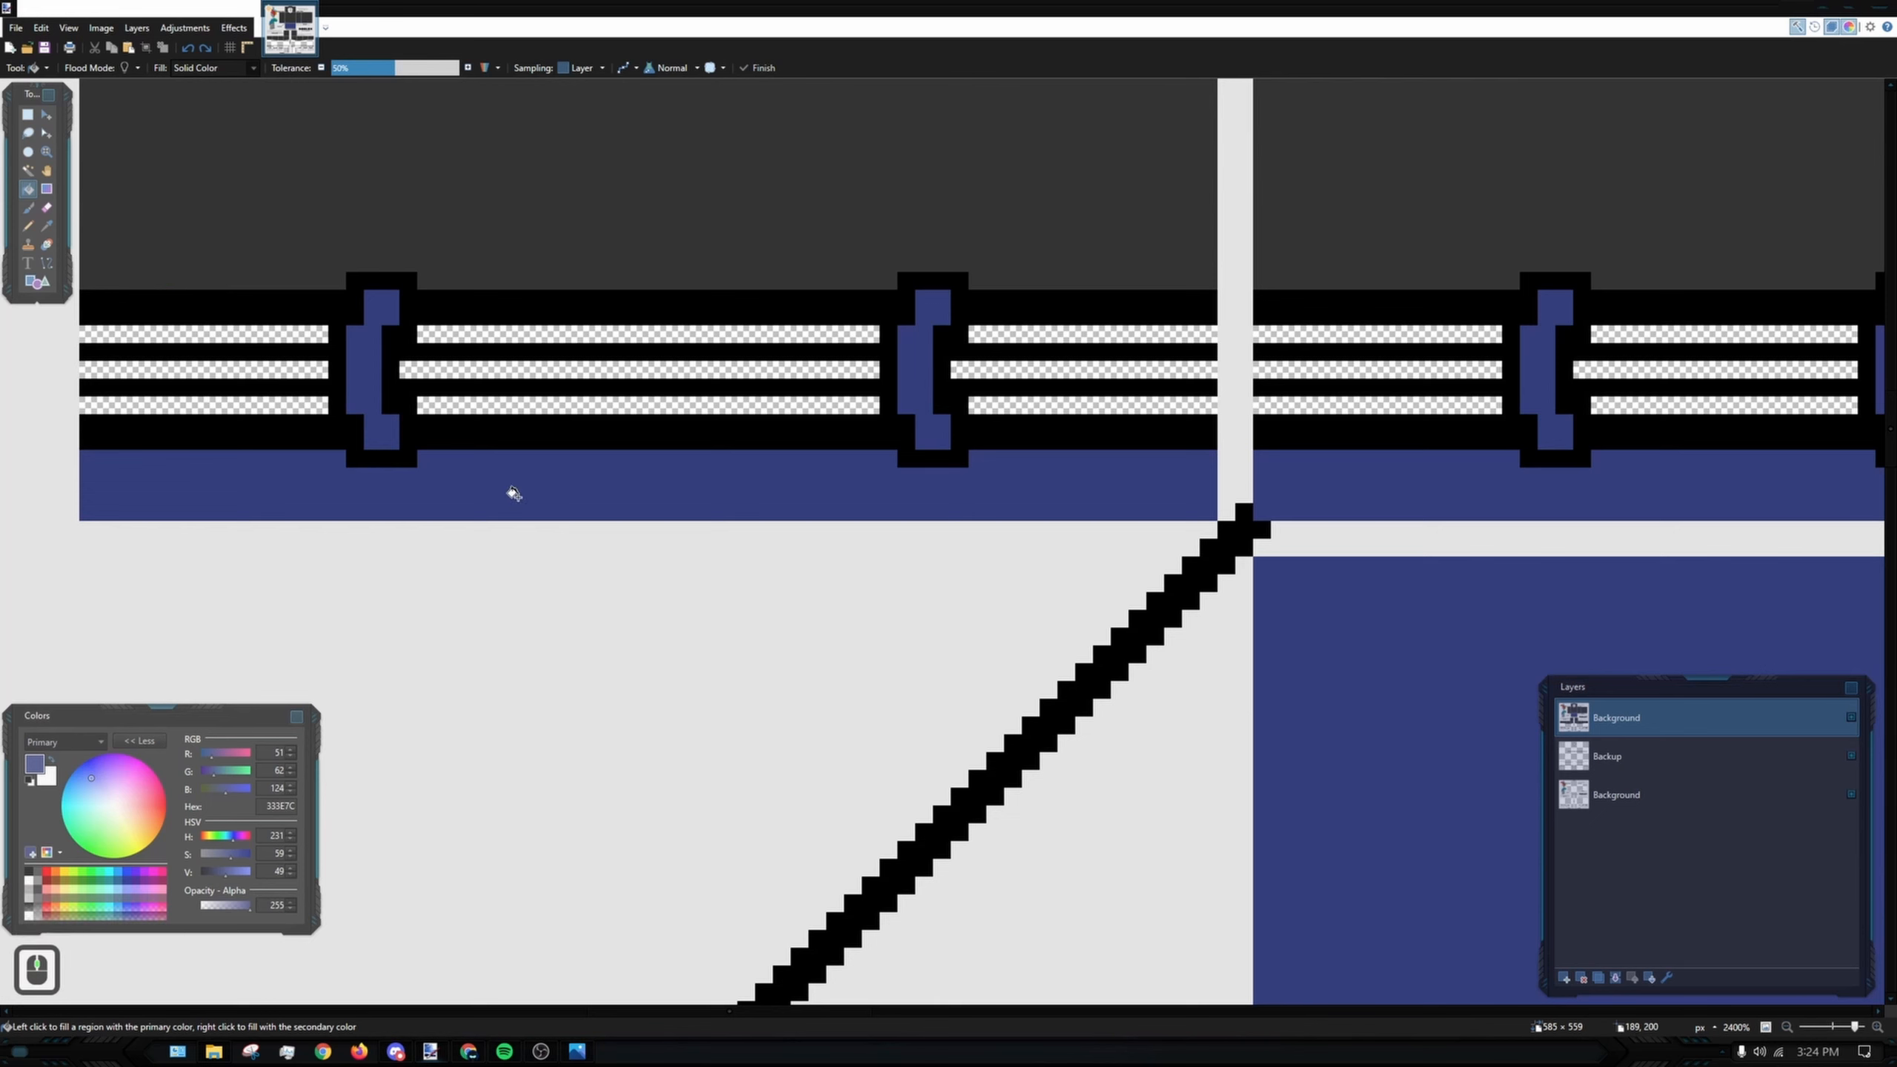
drag(573, 434, 546, 454)
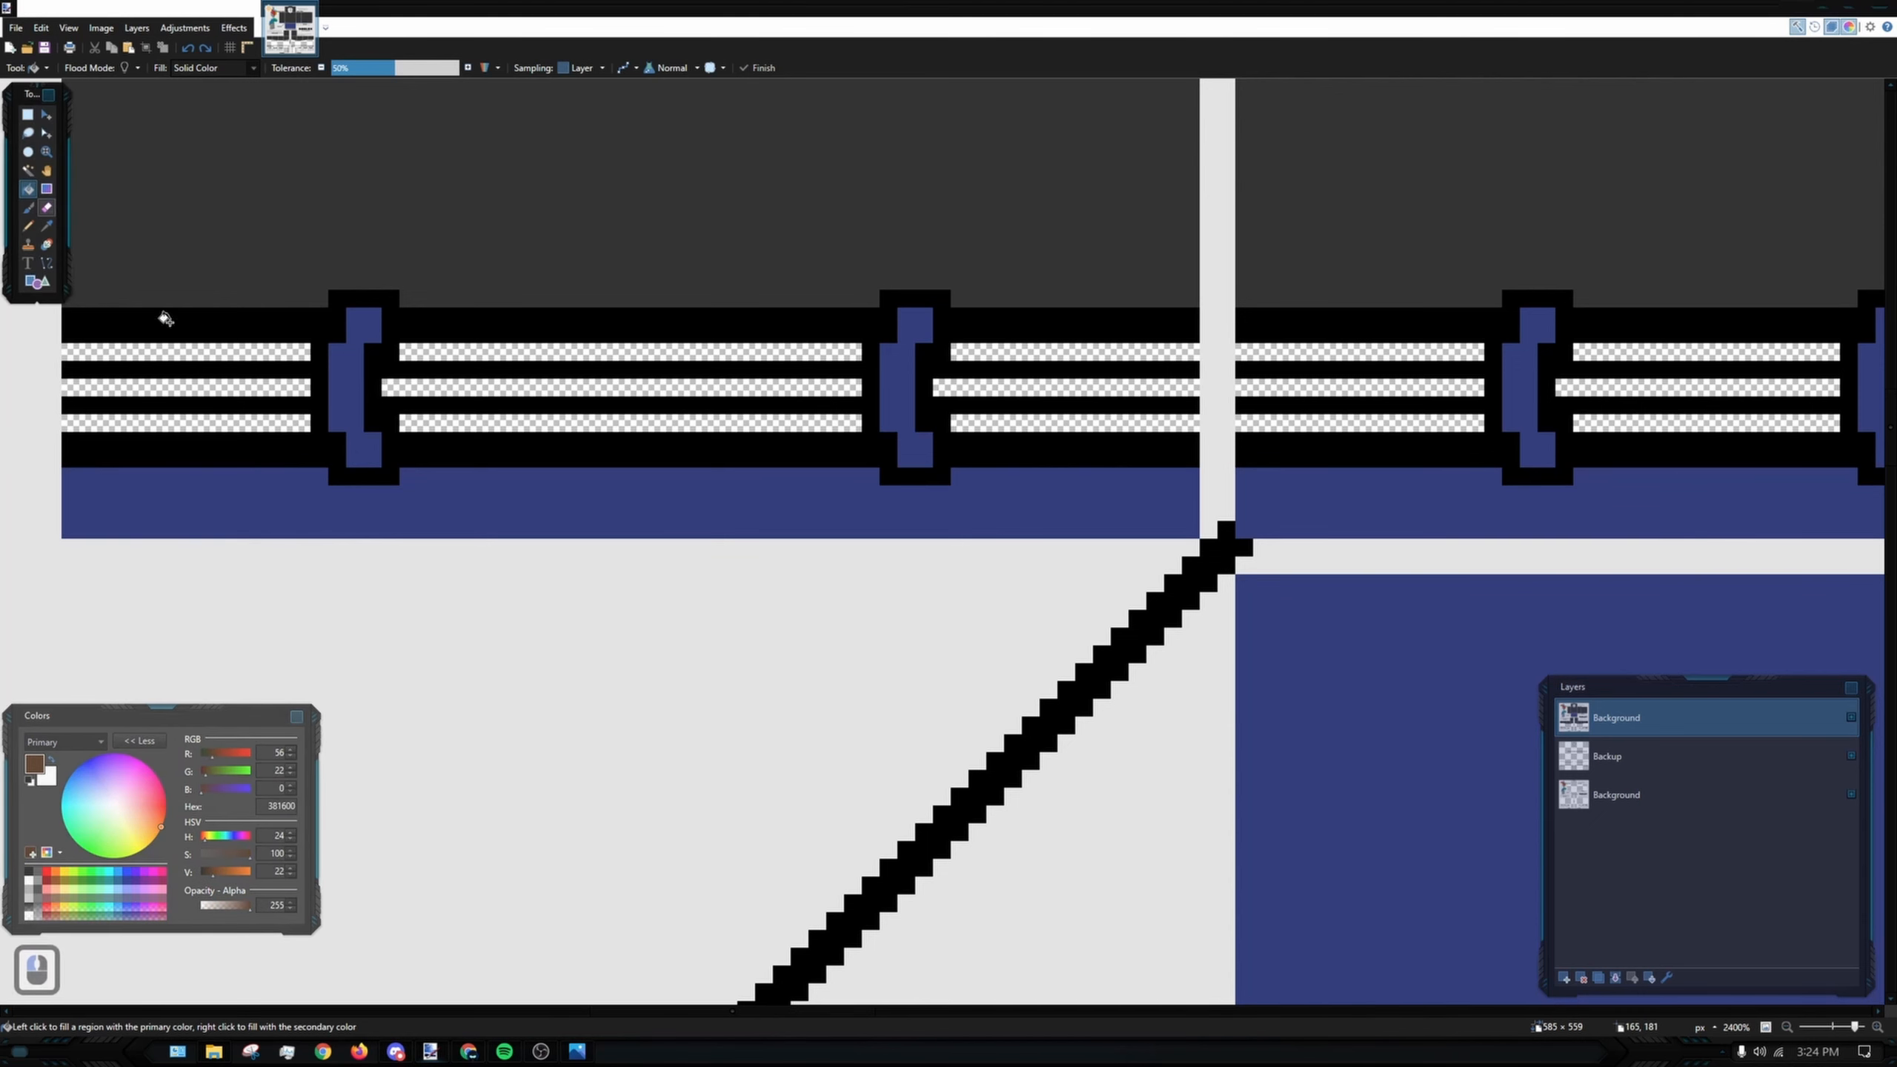
click(176, 368)
key(ctrl+z)
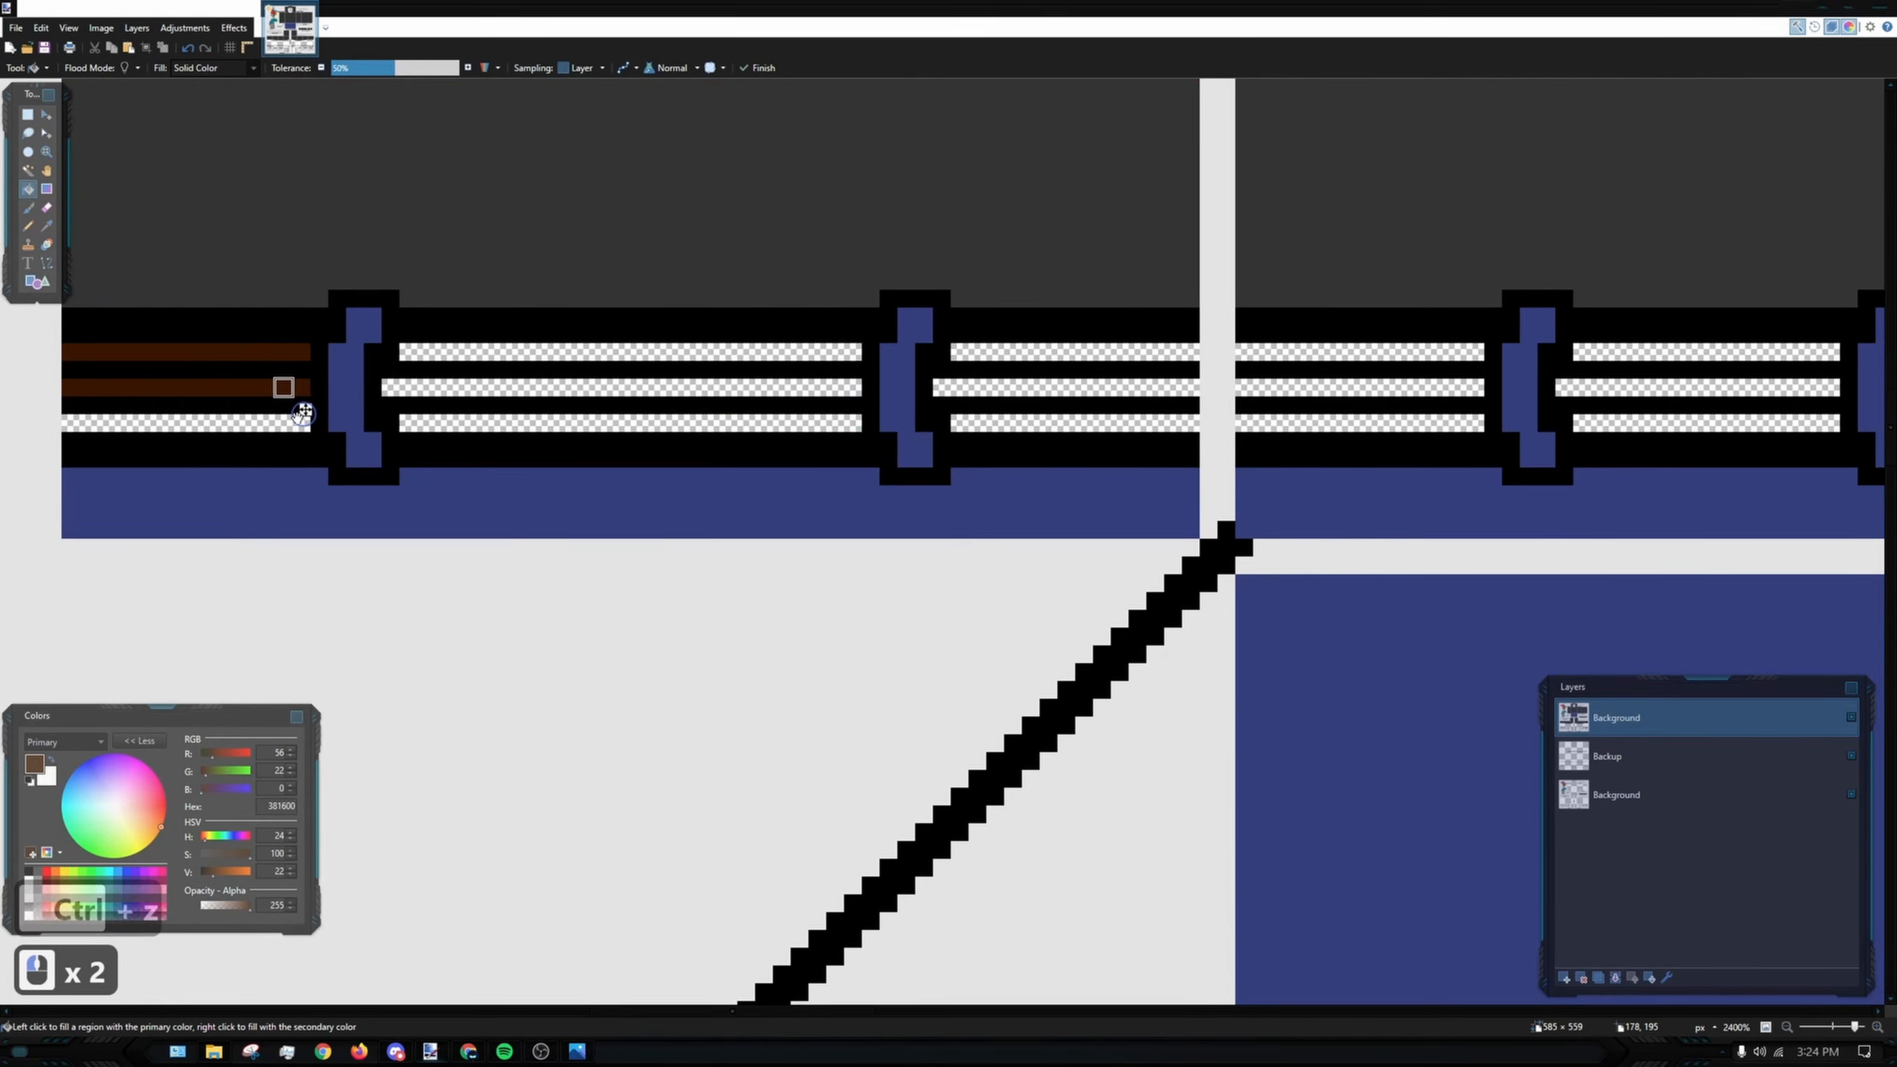
scroll(287, 384, down, 10)
scroll(536, 387, up, 9)
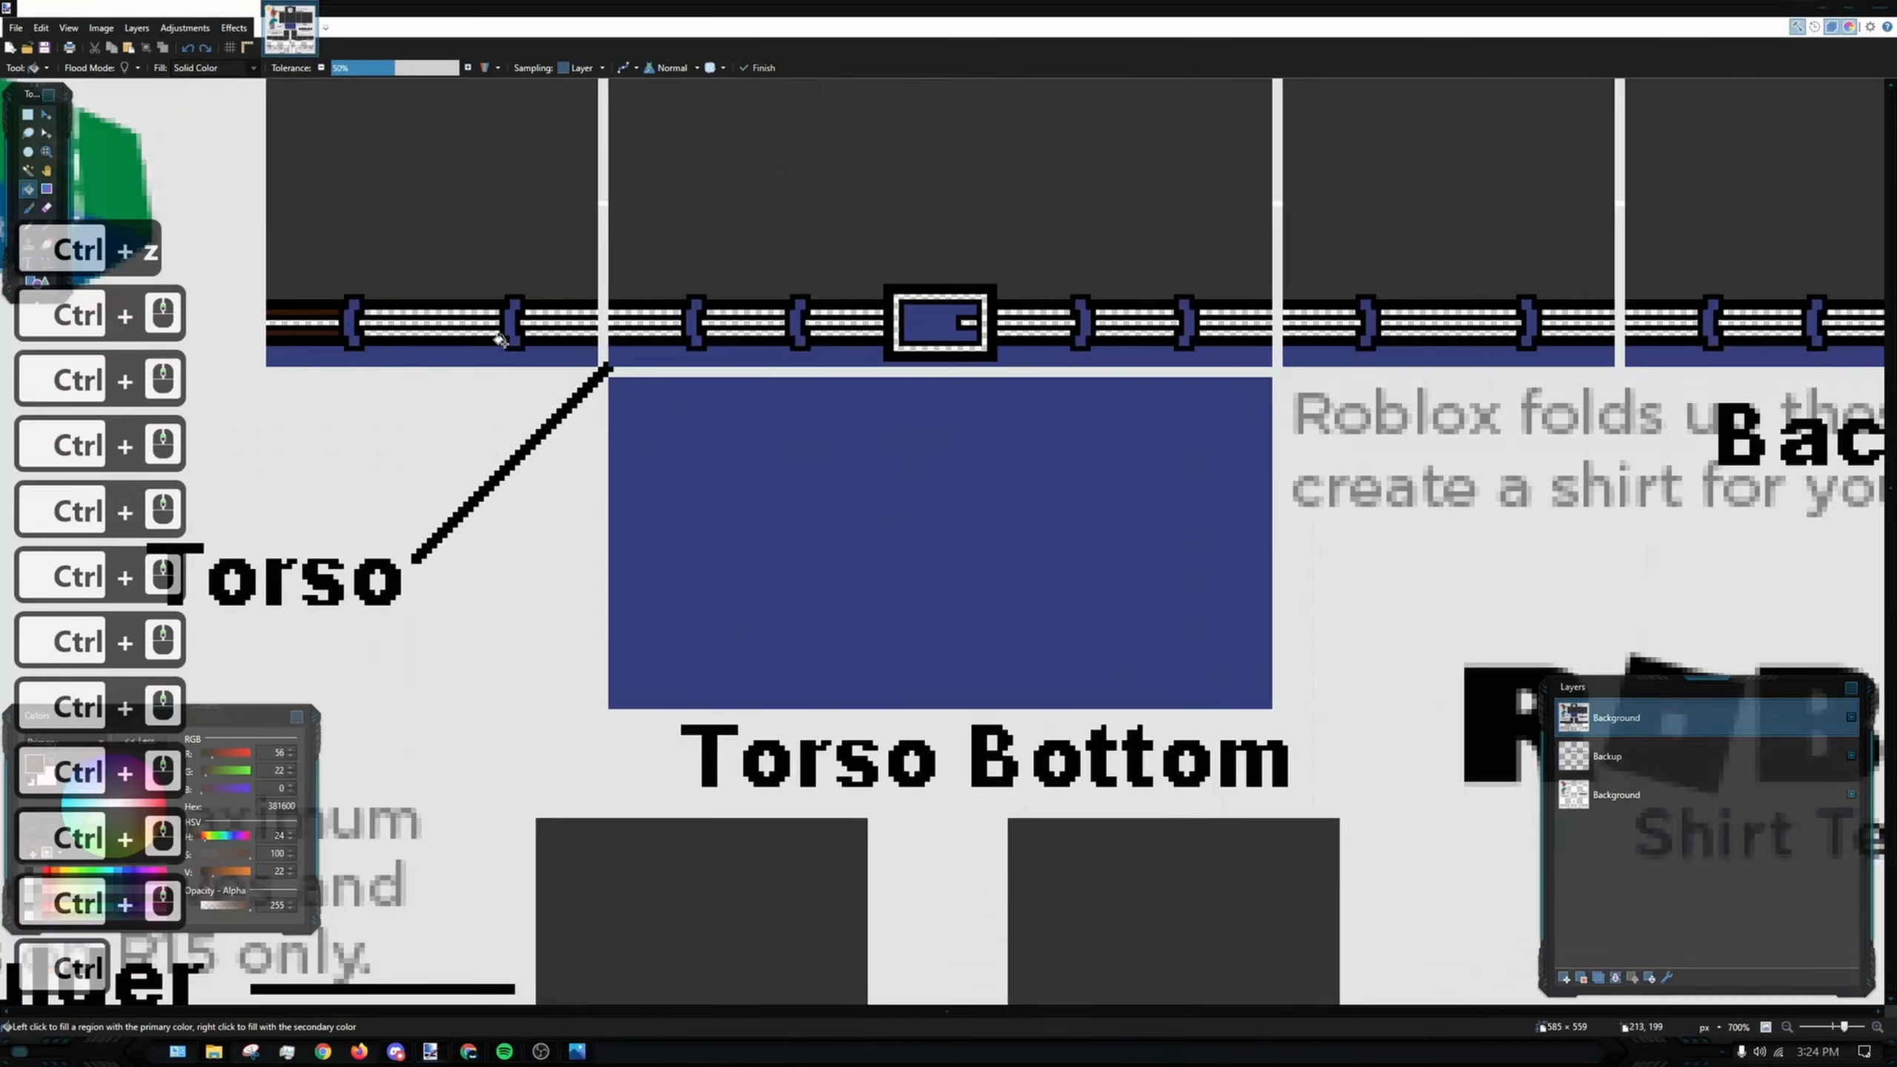
key(ctrl+z)
key(ctrl+z)
key(ctrl+z)
- Fill the belt stripes on the right side face and on the front face before the buckle with dark brown 2D1200
scroll(549, 358, up, 2)
click(588, 344)
click(572, 383)
click(551, 424)
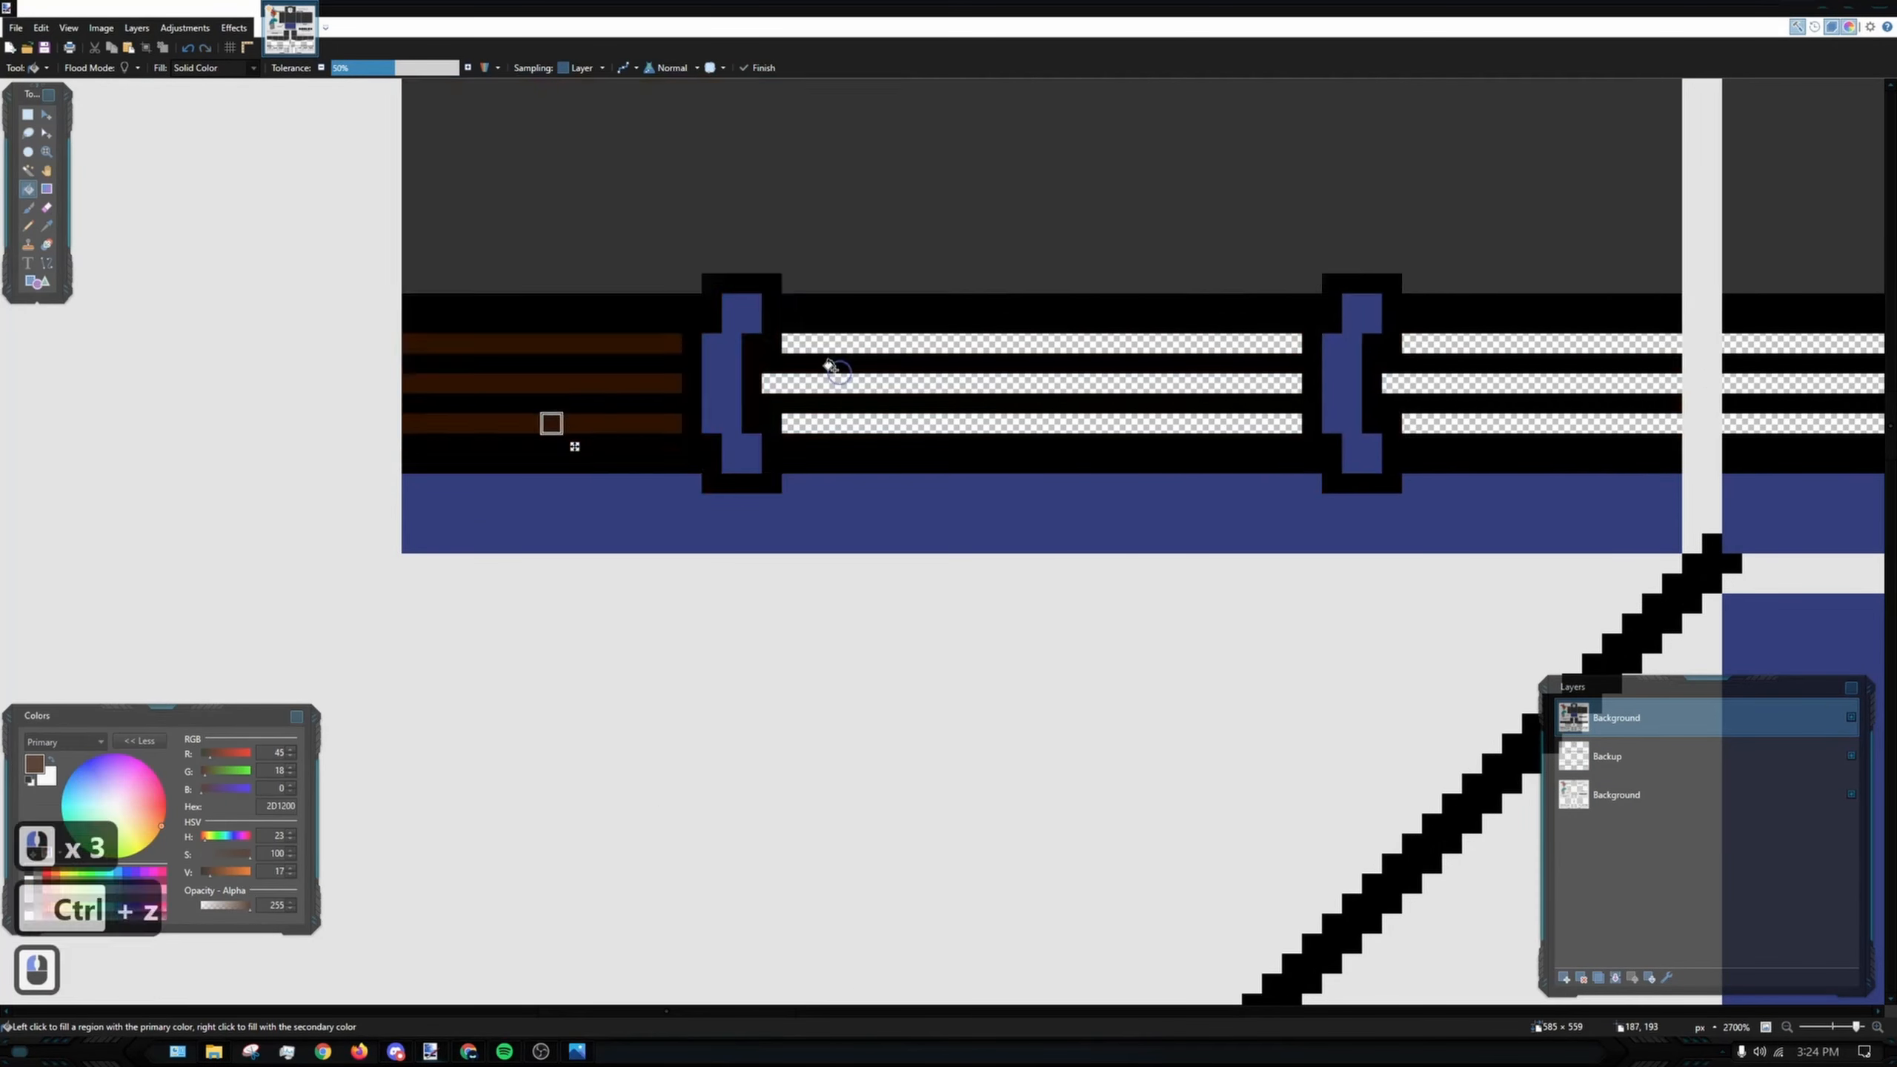
click(452, 443)
click(515, 362)
click(530, 403)
click(852, 344)
click(190, 383)
click(552, 423)
- Fill the belt stripes past the buckle on the front face and across the left side face with dark brown 2D1200
click(669, 423)
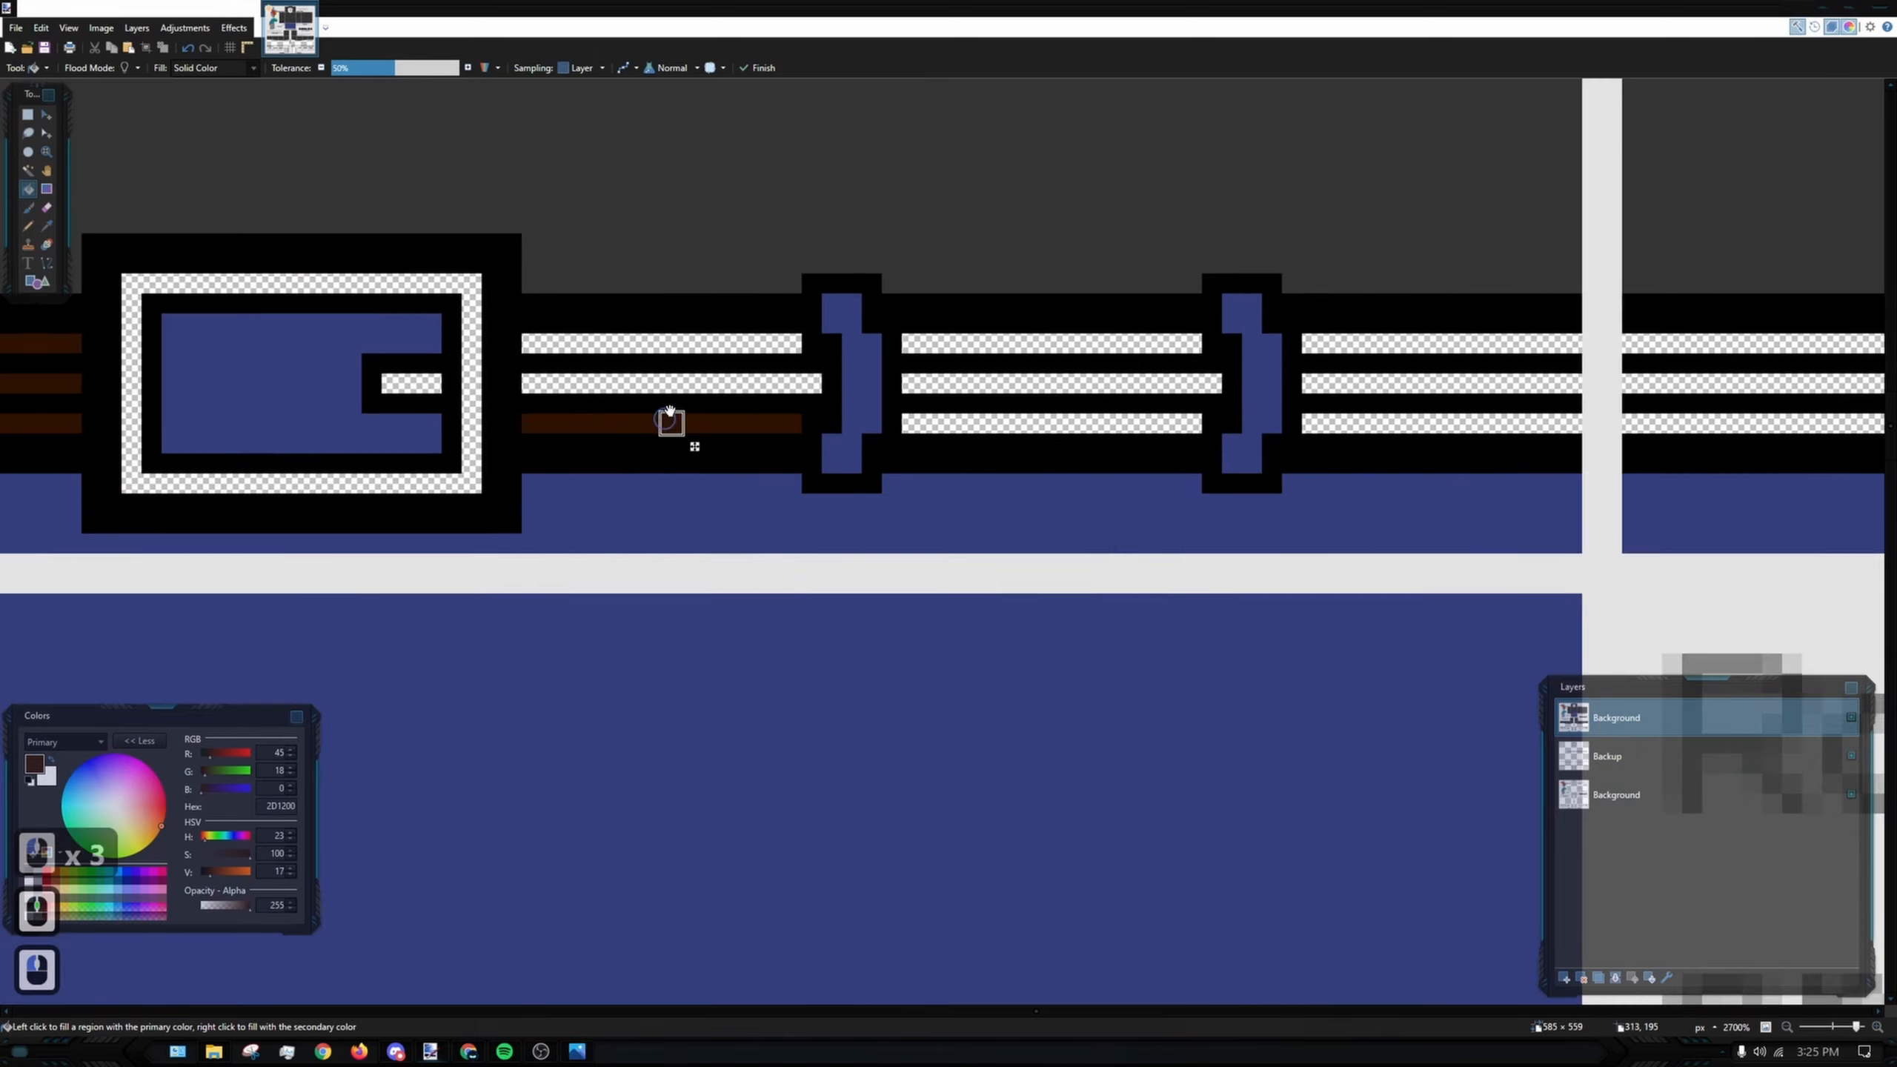
click(665, 383)
click(652, 364)
click(478, 444)
click(491, 364)
click(634, 366)
click(639, 403)
click(711, 383)
click(430, 404)
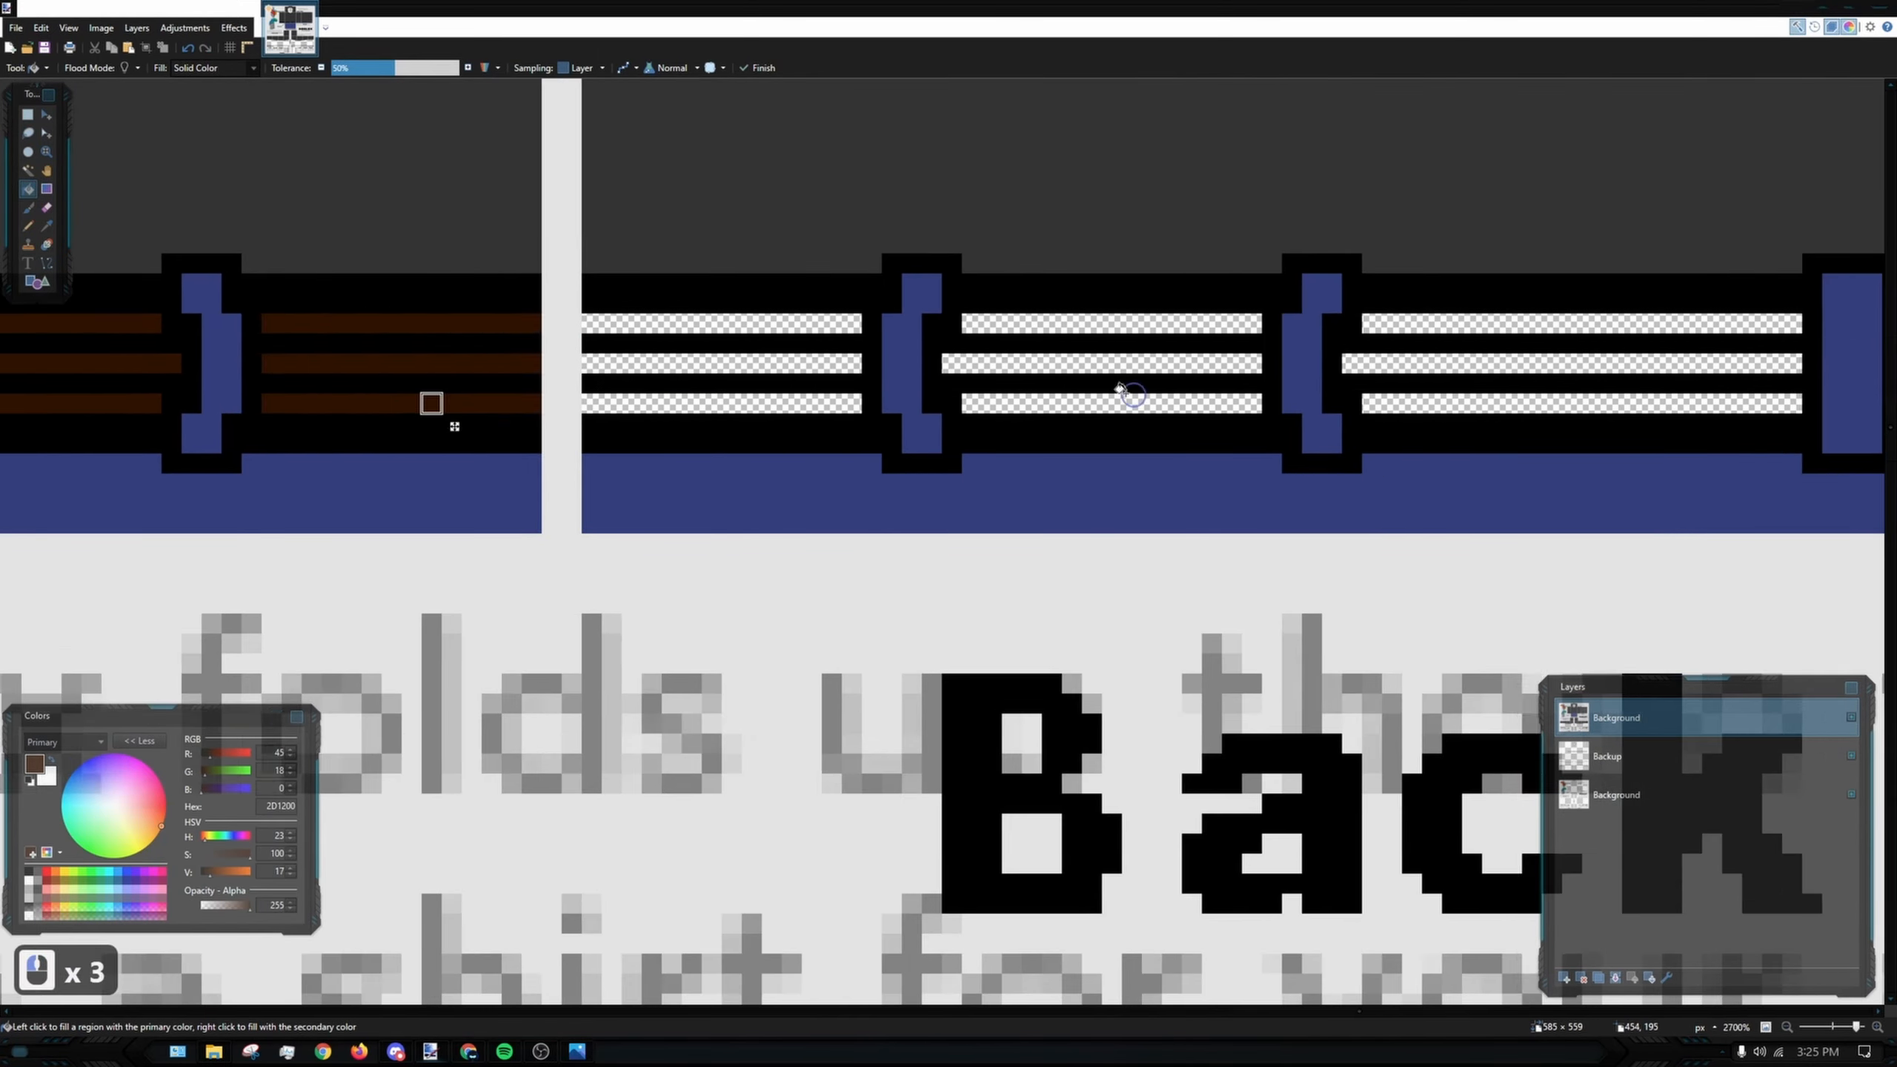
- Fill the belt stripes across the back face with dark brown 2D1200
click(491, 364)
key(ctrl+z)
click(474, 364)
click(471, 344)
scroll(496, 320, down, 3)
click(852, 298)
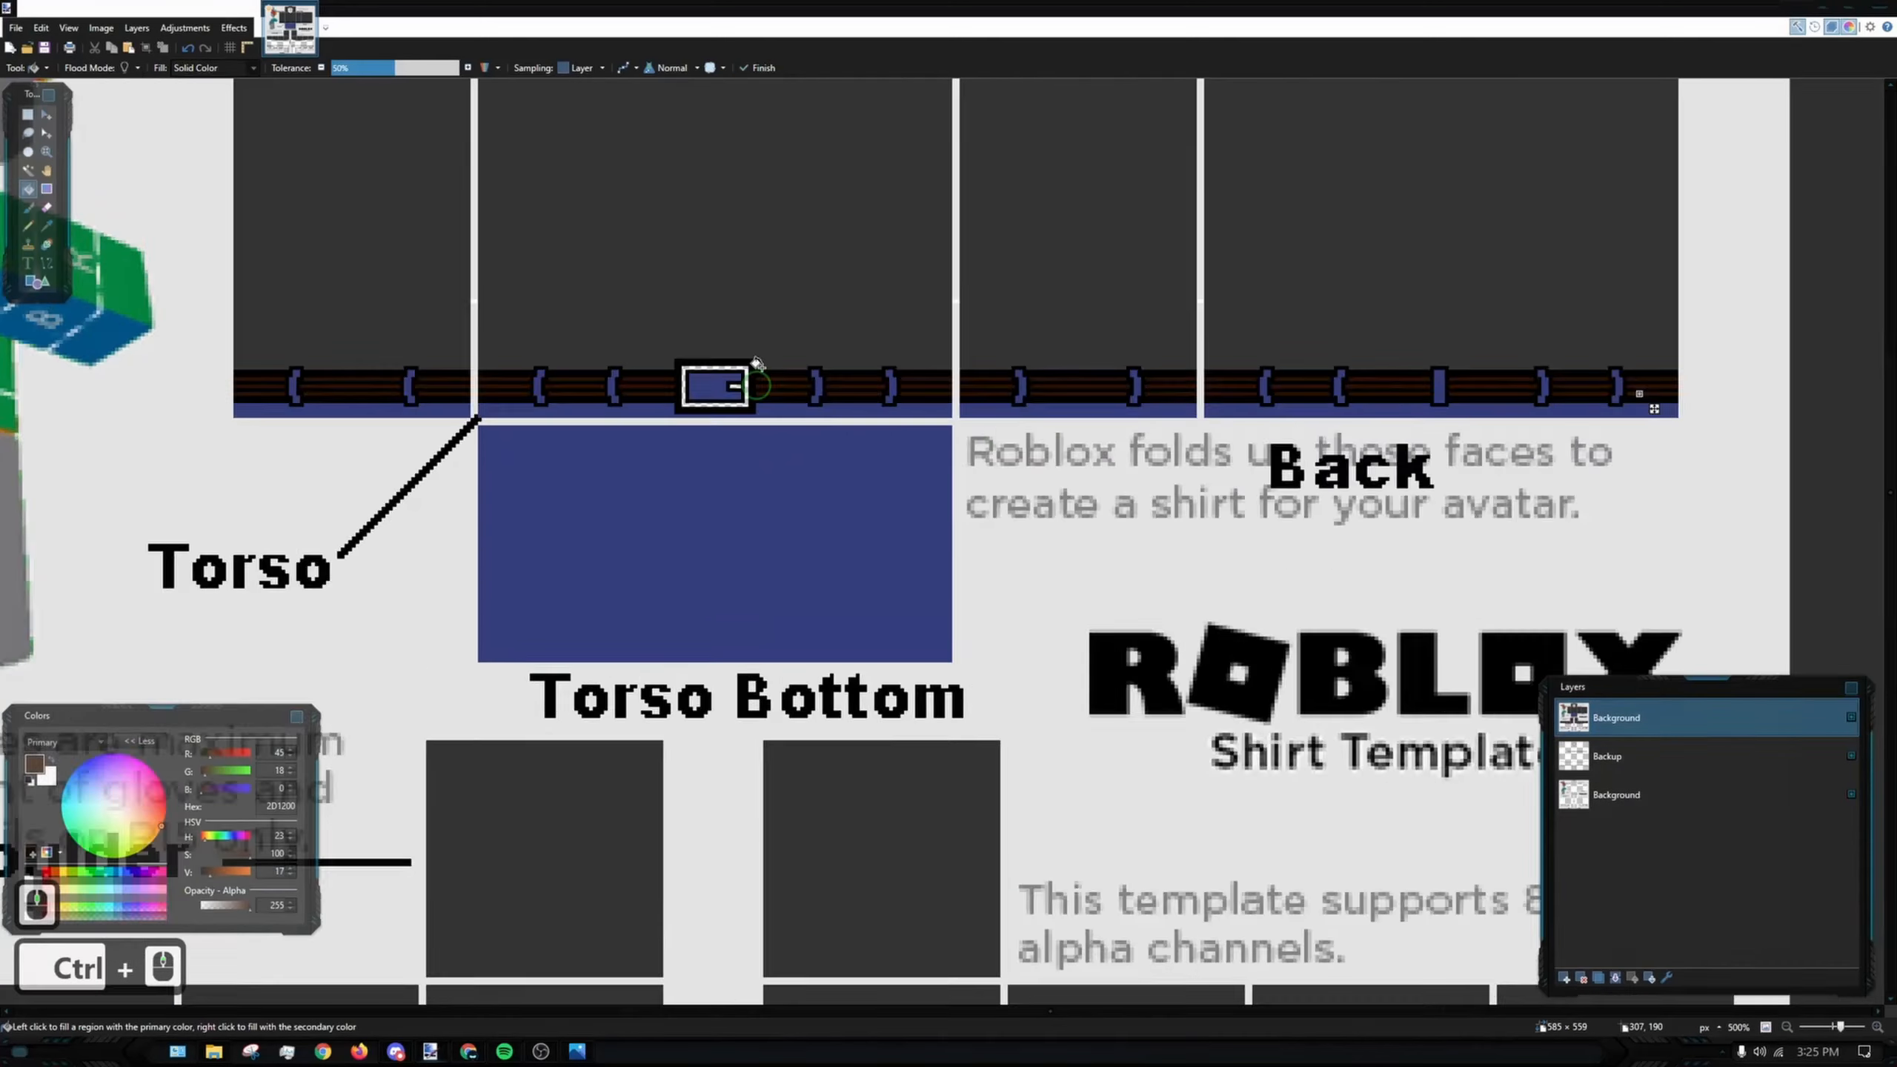
- Colour the buckle frame yellow and pencil over the stray yellow stripe at the back belt's outer end with dark brown 2D1200
ctrl+scroll(754, 373, up, 8)
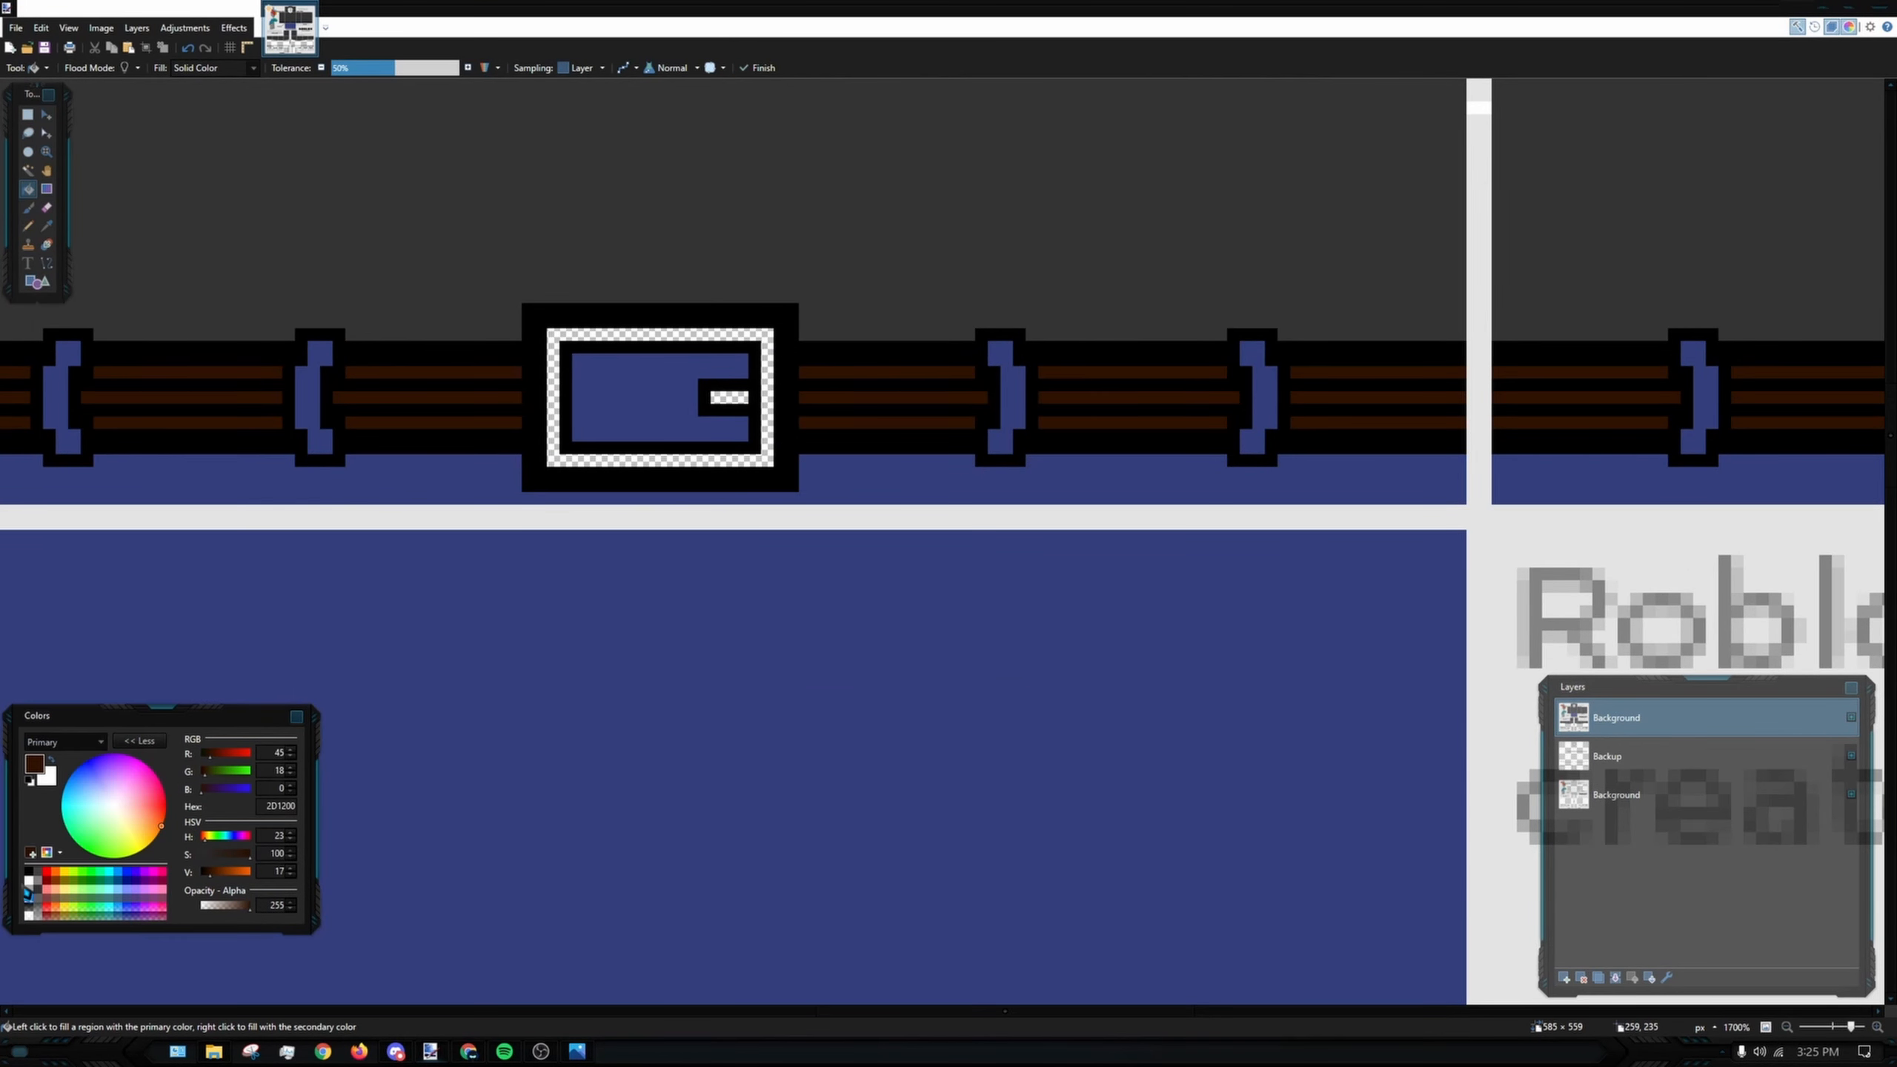
click(34, 881)
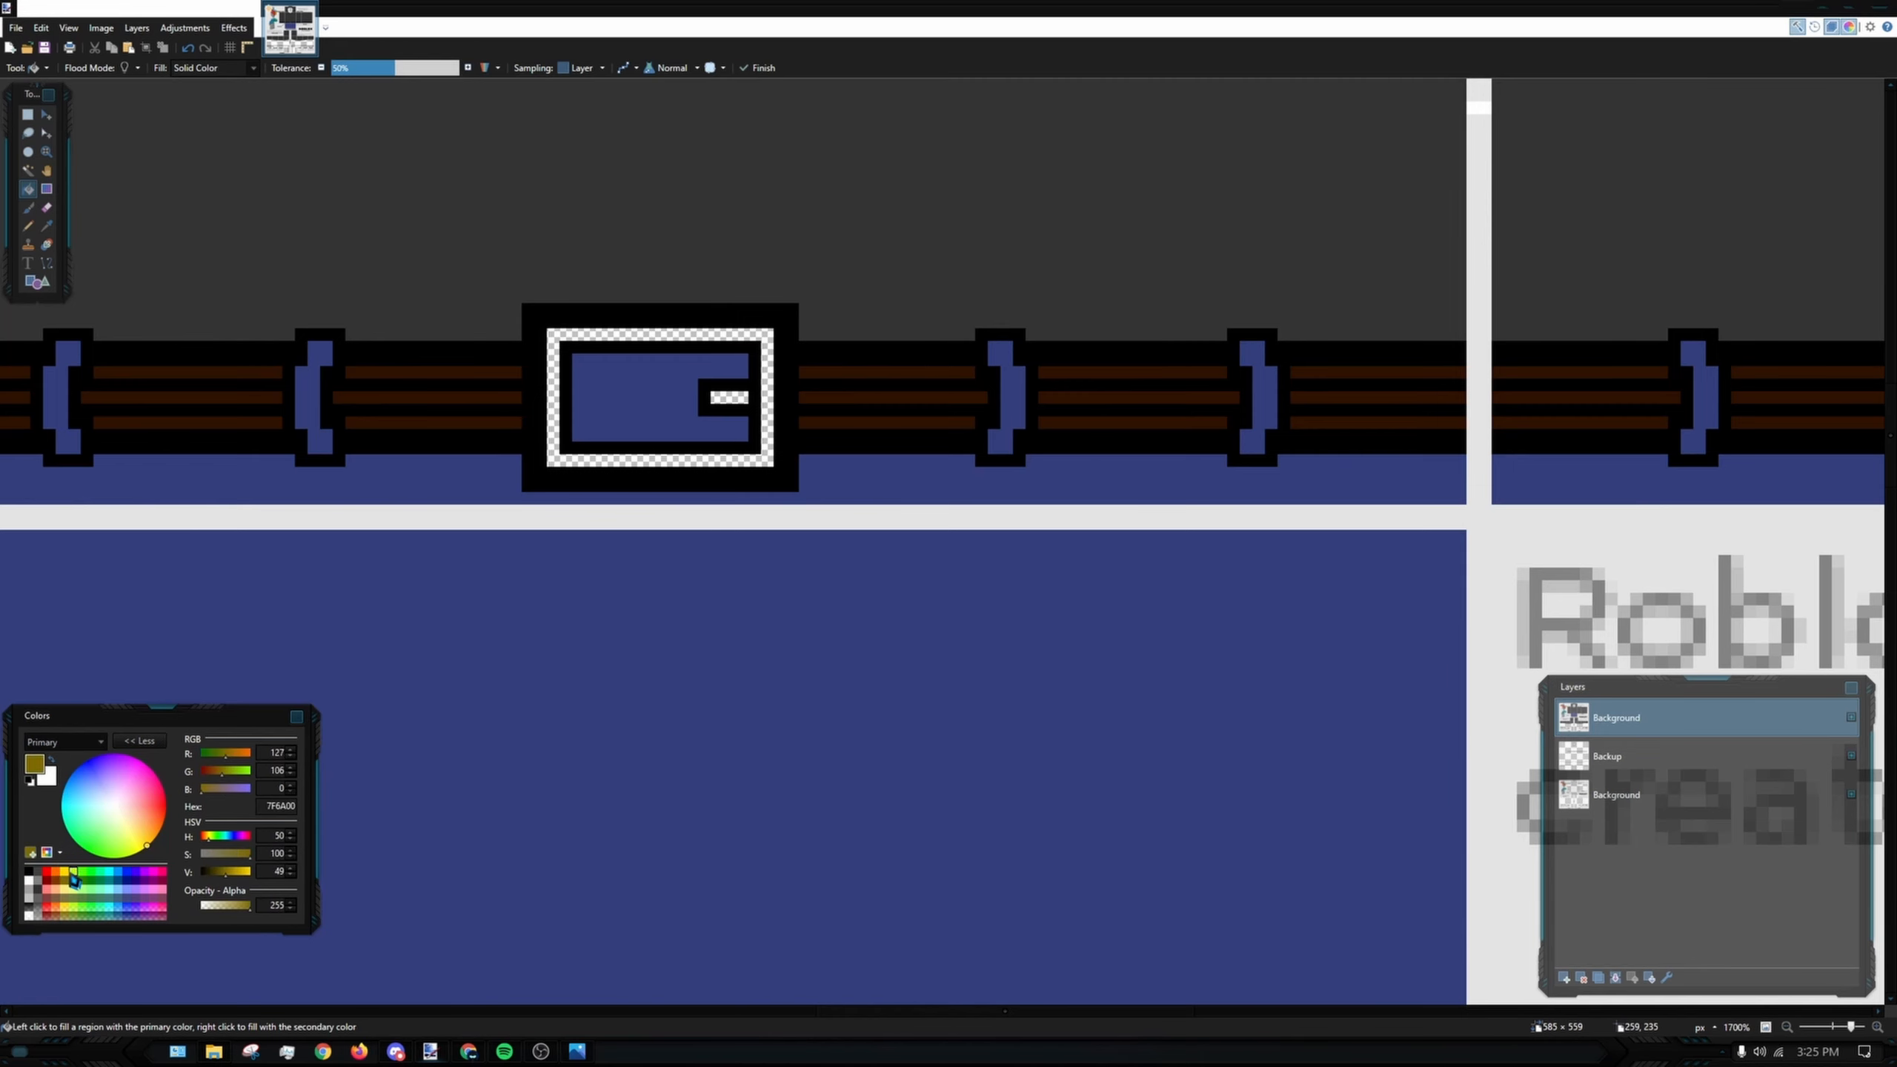
drag(435, 442, 659, 438)
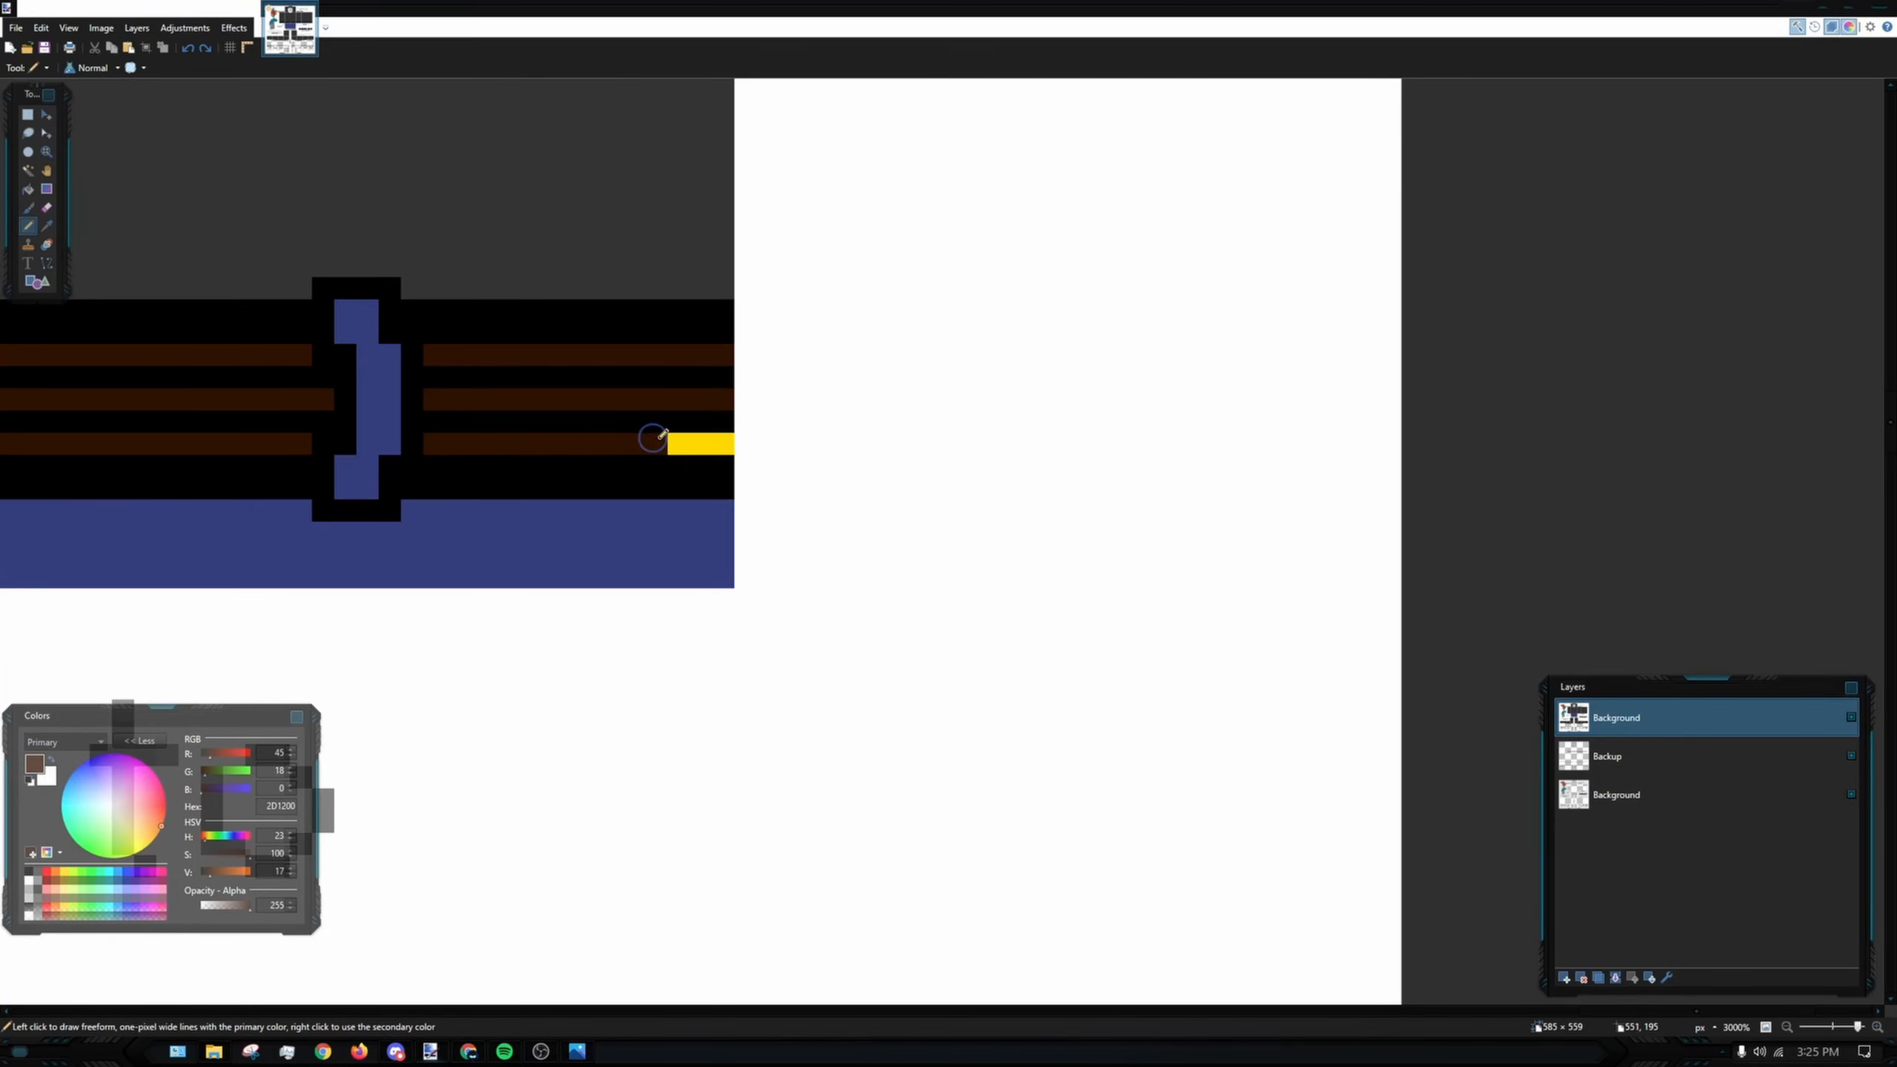
scroll(718, 439, down, 14)
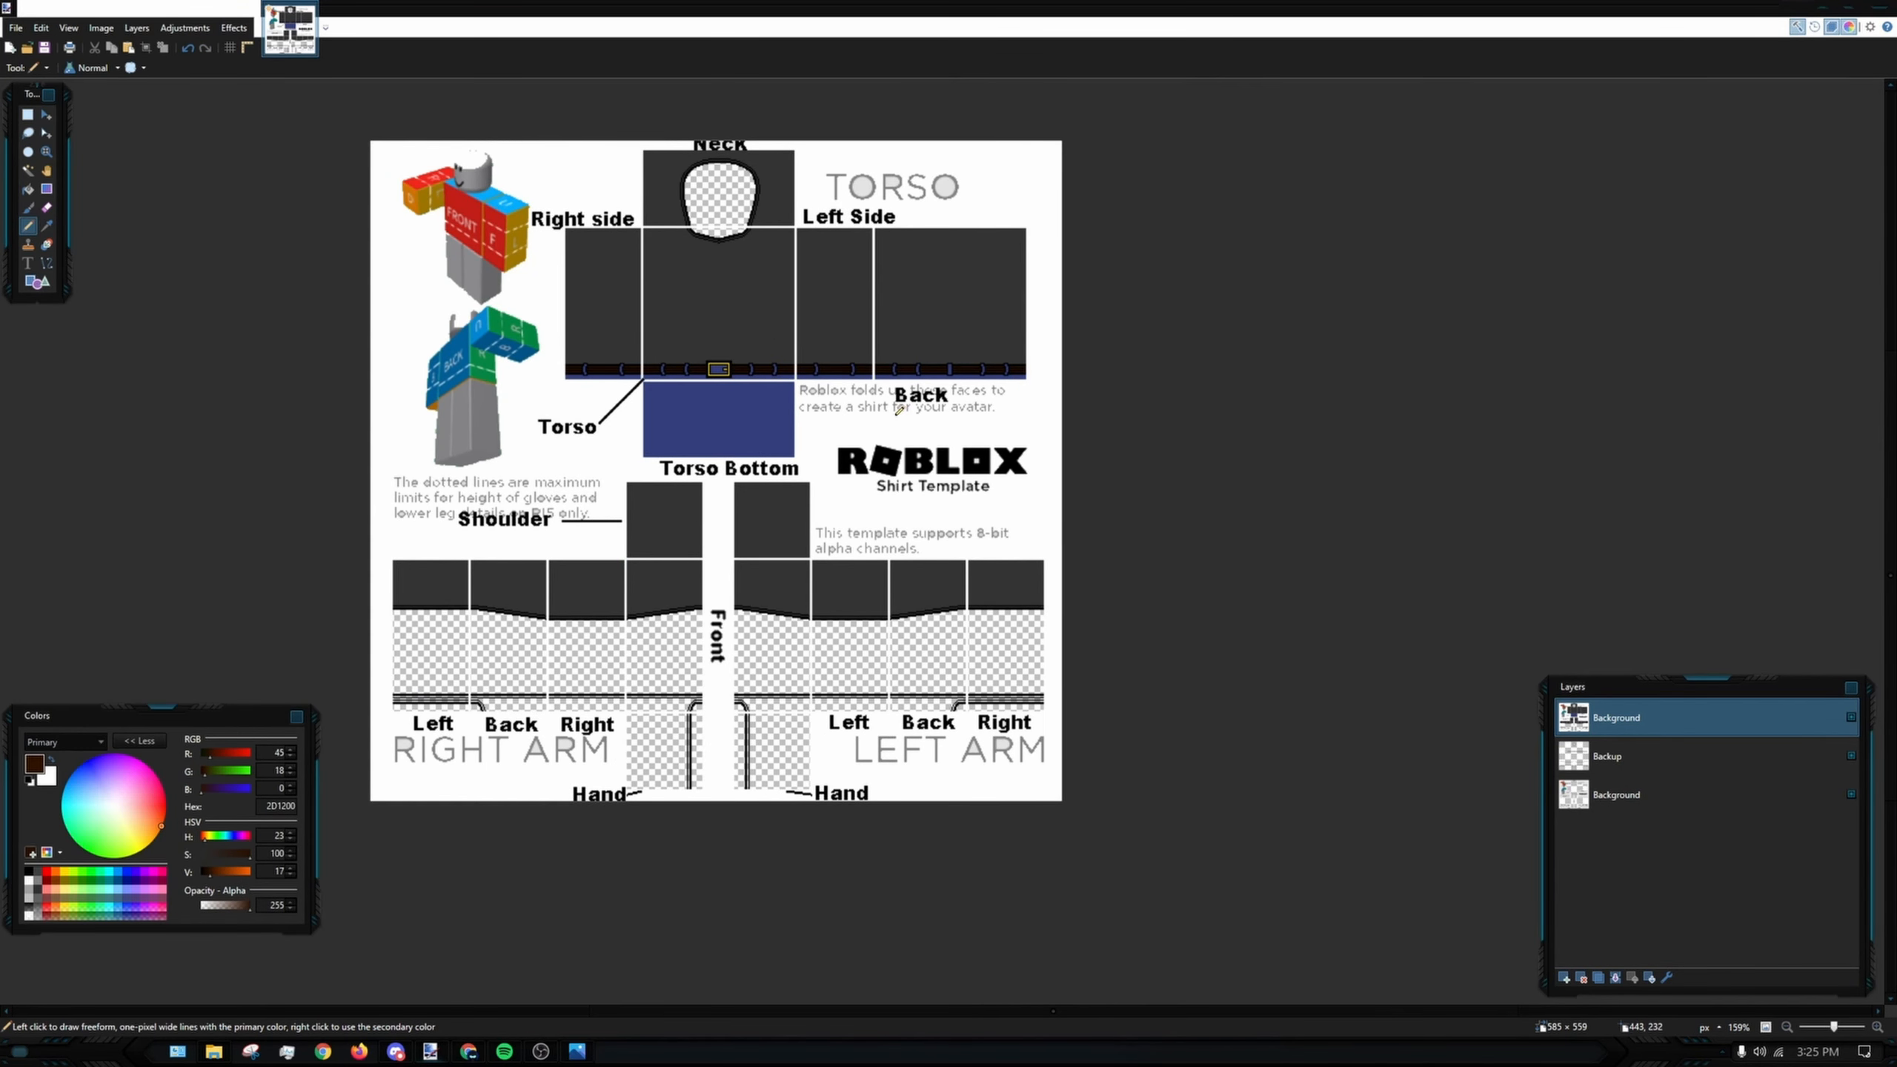
- Fill the glove areas of the right arm's back, right and front faces and its hand with near-black 1E1E1E
drag(222, 292, 166, 251)
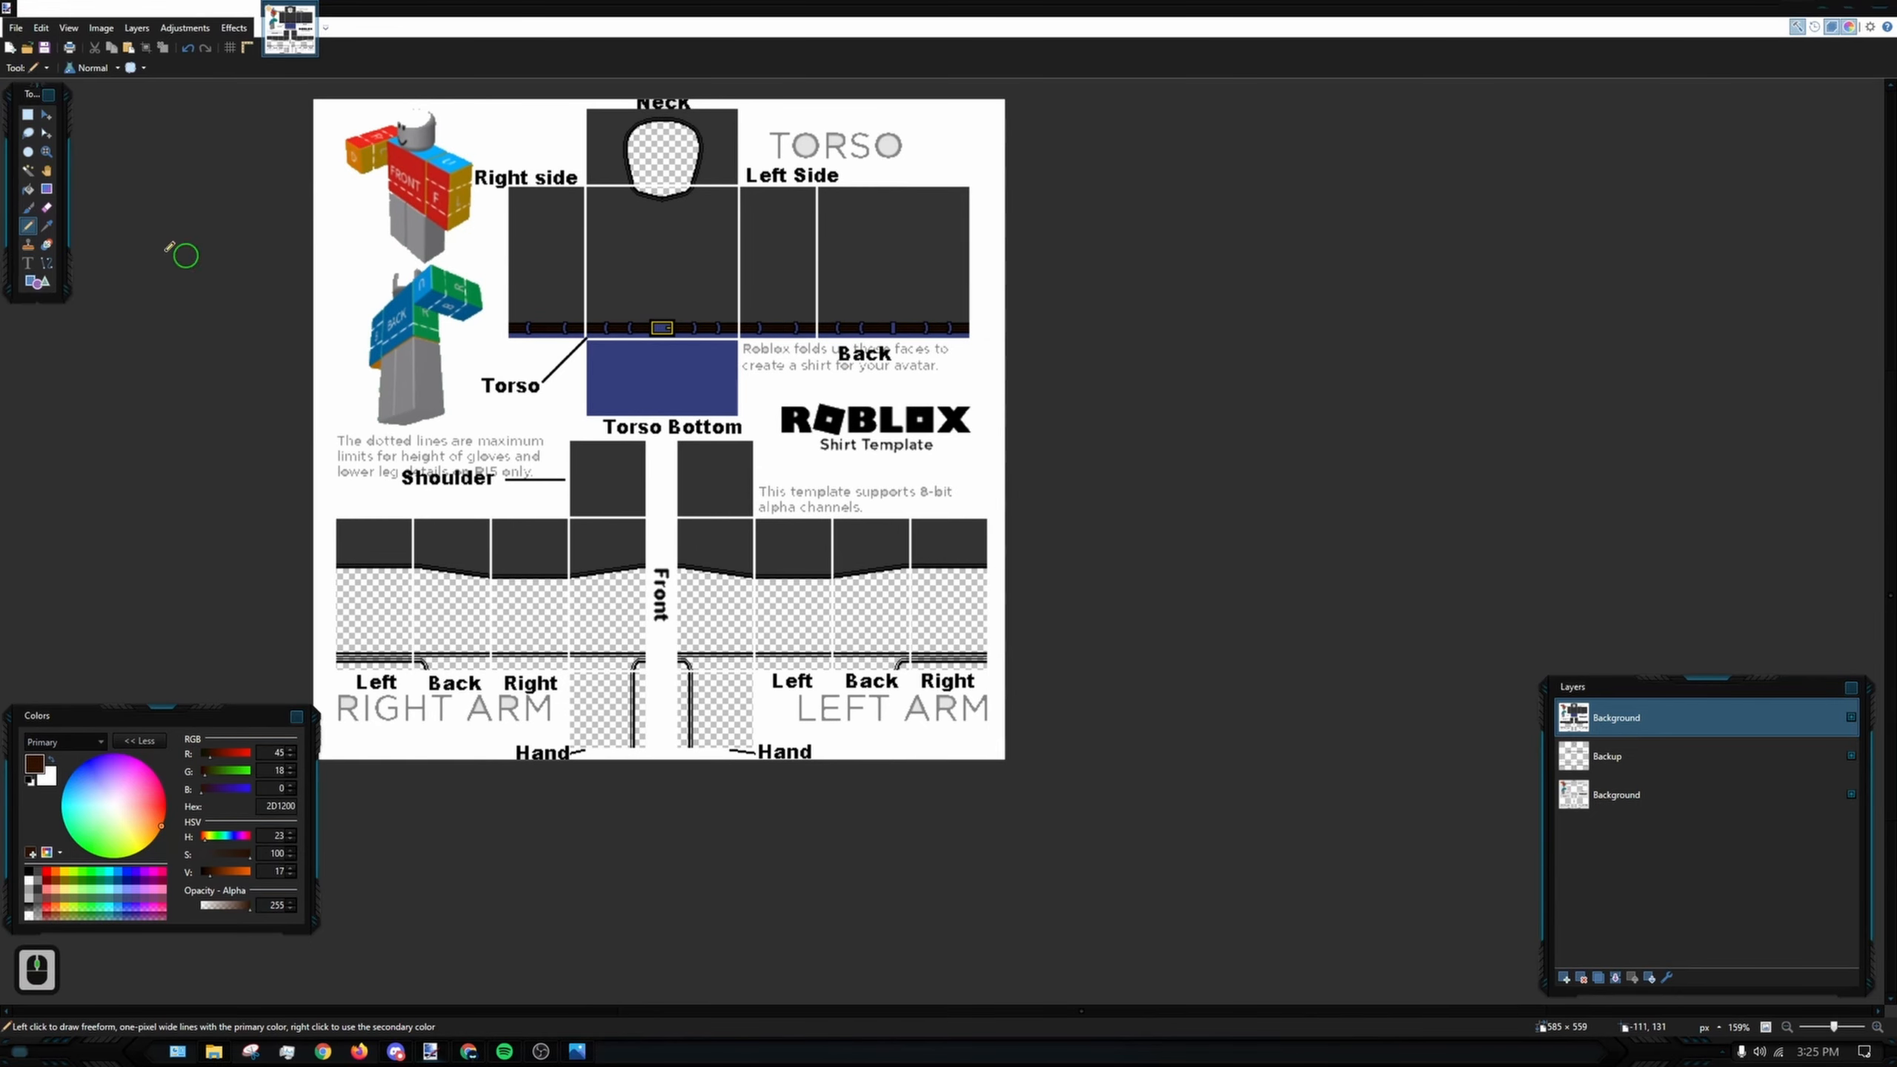
click(27, 171)
scroll(478, 457, down, 2)
scroll(597, 719, up, 3)
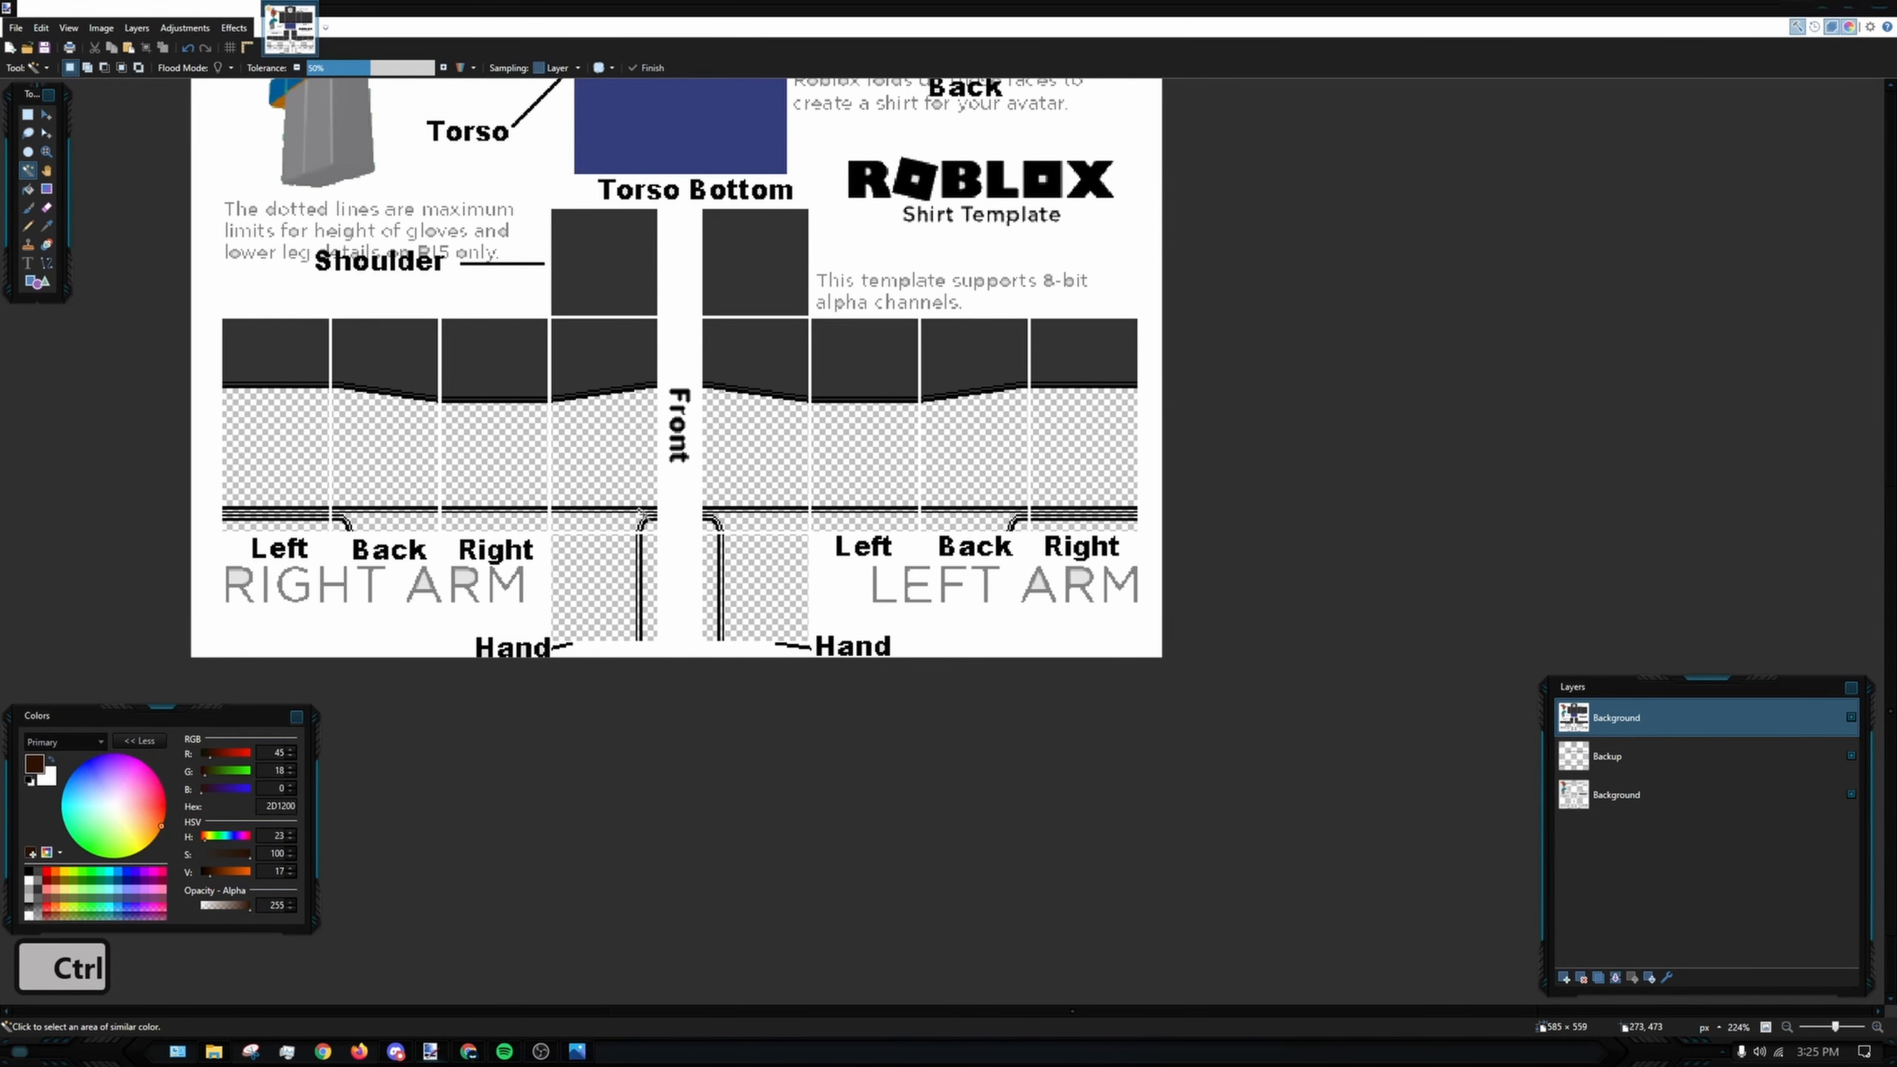
scroll(641, 514, up, 3)
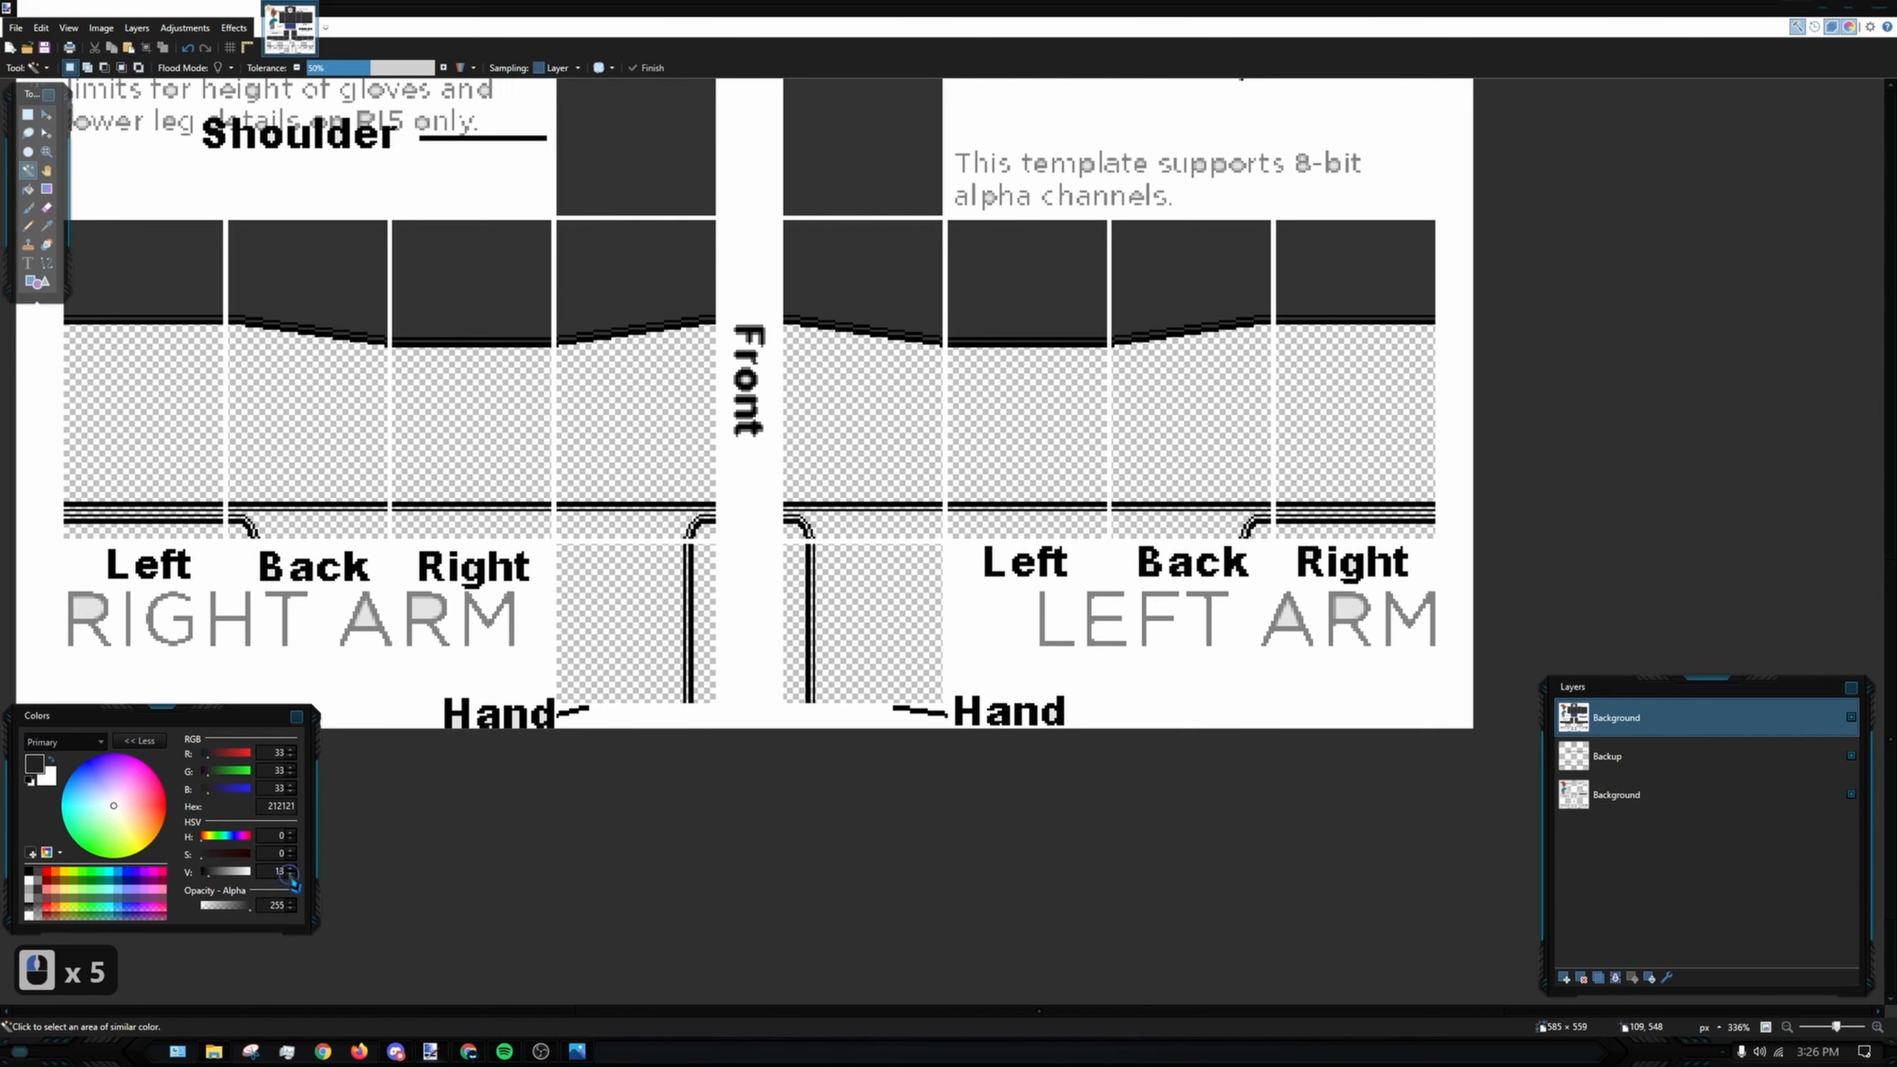
click(27, 189)
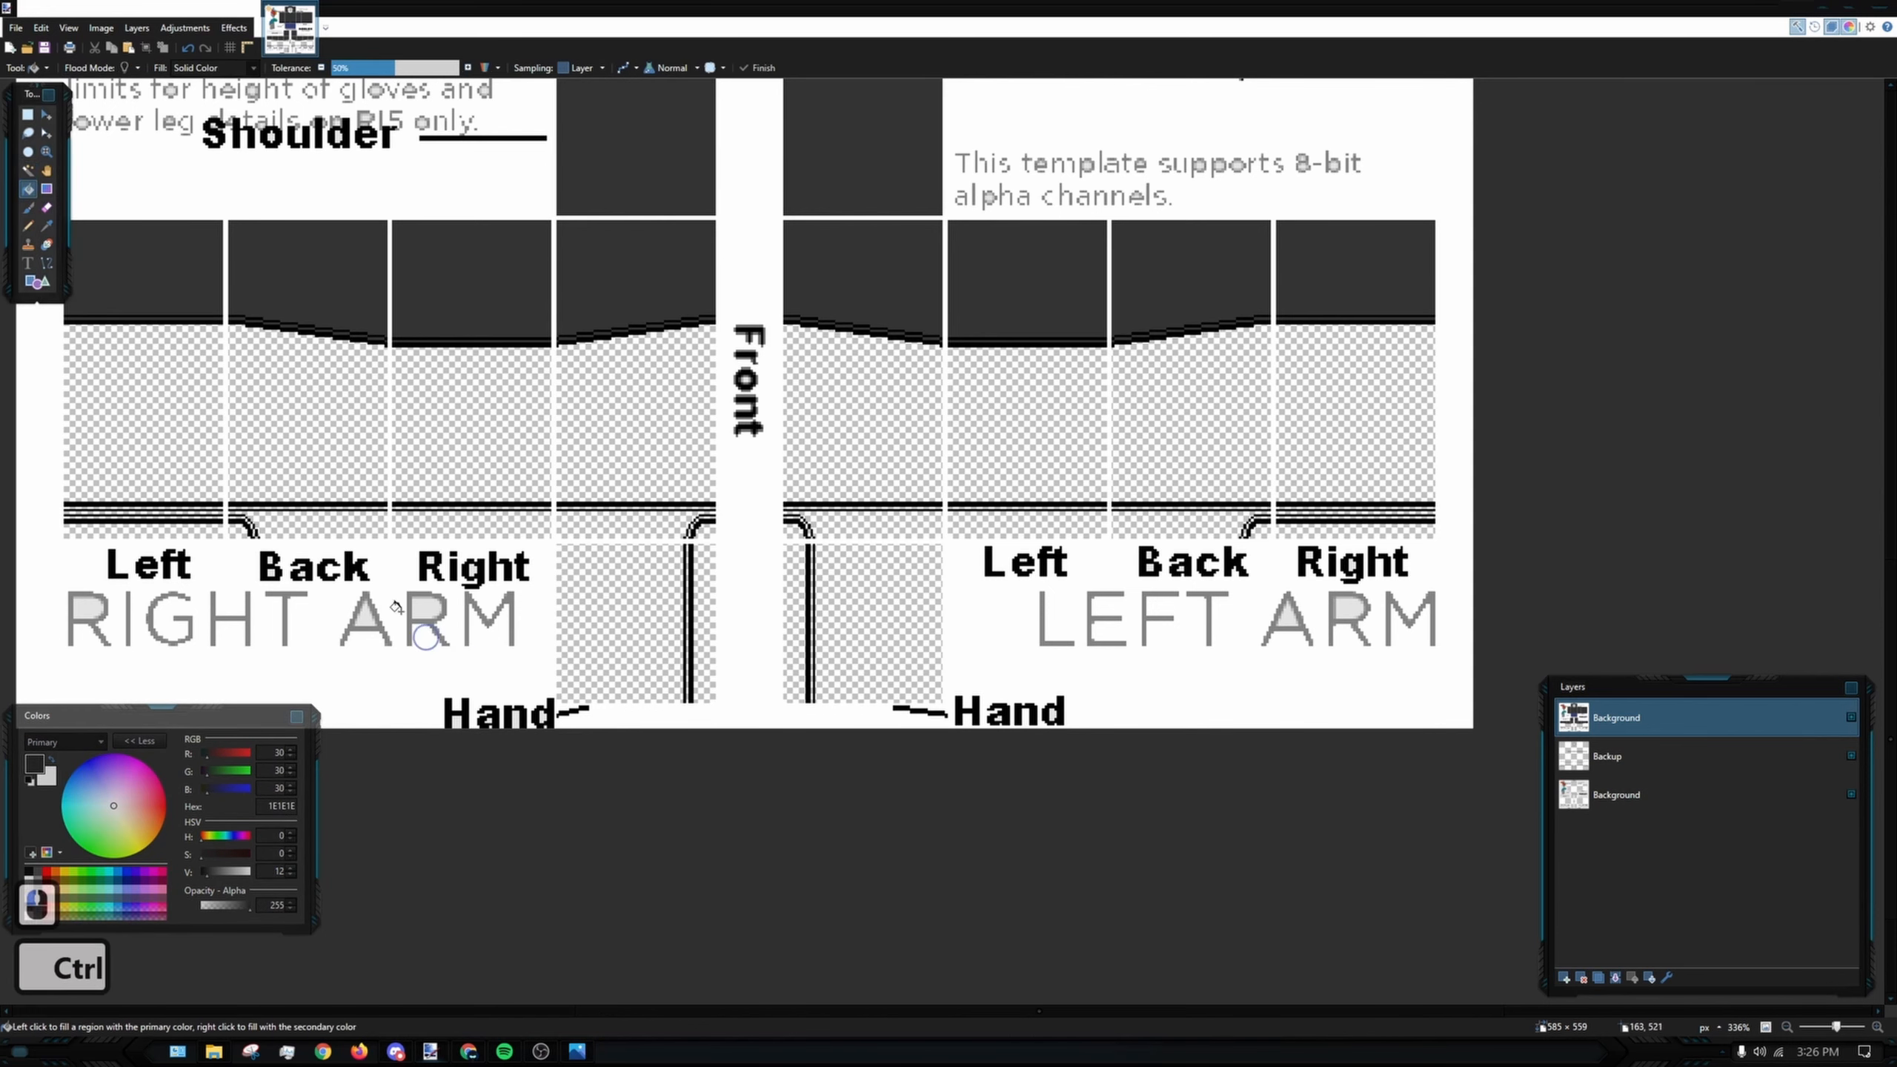
scroll(371, 585, up, 4)
click(274, 456)
click(481, 489)
click(768, 483)
click(793, 580)
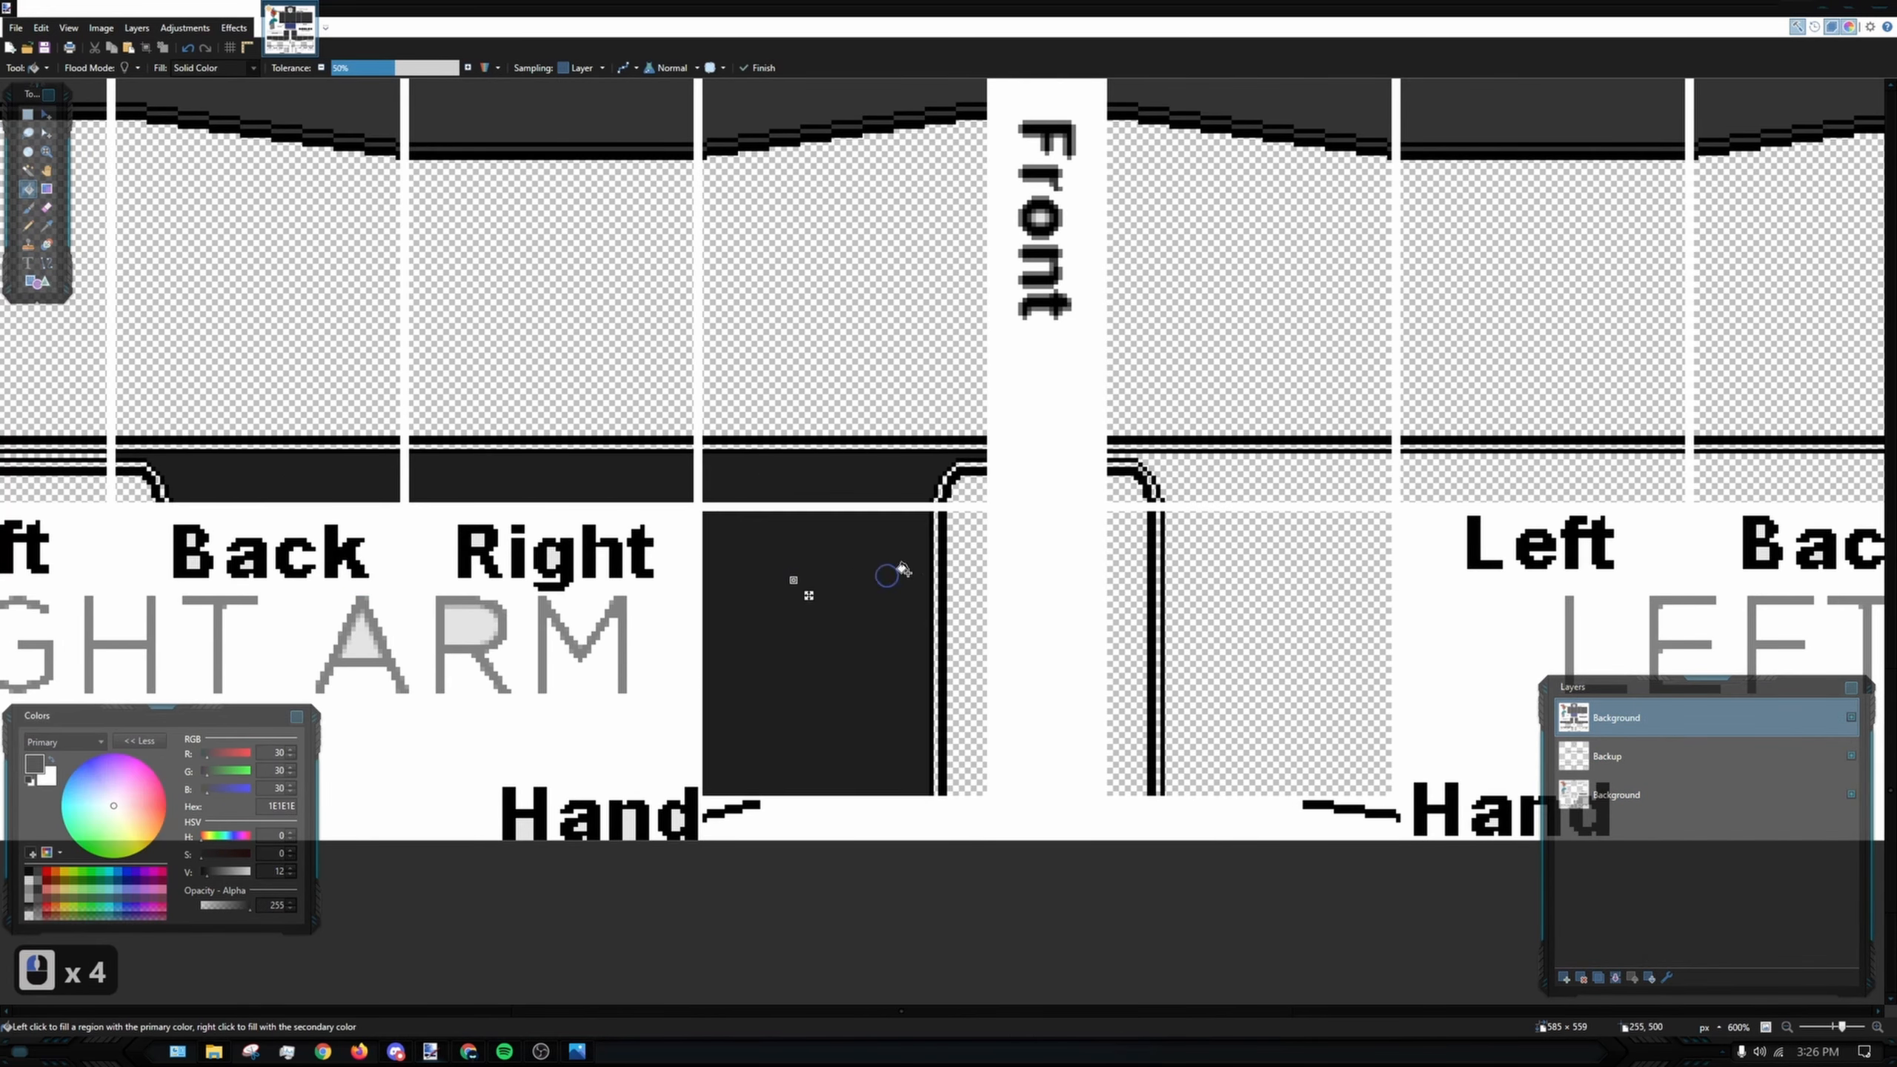
- Fill the glove areas of the left arm's hand and its front, left and back faces with 1E1E1E
drag(1002, 566, 554, 515)
click(776, 493)
click(798, 438)
click(1117, 419)
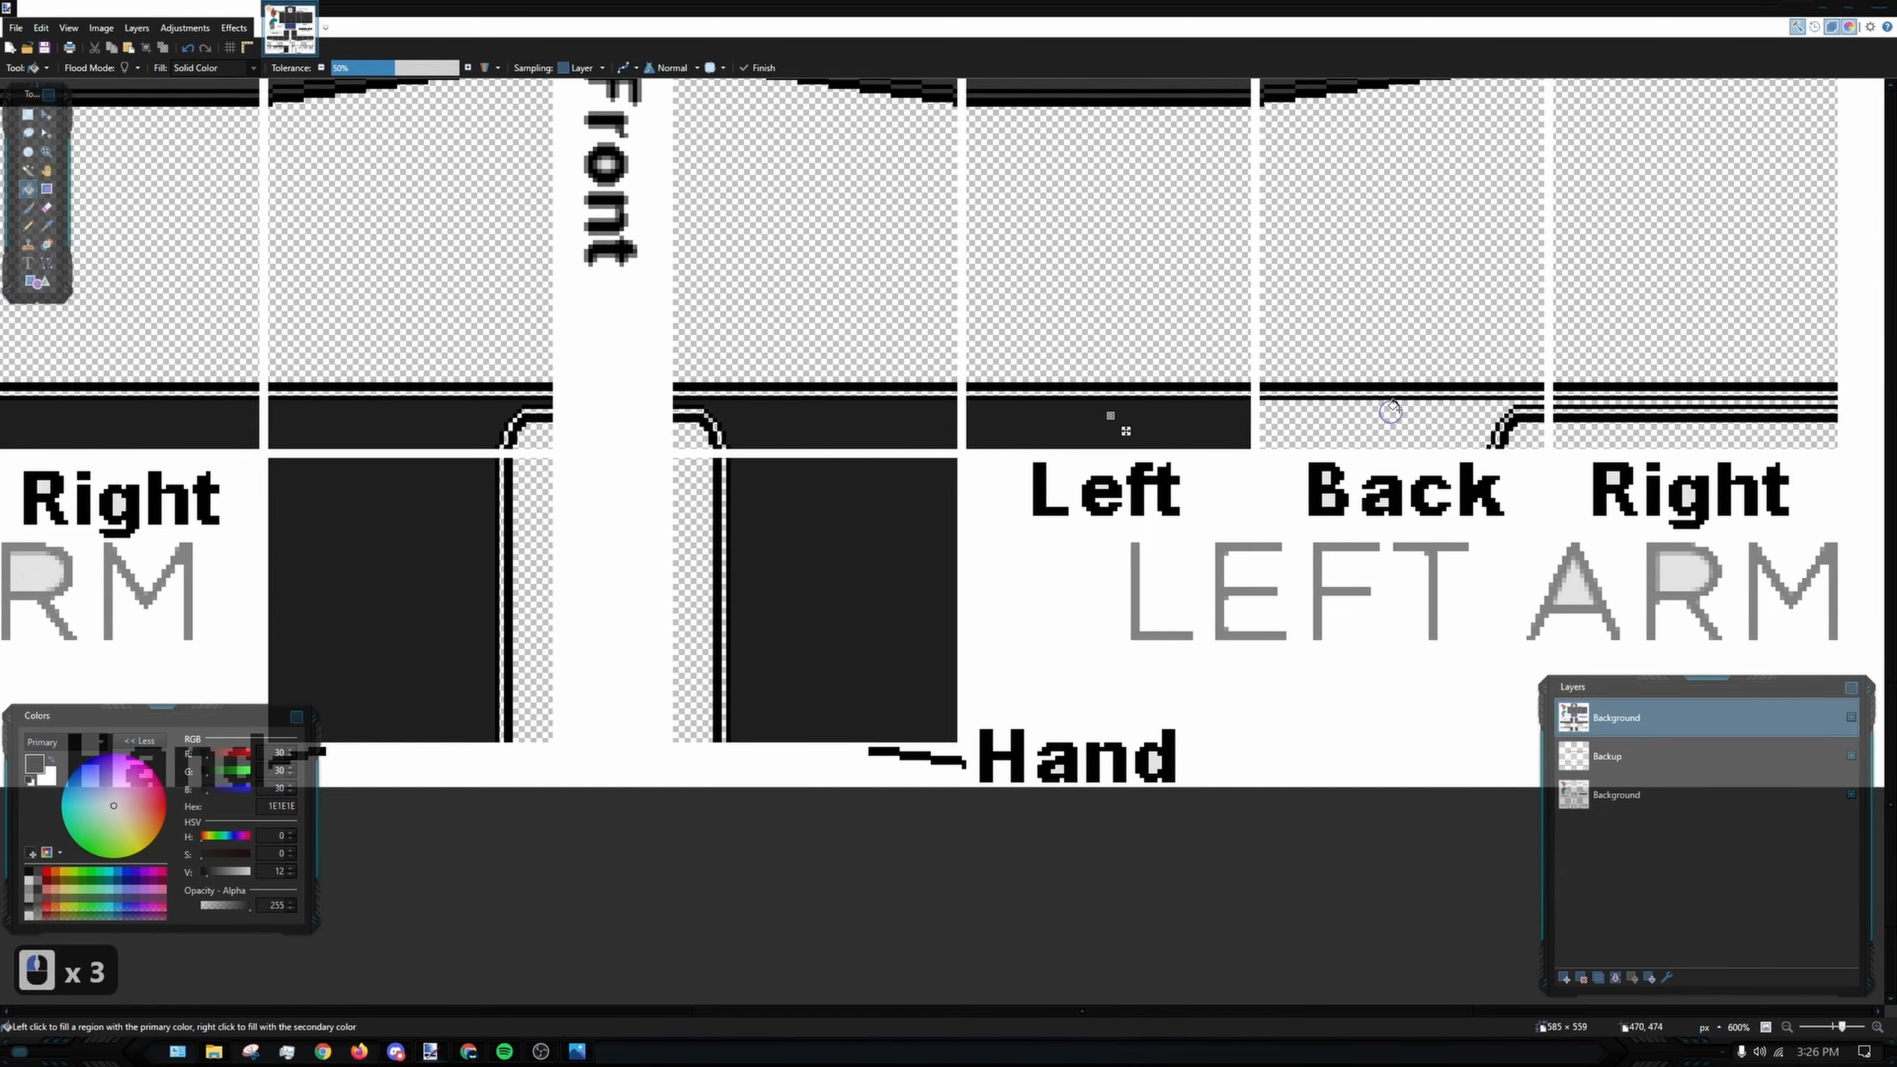
click(1392, 411)
- Fill the thin gaps between the black outlines of the left arm's glove with 1E1E1E
scroll(952, 420, up, 3)
scroll(808, 409, up, 2)
key(ctrl+z)
click(702, 432)
scroll(552, 478, up, 3)
click(441, 614)
scroll(635, 301, down, 4)
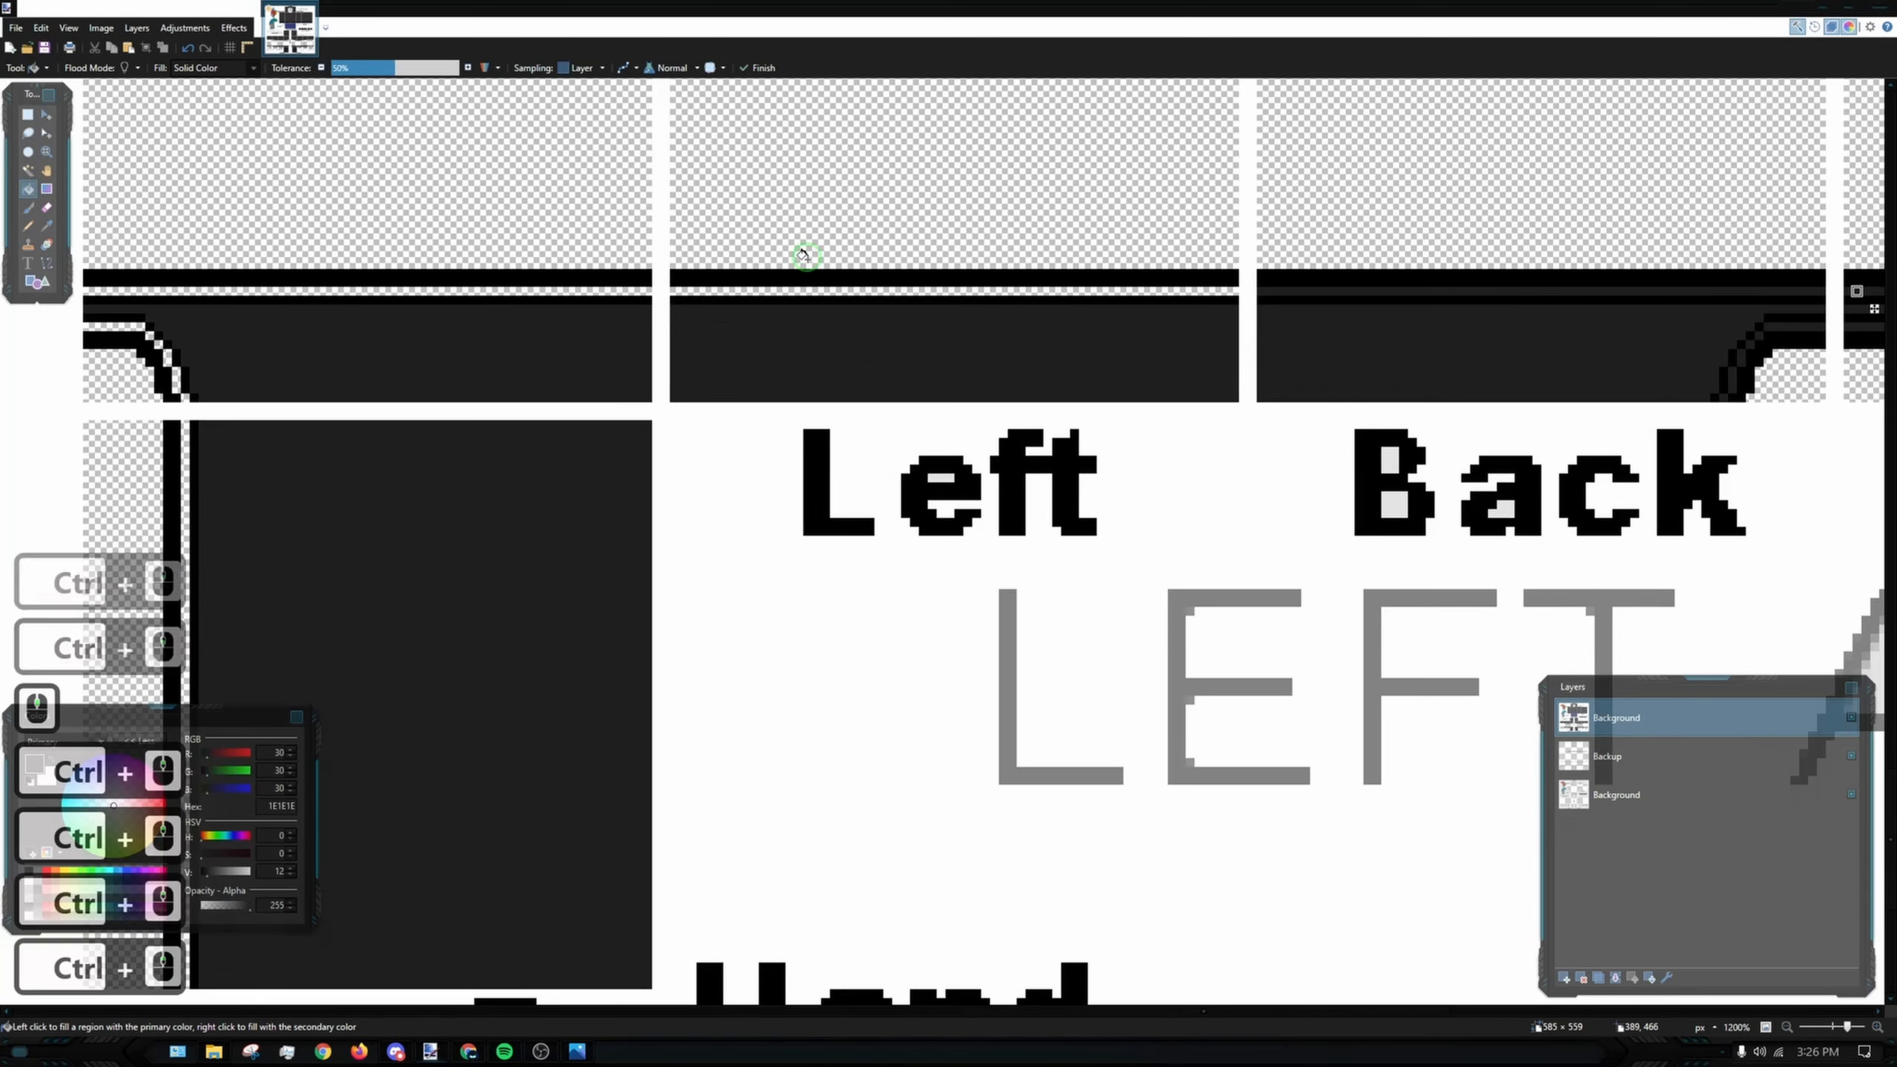
key(ctrl+z)
click(307, 292)
- Fill the thin gaps between the black outlines of the right arm's glove with 1E1E1E
scroll(308, 292, up, 6)
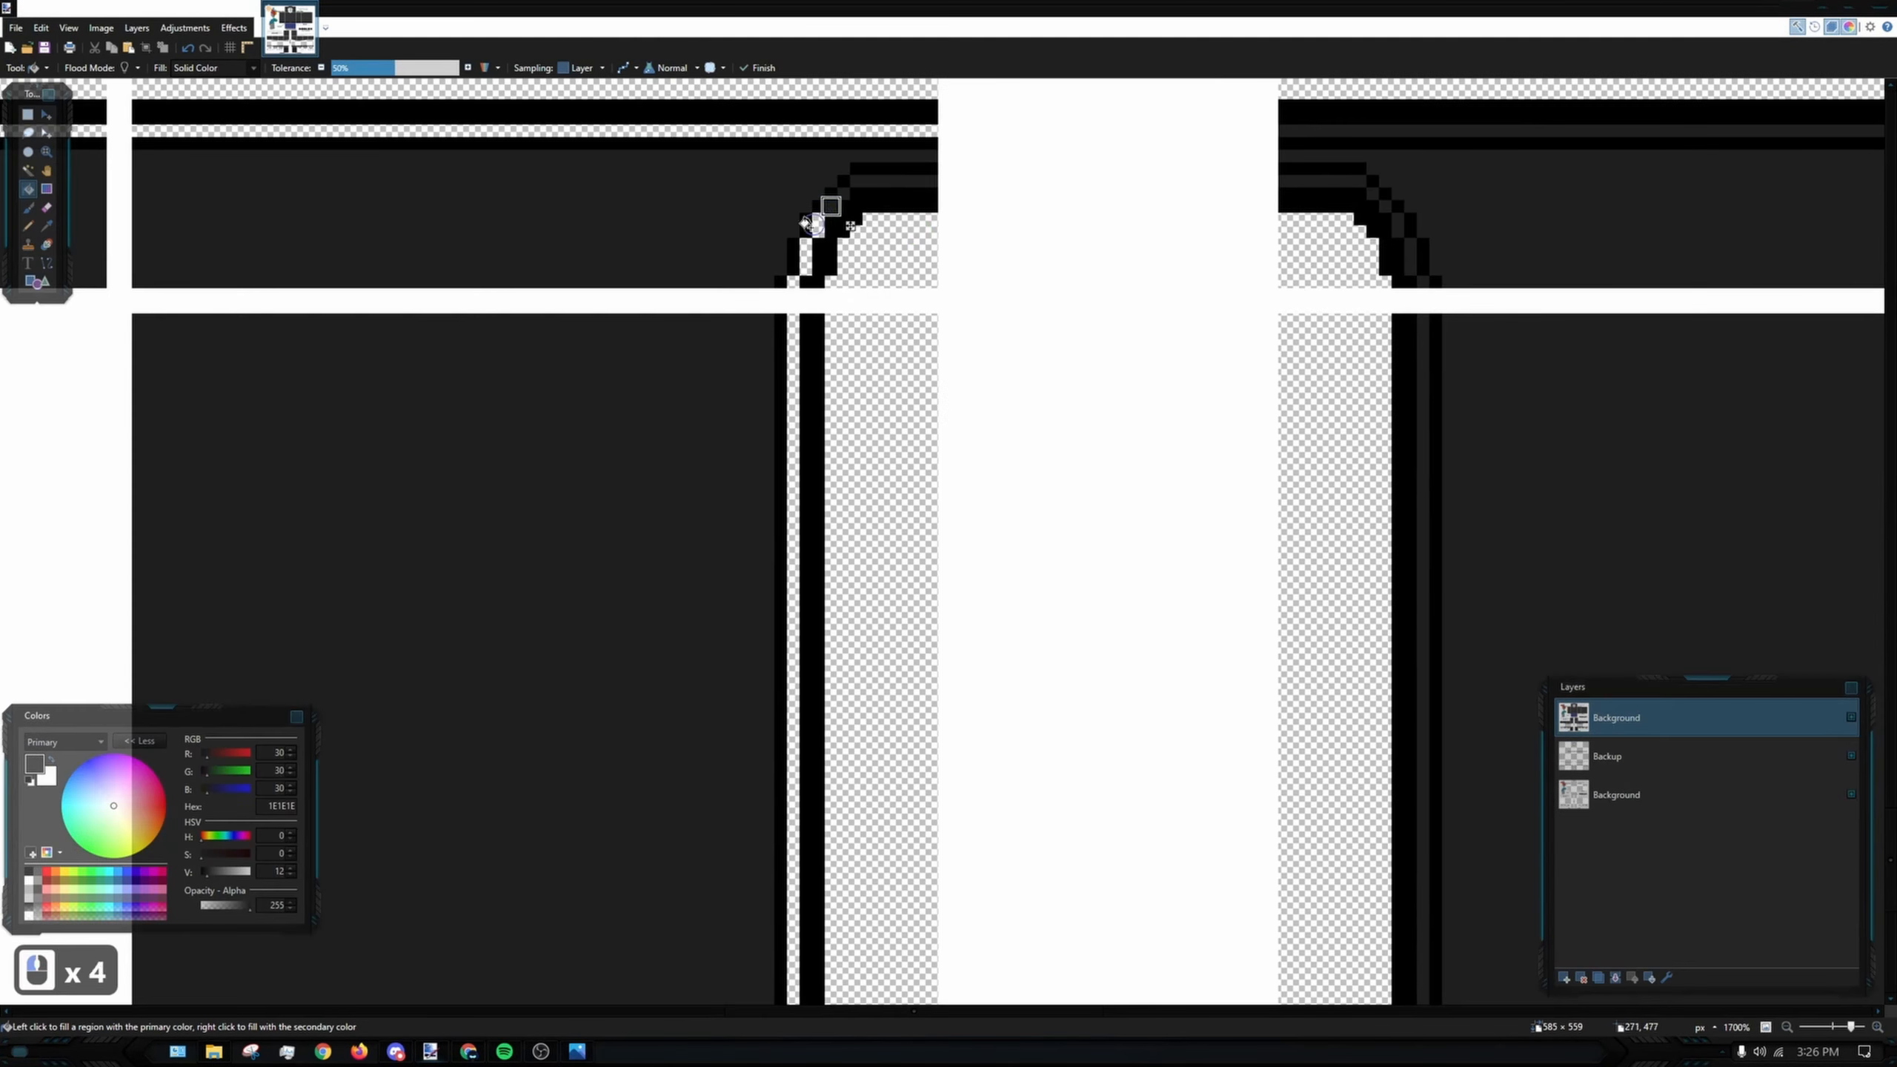
click(816, 225)
click(806, 256)
key(ctrl+z)
scroll(791, 326, down, 5)
click(1367, 458)
click(1151, 457)
scroll(736, 523, up, 8)
click(737, 562)
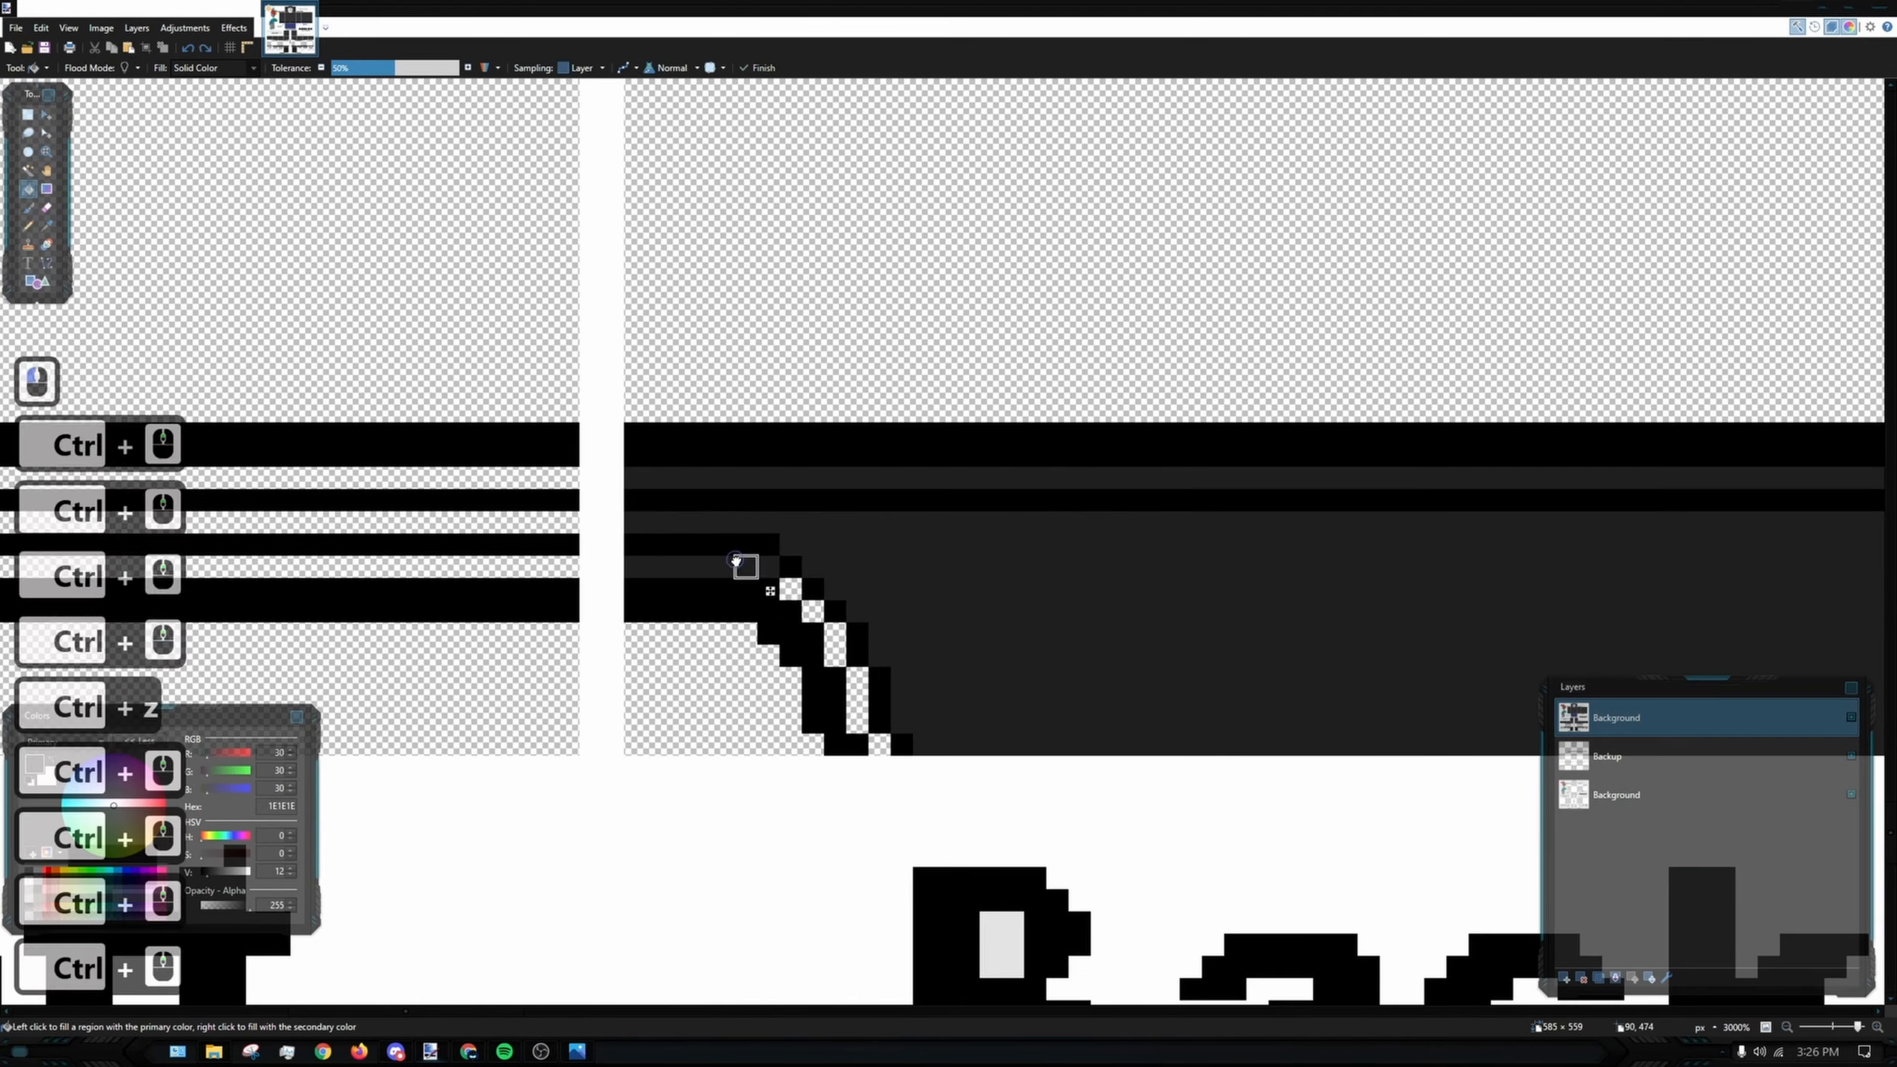
scroll(736, 561, down, 6)
key(ctrl+z)
key(ctrl+z)
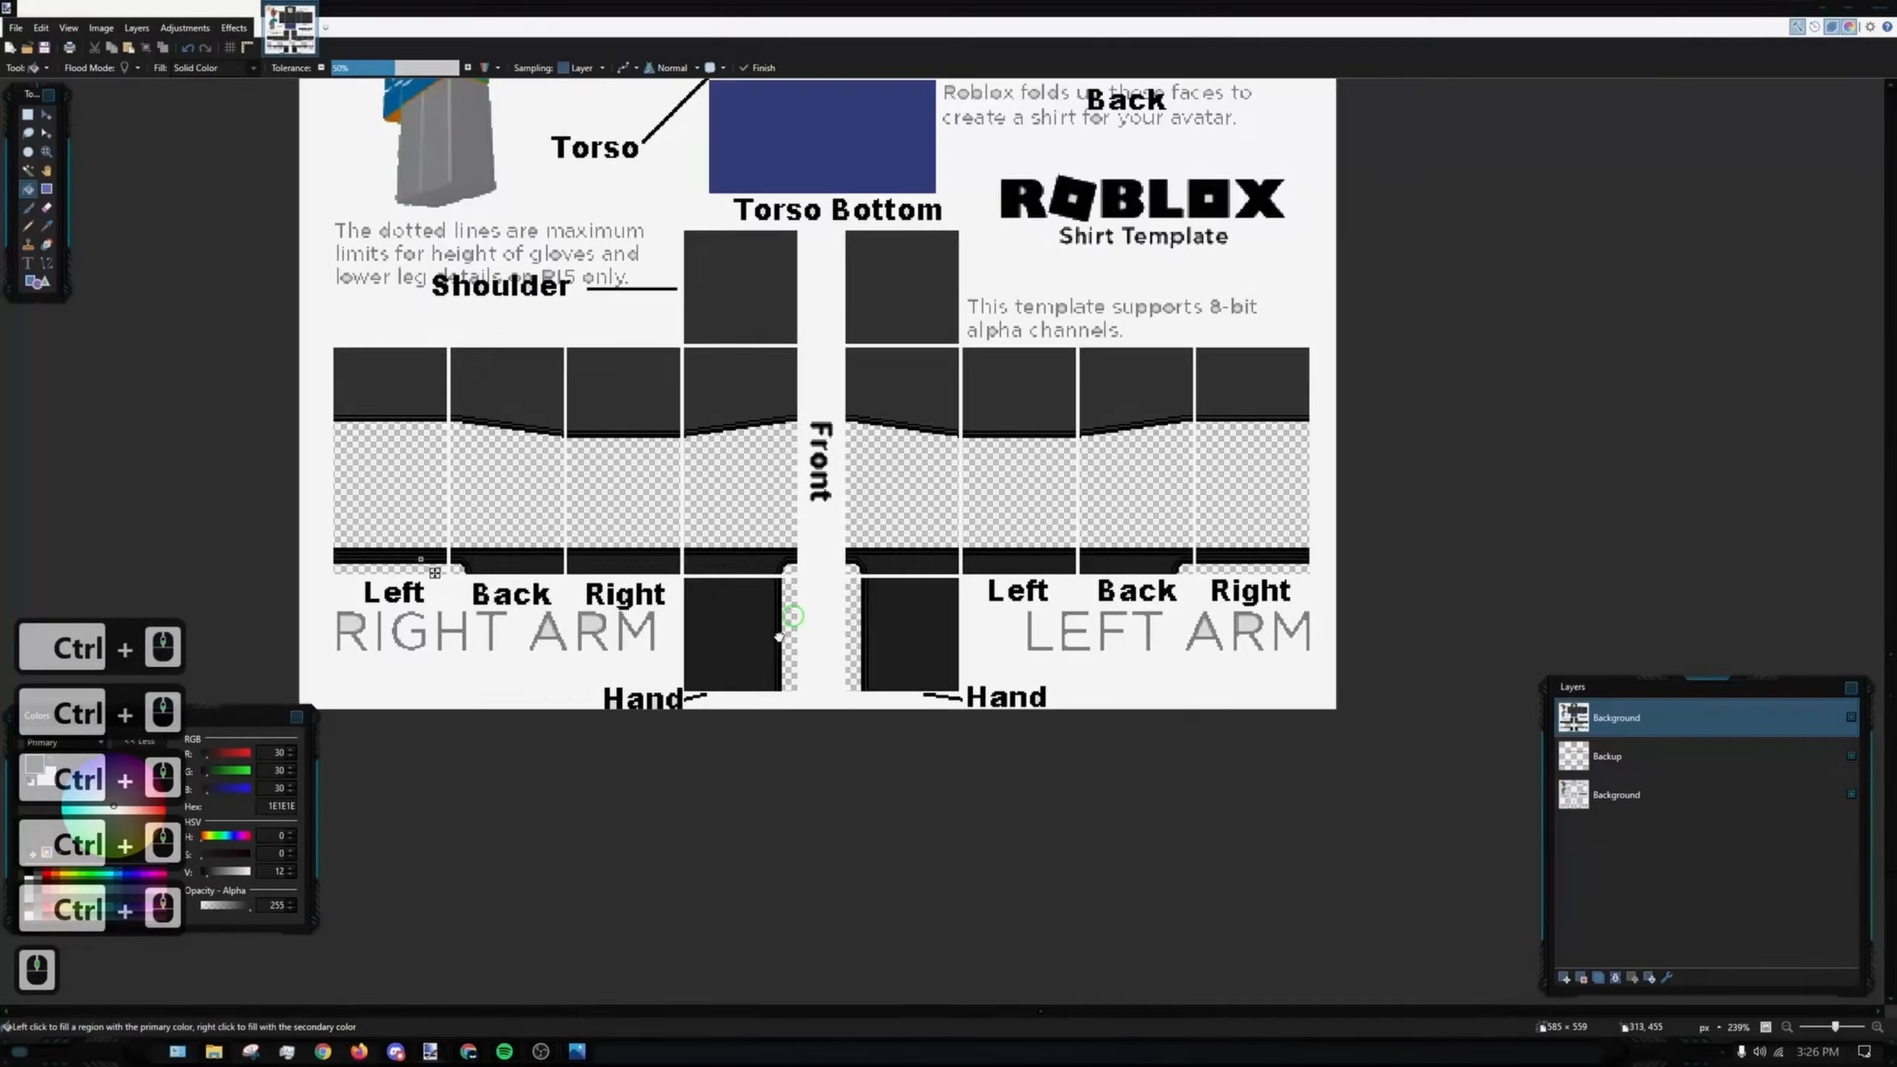
- Move the Backup layer above the shirt drawing layer and make the drawing layer active
scroll(778, 636, down, 2)
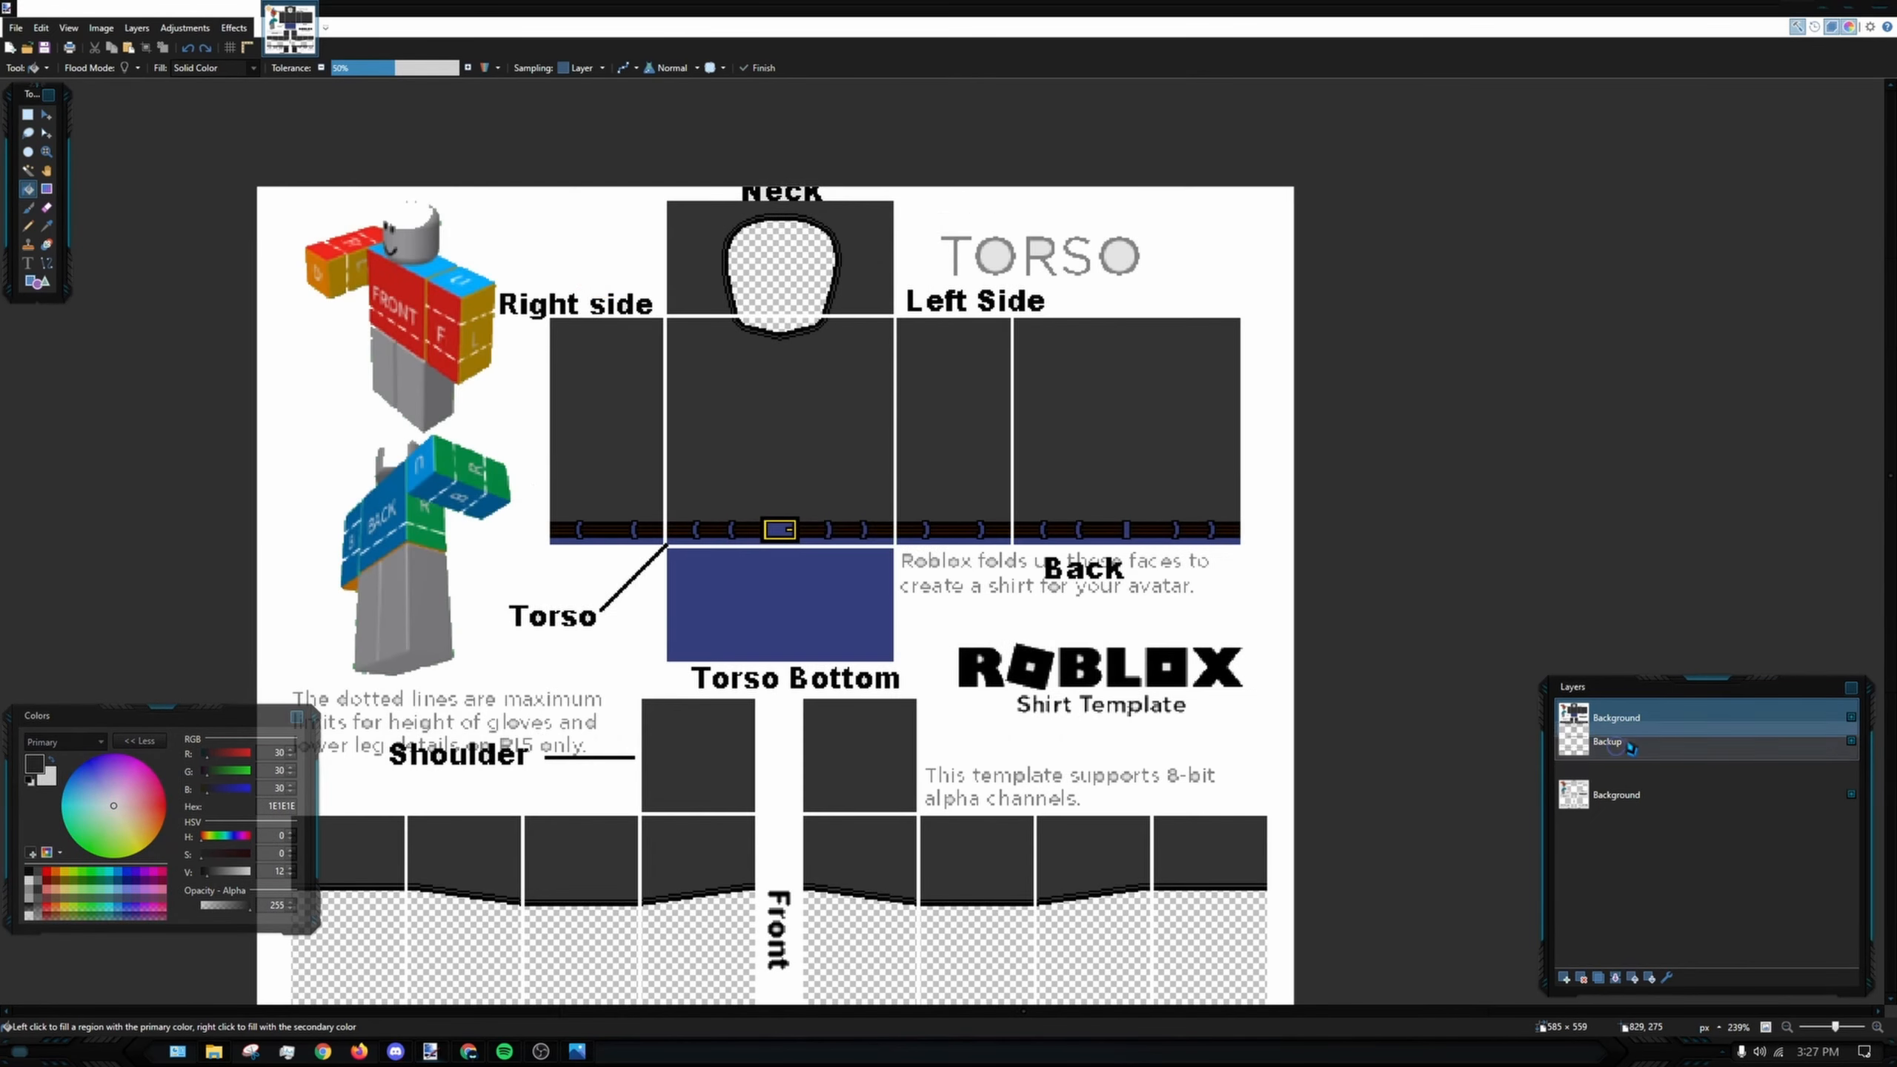
drag(1643, 756, 1662, 713)
click(1225, 531)
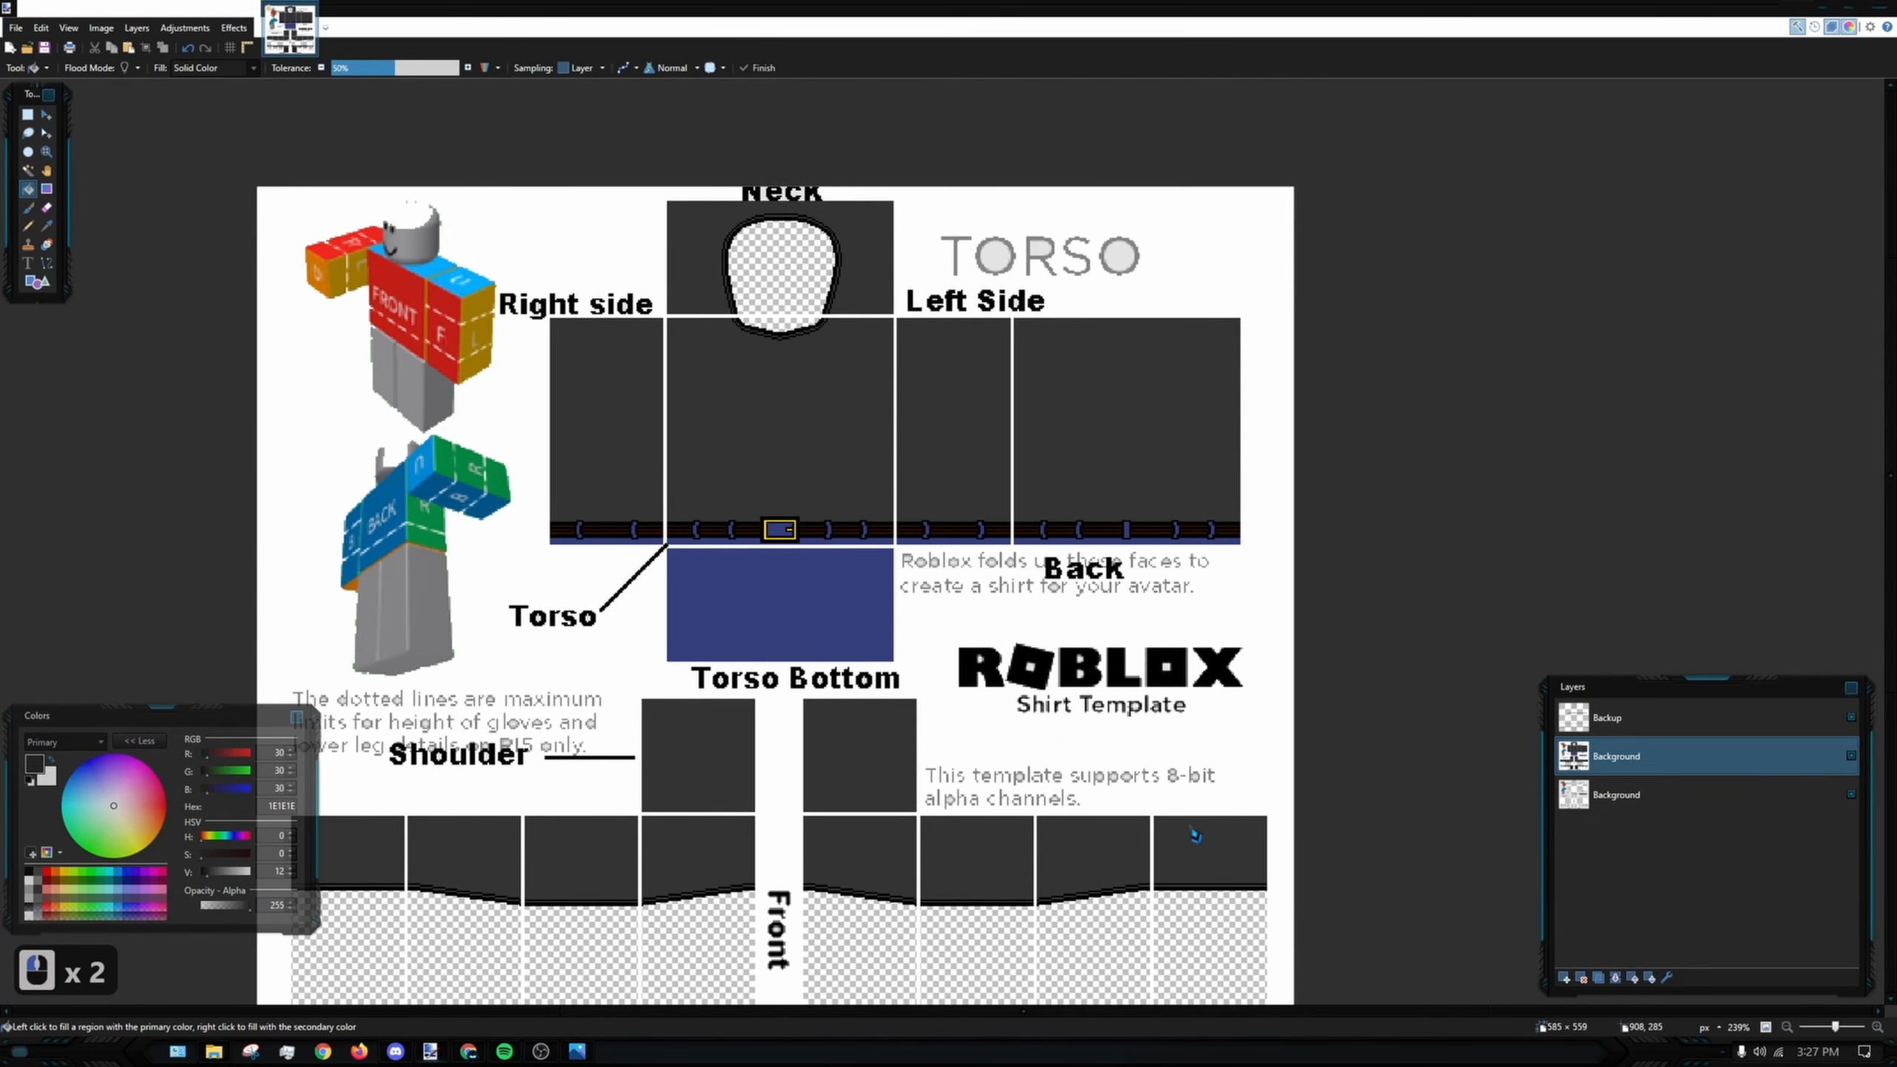
scroll(924, 444, down, 2)
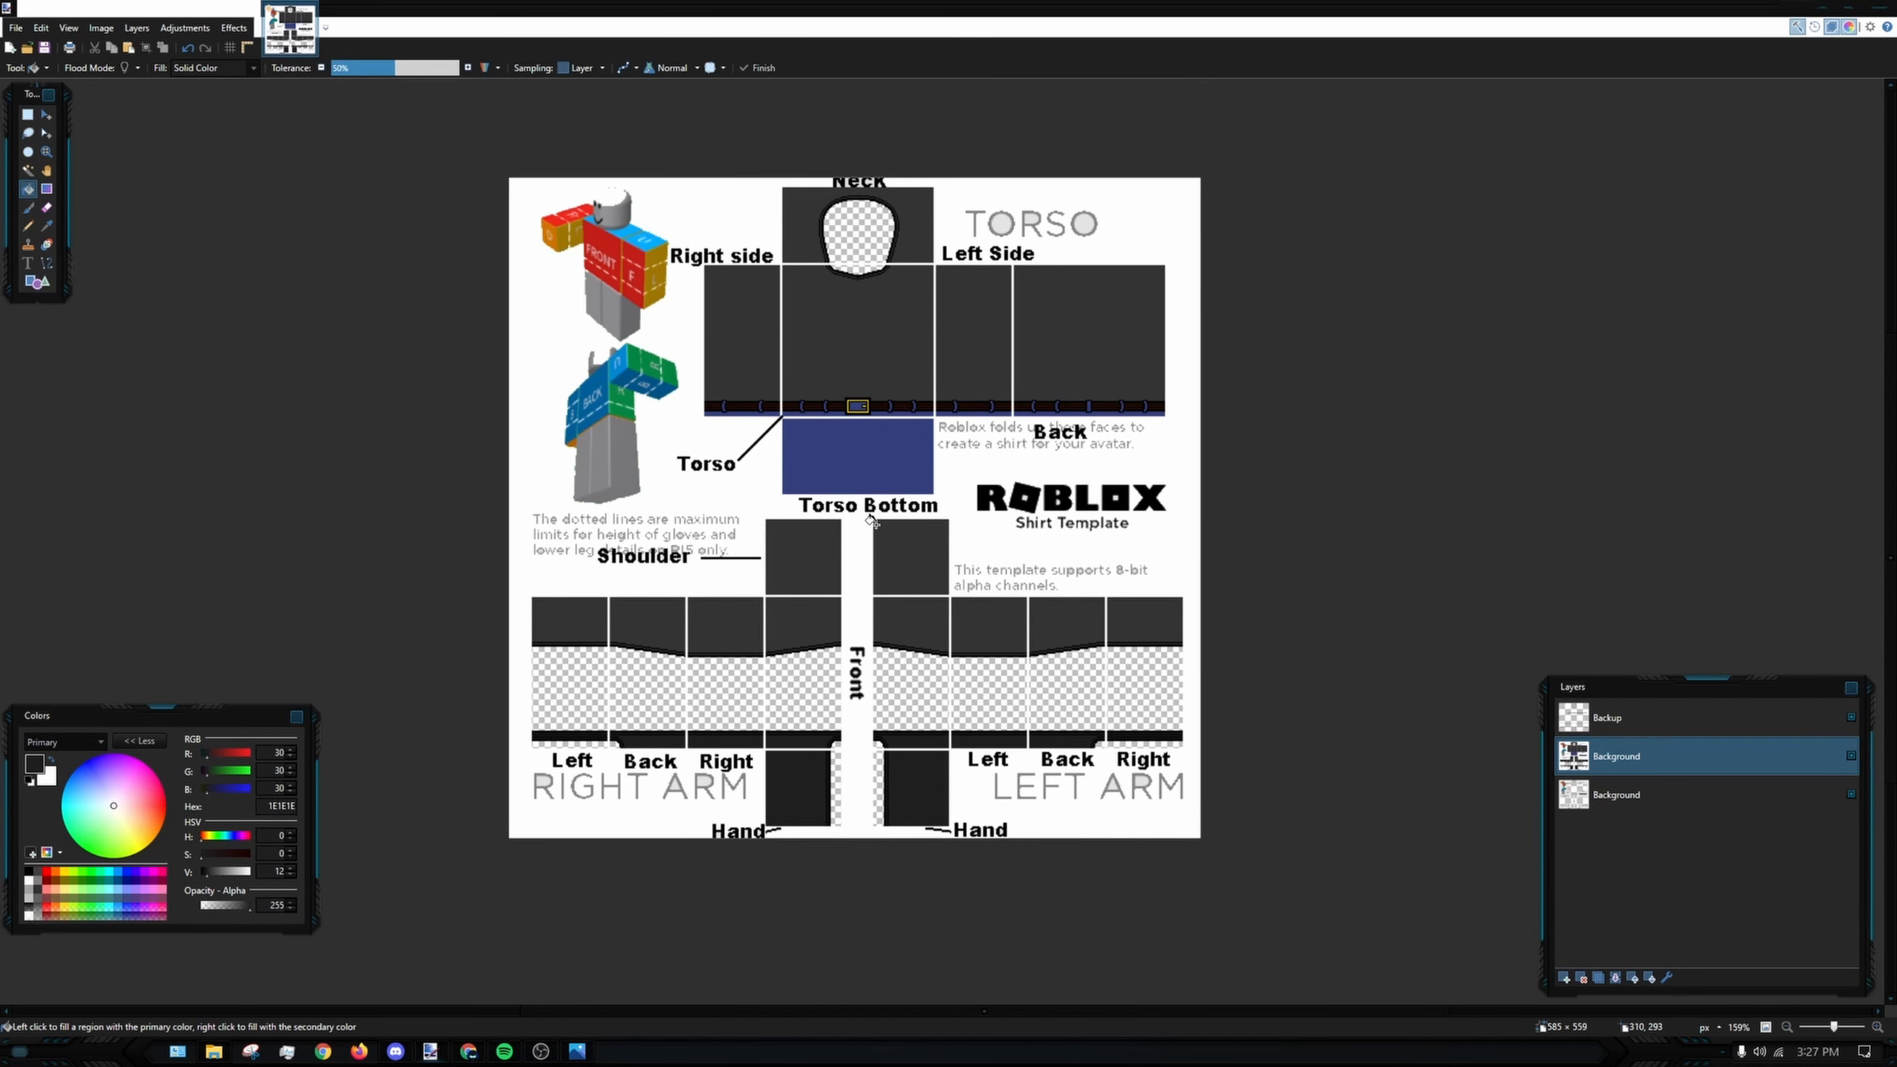
click(1687, 723)
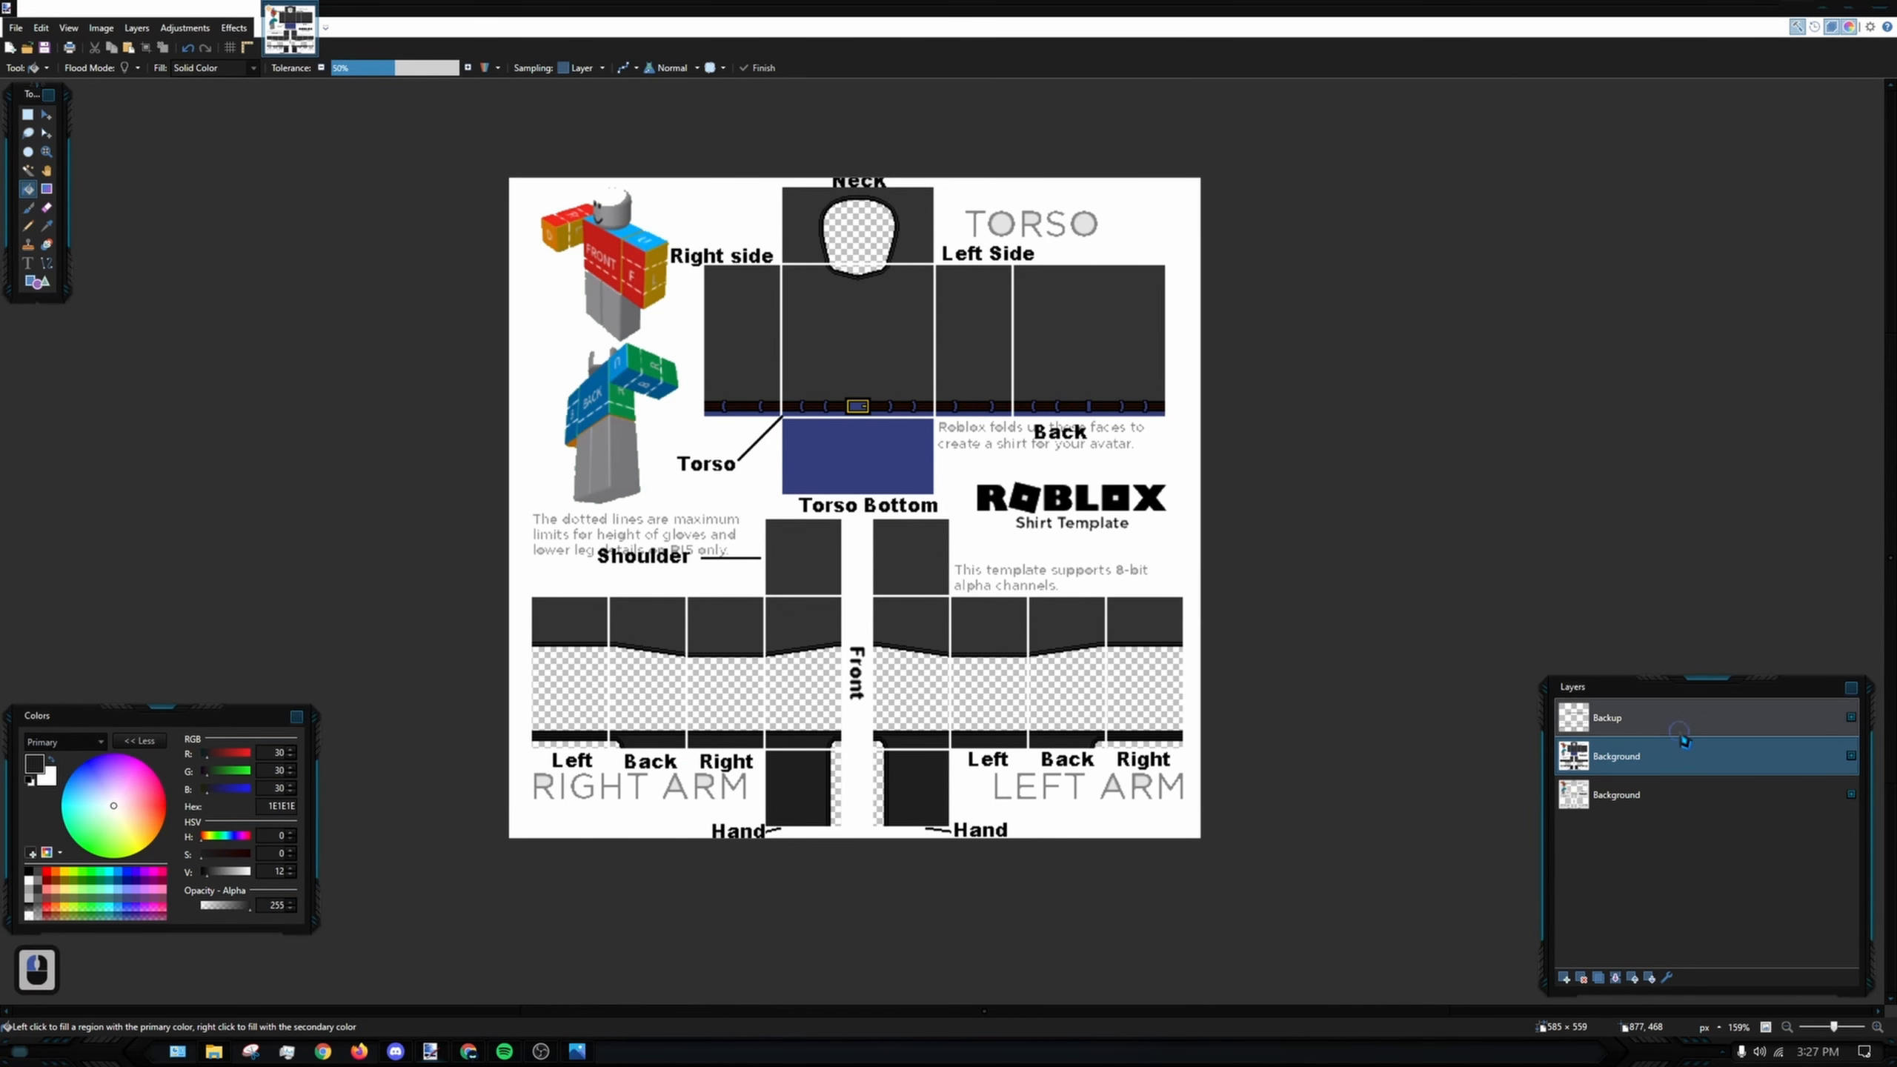
click(1701, 761)
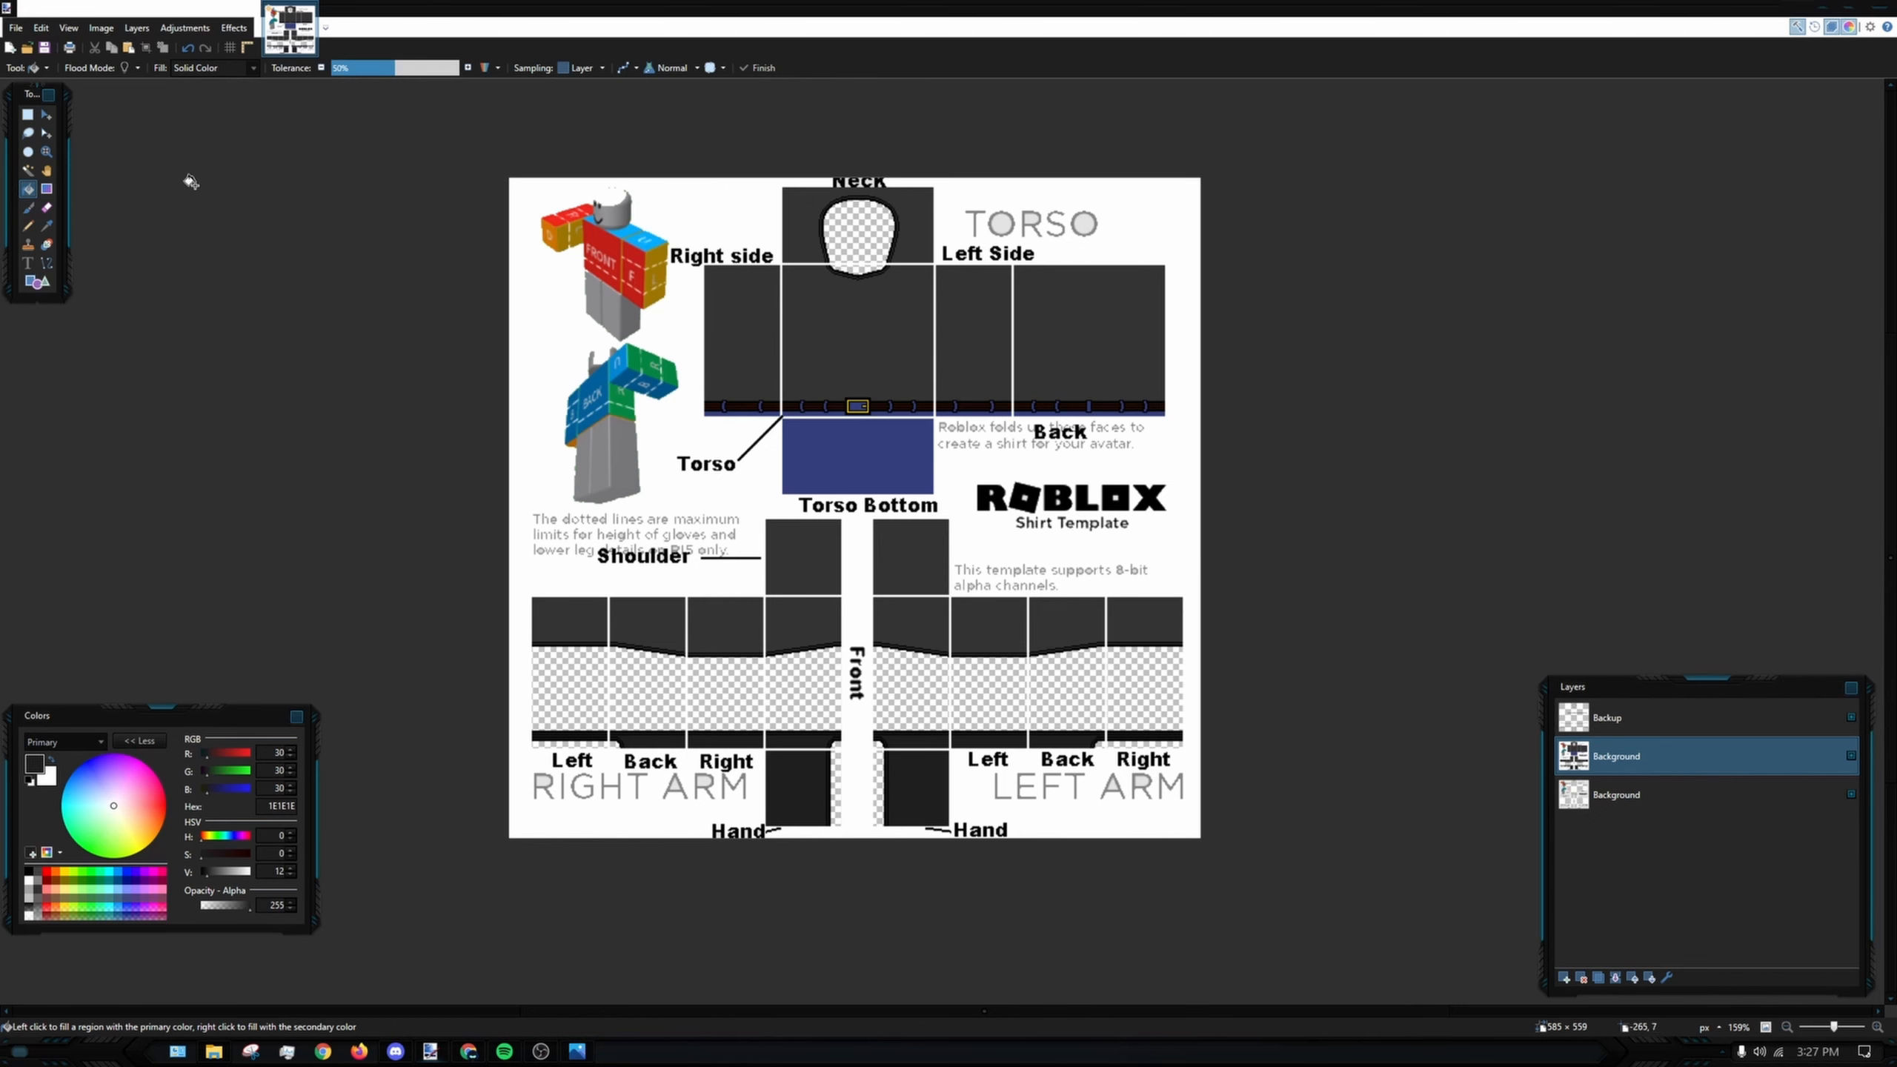
- Select the front torso's dark grey fabric with the Magic Wand at 36% tolerance, leaving out the collar outline and belt
click(28, 171)
click(834, 336)
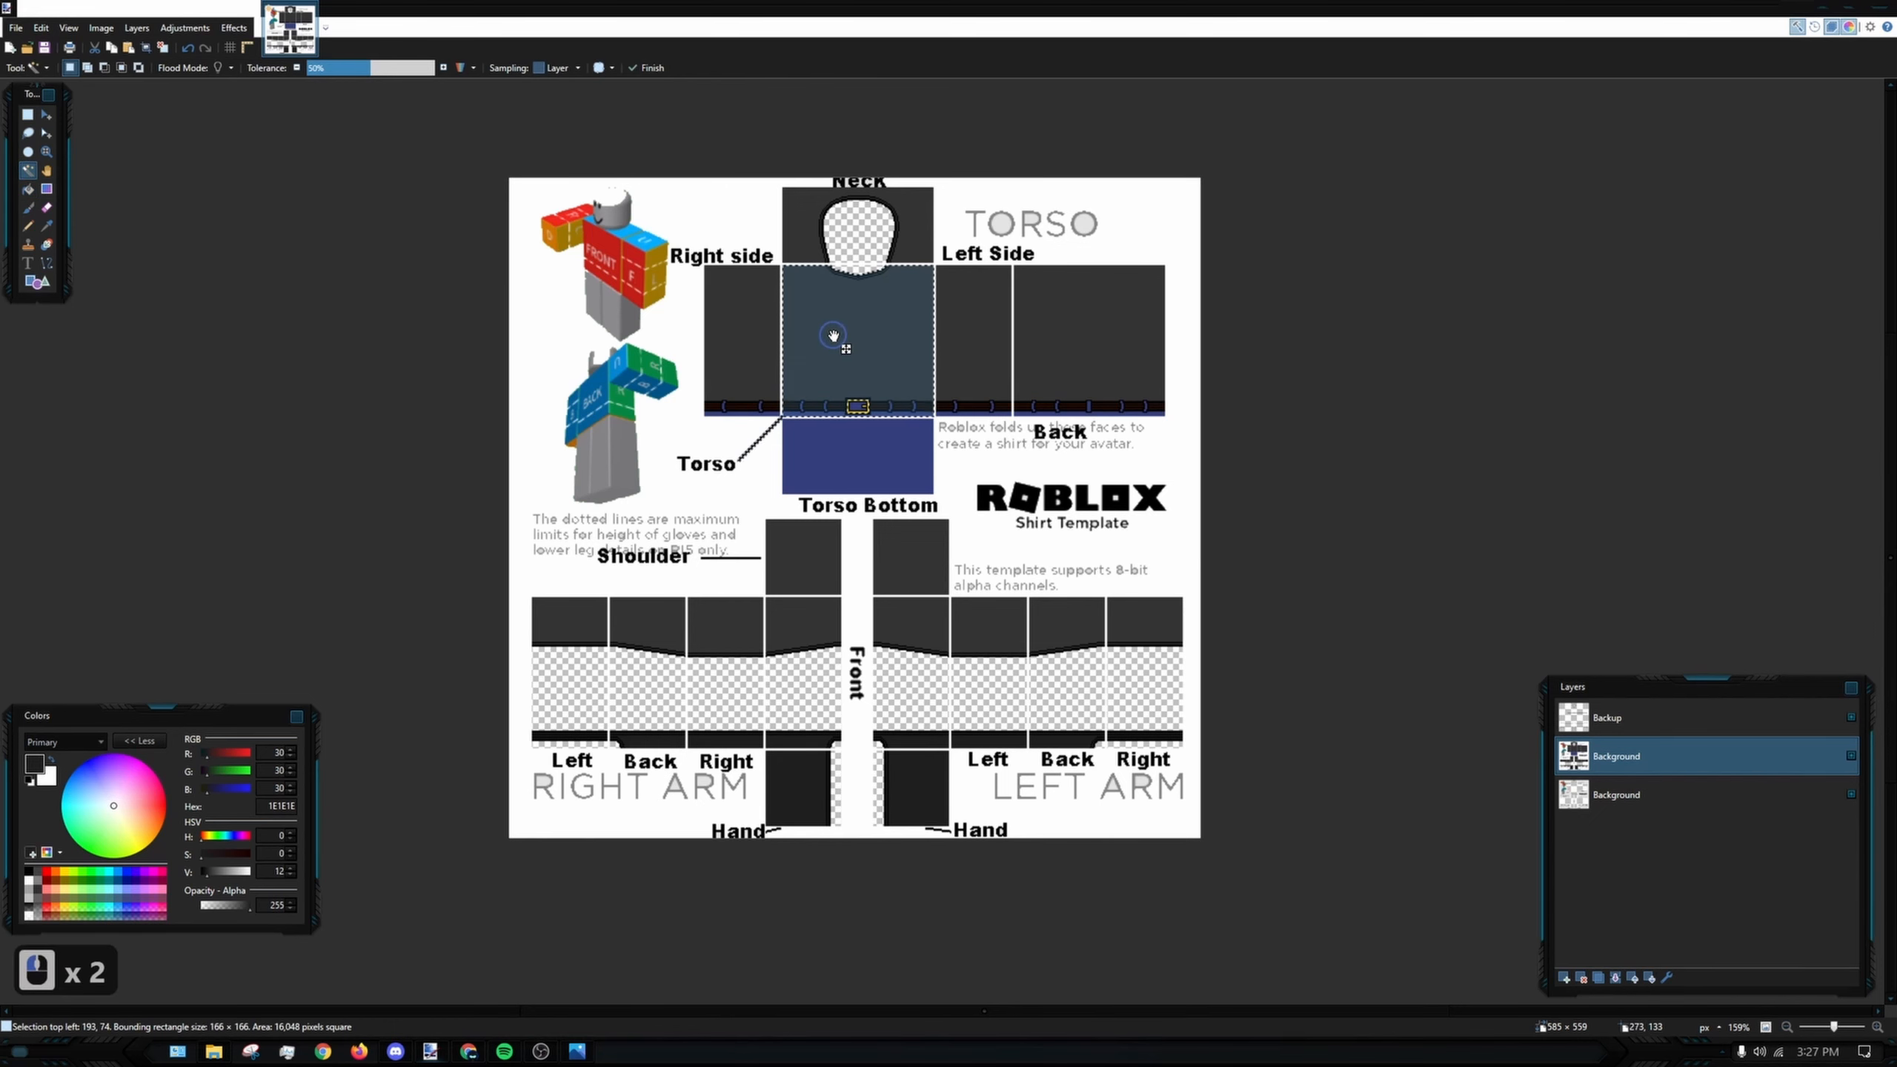
ctrl+scroll(834, 335, up, 5)
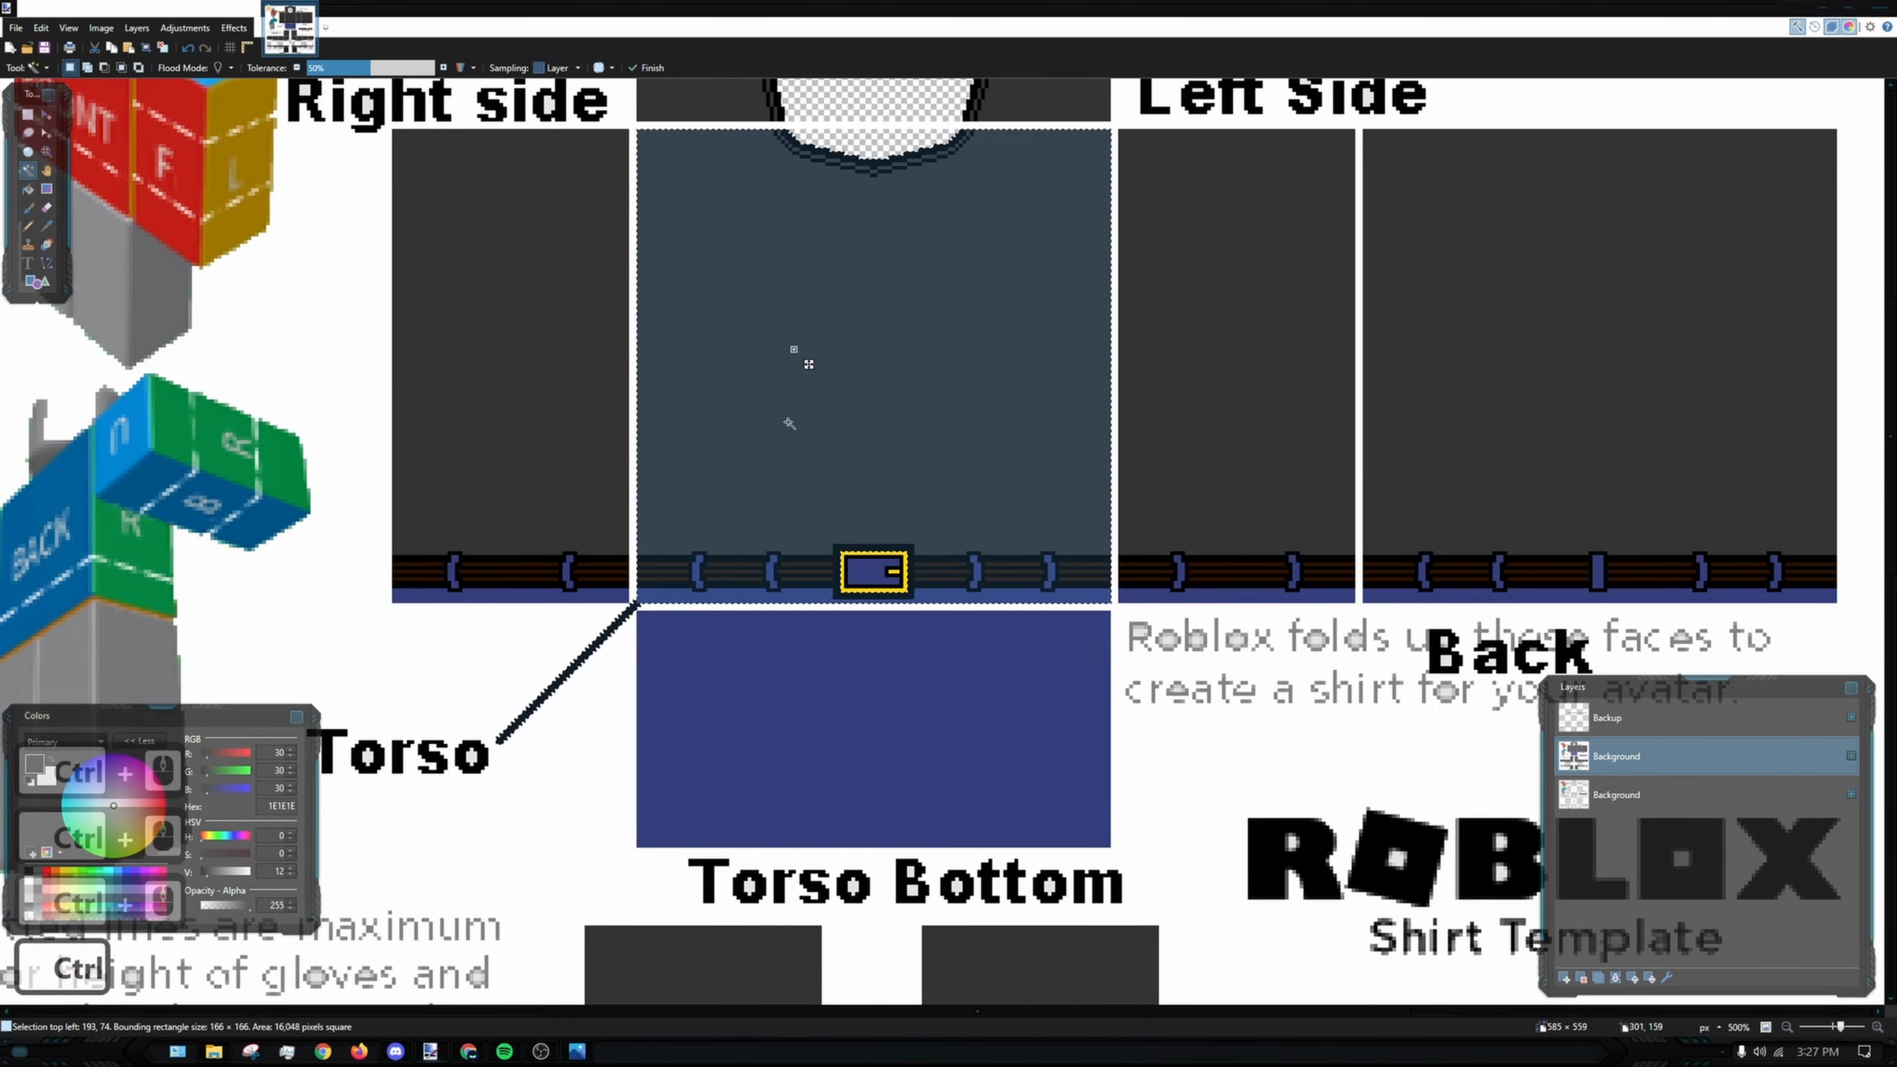
ctrl+scroll(789, 423, up, 4)
scroll(961, 453, up, 2)
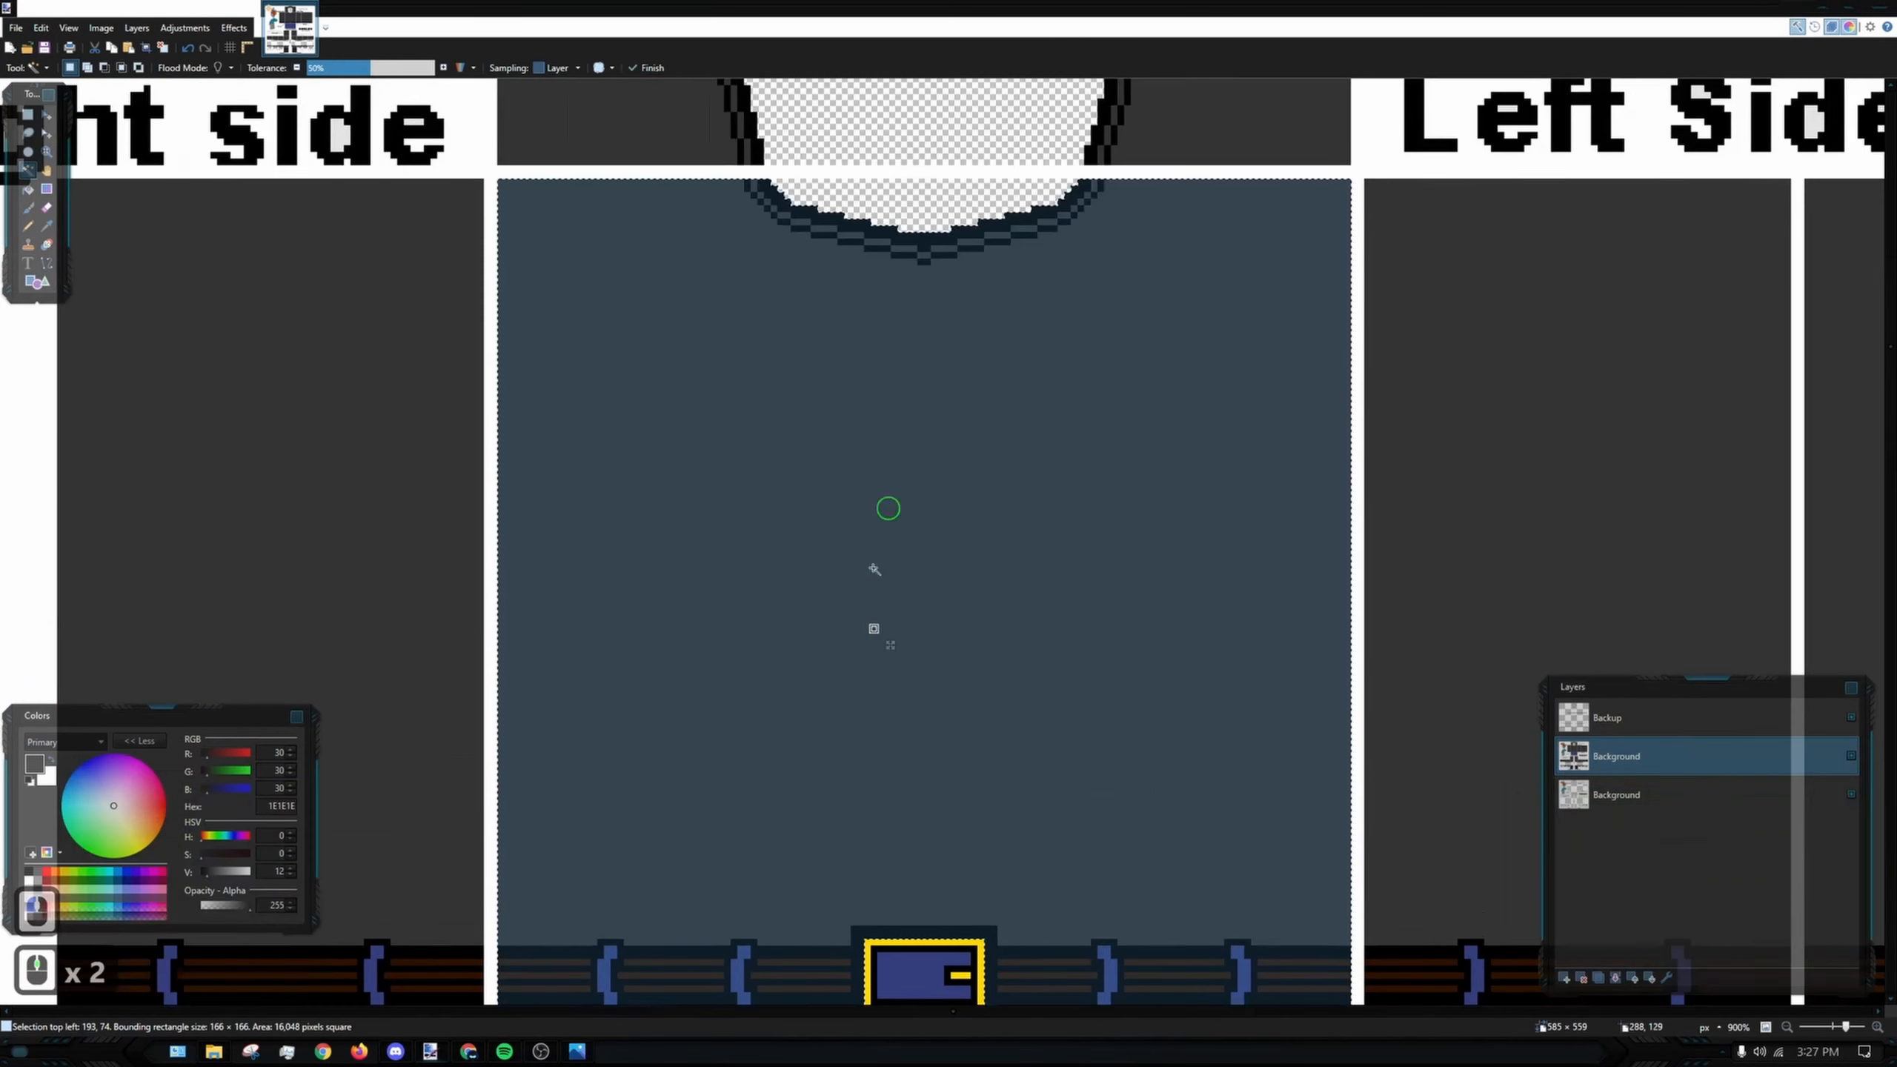
ctrl+scroll(888, 713, down, 2)
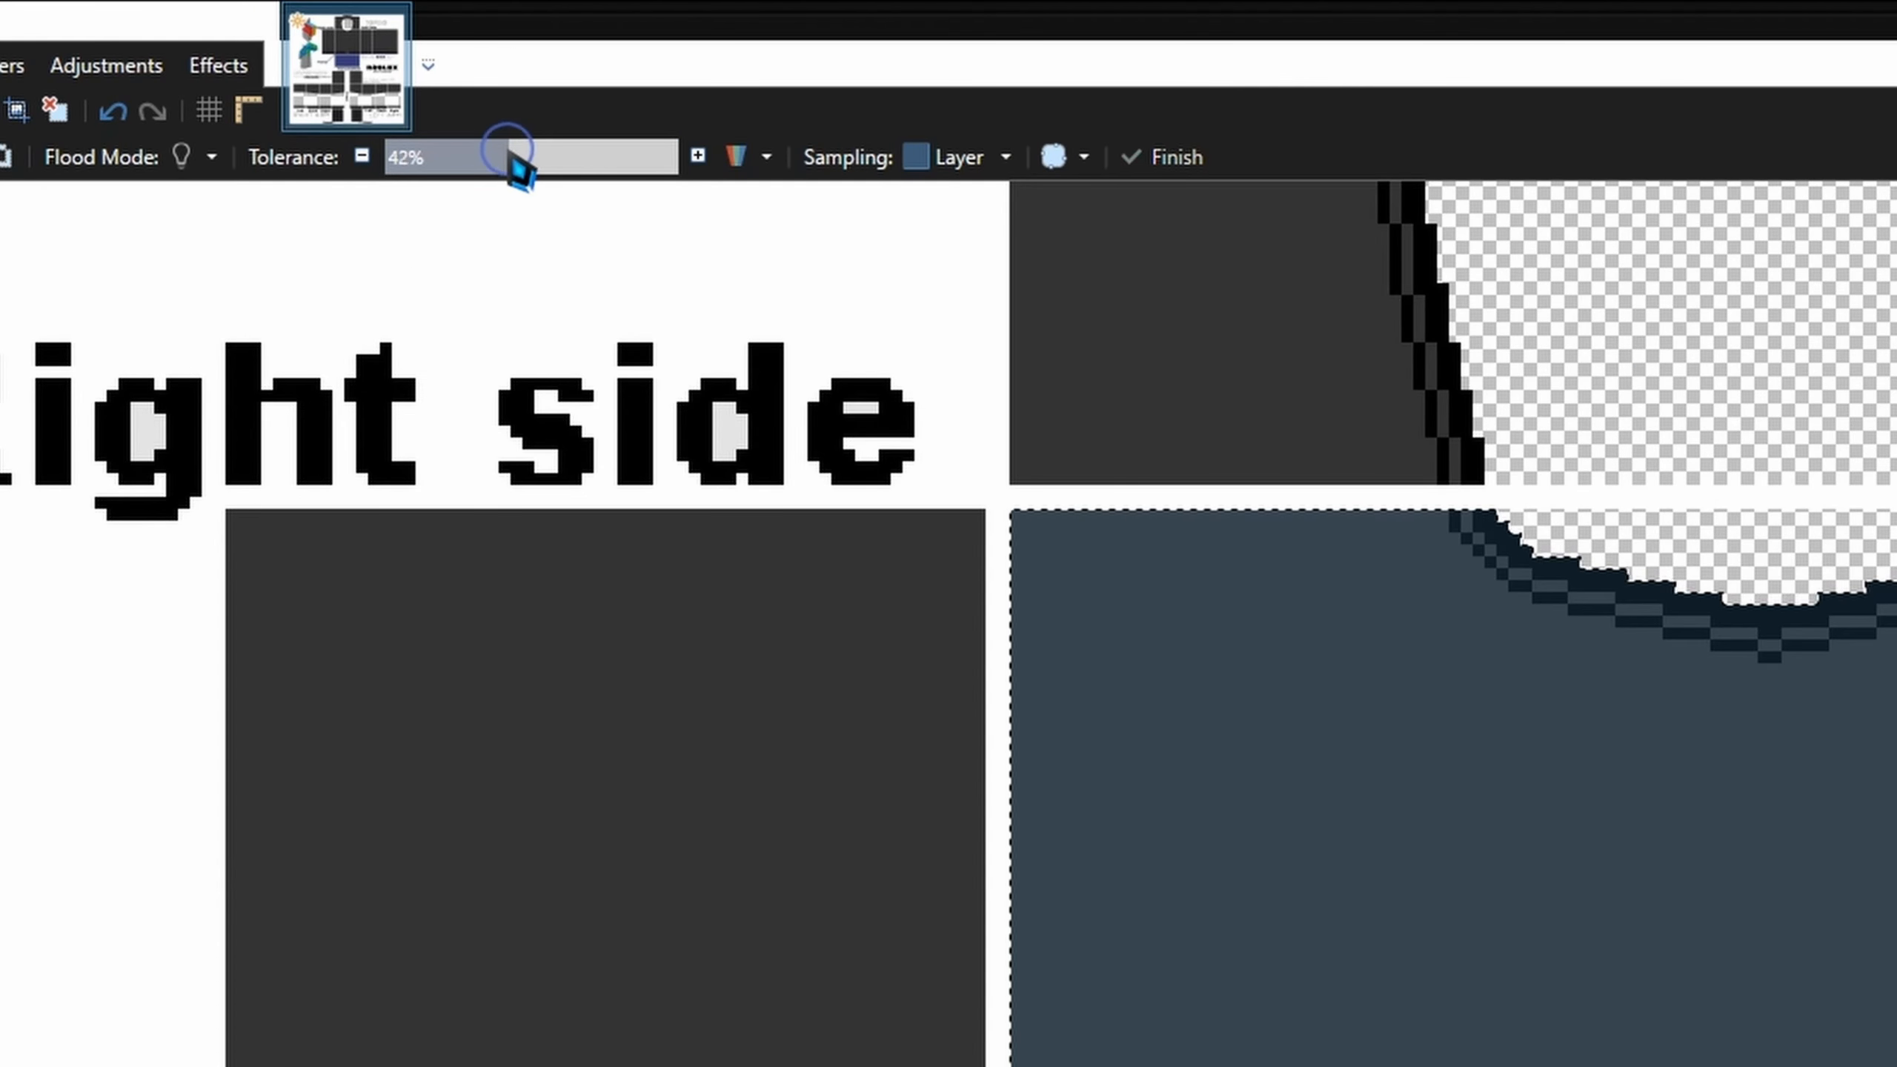
drag(508, 156, 502, 196)
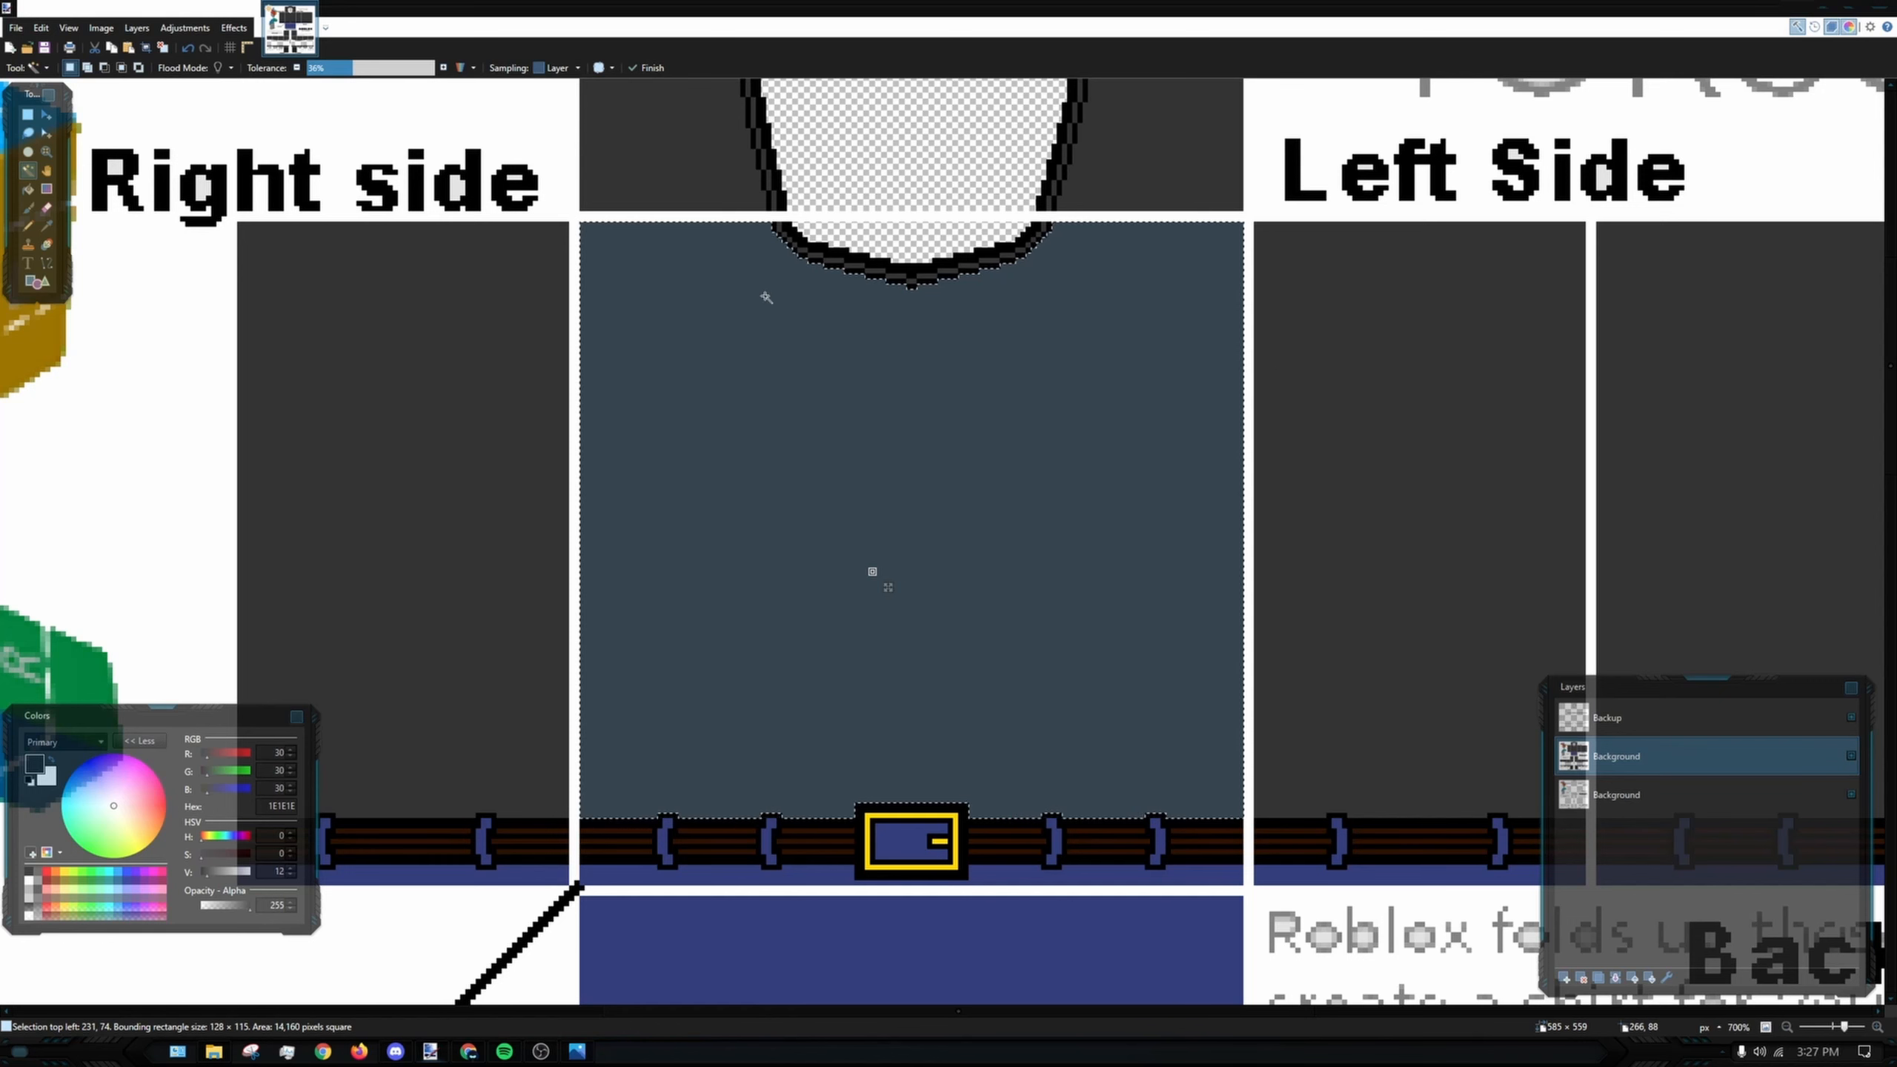
scroll(799, 212, up, 5)
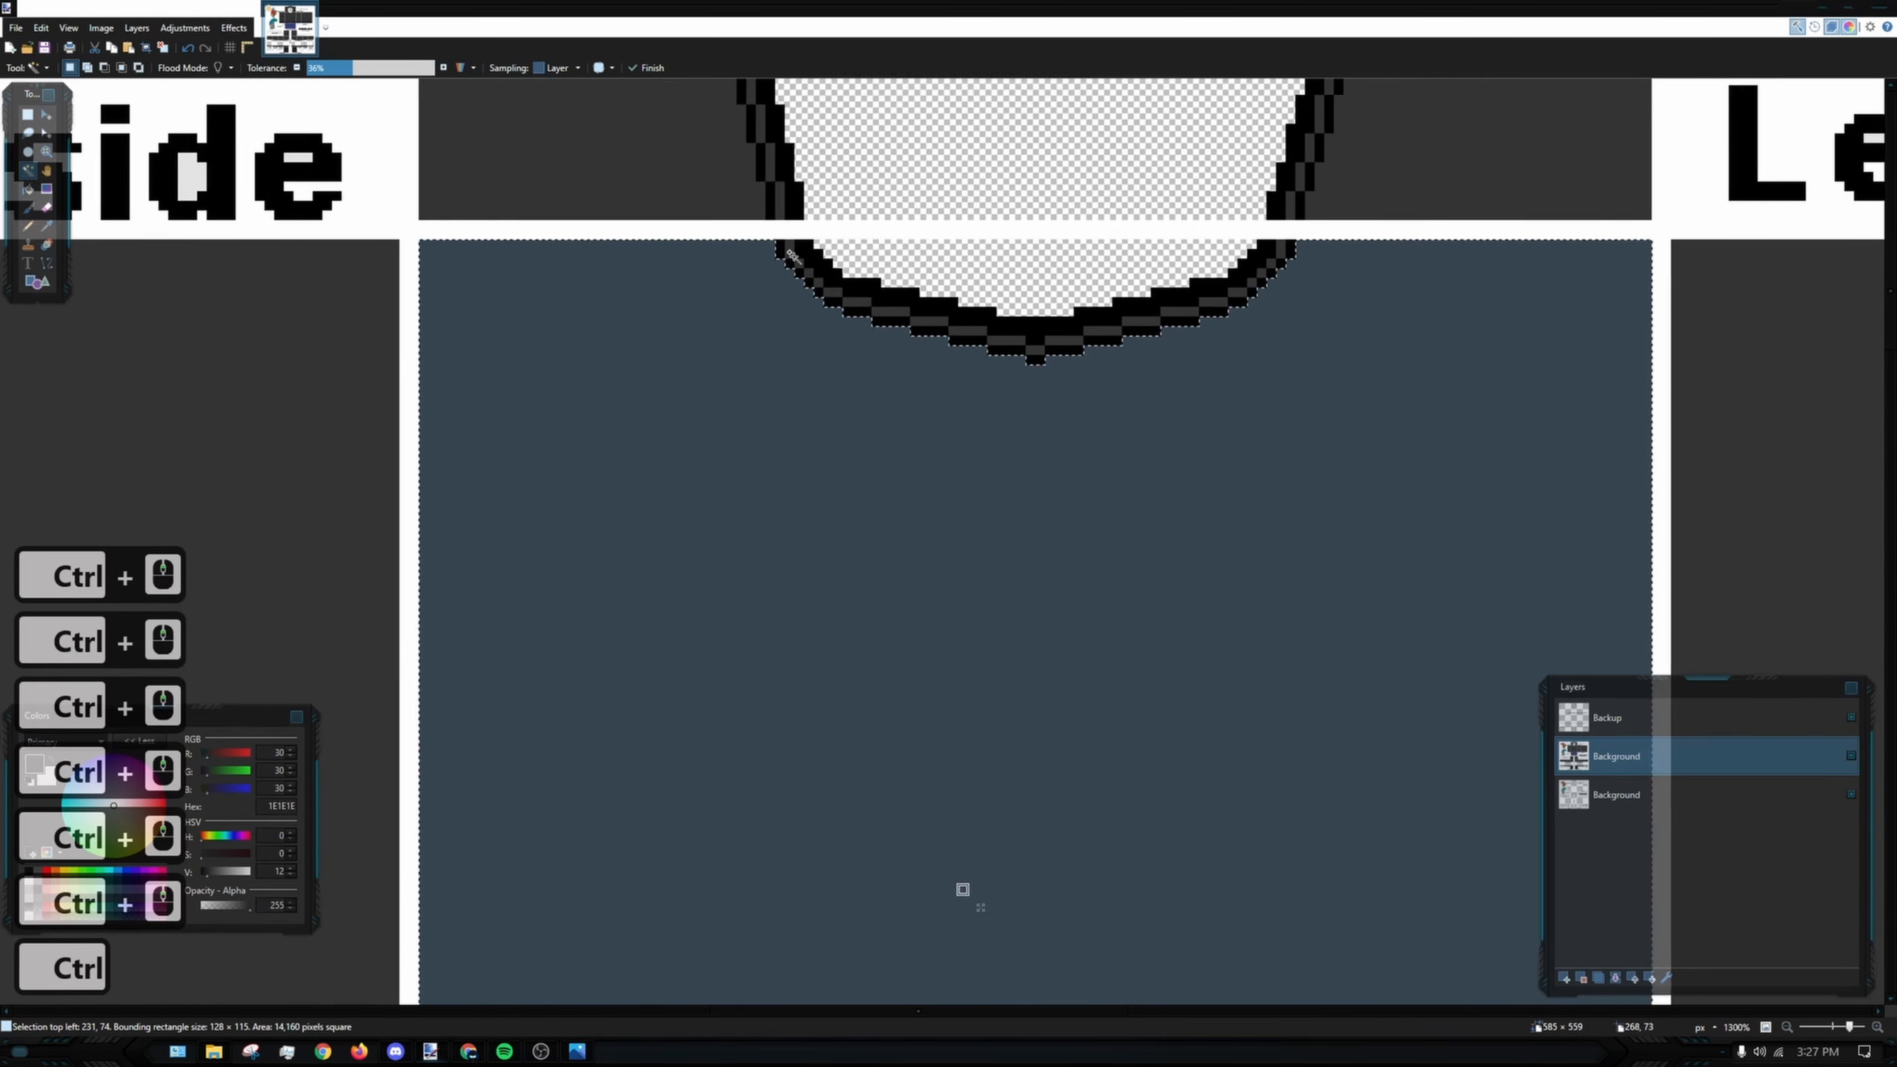
scroll(1483, 228, down, 3)
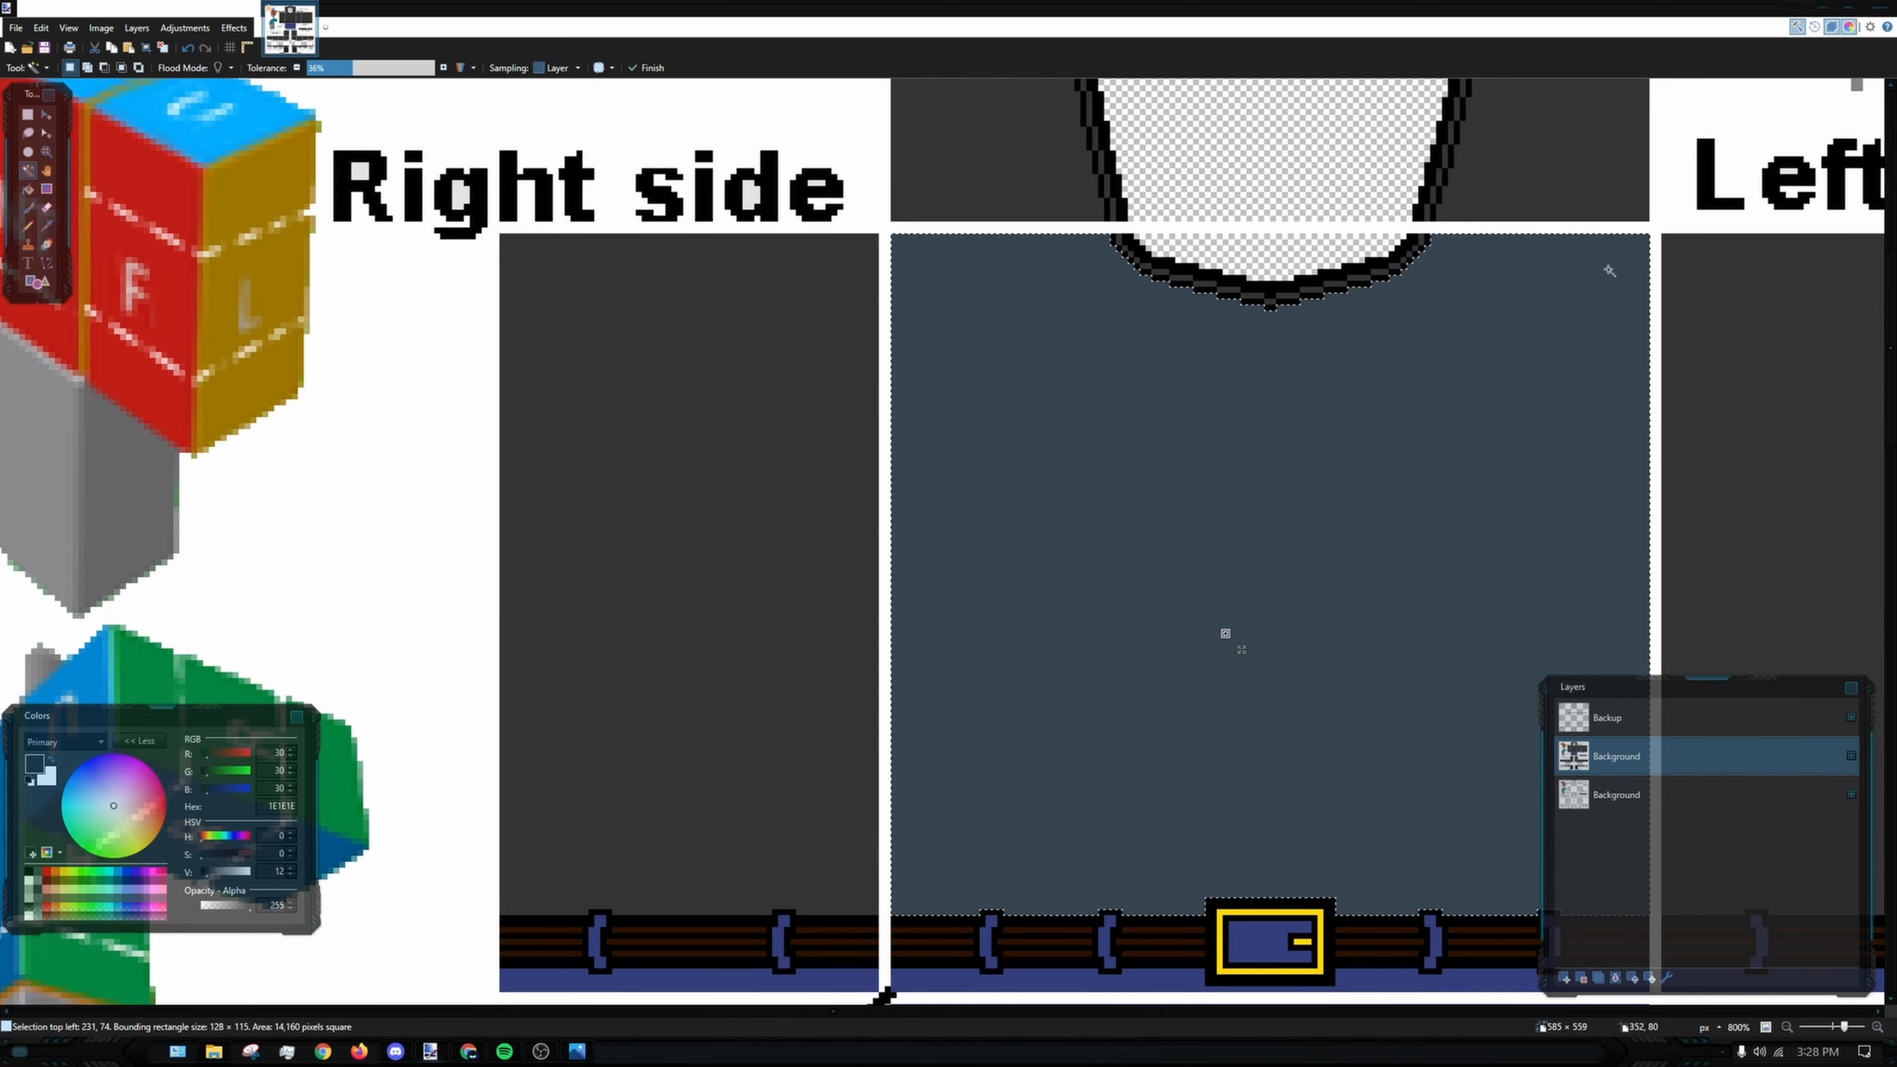
drag(1620, 277, 1427, 280)
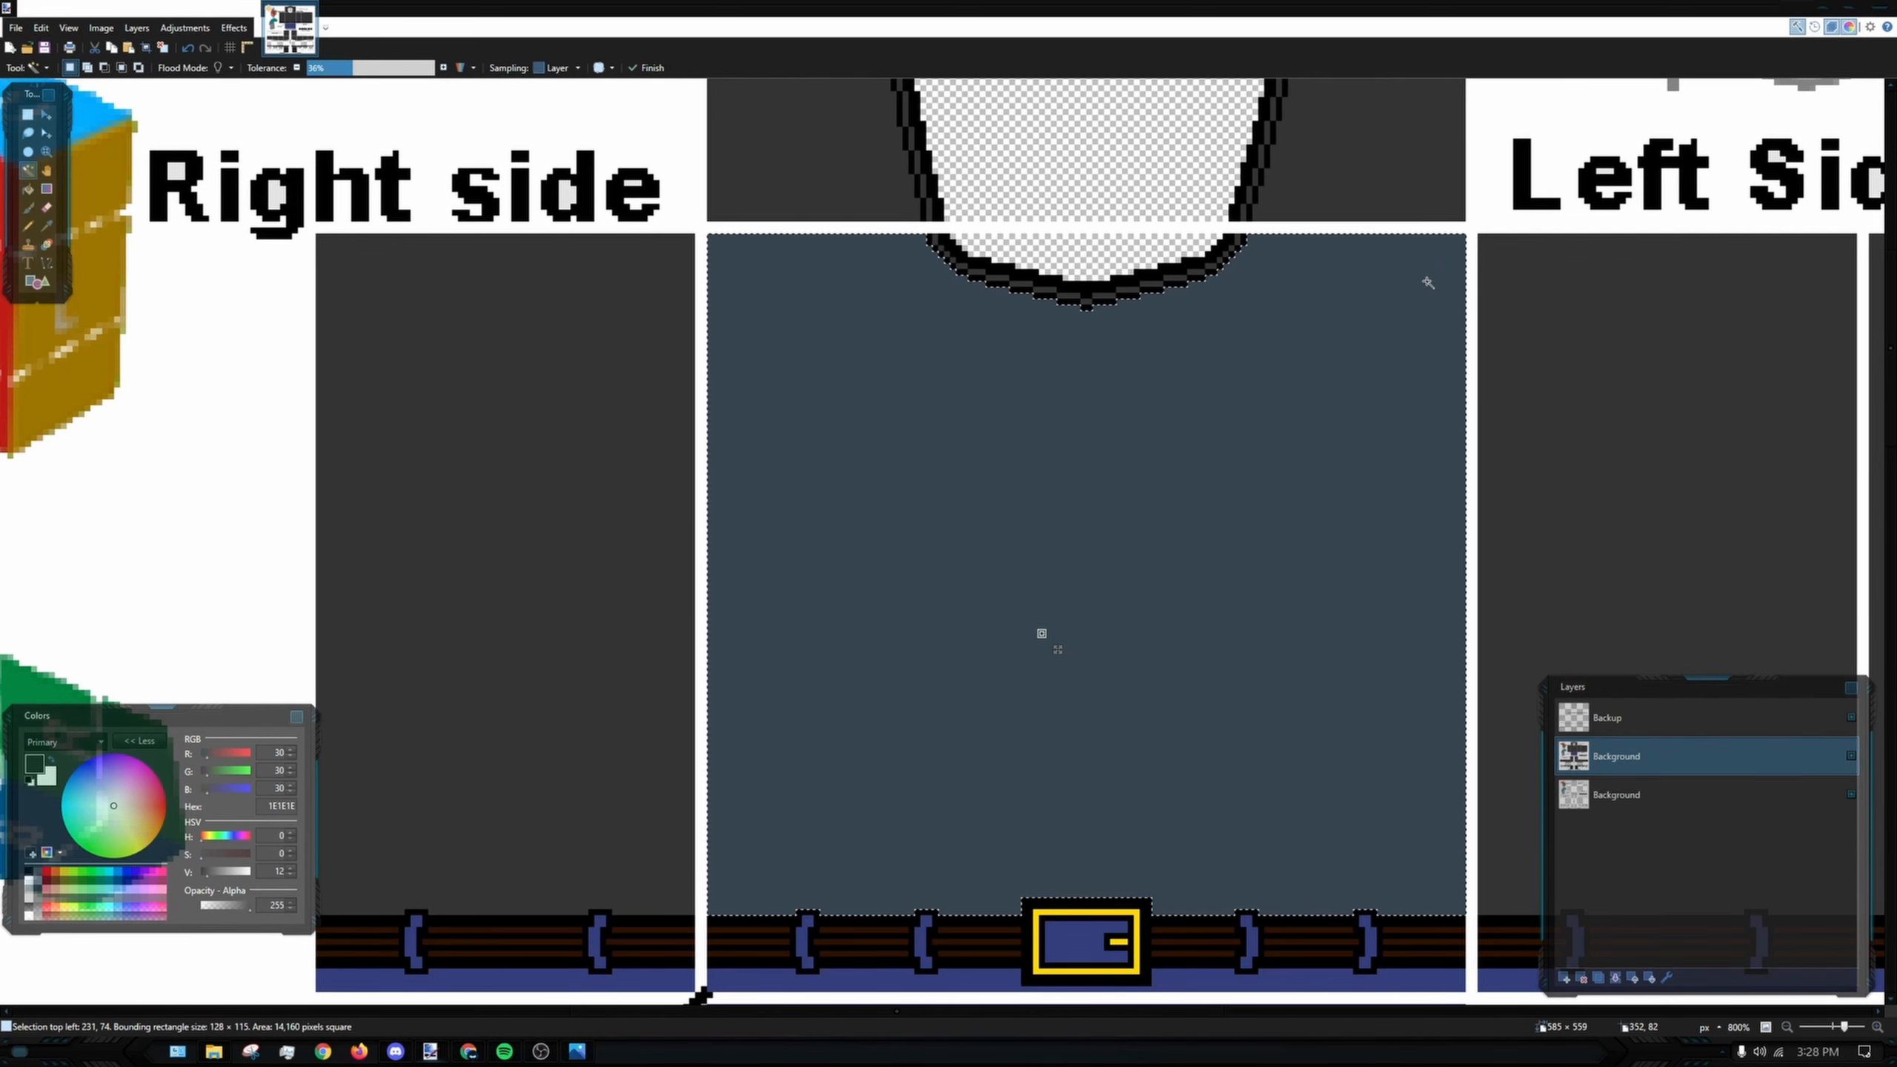
drag(1427, 282, 1104, 321)
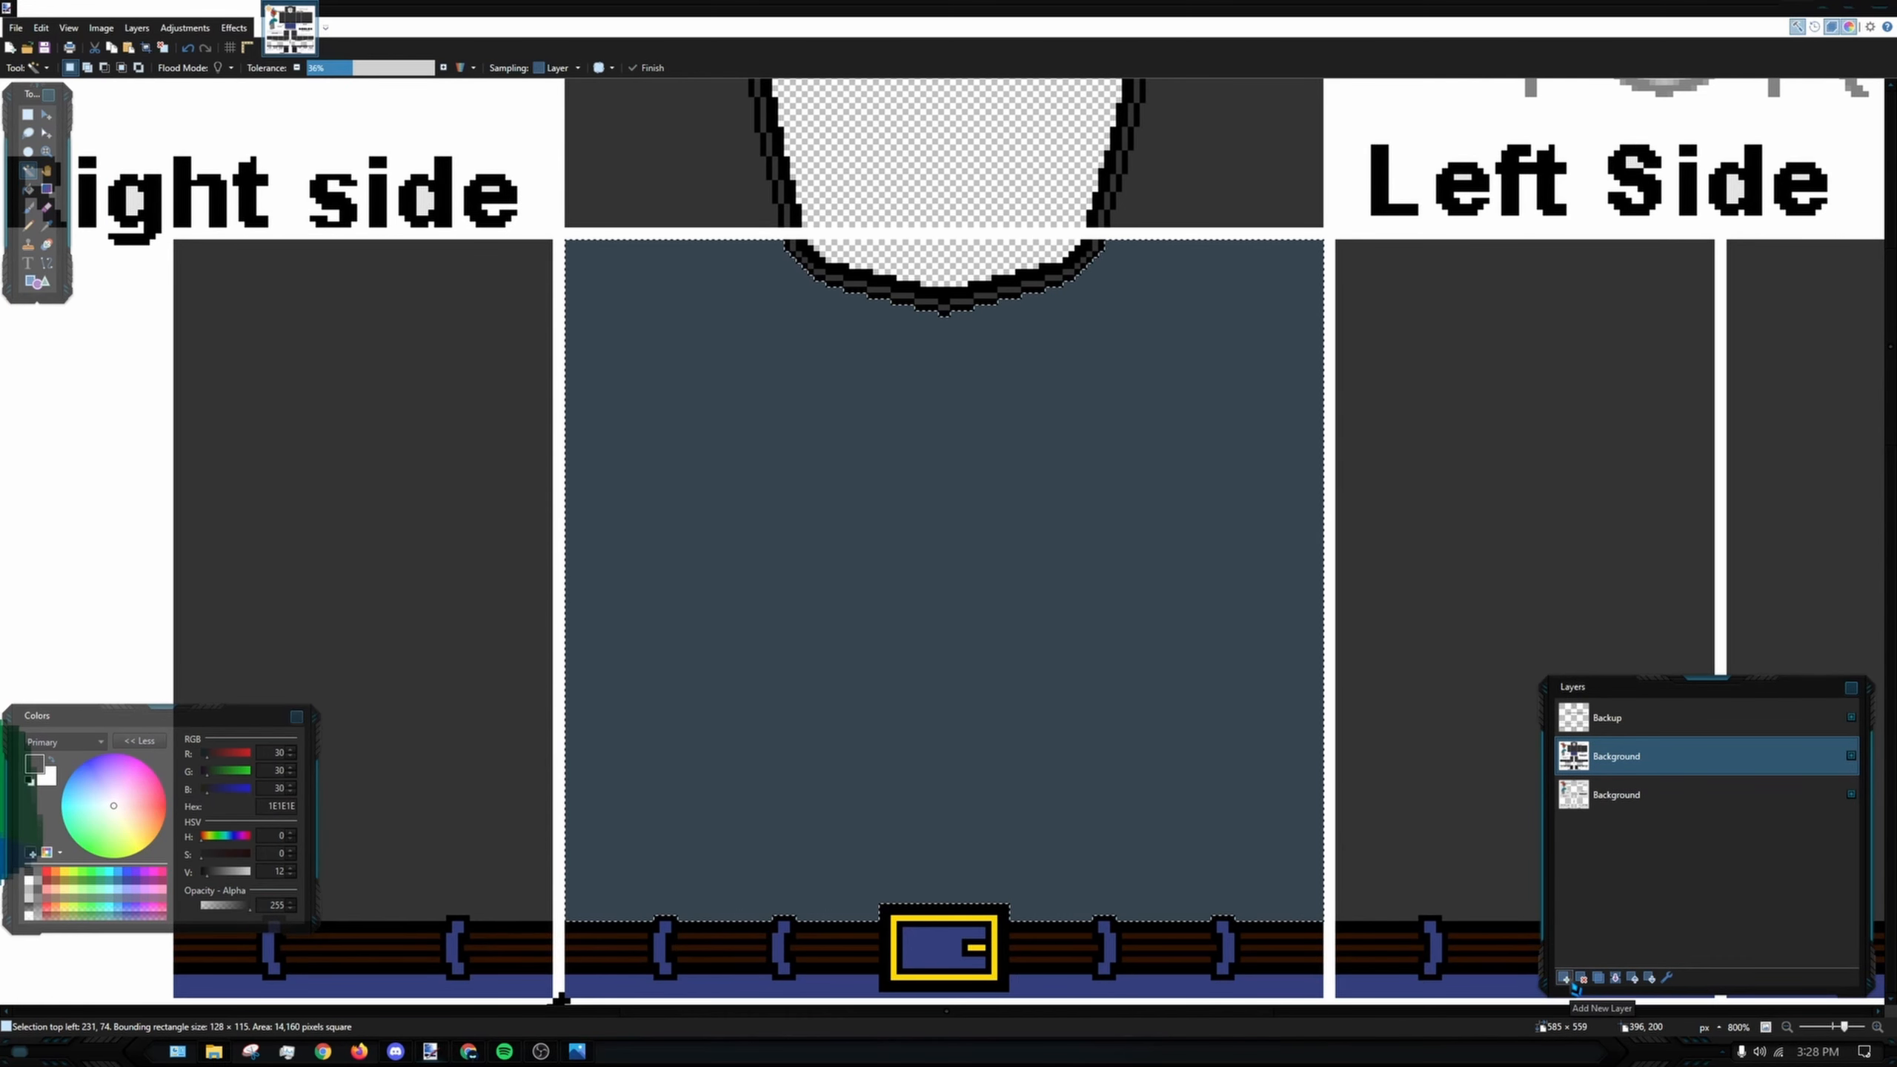
- Add a new layer above the shirt drawing layer and name it Shading
click(1566, 979)
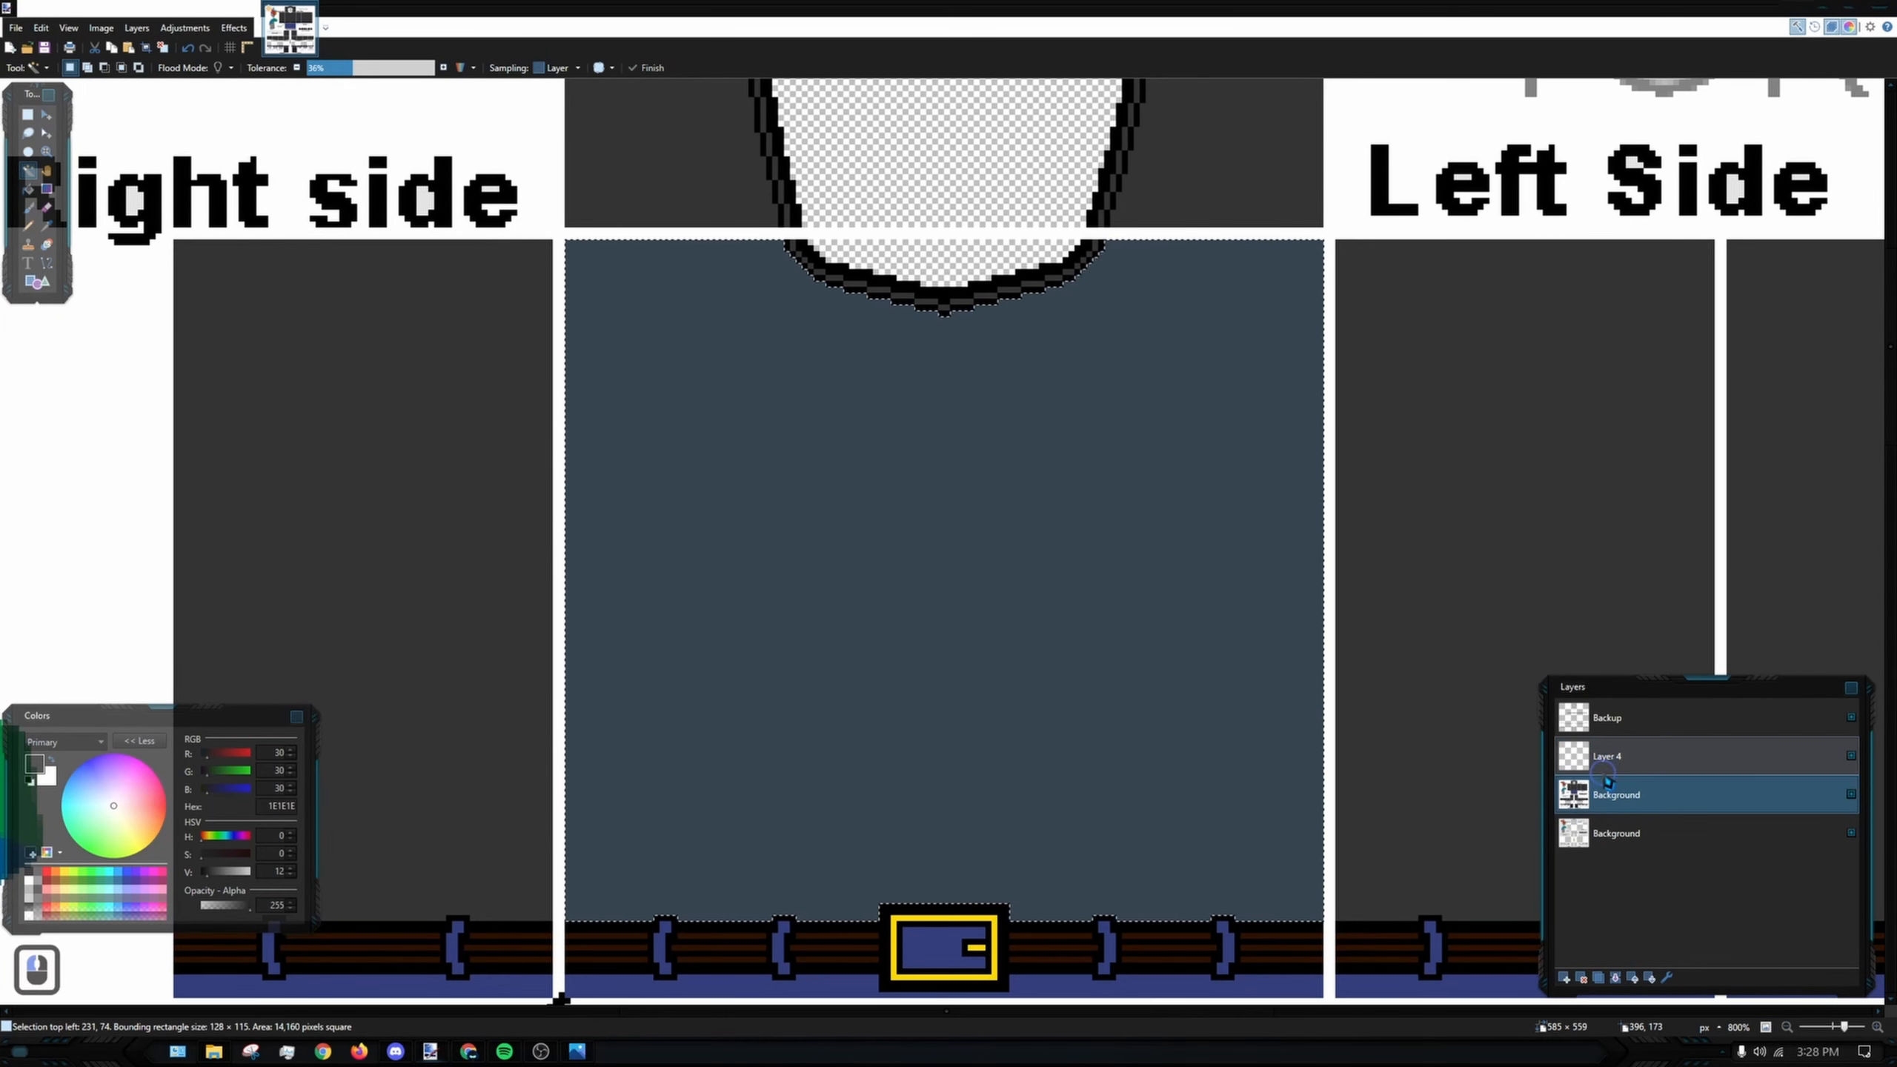
click(1617, 794)
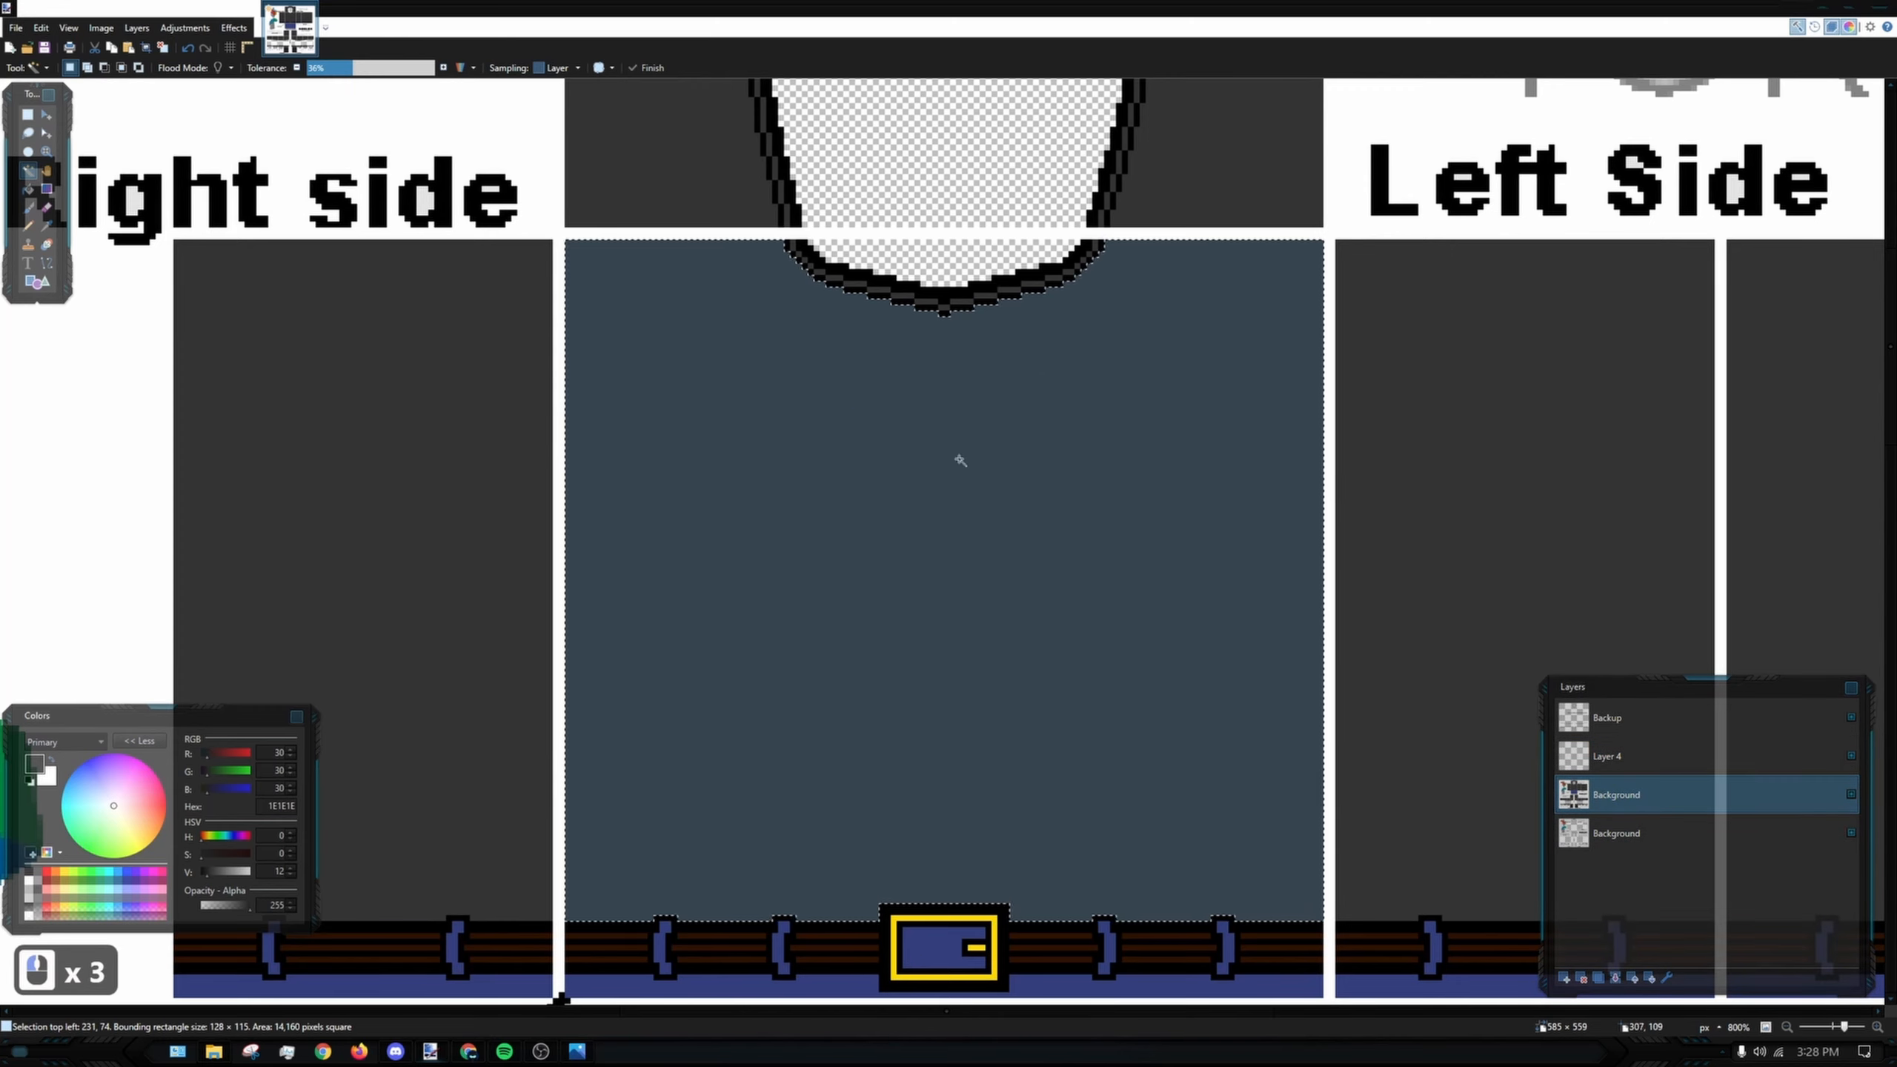
click(1706, 757)
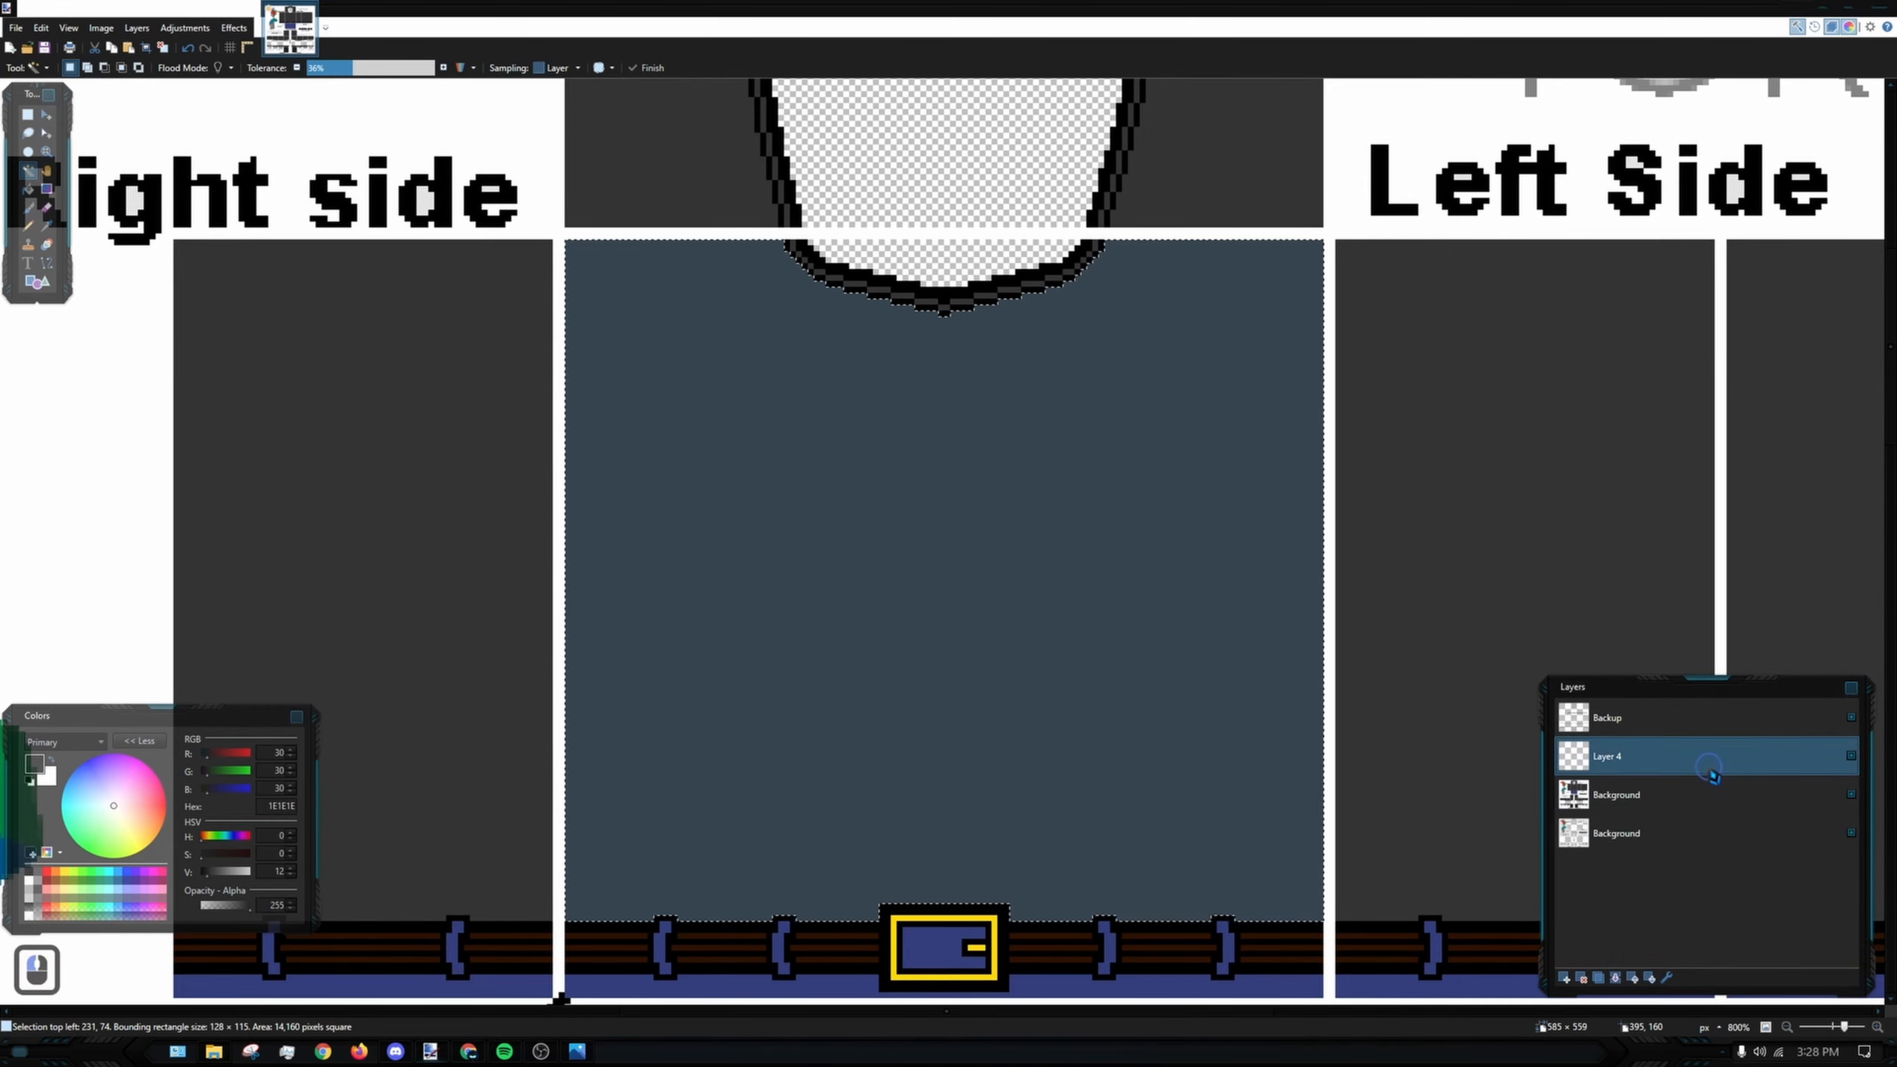
double_click(1613, 757)
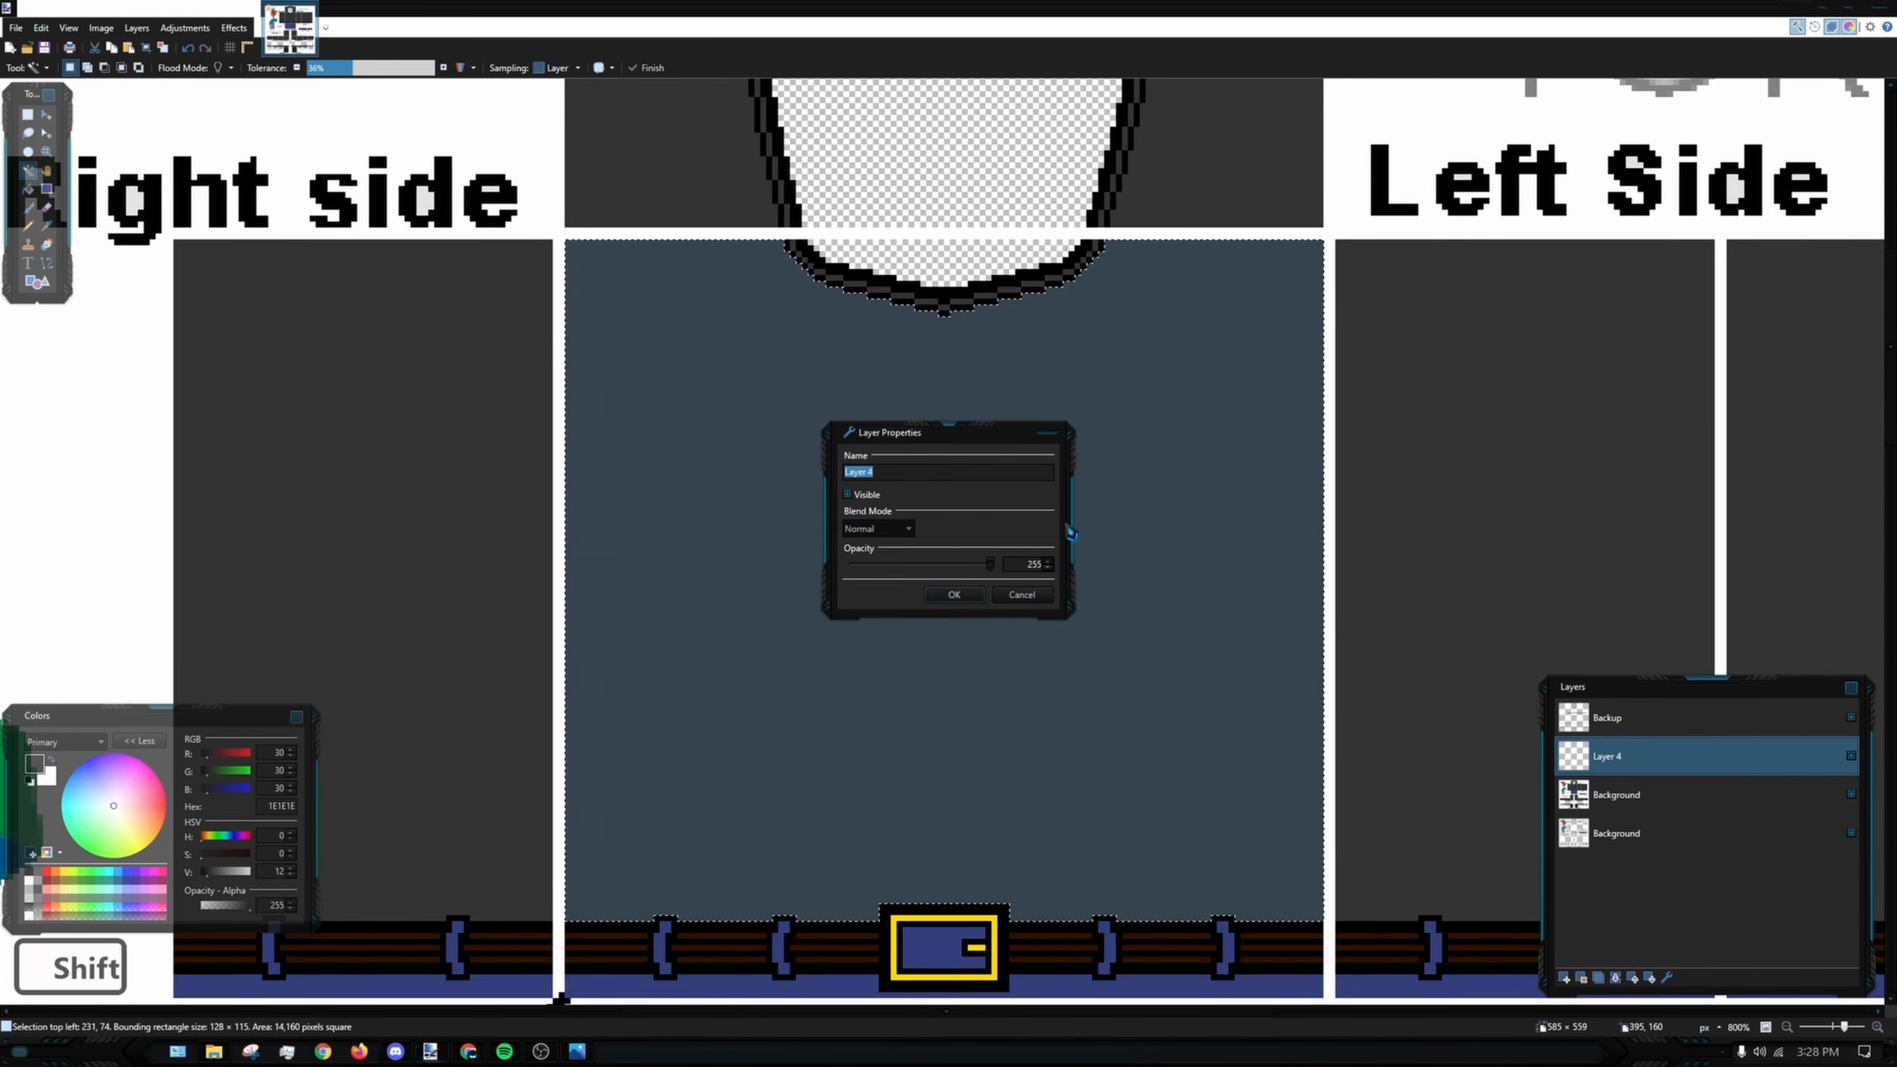
text(Shading)
key(Return)
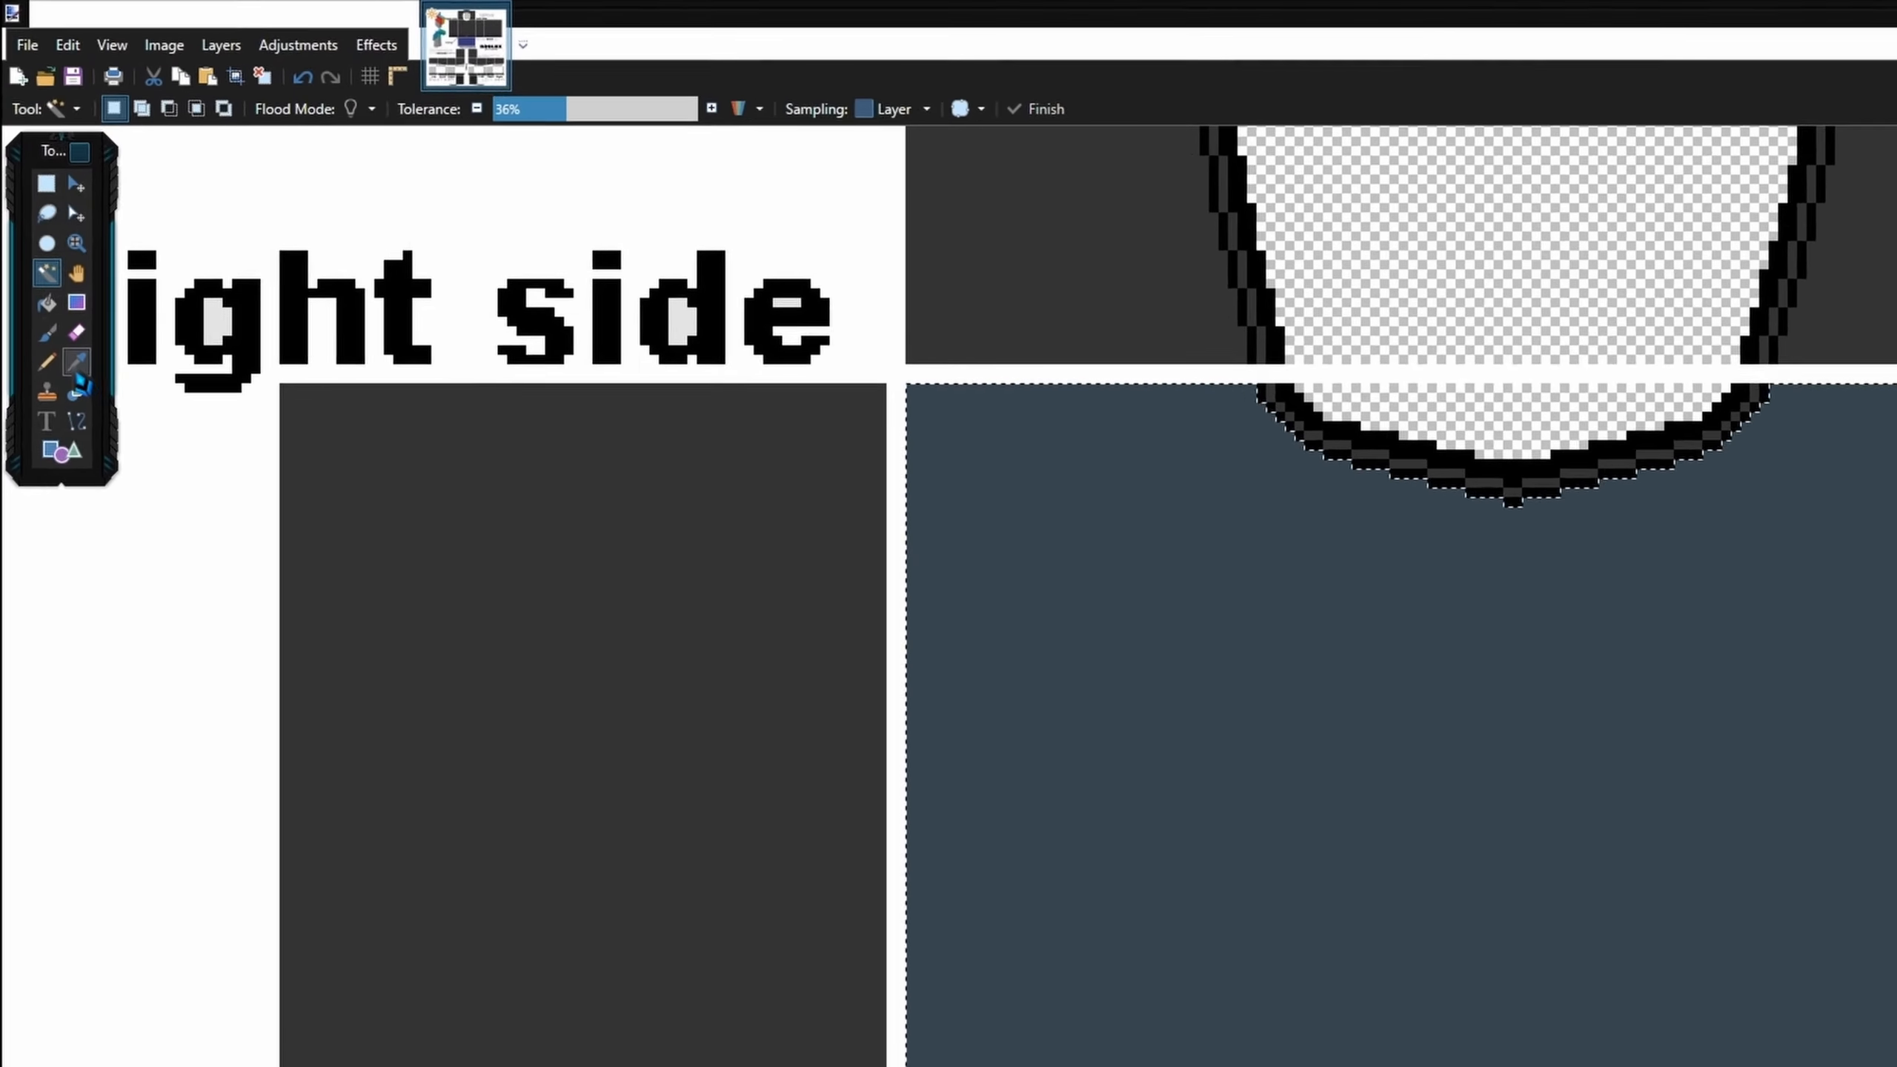
- Switch to the Paintbrush and increase its brush width for shading
click(46, 226)
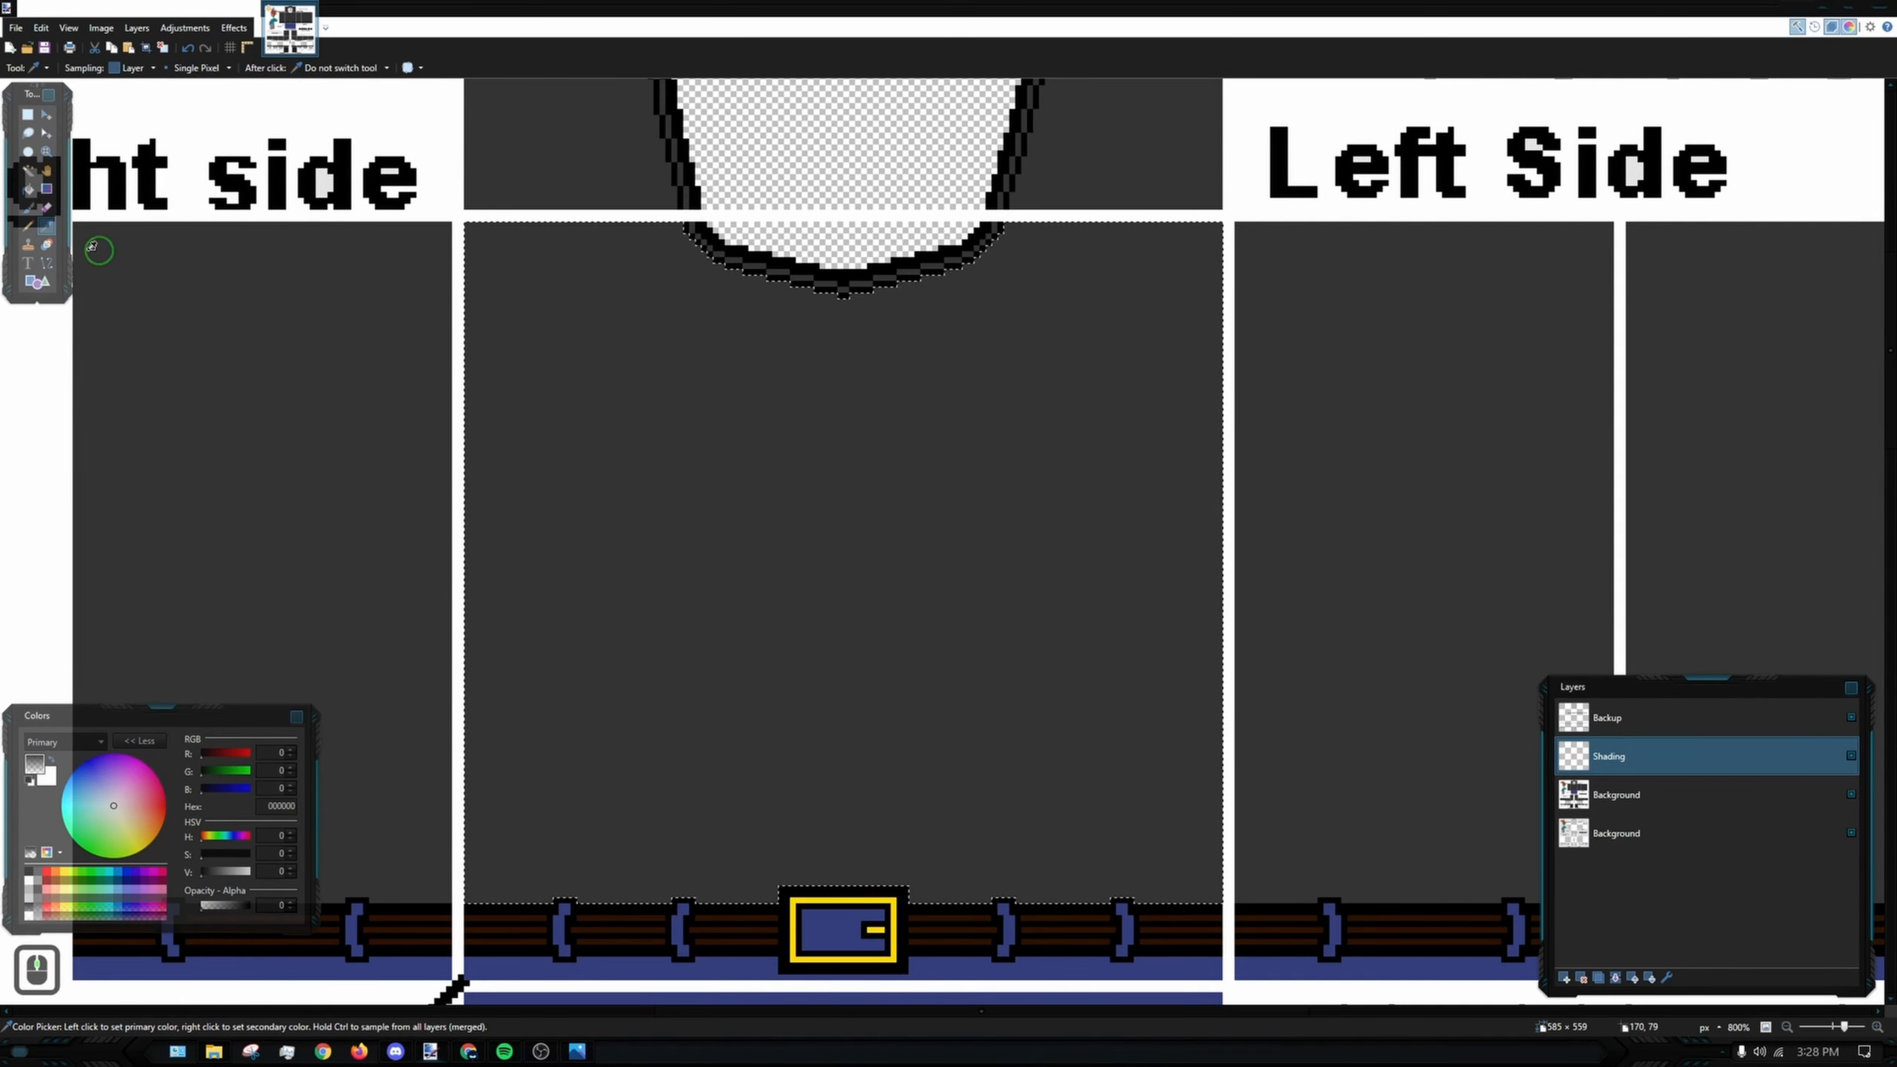
key(b)
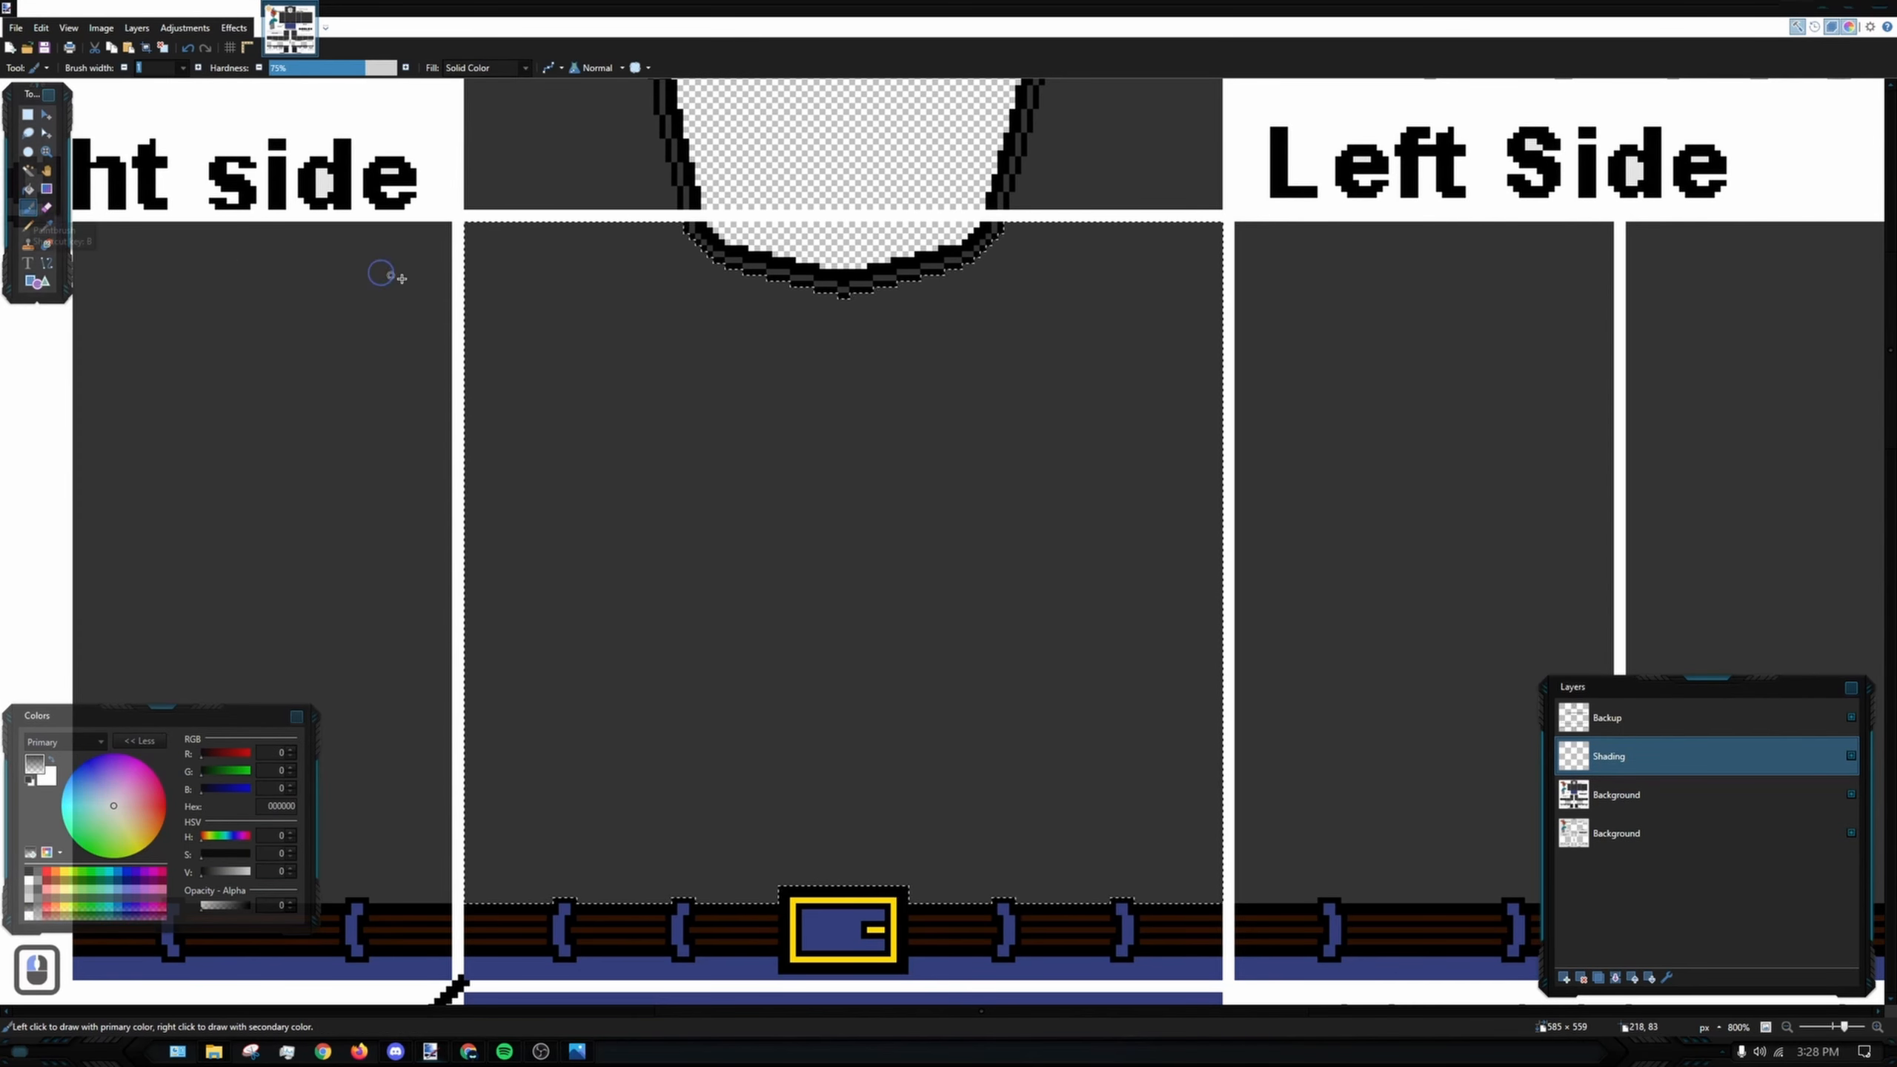
click(198, 69)
click(198, 68)
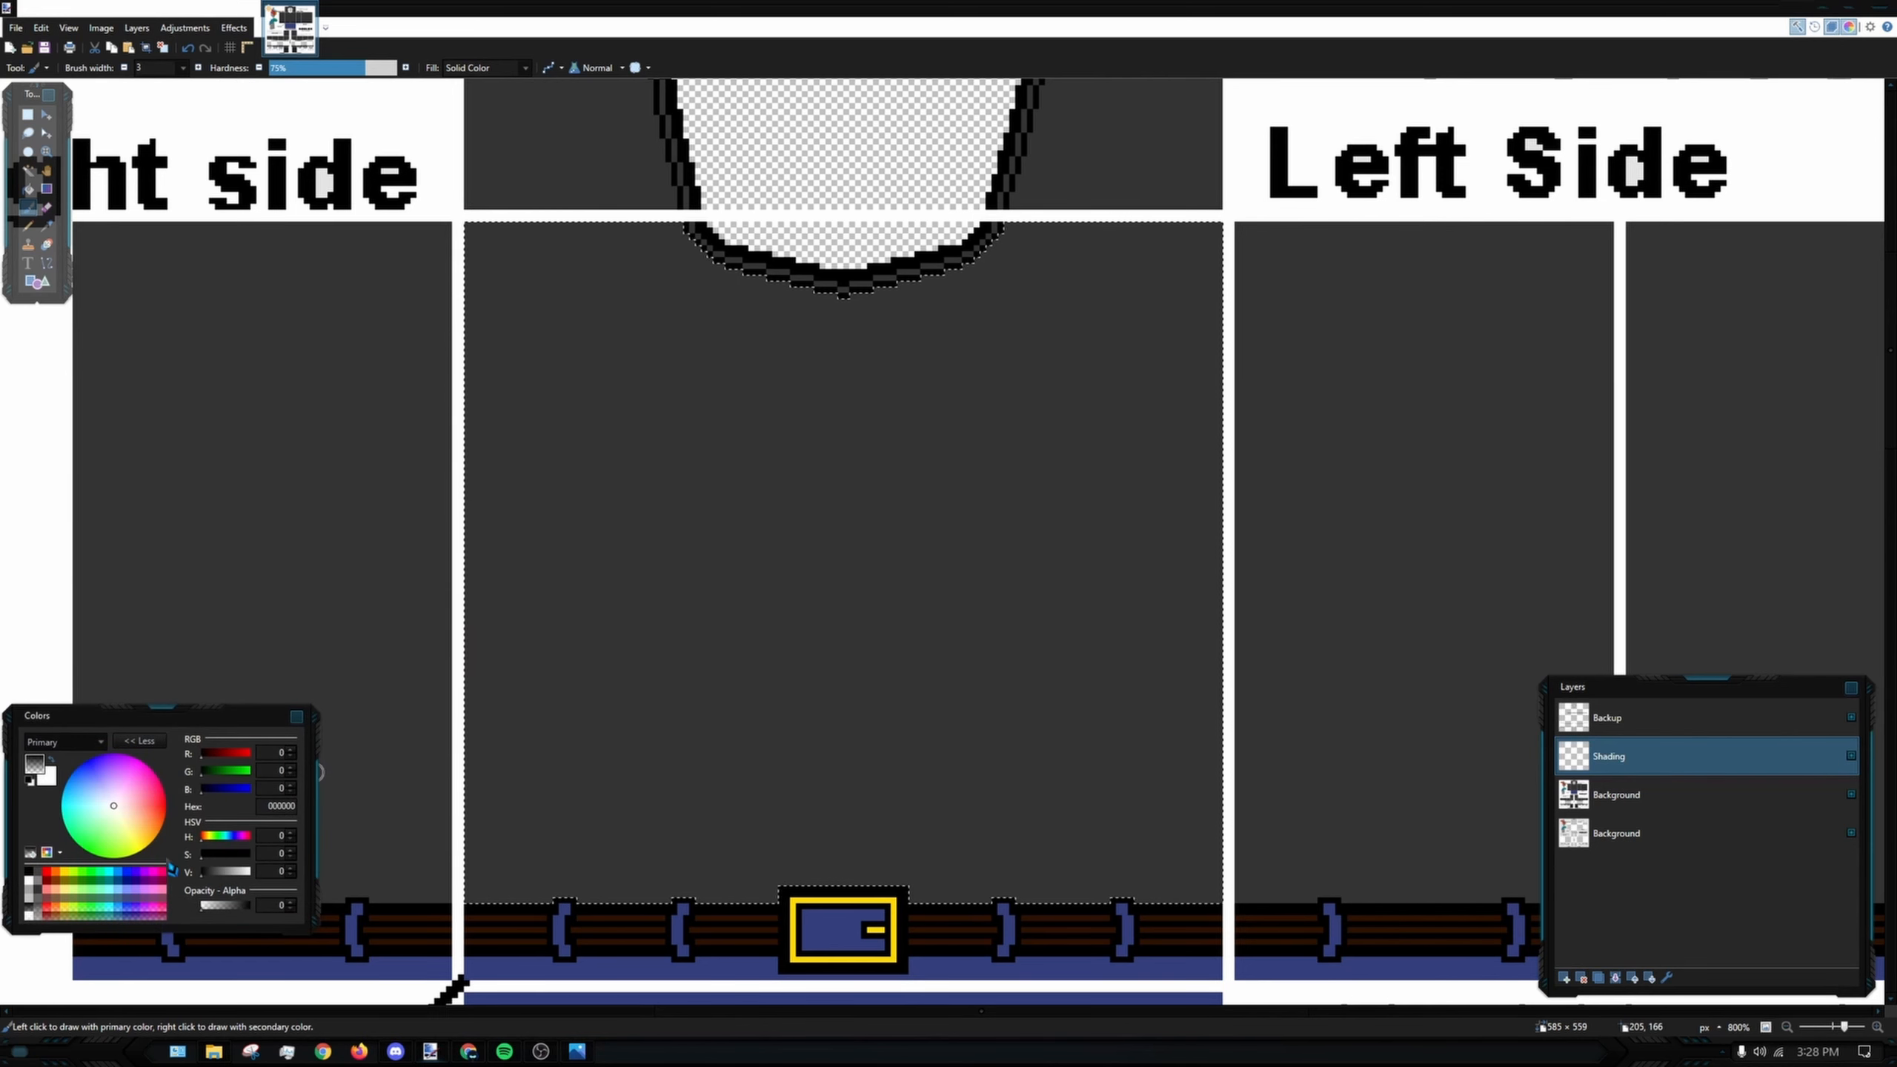
- Sample the front torso's dark grey 333333 from the drawing layer as primary colour and reactivate the Shading layer
click(1707, 813)
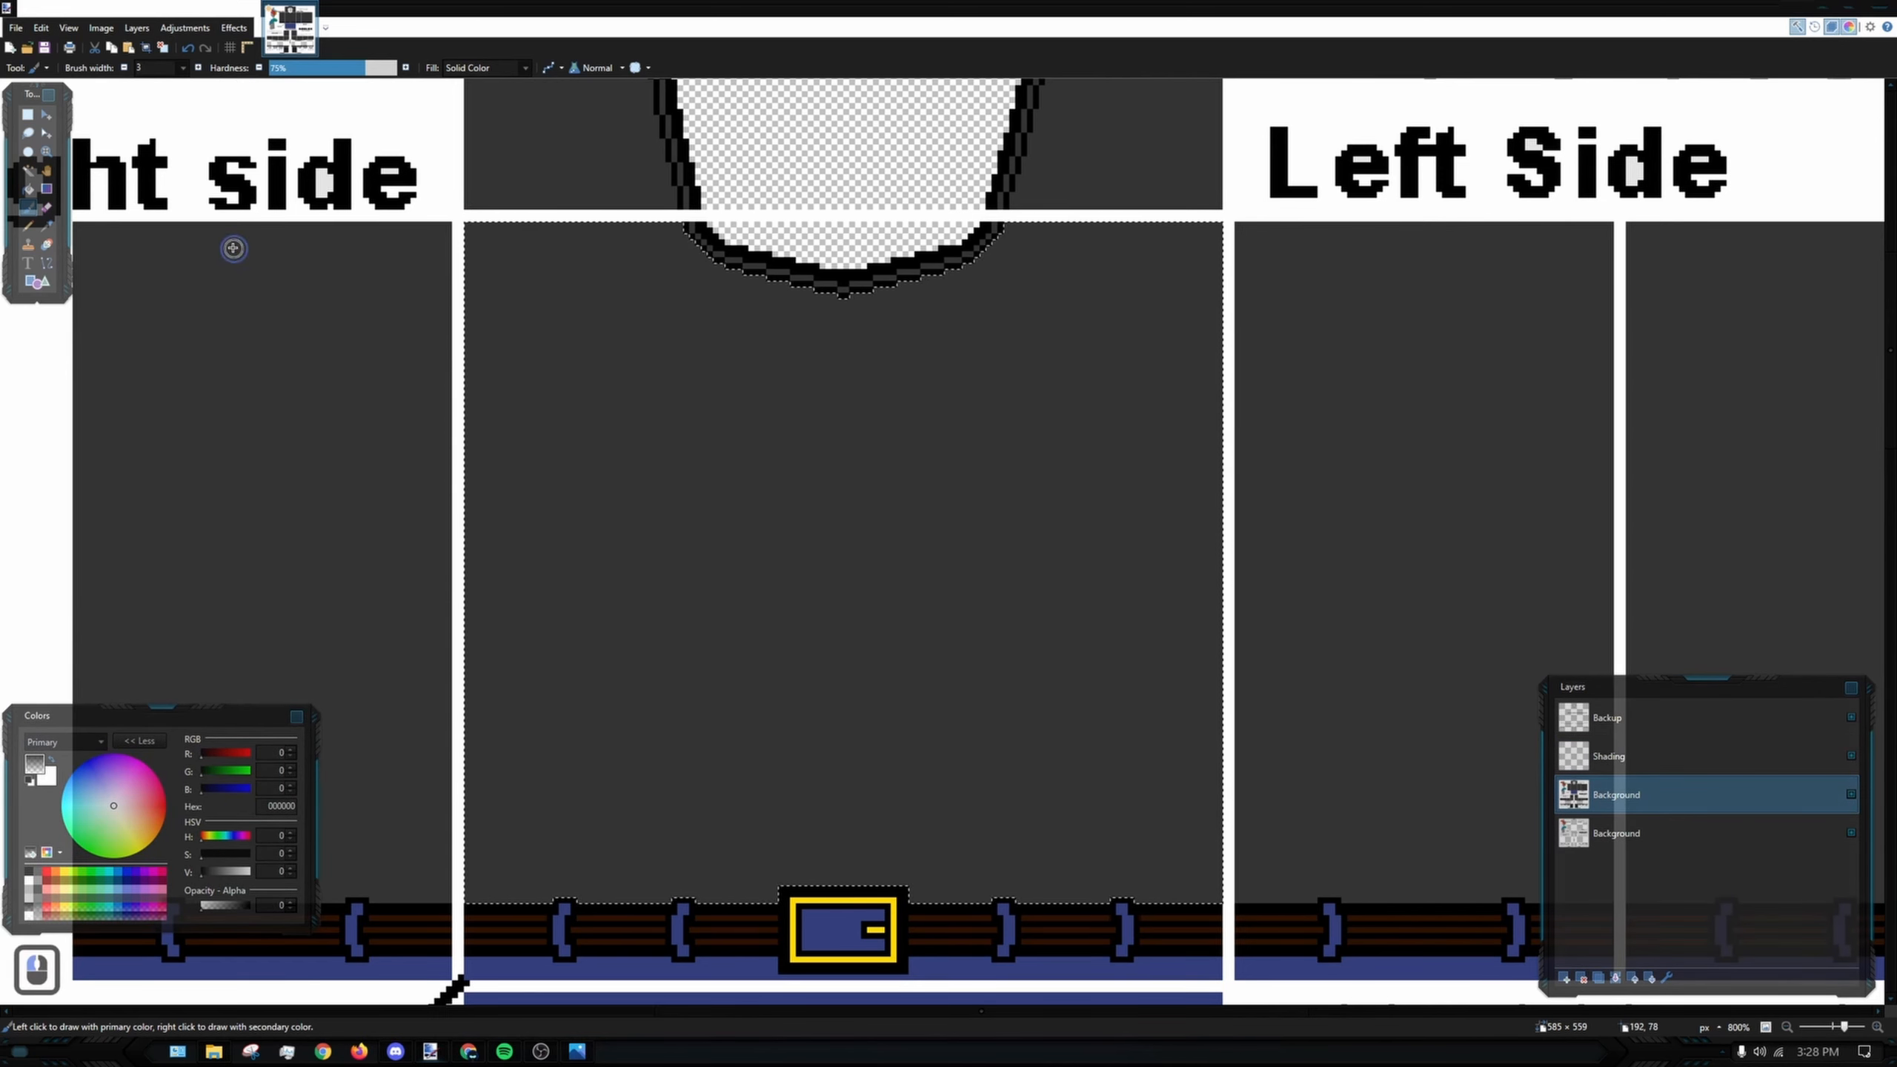
click(46, 226)
click(858, 464)
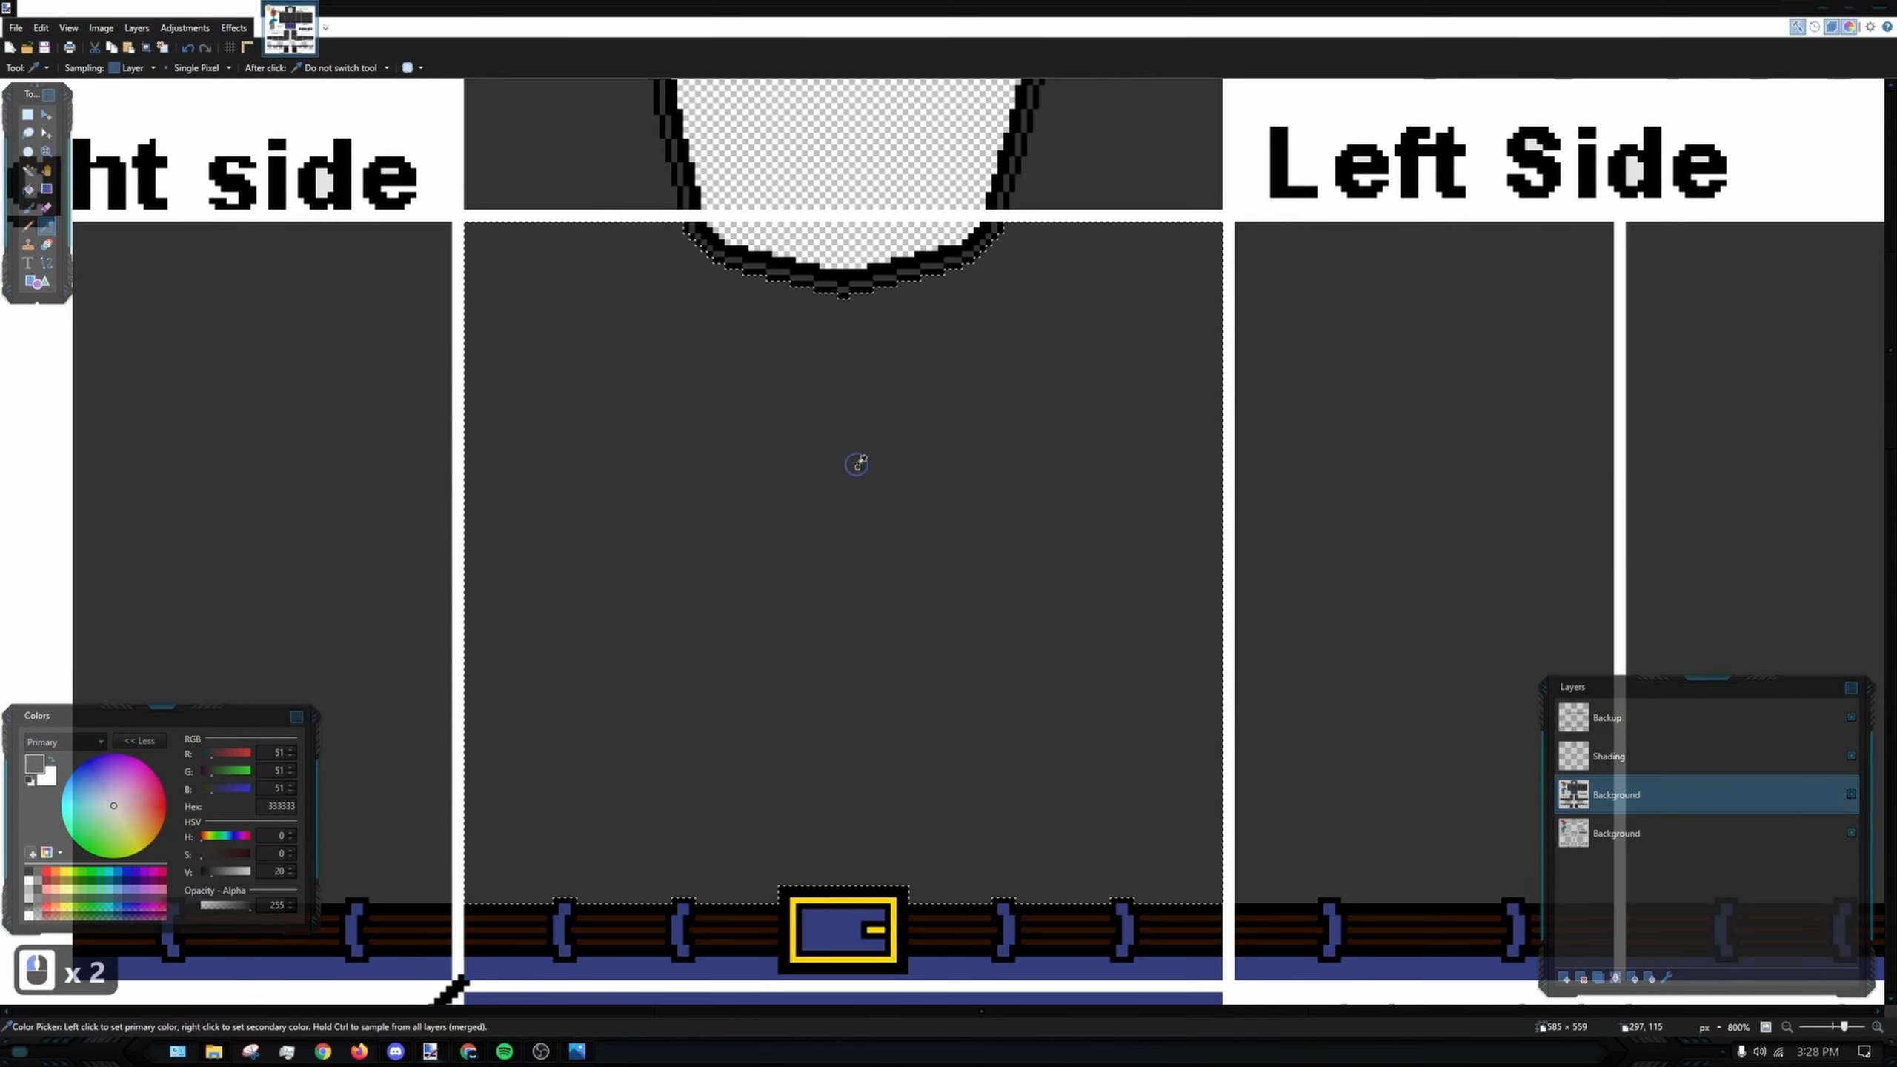
click(1706, 757)
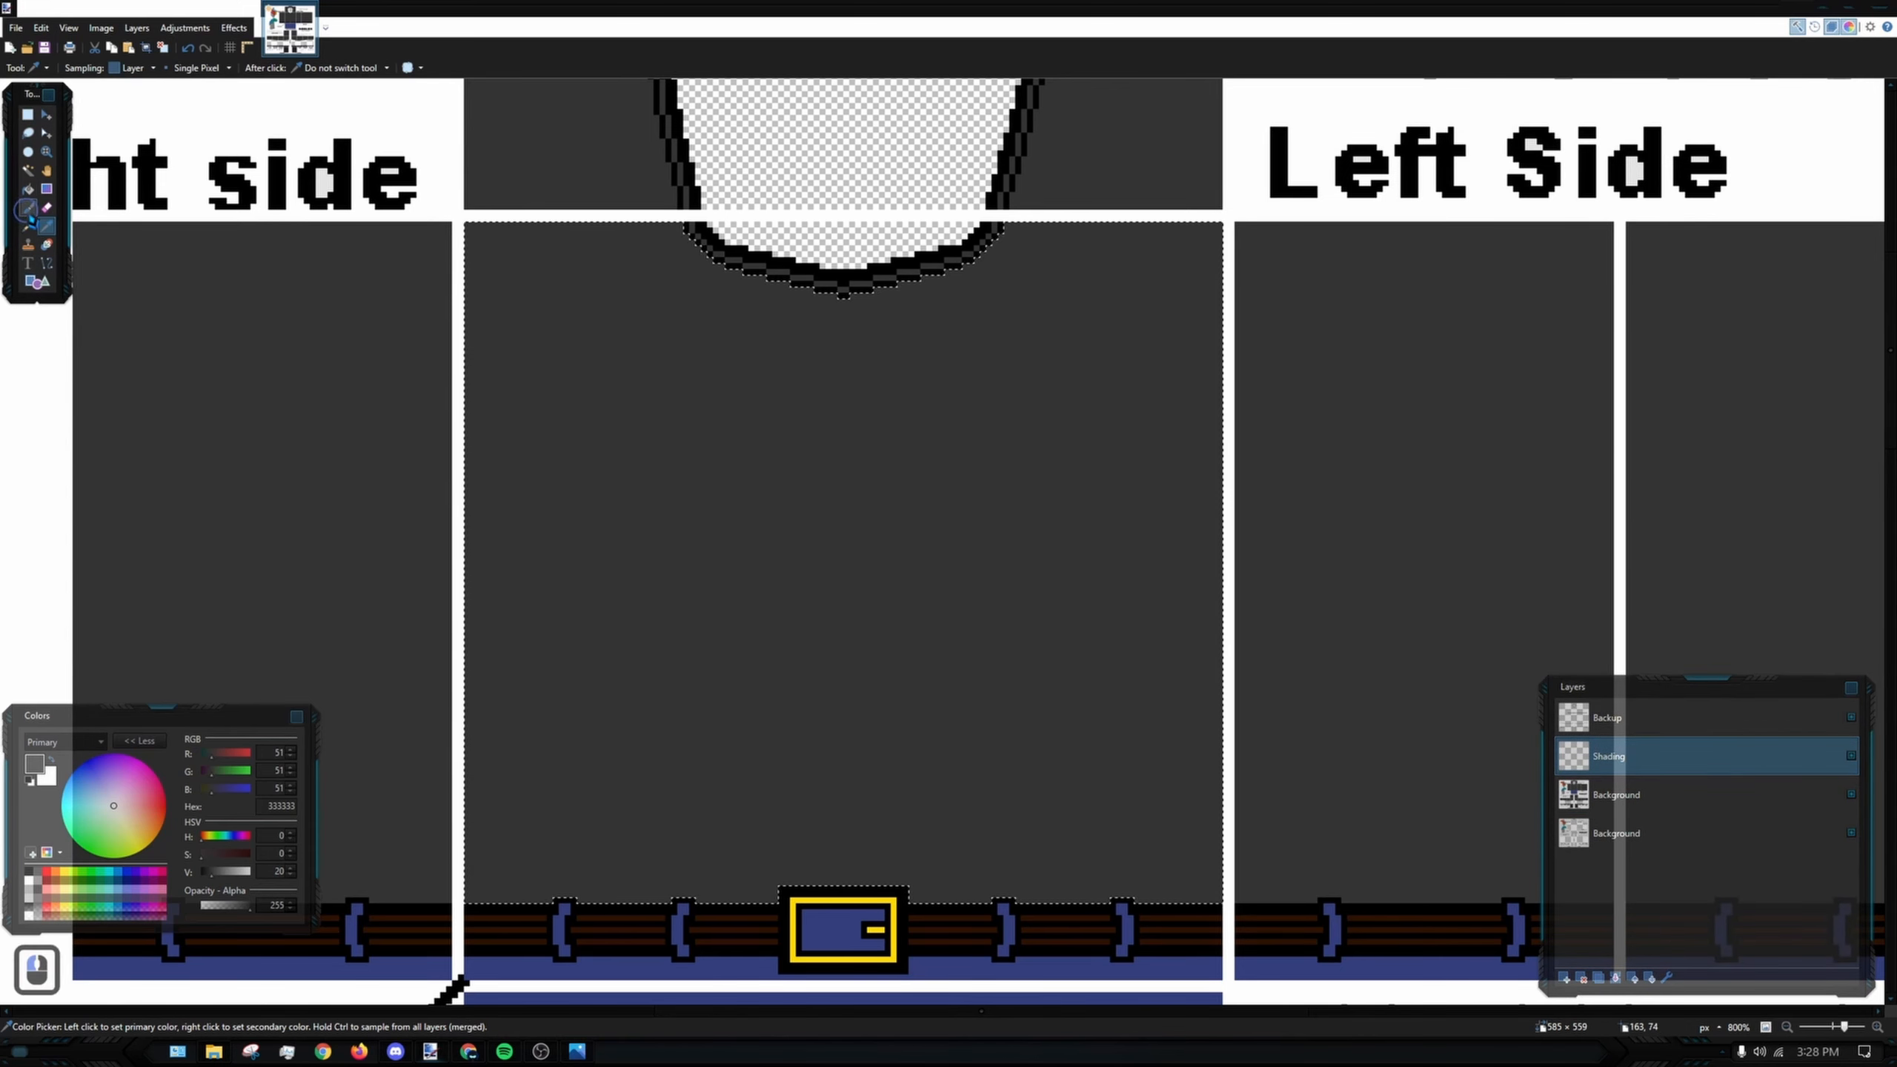
- Switch to the Paintbrush and set its brush width to 4 for shading
click(27, 207)
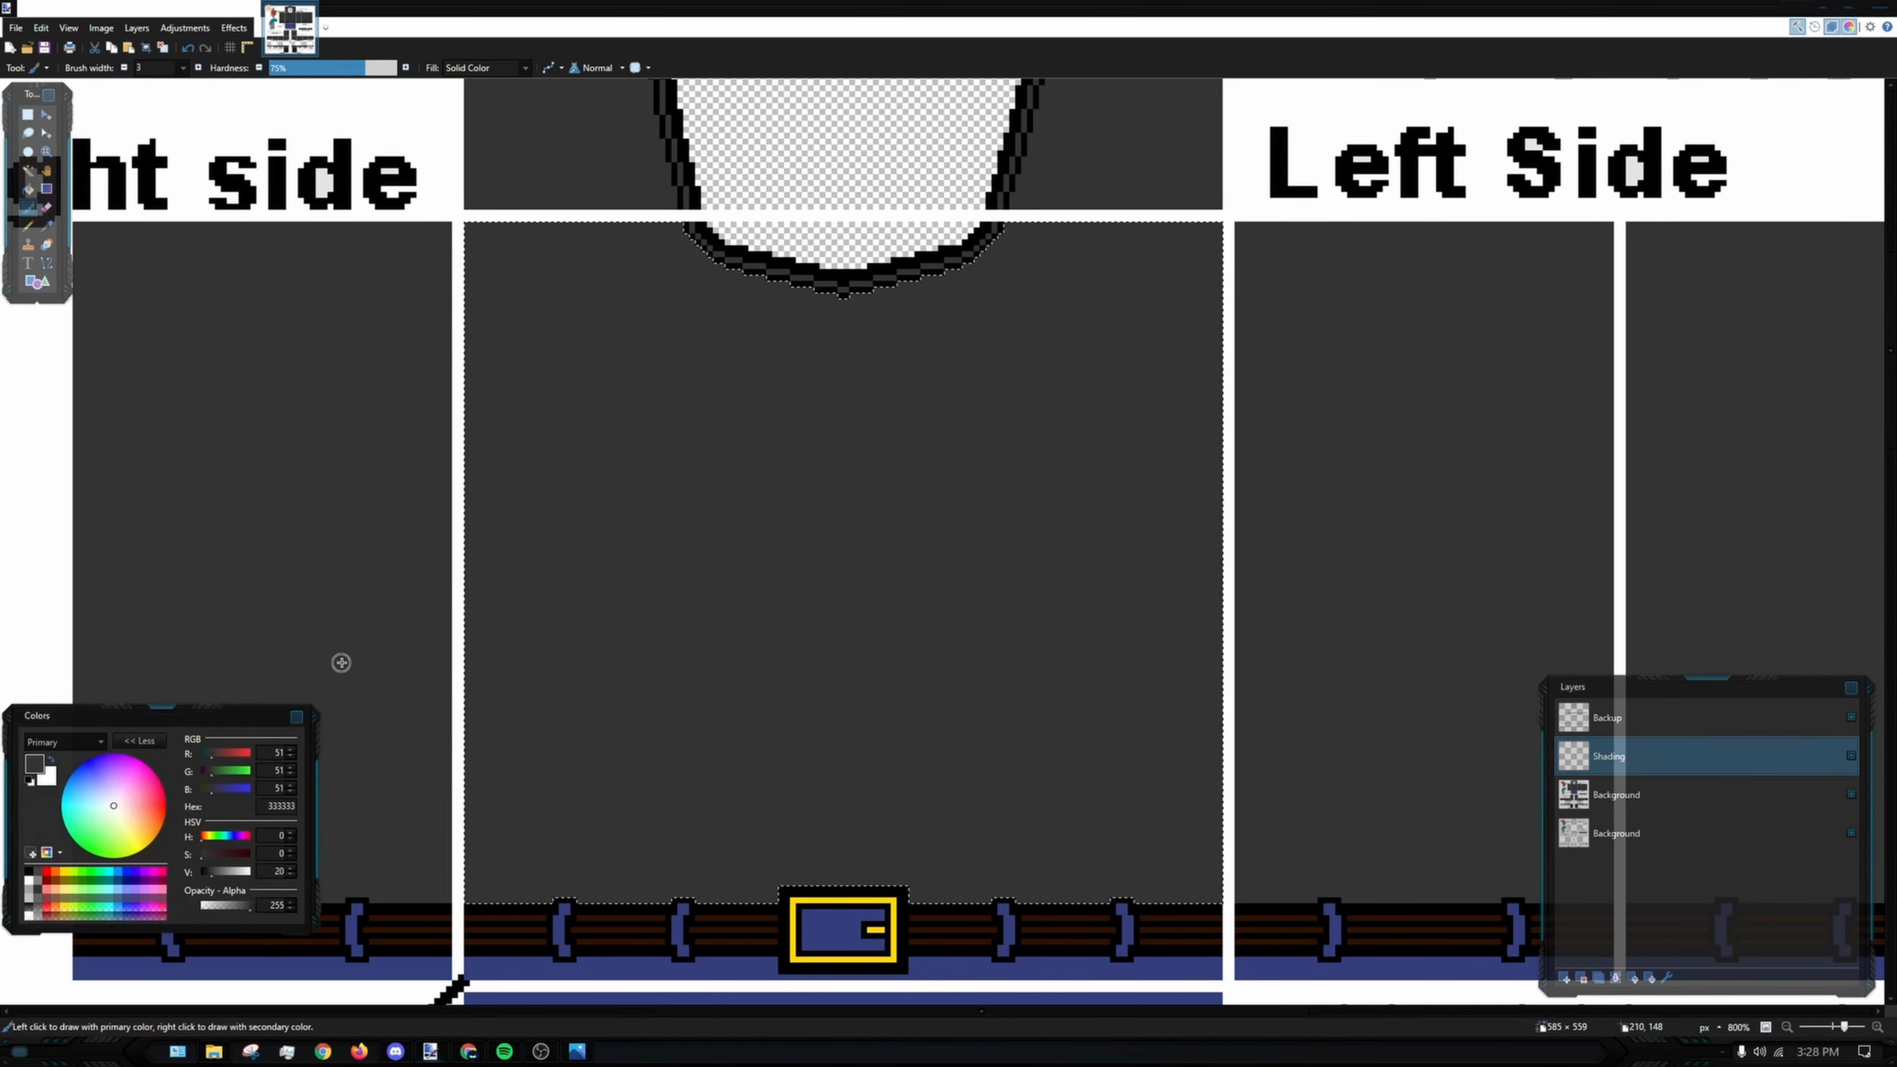
click(198, 69)
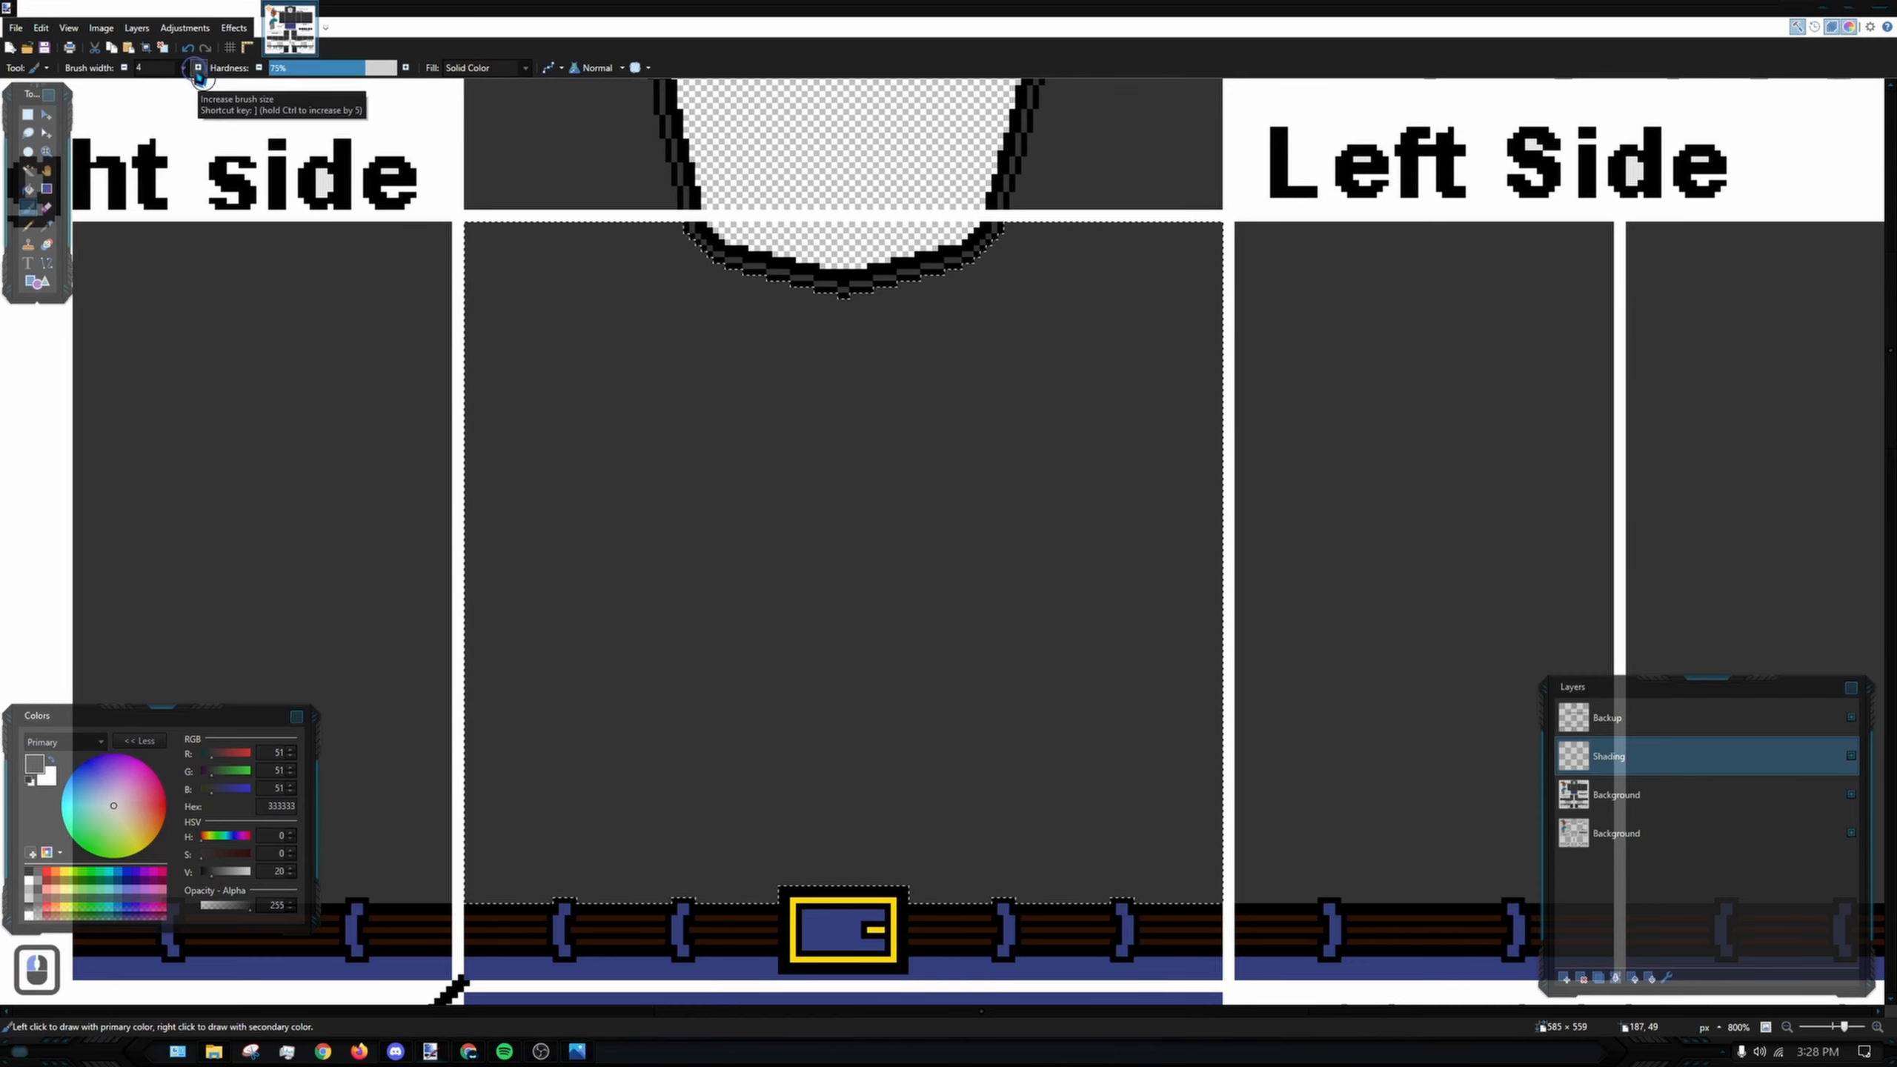
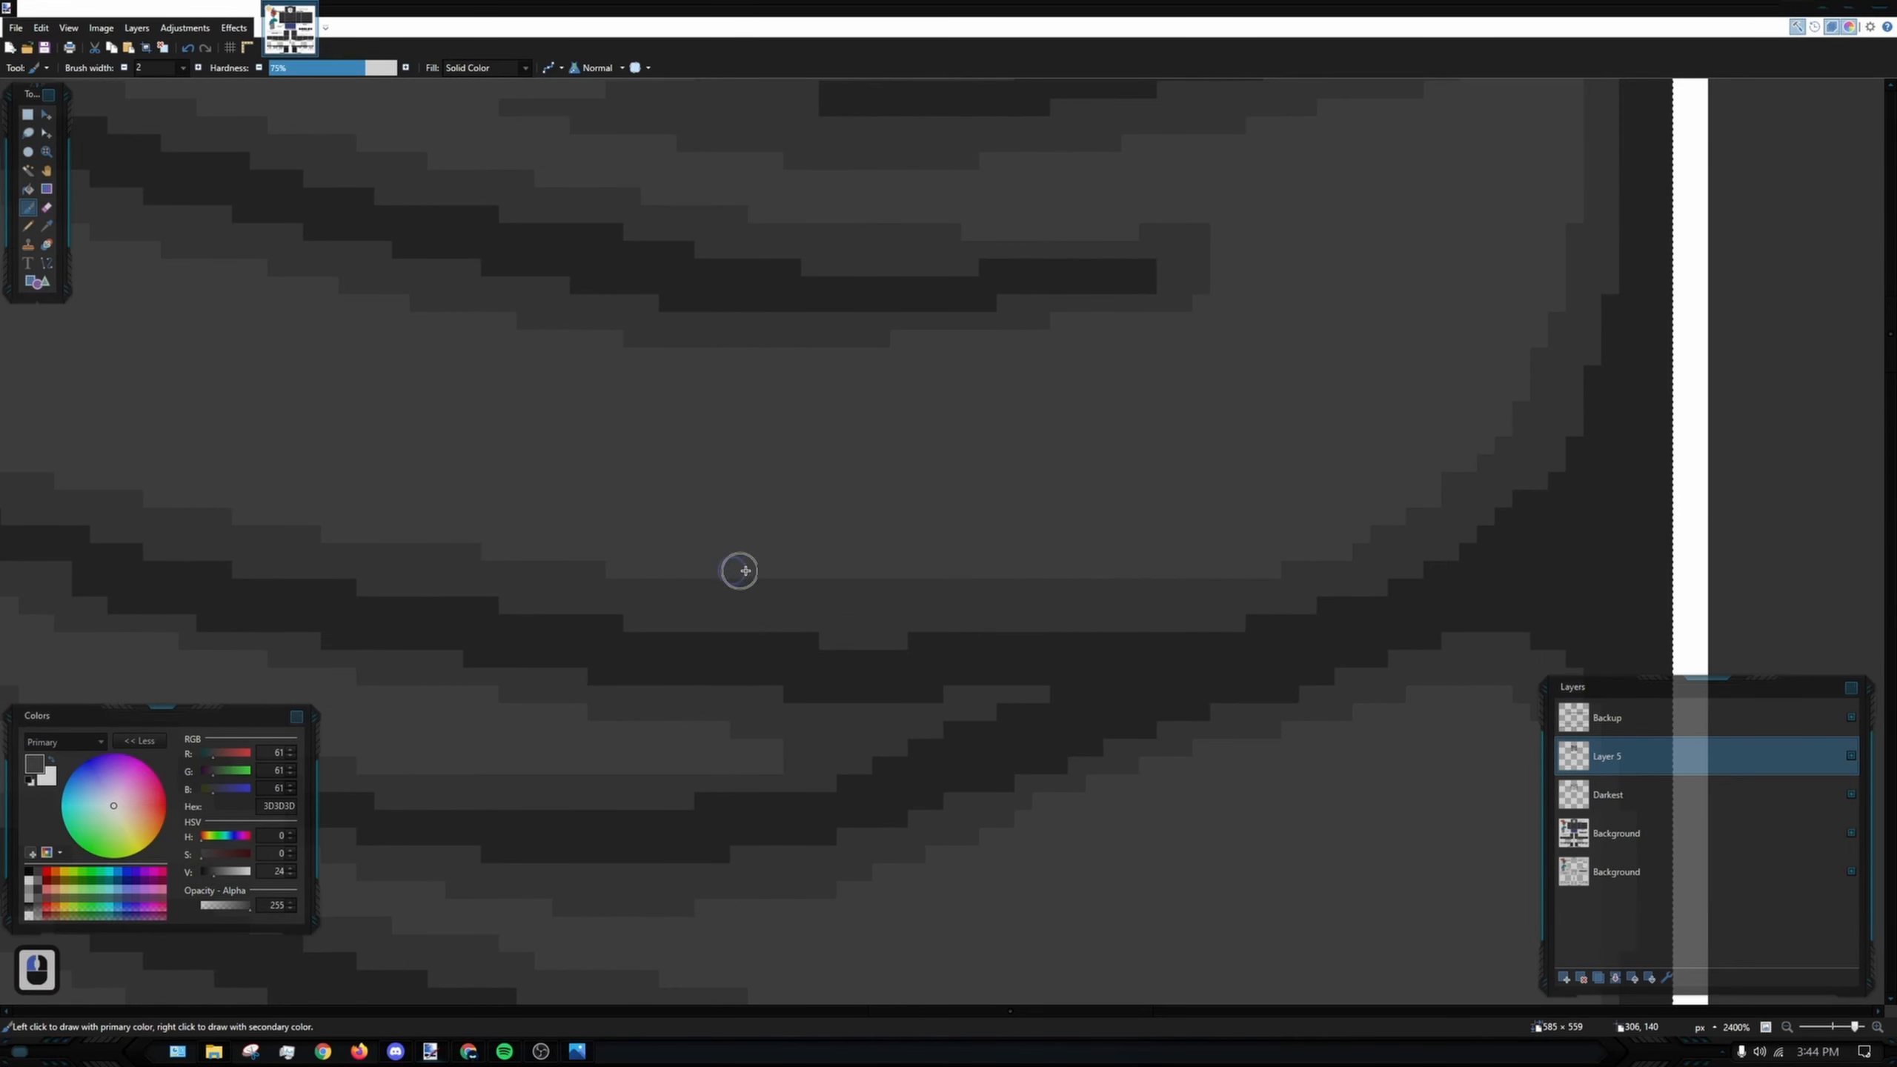
- Try erasing a thin diagonal crease into Layer 5's light grey shading near the front torso's lower side edge, undoing each stroke
scroll(1066, 571, down, 6)
scroll(690, 496, up, 5)
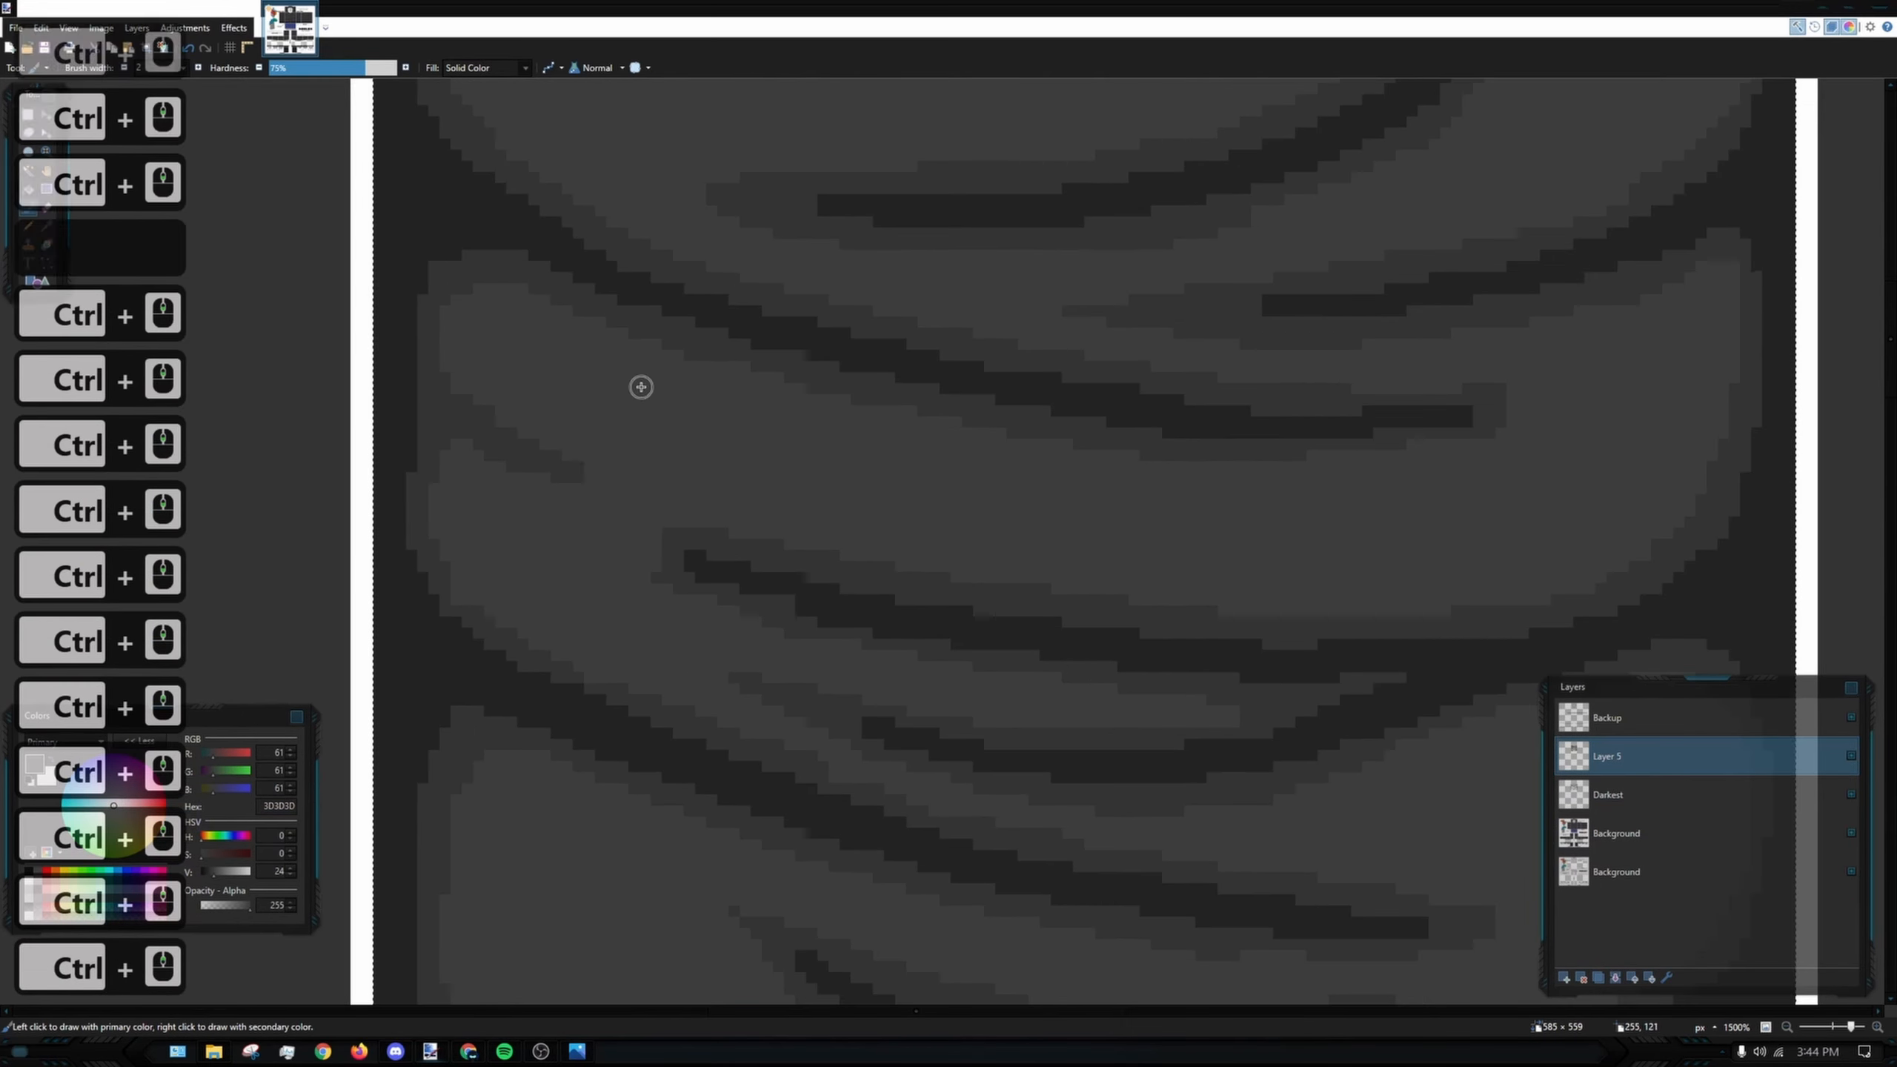
scroll(1243, 501, down, 10)
drag(1860, 585, 1148, 448)
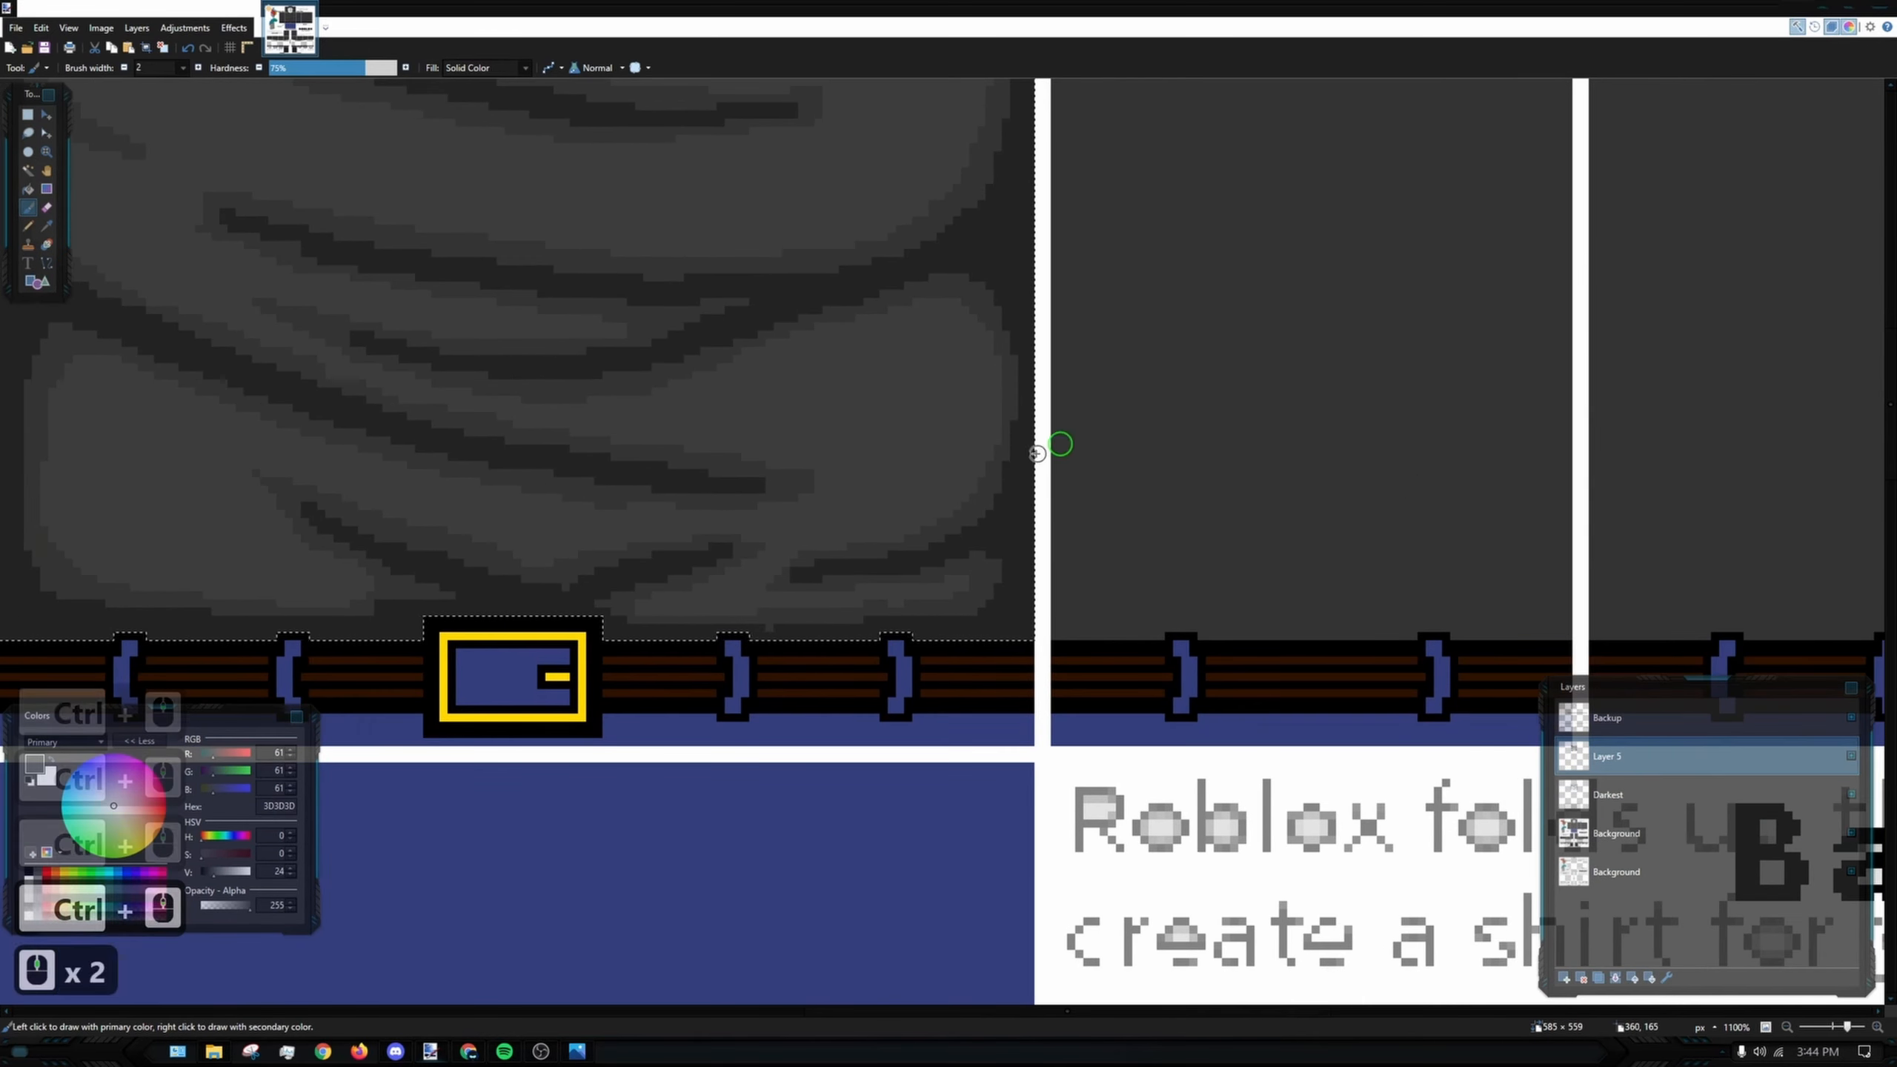
scroll(993, 426, up, 6)
scroll(978, 419, up, 2)
click(46, 207)
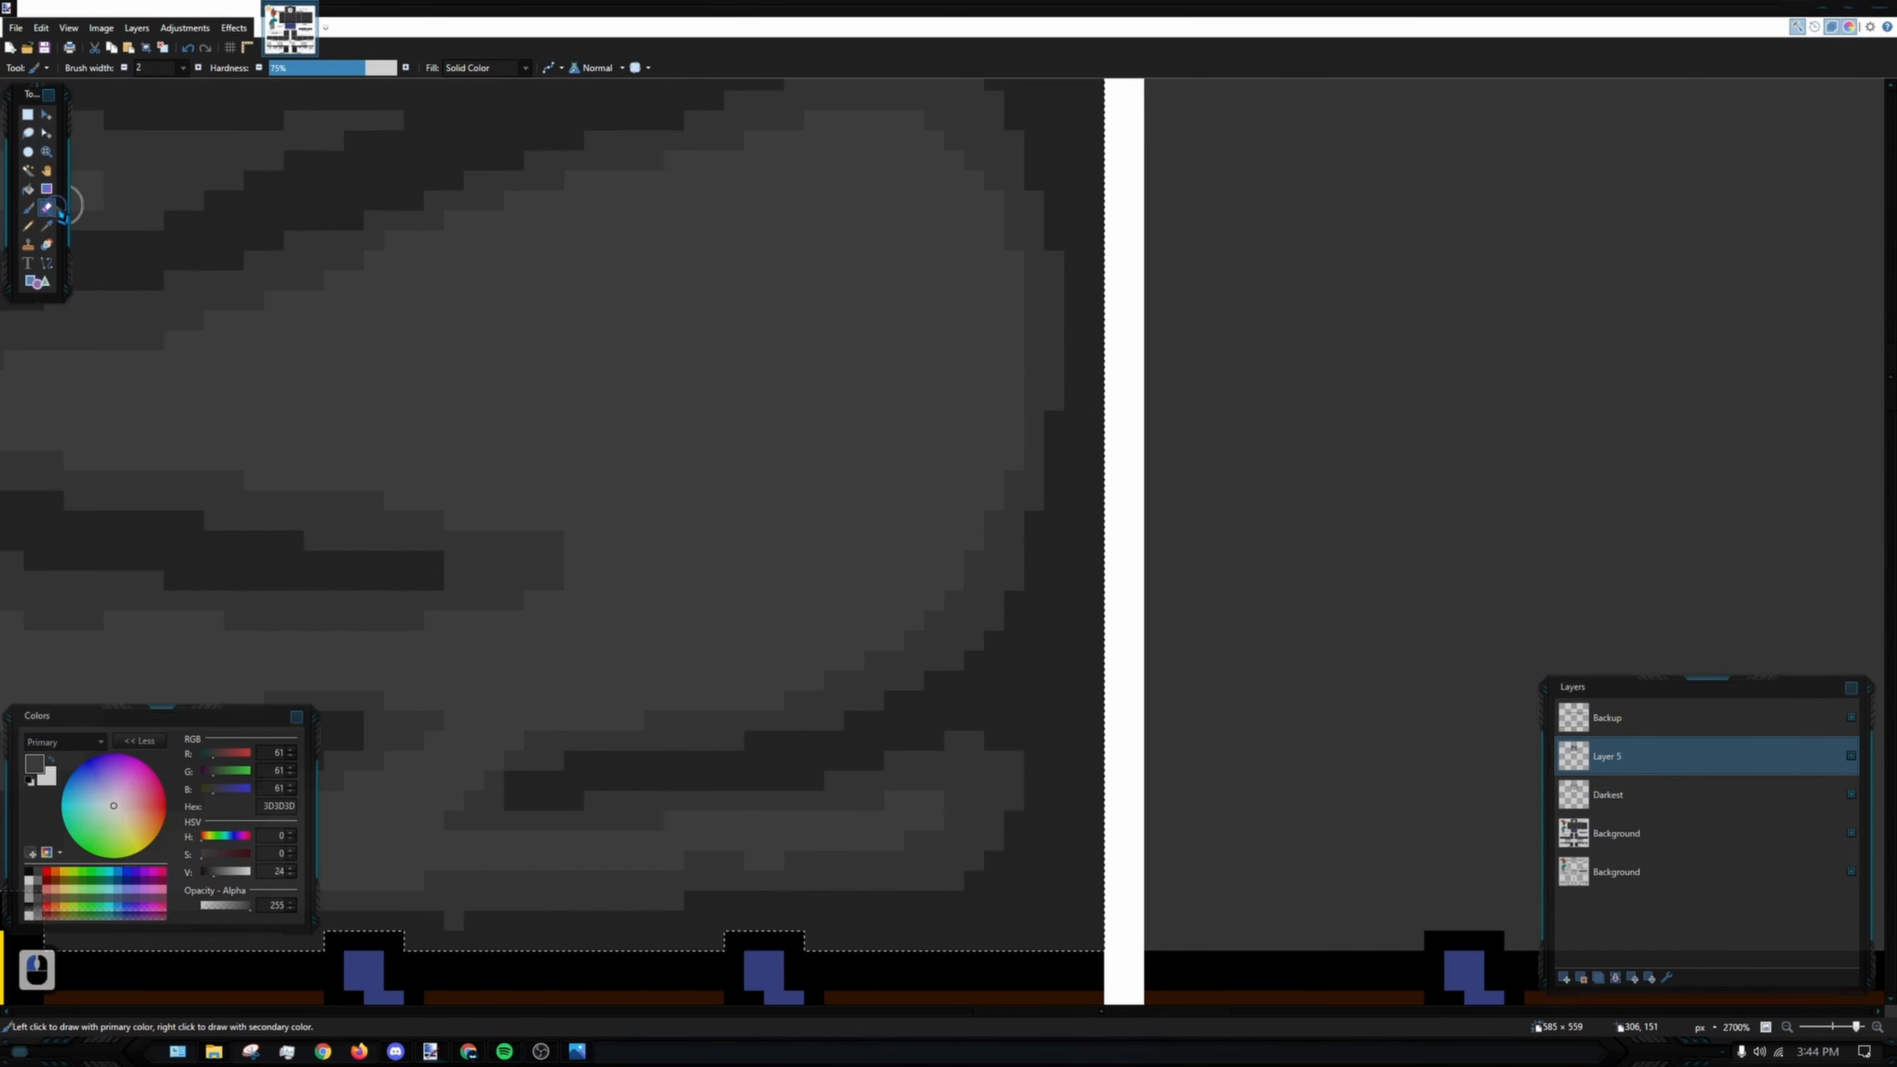
scroll(1117, 467, up, 3)
mouse_move(997, 308)
mouse_down()
mouse_move(763, 387)
mouse_move(1043, 386)
mouse_up()
key(ctrl+z)
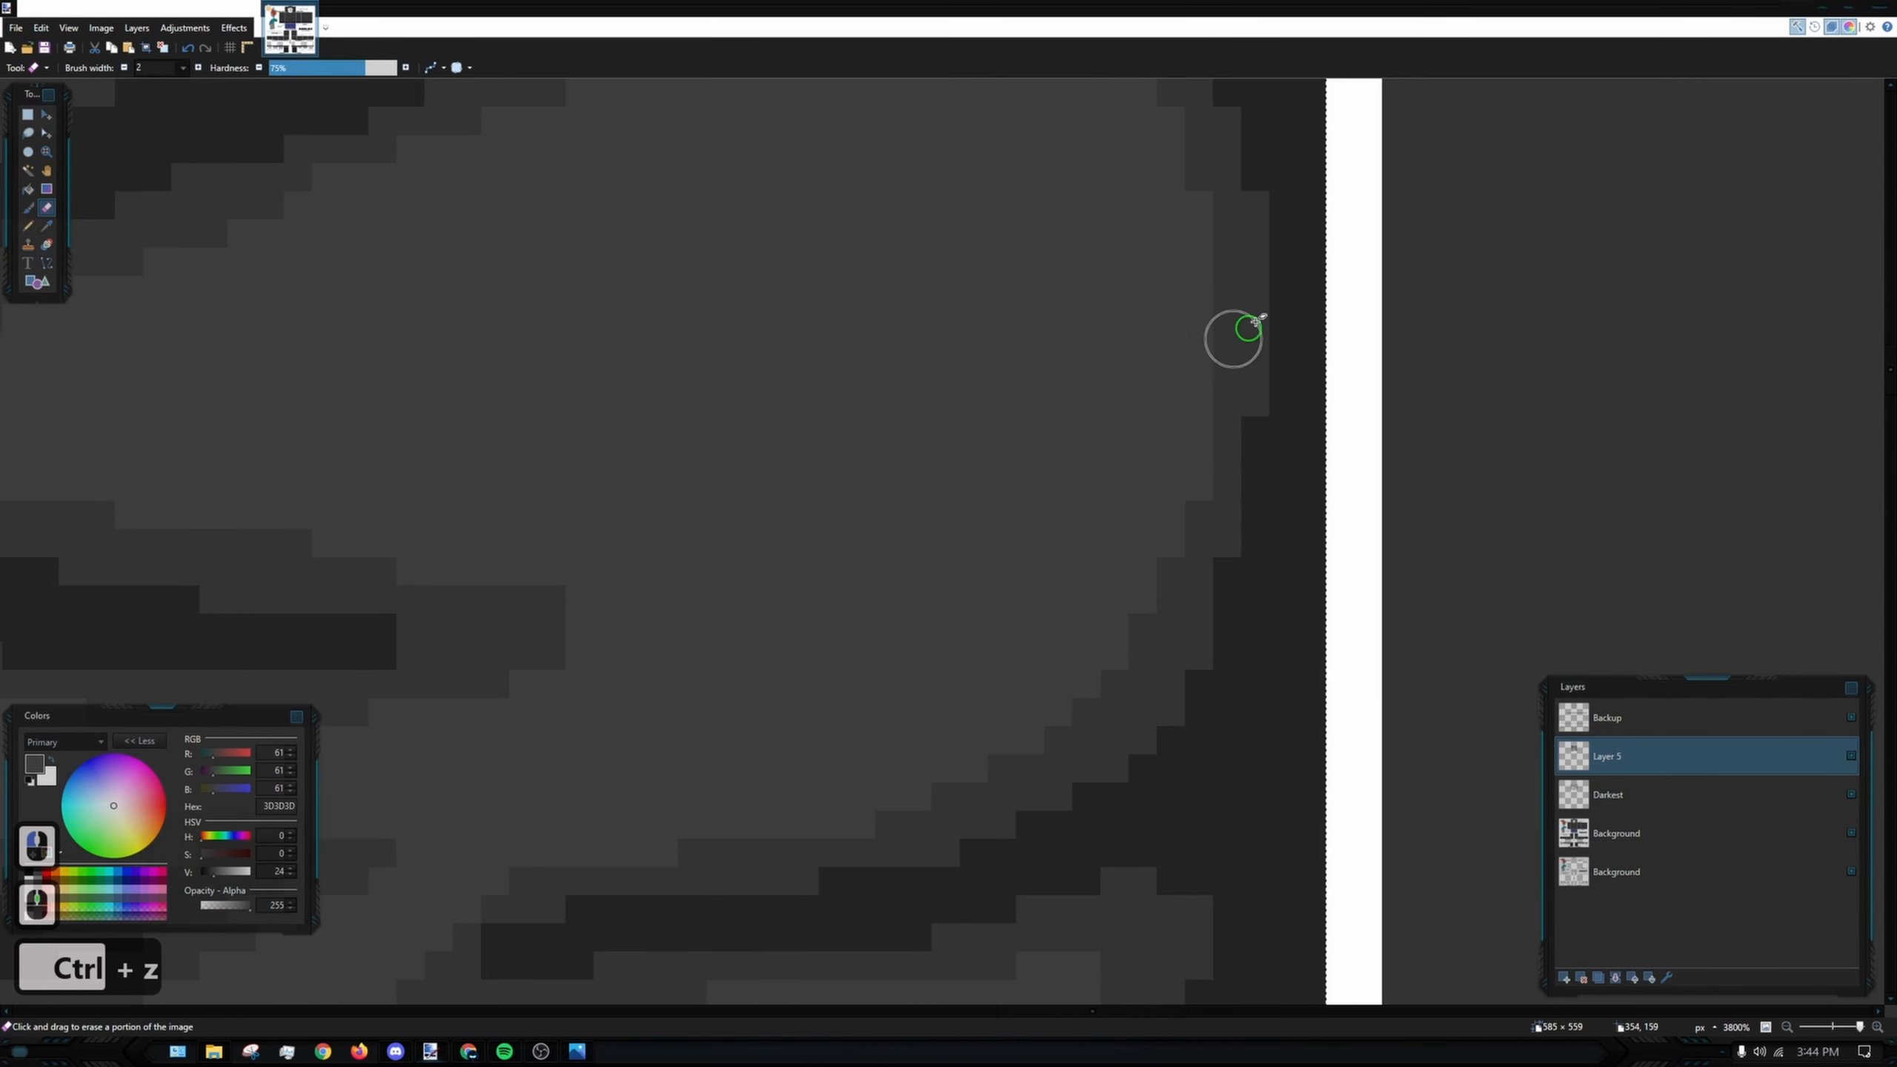
drag(1224, 297, 984, 413)
key(ctrl+z)
drag(1215, 309, 858, 418)
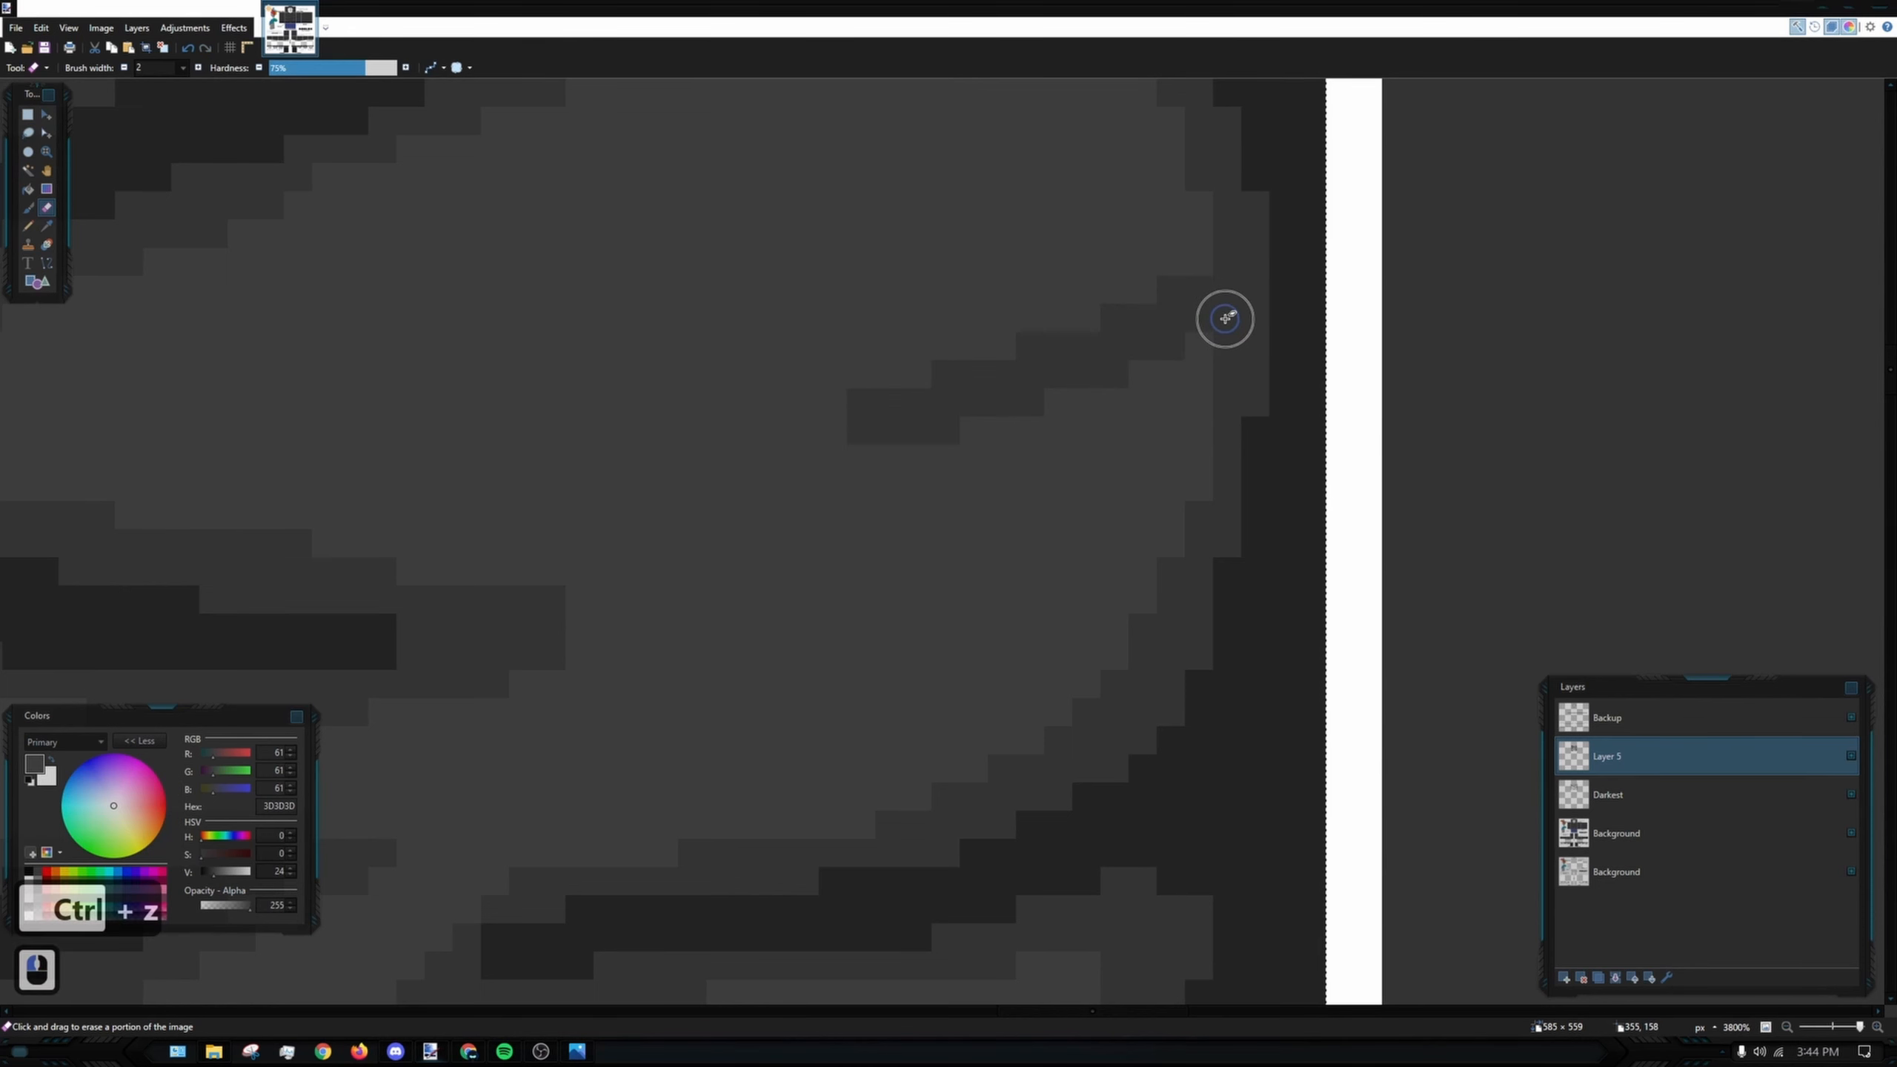
key(ctrl+z)
drag(1221, 307, 966, 428)
key(ctrl+z)
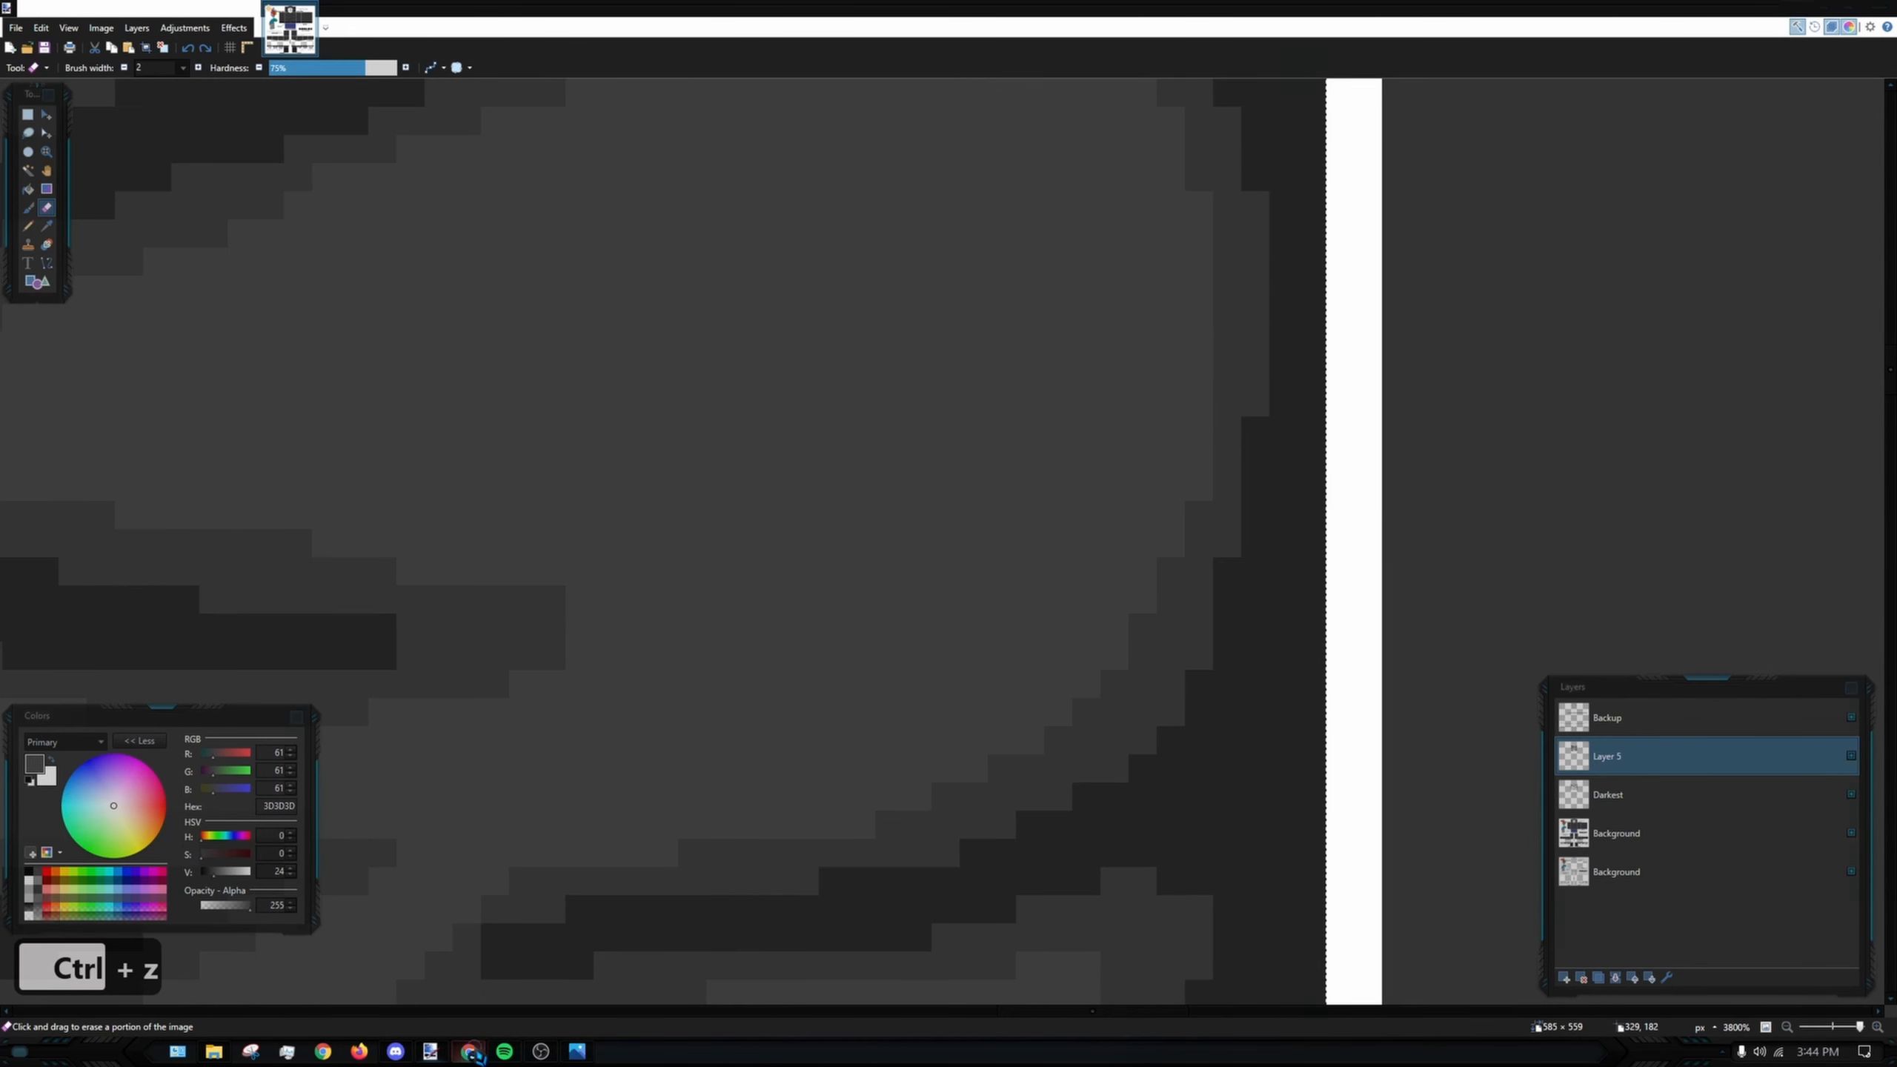
- Switch to Chrome, search DeviantArt for "roblox clothing" and look through the results for shading references
click(469, 1052)
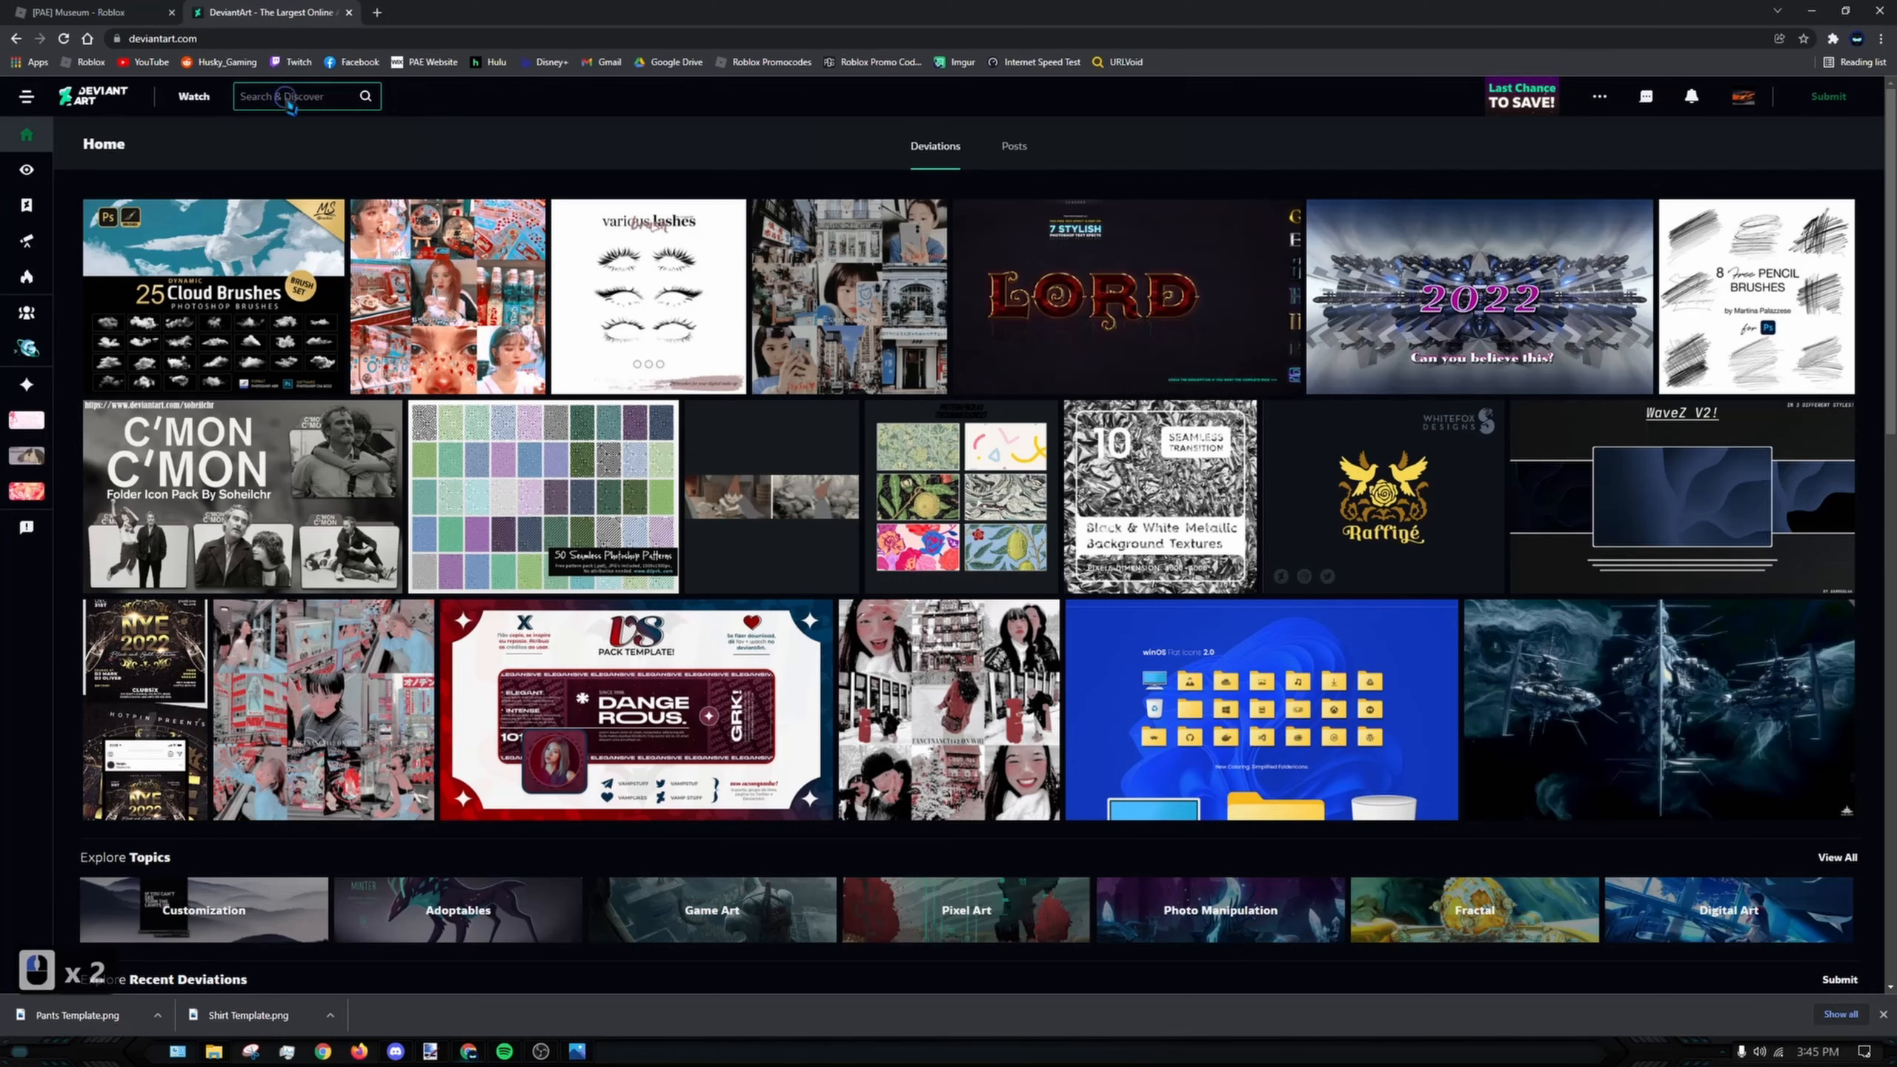
click(291, 104)
text(roblox clothi)
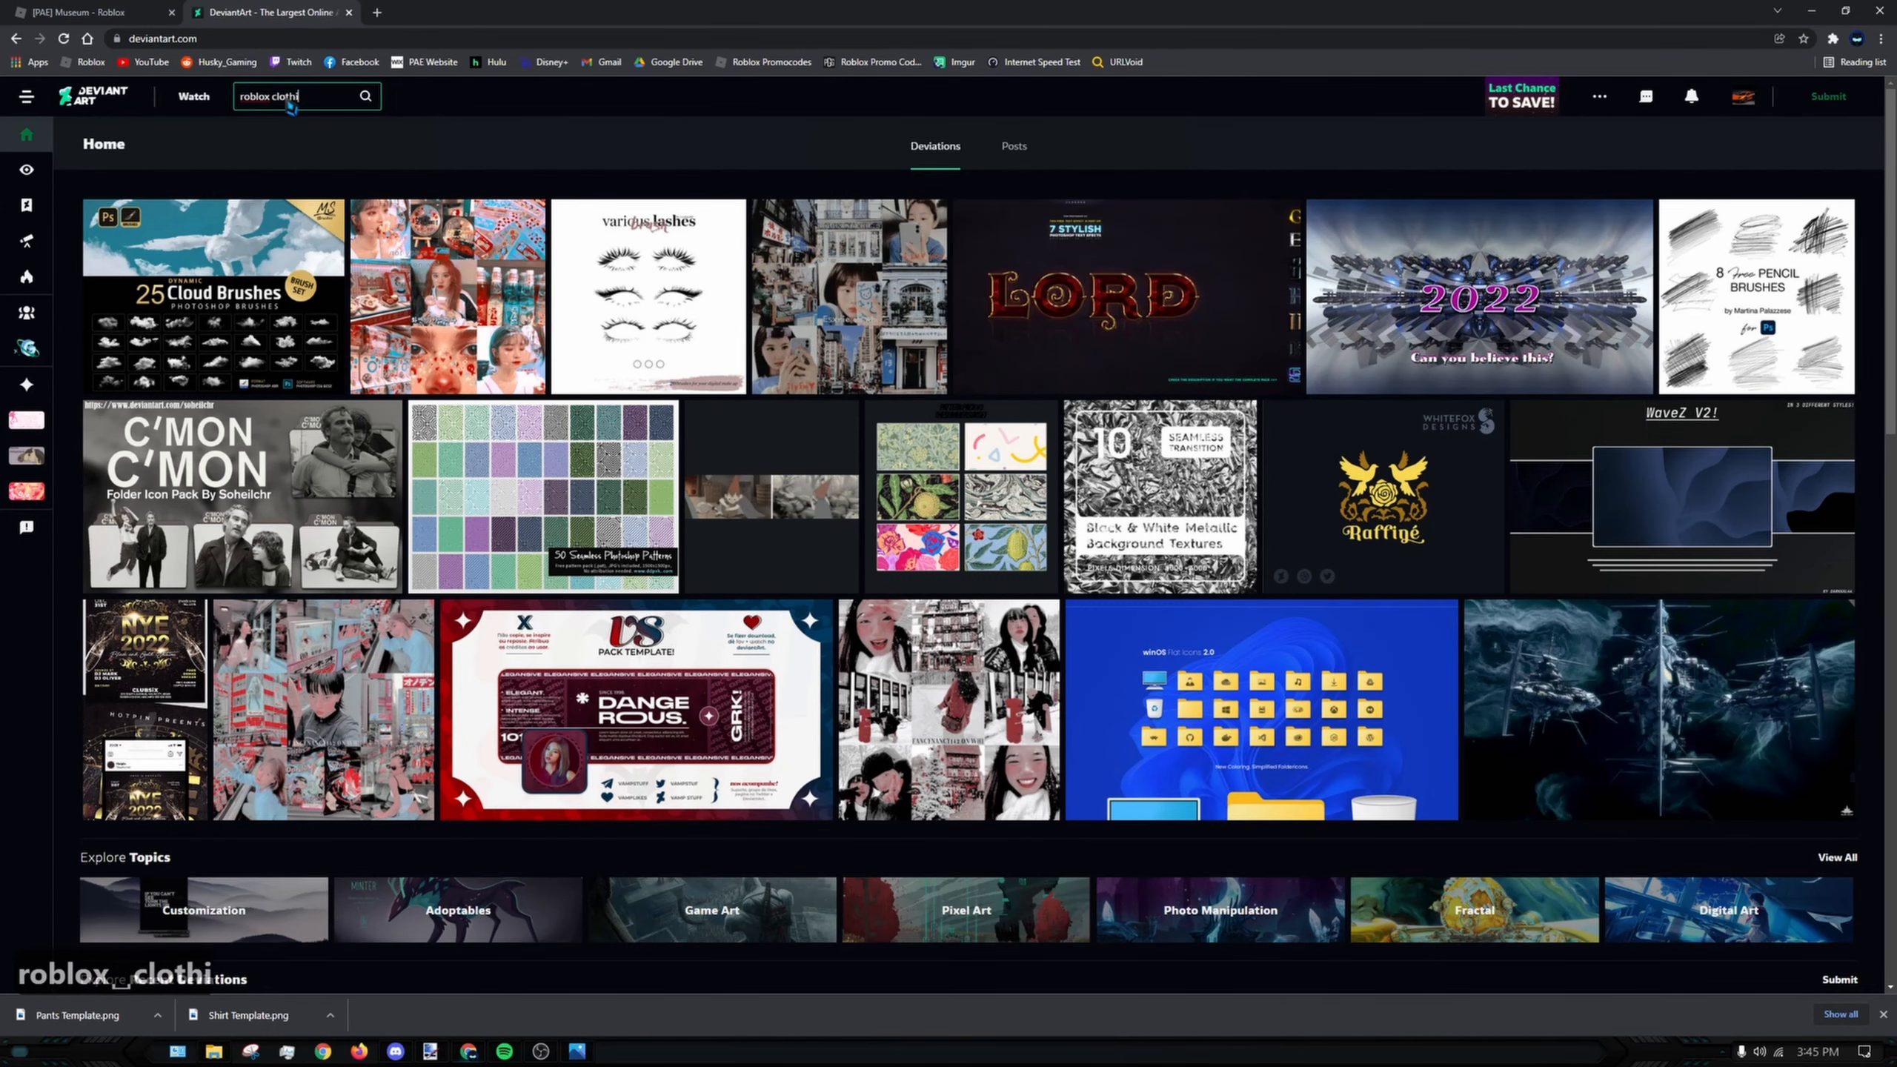
text(ng)
key(Return)
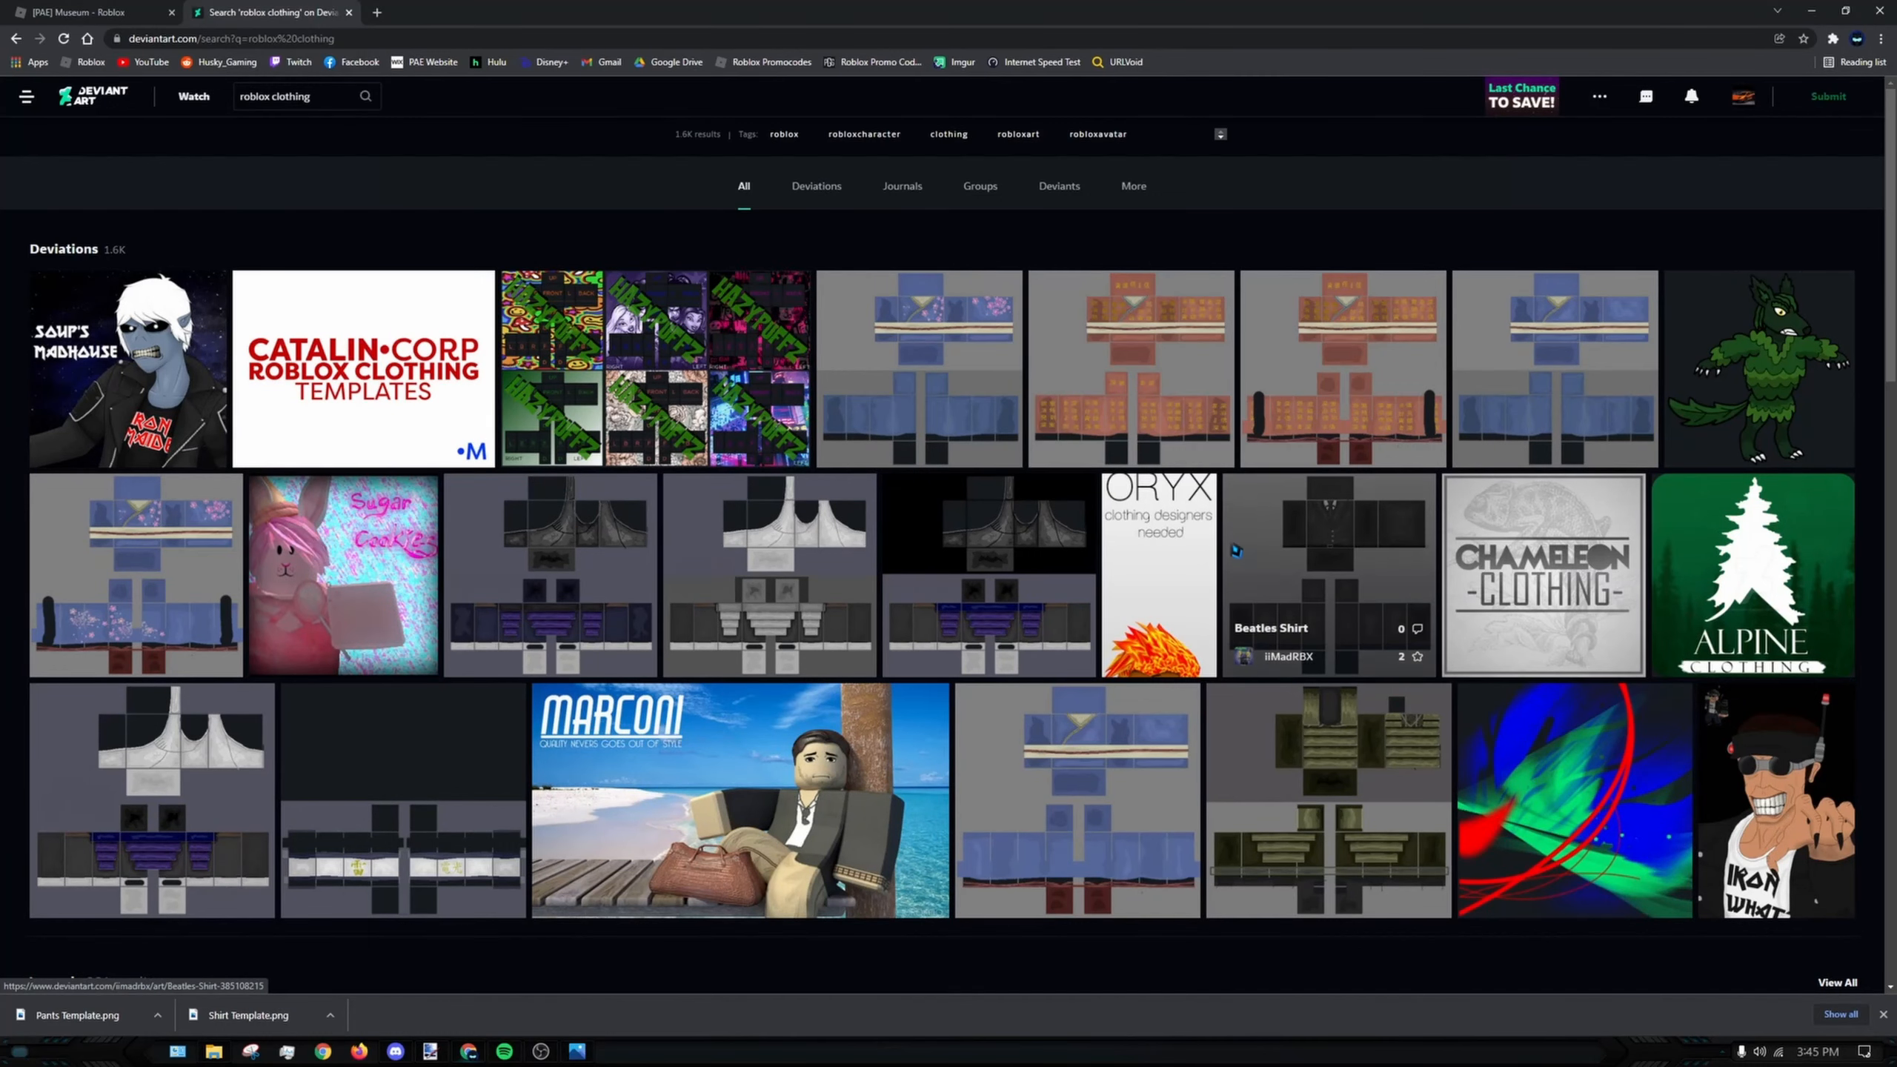
scroll(528, 532, down, 18)
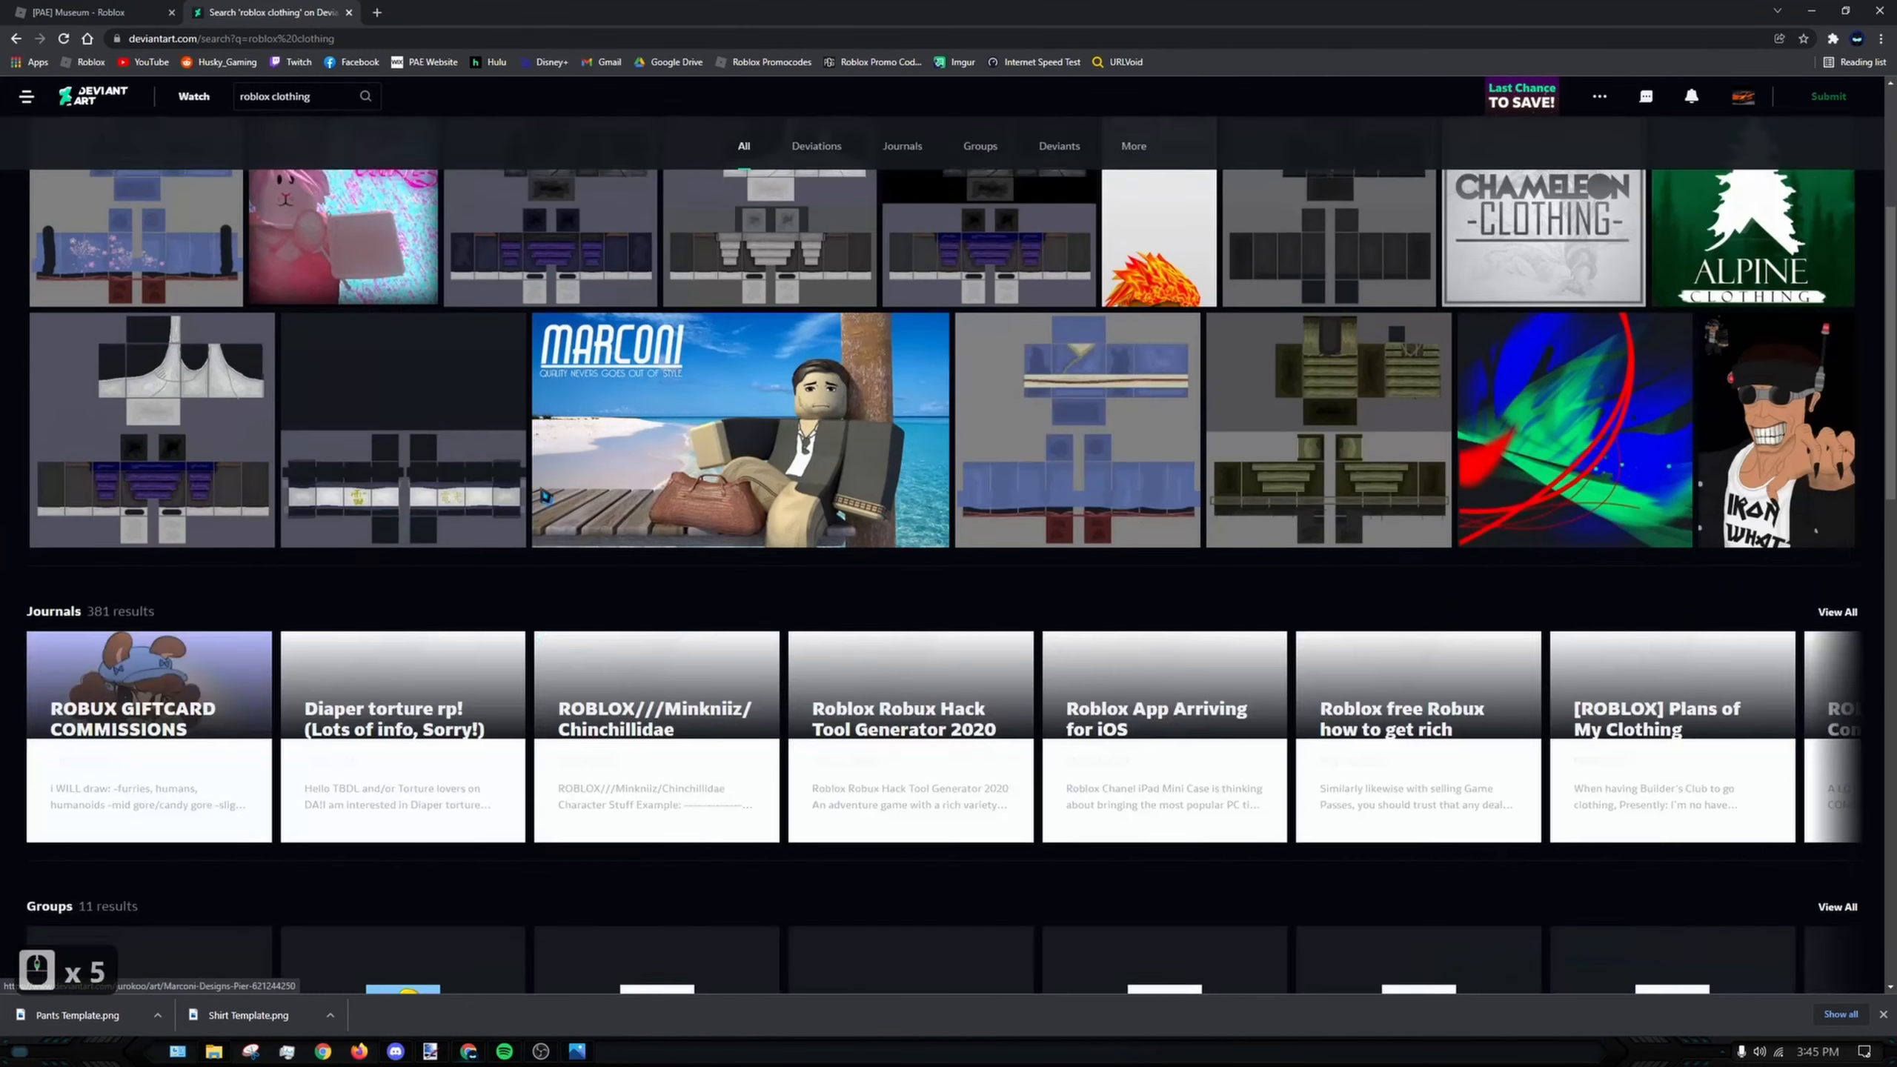
scroll(736, 478, up, 20)
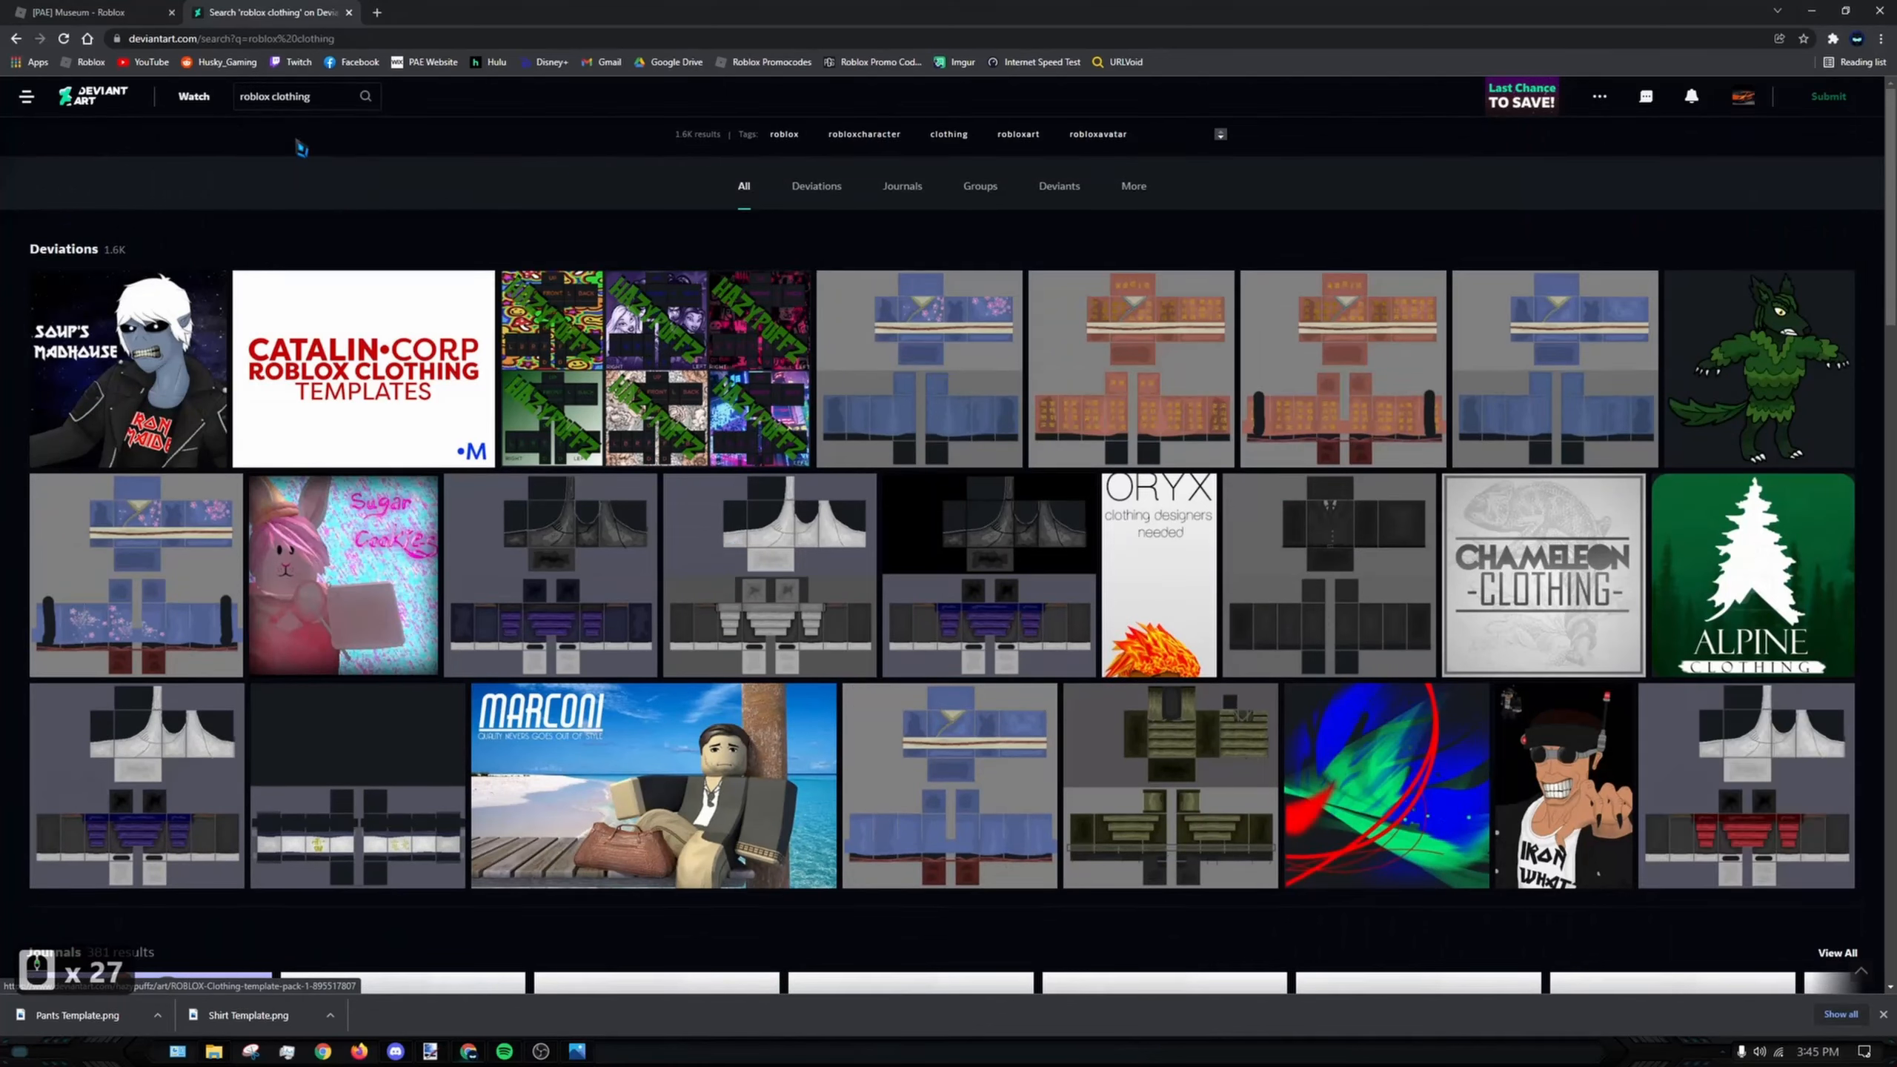
- Search DeviantArt for "roblox uniforms" and open the Helghast Trooper artwork
double_click(338, 107)
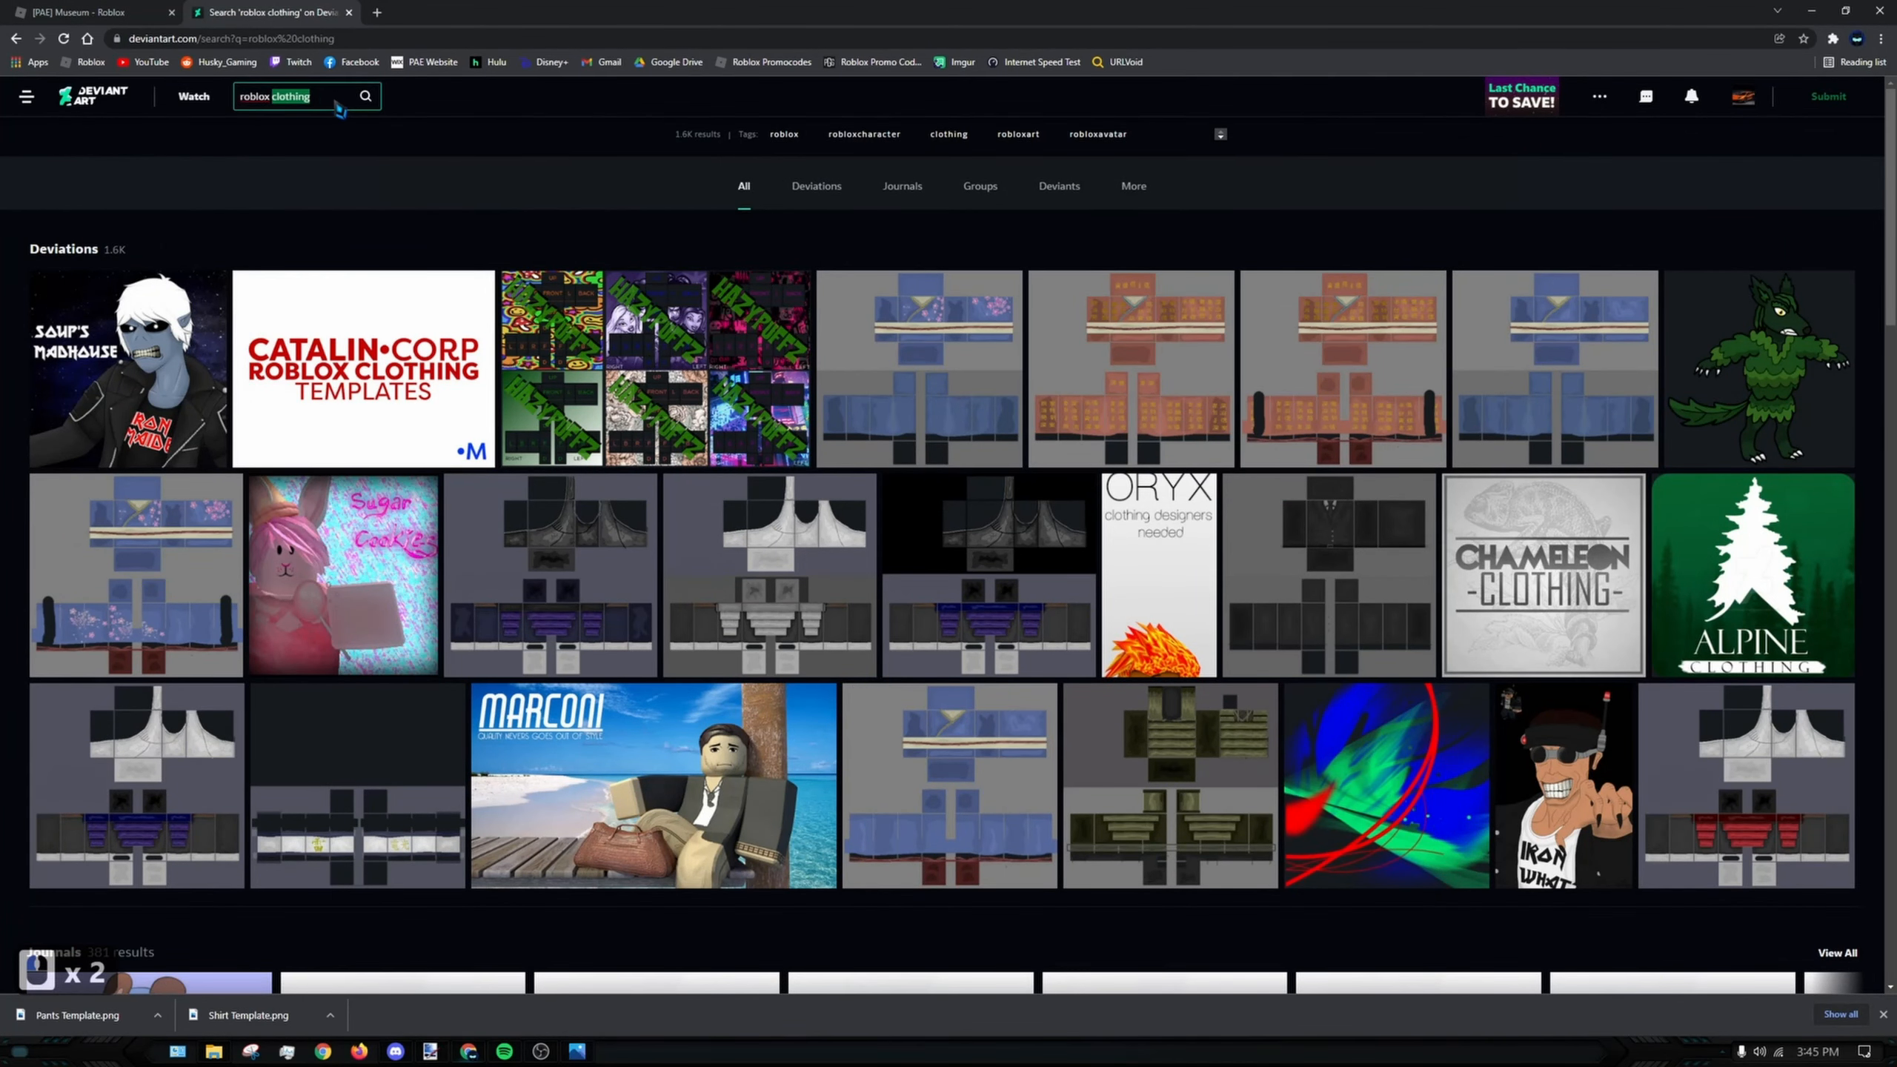
text(uniforms)
key(Return)
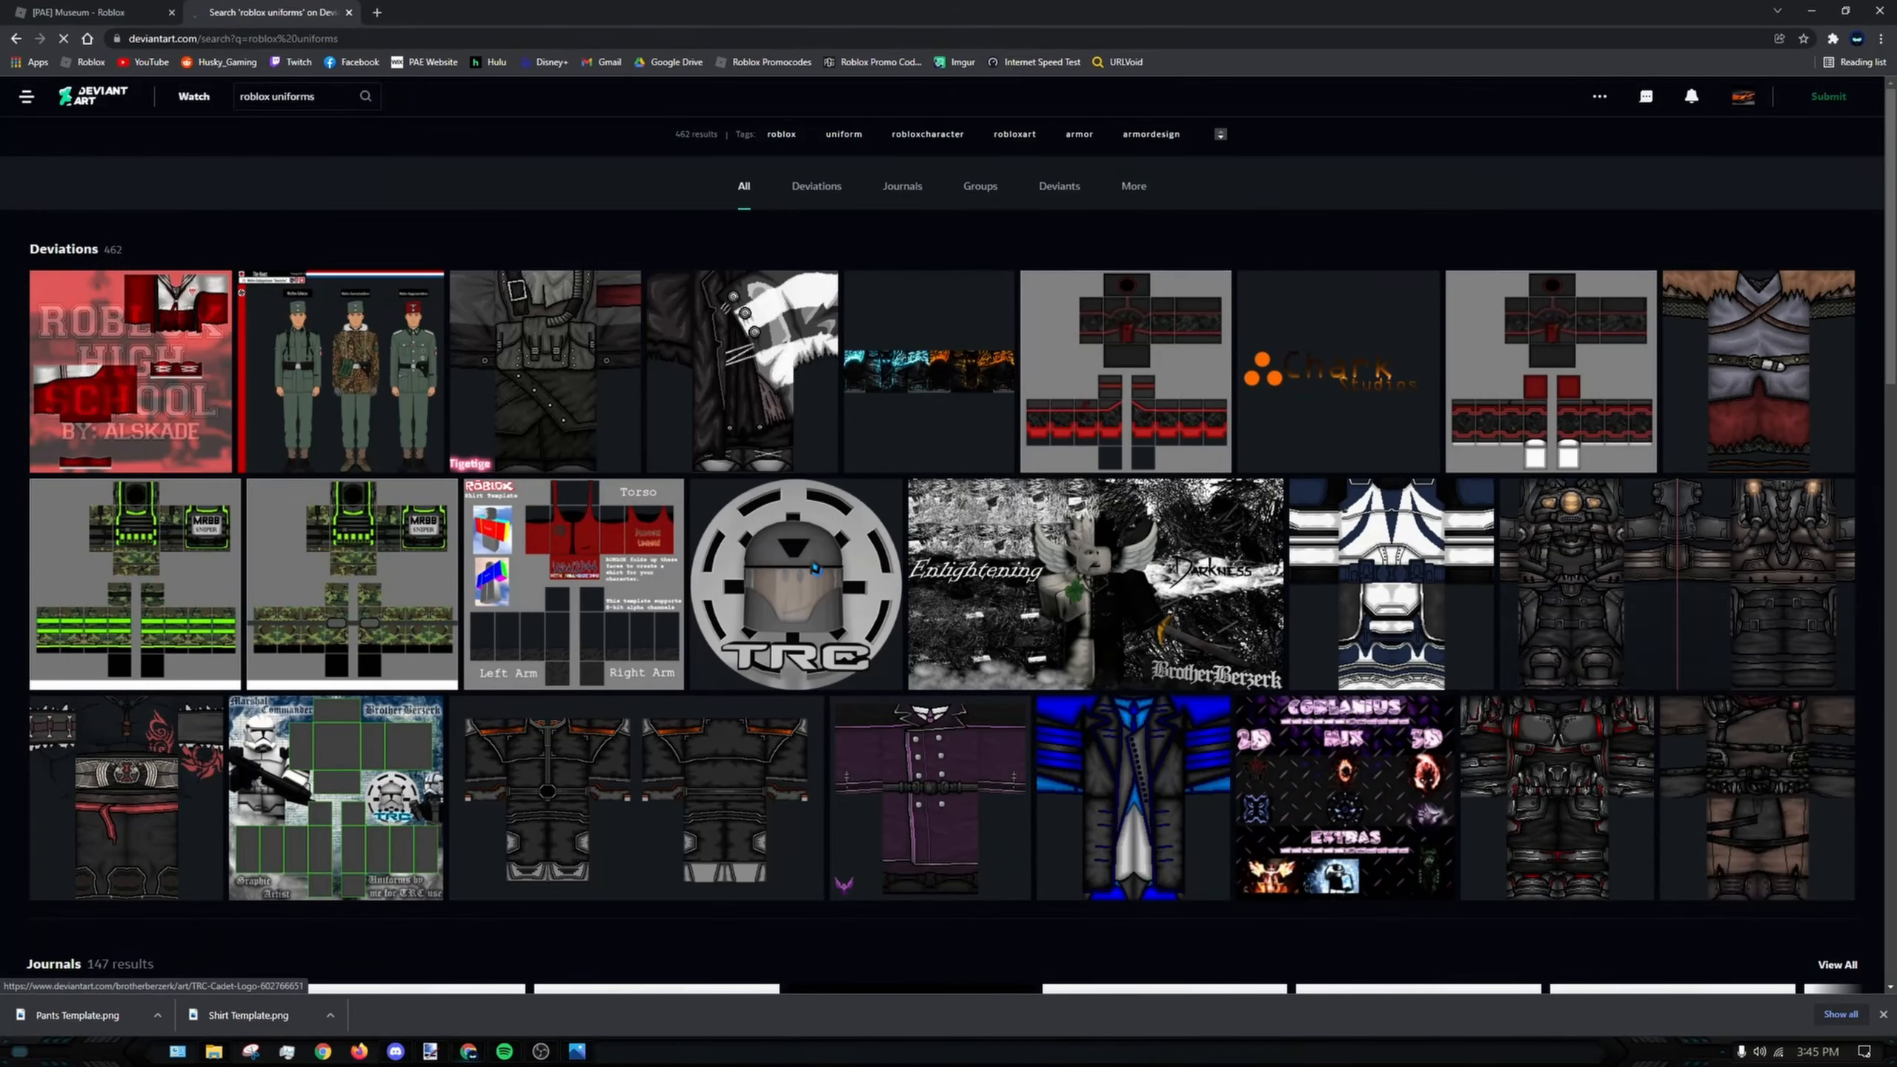
click(622, 352)
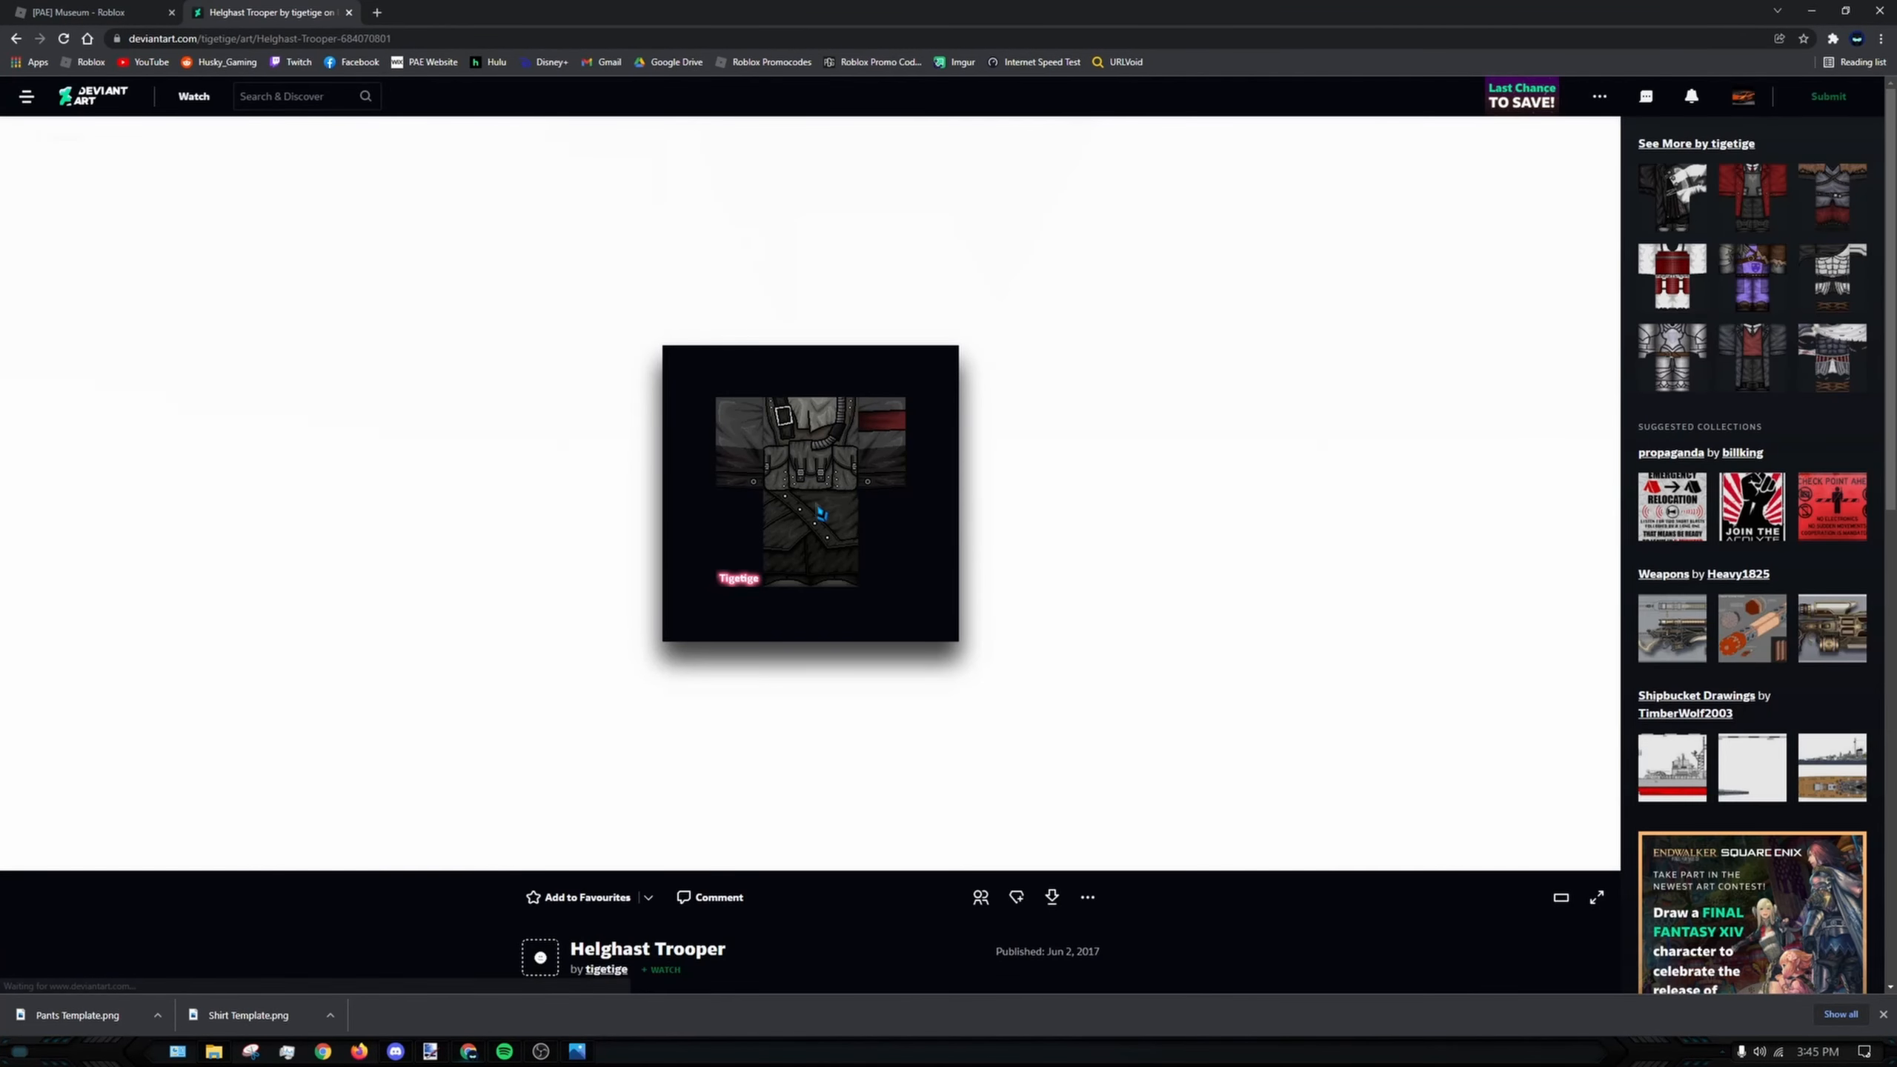
- Examine the fabric folds and shading on the Helghast Trooper uniform up close
ctrl+scroll(892, 571, up, 3)
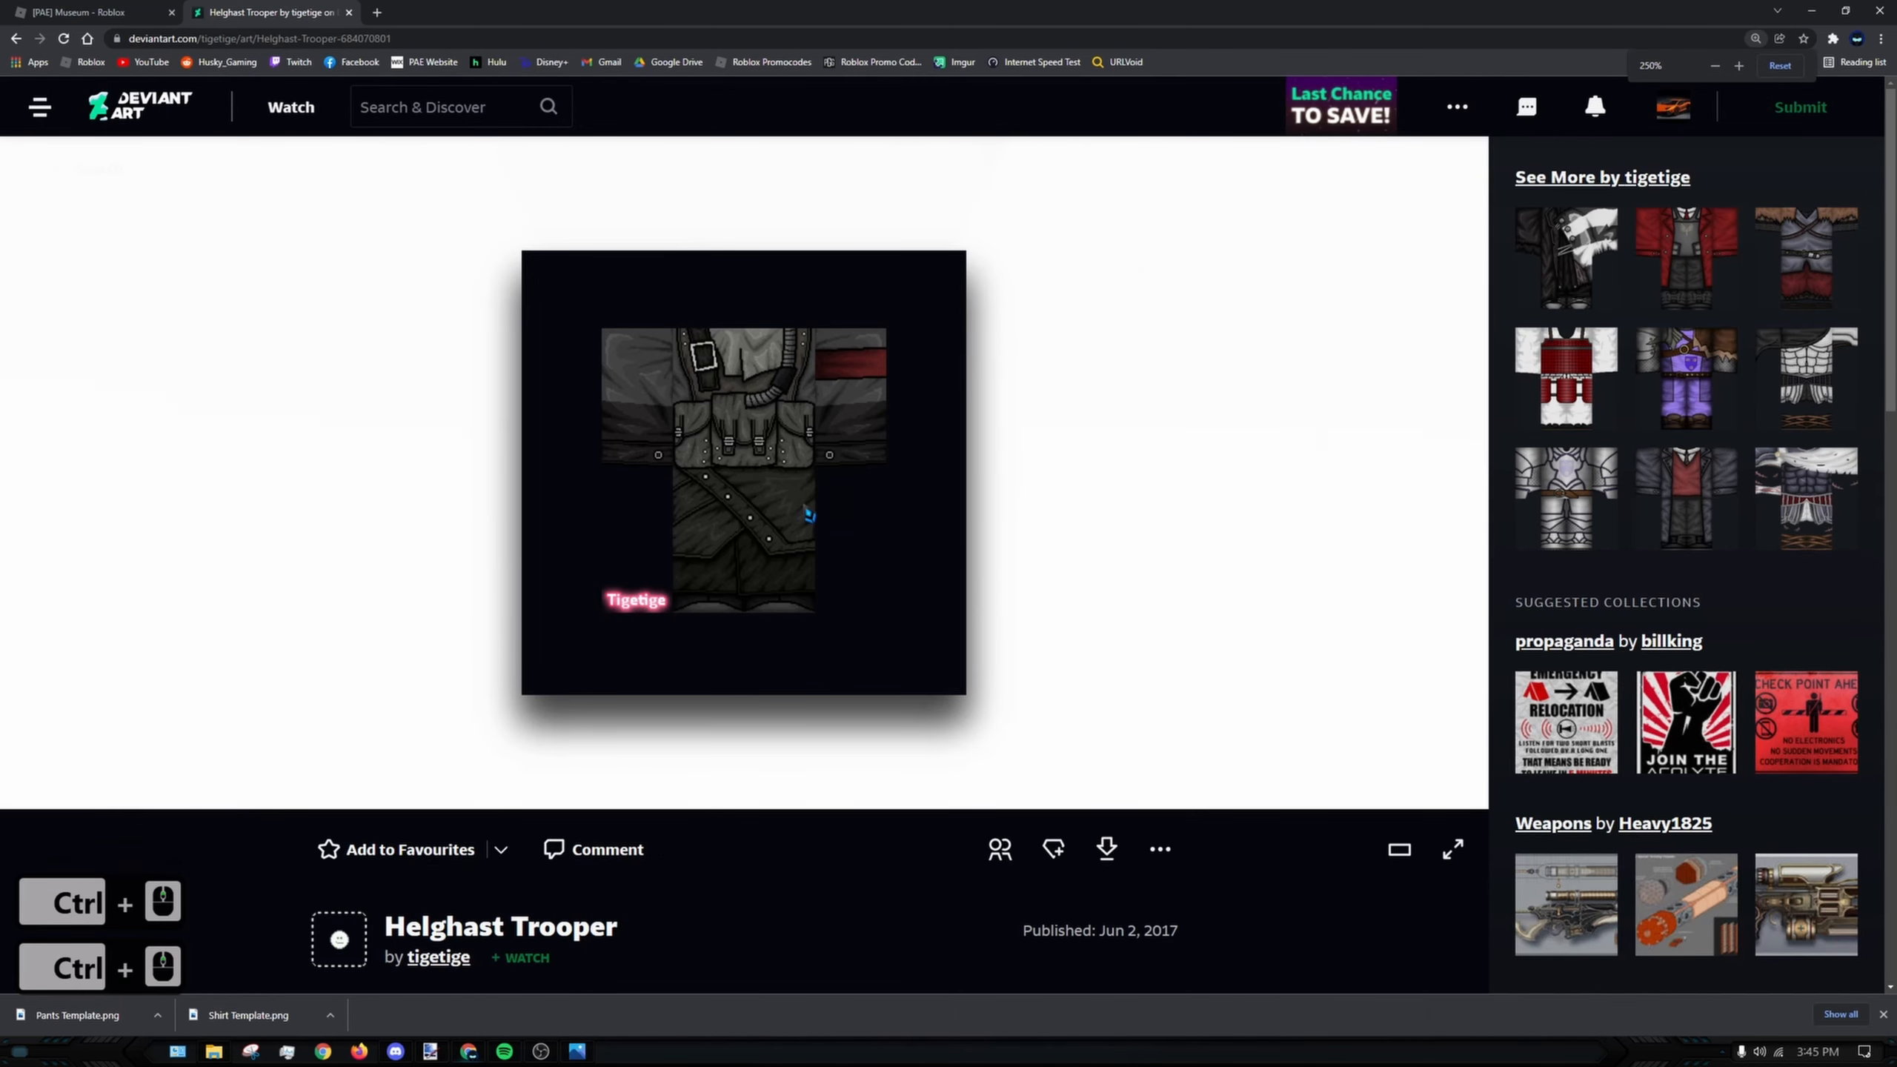
ctrl+scroll(859, 550, up, 3)
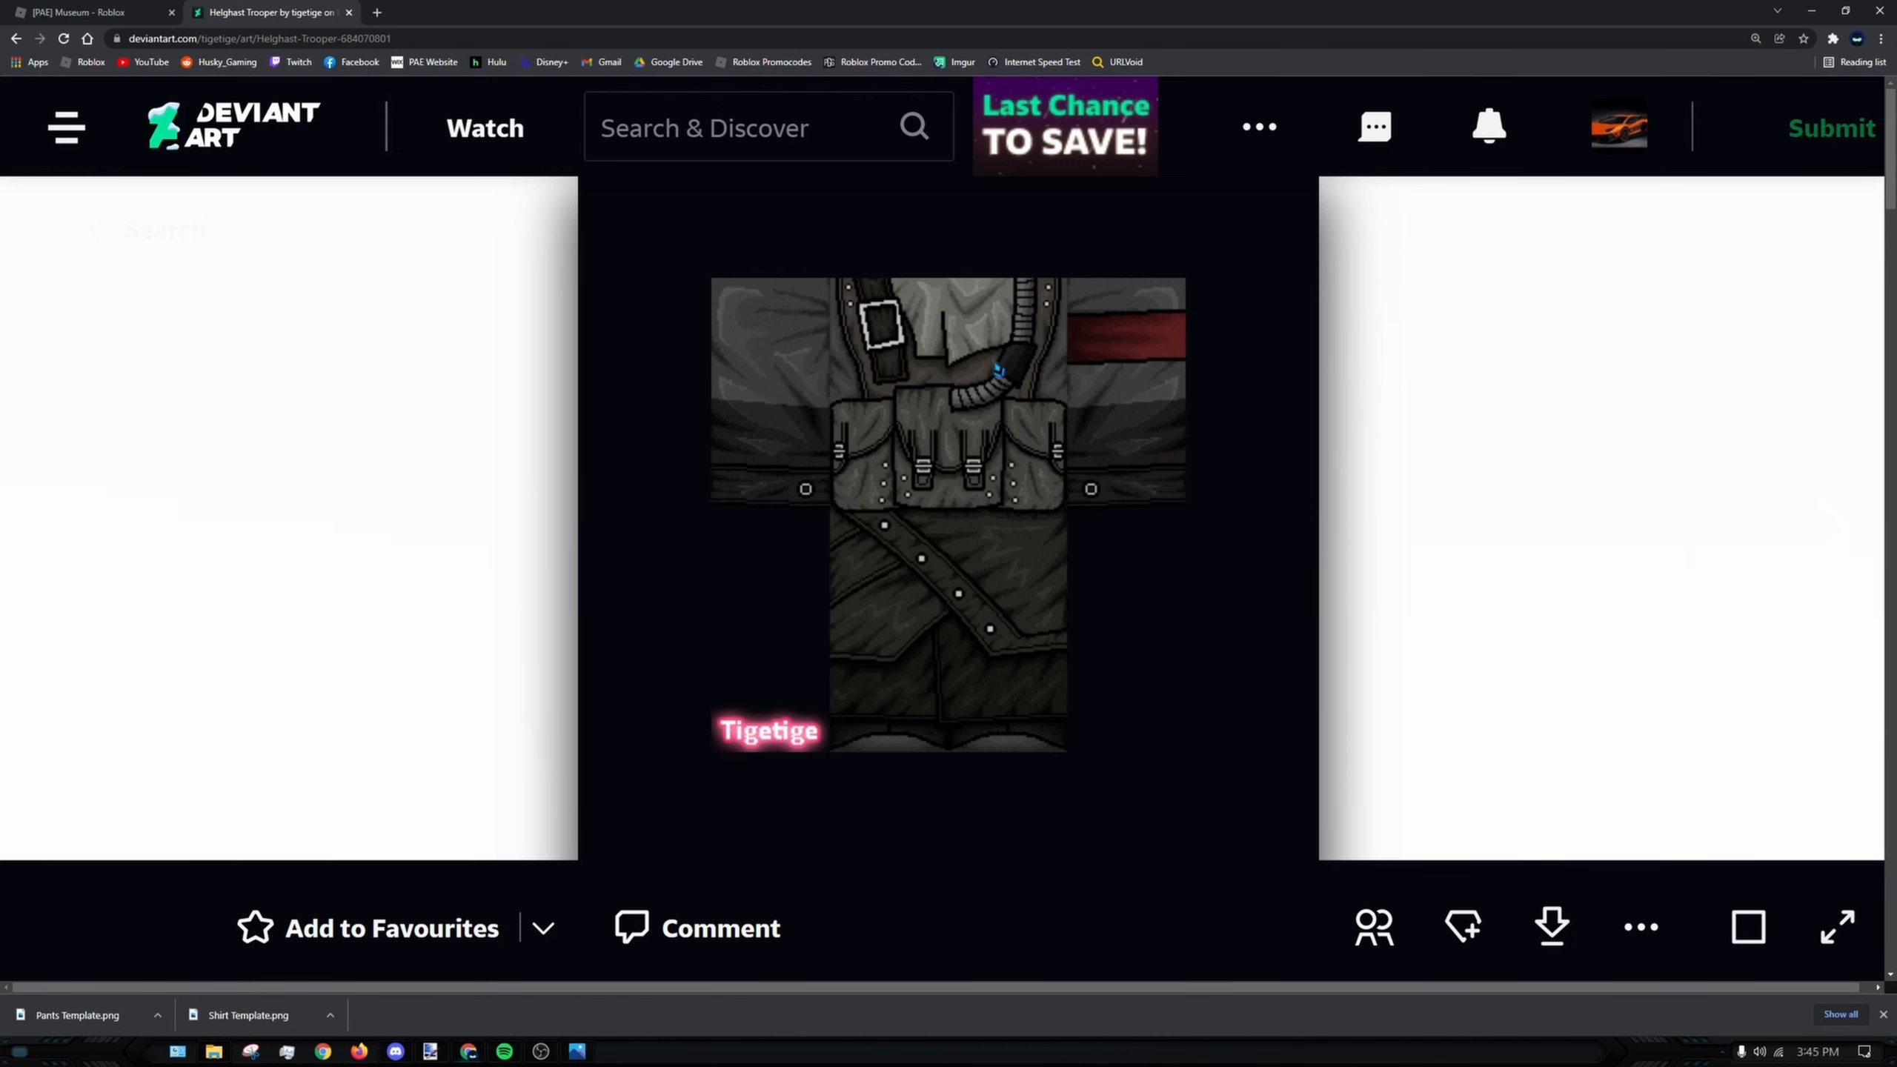
ctrl+scroll(1045, 463, down, 5)
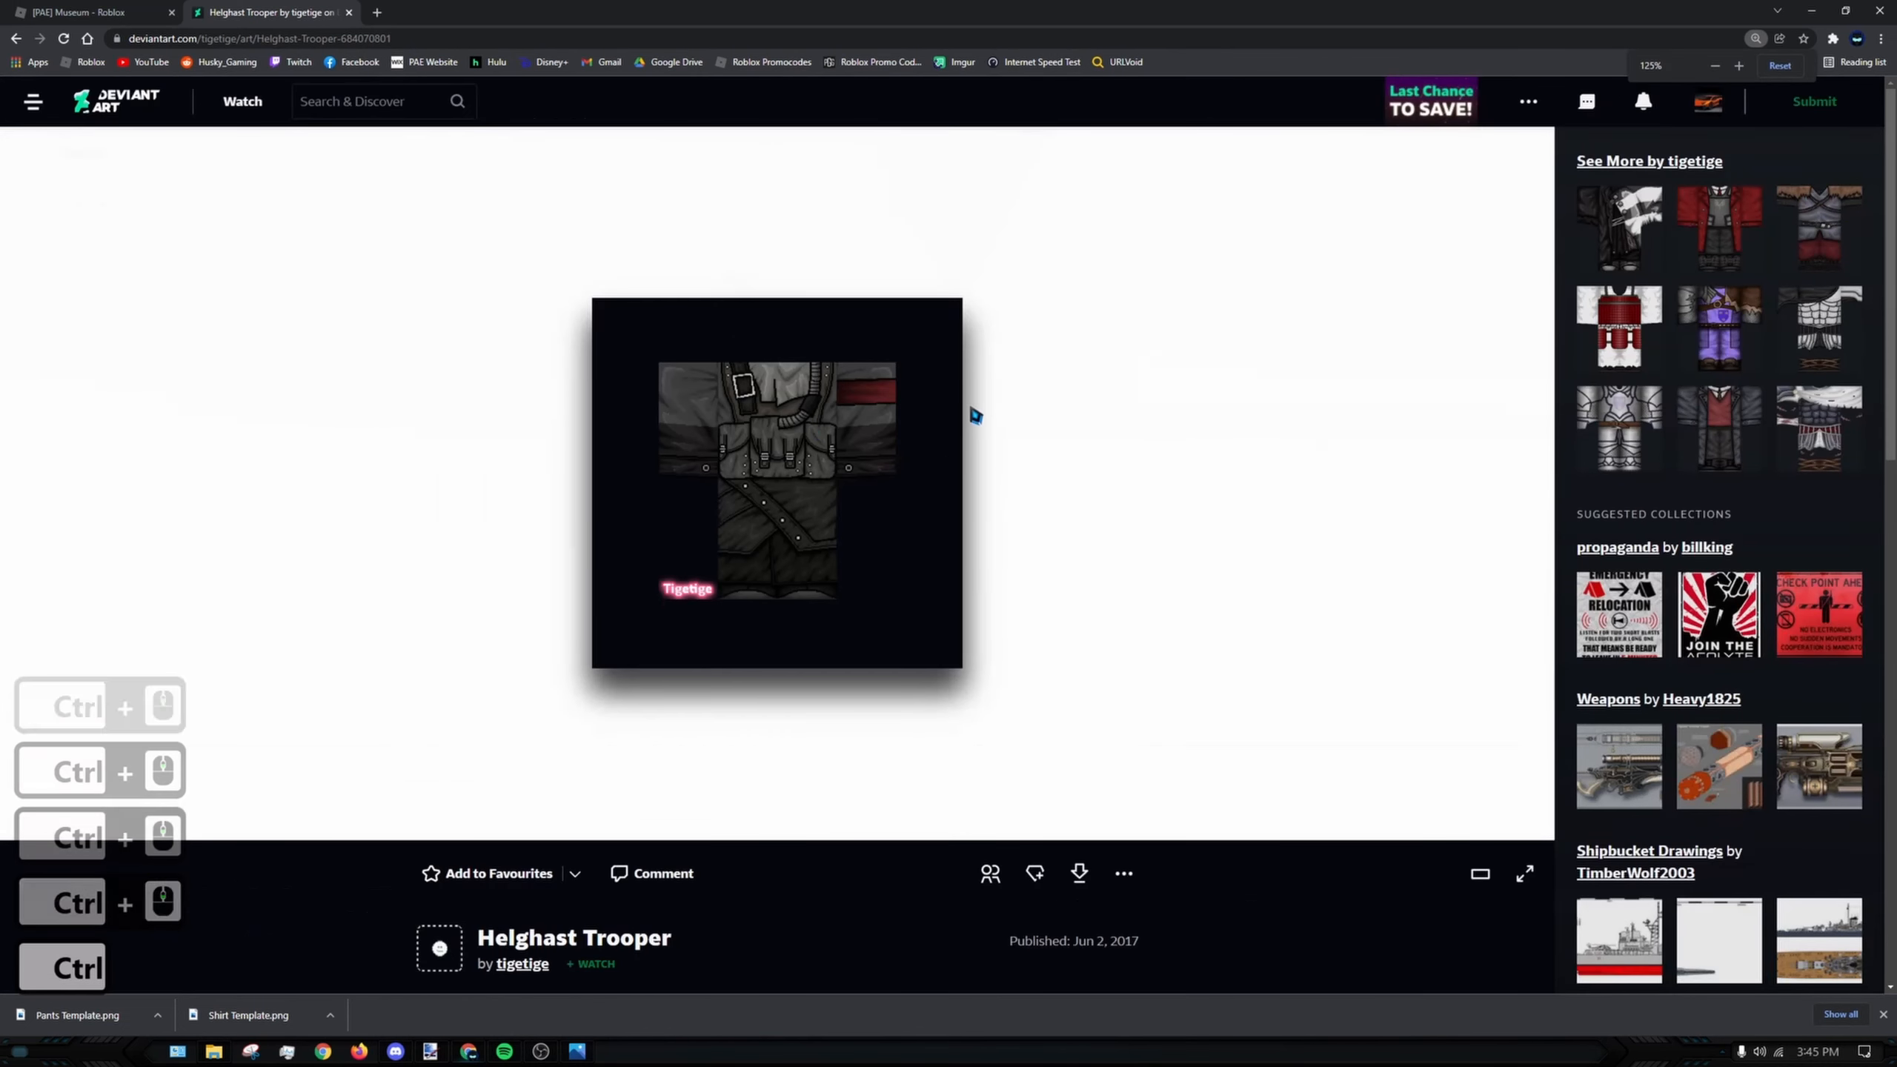
right_click(990, 468)
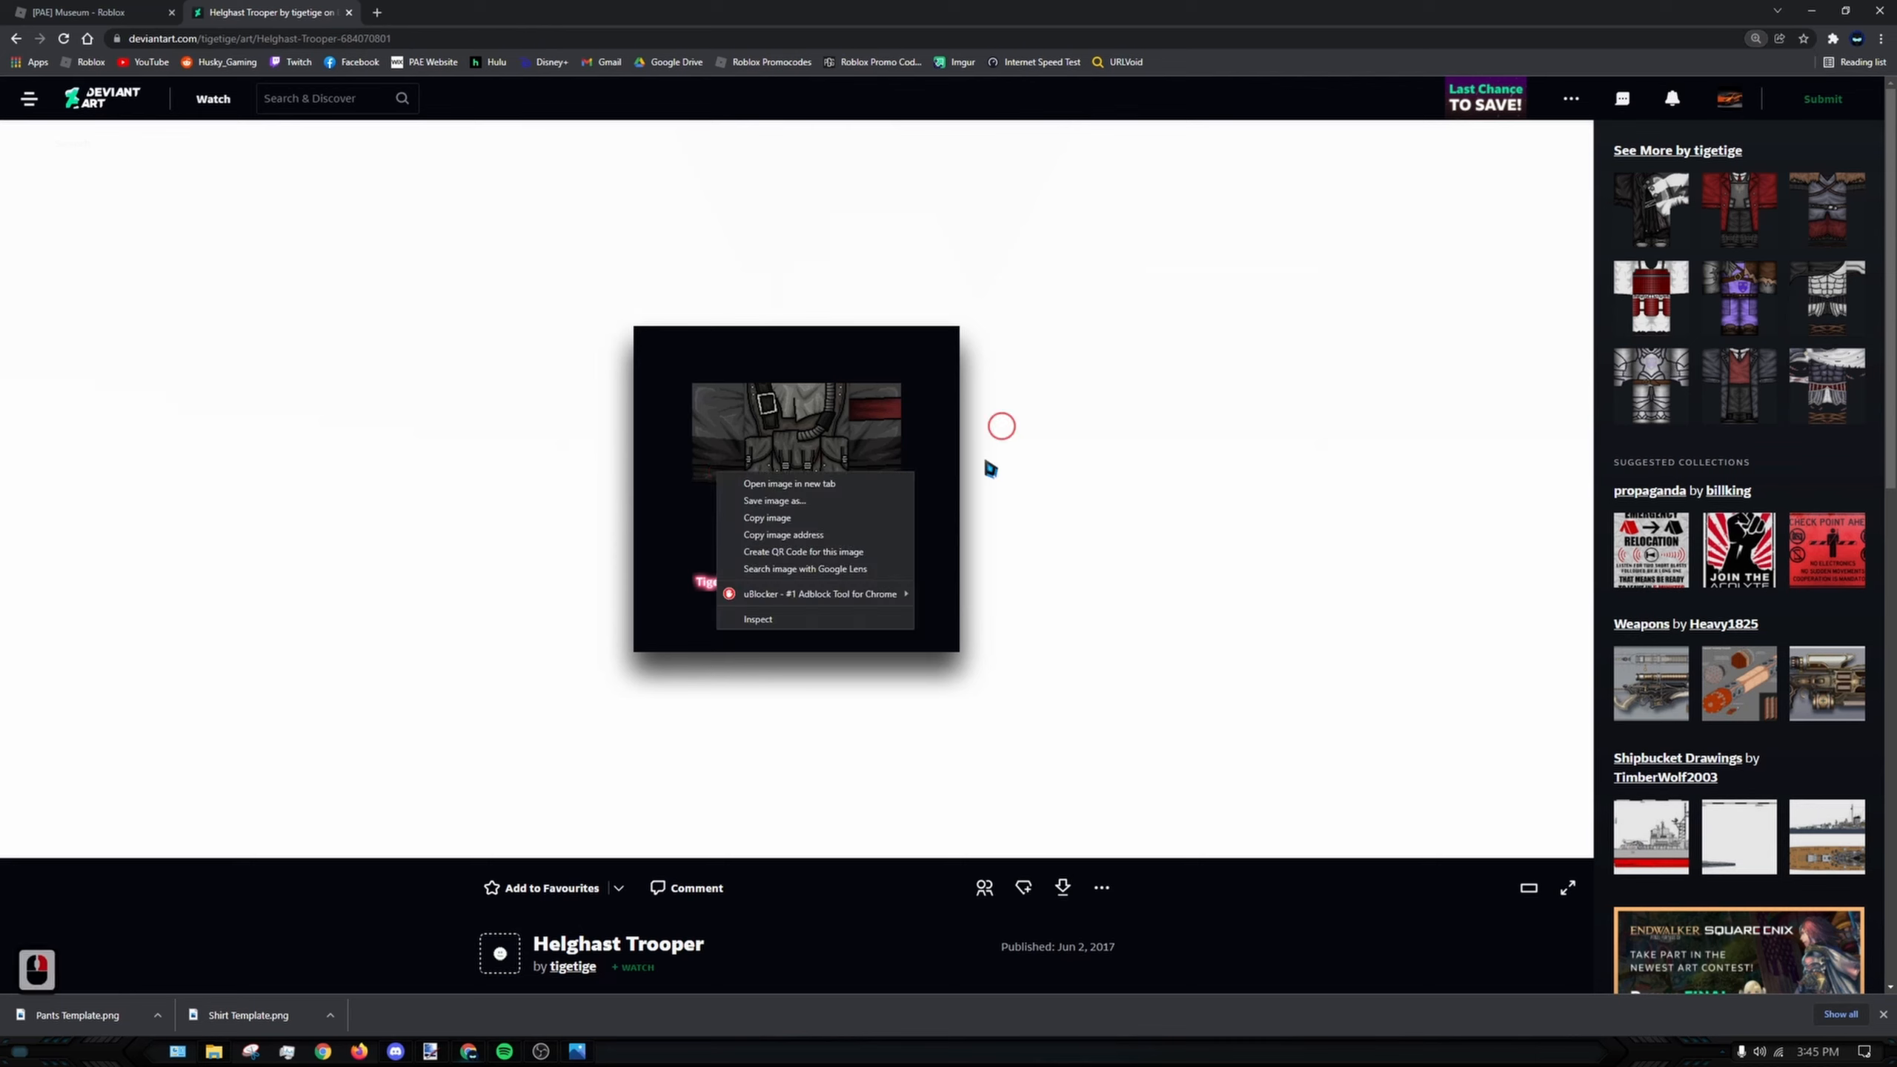
click(431, 1049)
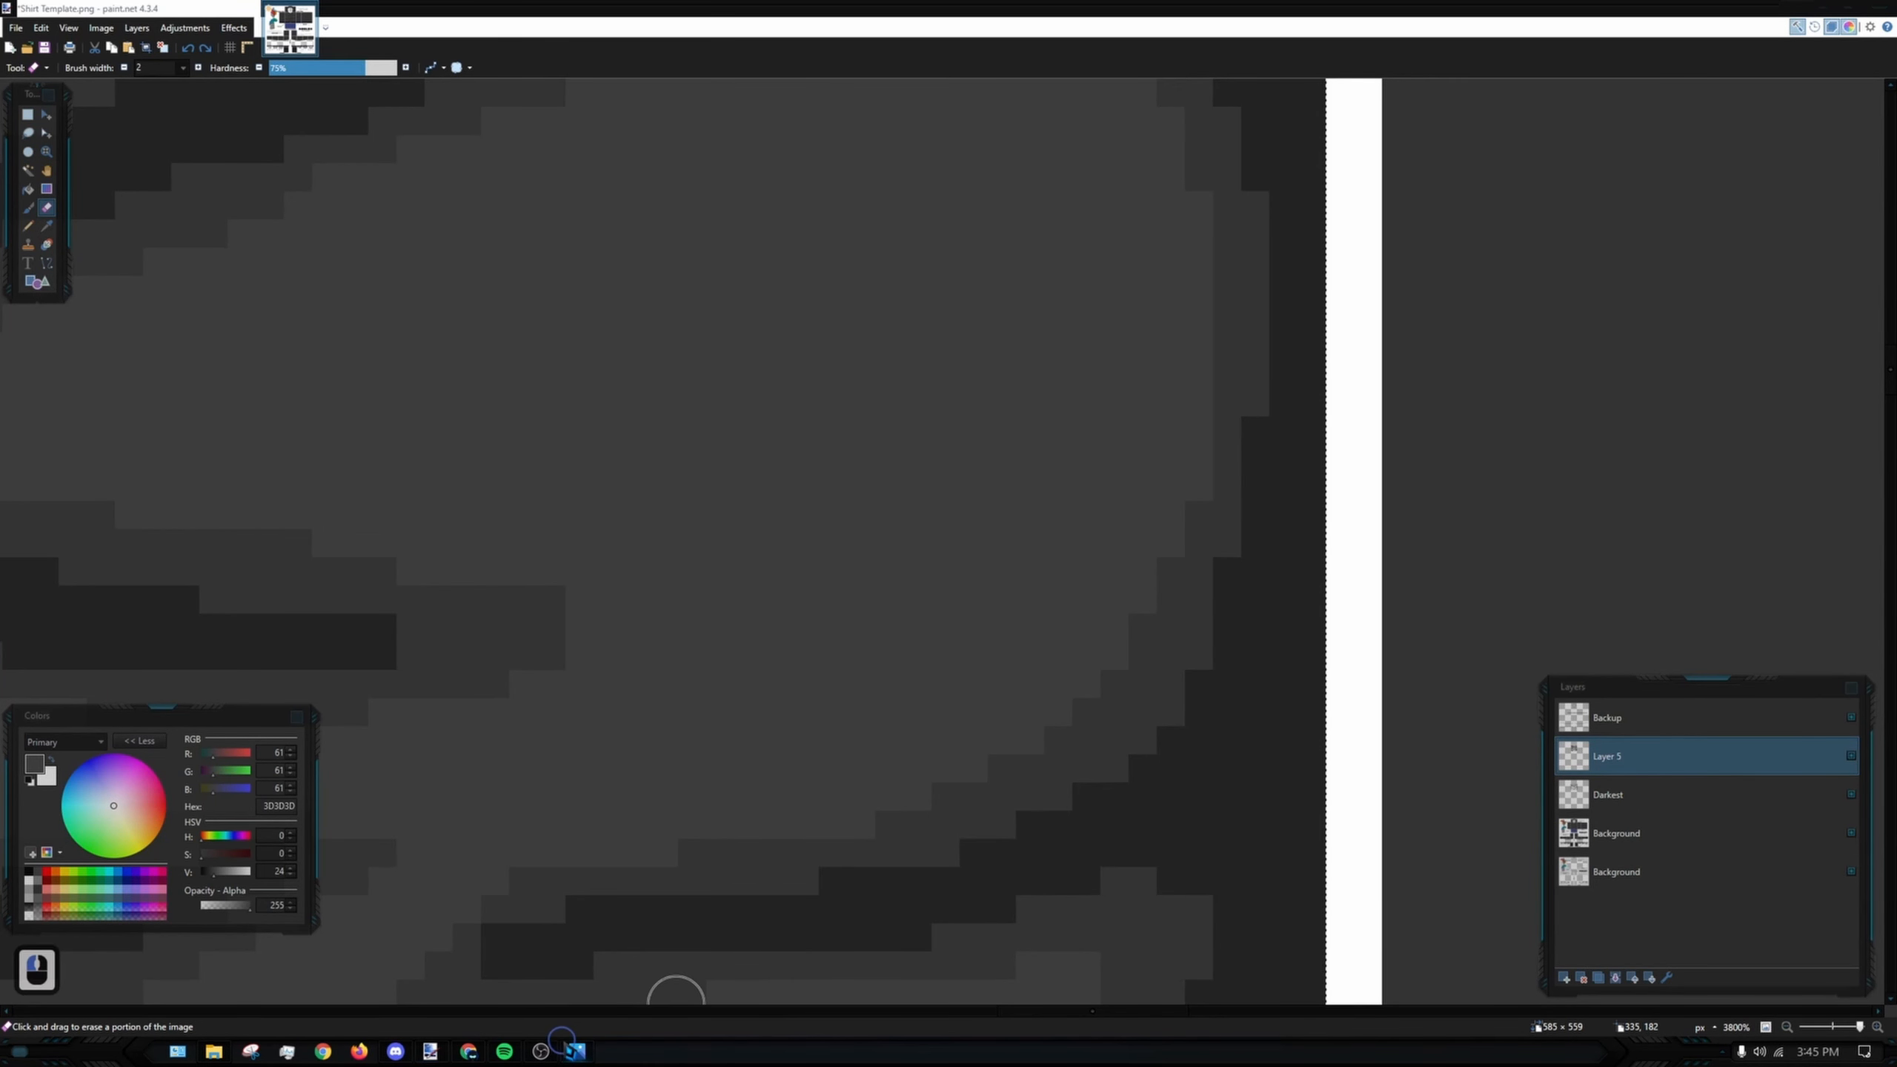
click(463, 1052)
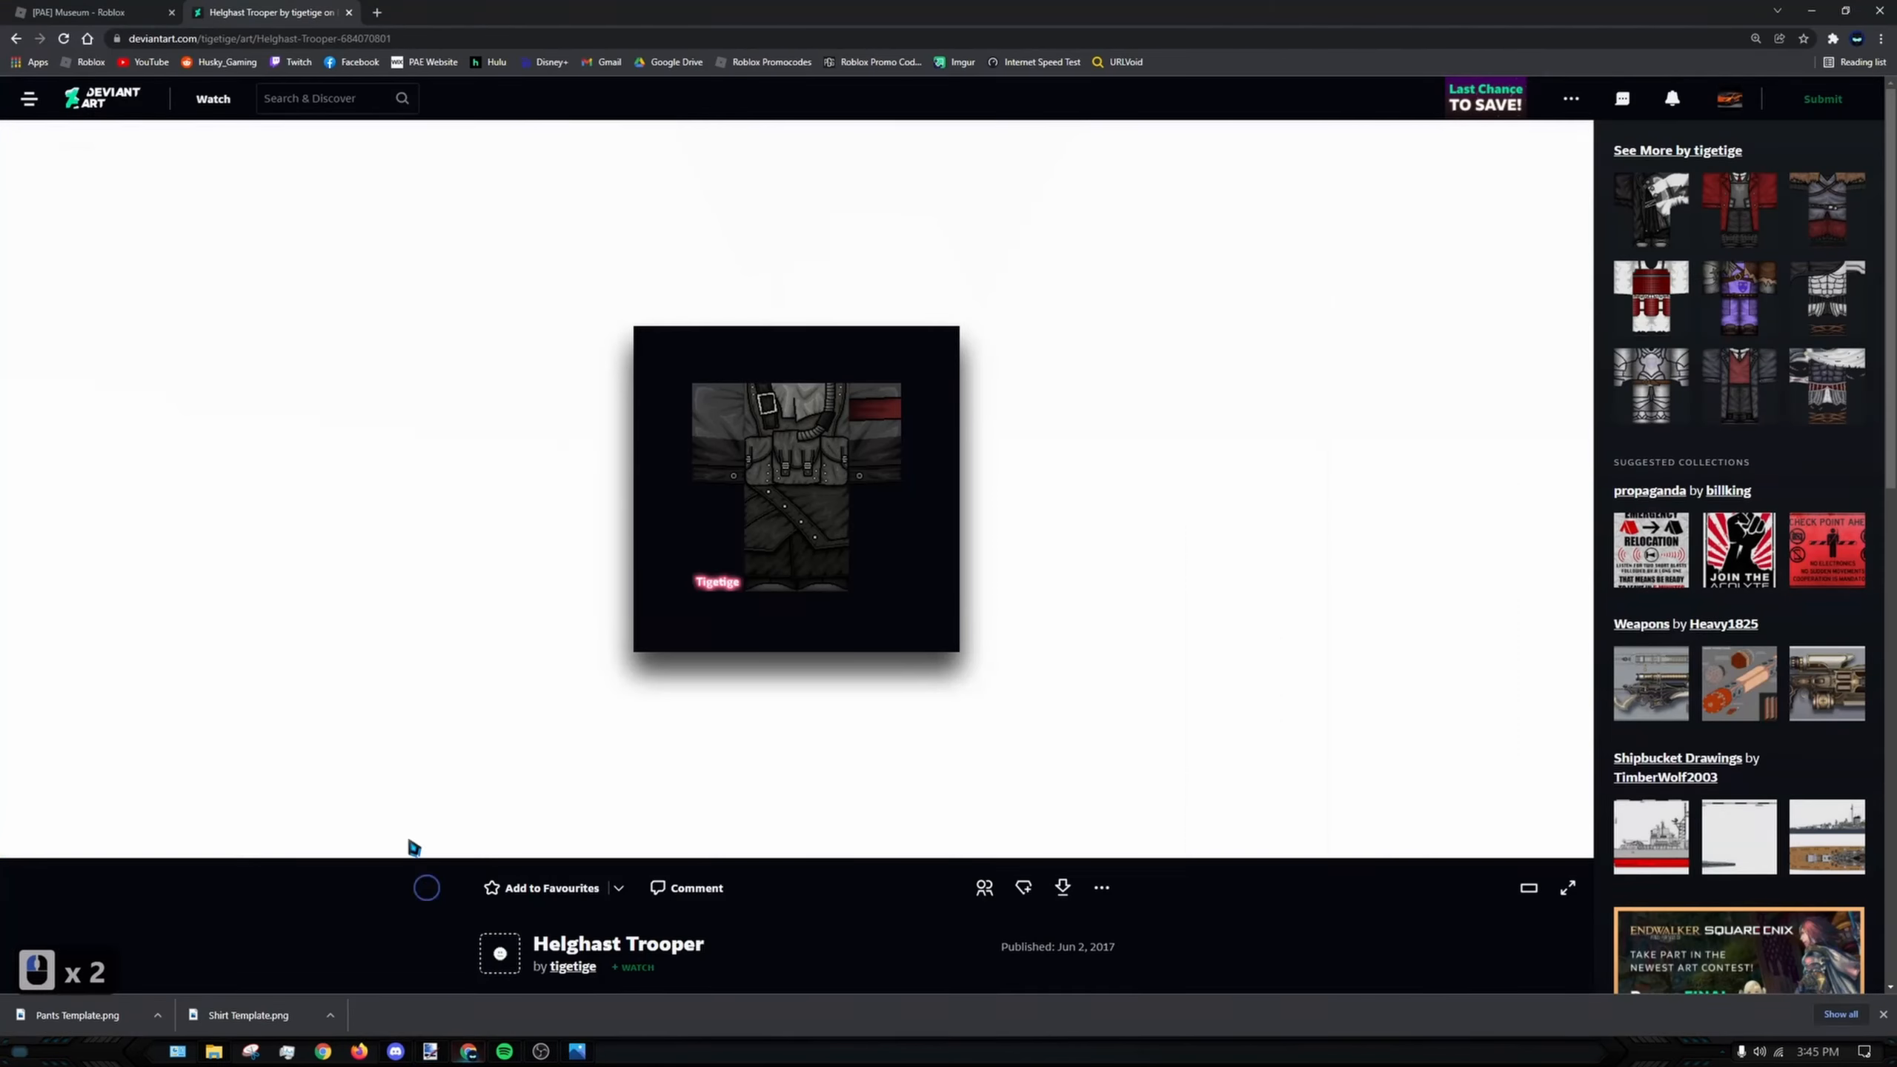
- Return to the "roblox uniforms" results, open The Fallen artwork and copy its image
click(15, 39)
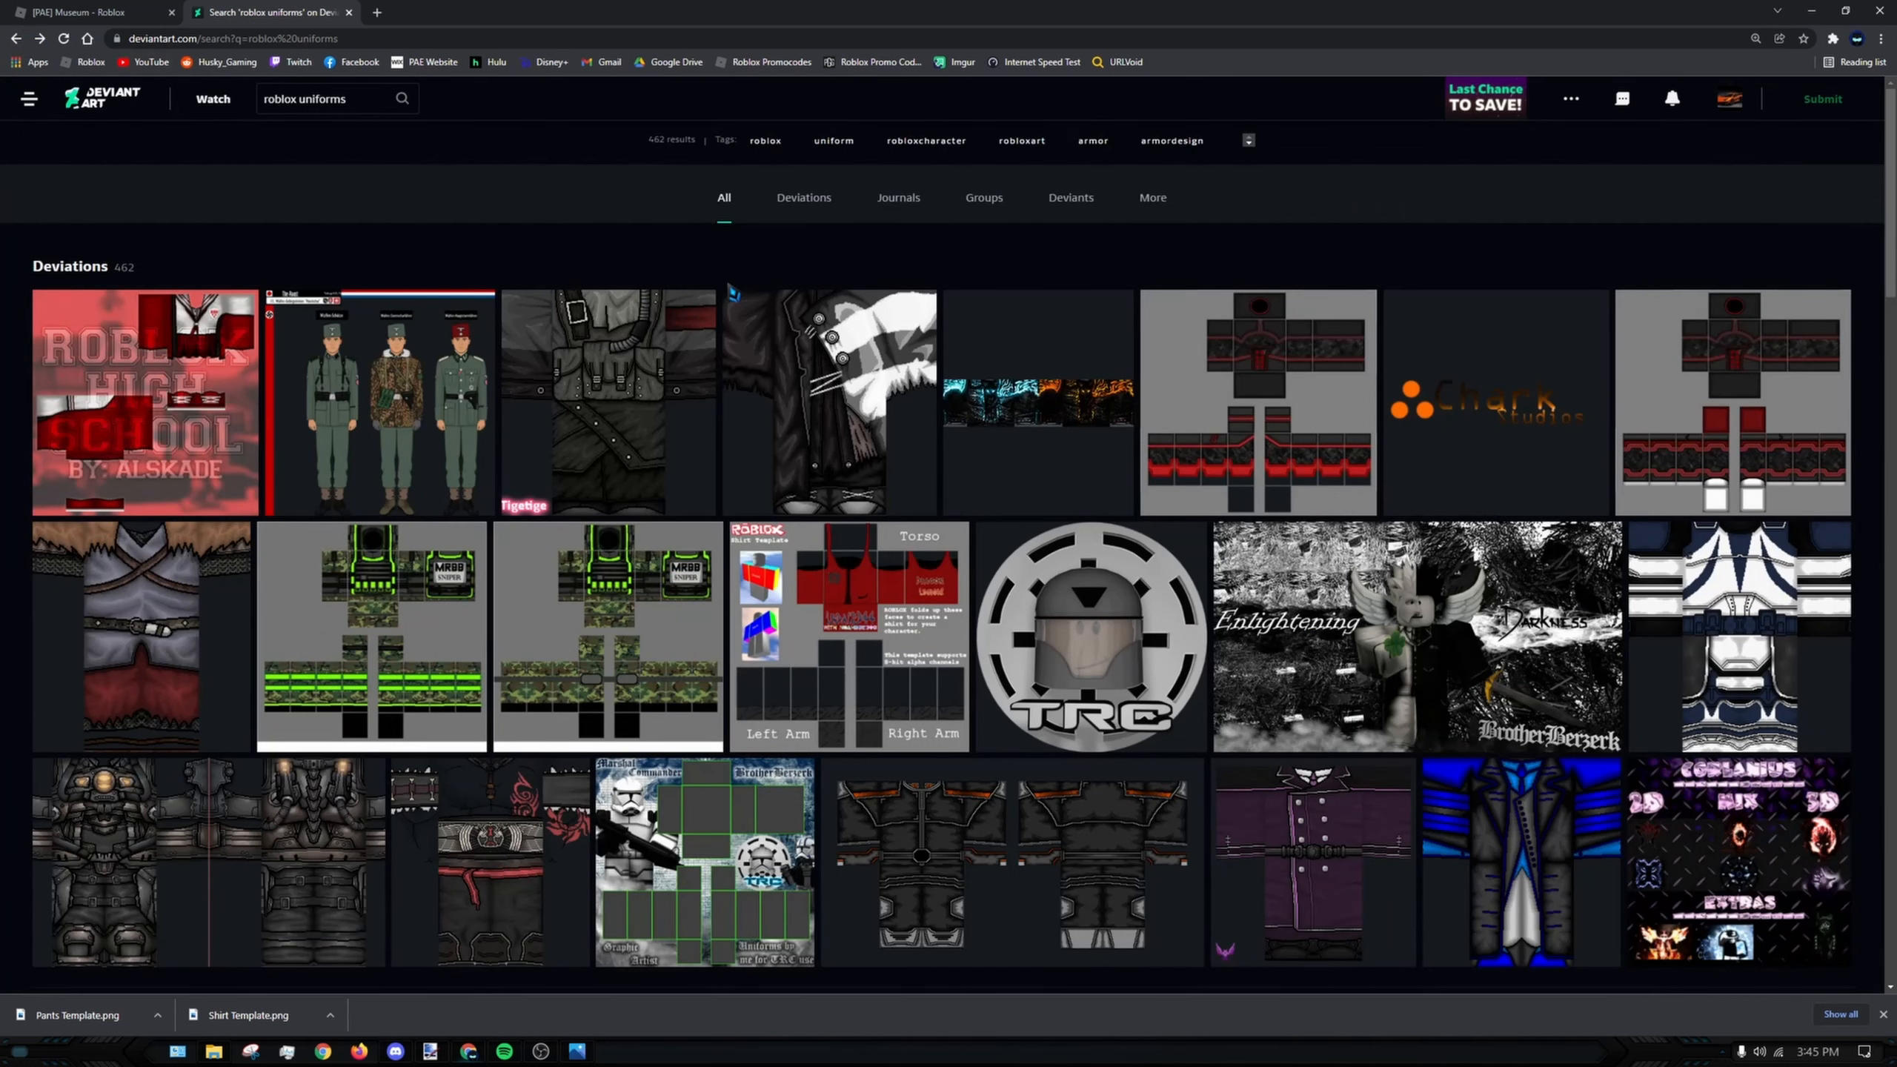
scroll(1196, 464, down, 2)
scroll(1448, 465, up, 2)
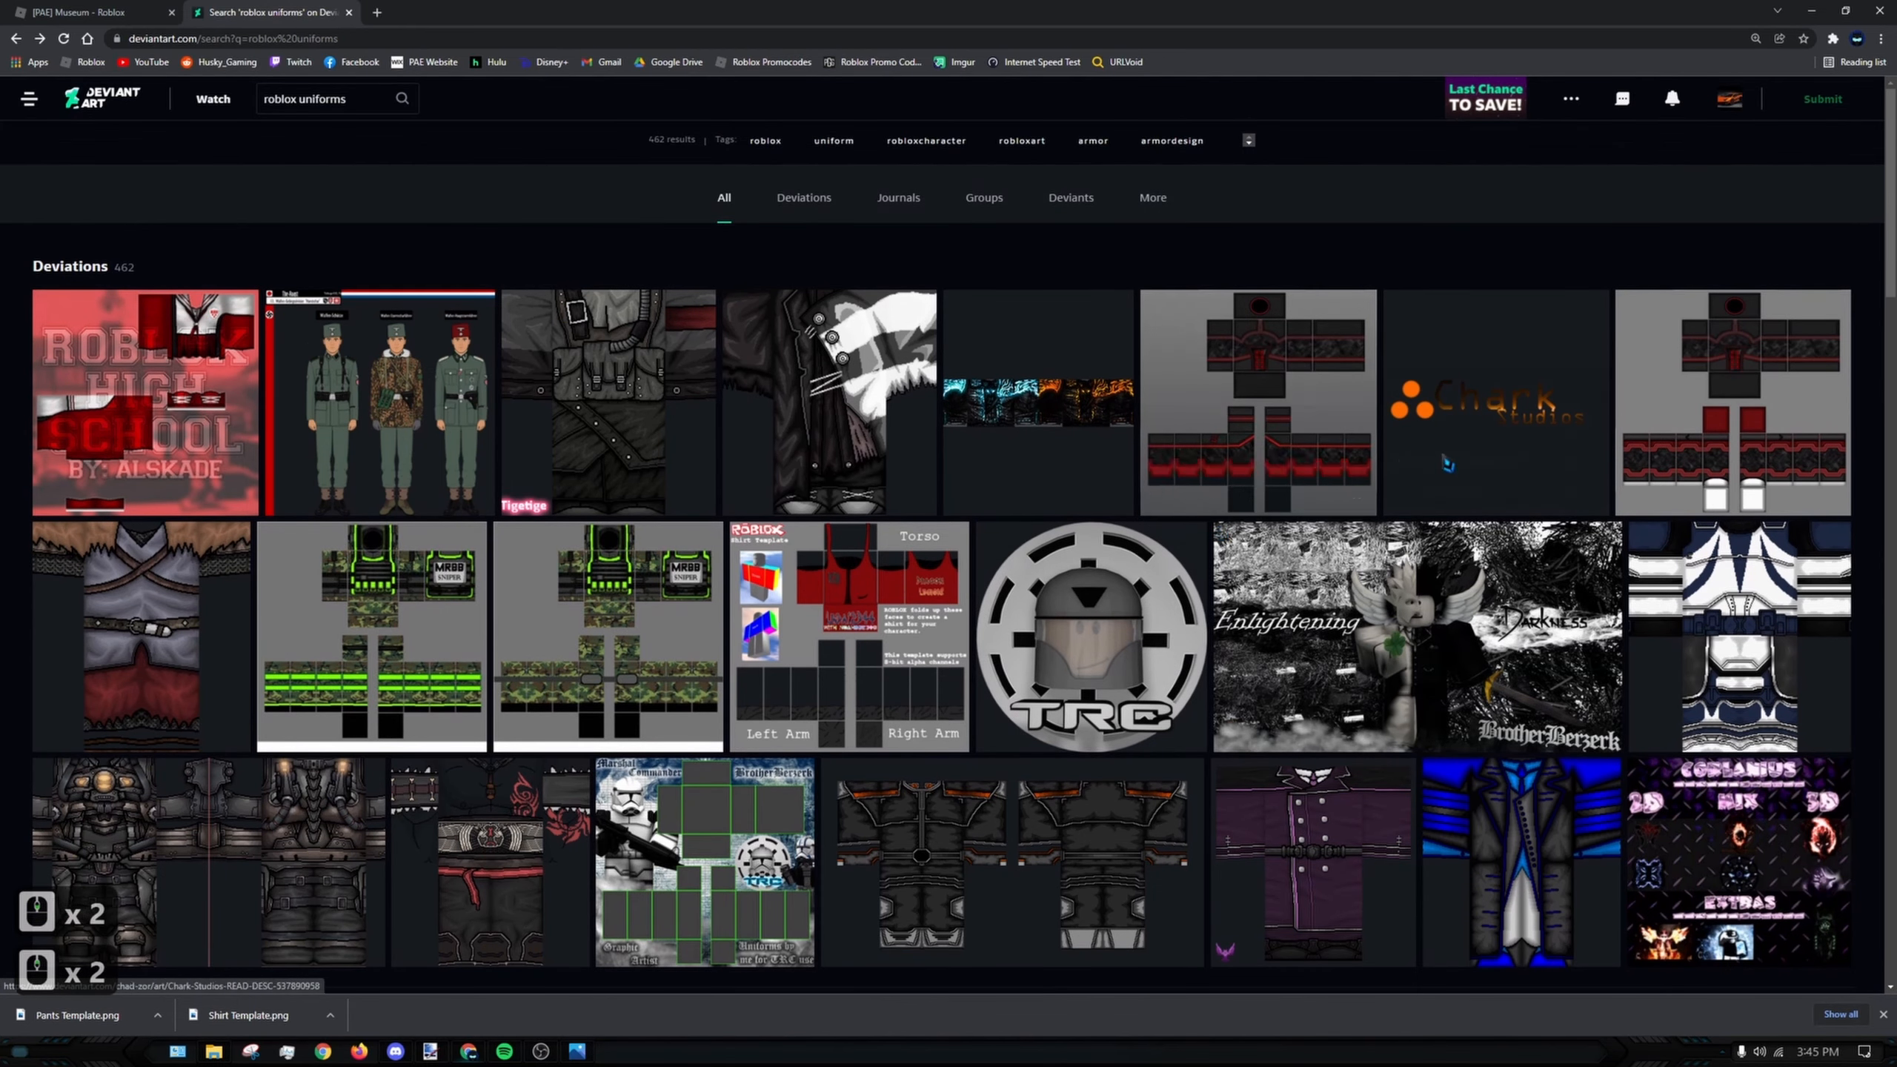
scroll(1447, 465, down, 2)
click(326, 684)
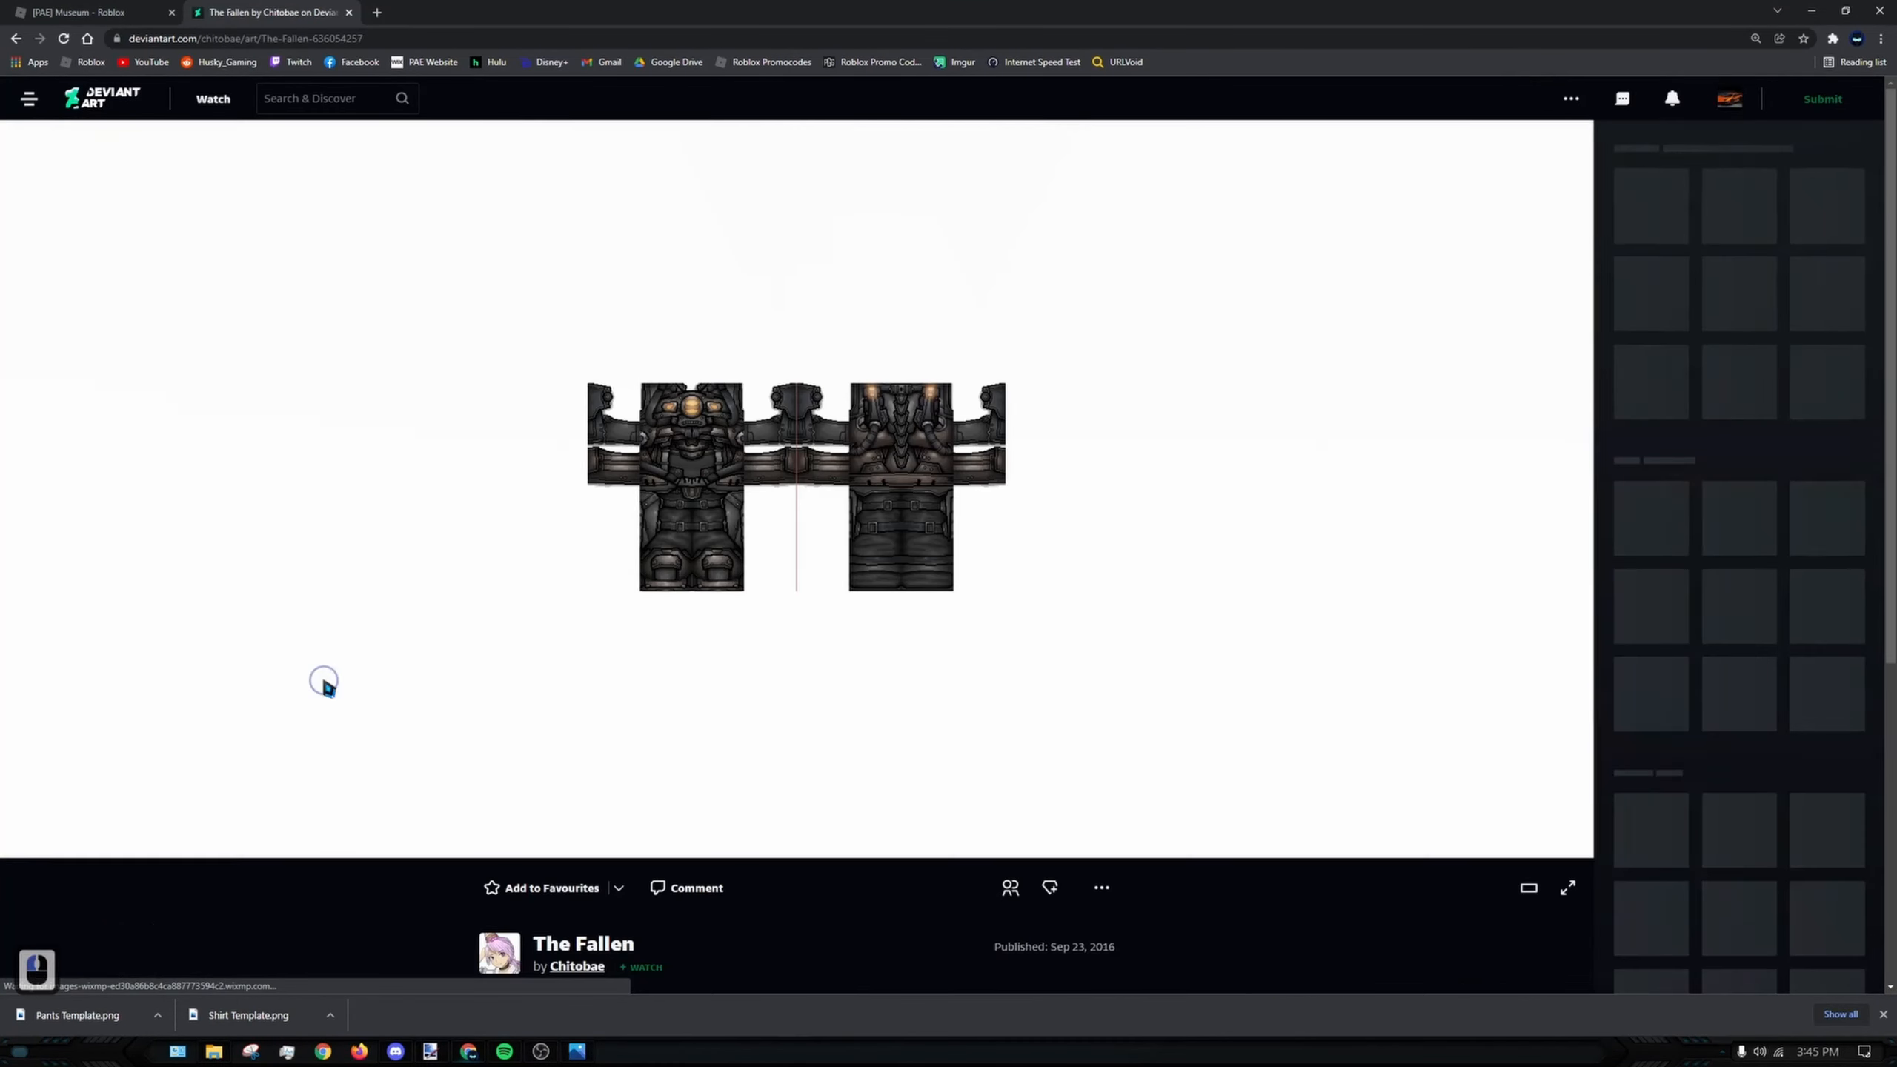
right_click(755, 457)
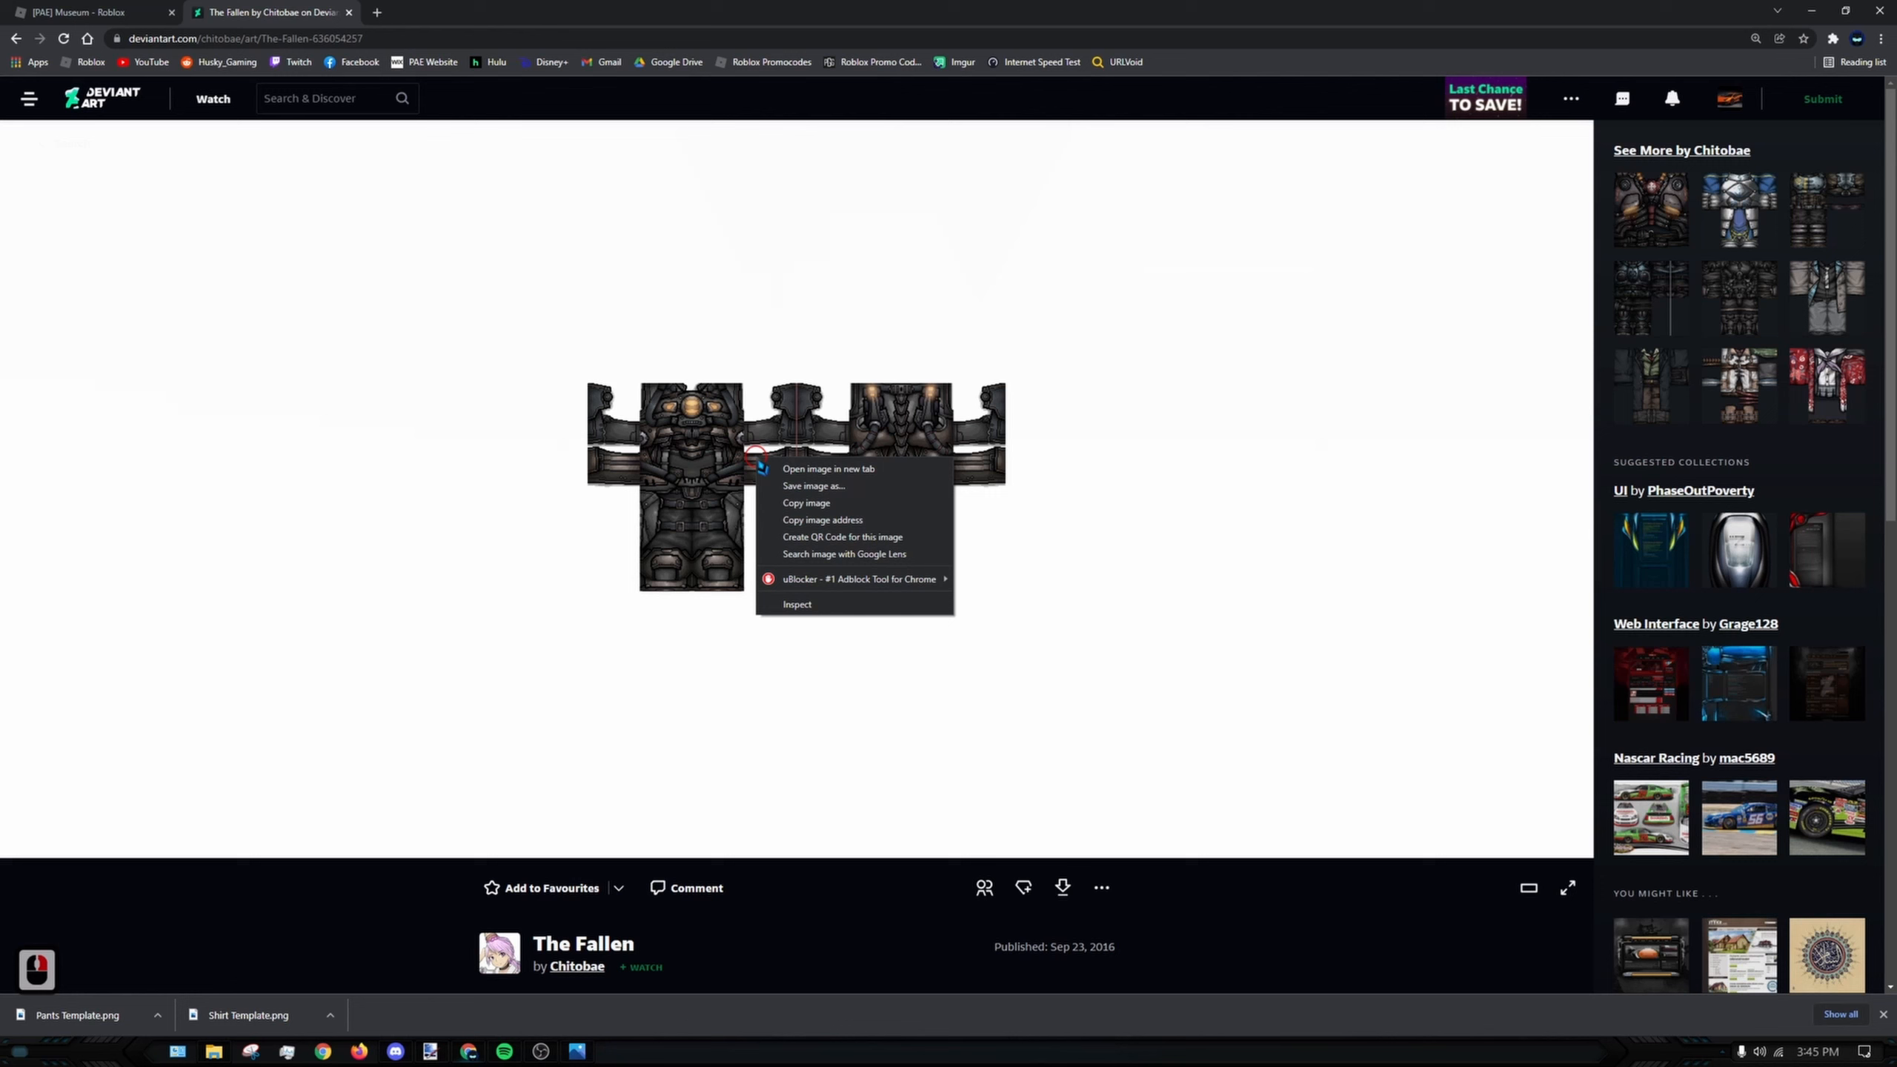
click(829, 517)
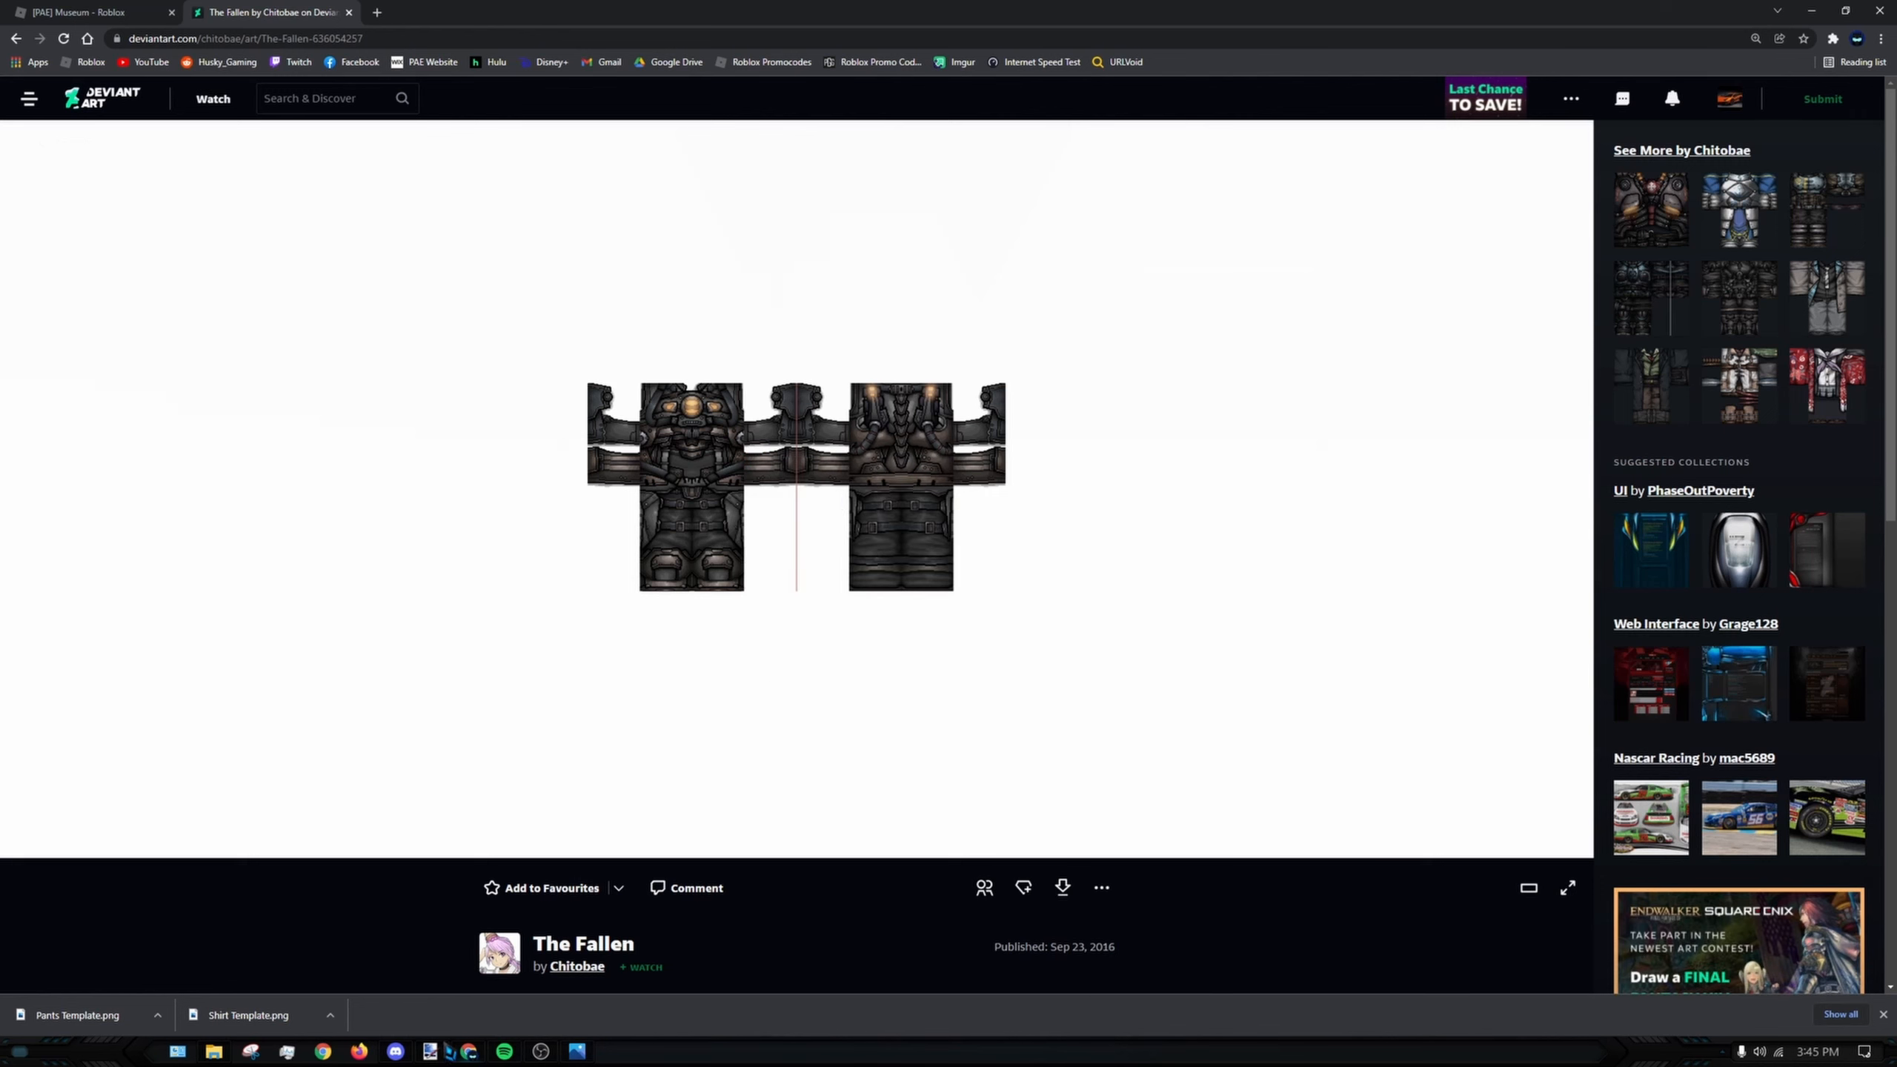
- Switch to paint.net, create a new 513 × 256 px image and paste the copied artwork into it
click(447, 1050)
click(15, 28)
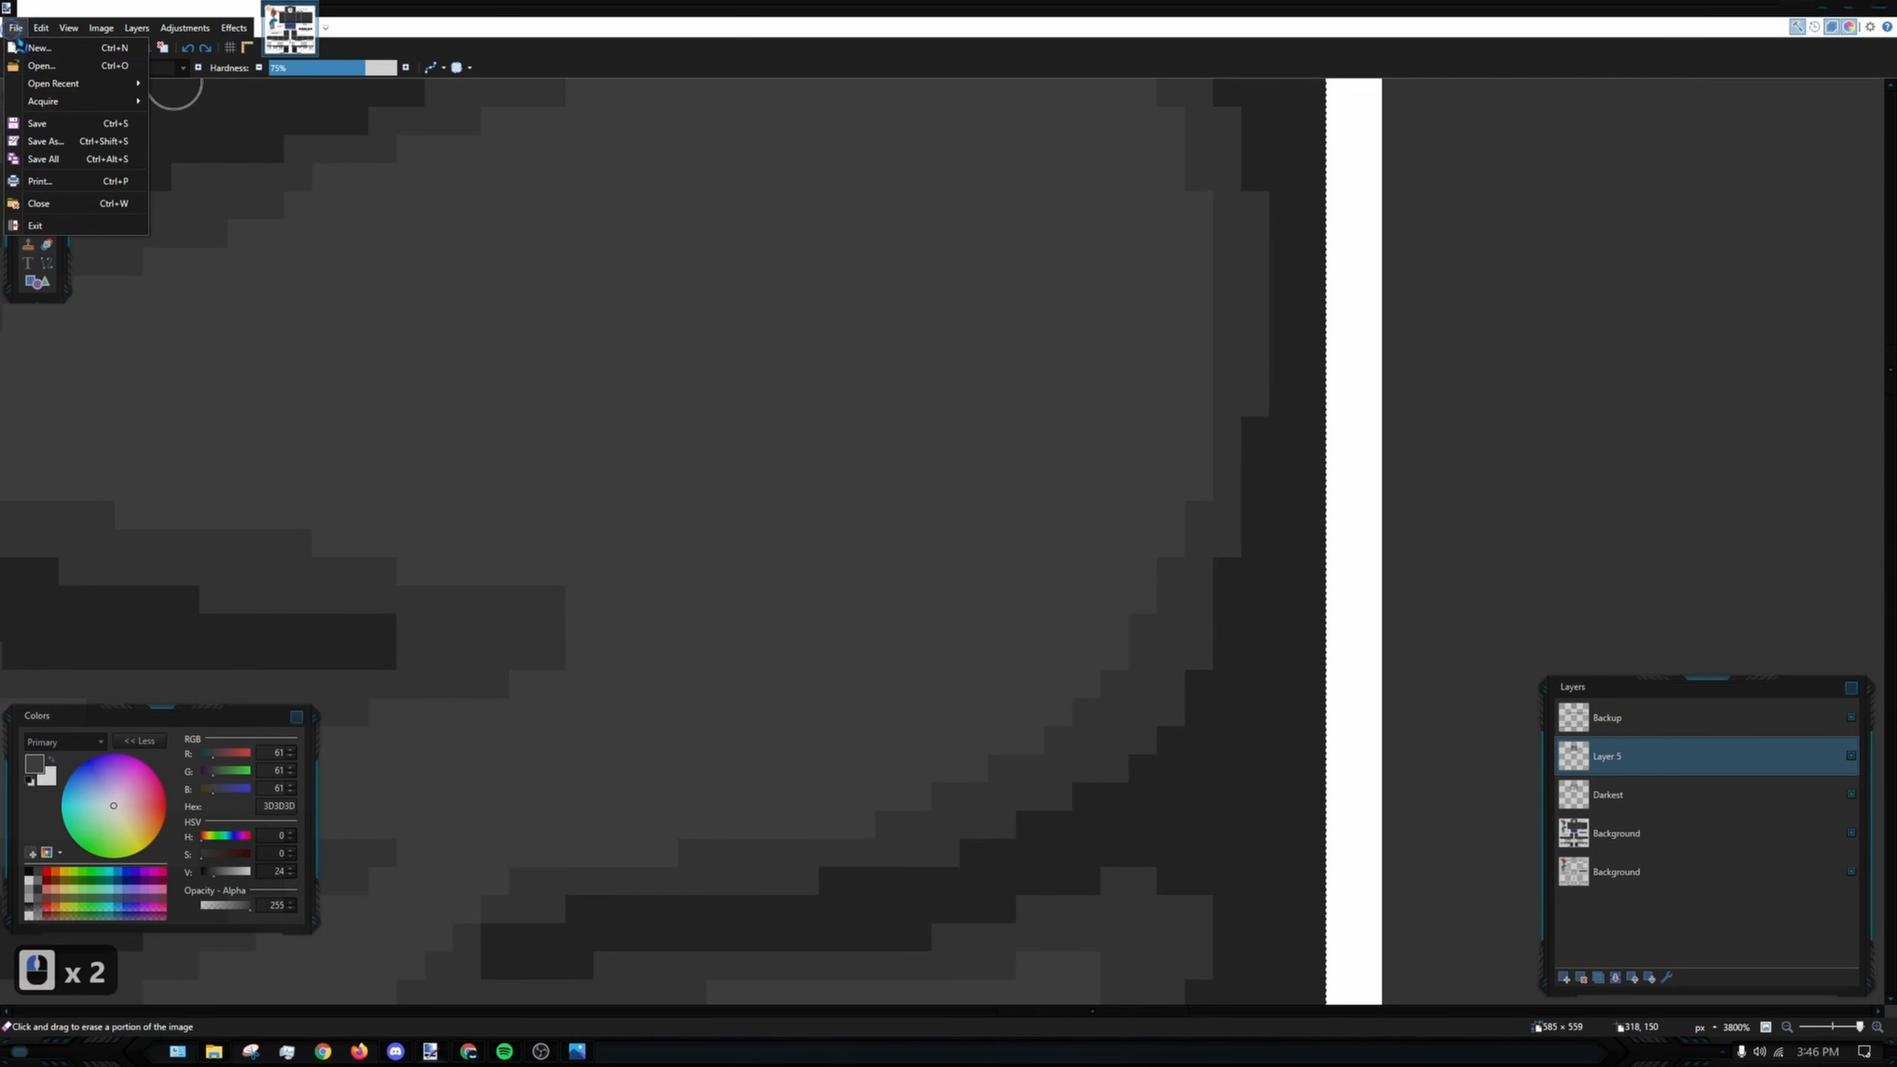
click(44, 48)
click(950, 620)
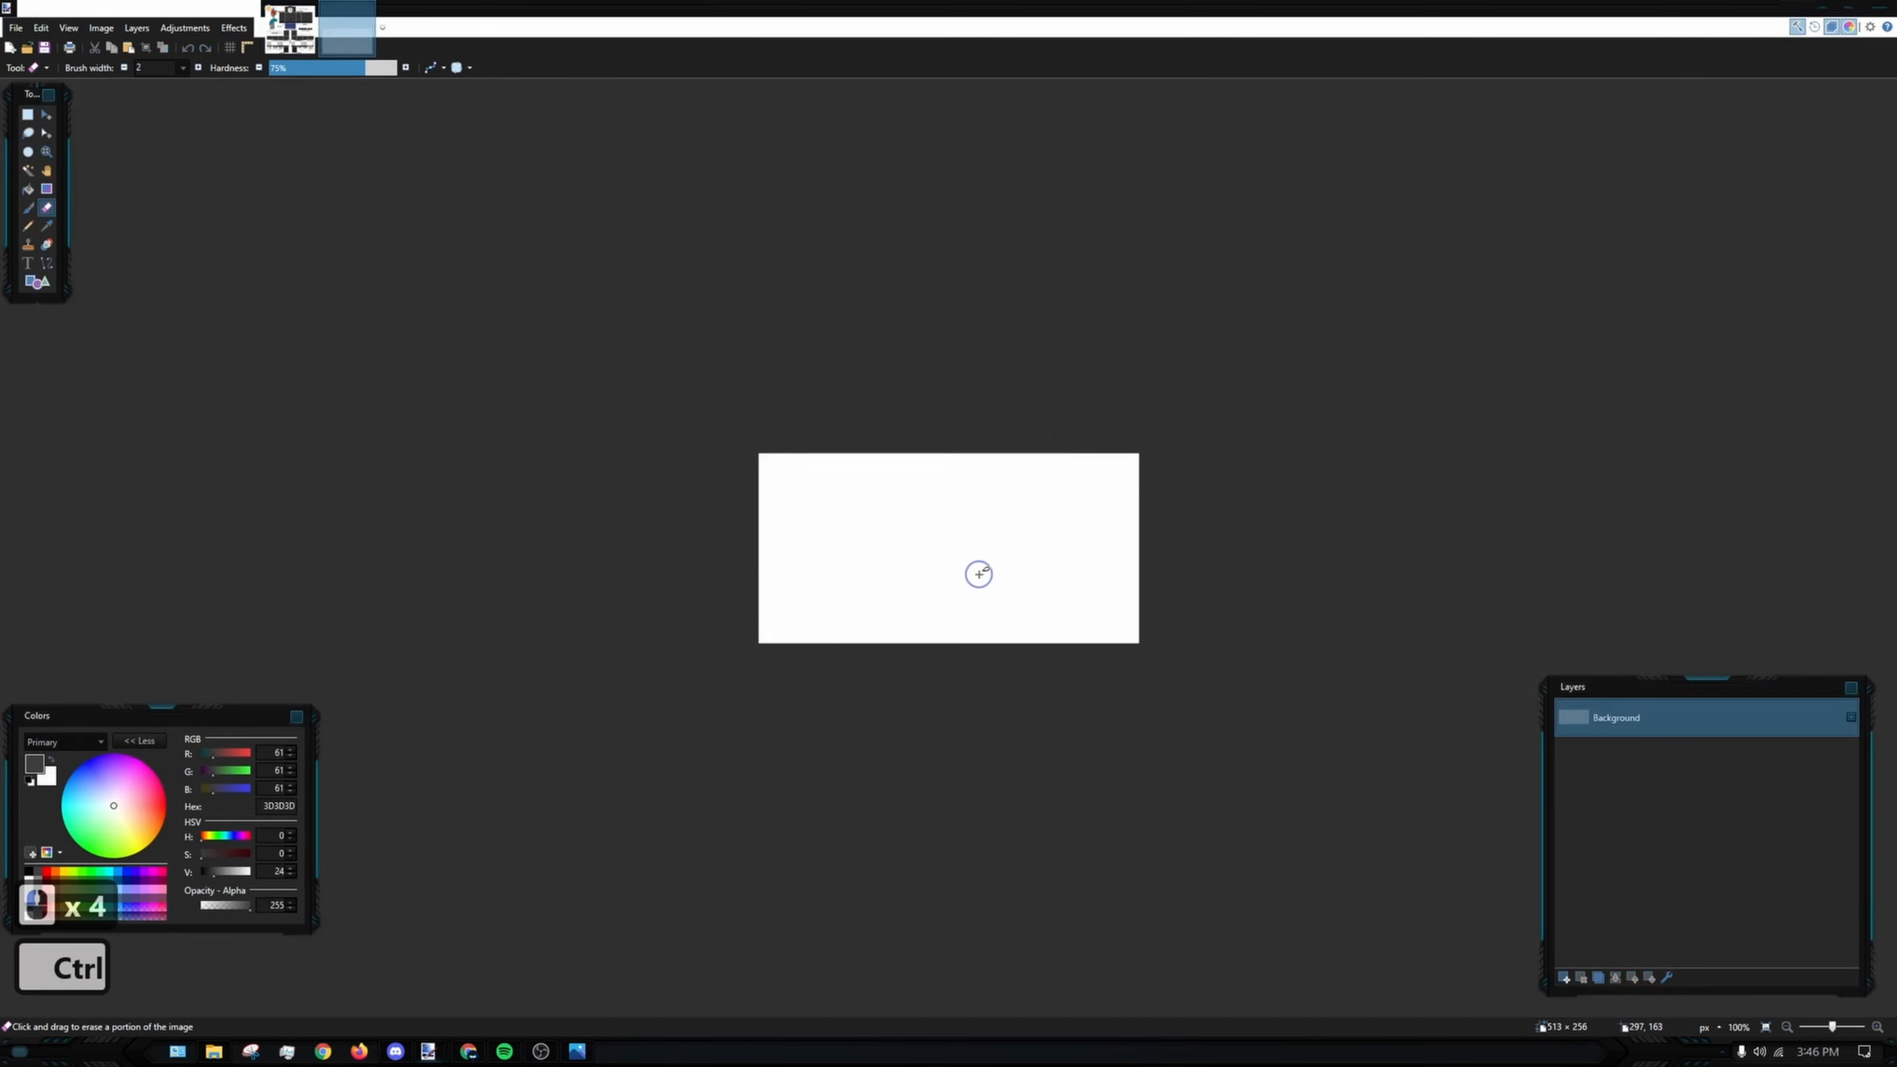
key(ctrl+v)
- Examine the pasted uniform's shading, highlights and outlines up close on its torso, belts and knee pads
ctrl+scroll(1087, 561, up, 10)
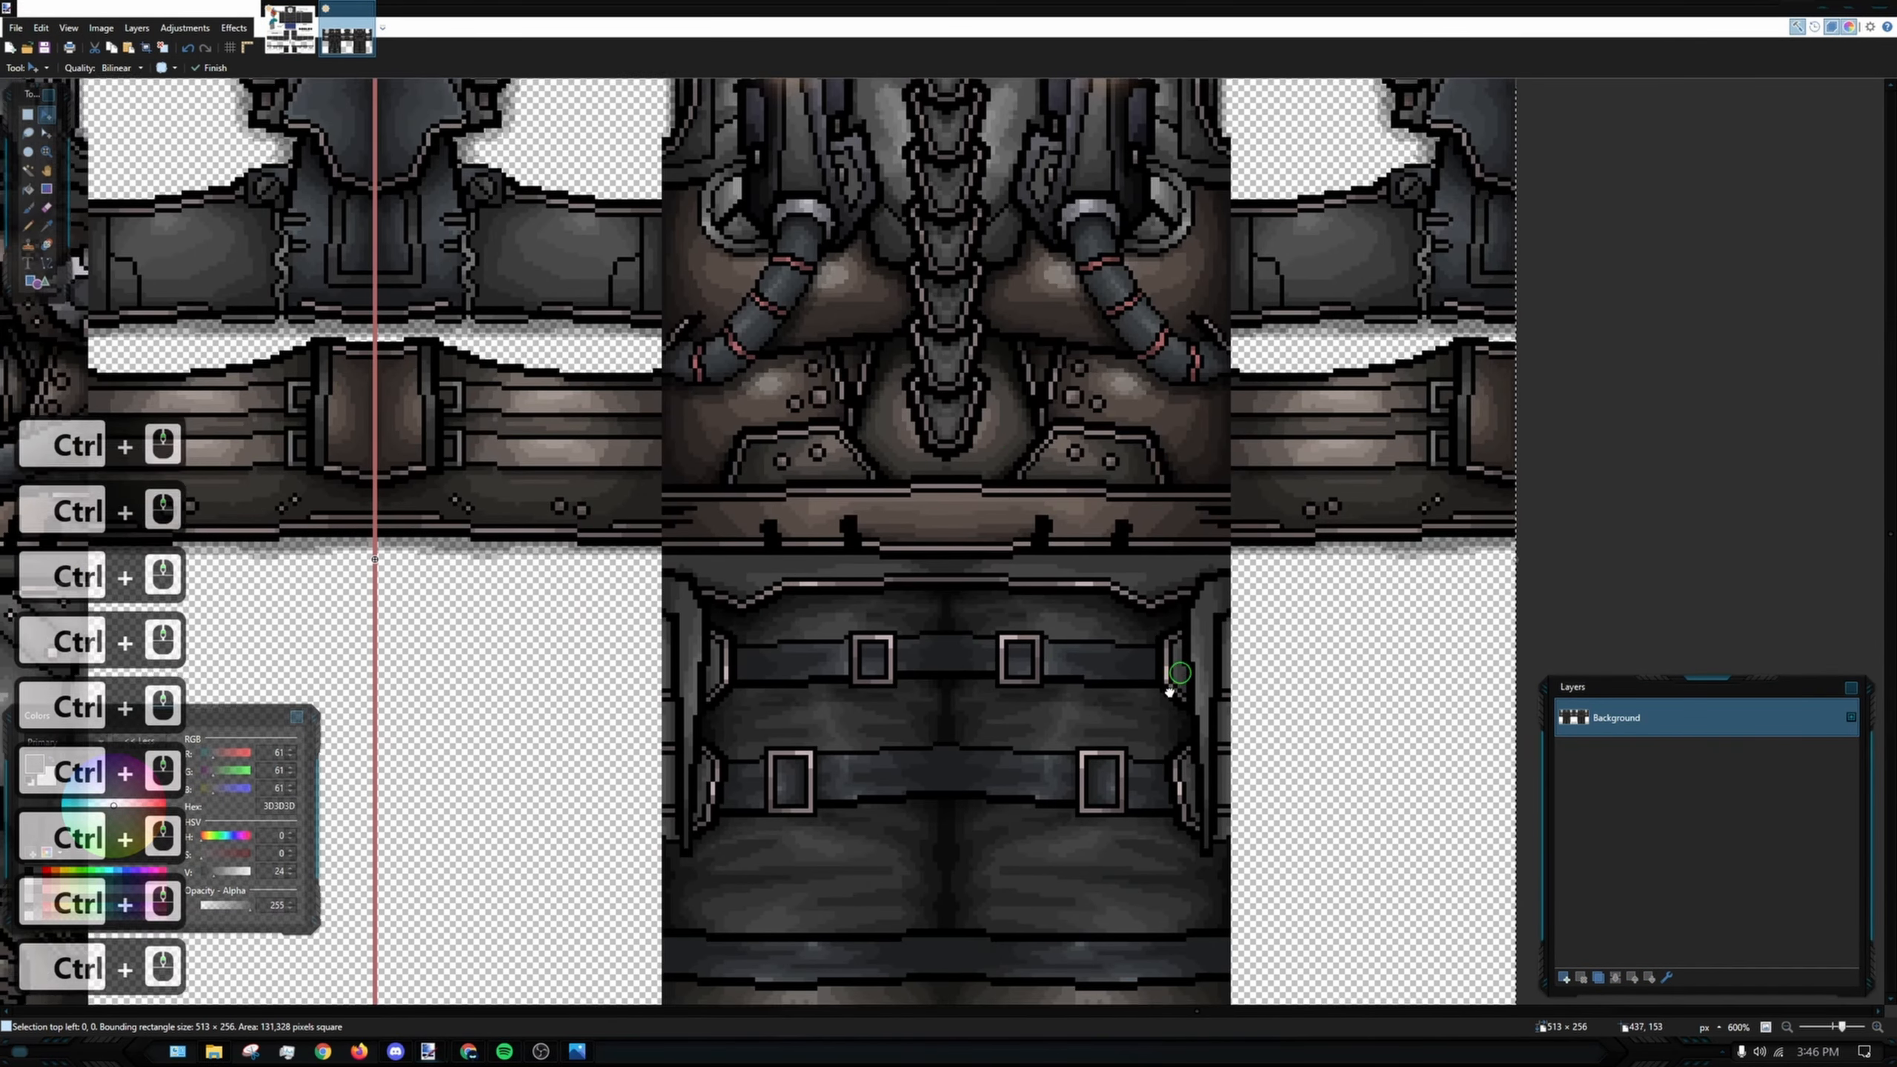
ctrl+scroll(1010, 579, up, 2)
ctrl+scroll(685, 424, up, 2)
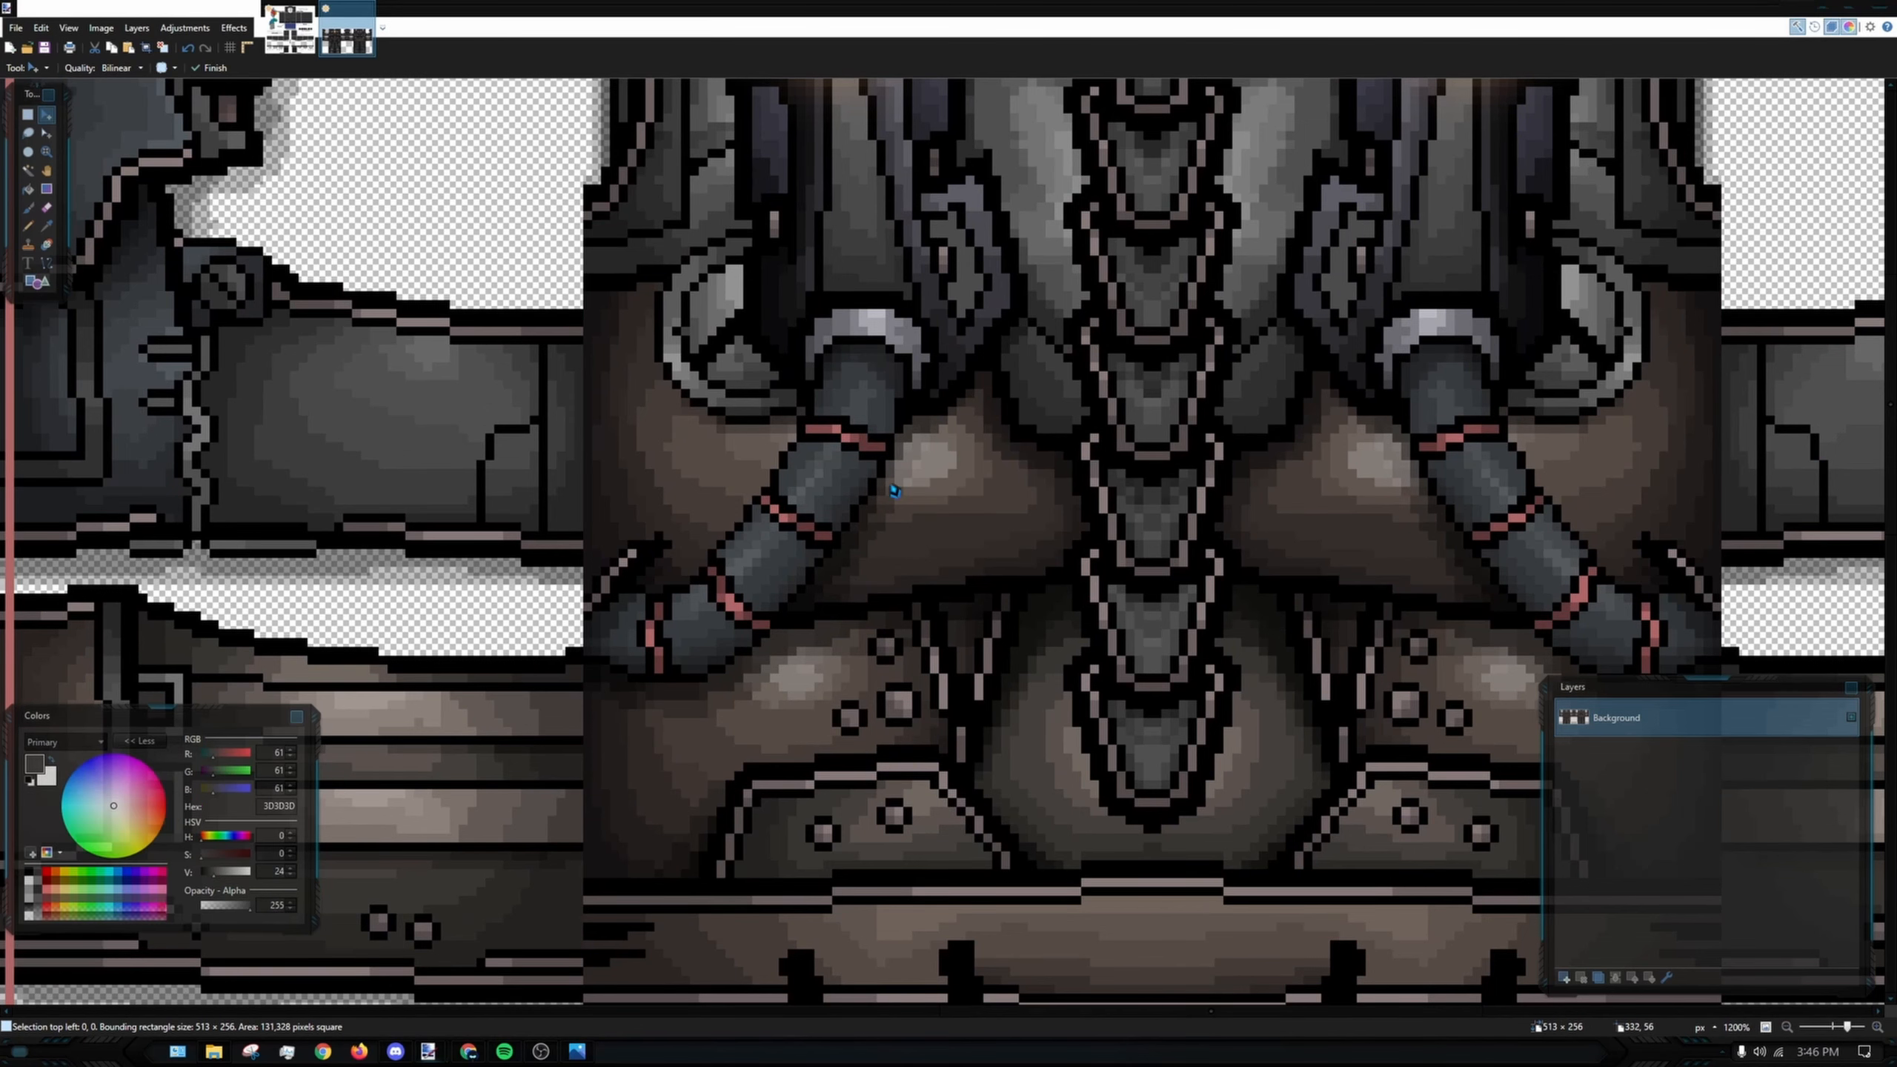
ctrl+scroll(816, 426, down, 4)
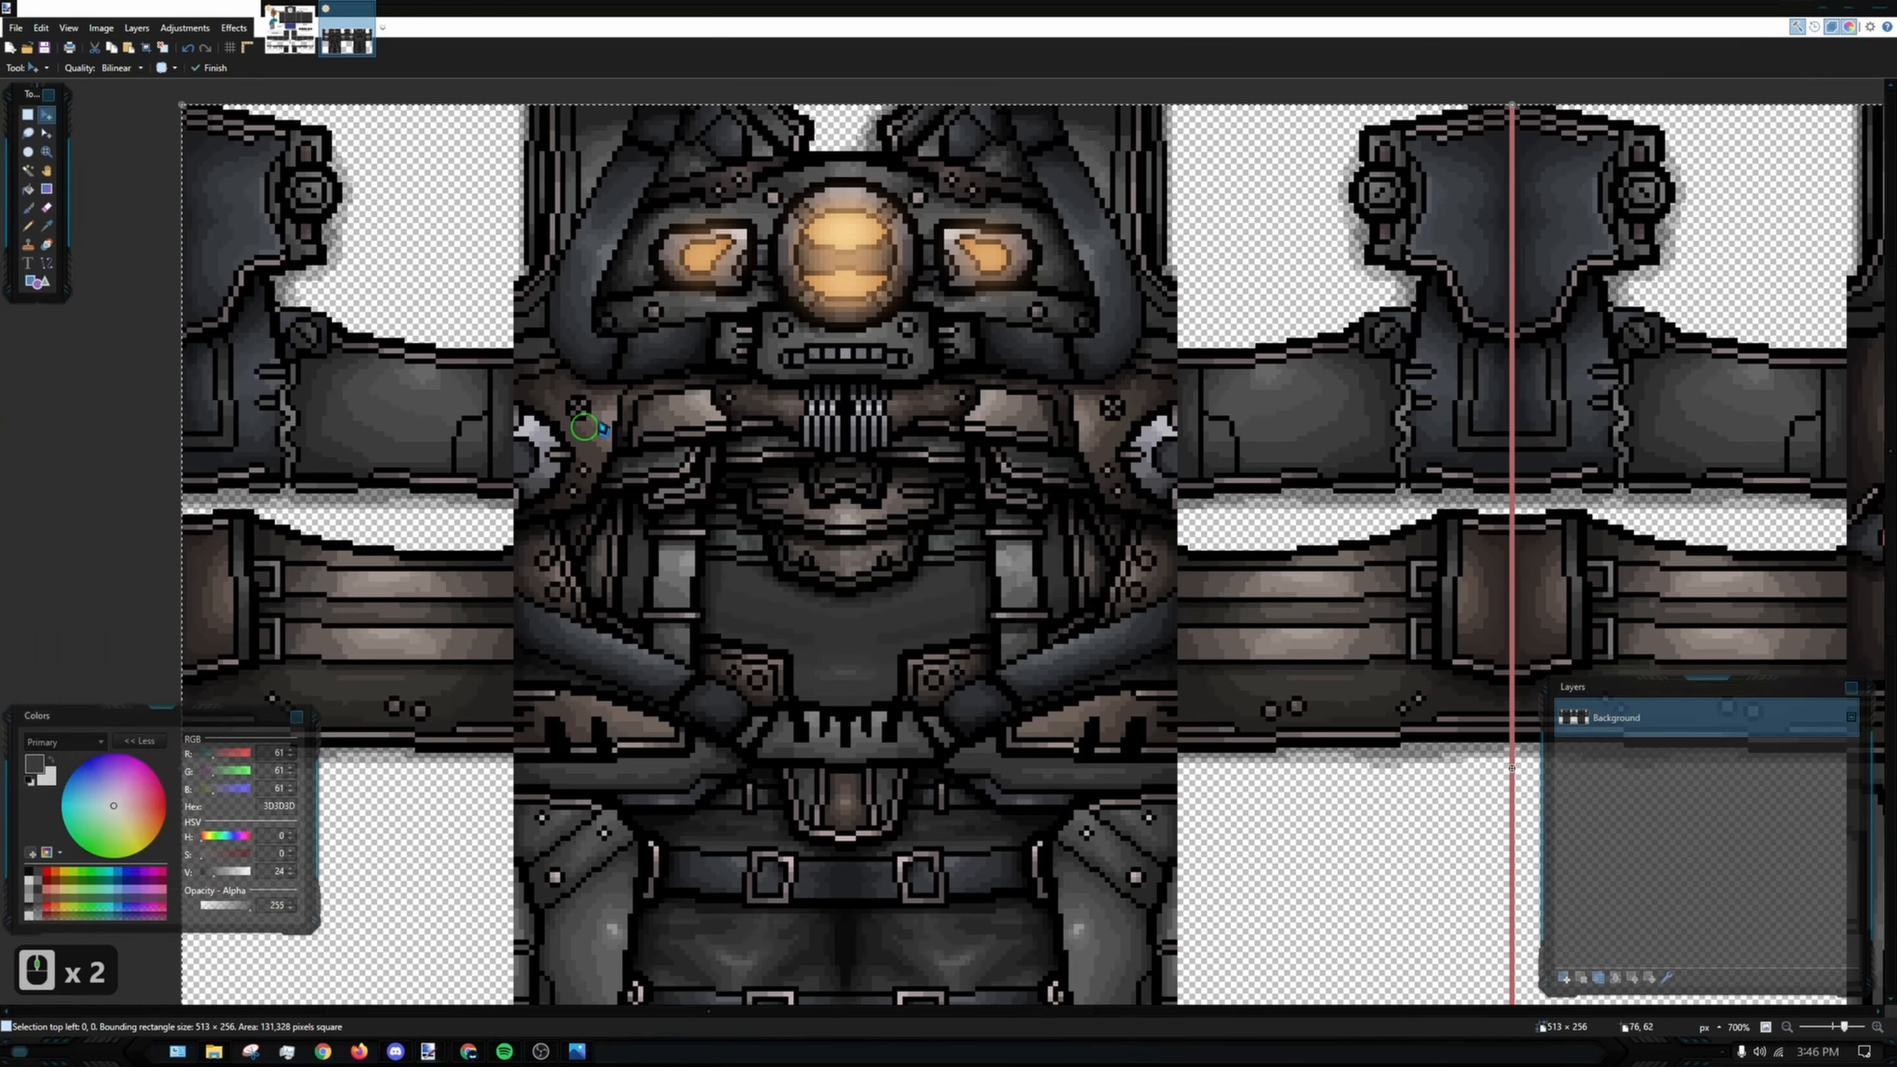
scroll(688, 584, down, 2)
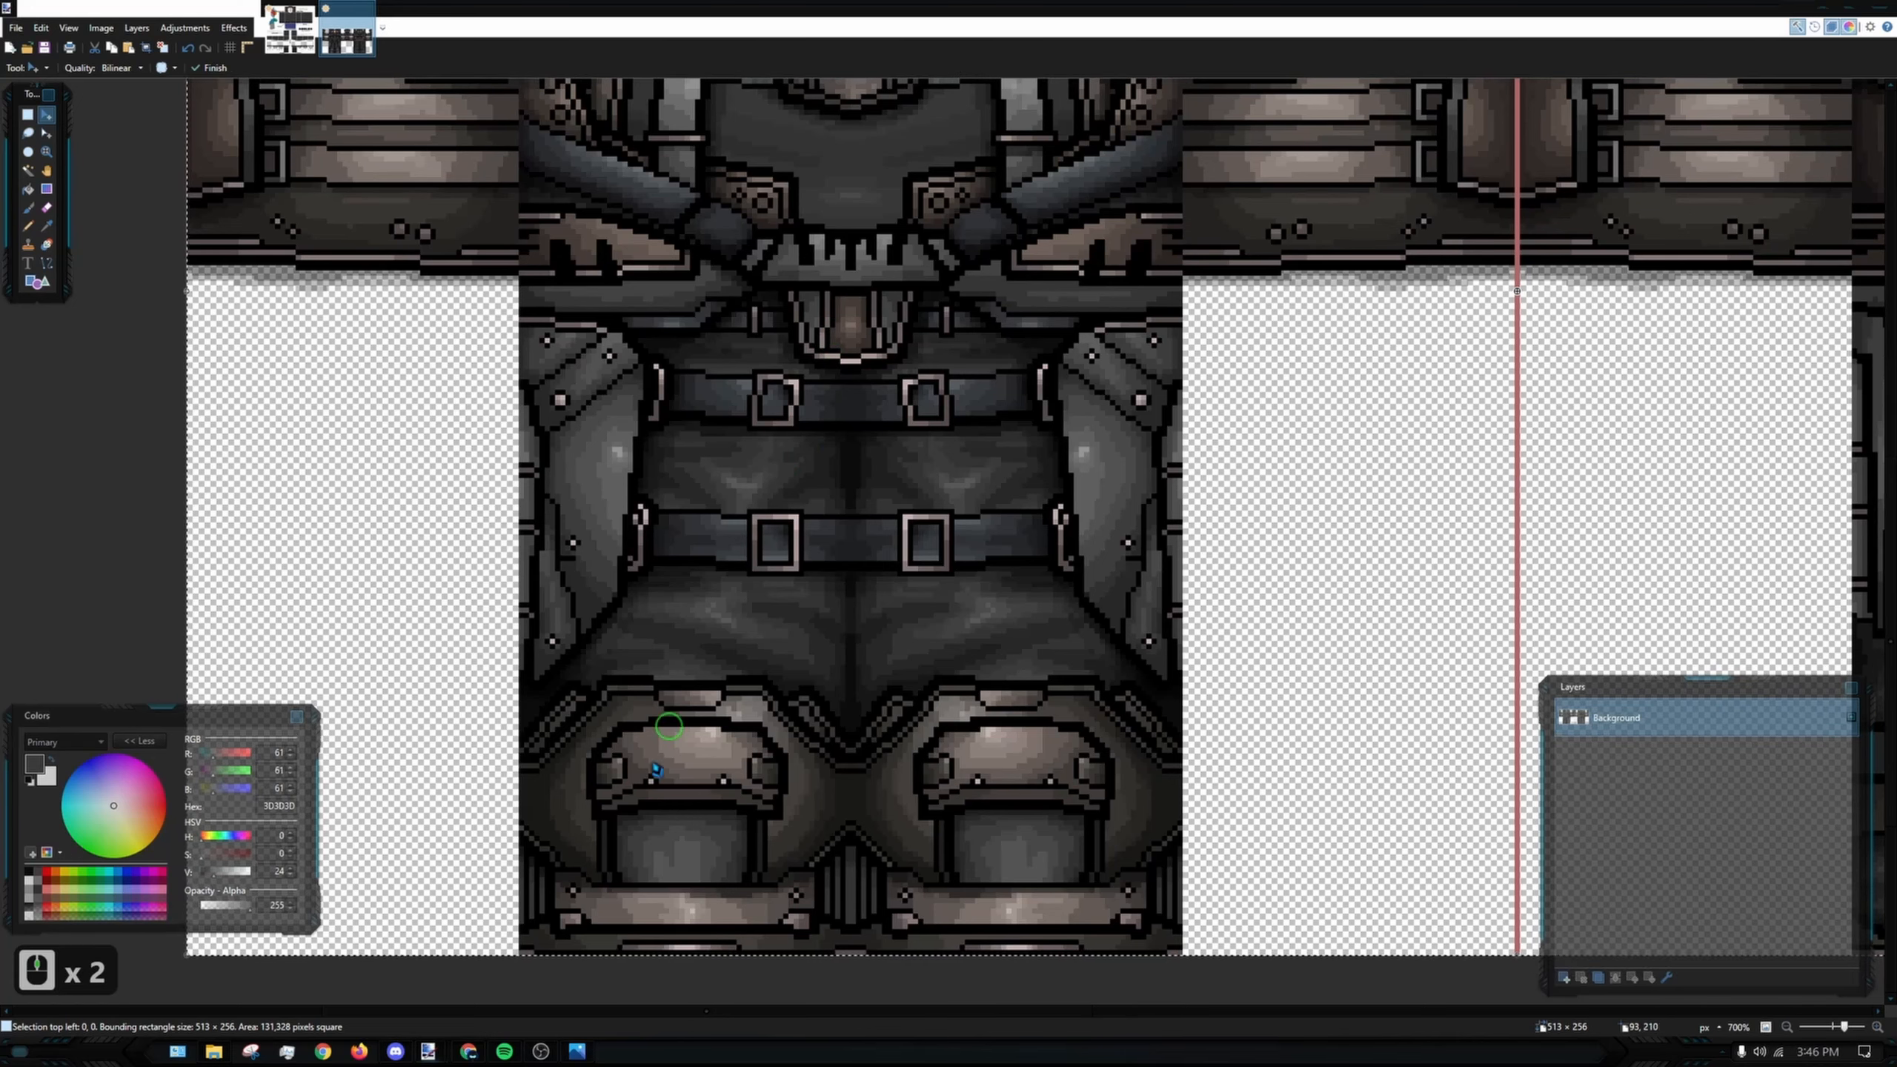
scroll(574, 385, up, 3)
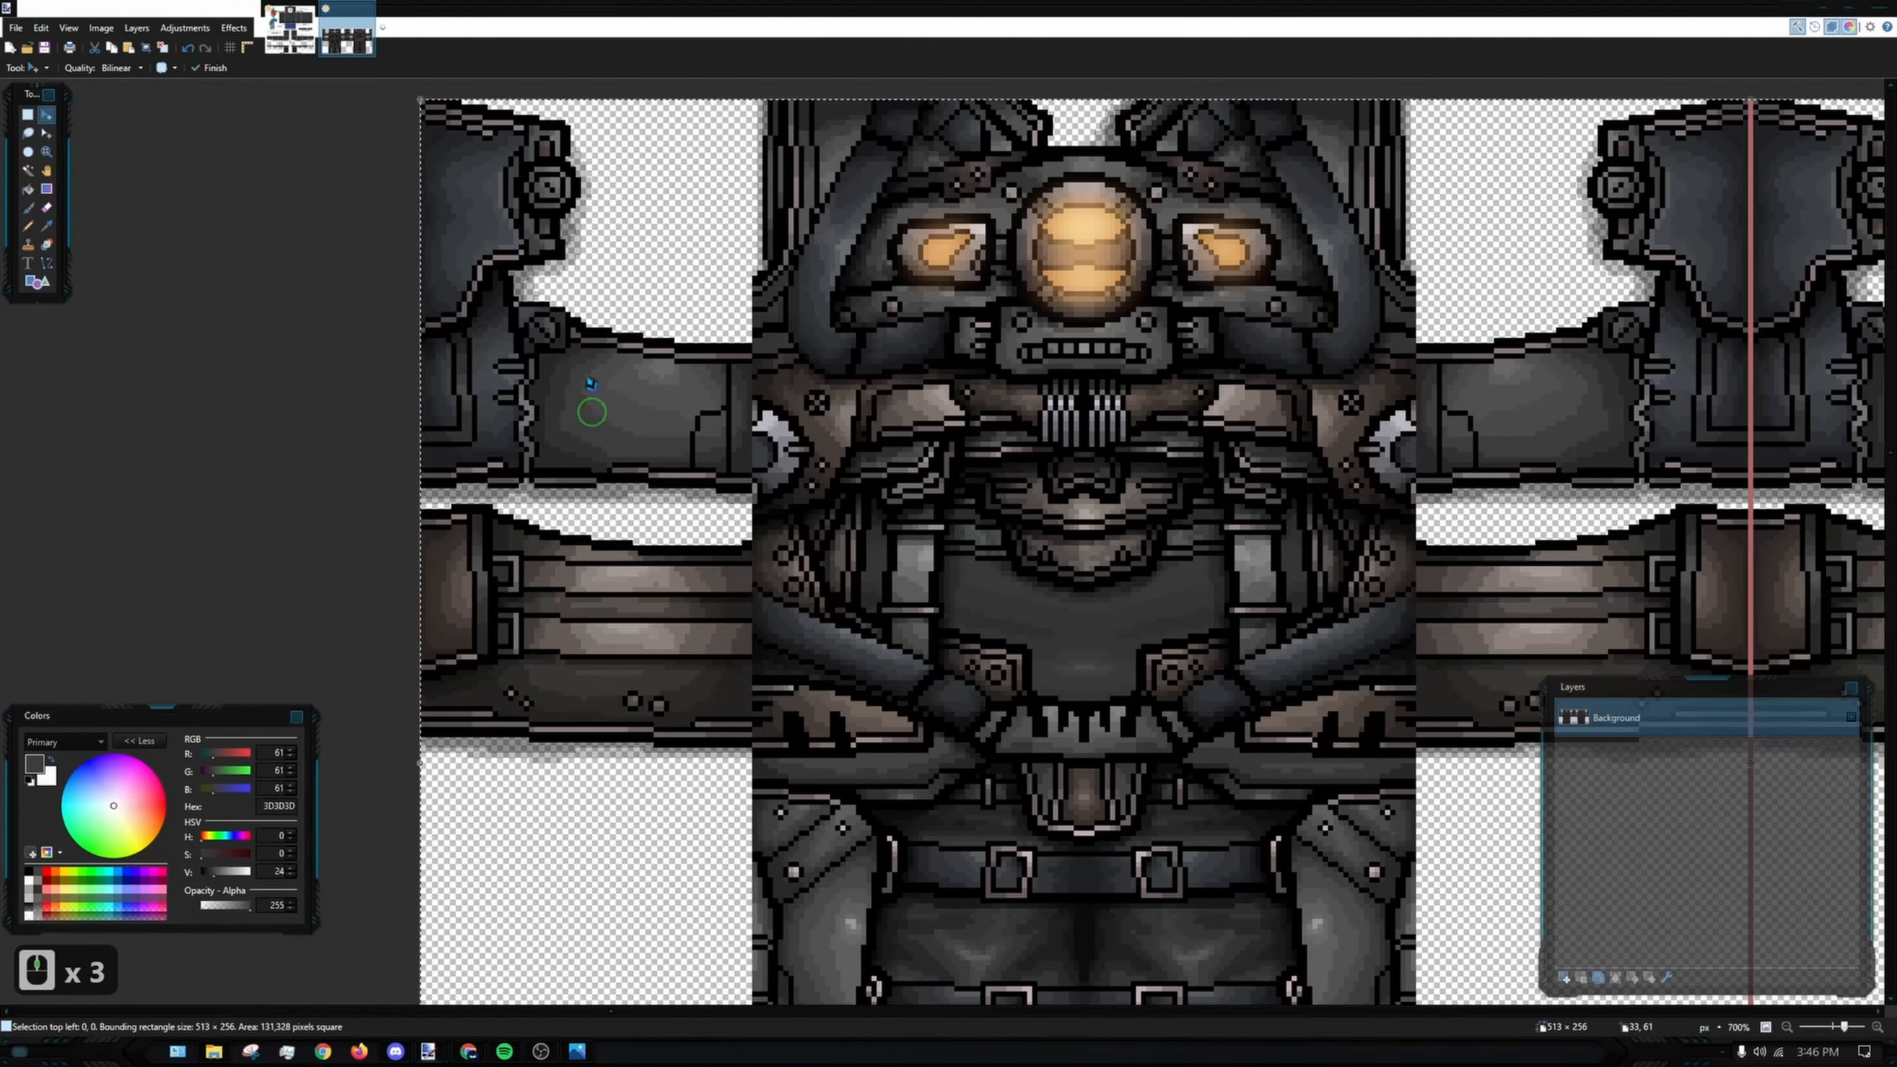
- Examine the shading on the pasted uniform's sleeves, front armour, spine plates and rear hoses
drag(590, 383, 683, 610)
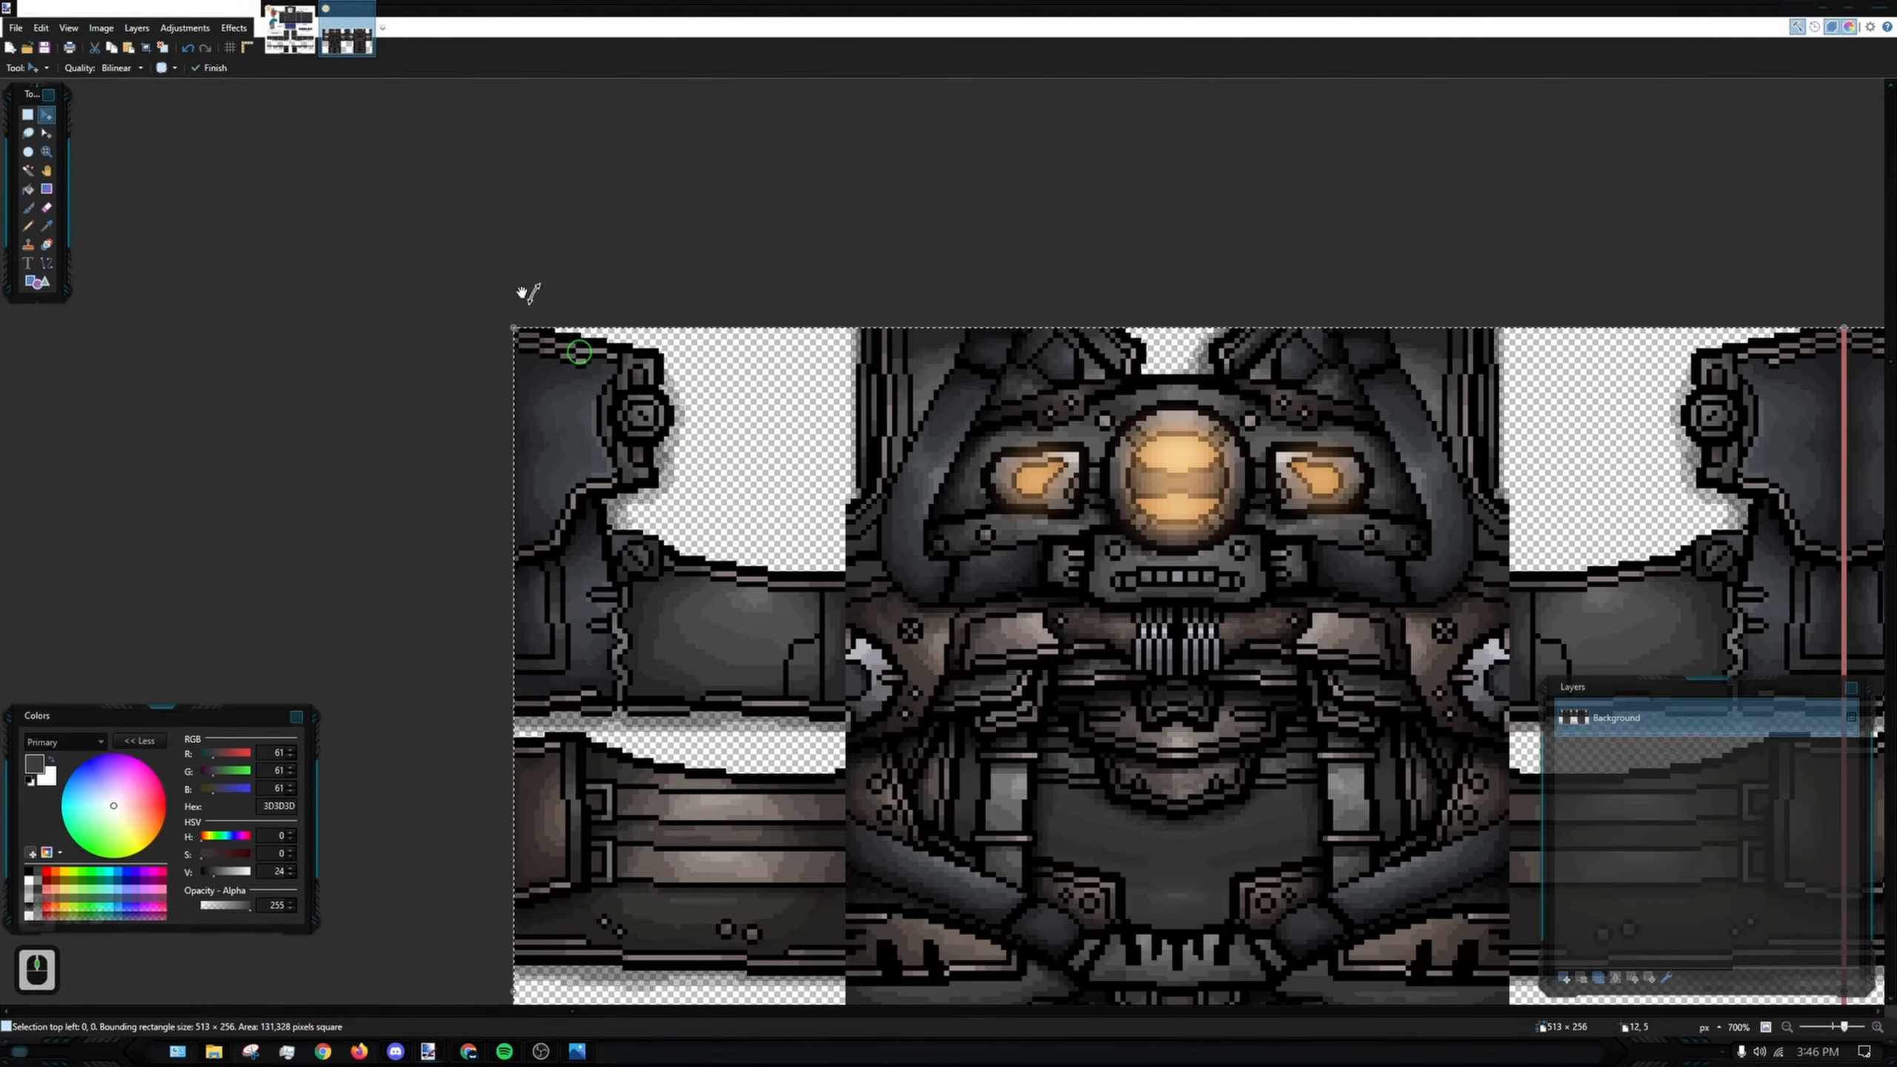
drag(1062, 479, 664, 445)
drag(1244, 606, 701, 335)
drag(1174, 404, 597, 523)
drag(1051, 333, 966, 373)
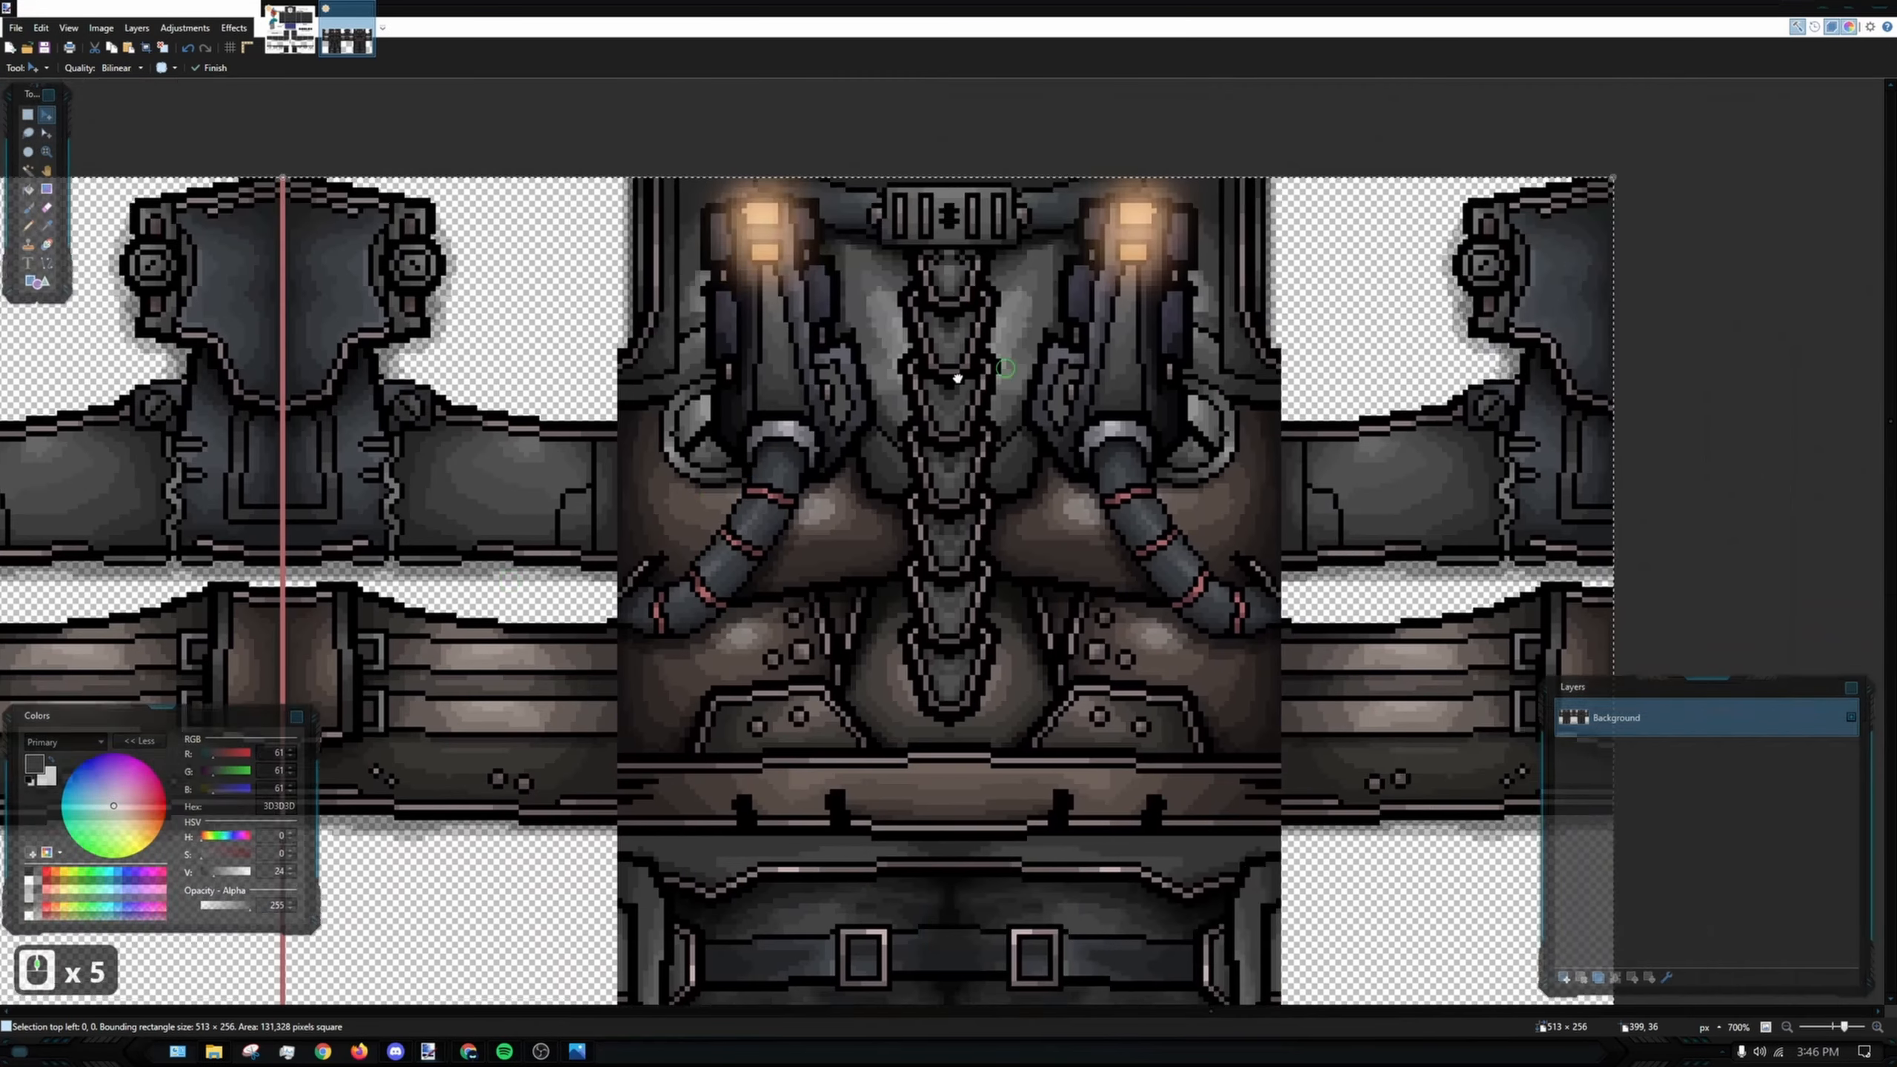
drag(856, 523, 707, 309)
drag(1253, 372, 1223, 403)
drag(1098, 457, 1136, 358)
drag(1049, 453, 1004, 506)
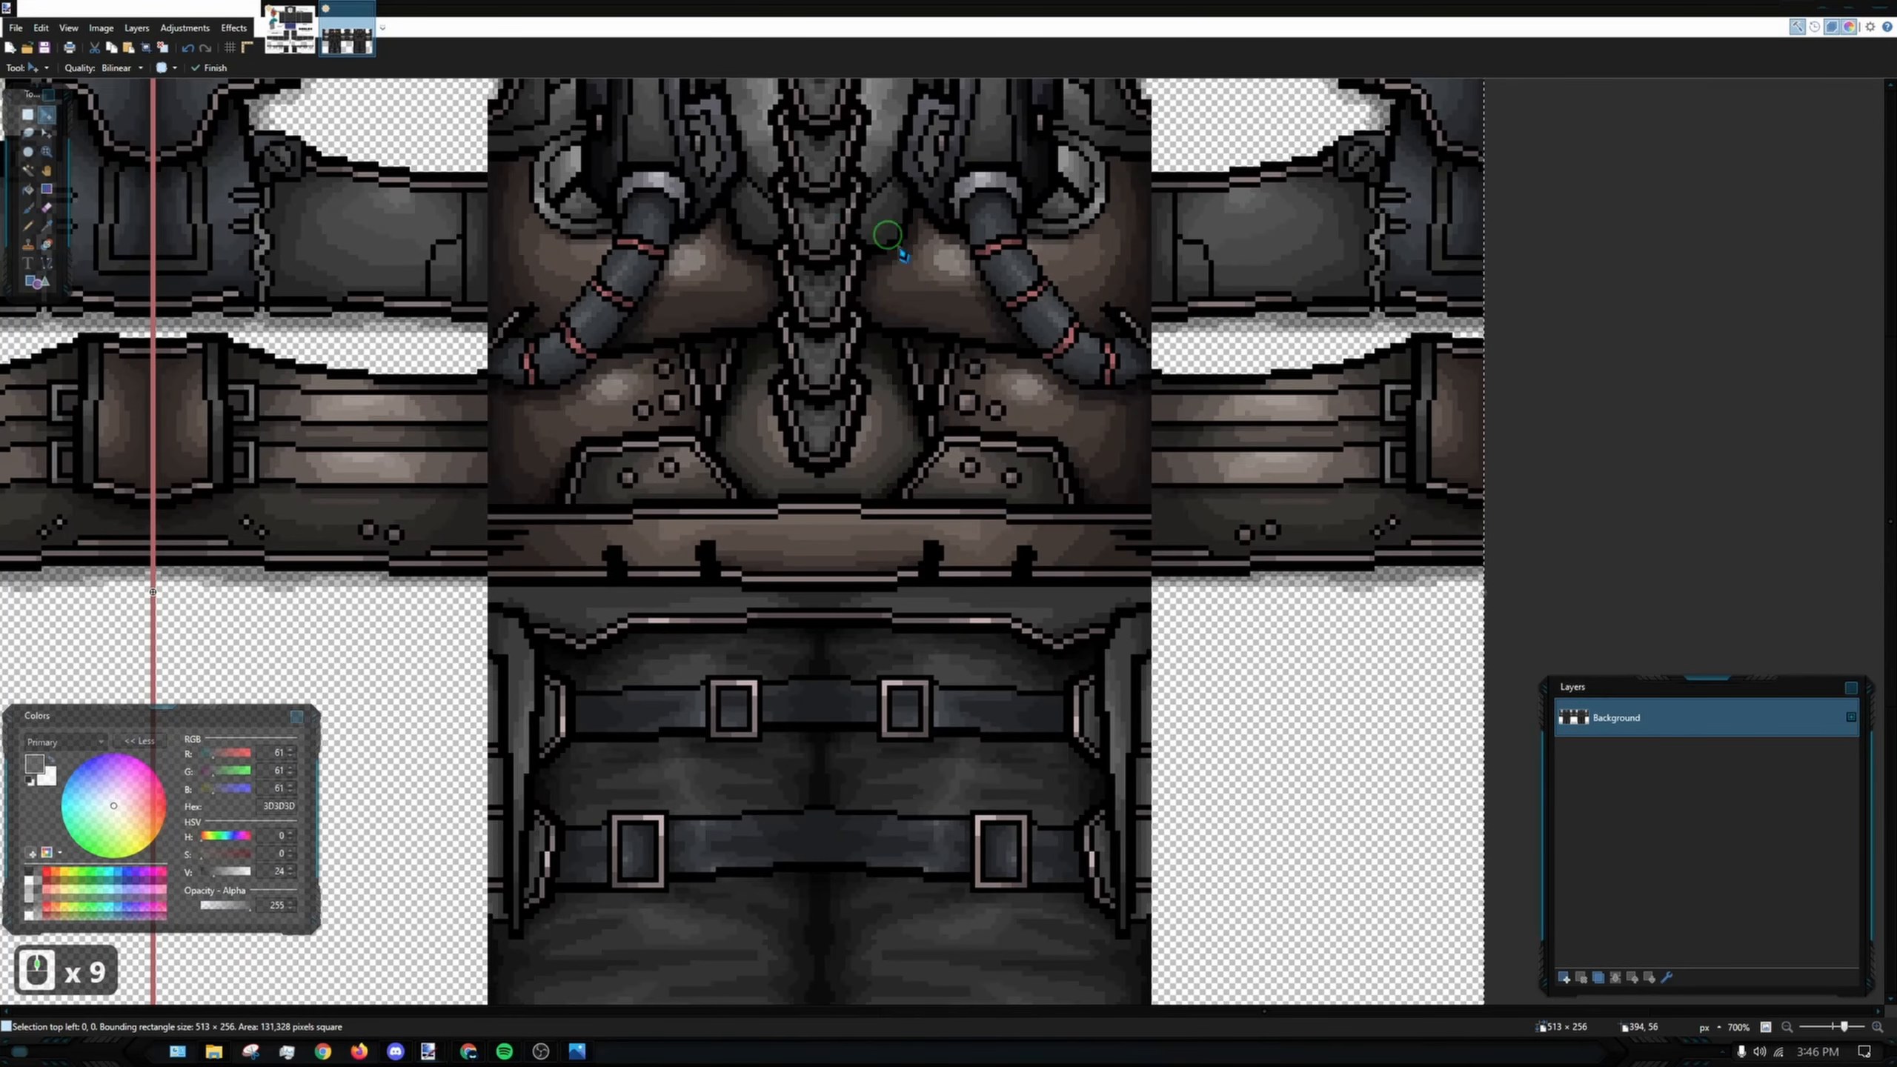
scroll(533, 228, down, 4)
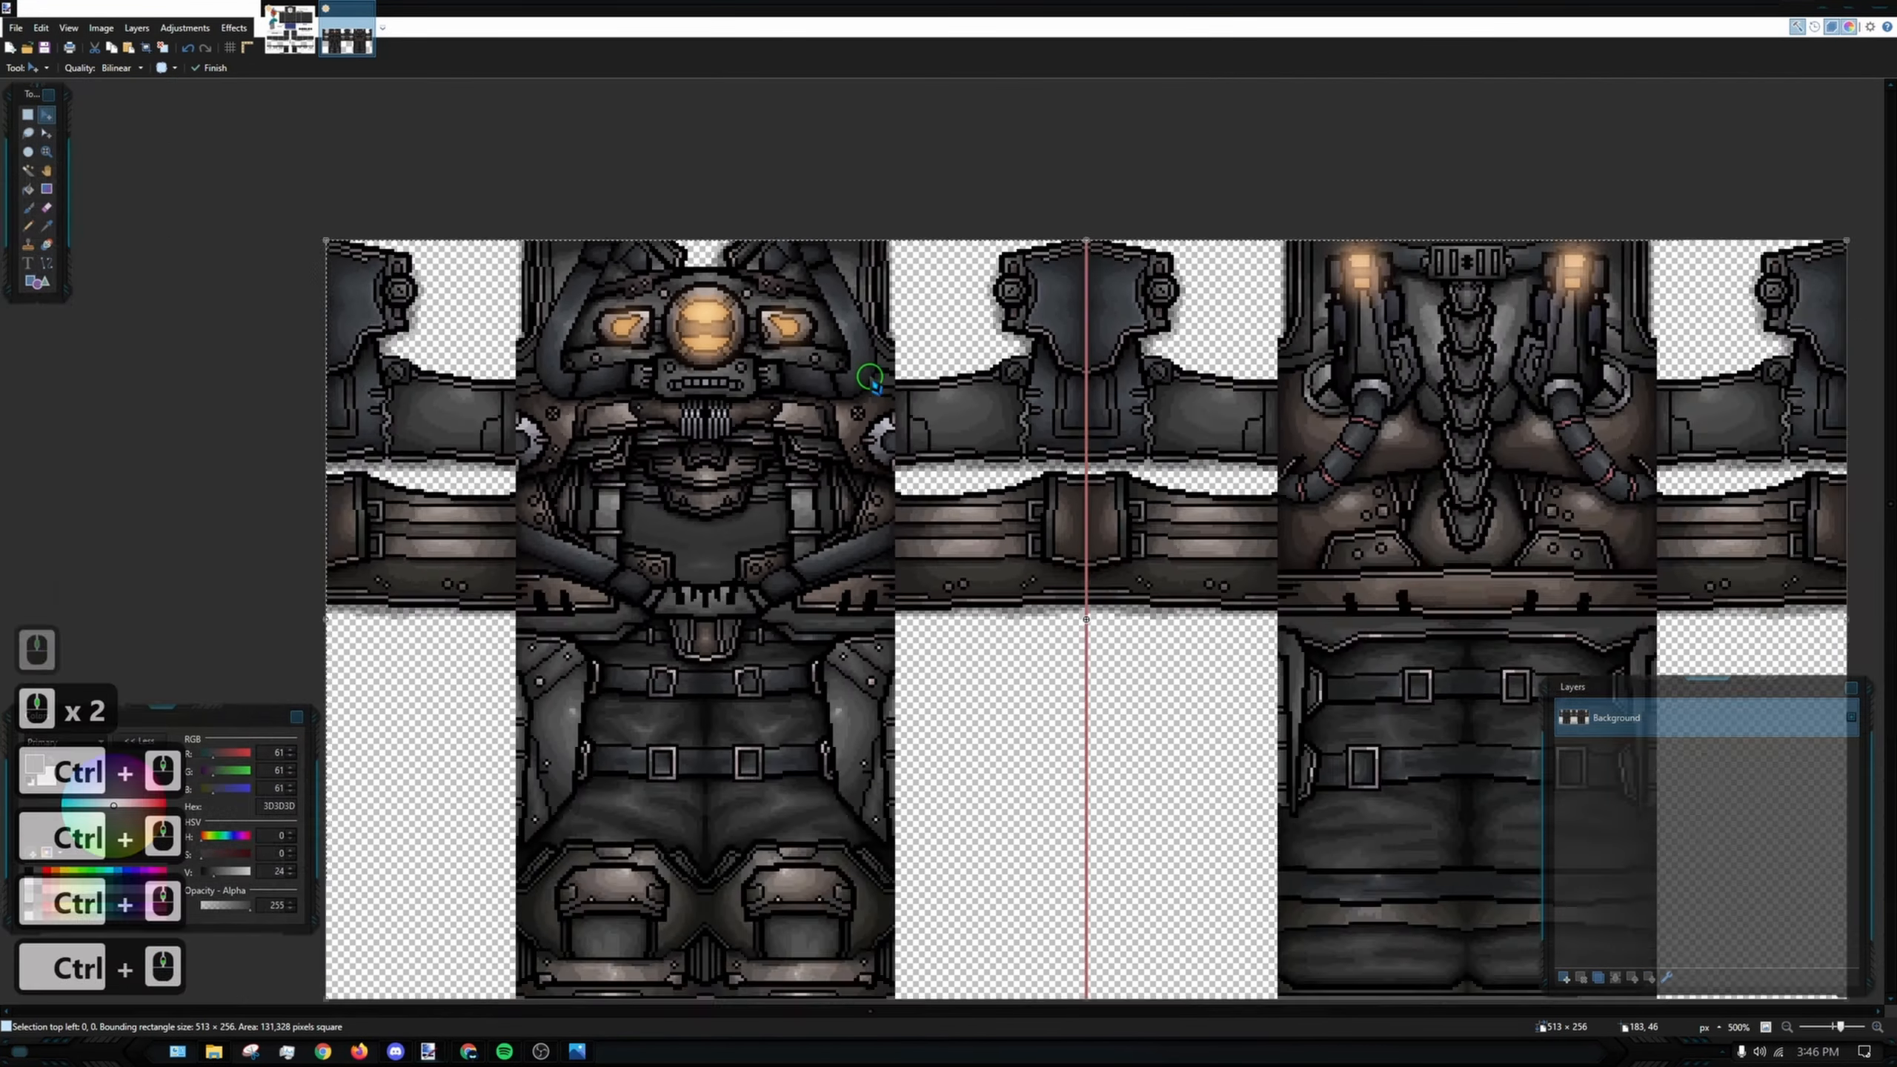
- Examine the fabric fold highlights around the front belts, trousers and knee pads, and the chest shading above them
scroll(791, 654, up, 5)
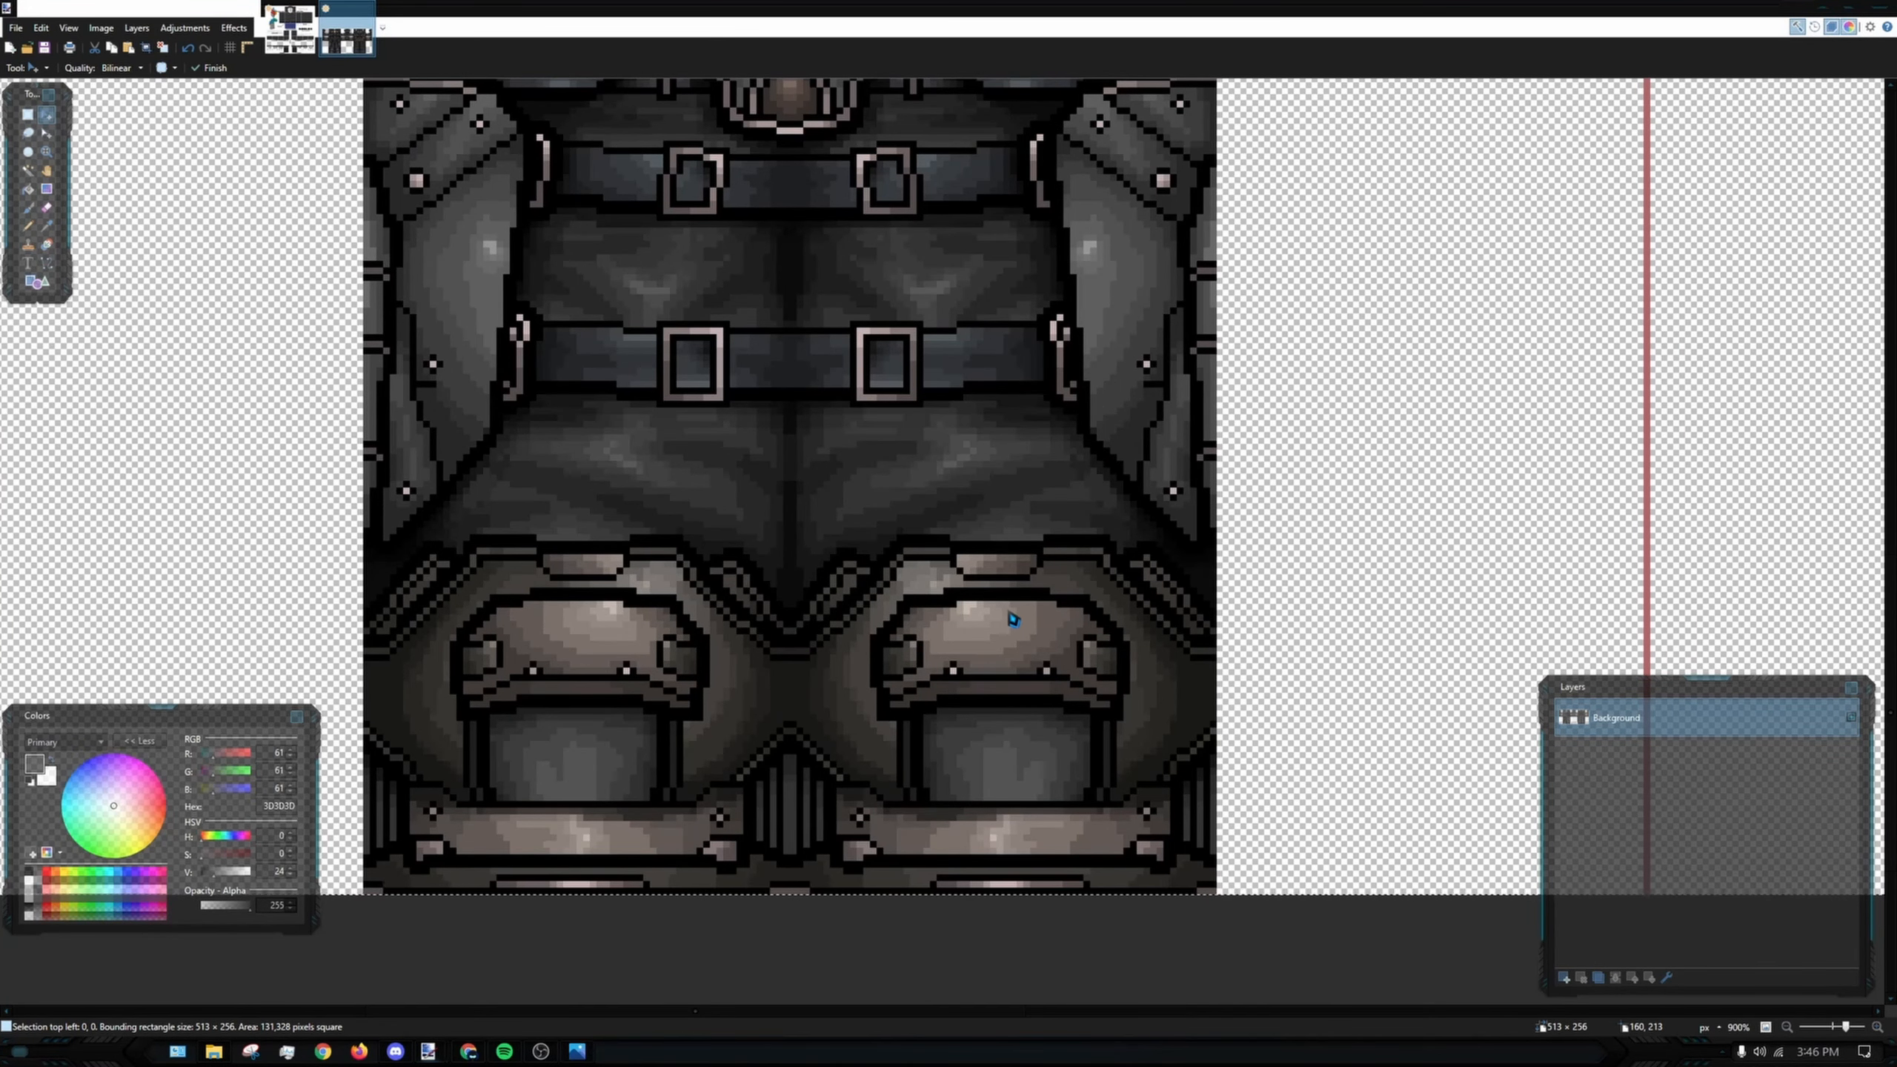
drag(1074, 441, 1223, 521)
drag(1065, 360, 1033, 716)
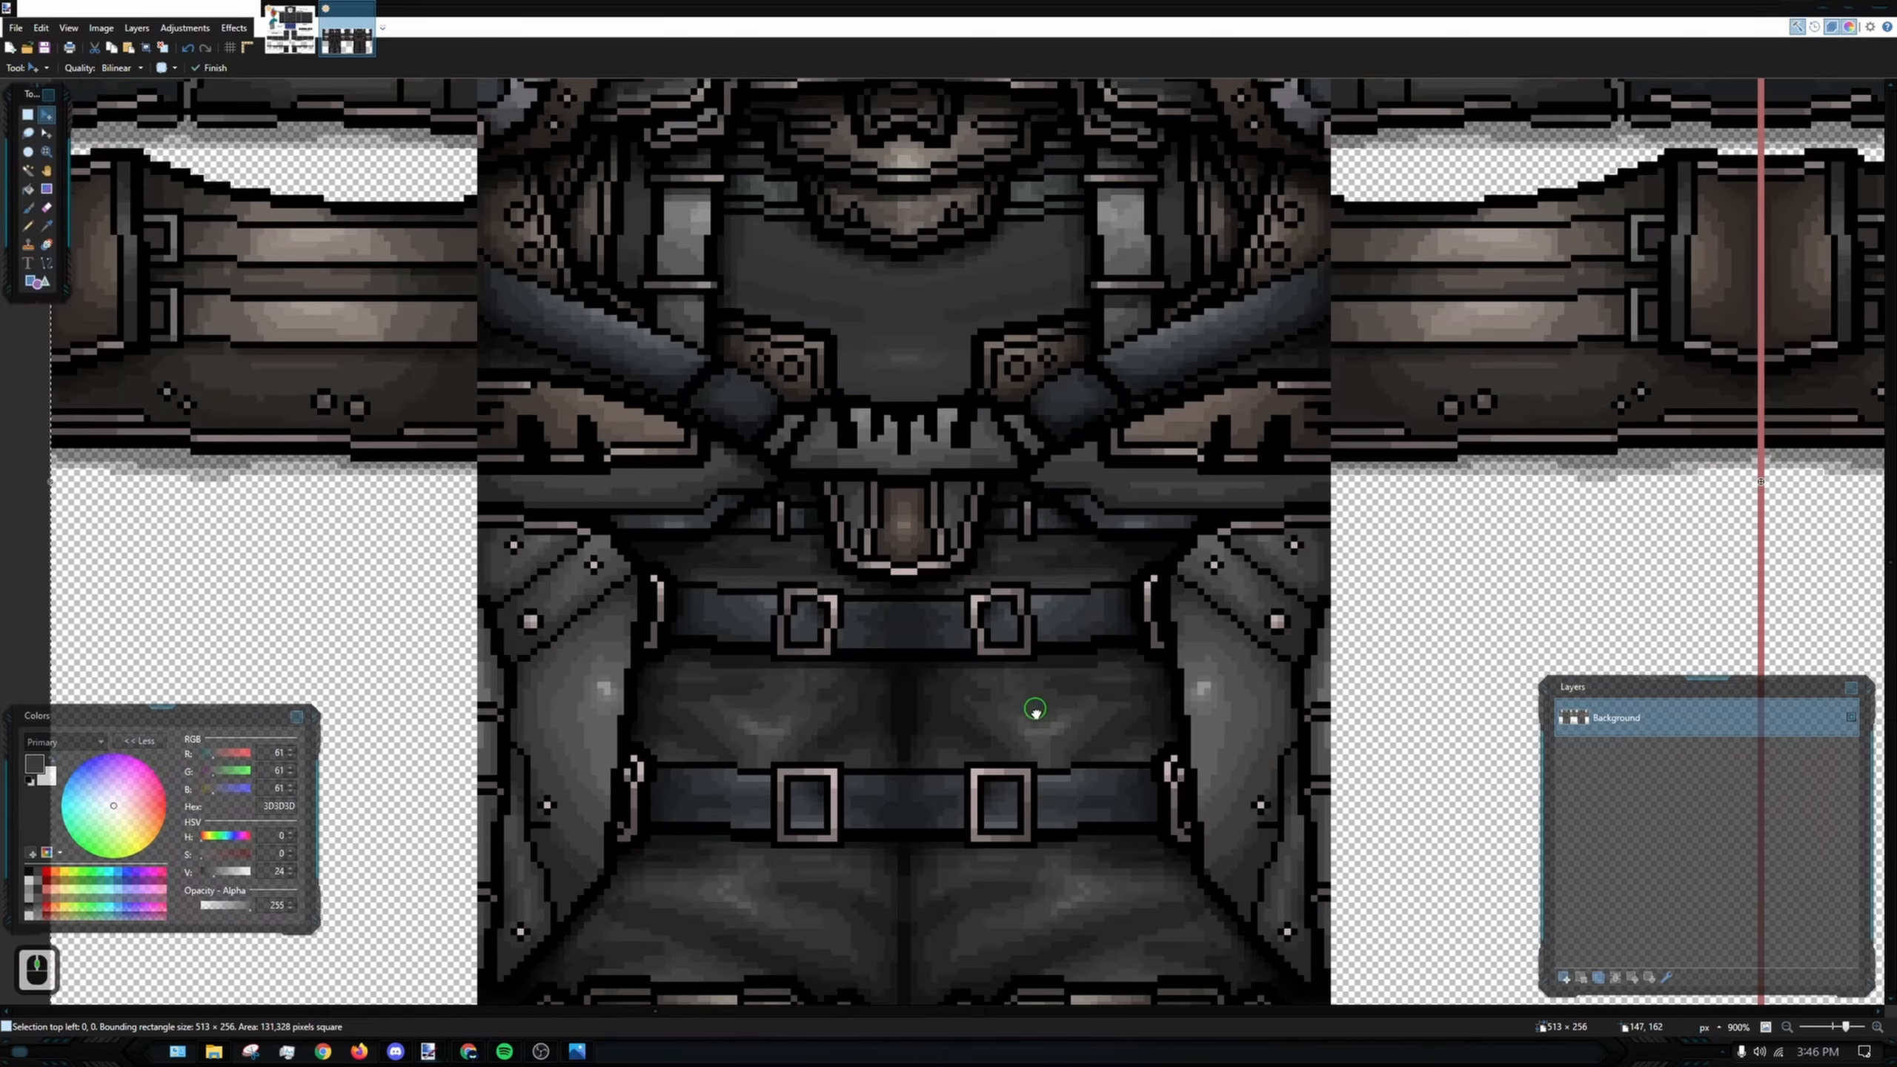
scroll(1044, 366, up, 3)
drag(844, 359, 1010, 702)
scroll(943, 335, up, 3)
drag(681, 356, 1046, 869)
drag(712, 516, 1195, 784)
drag(499, 531, 661, 441)
drag(904, 893, 567, 269)
drag(1057, 792, 959, 516)
- Examine the back of the pasted uniform, comparing the shading of its lower torso, belts and sleeves
scroll(959, 515, down, 3)
drag(1428, 768, 880, 419)
scroll(880, 420, down, 2)
scroll(880, 420, down, 2)
drag(1372, 550, 595, 424)
drag(1189, 424, 592, 419)
drag(1336, 434, 1043, 651)
drag(812, 381, 865, 553)
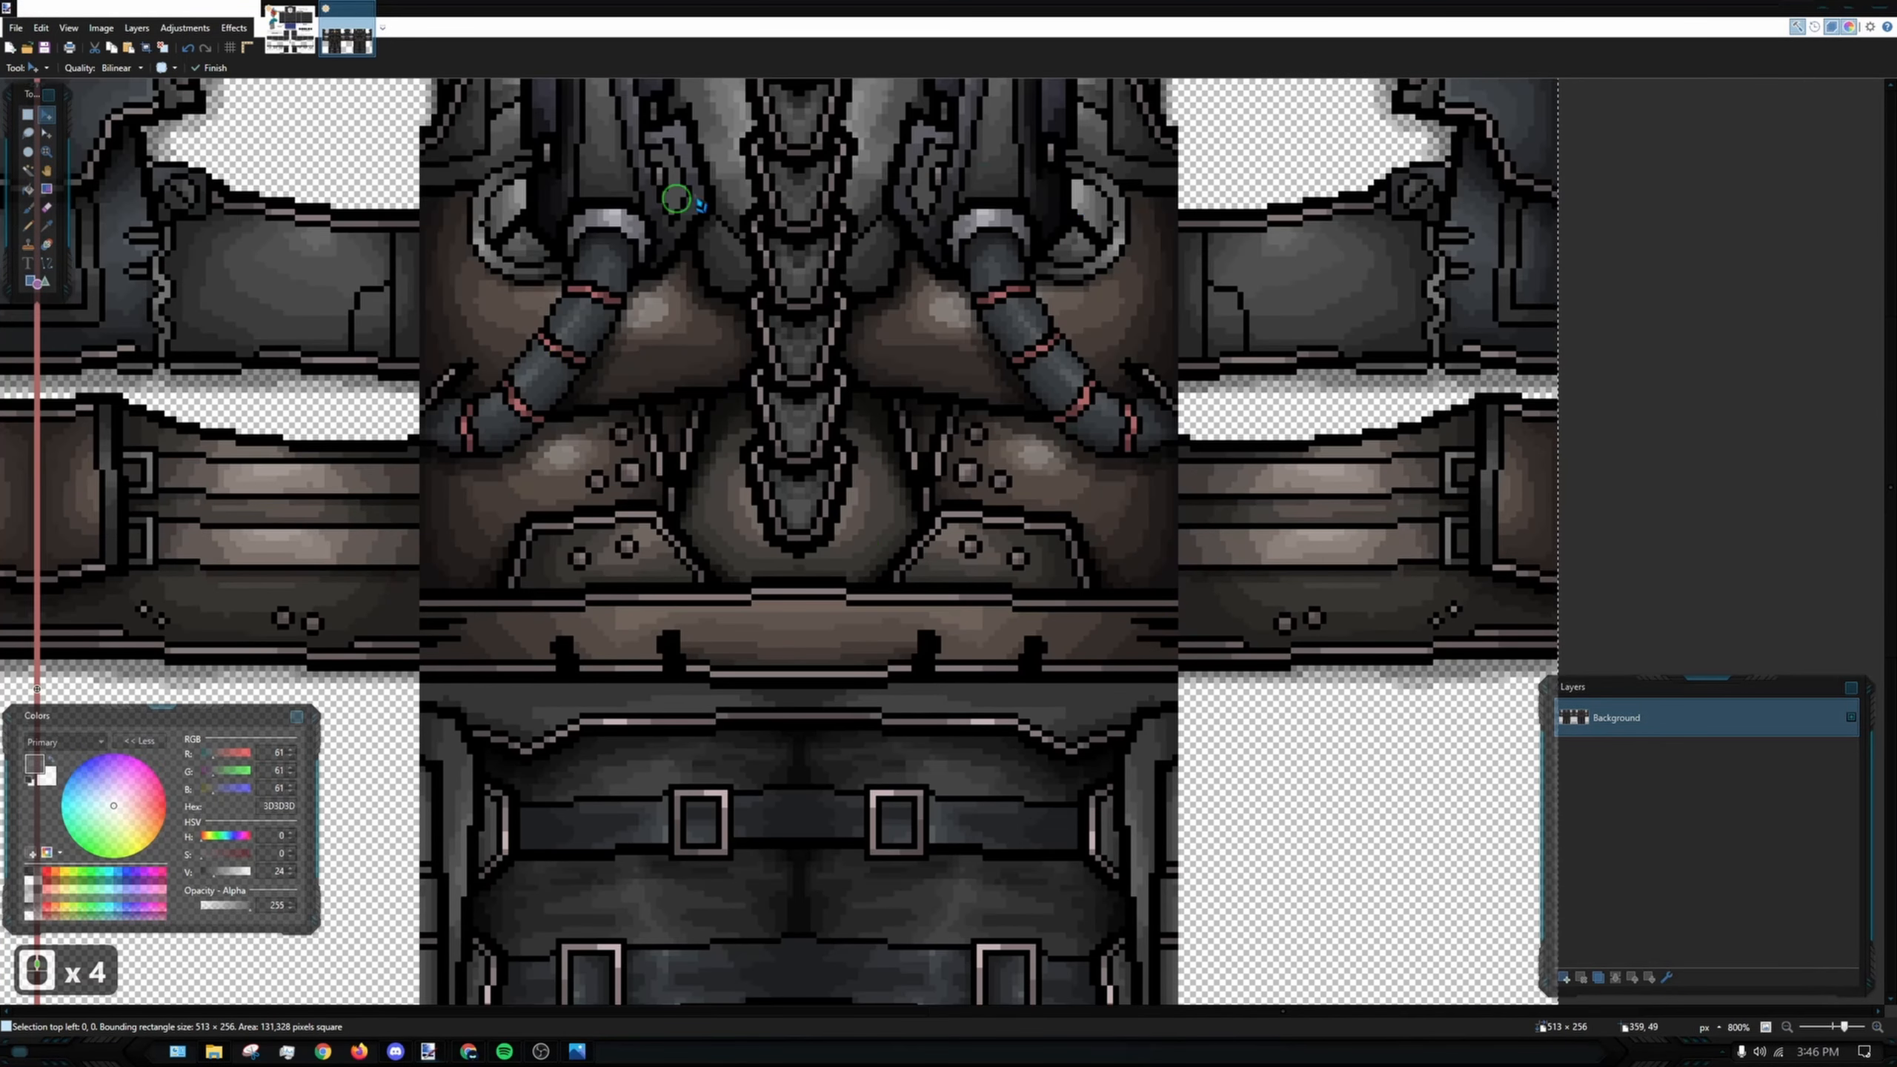
drag(700, 204, 700, 433)
scroll(1061, 682, down, 8)
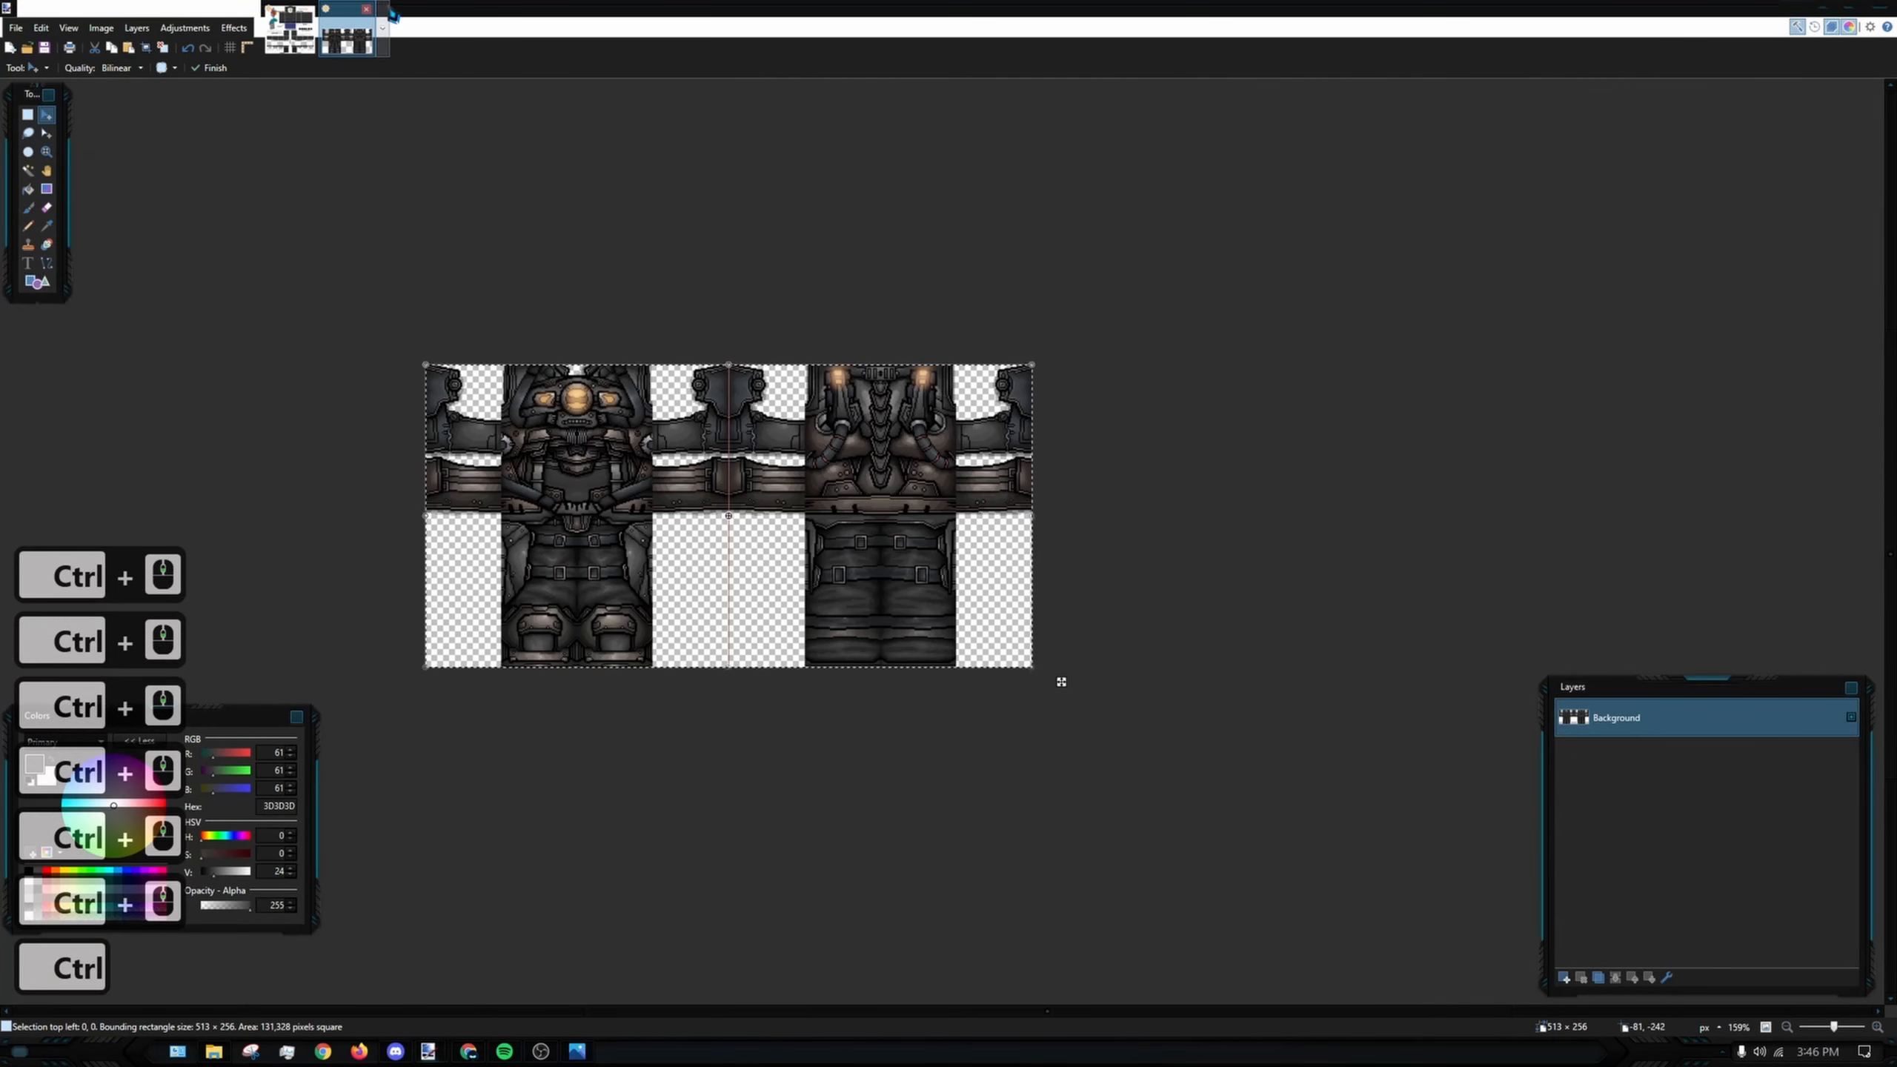
- Close the pasted reference image without saving it and switch to the DeviantArt results in Chrome
click(366, 9)
click(896, 593)
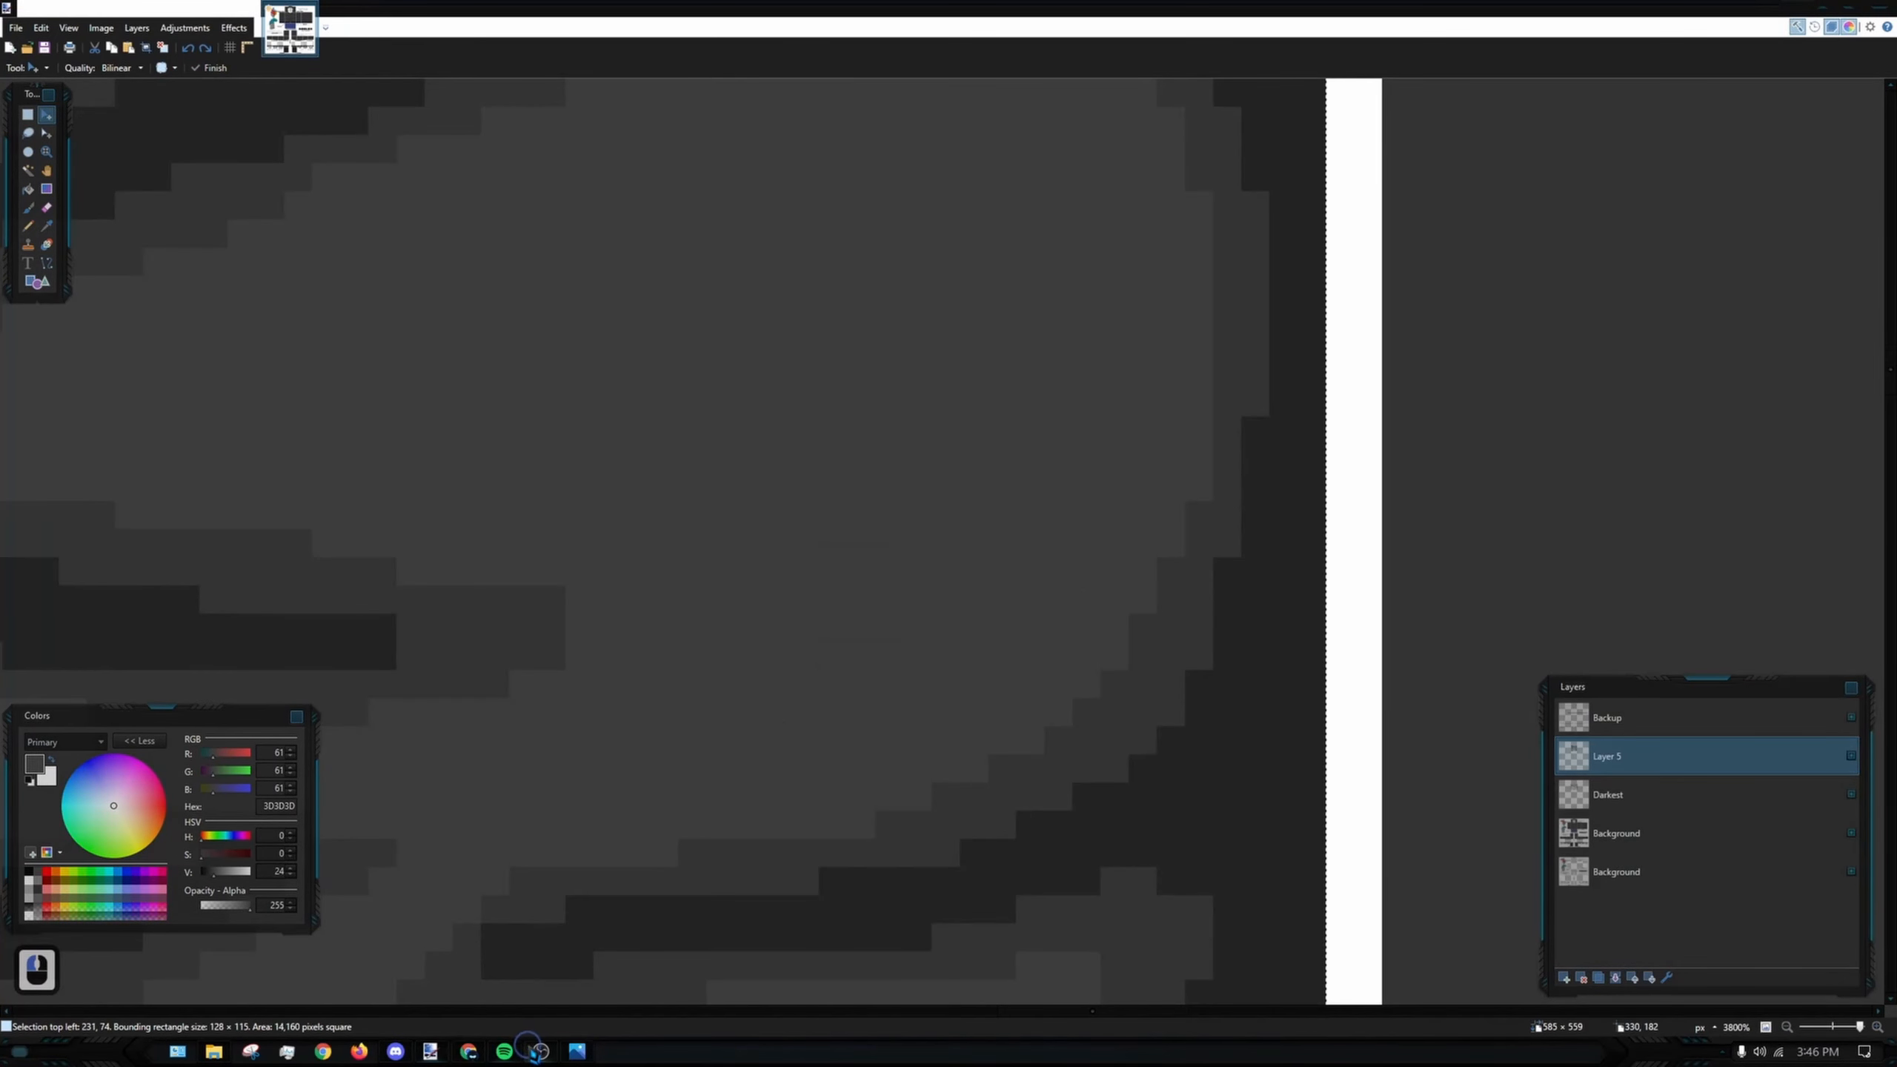
click(467, 1051)
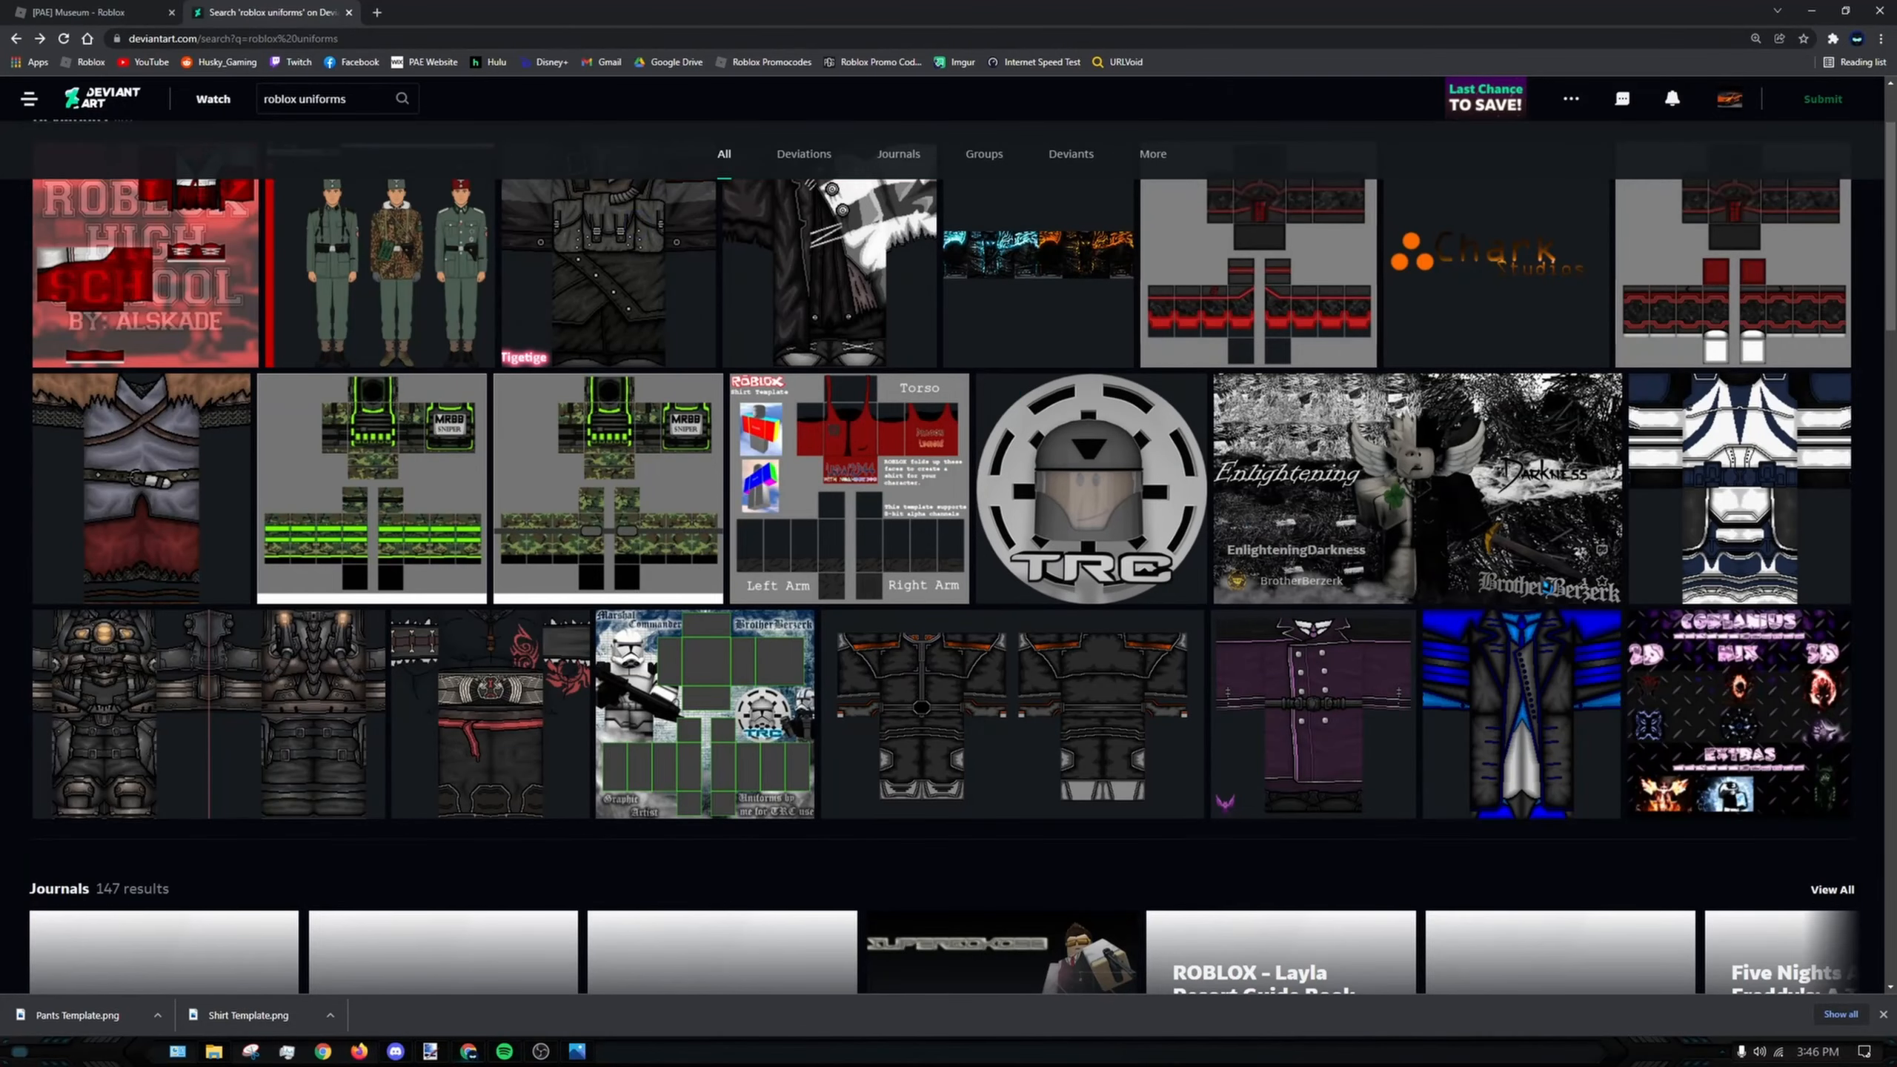
- Browse the "roblox uniforms" results through to the Collections section and open the clothing and uniforms collection
scroll(1717, 556, down, 3)
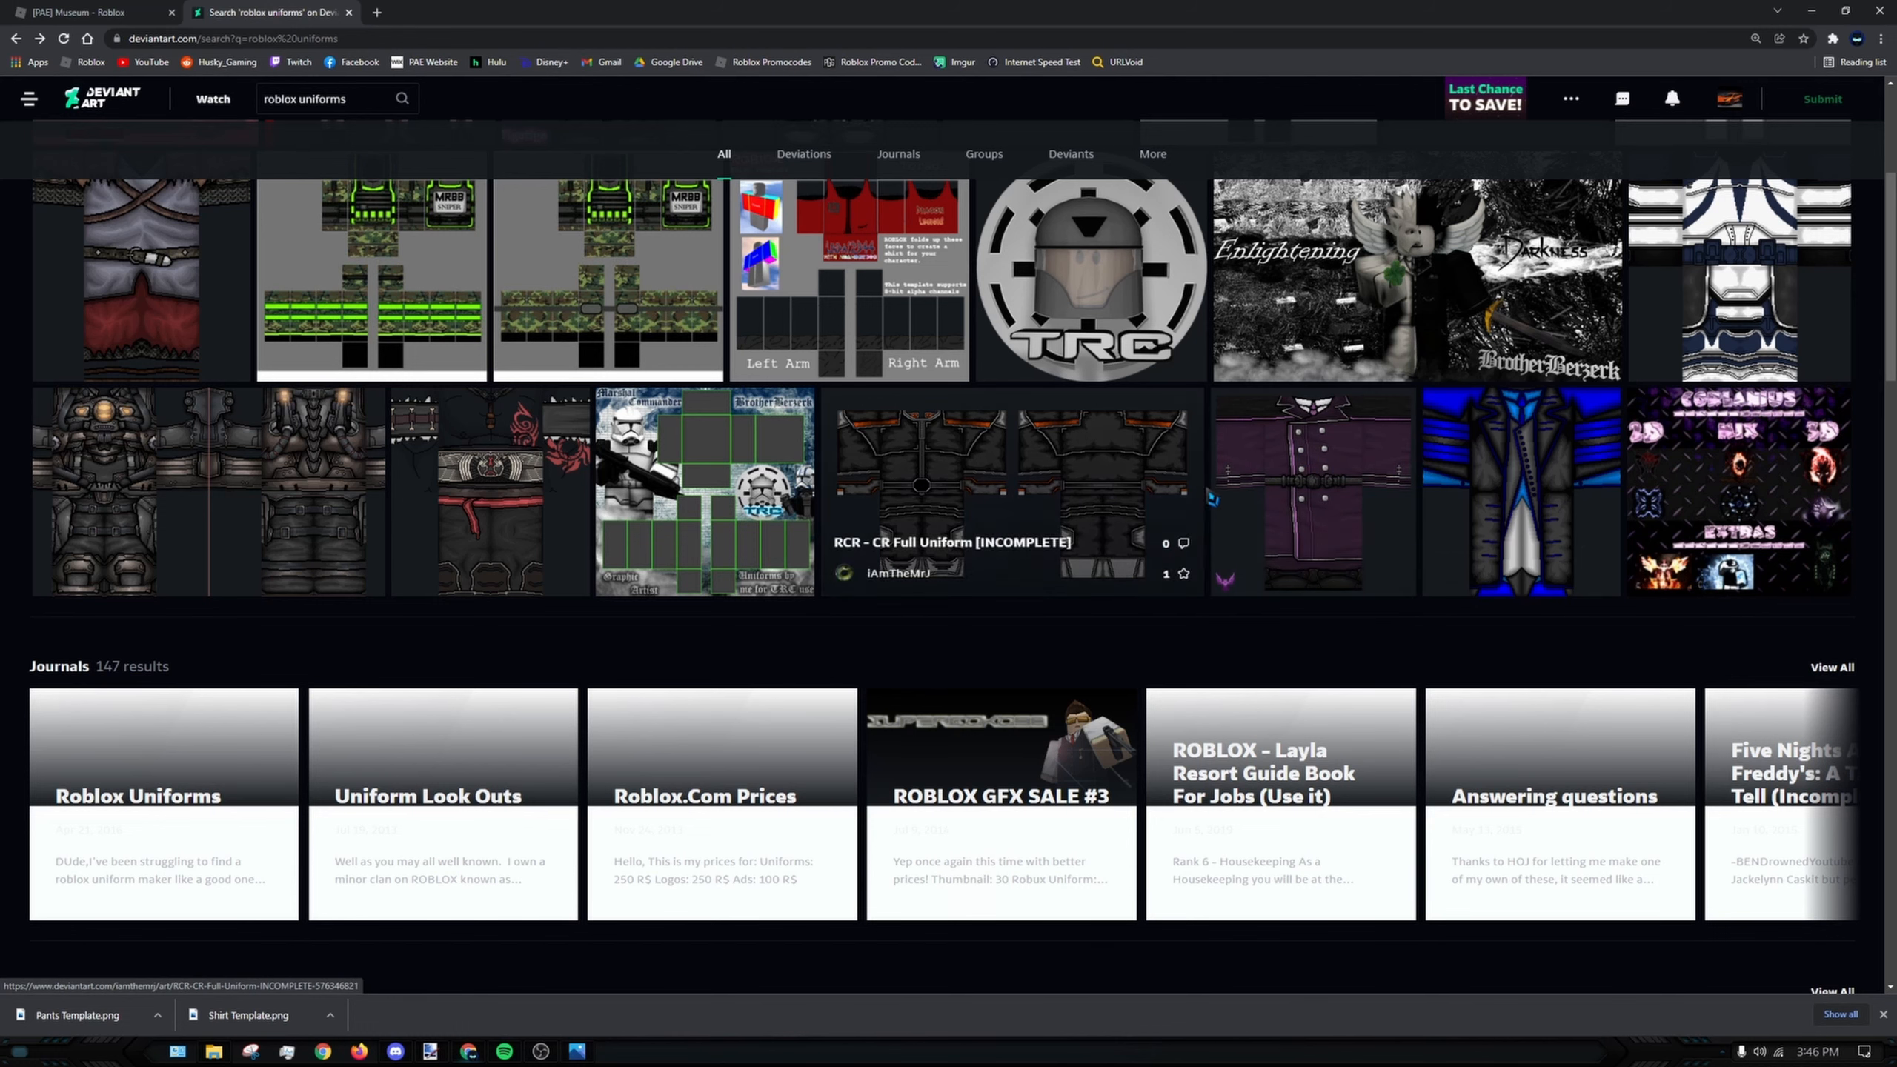
scroll(617, 432, down, 9)
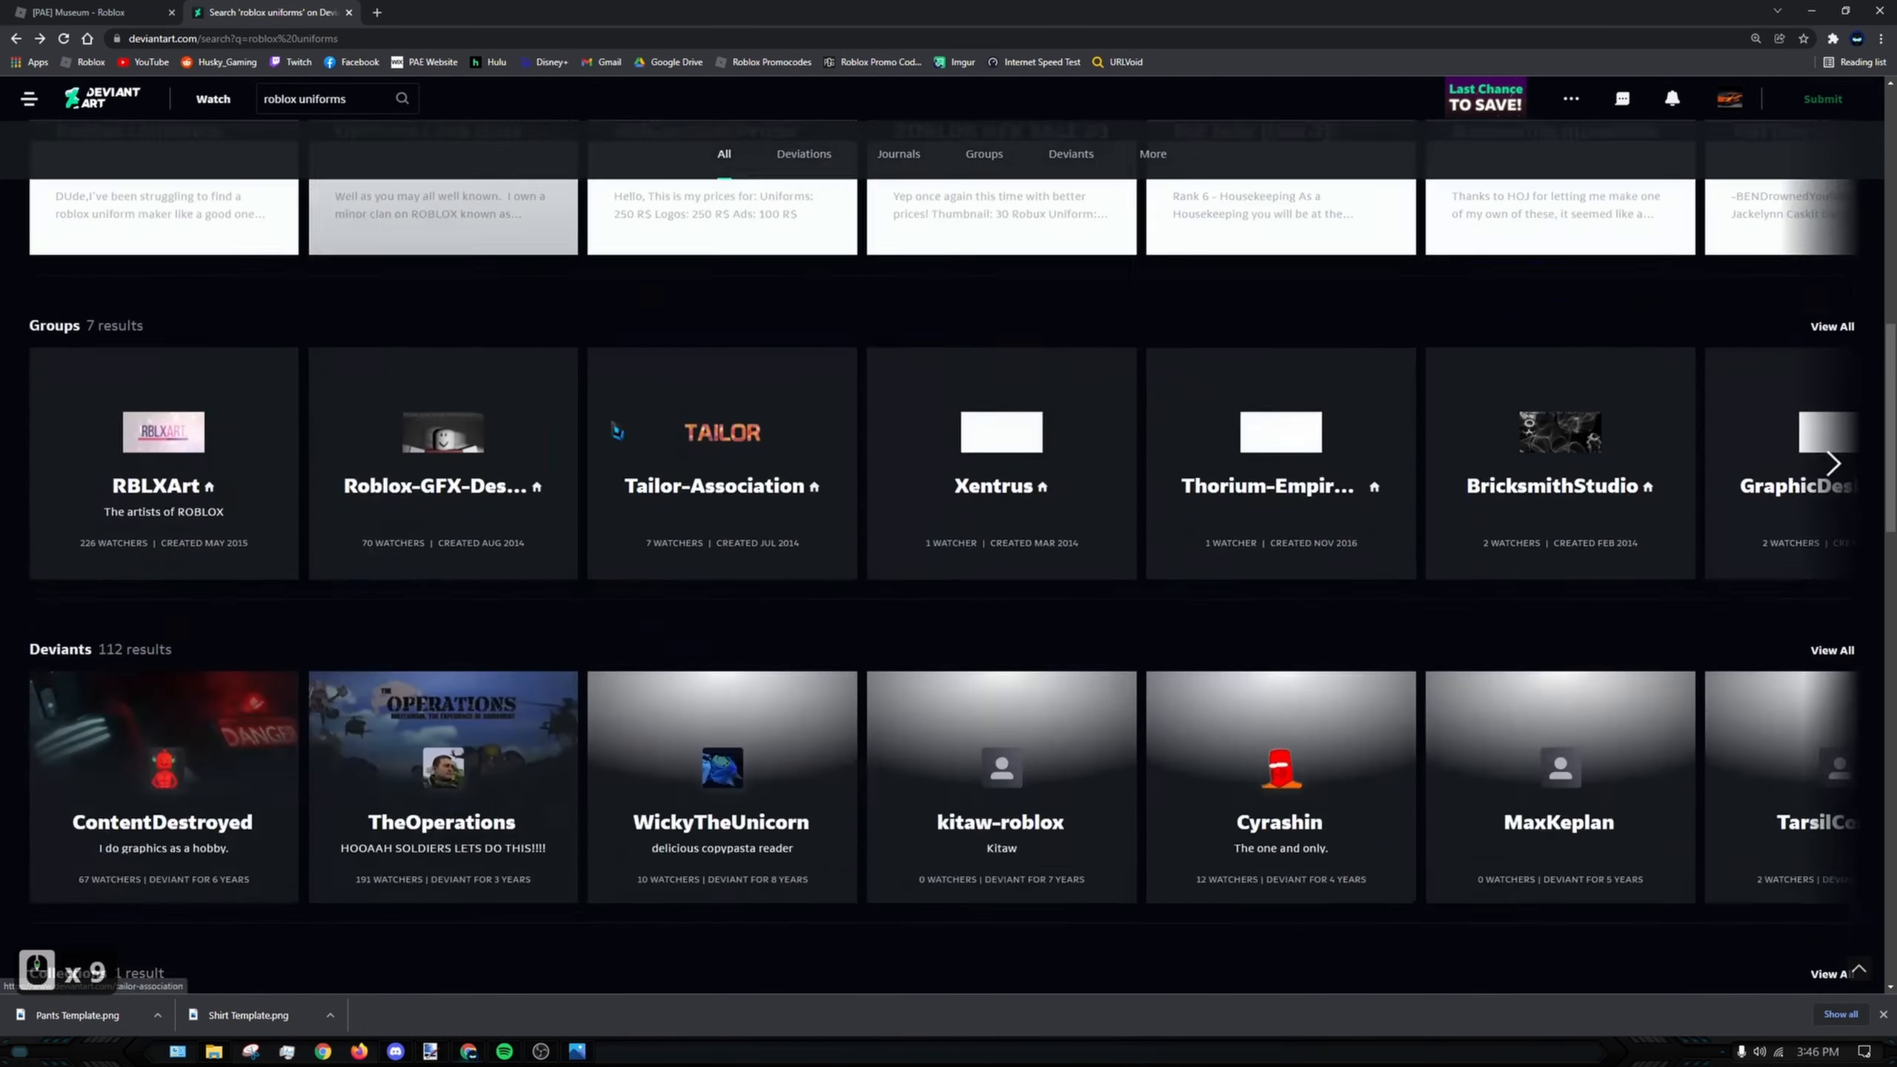
scroll(618, 431, down, 4)
scroll(617, 431, up, 20)
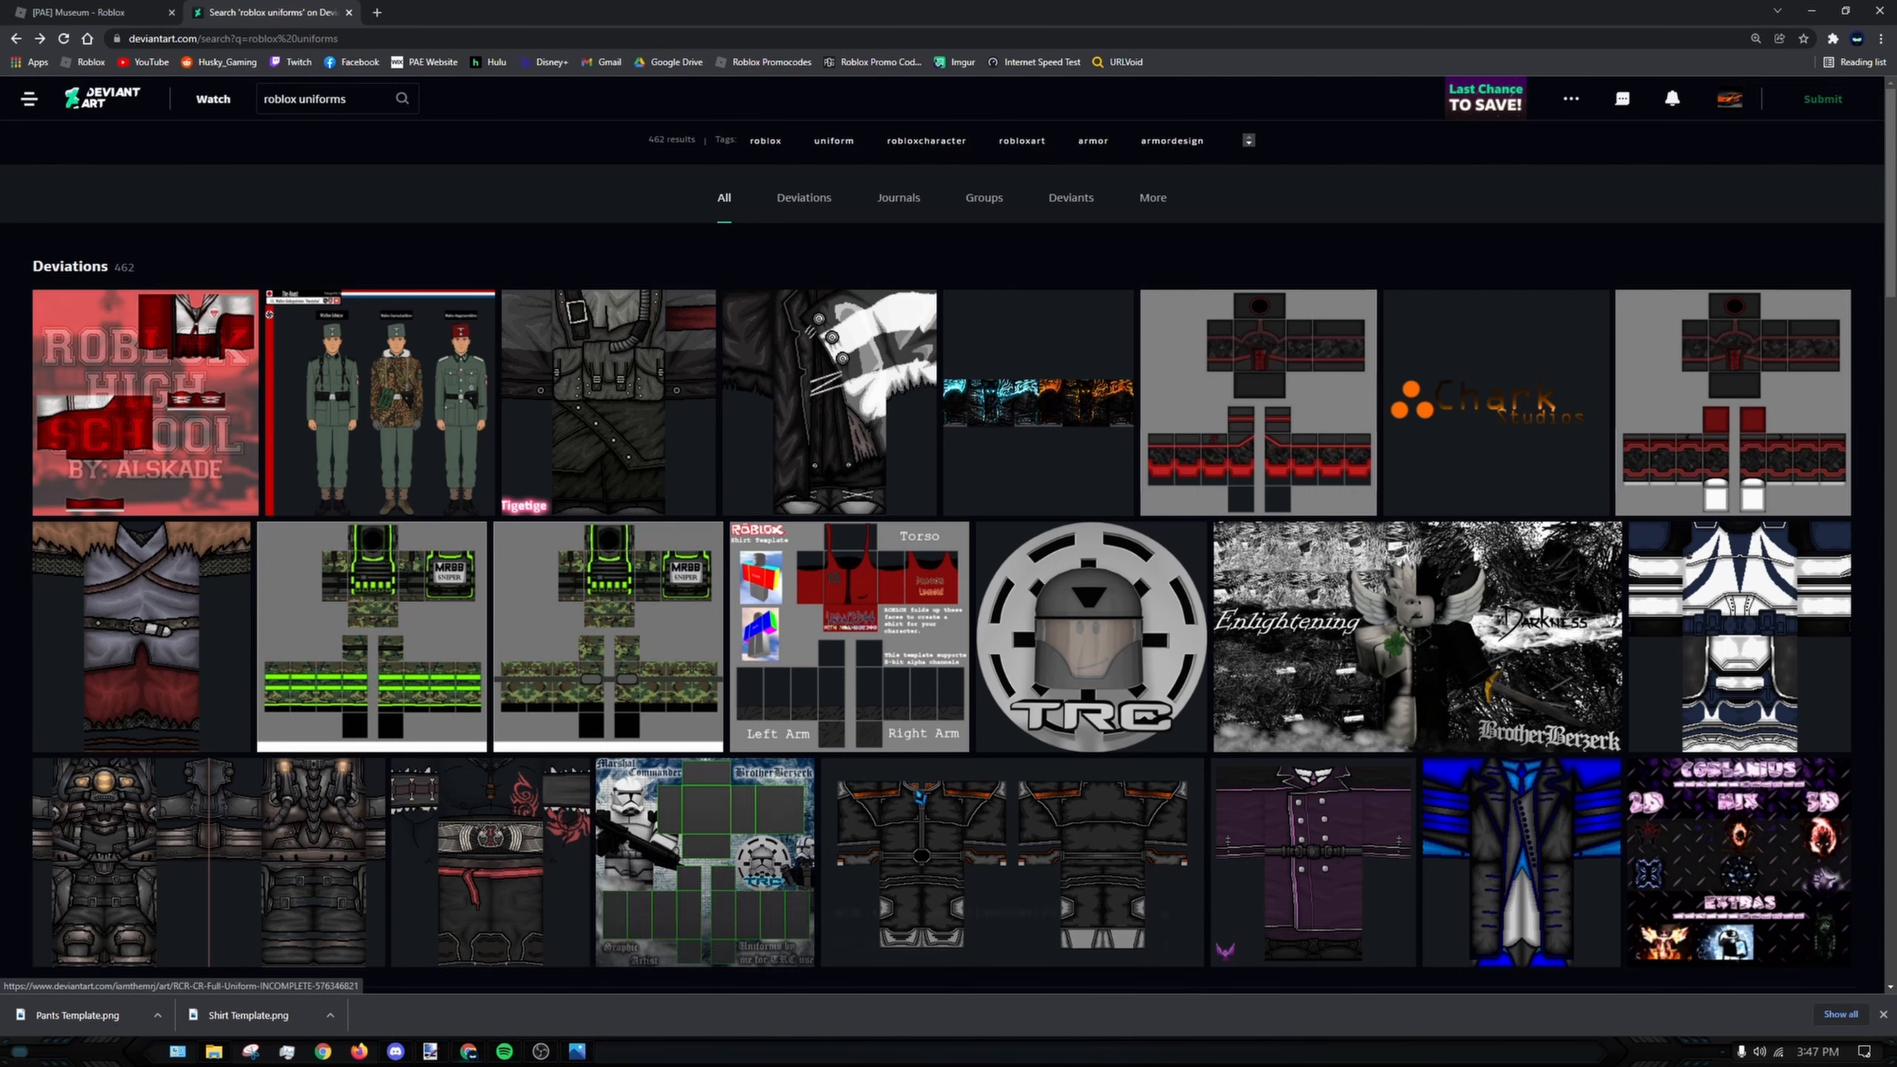
scroll(1344, 598, down, 20)
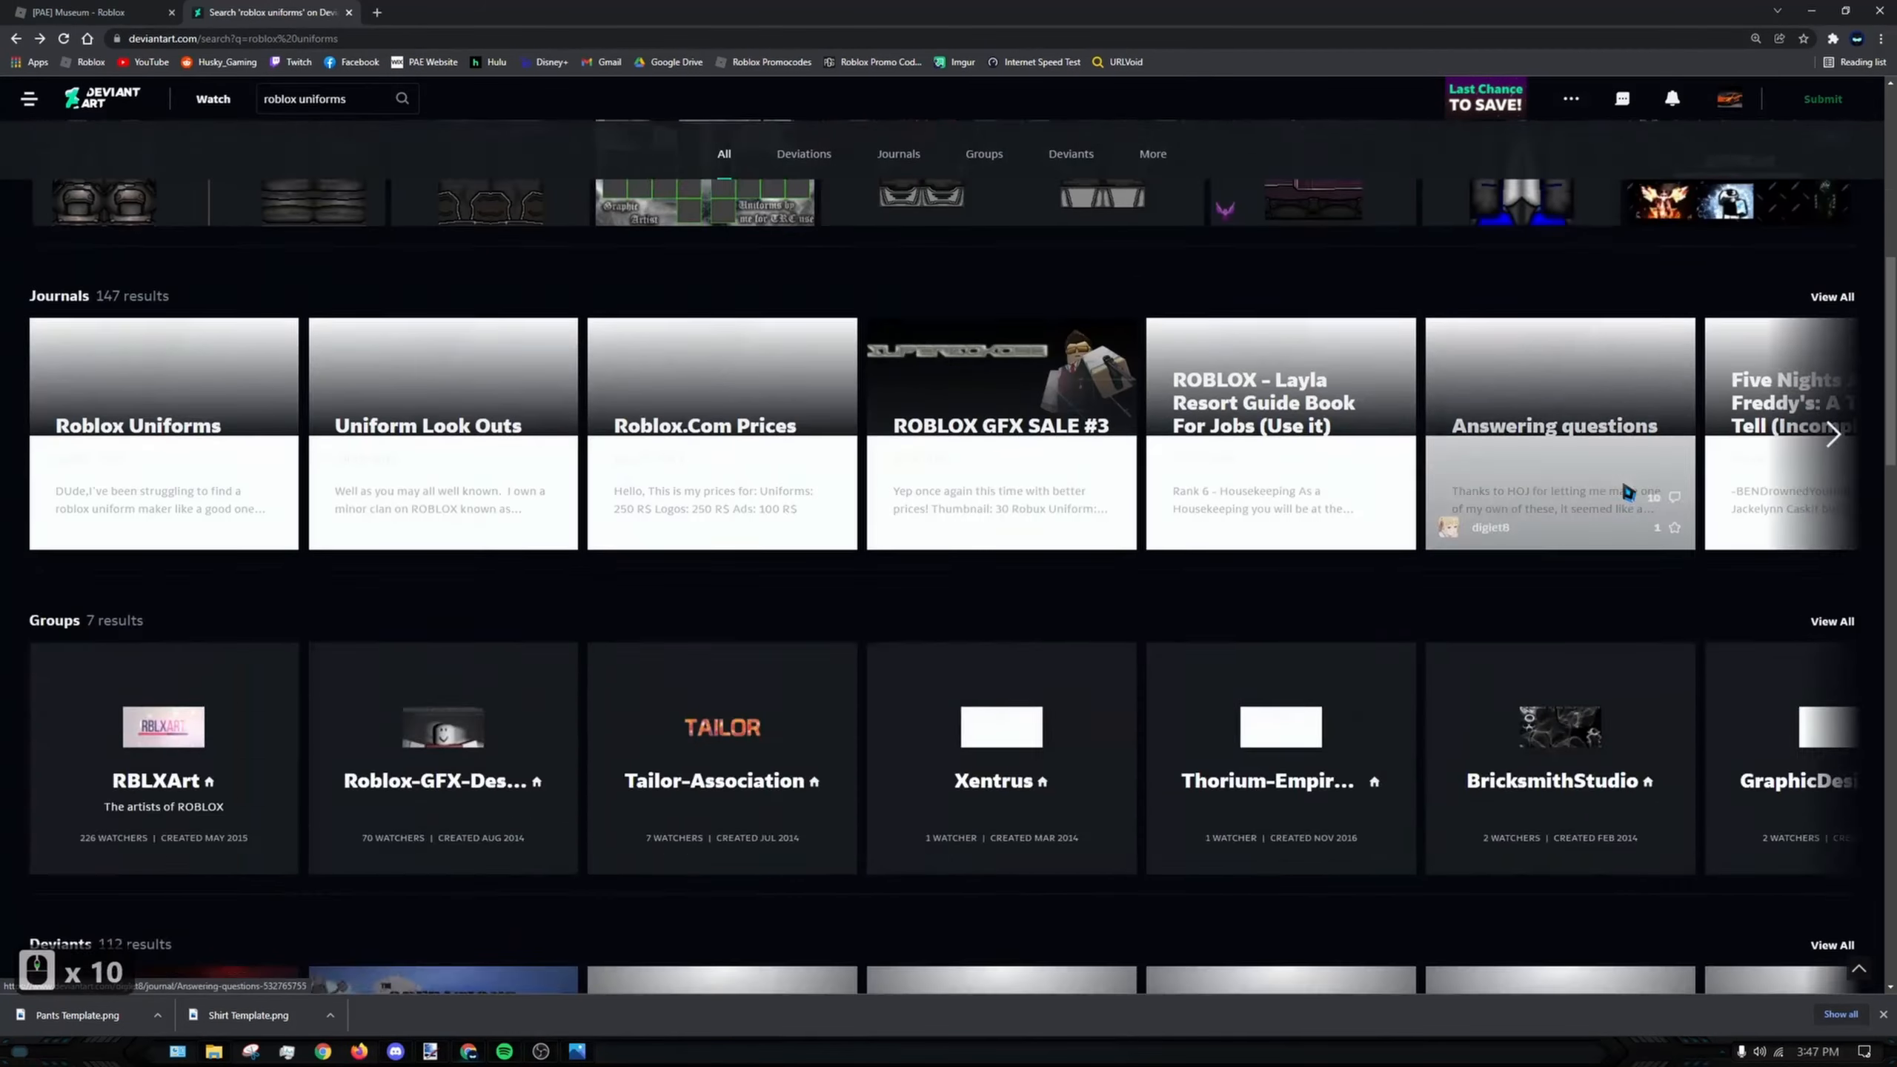
scroll(656, 338, up, 9)
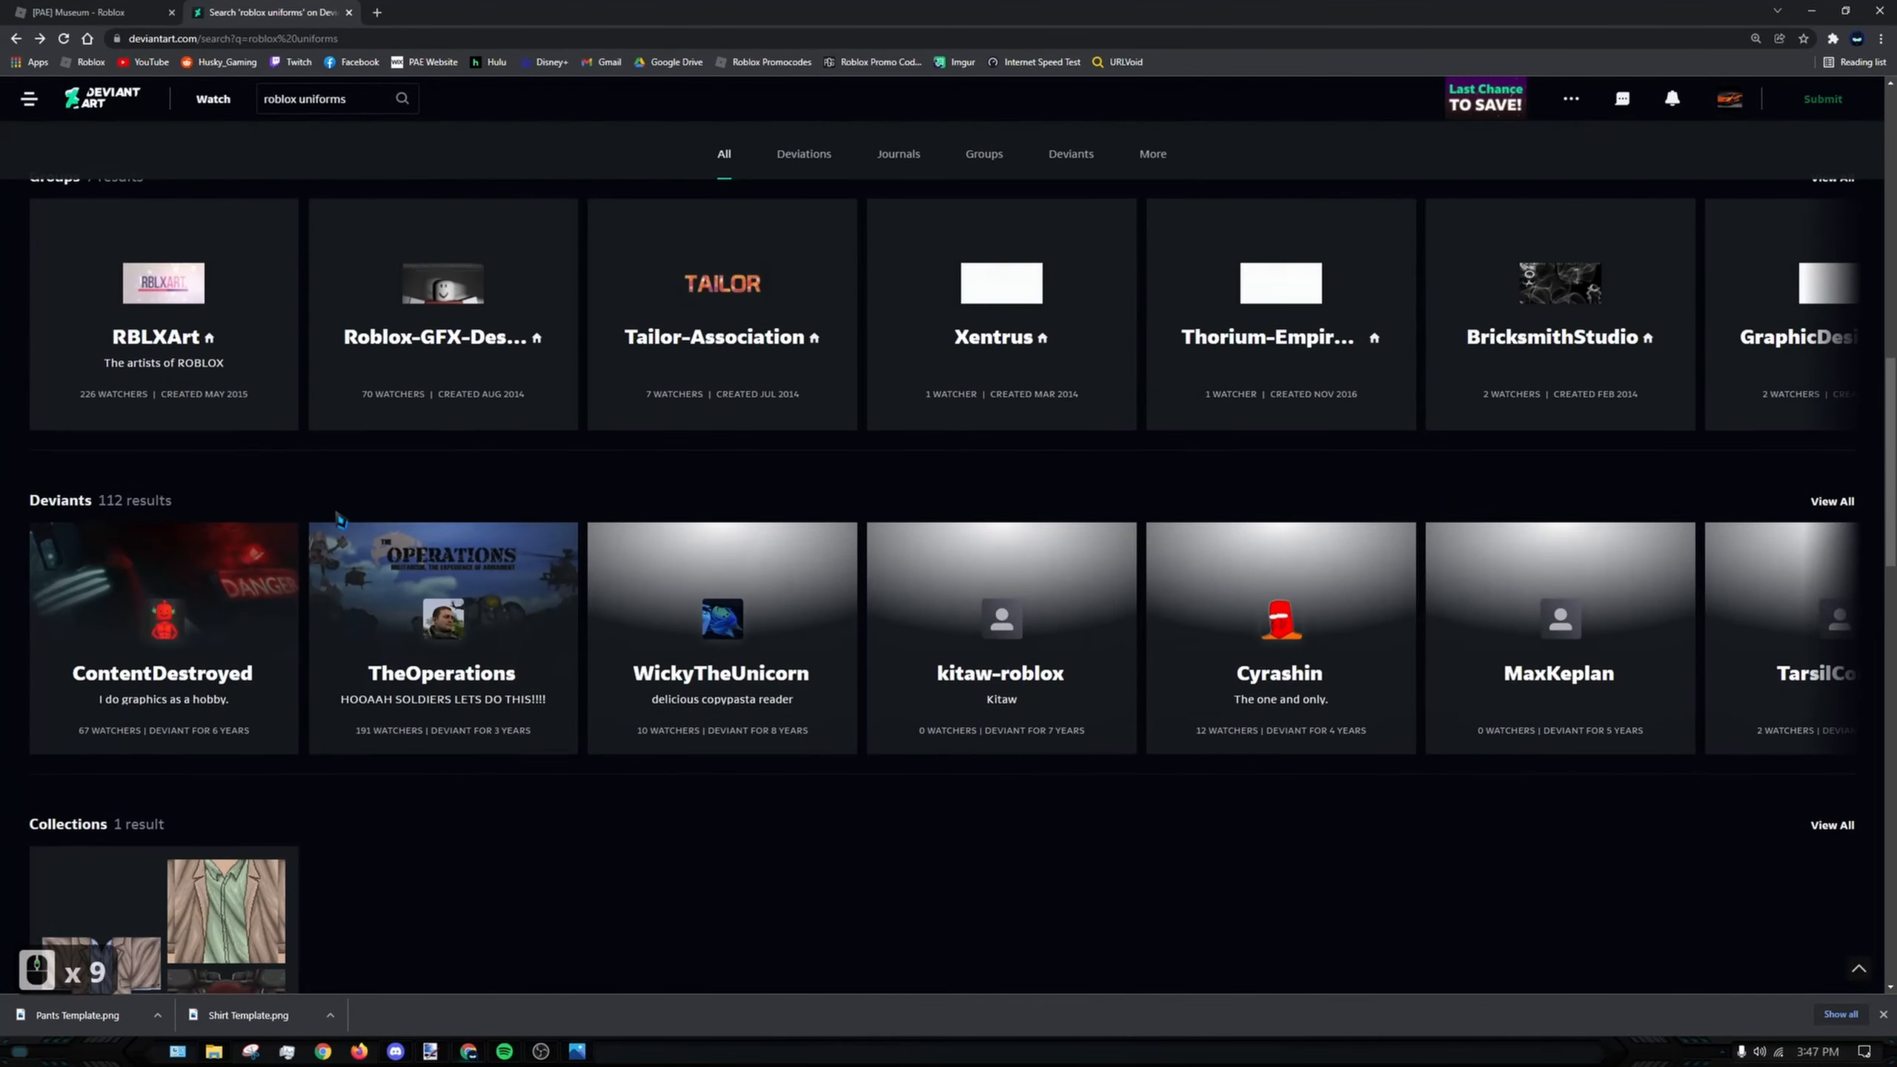
scroll(336, 918, down, 3)
click(231, 794)
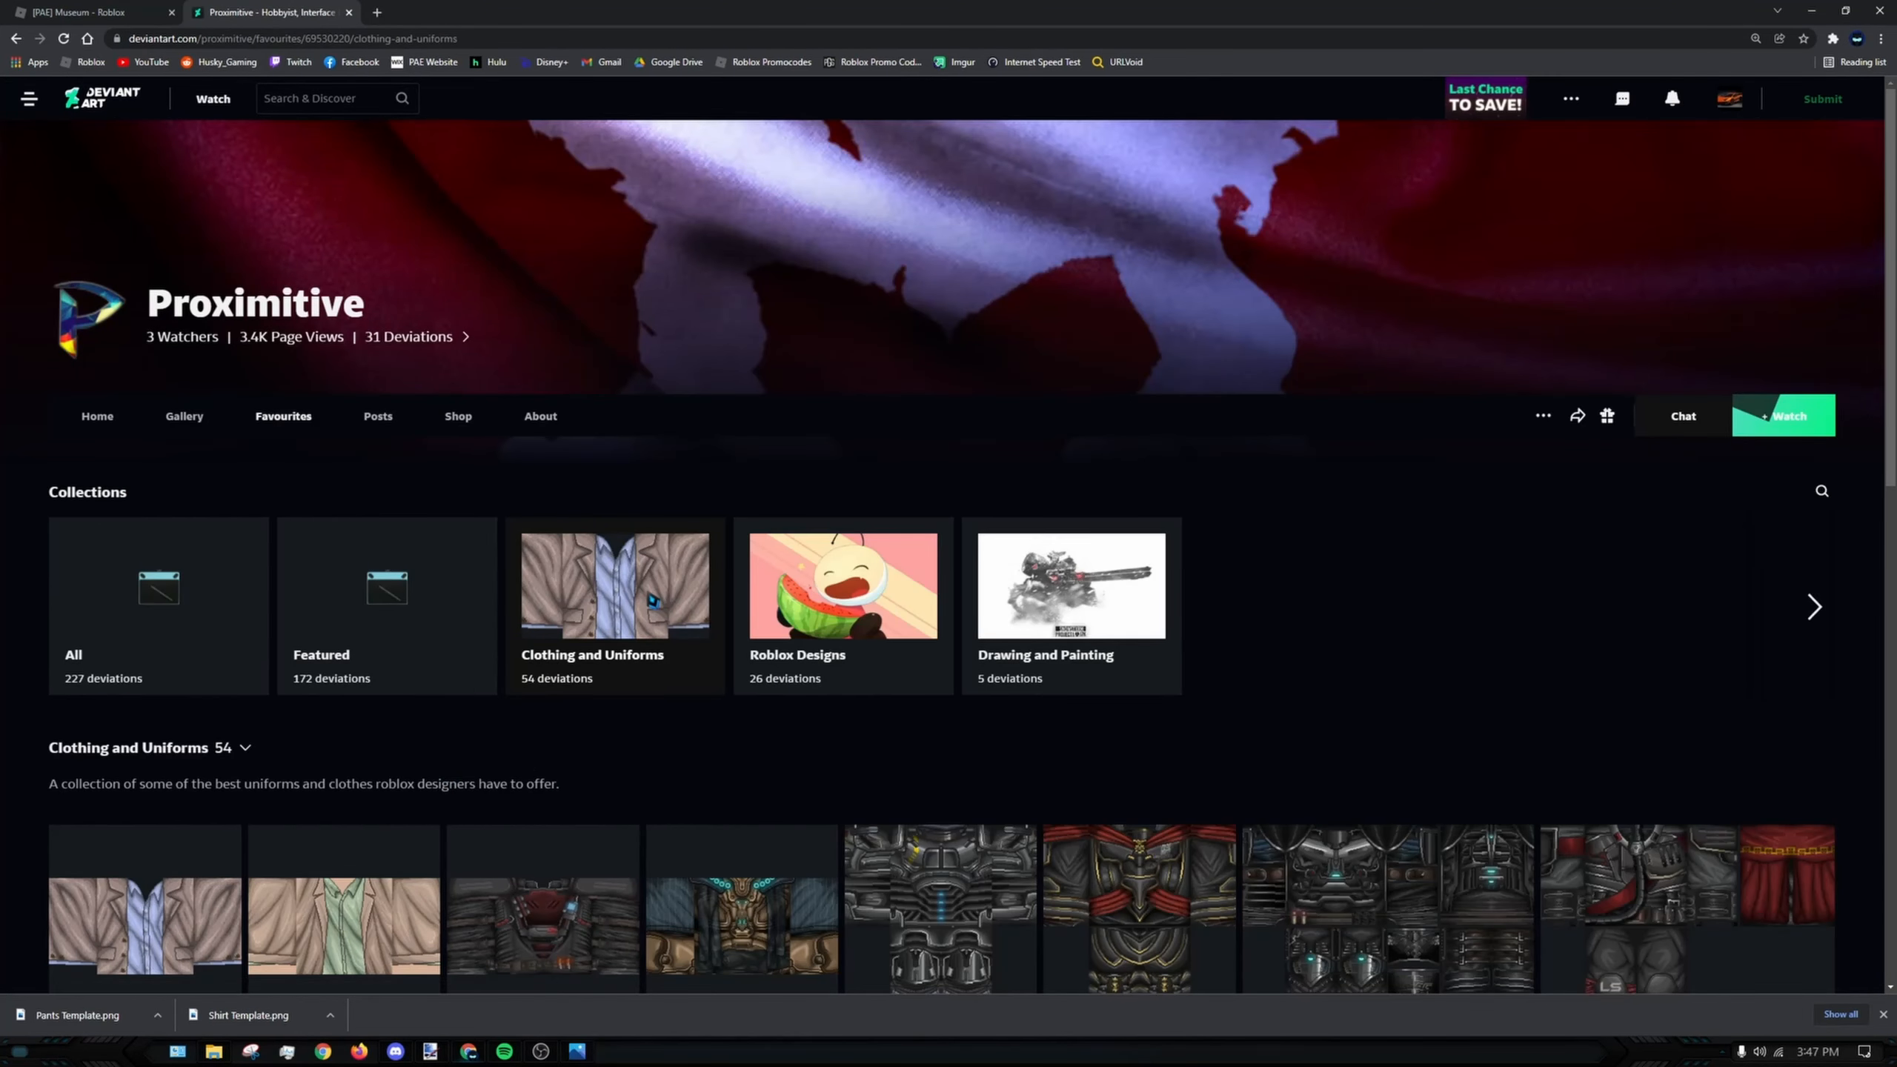
- View the Shading Techique artwork from the collection, followed by the same artist's Red Alaude and BNv97bj uniforms
scroll(539, 687, down, 2)
click(351, 762)
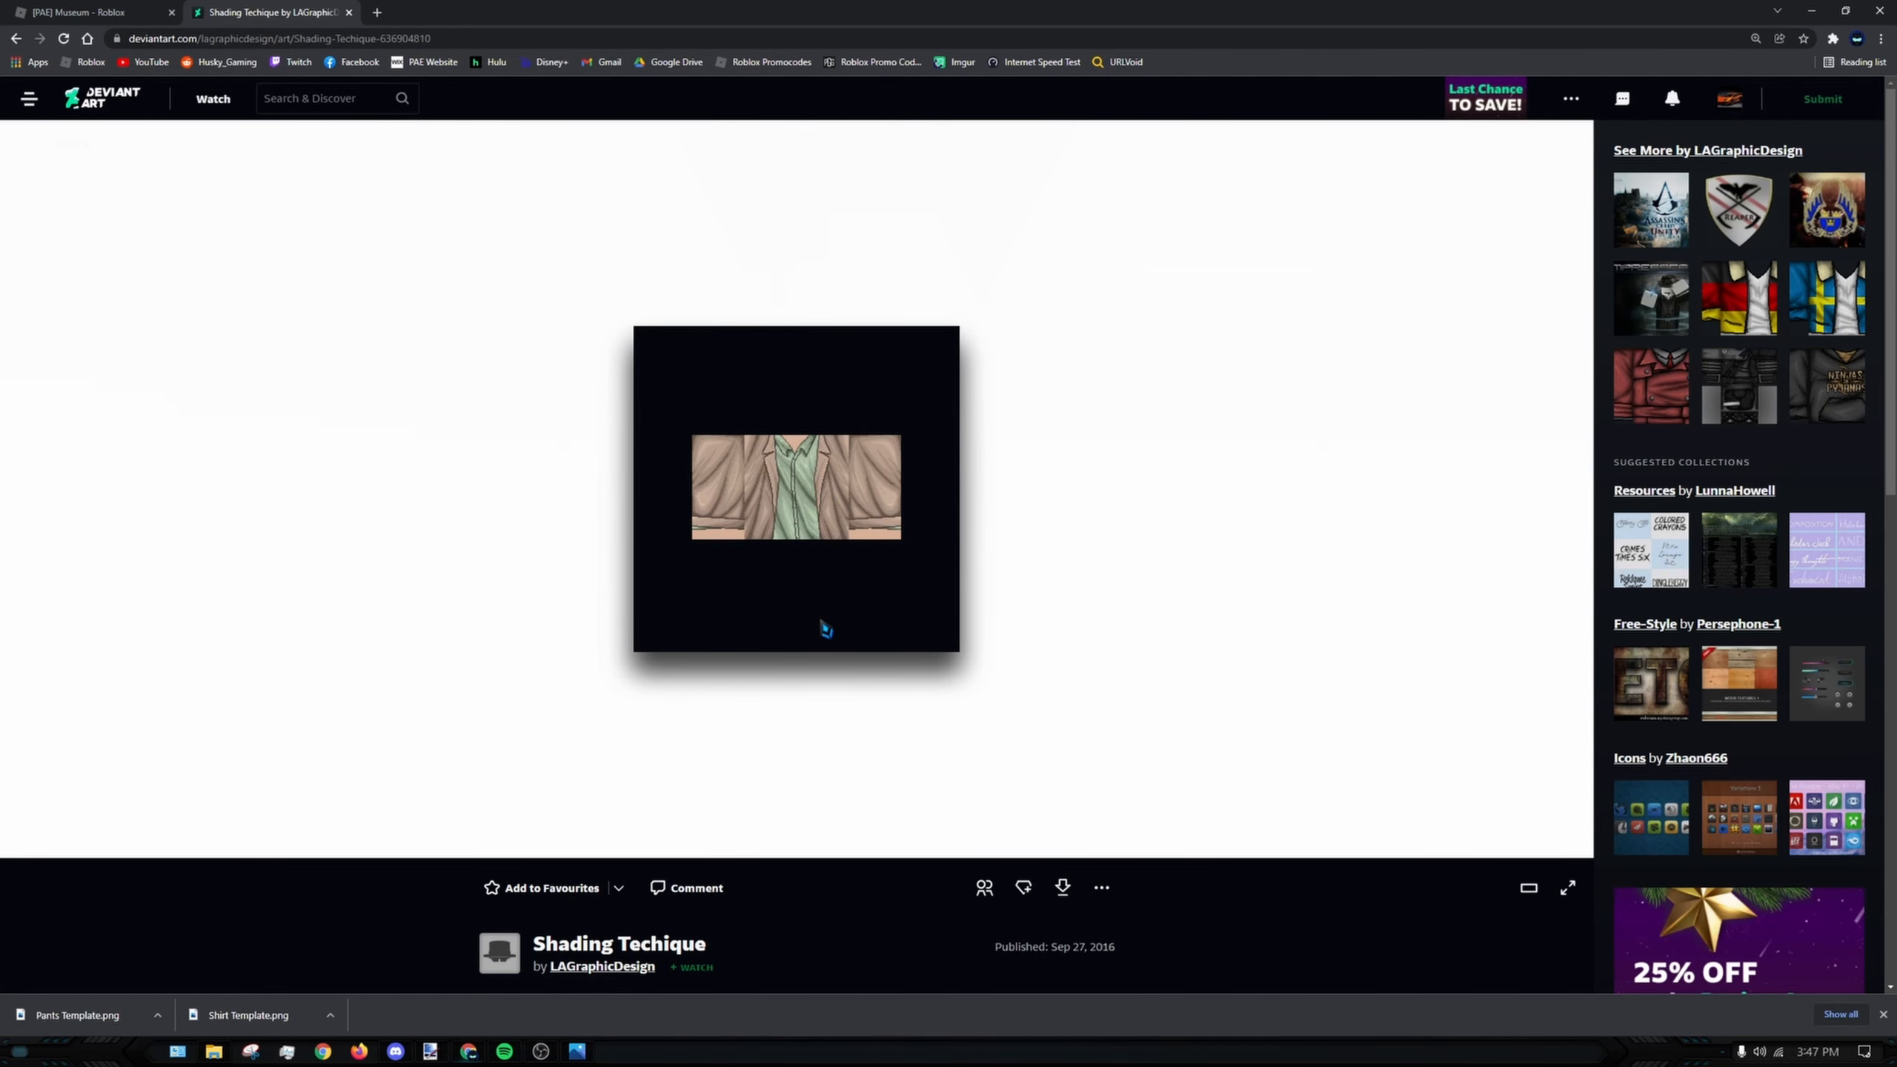
scroll(822, 628, down, 6)
scroll(728, 529, up, 8)
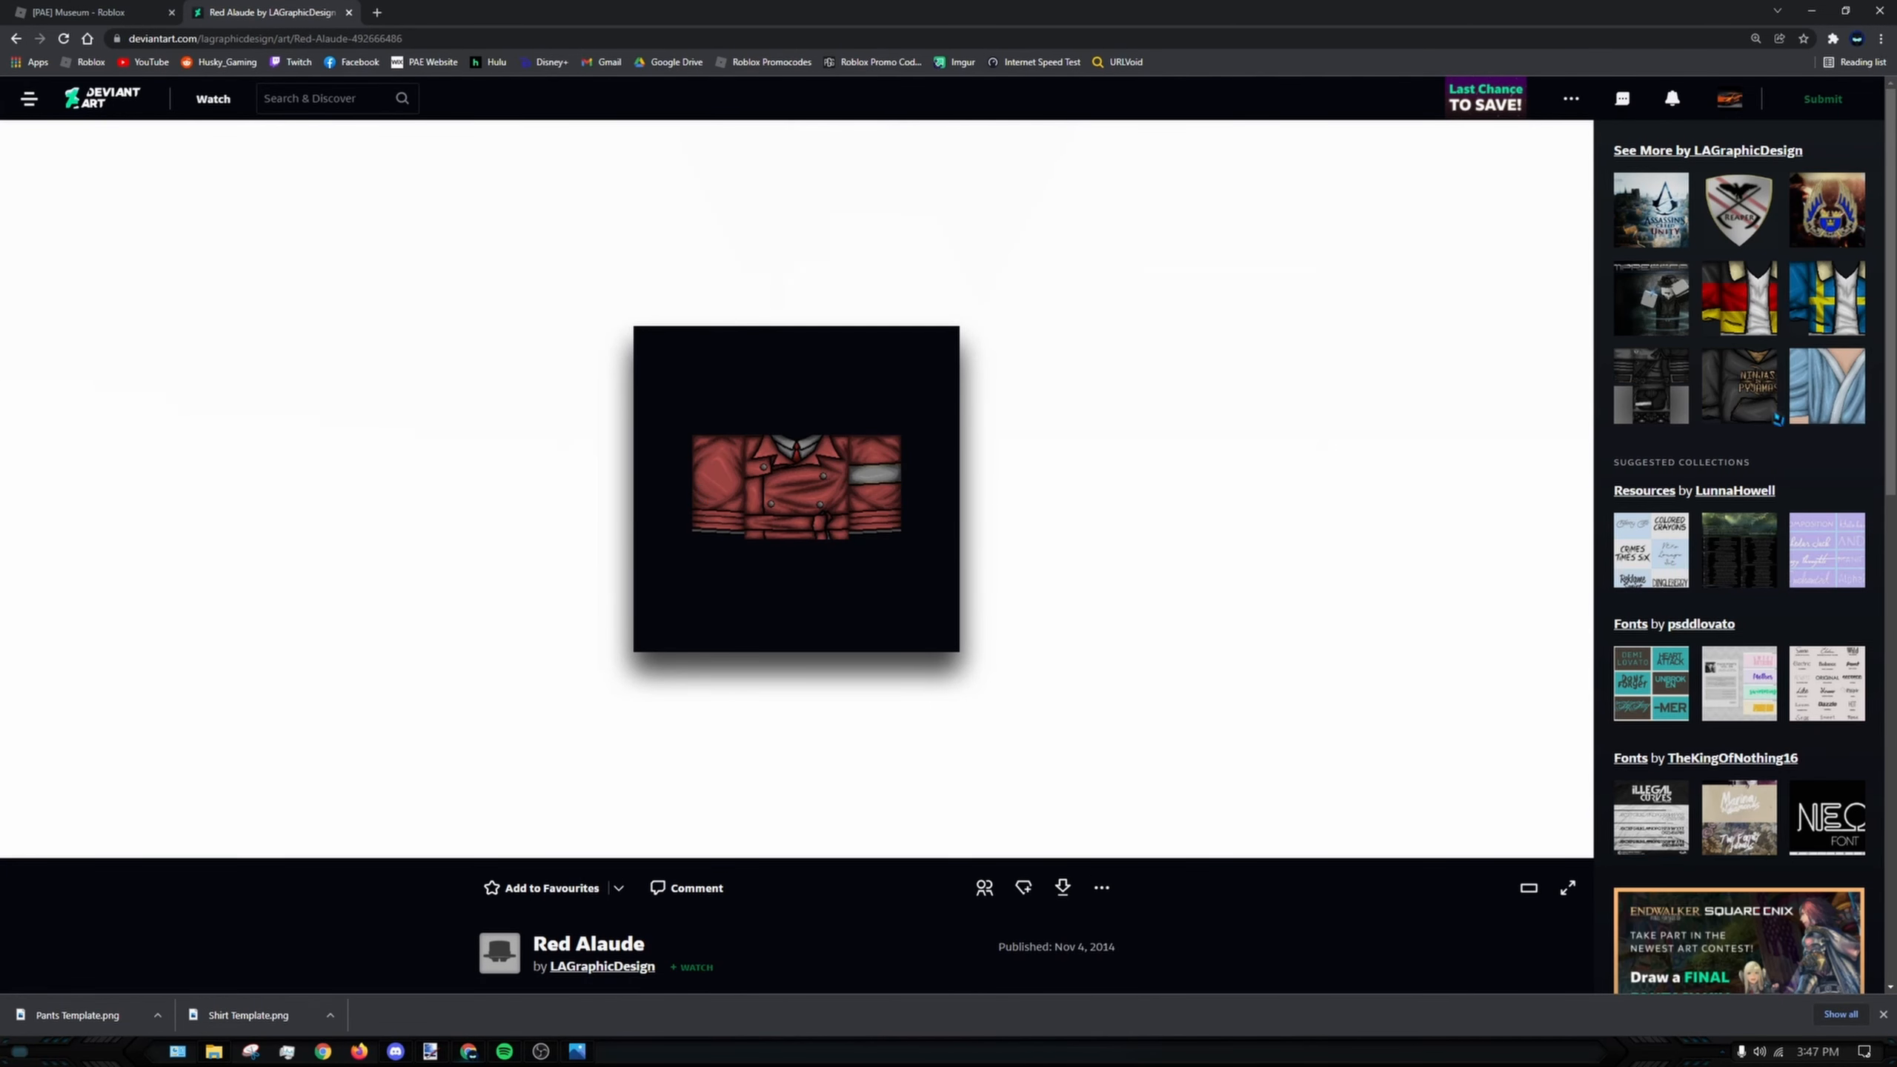
click(1651, 384)
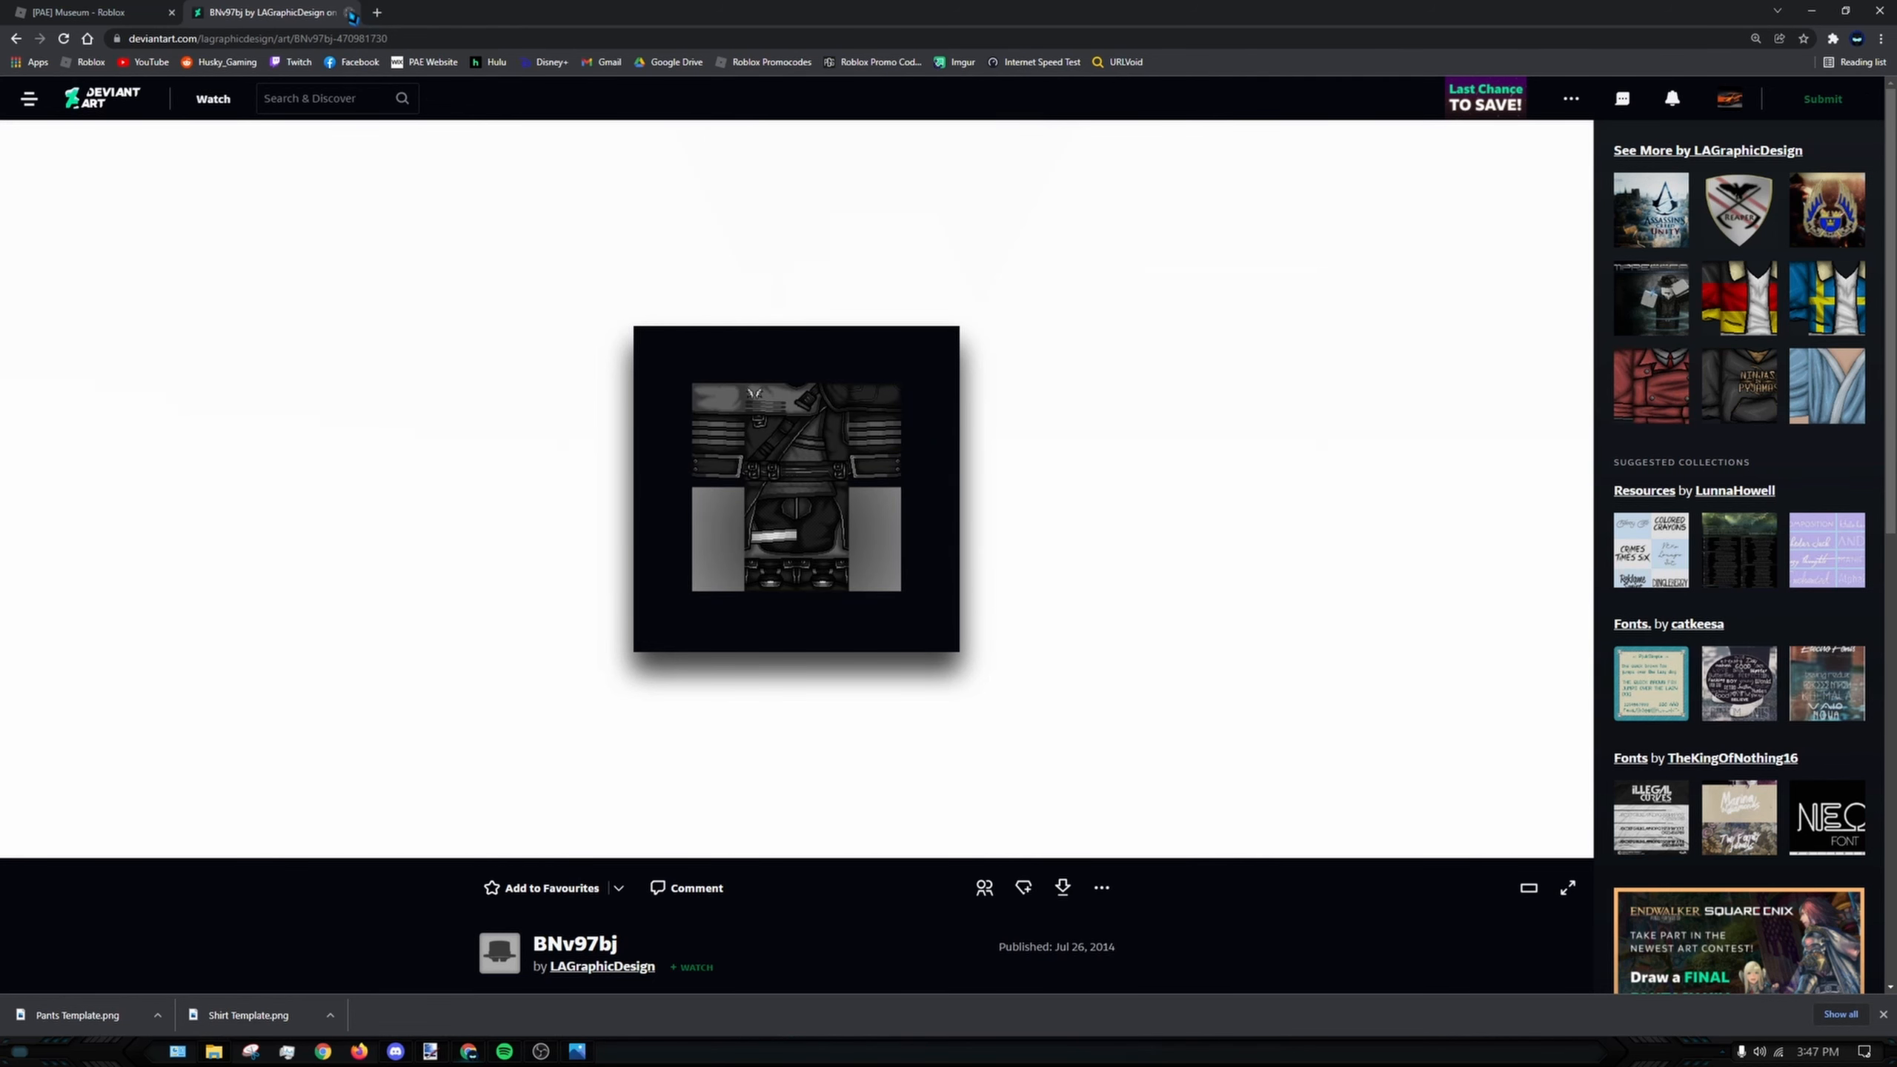
- Close the DeviantArt tab and switch back to the shirt template in paint.net
click(349, 13)
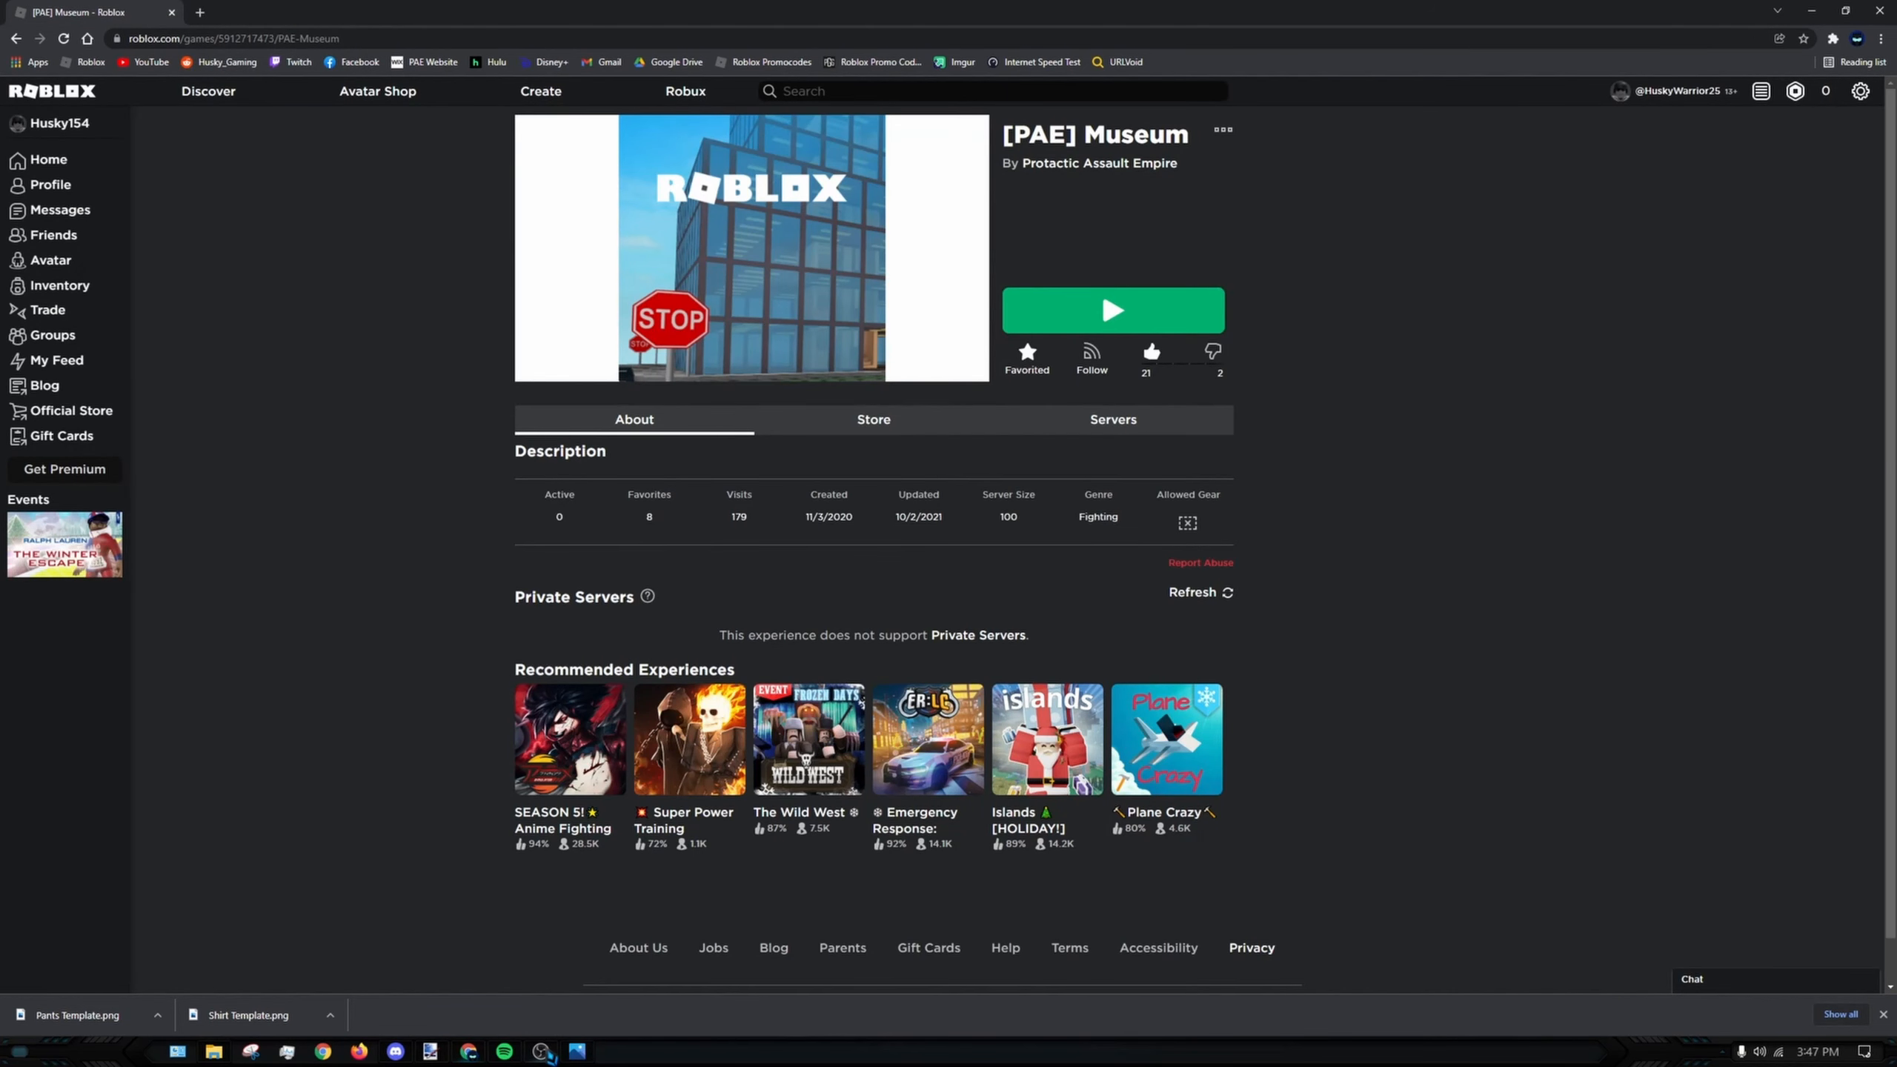
click(569, 1051)
click(564, 1050)
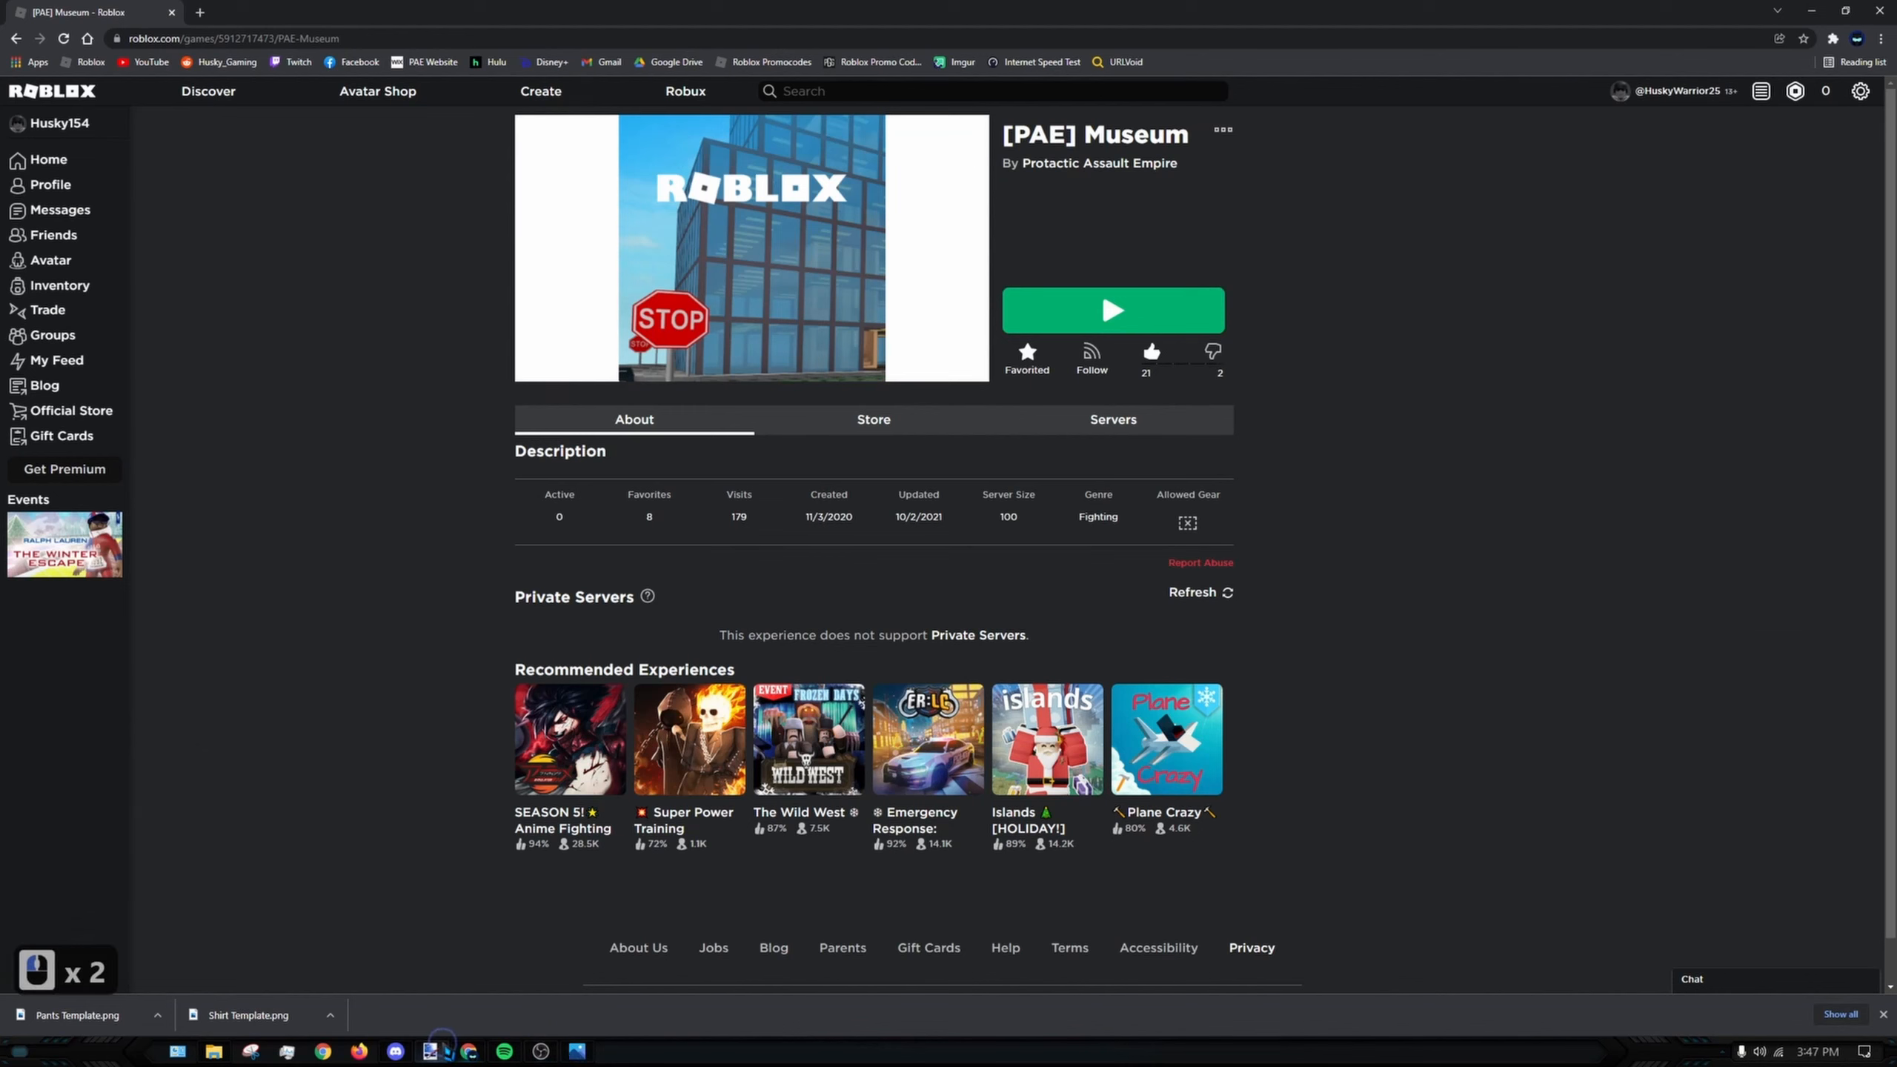
click(431, 1052)
- Erase a curved fold into Layer 5 at the right edge of the torso front, above the belt
scroll(757, 426, down, 6)
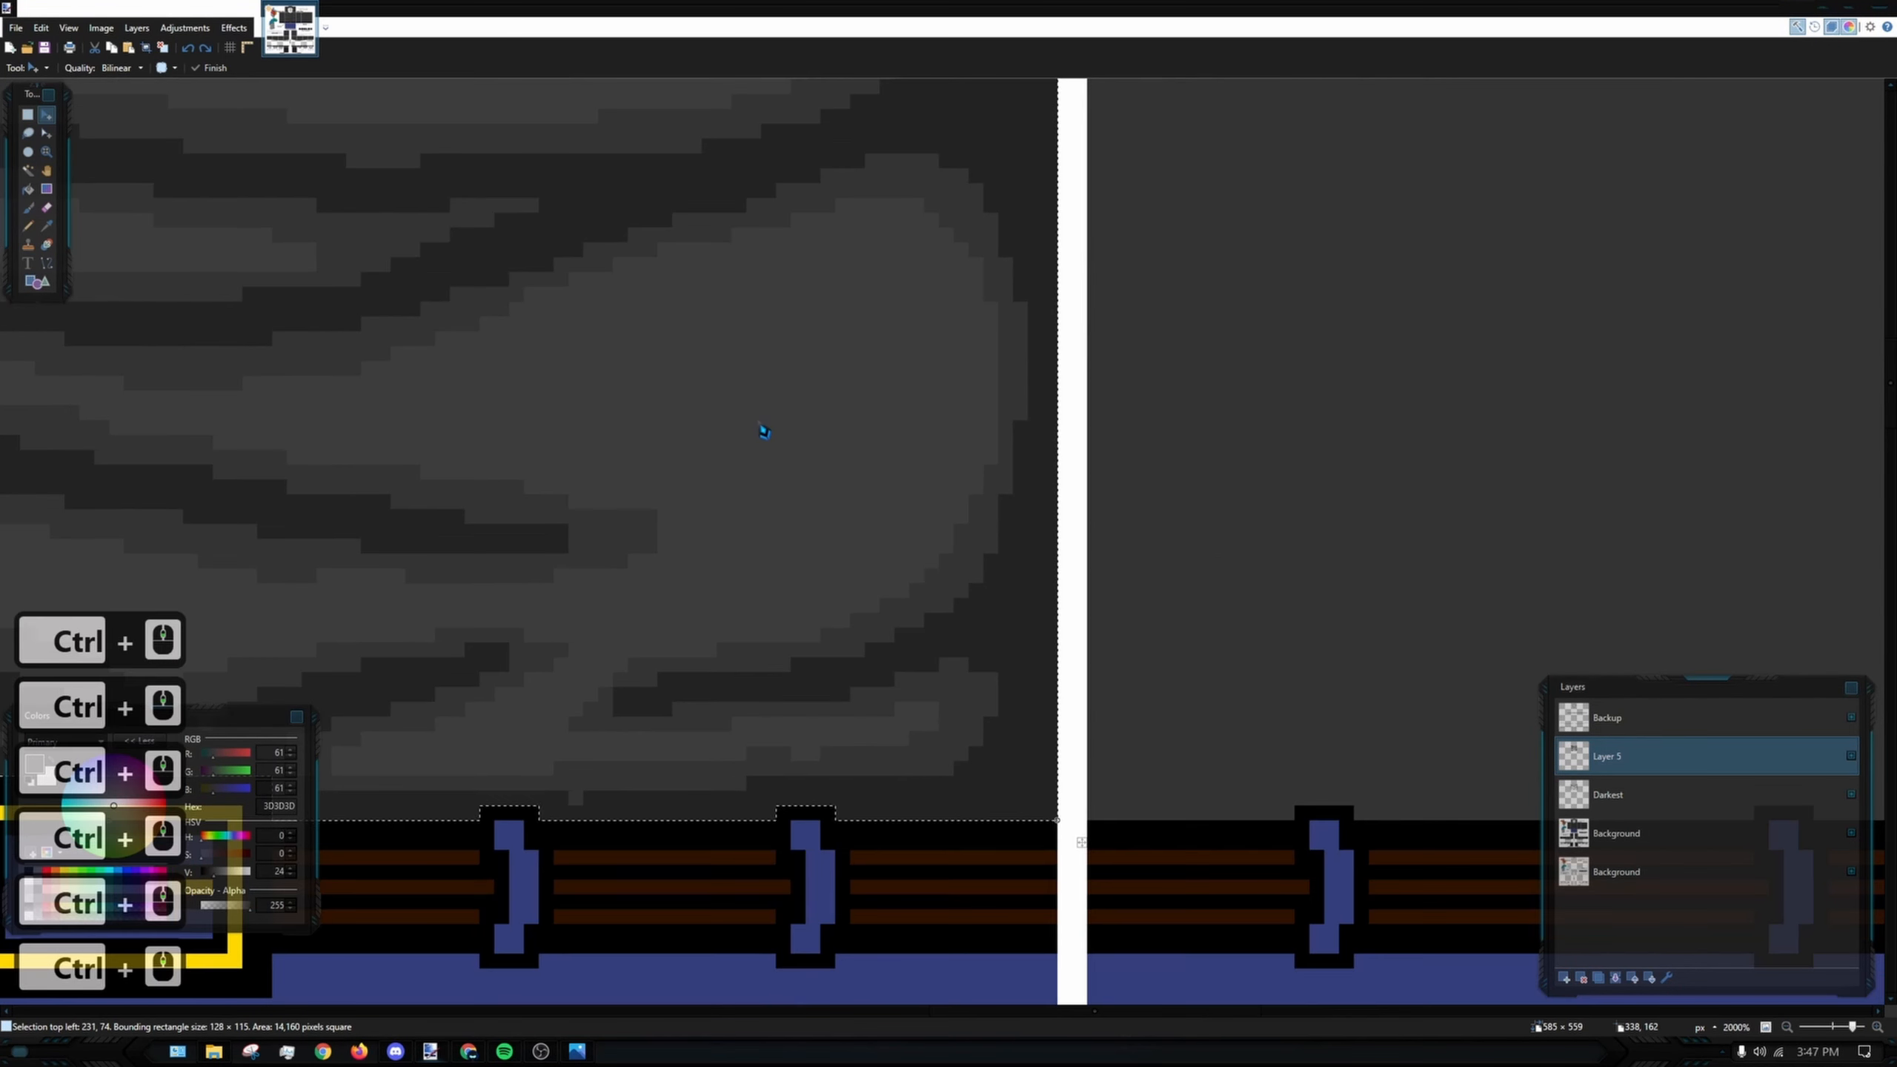
ctrl+scroll(678, 423, down, 5)
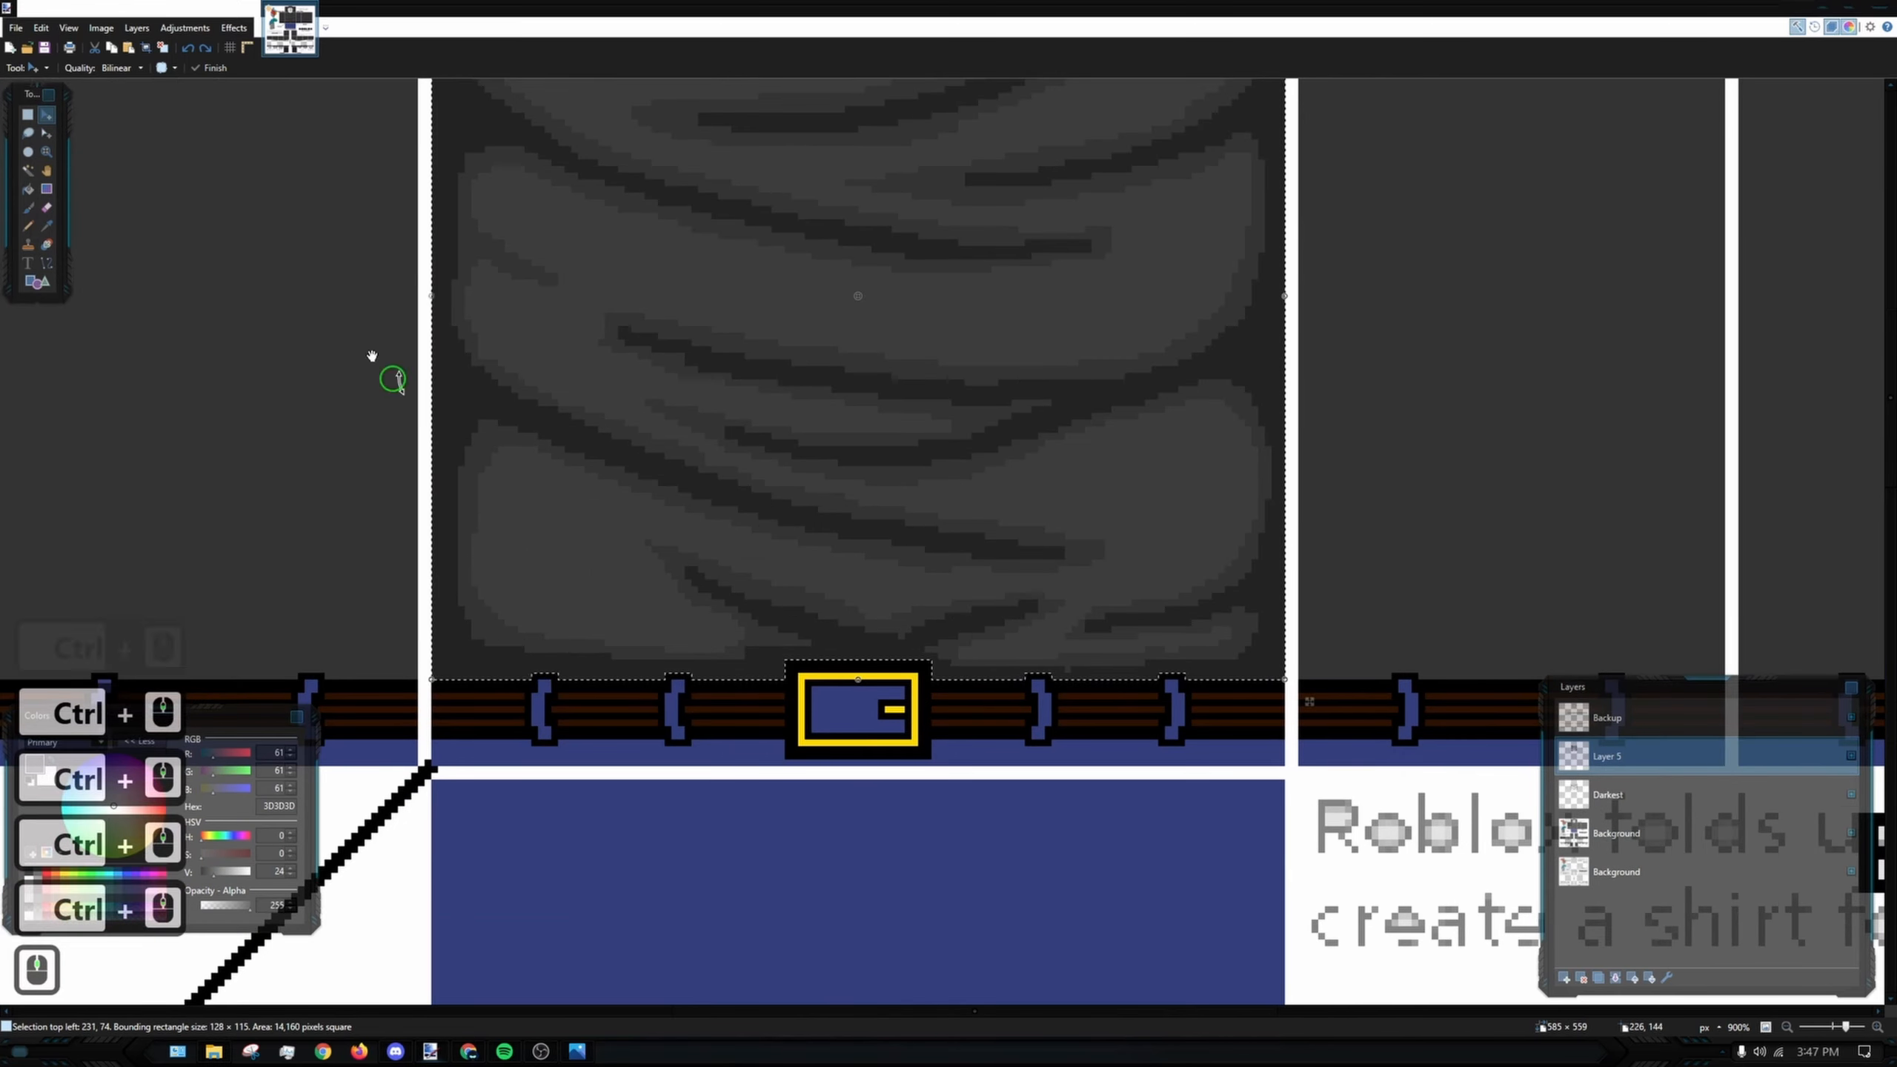
scroll(903, 657, up, 3)
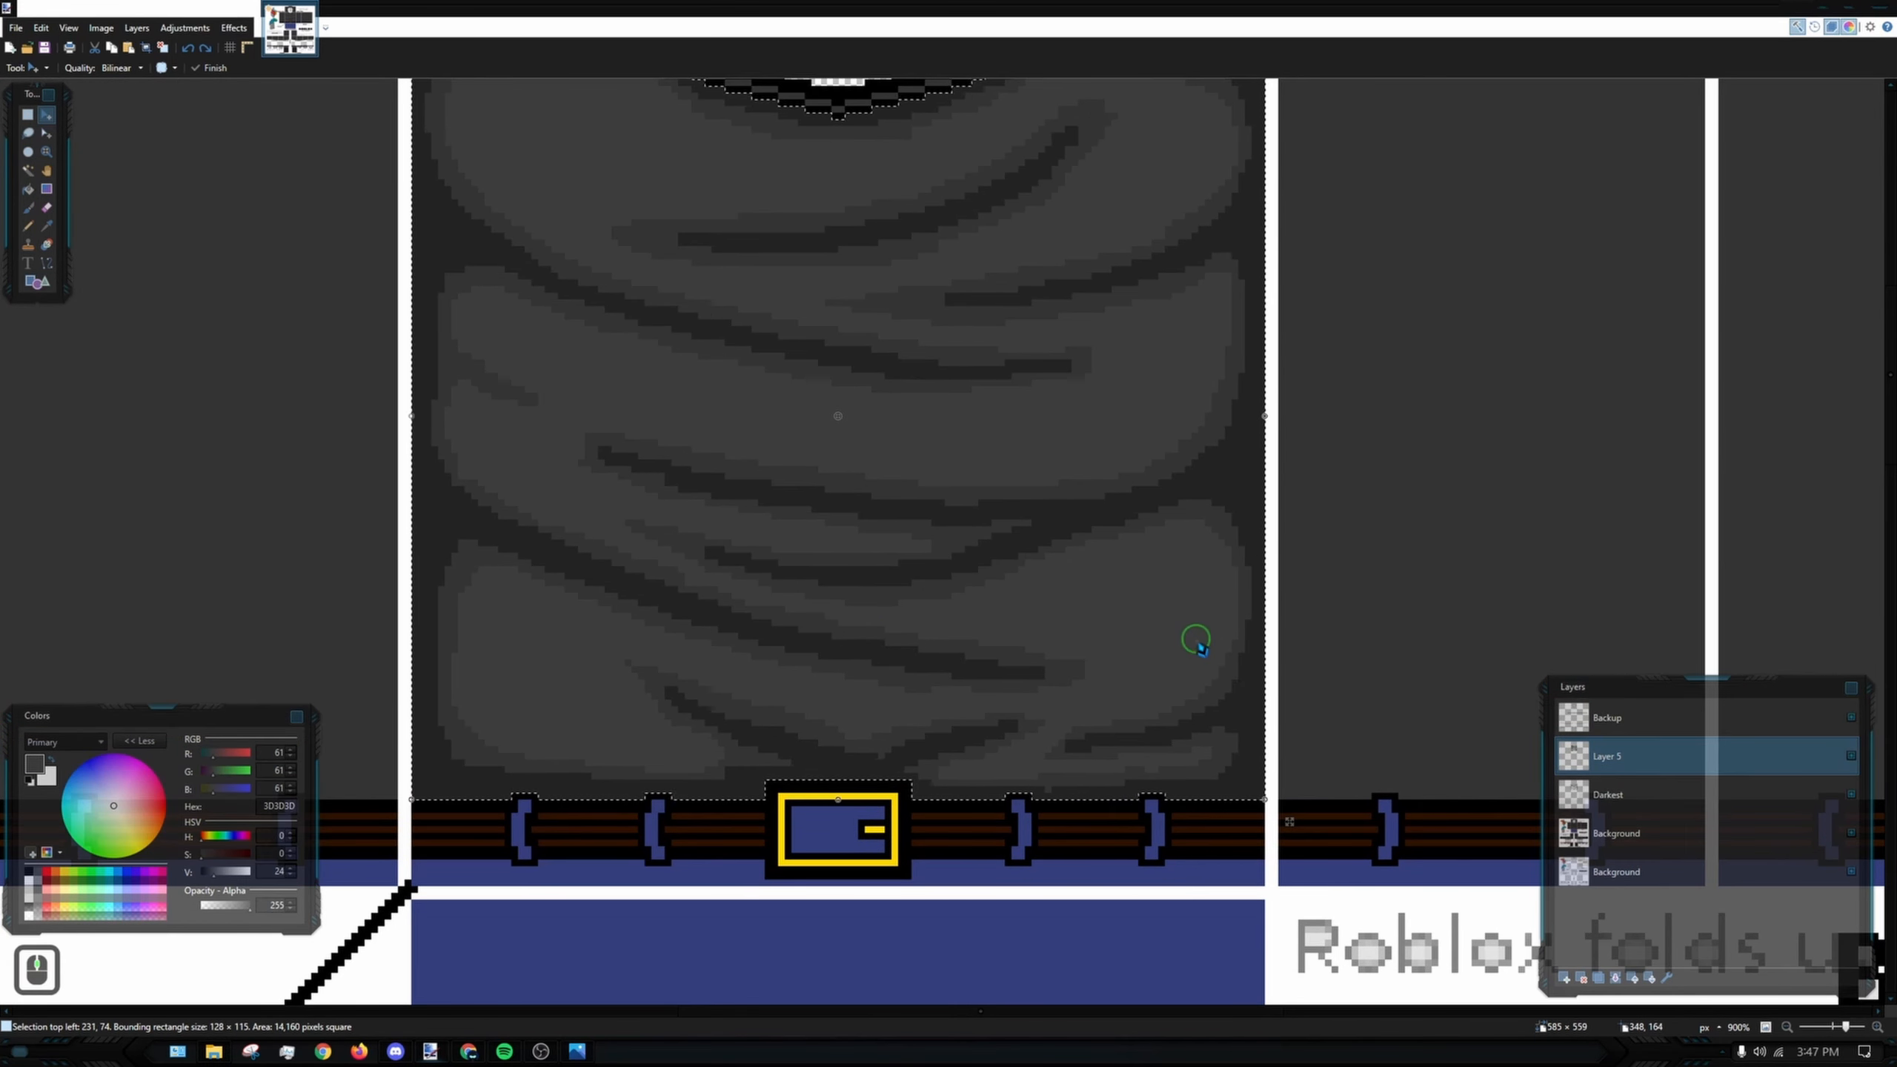
ctrl+scroll(1312, 725, up, 10)
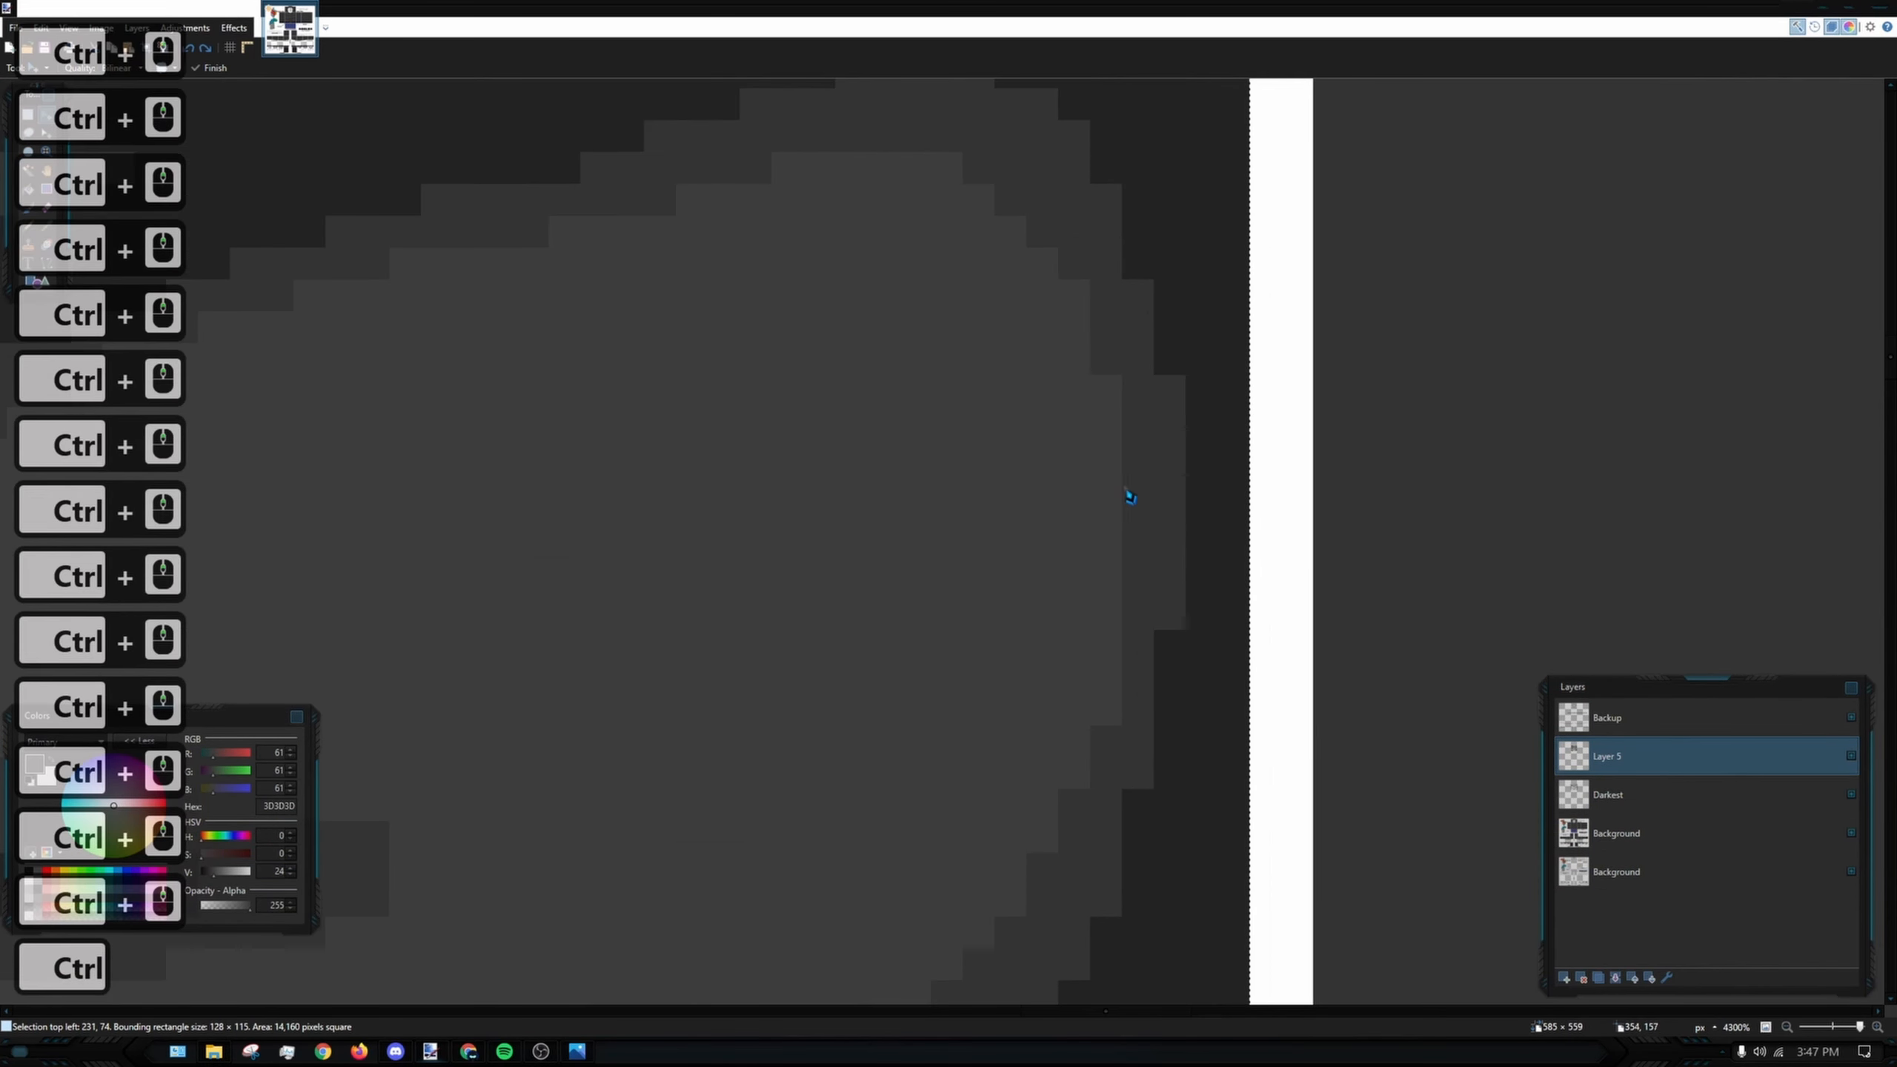
key(e)
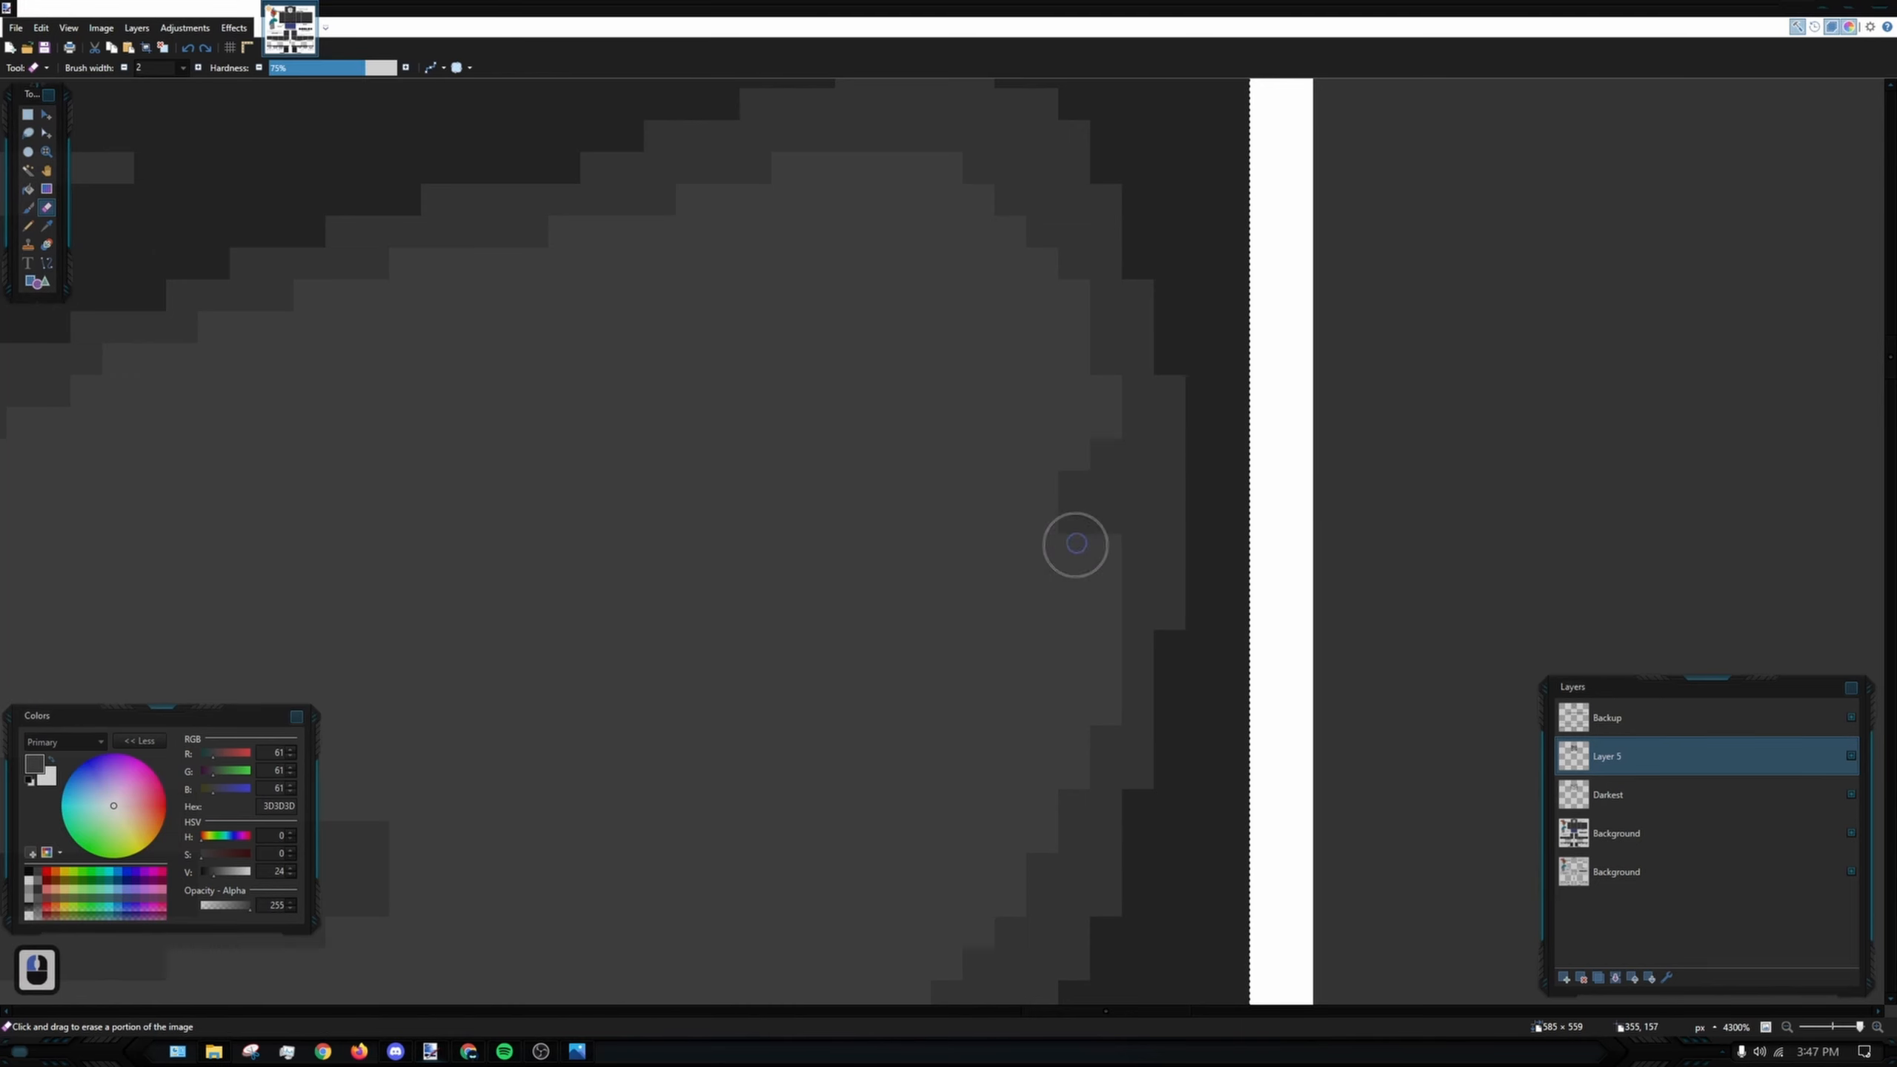
drag(1076, 544, 863, 663)
ctrl+scroll(1075, 535, down, 10)
ctrl+scroll(1072, 538, up, 9)
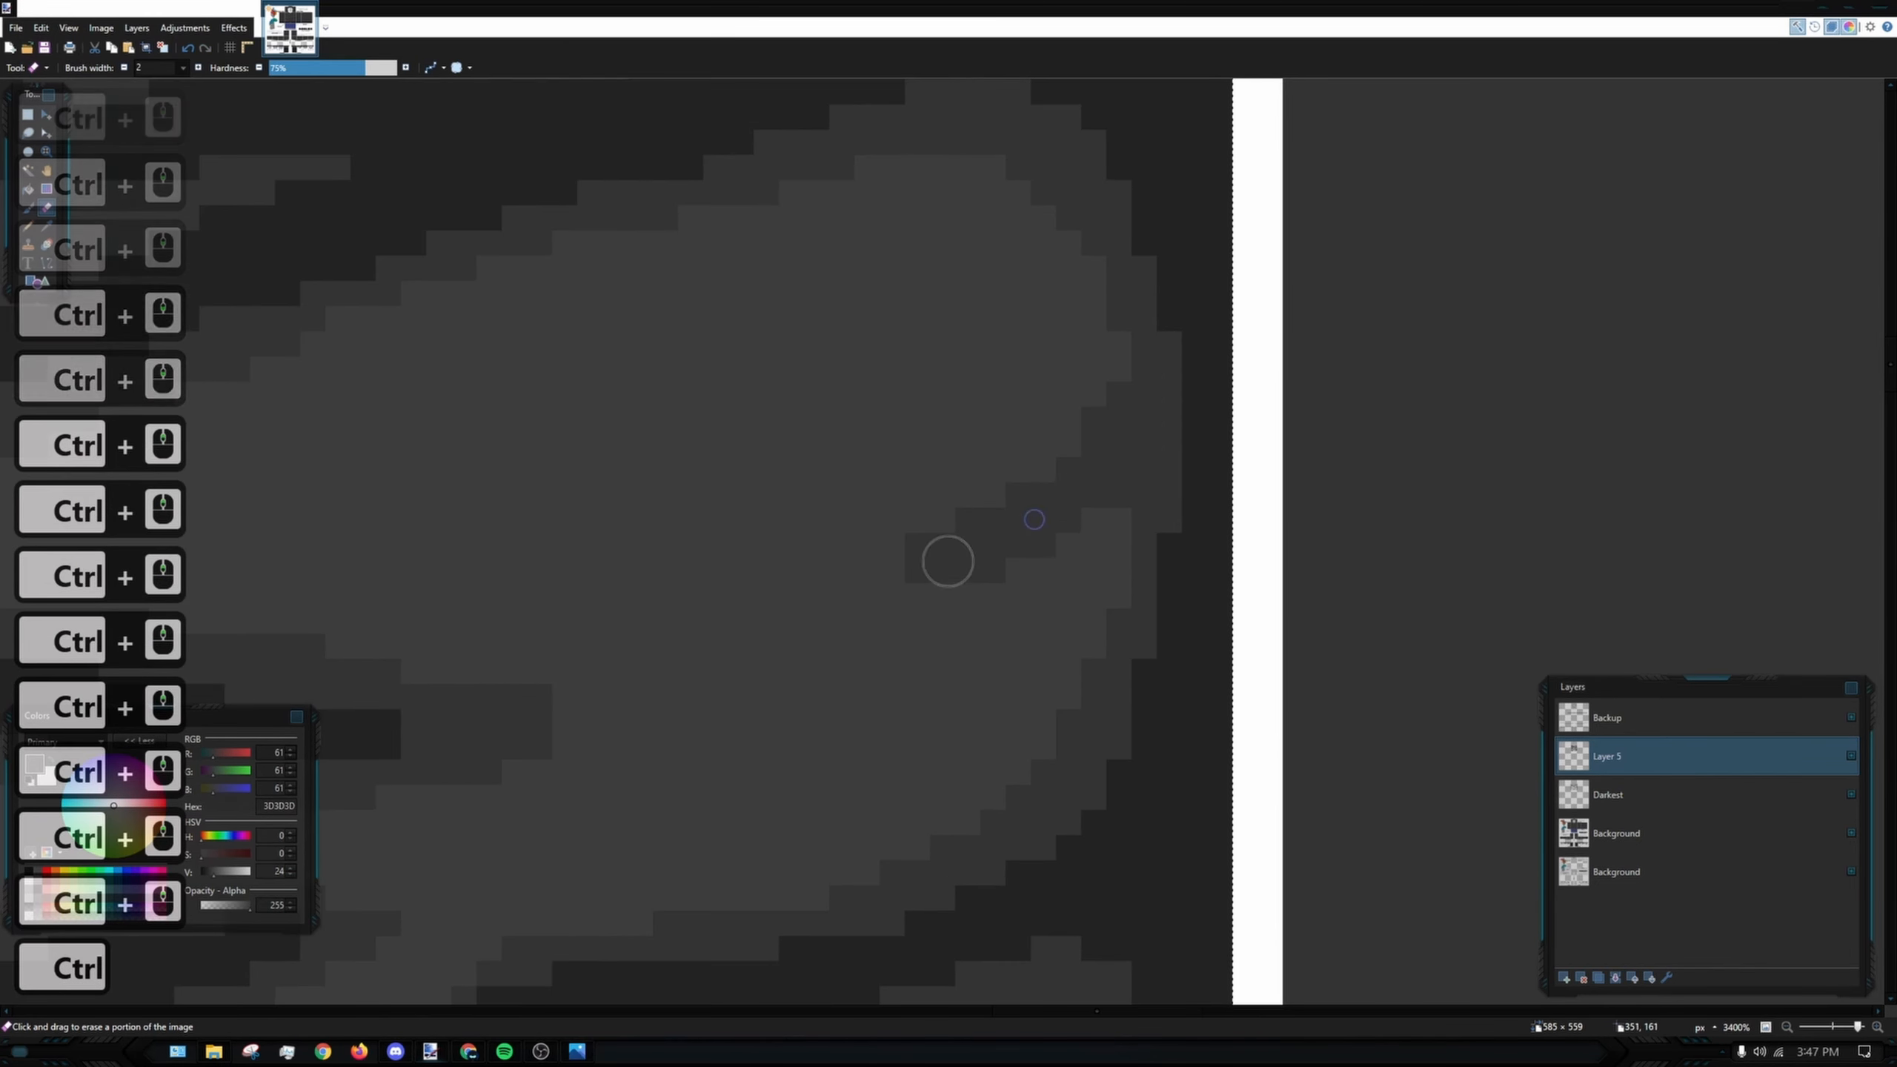
mouse_move(947, 561)
mouse_down()
mouse_move(1081, 481)
mouse_move(1121, 446)
mouse_up()
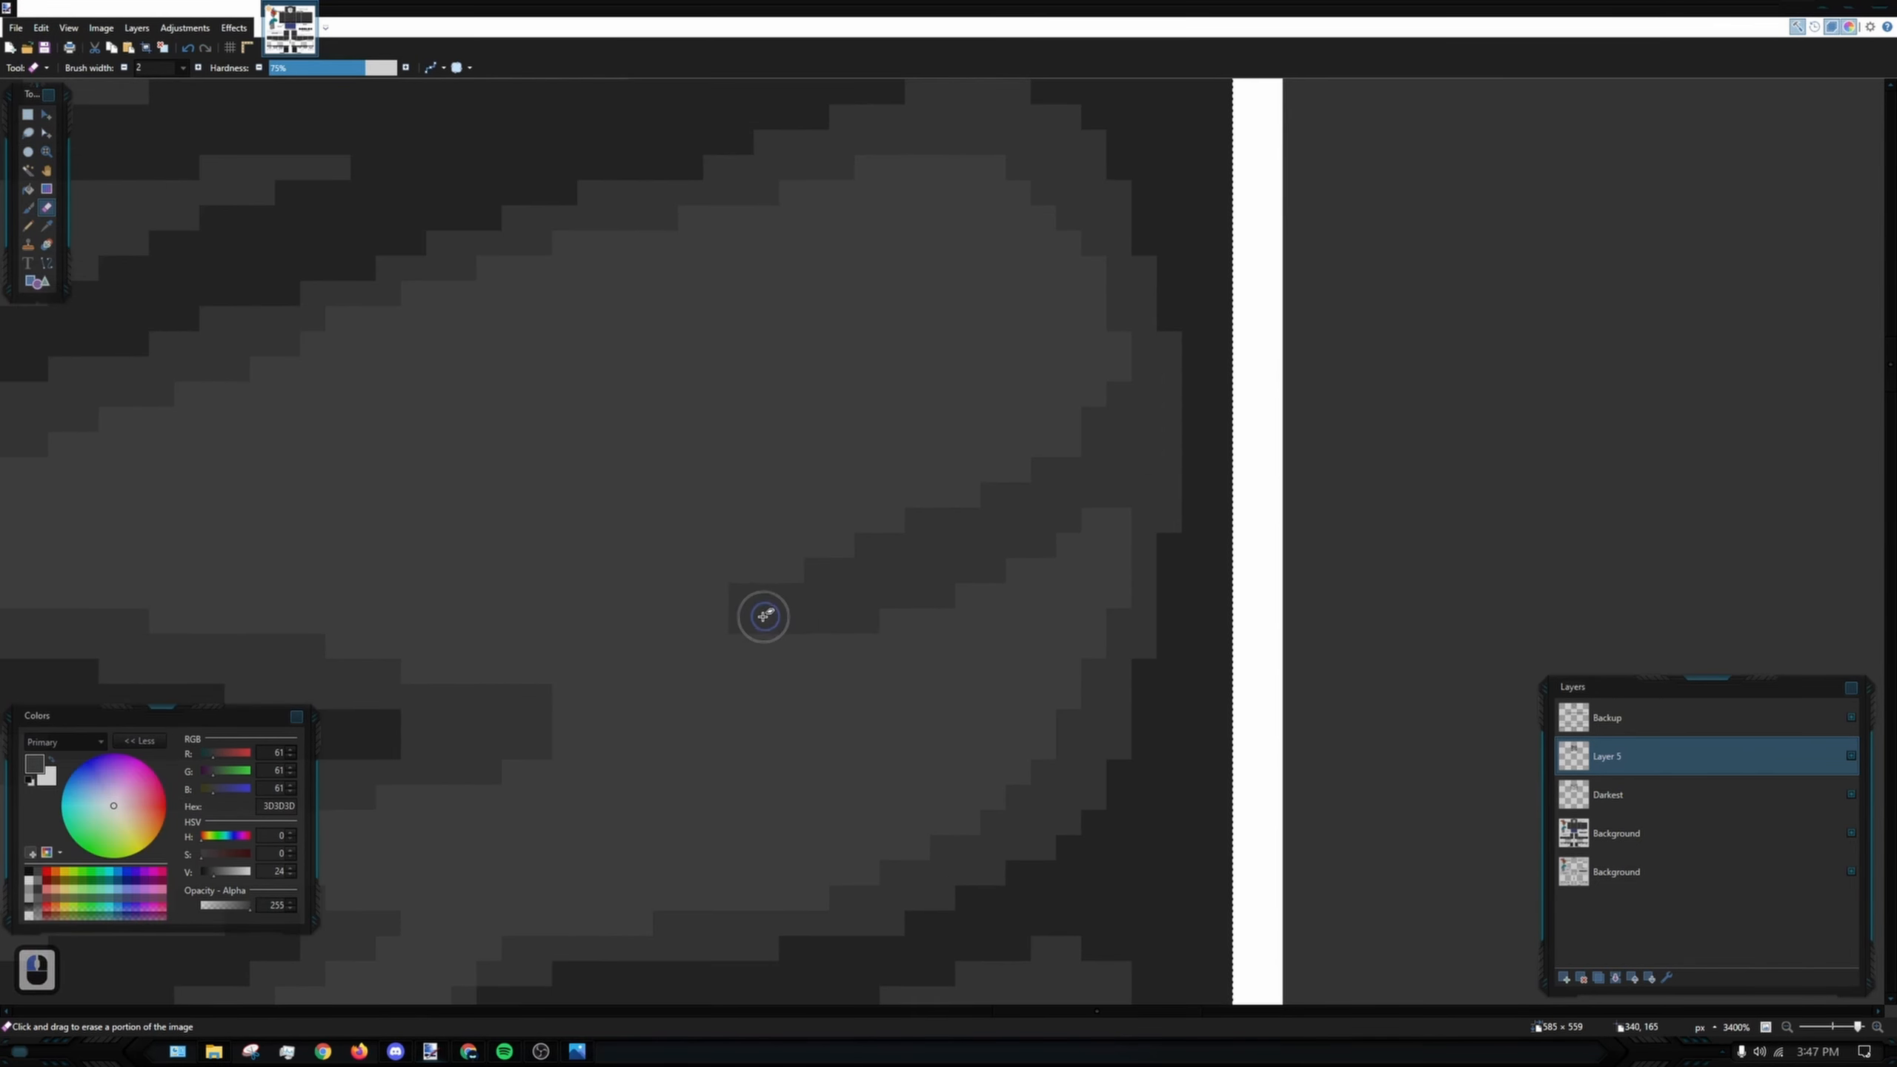
ctrl+scroll(622, 466, down, 12)
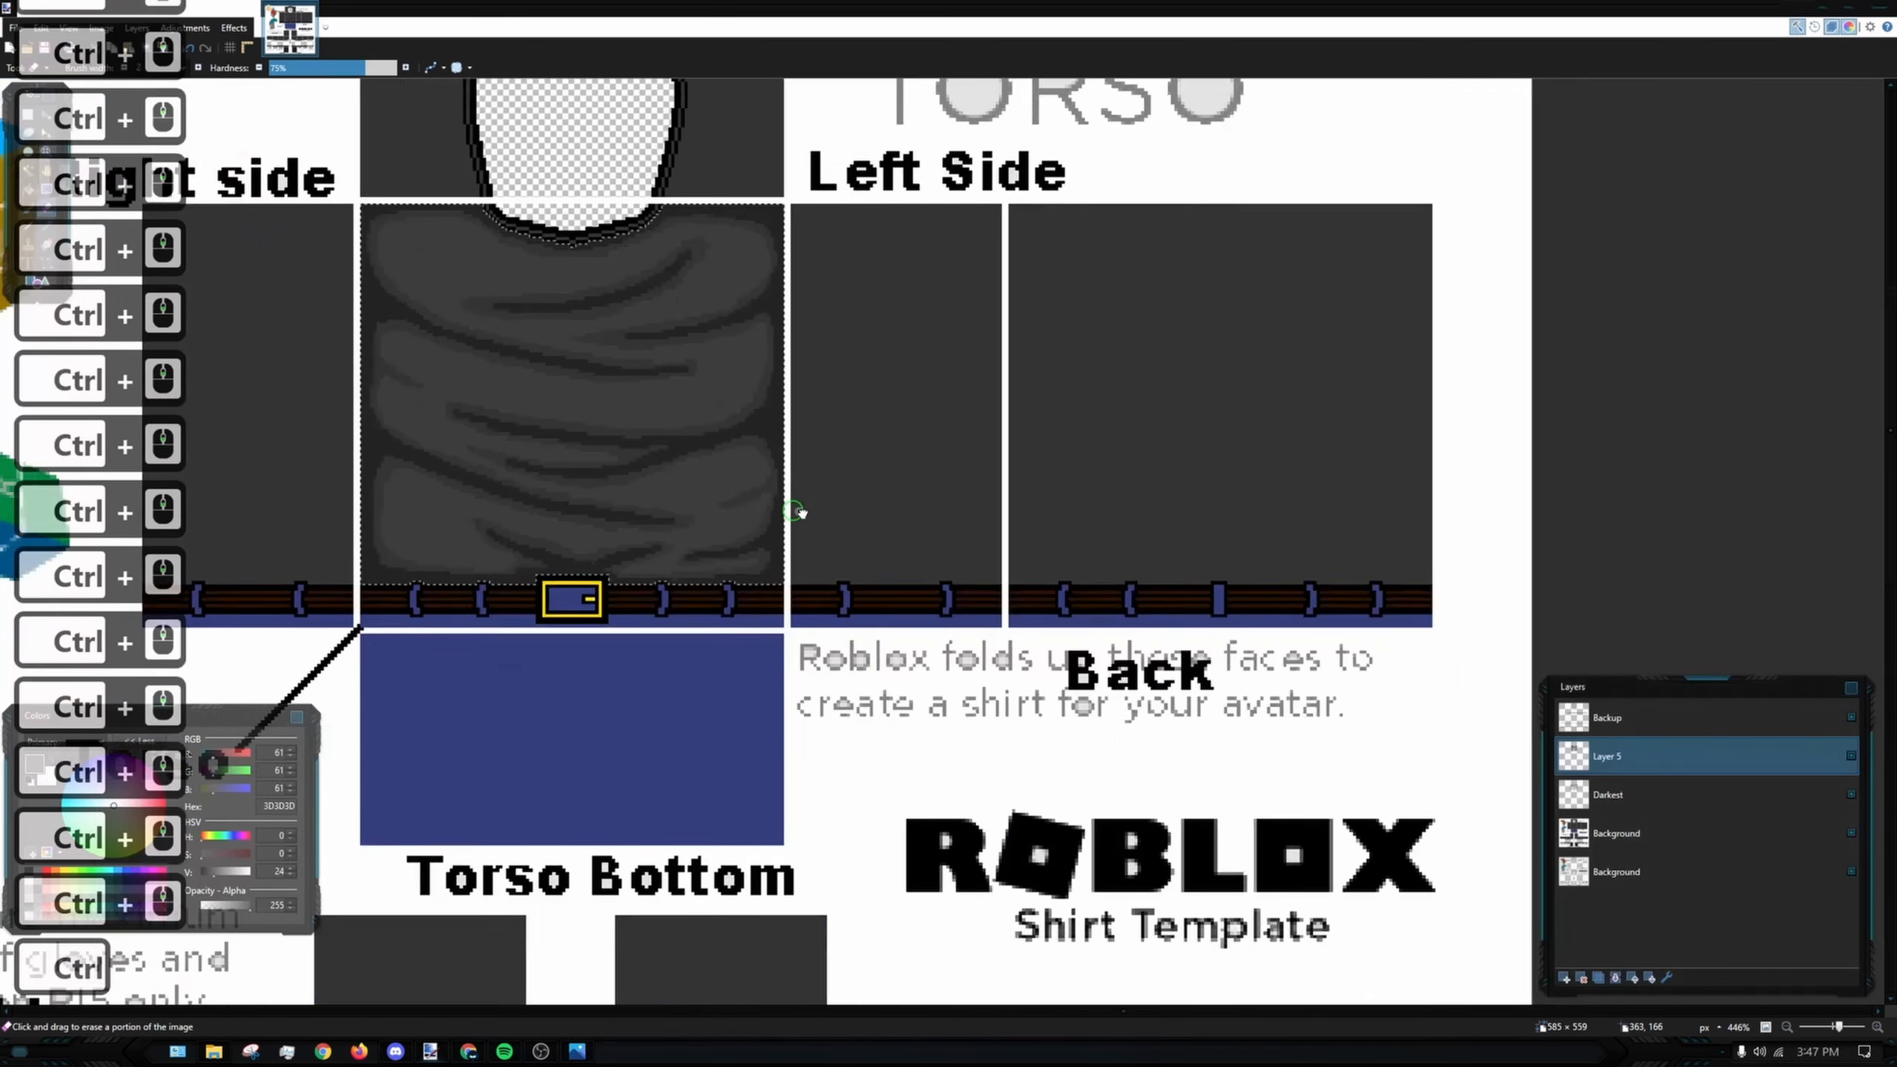
ctrl+scroll(822, 508, up, 14)
- Undo the last fold strokes, set the eraser width to 1 and refine the fold's tapered end, undoing stray strokes
key(ctrl+z)
key(ctrl+z)
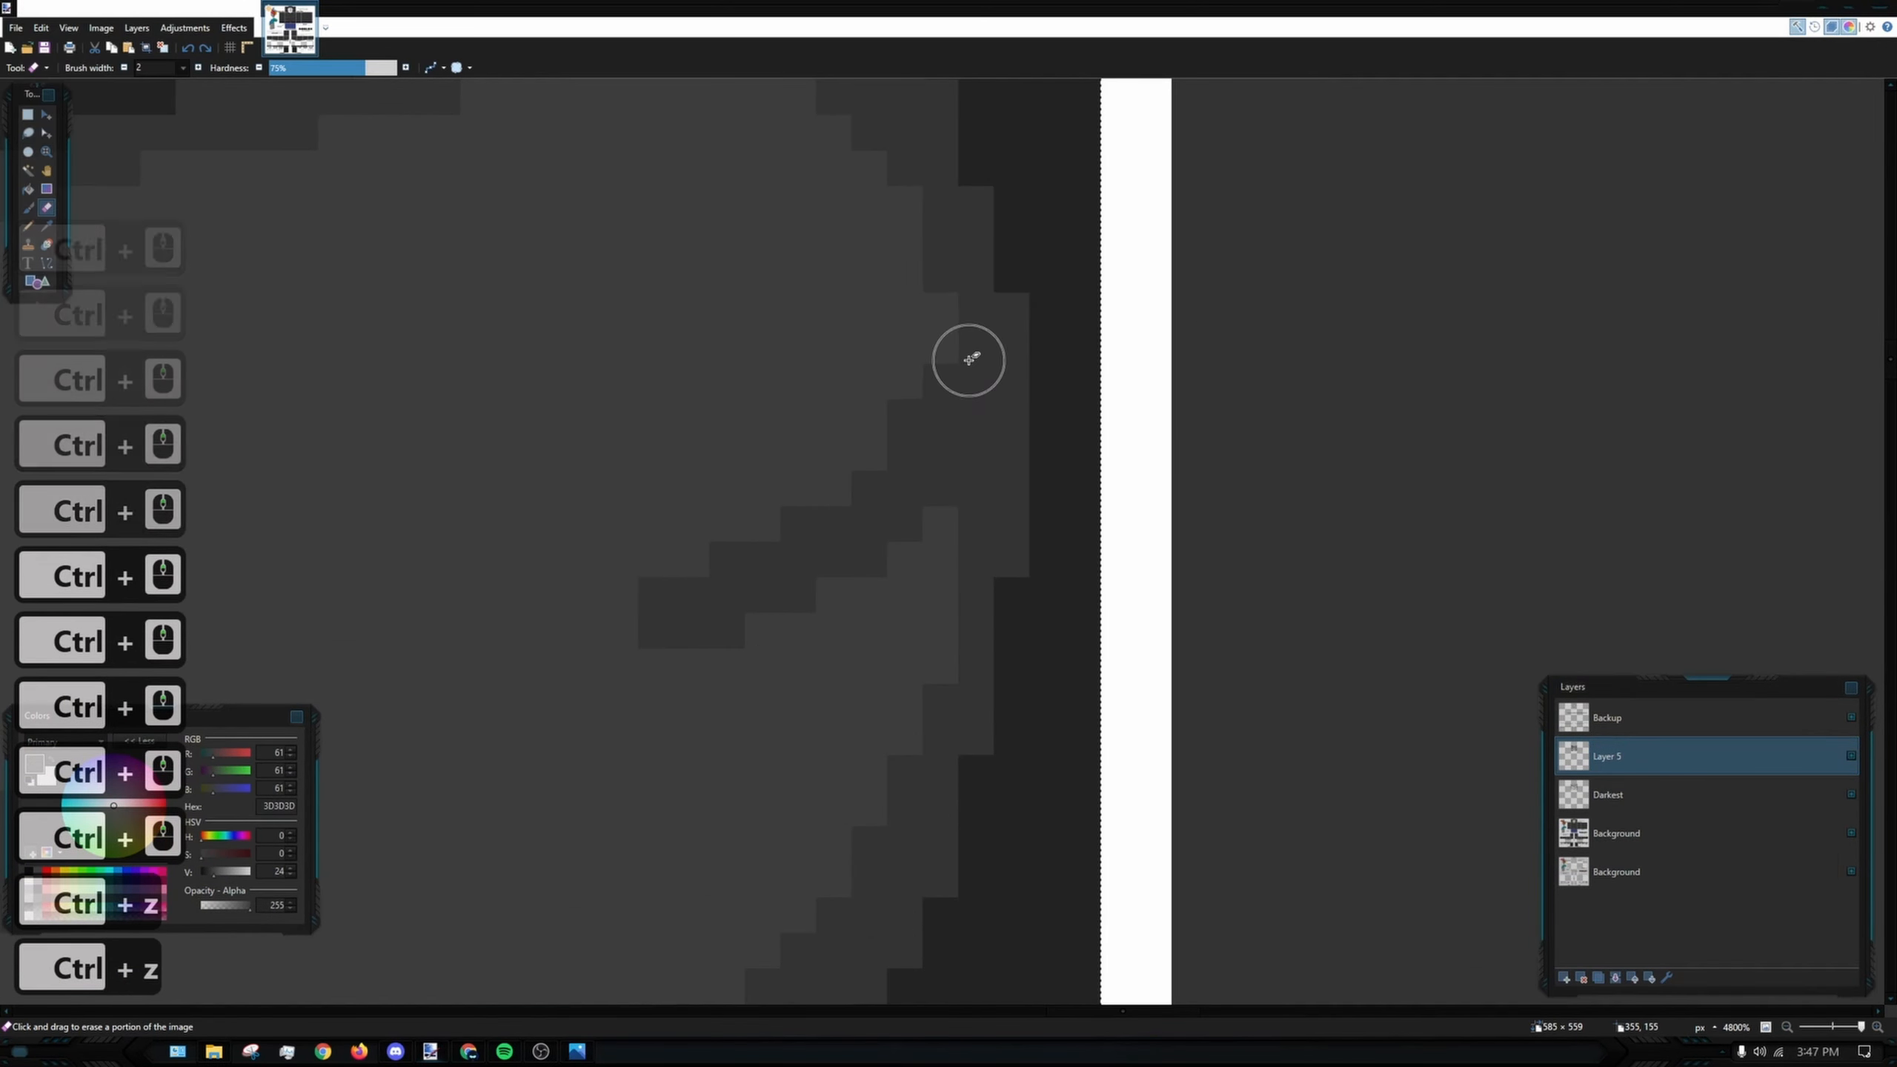
drag(969, 354, 965, 282)
drag(902, 447, 620, 560)
key(ctrl+z)
click(123, 67)
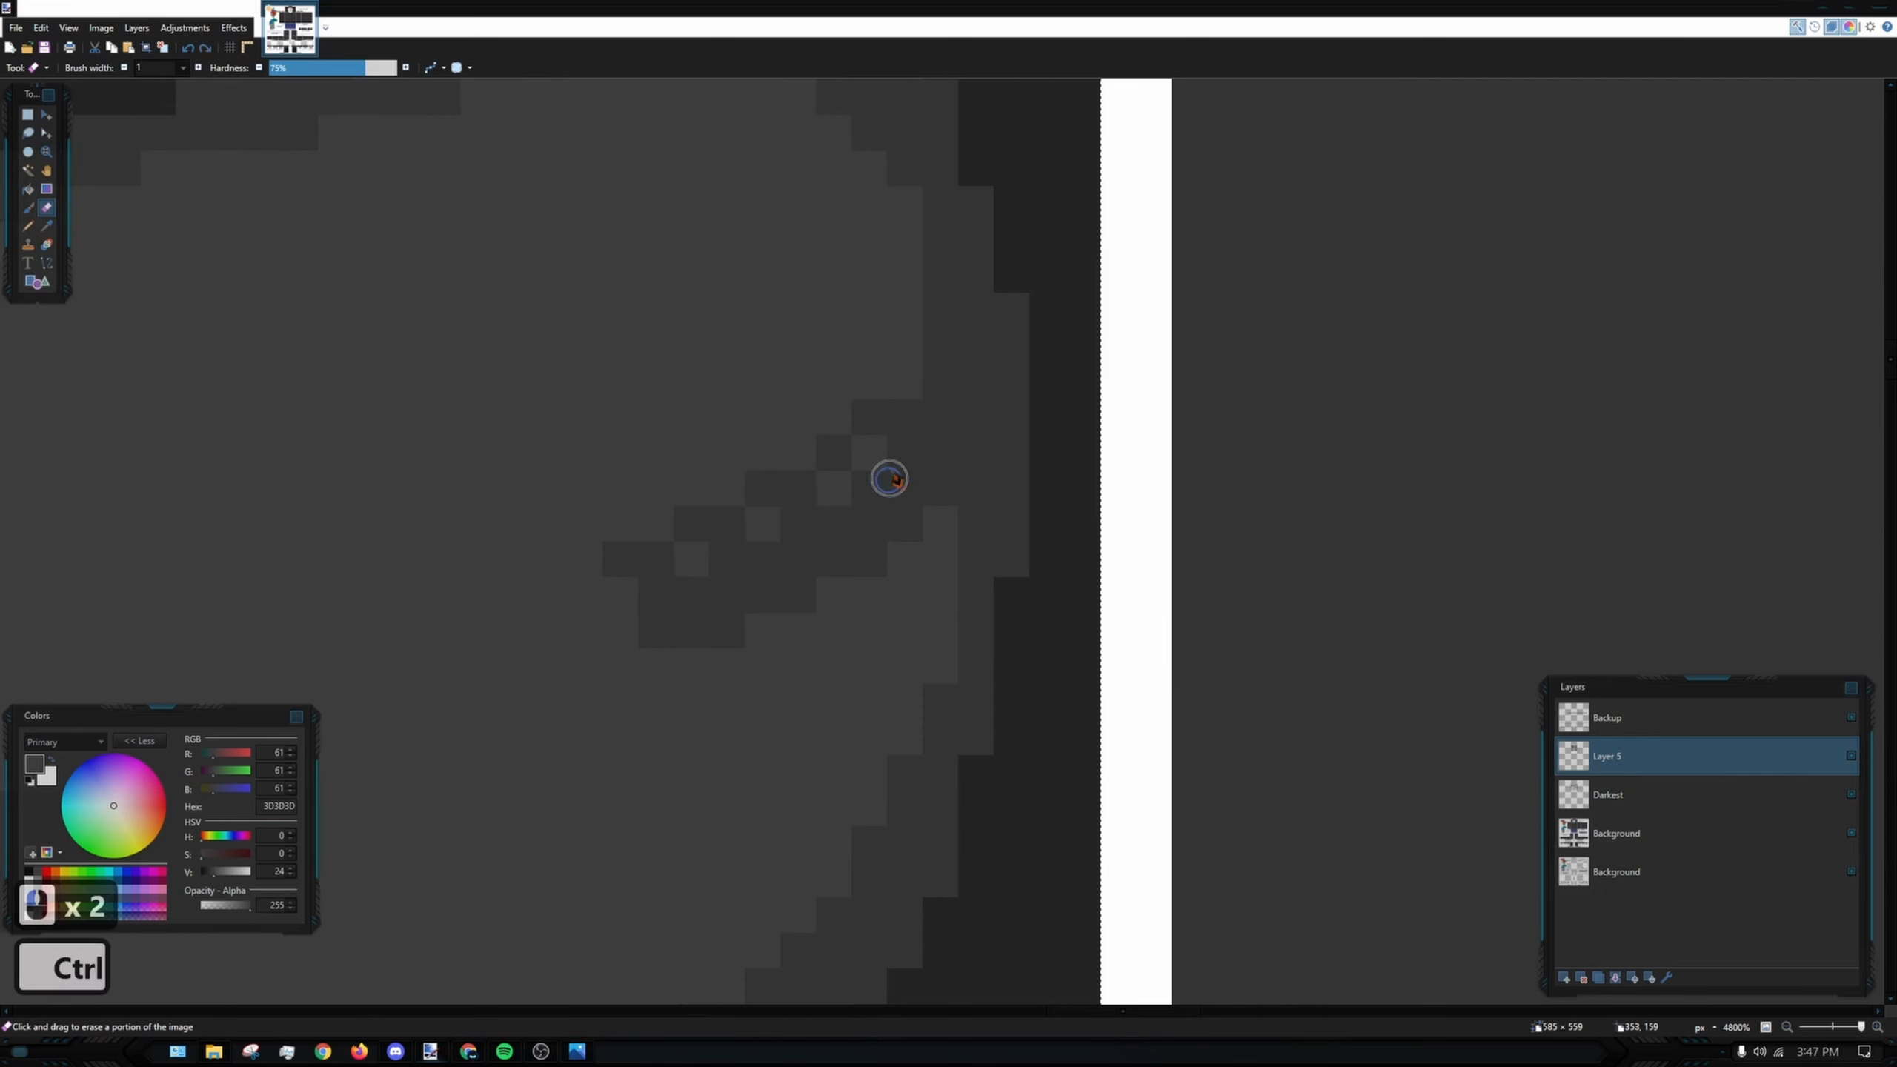
key(ctrl+z)
mouse_move(654, 631)
mouse_down()
mouse_move(442, 738)
mouse_move(497, 694)
mouse_move(436, 691)
mouse_up()
key(ctrl+z)
- Try to extend the small fold near the left edge of the torso front with the eraser
scroll(1093, 566, down, 10)
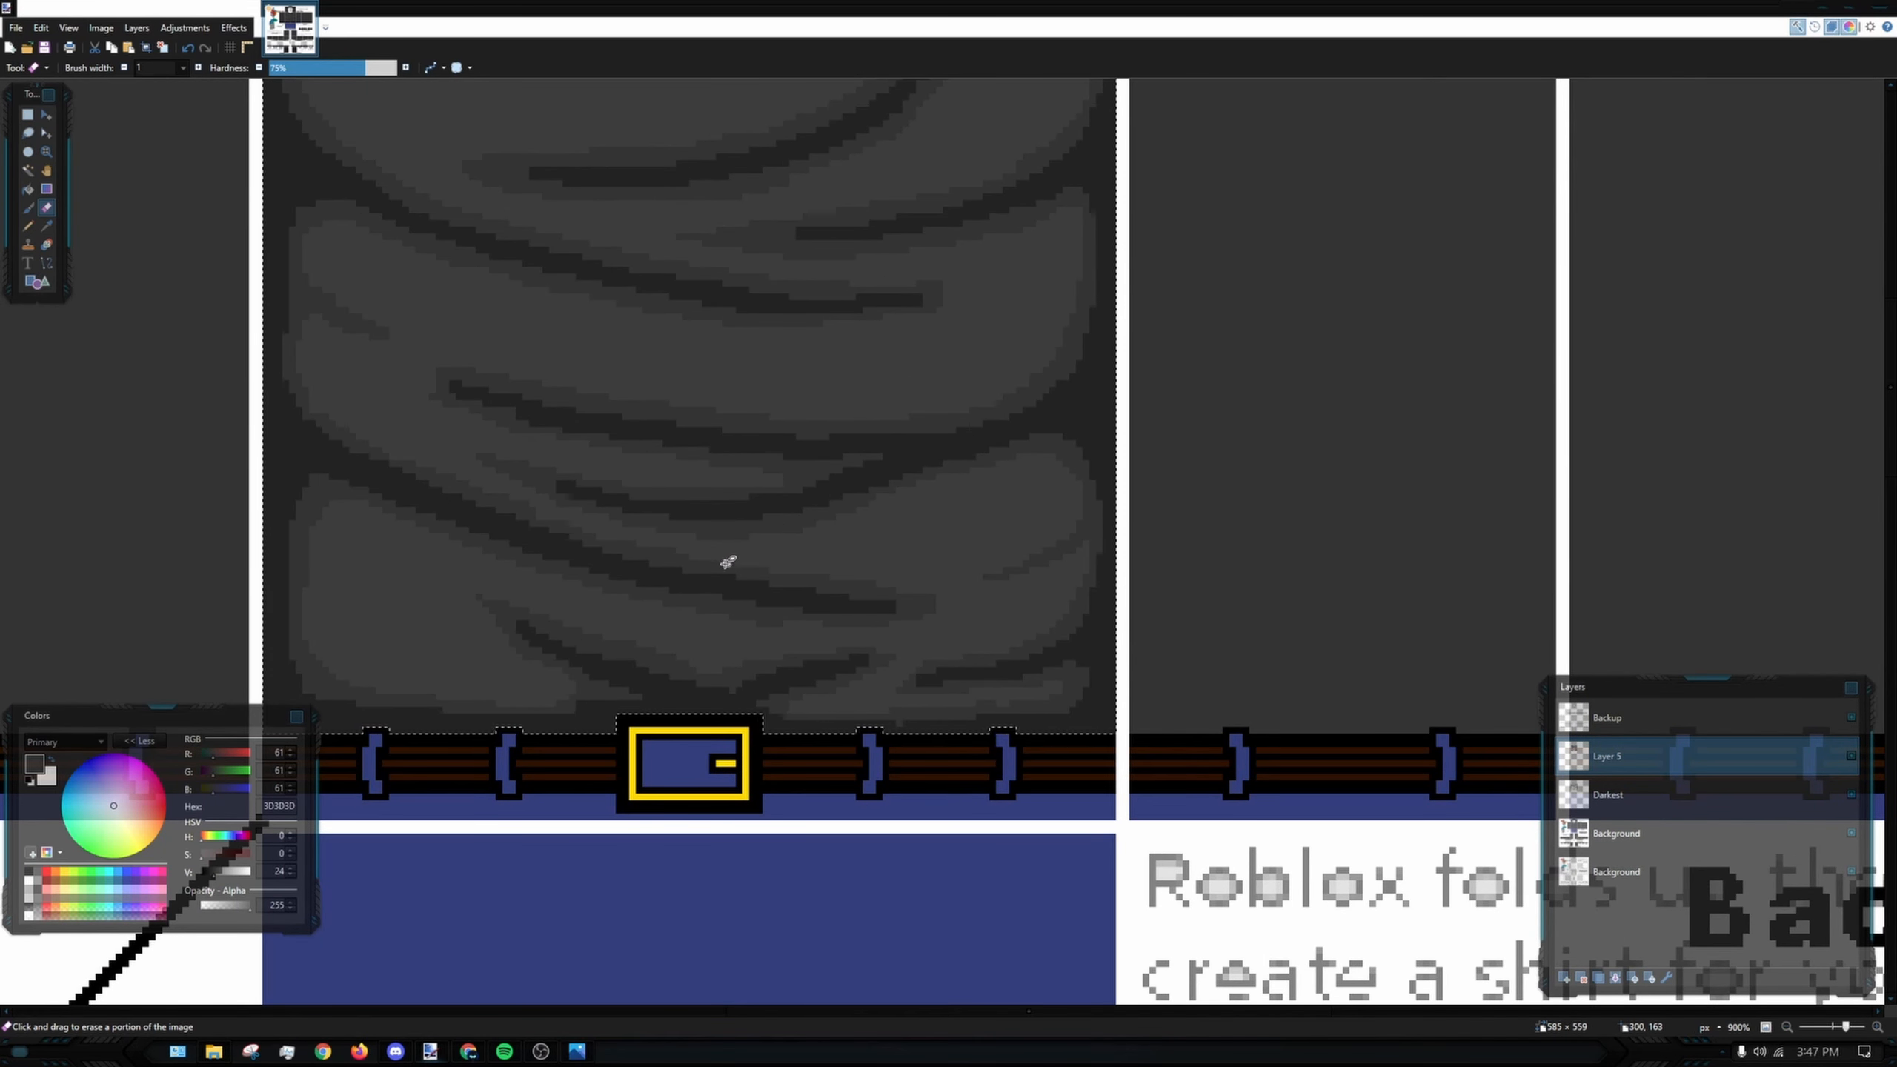
scroll(536, 288, up, 10)
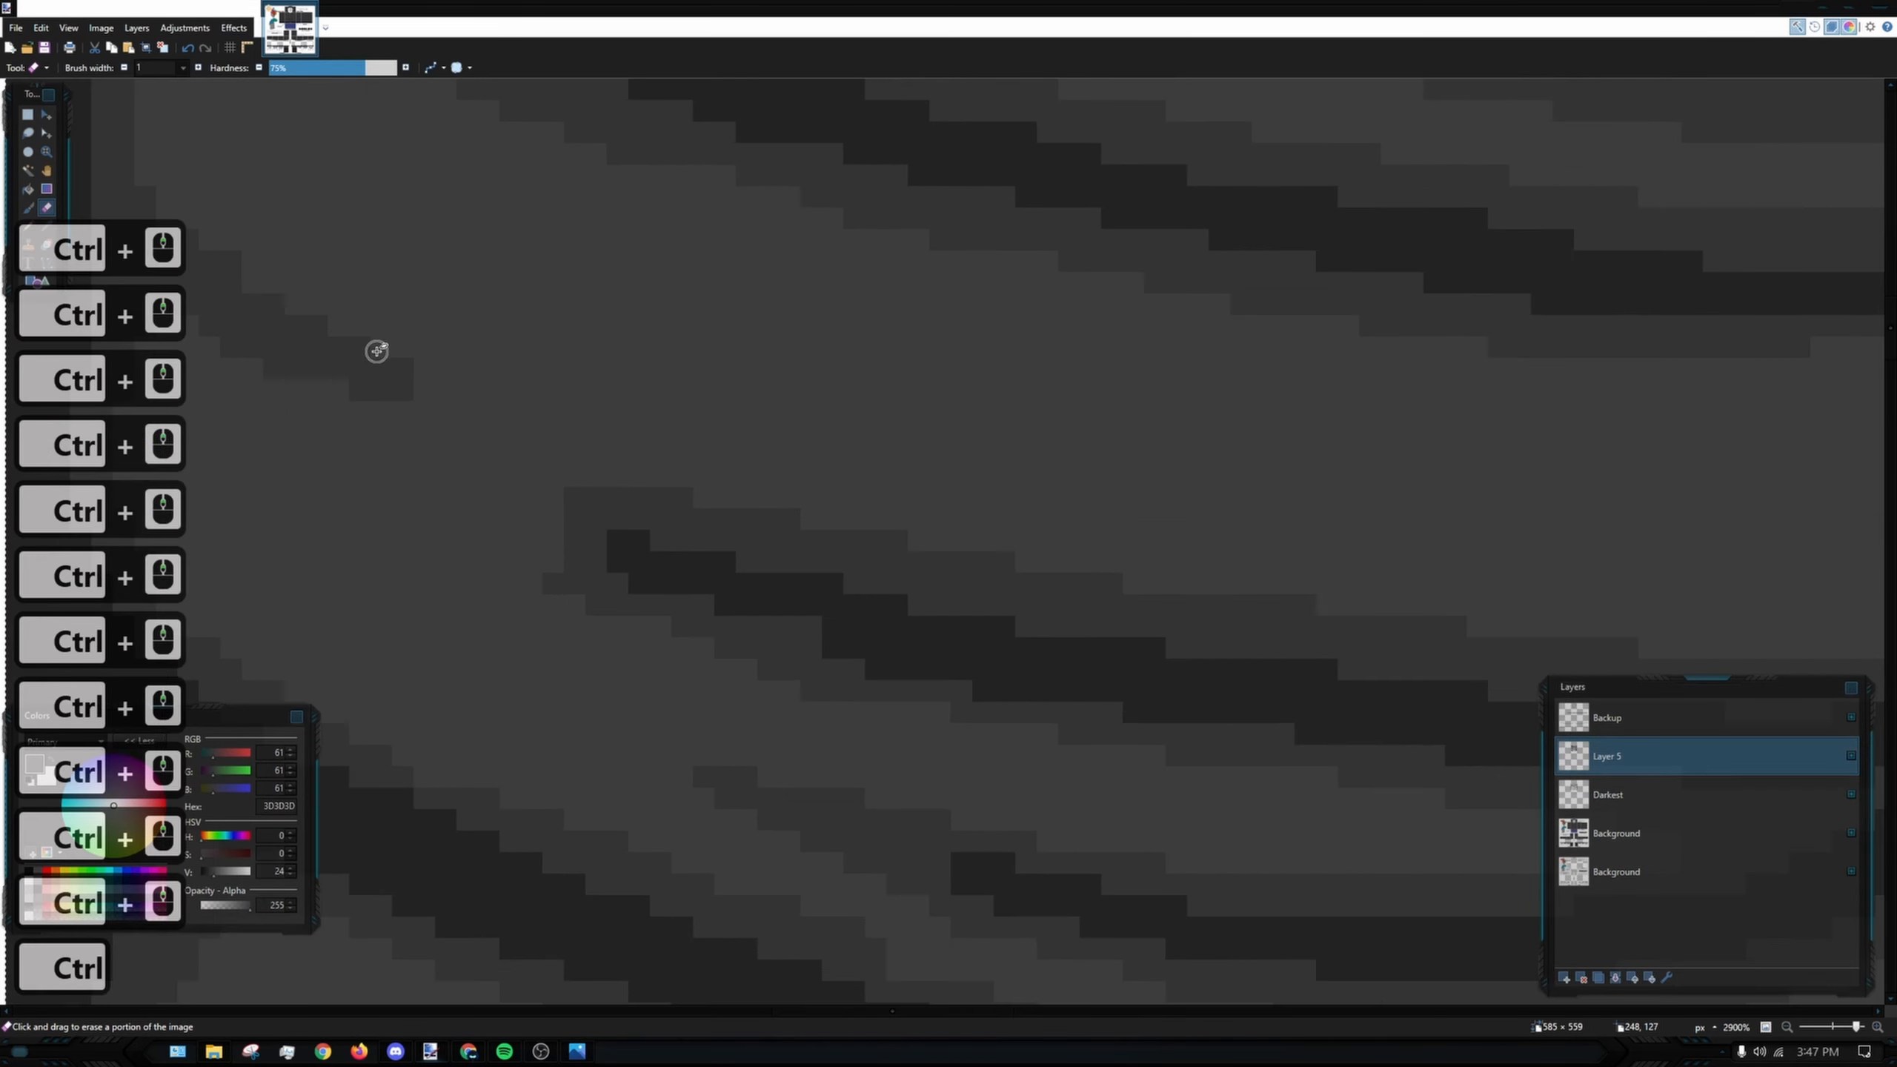
mouse_move(478, 381)
mouse_down()
mouse_move(629, 381)
mouse_move(407, 384)
mouse_move(588, 383)
mouse_up()
key(ctrl+z)
- Switch to Roblox in the browser and browse a player's shirt inventory for shading references
click(469, 1051)
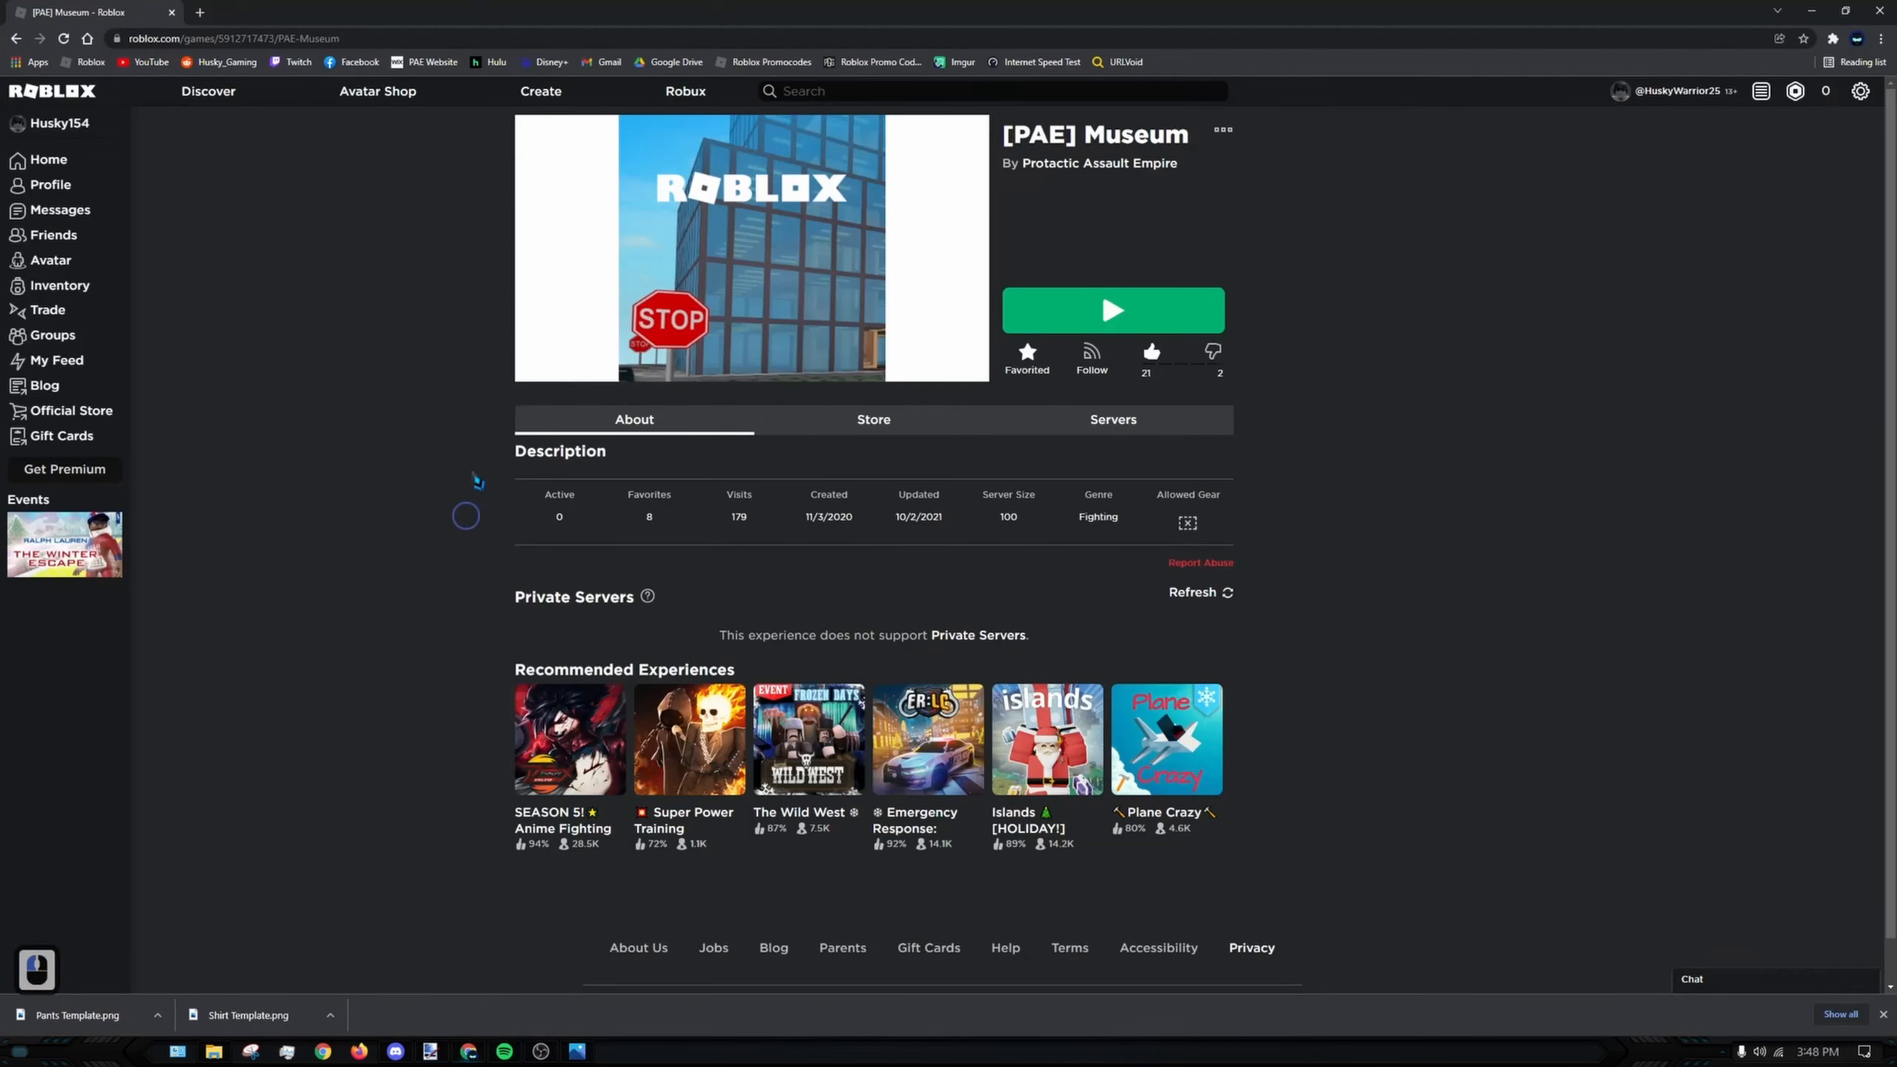
click(947, 93)
text(The)
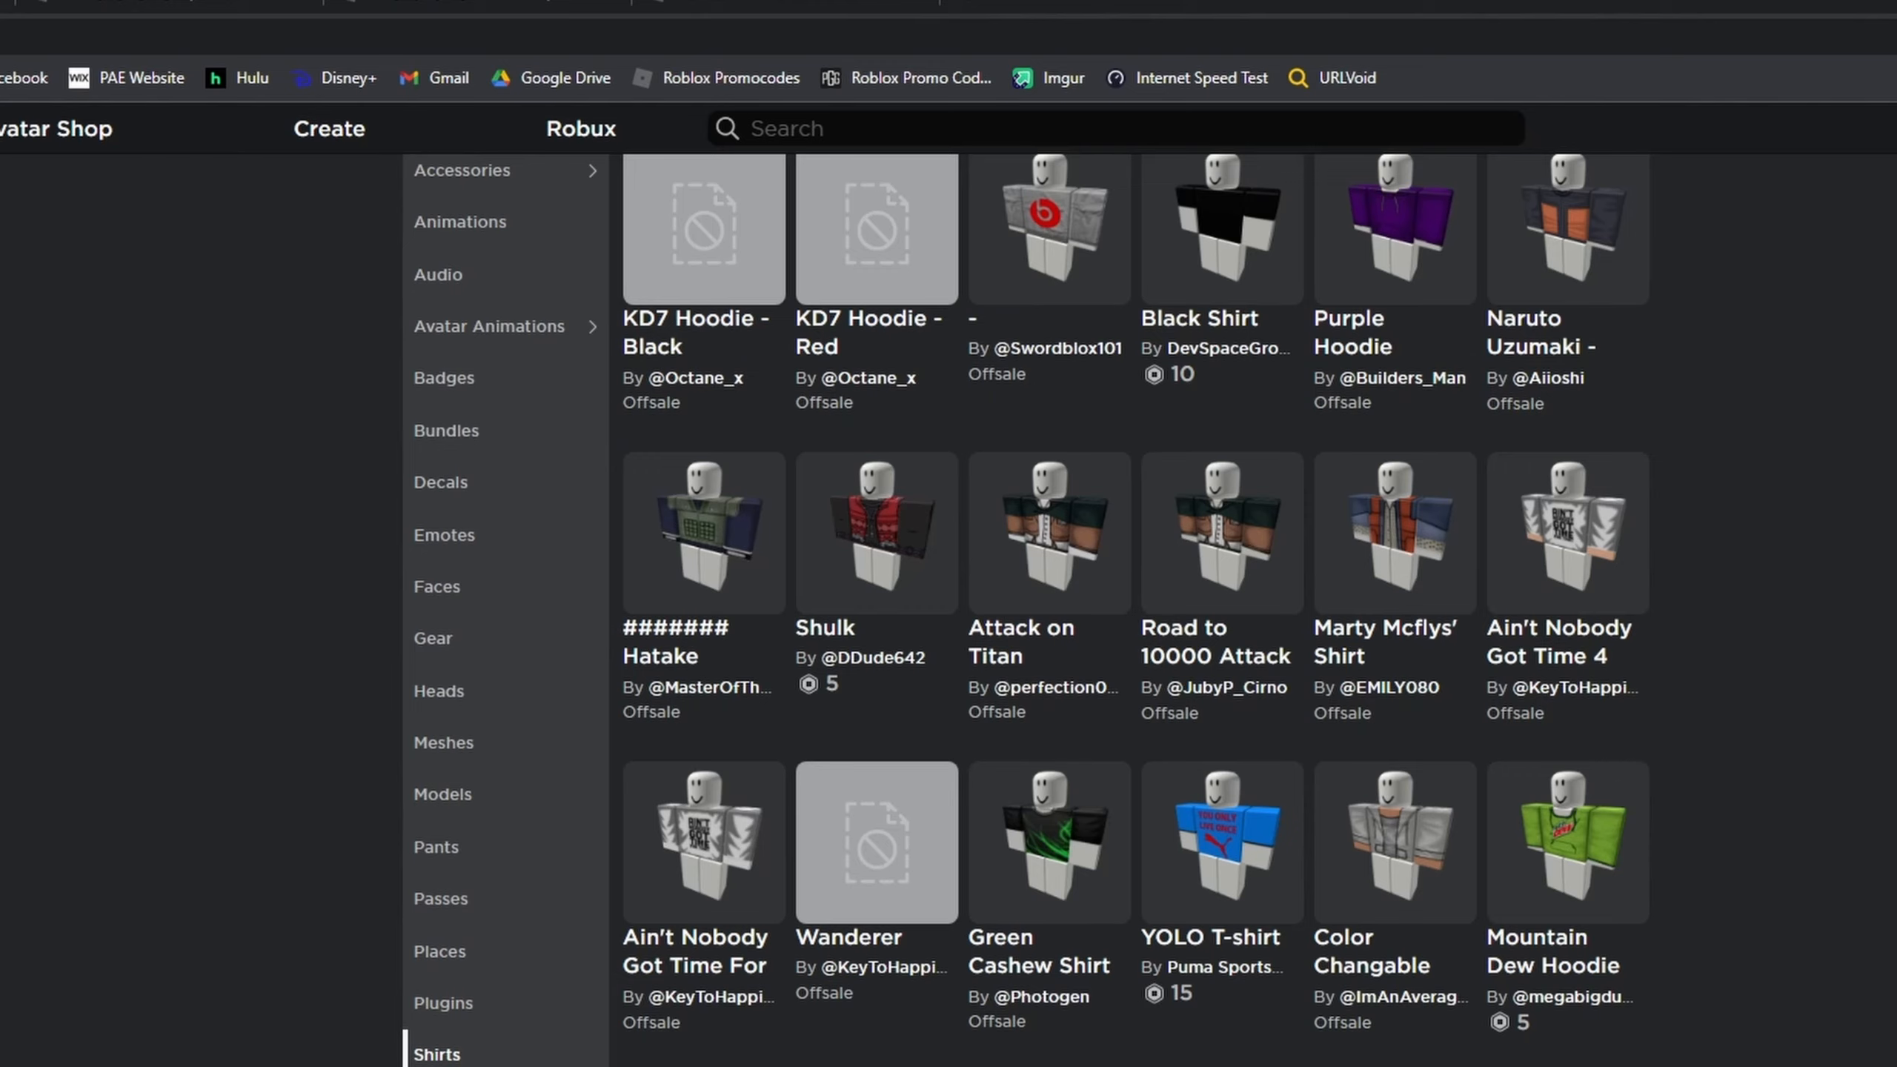
scroll(1136, 609, down, 4)
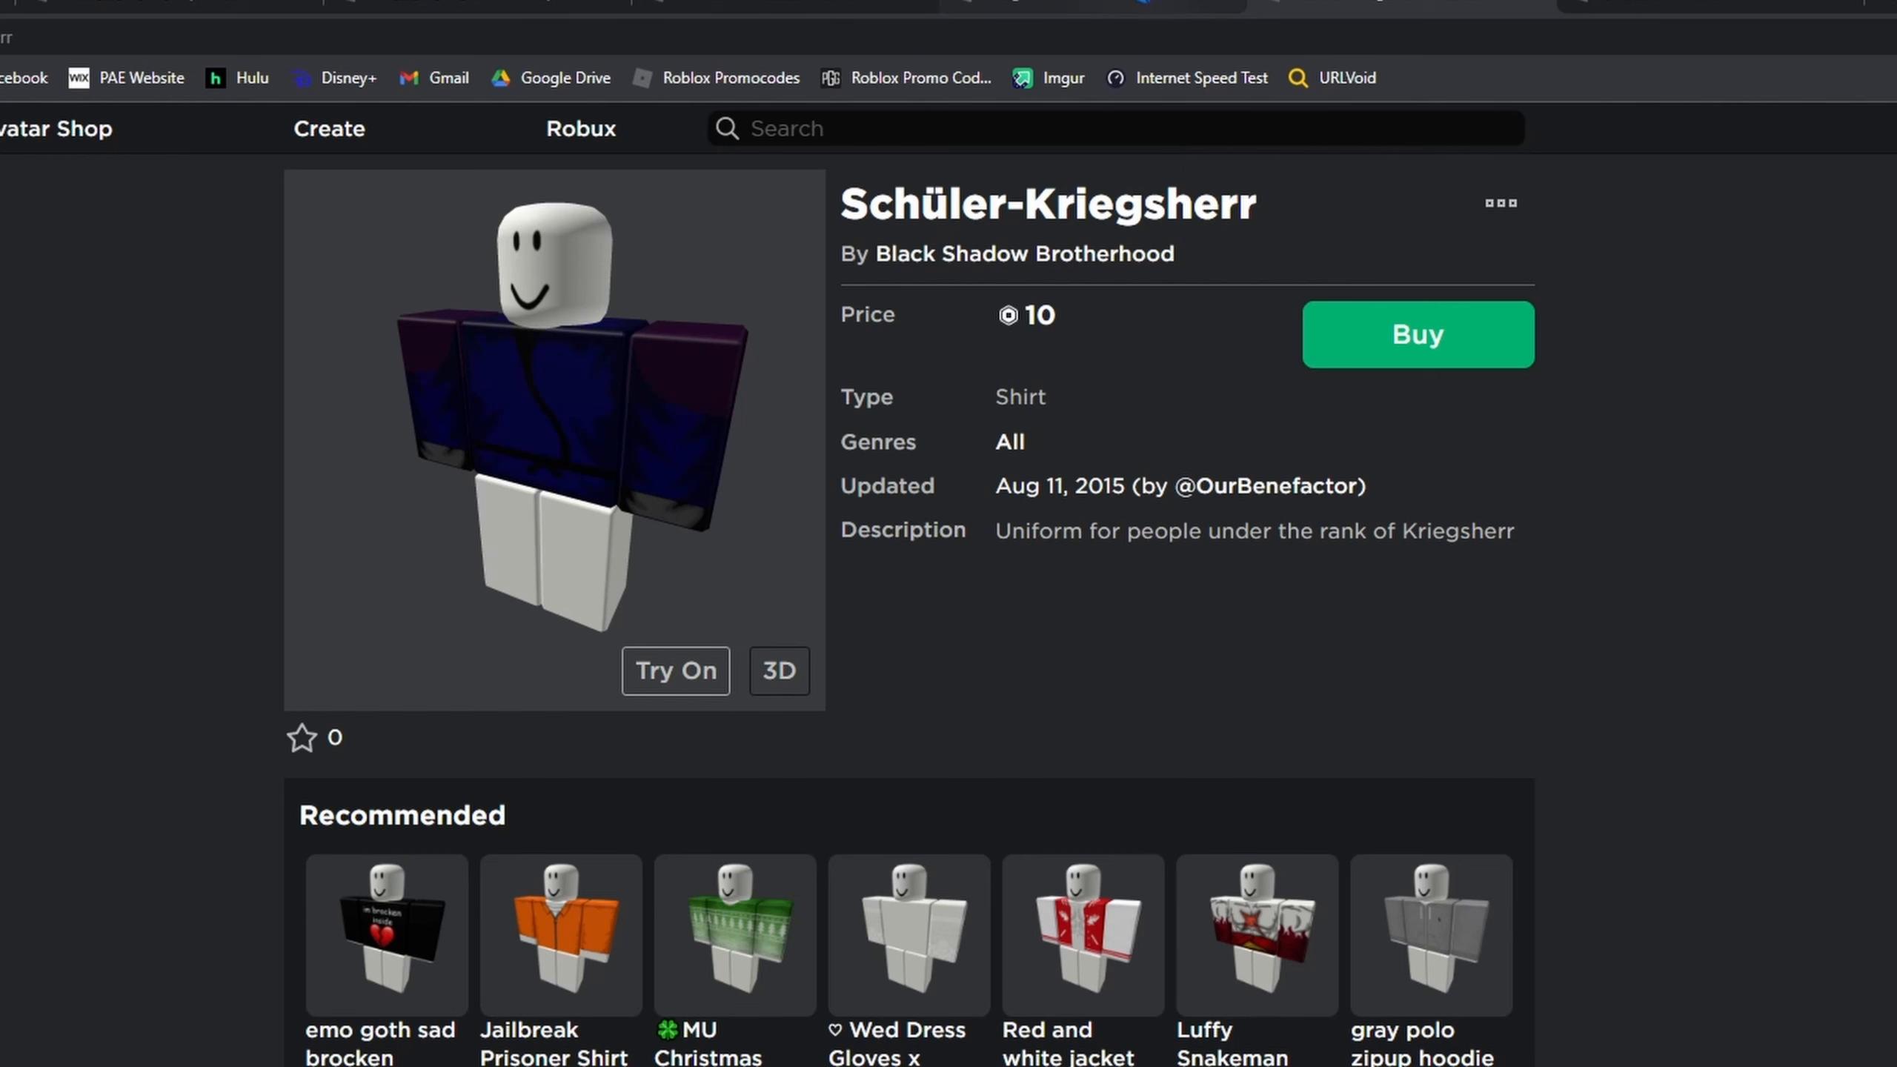
- Compare the fabric shading on the Schüler-Kriegsherr, Kriegsherr+, Outdated and BSB Leader Robes shirt pages
key(ctrl+Tab)
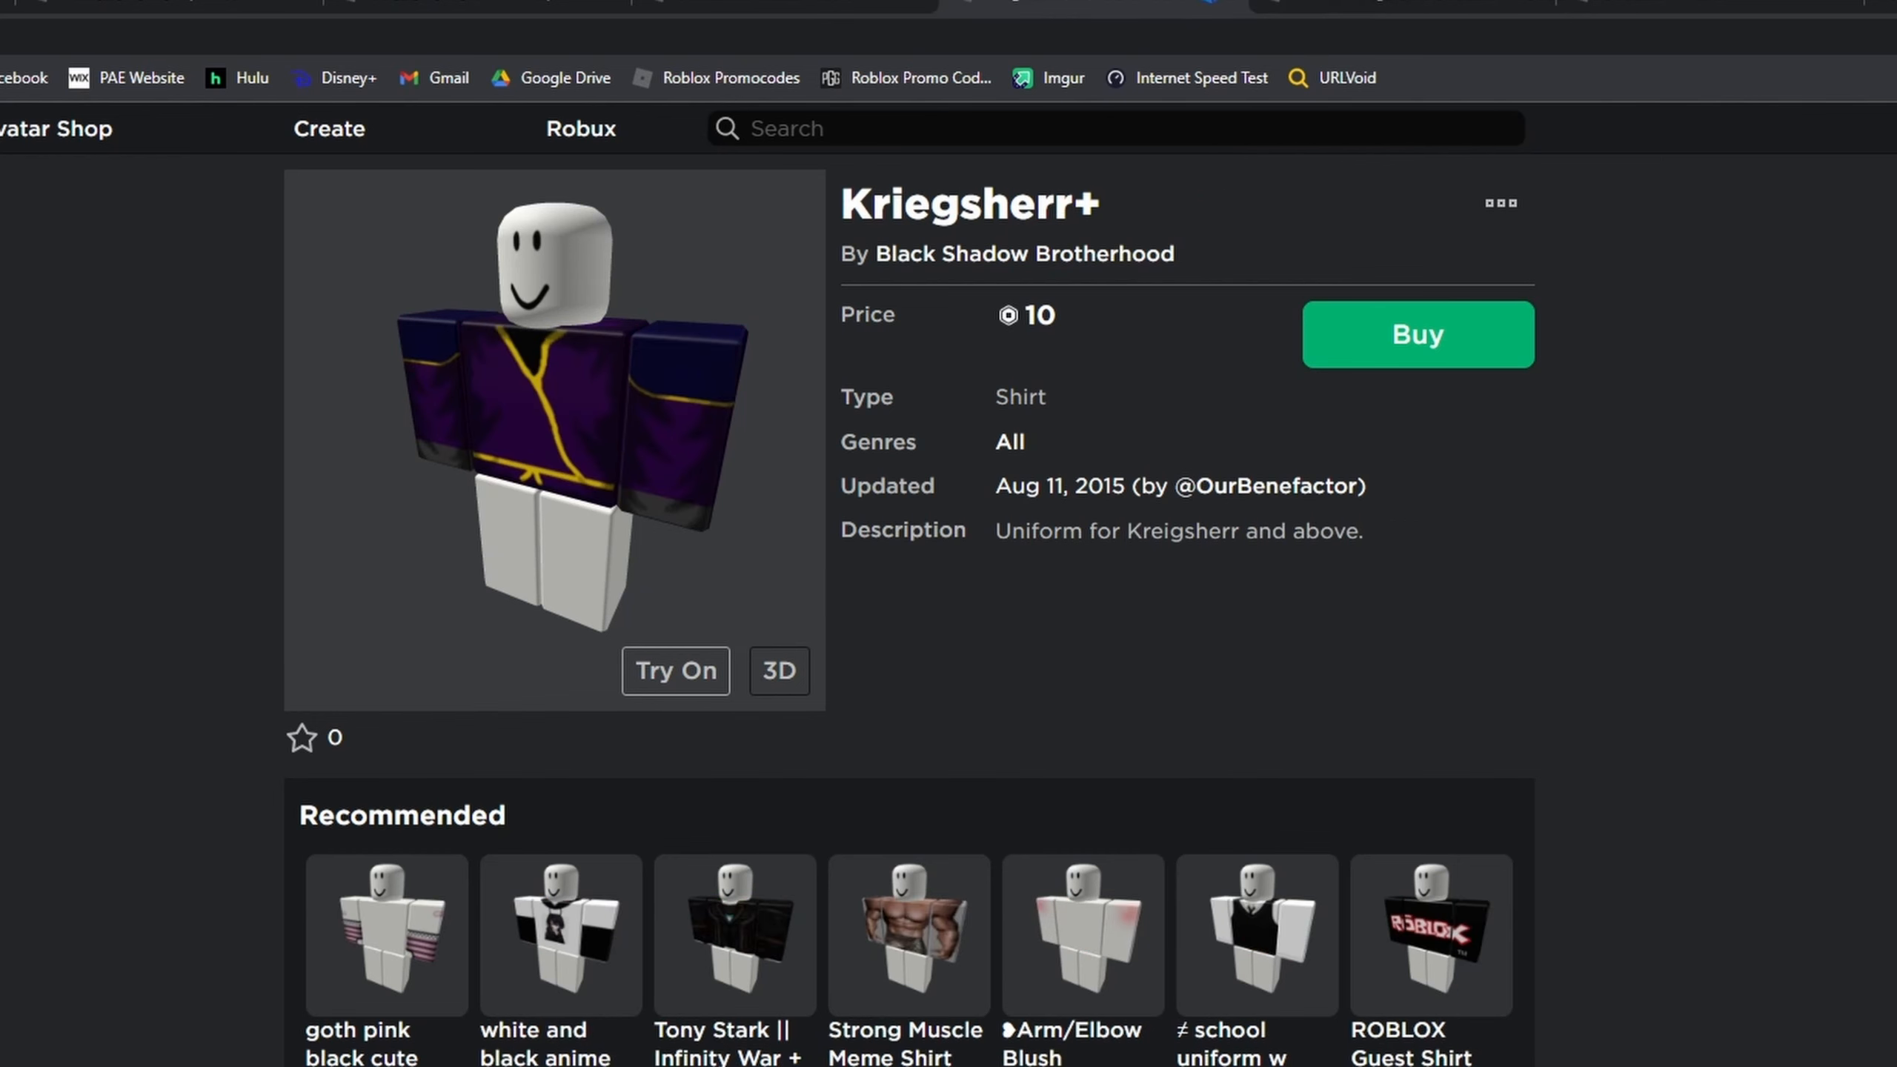
key(ctrl+Tab)
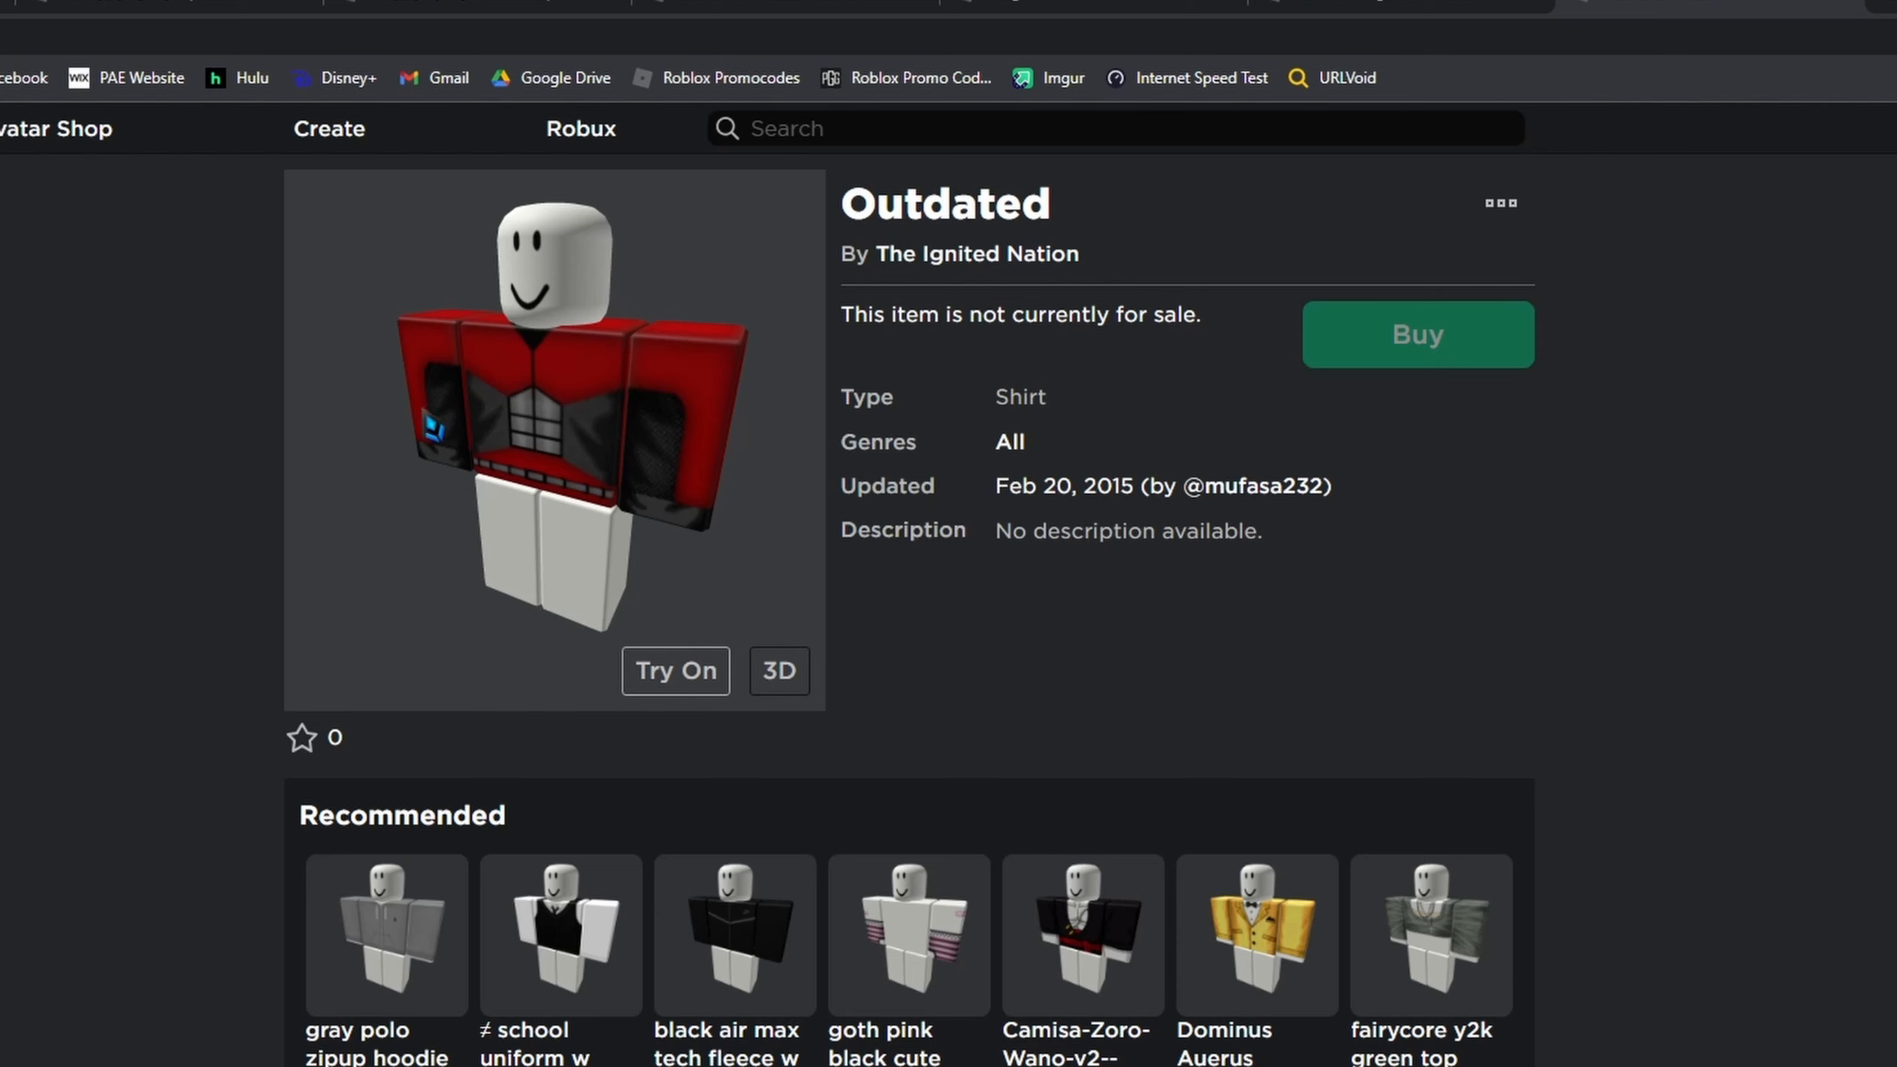
click(1322, 3)
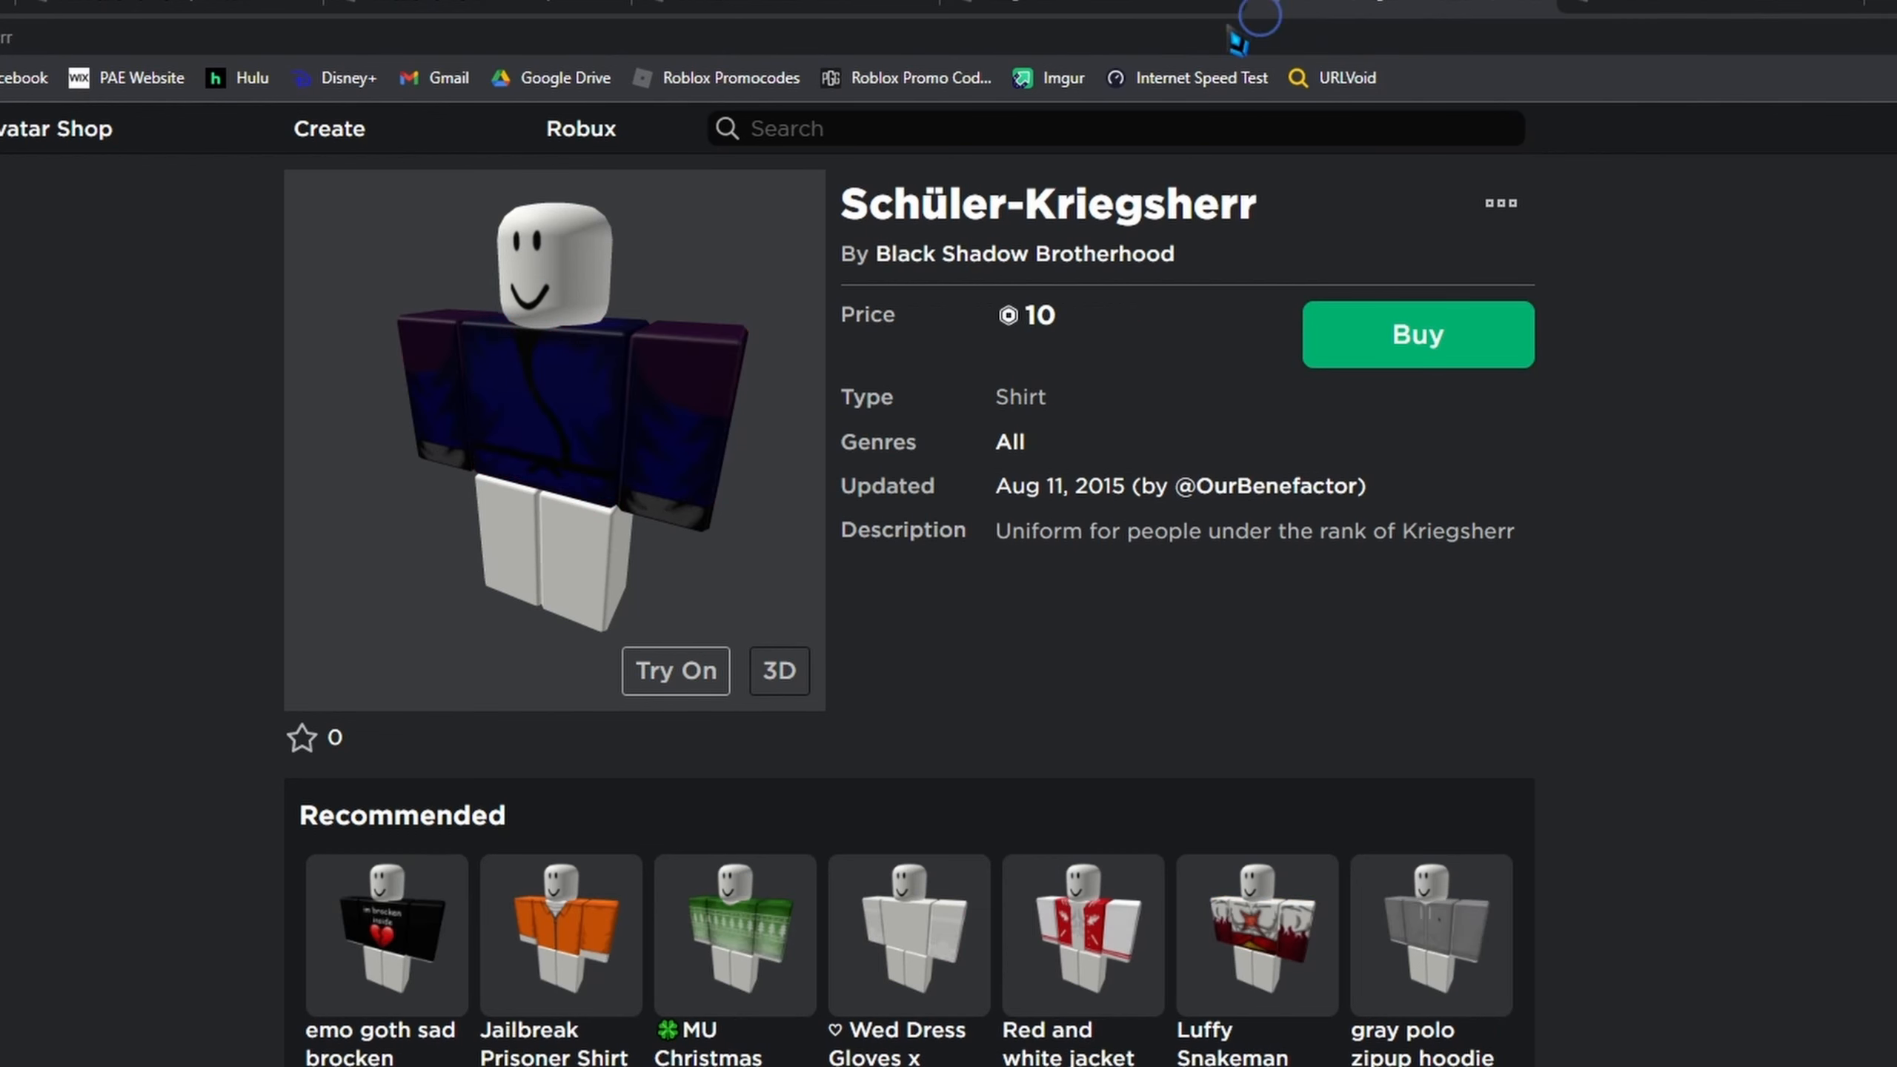
click(1117, 2)
click(784, 4)
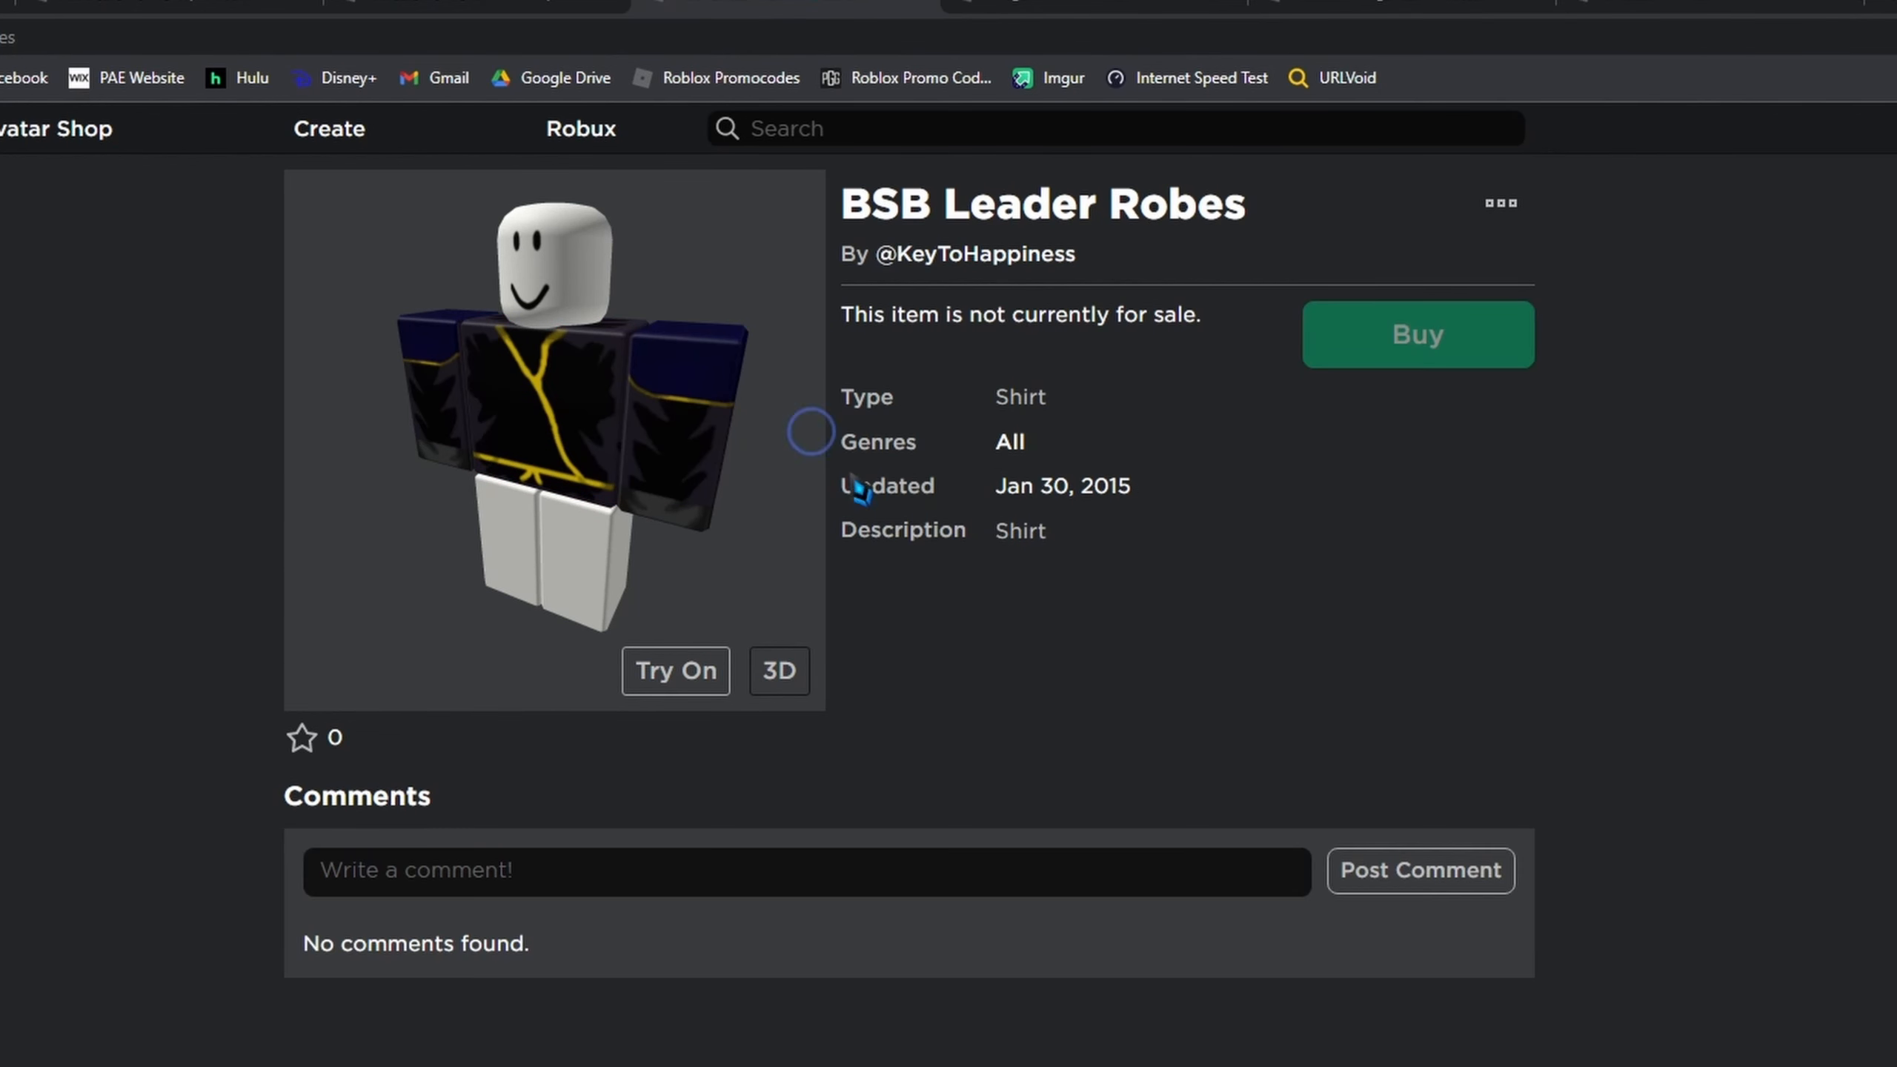
click(1077, 2)
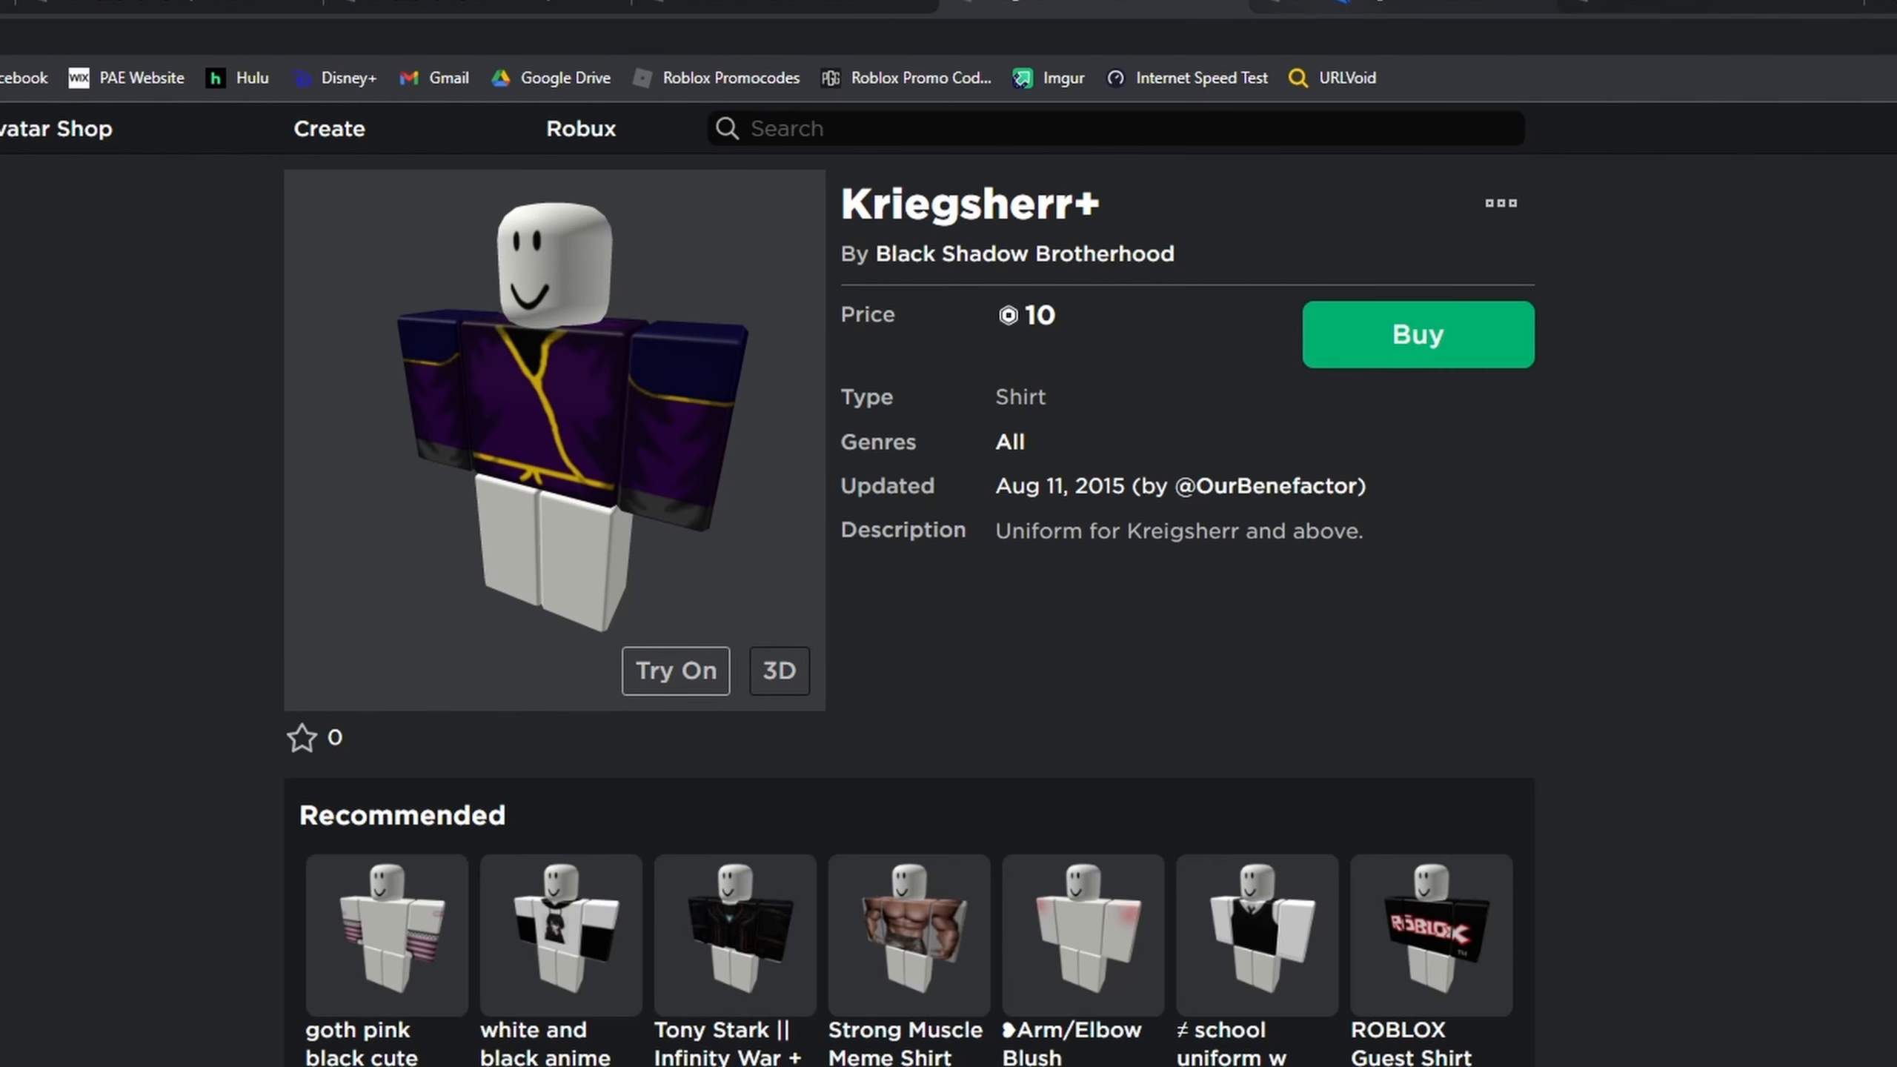
click(1340, 3)
click(1646, 3)
click(784, 4)
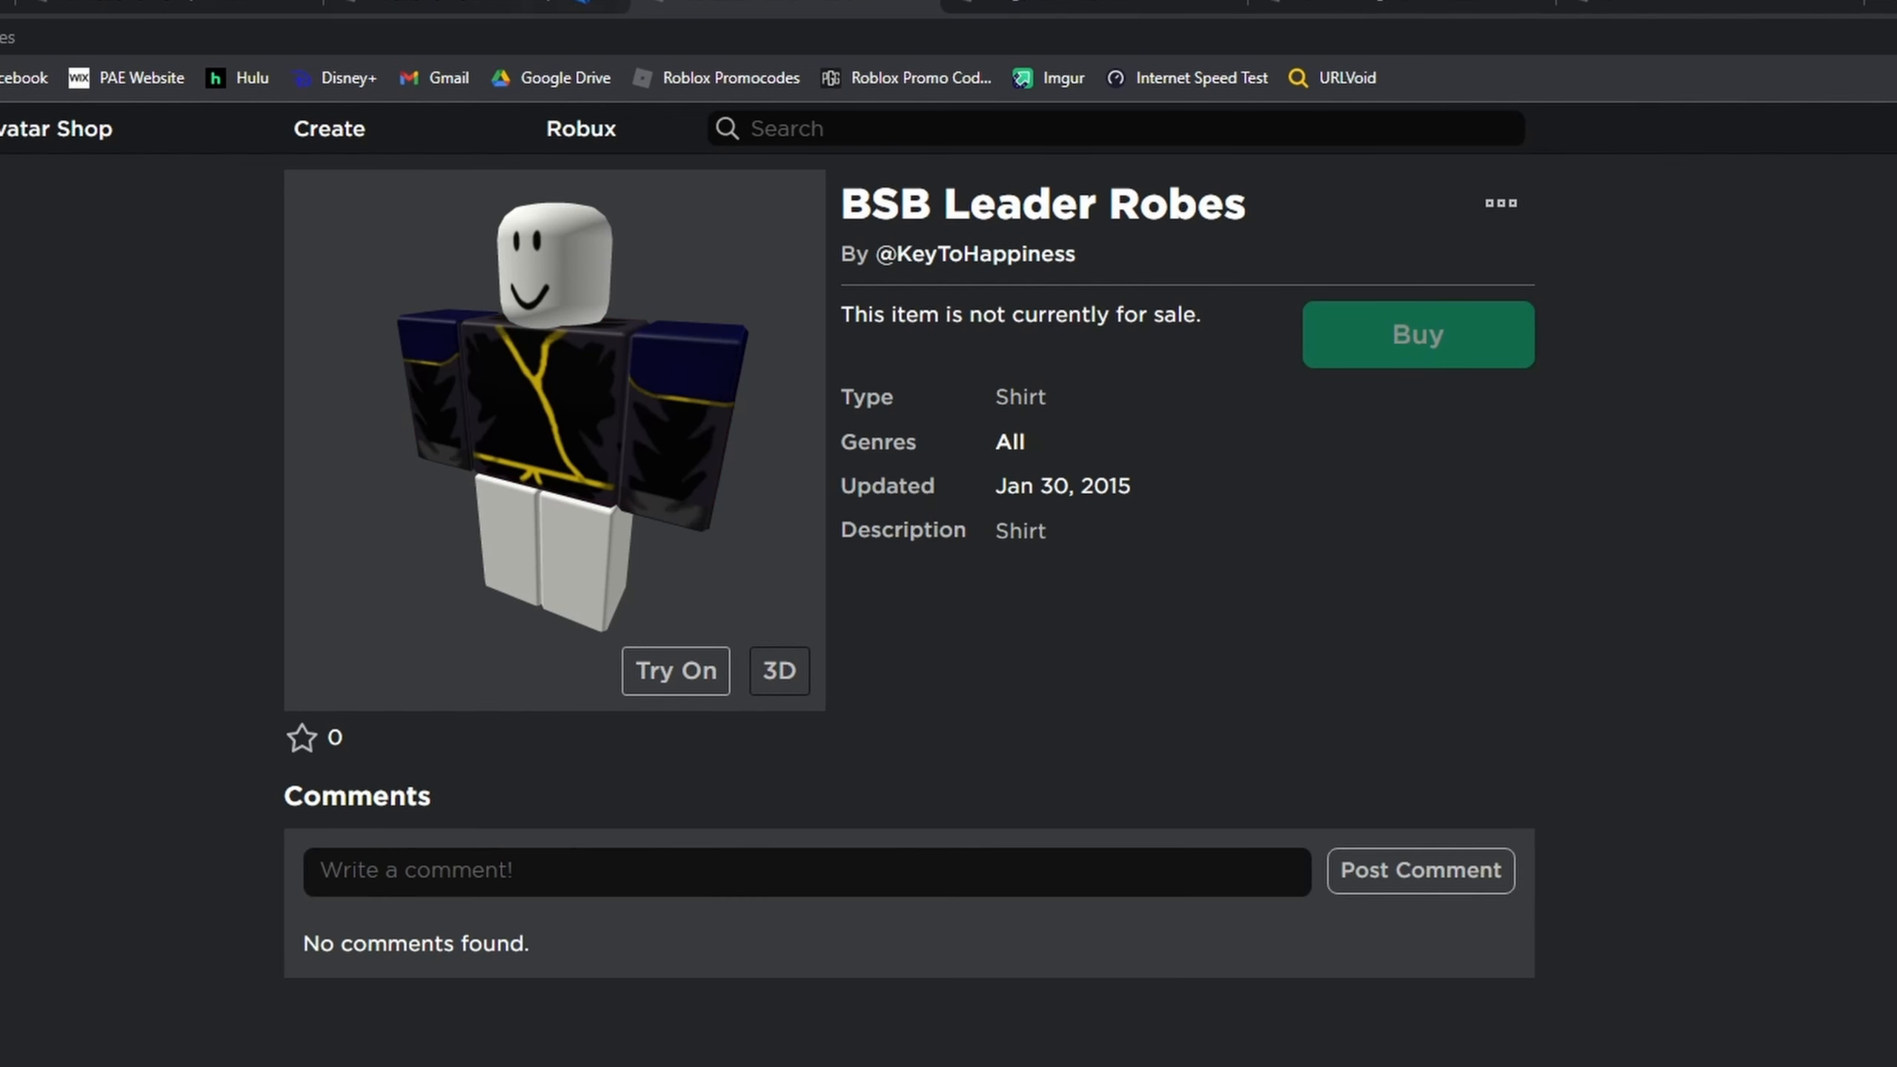
- Compare the shading on the DB [LR] - [MR] Uniform Top, TIN | HR | Top and AWE [LR] - [MR] Top pages
click(544, 3)
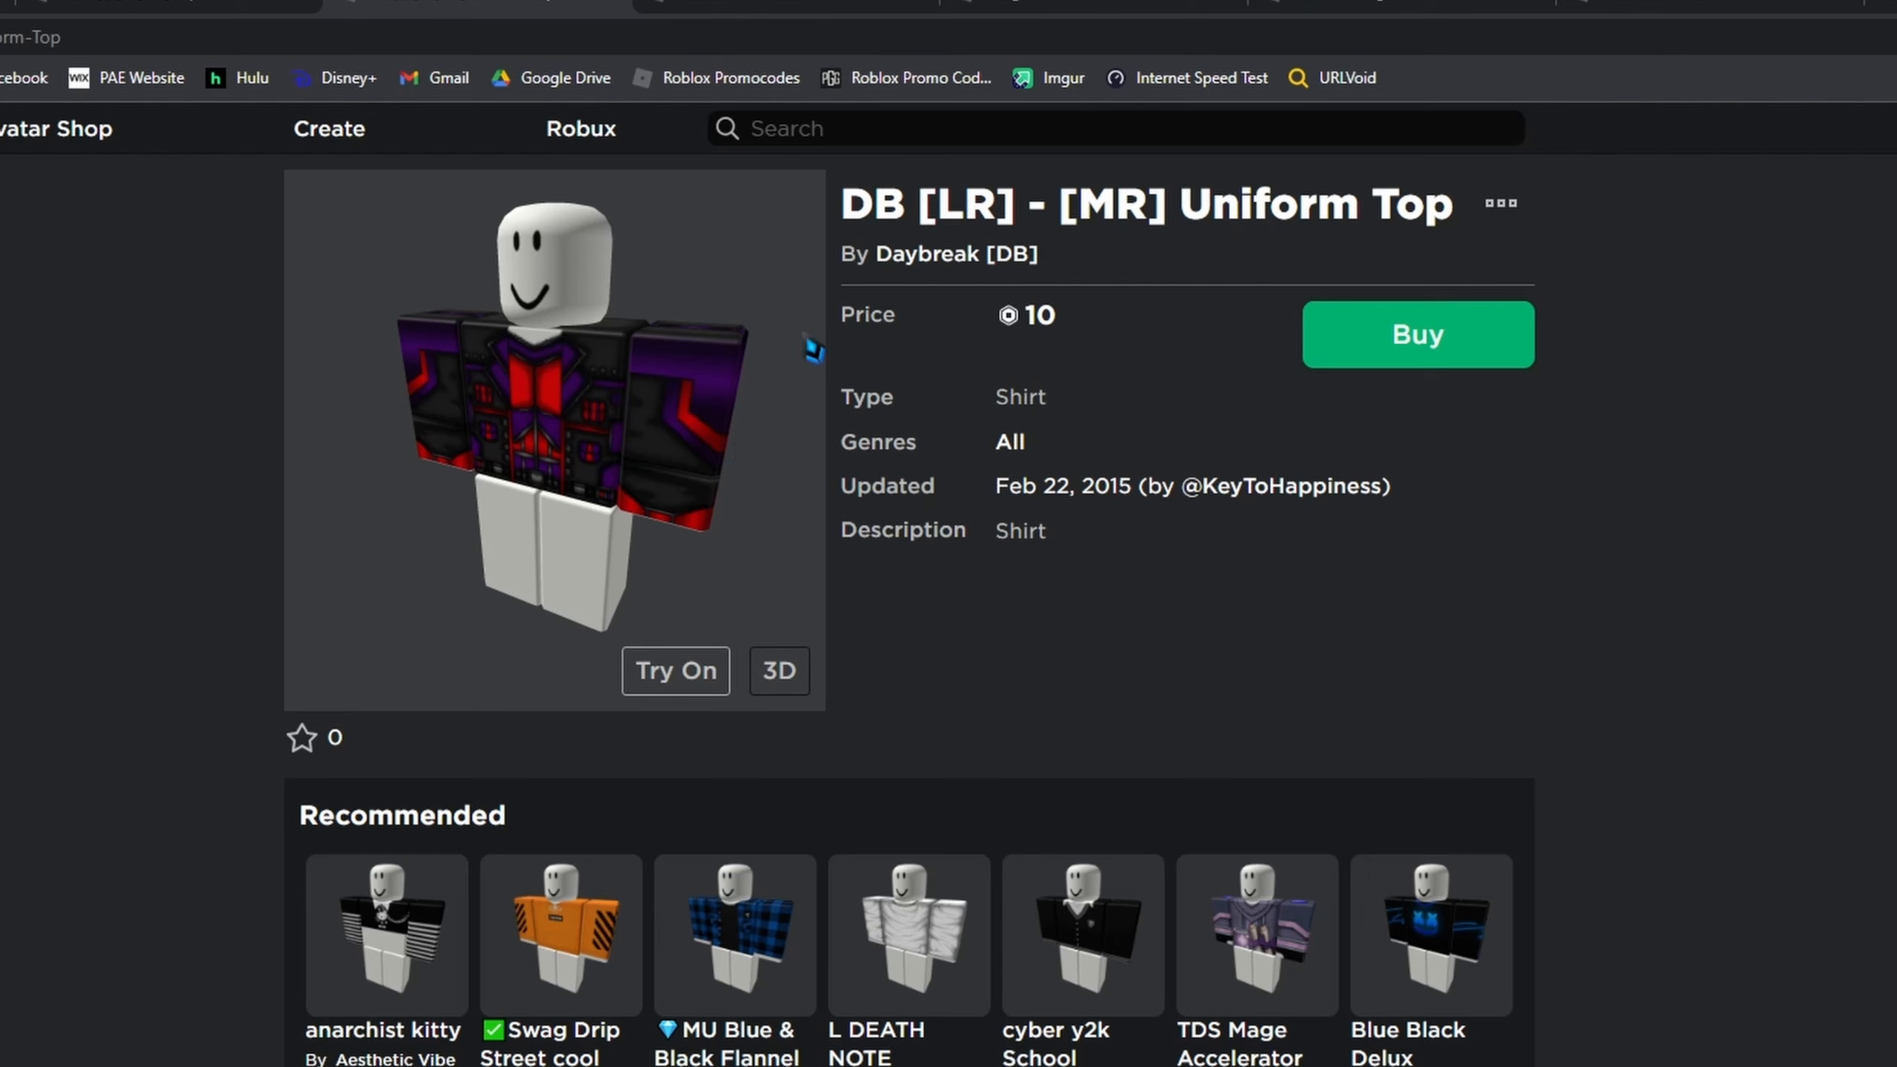
click(162, 8)
click(478, 4)
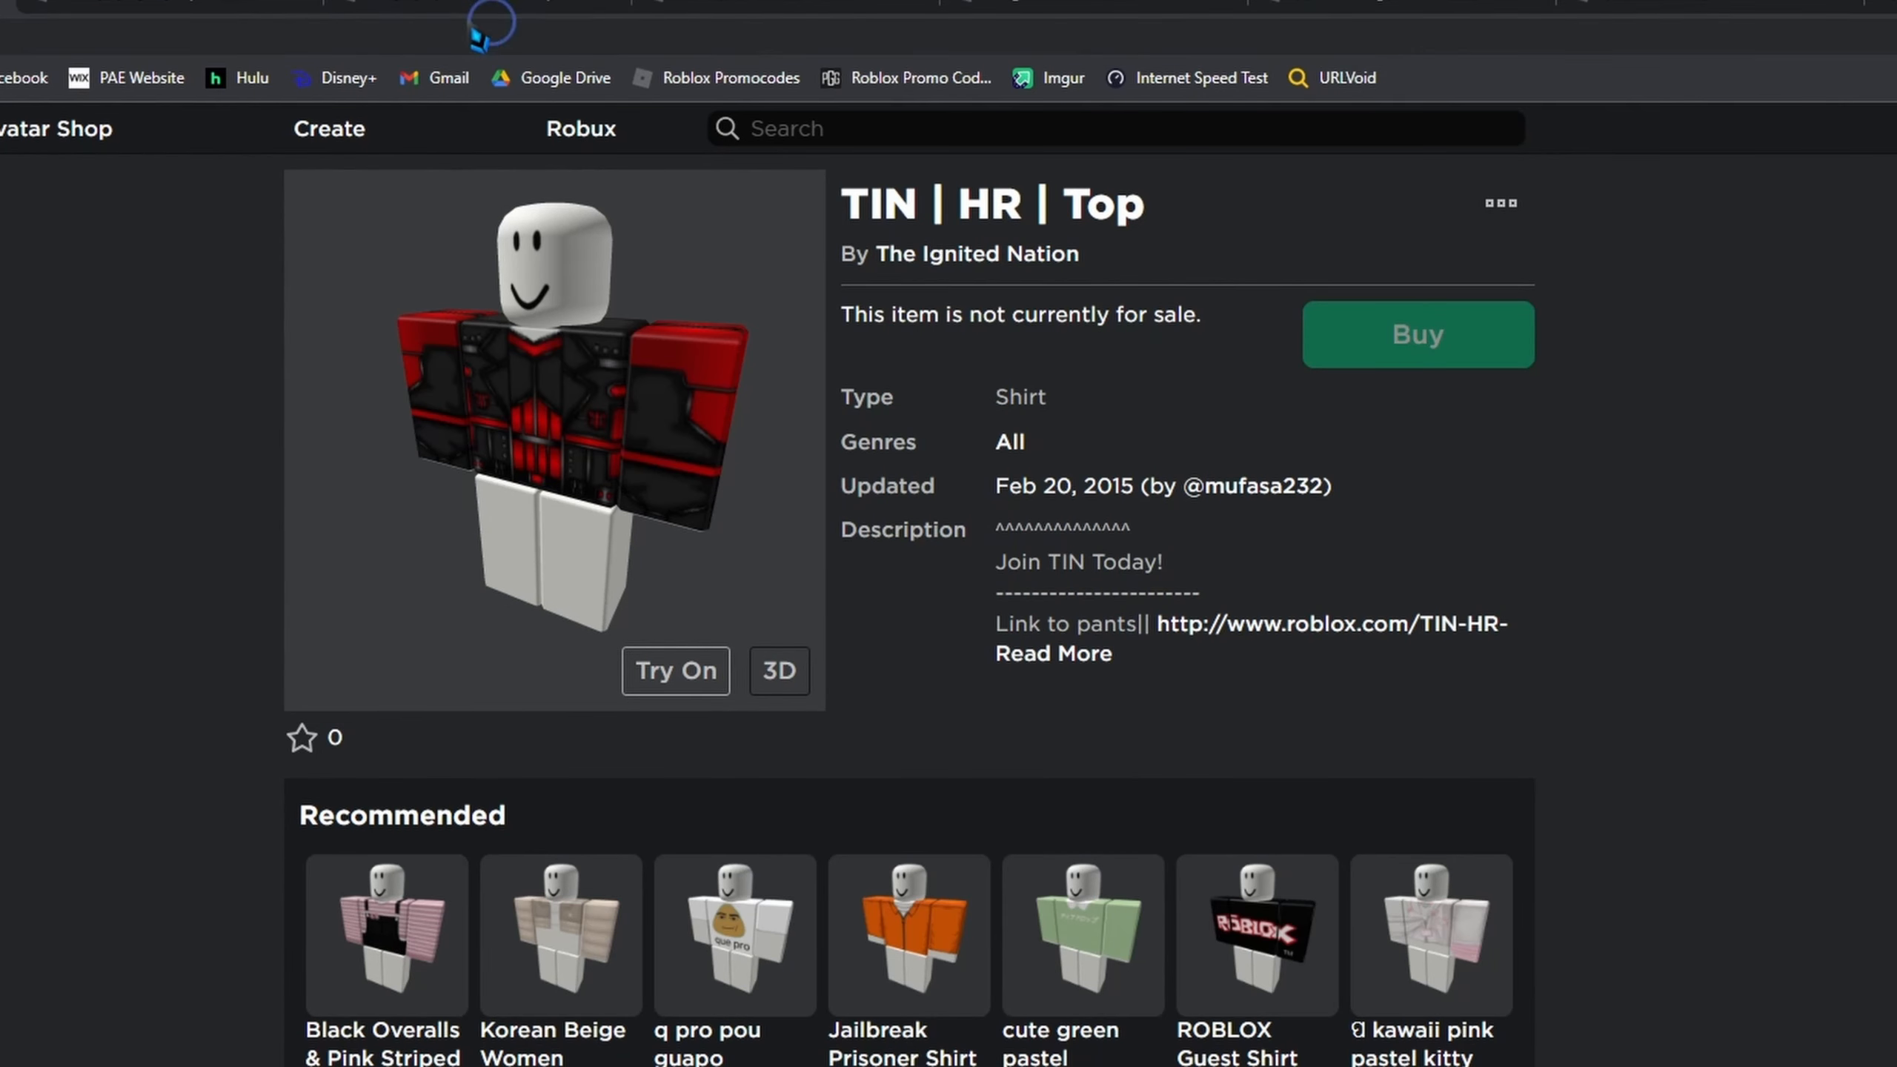
click(299, 3)
click(370, 3)
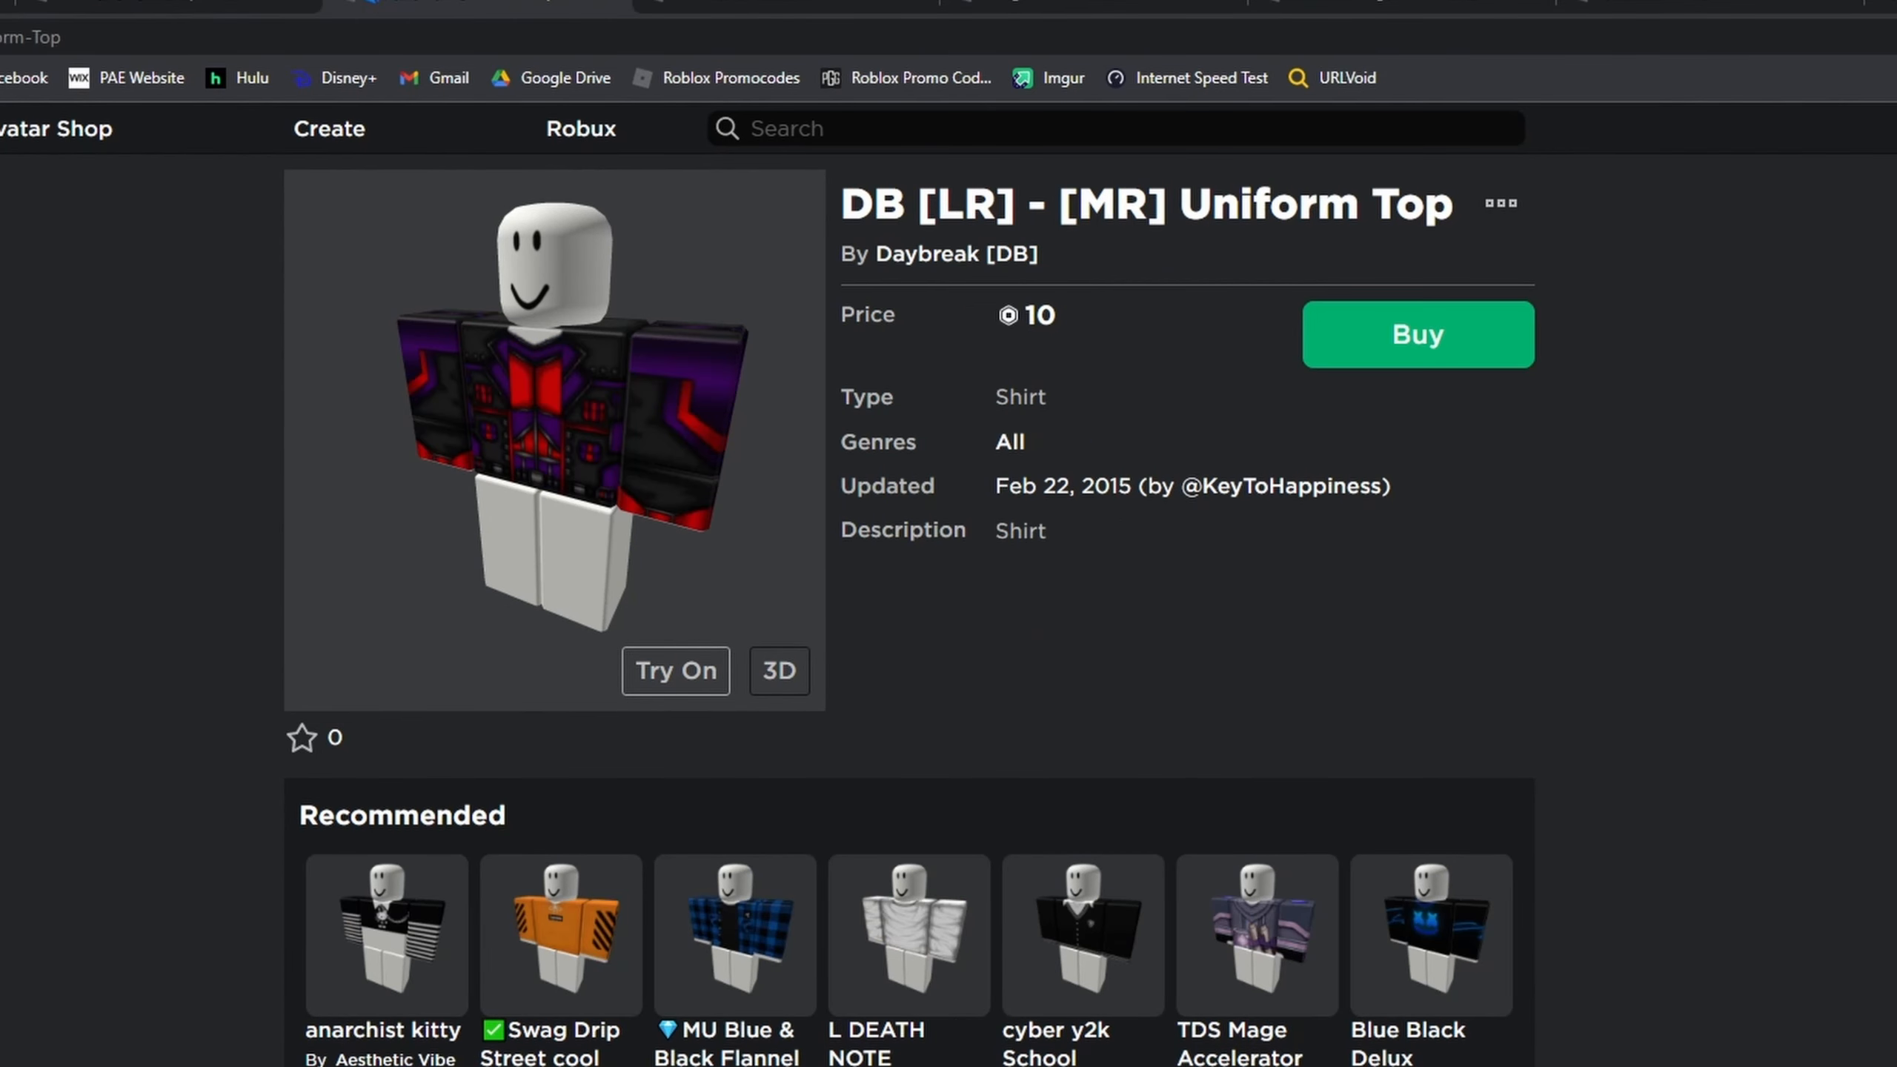
click(60, 2)
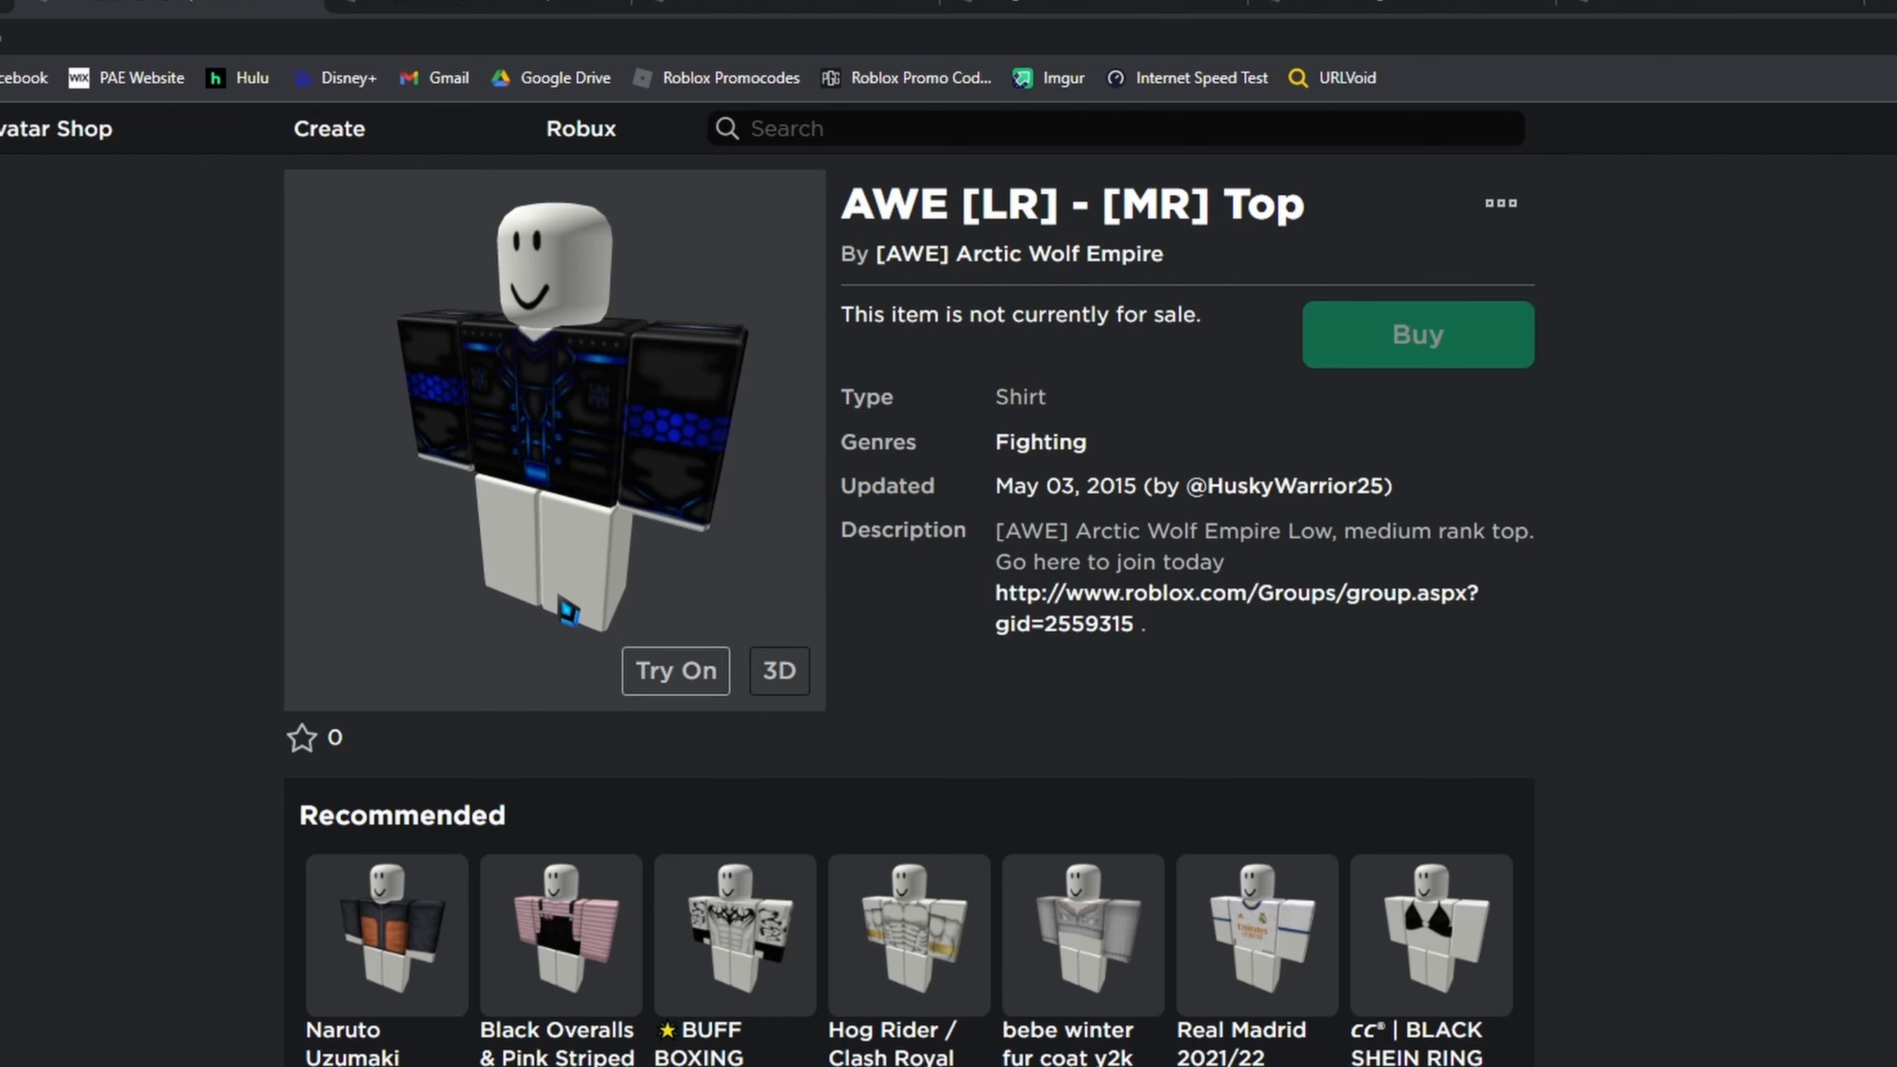
click(500, 2)
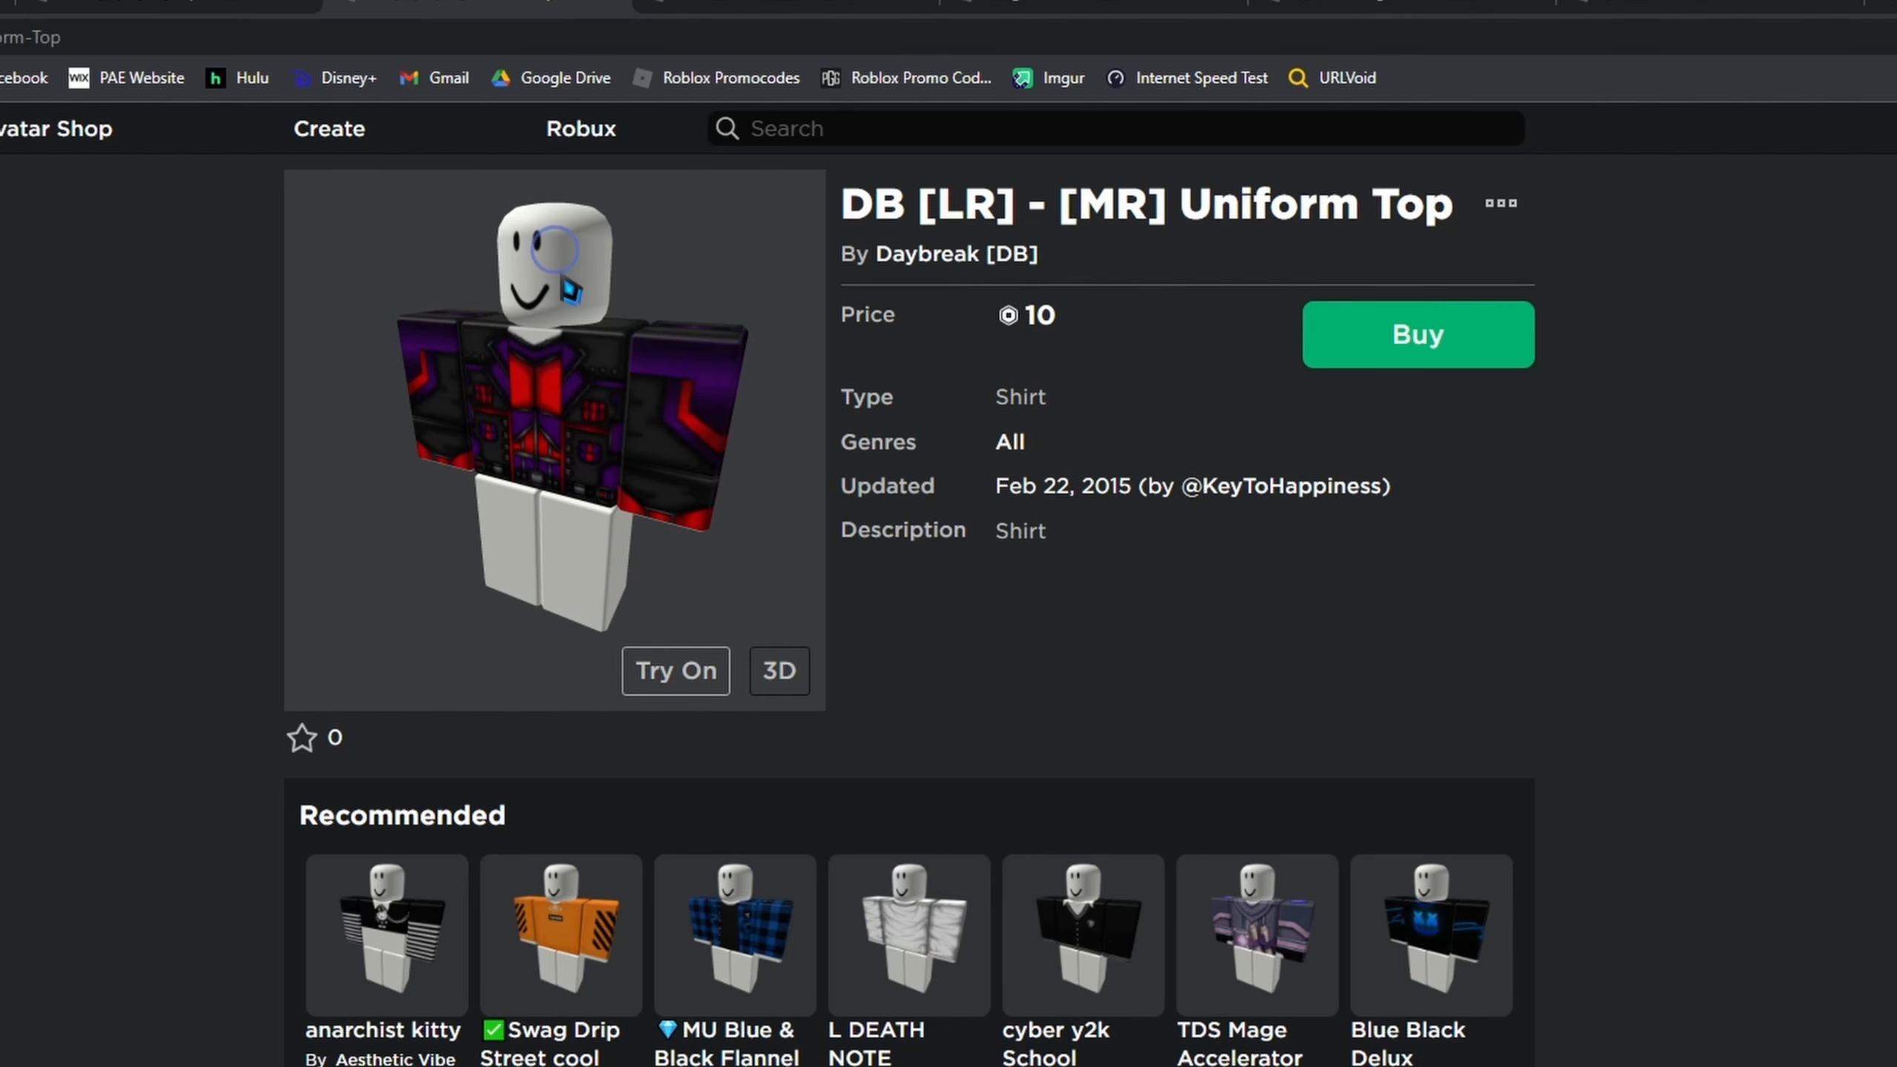
click(838, 1)
- Close the open shirt listing tabs and return to the player's shirt inventory
click(6, 2)
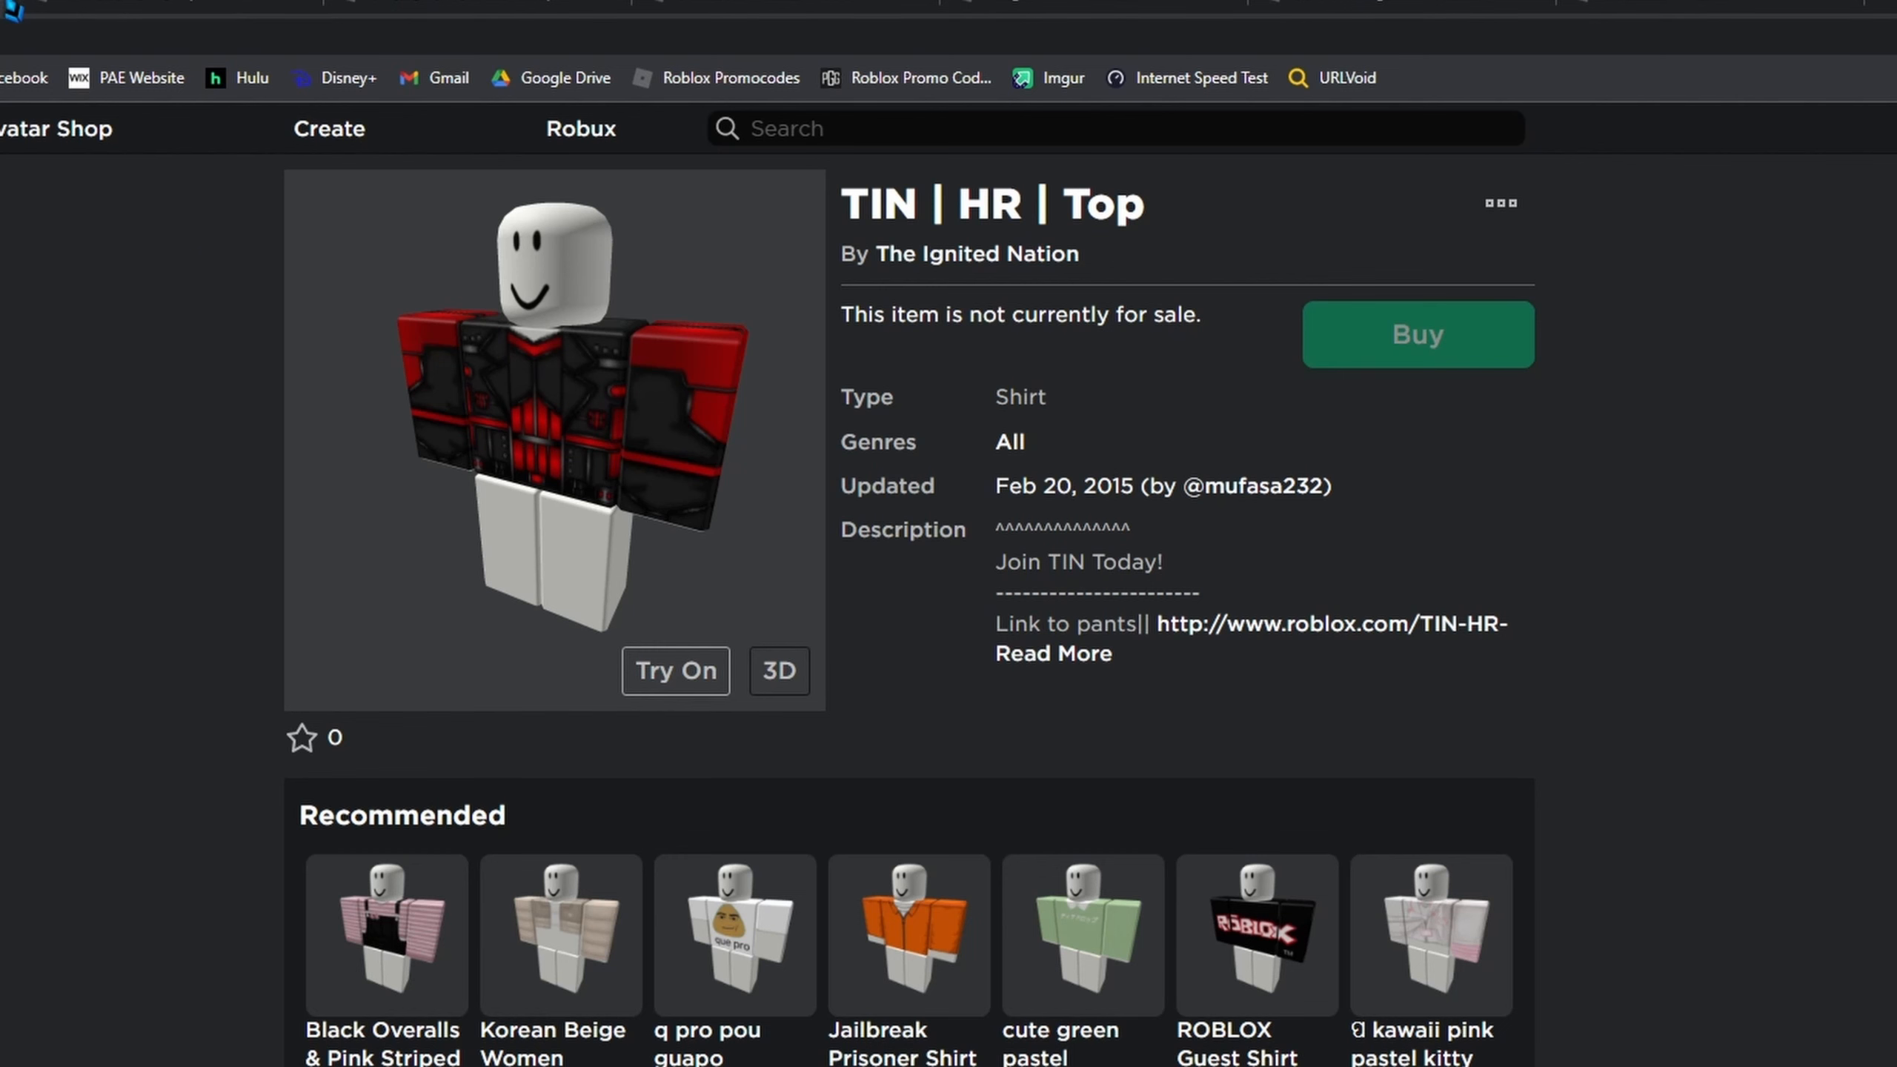
click(6, 2)
click(6, 1)
click(6, 2)
click(5, 1)
click(6, 1)
click(6, 1)
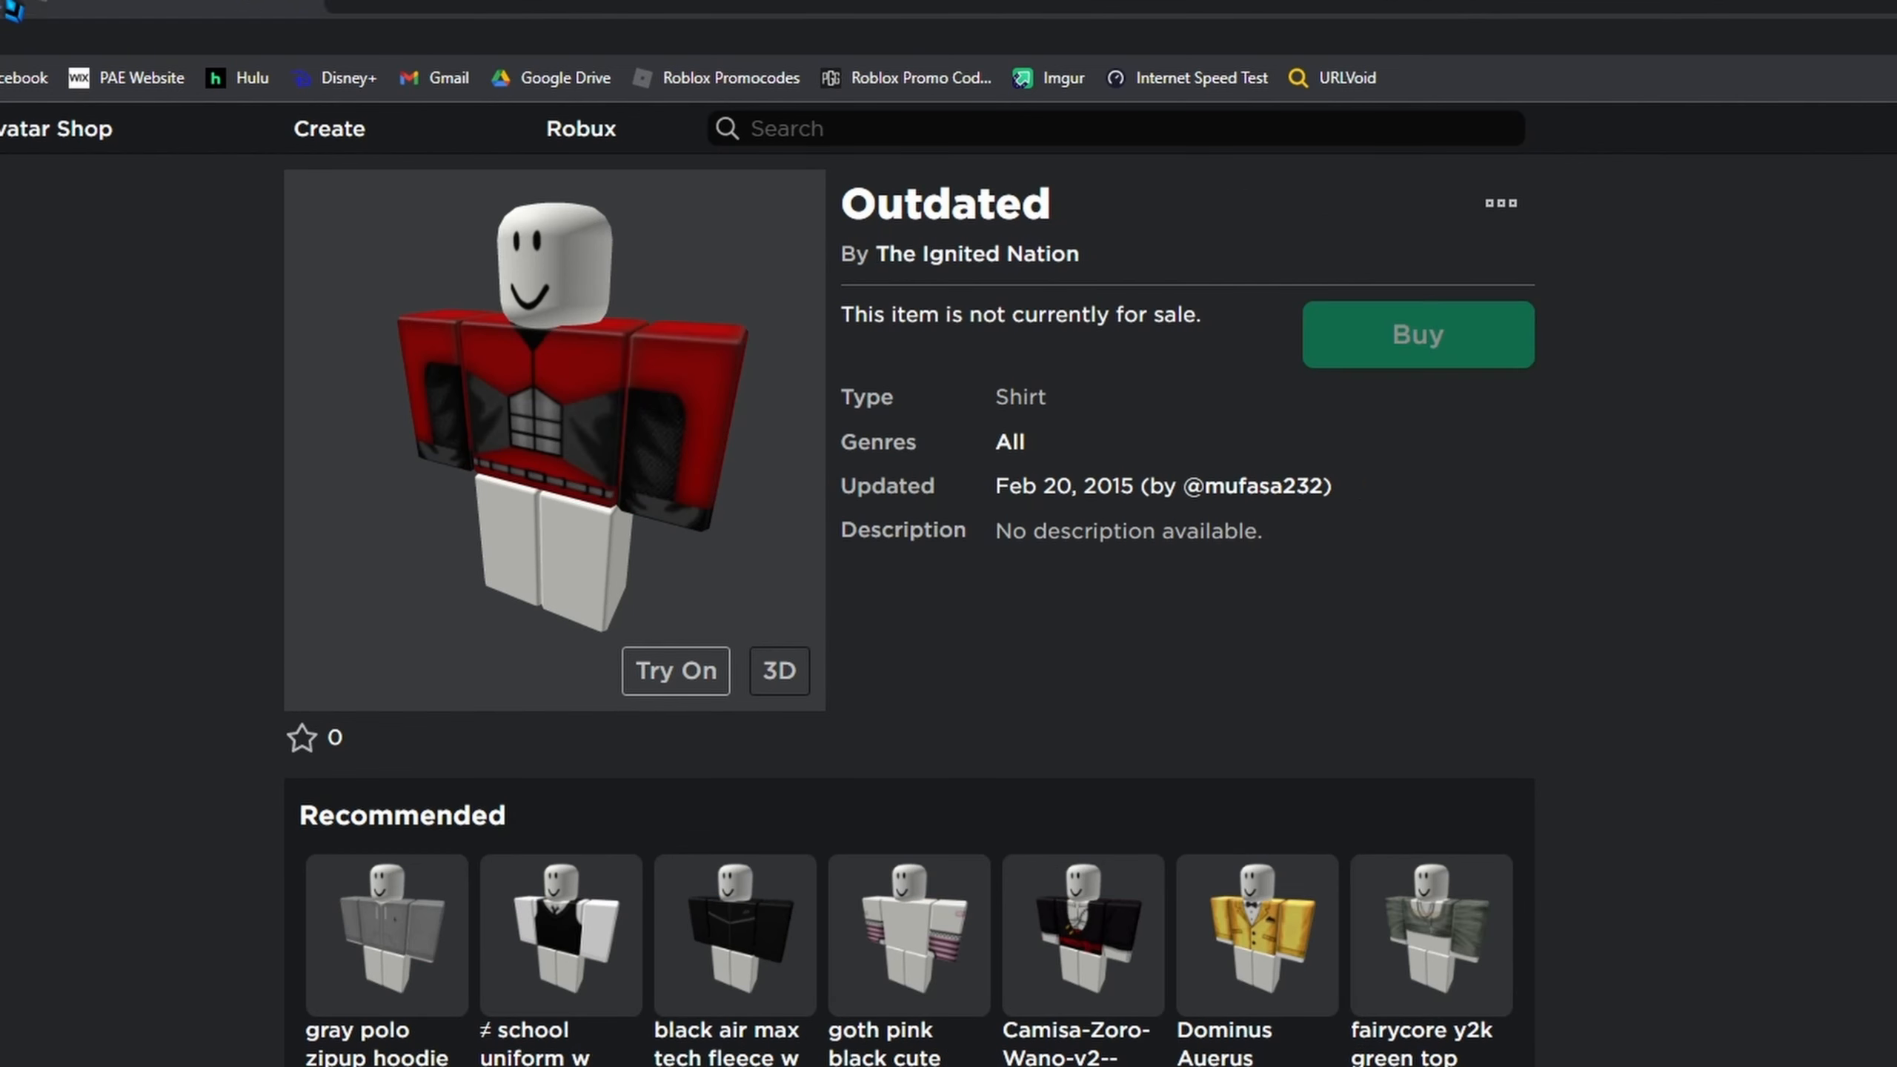
click(6, 1)
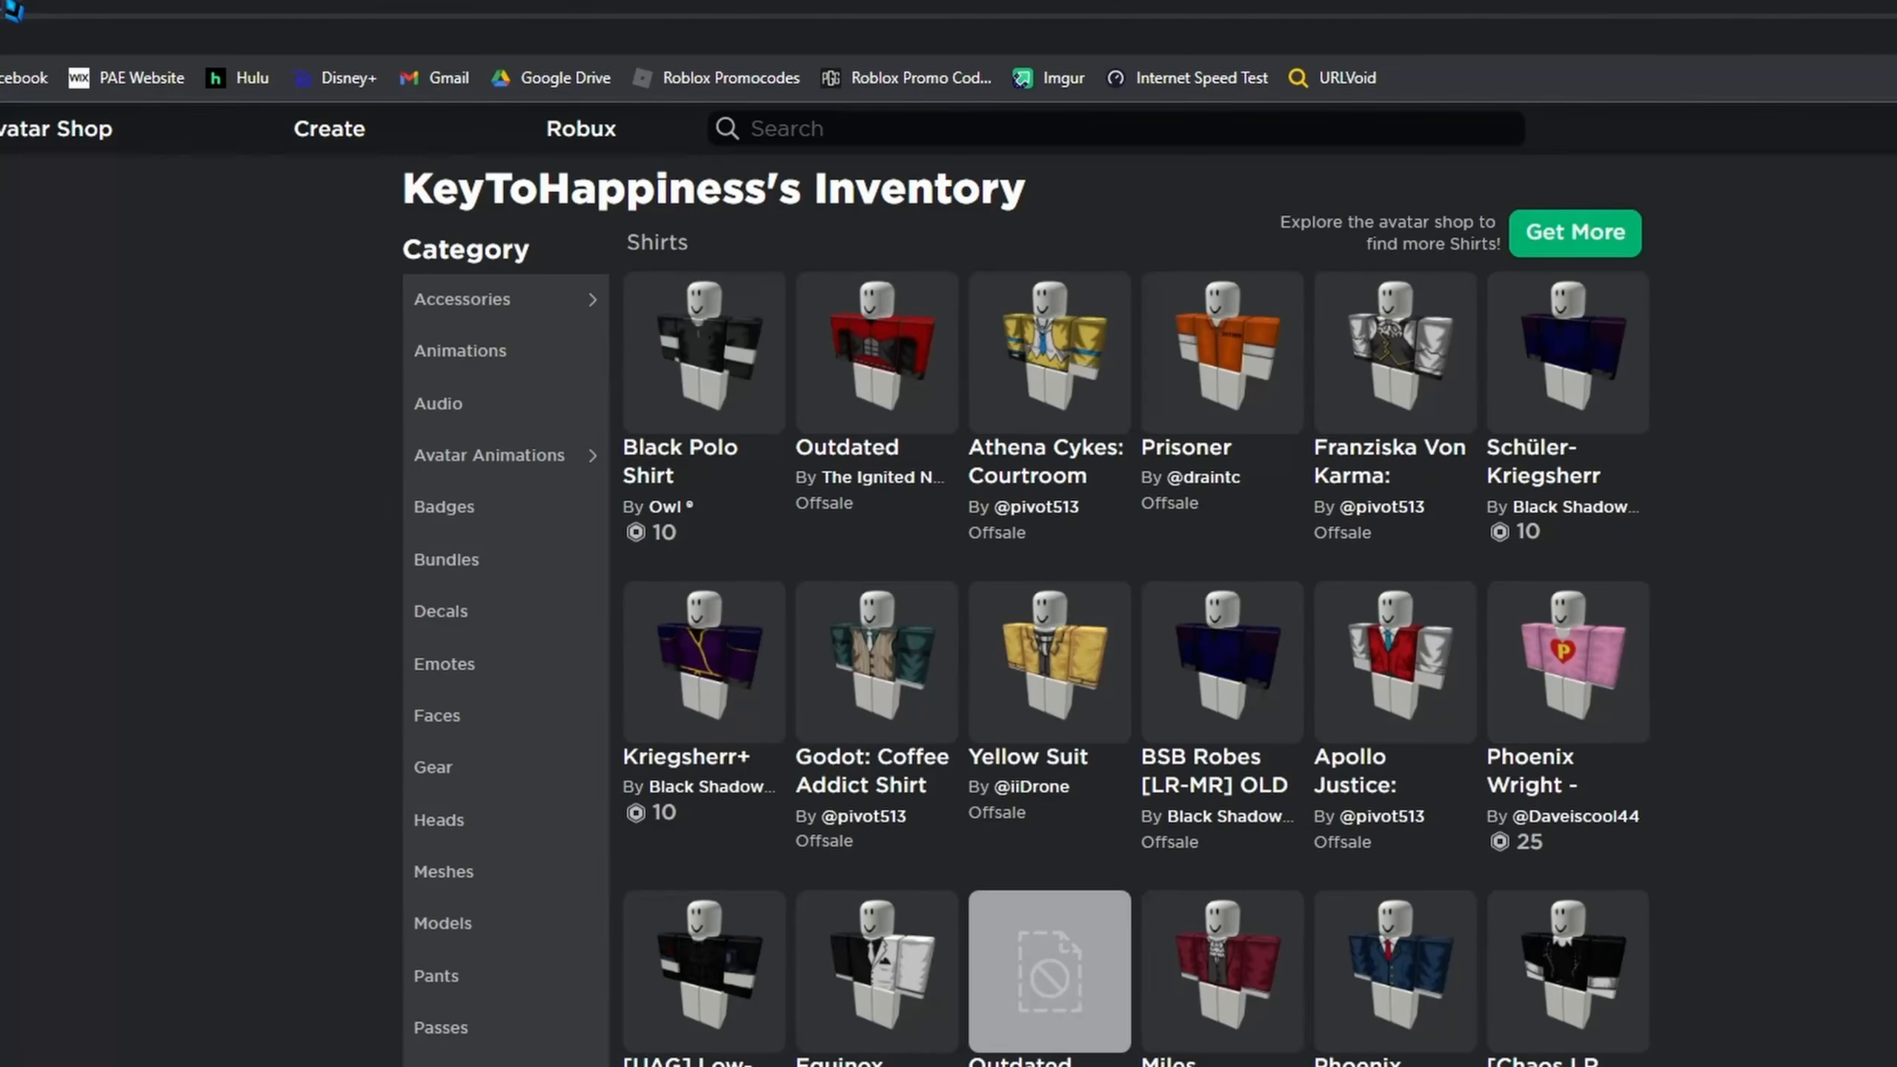
- Look up the Black Polo Shirt from the inventory, and switch back to the shirt template in paint.net
right_click(737, 412)
click(859, 437)
click(441, 299)
click(5, 1)
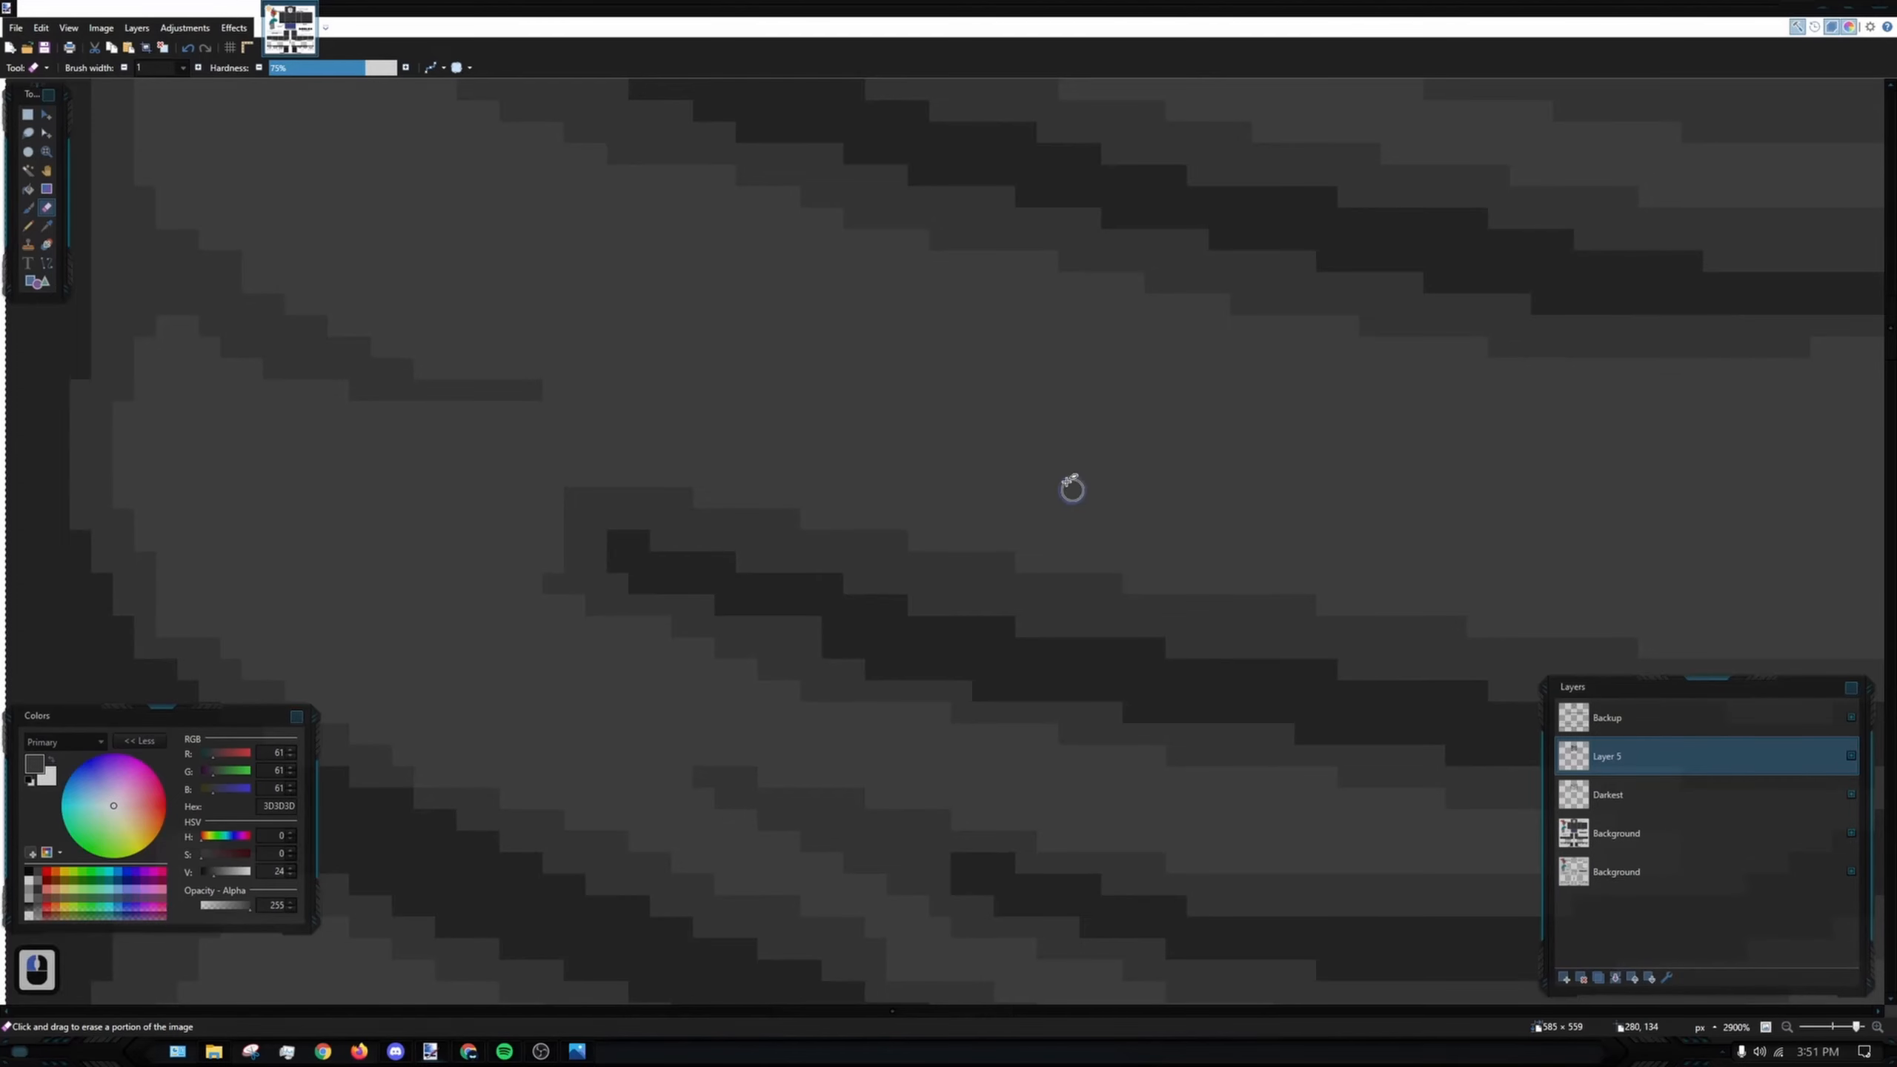
- Select the Darkest layer, sample its dark grey 232323 as the primary colour and activate the Pencil tool
scroll(652, 373, down, 12)
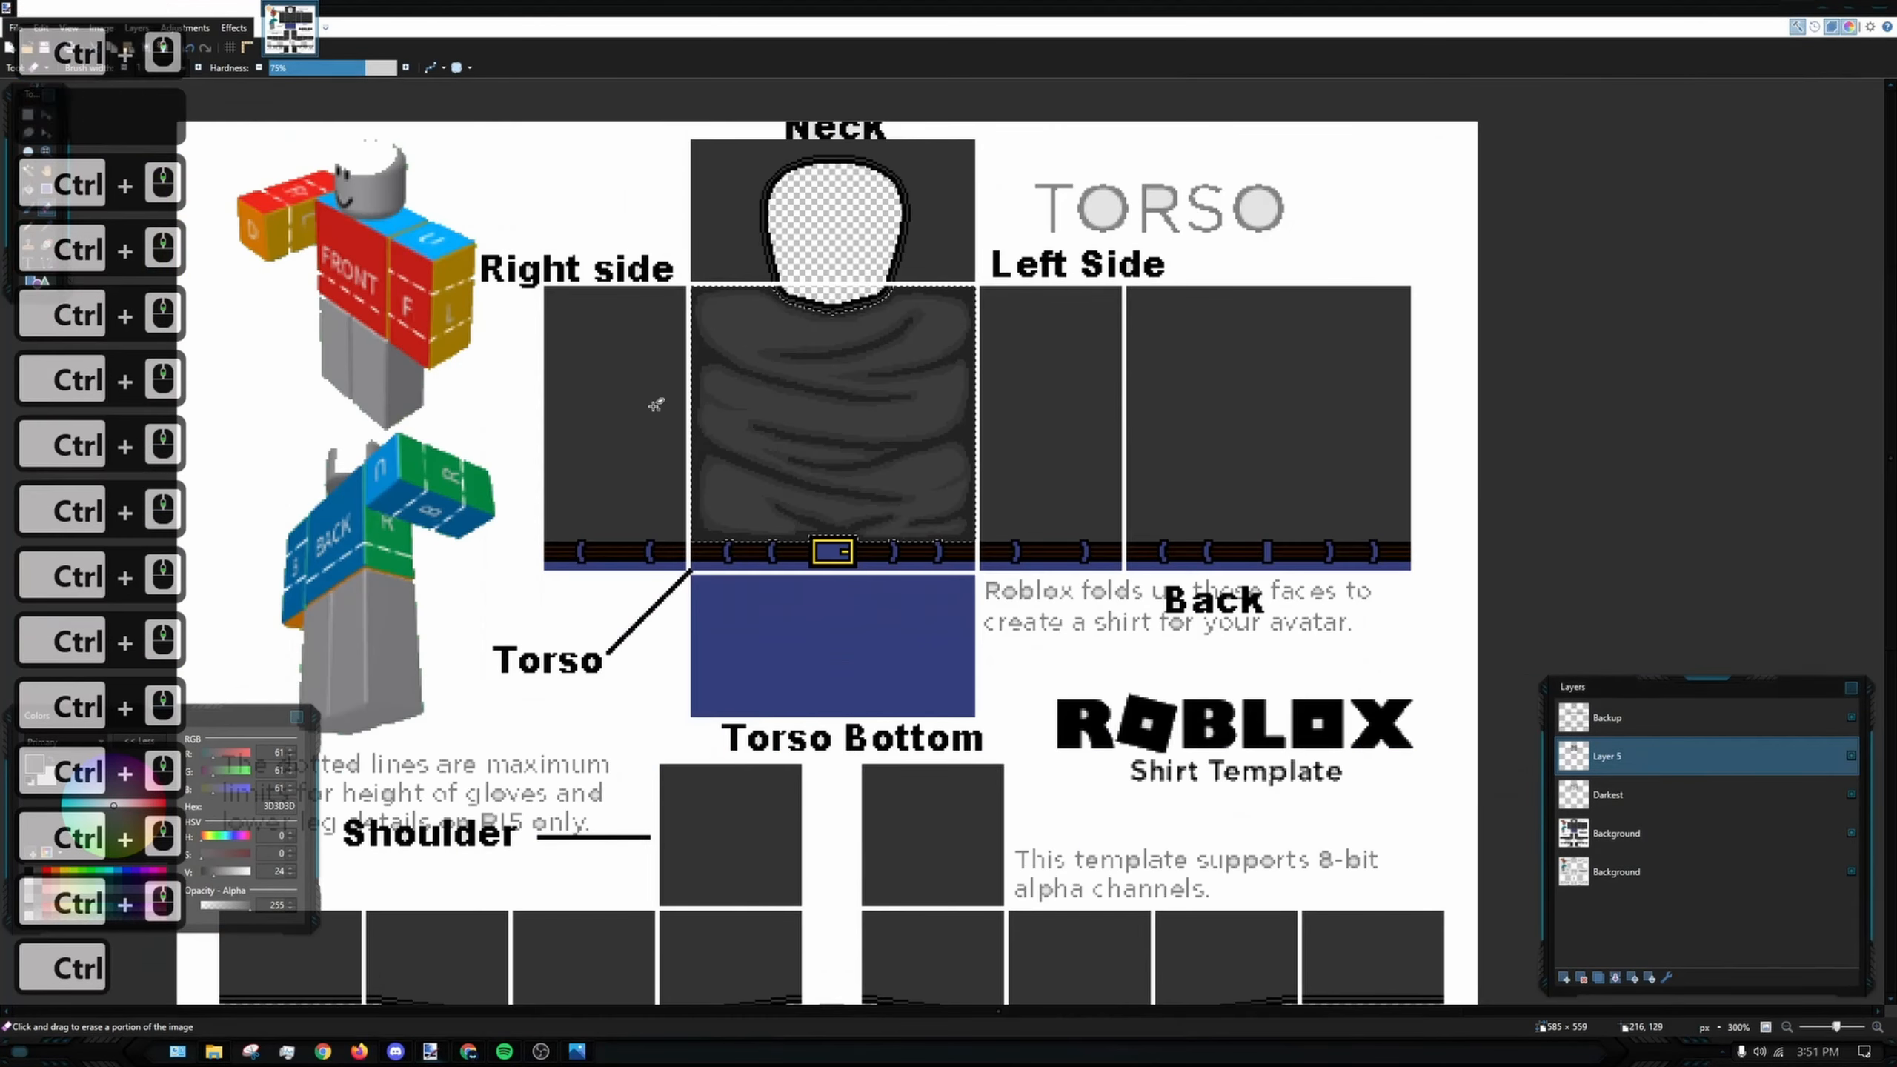
scroll(810, 420, up, 6)
scroll(810, 420, up, 5)
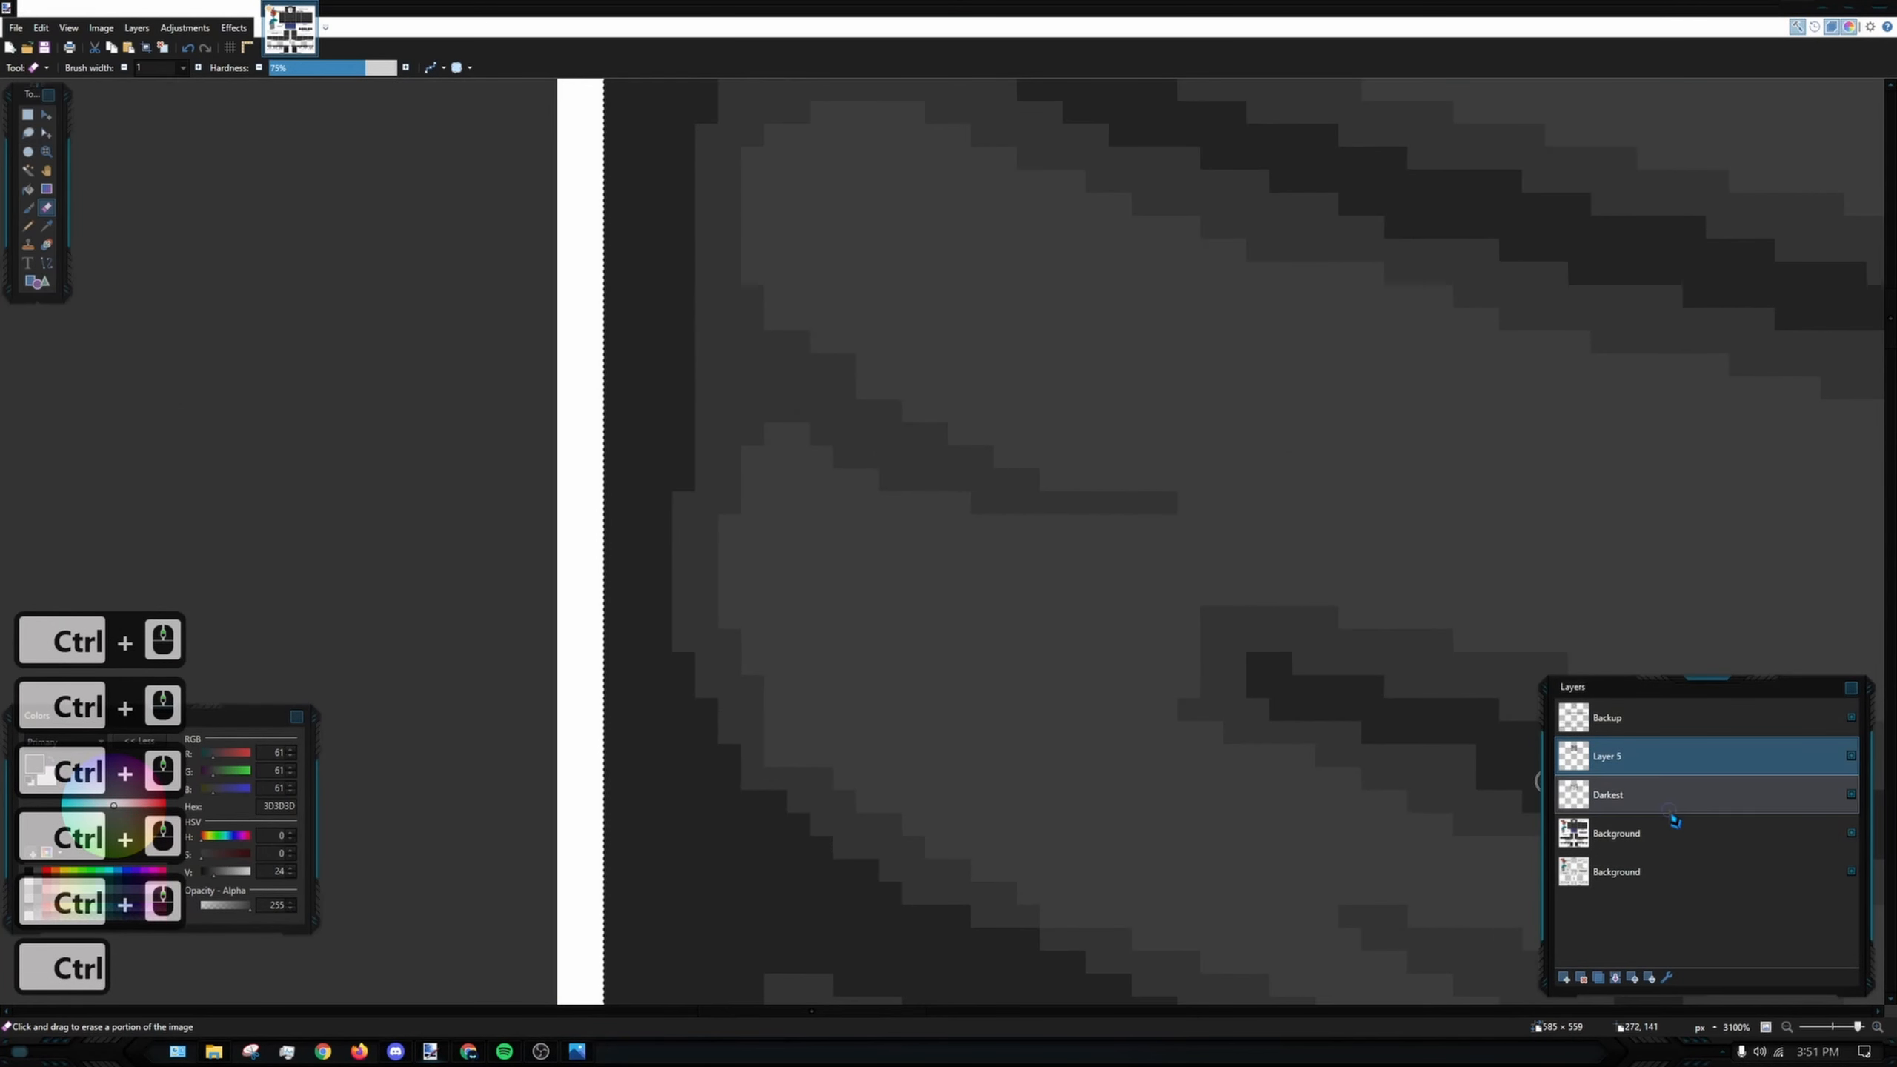
click(1643, 795)
drag(580, 313, 395, 497)
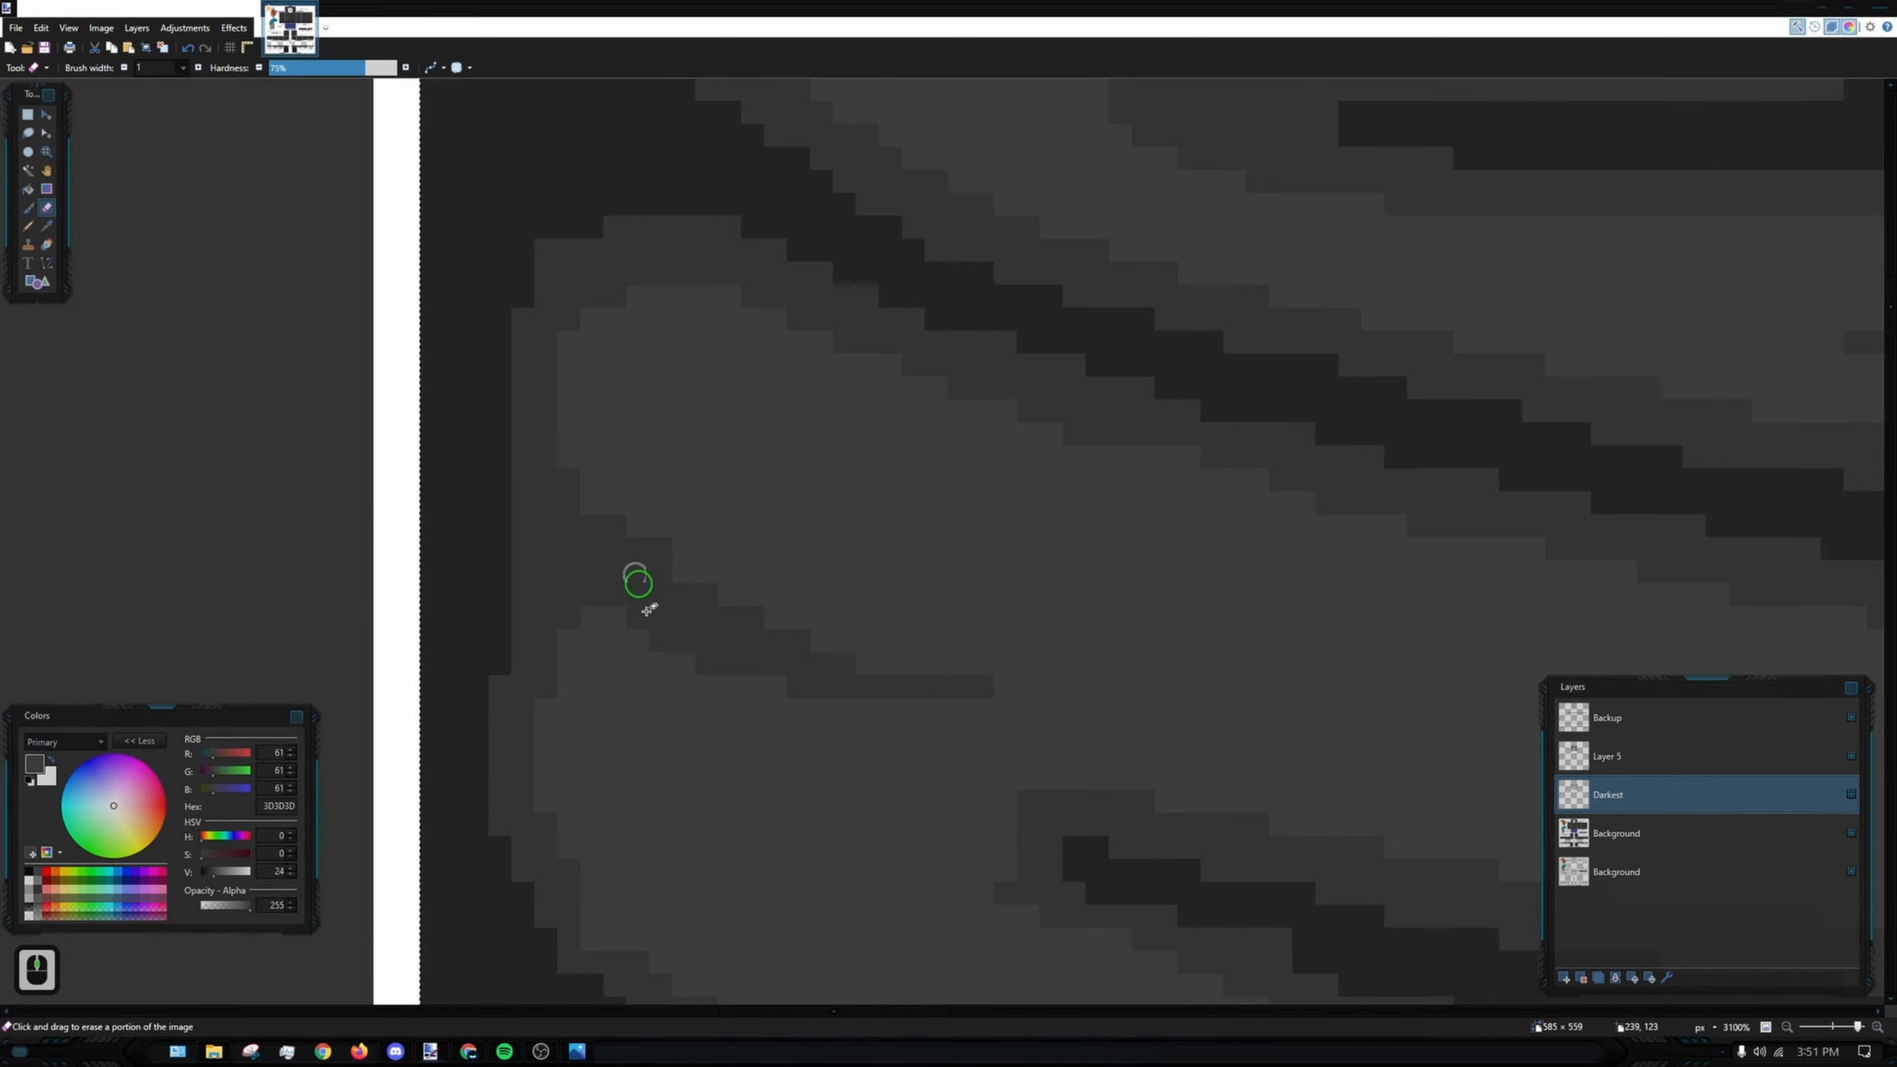
click(46, 226)
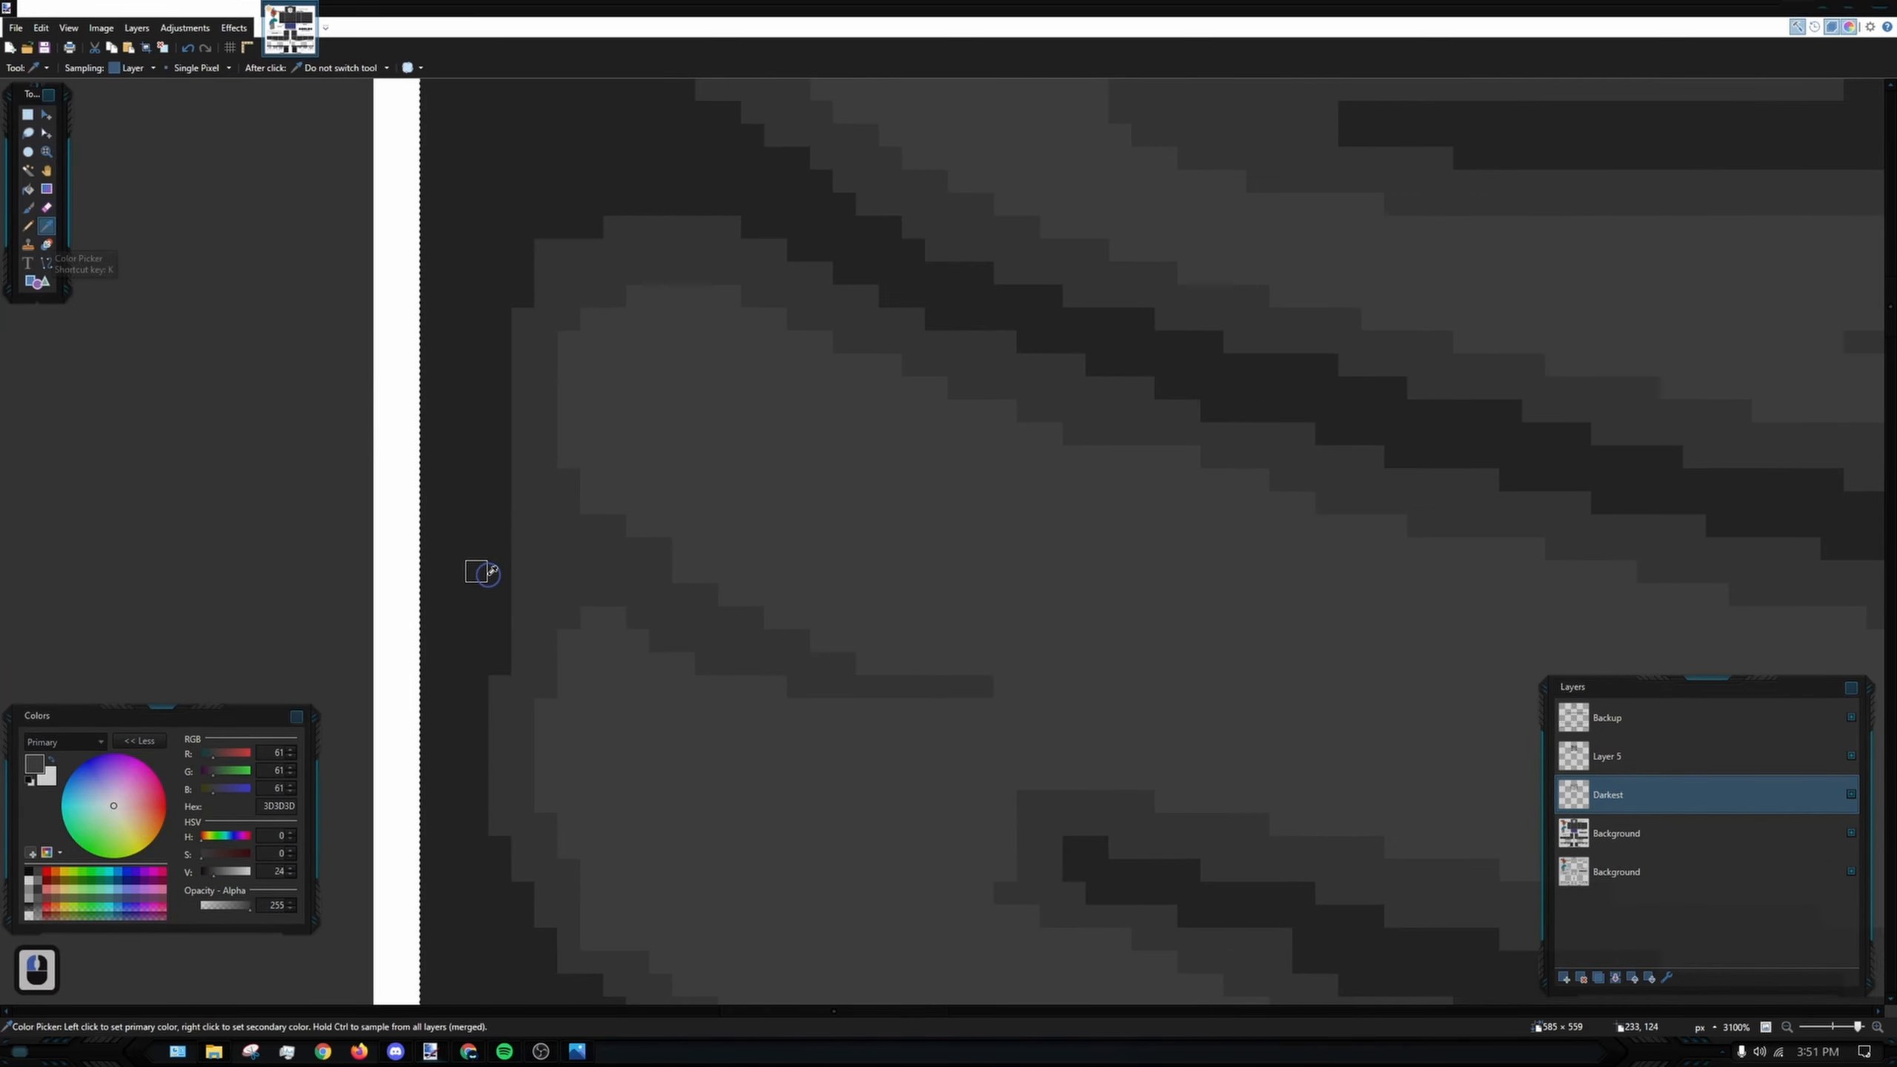
click(612, 689)
click(27, 226)
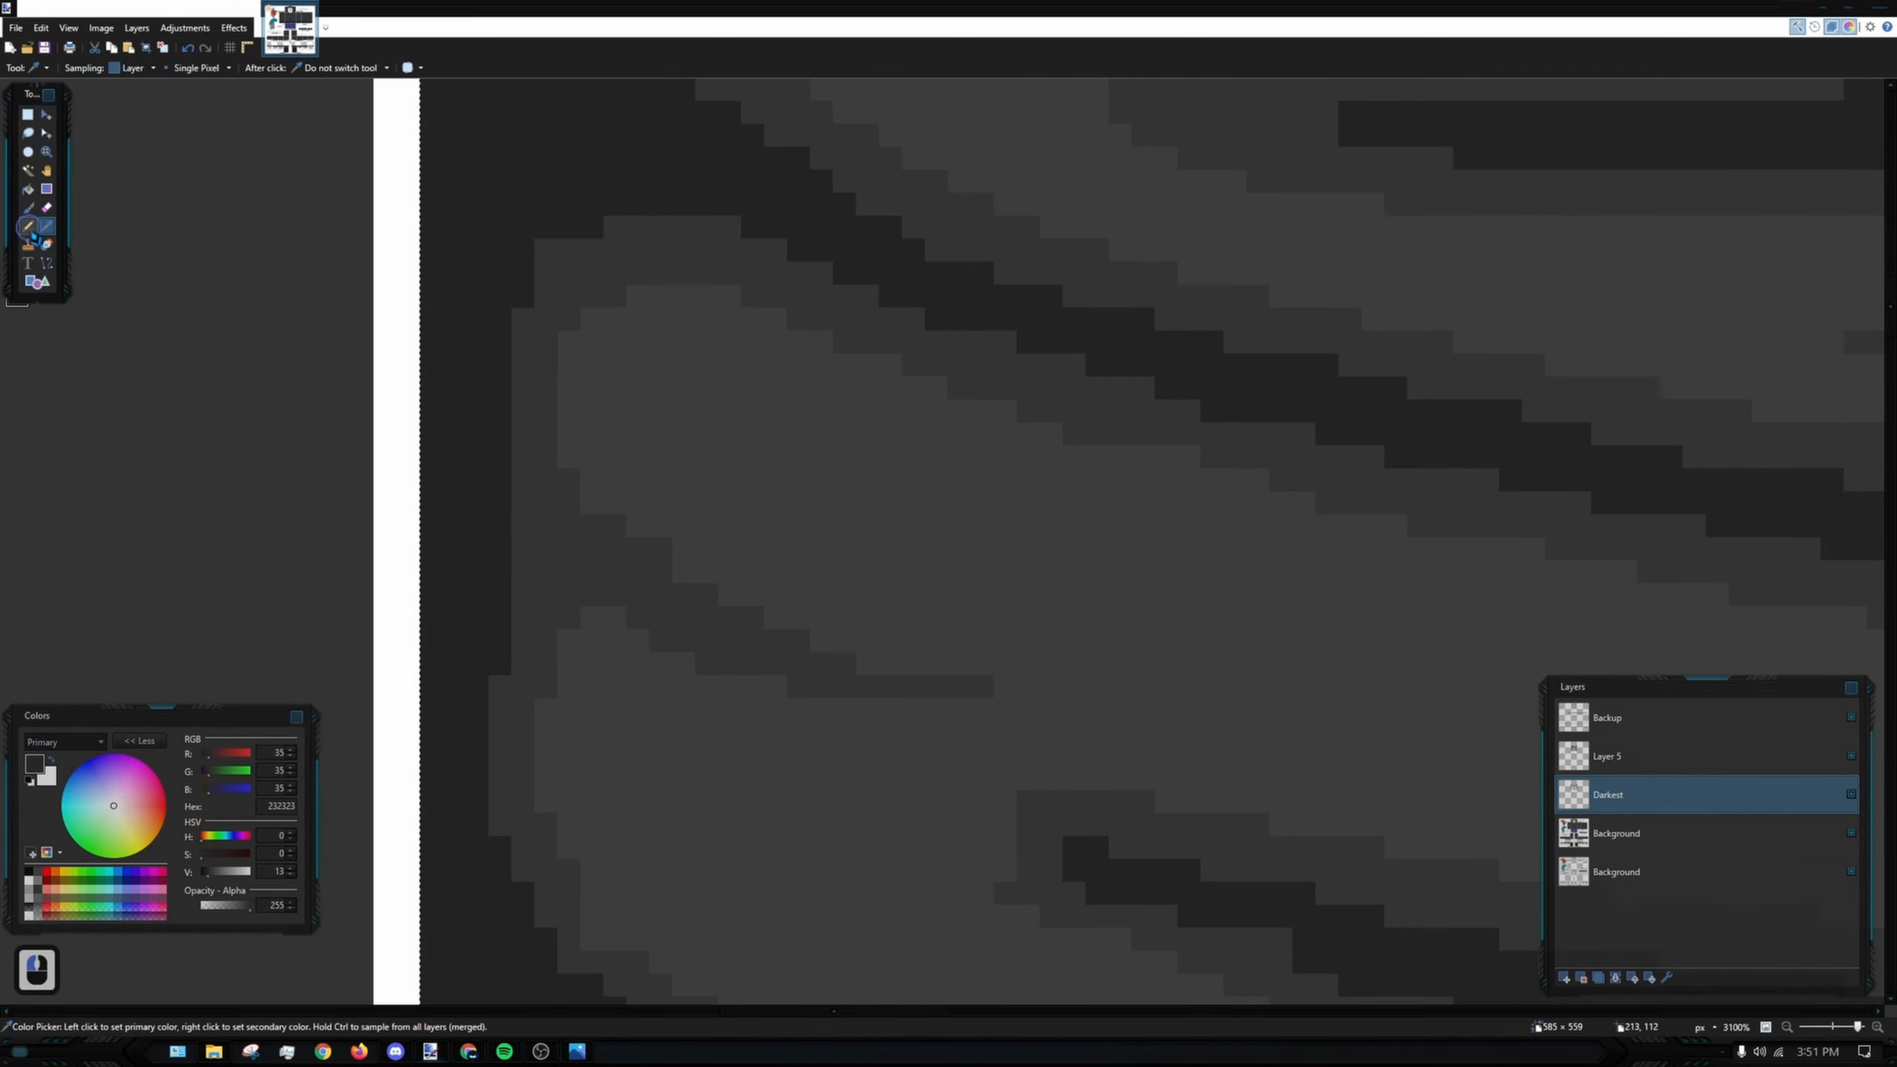
- Pencil a dark core into the start of the small fold at the torso front's left edge, undoing the stray stroke
click(550, 558)
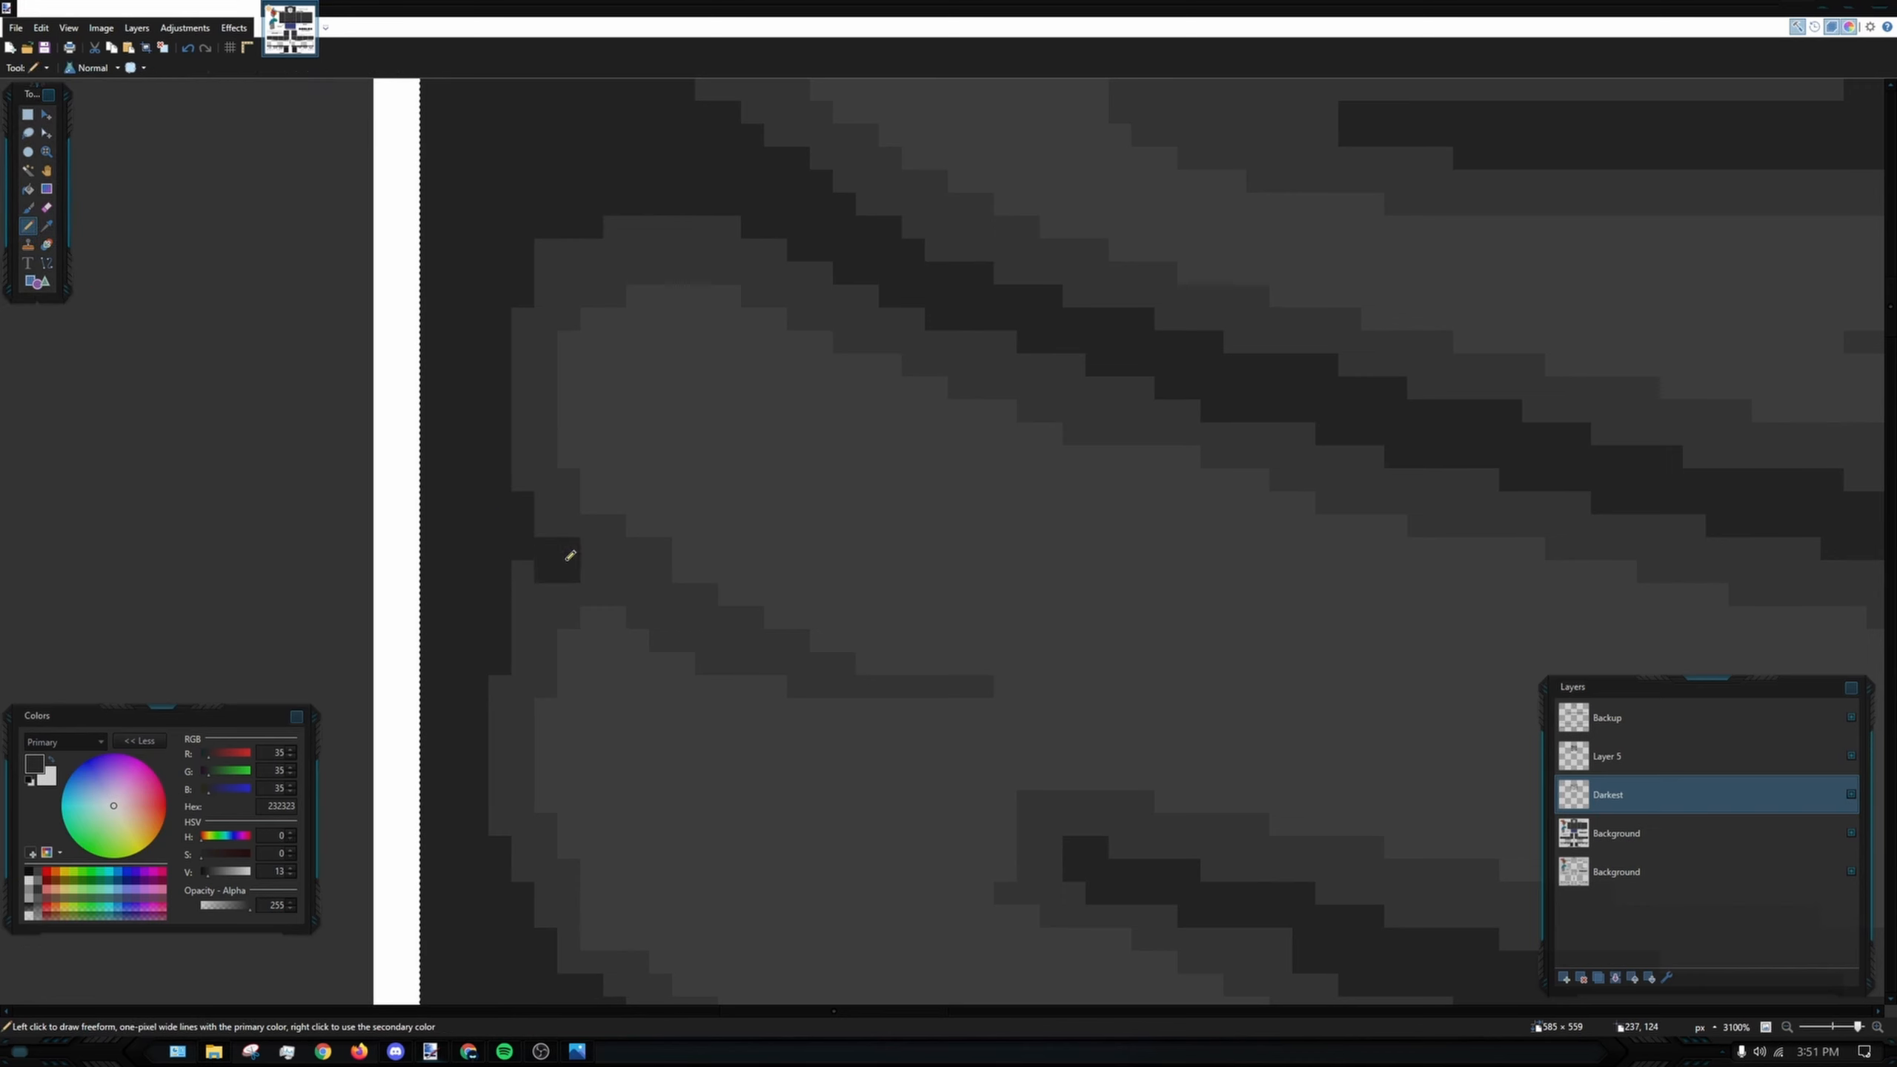
drag(552, 541, 595, 576)
key(ctrl+z)
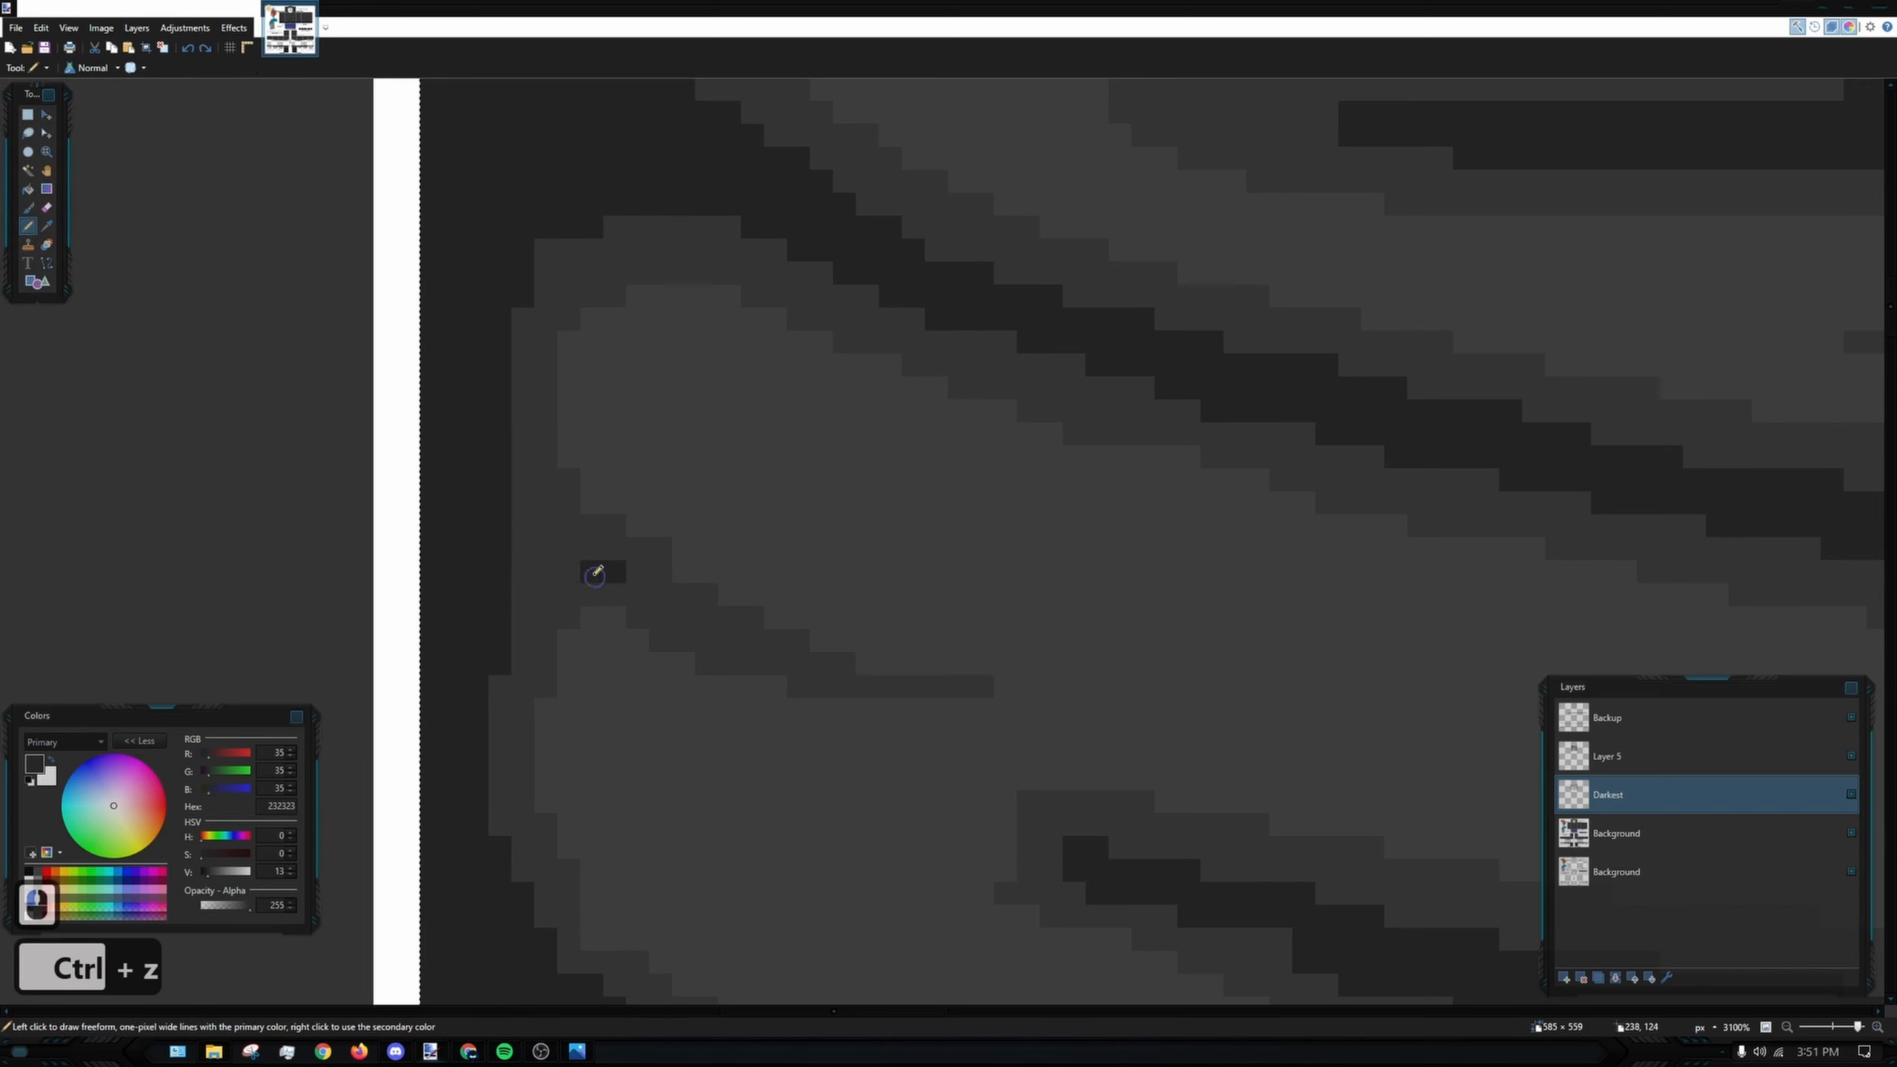
drag(505, 483, 544, 504)
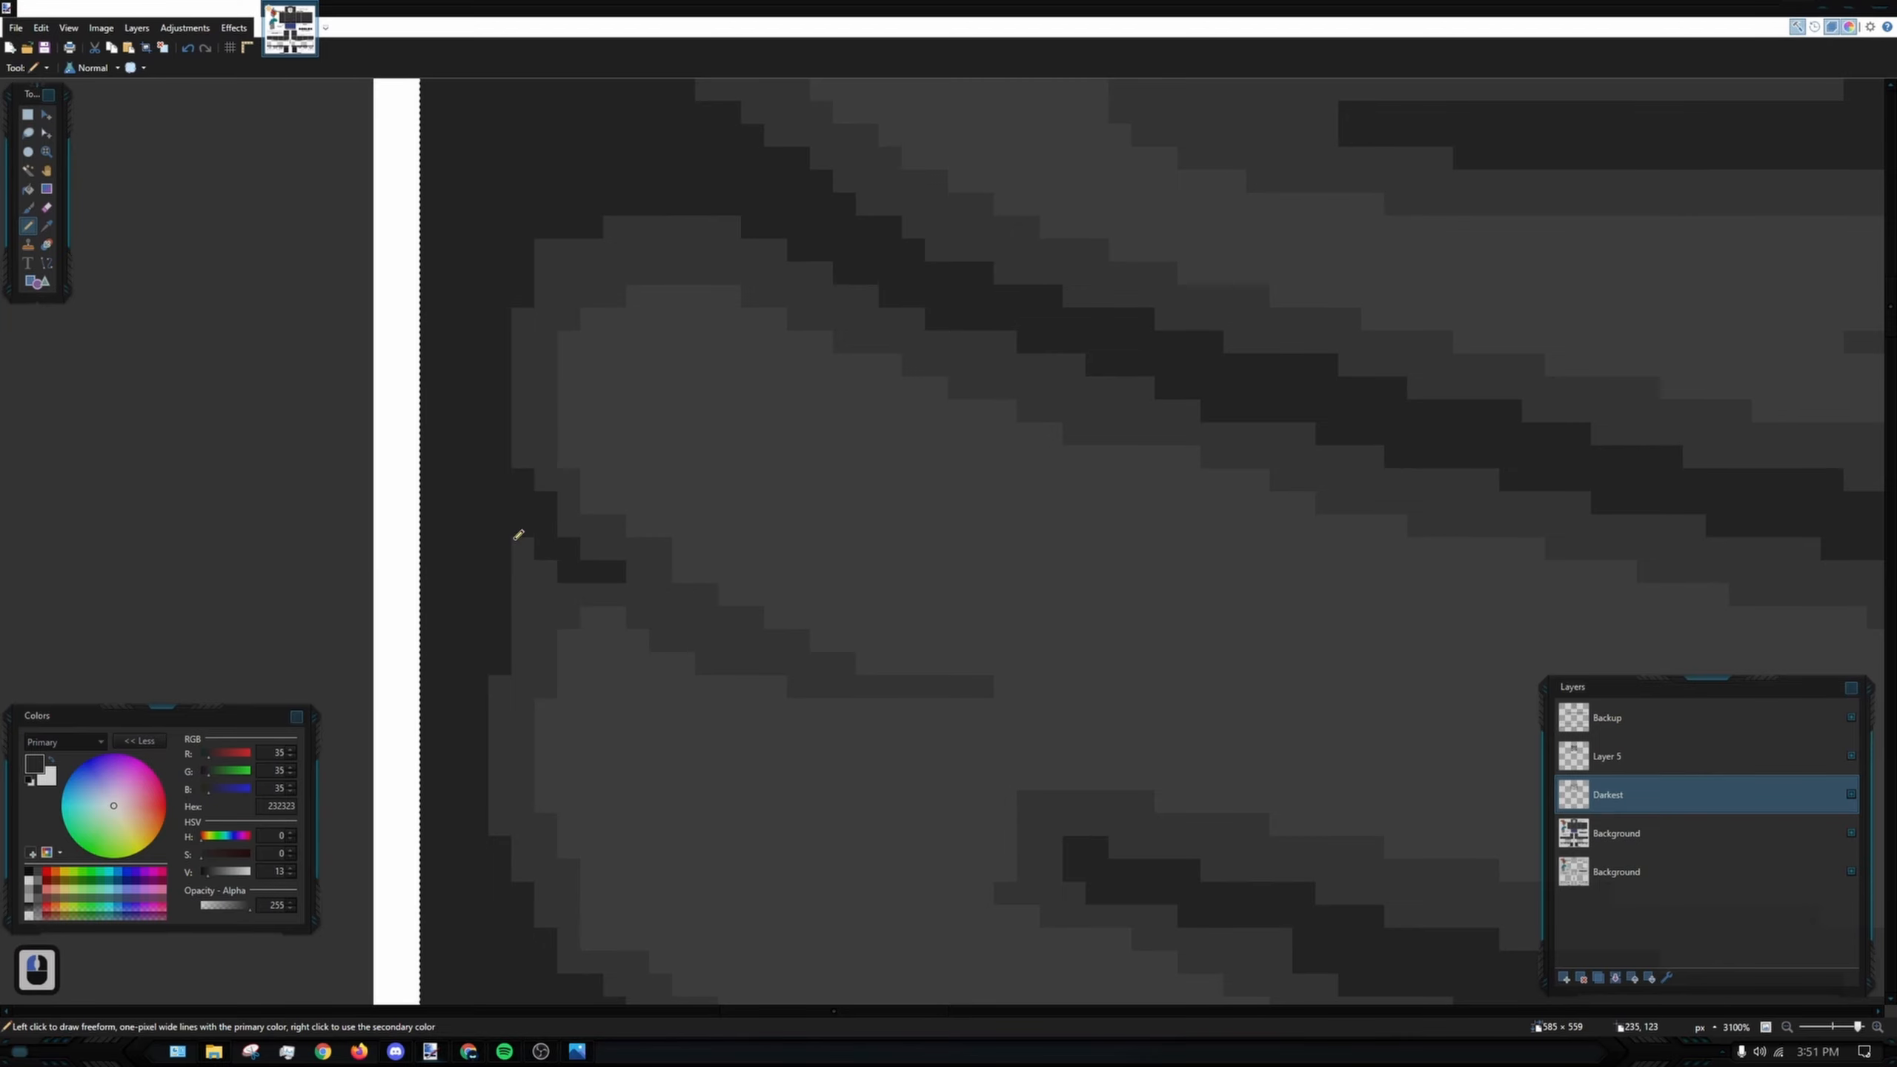
- Pencil a dark core where the small fold meets the torso front's right edge, undoing the first attempt
scroll(496, 389, down, 10)
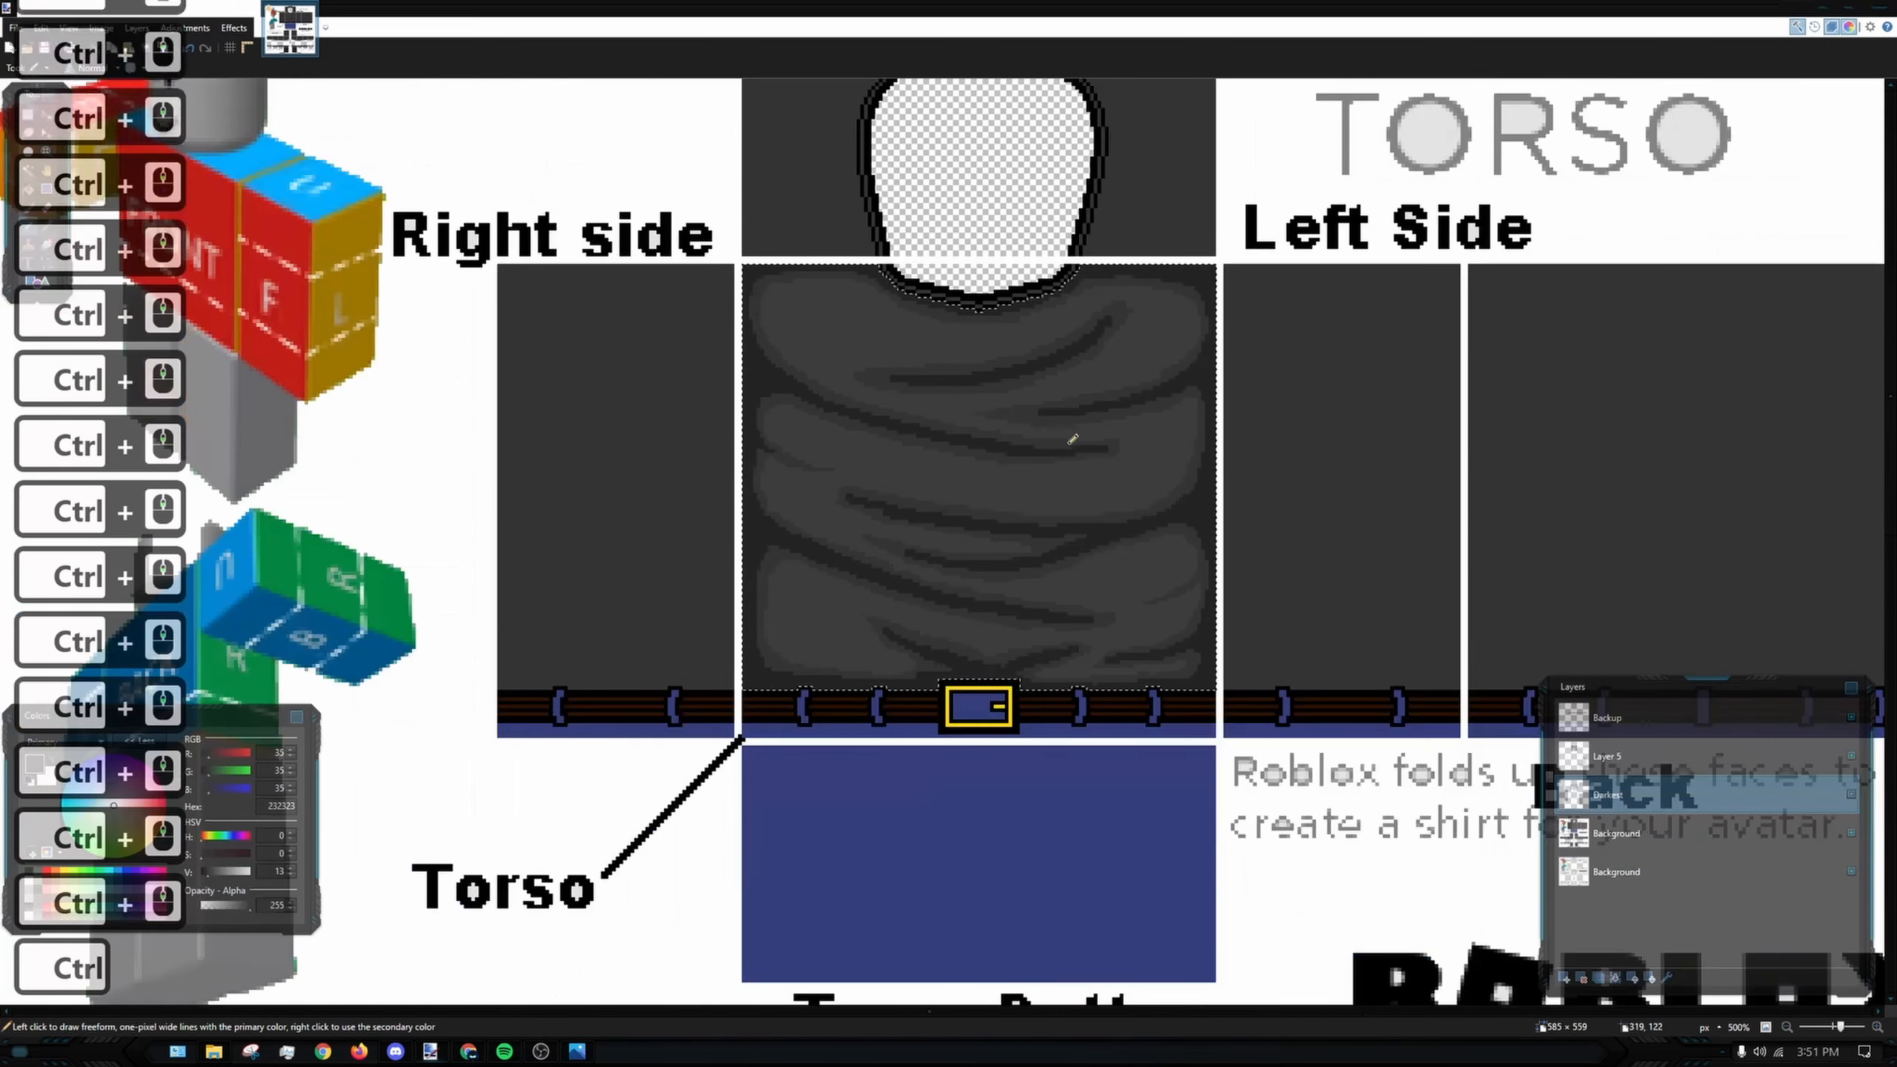
scroll(1094, 652, up, 12)
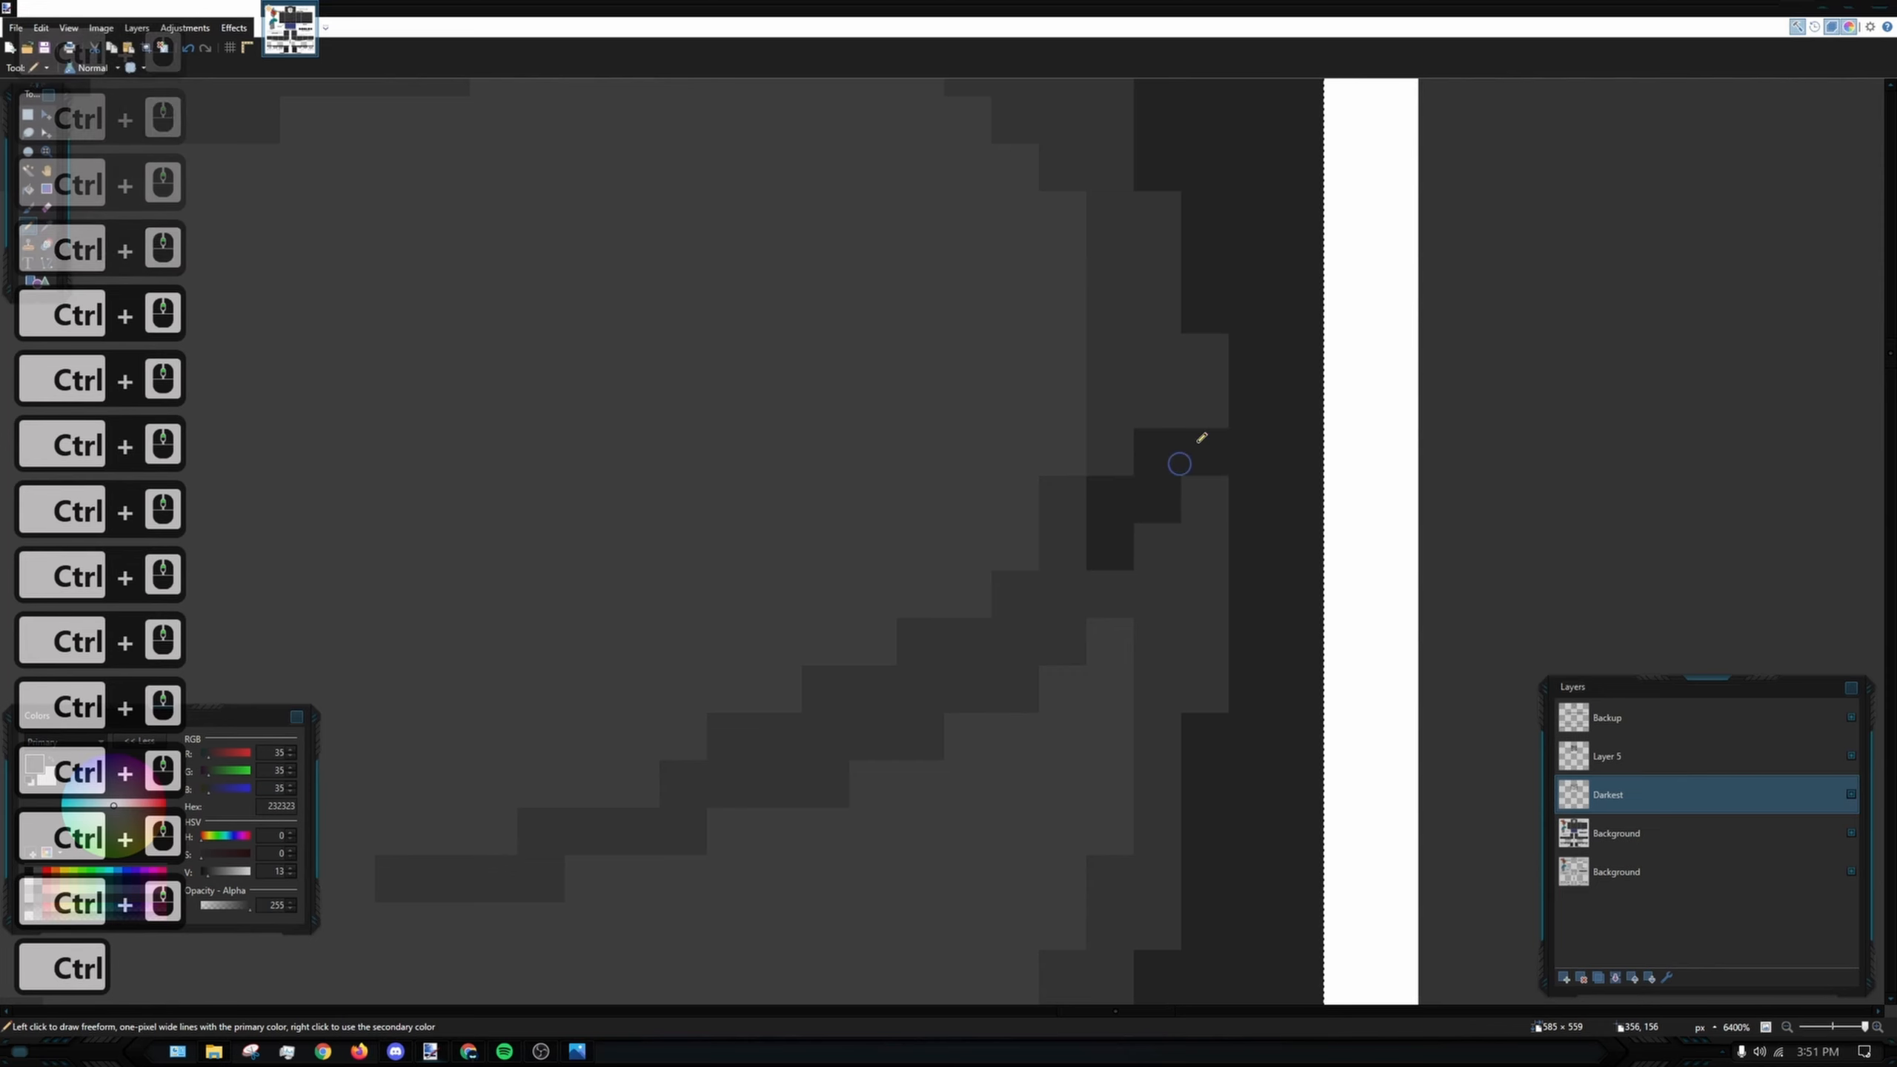
drag(1197, 443, 1229, 415)
key(ctrl+z)
drag(1124, 547, 1262, 446)
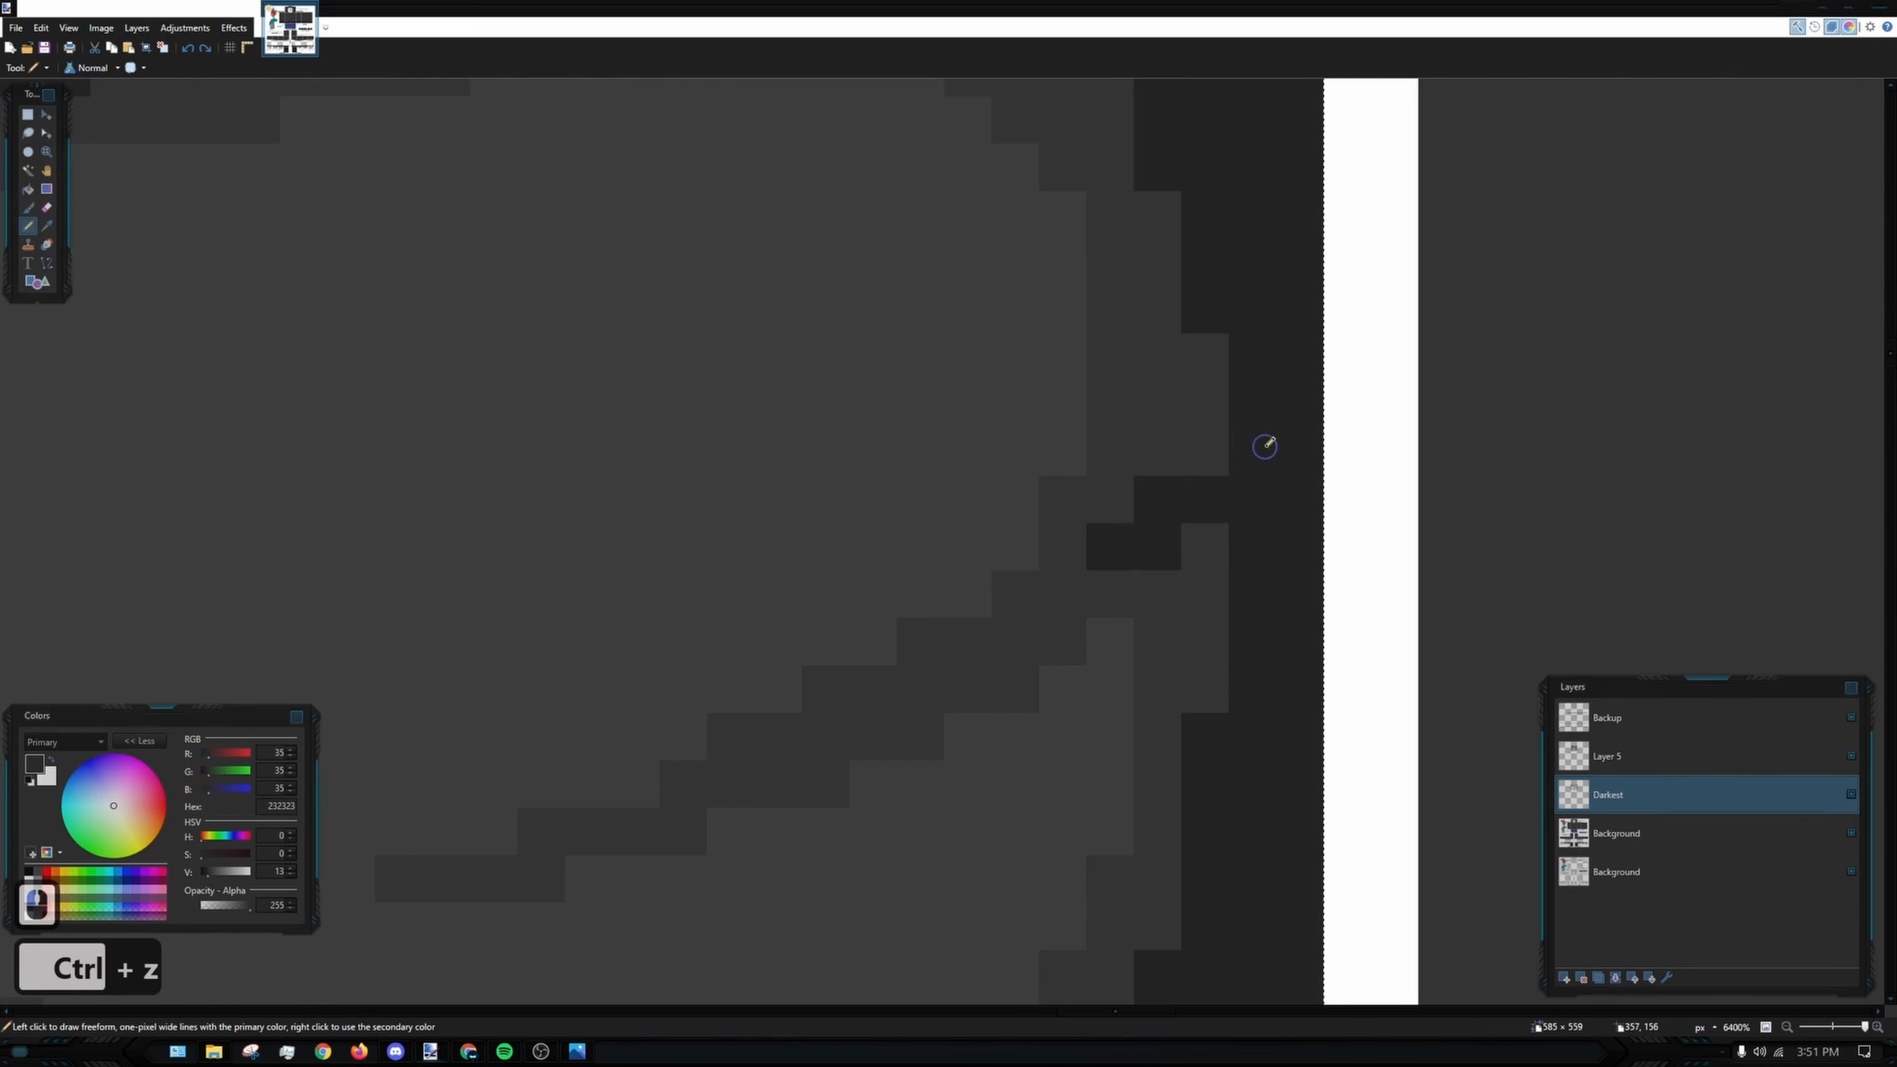
mouse_move(1204, 544)
mouse_down()
mouse_move(1197, 472)
mouse_move(1237, 424)
mouse_move(1172, 542)
mouse_move(1228, 575)
mouse_move(1228, 623)
mouse_up()
- Examine the folds along the torso front's right edge and above the belt, with the Eraser selected
scroll(1258, 492, down, 12)
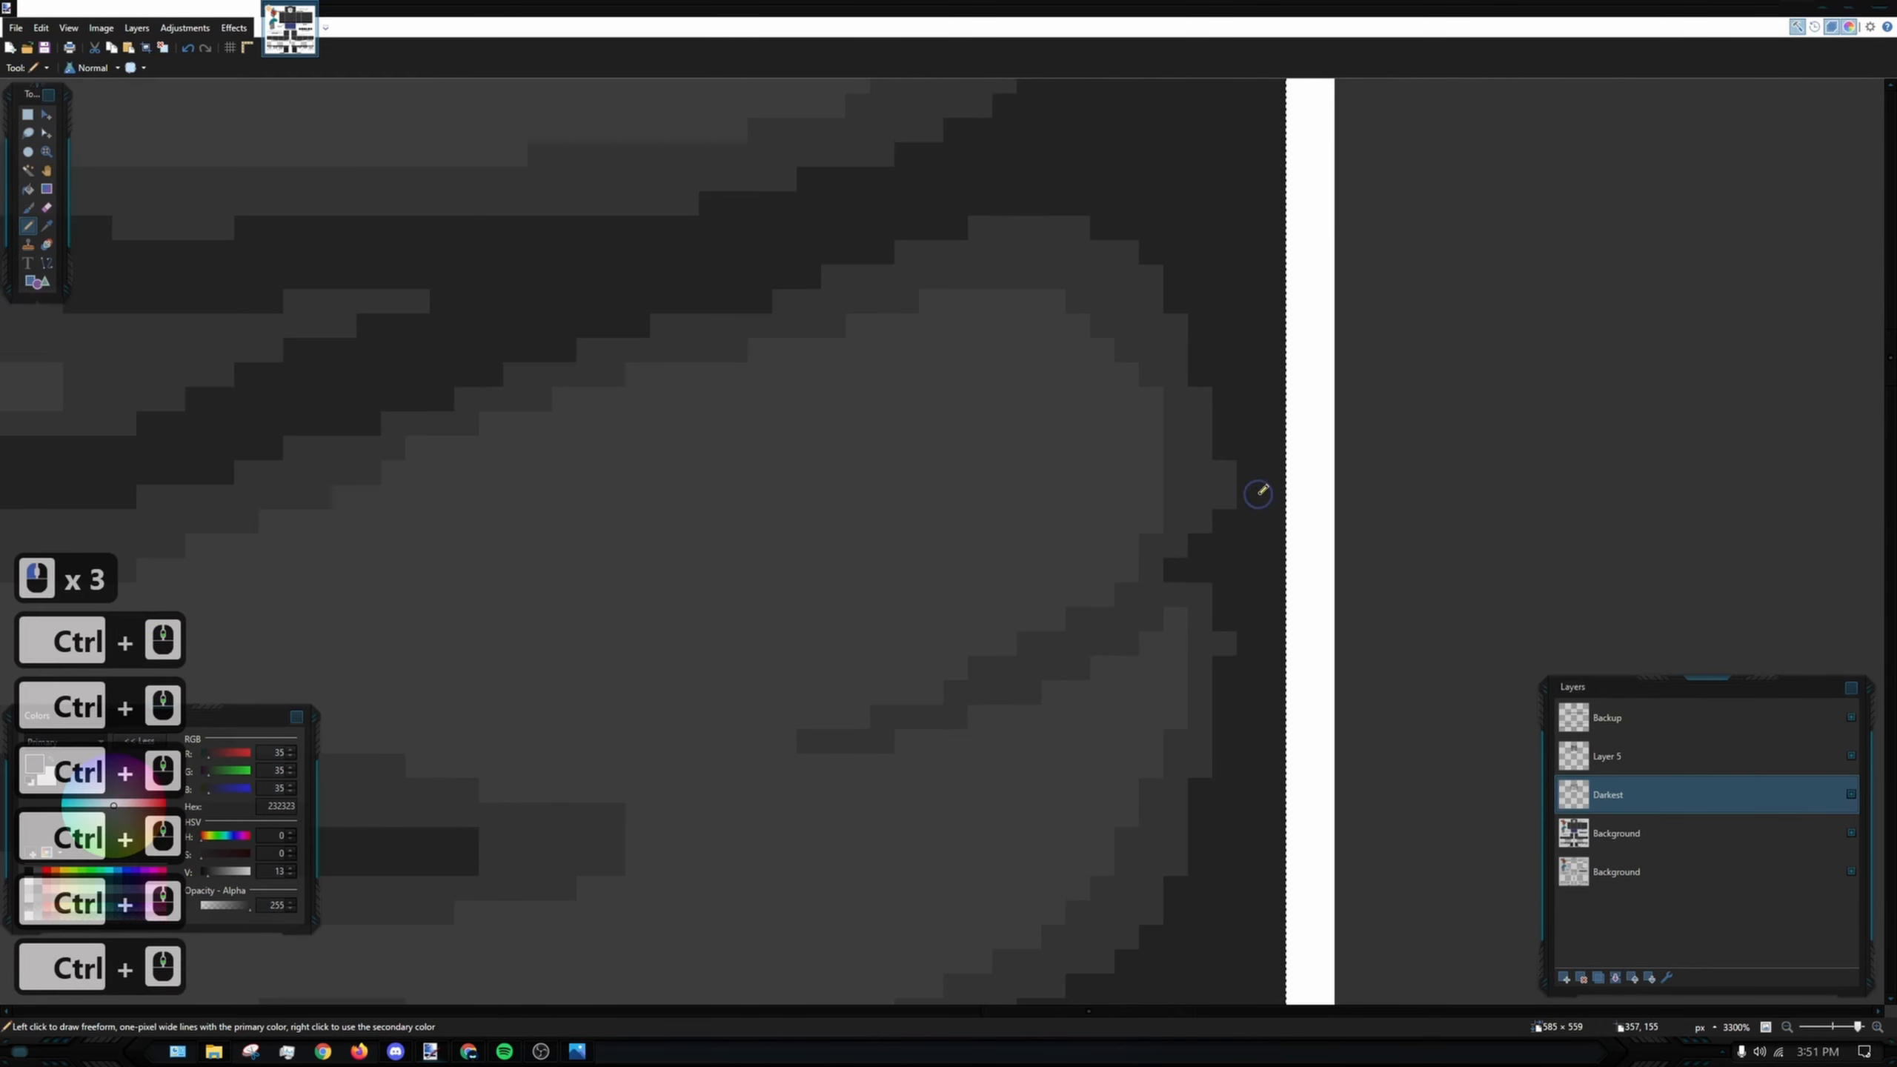
scroll(1397, 467, up, 8)
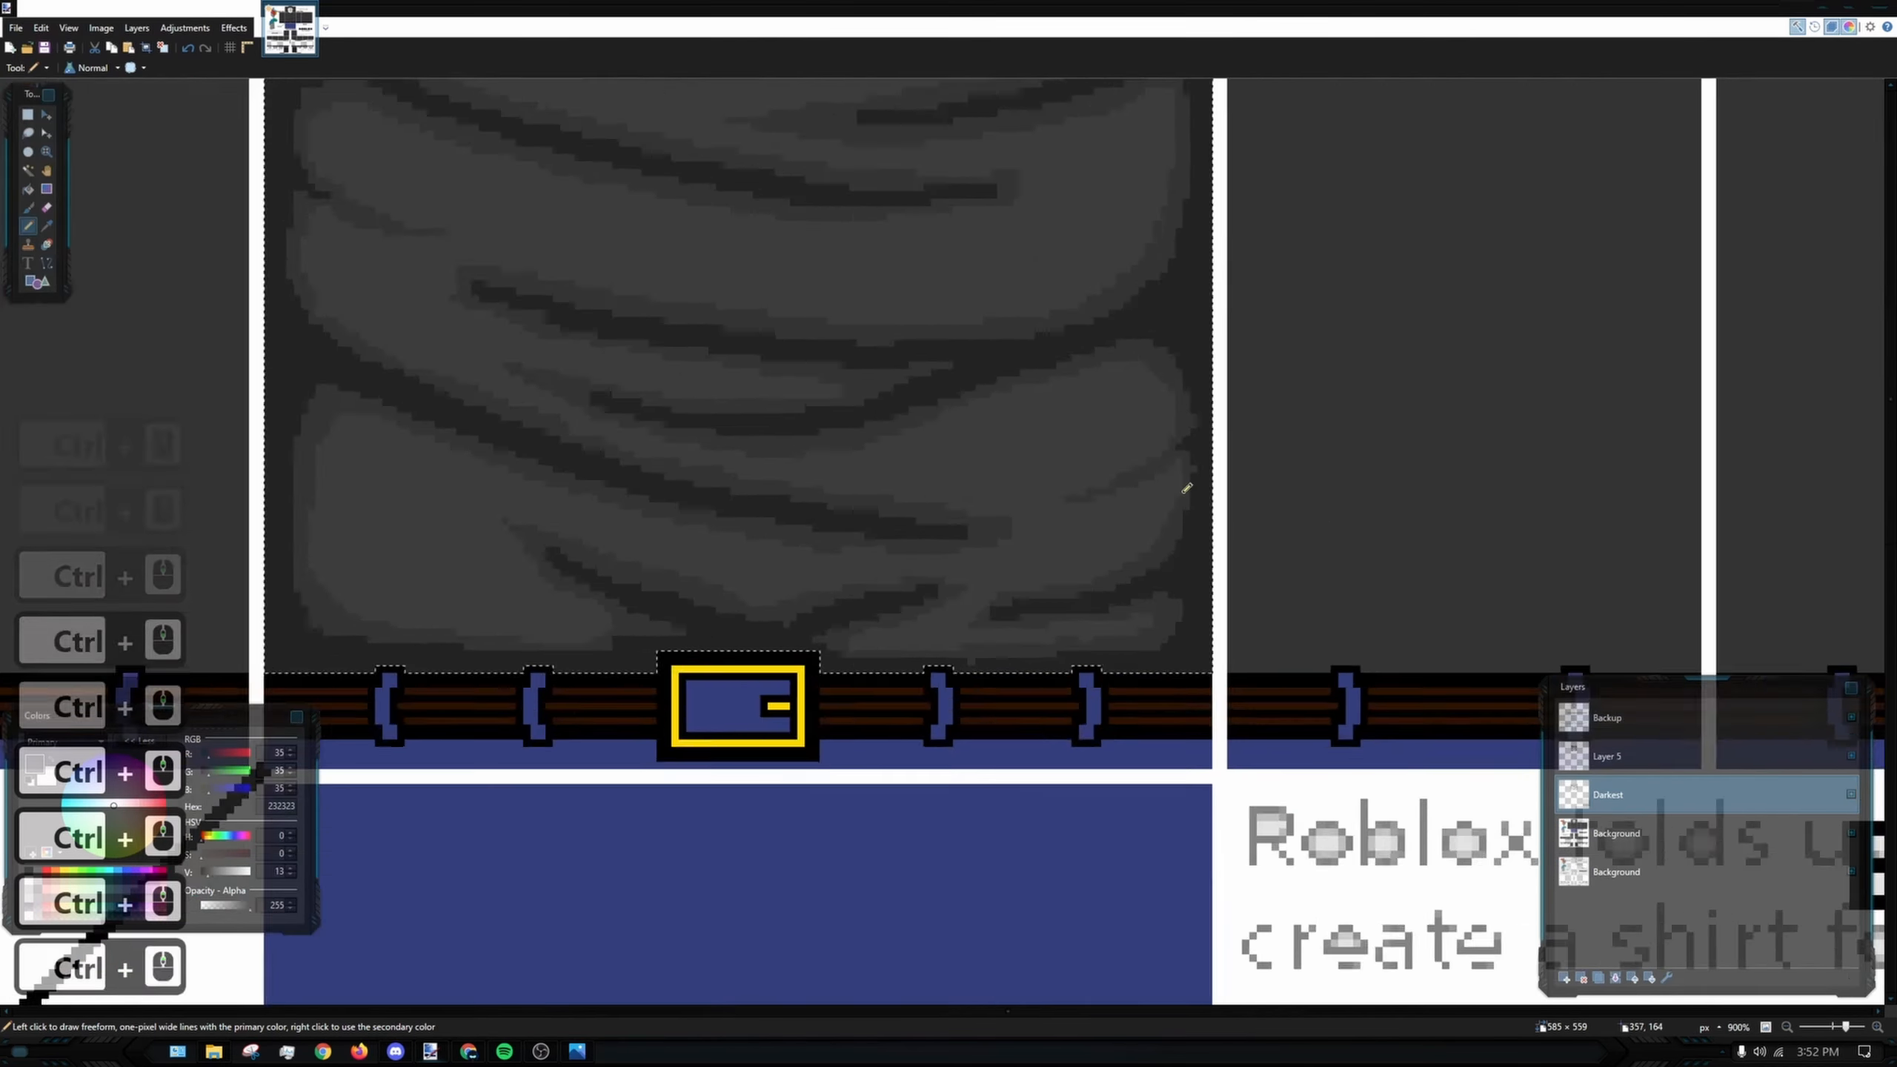
scroll(1239, 456, down, 5)
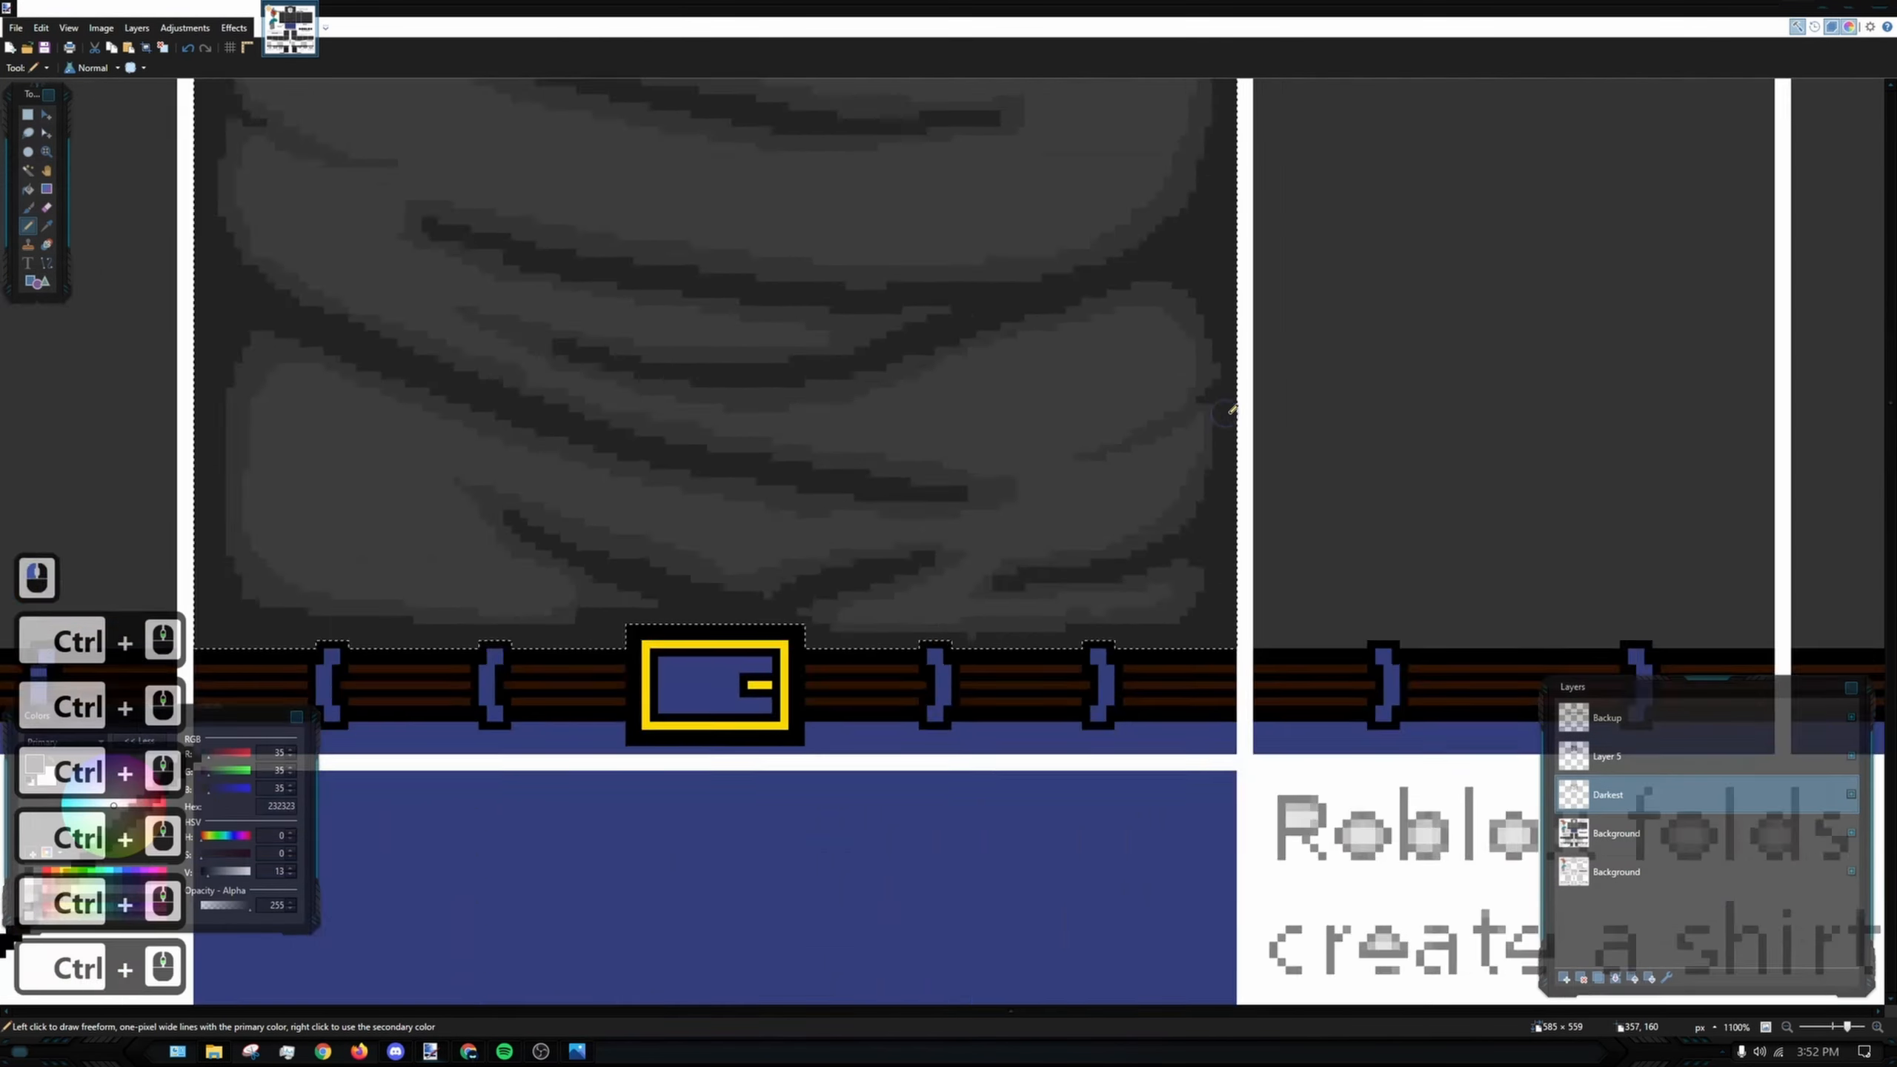
scroll(1262, 485, up, 1)
scroll(1263, 492, up, 2)
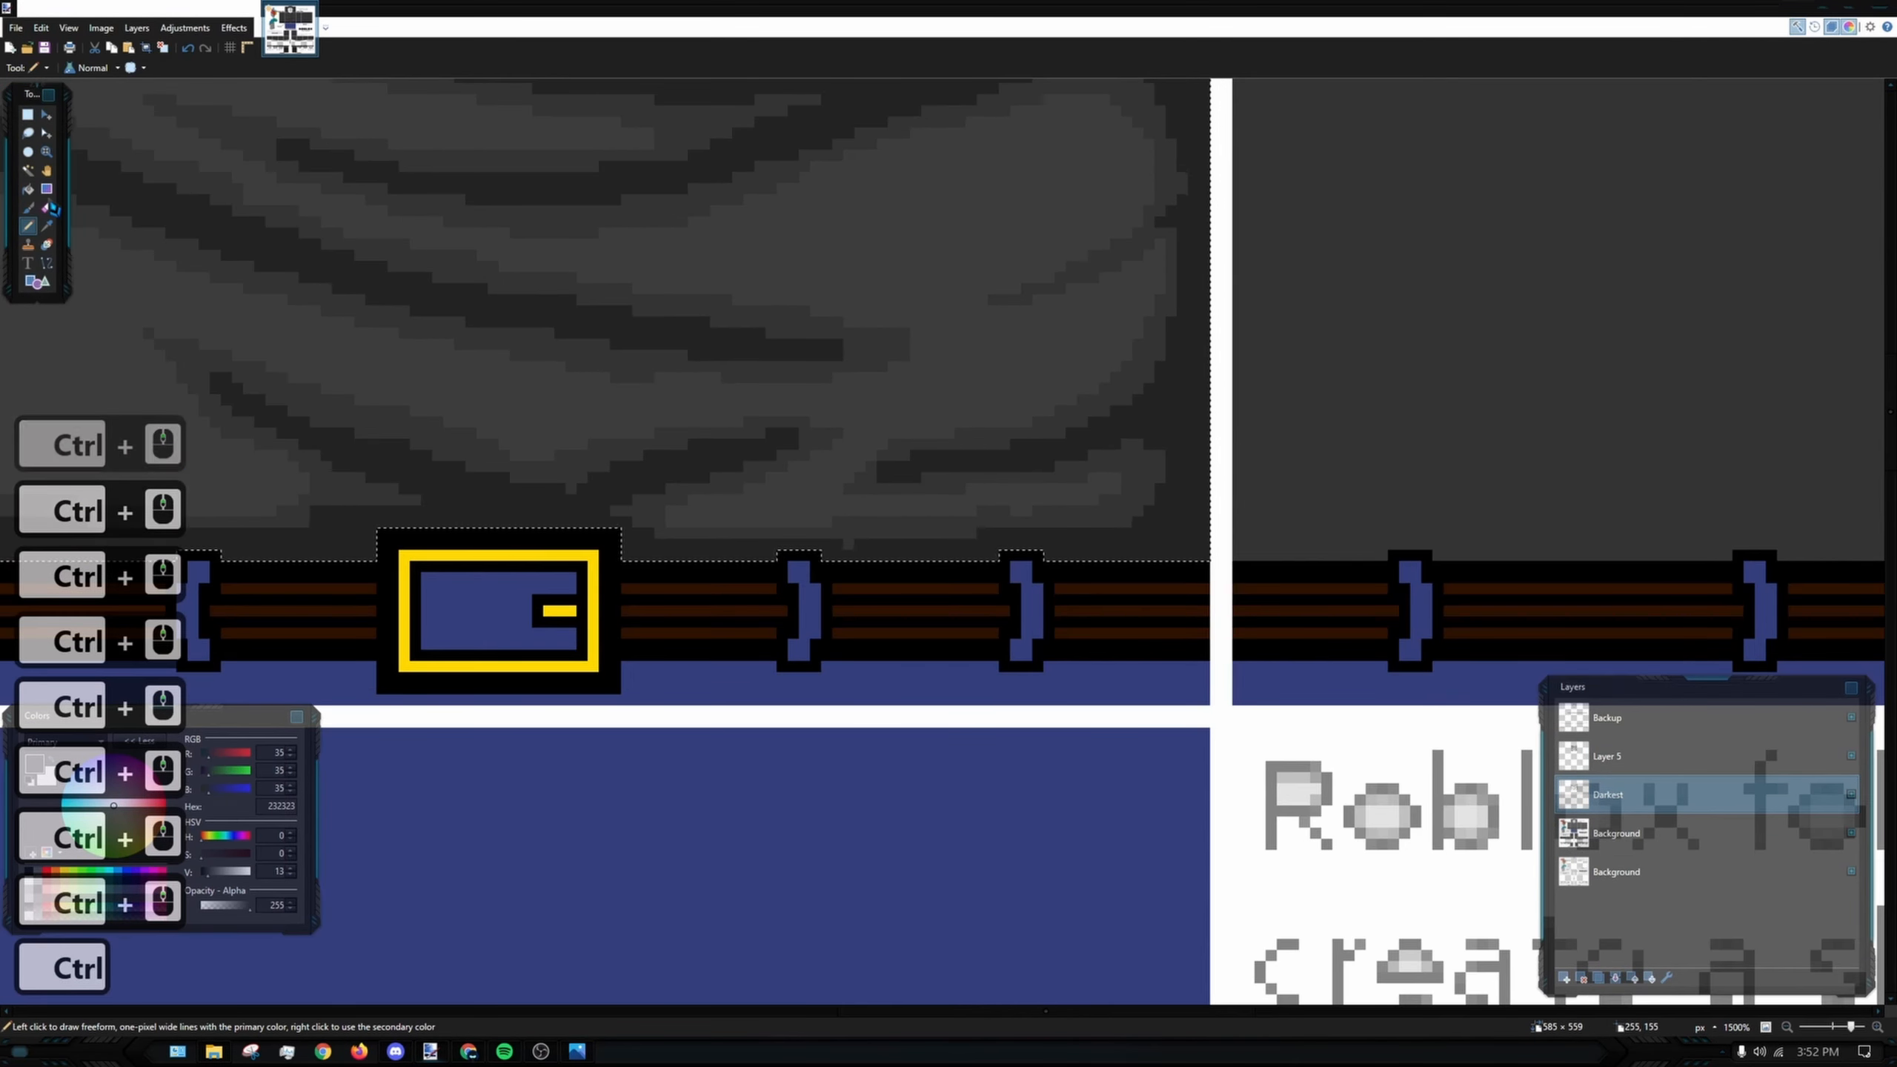
key(e)
scroll(859, 438, up, 4)
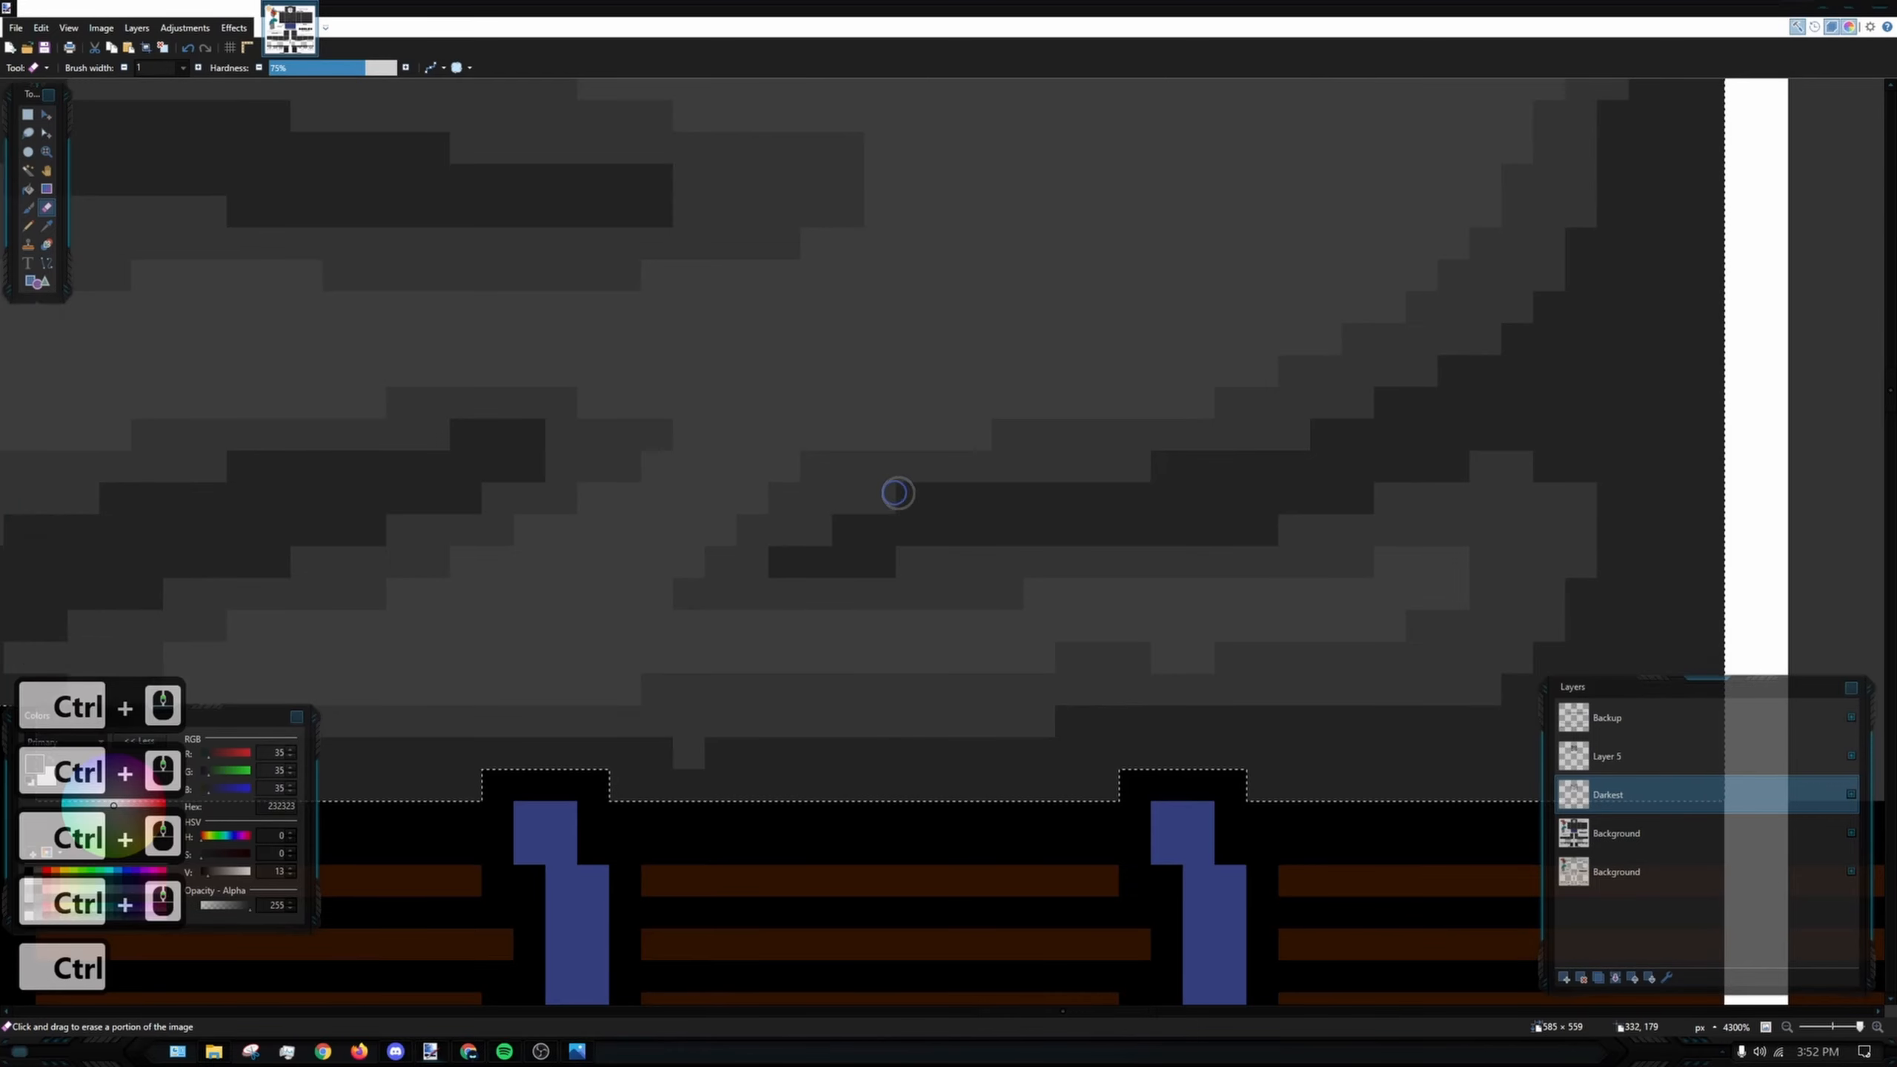
scroll(934, 477, down, 7)
scroll(1031, 404, down, 1)
scroll(1130, 560, up, 4)
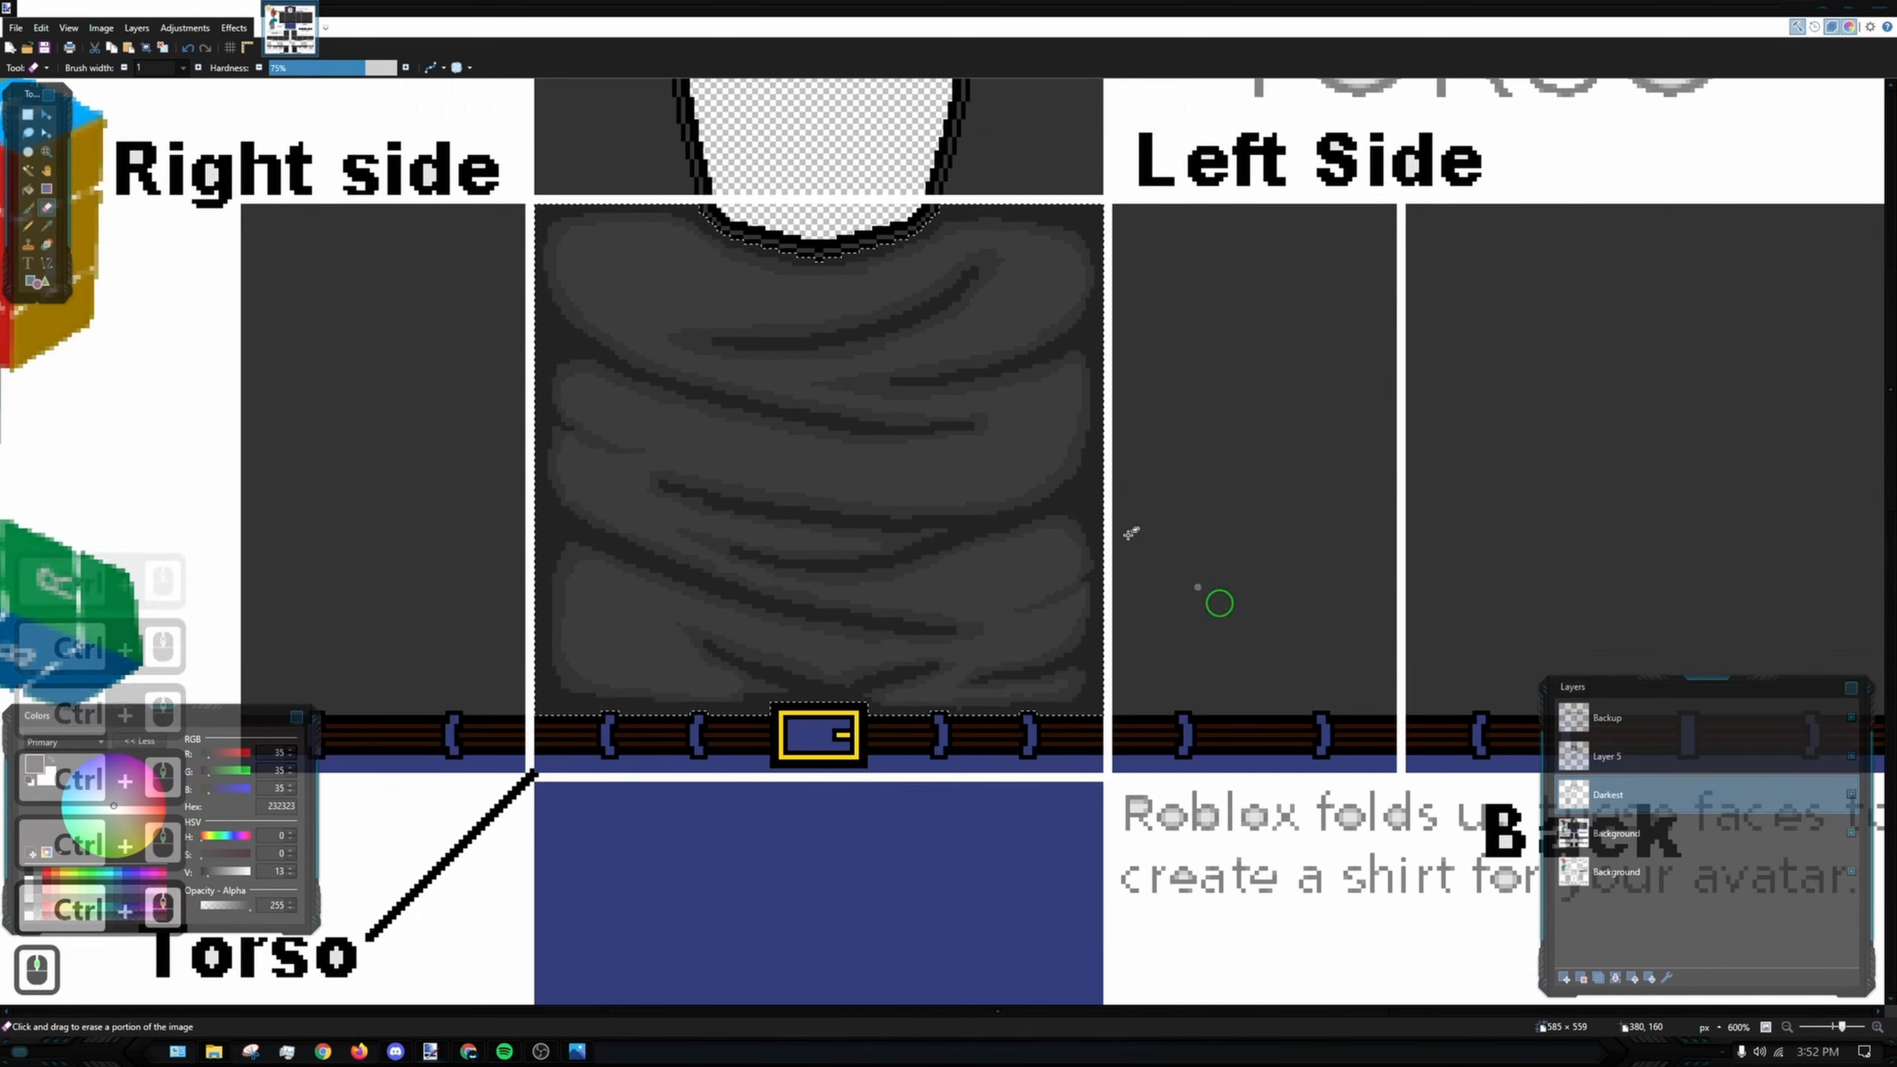
- Select Layer 5, sample the light grey 3D3D3D from the torso front as the primary colour and activate the Paintbrush
click(1643, 756)
key(k)
click(1029, 601)
key(b)
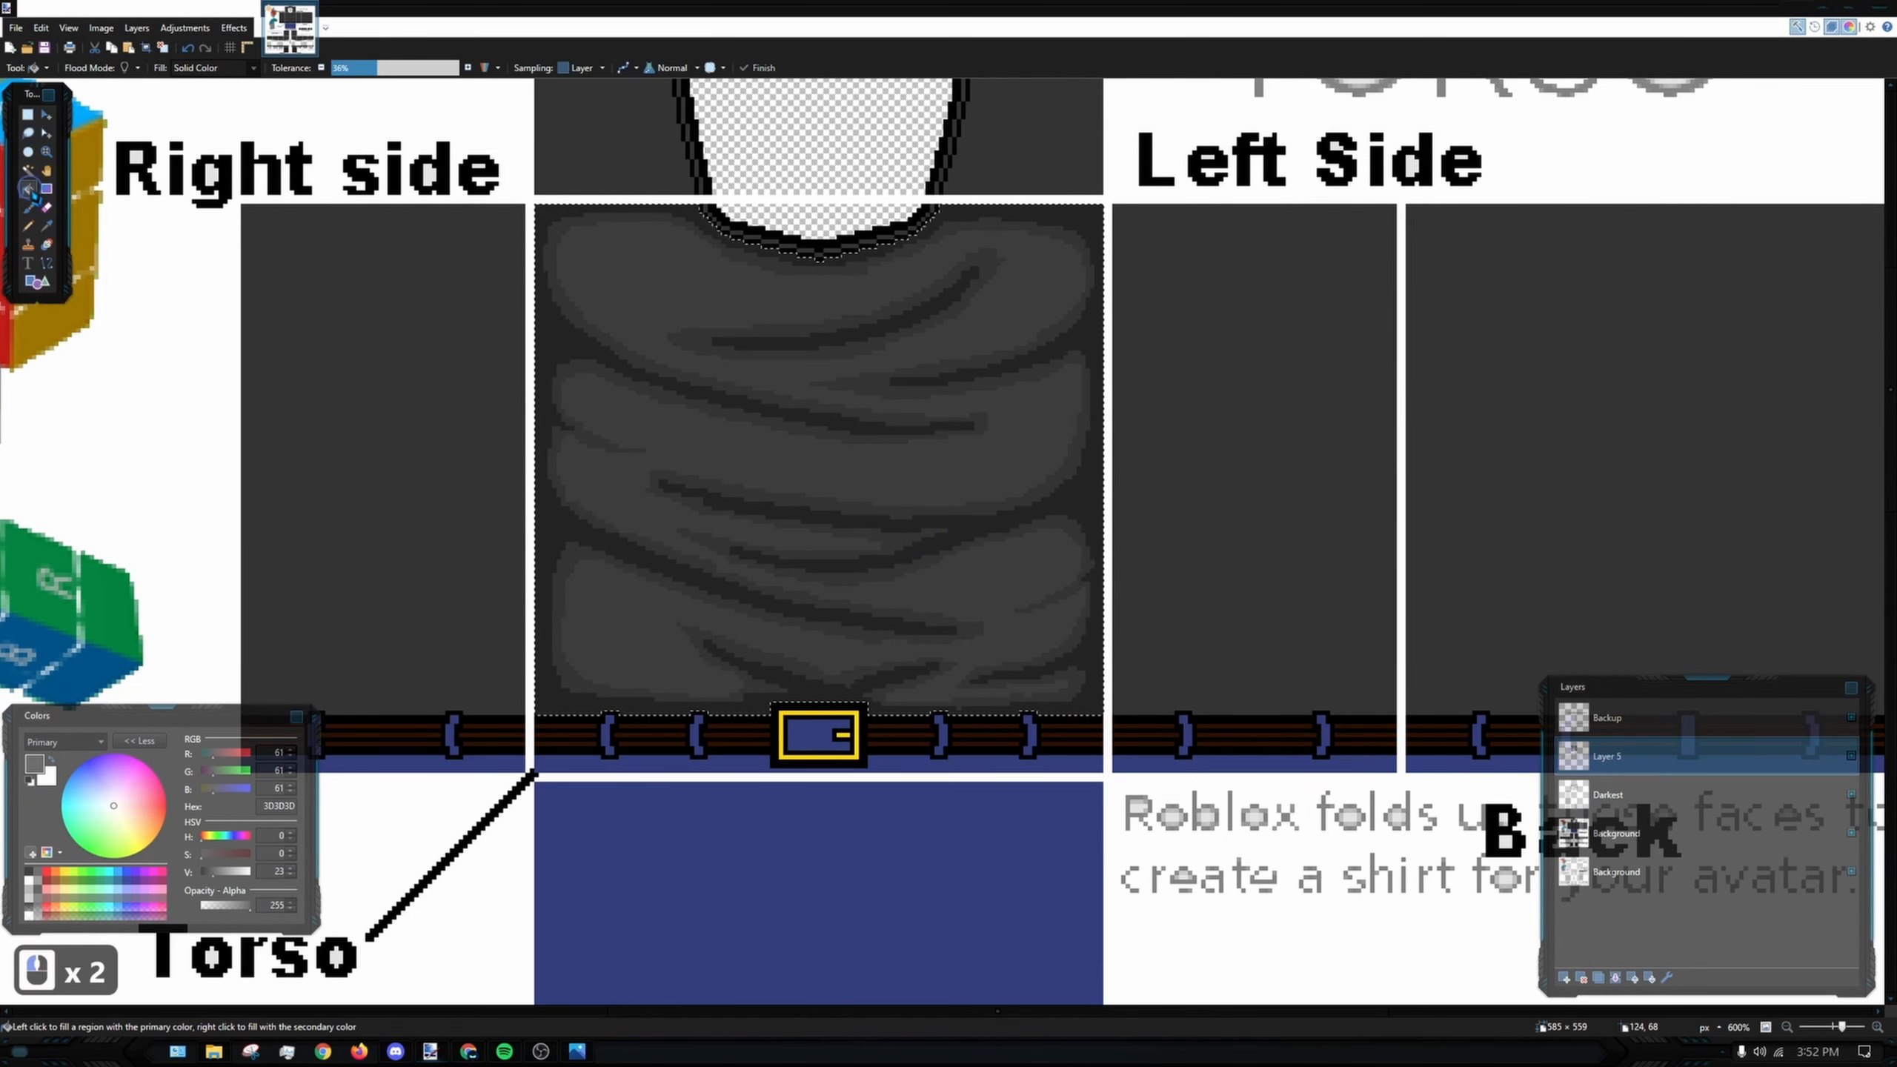
- Set the brush width to 2 and taper the mid-grey tail of the upper fold at the torso front's right edge, undoing the first stroke
scroll(770, 300, up, 7)
click(198, 68)
drag(441, 358, 616, 350)
key(ctrl+z)
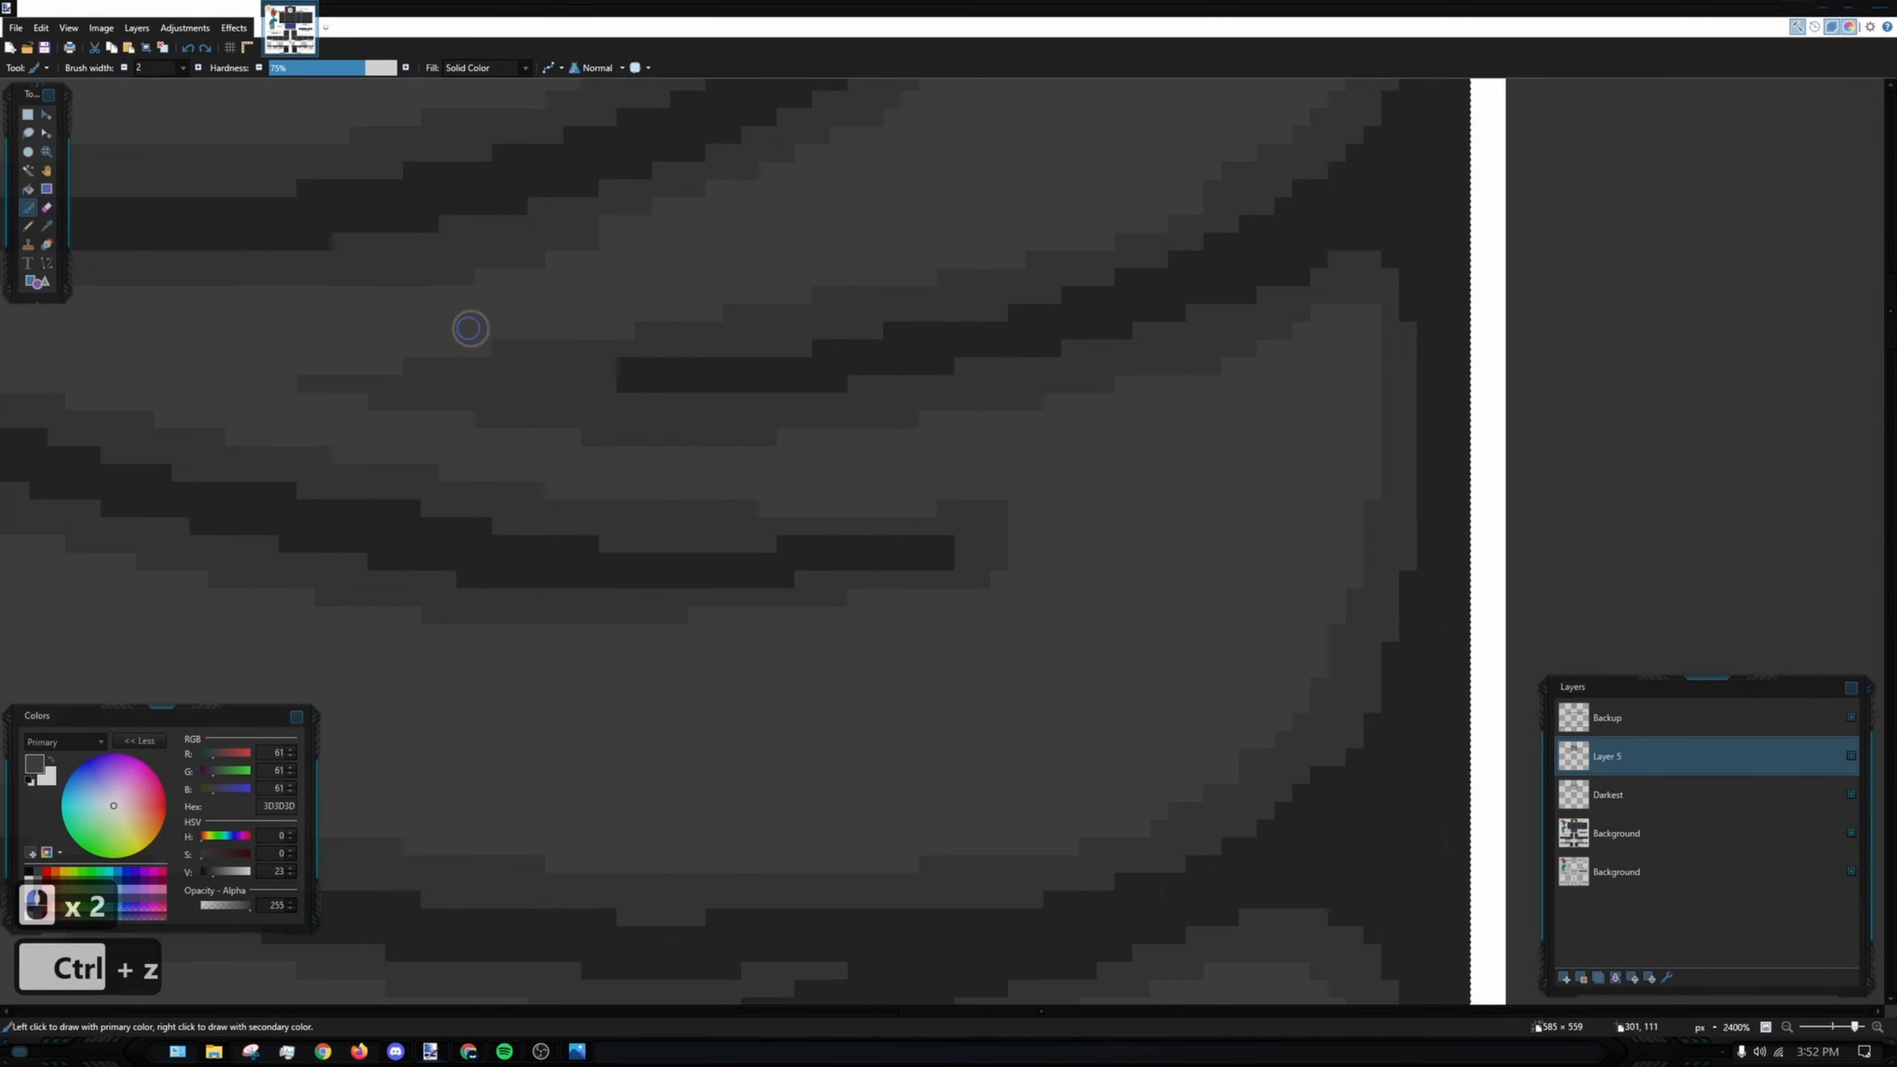
drag(497, 341, 818, 287)
drag(597, 443, 1090, 396)
- Examine the fold shading across the torso front, both close up and within the whole template
scroll(1092, 394, down, 4)
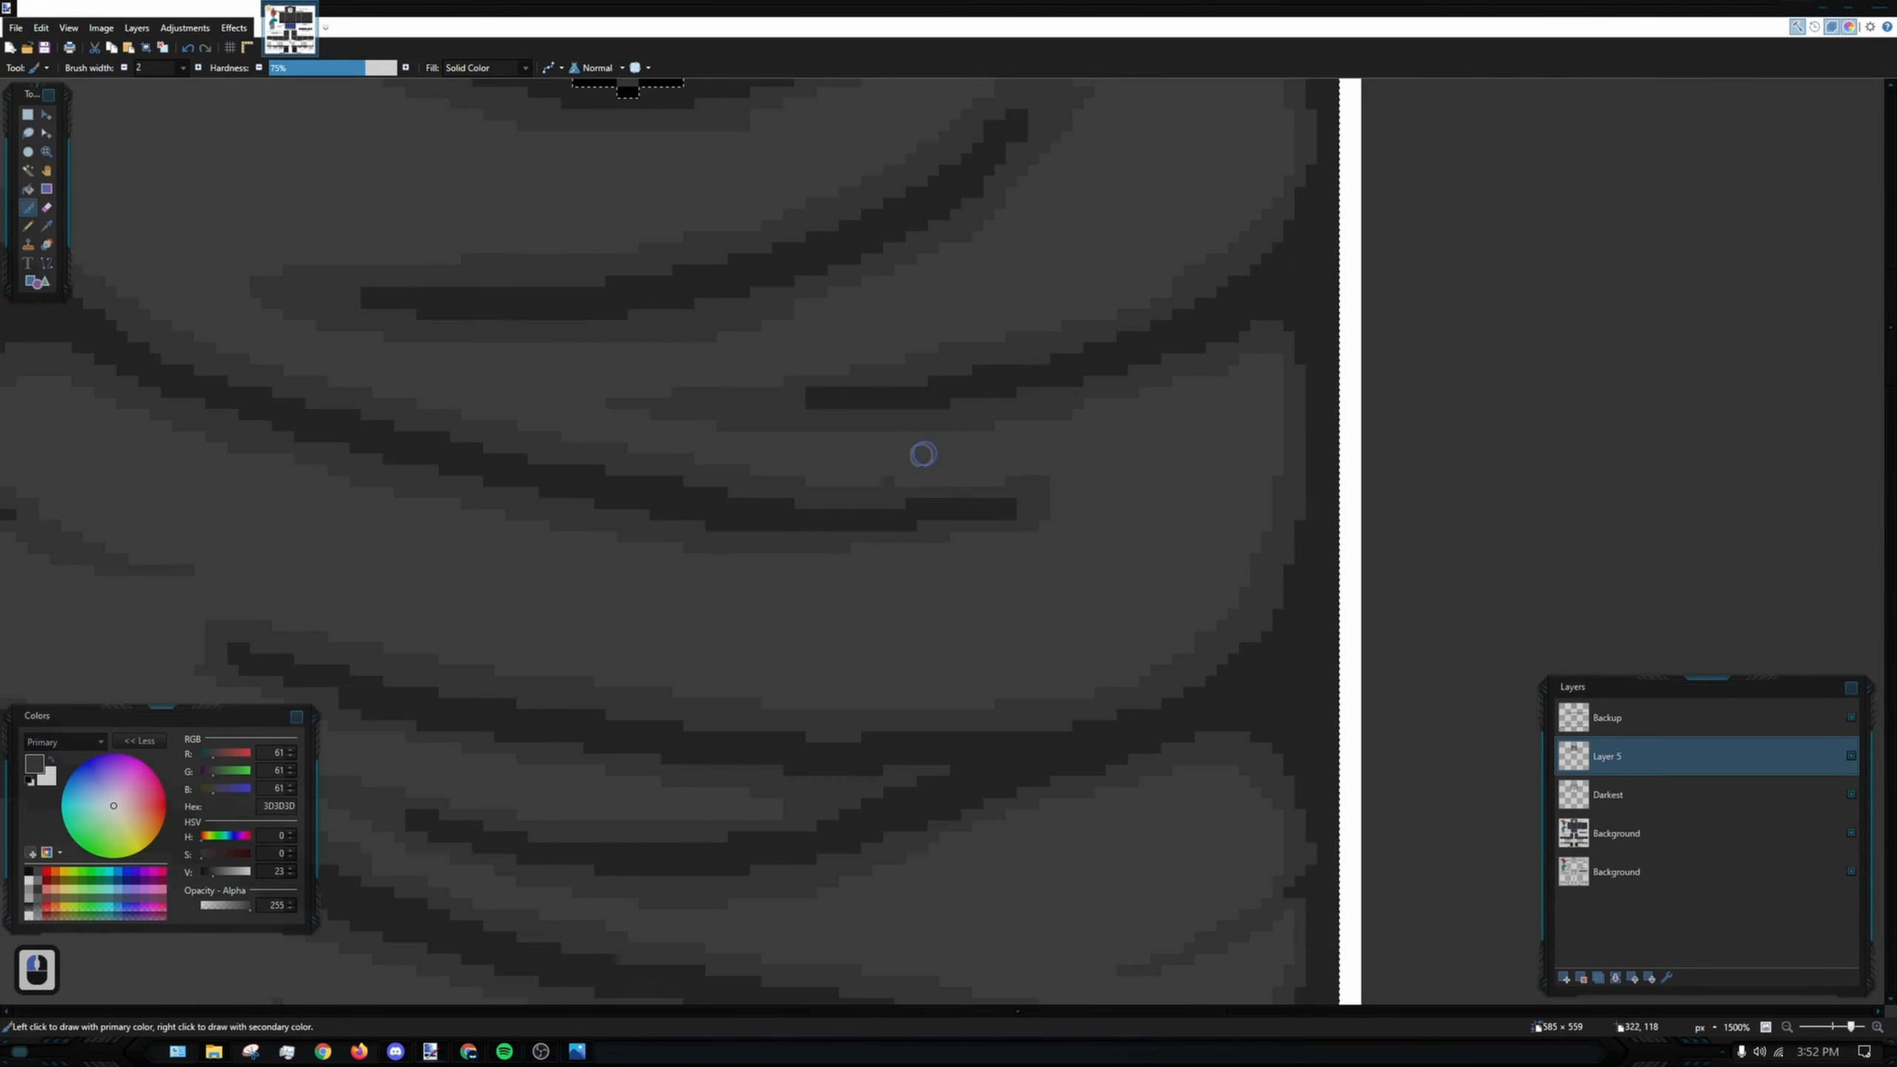
scroll(1016, 476, down, 5)
scroll(543, 406, up, 6)
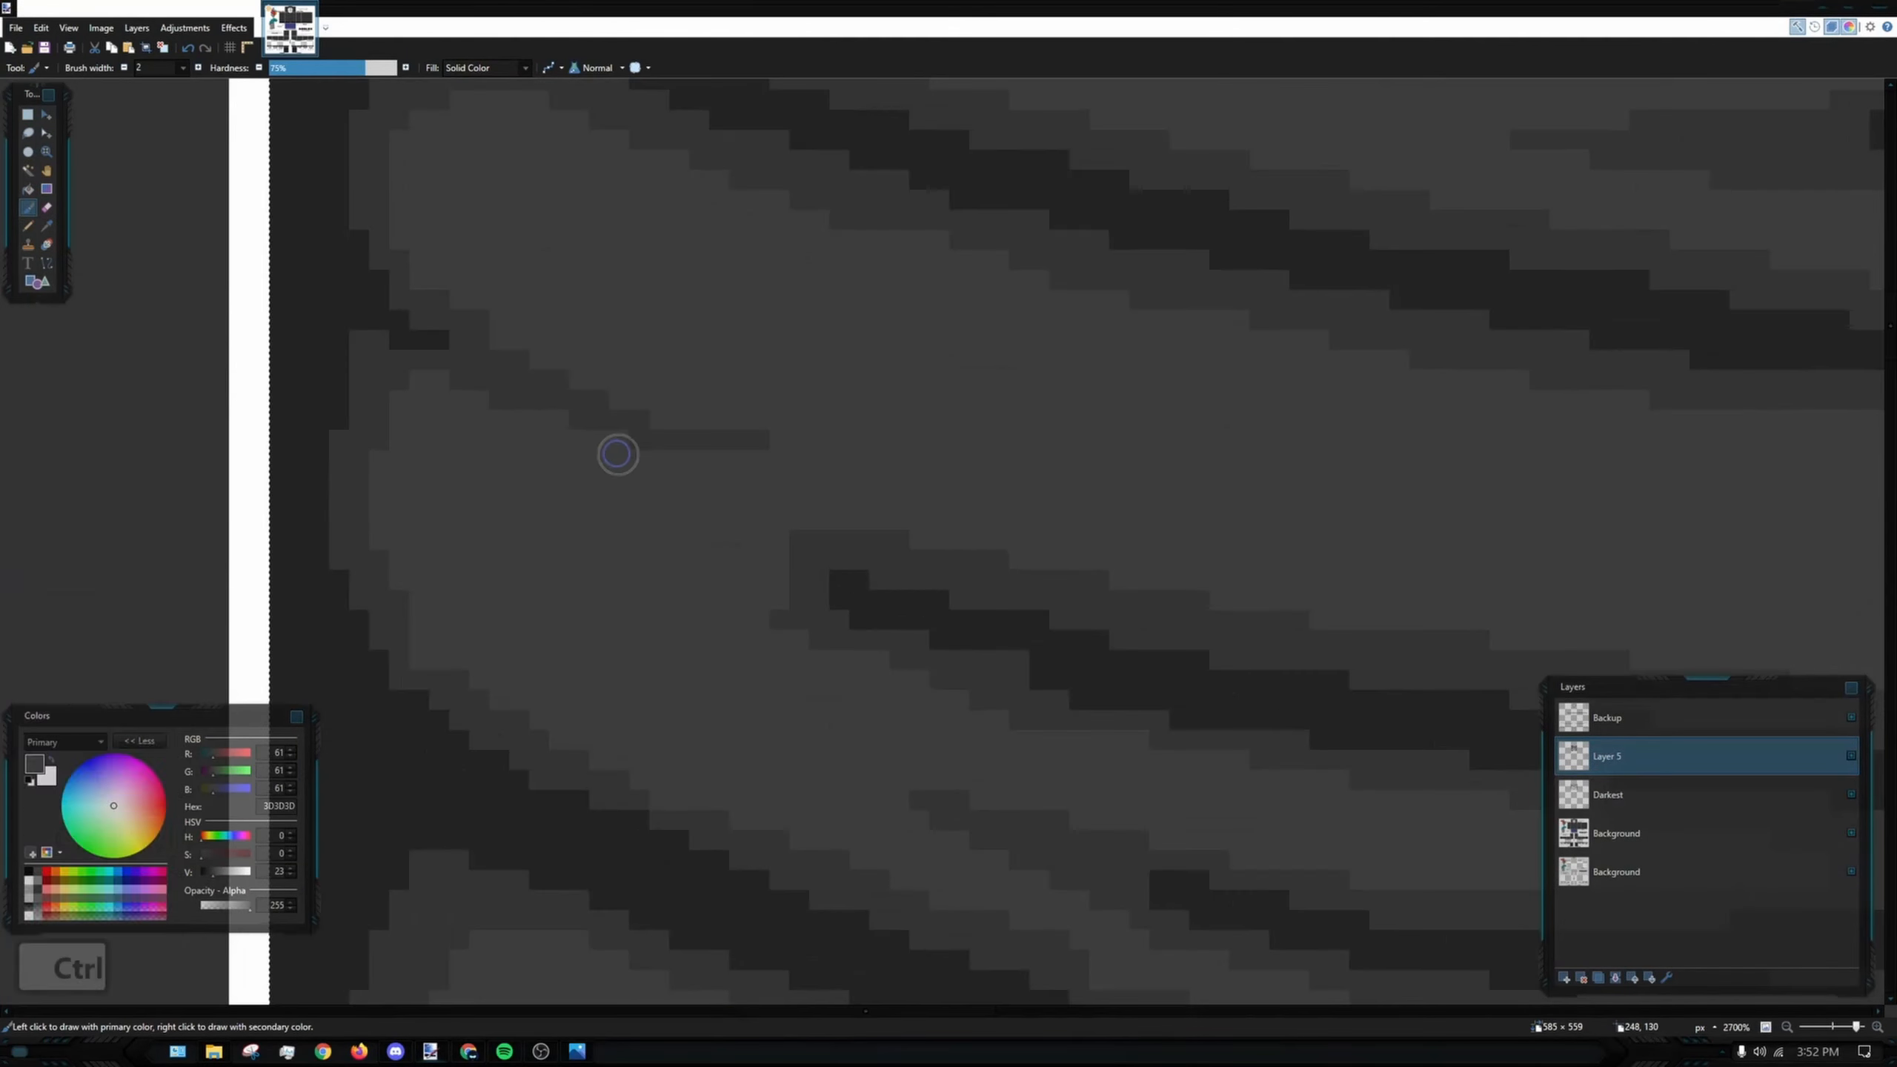
scroll(1376, 609, down, 4)
scroll(1004, 559, up, 3)
scroll(847, 555, down, 8)
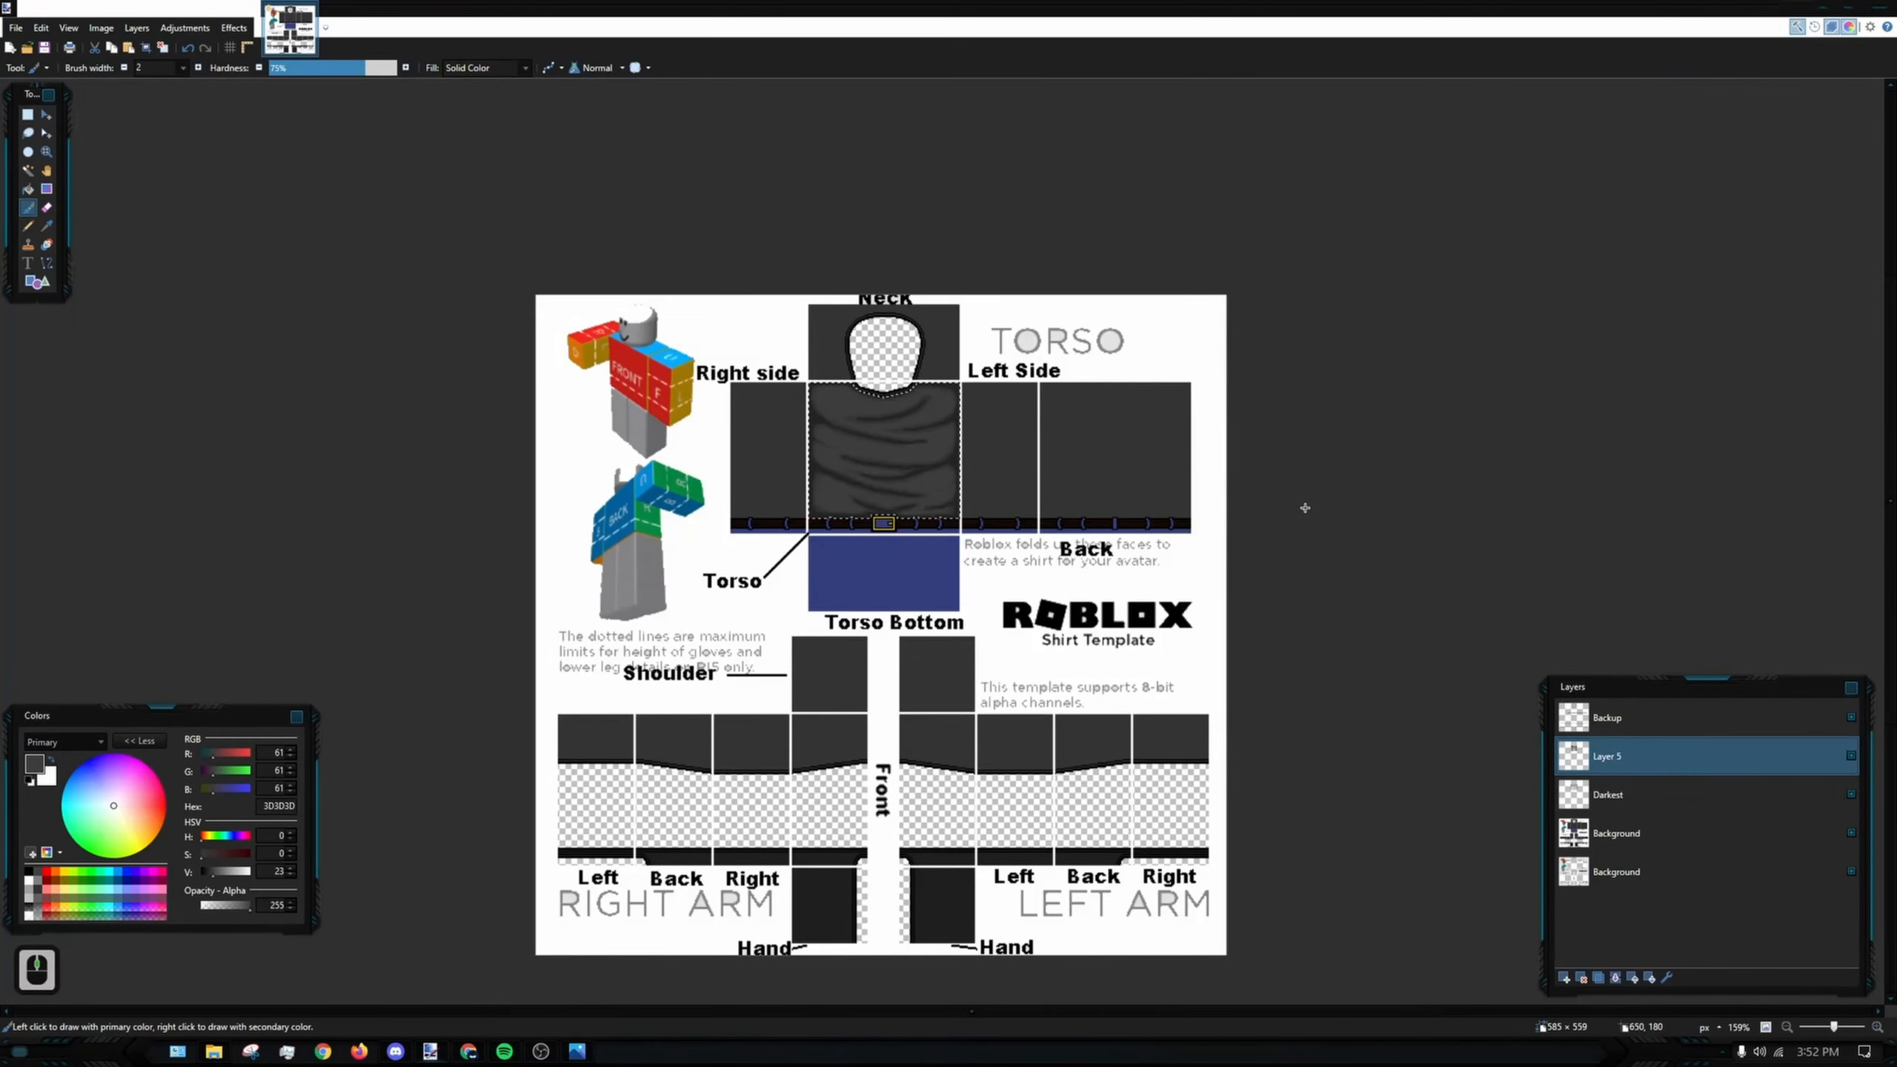
scroll(1203, 527, down, 4)
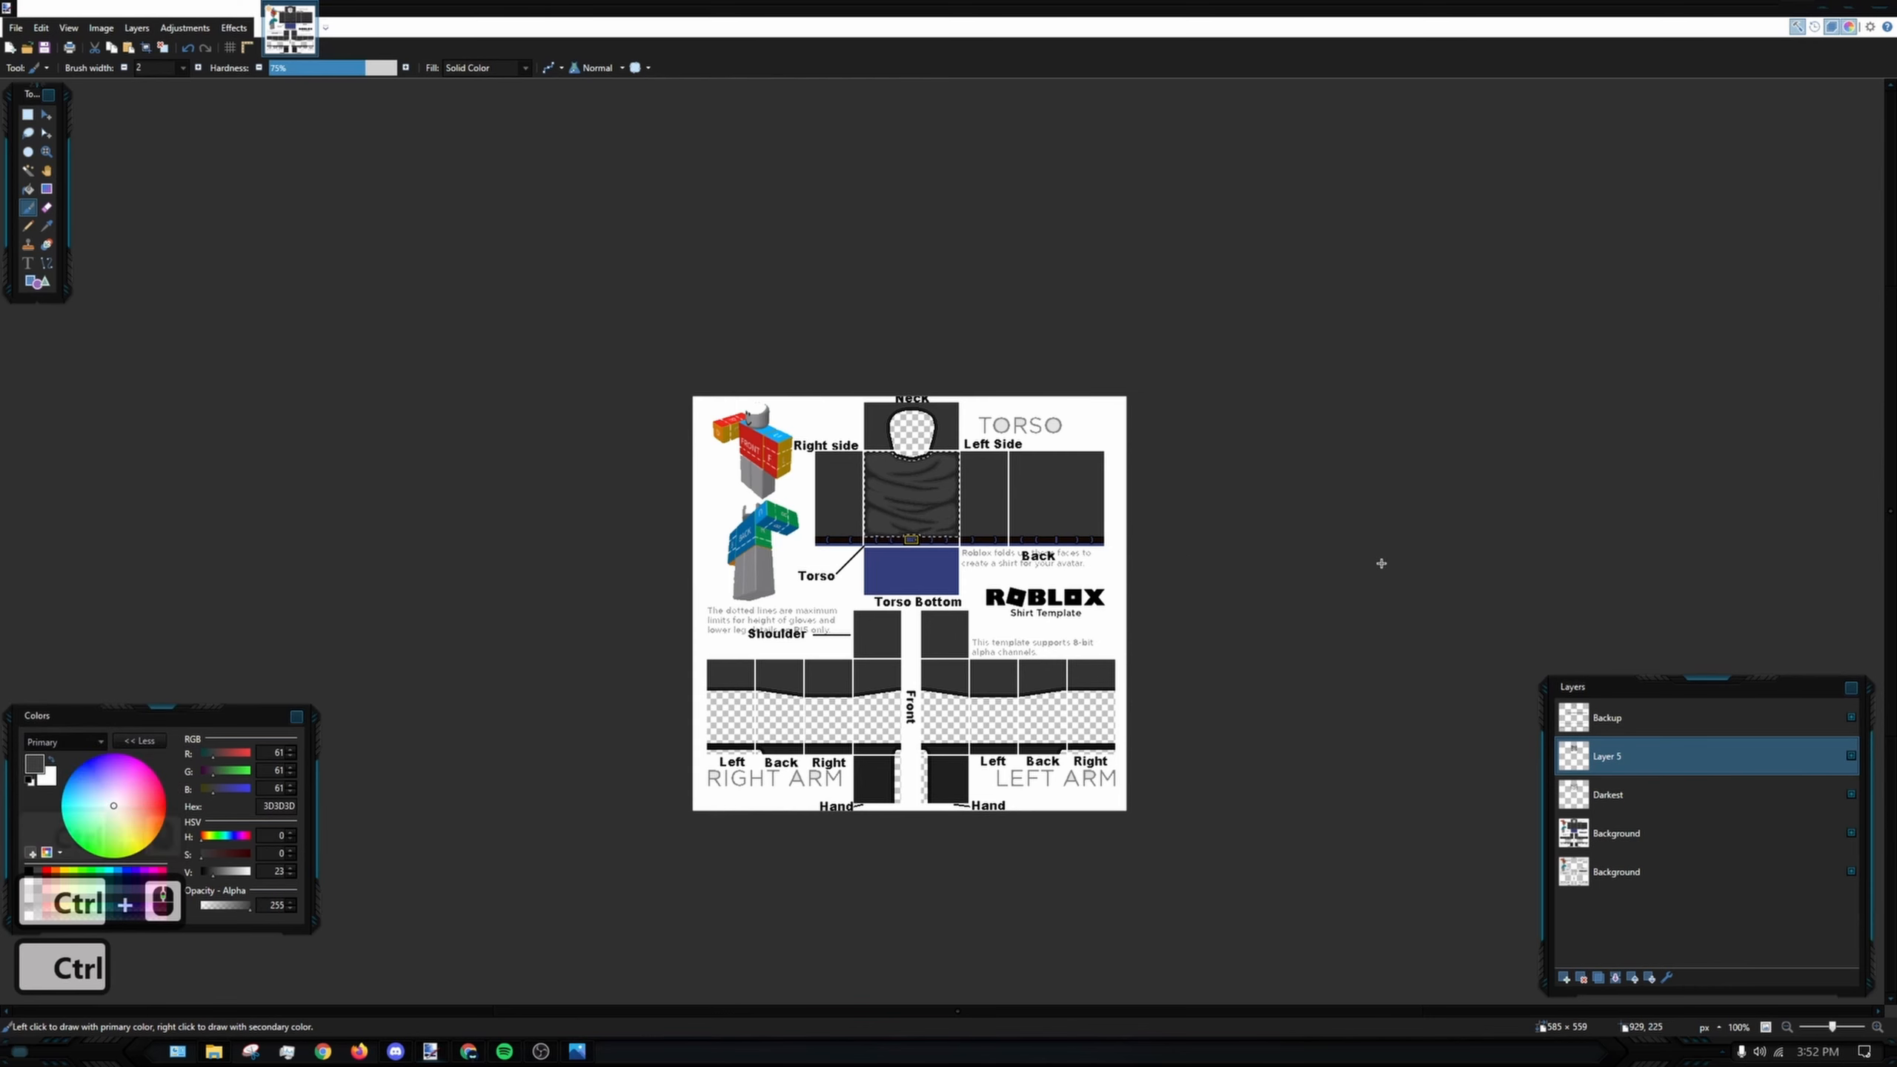
scroll(880, 433, up, 10)
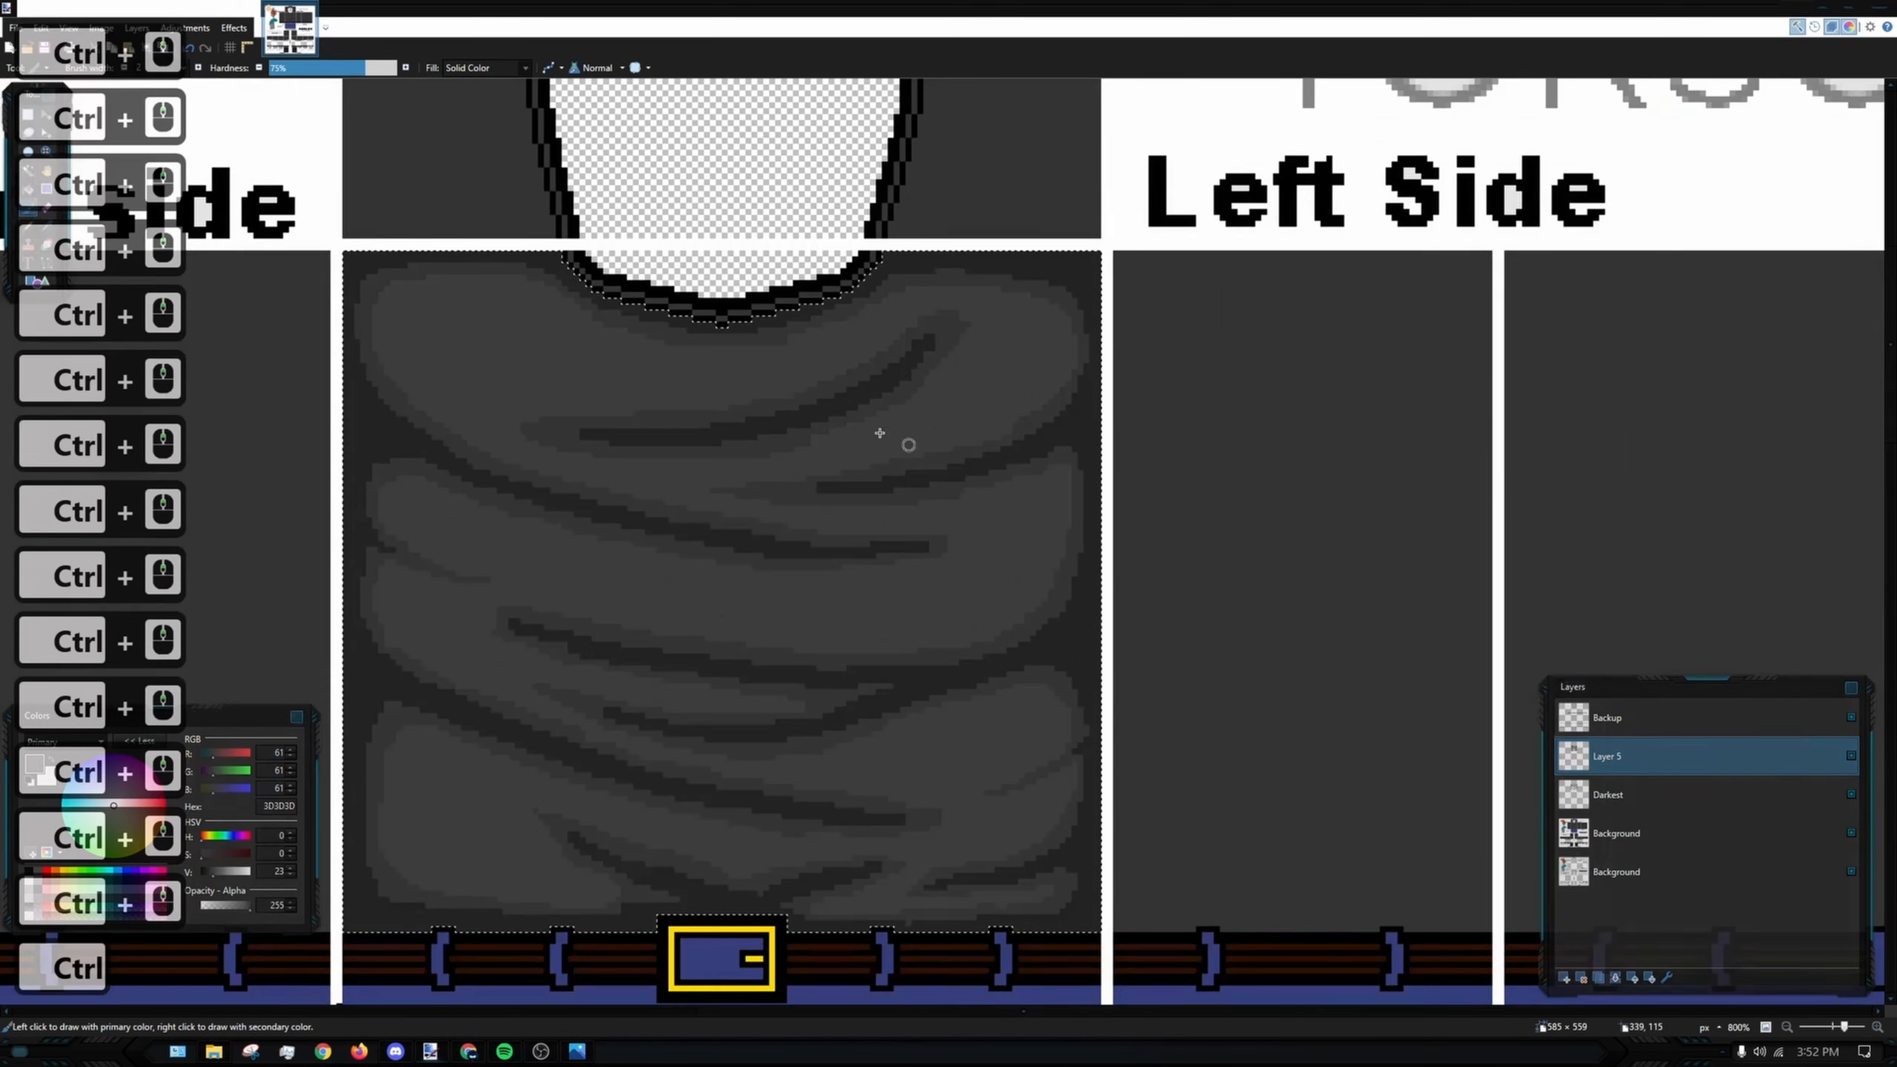
- Trim the mid-grey left tail of the fold below the neckline with light grey, undoing the stray stroke
scroll(575, 392, up, 3)
drag(465, 476, 844, 484)
key(ctrl+z)
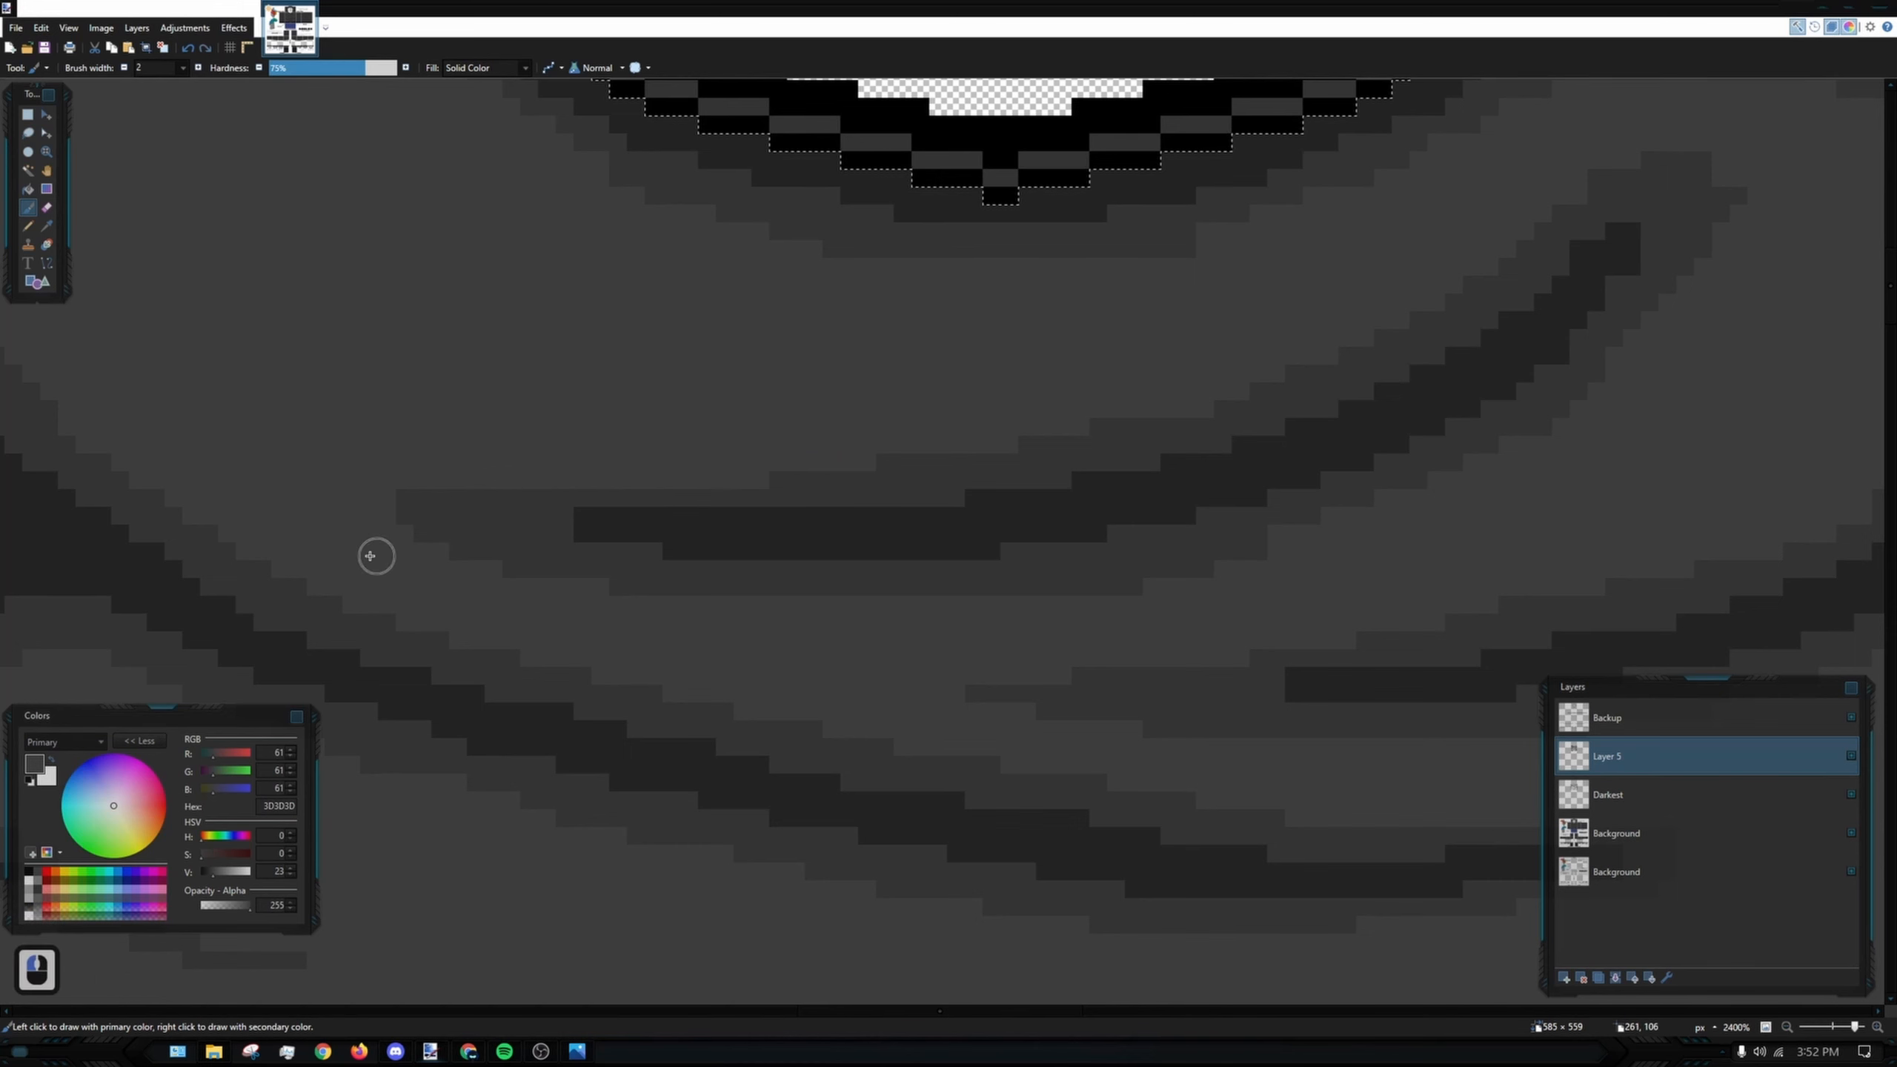
scroll(1237, 555, down, 4)
scroll(1564, 273, up, 4)
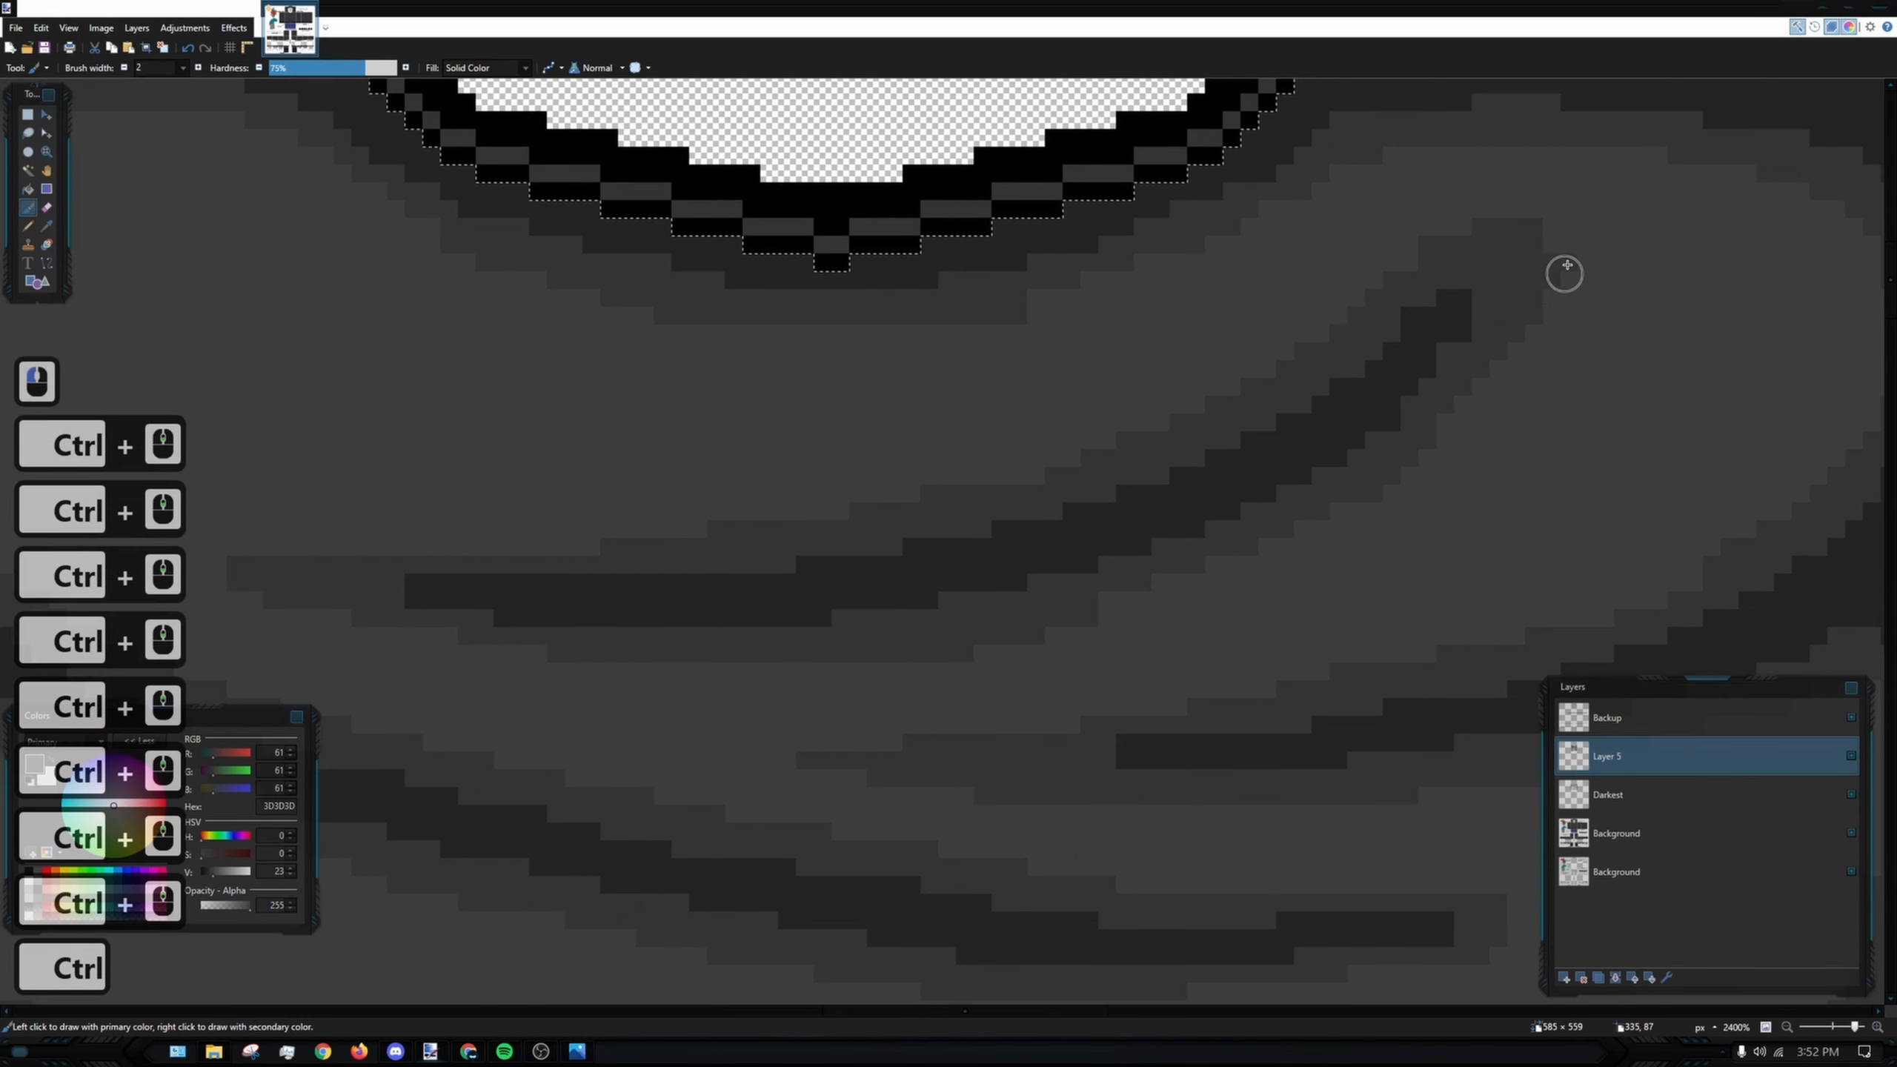
- Narrow the upper right tip of the fold below the neckline with light grey strokes, undoing the last unwanted ones
drag(1359, 243, 1465, 206)
drag(1199, 394, 945, 461)
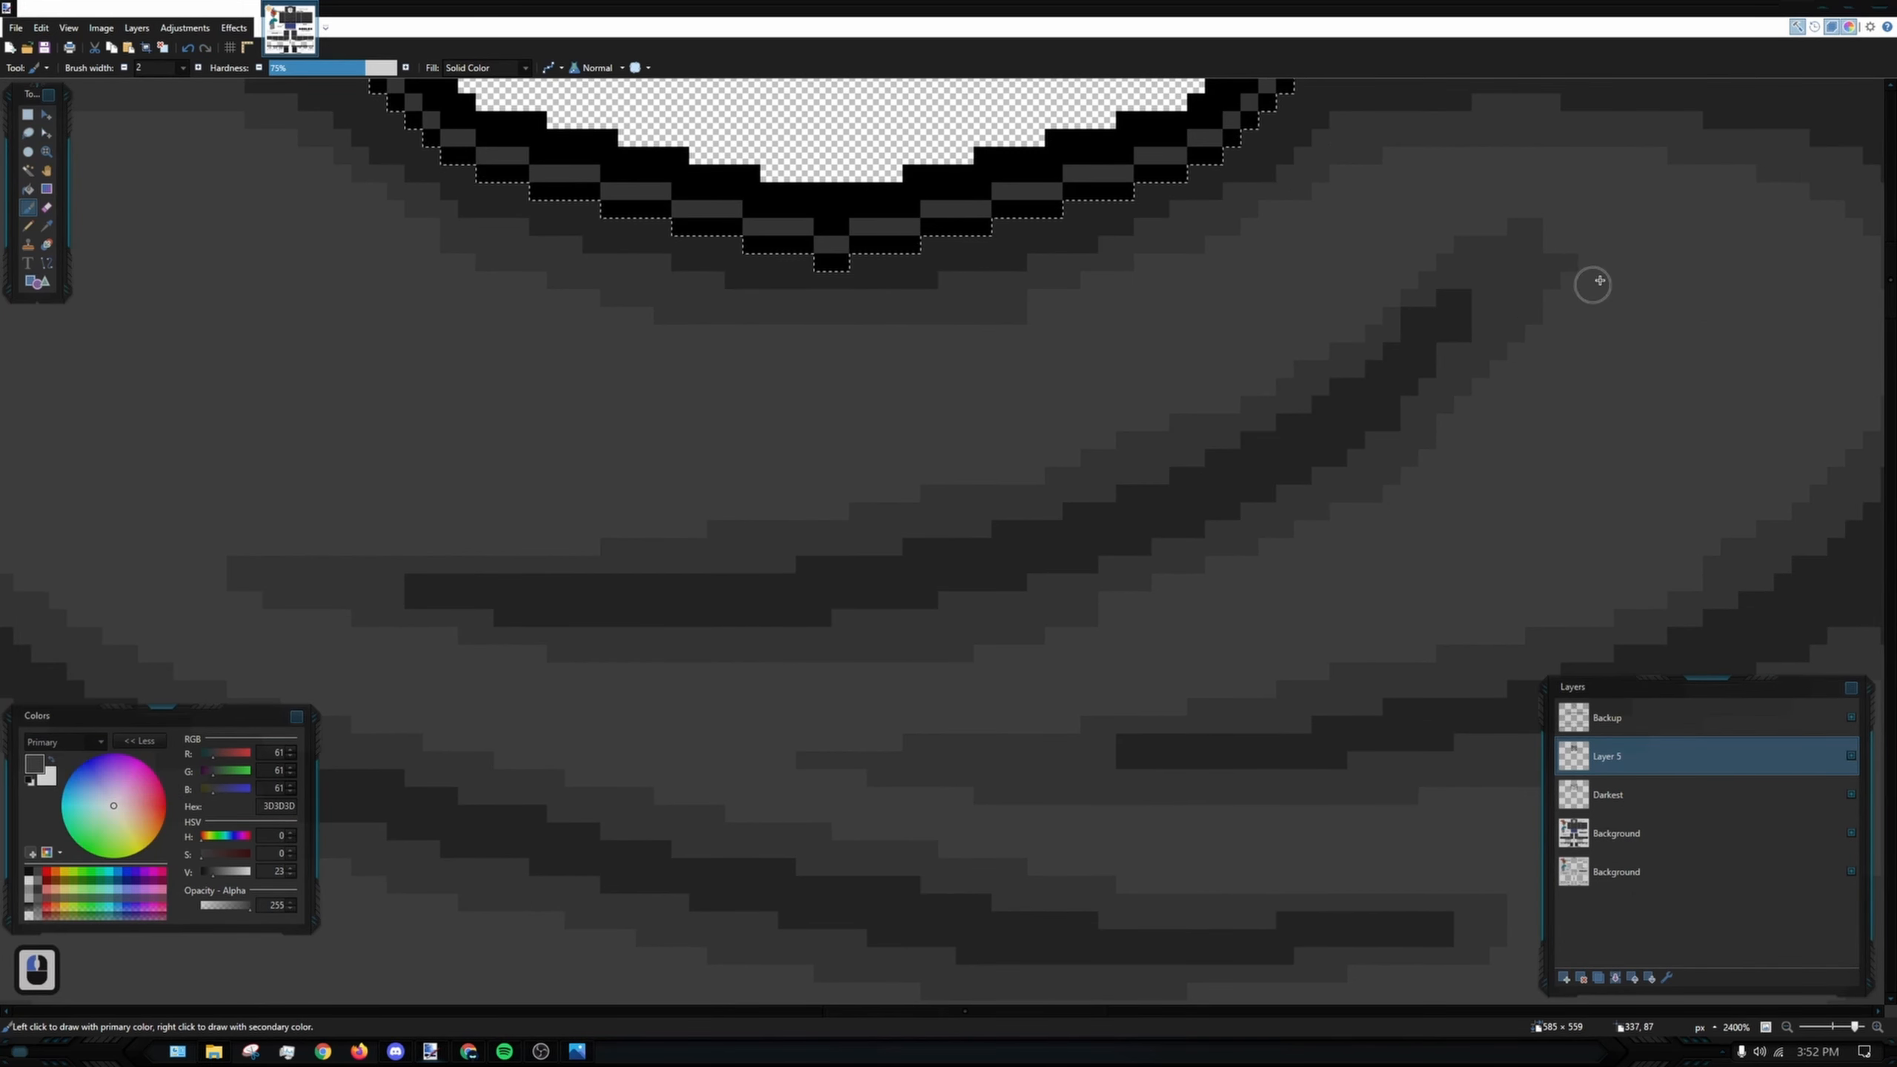
mouse_move(1574, 238)
mouse_down()
mouse_move(1496, 344)
mouse_move(1570, 268)
mouse_up()
click(1540, 299)
key(ctrl+z)
key(ctrl+z)
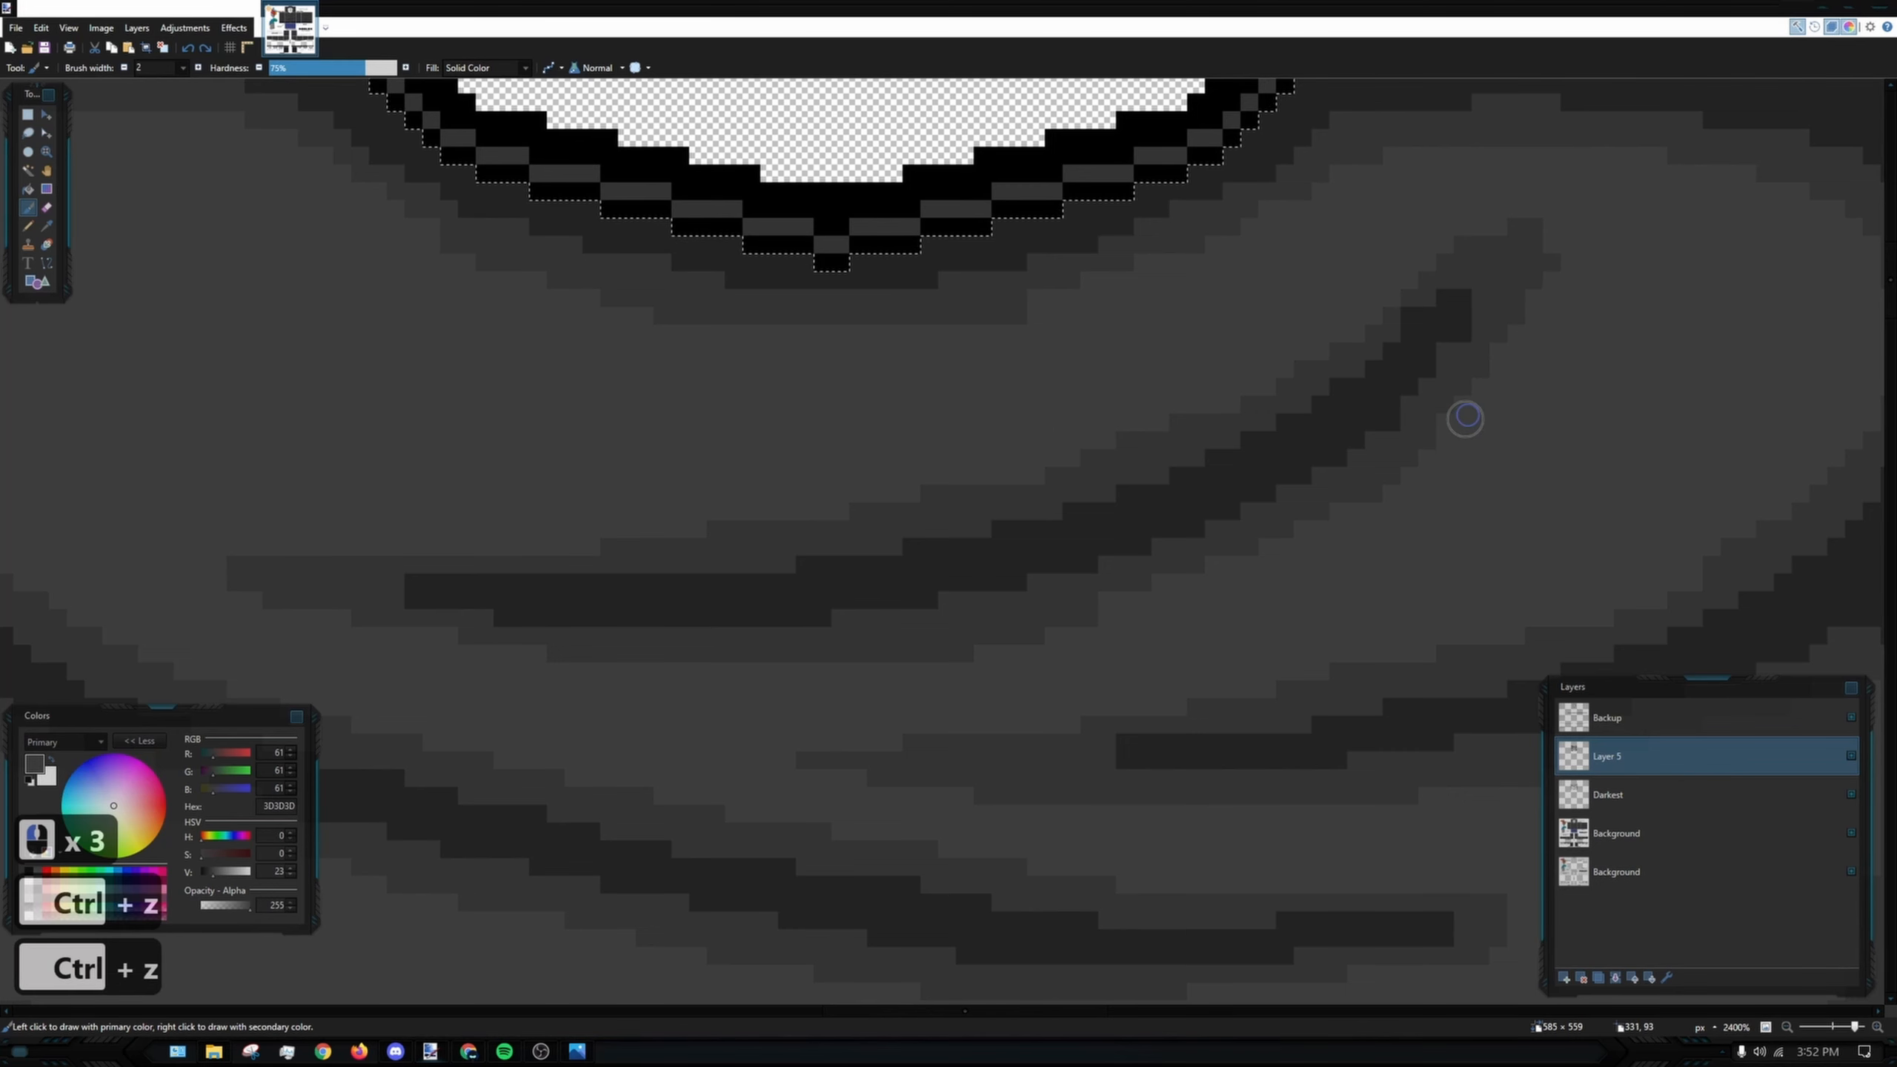
- Add a new layer above Layer 5 and lighten the primary colour to grey 474747
scroll(1313, 542, down, 12)
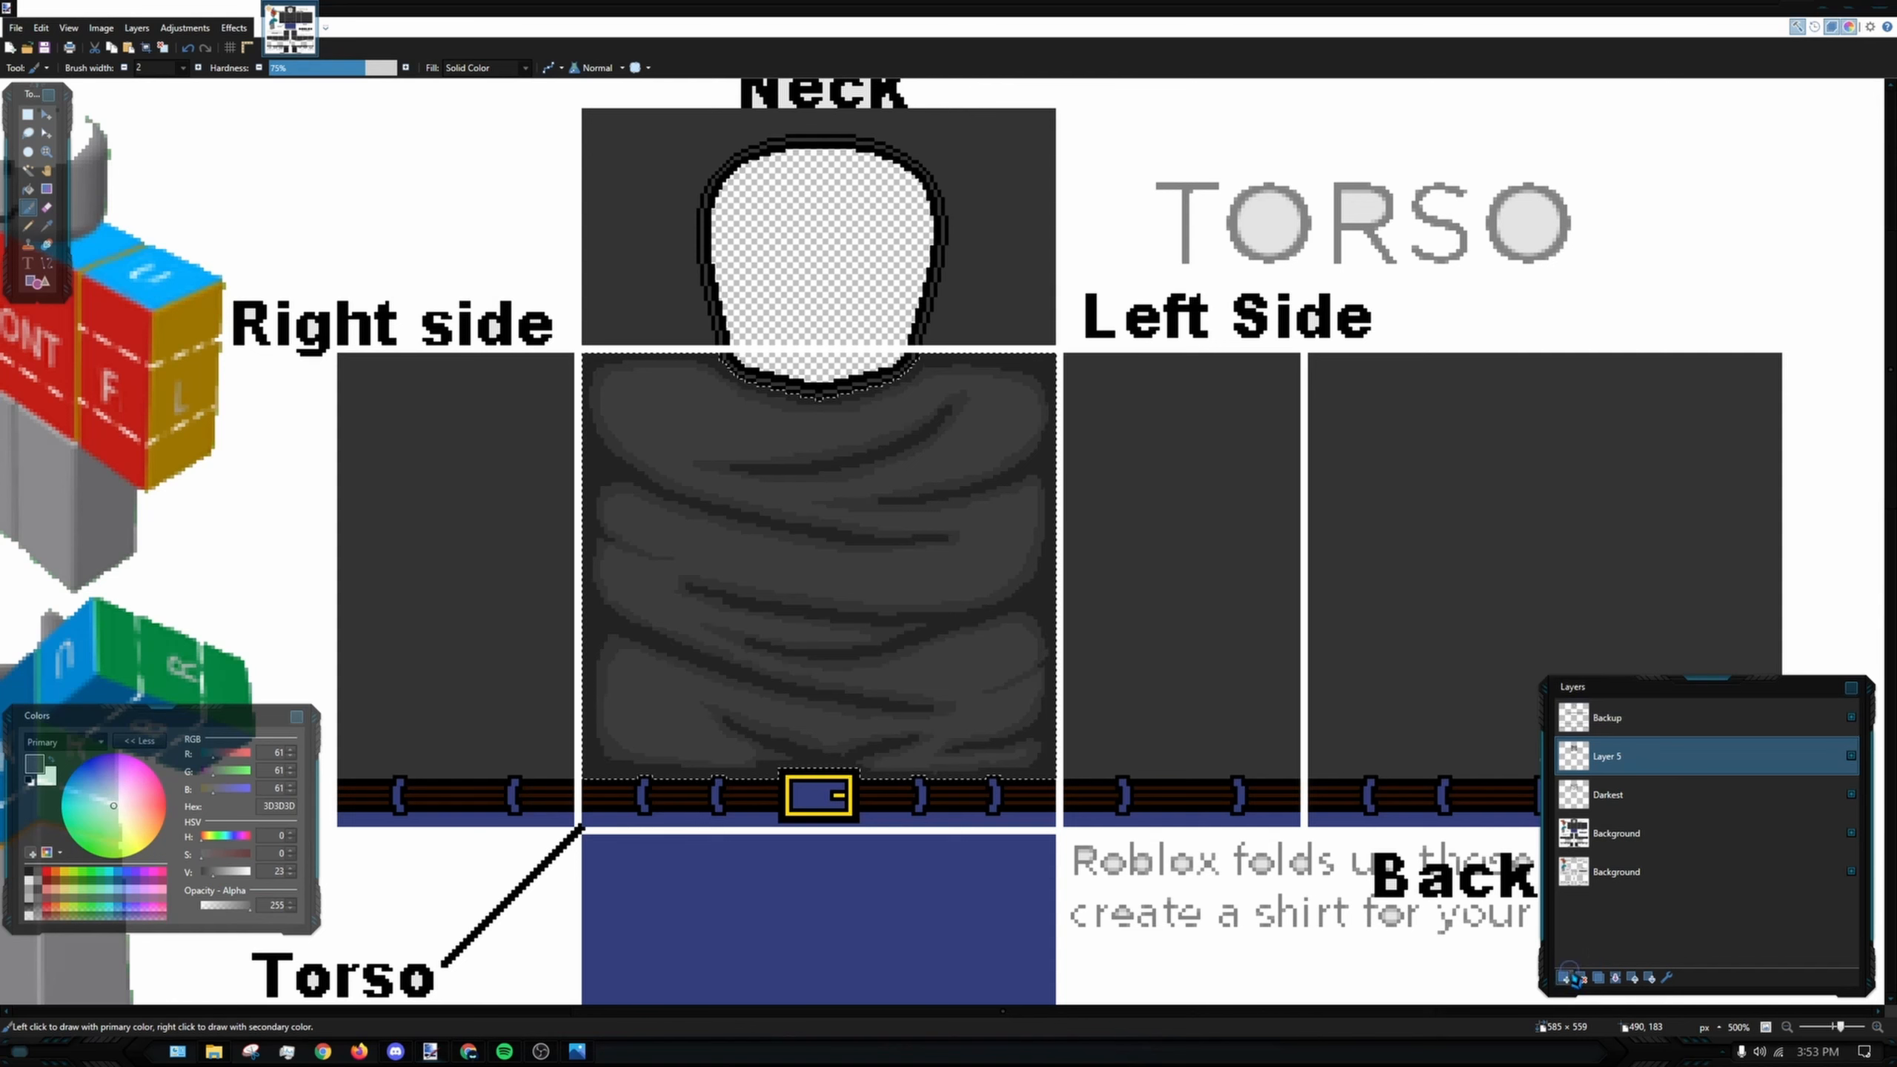
key(ctrl+shift+n)
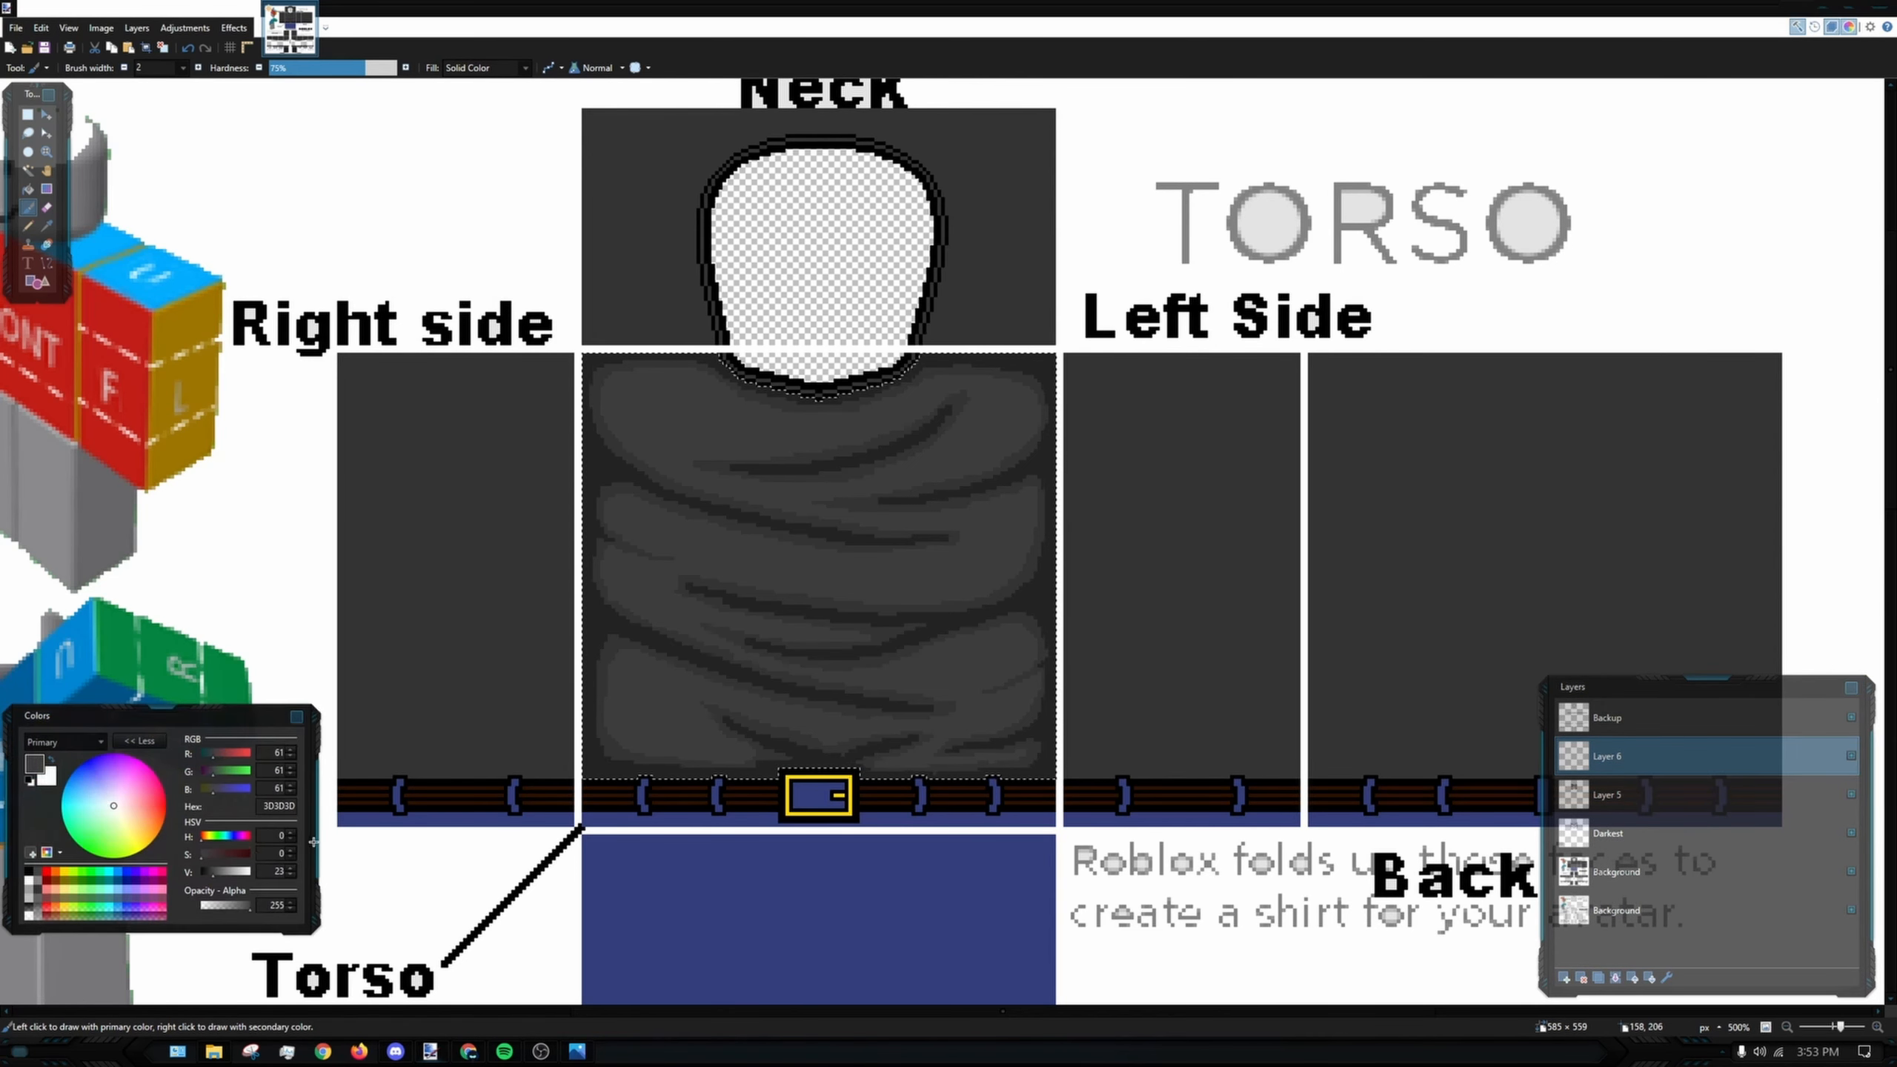
click(291, 868)
click(292, 869)
click(291, 868)
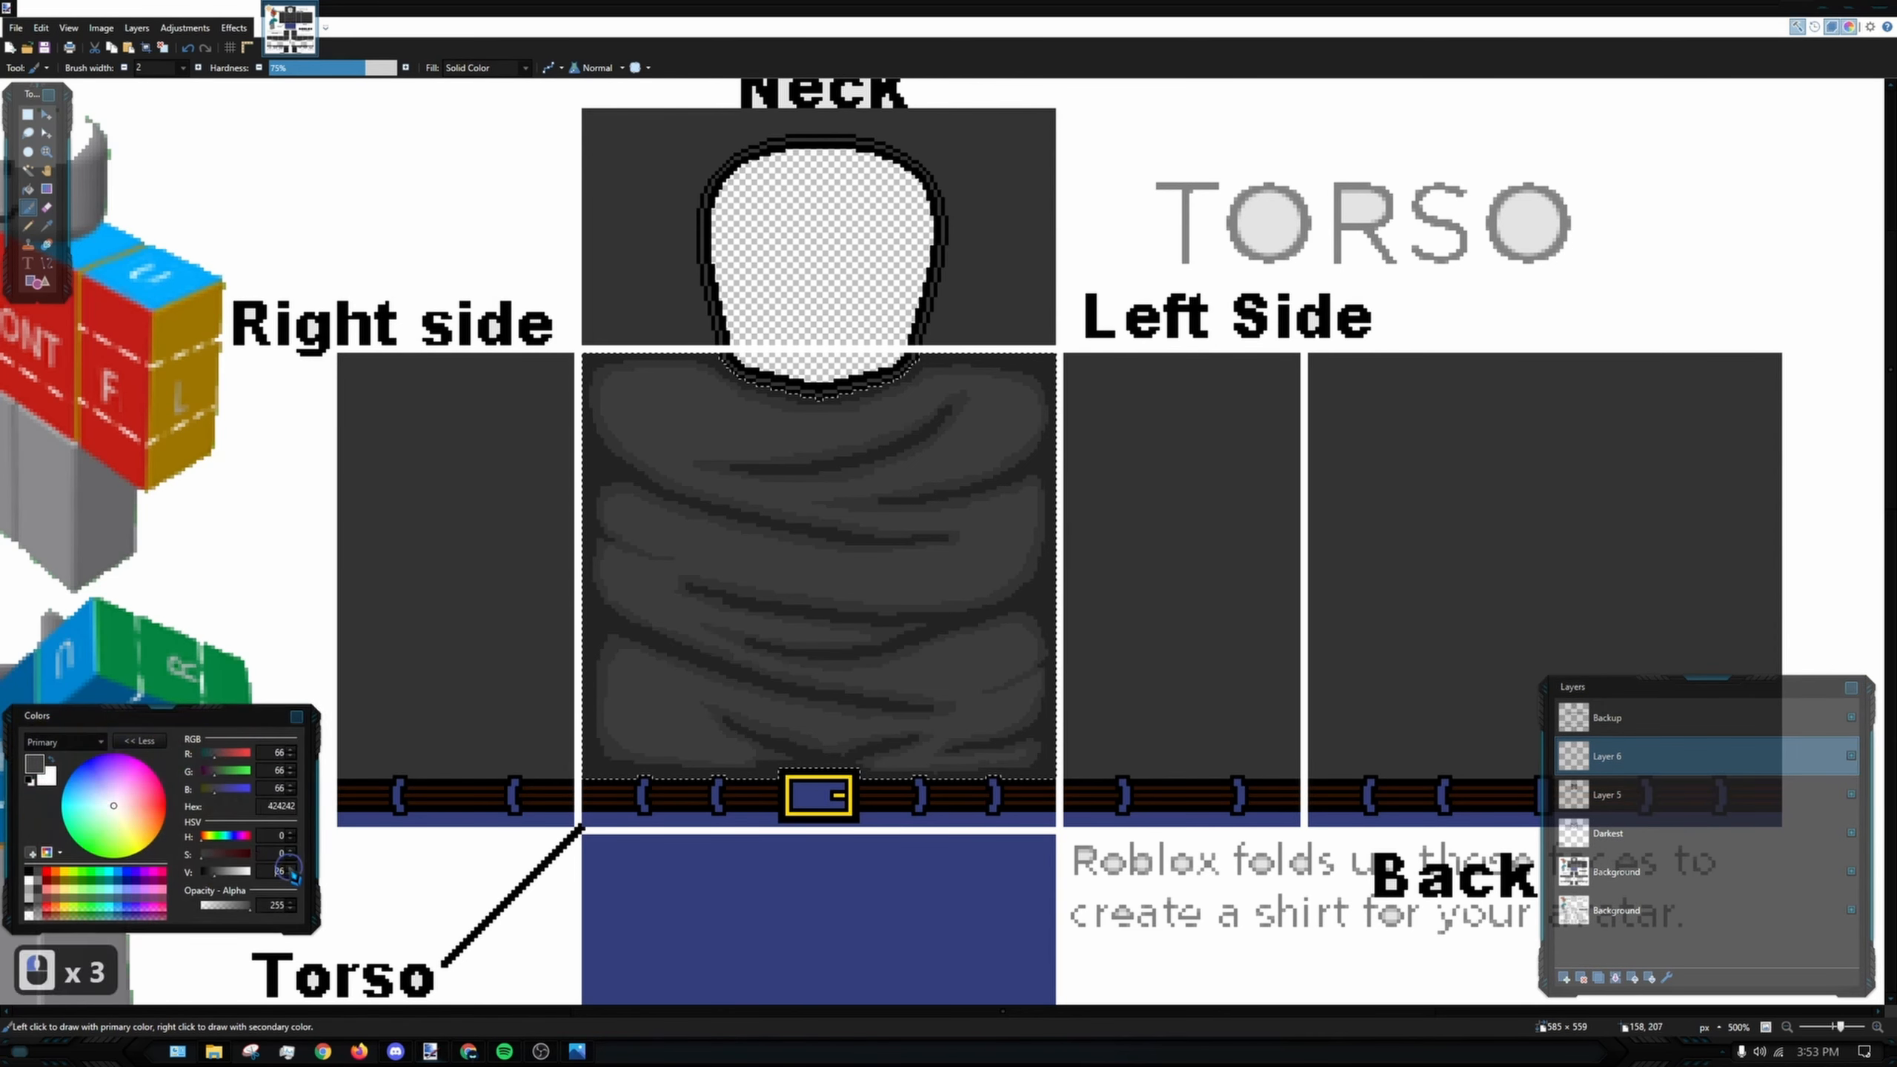
scroll(563, 360, up, 5)
drag(487, 299, 627, 339)
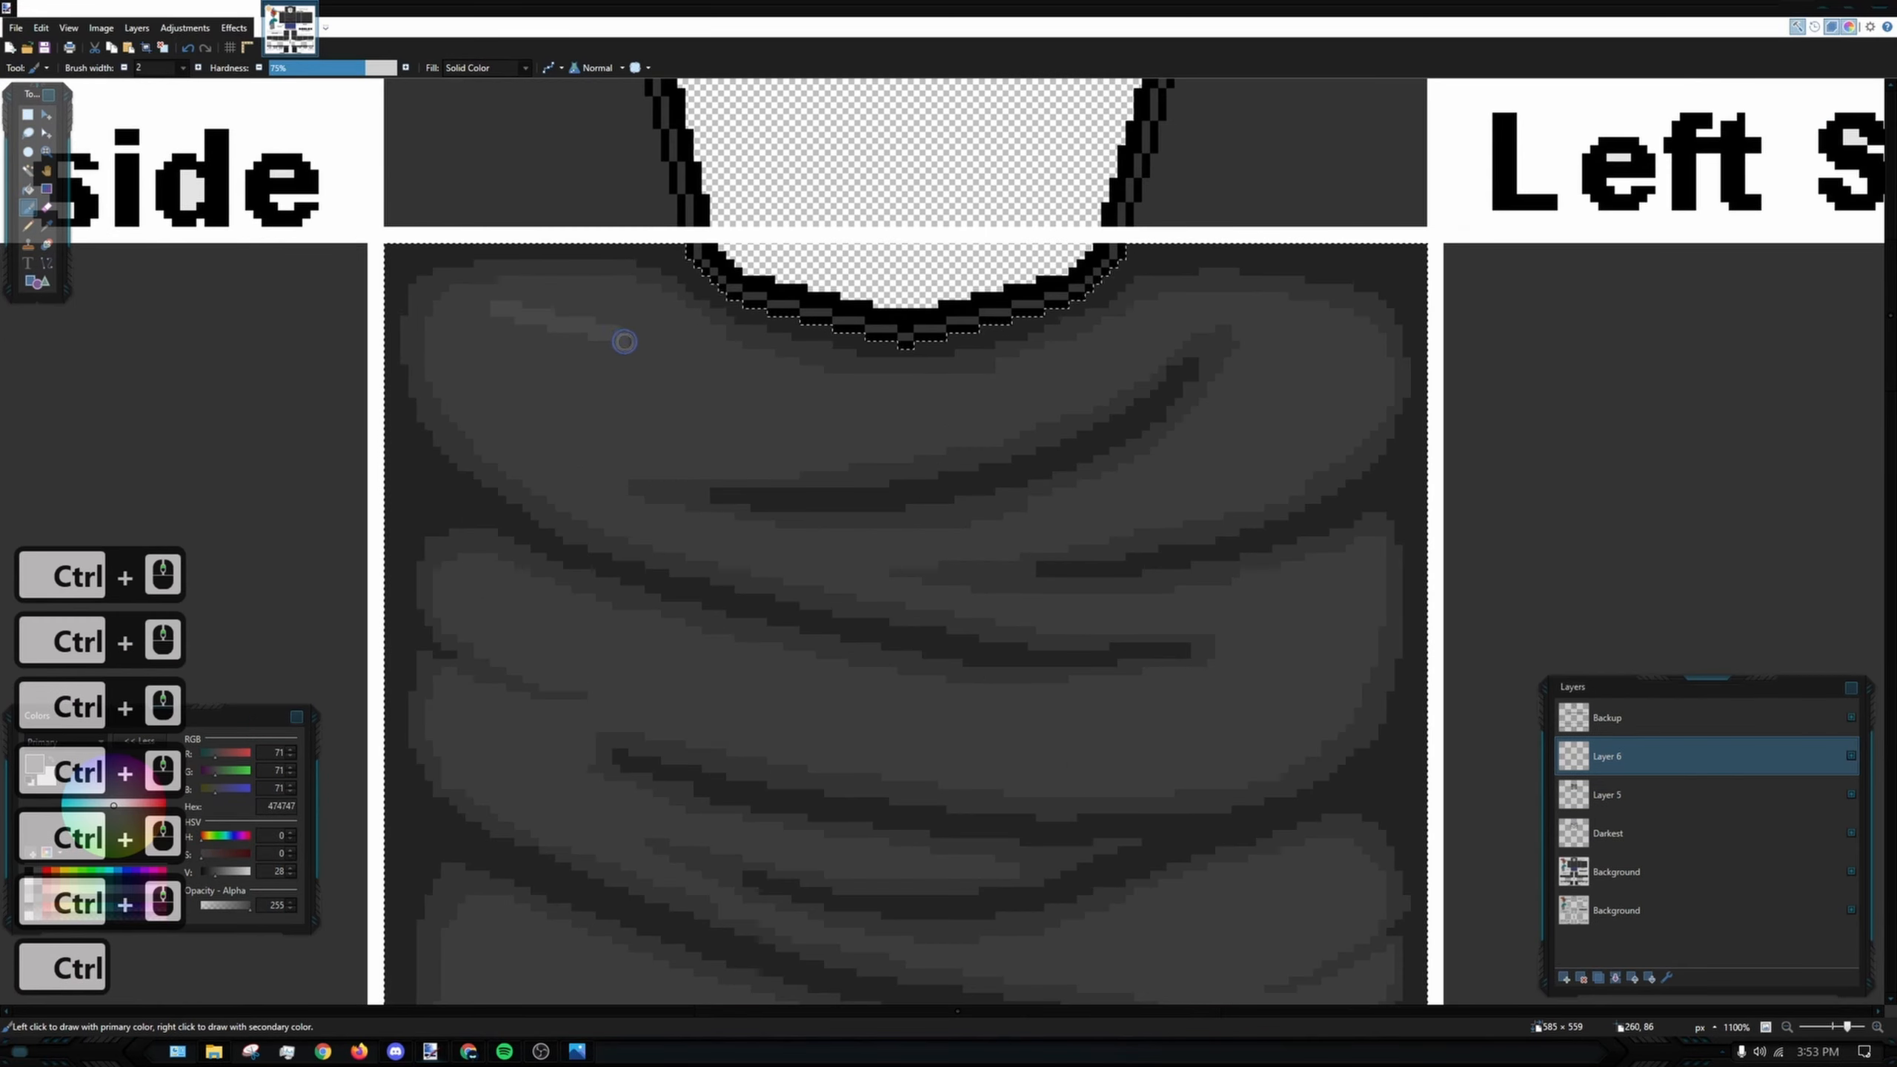
key(ctrl+z)
- Re-enter the primary colour's HSV brightness value as 24 and raise it to 28
double_click(280, 872)
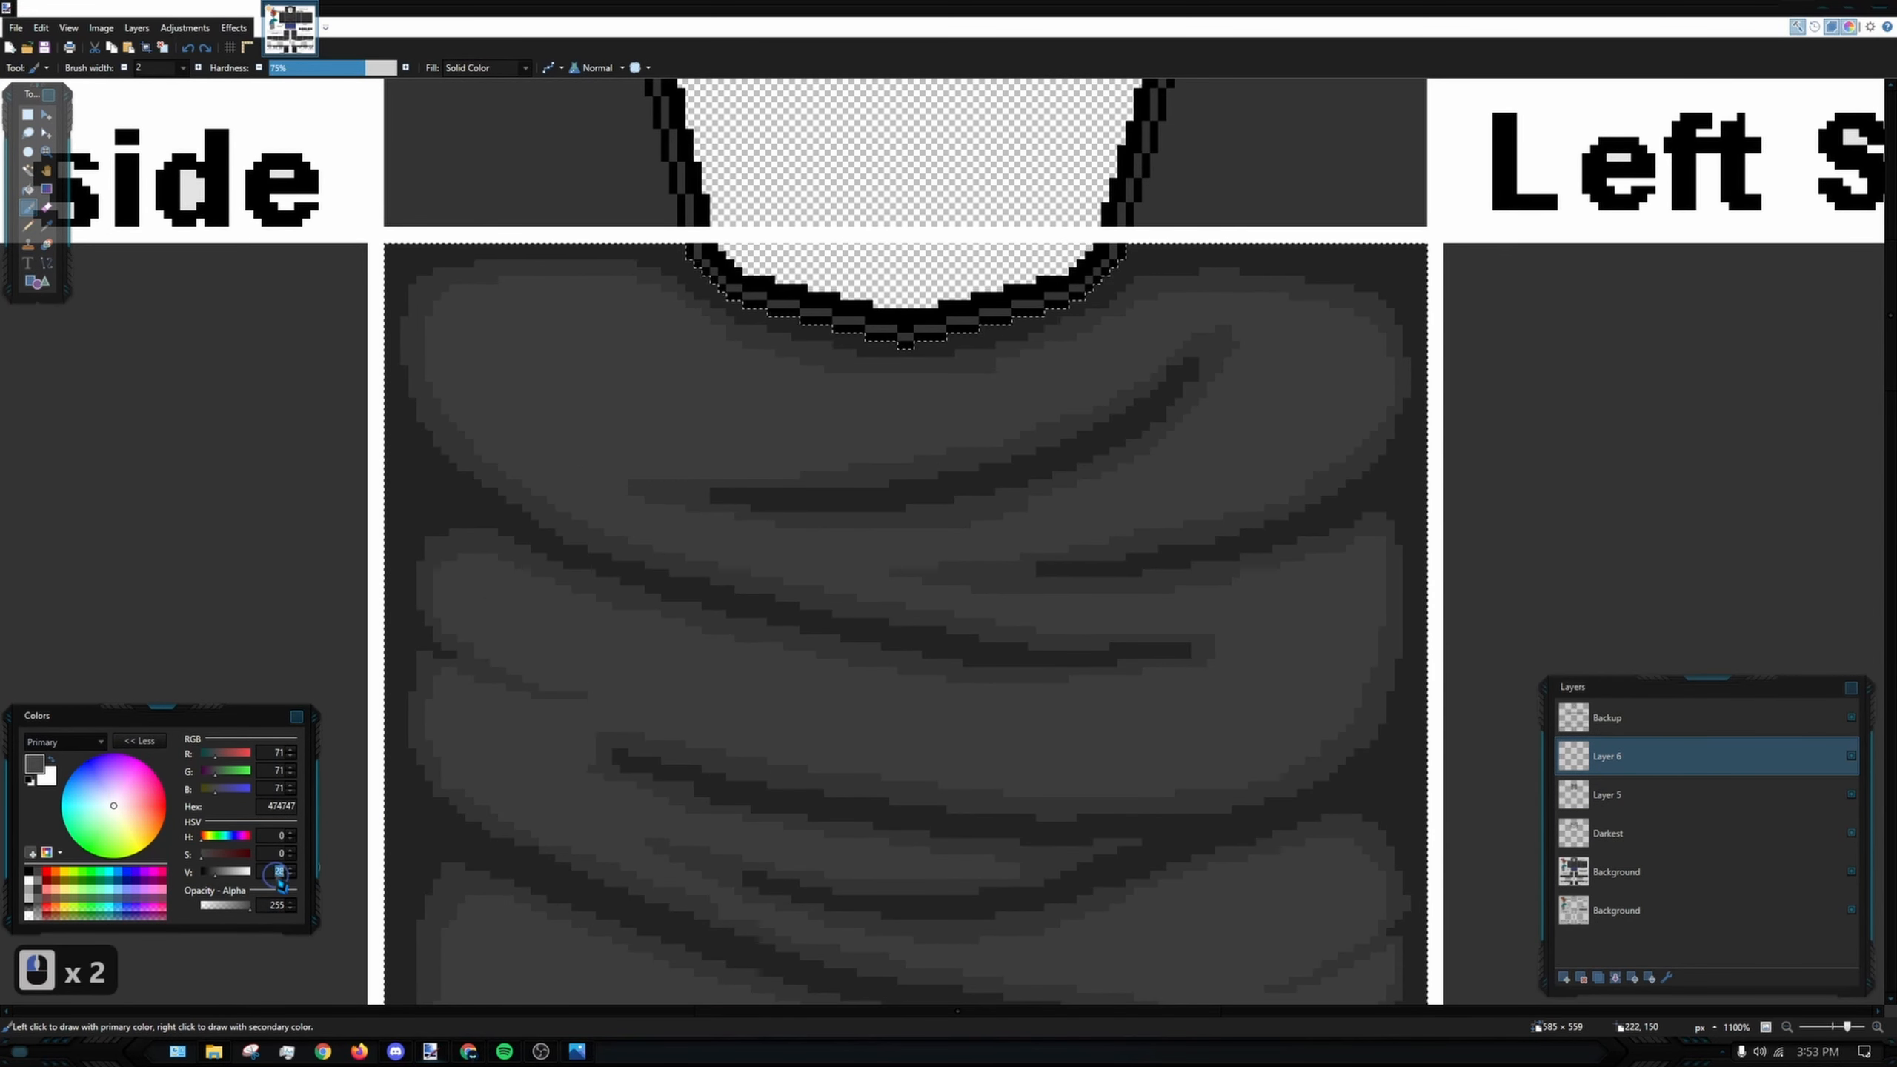
text(24)
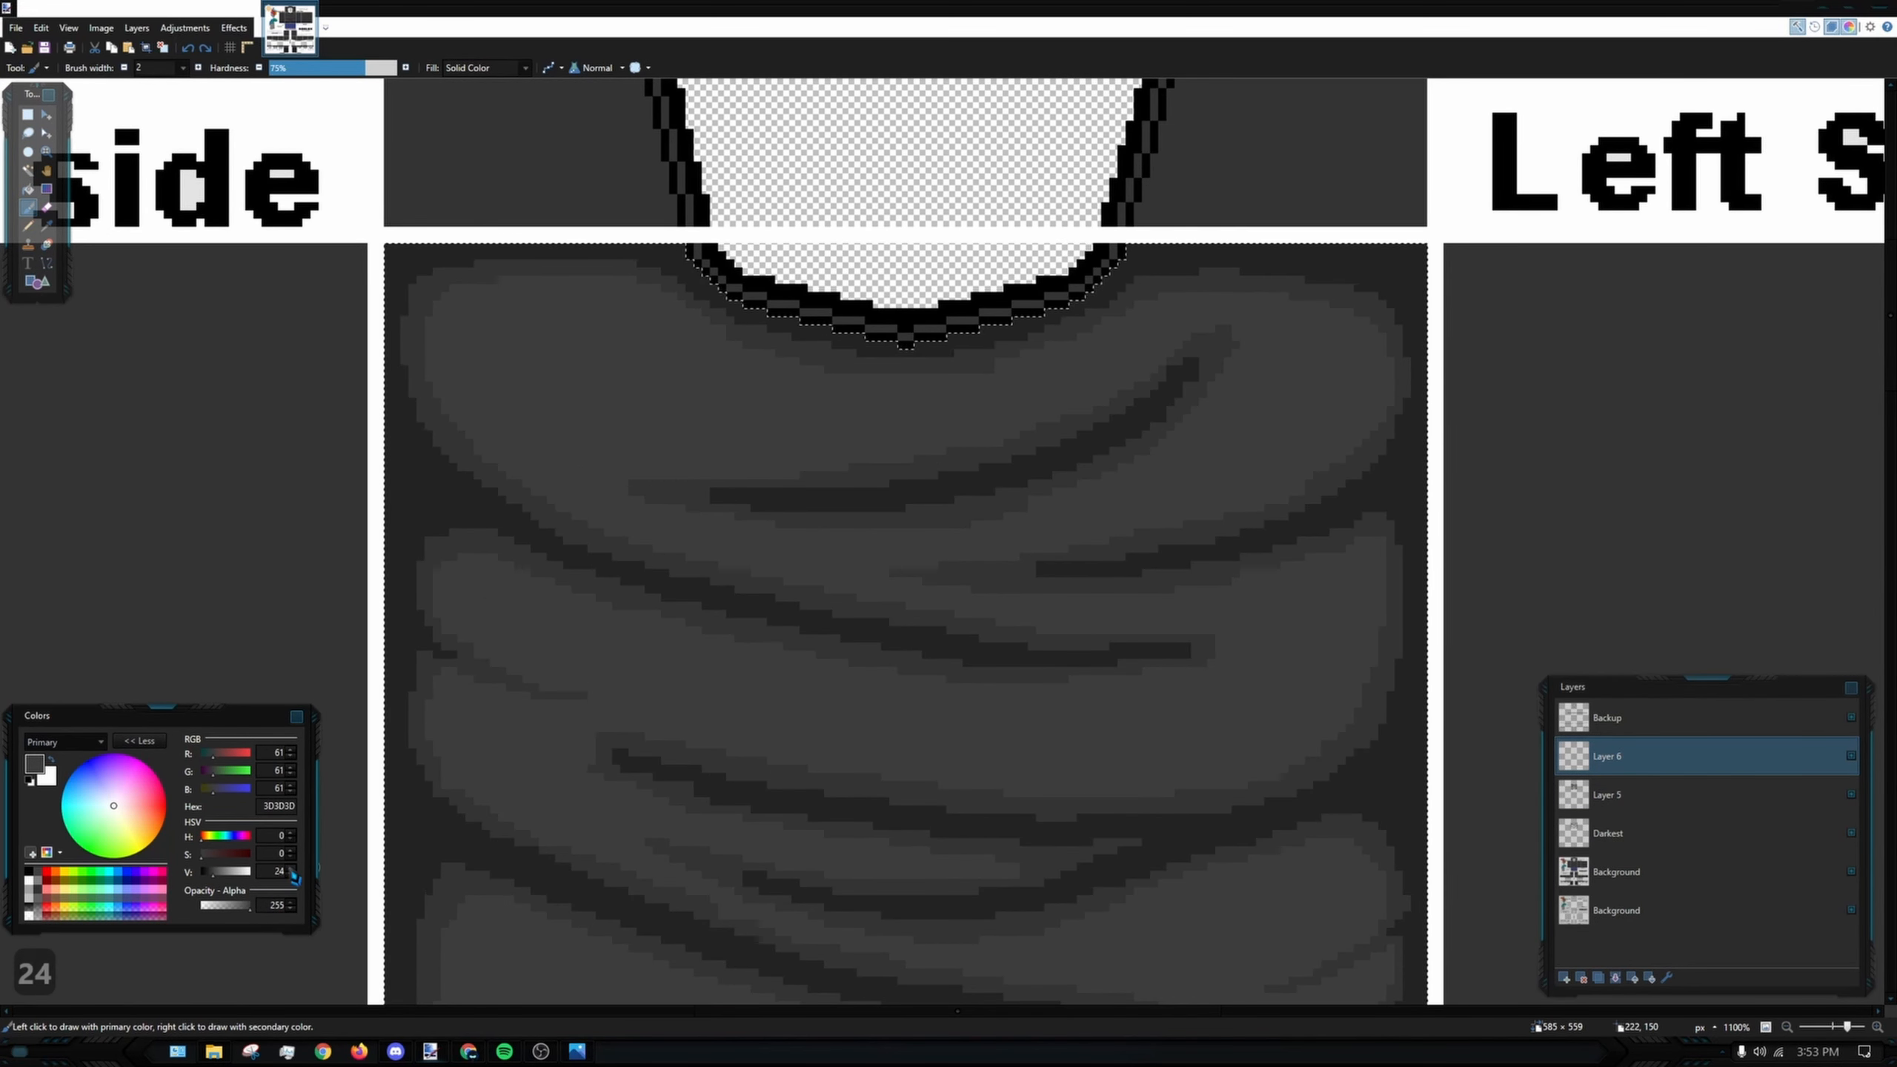
click(293, 870)
click(292, 869)
click(292, 868)
click(292, 869)
click(293, 868)
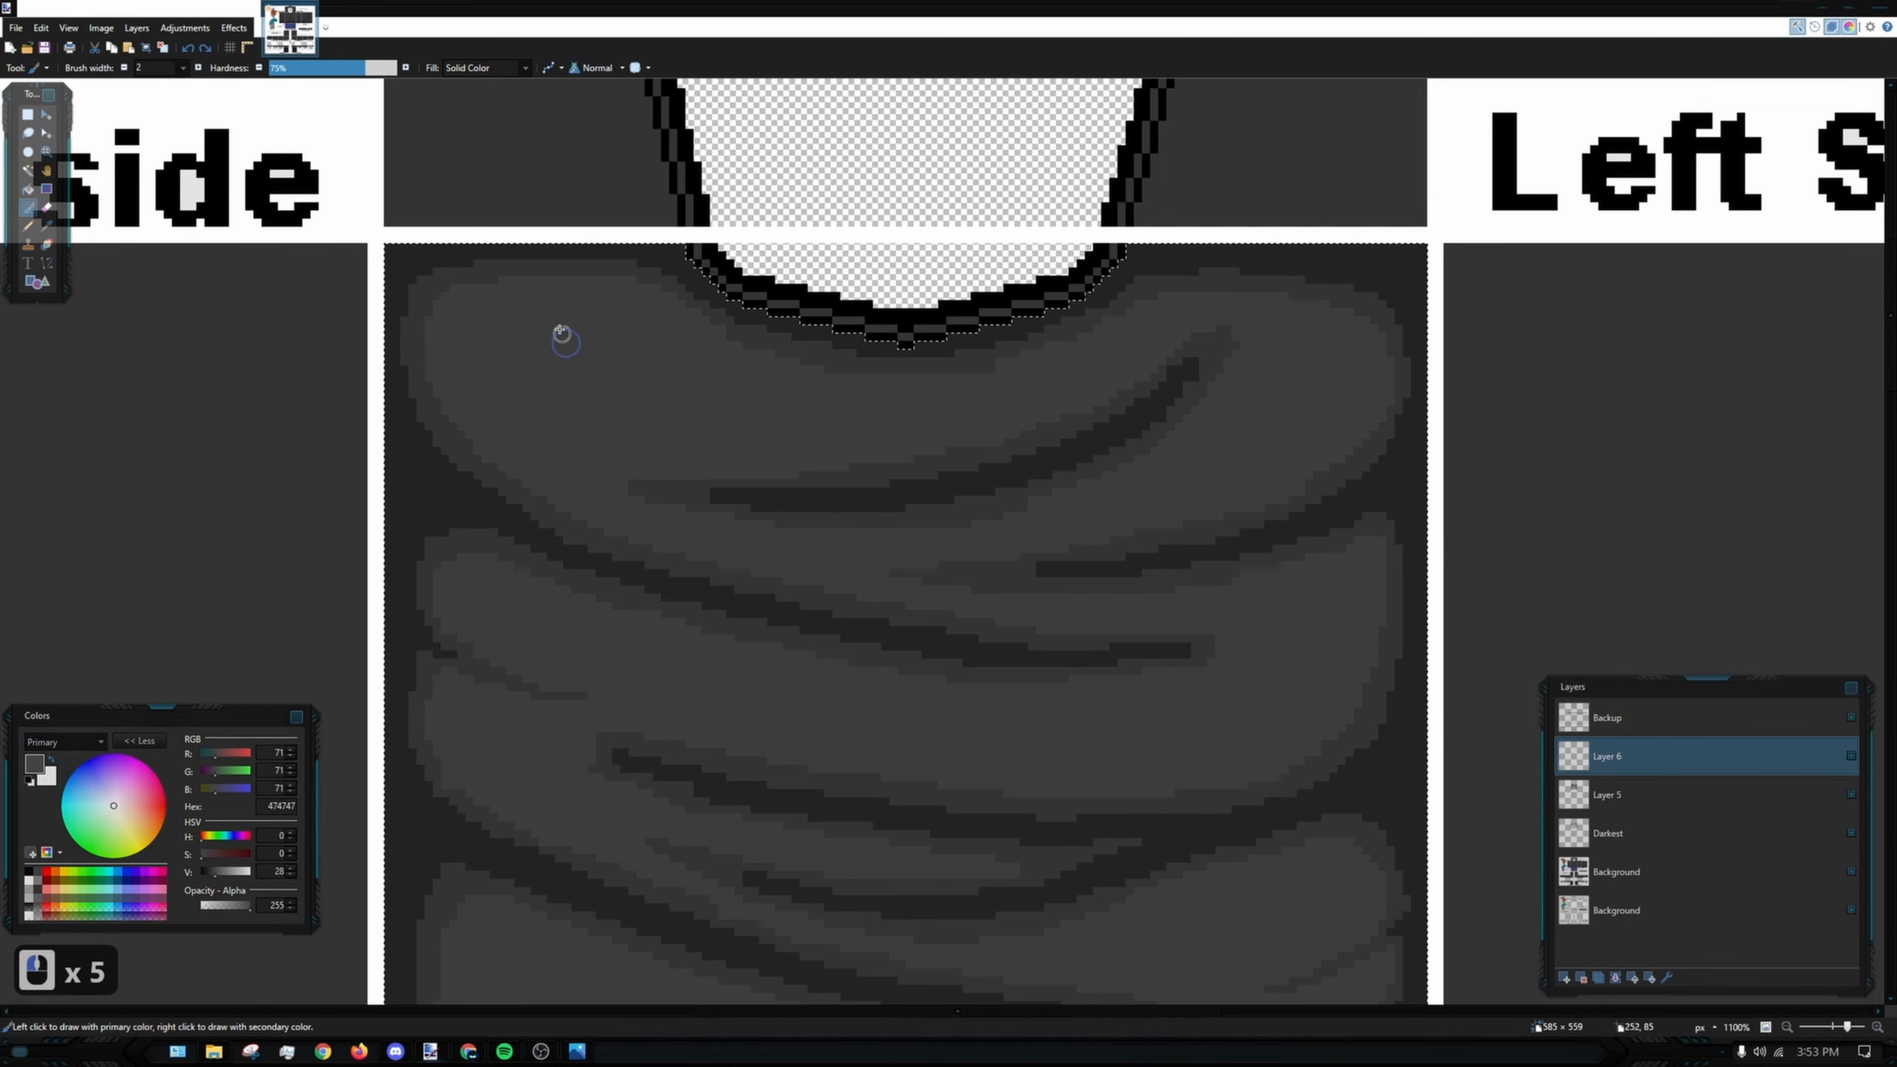
- Paint a 474747 highlight line along the left edge of the torso front's top bulge, undoing the unsatisfactory attempts
scroll(536, 329, up, 2)
key(ctrl+z)
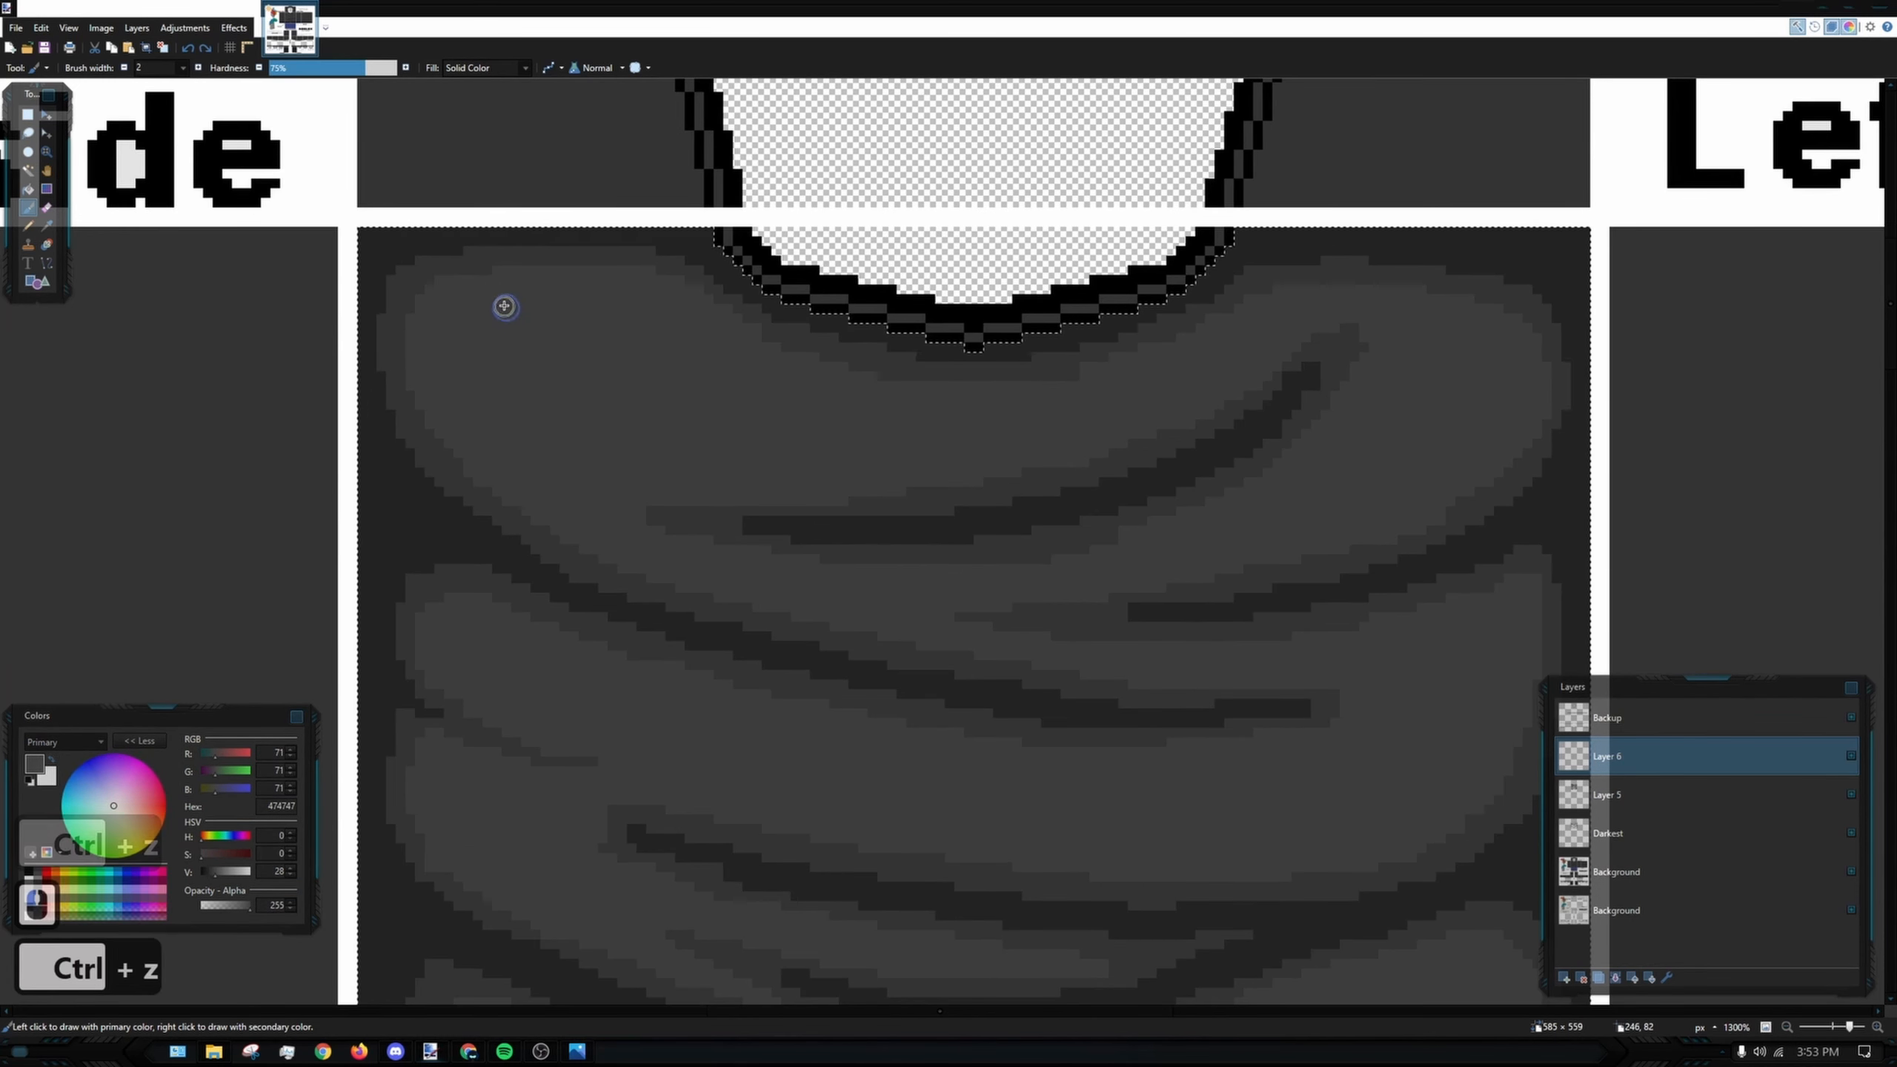
drag(455, 329, 448, 357)
key(ctrl+z)
mouse_move(504, 295)
mouse_down()
mouse_move(447, 333)
mouse_move(445, 362)
mouse_move(480, 338)
mouse_move(486, 295)
mouse_move(602, 300)
mouse_move(447, 321)
mouse_move(445, 380)
mouse_move(508, 447)
mouse_up()
key(ctrl+z)
key(ctrl+z)
key(ctrl+z)
key(ctrl+z)
mouse_move(449, 337)
mouse_down()
mouse_move(513, 438)
mouse_move(445, 339)
mouse_move(493, 437)
mouse_move(613, 530)
mouse_up()
key(ctrl+z)
key(ctrl+z)
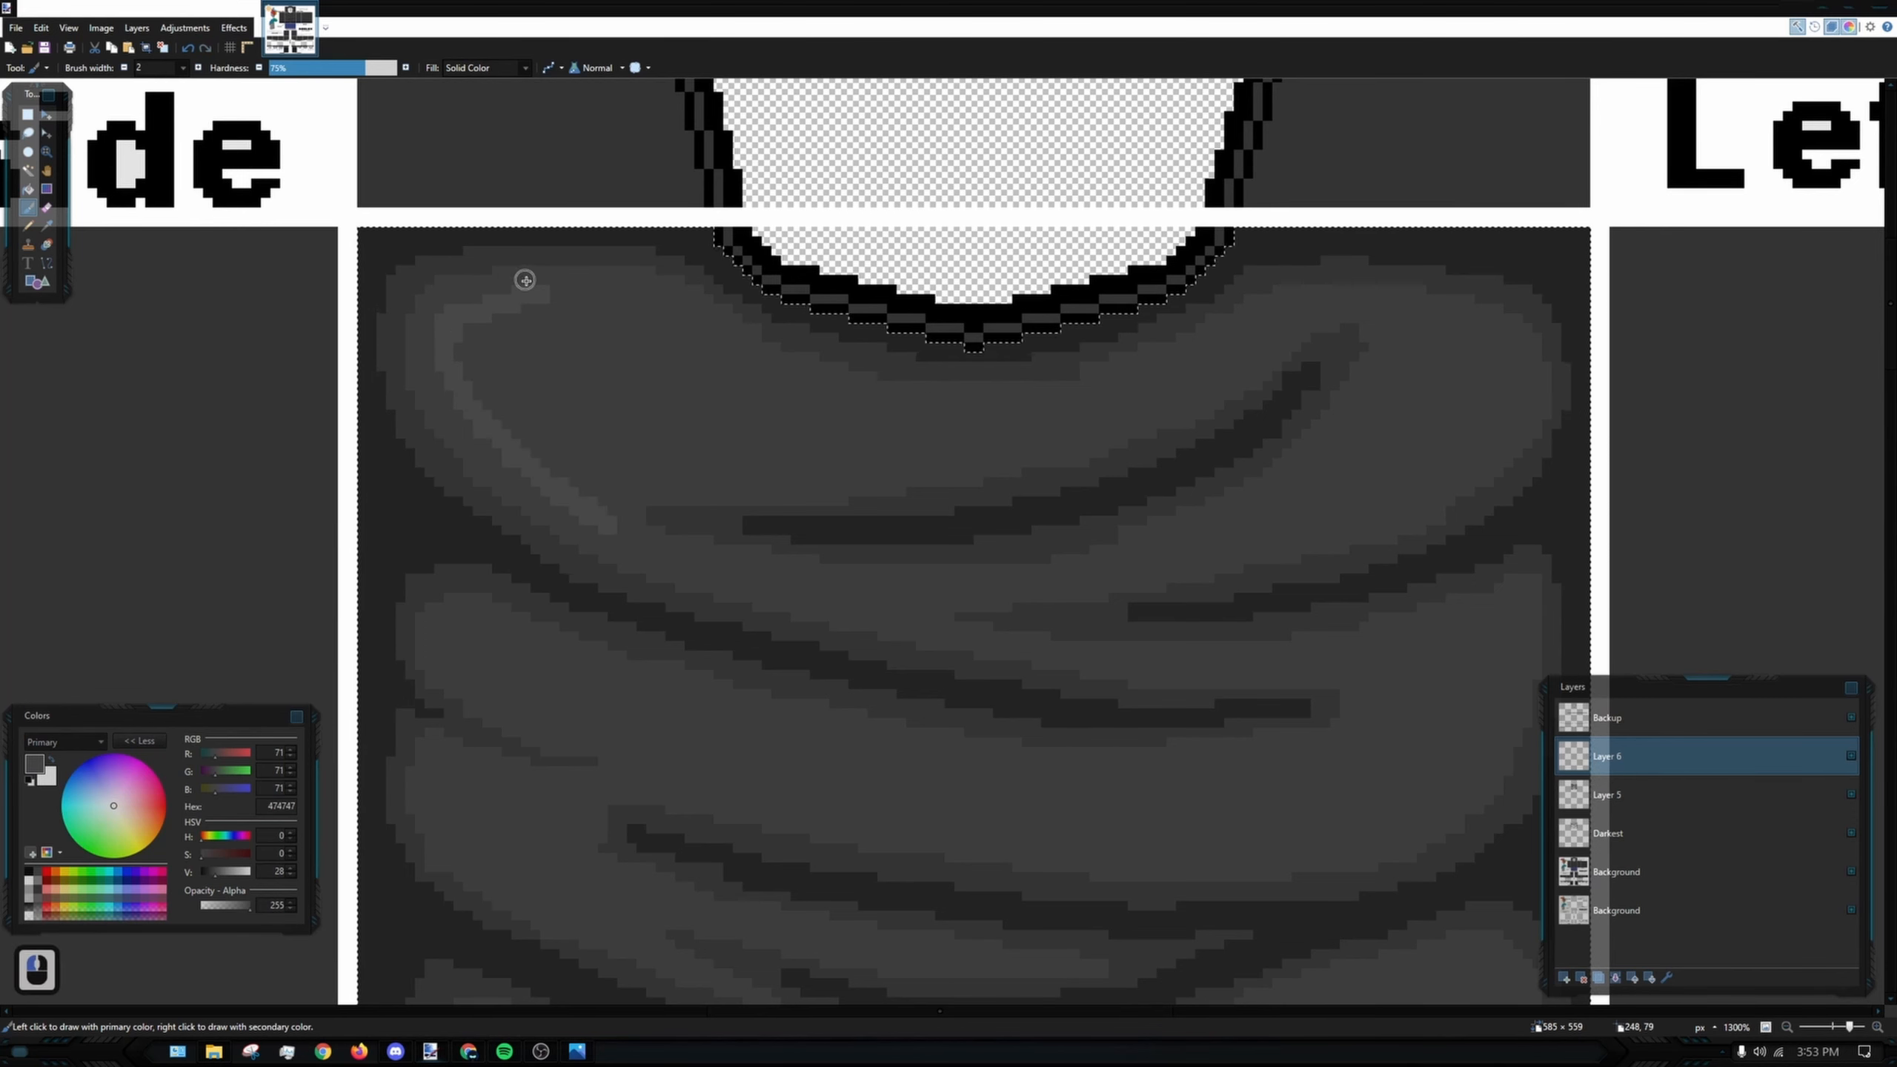
- Extend the highlight line beneath the neckline to the fold's upper right tip, undoing the extra stroke
mouse_move(543, 294)
mouse_down()
mouse_move(635, 296)
mouse_move(796, 393)
mouse_move(957, 417)
mouse_move(1135, 380)
mouse_move(1279, 318)
mouse_up()
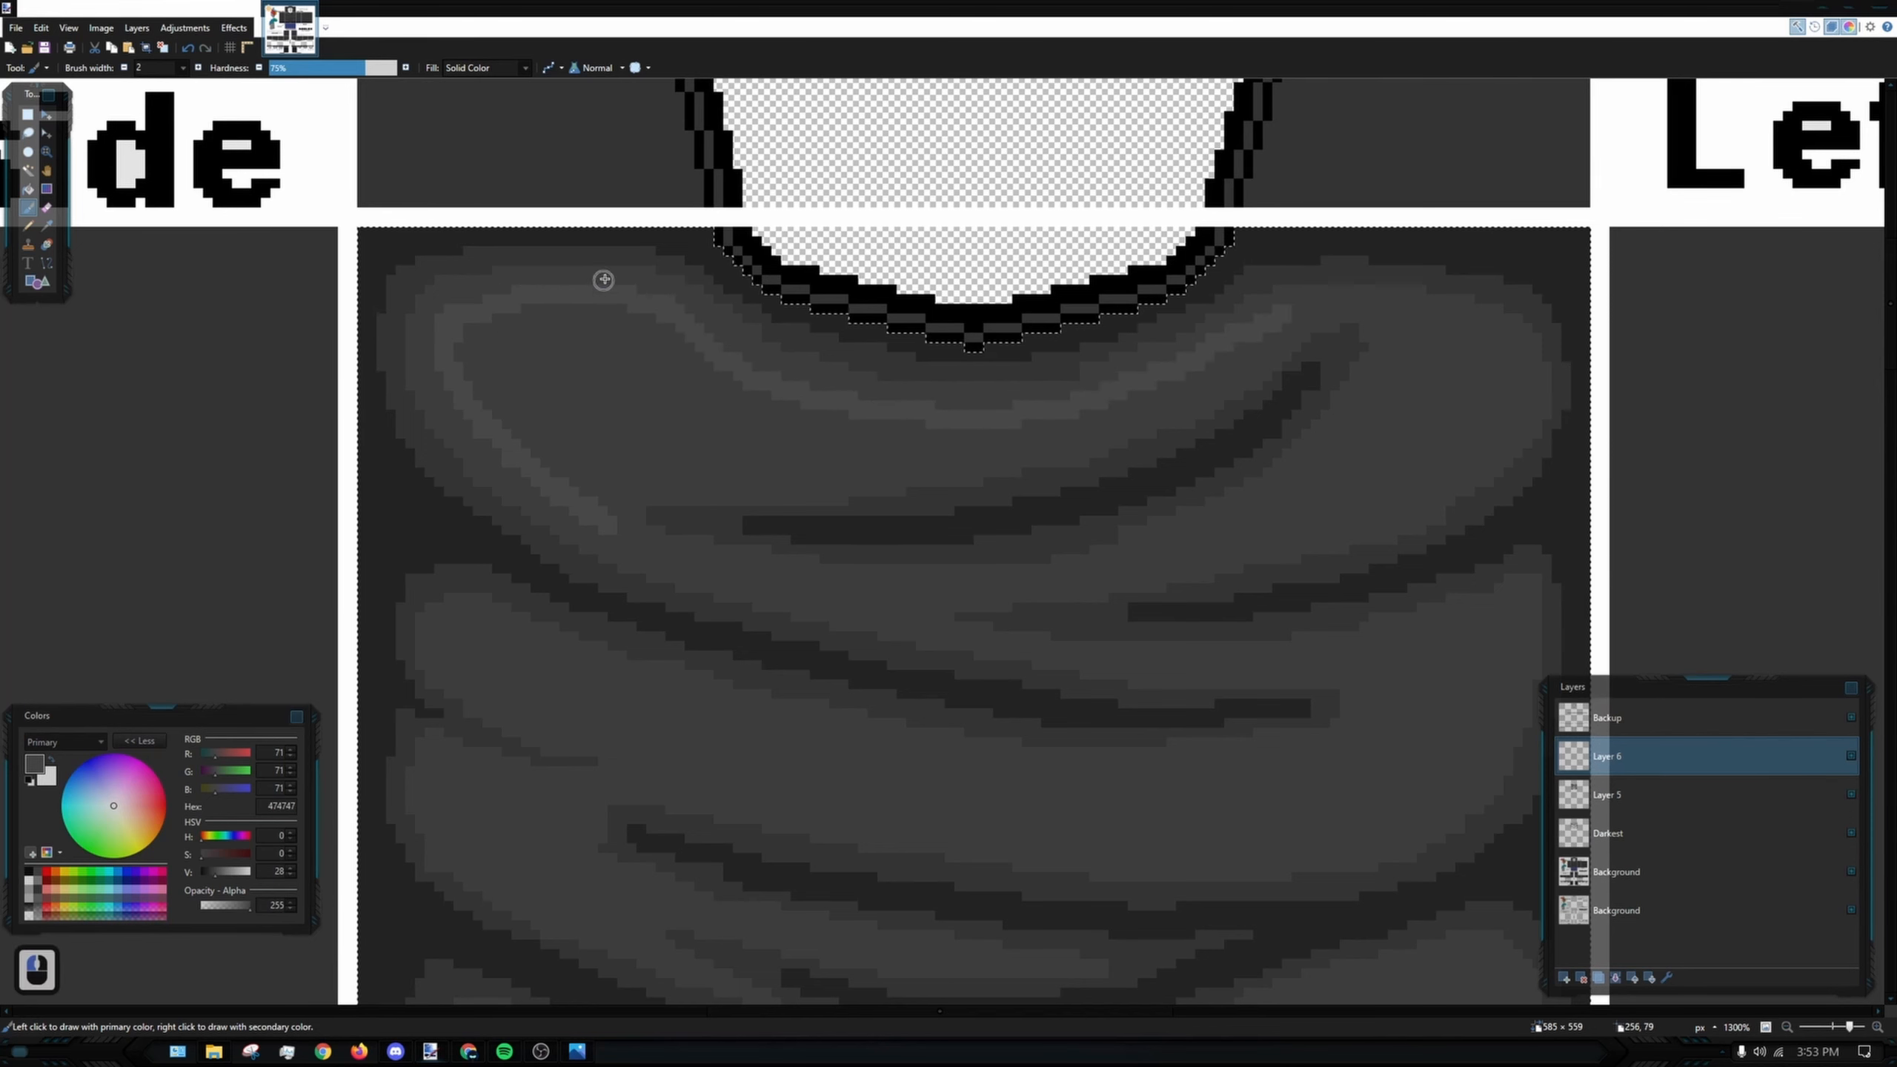
drag(601, 284, 749, 355)
key(ctrl+z)
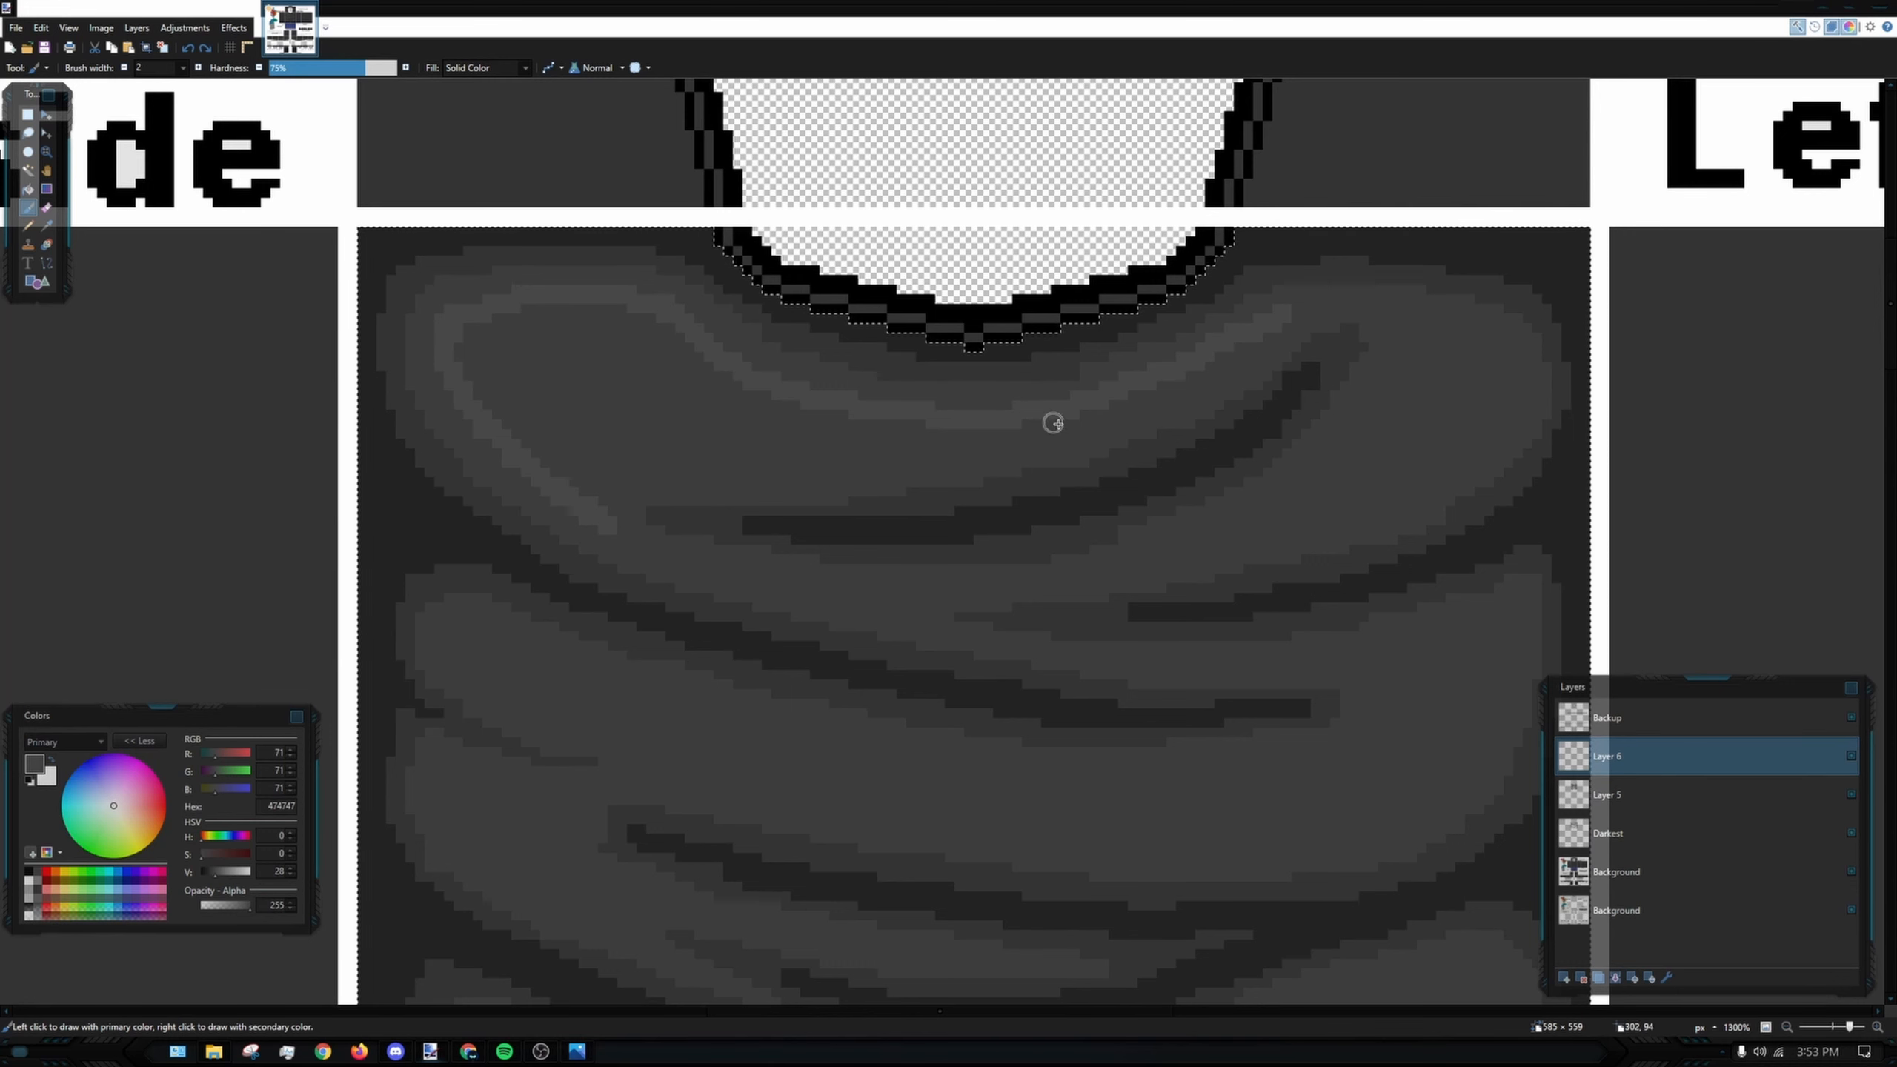
- Fill the area between the neckline highlight and the first fold with 474747 brush strokes, undoing the stray stroke
scroll(1212, 334, up, 2)
scroll(1246, 325, up, 3)
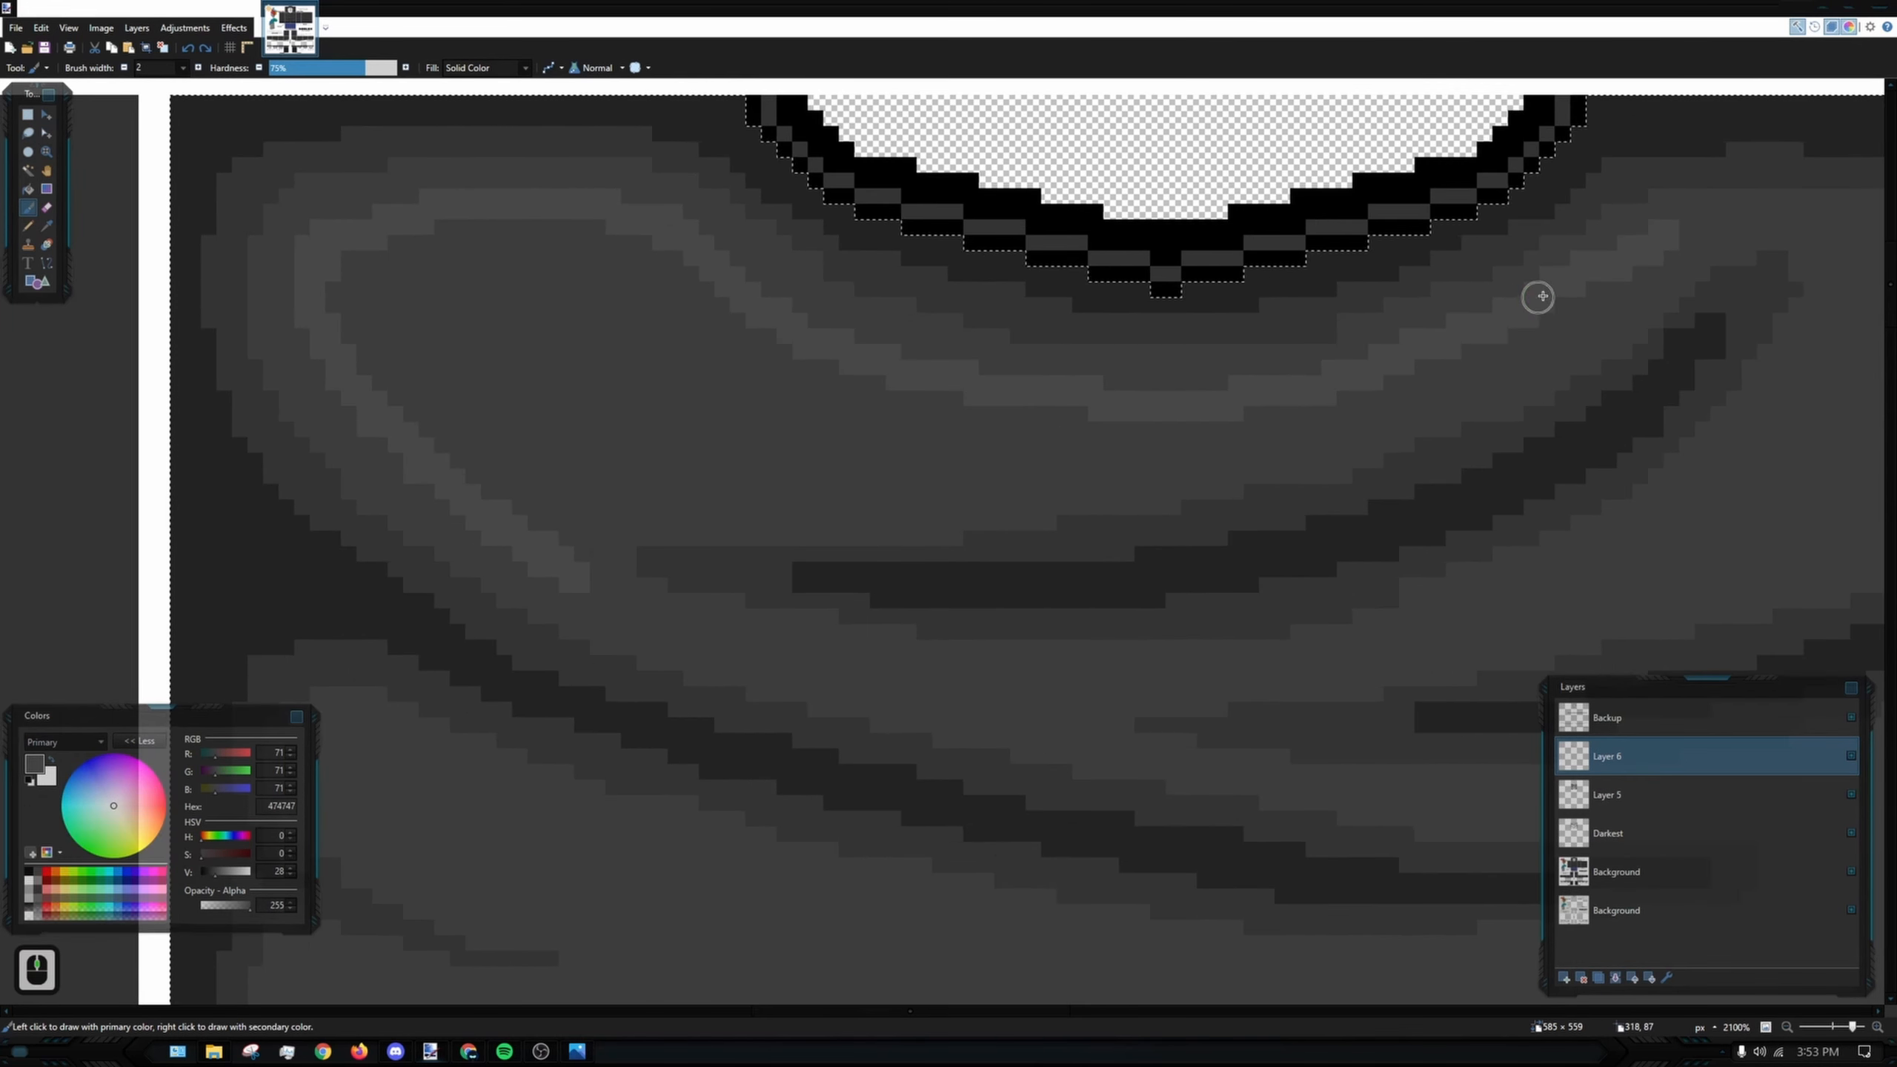
mouse_move(1619, 288)
mouse_down()
mouse_move(1192, 432)
mouse_move(766, 455)
mouse_move(547, 438)
mouse_move(531, 518)
mouse_move(544, 535)
mouse_move(606, 501)
mouse_move(1016, 480)
mouse_move(1271, 426)
mouse_move(1454, 374)
mouse_move(1646, 255)
mouse_up()
key(ctrl+z)
mouse_move(1149, 455)
mouse_down()
mouse_move(1018, 459)
mouse_move(1230, 405)
mouse_move(889, 464)
mouse_move(804, 432)
mouse_up()
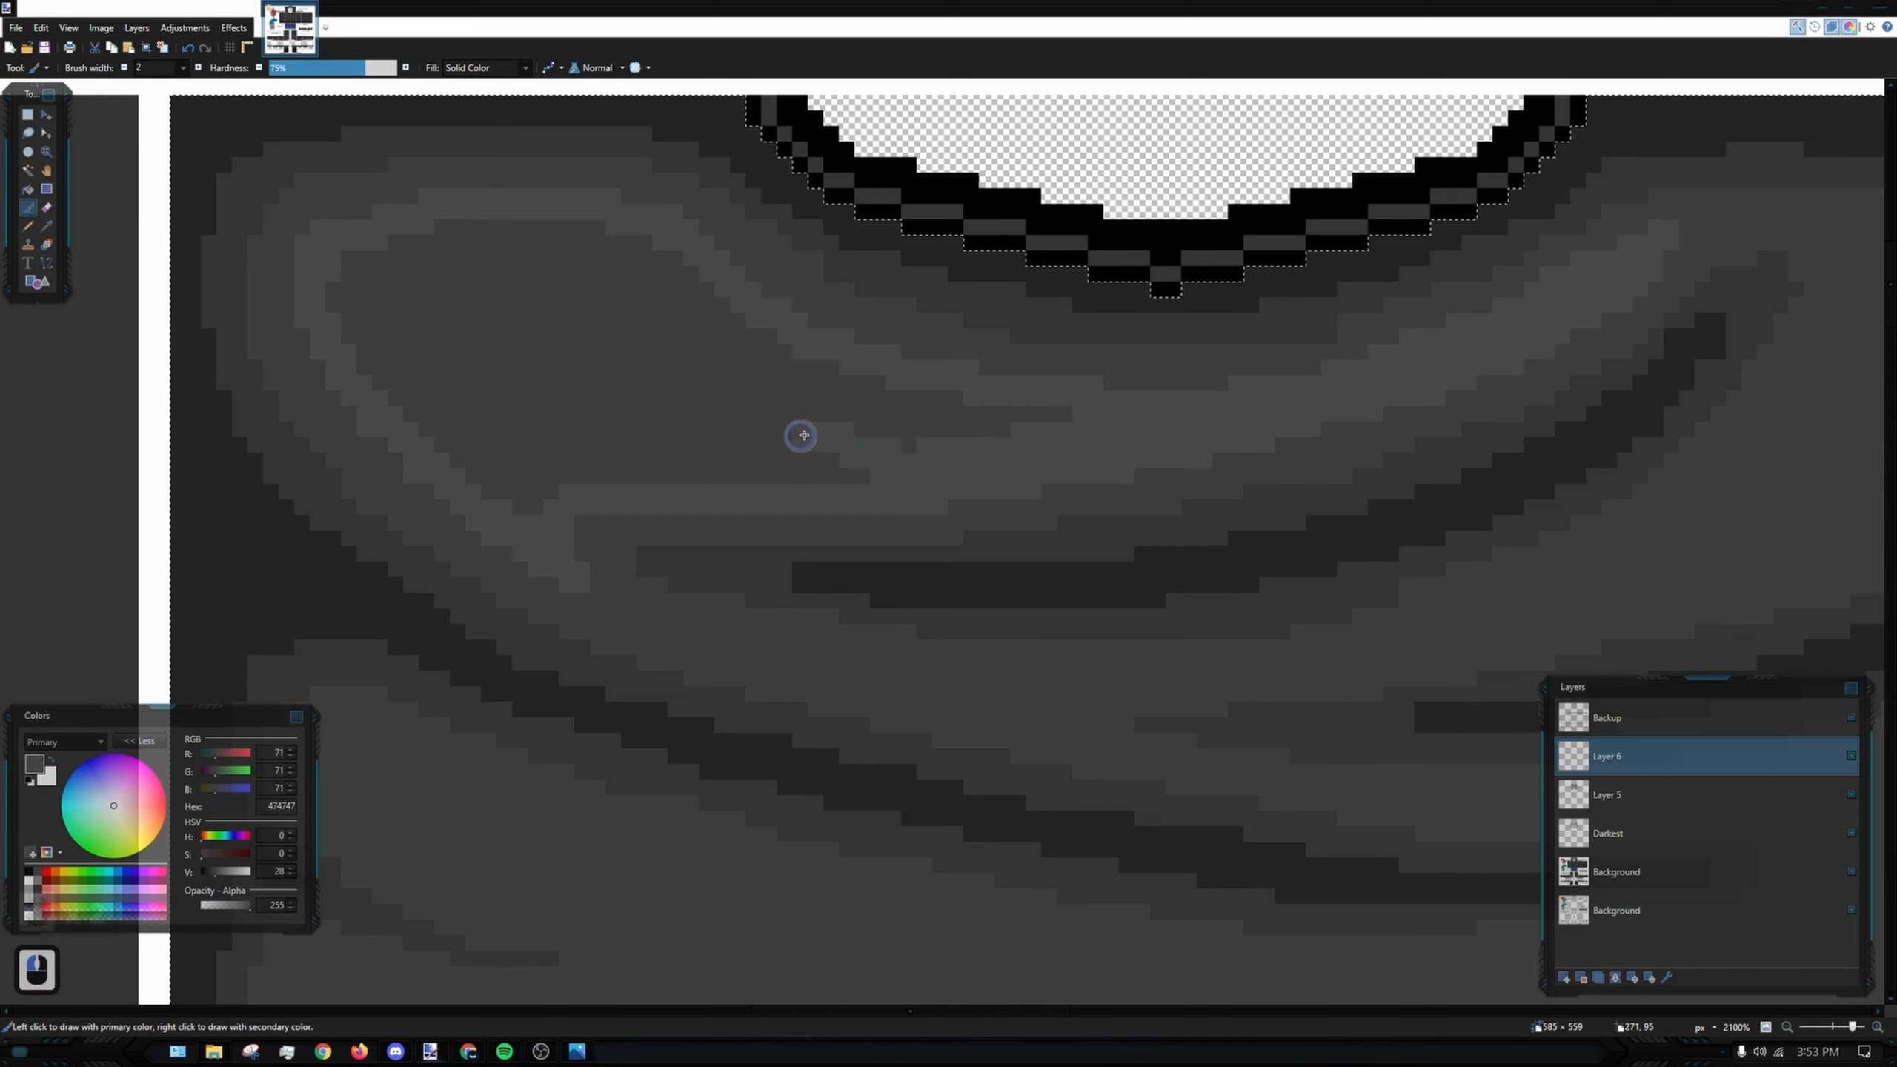
mouse_move(441, 253)
mouse_down()
mouse_move(329, 305)
mouse_move(373, 398)
mouse_move(364, 302)
mouse_move(376, 233)
mouse_move(395, 240)
mouse_move(336, 292)
mouse_move(455, 212)
mouse_move(395, 308)
mouse_move(415, 257)
mouse_move(414, 415)
mouse_move(407, 348)
mouse_move(371, 356)
mouse_move(408, 428)
mouse_move(523, 510)
mouse_move(448, 236)
mouse_move(465, 440)
mouse_up()
mouse_move(489, 278)
mouse_down()
mouse_move(614, 246)
mouse_move(543, 234)
mouse_move(764, 319)
mouse_move(882, 397)
mouse_move(1088, 430)
mouse_move(754, 345)
mouse_move(649, 267)
mouse_move(673, 264)
mouse_move(960, 409)
mouse_move(711, 440)
mouse_move(822, 460)
mouse_move(755, 472)
mouse_move(517, 468)
mouse_move(690, 471)
mouse_move(533, 378)
mouse_move(519, 439)
mouse_move(481, 329)
mouse_move(515, 289)
mouse_move(601, 314)
mouse_move(656, 275)
mouse_move(530, 290)
mouse_move(686, 298)
mouse_up()
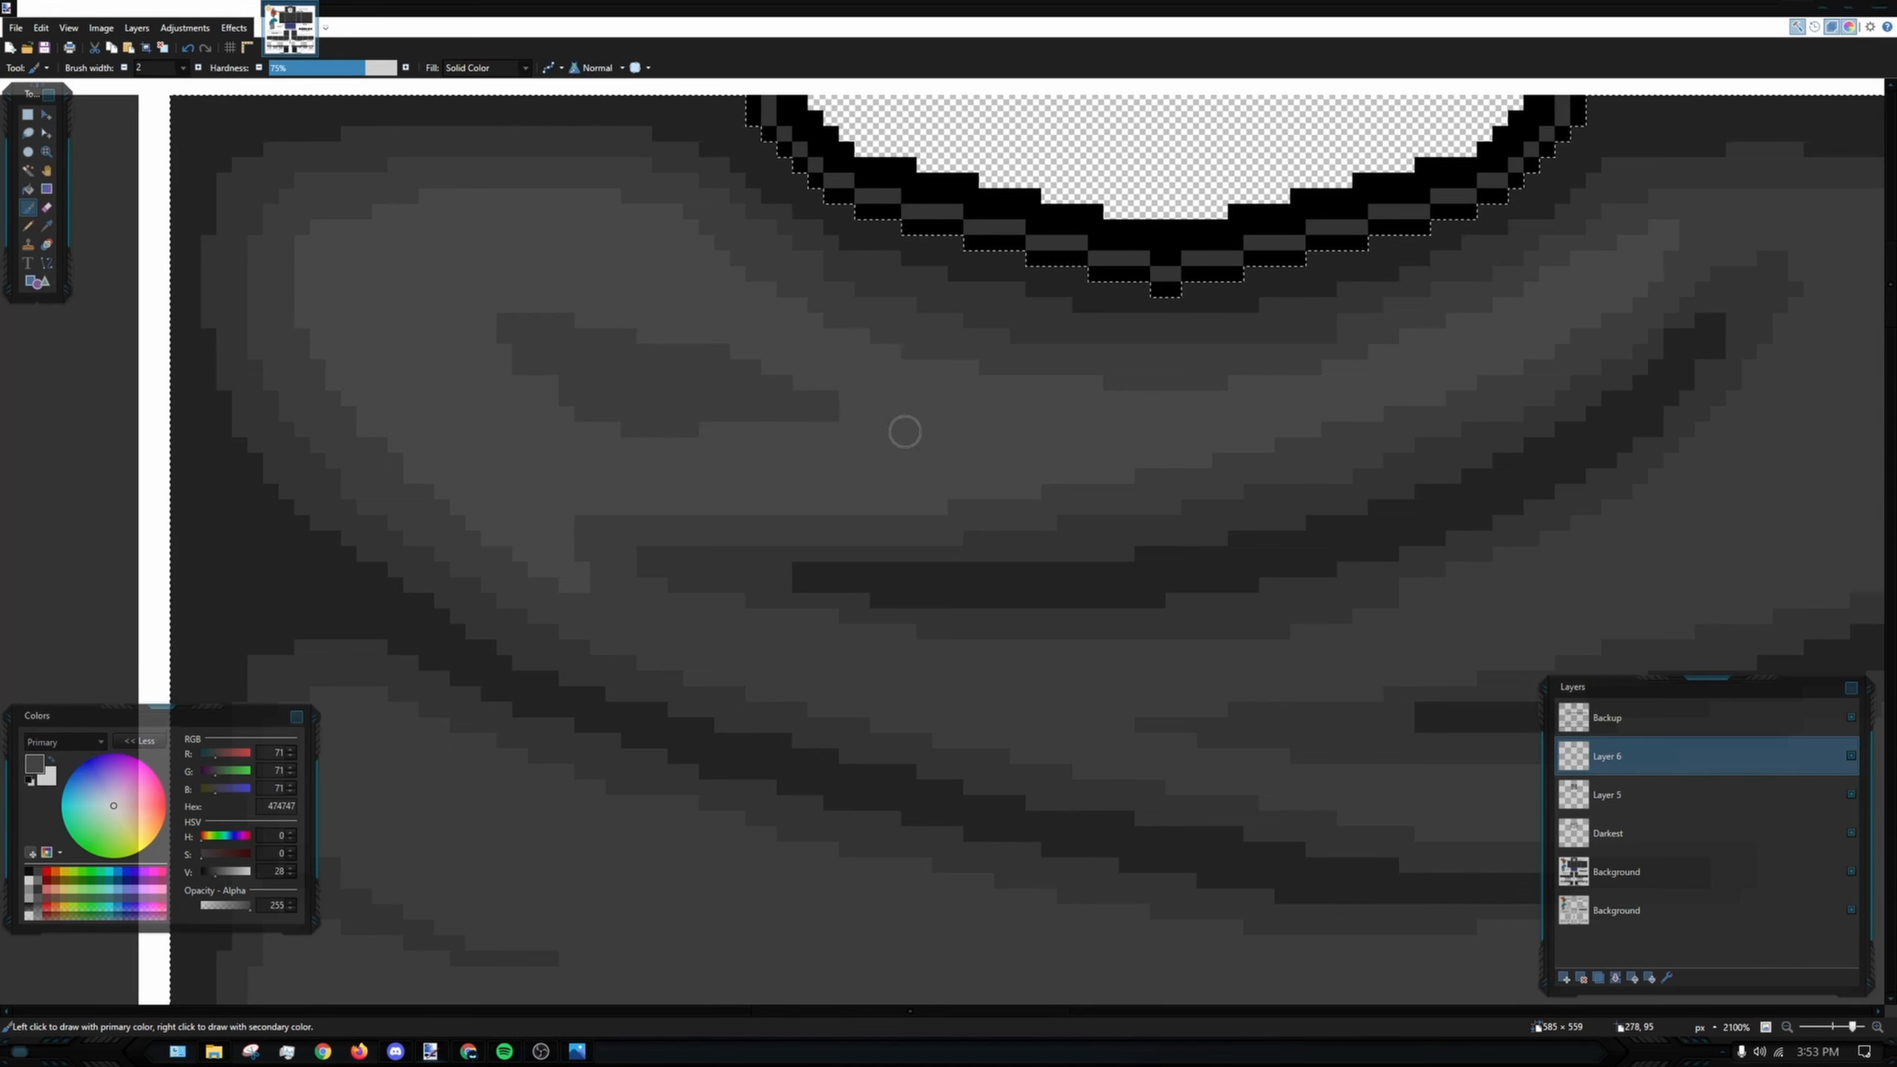
mouse_move(905, 432)
mouse_down()
mouse_move(642, 352)
mouse_move(512, 344)
mouse_move(569, 321)
mouse_move(539, 338)
mouse_move(582, 396)
mouse_move(582, 371)
mouse_move(711, 377)
mouse_move(604, 360)
mouse_move(680, 333)
mouse_move(593, 357)
mouse_move(554, 415)
mouse_move(830, 429)
mouse_move(649, 409)
mouse_up()
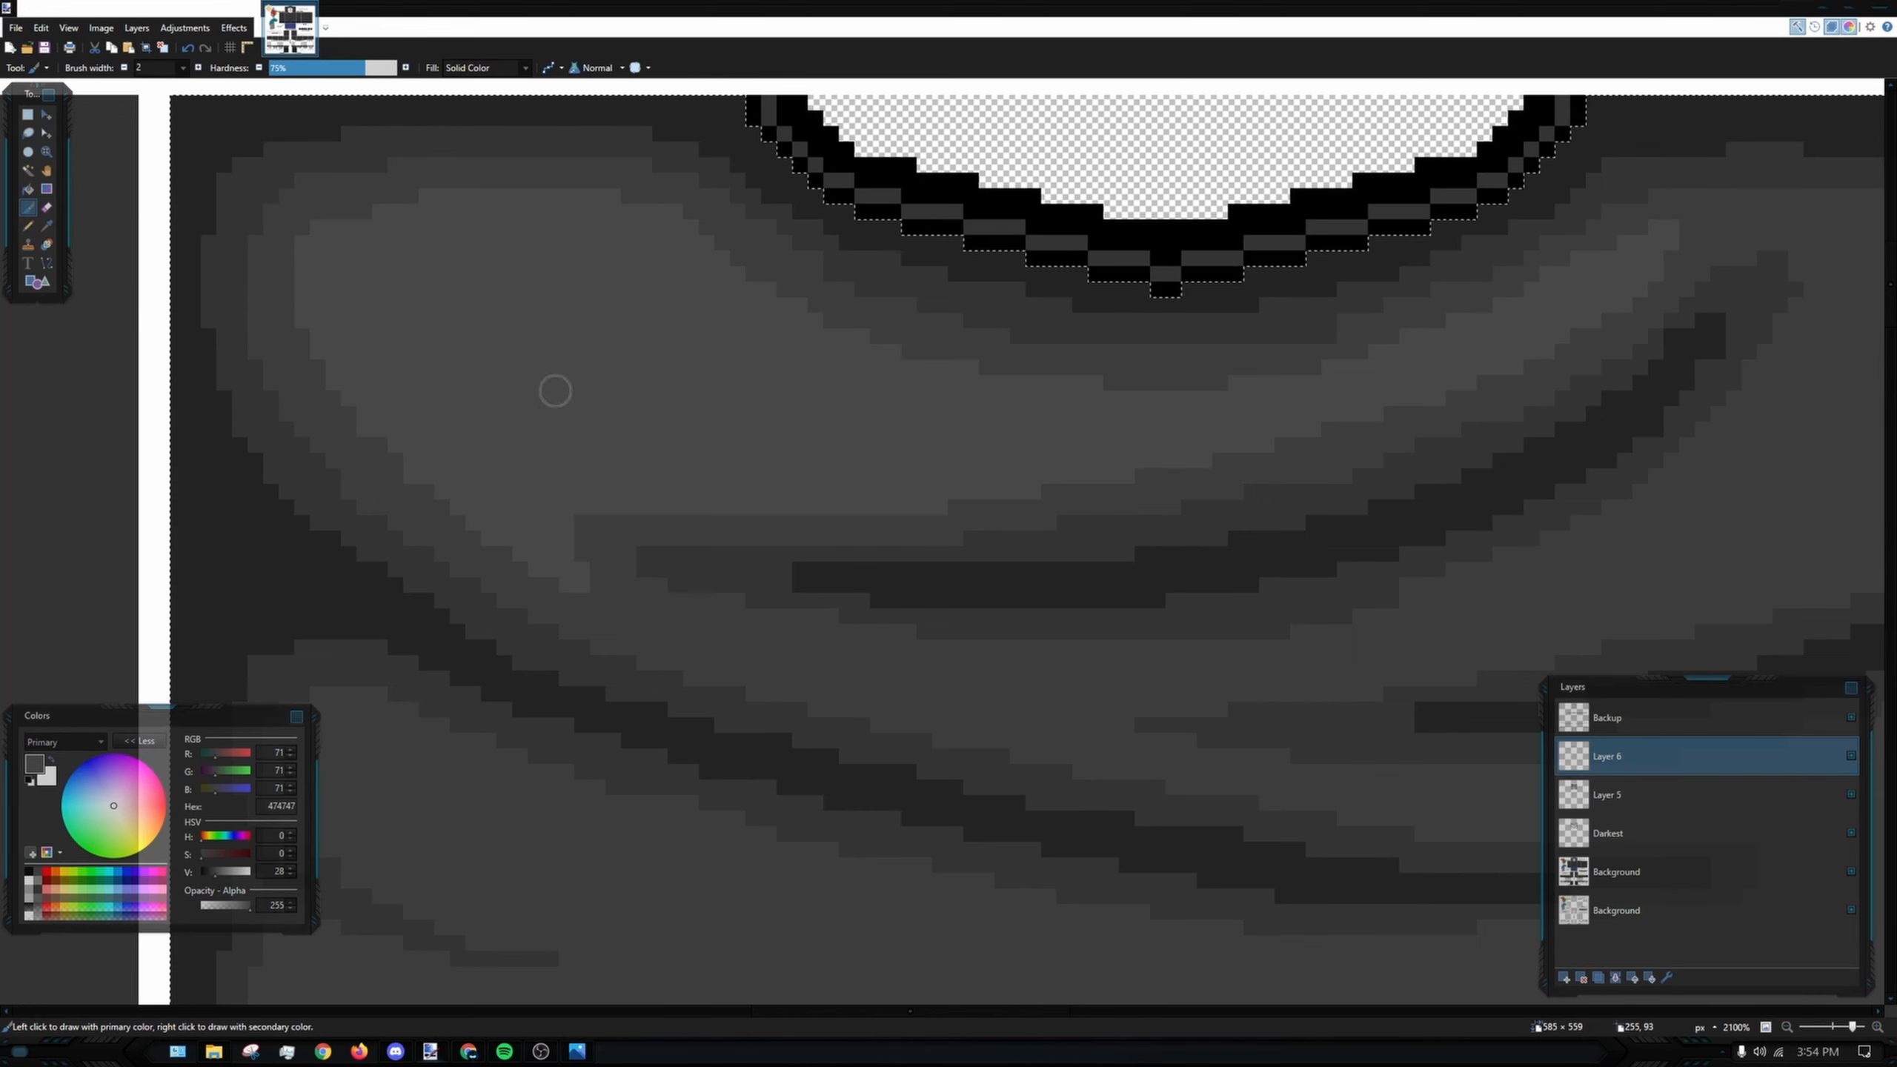
- Continue the highlight around the top and right edge of the torso front's upper right bulge, undoing the misplaced stroke
scroll(1296, 351, right, 6)
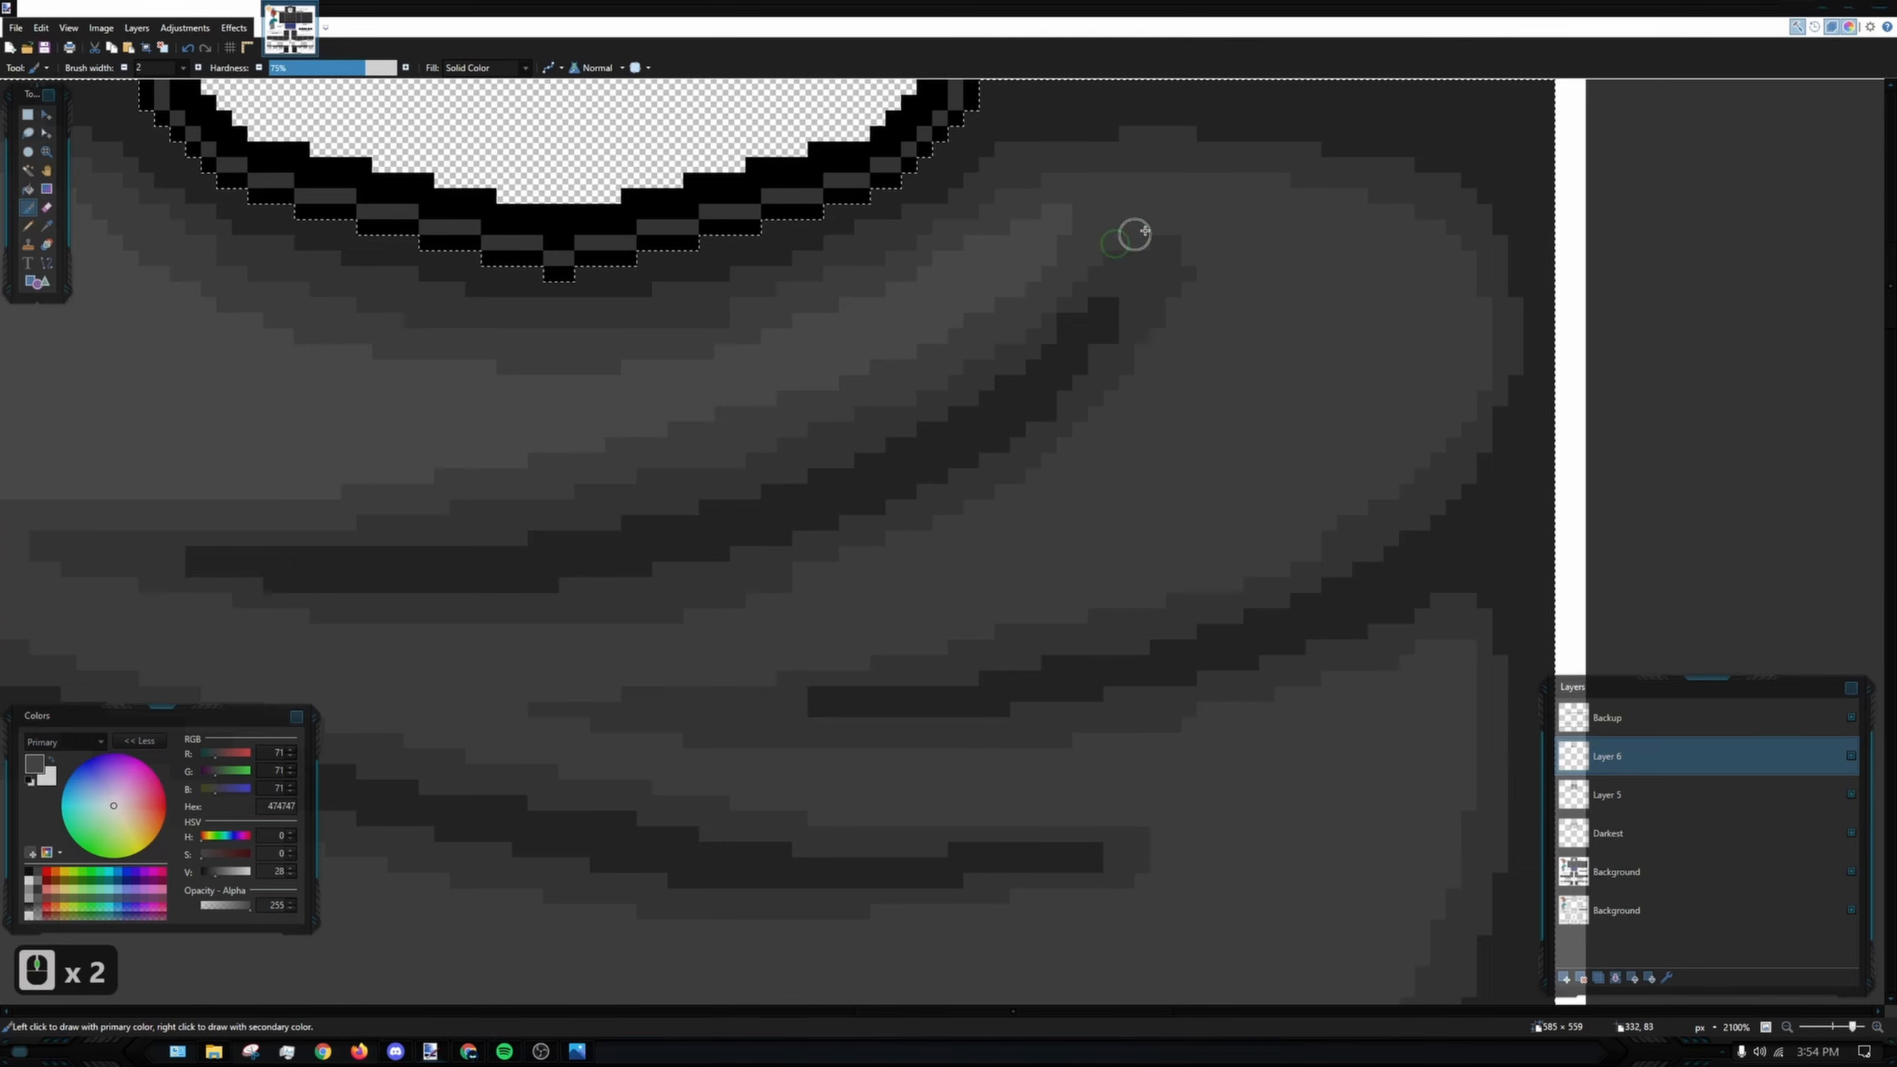
mouse_move(1180, 216)
mouse_down()
mouse_move(931, 263)
mouse_move(835, 254)
mouse_move(1058, 270)
mouse_move(1109, 297)
mouse_up()
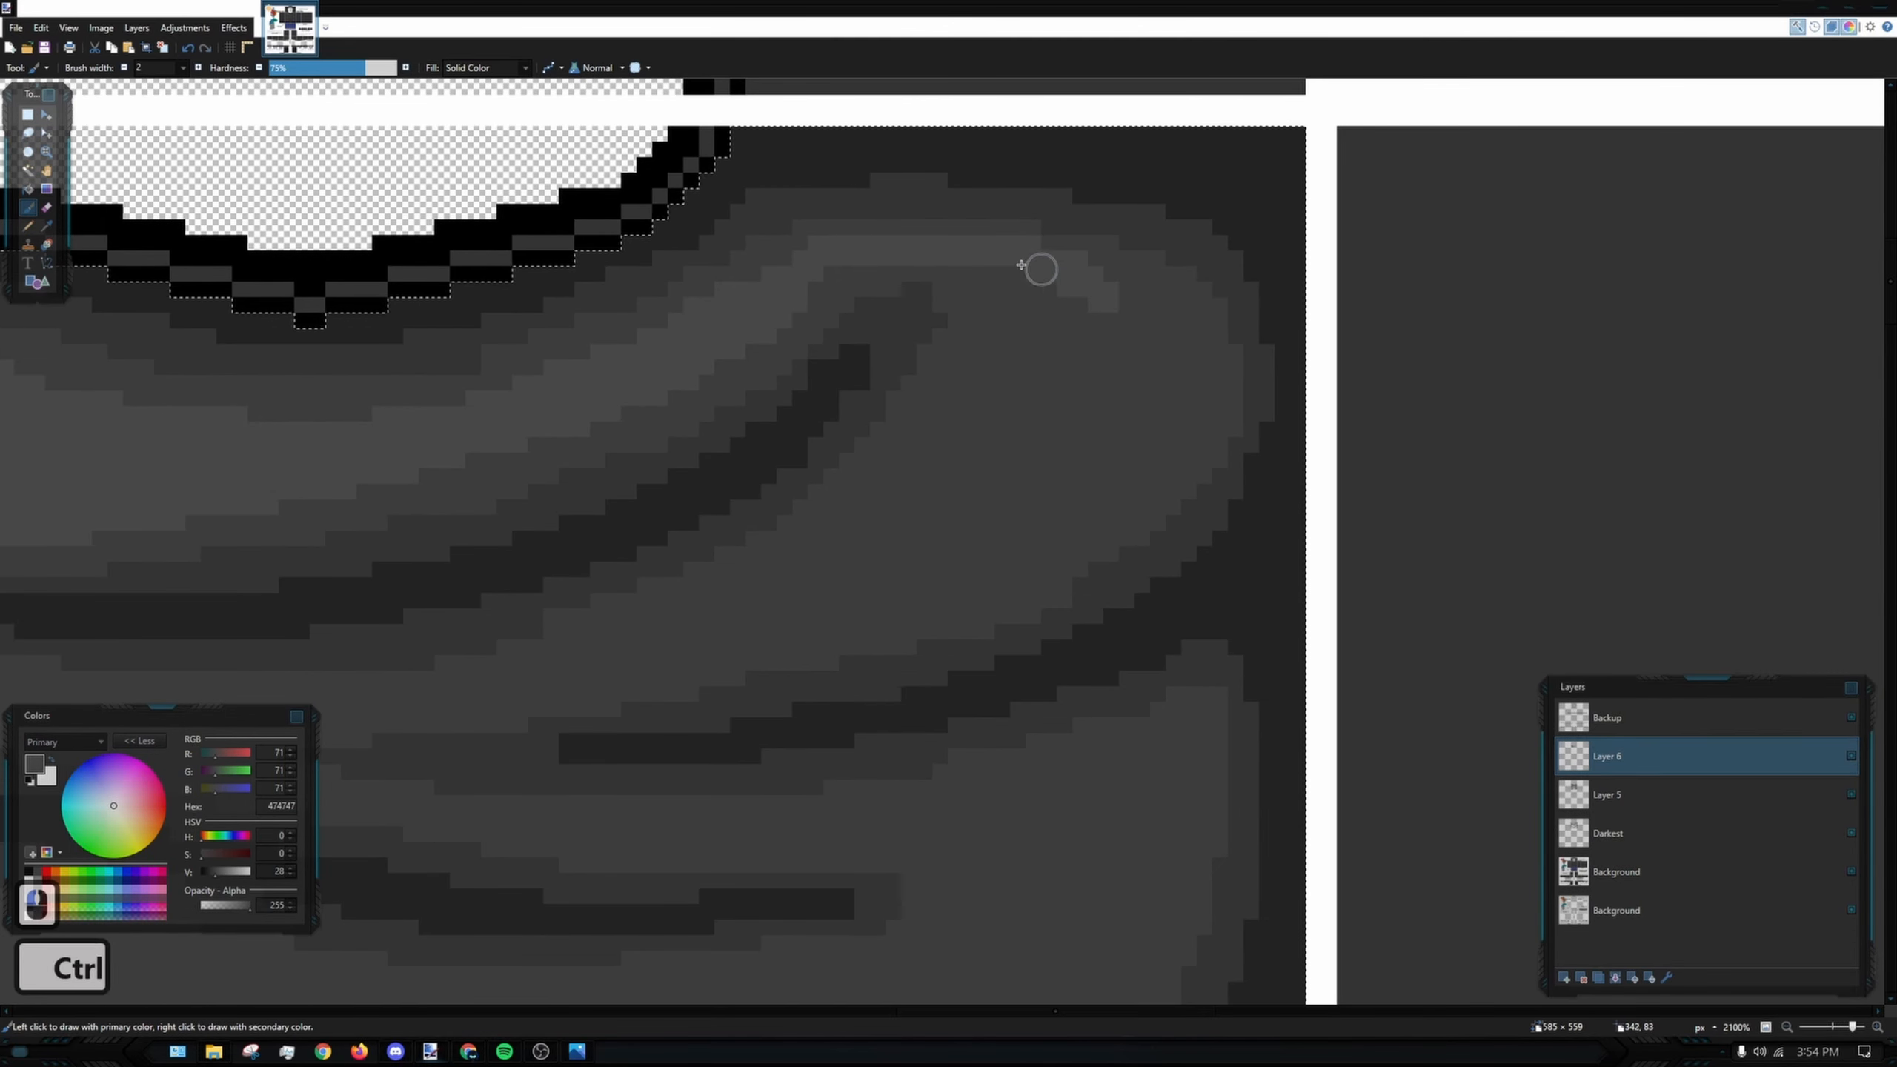
key(ctrl+z)
mouse_move(956, 247)
mouse_down()
mouse_move(1028, 263)
mouse_move(1181, 355)
mouse_move(1190, 390)
mouse_move(1131, 479)
mouse_up()
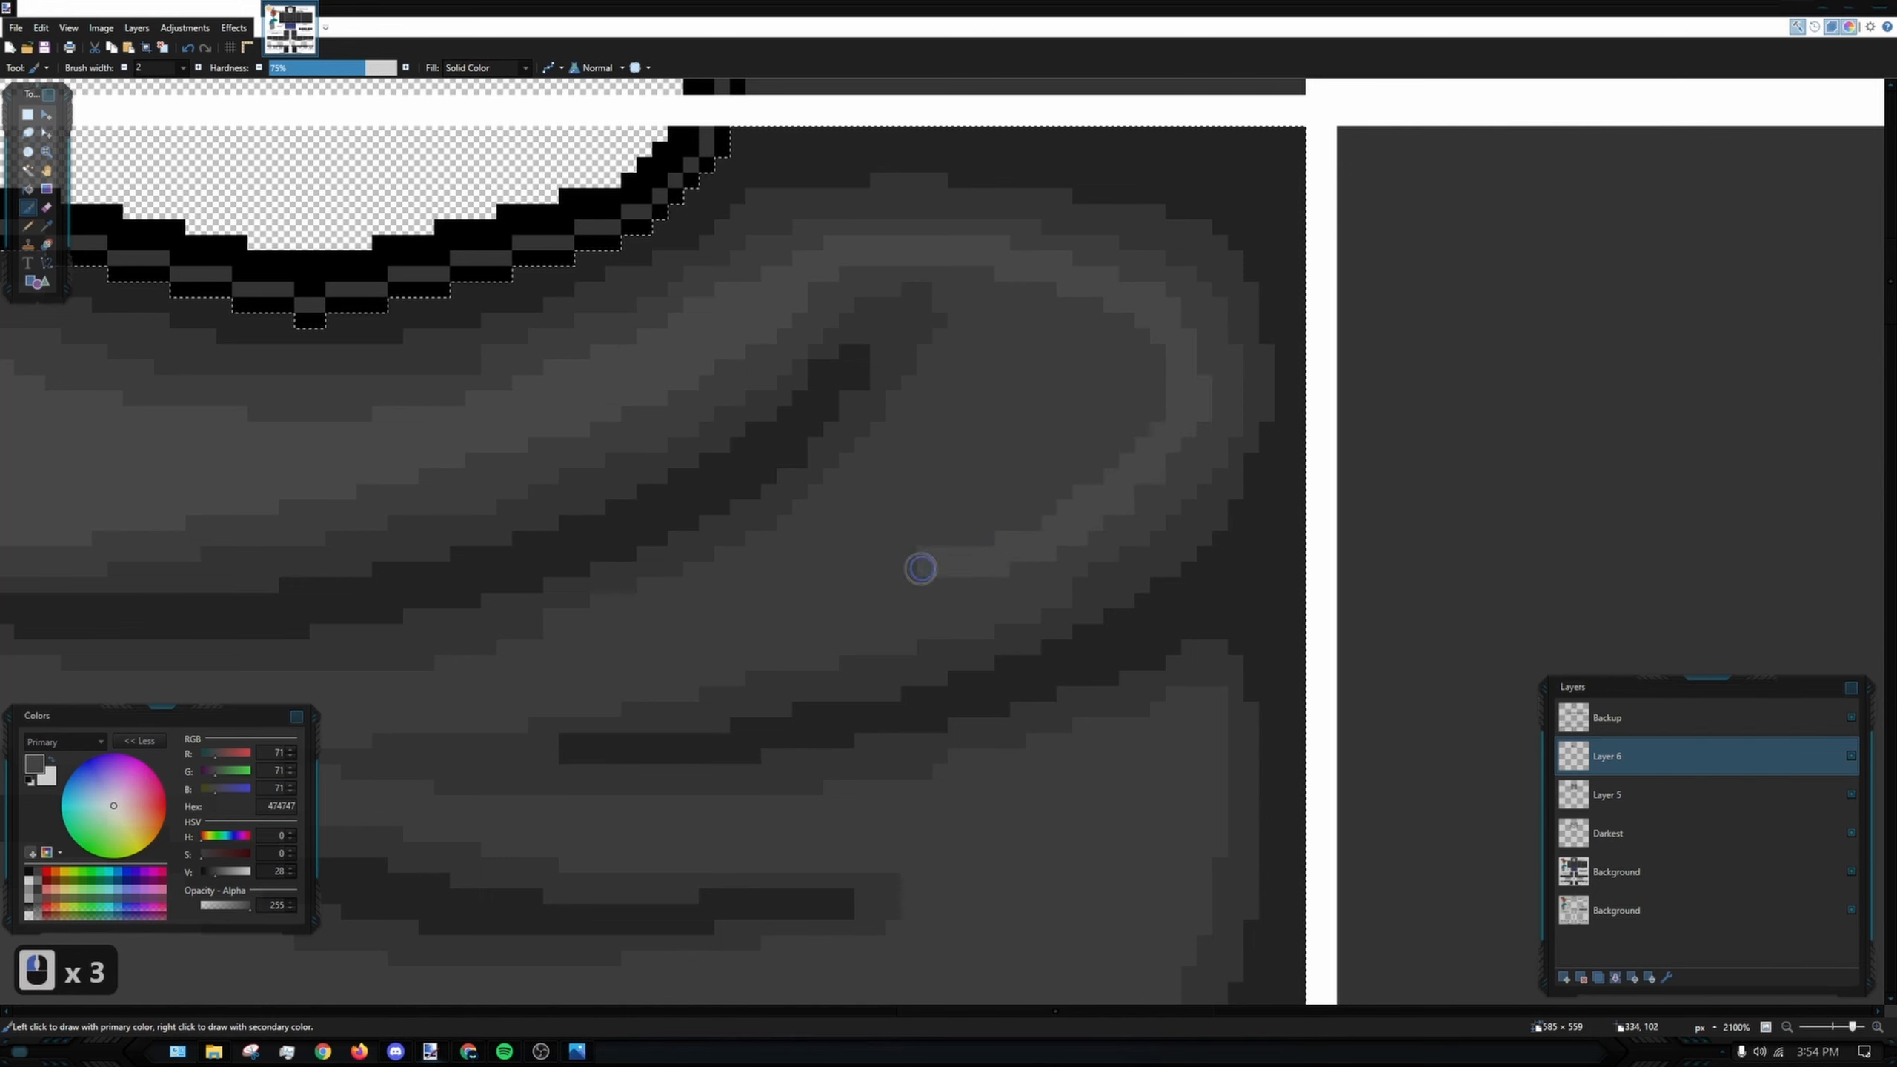
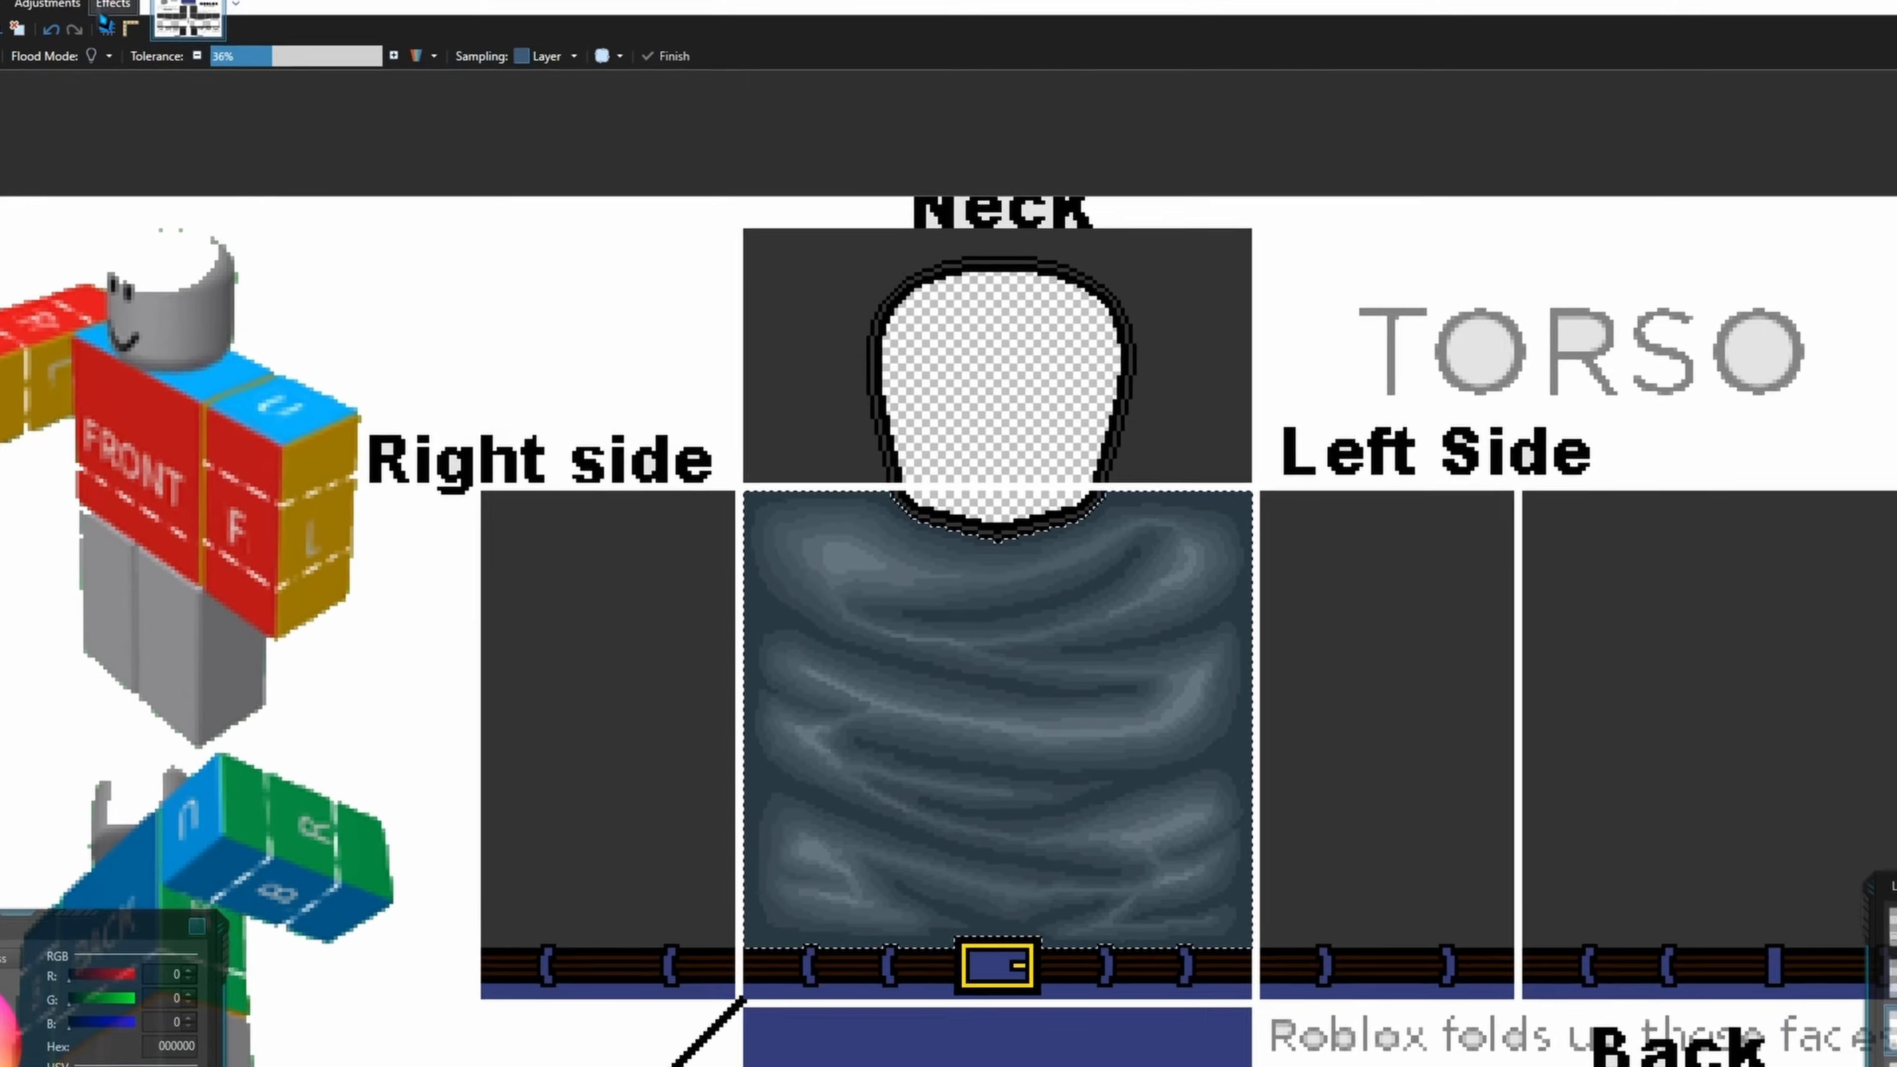
- Render a black grid with size 11 and line width 1 over the selected torso front, using the source canvas as secondary colour
click(152, 11)
mouse_move(219, 280)
mouse_move(157, 291)
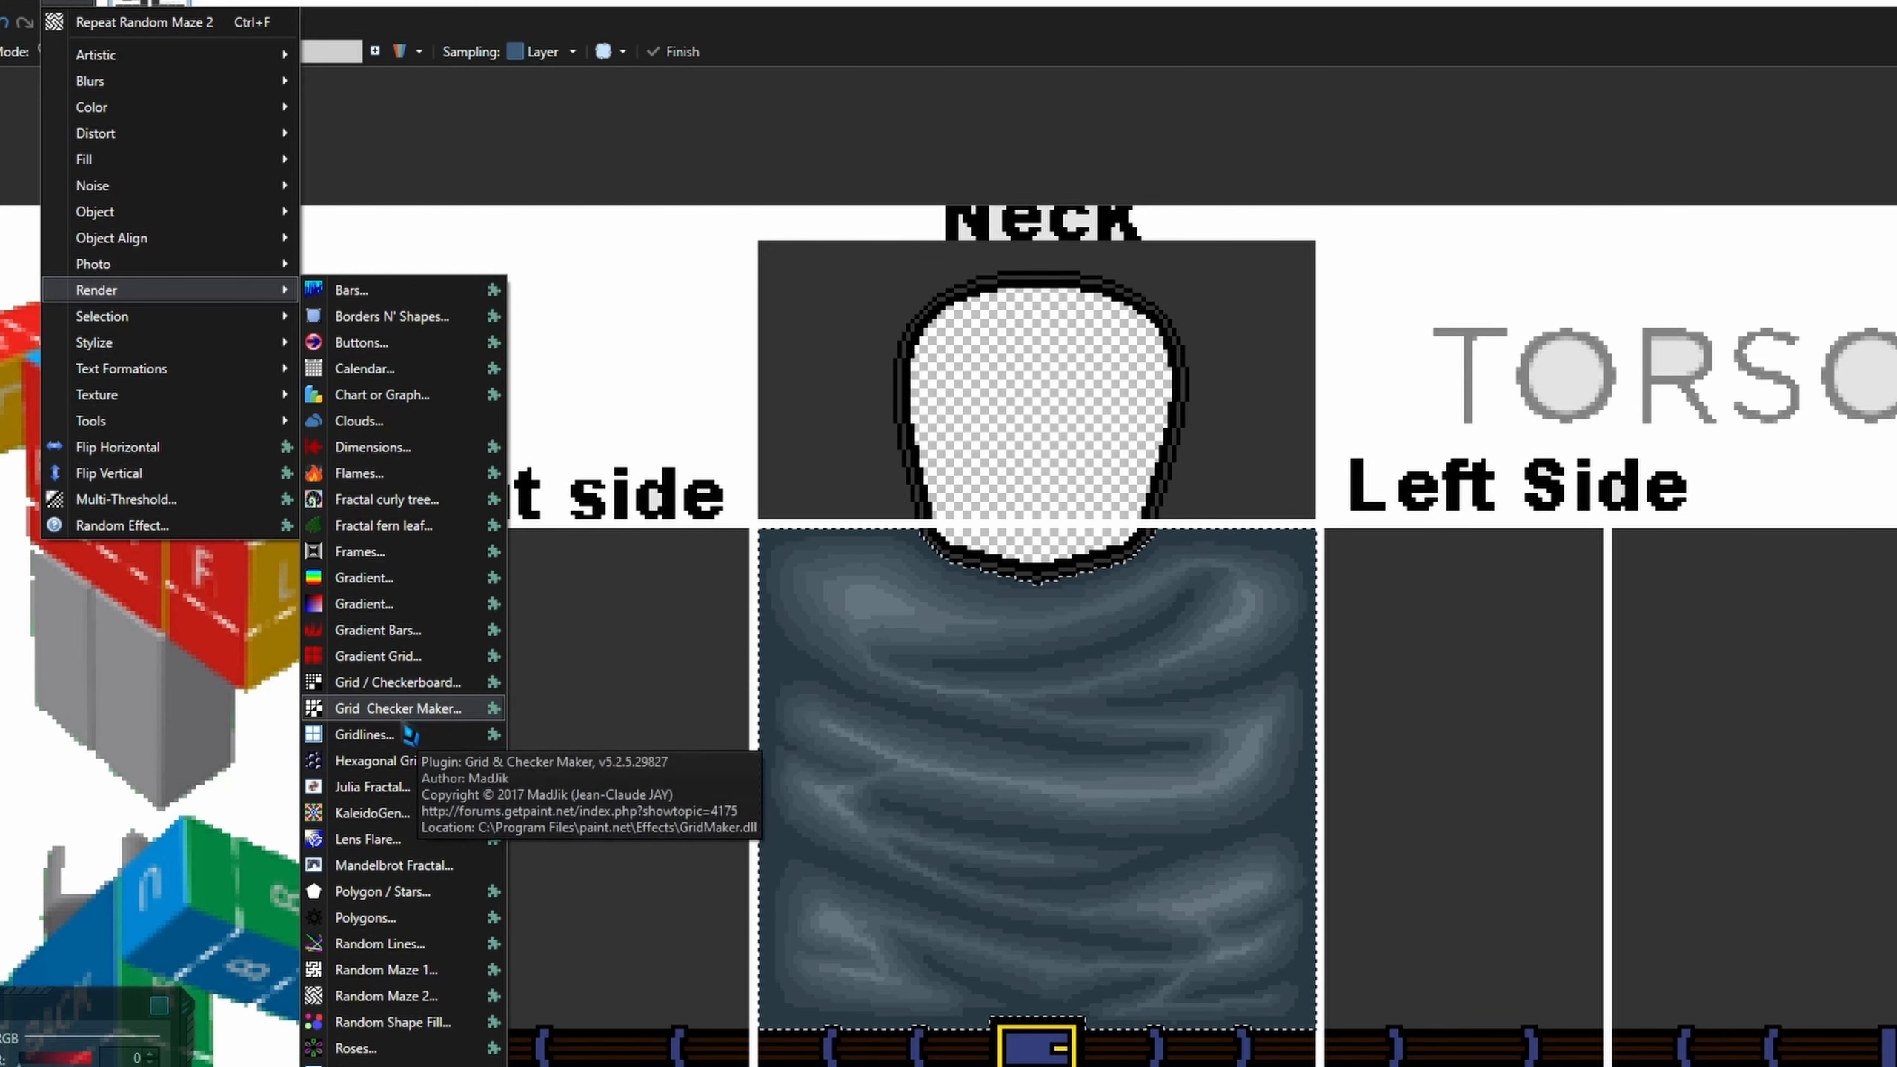
click(418, 682)
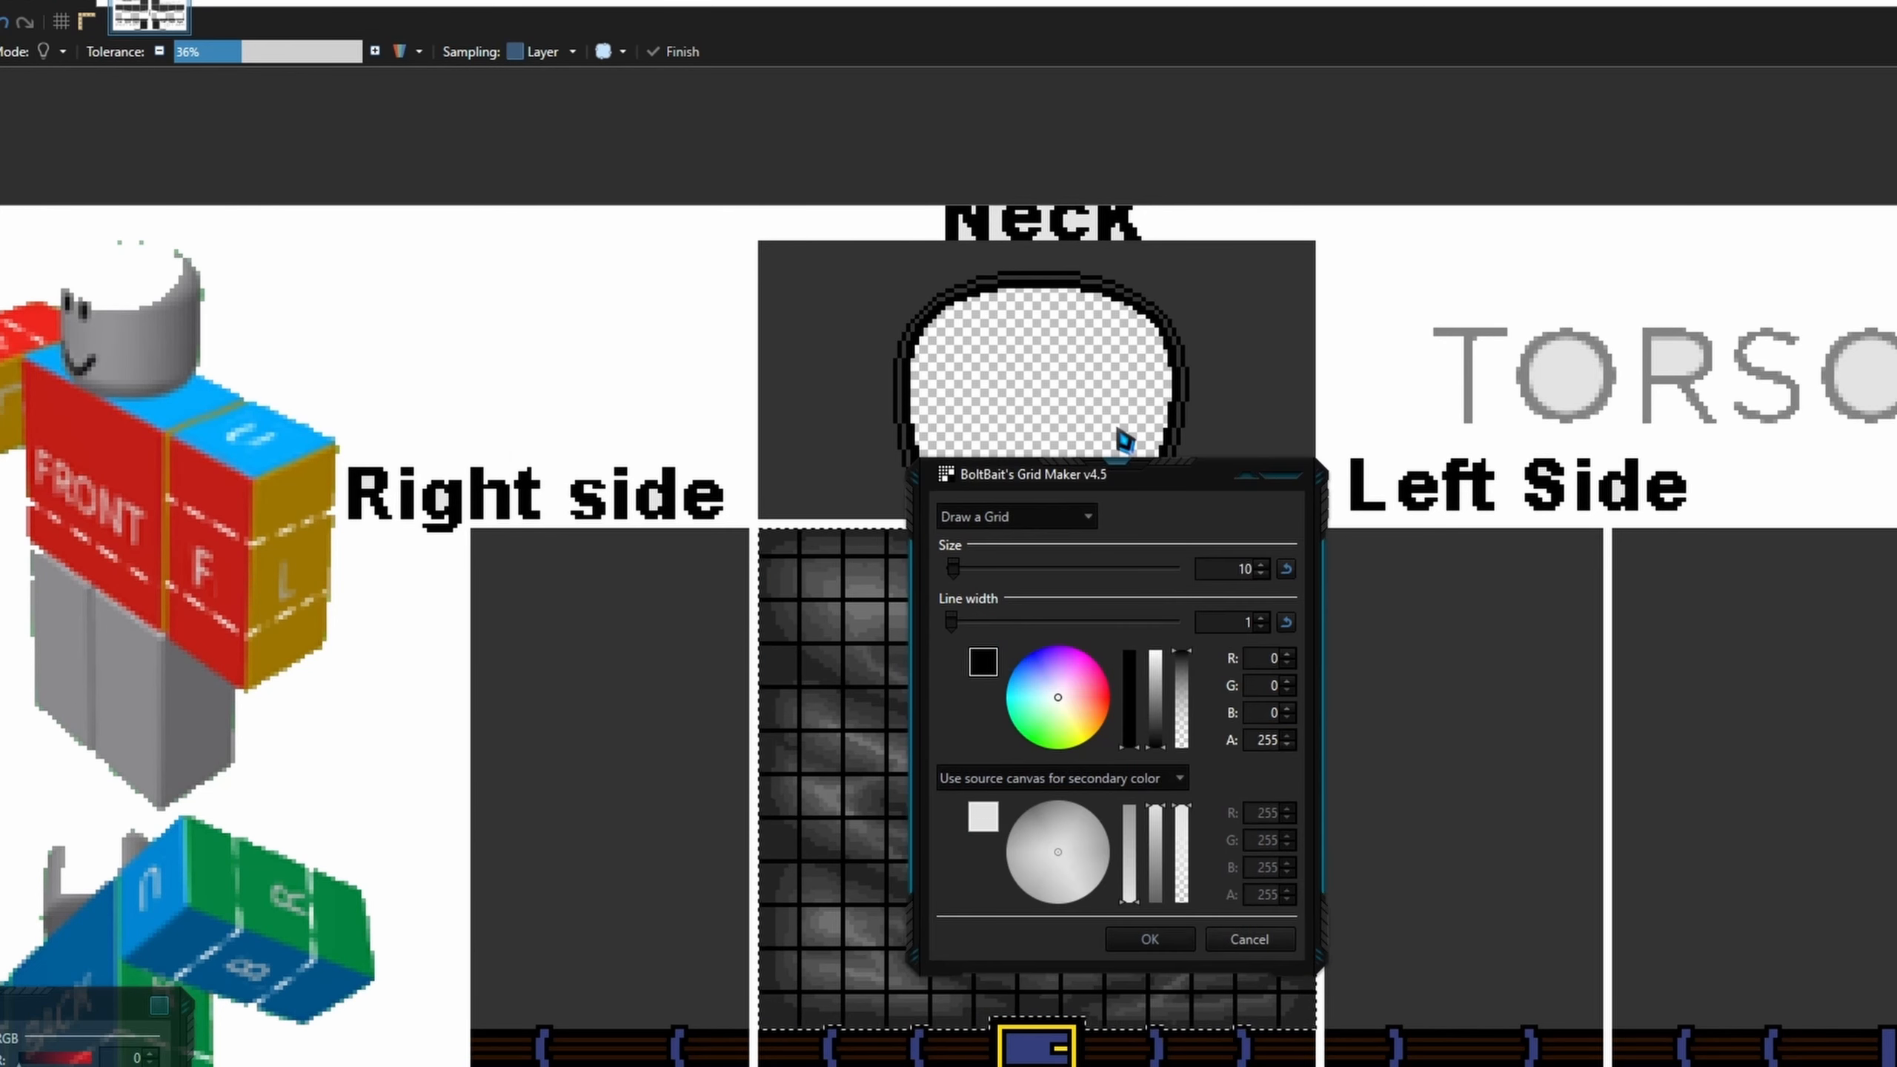
drag(1112, 486, 1477, 532)
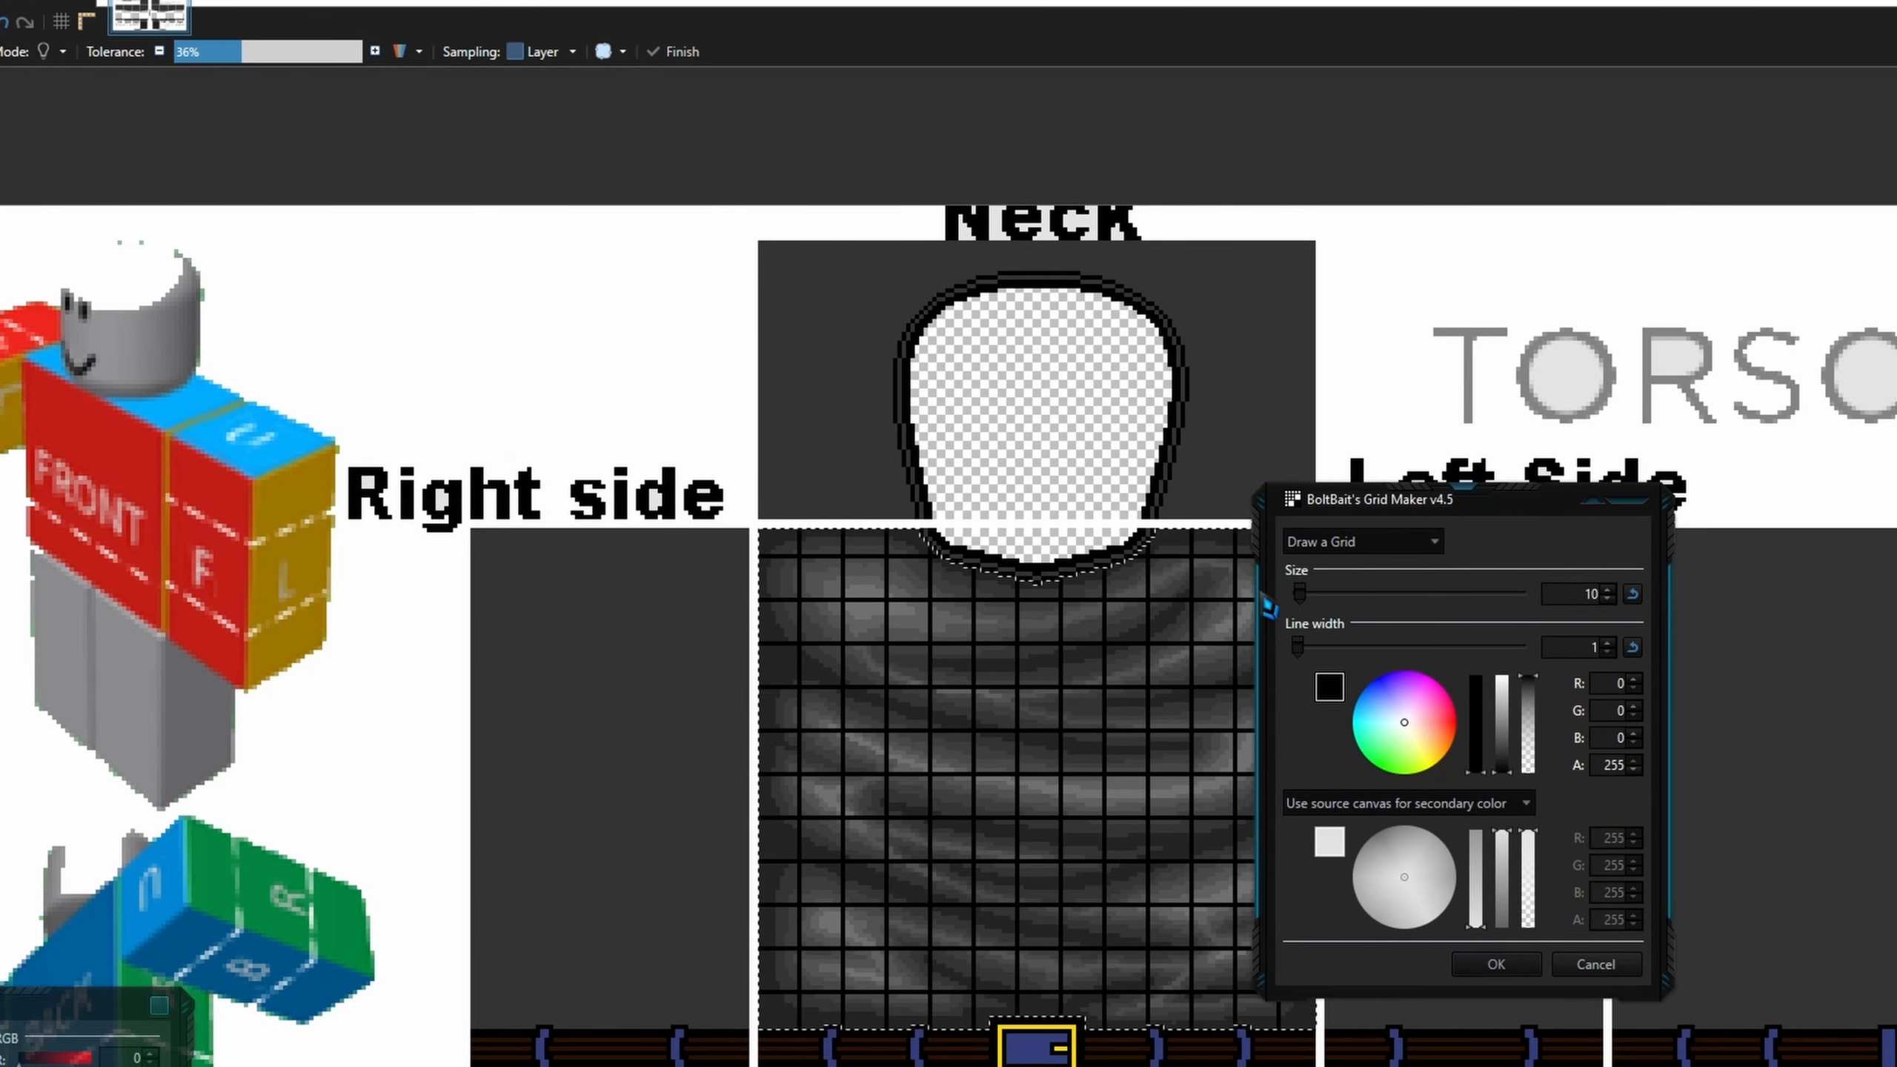
drag(1357, 493, 1592, 417)
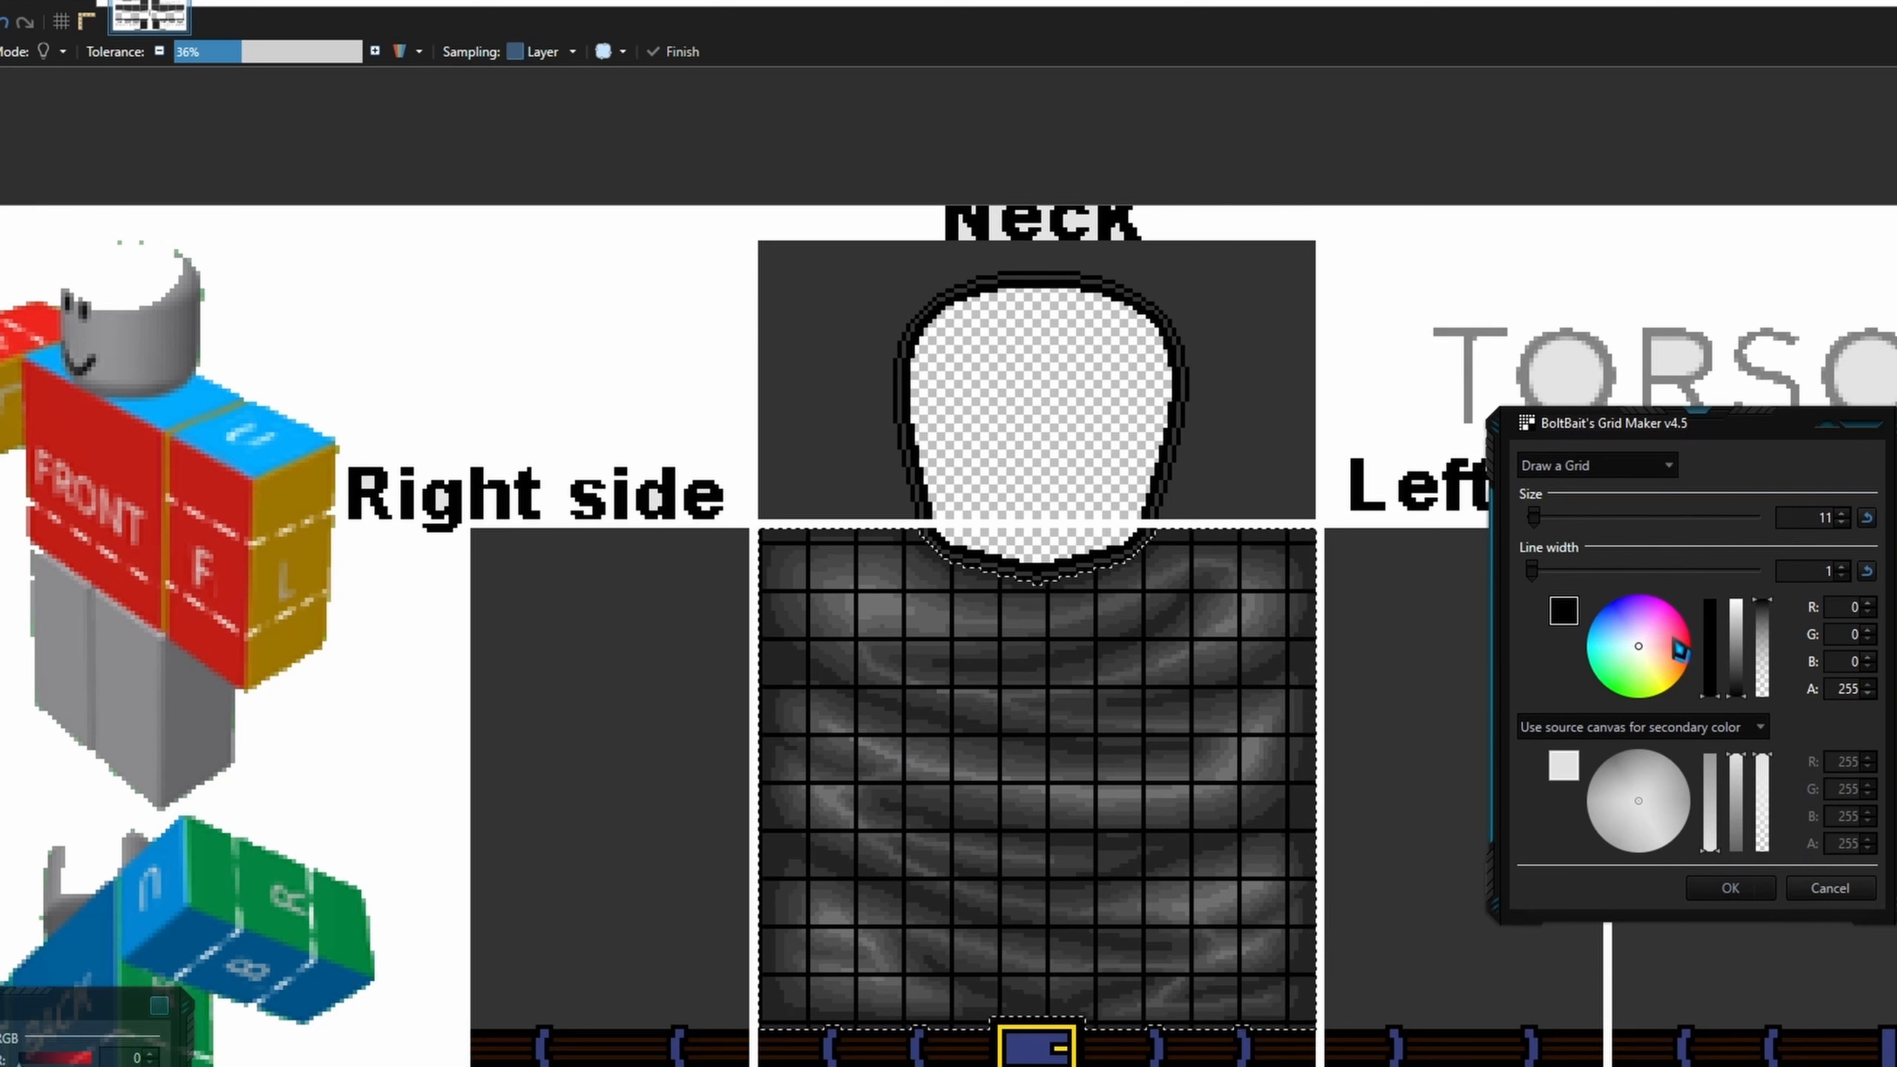
click(1729, 888)
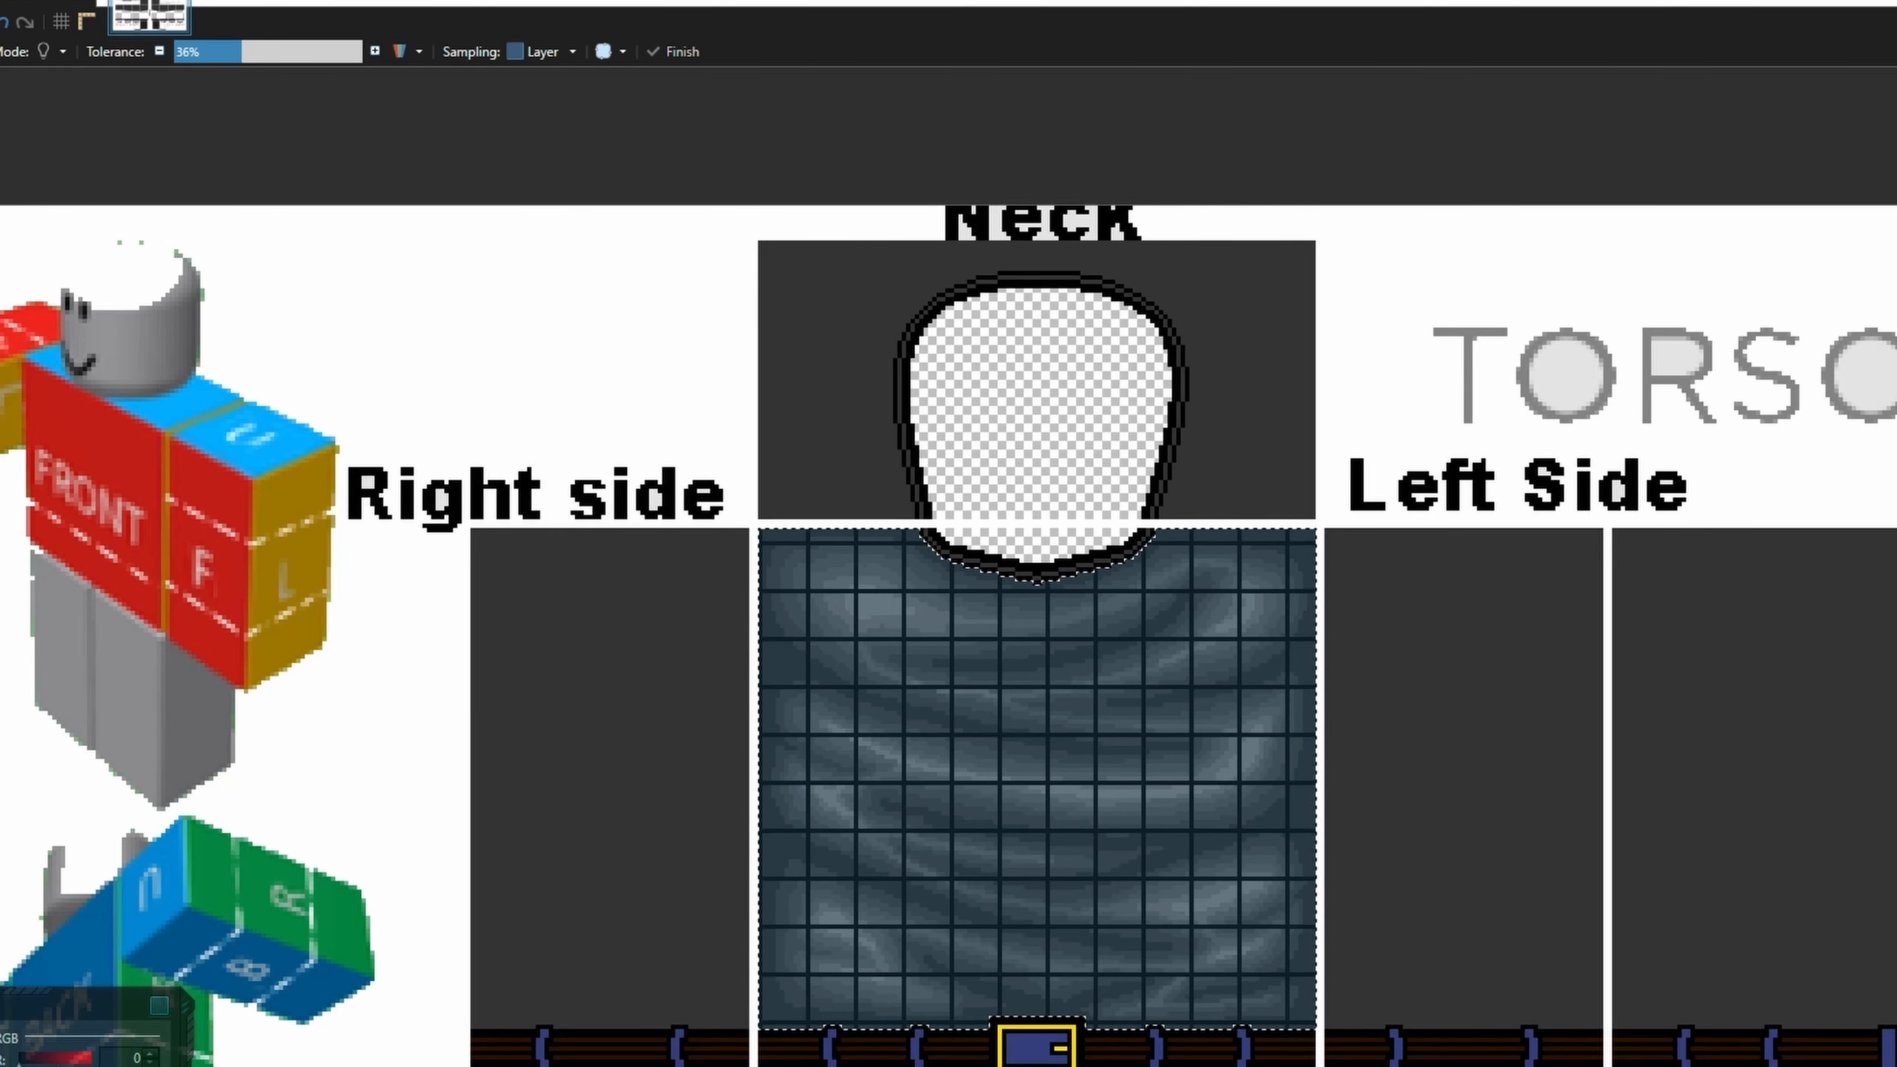
- Set Layer 11's blend mode to Overlay and lower its opacity to about half to soften the torso grid
key(F4)
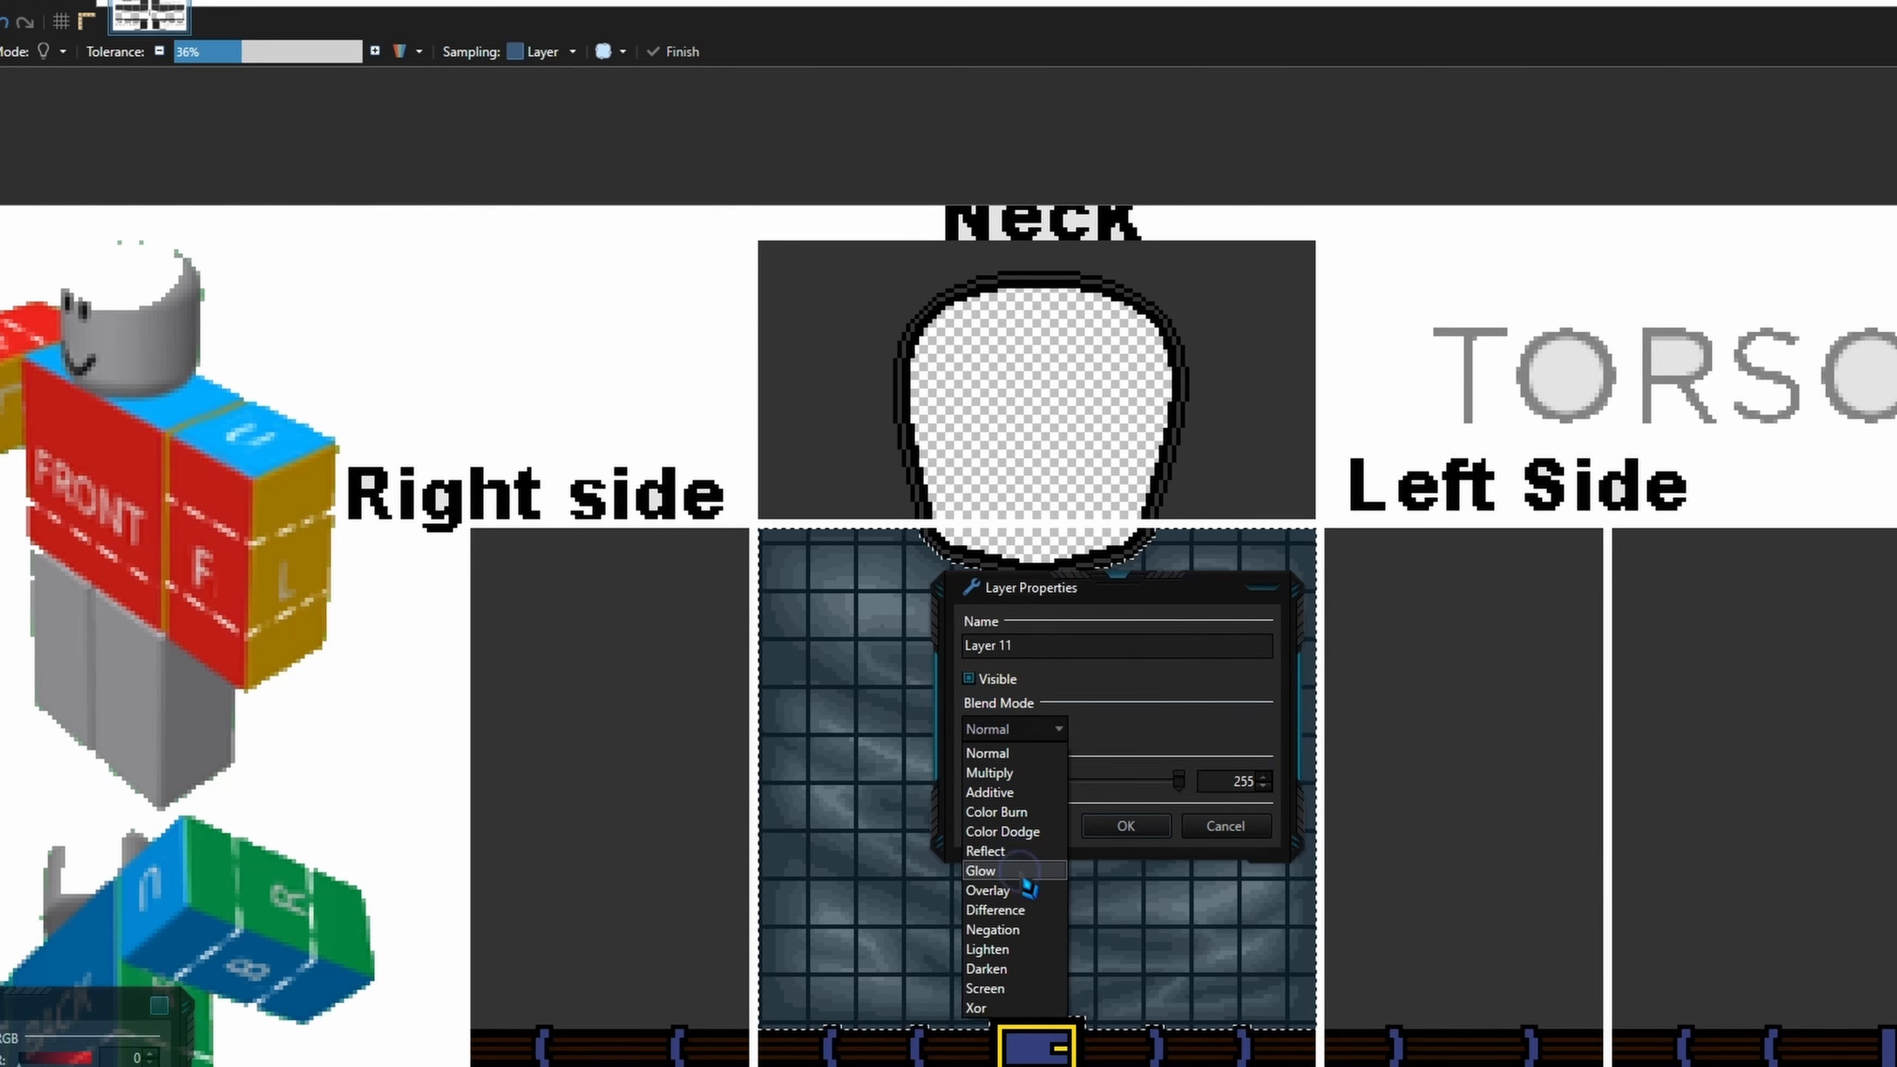
click(1126, 826)
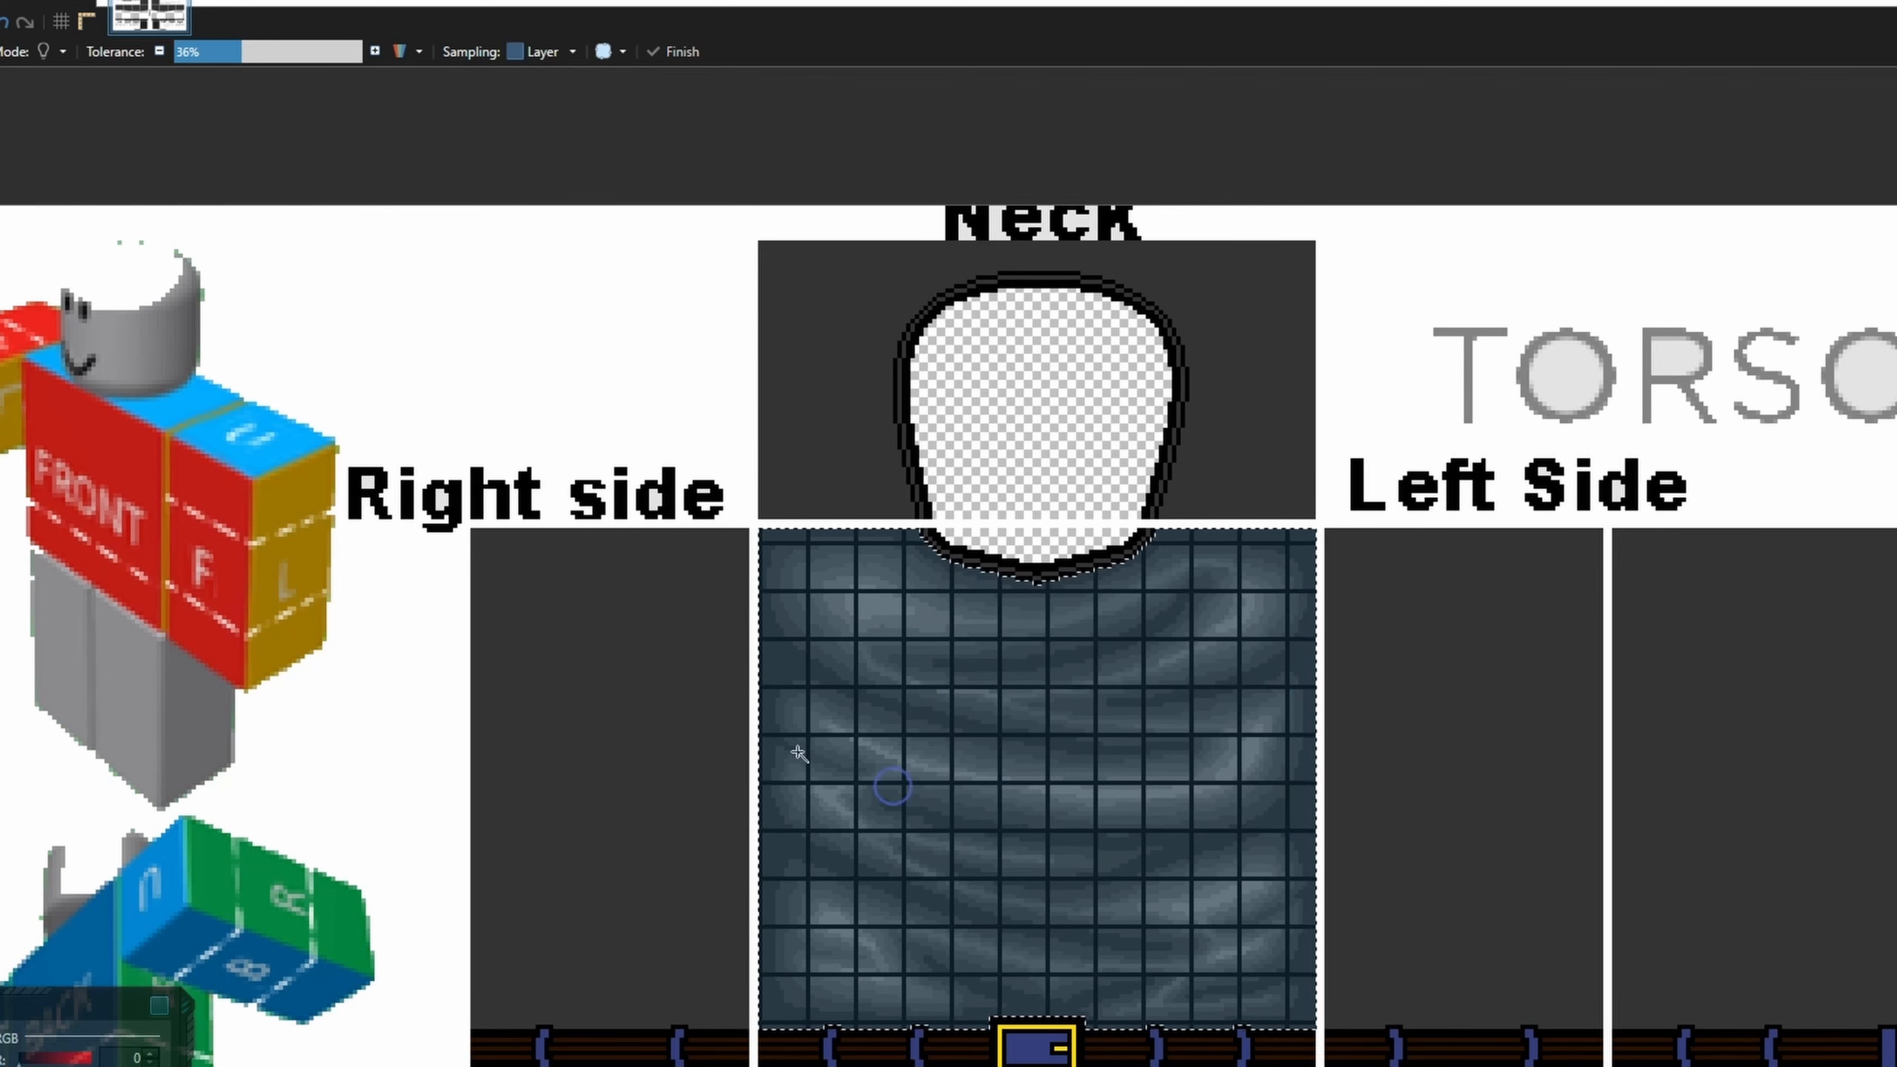
key(F4)
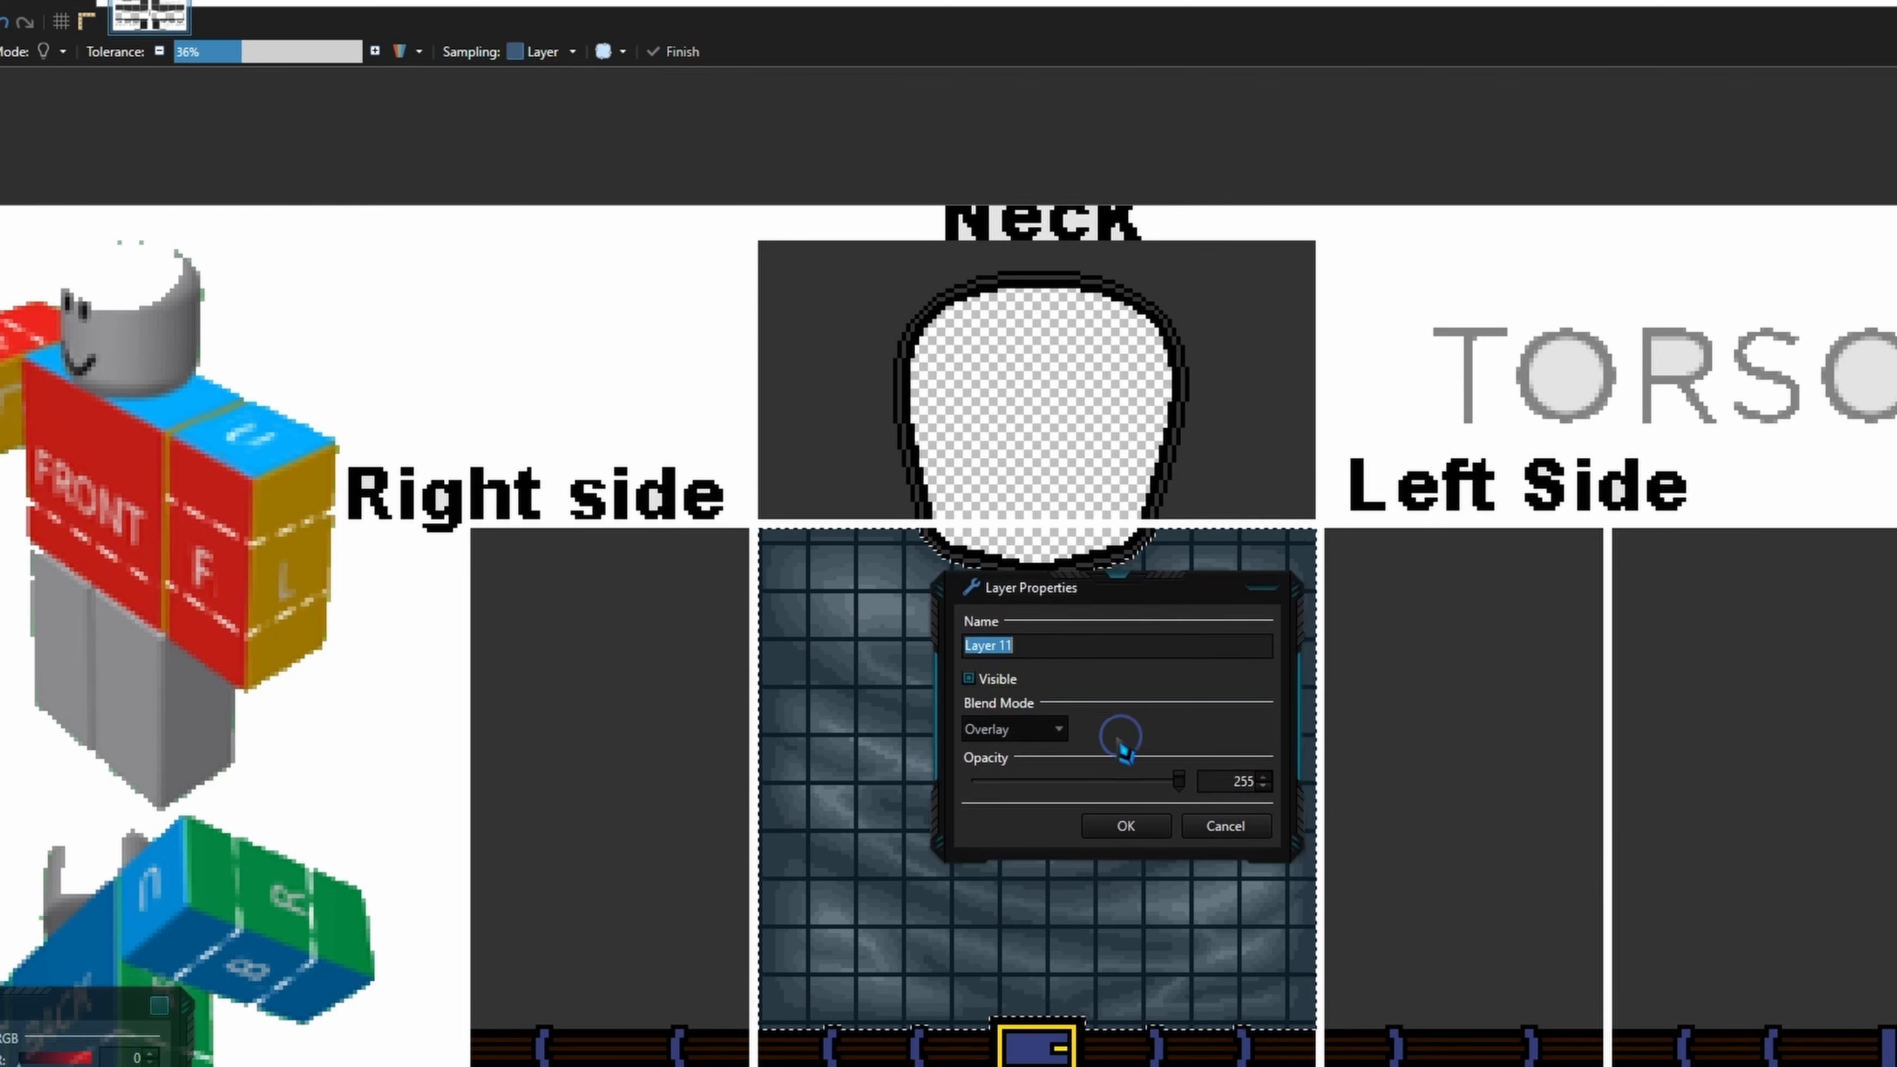
click(1017, 728)
click(1016, 876)
drag(1178, 780, 1084, 793)
drag(1072, 598, 1741, 599)
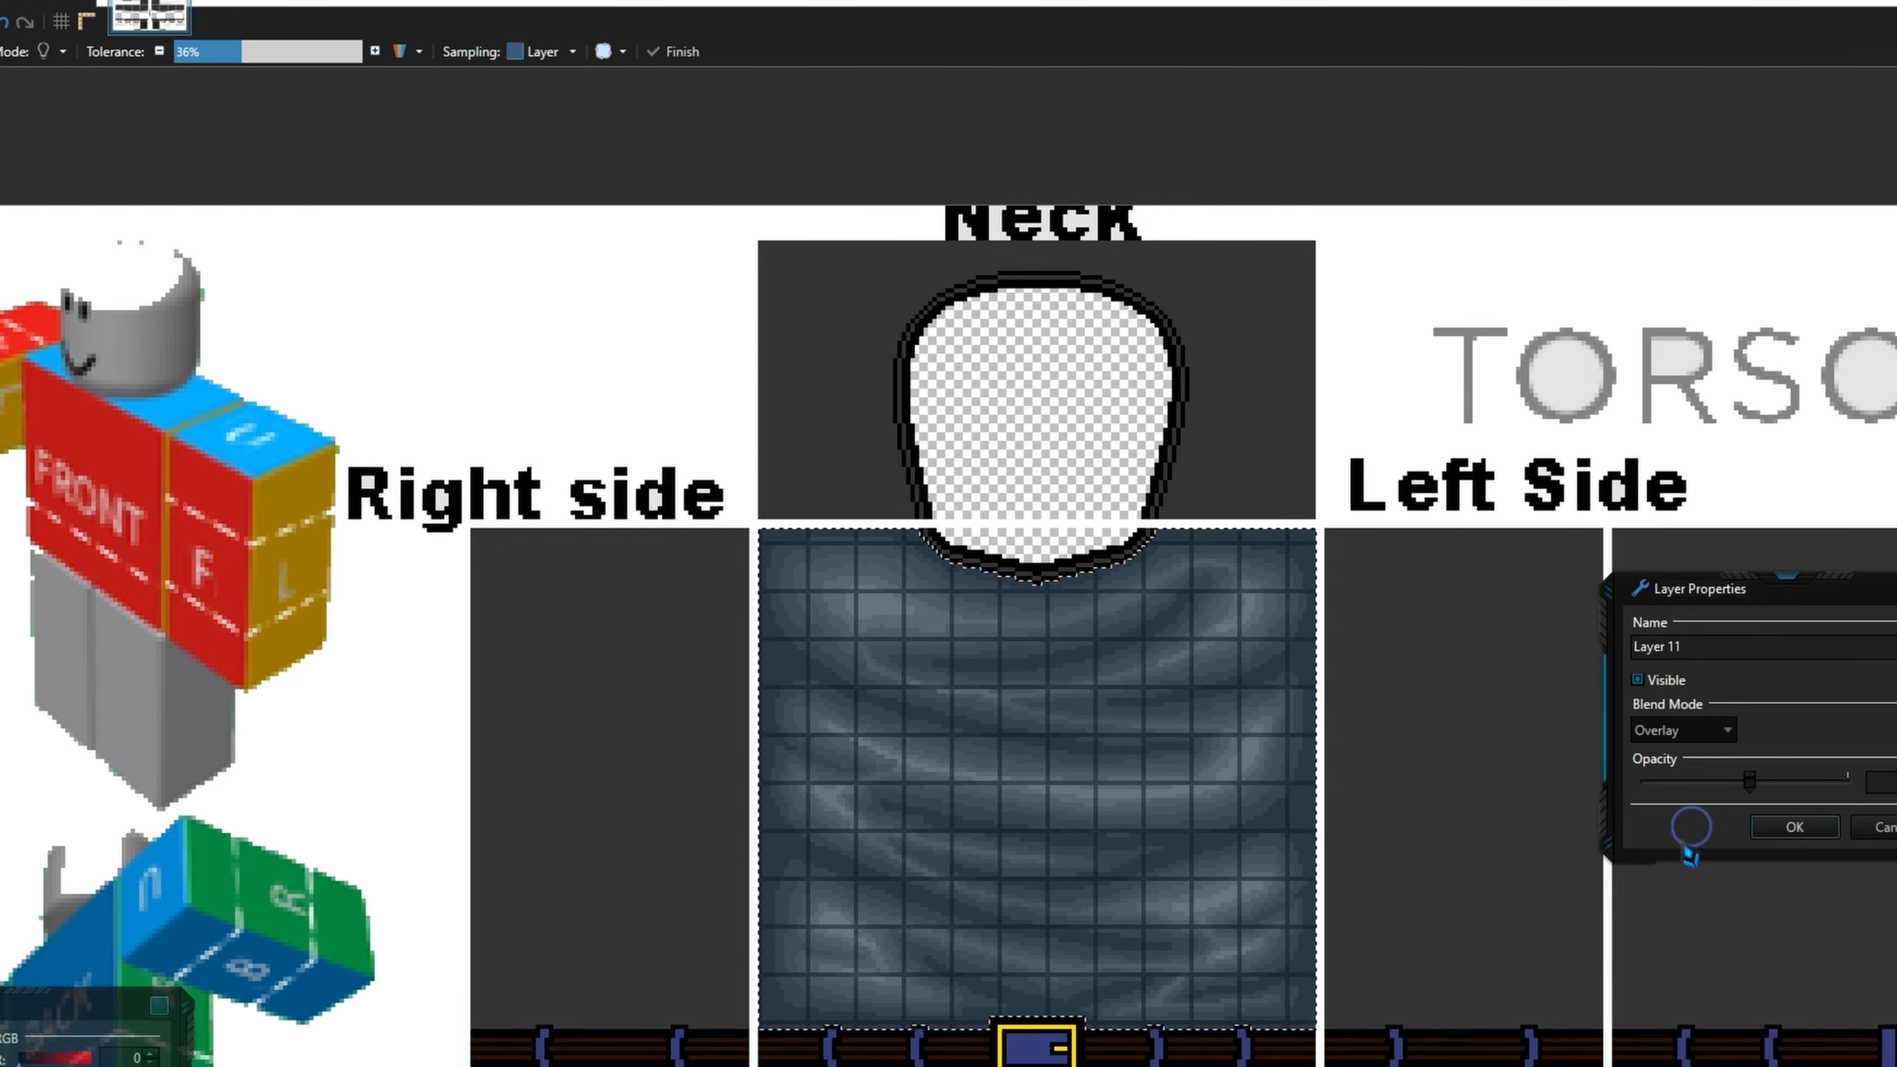
click(1828, 825)
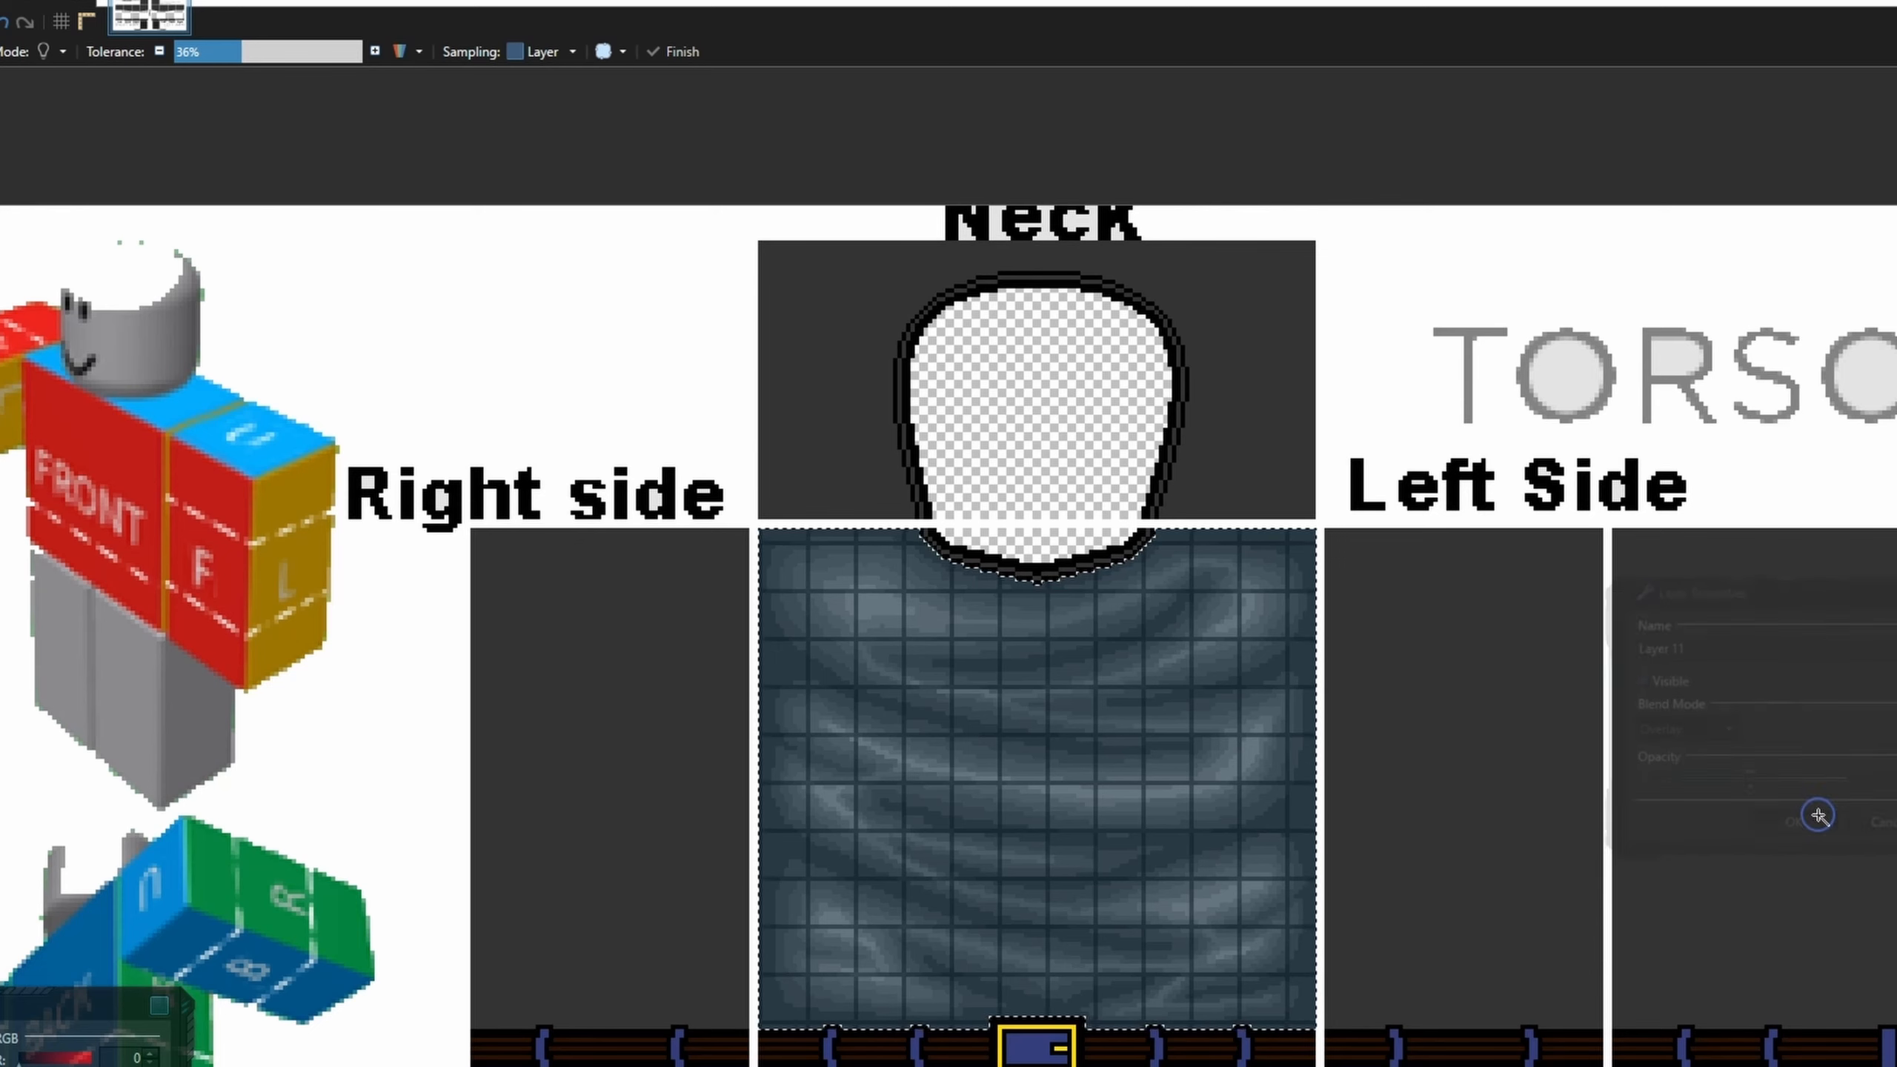
- Undo the layer property changes and the grid render on the torso front, keeping the area selected
scroll(1199, 585, down, 4)
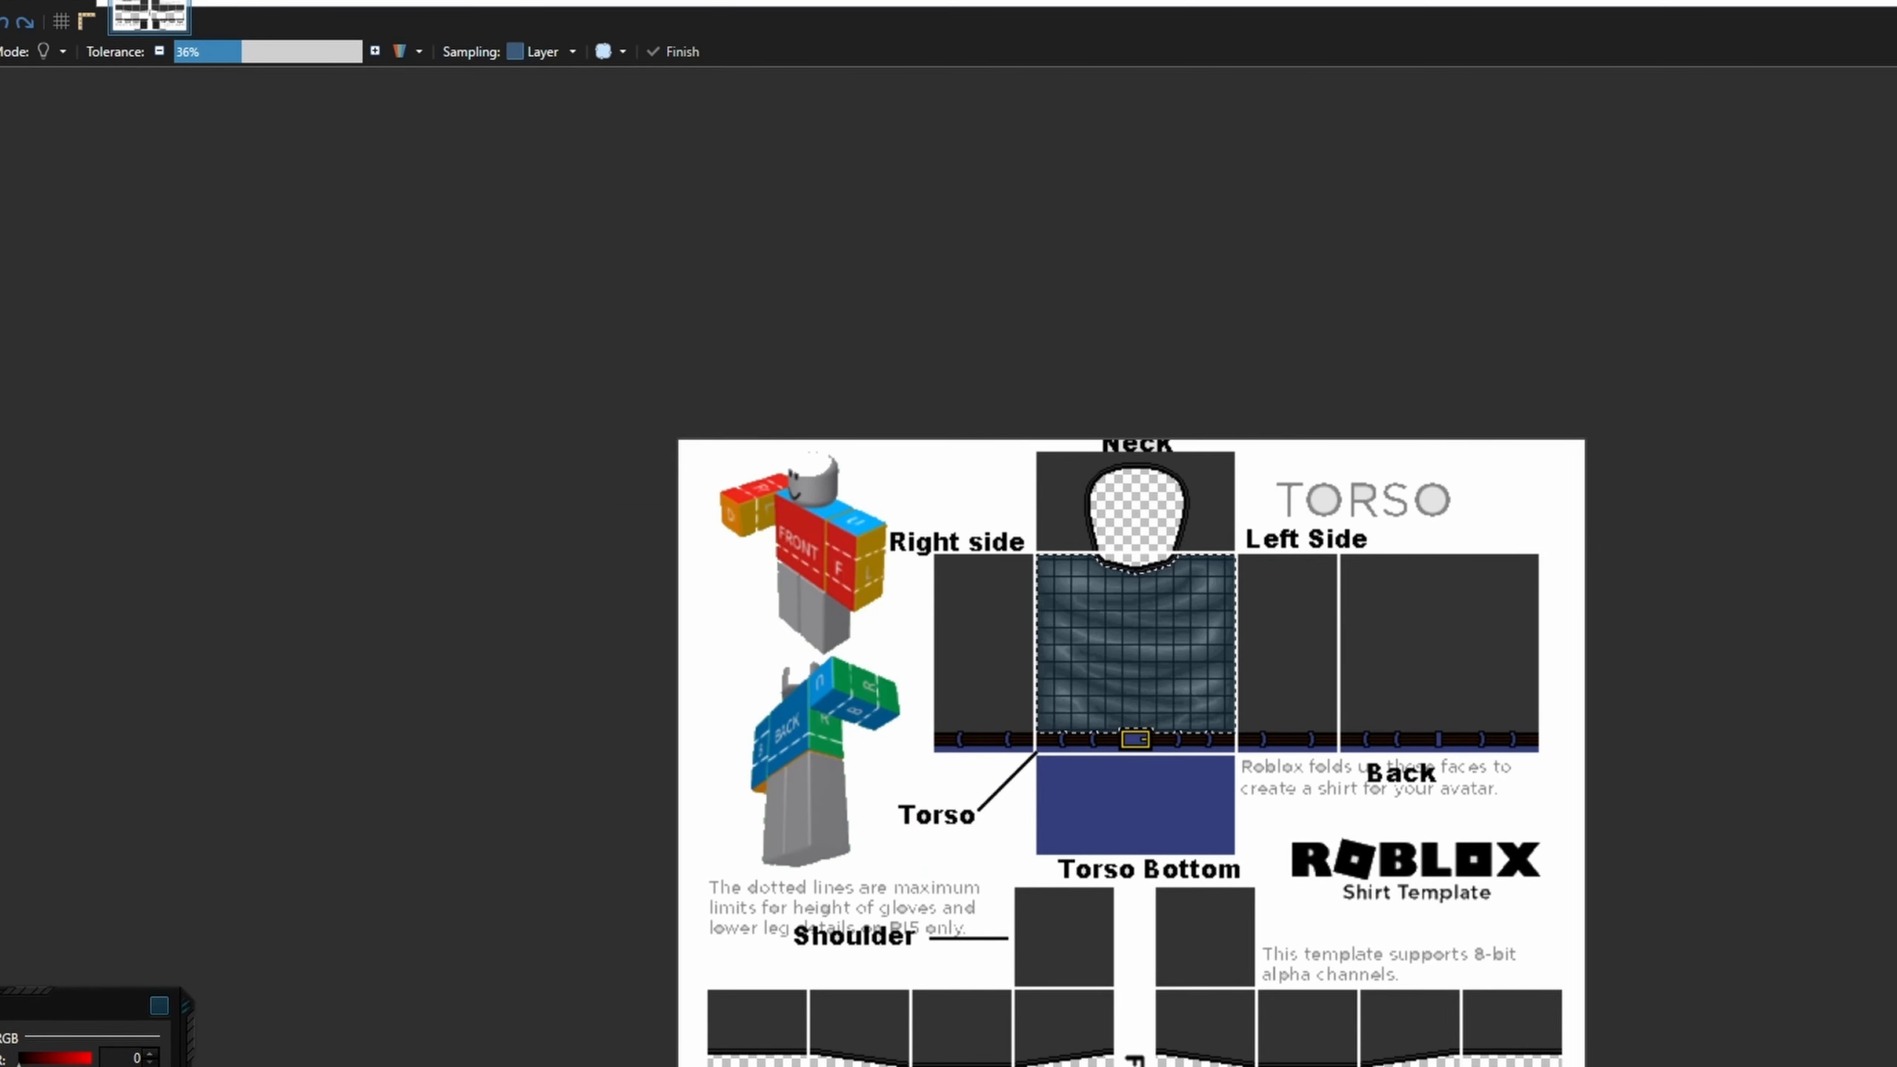
key(ctrl+d)
scroll(1373, 620, up, 2)
click(1129, 544)
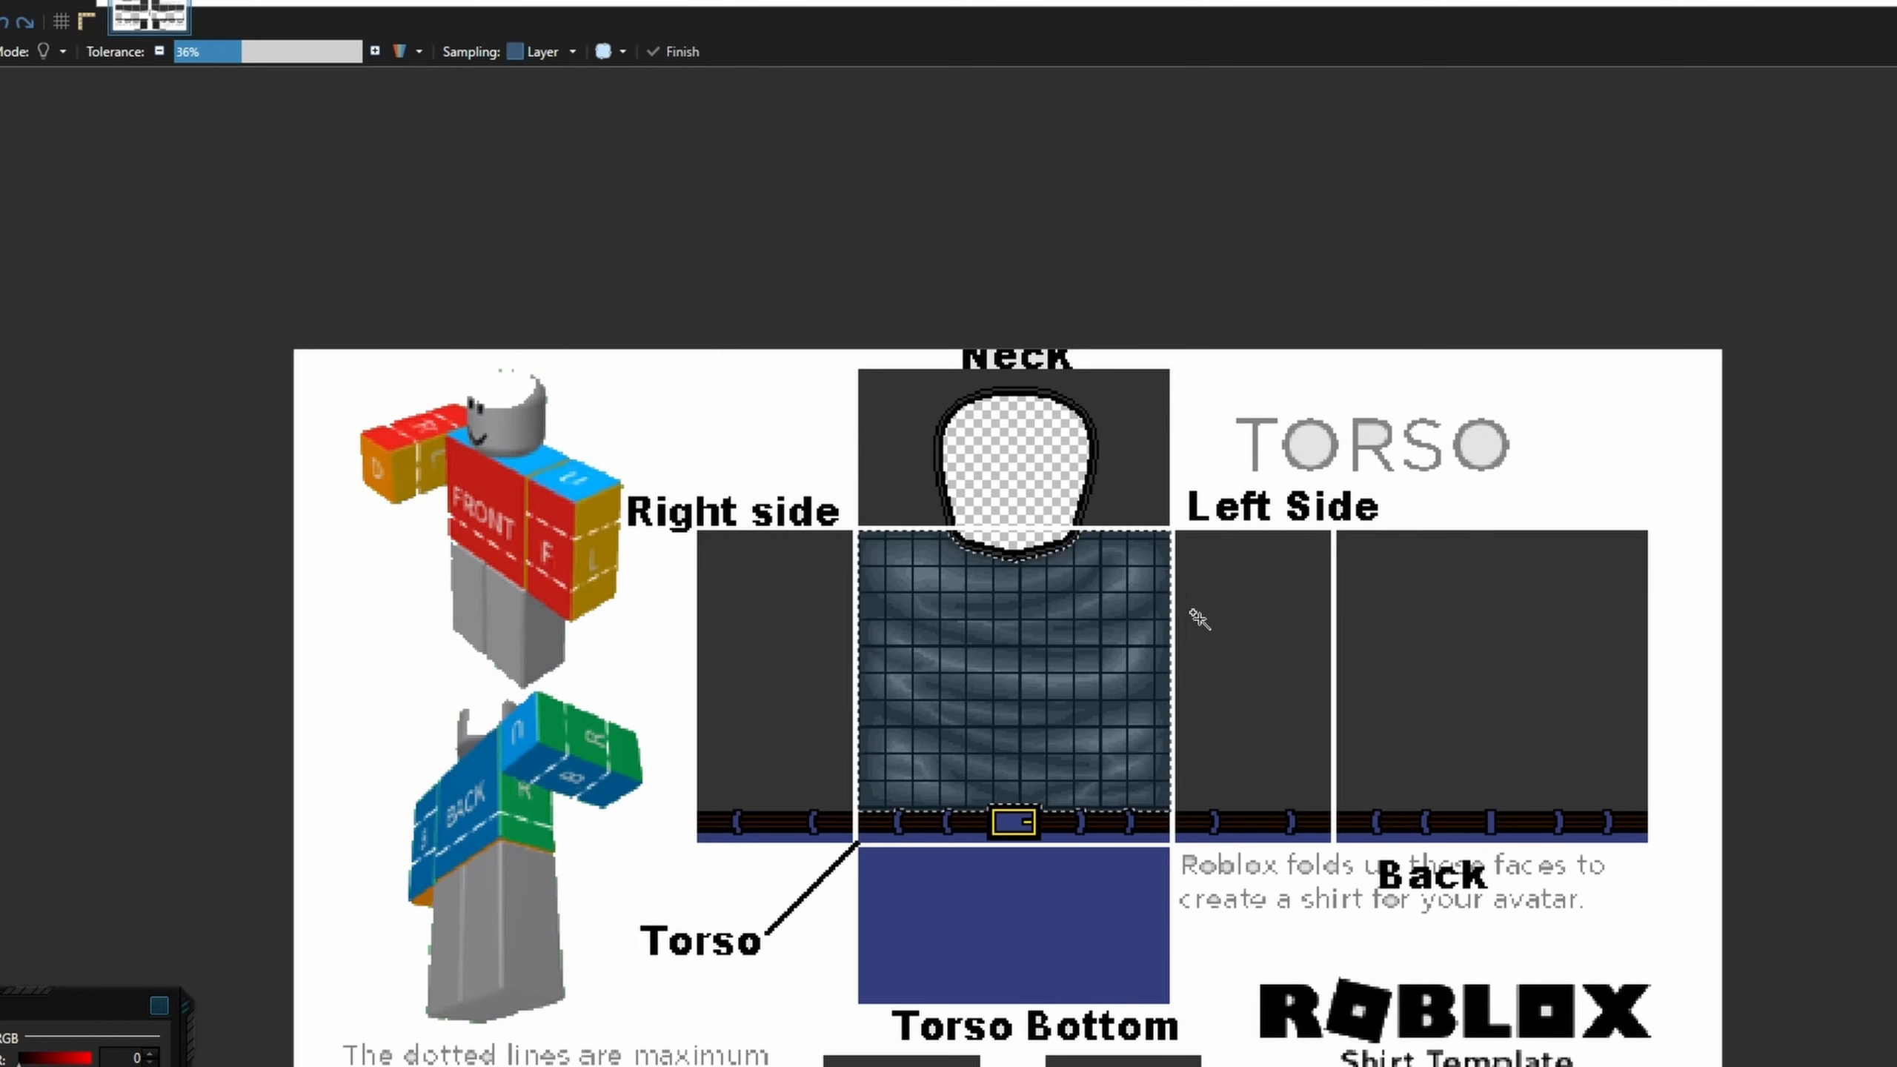
scroll(1113, 590, up, 3)
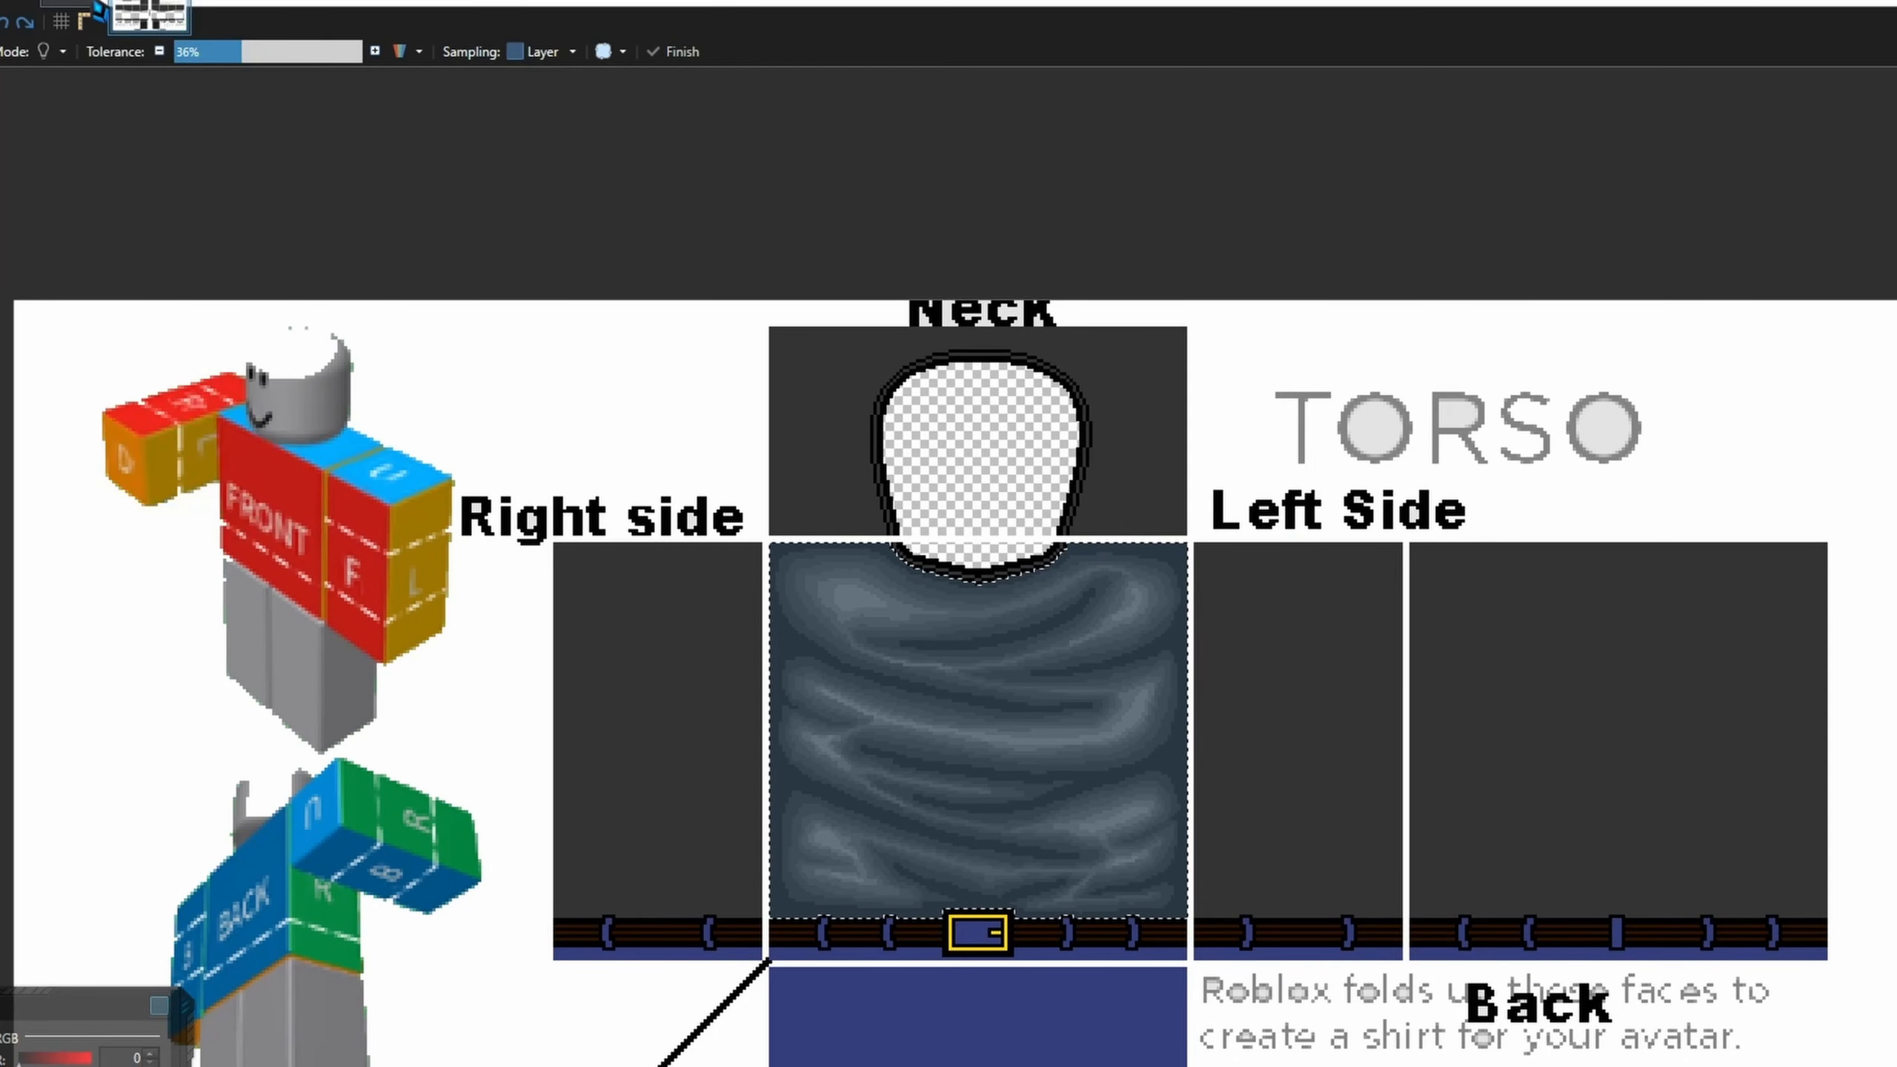
- Render black gridlines with horizontal spacing 2 and vertical spacing 0 over the selected torso front
click(97, 6)
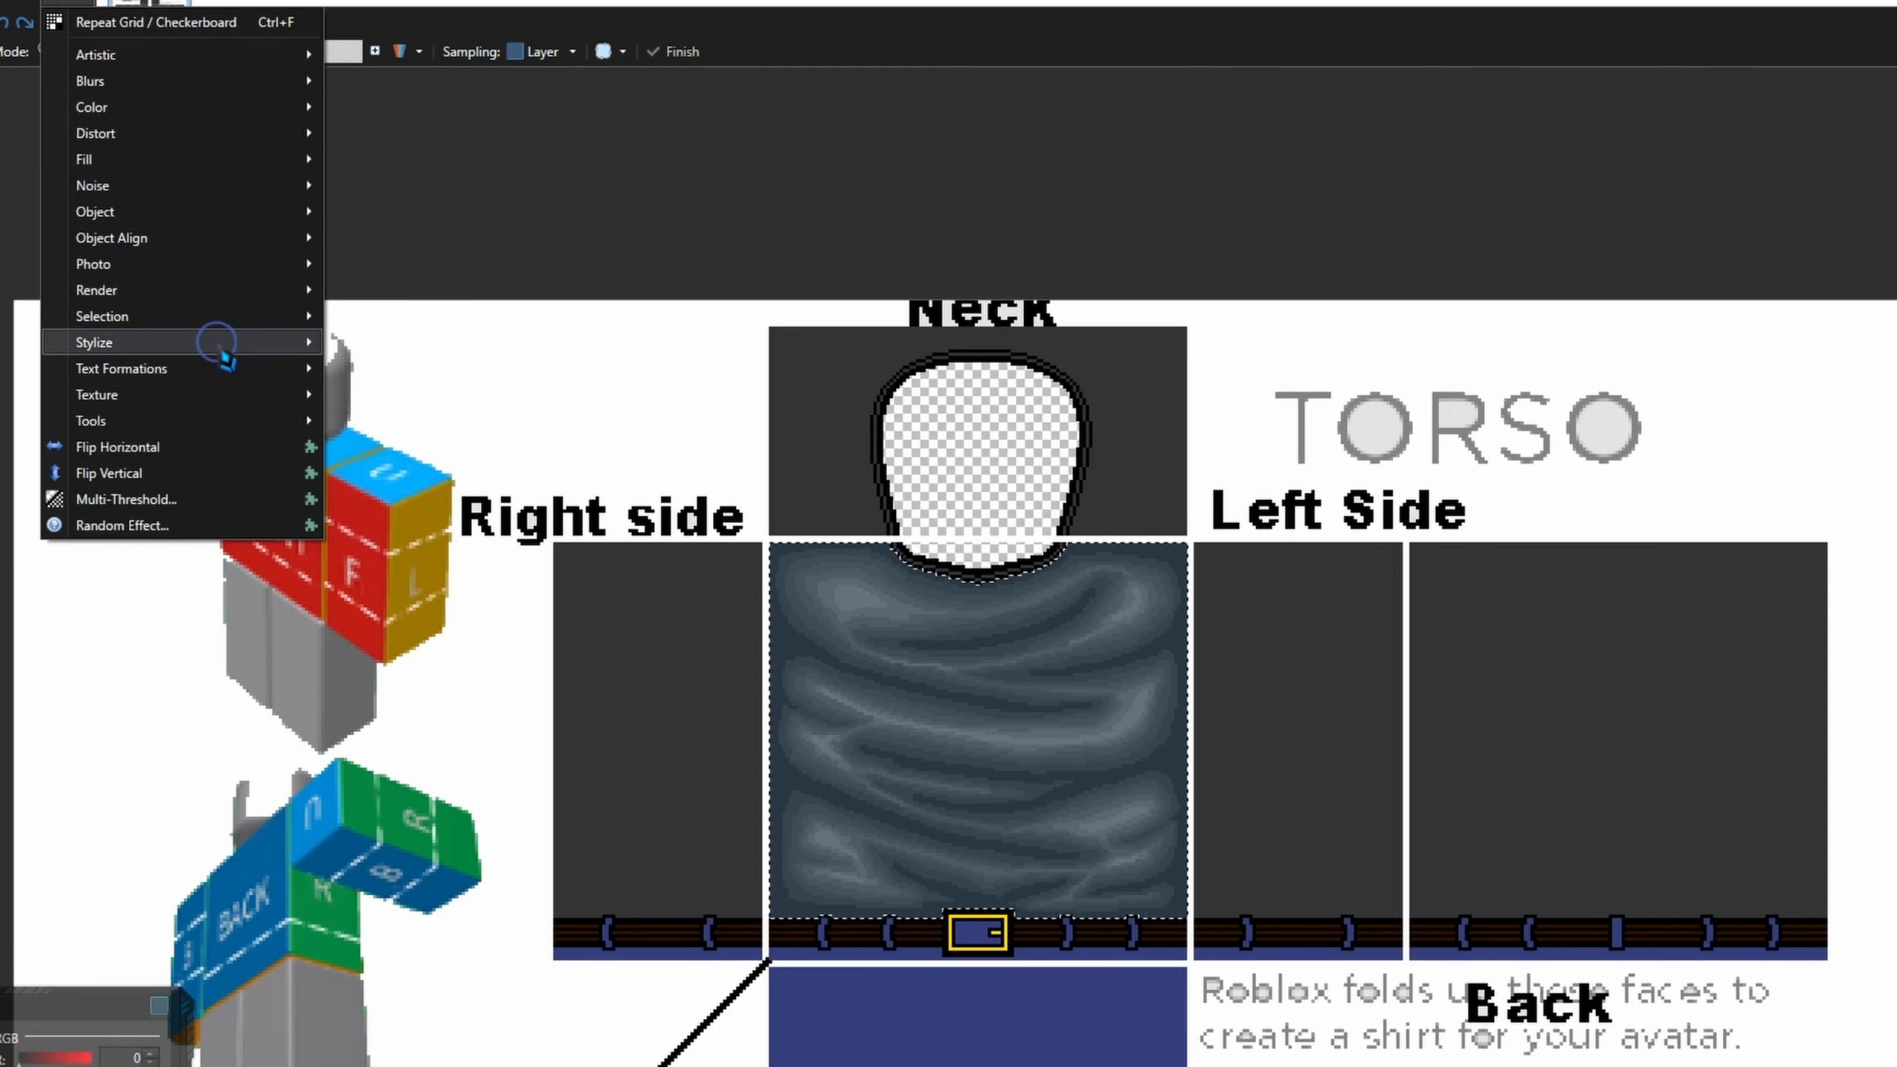
mouse_move(146, 293)
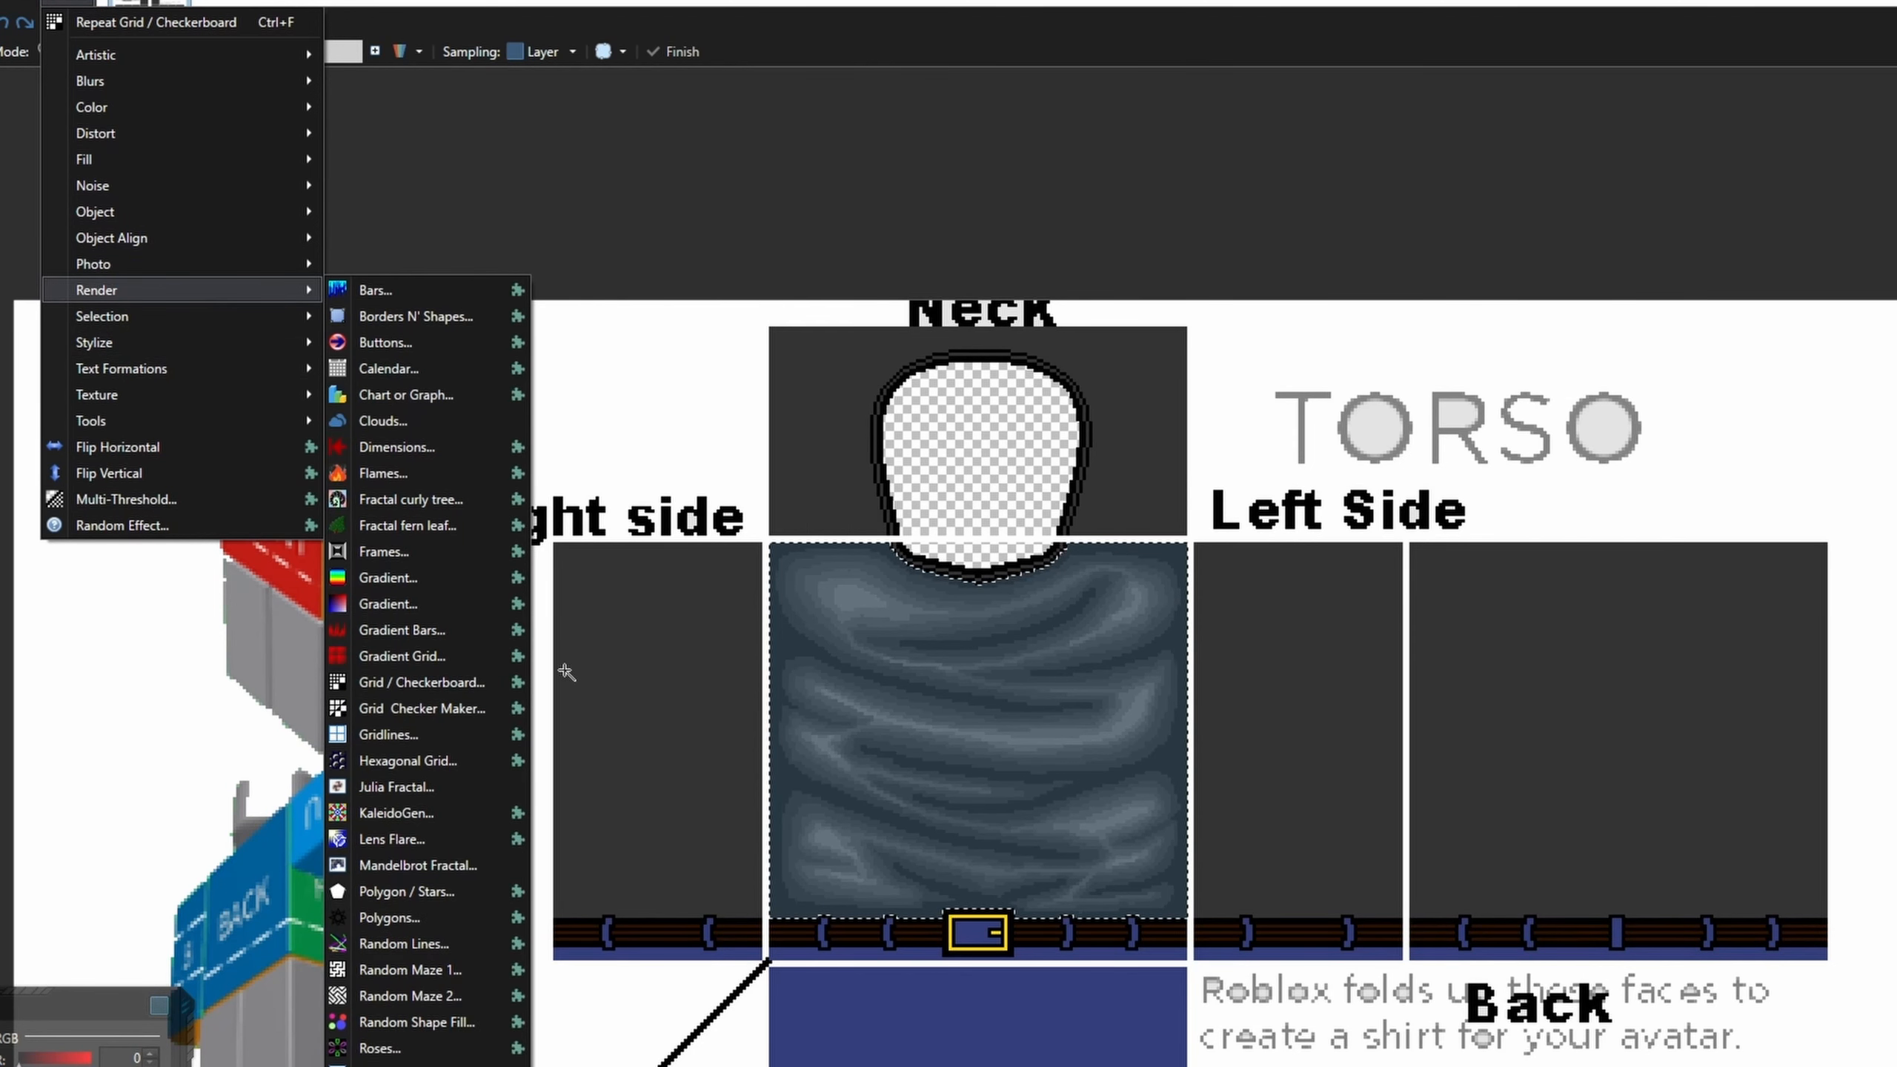
click(388, 734)
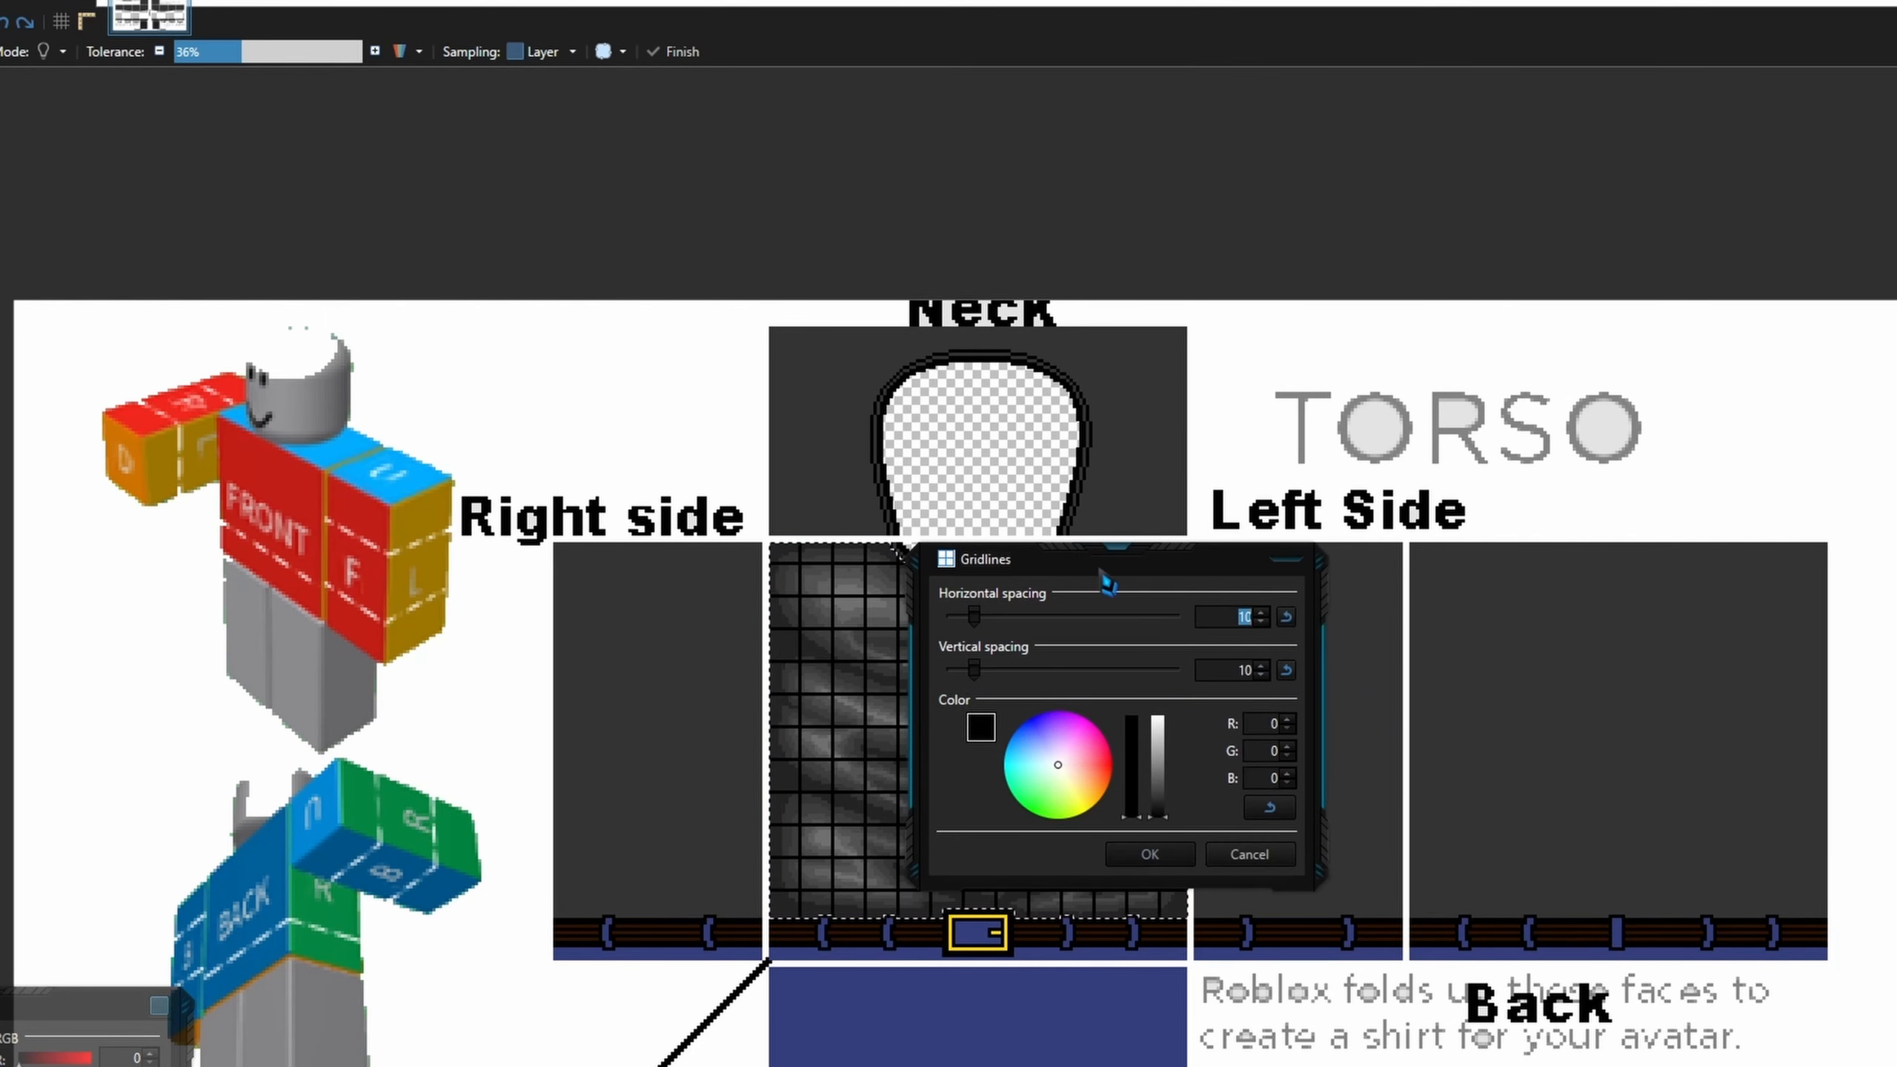
drag(1104, 589, 1743, 617)
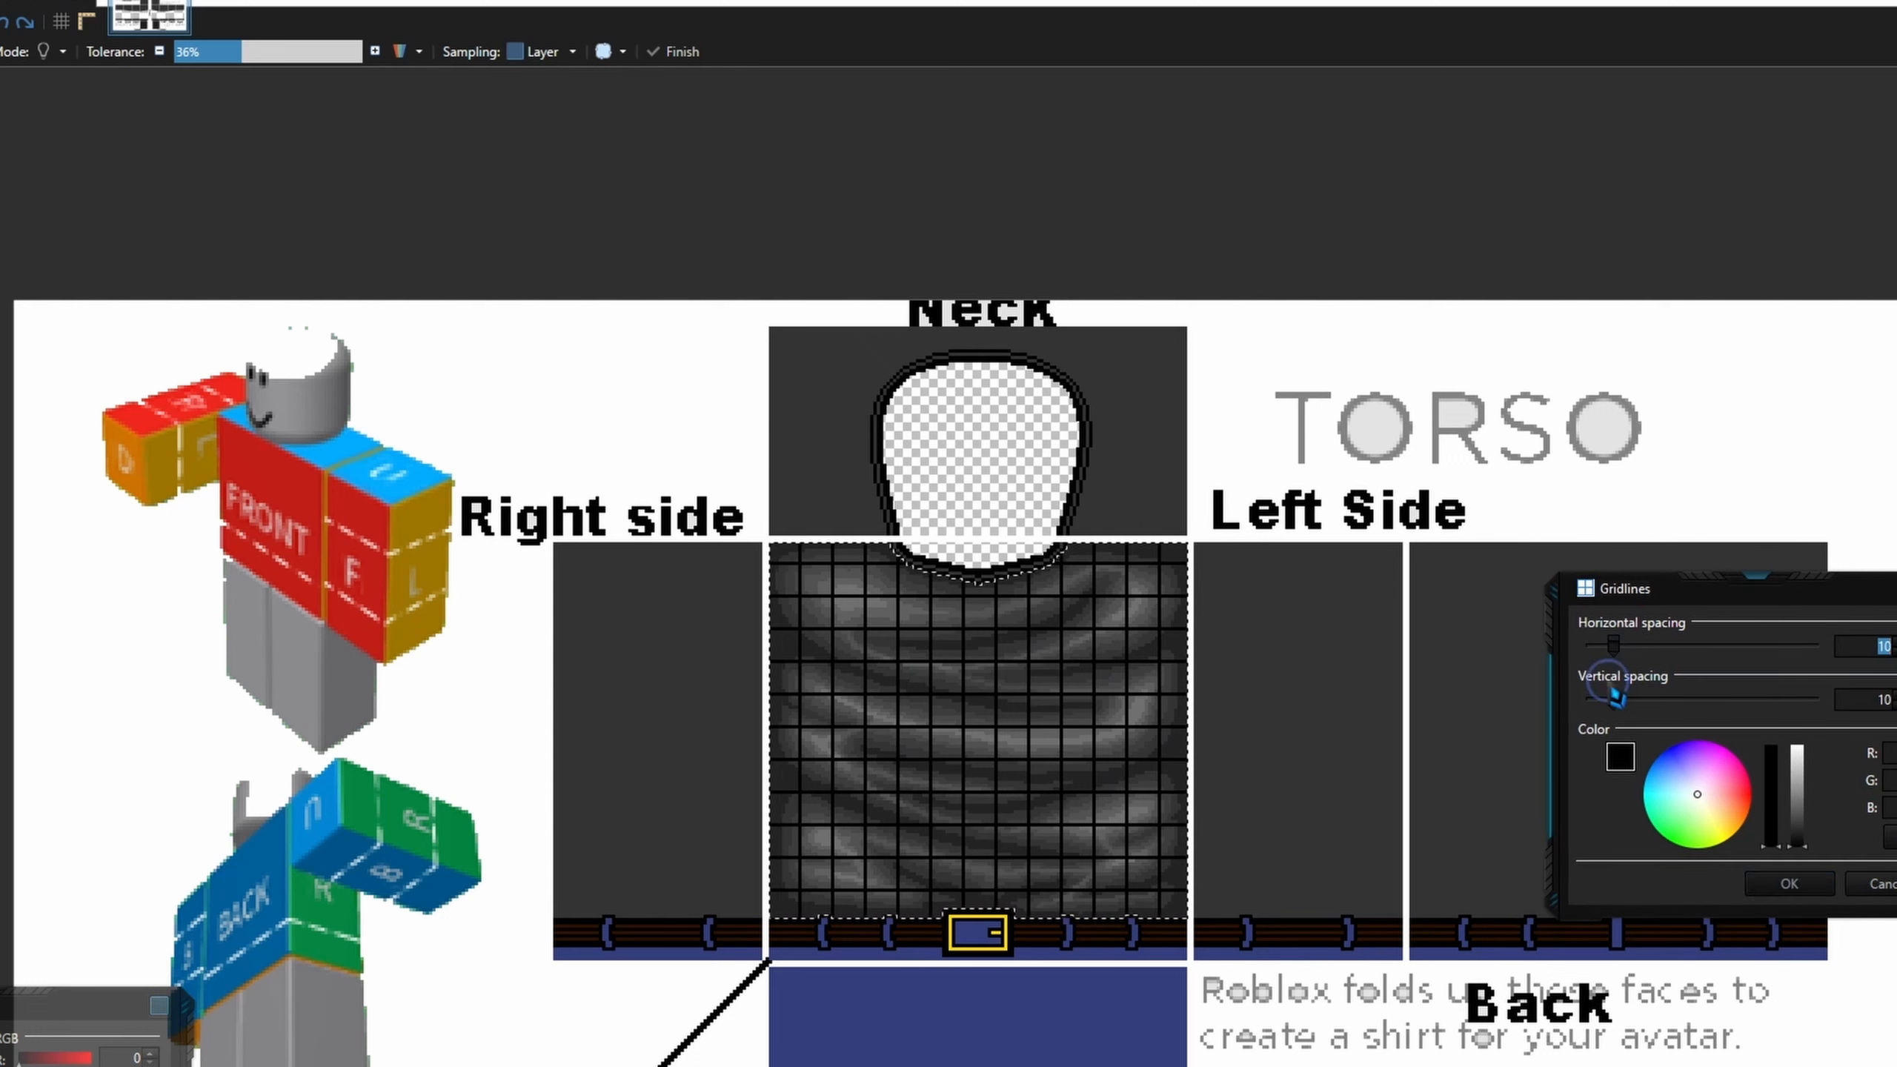
drag(1617, 647, 1440, 665)
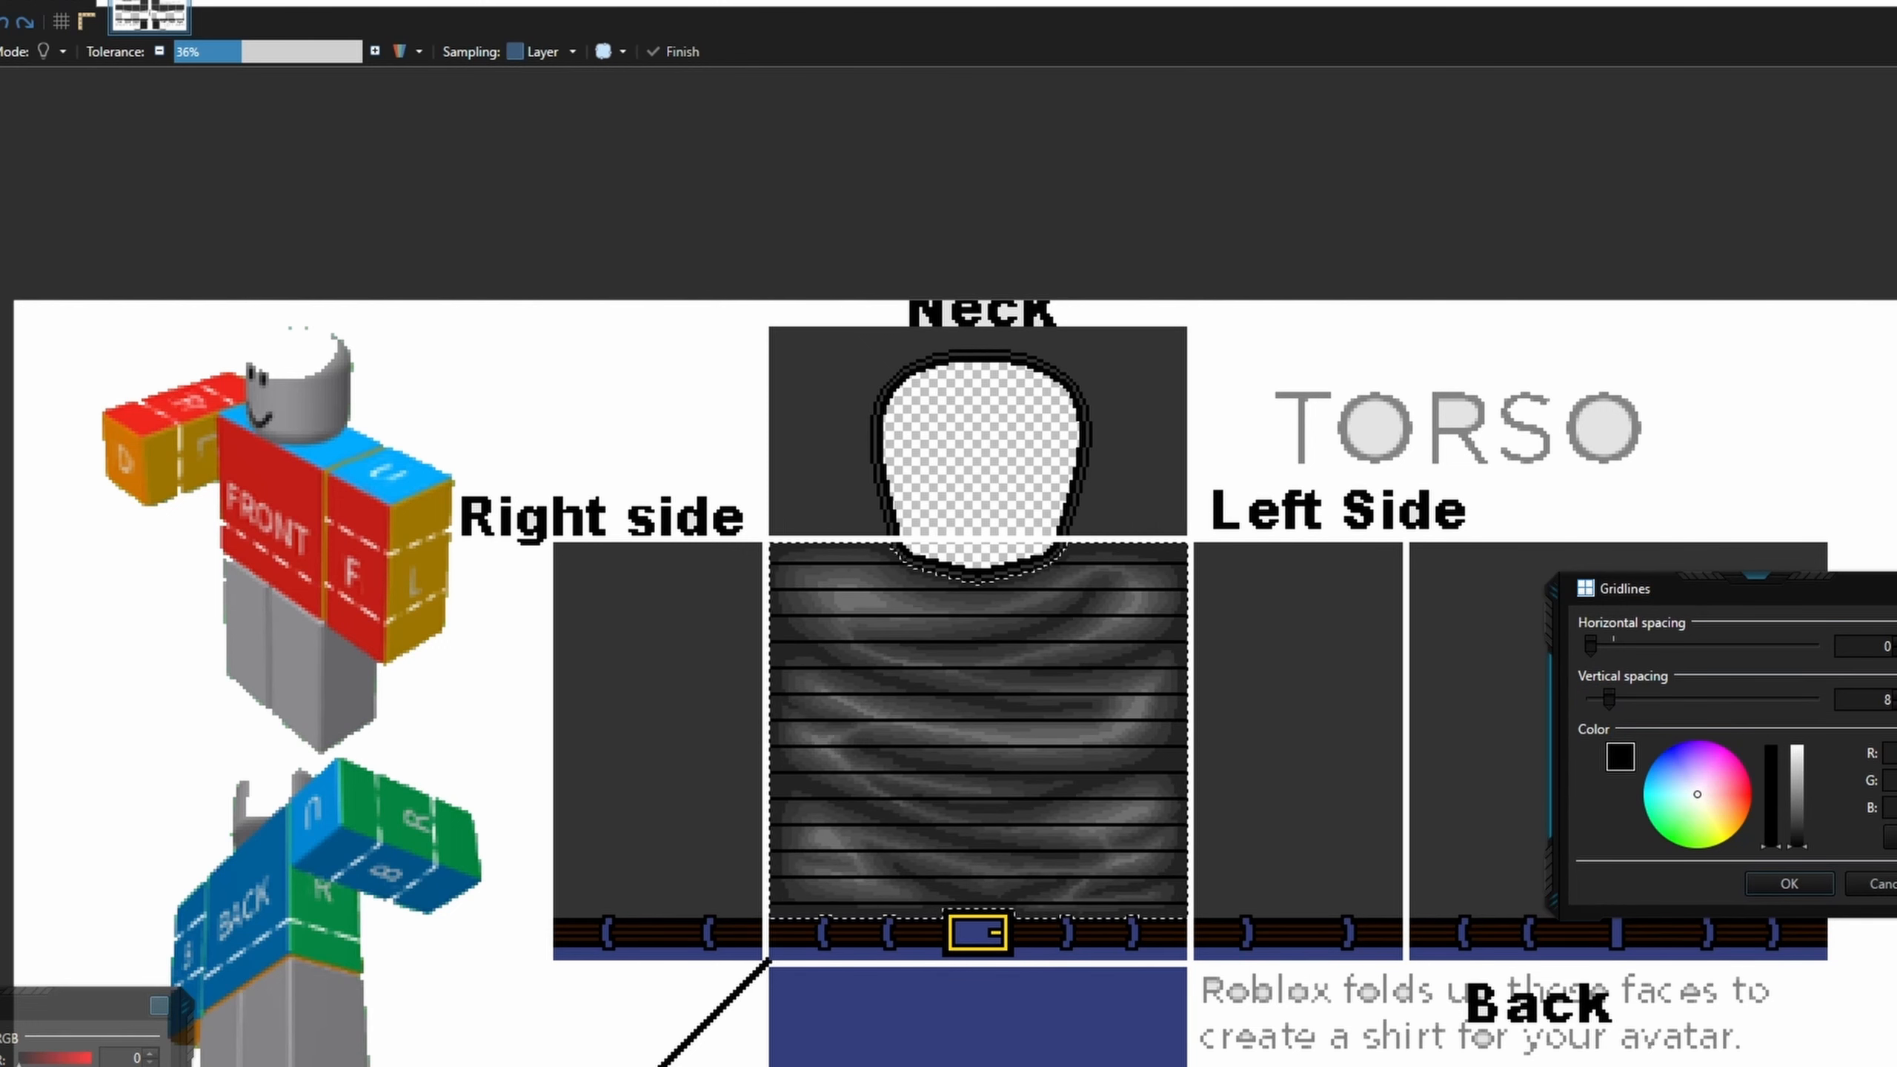
click(1896, 646)
click(1896, 701)
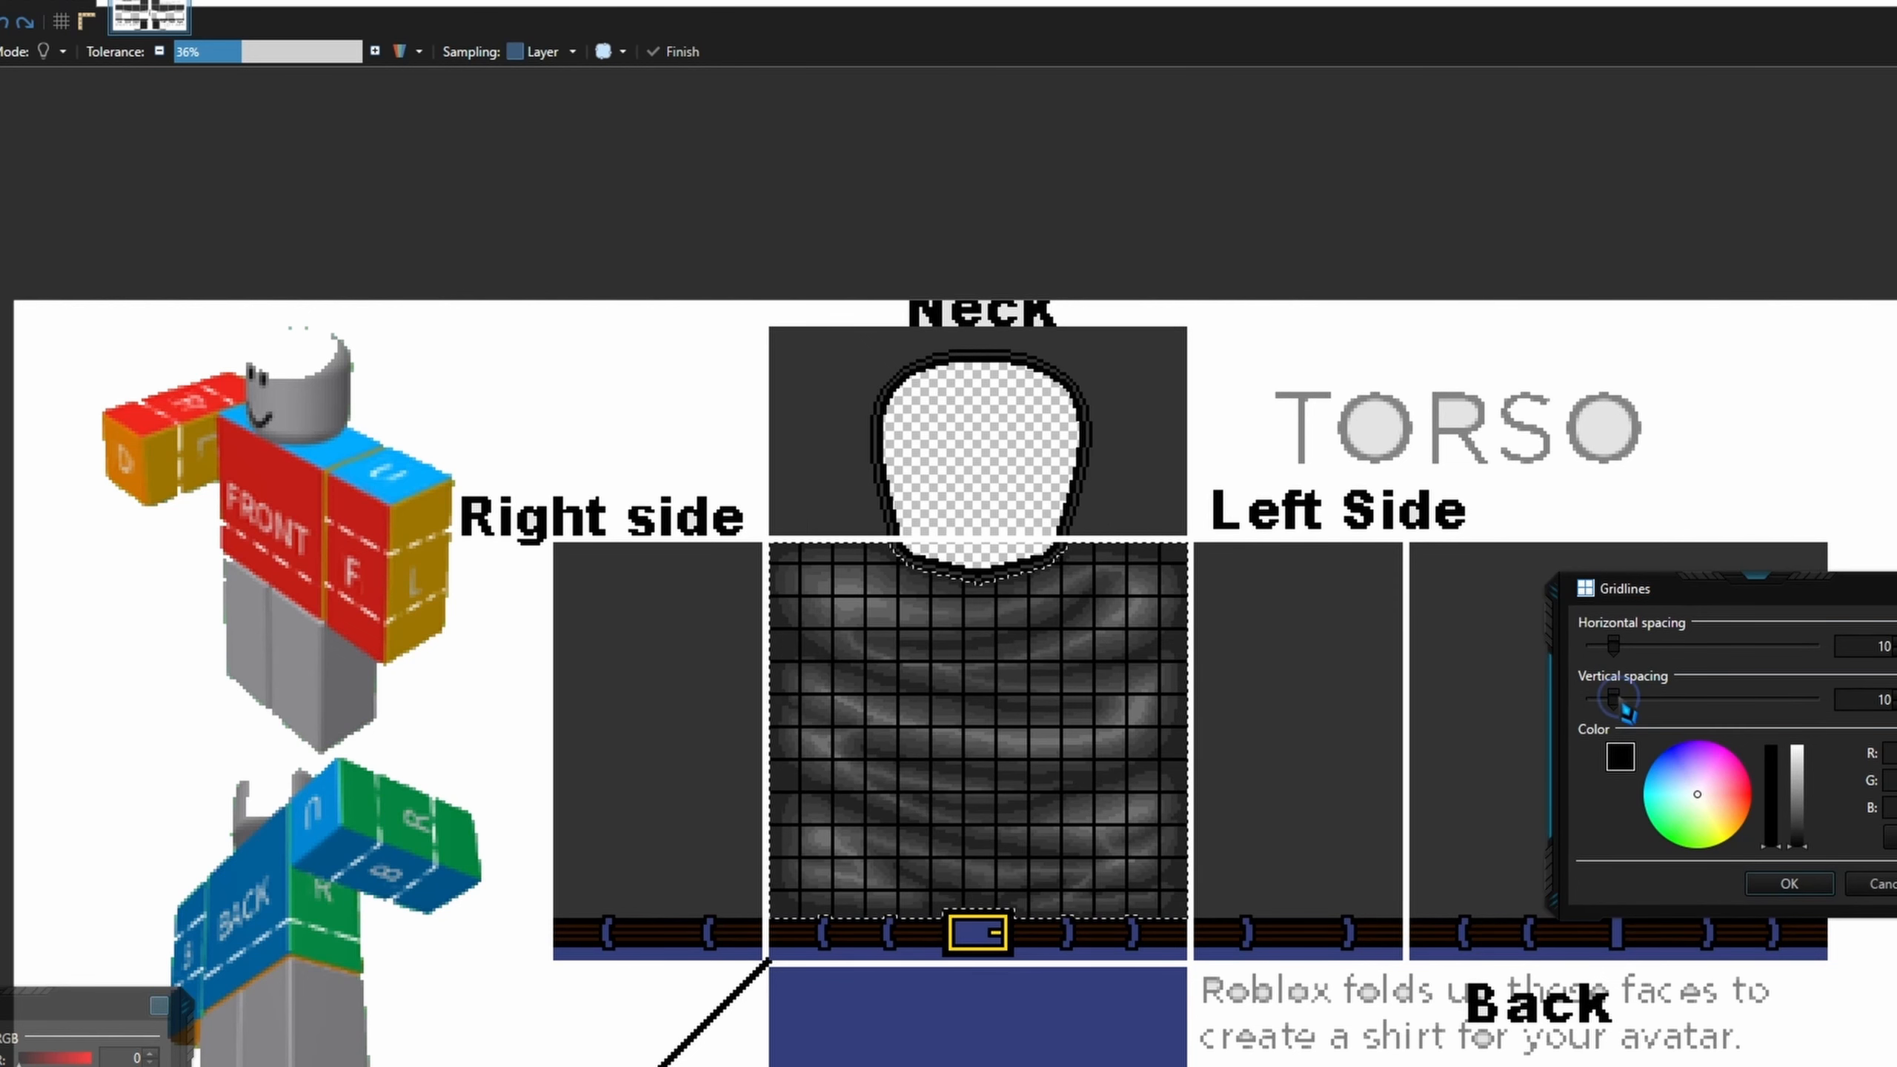
drag(1613, 699, 1261, 664)
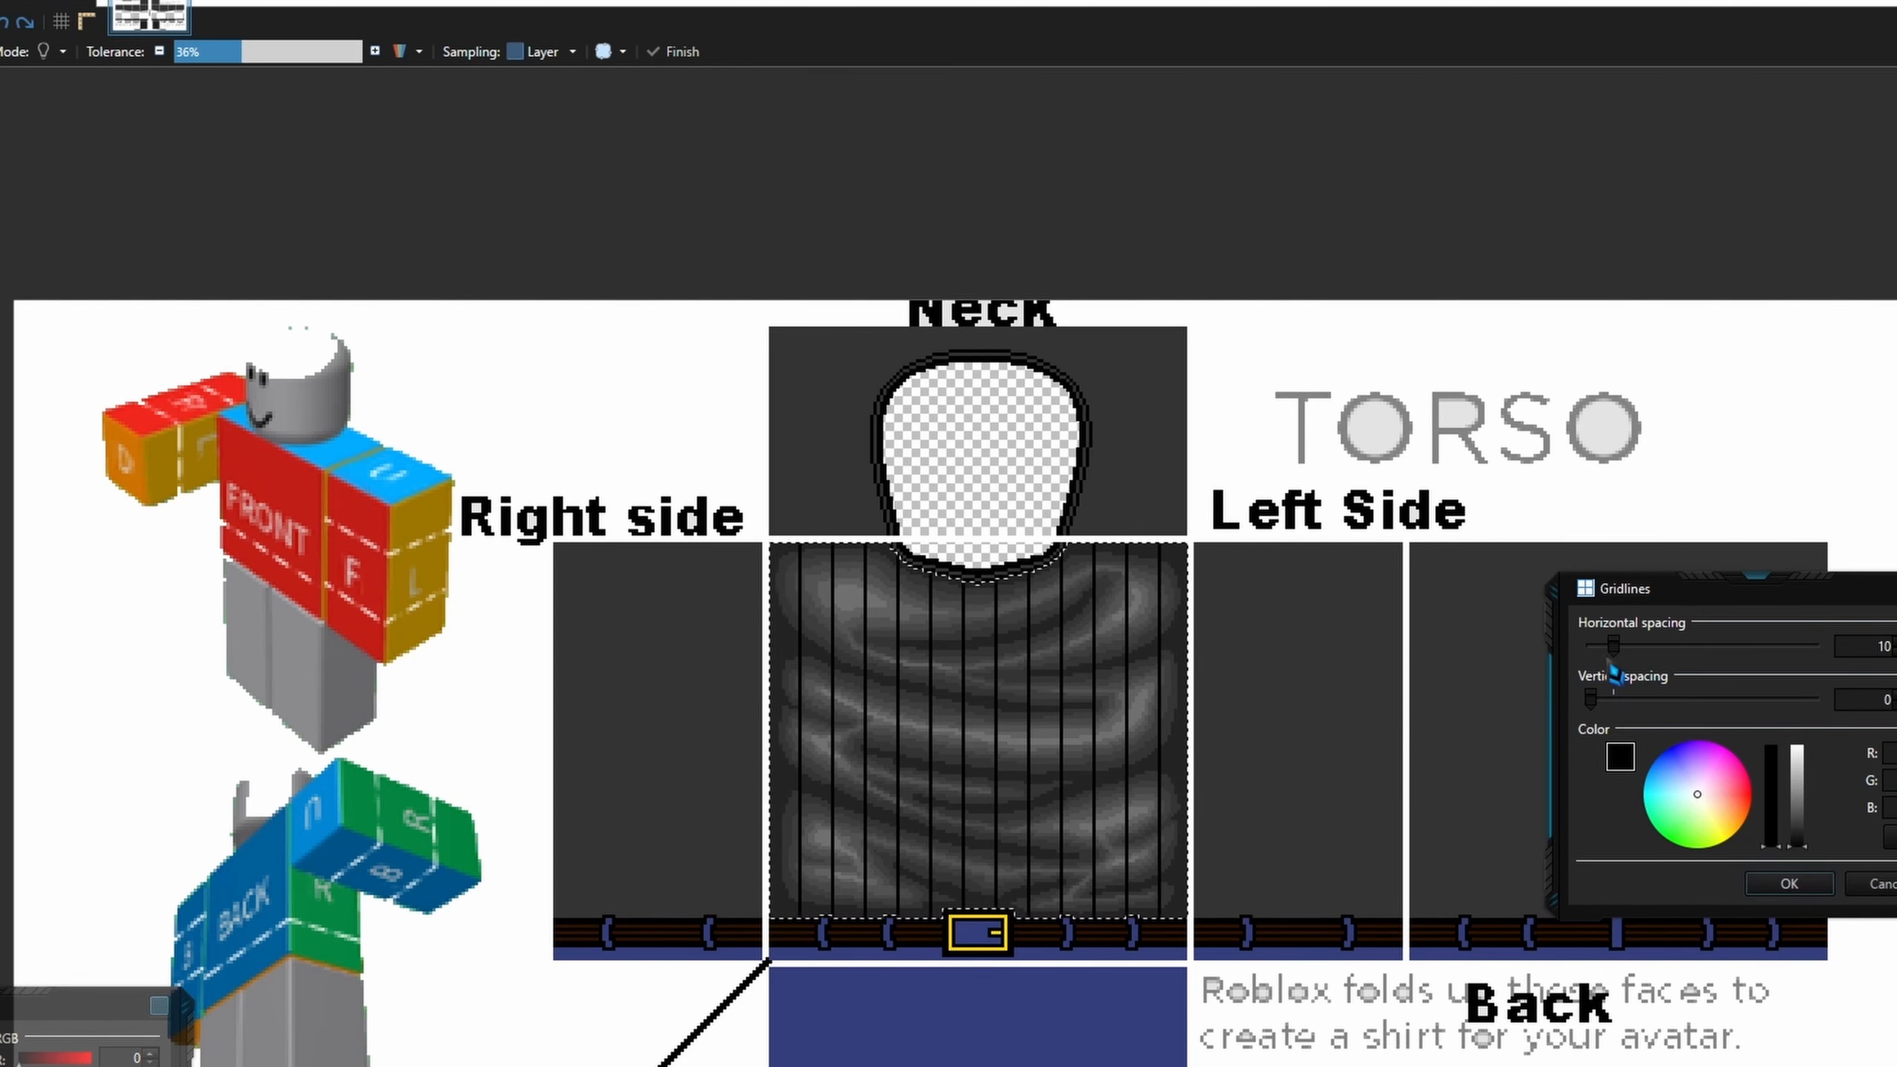
drag(1615, 656, 1598, 677)
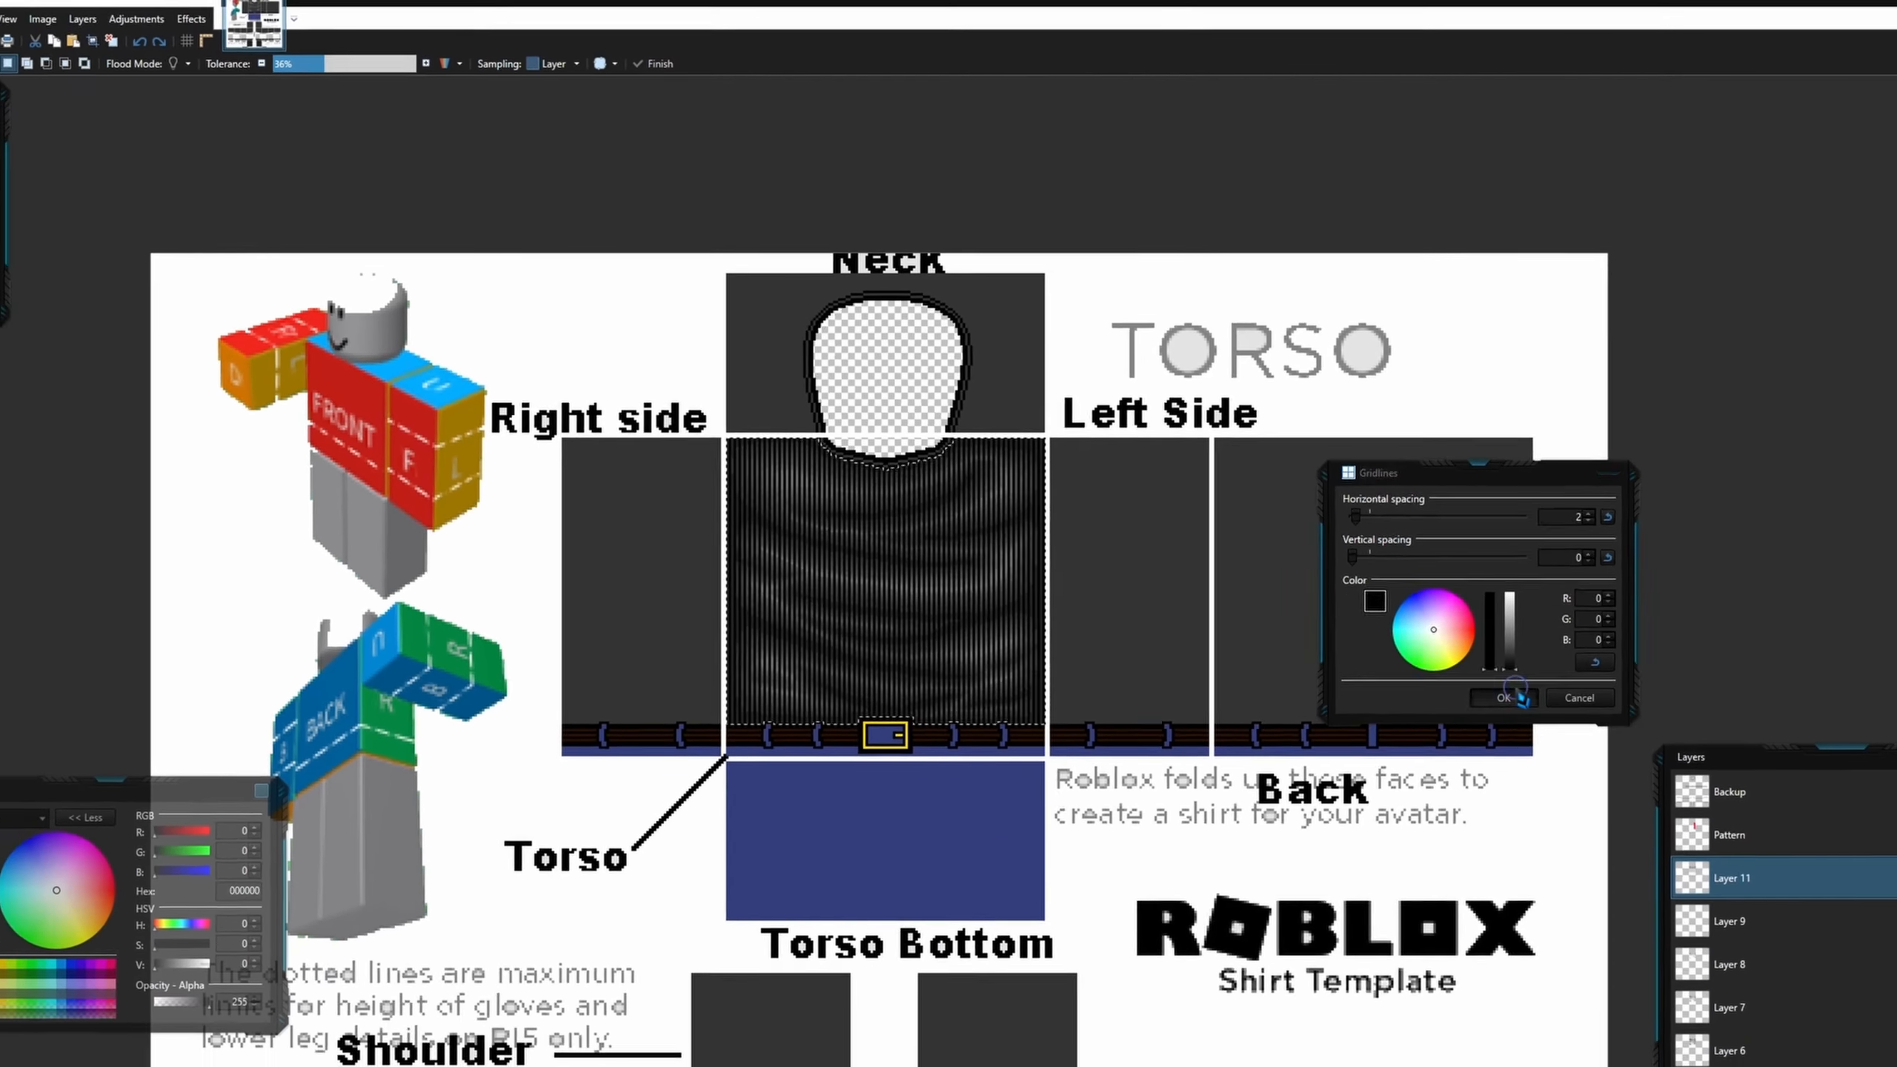
click(1788, 884)
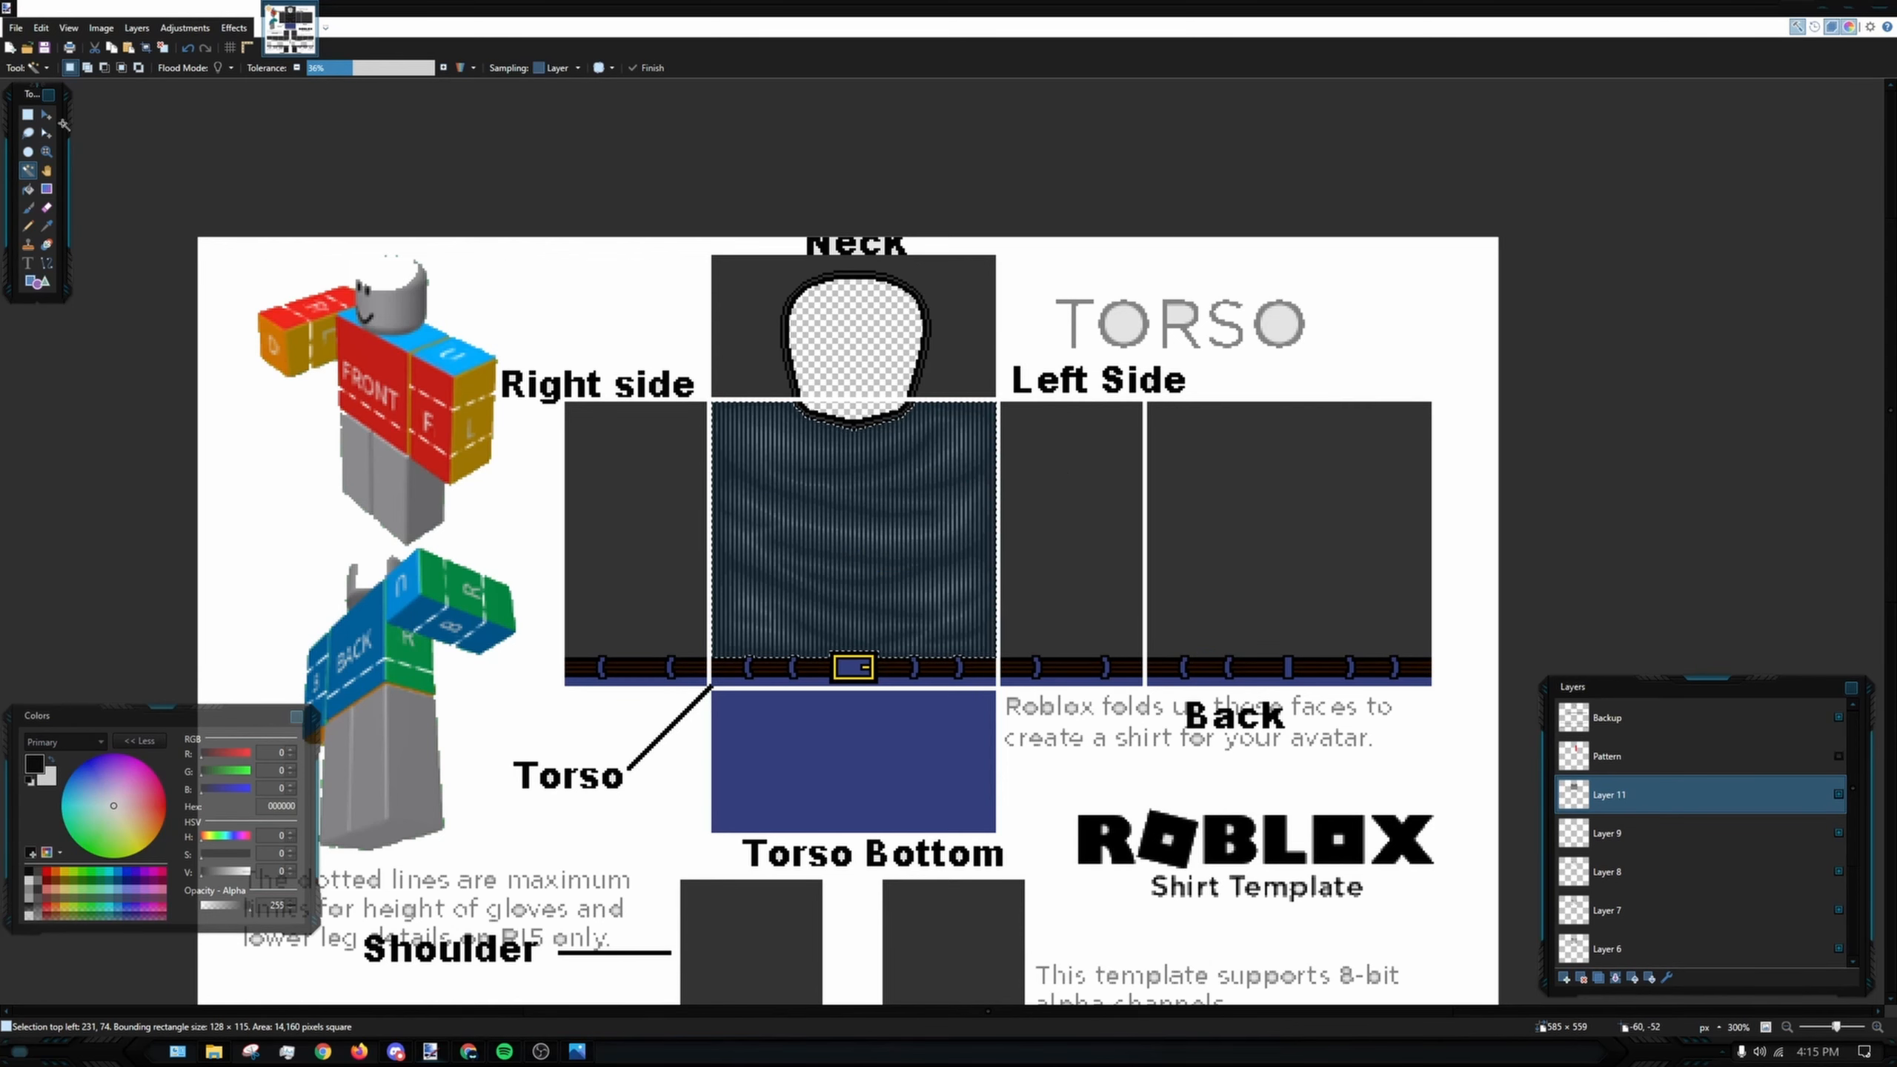
- Deselect the torso front with Rectangle Select active and examine the striped fabric on the whole template at 100% zoom
key(s)
scroll(1095, 347, down, 7)
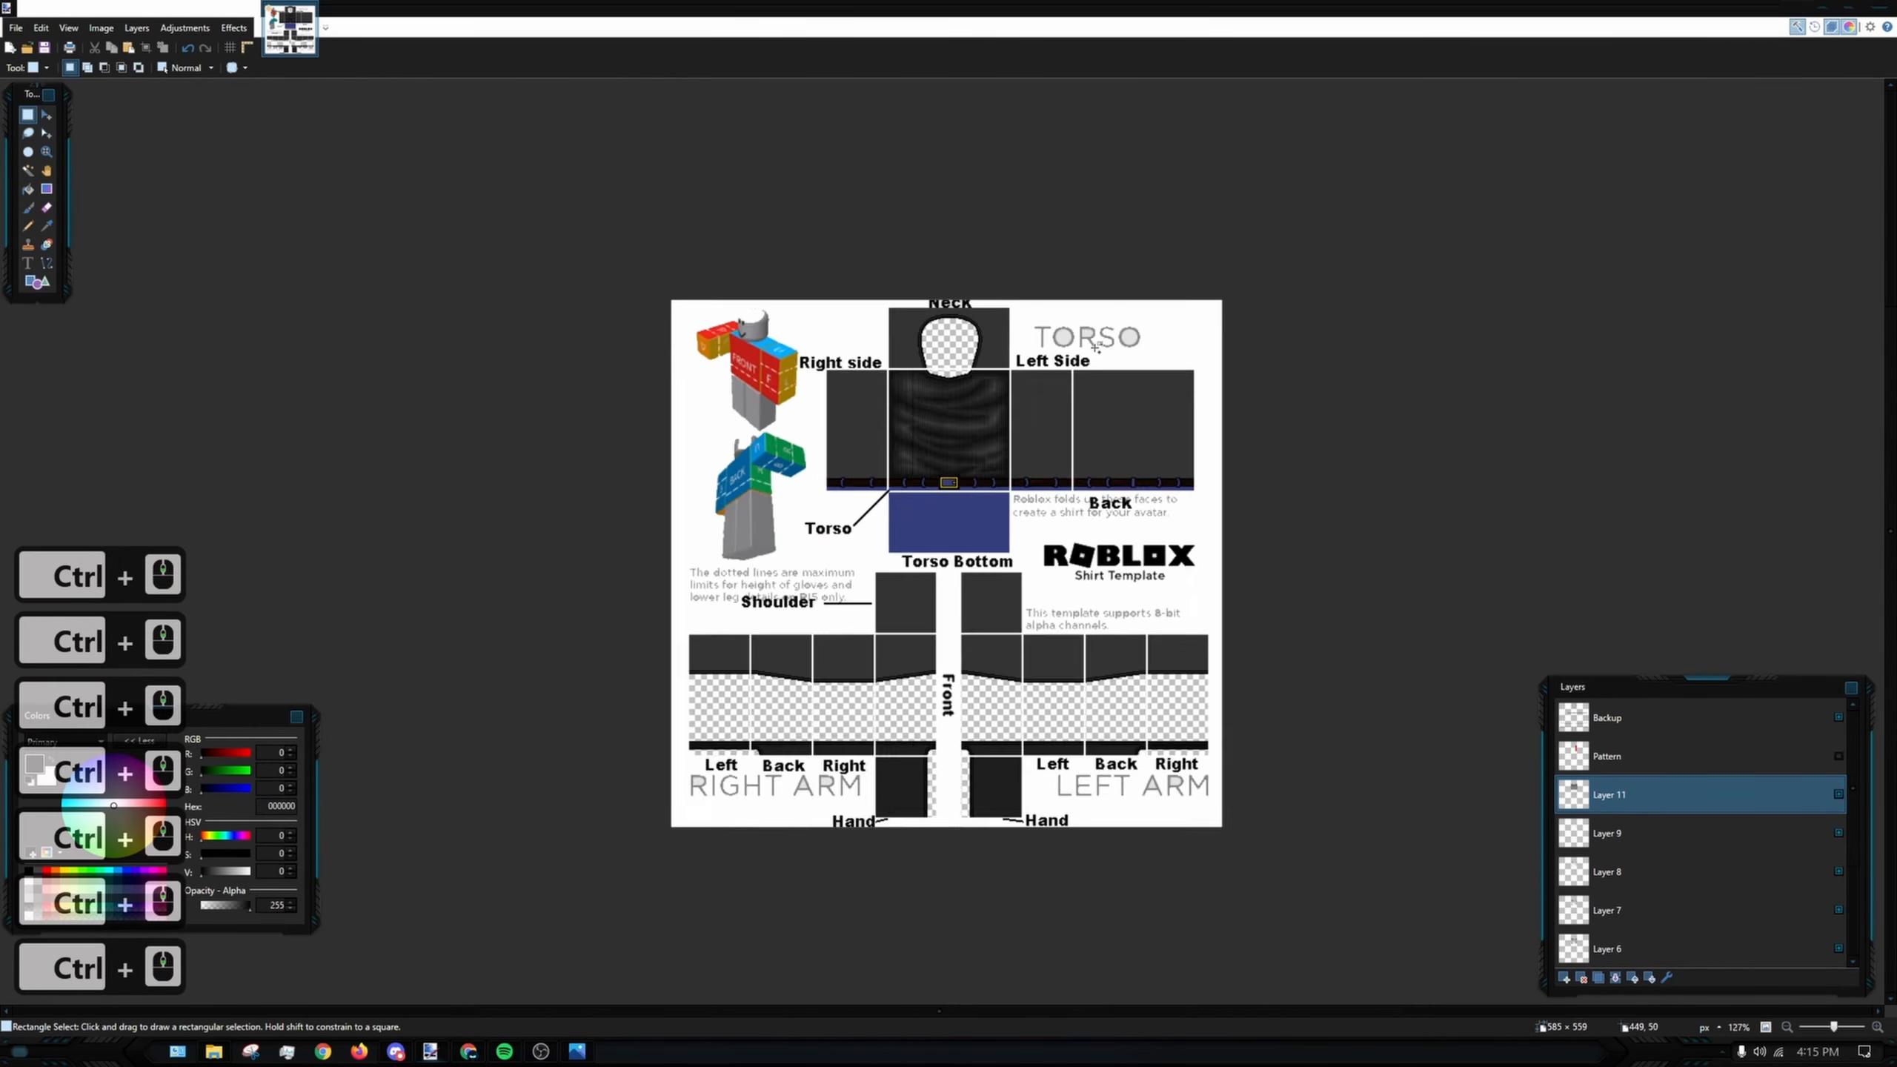
scroll(1095, 348, down, 2)
drag(1116, 348, 1107, 415)
scroll(1270, 517, up, 2)
scroll(1272, 517, down, 1)
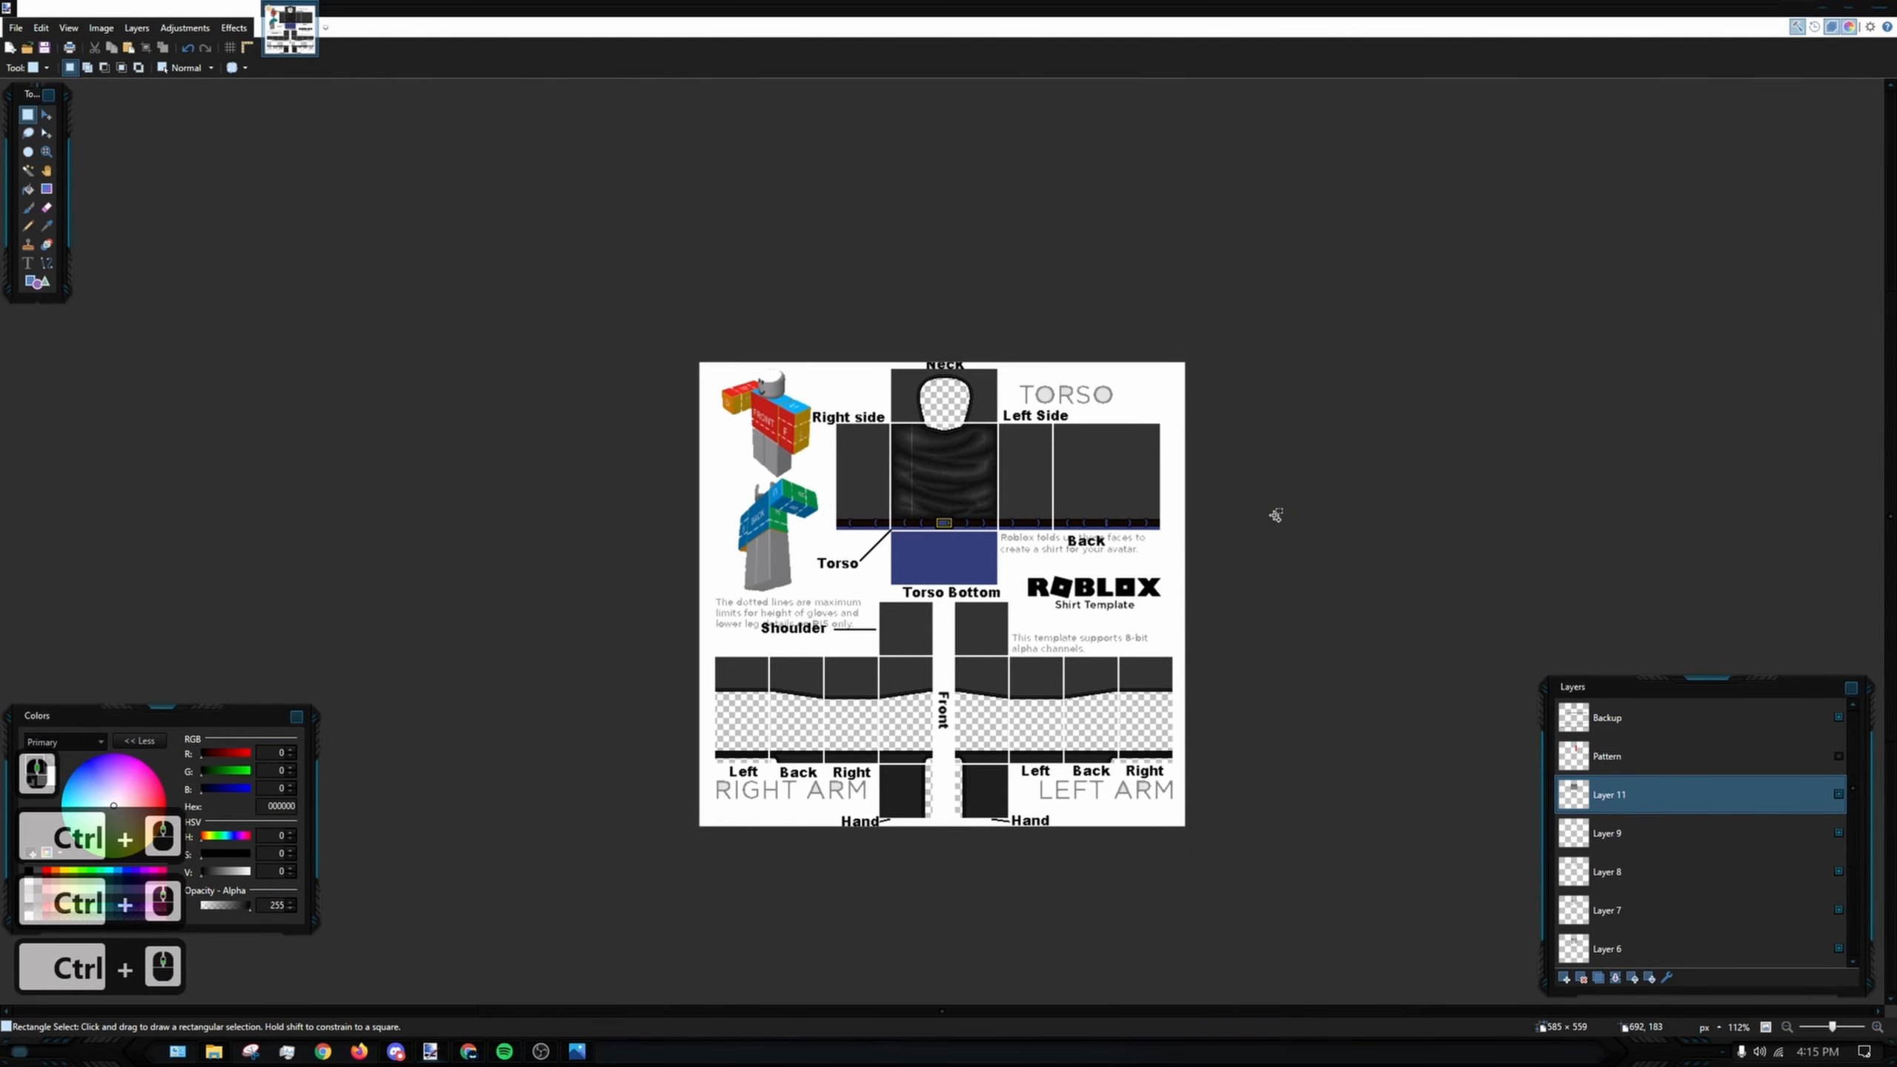
drag(1271, 516, 1245, 537)
scroll(1239, 535, down, 2)
scroll(1236, 534, up, 1)
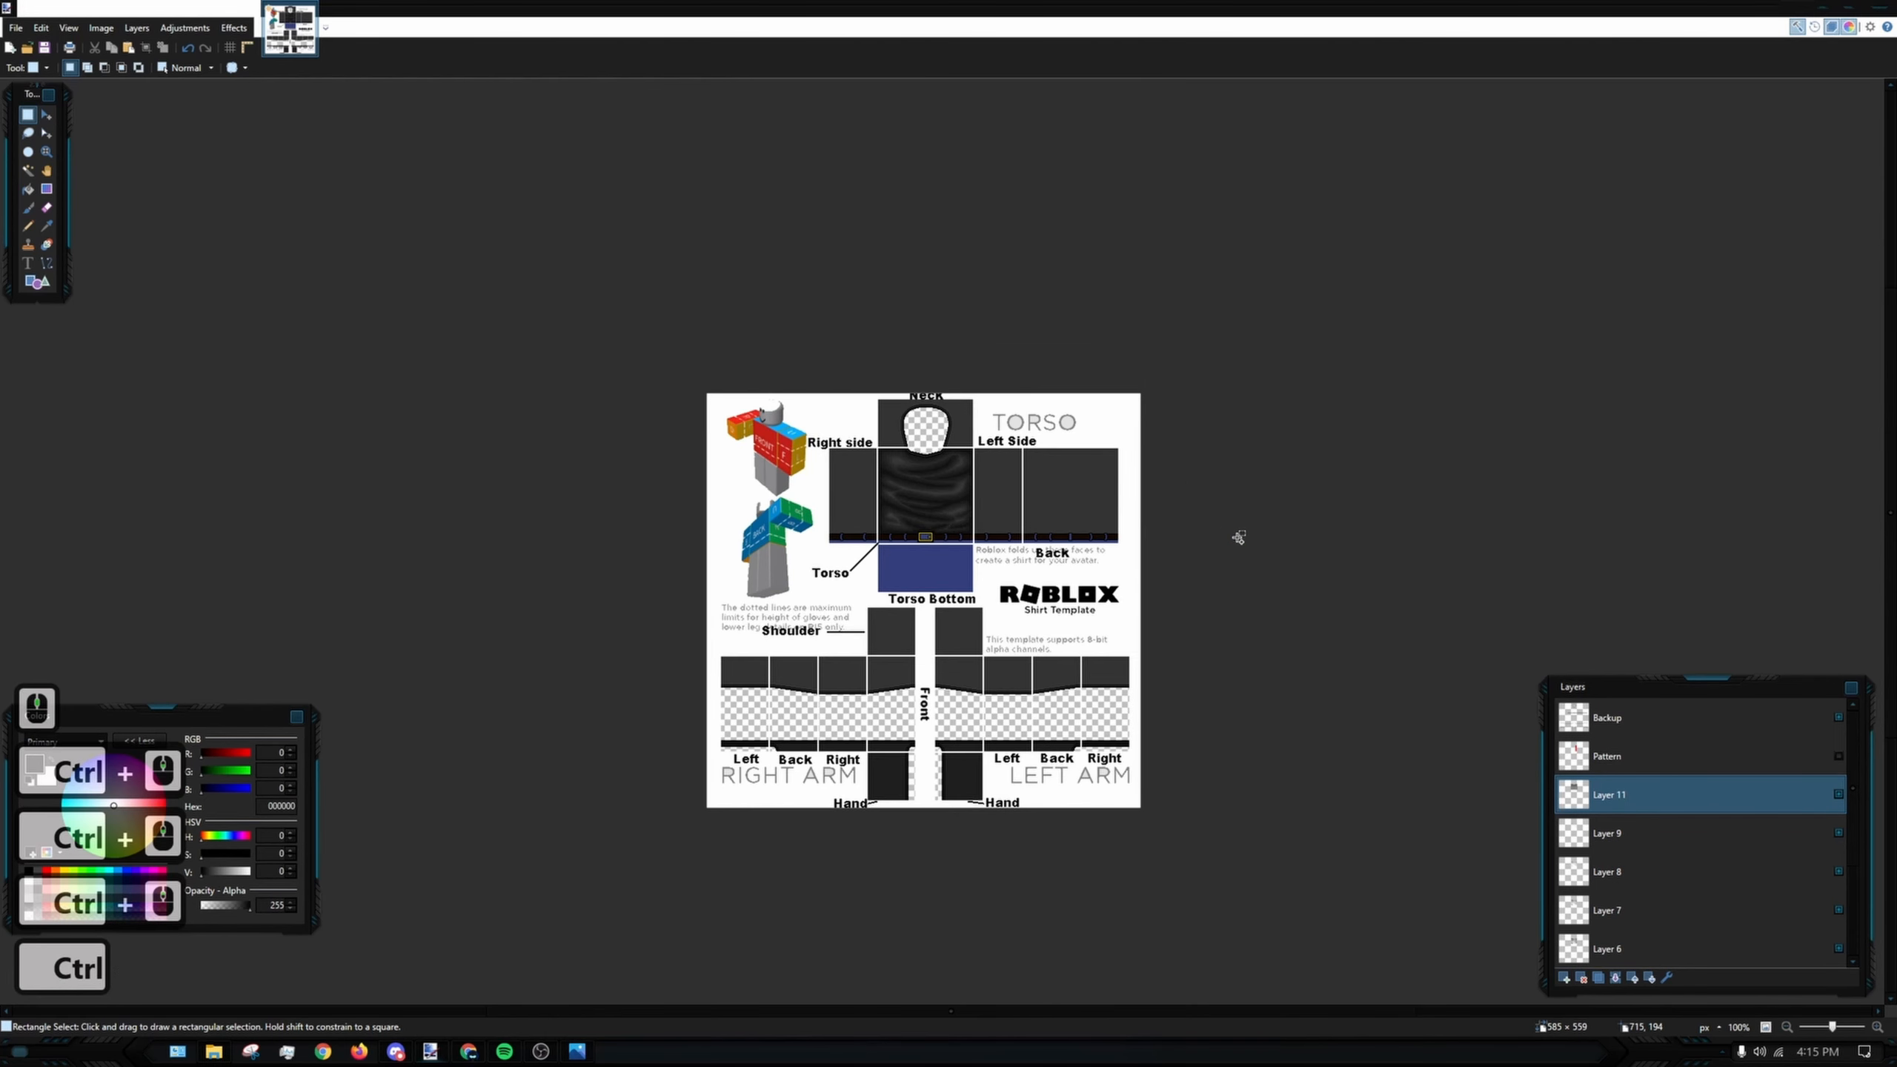
- Lower Layer 11's opacity to 116 and check the softened stripes on the torso front up close
double_click(1645, 794)
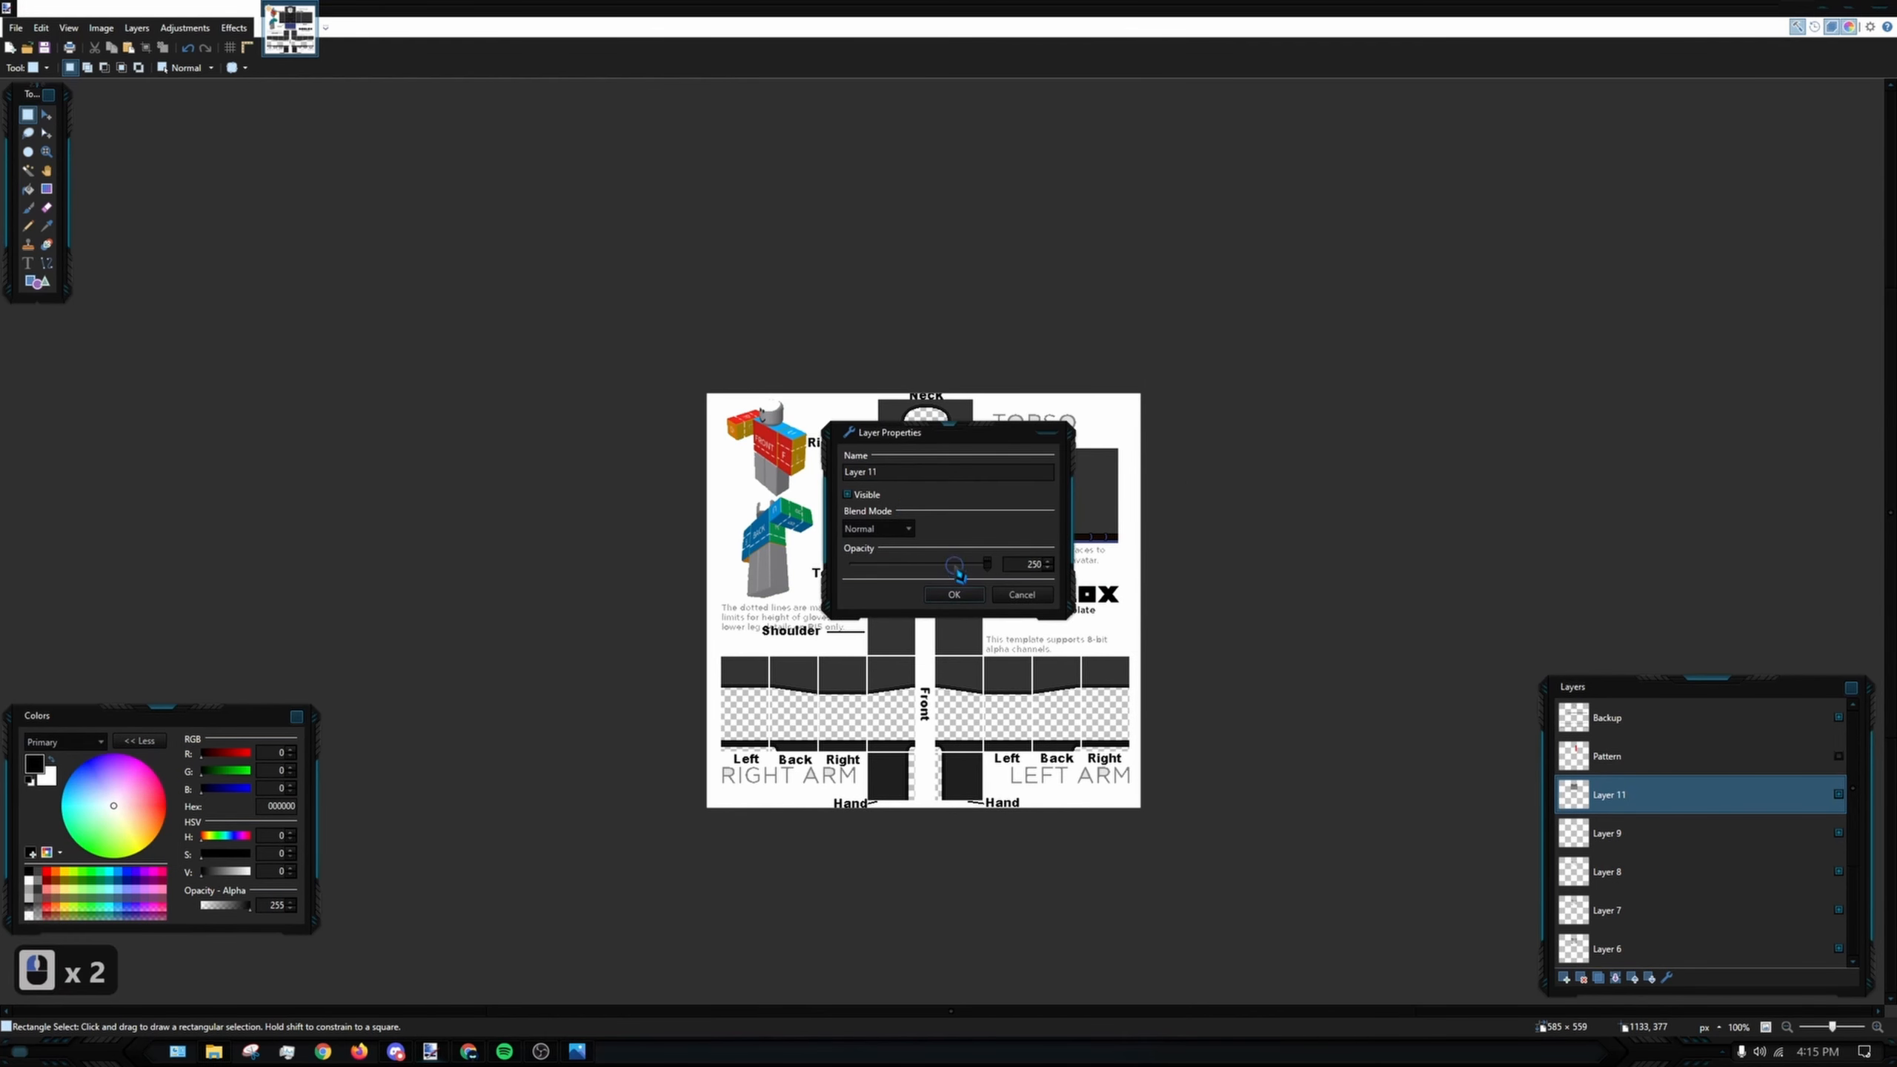
drag(929, 456, 1393, 440)
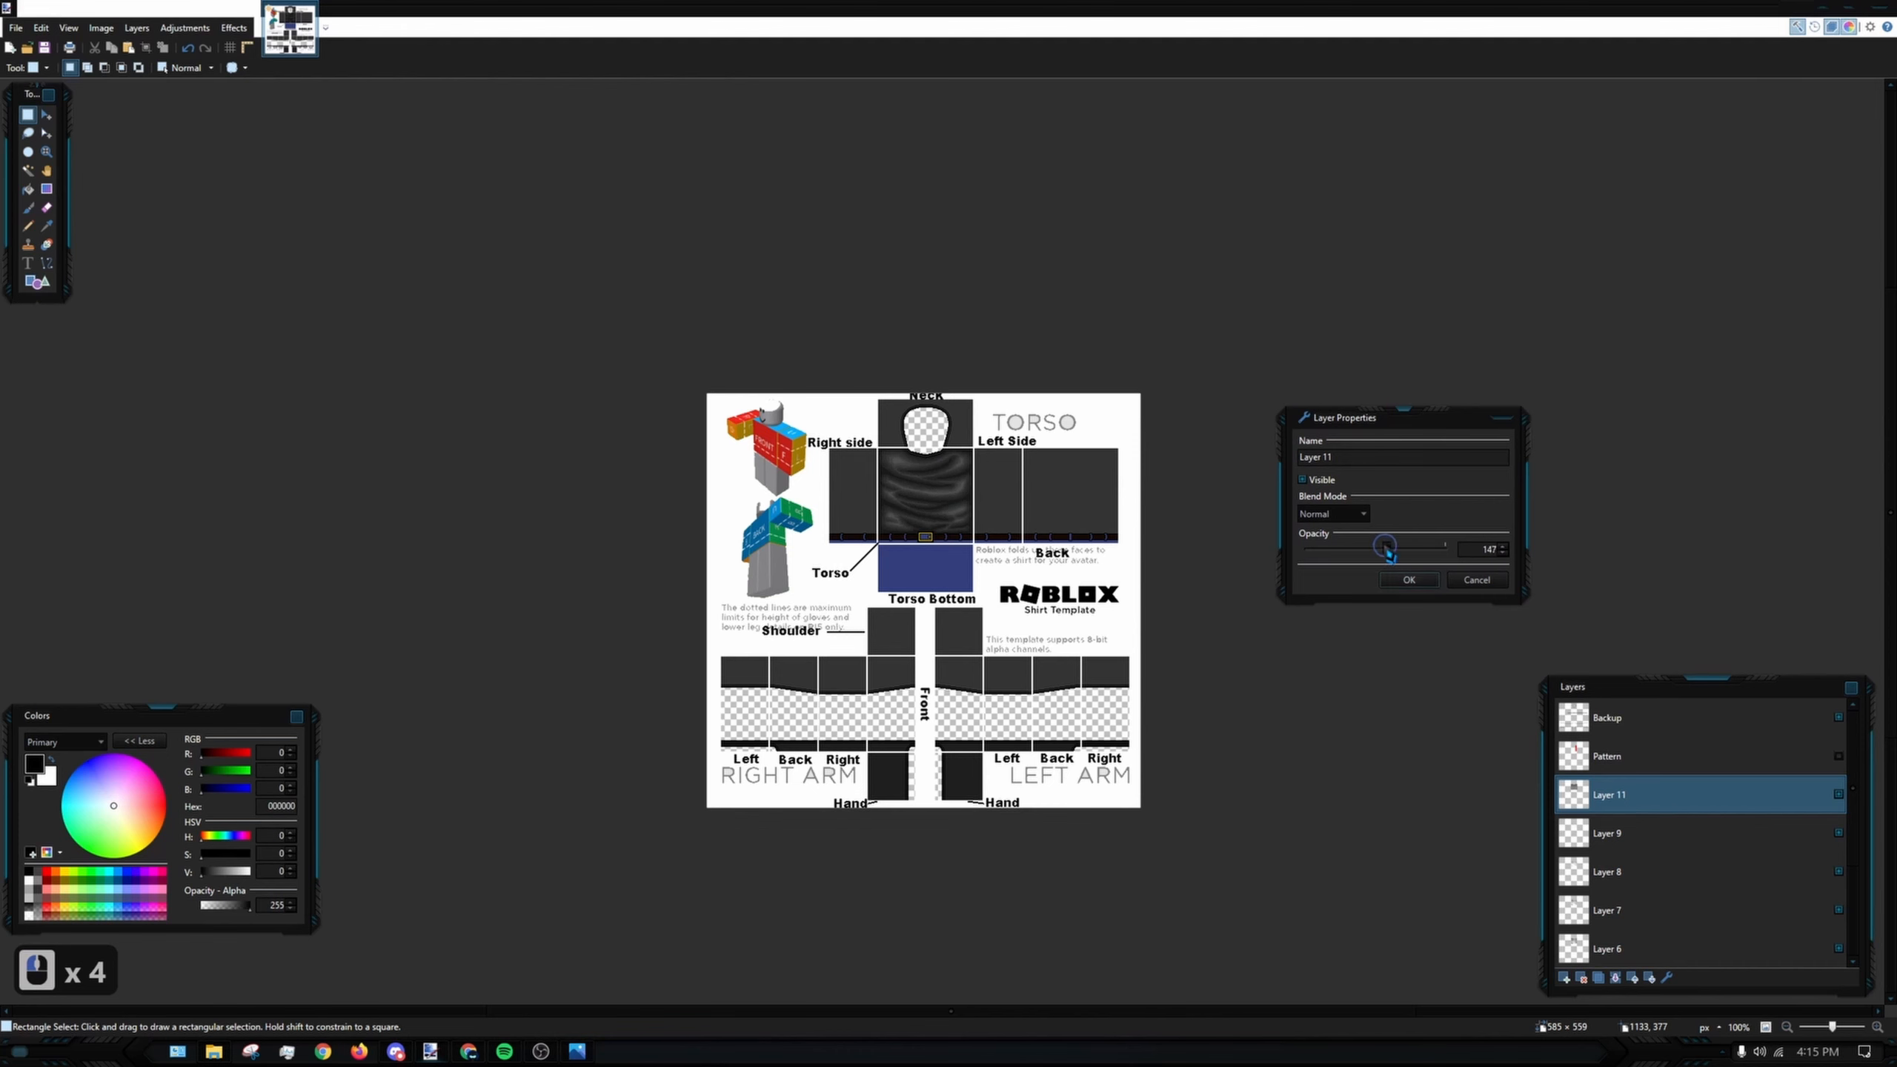
drag(1386, 550, 1360, 555)
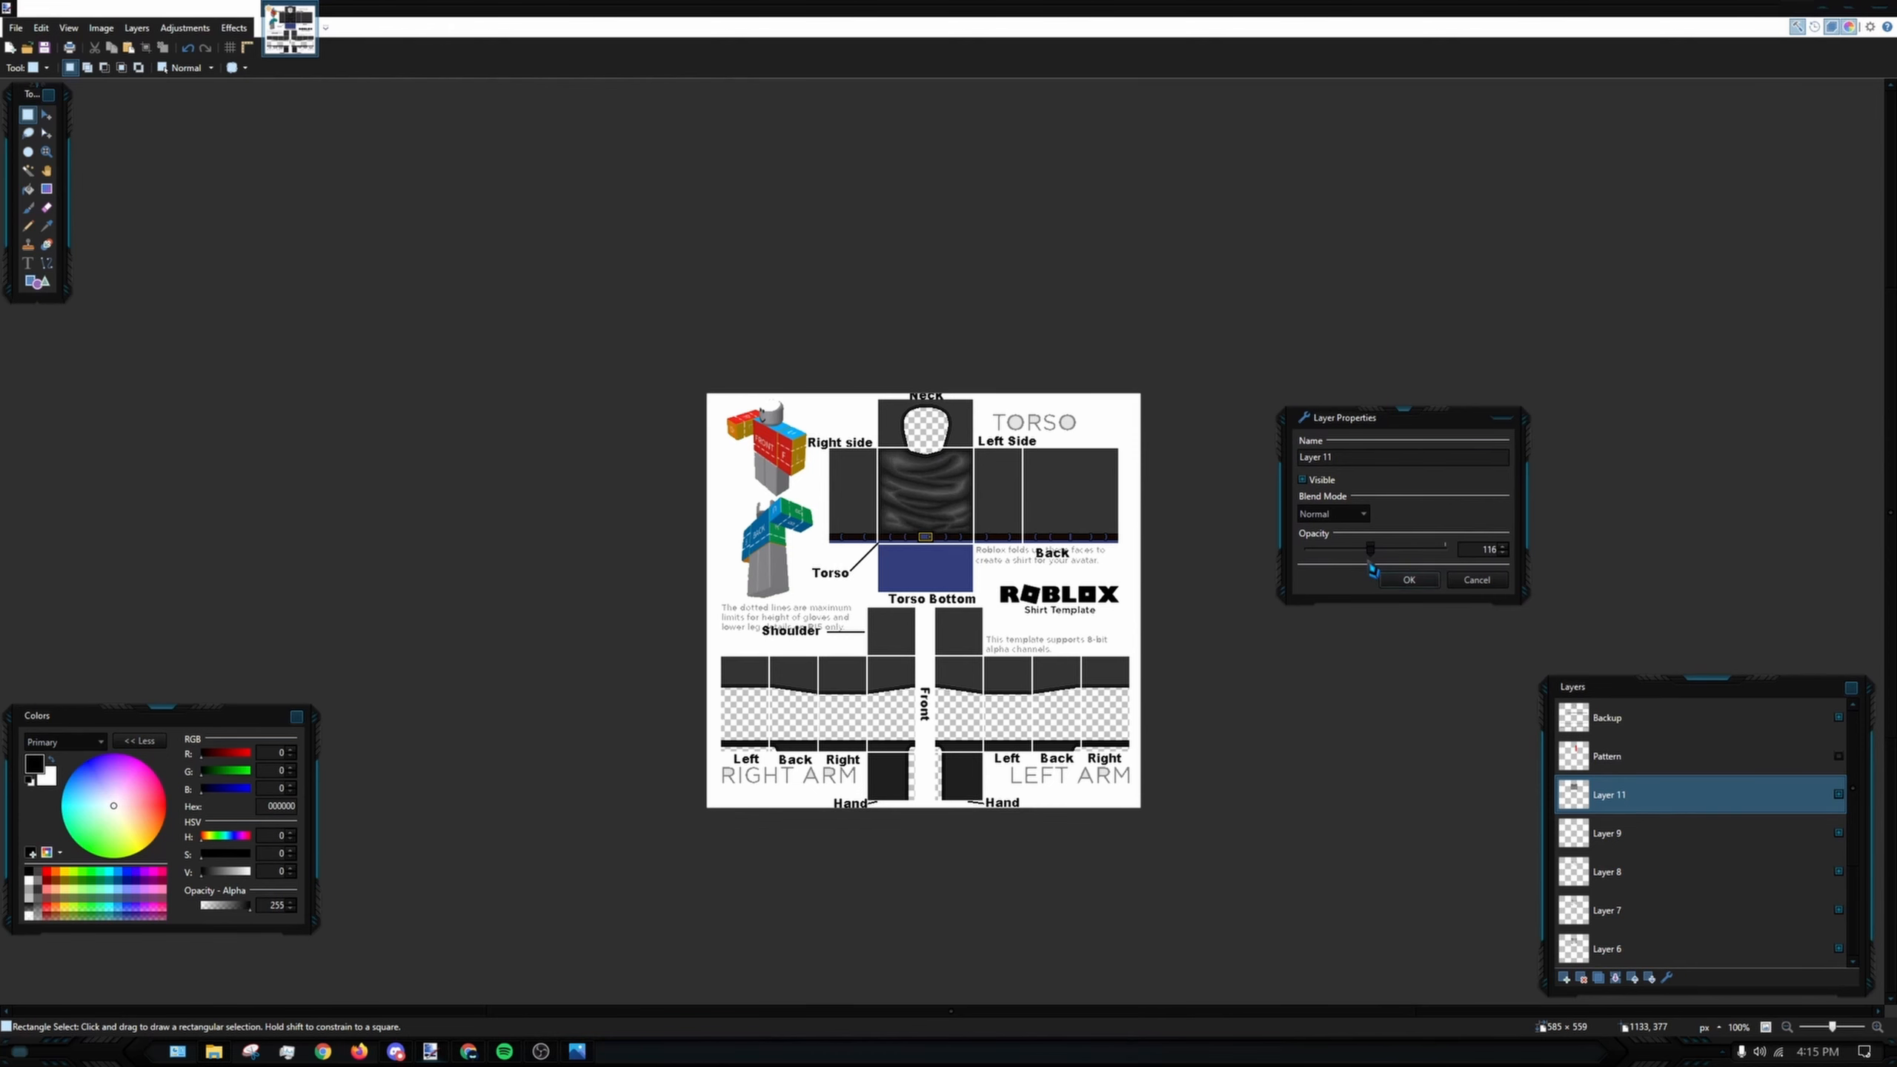
click(1408, 580)
ctrl+scroll(1064, 723, up, 3)
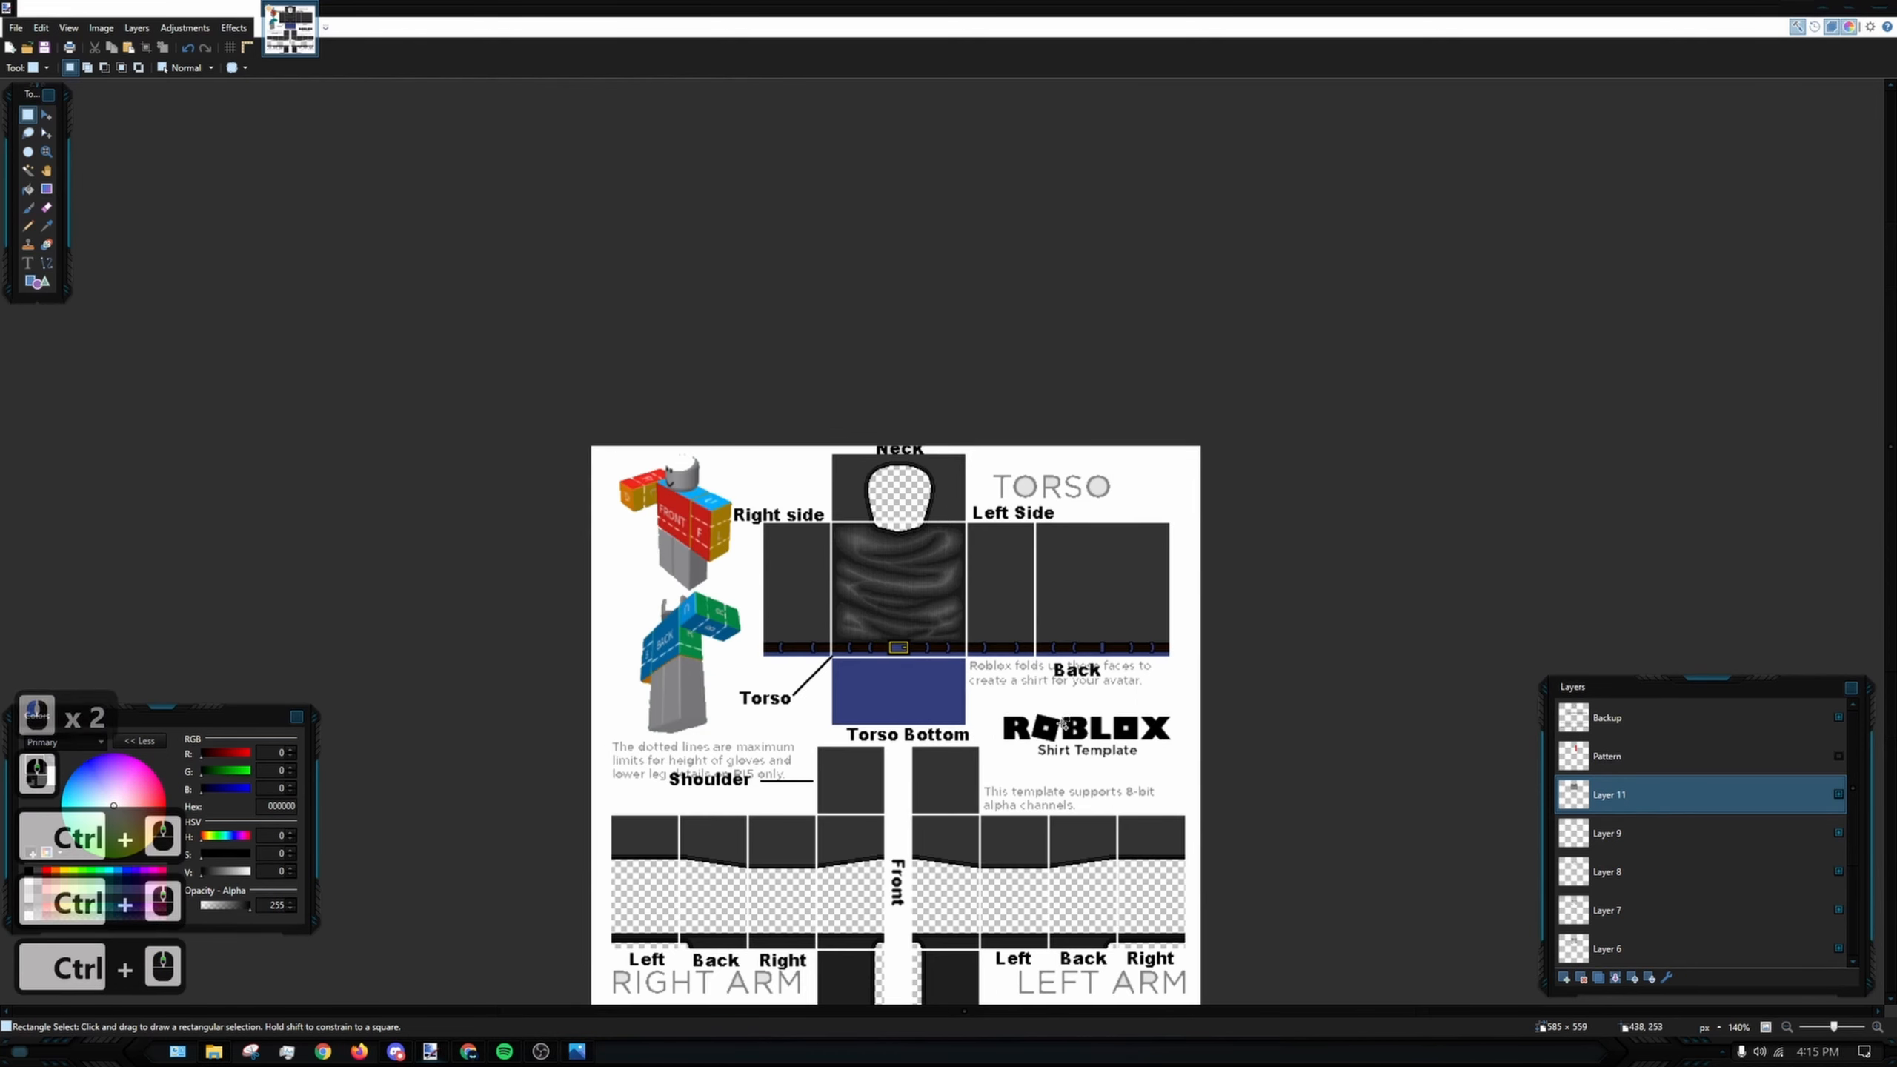
ctrl+scroll(1064, 723, up, 6)
ctrl+scroll(573, 450, down, 2)
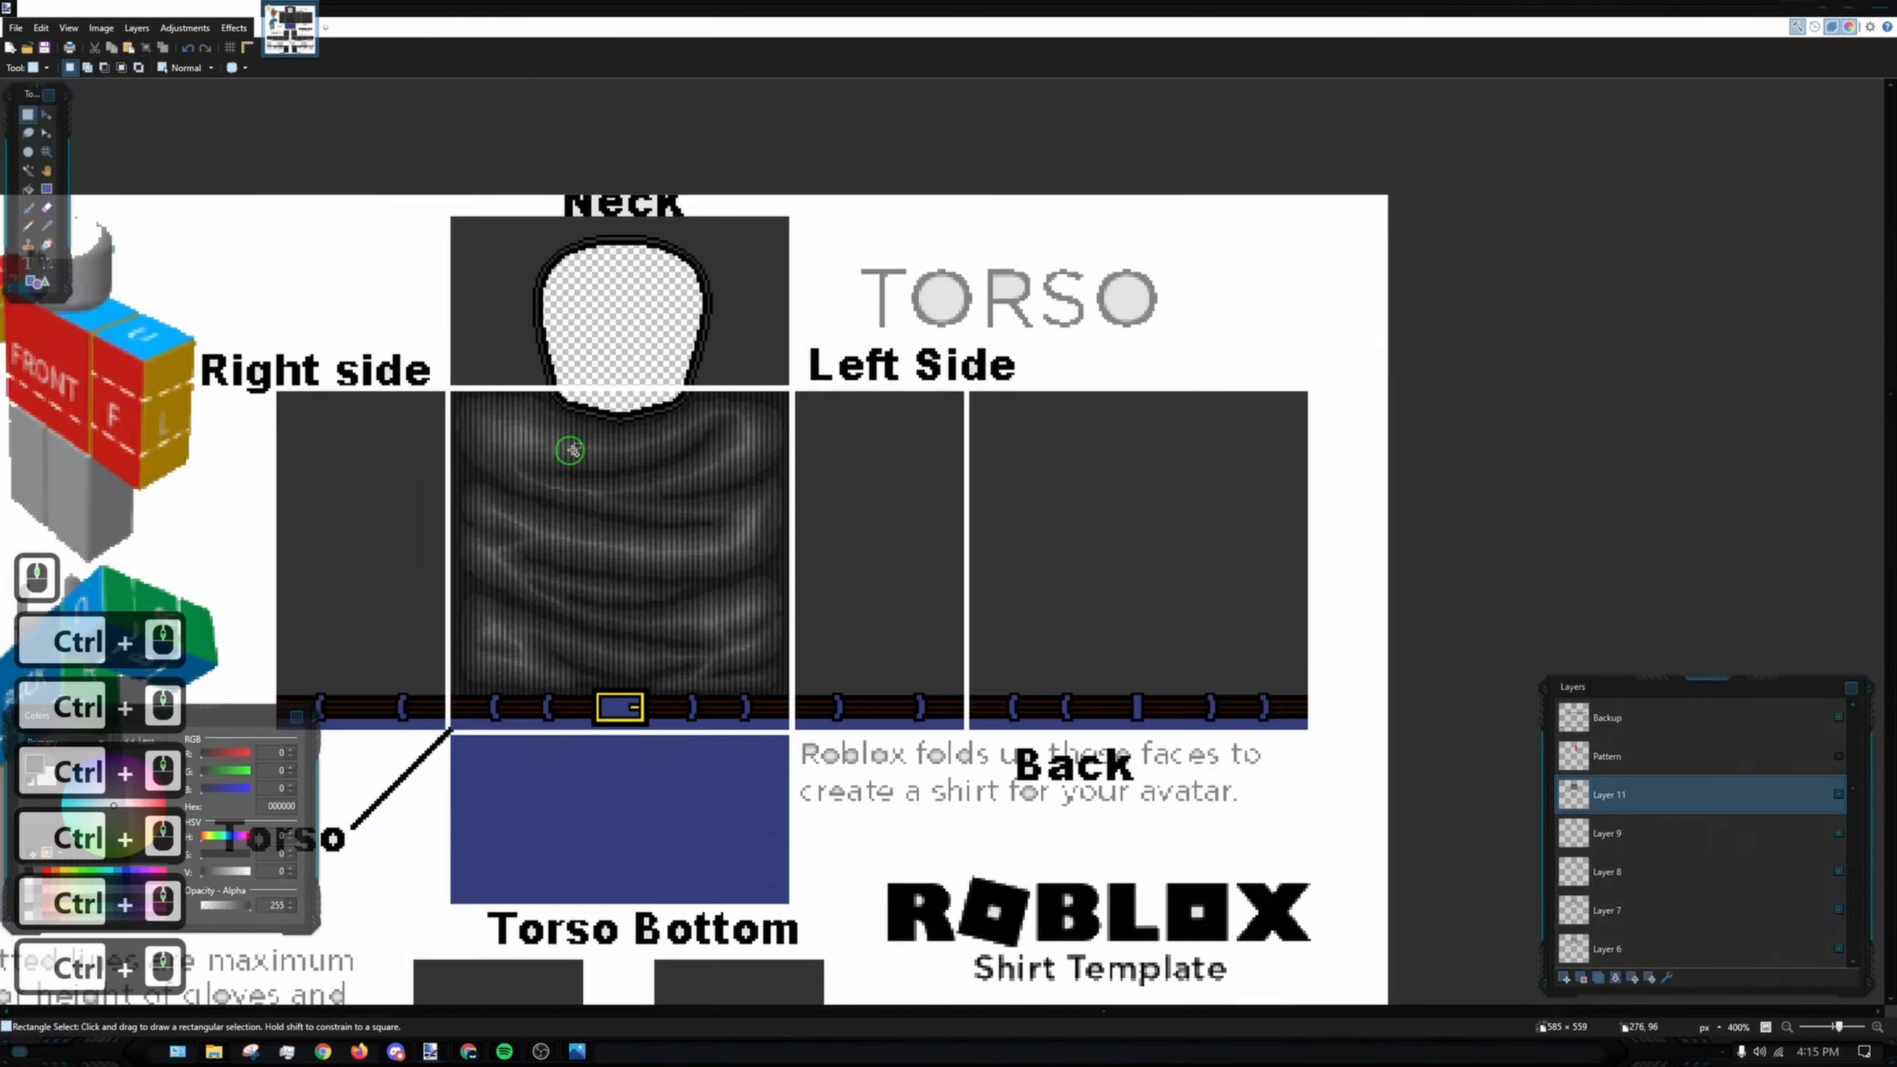
ctrl+scroll(573, 450, down, 3)
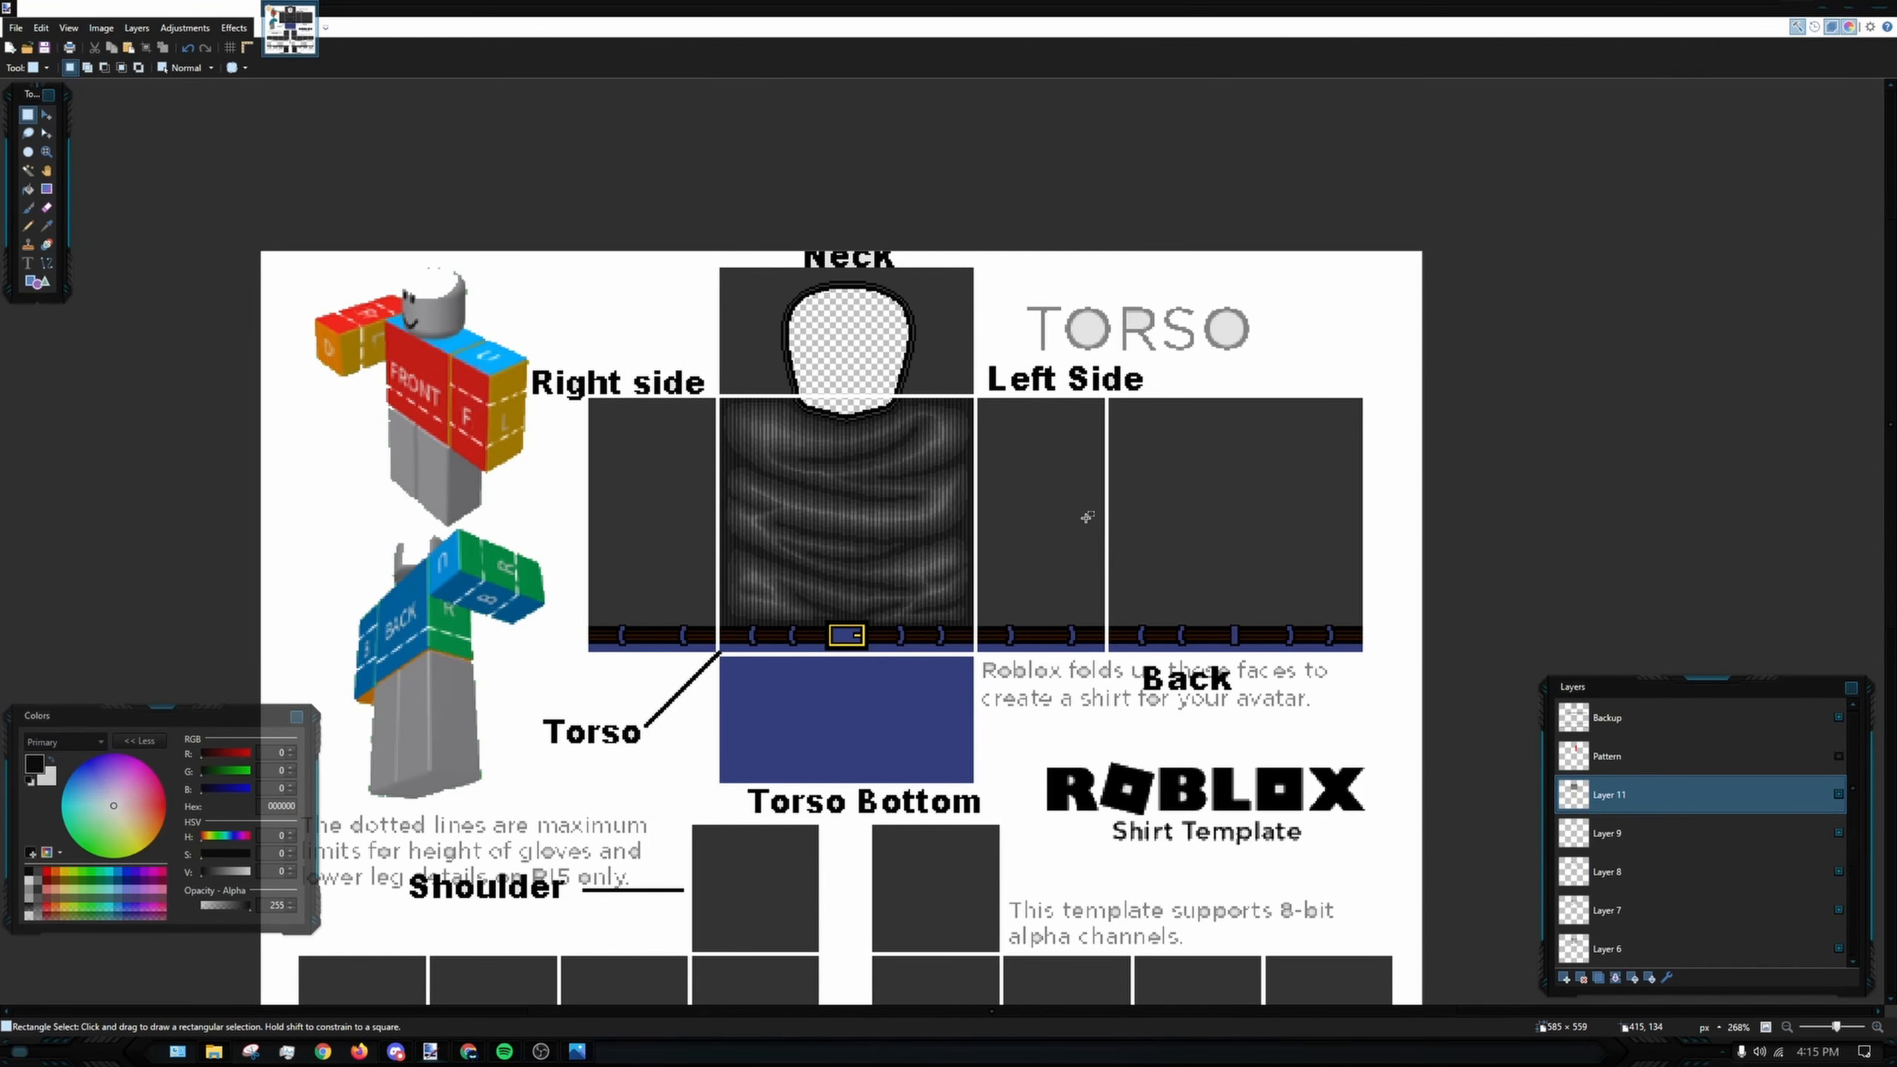
- Undo the opacity change, the deselection and the gridlines on the torso front
key(ctrl+z)
key(ctrl+z)
key(ctrl+z)
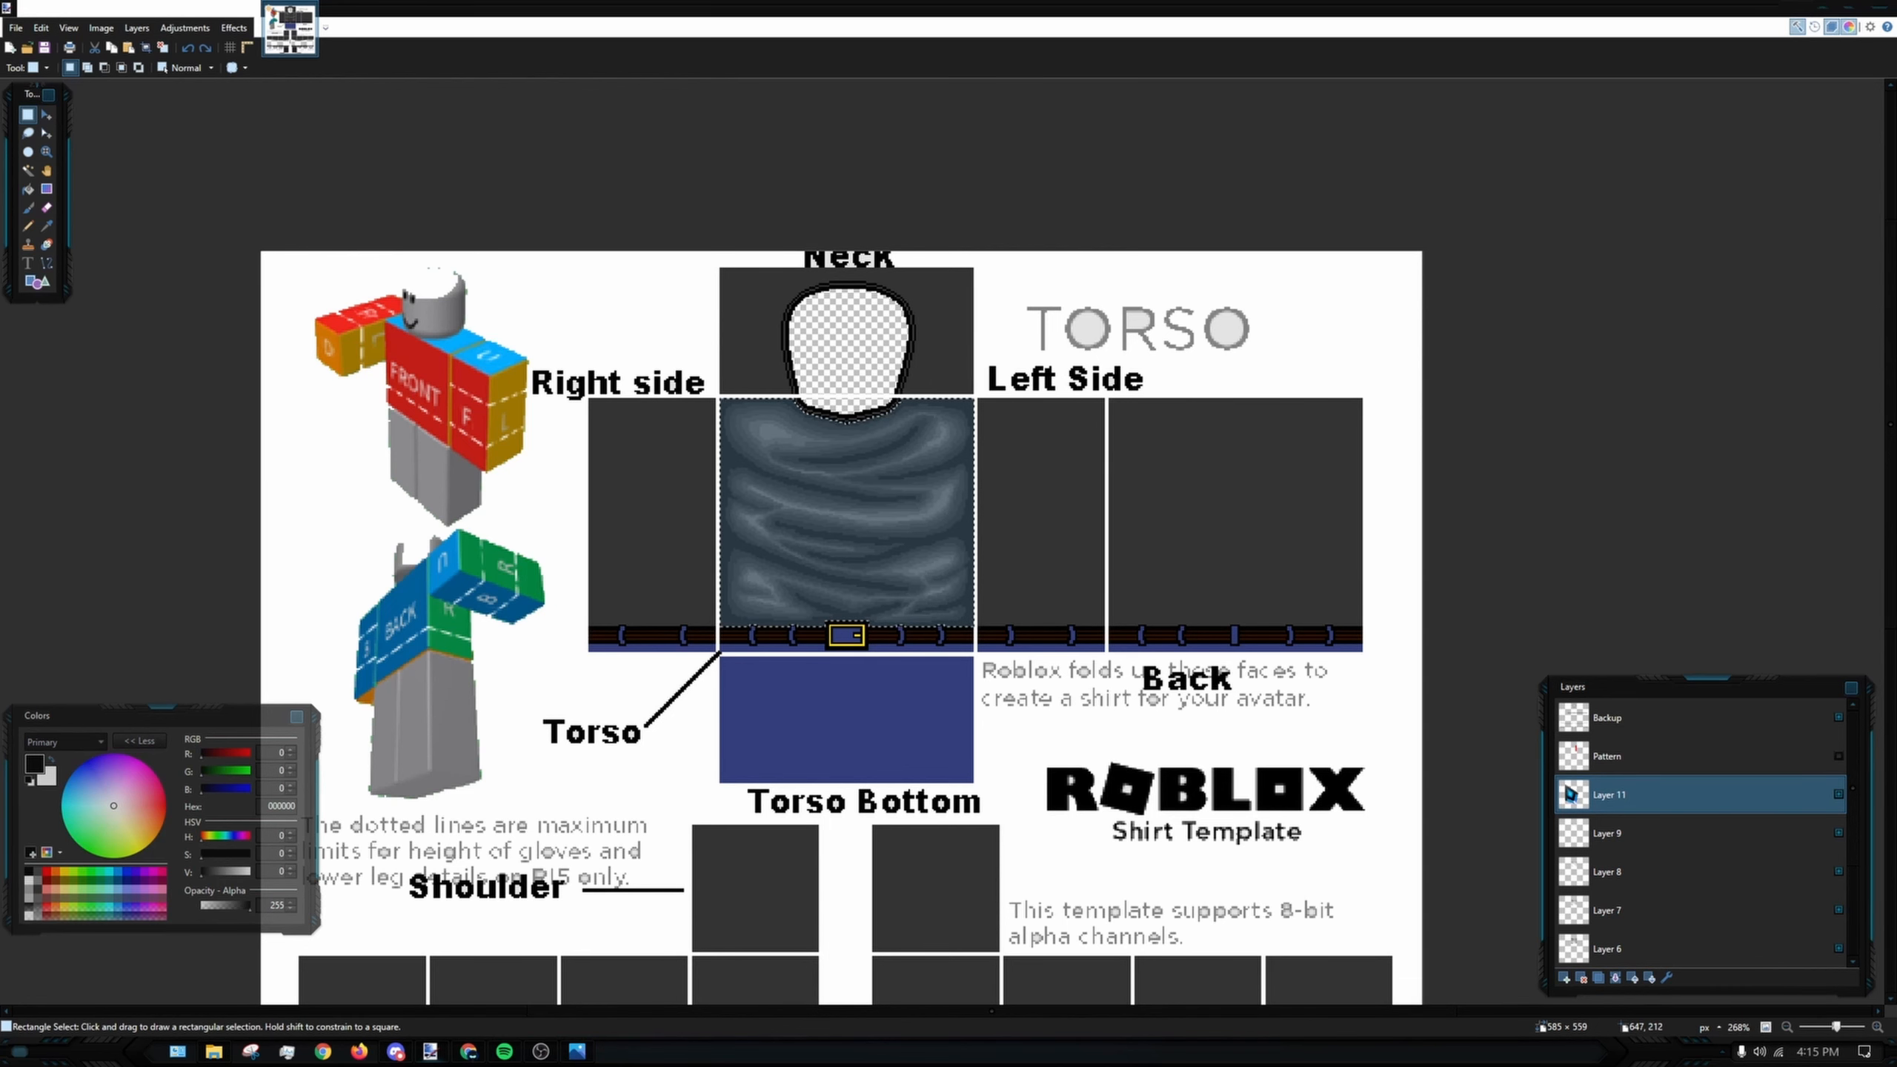
- Activate the Gradient tool and choose 808080 as primary and 004A7F as secondary colour
click(46, 189)
key(Delete)
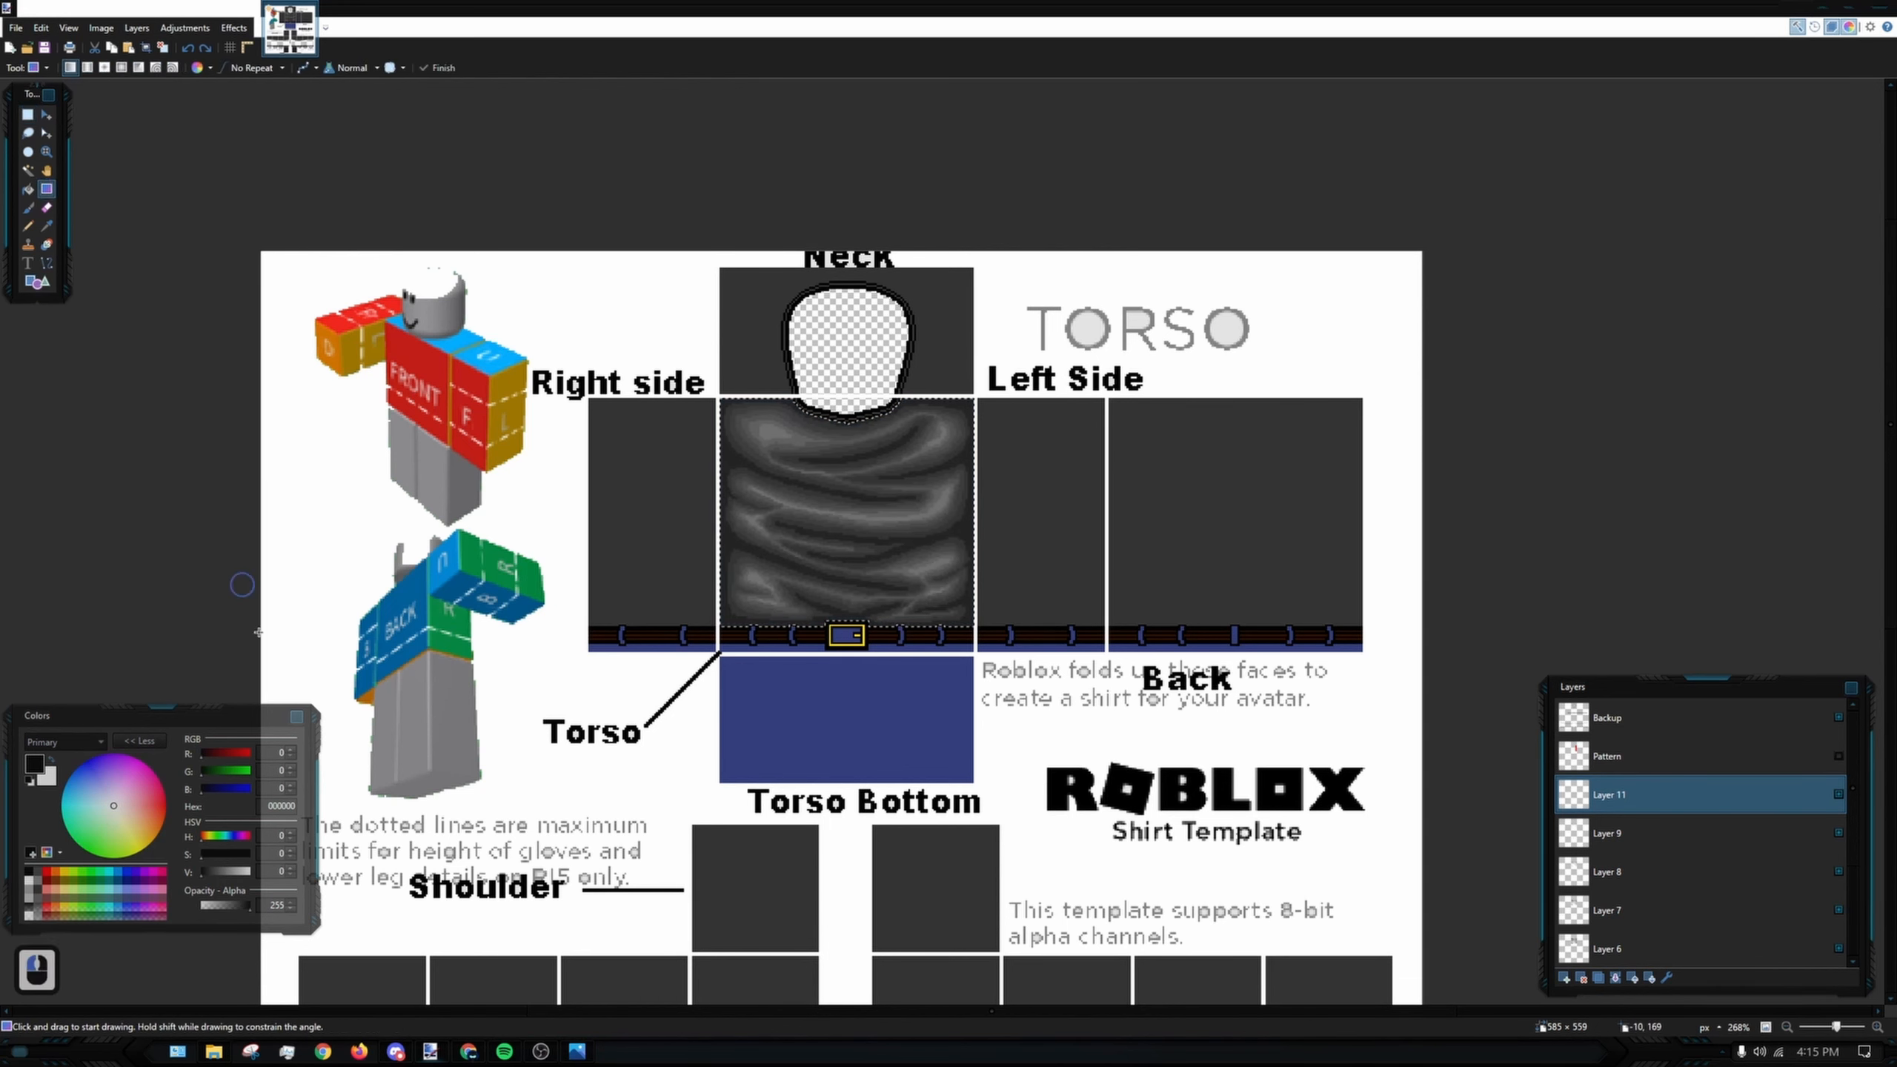
click(108, 827)
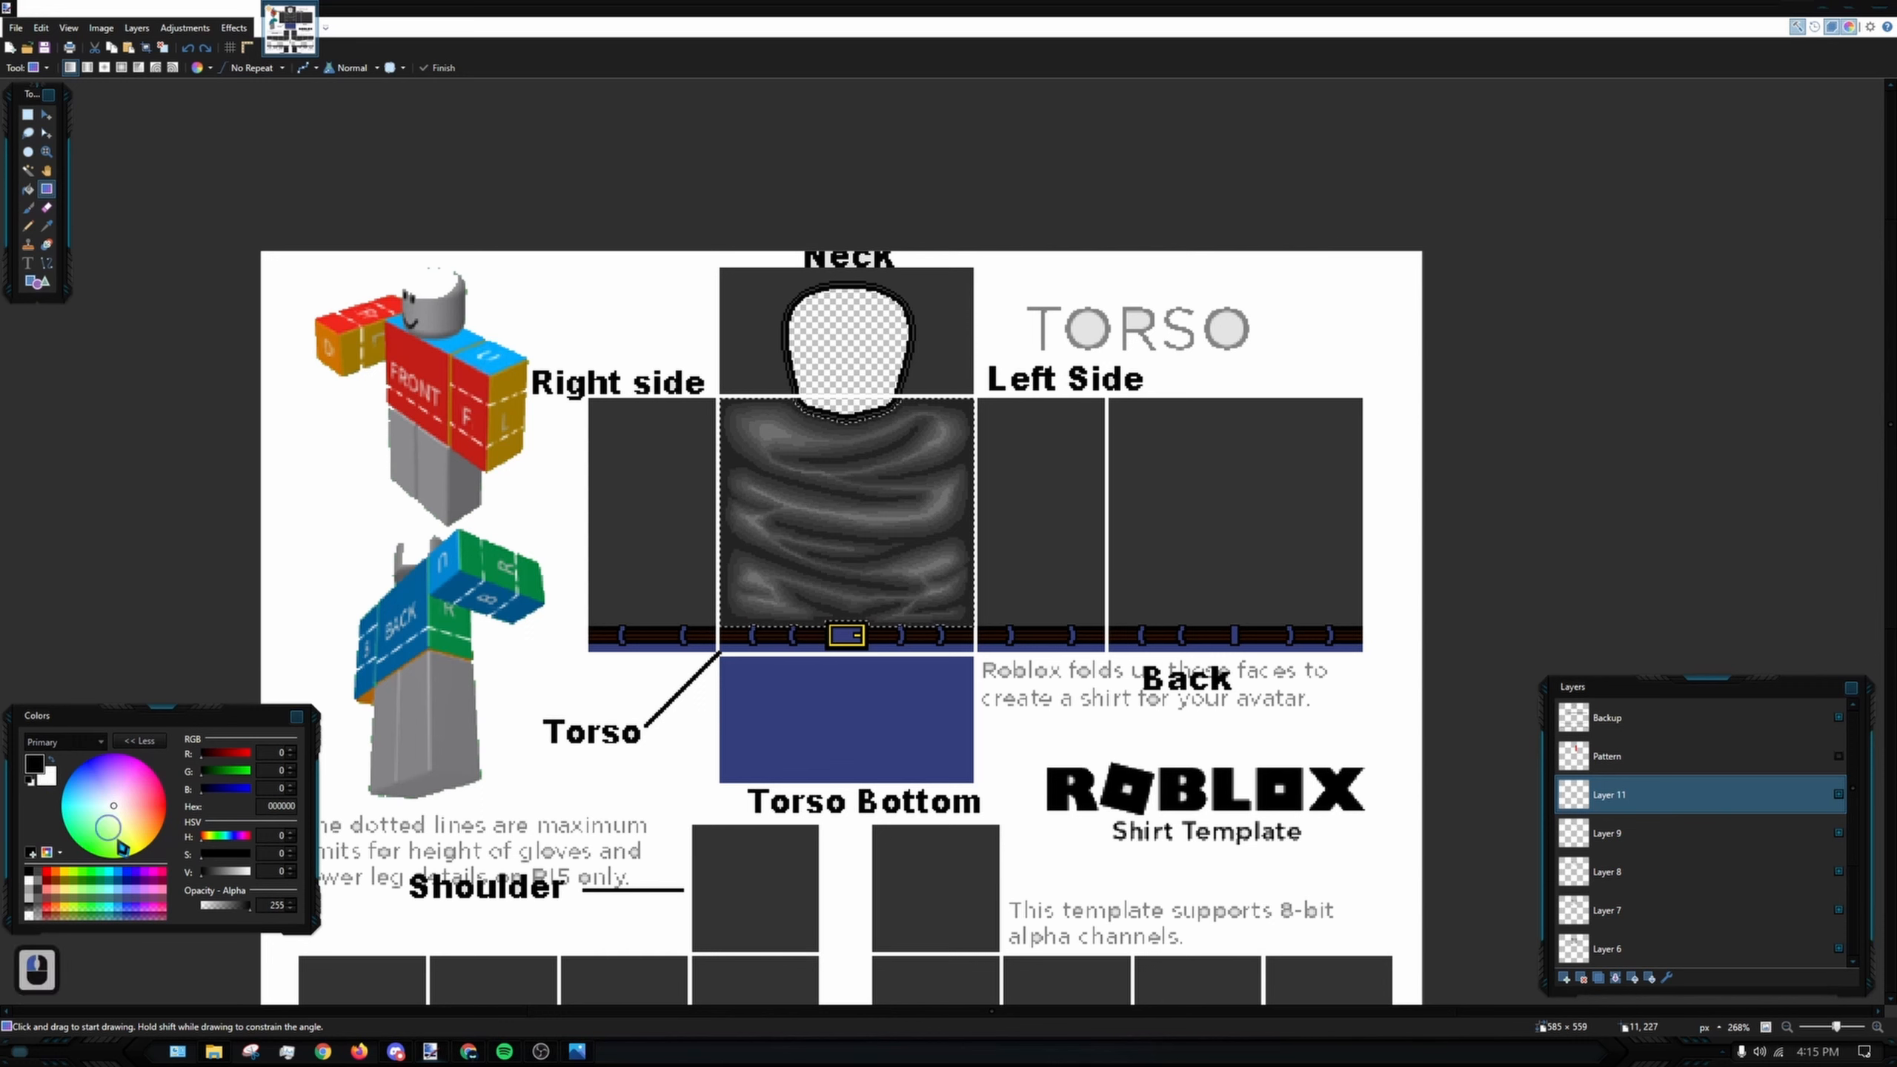
click(37, 881)
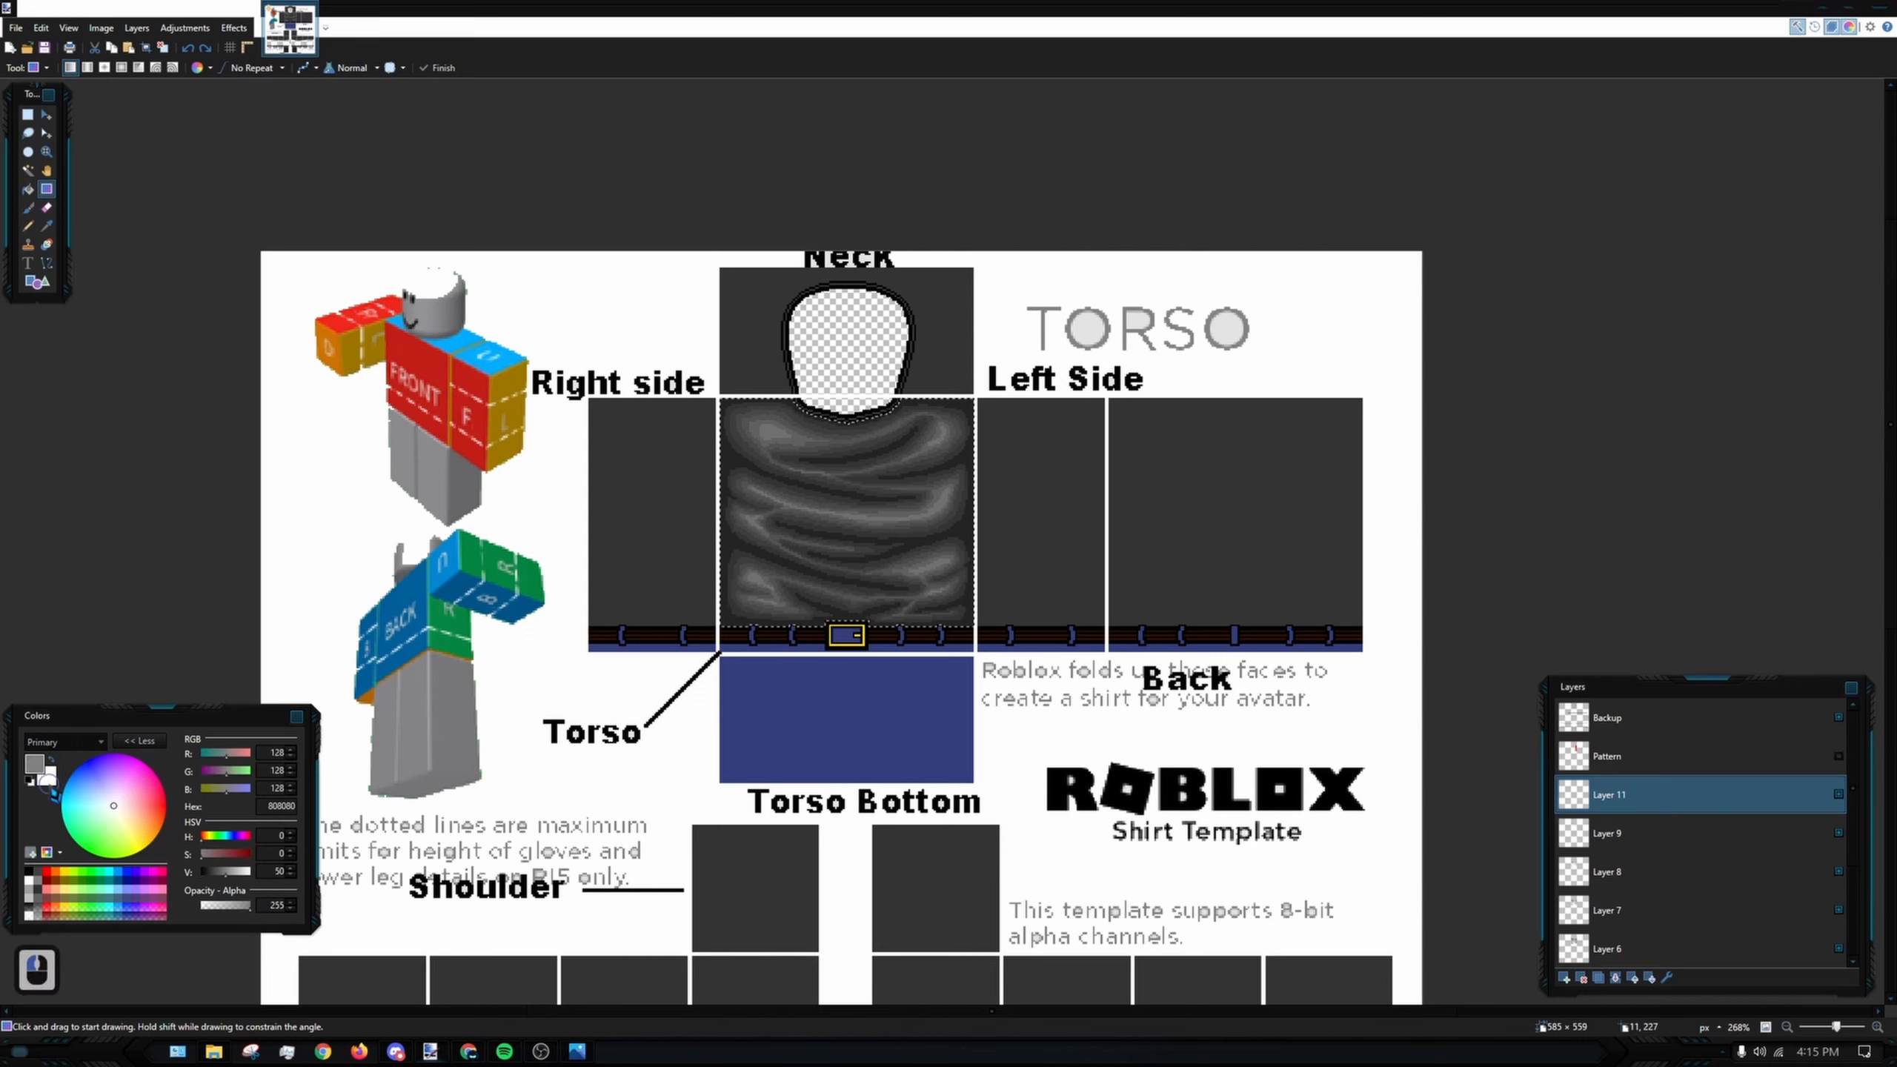
click(49, 779)
click(127, 881)
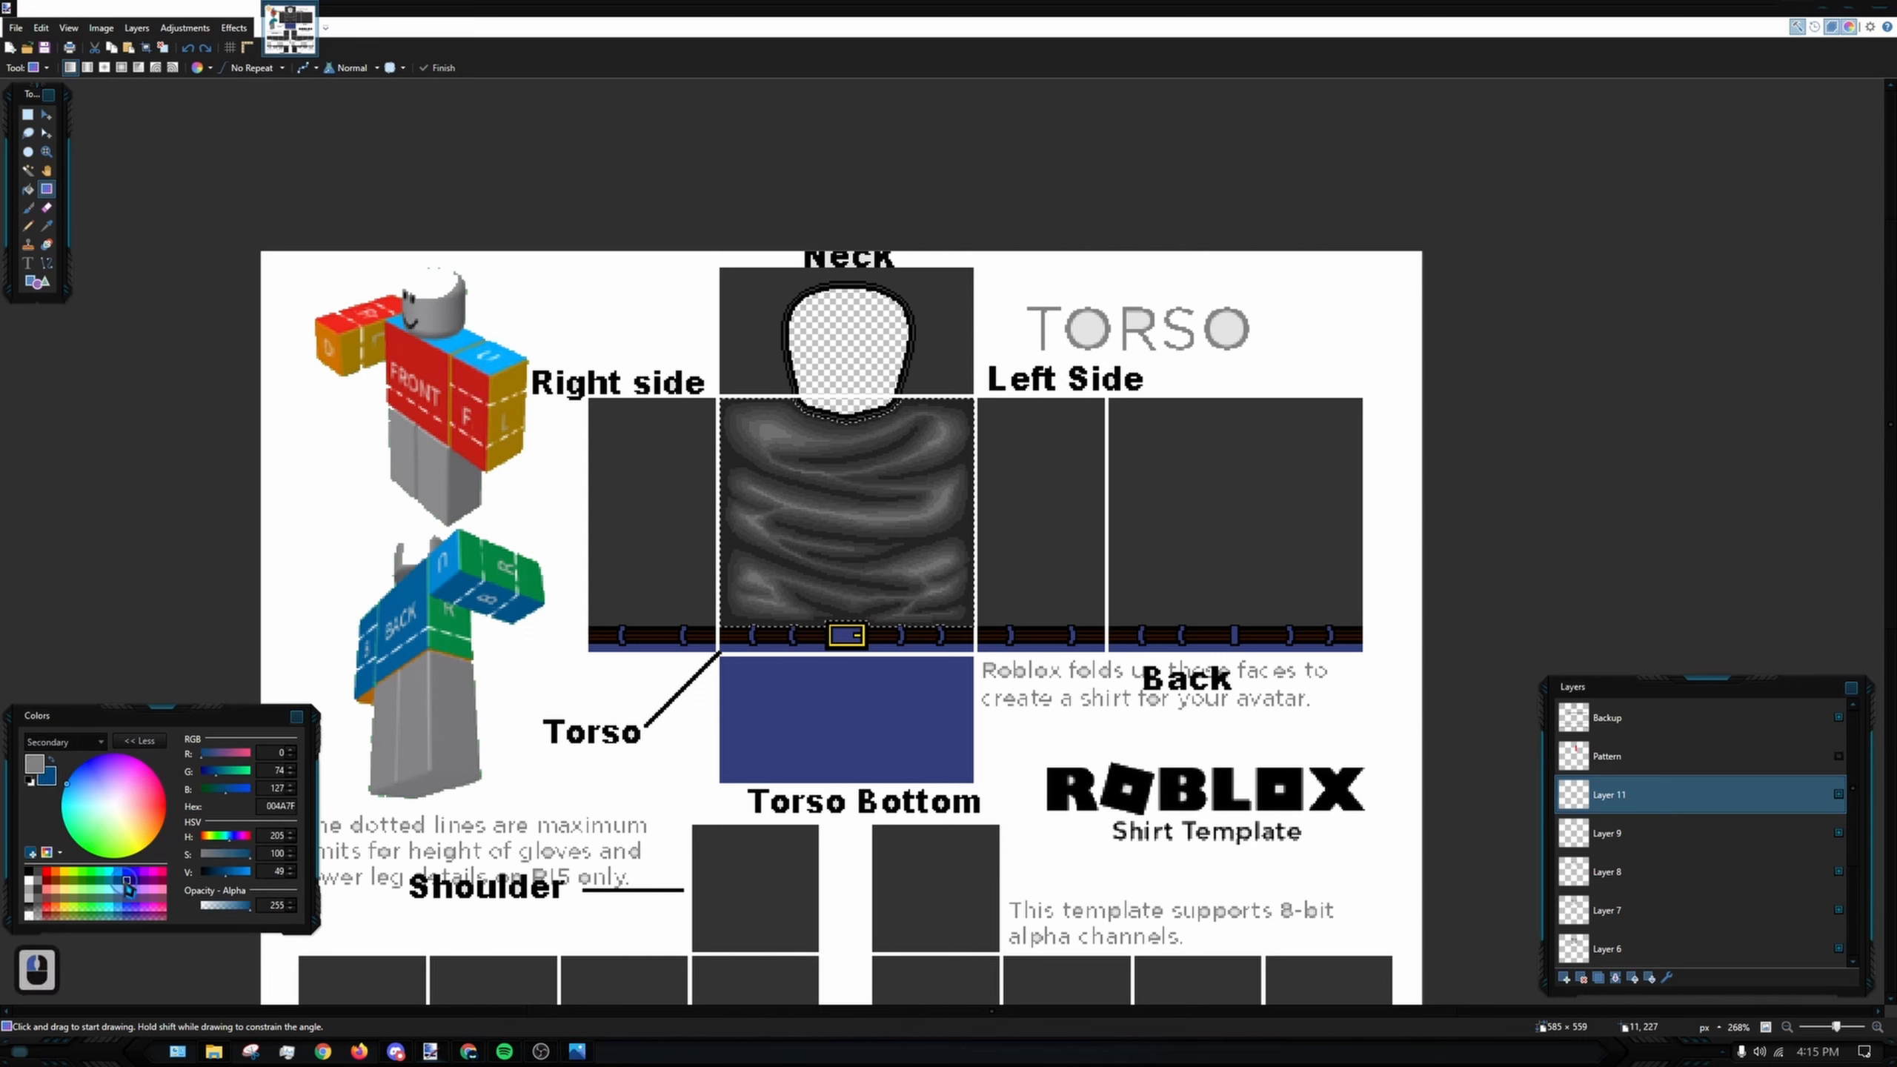
- Set the gradient colours to 0026FF as primary and 0094FF as secondary
click(34, 764)
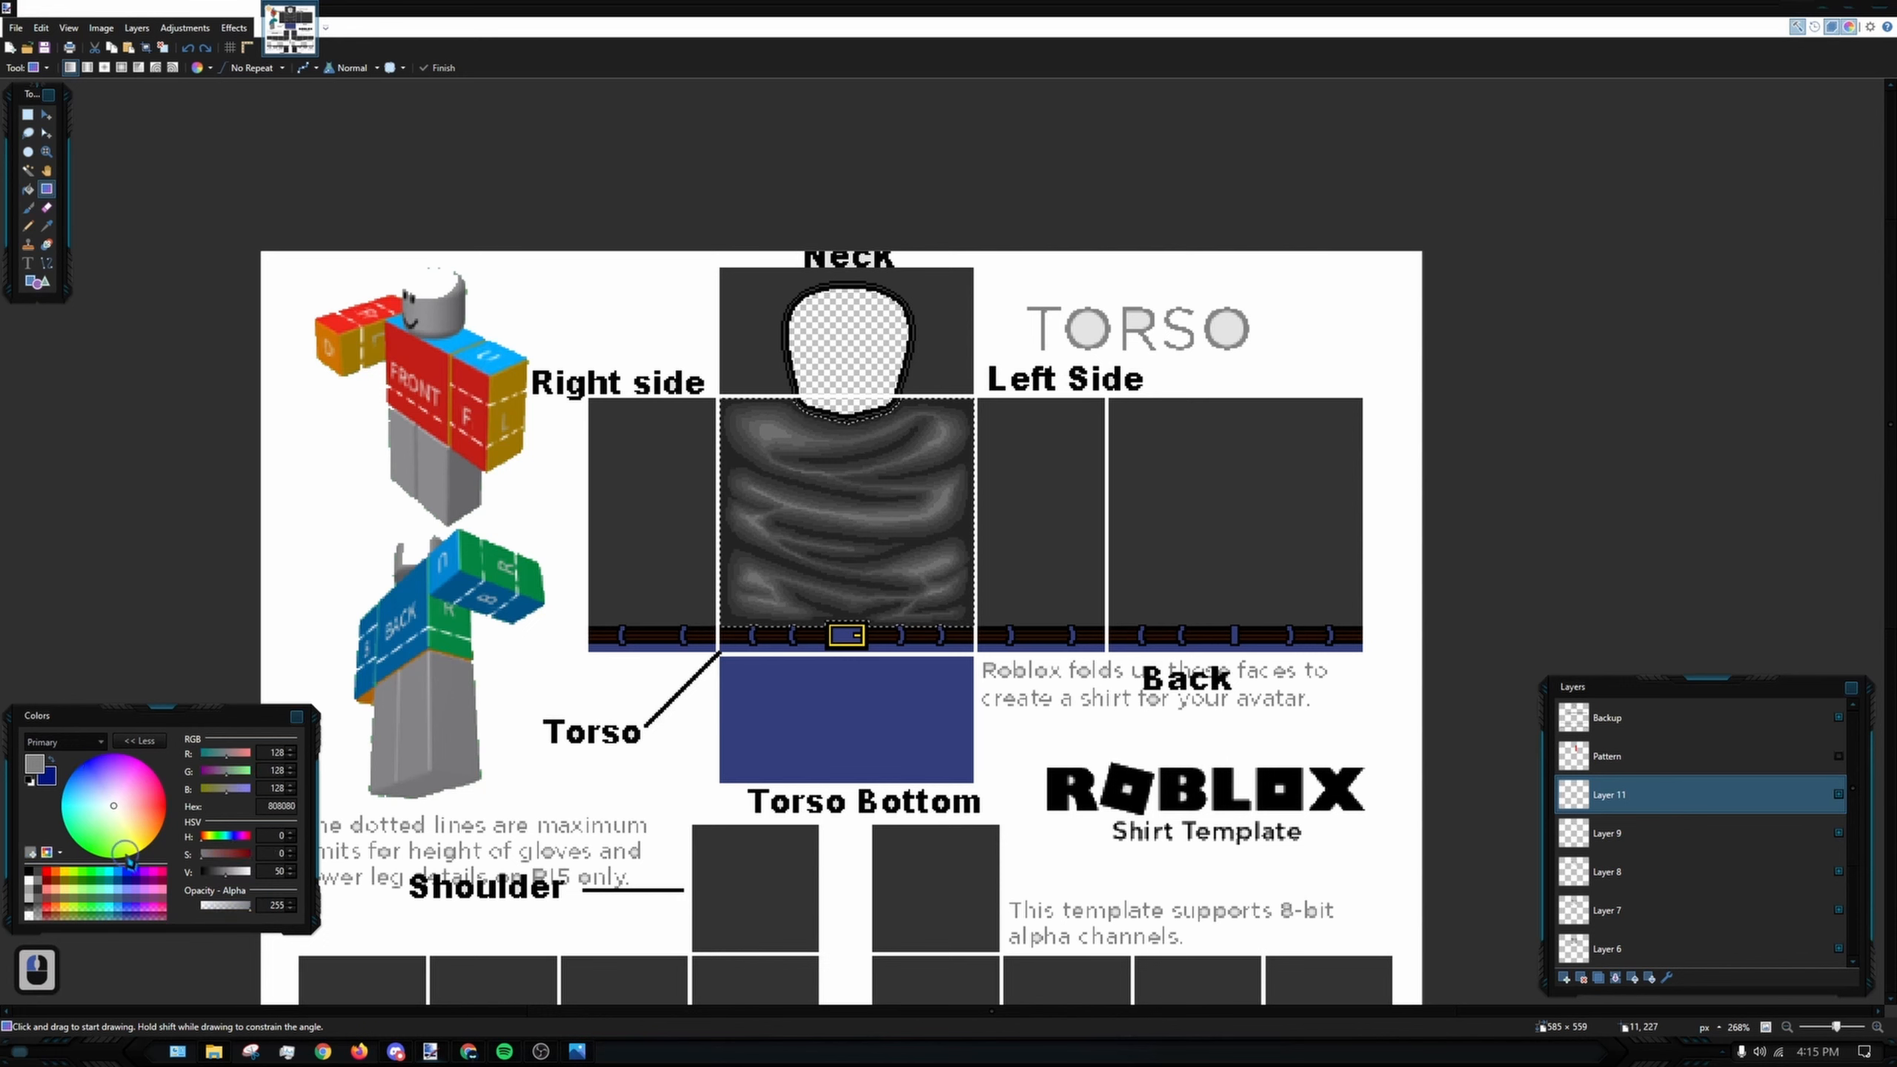
click(47, 777)
click(127, 876)
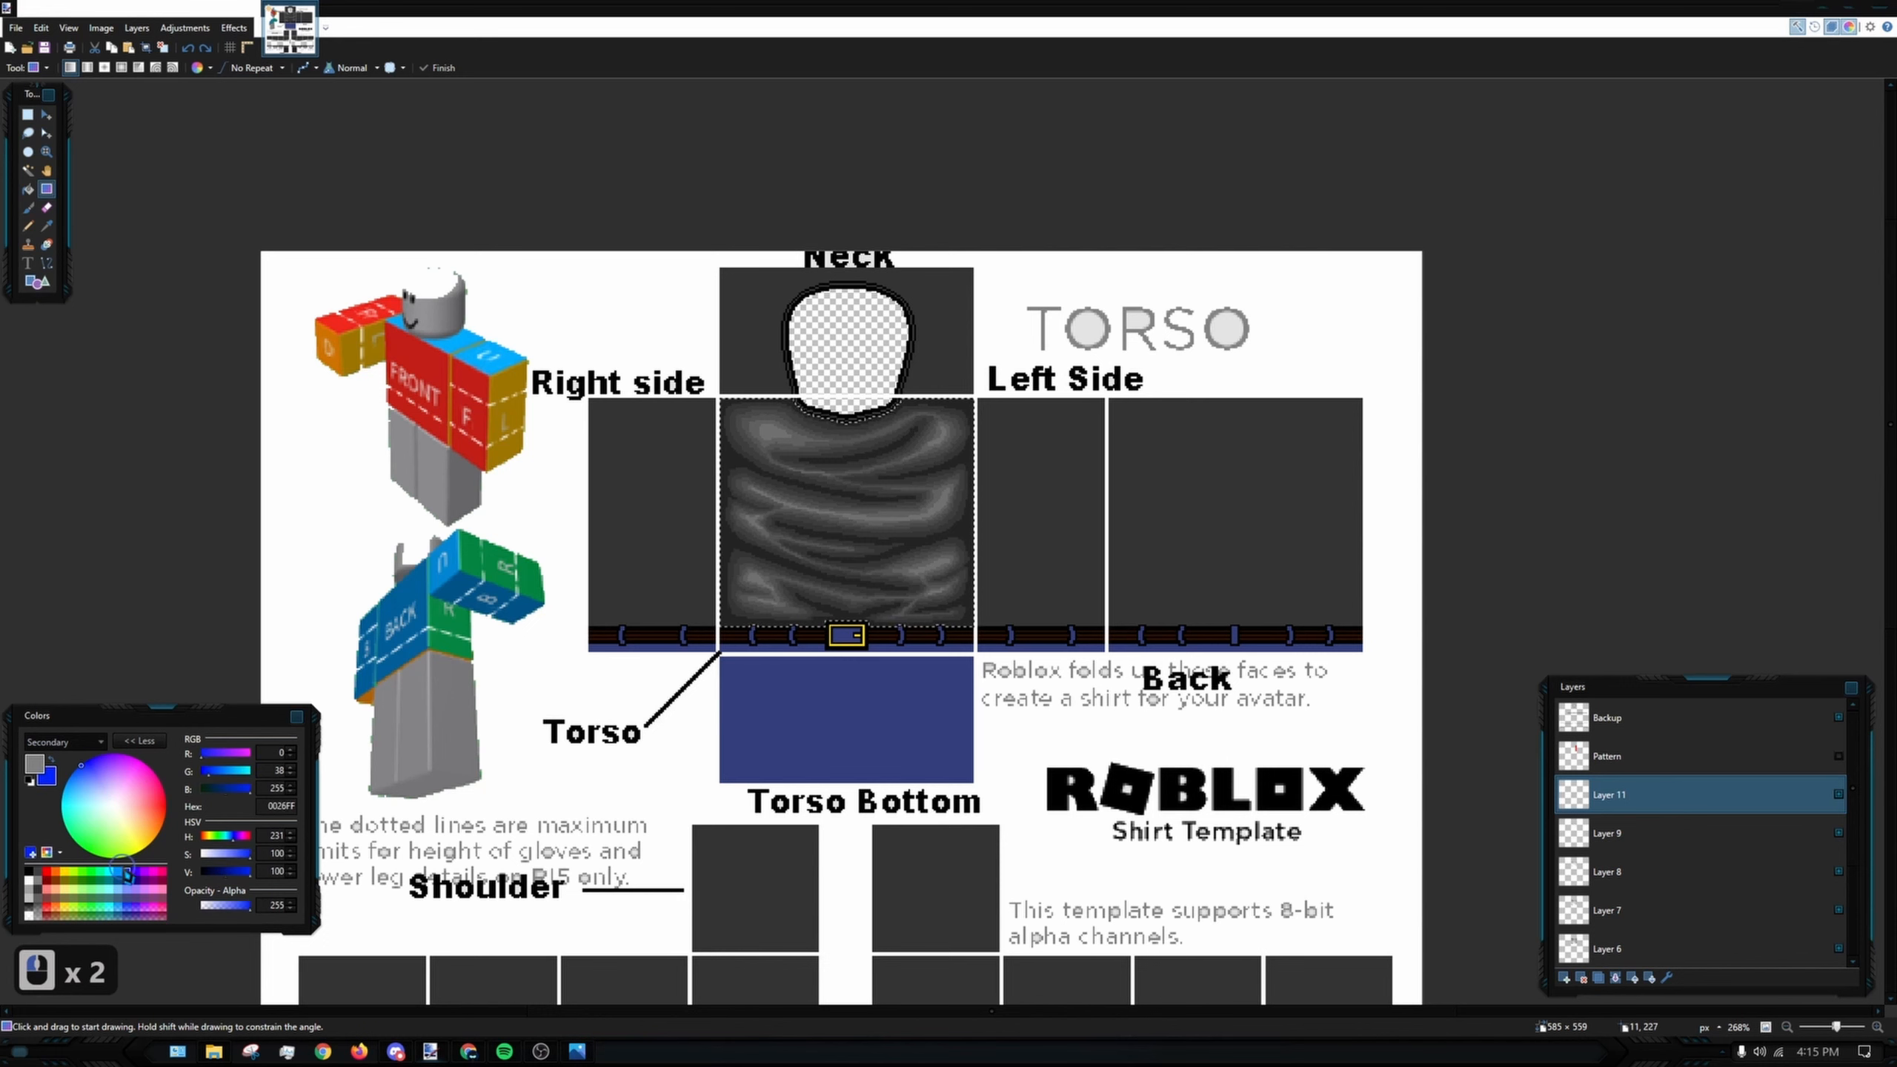
click(34, 765)
click(134, 890)
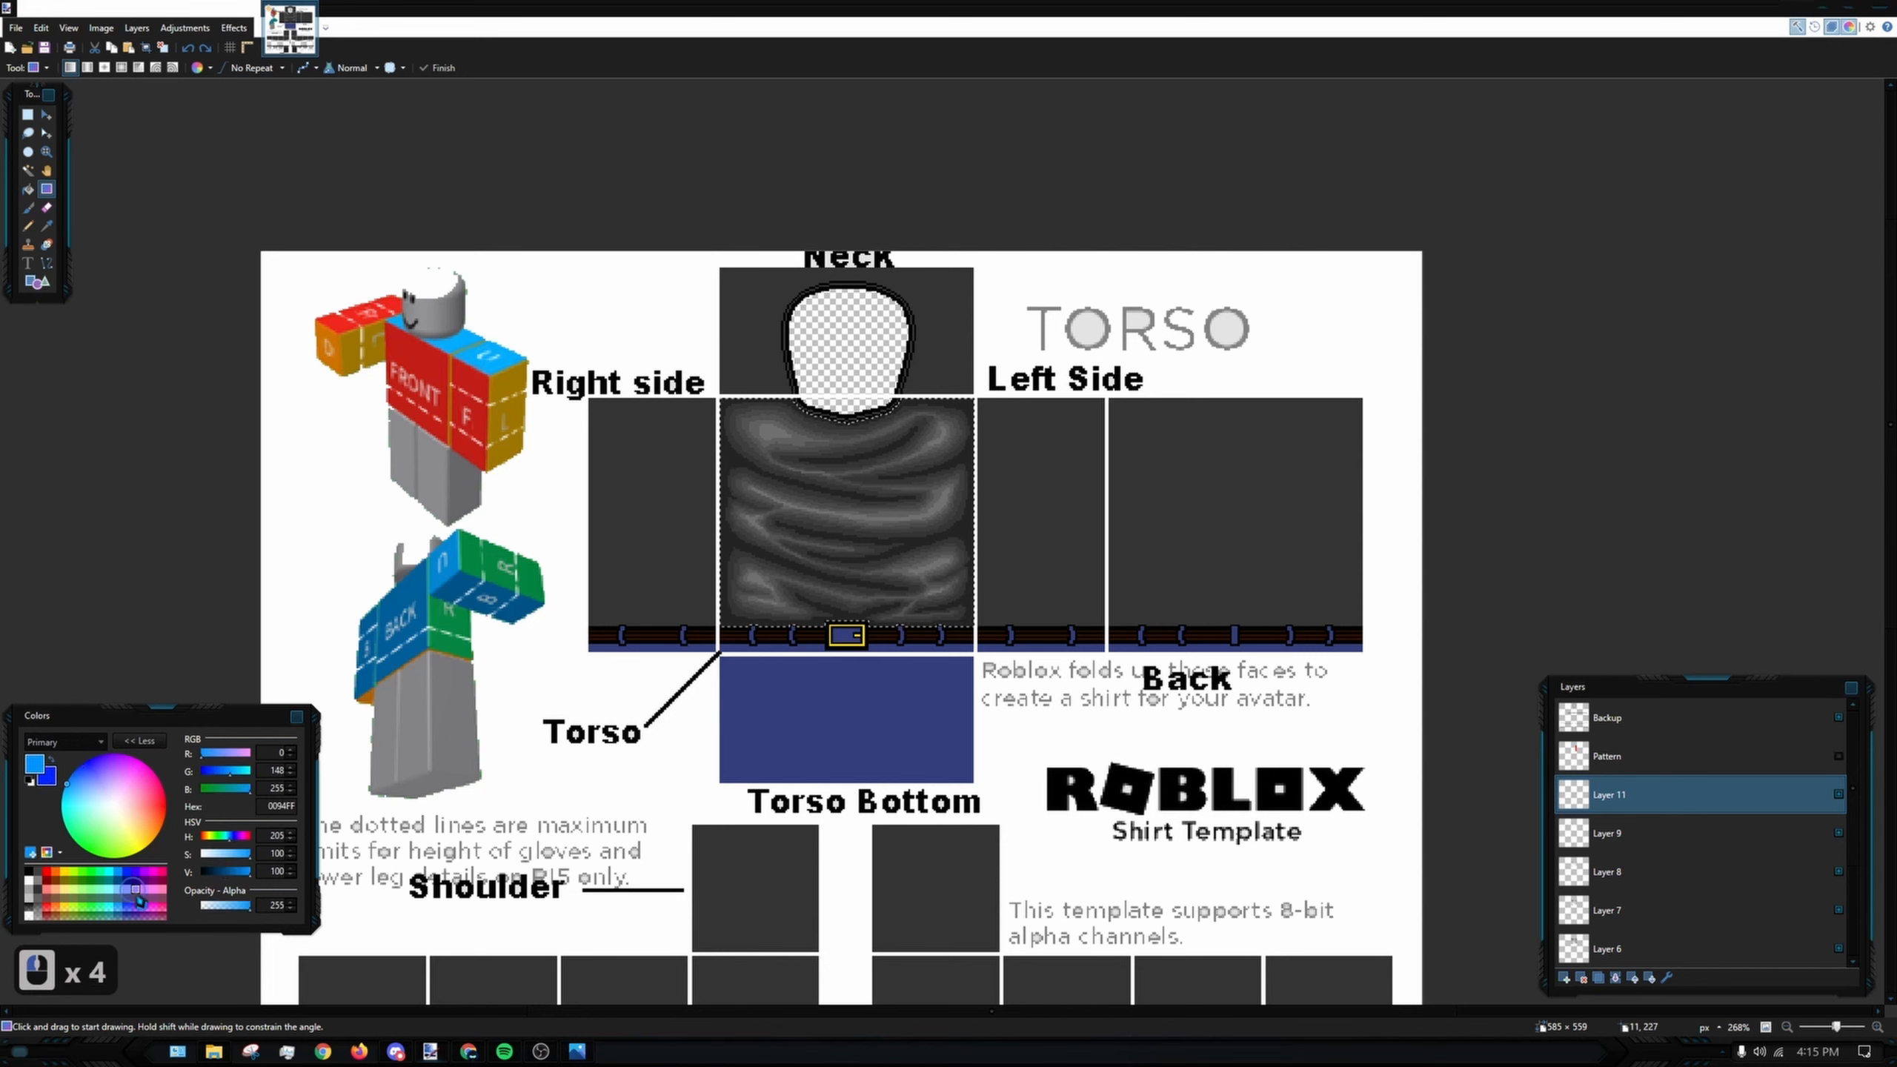
click(128, 873)
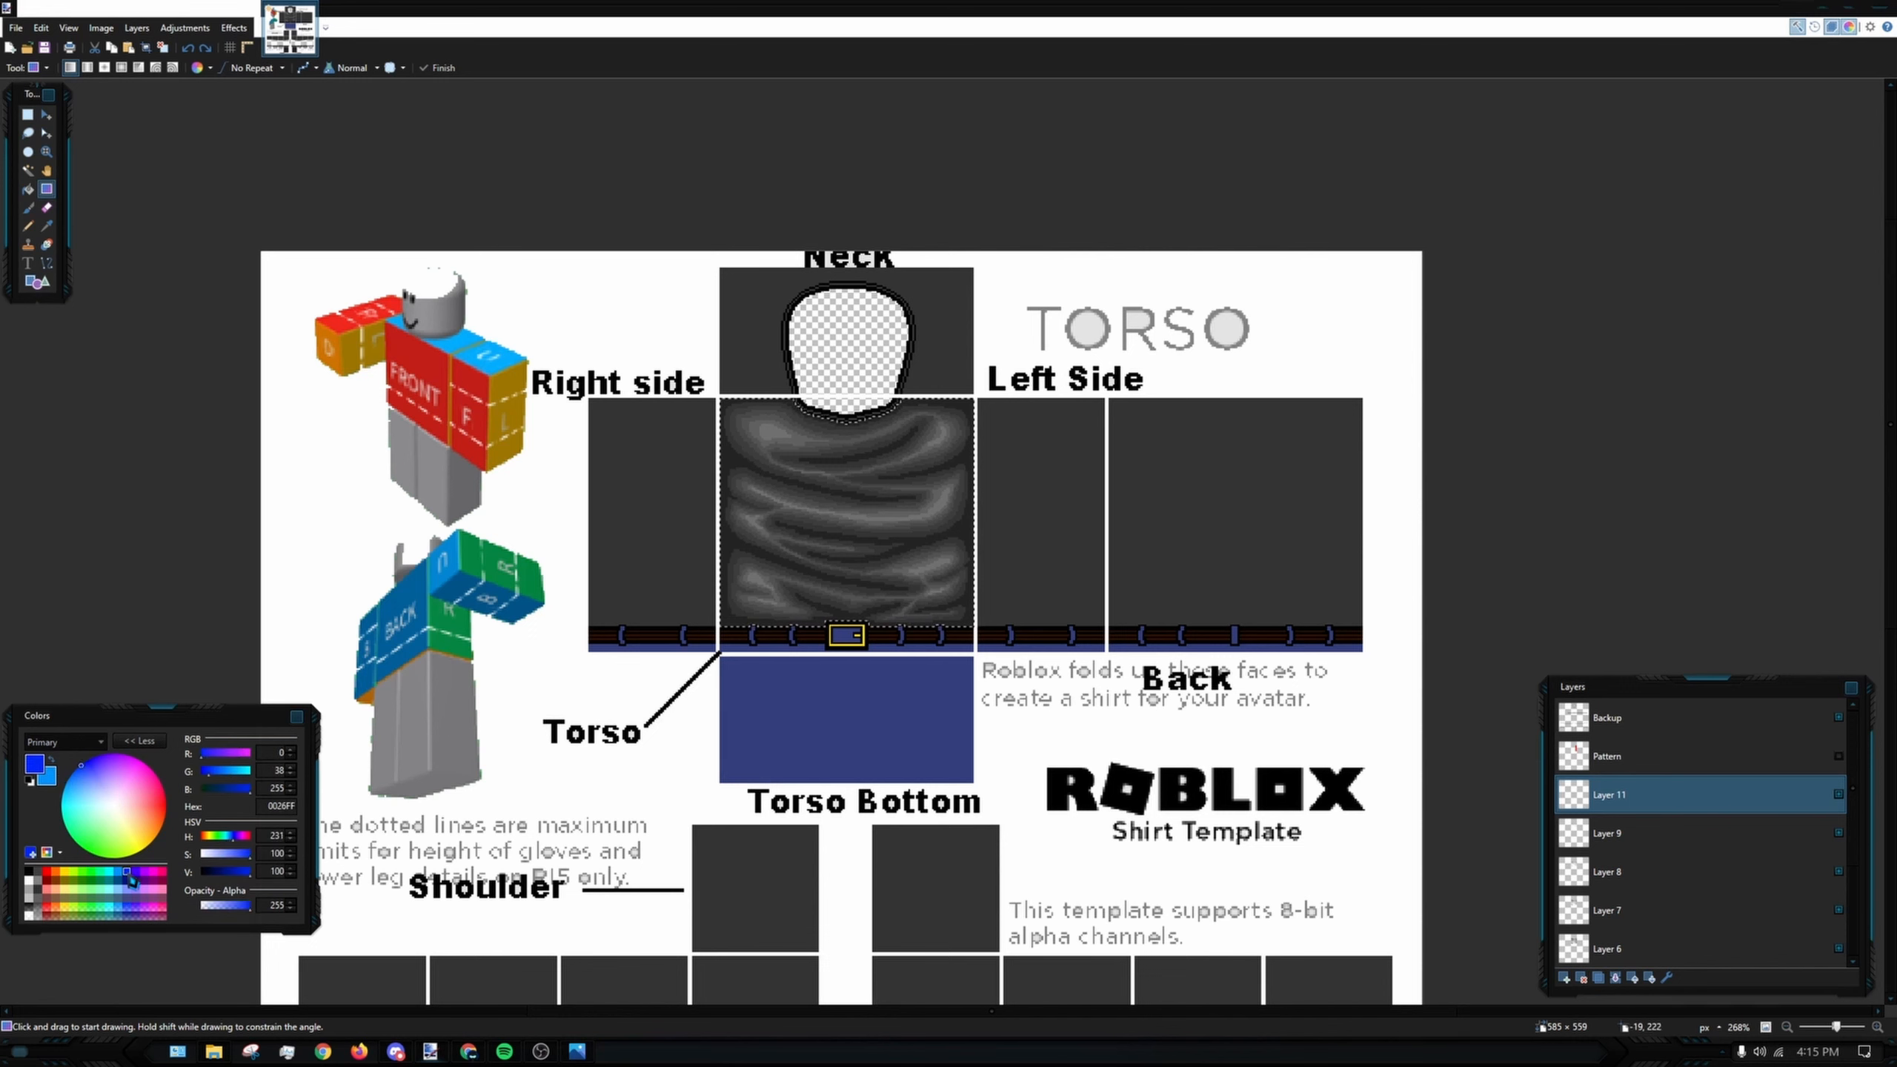
- Set the secondary colour to 00FFFF and draw a blue-to-cyan gradient diagonally down the selected torso front on Layer 11
right_click(111, 871)
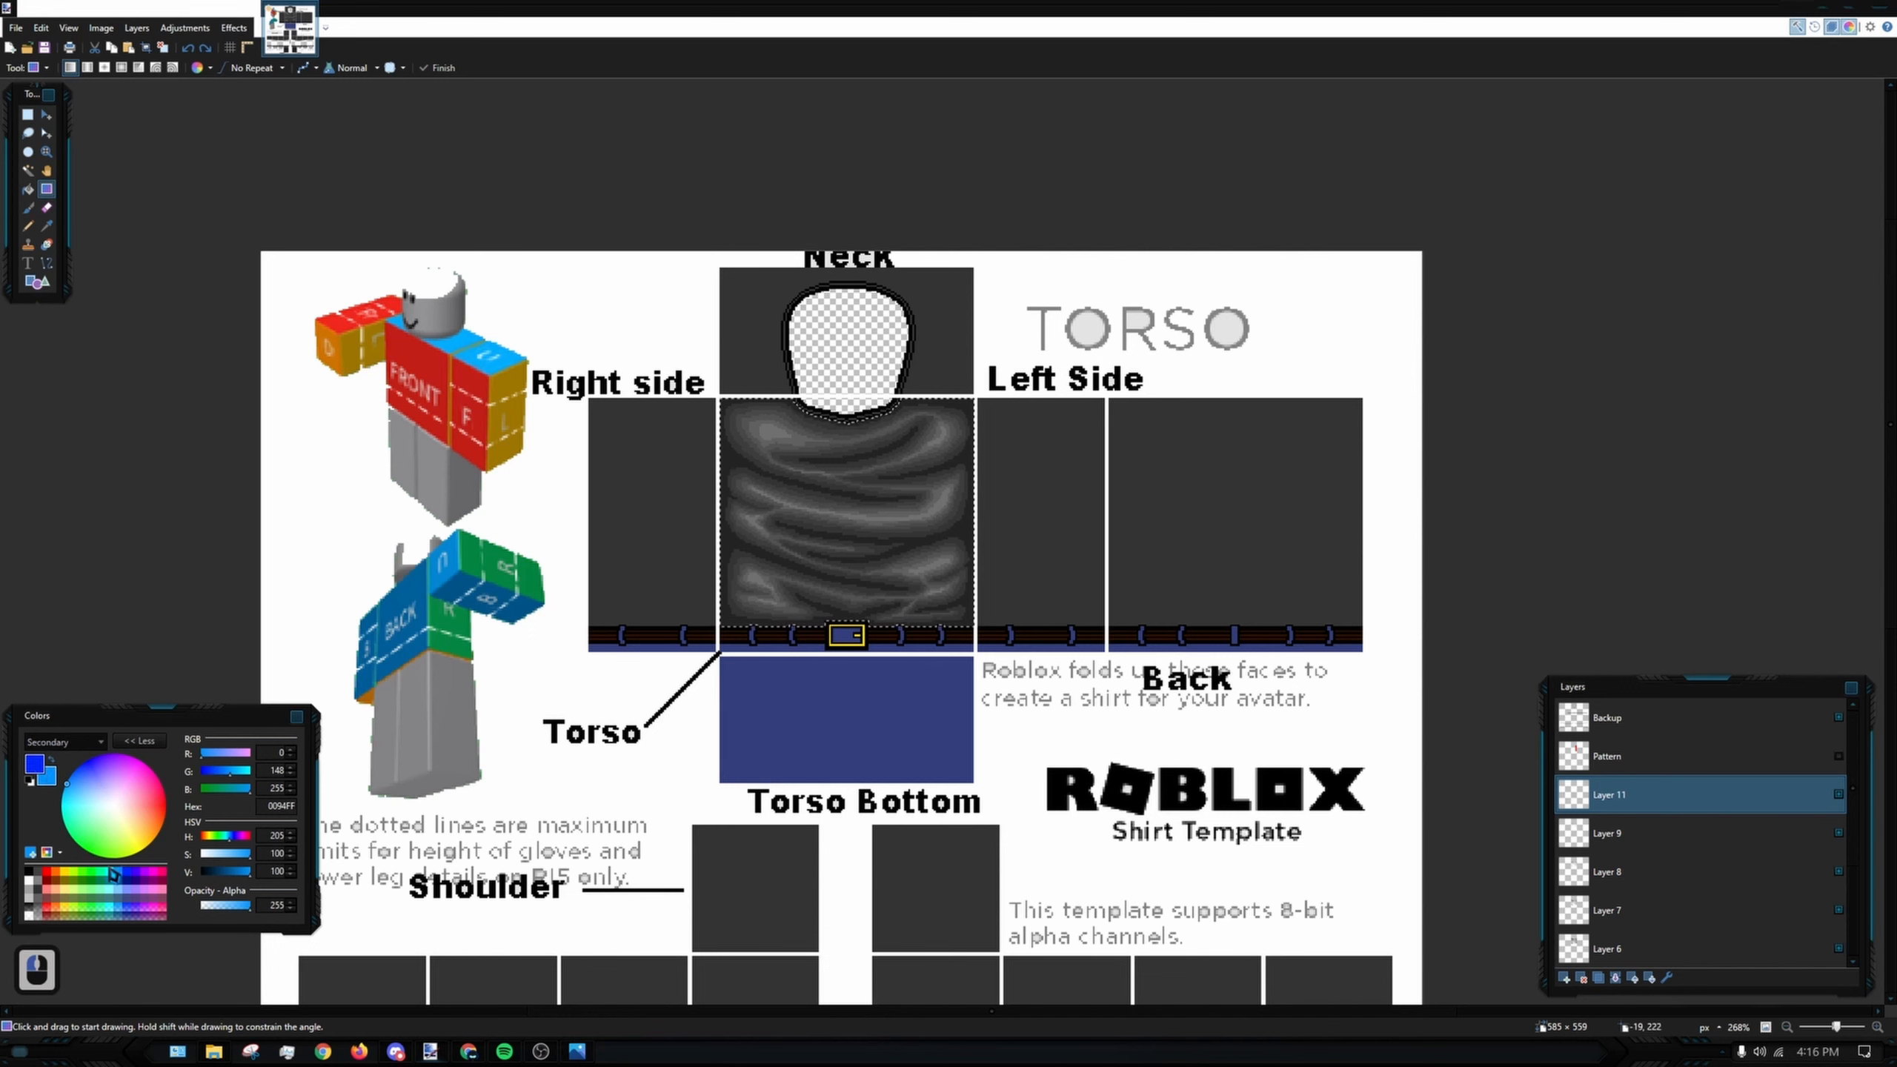
click(108, 869)
right_click(114, 878)
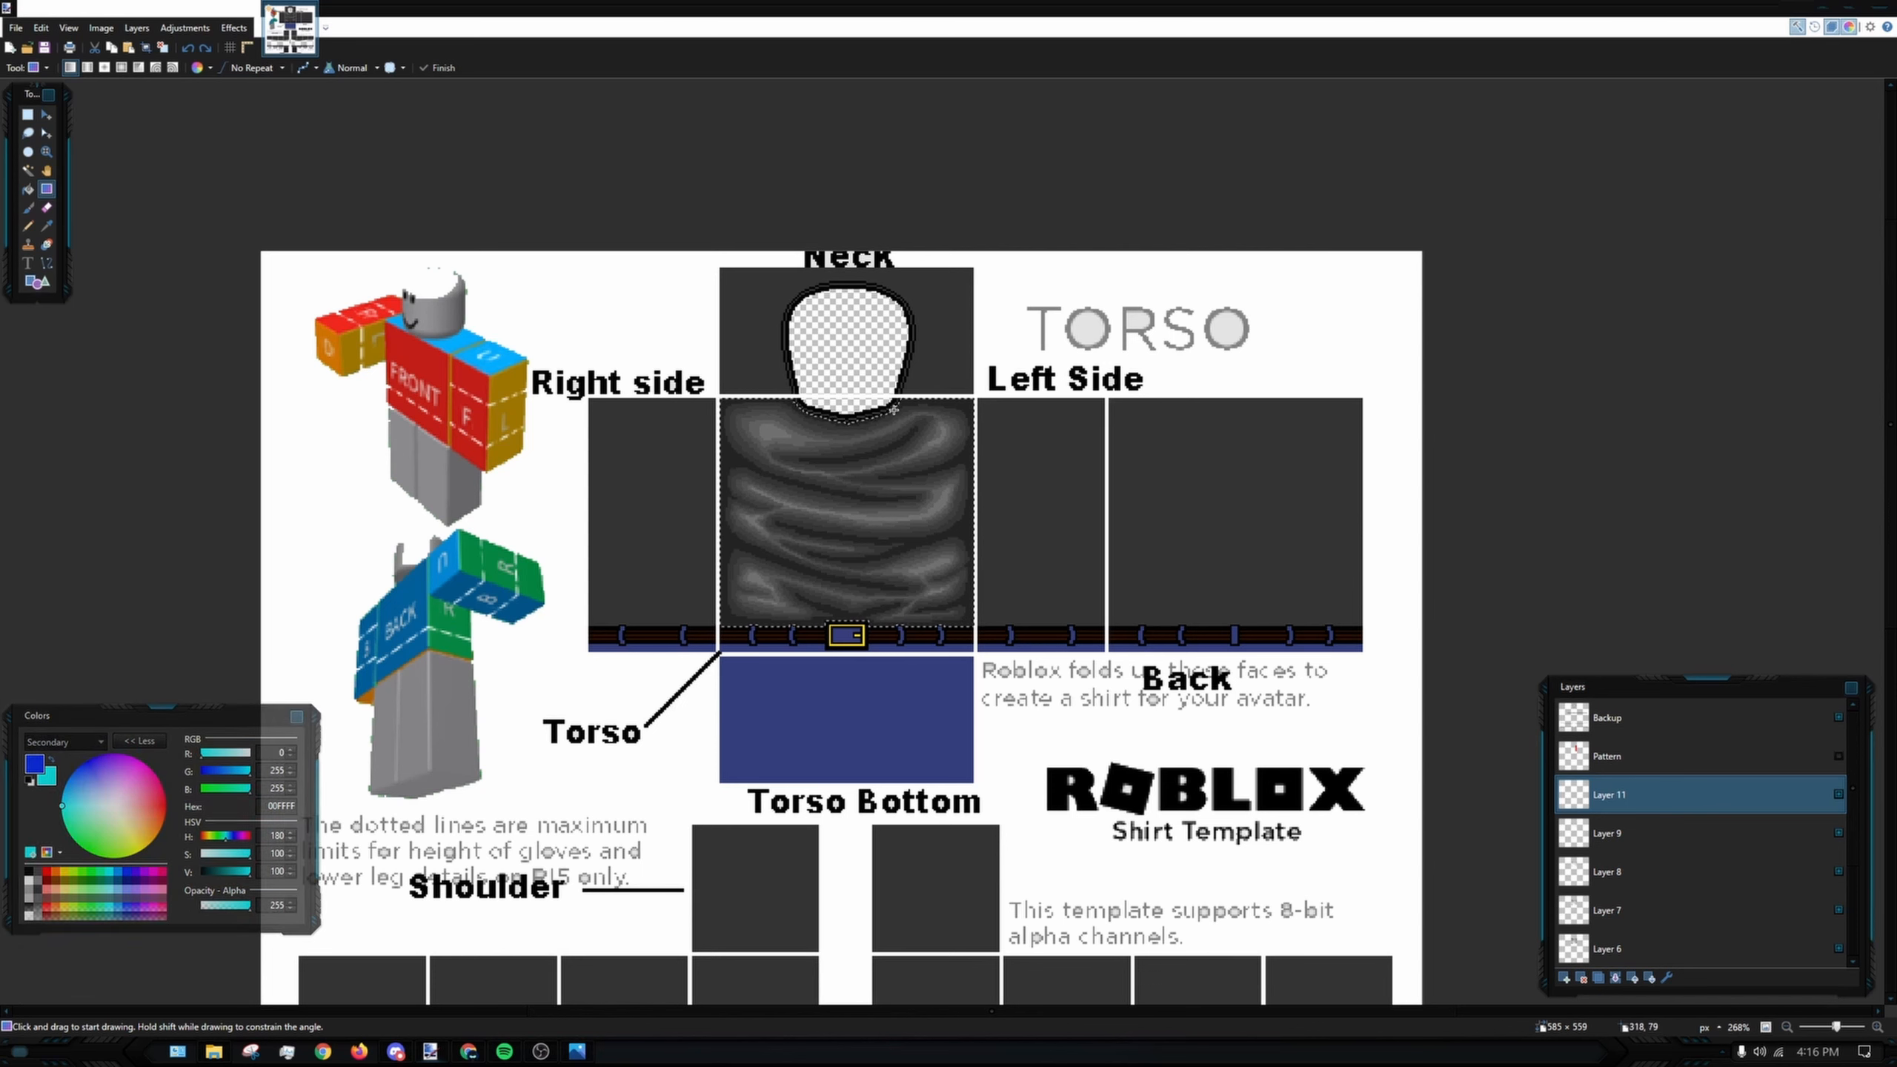
drag(912, 404, 833, 586)
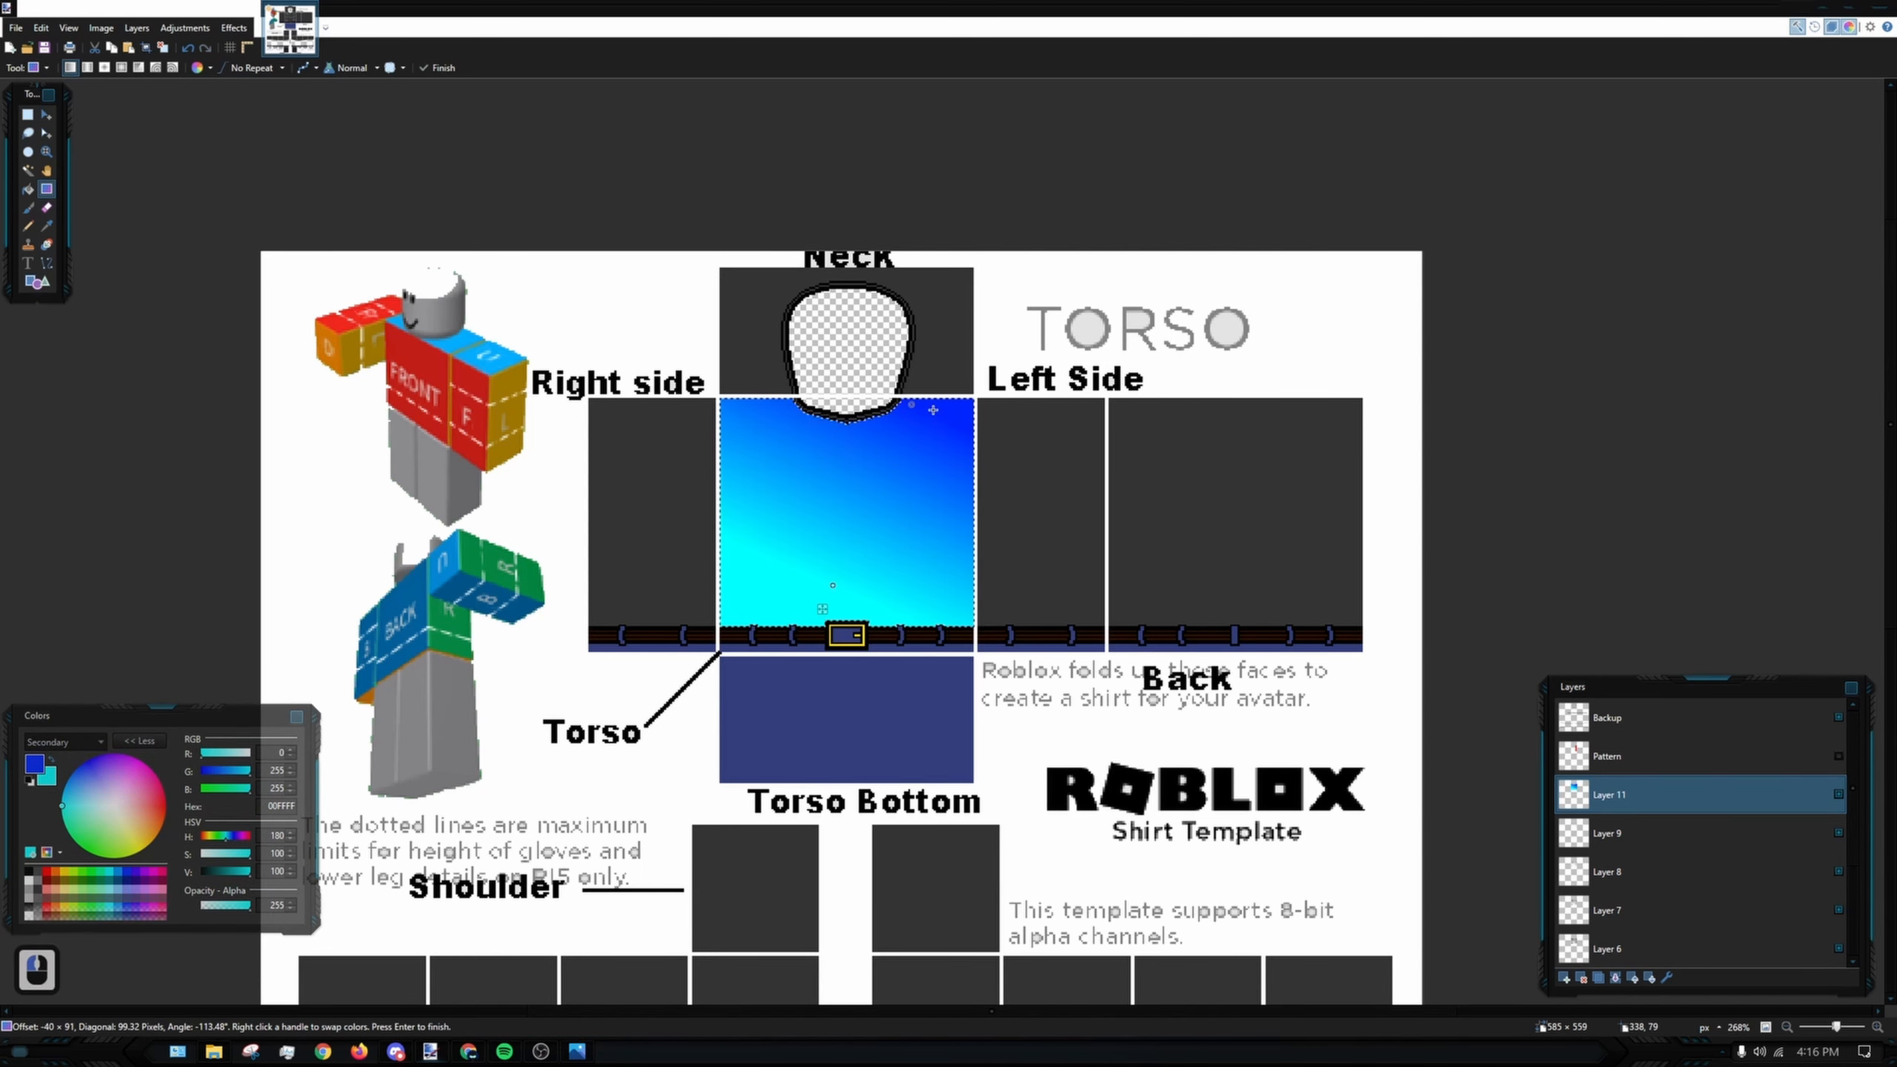
- Swap the primary and secondary colours, redraw the torso front gradient from cyan down to blue, and clear the selection
click(51, 758)
drag(852, 394, 817, 577)
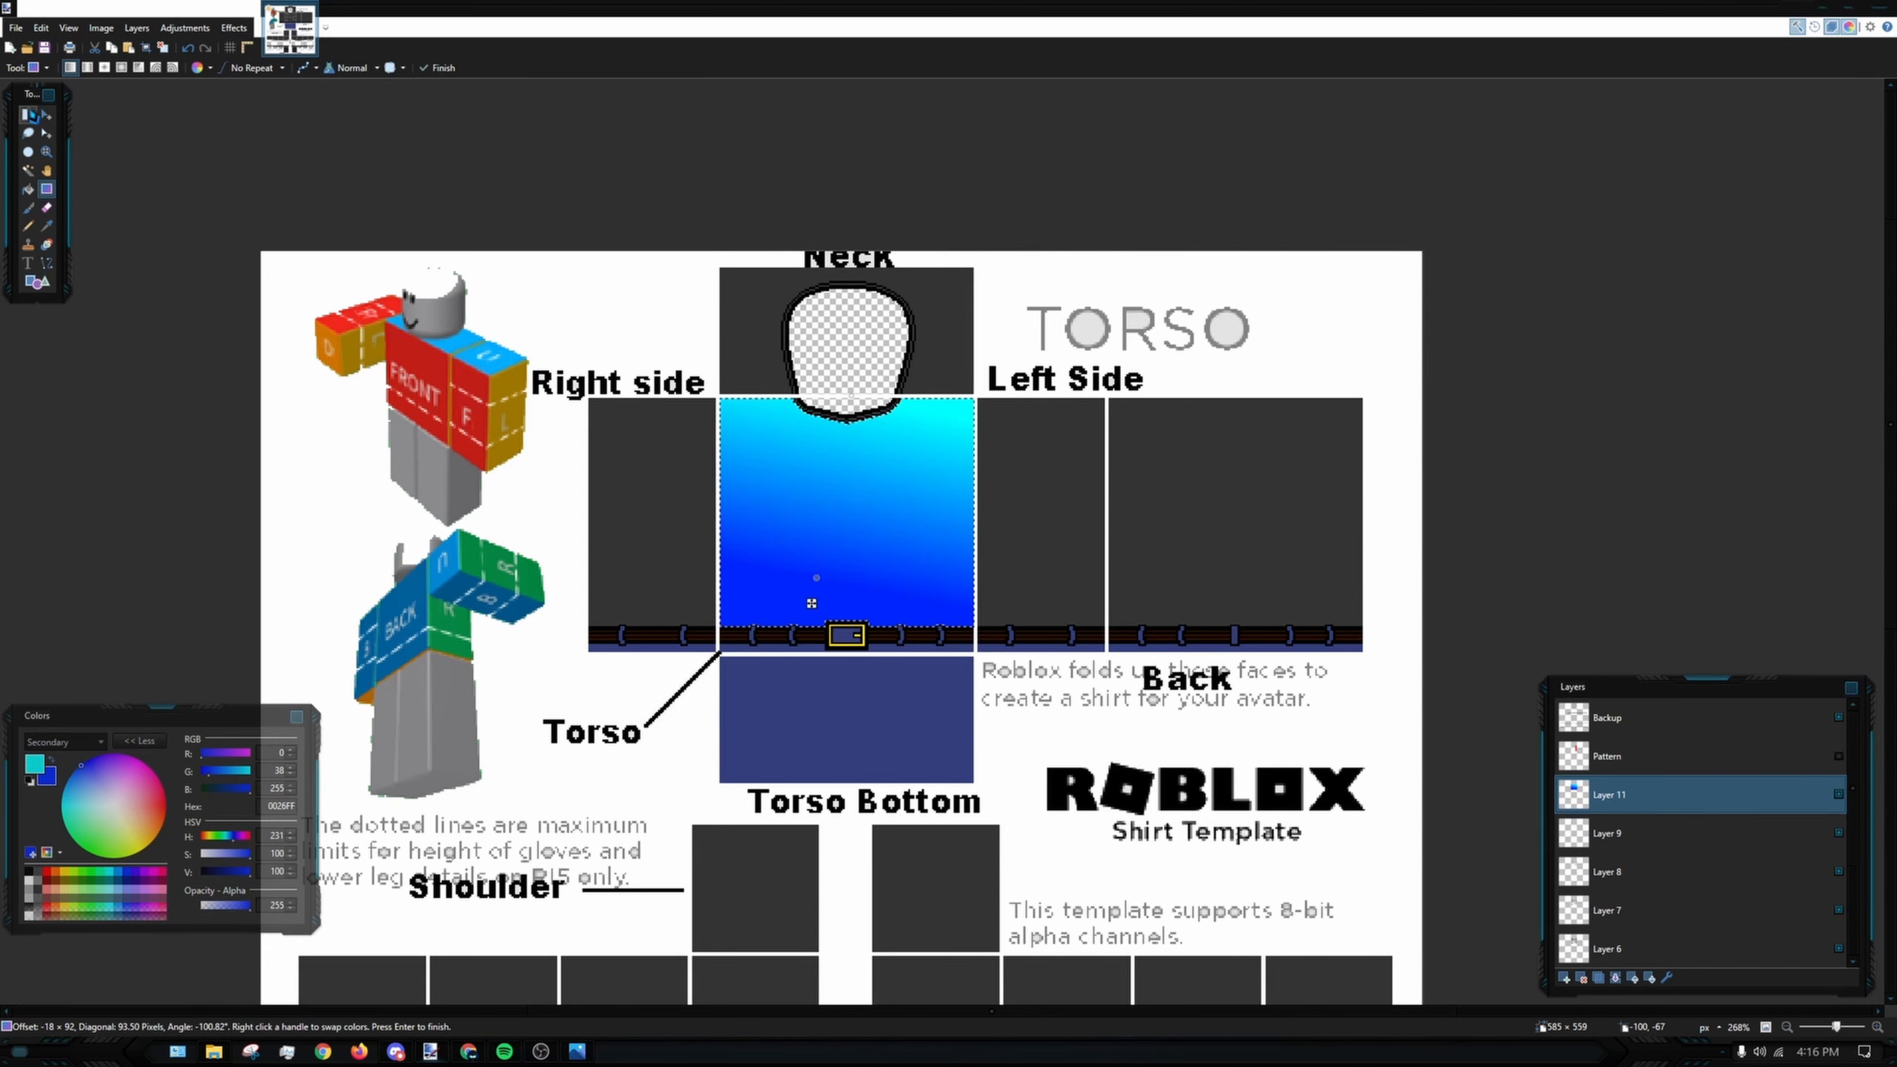
click(27, 114)
triple_click(1173, 320)
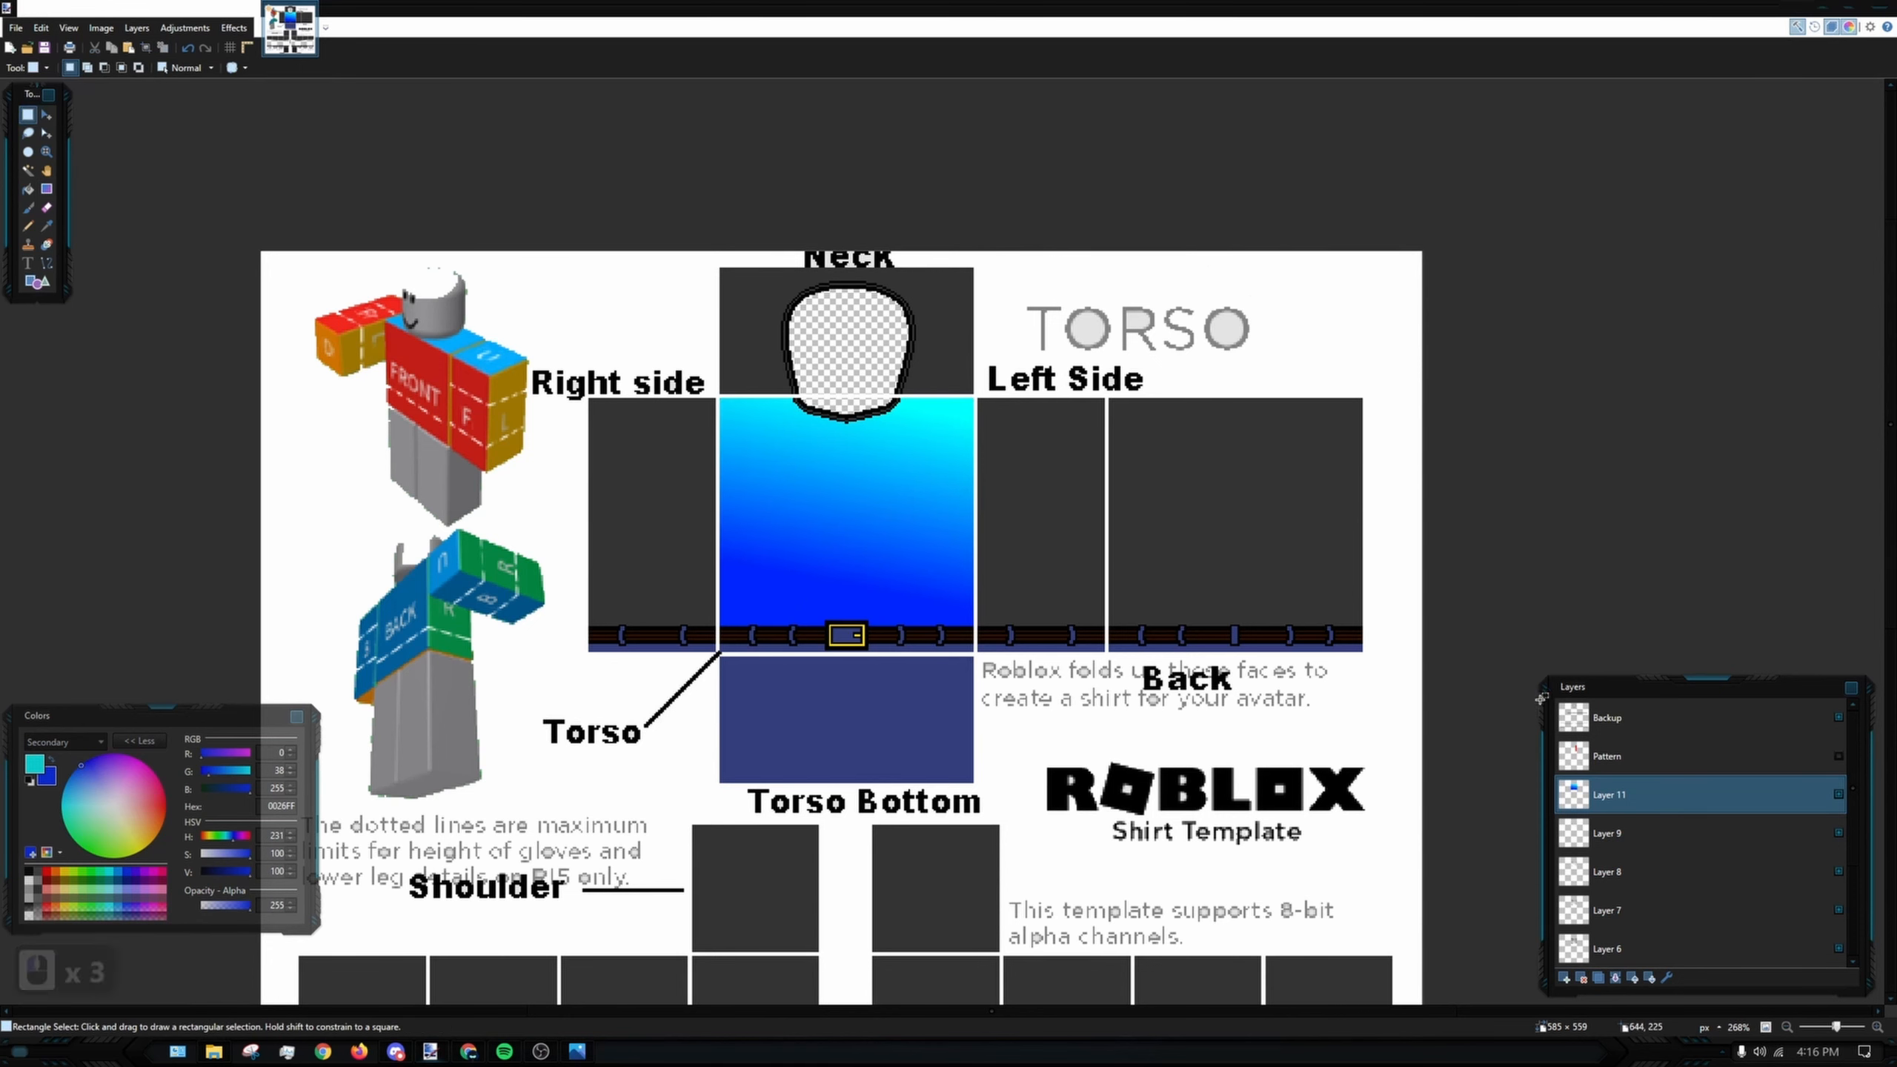
- Change Layer 11's blend mode to Overlay so the gradient tints the fabric folds
double_click(1569, 792)
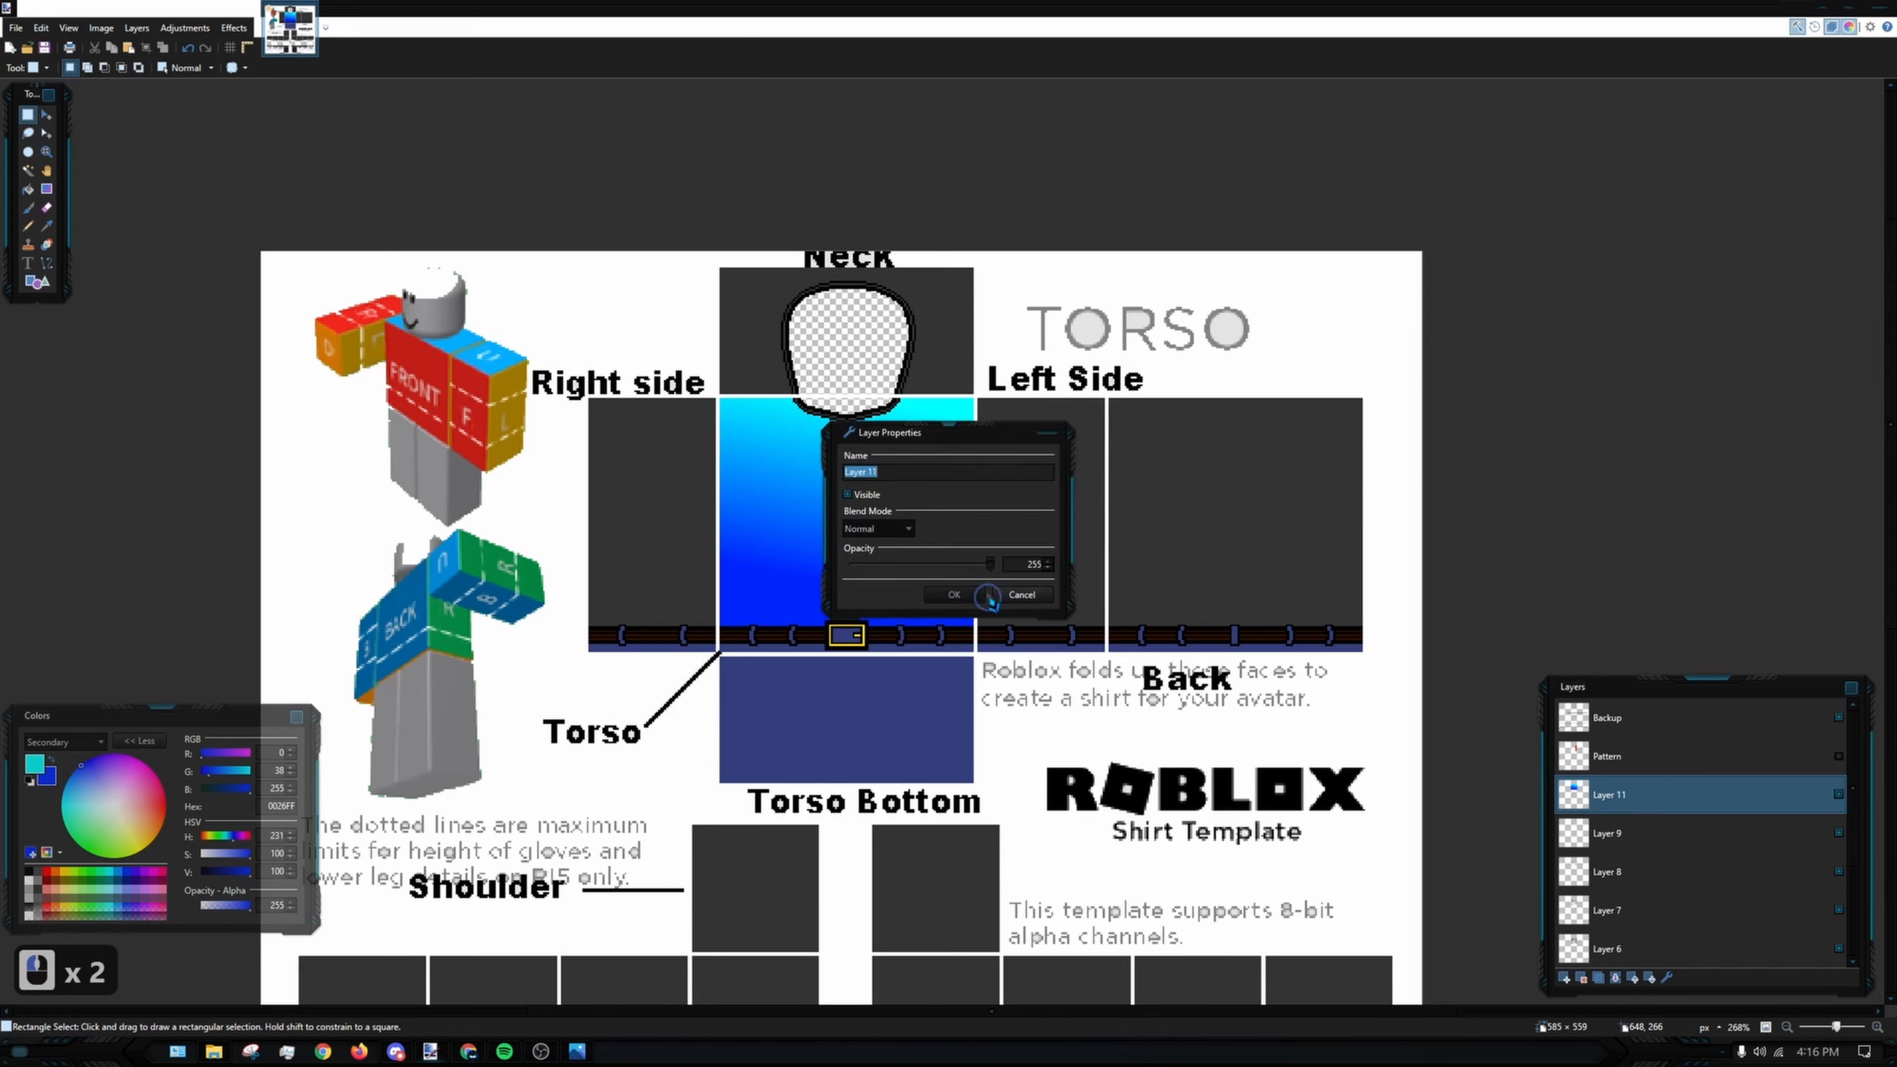
click(873, 532)
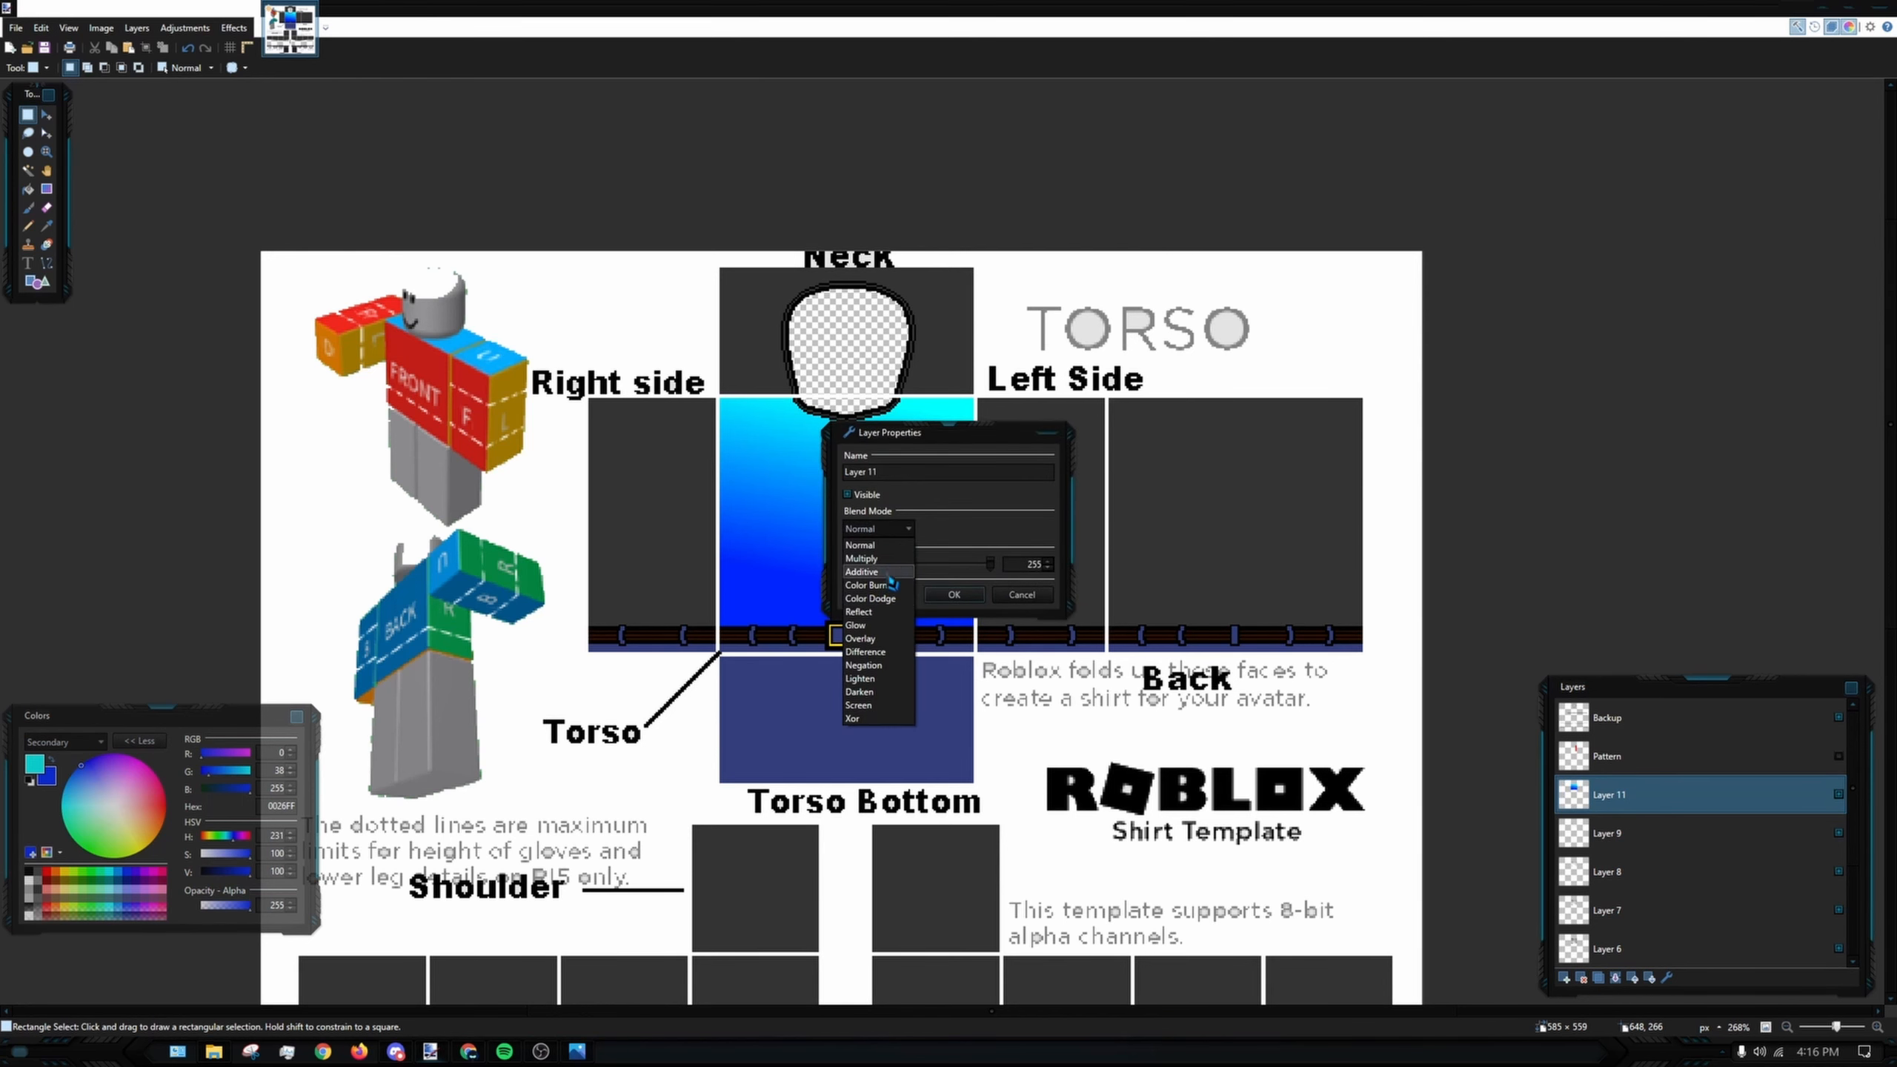
click(865, 638)
click(954, 595)
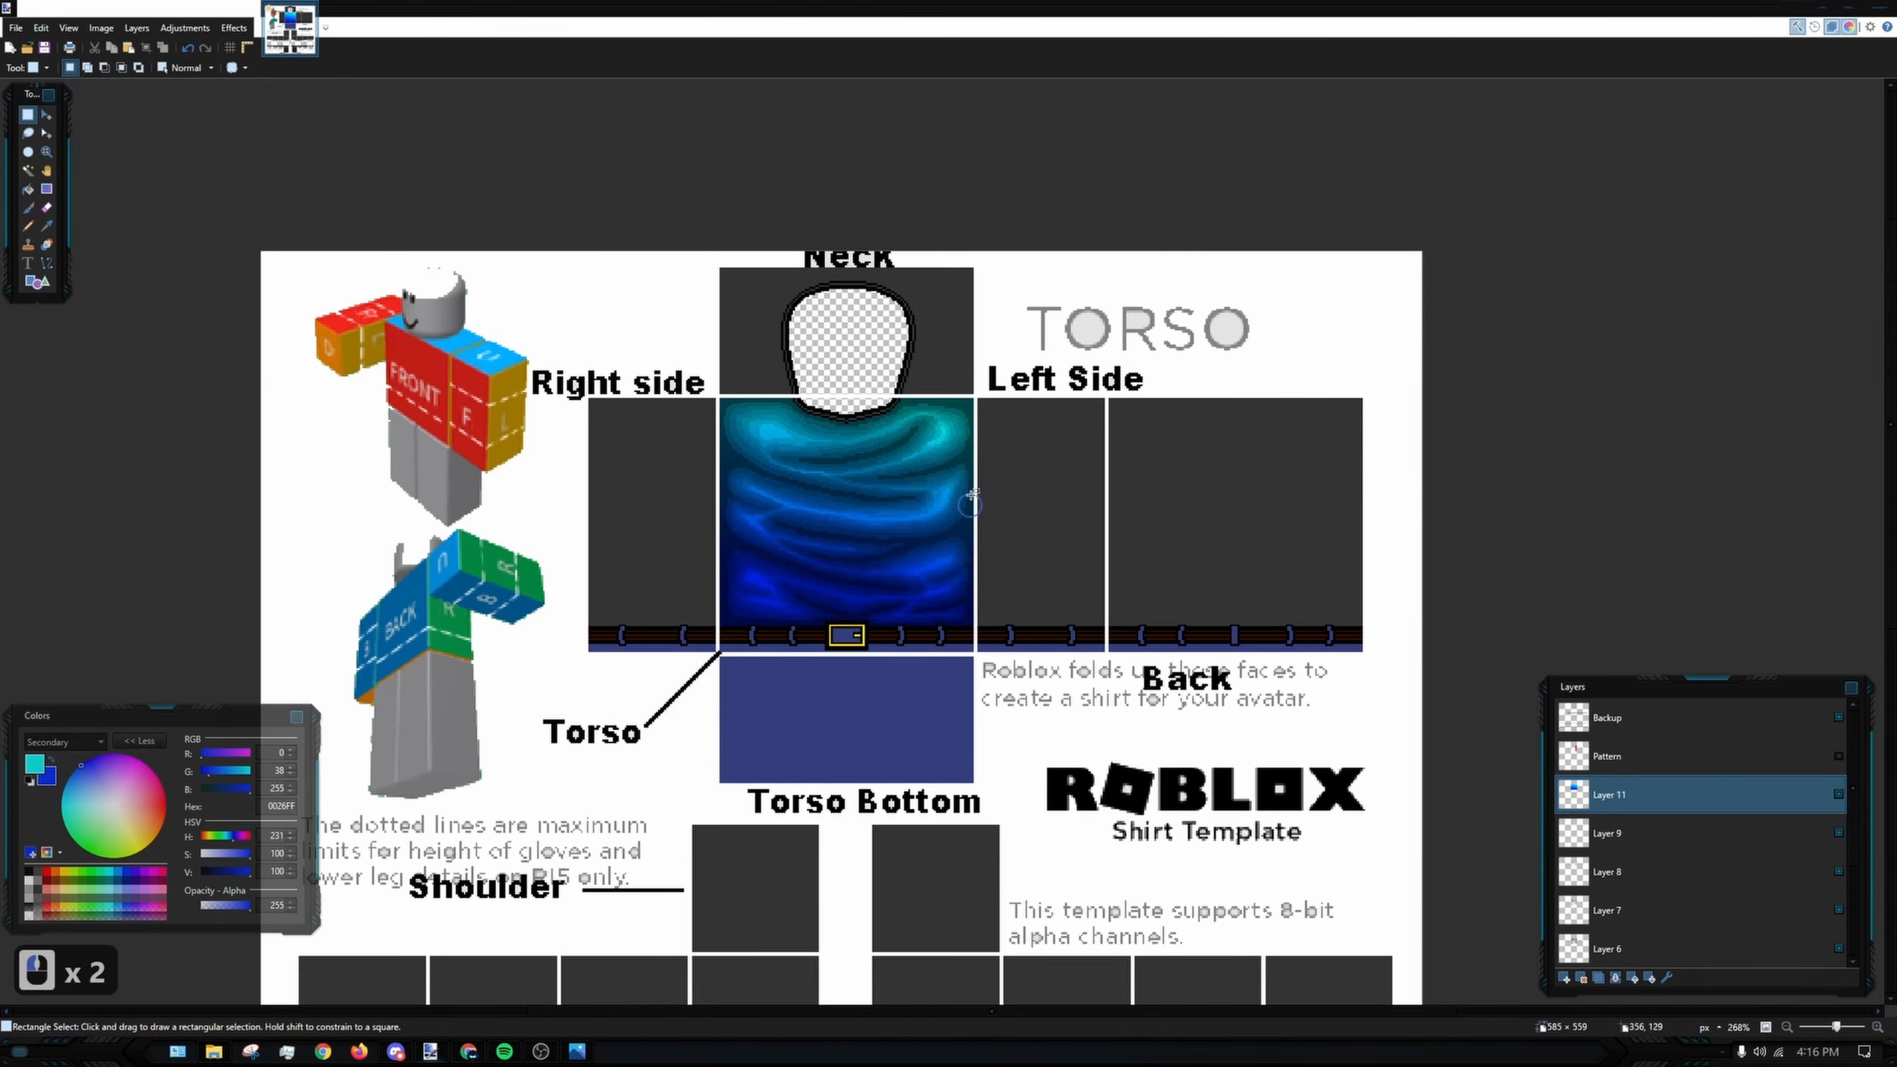
- Undo the Overlay blend mode, the deselection and the gradients on the torso front
scroll(860, 428, down, 6)
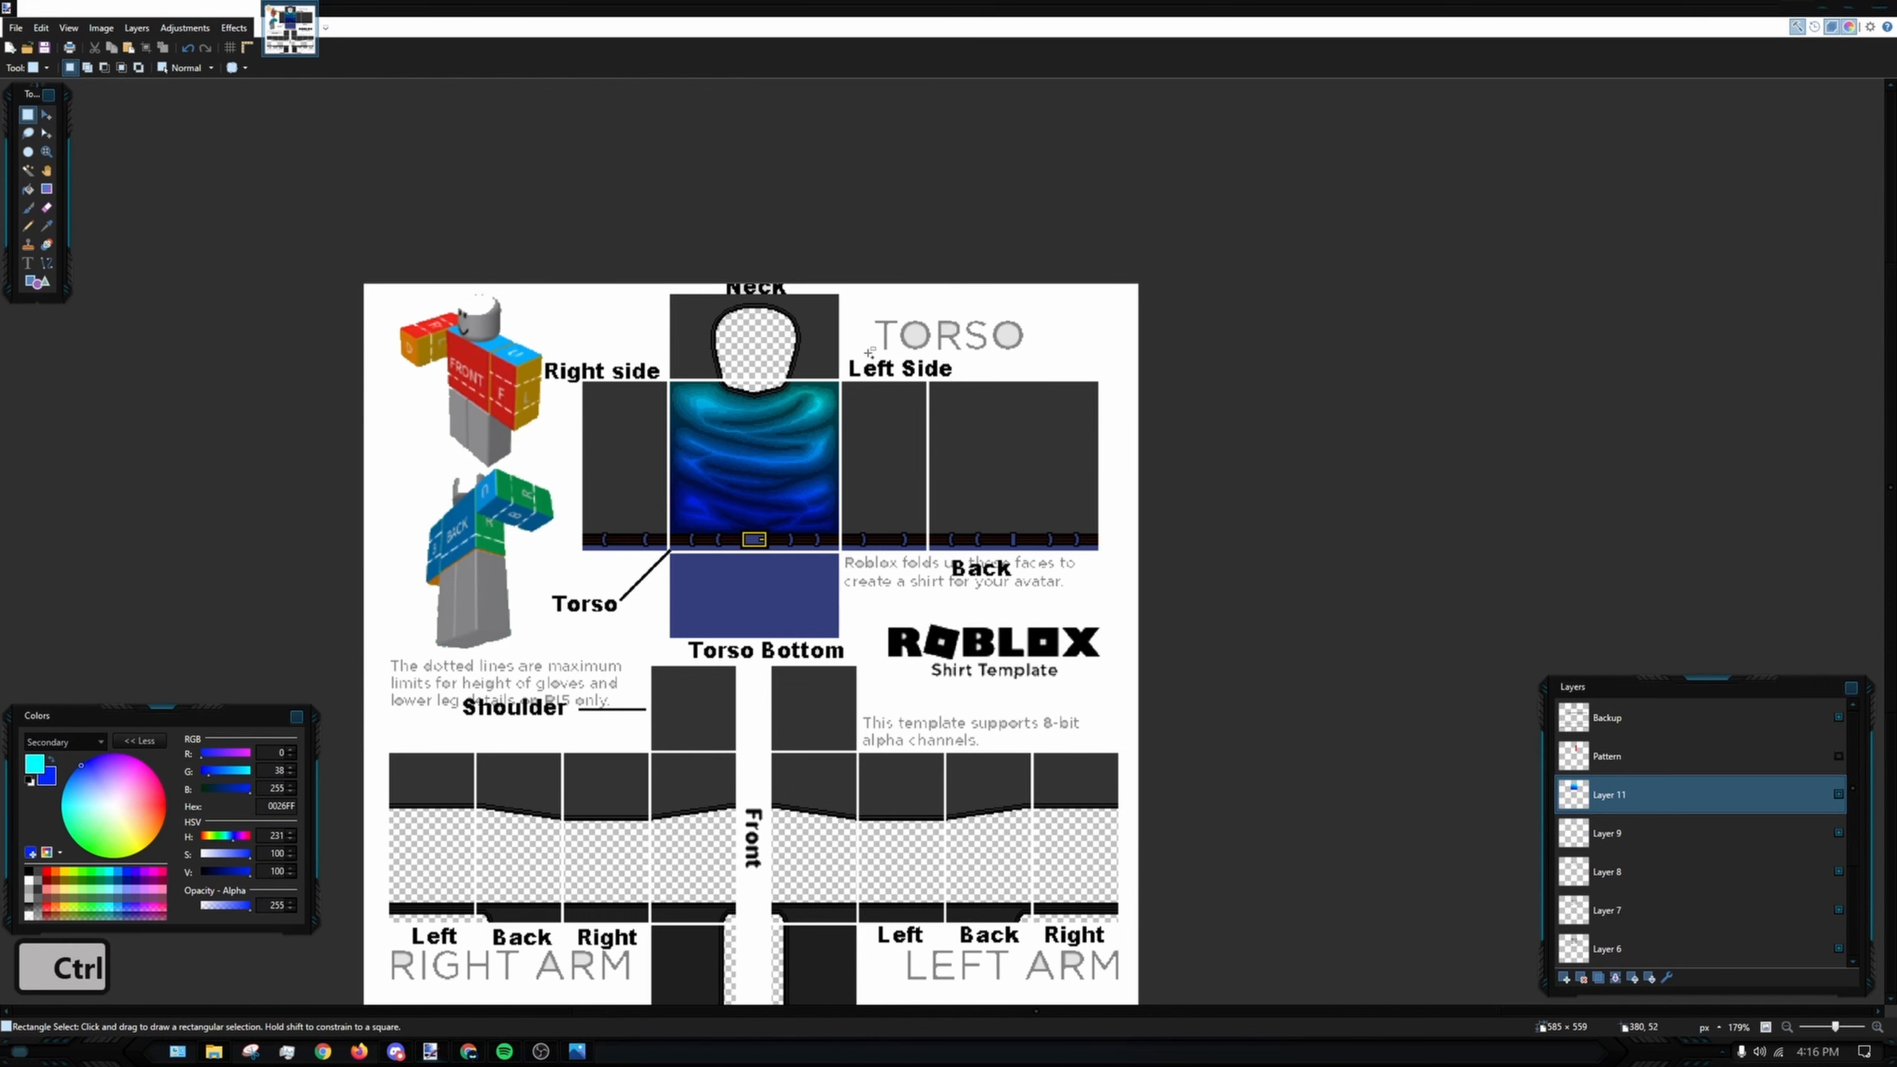
scroll(969, 495, up, 6)
key(ctrl+z)
scroll(1118, 732, down, 7)
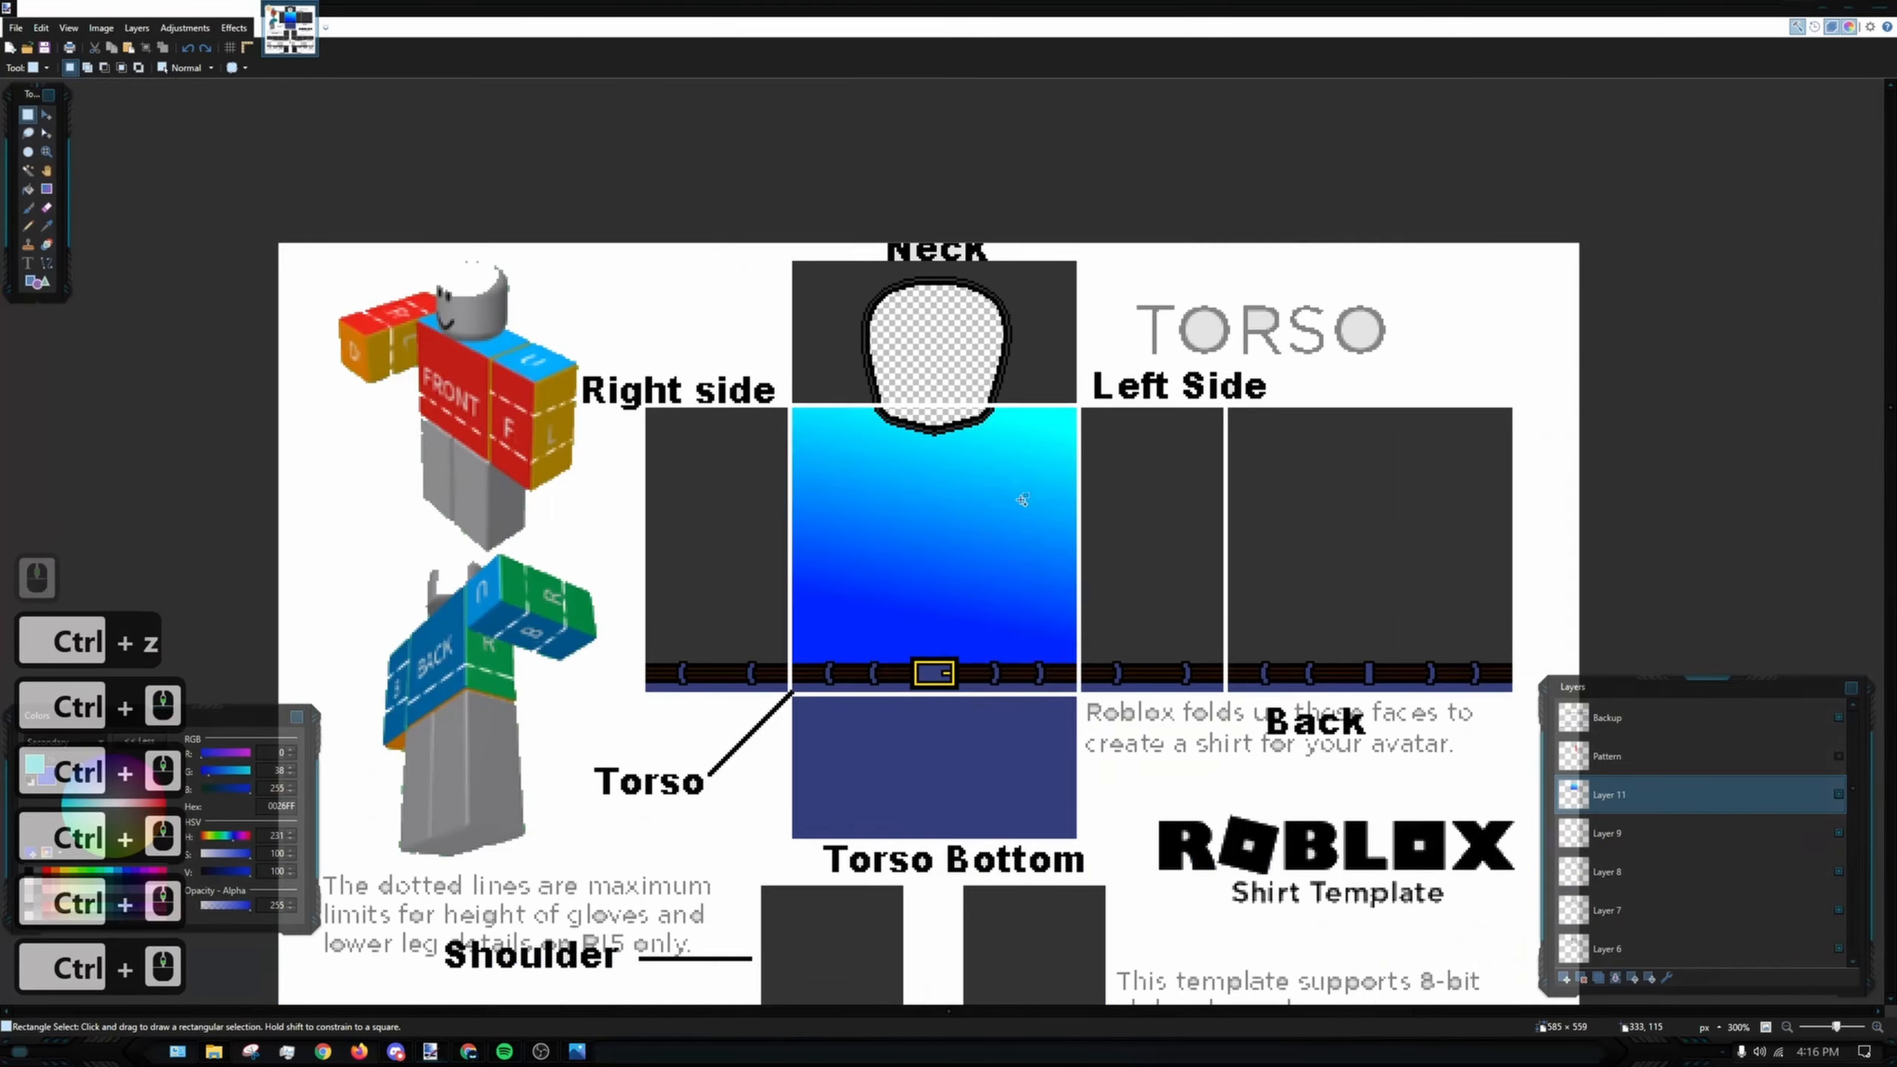
key(ctrl+z)
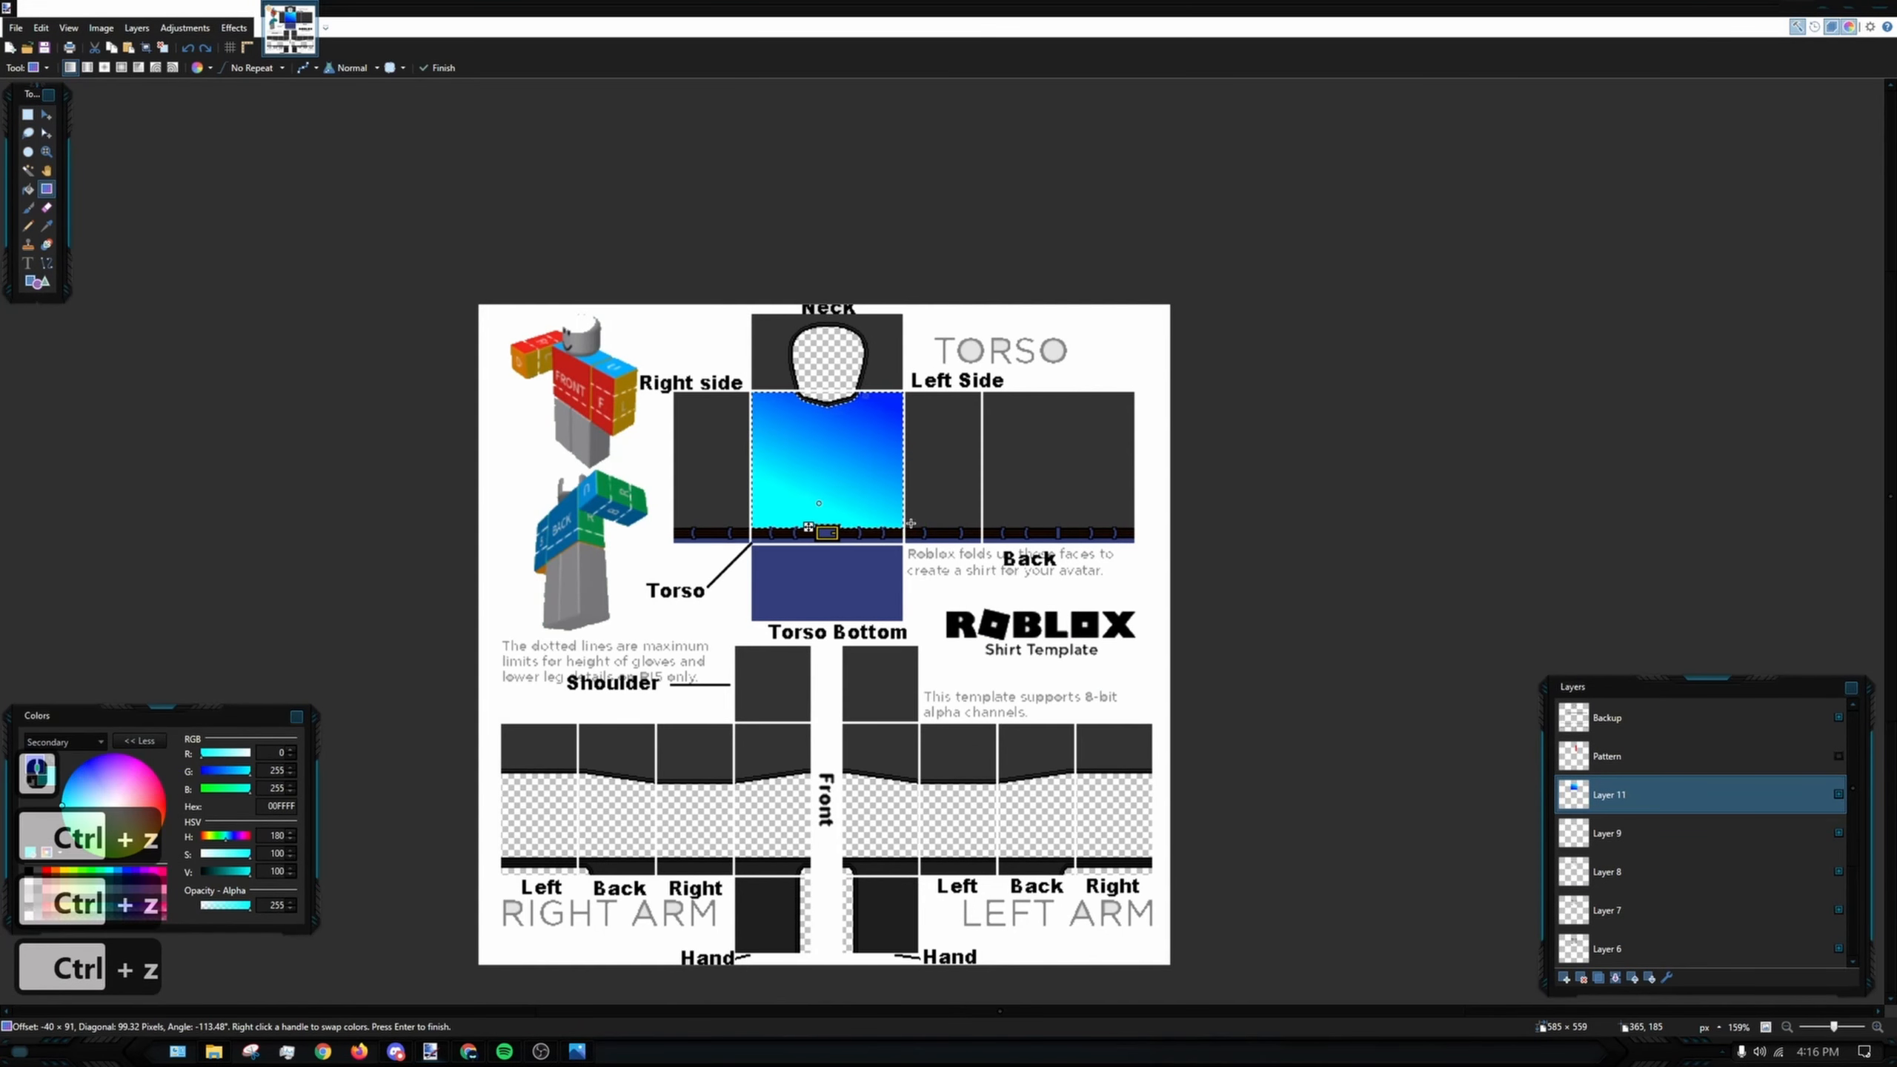
key(ctrl+z)
- Select all dark grey shirt areas across the template on the upper Background layer with the Magic Wand
scroll(1651, 842, down, 7)
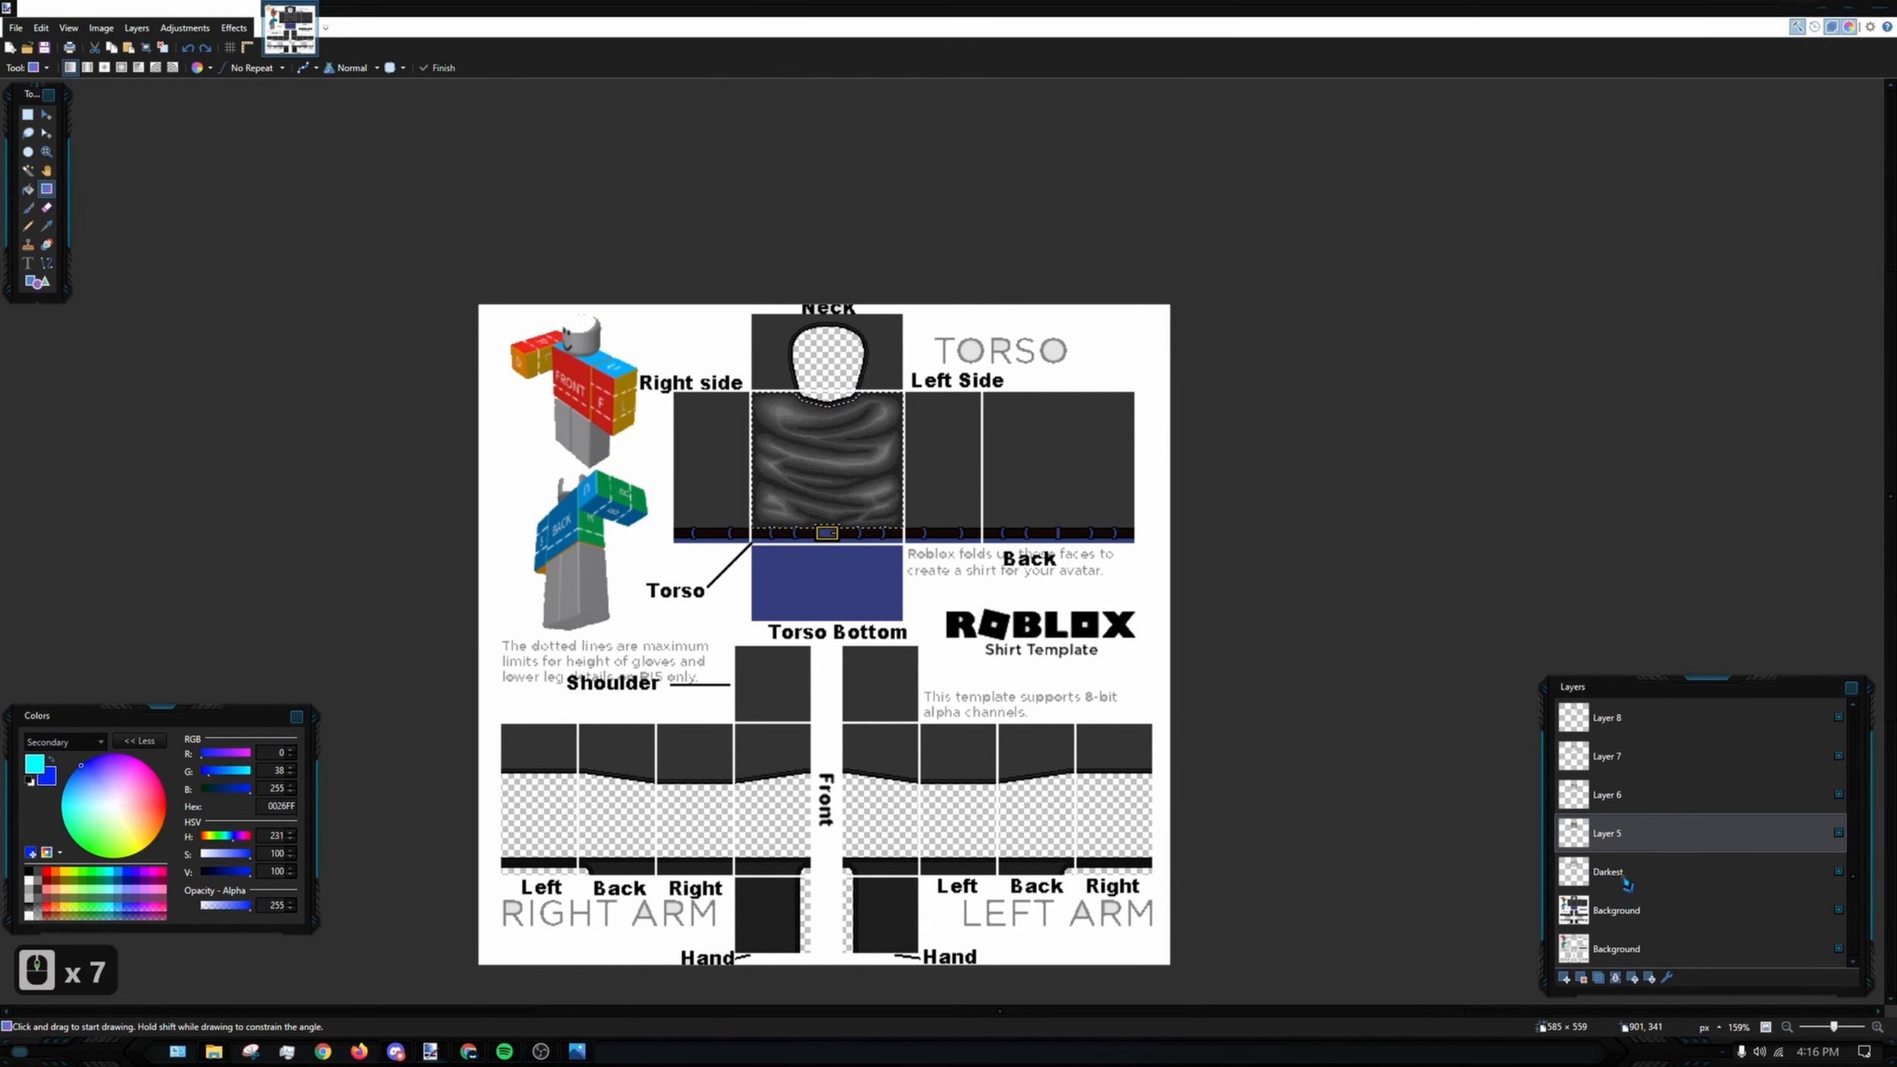
click(1622, 915)
drag(215, 307, 158, 287)
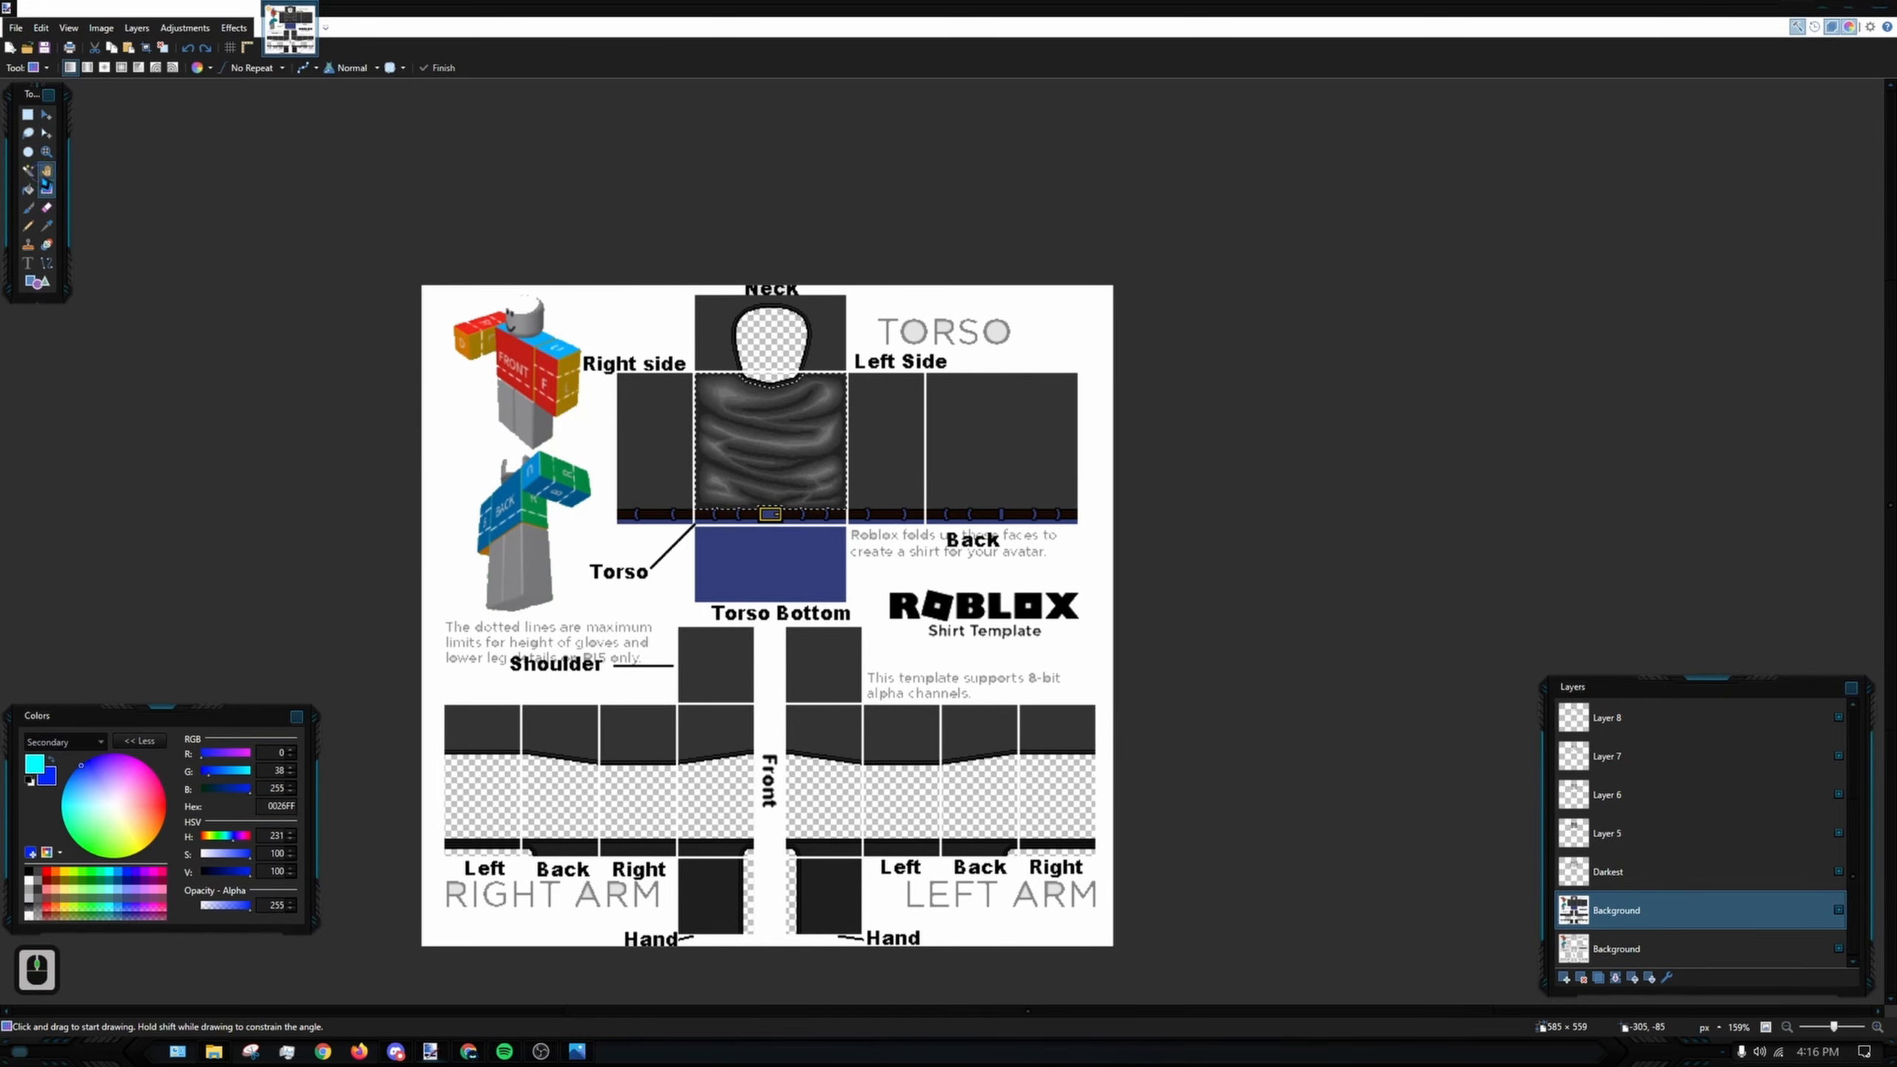
click(28, 170)
click(822, 441)
scroll(853, 437, up, 4)
shift+click(860, 431)
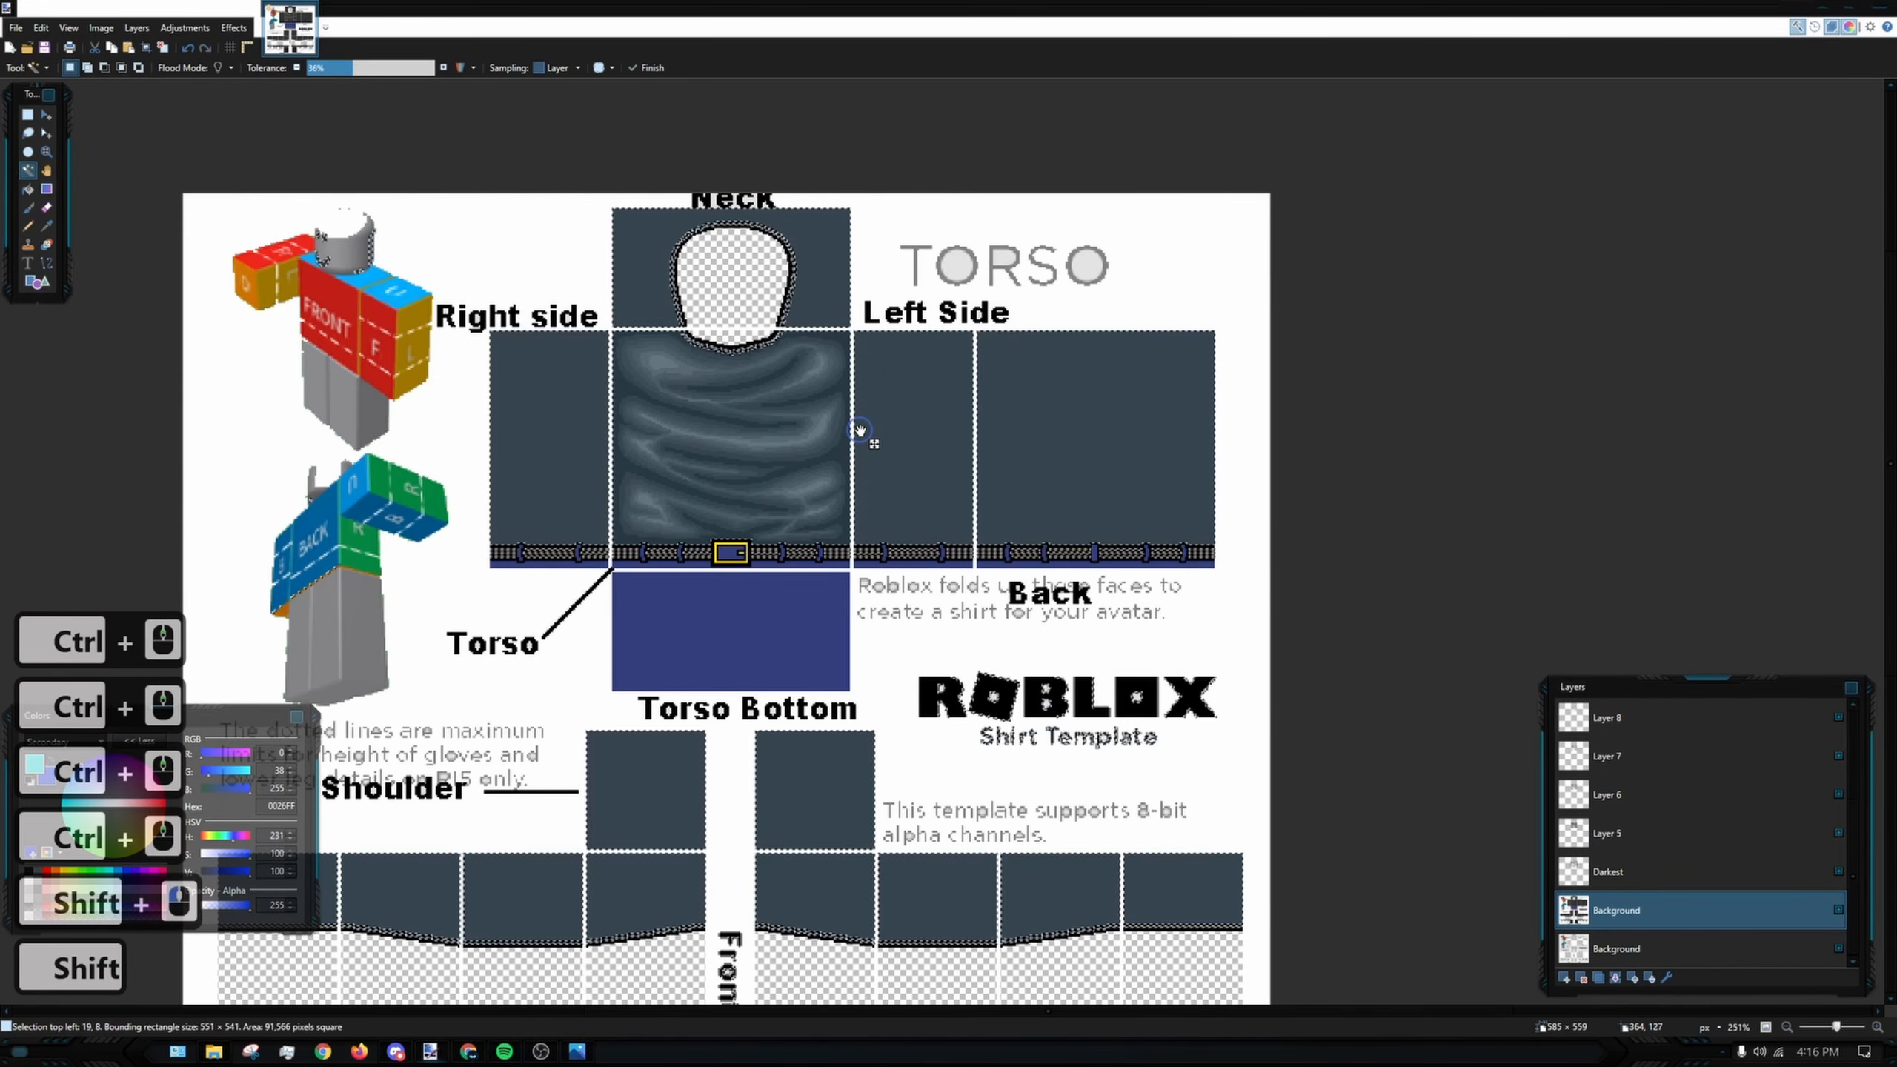
- Lower the Magic Wand tolerance and reselect the dark grey shirt areas without the belt and gloves
scroll(860, 431, up, 4)
shift+click(907, 428)
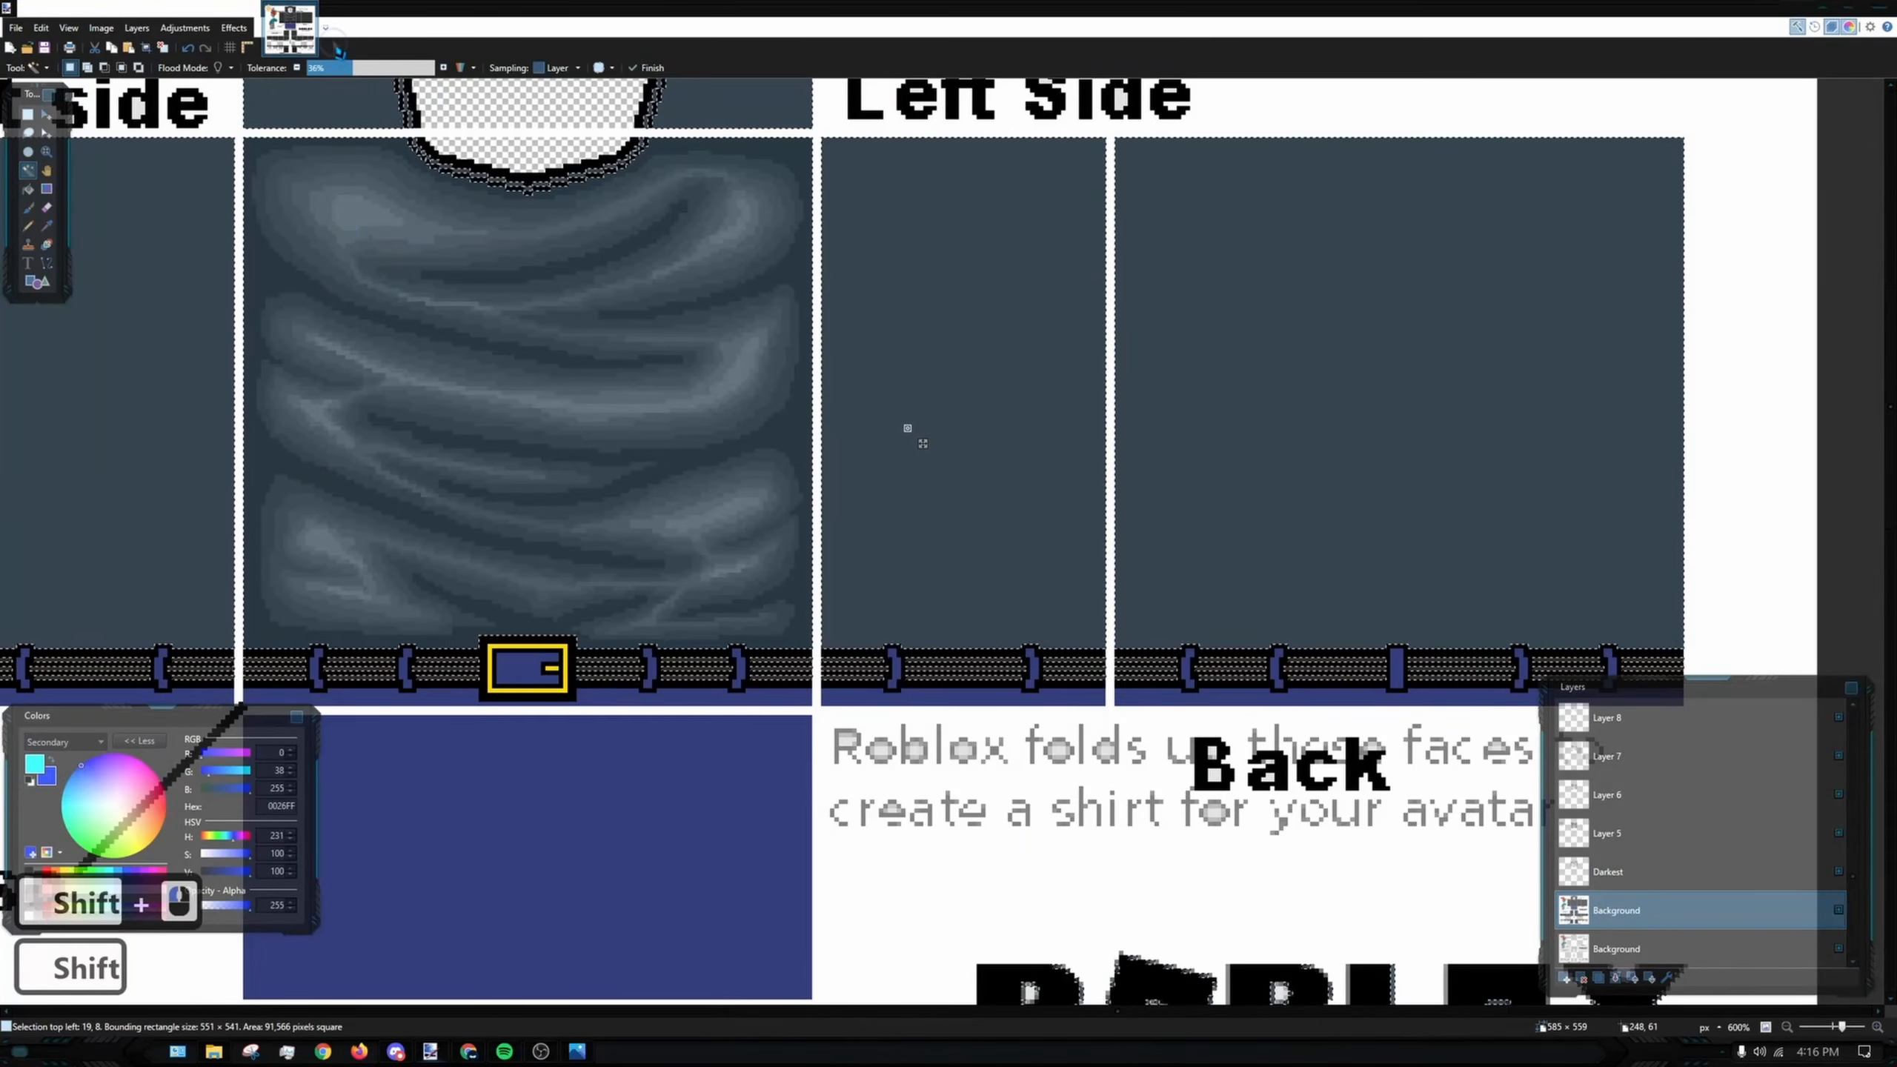
scroll(898, 289, down, 6)
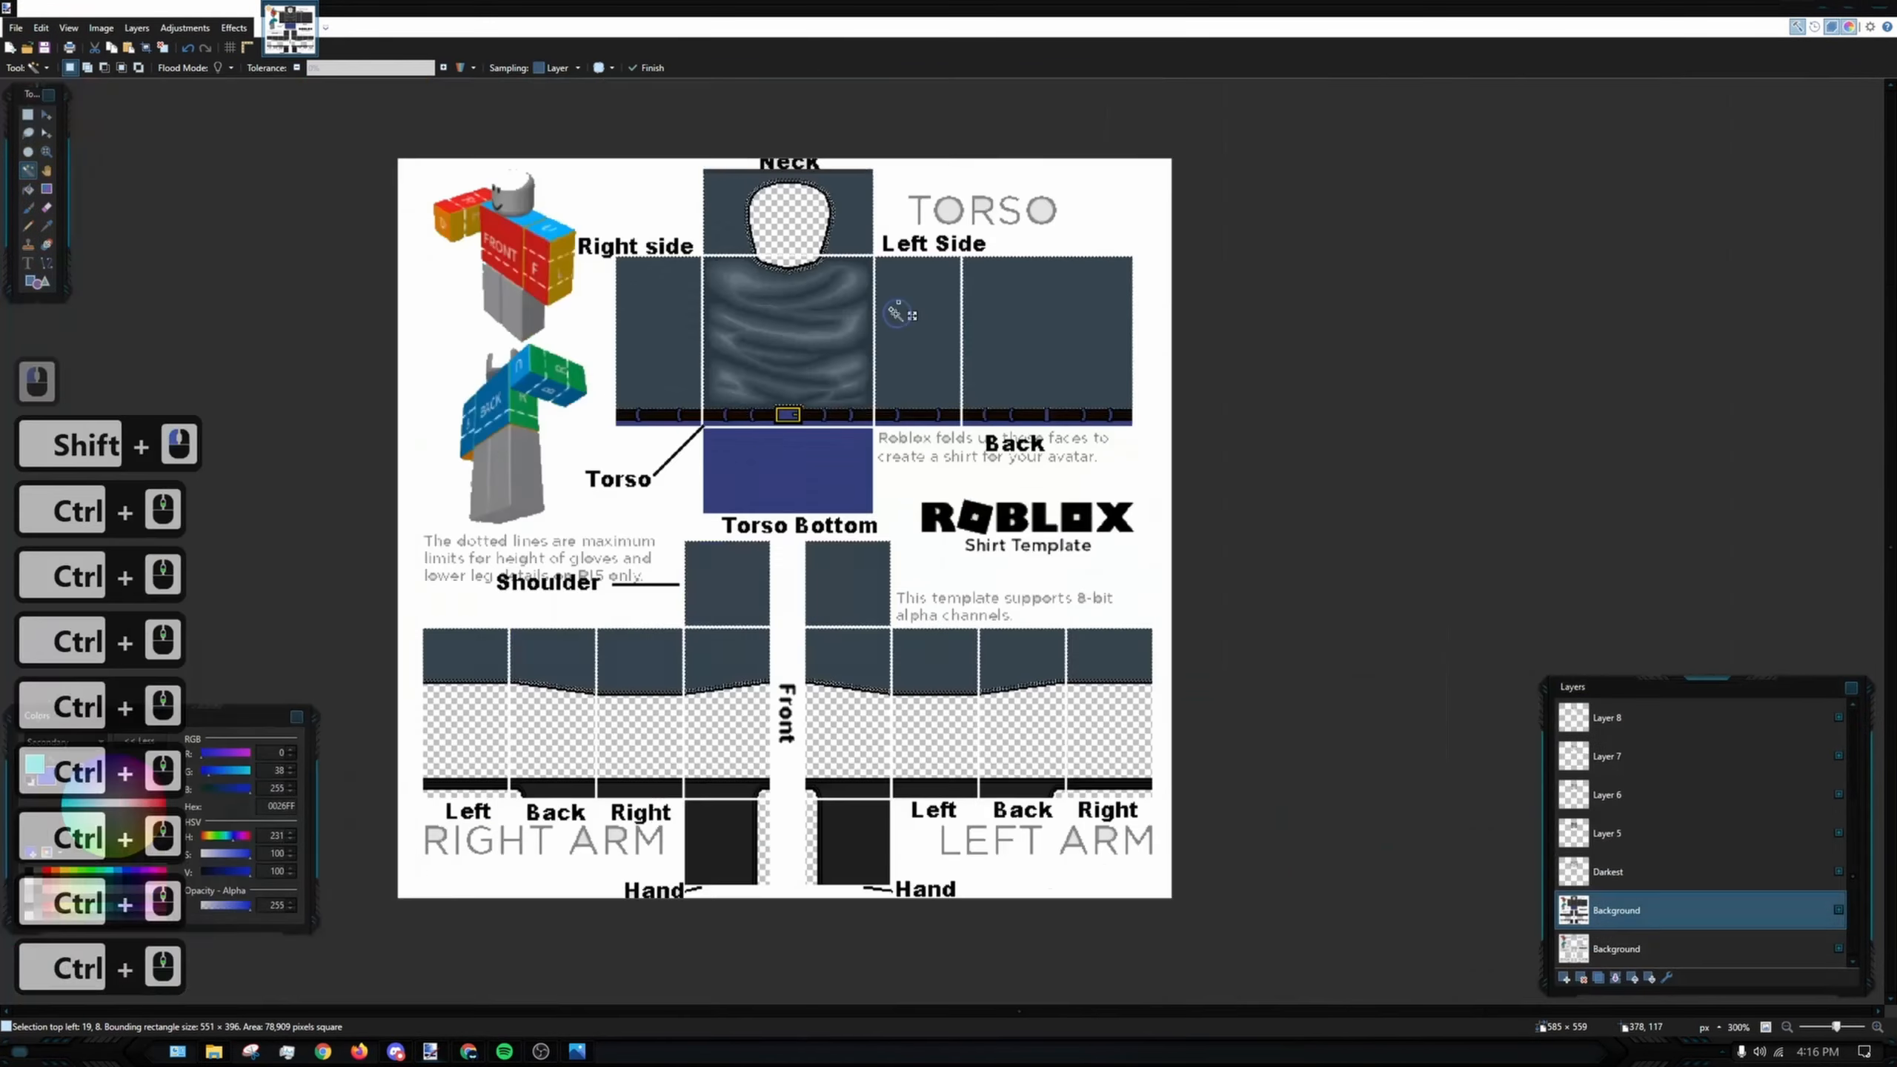
scroll(1015, 621, up, 2)
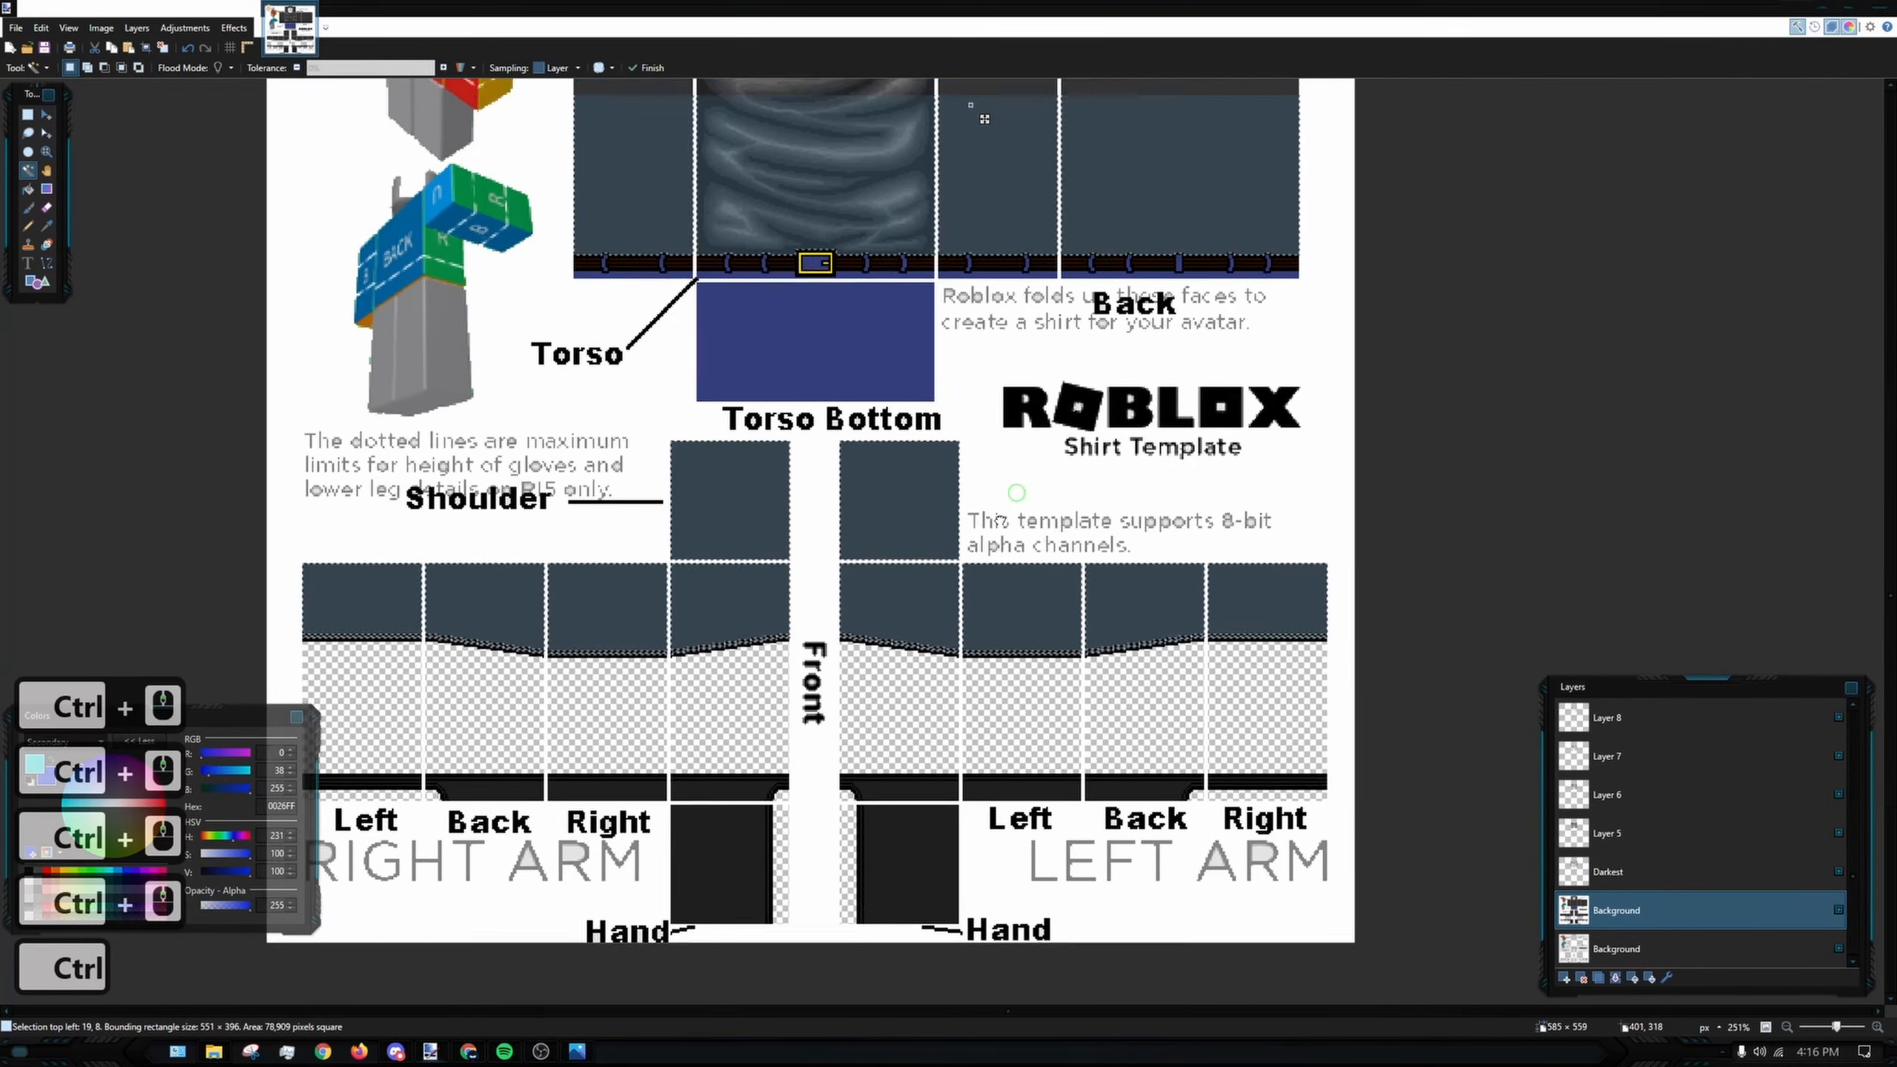
scroll(1015, 622, down, 2)
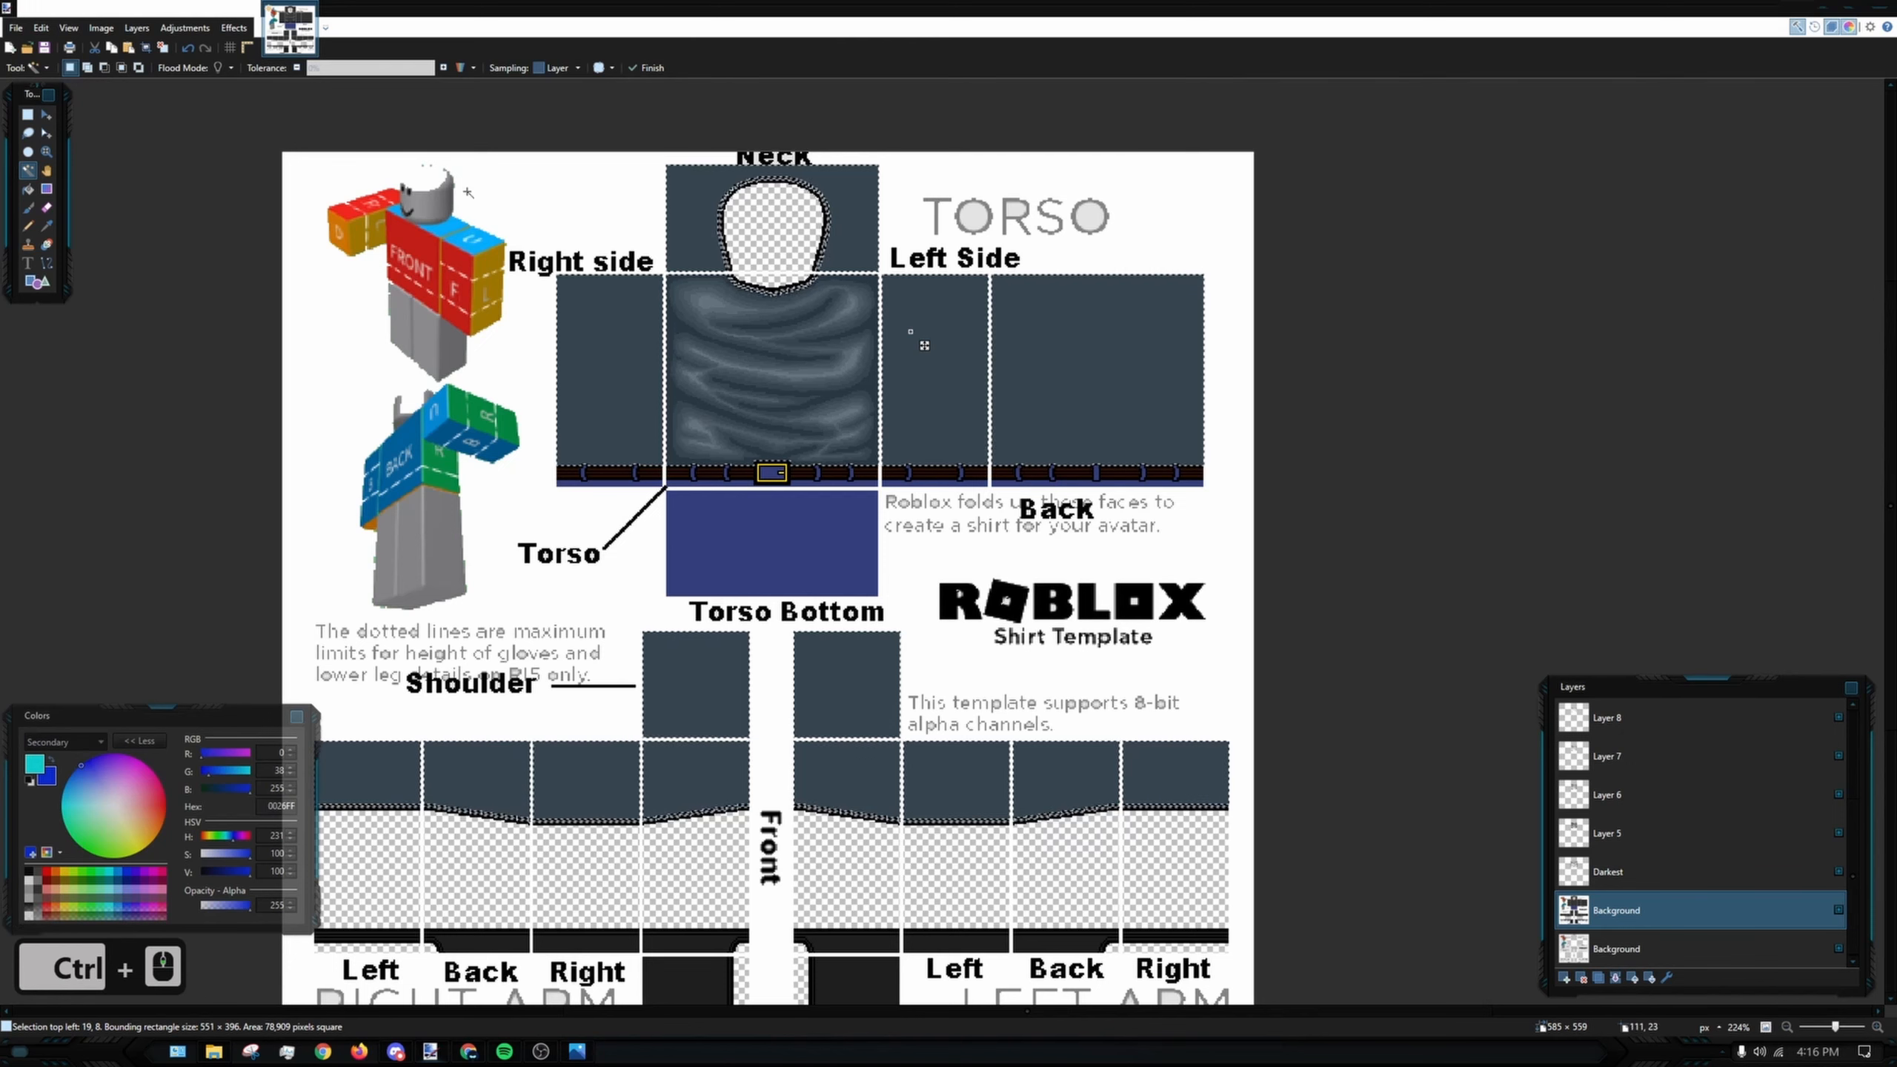
- Try a downward cyan-to-blue gradient over the selected areas on the Background layer and undo it
click(46, 190)
drag(938, 257, 943, 421)
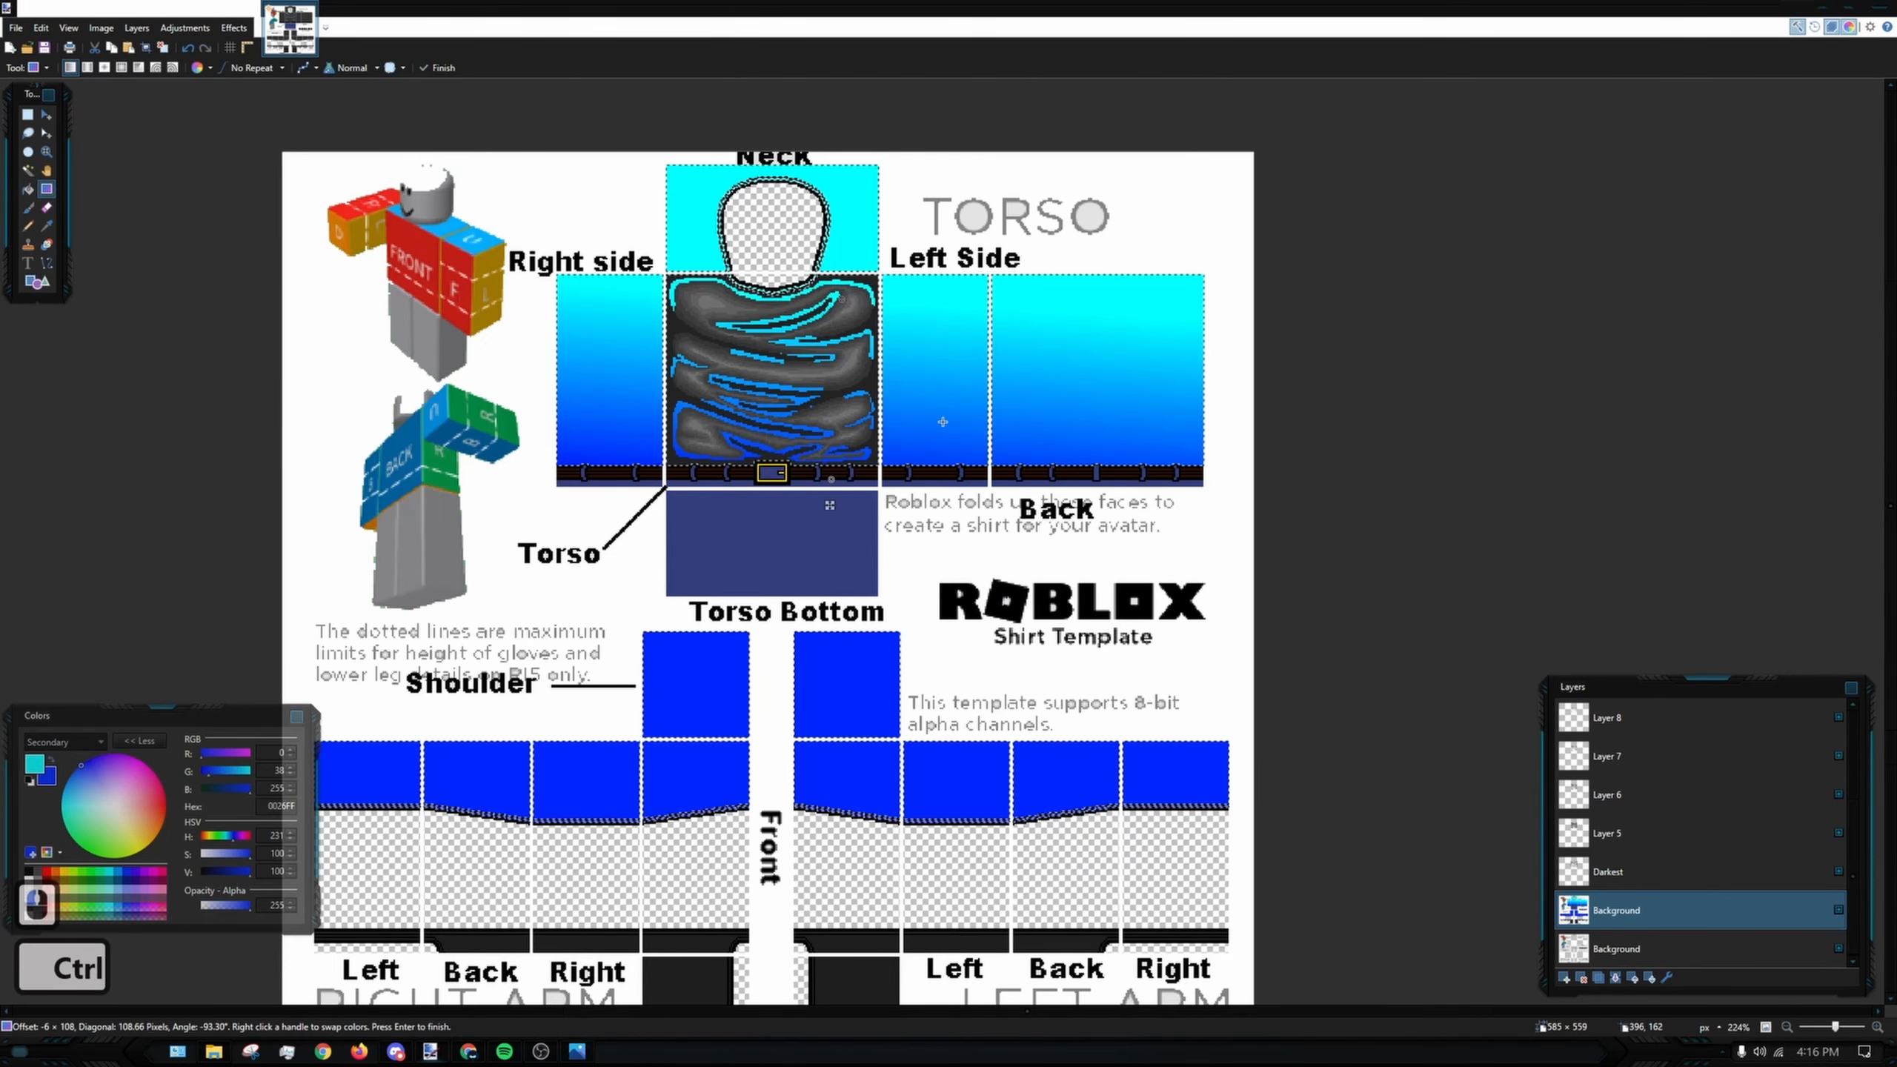
scroll(948, 424, down, 4)
key(ctrl+z)
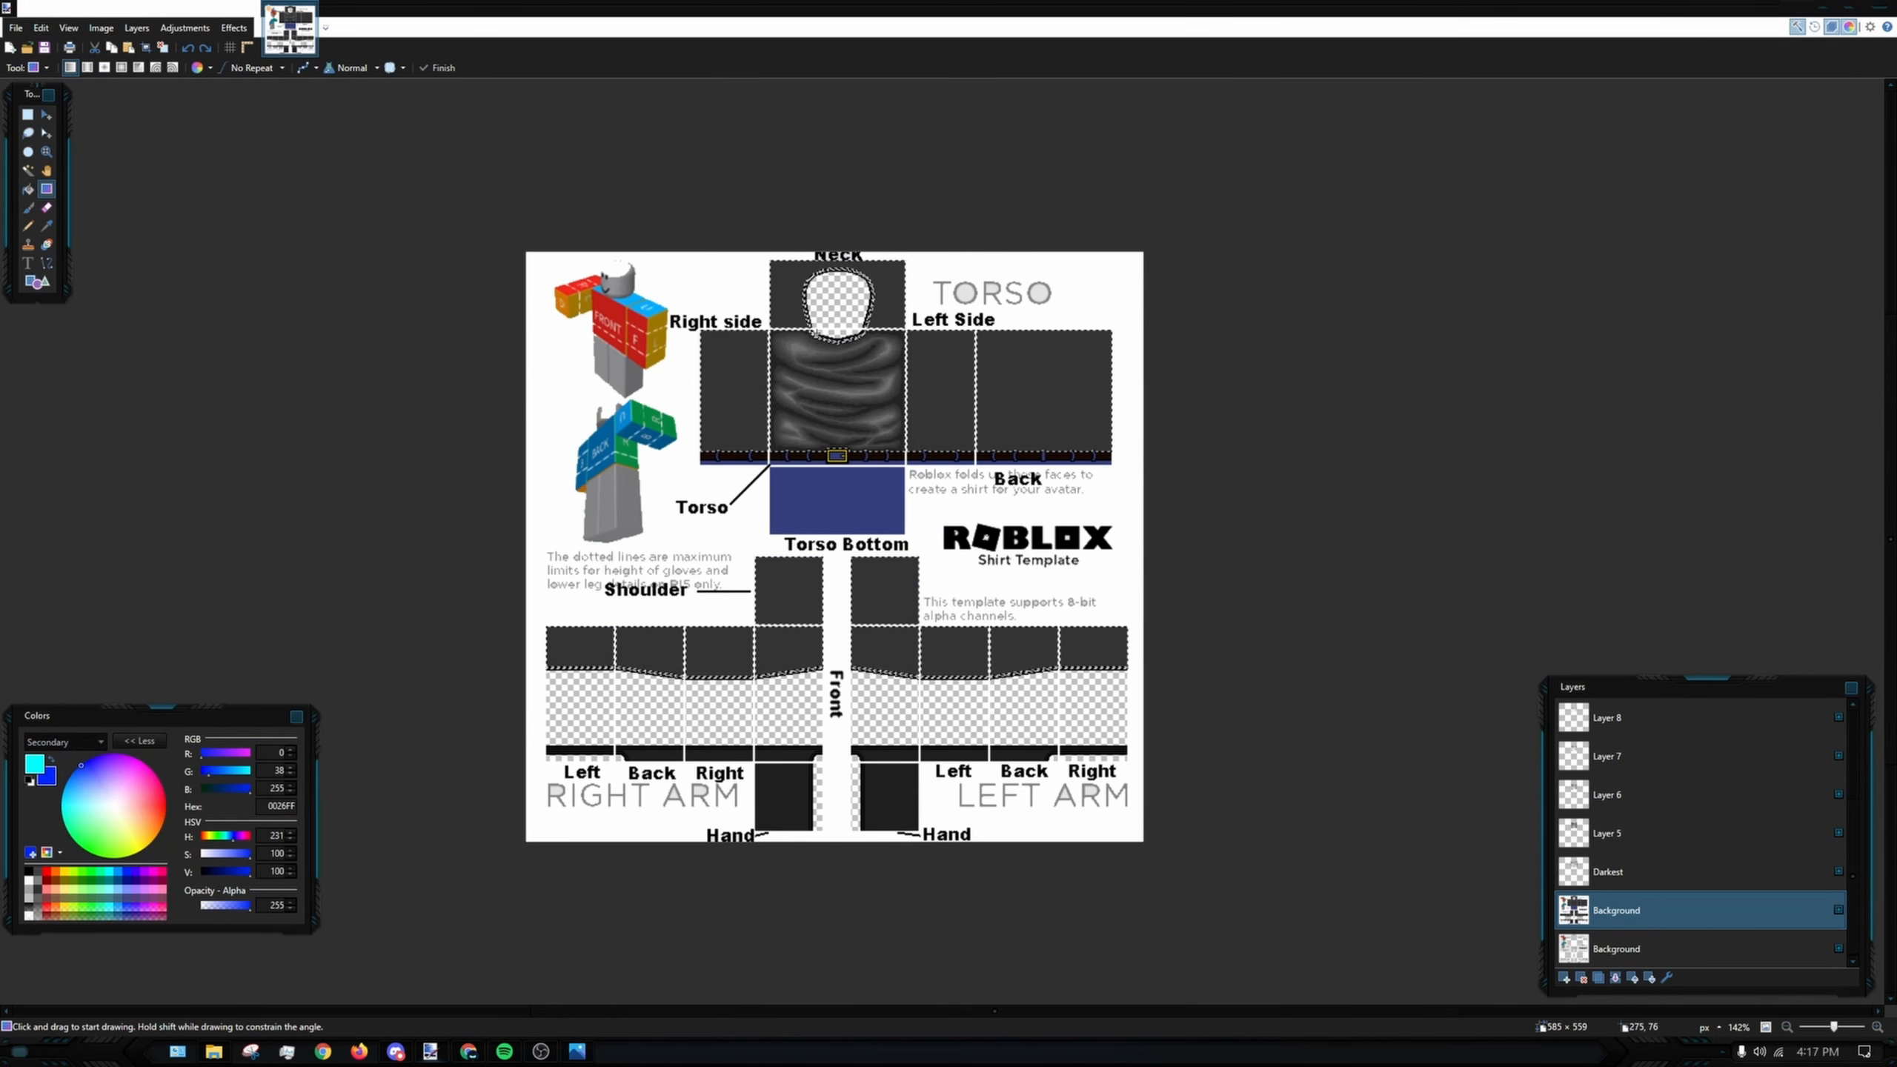
- Draw a cyan-to-blue gradient on Layer 11 from the torso's upper edge down past the belt, filling the selected shirt areas
scroll(1695, 821, up, 5)
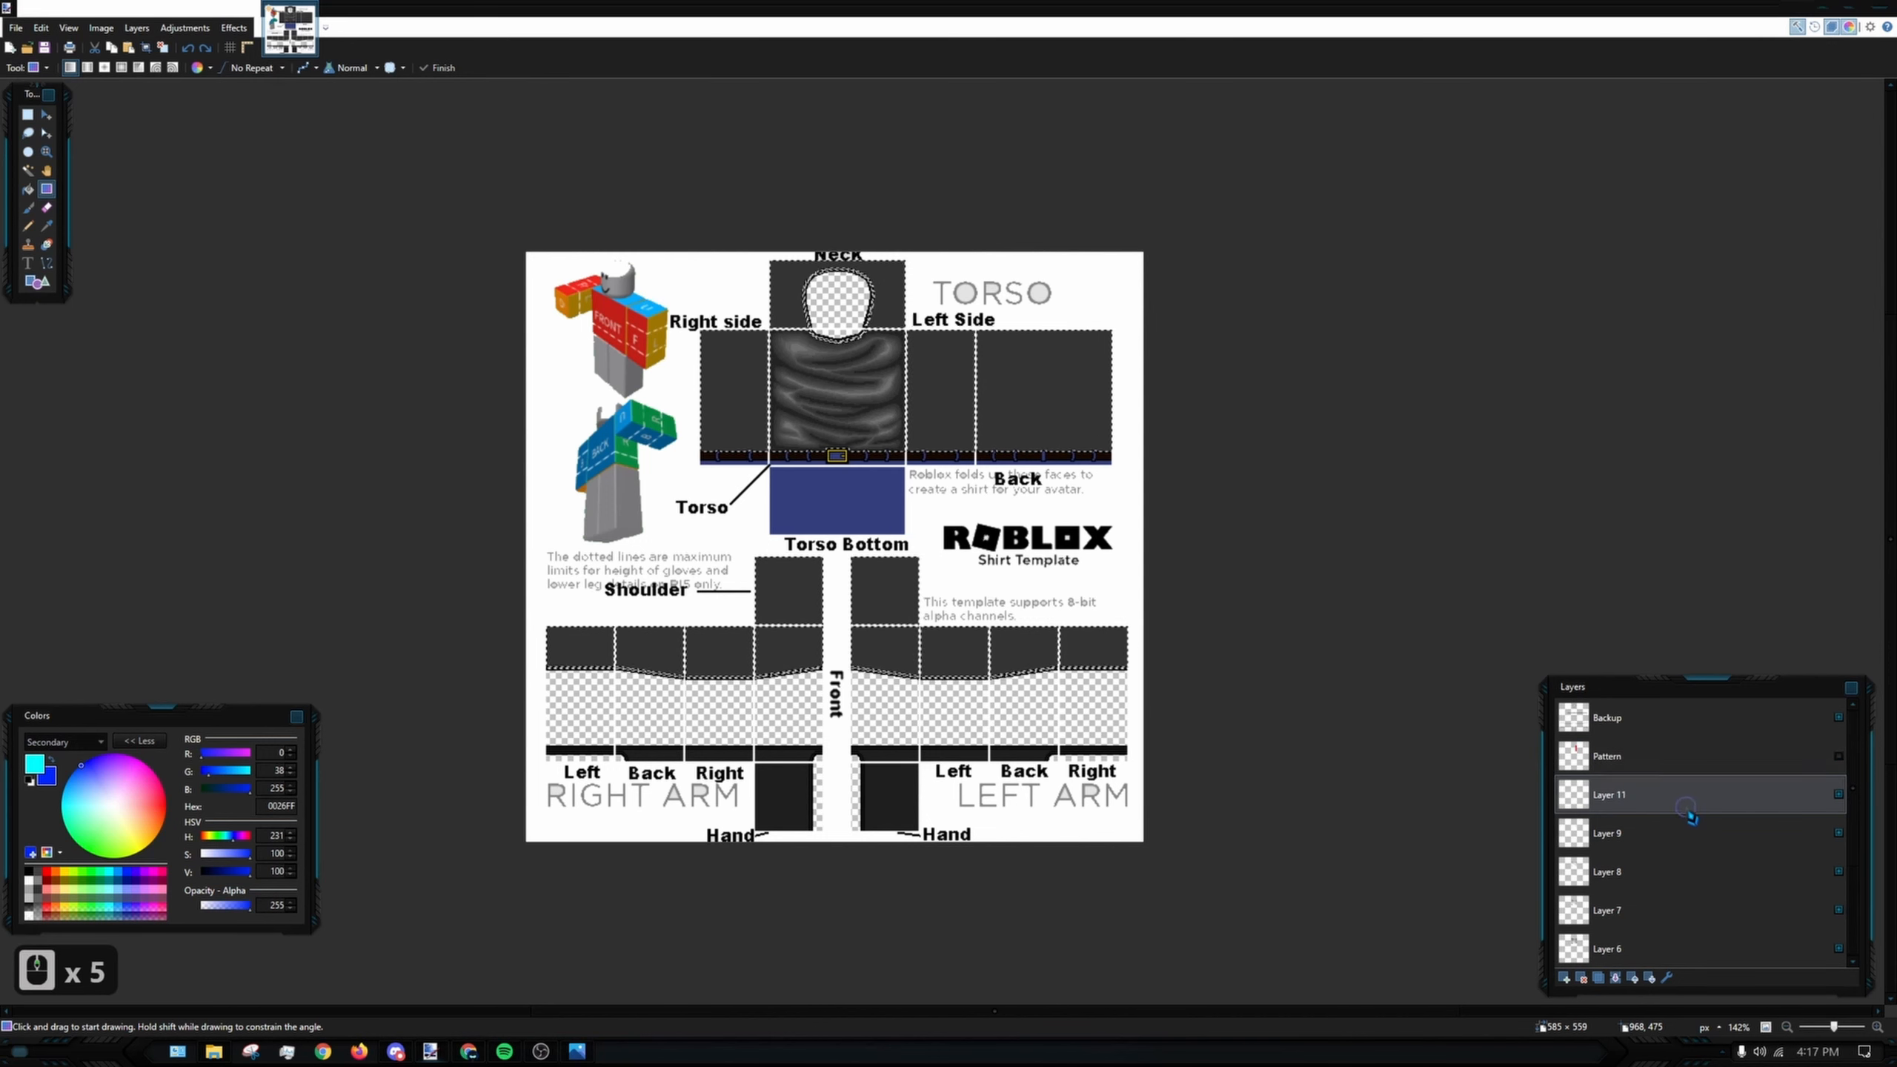
click(1614, 796)
drag(905, 346, 885, 566)
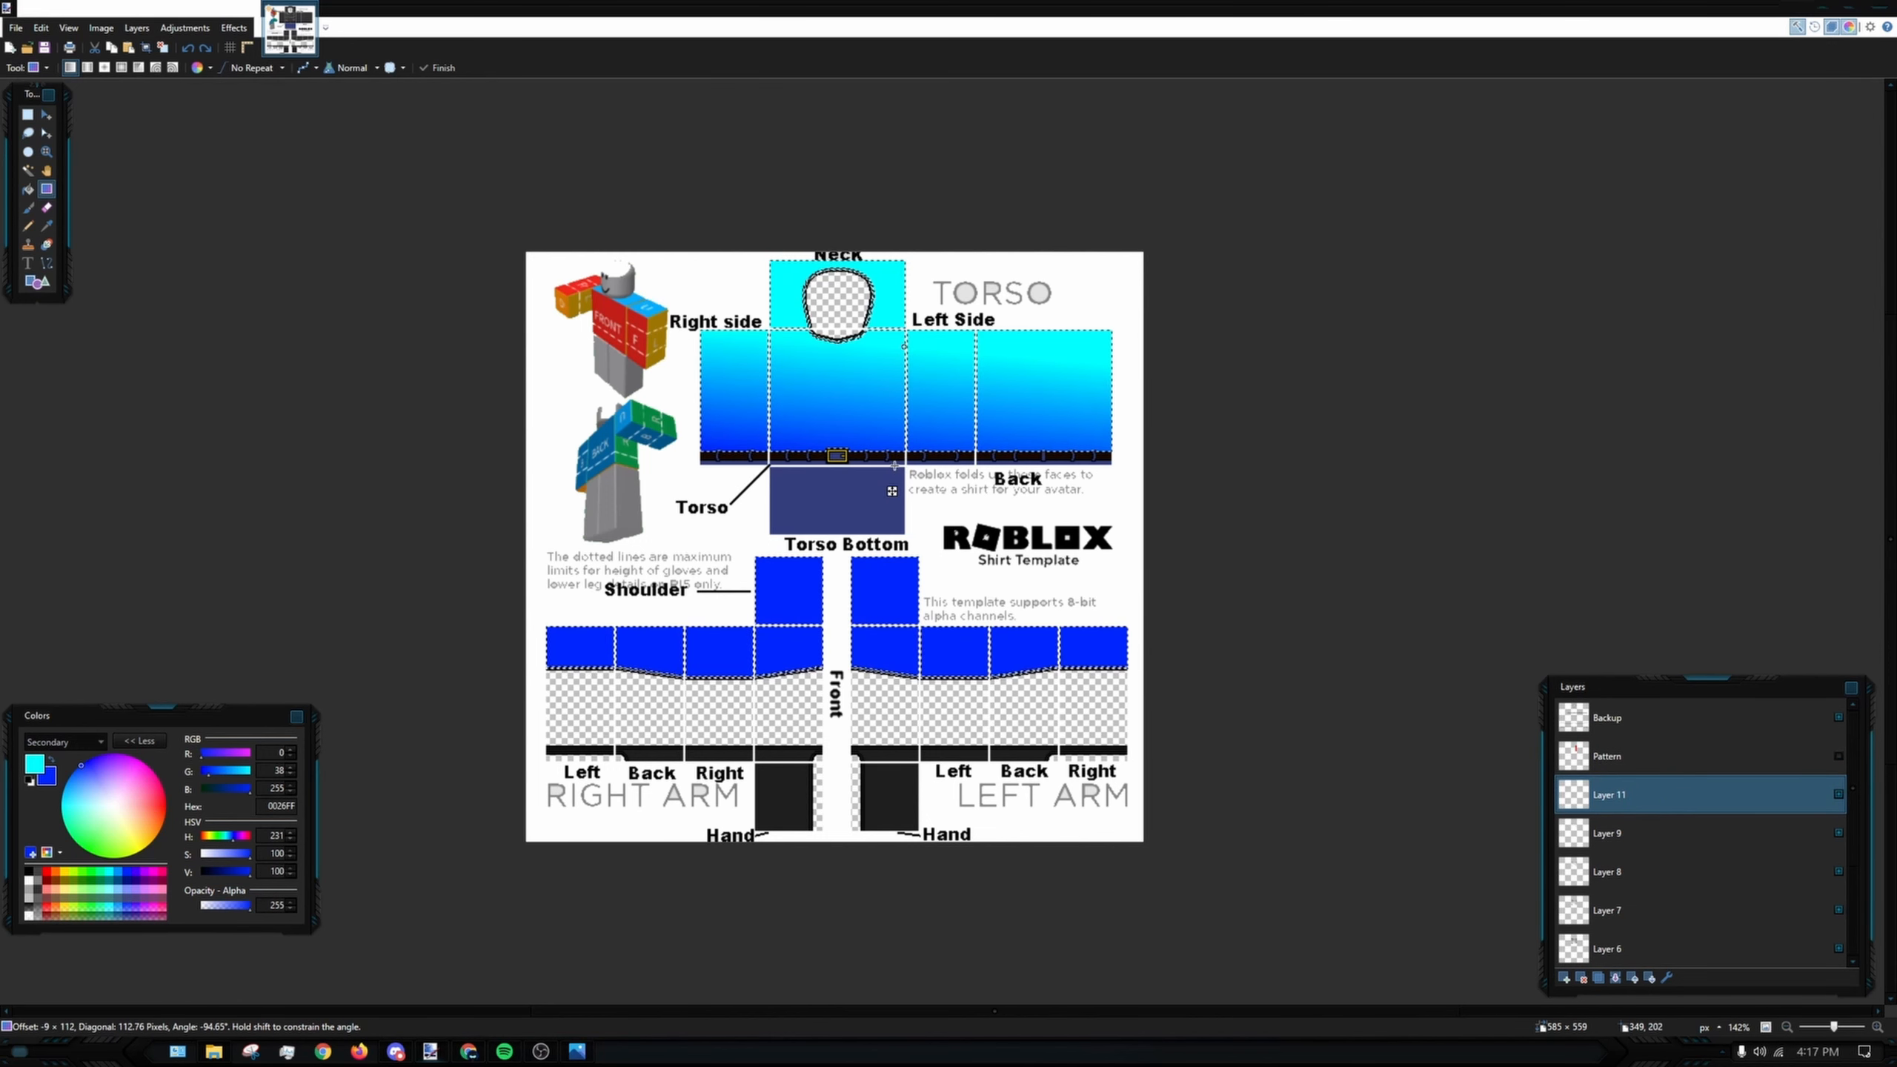
click(894, 464)
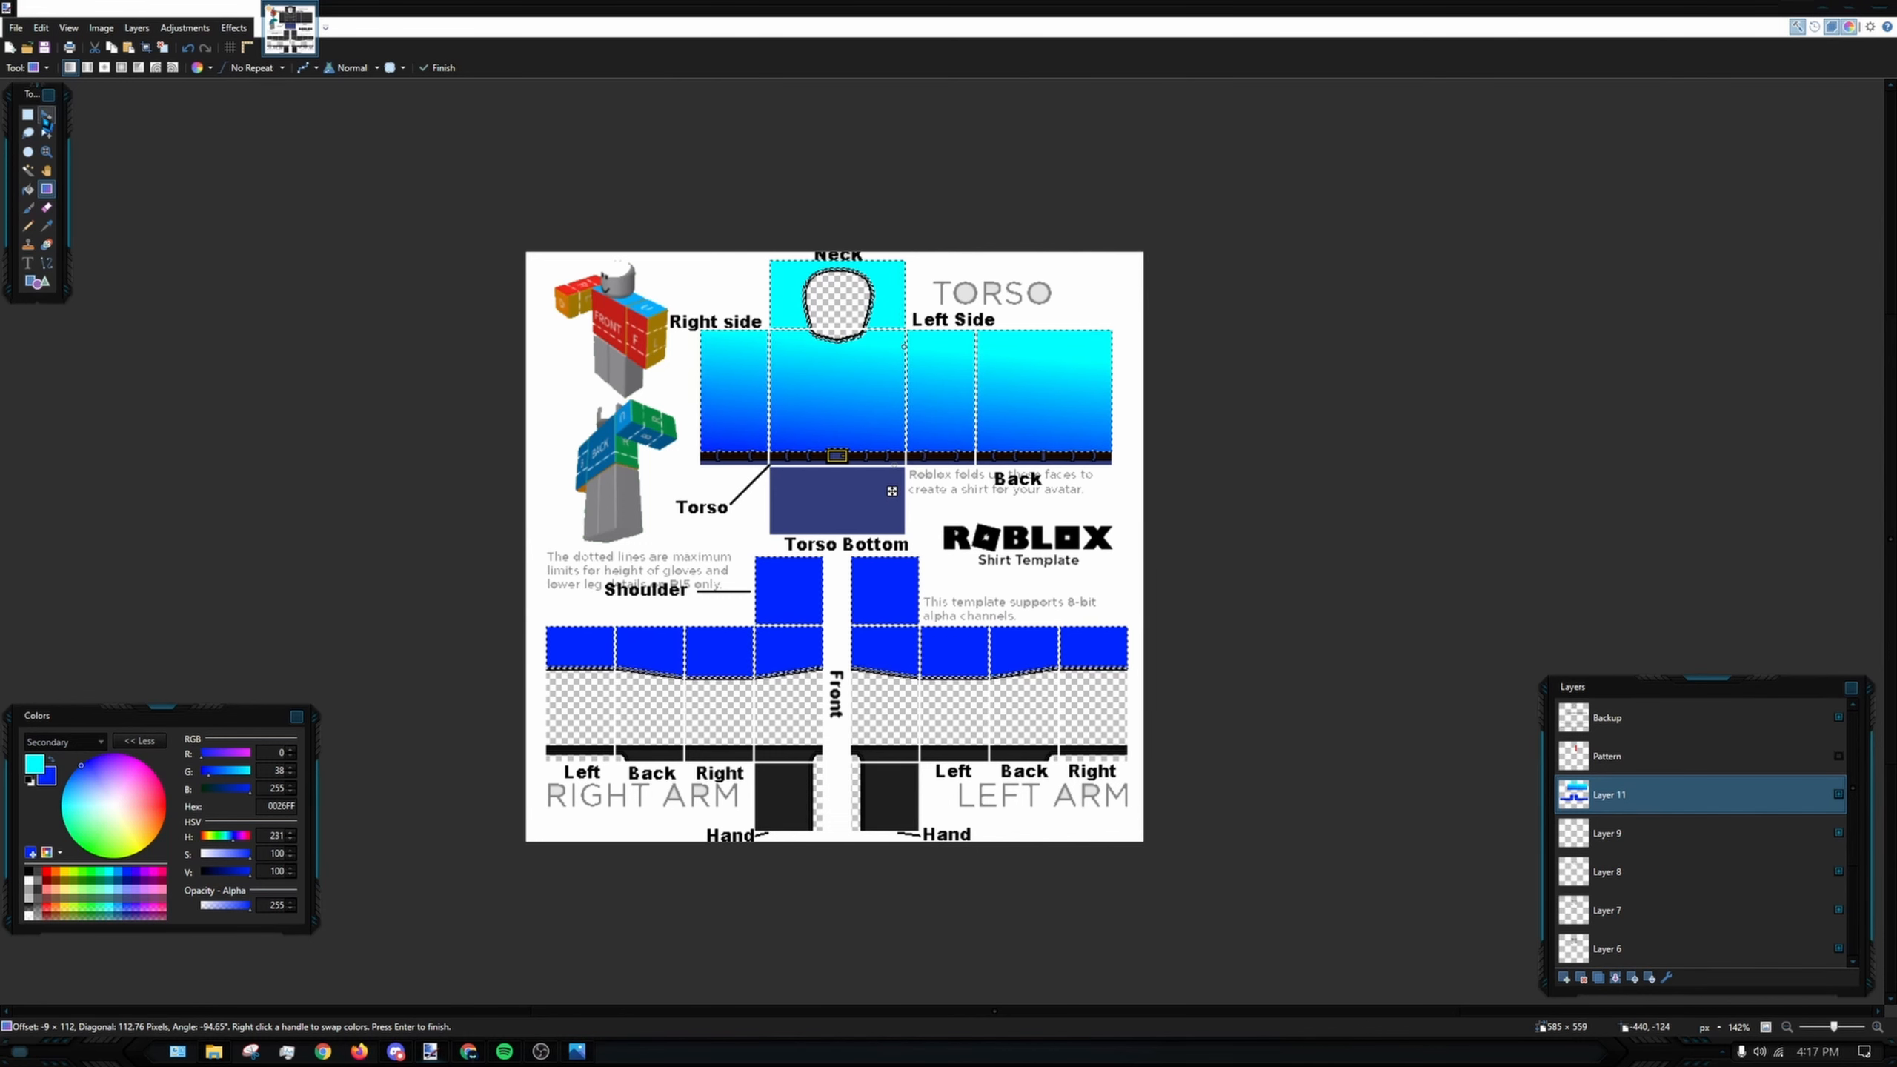
- Undo the cyan-to-blue gradient on the shirt template
key(ctrl+z)
key(ctrl+z)
key(ctrl+z)
- Select the entire shirt template on the upper Background layer and copy it
scroll(1747, 796, down, 4)
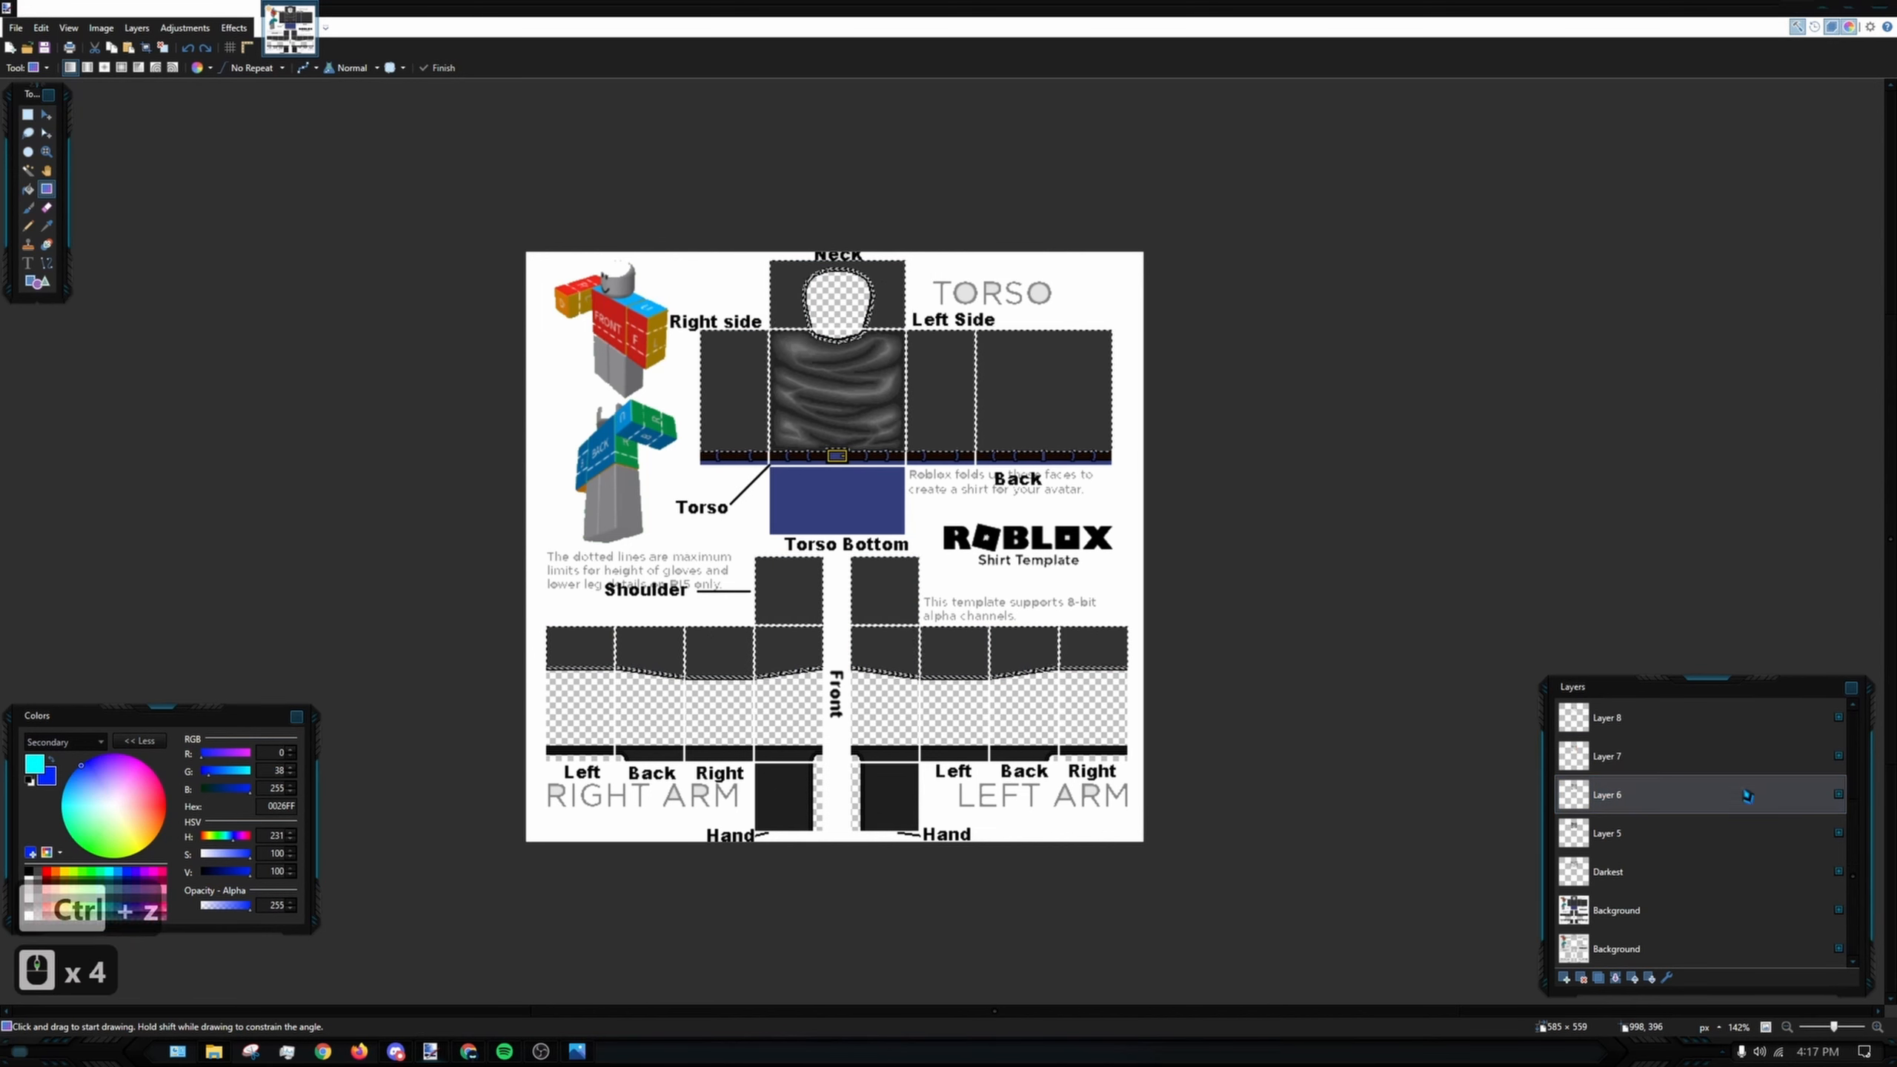
click(1681, 910)
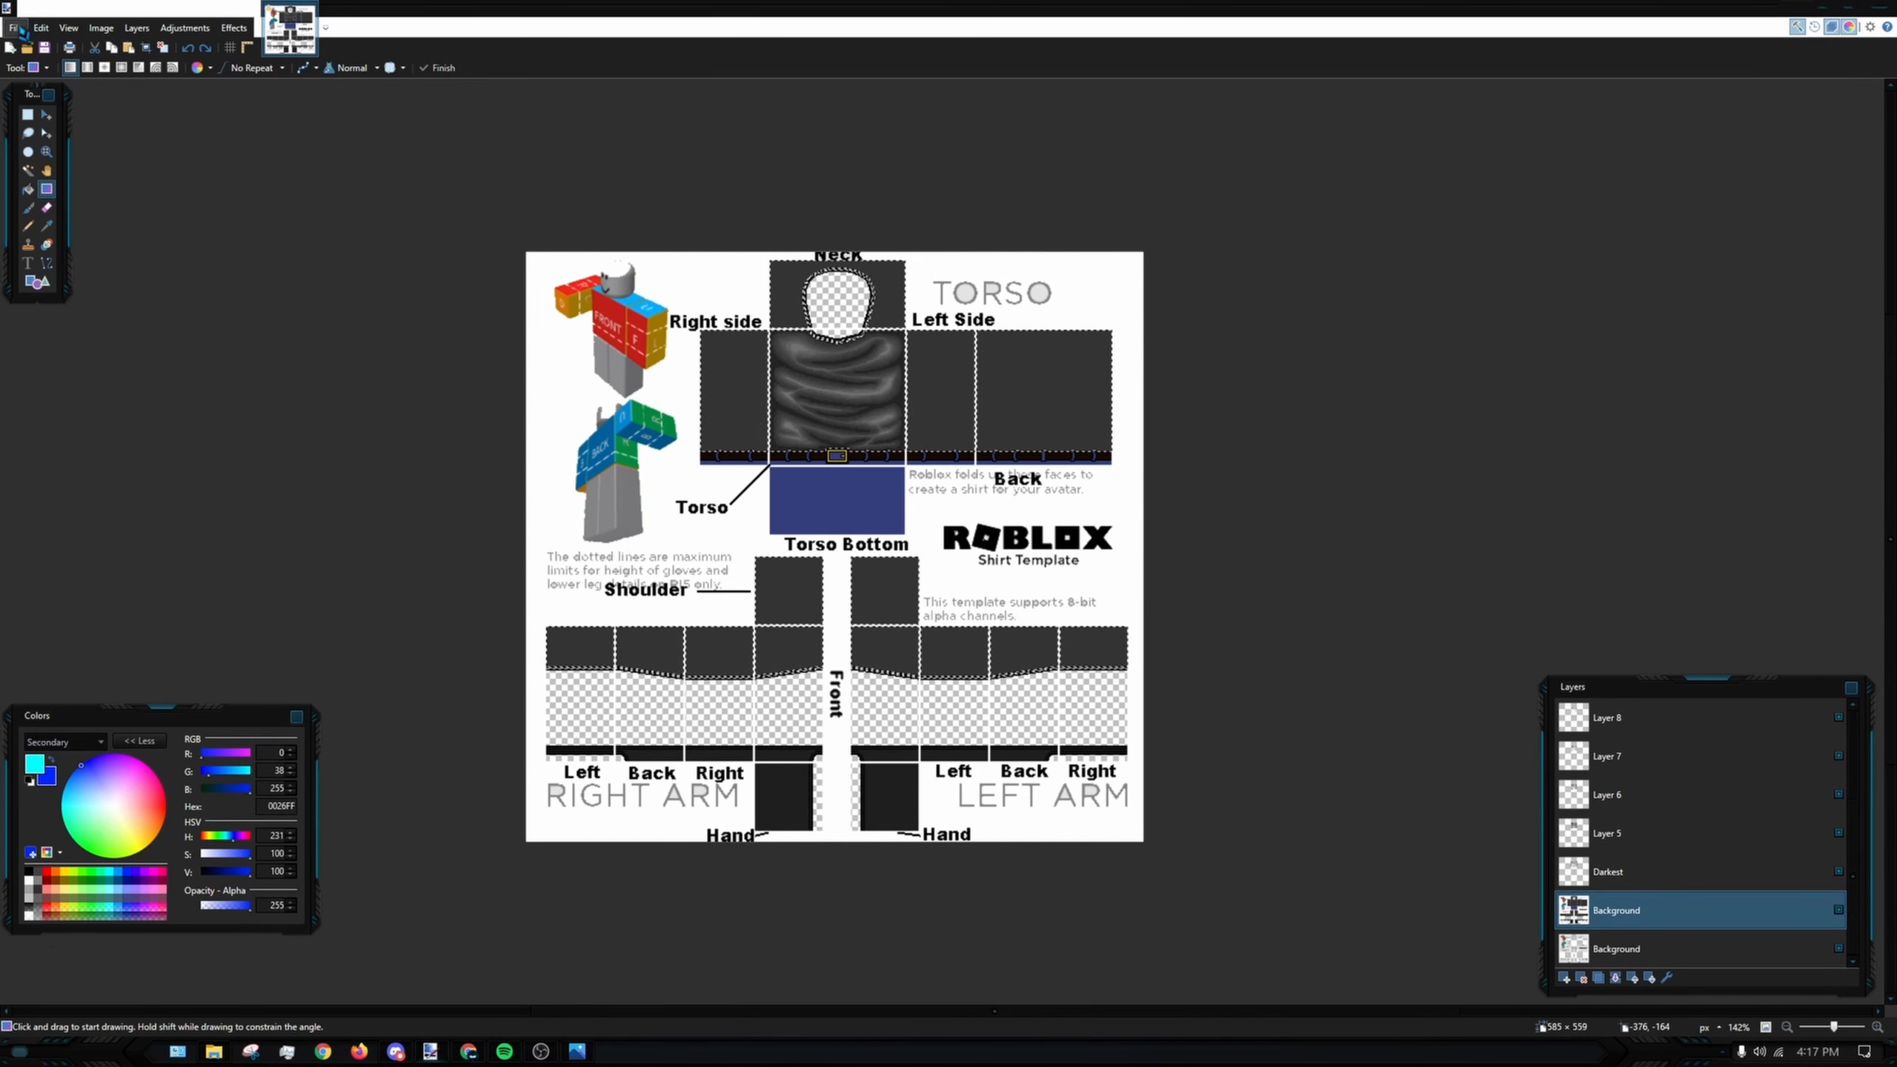
click(28, 113)
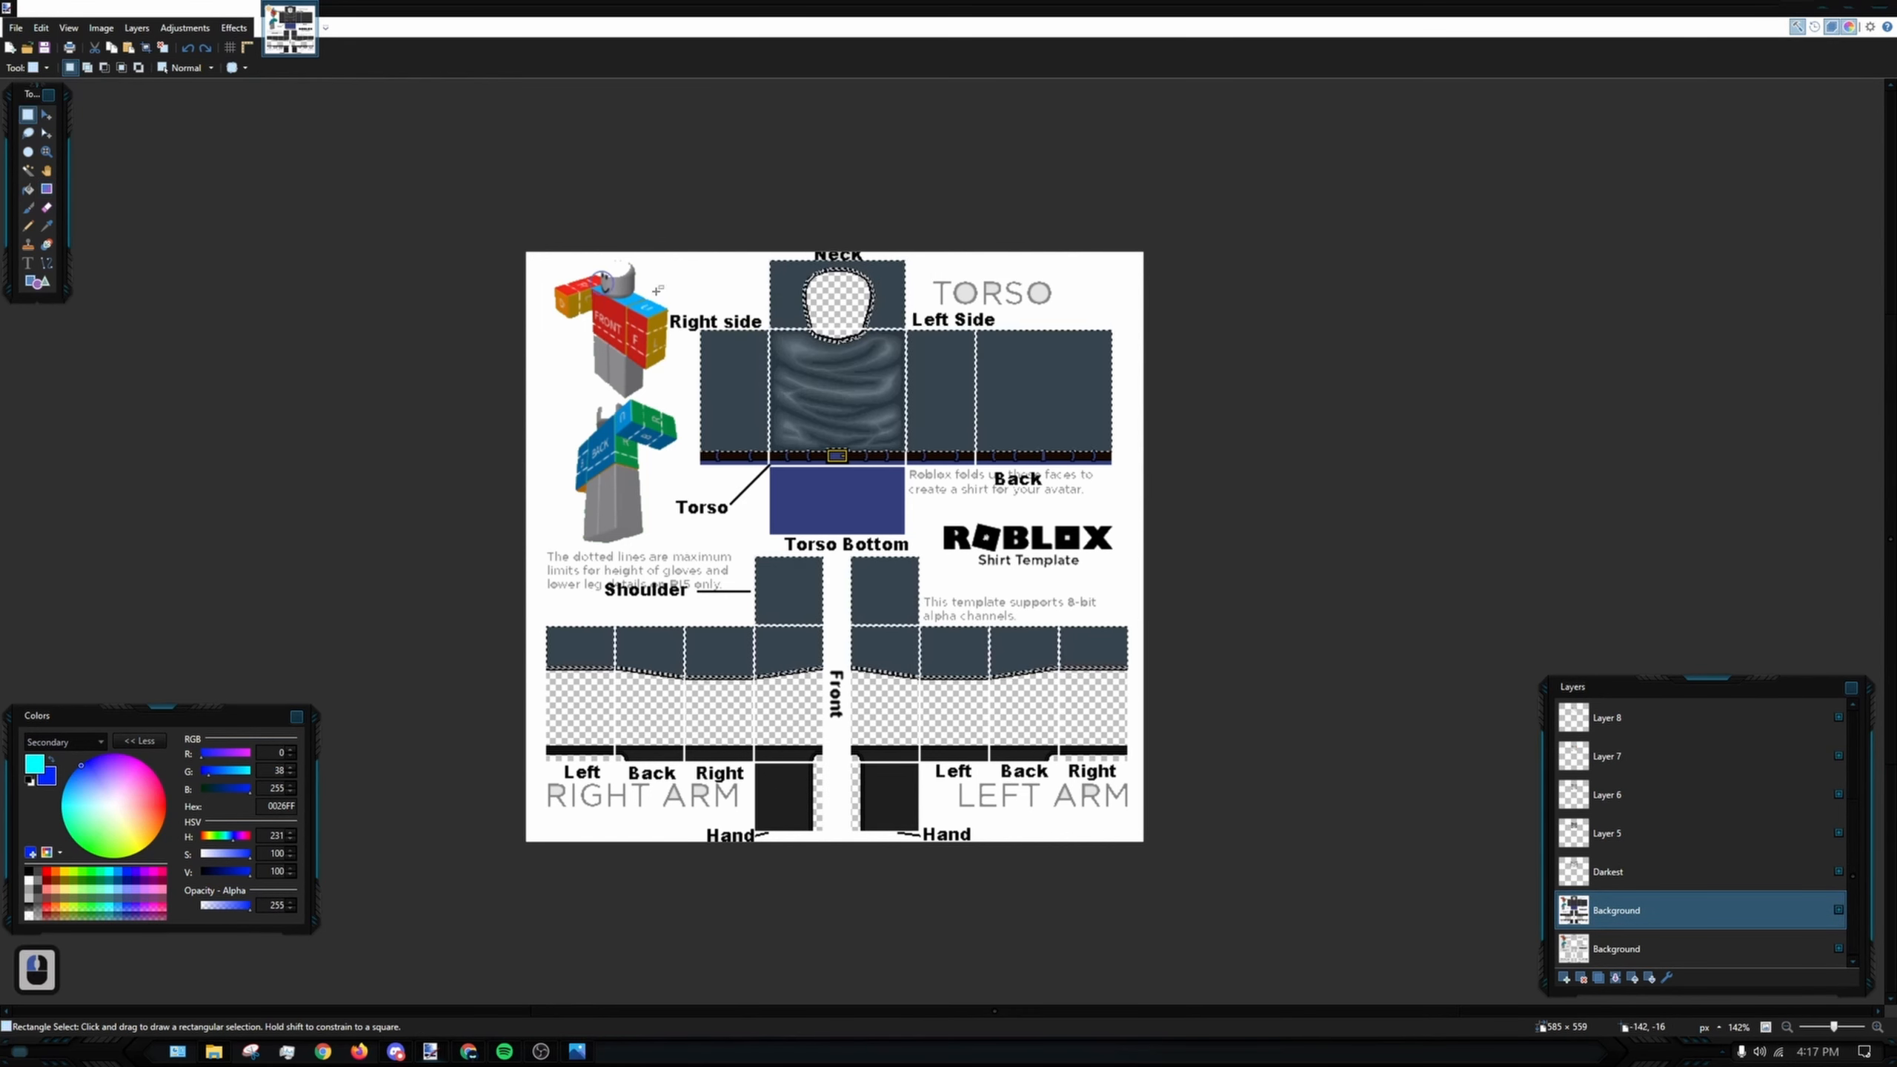
drag(363, 199, 1188, 889)
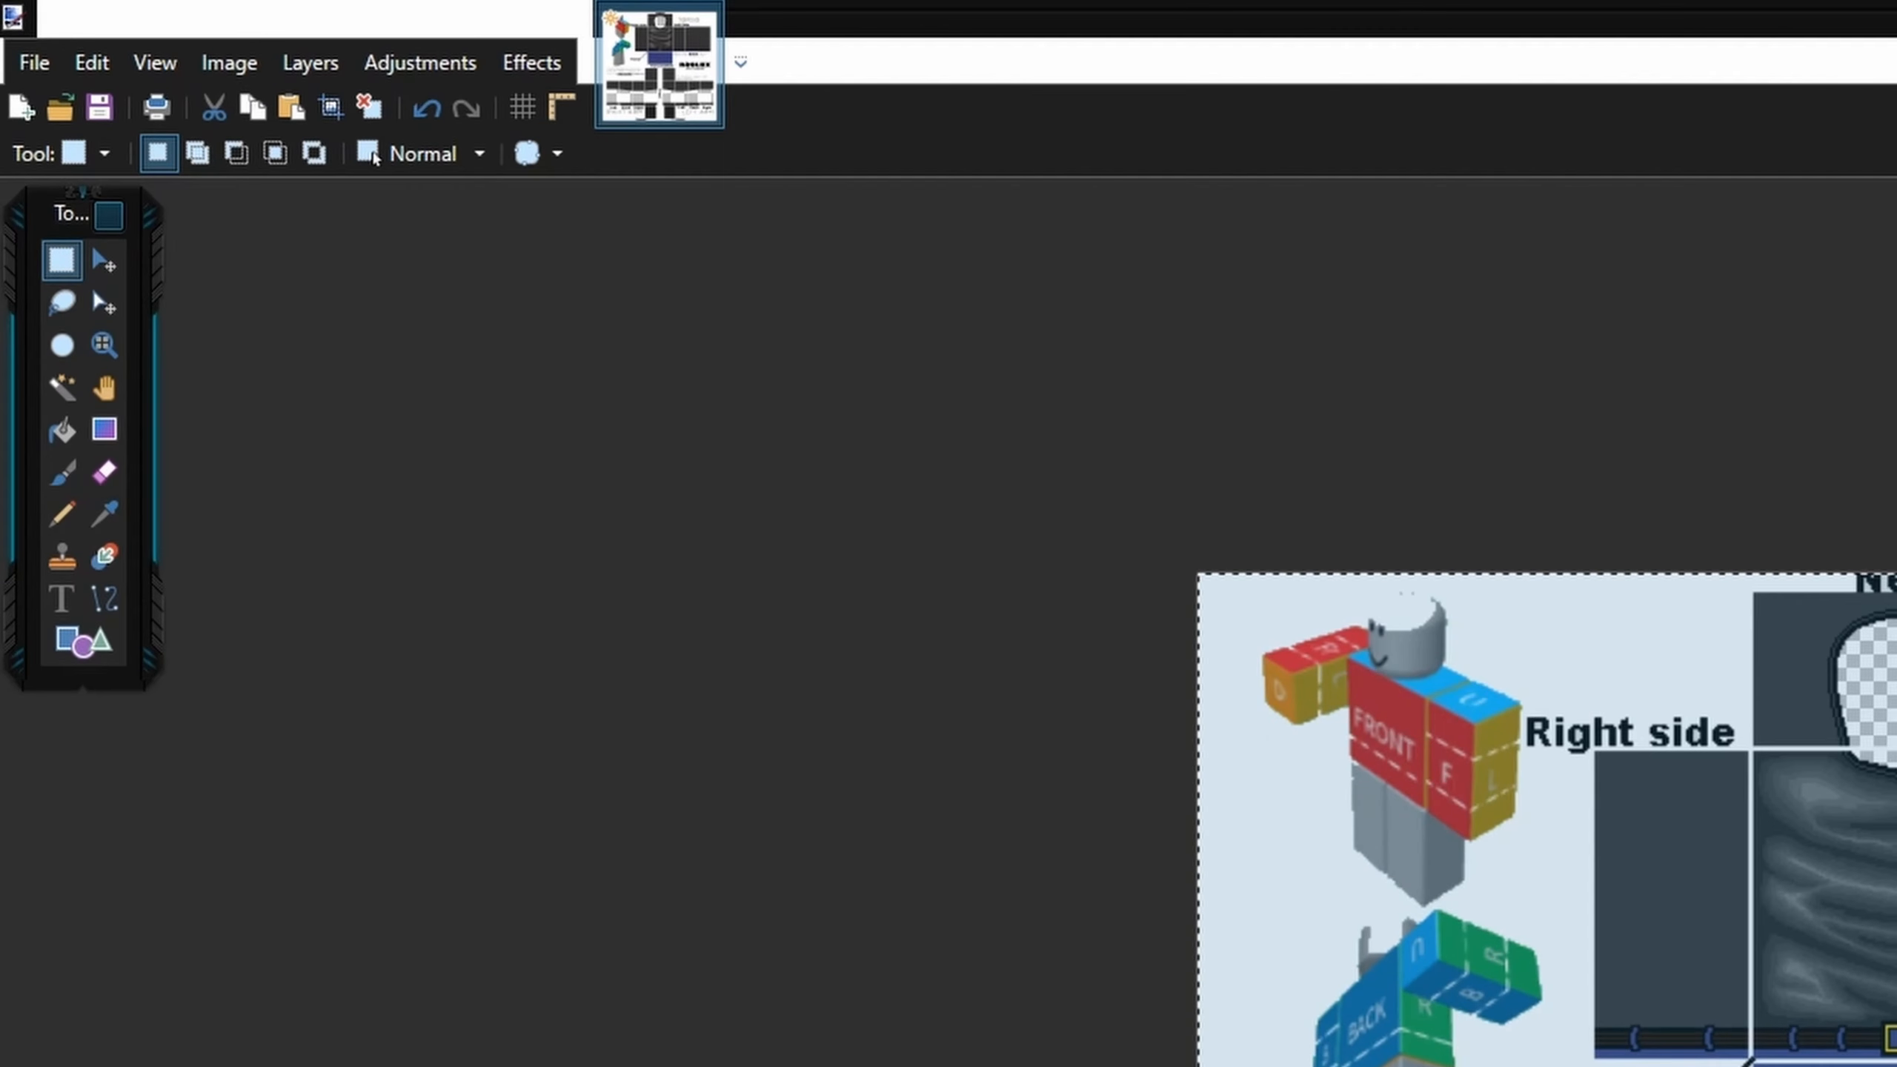
- Create a new image 1200 pixels wide and 559 pixels high
click(39, 55)
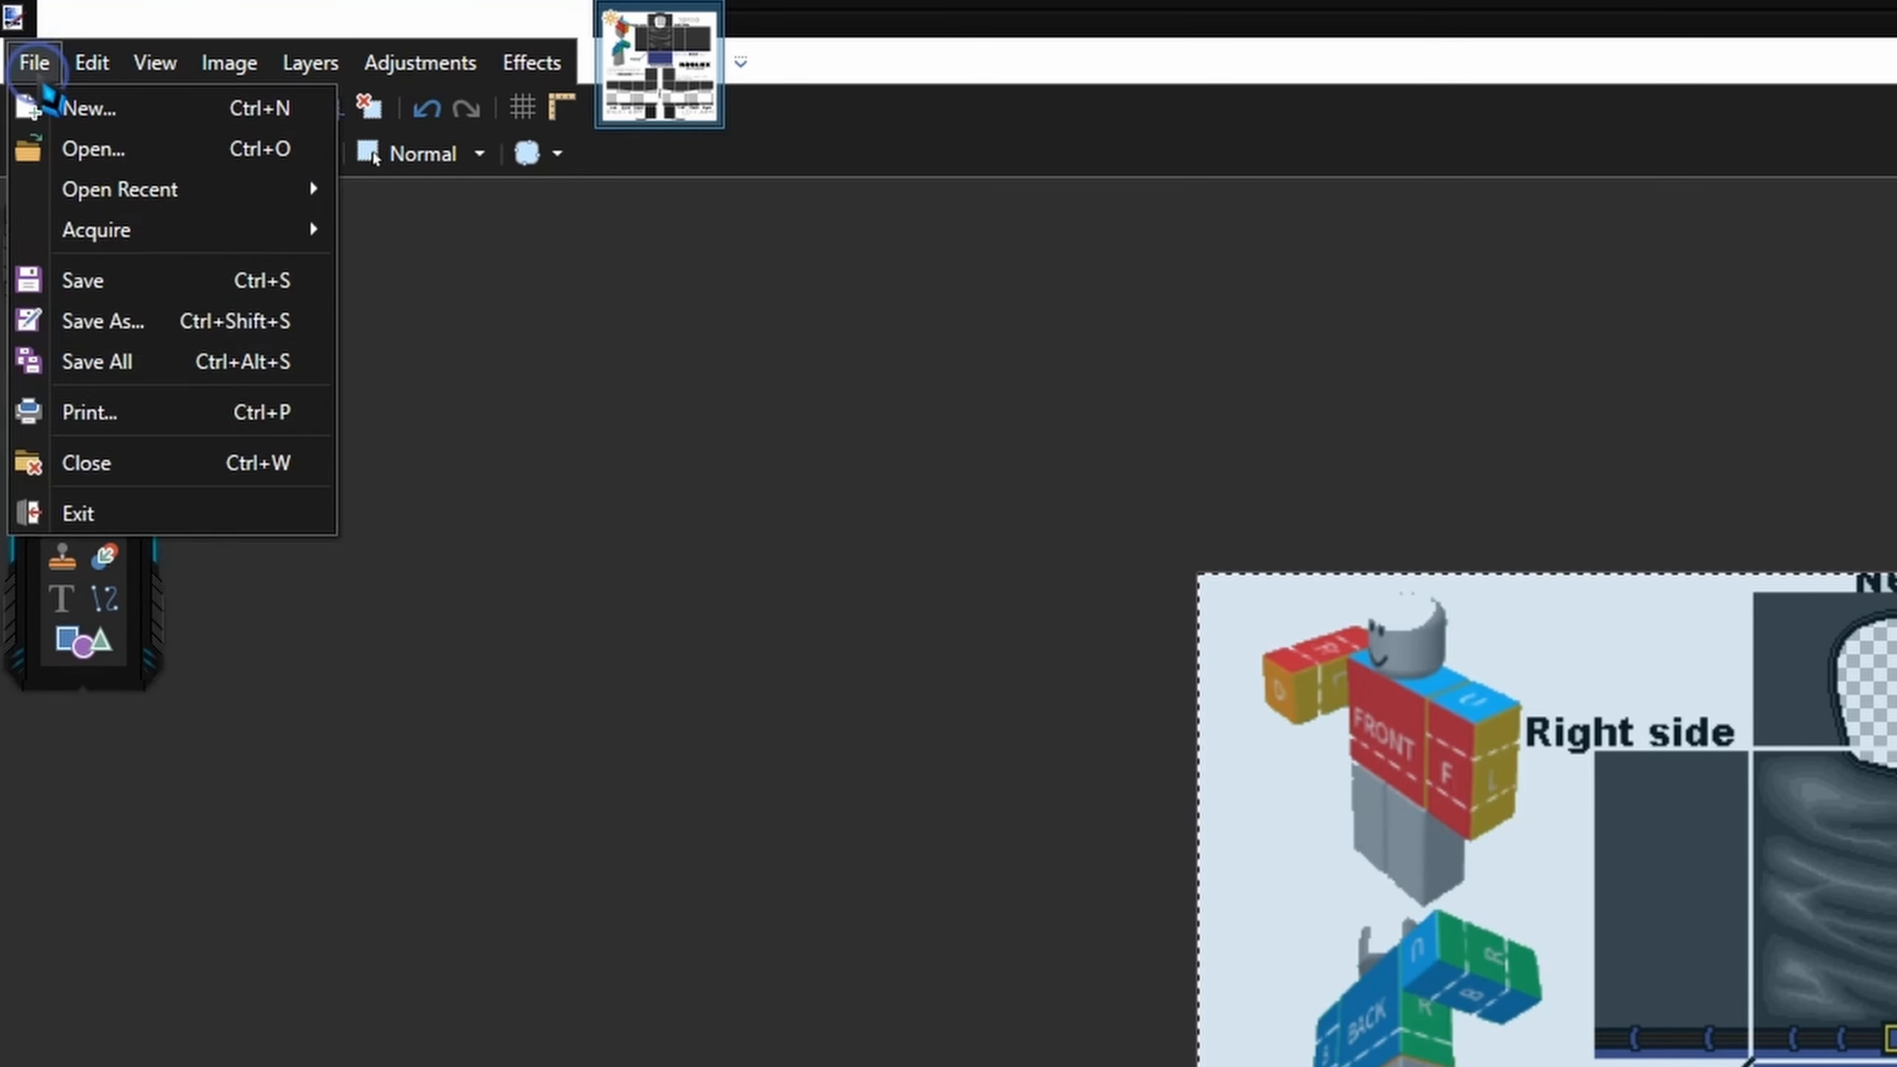
click(44, 108)
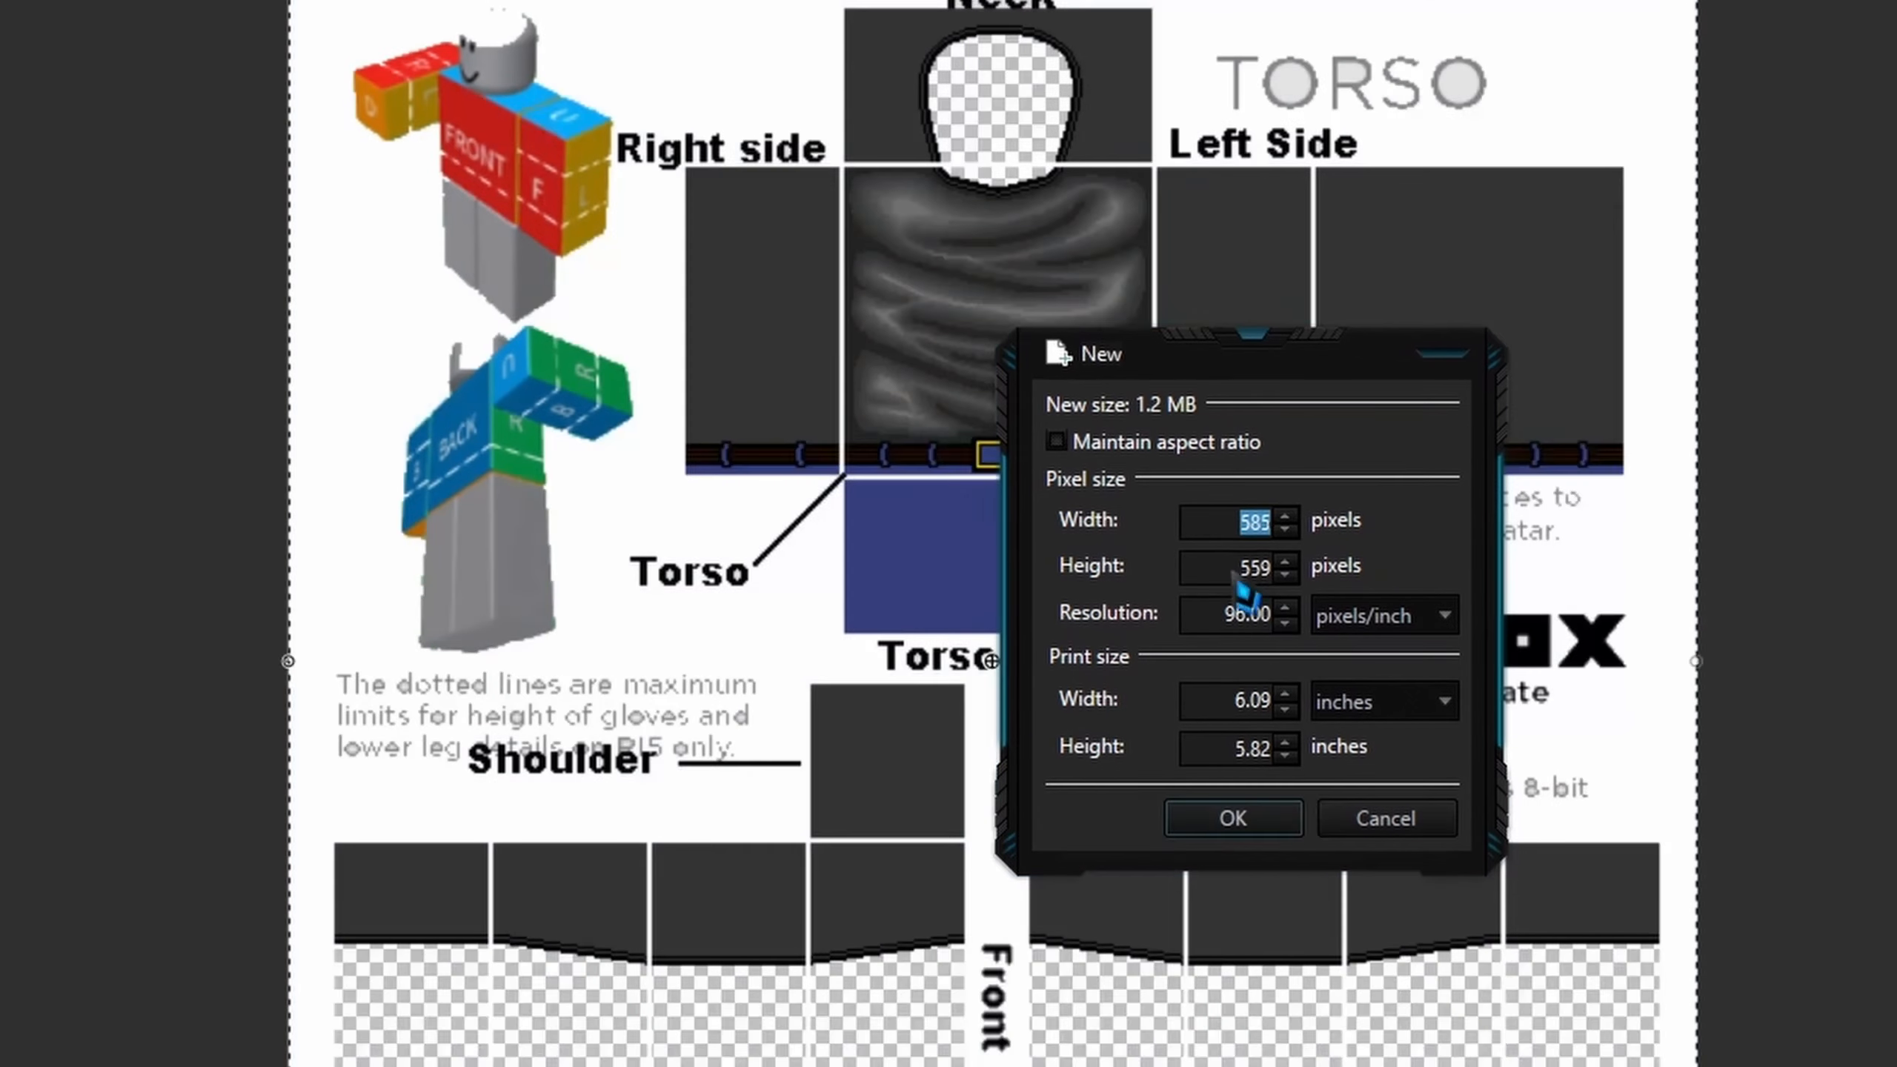
text(10)
key(BackSpace)
key(BackSpace)
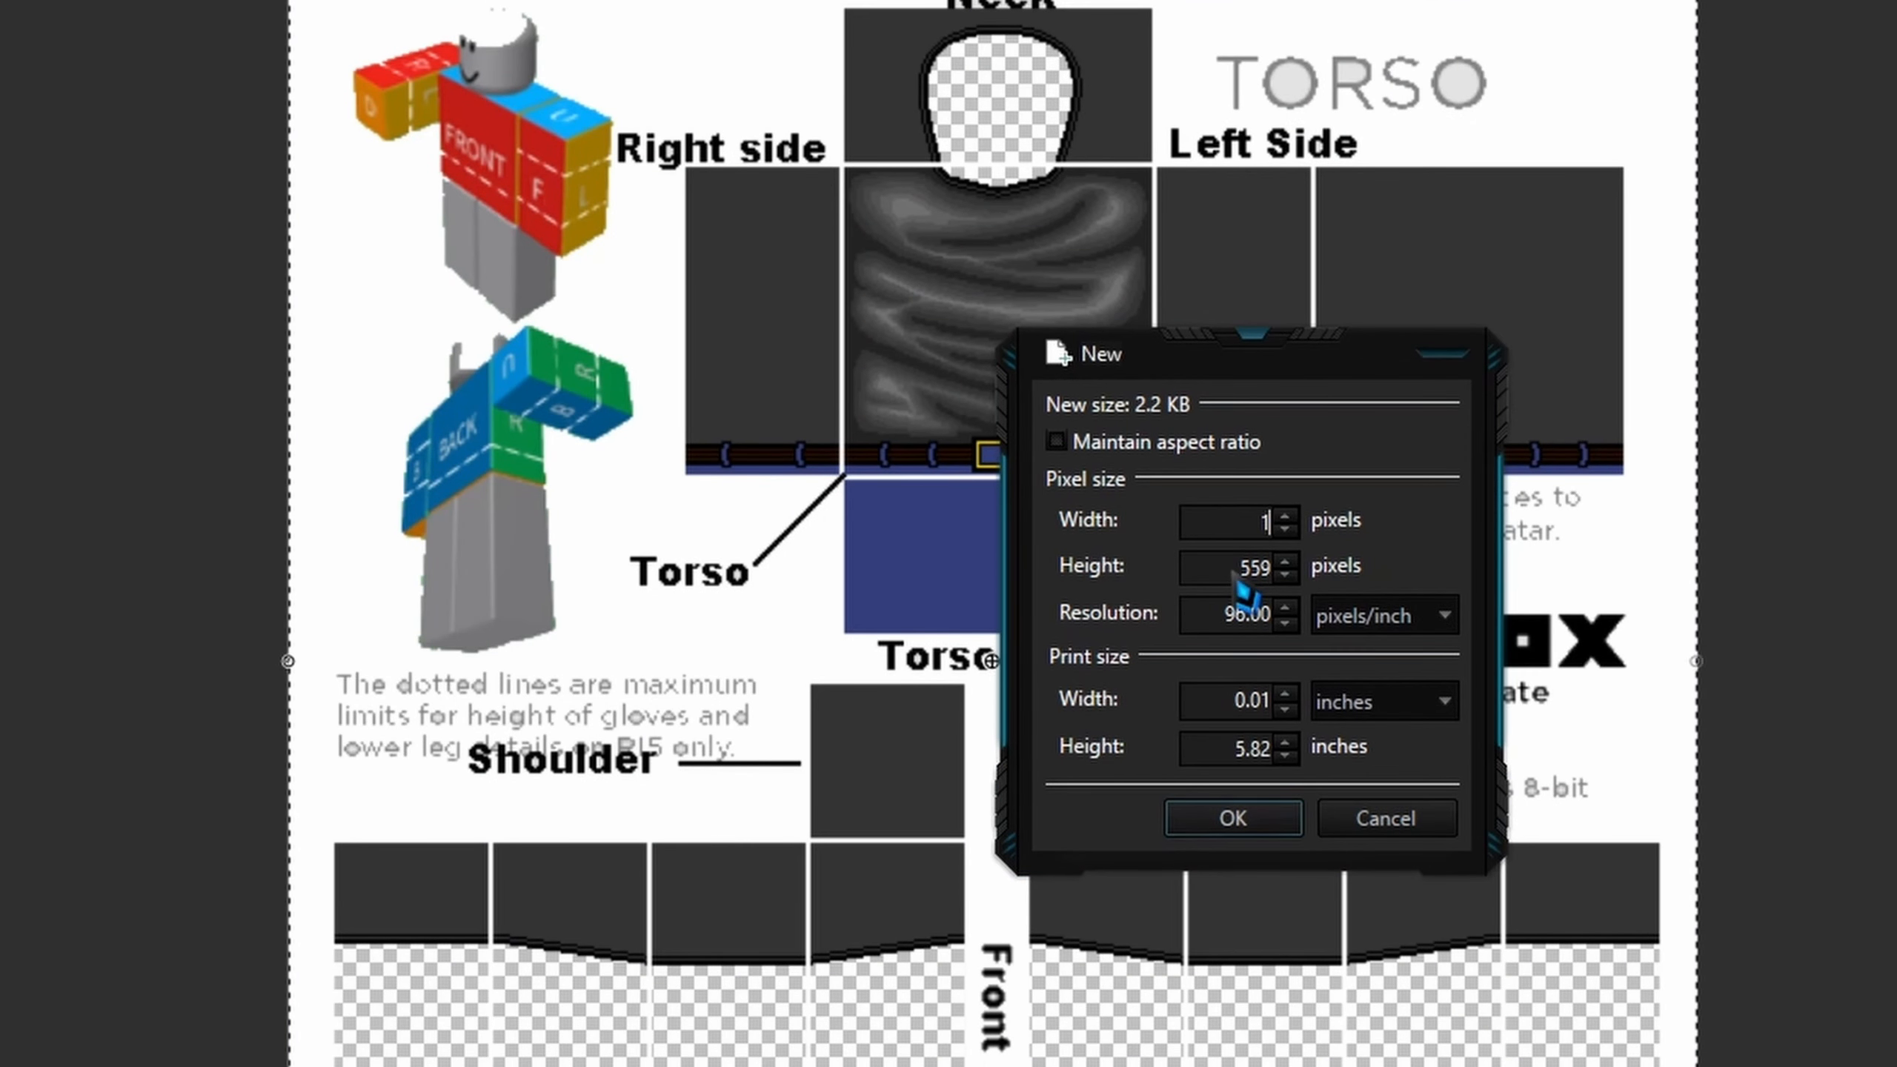
text(200)
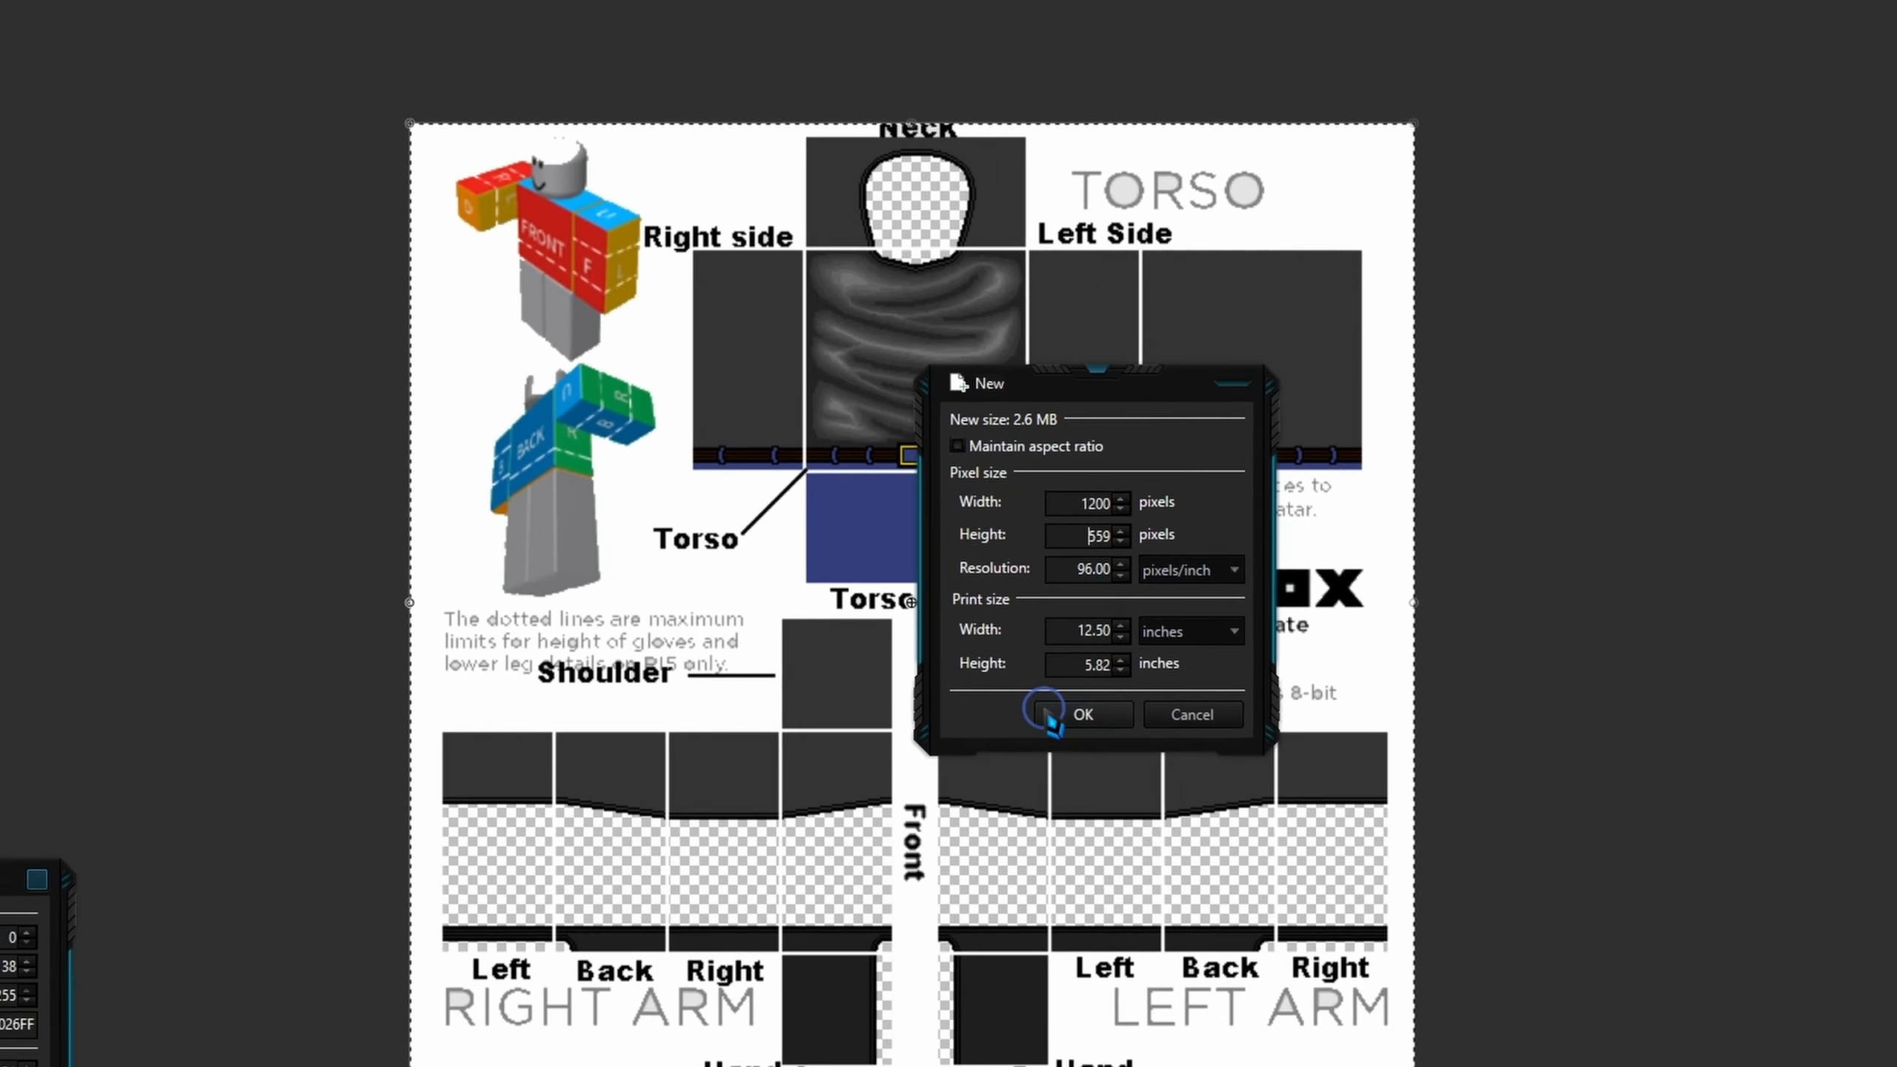
click(1153, 768)
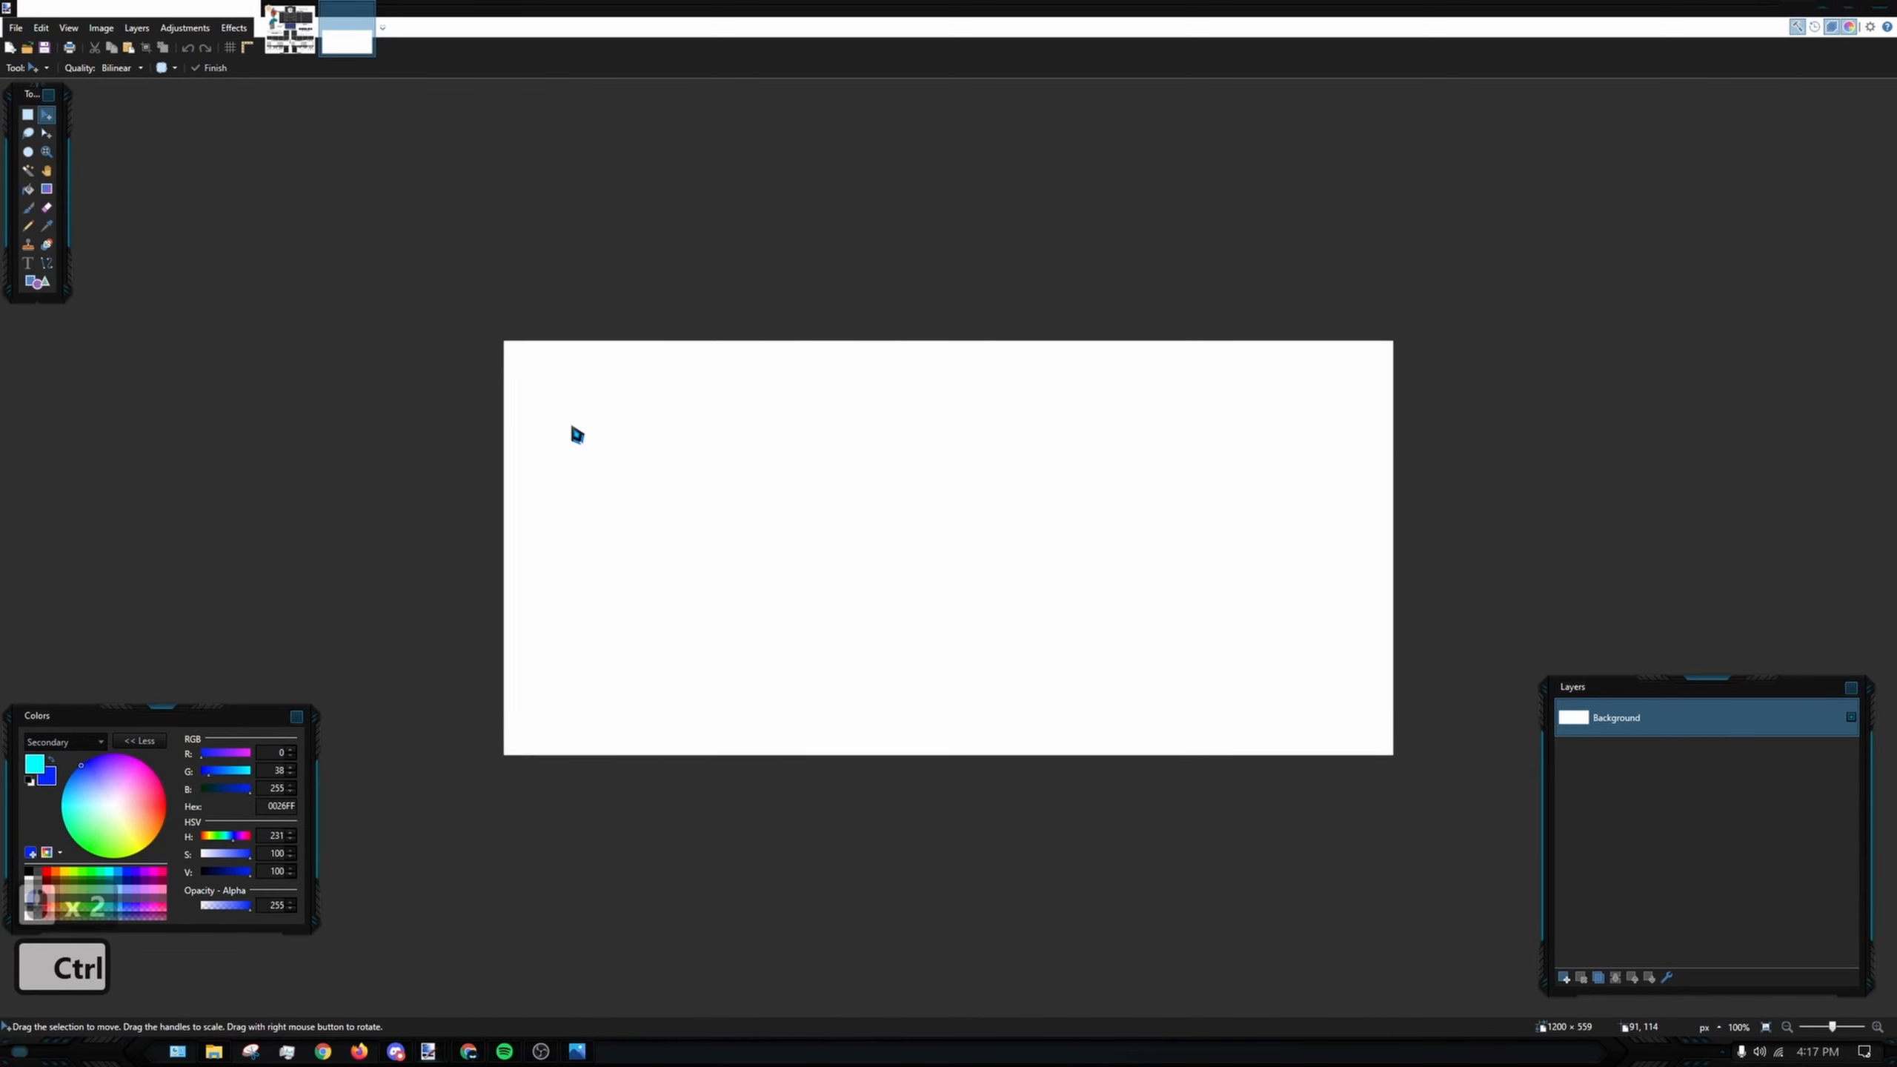
- Paste the copied shirt template into the left part of the new image and deselect it
key(ctrl+v)
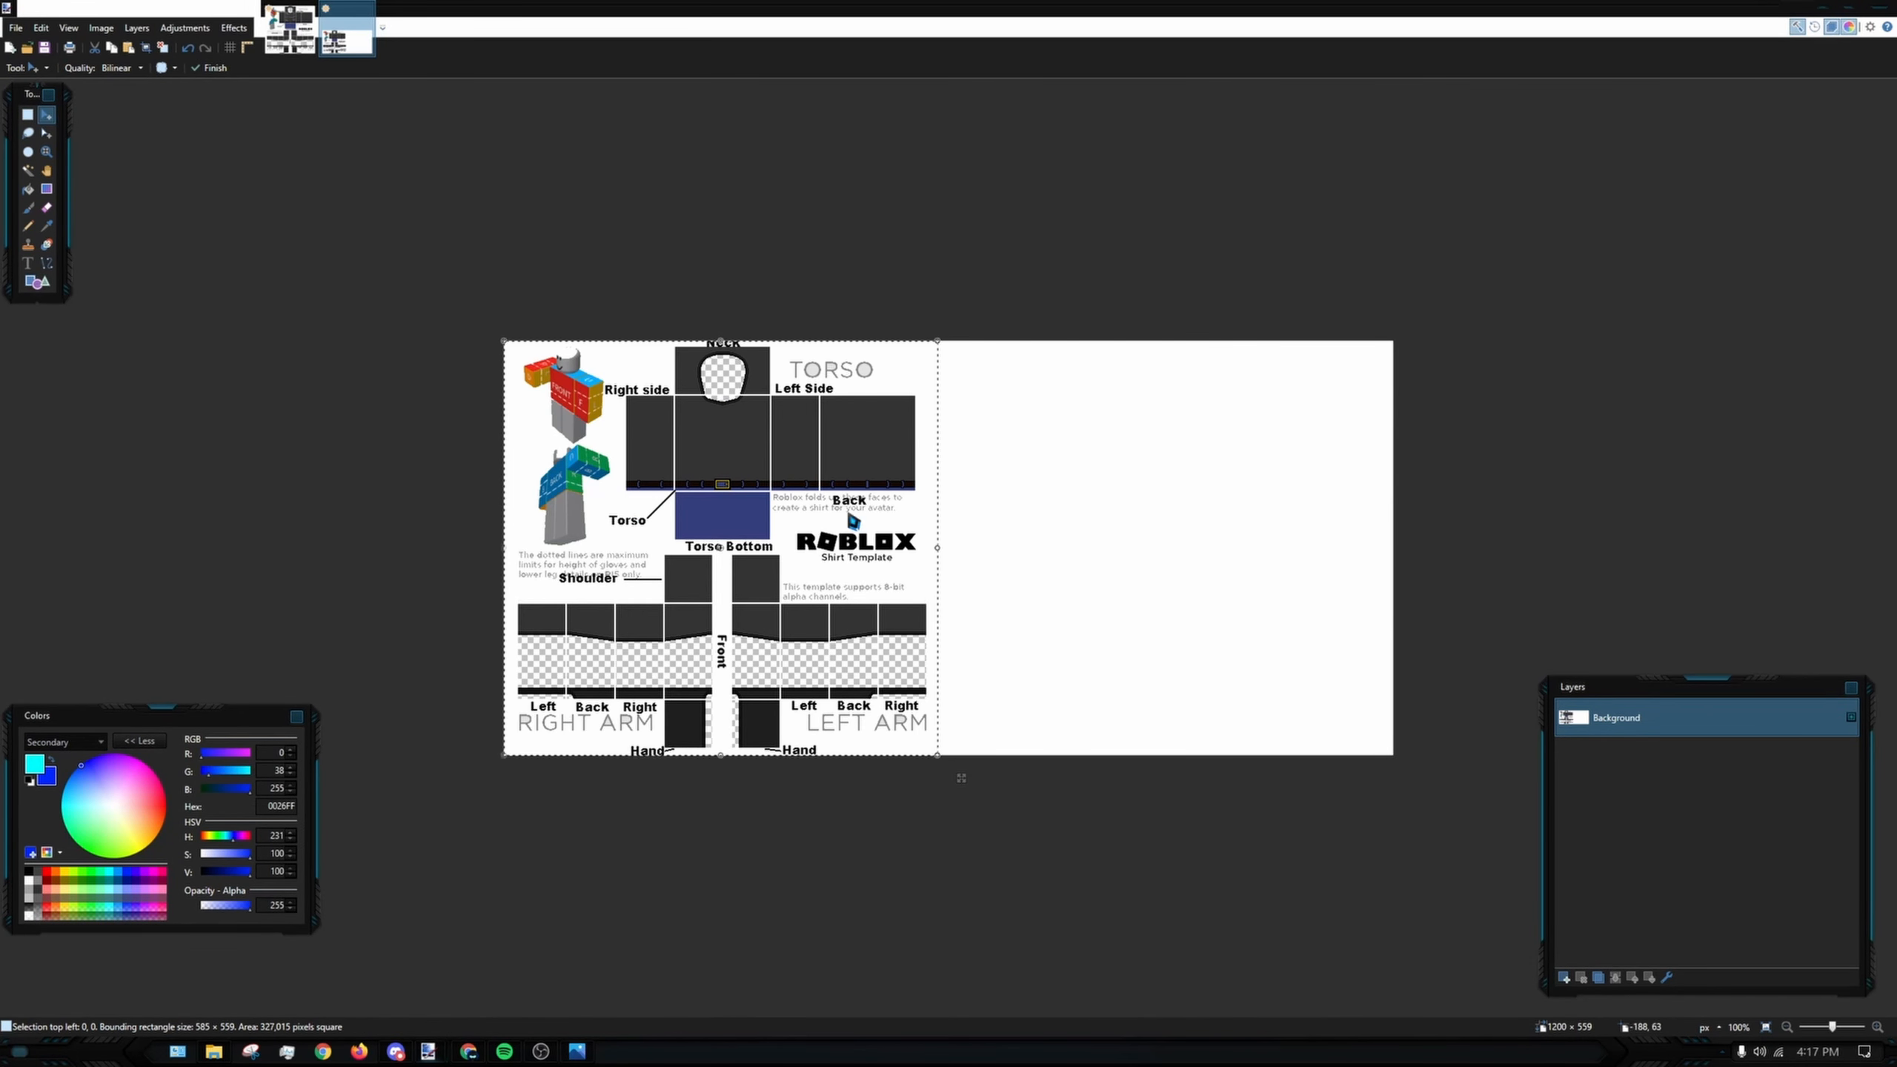
scroll(529, 390, up, 3)
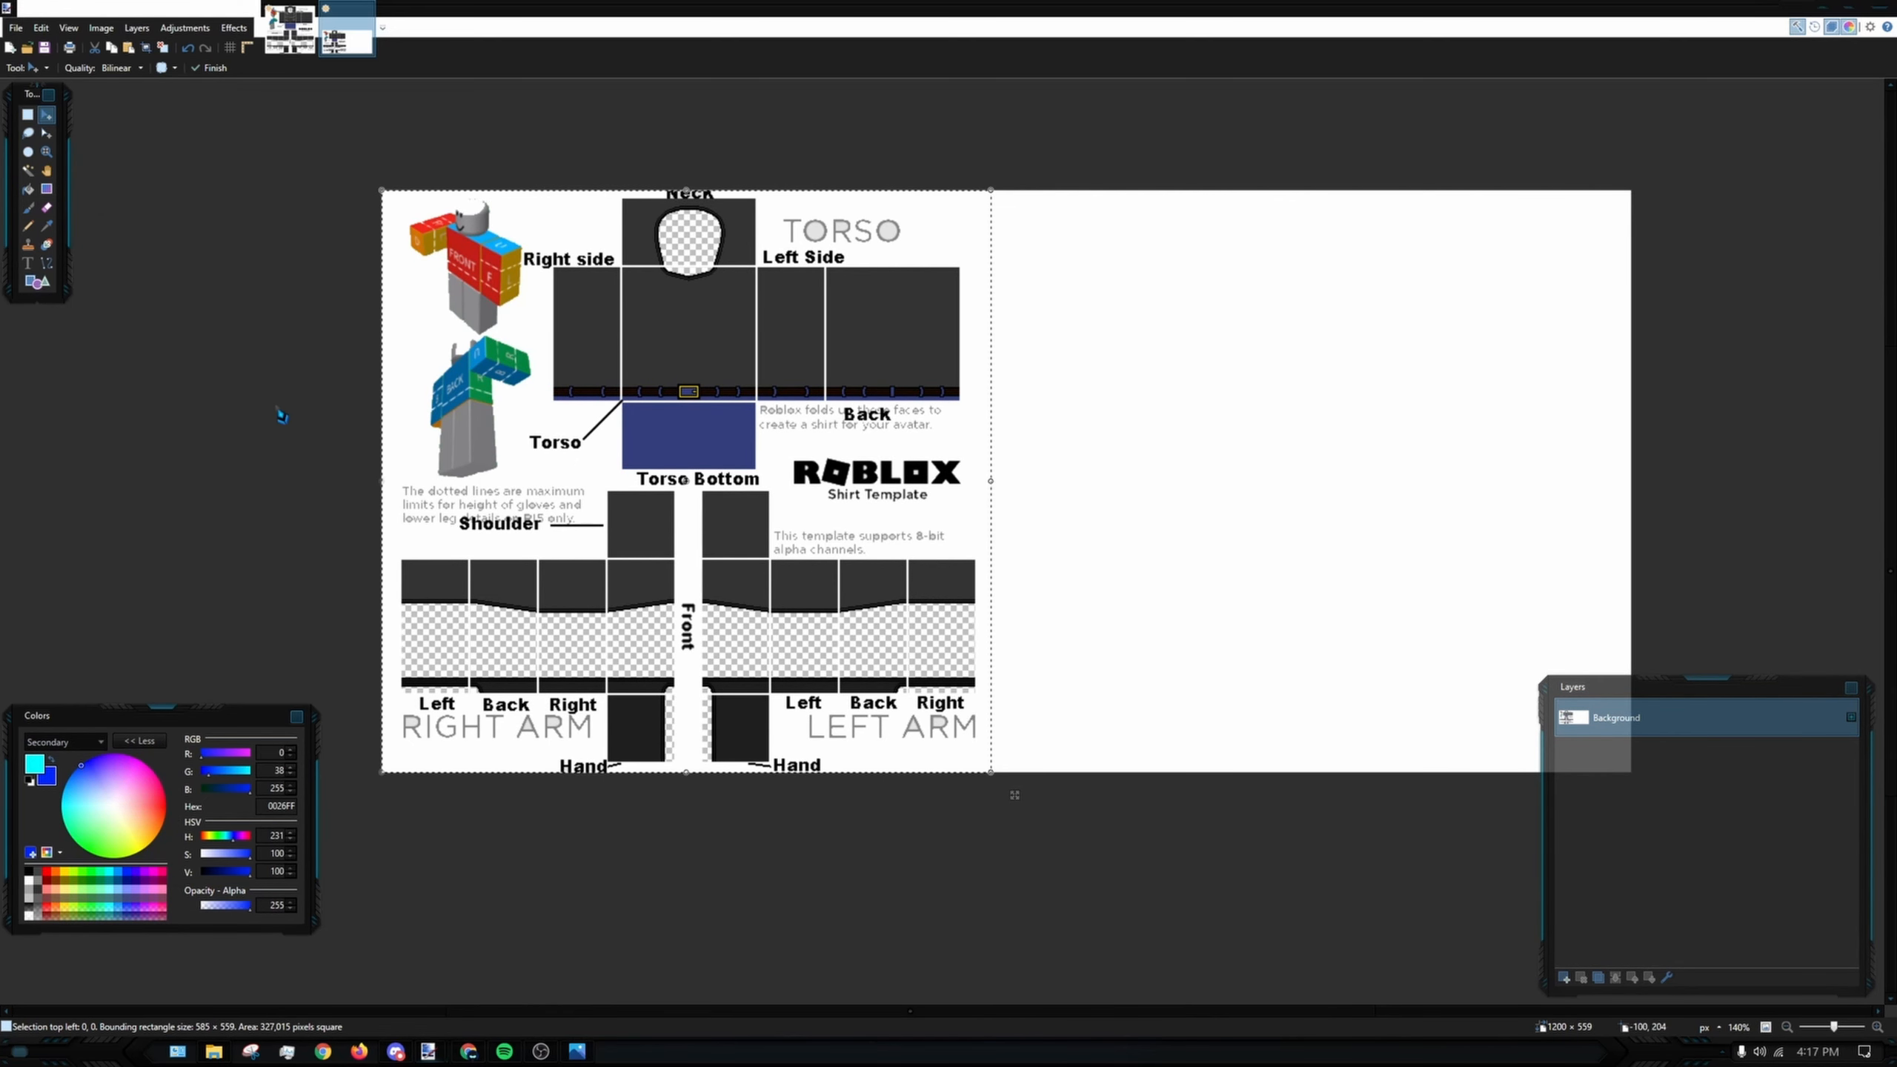
click(28, 115)
click(1015, 795)
scroll(631, 548, up, 4)
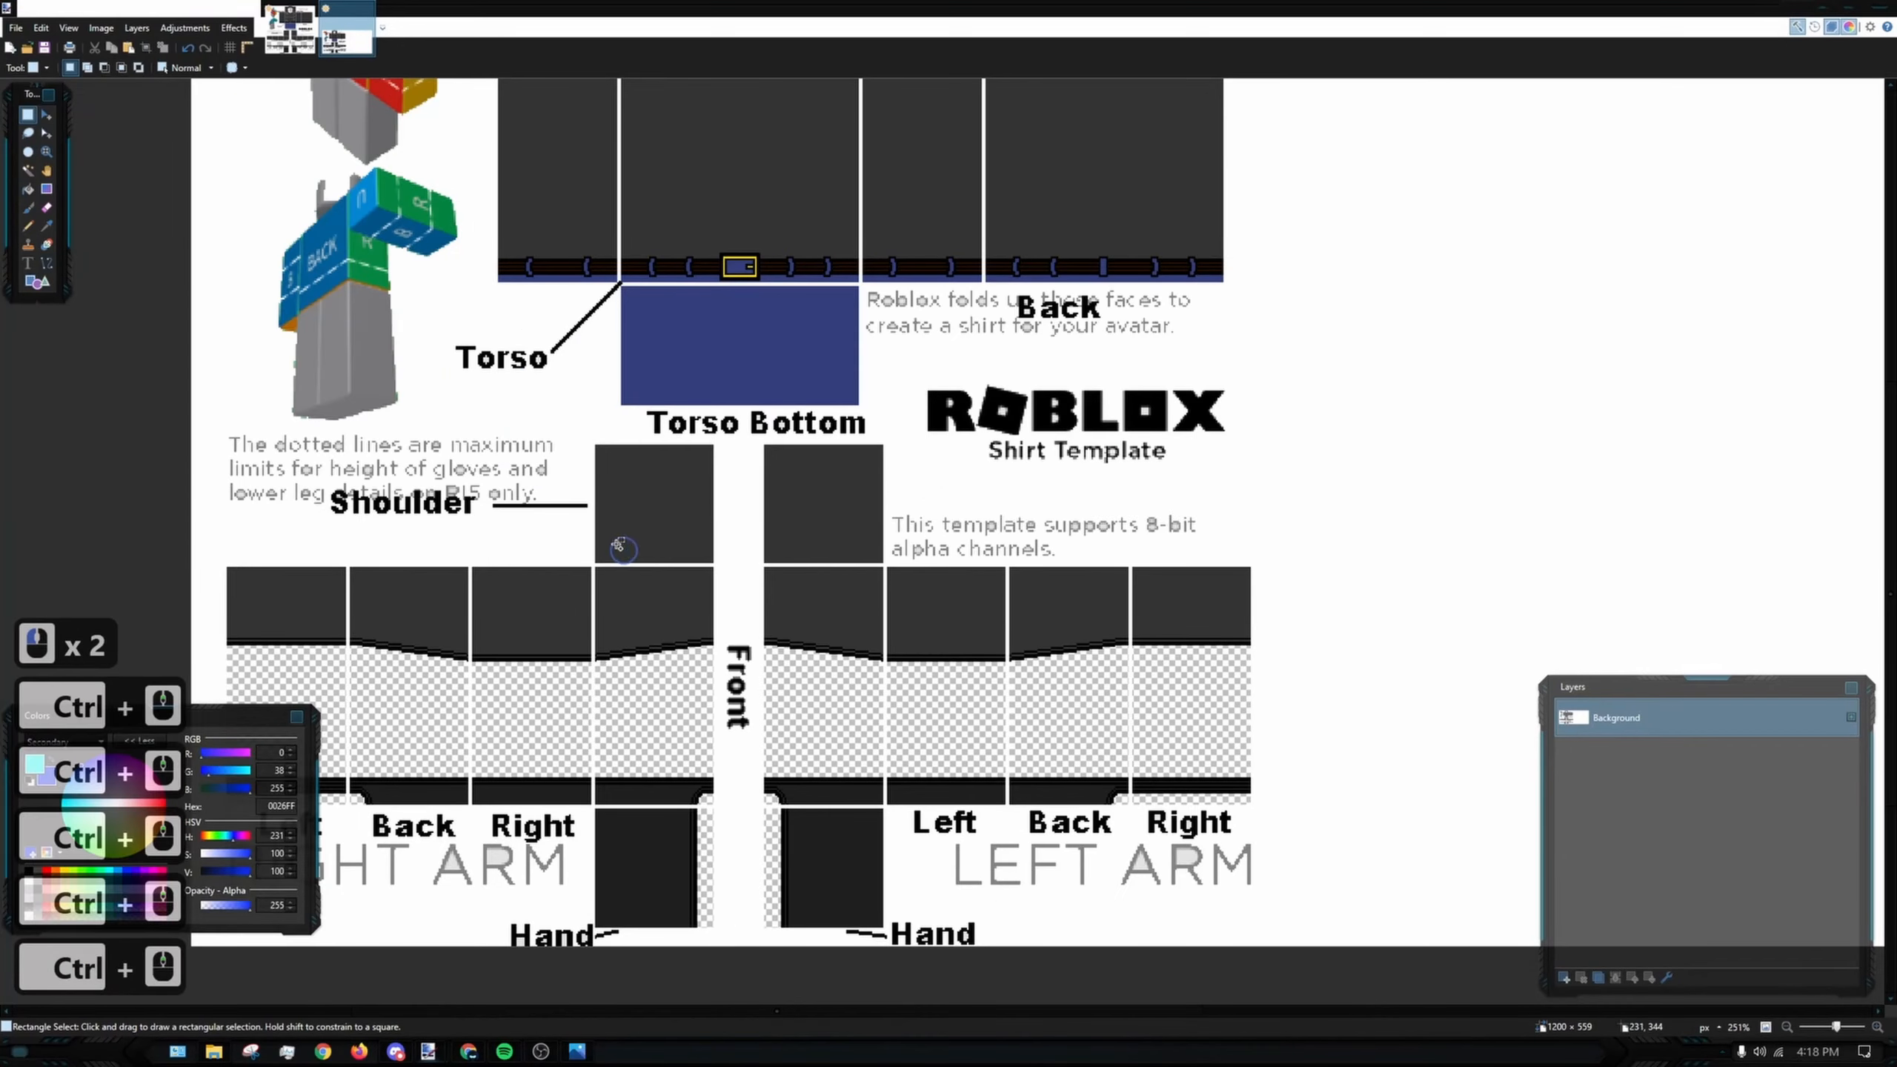
scroll(1145, 473, down, 1)
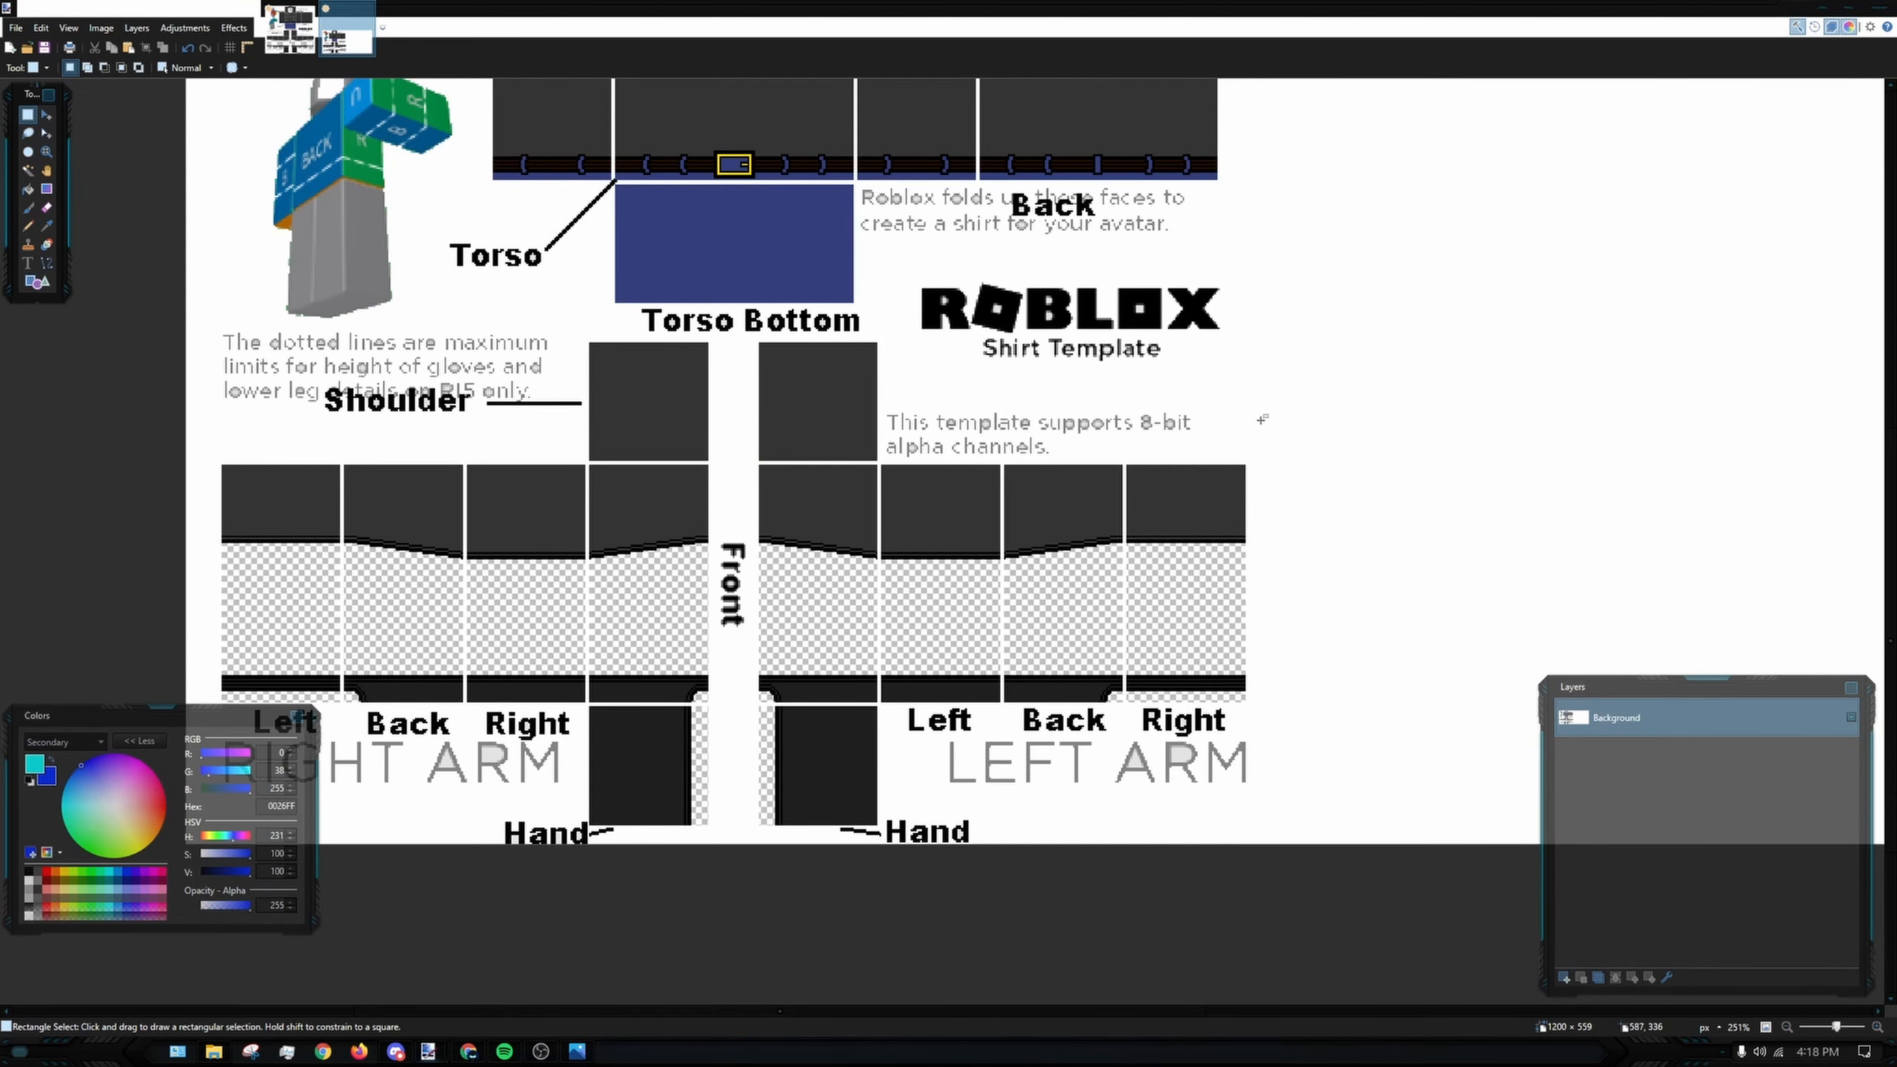
drag(187, 324, 1043, 563)
click(289, 341)
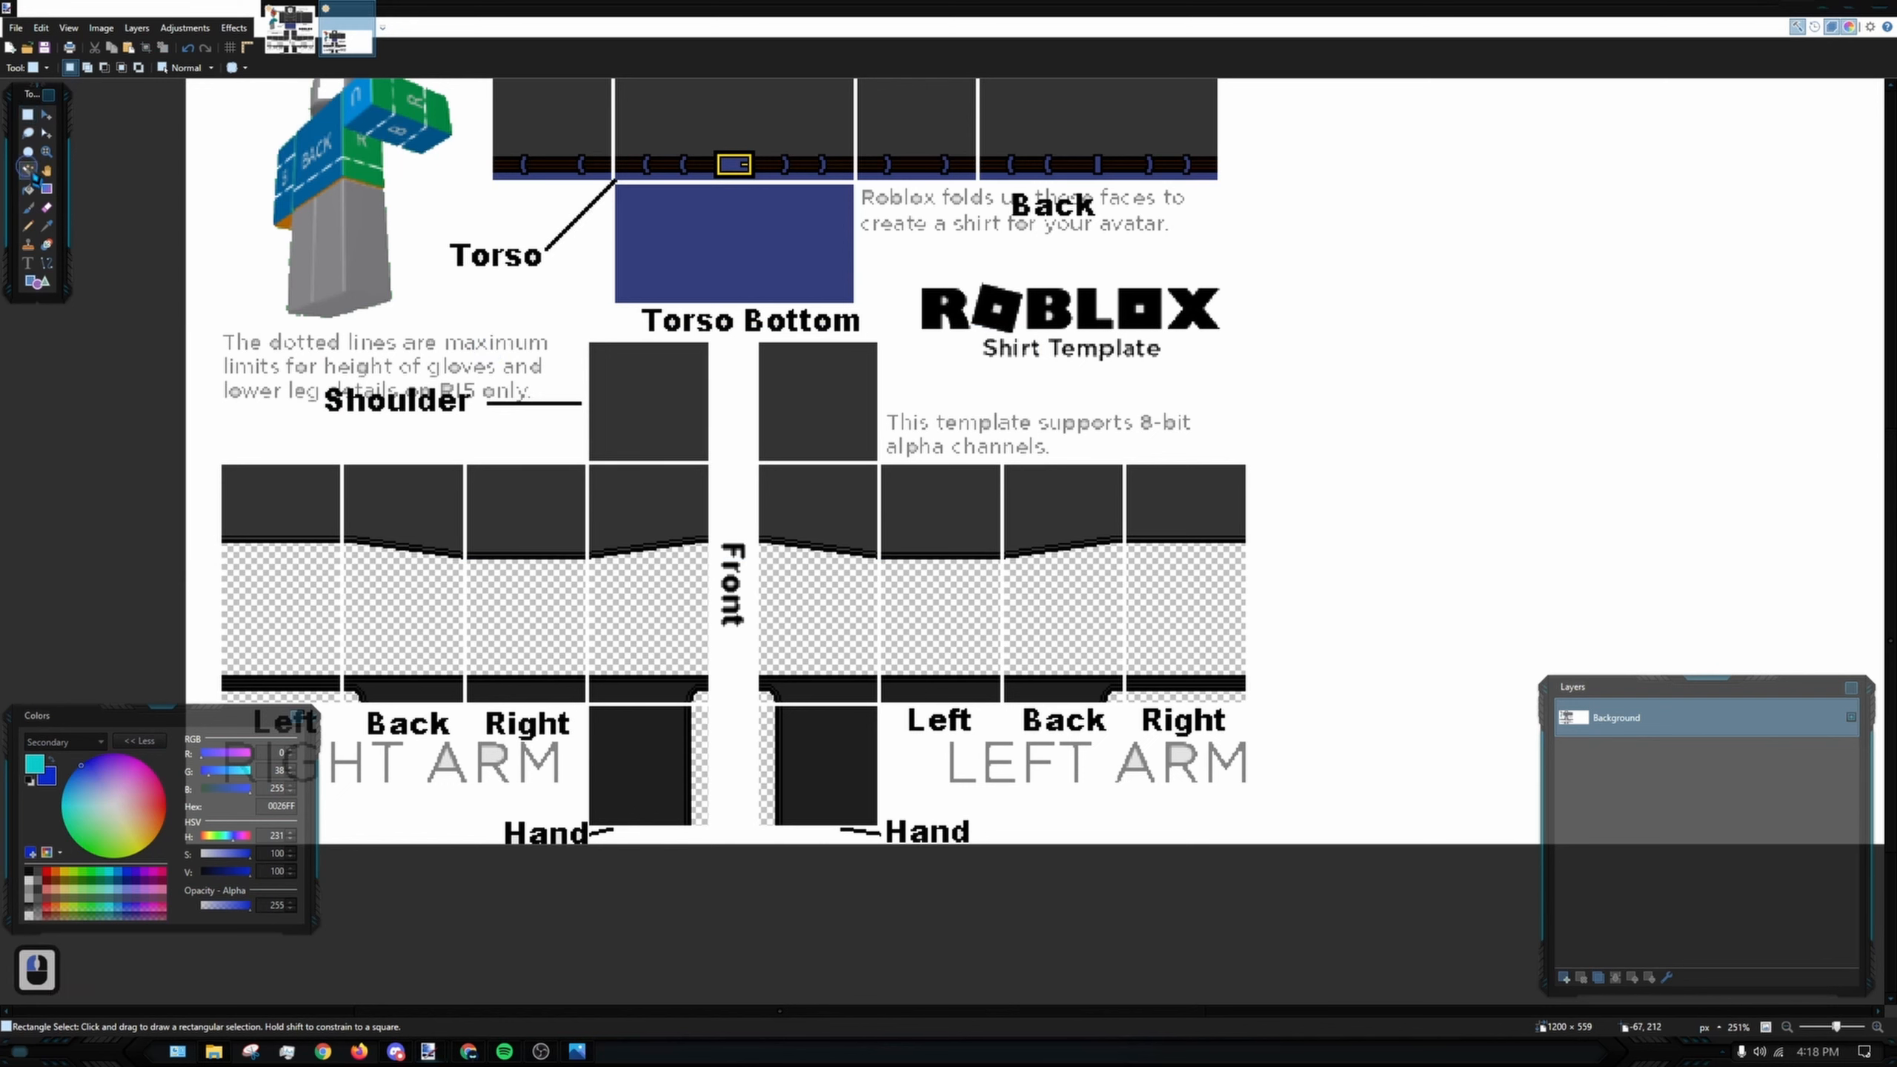
click(29, 170)
shift+click(650, 389)
shift+click(805, 417)
shift+click(817, 500)
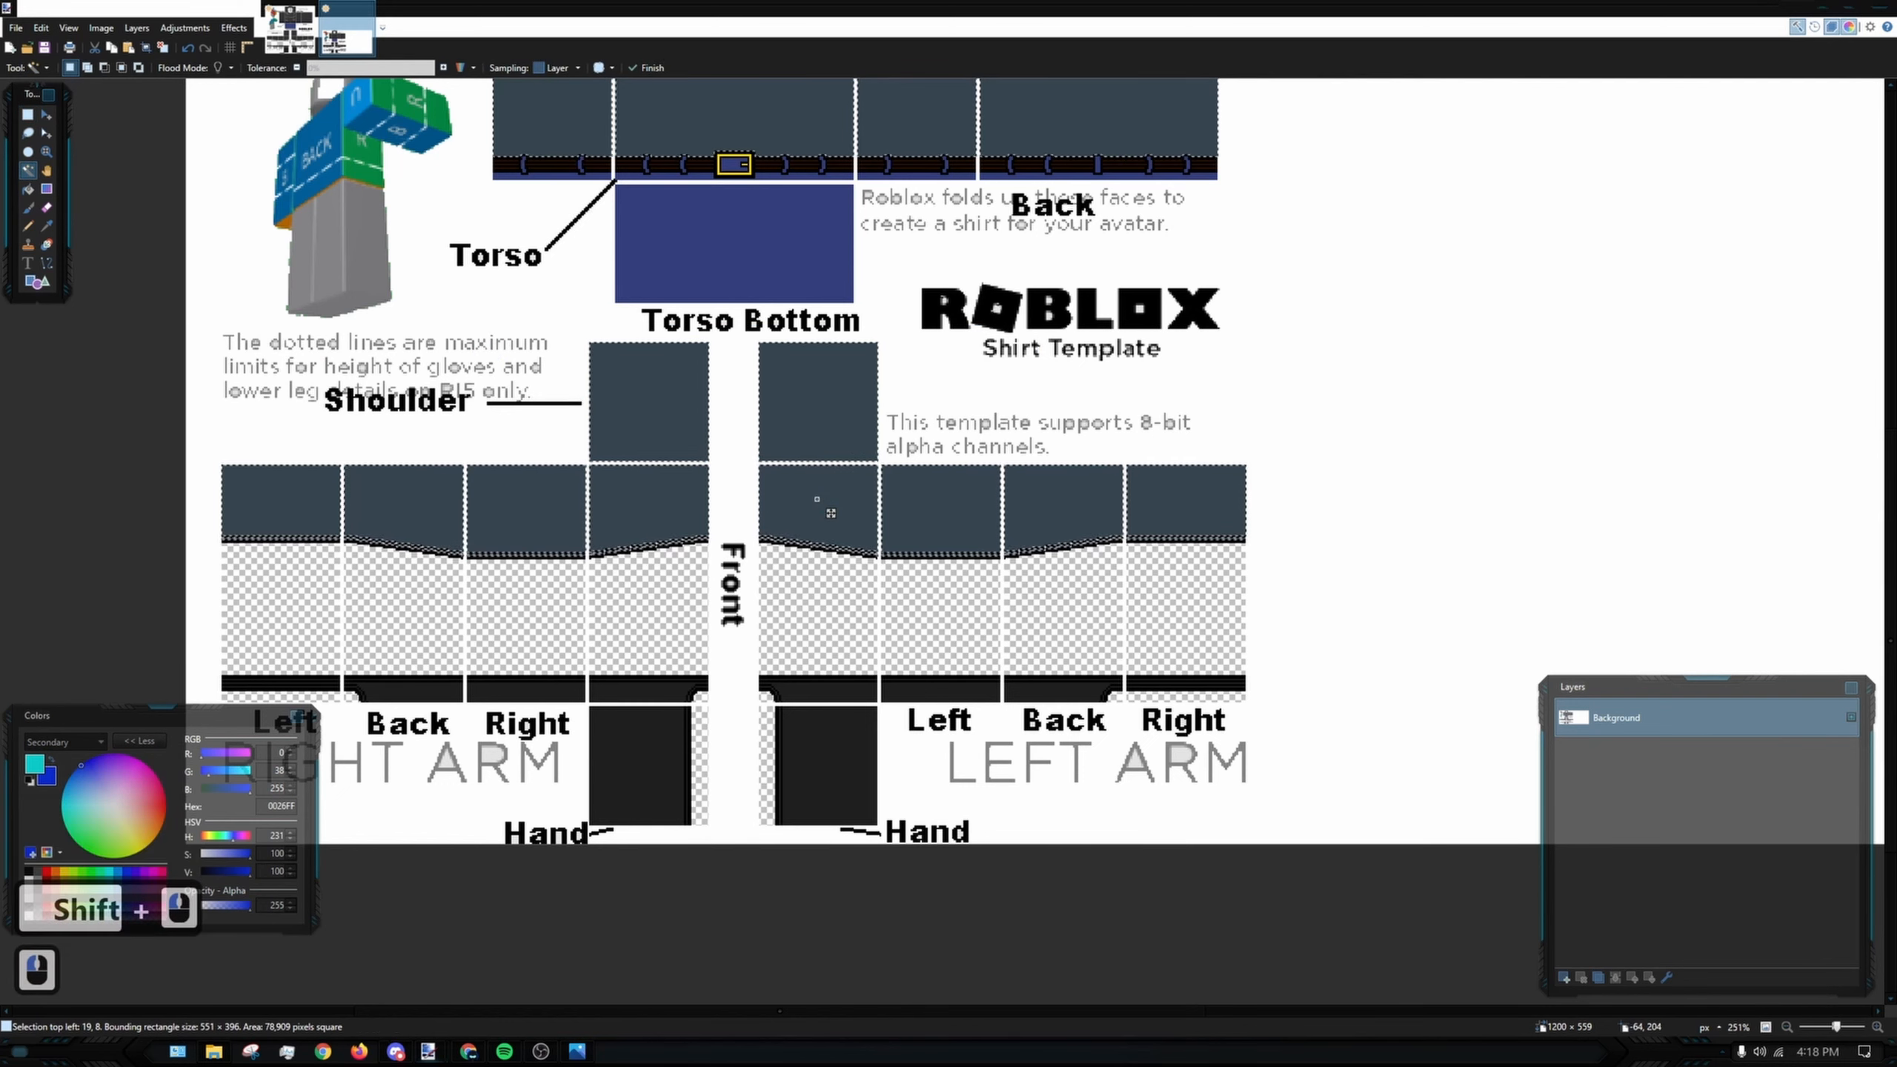
click(27, 114)
click(543, 327)
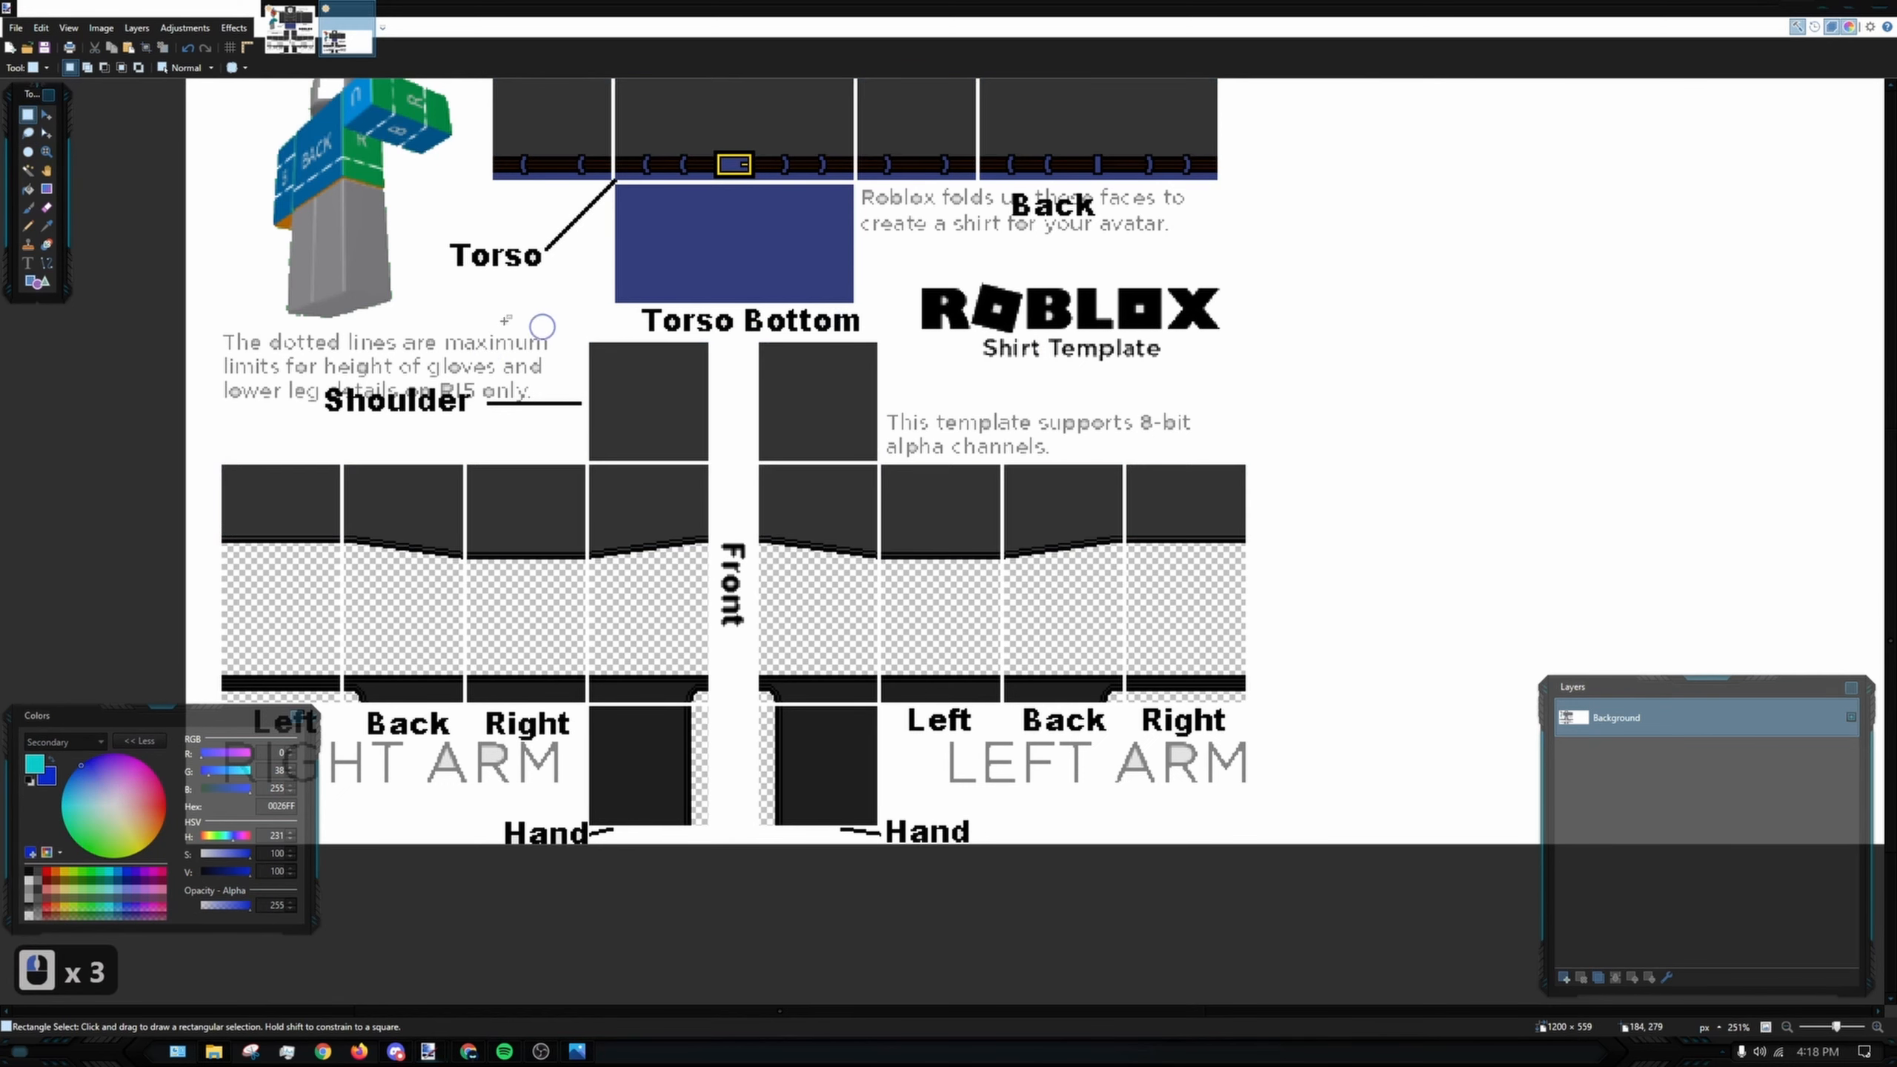
- Select all panels of both arms, including the shoulders and hands, with combined rectangular selections spanning 551 × 260 pixels
scroll(506, 321, up, 3)
drag(526, 306, 771, 882)
scroll(681, 470, up, 3)
scroll(759, 572, down, 7)
scroll(761, 583, down, 1)
scroll(765, 882, up, 4)
scroll(601, 579, down, 6)
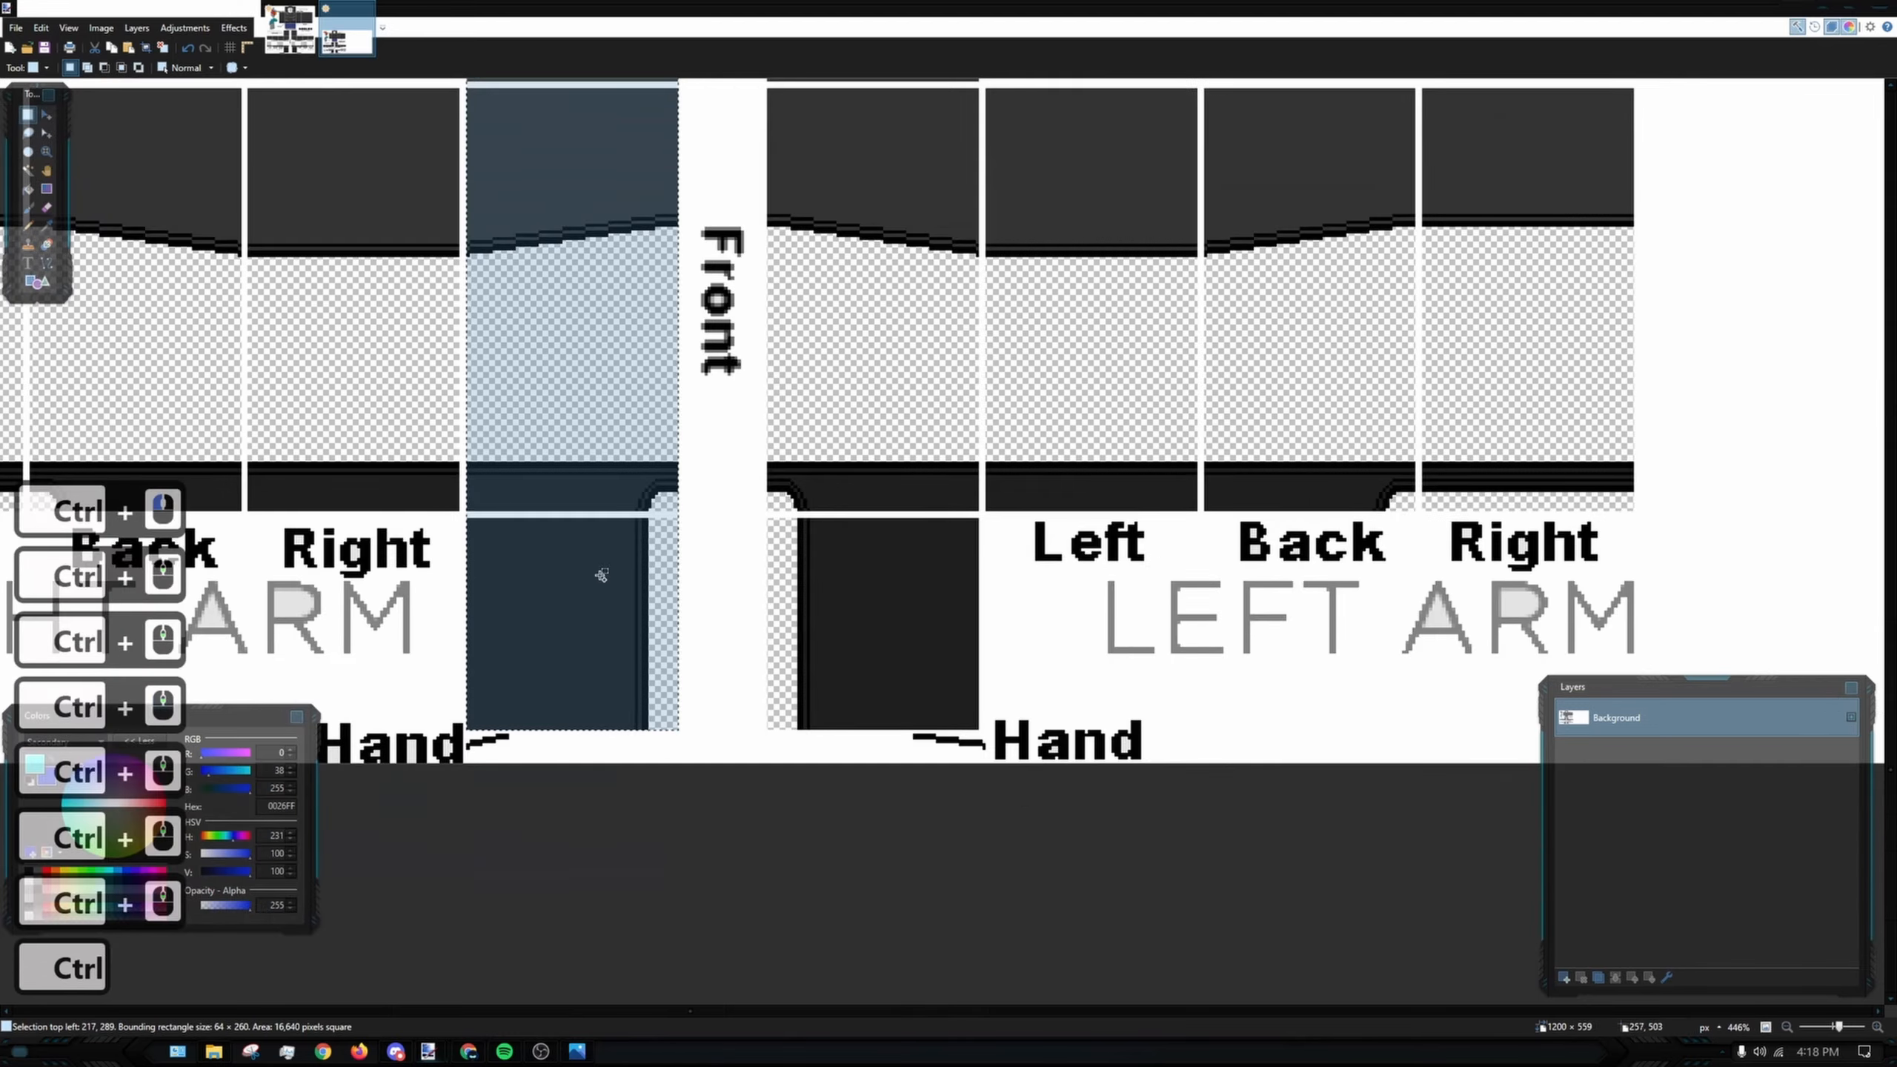
drag(448, 442, 1020, 632)
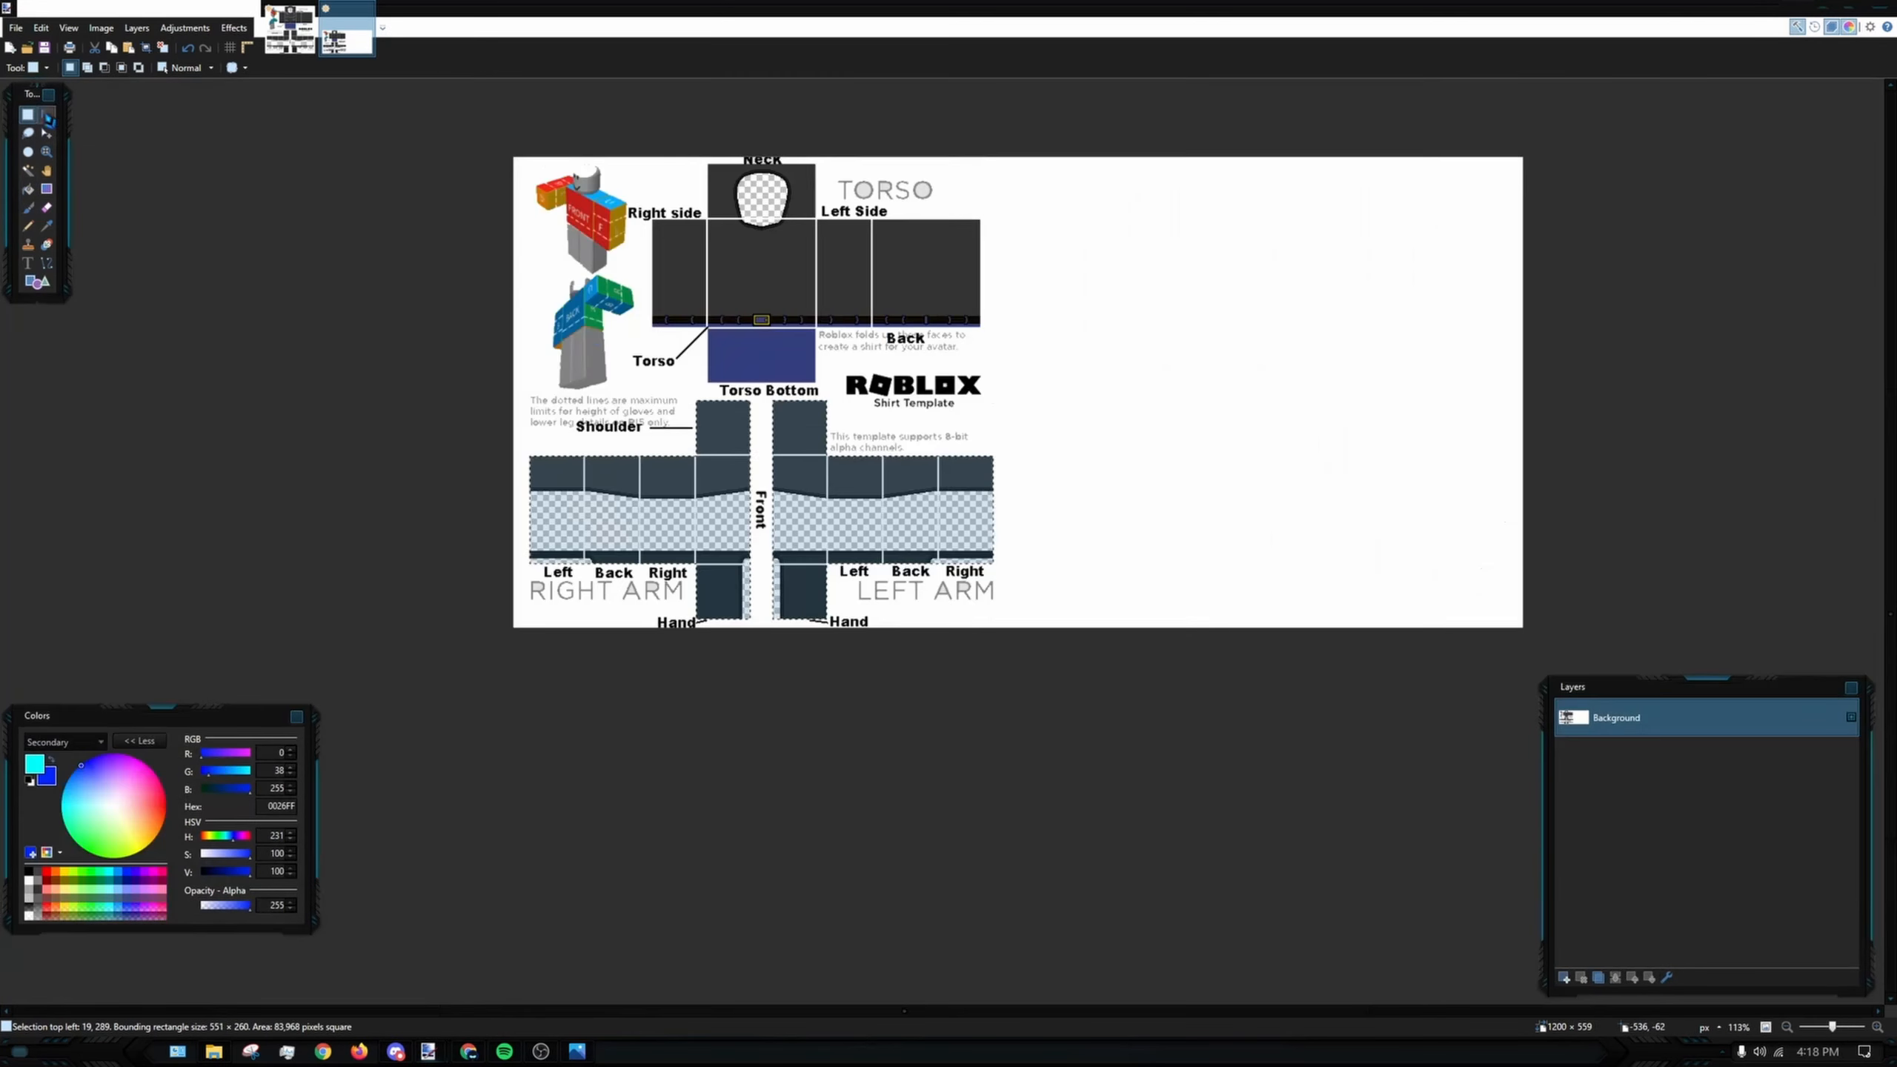
- Move the selected arm panels beside the torso's Back panel, flush with its outer edge and level with the torso row, and deselect them
click(46, 114)
scroll(838, 448, up, 4)
drag(768, 462, 1440, 154)
drag(1337, 232, 1036, 435)
scroll(791, 385, up, 4)
drag(749, 441, 818, 354)
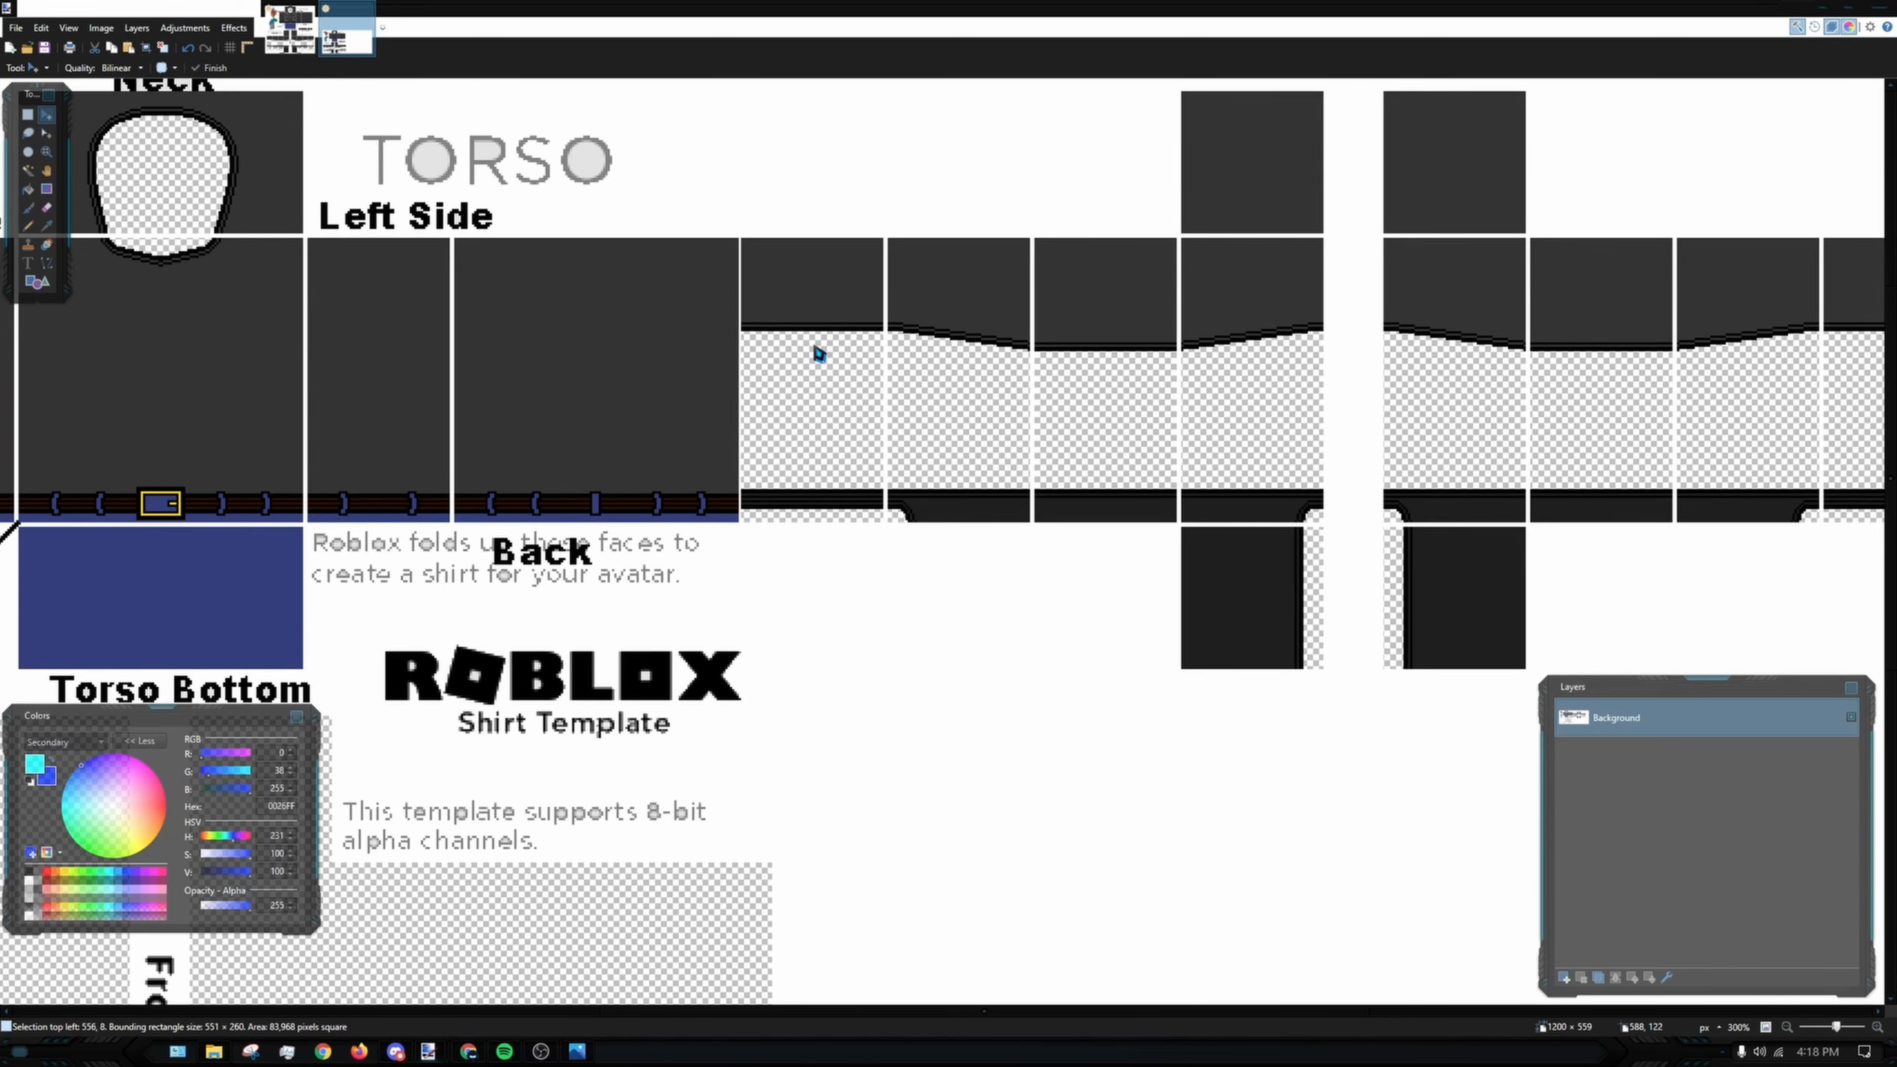
key(ctrl+b)
key(ctrl+b)
key(ctrl+b)
key(ctrl+b)
key(ctrl+b)
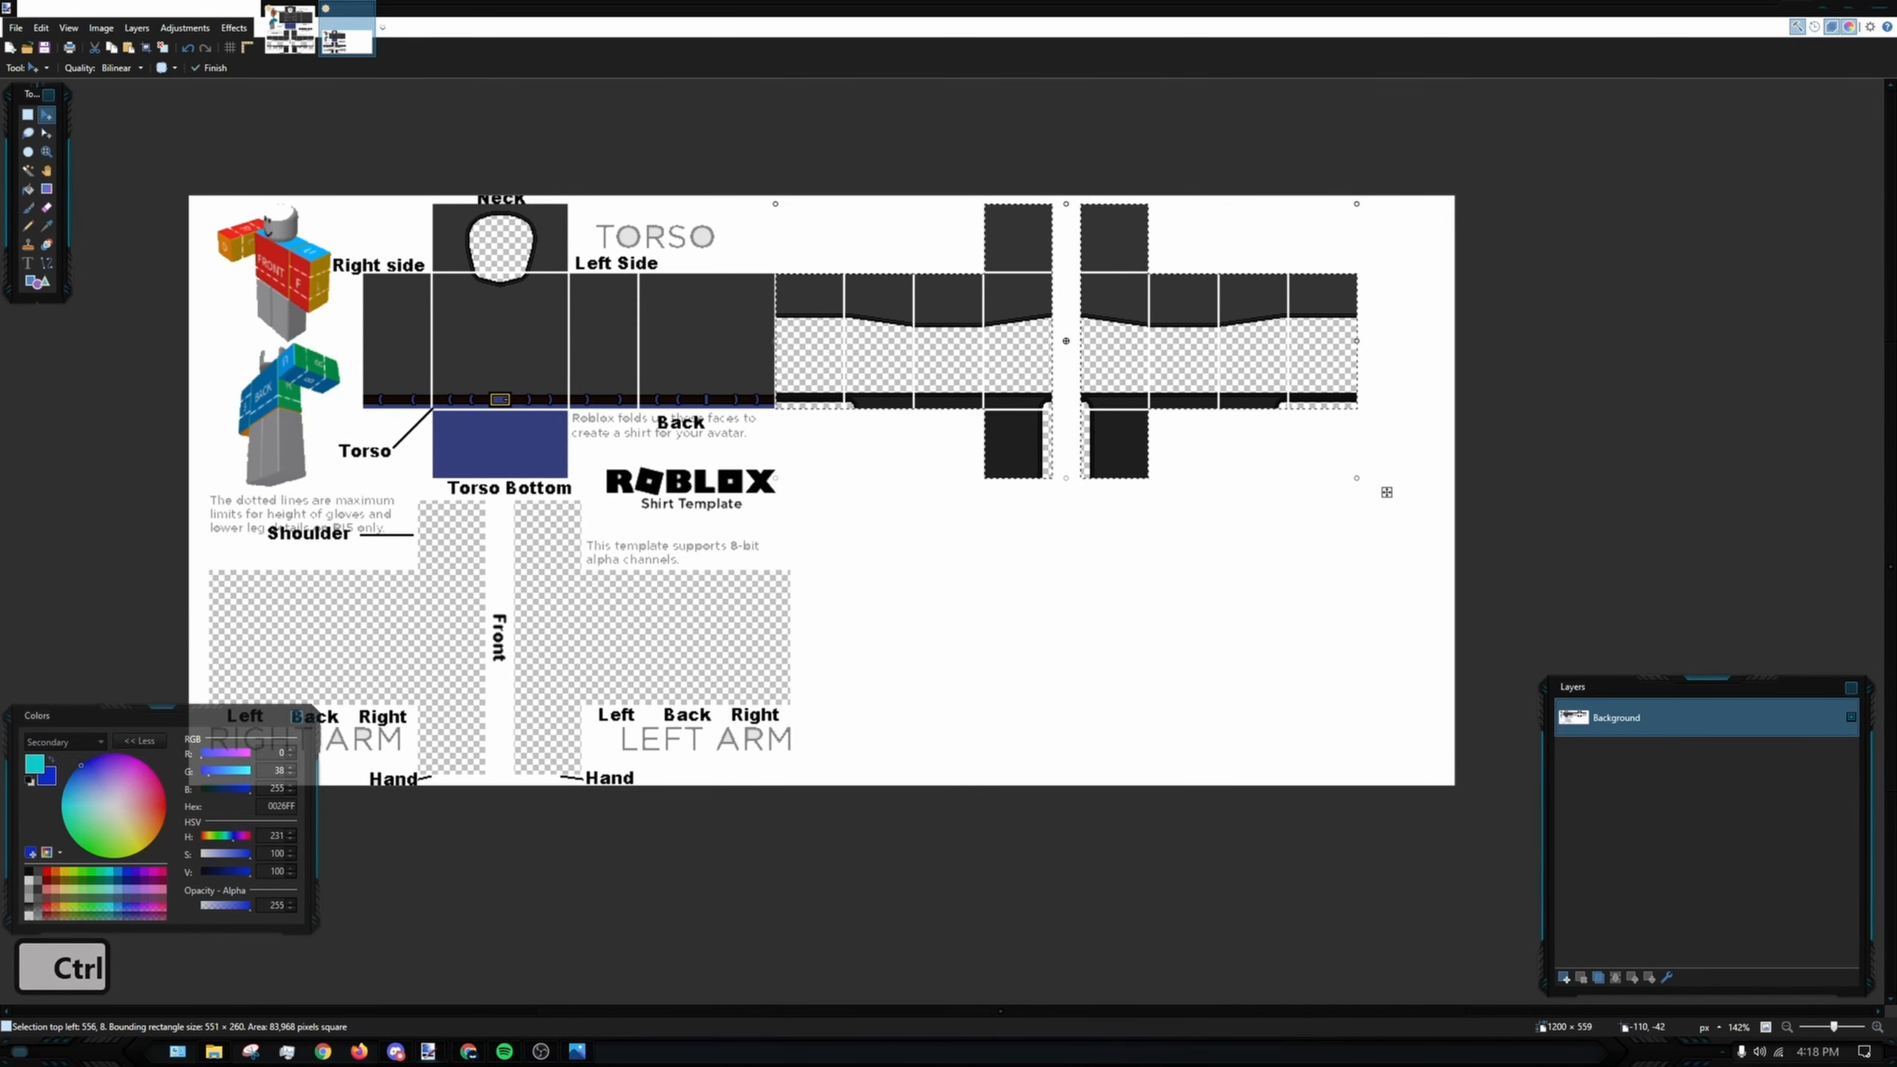
click(27, 114)
click(467, 136)
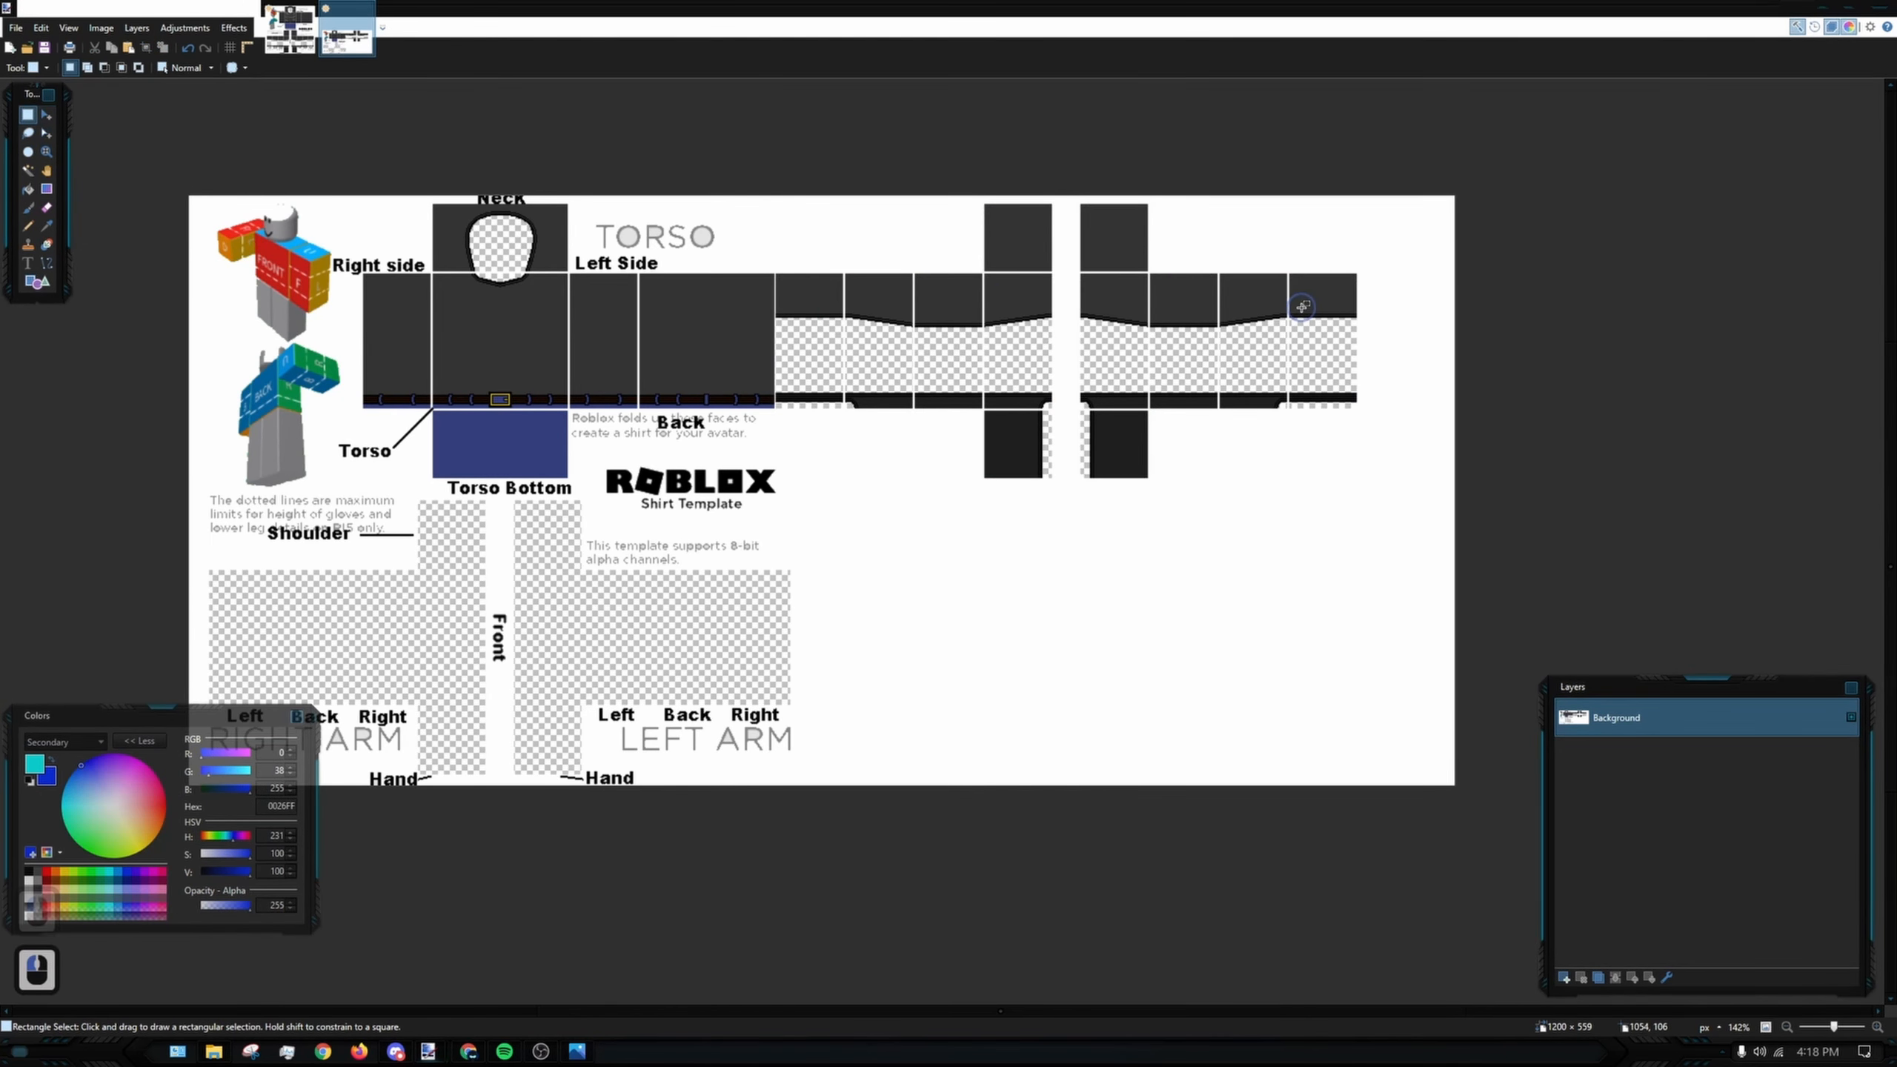
- Select all dark gray shirt areas of the torso and arms with the Magic Wand and add a new layer
drag(802, 250, 817, 257)
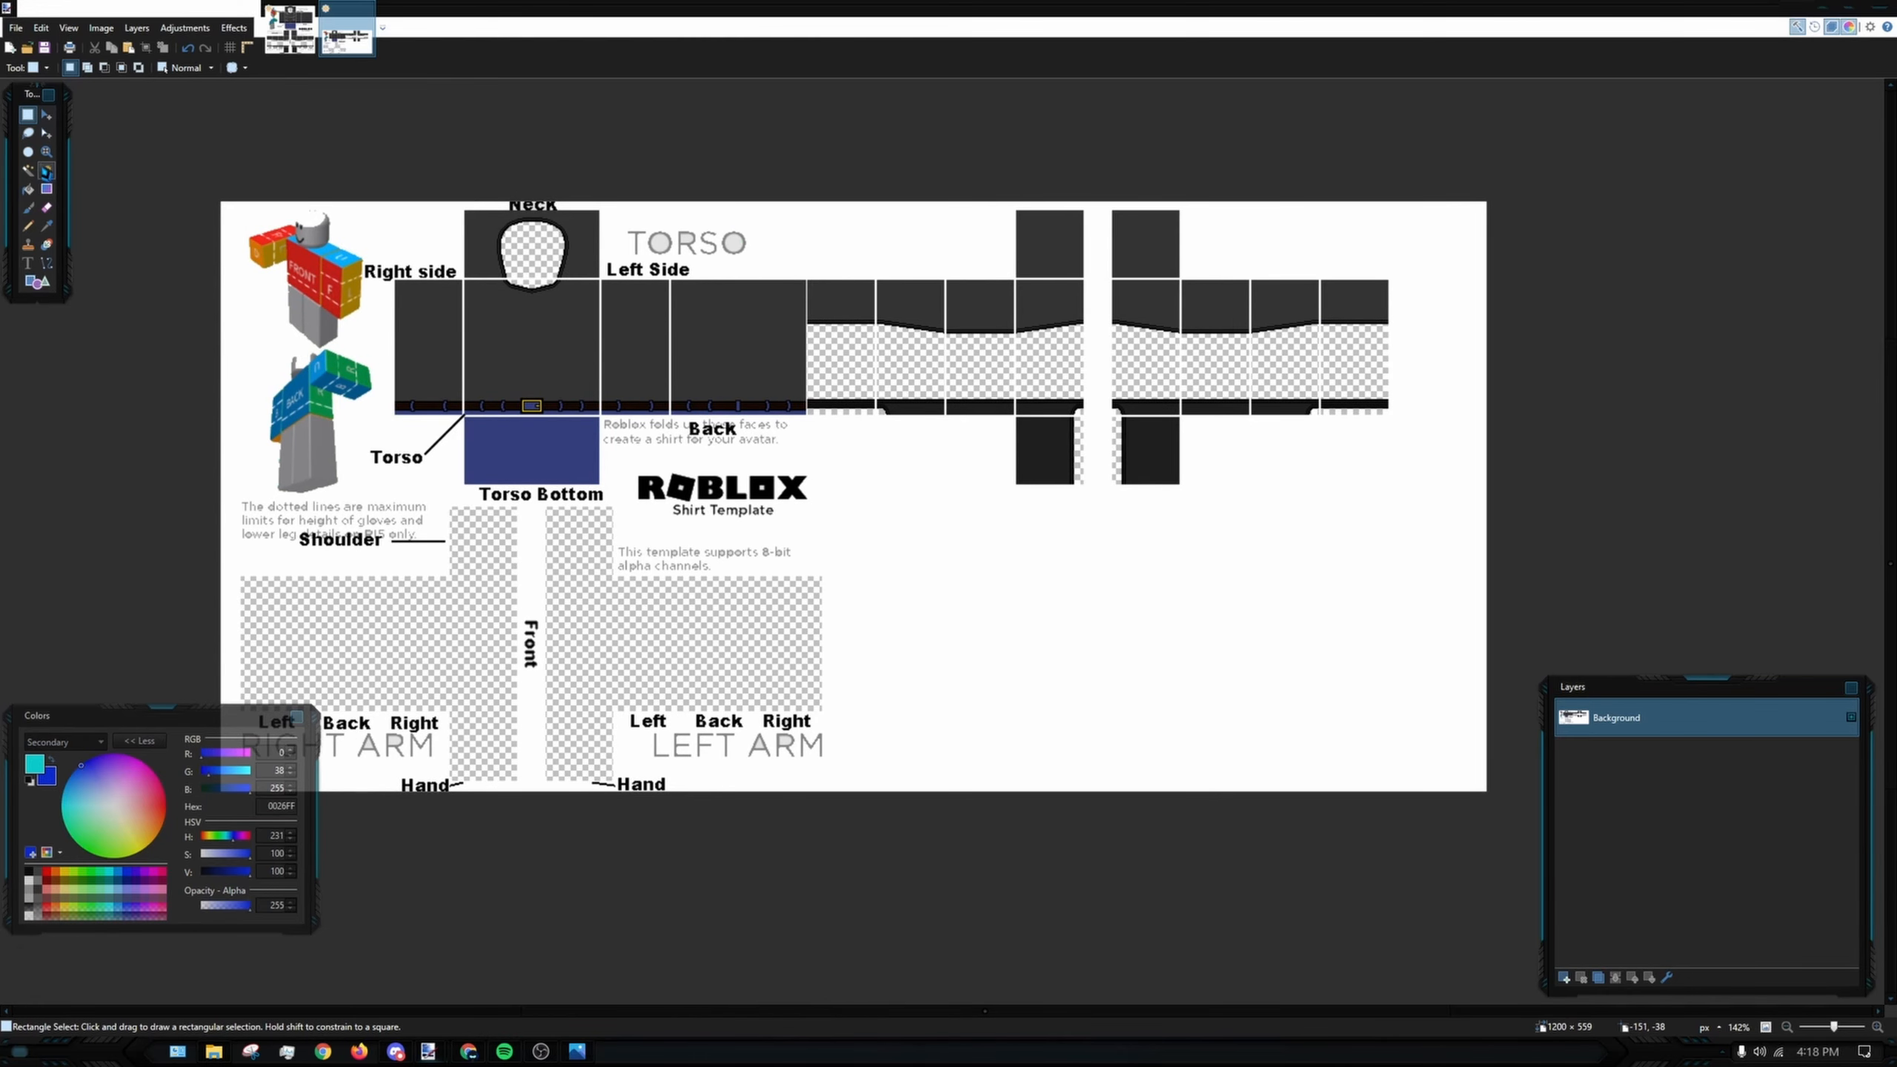
click(27, 171)
shift+click(544, 328)
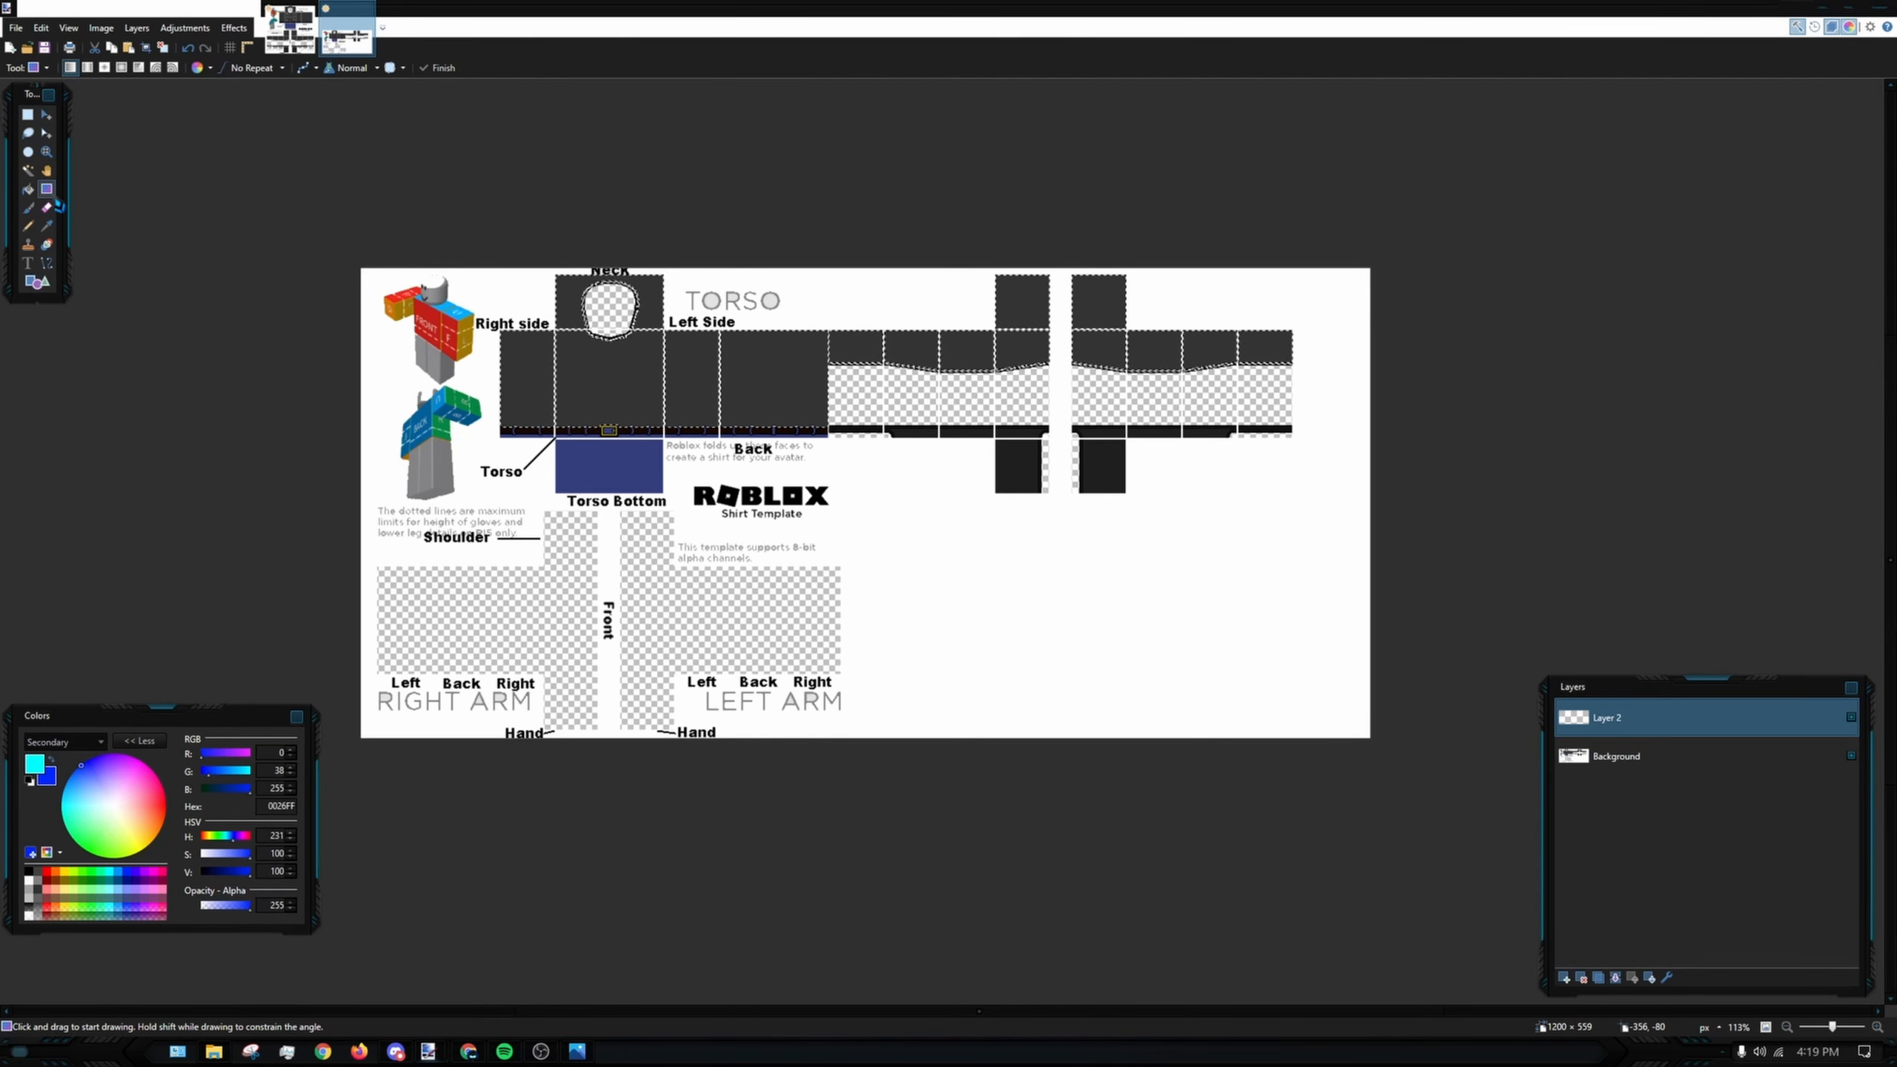
- Fill the selected shirt areas on the new layer with a vertical linear gradient from cyan above to blue below
drag(864, 326, 802, 503)
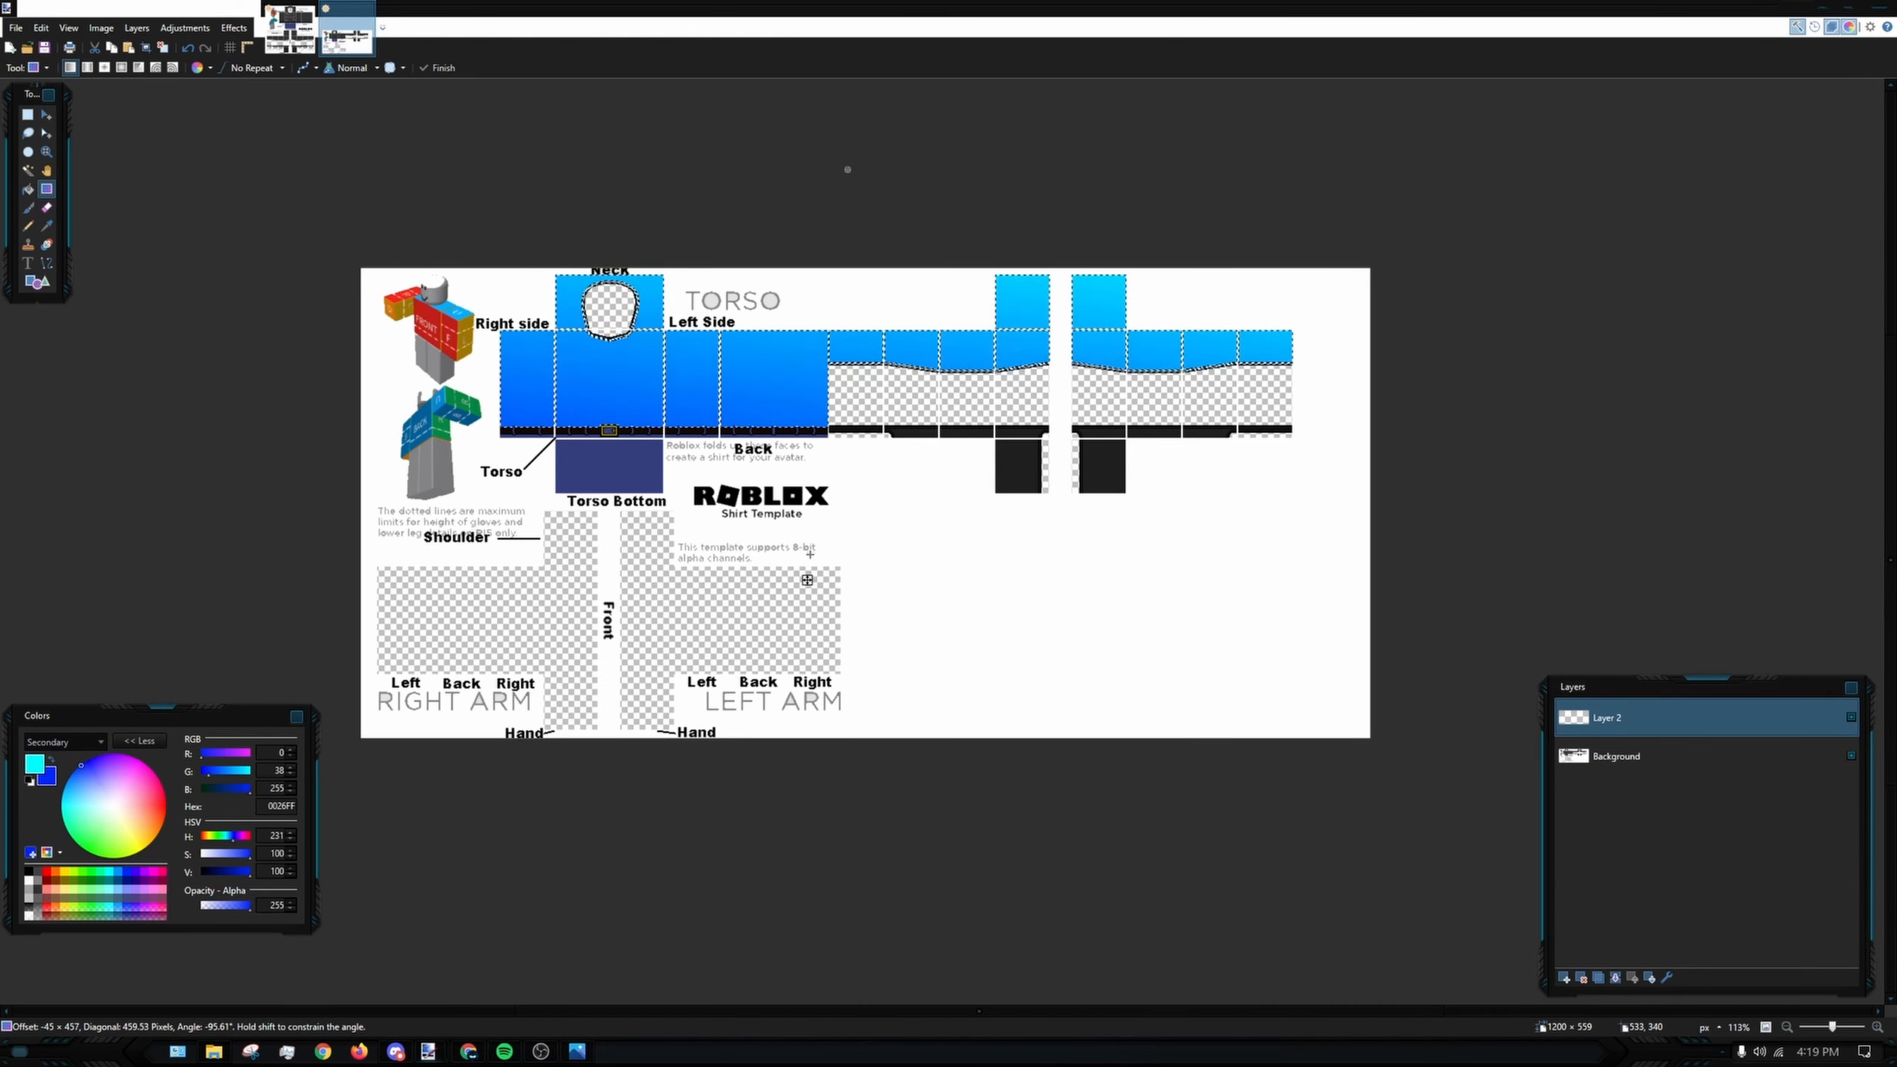
drag(830, 358, 834, 435)
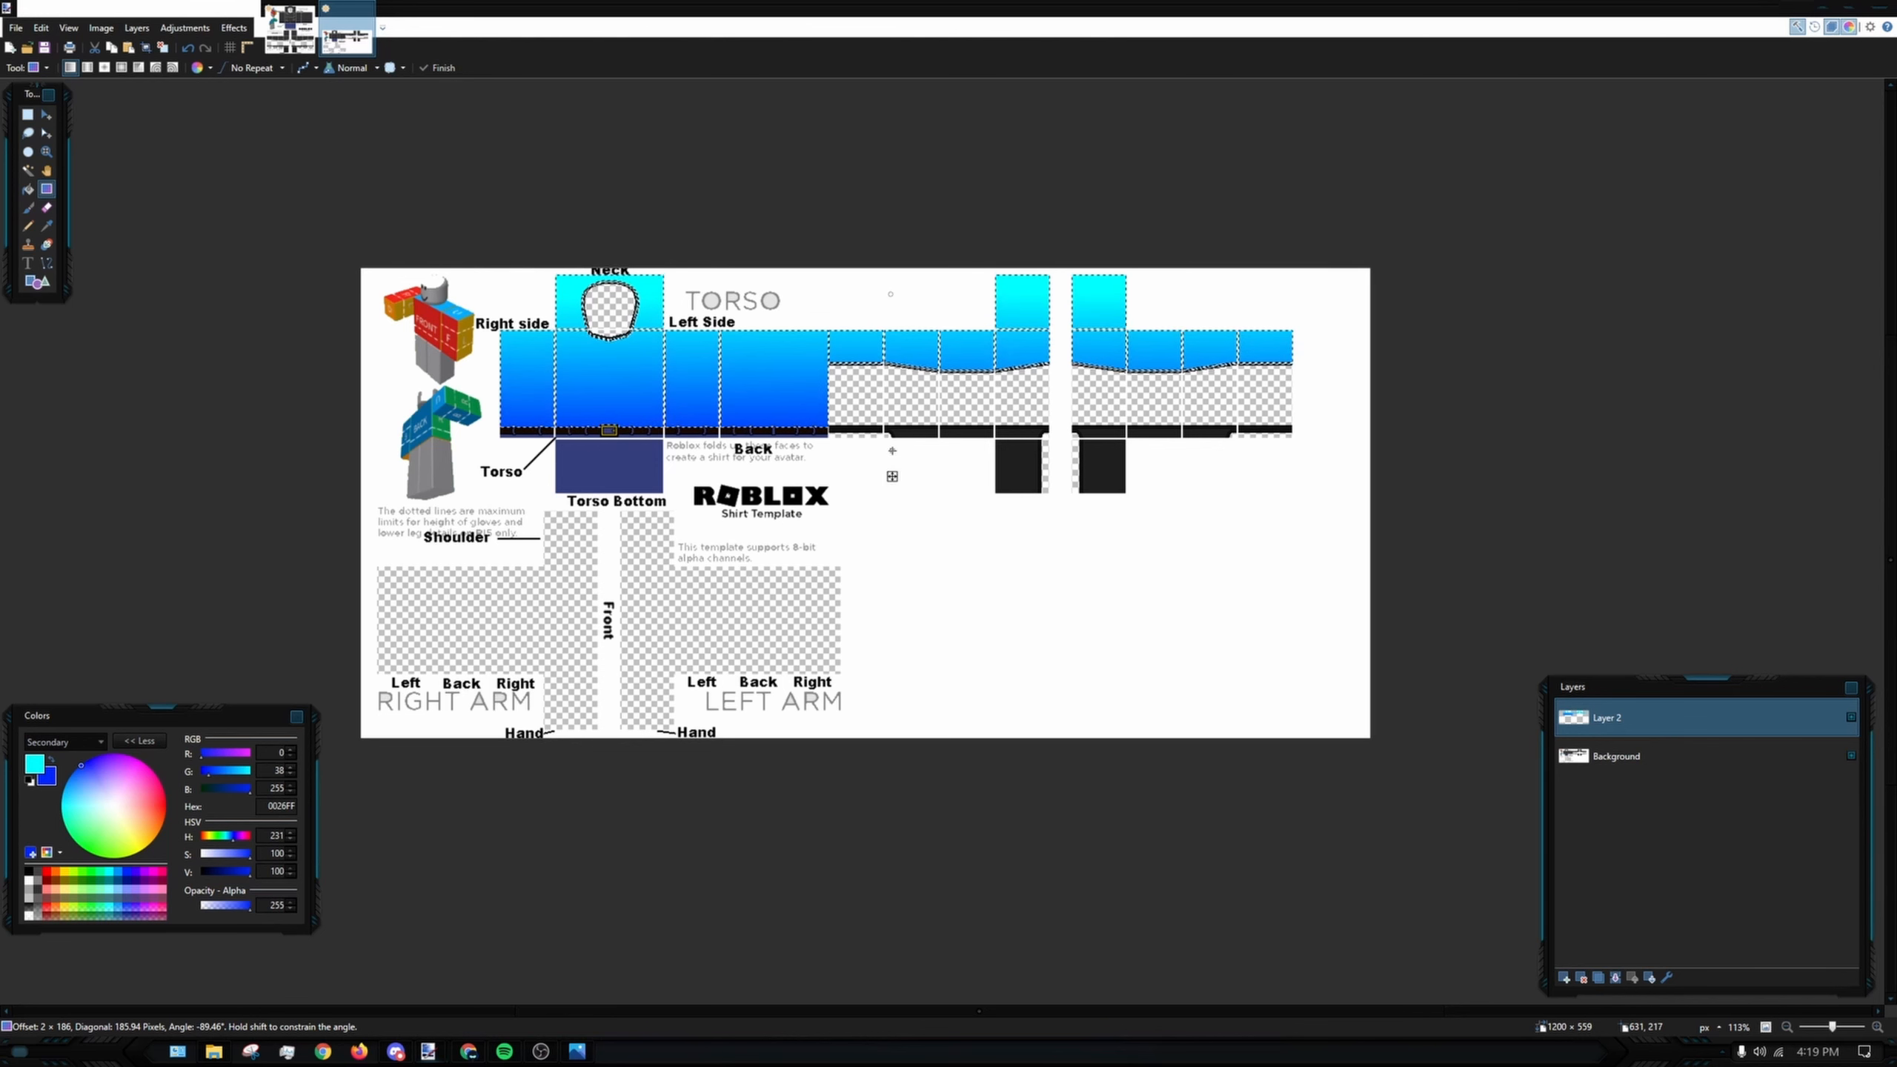
key(s)
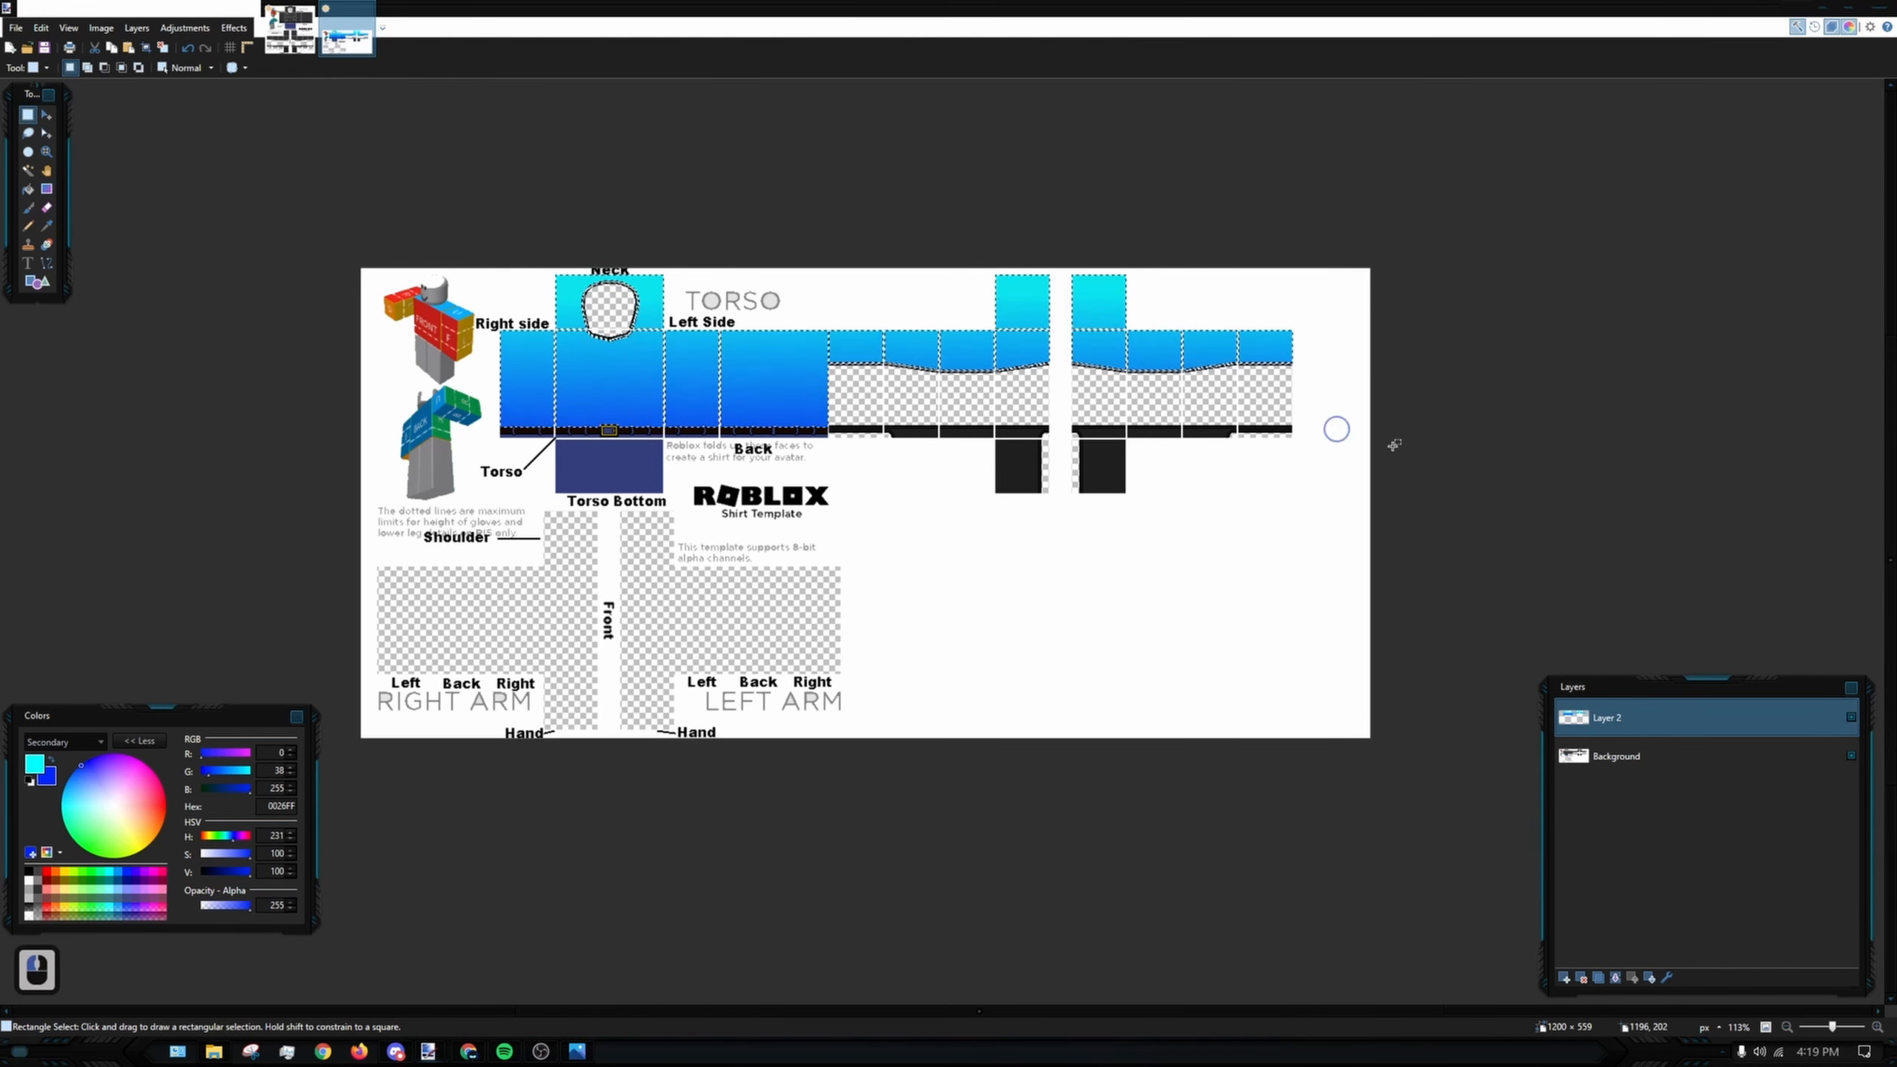
- Select the 128 × 64 pixel neck panel on the gradient layer of the wide image and copy it
click(291, 33)
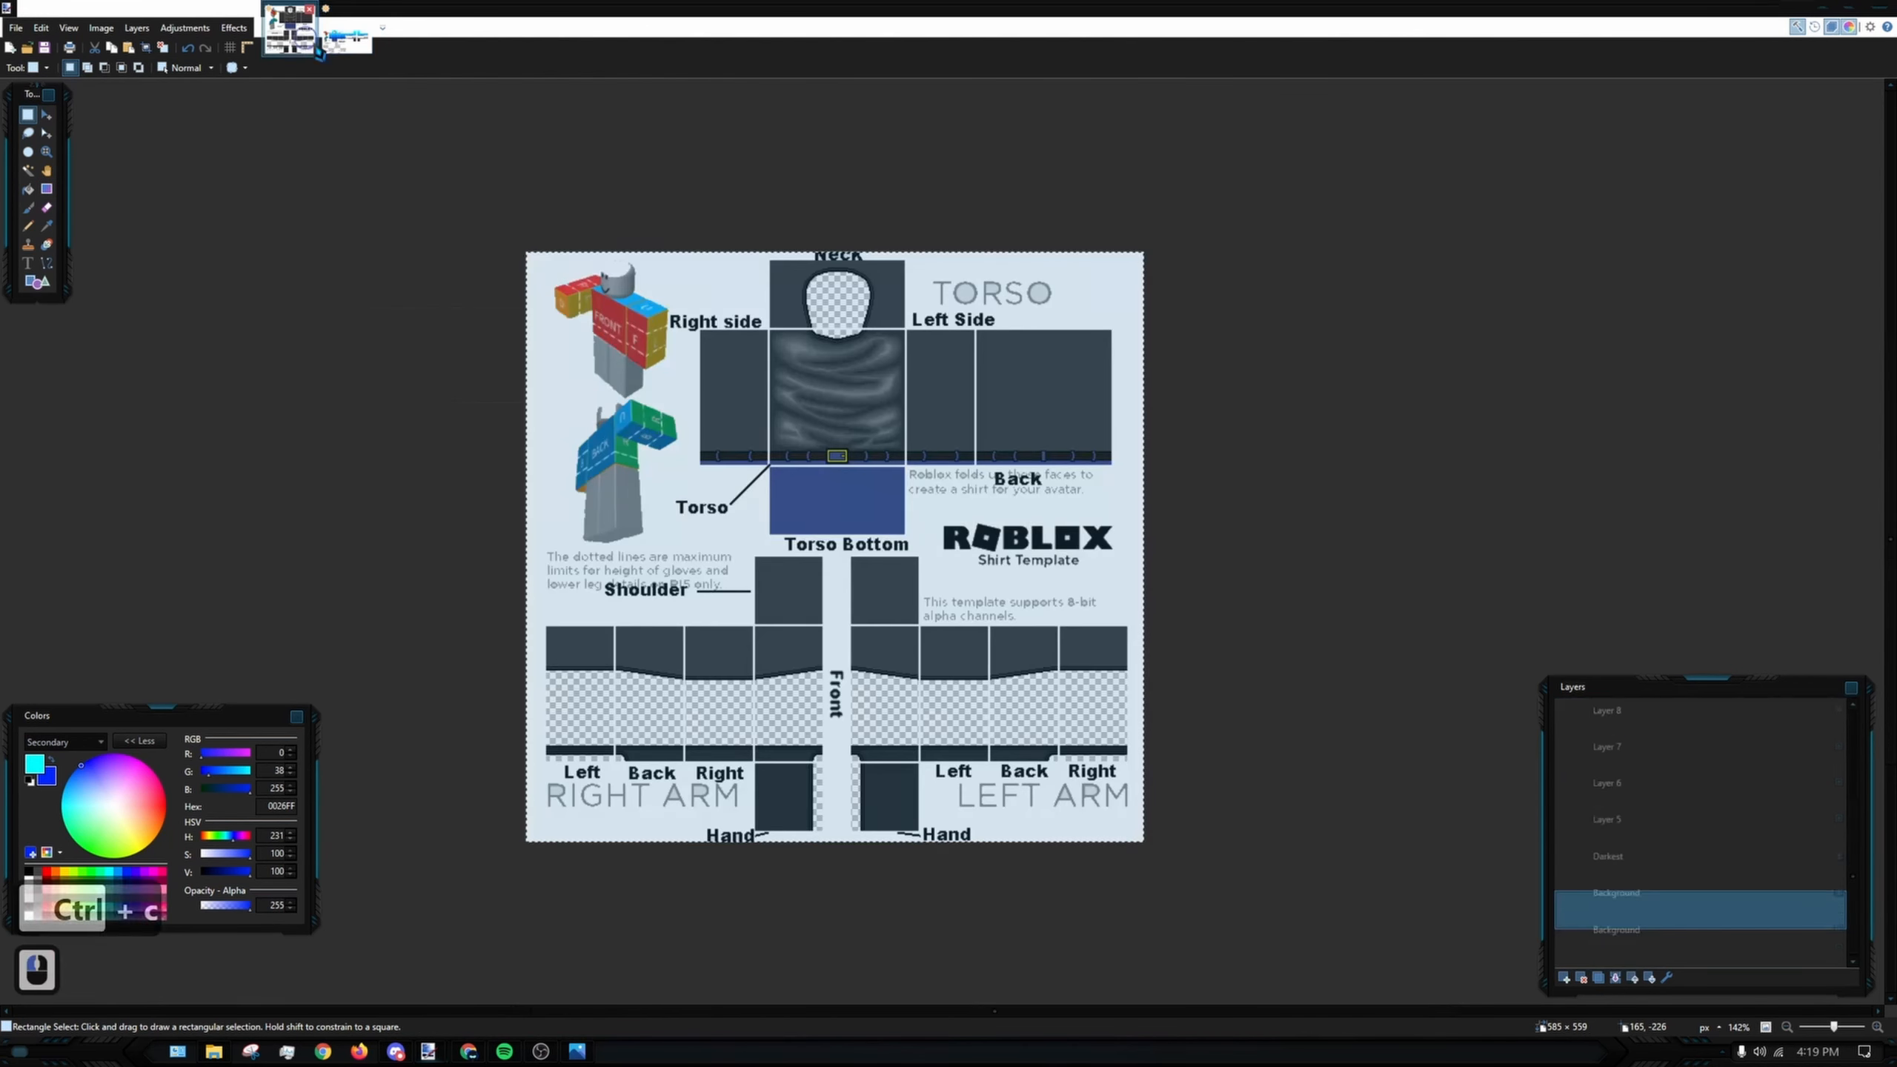
click(344, 48)
ctrl+scroll(682, 362, up, 5)
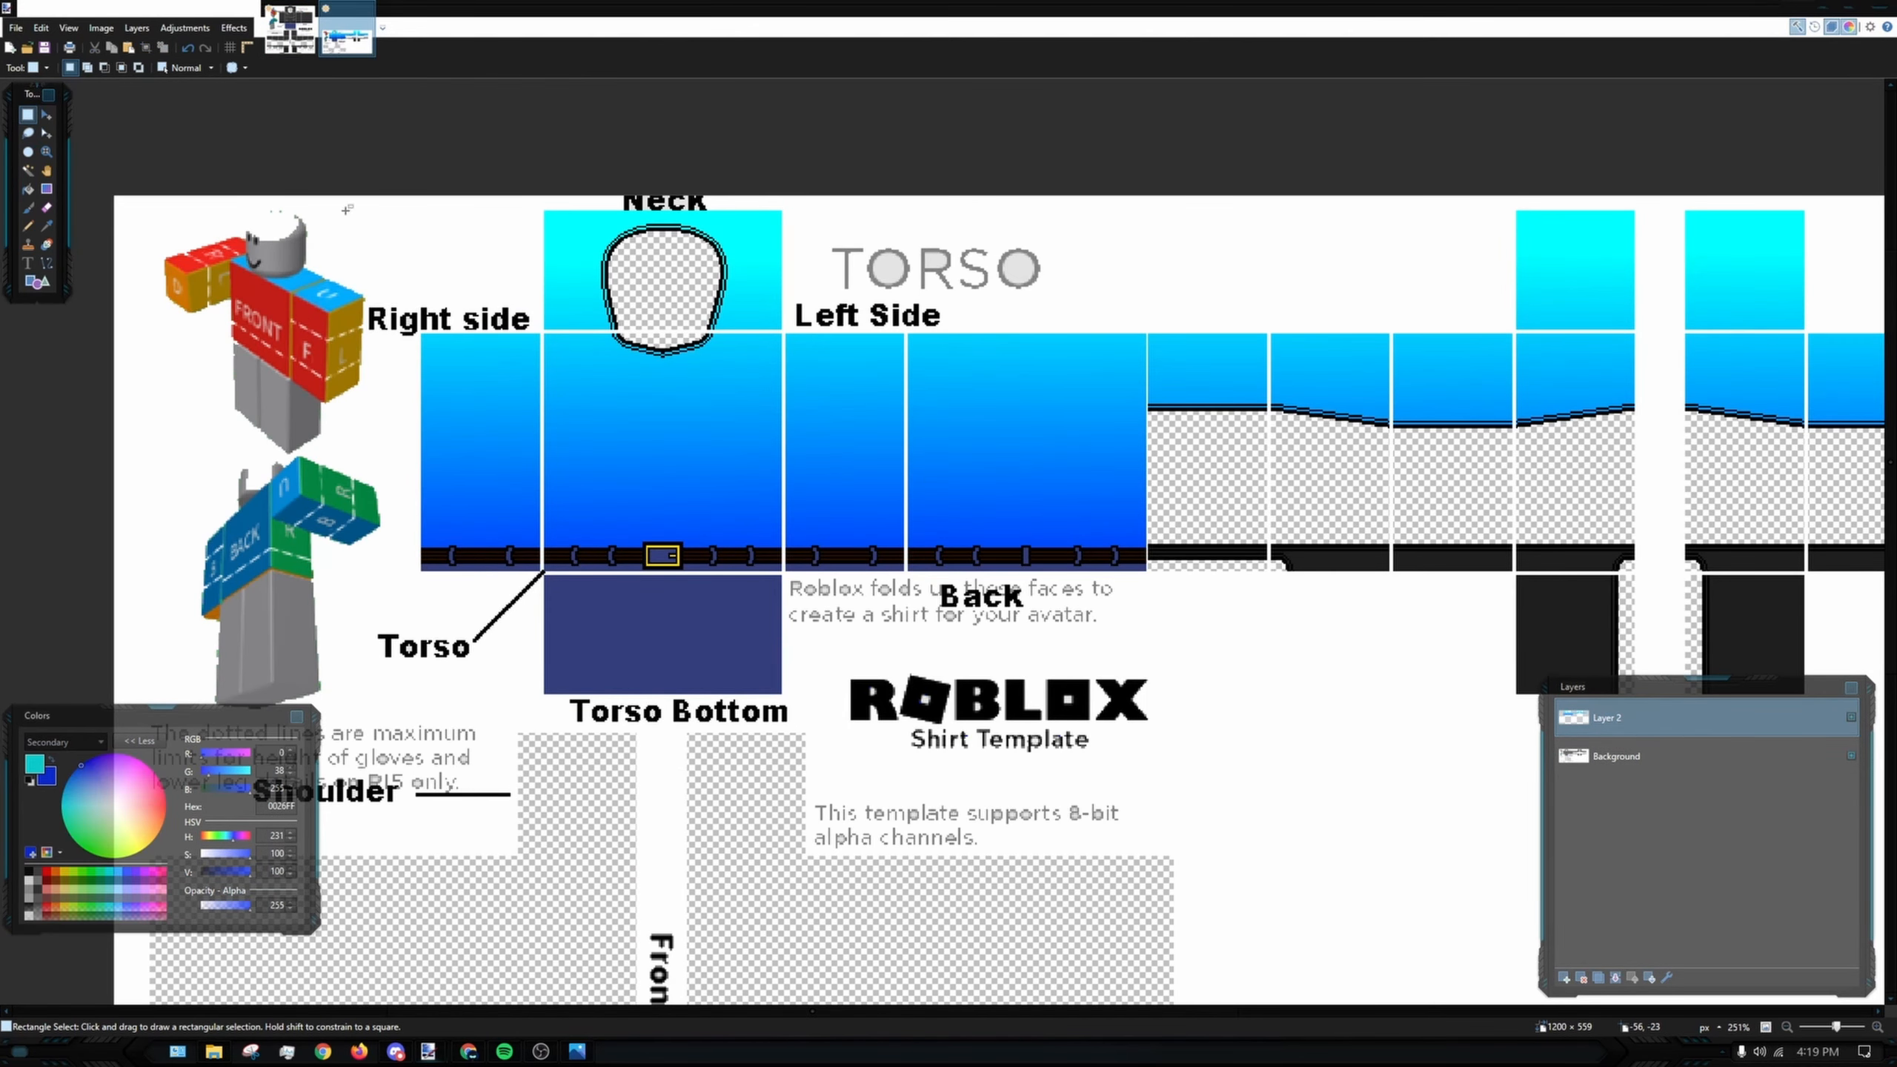
ctrl+scroll(348, 210, up, 7)
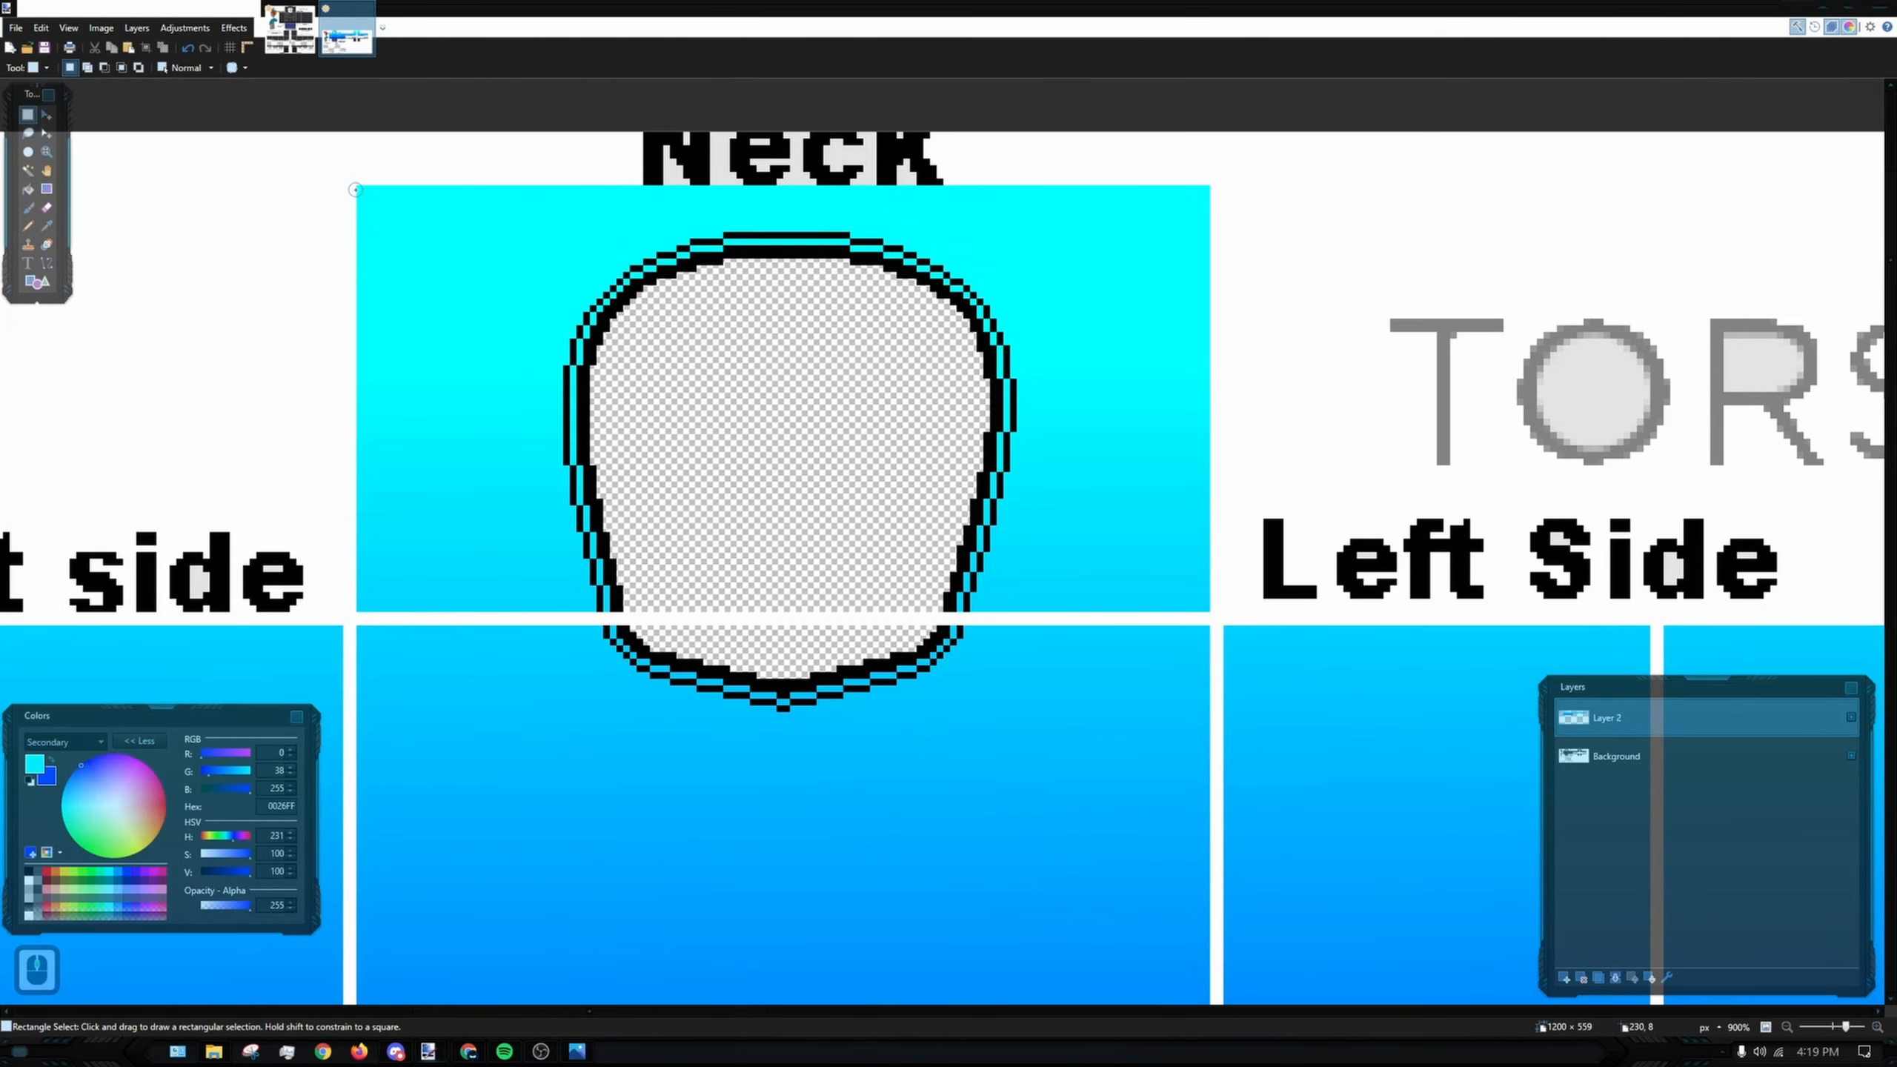
drag(355, 190, 629, 382)
ctrl+scroll(441, 228, up, 4)
click(386, 177)
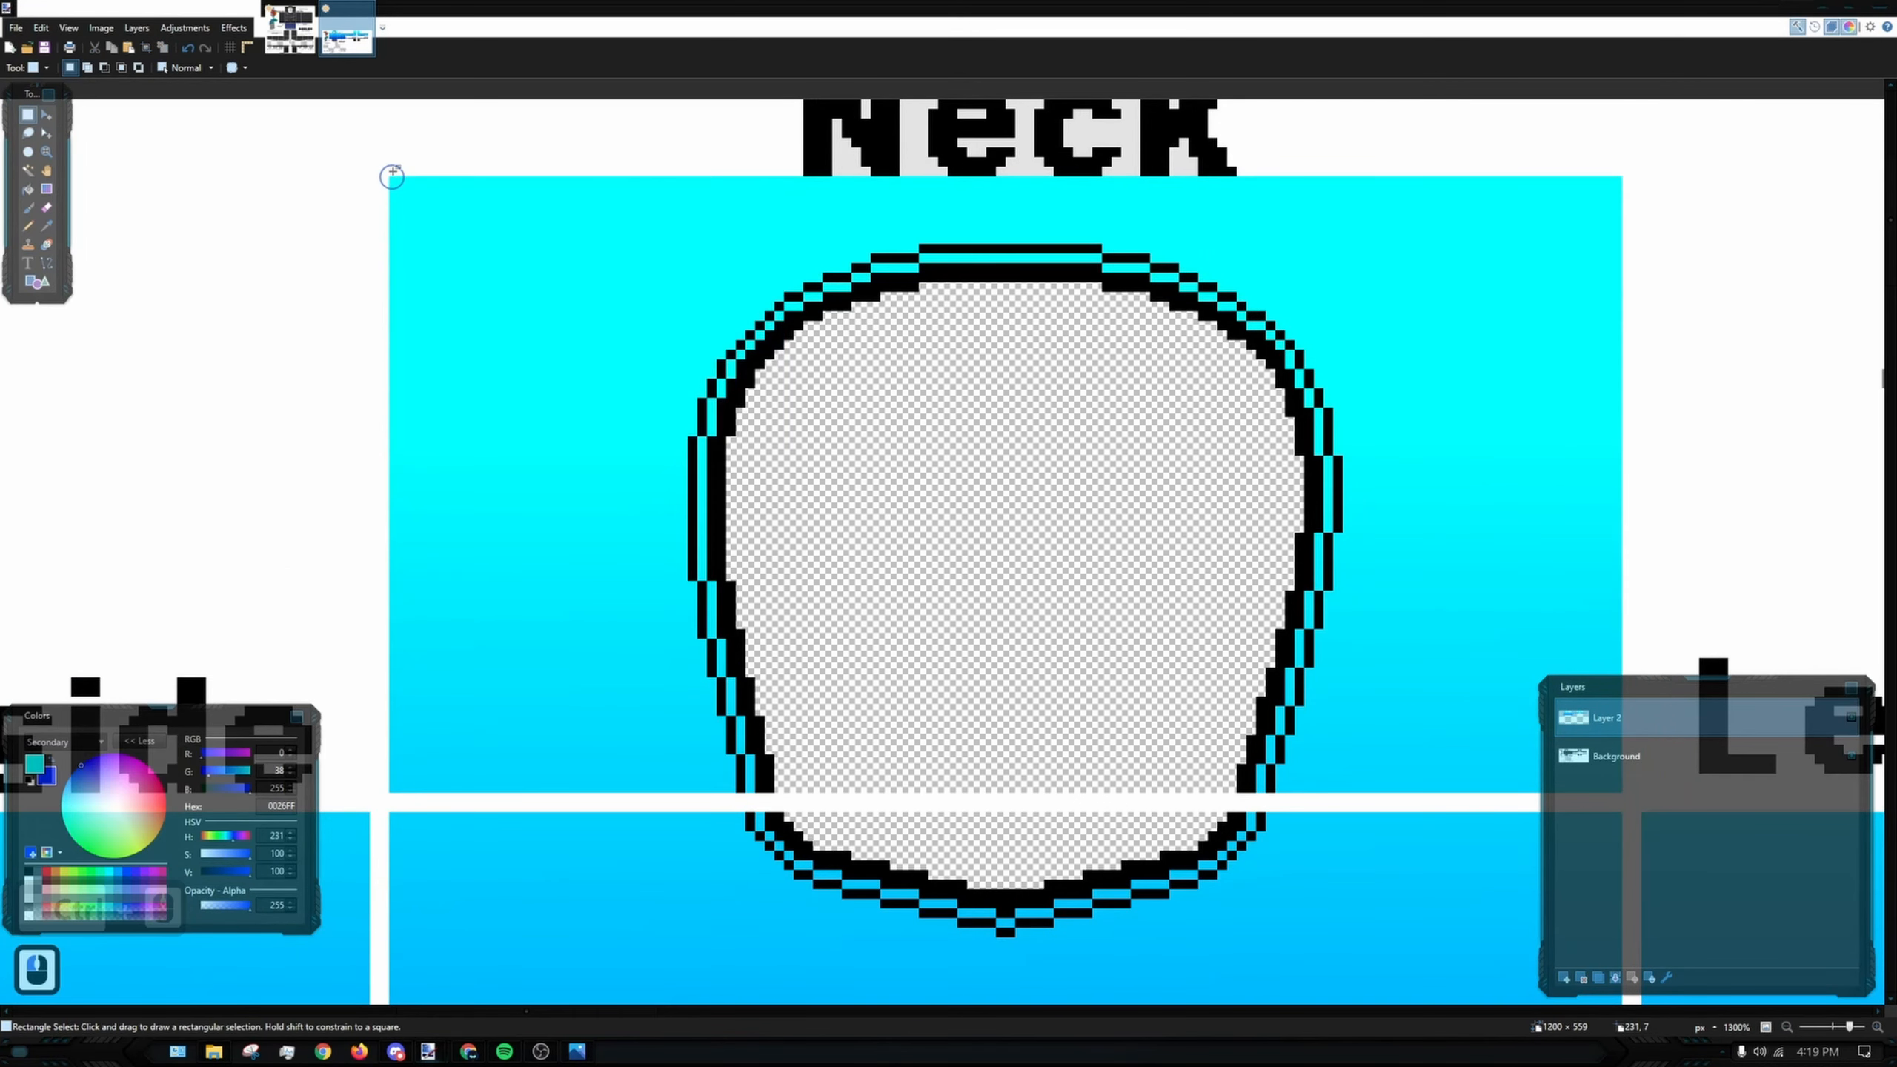
scroll(390, 178, down, 4)
drag(390, 177, 1619, 435)
ctrl+scroll(1619, 434, down, 12)
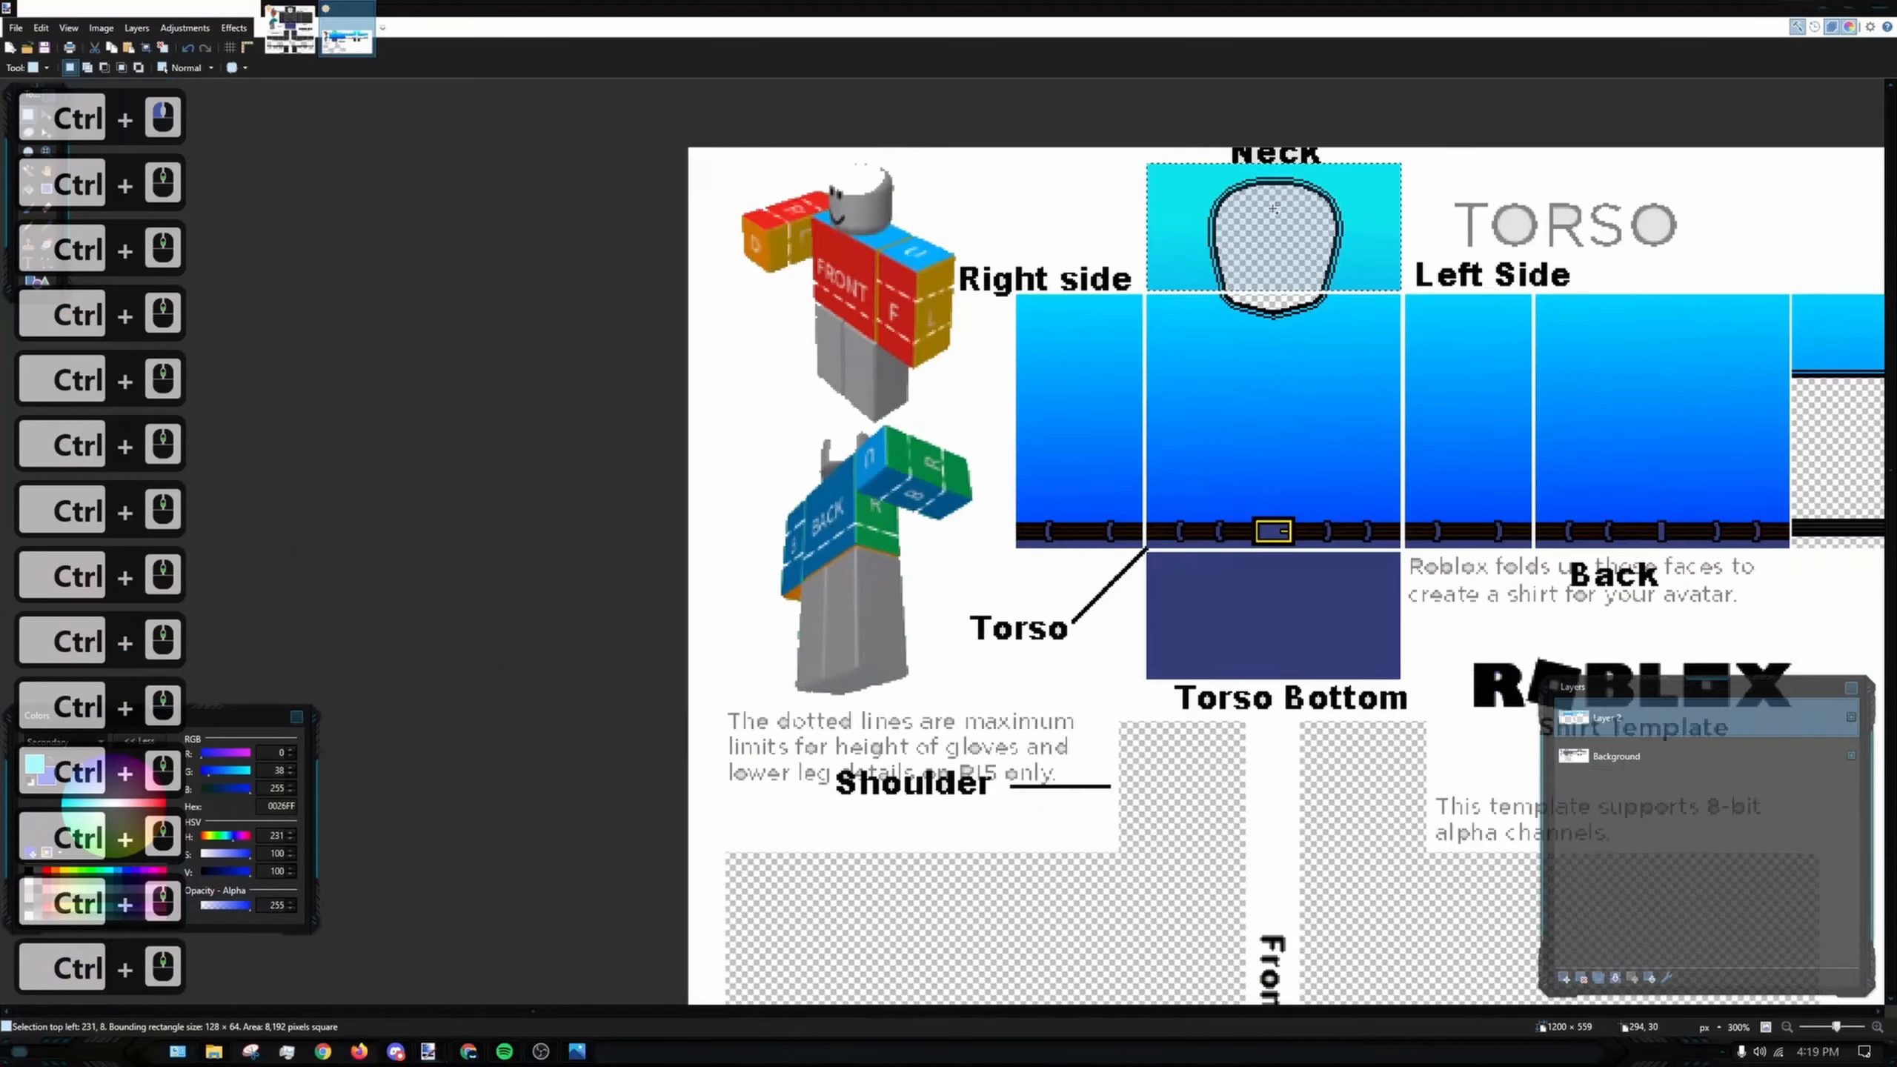
key(ctrl+c)
- Switch to the original shirt template and paste the copied gradient piece over the neck panel on Layer 11
click(301, 54)
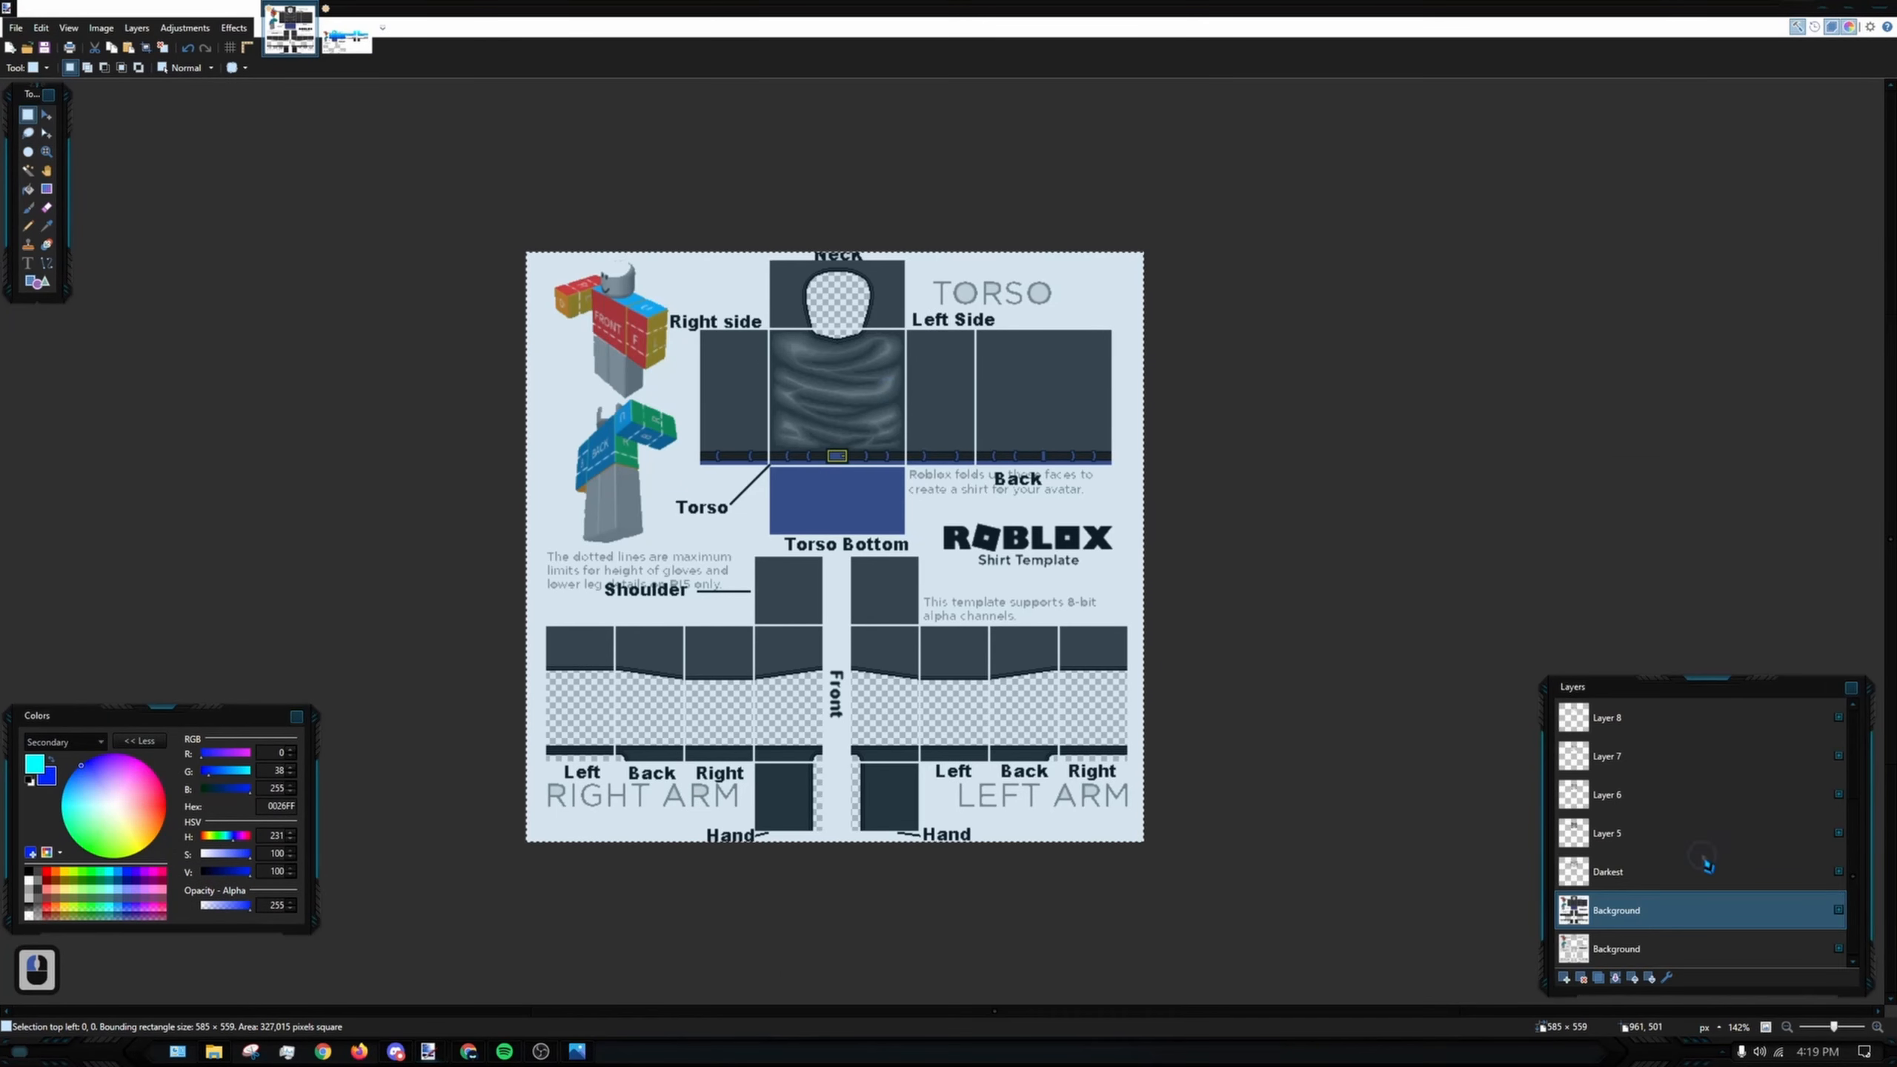
click(1654, 784)
click(1653, 785)
click(1838, 795)
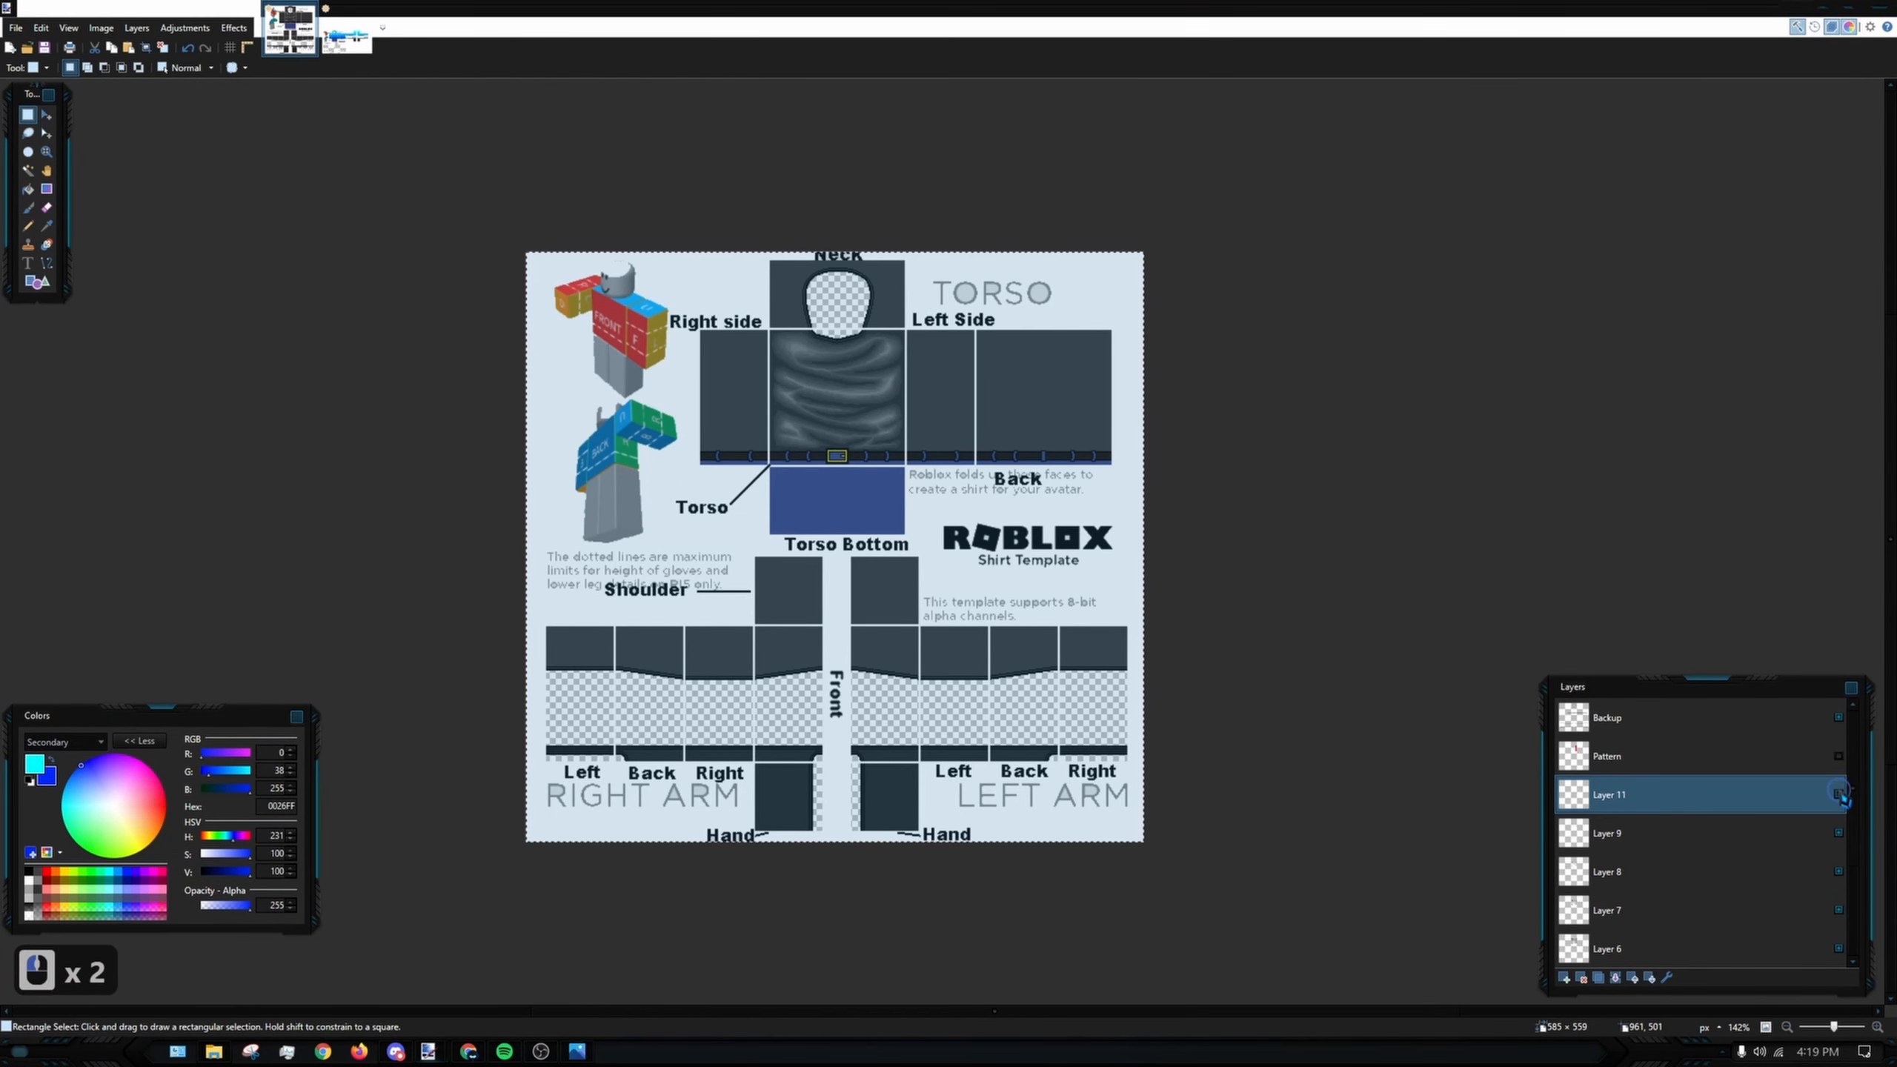
click(1837, 795)
scroll(1465, 517, up, 1)
ctrl+scroll(1316, 779, up, 3)
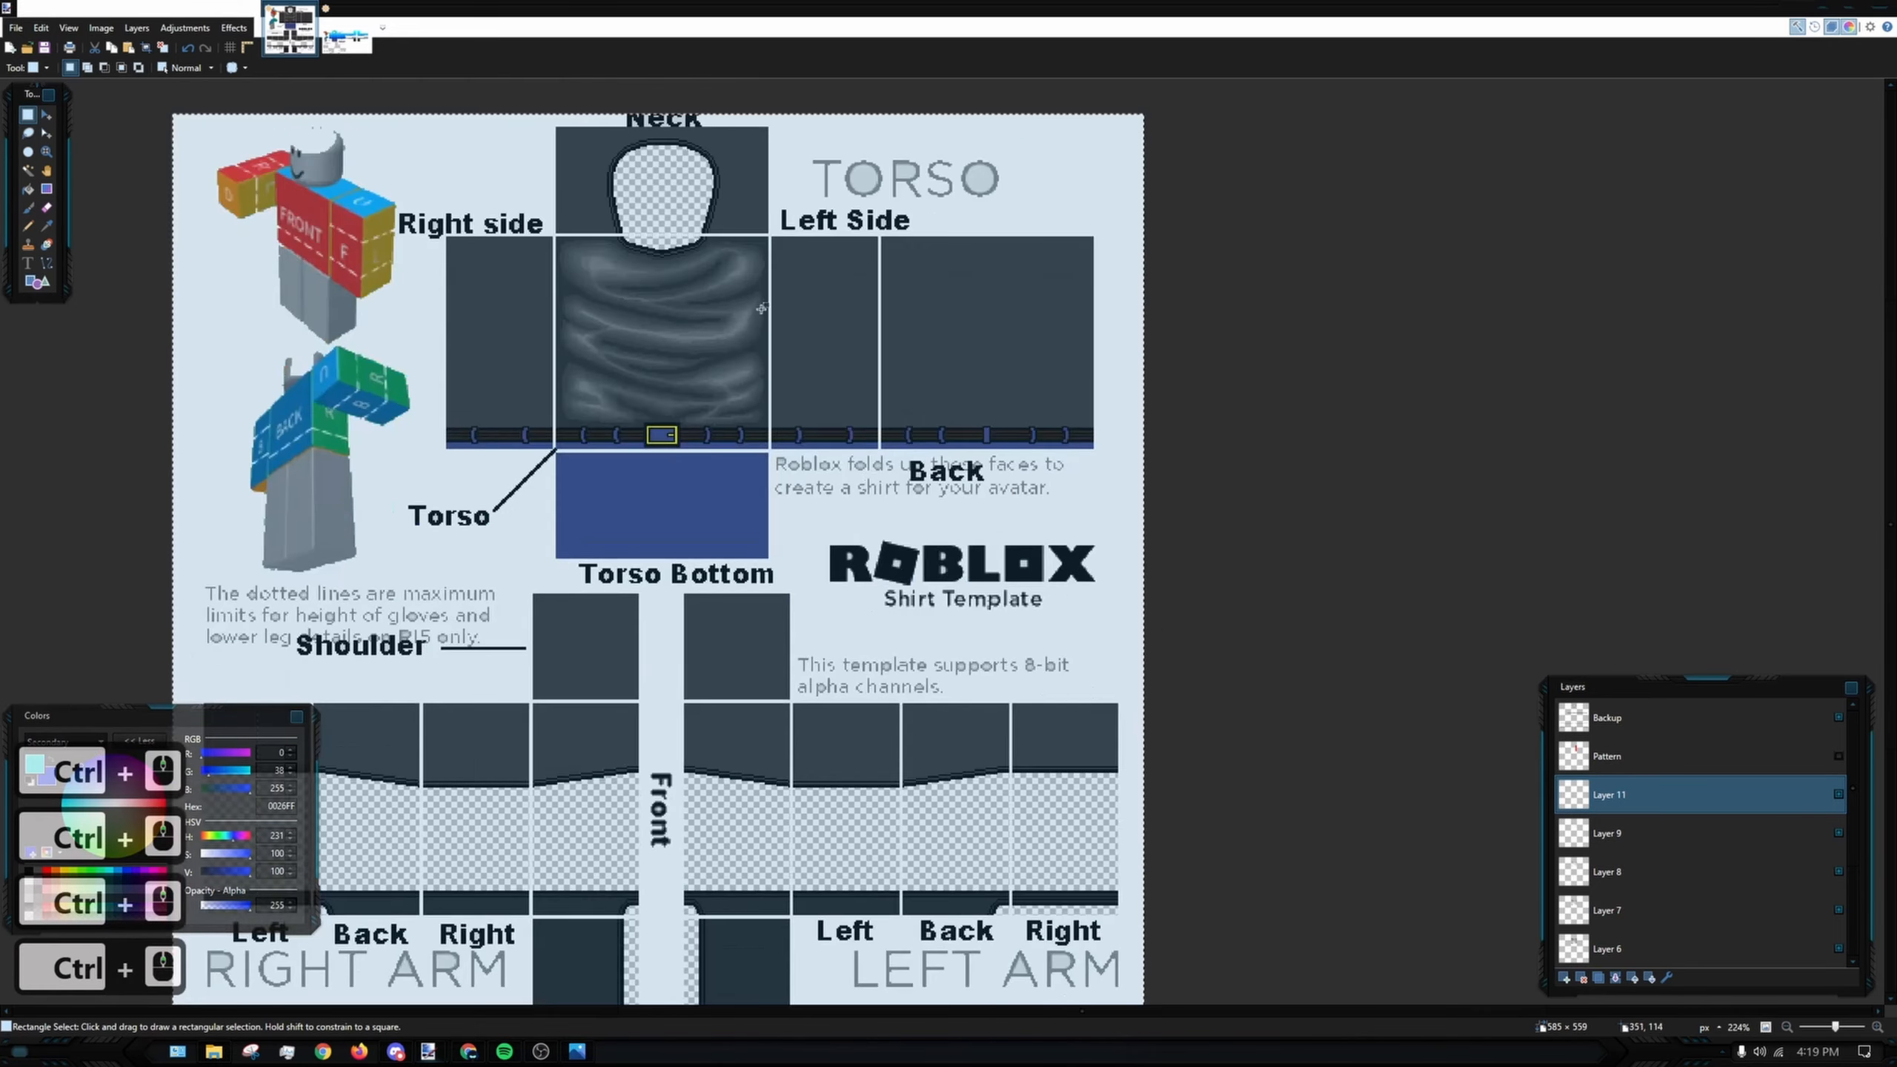
ctrl+scroll(889, 428, down, 1)
key(ctrl+v)
ctrl+scroll(881, 211, down, 8)
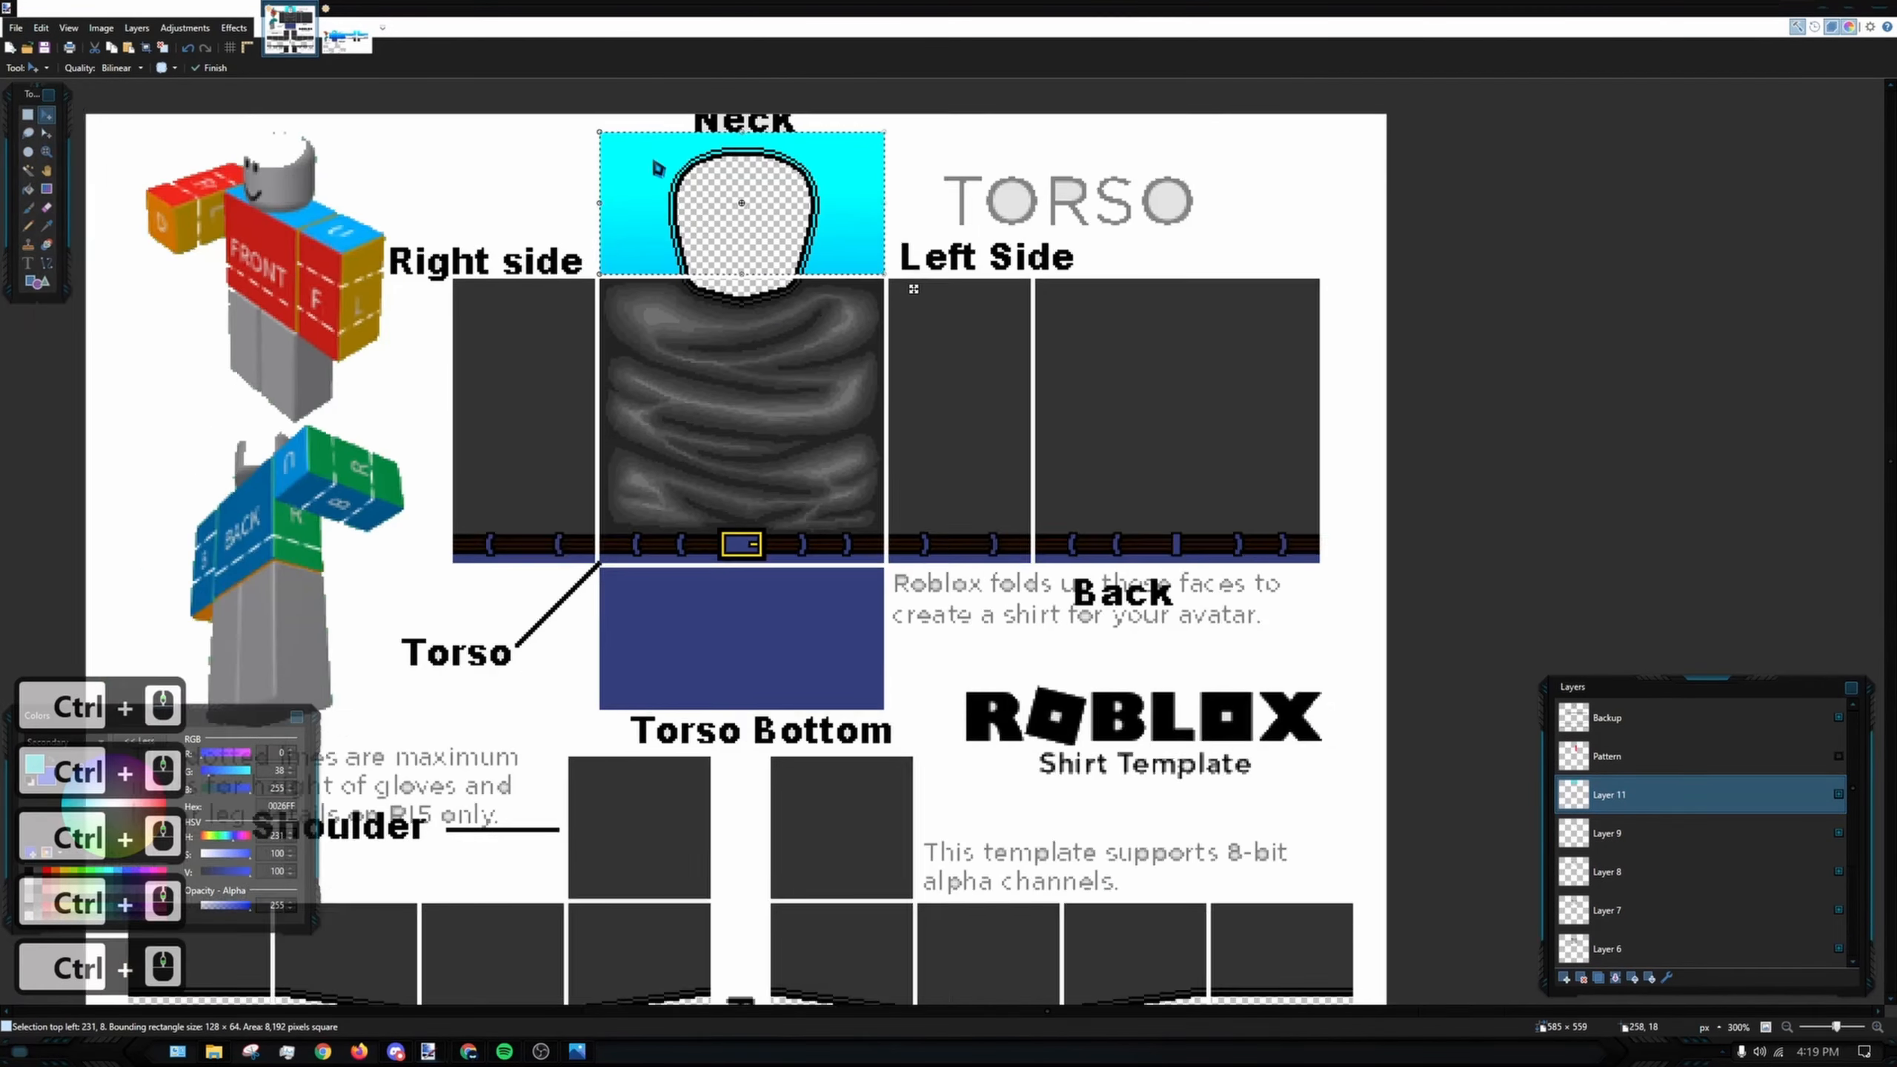
- Copy the 128 × 128 pixel torso front gradient from the wide image and paste it into the original shirt template
scroll(967, 252, left, 3)
scroll(965, 252, right, 5)
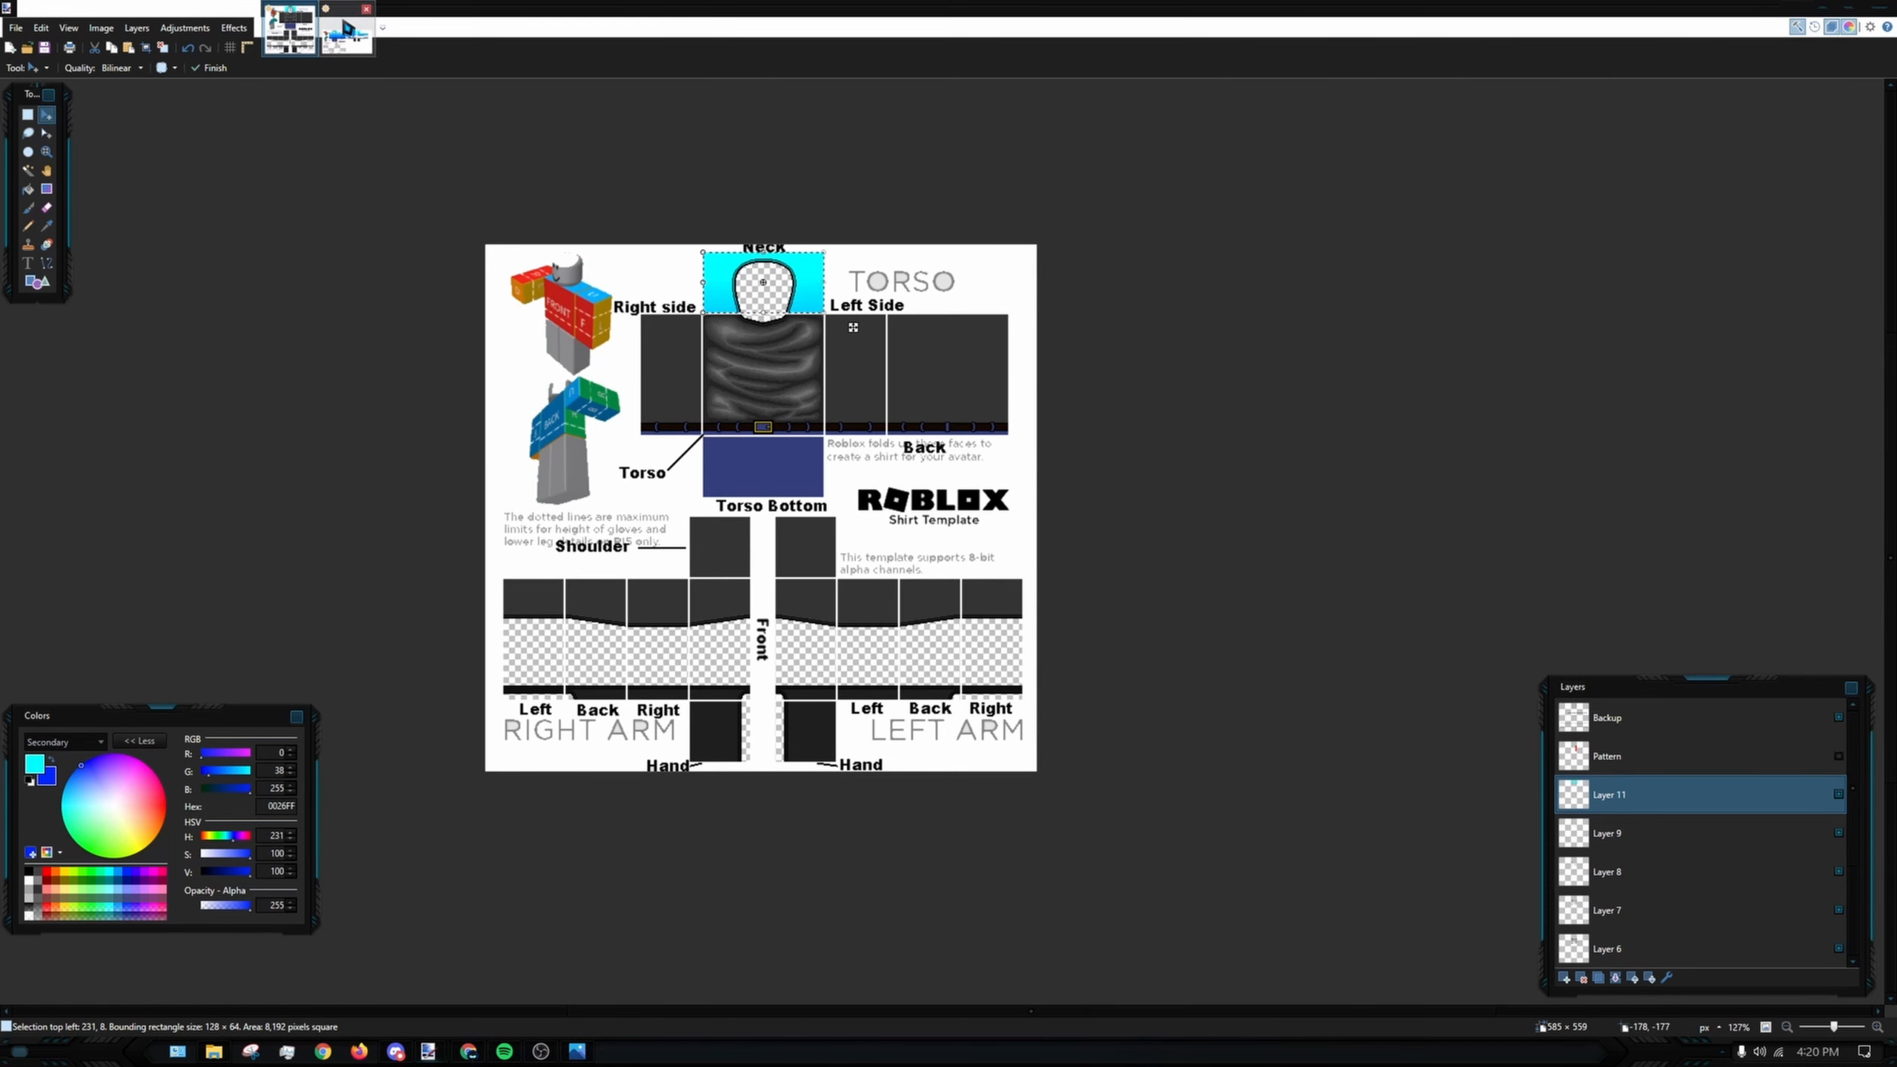
click(348, 30)
drag(1133, 298, 634, 343)
key(s)
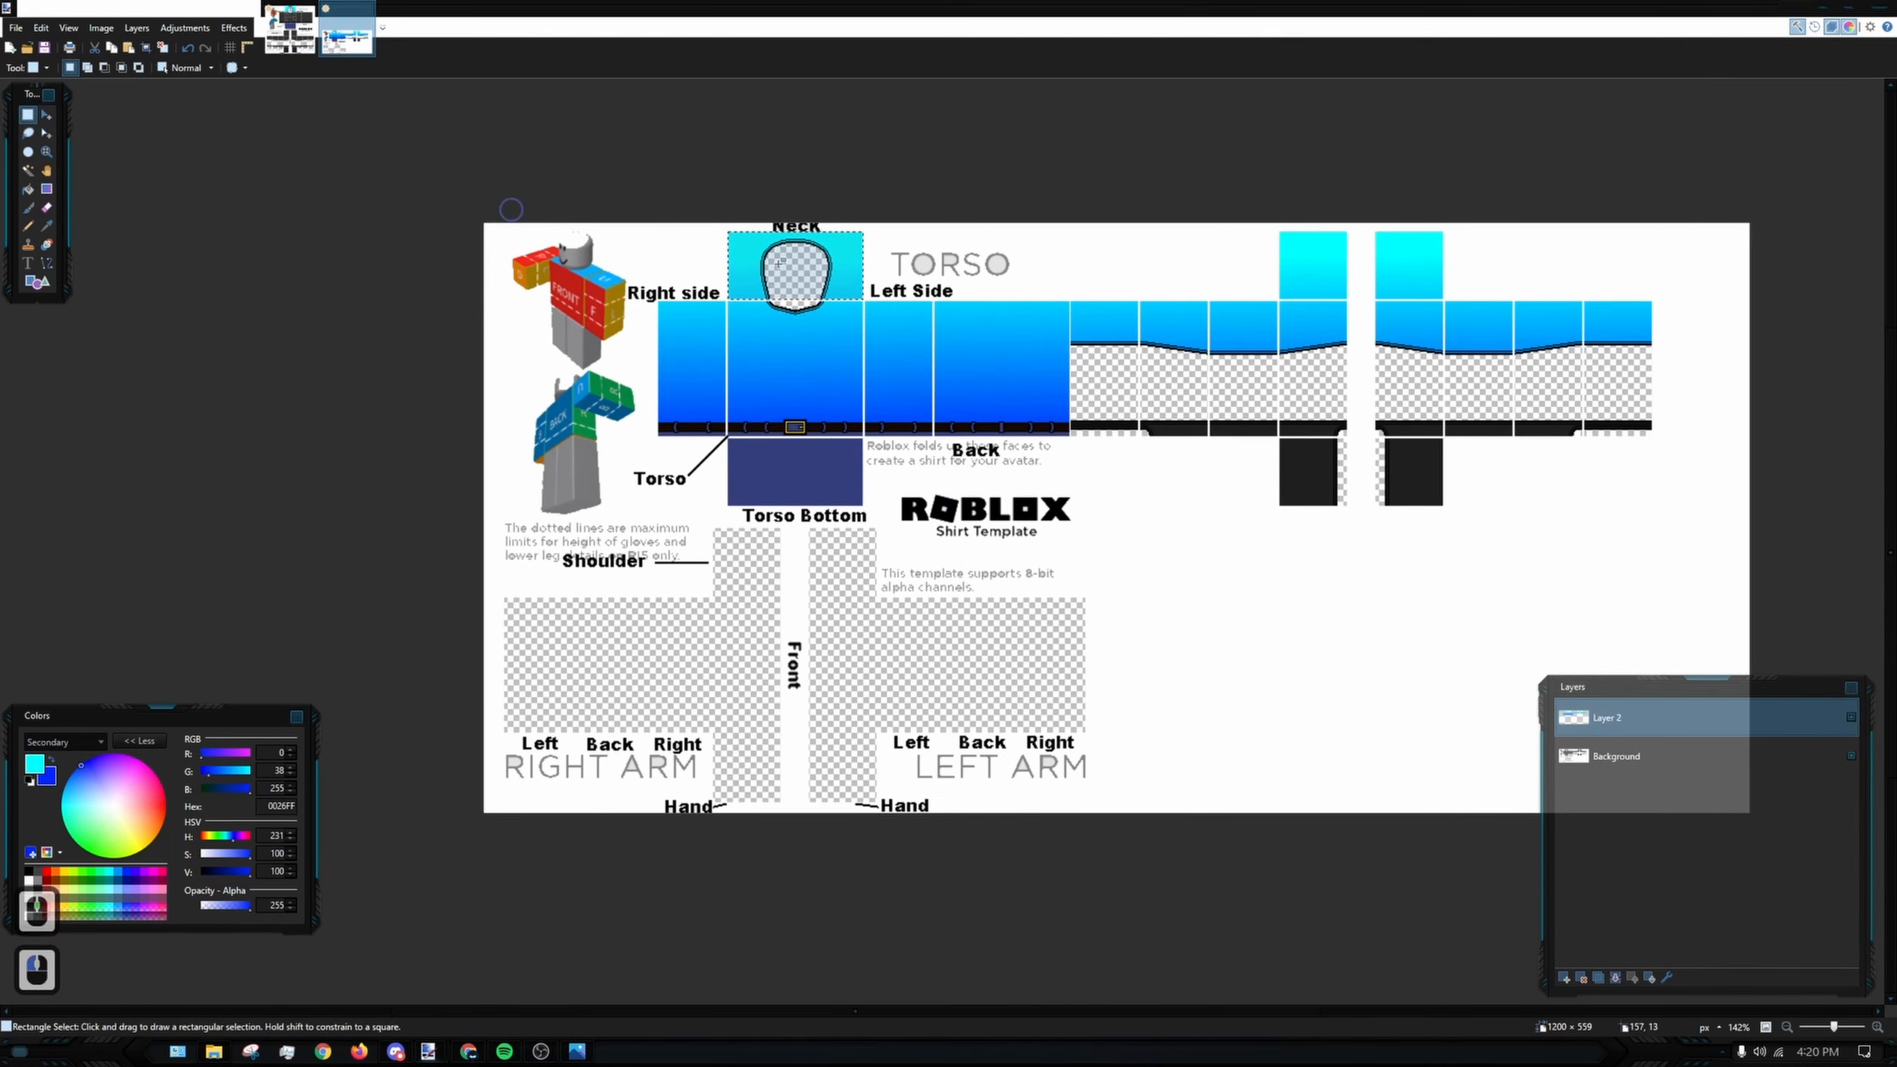
ctrl+scroll(647, 216, up, 10)
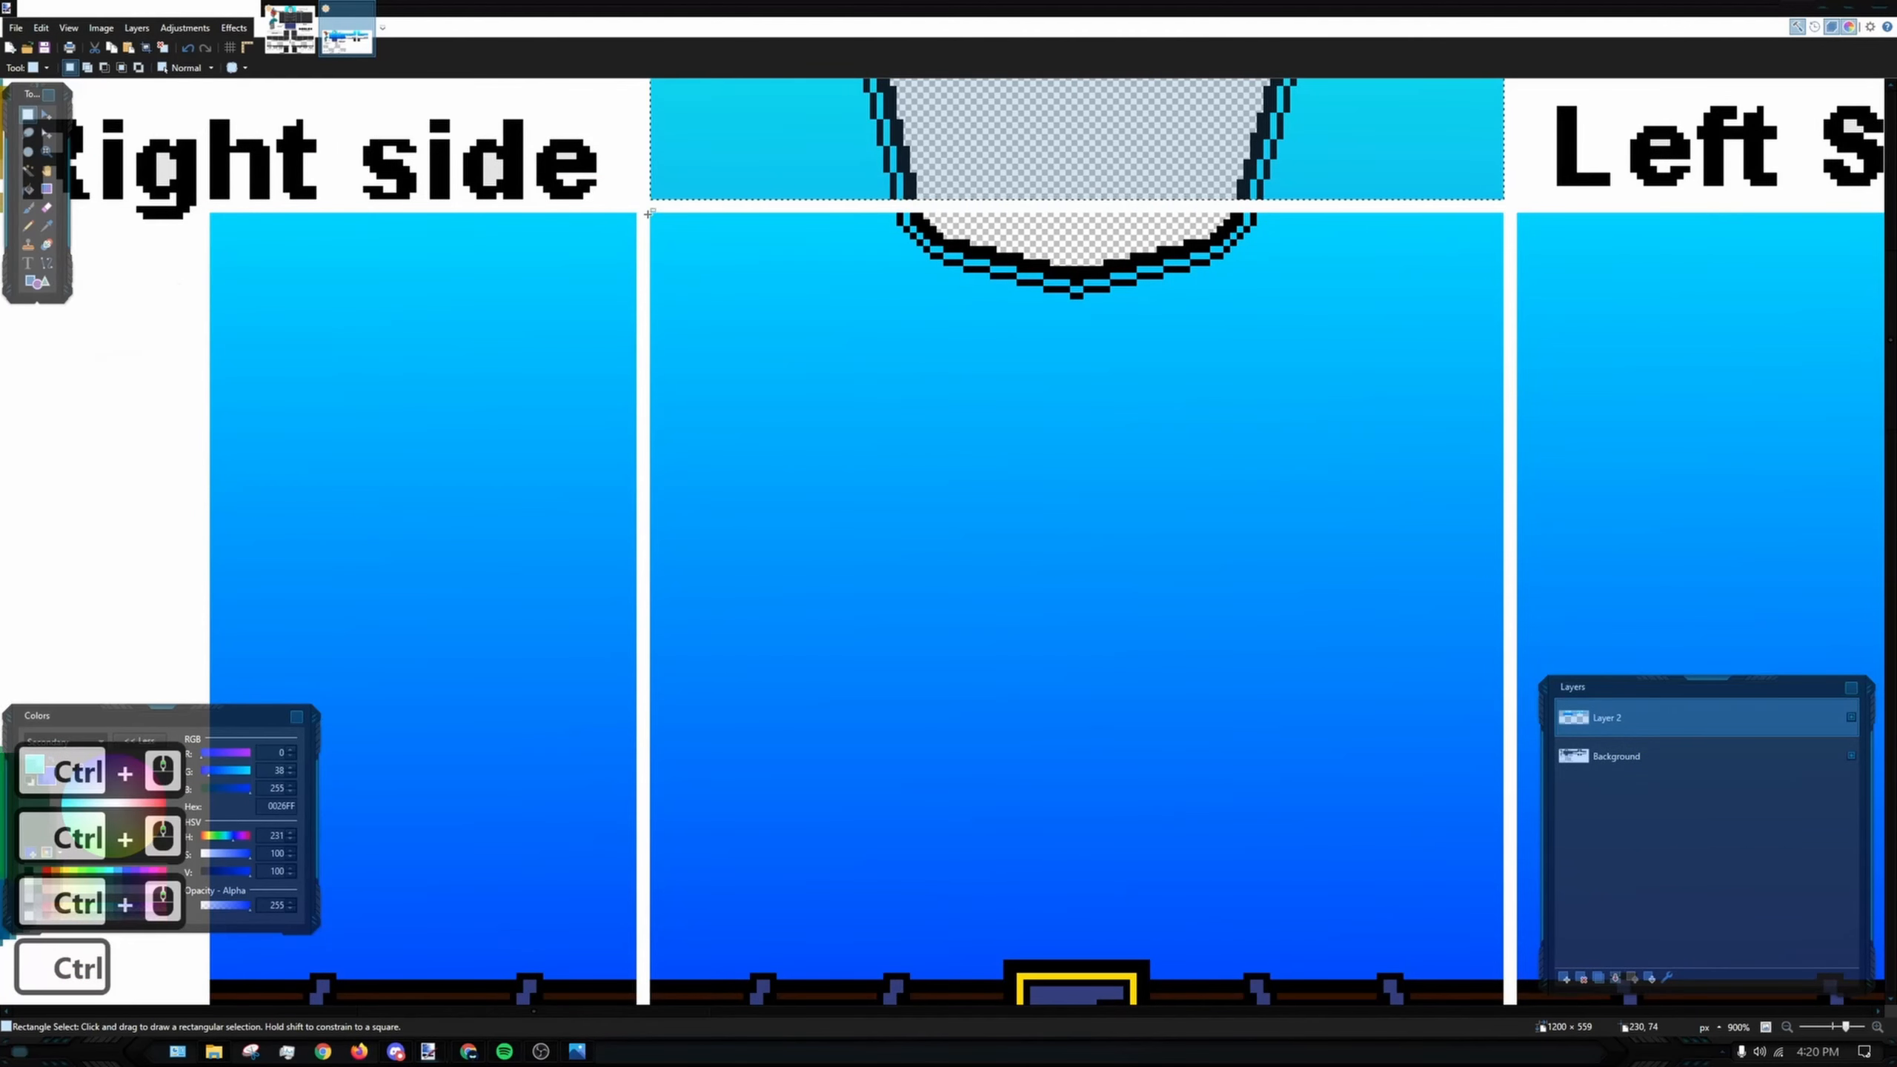
drag(647, 216, 1500, 529)
scroll(923, 466, down, 5)
ctrl+scroll(1283, 389, down, 7)
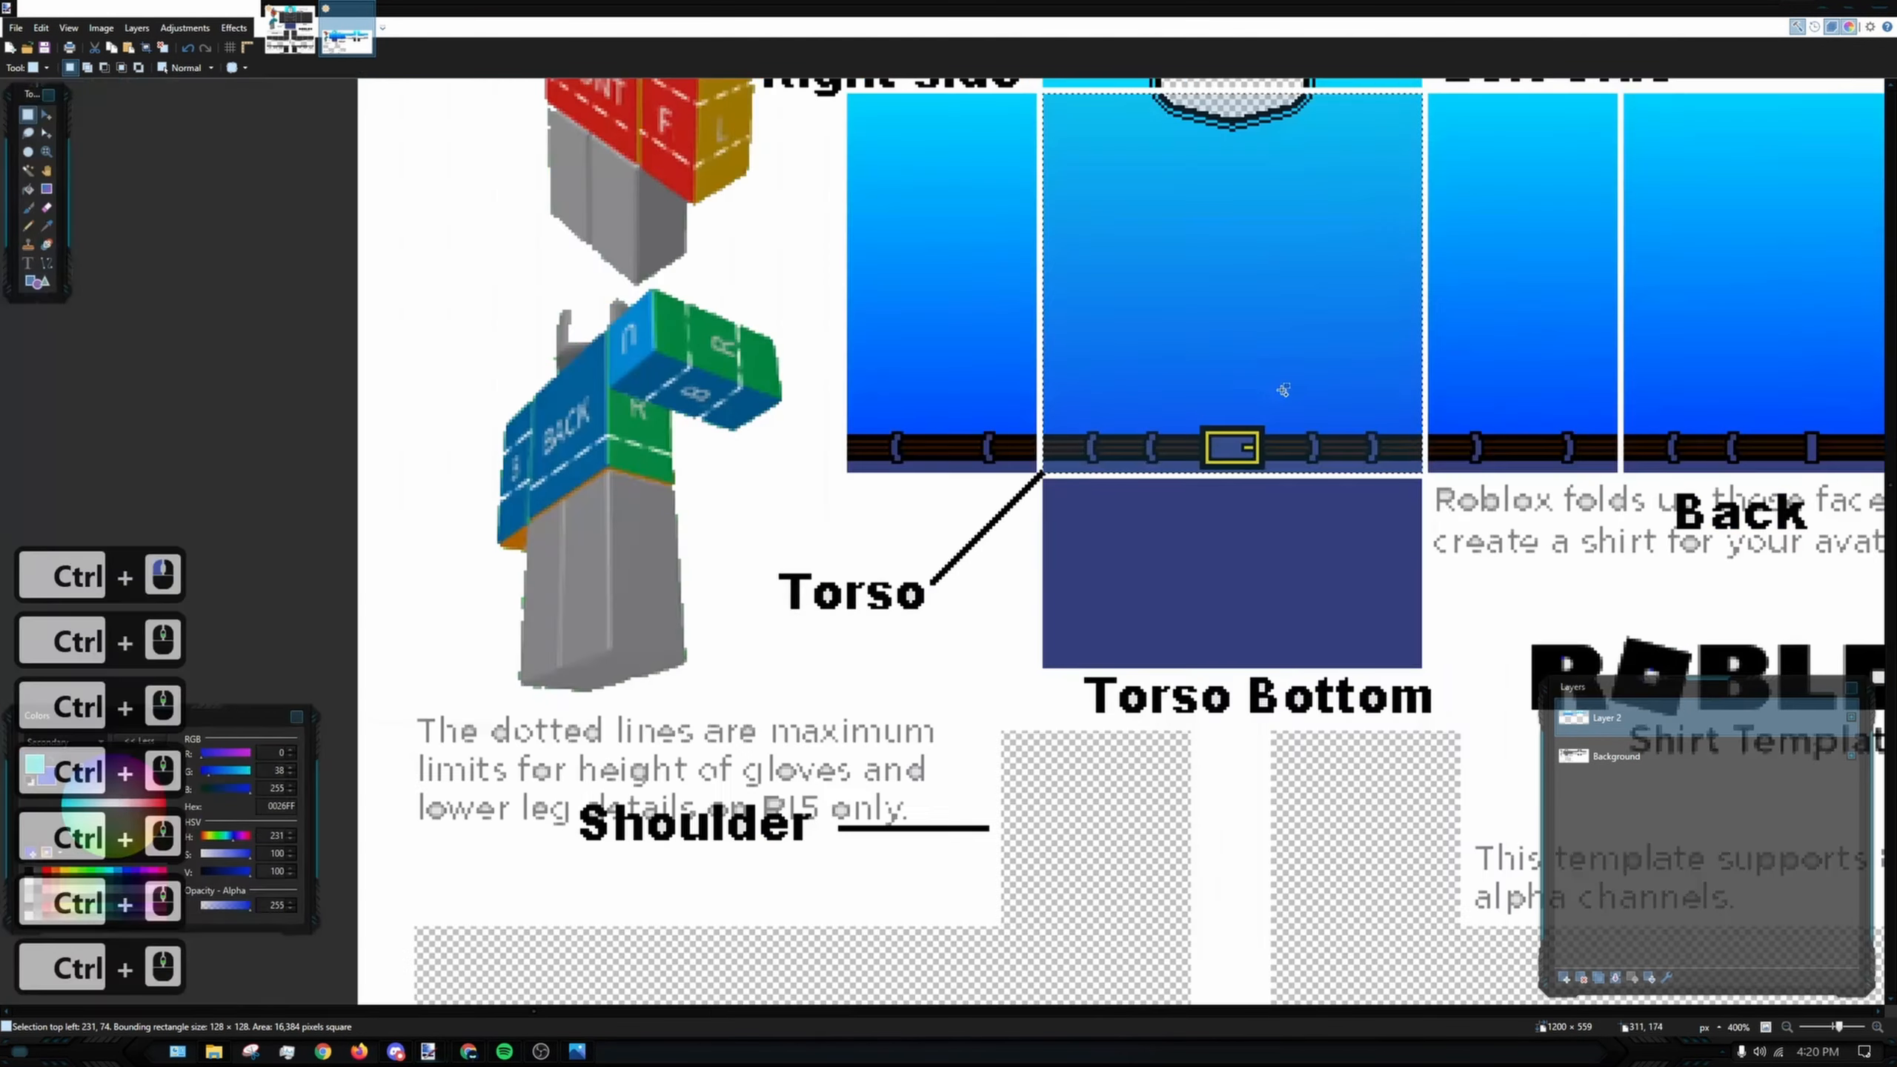
key(ctrl+c)
ctrl+scroll(1233, 344, down, 8)
key(ctrl+c)
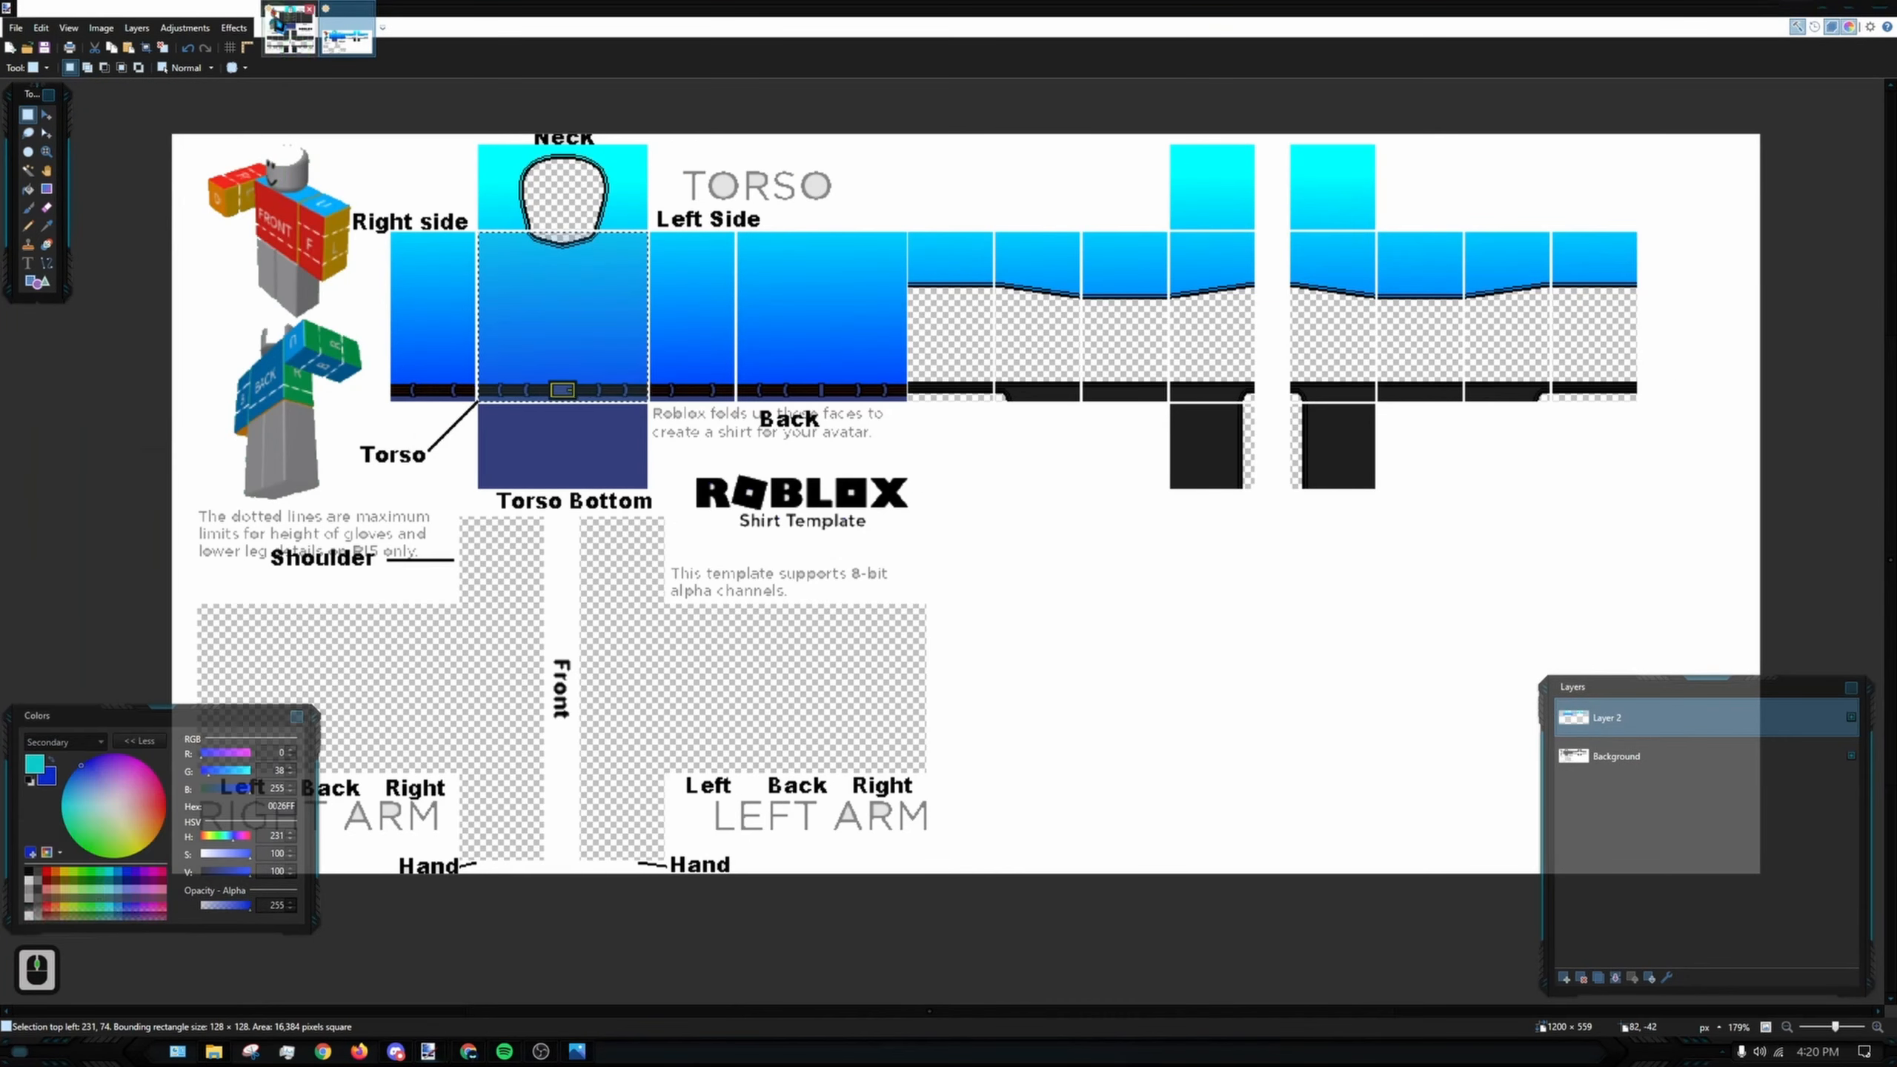
click(289, 28)
key(ctrl+v)
- Copy the 64 × 128 pixel right side gradient panel from the wide image and paste it into the original template
click(346, 33)
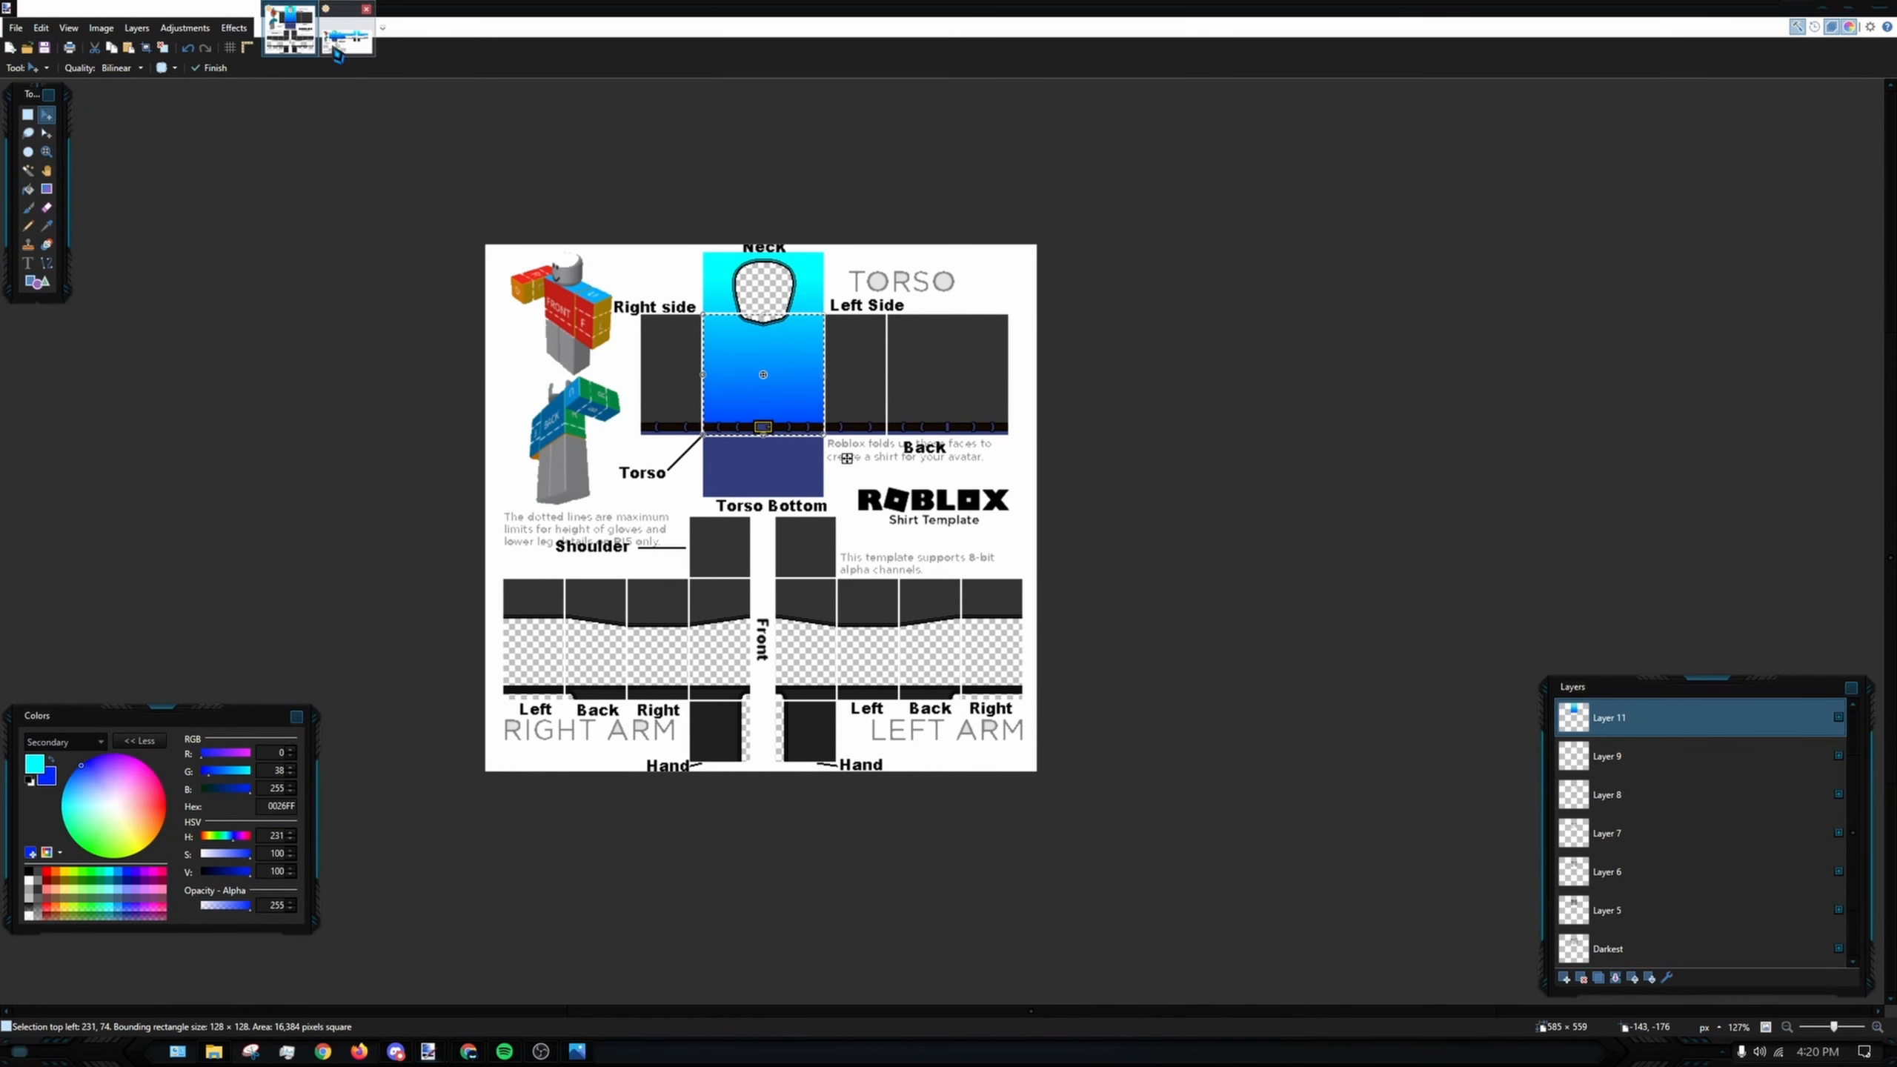
click(31, 115)
ctrl+scroll(396, 258, up, 8)
drag(368, 103, 840, 606)
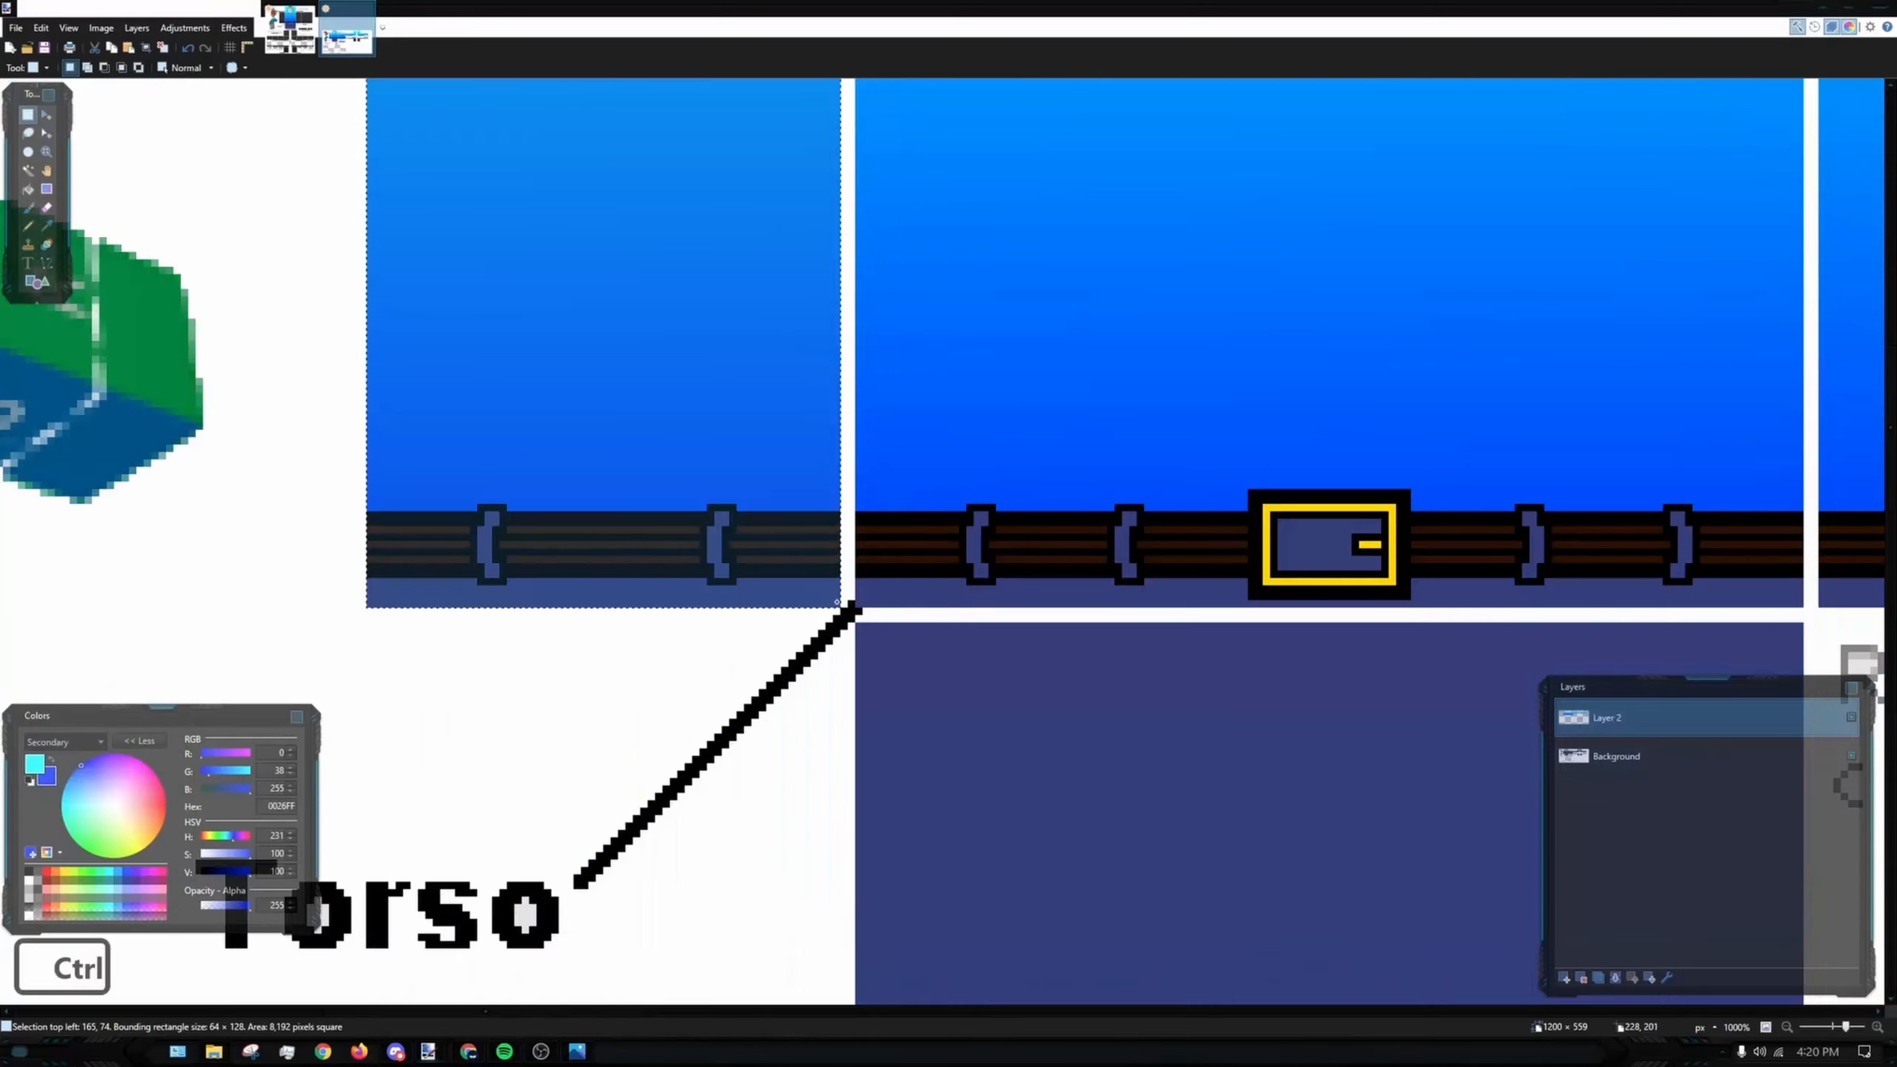
click(289, 29)
key(ctrl+v)
- Copy the torso's left side gradient panel from the wide image and paste it into the original template
click(347, 33)
ctrl+scroll(676, 231, up, 6)
drag(571, 243, 900, 900)
key(ctrl+c)
click(291, 31)
key(ctrl+v)
- Transfer the torso back gradient panel from the wide image to the original template
click(347, 33)
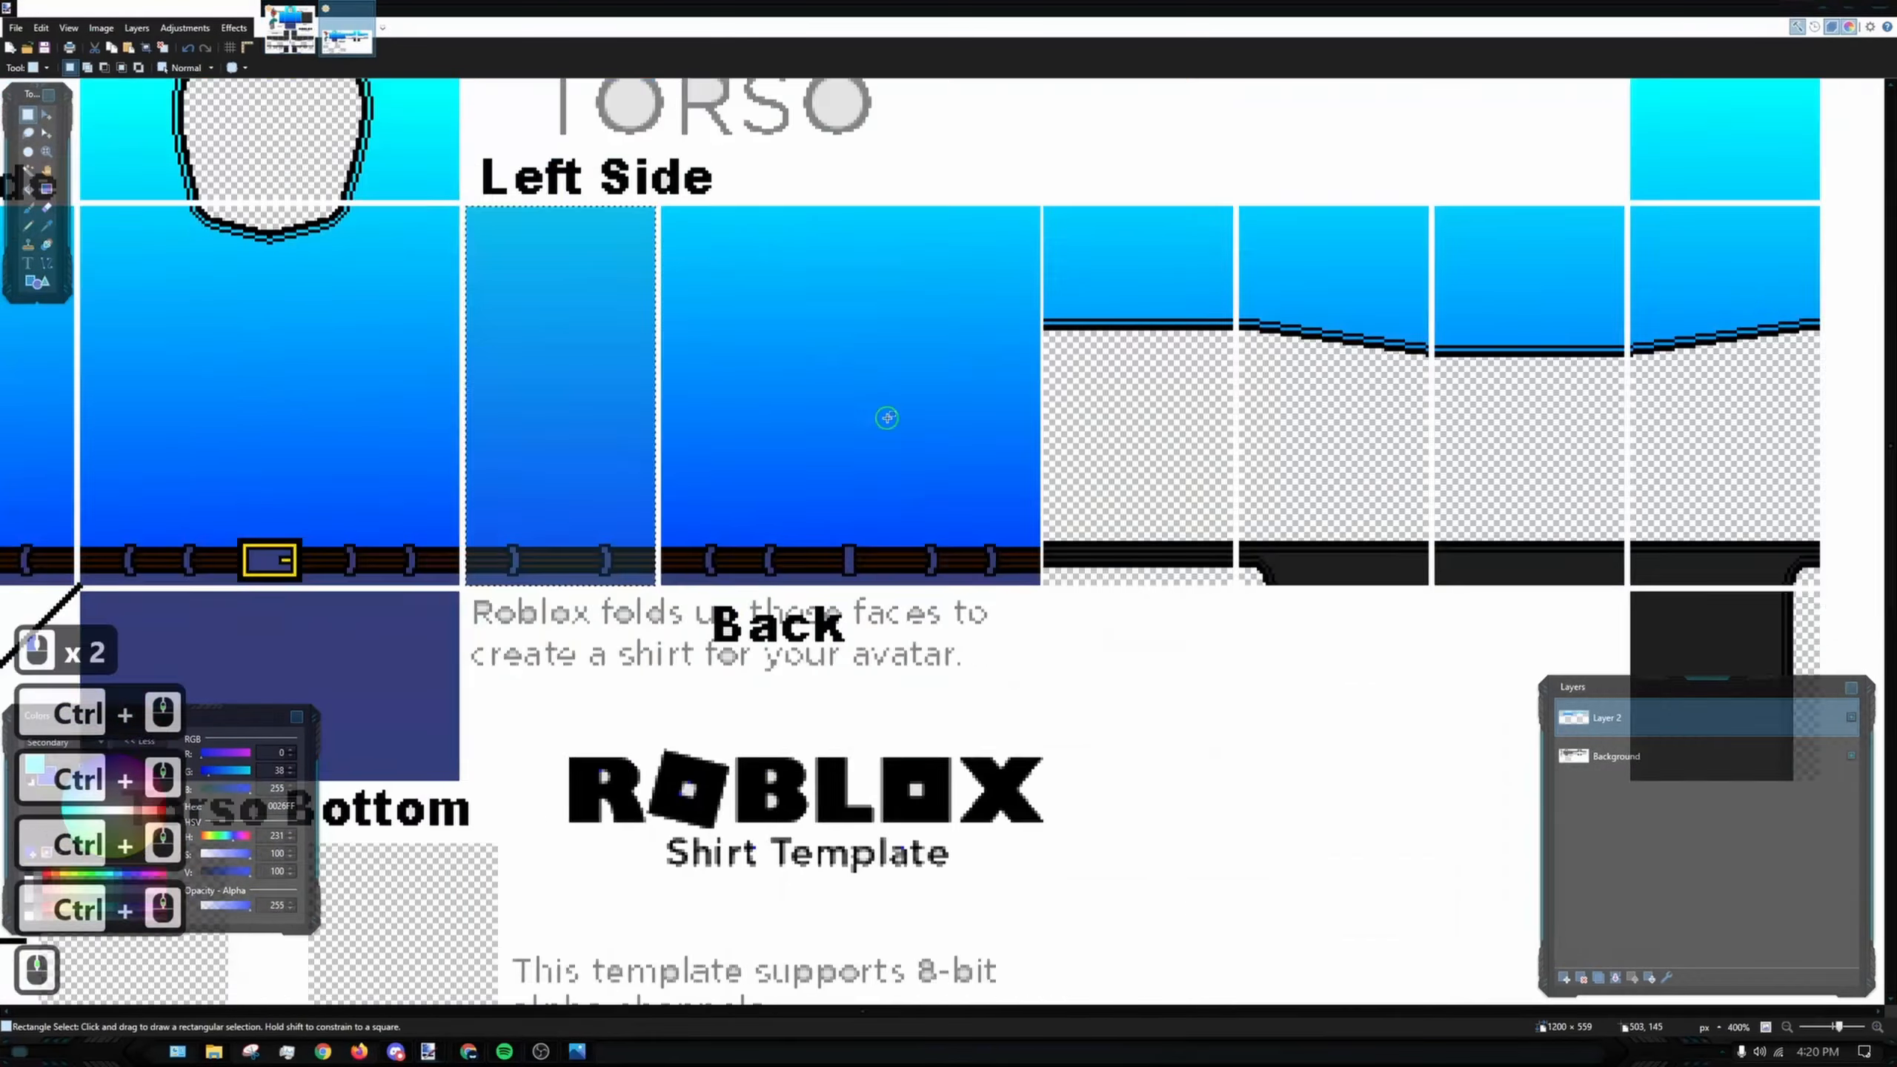
drag(657, 206, 1245, 718)
click(292, 31)
key(ctrl+v)
- Copy the right arm's gradient with its shoulder from the wide image, paste it into the template and align it over the right arm
click(347, 33)
ctrl+scroll(839, 411, down, 6)
ctrl+scroll(971, 299, up, 3)
drag(1353, 179, 1093, 503)
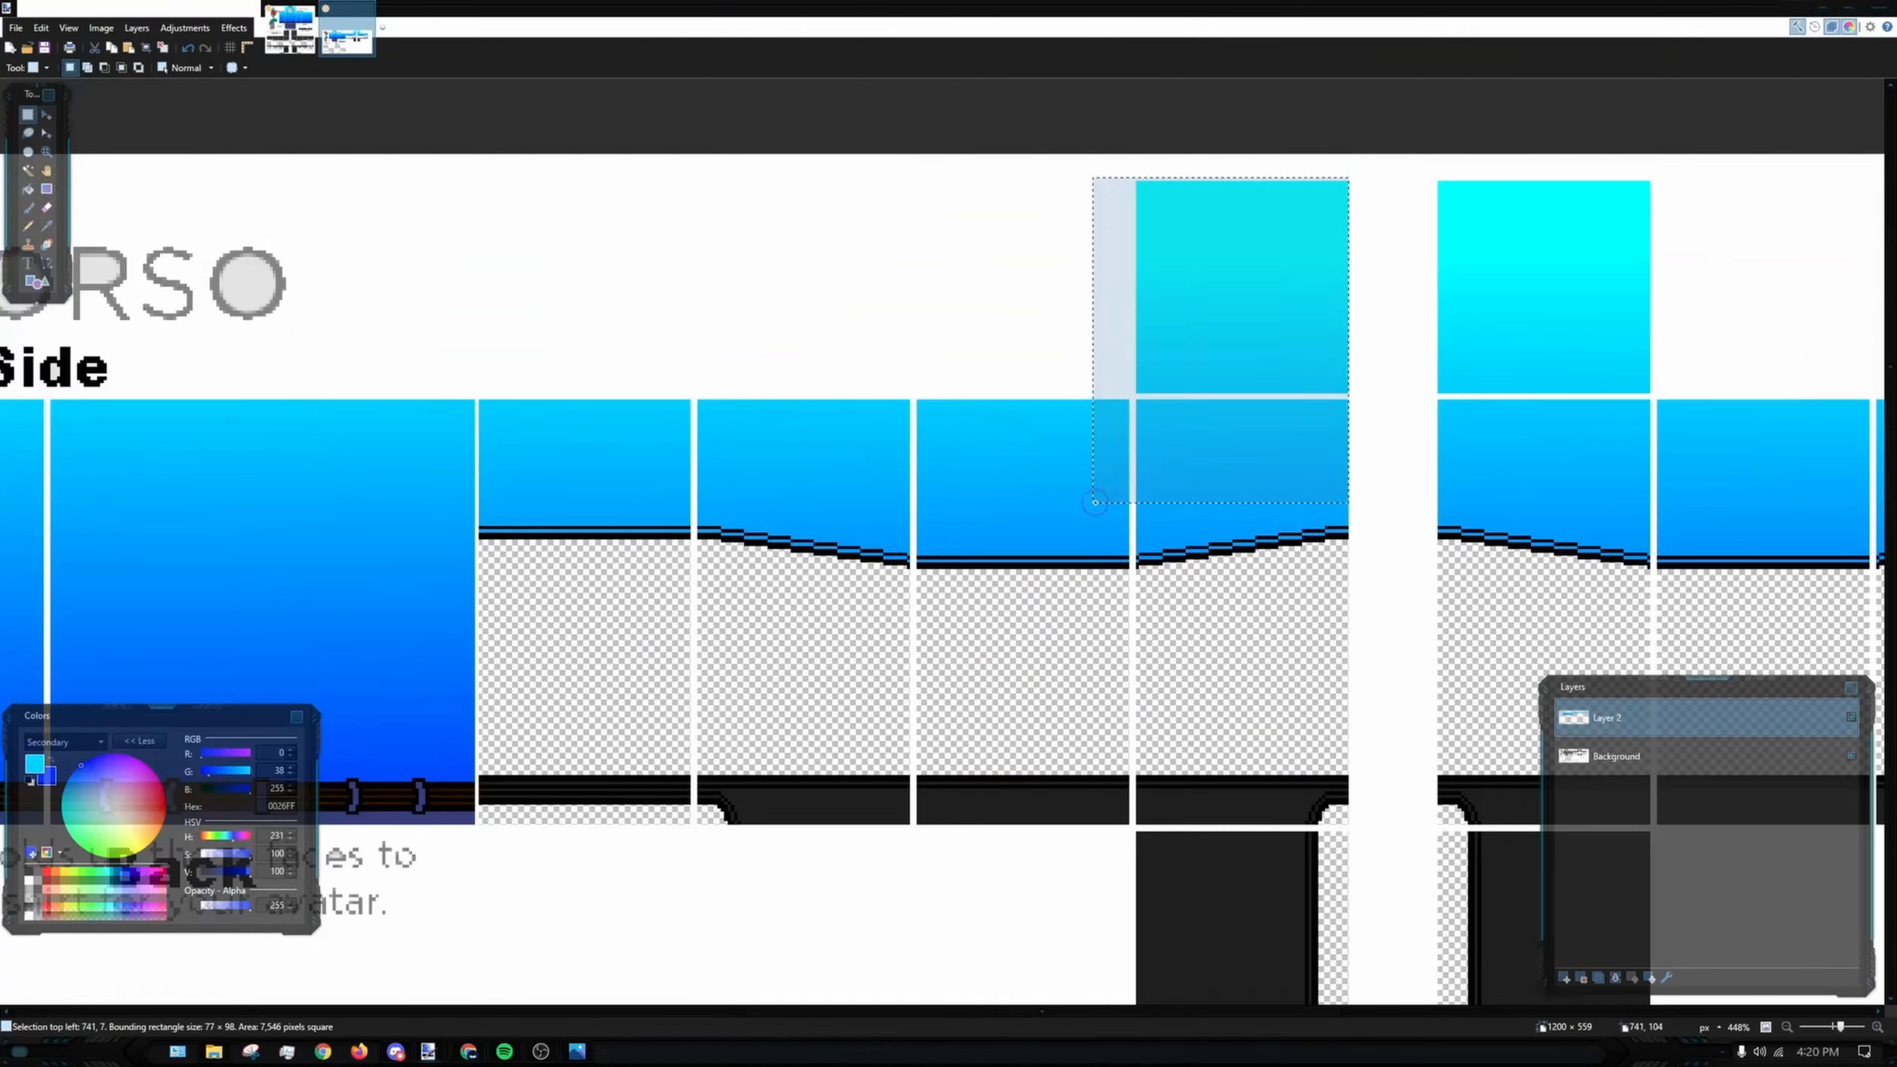
drag(1262, 211, 1050, 421)
key(ctrl+c)
click(298, 38)
key(ctrl+v)
ctrl+scroll(711, 590, up, 3)
drag(711, 278, 745, 547)
ctrl+scroll(717, 584, down, 5)
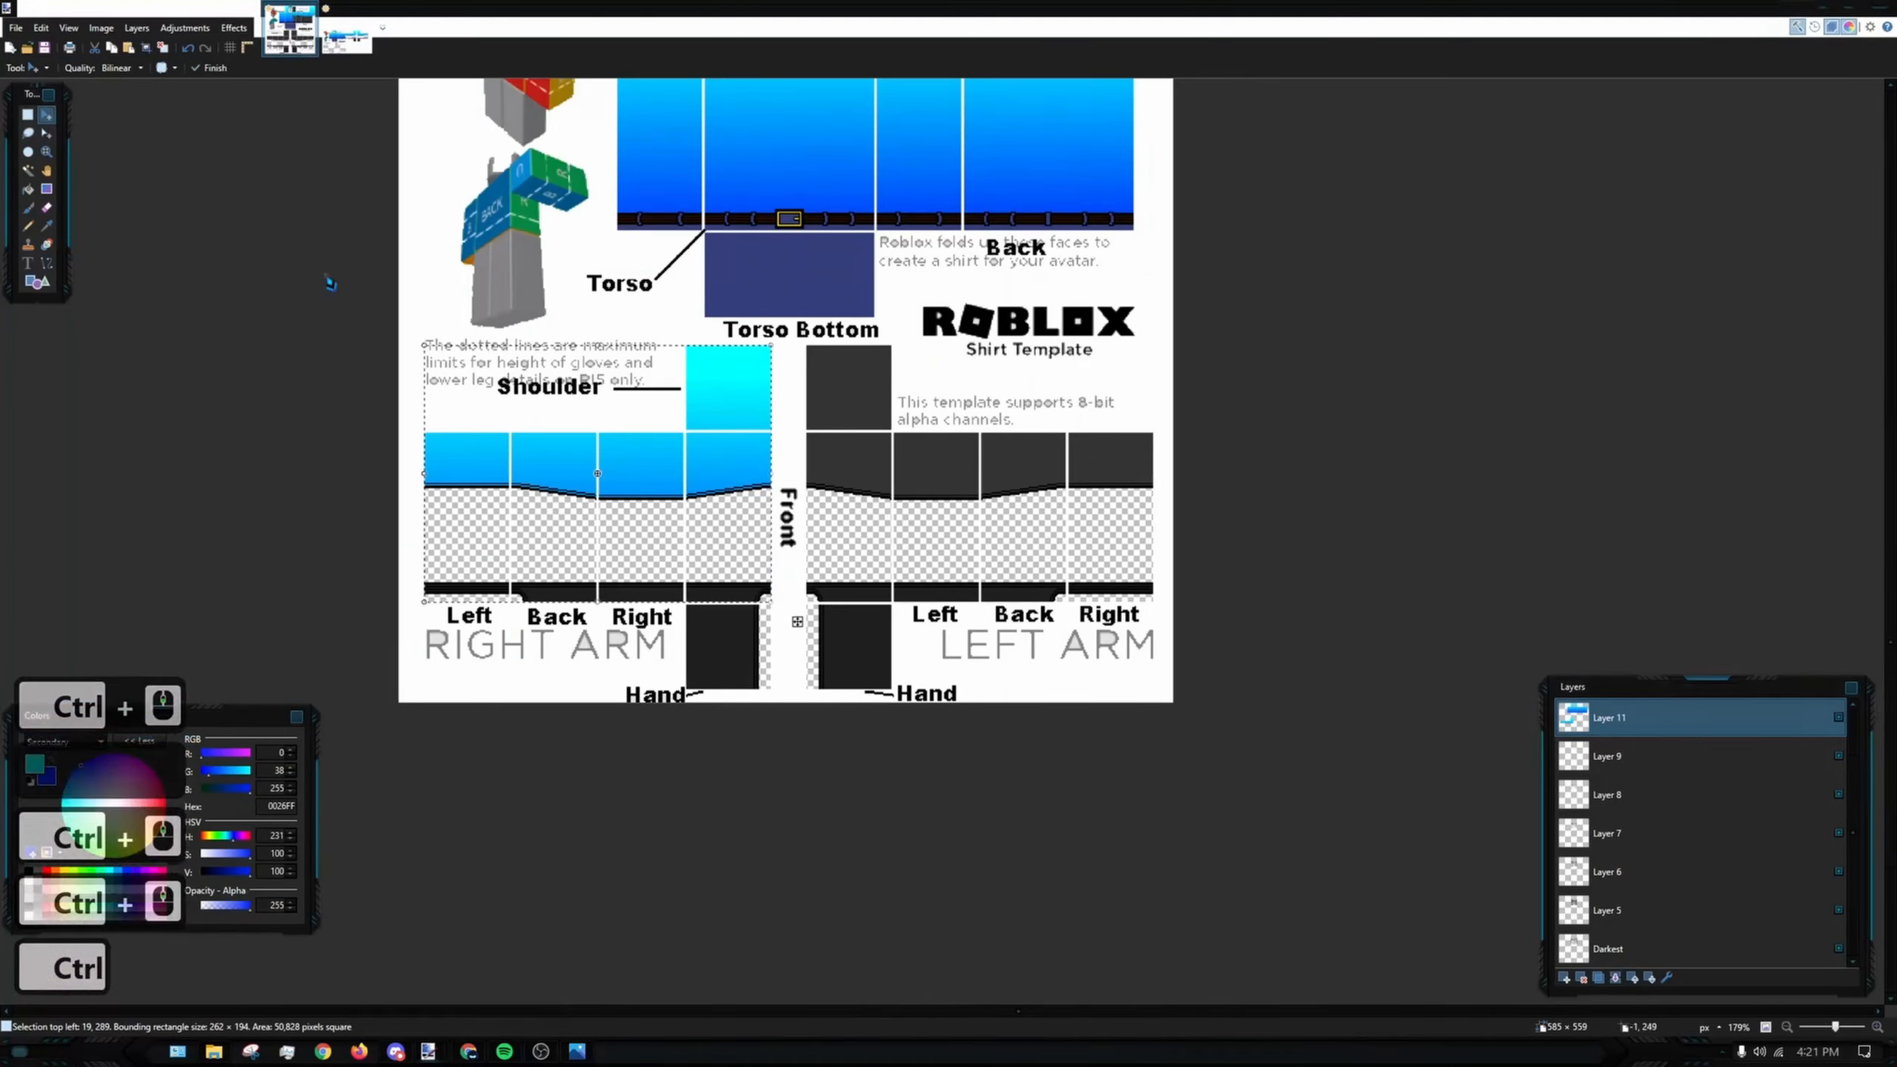
- Copy the 262 × 126 pixel left arm gradient from the wide image, paste it aligned over the template's left arm and deselect
click(347, 33)
click(28, 114)
ctrl+scroll(551, 193, up, 4)
drag(550, 192, 1554, 533)
key(ctrl+c)
click(290, 31)
key(ctrl+v)
drag(755, 276, 755, 579)
ctrl+scroll(987, 322, up, 3)
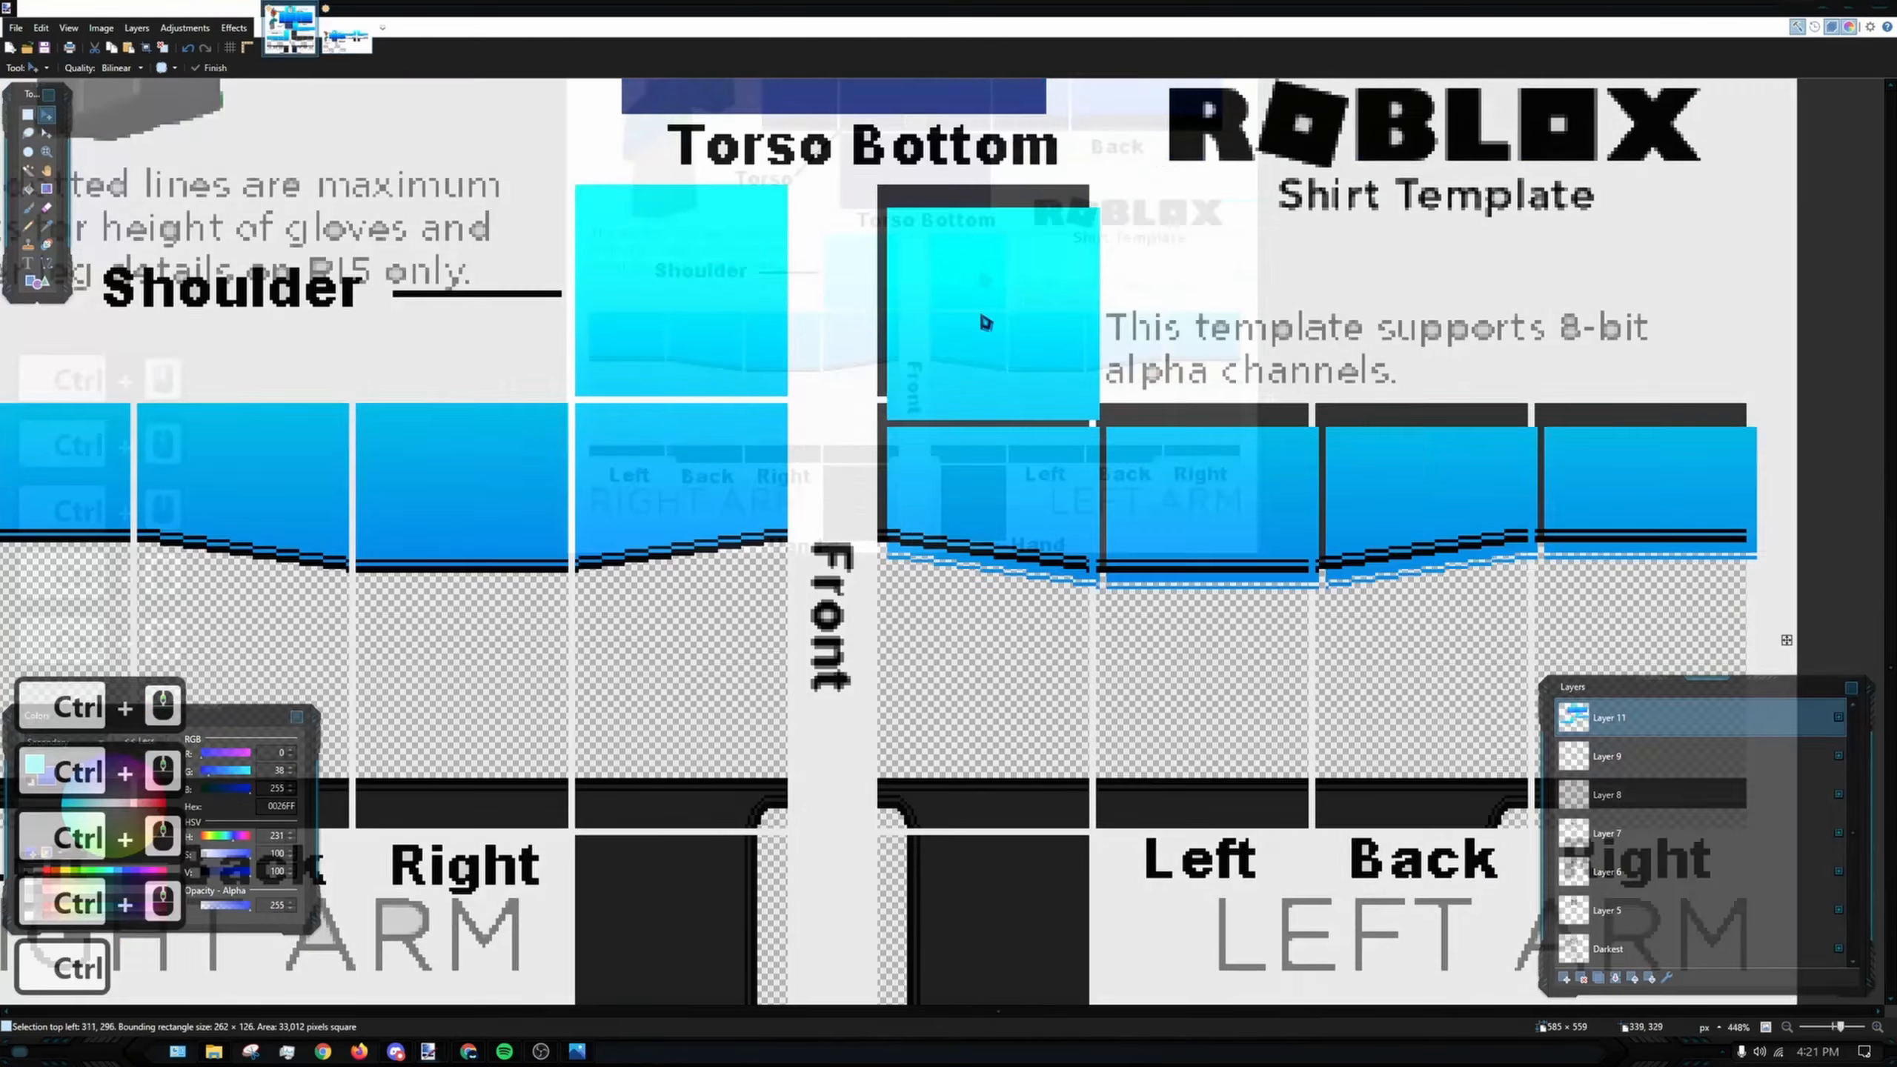
drag(986, 322, 978, 300)
ctrl+scroll(858, 598, down, 5)
click(28, 114)
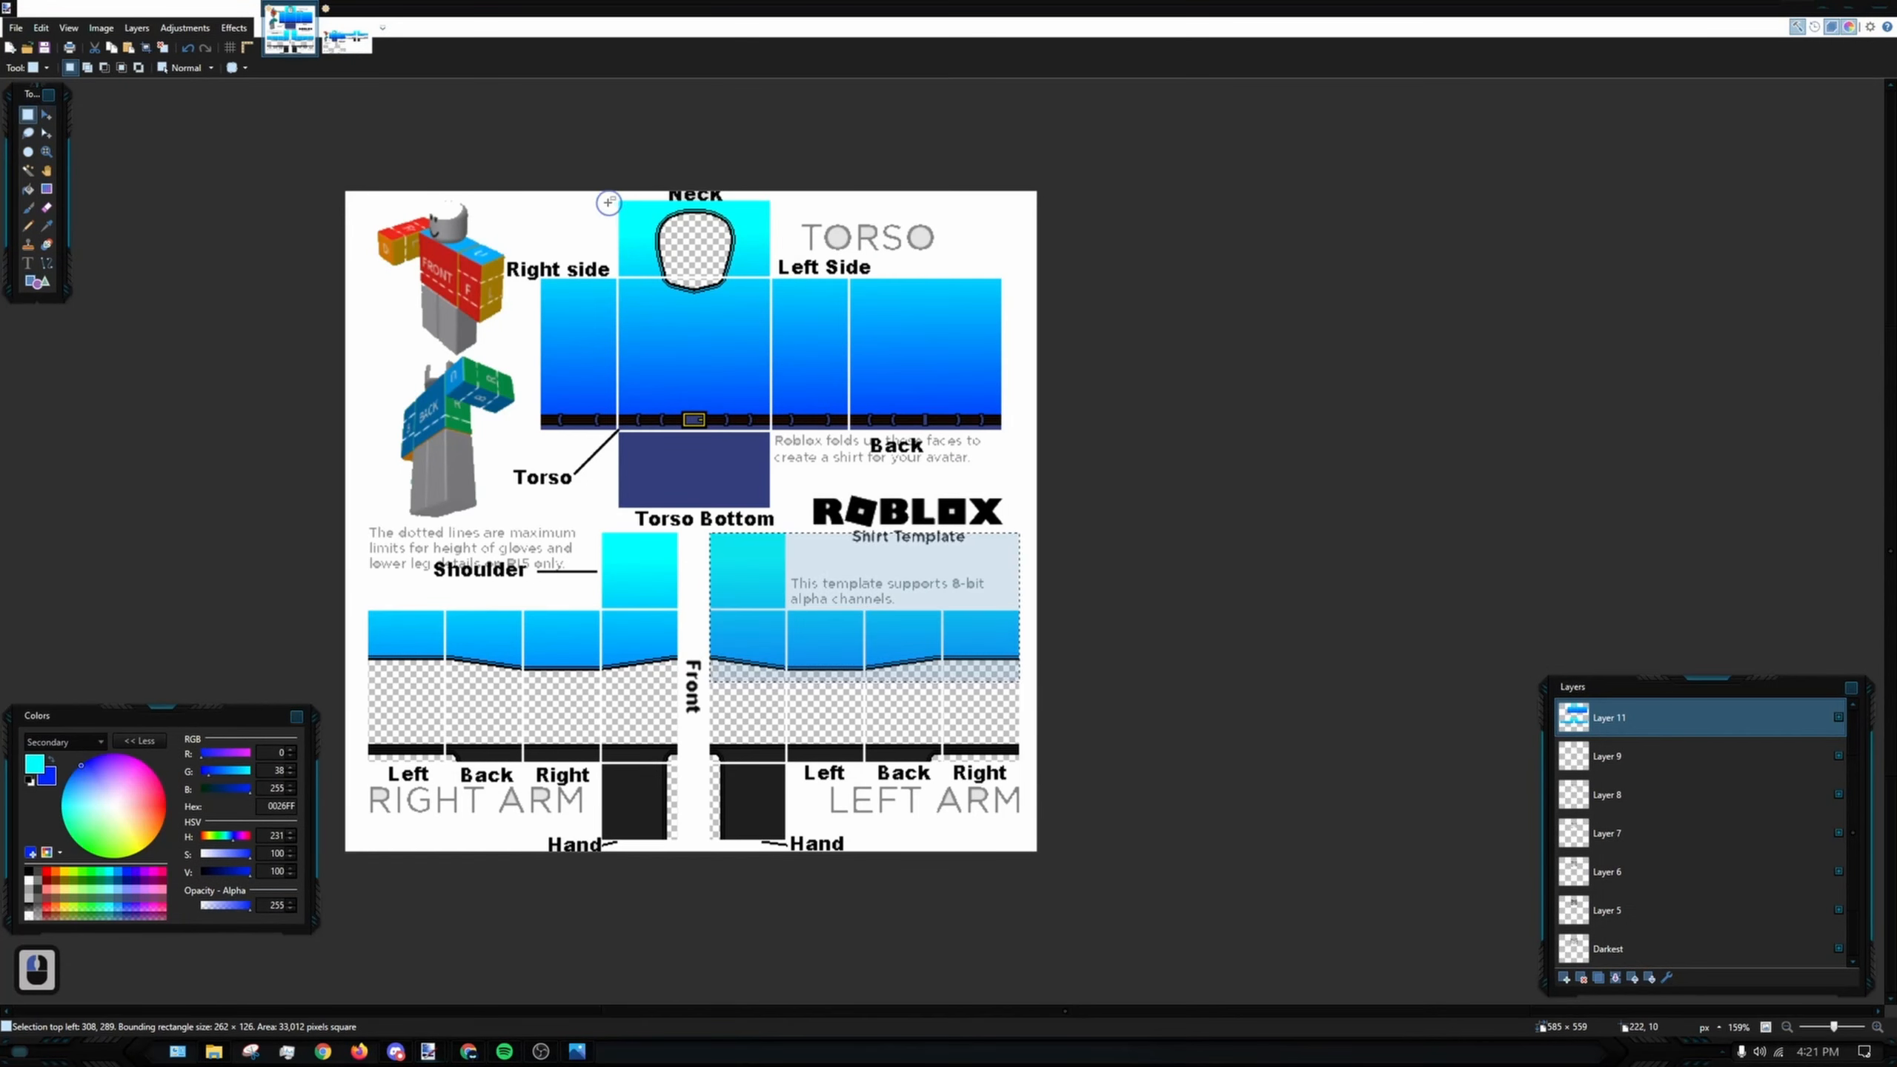
click(952, 264)
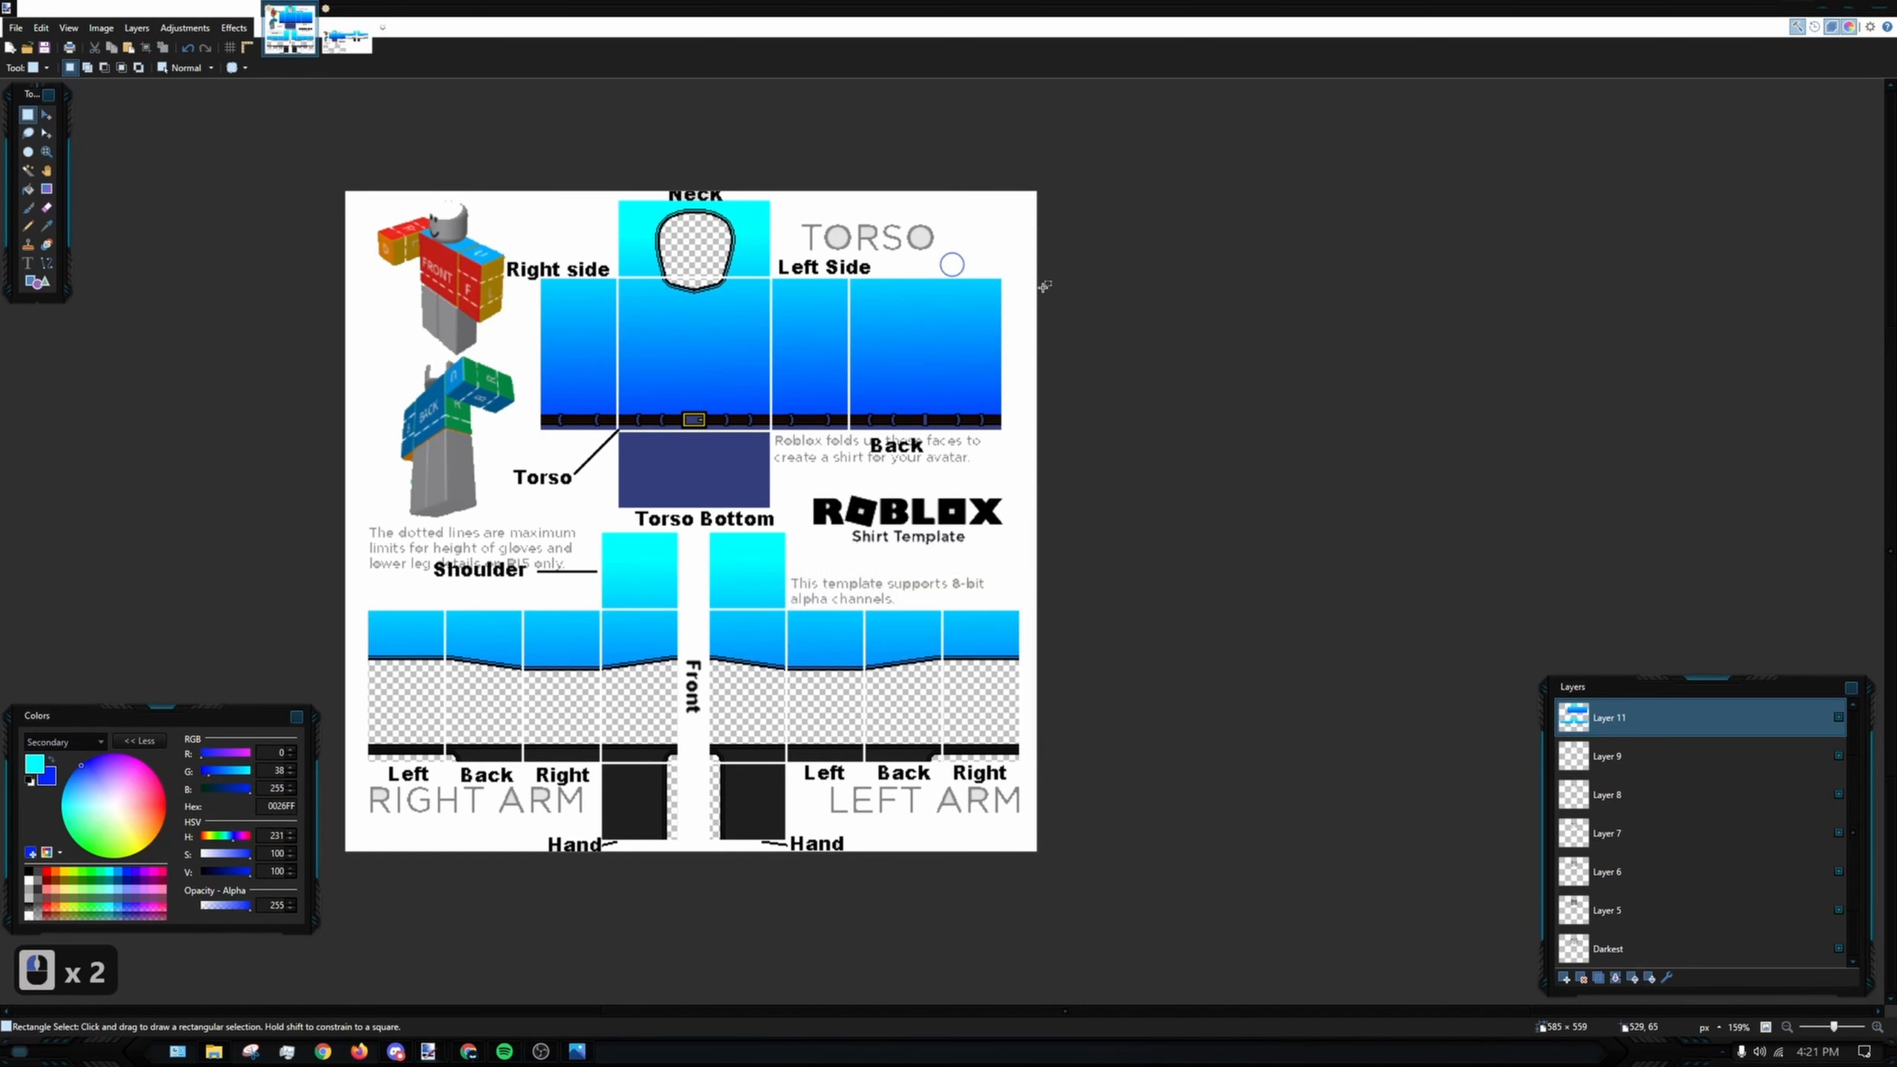
- Compare the Overlay and Multiply blend modes on Layer 11 and apply Overlay
double_click(1654, 717)
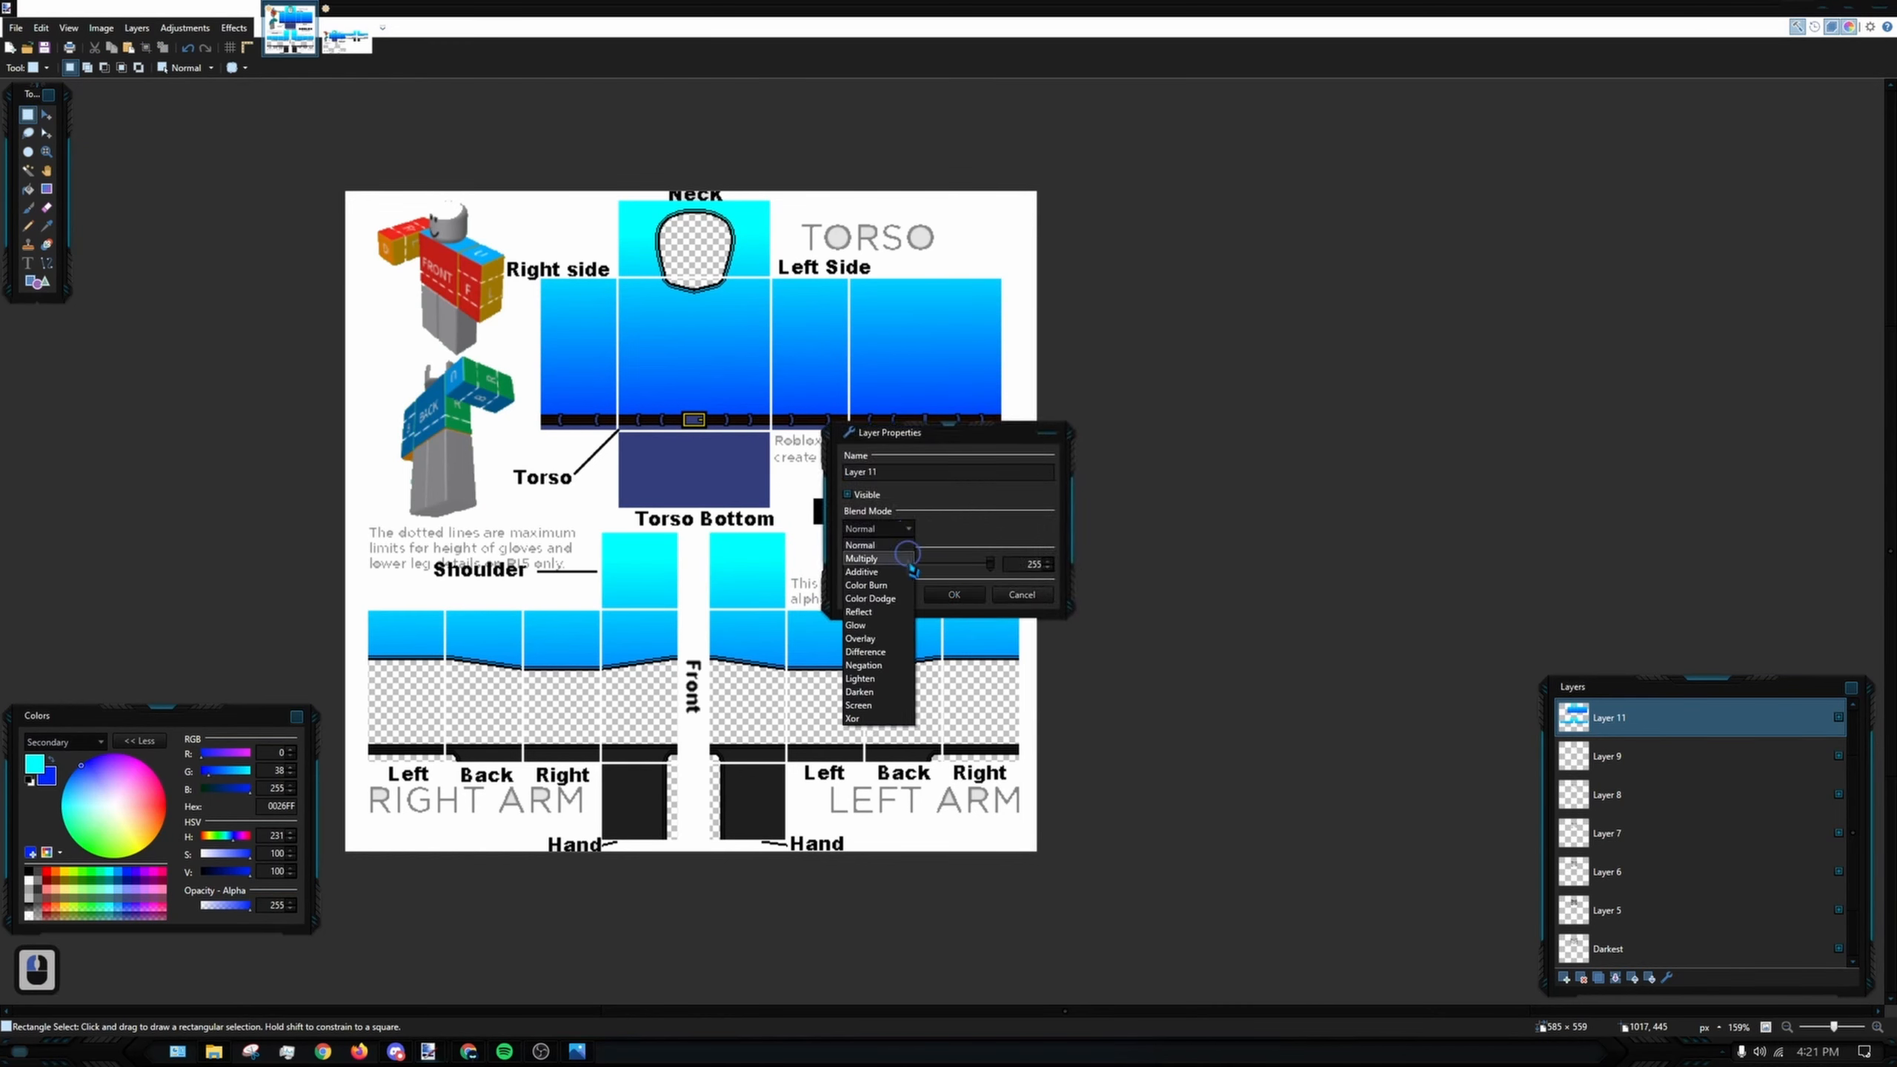
click(882, 640)
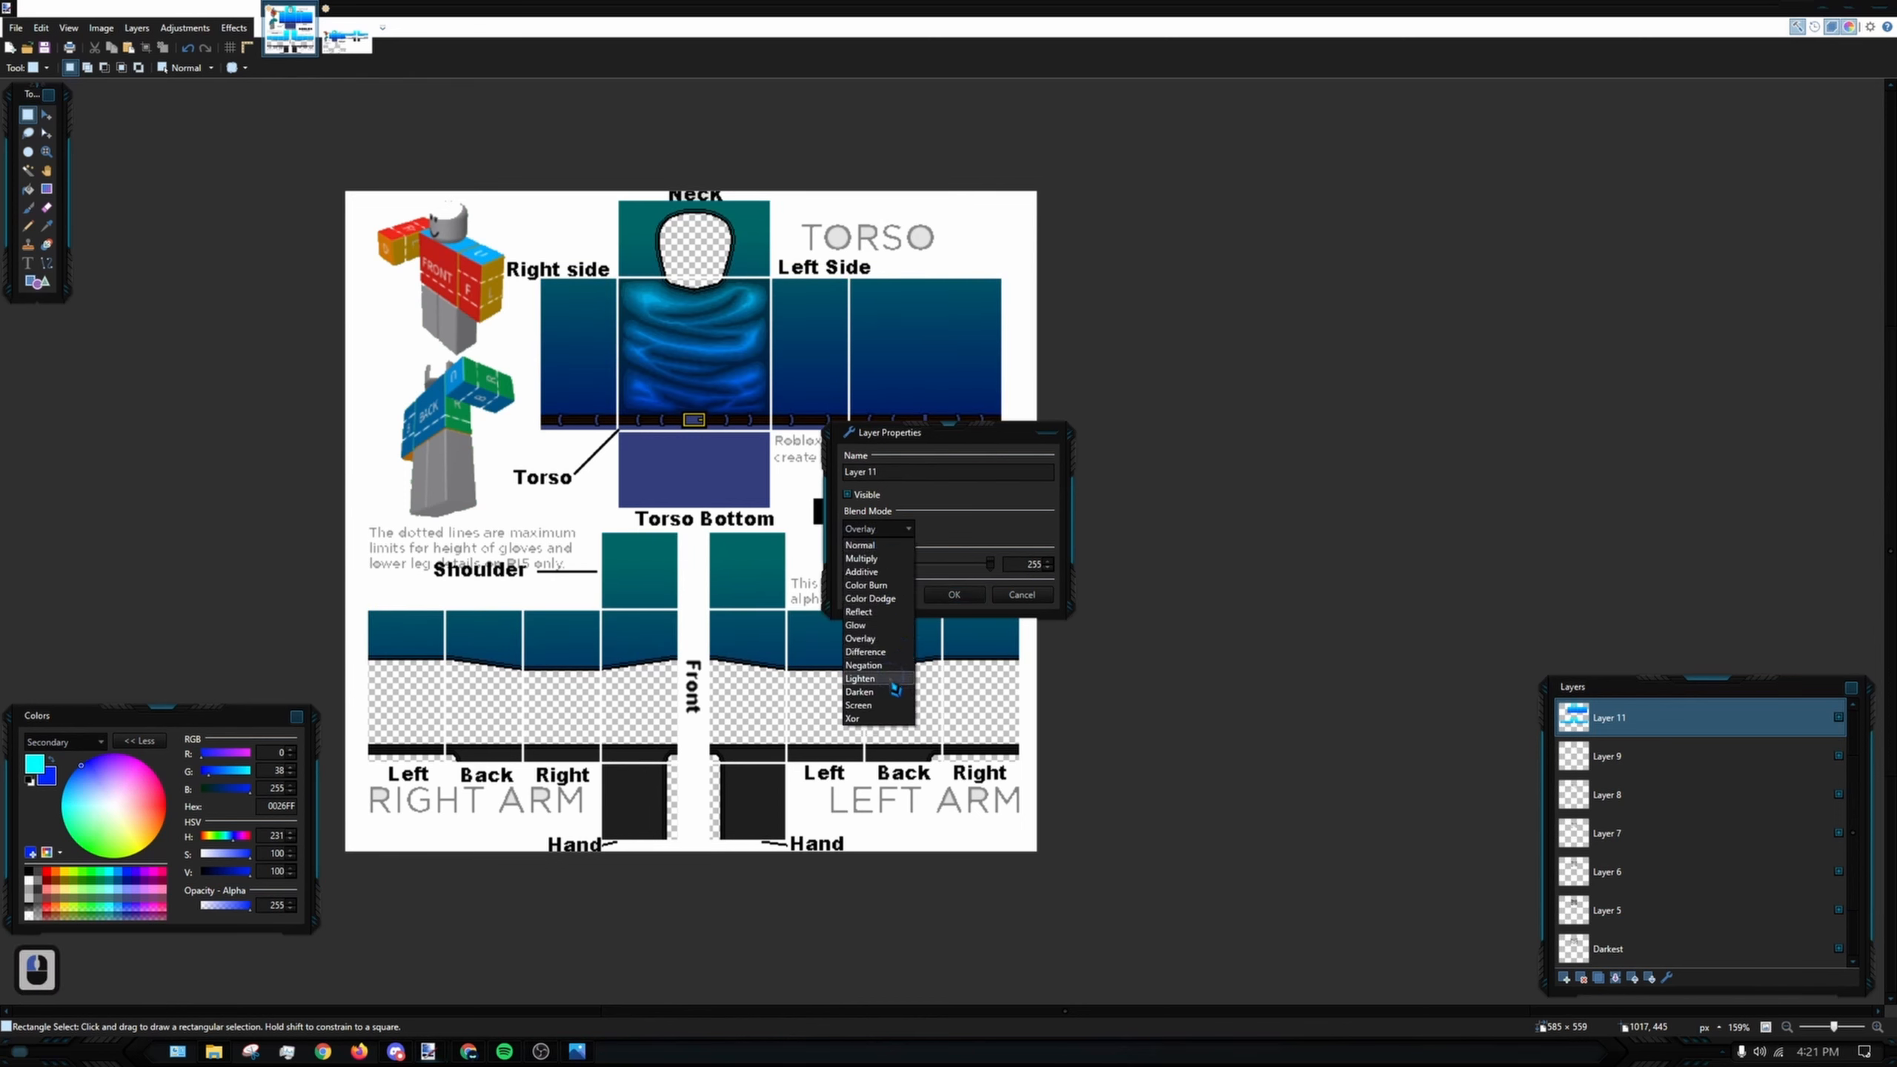
click(881, 561)
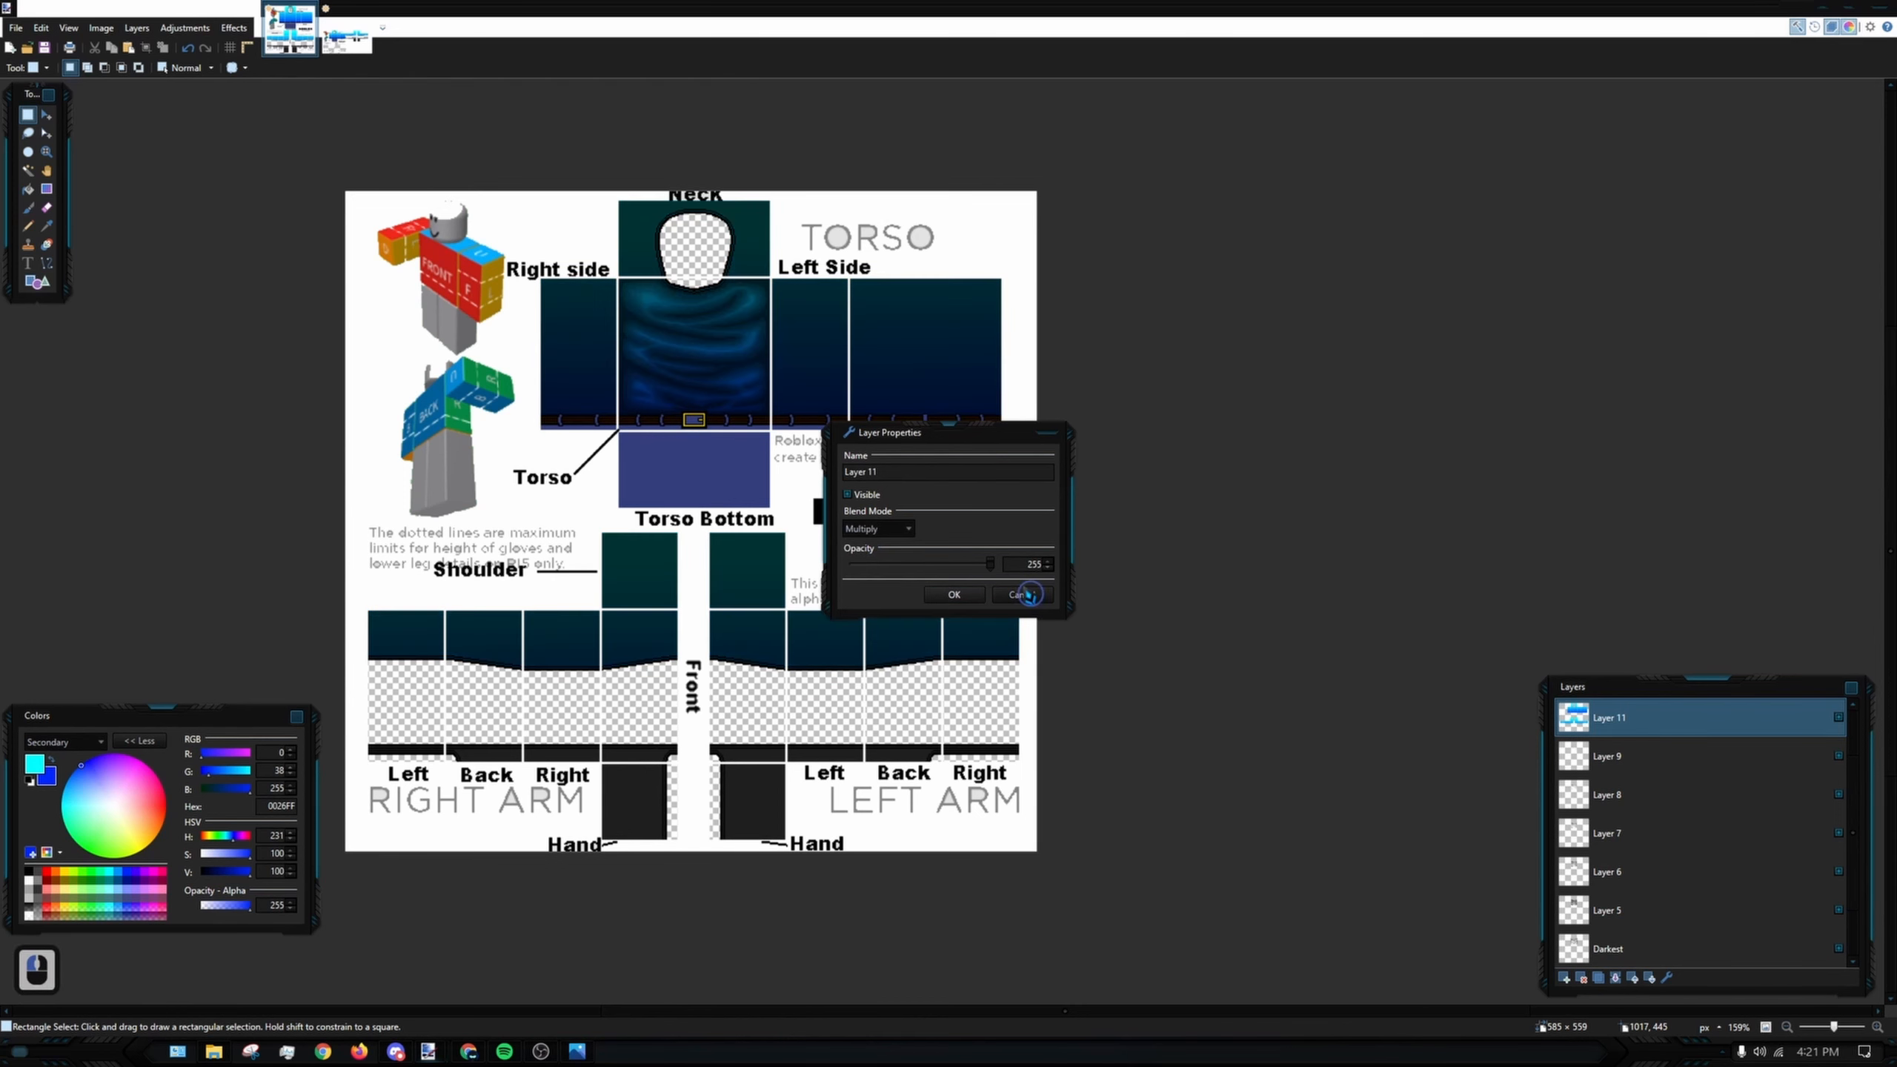
click(881, 530)
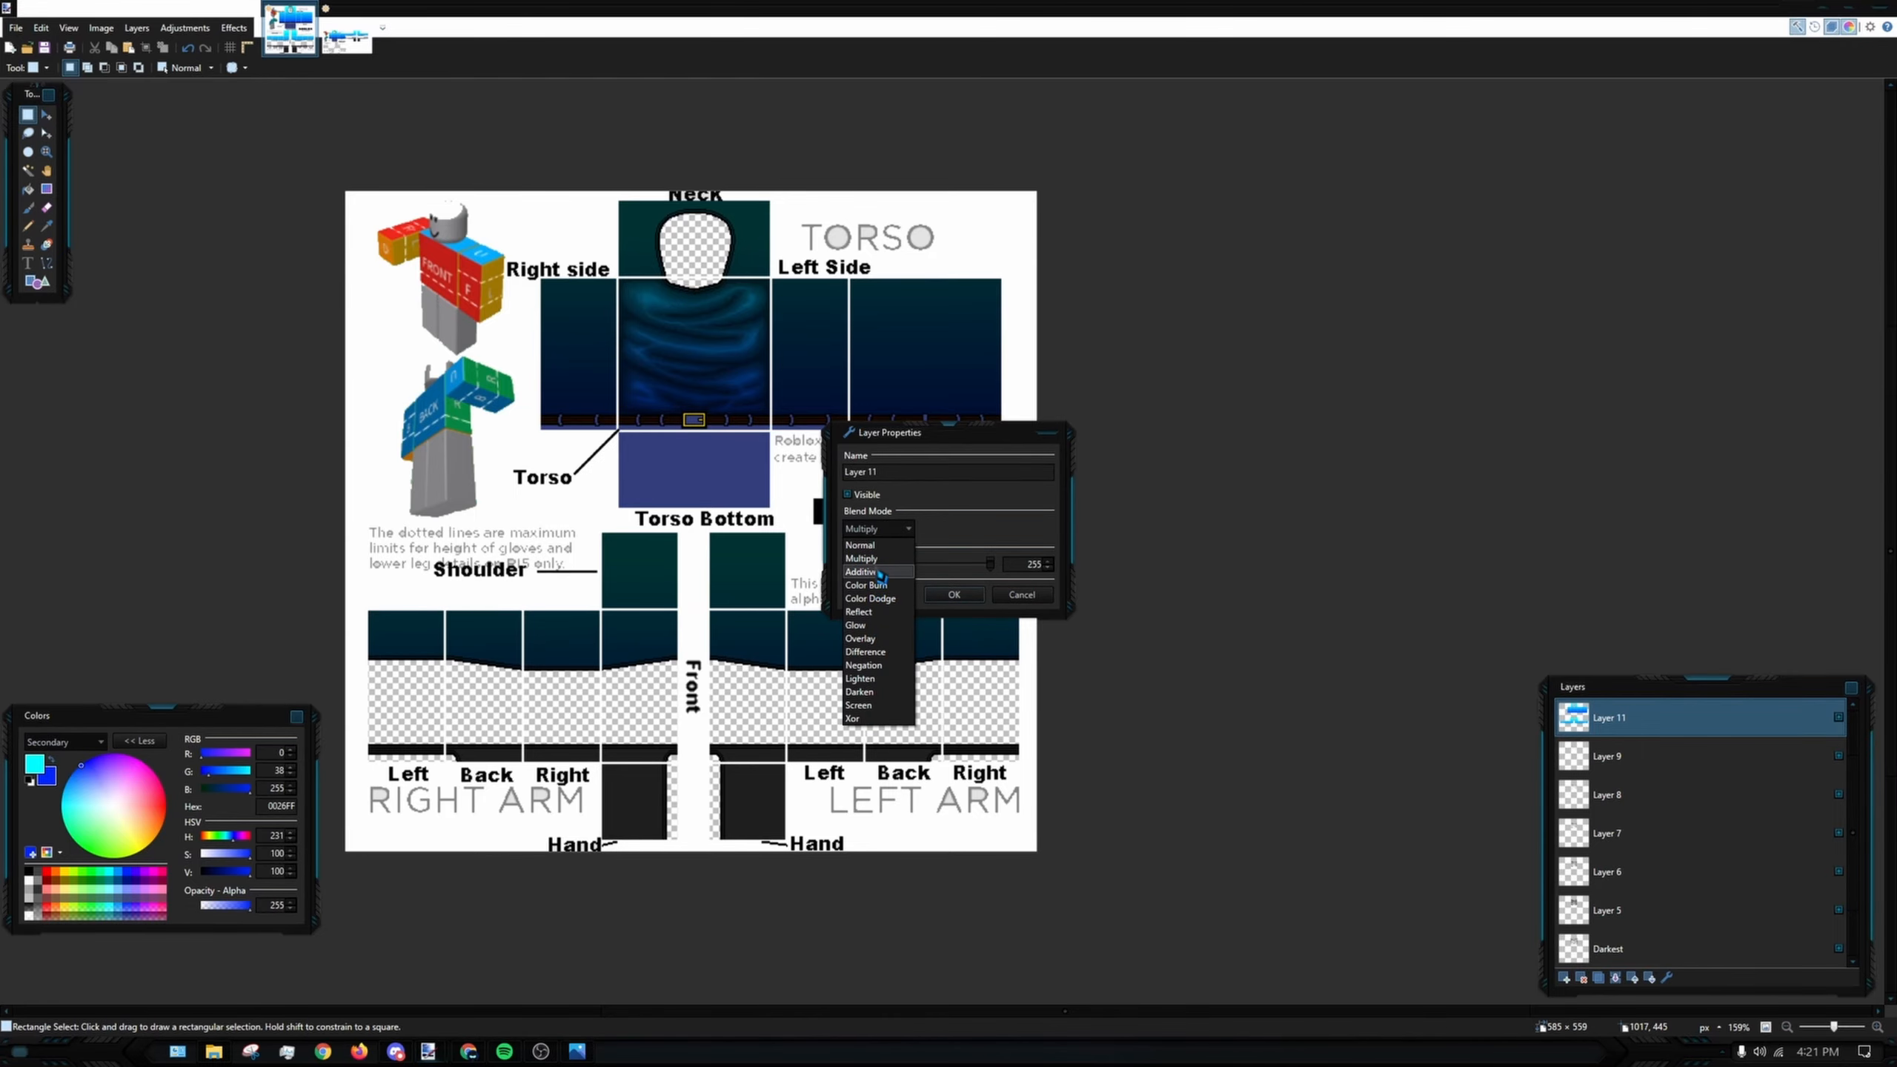
click(904, 638)
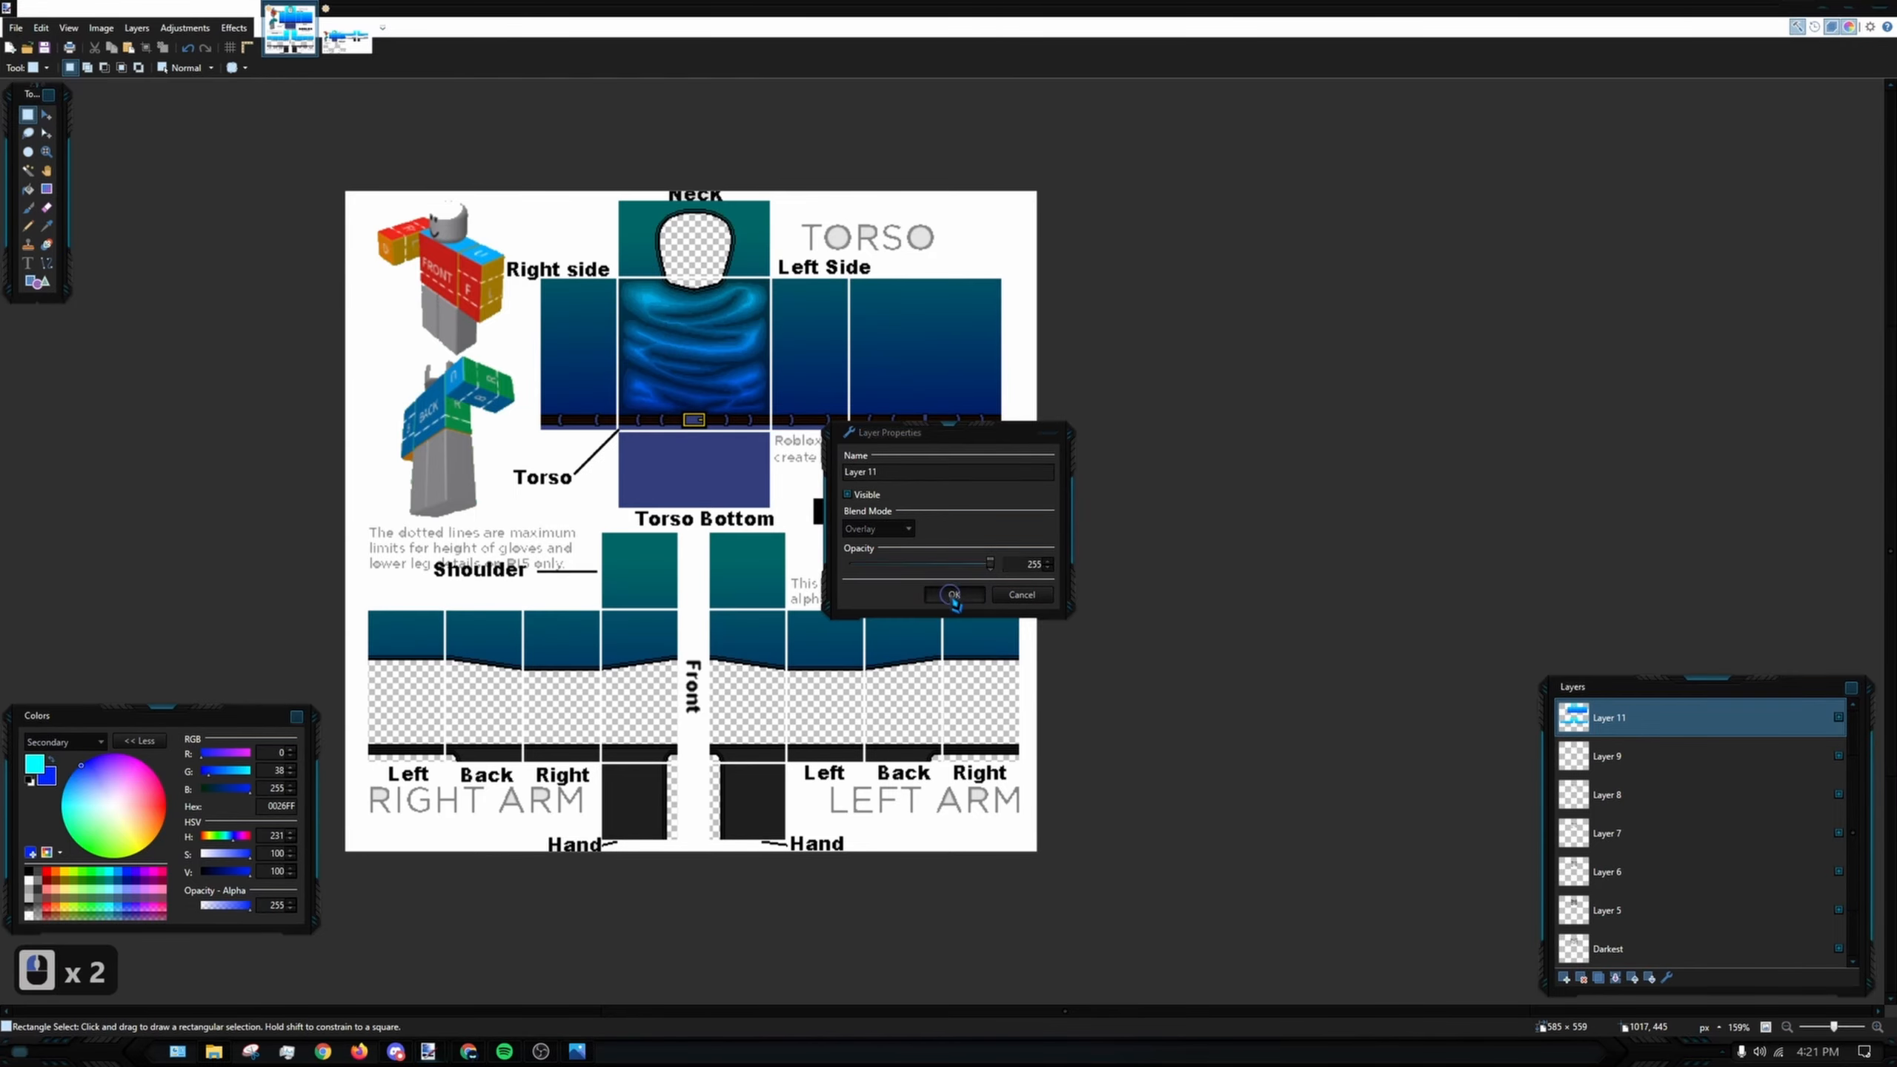
click(954, 595)
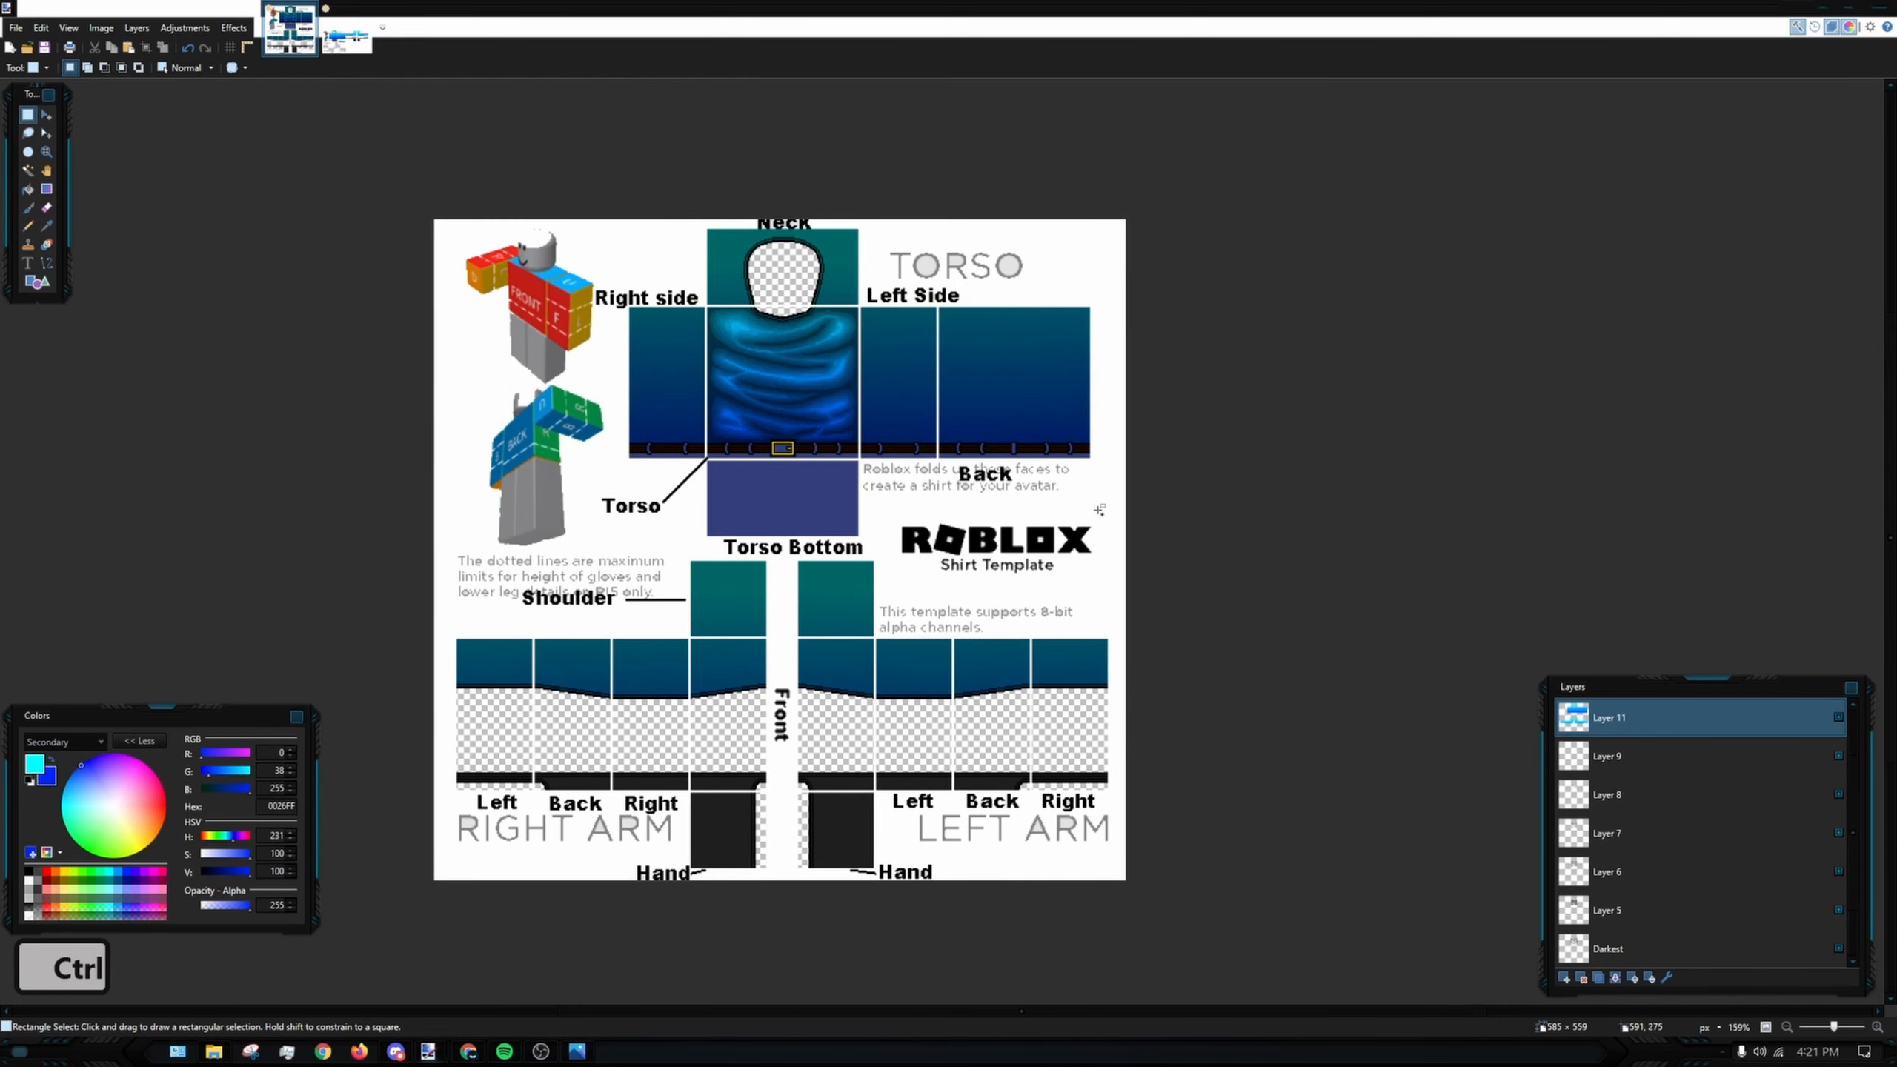
ctrl+scroll(1100, 510, up, 2)
click(176, 28)
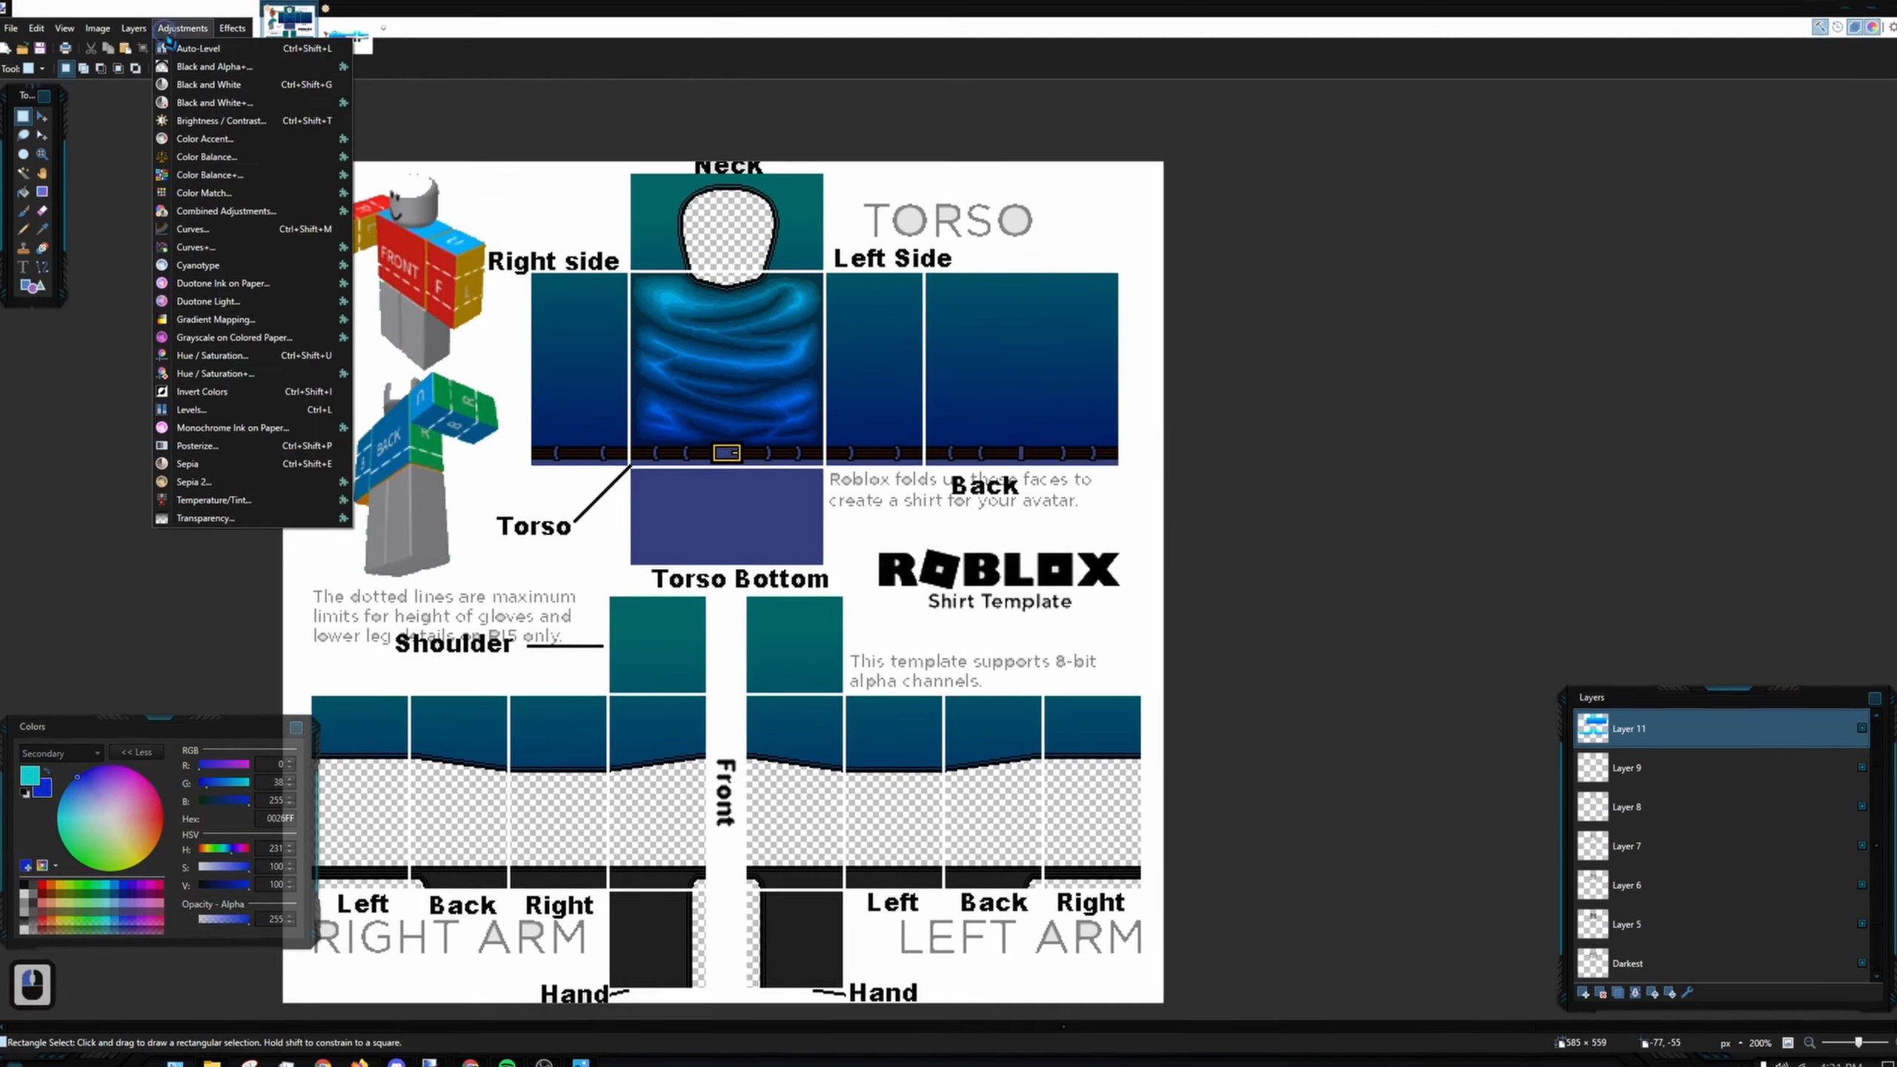
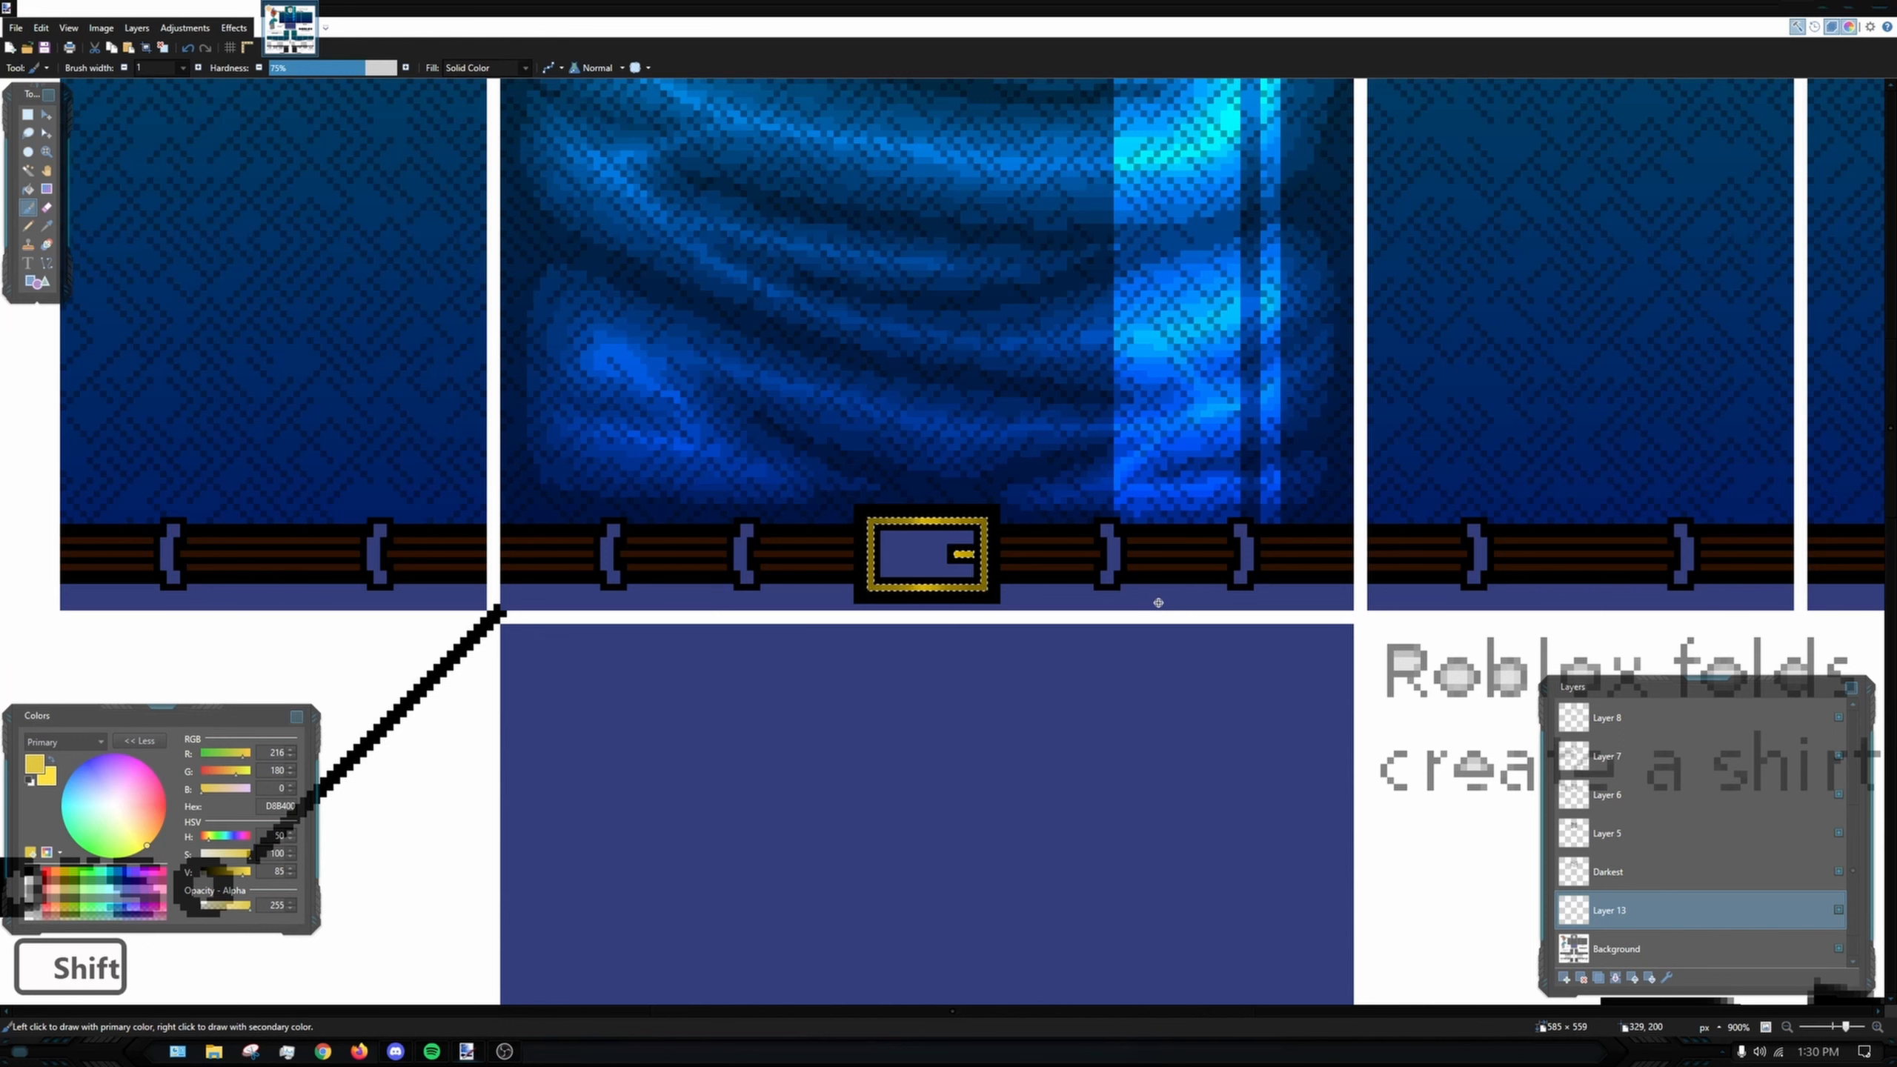
- Deselect the belt buckle to check its gold shading up close, and restore the selection
key(ctrl+d)
scroll(1056, 523, up, 4)
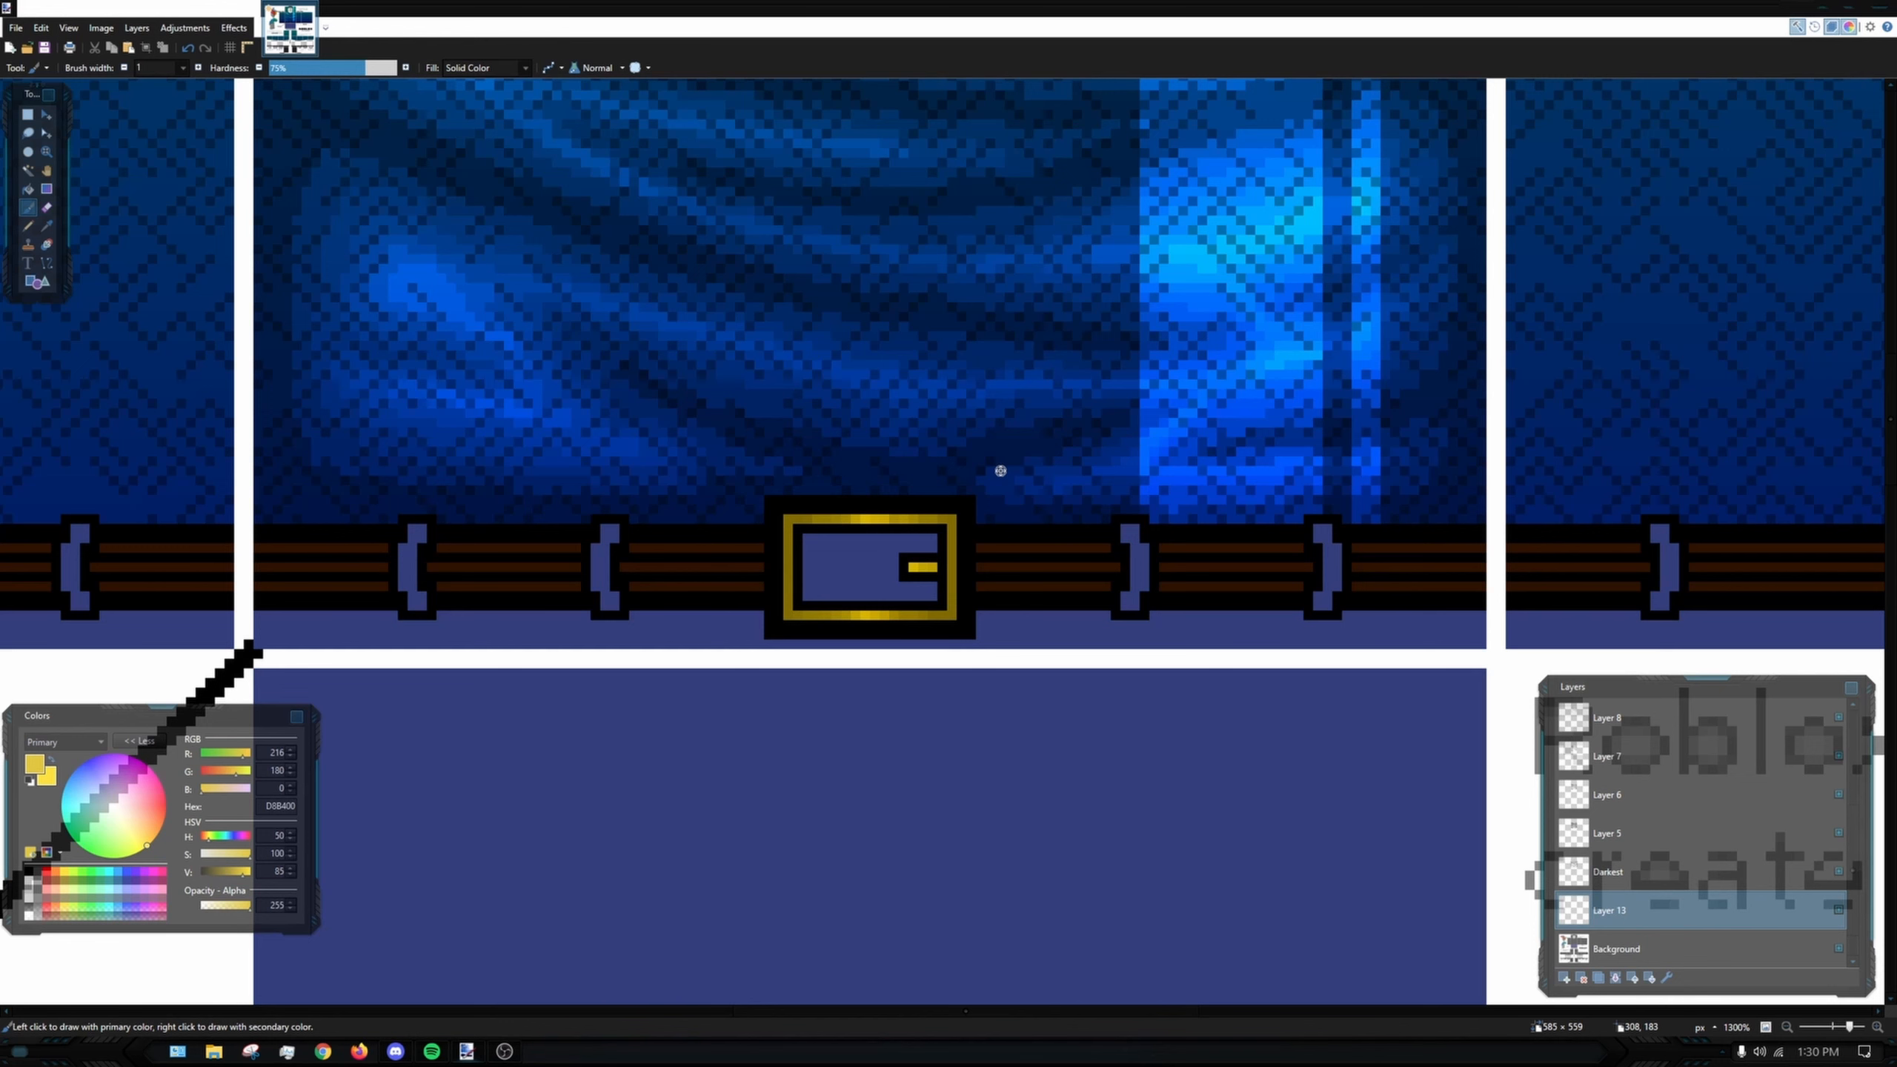
scroll(1053, 593, up, 8)
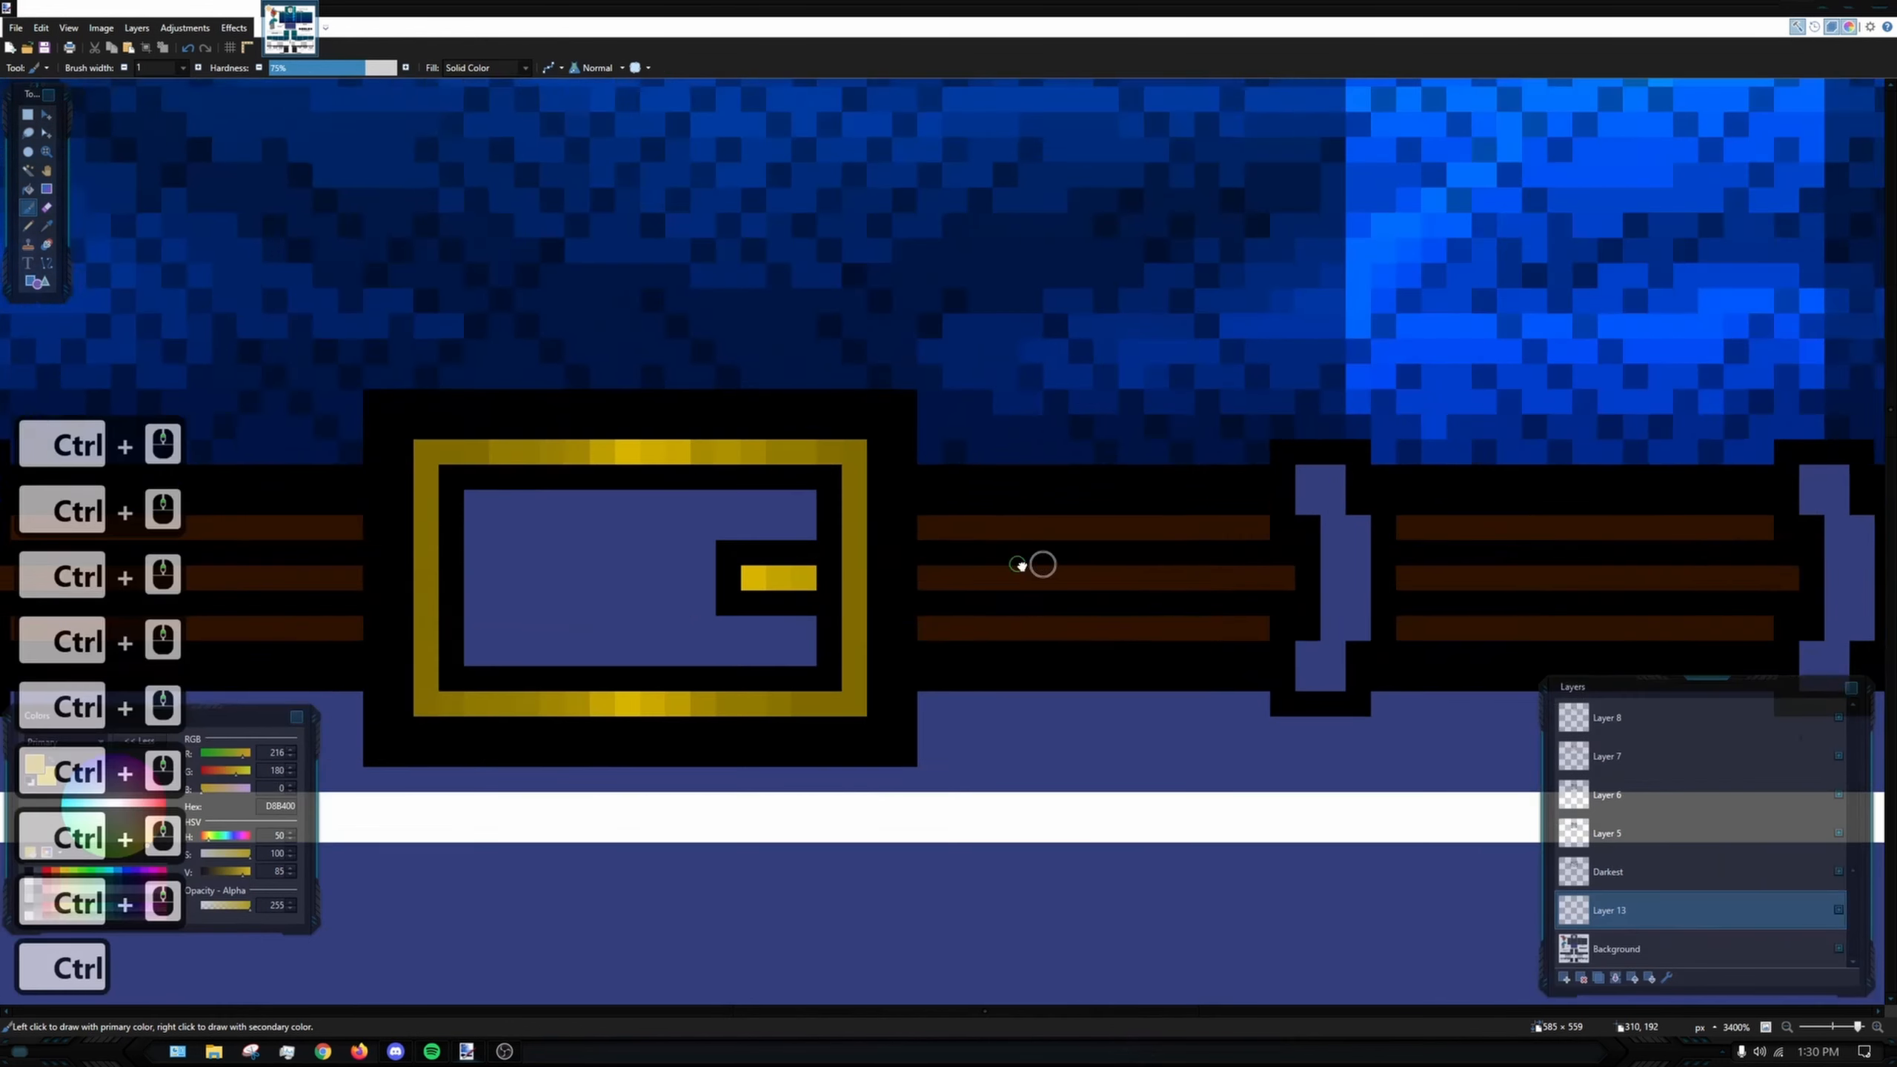
key(ctrl+z)
- Erase the gold shading from the buckle's frame and prong on Layer 13 using the Eraser at brush width 3
click(46, 208)
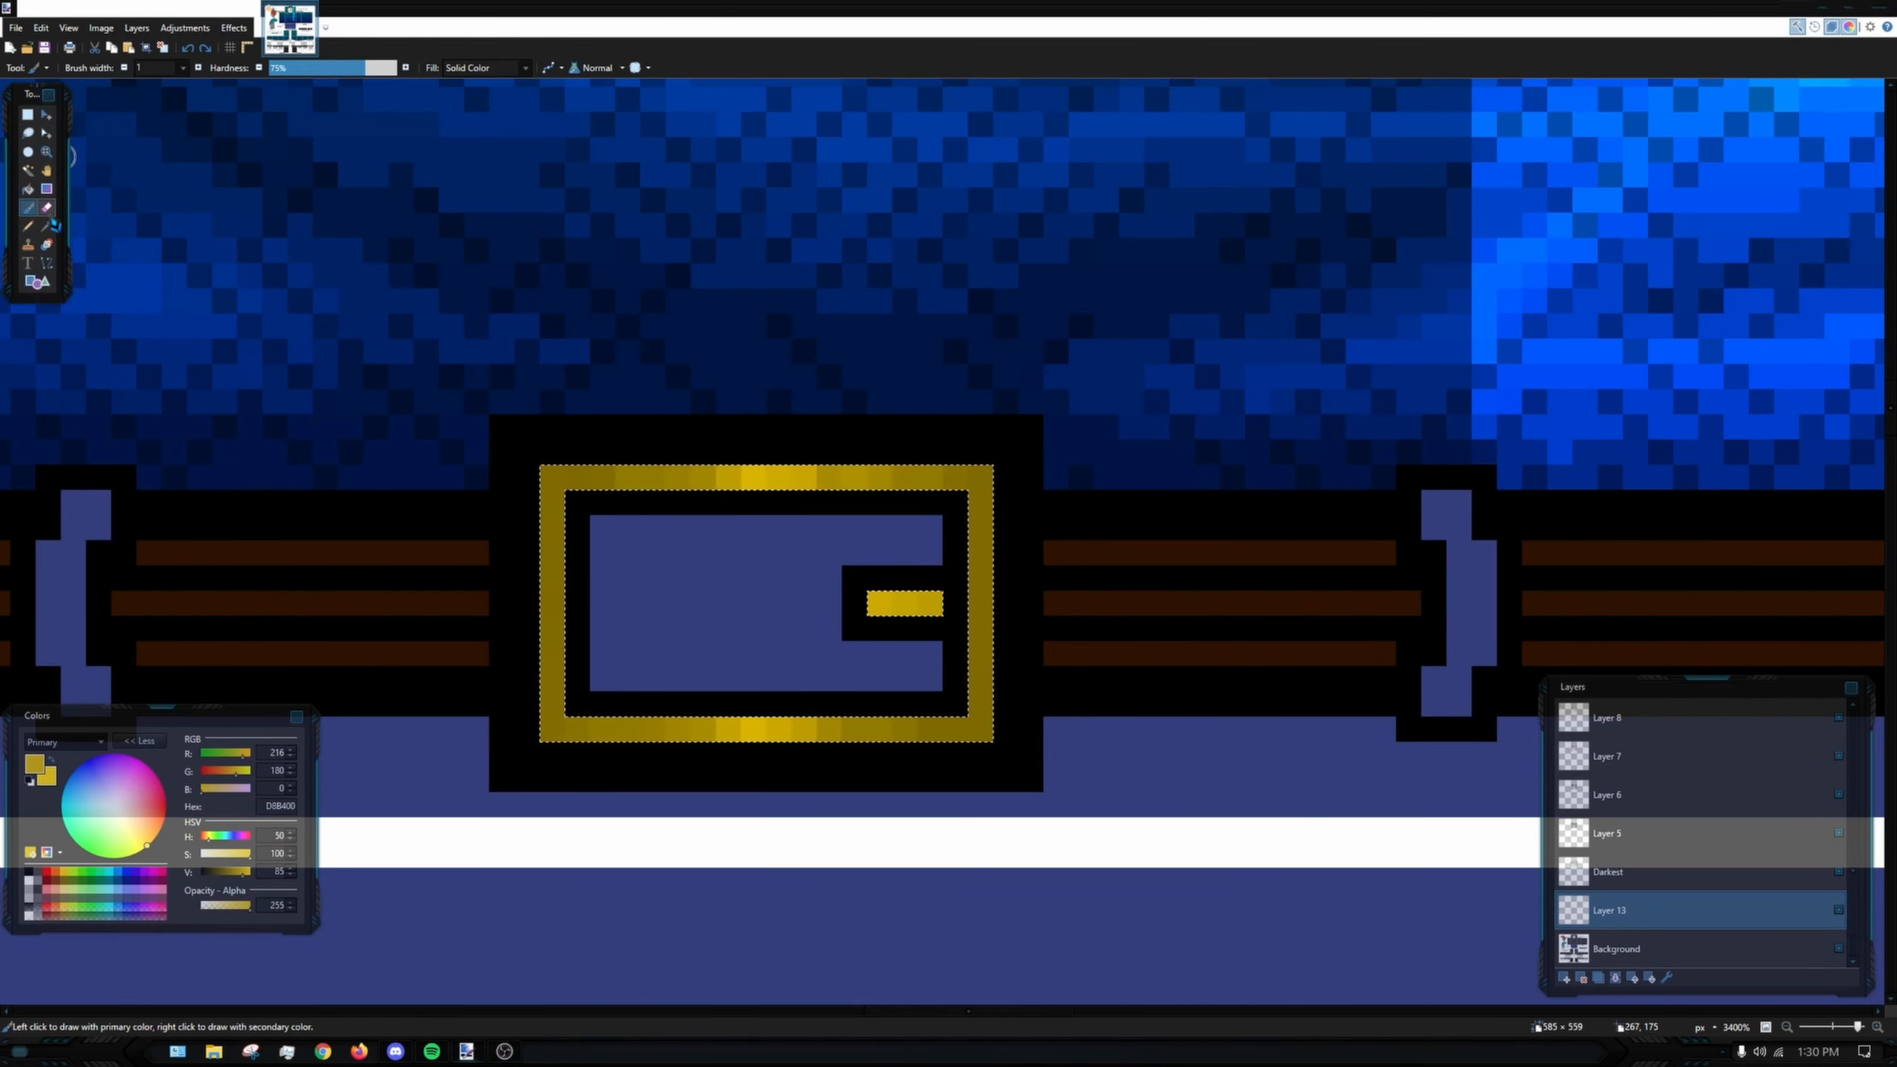
mouse_move(551, 478)
mouse_down()
mouse_move(913, 515)
mouse_move(823, 479)
mouse_move(1017, 484)
mouse_move(981, 479)
mouse_move(1082, 457)
mouse_move(1013, 432)
mouse_move(981, 640)
mouse_up()
click(198, 67)
click(198, 67)
drag(549, 529, 547, 655)
click(565, 825)
mouse_move(558, 725)
mouse_down()
mouse_move(968, 738)
mouse_move(1009, 740)
mouse_up()
mouse_move(892, 751)
mouse_down()
mouse_move(979, 763)
mouse_move(970, 585)
mouse_up()
drag(852, 614, 926, 603)
click(660, 610)
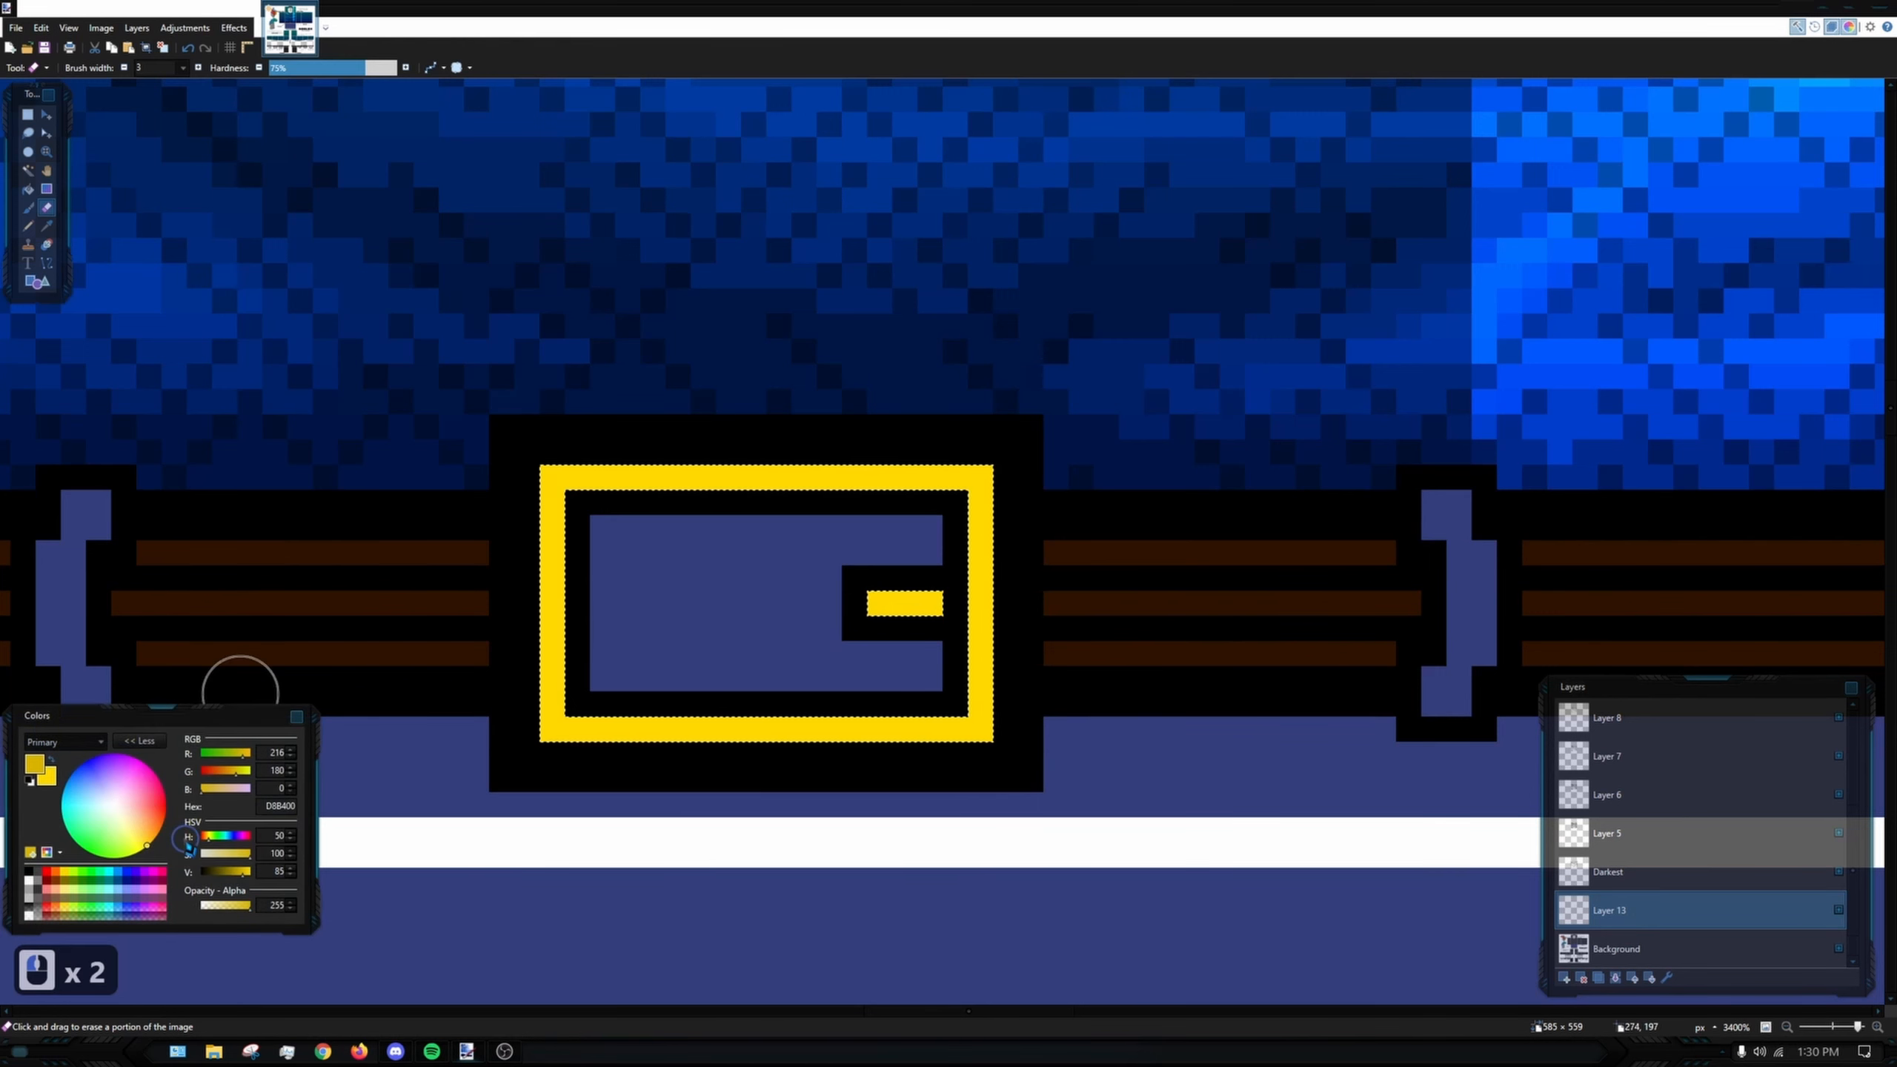
- Choose dark gold 7F6A00 and paint the buckle frame's vertical sides and corners with the Pencil
click(62, 878)
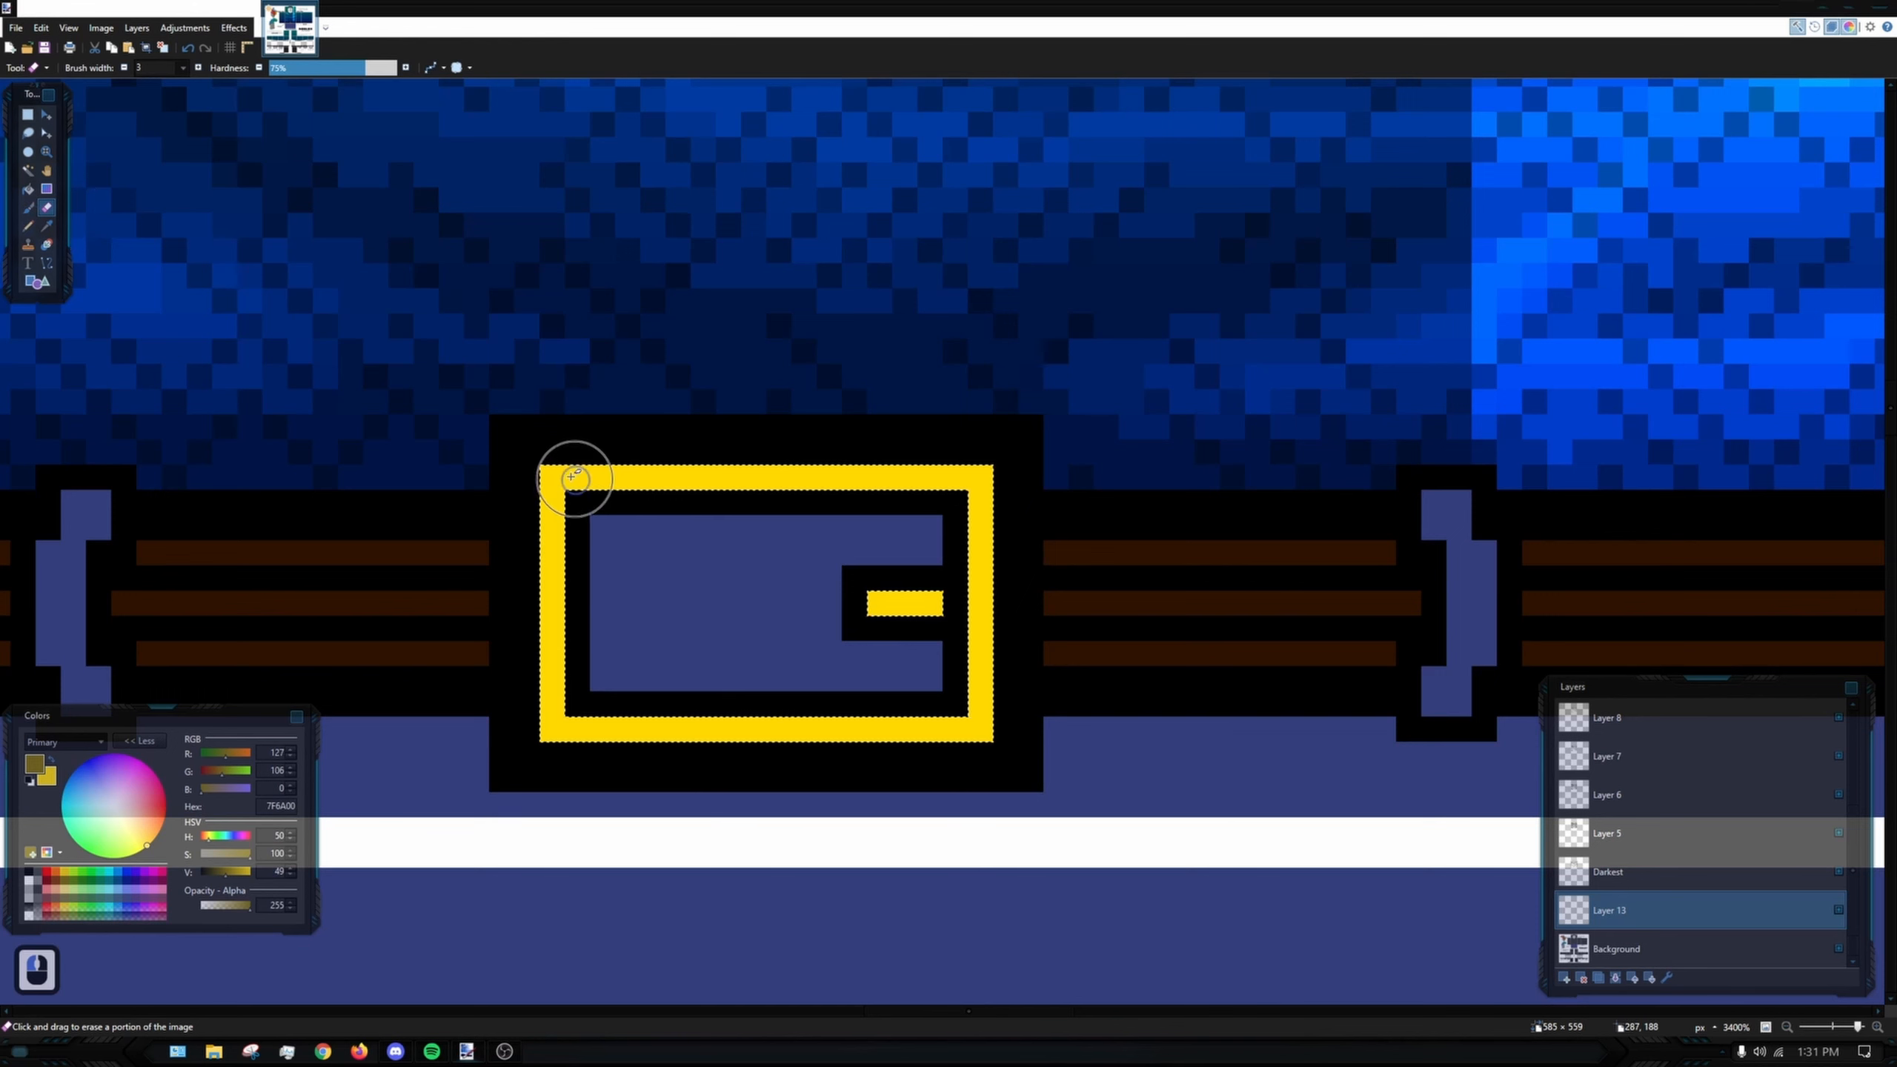
click(124, 68)
click(124, 67)
click(123, 68)
click(123, 67)
click(27, 226)
mouse_move(577, 476)
mouse_down()
mouse_move(550, 660)
mouse_move(555, 725)
mouse_move(602, 730)
mouse_up()
mouse_move(955, 470)
mouse_down()
mouse_move(986, 618)
mouse_move(926, 729)
mouse_up()
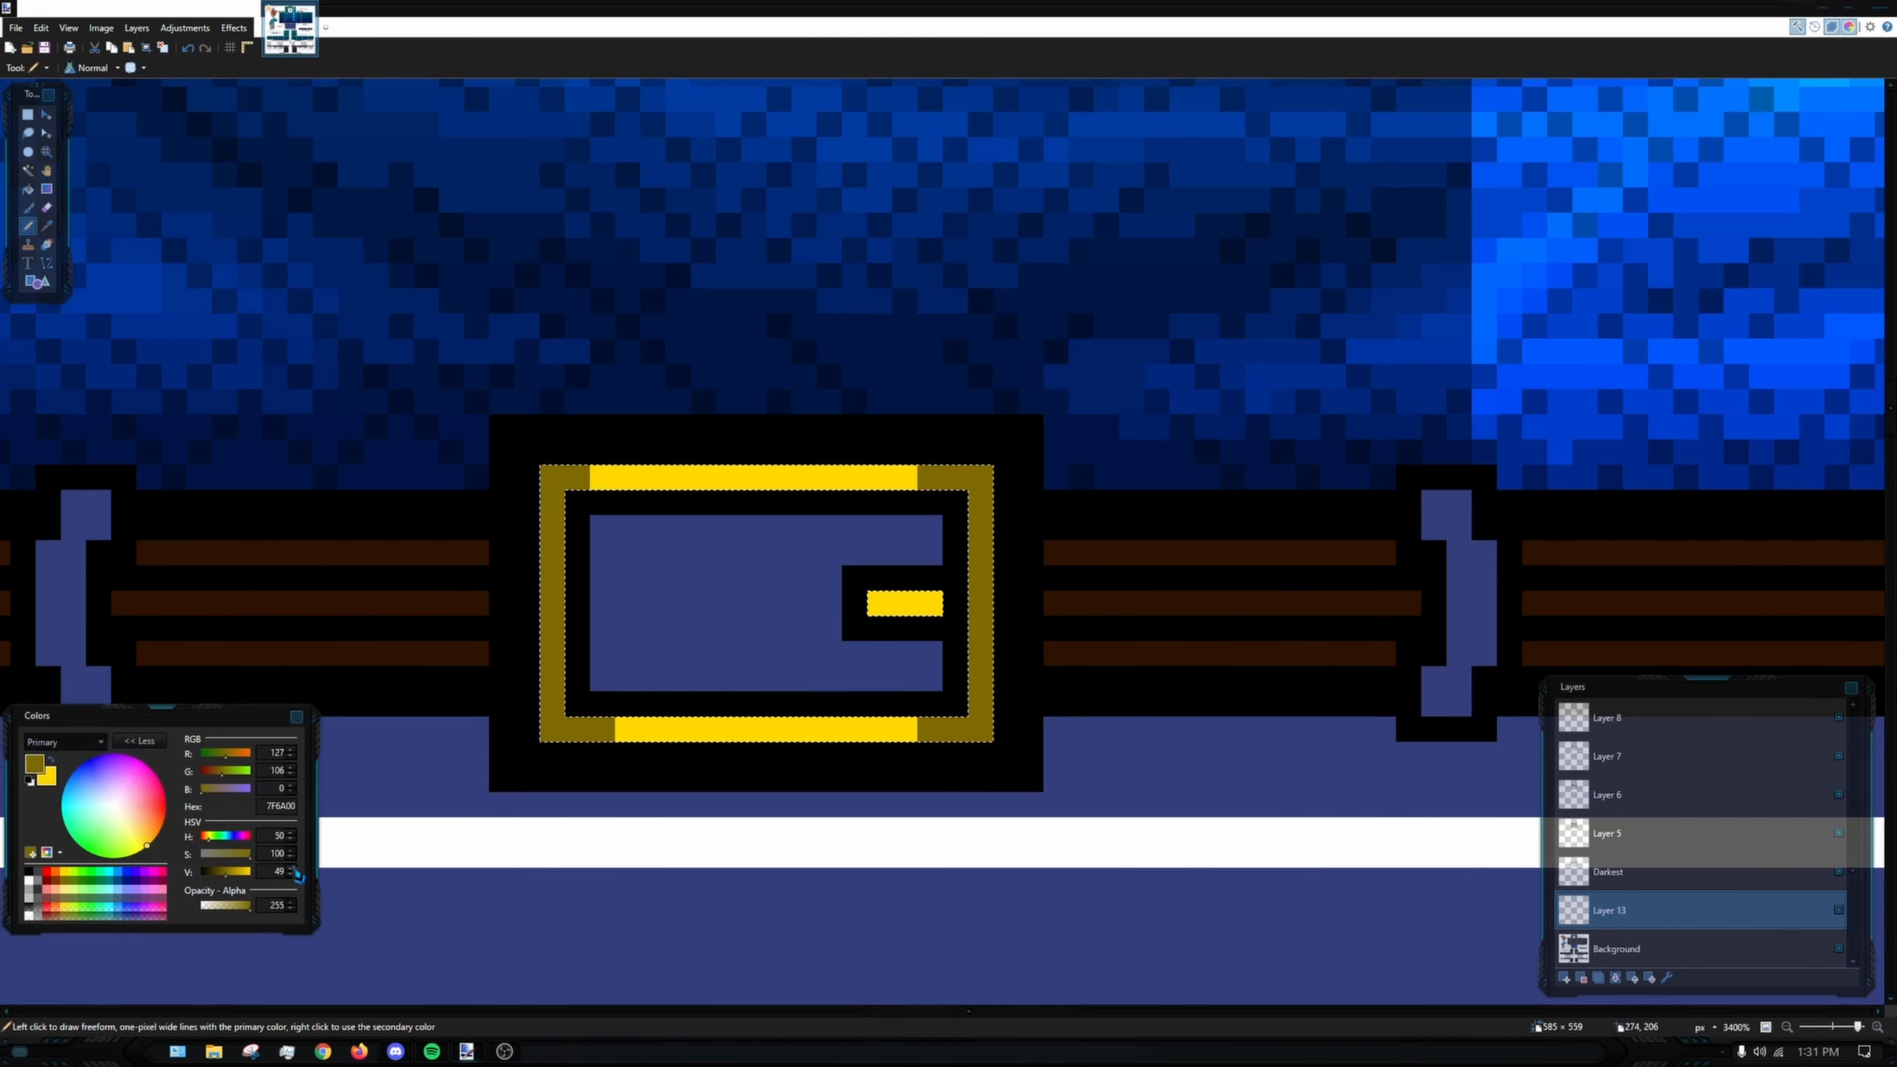
- Raise the gold's HSV value to 60 (997F00) and pencil the segments inside the frame's dark corners and most of the prong
triple_click(290, 868)
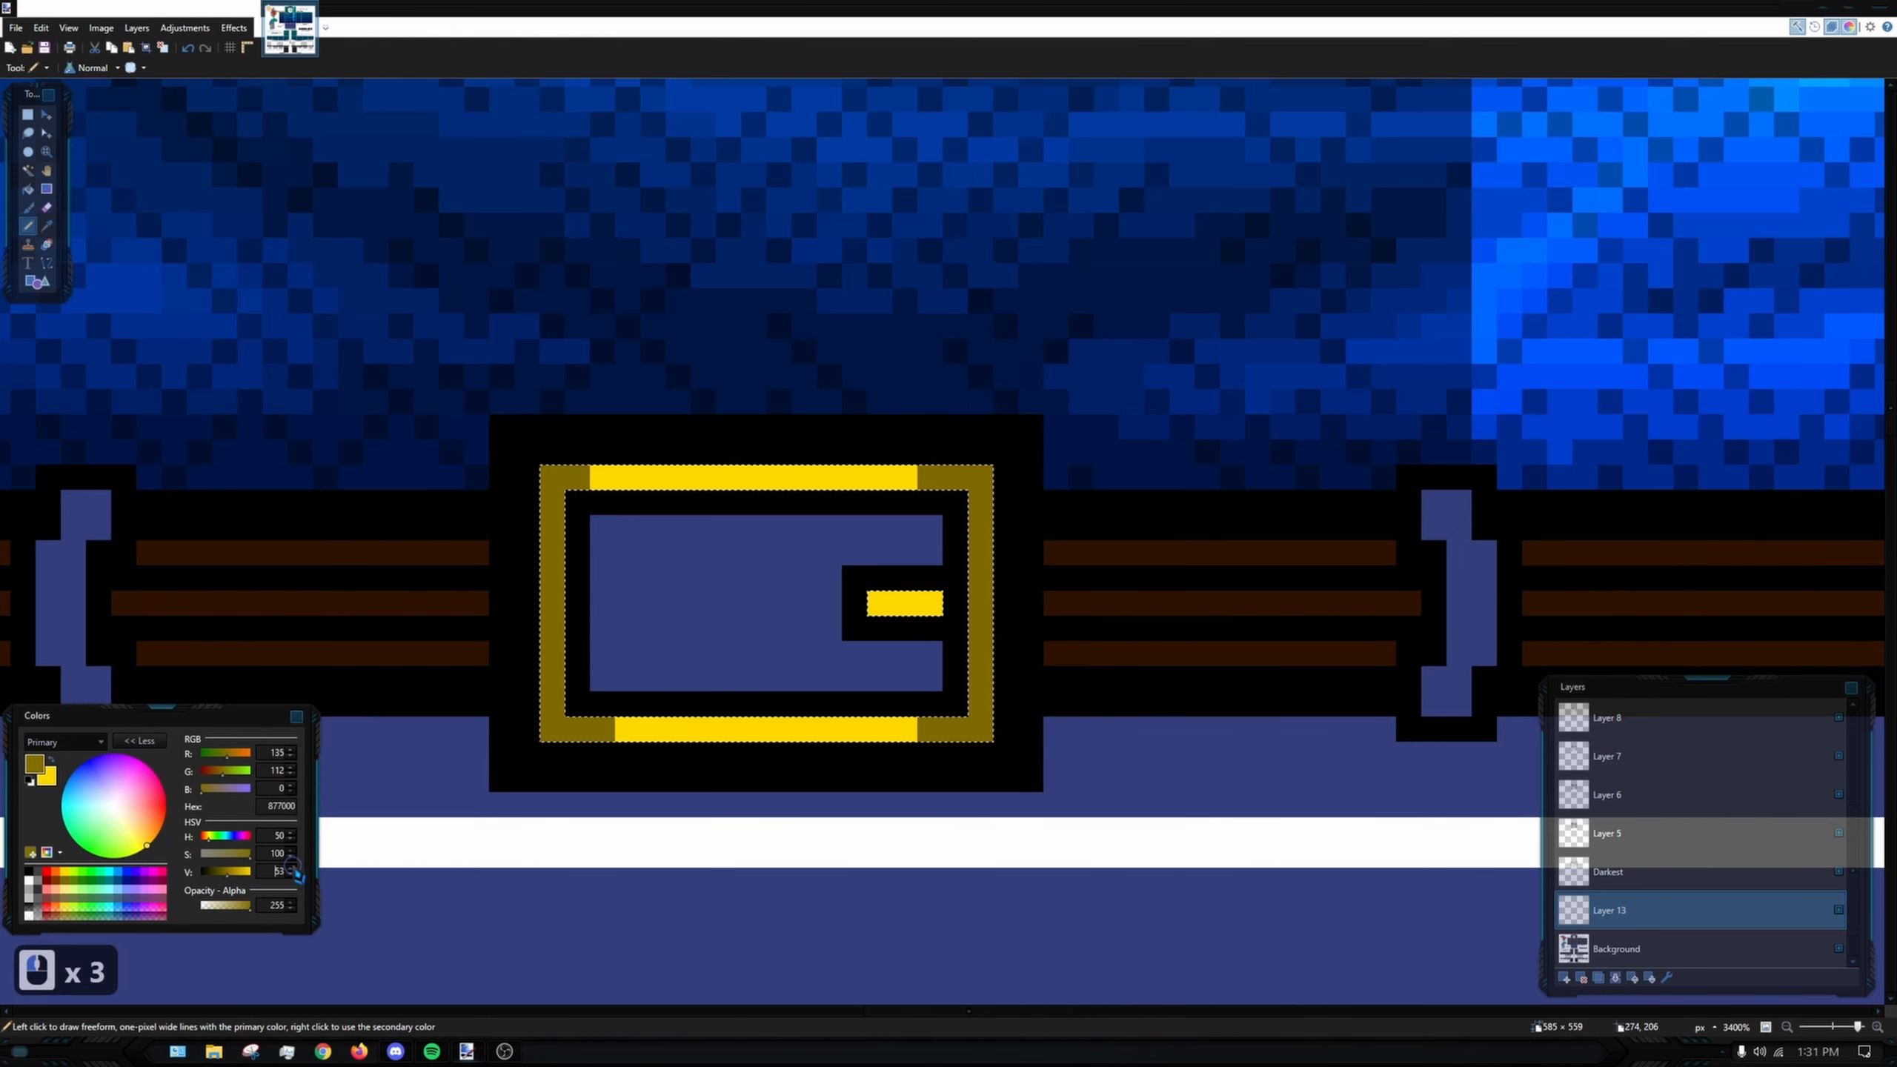
double_click(290, 867)
double_click(290, 867)
double_click(290, 868)
click(291, 868)
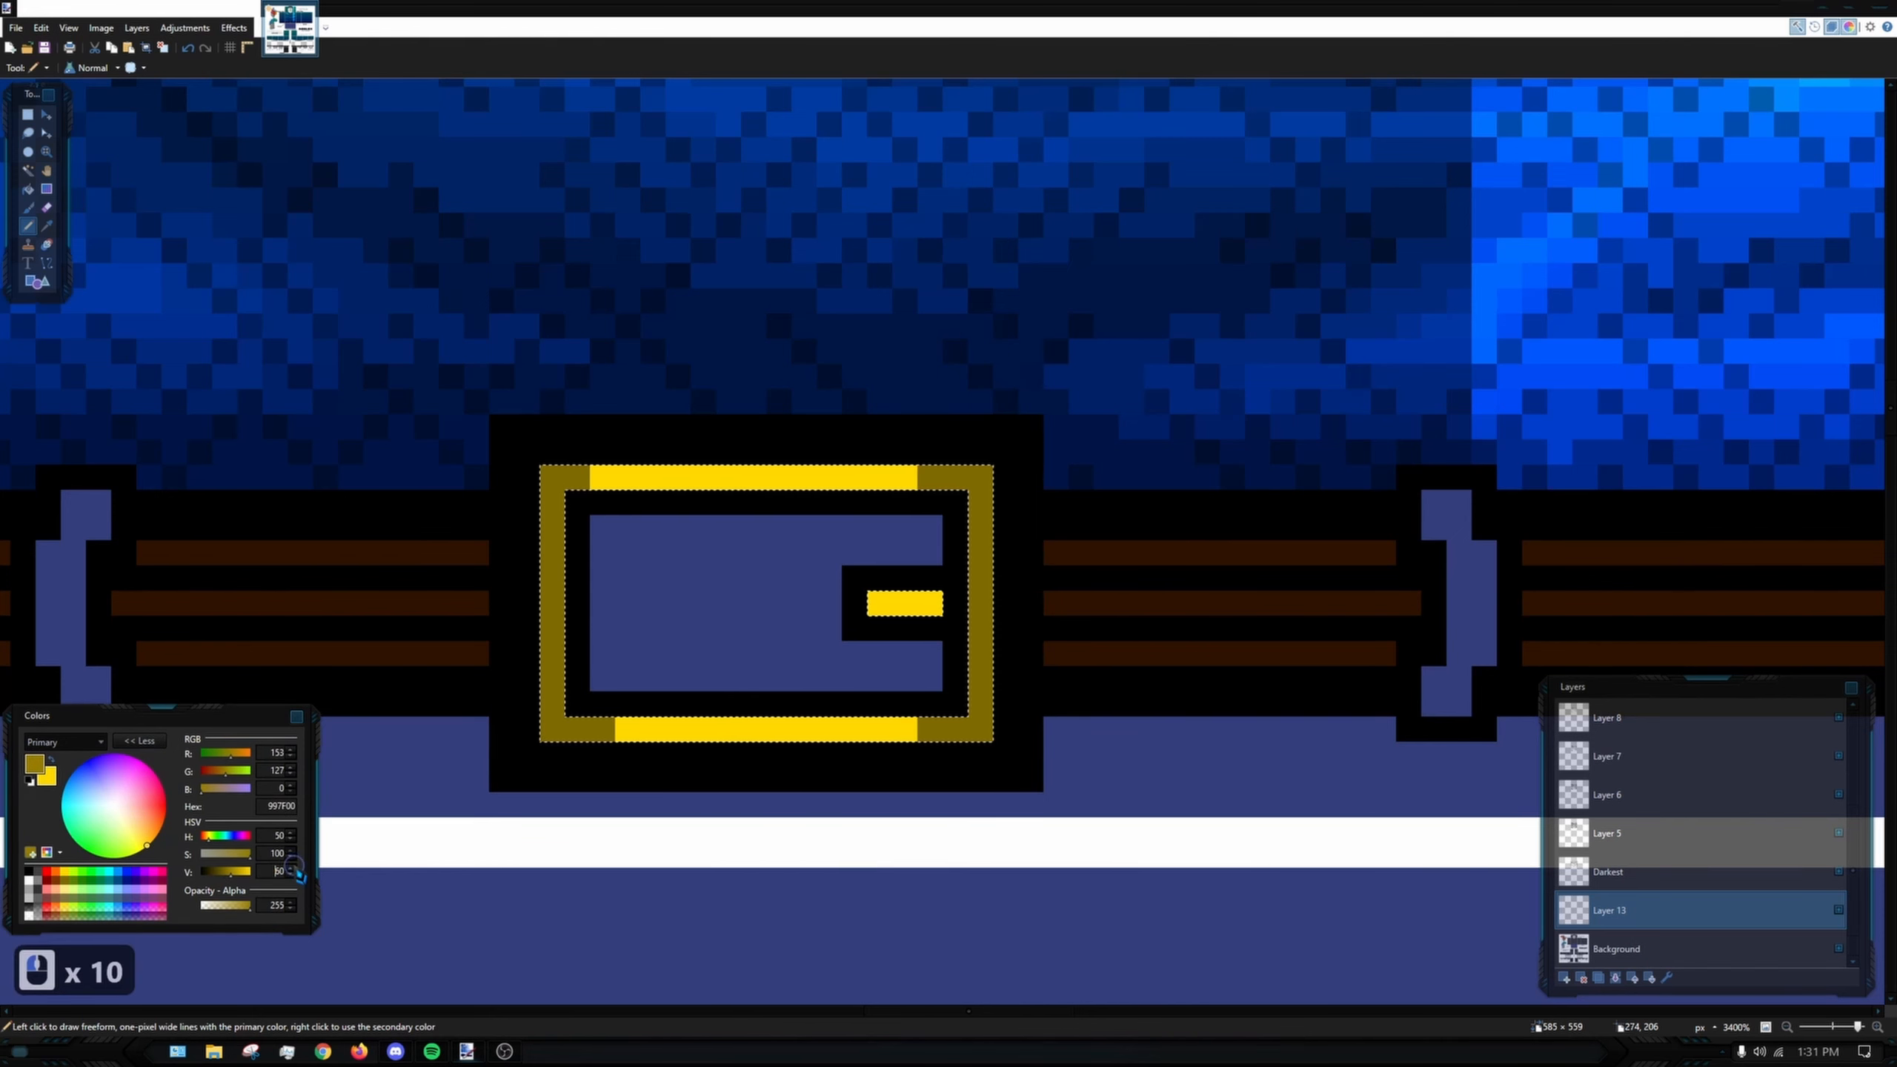
click(295, 869)
drag(601, 476, 654, 476)
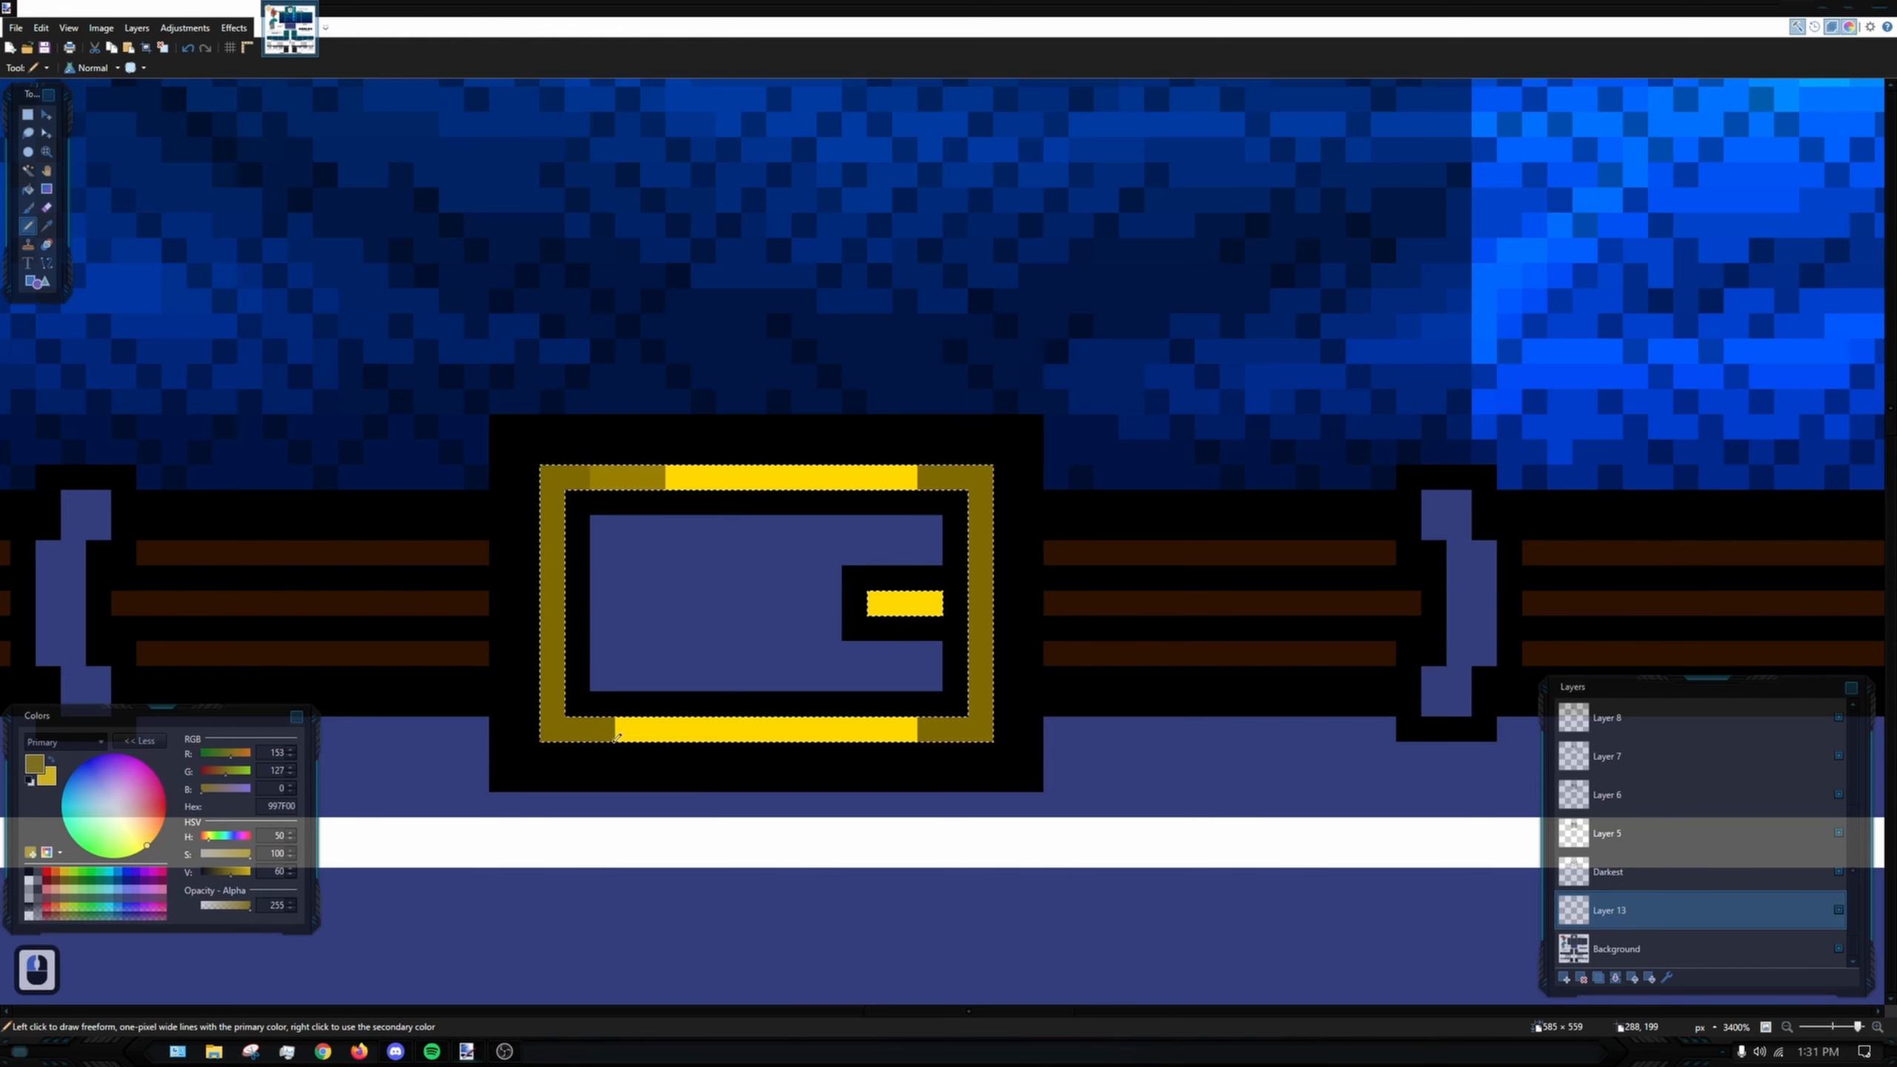
drag(629, 729, 652, 729)
drag(880, 729, 900, 729)
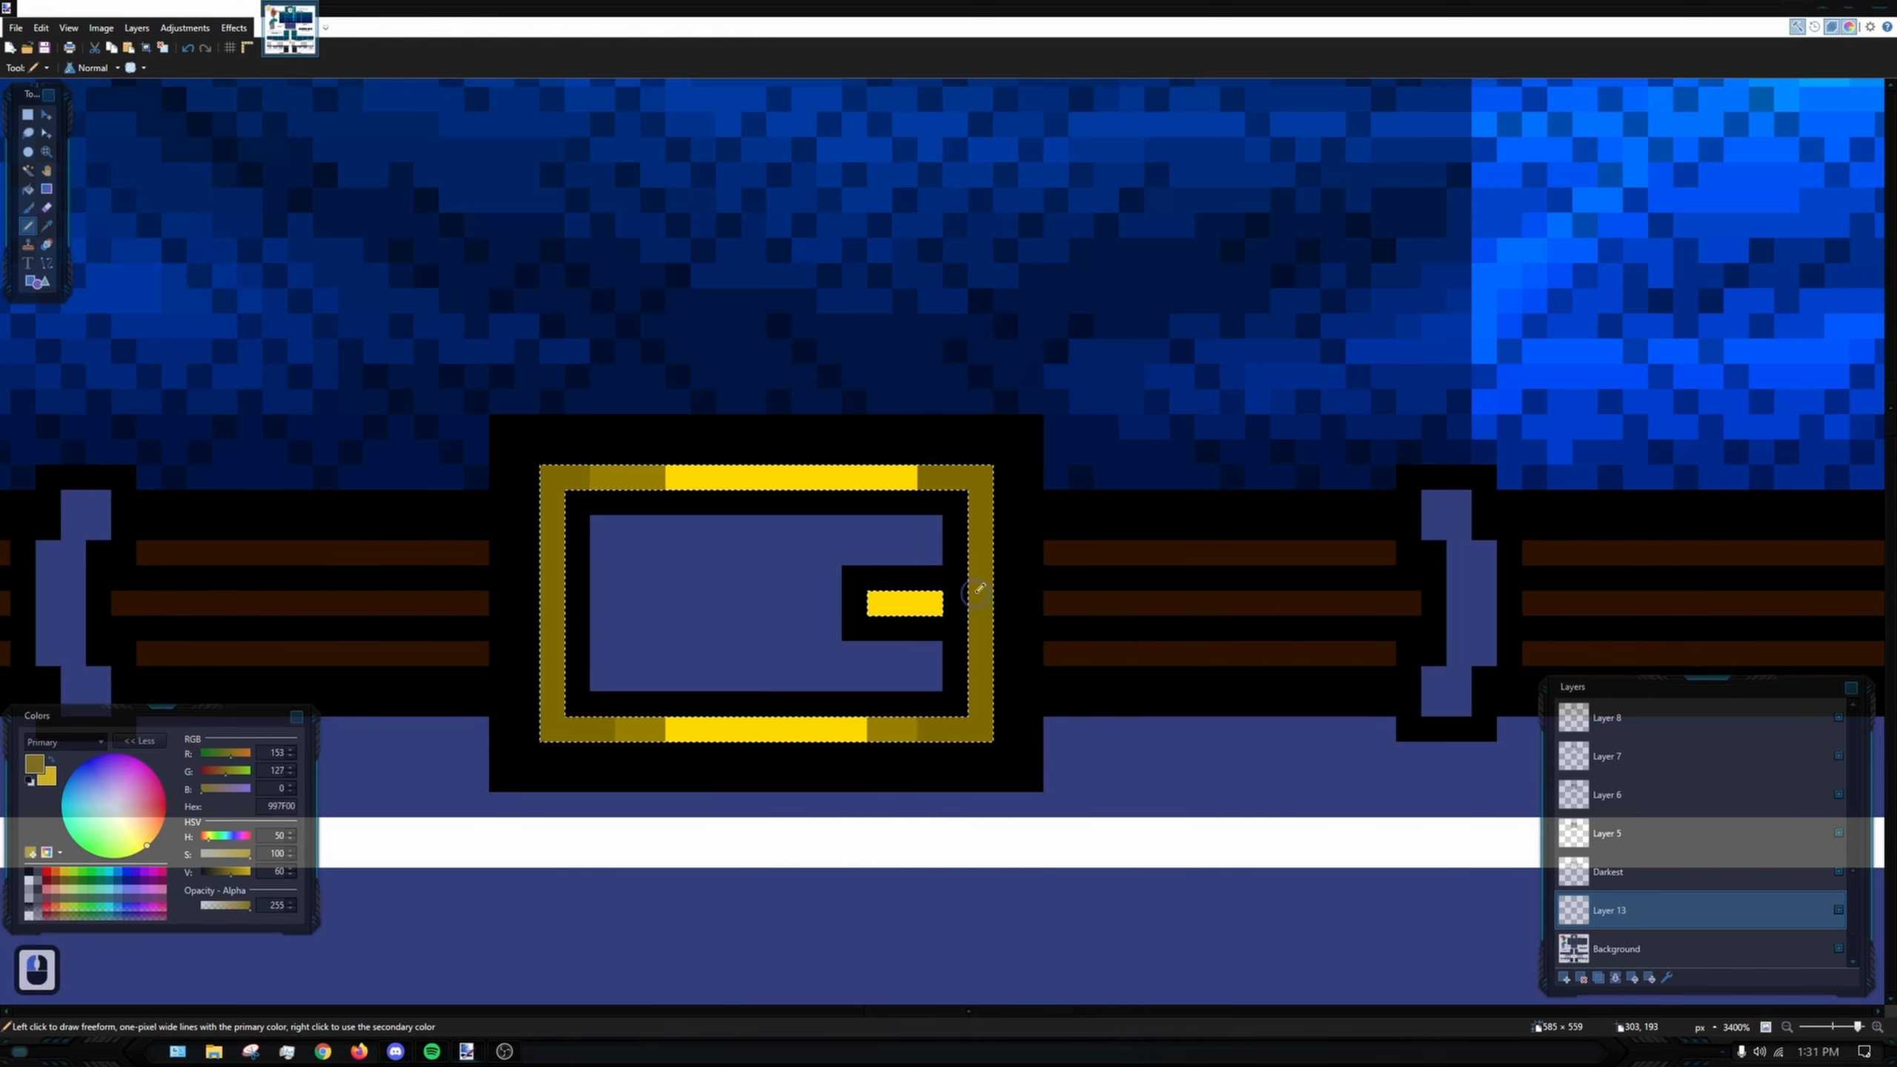
click(929, 603)
drag(884, 475, 903, 475)
click(910, 604)
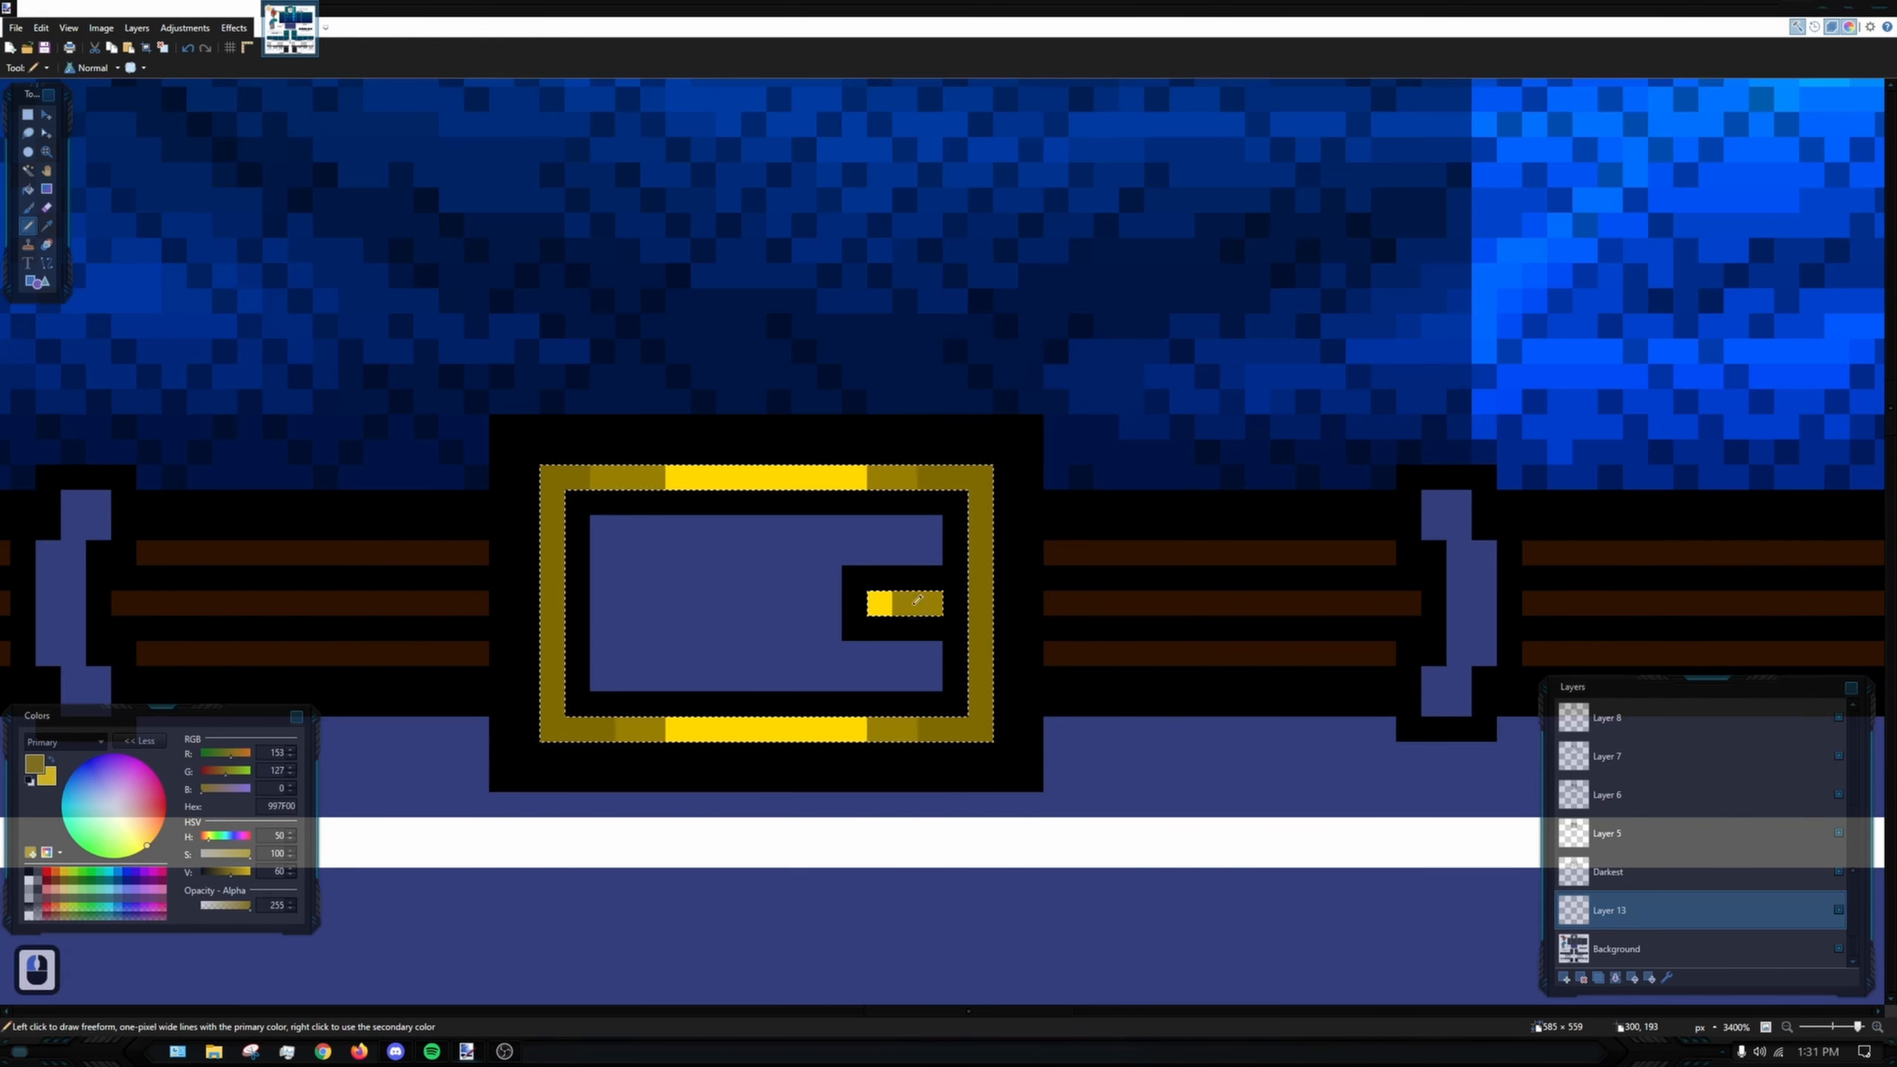
- Raise the gold's HSV value to 70 (B29400) and pencil the segments flanking the bright center of the buckle frame's top bar
click(533, 754)
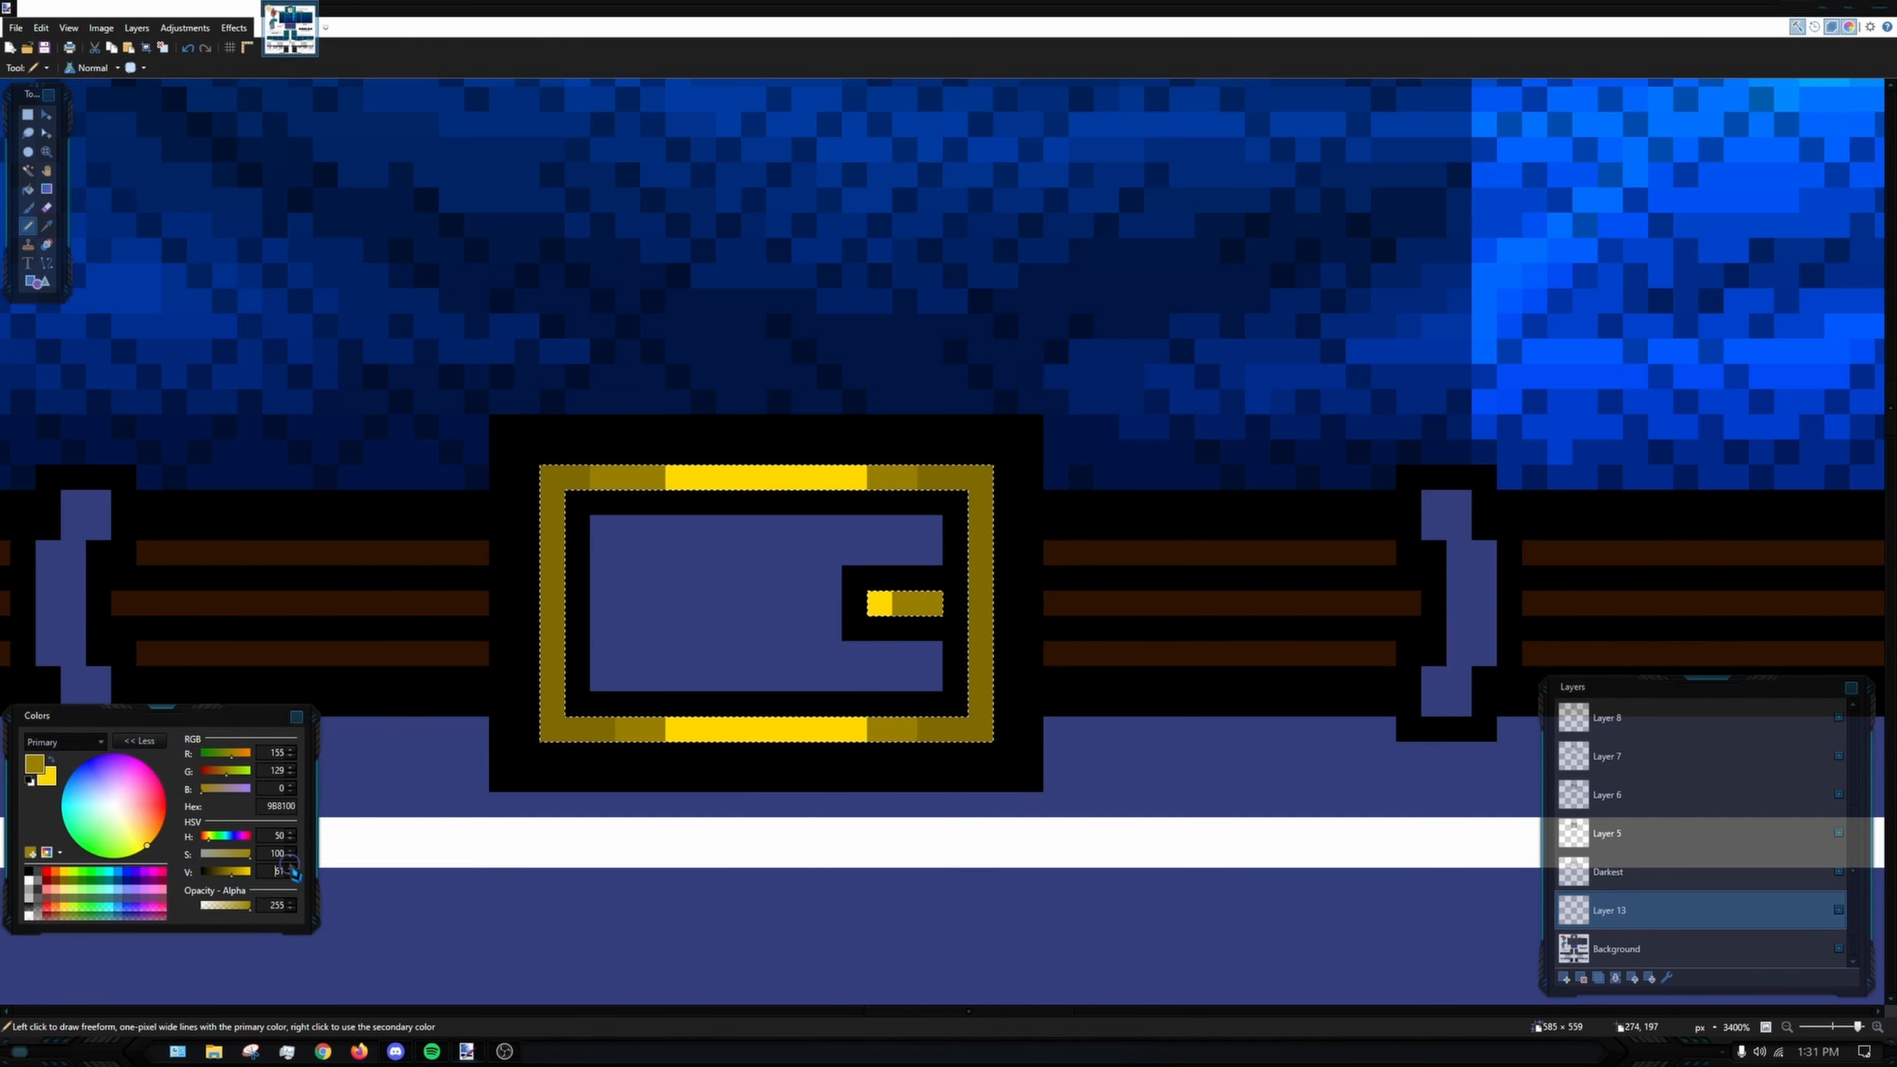
double_click(290, 867)
click(290, 868)
double_click(291, 868)
click(291, 868)
double_click(291, 868)
click(290, 868)
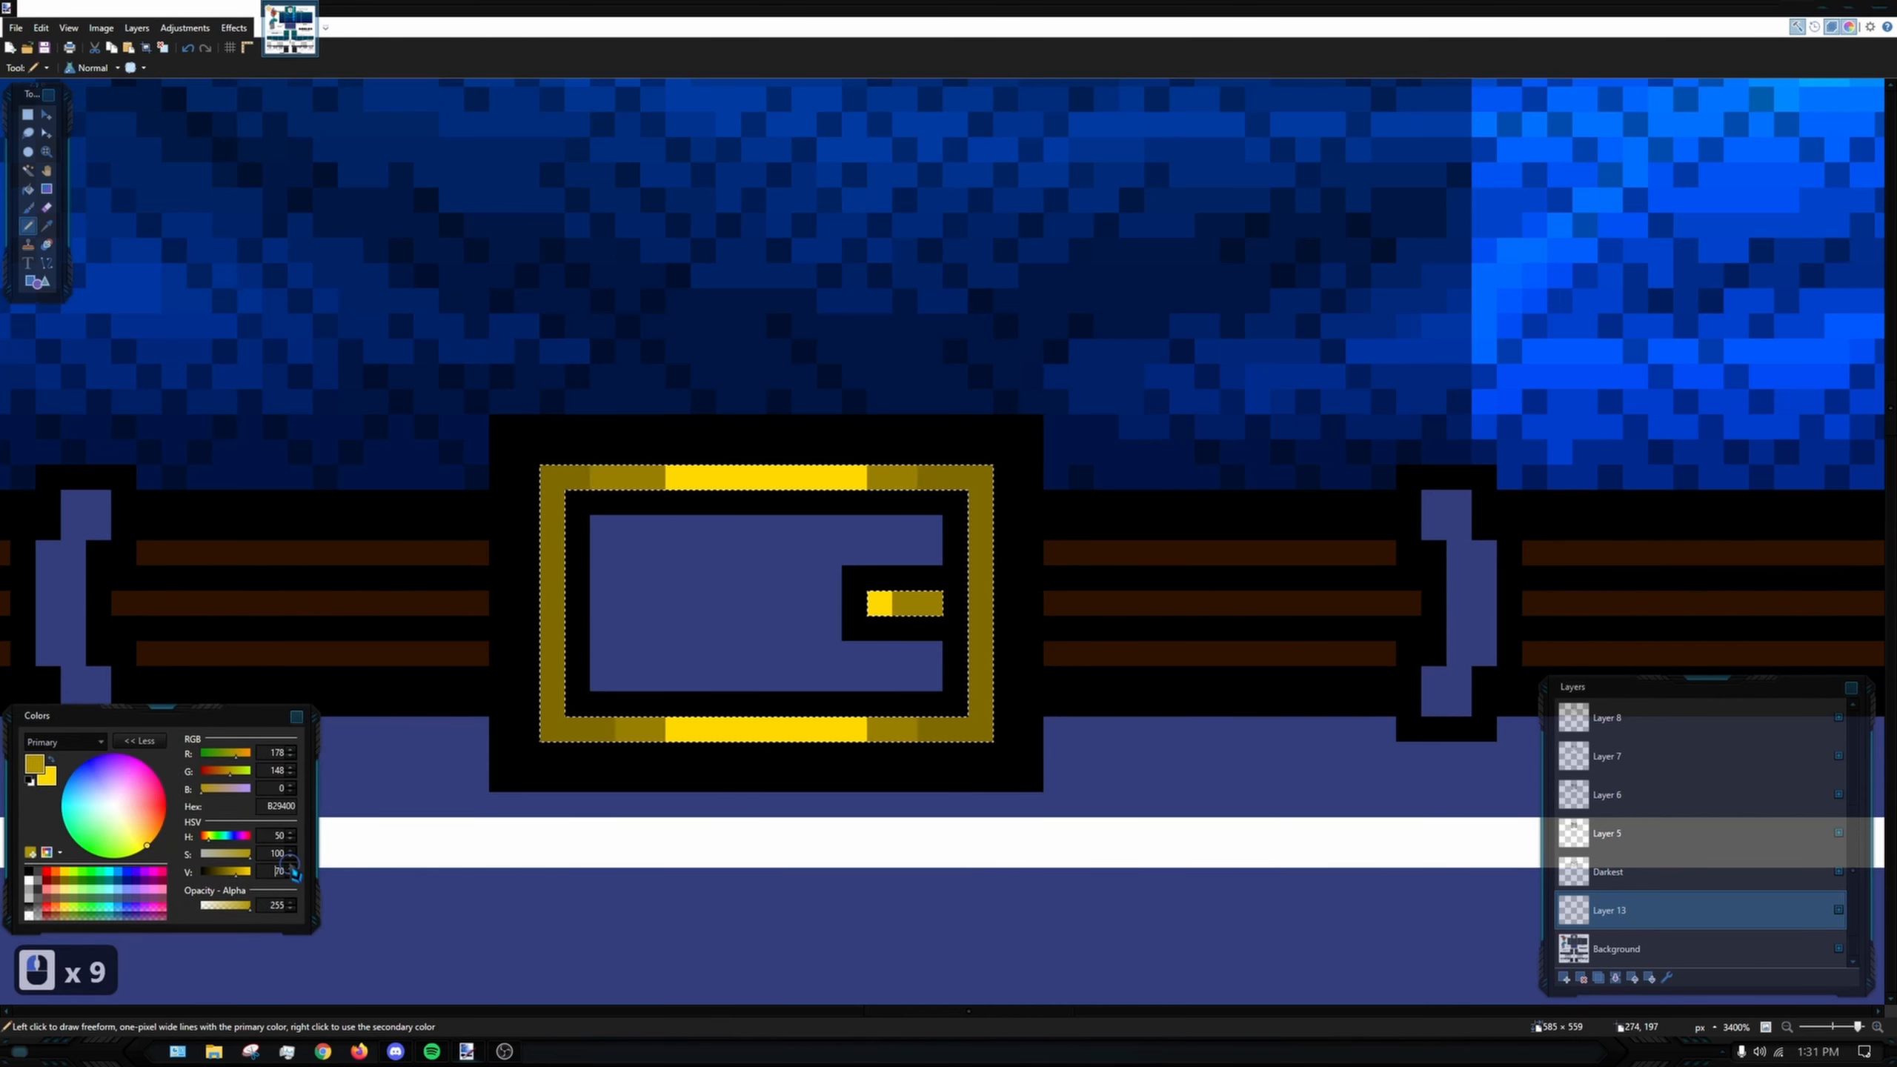
drag(677, 479, 703, 479)
drag(853, 477, 873, 473)
click(866, 463)
key(ctrl+z)
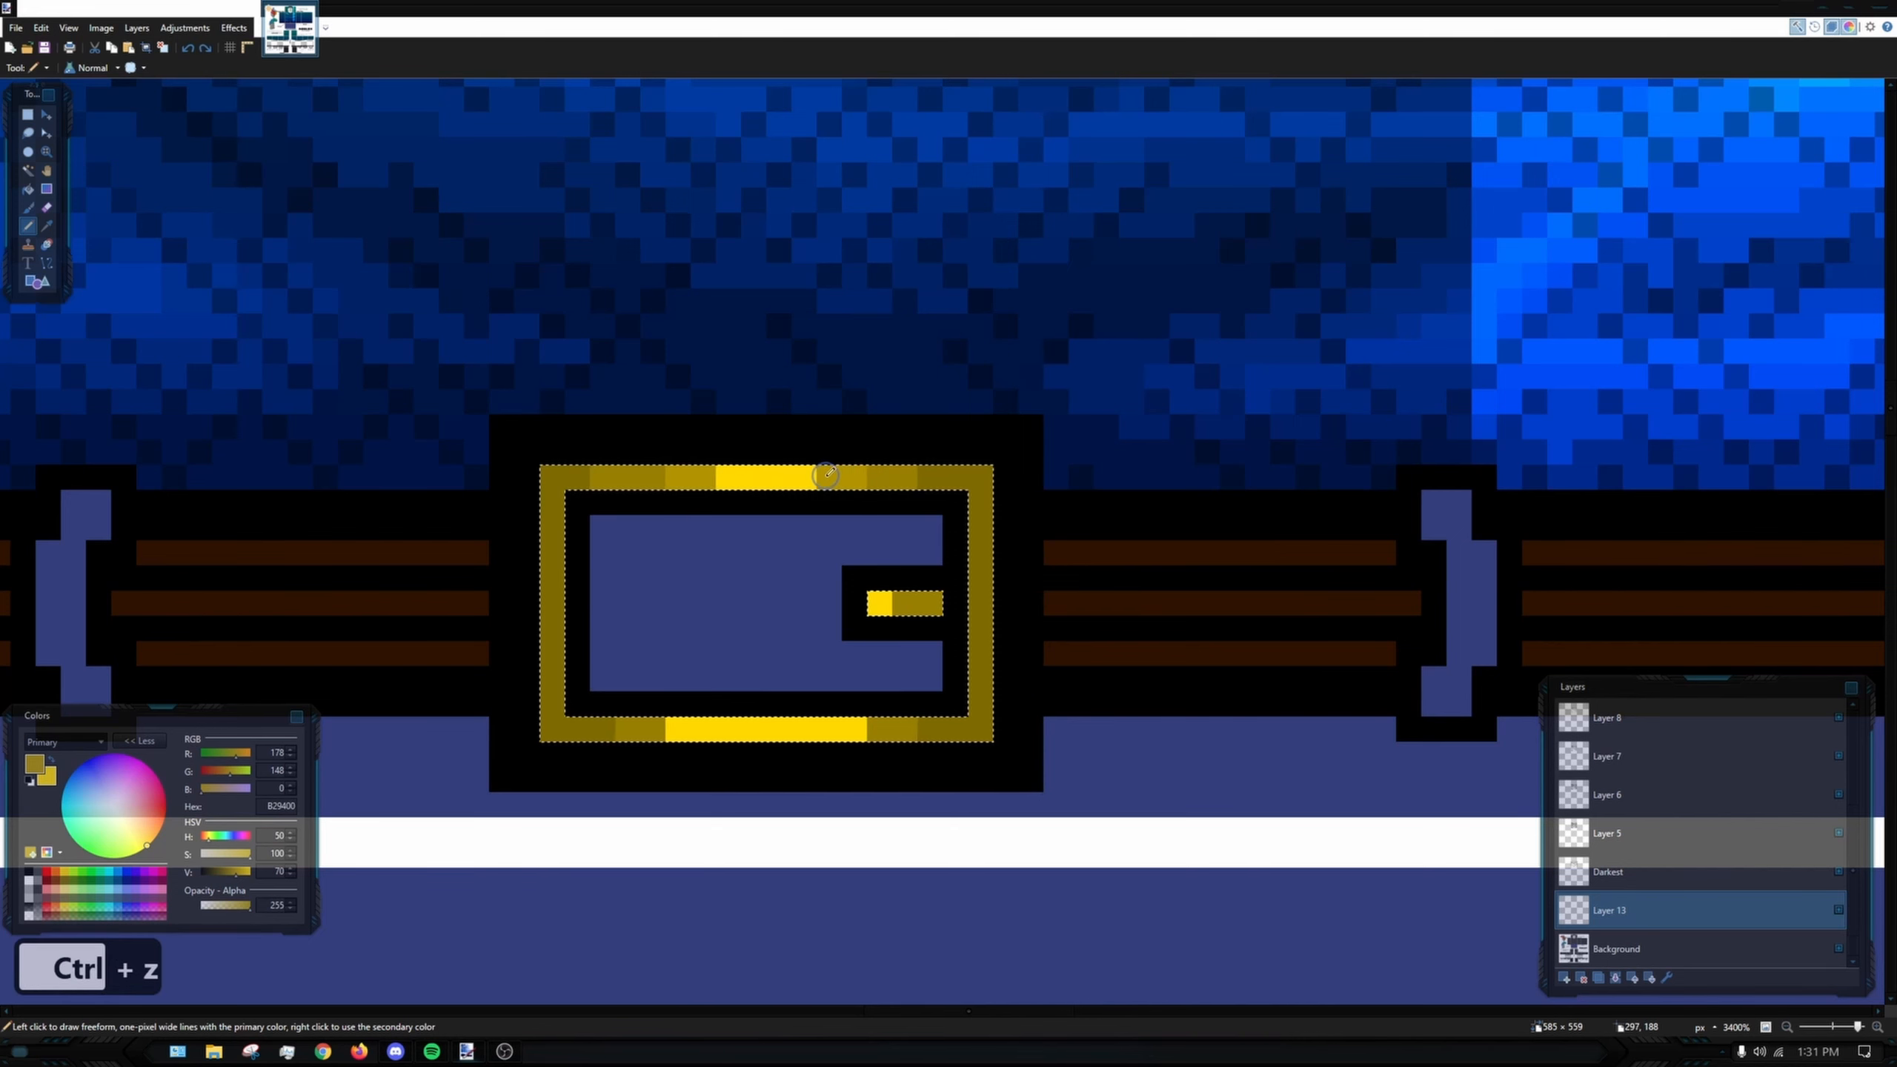
click(808, 477)
- Pencil the matching segments around the center of the buckle frame's bottom bar in gold B29400
drag(679, 734, 717, 730)
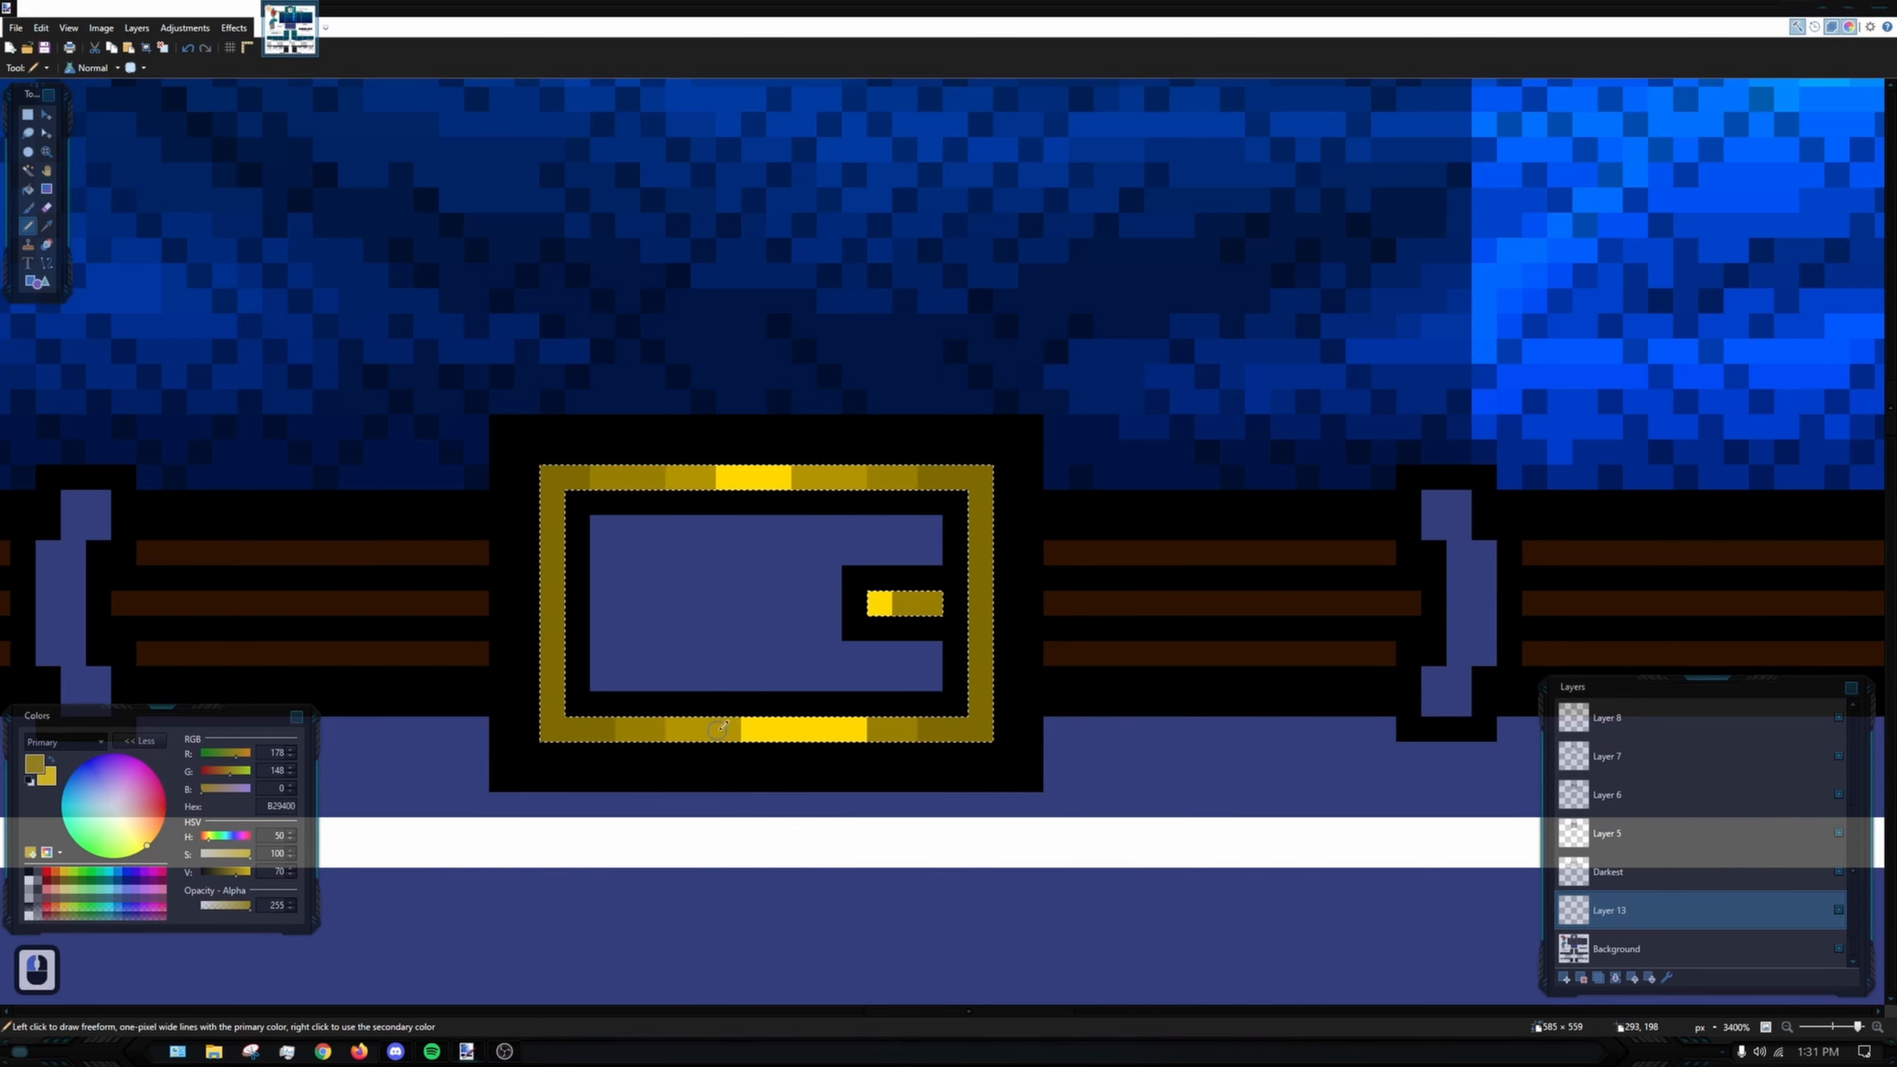
drag(855, 732, 837, 735)
click(807, 735)
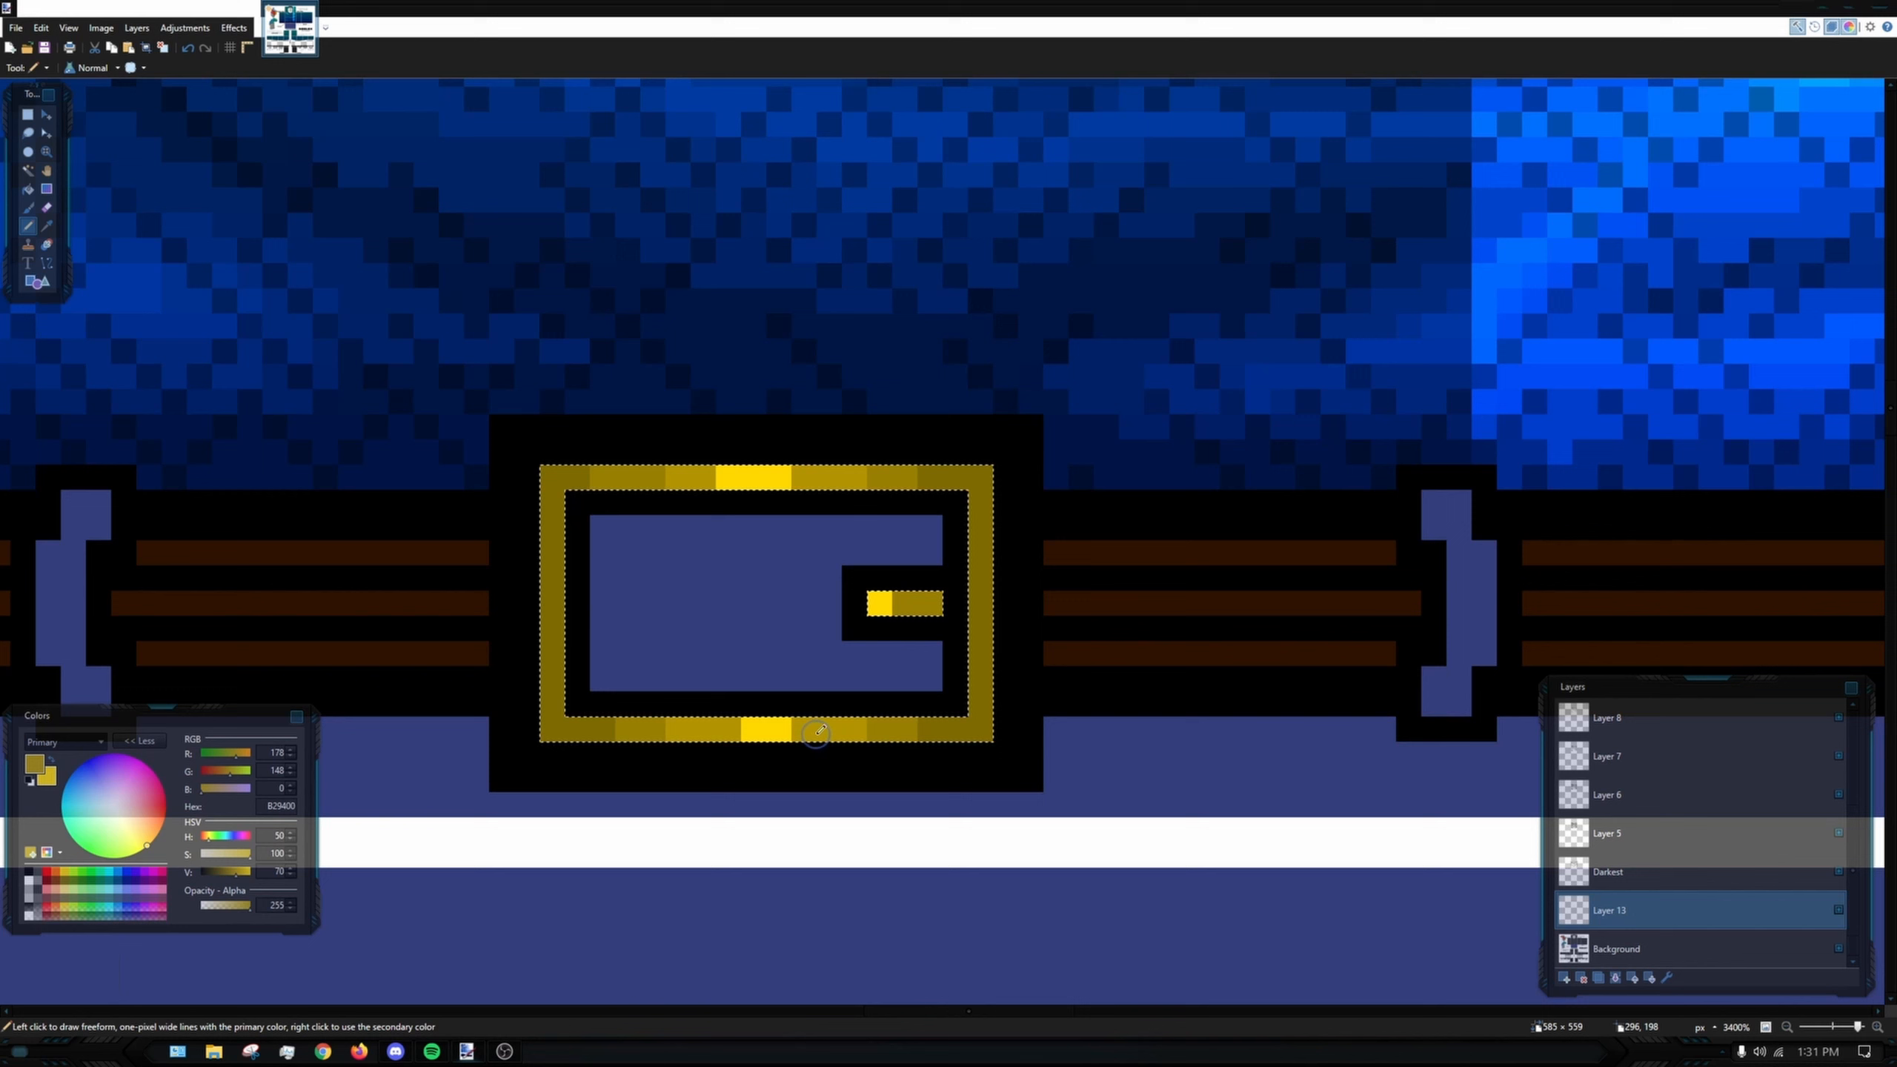
- Raise the gold's HSV value to 80 (CCAA00) and pencil the centers of the frame's top and bottom bars and the prong's tip
click(290, 869)
click(290, 868)
click(290, 869)
click(290, 868)
click(290, 869)
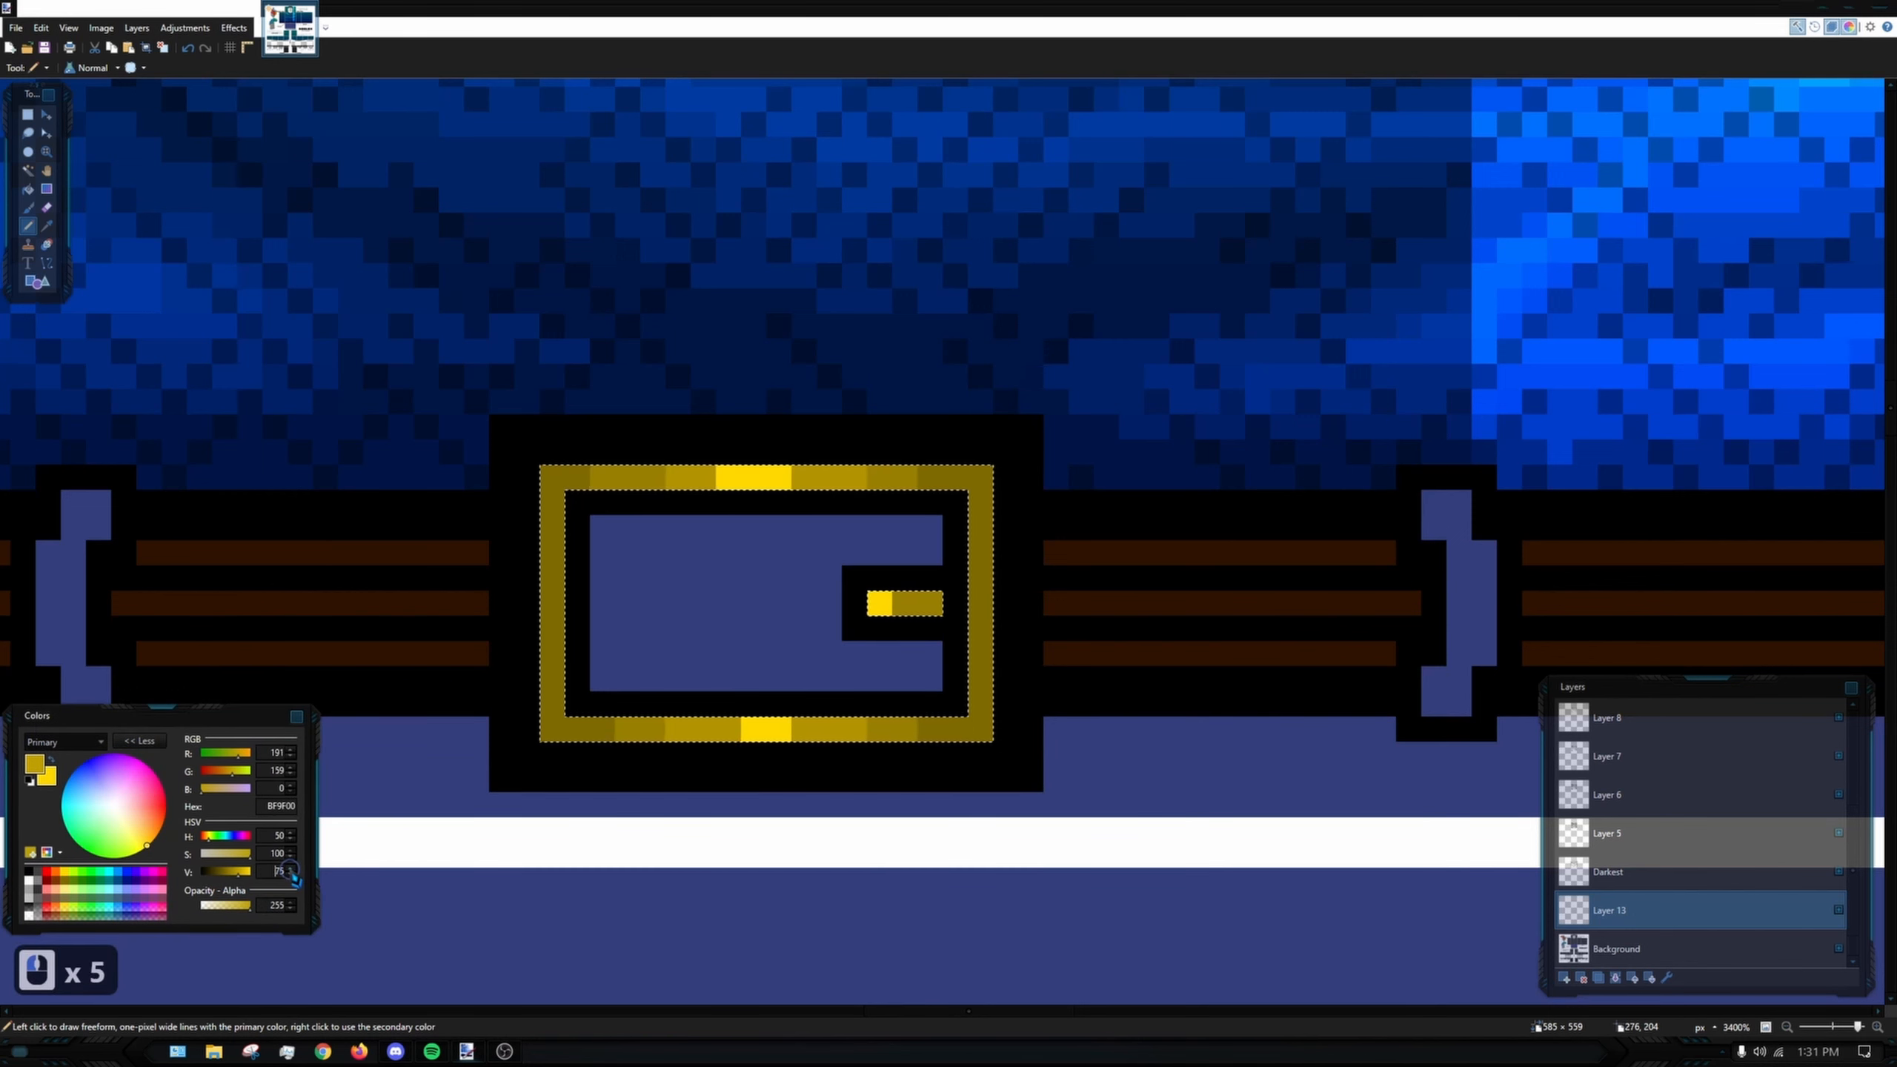
click(290, 870)
click(291, 869)
click(290, 870)
click(291, 869)
click(290, 869)
click(290, 870)
click(290, 870)
click(291, 869)
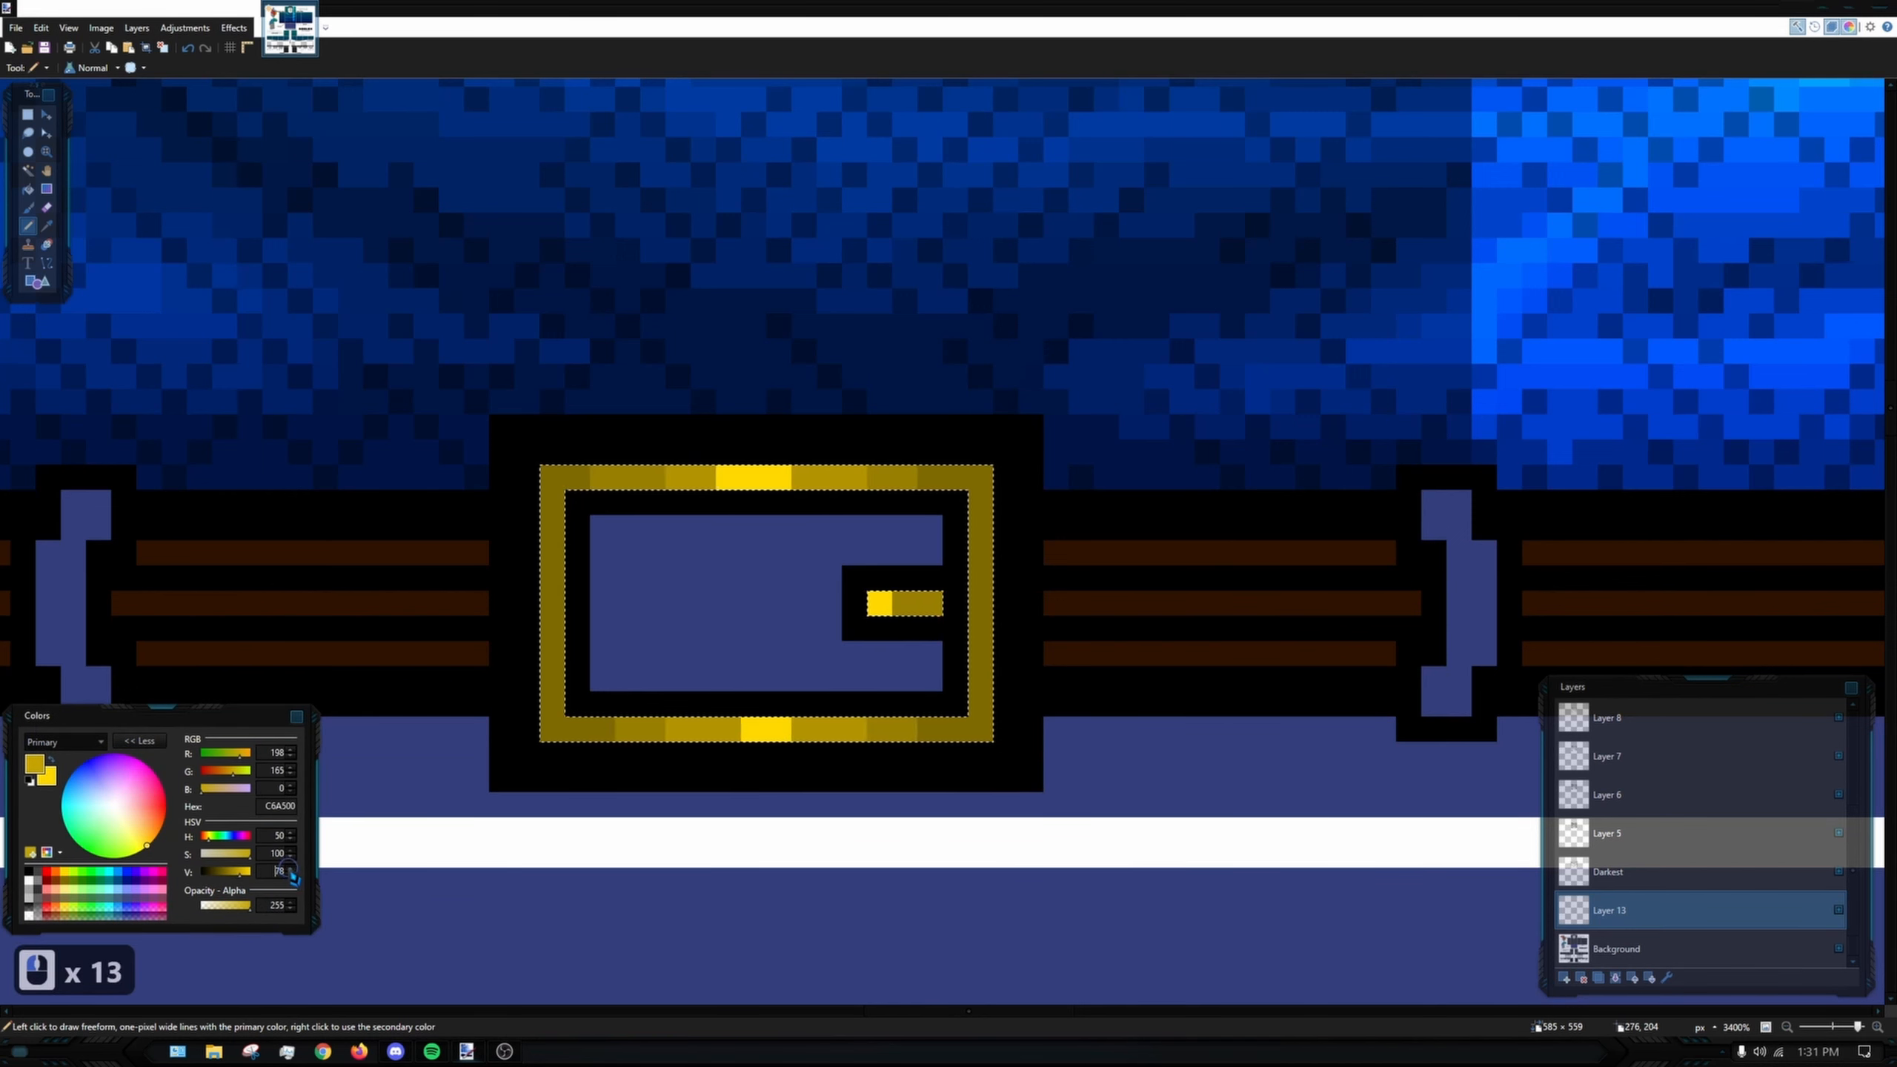
click(291, 870)
click(290, 869)
click(290, 869)
drag(728, 478, 779, 482)
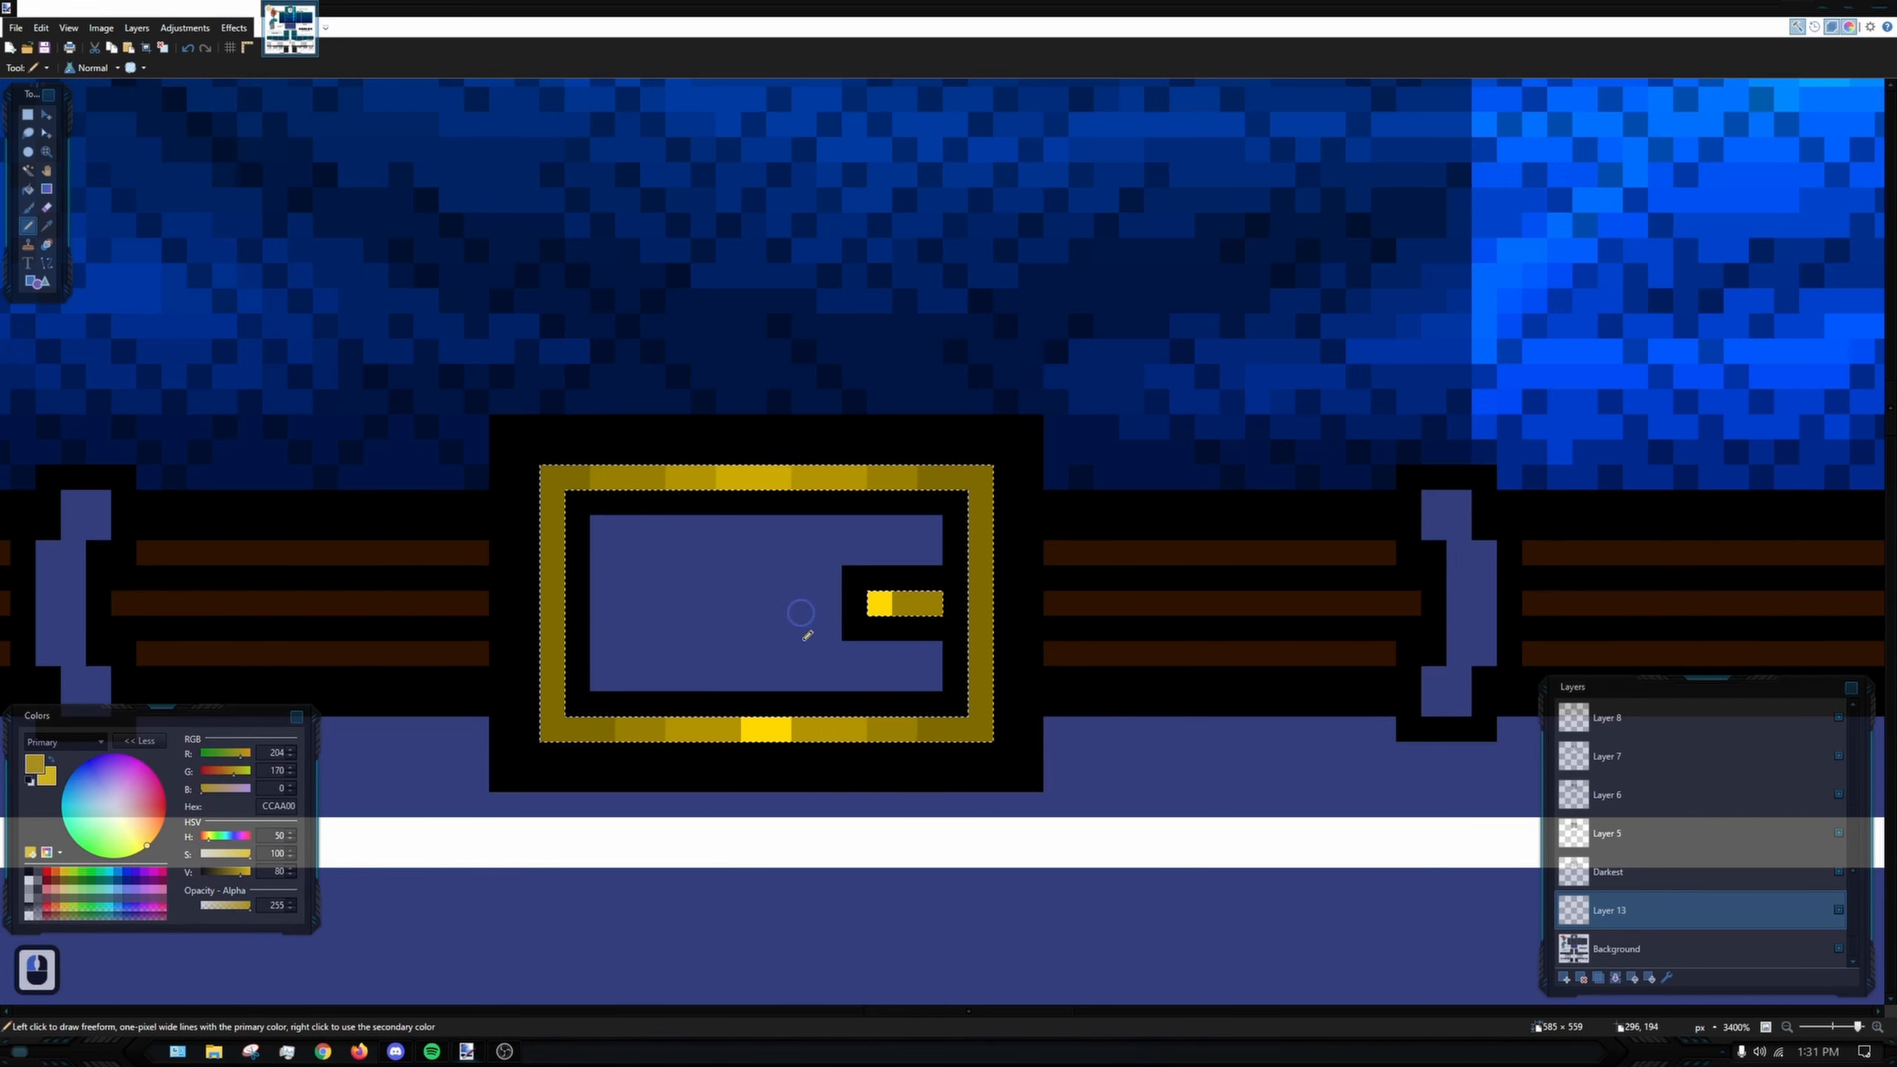
drag(754, 729, 779, 729)
click(880, 603)
- Deselect the buckle and examine its finished gold shading against the whole shirt template and up close
ctrl+scroll(1079, 712, down, 4)
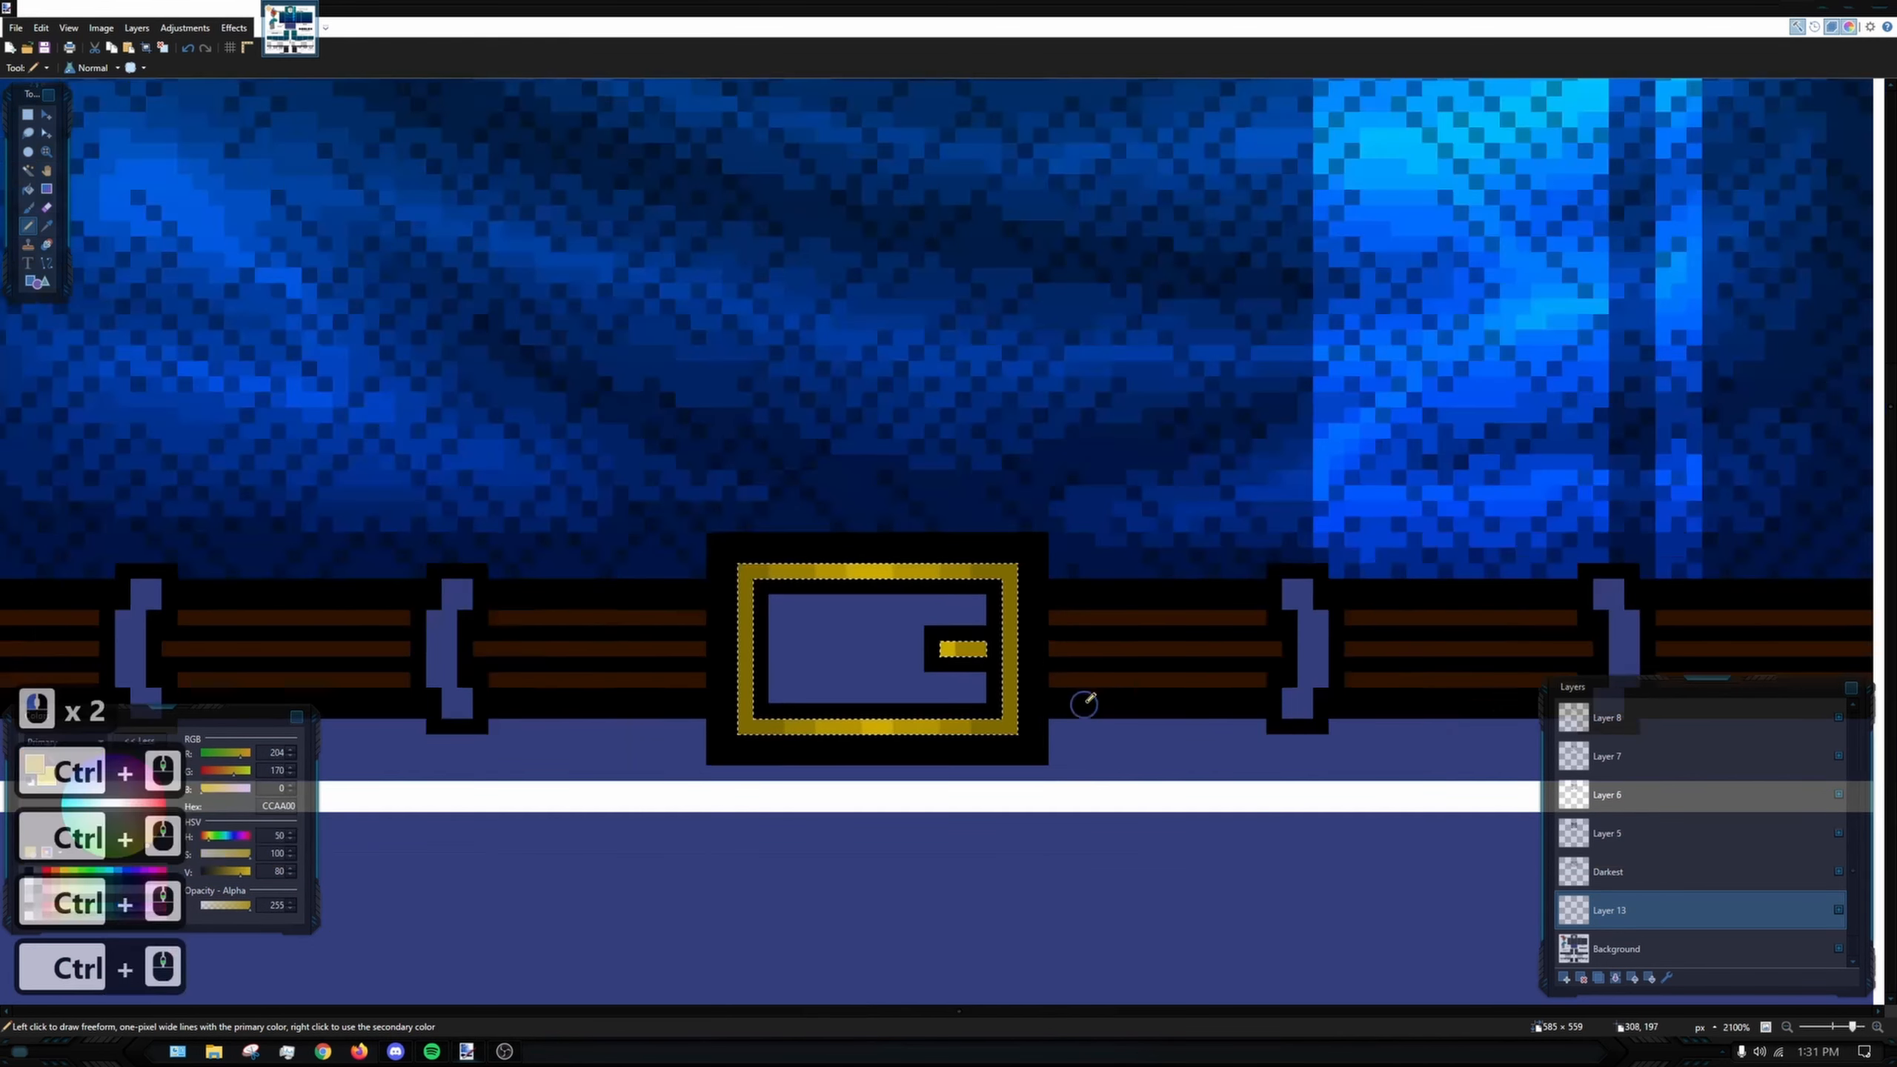
ctrl+scroll(1078, 712, down, 5)
key(ctrl+shift+a)
ctrl+scroll(1162, 590, down, 5)
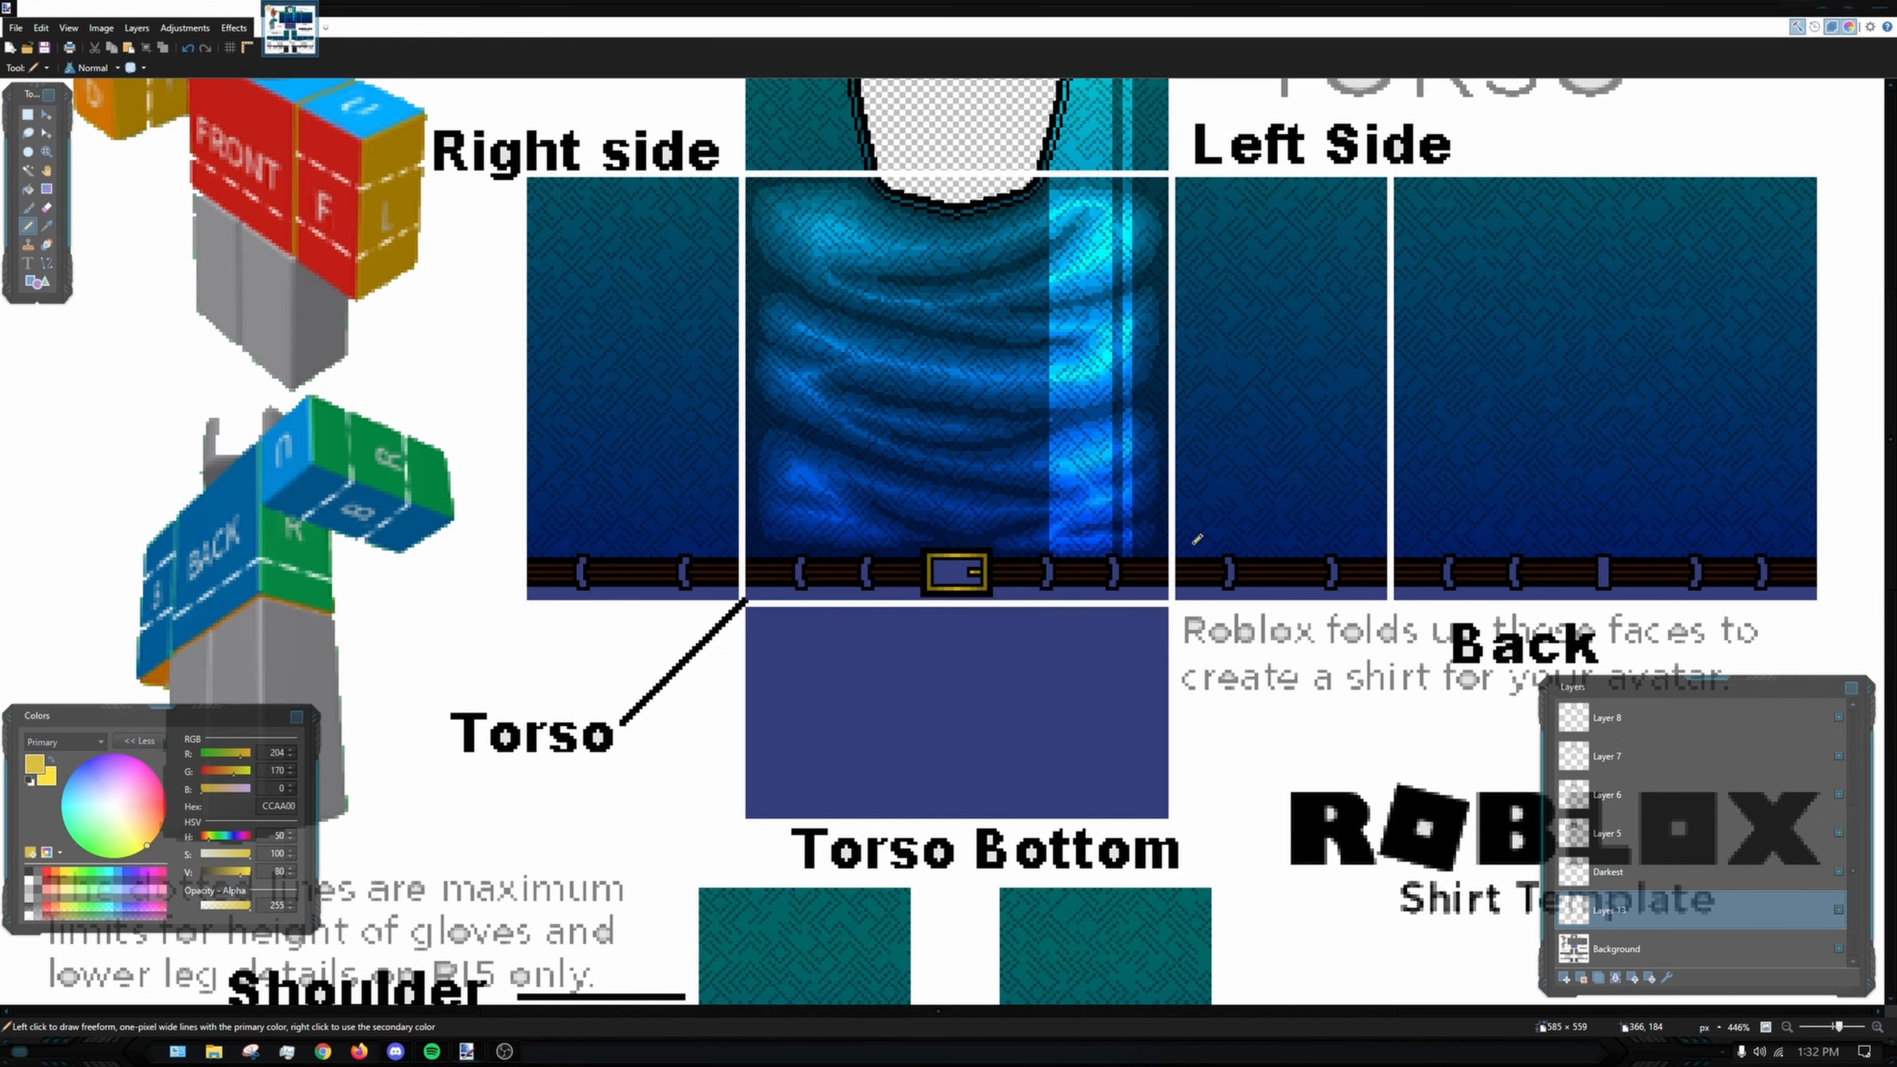
scroll(1197, 538, up, 6)
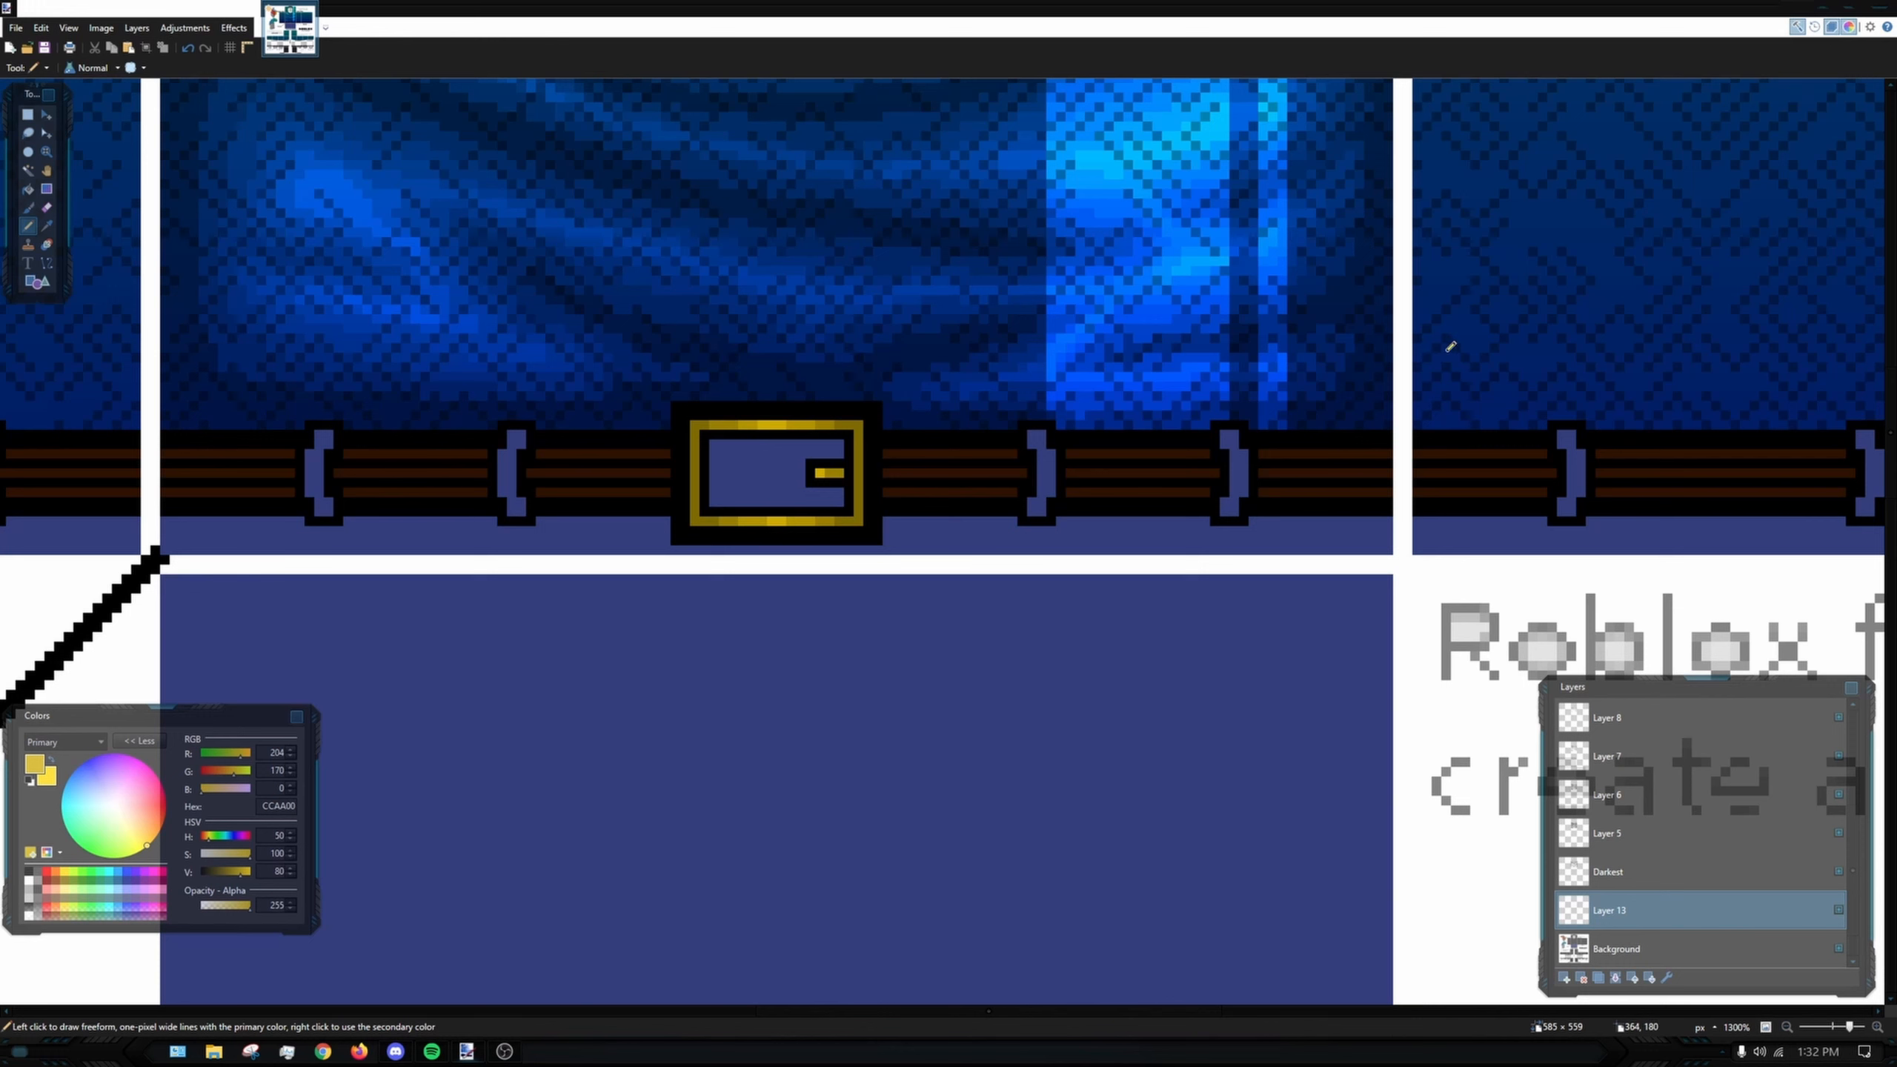
scroll(1195, 583, down, 7)
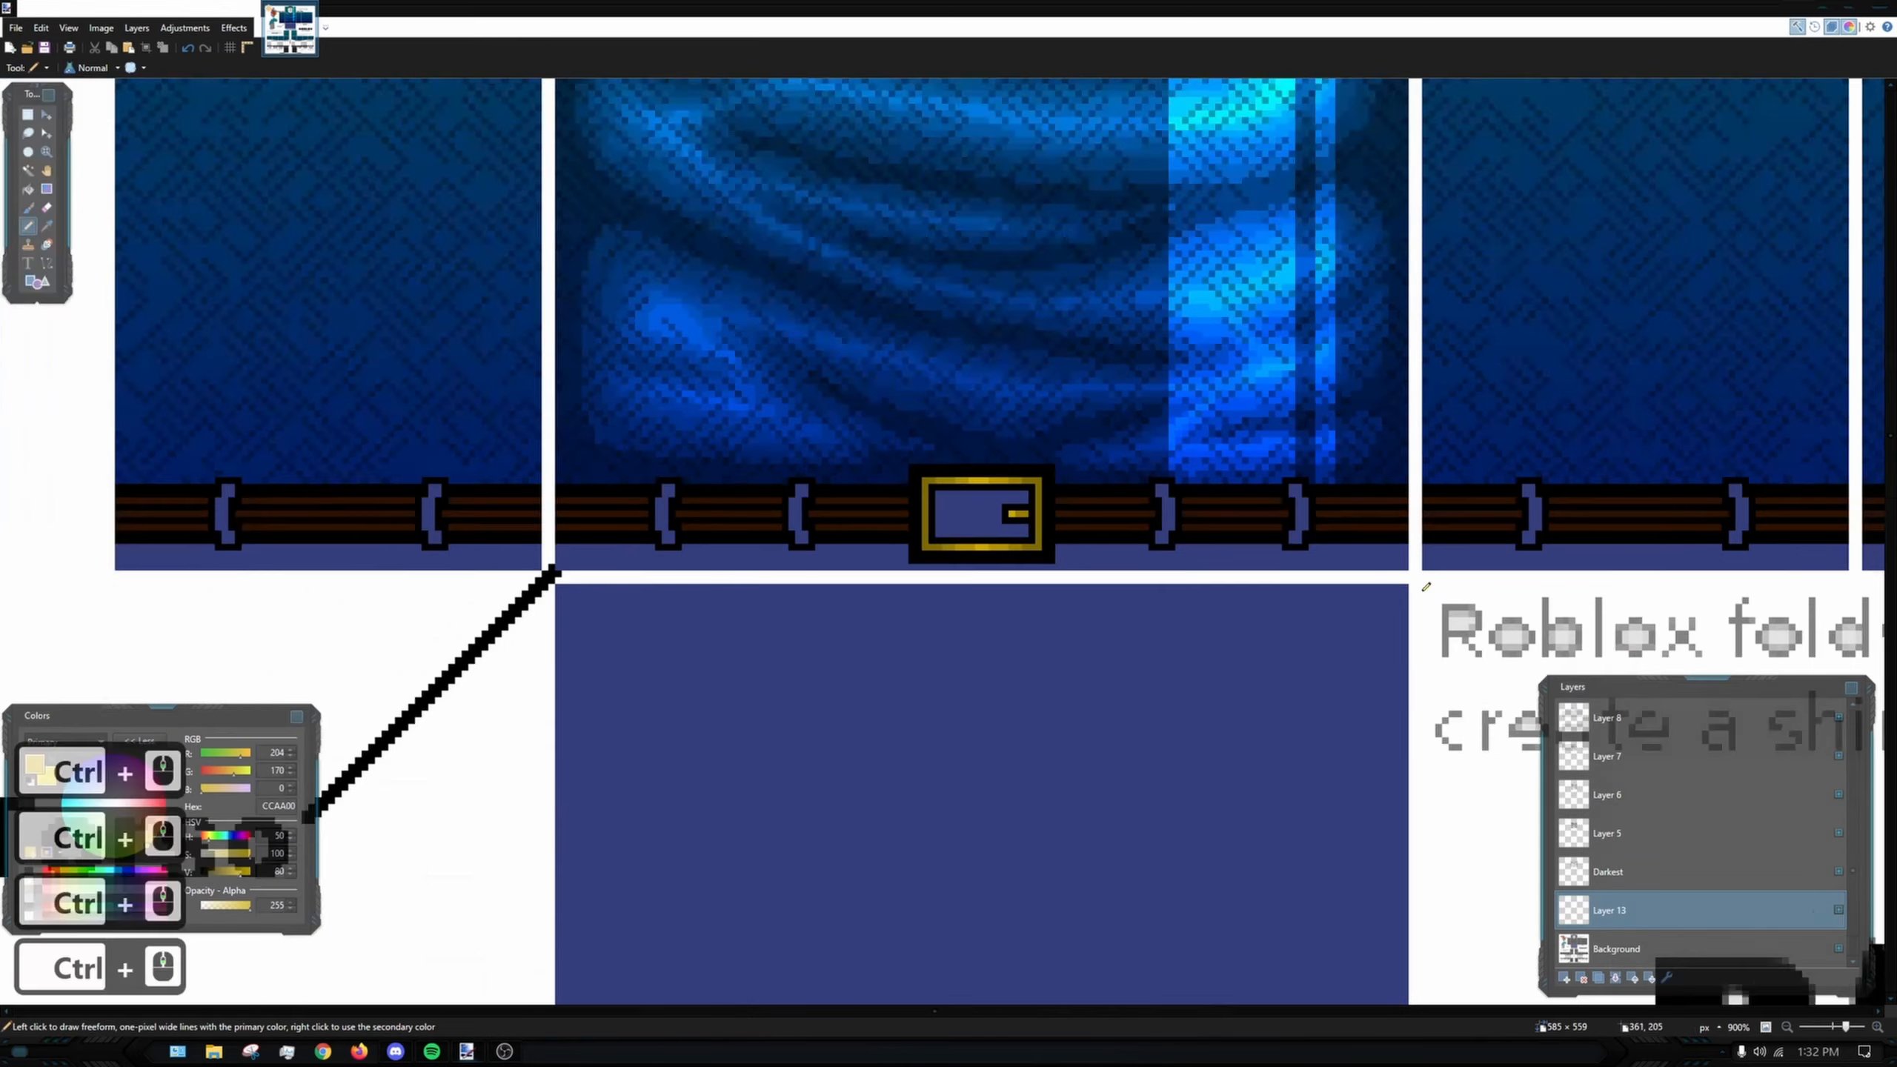
scroll(1024, 467, up, 5)
scroll(1023, 467, up, 7)
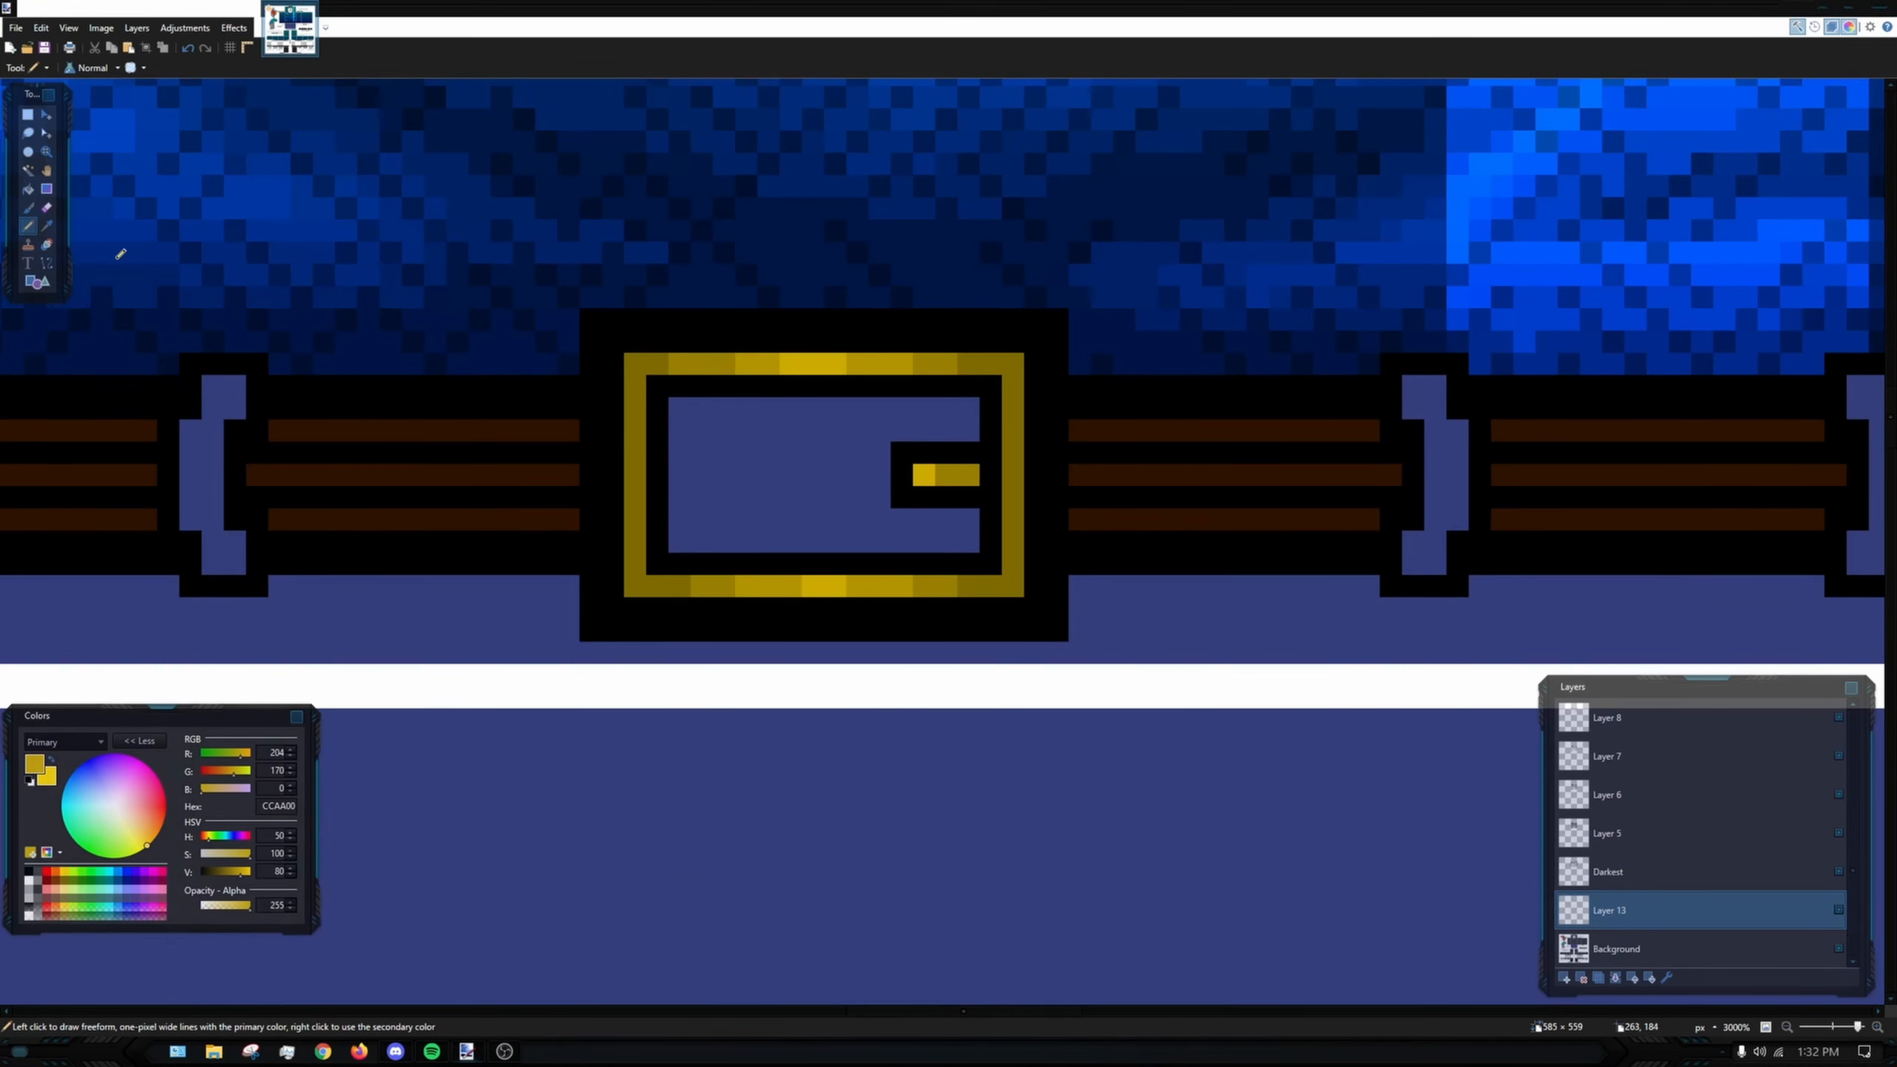
- Sample the frame's gold B29400 with the Color Picker and pencil the prong's middle pixel to smooth its shading
click(46, 262)
click(46, 226)
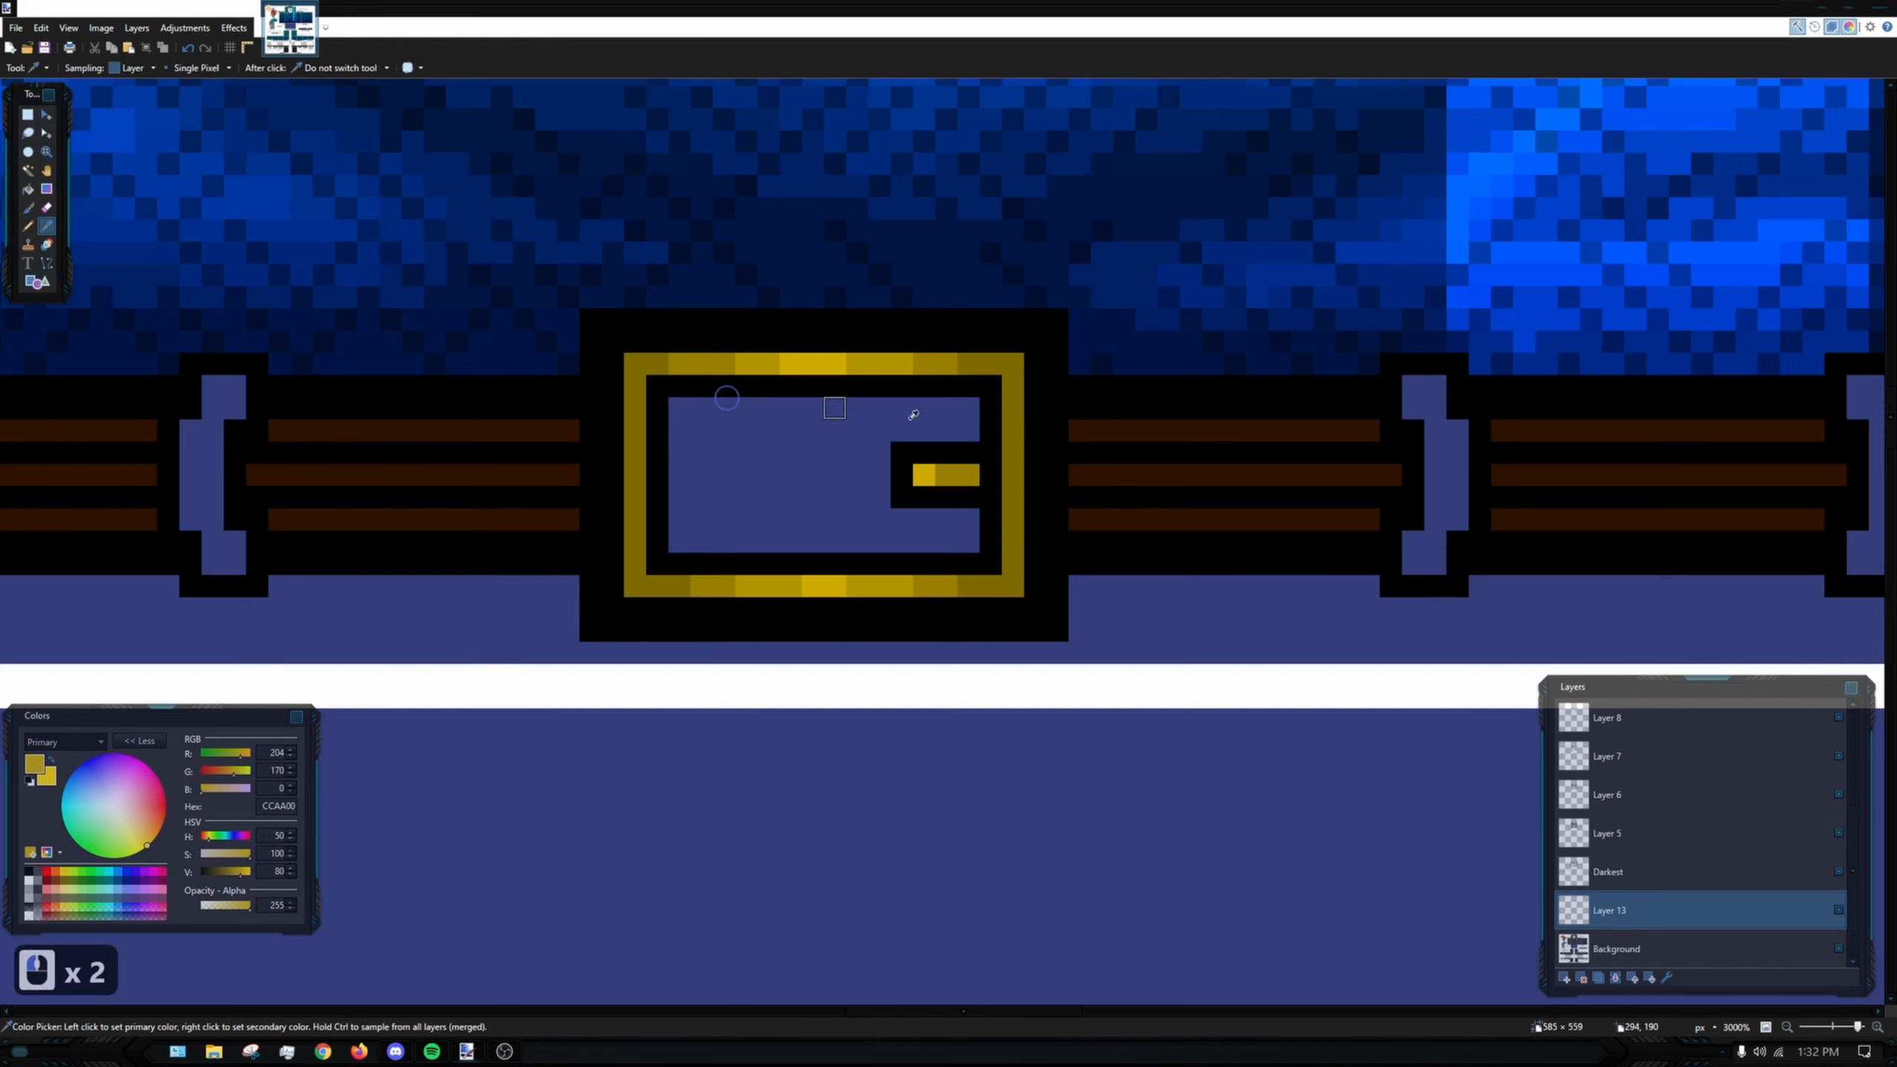
click(923, 373)
click(28, 226)
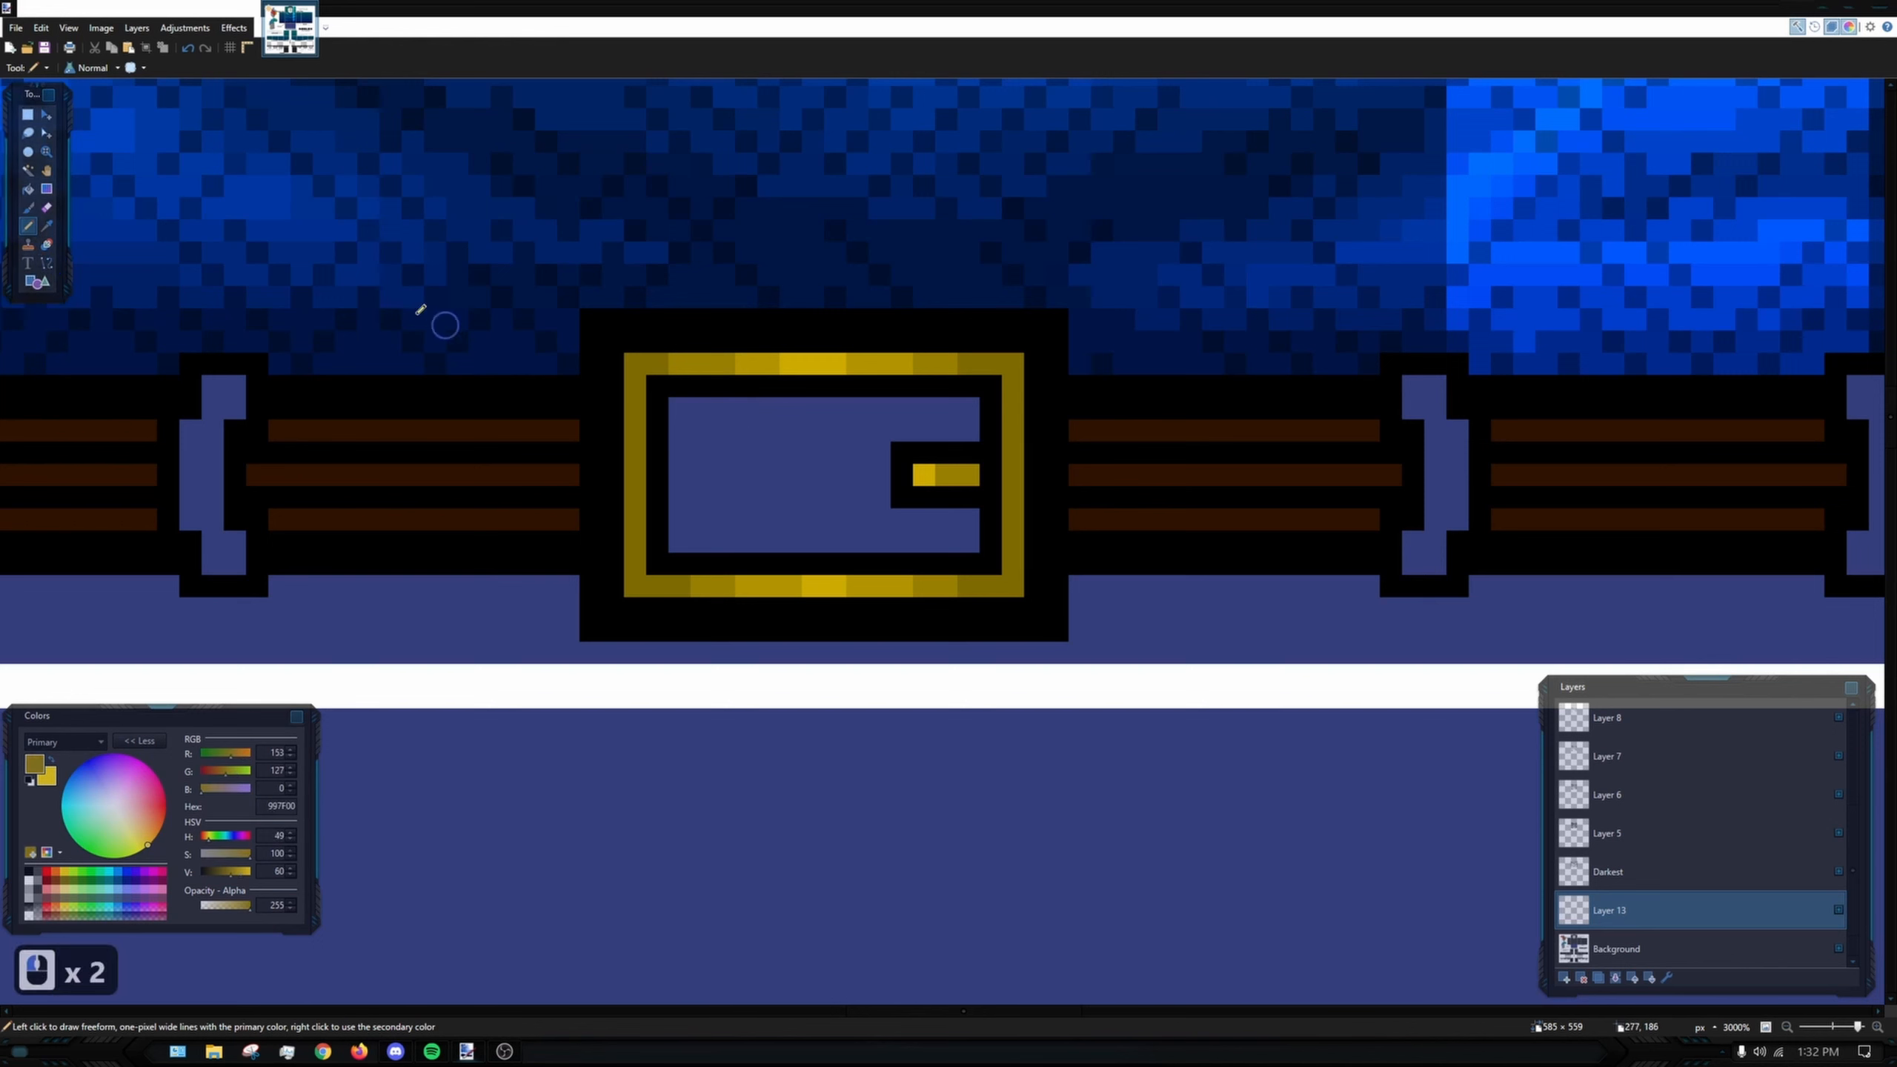
click(46, 226)
click(48, 227)
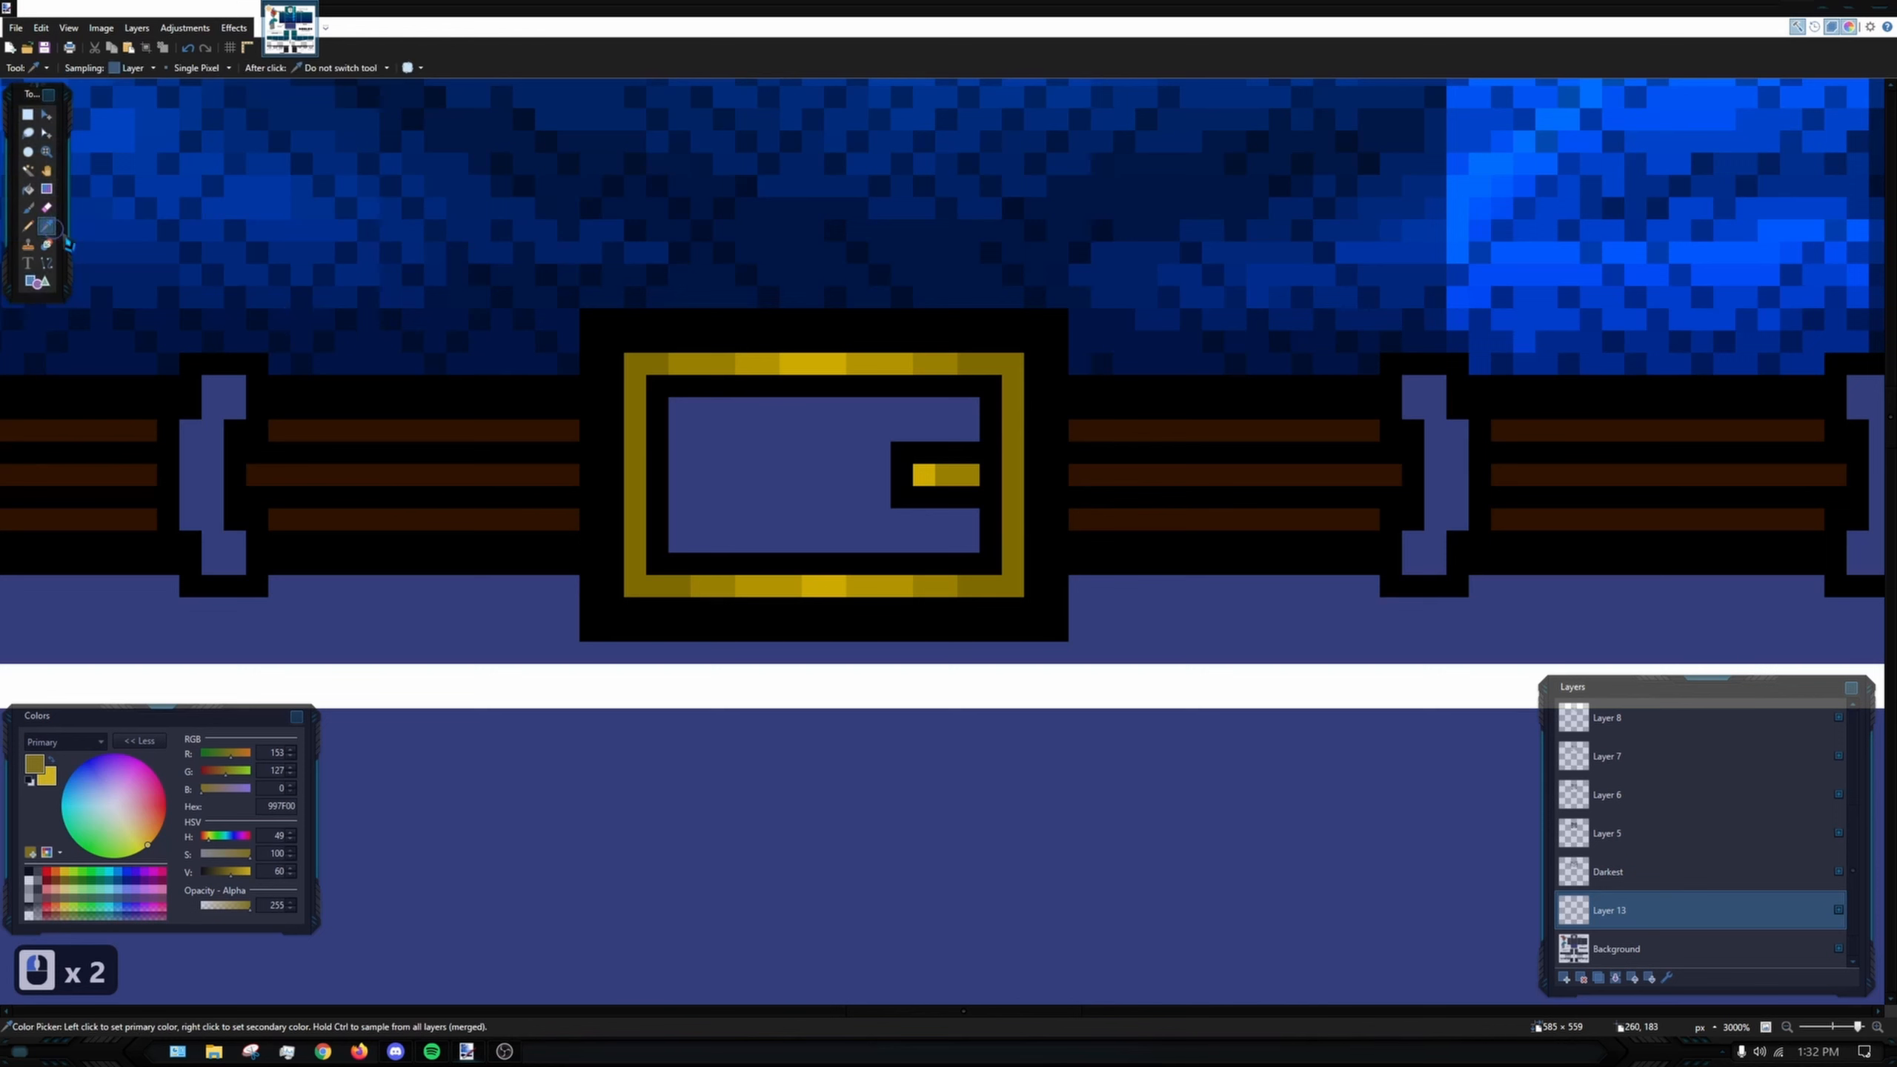
click(870, 365)
click(27, 226)
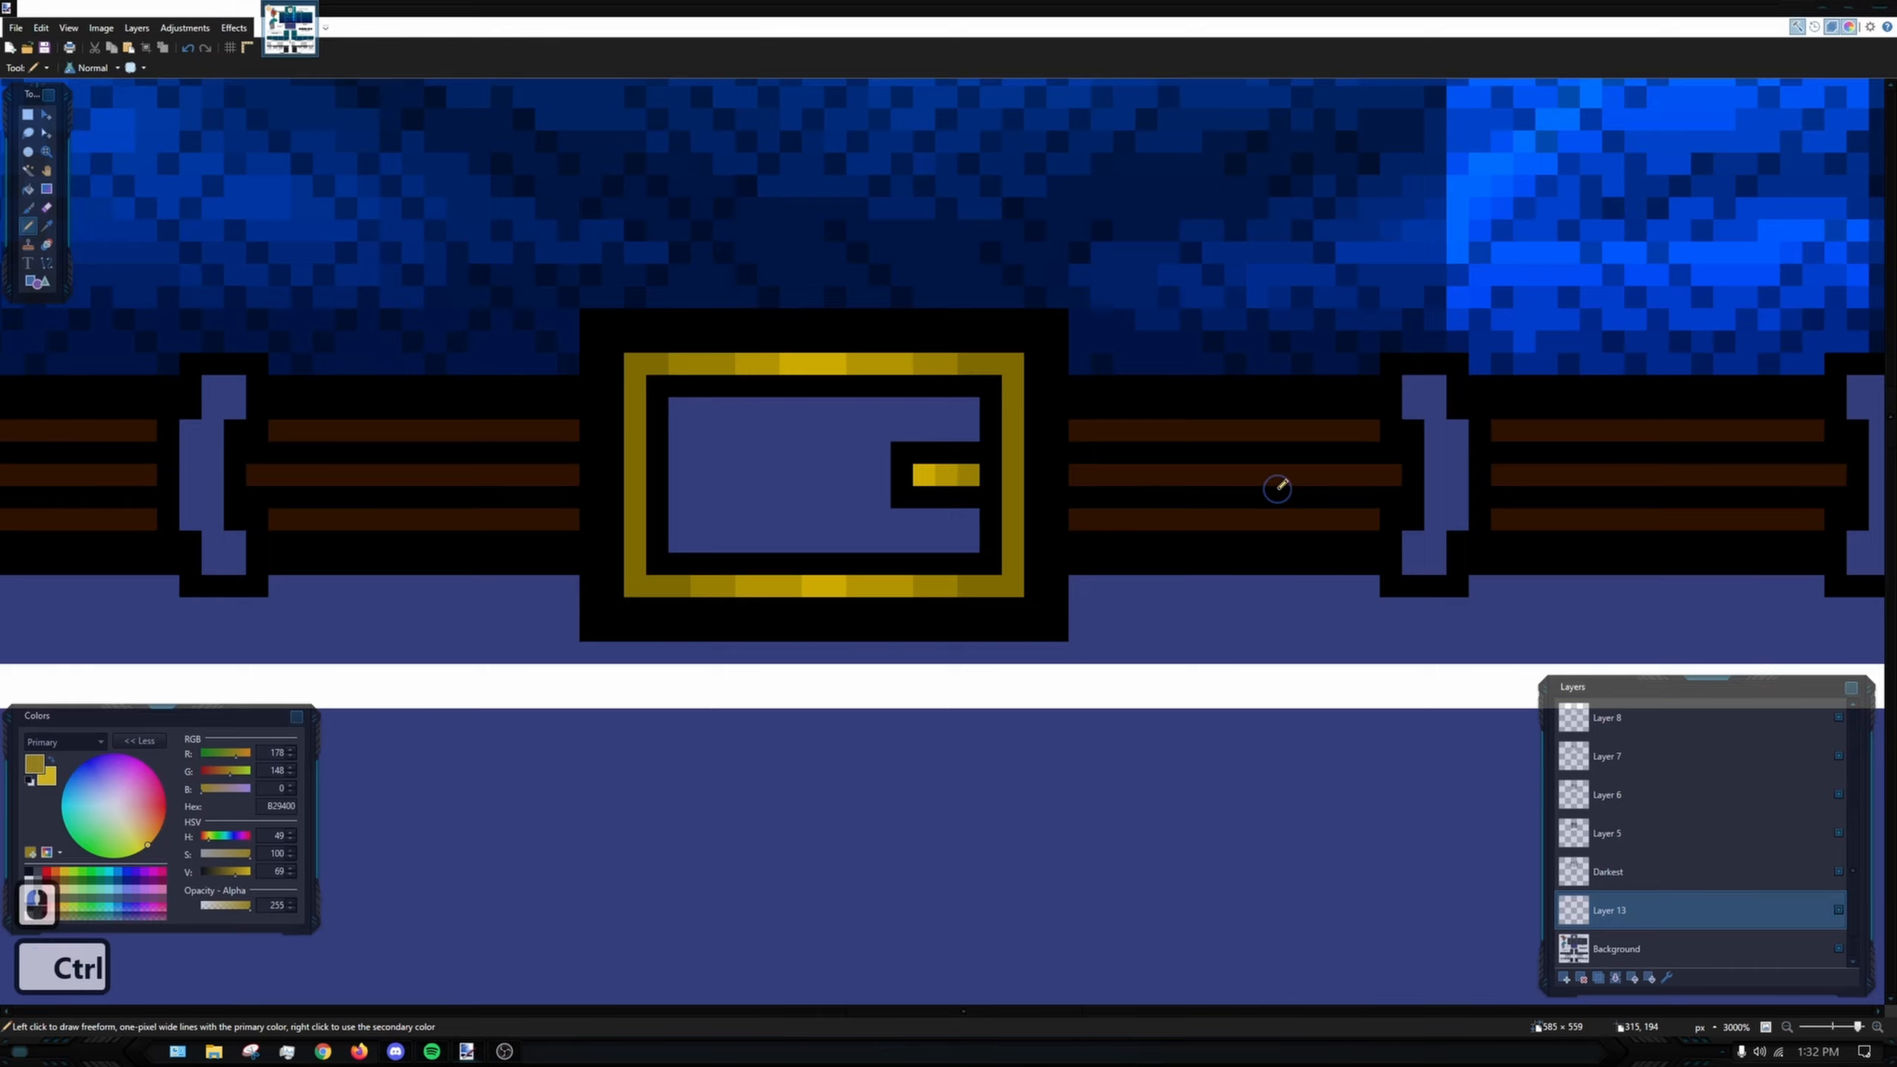
ctrl+scroll(1269, 490, down, 9)
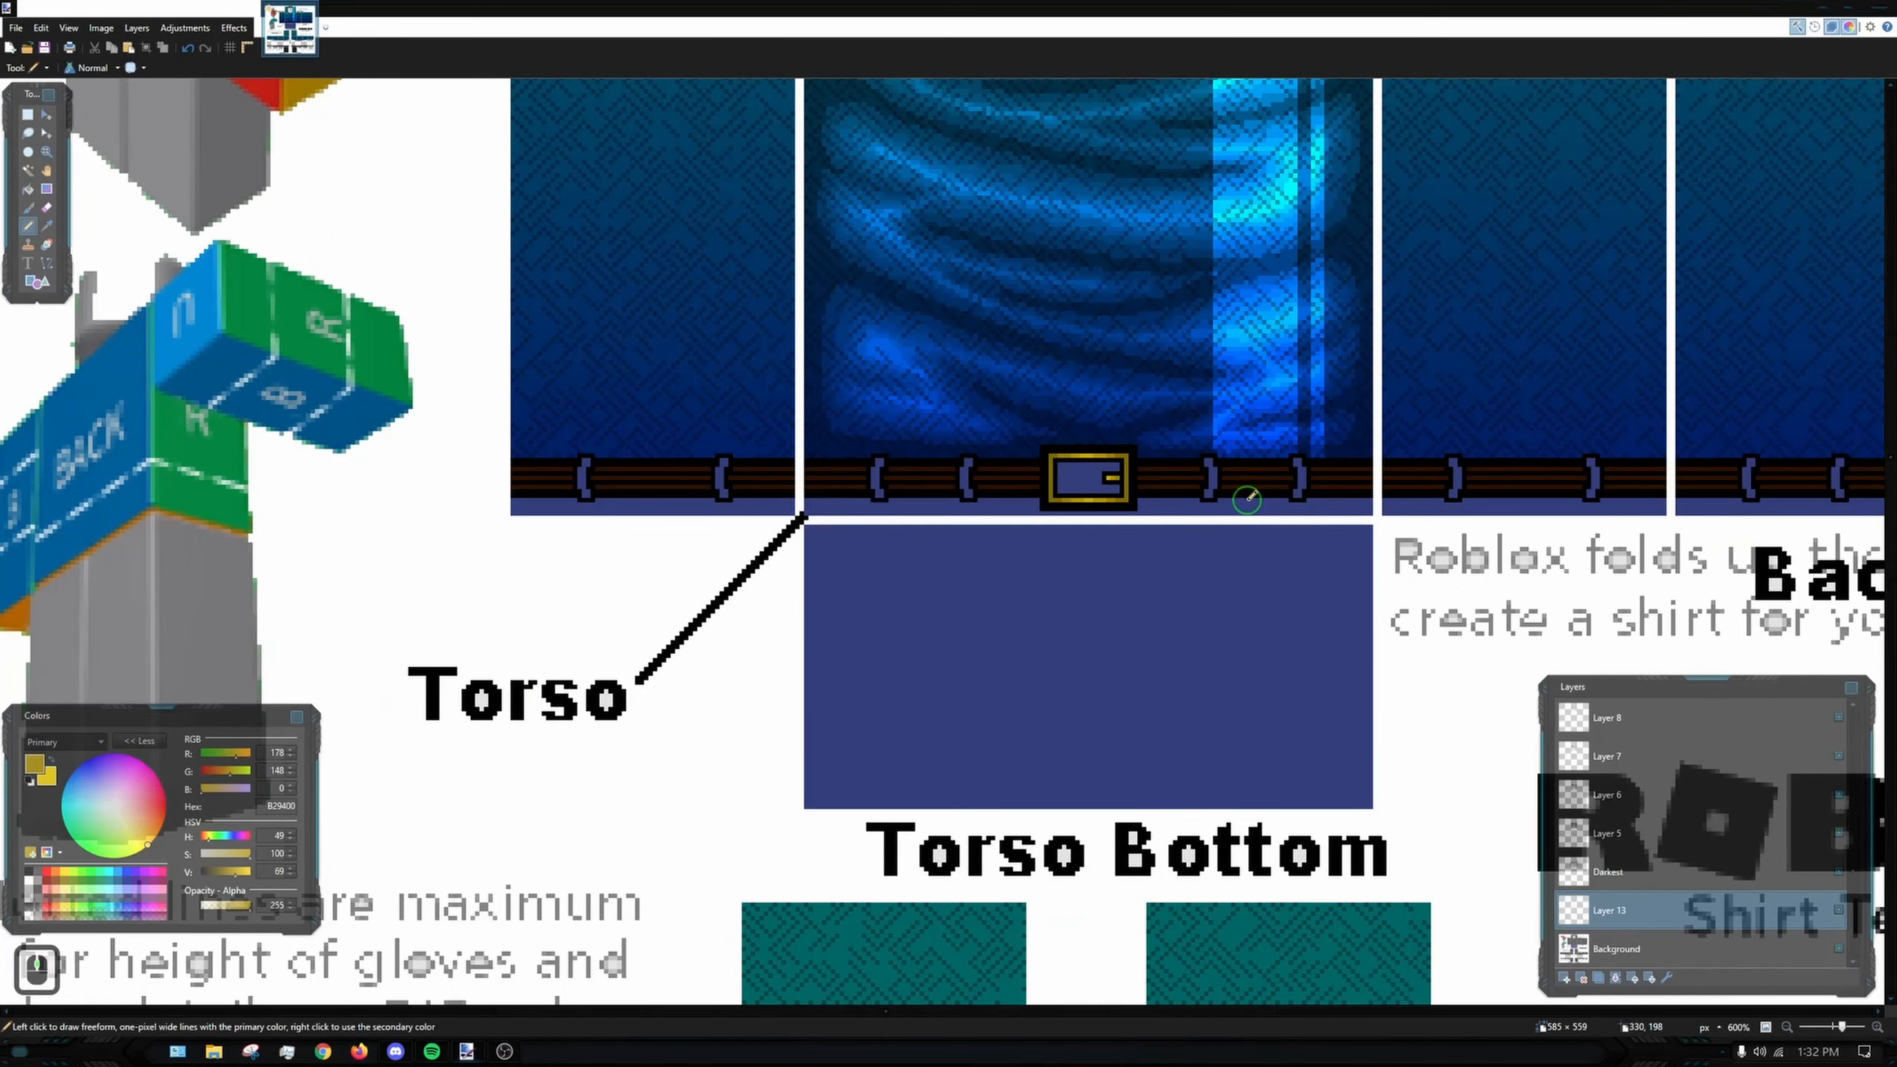
ctrl+scroll(1247, 500, down, 2)
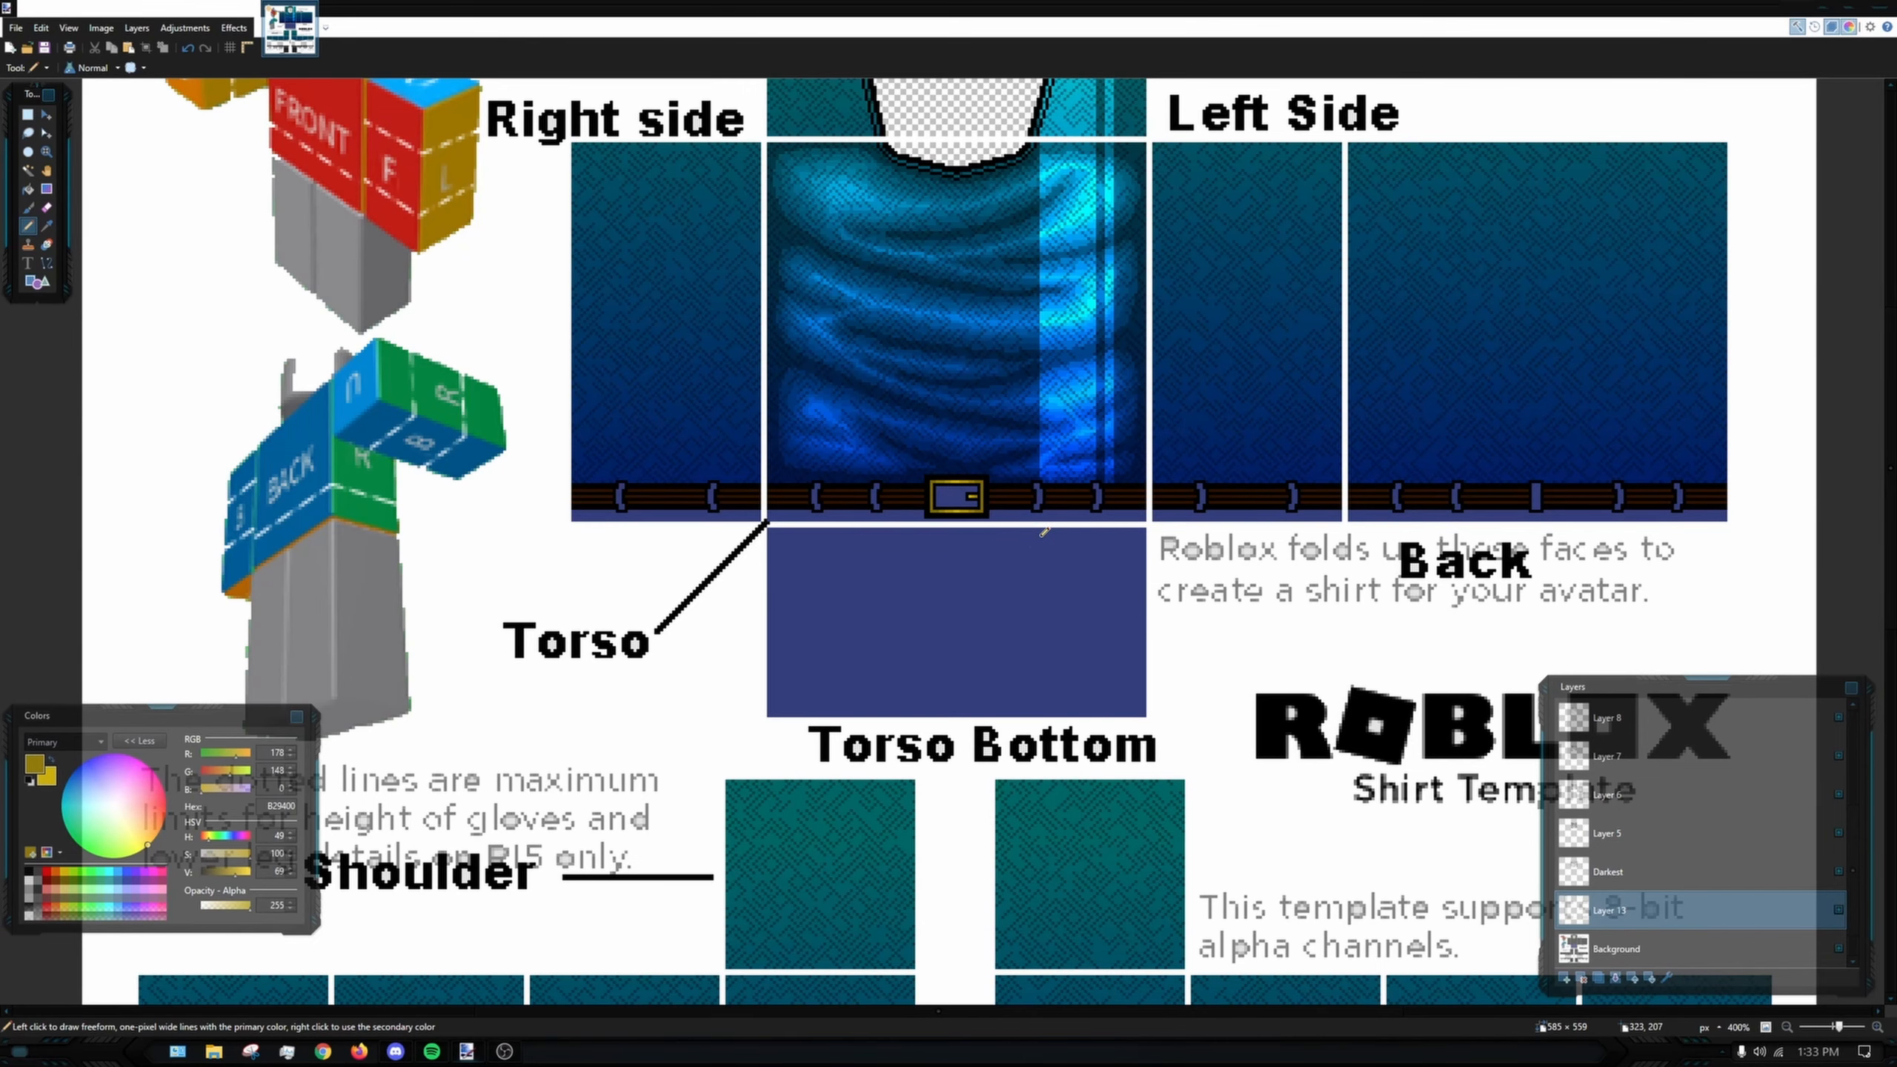
- Try a reflected gold gradient from the buckle outward along the belt on Layer 13, and undo it
ctrl+scroll(1044, 532, up, 10)
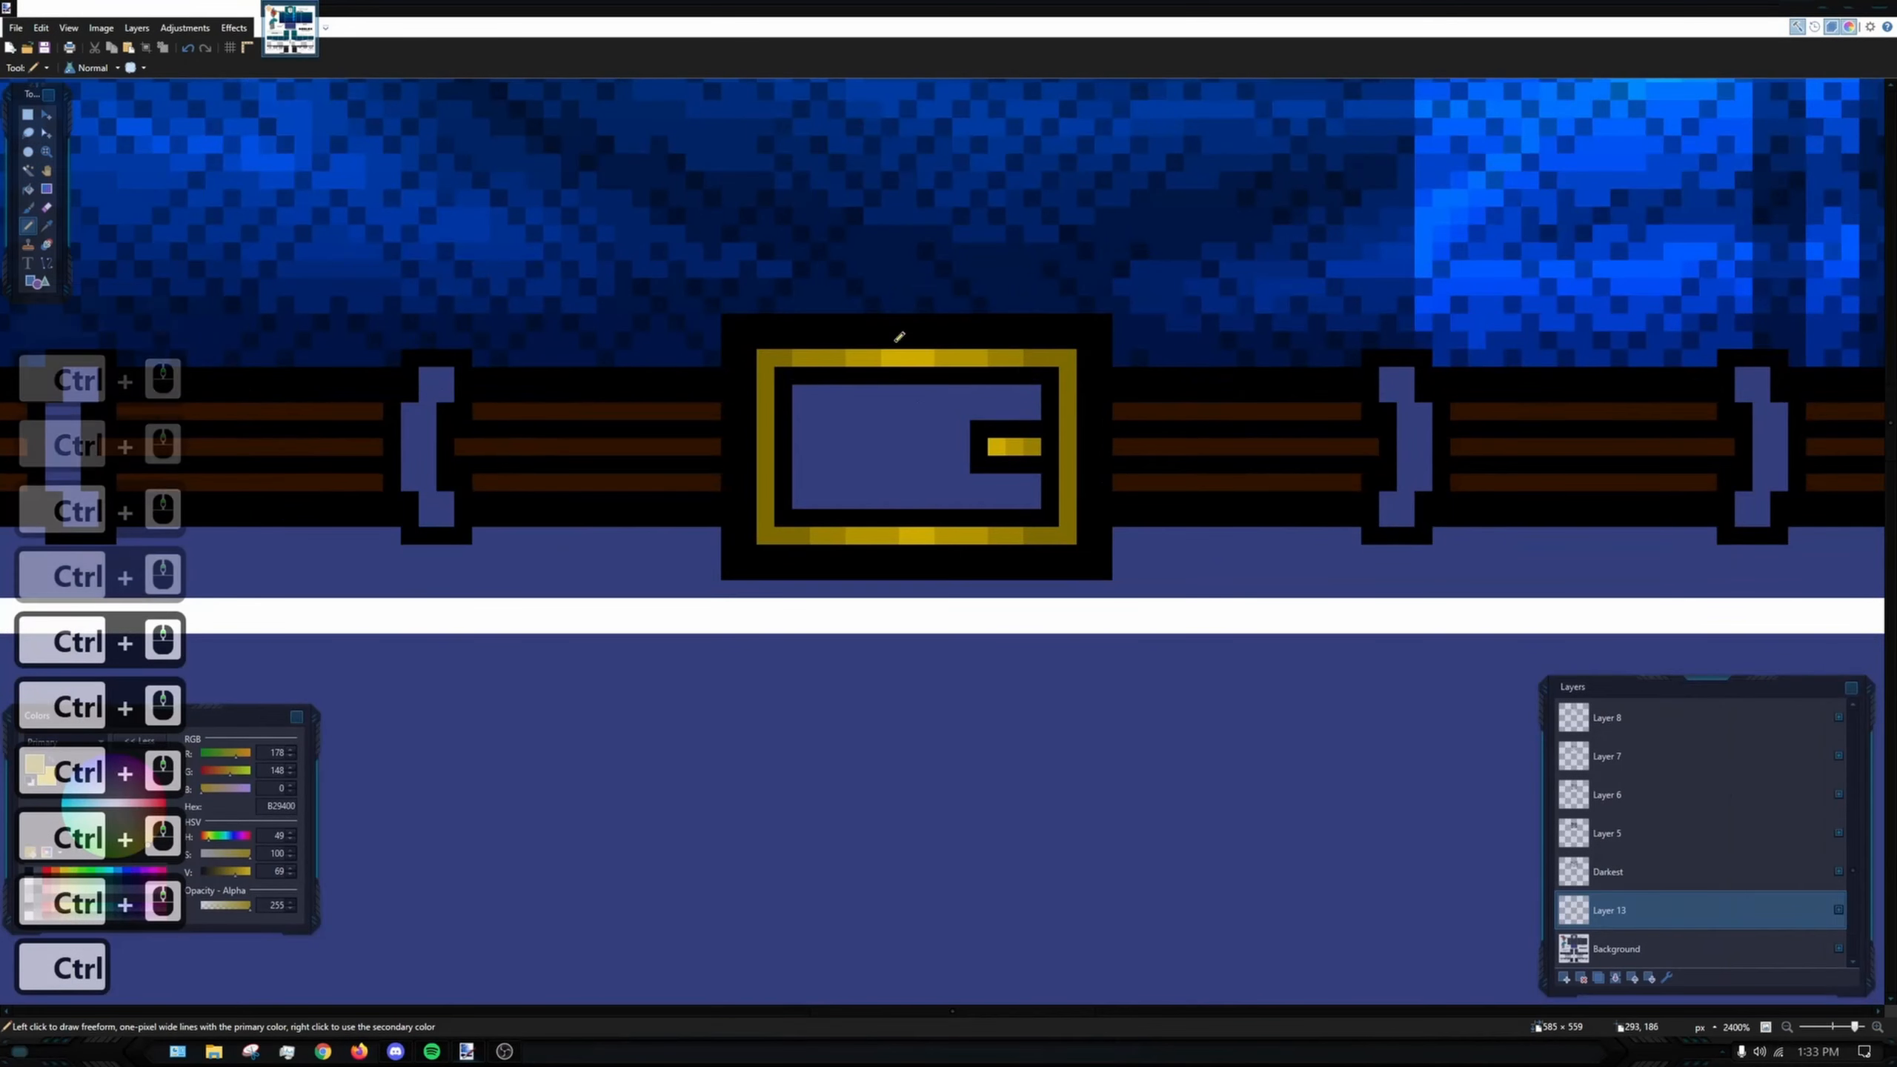
click(46, 189)
drag(938, 457, 544, 451)
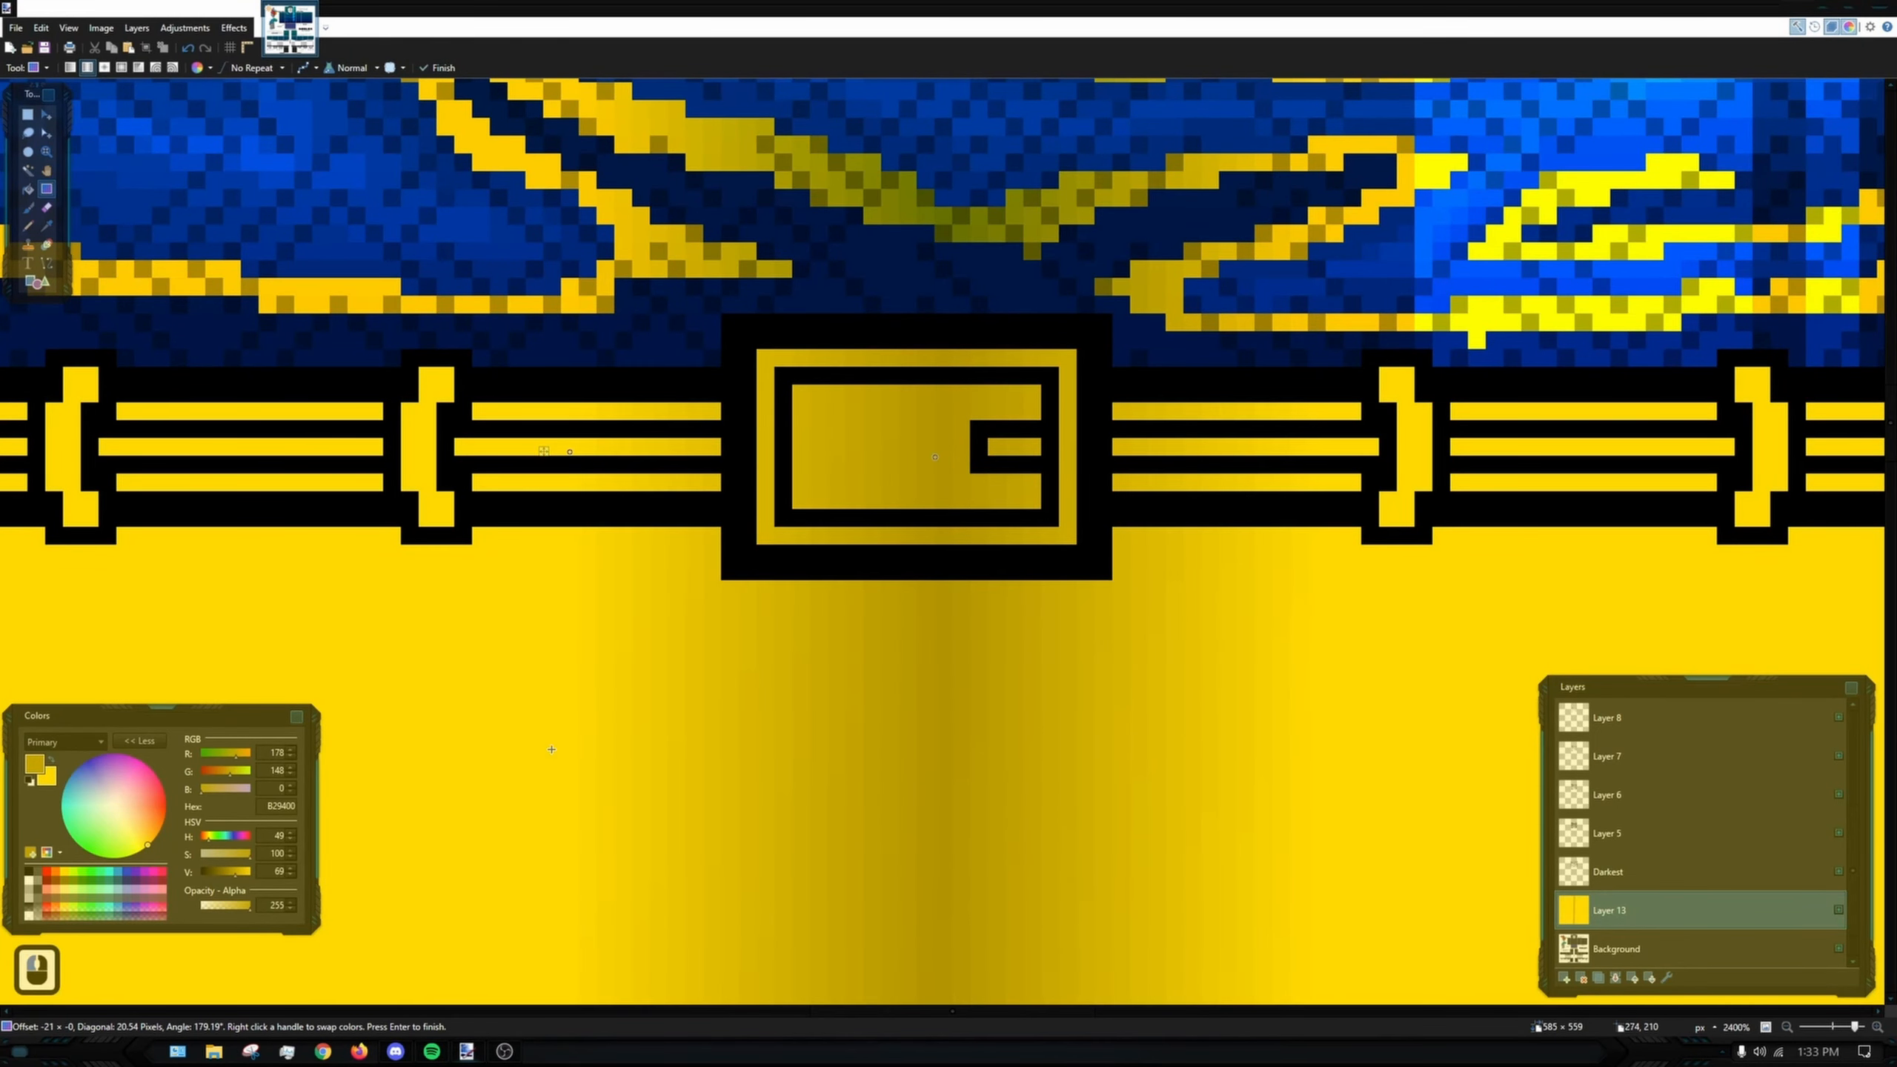
key(ctrl+z)
- Activate the upper Background layer and select the navy strip below the front torso's belt with the Magic Wand
scroll(855, 452, down, 12)
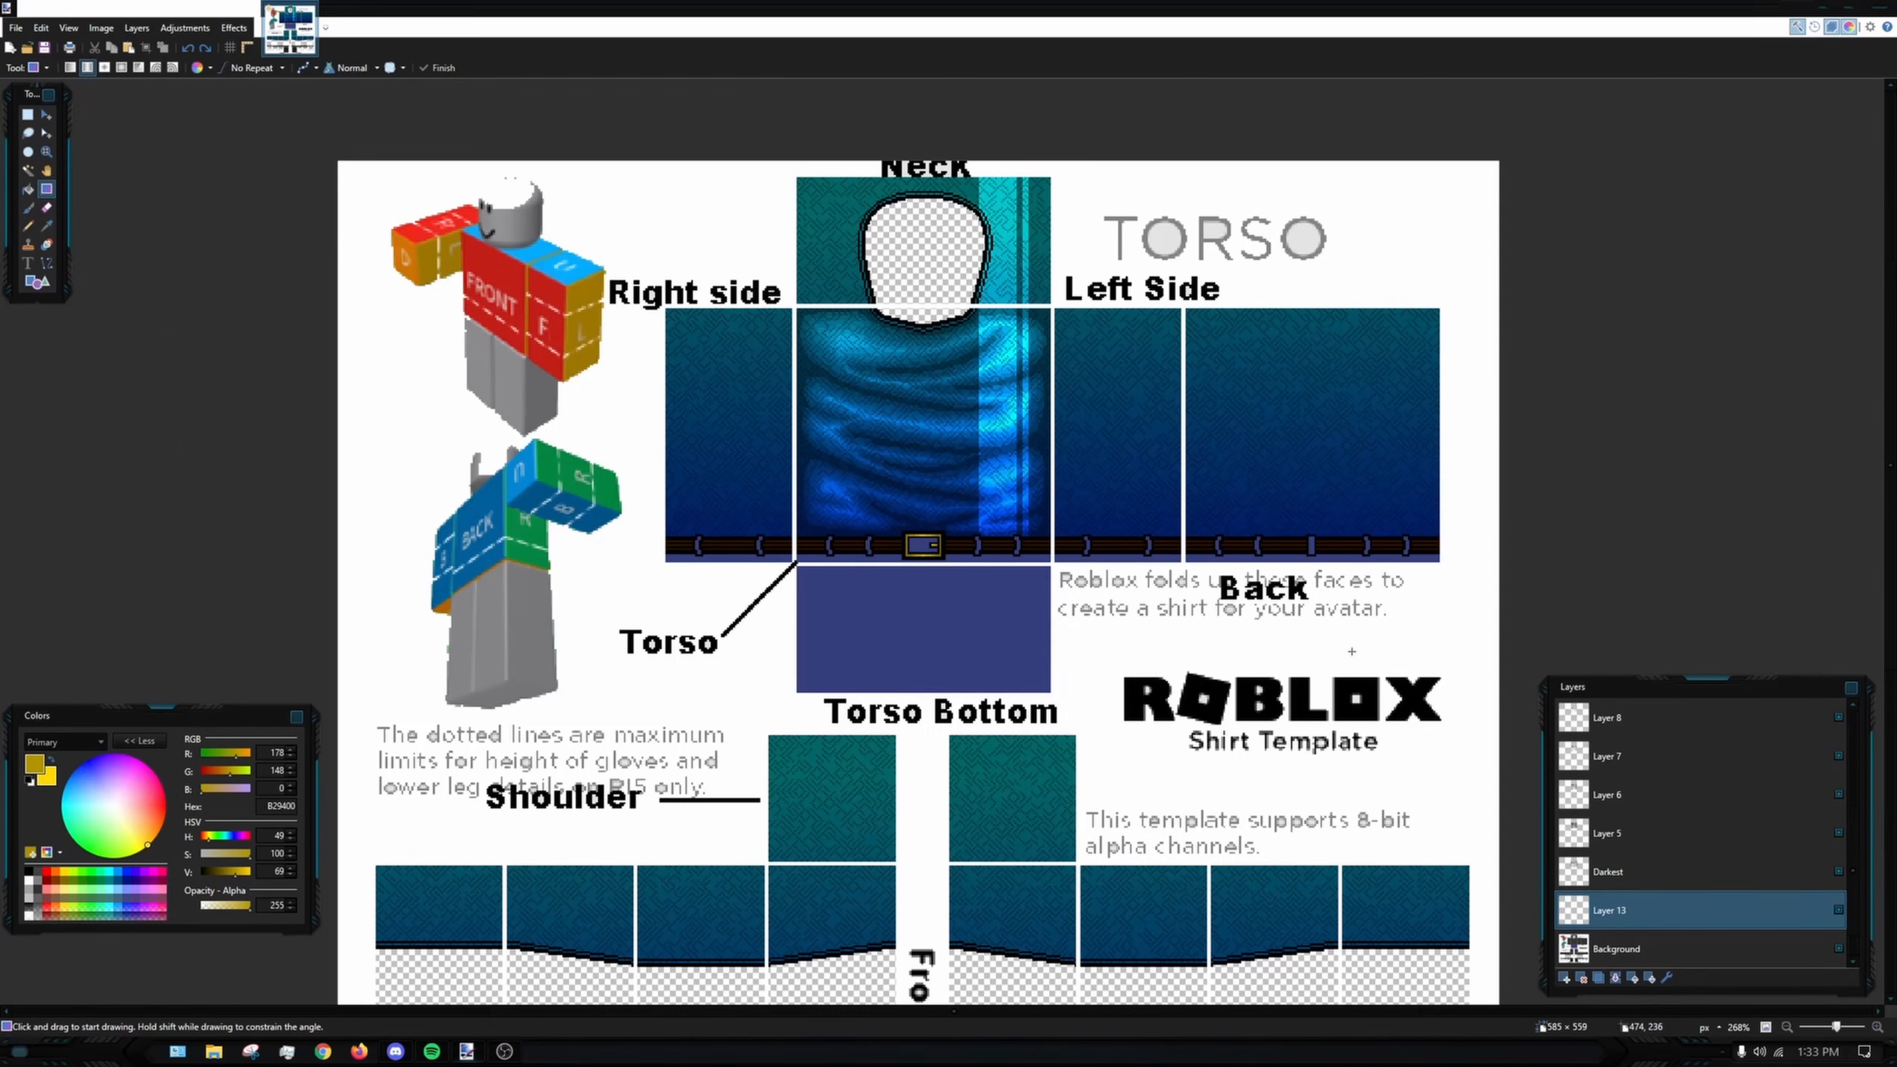
scroll(1710, 889, down, 4)
click(1716, 909)
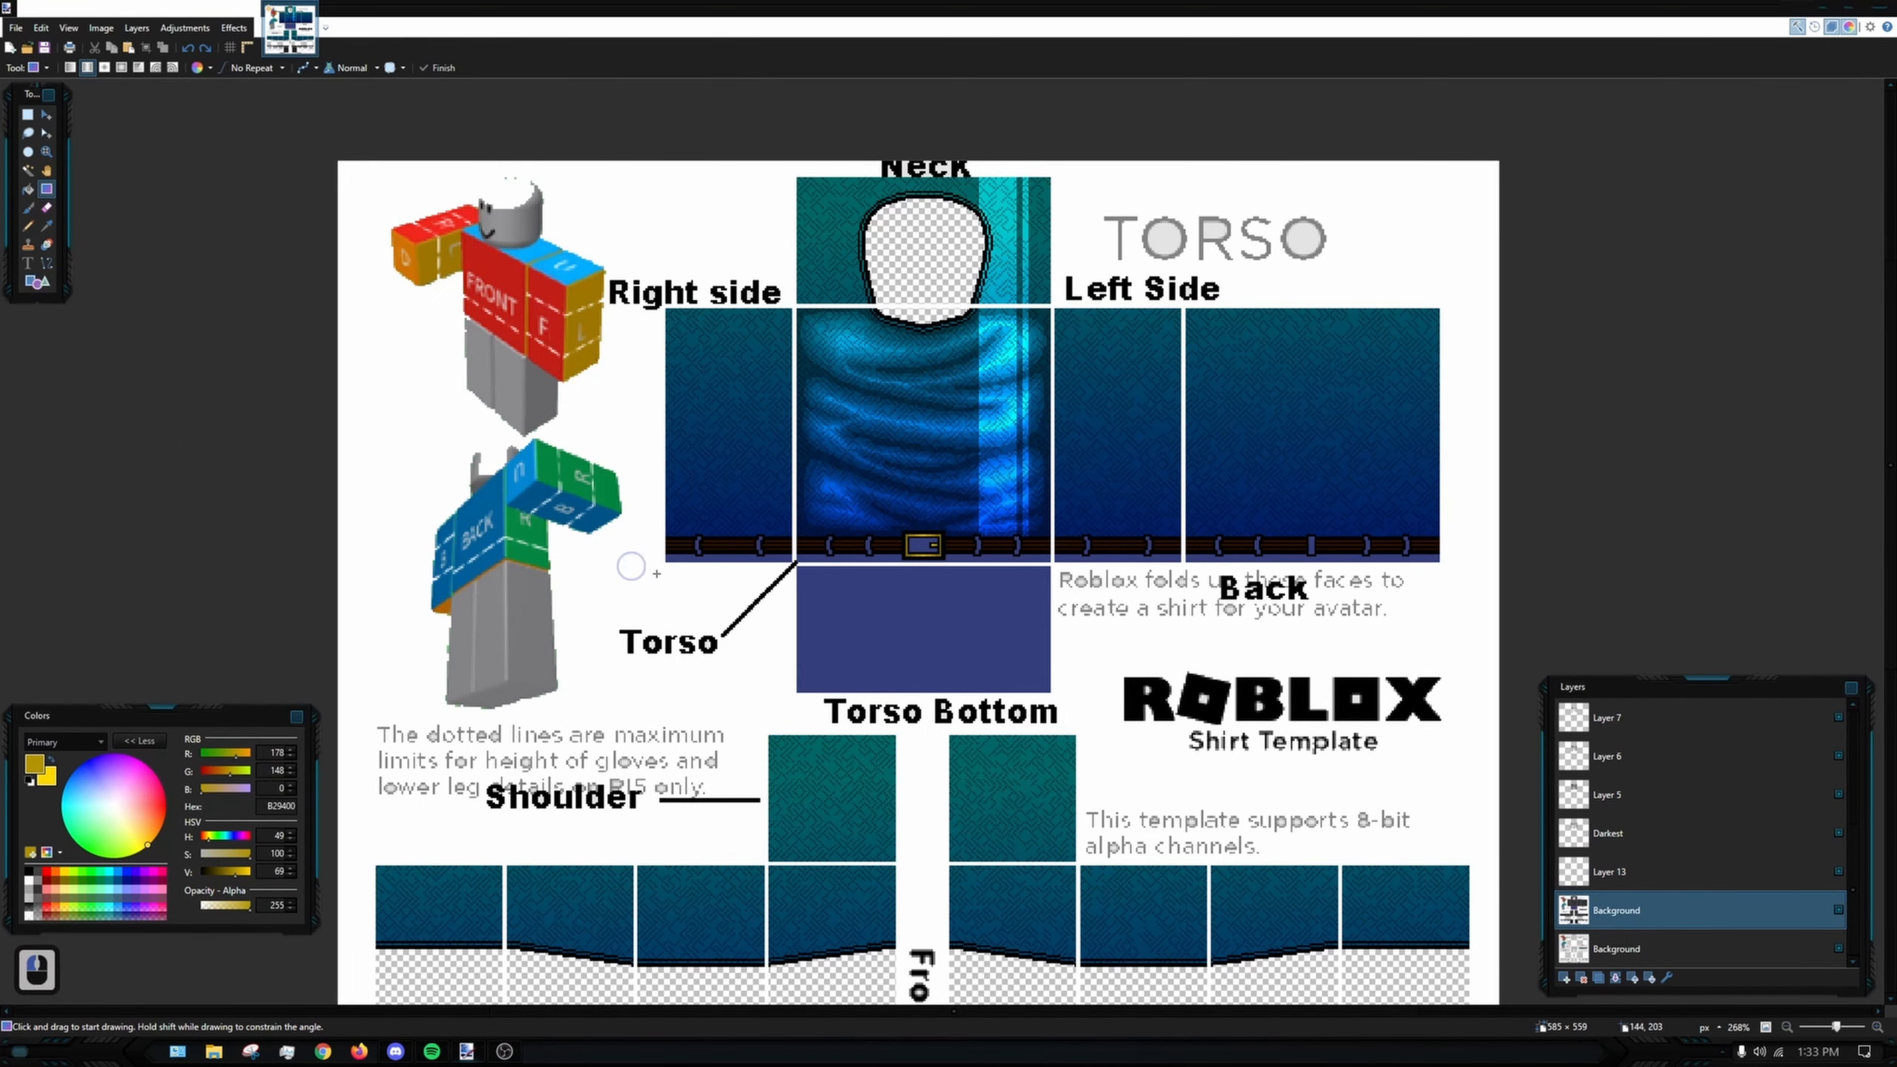
click(28, 171)
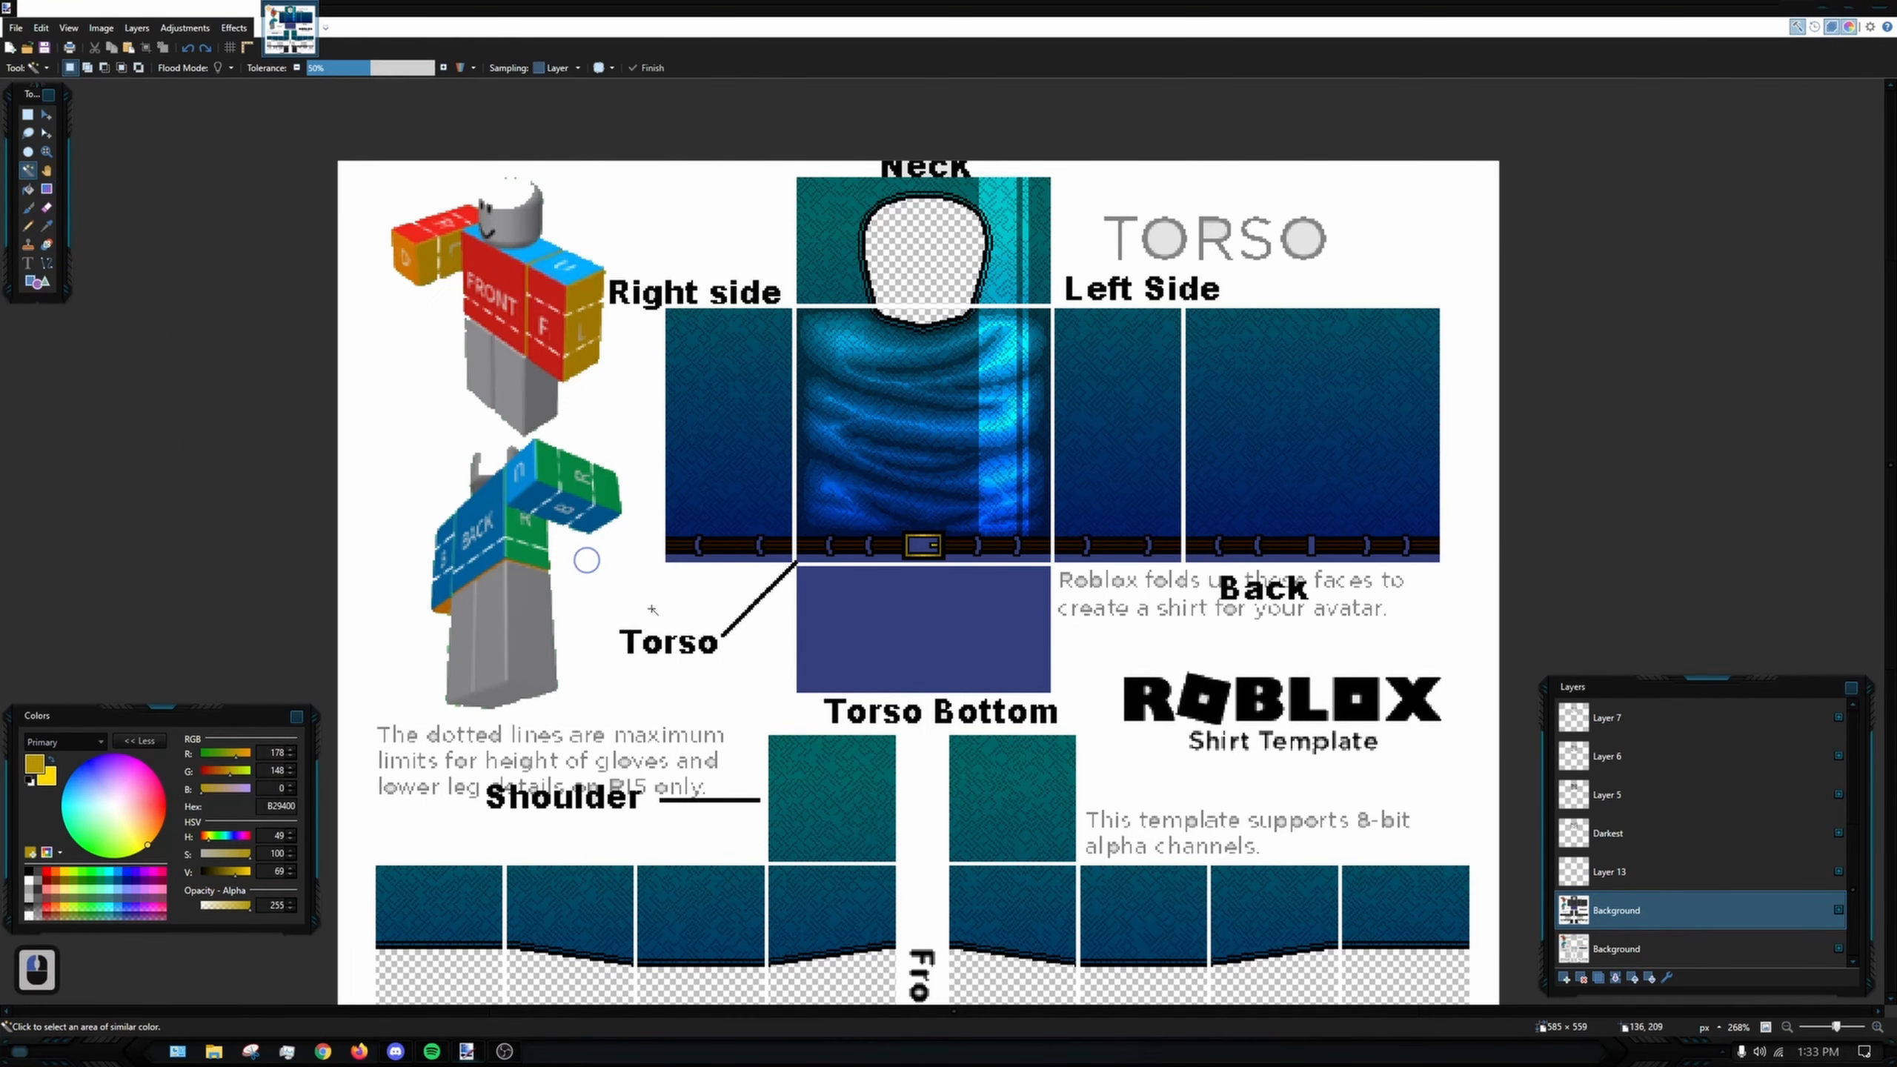
scroll(821, 598, up, 7)
scroll(991, 530, up, 2)
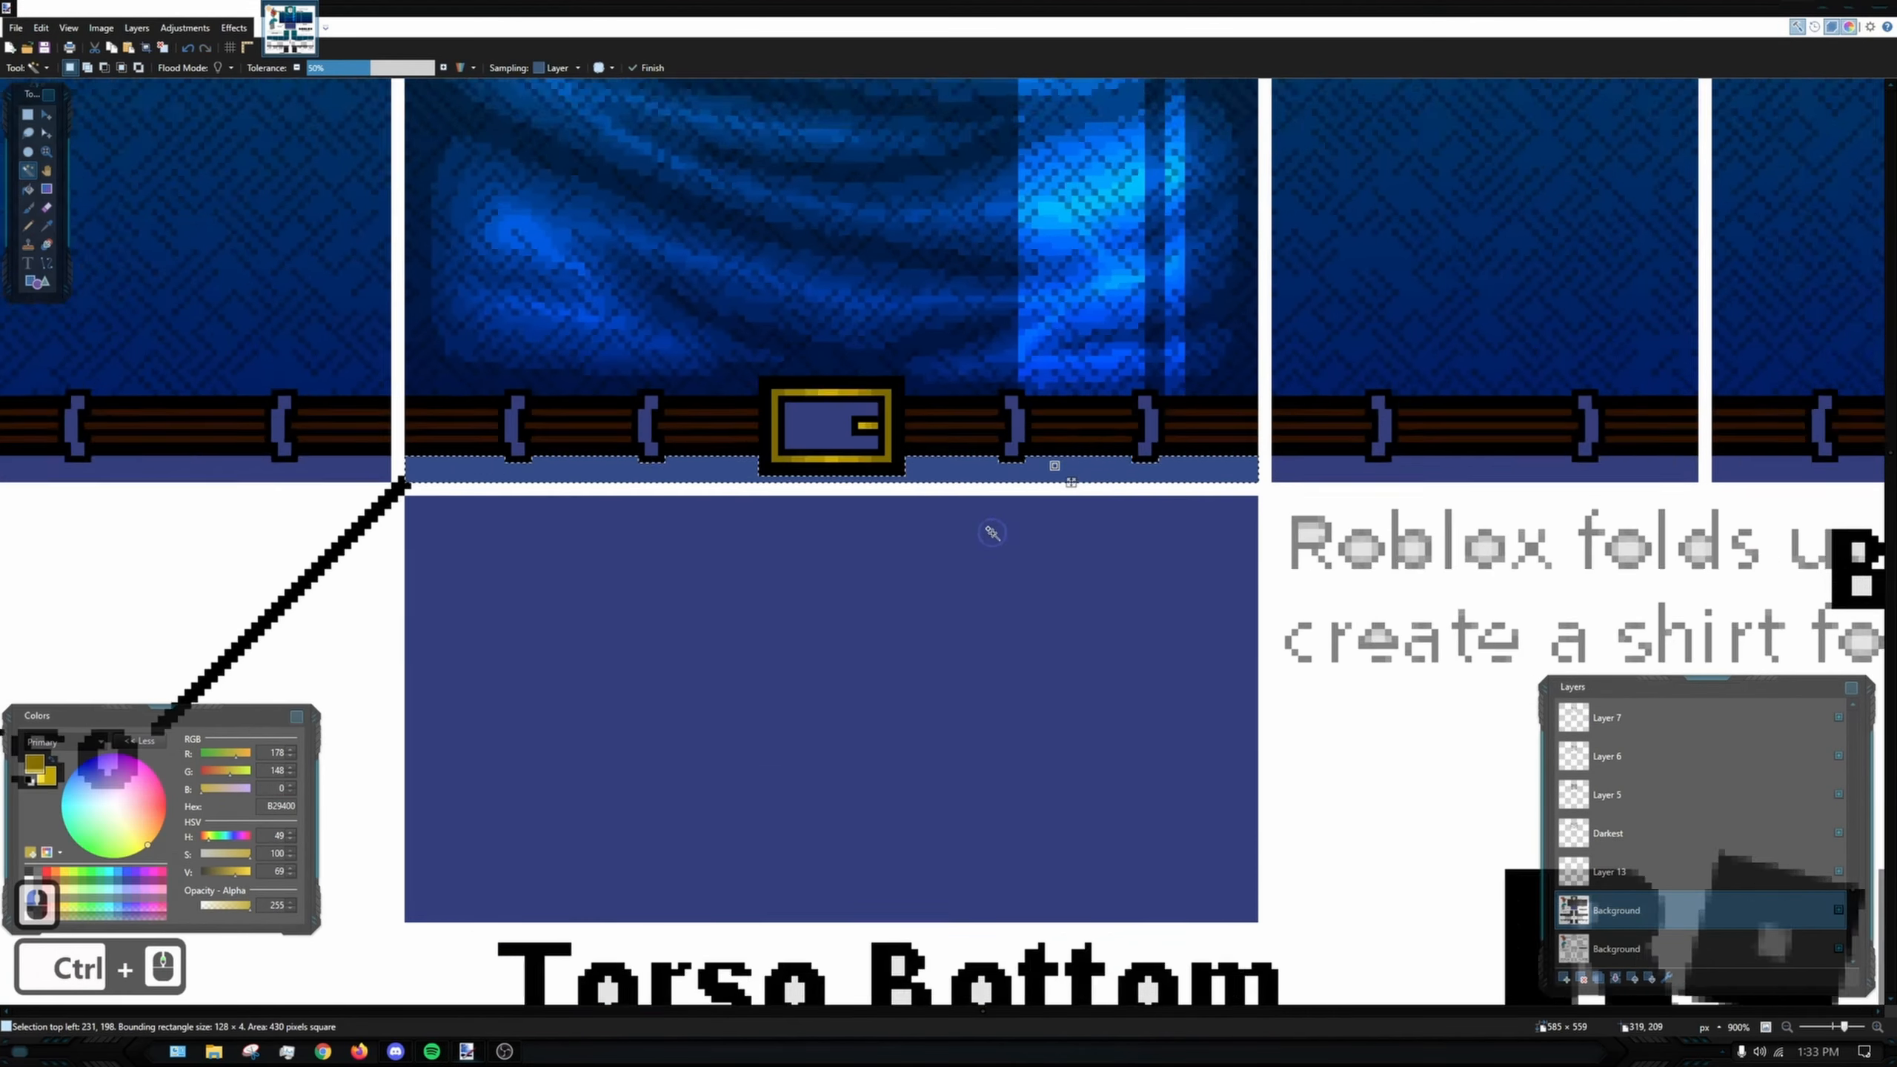
- Try to select all navy areas at once with a global Magic Wand selection at 50% tolerance, and reselect only the torso bottom
shift+click(987, 594)
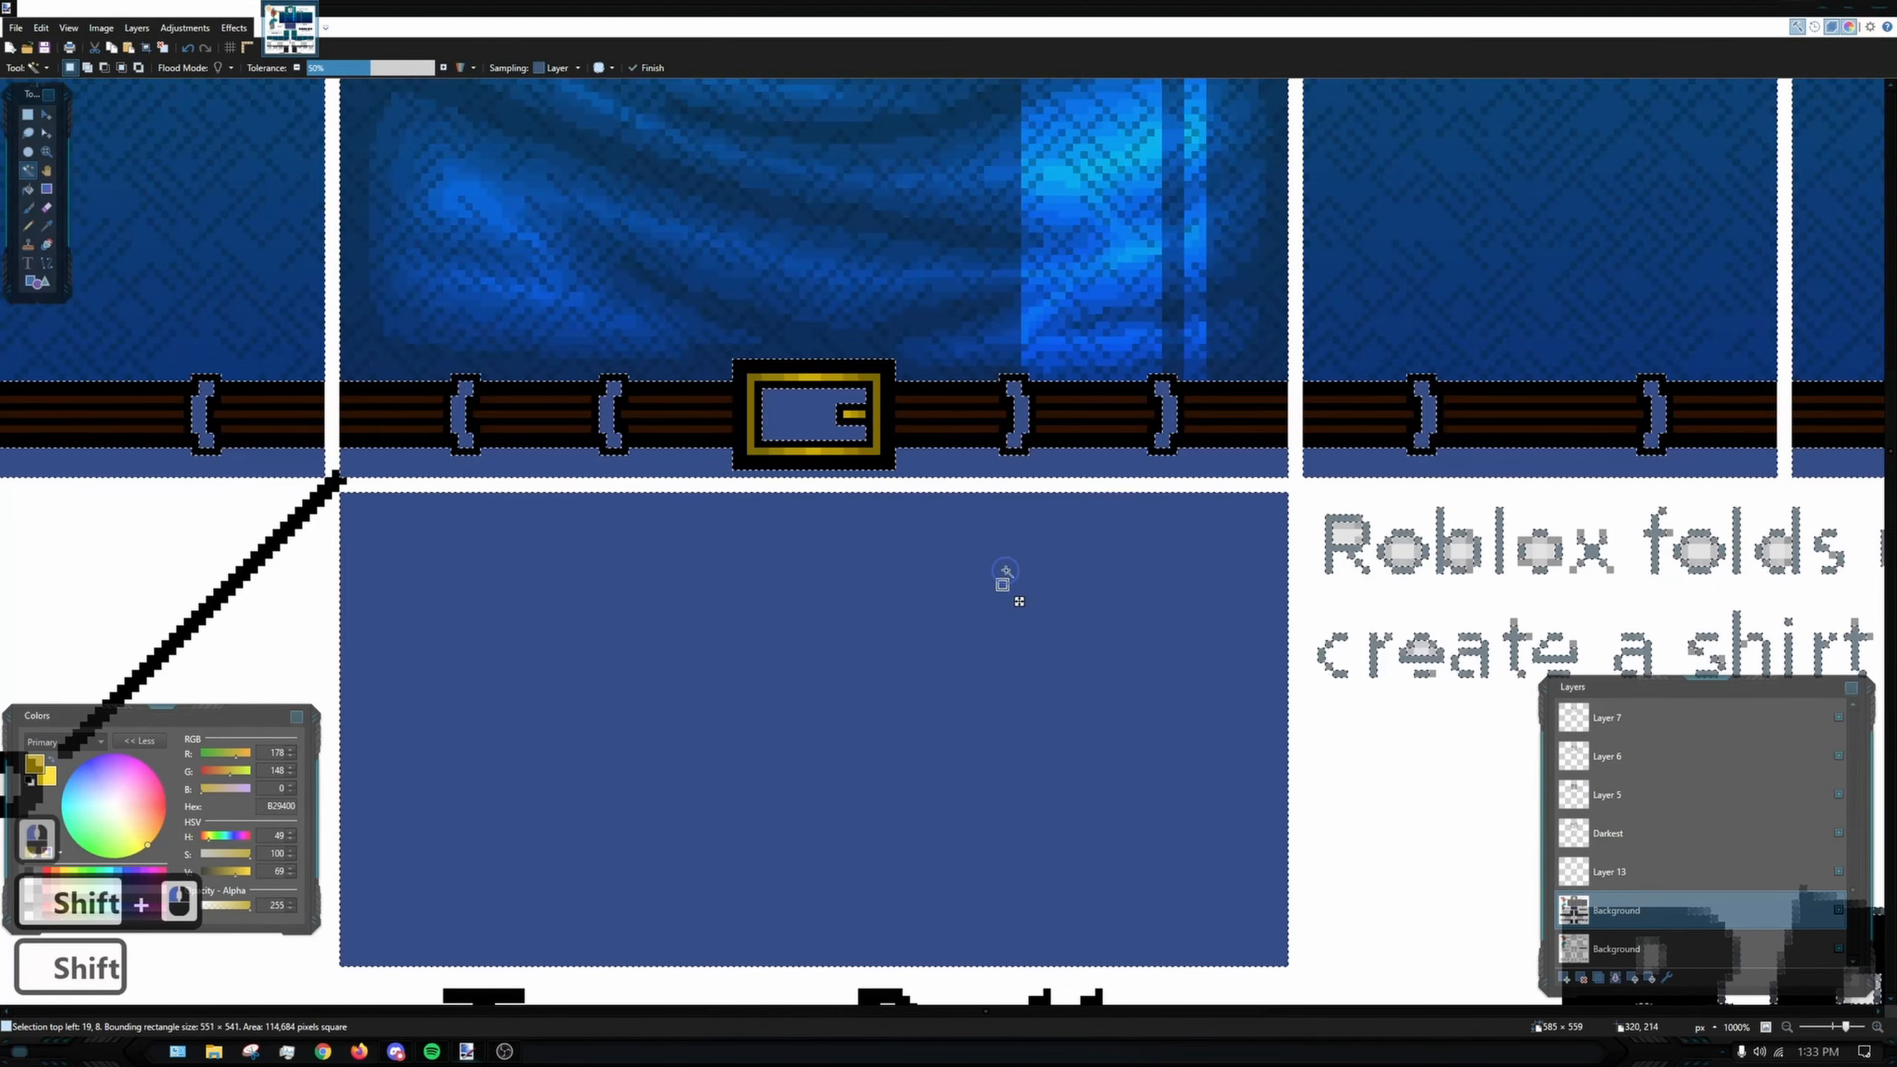
click(944, 539)
shift+click(794, 428)
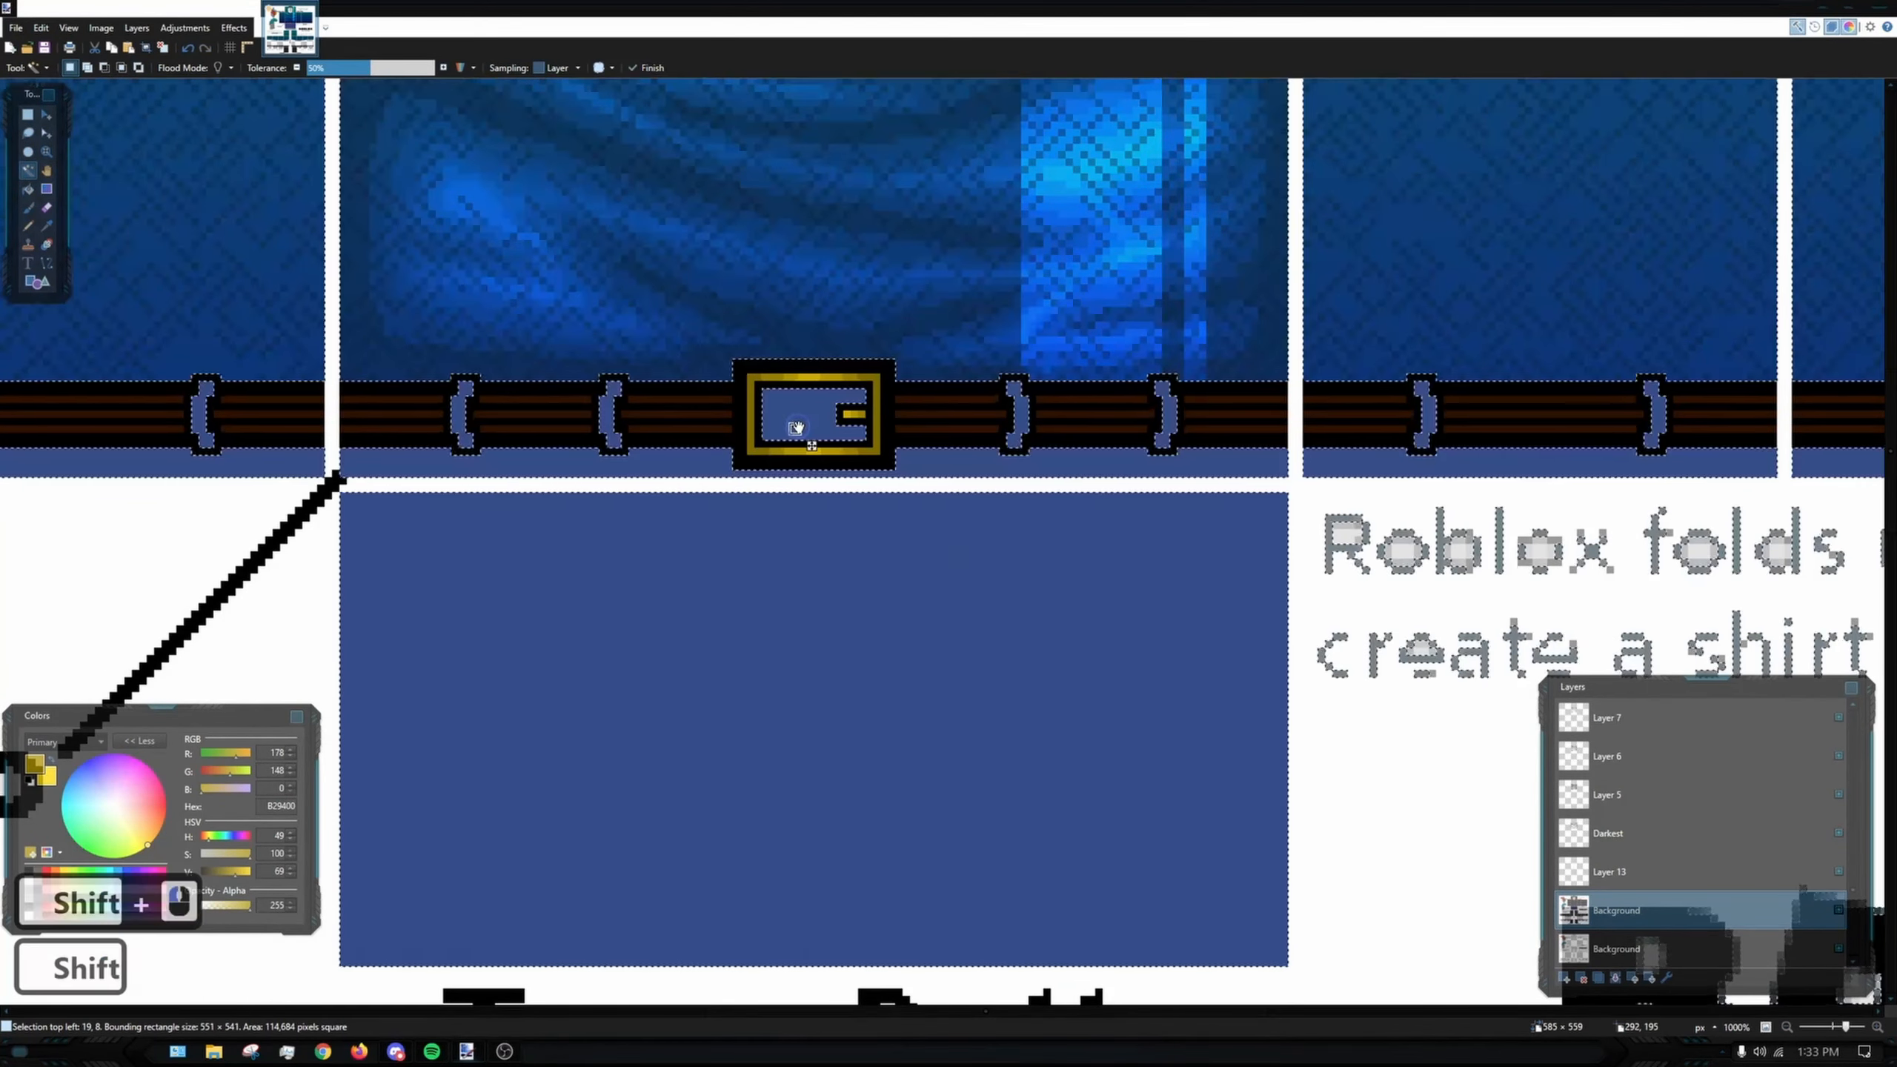
click(976, 582)
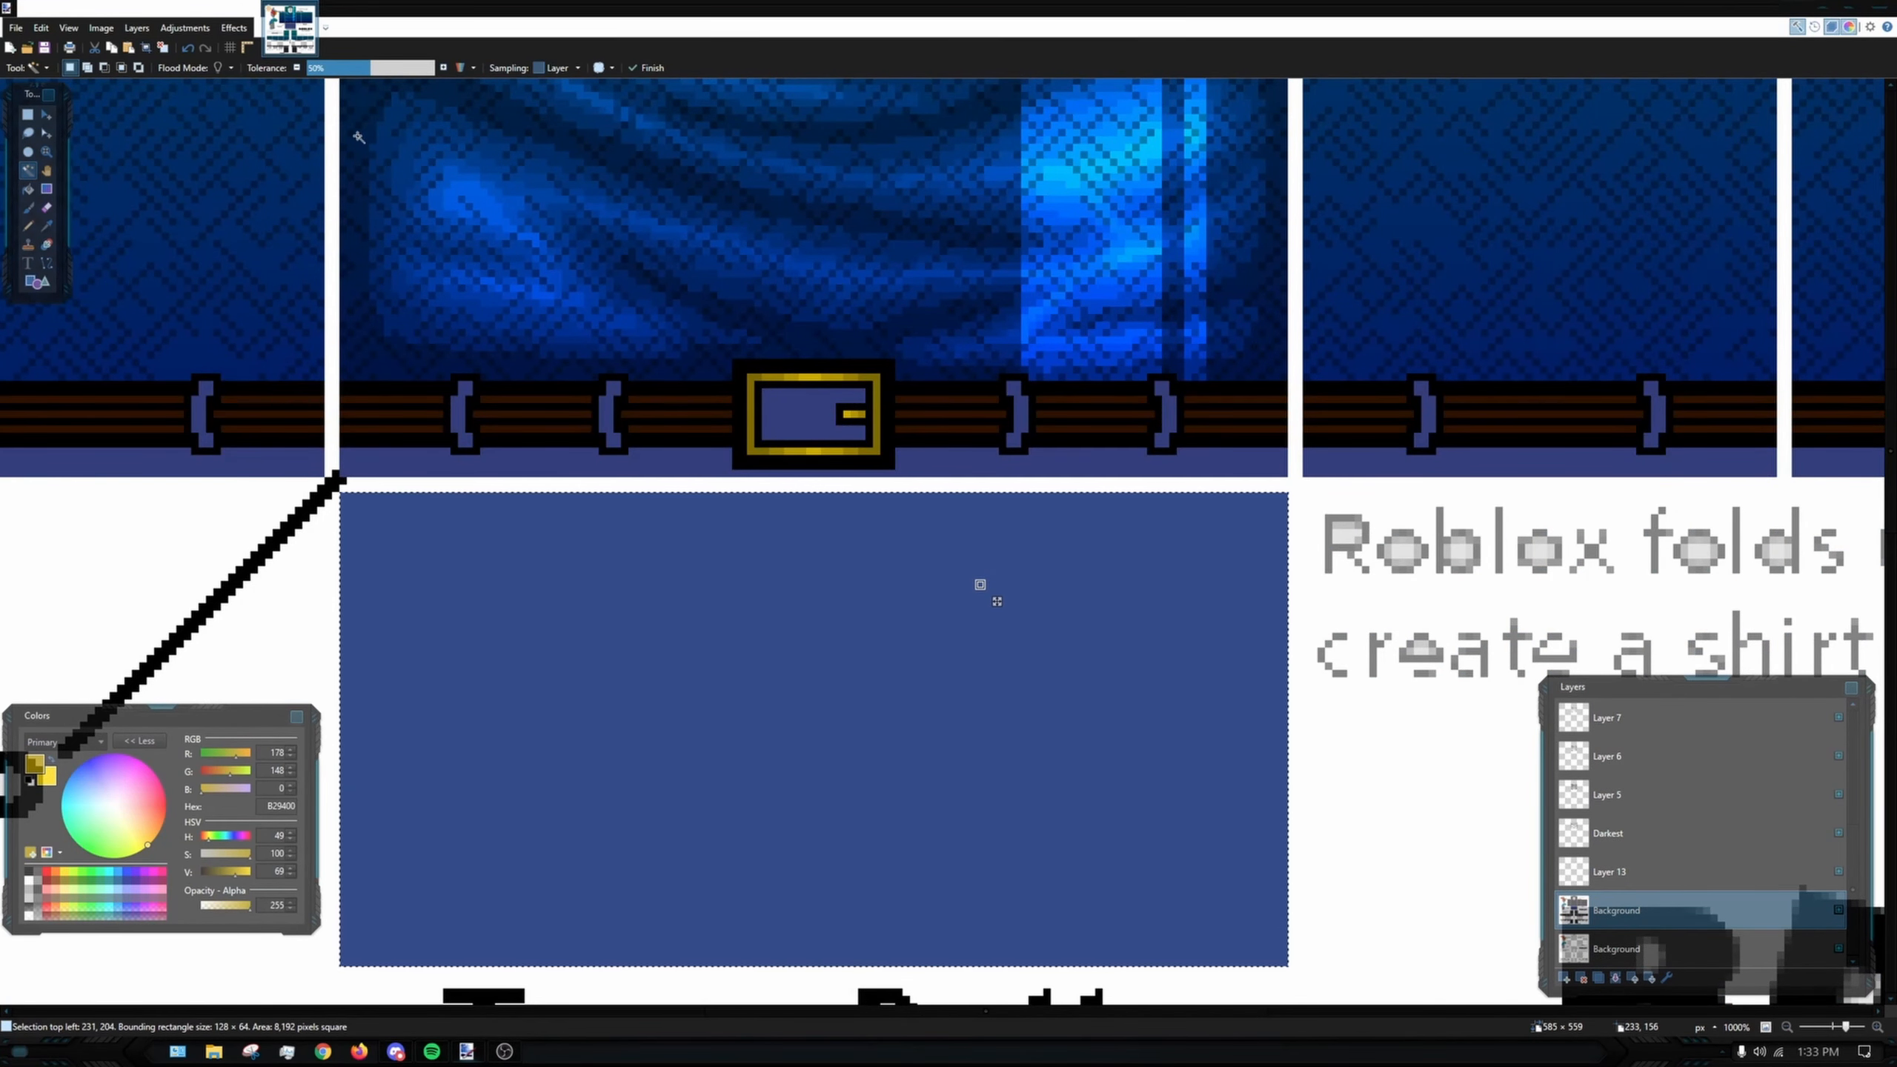
- Lower the Magic Wand tolerance and globally select the navy torso bottom, strips below the belt, belt loops and buckle interior
shift+click(794, 529)
ctrl+scroll(794, 529, down, 5)
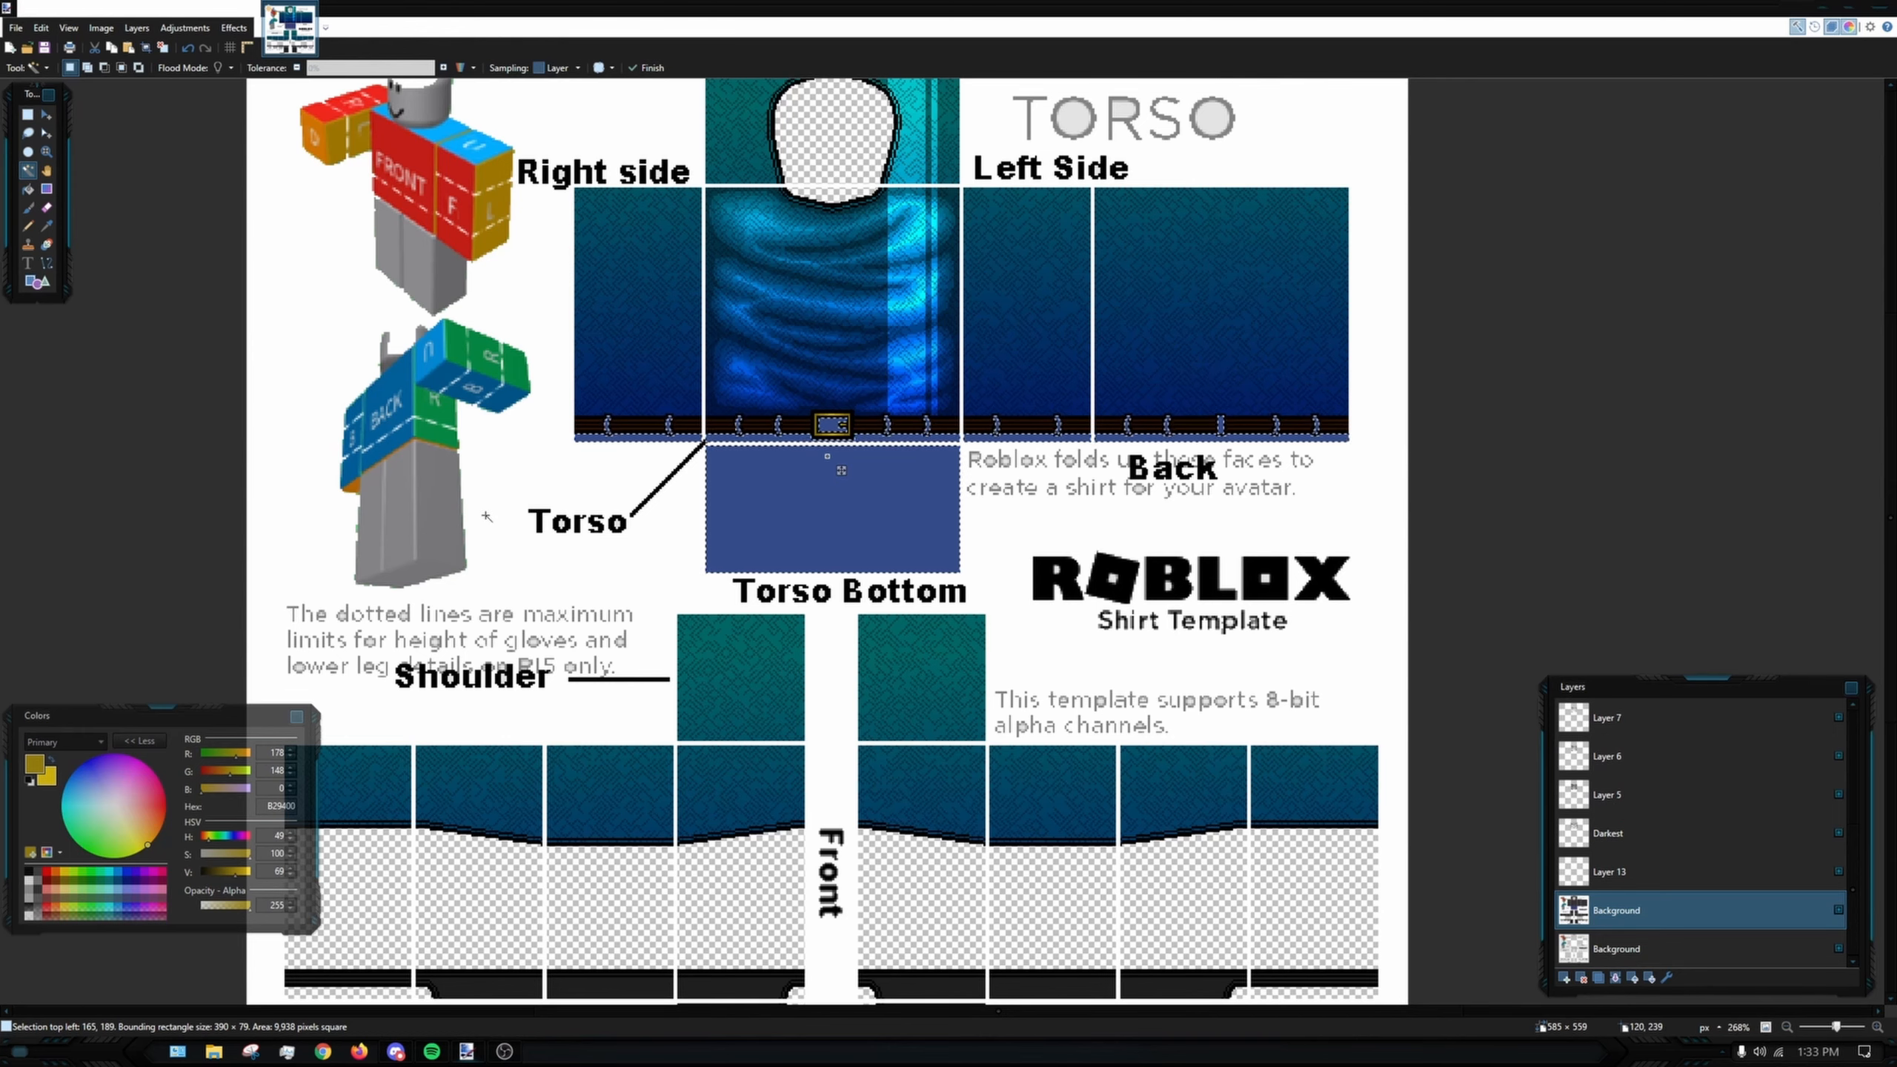
ctrl+scroll(655, 484, up, 7)
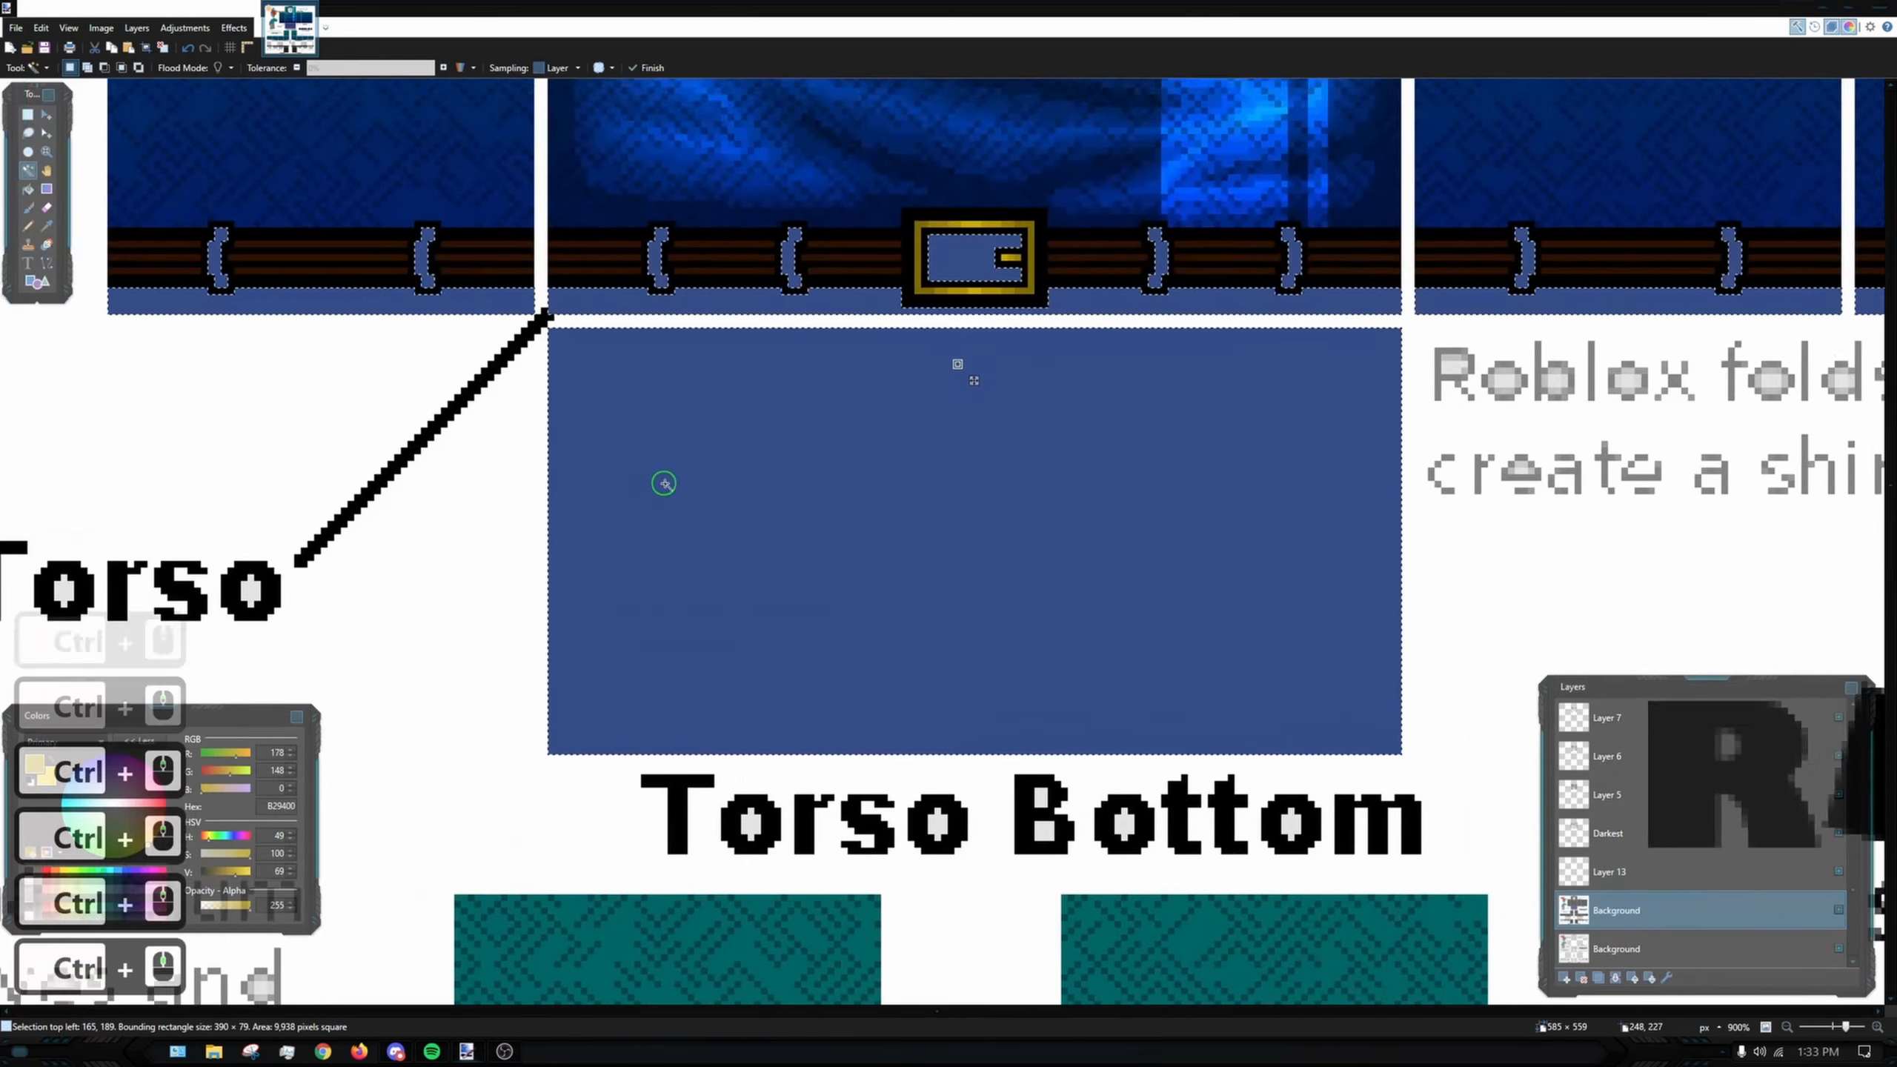
ctrl+scroll(655, 484, down, 4)
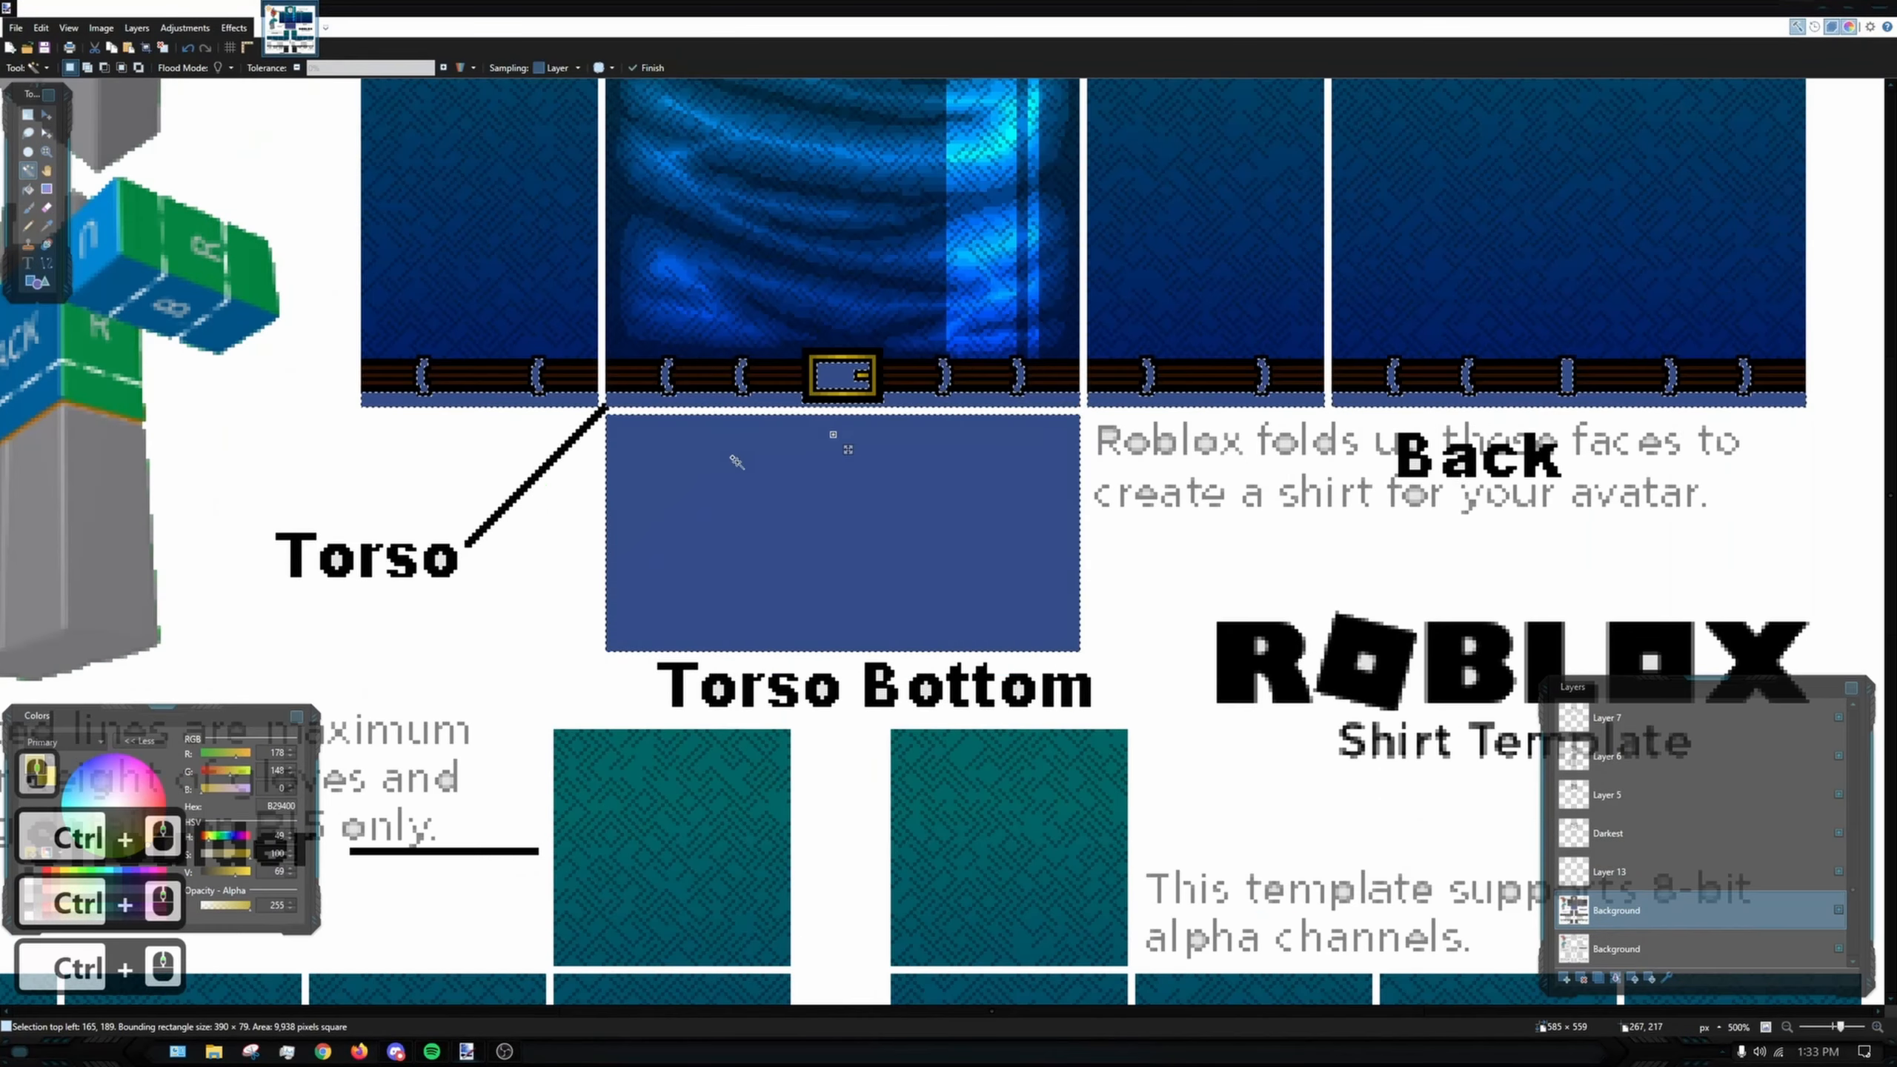
ctrl+scroll(709, 460, up, 4)
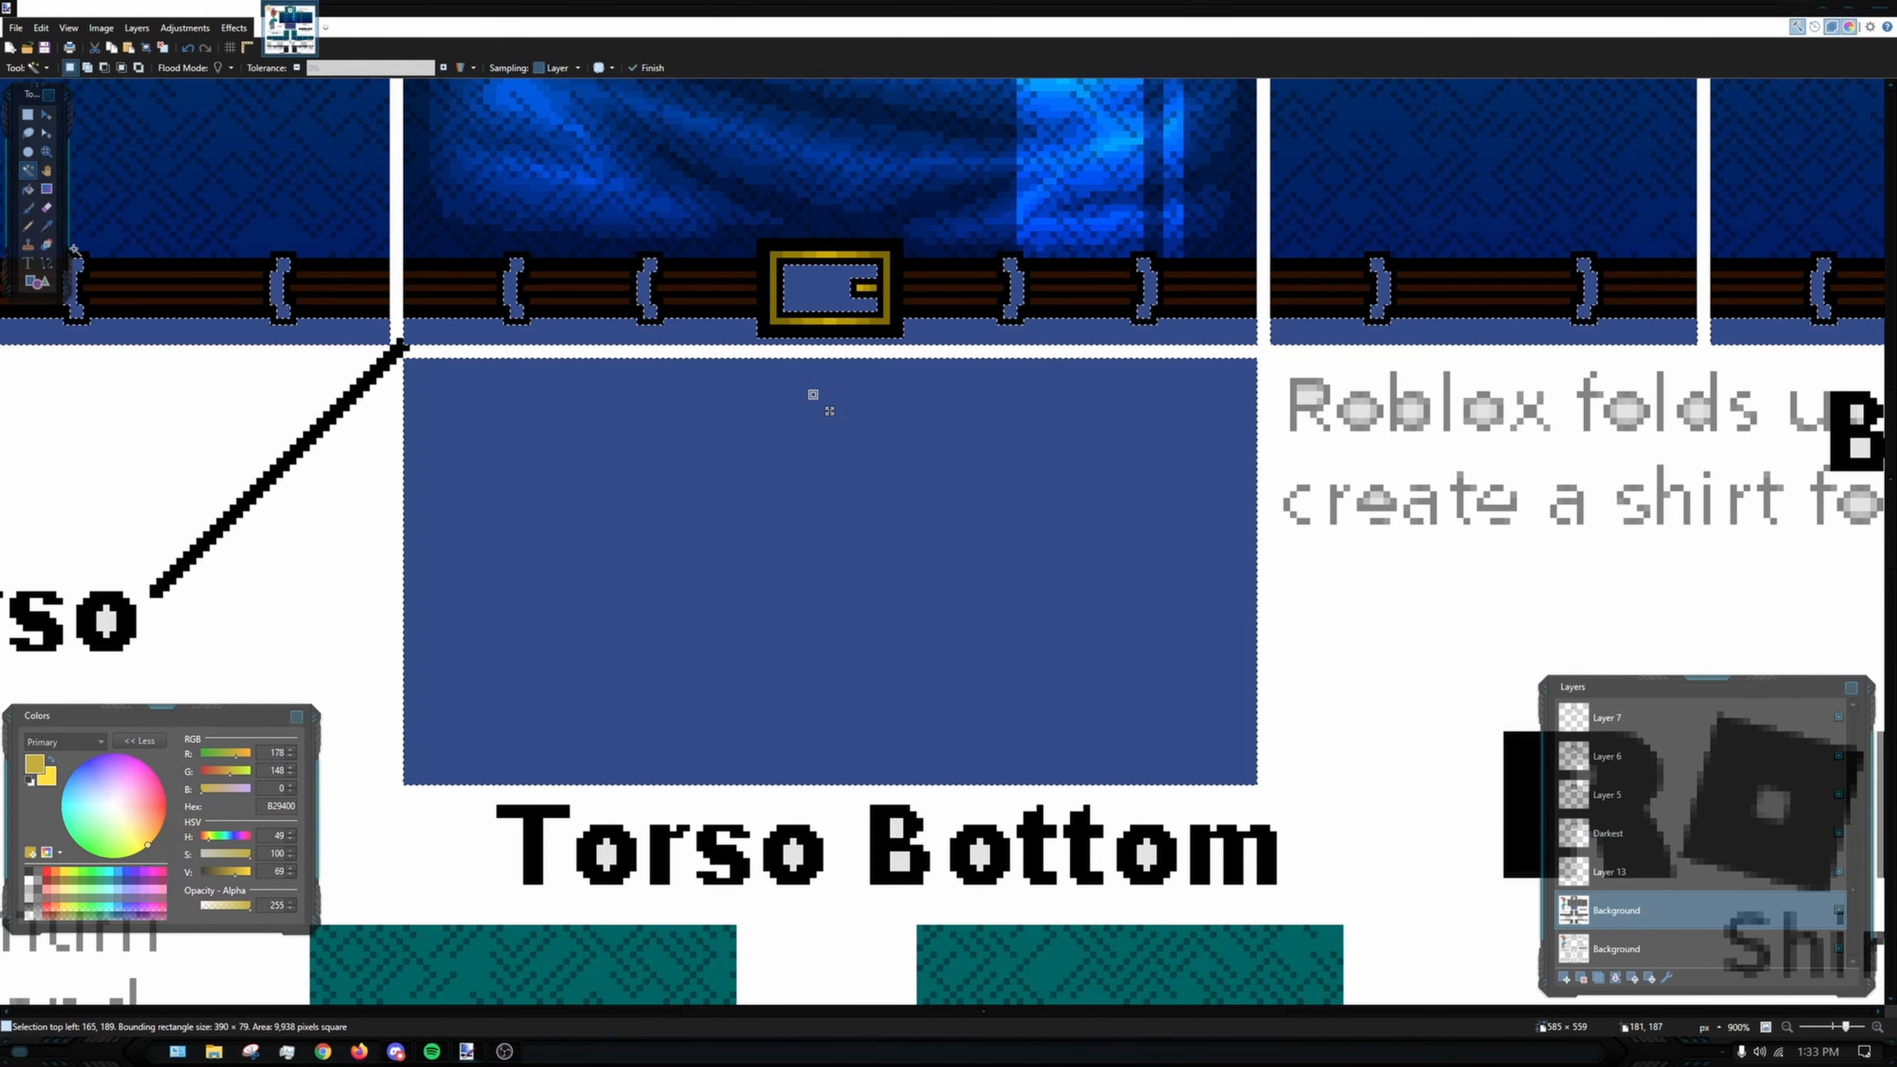
- Sample the torso bottom's navy, lower its HSV value to 44, and try the Pencil on the strip below the front torso's belt
key(k)
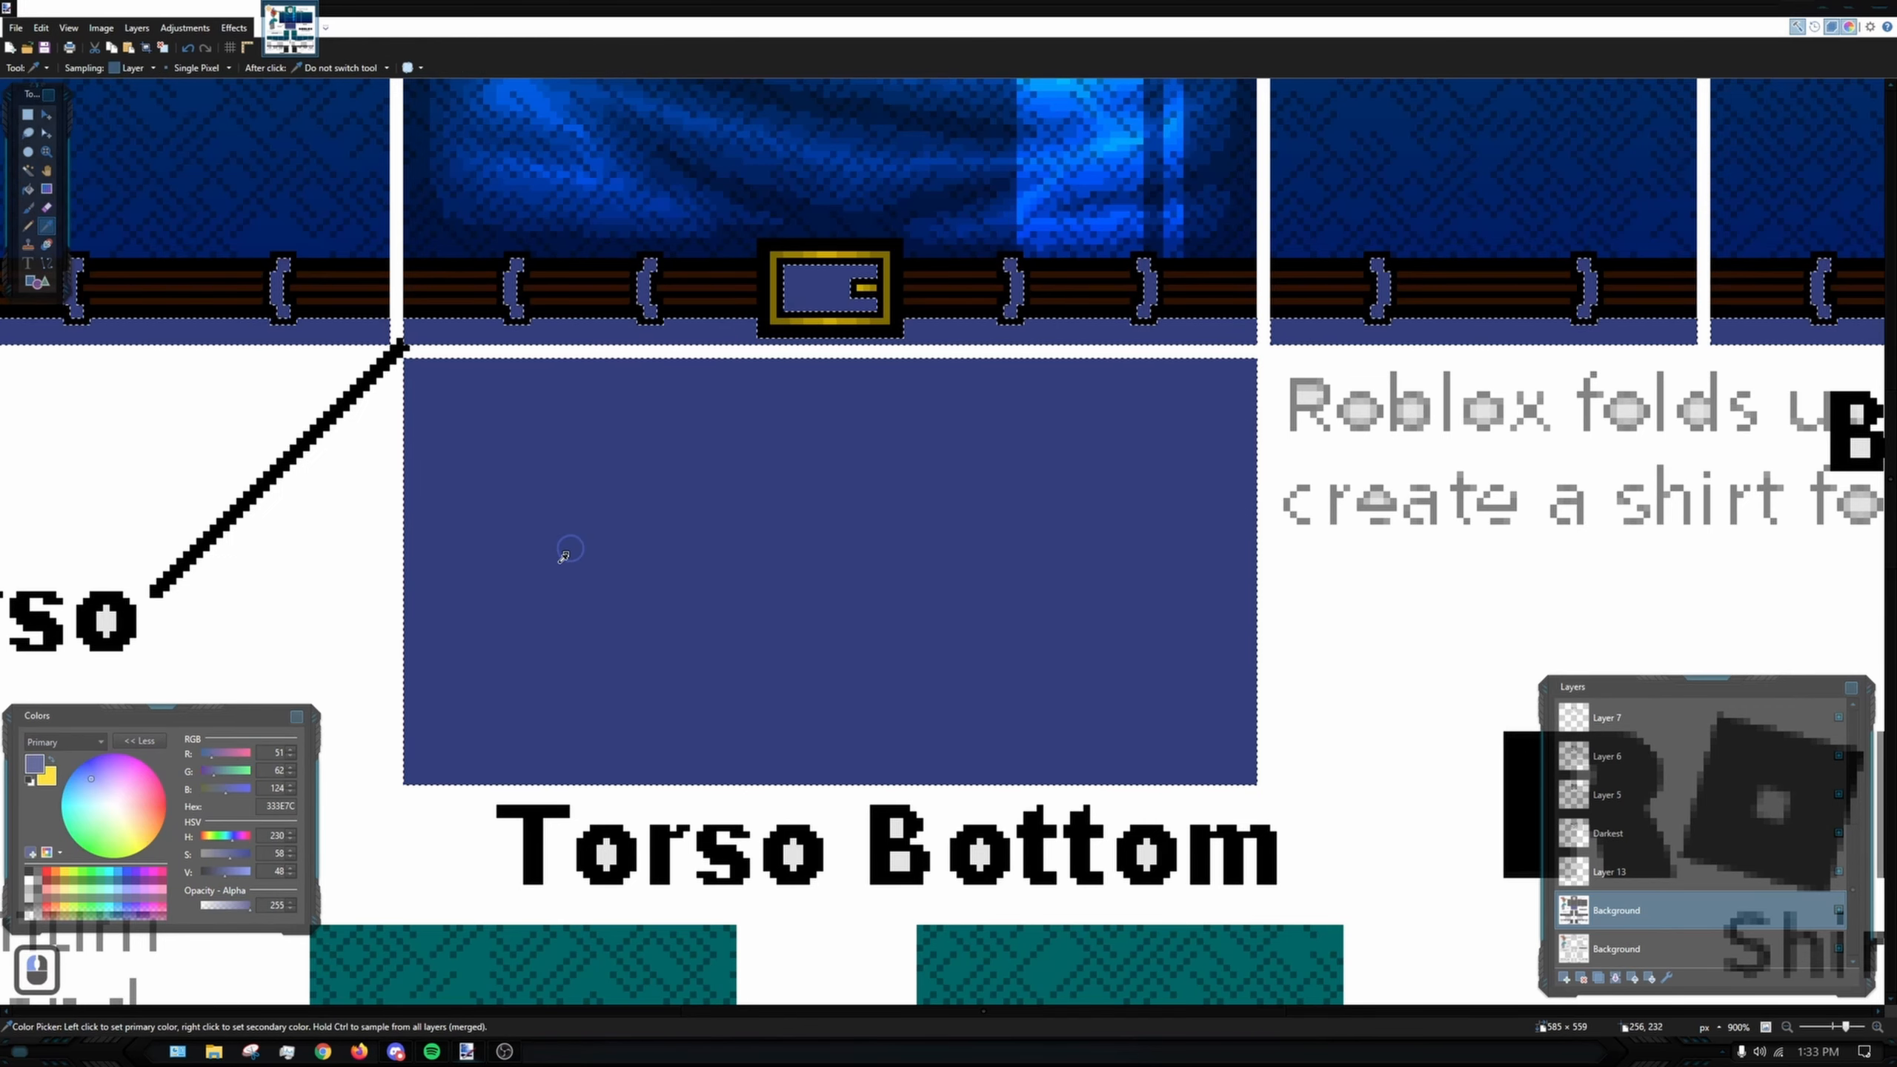
click(495, 596)
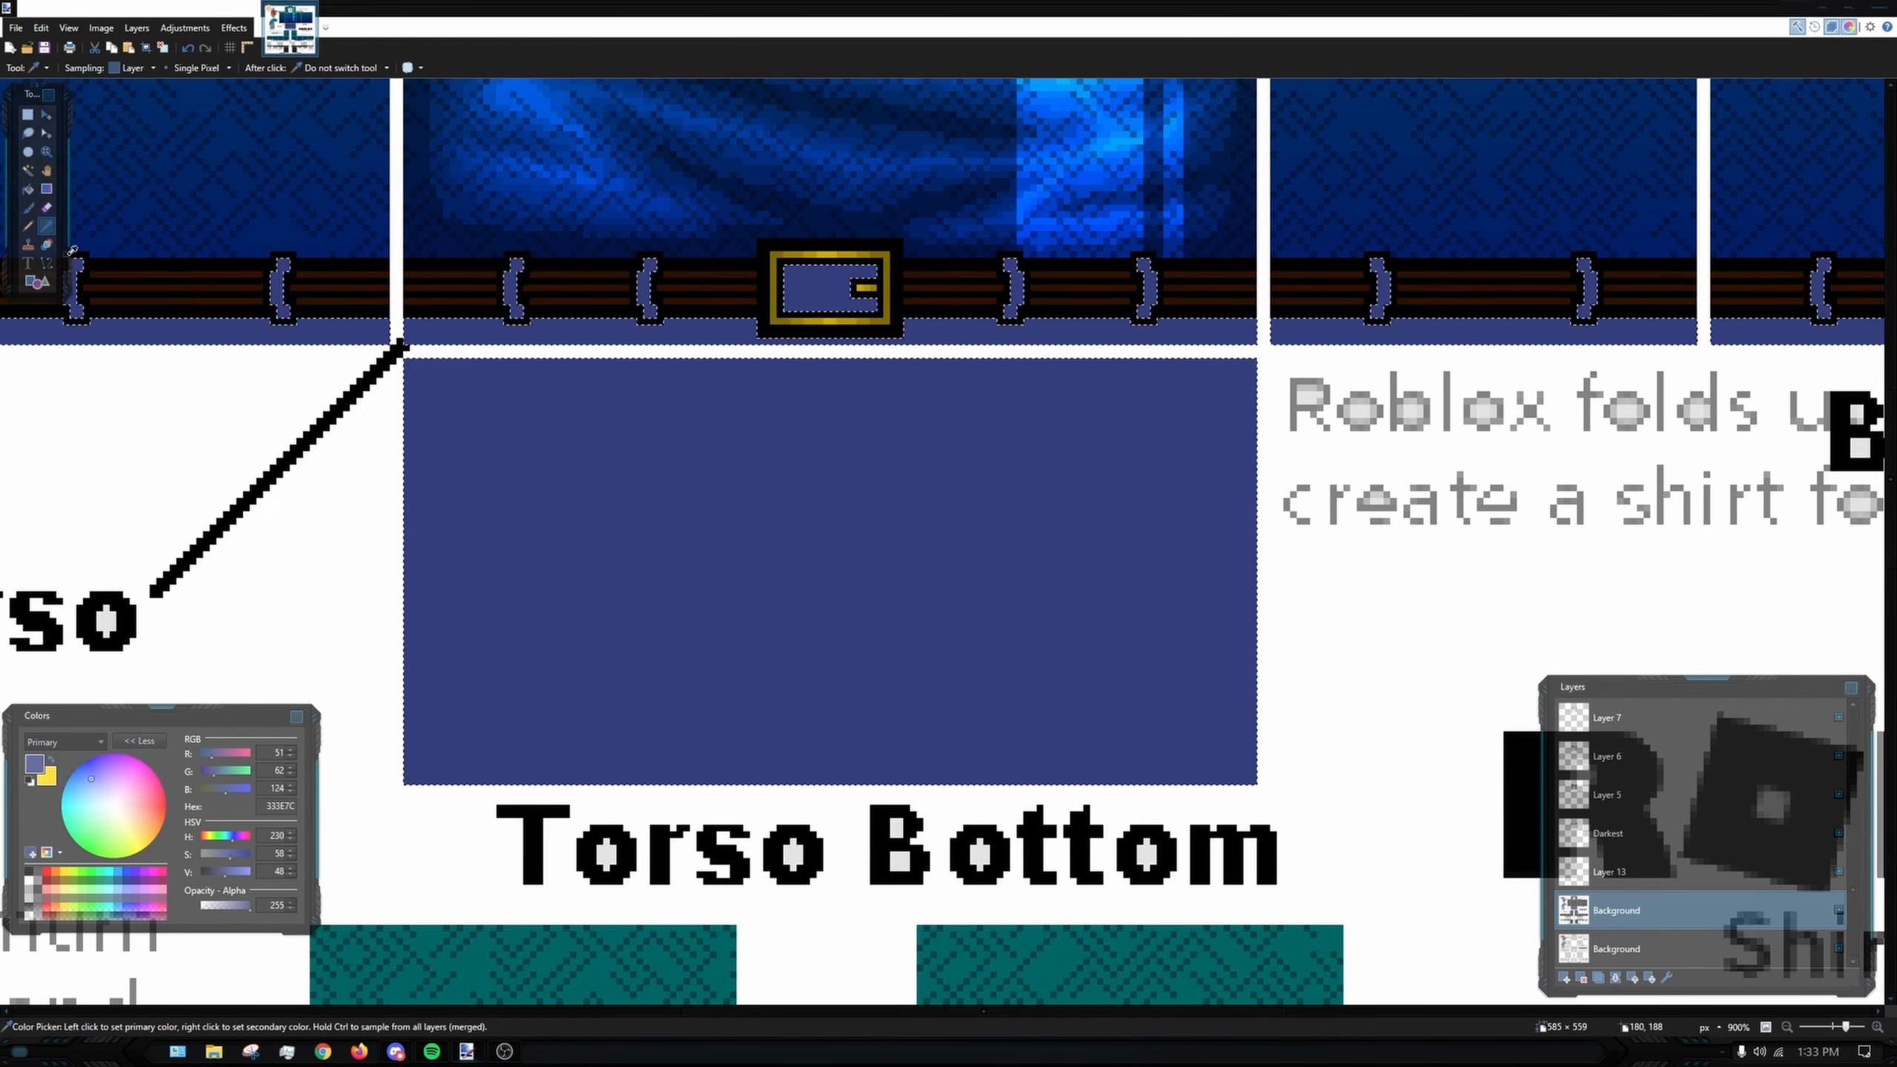
click(27, 226)
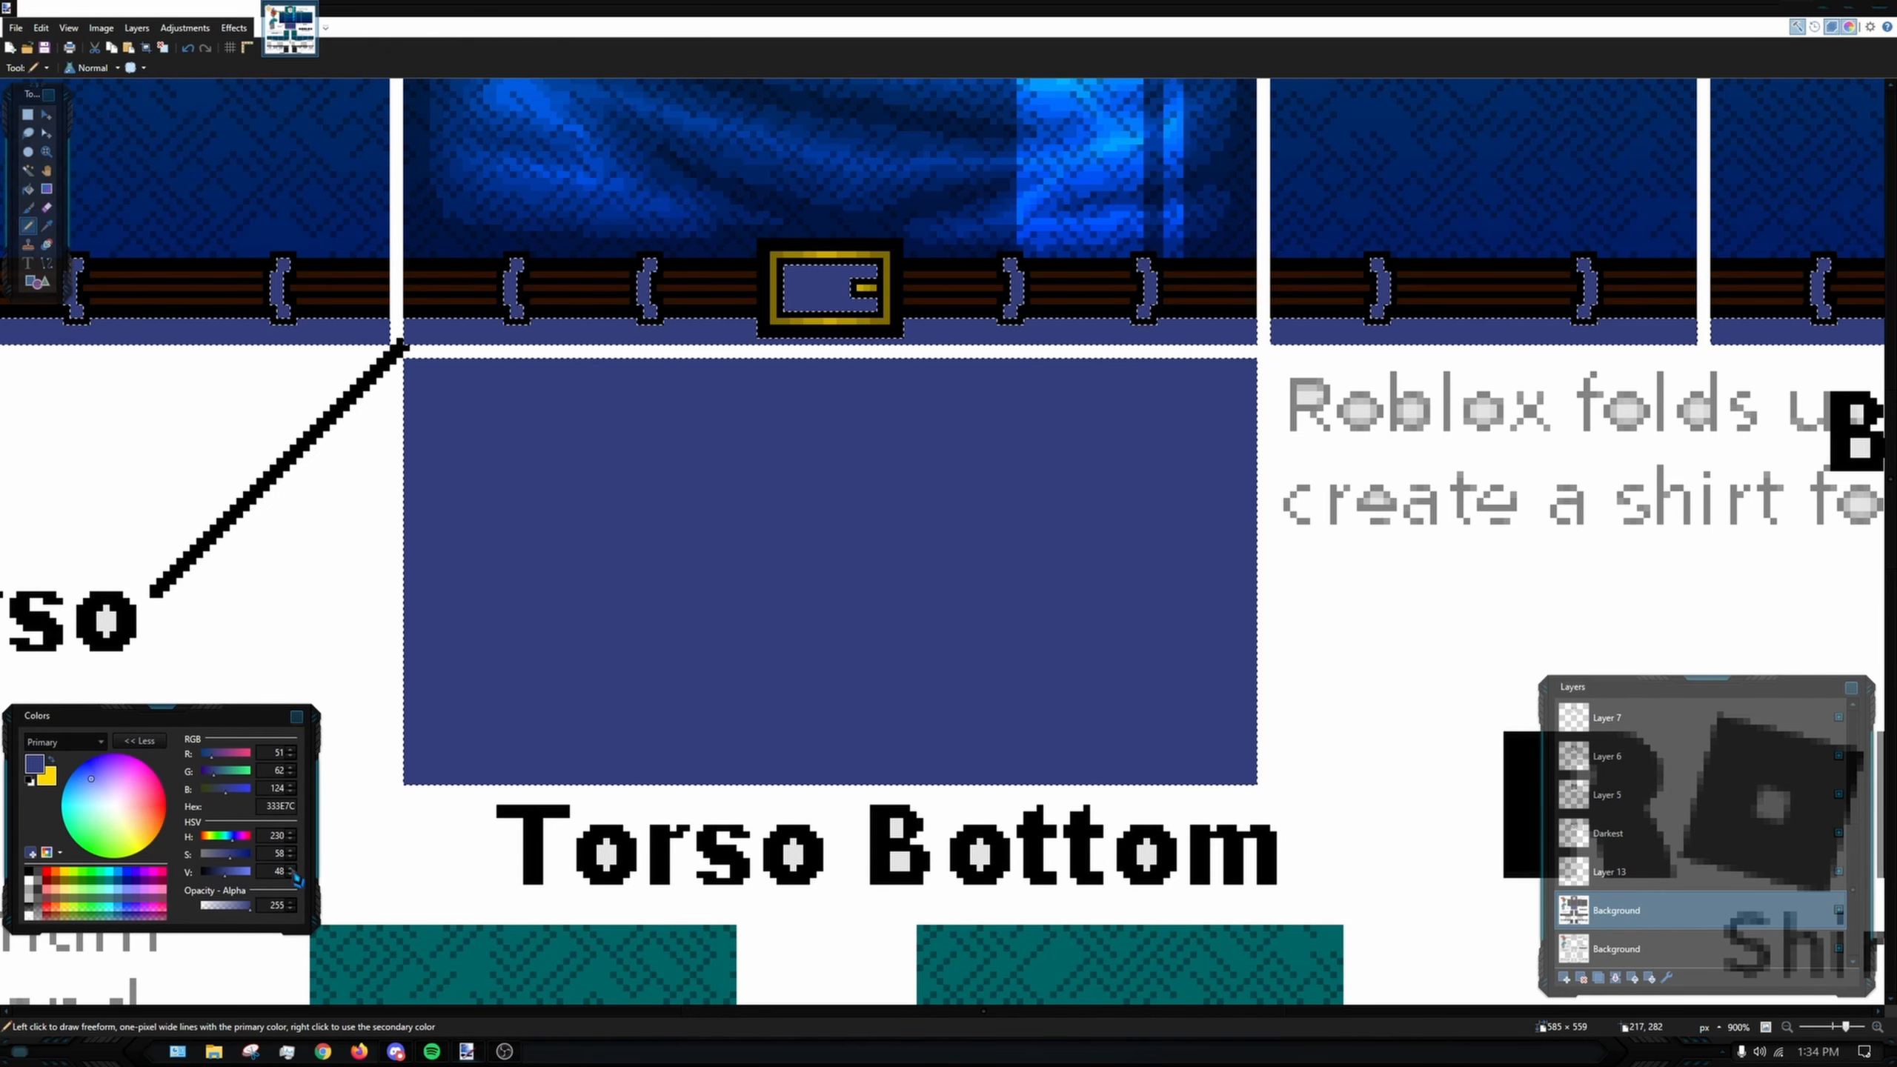
click(291, 874)
click(292, 875)
click(292, 875)
click(291, 874)
scroll(470, 307, up, 6)
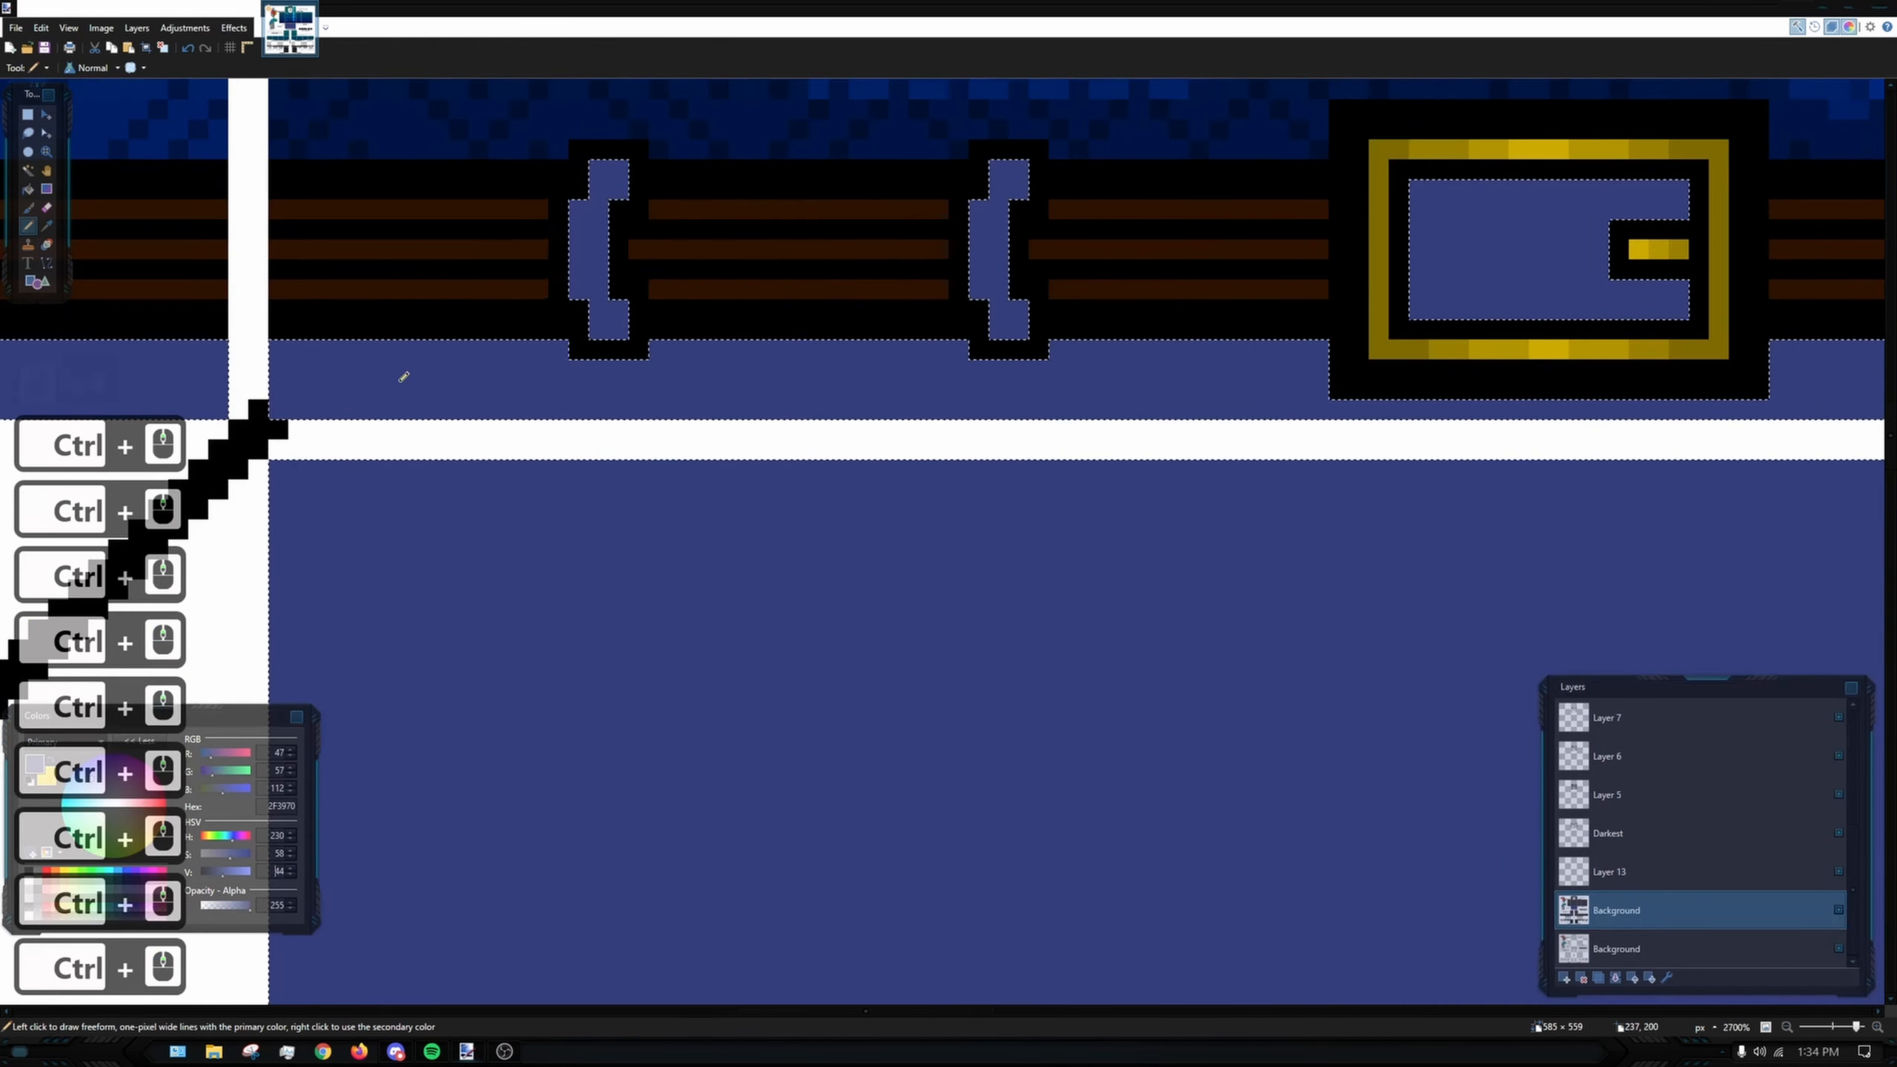
key(ctrl+z)
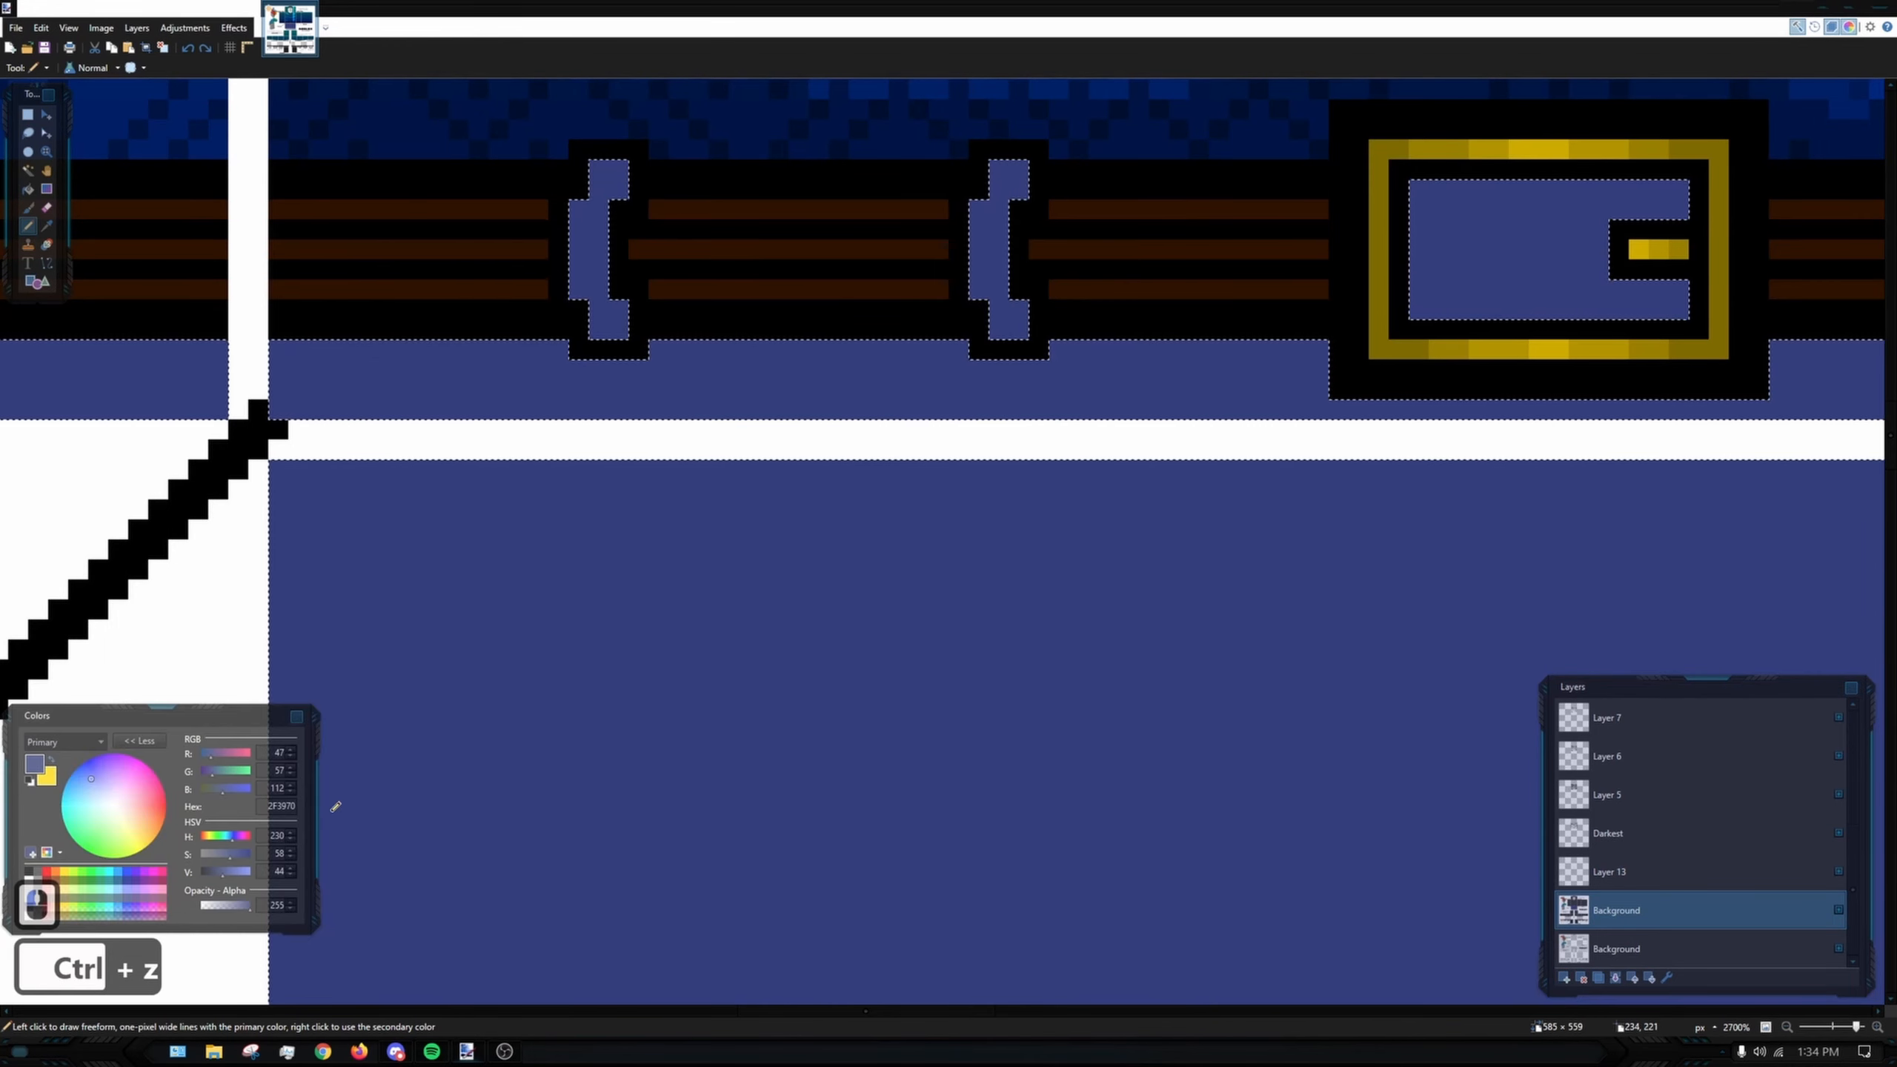
- Lower the navy's HSV value to 42 and try shading the strip below the front torso's belt with the Pencil
click(292, 874)
click(291, 875)
mouse_move(436, 348)
mouse_down()
mouse_move(1315, 351)
mouse_move(1308, 409)
mouse_move(332, 411)
mouse_move(272, 384)
mouse_up()
ctrl+scroll(847, 444, down, 8)
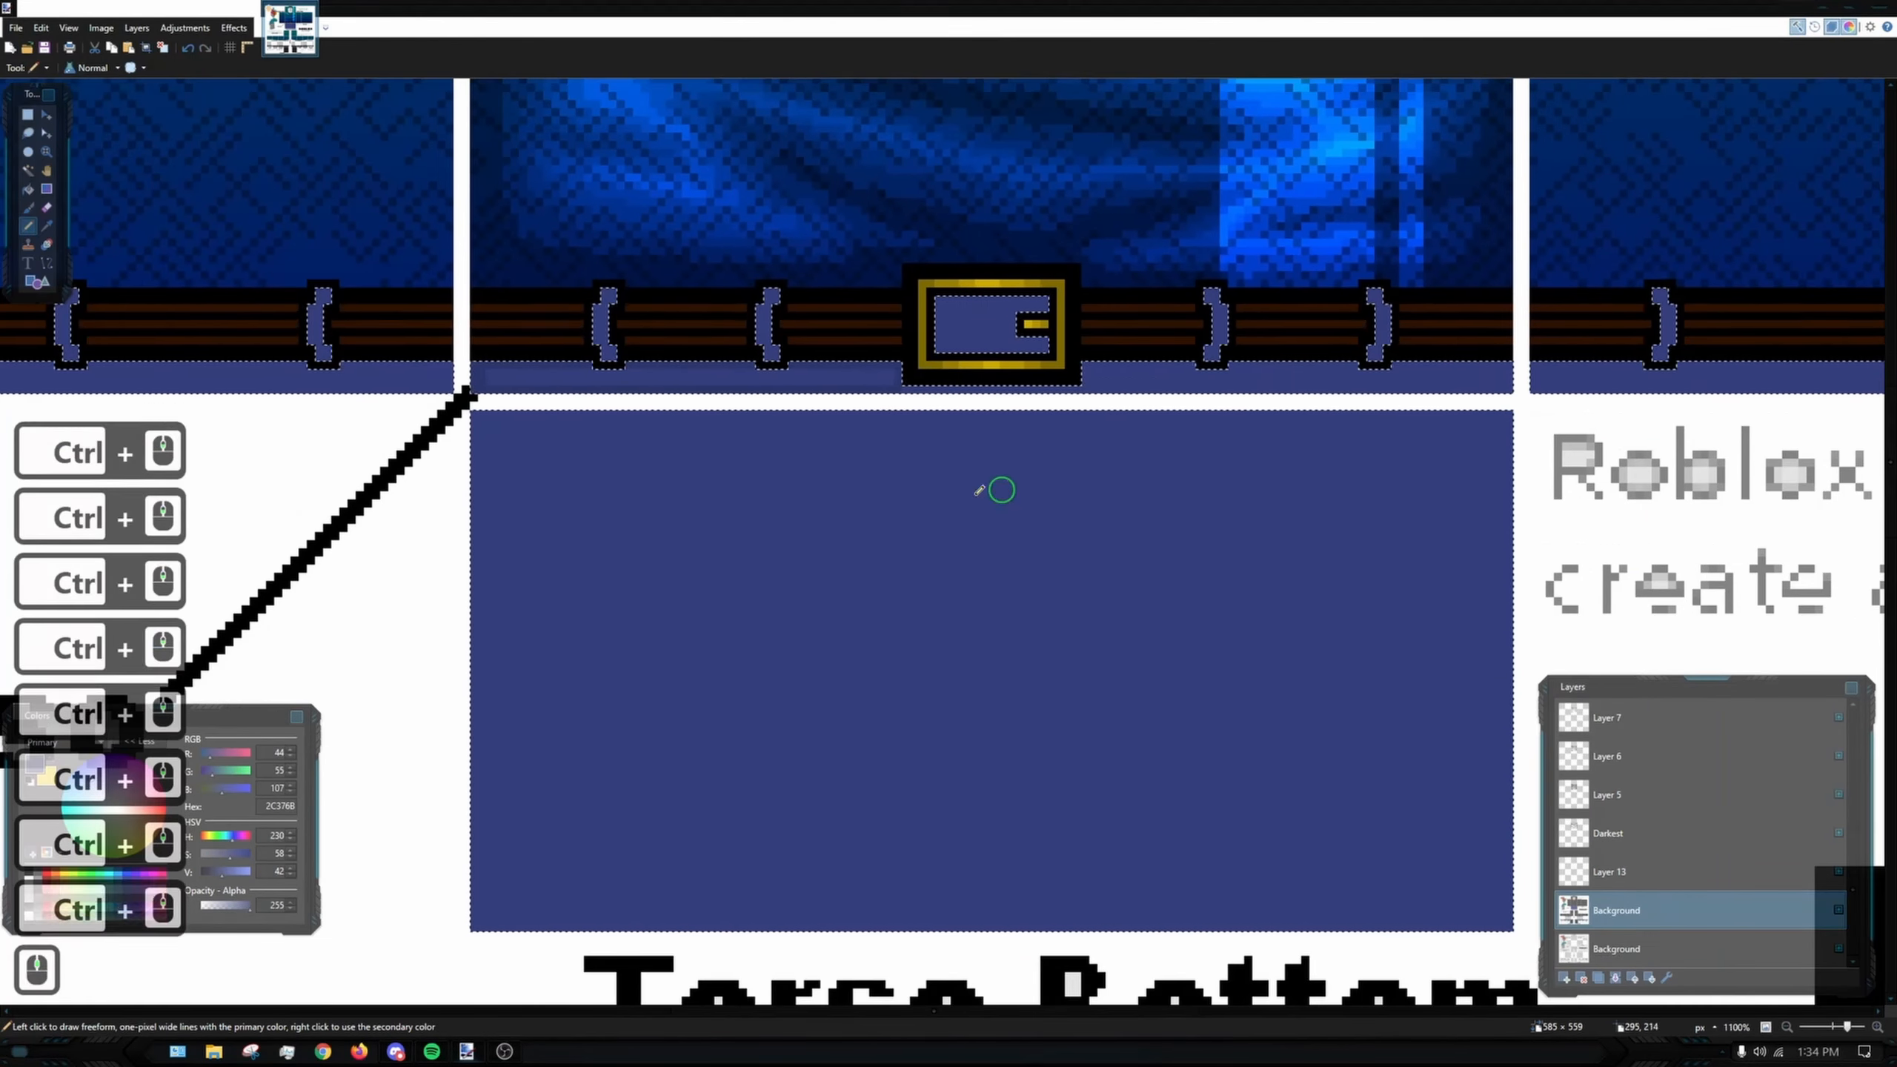
ctrl+scroll(1138, 387, down, 3)
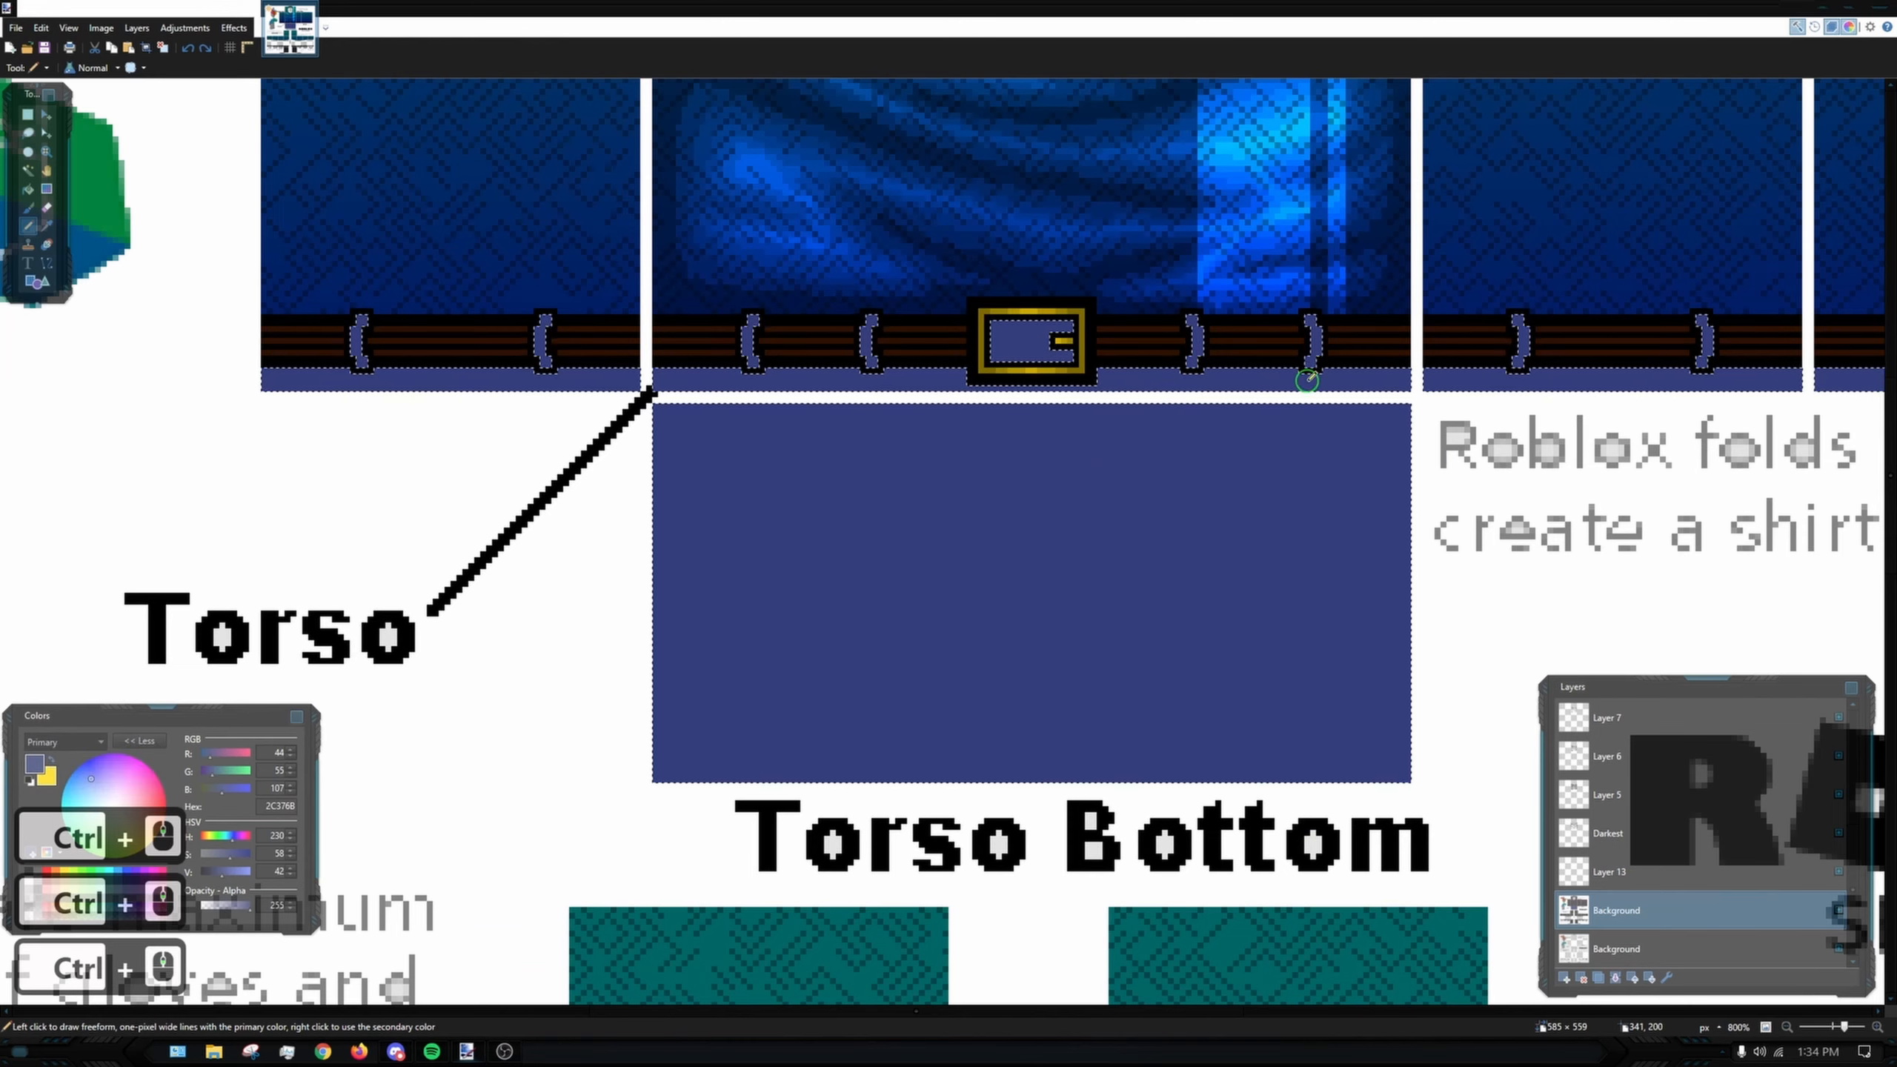
scroll(1262, 355, right, 2)
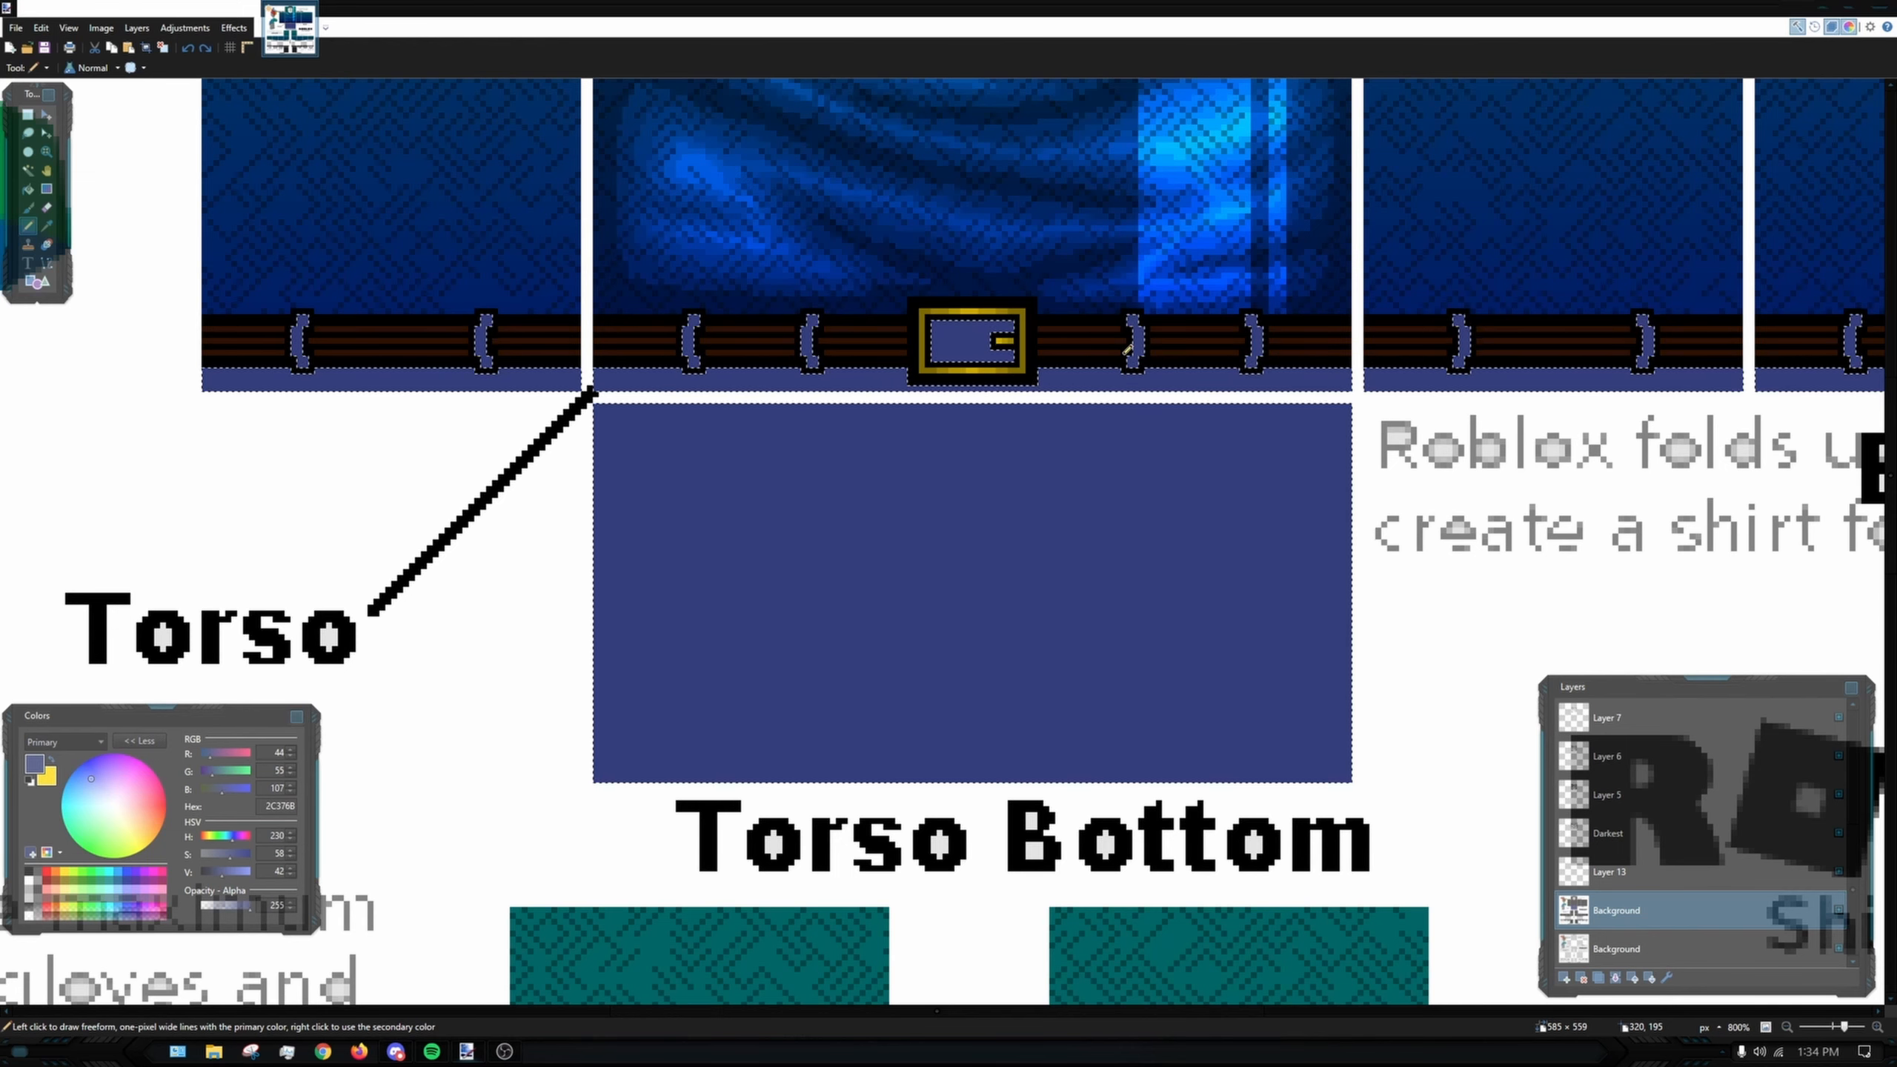
ctrl+scroll(592, 416, up, 4)
ctrl+scroll(571, 339, up, 2)
ctrl+scroll(778, 308, up, 1)
ctrl+scroll(778, 309, down, 2)
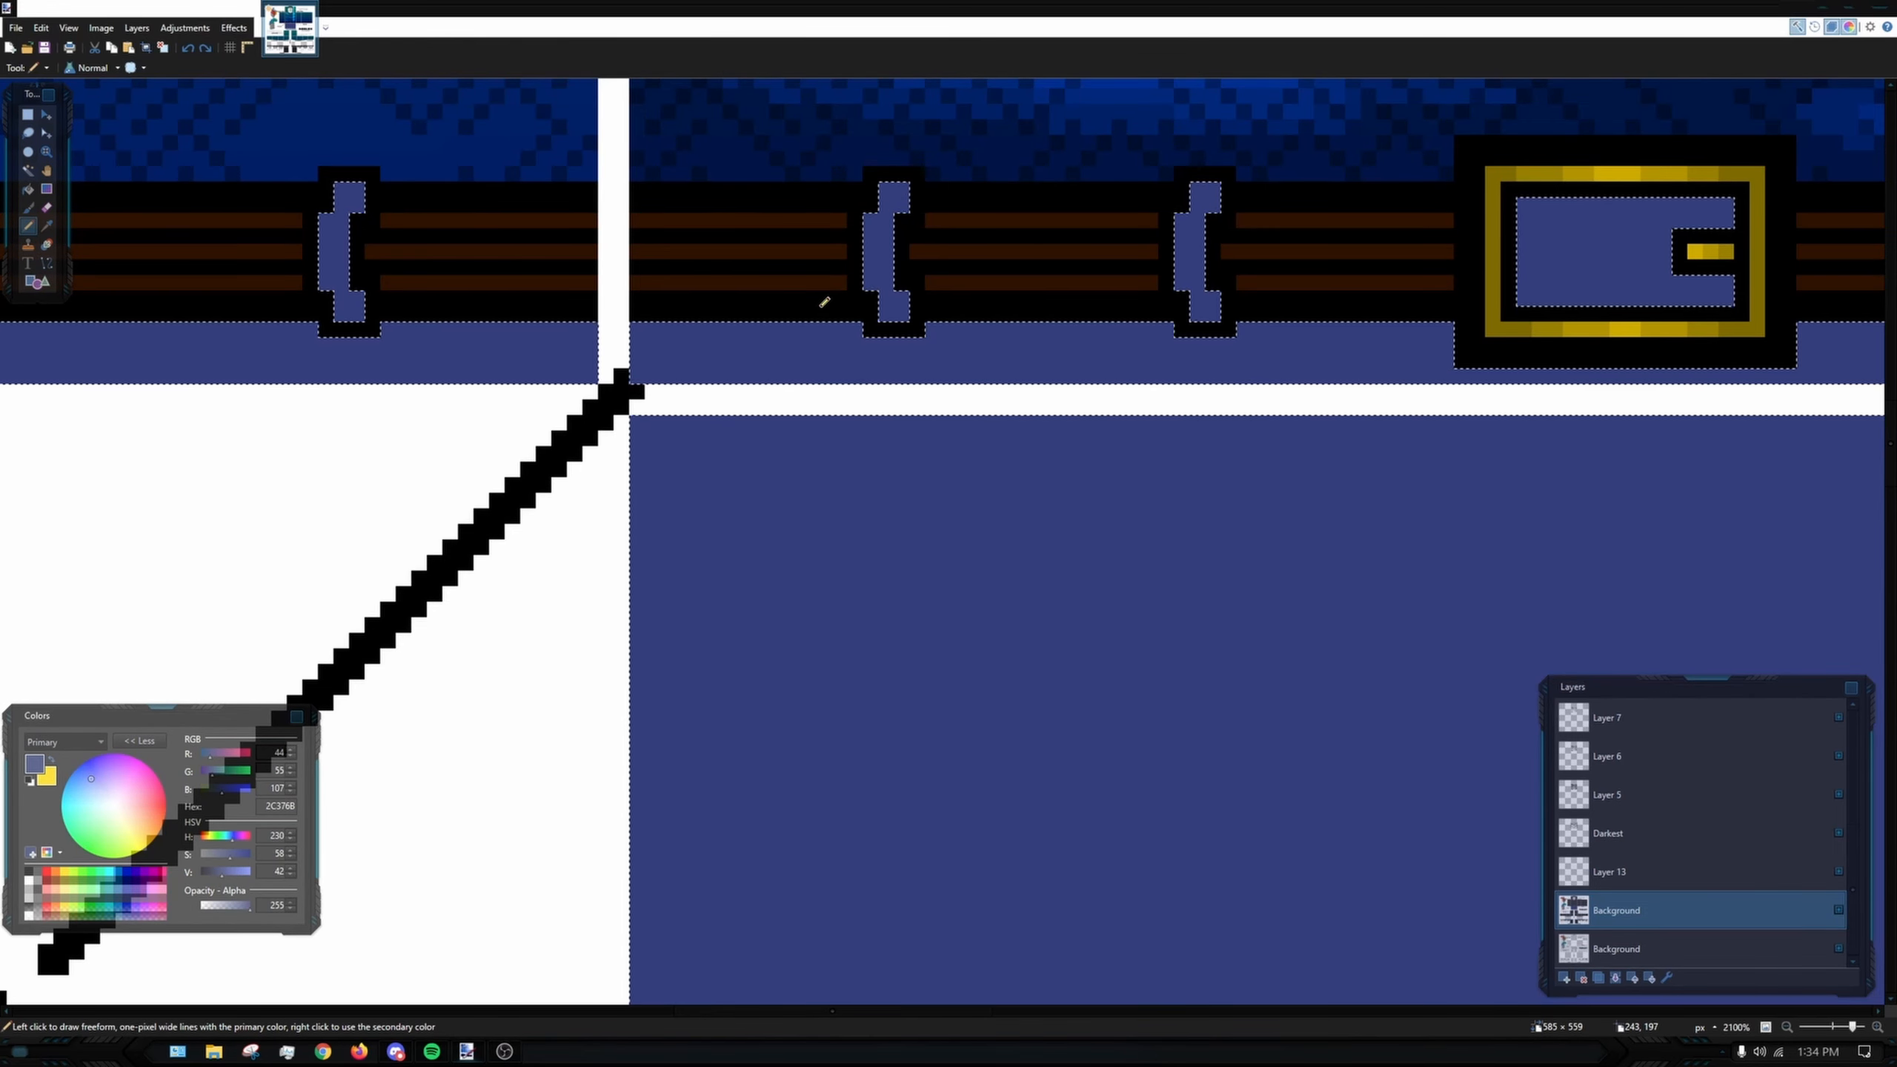
- Add a new layer directly above the upper Background layer and activate the Rectangle Select tool
ctrl+scroll(1248, 259, down, 5)
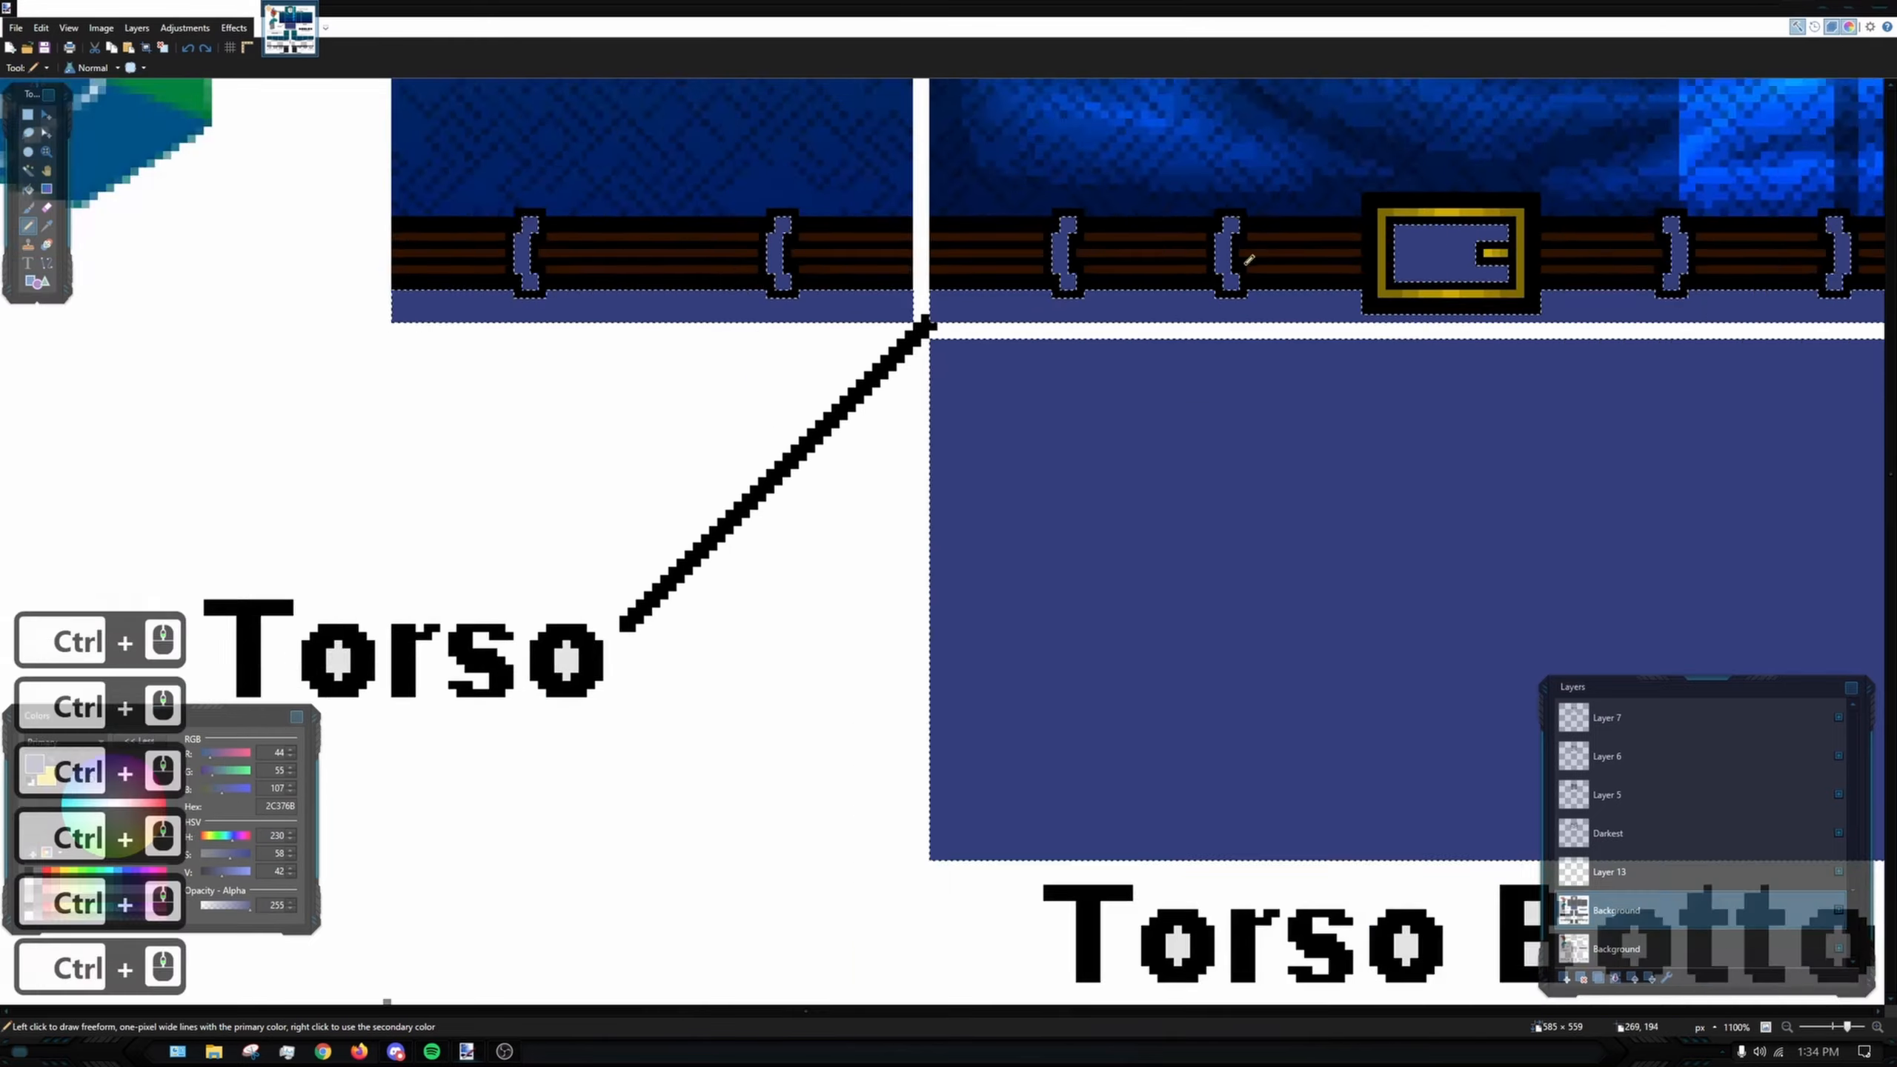
ctrl+scroll(1248, 259, down, 6)
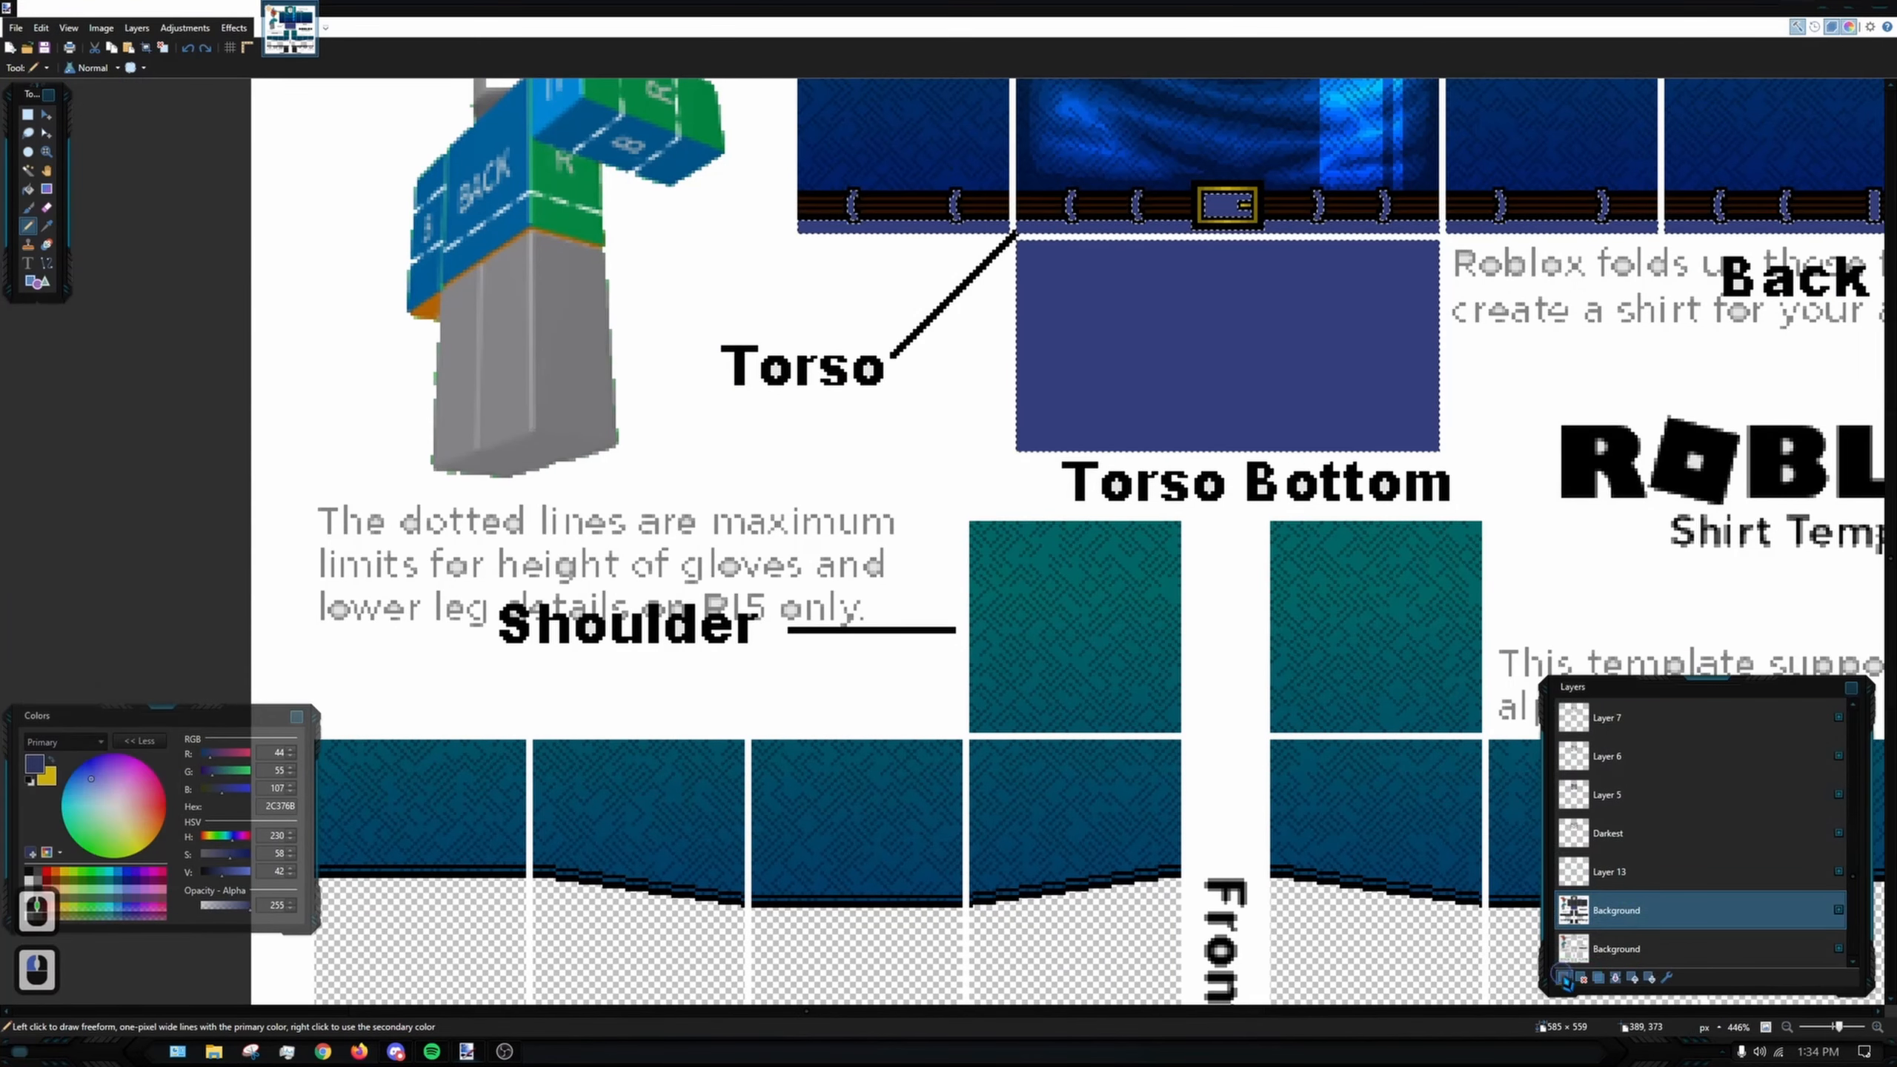
click(1564, 978)
drag(1339, 644, 1143, 530)
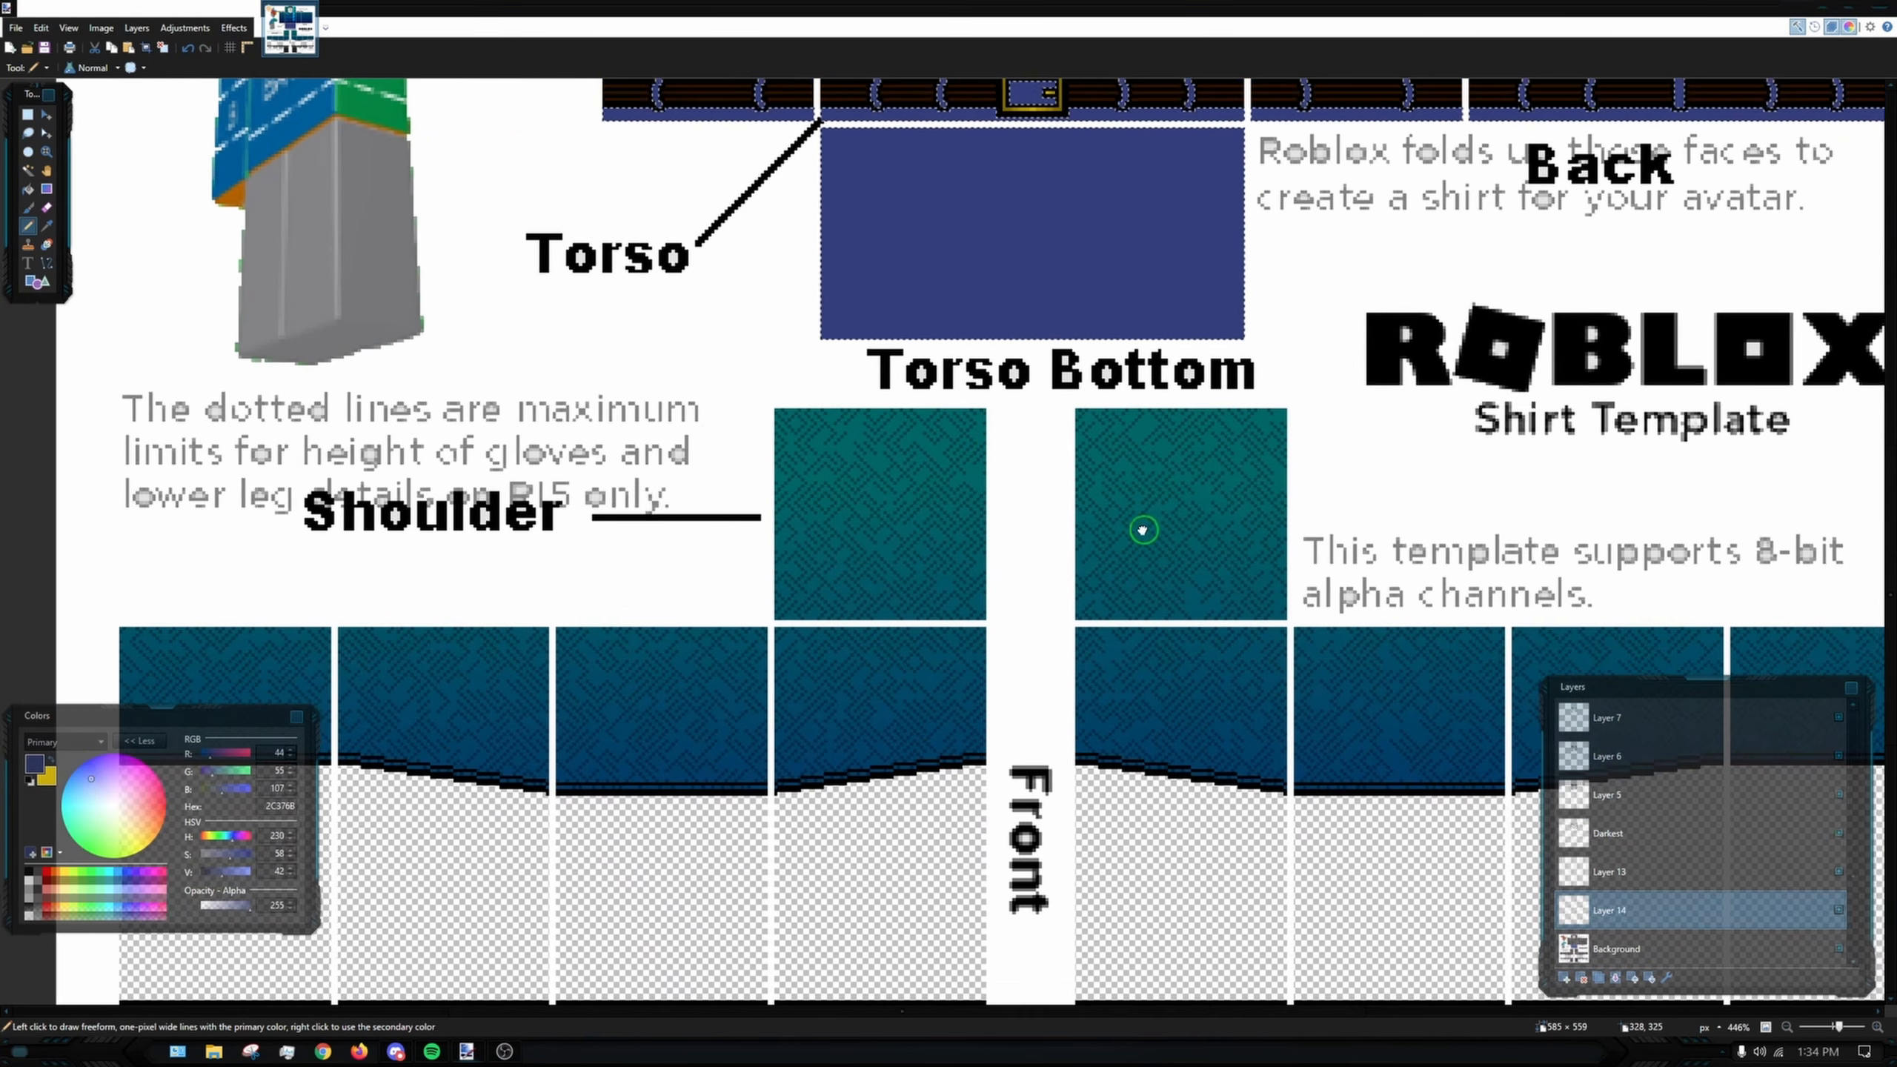
scroll(1695, 821, up, 8)
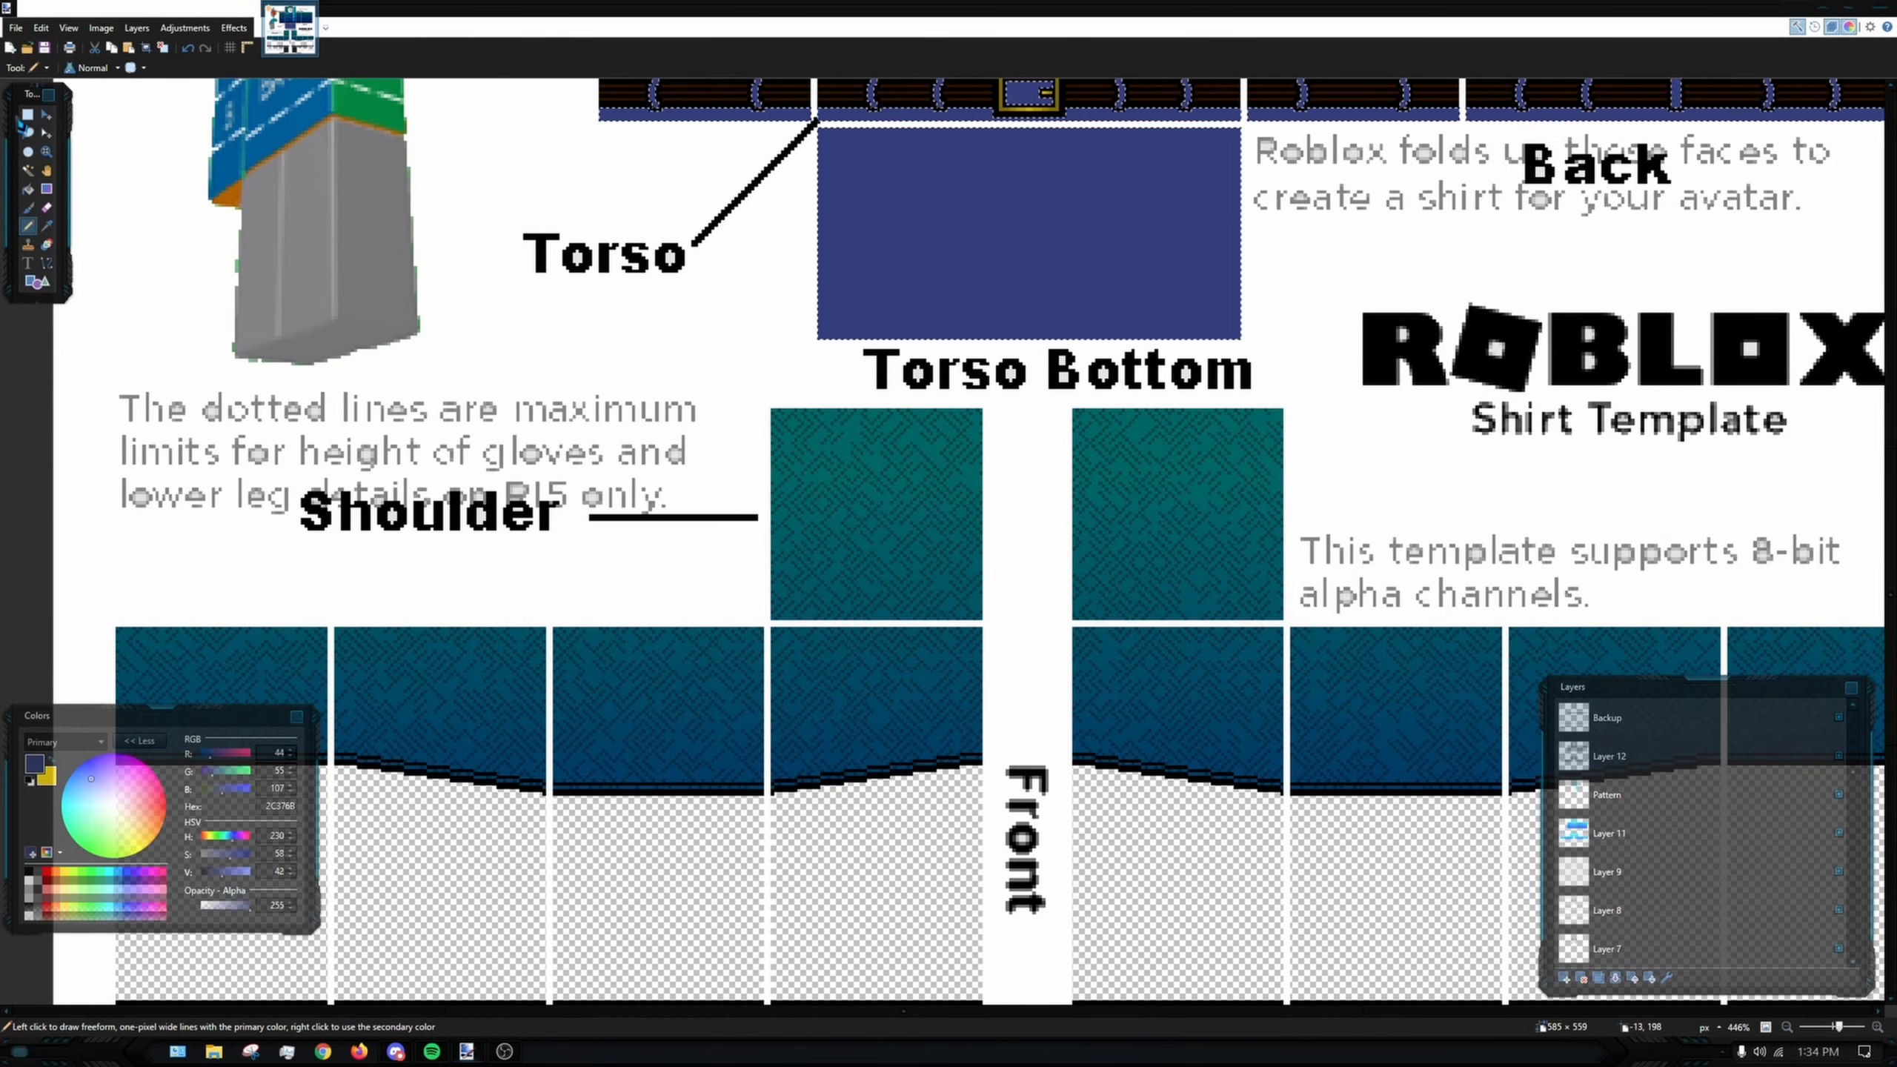
click(27, 115)
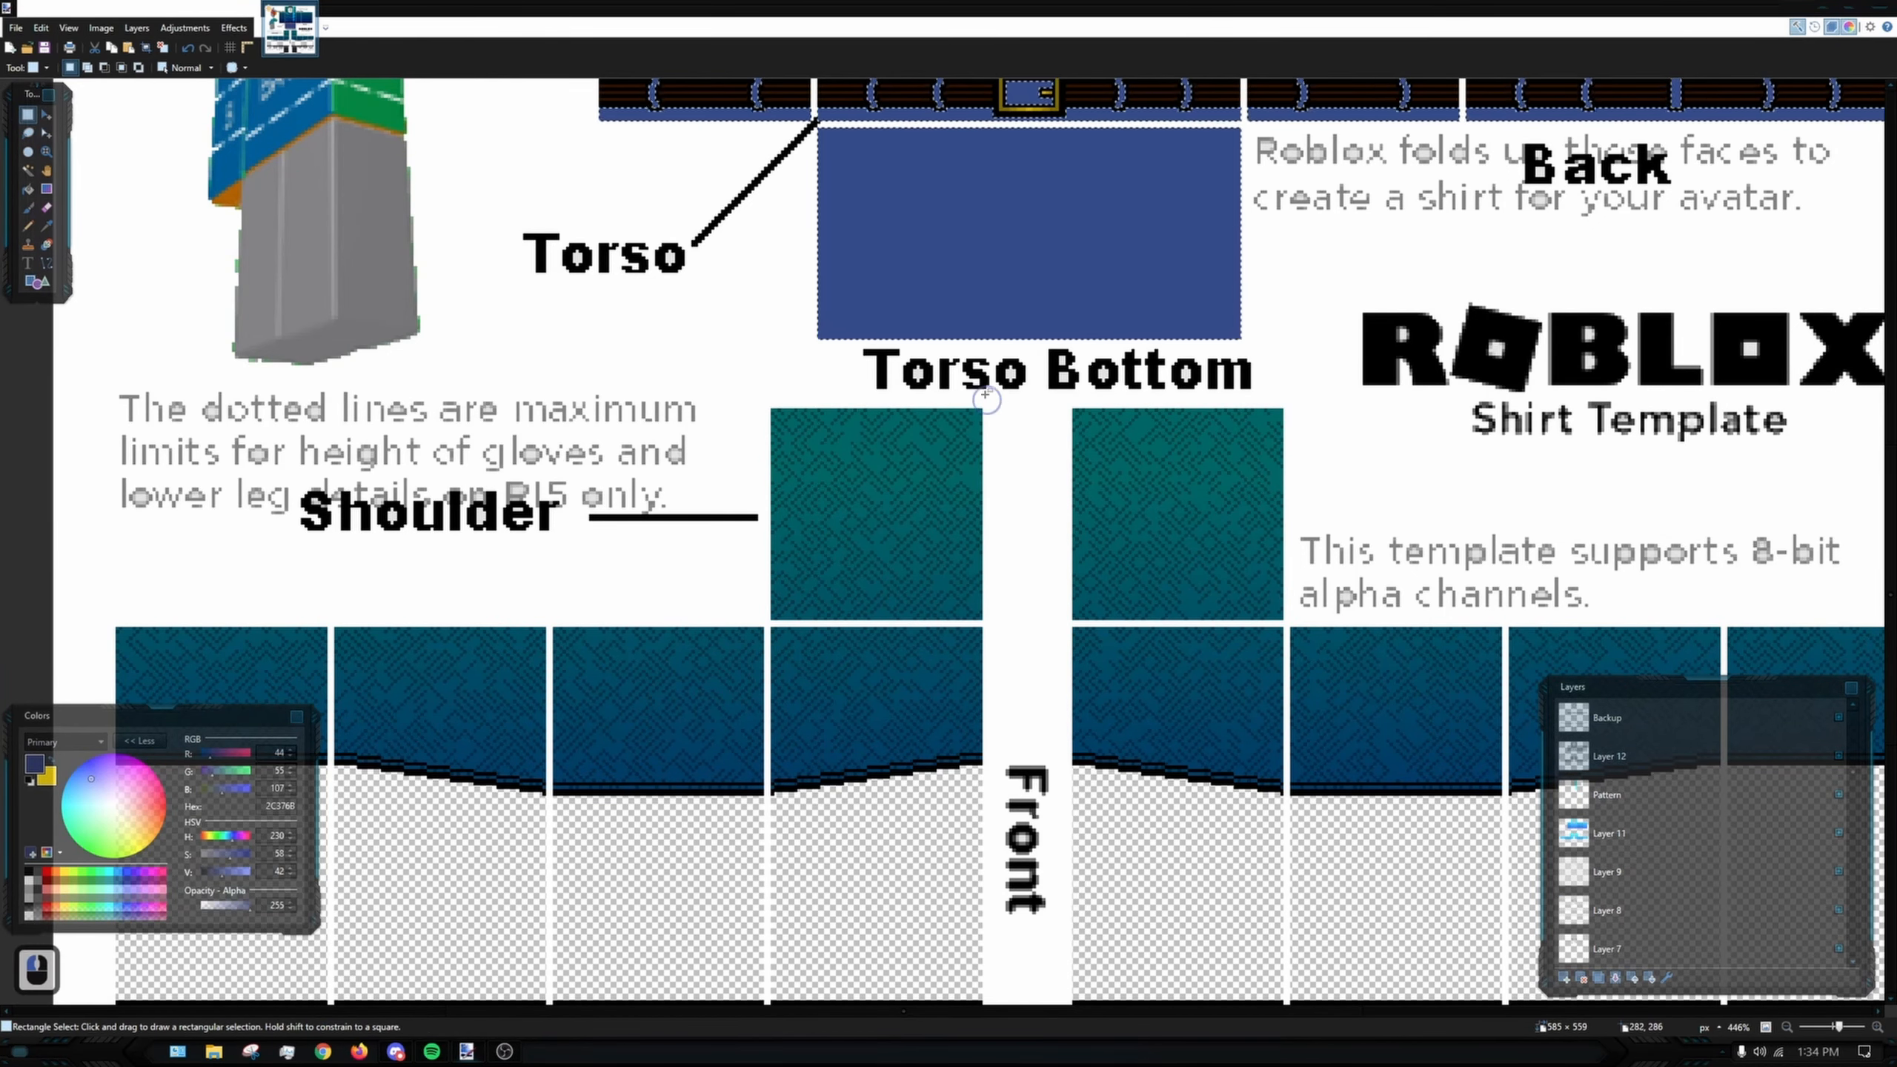
drag(1128, 538, 1102, 498)
scroll(1724, 836, down, 4)
- Select the right arm's 64 × 128 px front panel area on Layer 14 with Rectangle Select, copy it and paste it in place
drag(1225, 657, 1198, 560)
ctrl+scroll(775, 656, up, 12)
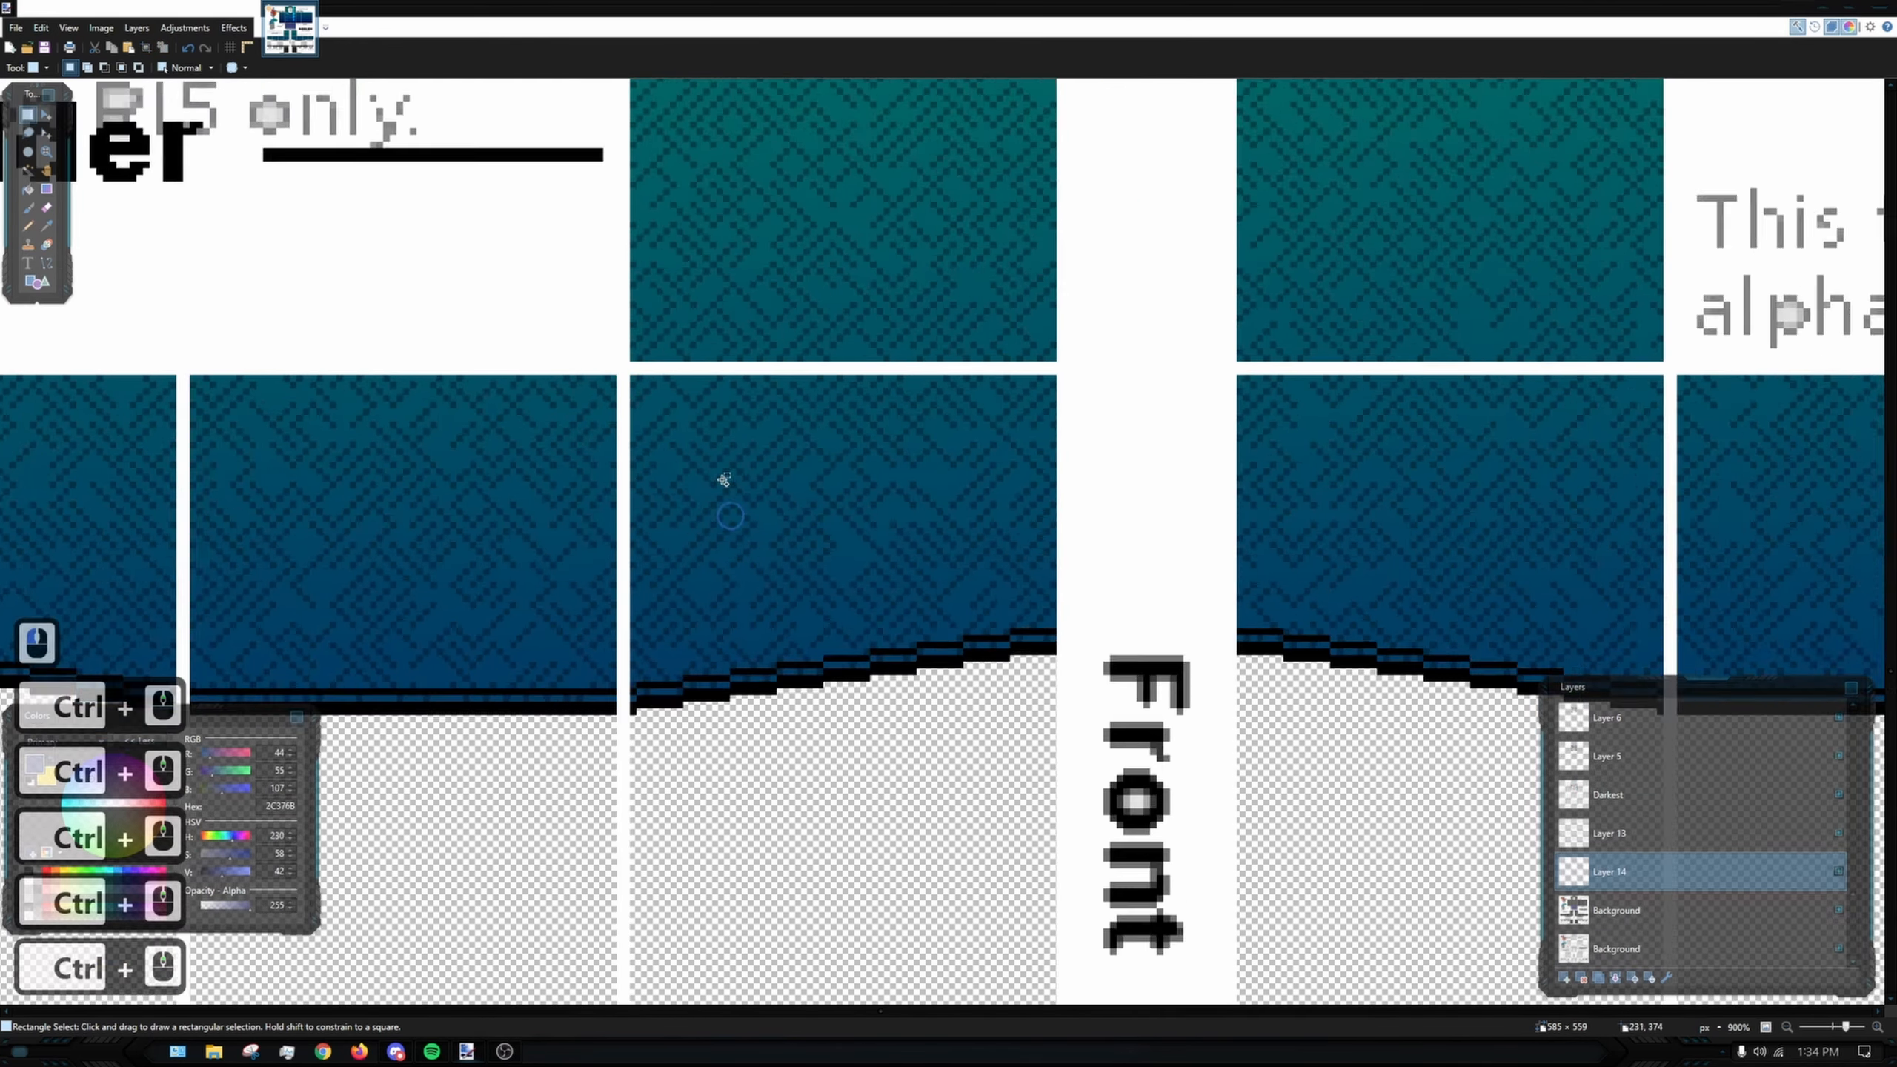
ctrl+scroll(599, 349, up, 2)
drag(574, 326, 683, 457)
scroll(679, 456, down, 1)
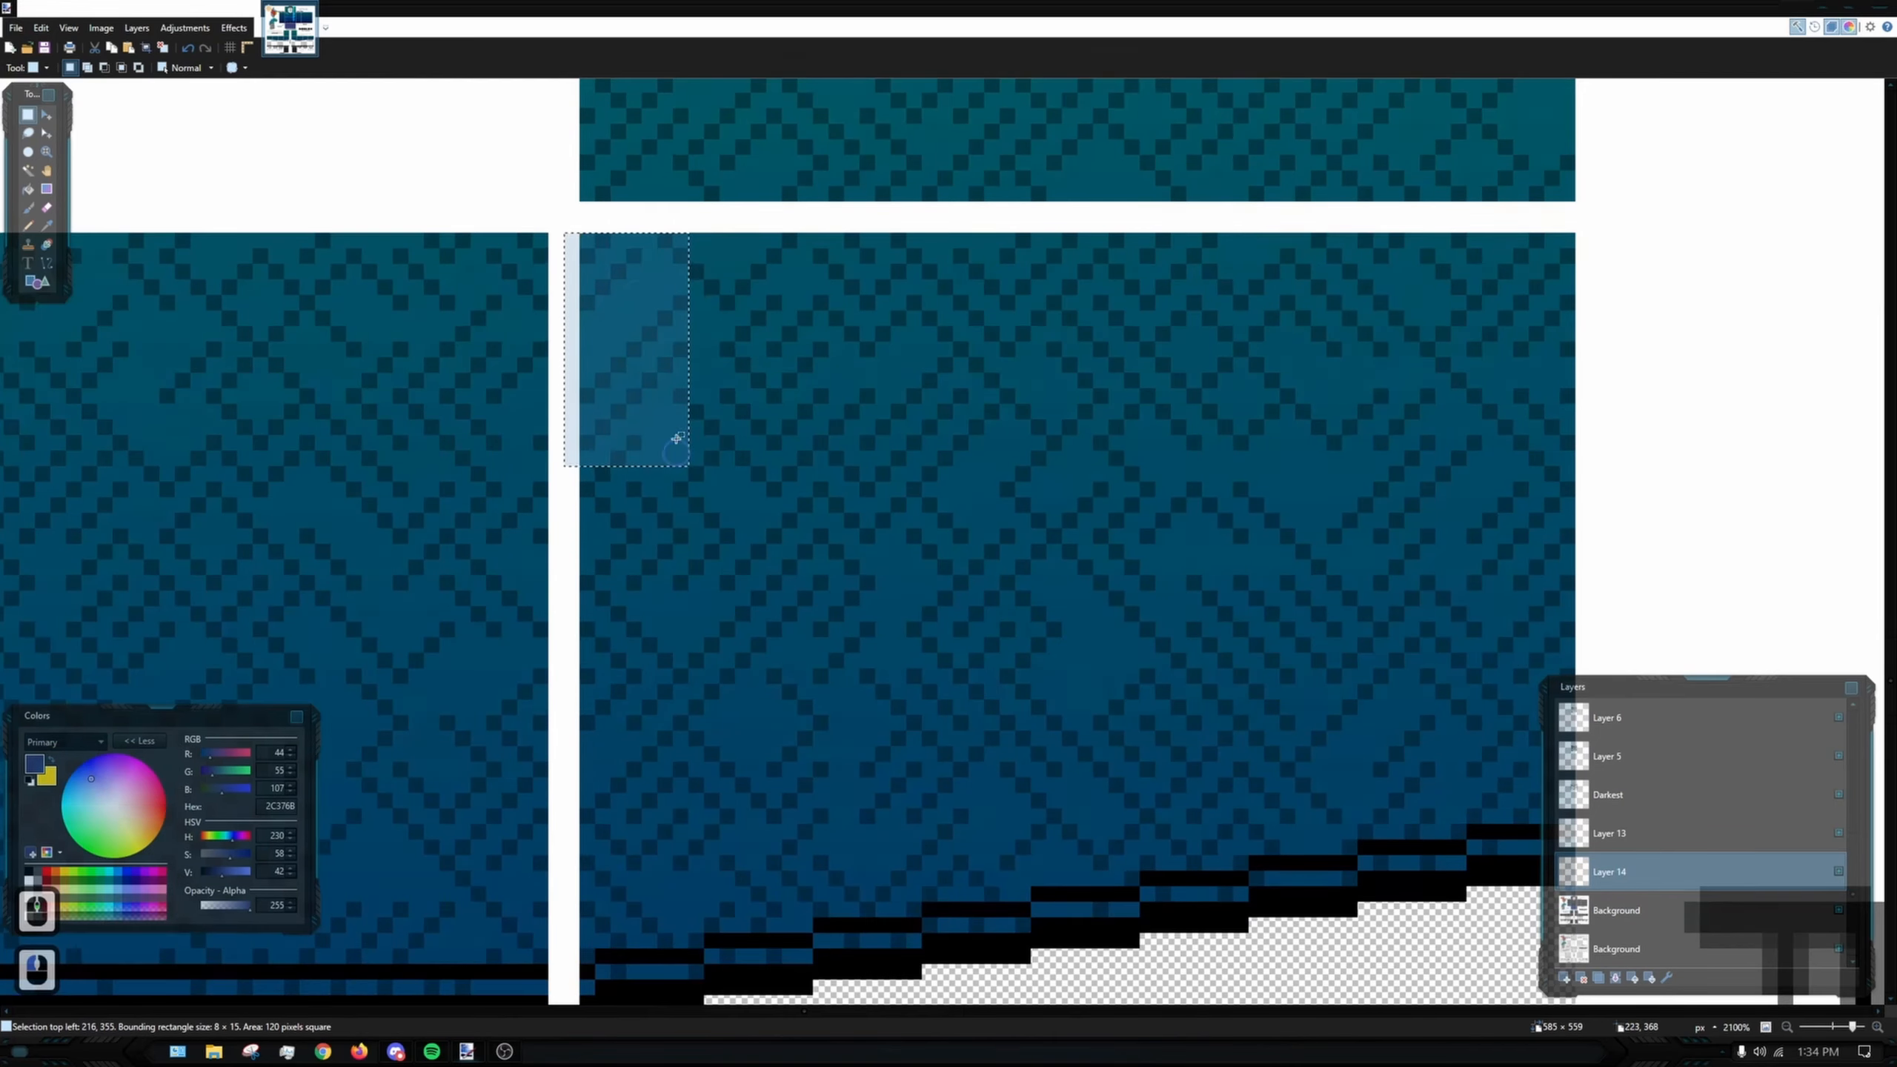
click(606, 259)
scroll(810, 463, down, 17)
drag(589, 245, 967, 710)
ctrl+scroll(1527, 490, down, 14)
ctrl+scroll(1527, 490, down, 2)
key(ctrl+c)
key(ctrl+v)
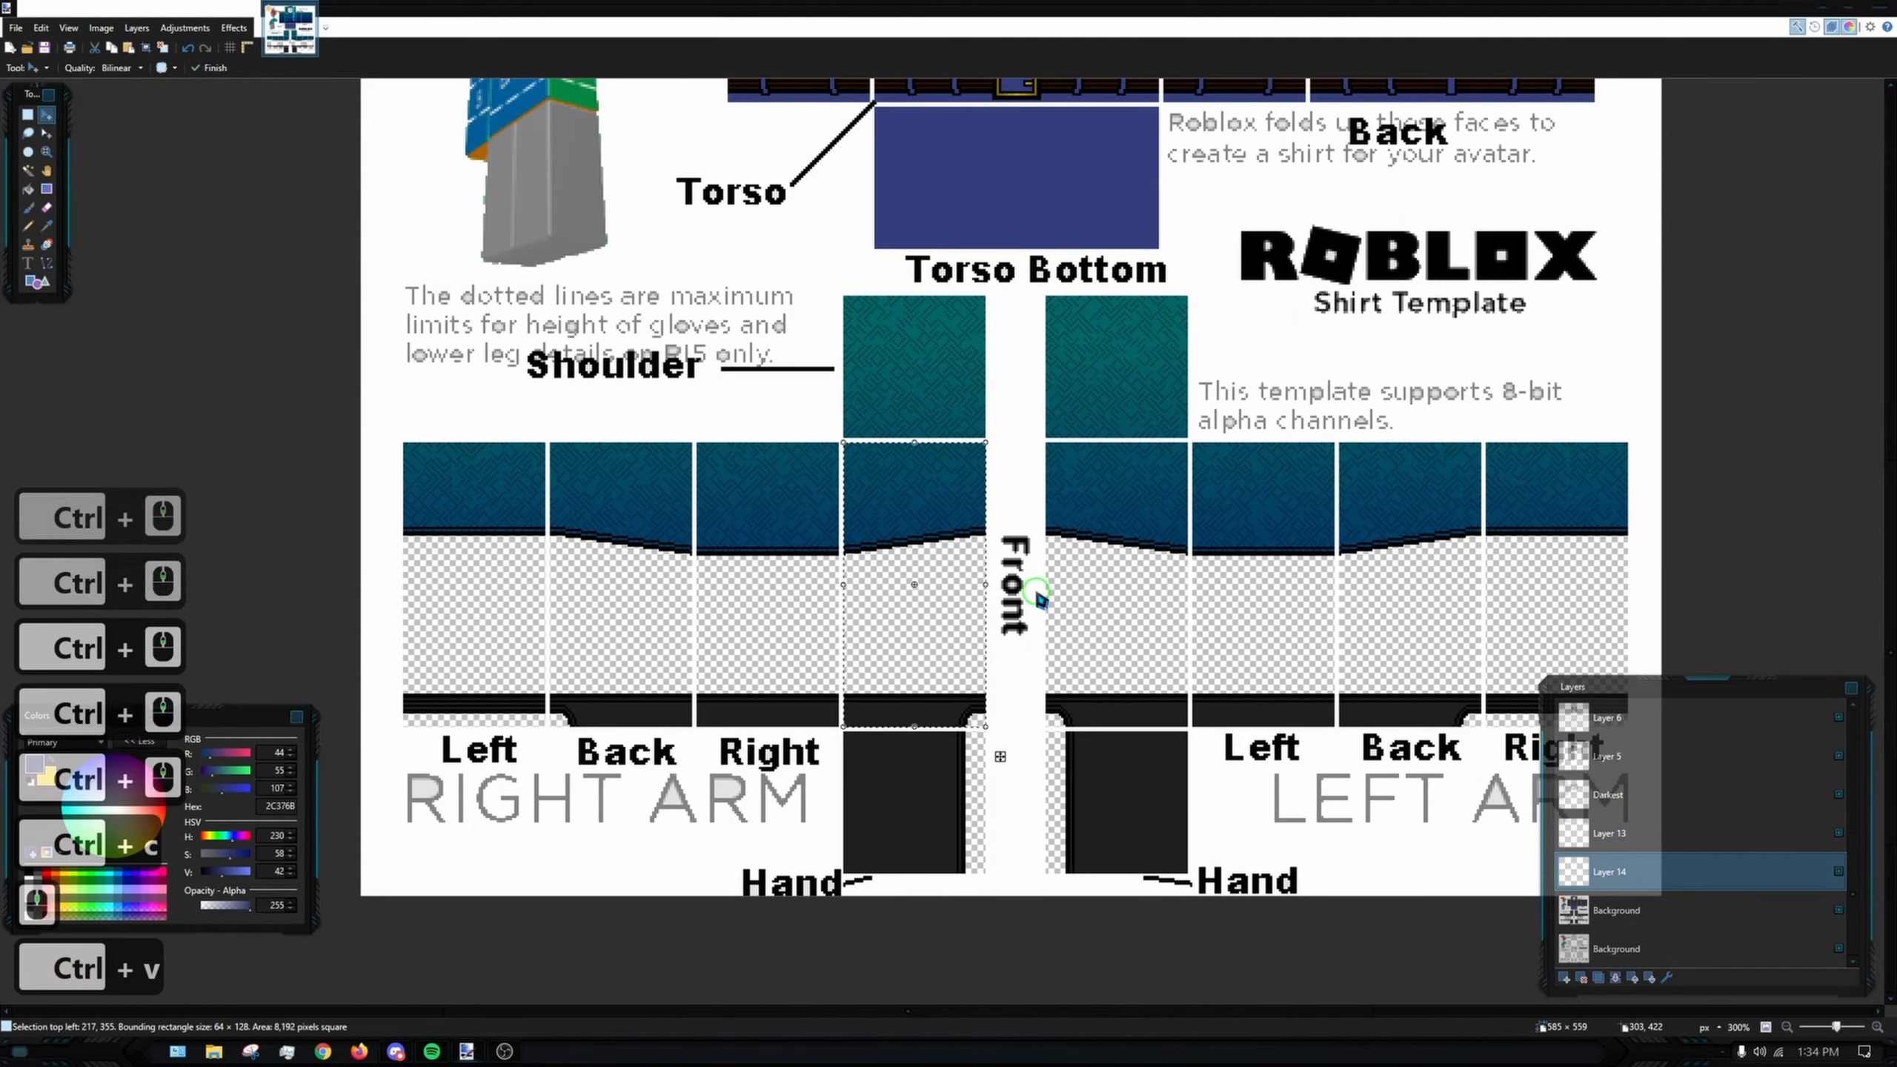
- Move the pasted 64 × 128 px selection to 231, 202, directly below the left half of the front torso
ctrl+scroll(1006, 566, up, 2)
ctrl+scroll(937, 455, up, 2)
drag(901, 453, 1047, 185)
scroll(1092, 247, up, 2)
ctrl+scroll(1047, 378, up, 3)
drag(1050, 381, 926, 429)
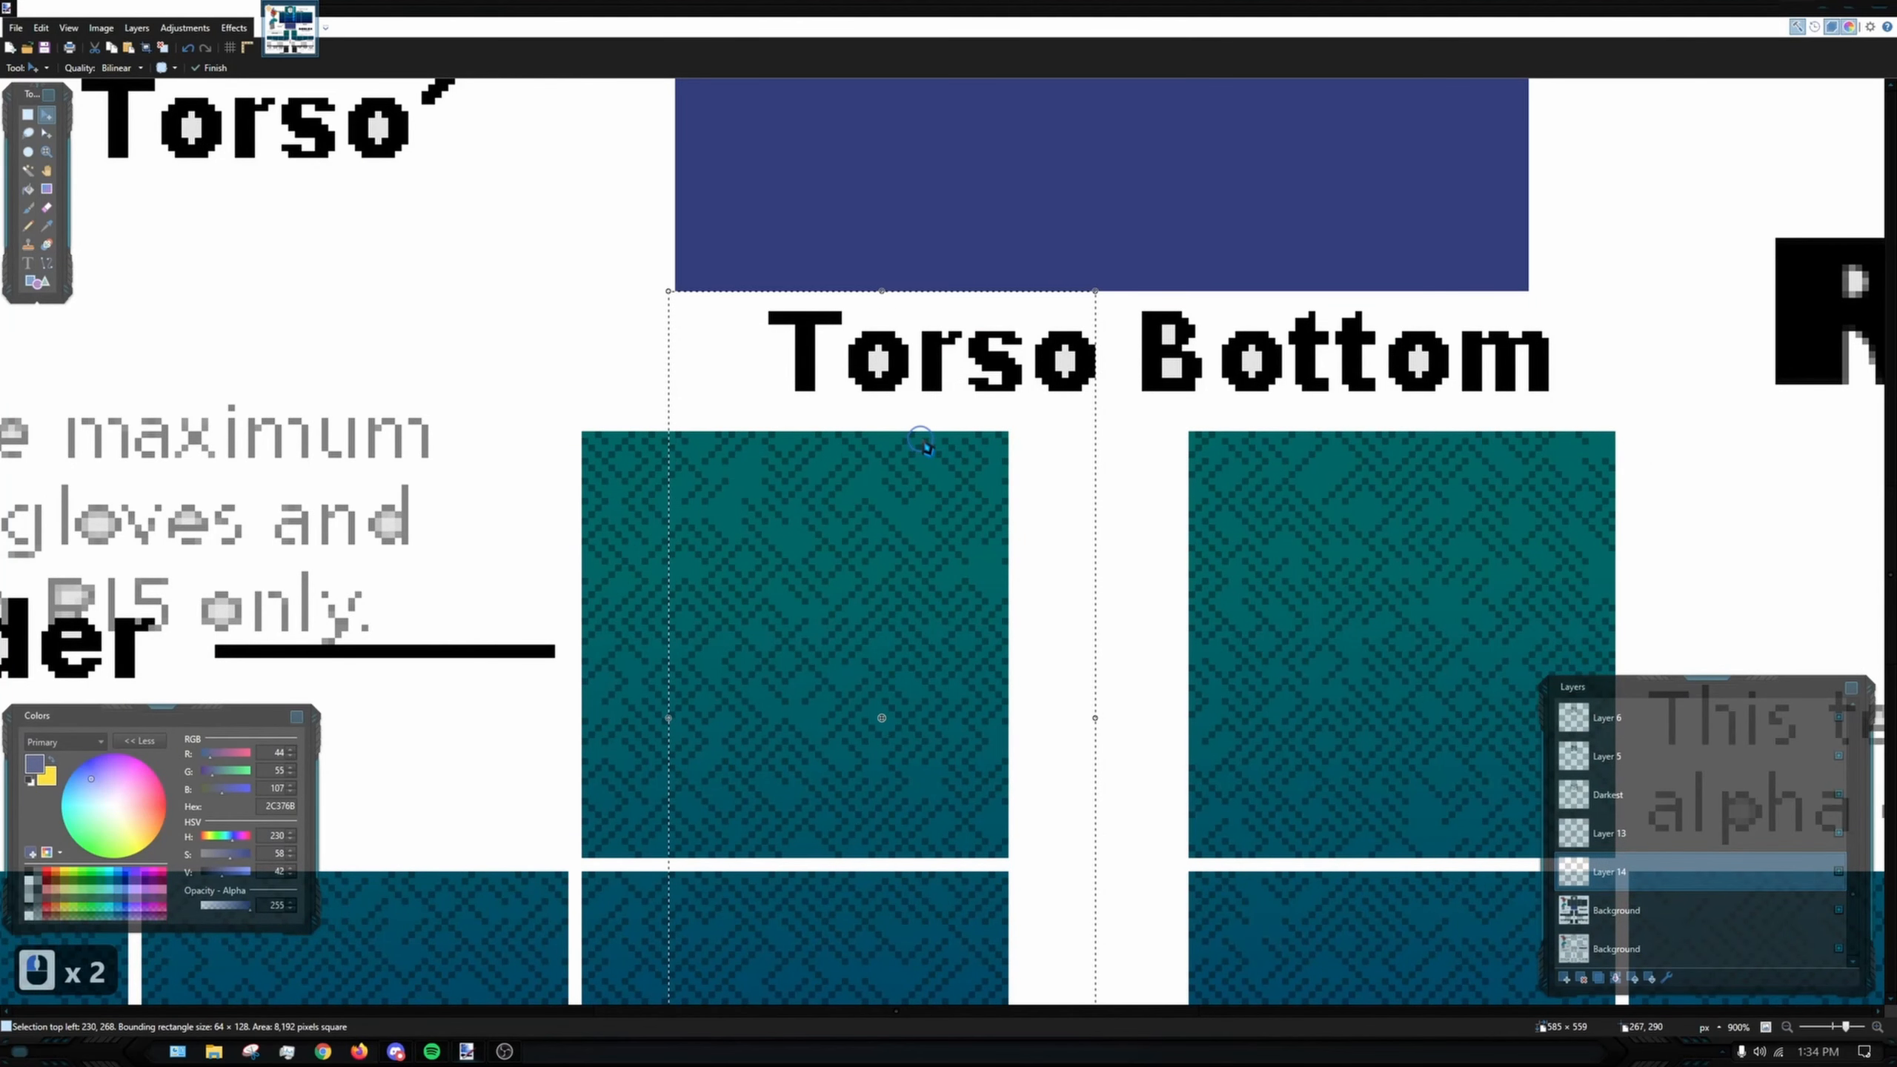
scroll(896, 508, up, 2)
drag(870, 583, 842, 708)
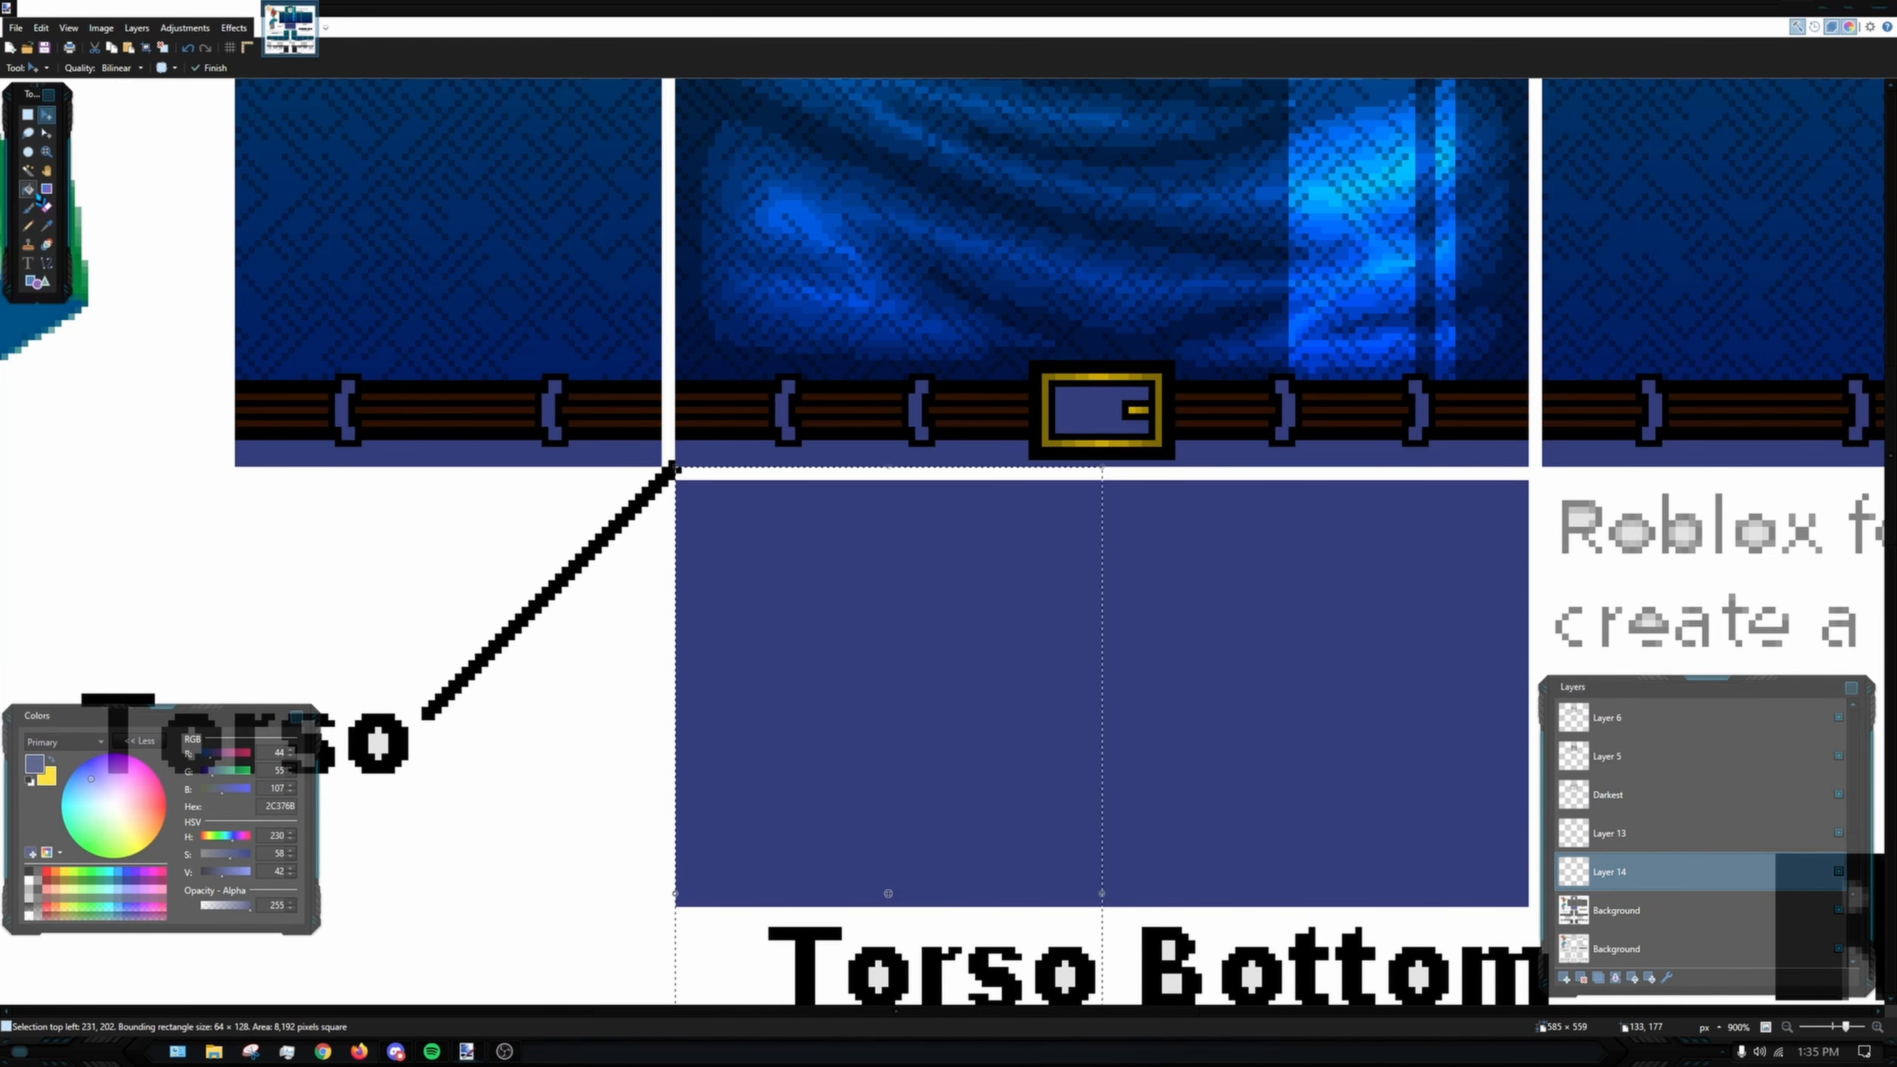
- Fill the 64 × 128 px selection on Layer 14 with navy at HSV value 50, undoing the first fill attempt
click(27, 189)
click(984, 620)
drag(1060, 470, 980, 390)
key(ctrl+z)
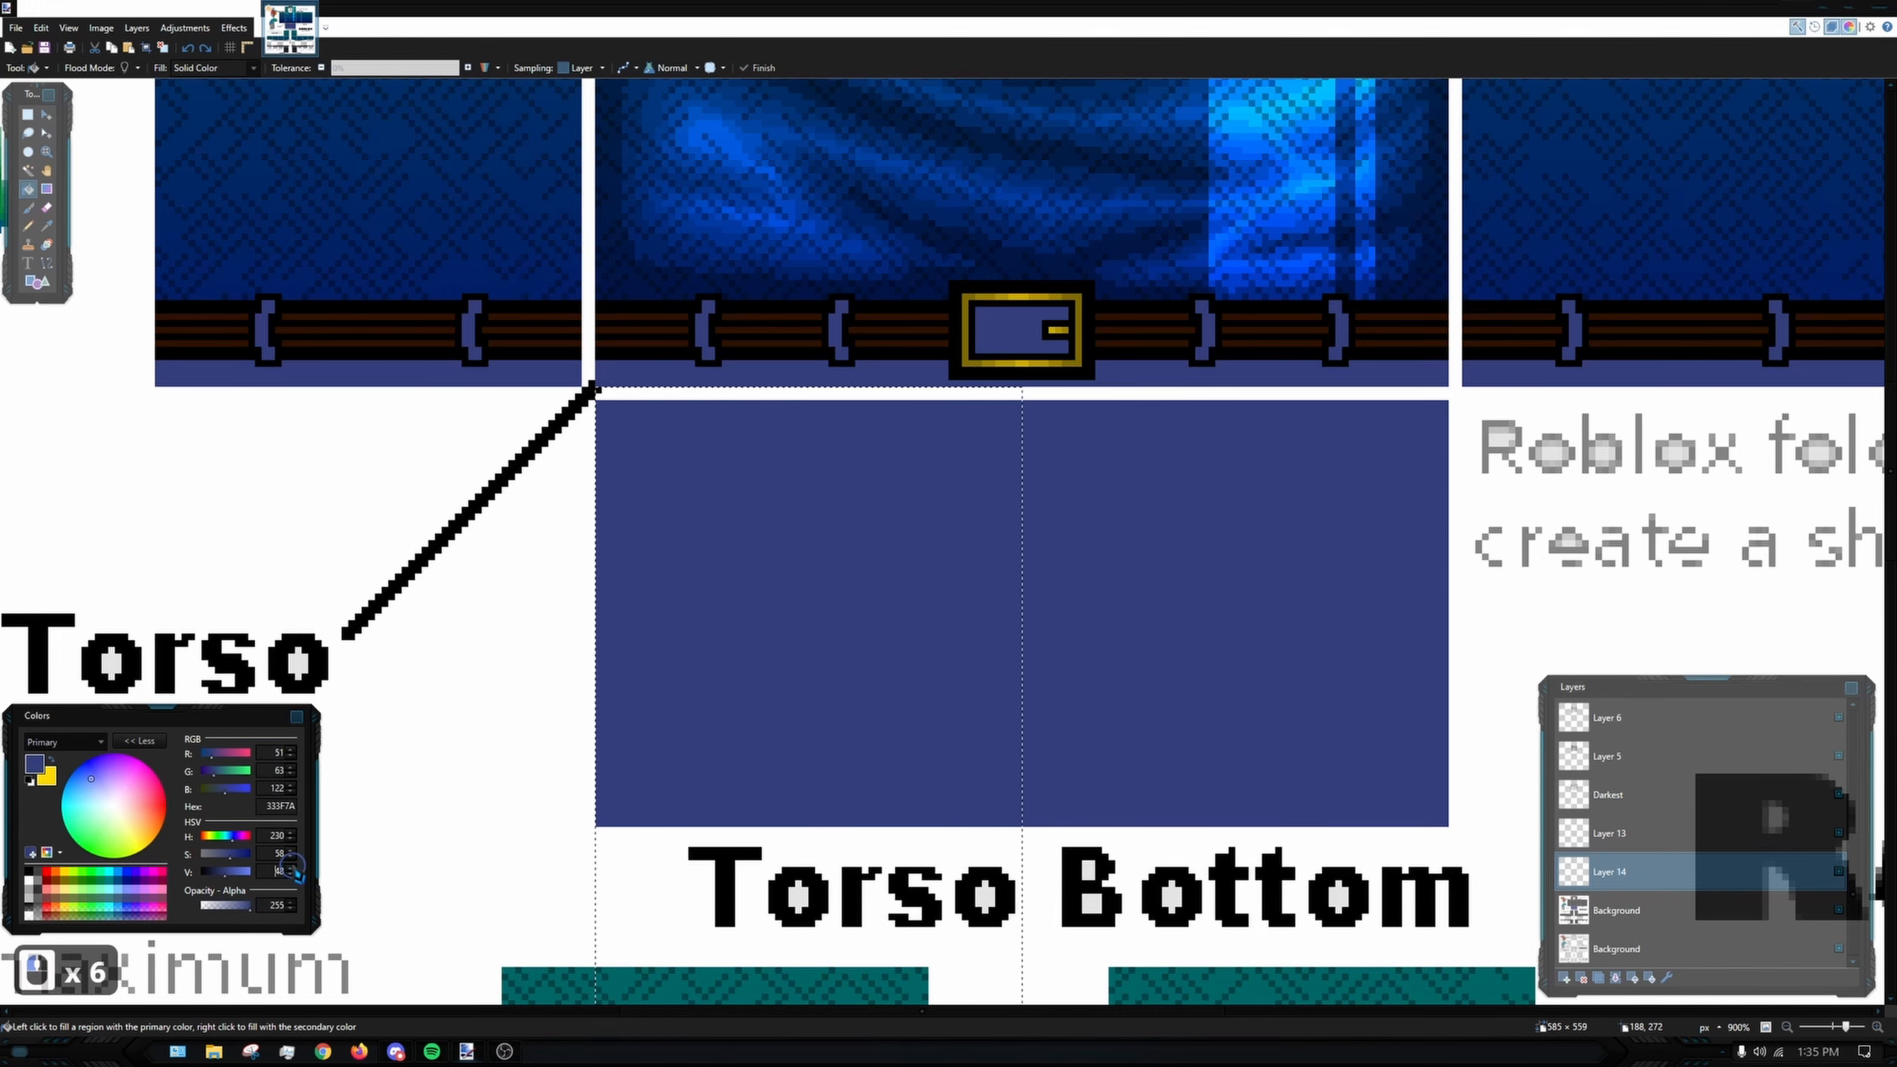
click(290, 868)
click(784, 607)
scroll(1055, 660, down, 7)
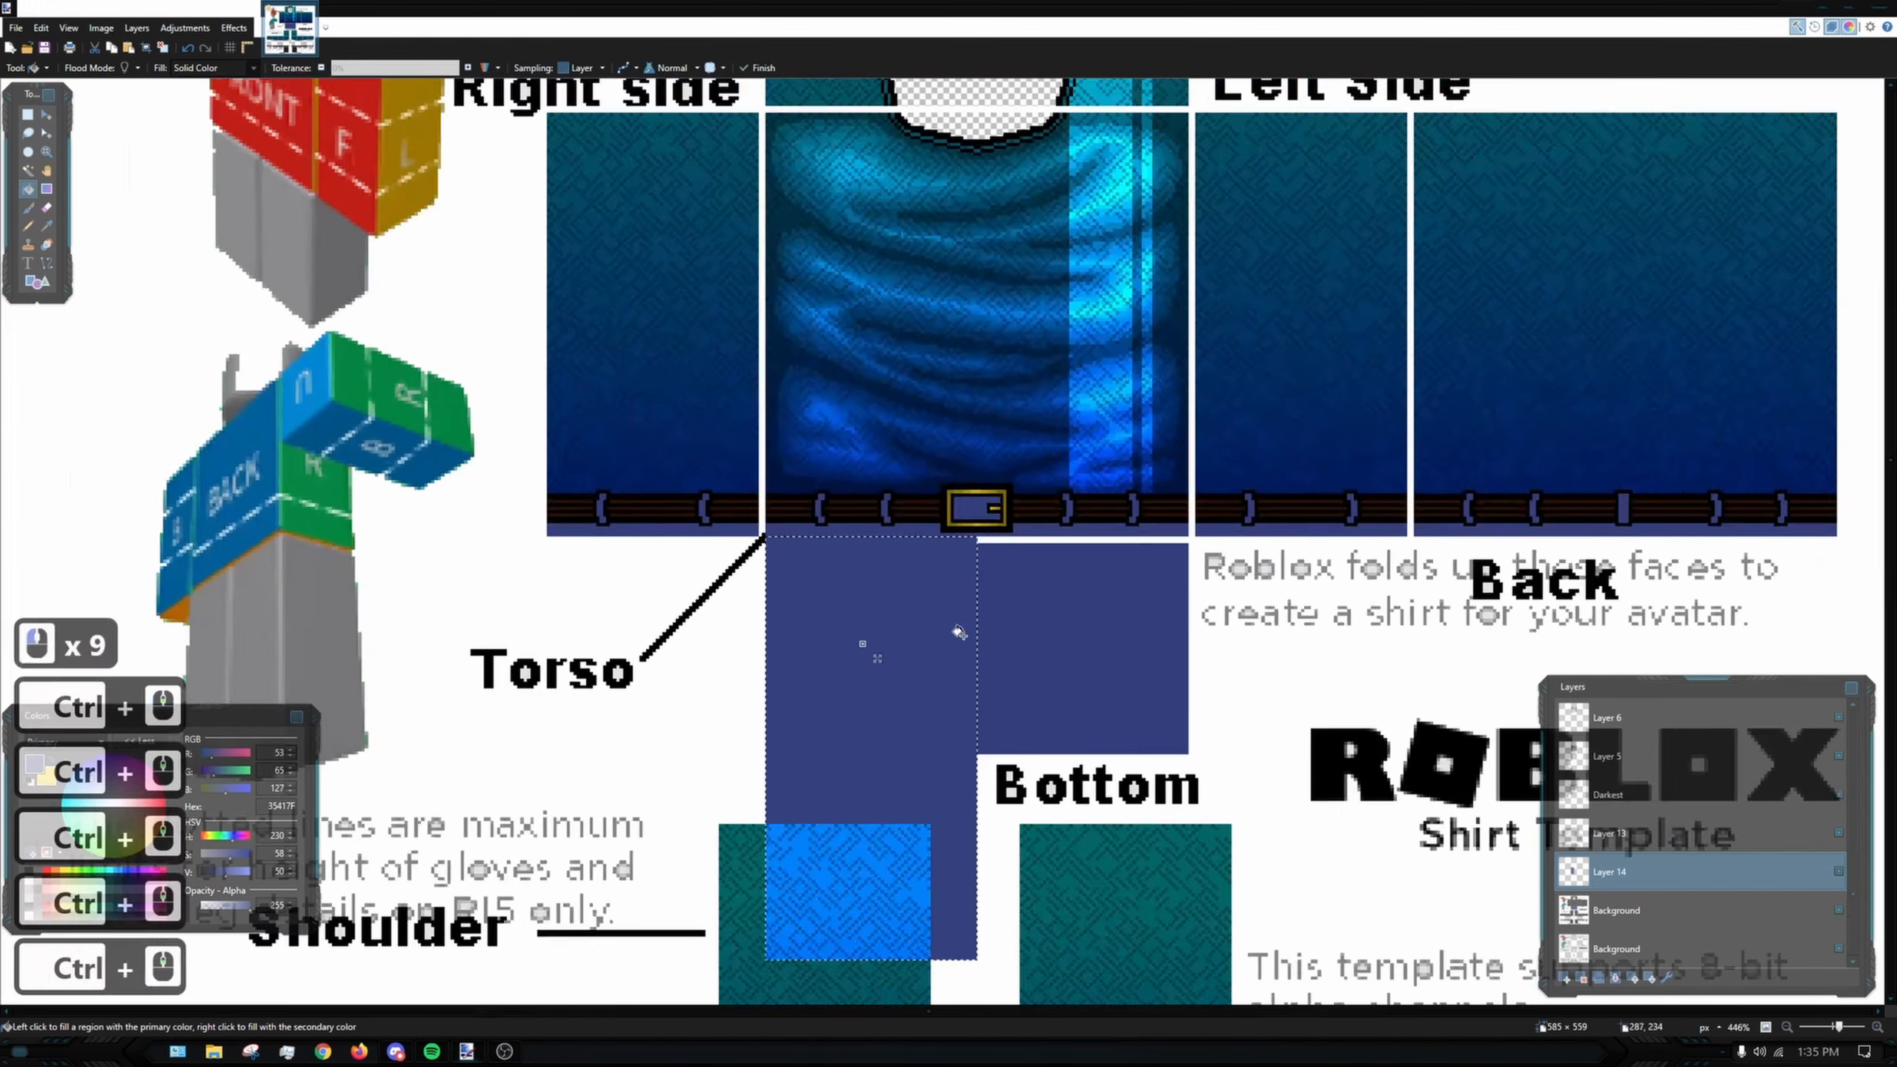
- Move Layer 14 to the top of the layer stack and clear the selection around the navy block
drag(1673, 881, 1662, 721)
scroll(1662, 725, up, 2)
drag(1023, 593, 952, 548)
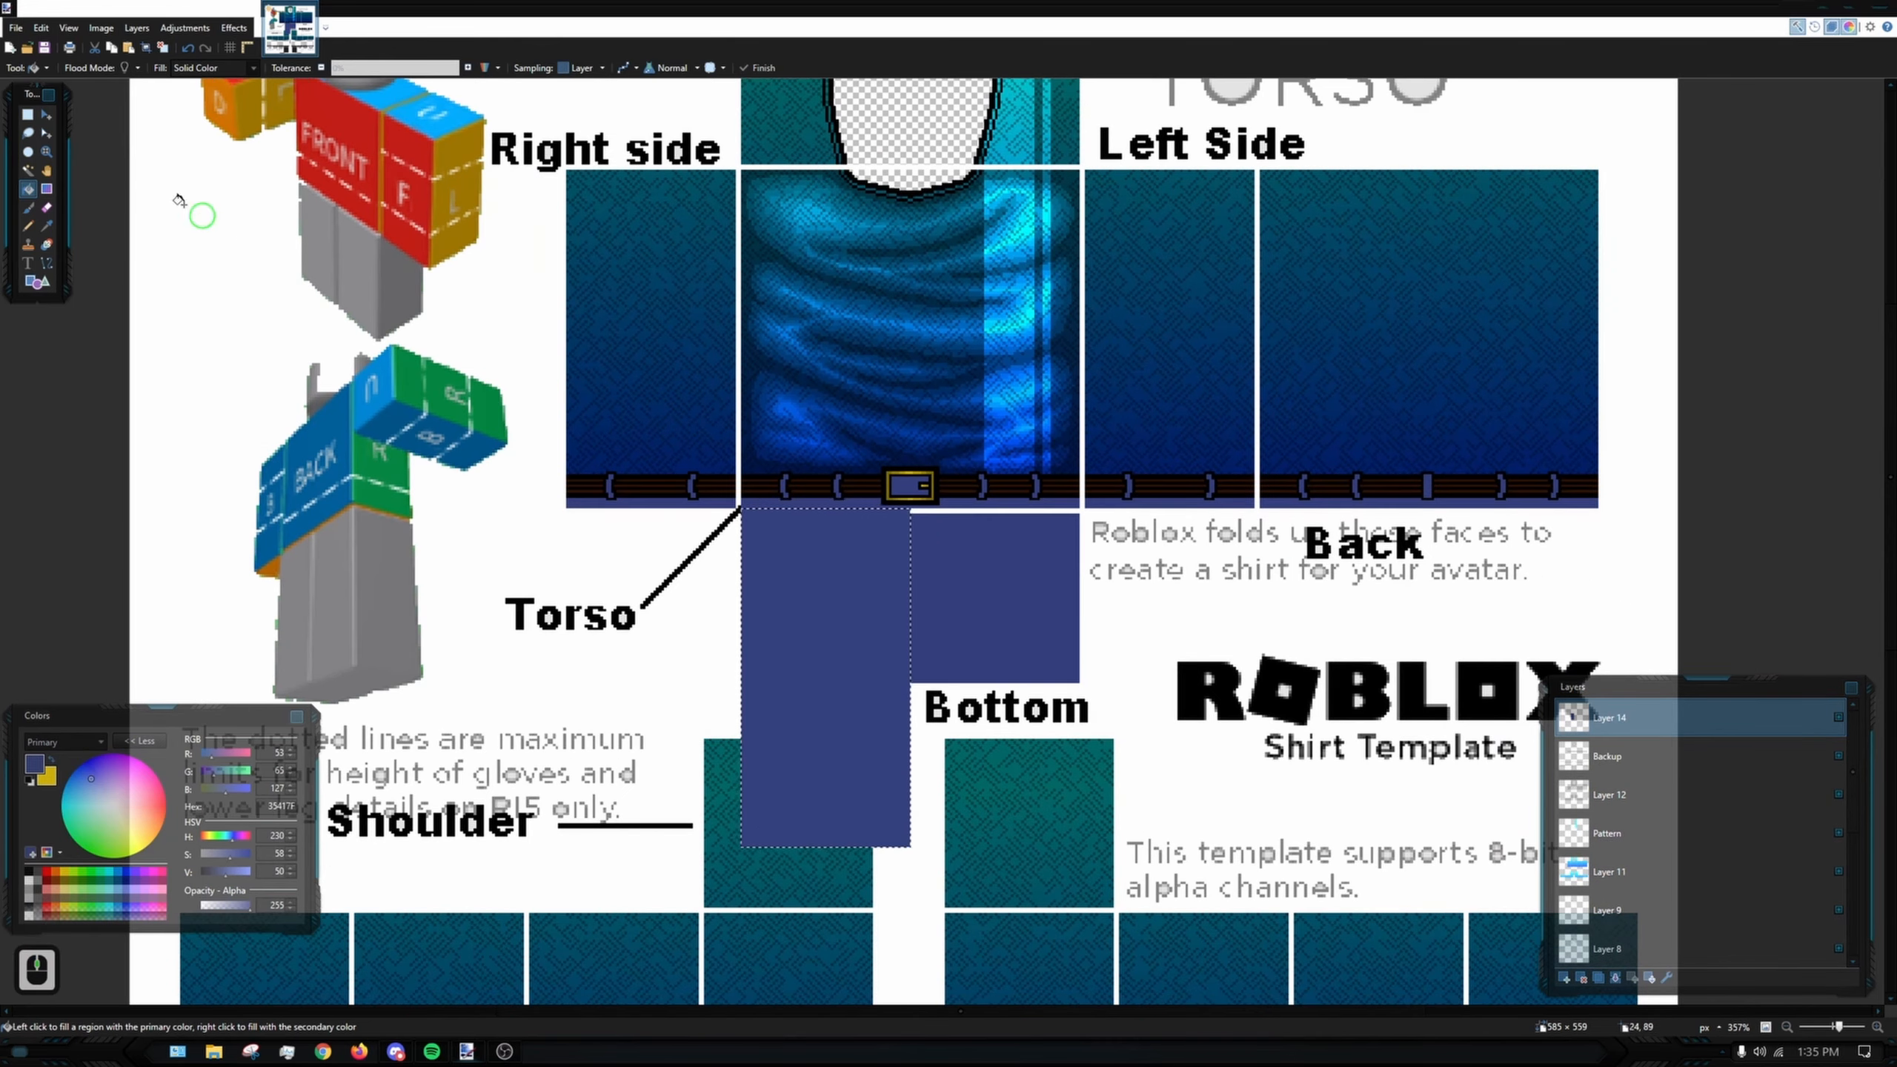
click(30, 111)
drag(1226, 556, 1164, 512)
click(686, 492)
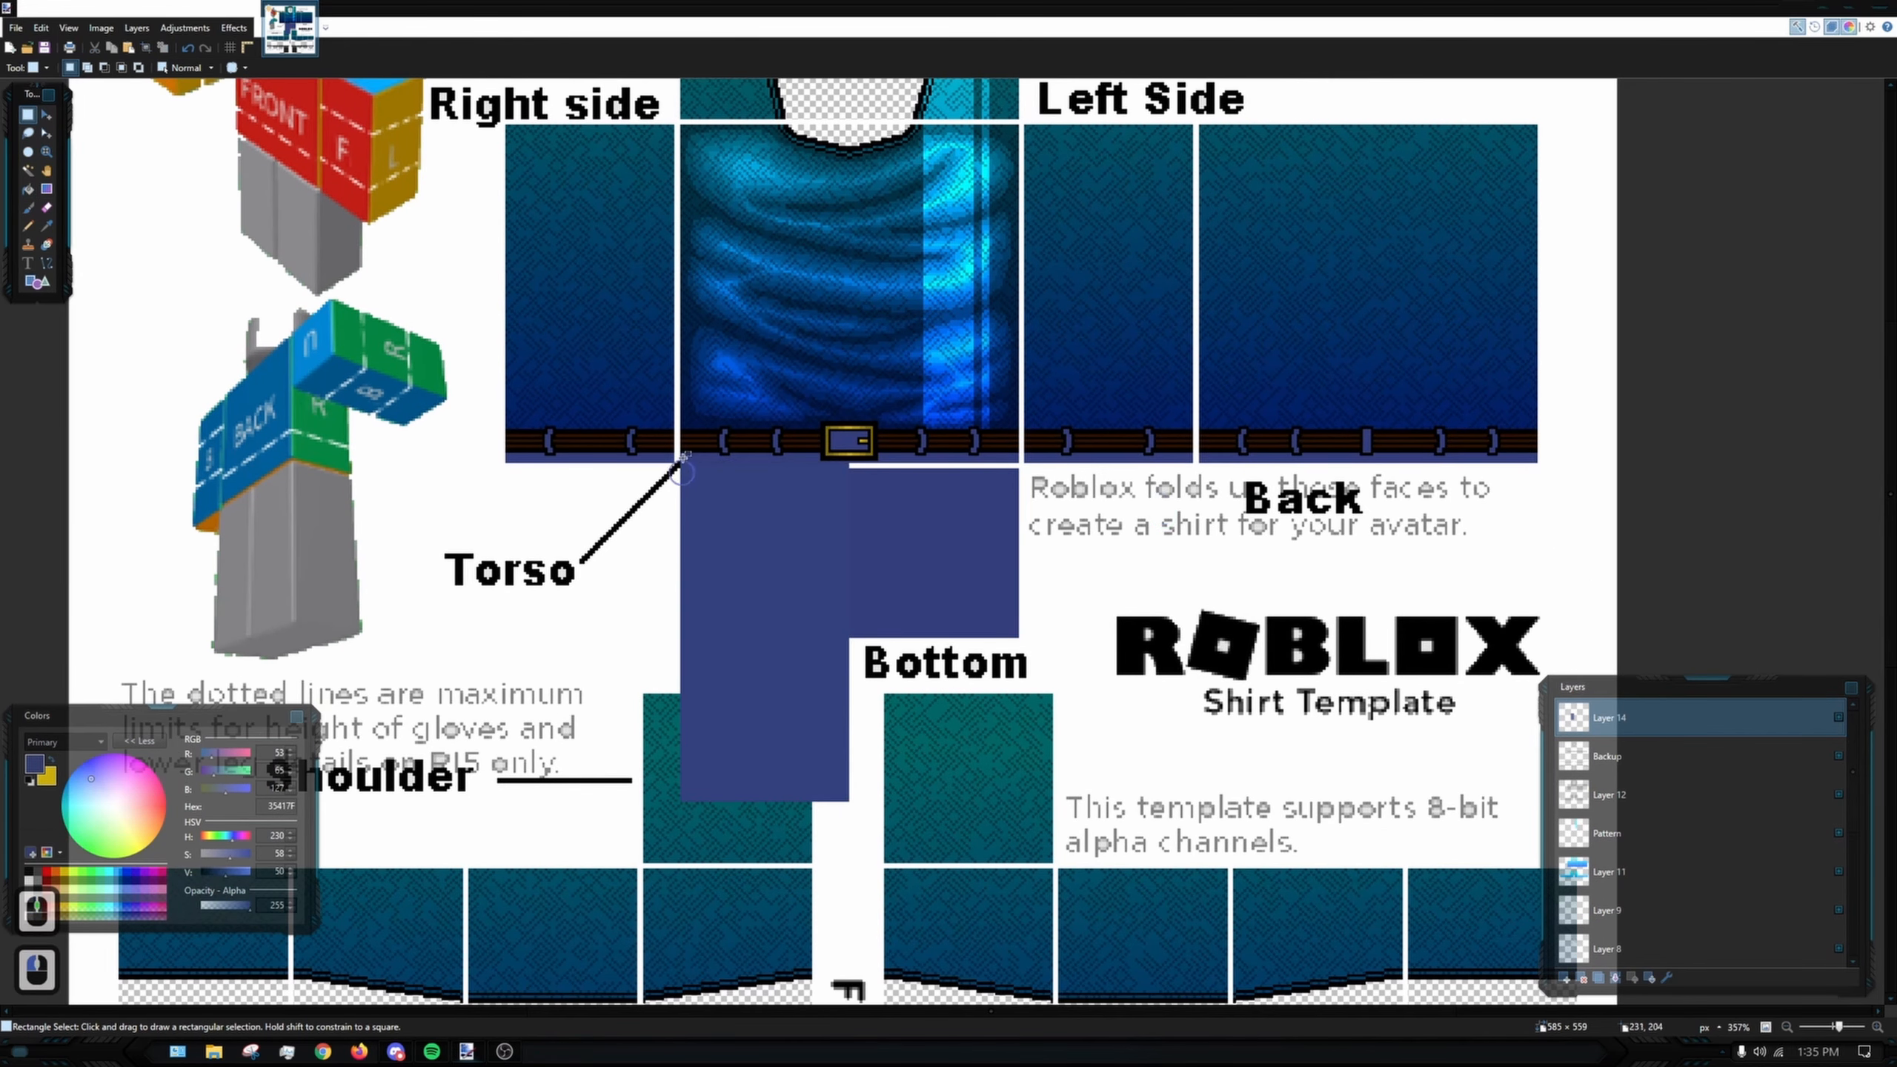
- Sample navy 333E7C from the upper Background layer and refill the 64 × 128 px block on Layer 14 with it
ctrl+scroll(960, 601, up, 4)
scroll(1725, 844, down, 3)
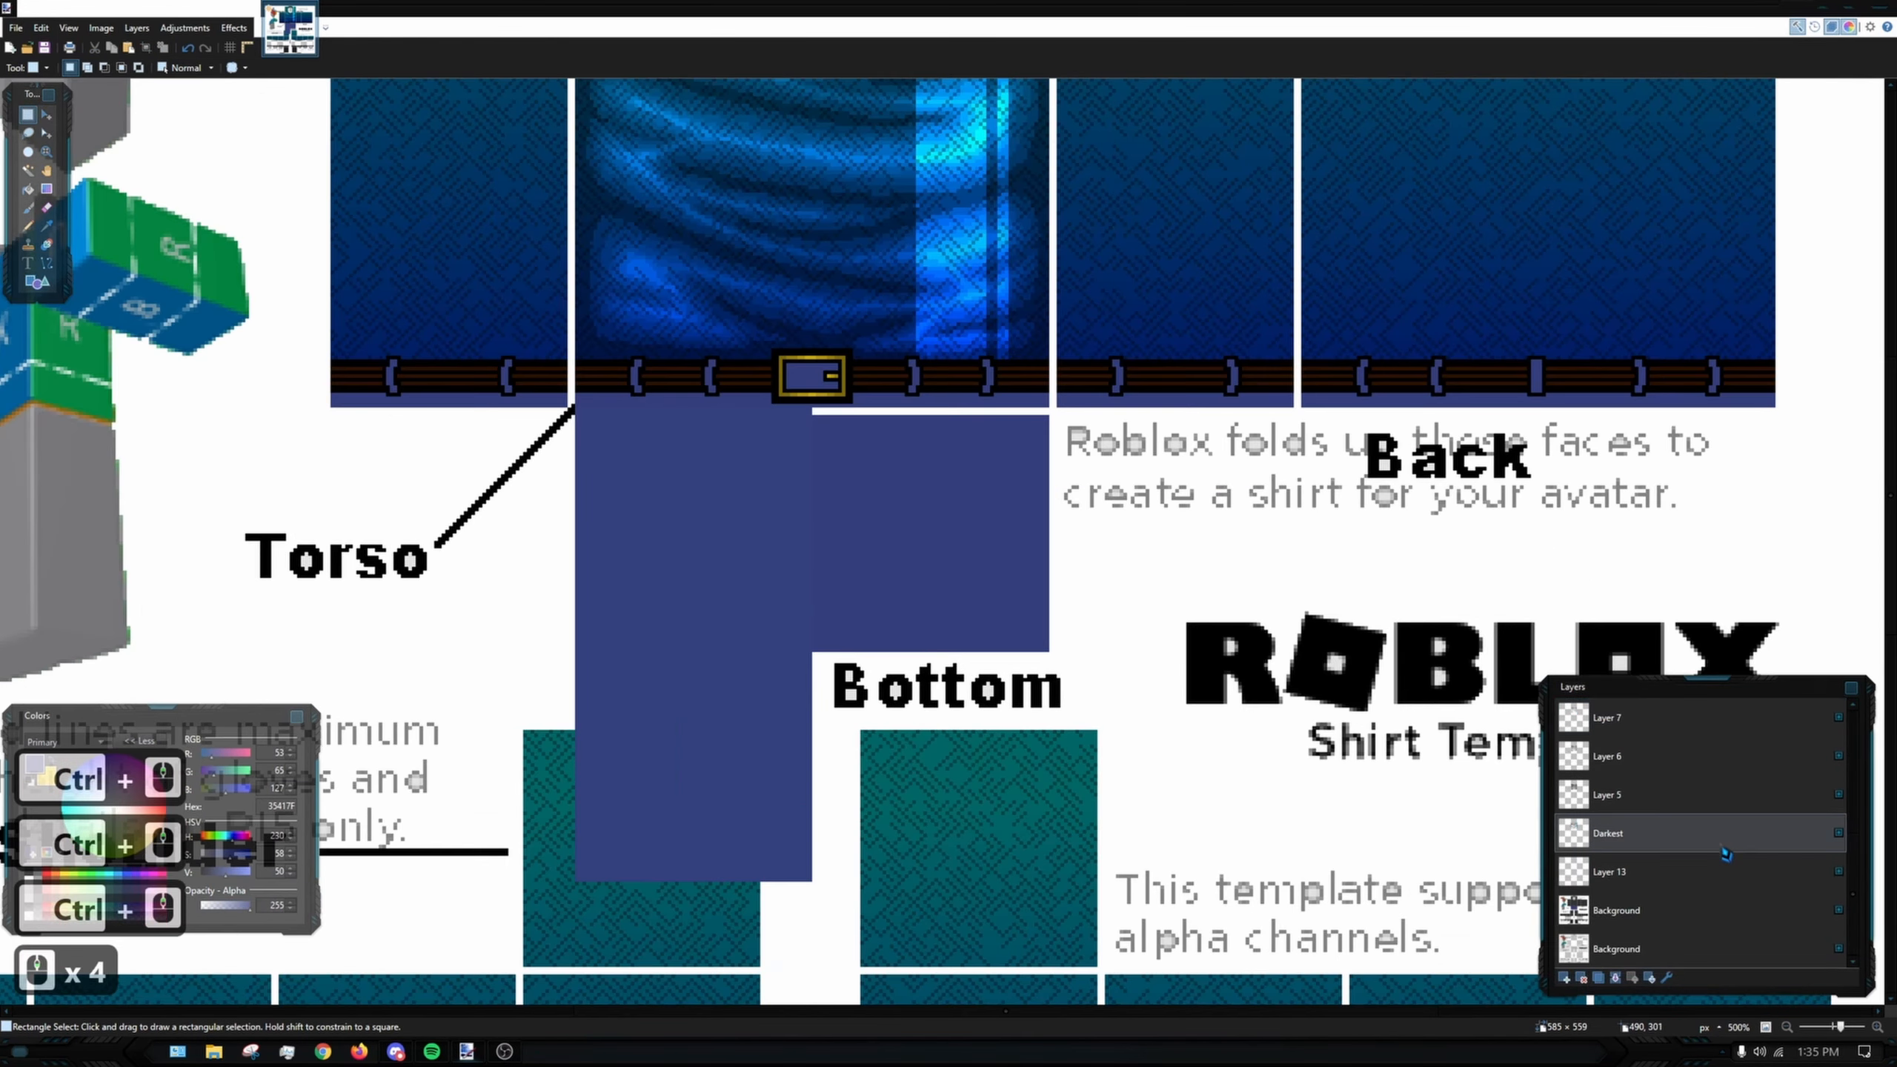
click(1666, 910)
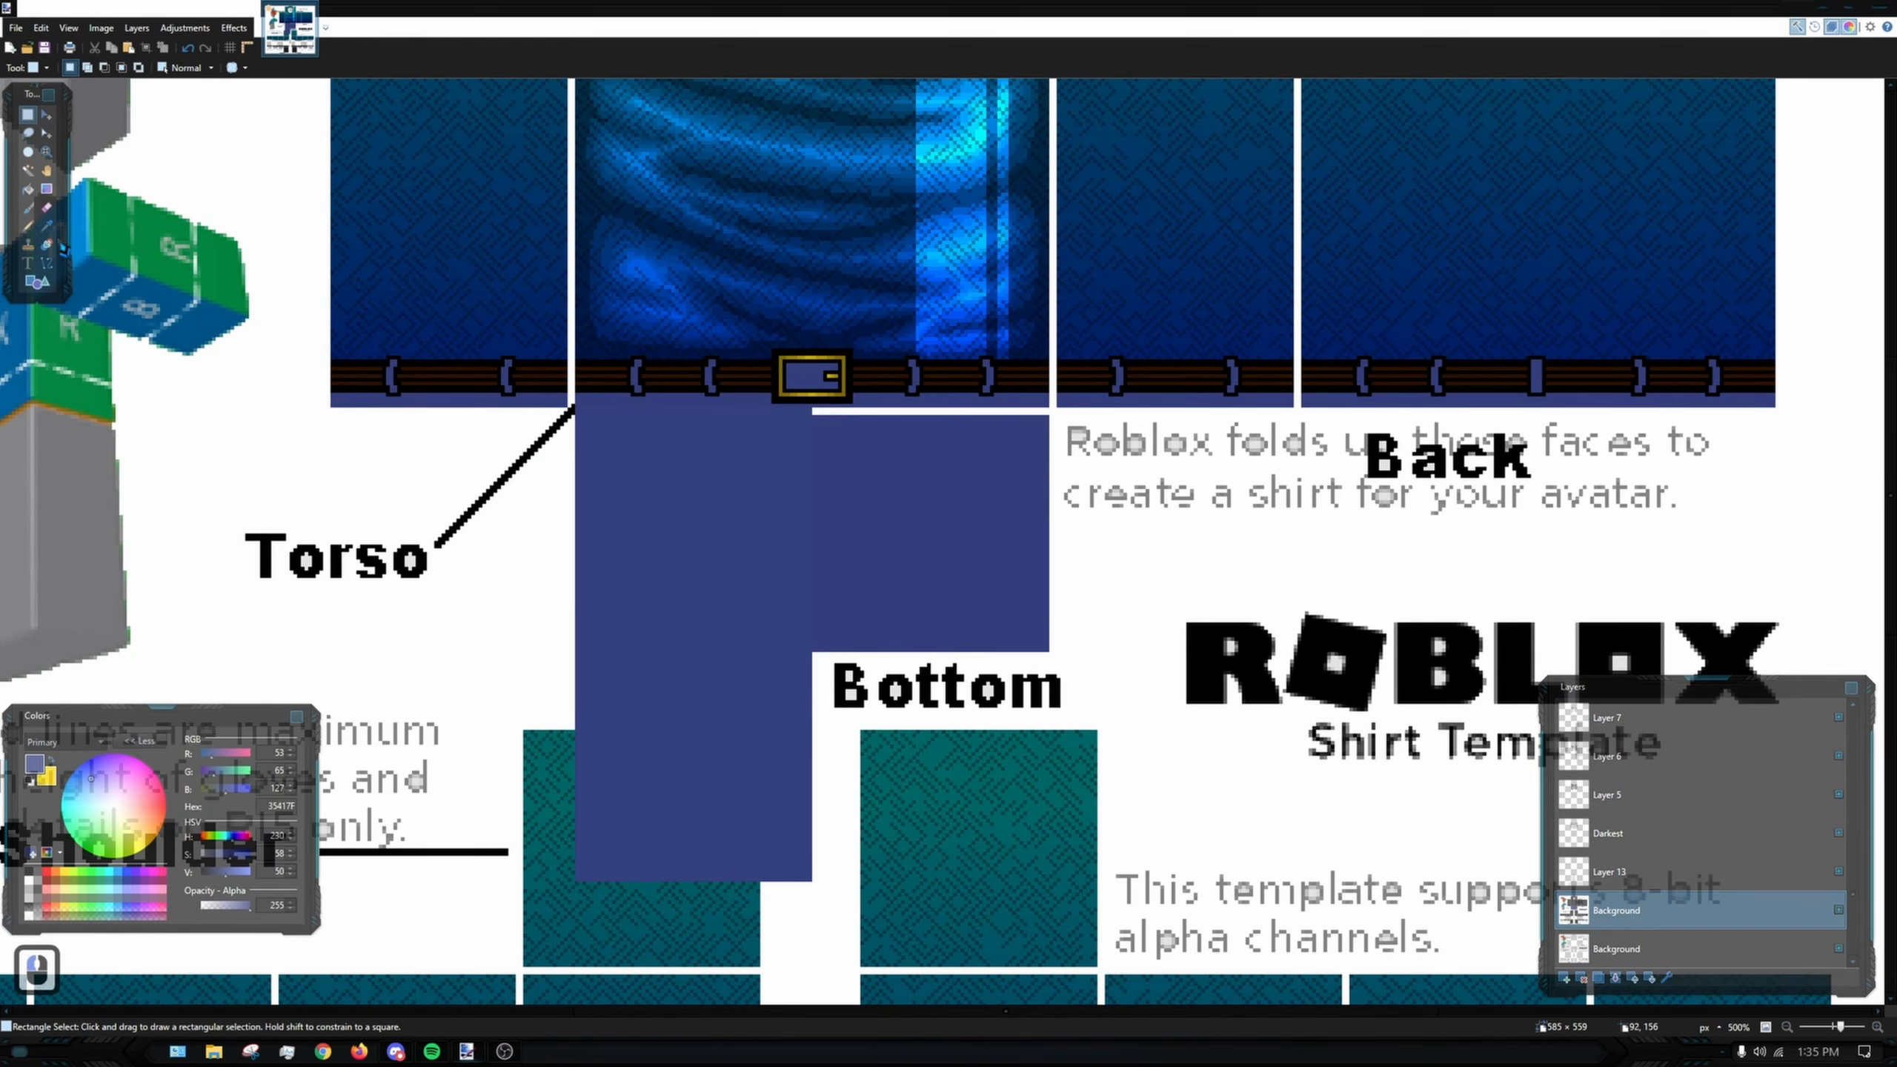
click(46, 226)
ctrl+scroll(727, 406, up, 4)
click(727, 406)
ctrl+scroll(747, 373, down, 4)
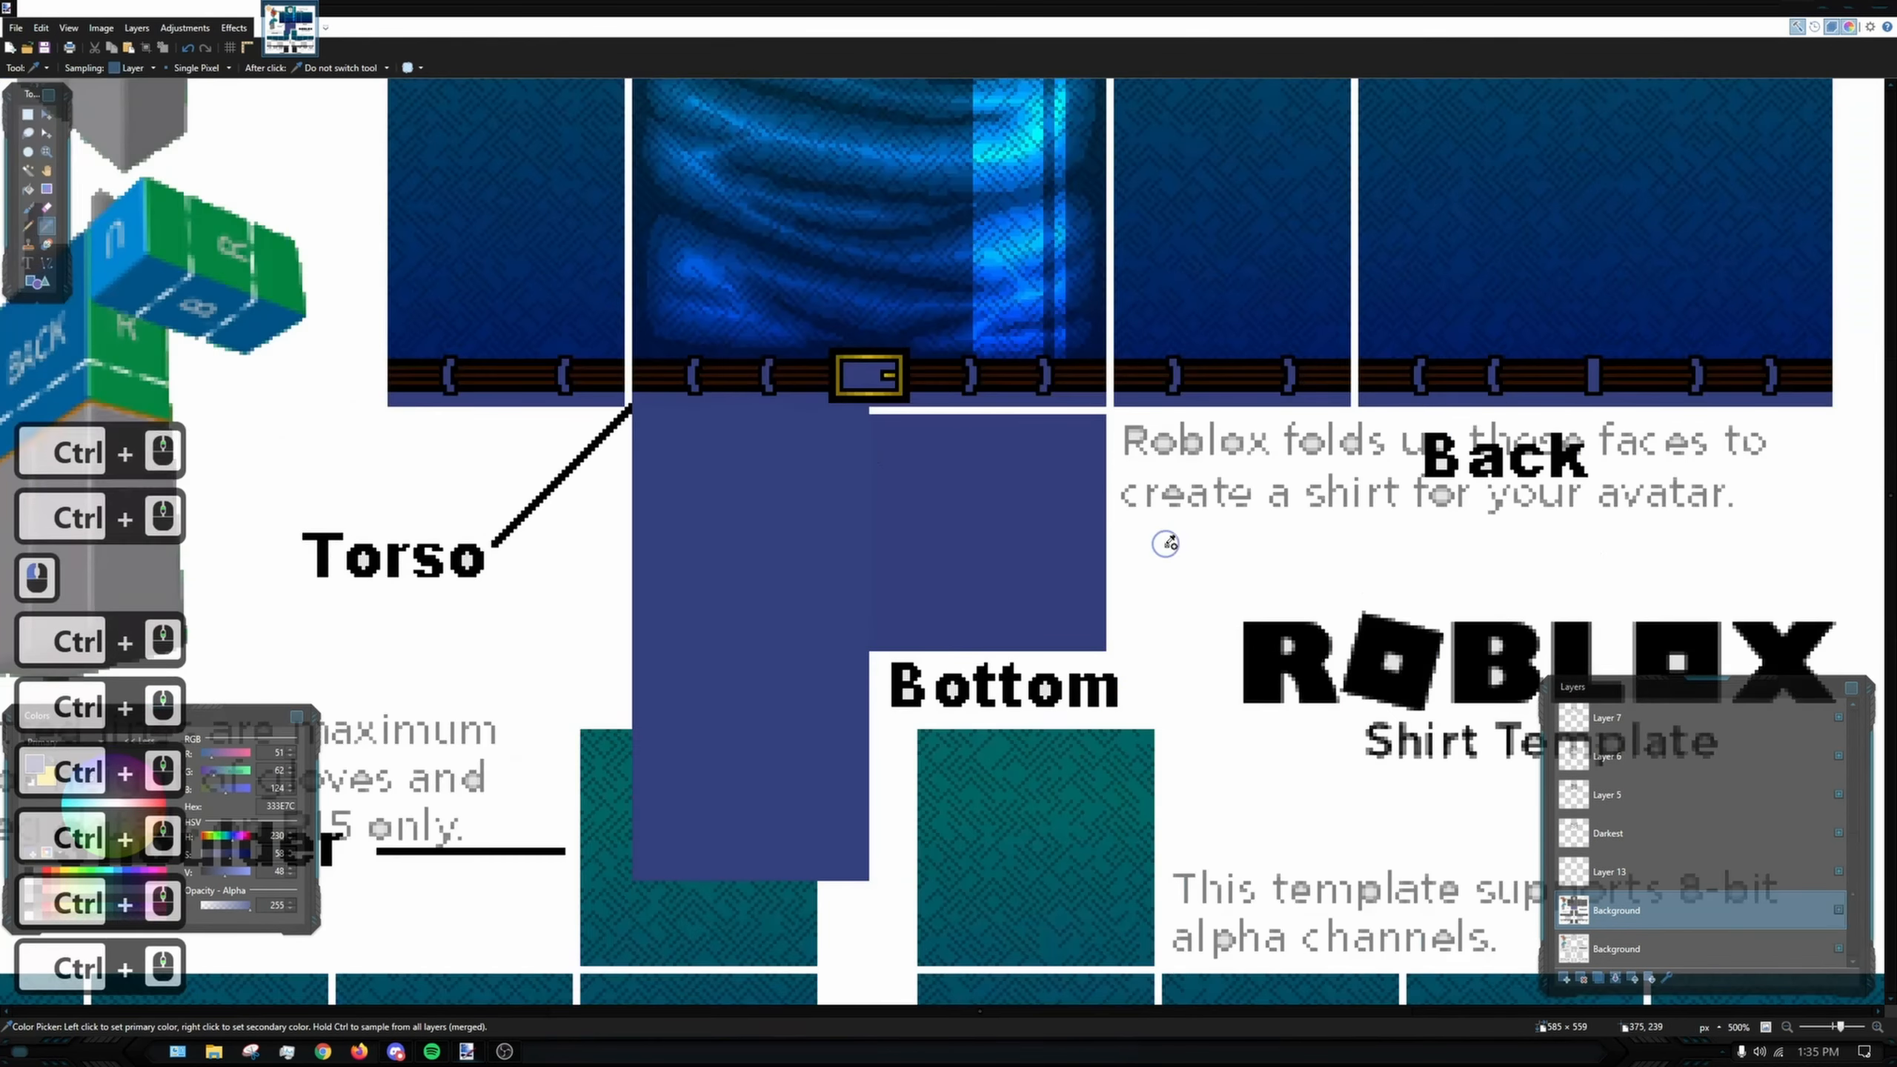
scroll(1696, 821, up, 3)
click(1614, 719)
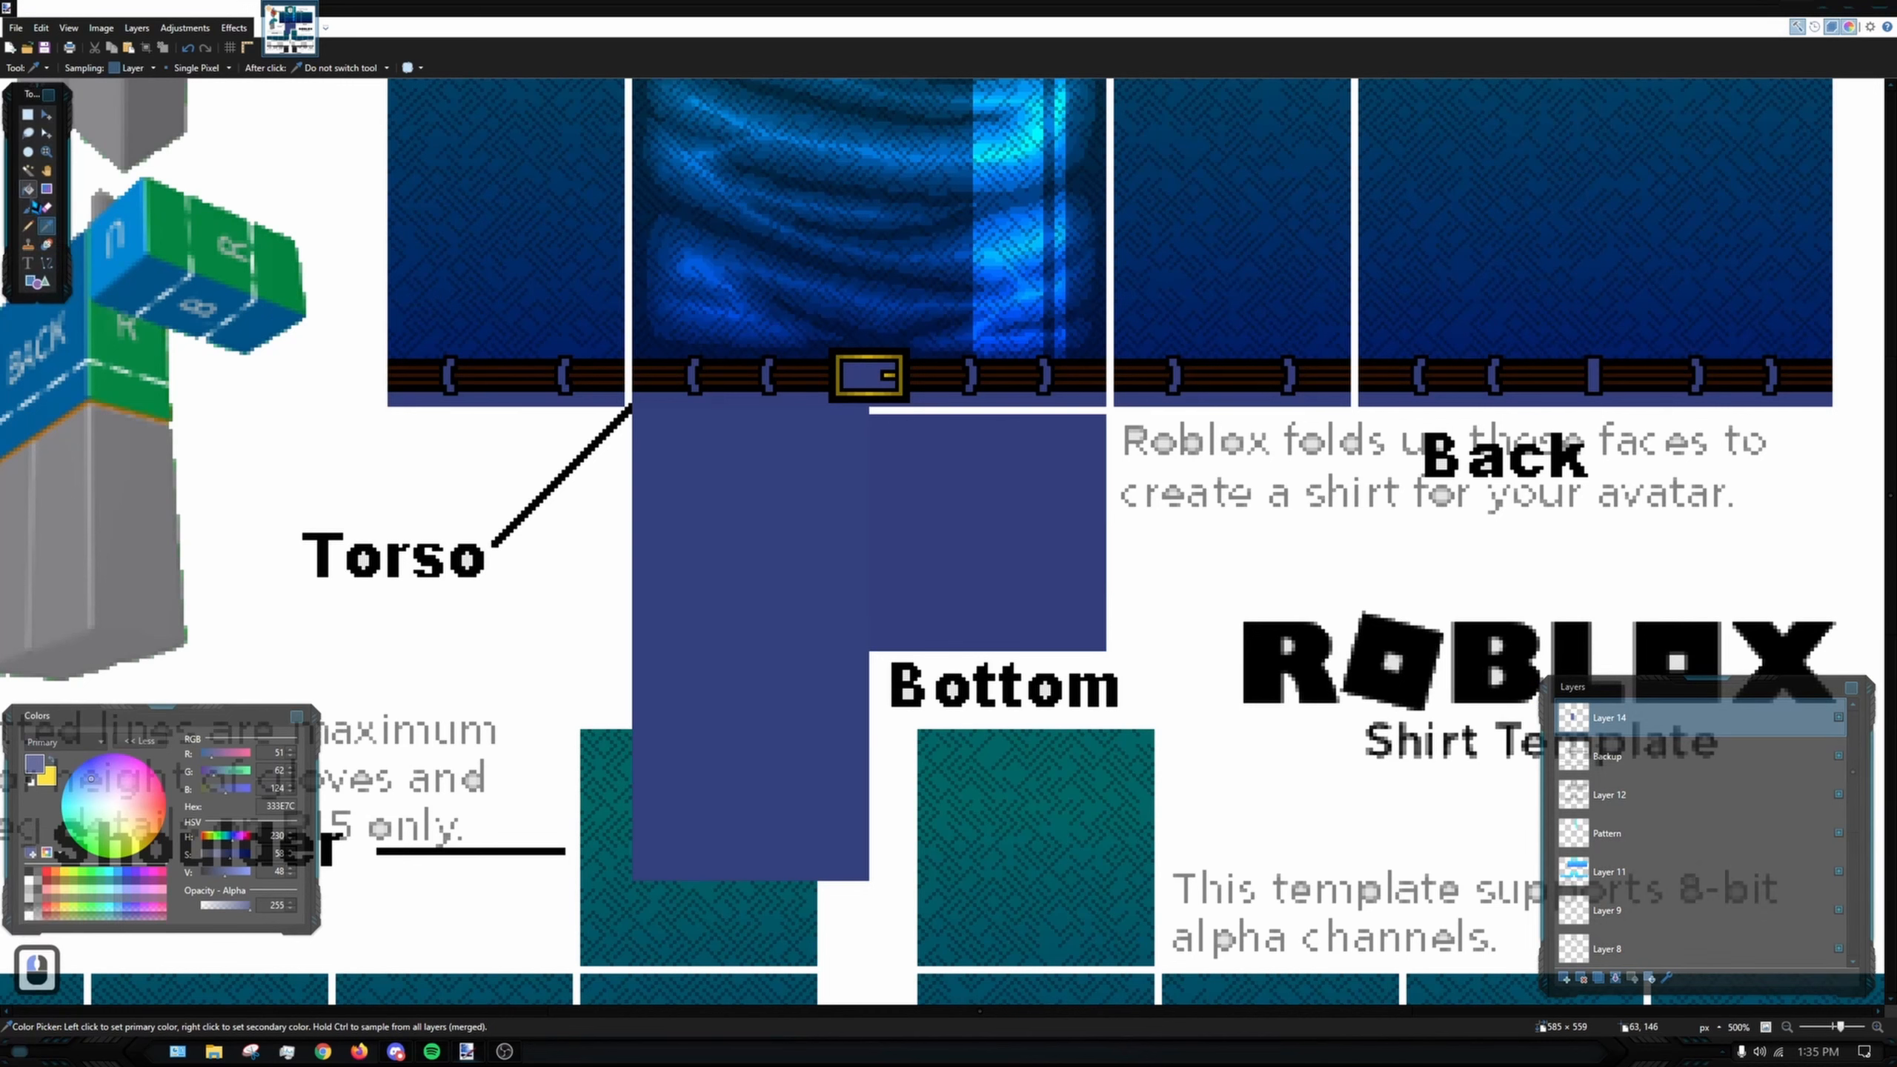
click(29, 189)
click(652, 534)
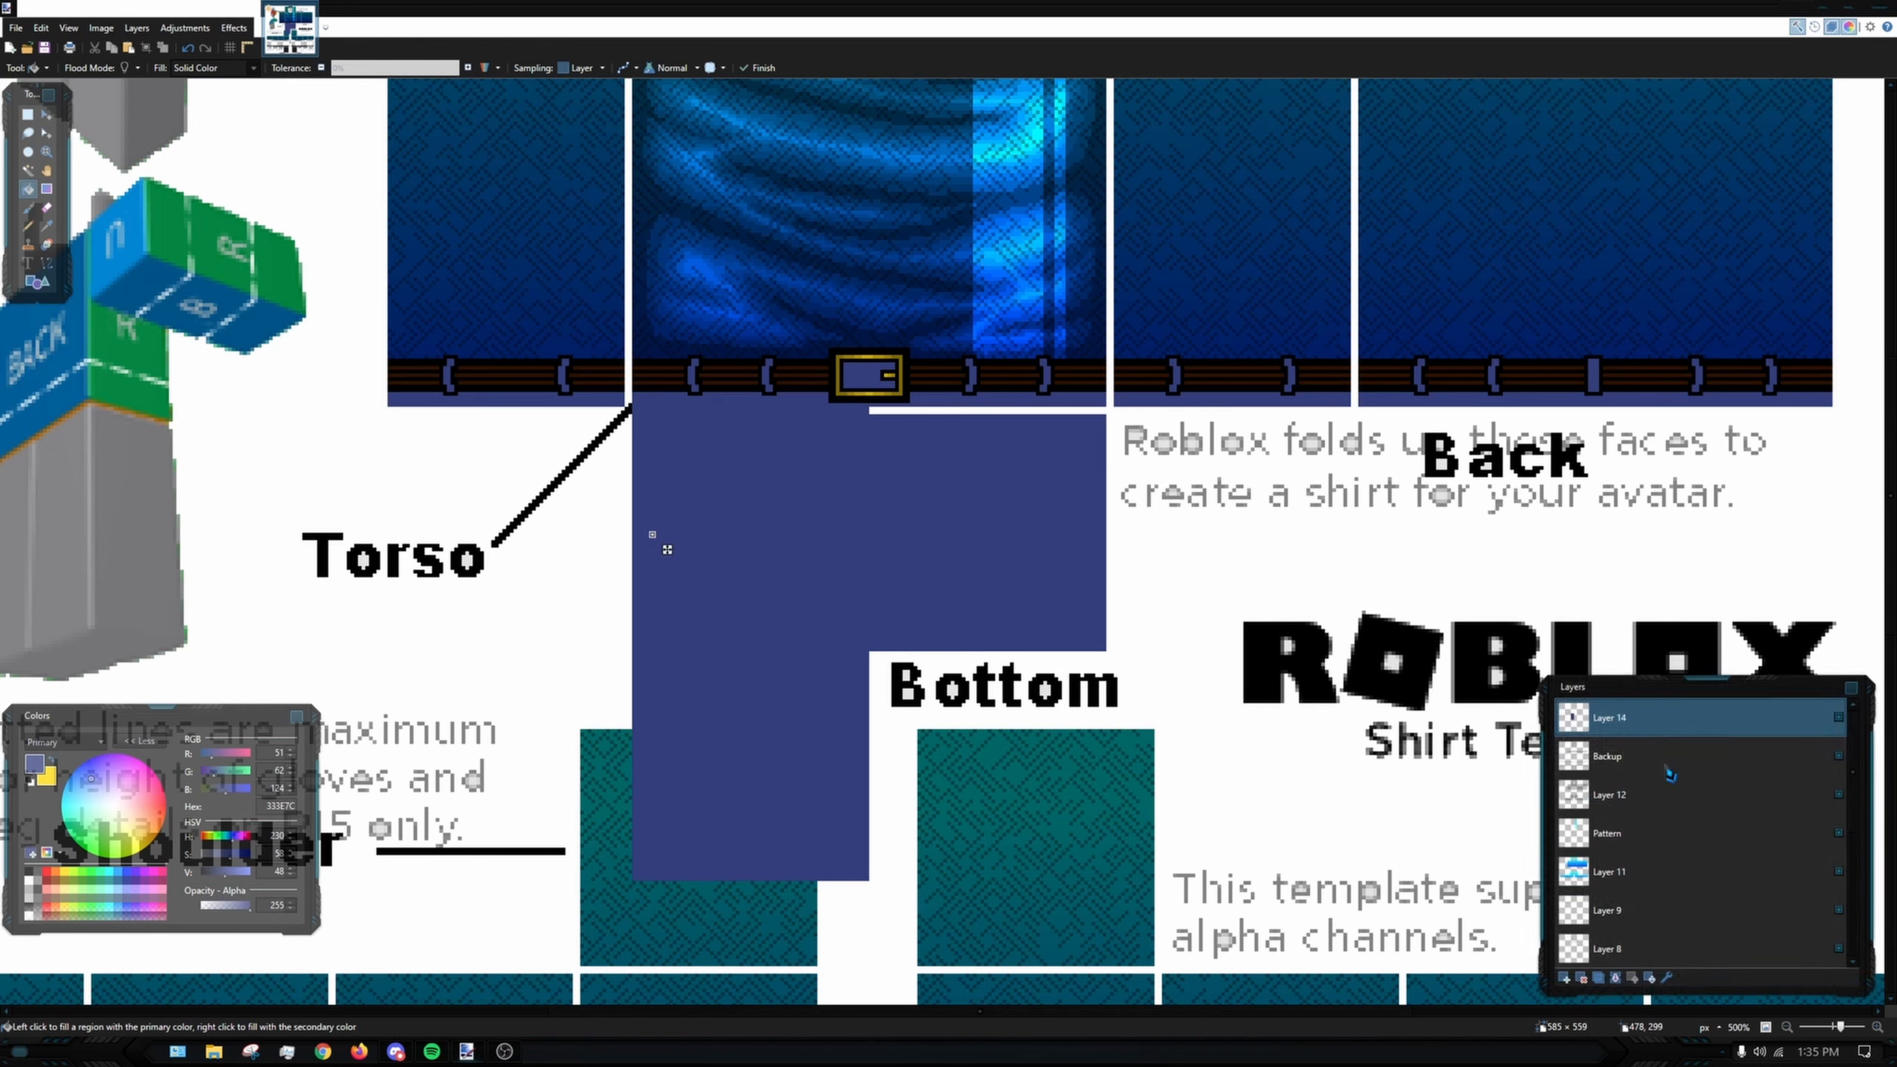
- Activate the upper Background layer and select the navy strip below the front torso's belt with the Magic Wand
scroll(1665, 792, down, 5)
click(1656, 905)
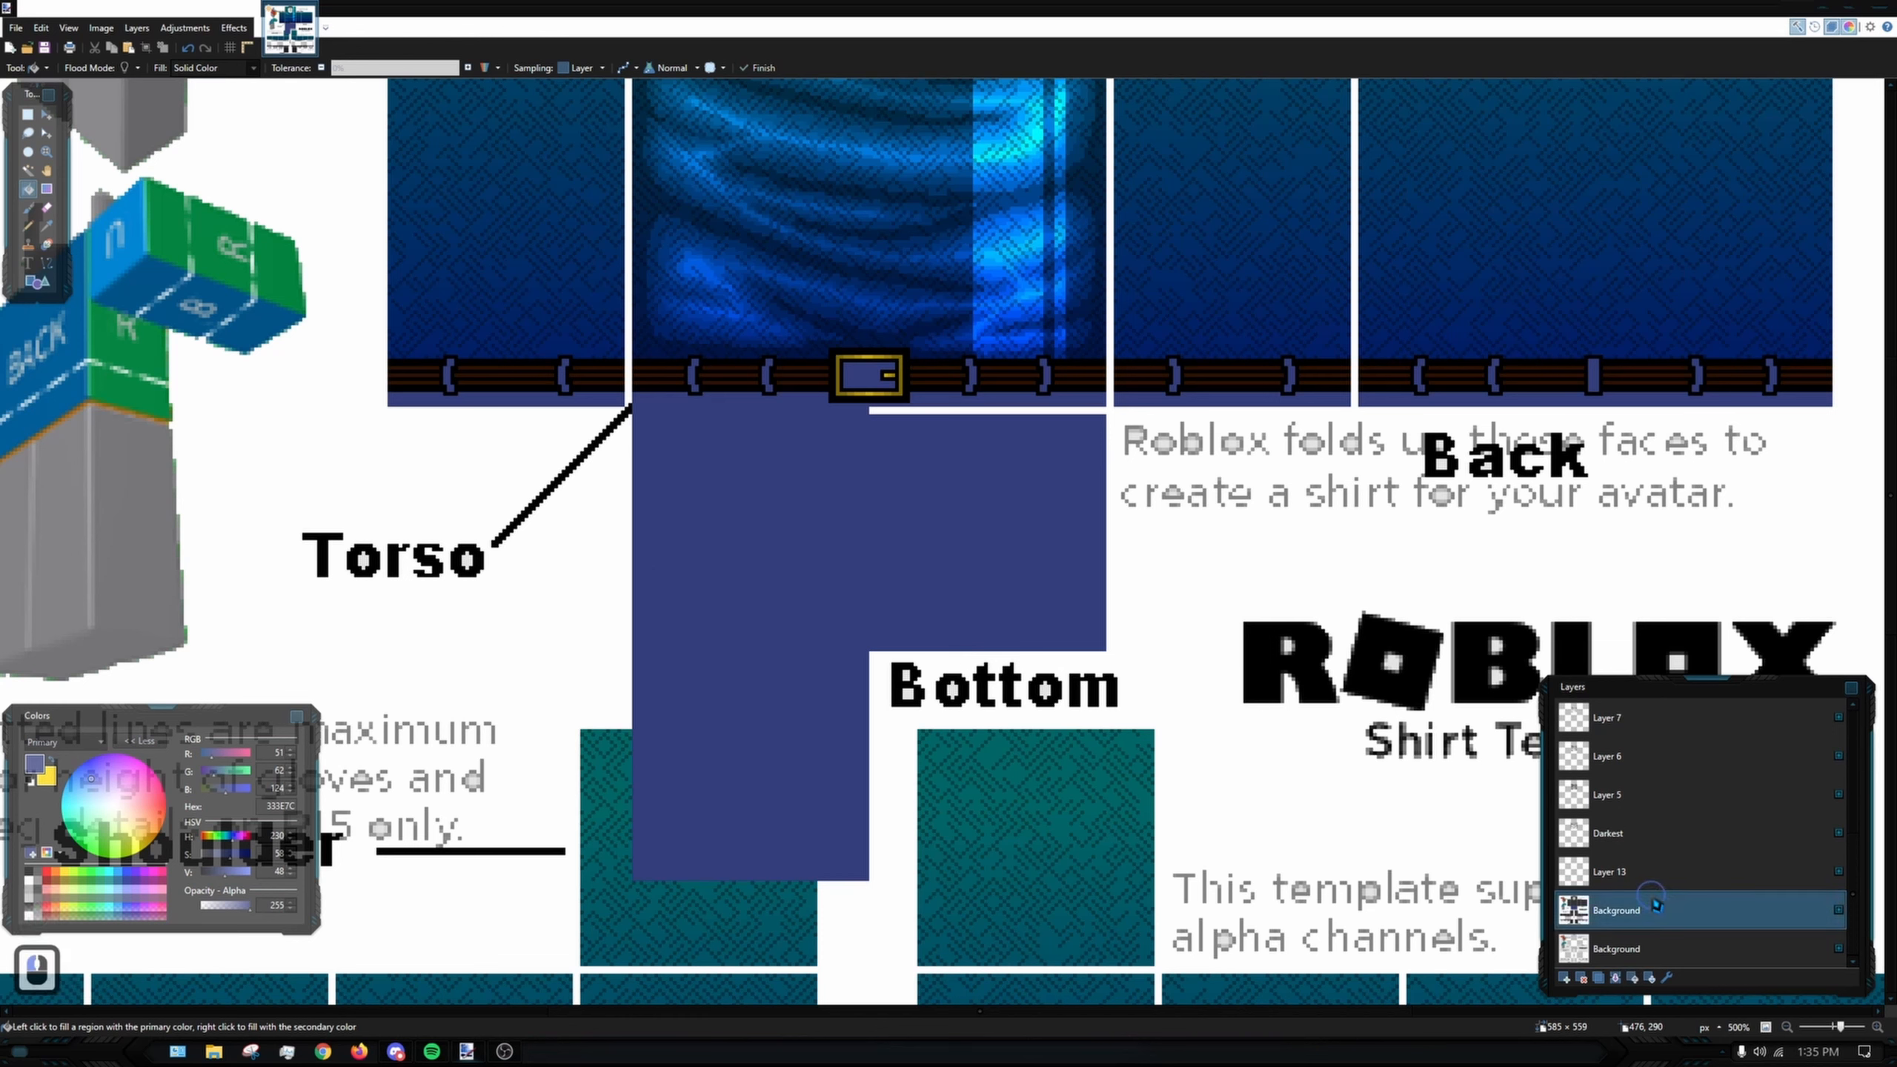
scroll(1657, 908, up, 6)
click(1646, 722)
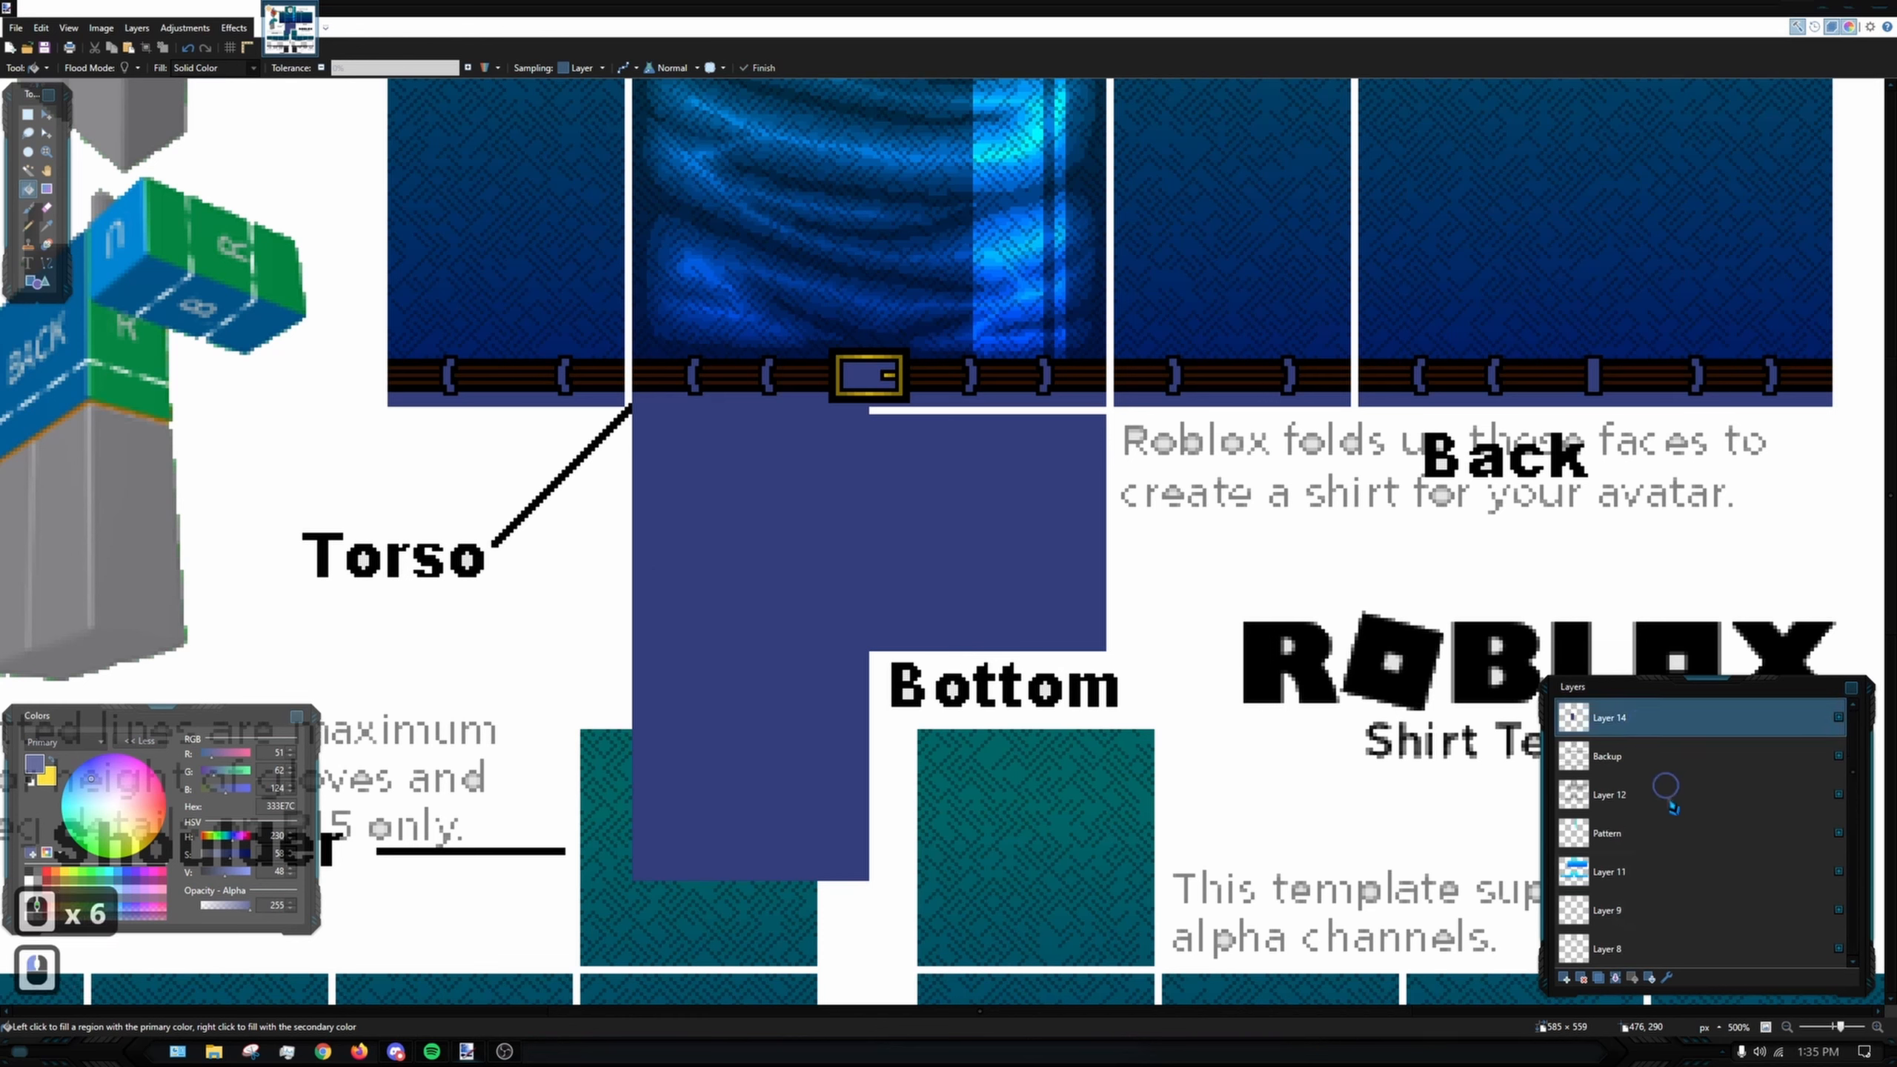
scroll(1667, 794, down, 5)
click(1670, 912)
scroll(852, 390, up, 6)
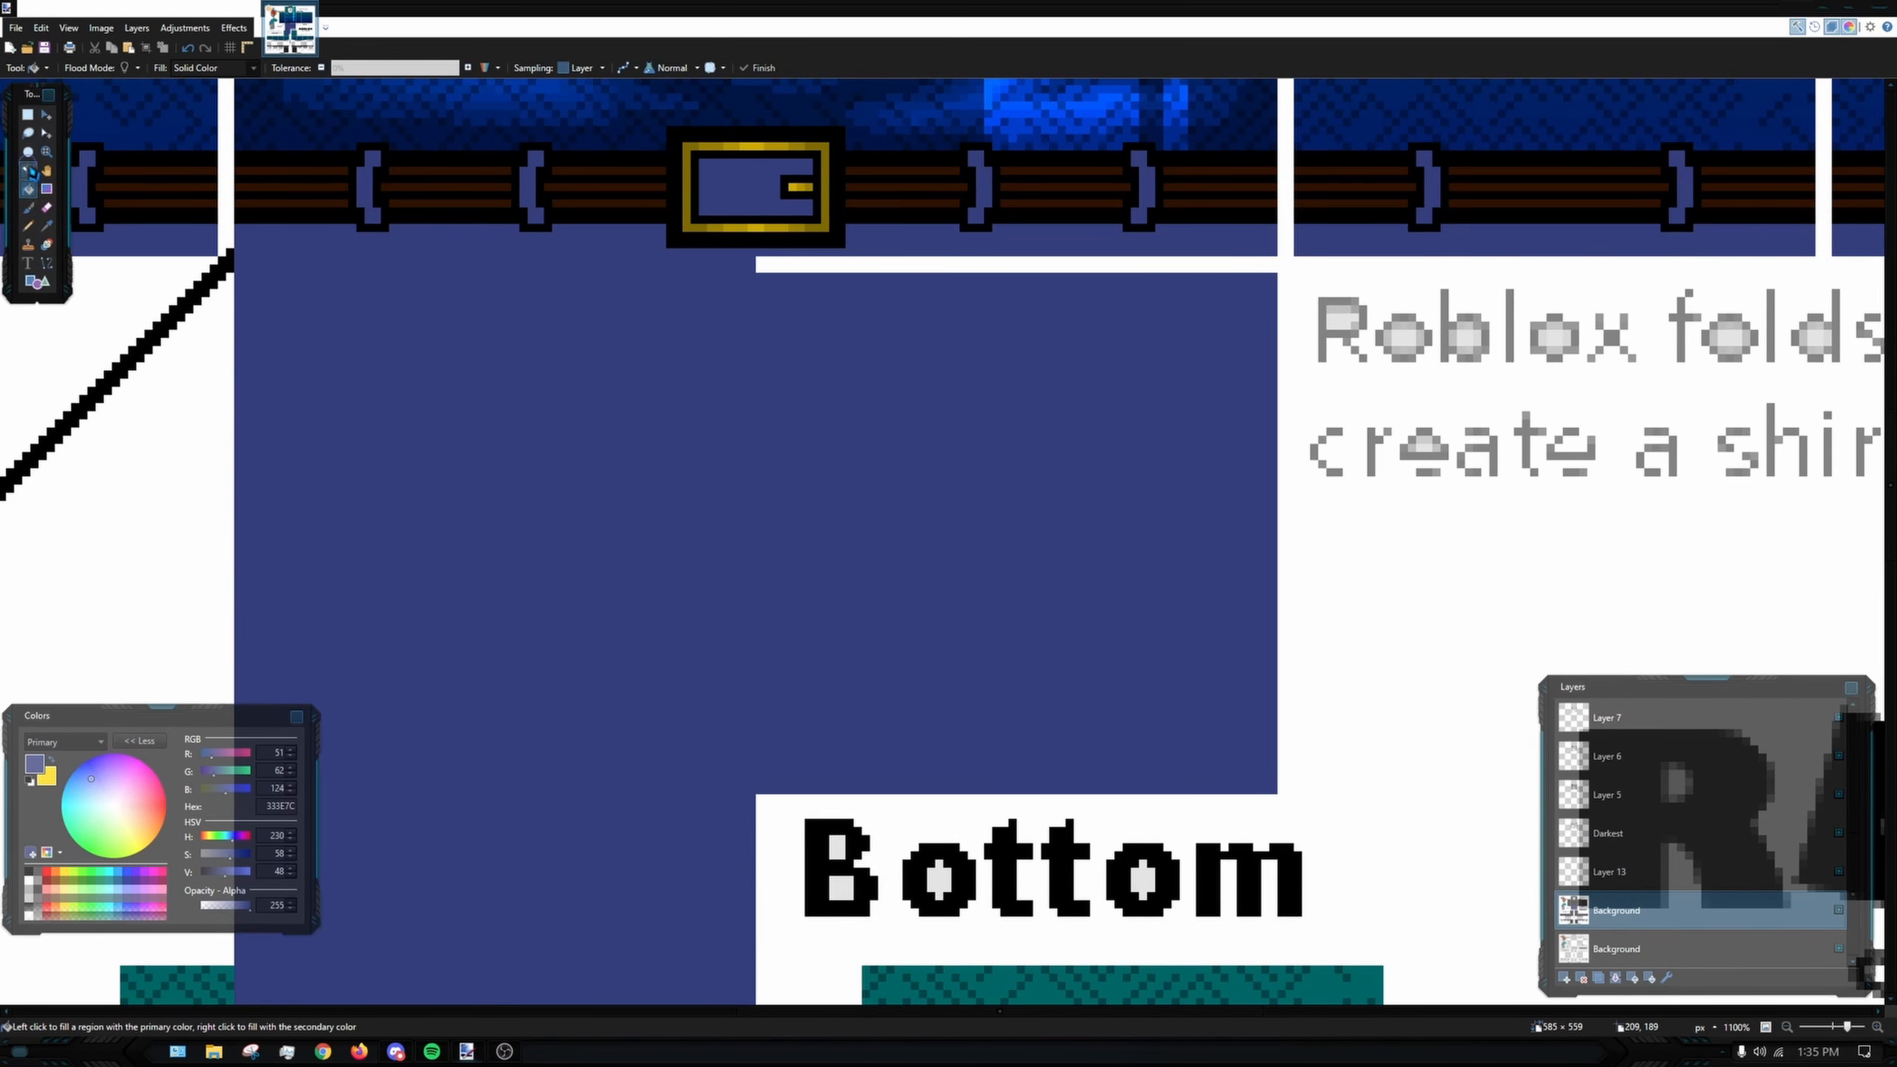
click(28, 170)
click(559, 245)
scroll(795, 514, down, 5)
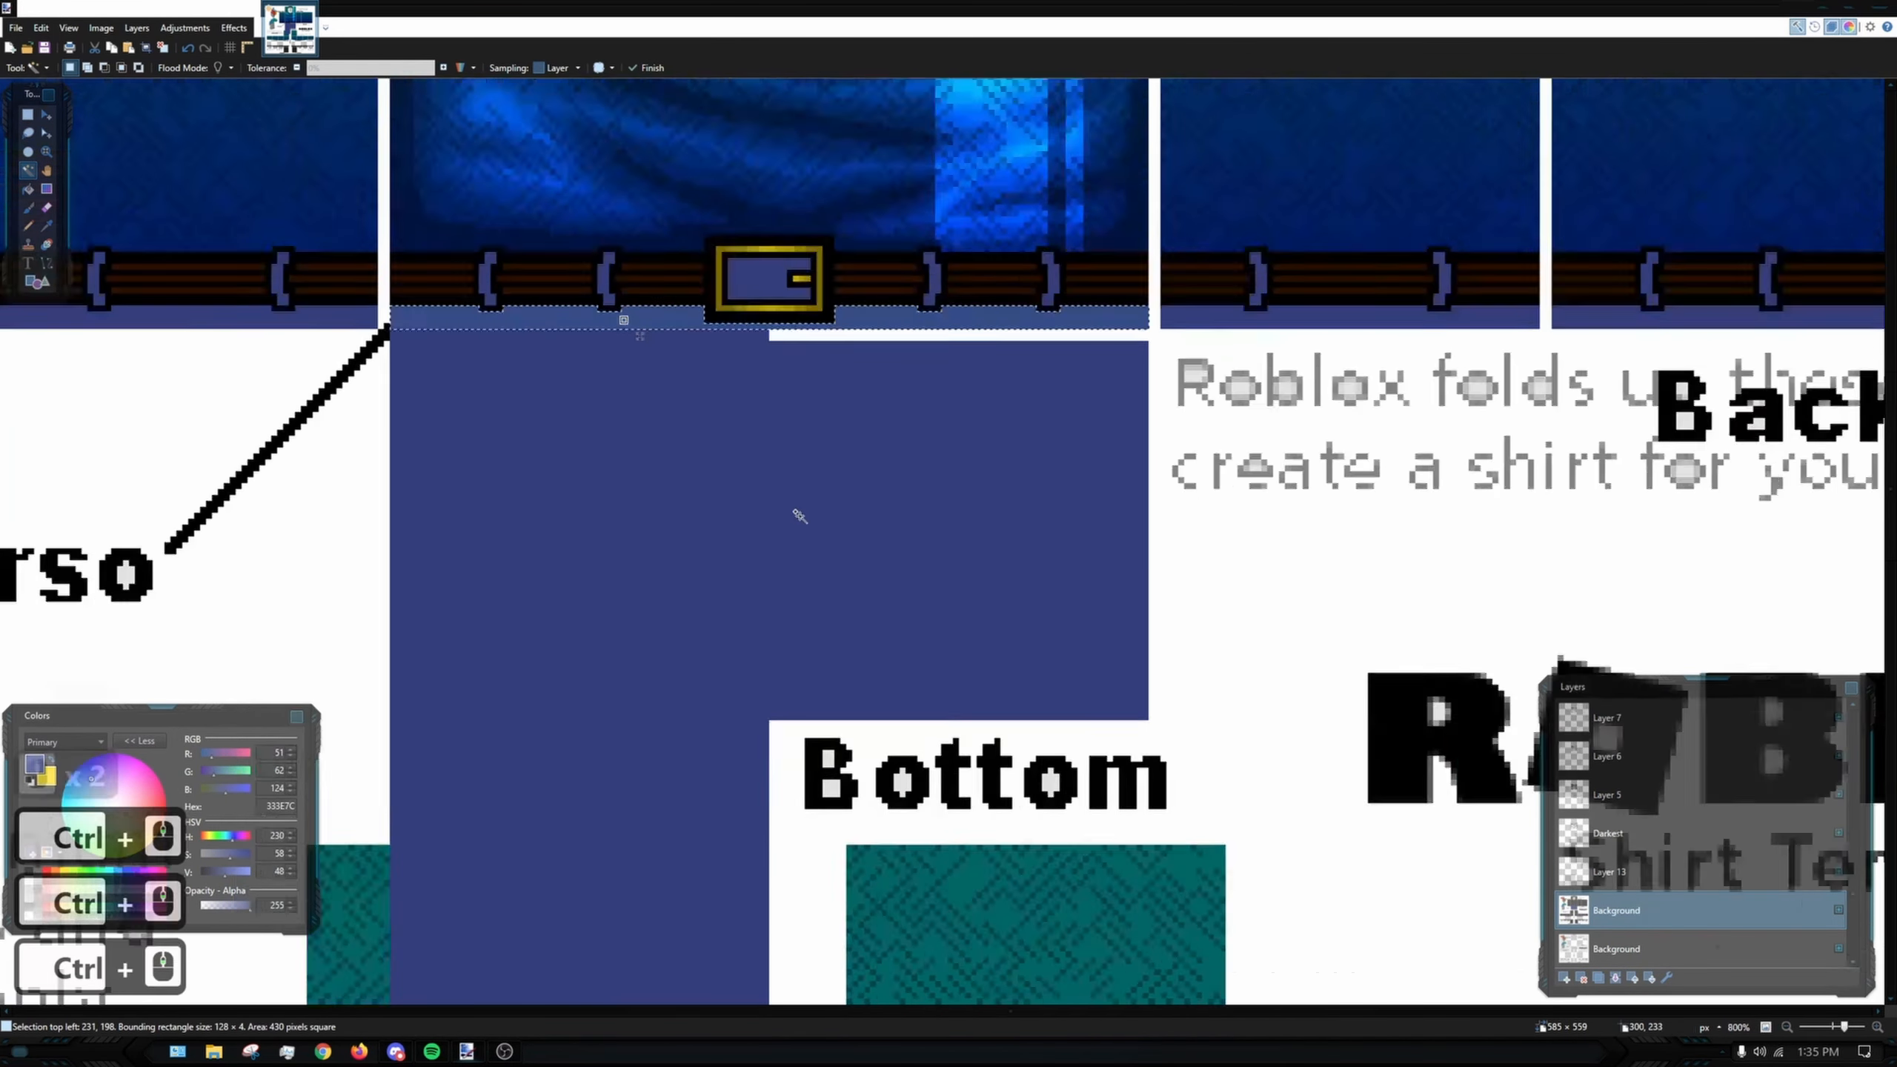
- Select Layer 14's navy block with the Magic Wand, copy and paste it, and place the copy beside it at 295, 202
scroll(1692, 732, up, 5)
click(589, 544)
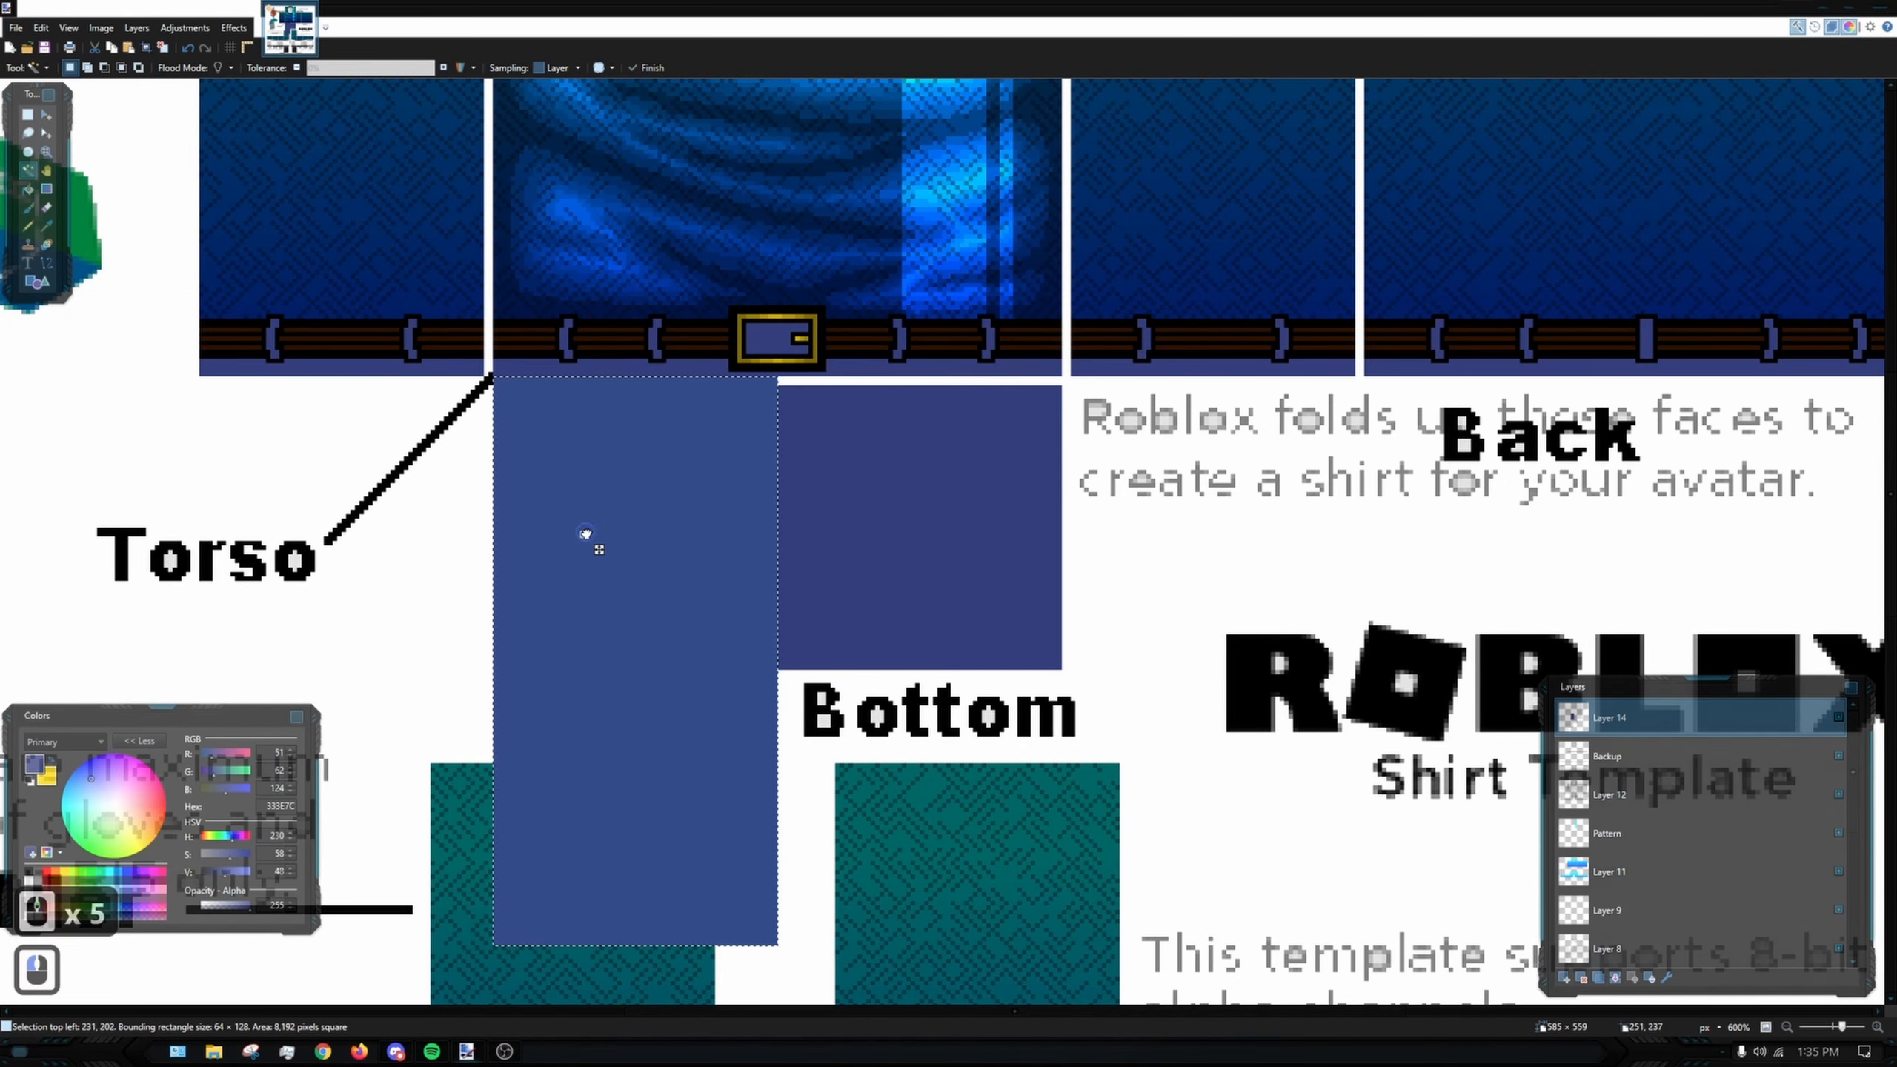
key(ctrl+c)
key(ctrl+v)
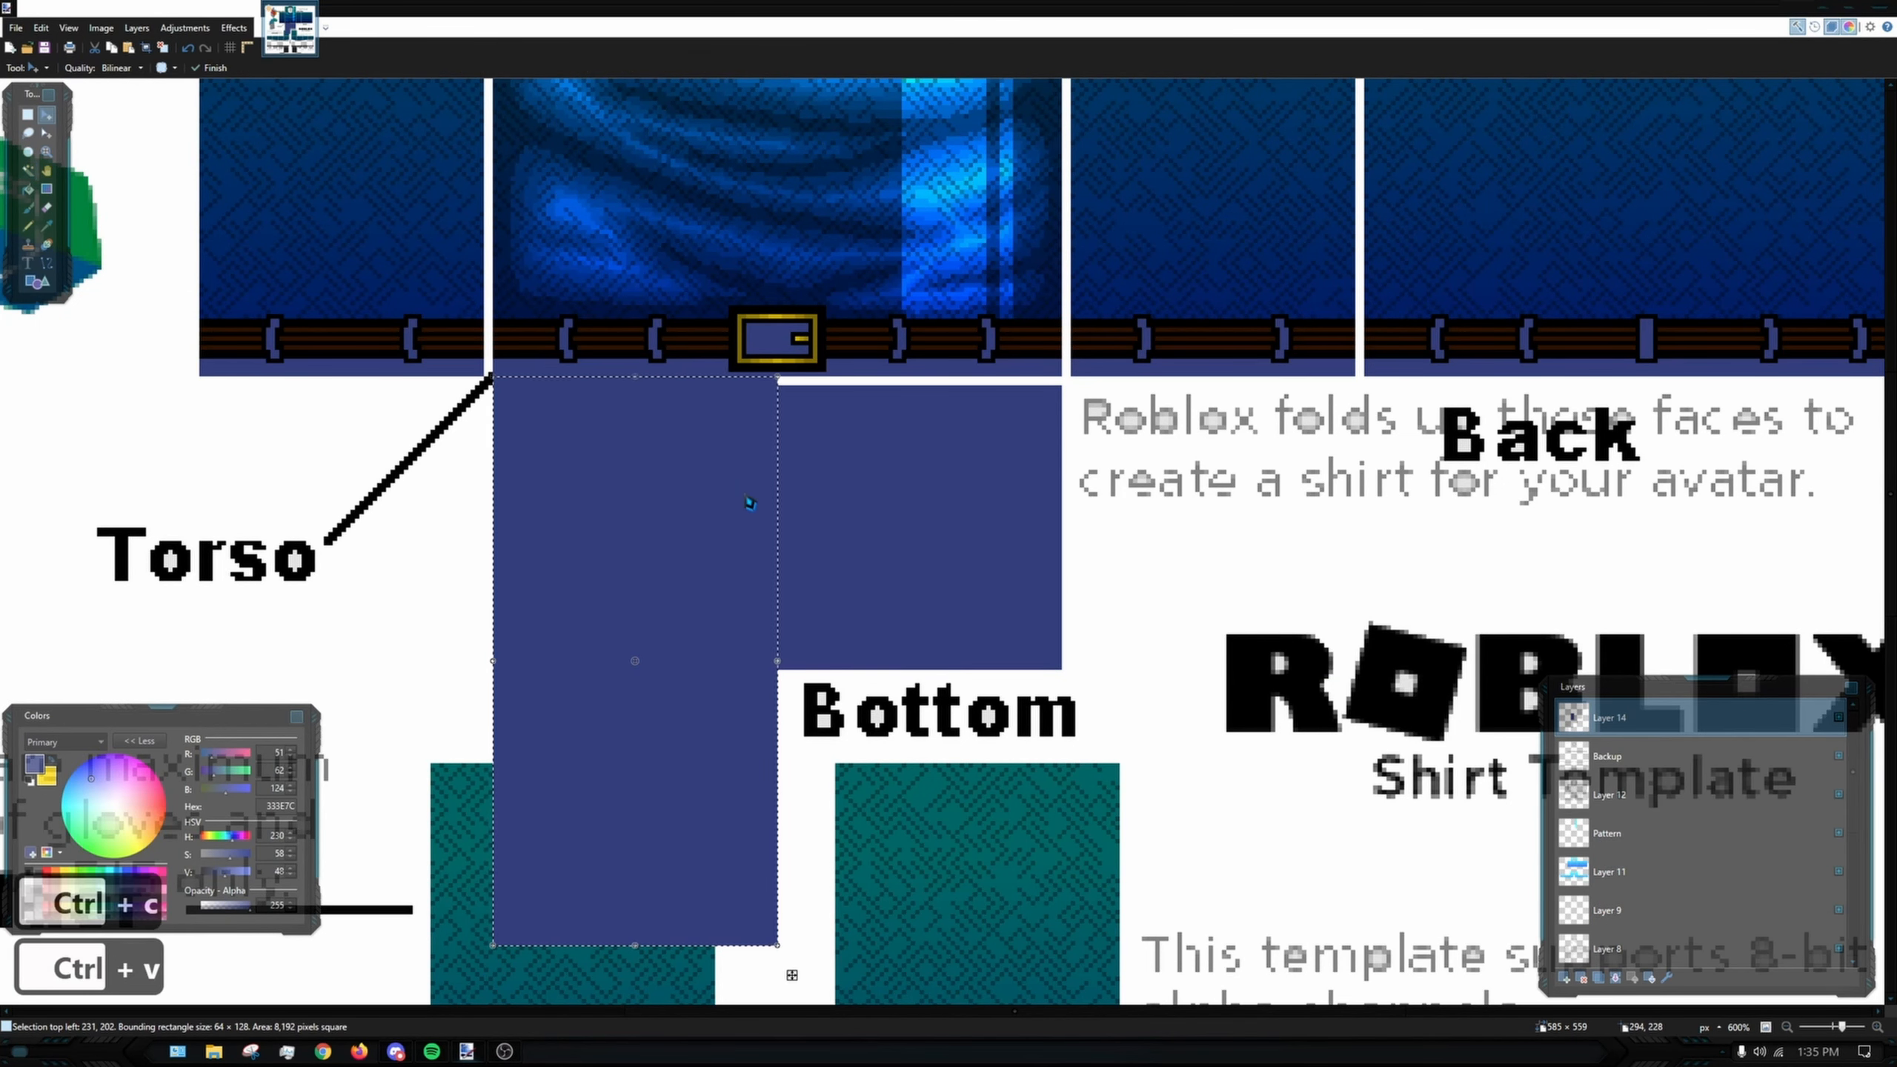
scroll(784, 493, up, 3)
drag(620, 448, 1050, 429)
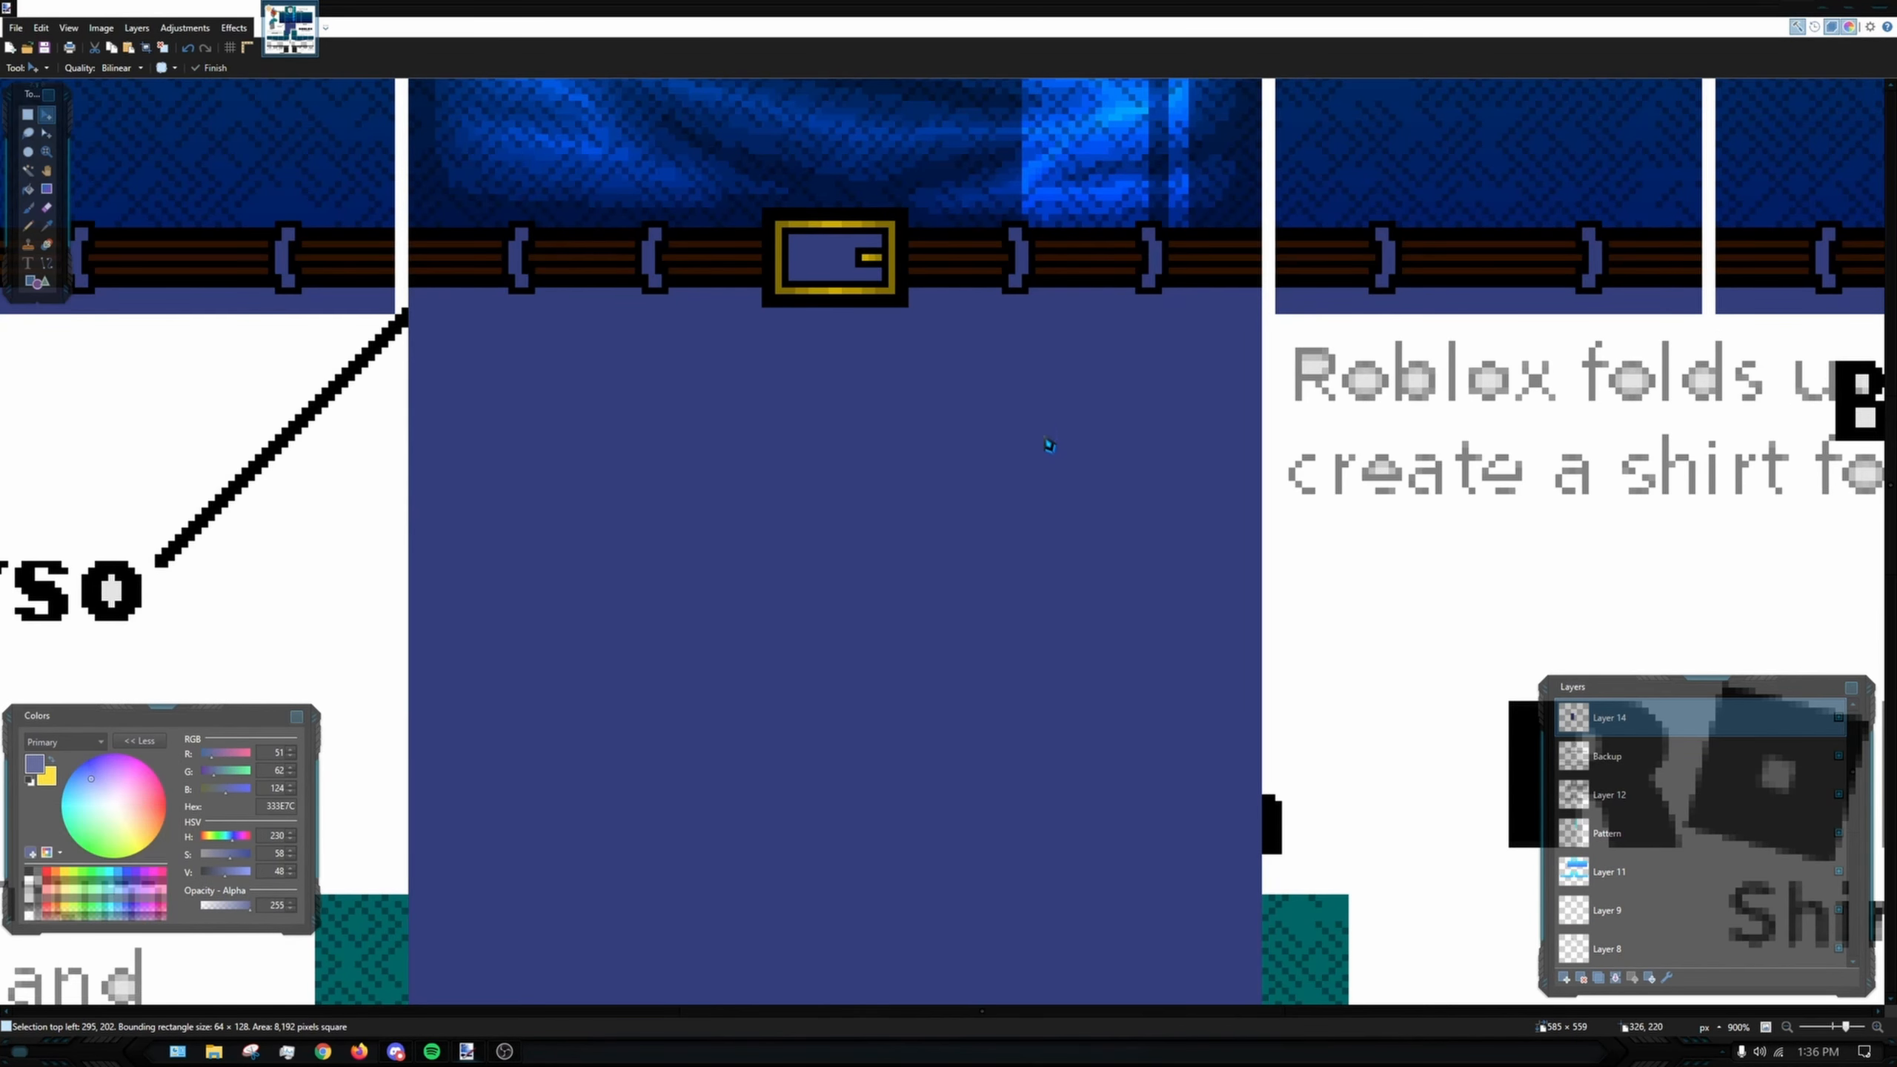
- Activate the upper Background layer and select the thin navy strip under the front torso's belt with the Magic Wand
scroll(1247, 310, down, 4)
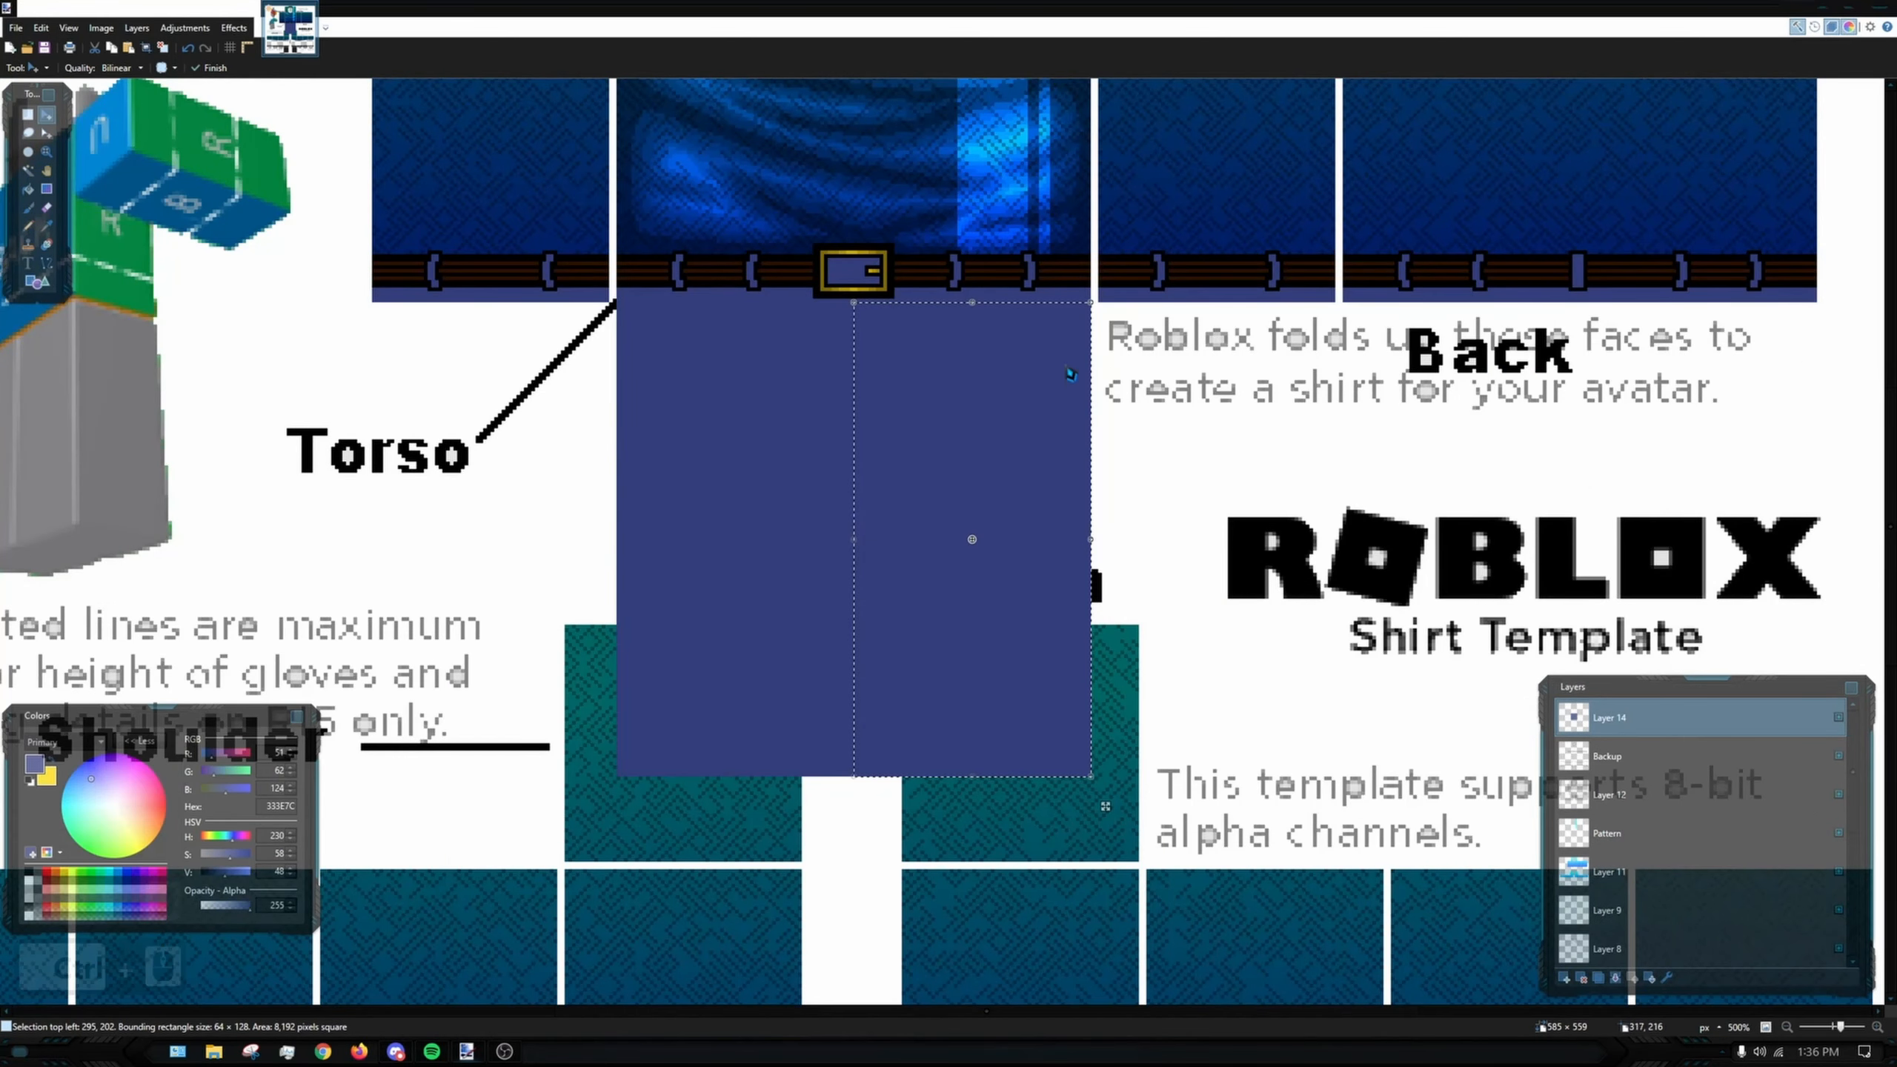
scroll(1005, 420, up, 1)
scroll(1150, 410, down, 10)
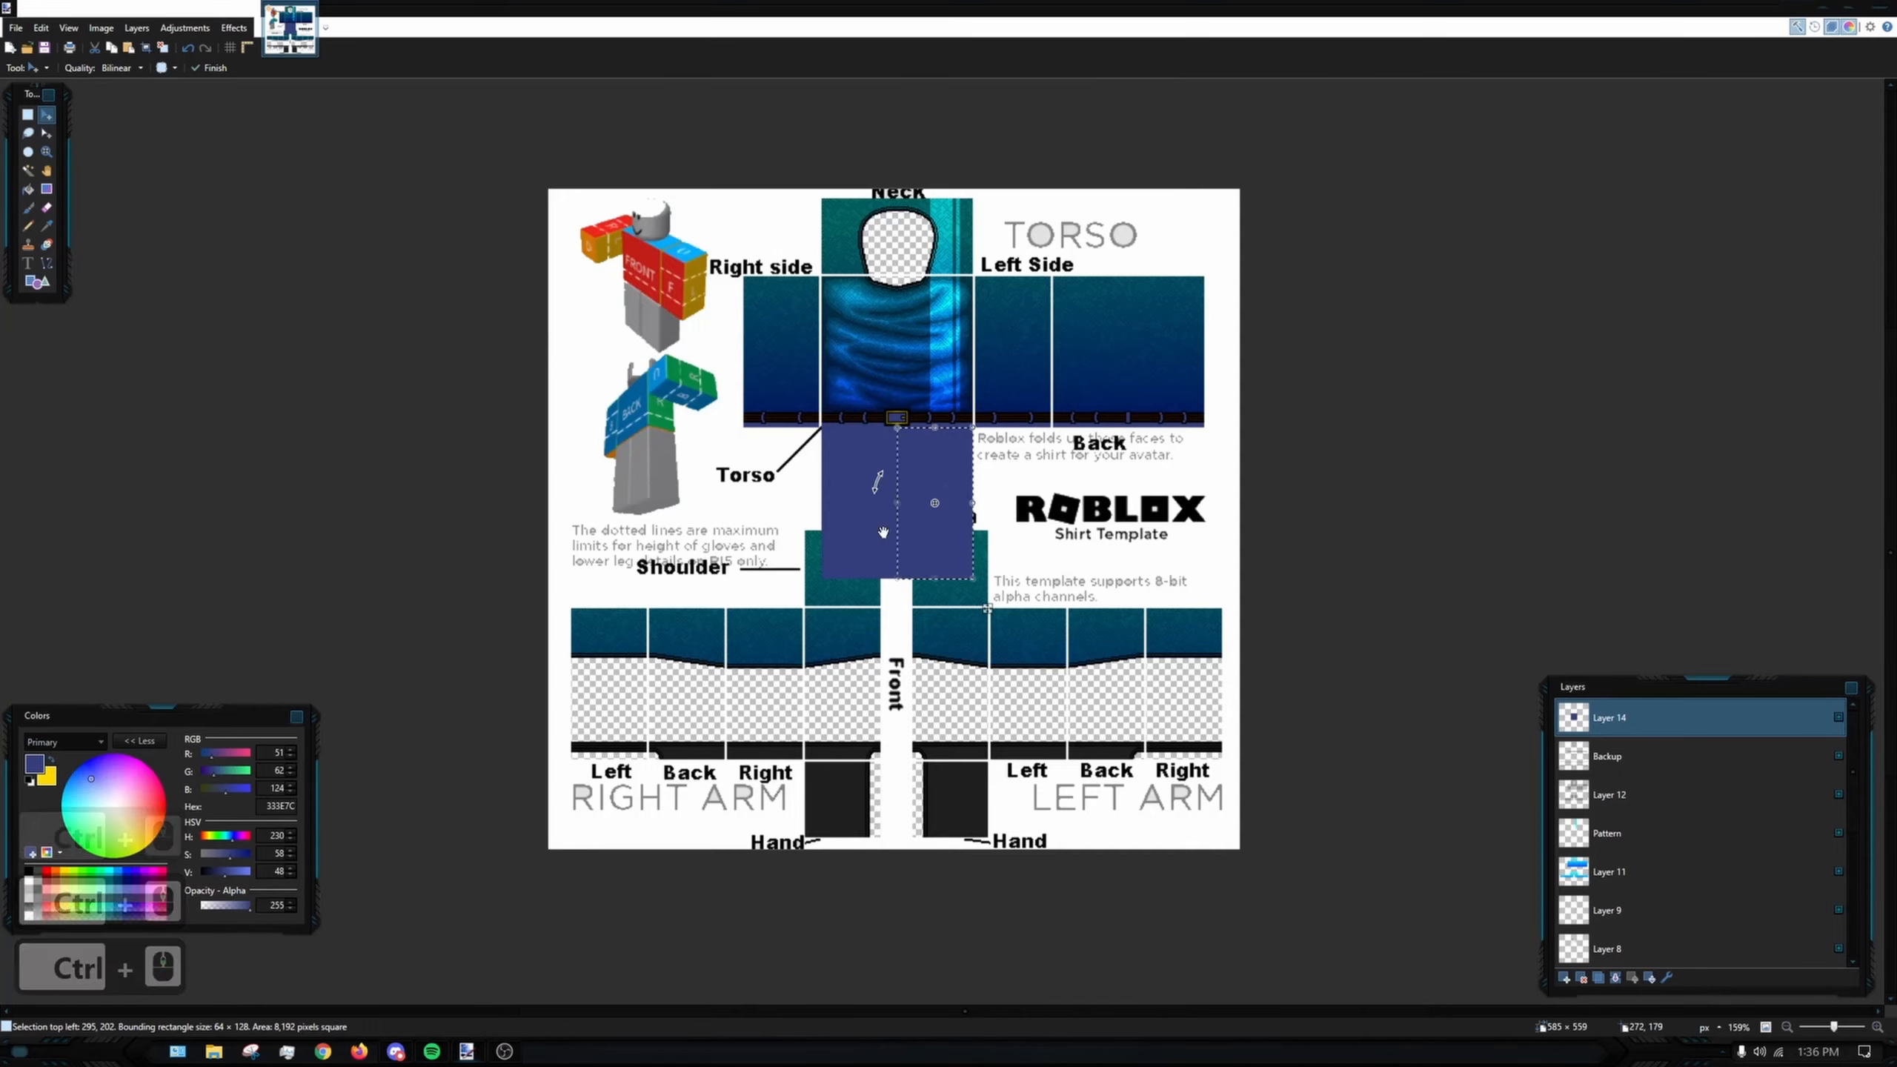
scroll(941, 516, up, 5)
scroll(850, 495, left, 1)
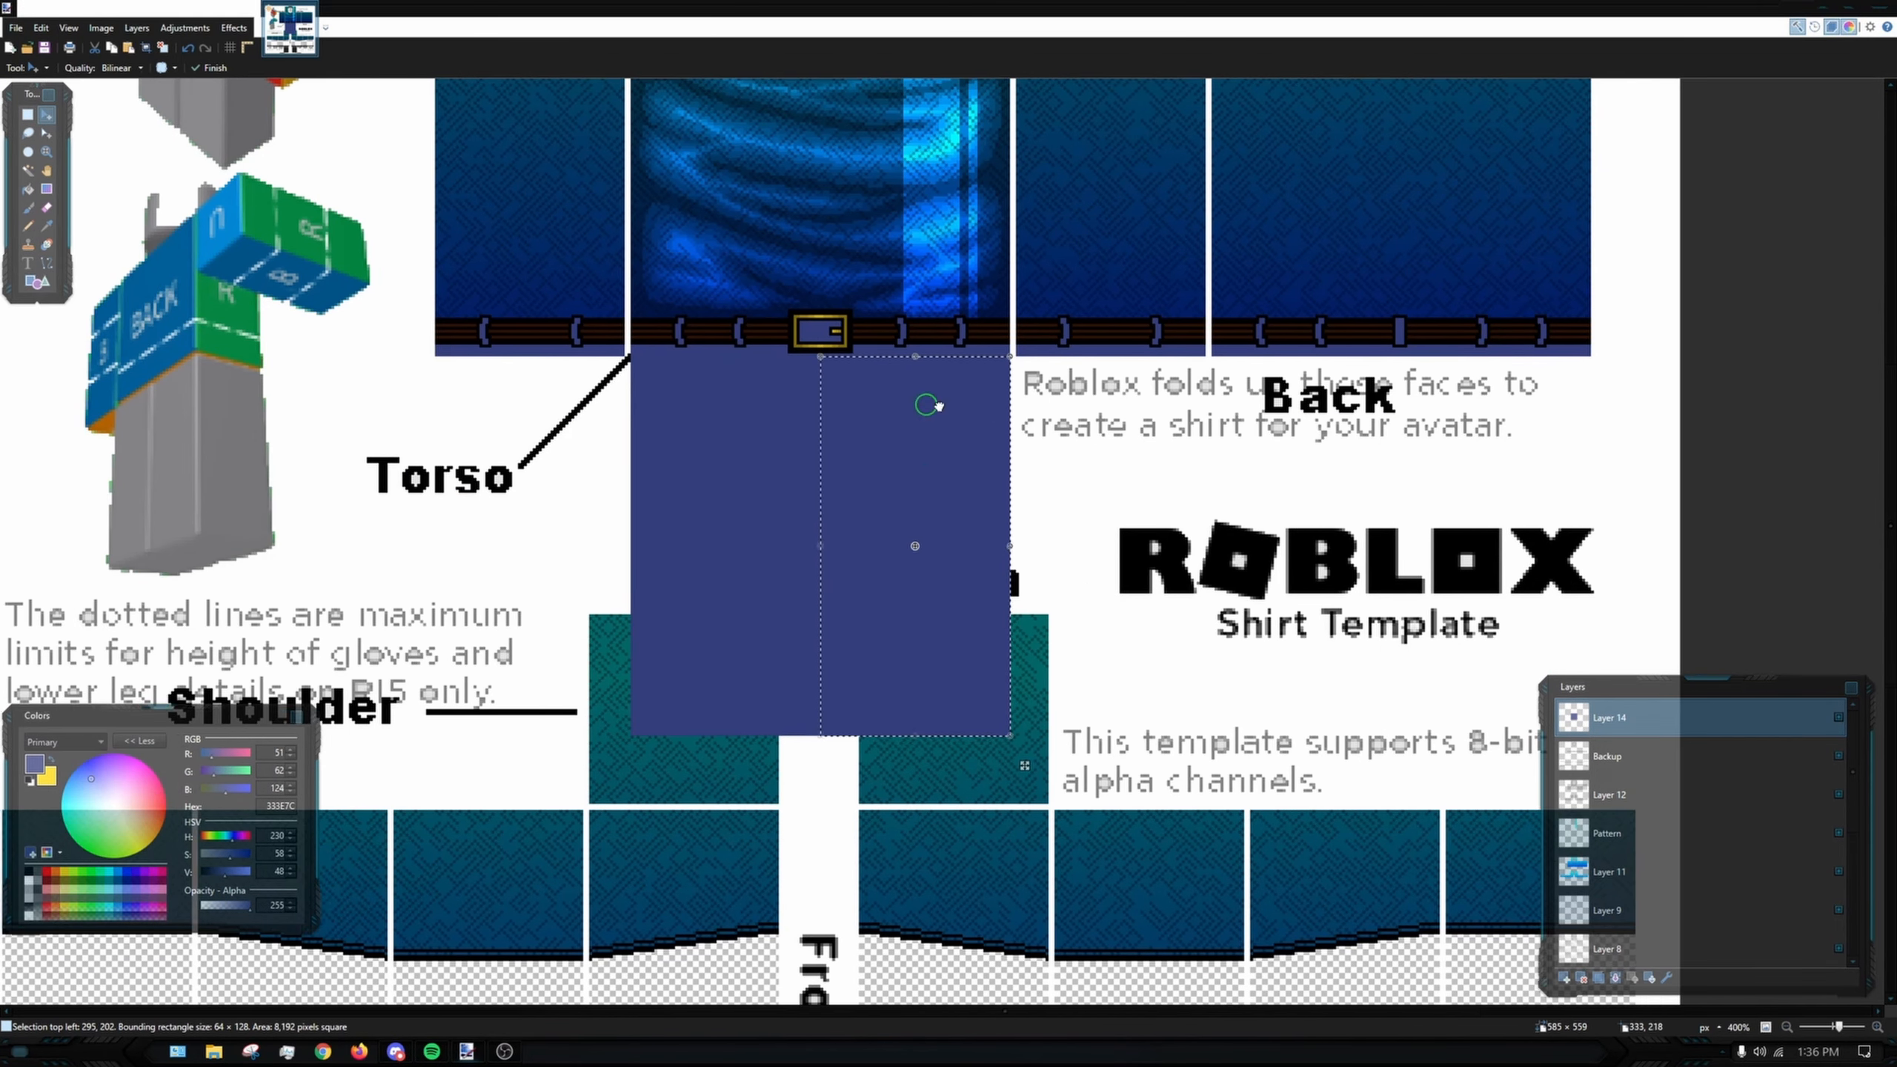
scroll(820, 523, up, 2)
scroll(1671, 913, down, 9)
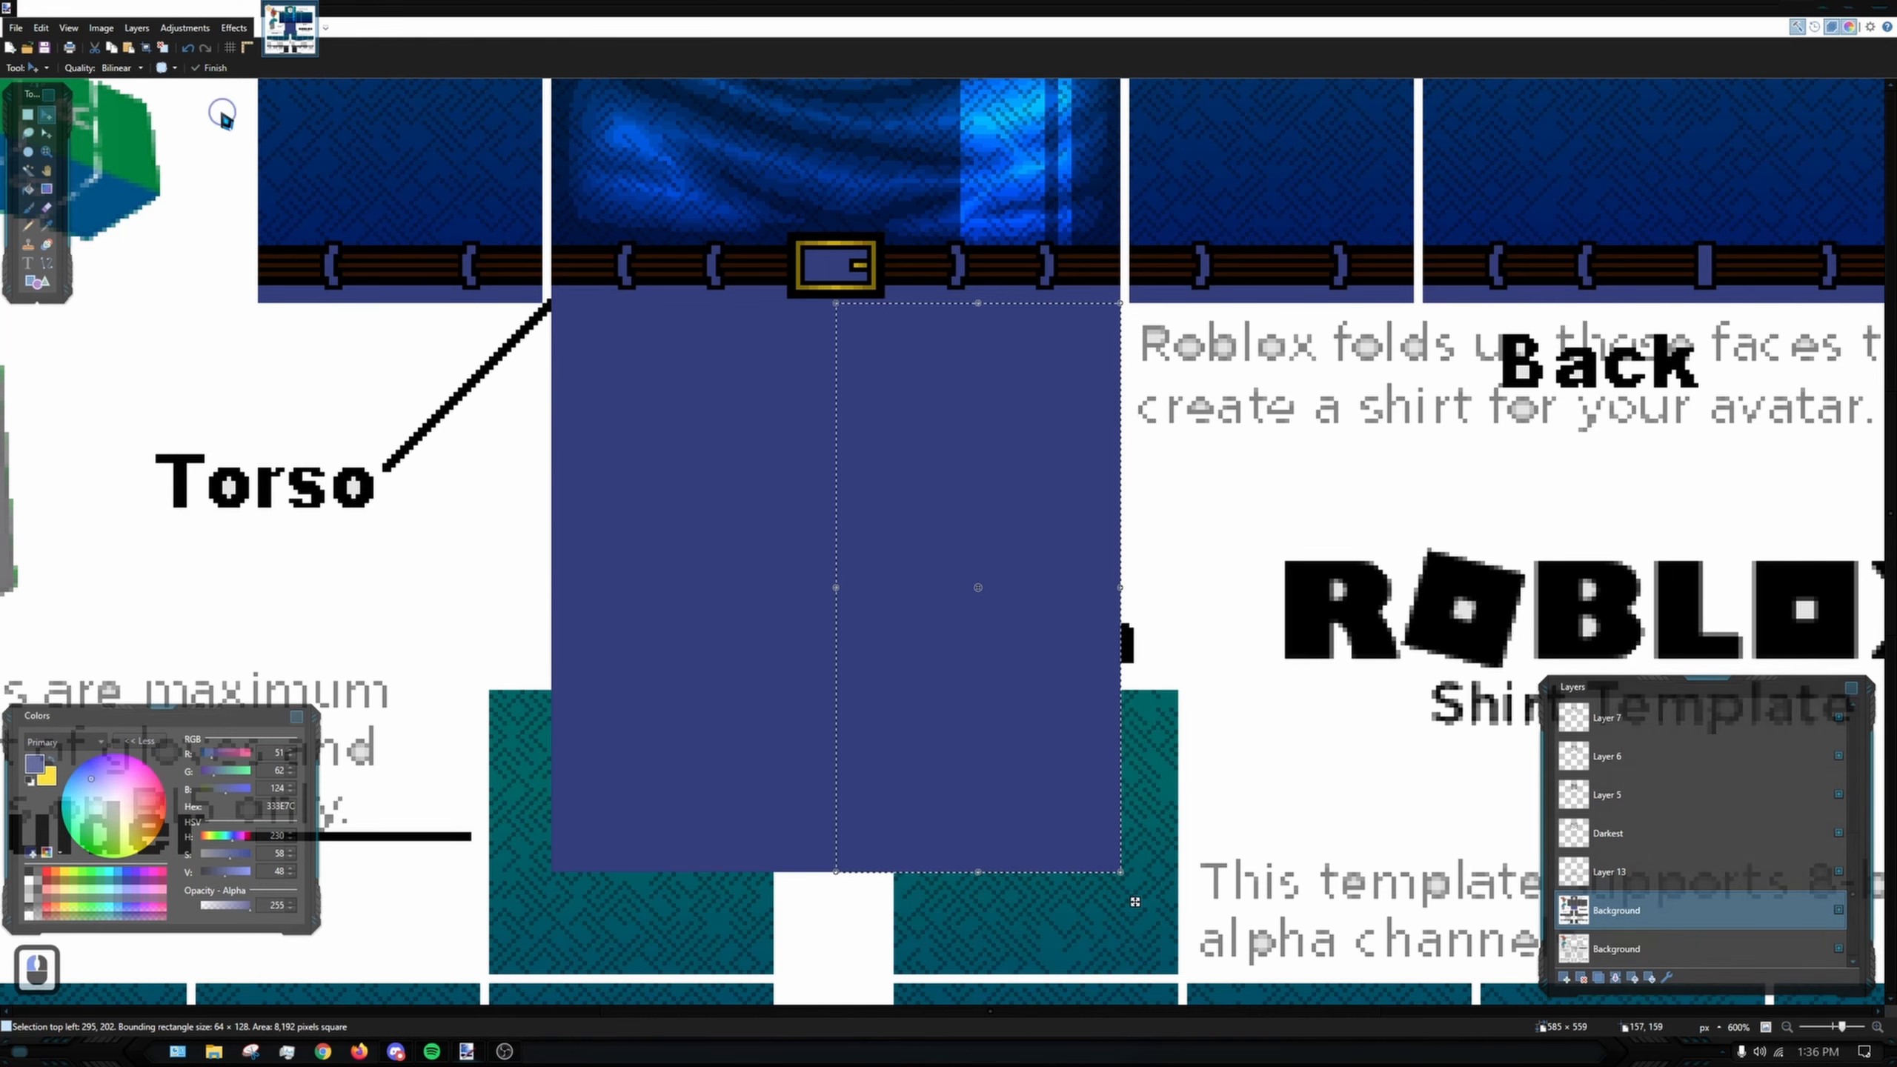
click(28, 170)
double_click(728, 300)
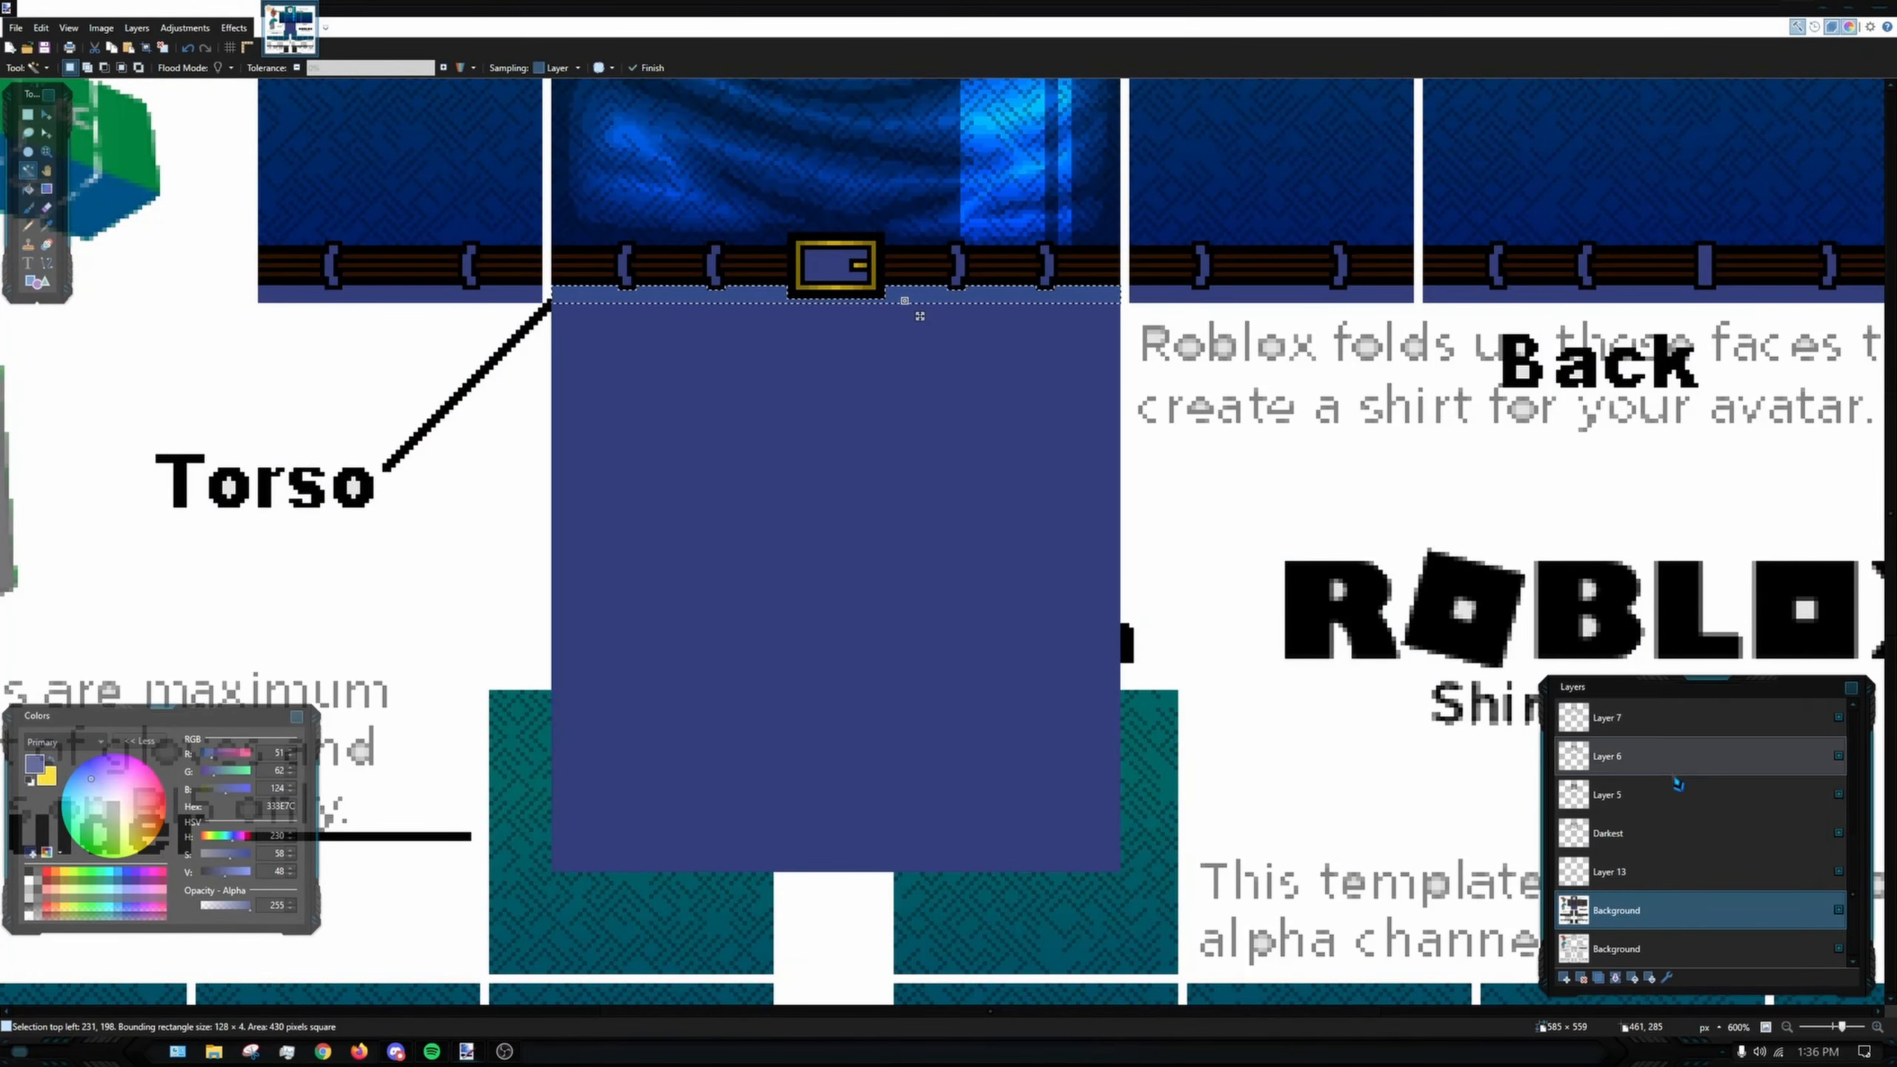
- Activate Layer 14 and add its whole navy block to the Magic Wand selection of the belt strip
scroll(1640, 854, up, 5)
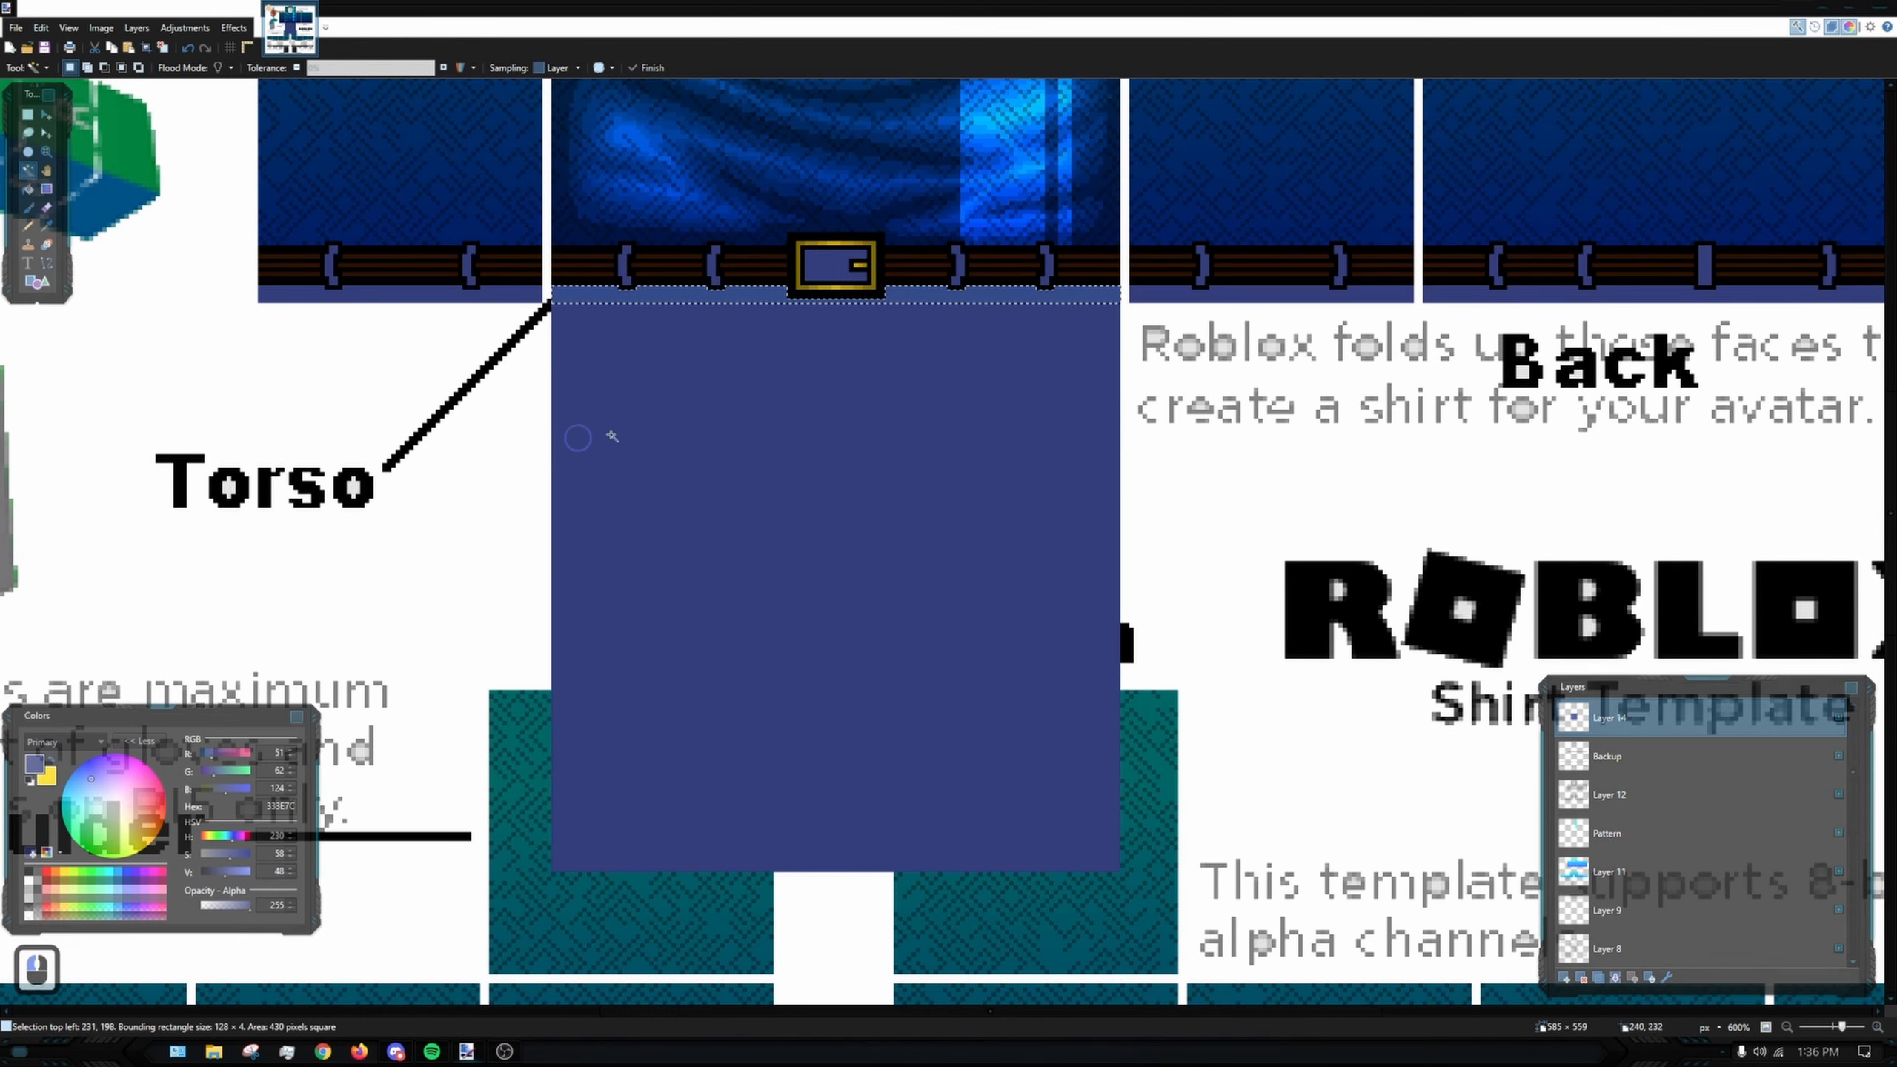
shift+click(932, 456)
key(ctrl+z)
ctrl+click(1016, 541)
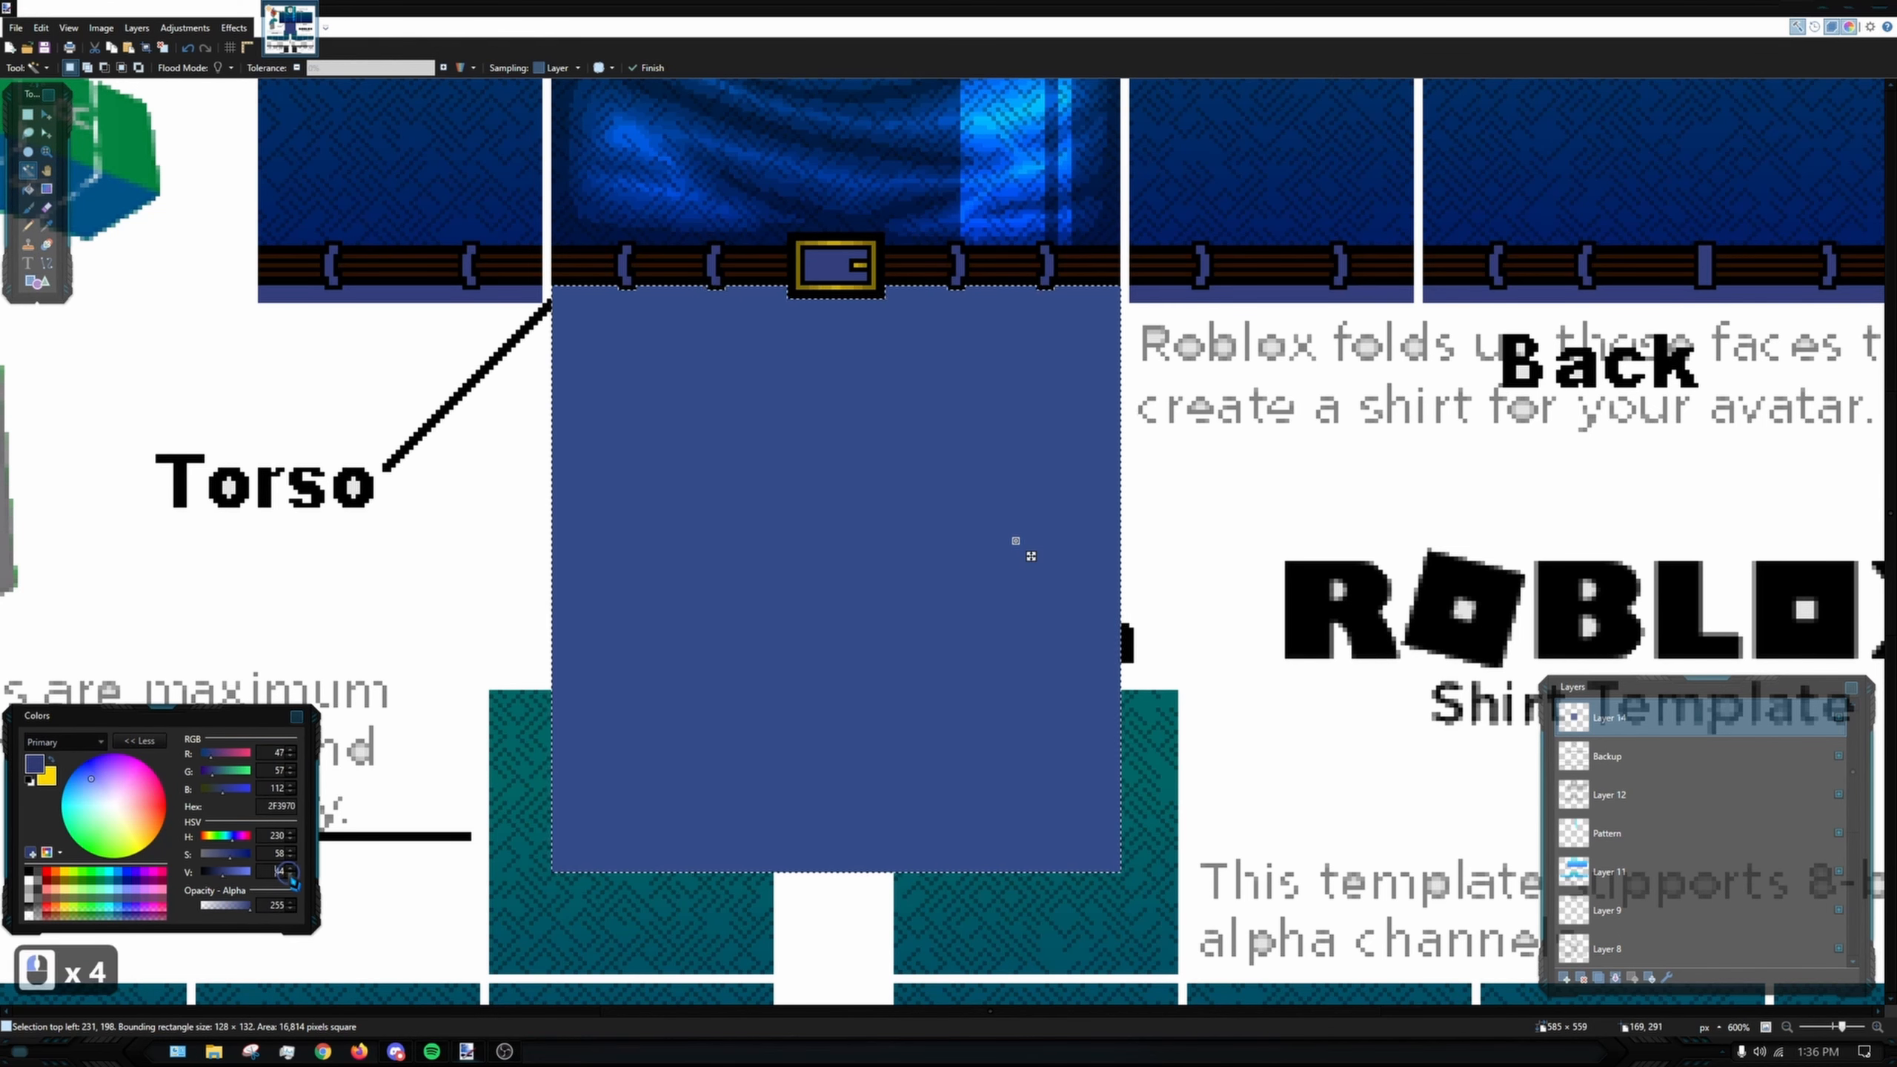
- Set the primary color to the darker navy 2C376B and choose the Paintbrush with a width of 3
click(26, 226)
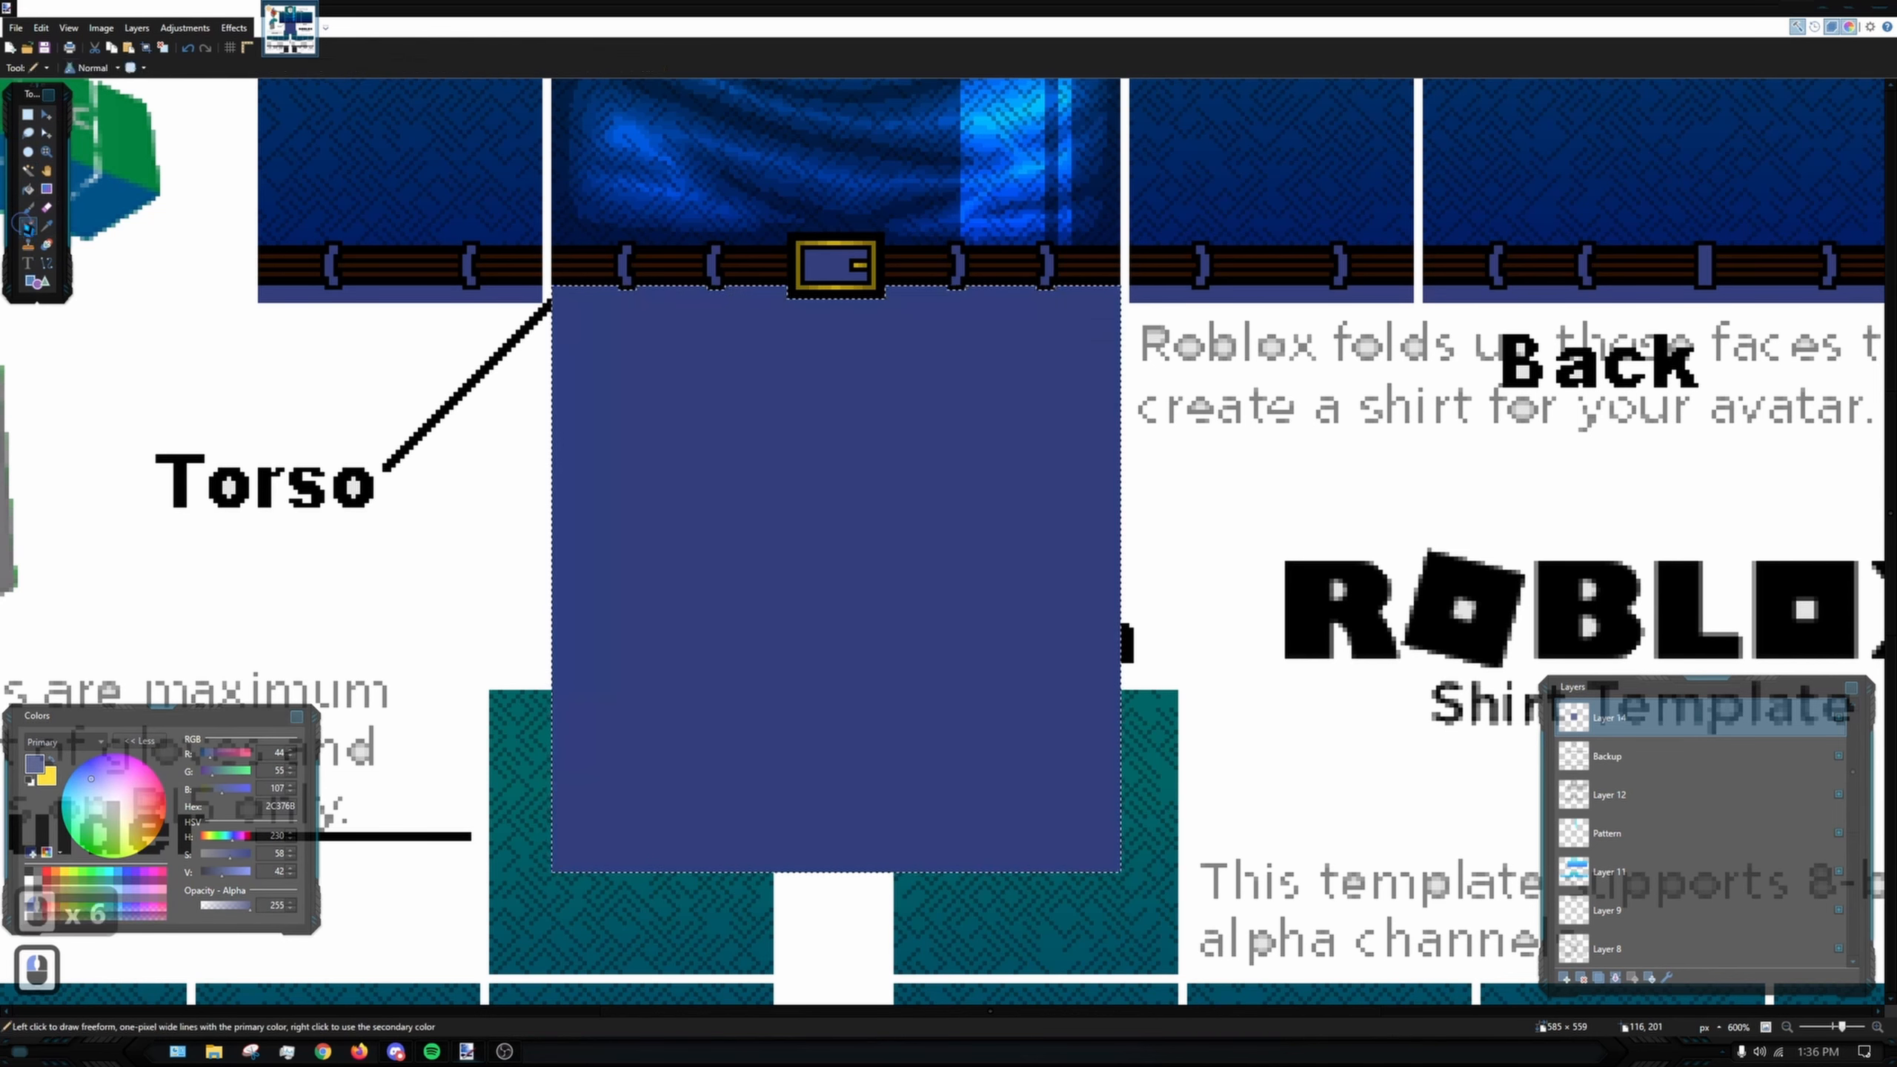
click(28, 208)
drag(583, 272, 542, 391)
key(ctrl+z)
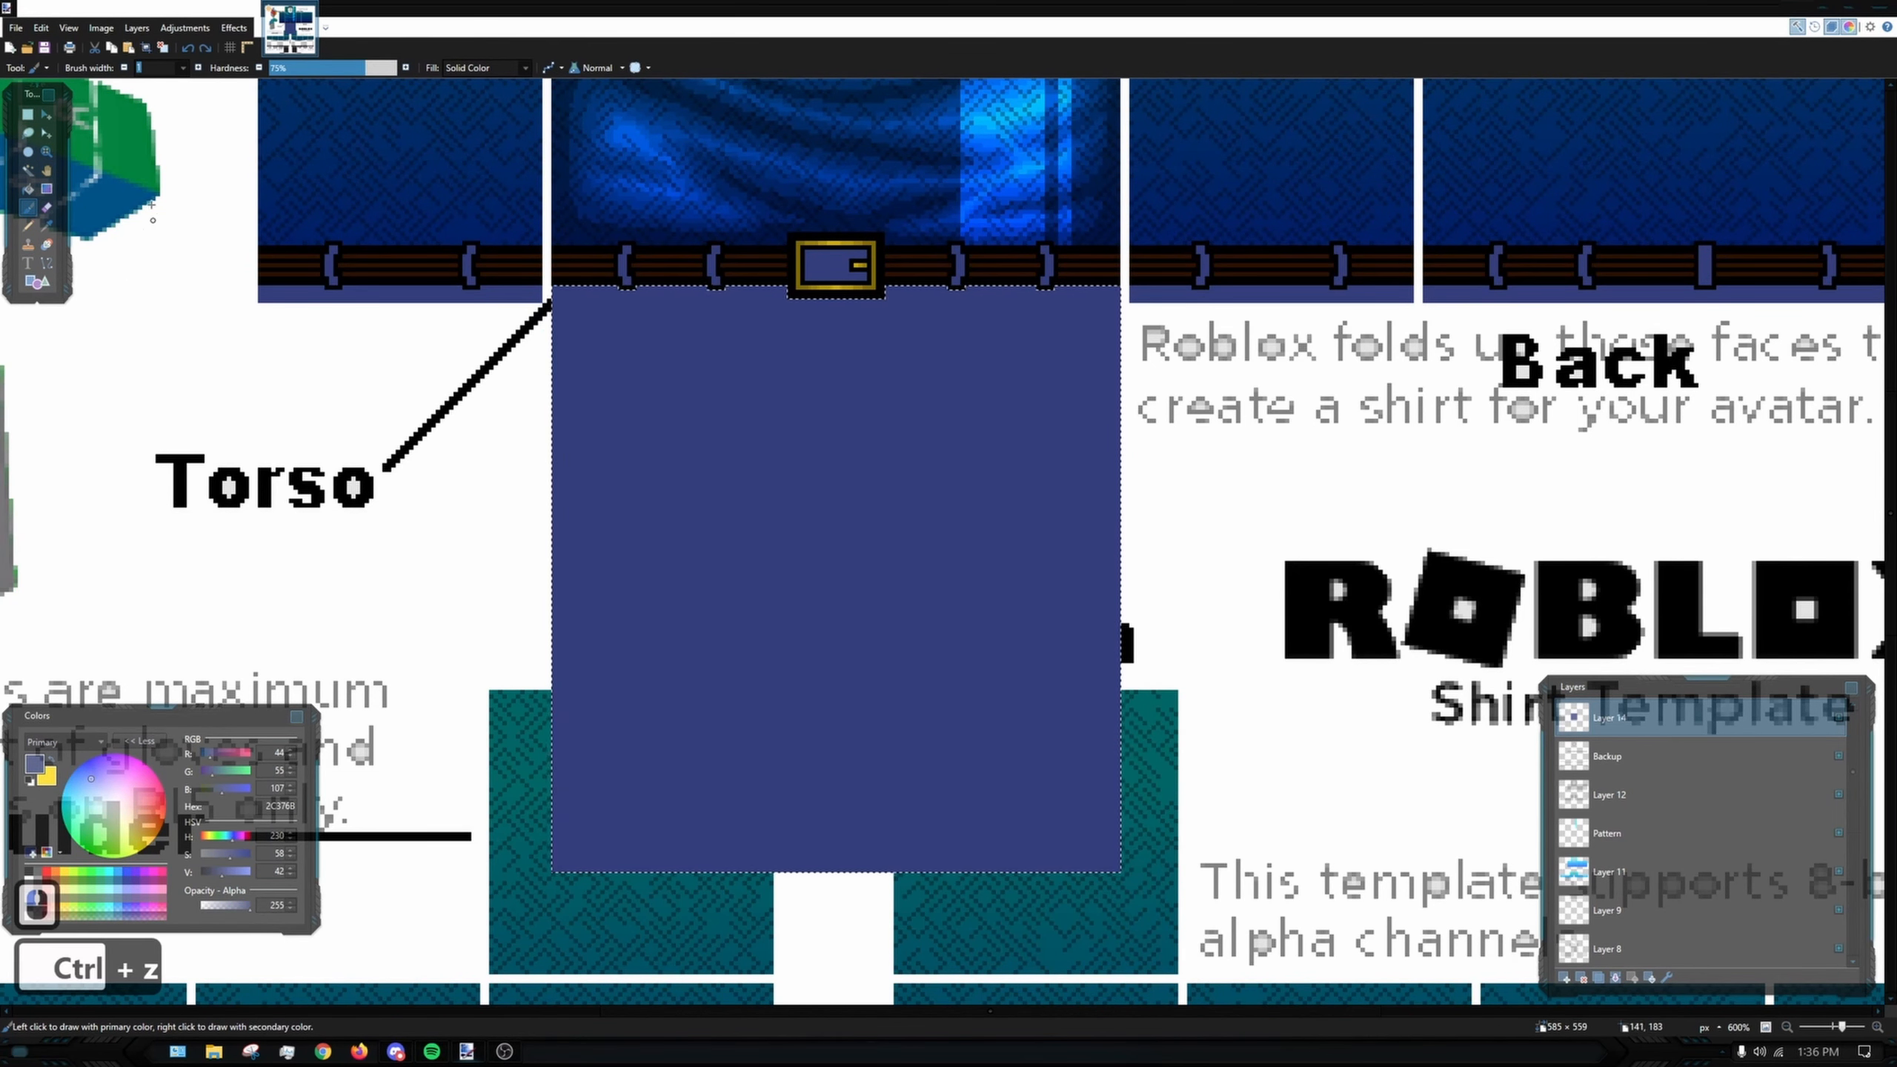
double_click(198, 67)
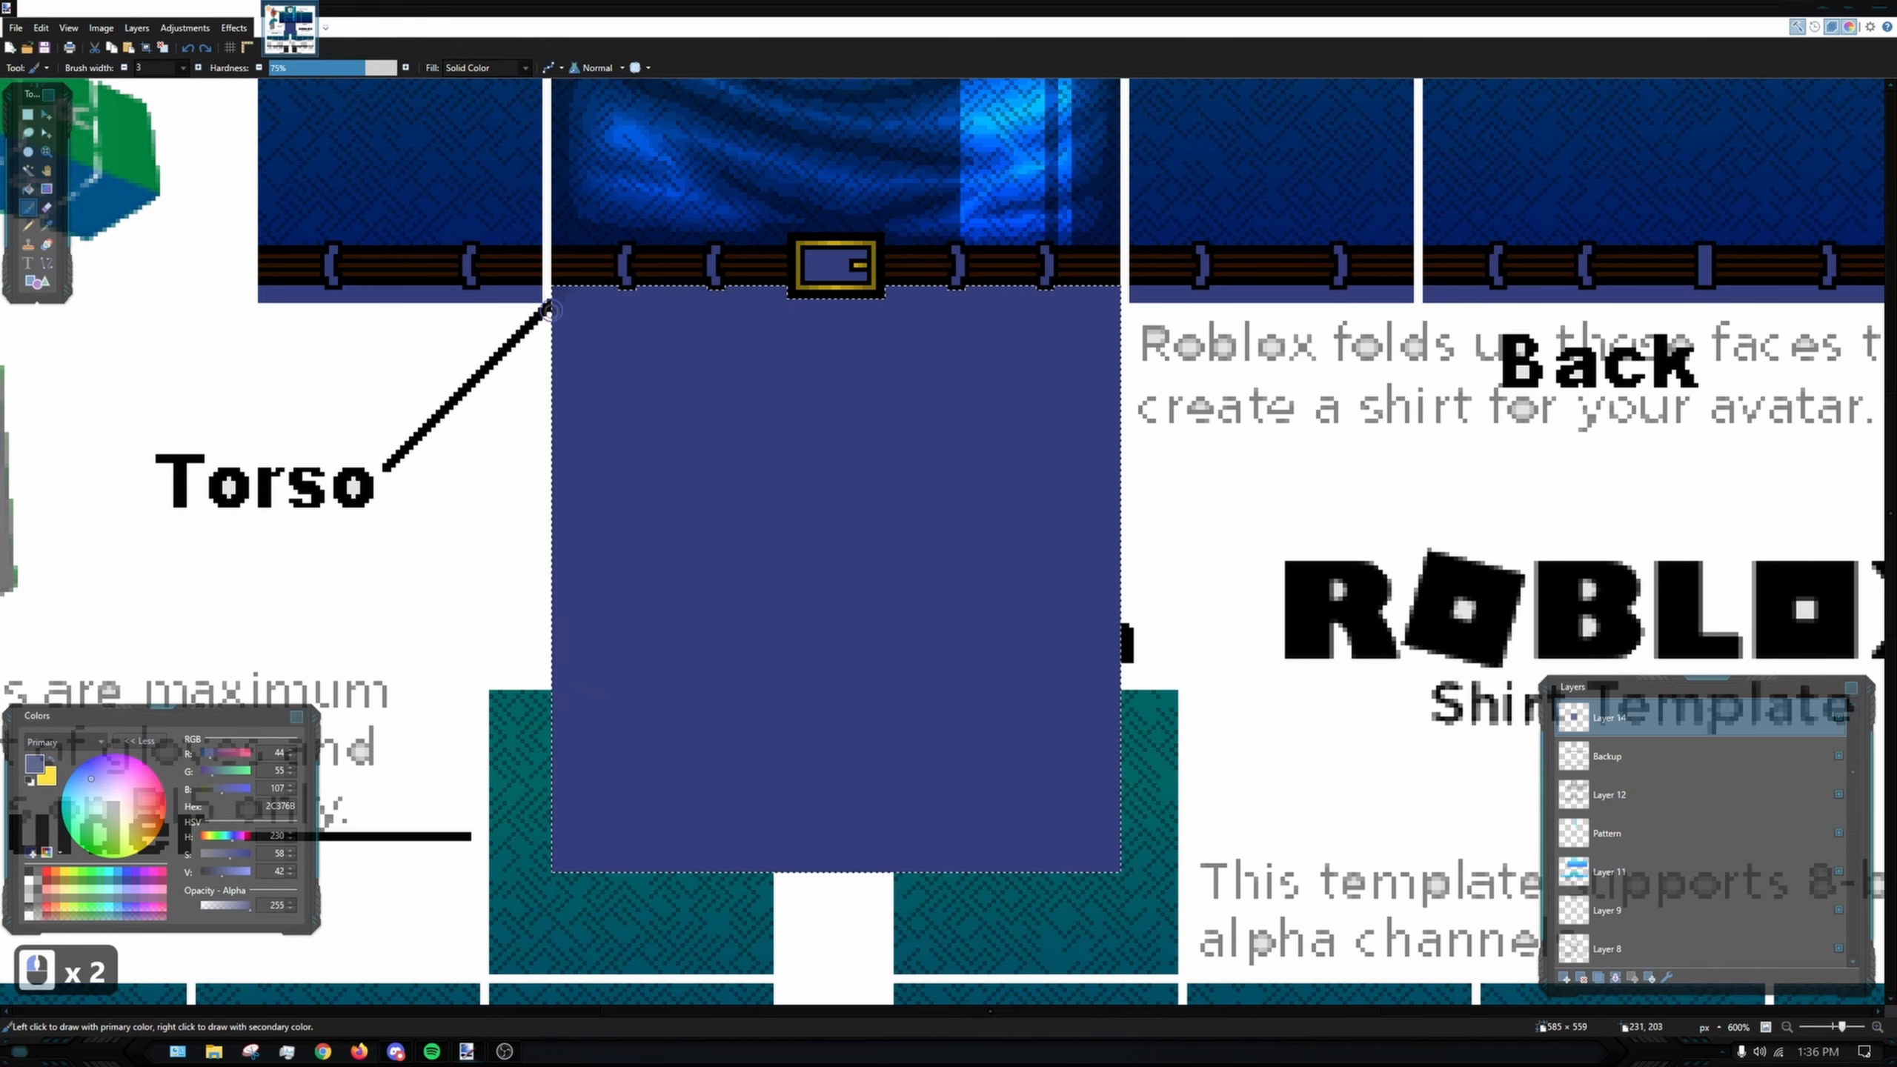
- Paint a thin darker navy shadow on Layer 14 along the underside of the belt and buckle, reaching the block's upper right corner
ctrl+scroll(777, 290, up, 5)
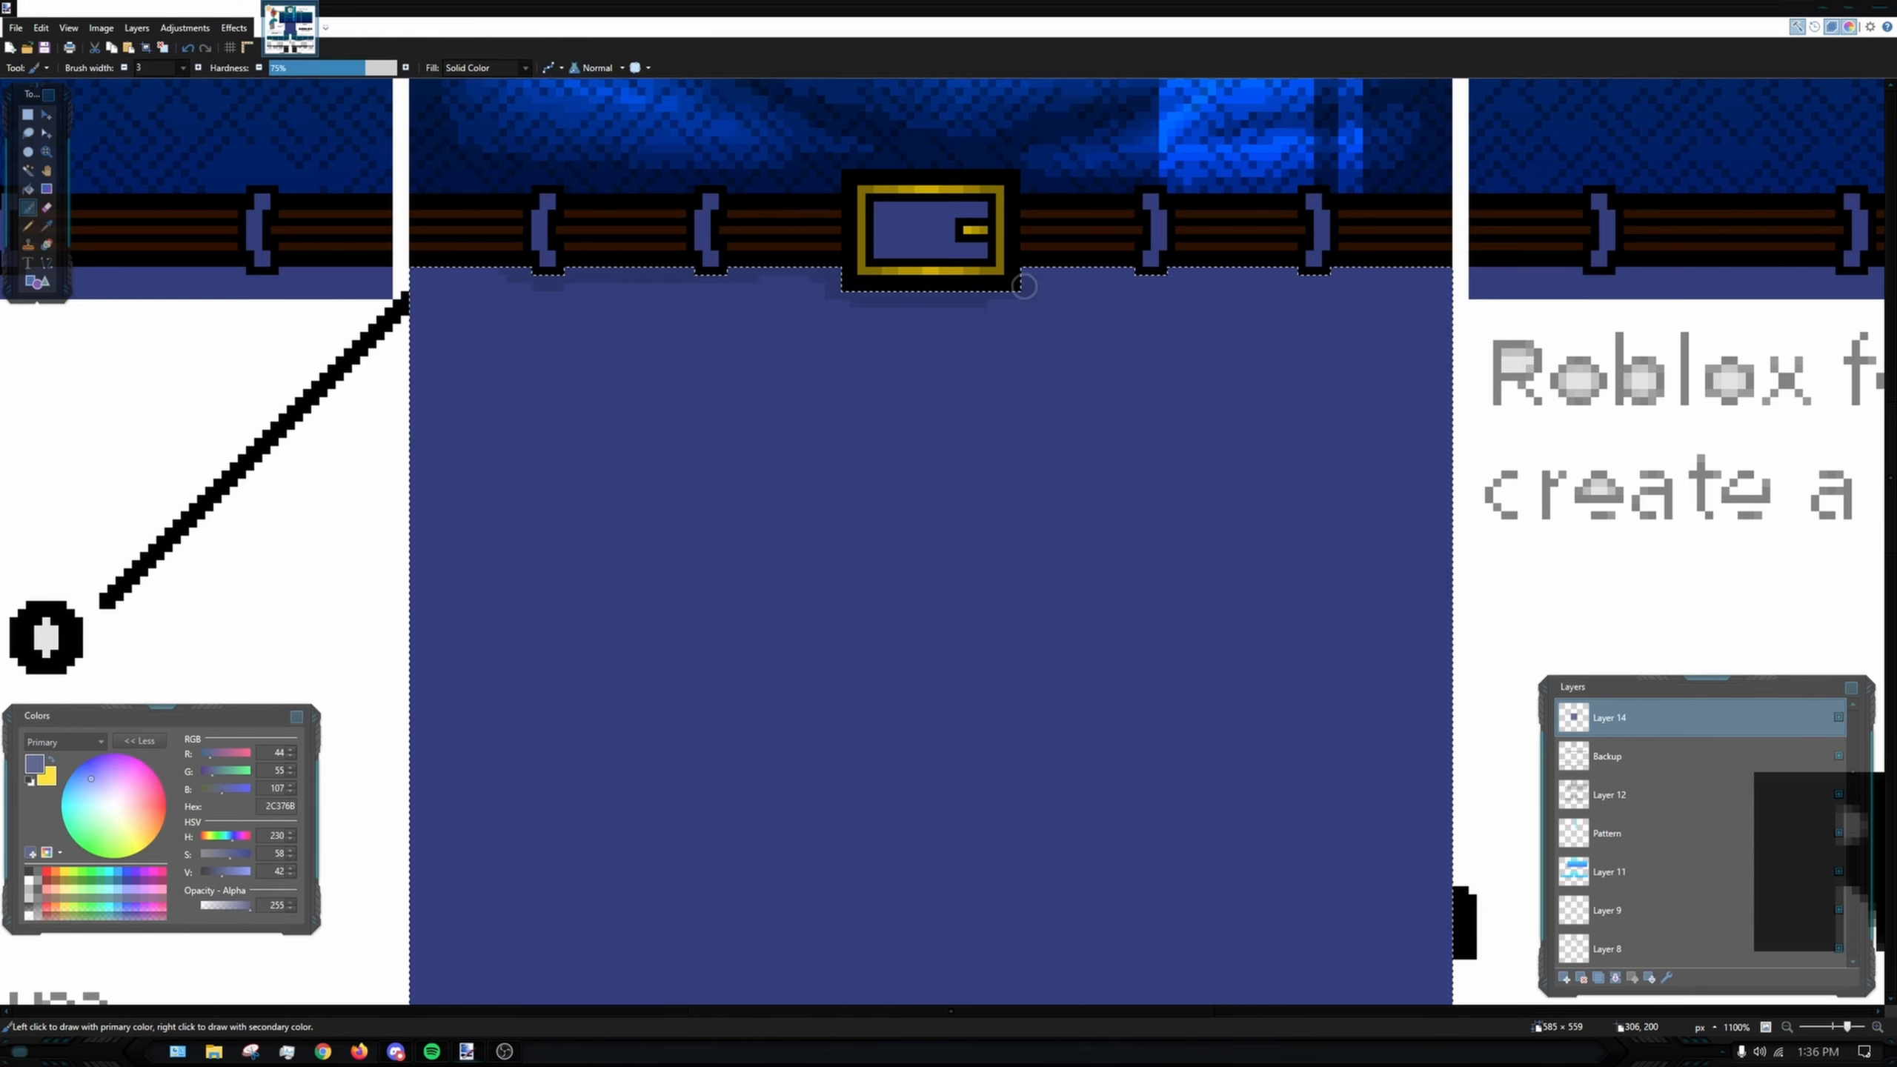
double_click(1051, 258)
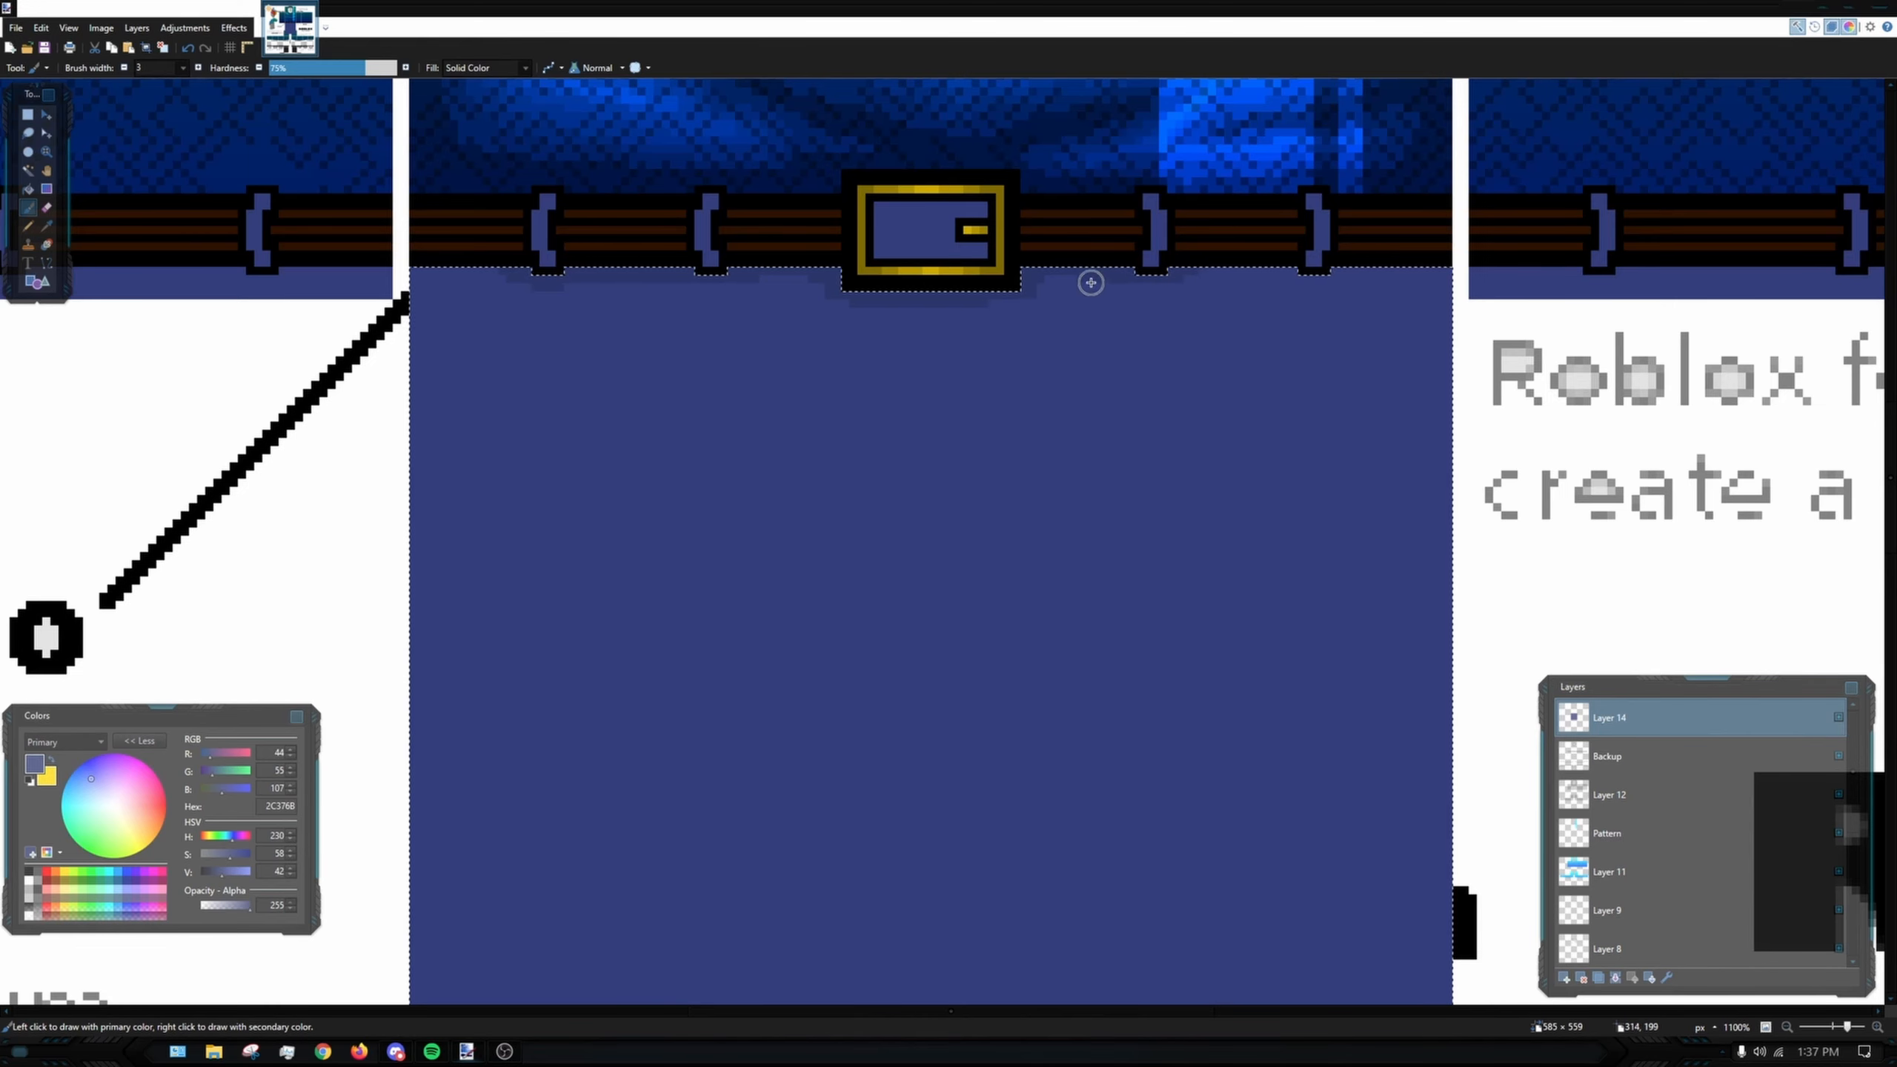
scroll(1090, 282, up, 3)
mouse_move(1232, 260)
mouse_down()
mouse_move(1458, 263)
mouse_move(1436, 253)
mouse_move(1546, 280)
mouse_move(1501, 256)
mouse_move(1388, 254)
mouse_up()
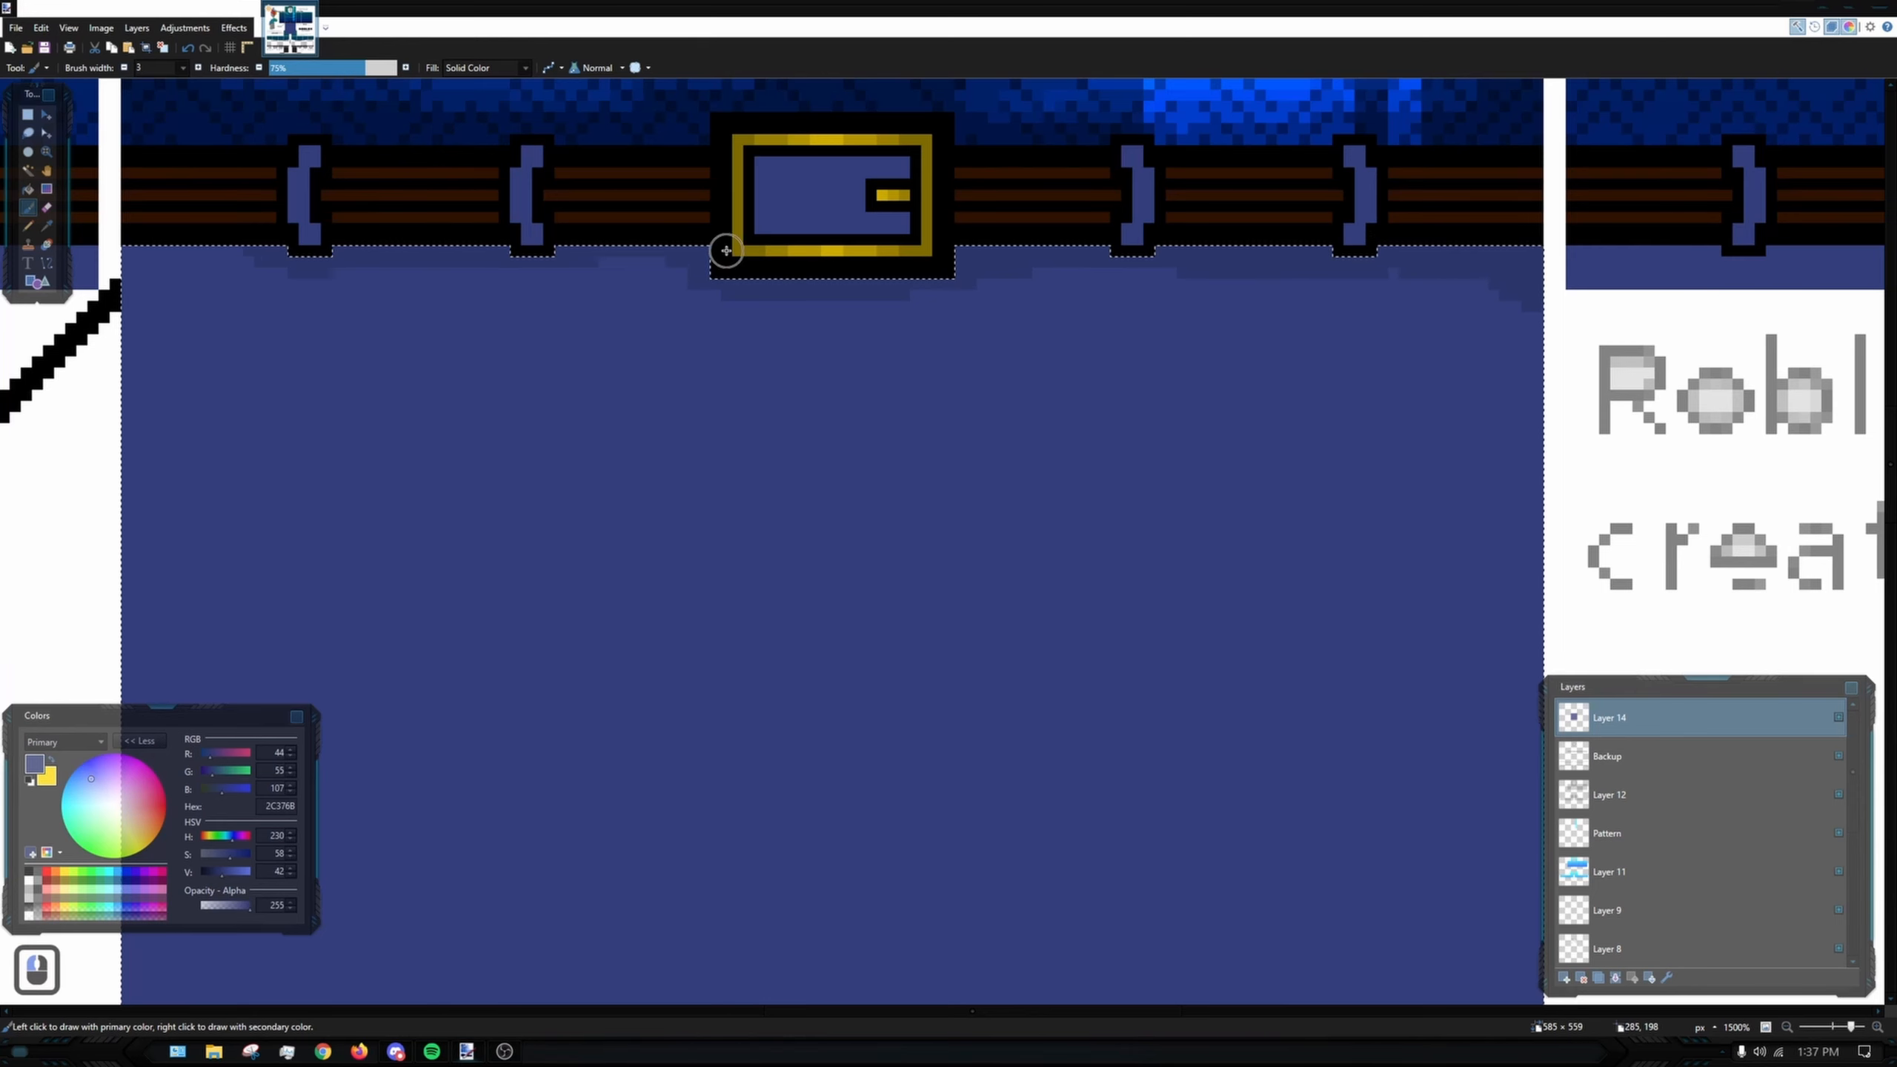
- Shade the upper left corner of the navy block below the belt, undoing and repainting strokes as needed
scroll(721, 238, left, 5)
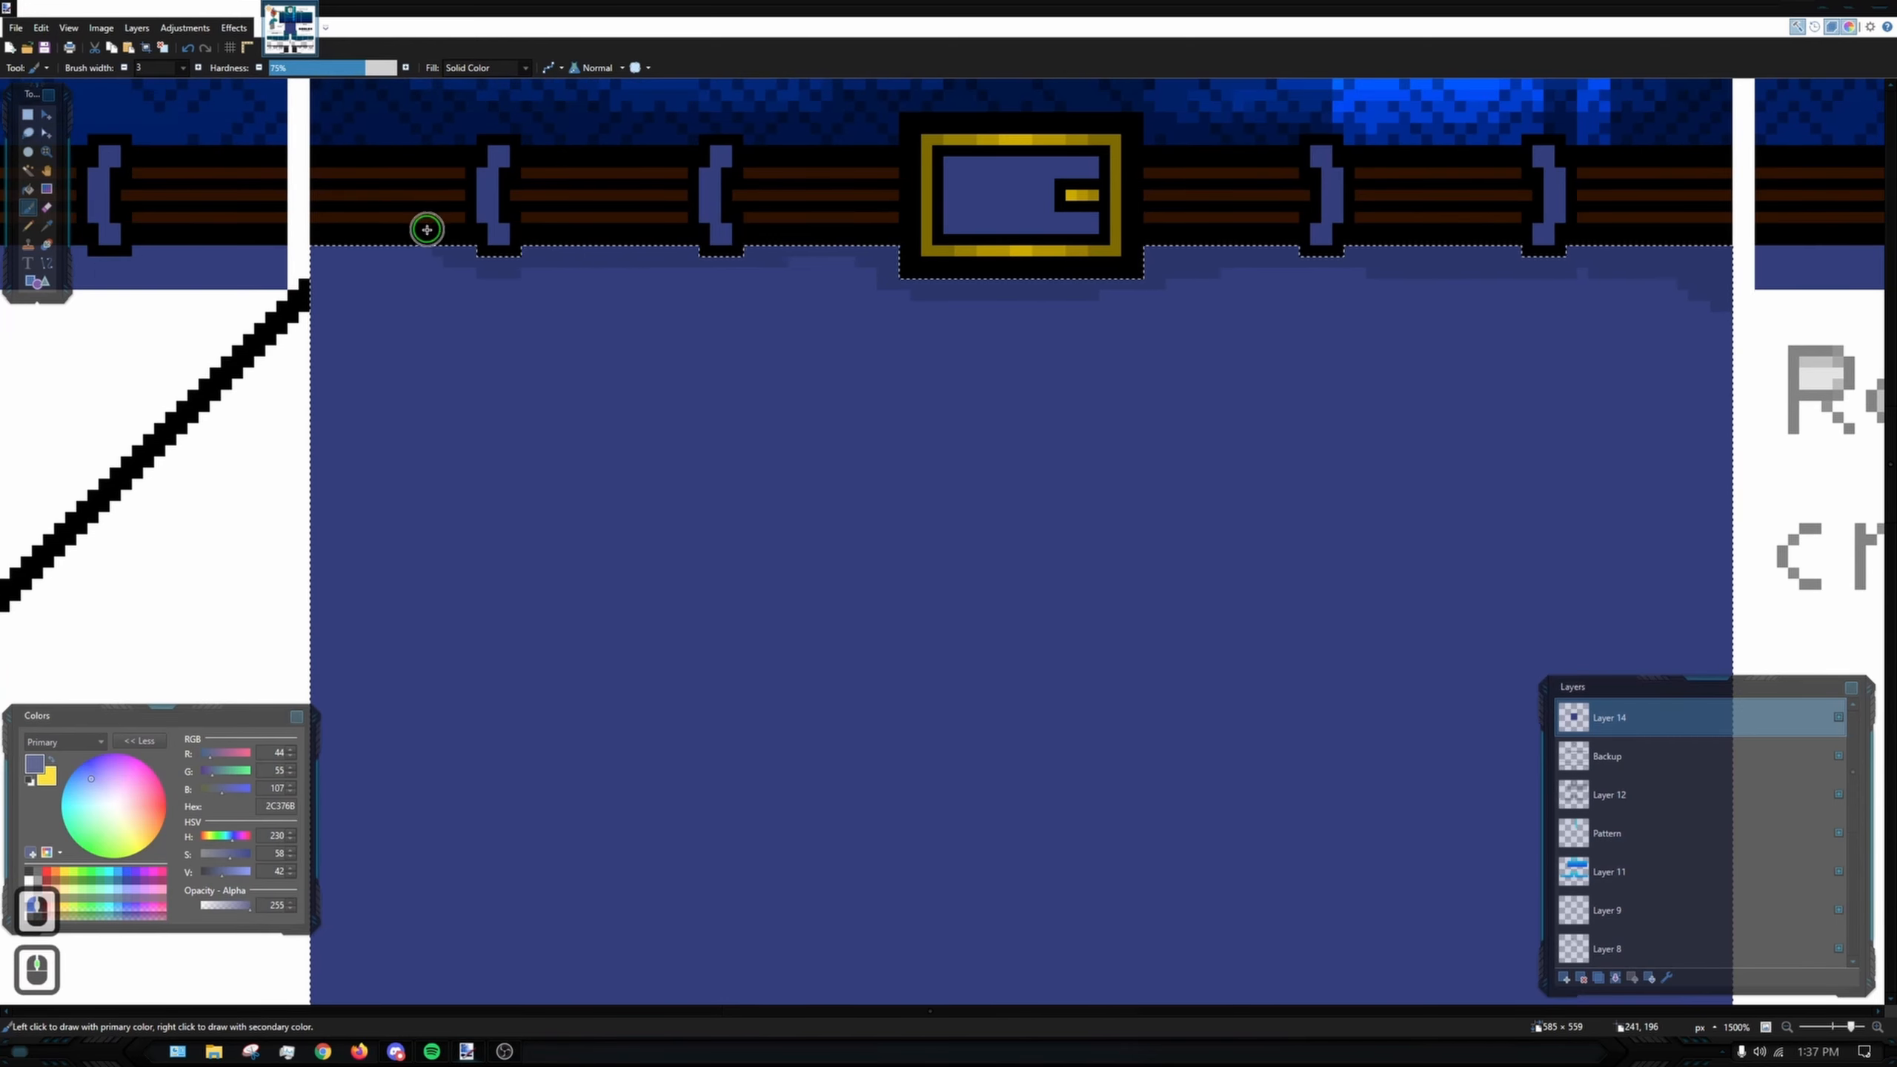
drag(442, 252, 351, 256)
drag(285, 334, 351, 263)
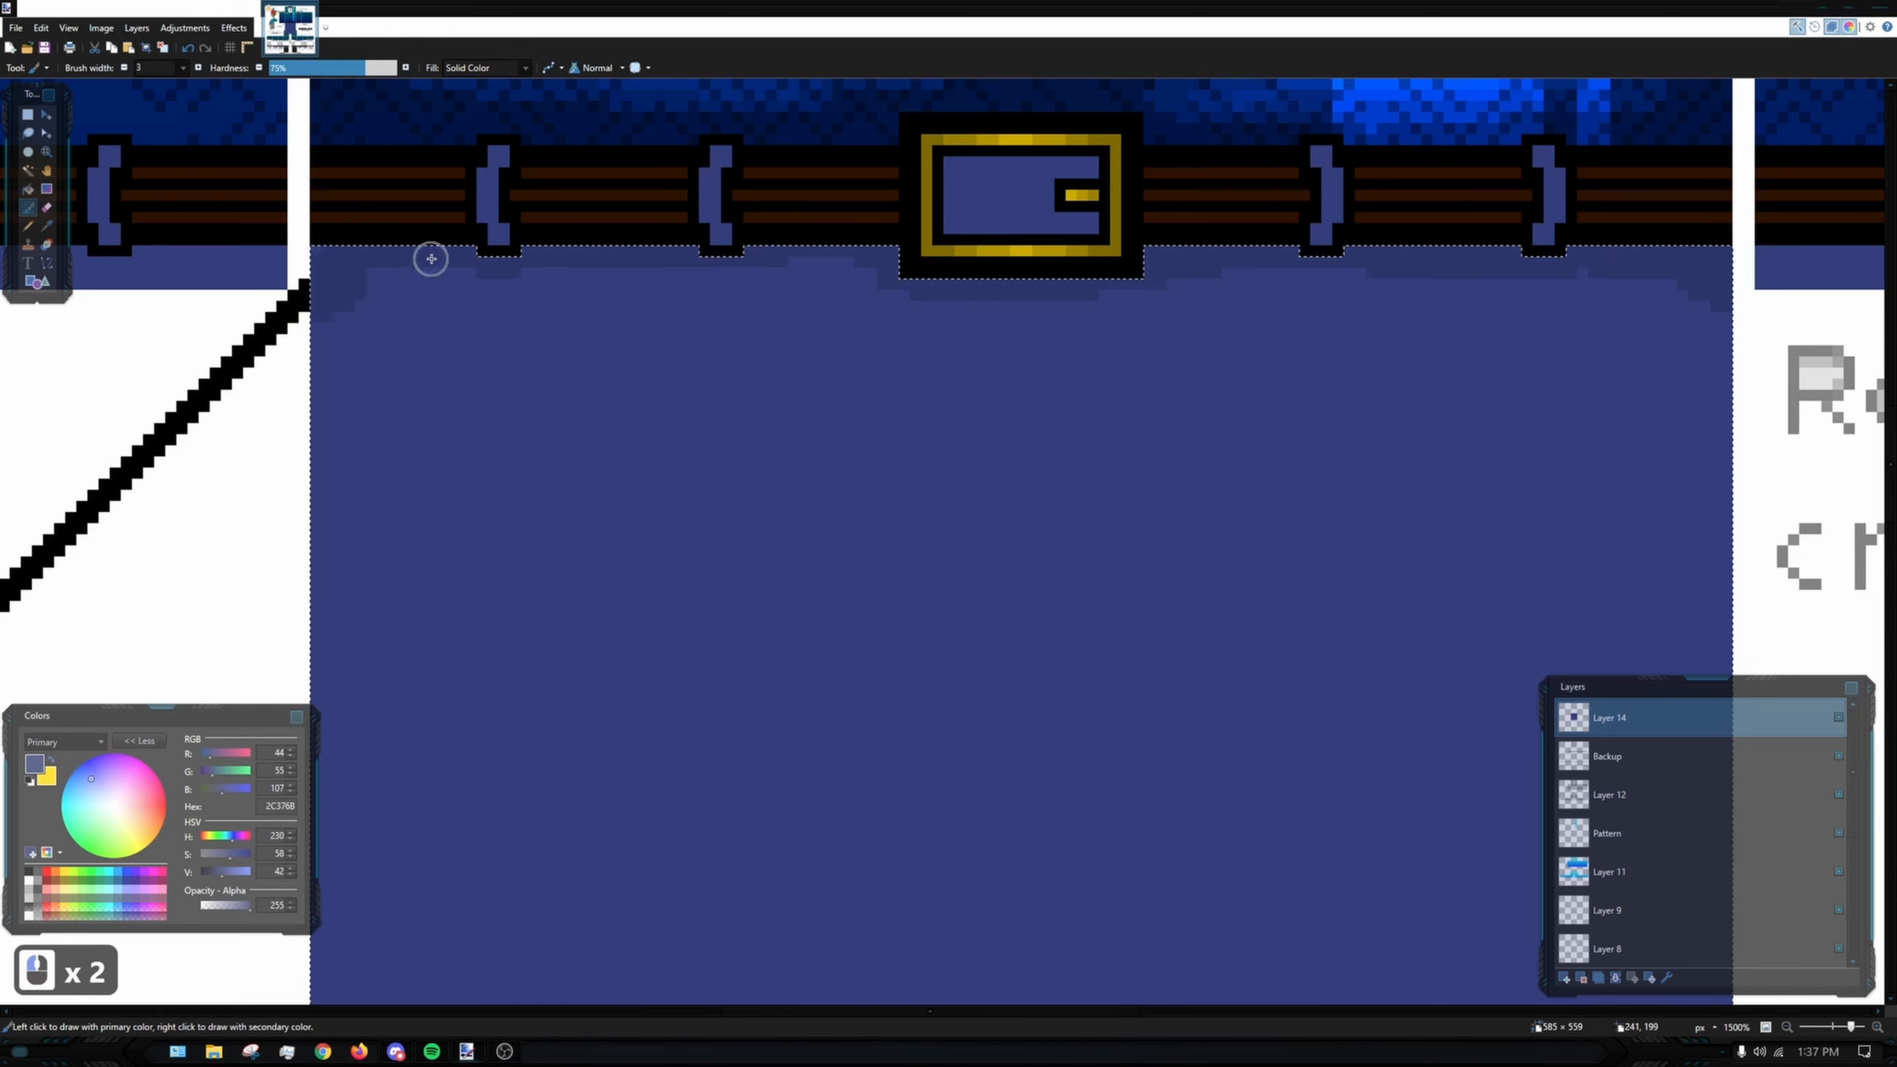
key(ctrl+z)
key(ctrl+z)
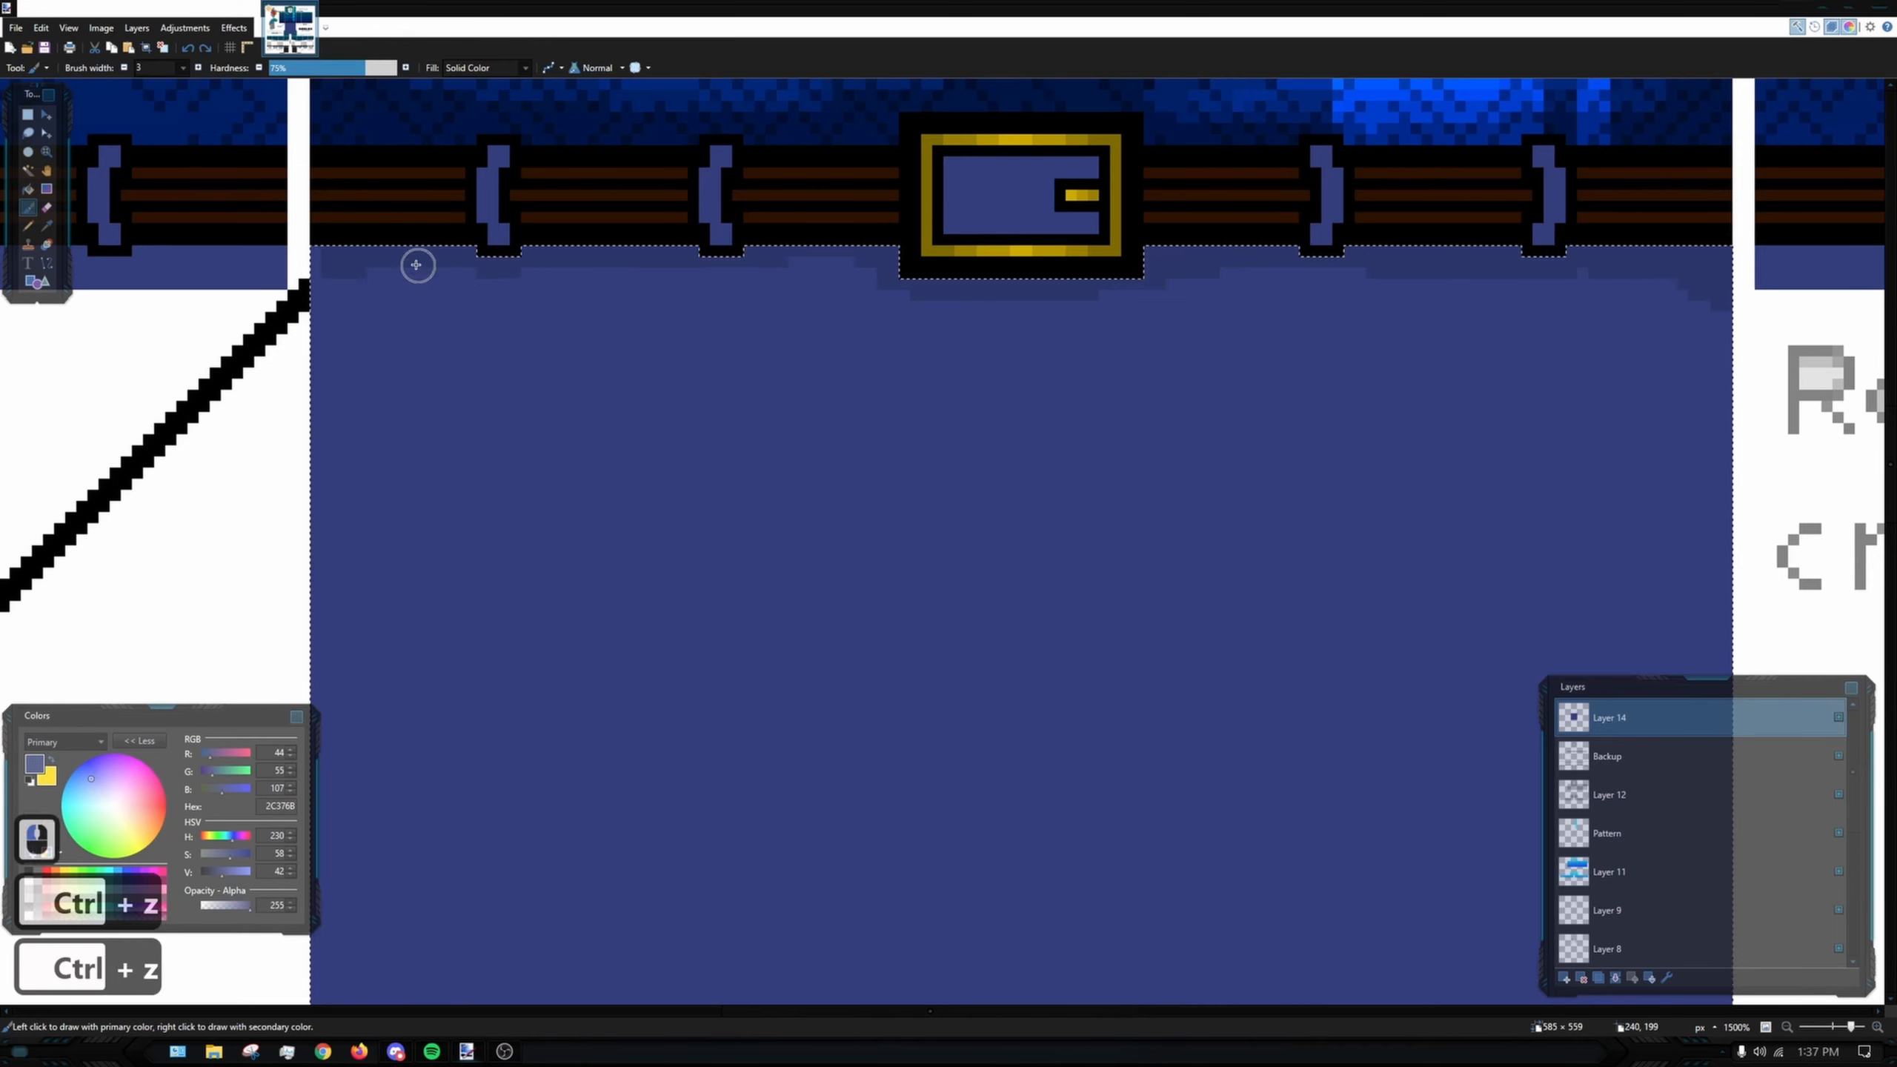
drag(312, 300, 344, 243)
- Try extra shadow strokes under the belt loops and around the buckle, undoing each one
mouse_move(487, 263)
mouse_down()
mouse_move(464, 254)
mouse_move(738, 263)
mouse_up()
key(ctrl+z)
mouse_move(1070, 301)
mouse_down()
mouse_move(1004, 280)
mouse_move(1070, 258)
mouse_move(997, 257)
mouse_move(1164, 212)
mouse_up()
key(ctrl+z)
drag(1448, 229, 1382, 224)
key(ctrl+z)
- Try painting a shadow down the upper part of the navy block's left edge and undo it
scroll(1520, 246, down, 3)
drag(1500, 265, 1322, 179)
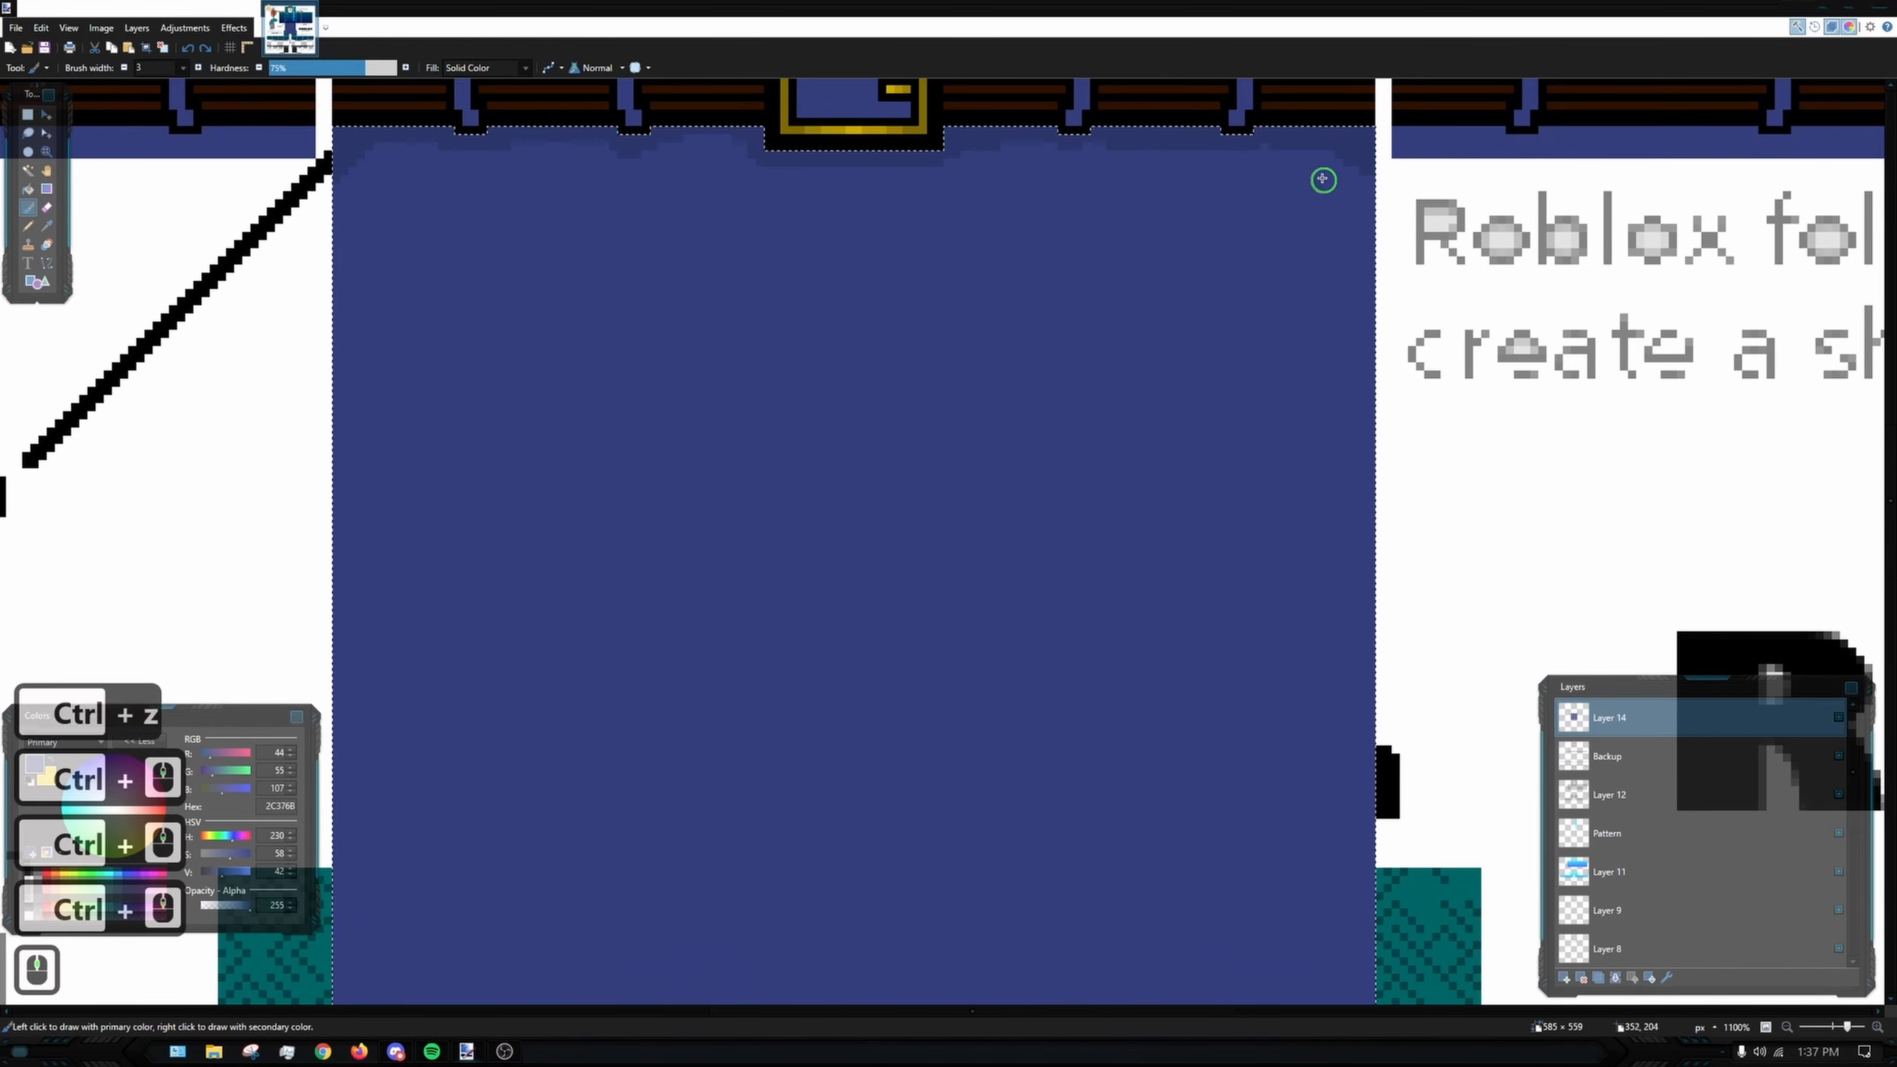
scroll(1368, 191, down, 2)
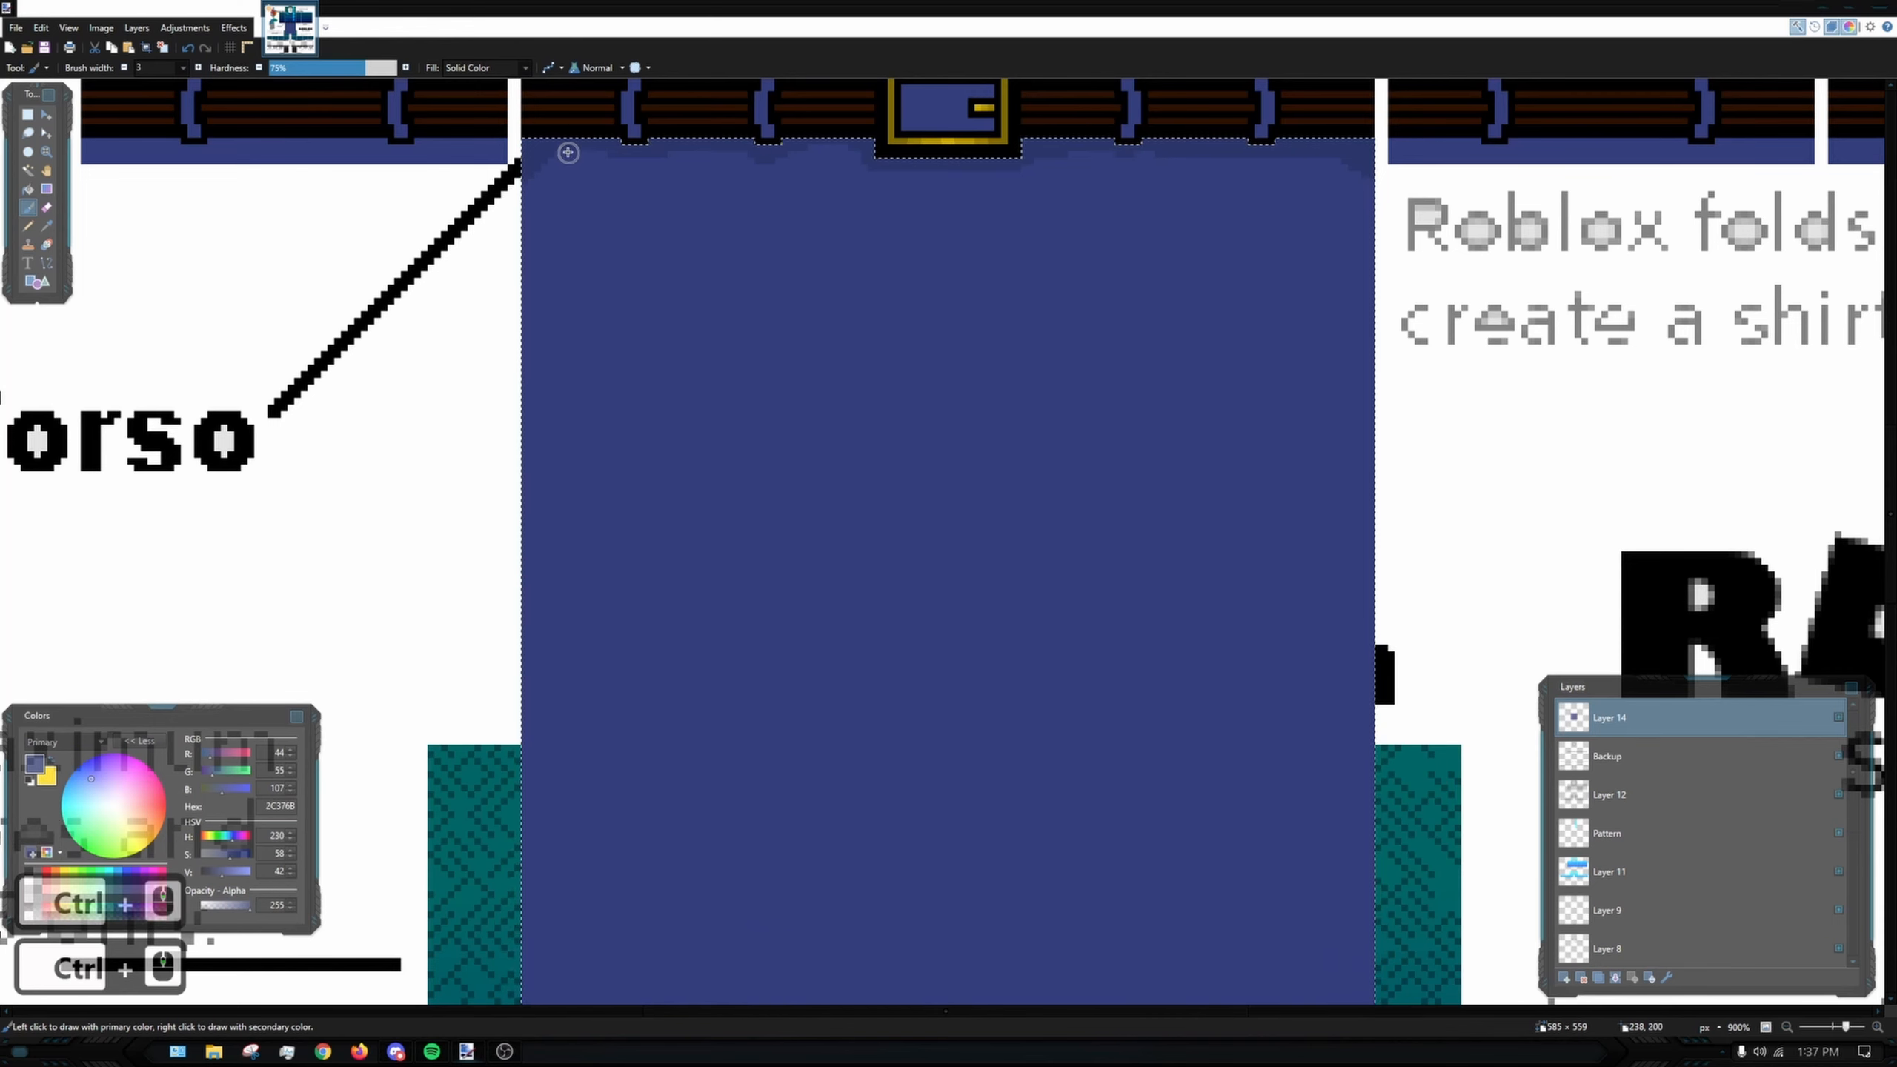
key(ctrl+z)
key(ctrl+z)
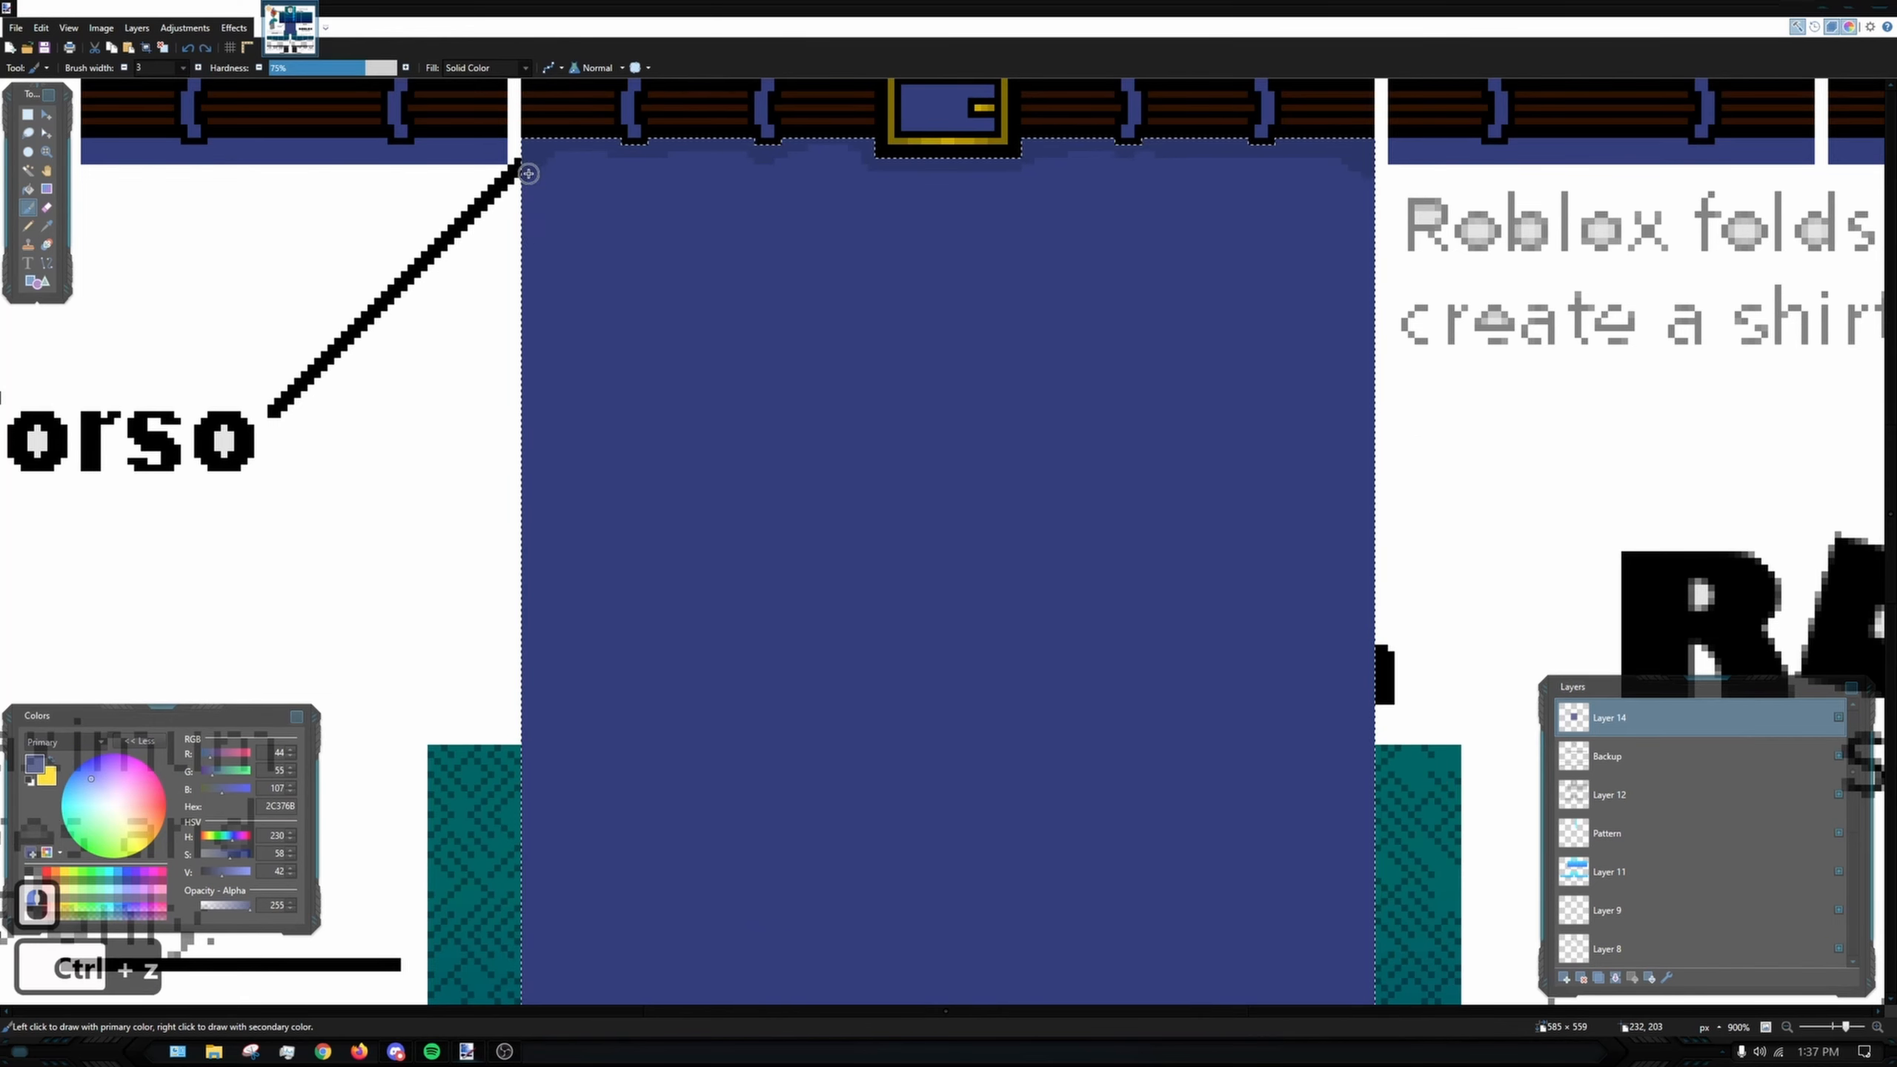
click(530, 172)
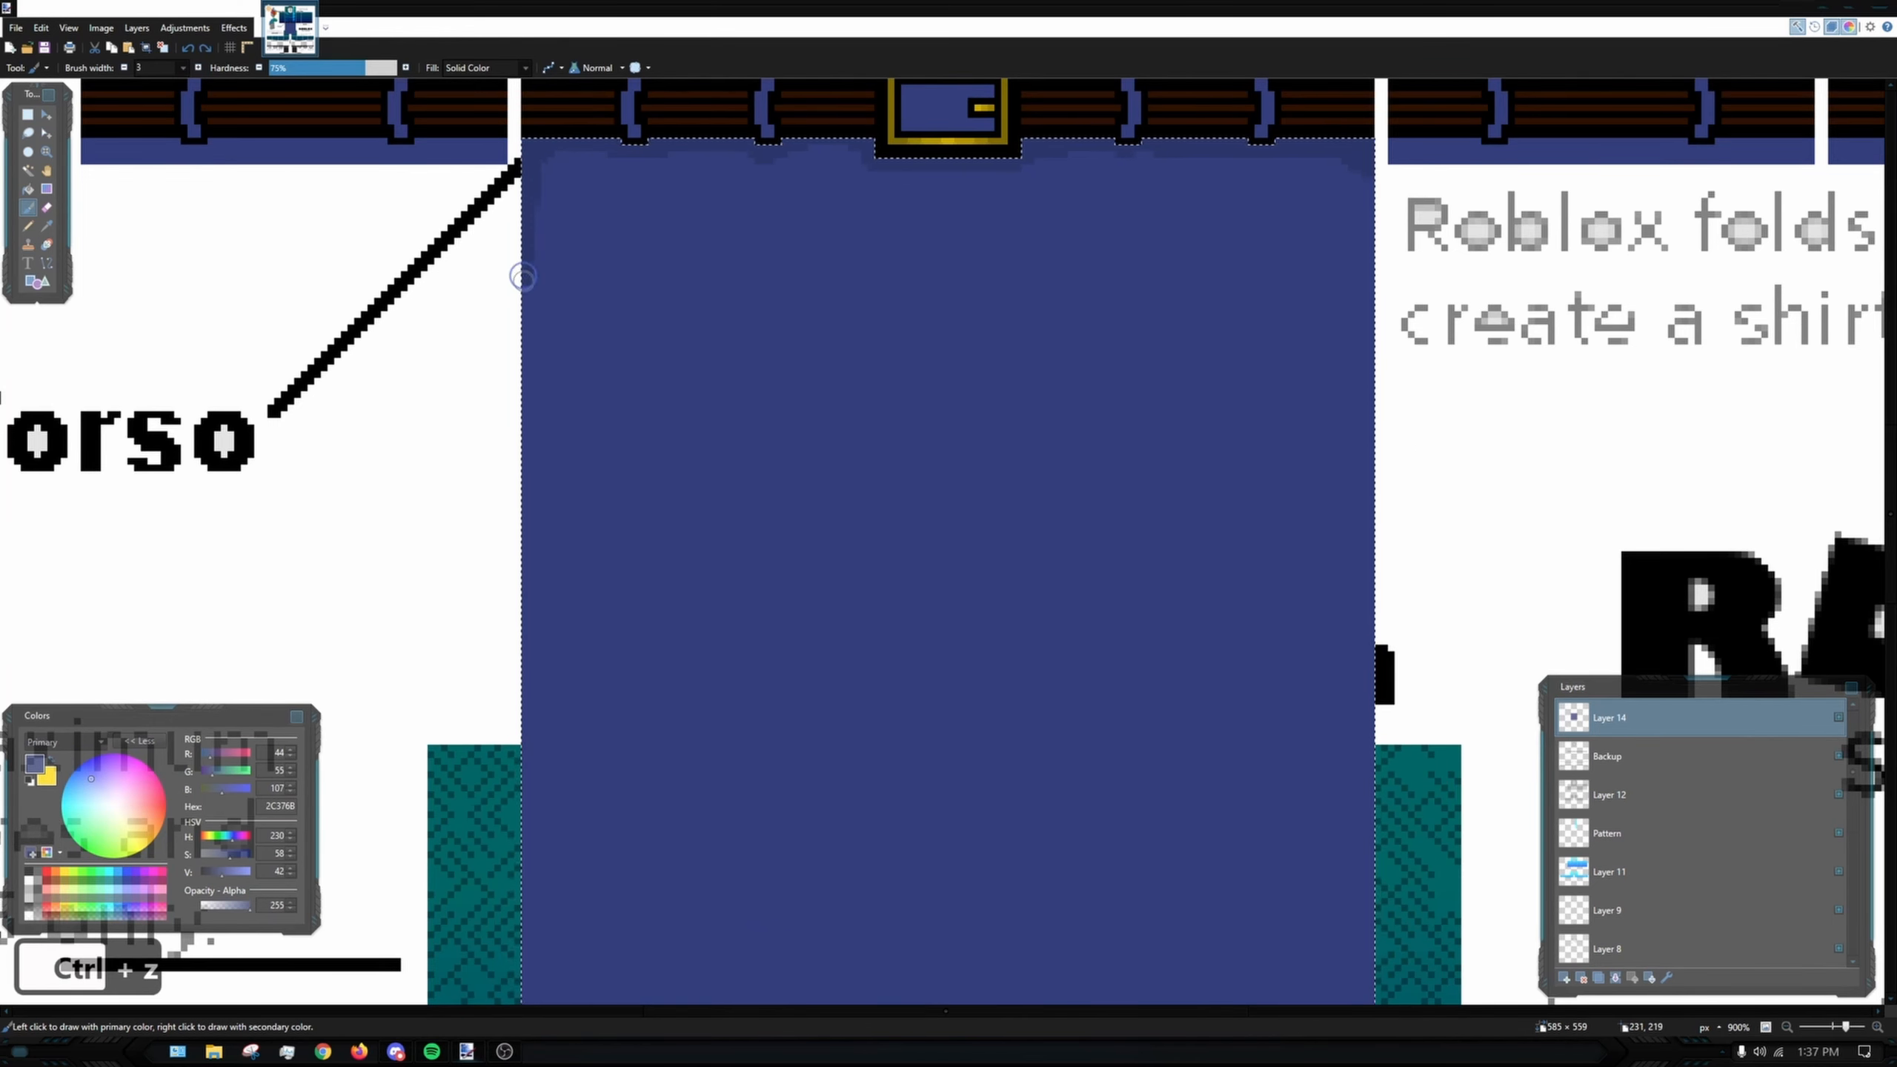
drag(523, 290, 607, 374)
key(ctrl+z)
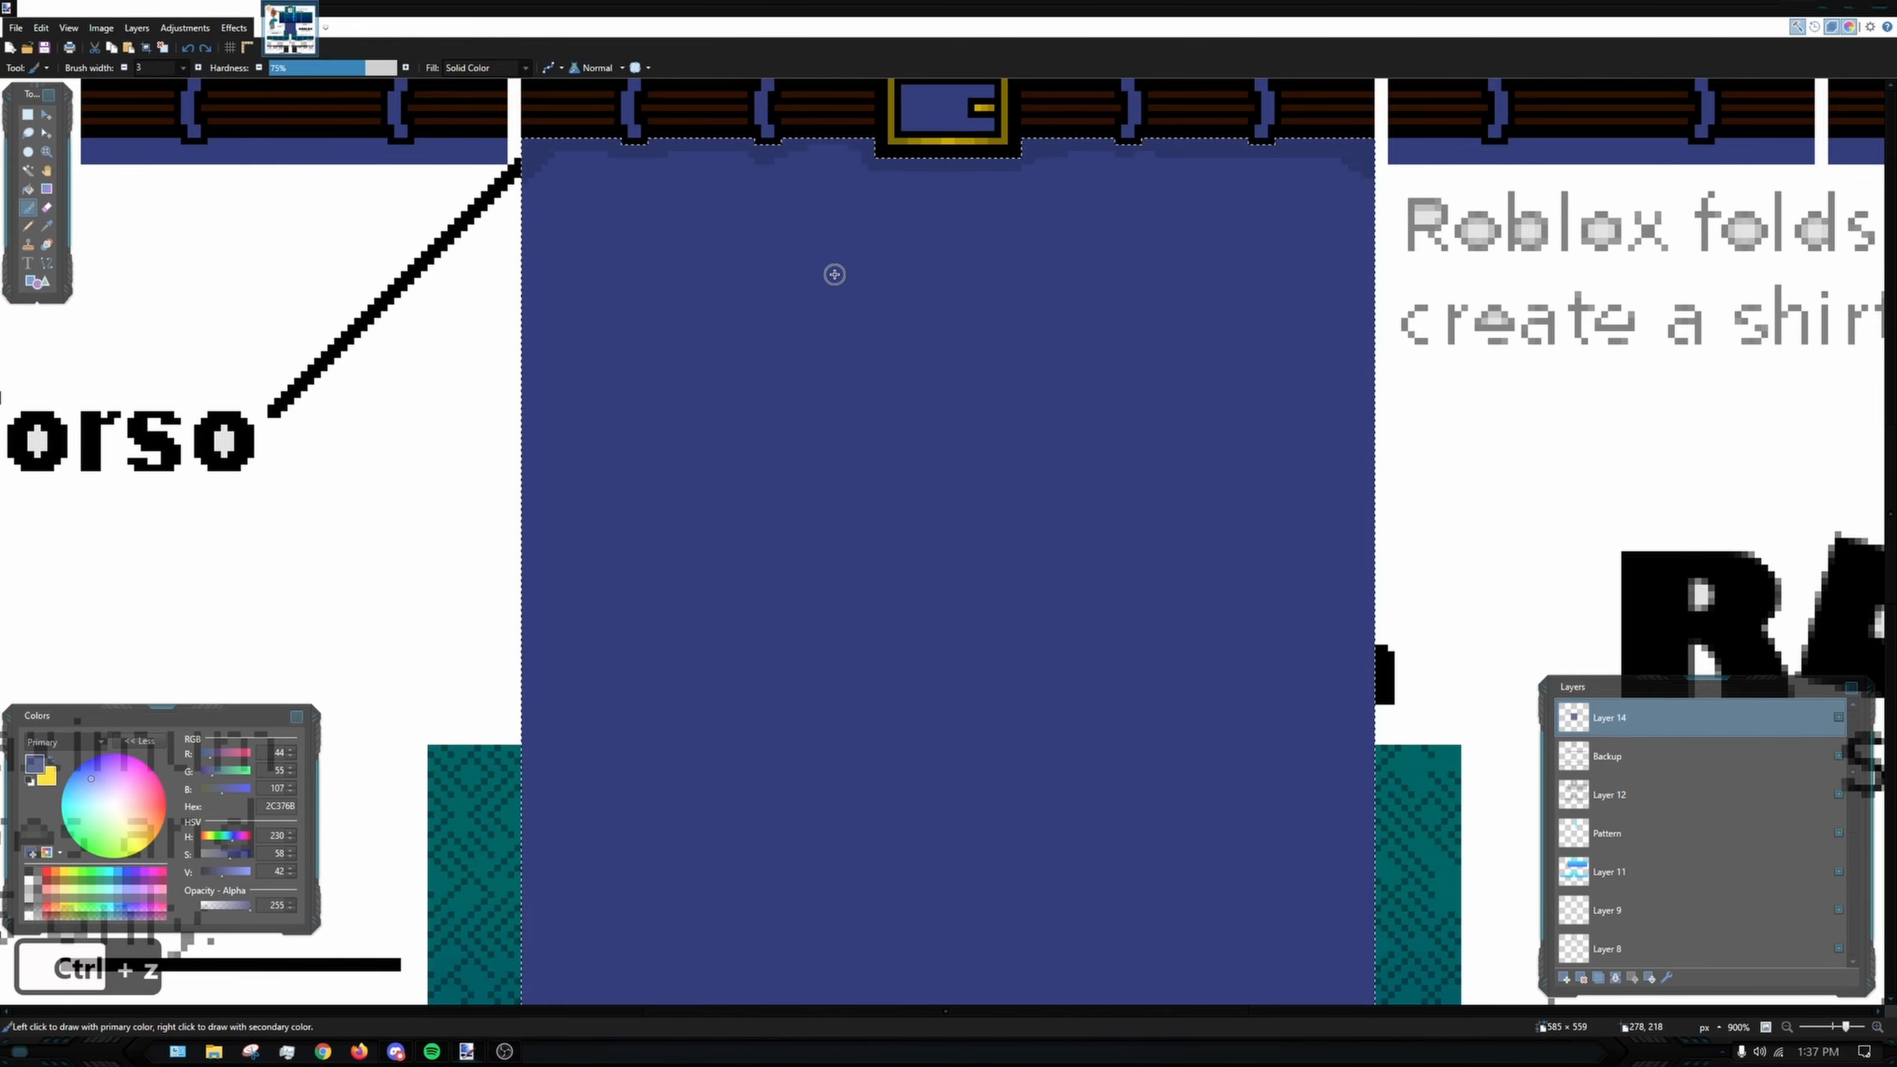
- Paint a darker navy shadow down the upper part of the navy block's right edge
ctrl+scroll(928, 543, down, 8)
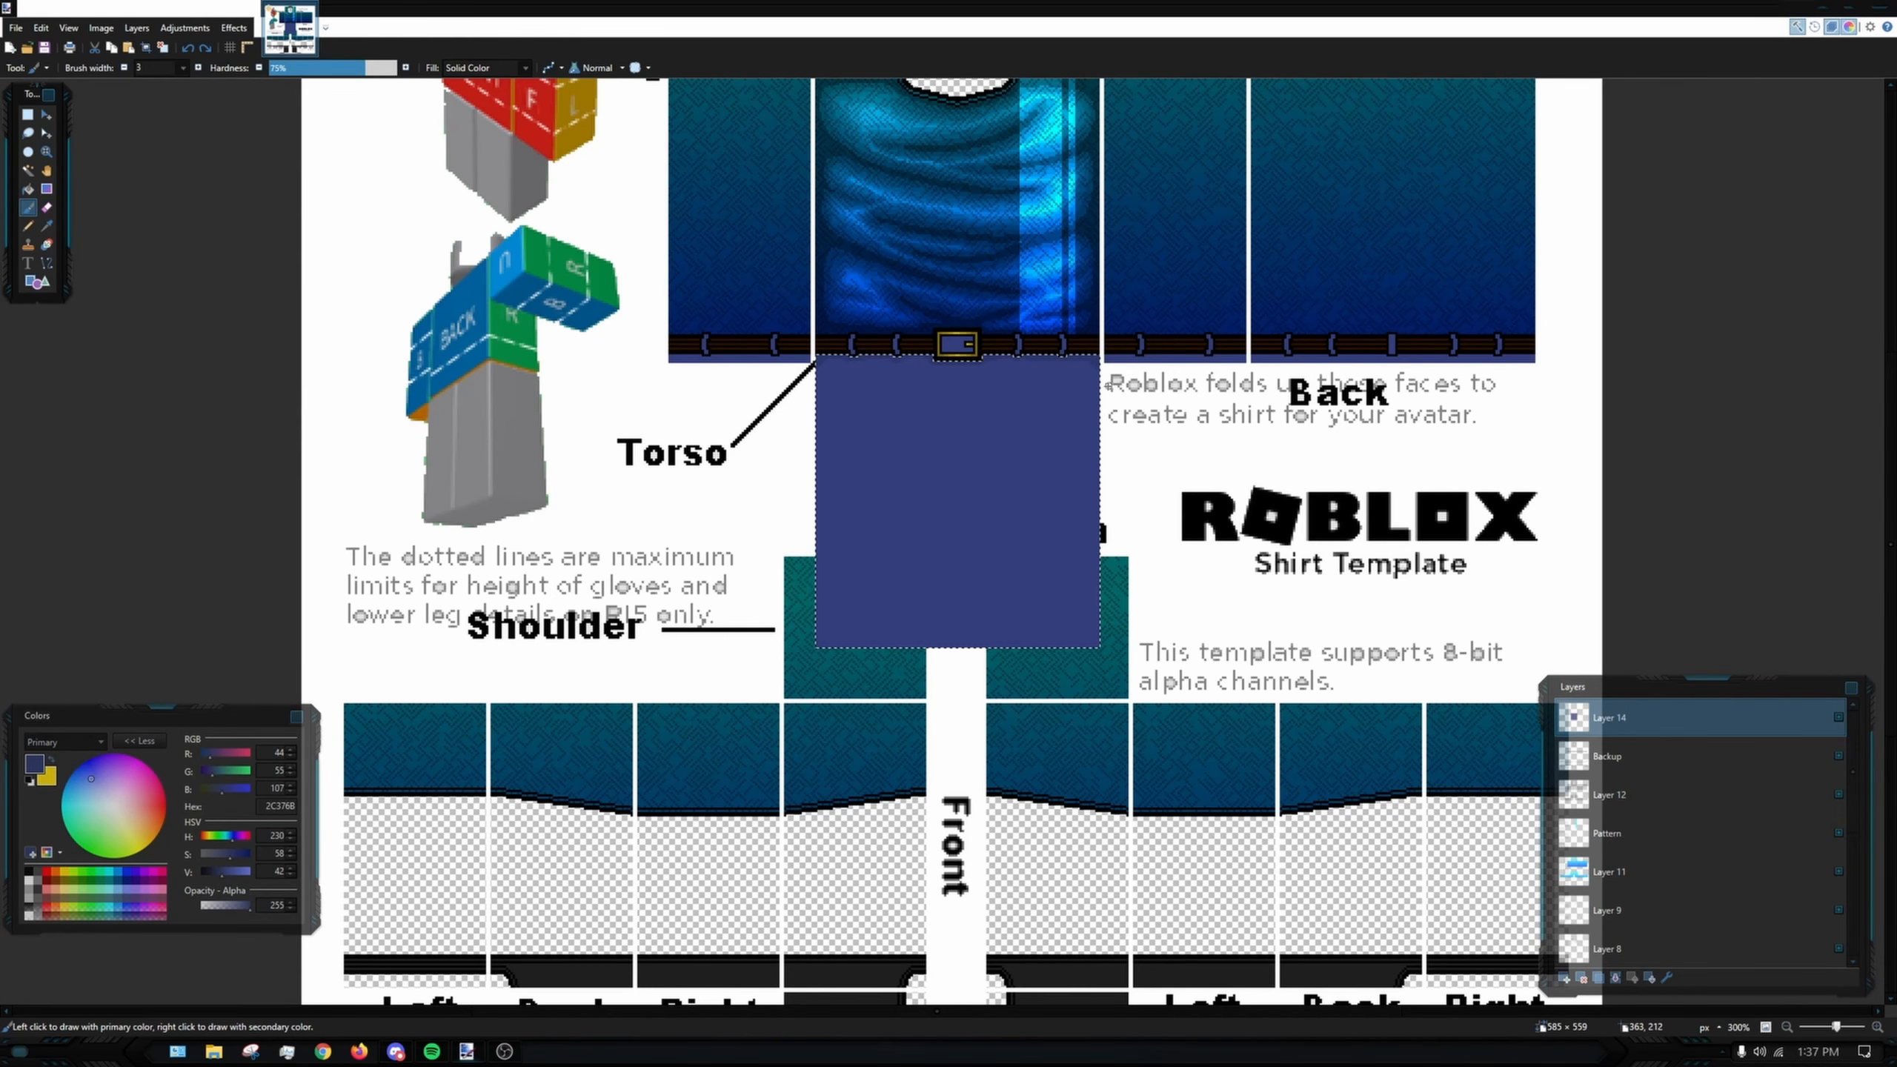
drag(1097, 387, 1083, 389)
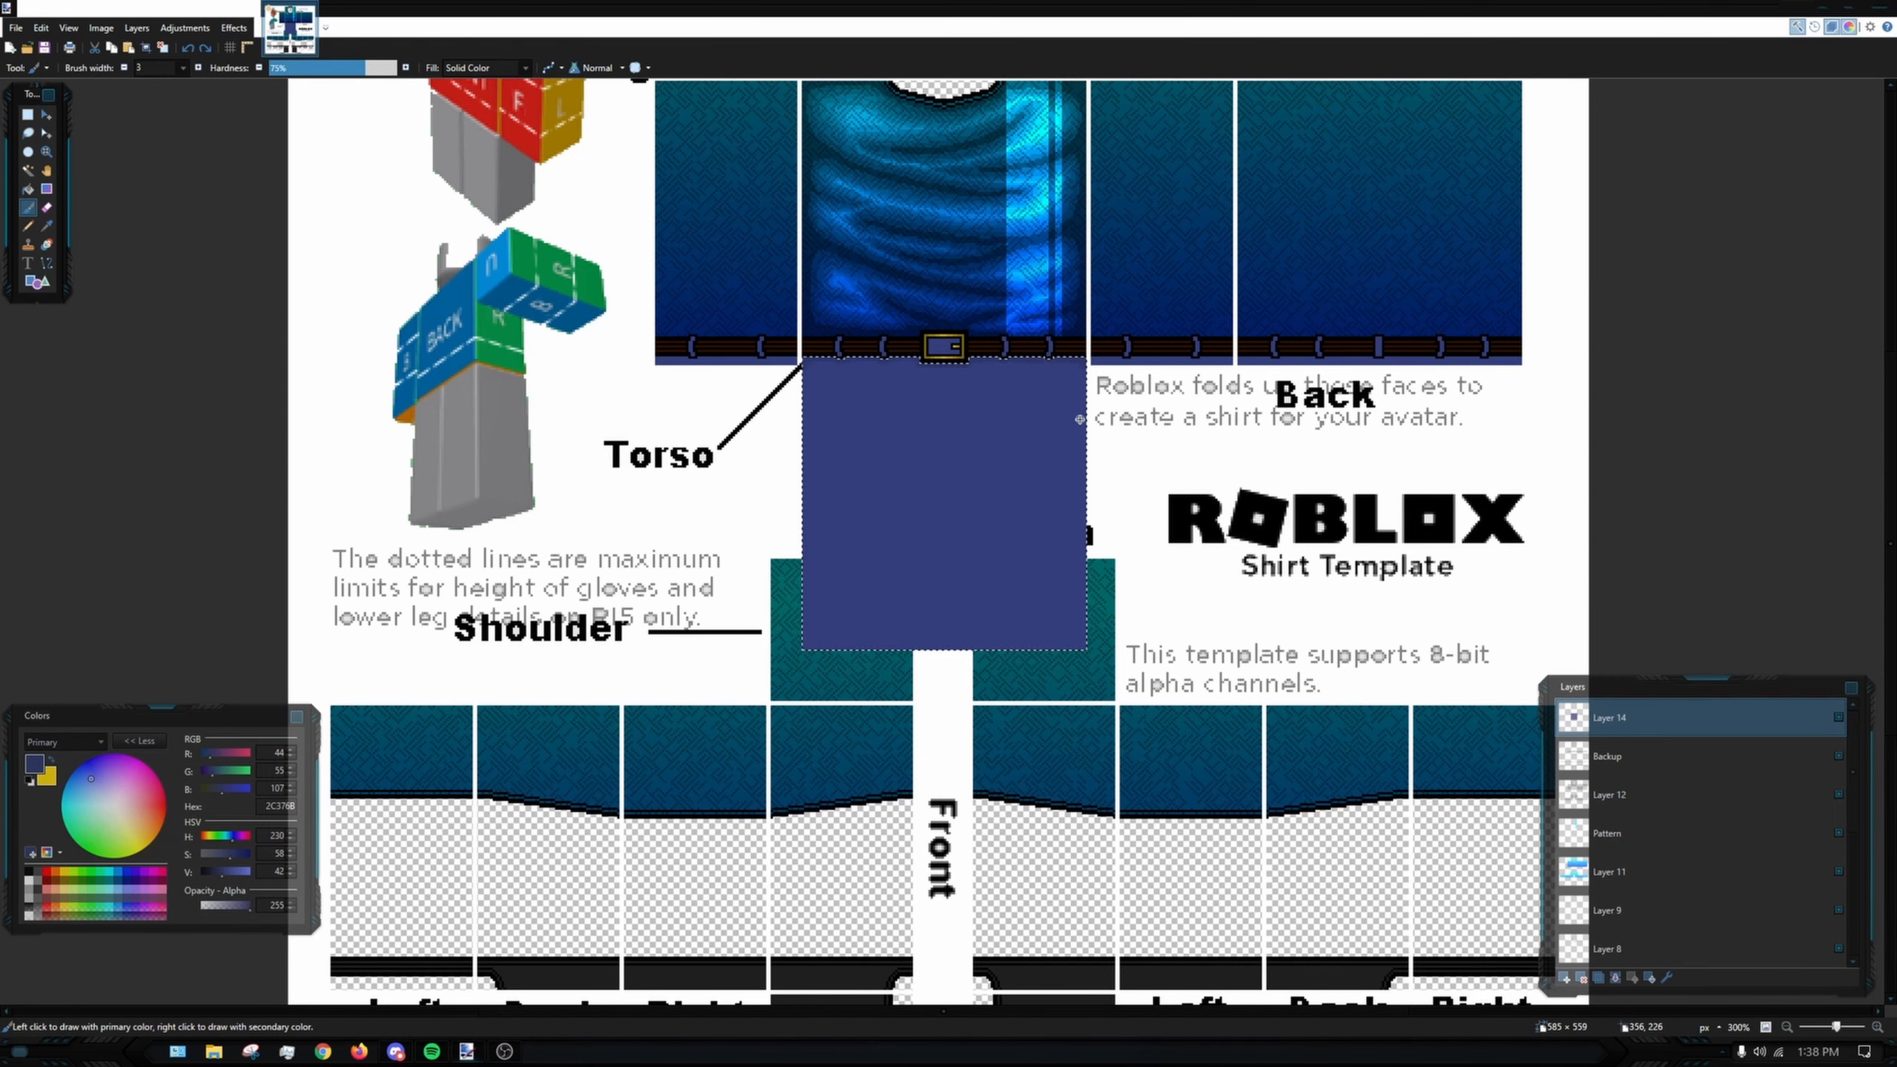
scroll(1080, 378, up, 3)
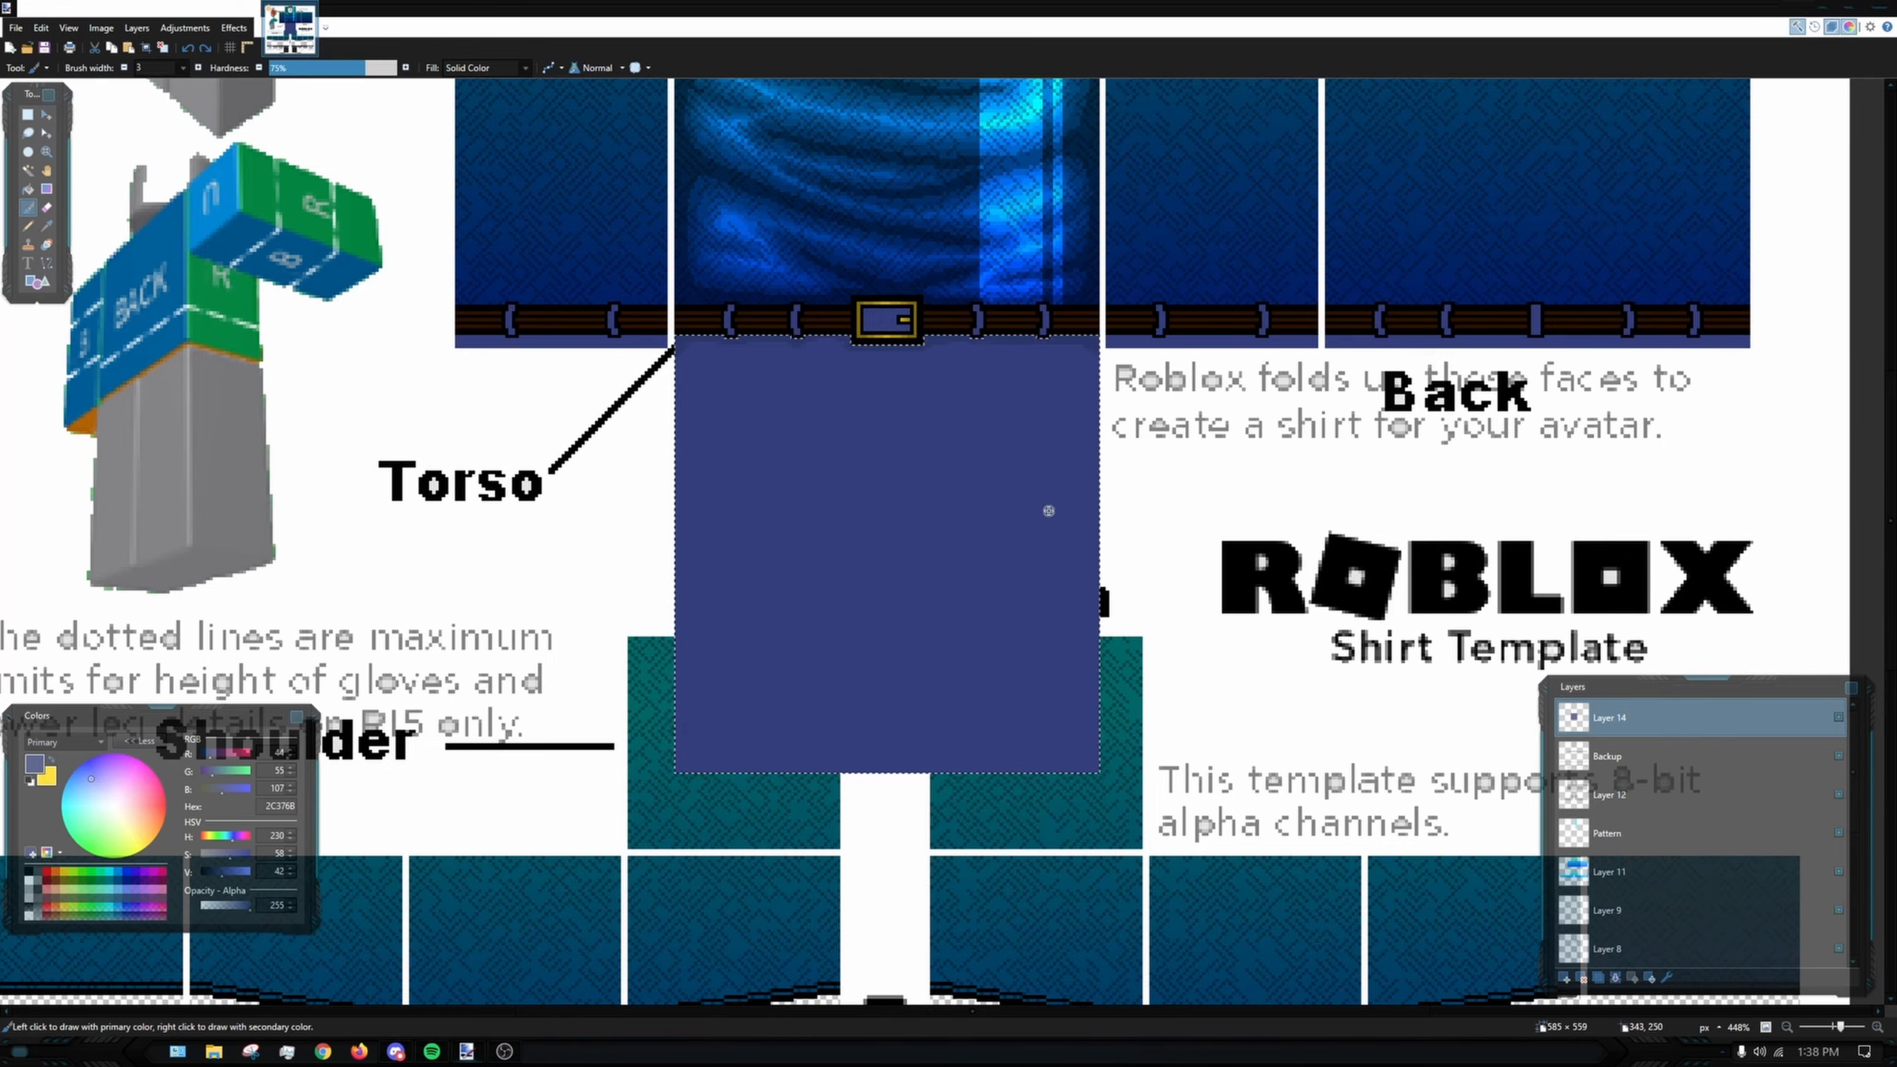
scroll(963, 501, up, 8)
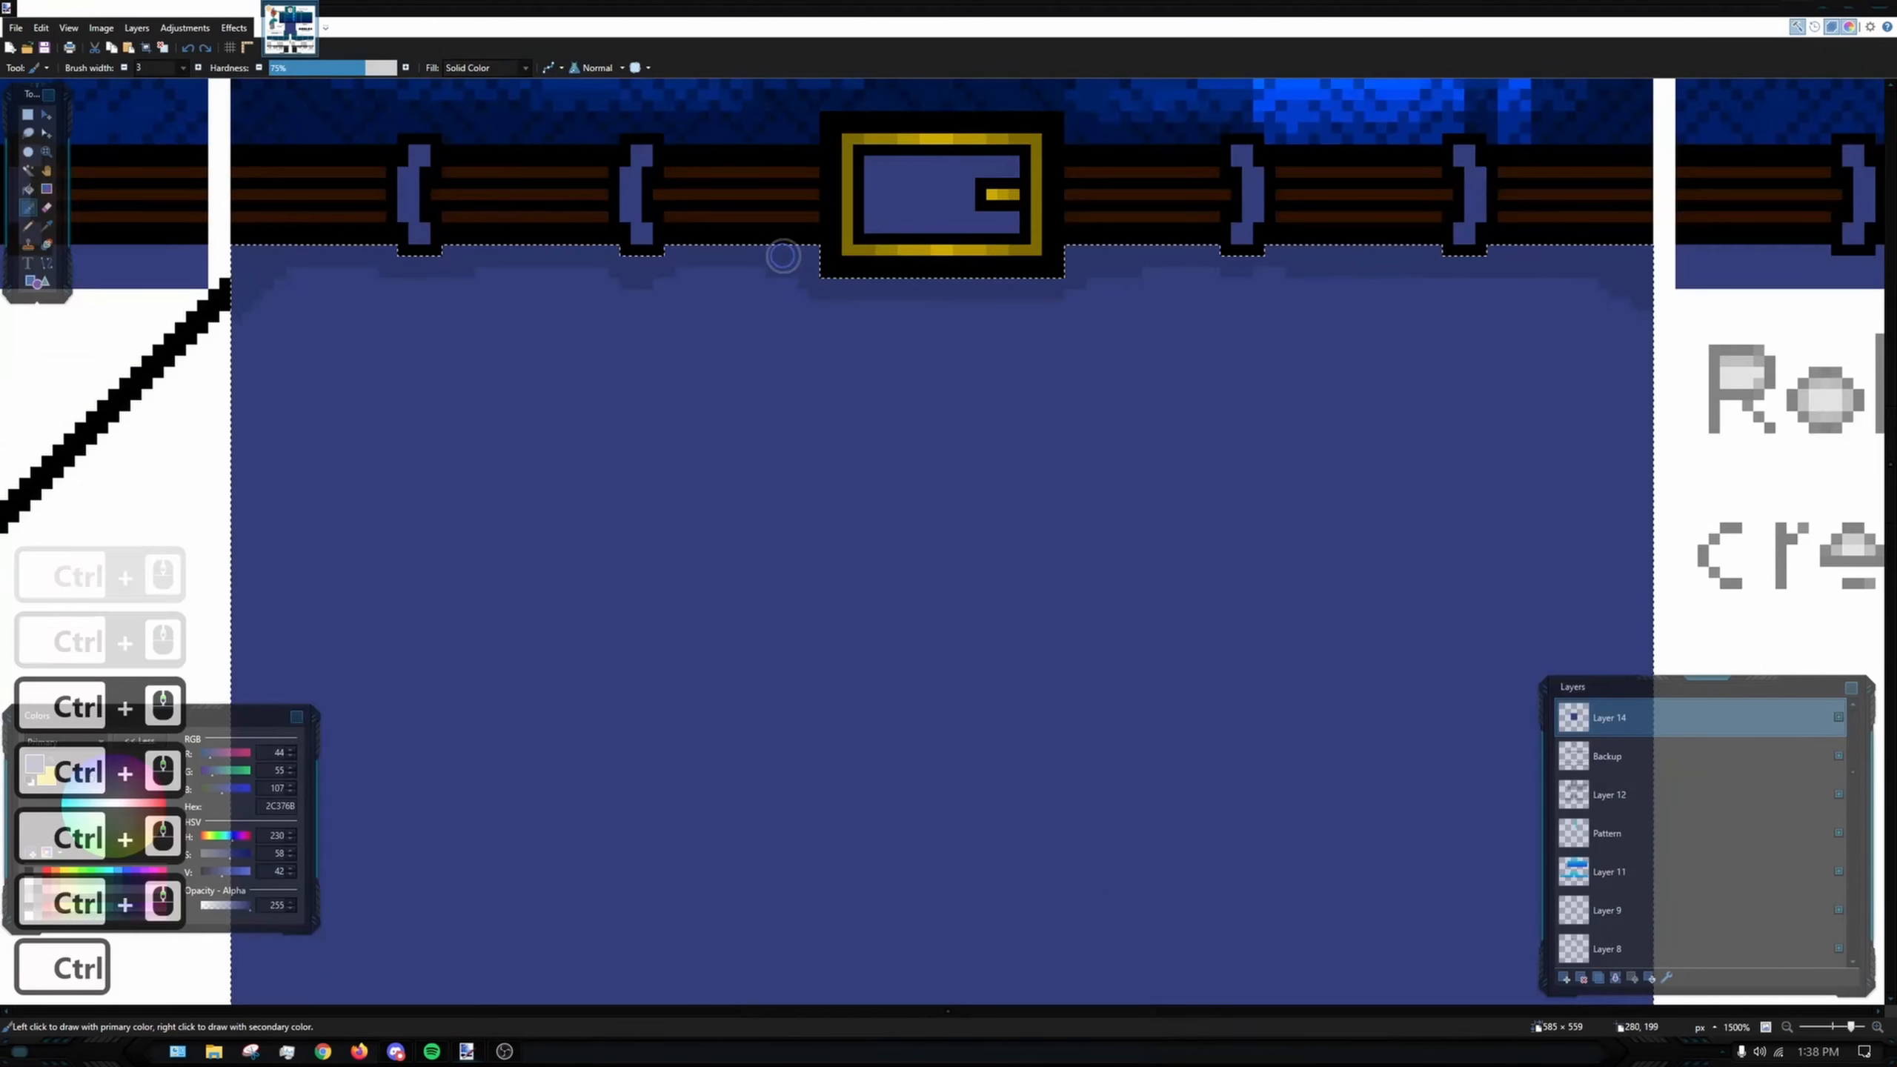
scroll(1339, 369, down, 3)
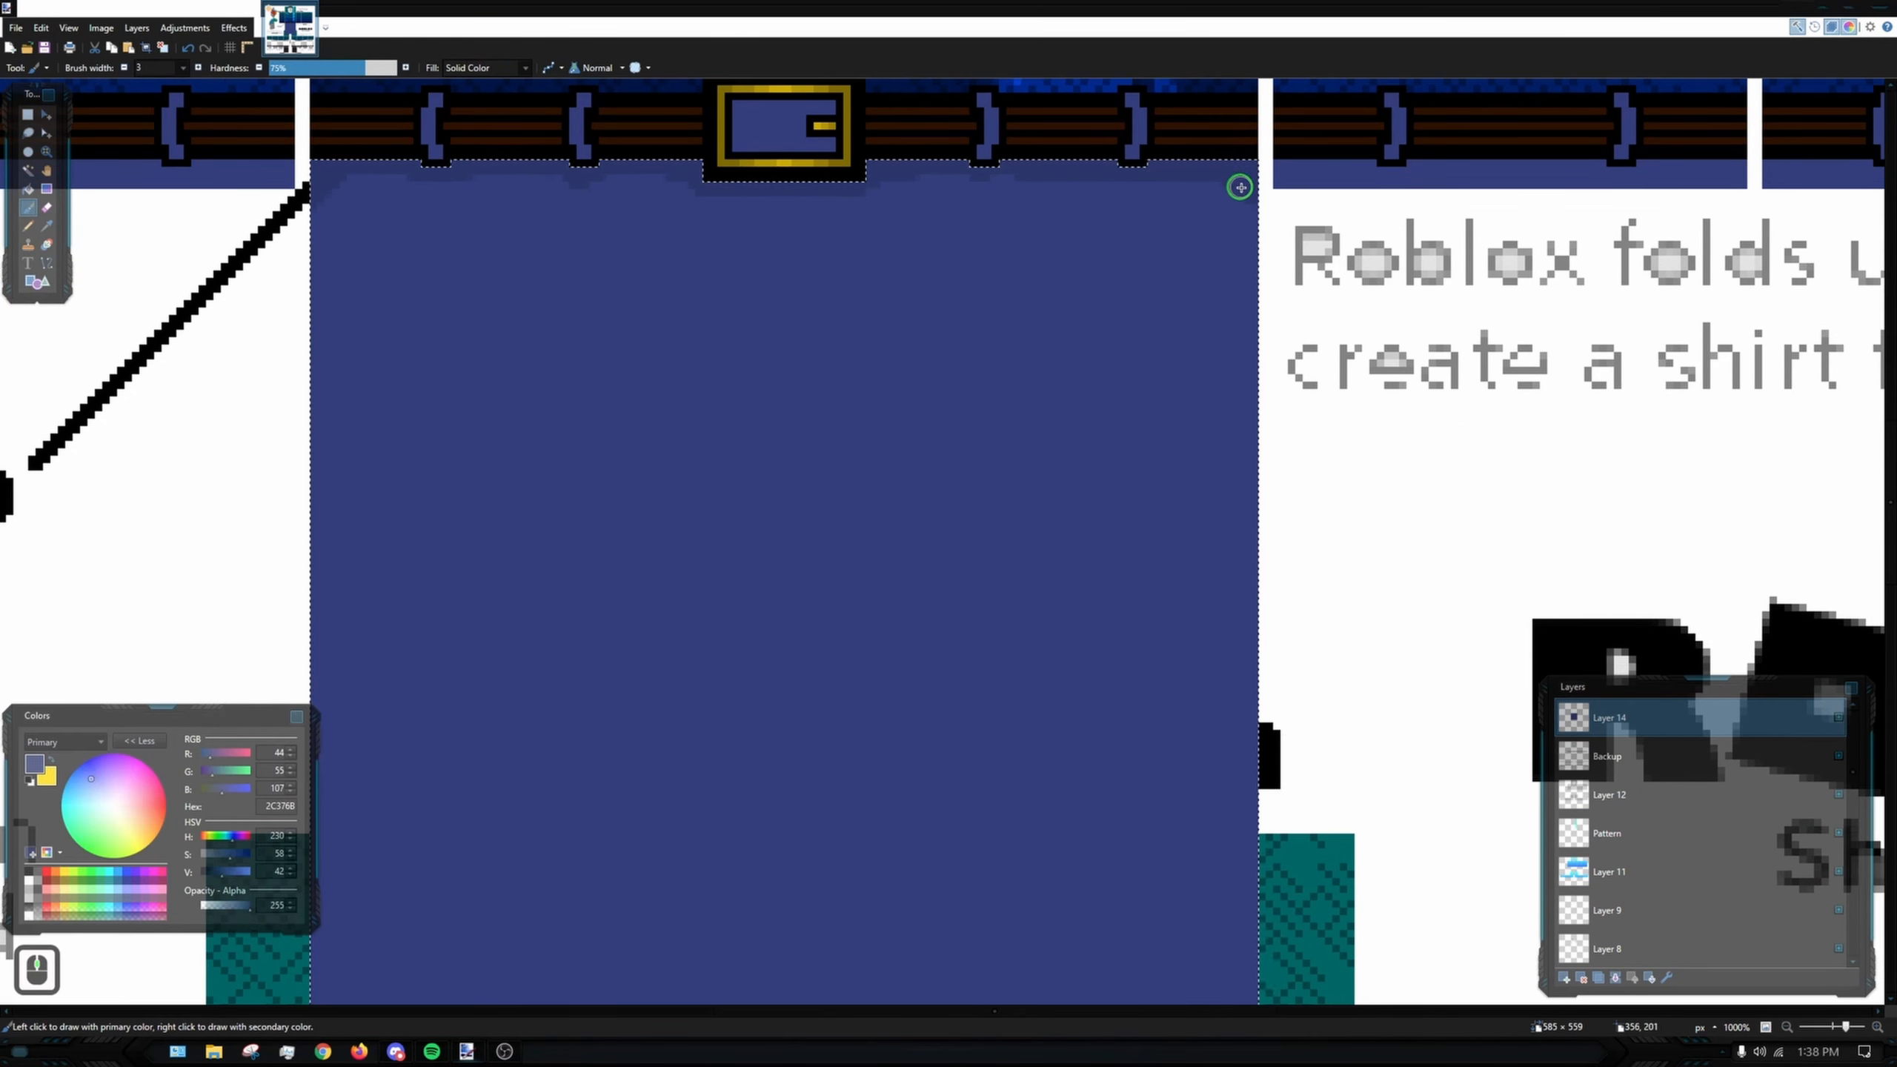
mouse_move(1241, 187)
mouse_down()
mouse_move(1257, 251)
mouse_move(1247, 400)
mouse_up()
drag(827, 314, 872, 291)
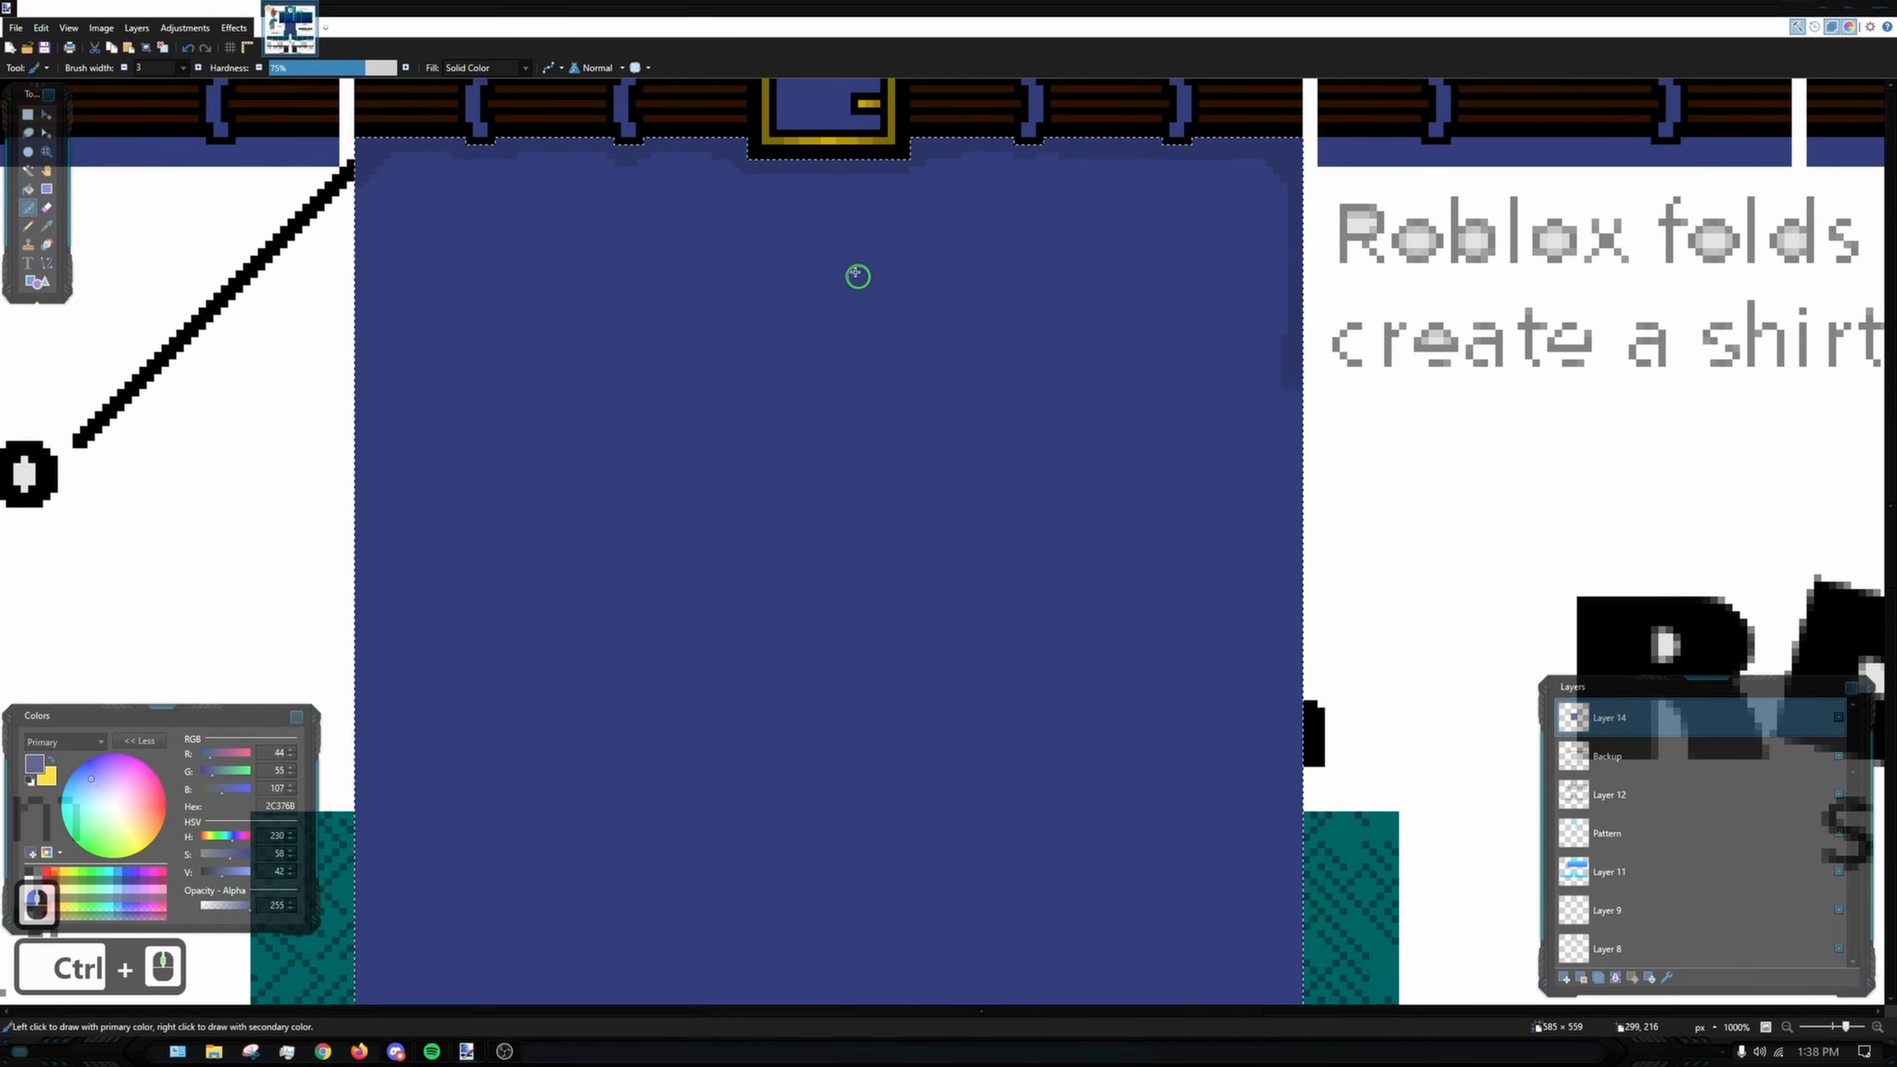
scroll(880, 298, down, 3)
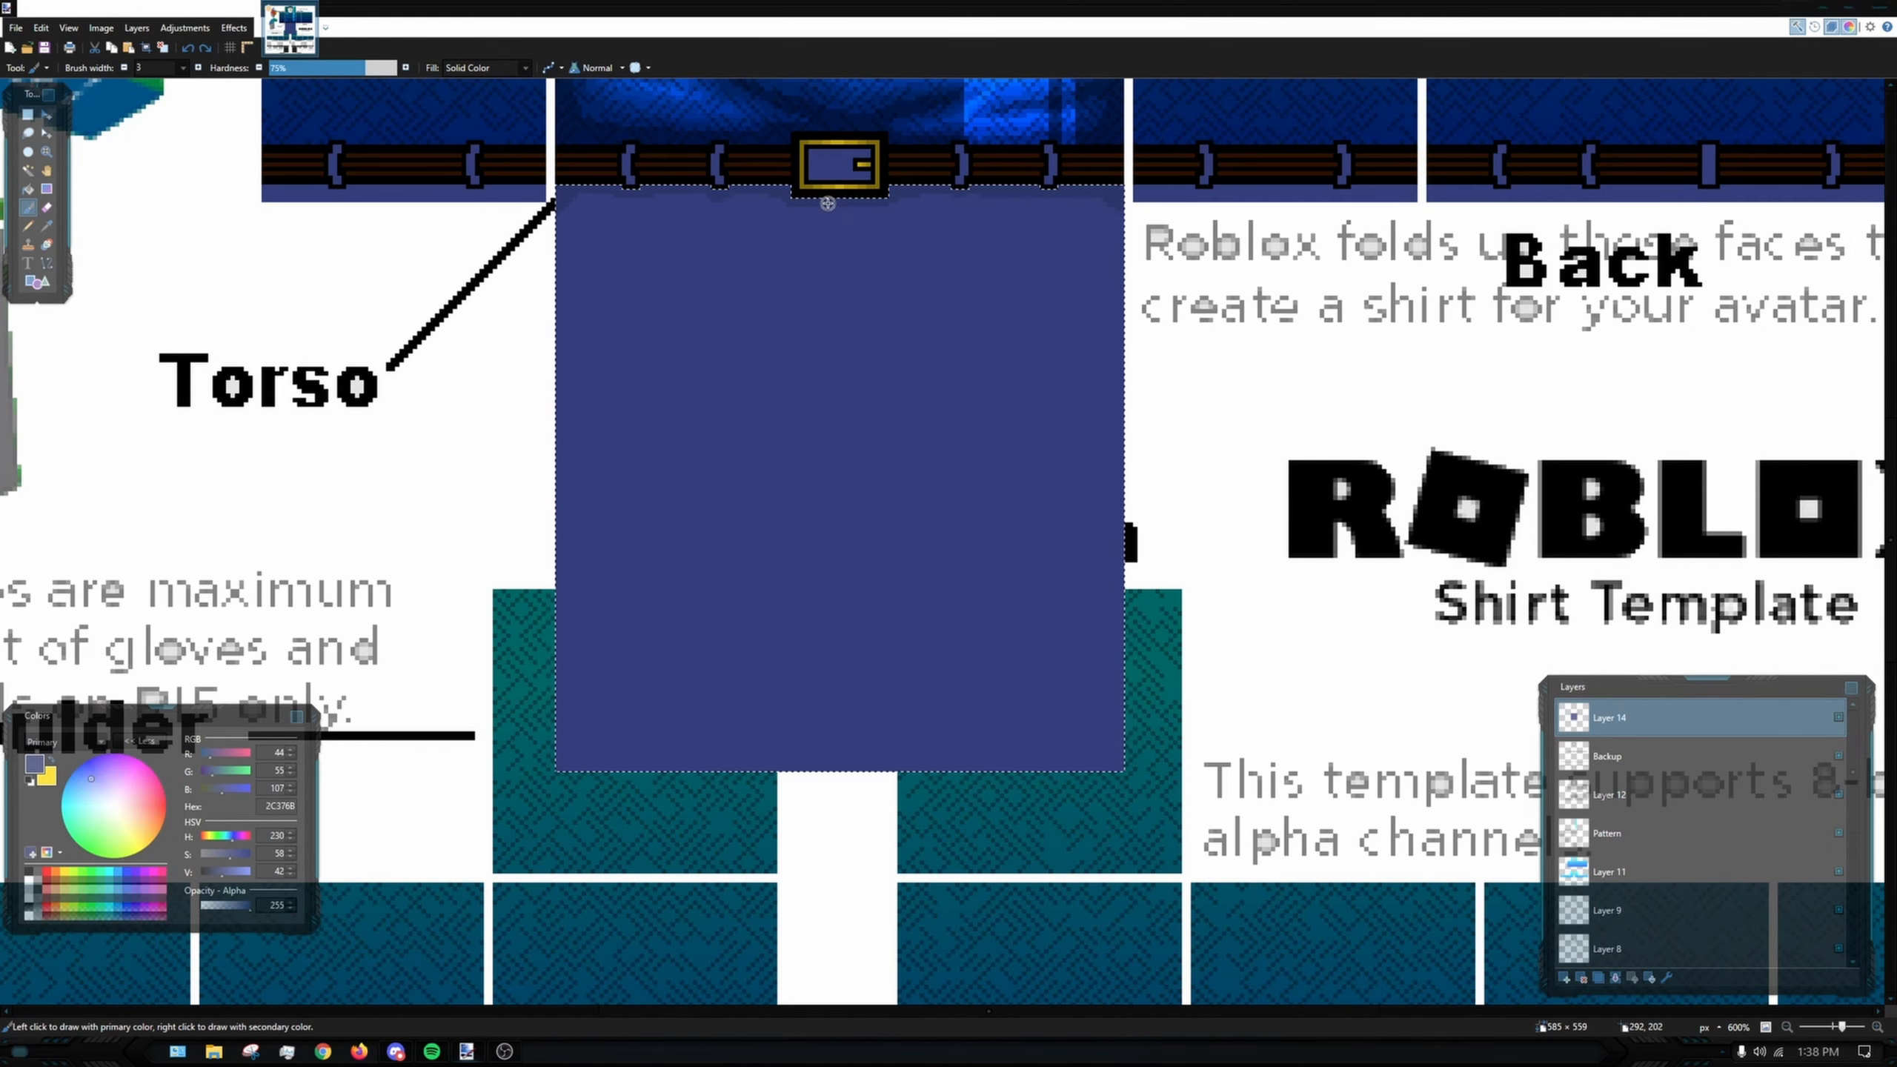
- Try brushing a vertical center line from the buckle down through the navy block, undoing each attempt
drag(831, 203, 845, 338)
key(ctrl+z)
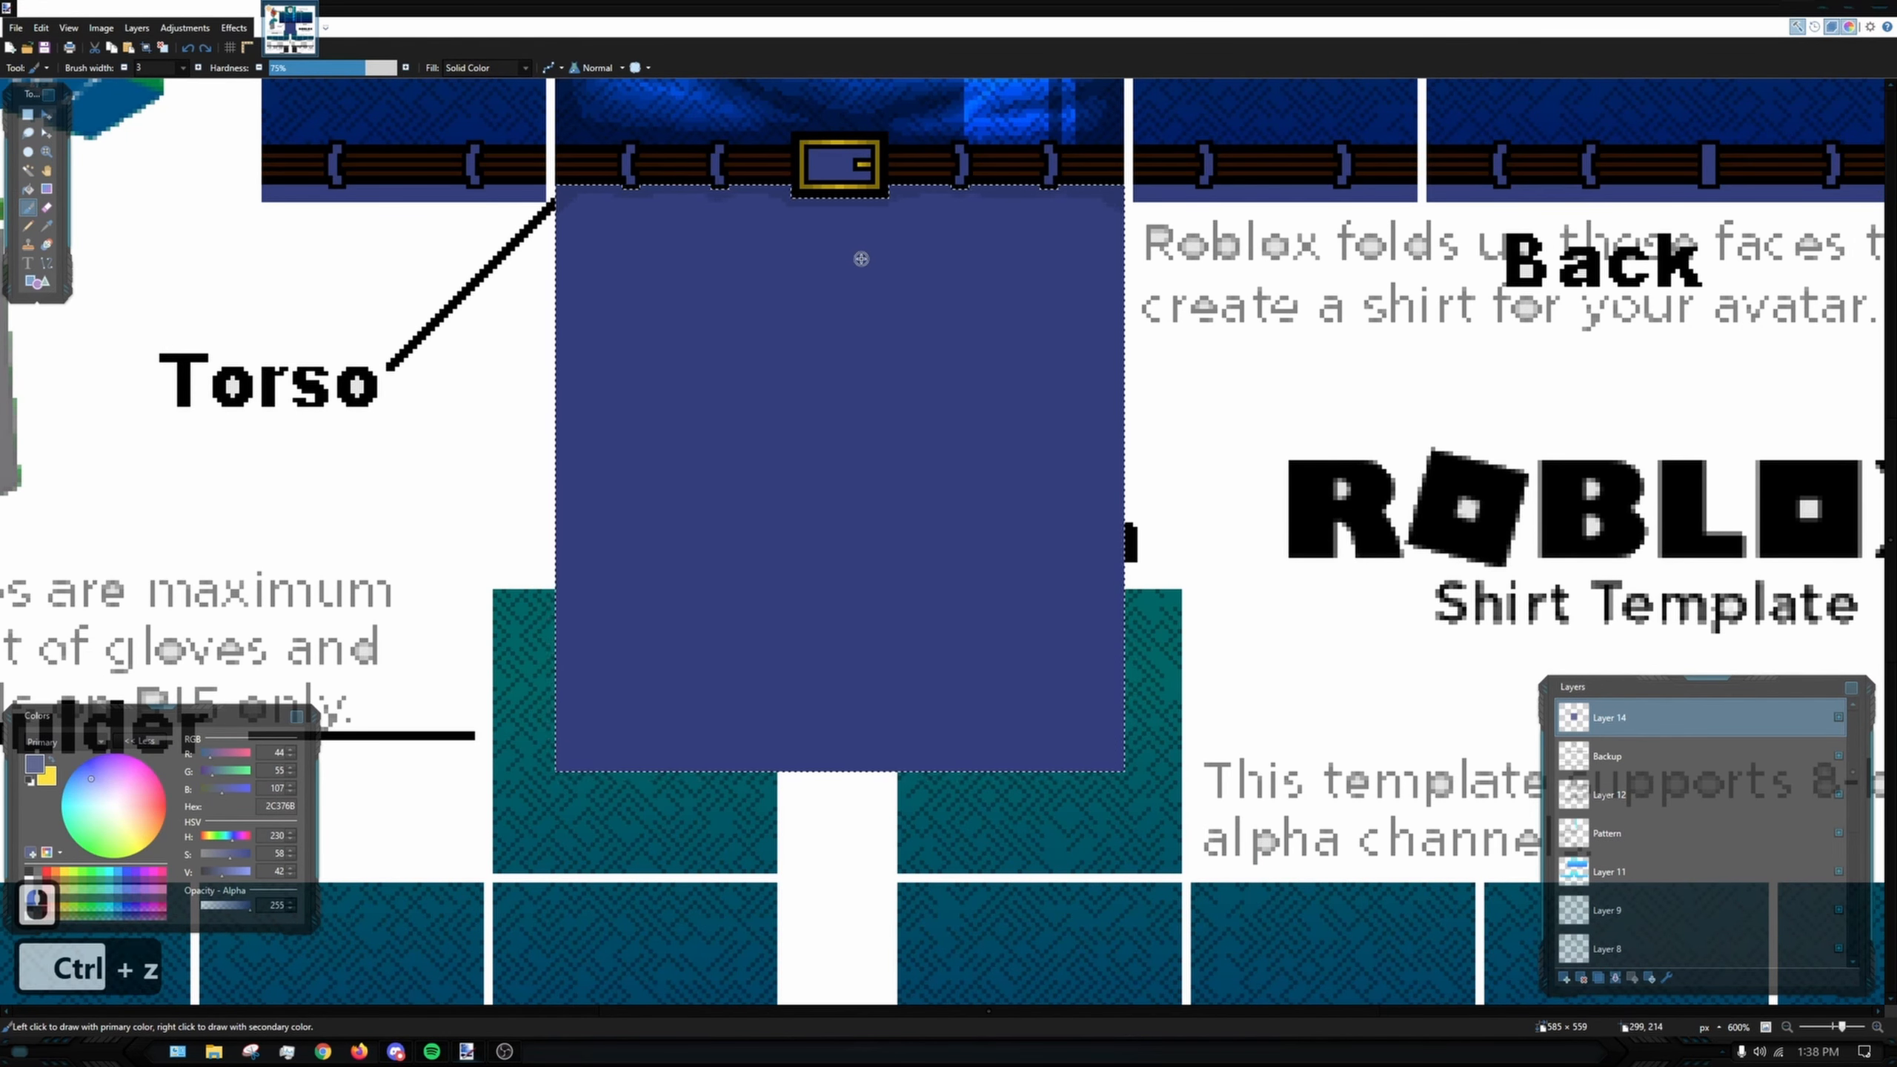
drag(836, 195, 839, 847)
key(ctrl+z)
drag(835, 197, 837, 769)
key(ctrl+z)
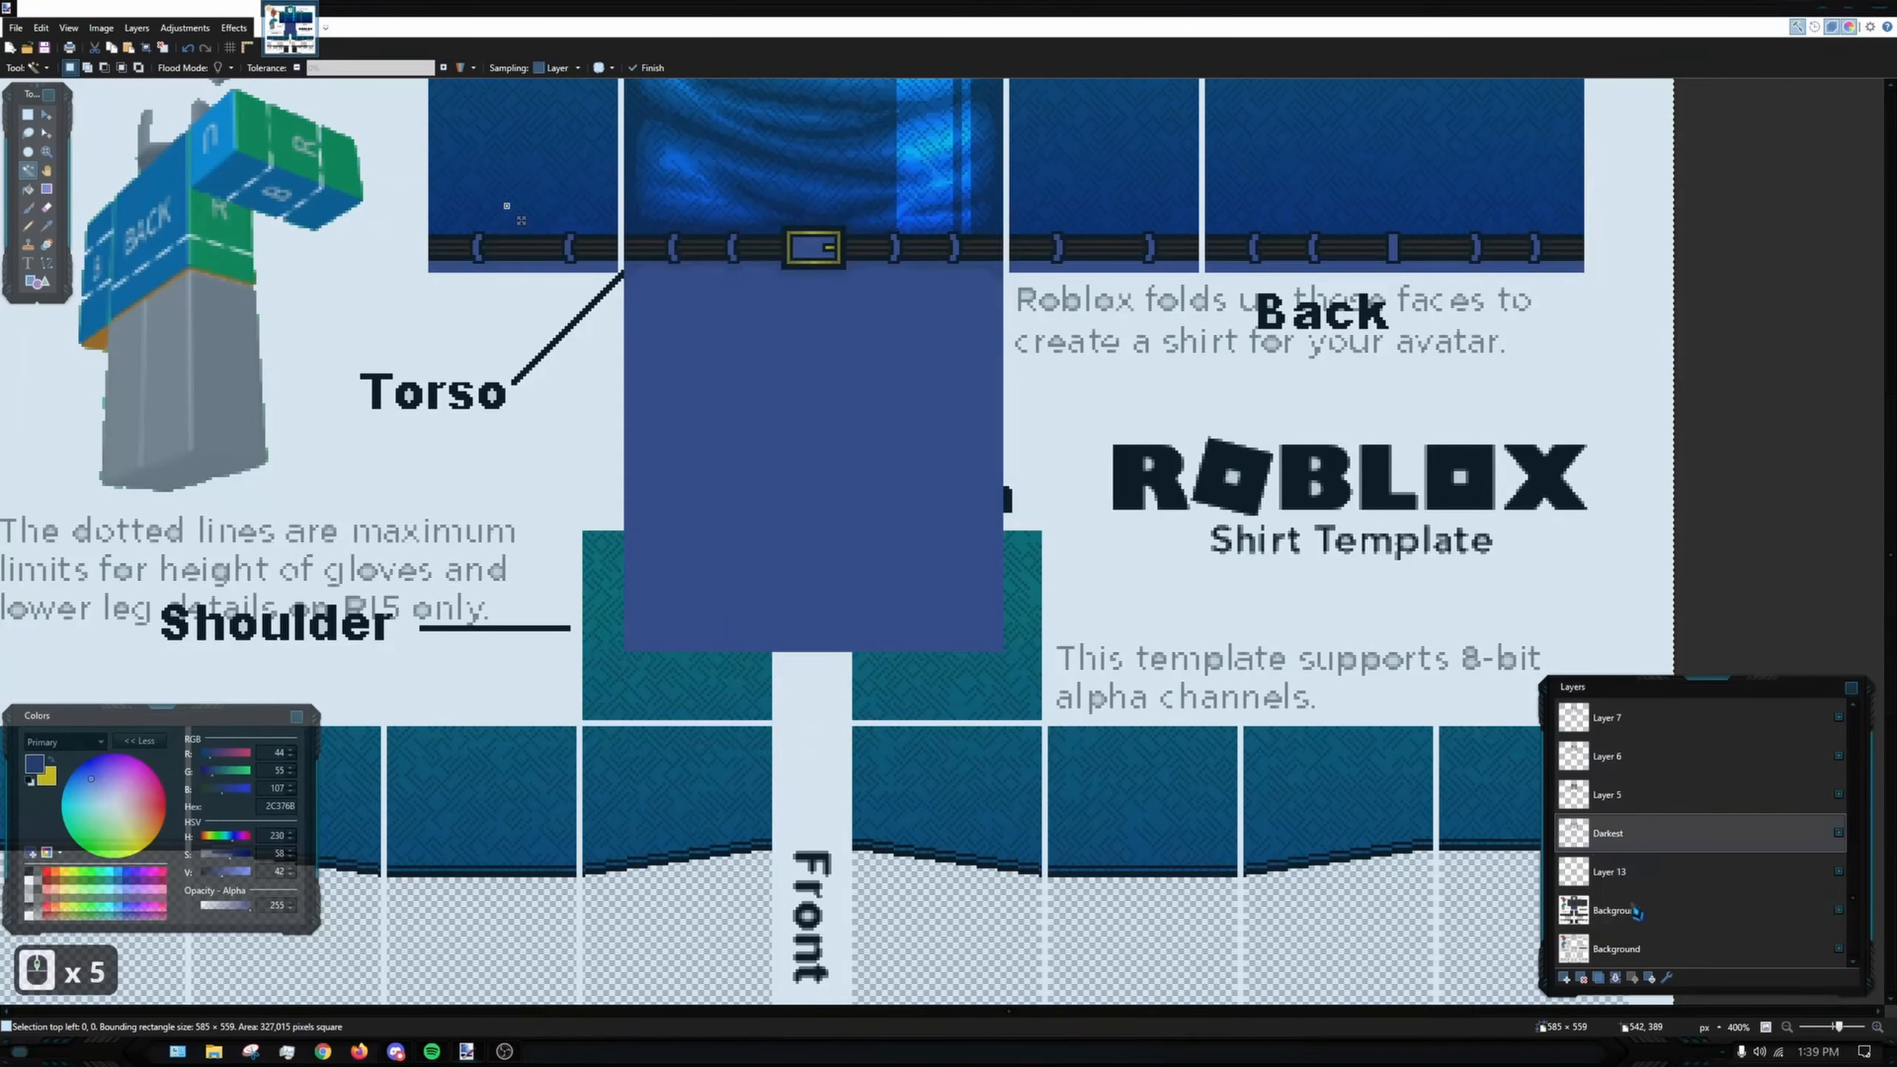
- Activate the lower Background layer, select the right arm's 64 × 128 px front panel with the Magic Wand, and copy it
click(1634, 910)
click(1628, 948)
click(709, 799)
scroll(719, 734, down, 1)
scroll(753, 756, down, 2)
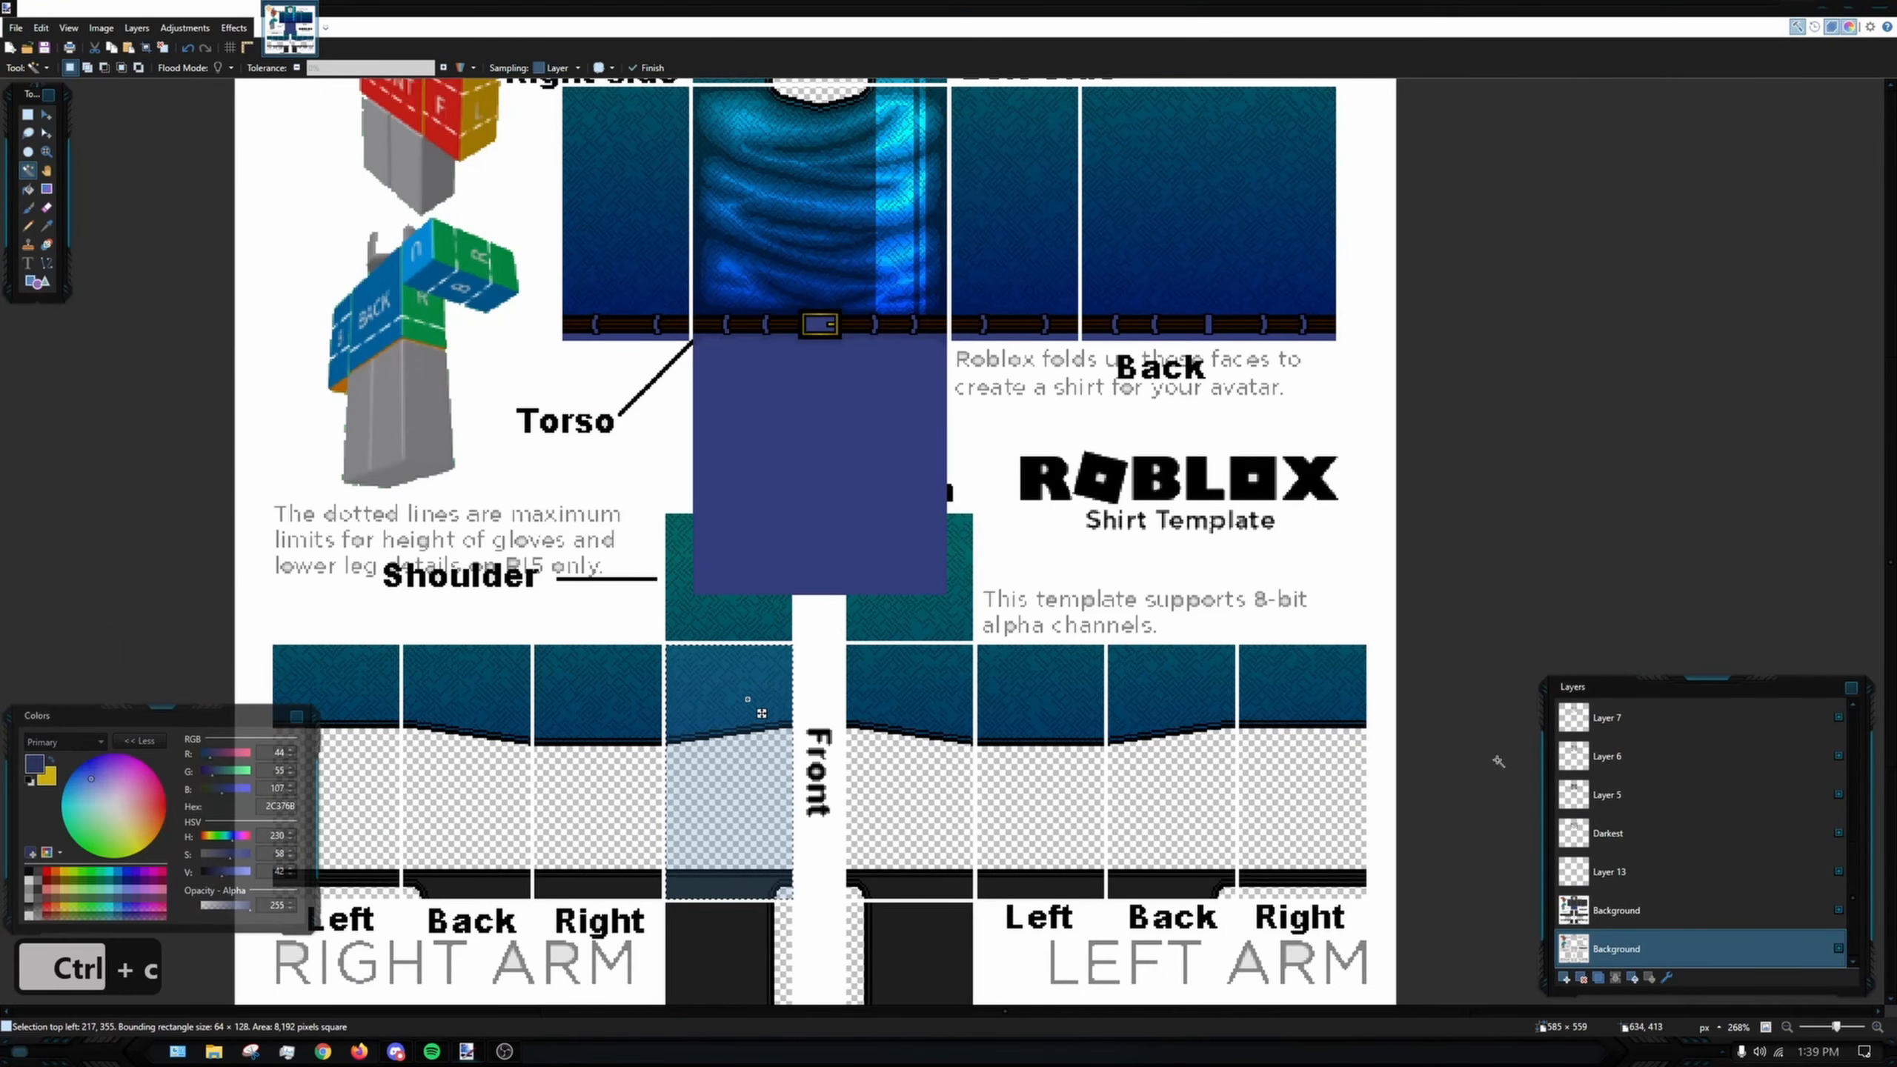
key(ctrl+c)
- Paste the copied panel onto a new layer above Layer 14 and align it with the navy block's left half at 231, 202
scroll(1622, 736, up, 5)
click(1610, 715)
key(ctrl+v)
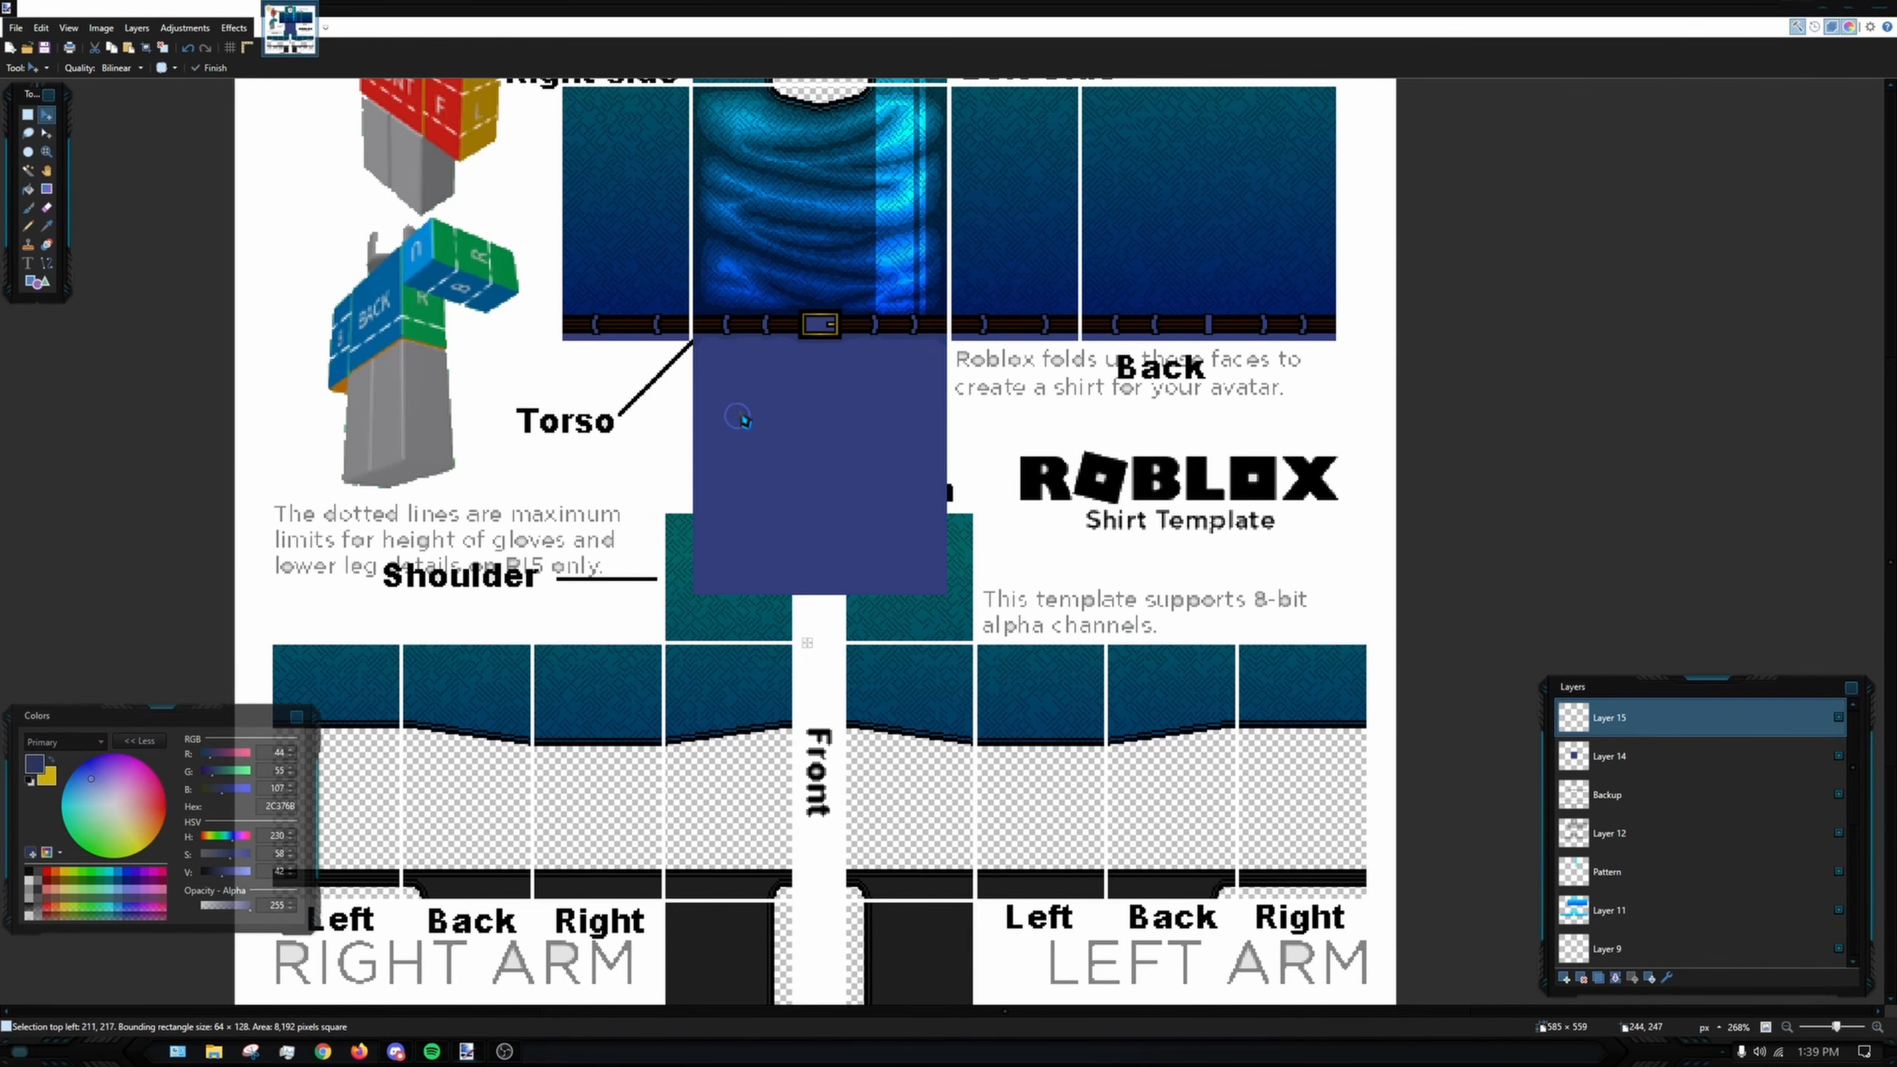
scroll(743, 421, up, 5)
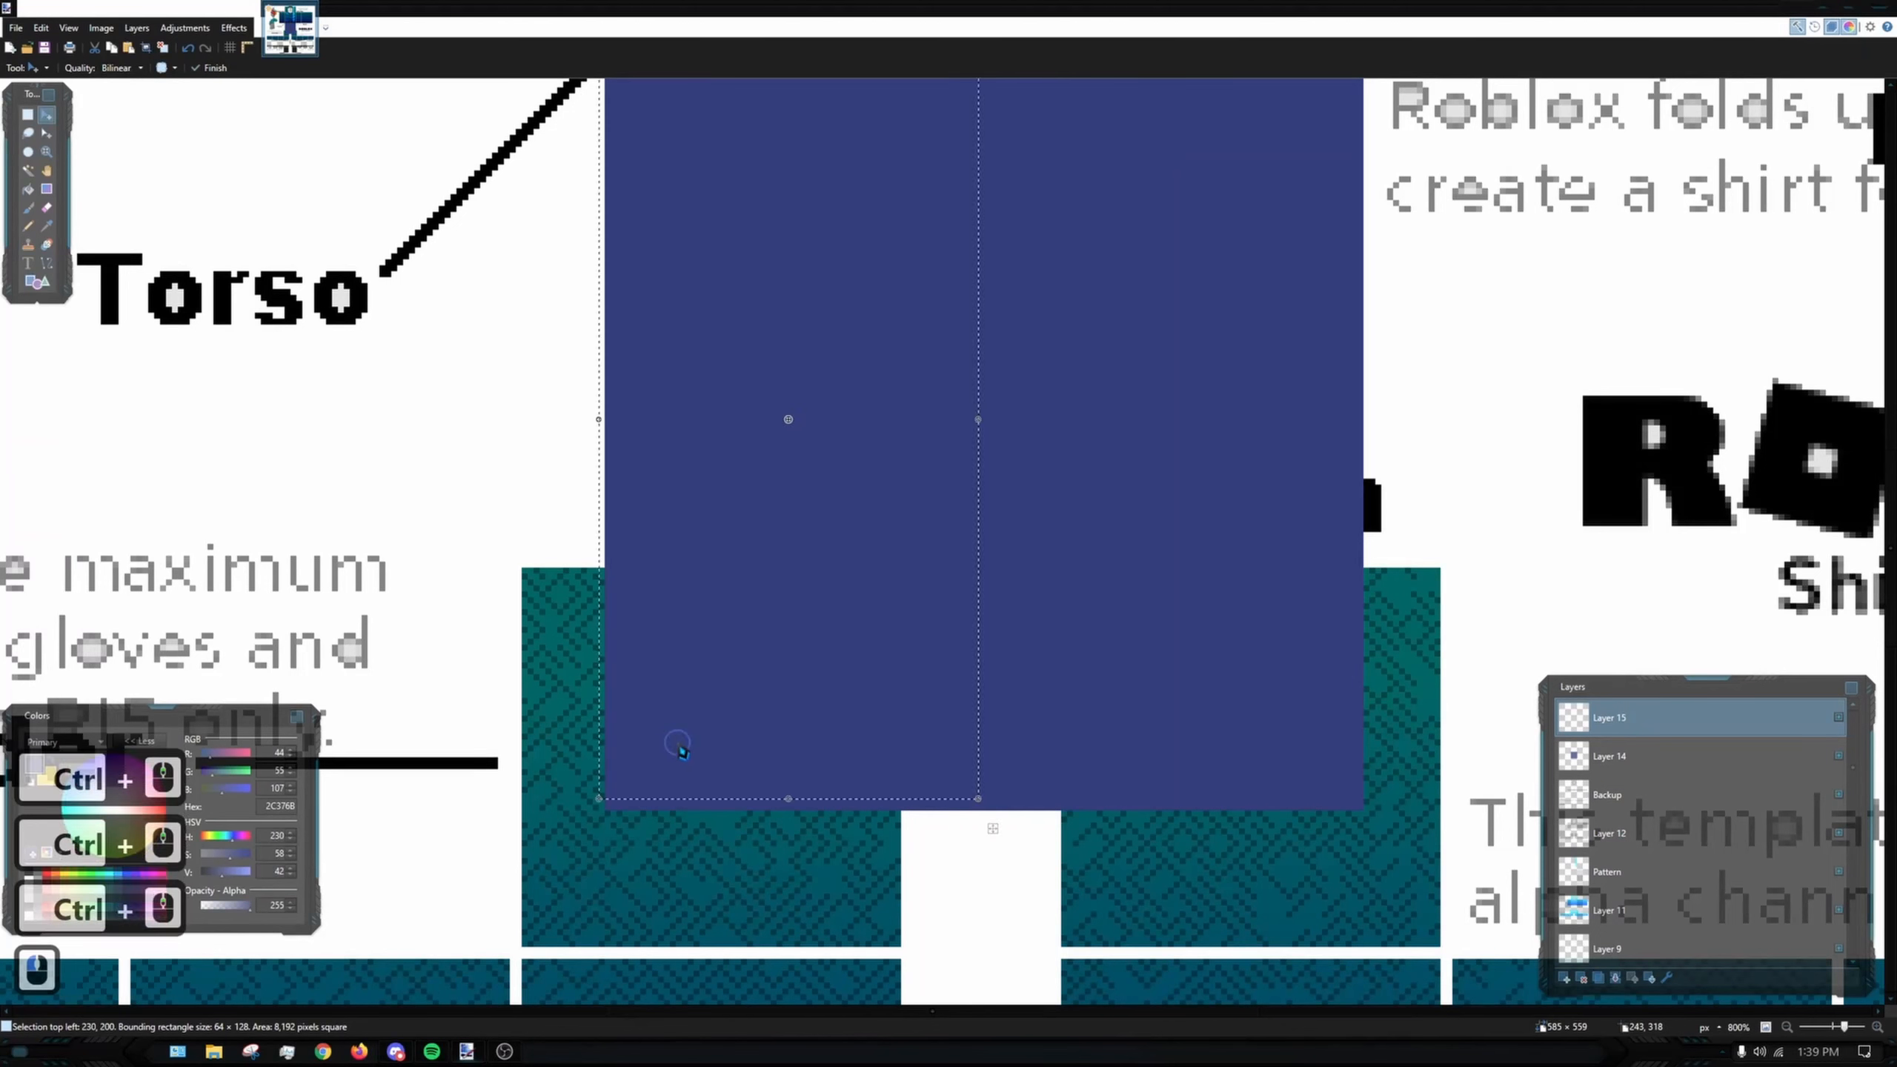
drag(681, 749, 694, 753)
drag(661, 364, 607, 578)
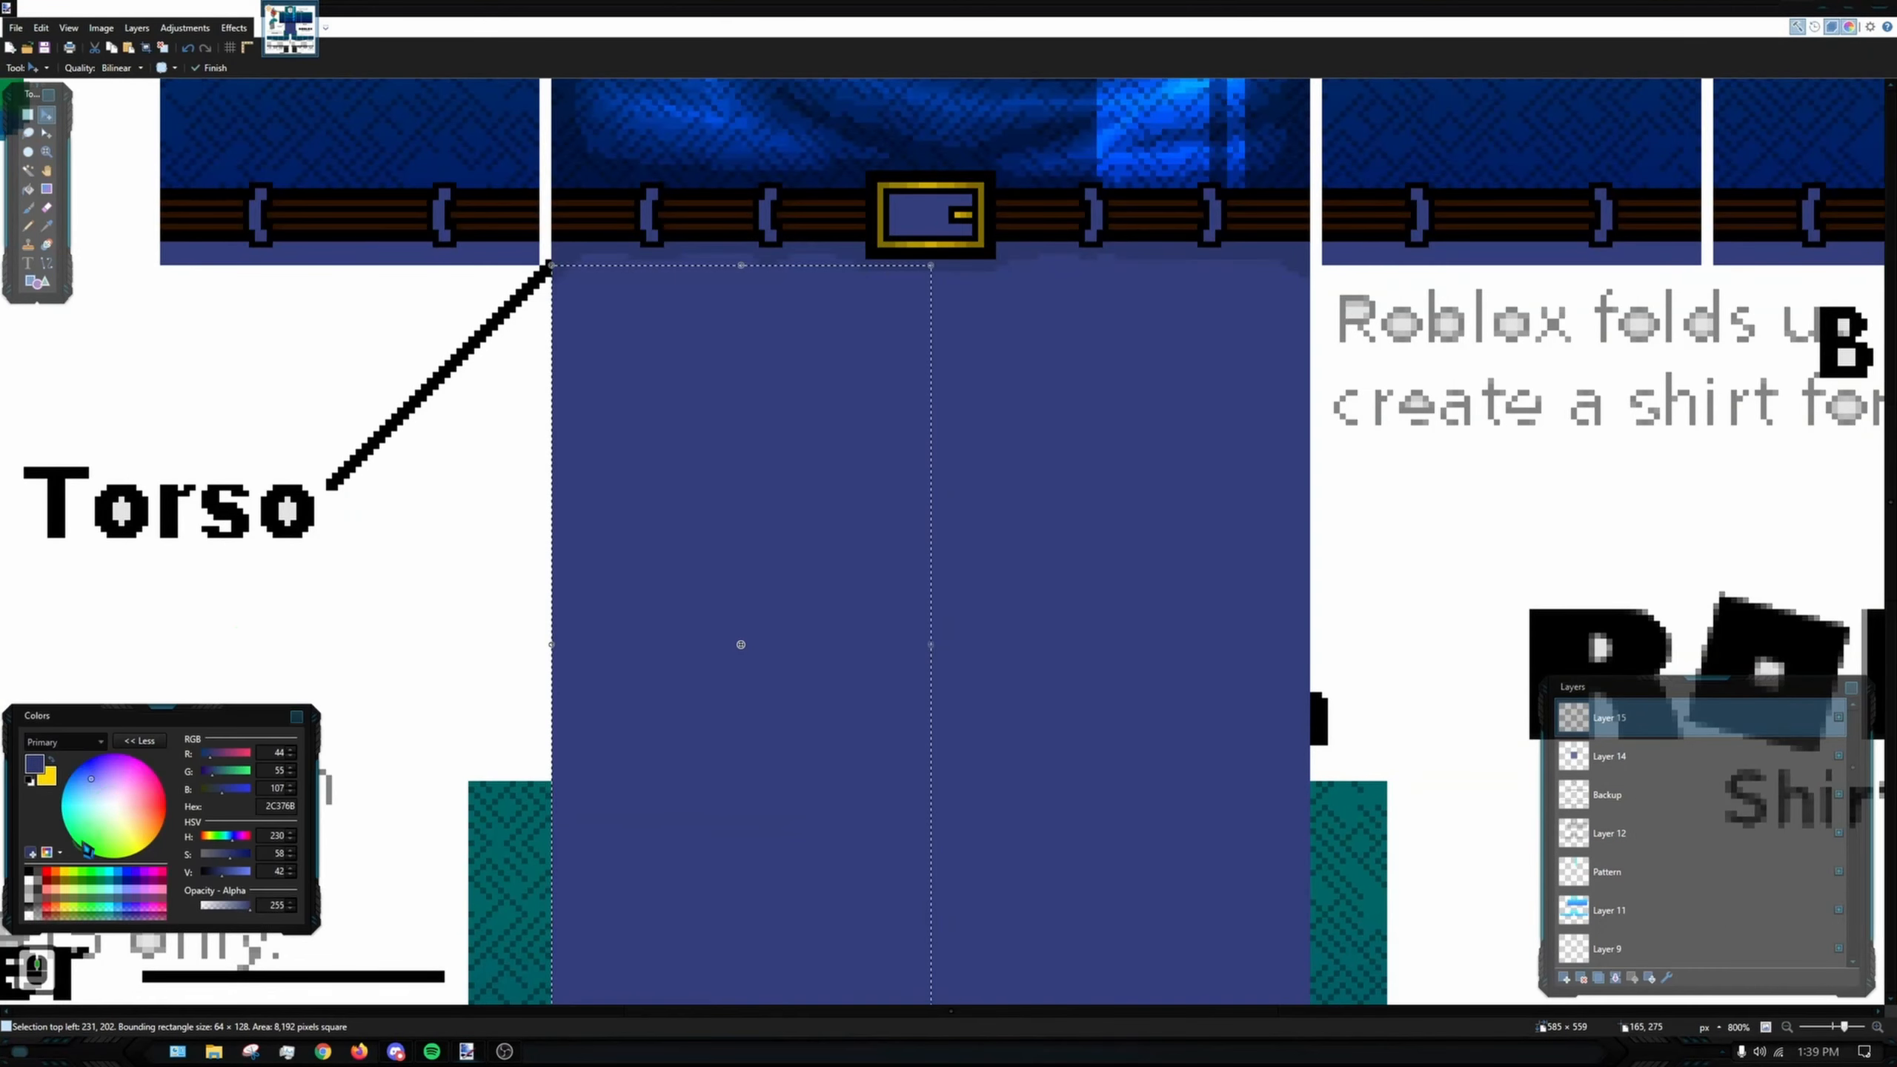
- Set the primary color to black 000000 and draw a short vertical Pencil line below the buckle at the block's center
click(33, 874)
click(27, 226)
scroll(953, 265, up, 4)
drag(872, 233, 872, 305)
scroll(910, 327, down, 7)
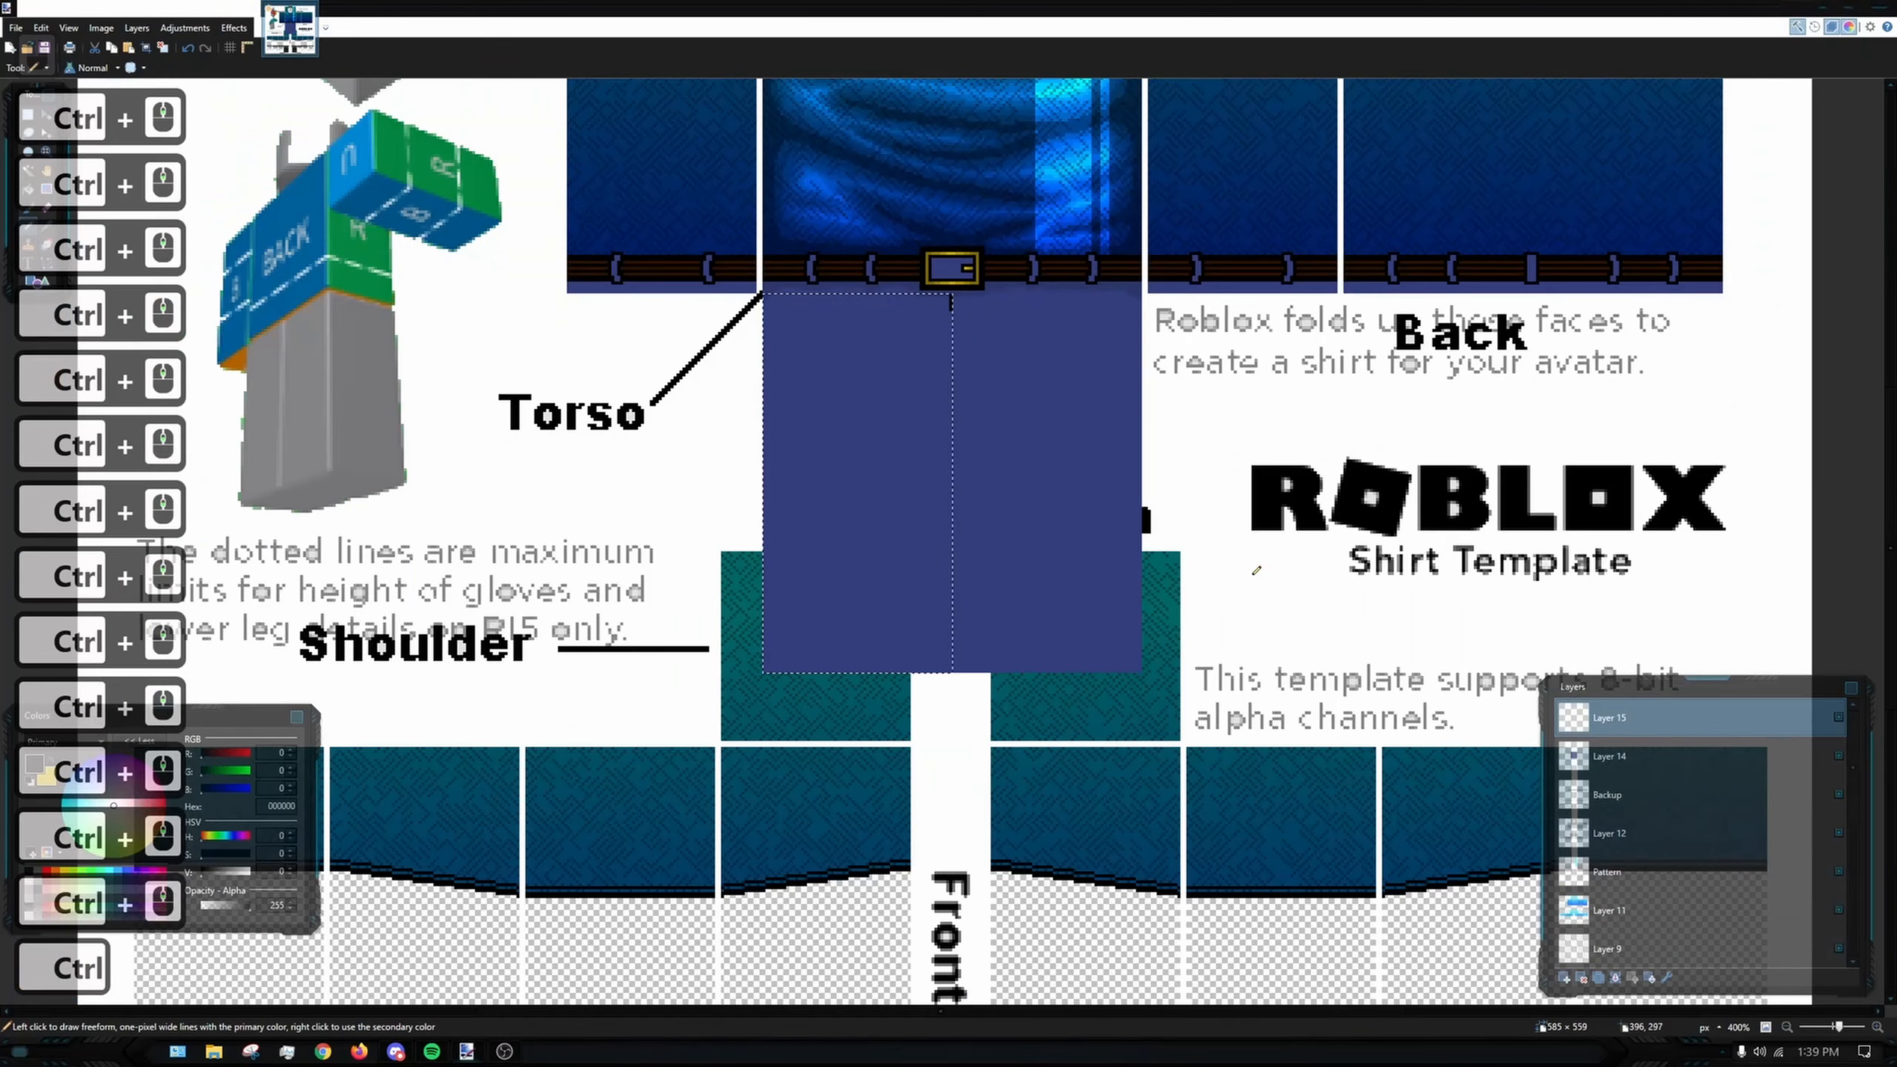
- Activate Layer 14 and clear the selection around the navy block's left half
click(1688, 762)
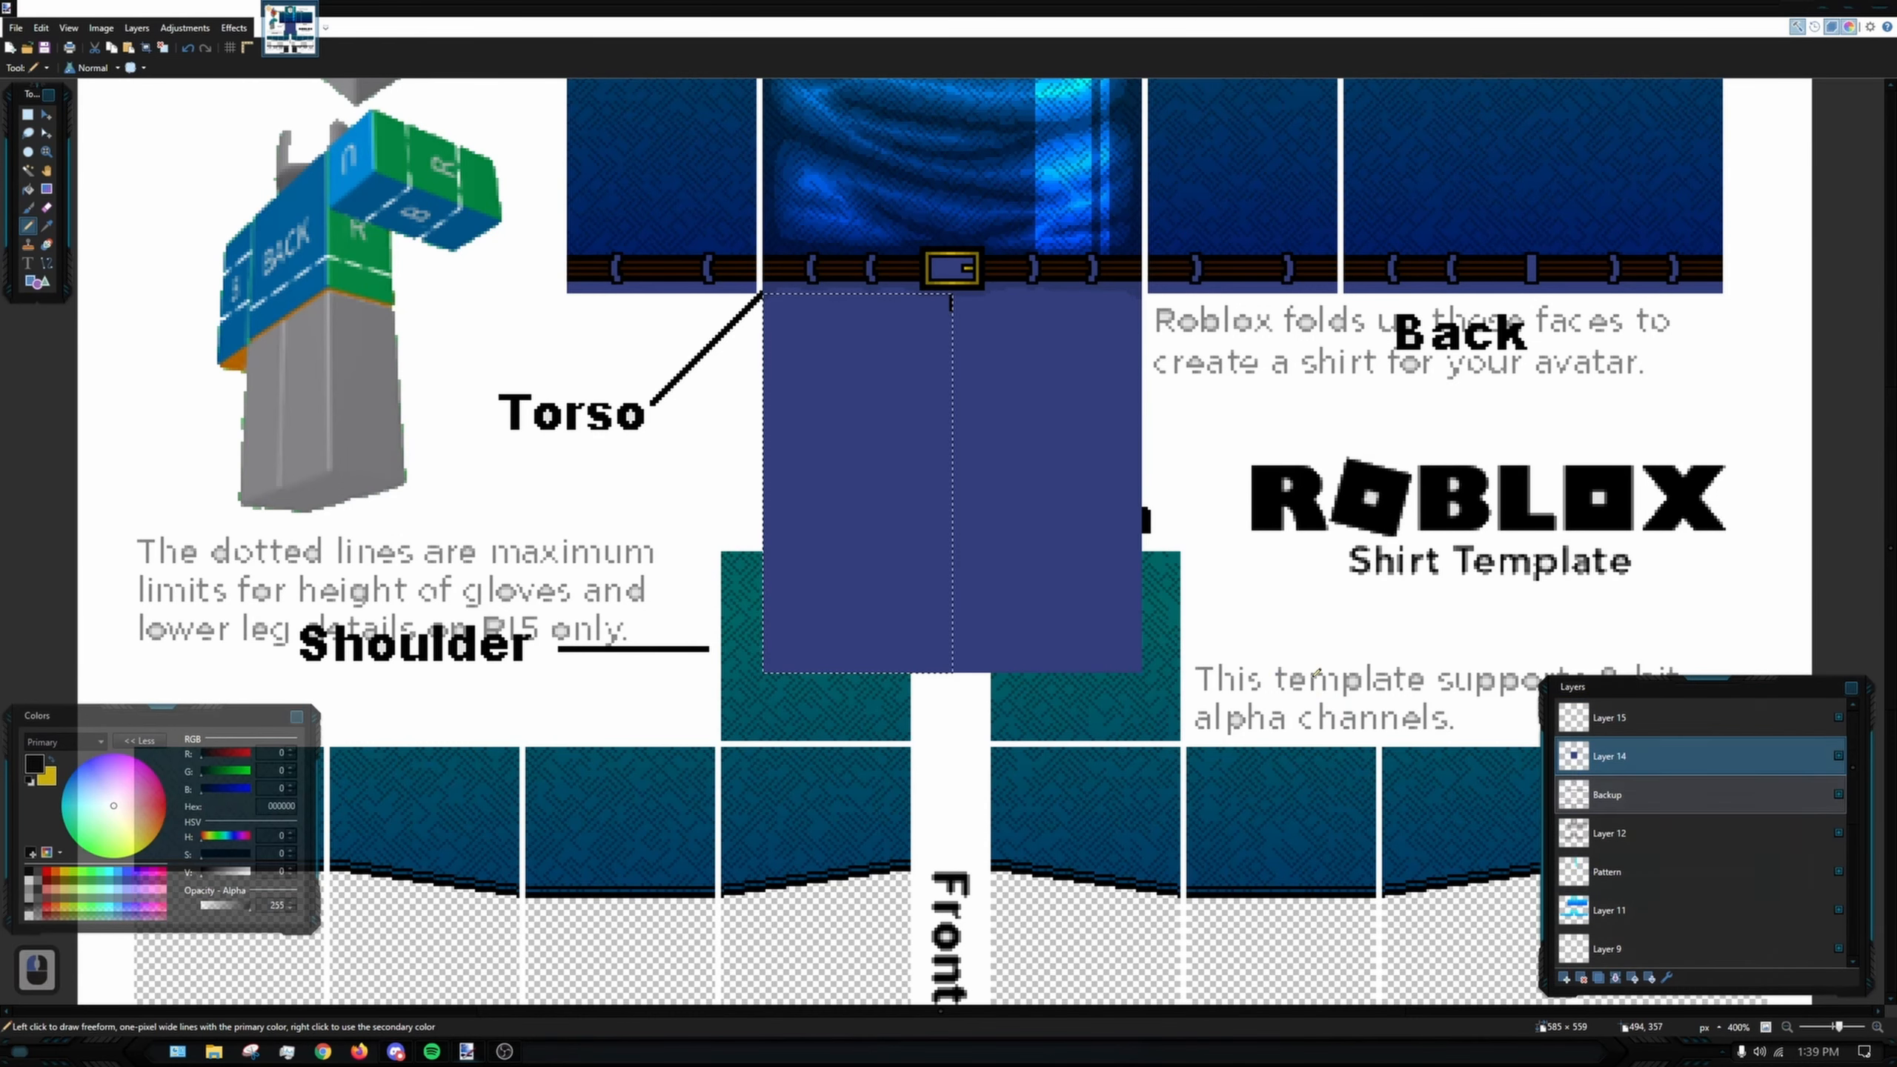
click(30, 116)
click(666, 425)
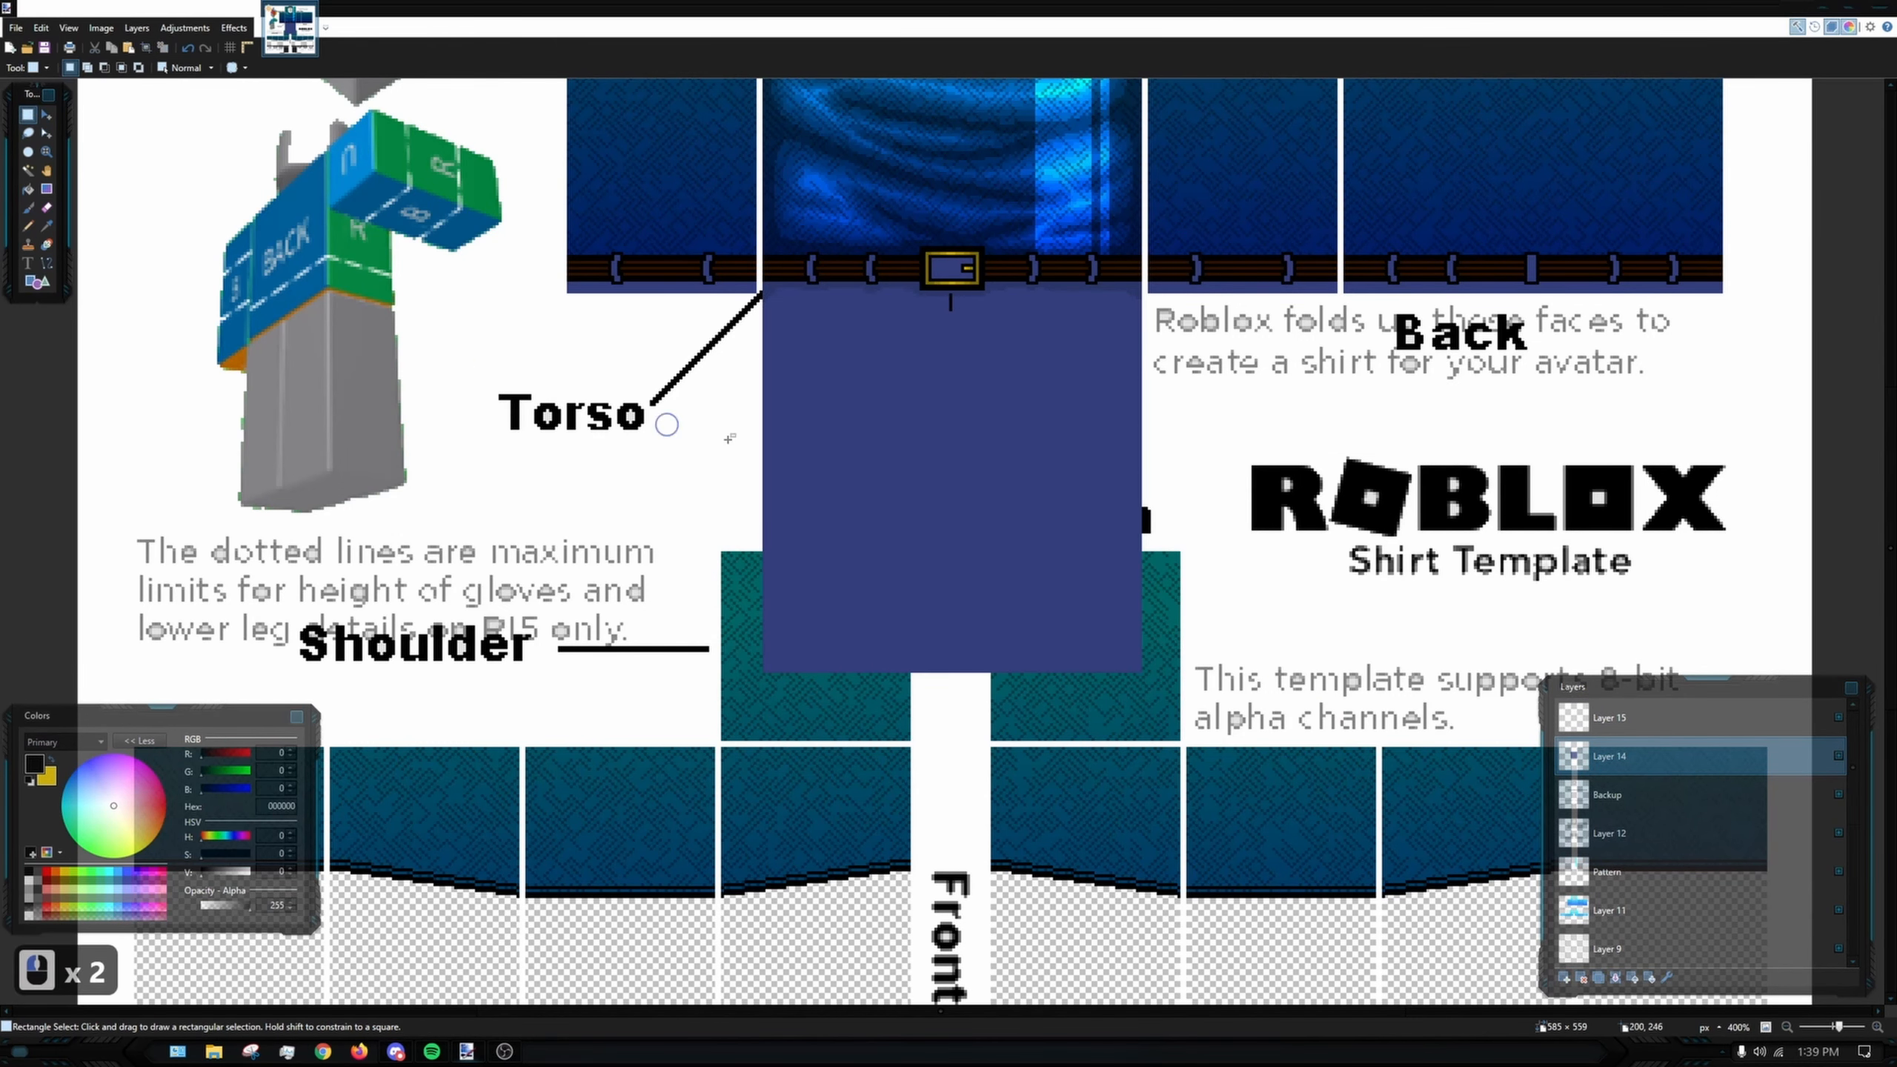
ctrl+scroll(948, 385, up, 2)
click(46, 226)
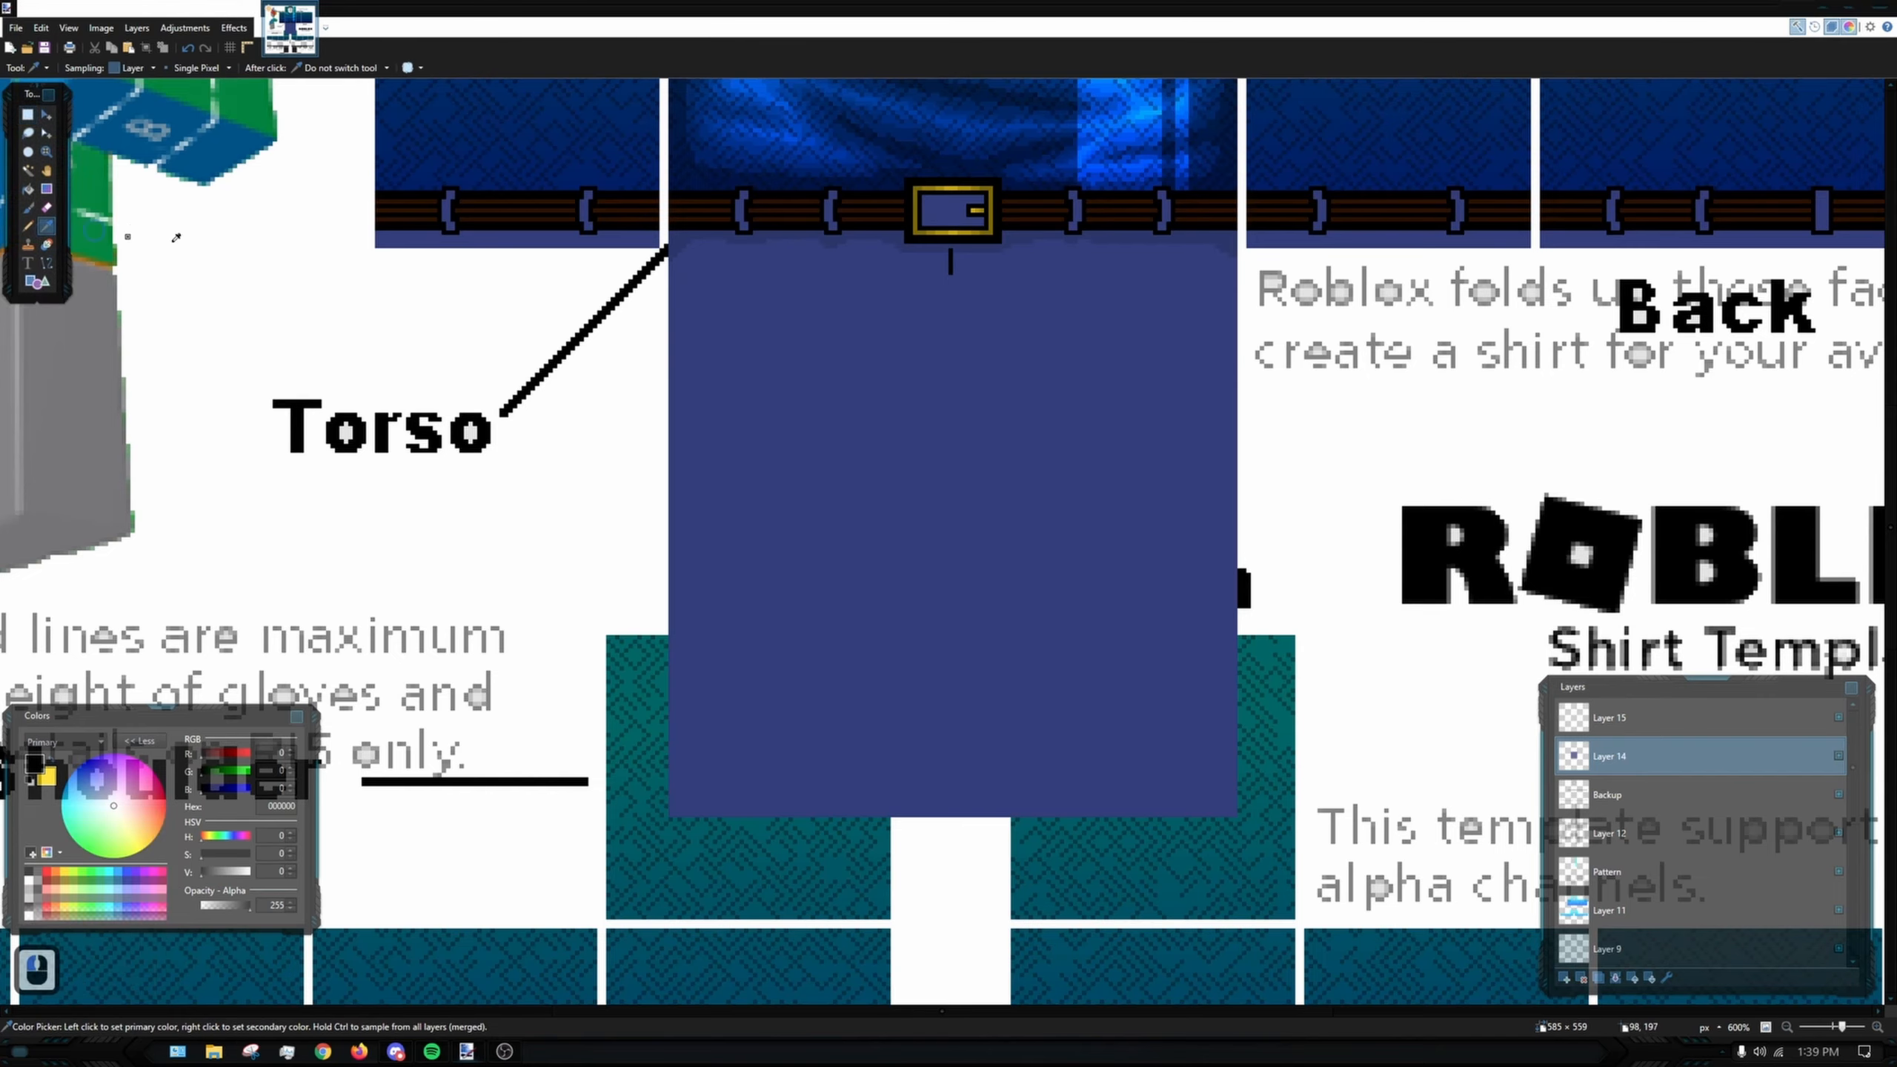
ctrl+scroll(743, 288, up, 2)
ctrl+scroll(1204, 469, down, 2)
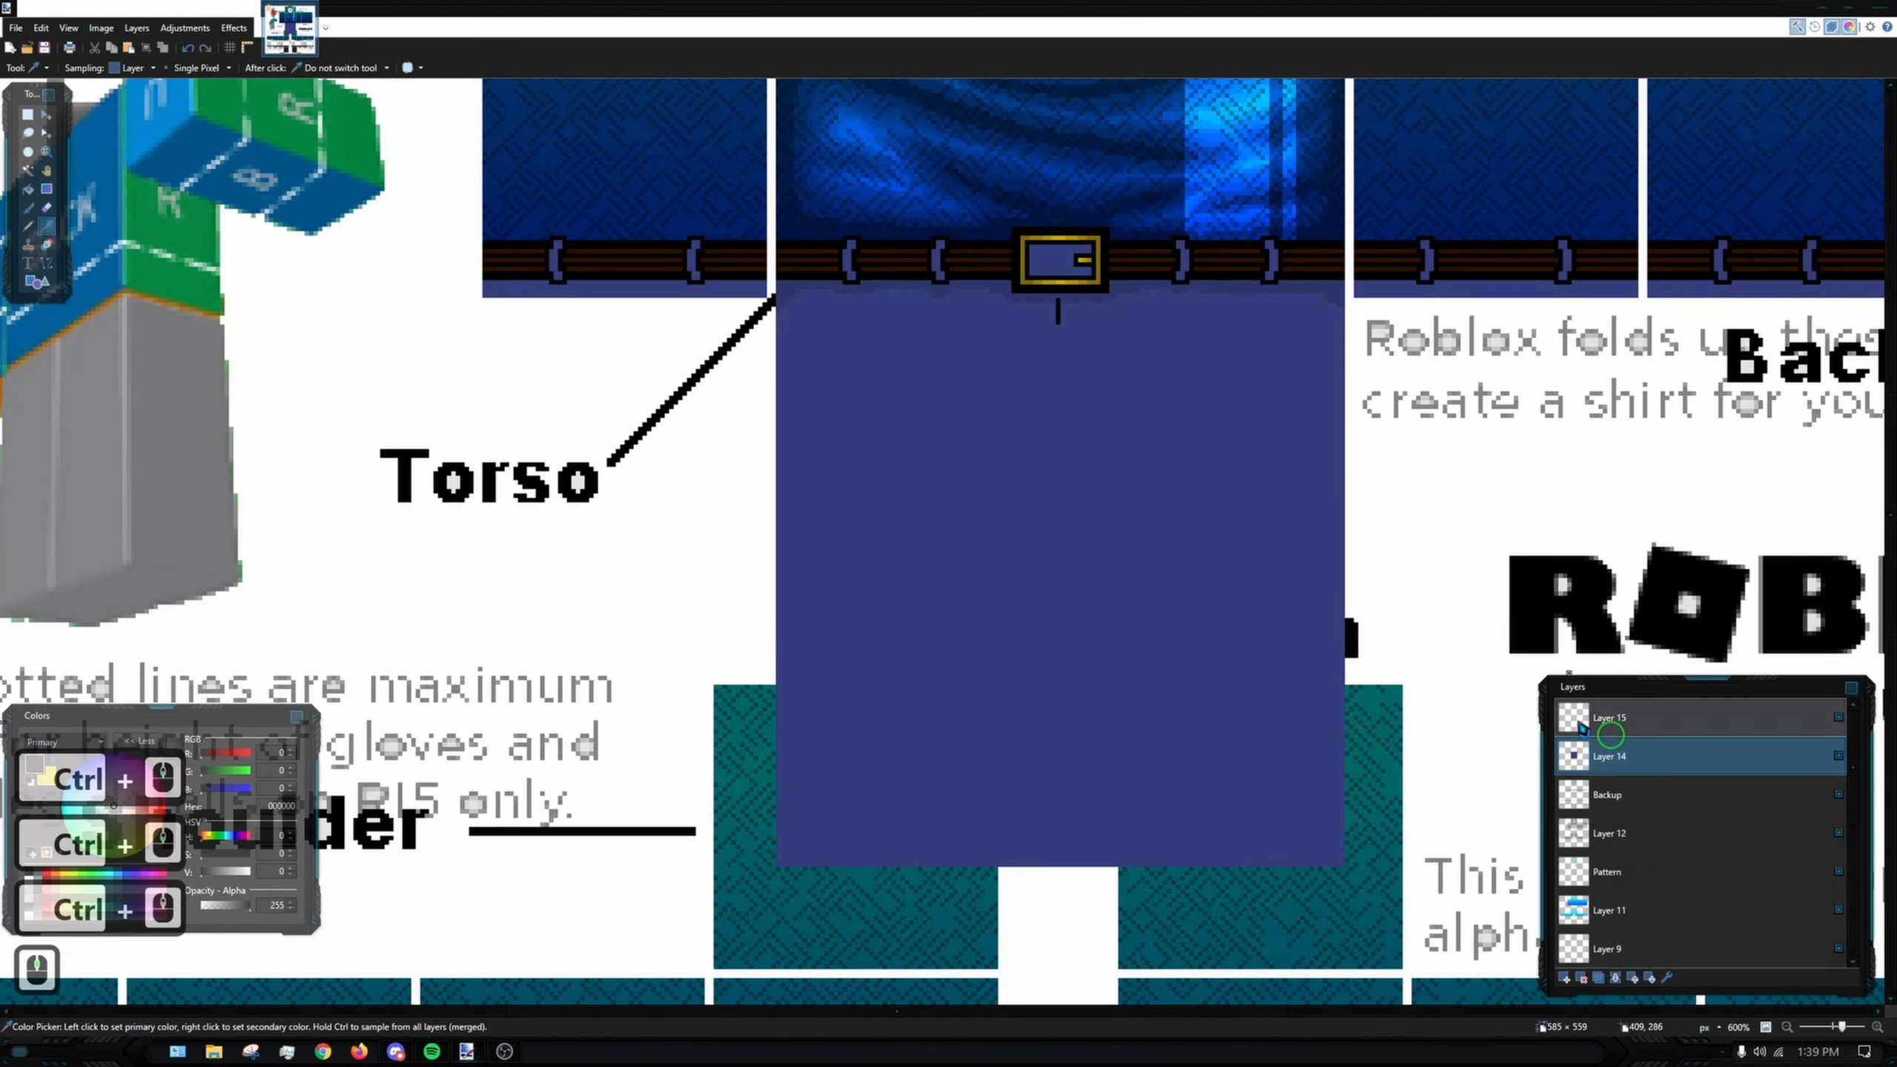
- Select the whole navy block up to the belt's lower edge with the Magic Wand, keeping Layer 14 active
mouse_move(877, 388)
mouse_down()
mouse_move(806, 370)
mouse_move(740, 388)
mouse_up()
click(27, 169)
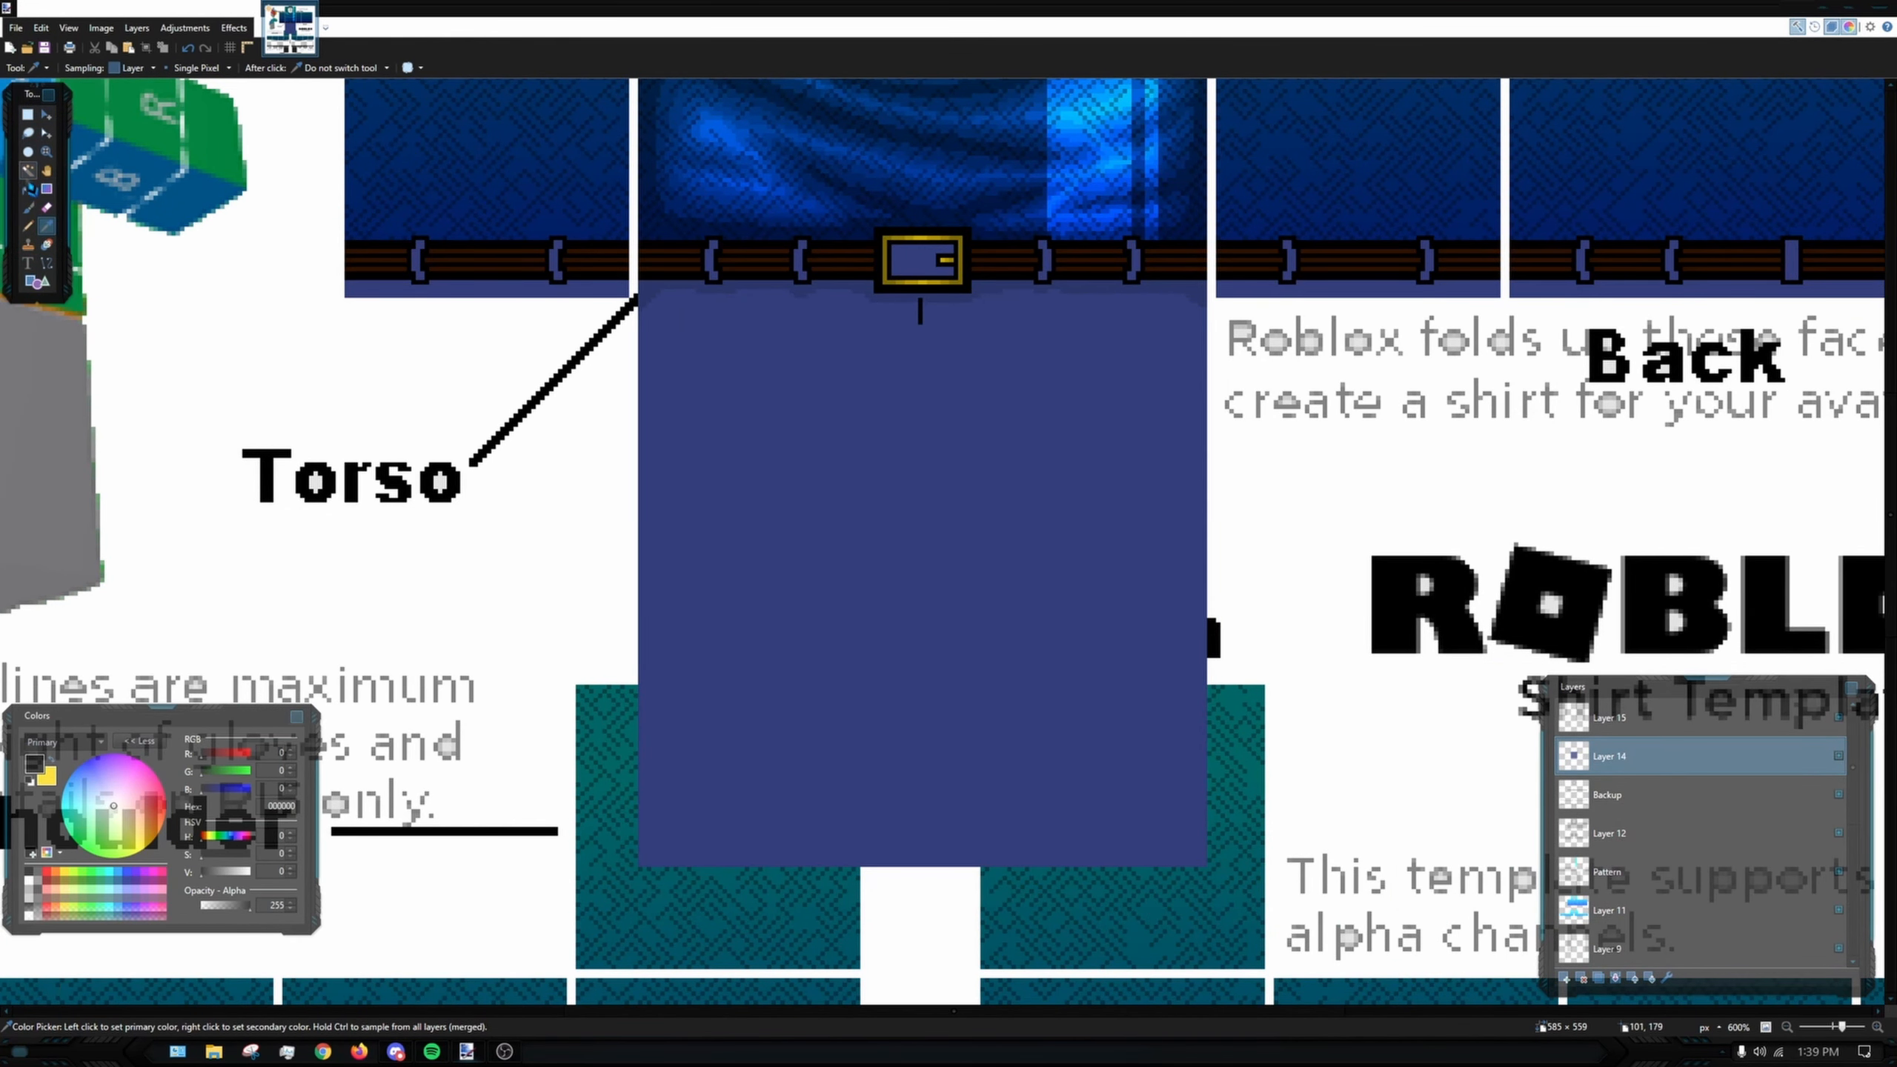
click(871, 423)
scroll(1712, 913, down, 4)
click(1710, 912)
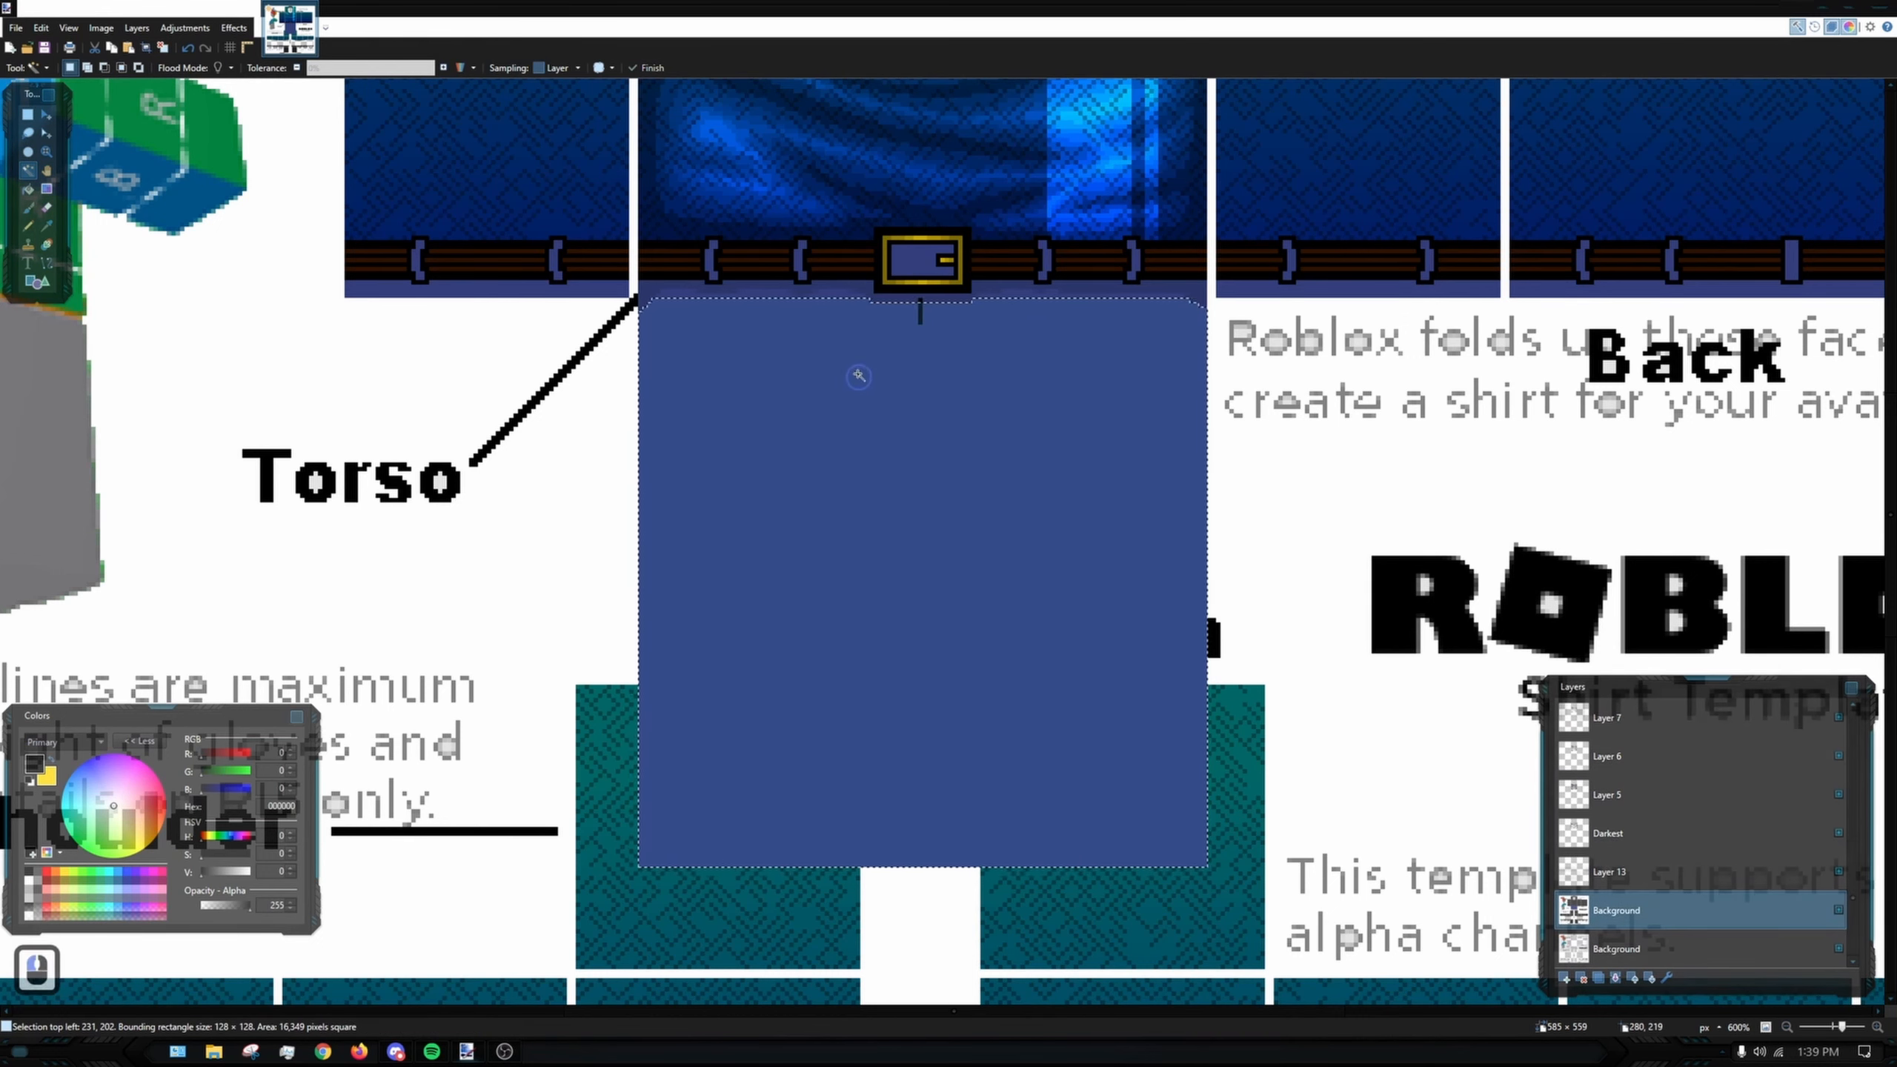
scroll(802, 297, up, 3)
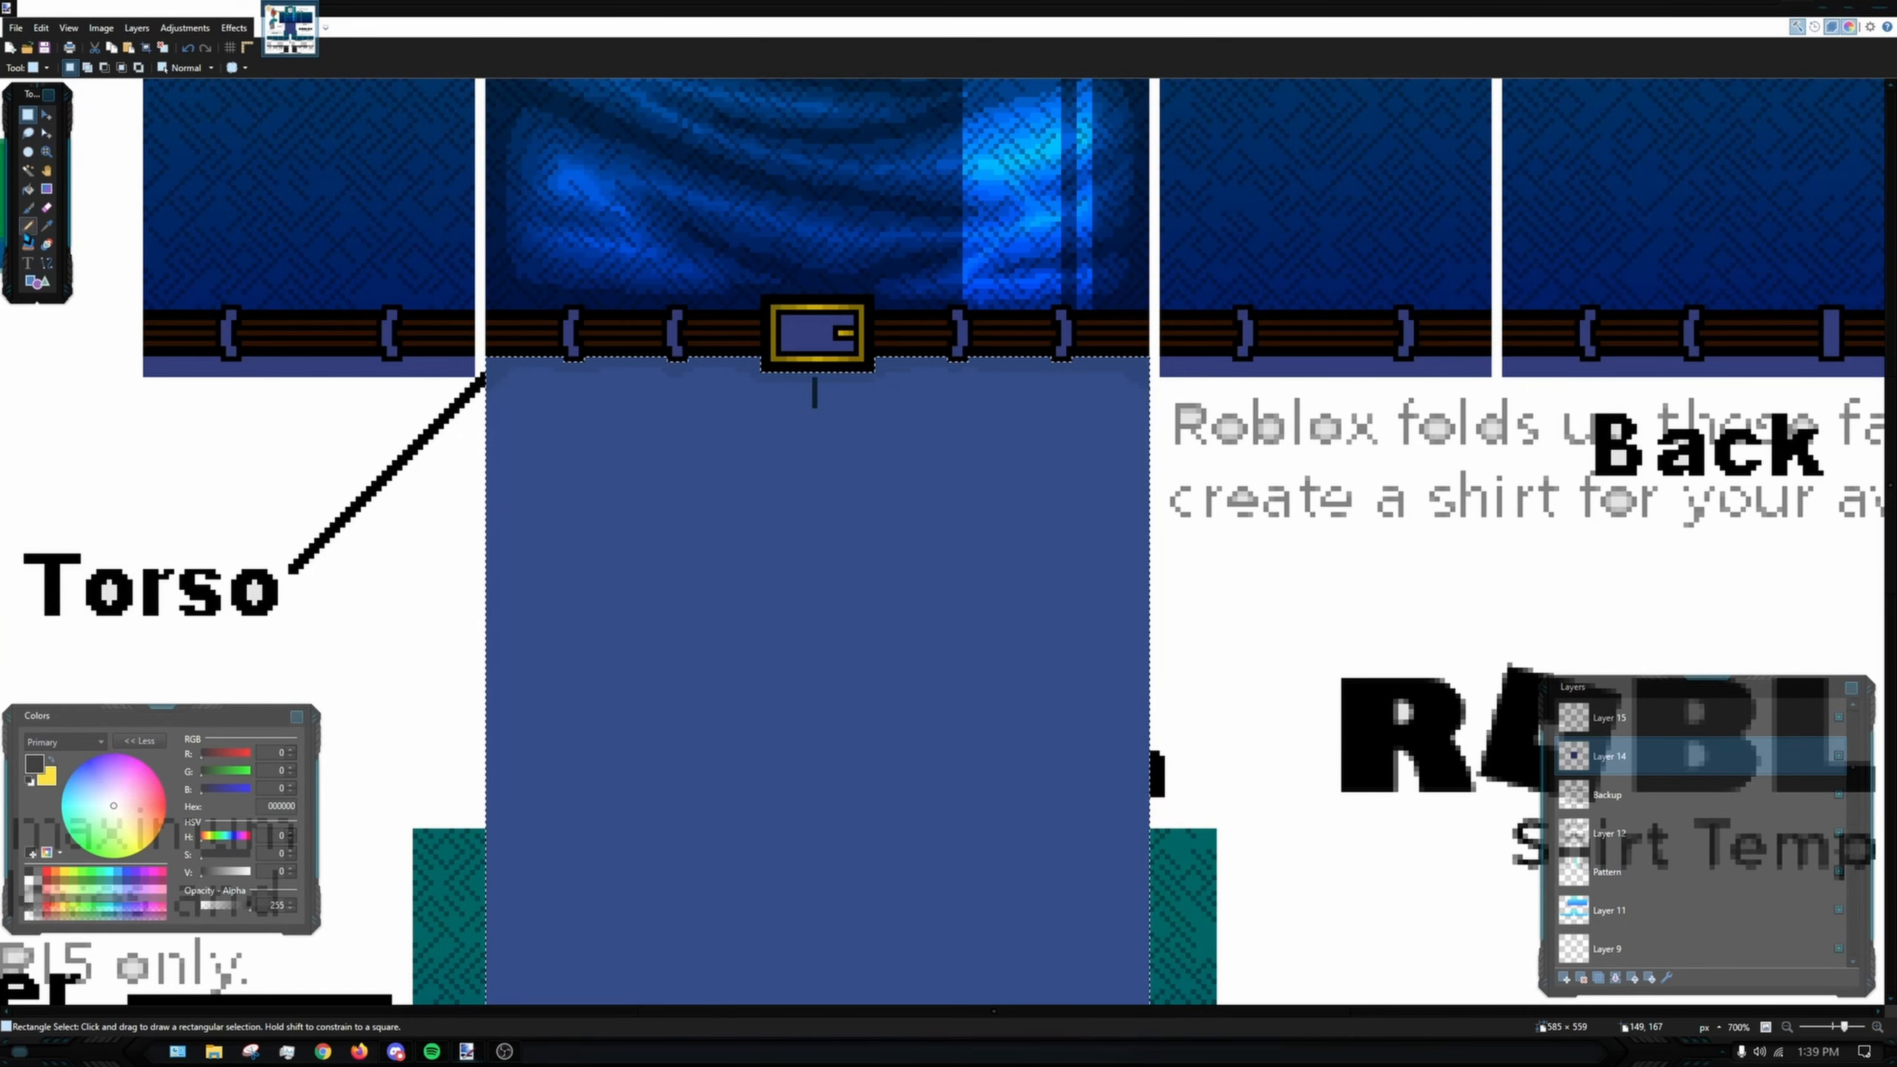
- Sample the darker navy shade 2C376B as the primary color and activate the Paintbrush
click(27, 226)
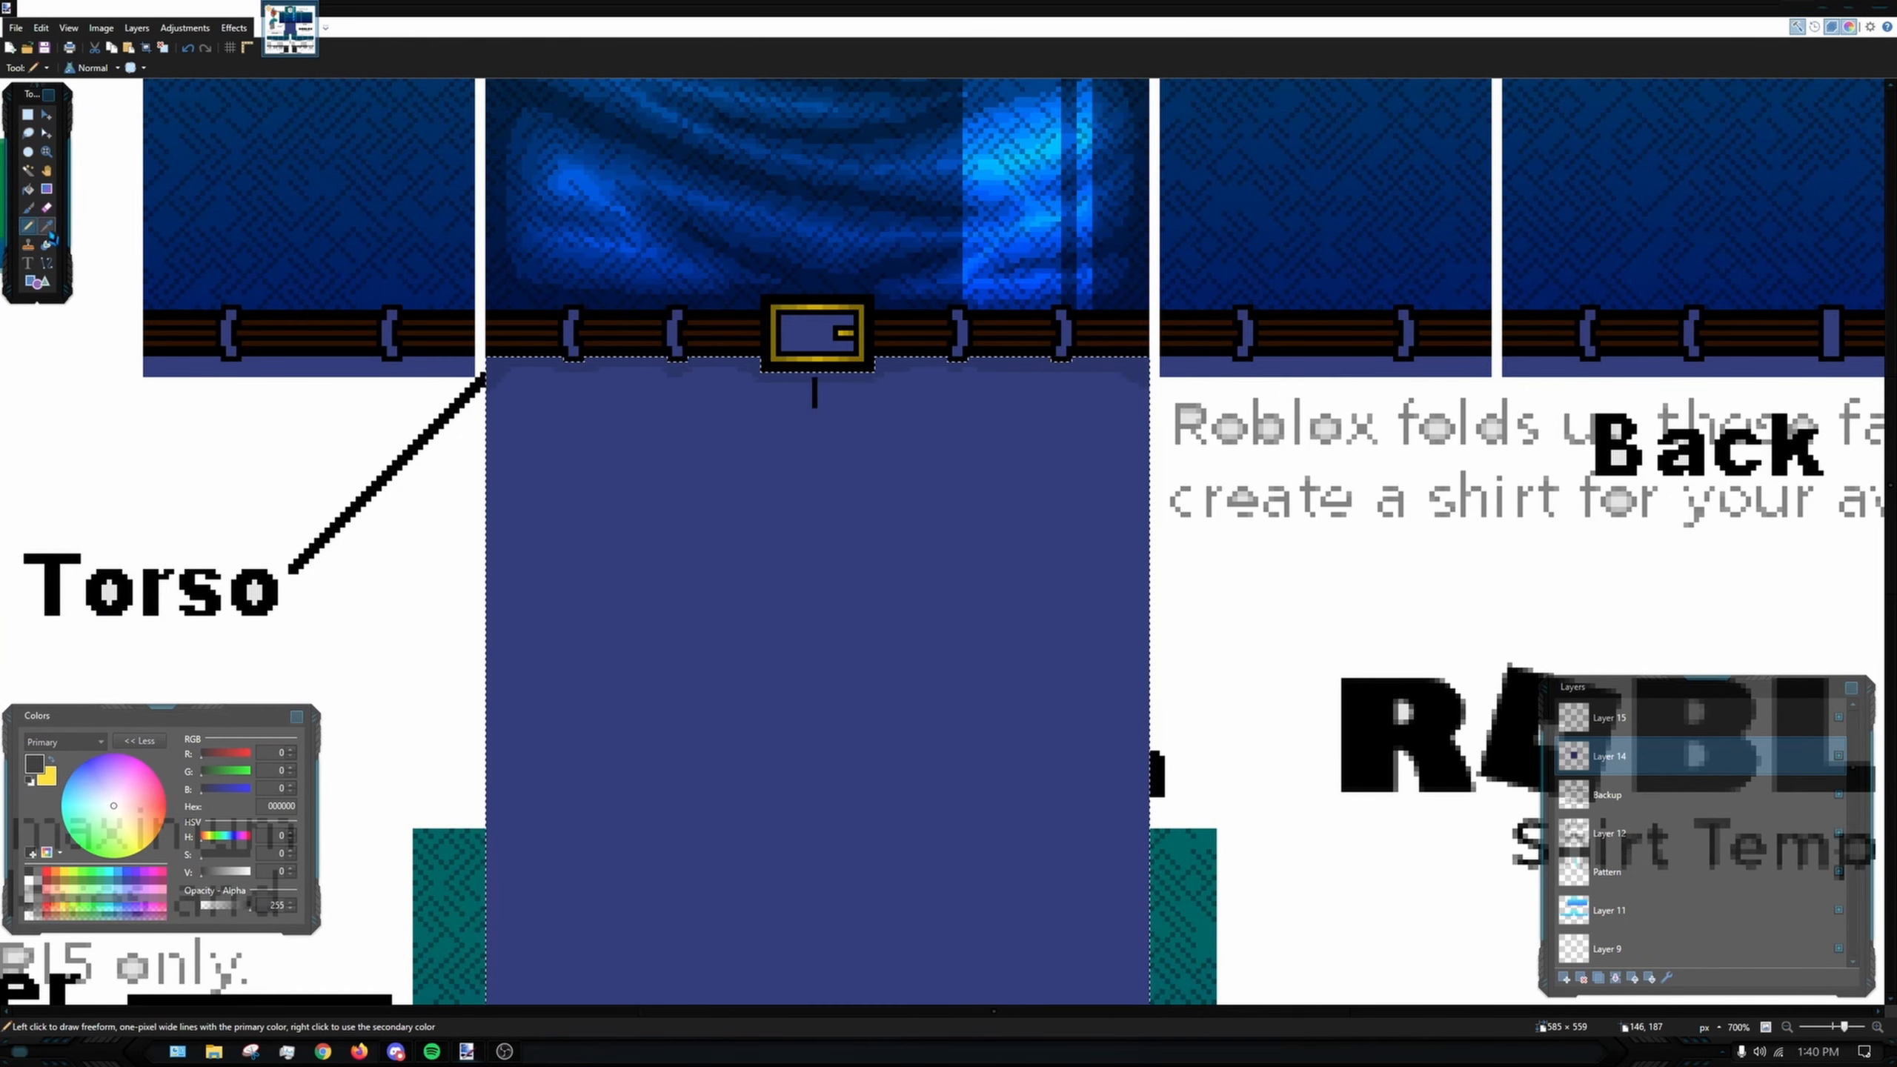
click(46, 245)
scroll(540, 839, up, 4)
click(495, 513)
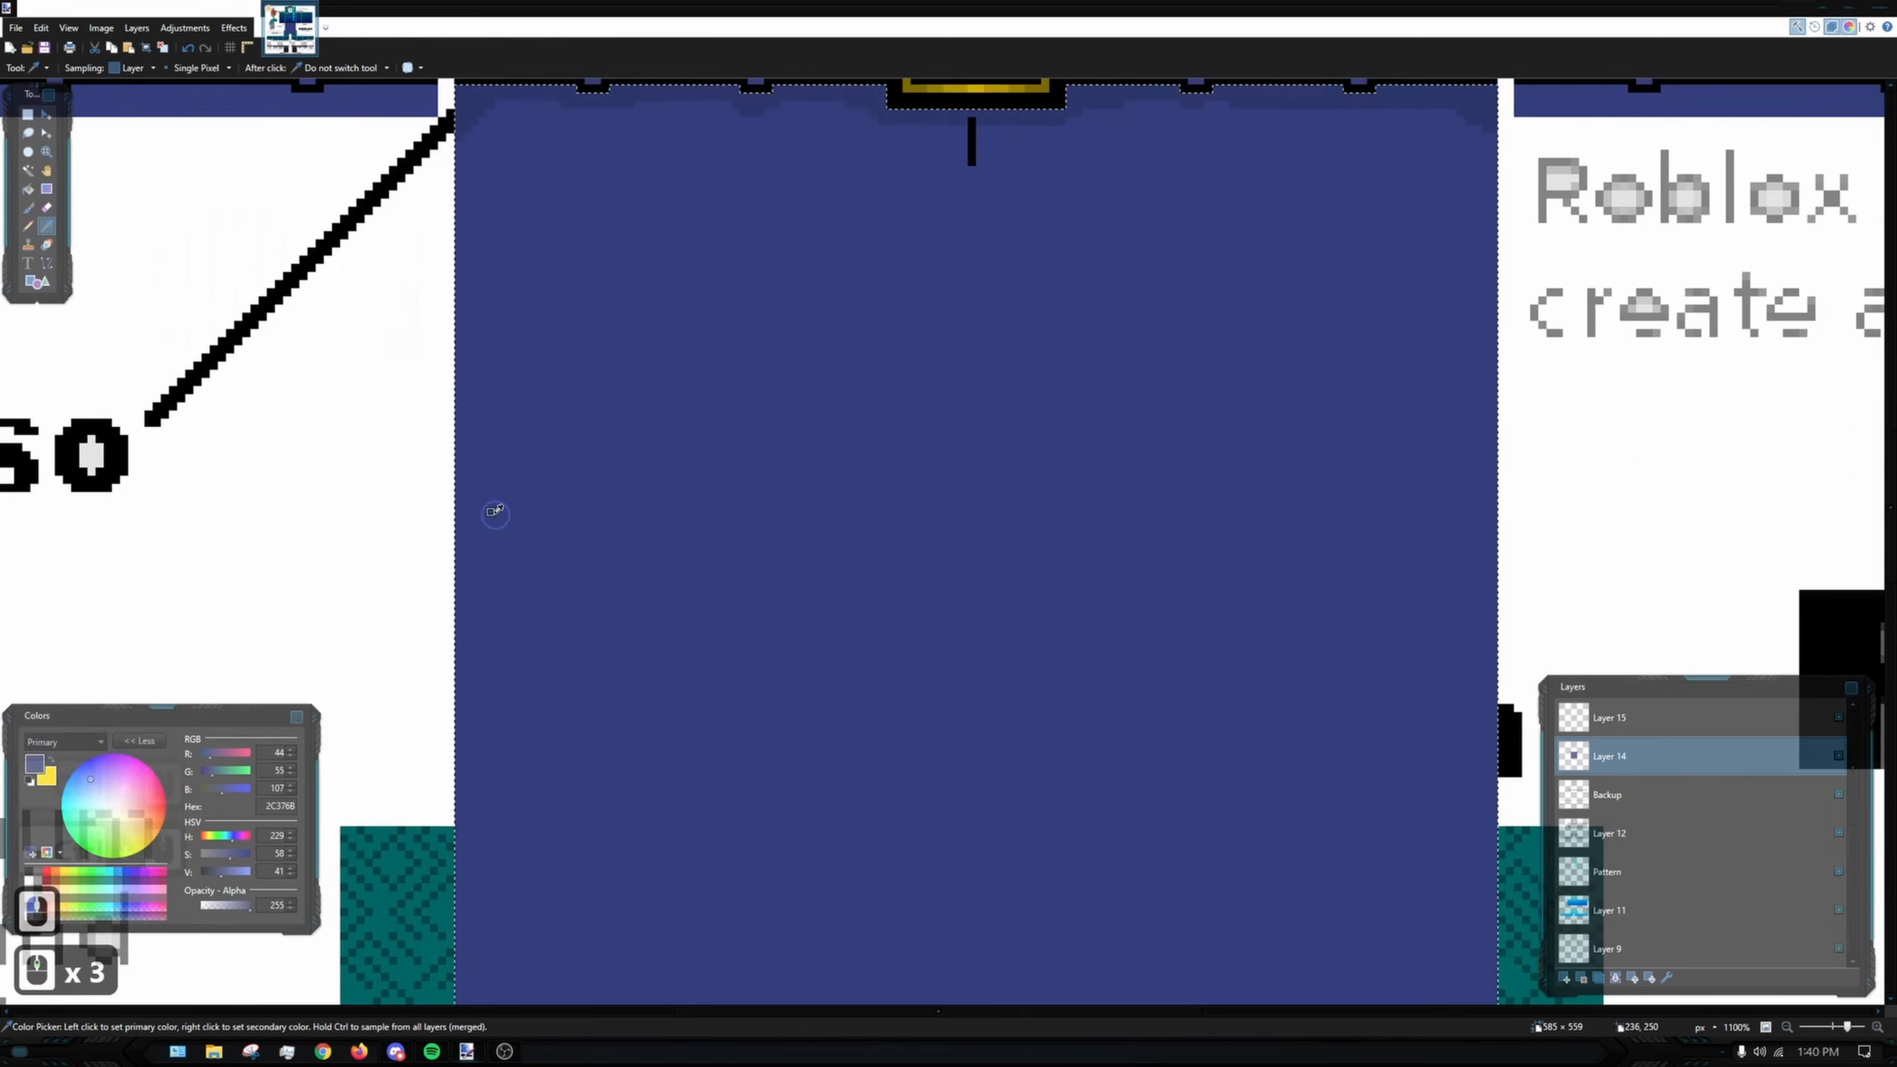
click(30, 207)
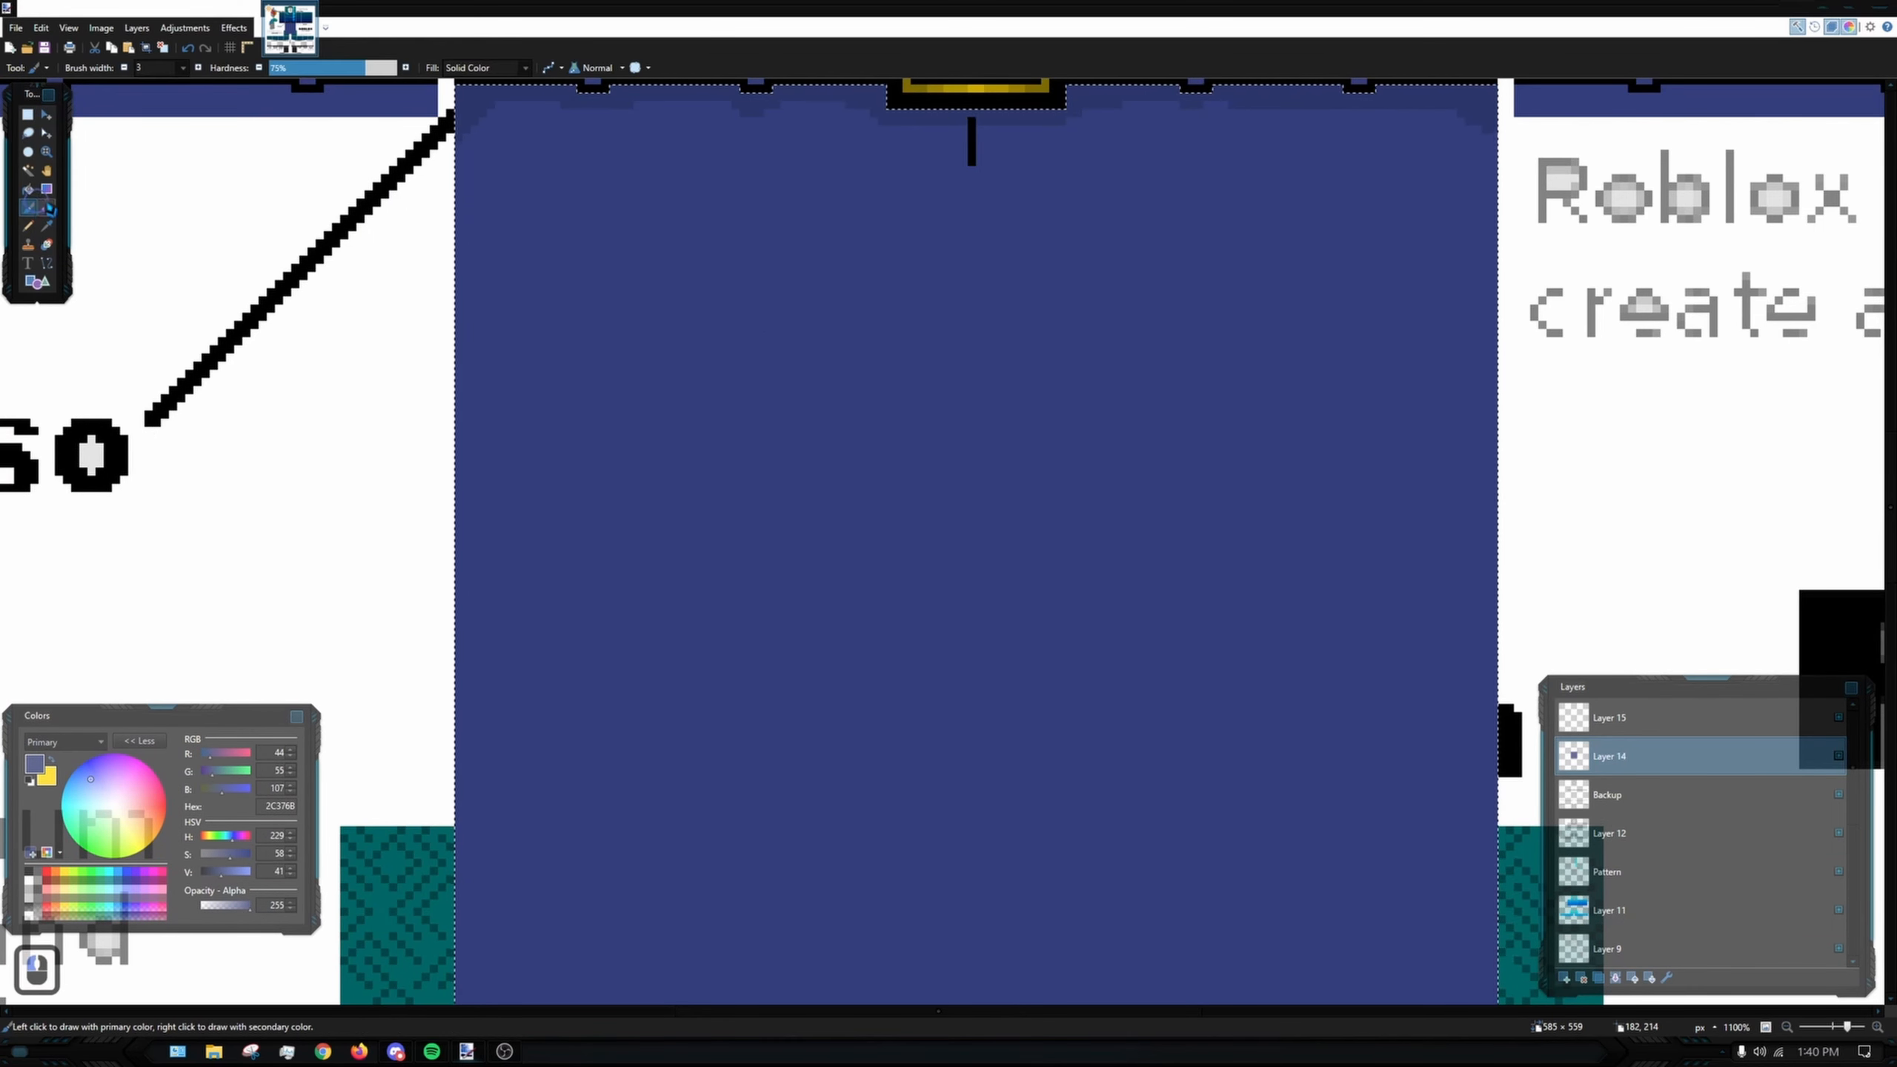
- Try brushing a dark center line down from the short black mark below the buckle, undoing each attempt
scroll(609, 297, down, 3)
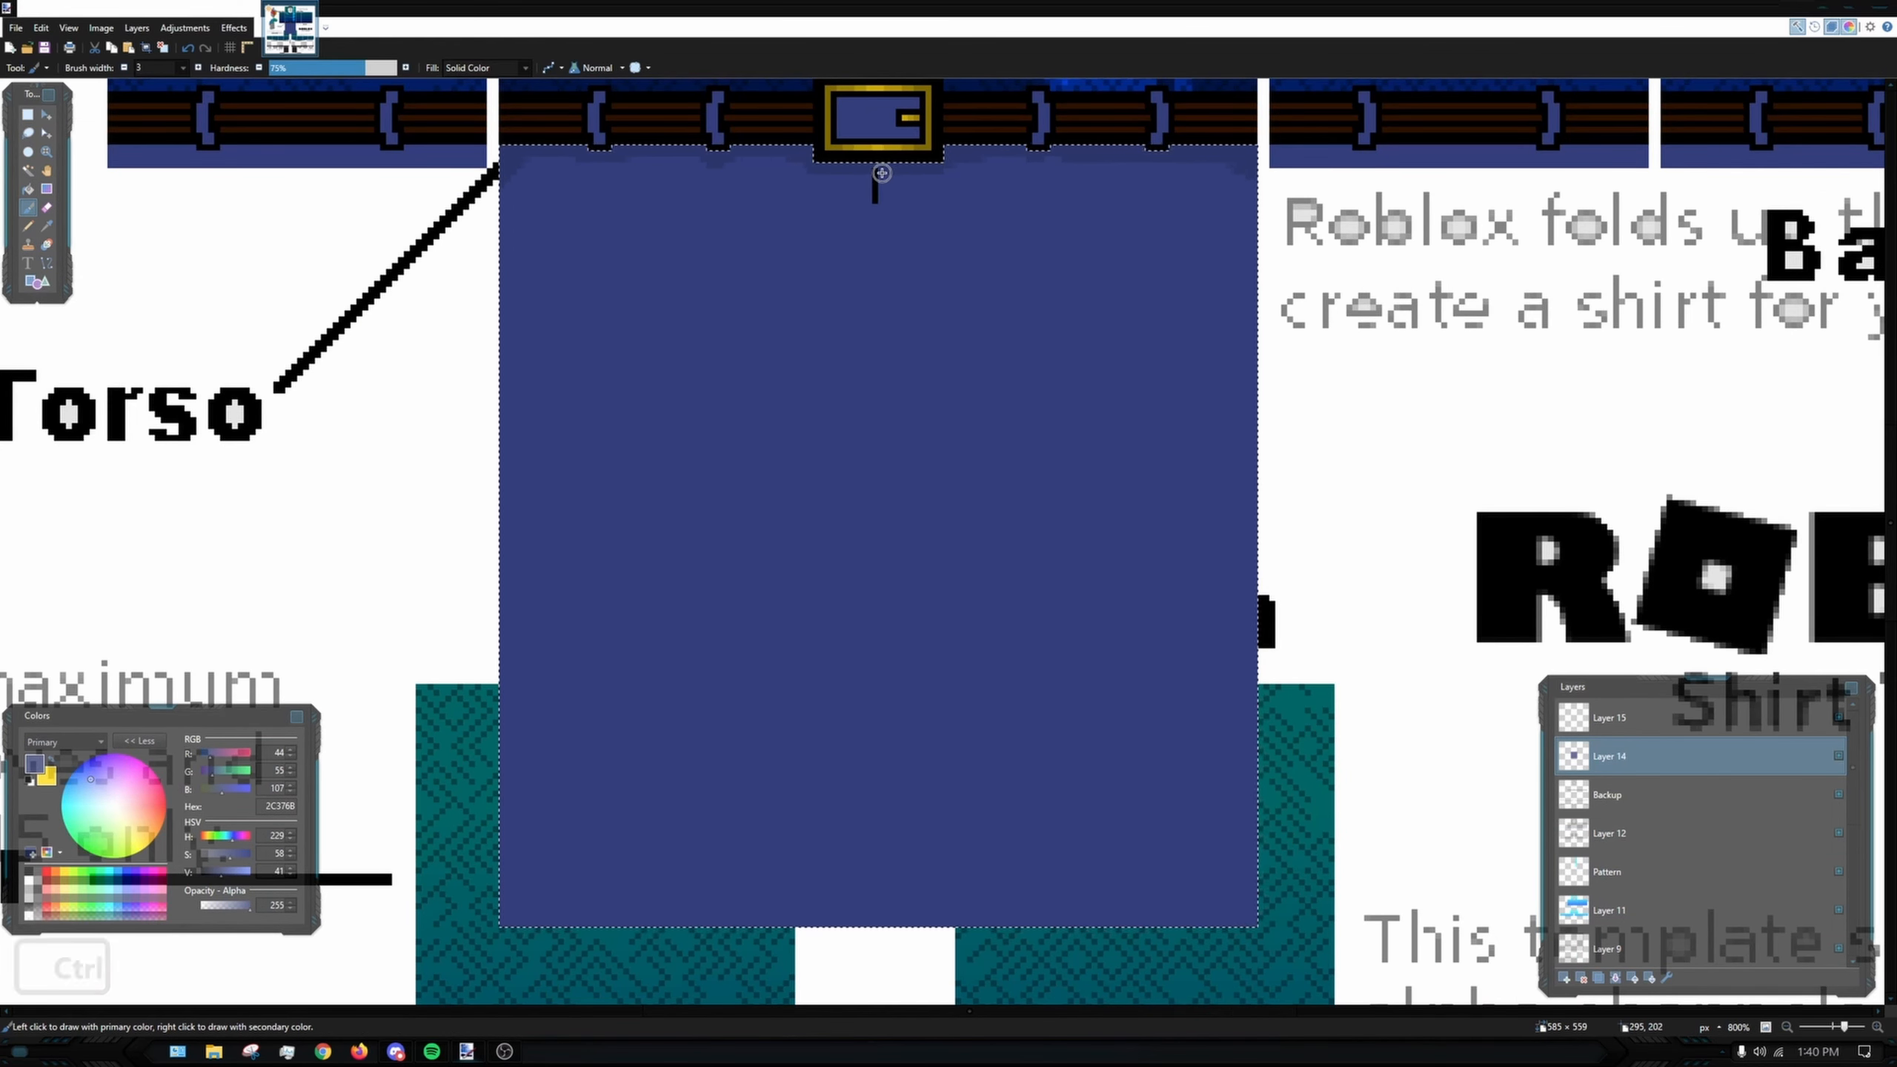
drag(867, 224, 836, 533)
key(ctrl+z)
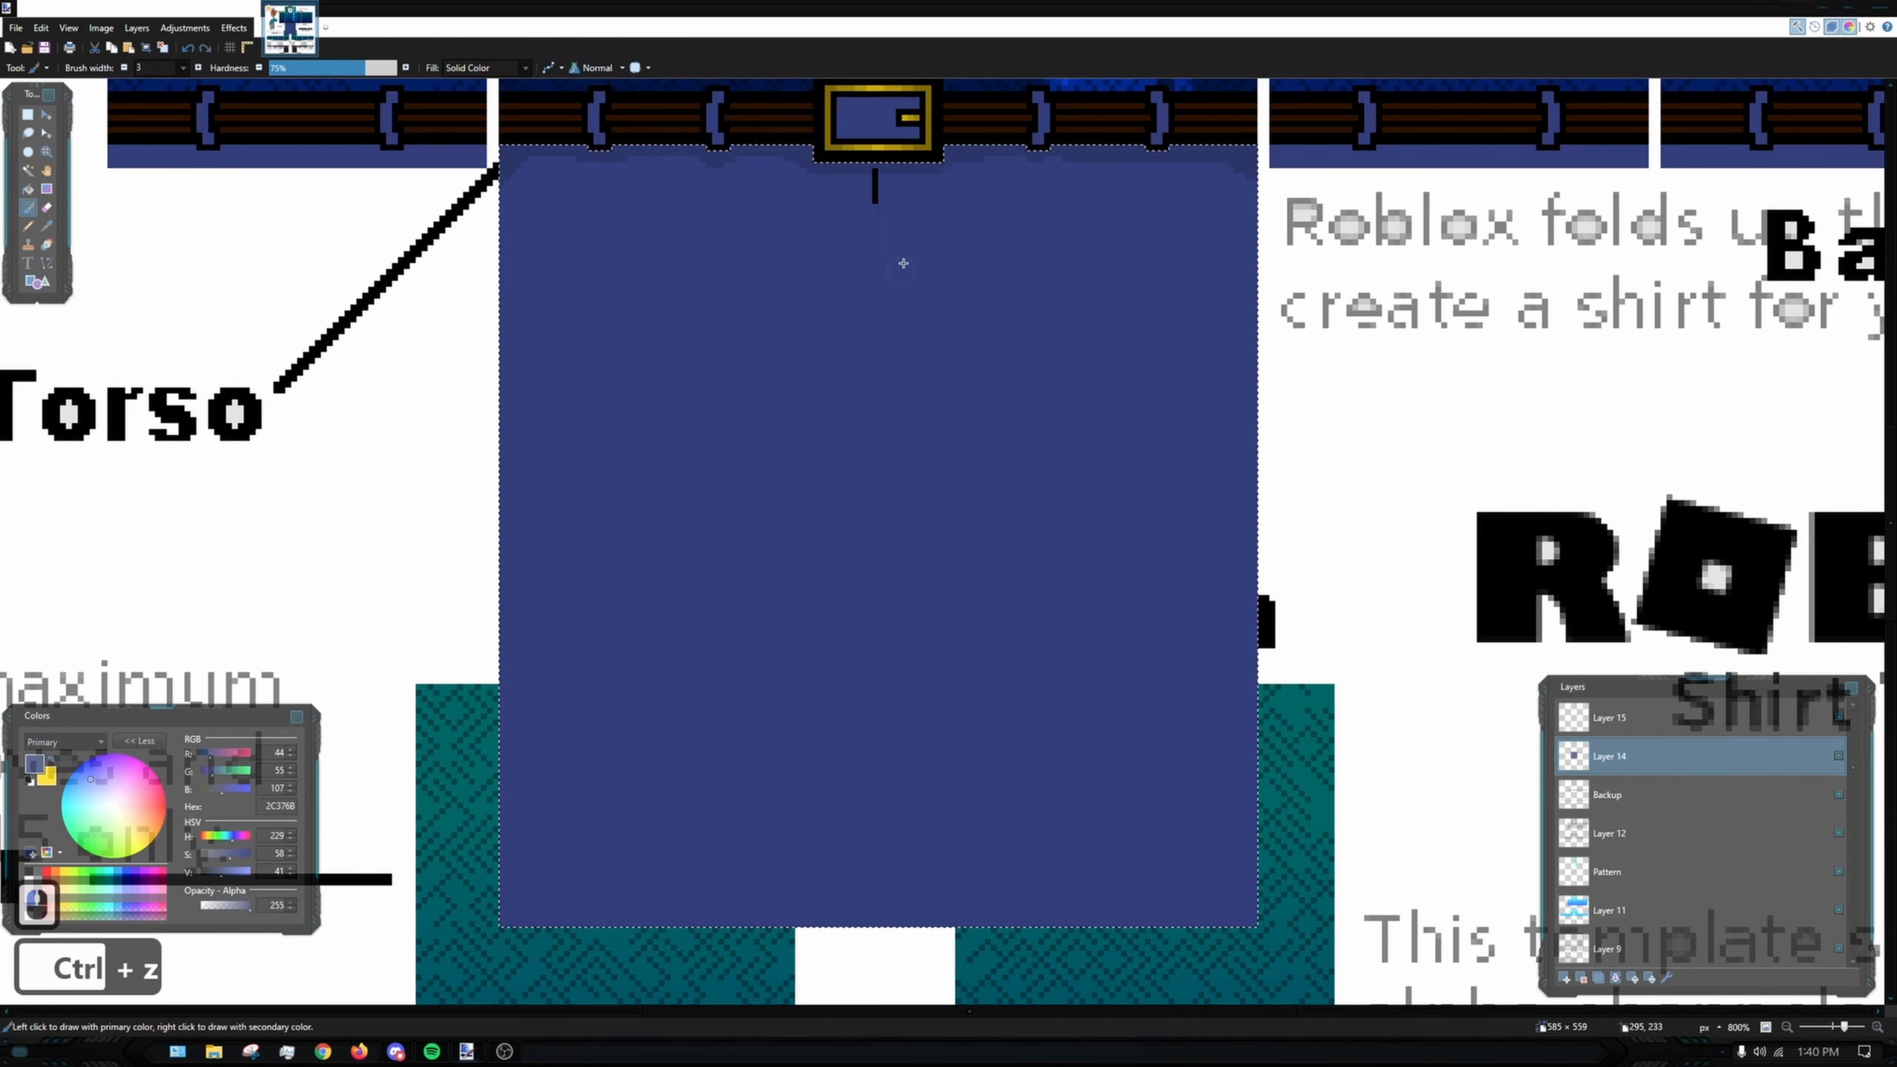
click(874, 173)
key(ctrl+z)
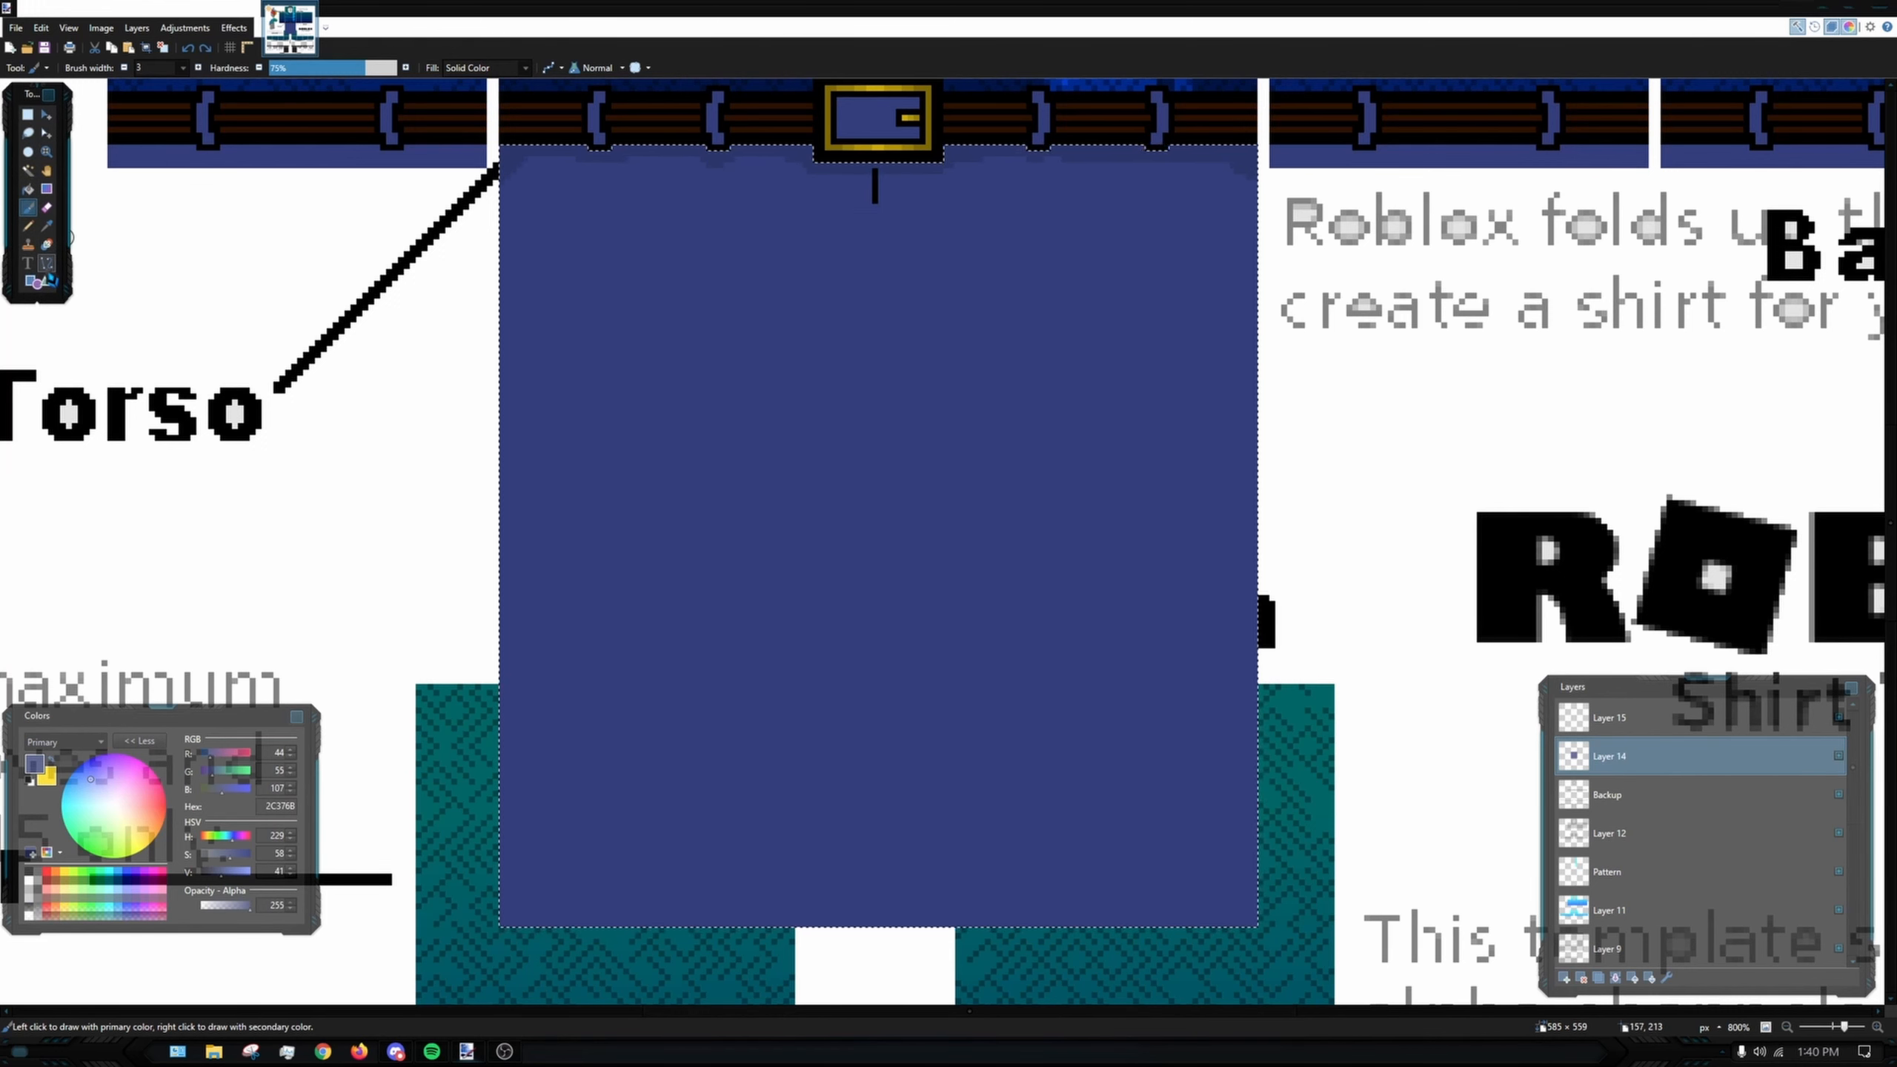
- Draw a straight vertical 2C376B line about 131 px long from below the buckle to the block's bottom edge with the Line/Curve tool
click(46, 263)
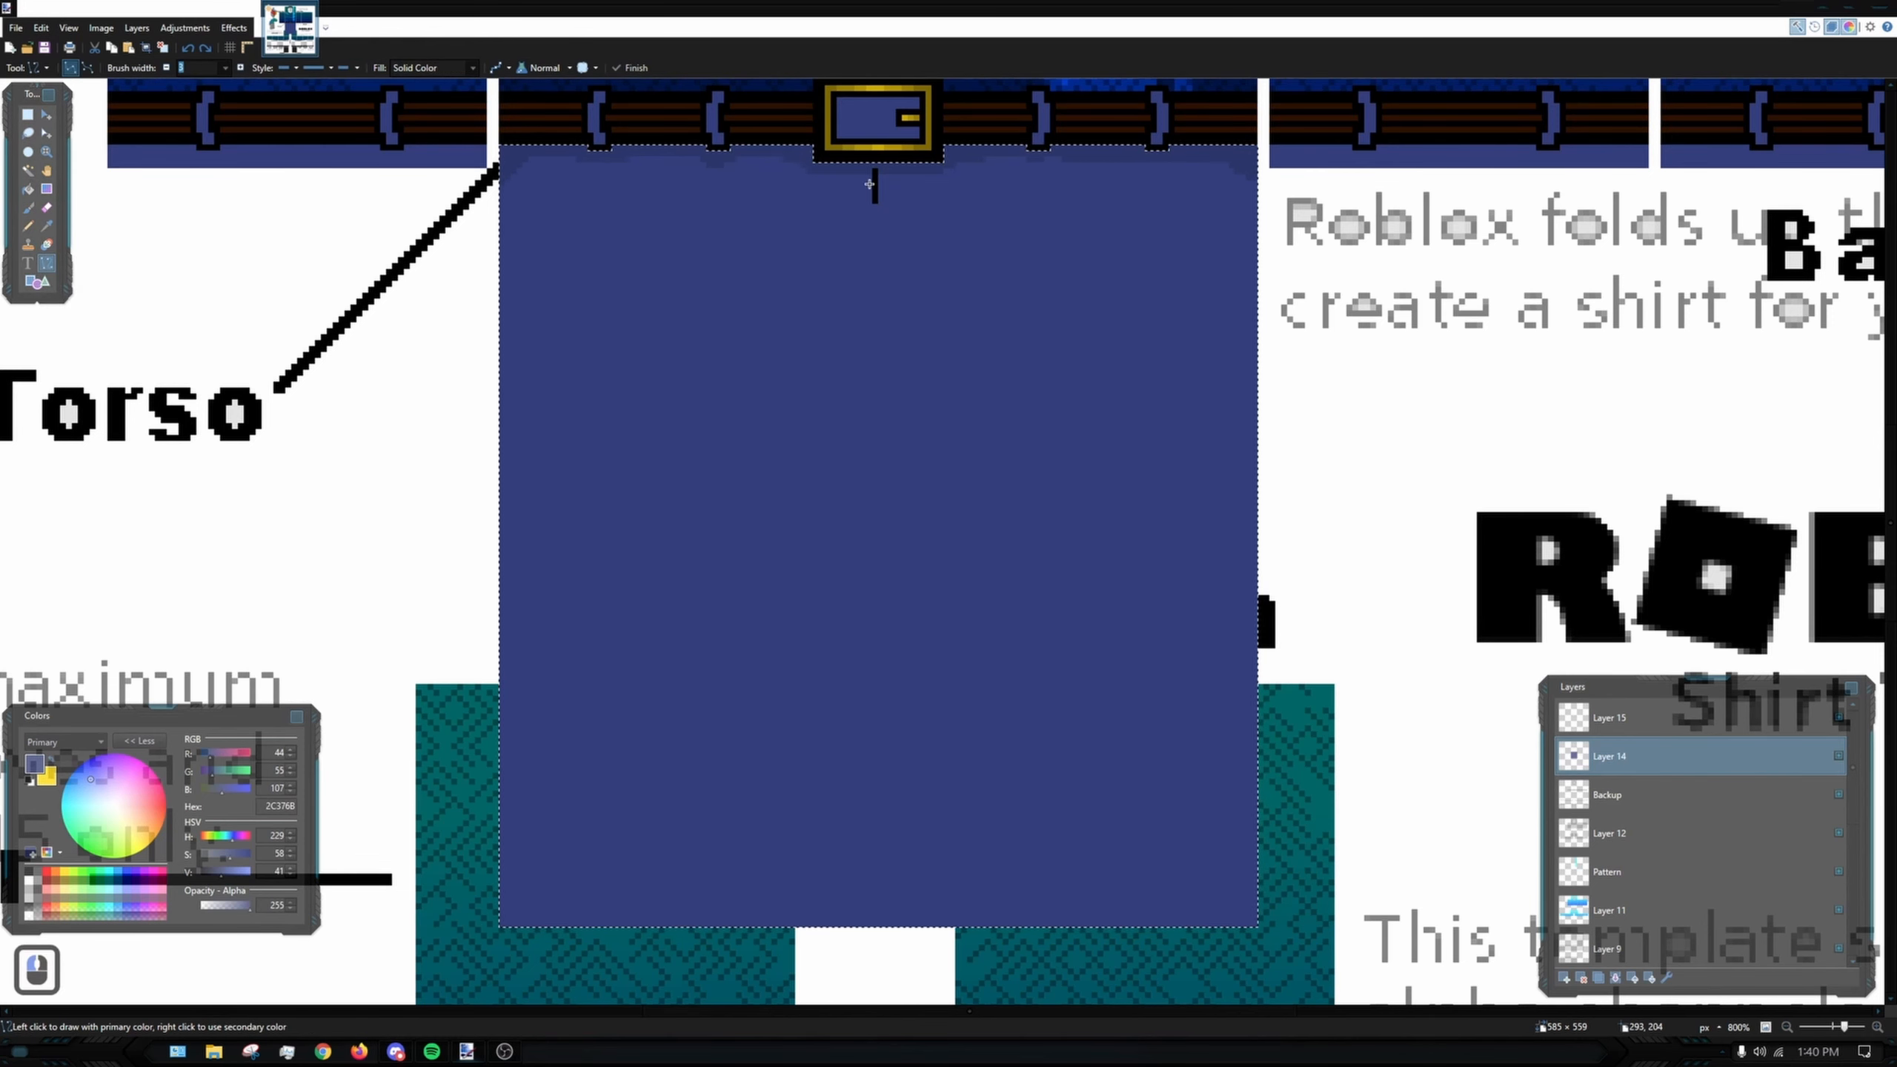
drag(872, 182, 921, 773)
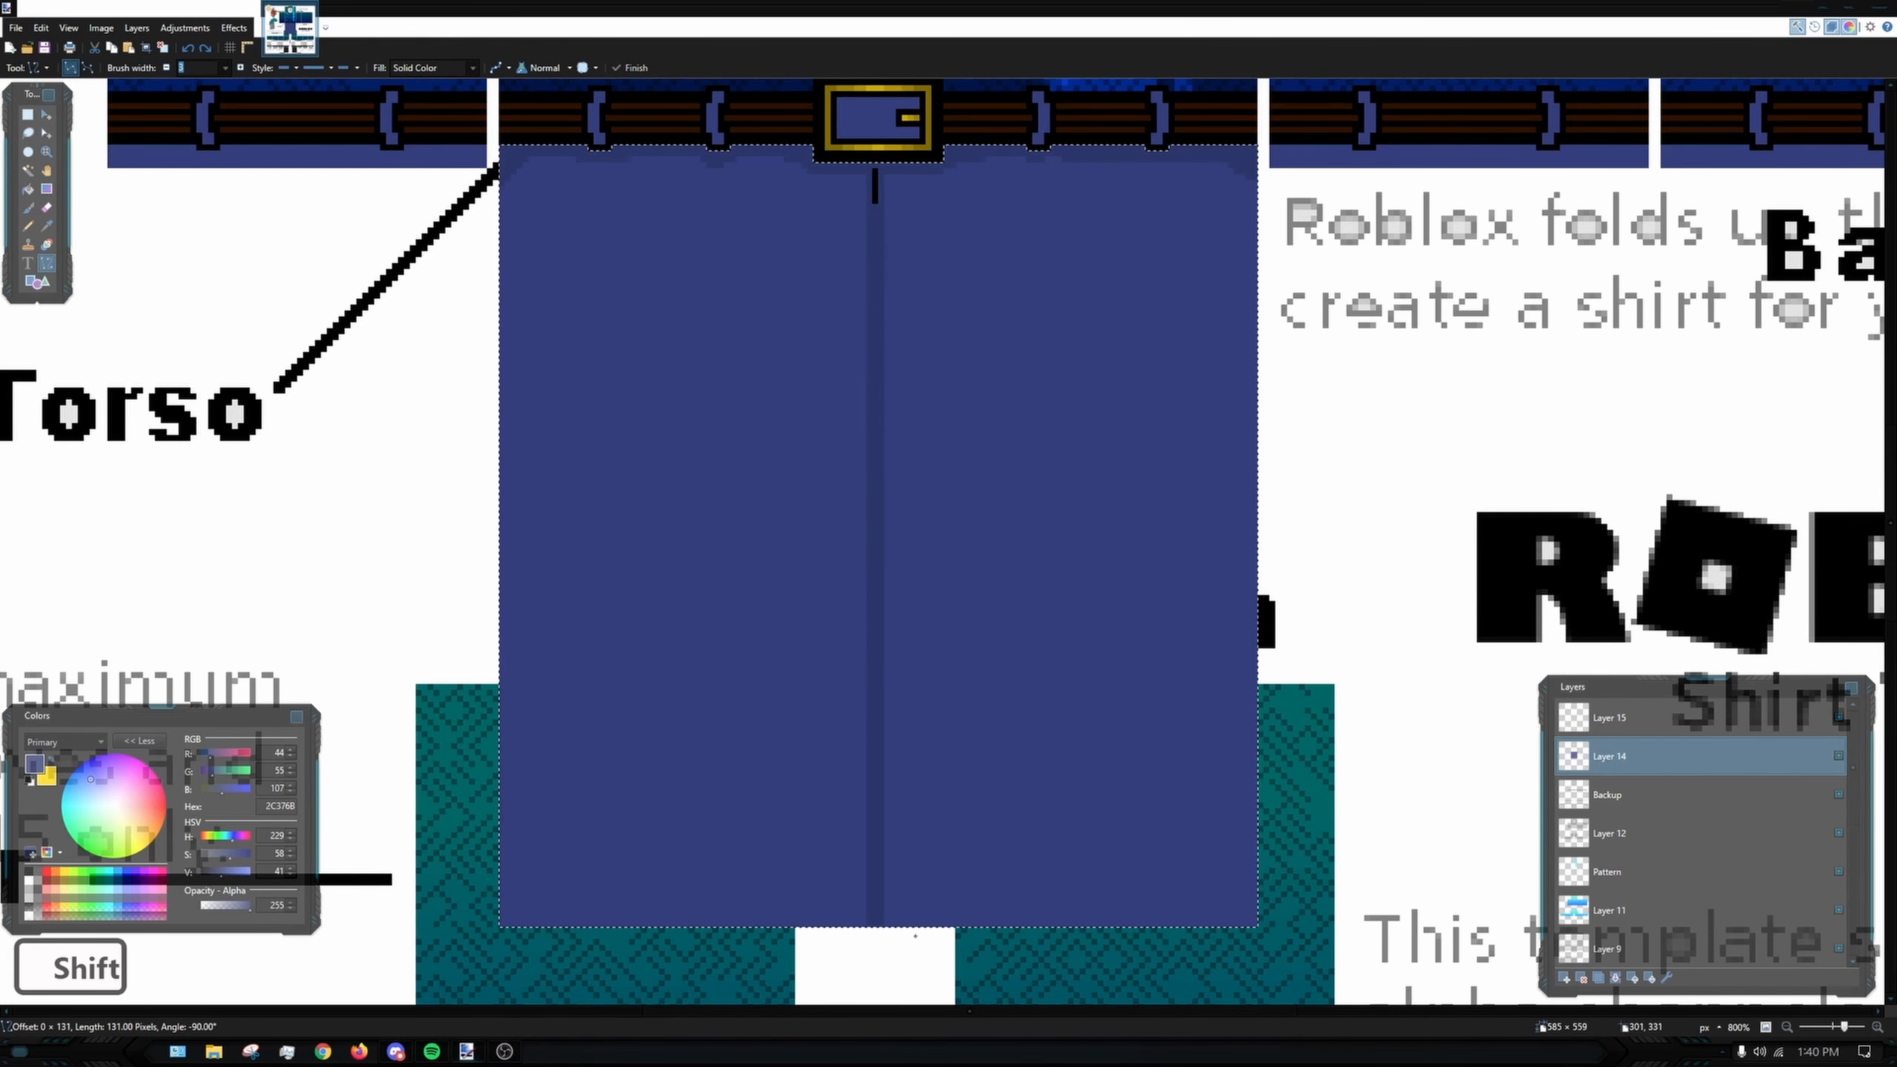
drag(915, 936, 915, 936)
ctrl+scroll(1313, 339, down, 4)
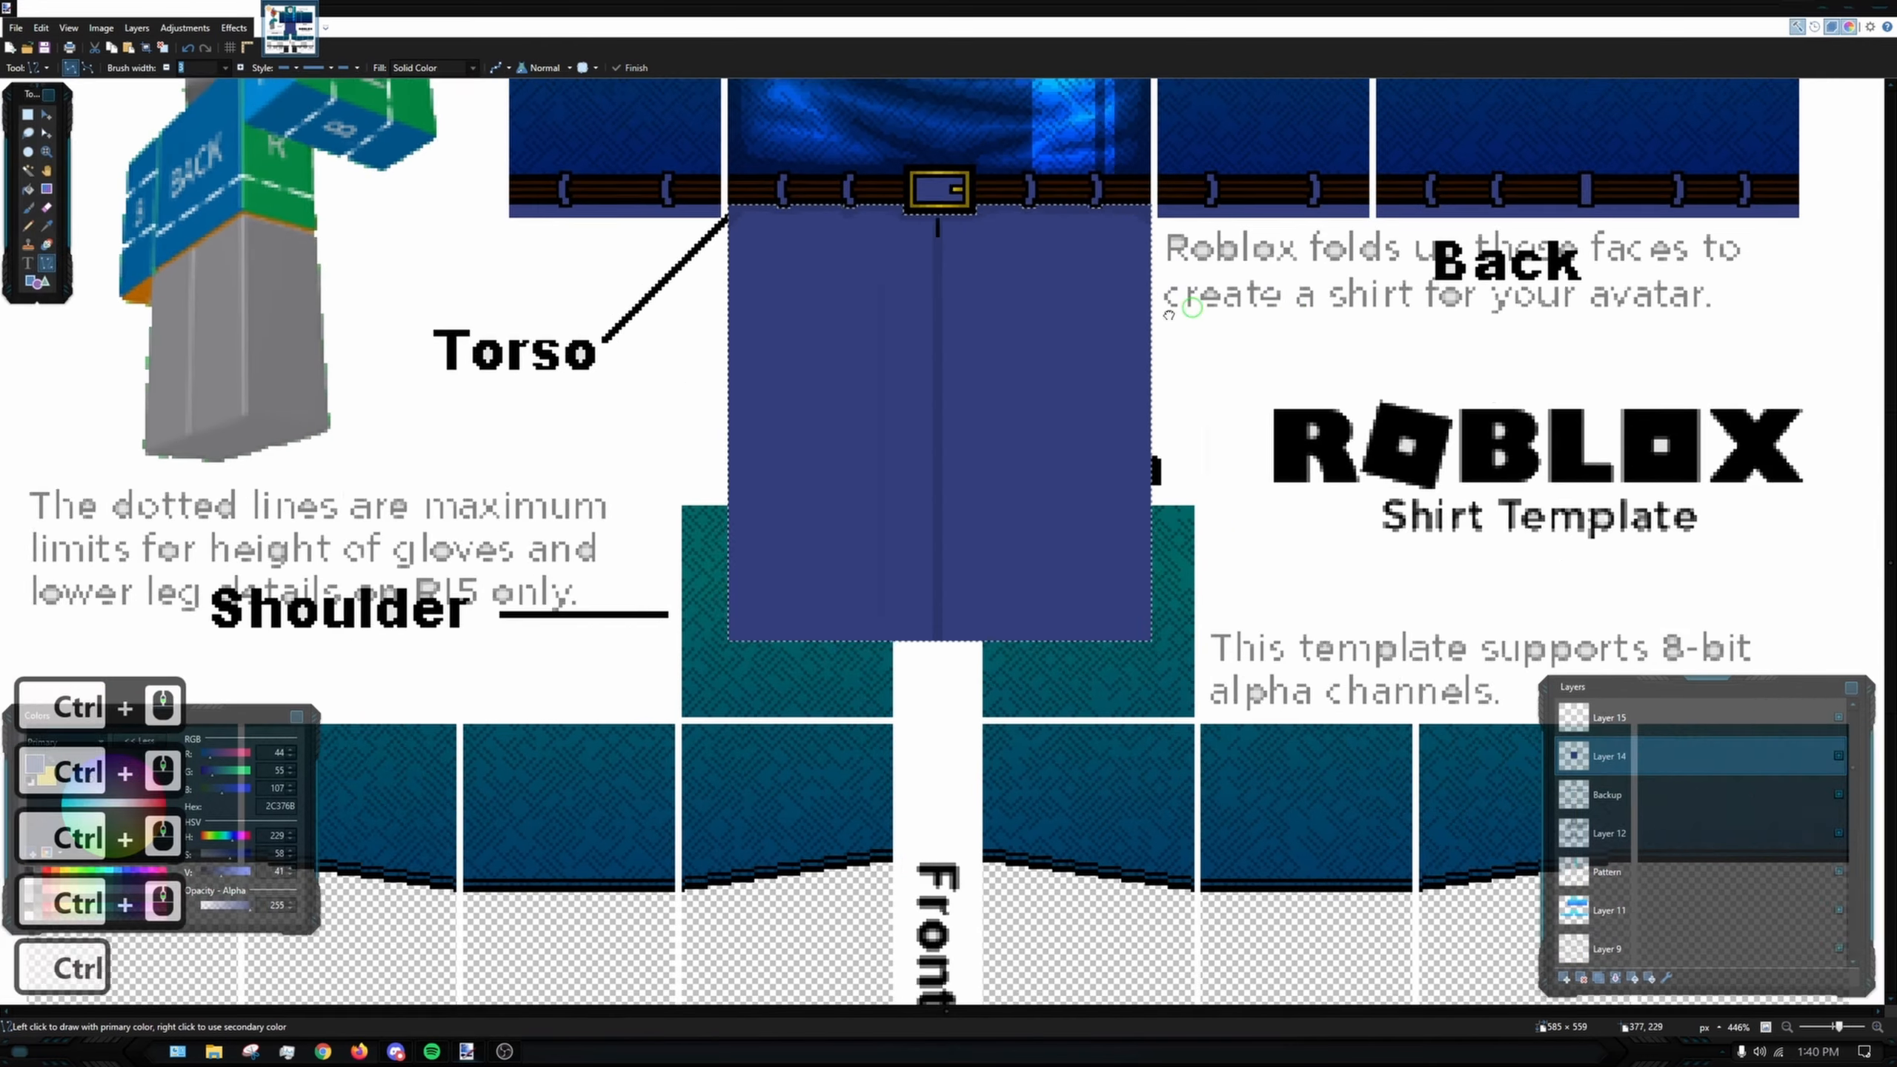
- Try drawing a line across the lower part of the navy block and undo it
drag(1169, 315, 1099, 324)
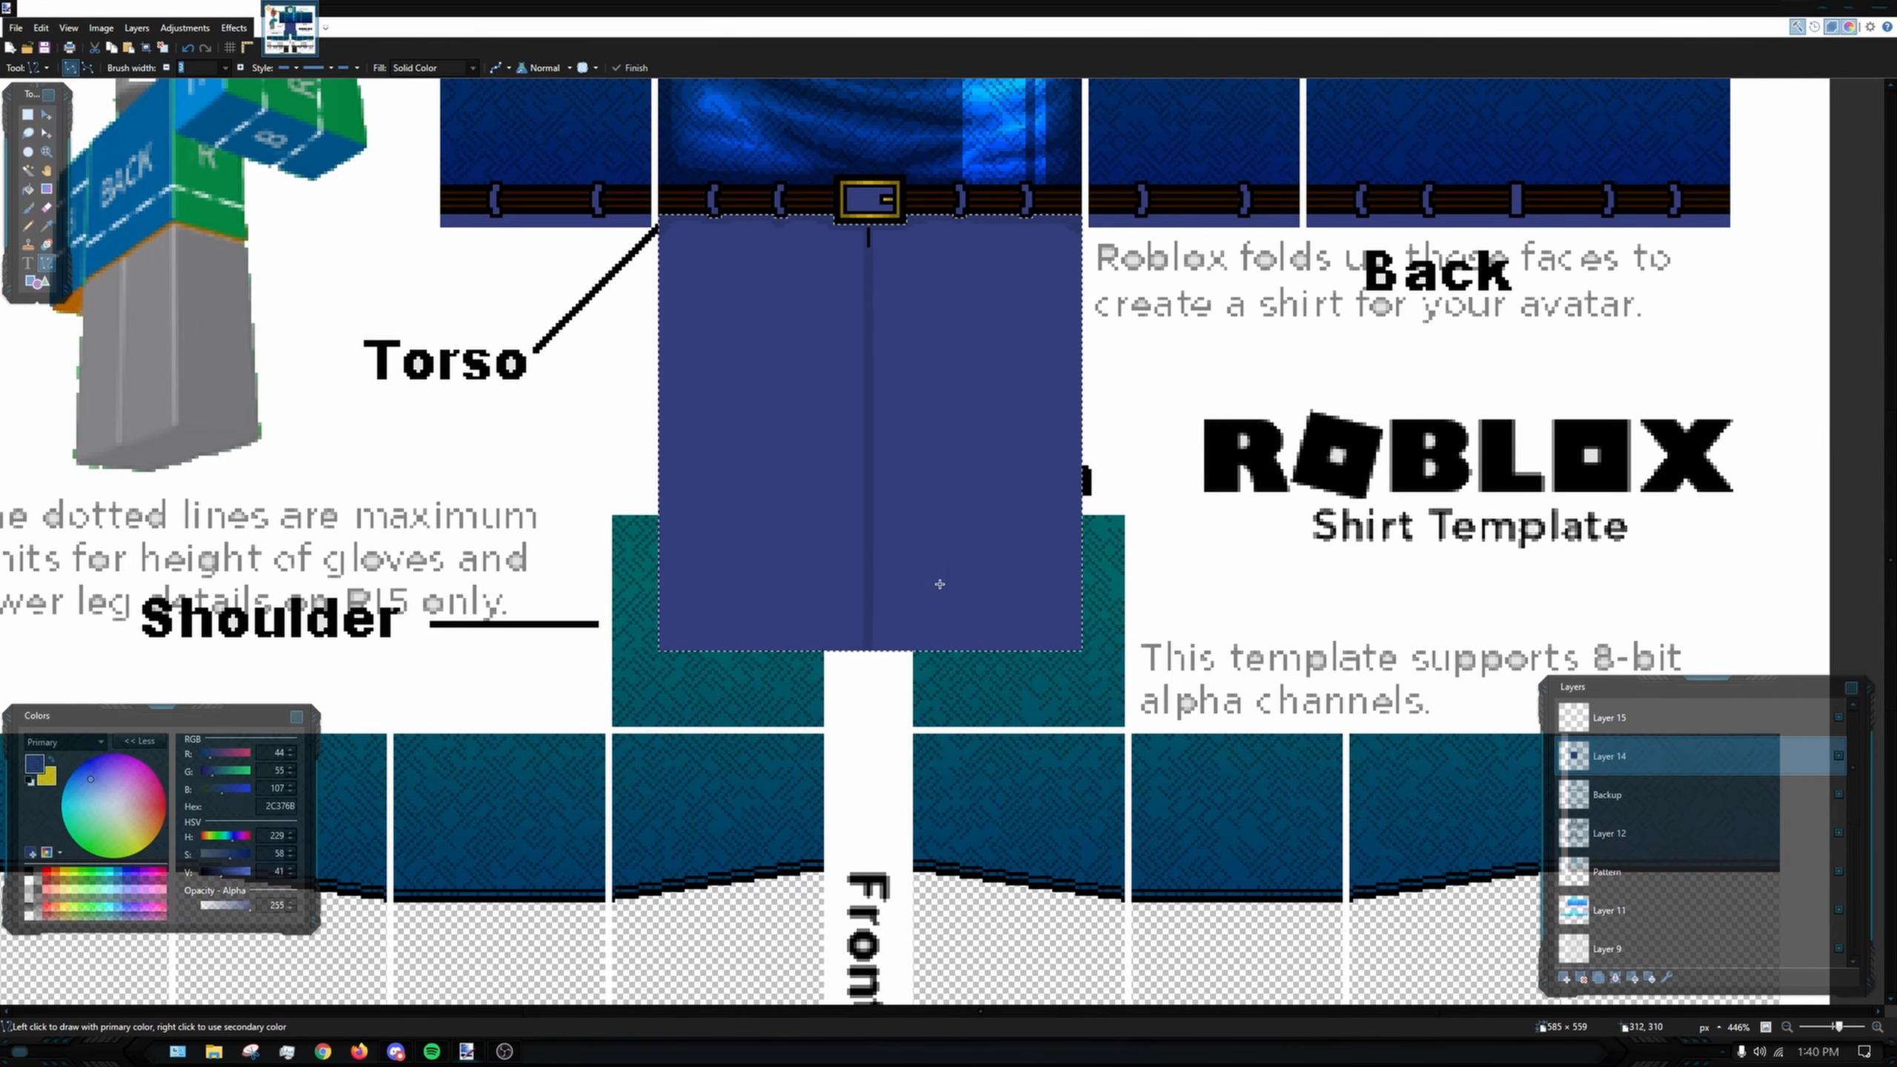
ctrl+scroll(939, 583, up, 2)
drag(538, 583, 1219, 614)
key(ctrl+z)
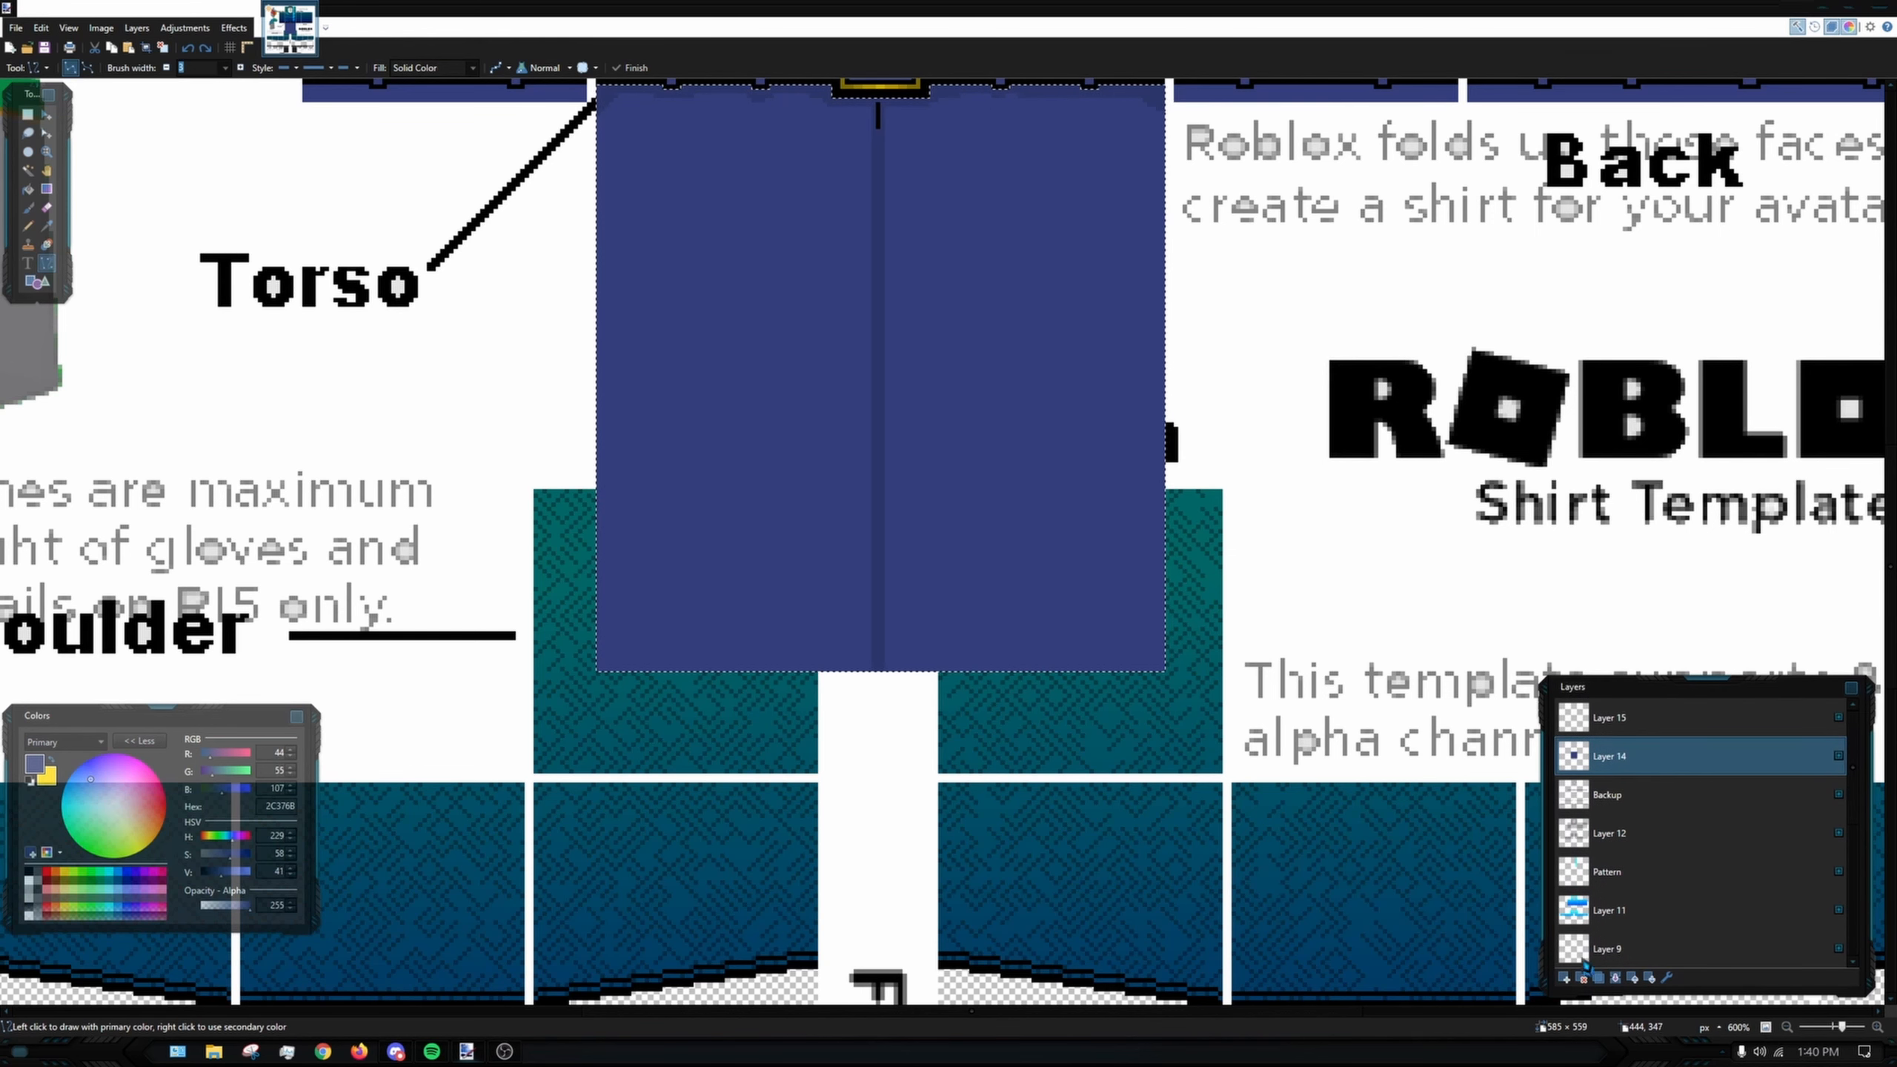
- Make Layer 15 active and try a short slanted line at the block's lower-left edge, undoing it
click(1565, 981)
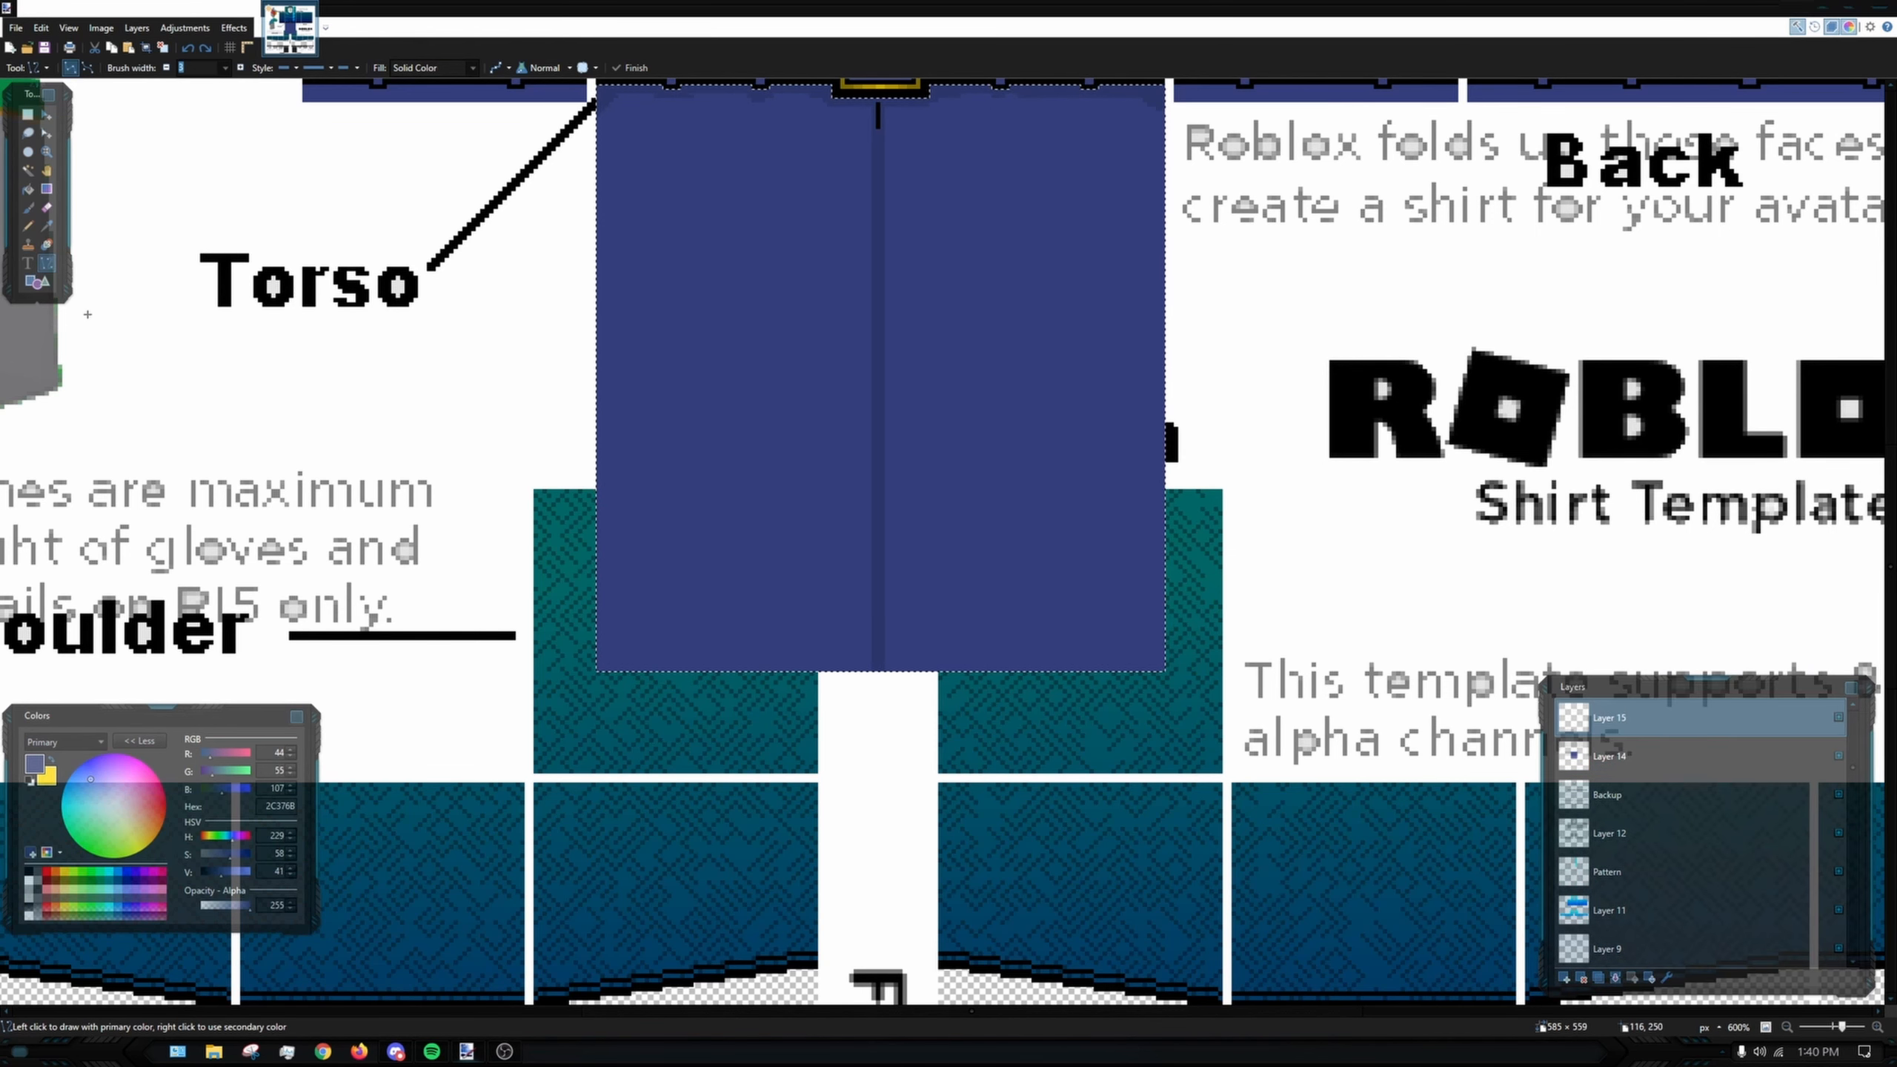
scroll(833, 483, up, 2)
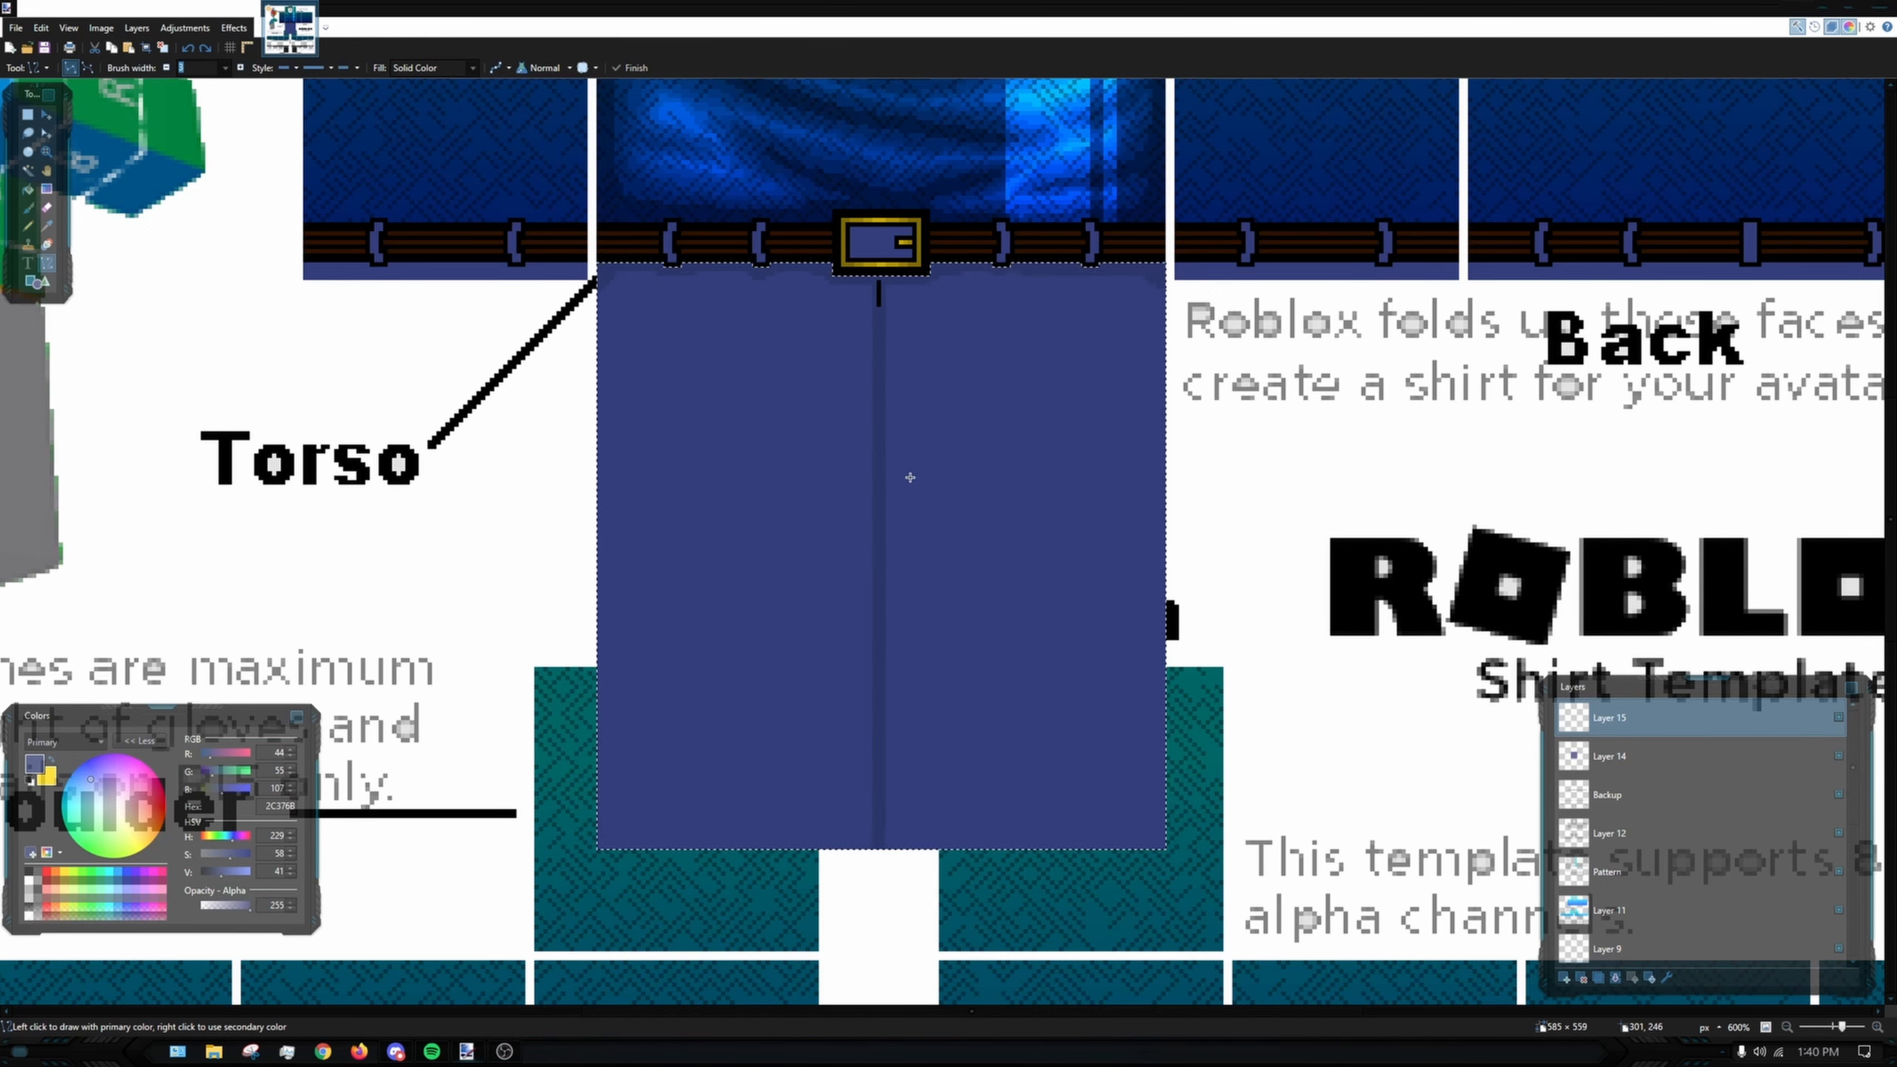
ctrl+scroll(1000, 805, up, 4)
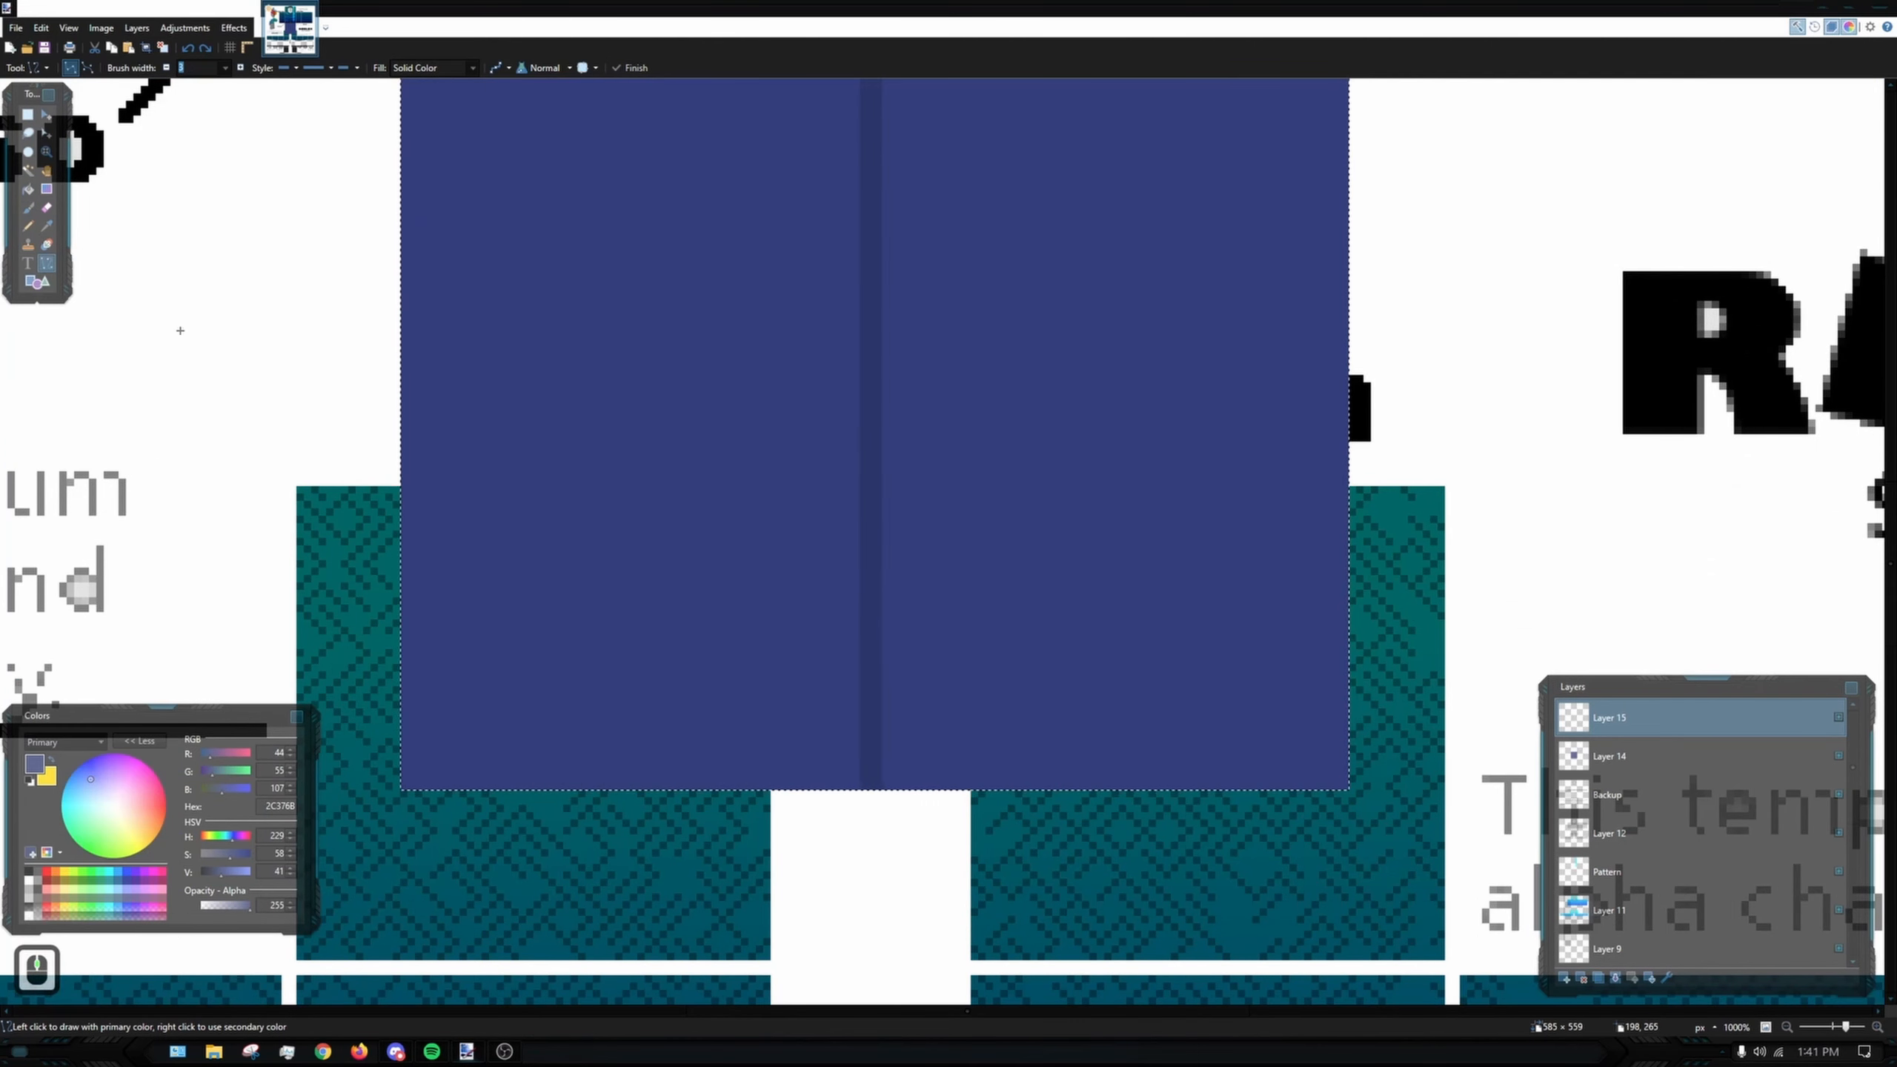
ctrl+scroll(485, 696, up, 1)
scroll(452, 677, up, 1)
drag(378, 679, 475, 571)
key(ctrl+z)
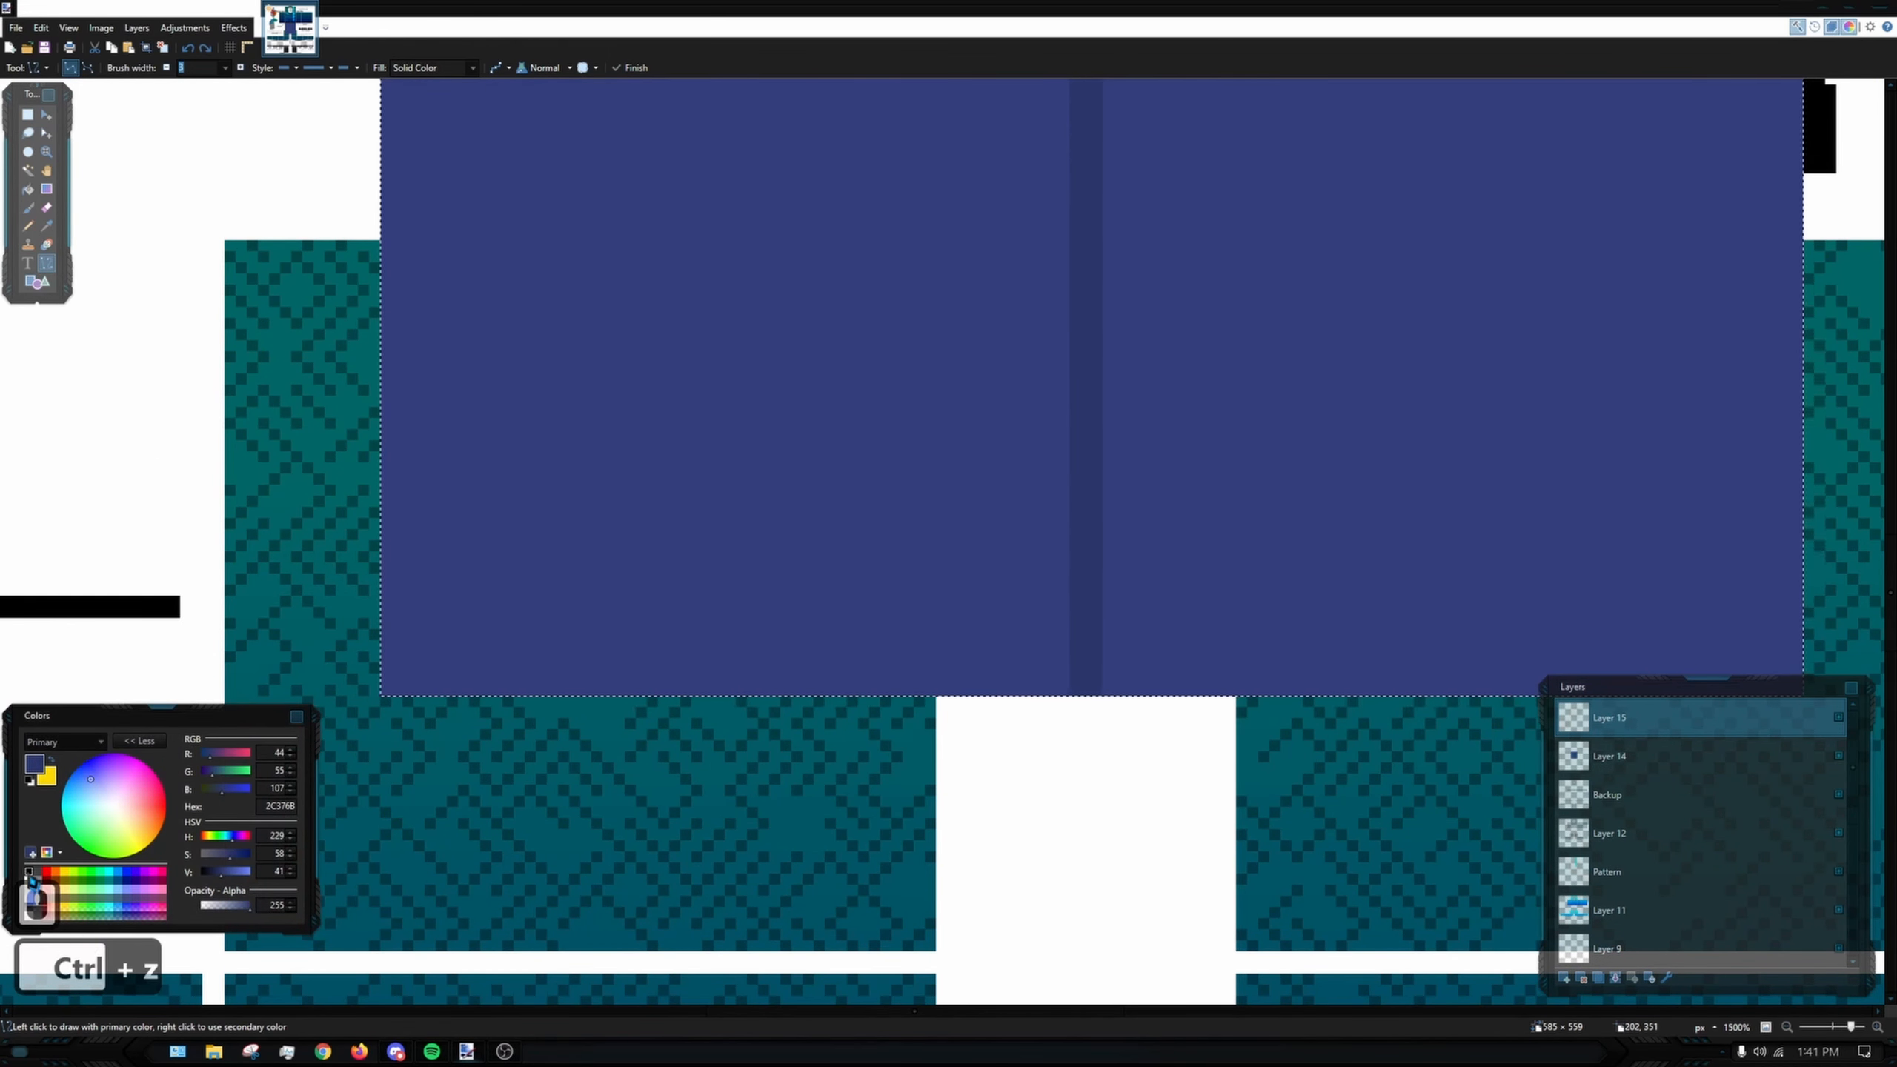
- Set the primary color to black 000000, try a slanted line at brush width 2 from the block's left edge, and undo it
click(29, 871)
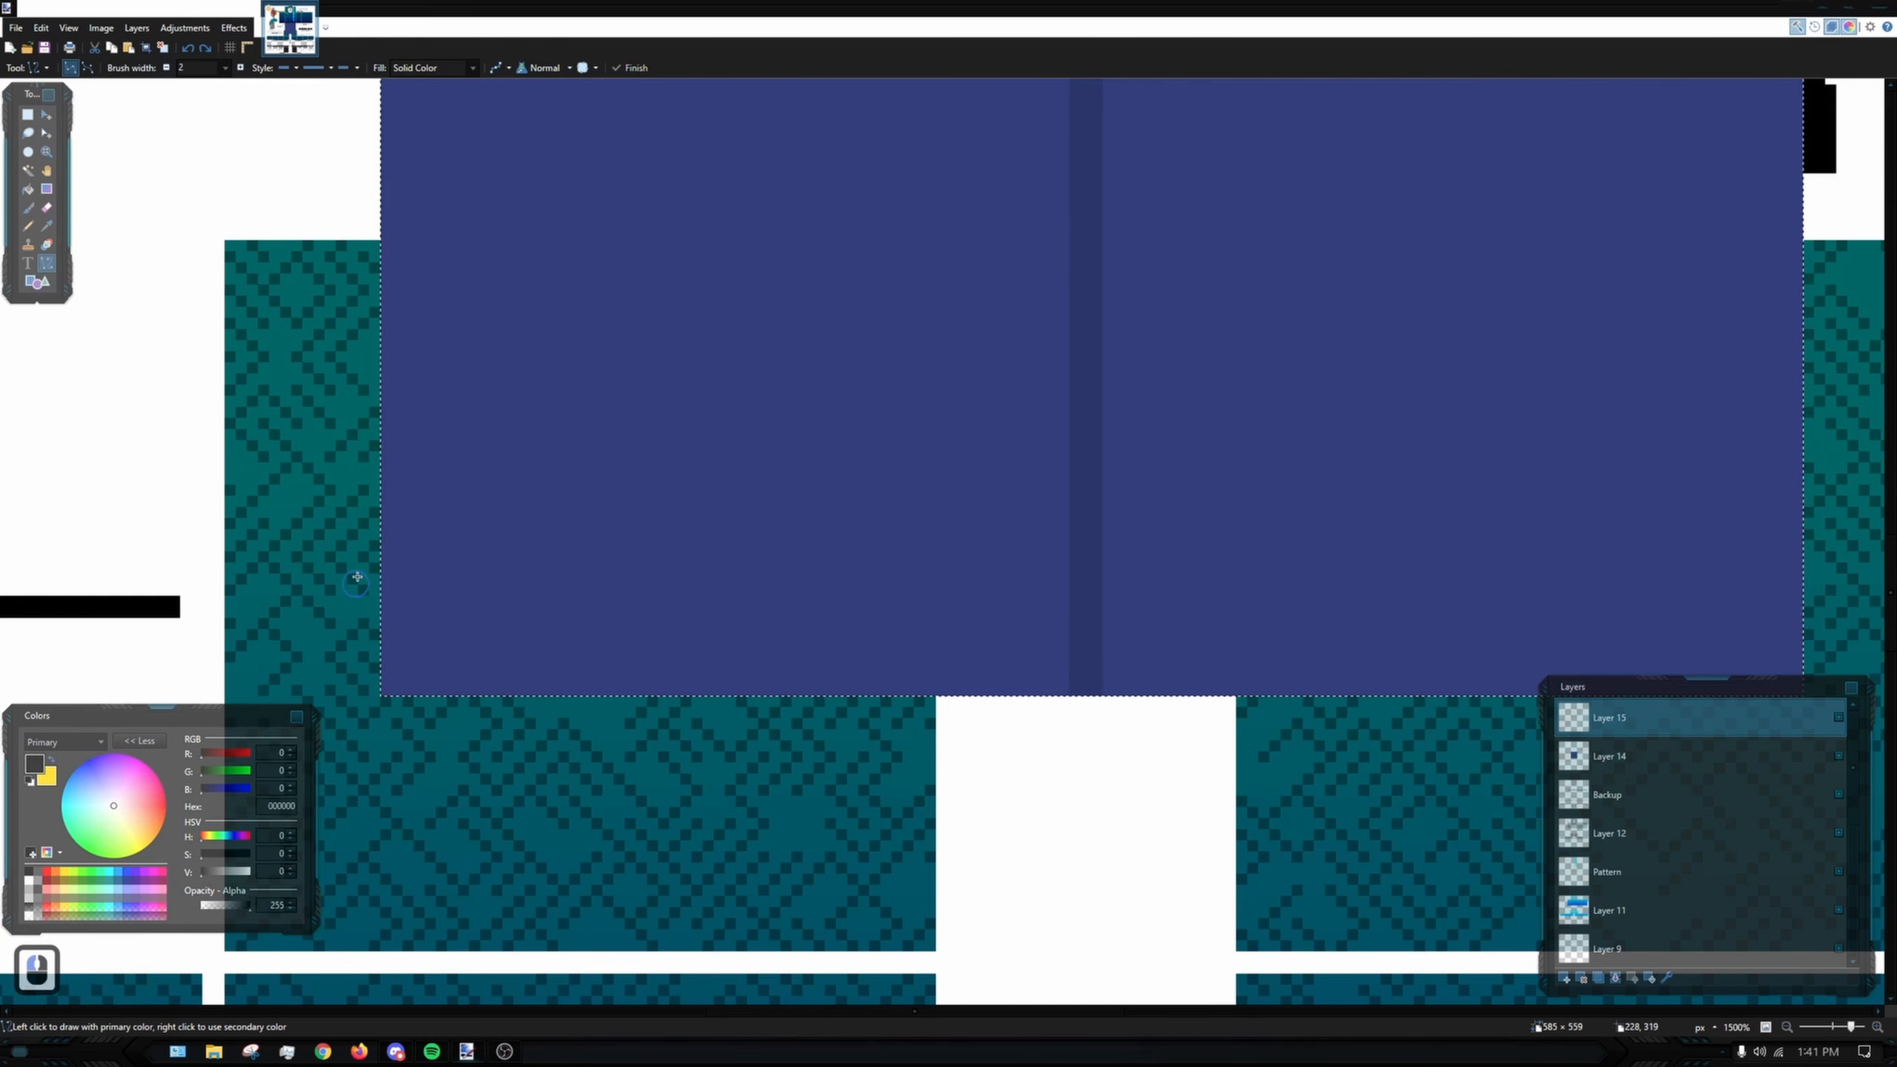
drag(451, 619, 565, 620)
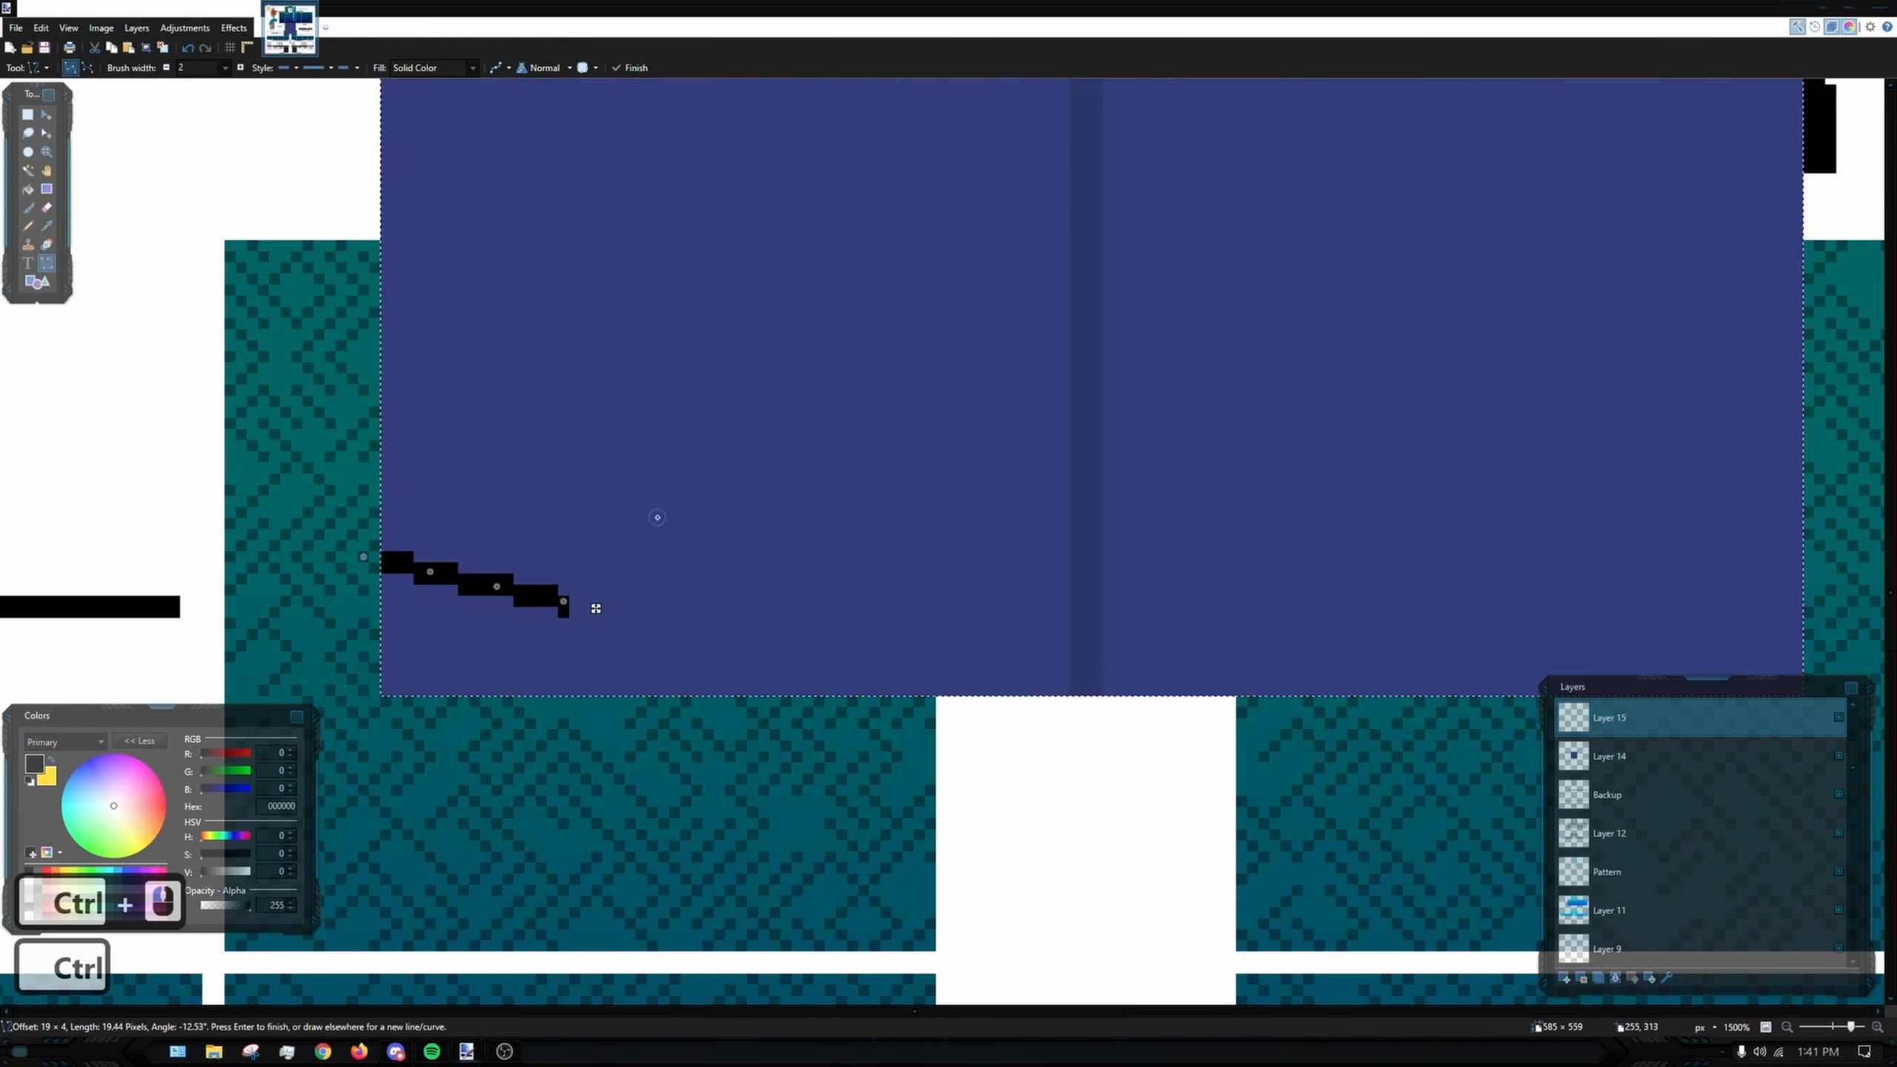
scroll(593, 628, up, 1)
key(ctrl+z)
- Draw a black curve about 62 px wide along the bottom of the block's left half and bend its middle upward into an arch
drag(340, 694, 1112, 682)
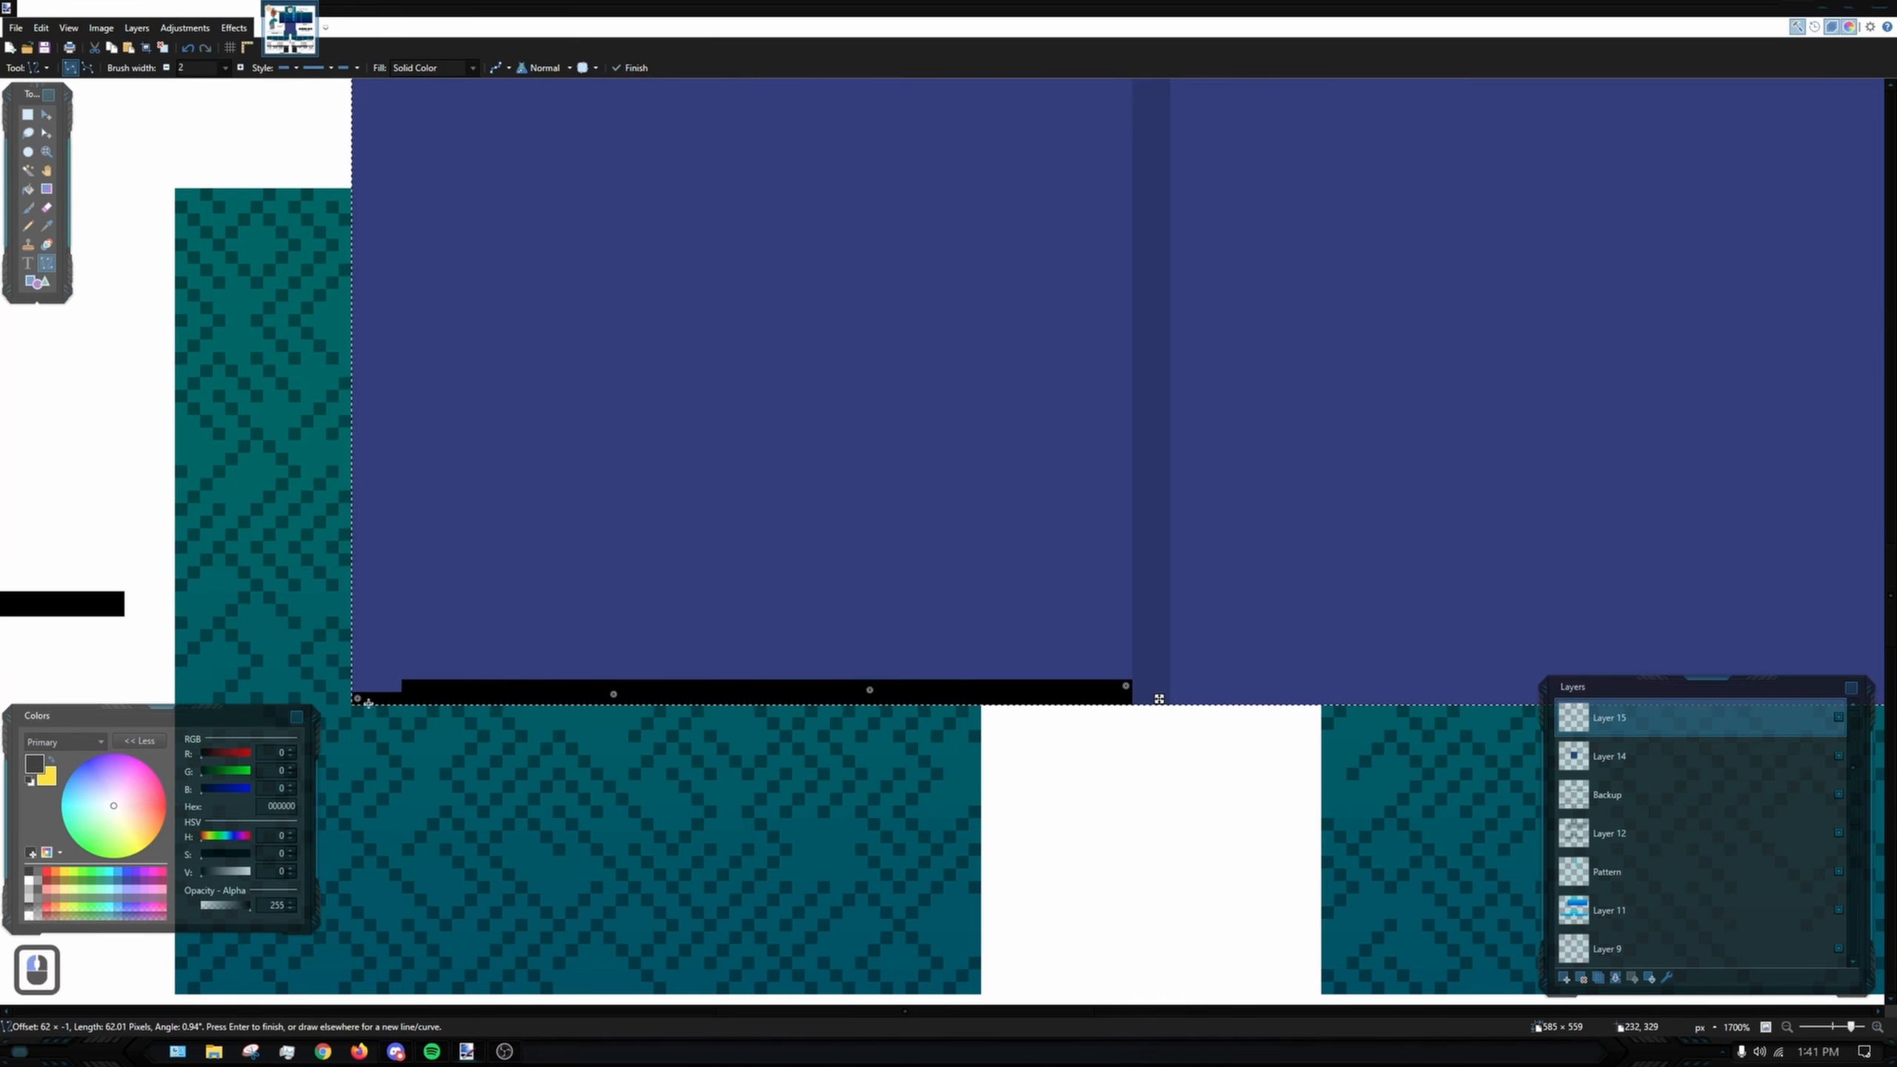
drag(357, 699, 359, 687)
drag(709, 688, 628, 572)
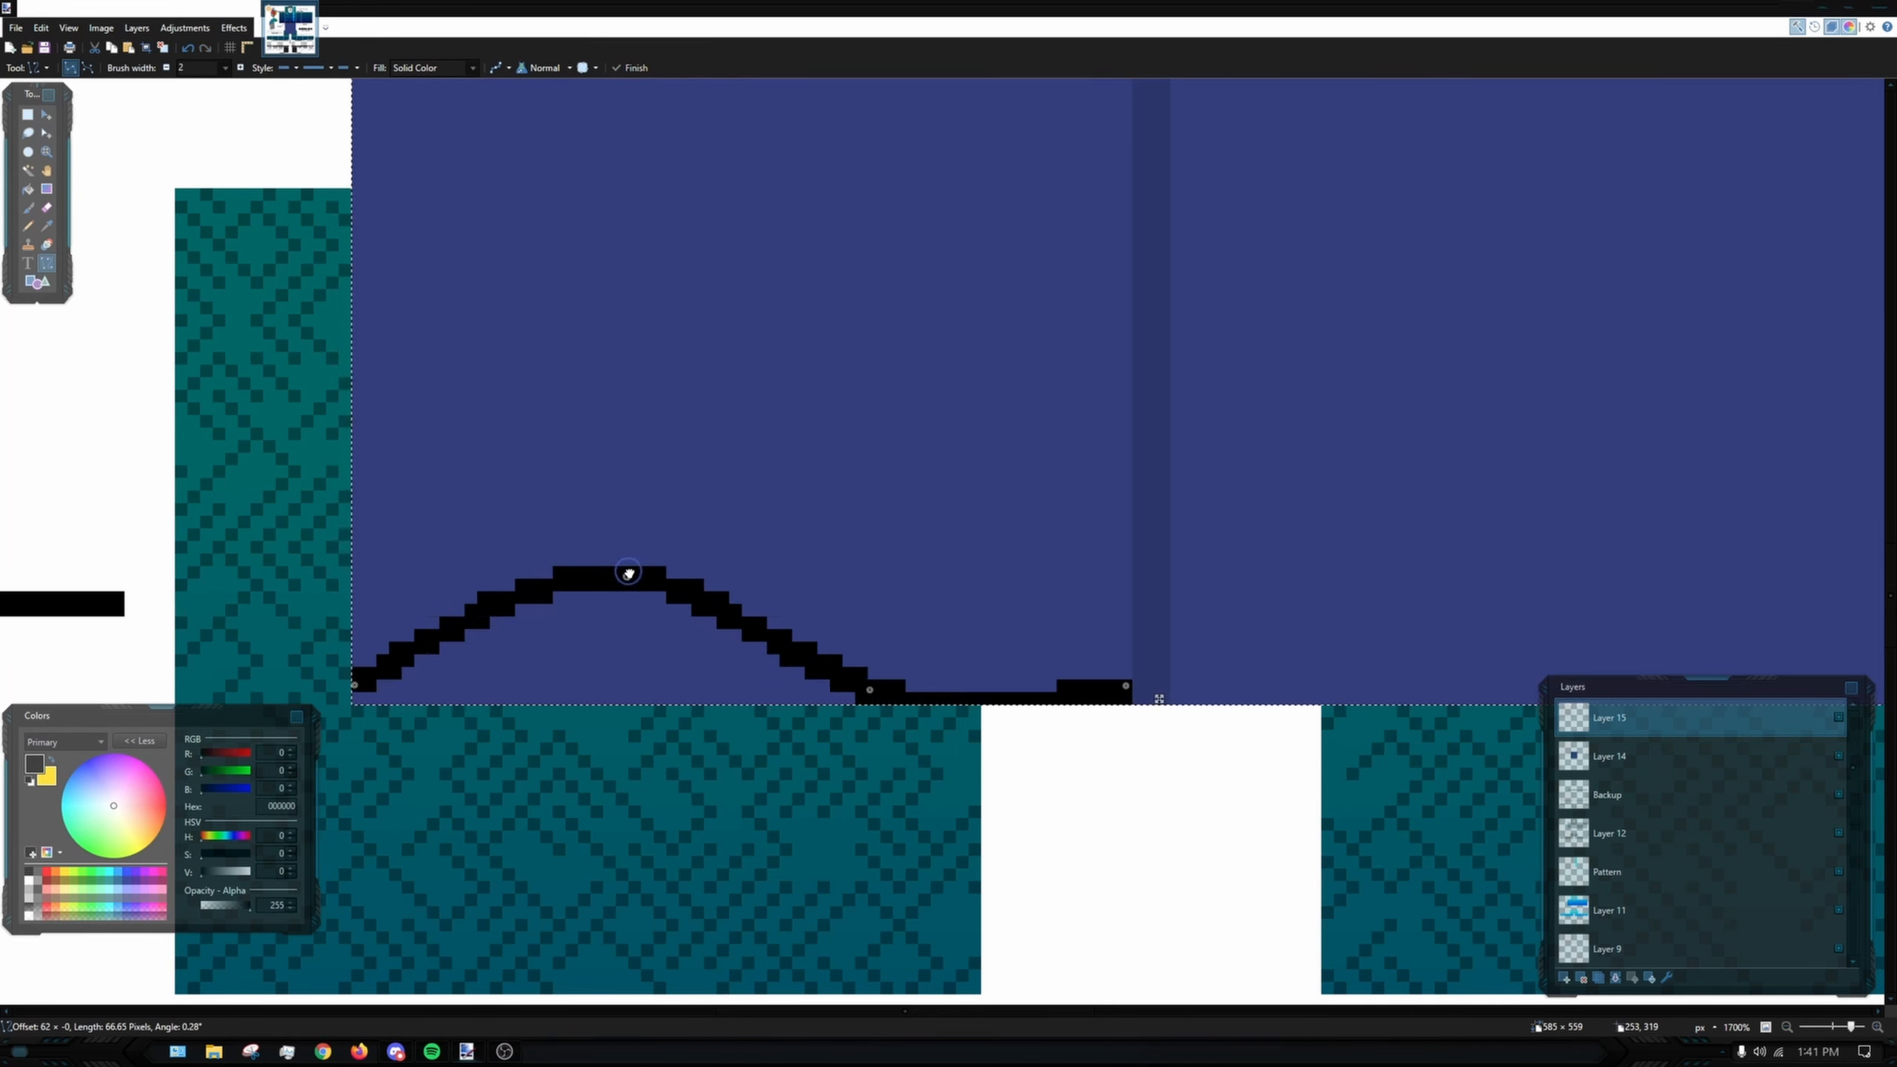
drag(867, 688, 860, 576)
click(804, 797)
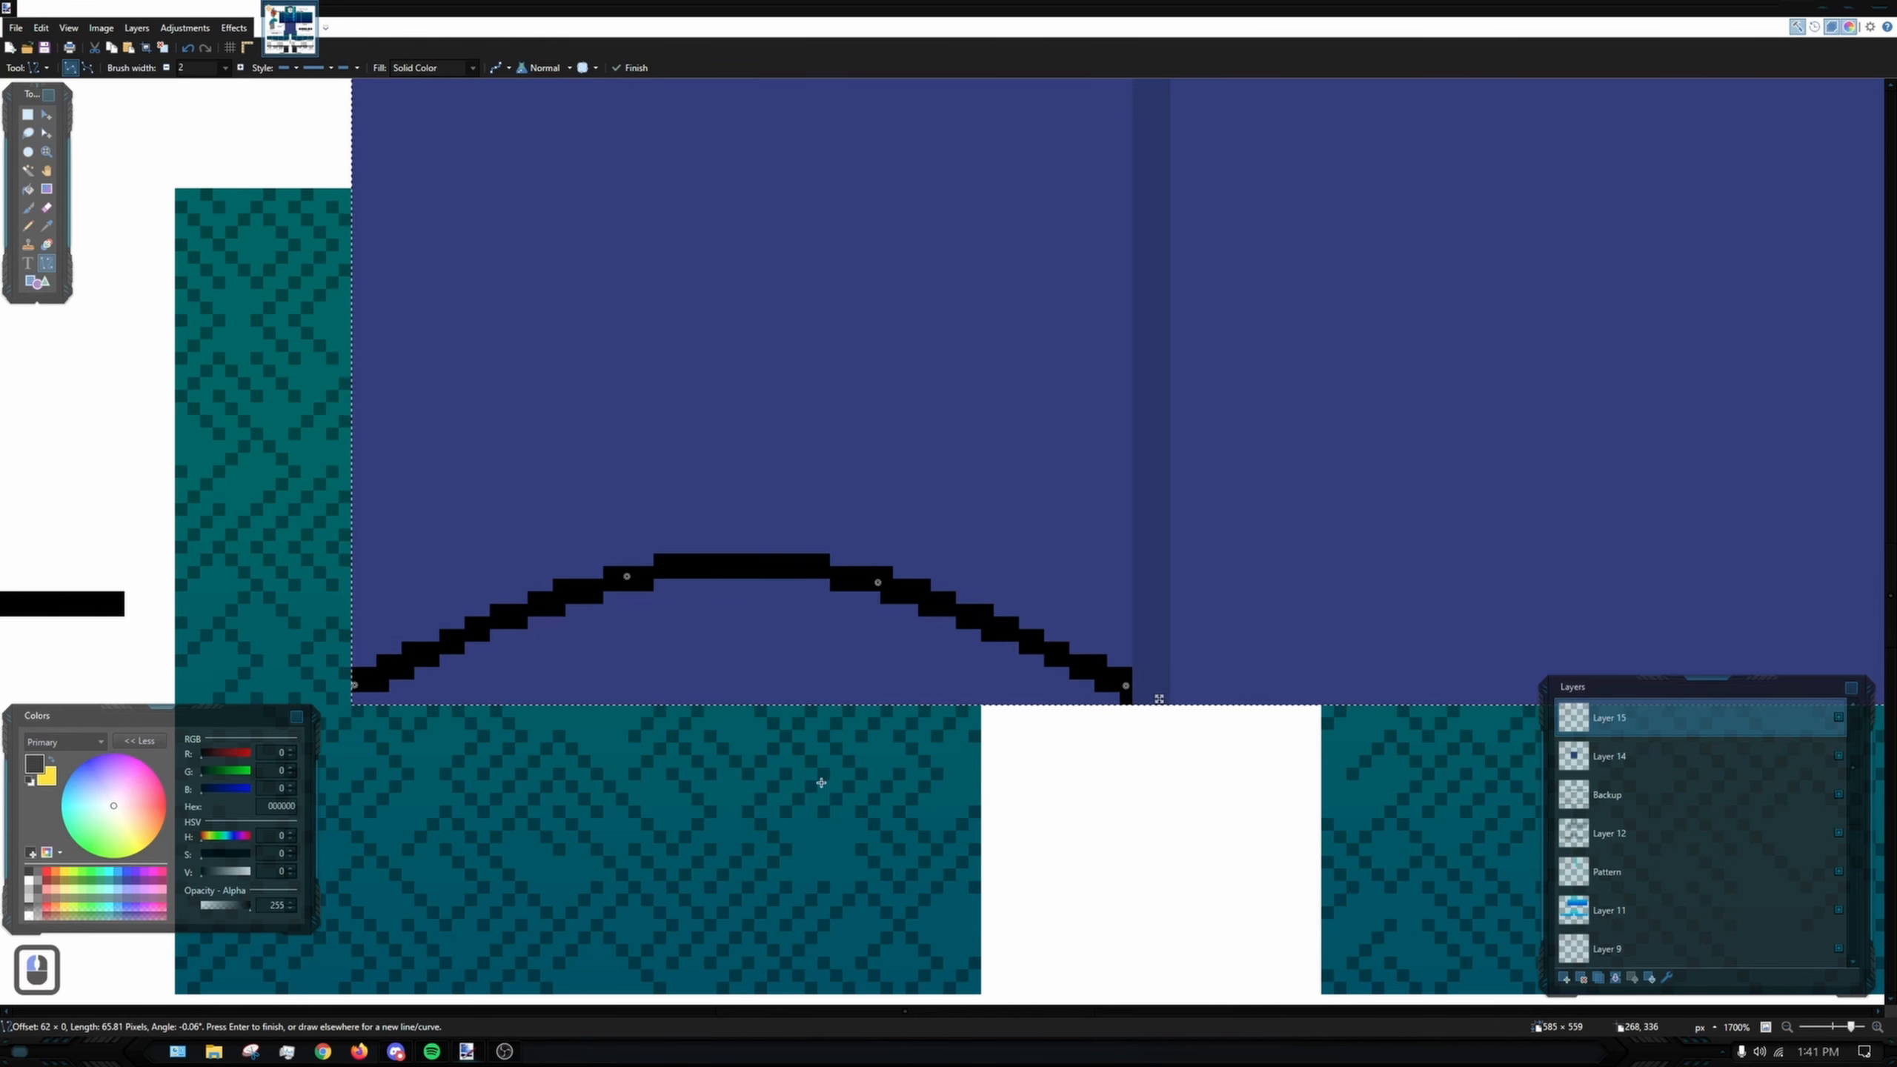
ctrl+scroll(834, 764, down, 3)
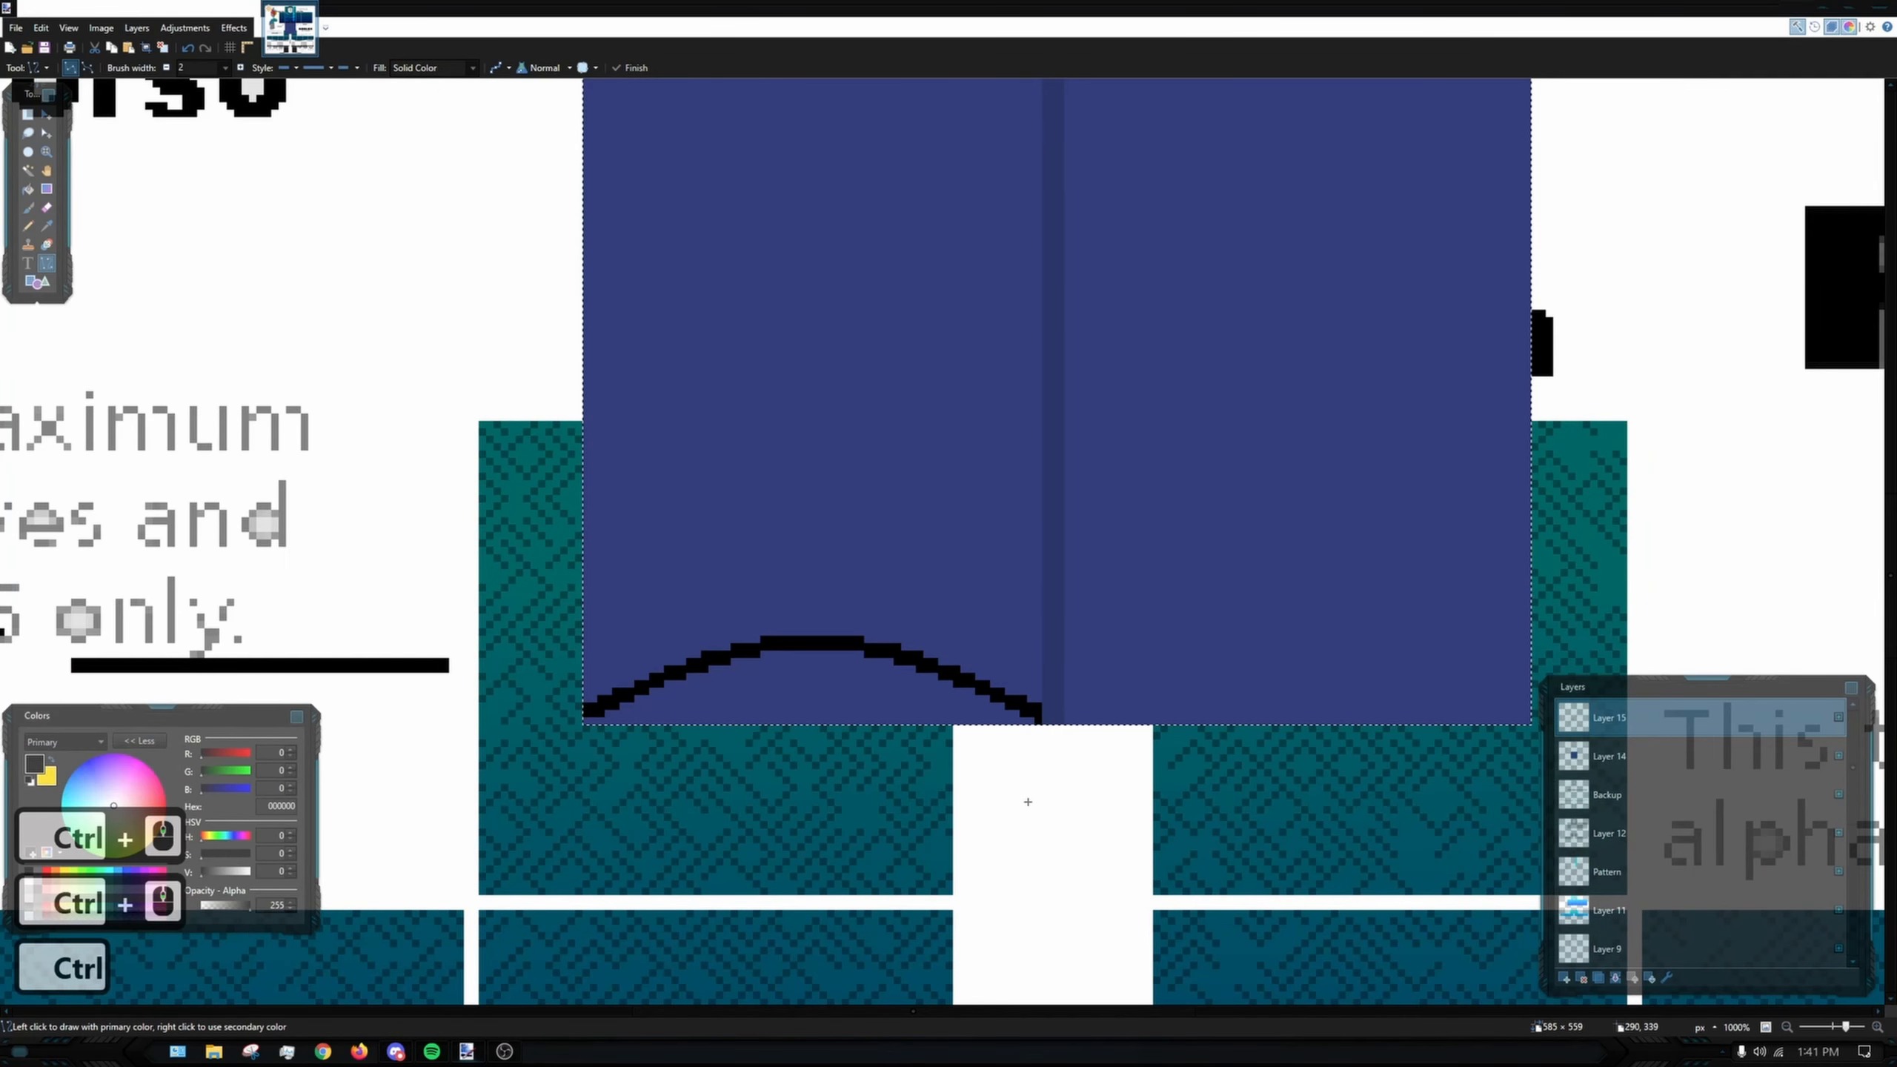
- Draw a second black curve about 20 px long from the arch's right side to the center line and bend it slightly
ctrl+scroll(1021, 792, up, 2)
ctrl+scroll(887, 665, up, 5)
drag(866, 628, 1271, 598)
drag(1129, 609, 1134, 624)
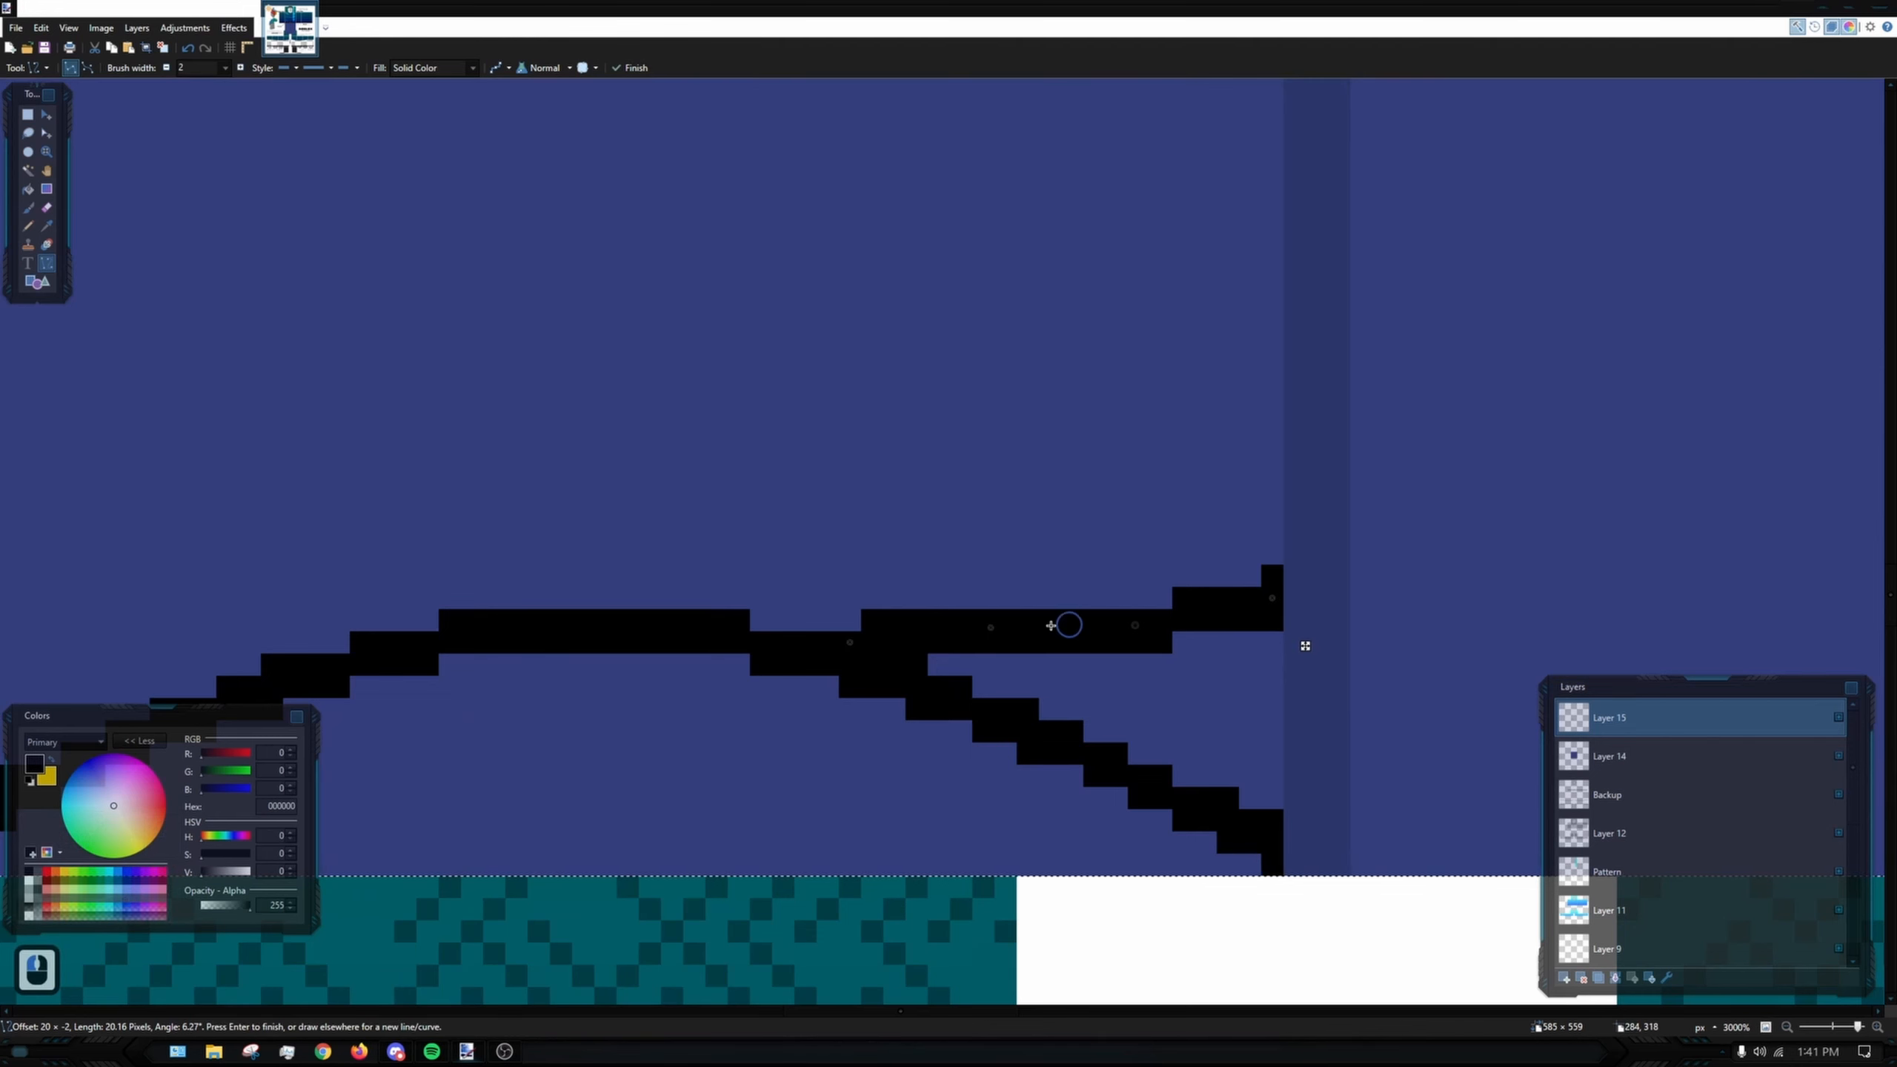
drag(1004, 625, 981, 634)
- Draw a matching black curve about 19 px long from the arch's left side to the block's left edge and bend it slightly
drag(733, 593, 977, 526)
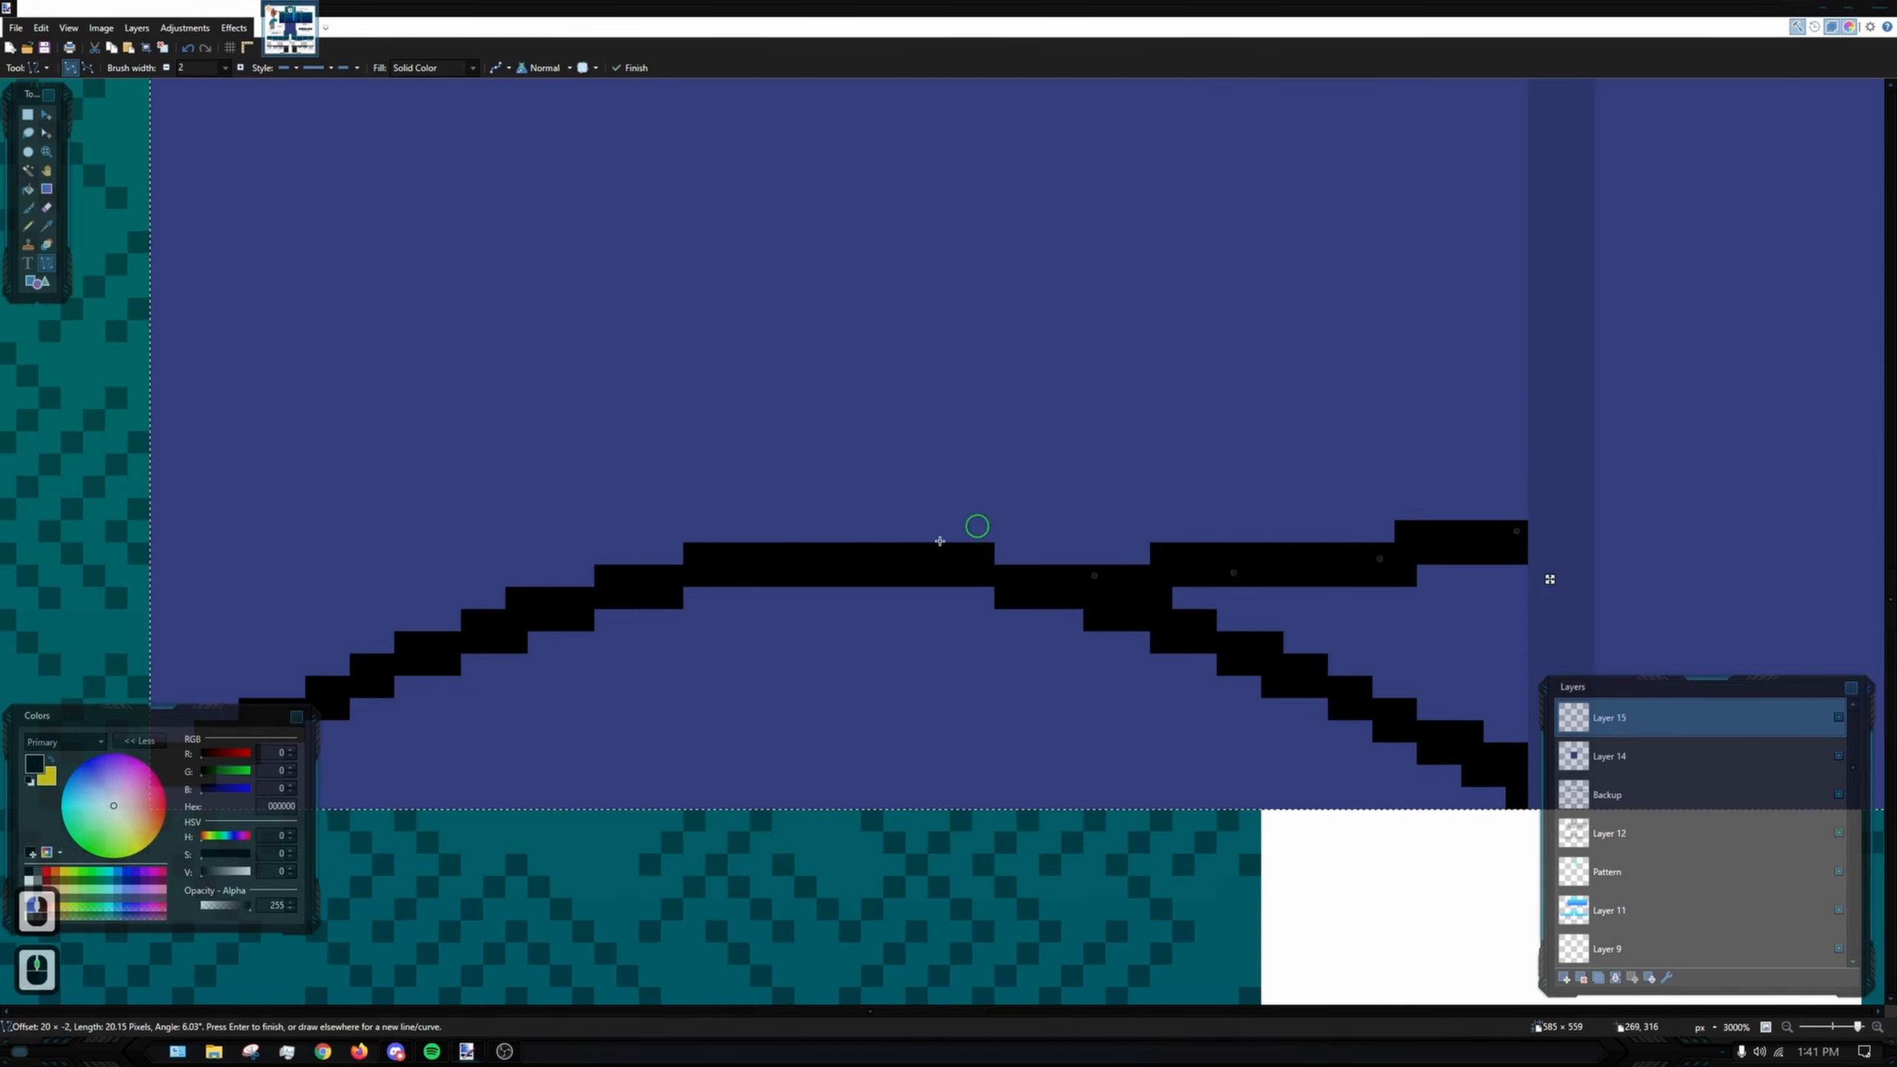
click(593, 587)
key(ctrl+z)
mouse_move(548, 622)
mouse_down()
mouse_move(703, 555)
mouse_move(298, 499)
mouse_up()
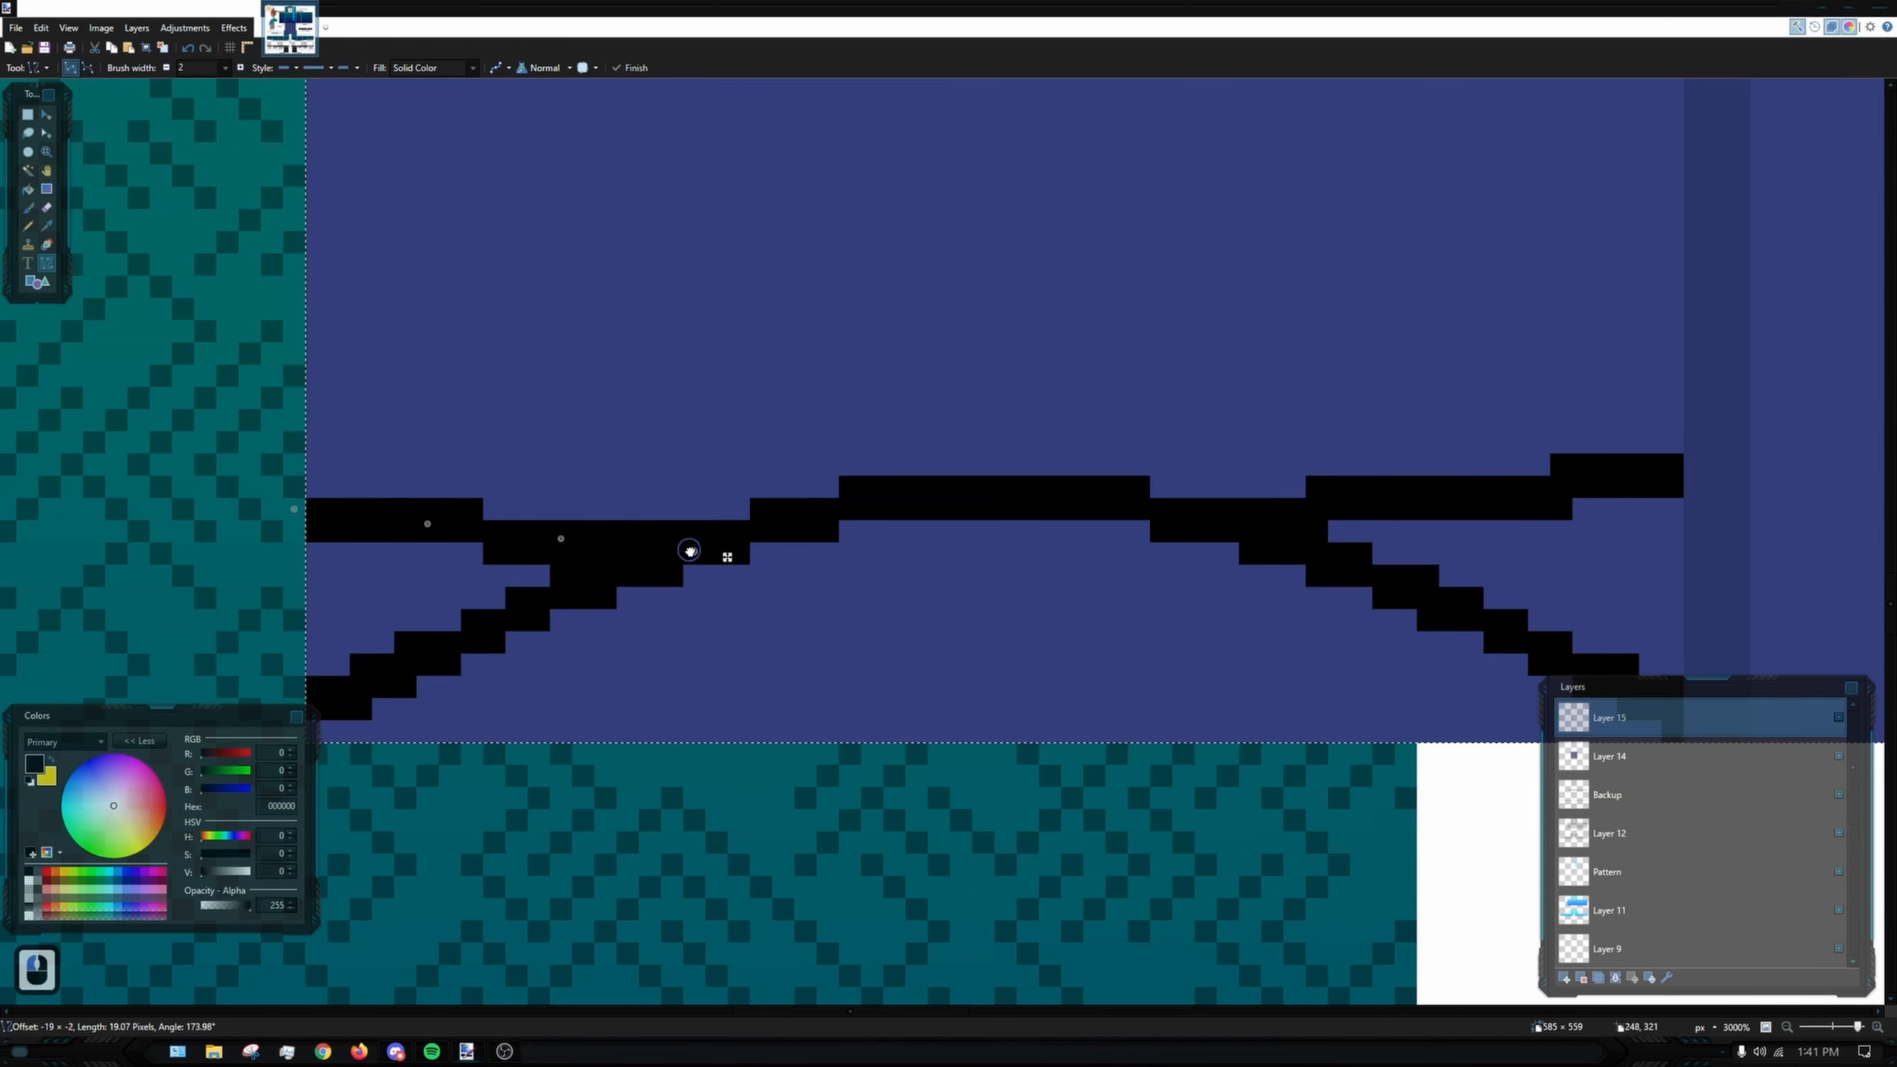
drag(690, 552, 554, 510)
key(ctrl+z)
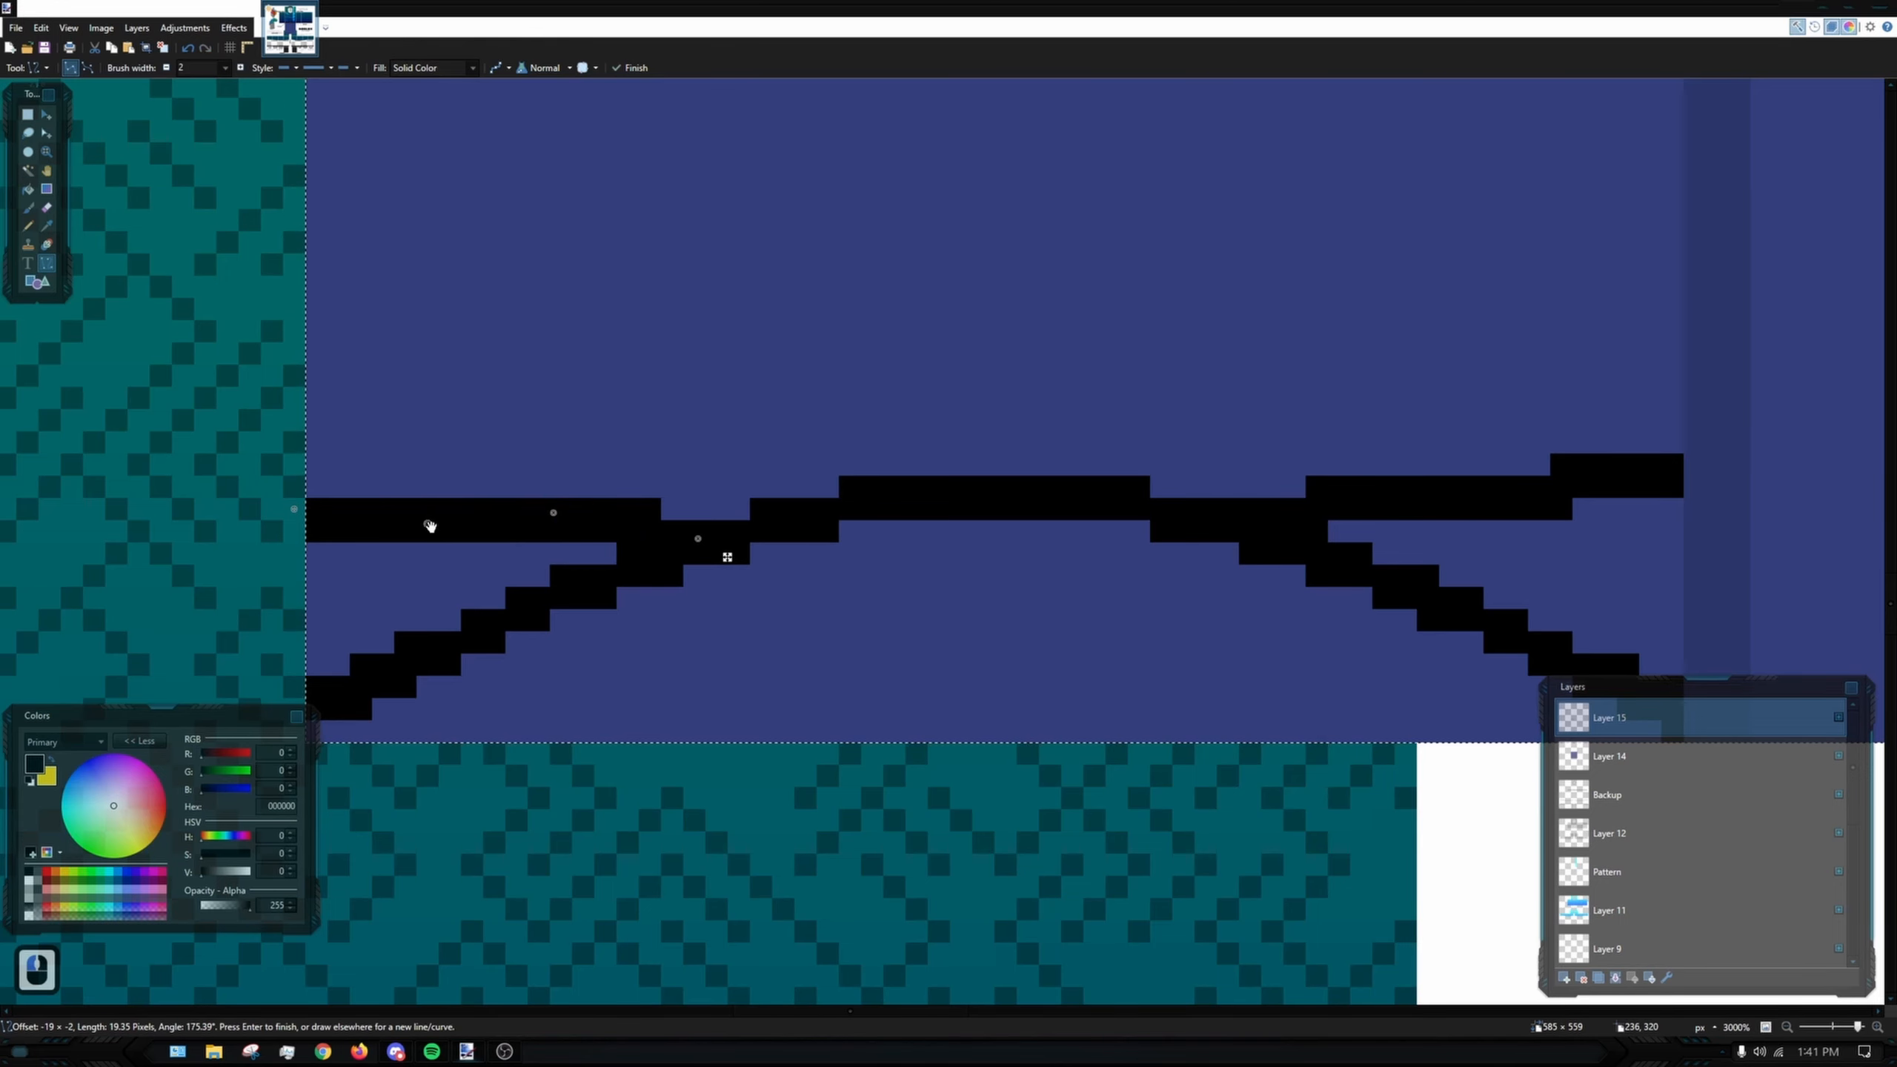
drag(421, 514, 415, 500)
scroll(847, 385, down, 6)
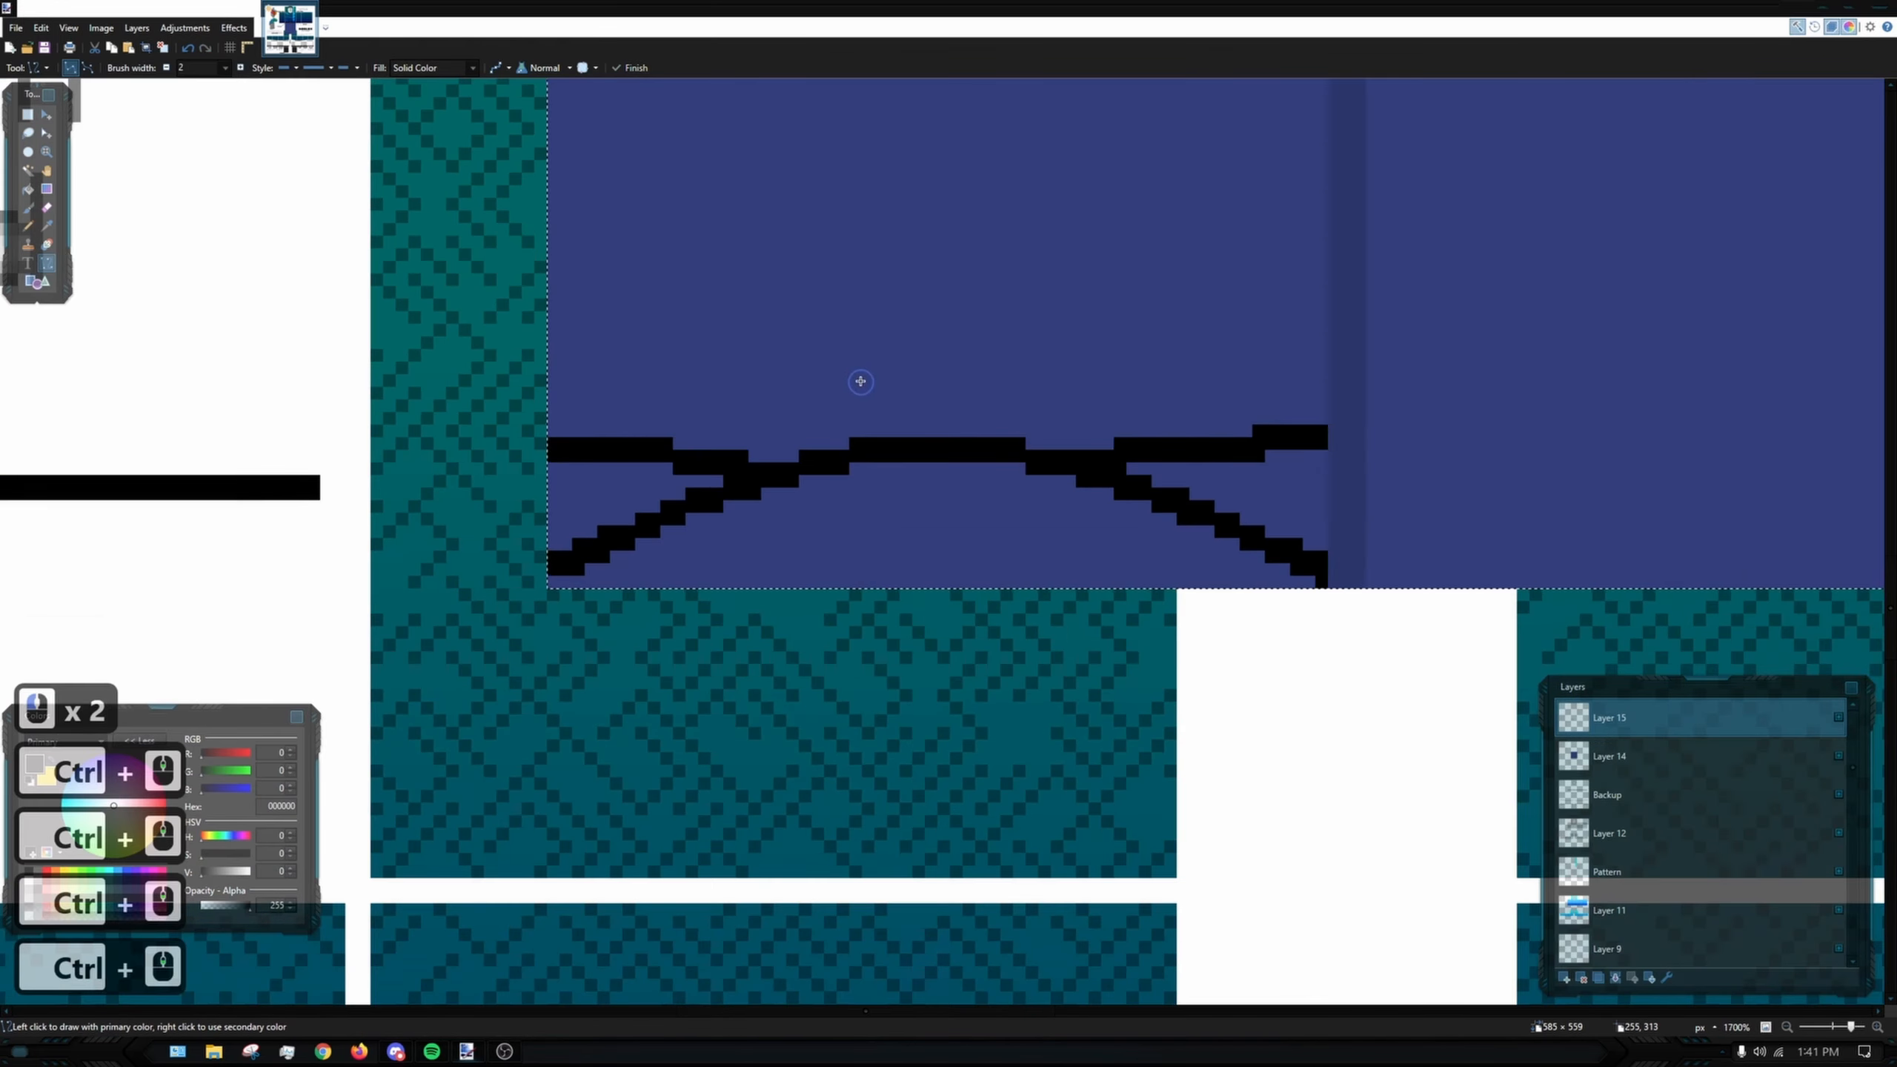
- Draw a one-pixel black line in two stepped segments beneath the right fold branch, from the center line to the arch, with the Pencil
scroll(856, 359, down, 2)
scroll(1121, 463, up, 5)
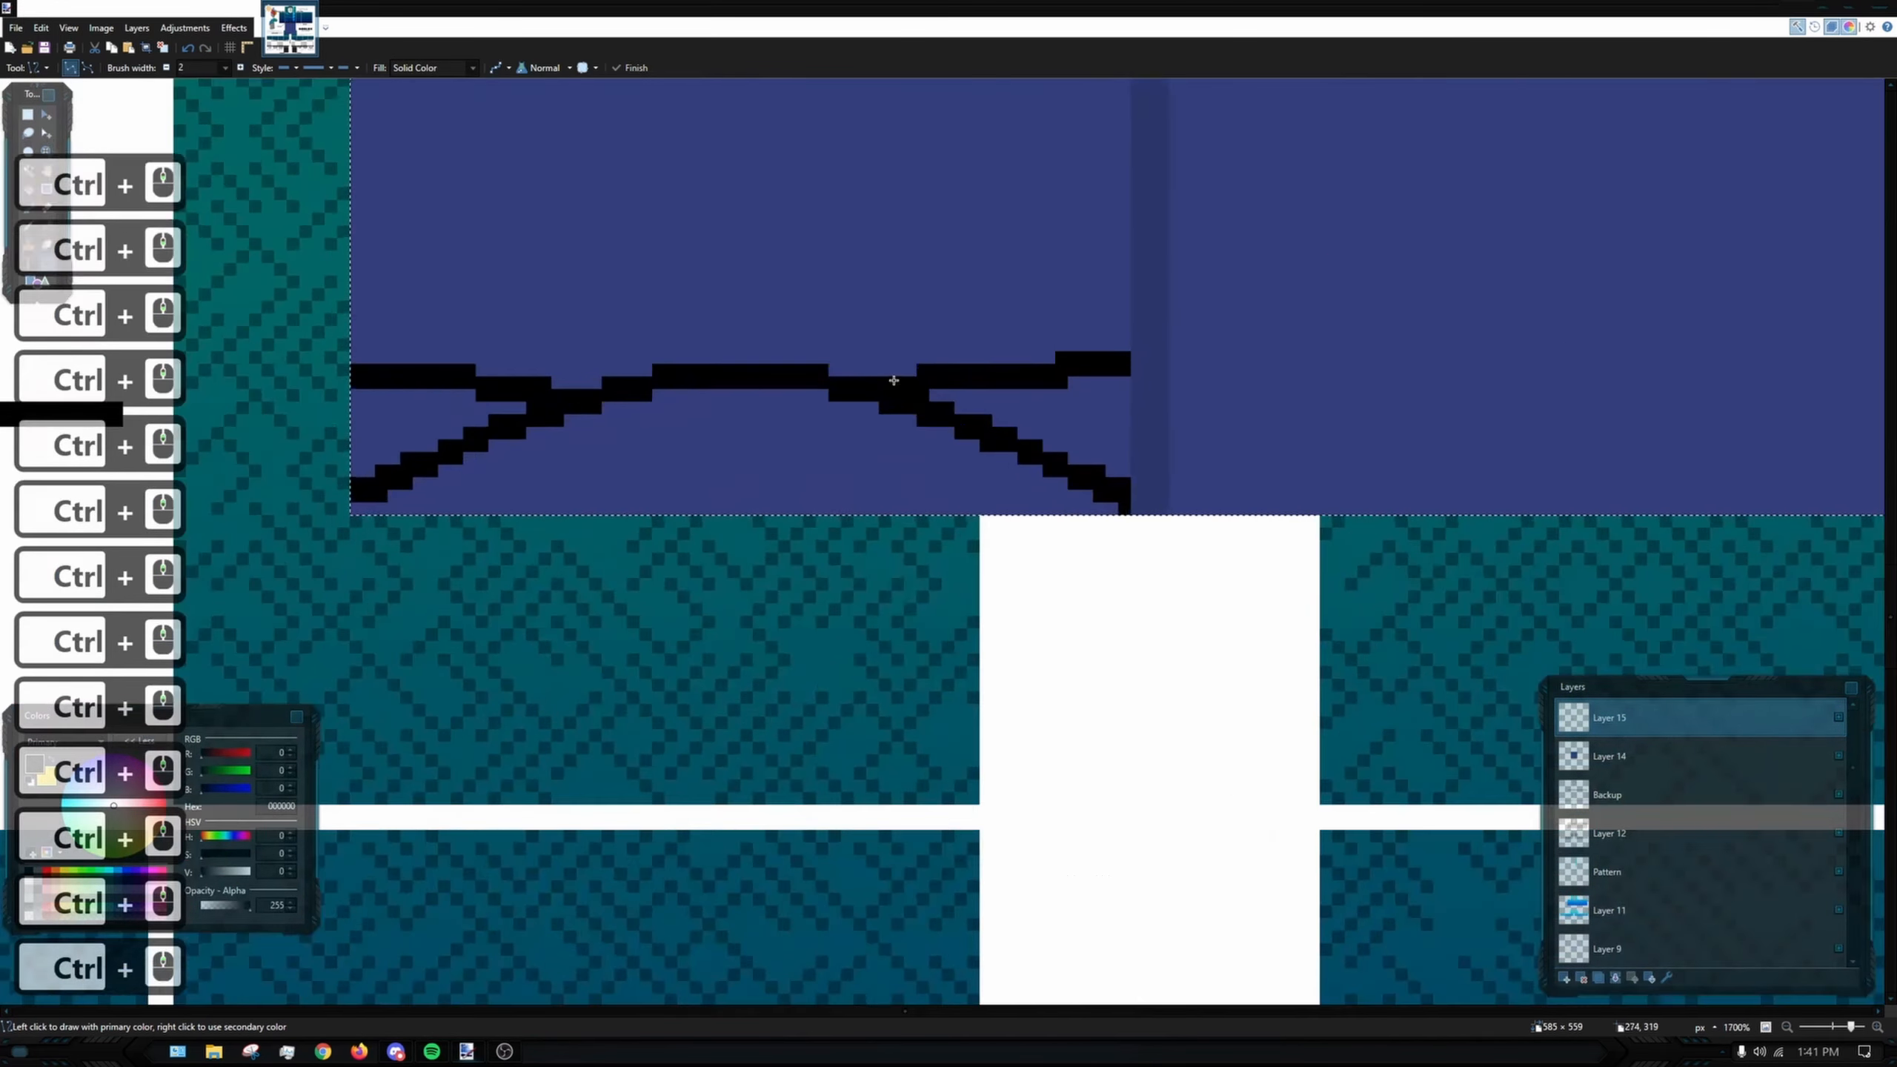
key(p)
scroll(1121, 352, up, 5)
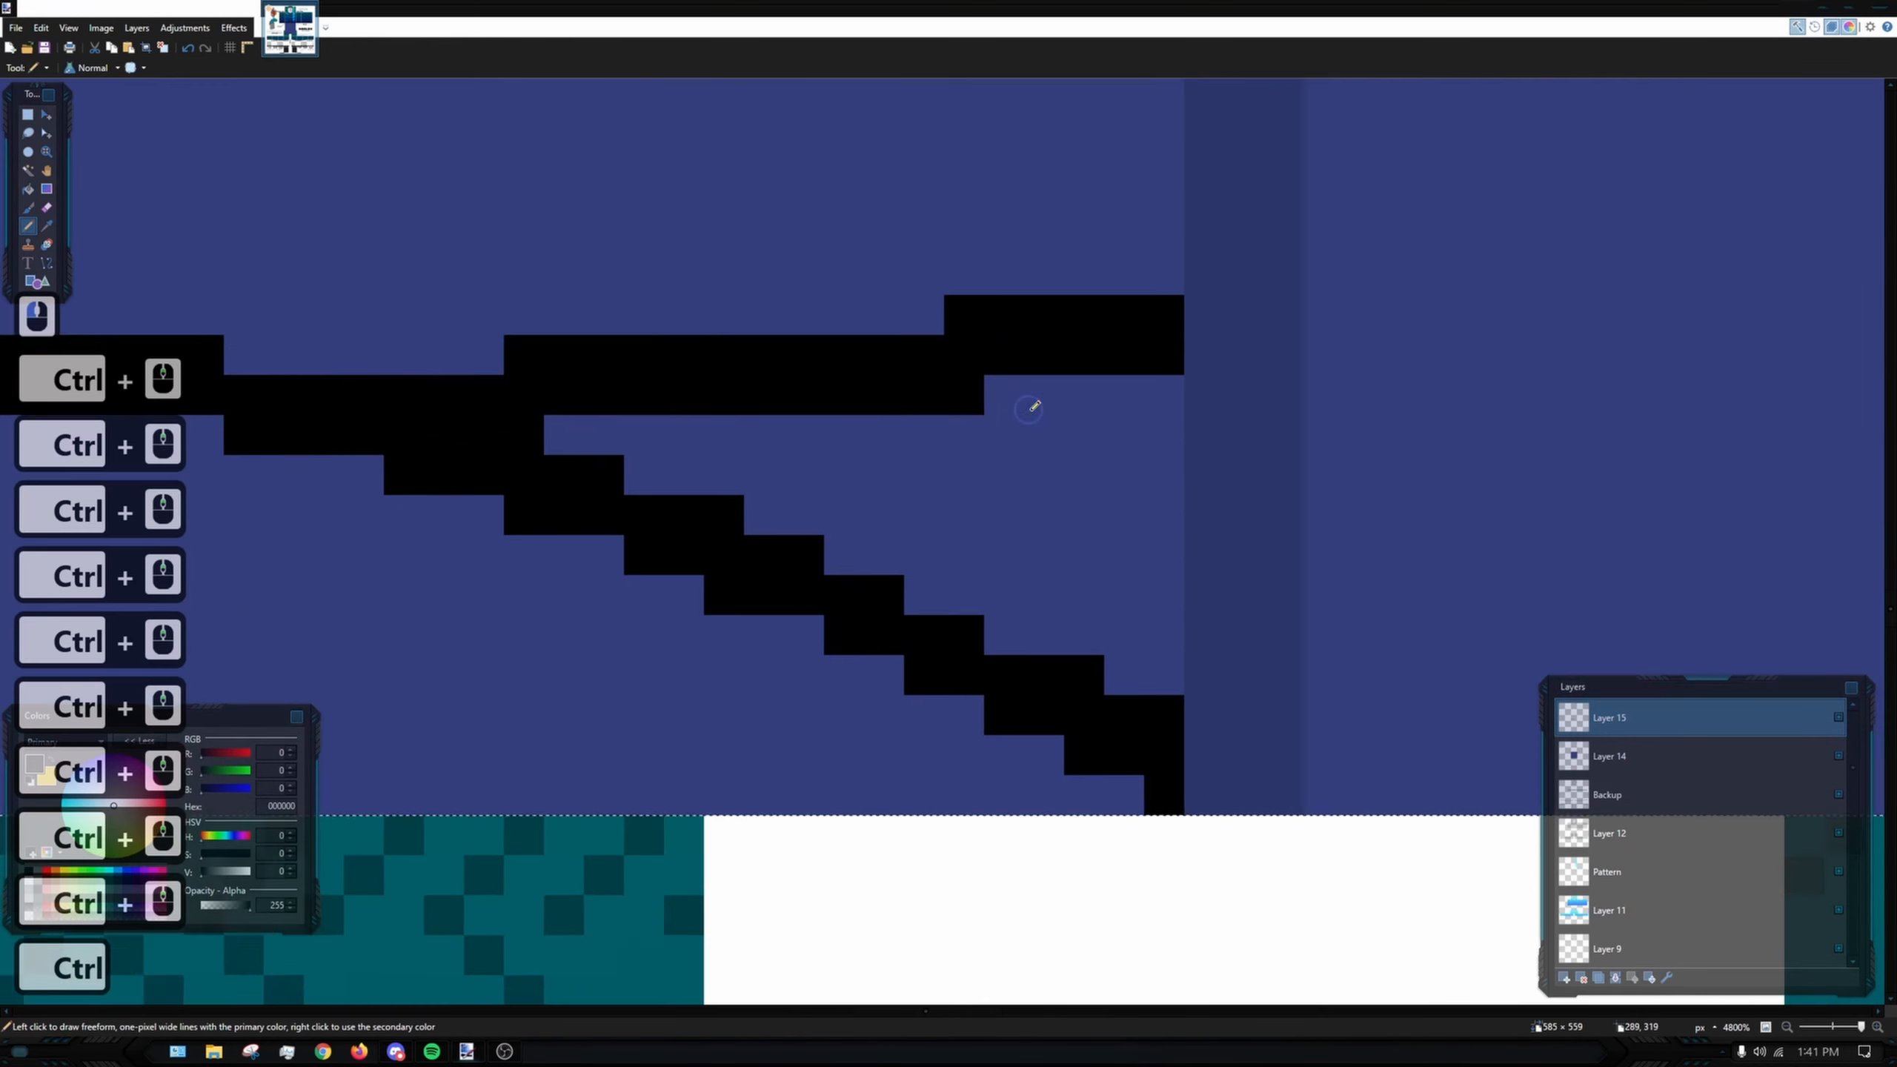
click(1039, 433)
drag(1037, 433, 1196, 440)
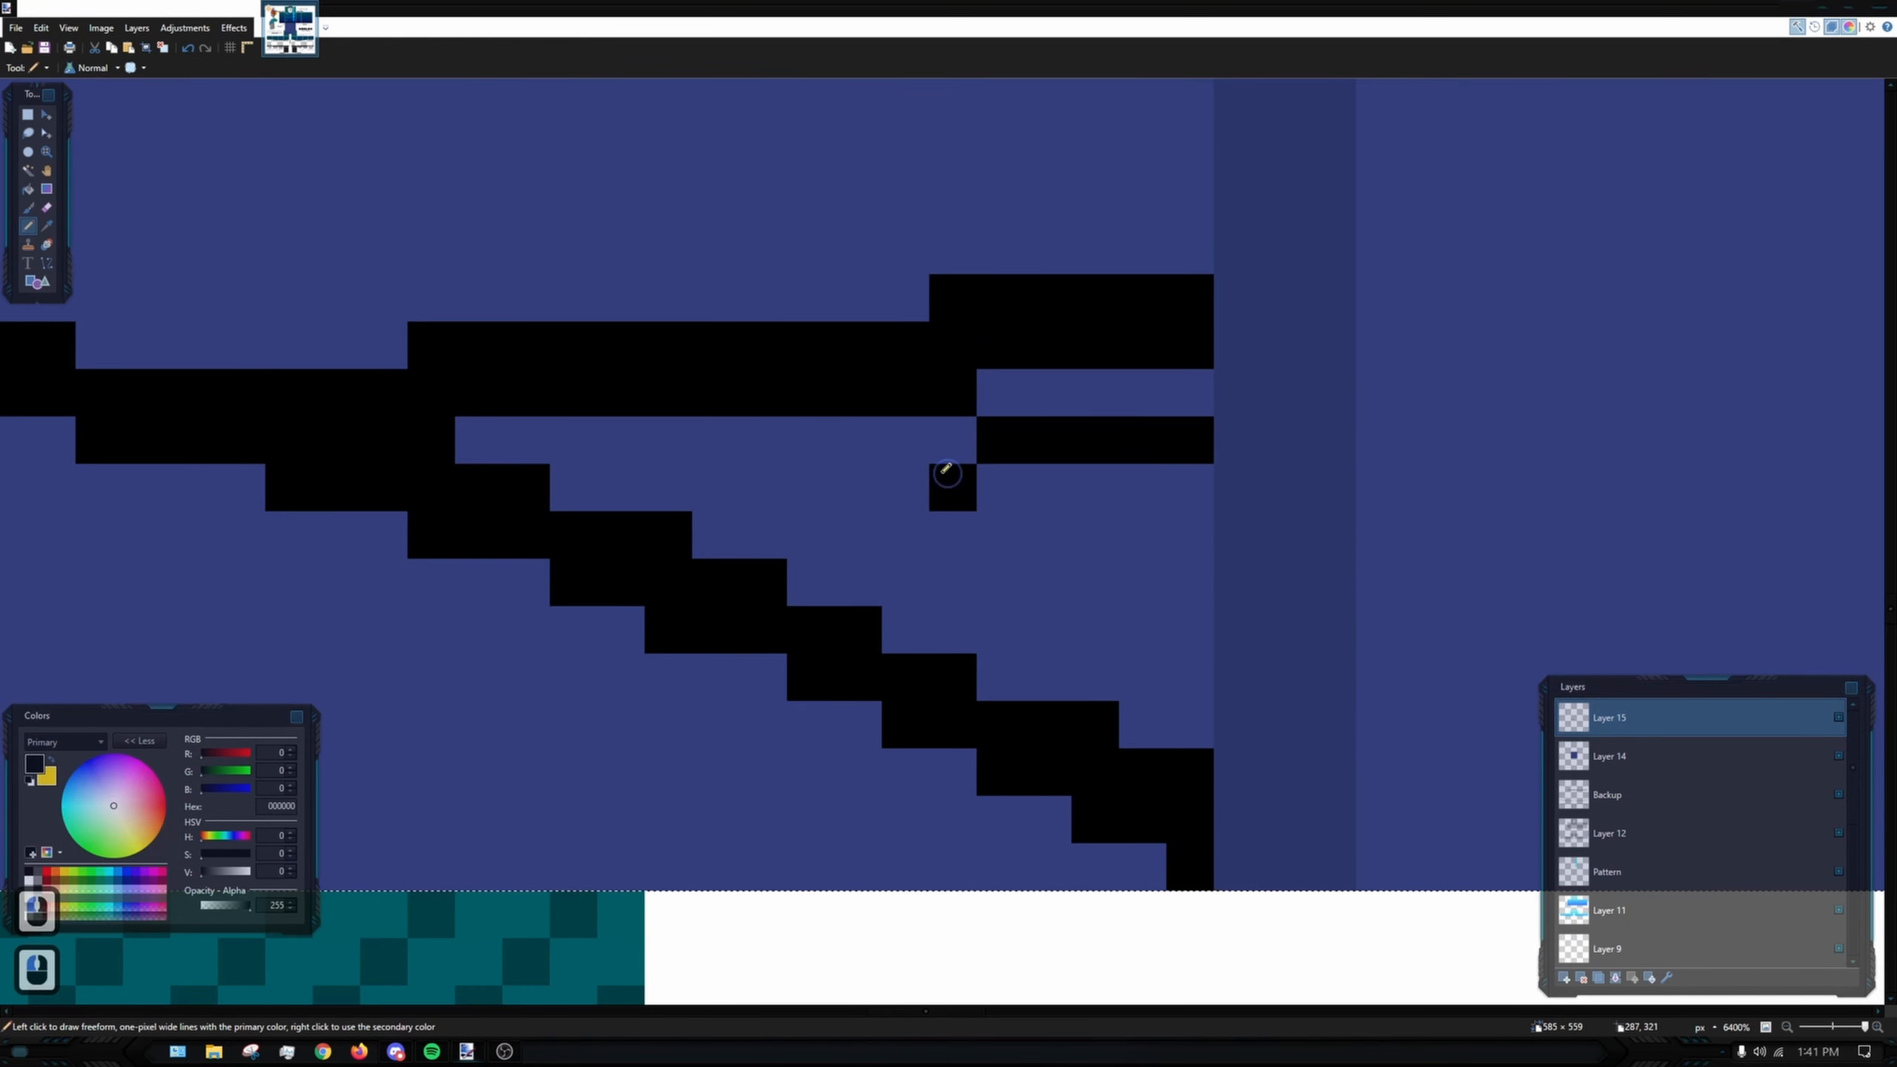
mouse_move(947, 470)
mouse_down()
mouse_move(606, 486)
mouse_move(1005, 274)
mouse_up()
- Draw a matching one-pixel black line beneath the left fold branch from the block's left edge, undoing stray strokes
drag(329, 404, 1732, 595)
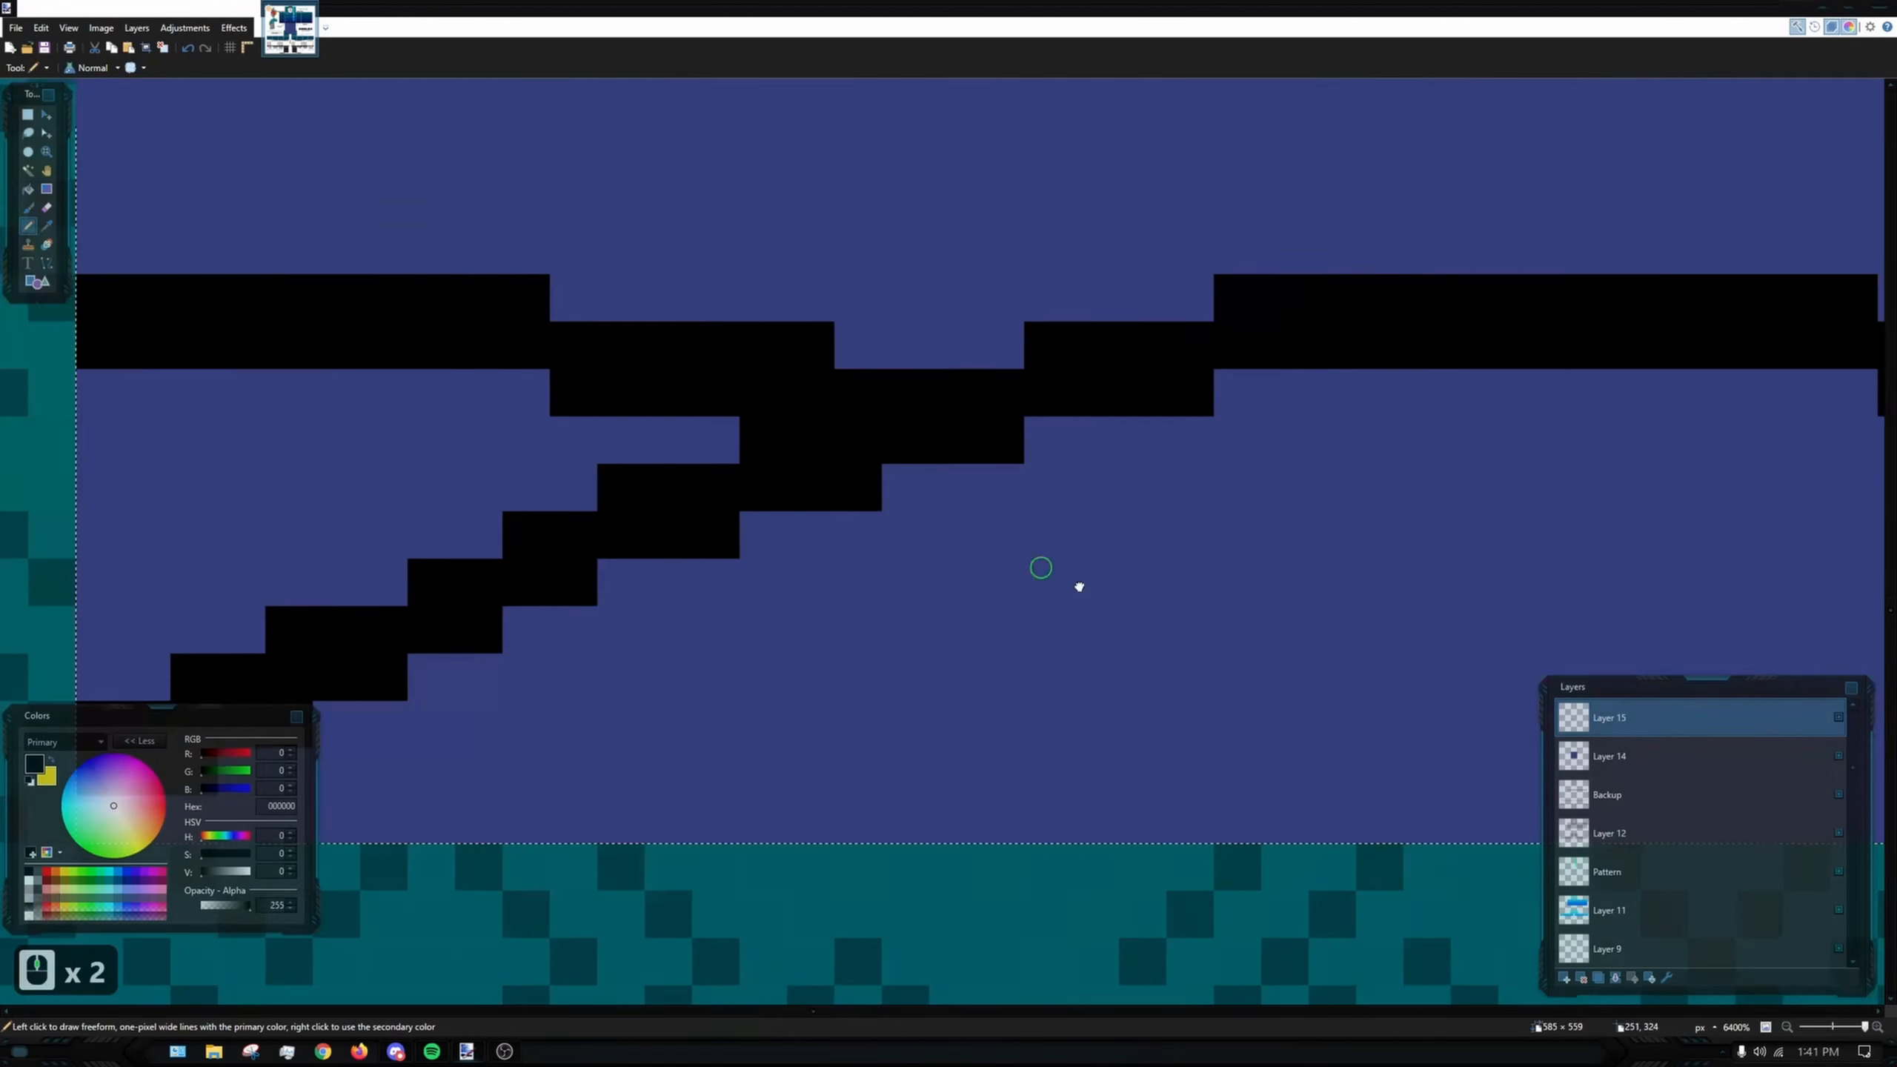
mouse_move(679, 489)
mouse_down()
mouse_move(539, 459)
mouse_move(572, 477)
mouse_move(530, 474)
mouse_move(607, 469)
mouse_move(570, 446)
mouse_move(130, 437)
mouse_up()
key(ctrl+z)
key(ctrl+z)
scroll(791, 388, down, 3)
scroll(807, 363, down, 6)
mouse_move(694, 360)
mouse_down()
mouse_move(550, 360)
mouse_move(573, 440)
mouse_up()
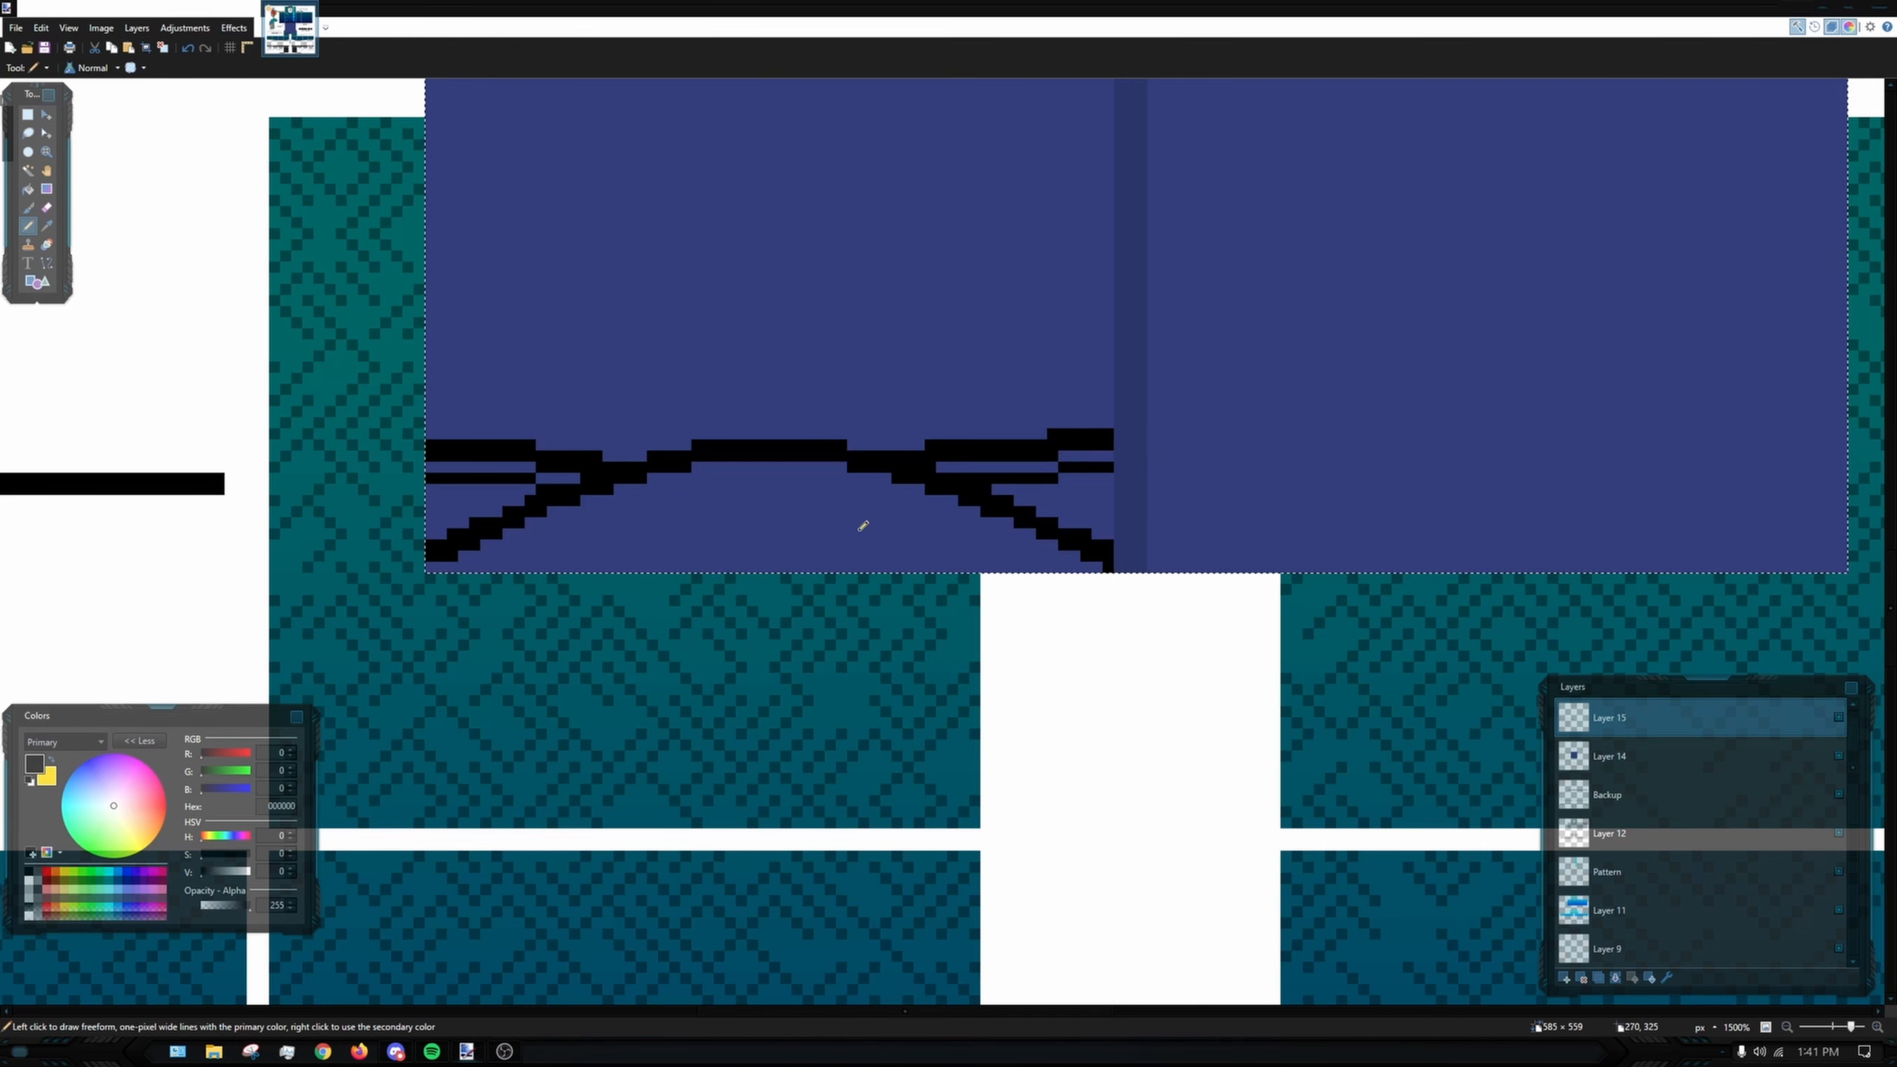
- Draw a small black arch about 14 px wide at the hem's bottom center with the Line/Curve tool, redoing its left side
scroll(677, 546, up, 3)
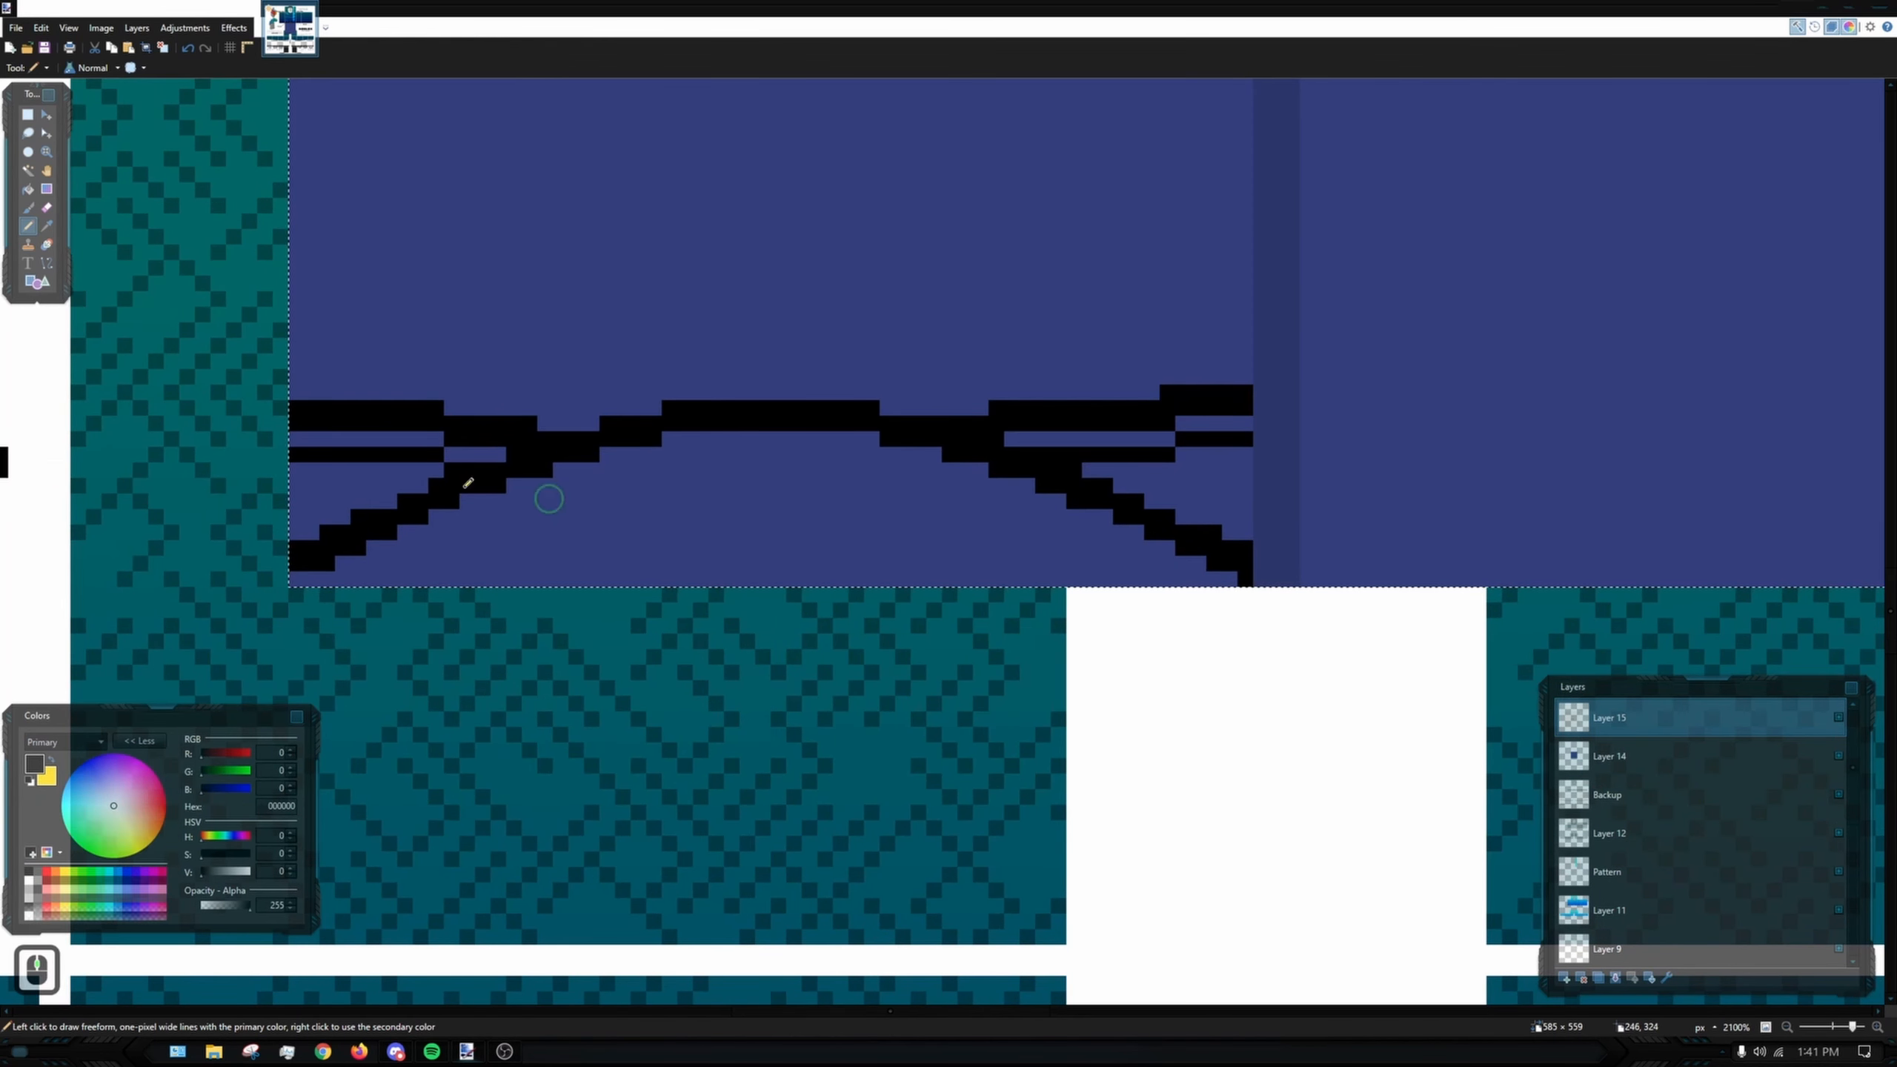
key(o)
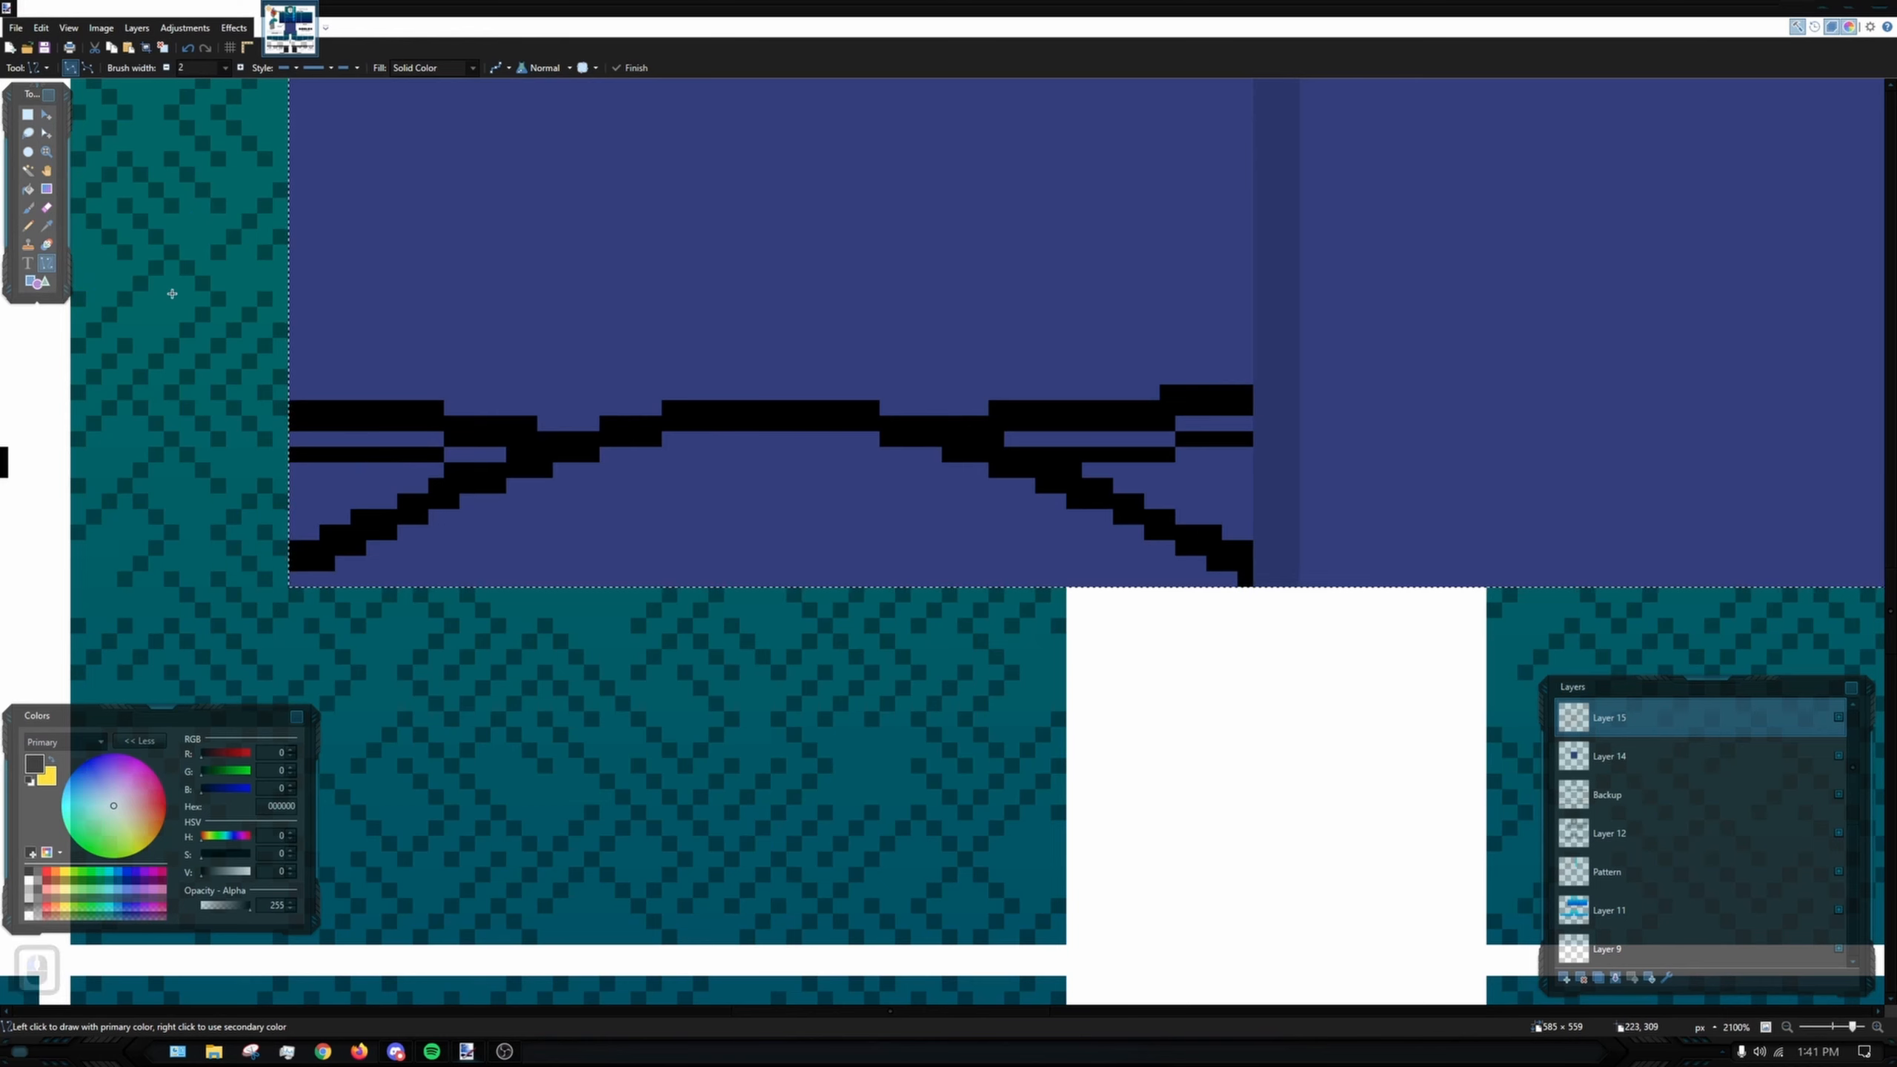
scroll(717, 556, up, 3)
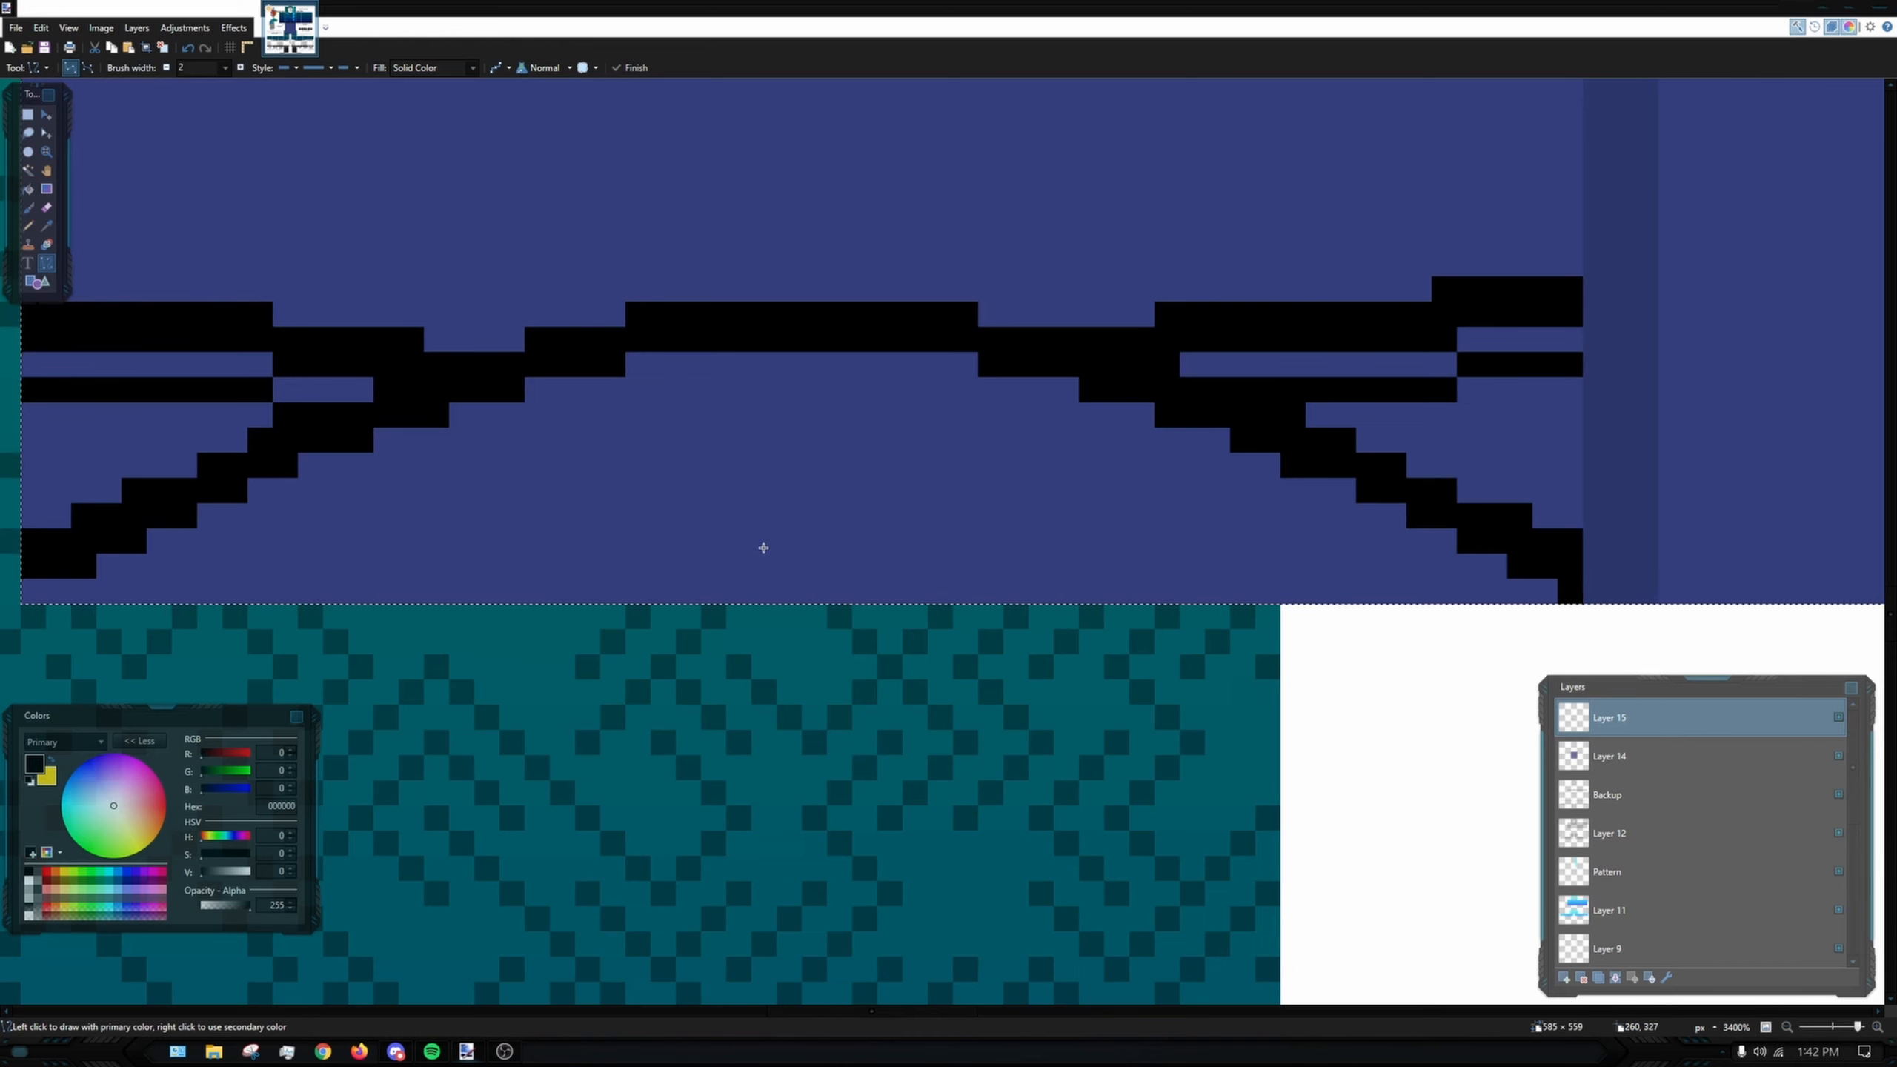
mouse_move(699, 533)
mouse_down()
mouse_move(885, 564)
mouse_move(906, 527)
mouse_move(955, 586)
mouse_up()
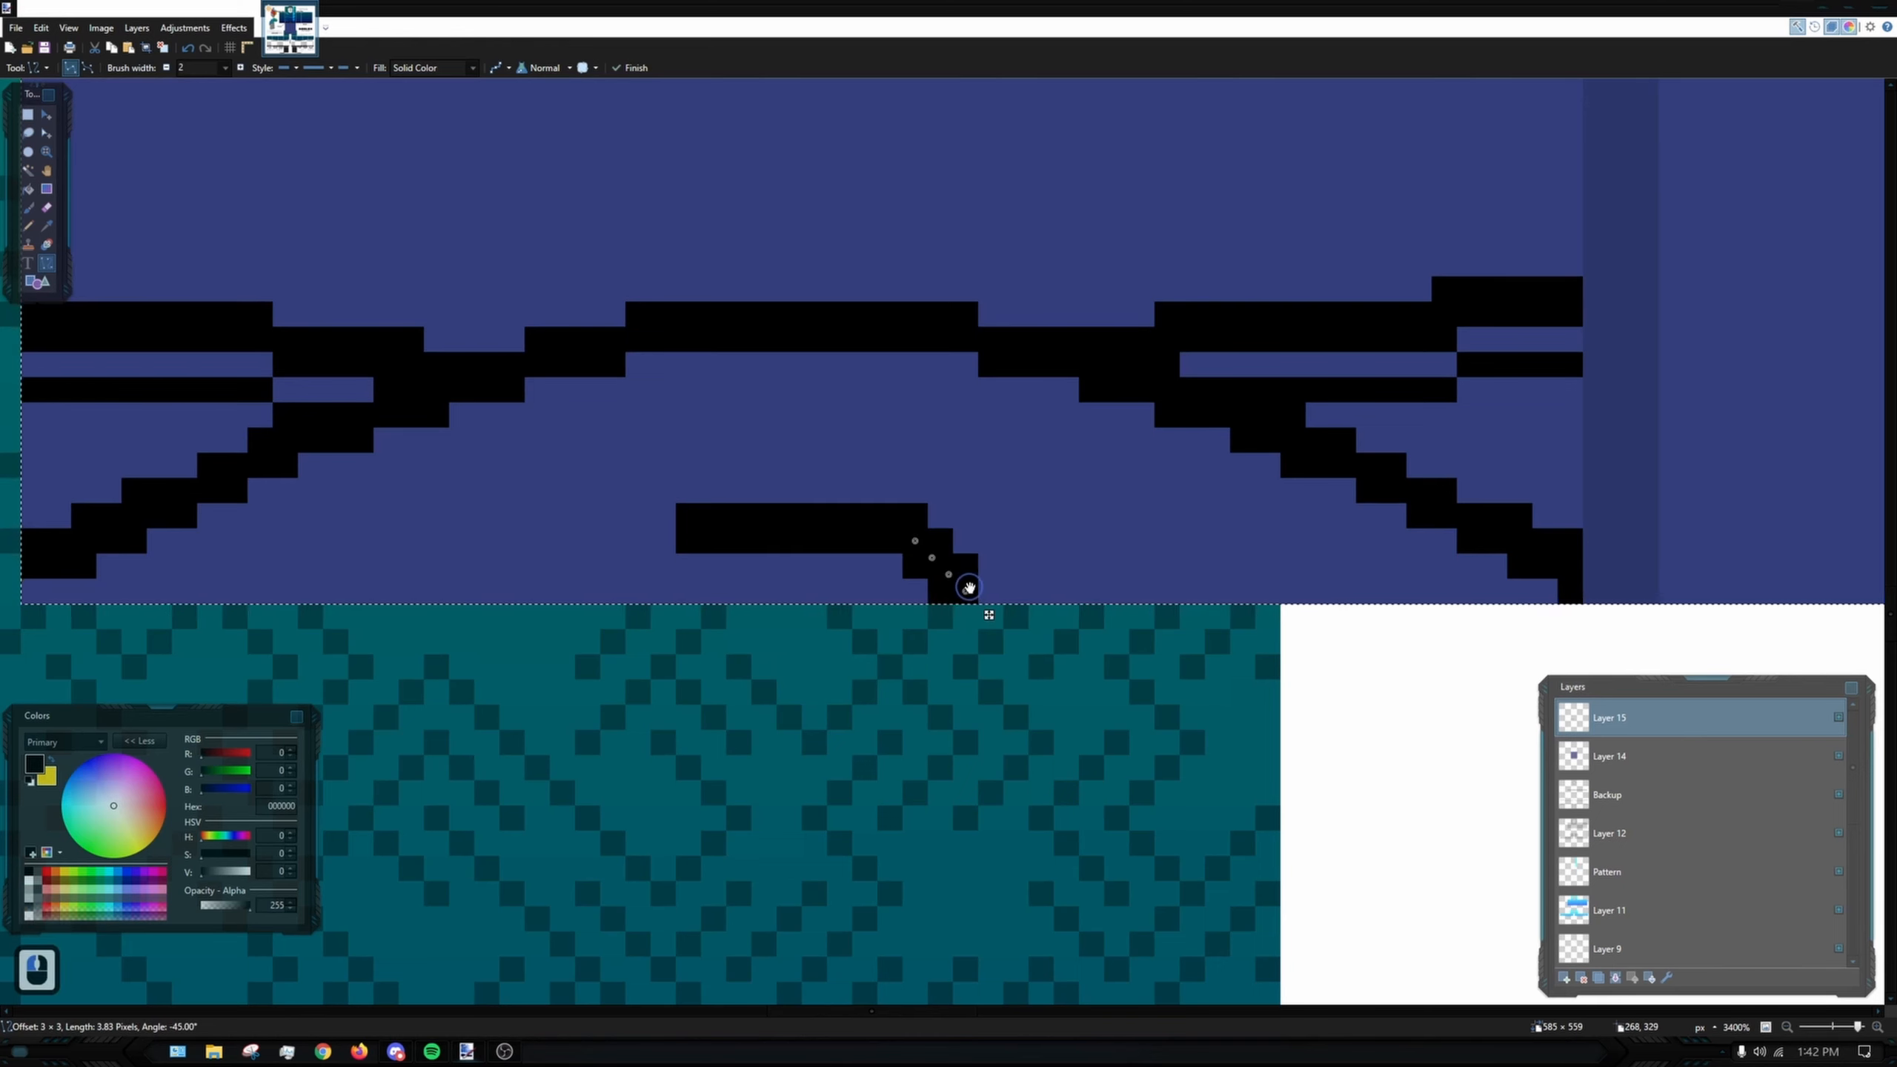
click(670, 548)
drag(686, 531, 618, 608)
key(ctrl+z)
scroll(905, 557, up, 3)
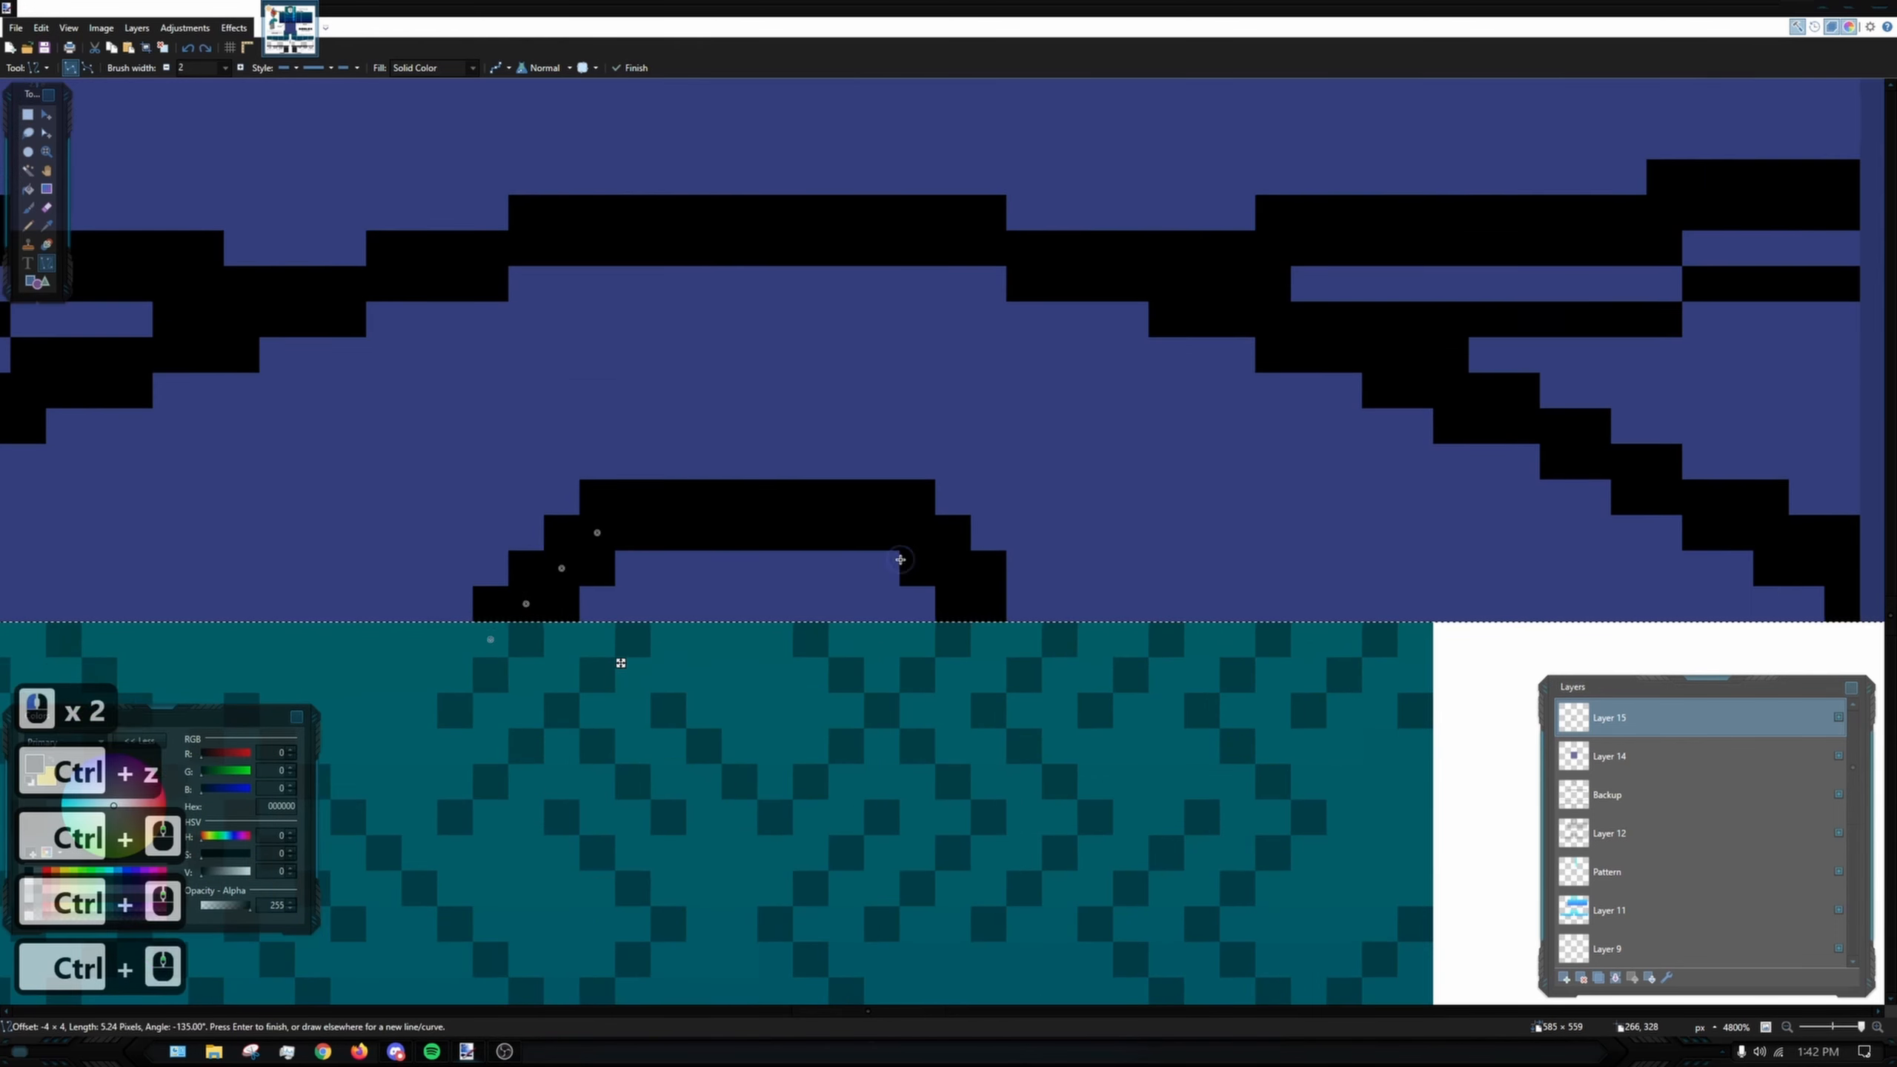
key(ctrl+z)
drag(587, 513, 520, 604)
key(ctrl+z)
click(618, 627)
scroll(769, 408, down, 4)
scroll(769, 408, down, 2)
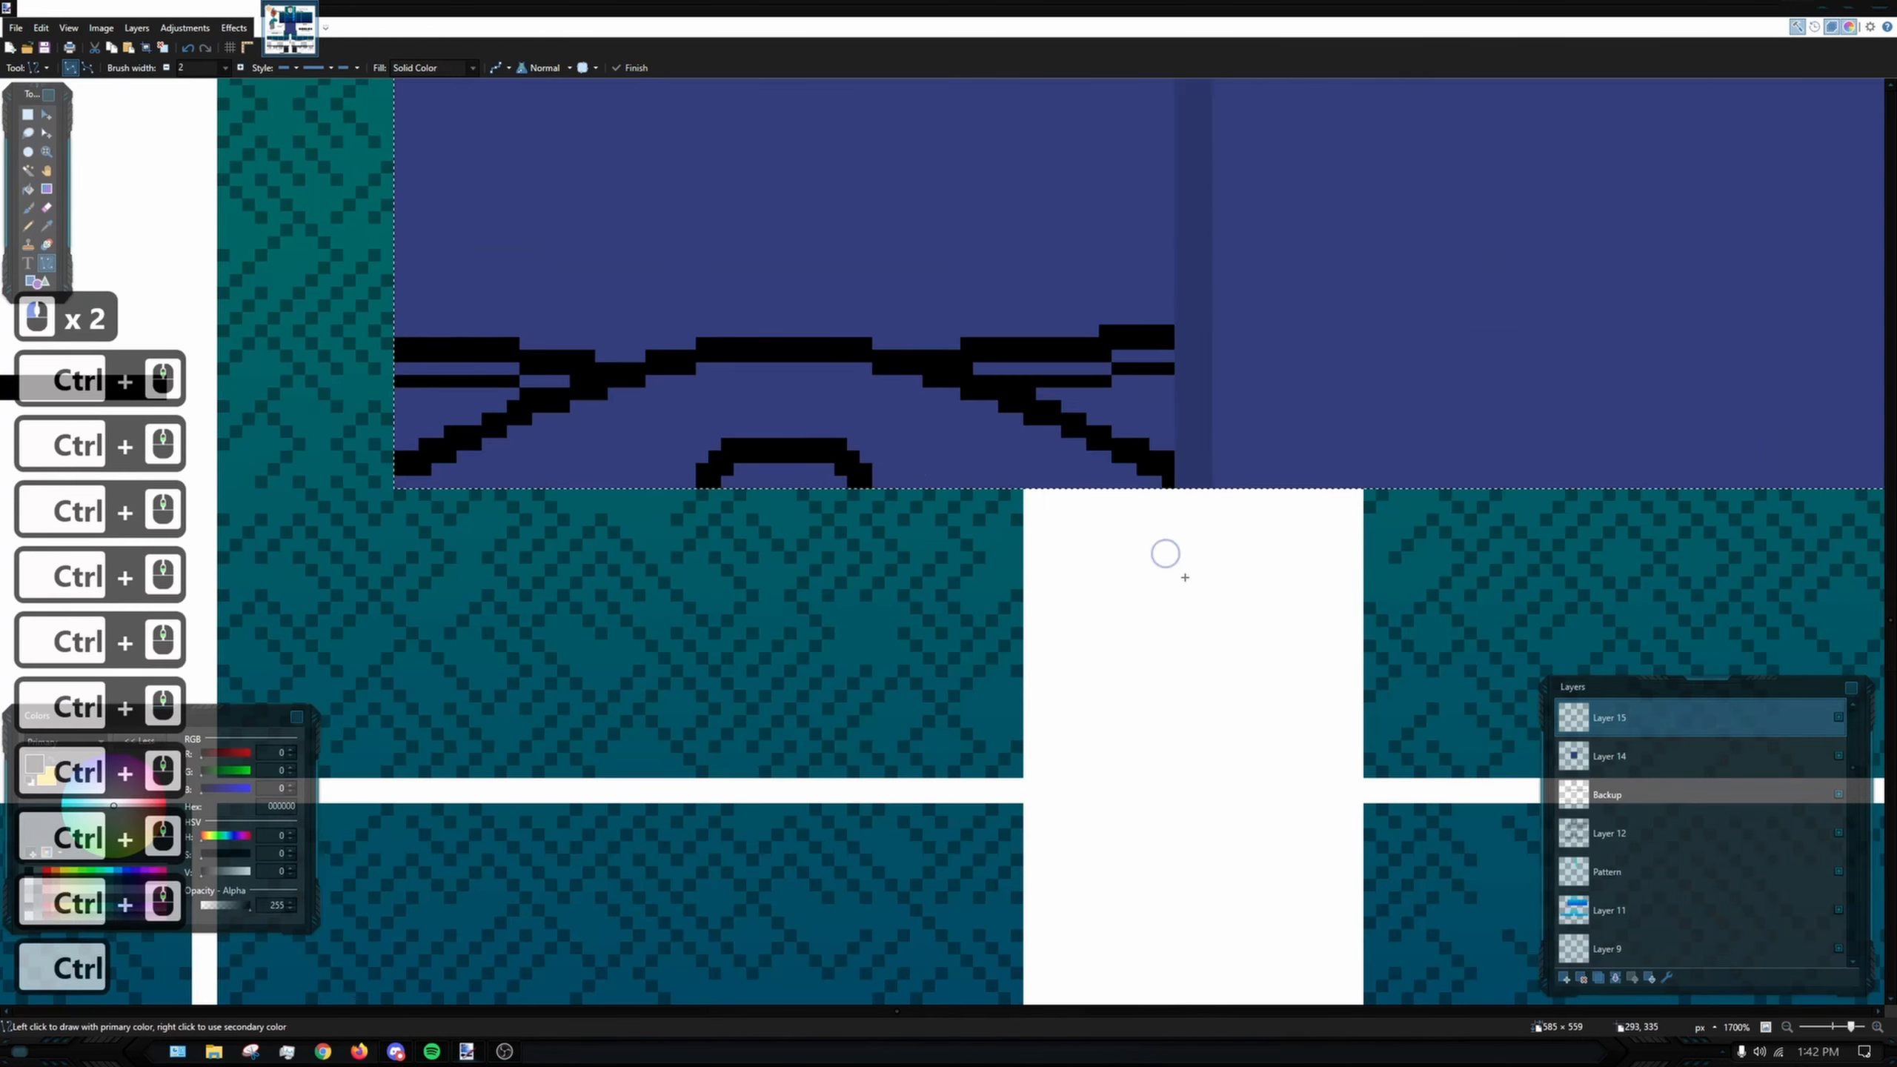
- Set the line width to 1 and draw a black line about 21 px long from the small arch's right side to the right fold
scroll(851, 497, up, 6)
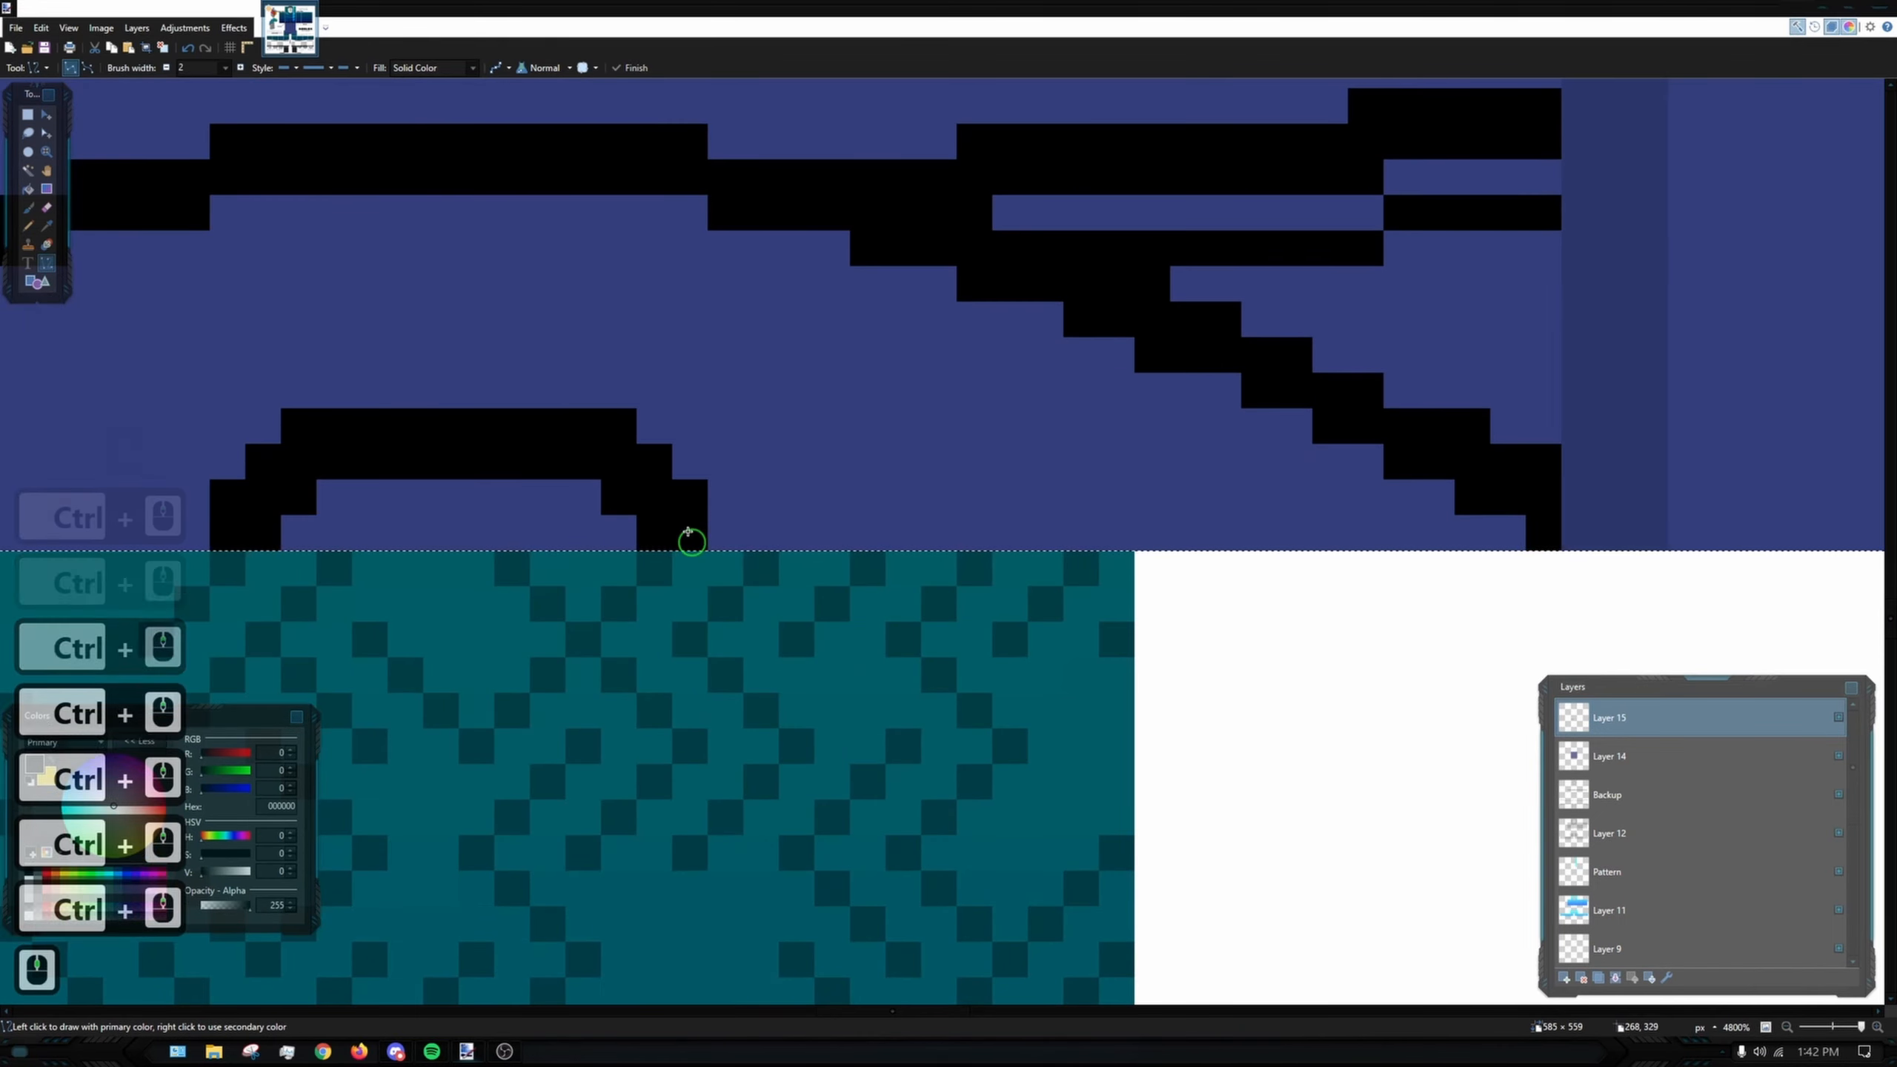
drag(690, 540, 1188, 517)
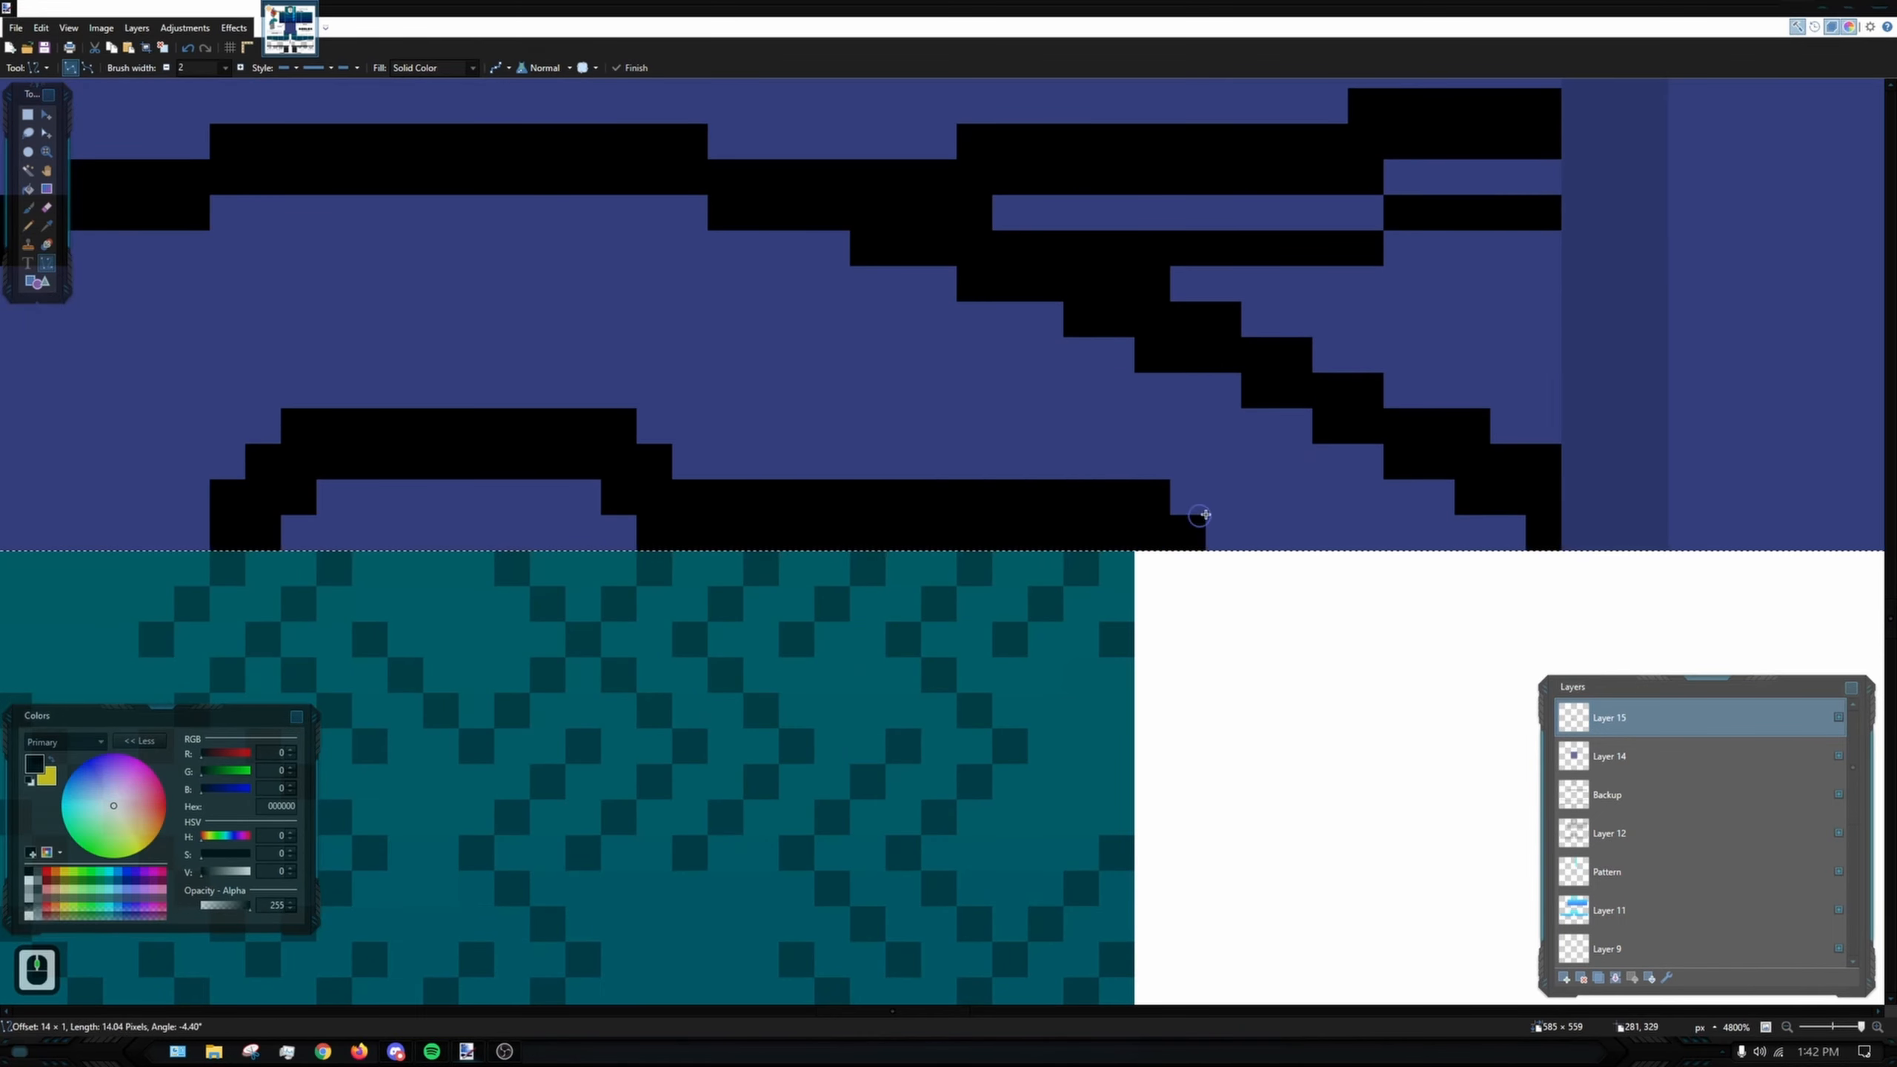
key(ctrl+z)
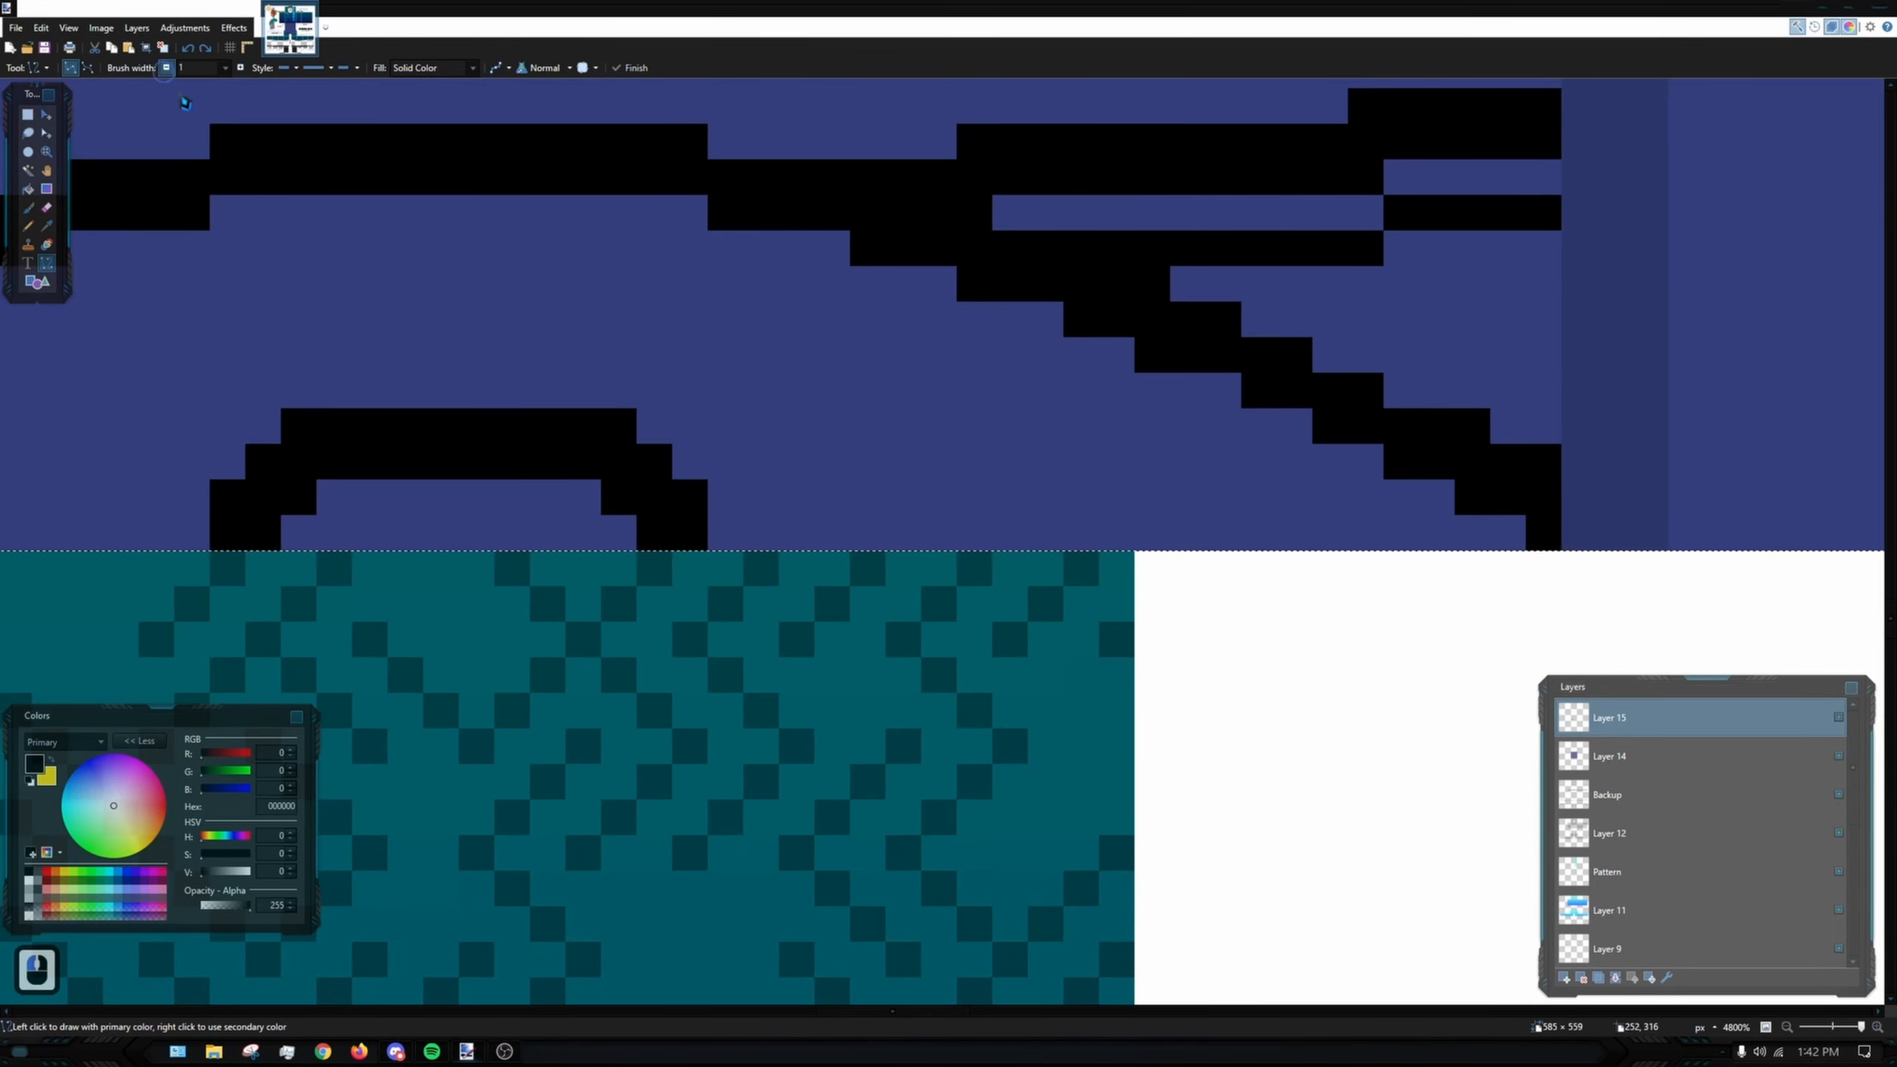
drag(707, 528, 1516, 526)
key(ctrl+z)
drag(676, 498, 1419, 451)
click(813, 470)
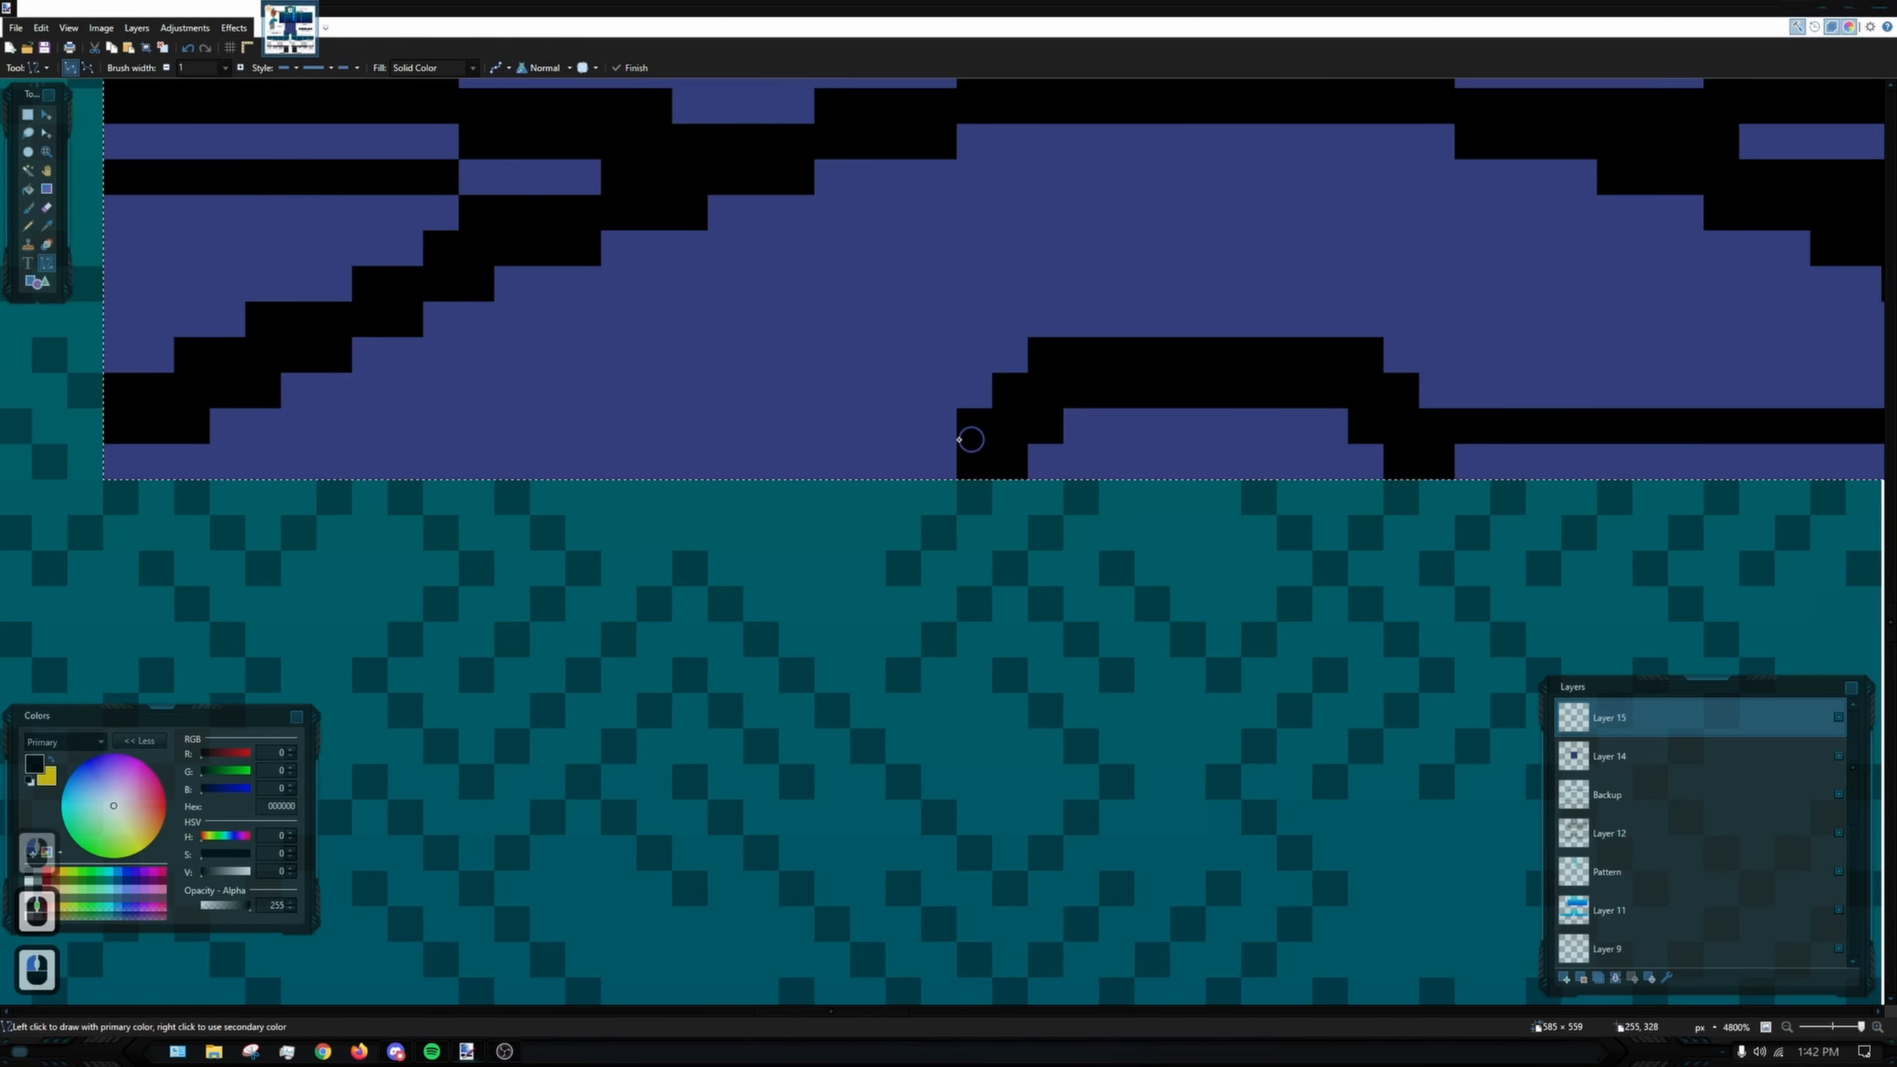
- Draw a matching one-pixel black line about 21 px long from the small arch's left side to the left fold
drag(970, 435, 227, 426)
click(1009, 338)
scroll(1020, 335, down, 4)
drag(1318, 449, 1025, 444)
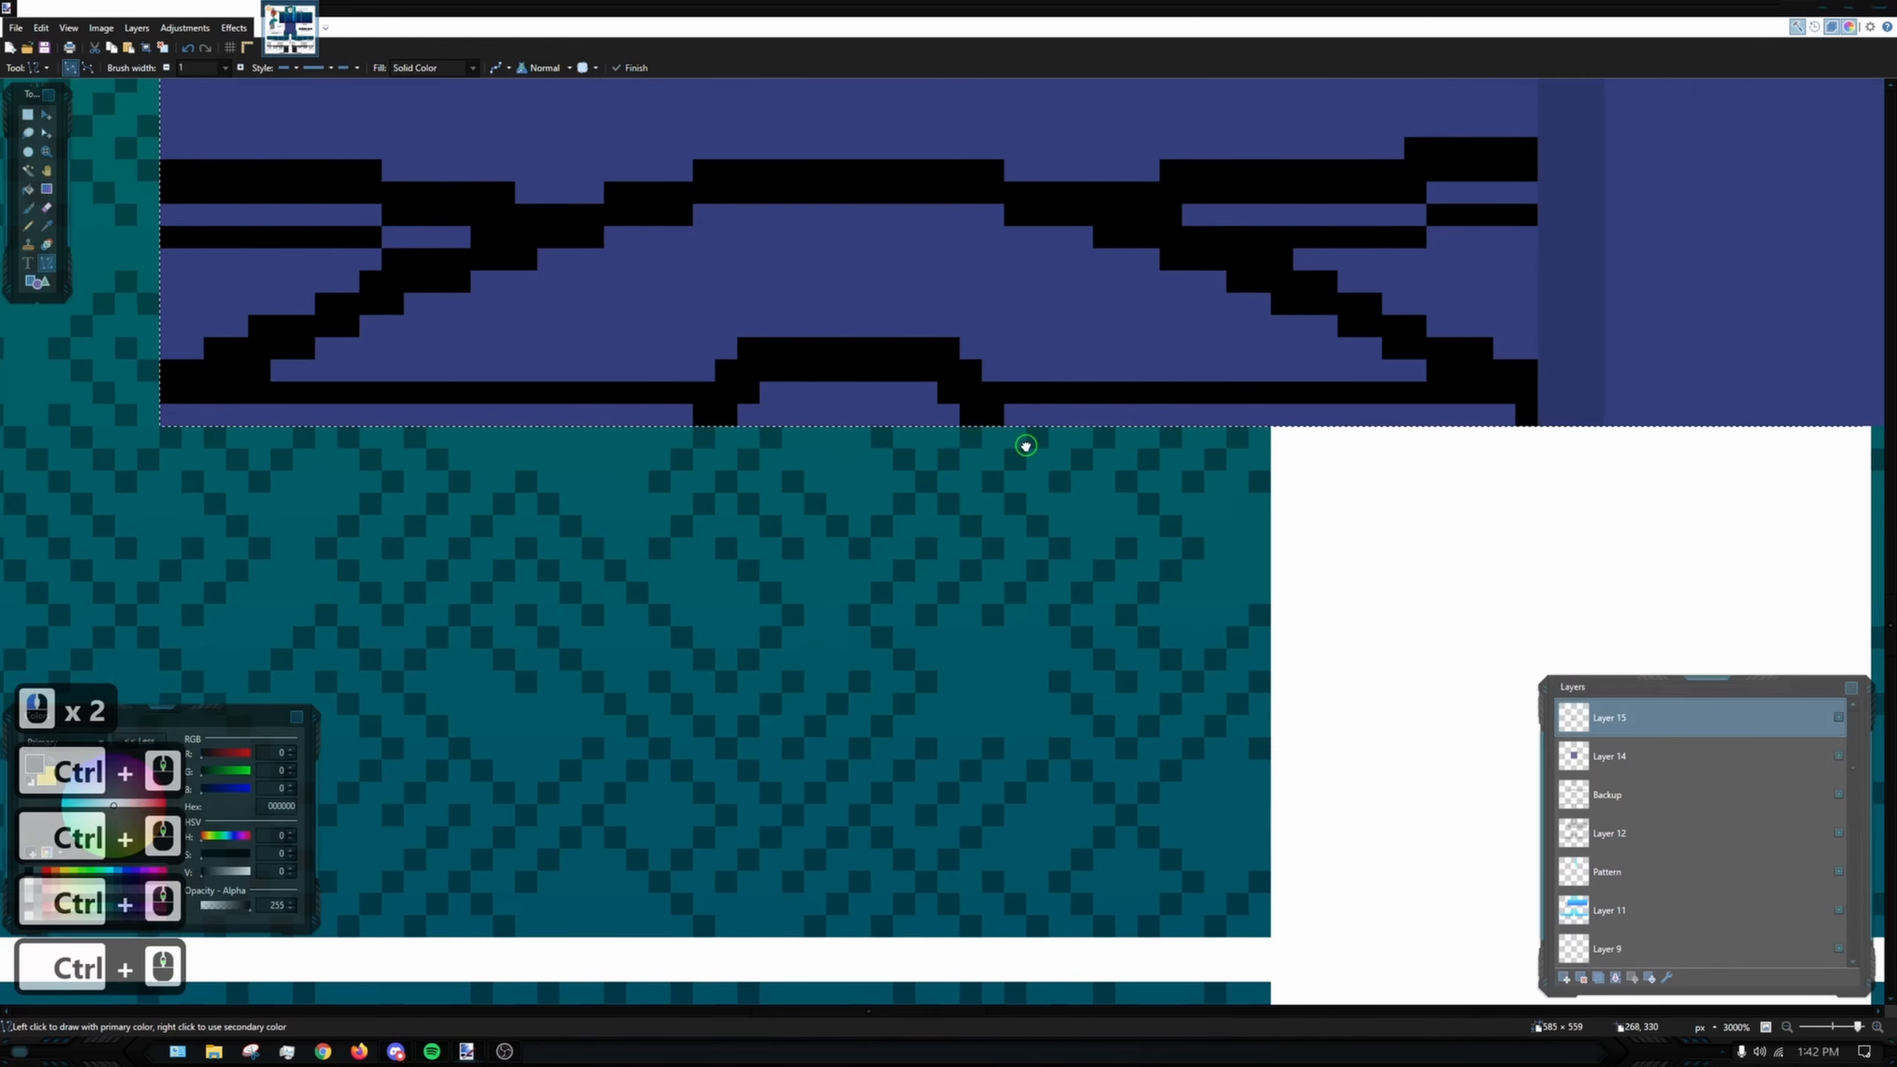
- Erase the inner pixels of the small hem arch to thin its outline to one pixel, undoing stray erasures on its right side
scroll(826, 379, up, 4)
scroll(826, 379, up, 1)
key(e)
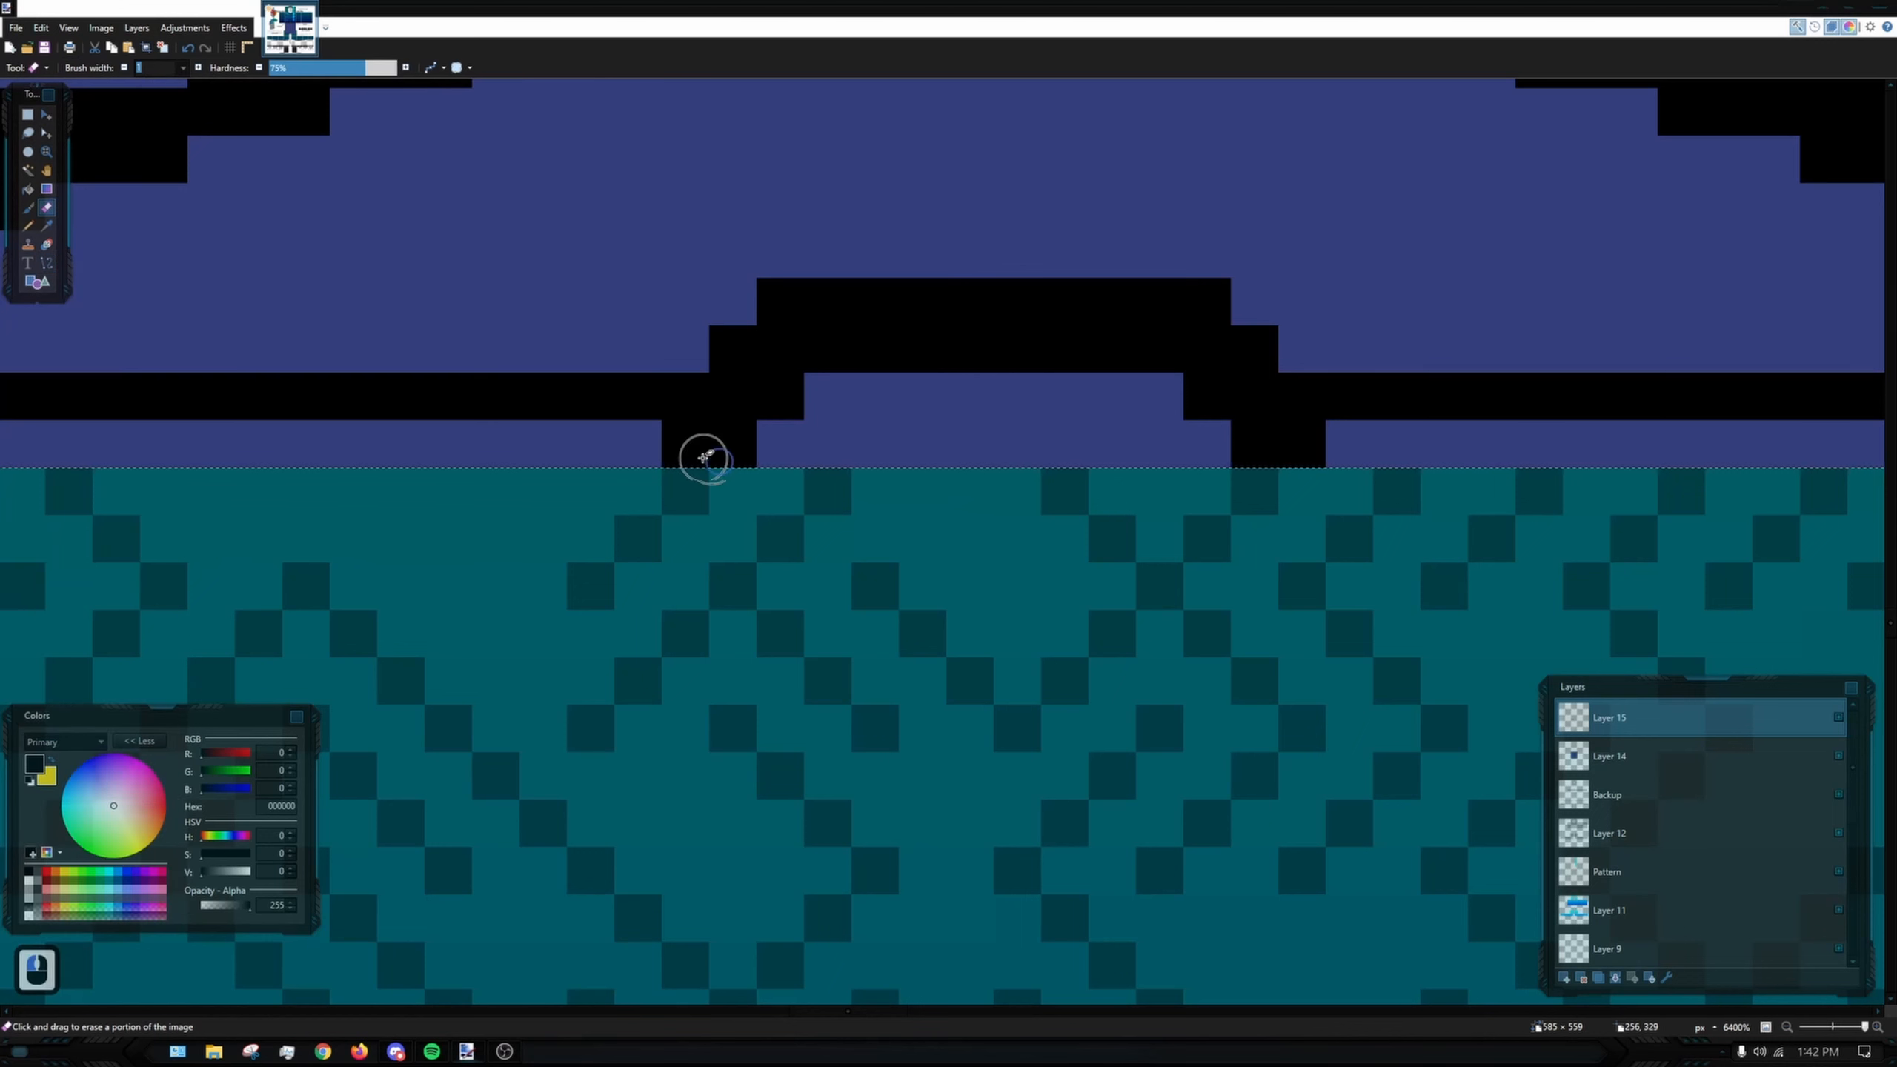
click(790, 407)
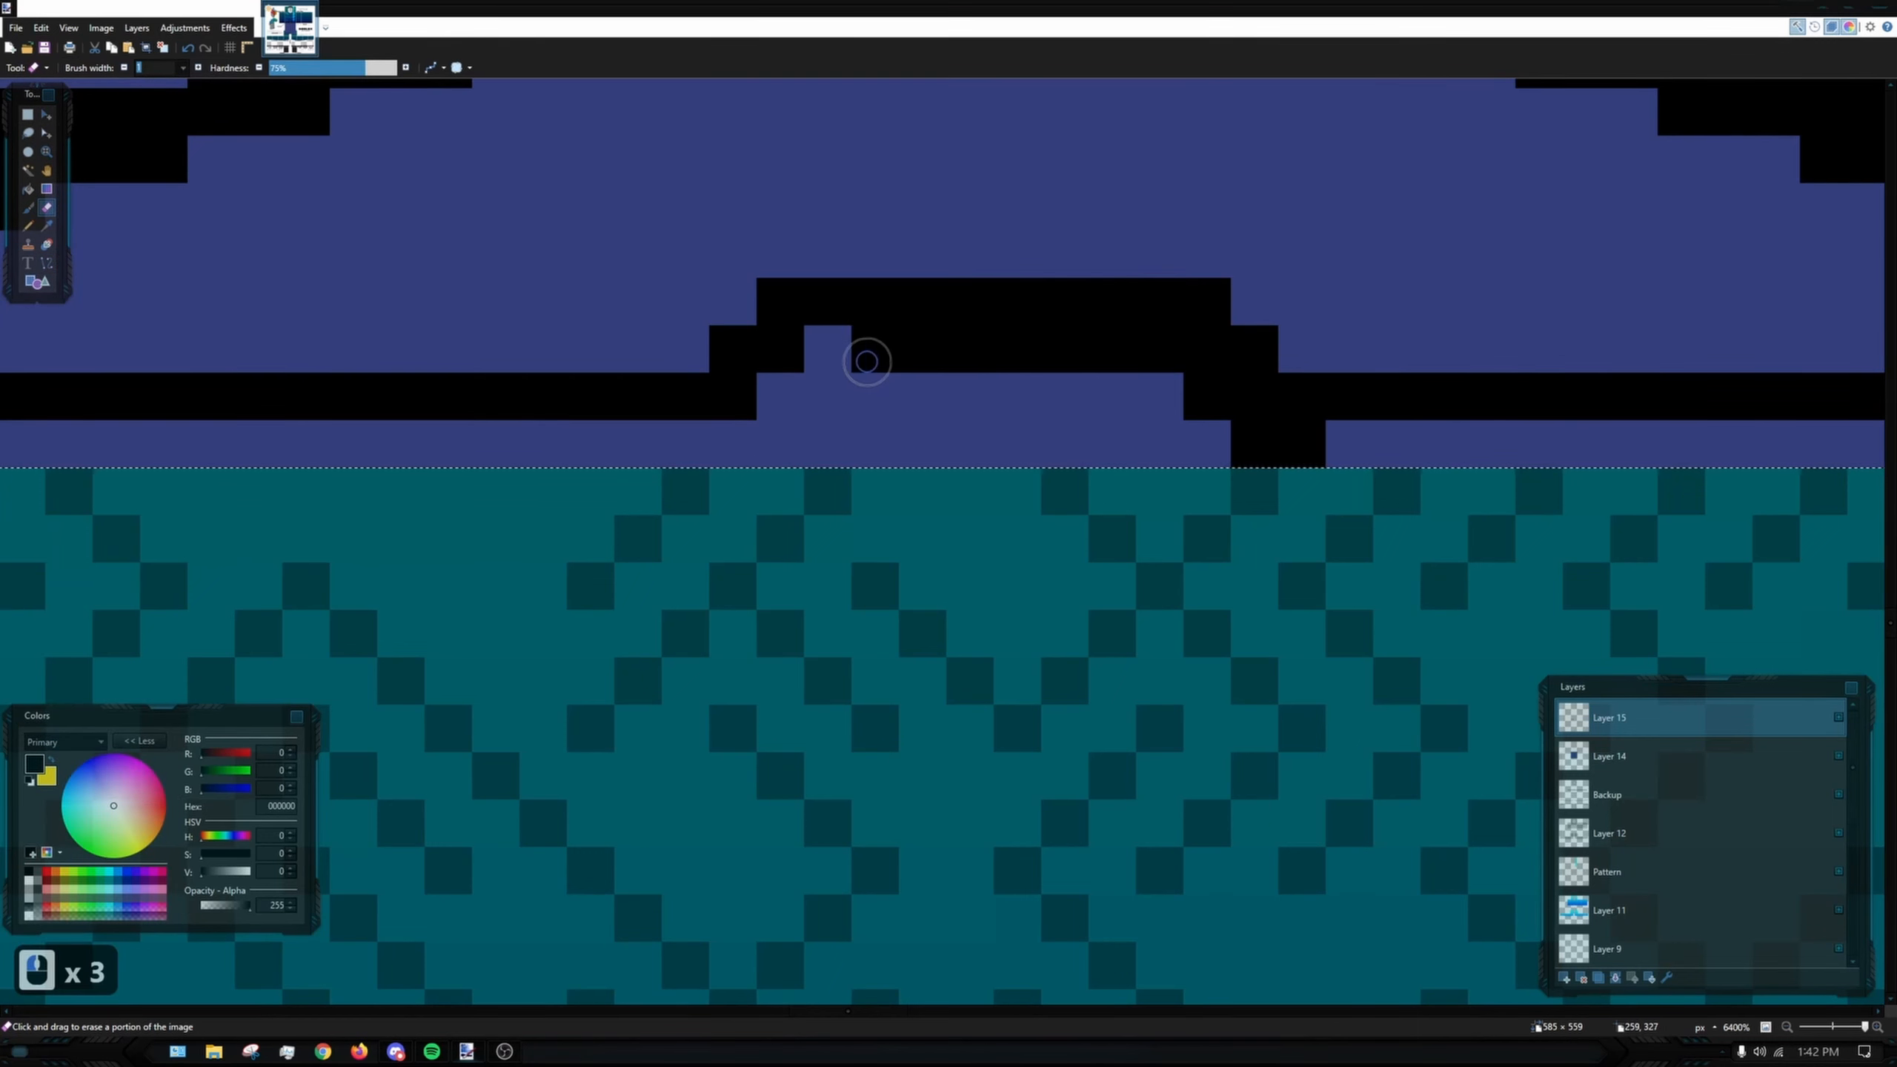
drag(1024, 354, 1151, 348)
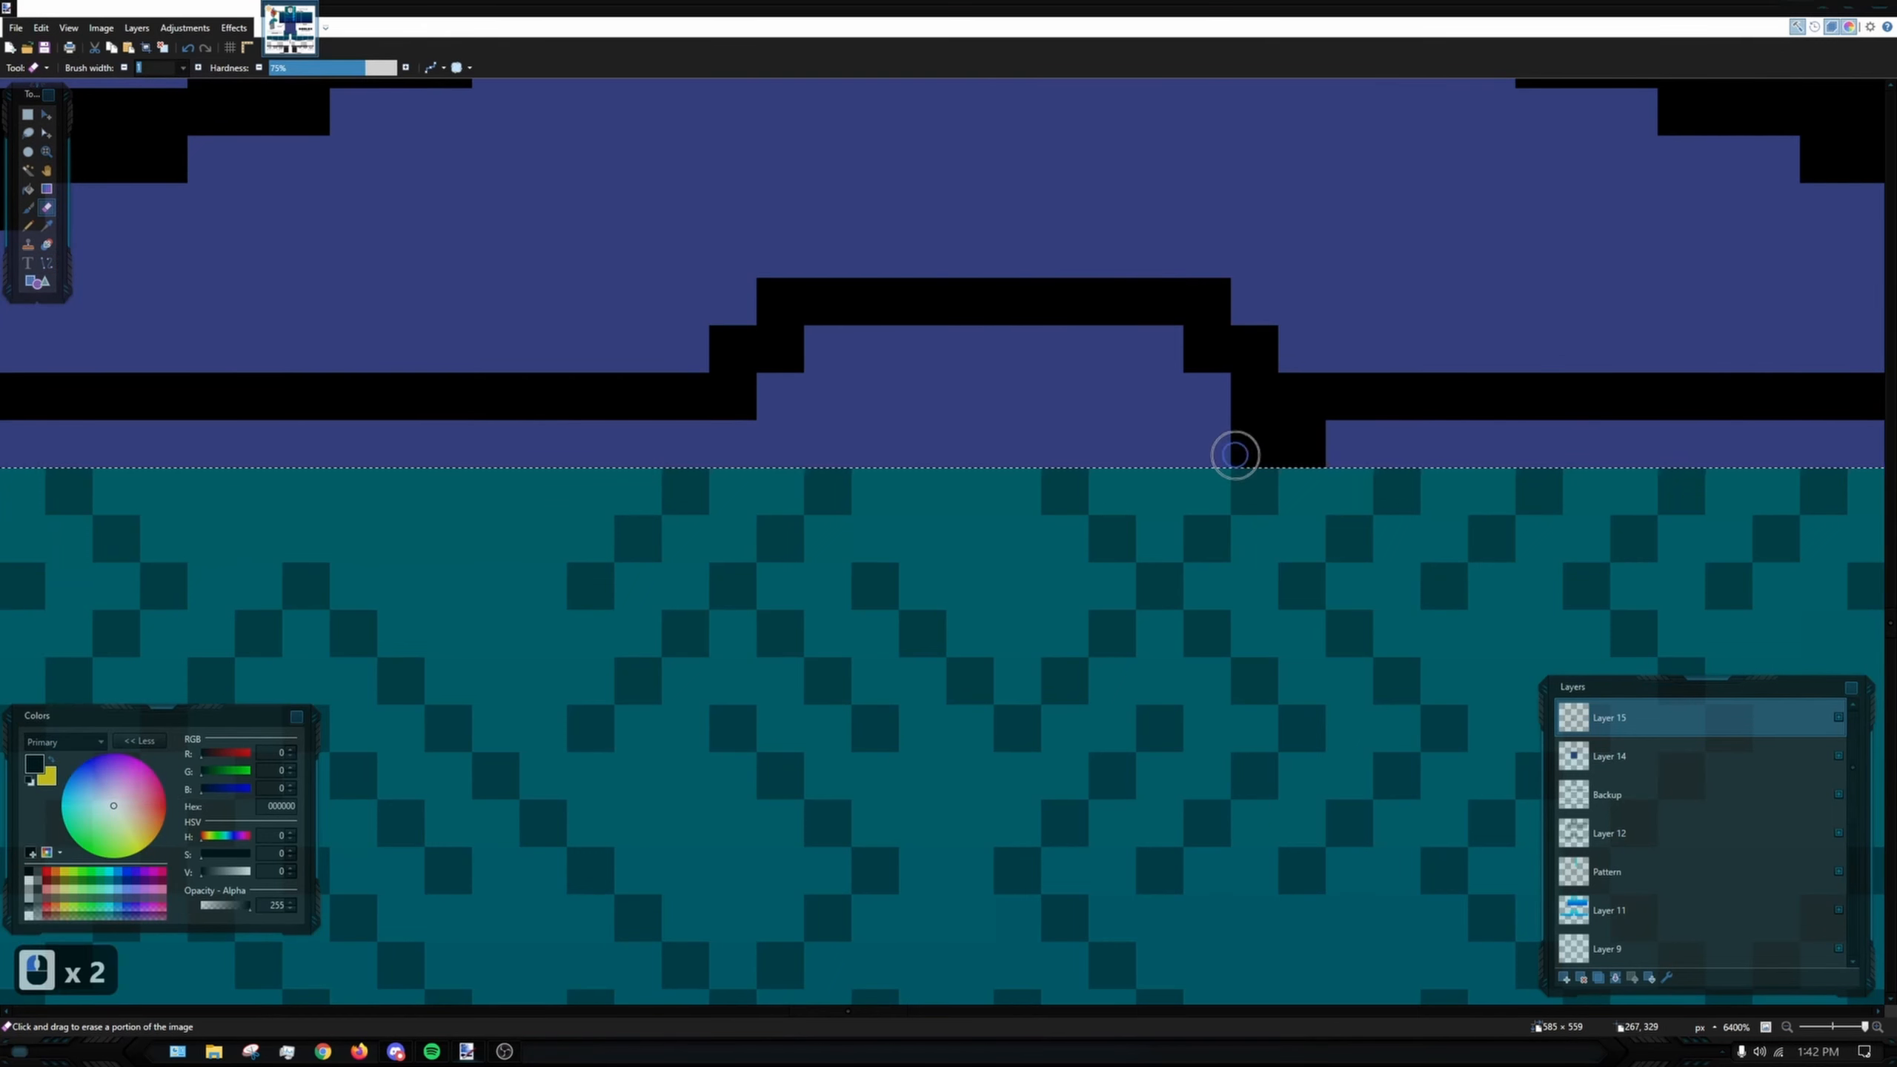
scroll(1235, 455, down, 3)
scroll(1232, 496, up, 1)
scroll(1181, 394, up, 2)
click(1202, 394)
click(1241, 428)
key(ctrl+z)
key(ctrl+z)
scroll(1229, 510, down, 4)
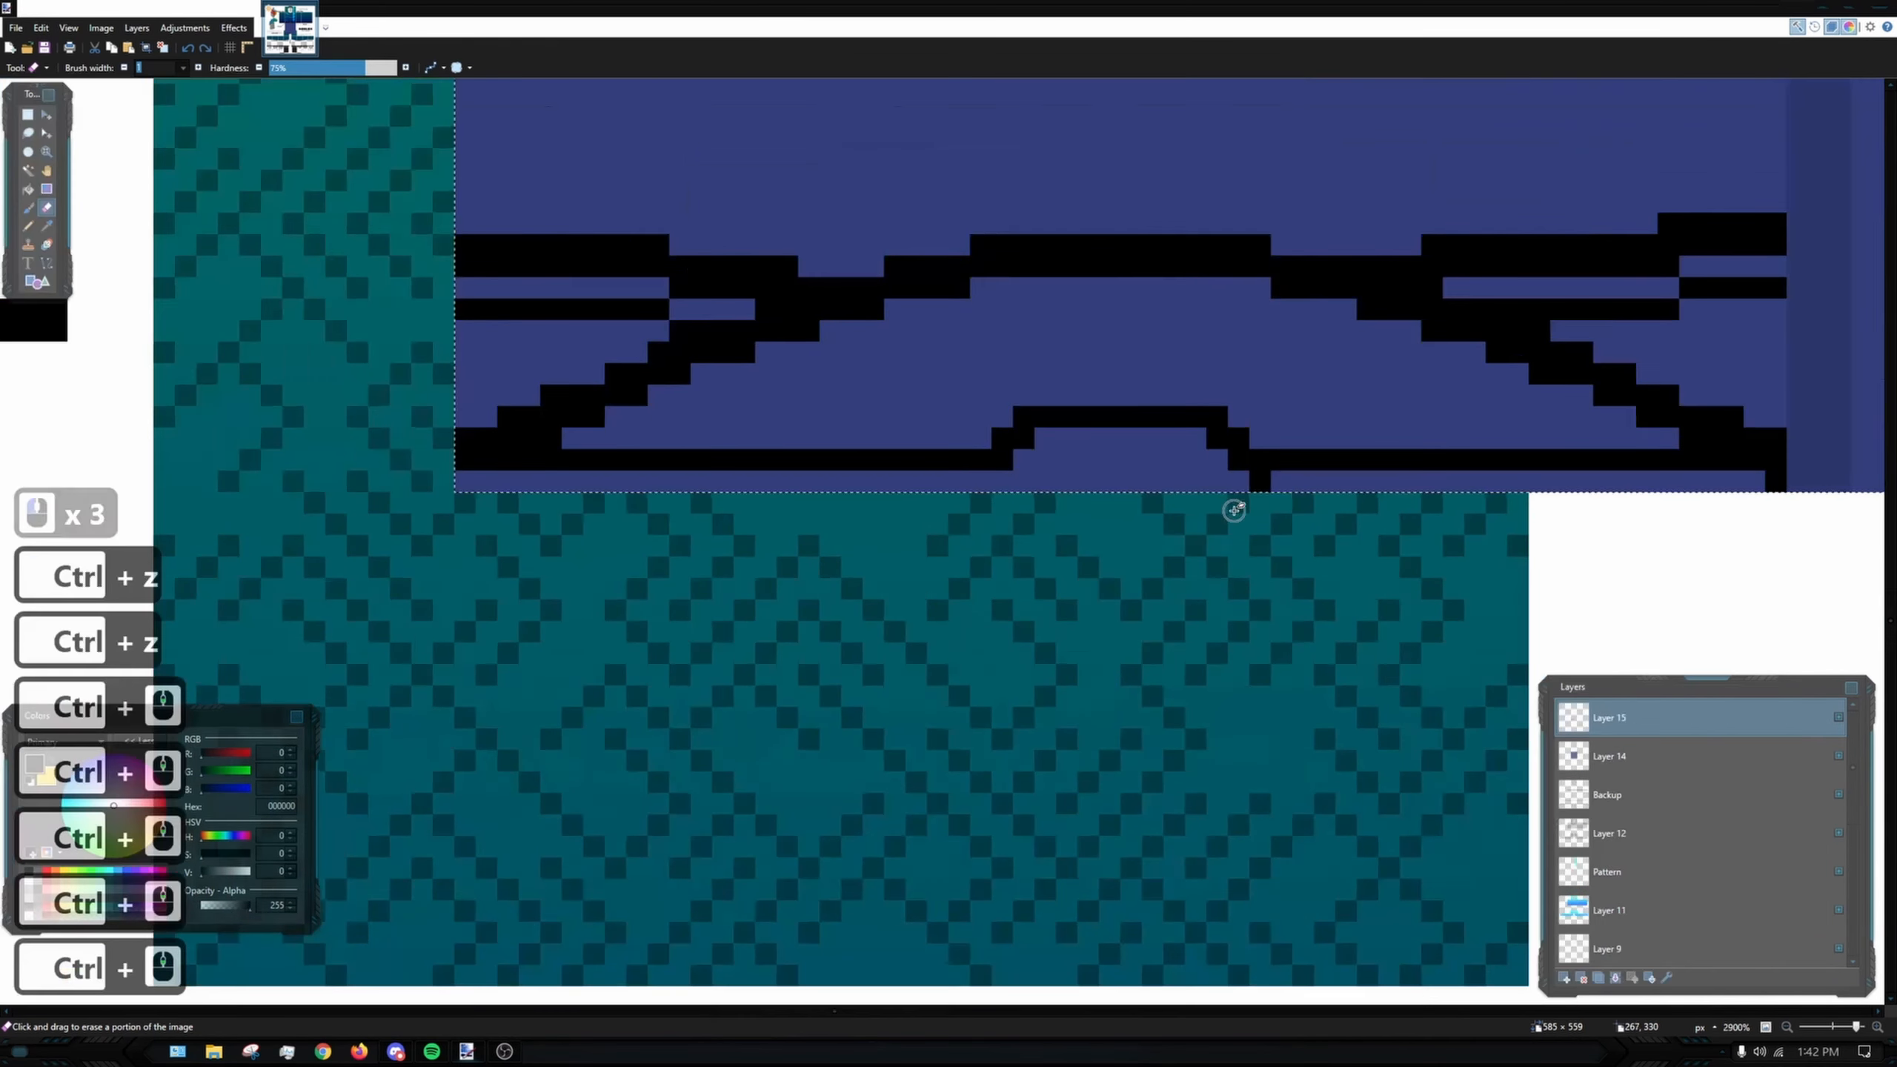
scroll(1229, 510, down, 1)
scroll(1240, 496, up, 2)
scroll(1300, 496, down, 3)
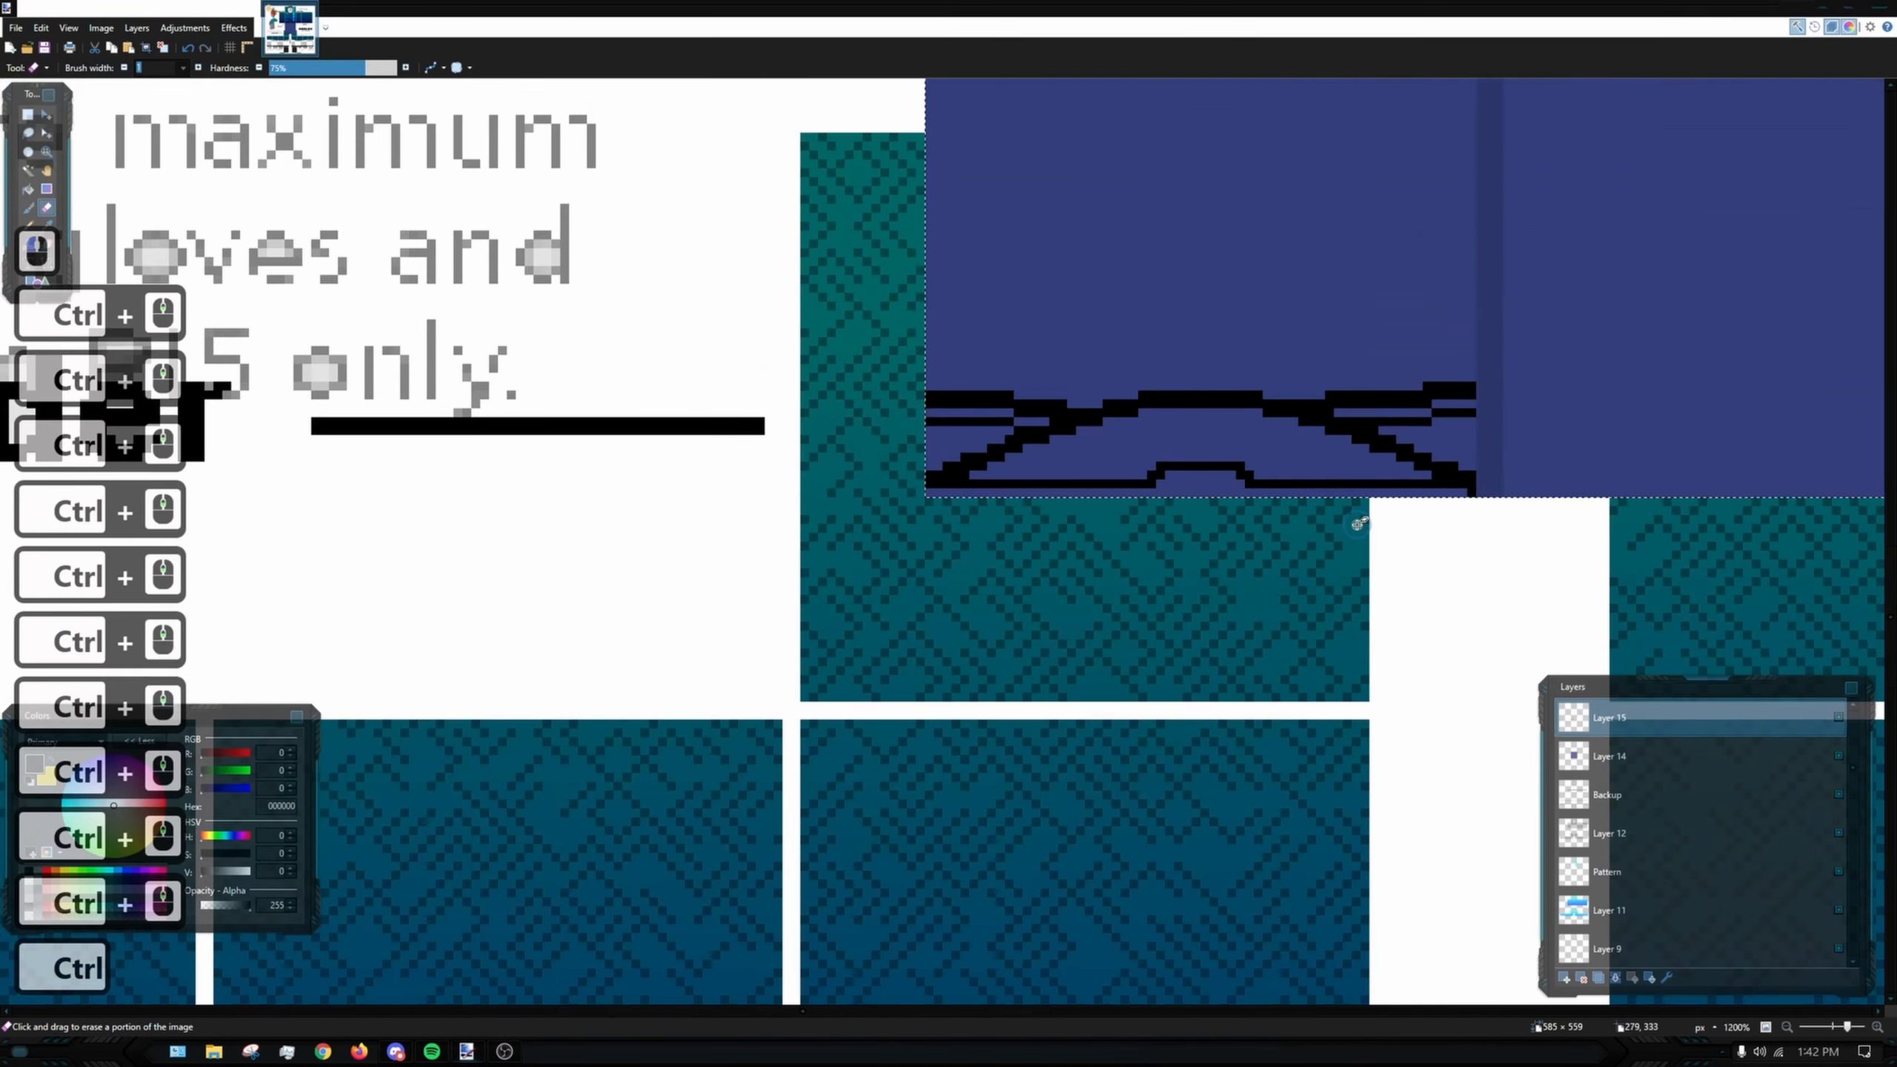
- Make Layer 14 active and sample the trousers' dark shading color 2C376B as the primary color
scroll(1195, 545, right, 3)
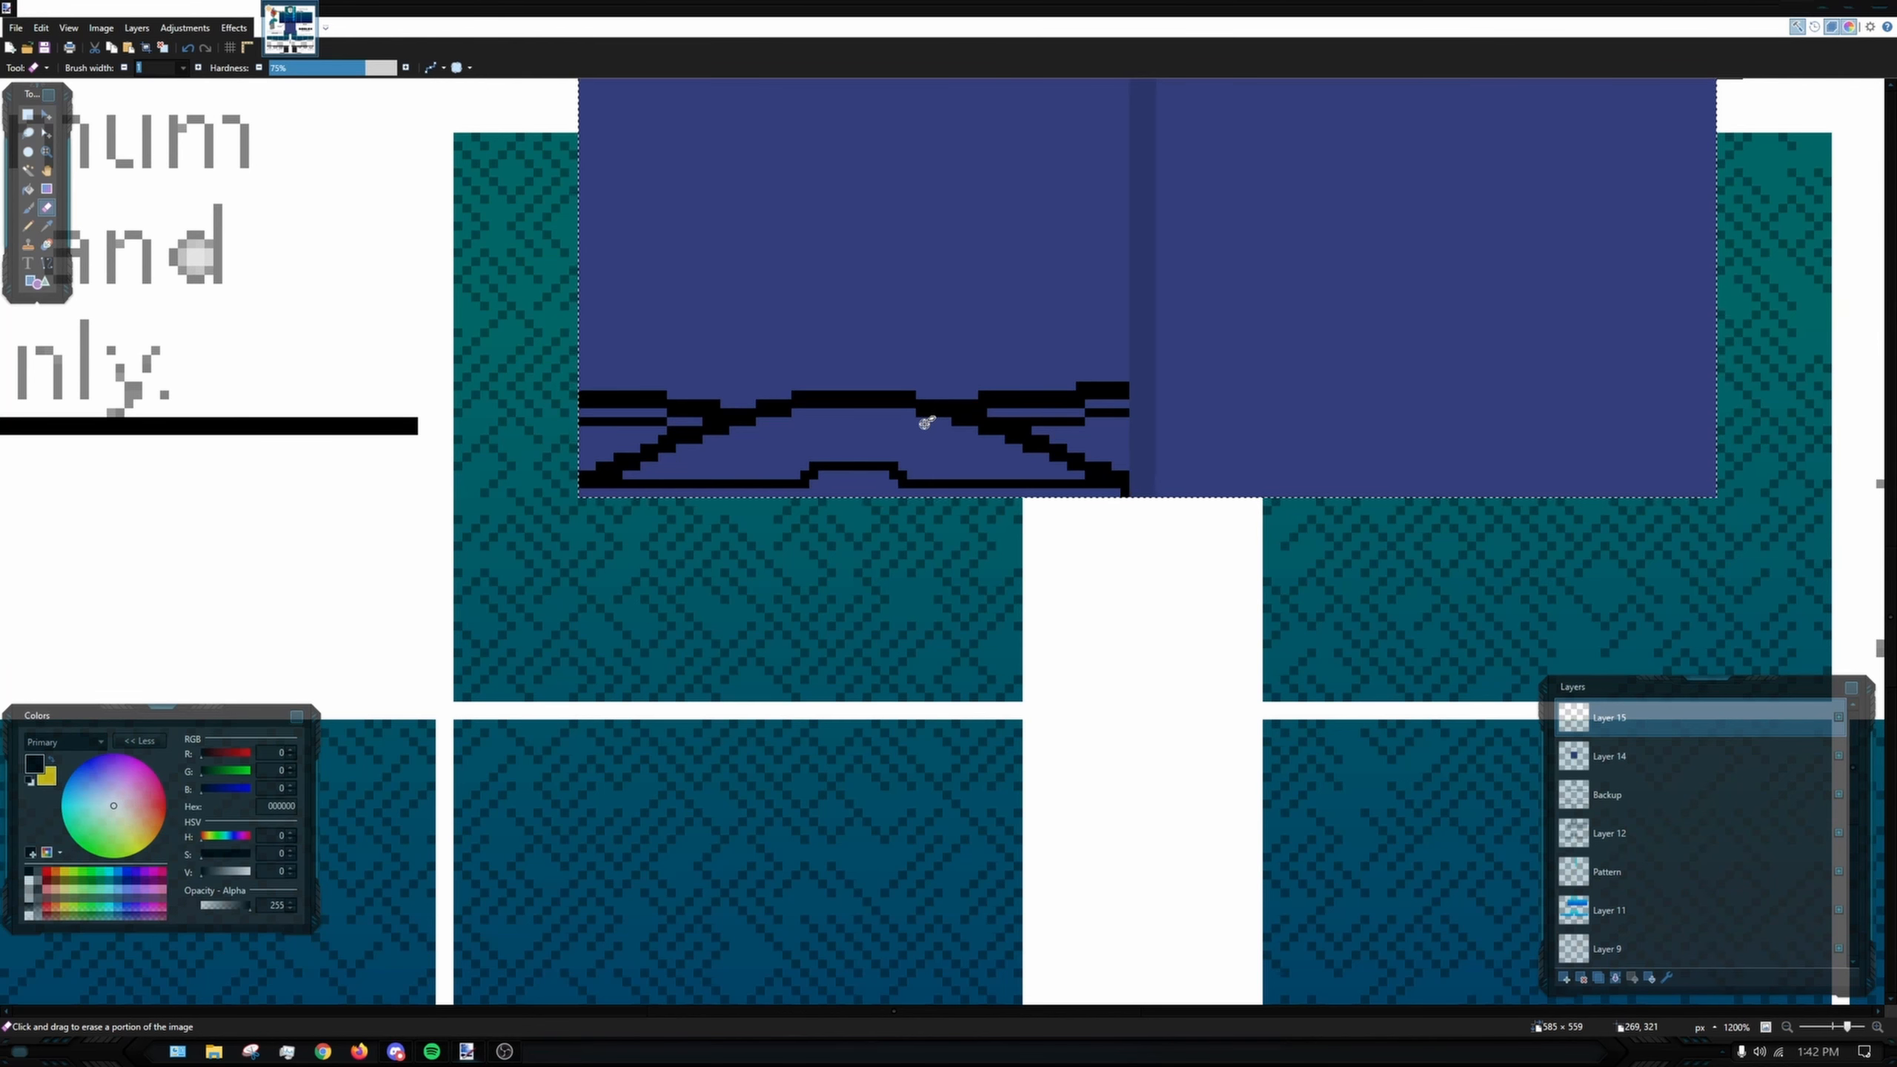
scroll(746, 404, up, 2)
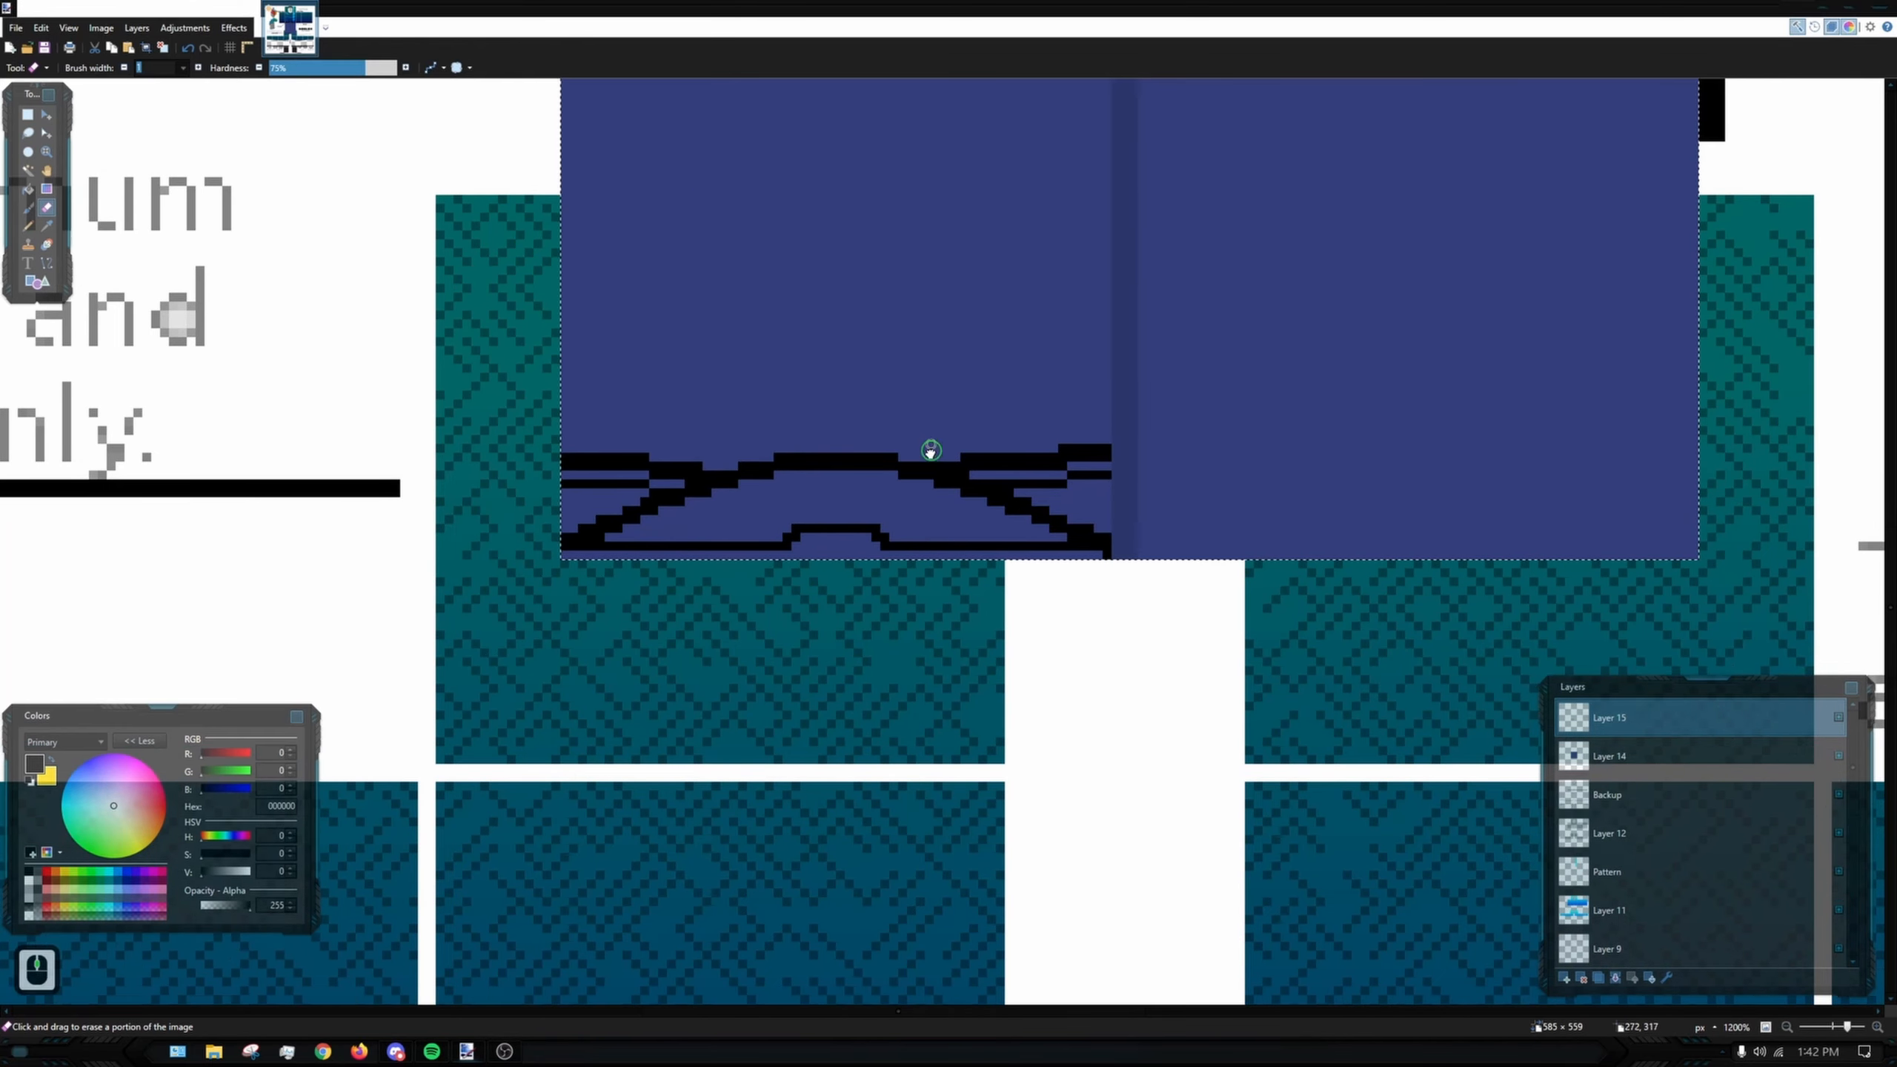
ctrl+scroll(824, 574, down, 2)
scroll(863, 445, up, 3)
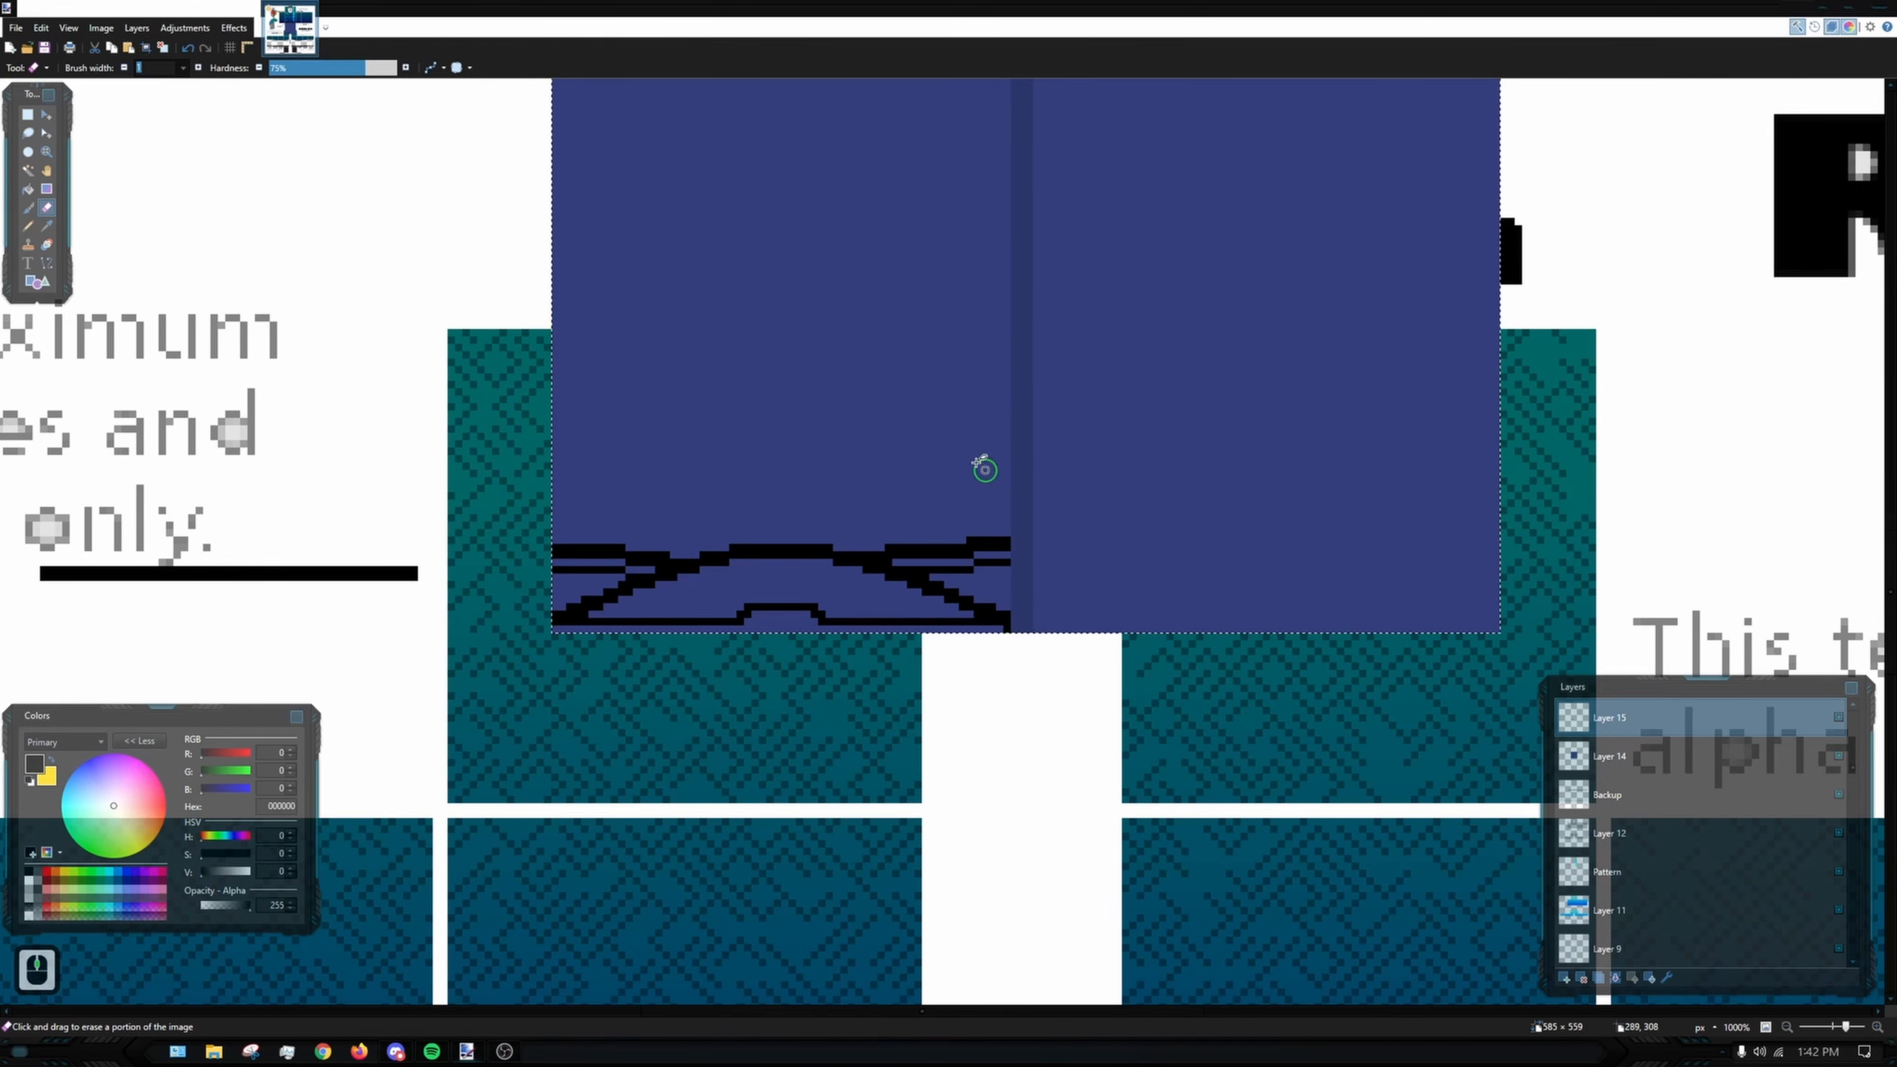
scroll(765, 470, up, 1)
ctrl+scroll(747, 508, down, 3)
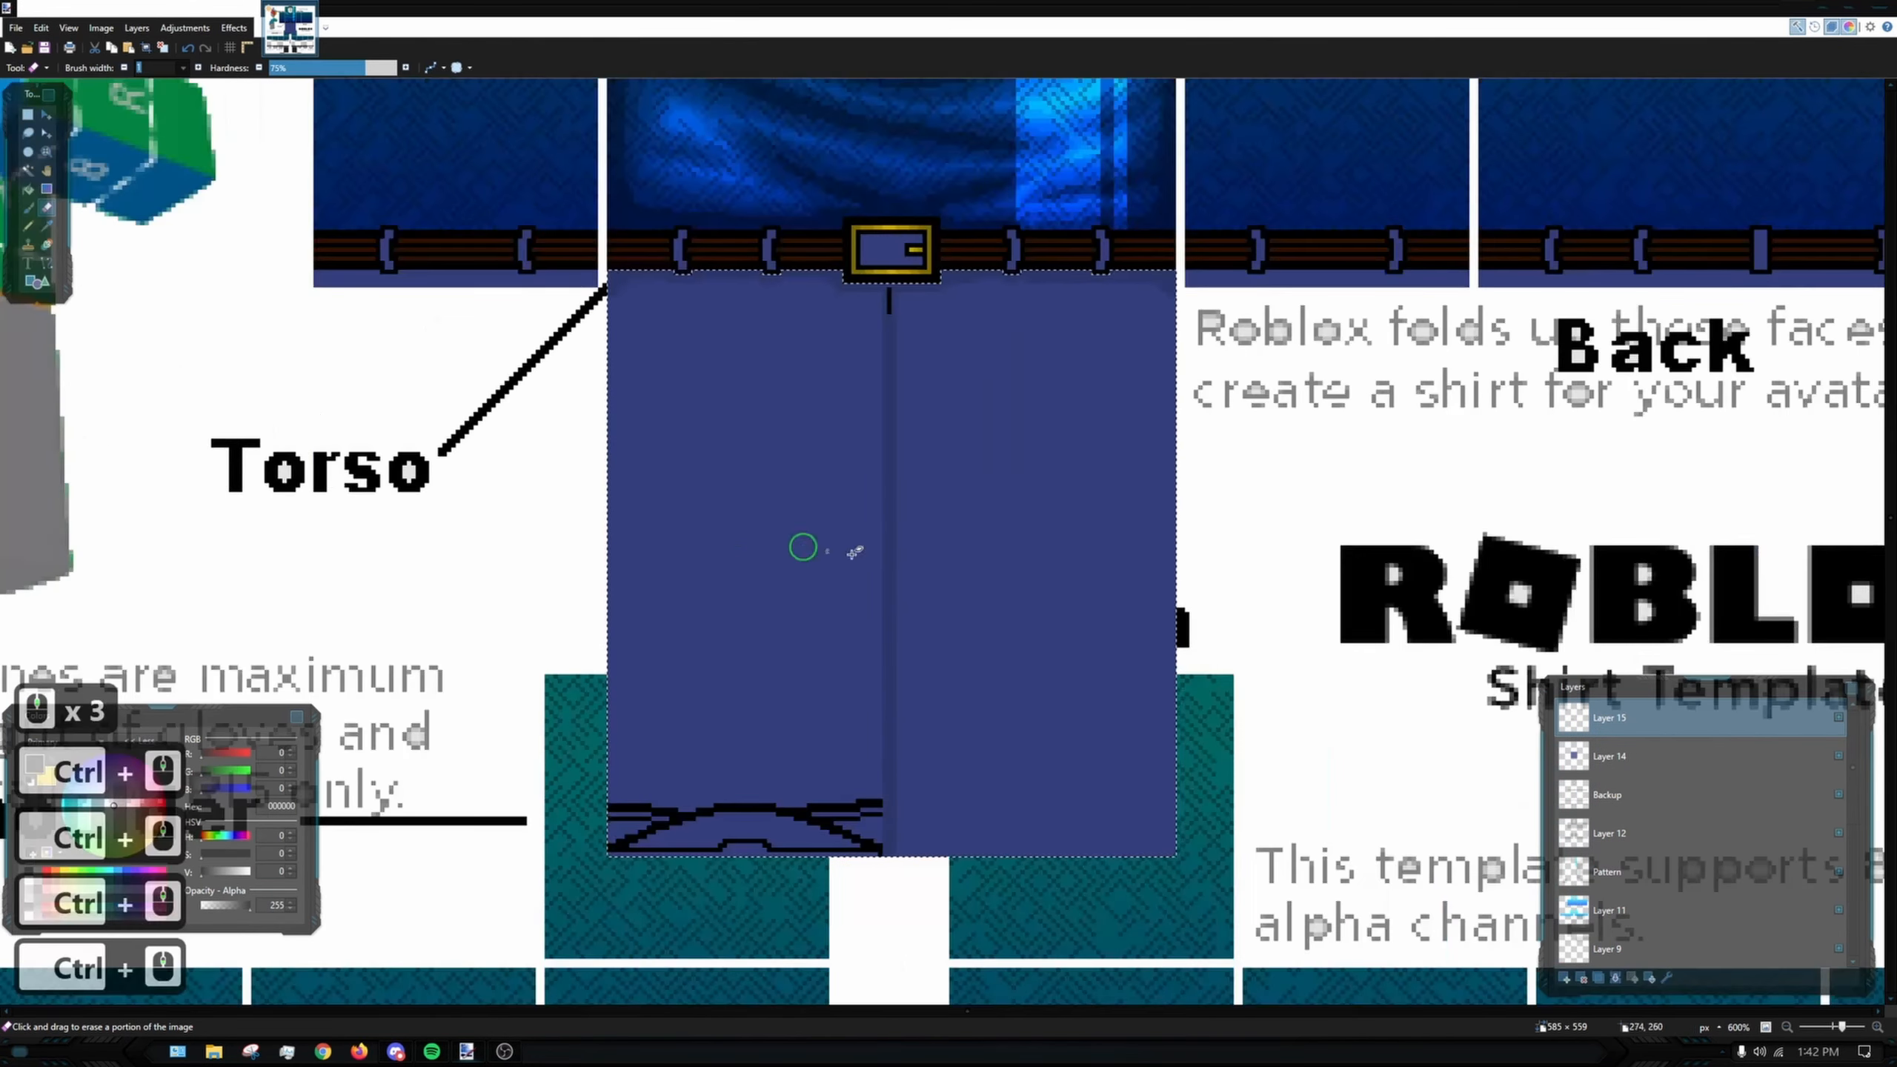
drag(690, 622, 717, 582)
click(1744, 758)
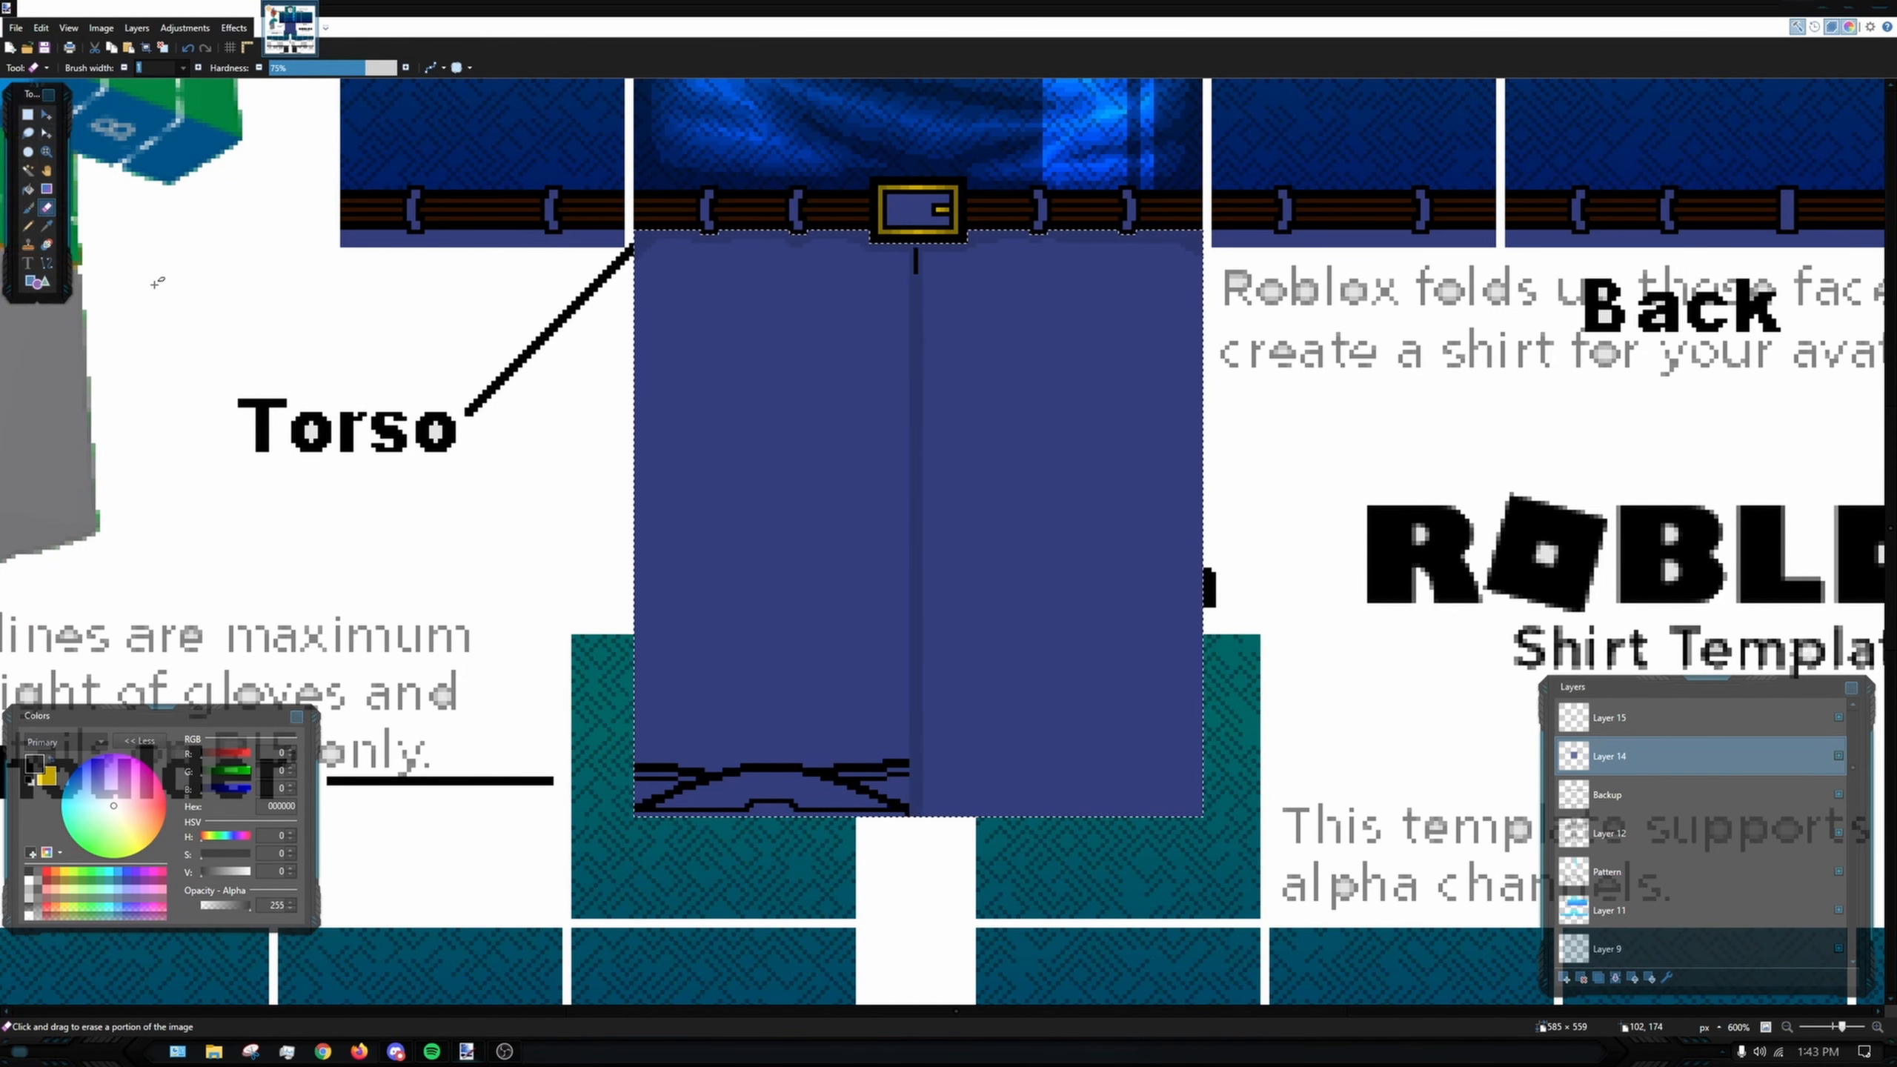
click(46, 226)
ctrl+scroll(844, 519, up, 3)
drag(765, 423, 884, 526)
click(621, 182)
drag(852, 725, 756, 525)
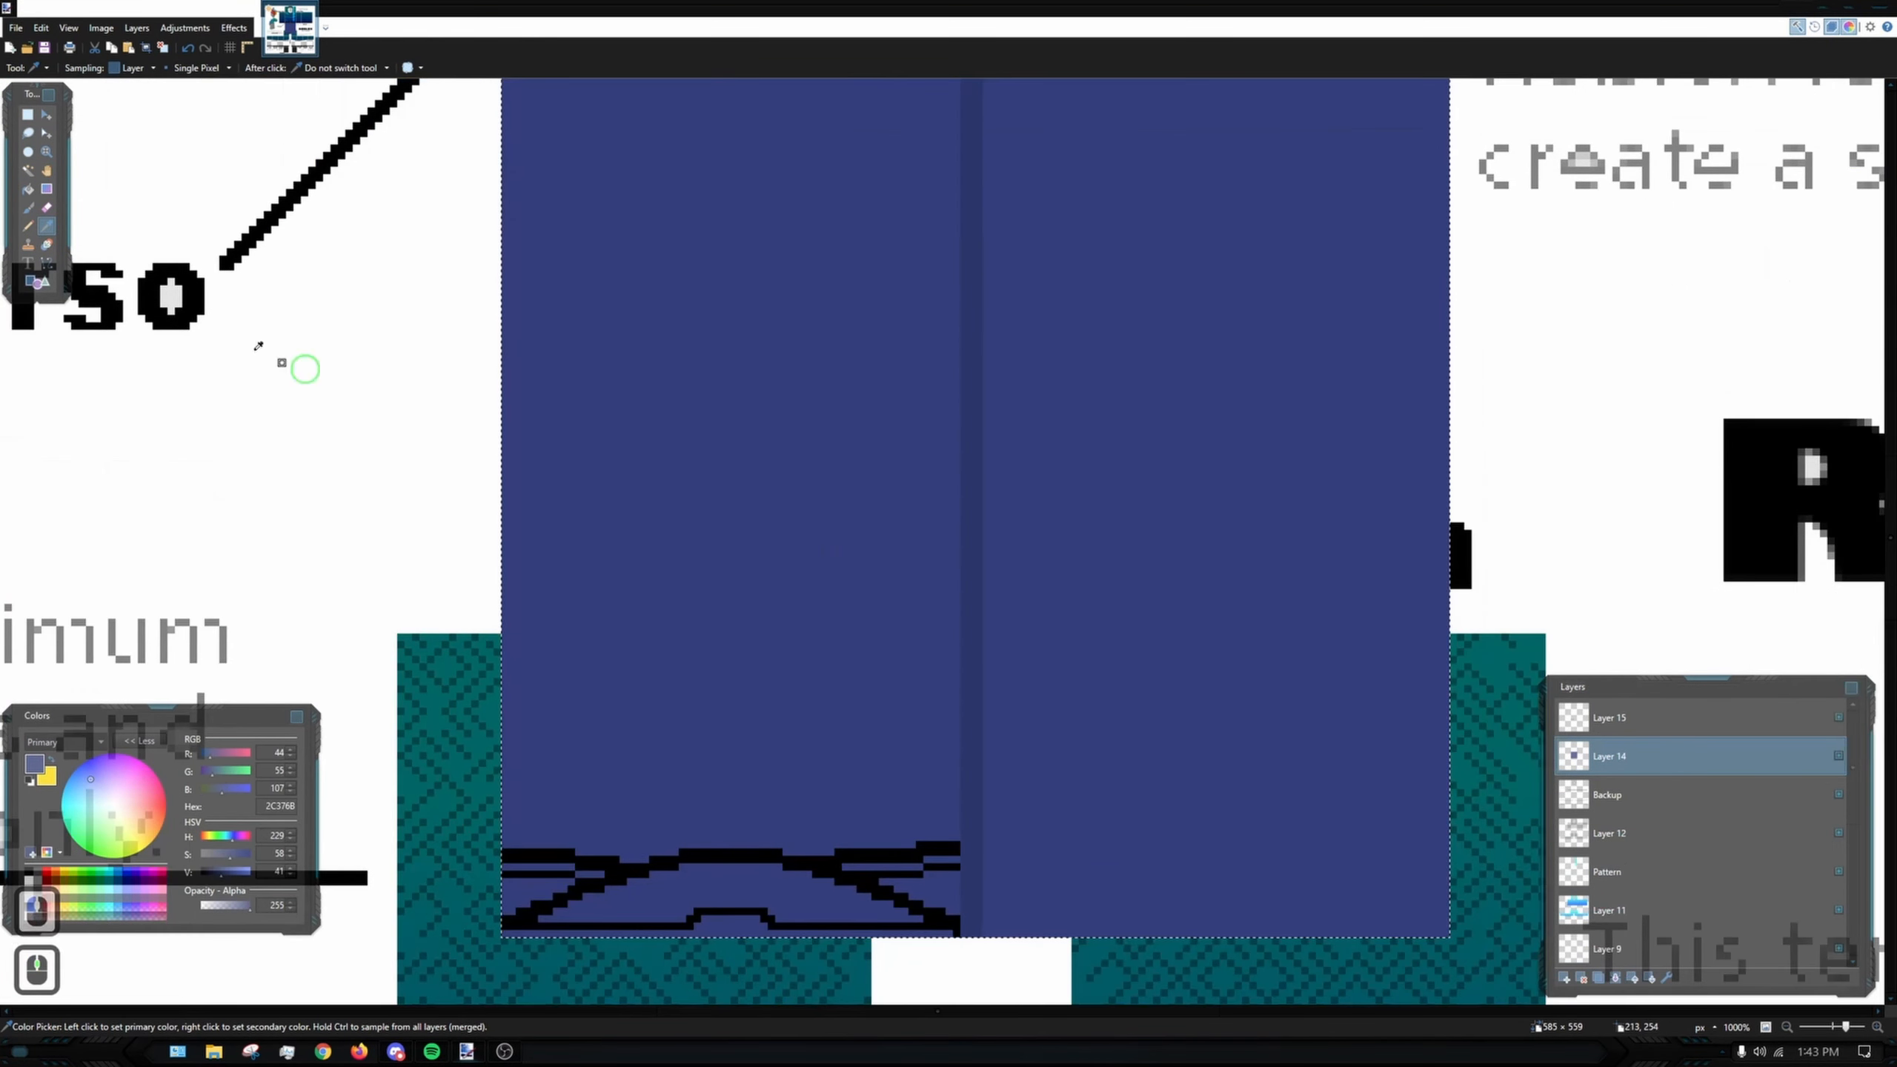
- Set the Paintbrush width to 3, try a curved shading stroke down the left leg's outer edge, and undo it
click(27, 207)
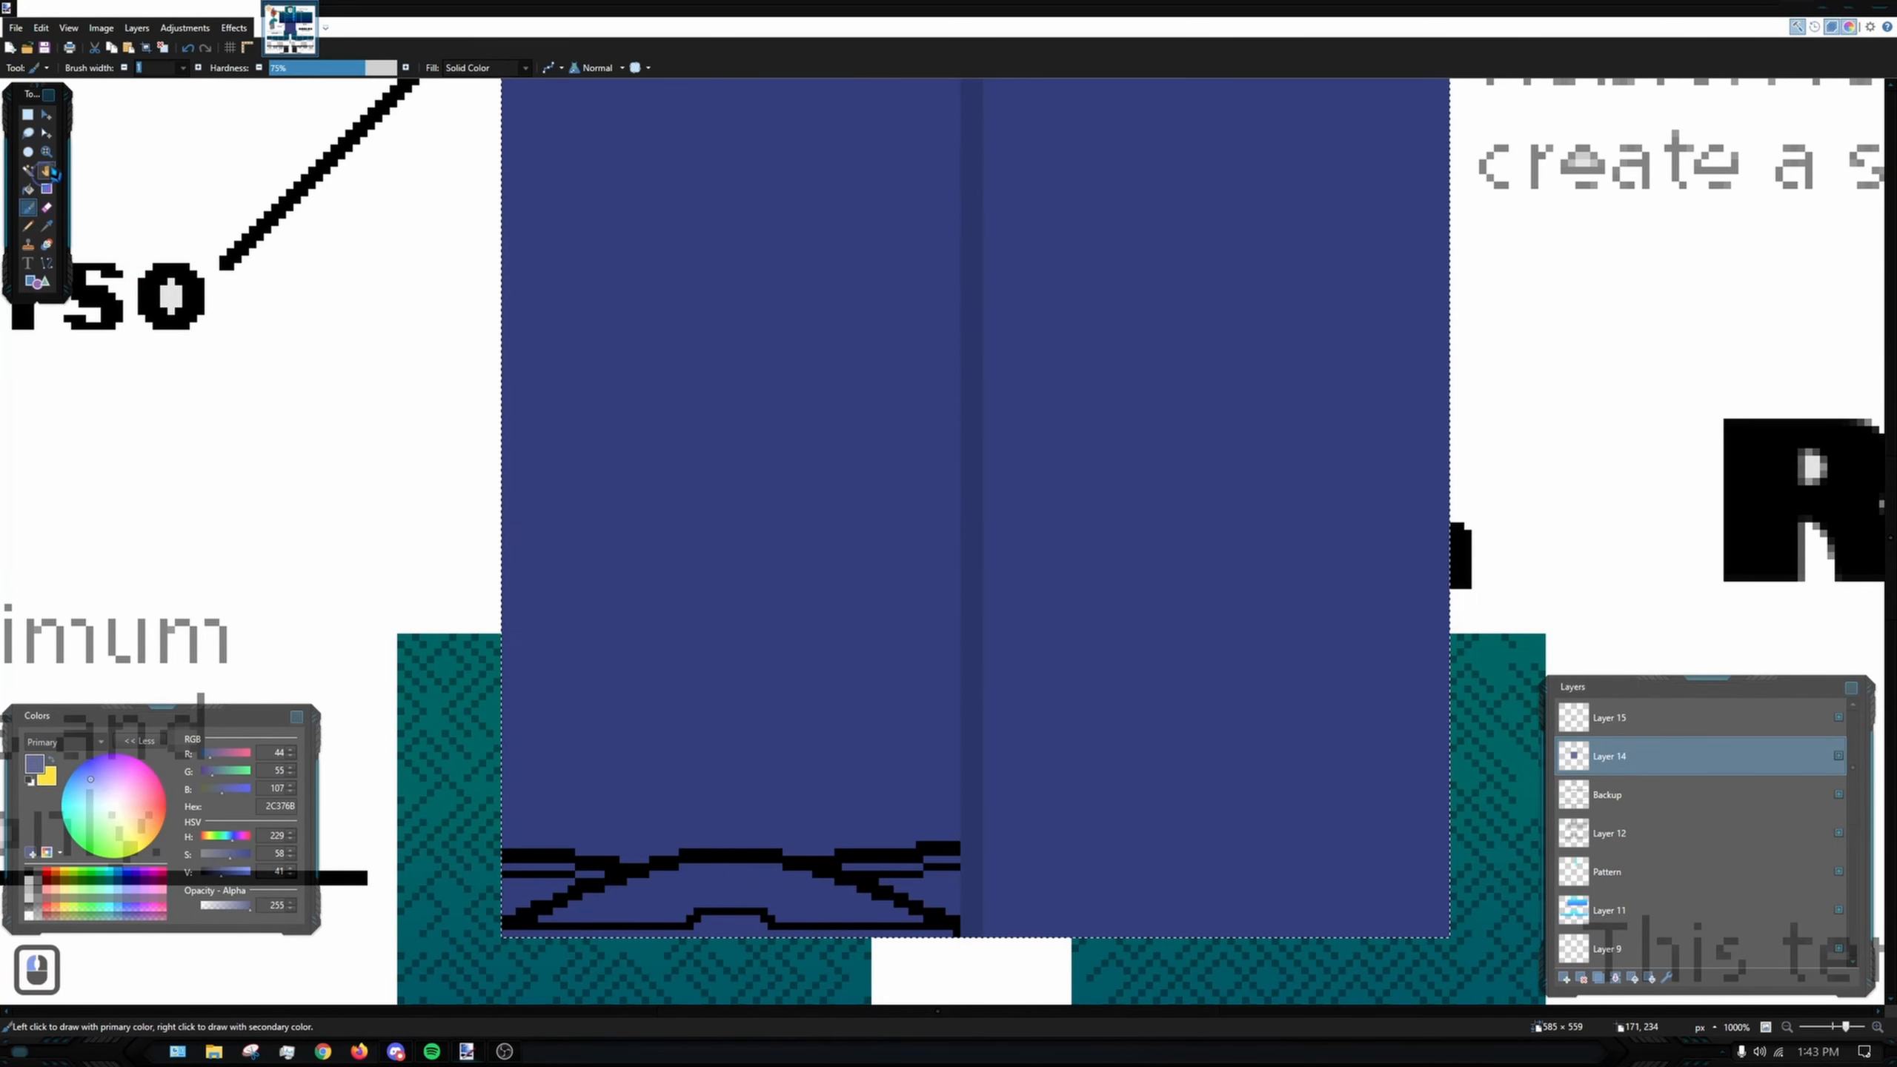
click(198, 68)
click(198, 69)
drag(1044, 463, 1038, 449)
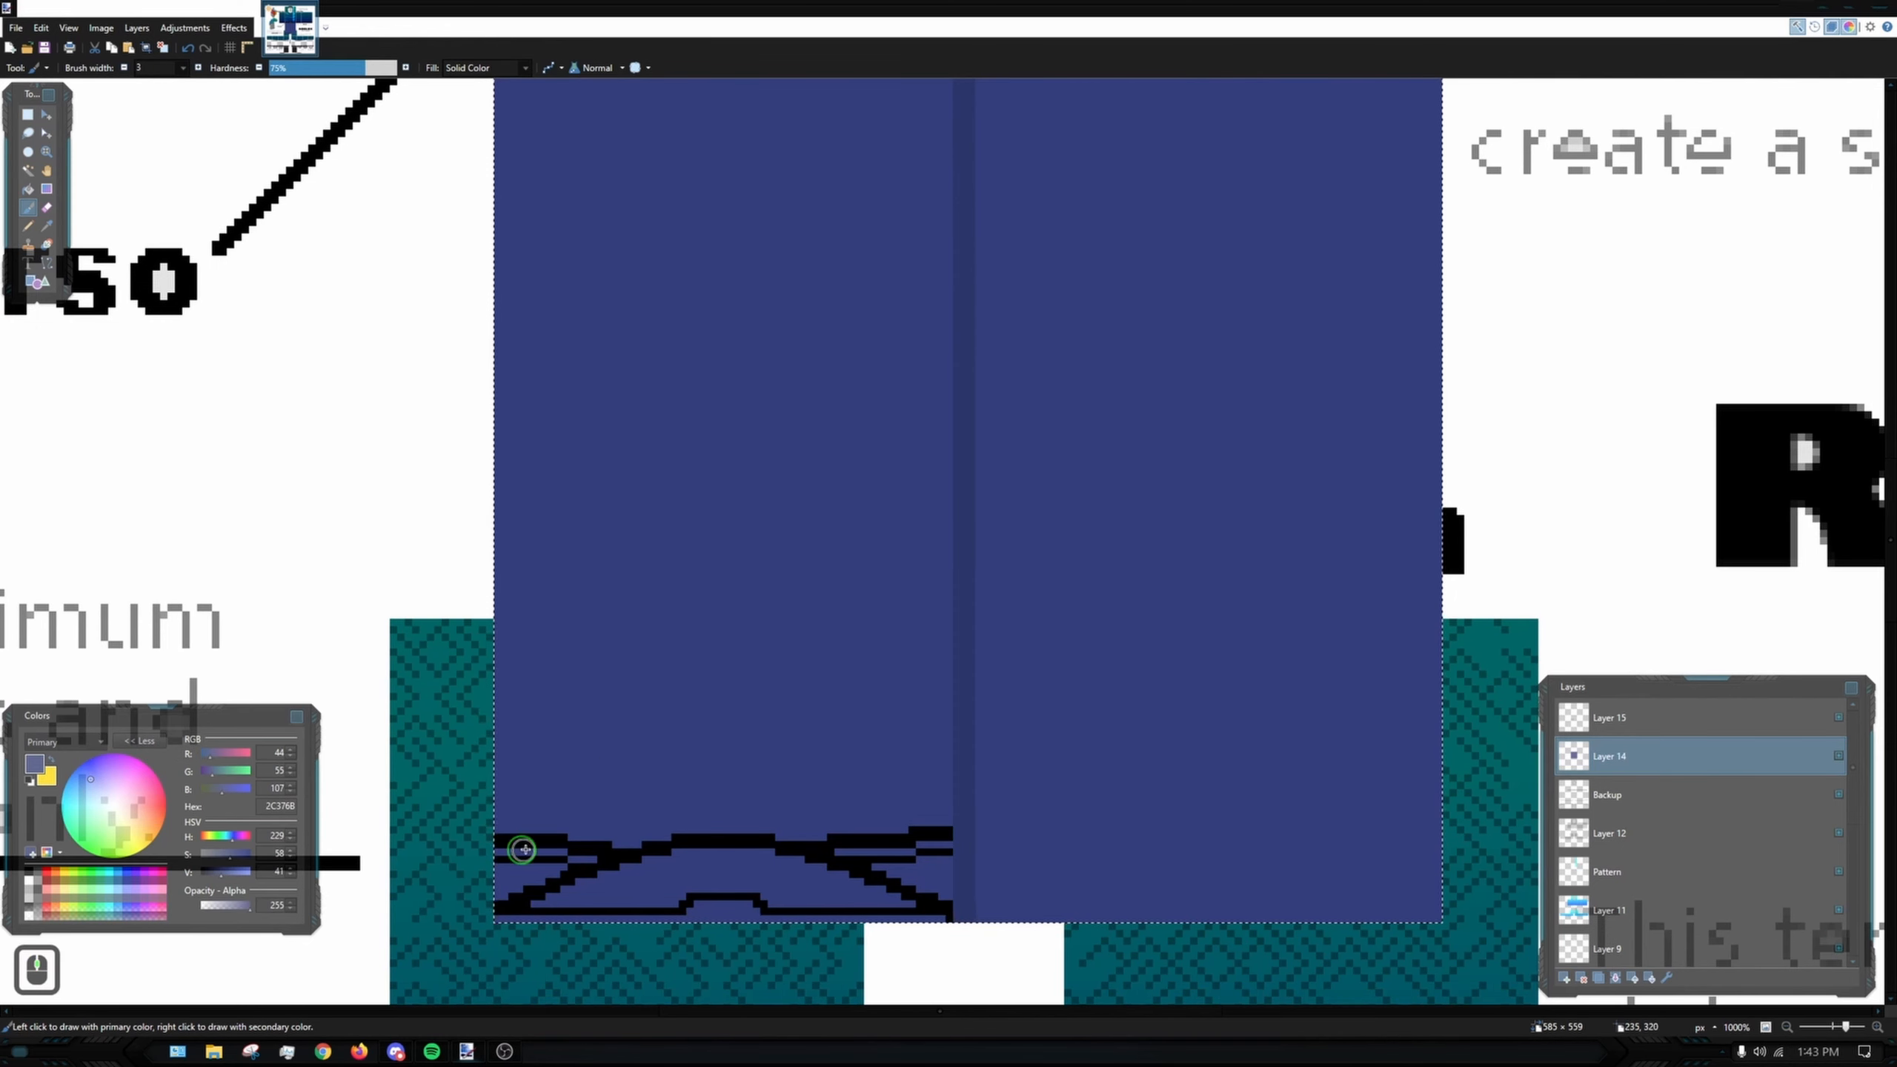
scroll(621, 611, up, 2)
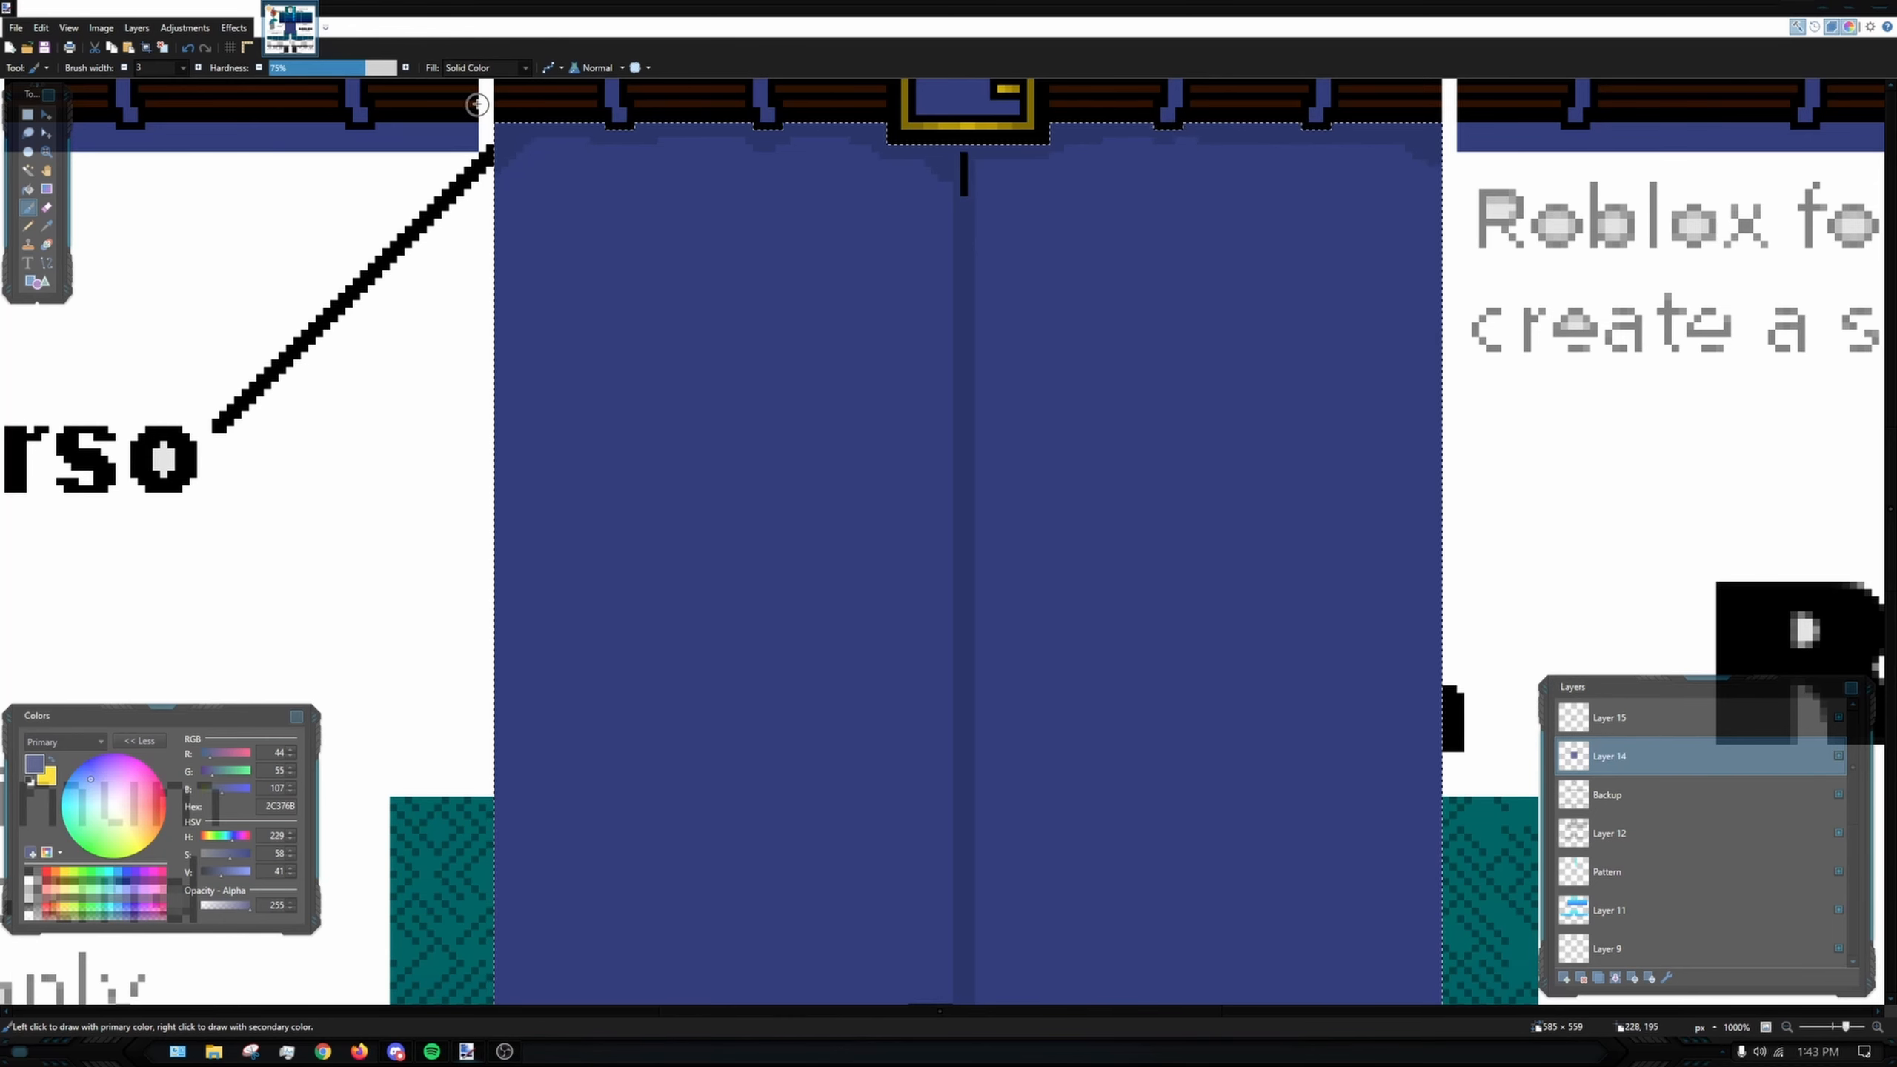
mouse_move(526, 336)
mouse_down()
mouse_move(609, 449)
mouse_move(545, 497)
mouse_up()
key(ctrl+z)
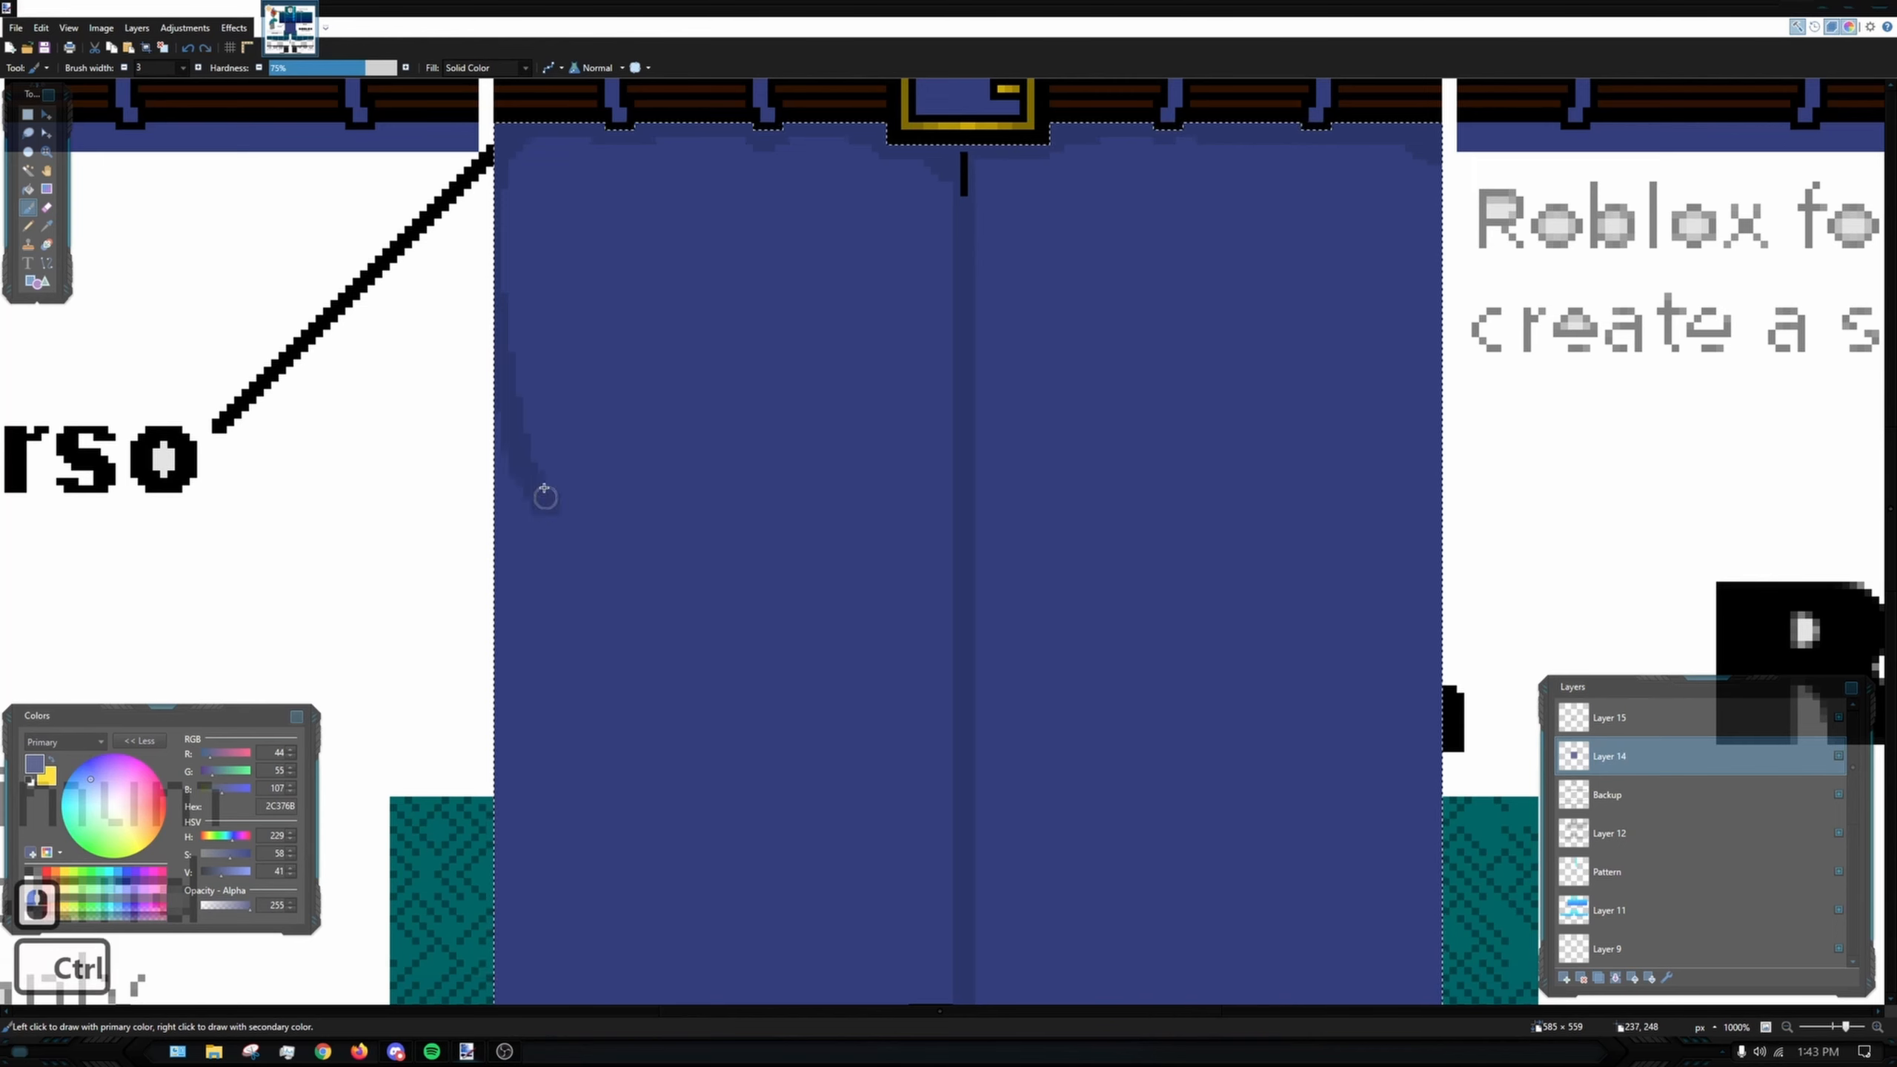
- Paint a dark shading stroke down the left leg's outer edge that curves inward at its lower end, undoing unsuitable tries
drag(503, 153, 510, 431)
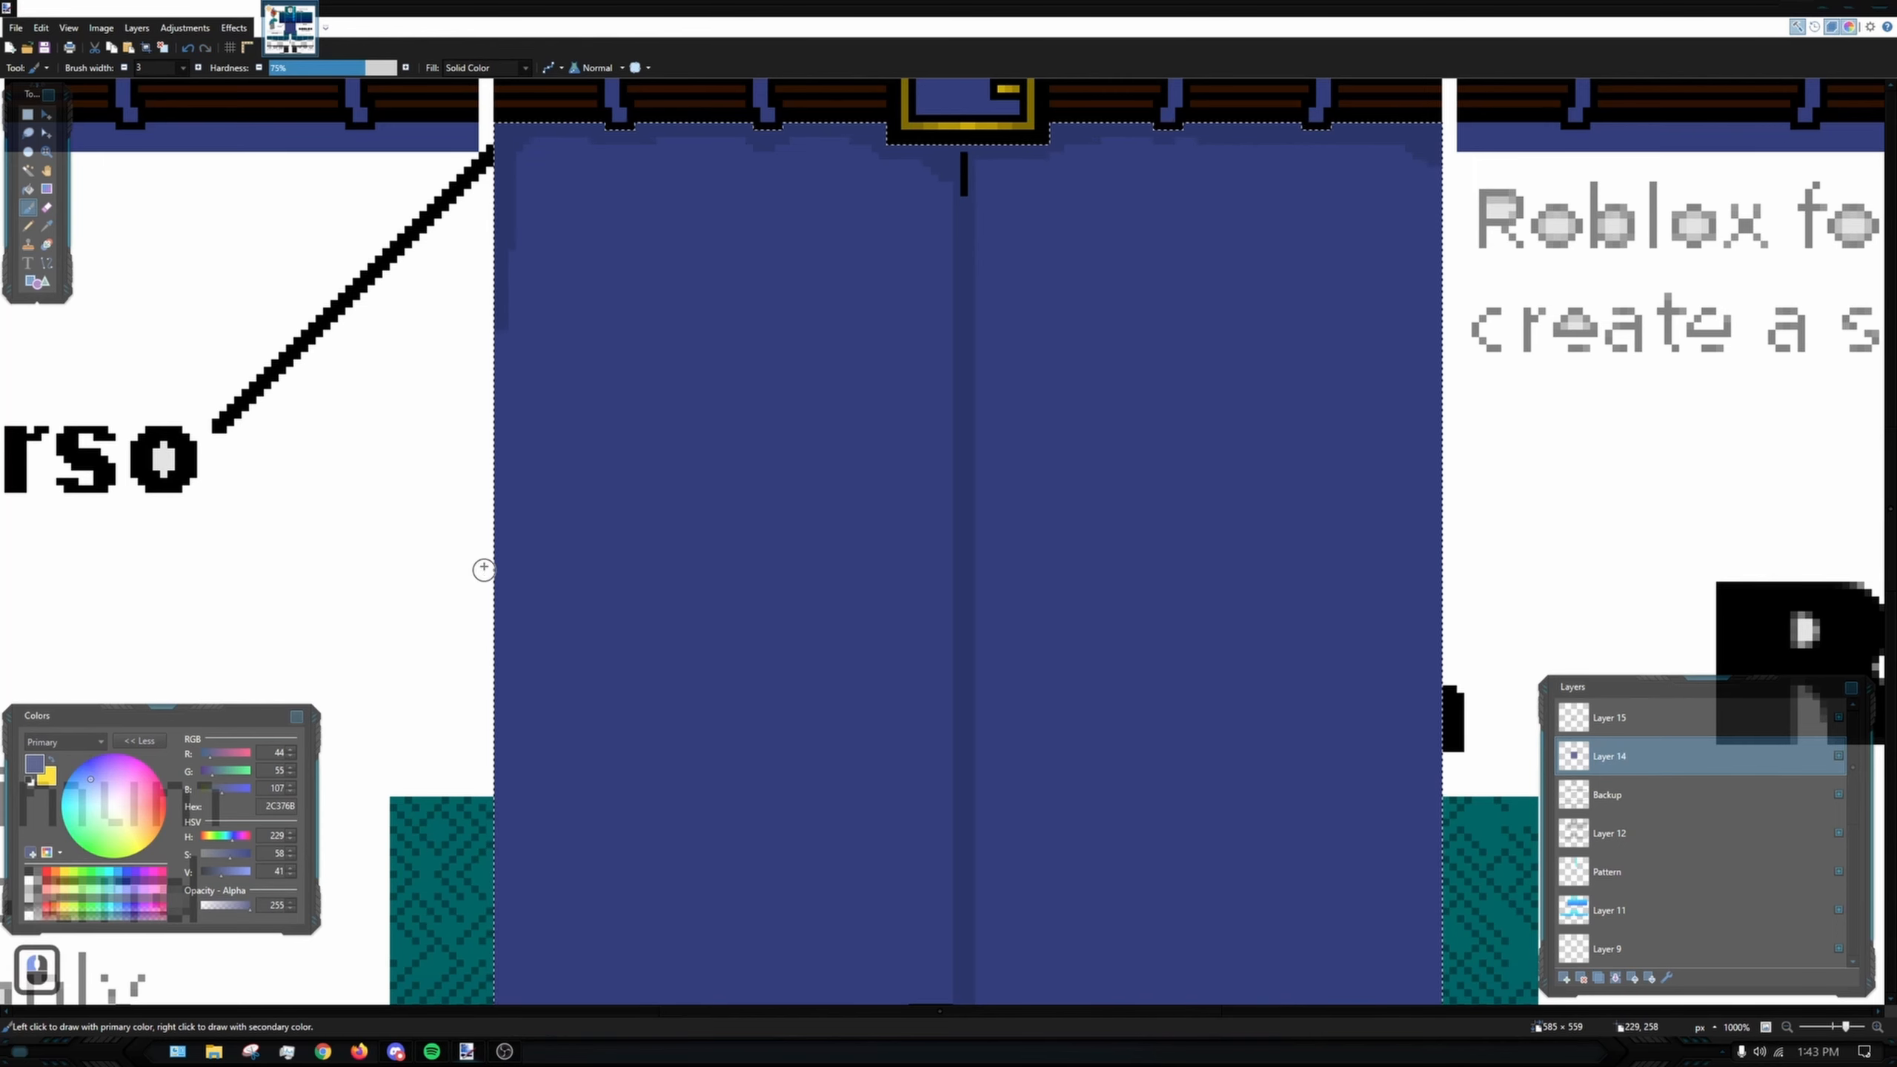
key(ctrl+z)
key(ctrl+z)
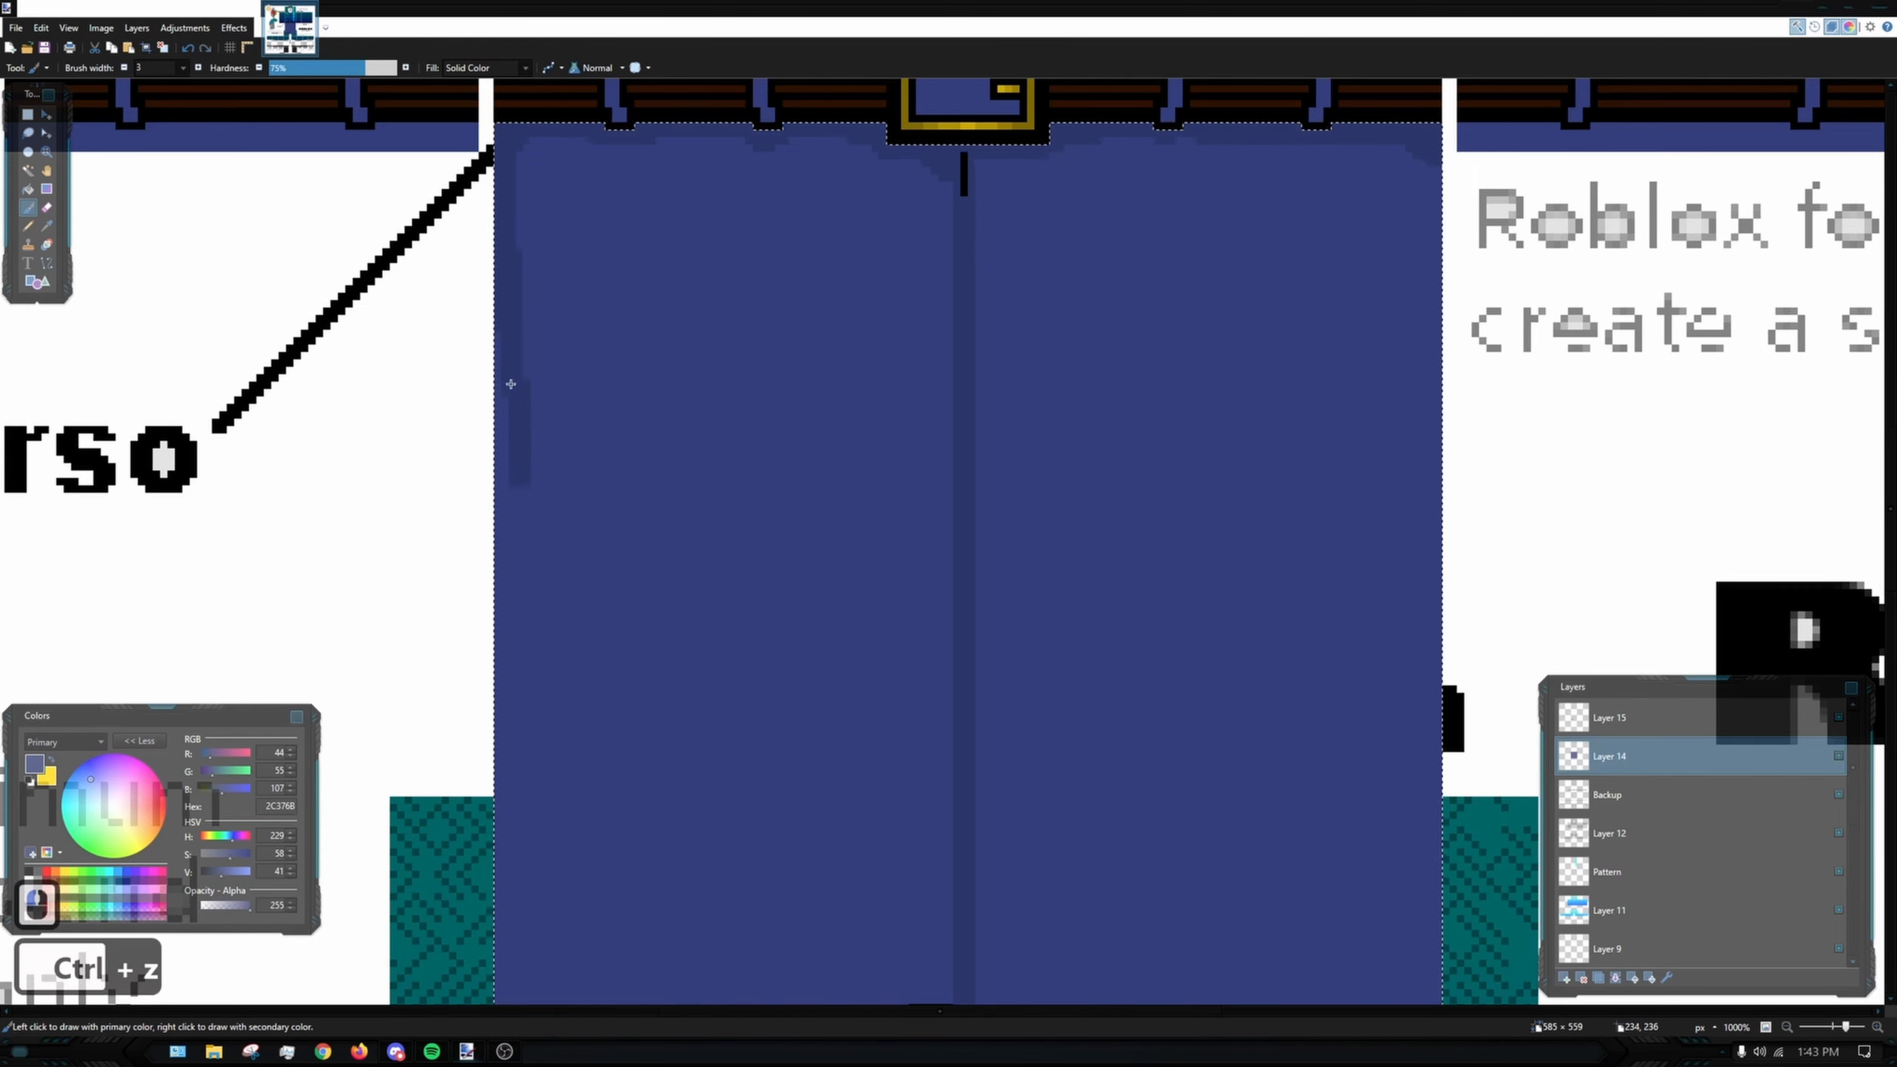
mouse_move(503, 222)
mouse_down()
mouse_move(495, 474)
mouse_move(504, 420)
mouse_move(563, 596)
mouse_up()
key(ctrl+z)
drag(505, 396, 519, 442)
key(ctrl+z)
key(ctrl+z)
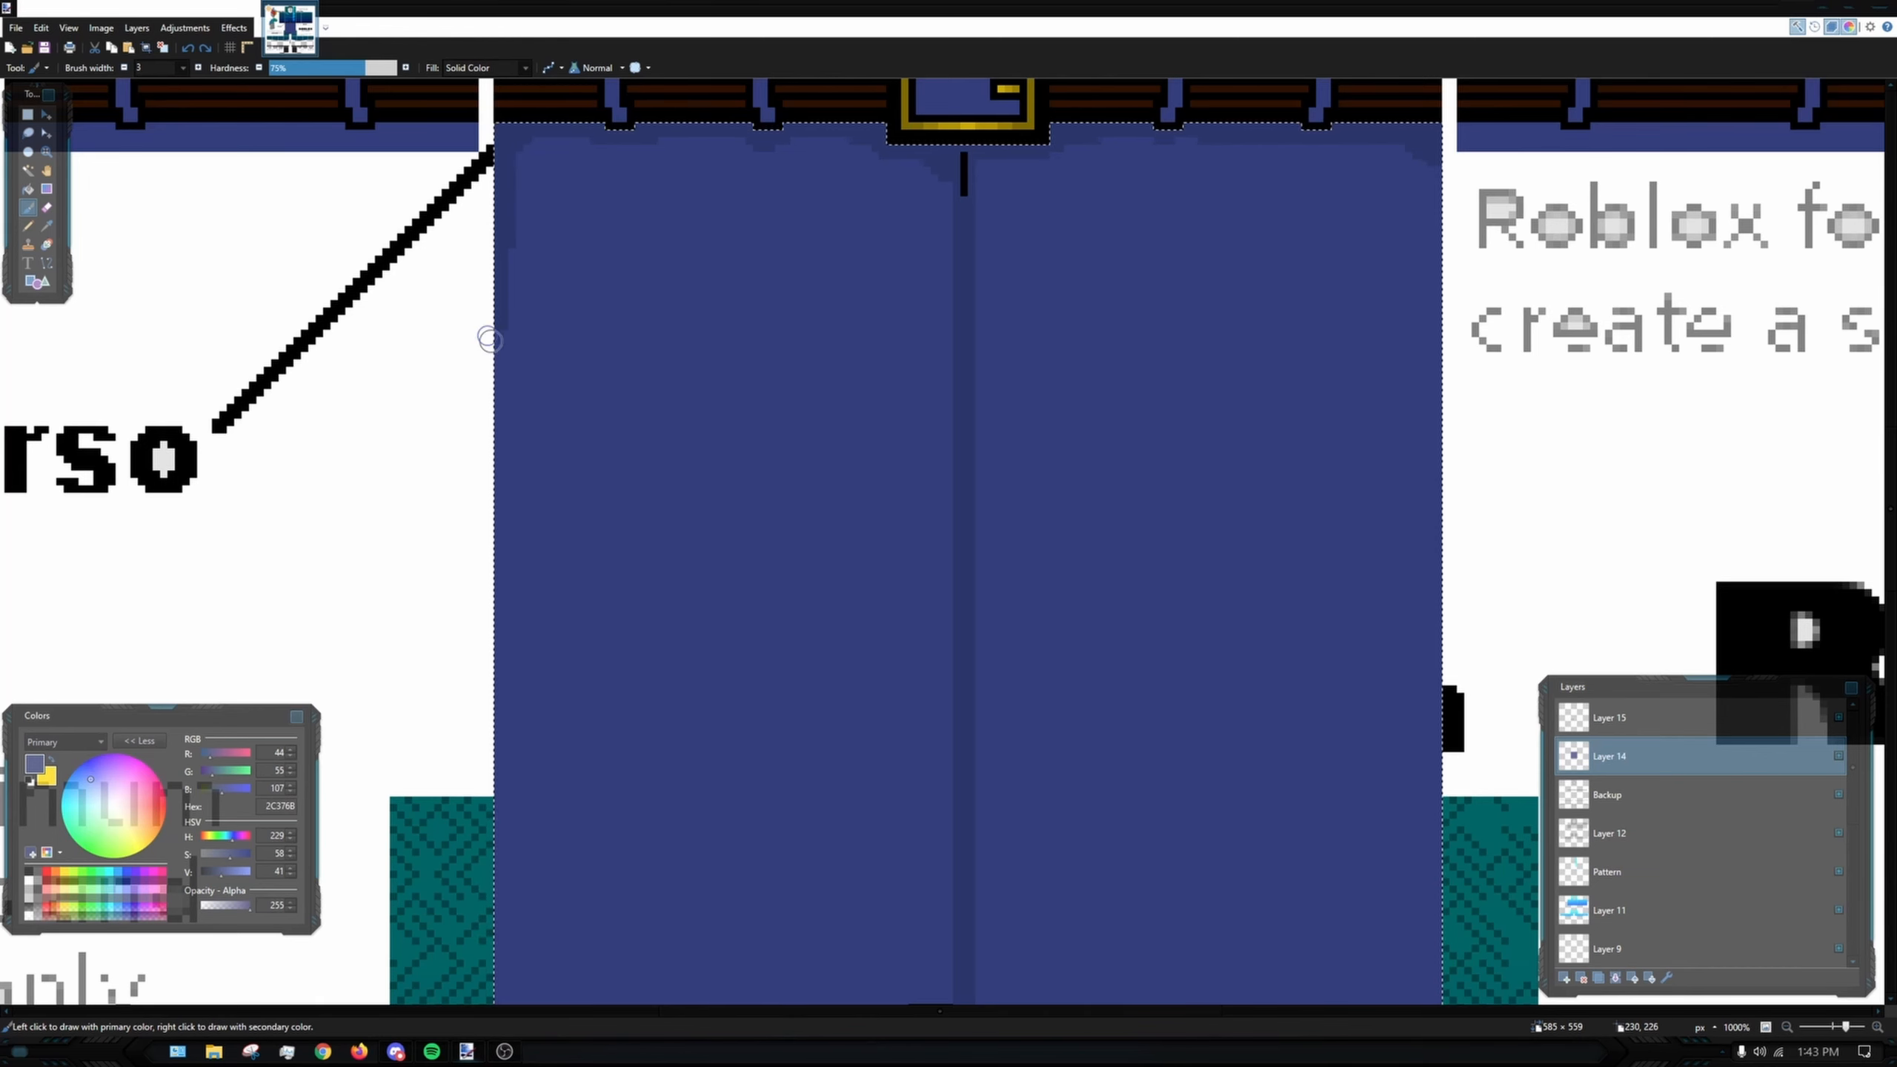
key(ctrl+z)
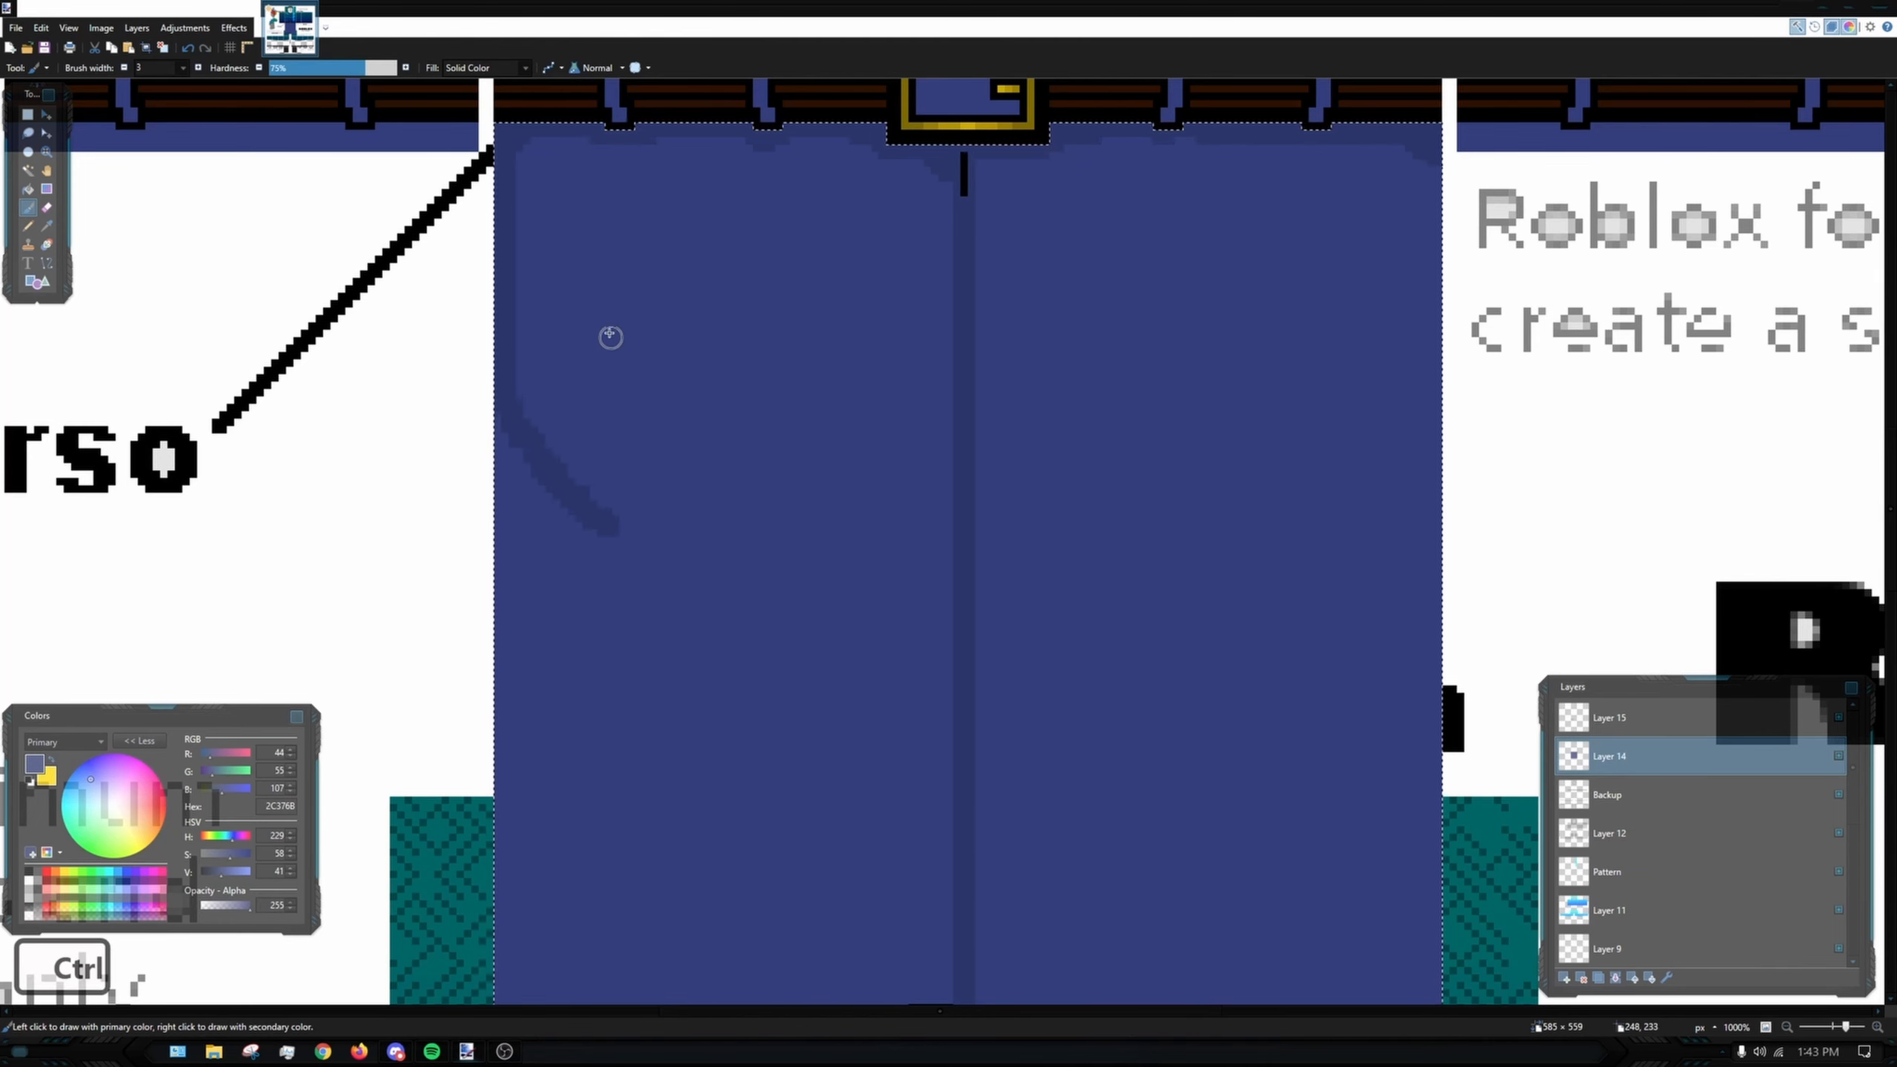
drag(627, 186, 538, 385)
key(ctrl+z)
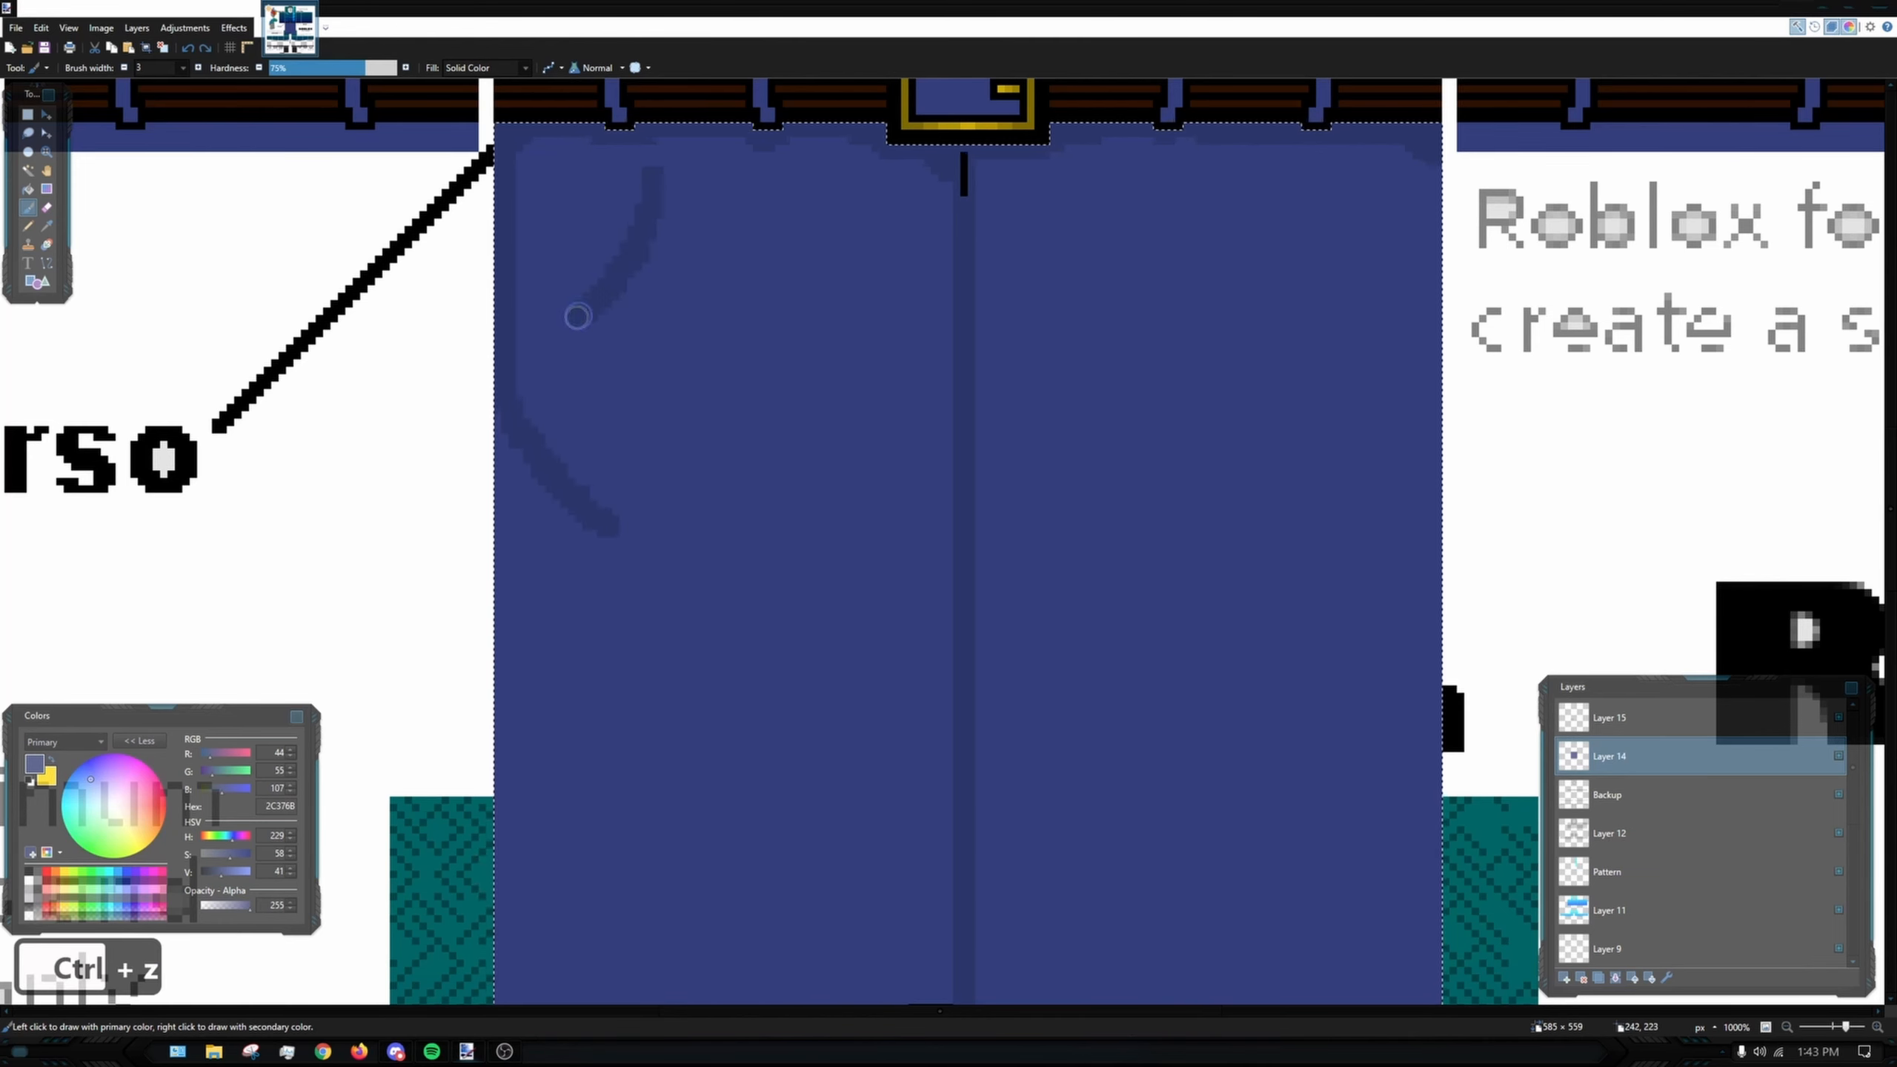
key(ctrl+z)
drag(661, 180, 553, 323)
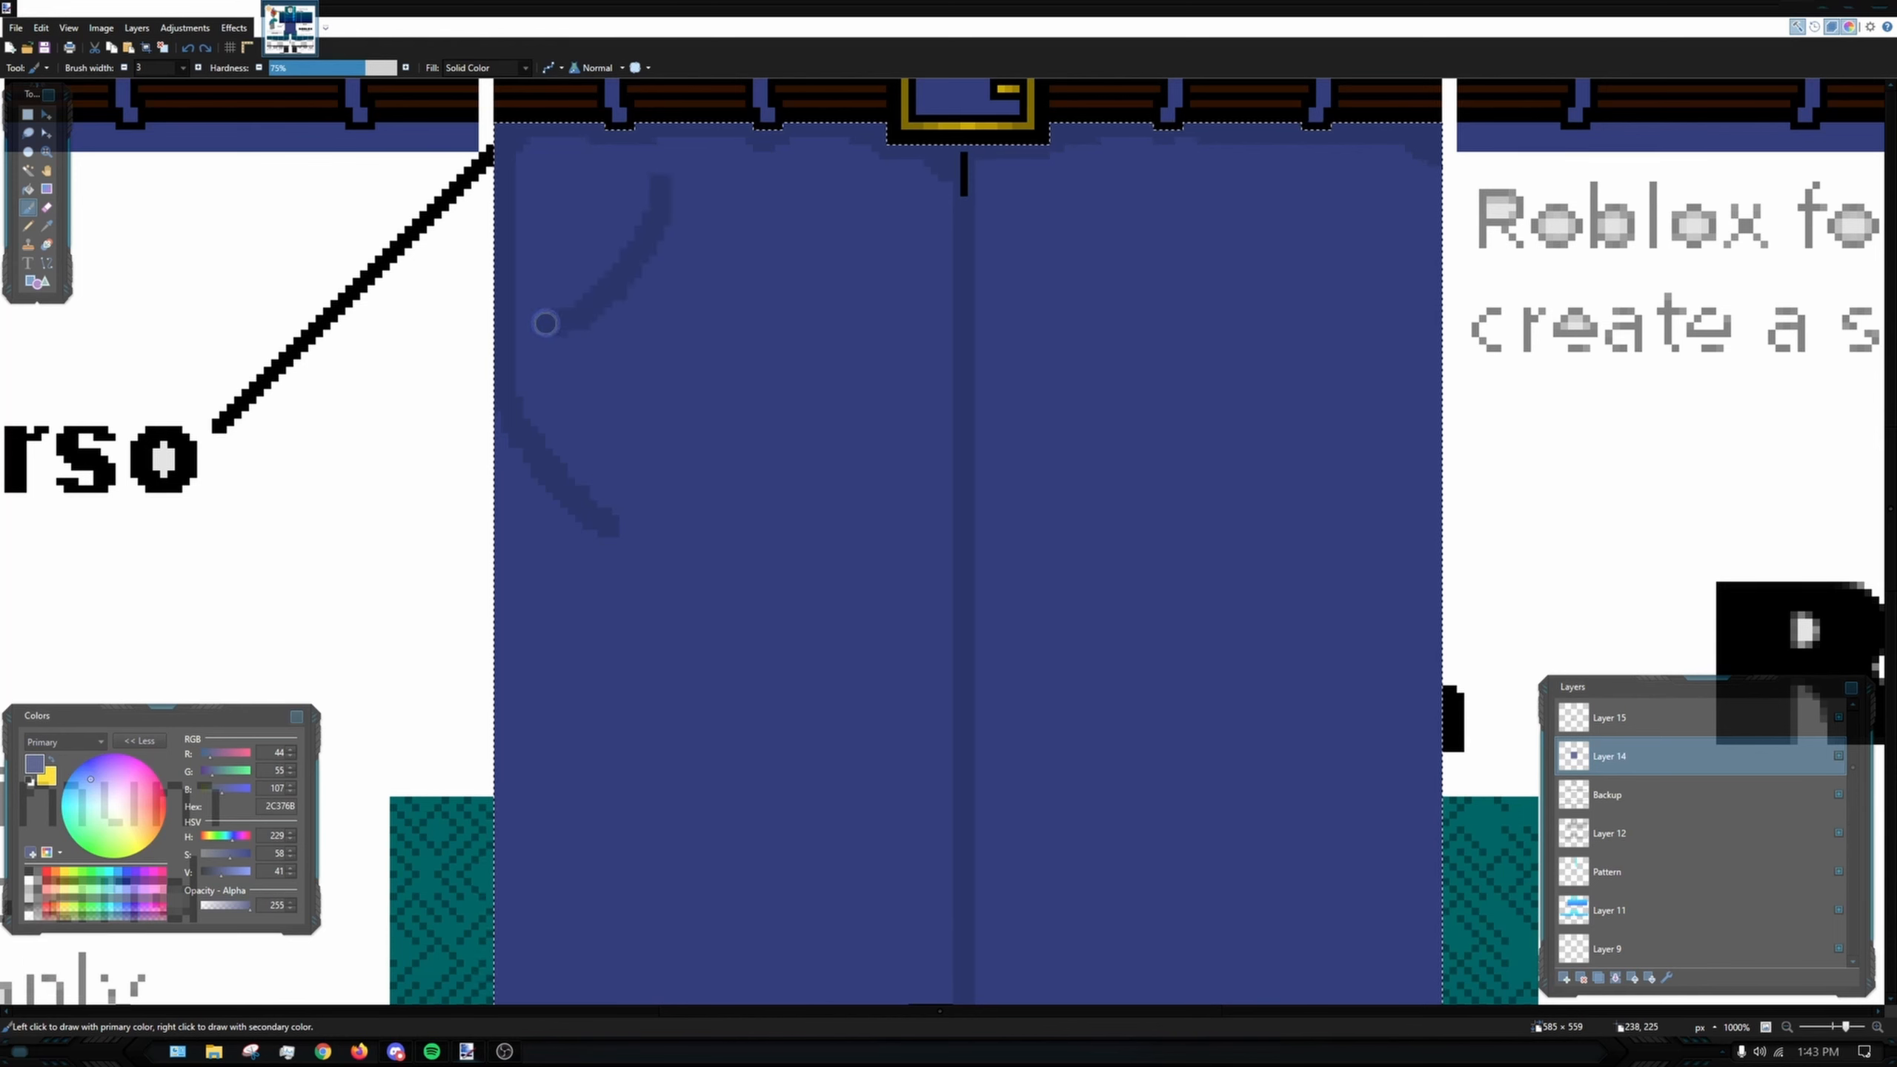
key(ctrl+z)
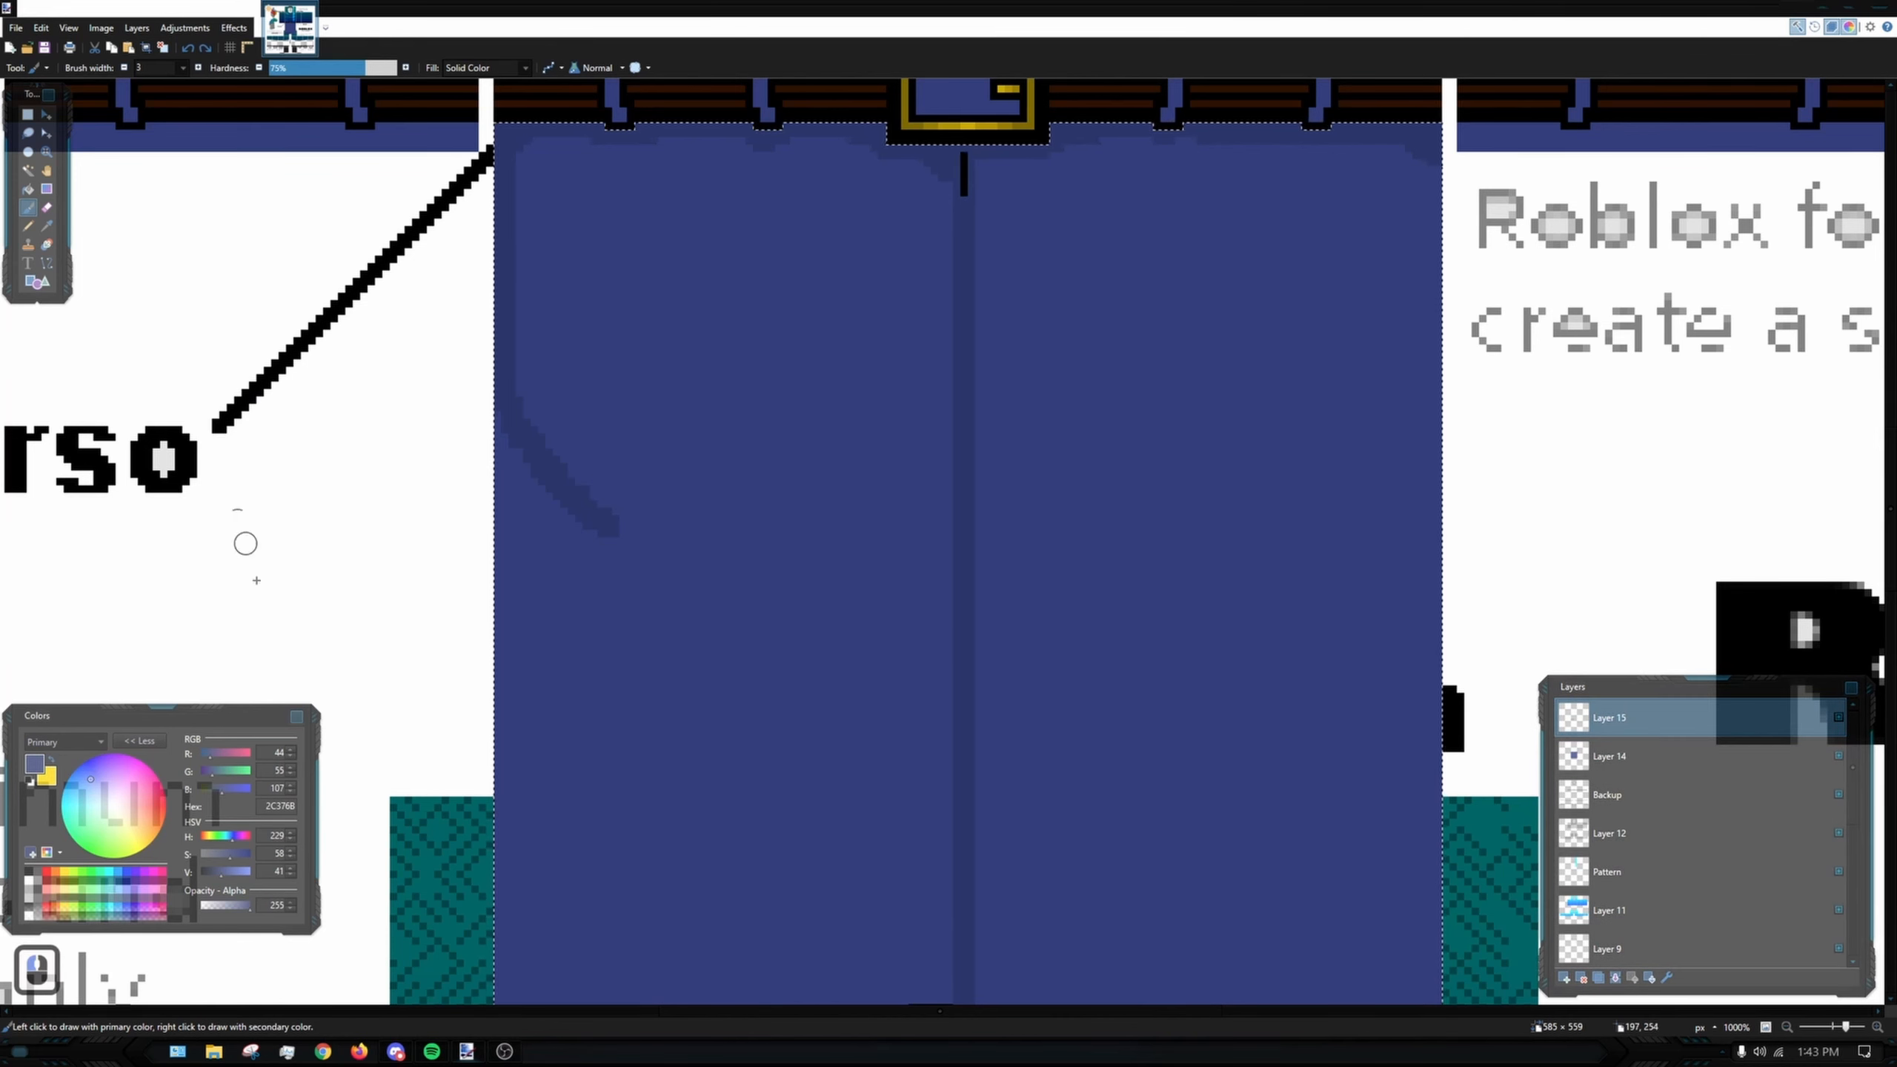
- Make Layer 15 active with black as the primary color, and set the Line/Curve brush width to 2
click(29, 872)
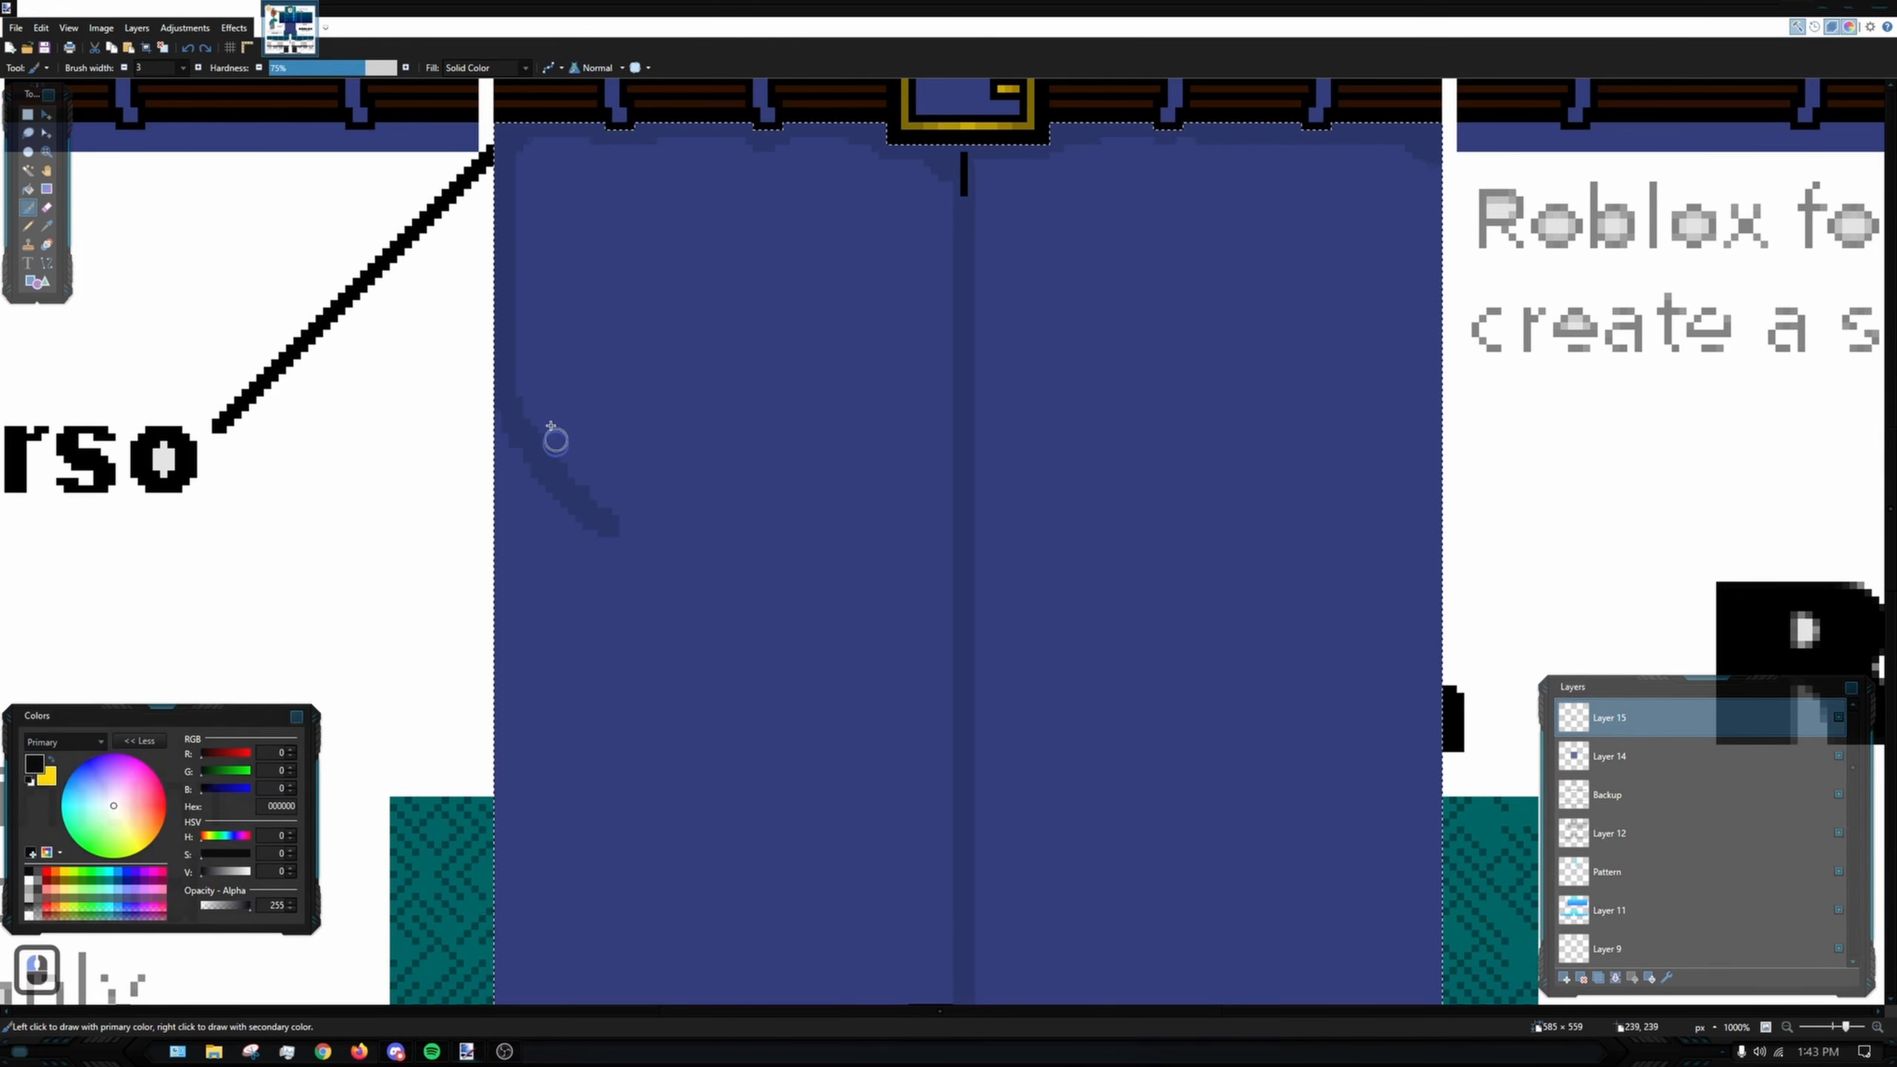
drag(668, 201, 557, 296)
key(ctrl+z)
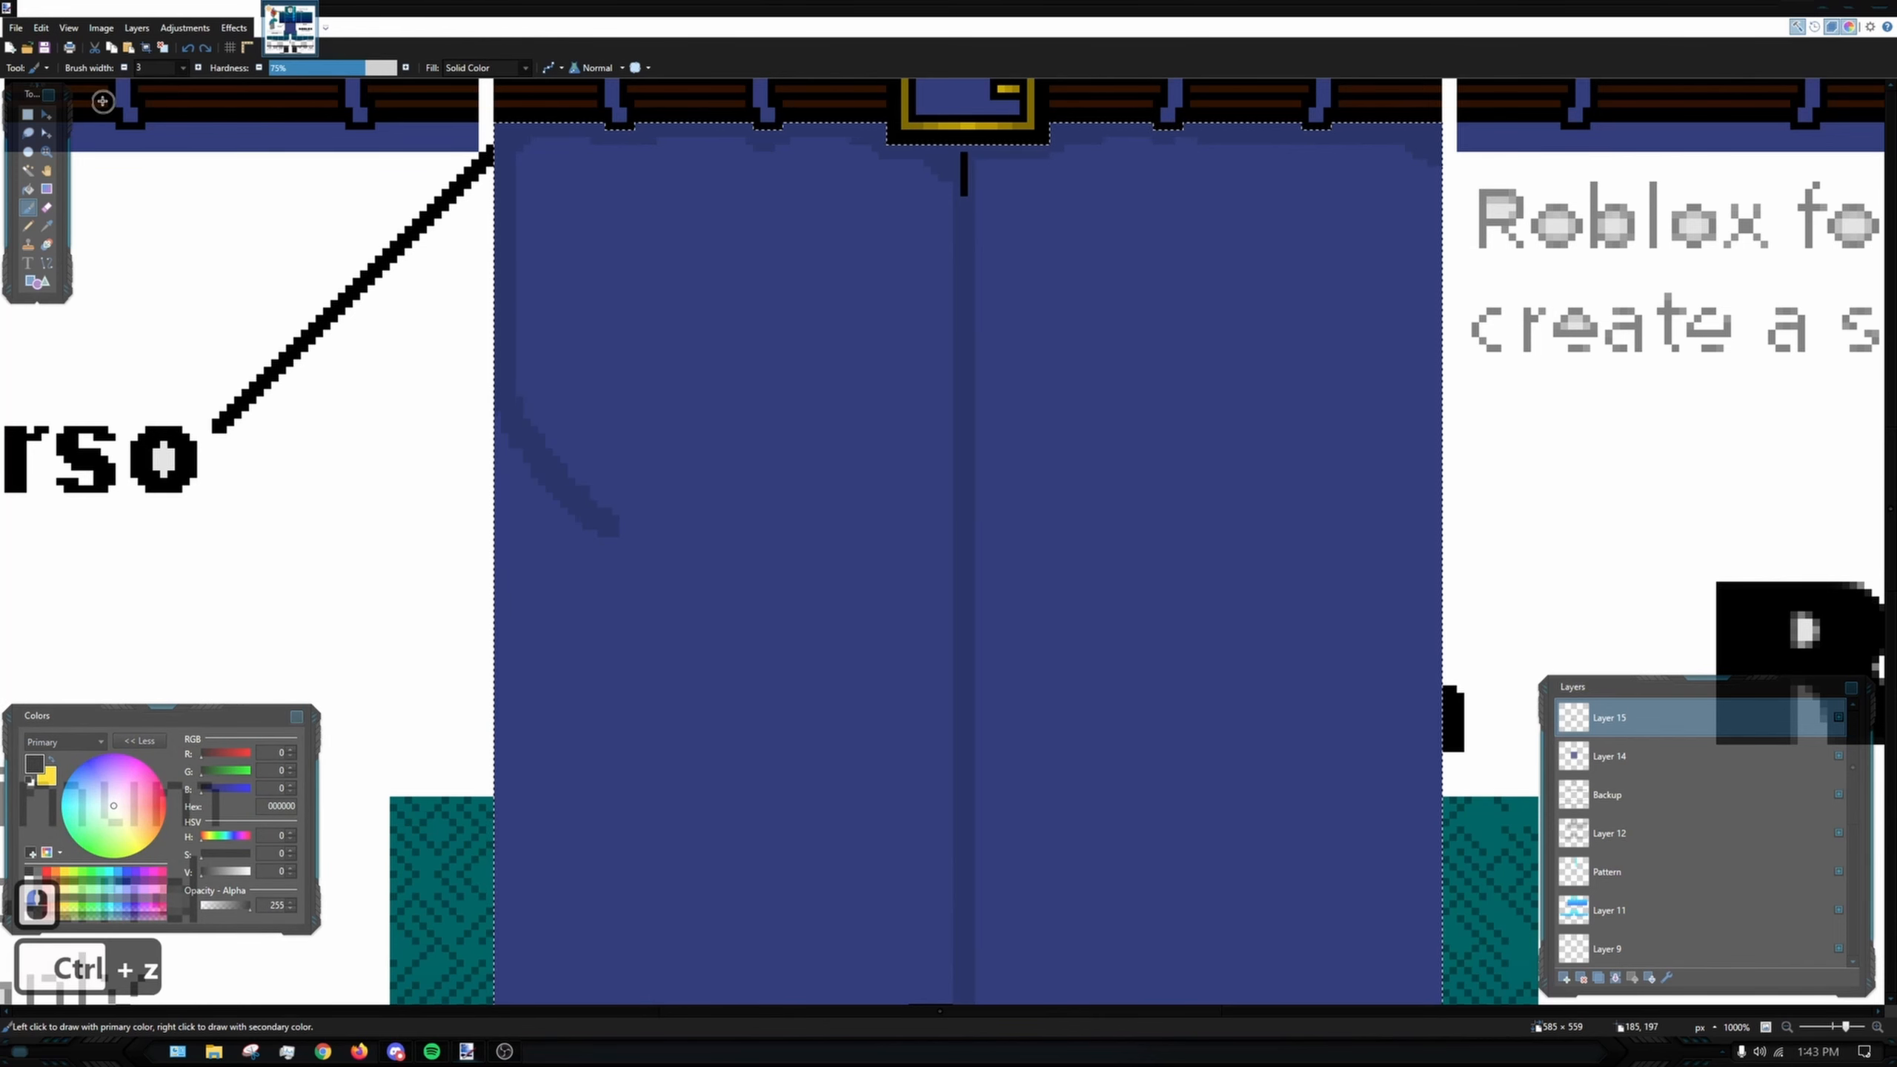
click(46, 263)
double_click(179, 70)
text(2)
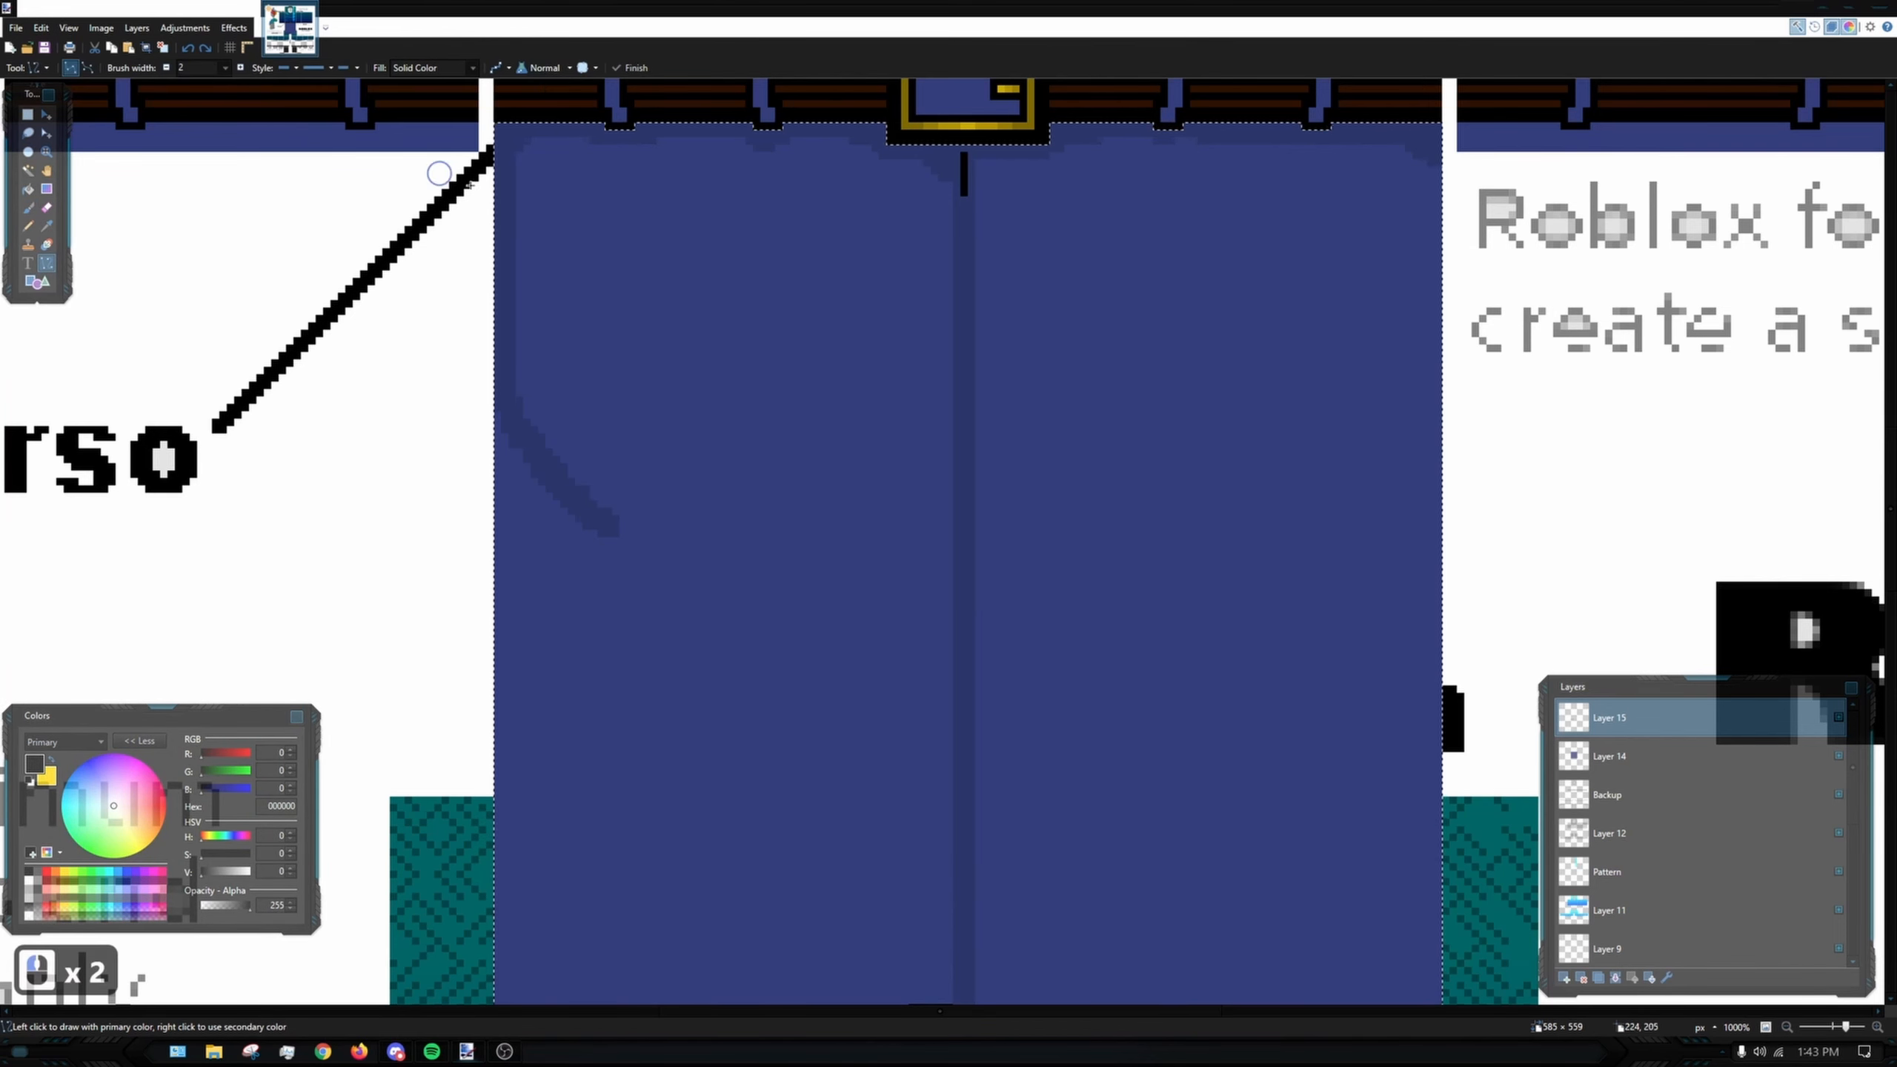
- Draw a black pocket curve about 27 px long below the left belt loop, running down and bending diagonally toward the outer edge
scroll(605, 231, up, 1)
drag(644, 197, 543, 299)
key(ctrl+z)
scroll(647, 343, up, 2)
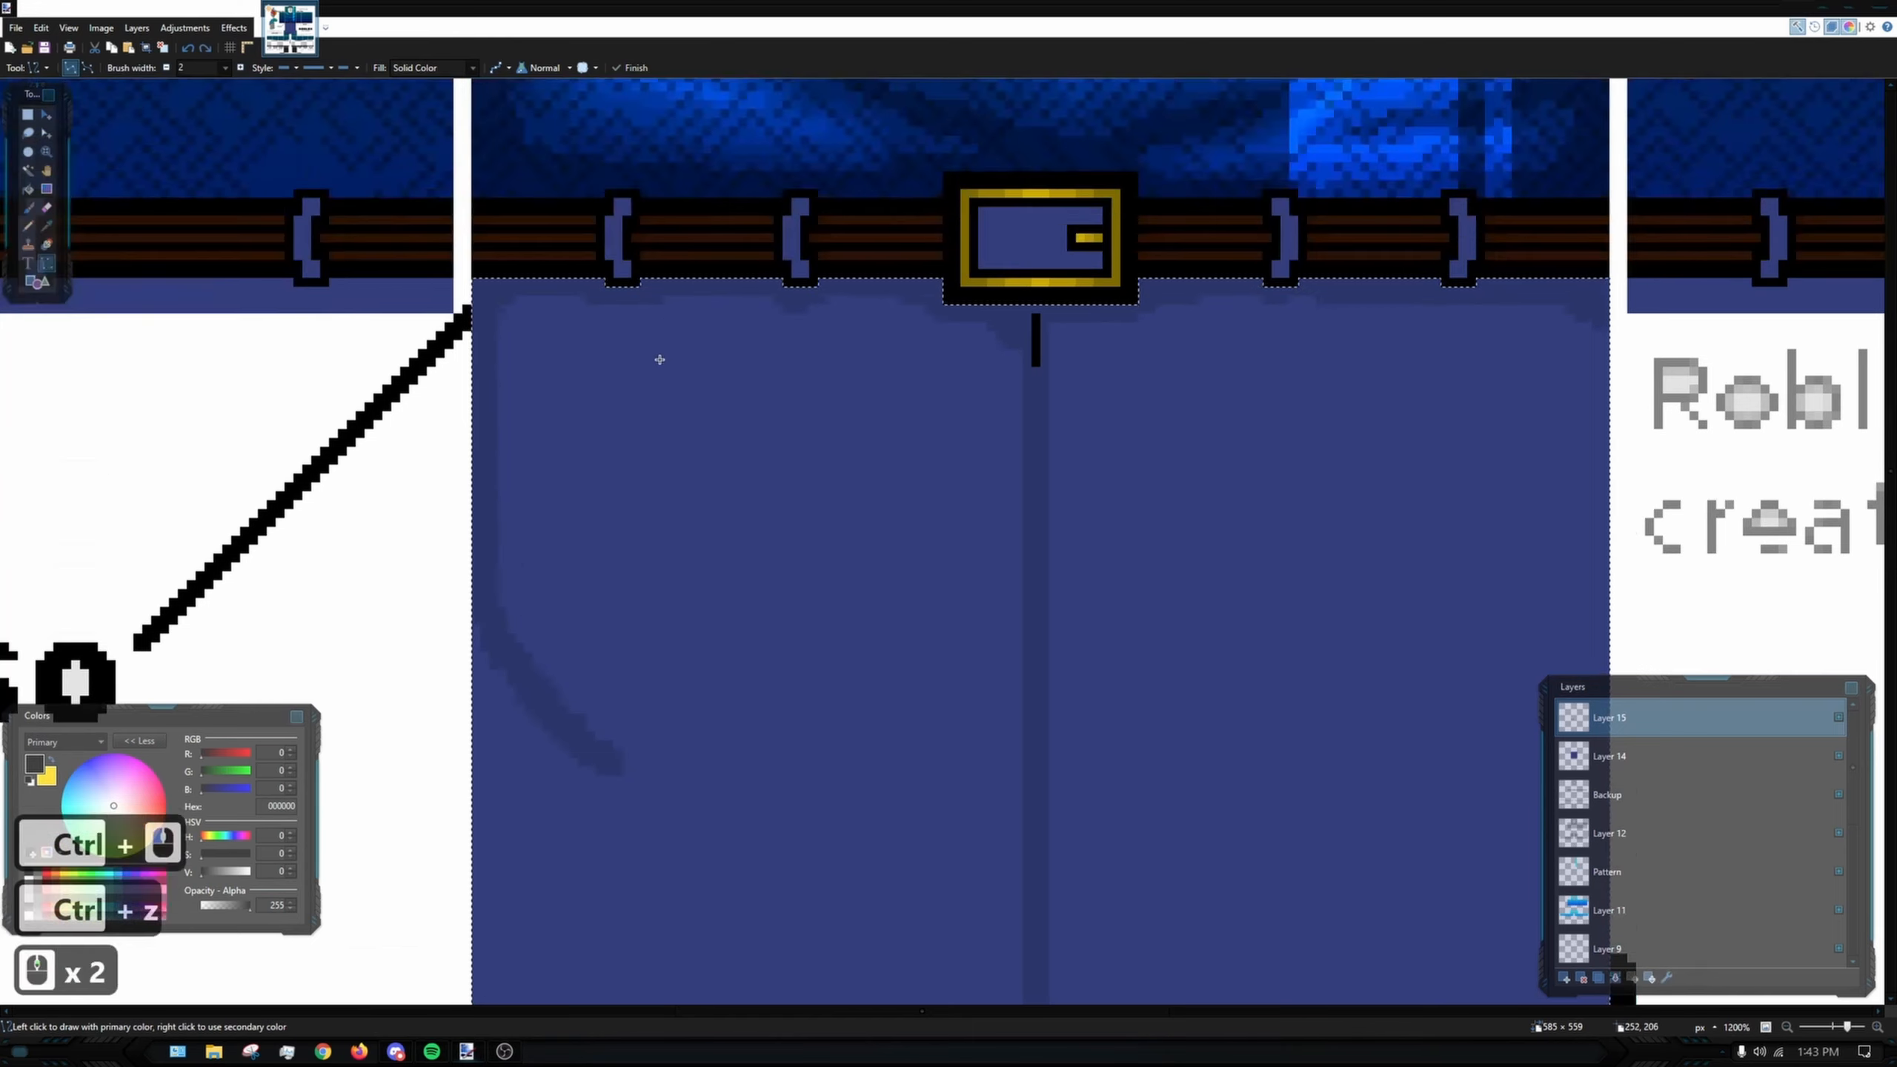
mouse_move(635, 339)
mouse_down()
mouse_move(530, 543)
mouse_move(474, 582)
mouse_up()
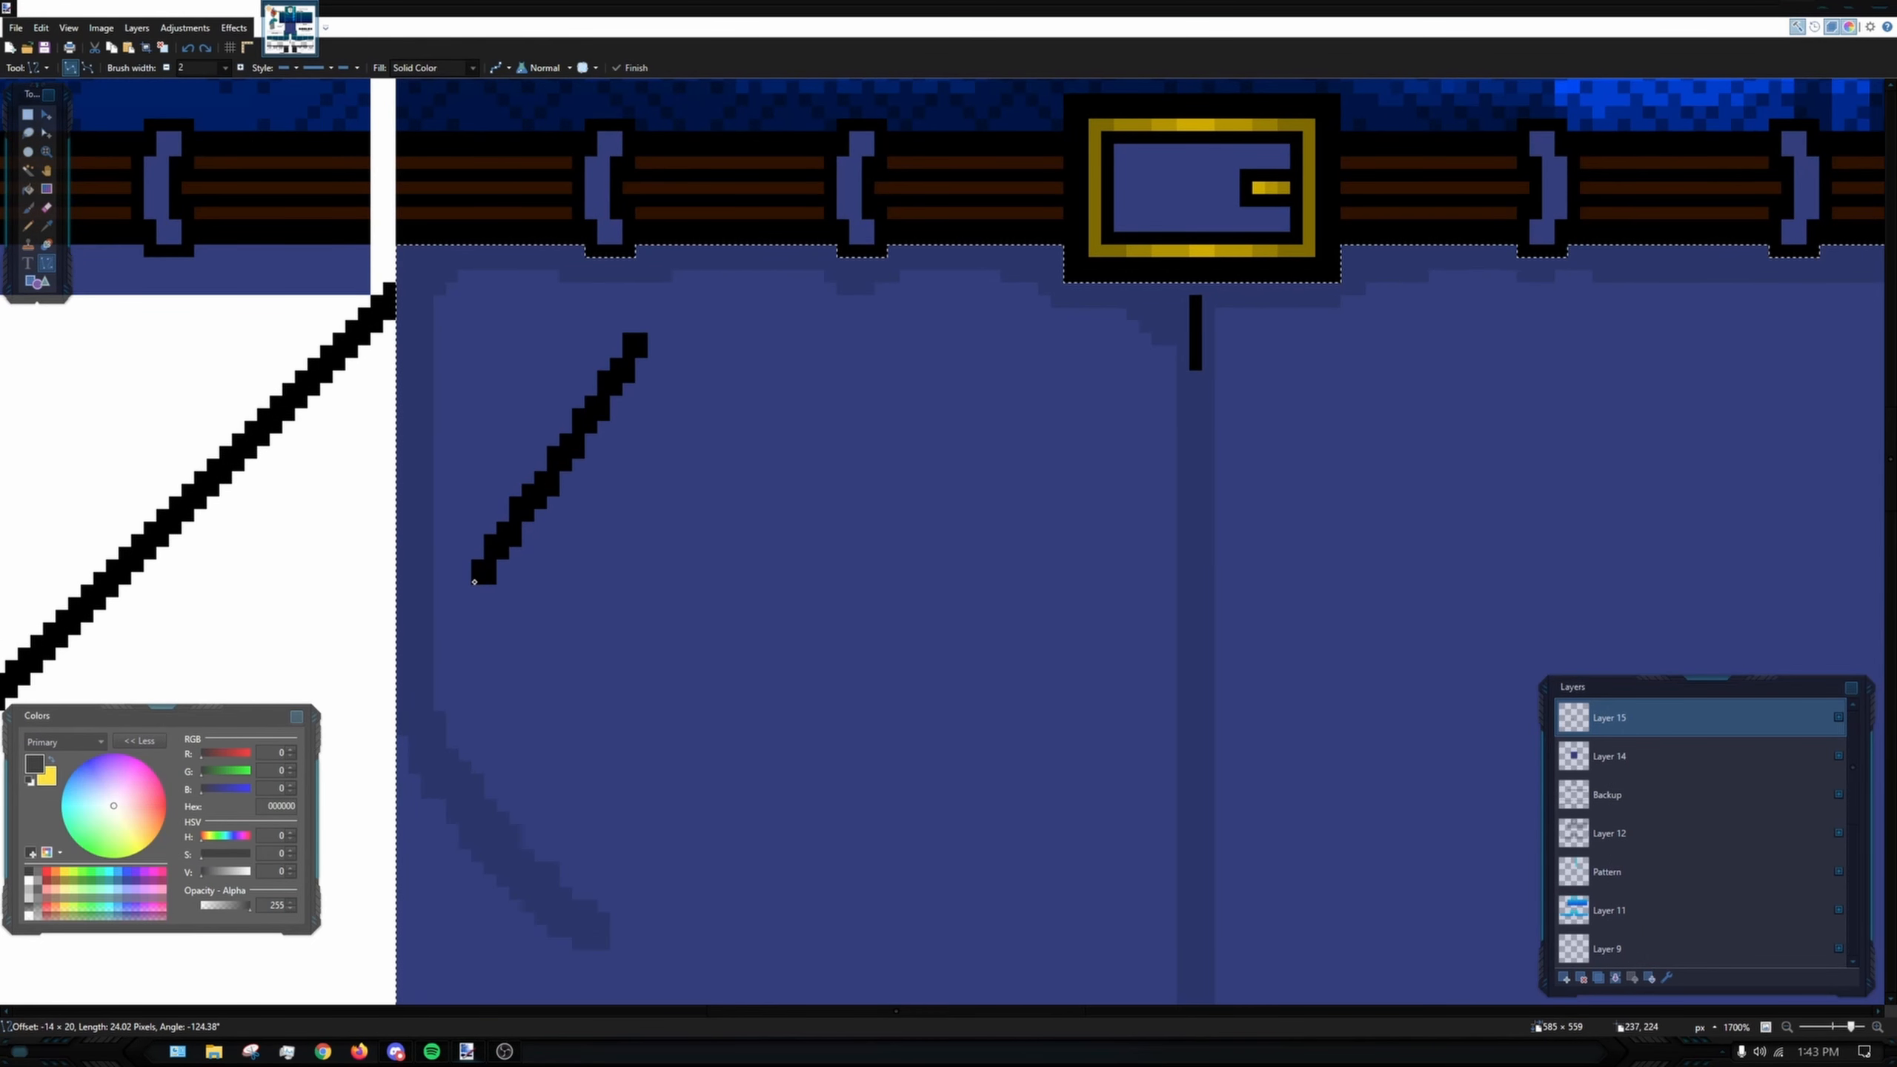
drag(593, 428, 550, 512)
drag(612, 435, 627, 443)
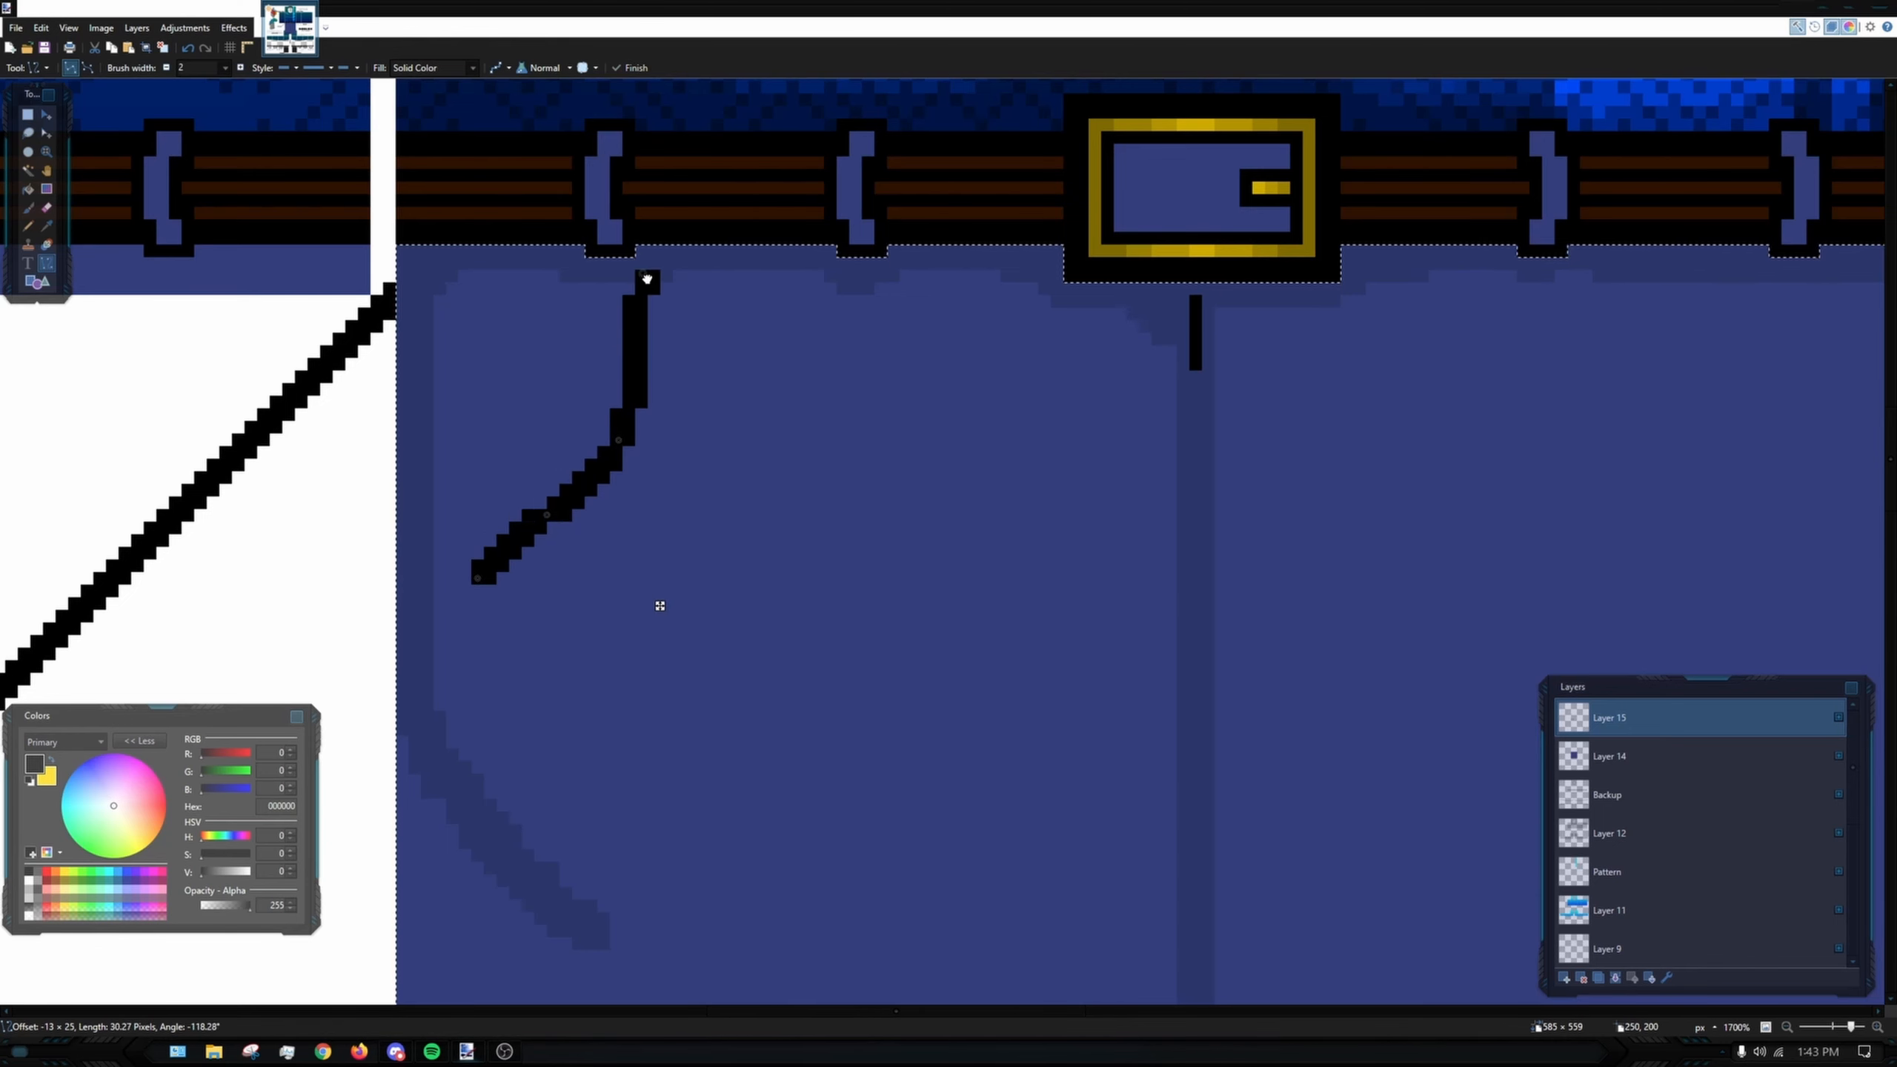
click(633, 316)
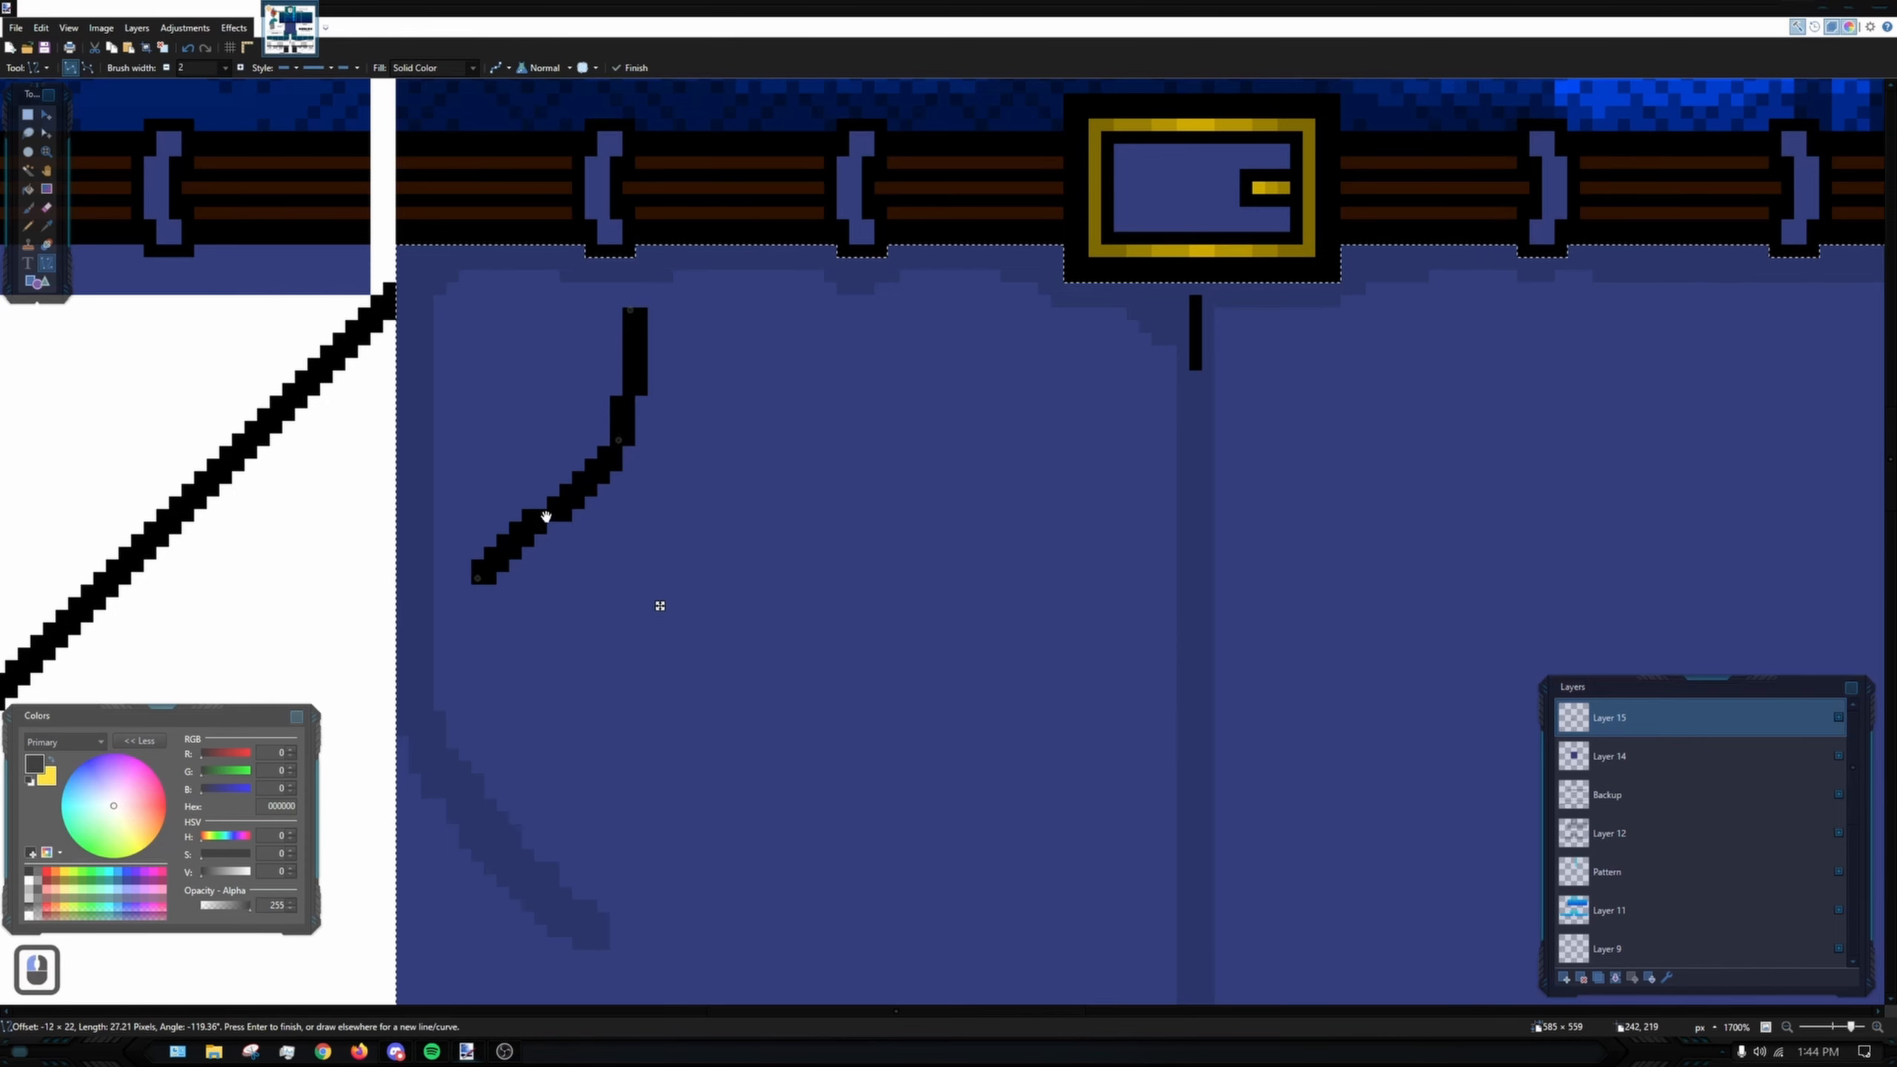
drag(620, 444, 615, 447)
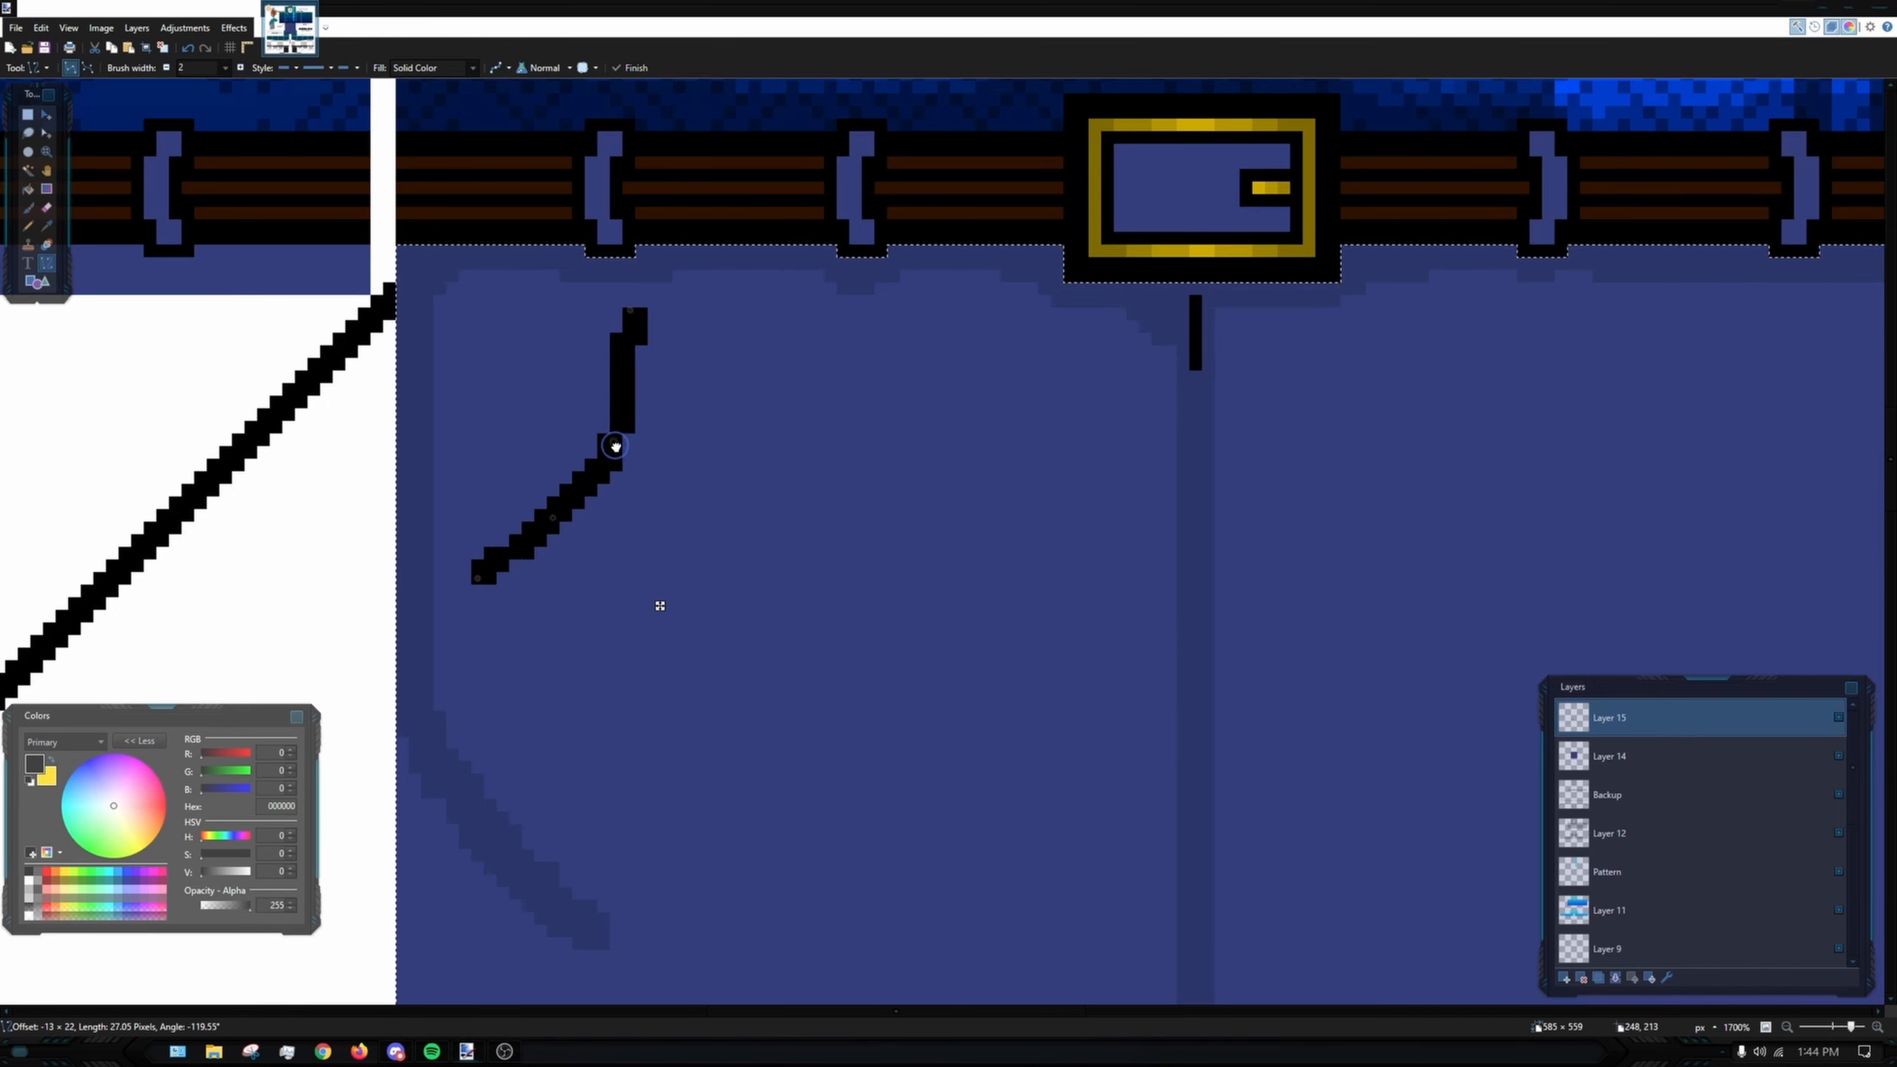
scroll(560, 523, up, 2)
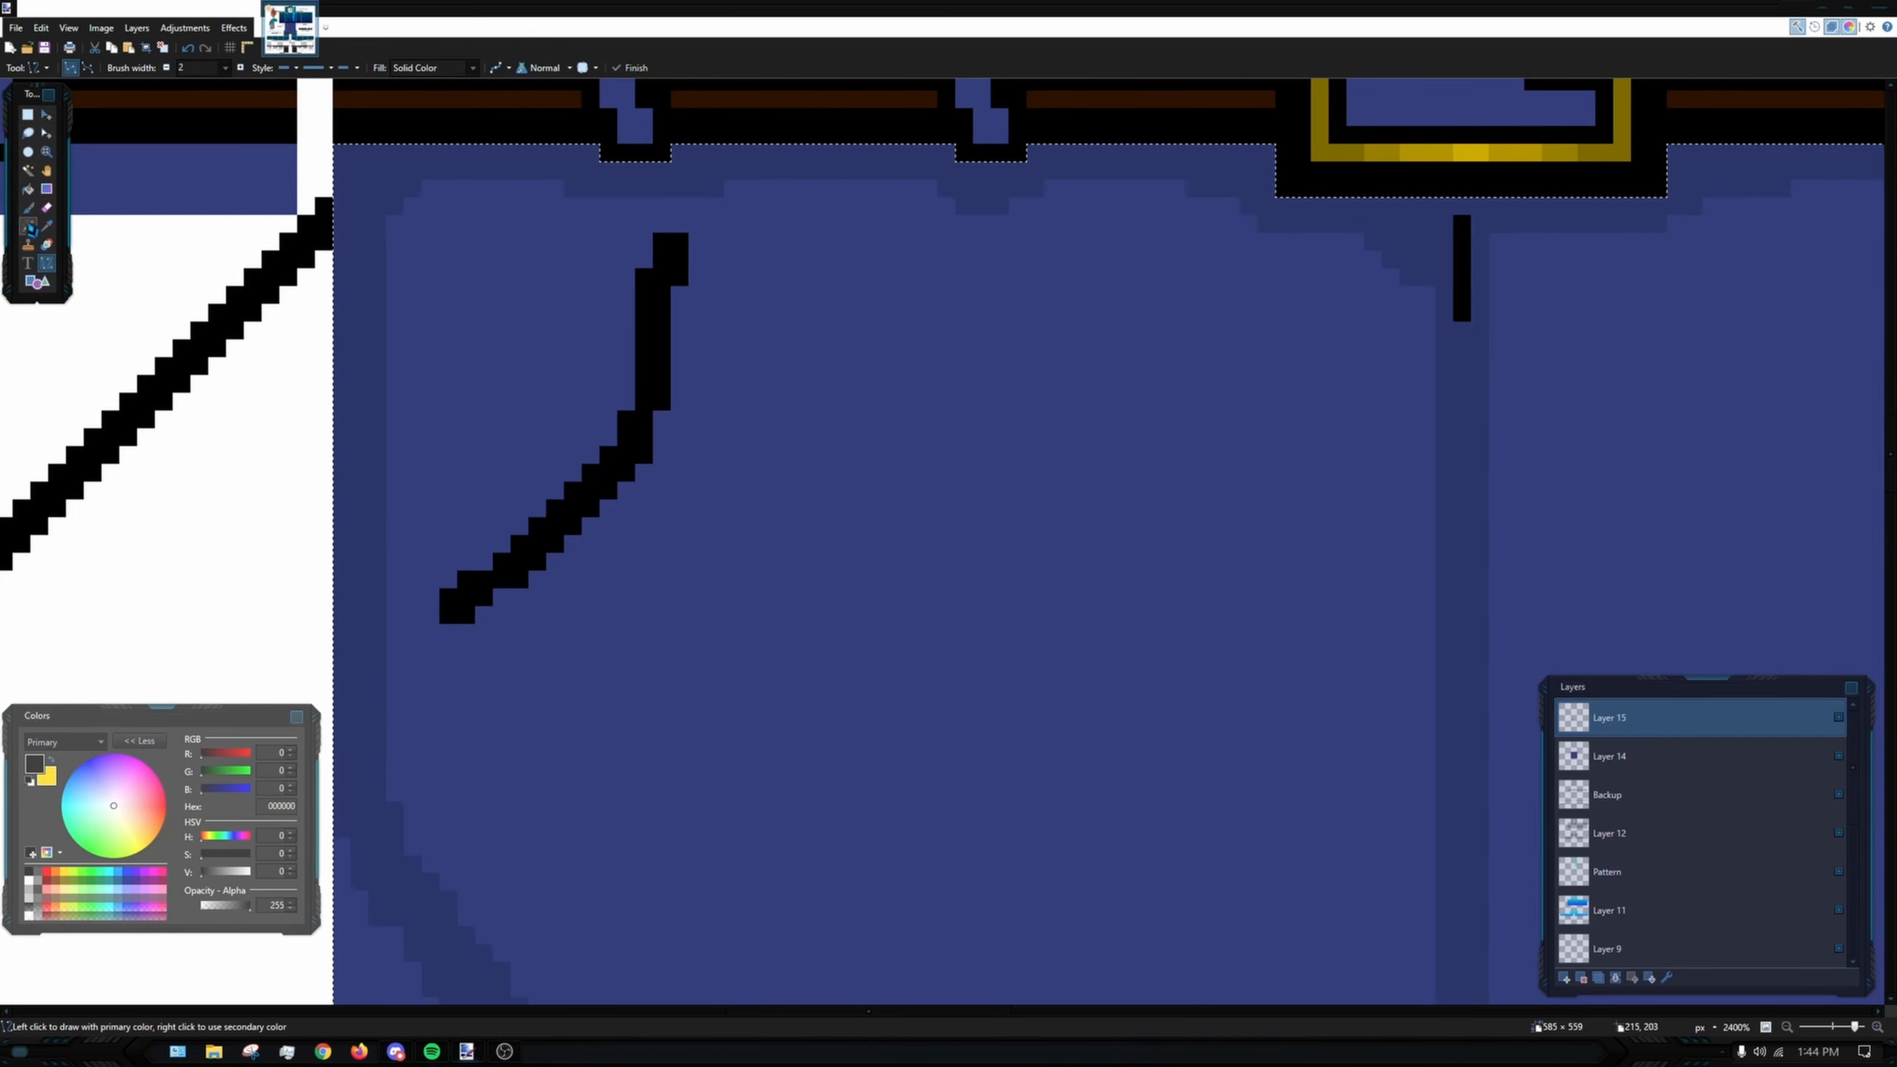
- With the Pencil, extend the pocket curve's upper end to the belt and draw a parallel one-pixel line along its inner side
double_click(28, 226)
scroll(747, 247, up, 3)
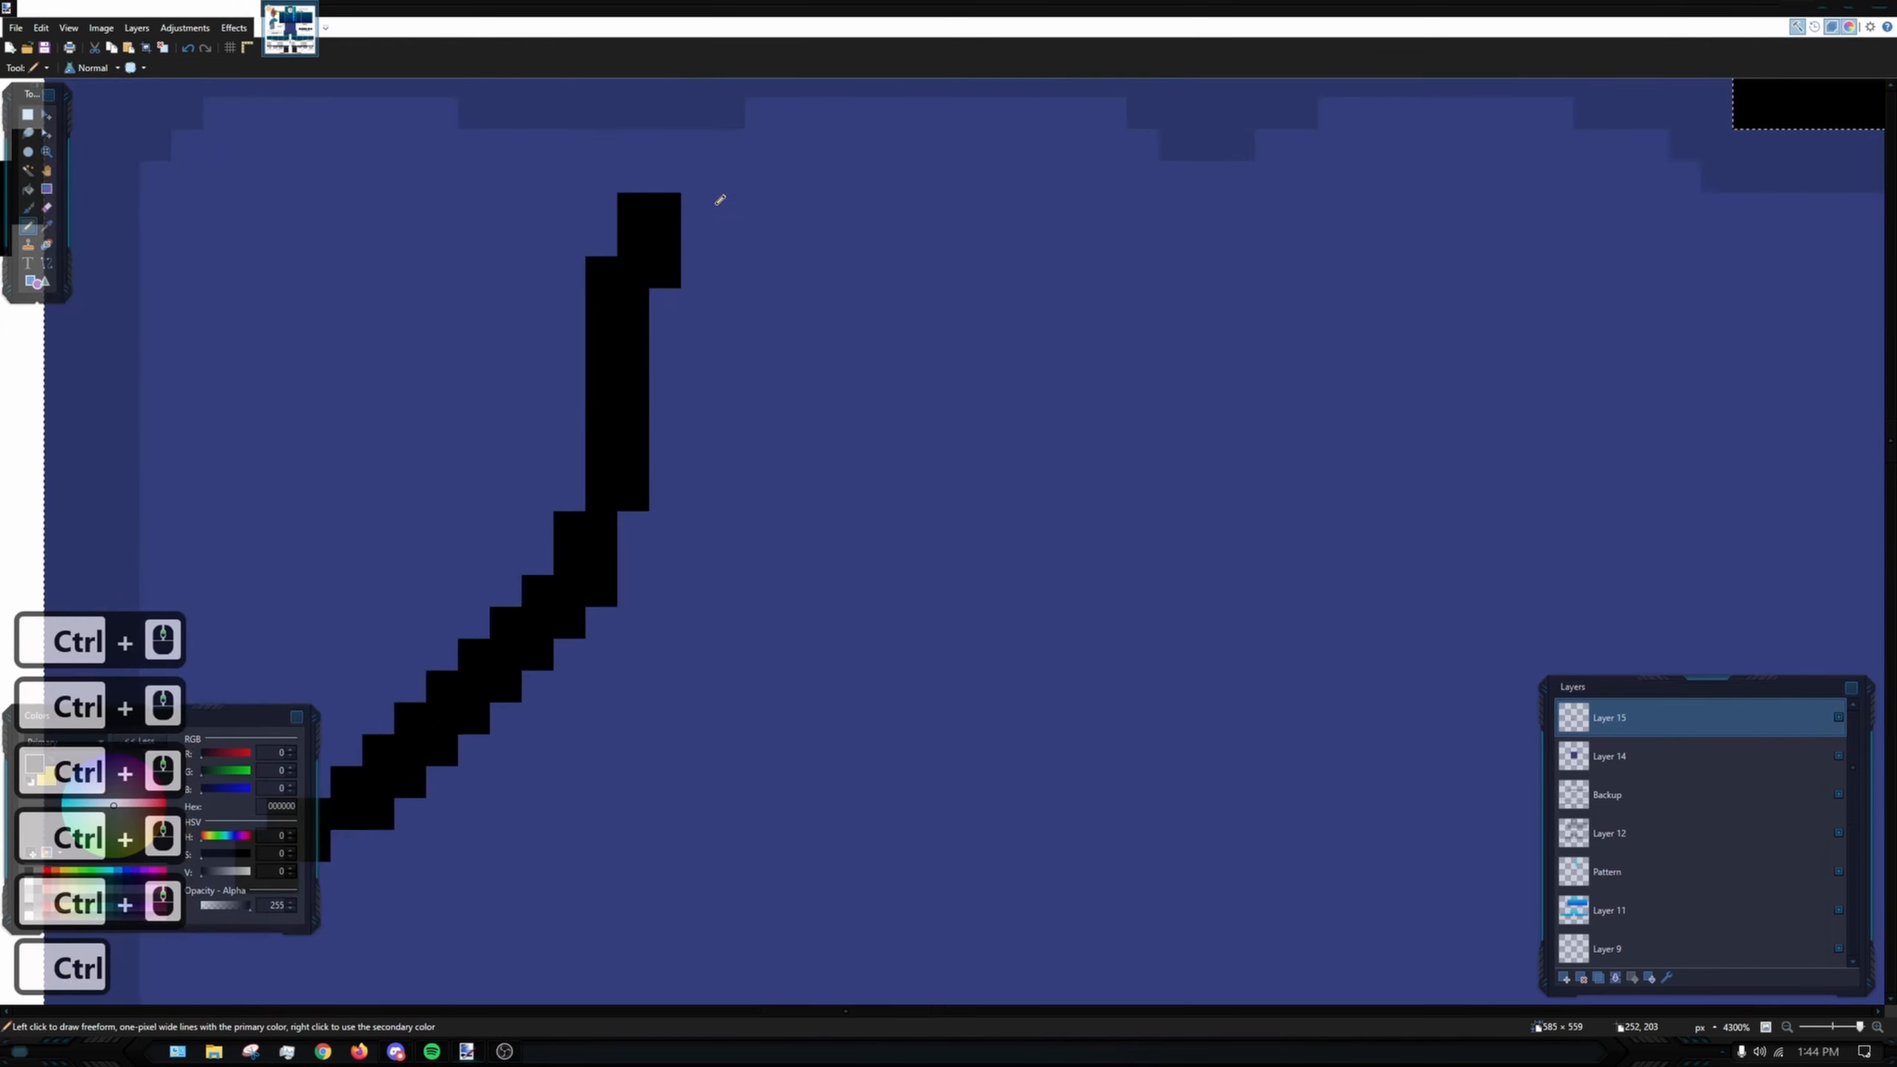
drag(721, 198, 710, 254)
key(ctrl+z)
scroll(732, 240, down, 8)
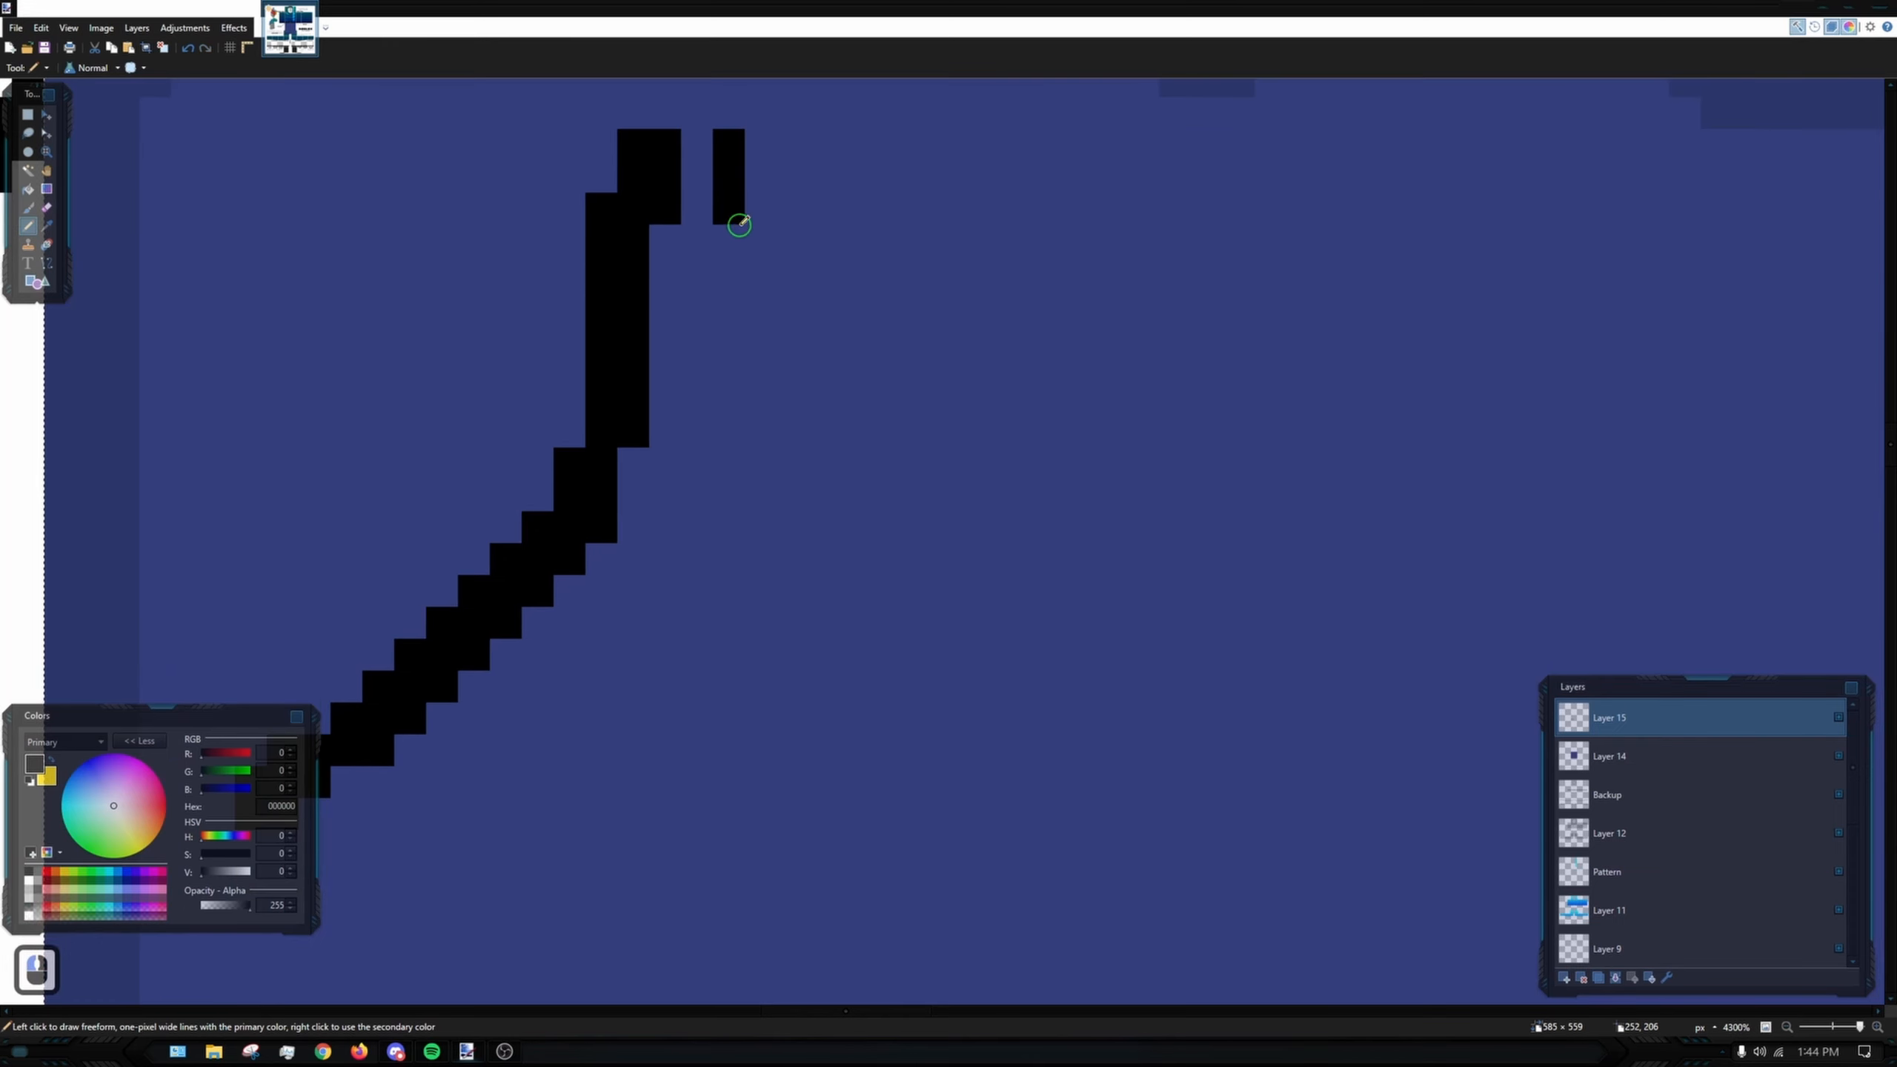
scroll(725, 209, up, 6)
scroll(722, 192, up, 2)
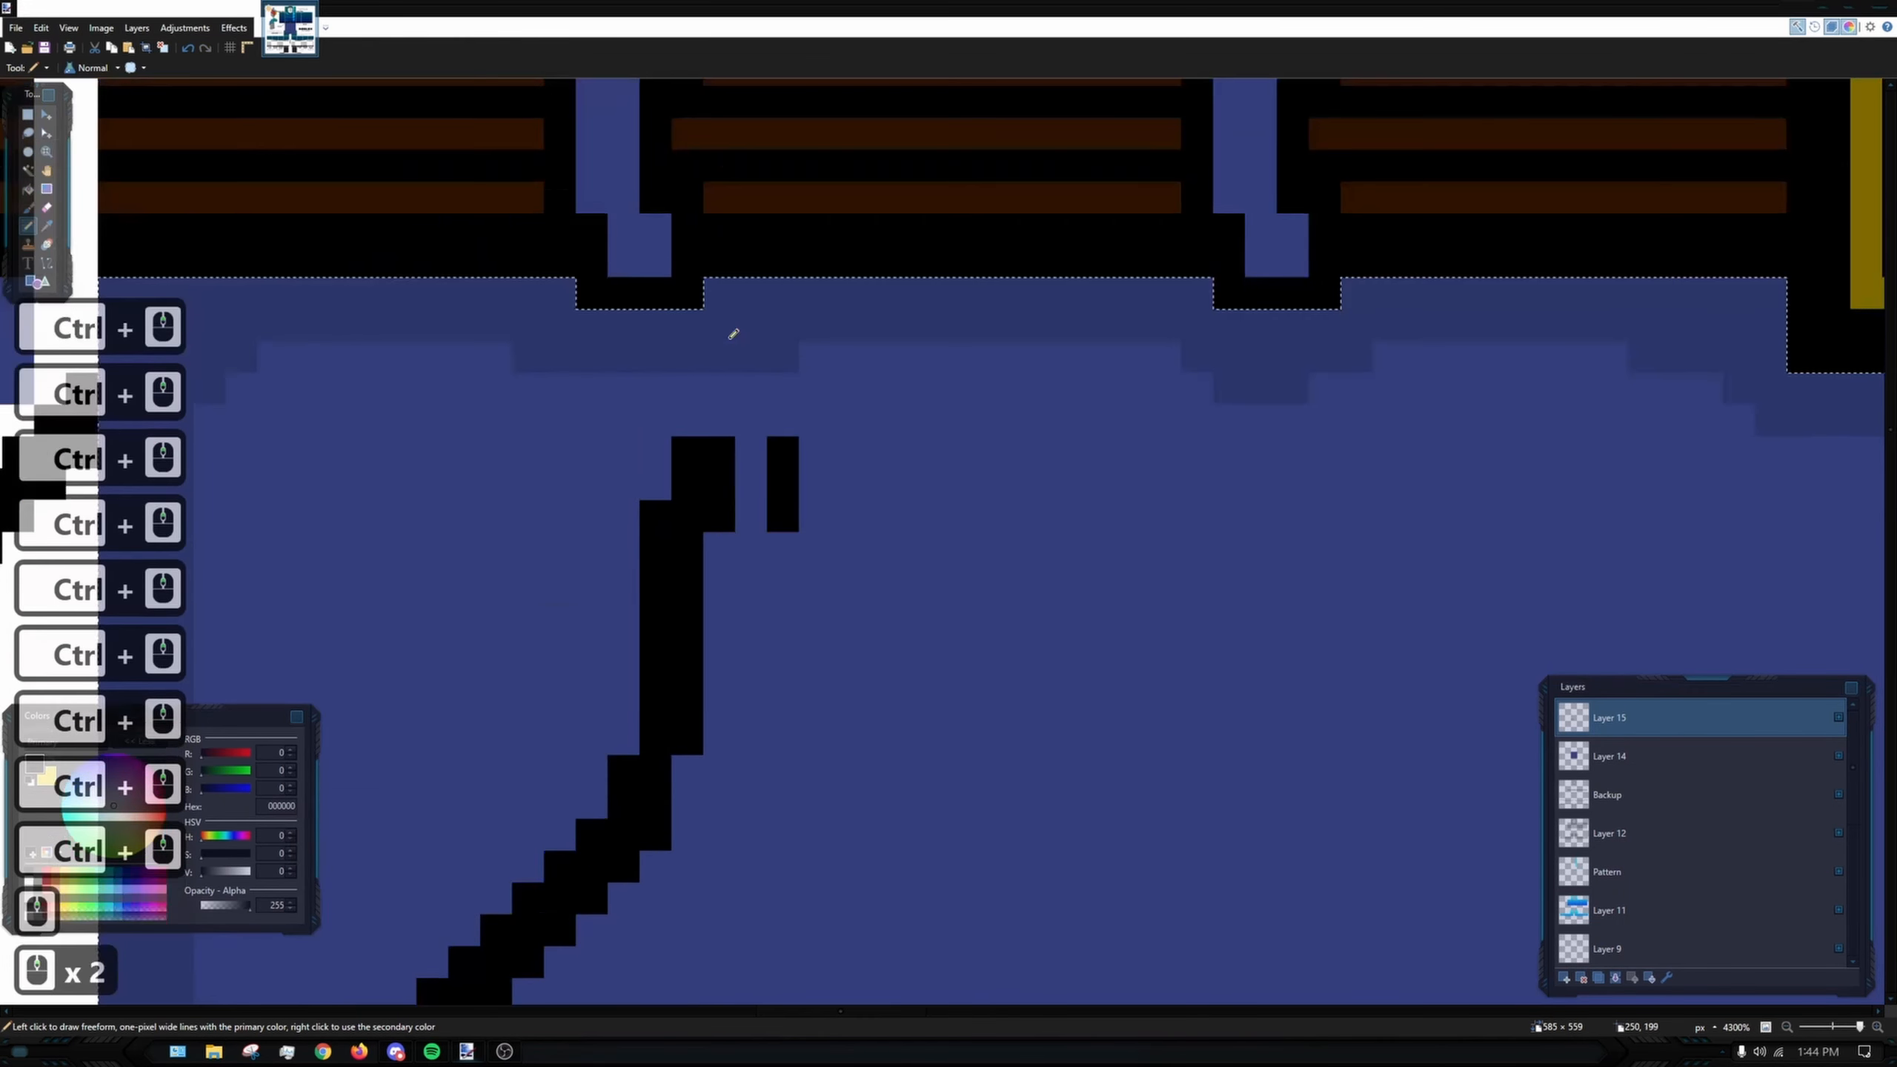
drag(711, 411, 696, 331)
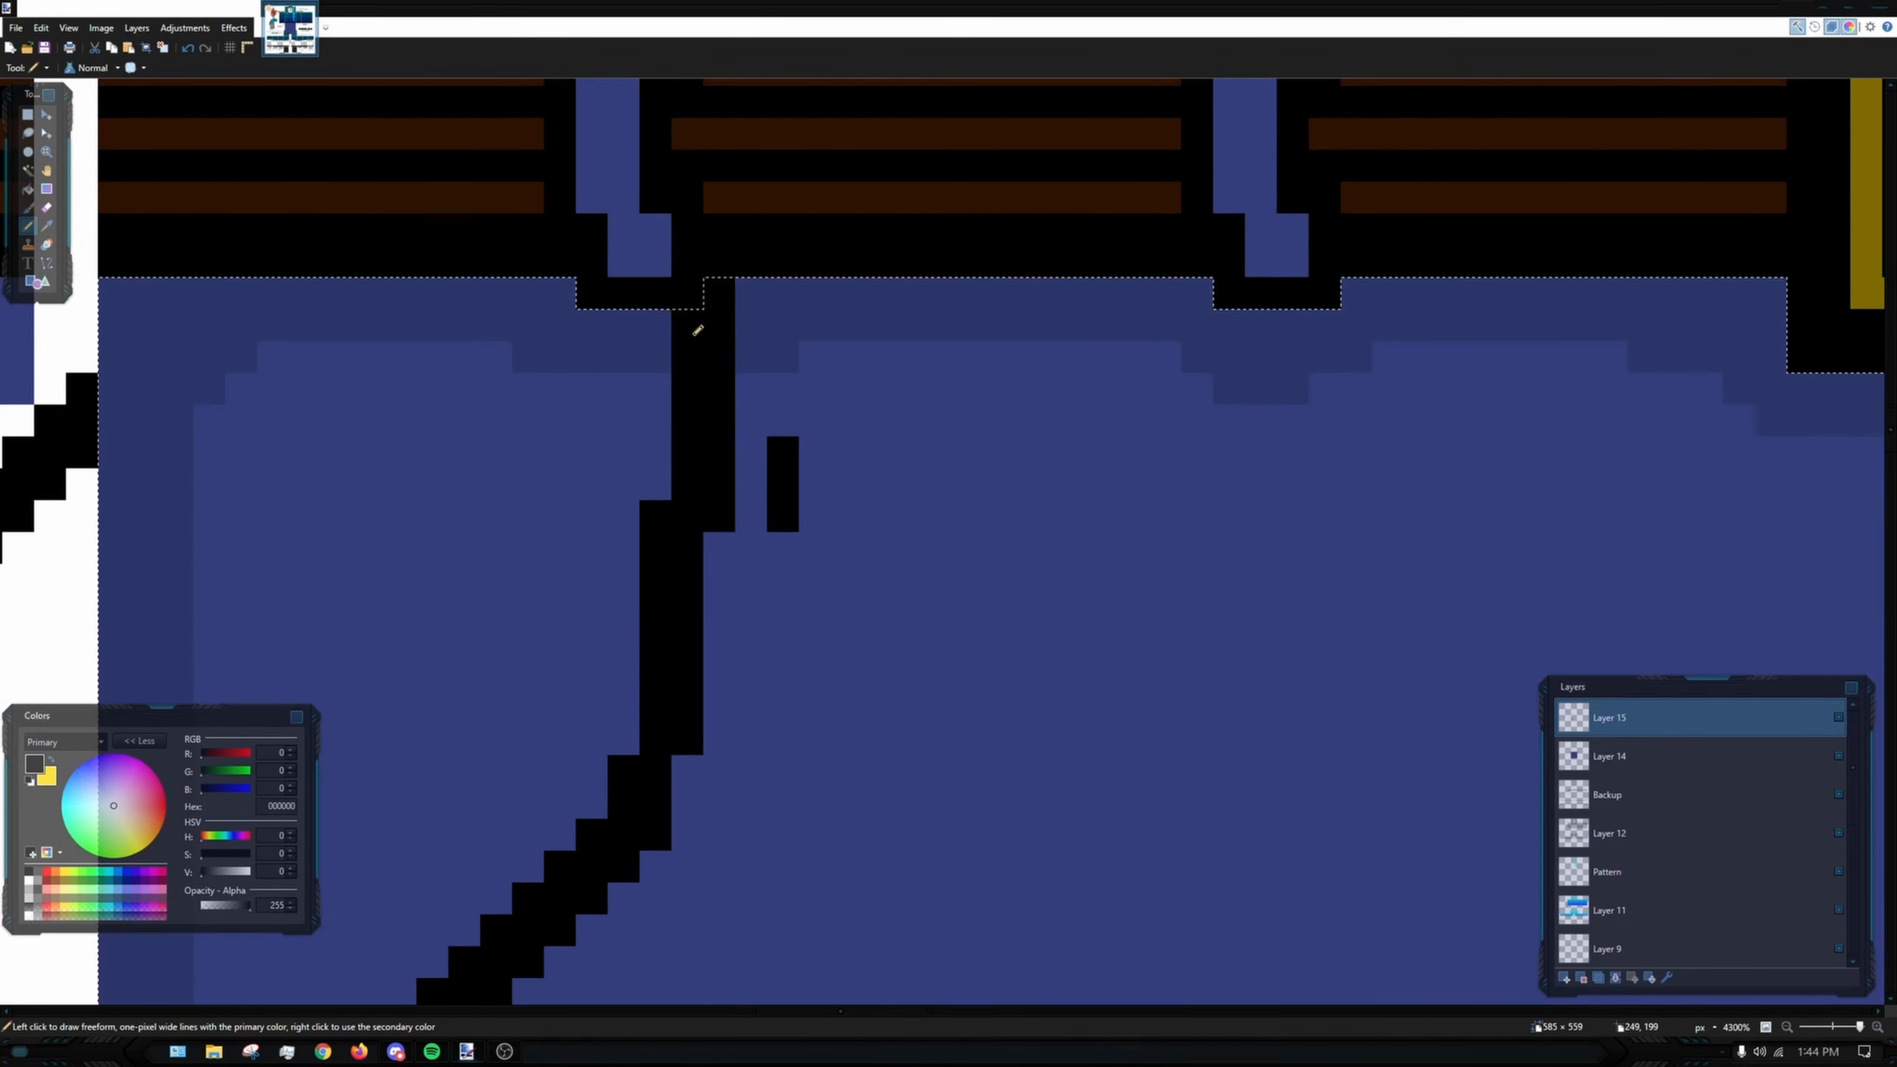
drag(783, 438, 783, 298)
scroll(804, 330, down, 6)
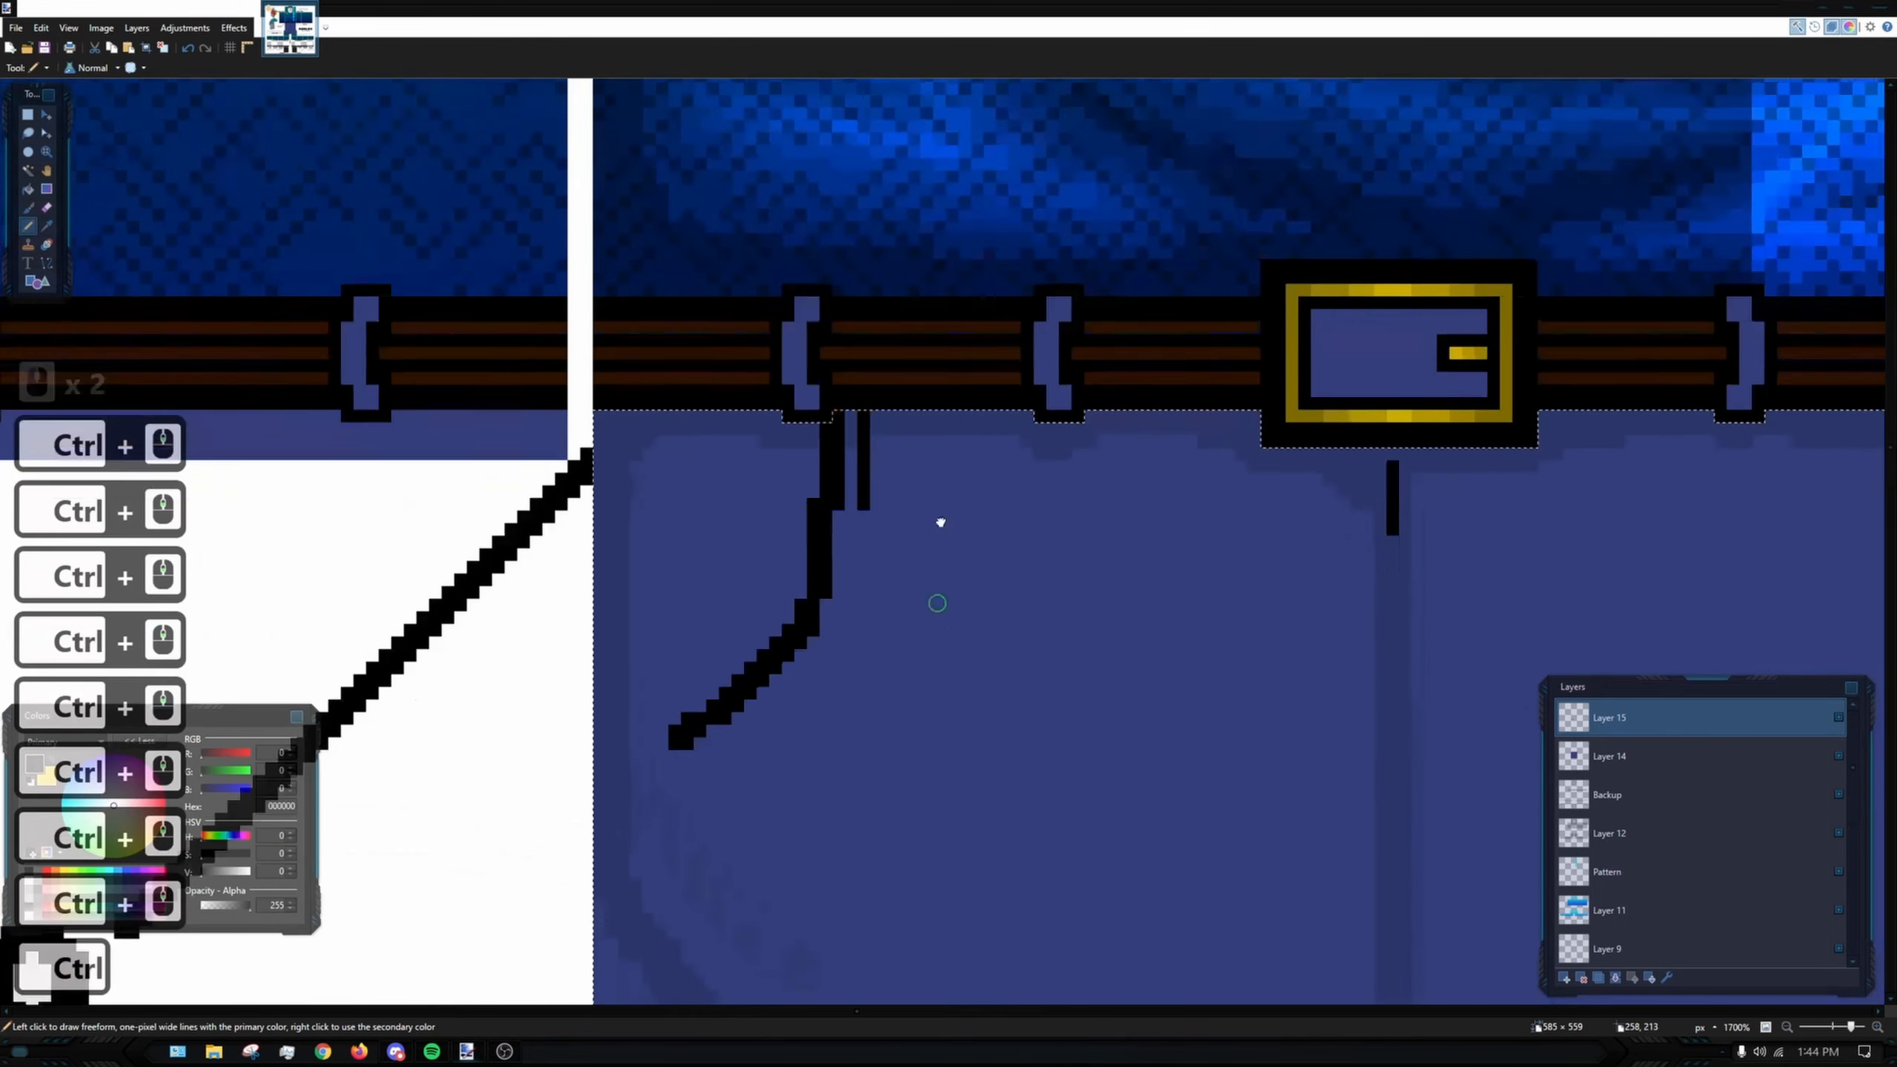
- Extend the pocket curve's lower end with a two-pixel-thick horizontal black line to the trousers' left edge
scroll(940, 517, up, 3)
scroll(707, 574, up, 2)
drag(627, 643, 502, 680)
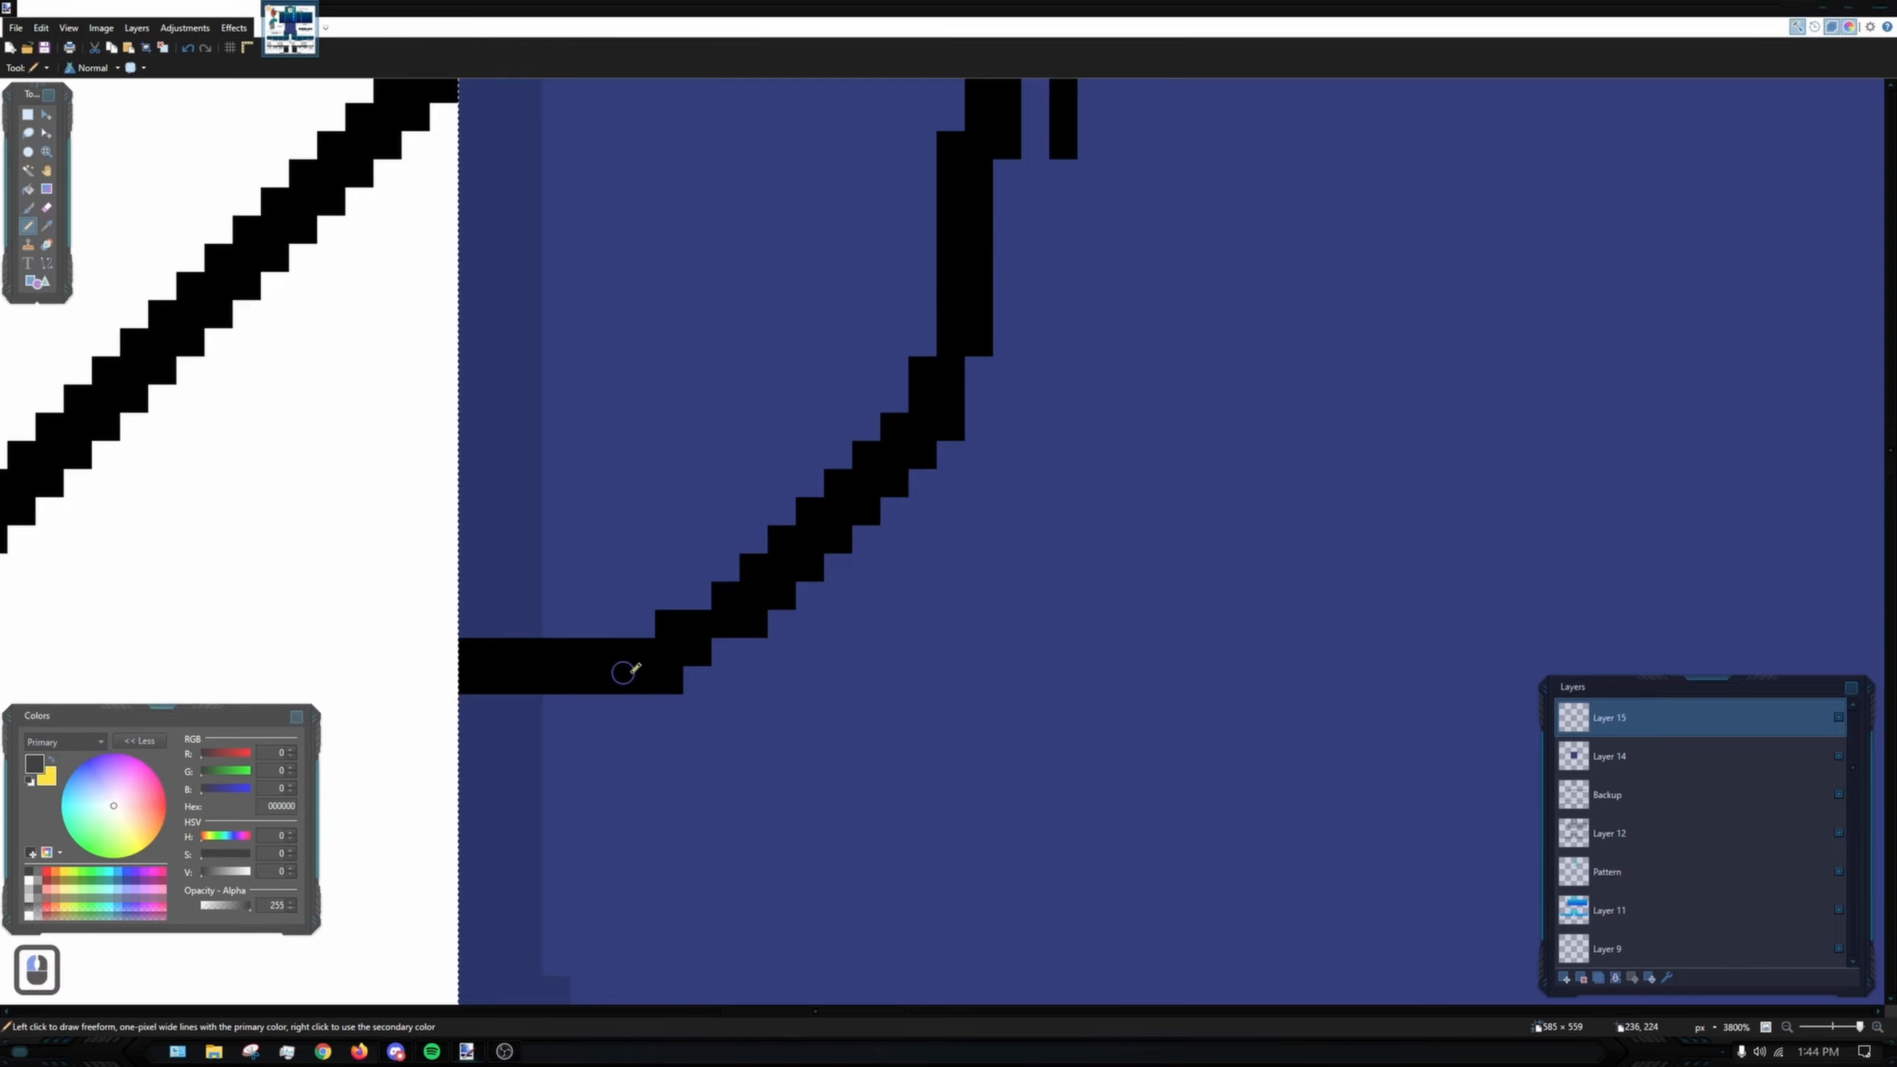
scroll(686, 593, down, 4)
scroll(868, 571, up, 4)
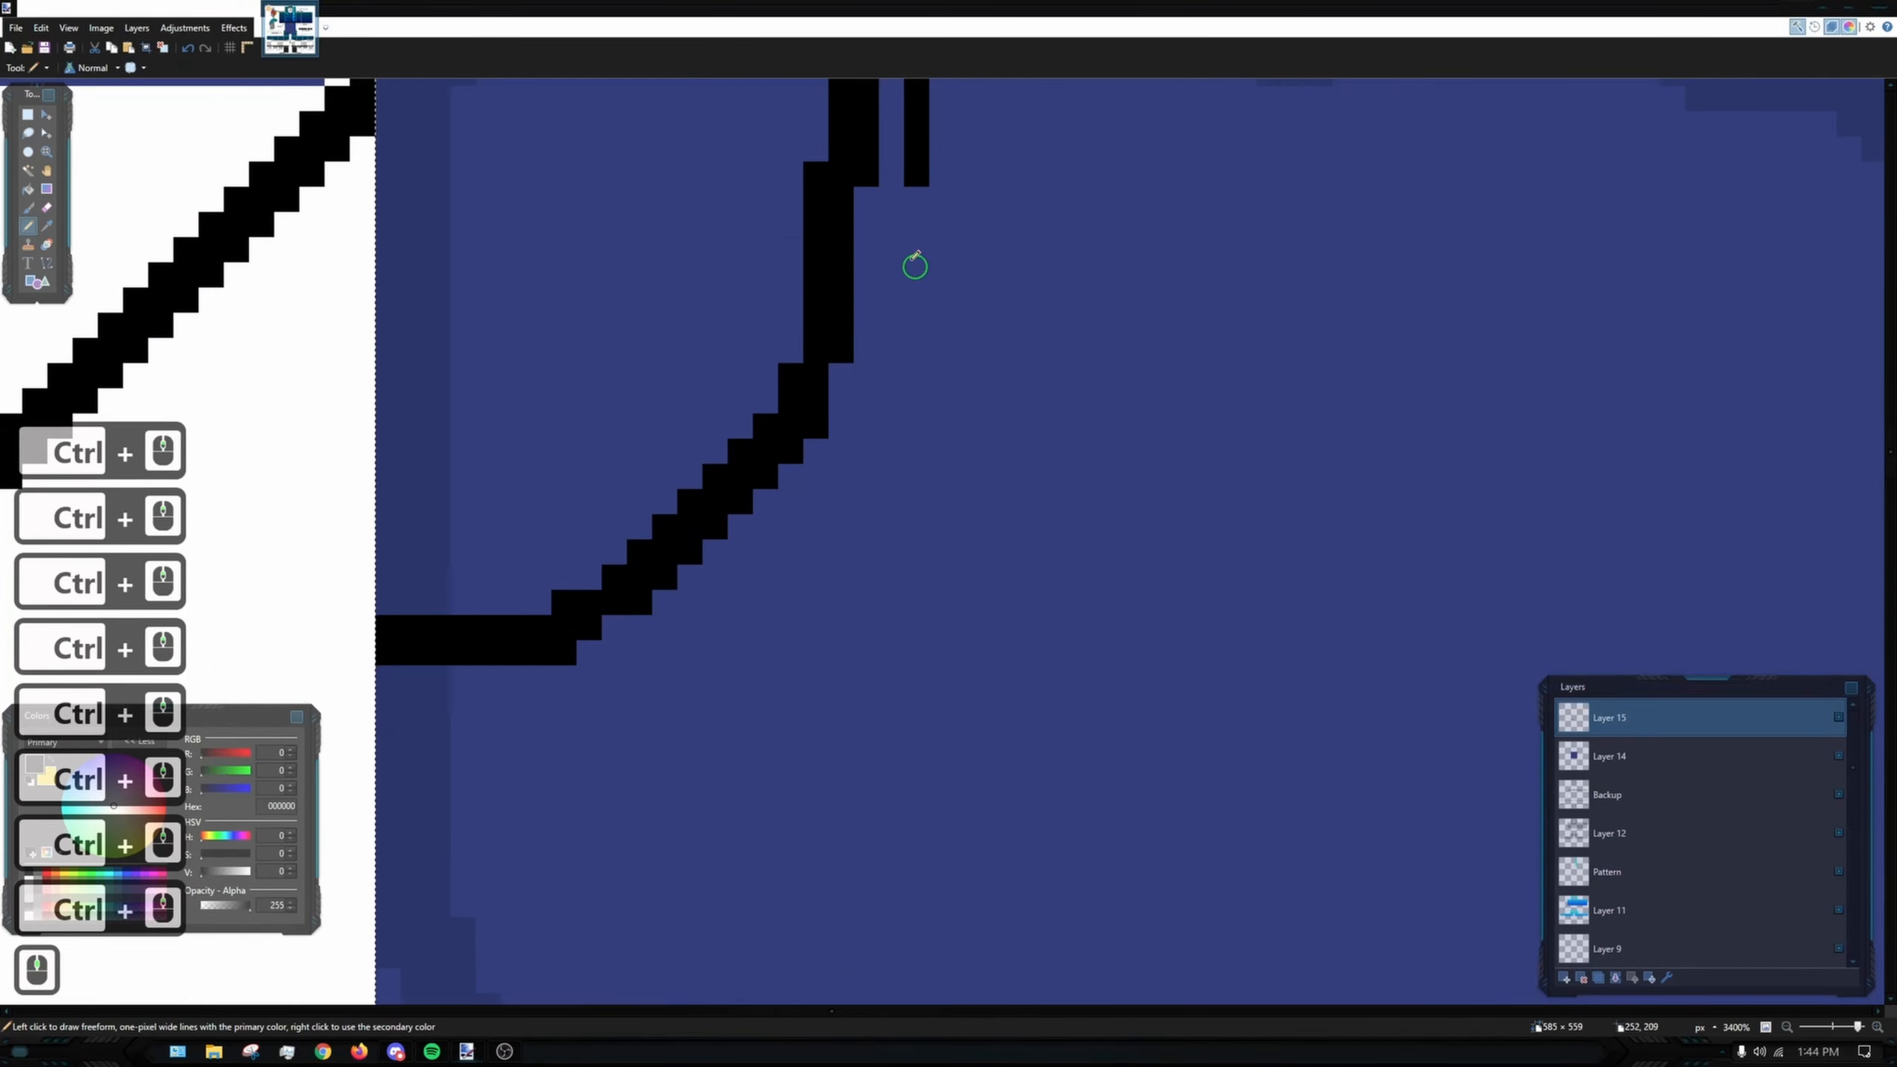
- Continue the one-pixel parallel line down and around the pocket curve toward the trousers' left edge
drag(890, 193, 890, 309)
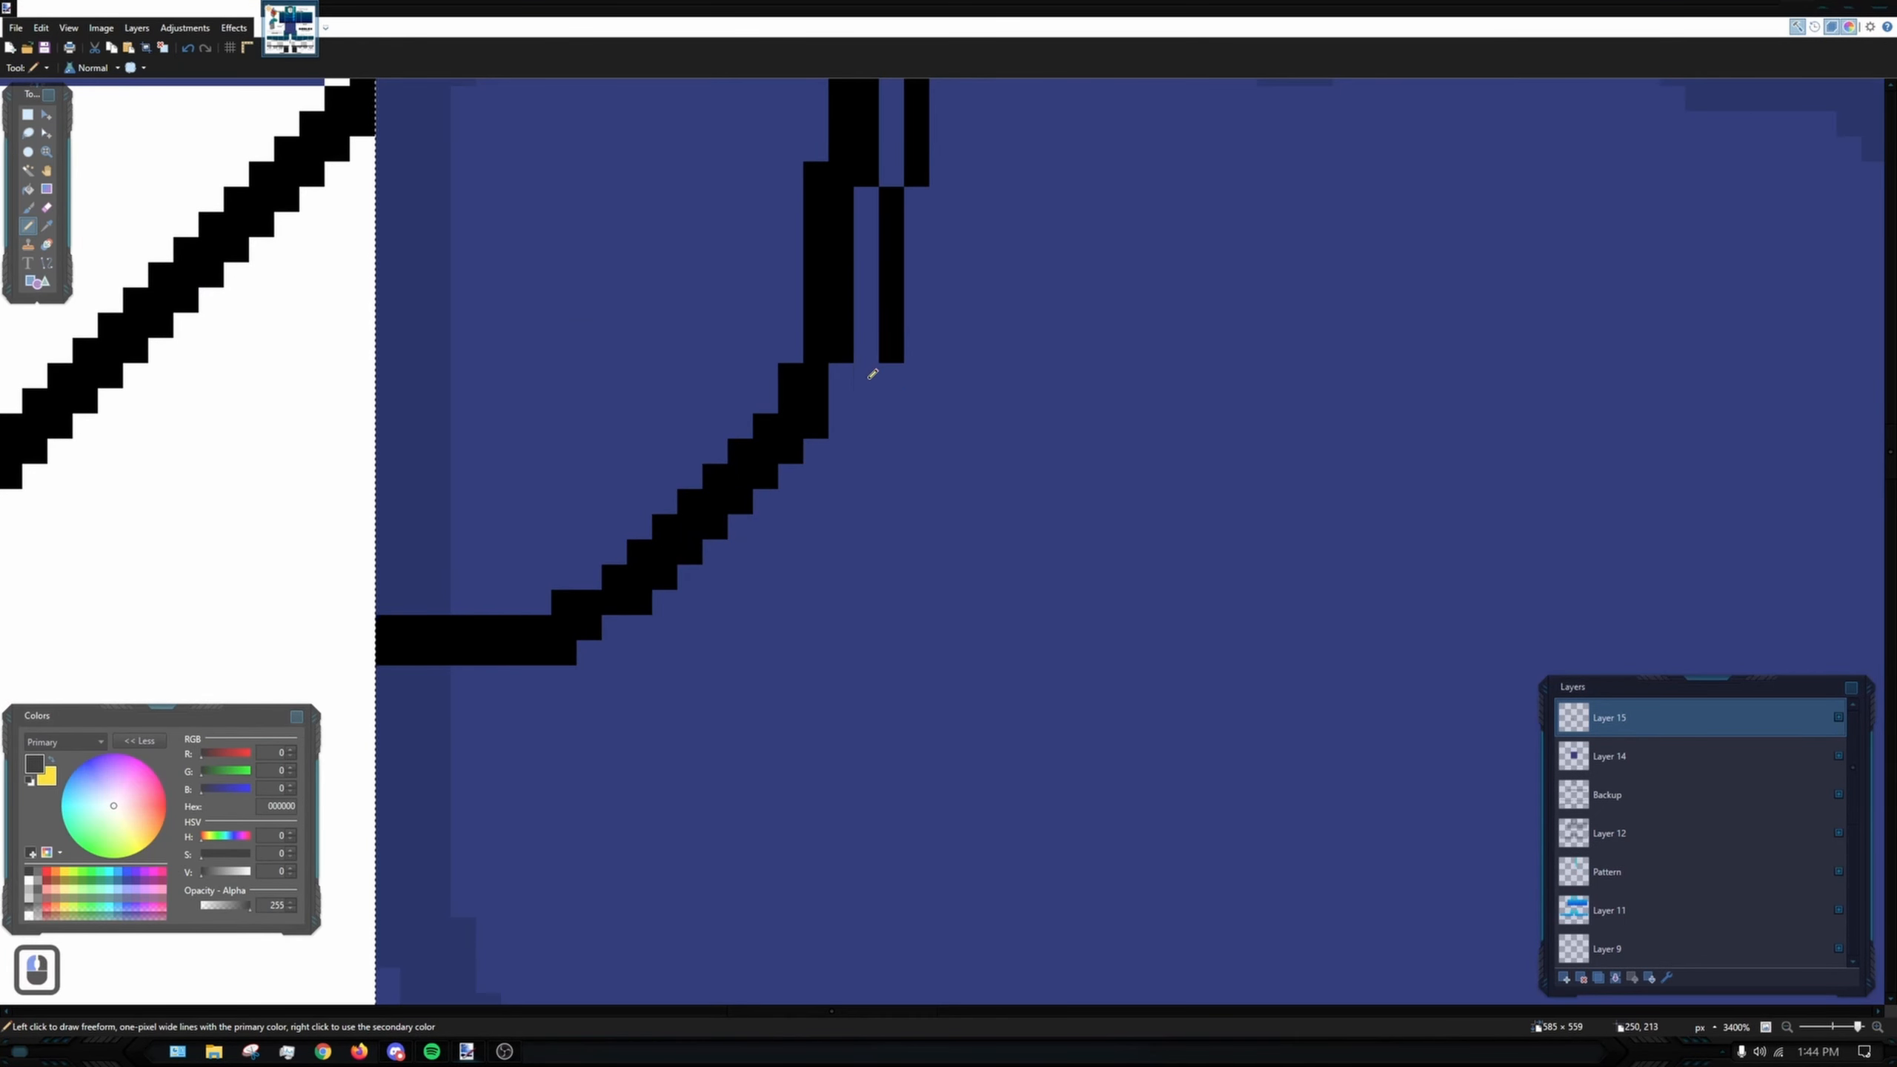
key(ctrl+z)
click(816, 477)
click(768, 535)
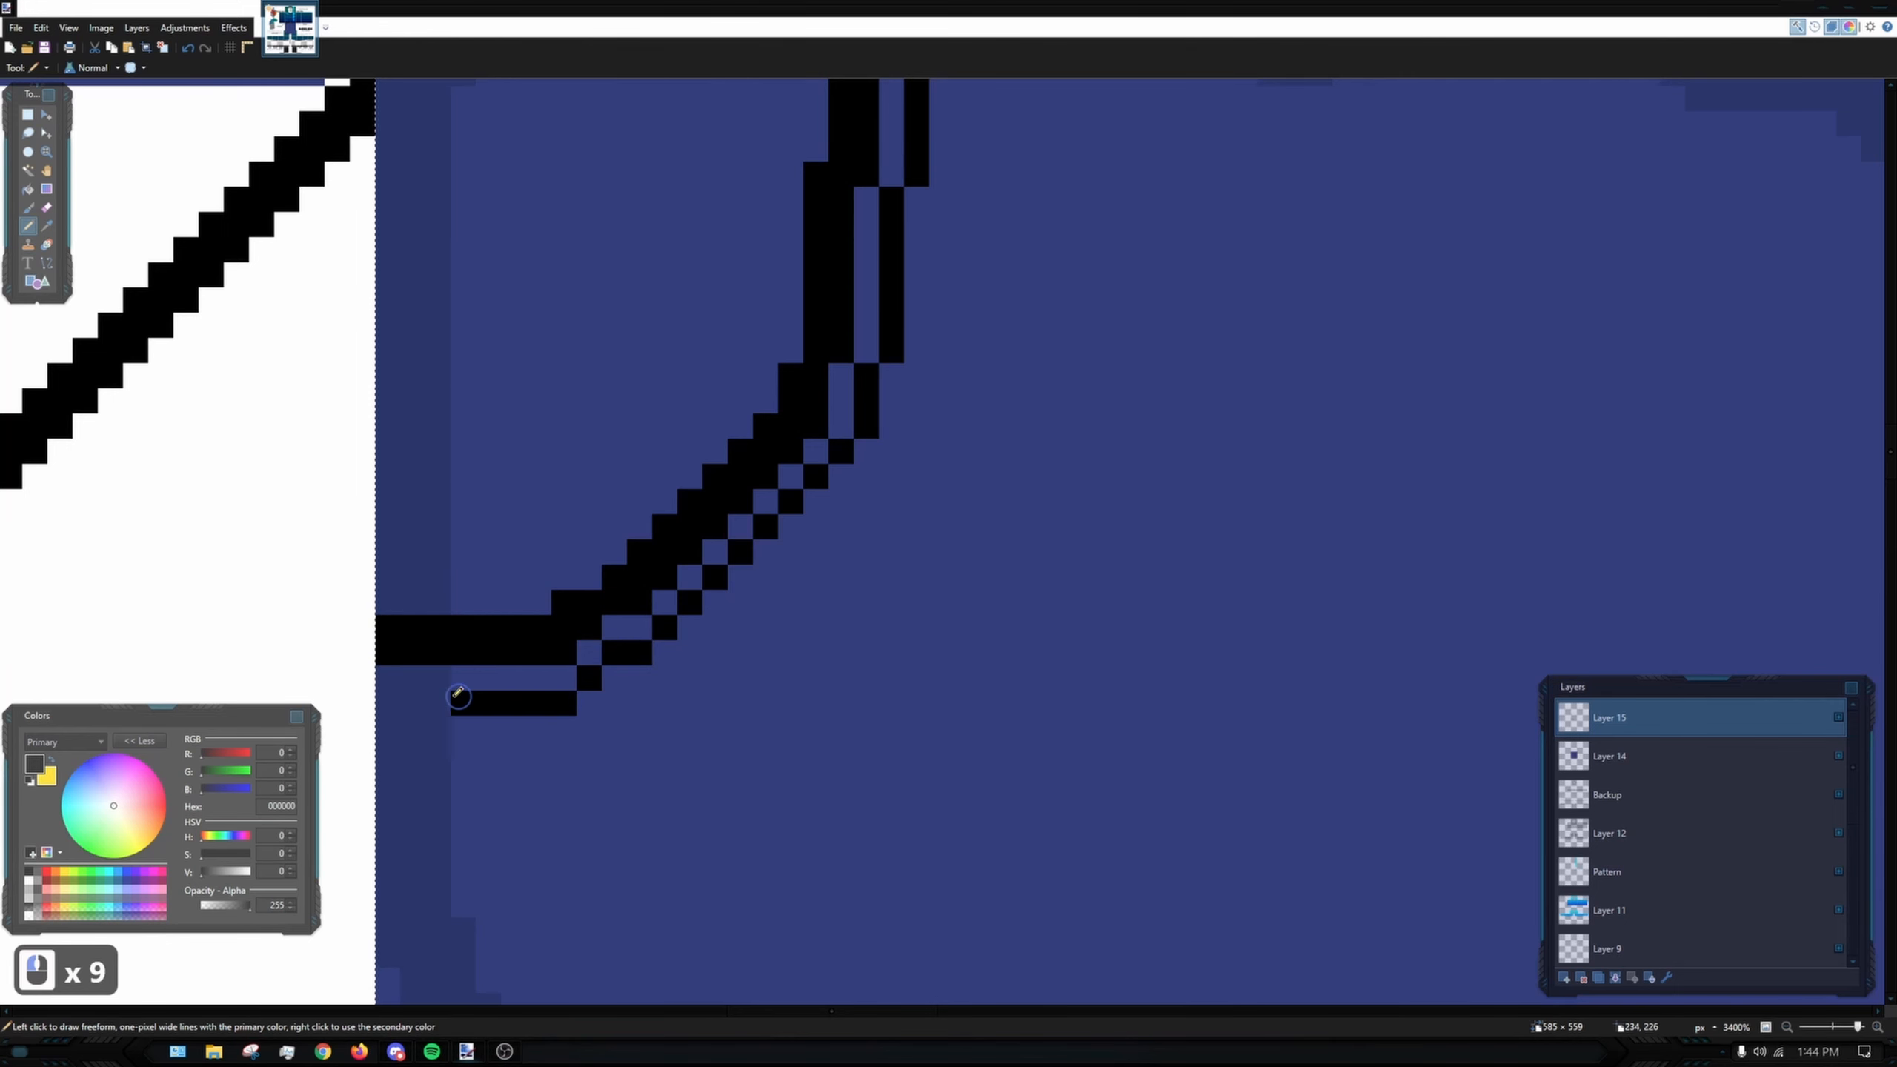
ctrl+scroll(449, 642, down, 7)
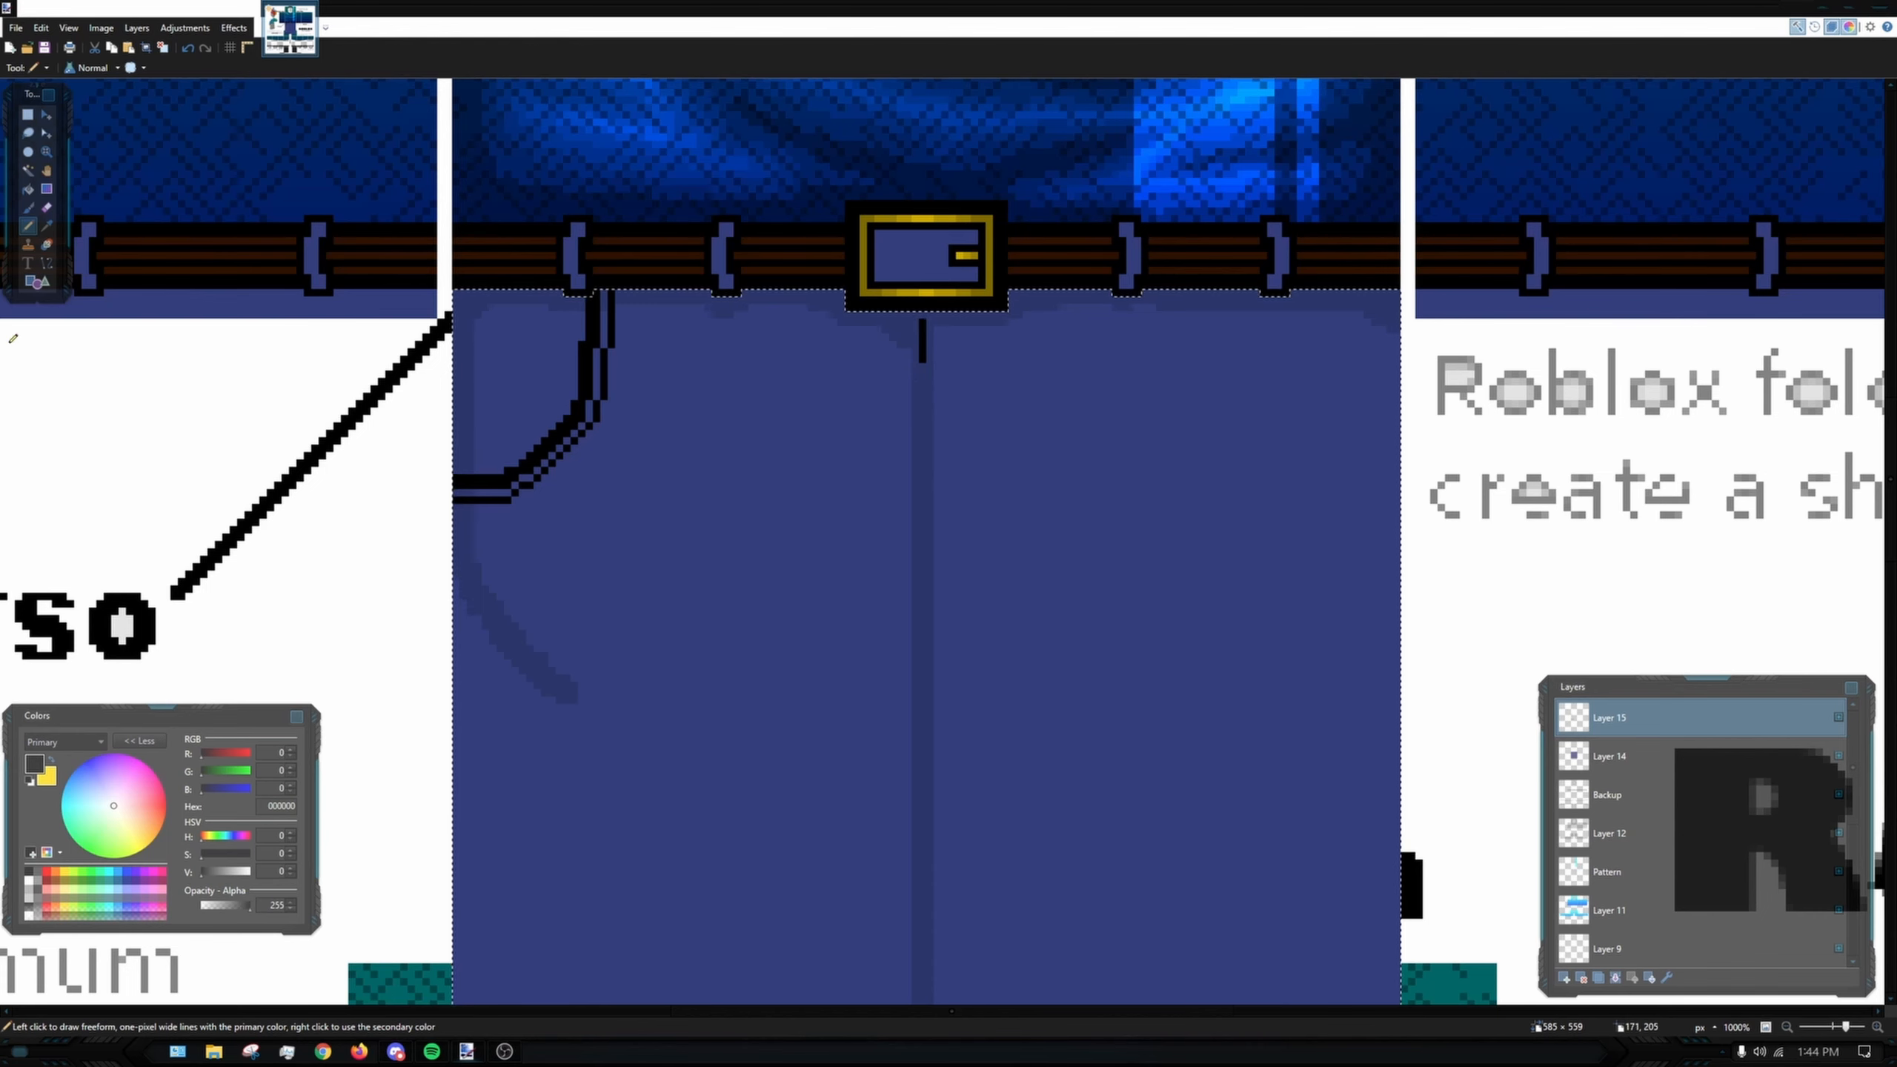
- Draw a two-pixel black fly line down from below the belt buckle, hooking toward the center seam at its lower end
key(o)
scroll(912, 335, up, 8)
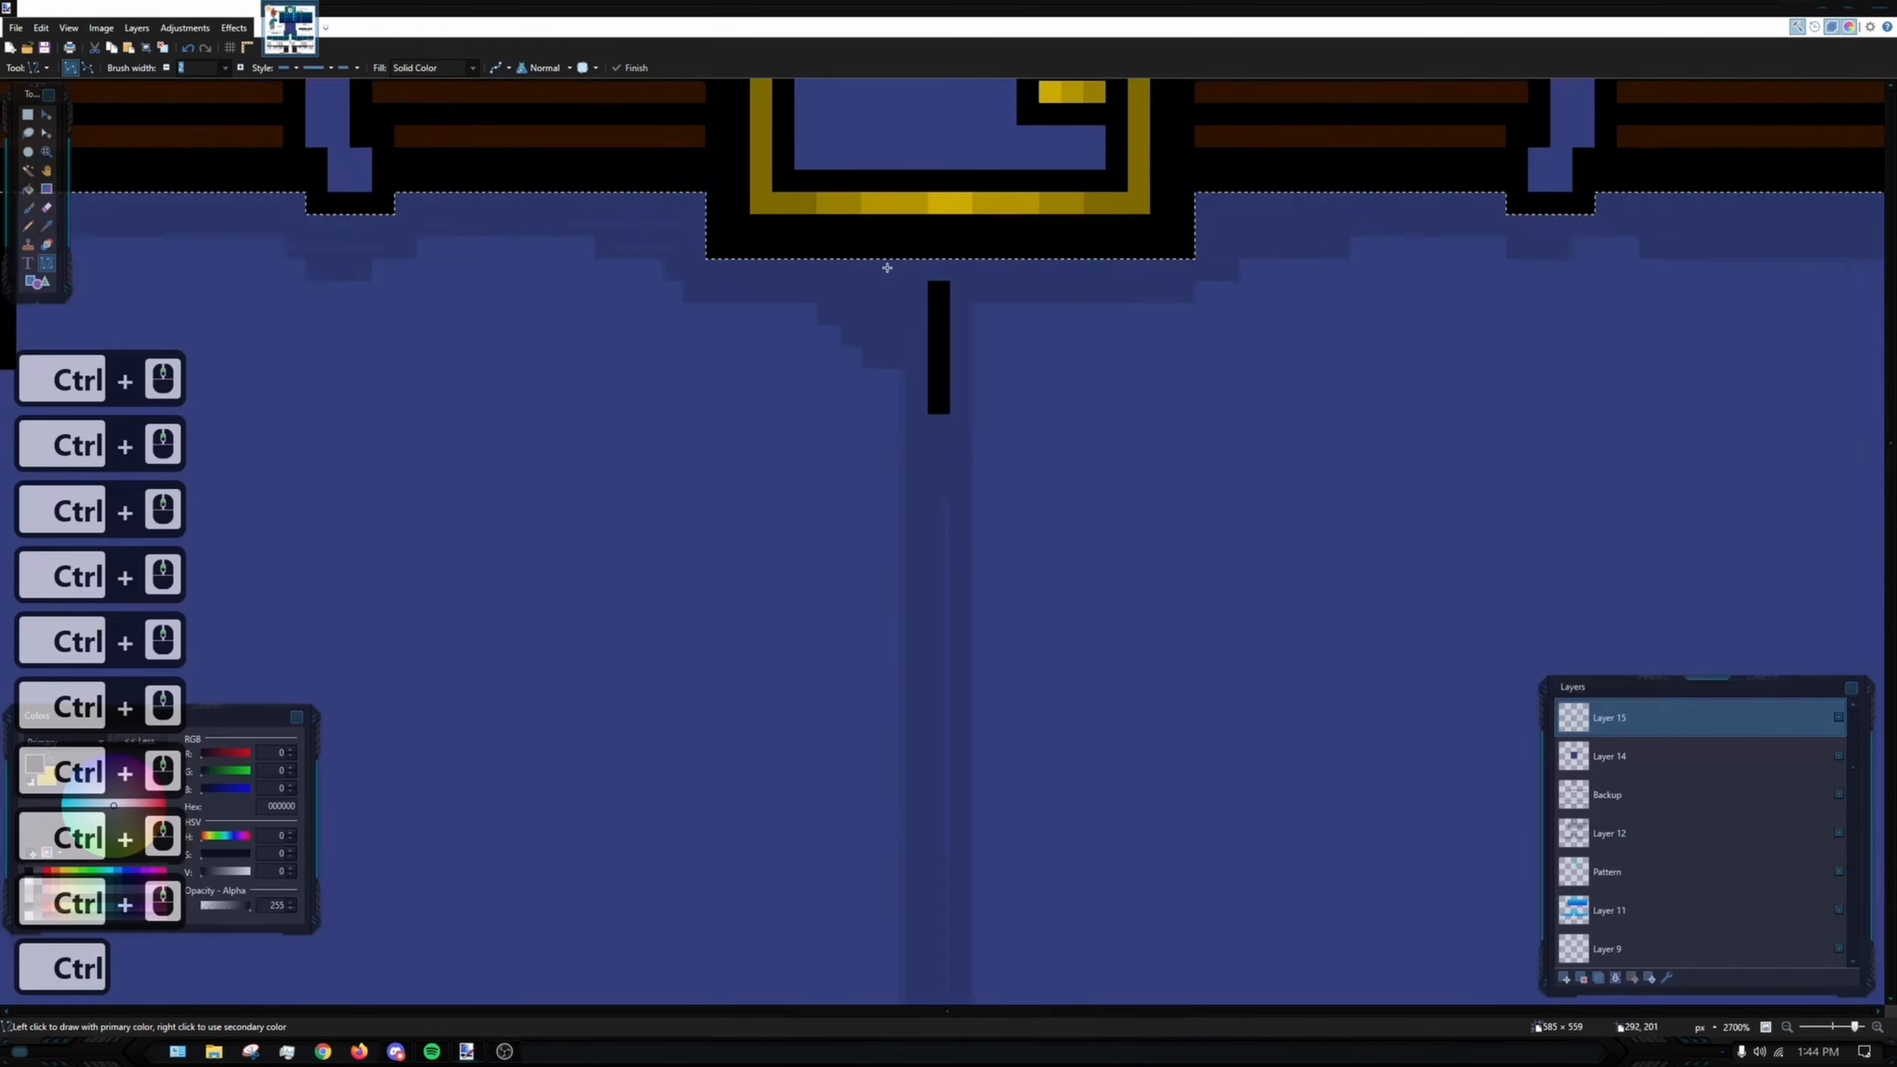
drag(863, 248, 946, 747)
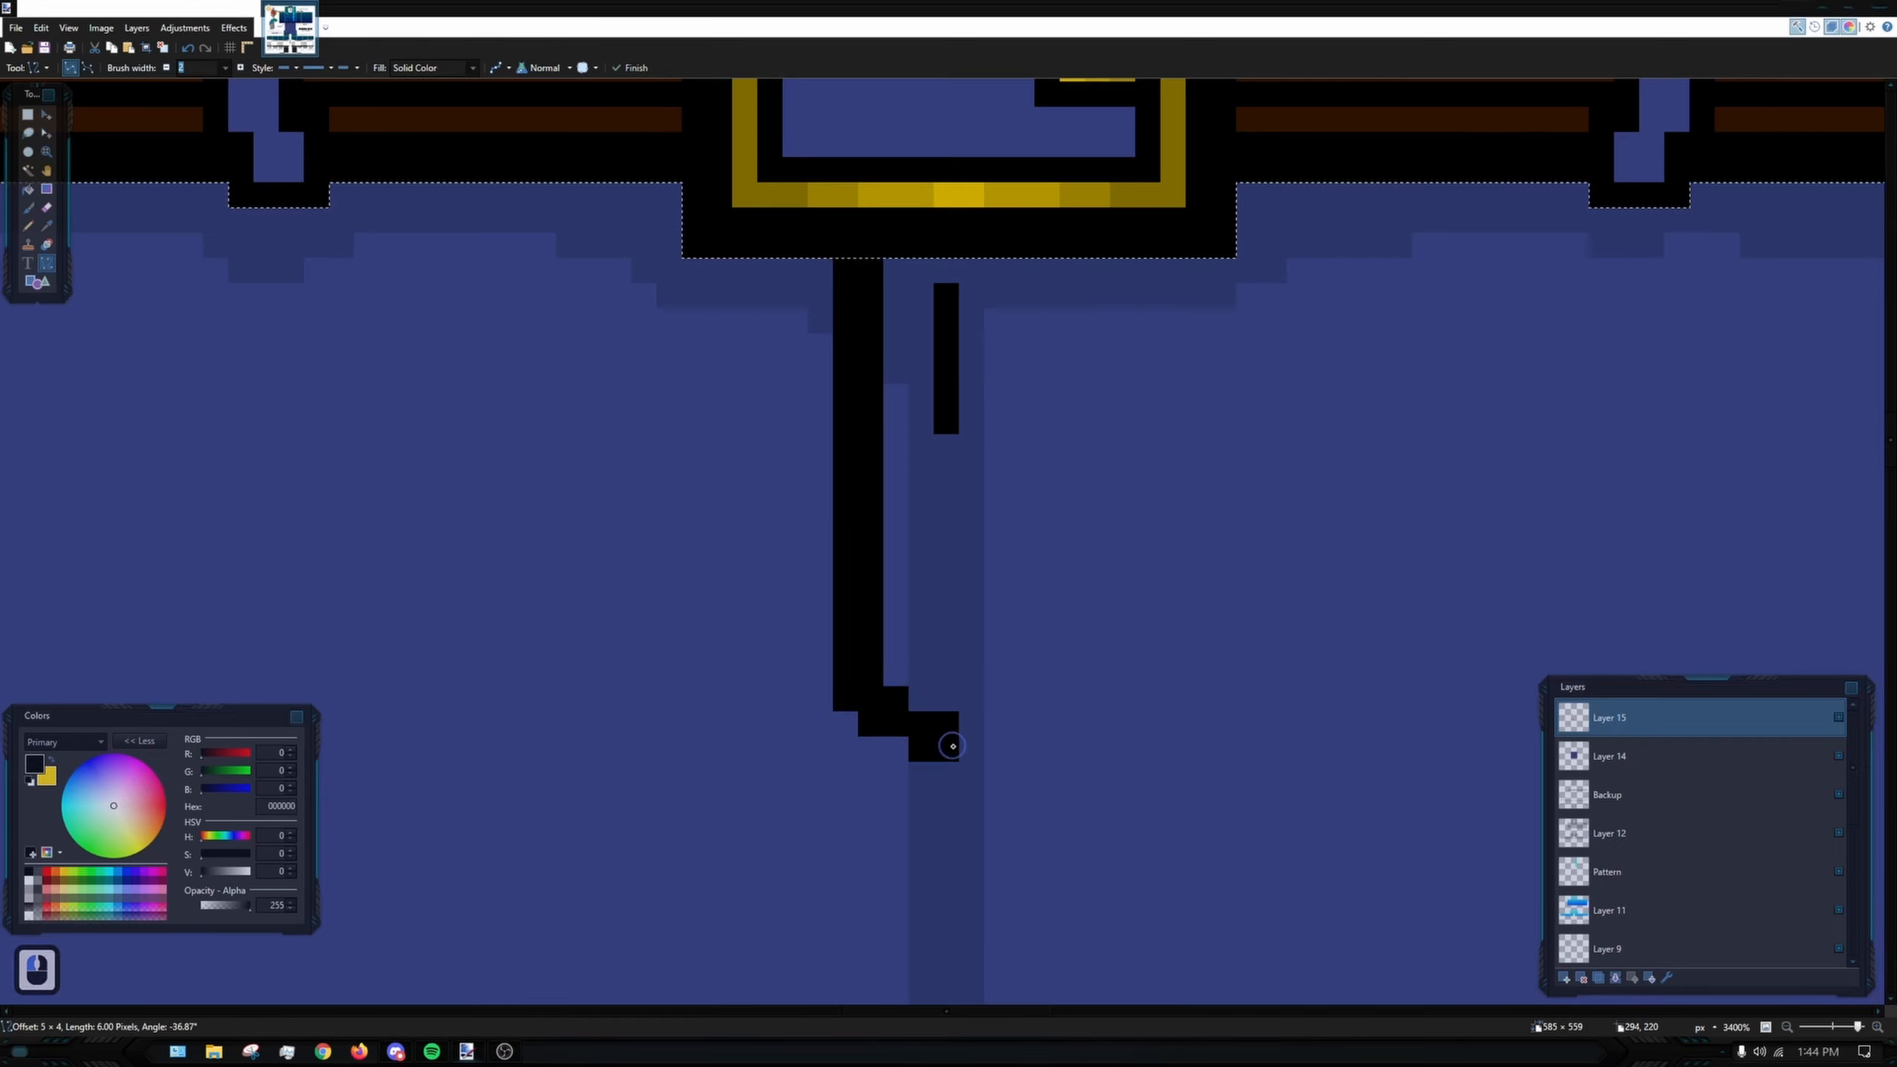
scroll(1095, 450, right, 2)
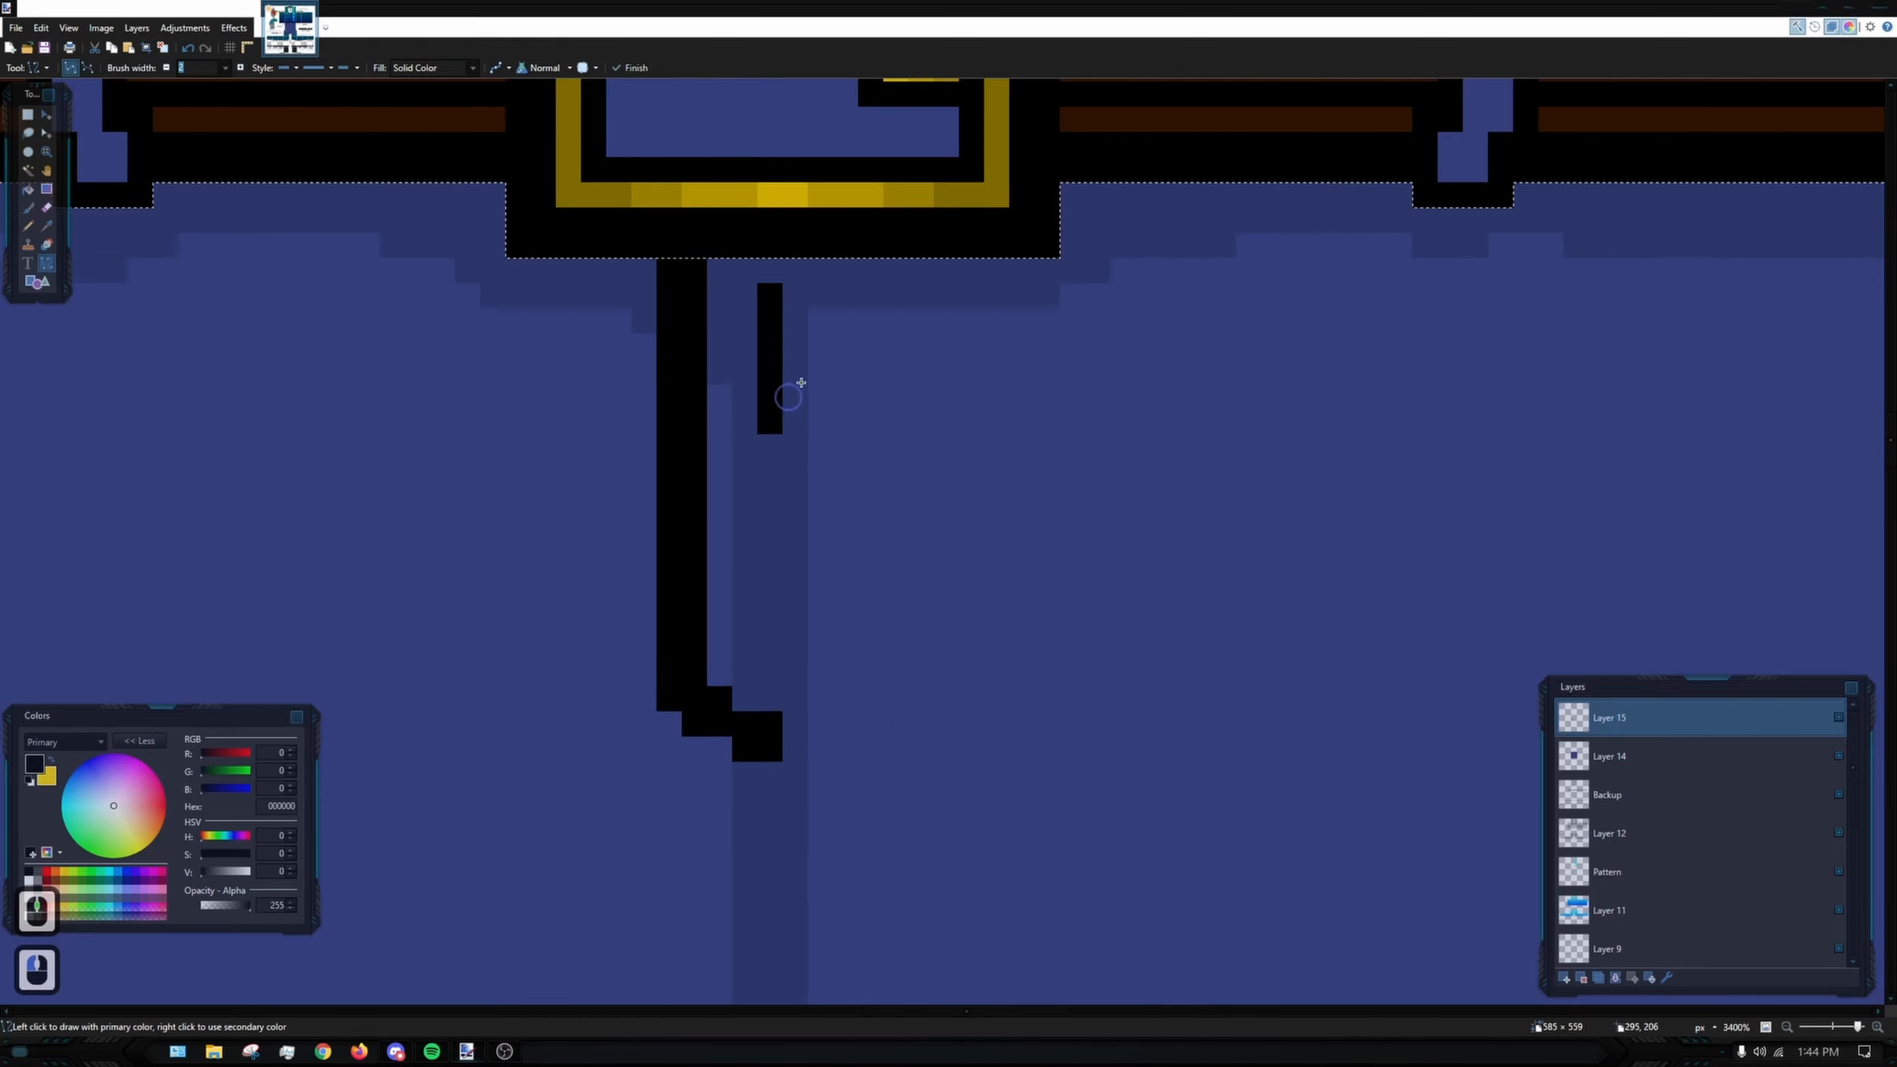
- Set the line width to 1 and draw a vertical black line about 14 px long down from the buckle, right of the center seam
click(167, 68)
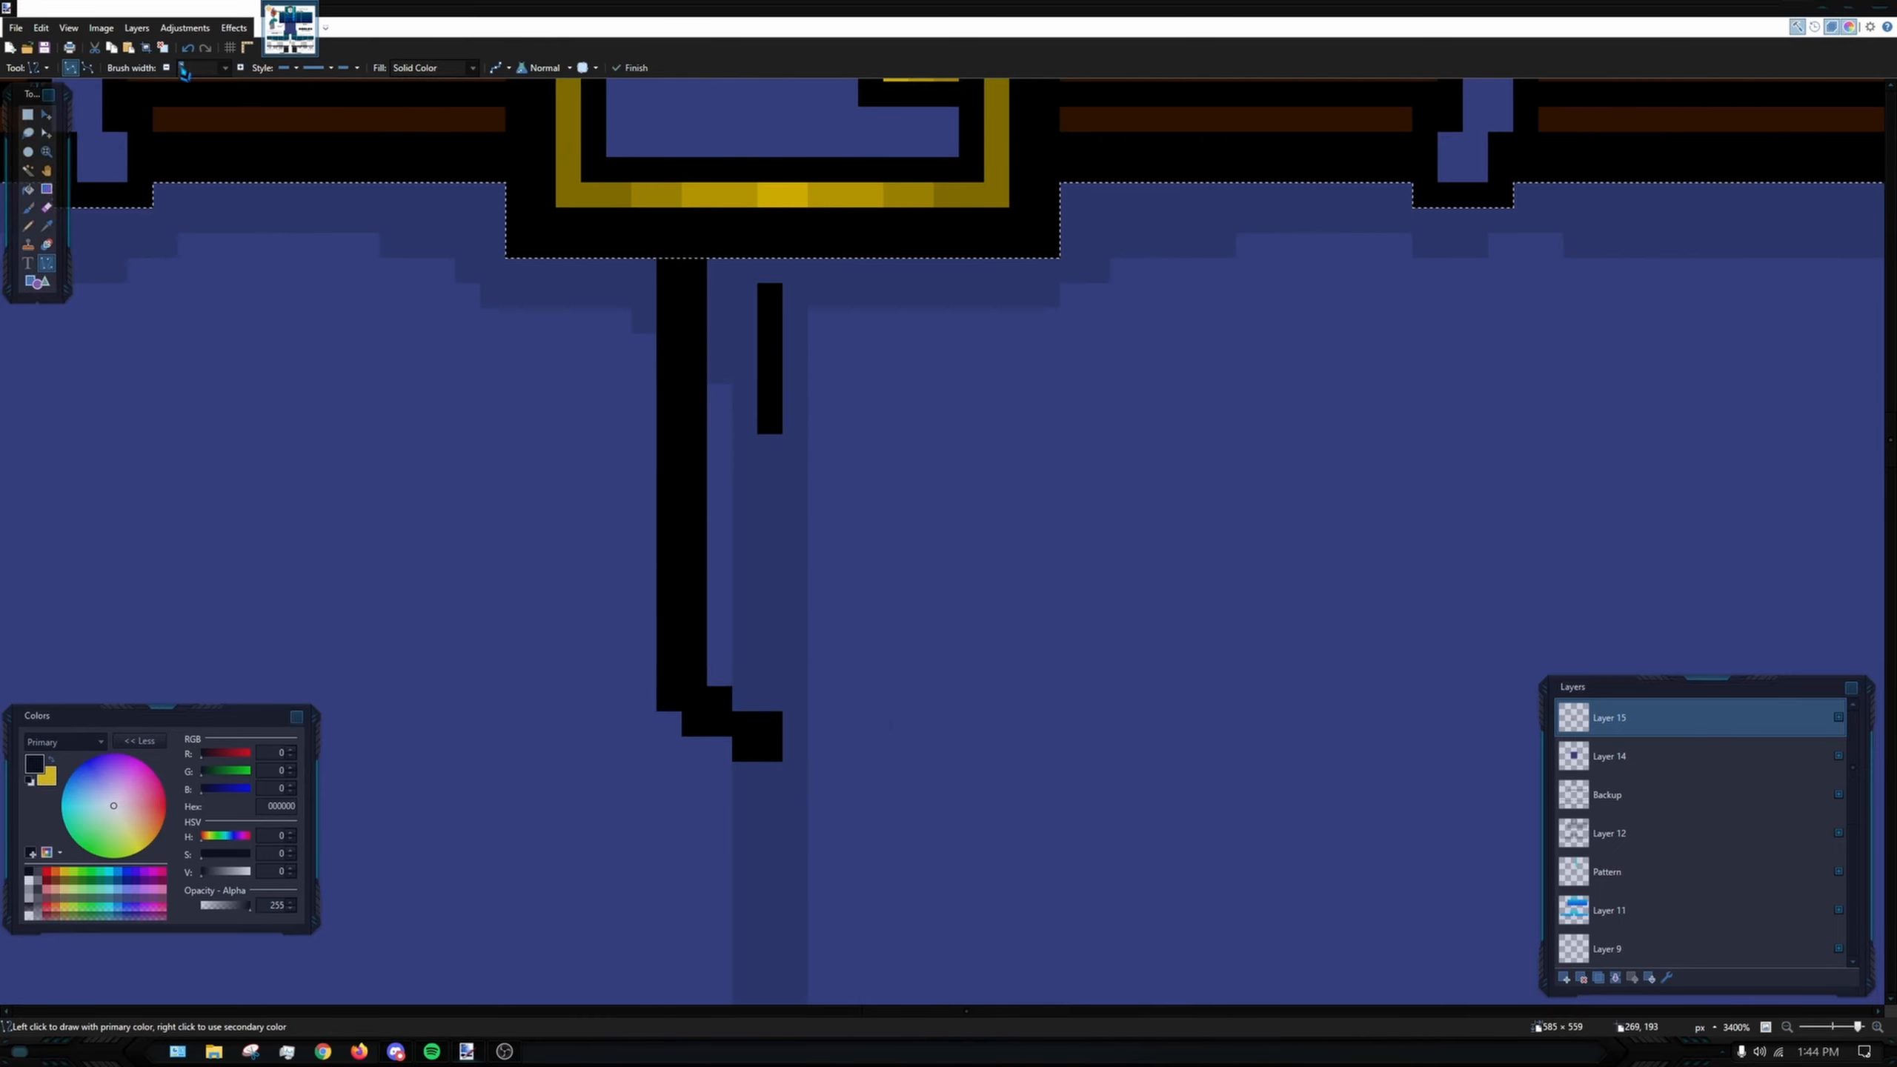
drag(666, 329, 681, 333)
drag(819, 254, 820, 598)
ctrl+scroll(964, 454, down, 9)
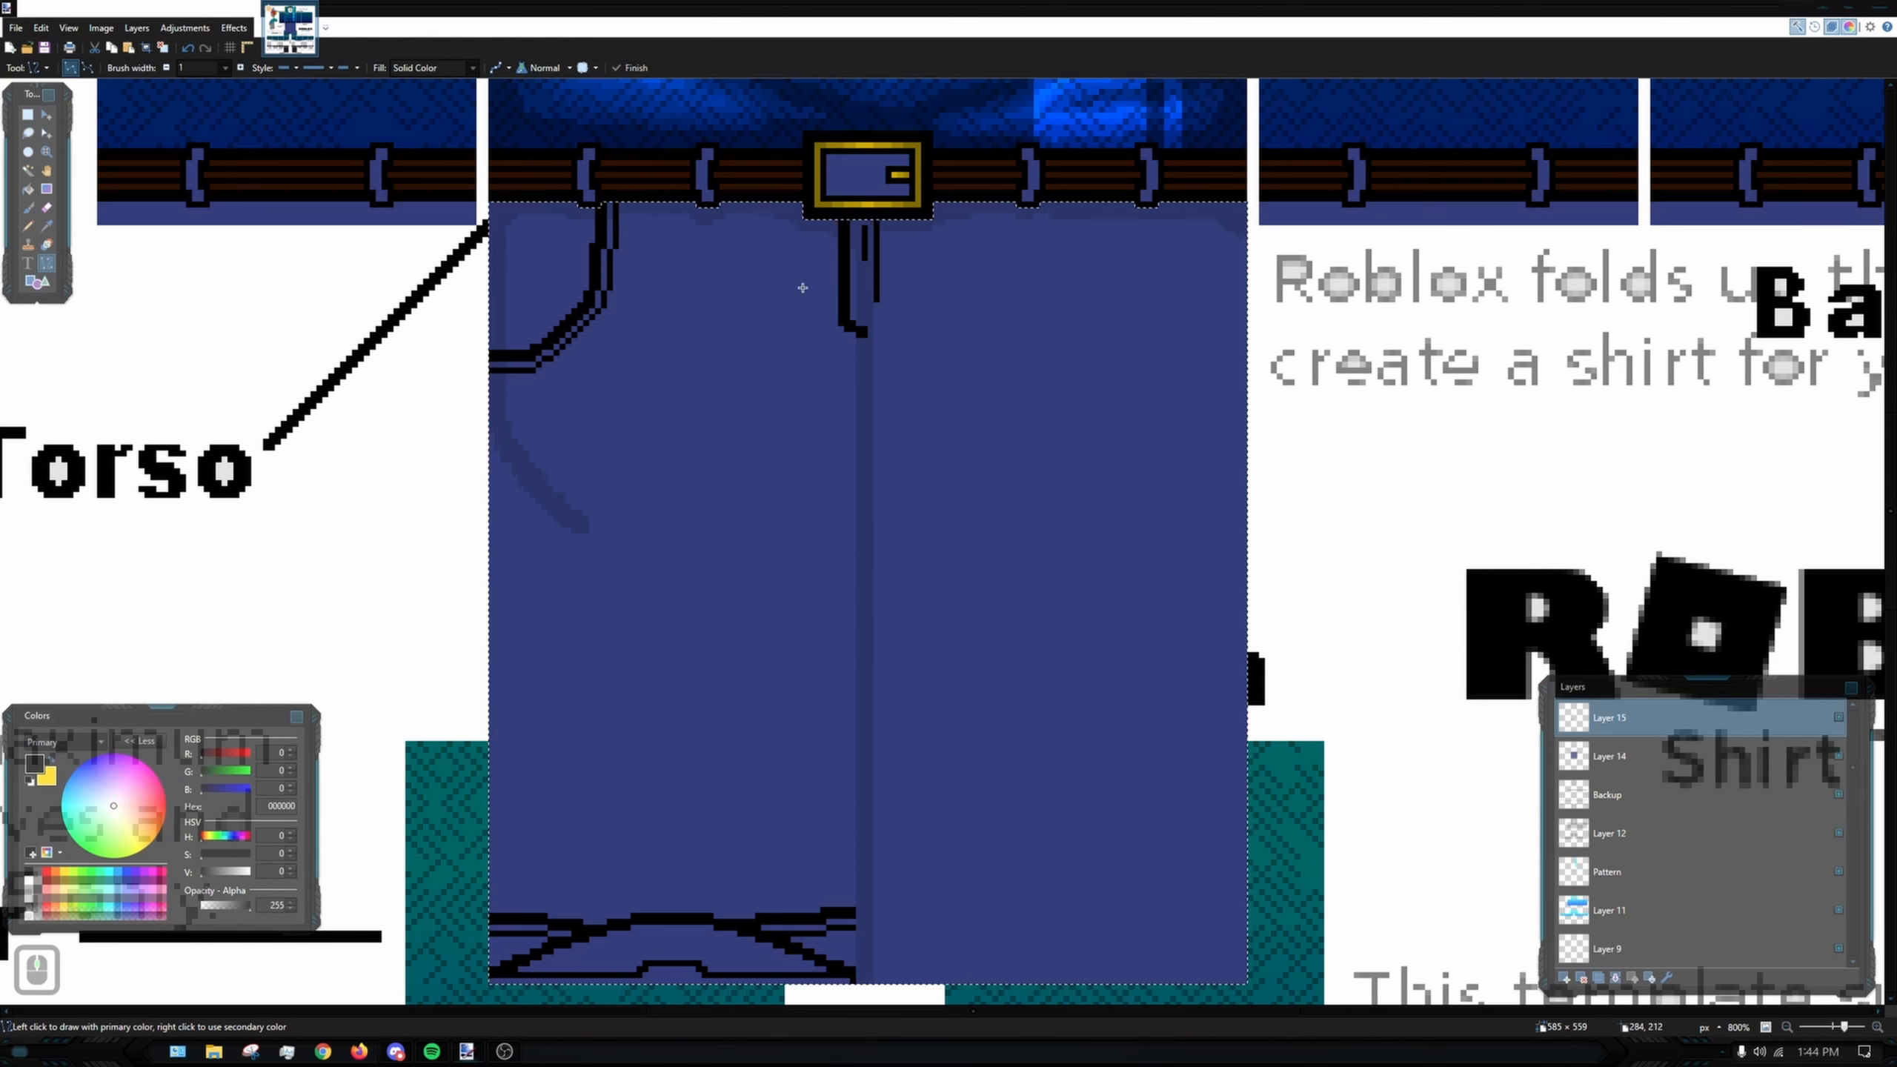
ctrl+scroll(881, 366, up, 12)
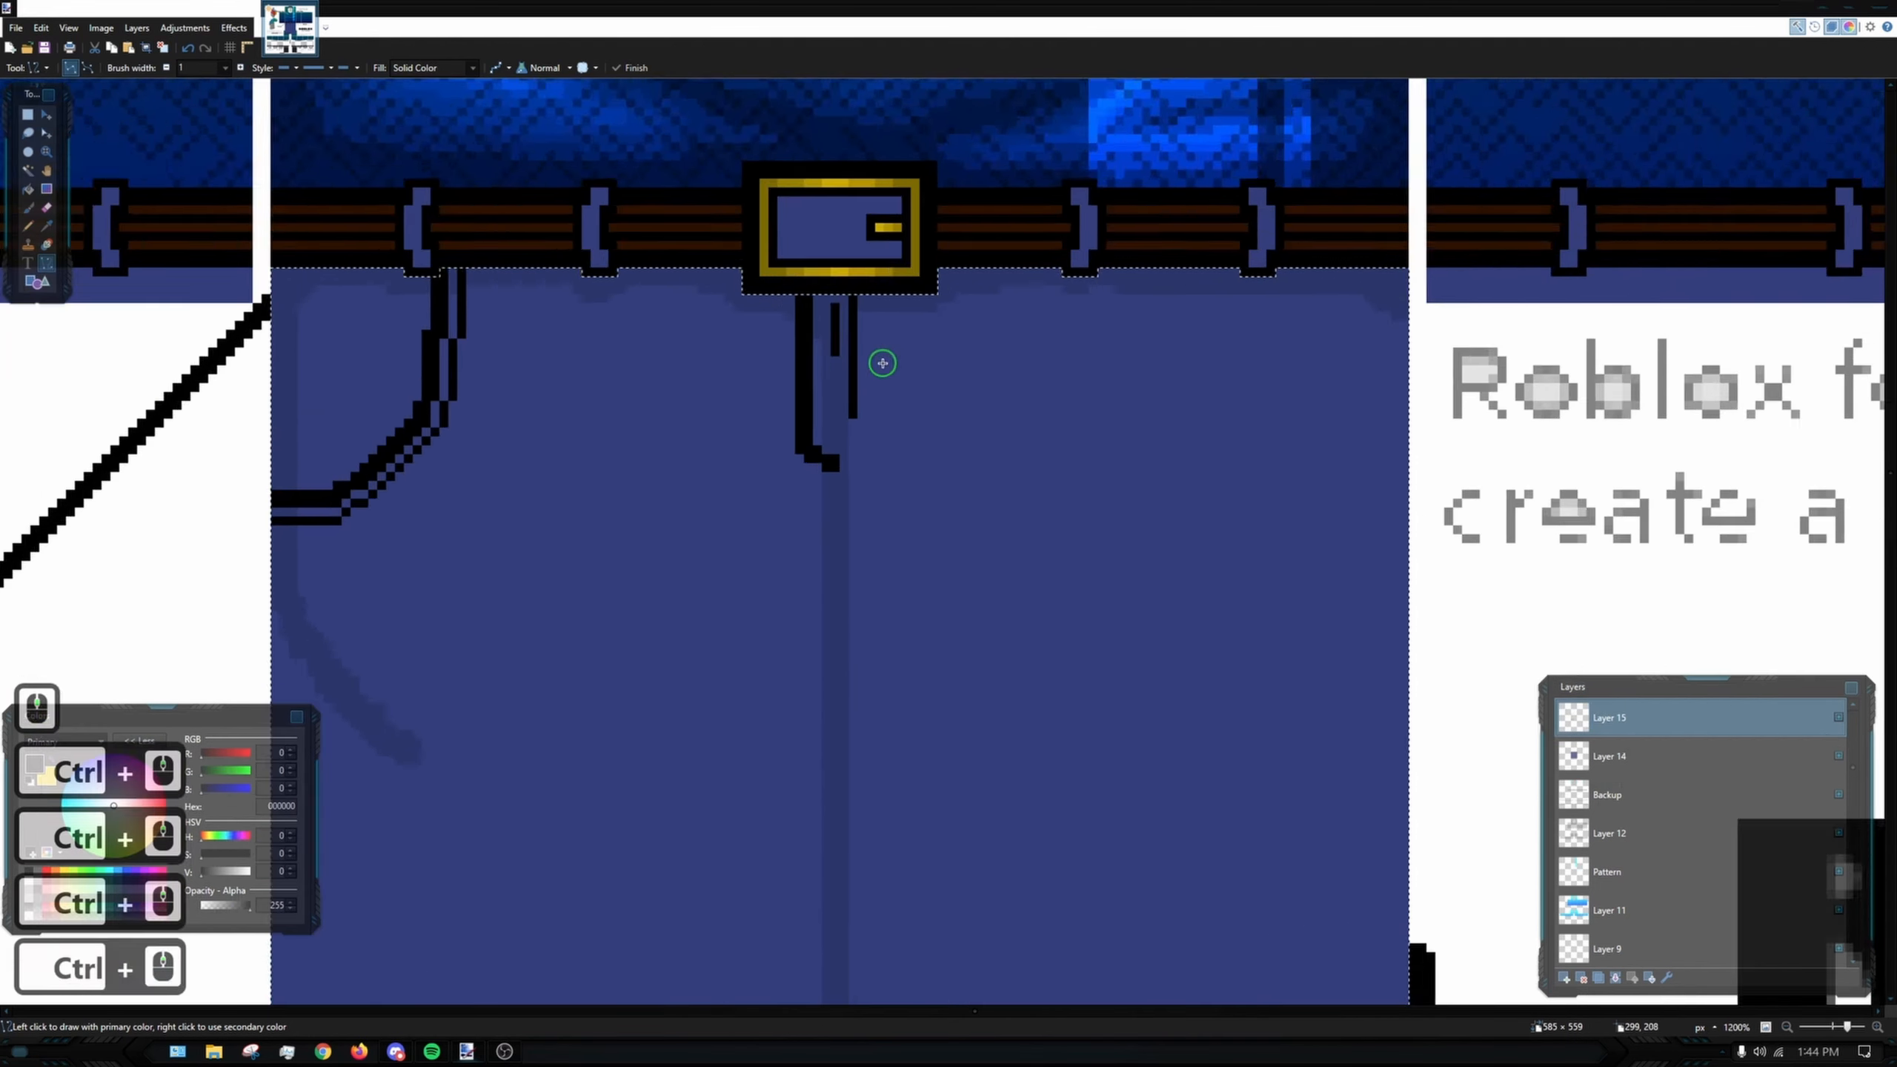
scroll(783, 465, up, 1)
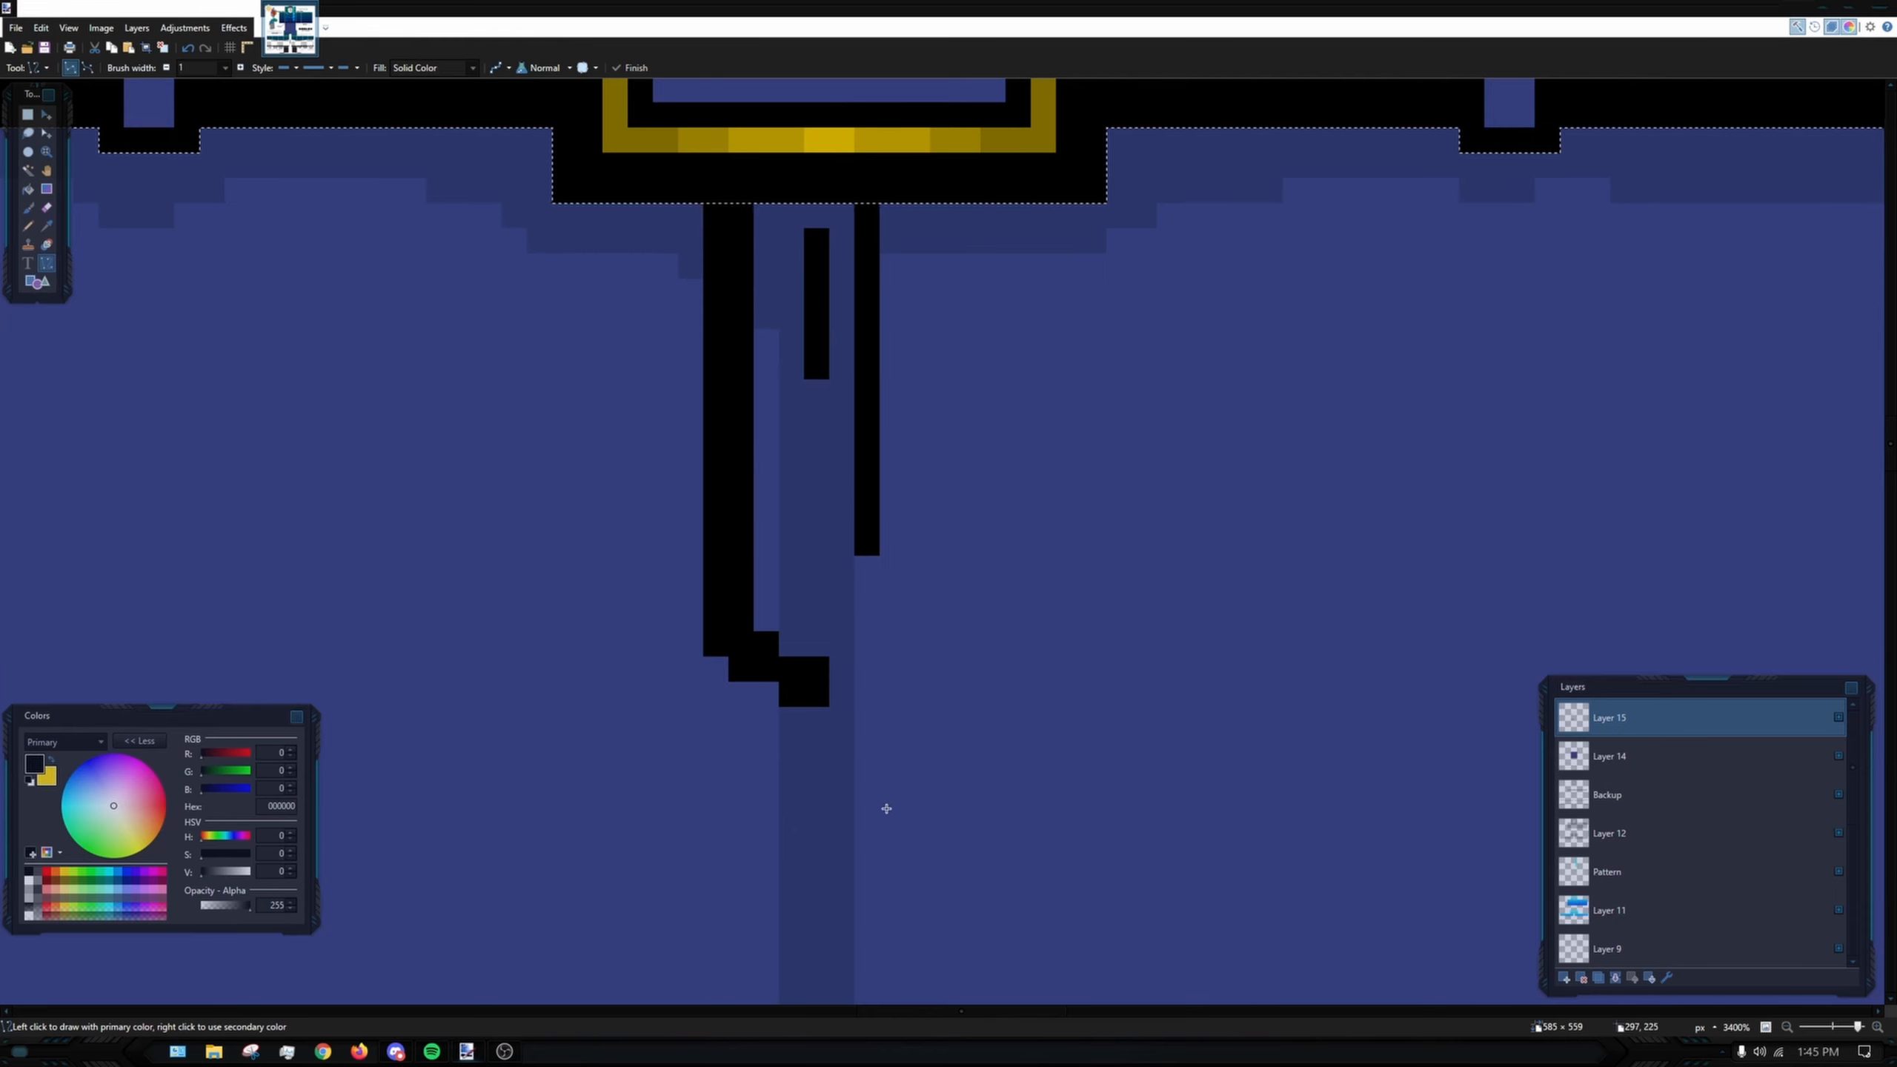
- Draw a one-pixel black line about 16 px long down from the buckle inside the fly, adding a short hook toward the center seam
ctrl+scroll(829, 310, up, 2)
mouse_move(749, 184)
mouse_down()
mouse_move(772, 509)
mouse_move(770, 338)
mouse_up()
key(ctrl+z)
key(ctrl+z)
drag(771, 153, 775, 651)
double_click(810, 706)
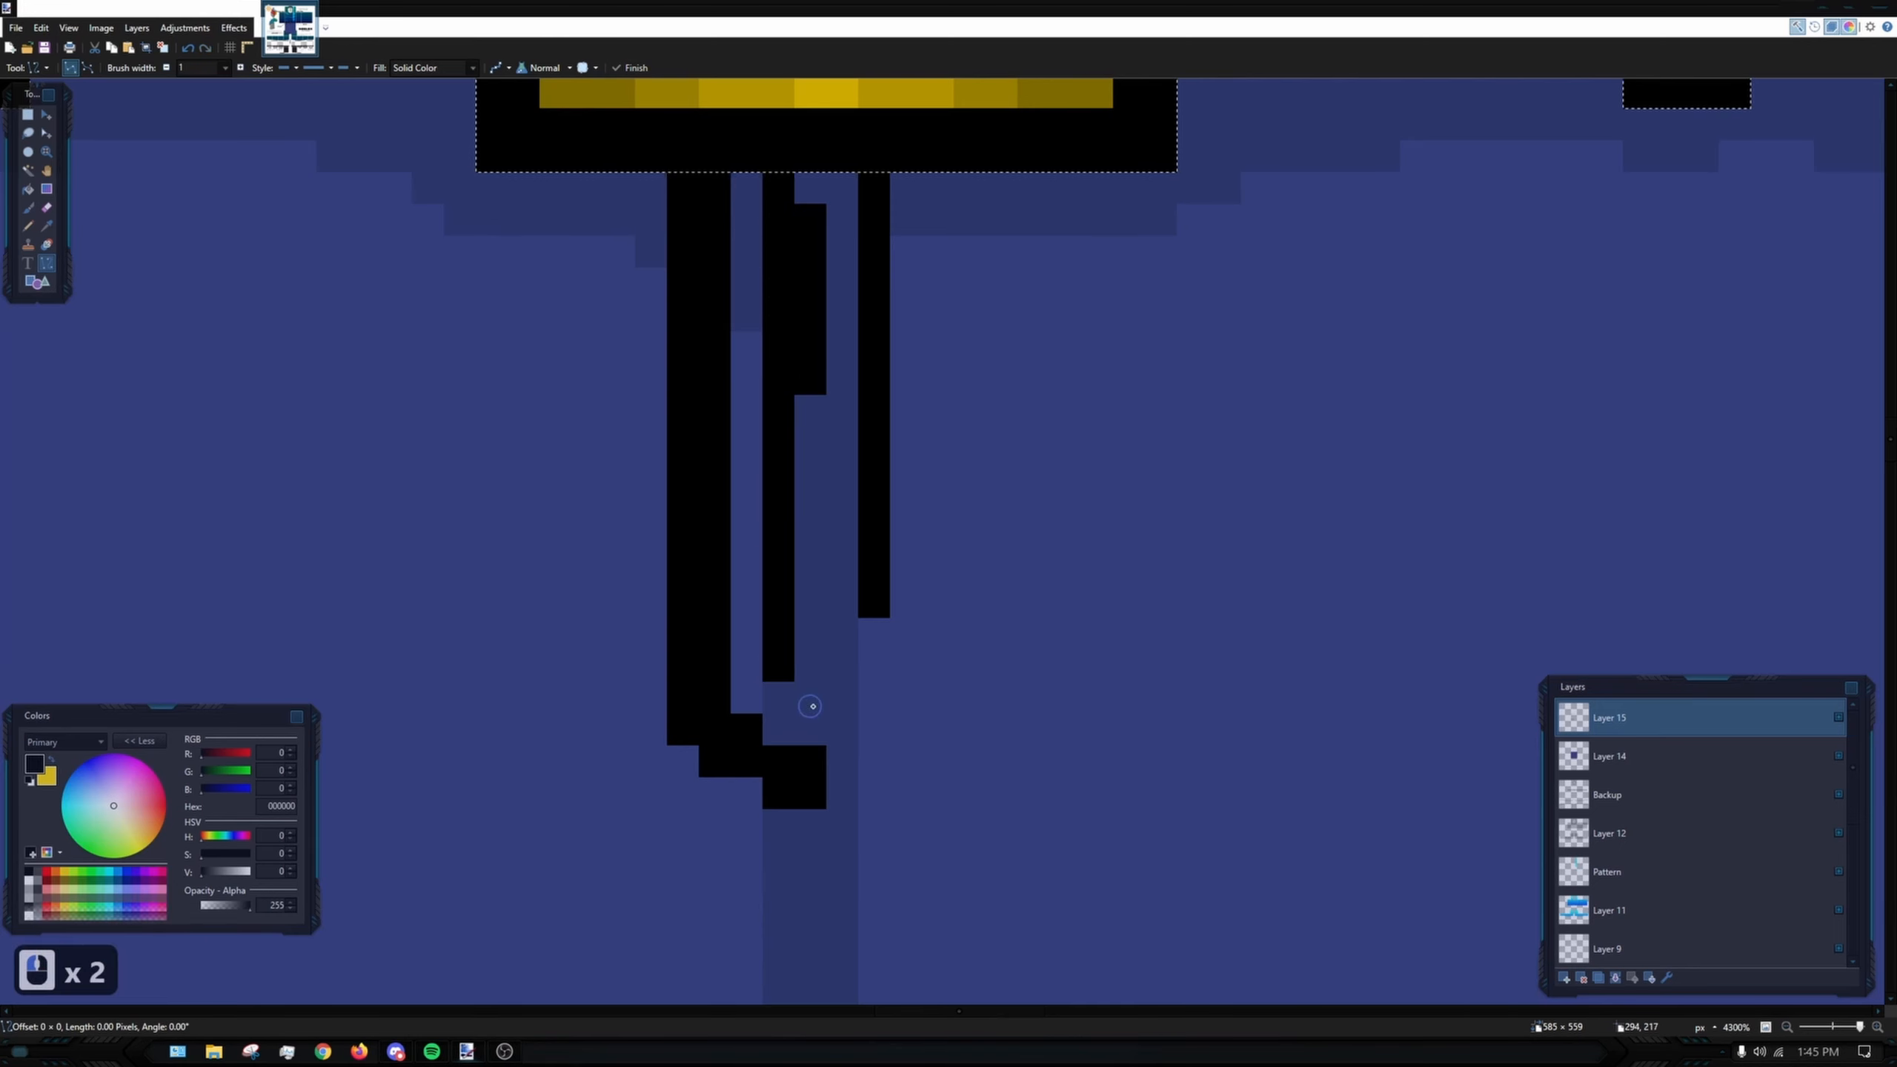
drag(900, 718, 866, 595)
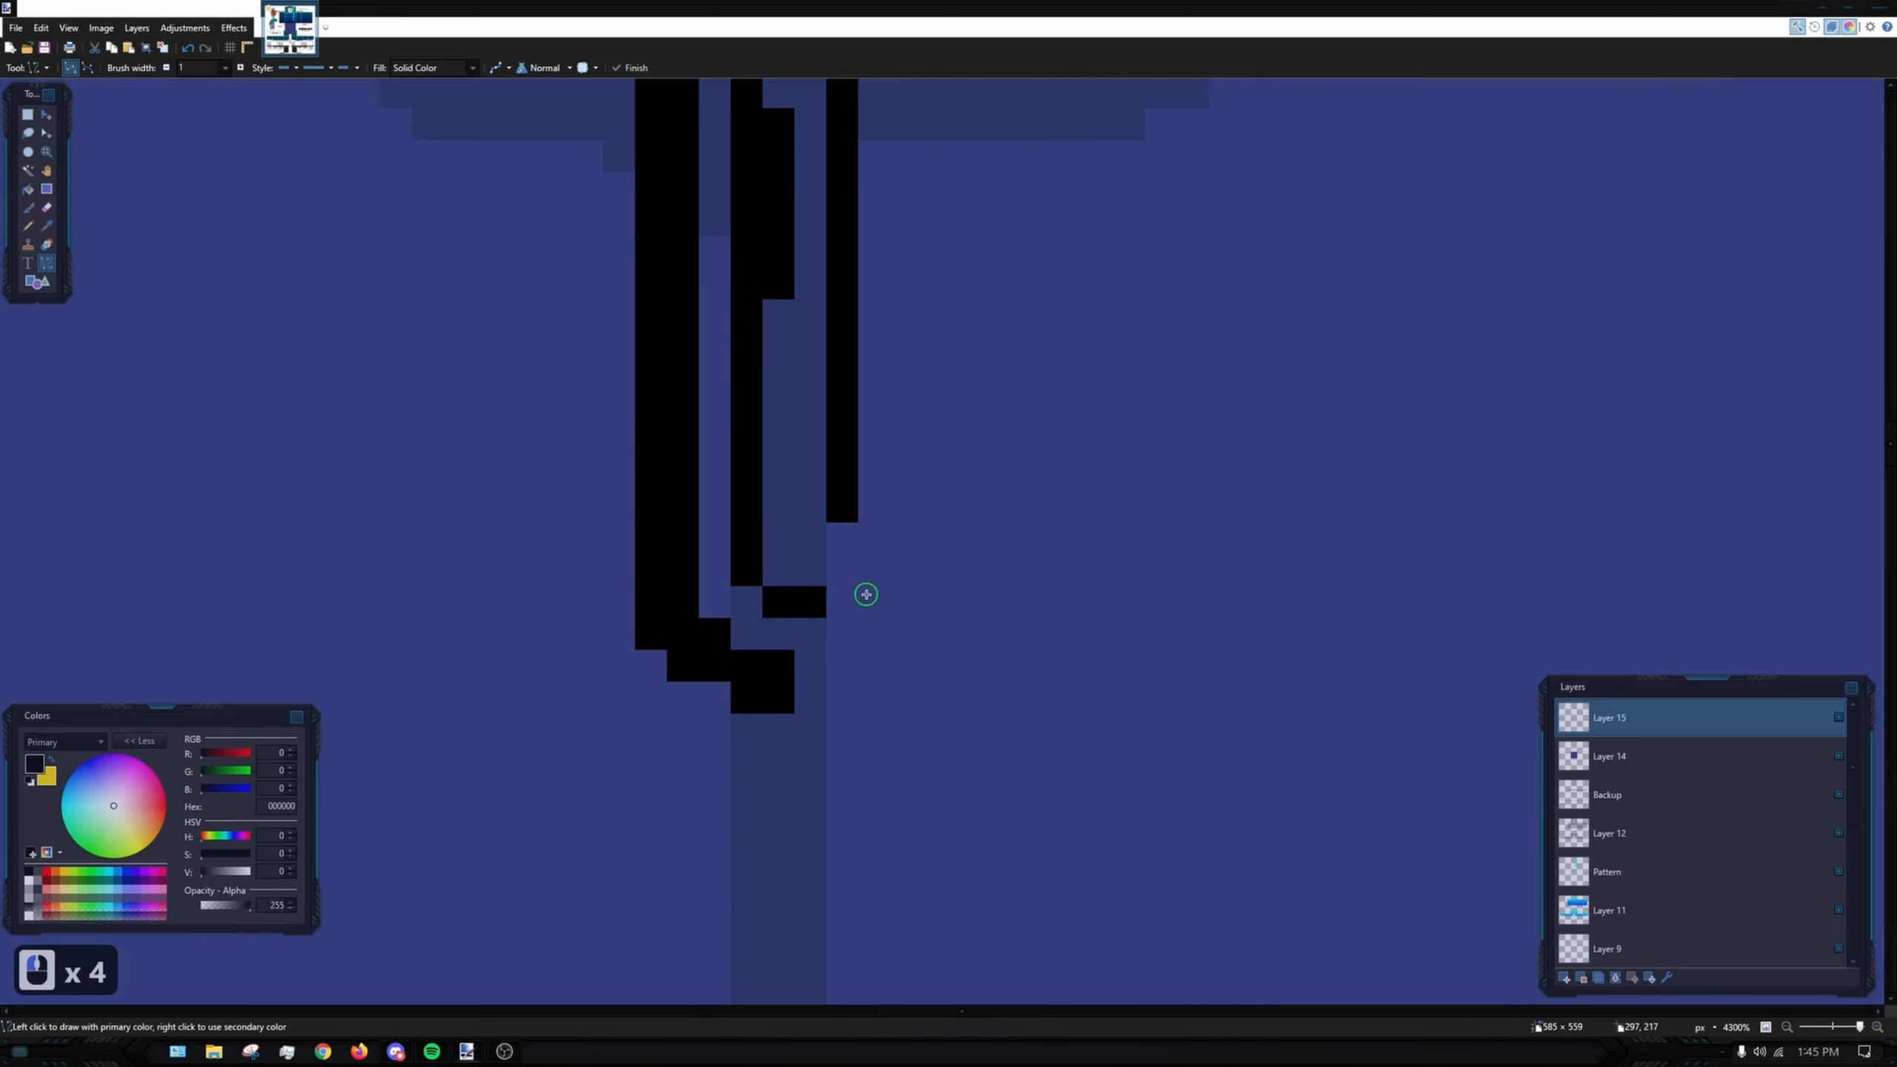
ctrl+scroll(743, 592, down, 14)
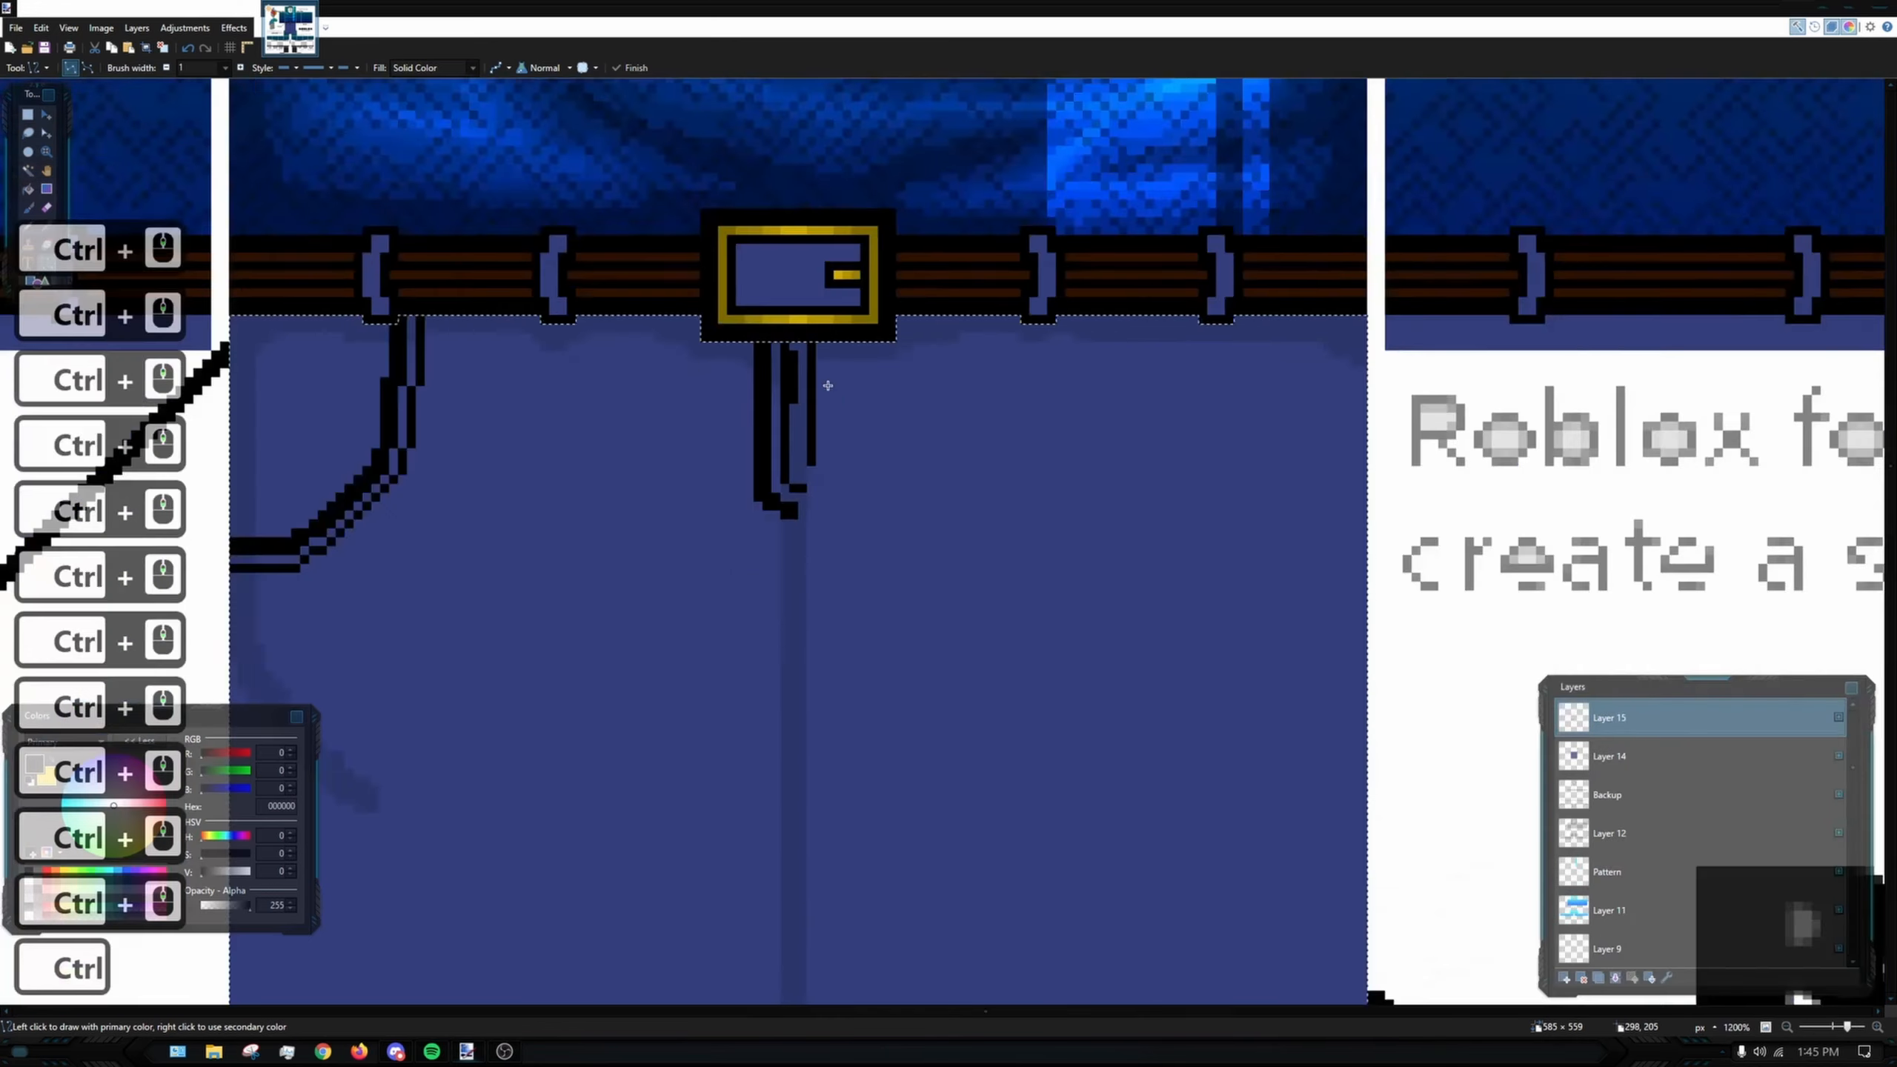
- Erase the thin black line beside the center seam and redraw it two pixels further right, about 13 px long
ctrl+scroll(867, 431, up, 9)
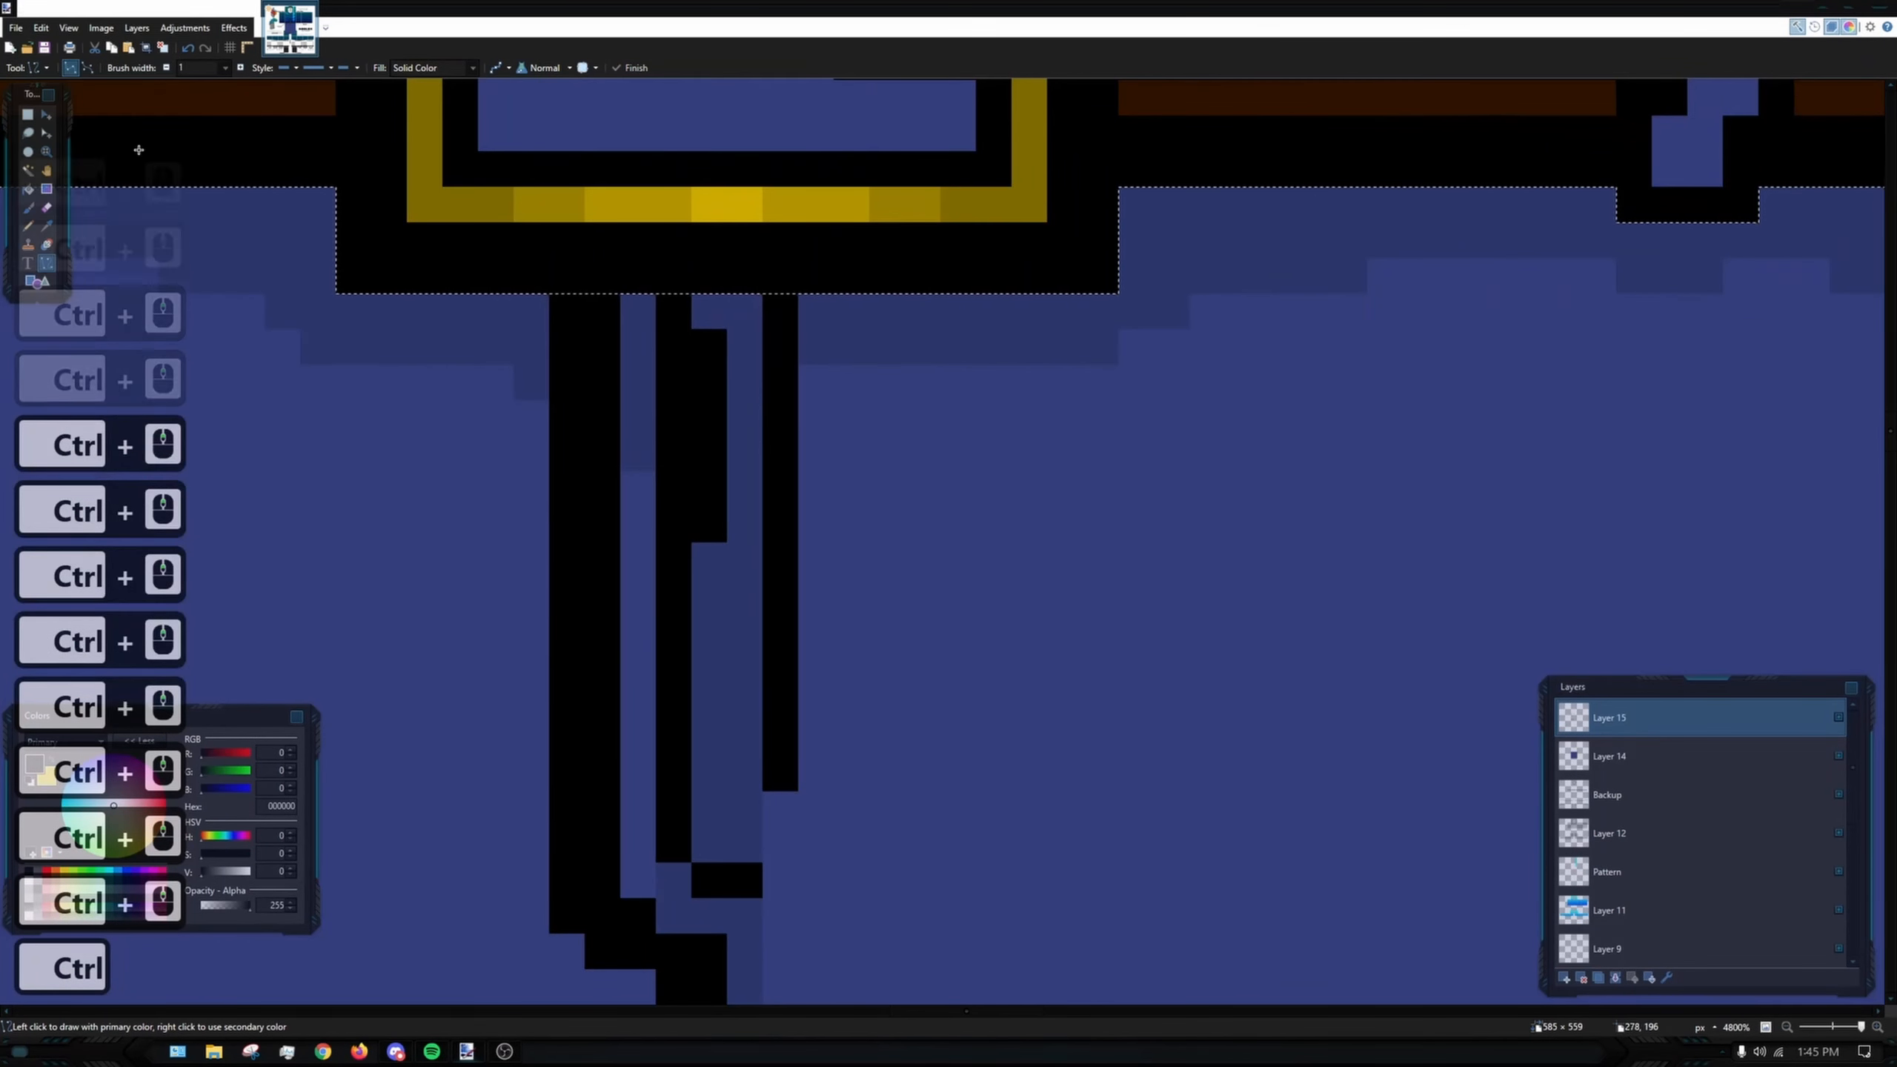
click(46, 207)
drag(771, 313, 777, 734)
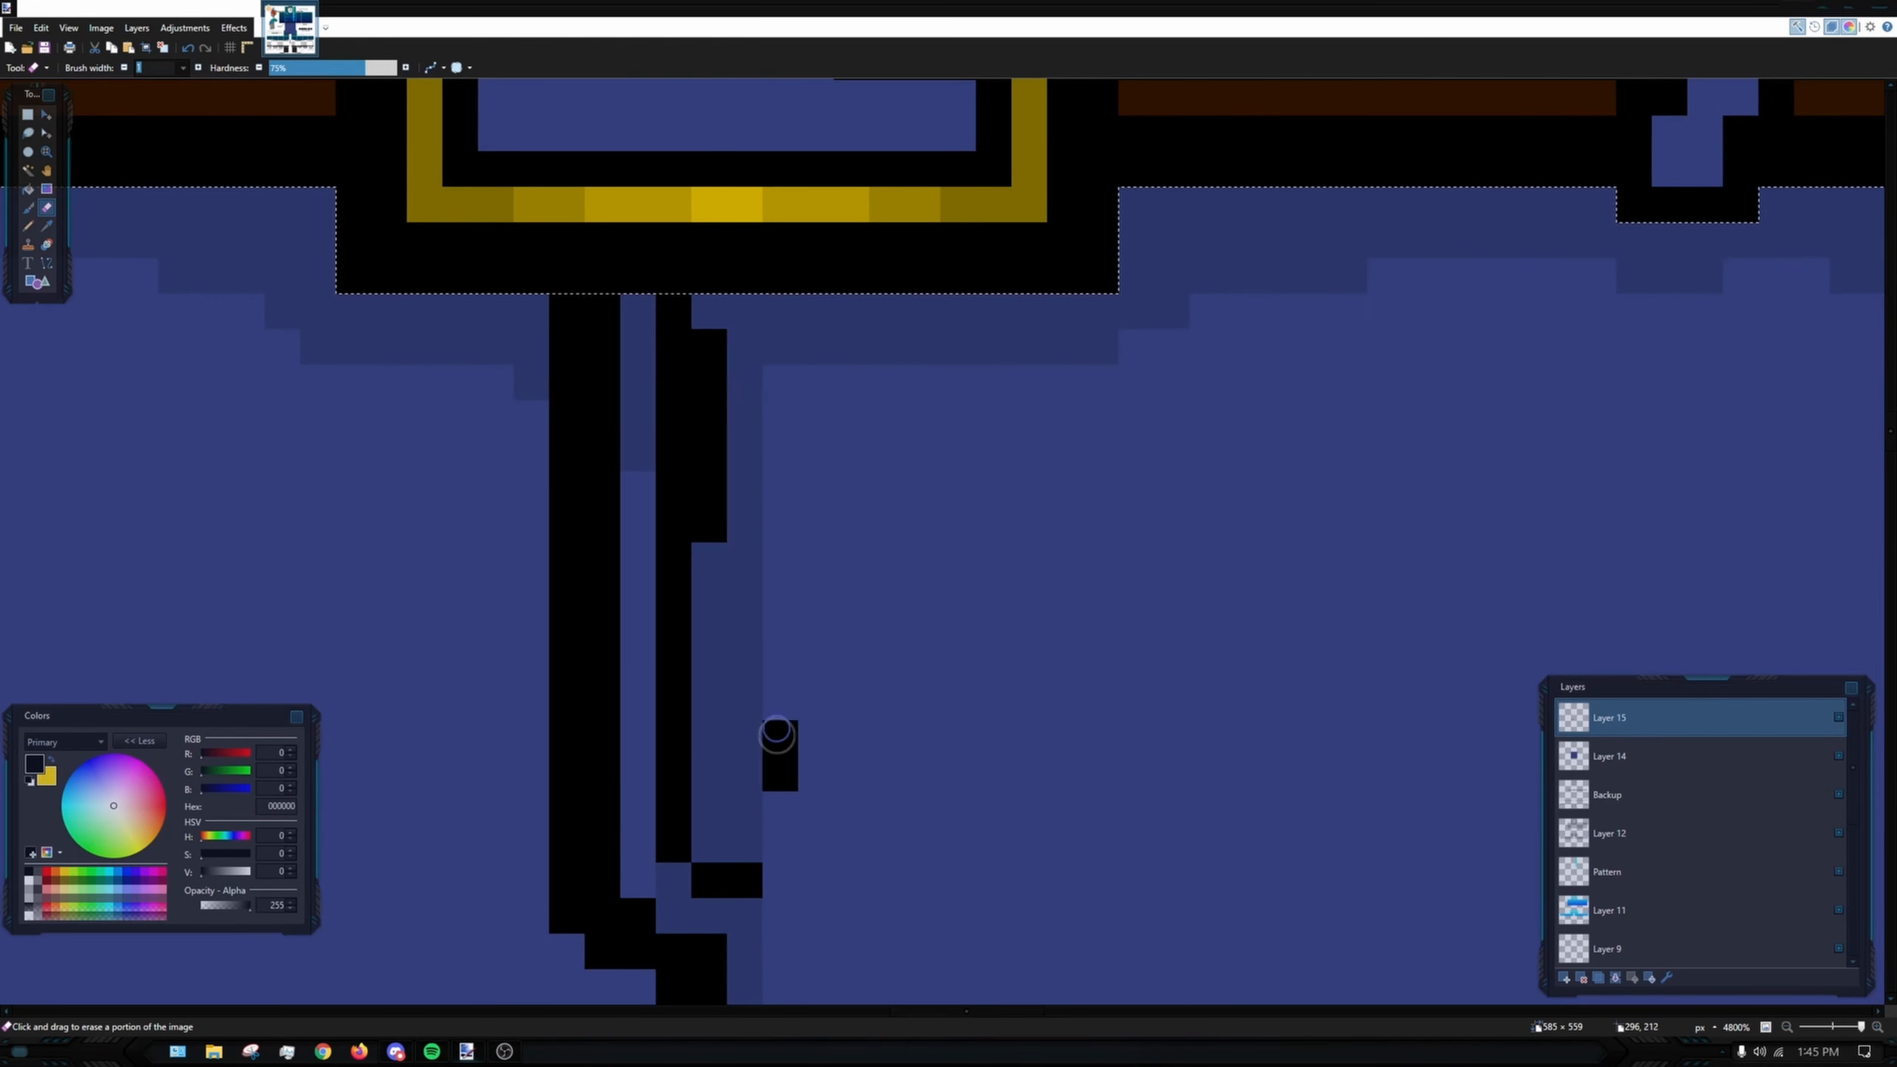
click(28, 227)
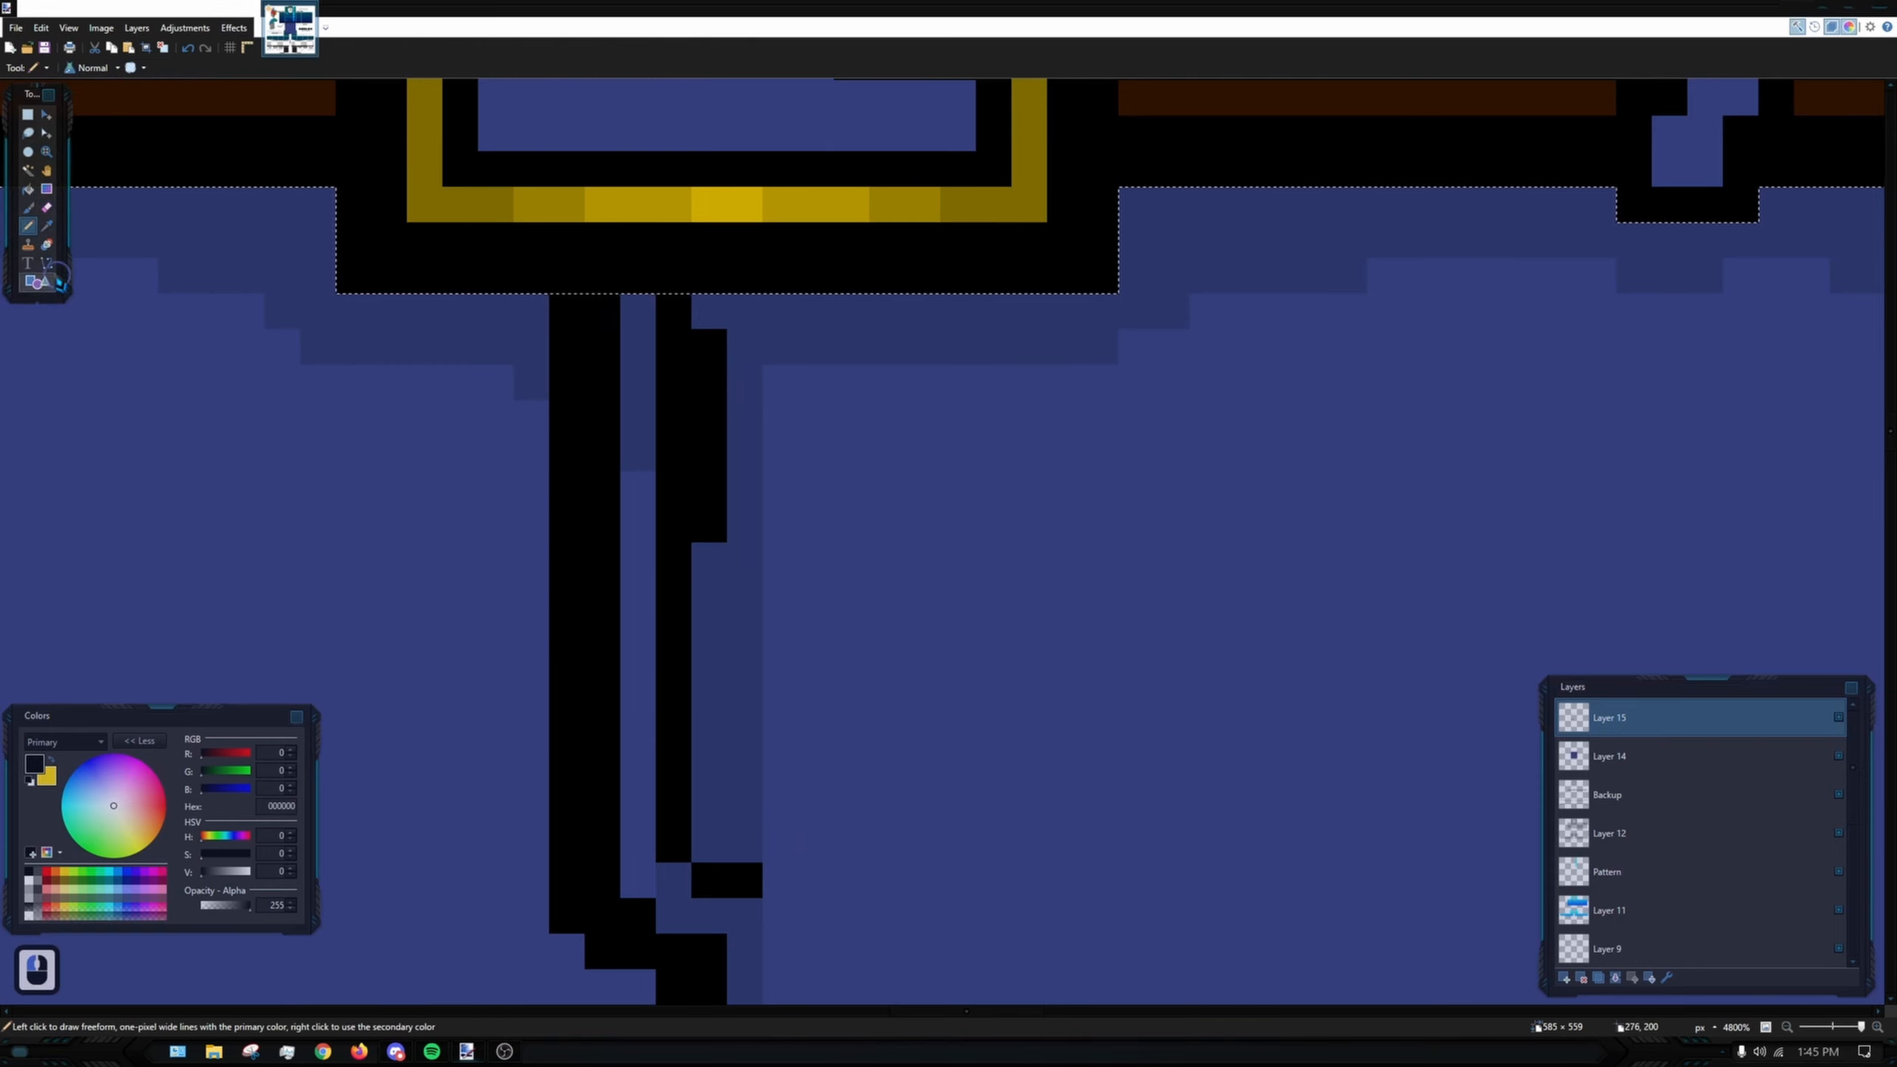
click(45, 264)
drag(858, 298, 847, 754)
ctrl+scroll(1009, 545, down, 2)
ctrl+scroll(1009, 546, down, 10)
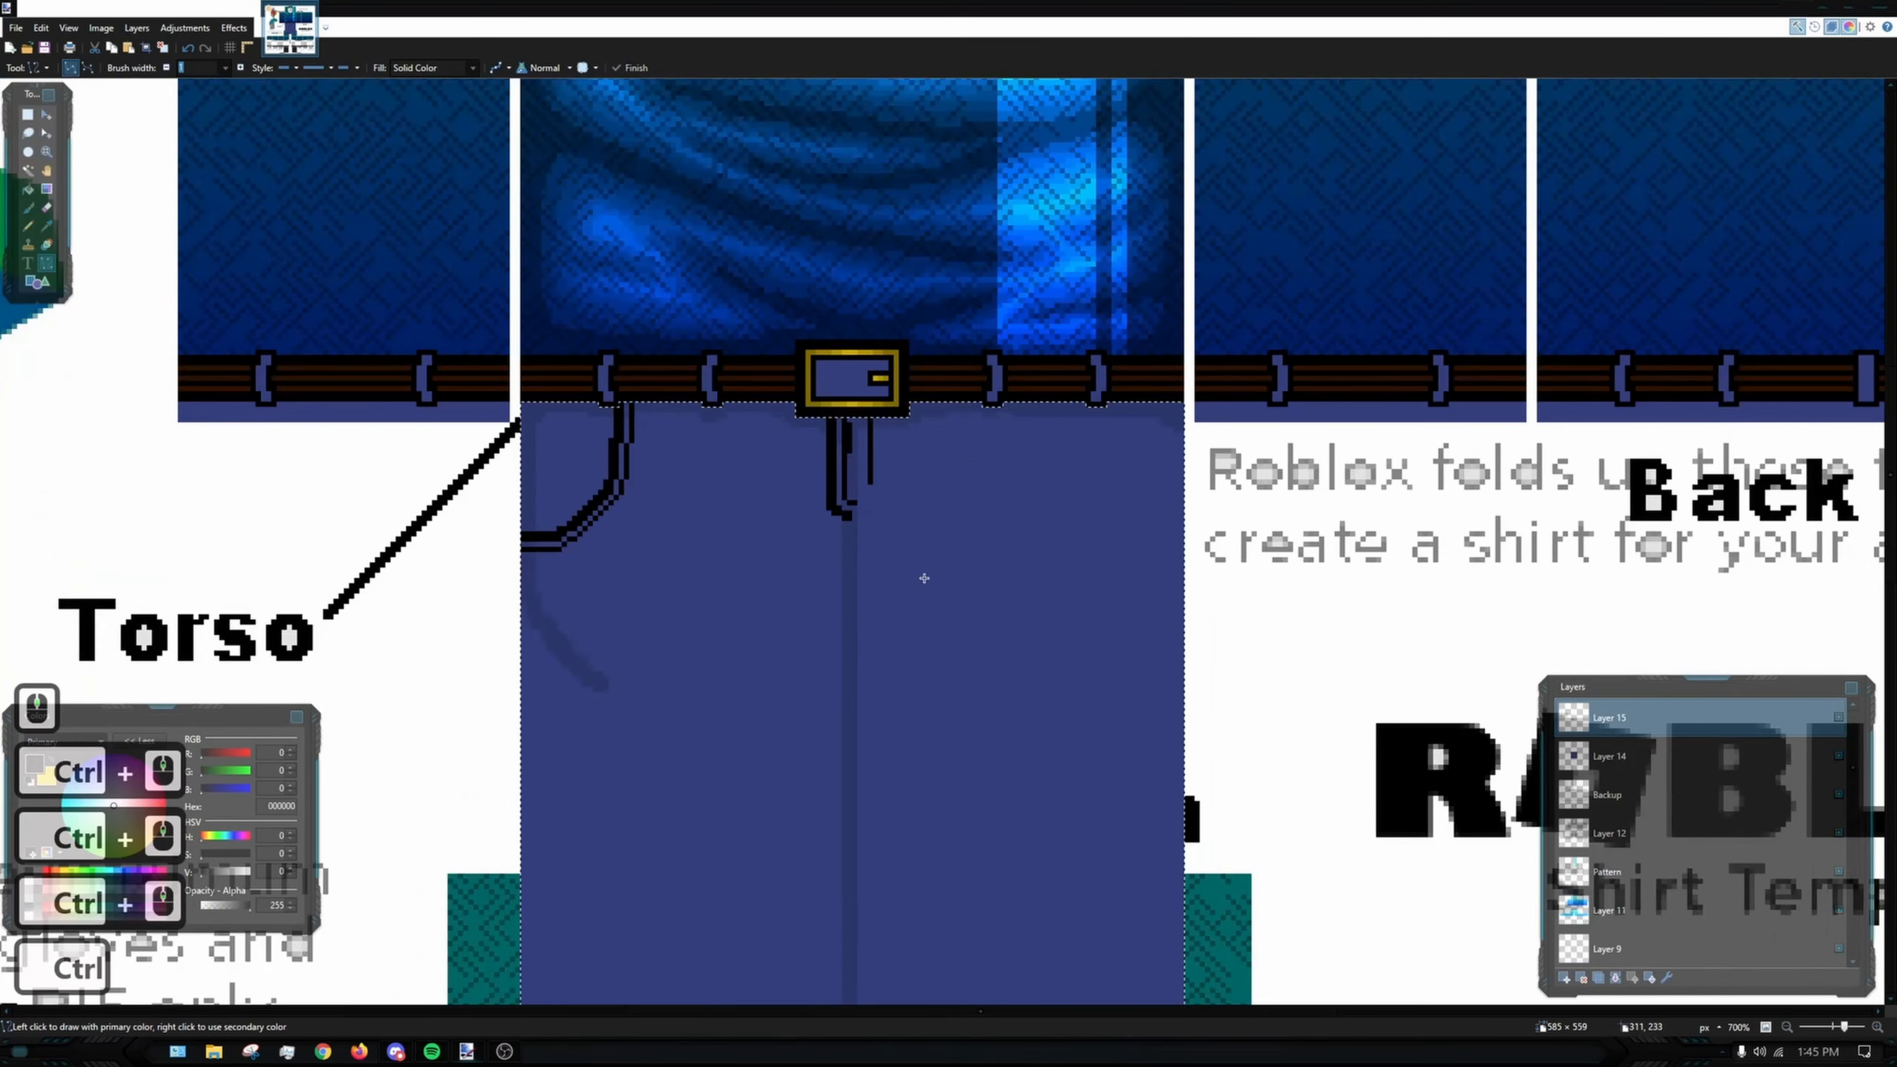
- On Layer 14, sample the shading color 2C376B and erase the old curved fold shading below the pocket with a 3 px eraser
scroll(650, 464, down, 3)
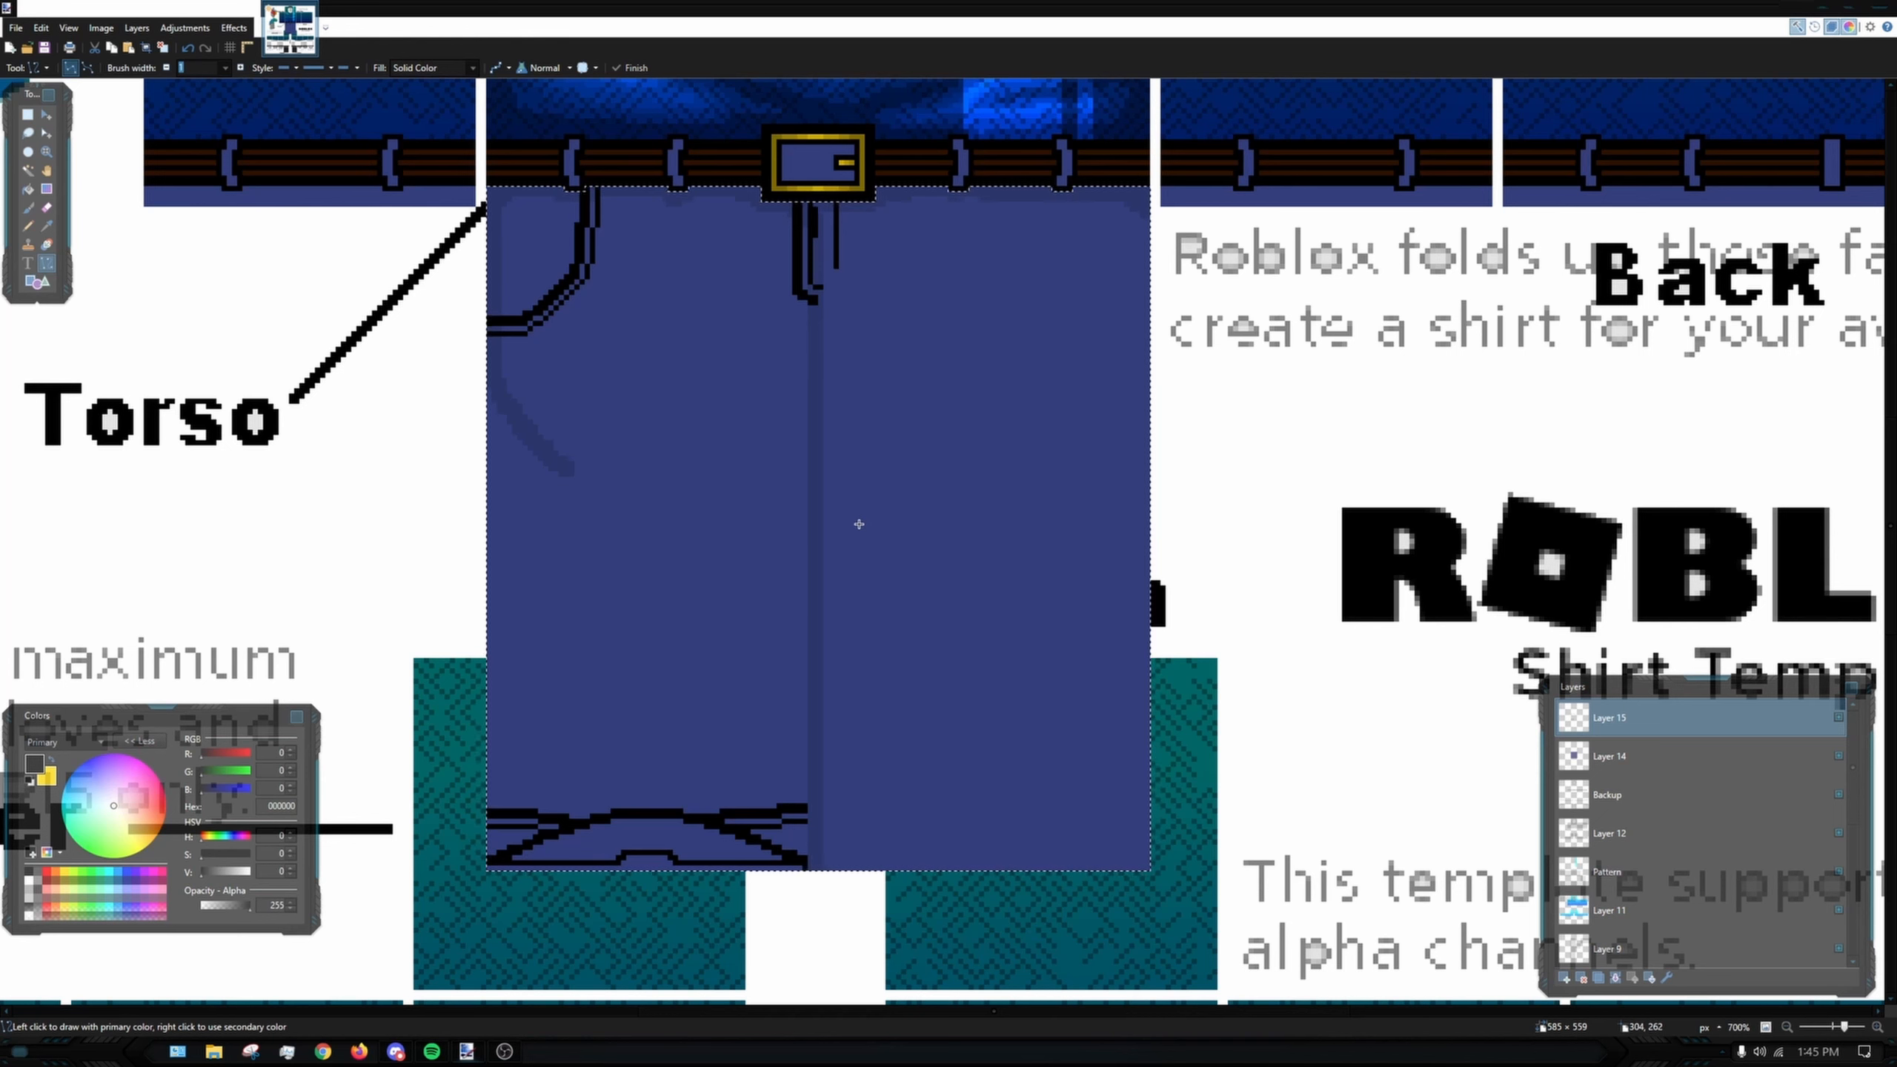
drag(755, 448, 932, 490)
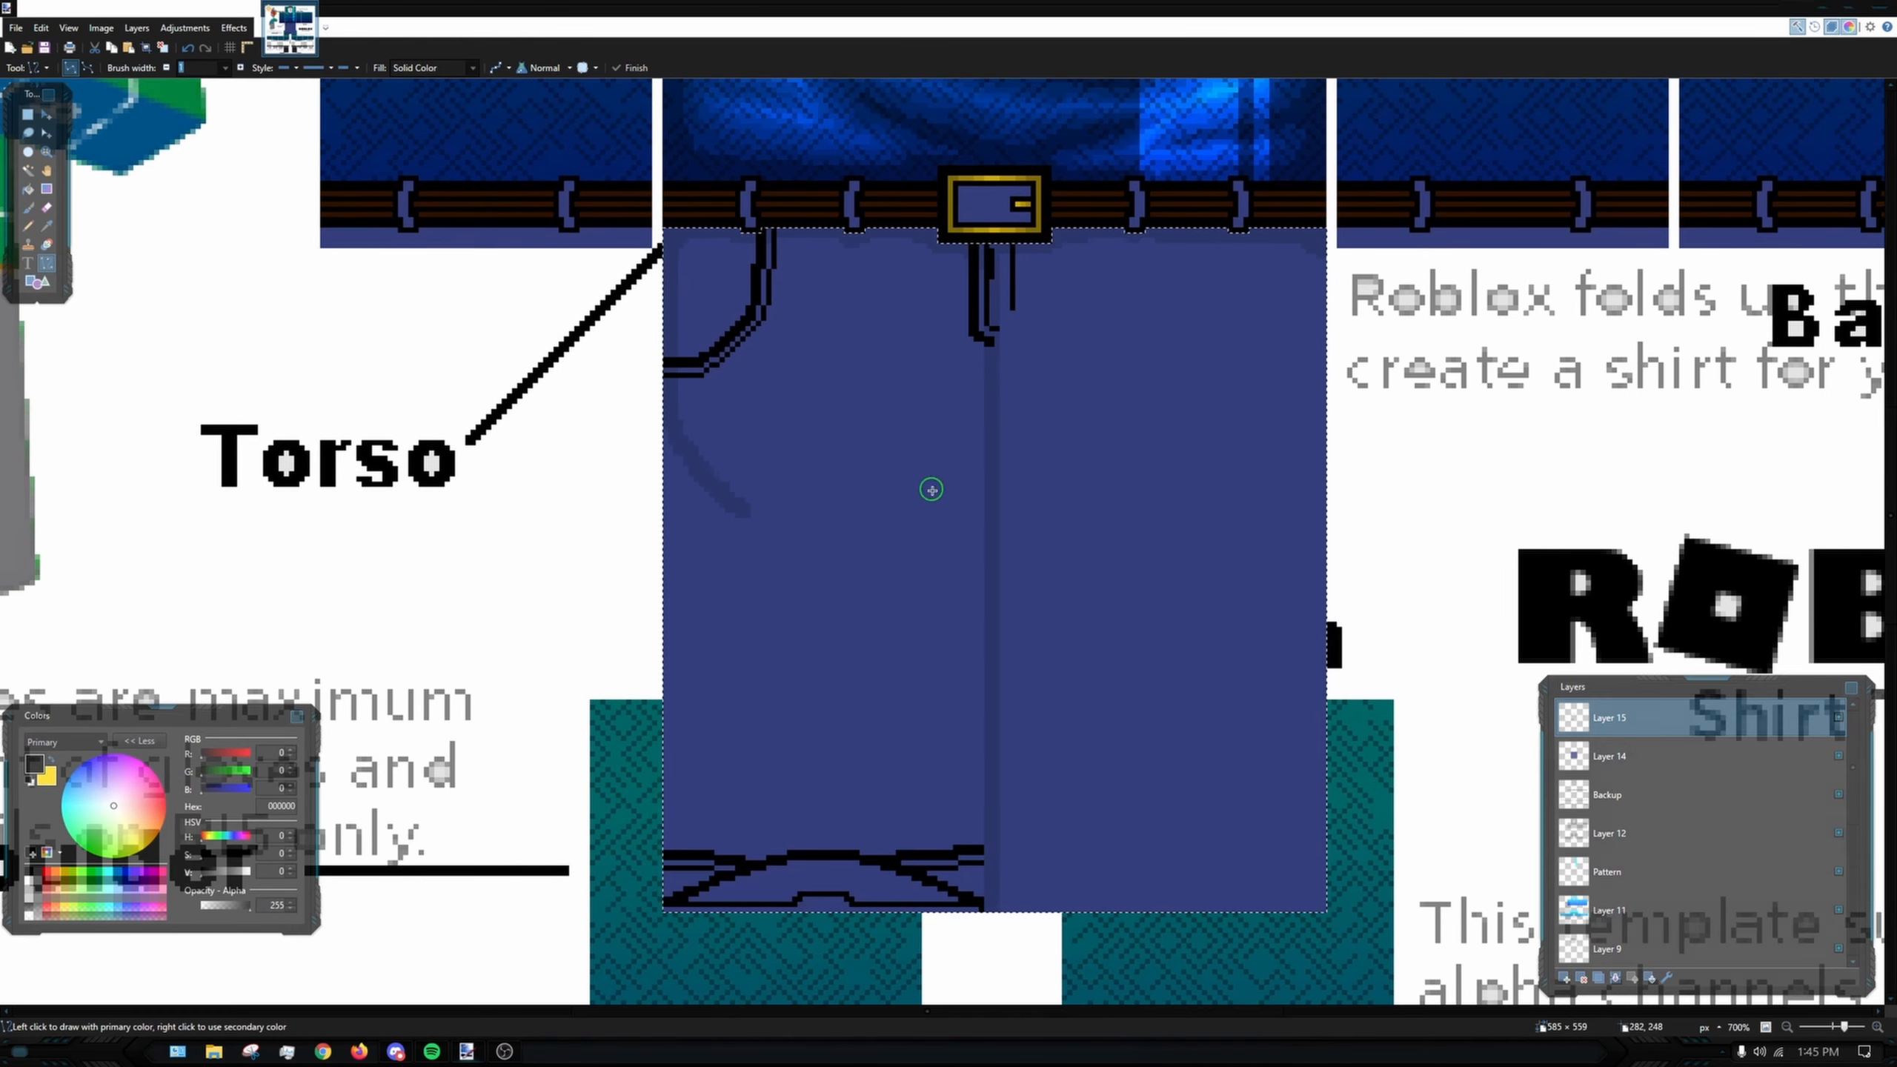
click(1664, 759)
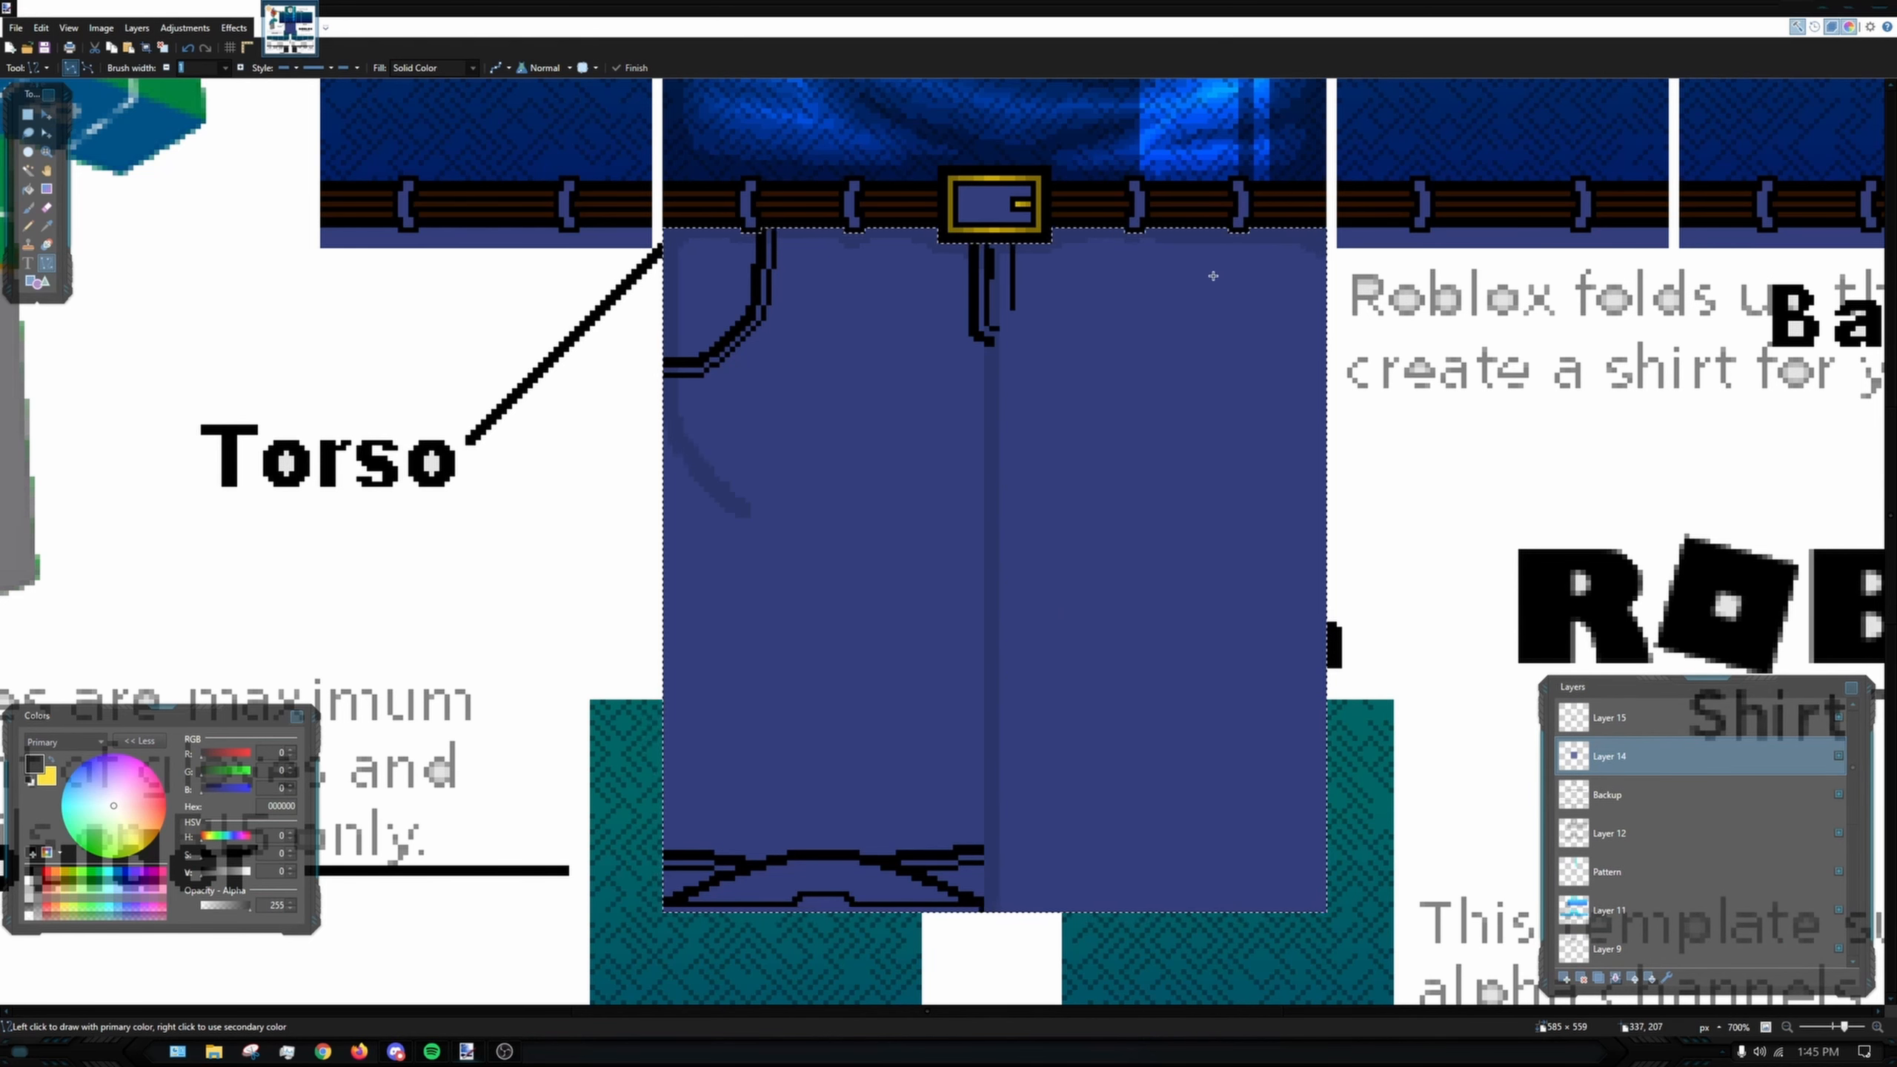
drag(1056, 288, 1010, 279)
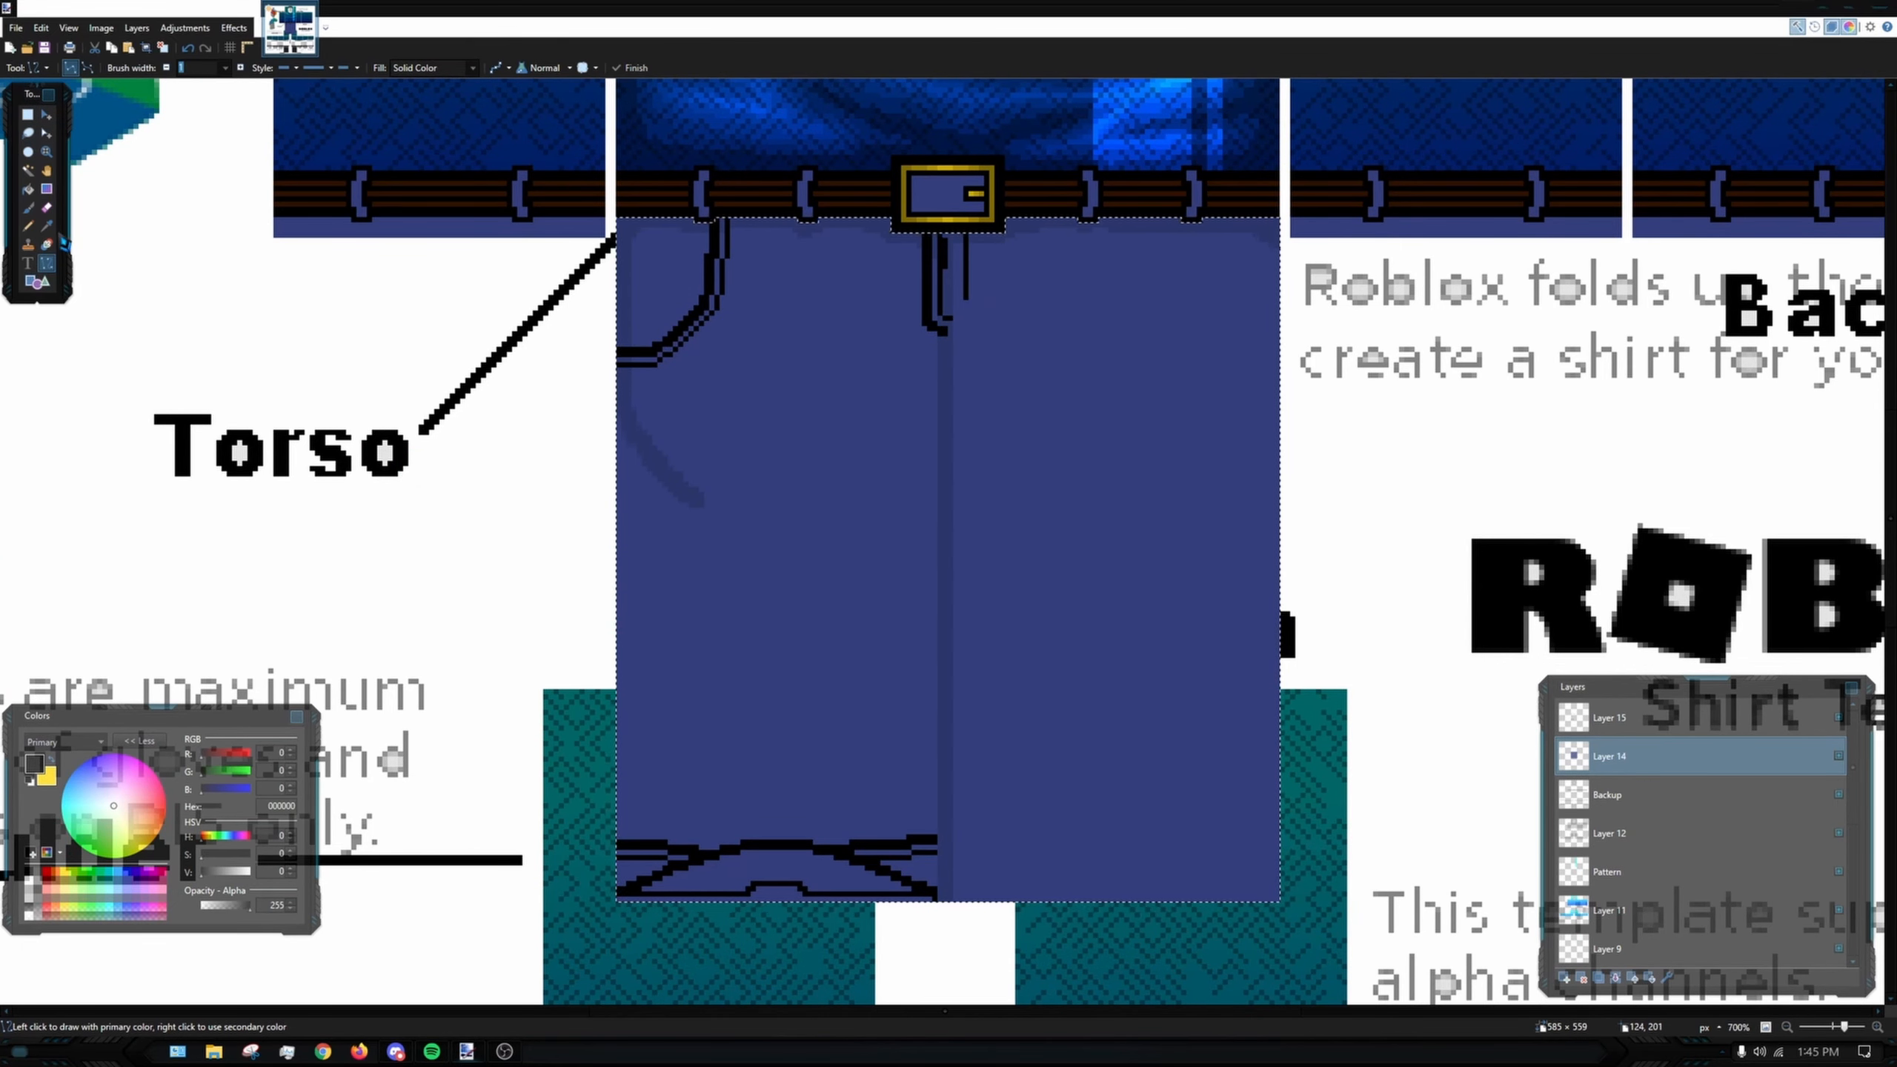
click(46, 226)
ctrl+scroll(123, 211, up, 6)
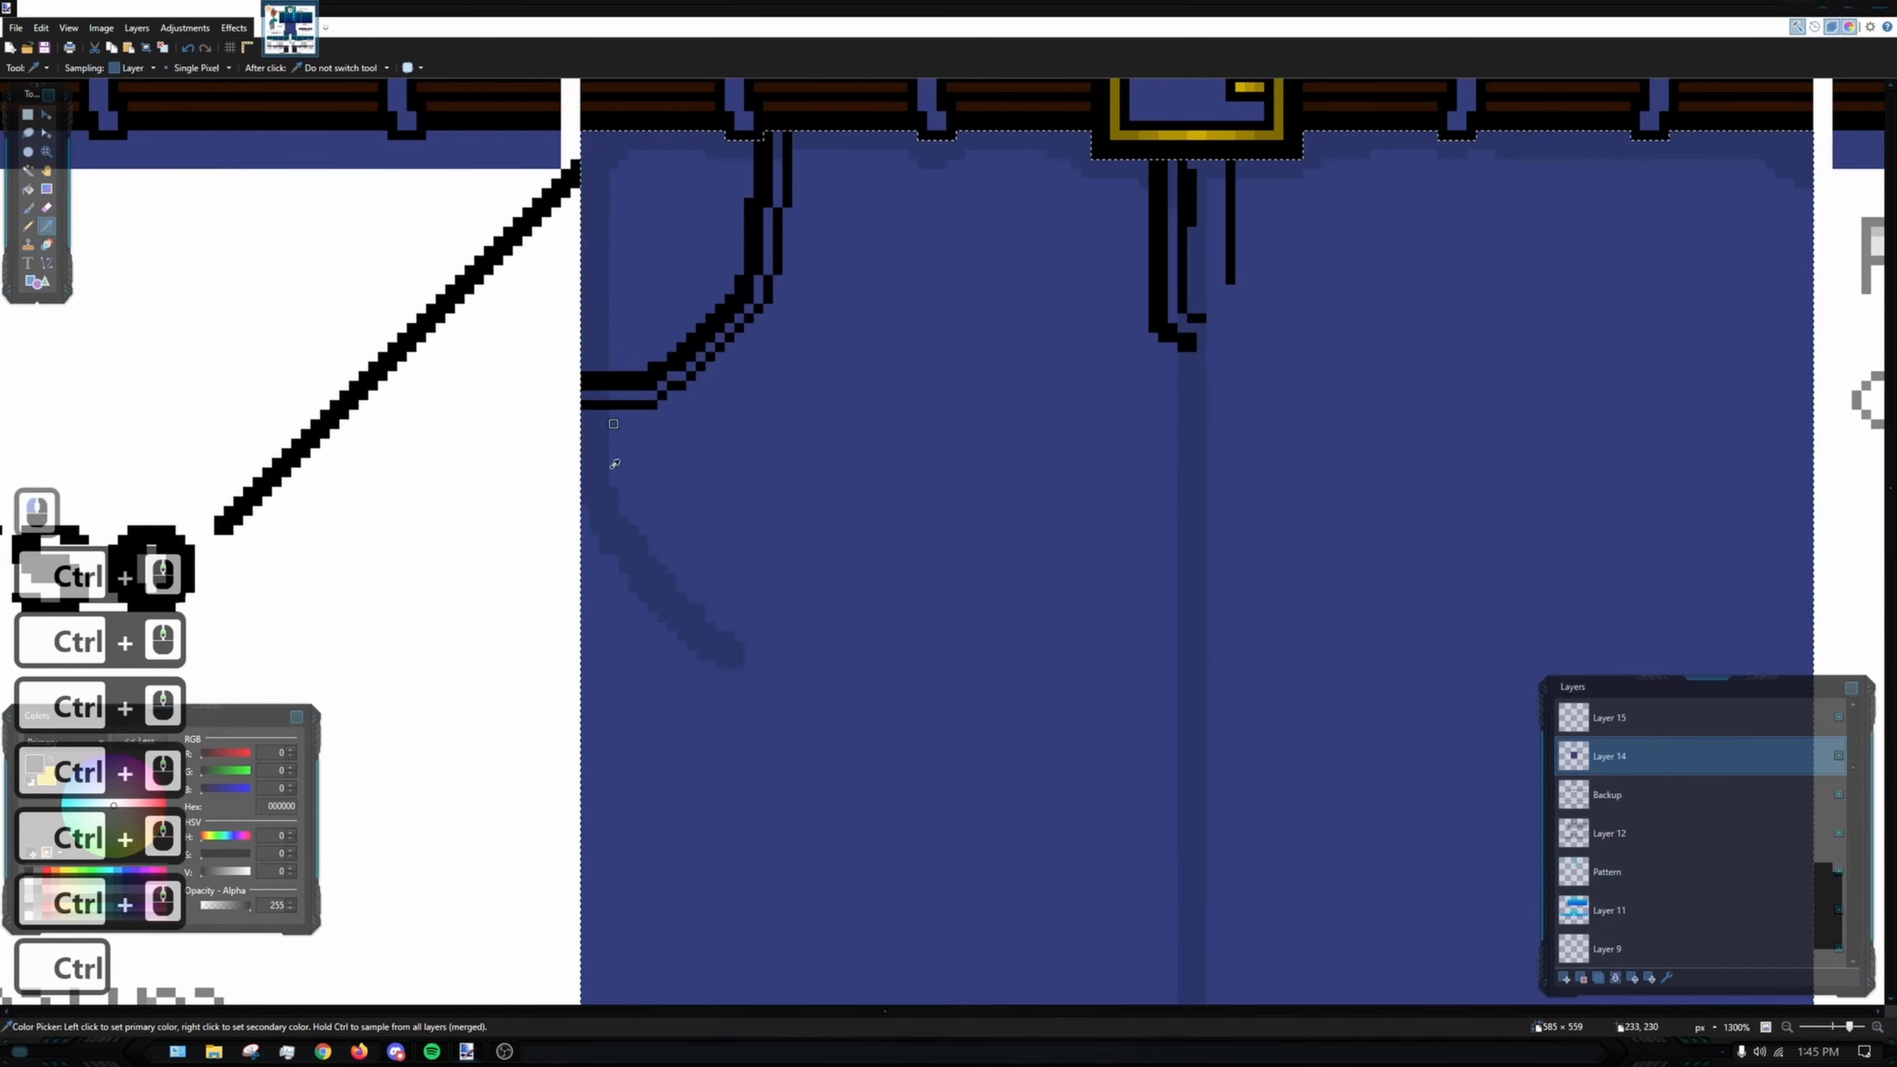
click(530, 288)
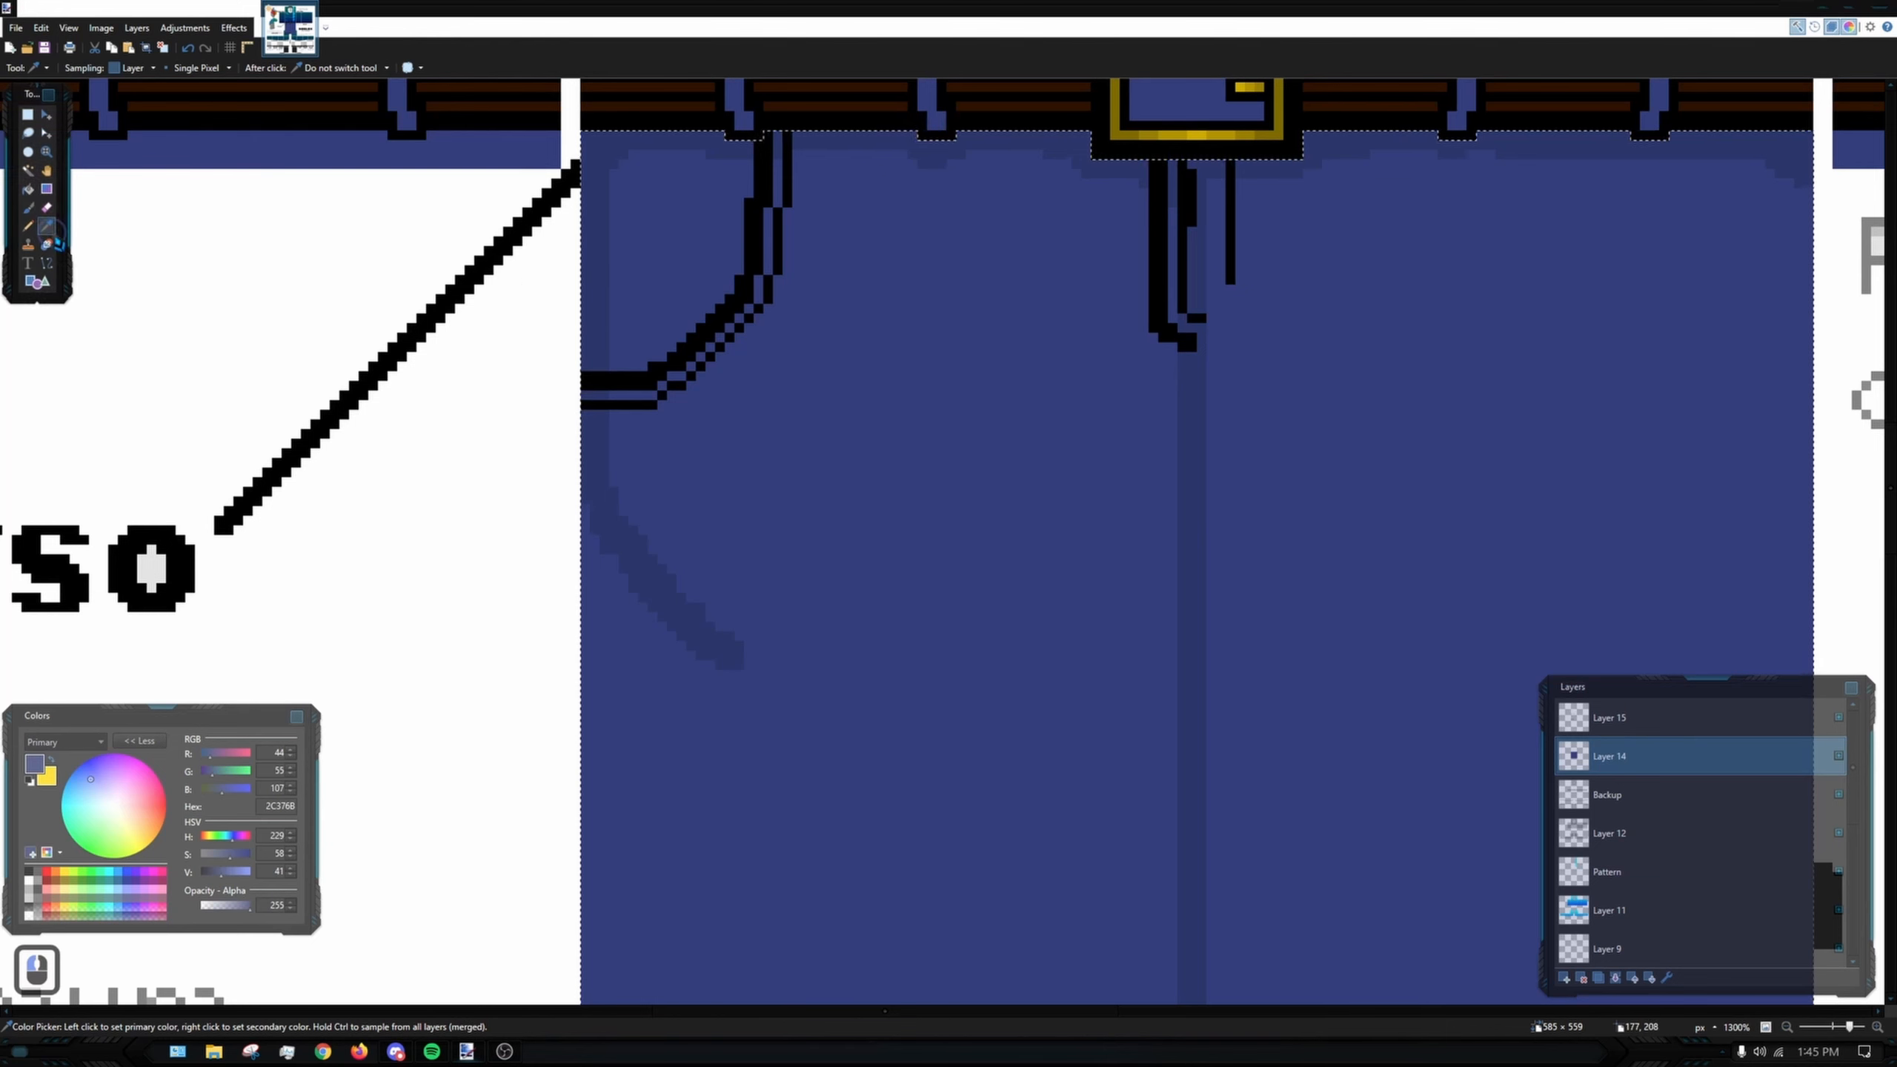
click(47, 208)
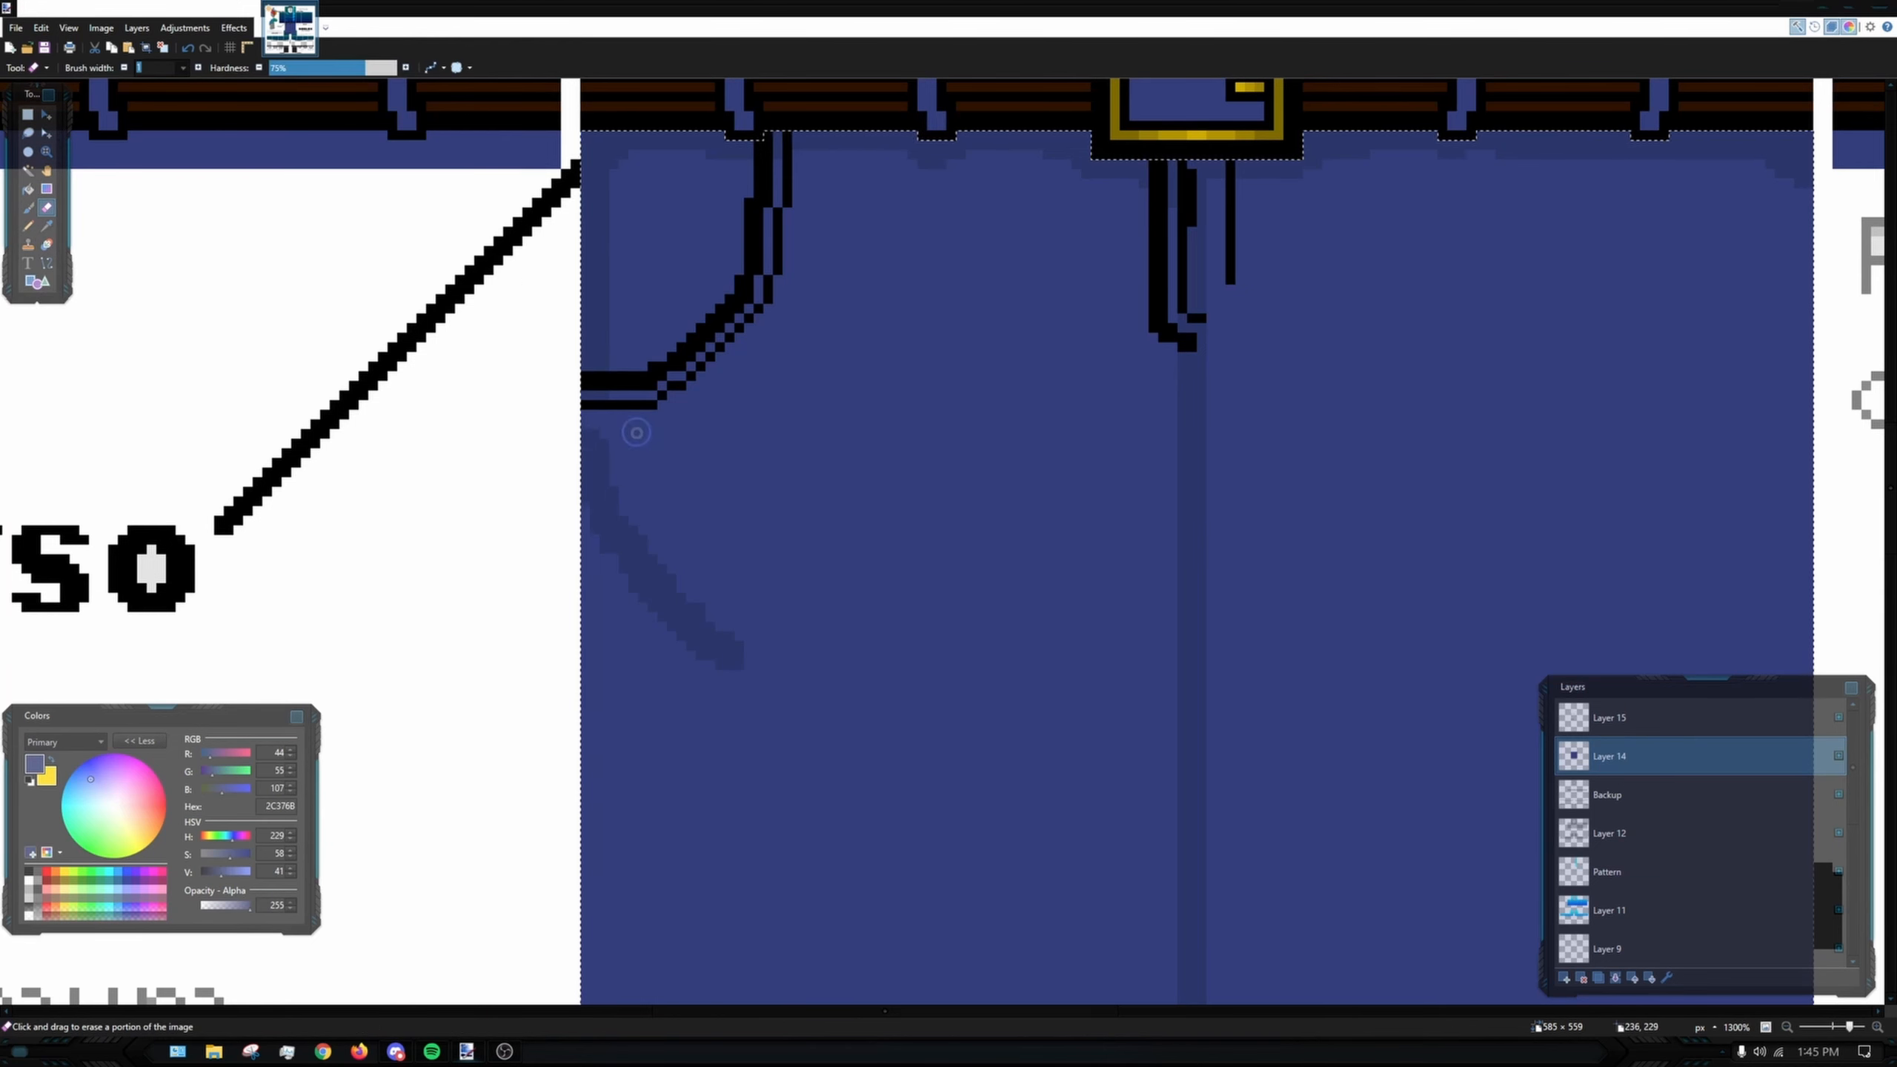
click(198, 68)
mouse_move(536, 551)
mouse_down()
mouse_move(666, 575)
mouse_move(550, 526)
mouse_up()
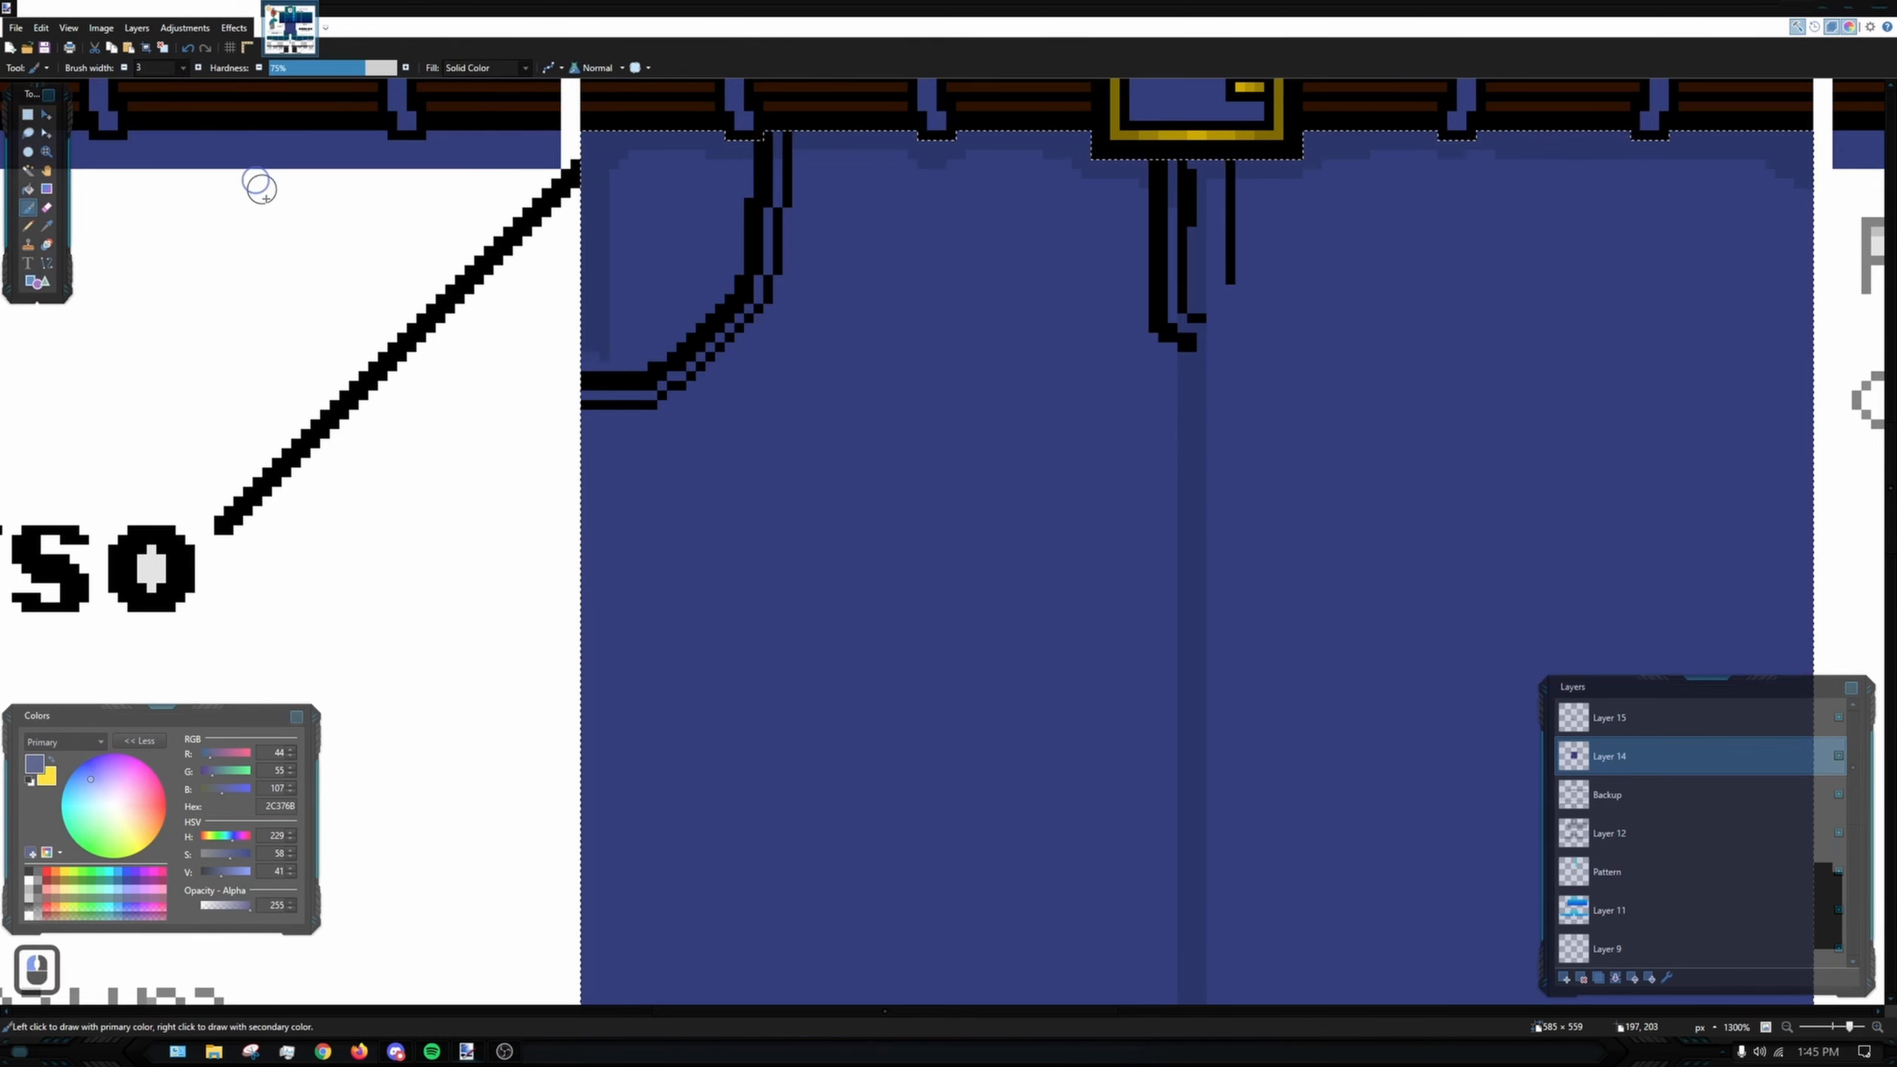
- Shade the inside of the pocket along its black curve with a 3 px brush in dark navy 2C376B
key(k)
double_click(644, 161)
key(b)
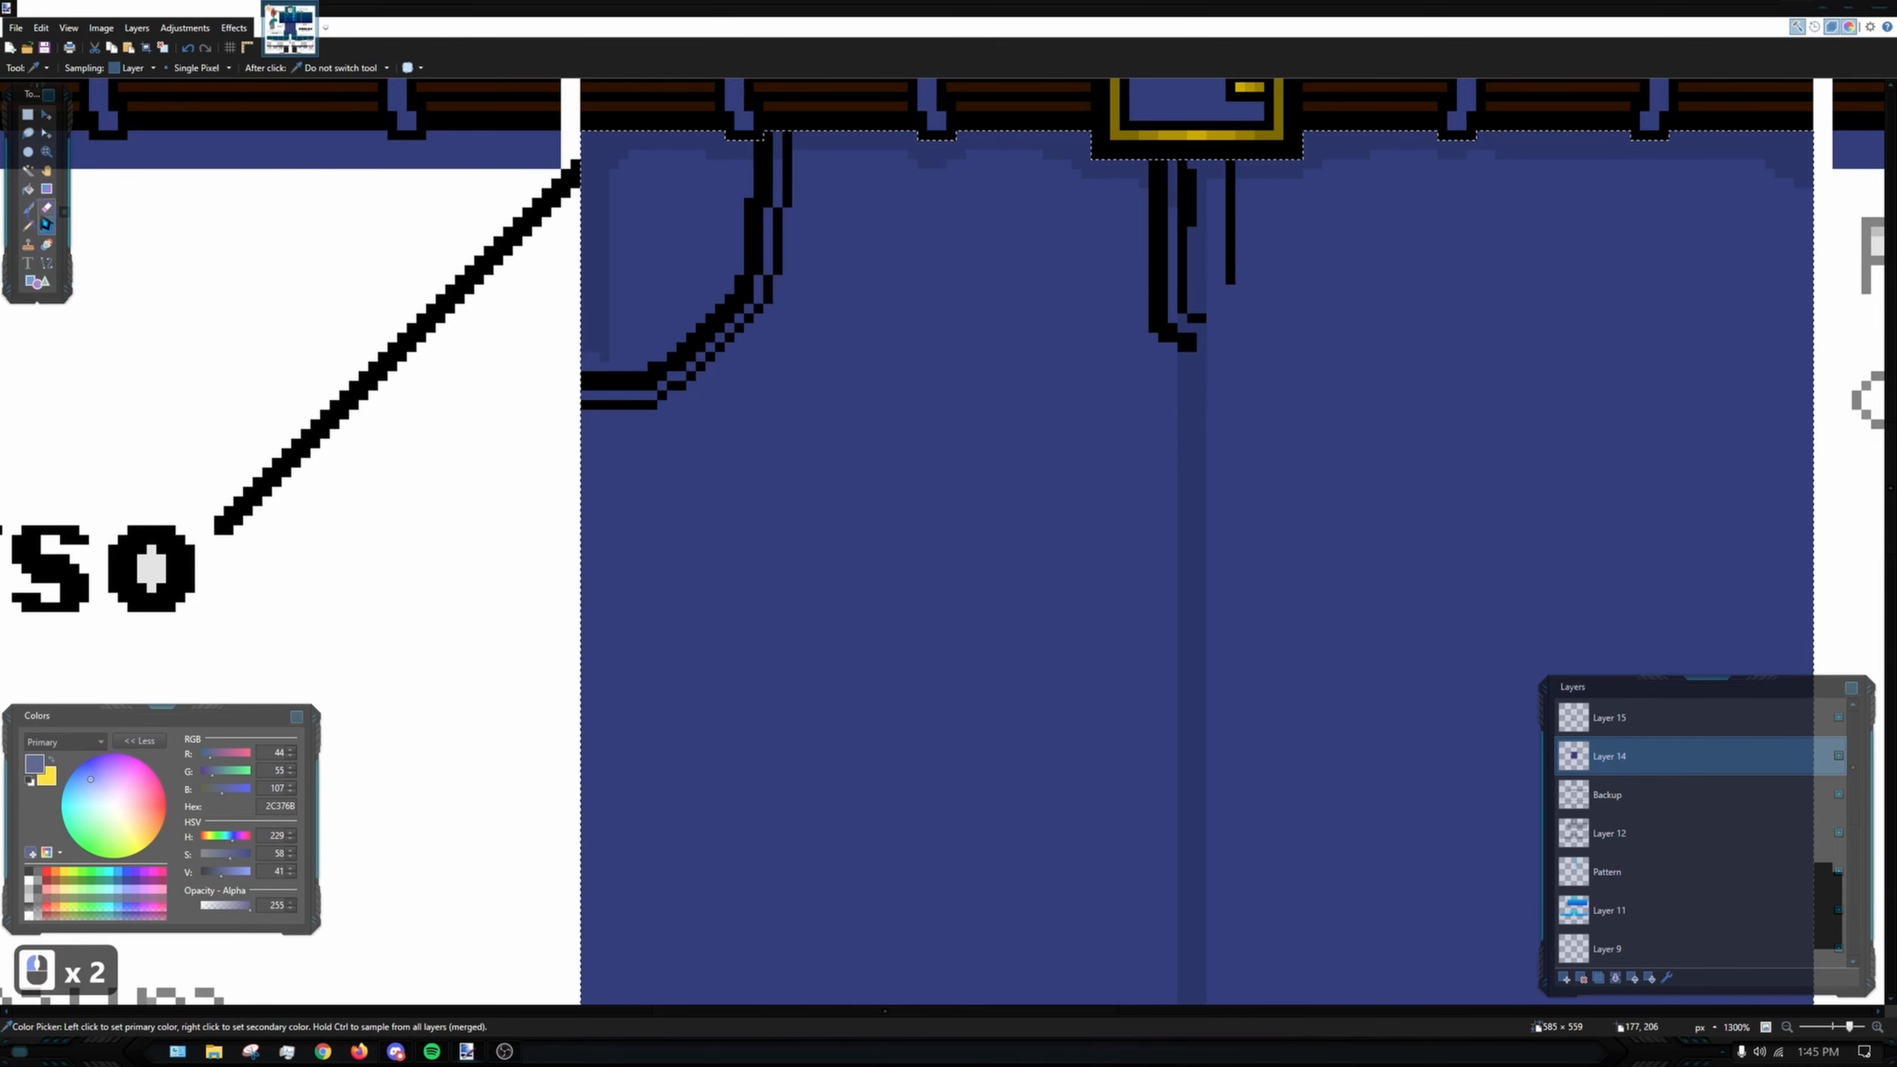
ctrl+scroll(724, 173, up, 3)
ctrl+scroll(724, 173, up, 2)
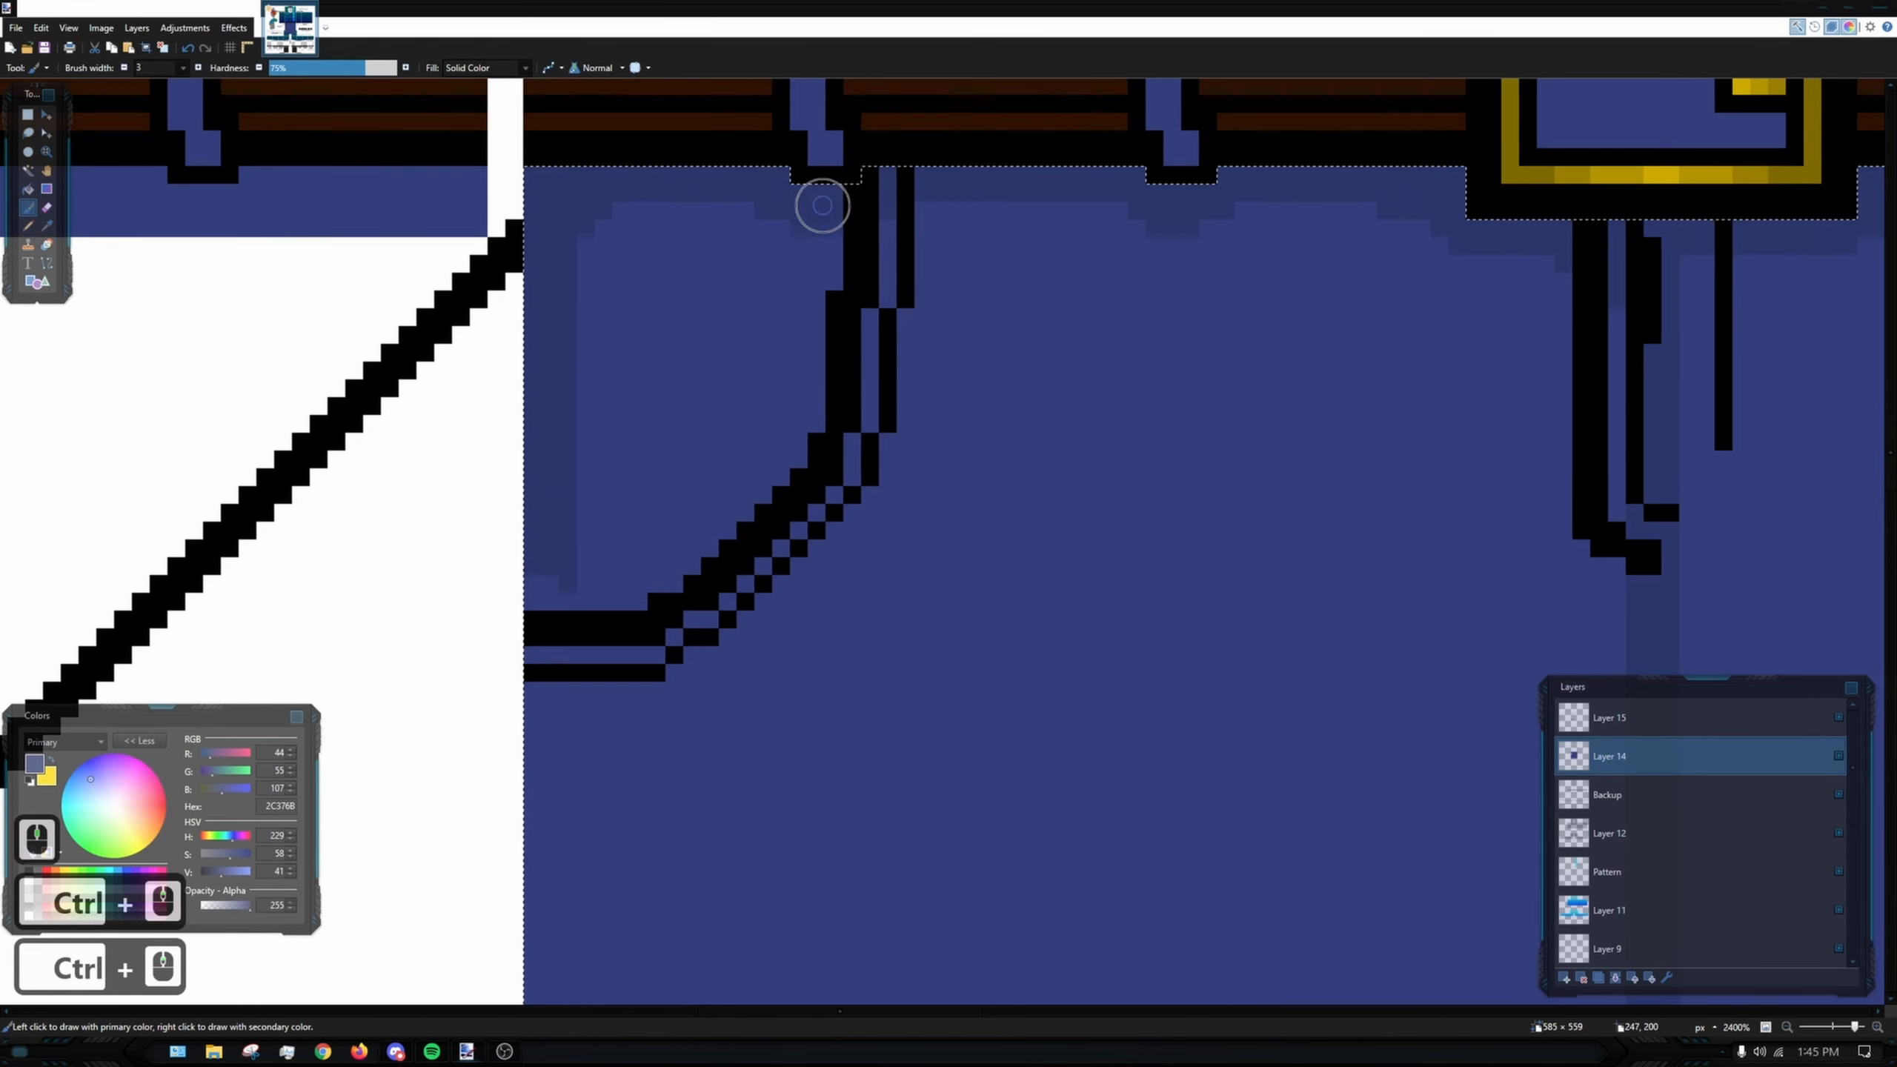
mouse_move(778, 459)
mouse_down()
mouse_move(734, 521)
mouse_move(655, 568)
mouse_up()
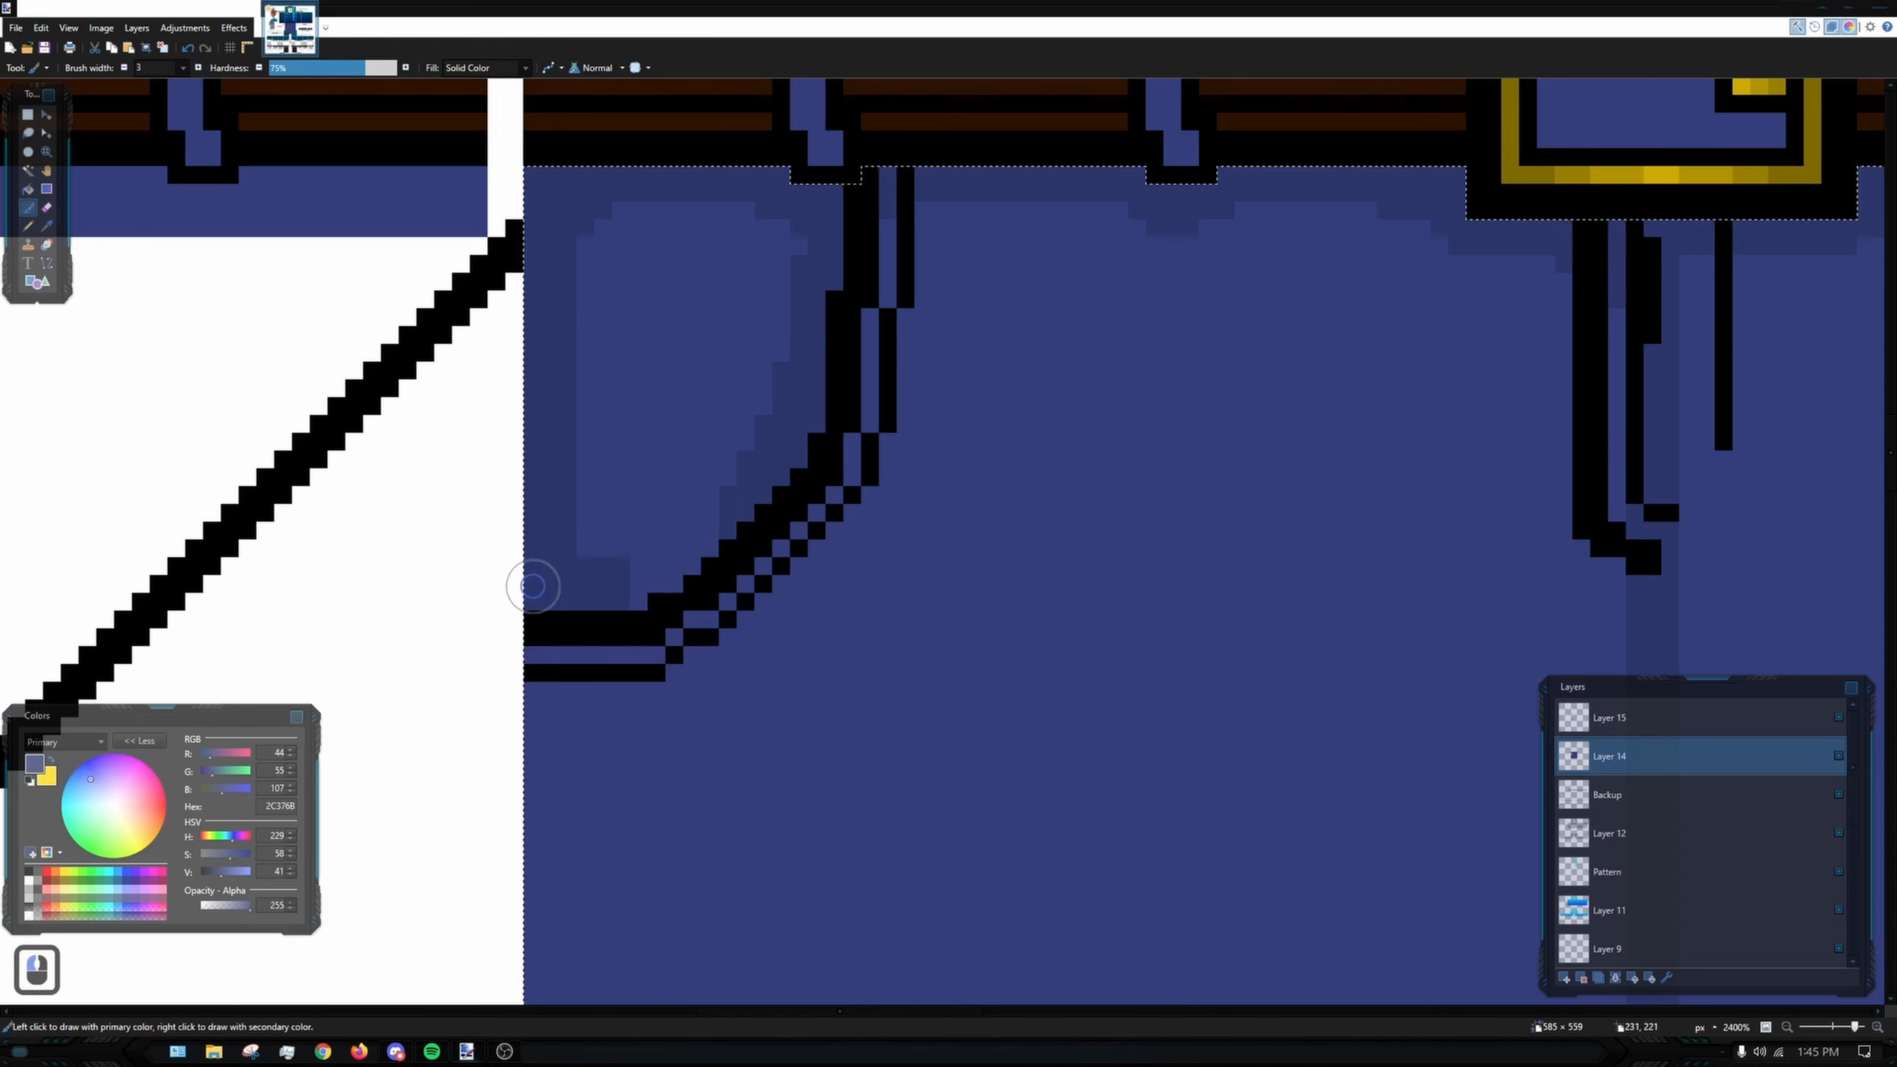
ctrl+scroll(969, 368, down, 8)
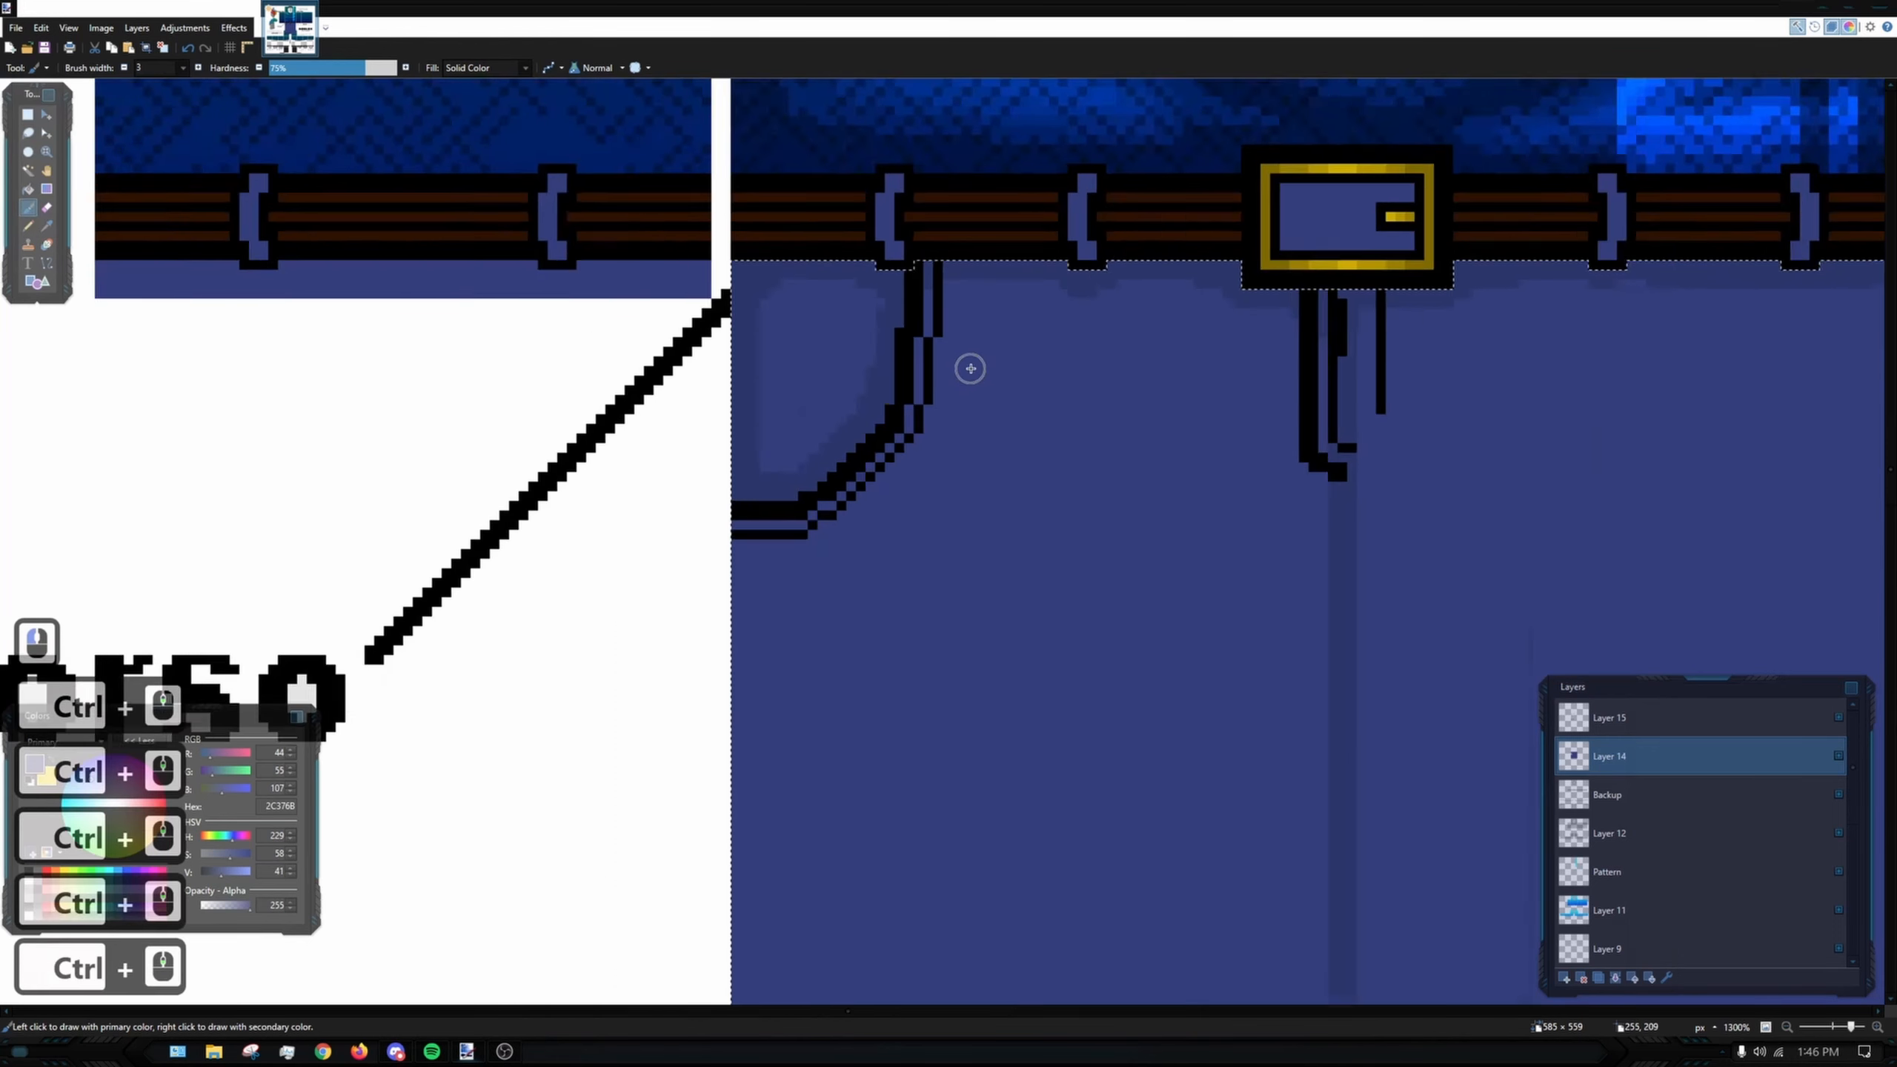
- Paint dark navy shading below the pocket along the trousers' left edge, with a curved fold sweeping down toward the leg's middle
drag(1014, 414, 754, 300)
drag(703, 576, 664, 497)
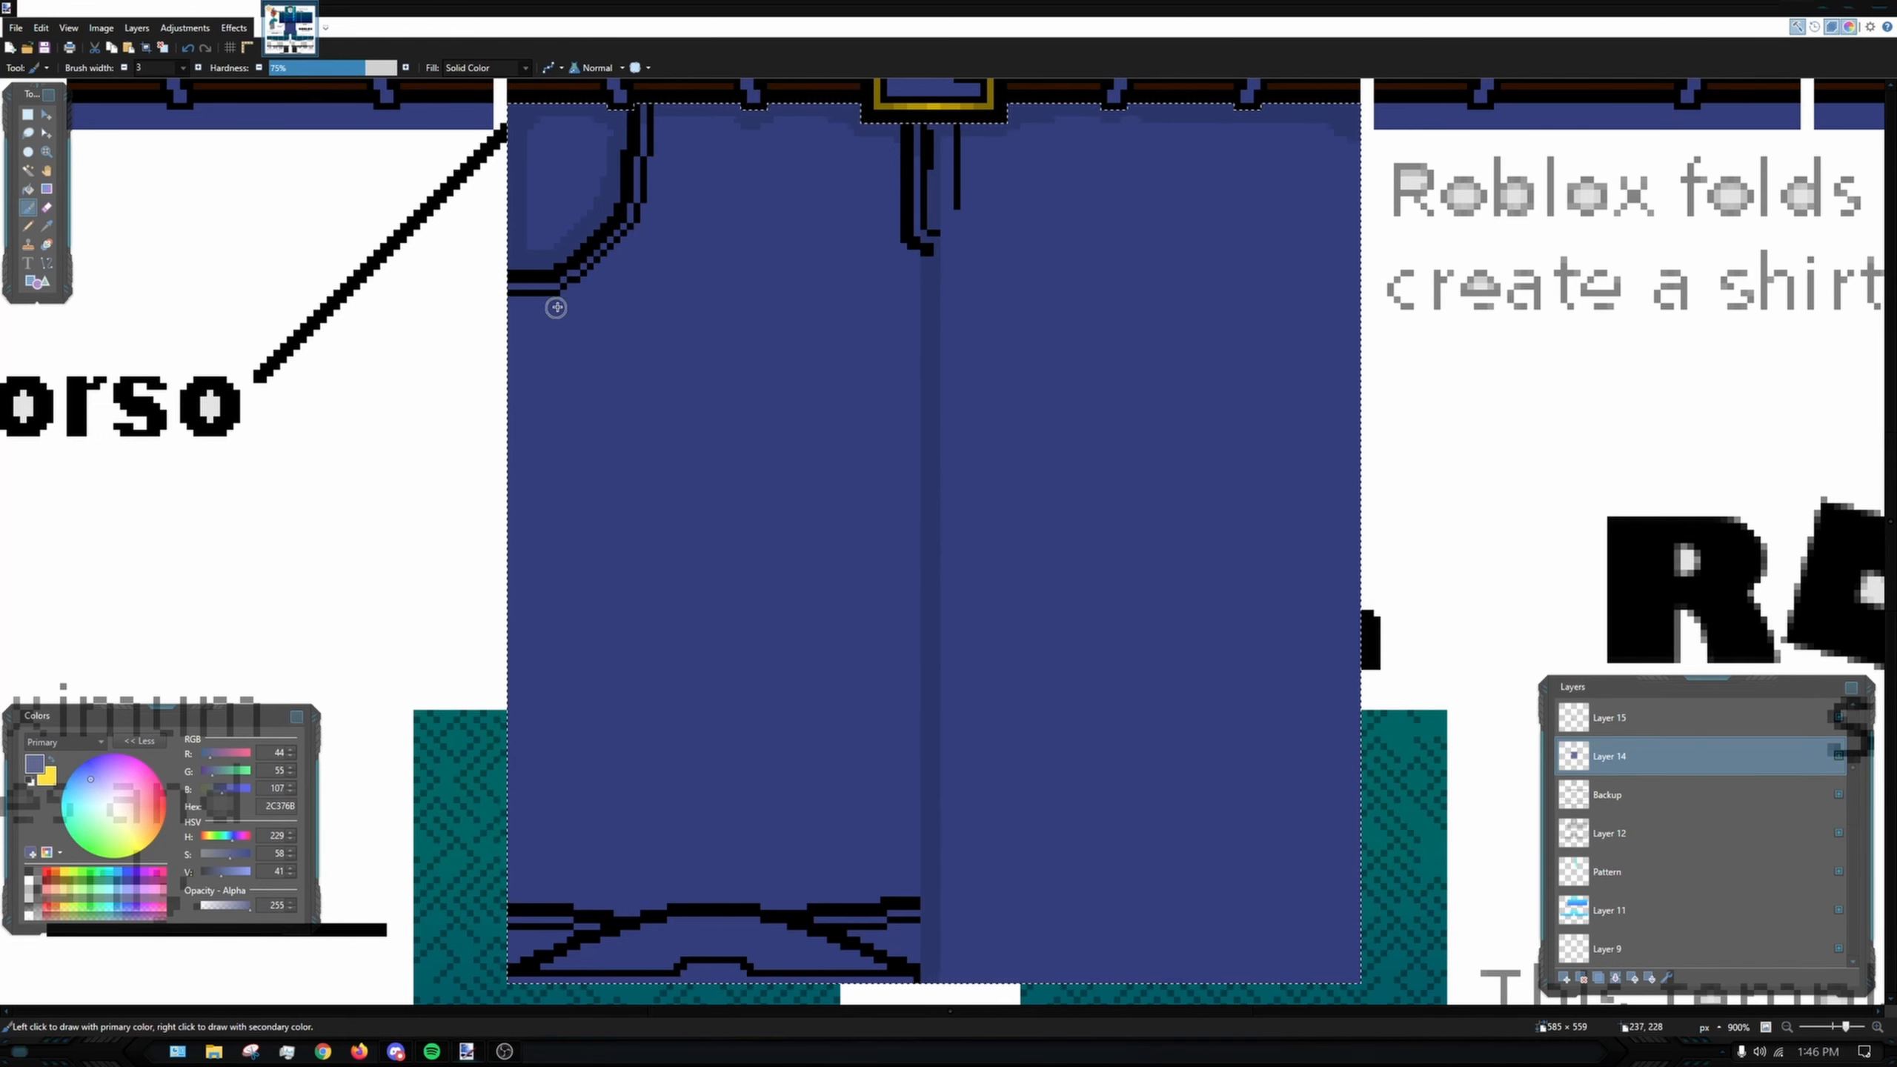
click(523, 306)
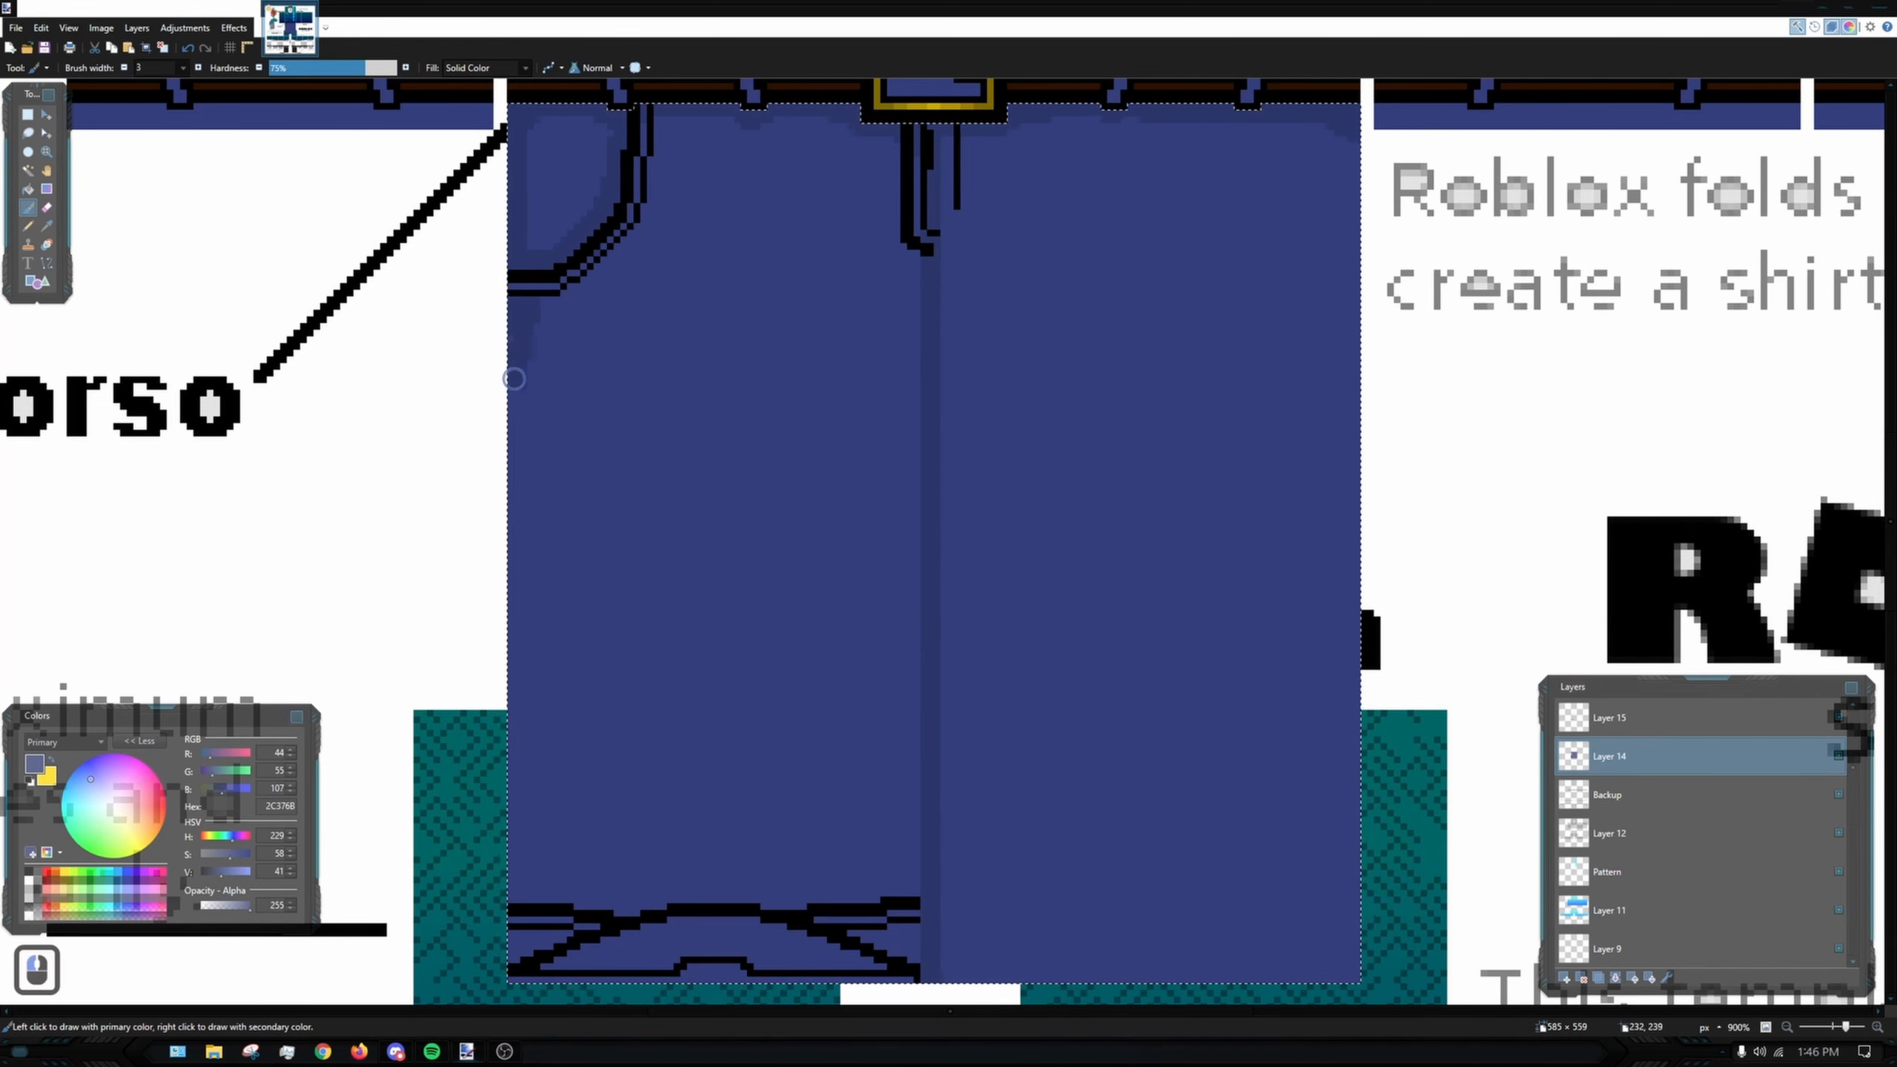
click(525, 307)
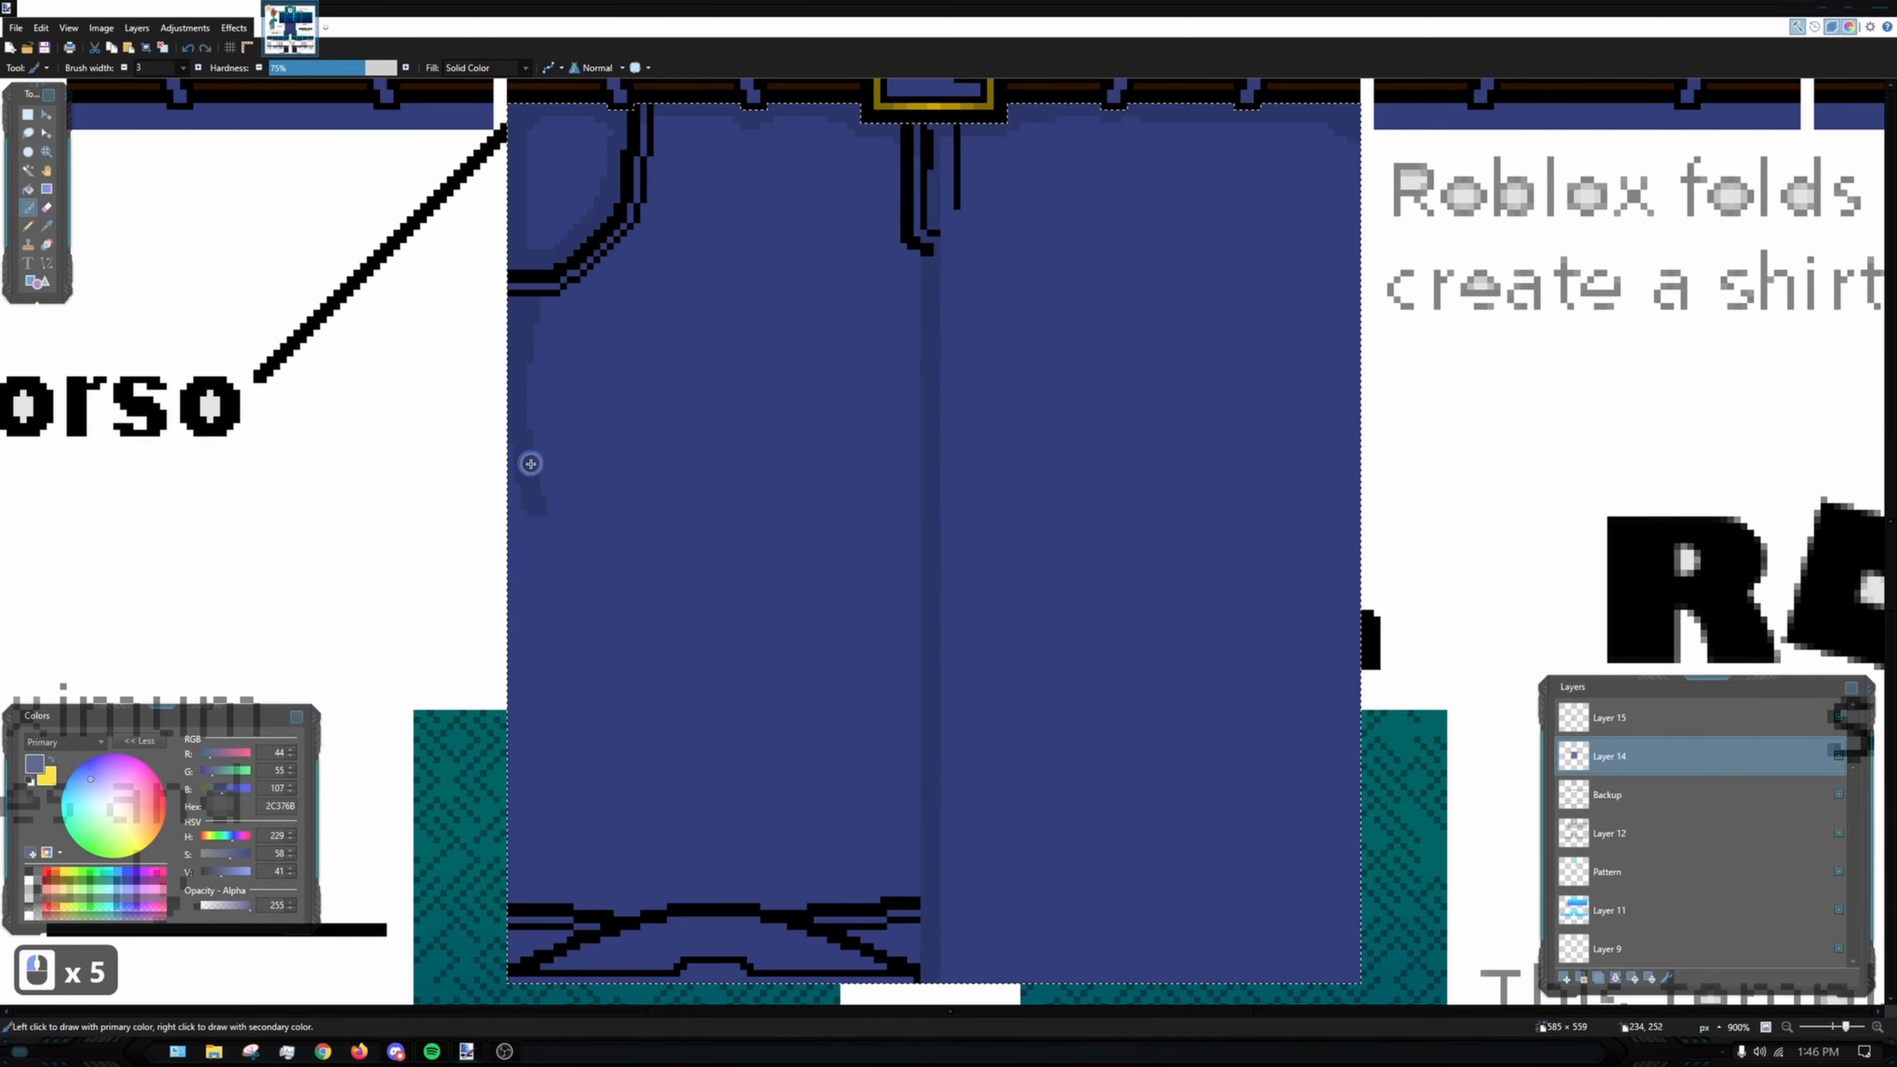
key(ctrl+z)
key(ctrl+z)
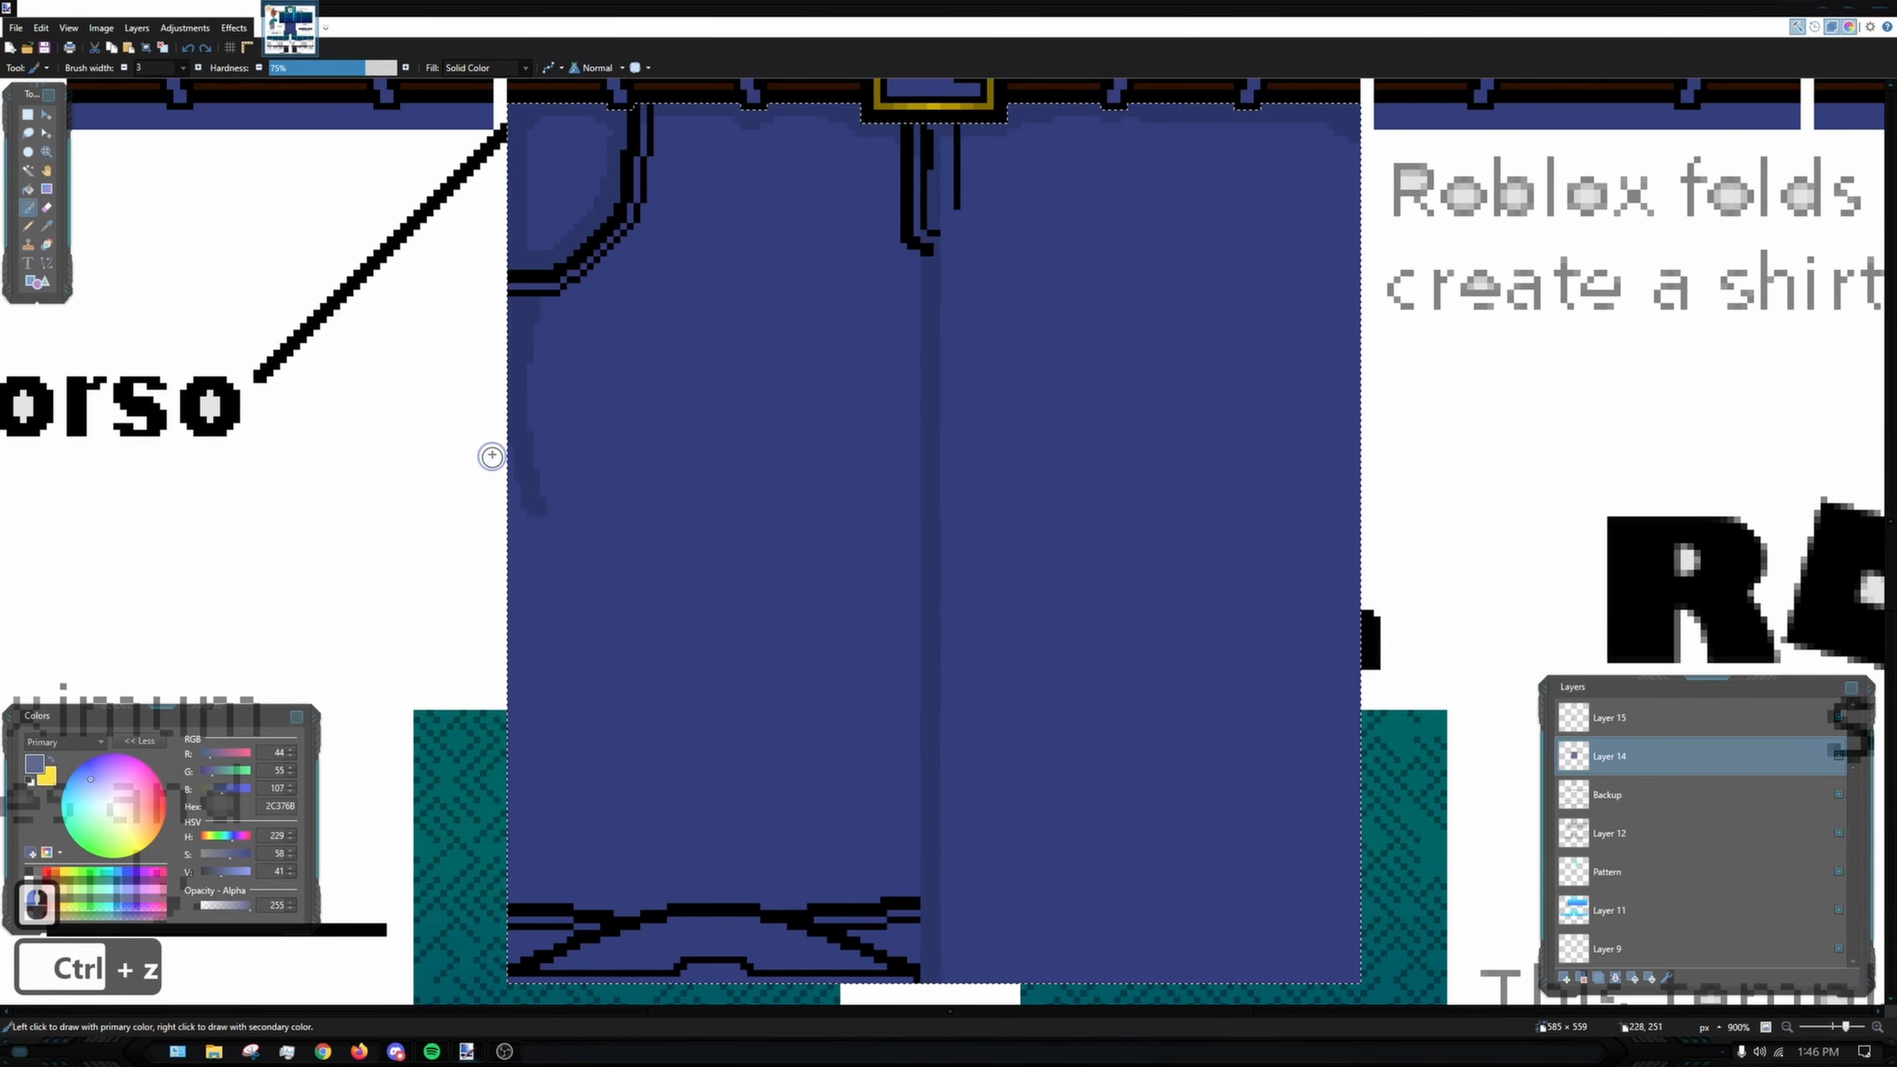
key(ctrl+z)
drag(538, 460, 663, 535)
key(ctrl+z)
mouse_move(516, 424)
mouse_down()
mouse_move(639, 535)
mouse_move(683, 553)
mouse_up()
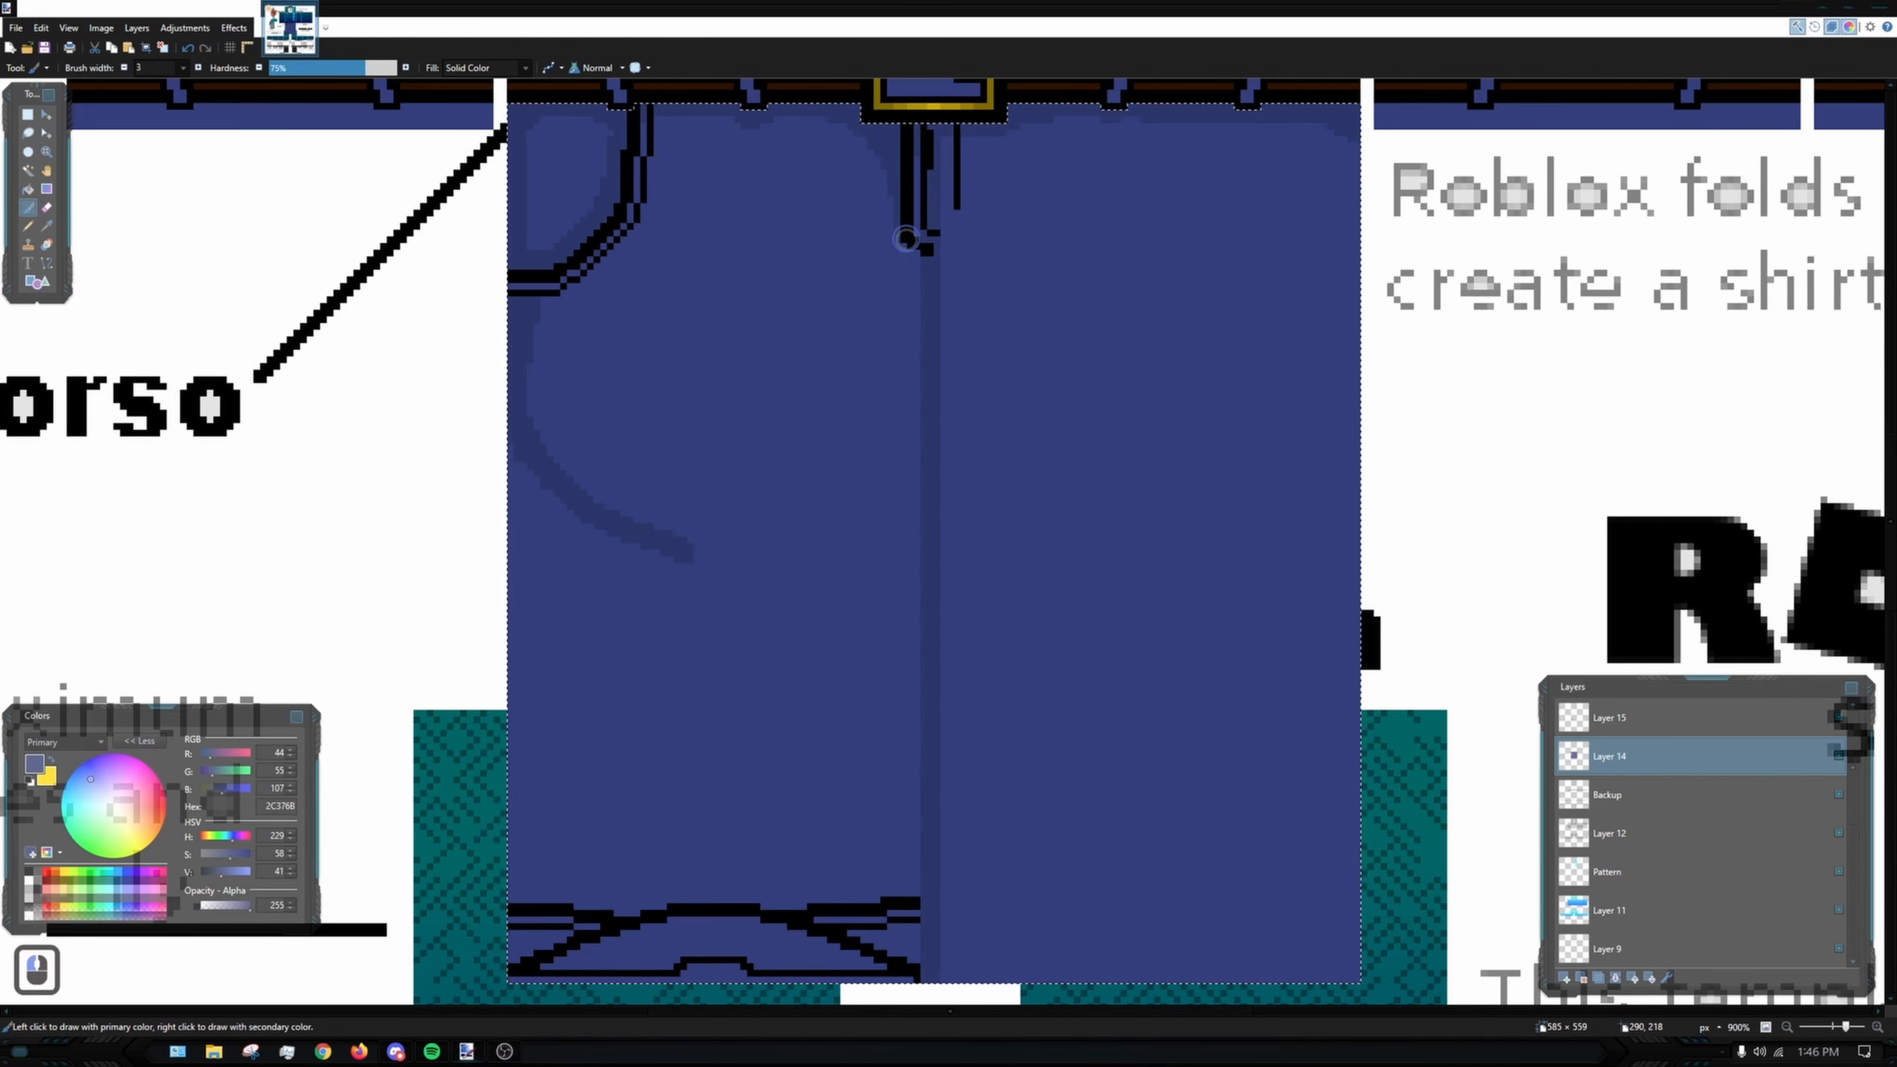
mouse_move(906, 239)
mouse_down()
mouse_move(893, 423)
mouse_move(906, 269)
mouse_move(884, 417)
mouse_move(897, 359)
mouse_move(762, 535)
mouse_up()
key(ctrl+z)
key(ctrl+z)
mouse_move(917, 303)
mouse_down()
mouse_move(857, 415)
mouse_move(813, 437)
mouse_up()
key(ctrl+z)
key(ctrl+z)
key(ctrl+z)
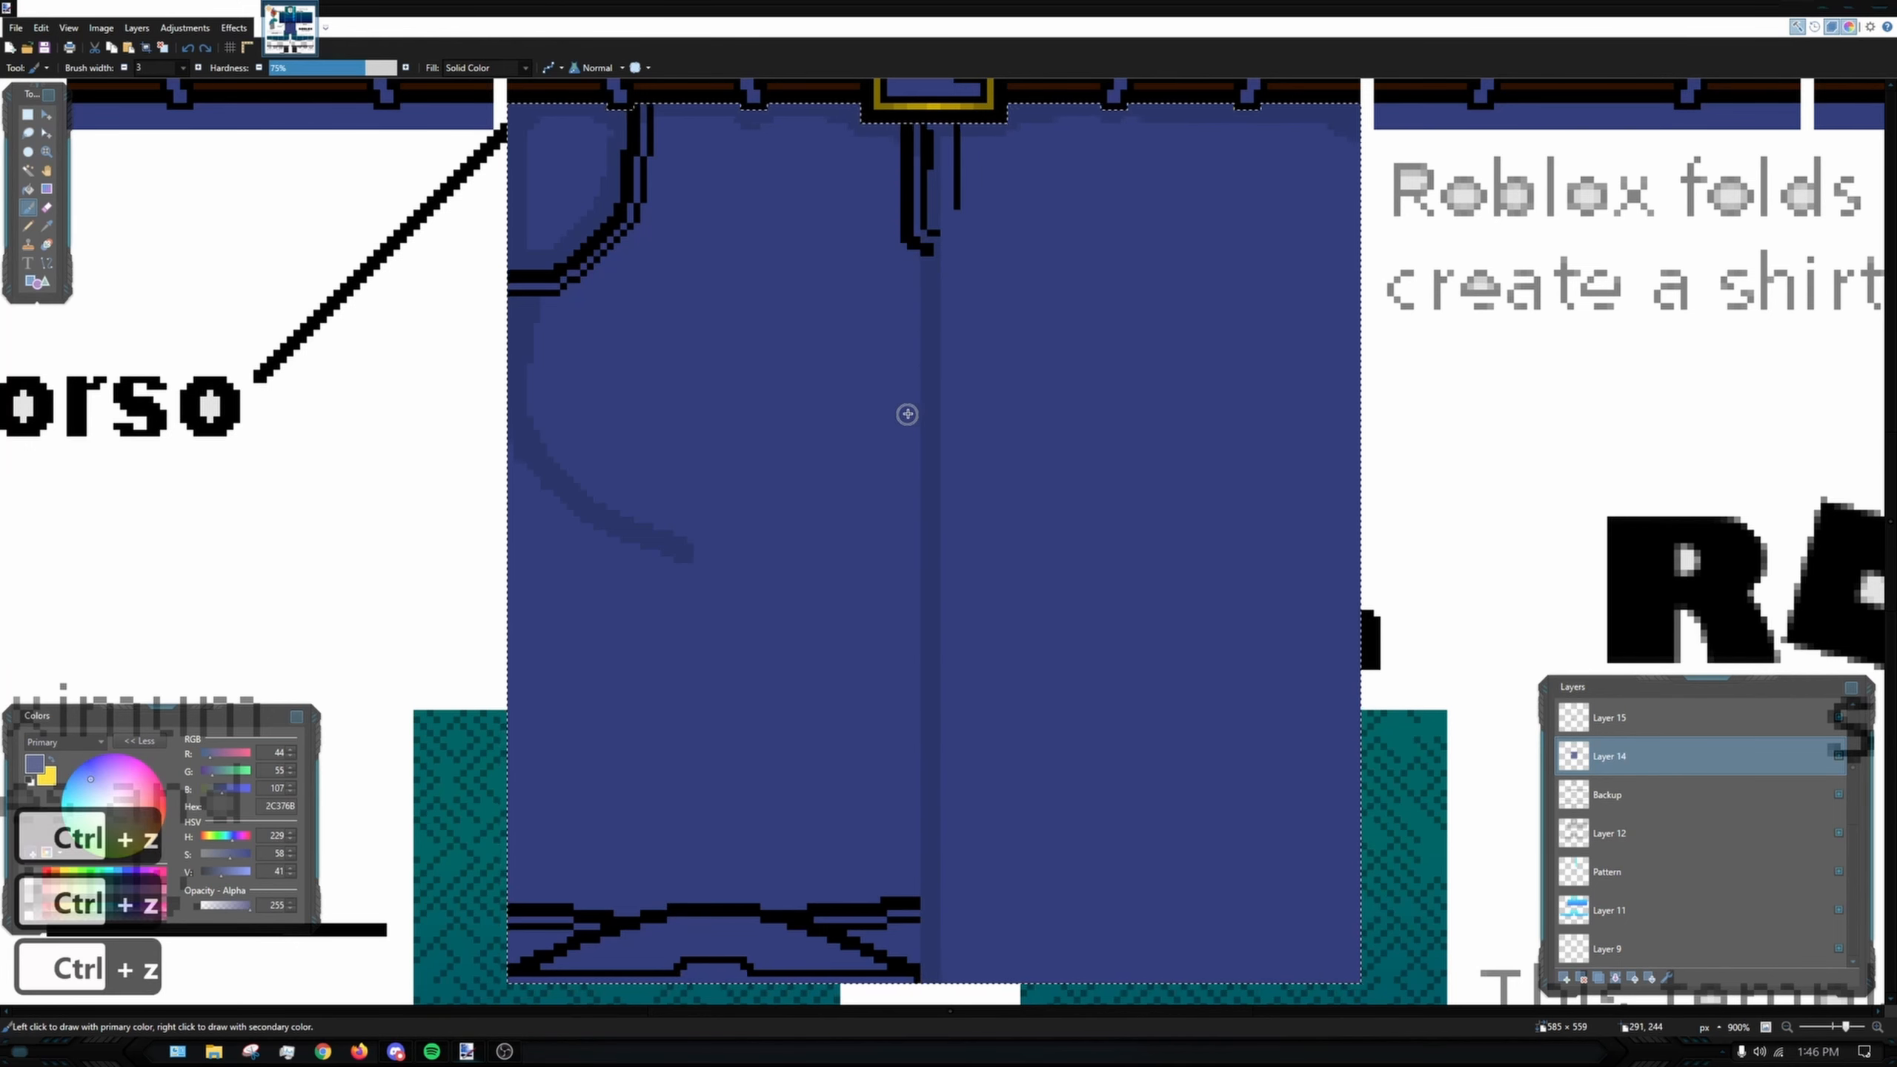
- Paint a longer fold curving down from the trousers' left edge and a second fold curving down-left from the center seam below the fly
drag(526, 465, 677, 598)
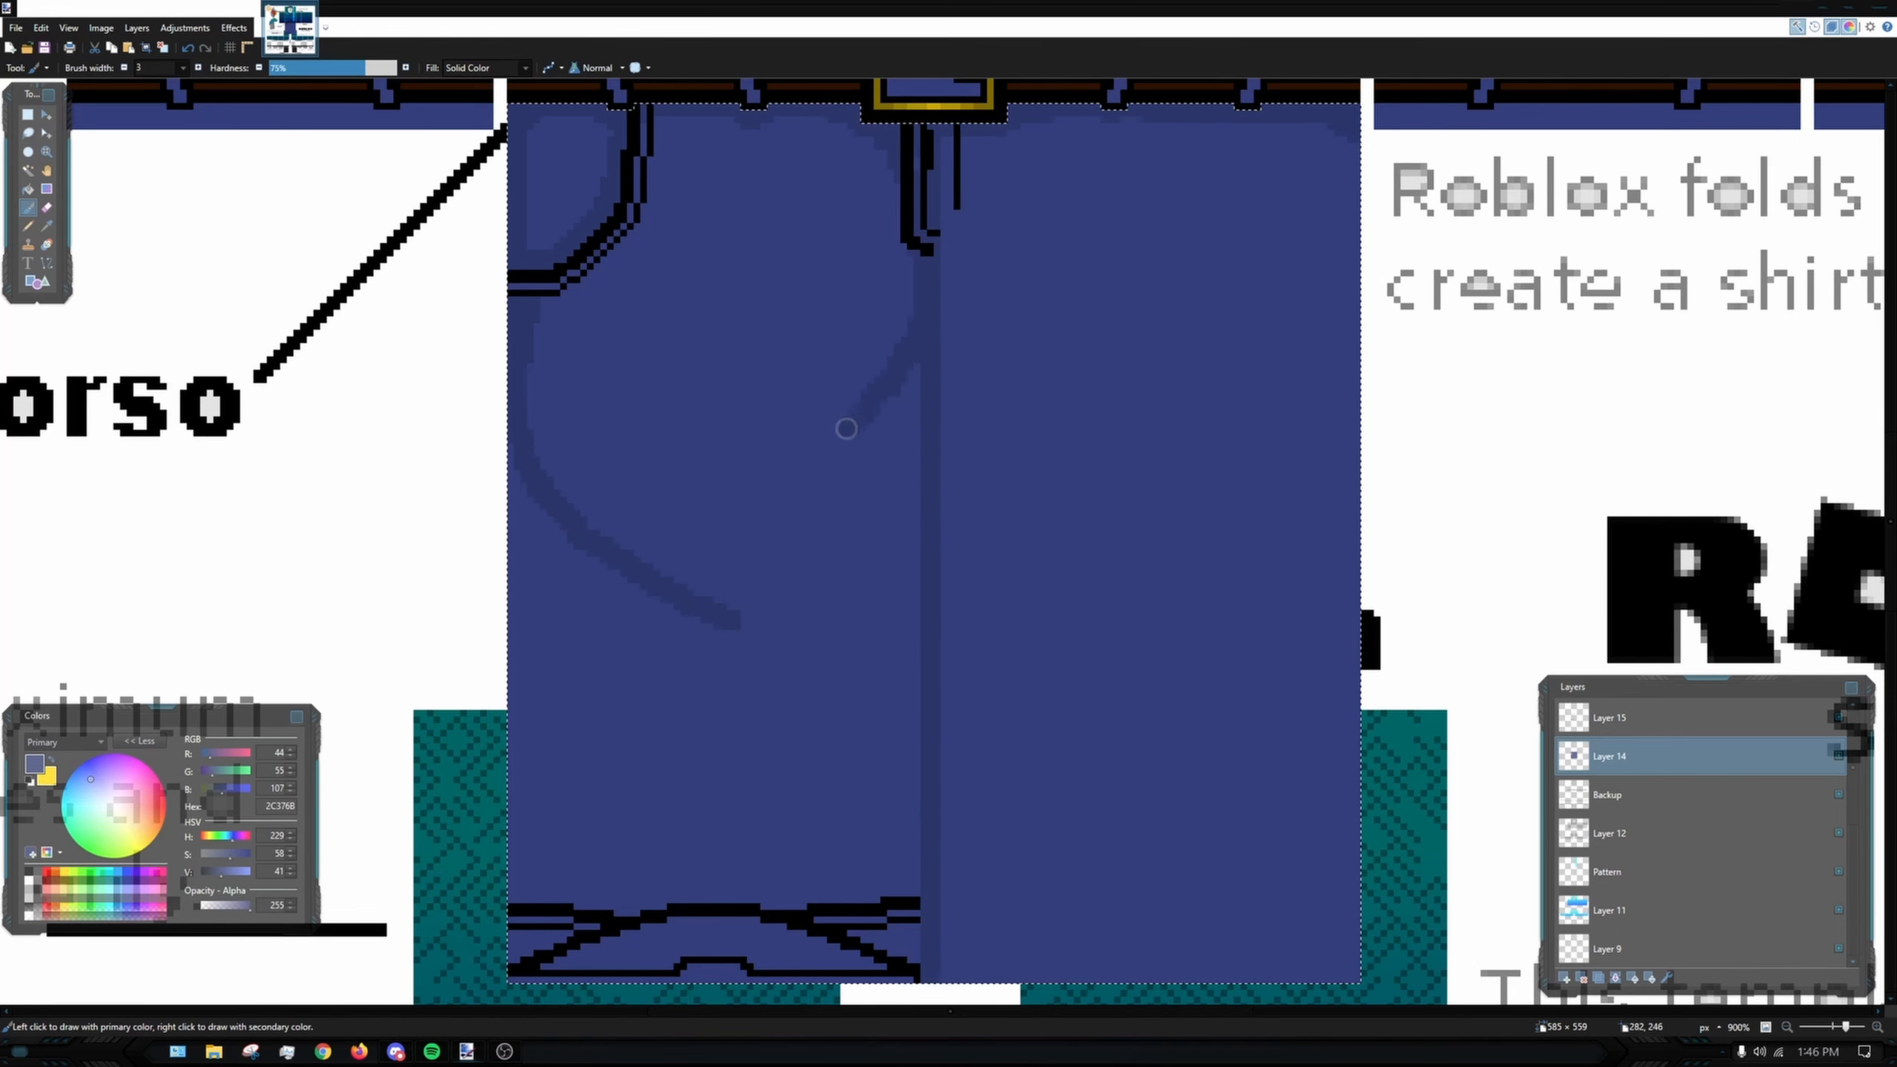
drag(846, 428, 811, 459)
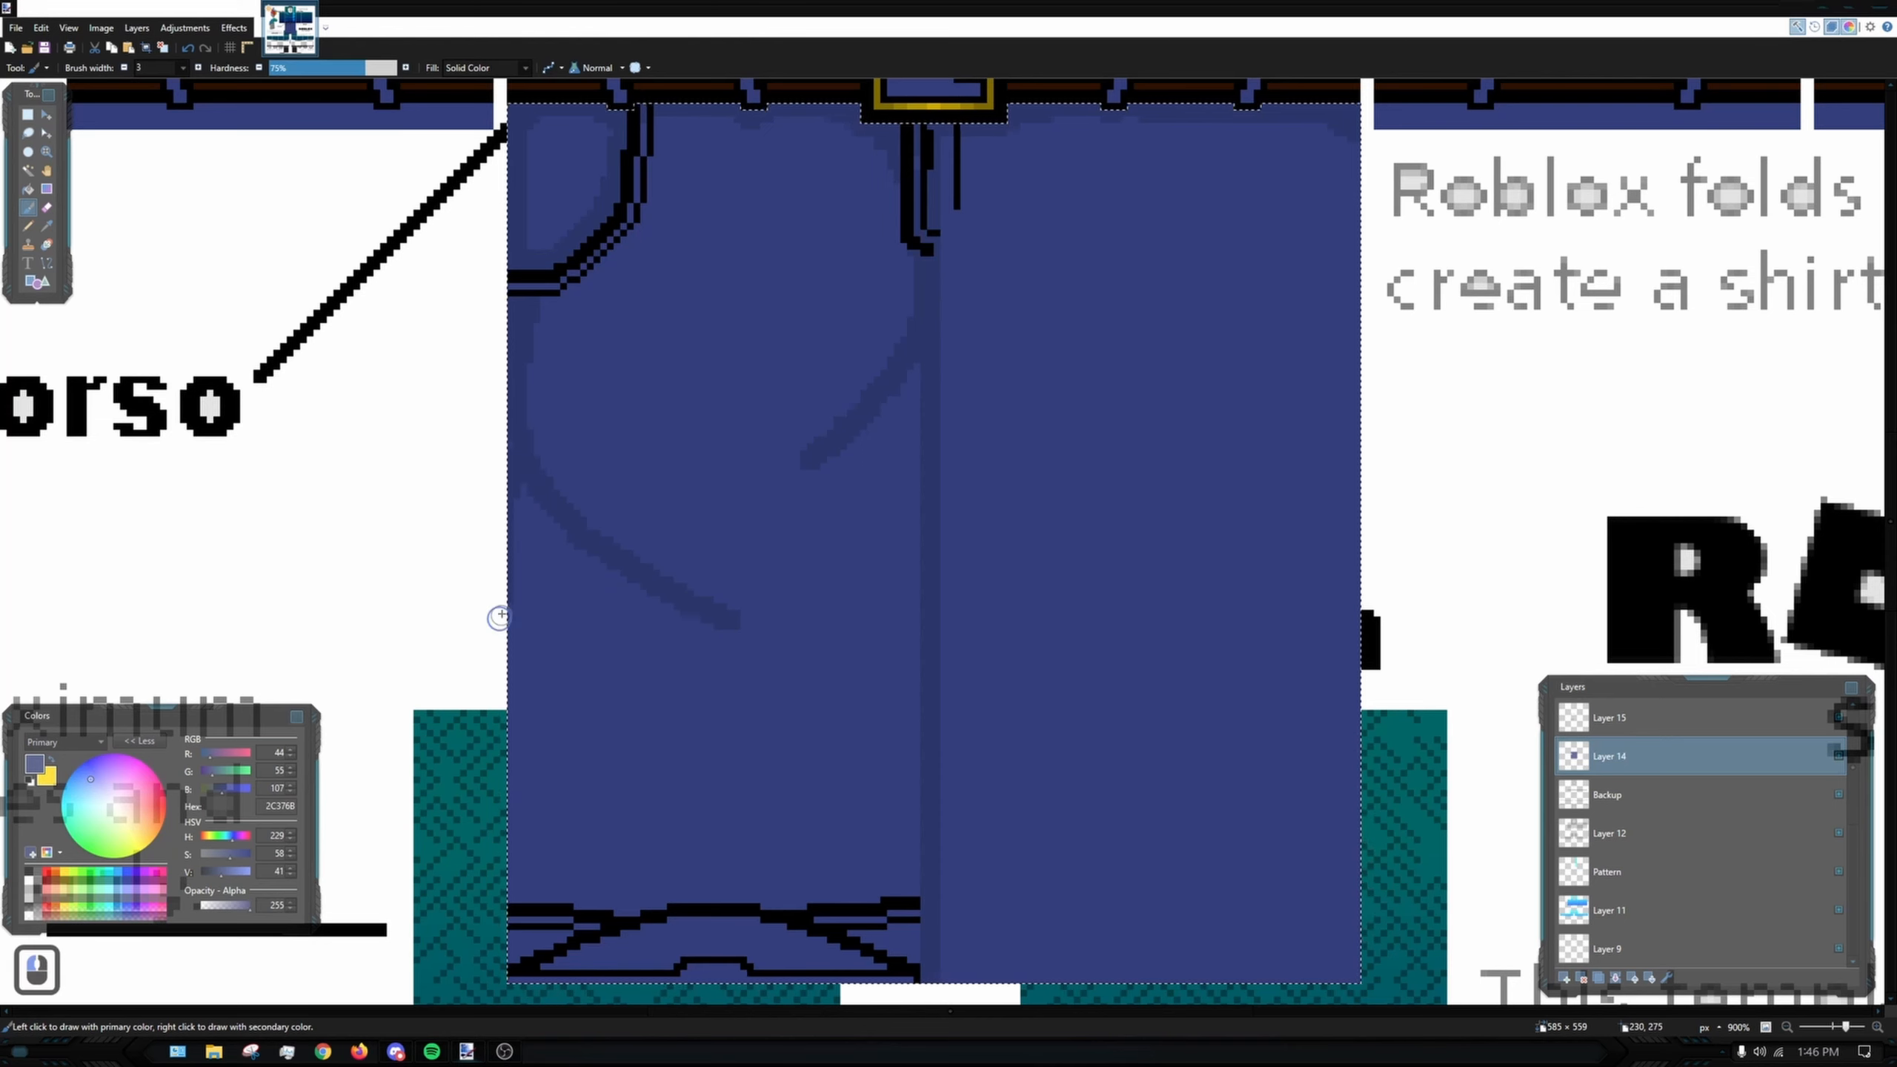
- Paint a dark navy diagonal fold rising up and to the right from the top of the left leg's hem arch
scroll(568, 524, down, 2)
ctrl+scroll(657, 635, up, 6)
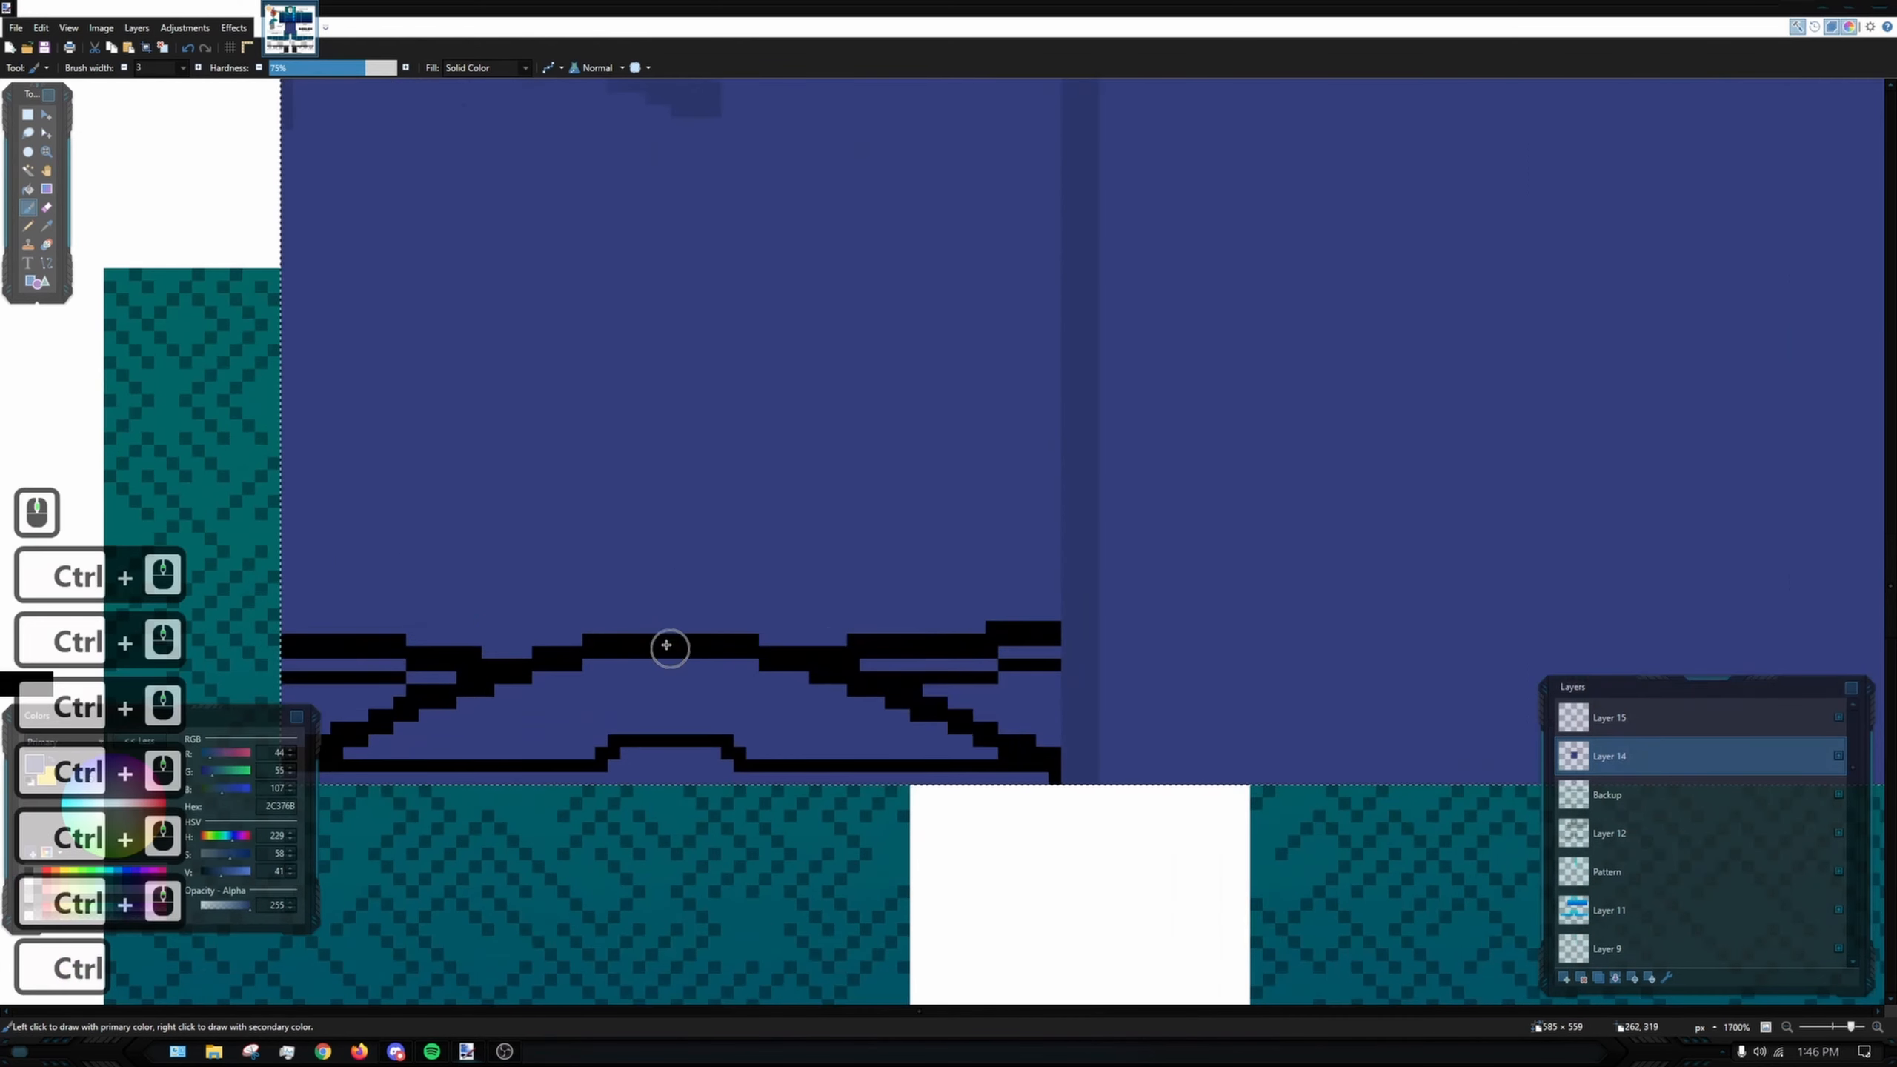
drag(664, 642, 801, 462)
key(ctrl+z)
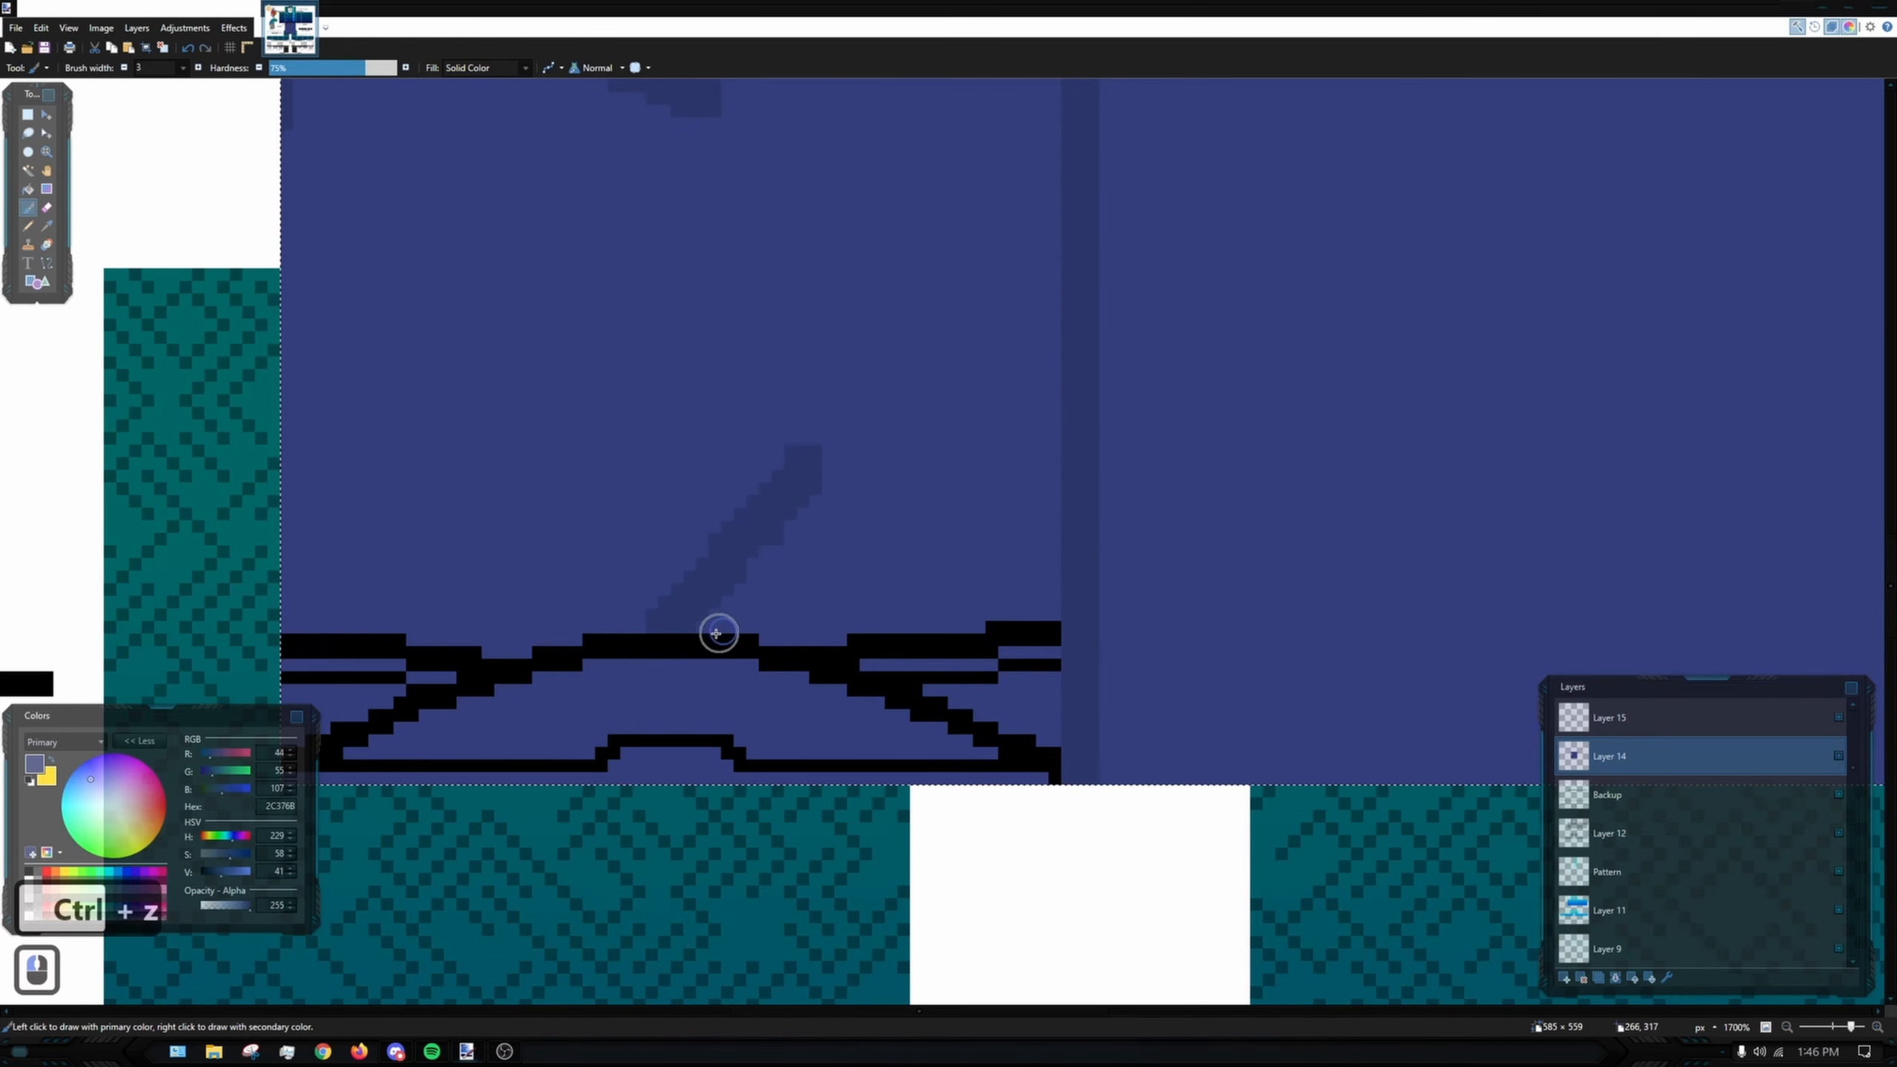
- Shade above the left leg's hem folds in dark navy, curving the shading up into the left edge and the center seam
drag(627, 633, 393, 586)
drag(569, 630, 380, 613)
key(ctrl+z)
key(ctrl+z)
mouse_move(635, 635)
mouse_down()
mouse_move(564, 590)
mouse_move(400, 610)
mouse_move(338, 592)
mouse_up()
drag(500, 647, 180, 595)
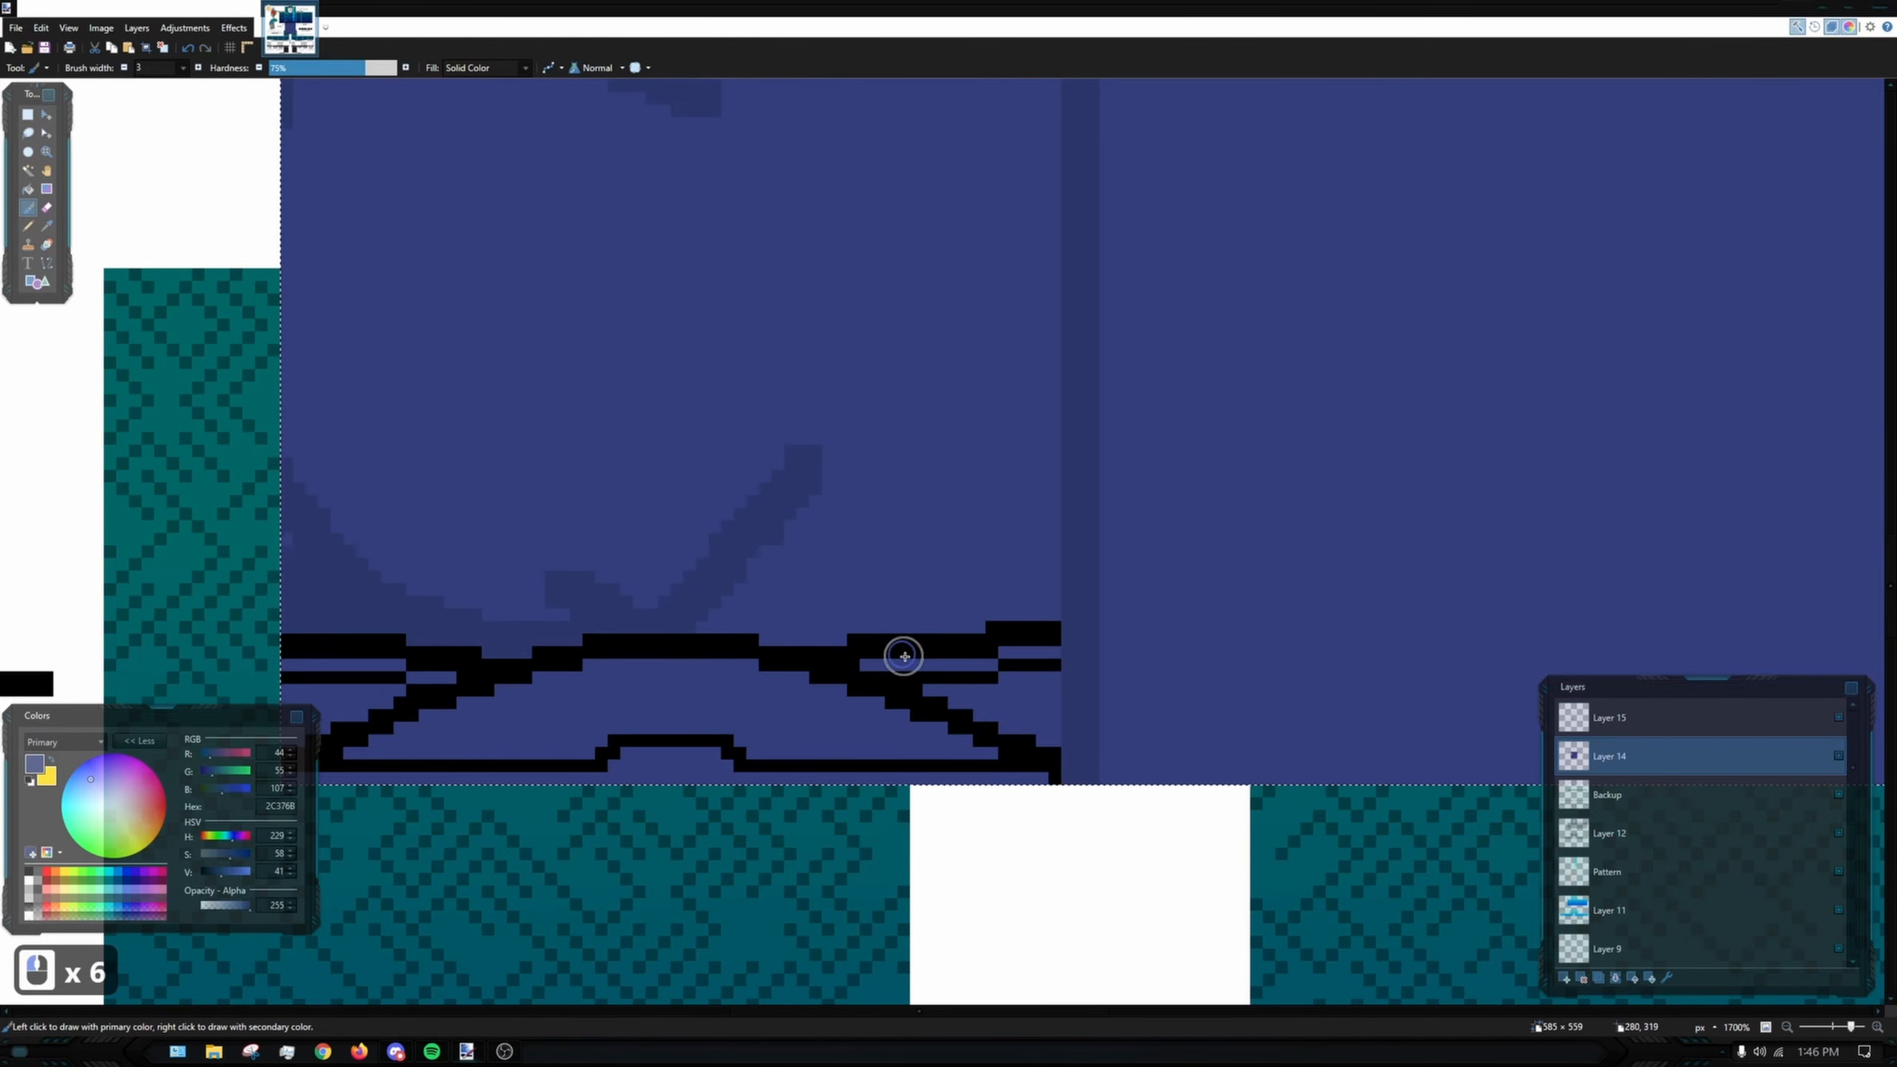
drag(834, 642, 782, 624)
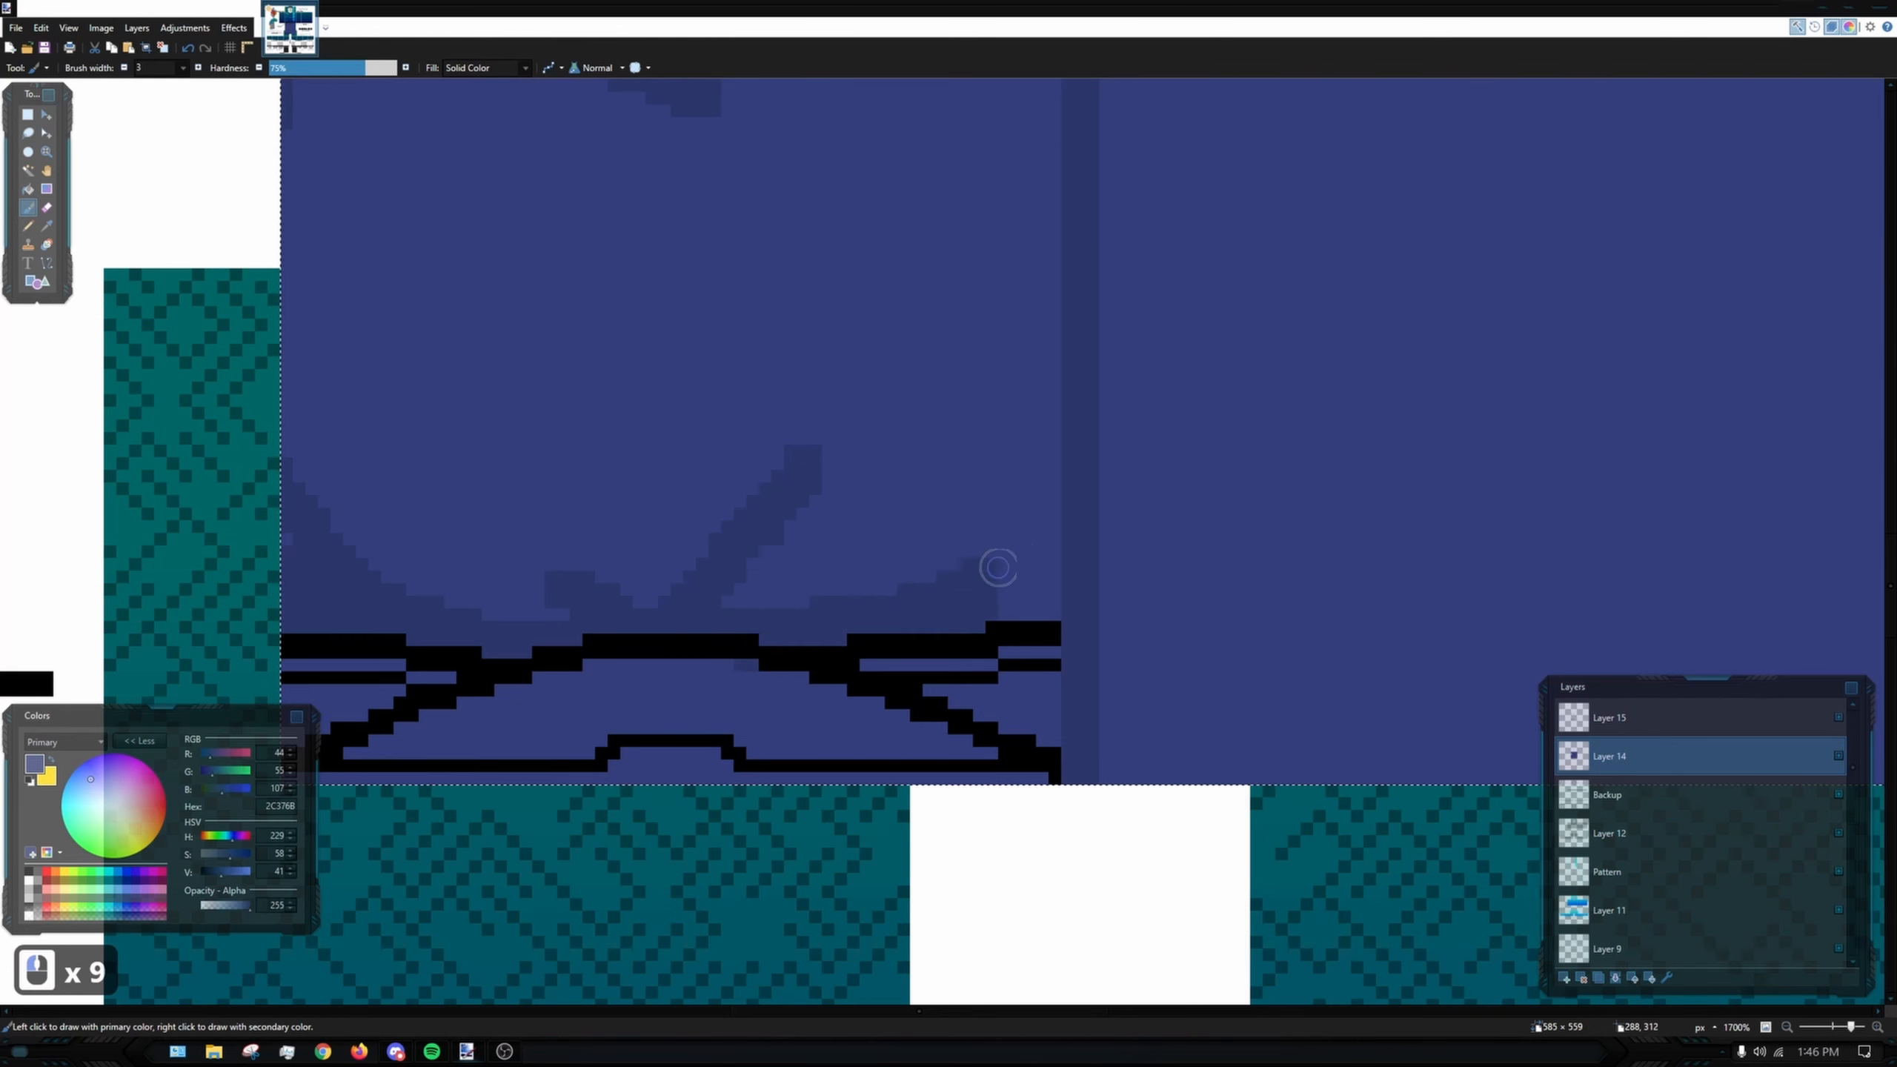
mouse_move(1033, 606)
mouse_down()
mouse_move(1076, 525)
mouse_move(1009, 592)
mouse_up()
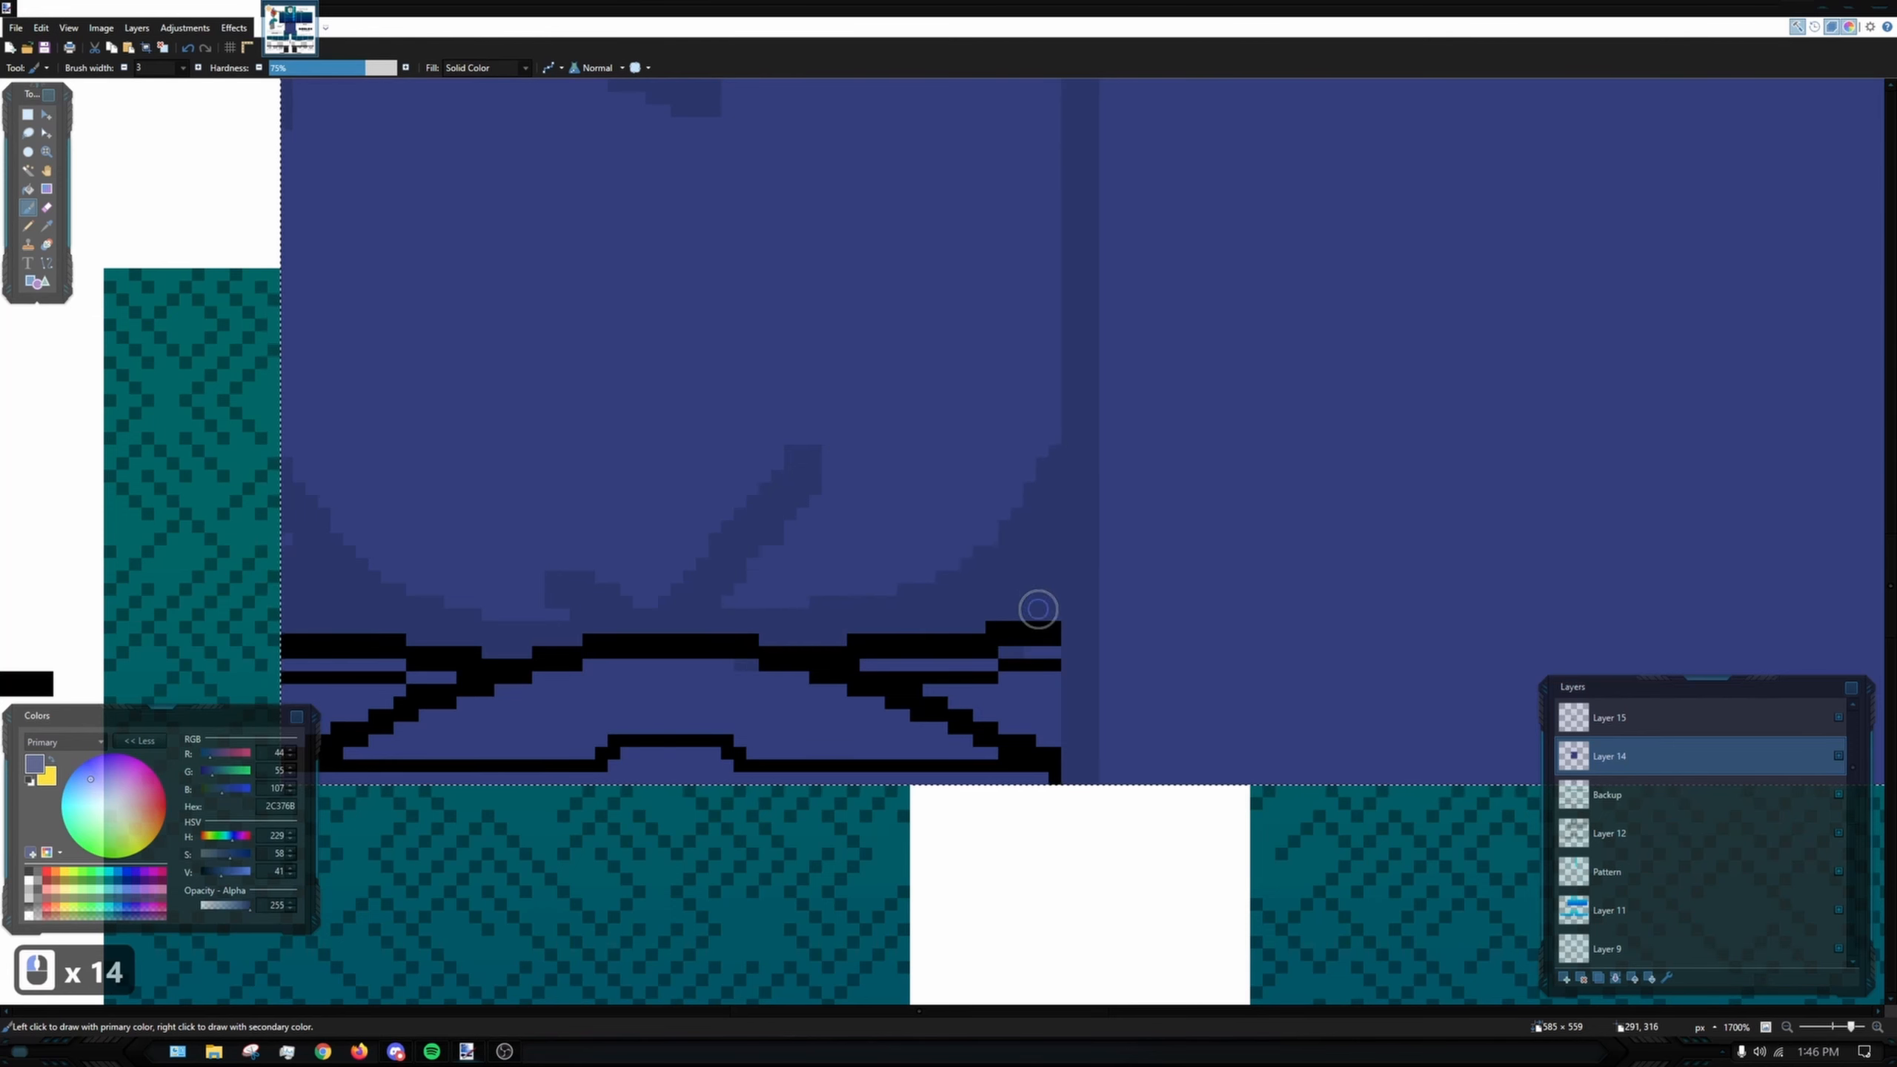
- Extend the dark navy shading down the trousers' left edge from the upper fold to the hem shading
drag(450, 224, 663, 451)
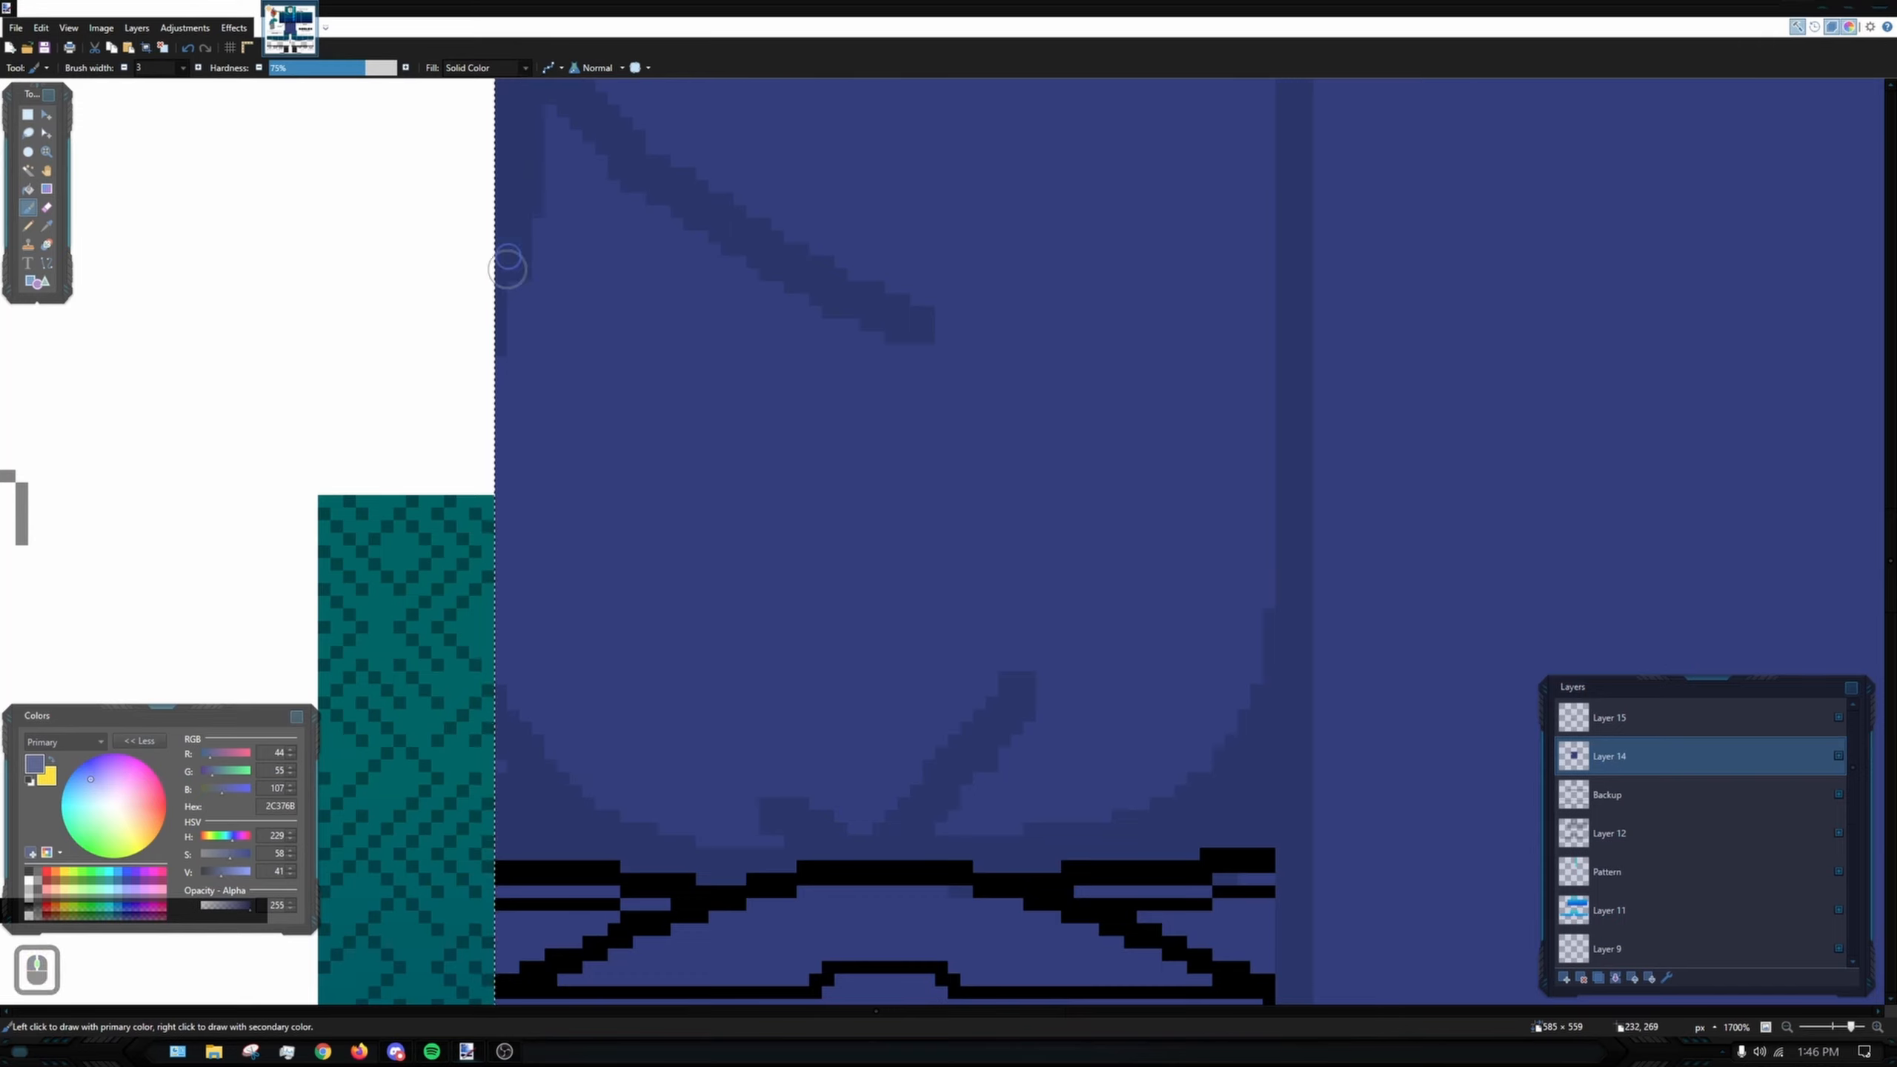
drag(519, 284, 500, 675)
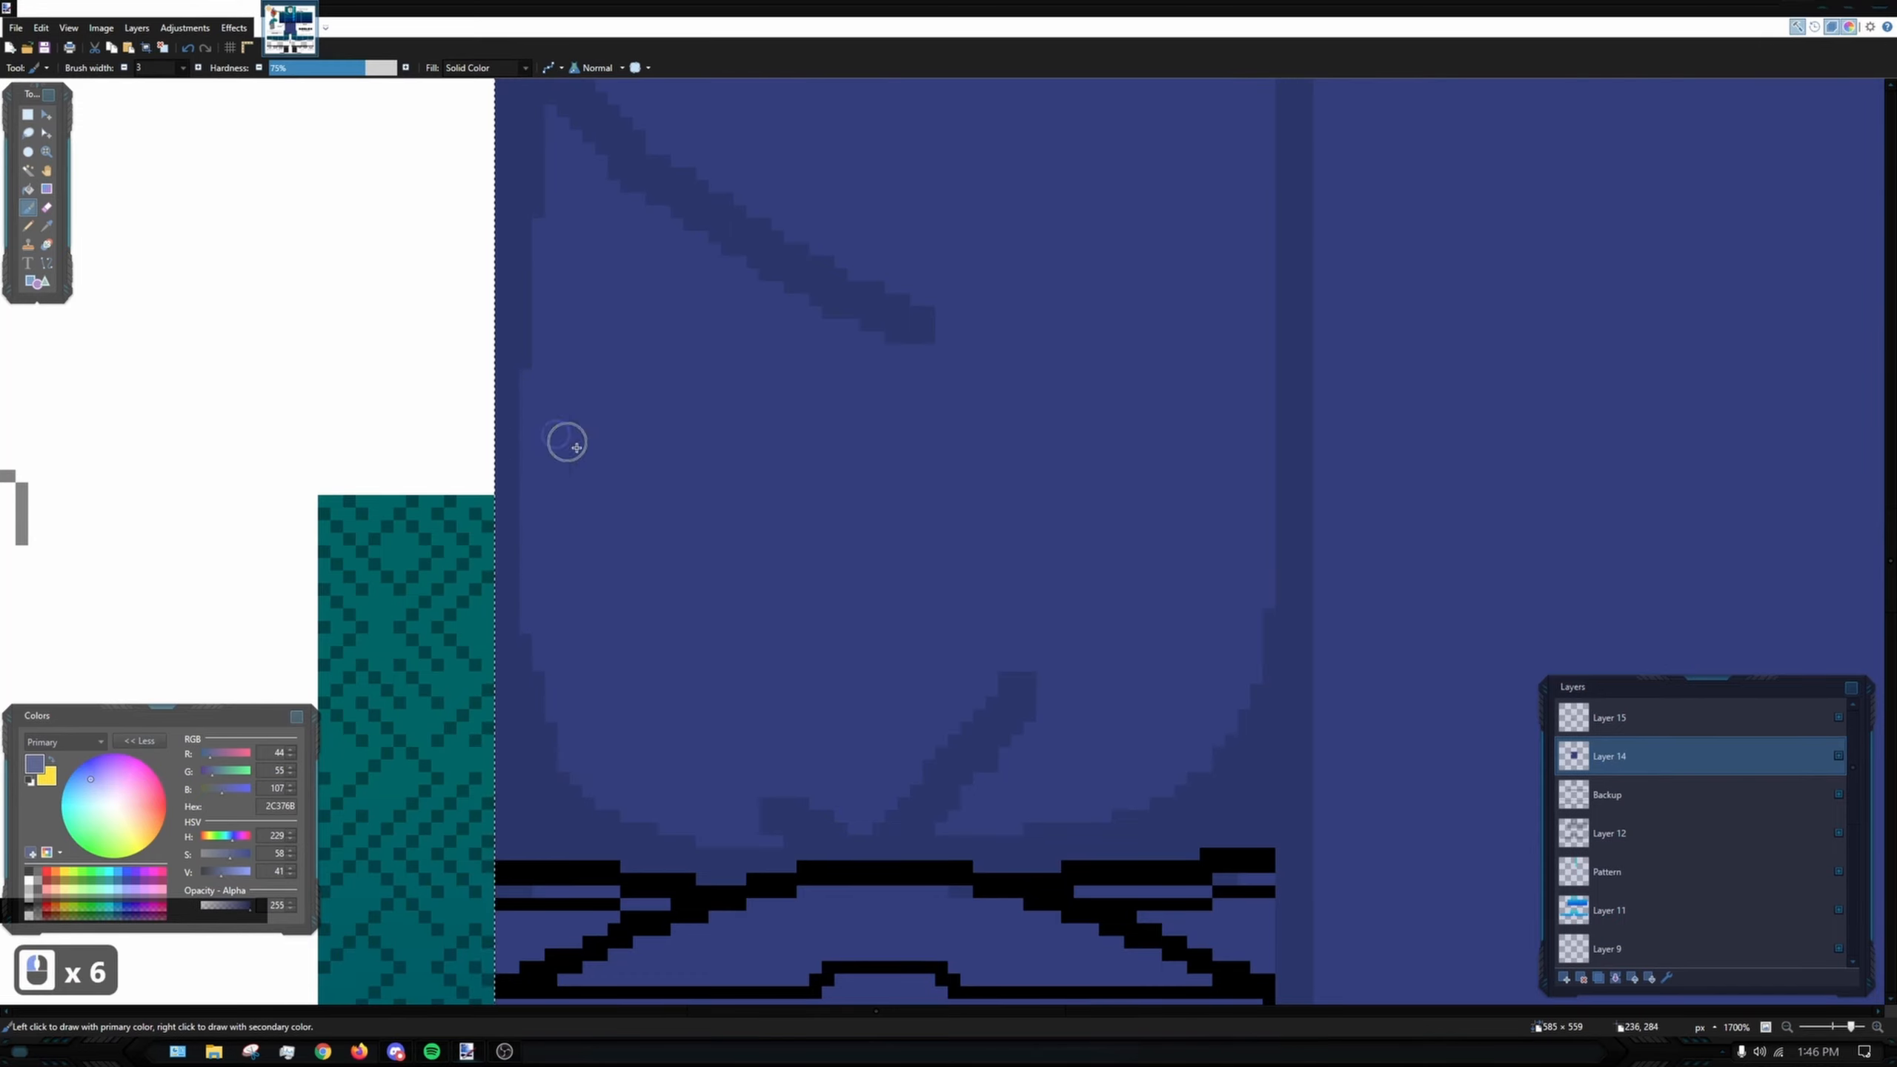
drag(1178, 480, 1083, 454)
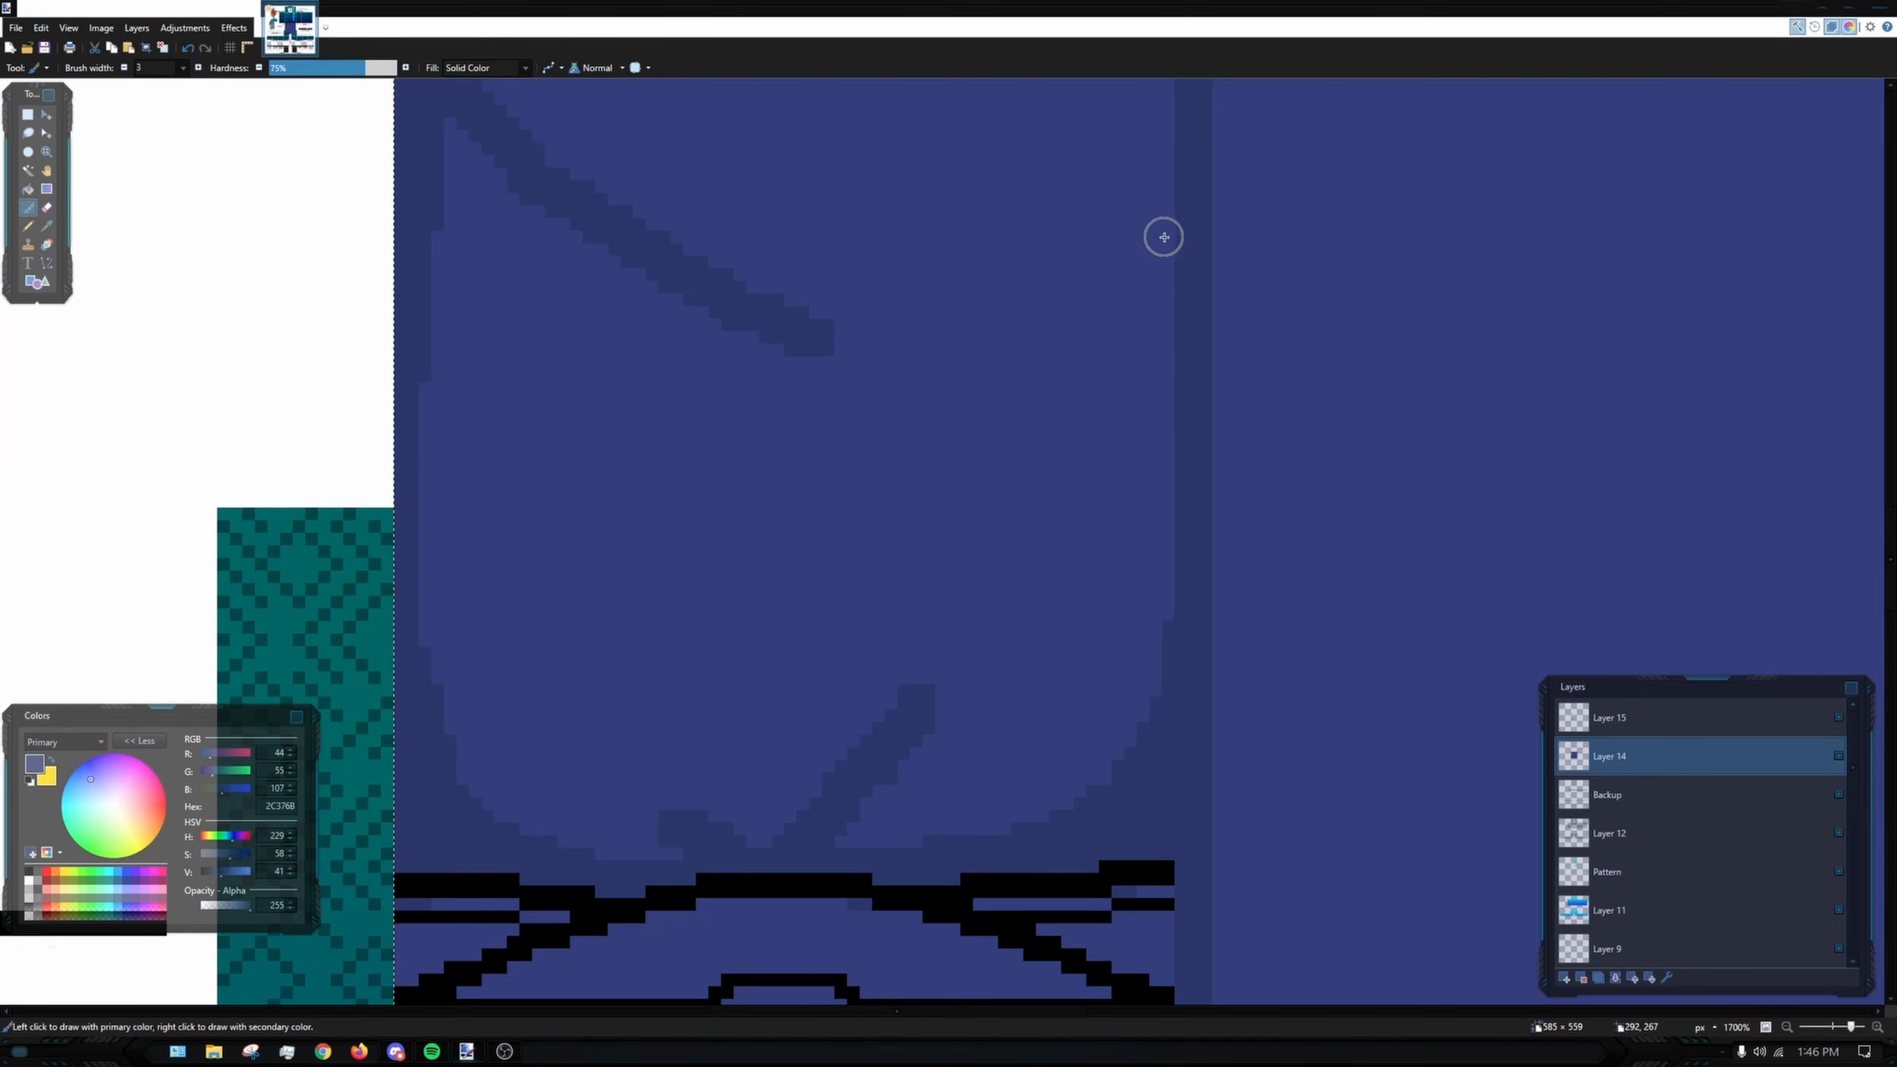
- Undo the edge shading, hem shading and thick fold strokes on the left trouser leg
scroll(1114, 432, down, 5)
scroll(1108, 352, up, 5)
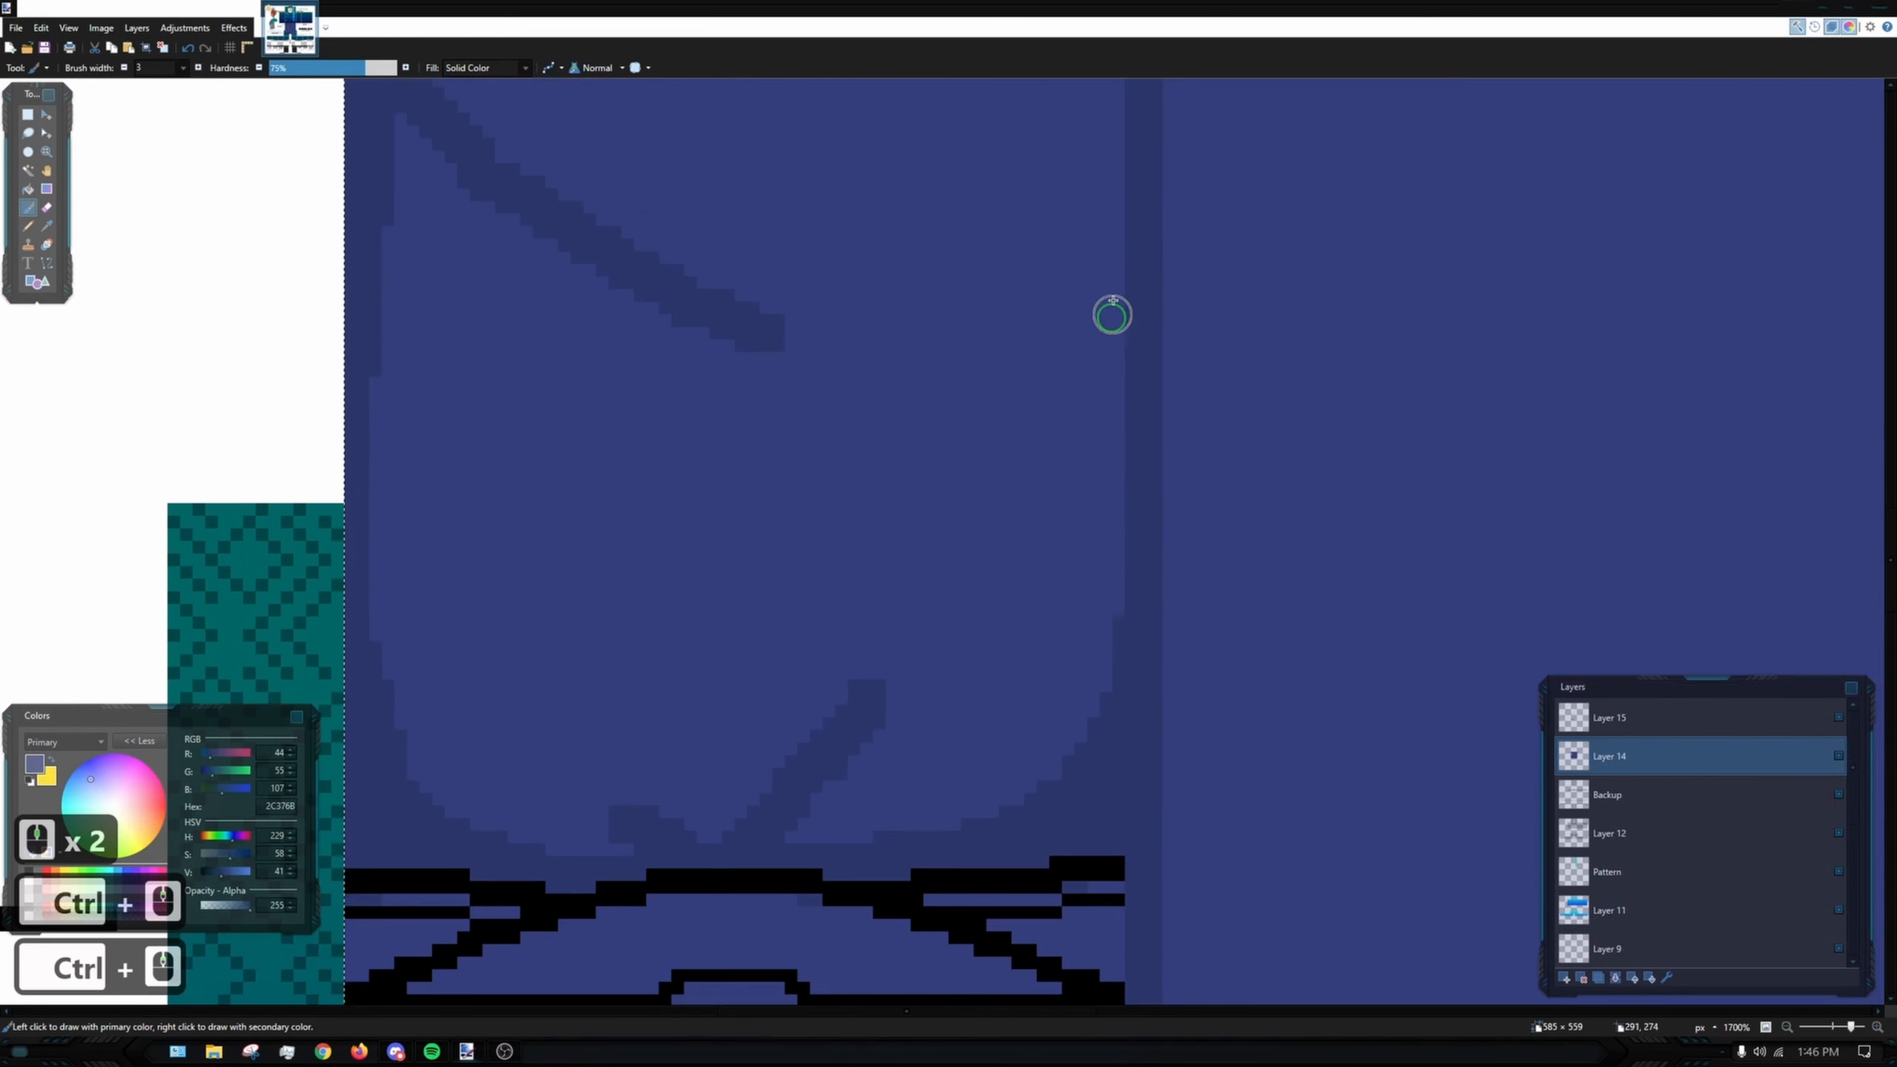
scroll(1016, 403, down, 3)
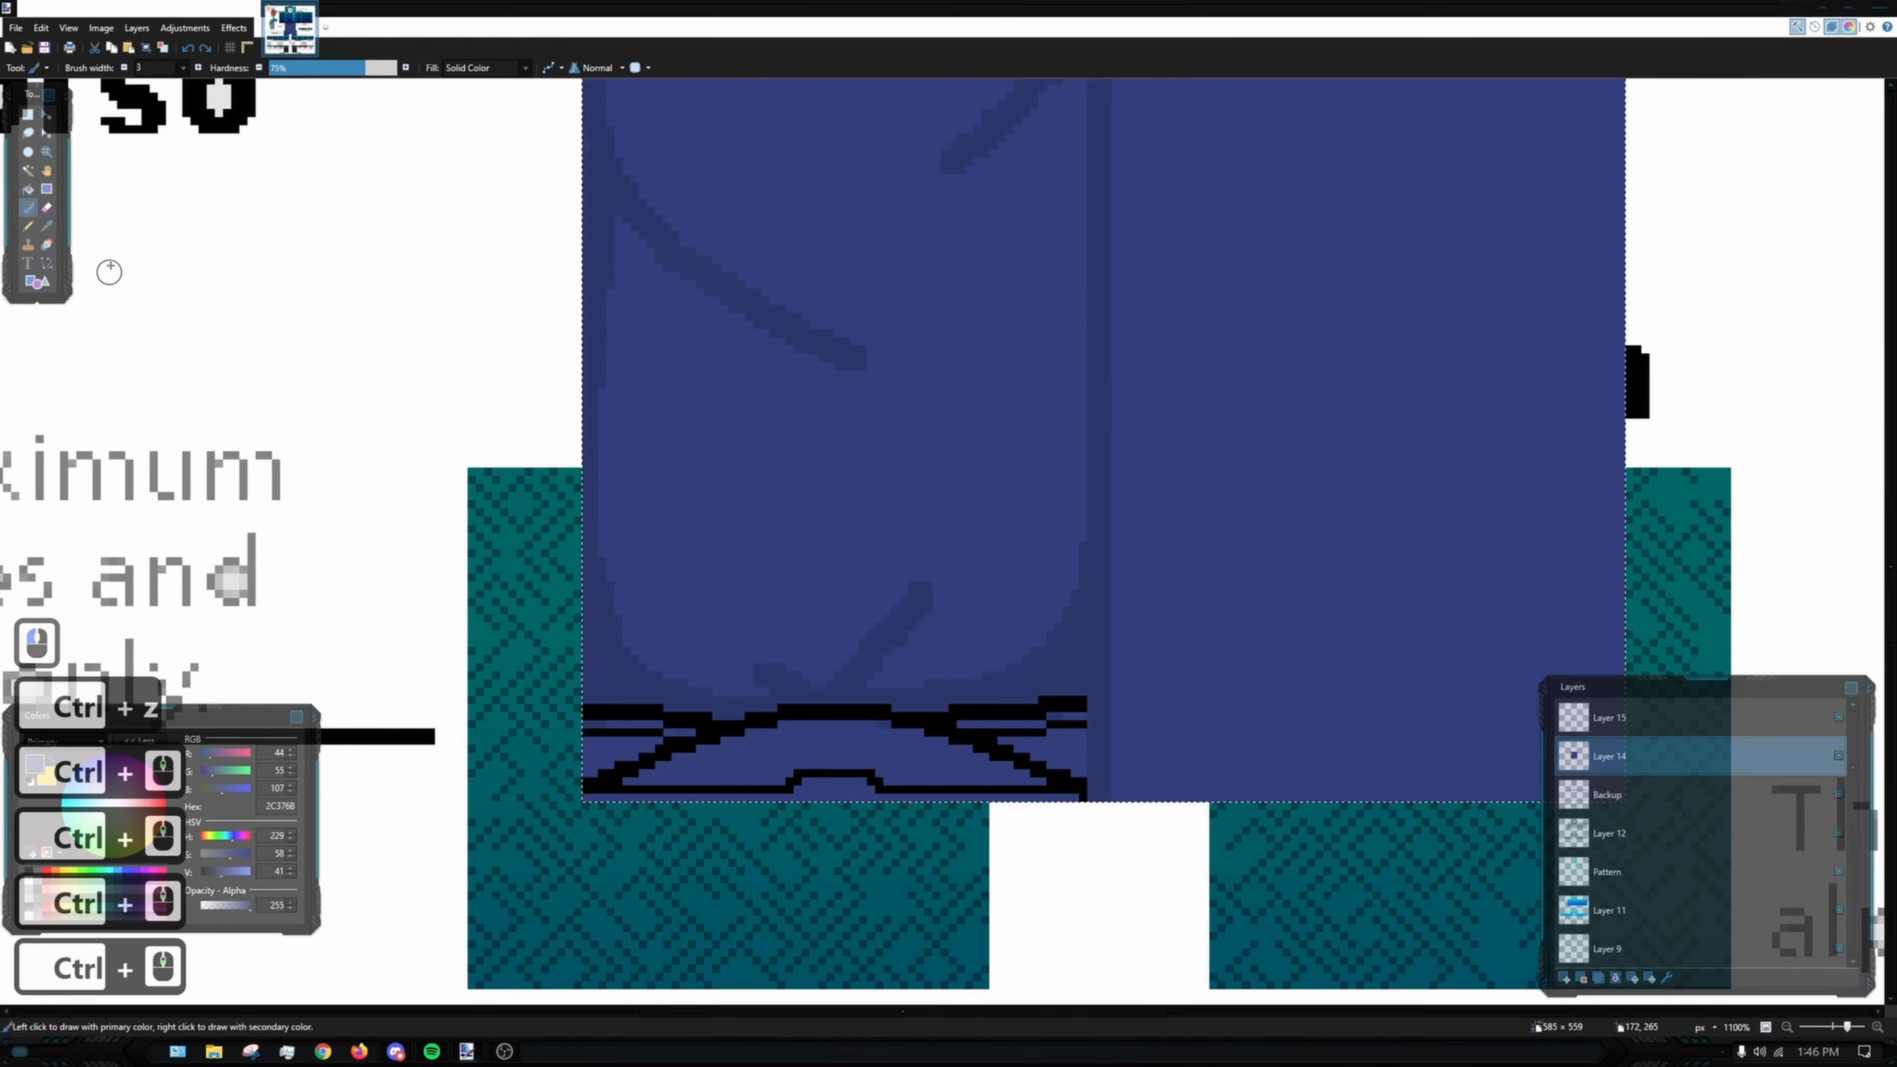
click(124, 68)
click(124, 68)
drag(887, 308, 862, 431)
key(ctrl+z)
key(ctrl+z)
key(ctrl+z)
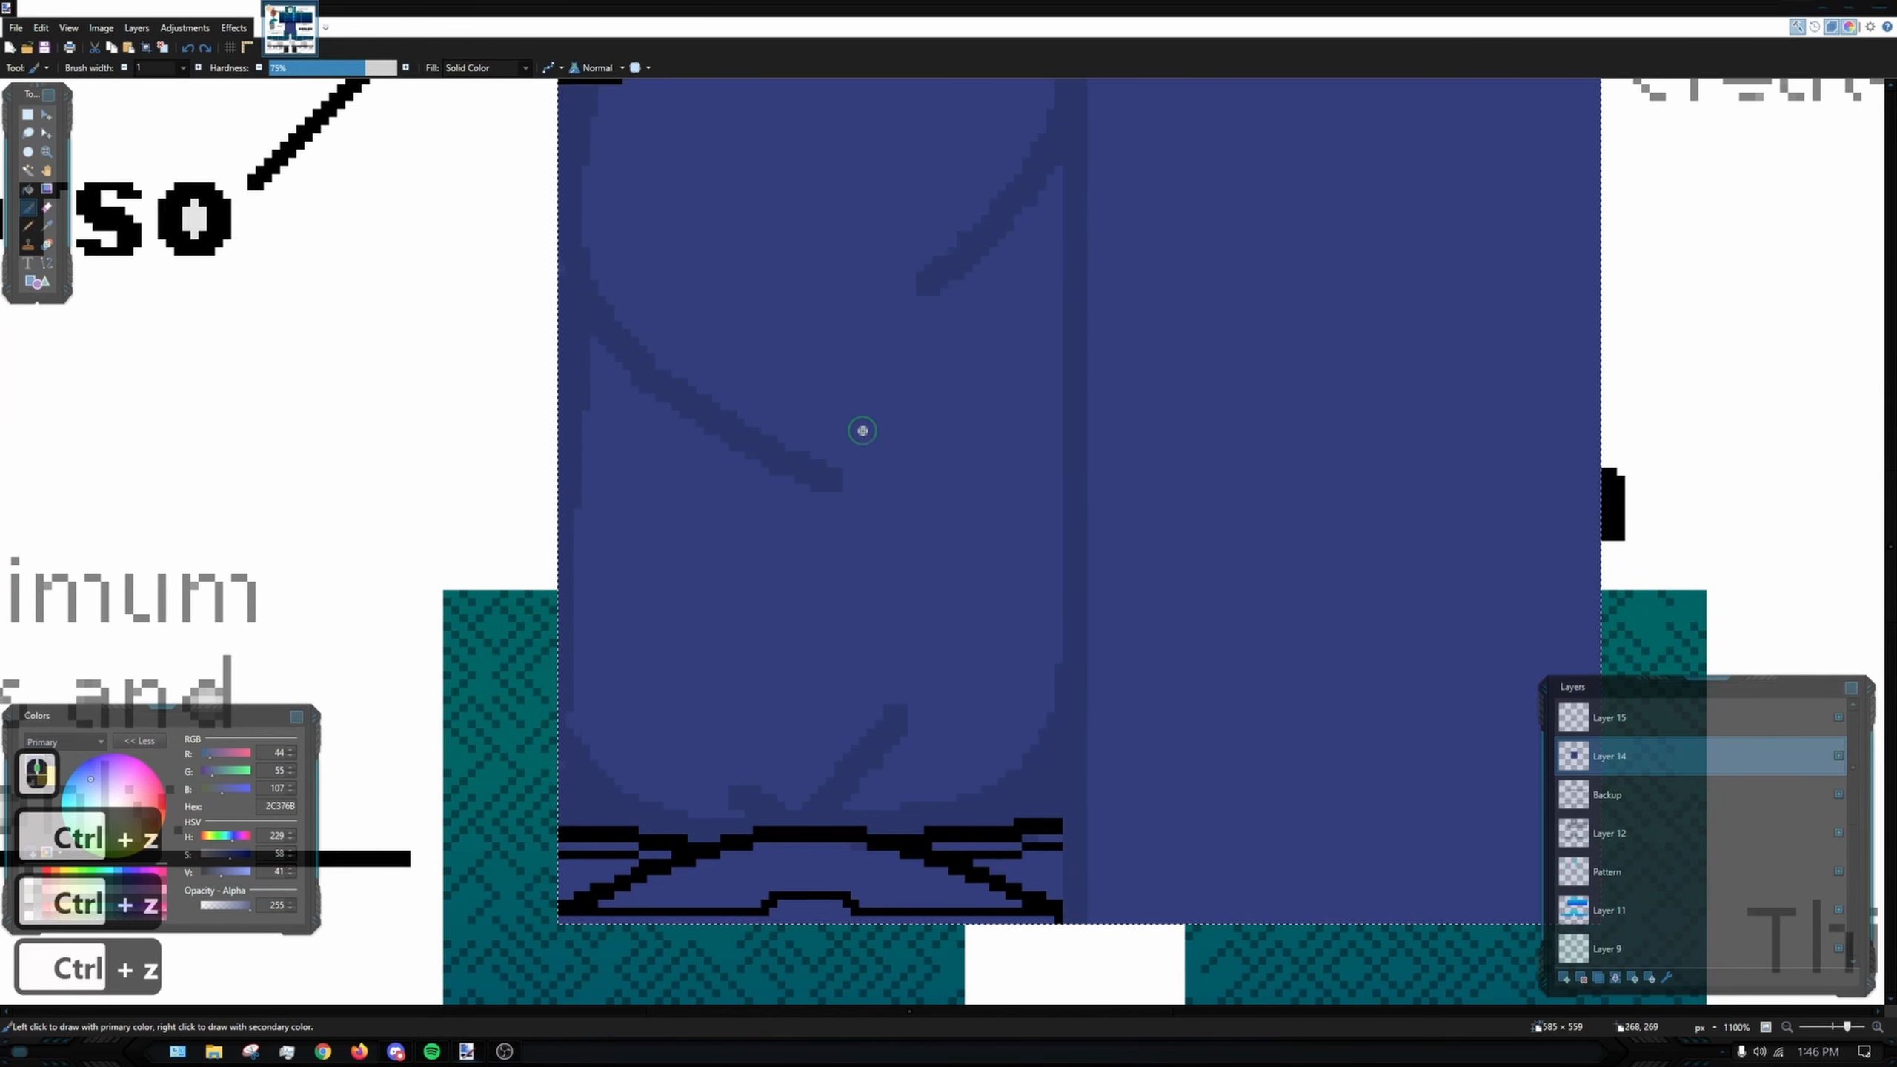
key(ctrl+z)
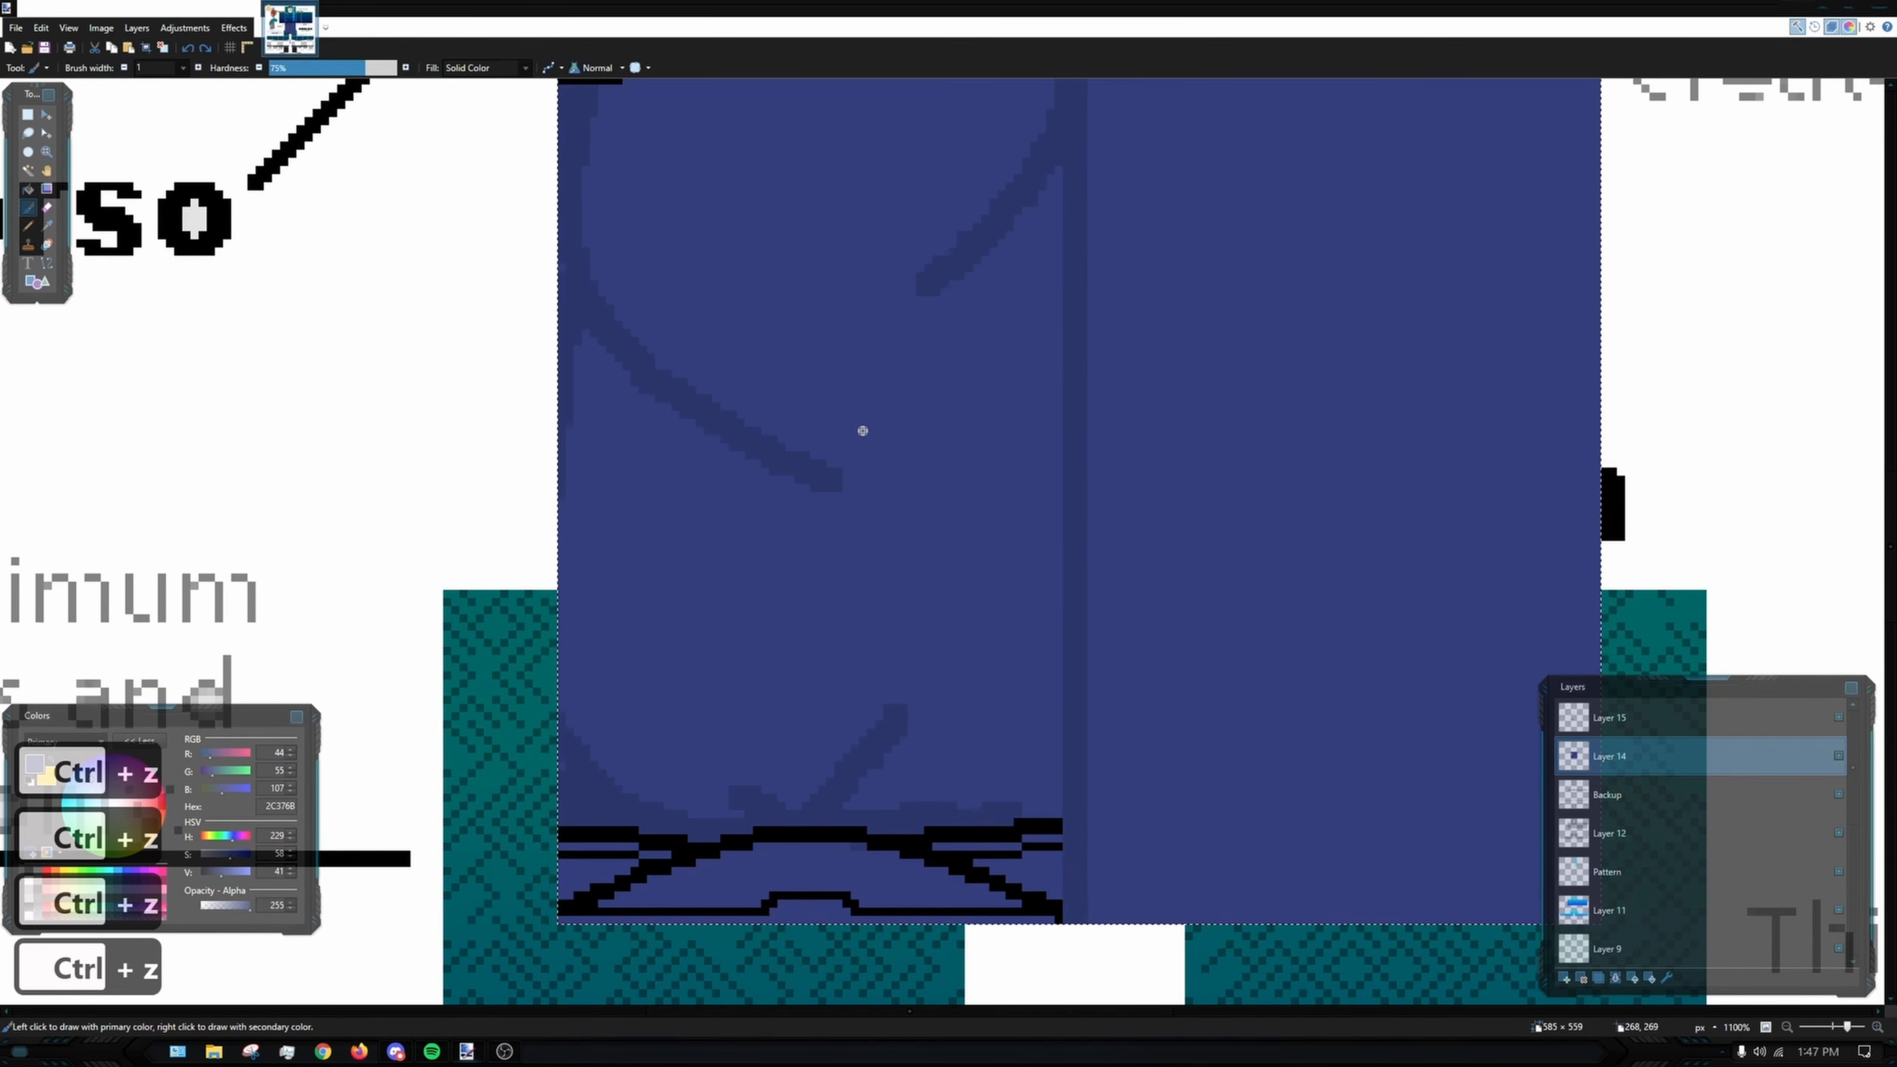
key(ctrl+z)
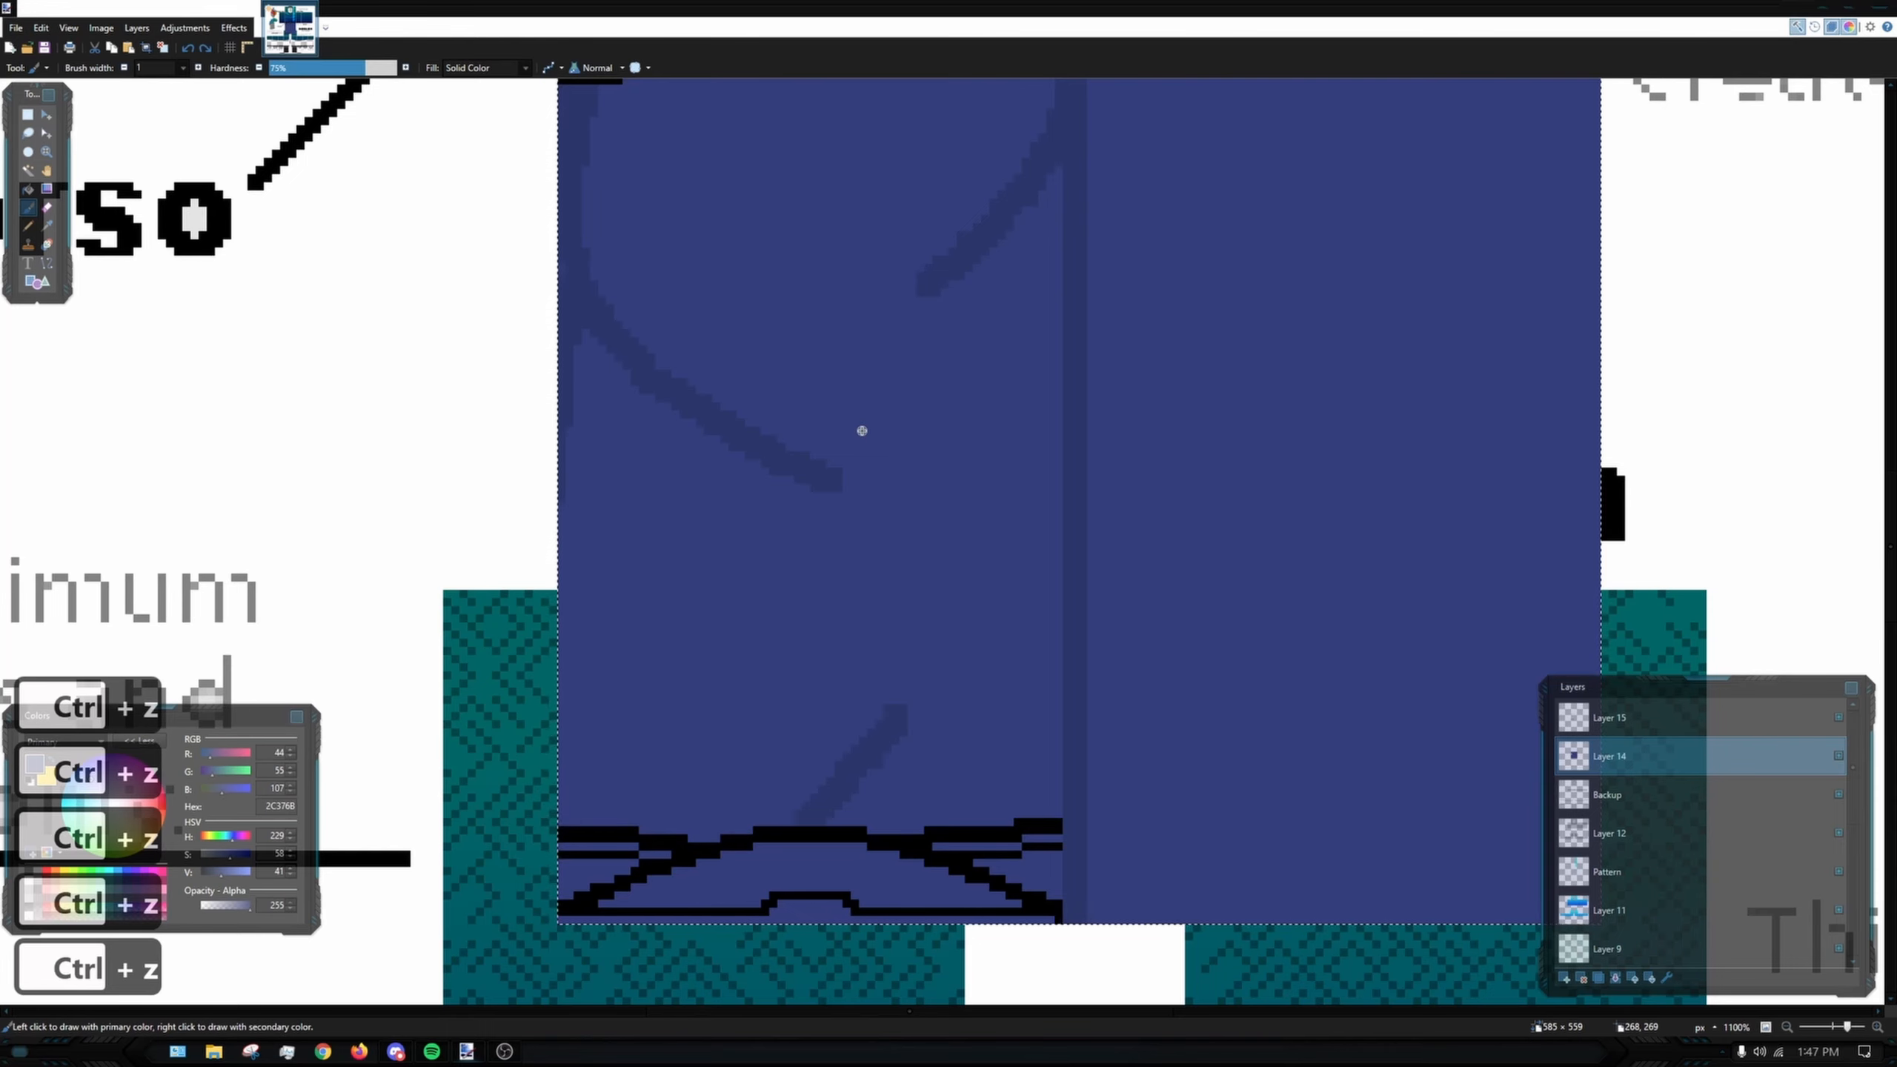
key(ctrl+z)
key(ctrl+z)
key(ctrl+z)
key(ctrl+z)
- With brush width 2, paint a long curved fold from the left trouser edge and two curved folds down-left from the center seam
drag(580, 307, 904, 589)
key(ctrl+z)
click(197, 68)
key(ctrl+z)
mouse_move(1027, 317)
mouse_down()
mouse_move(1067, 380)
mouse_move(1054, 614)
mouse_up()
drag(1089, 501, 902, 734)
drag(902, 735, 779, 467)
drag(963, 529, 719, 762)
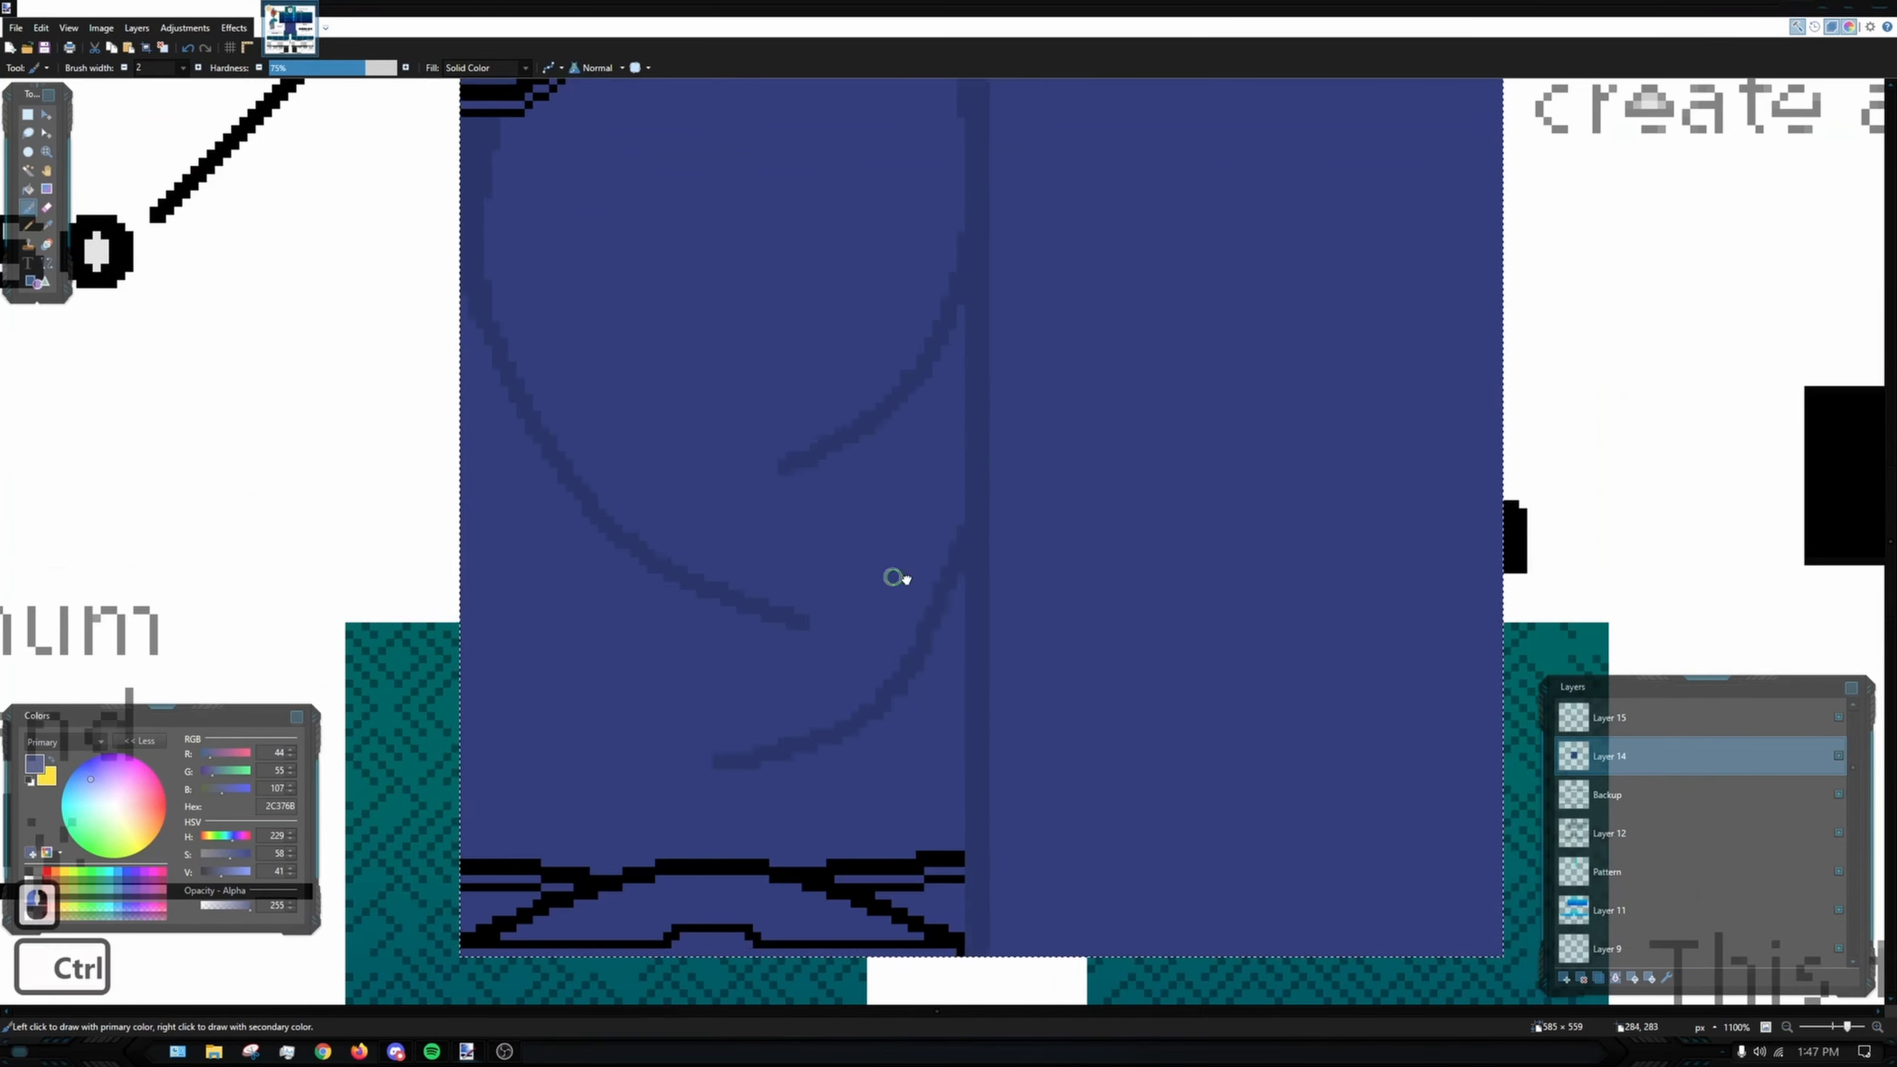
- Paint a diagonal fold from the left leg up-right of its hem corner down to the hem arch, plus a short fold rising right
scroll(893, 577, up, 3)
drag(540, 512, 787, 777)
drag(927, 704, 772, 785)
- With brush width 3, shade the left leg's outer edge and the strip above the hem, curving up into the center seam
click(198, 68)
scroll(709, 366, down, 3)
mouse_move(691, 258)
mouse_down()
mouse_move(721, 818)
mouse_move(866, 822)
mouse_up()
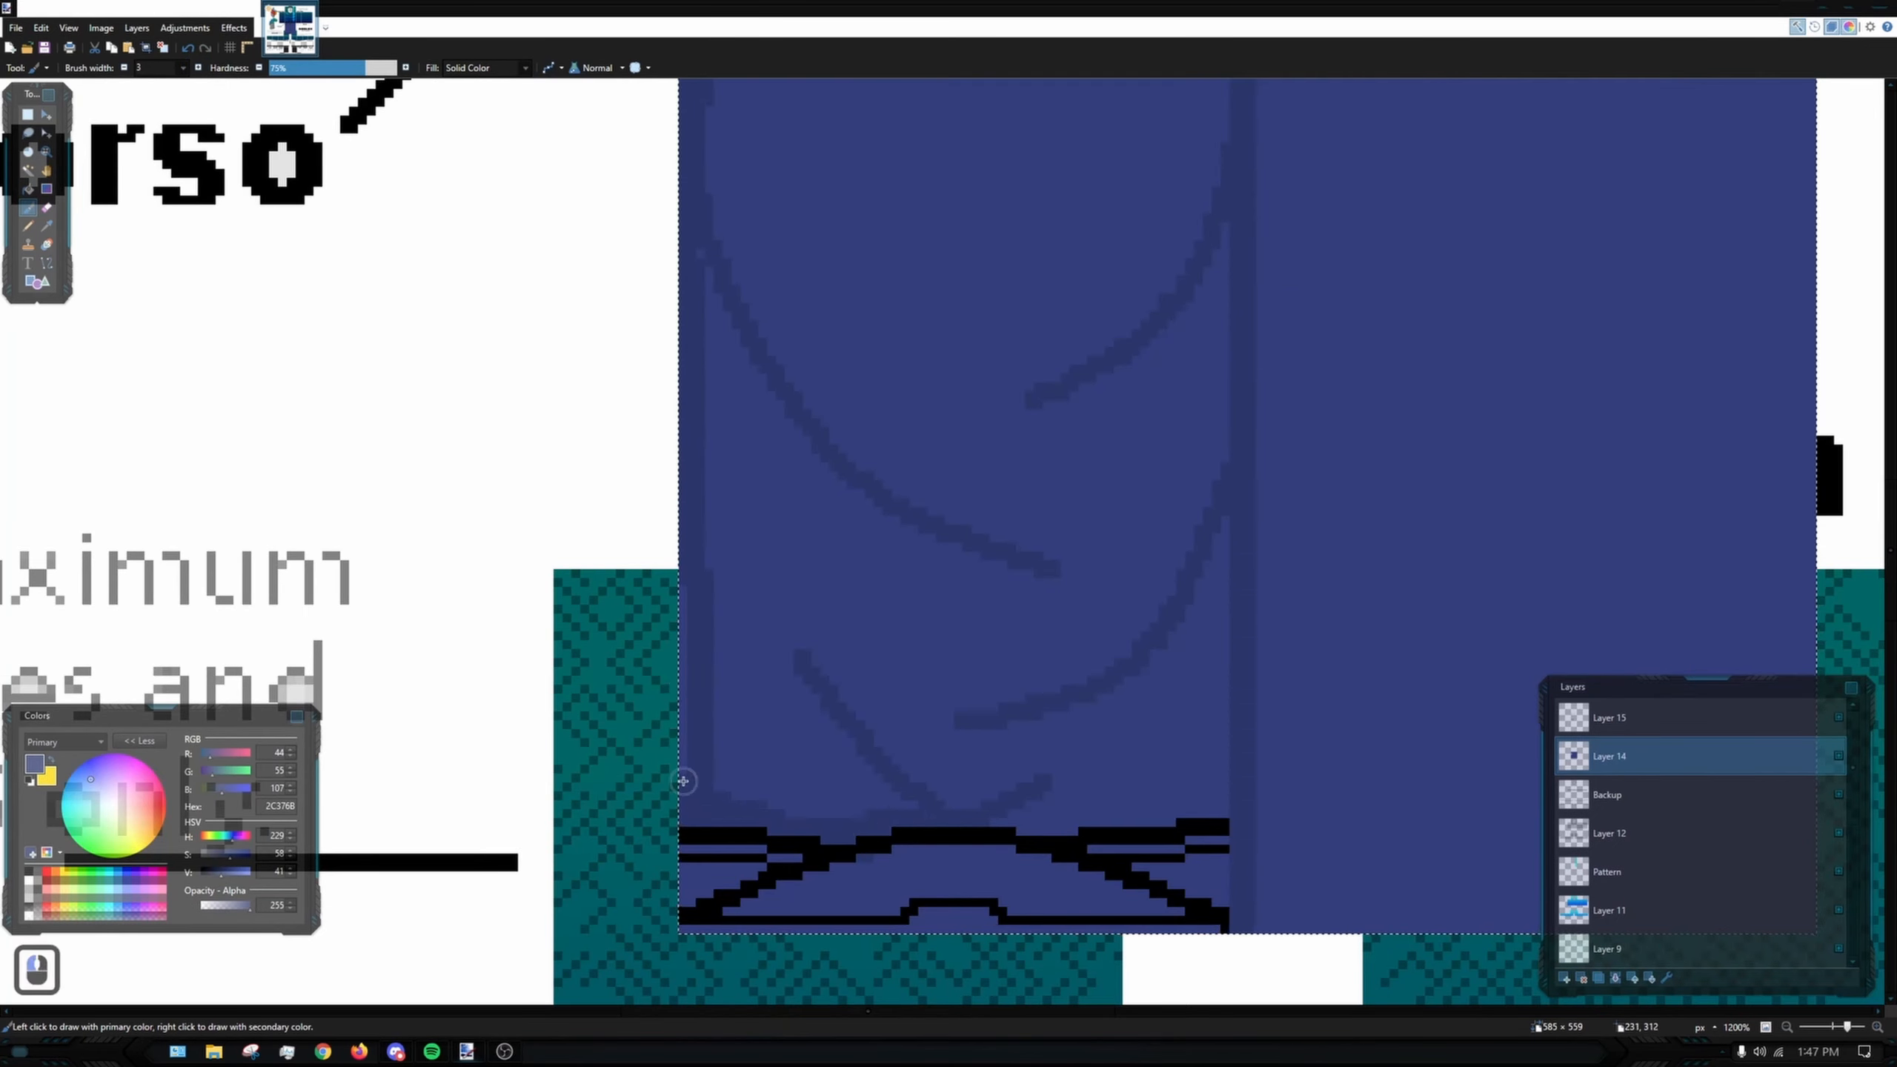
scroll(693, 795, up, 3)
drag(868, 660, 974, 646)
drag(571, 584, 574, 732)
scroll(583, 598, down, 3)
drag(864, 327, 870, 675)
- Thicken the base of the diagonal hem fold and fill the wedge where the lower seam fold meets the center seam
scroll(923, 568, down, 2)
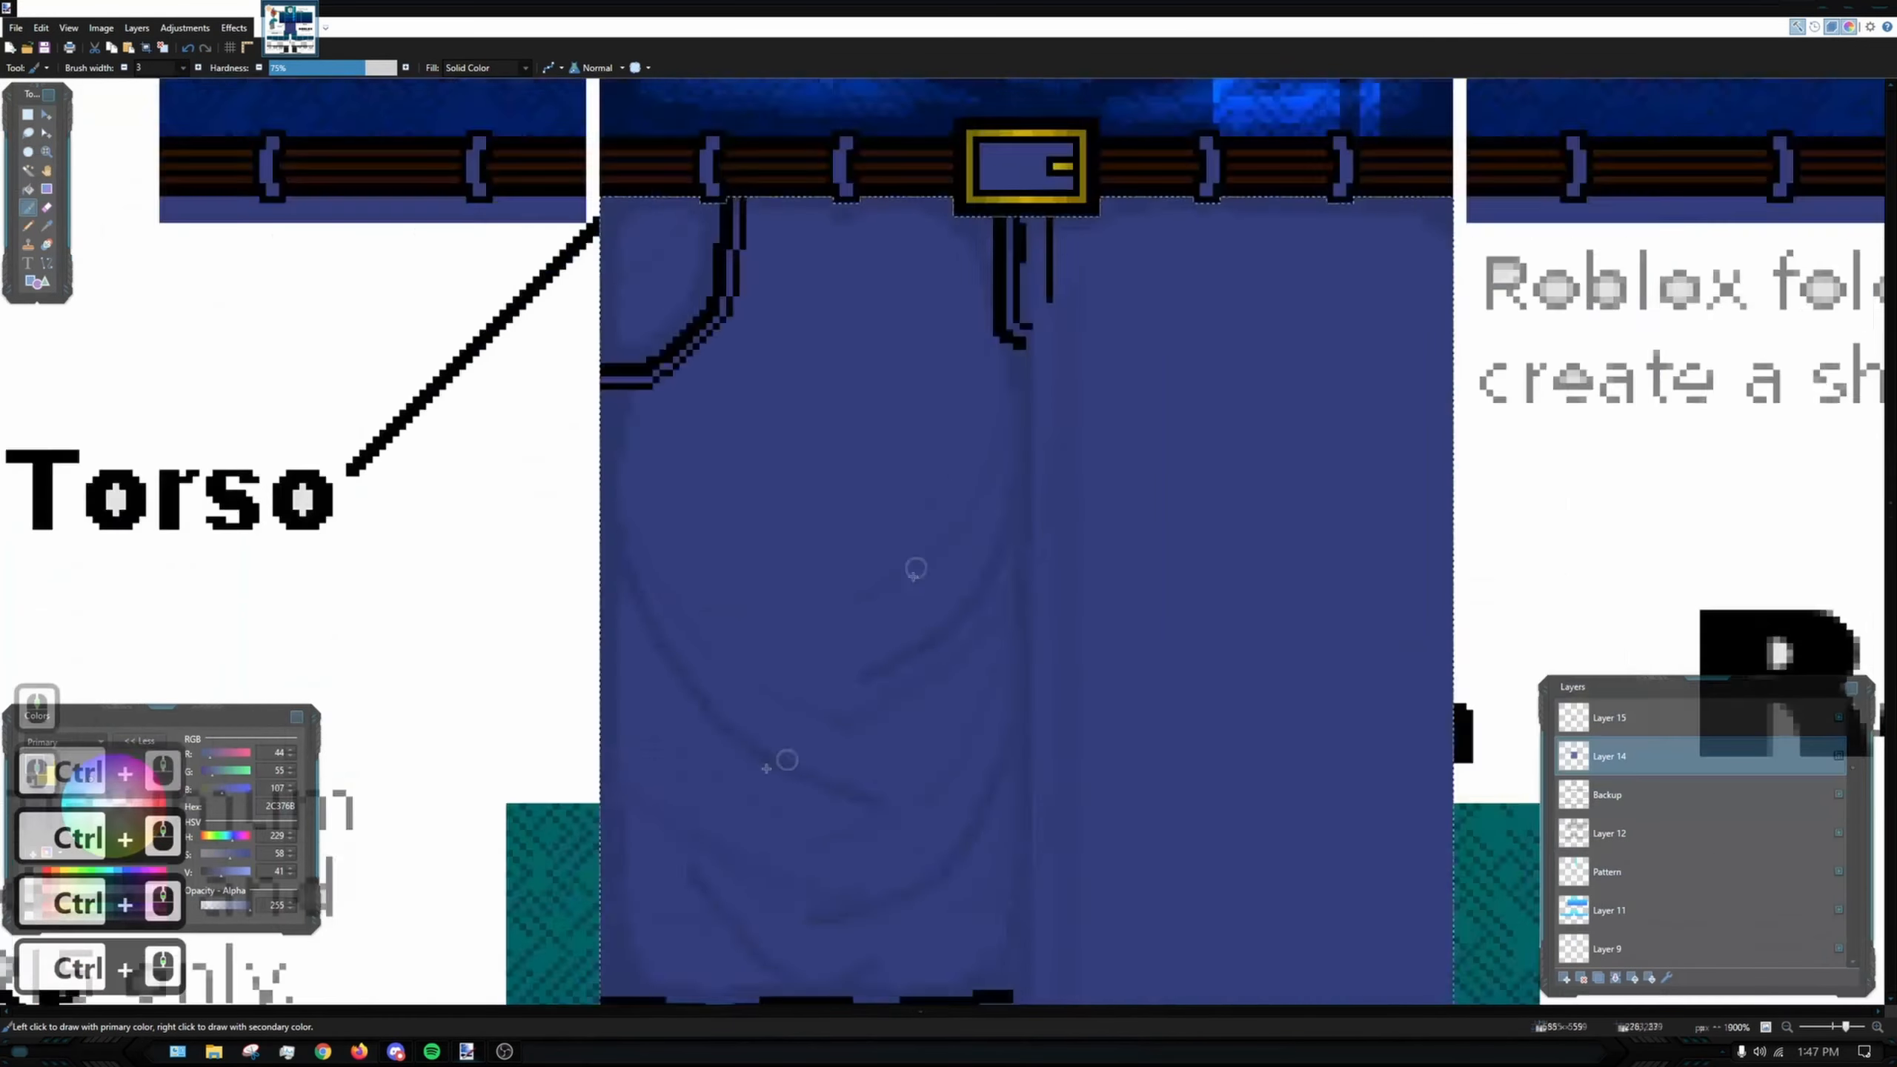
scroll(754, 792, down, 3)
scroll(710, 708, up, 5)
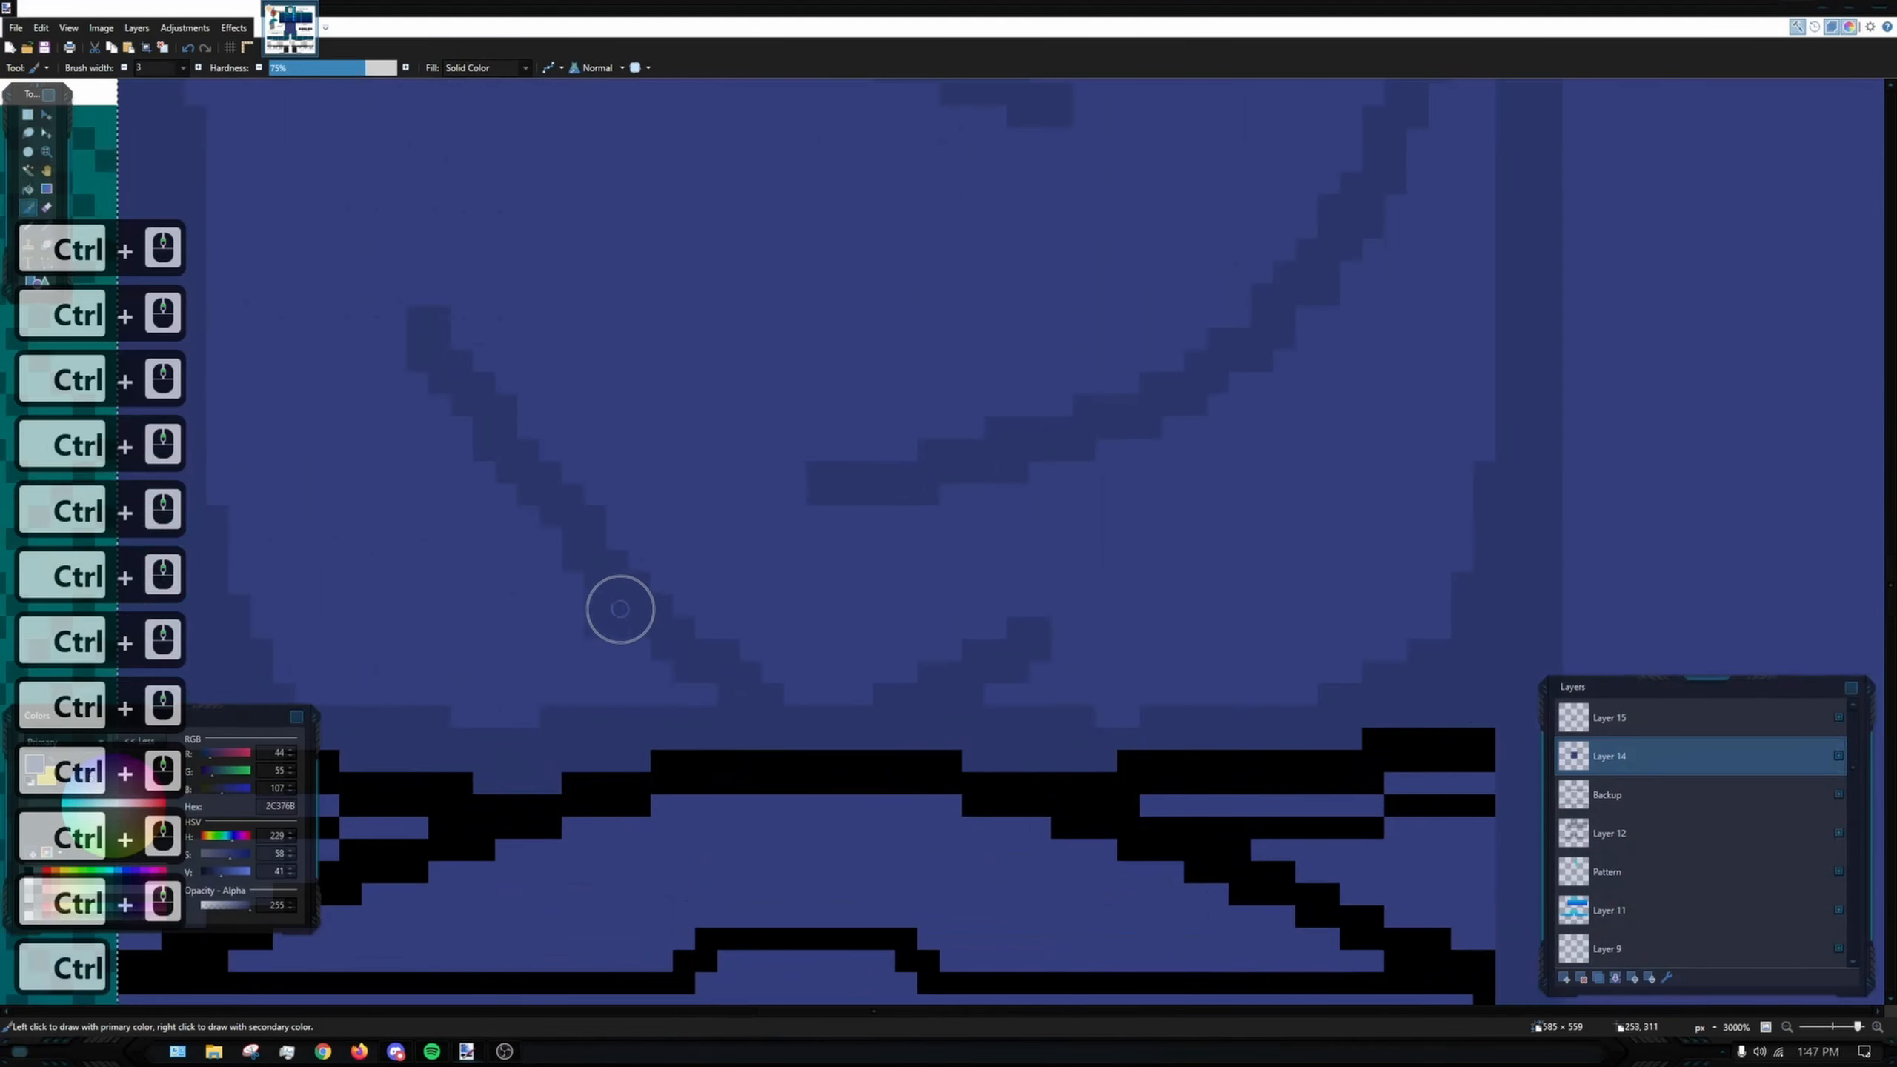
scroll(1113, 479, down, 4)
scroll(1042, 609, up, 2)
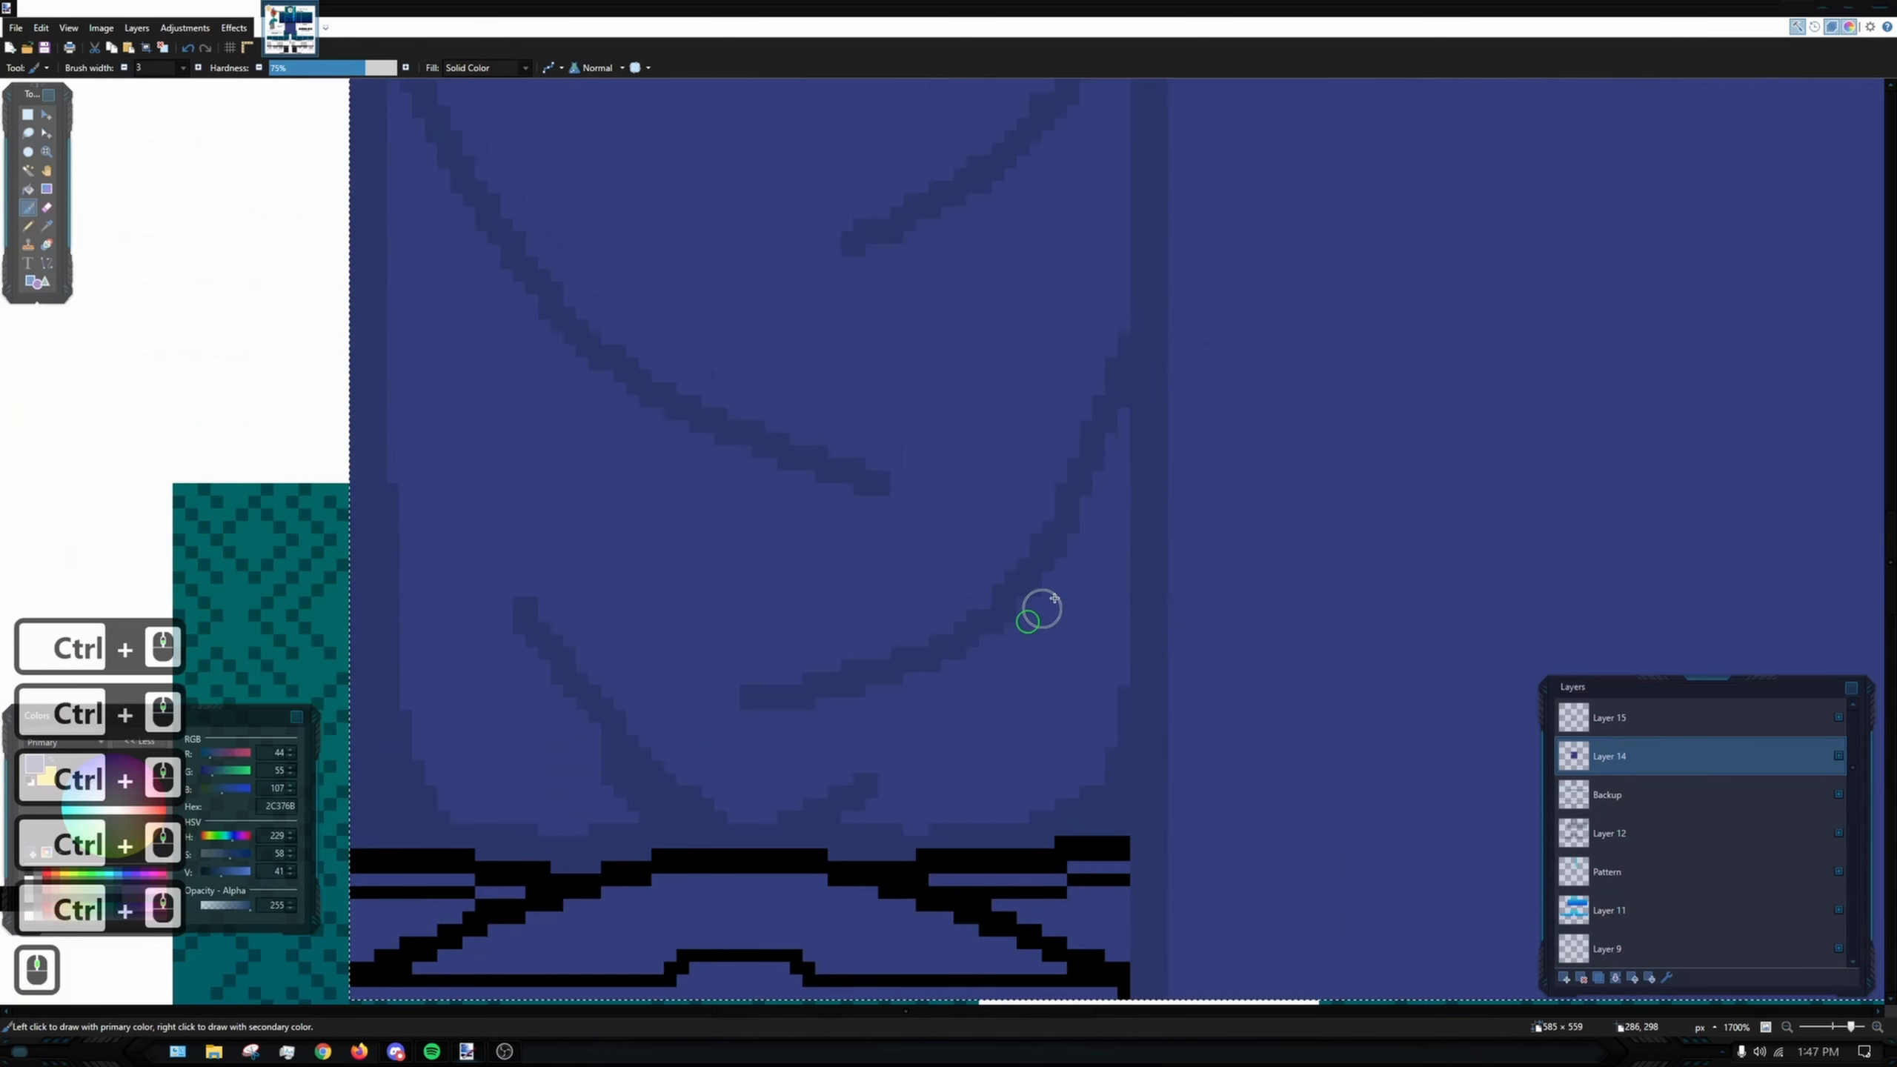
scroll(1042, 609, up, 2)
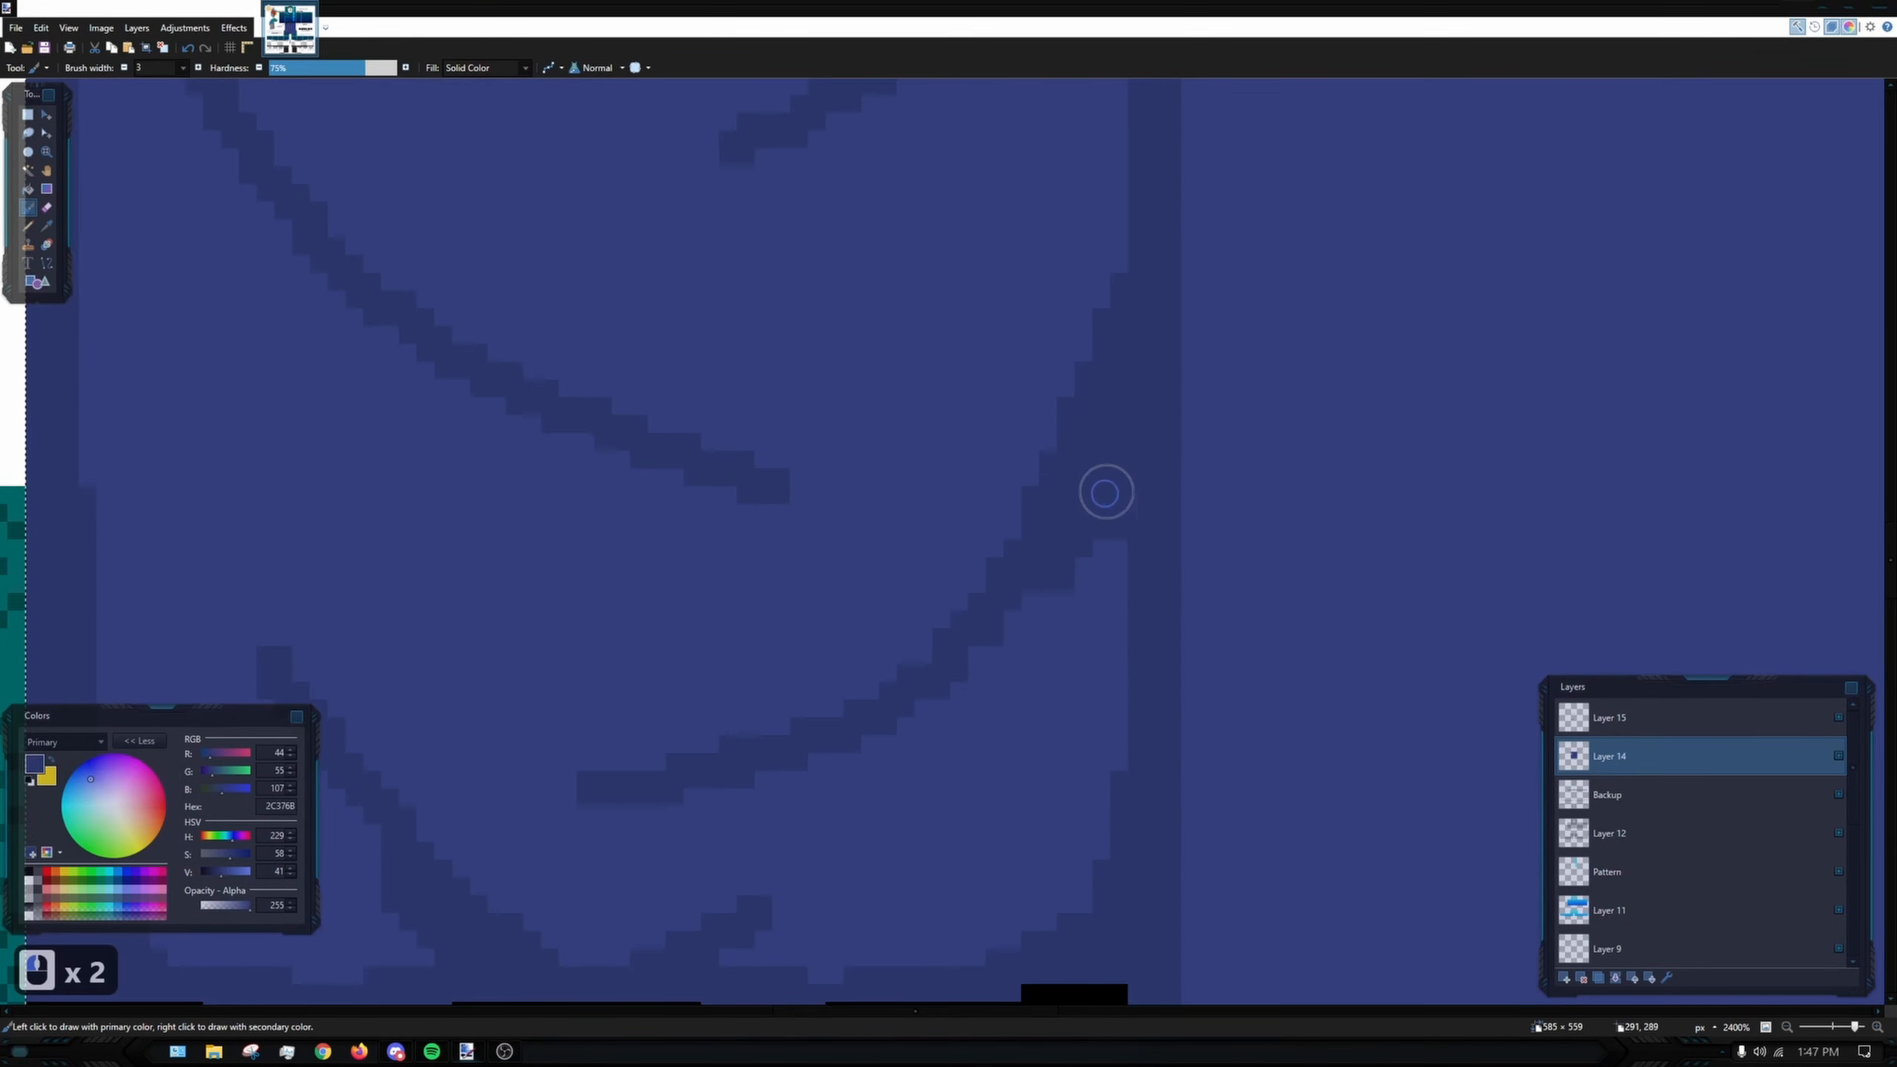
- Fill the wedge where the long curved fold branches from the trousers' left edge
scroll(1113, 457, down, 4)
scroll(1000, 466, up, 4)
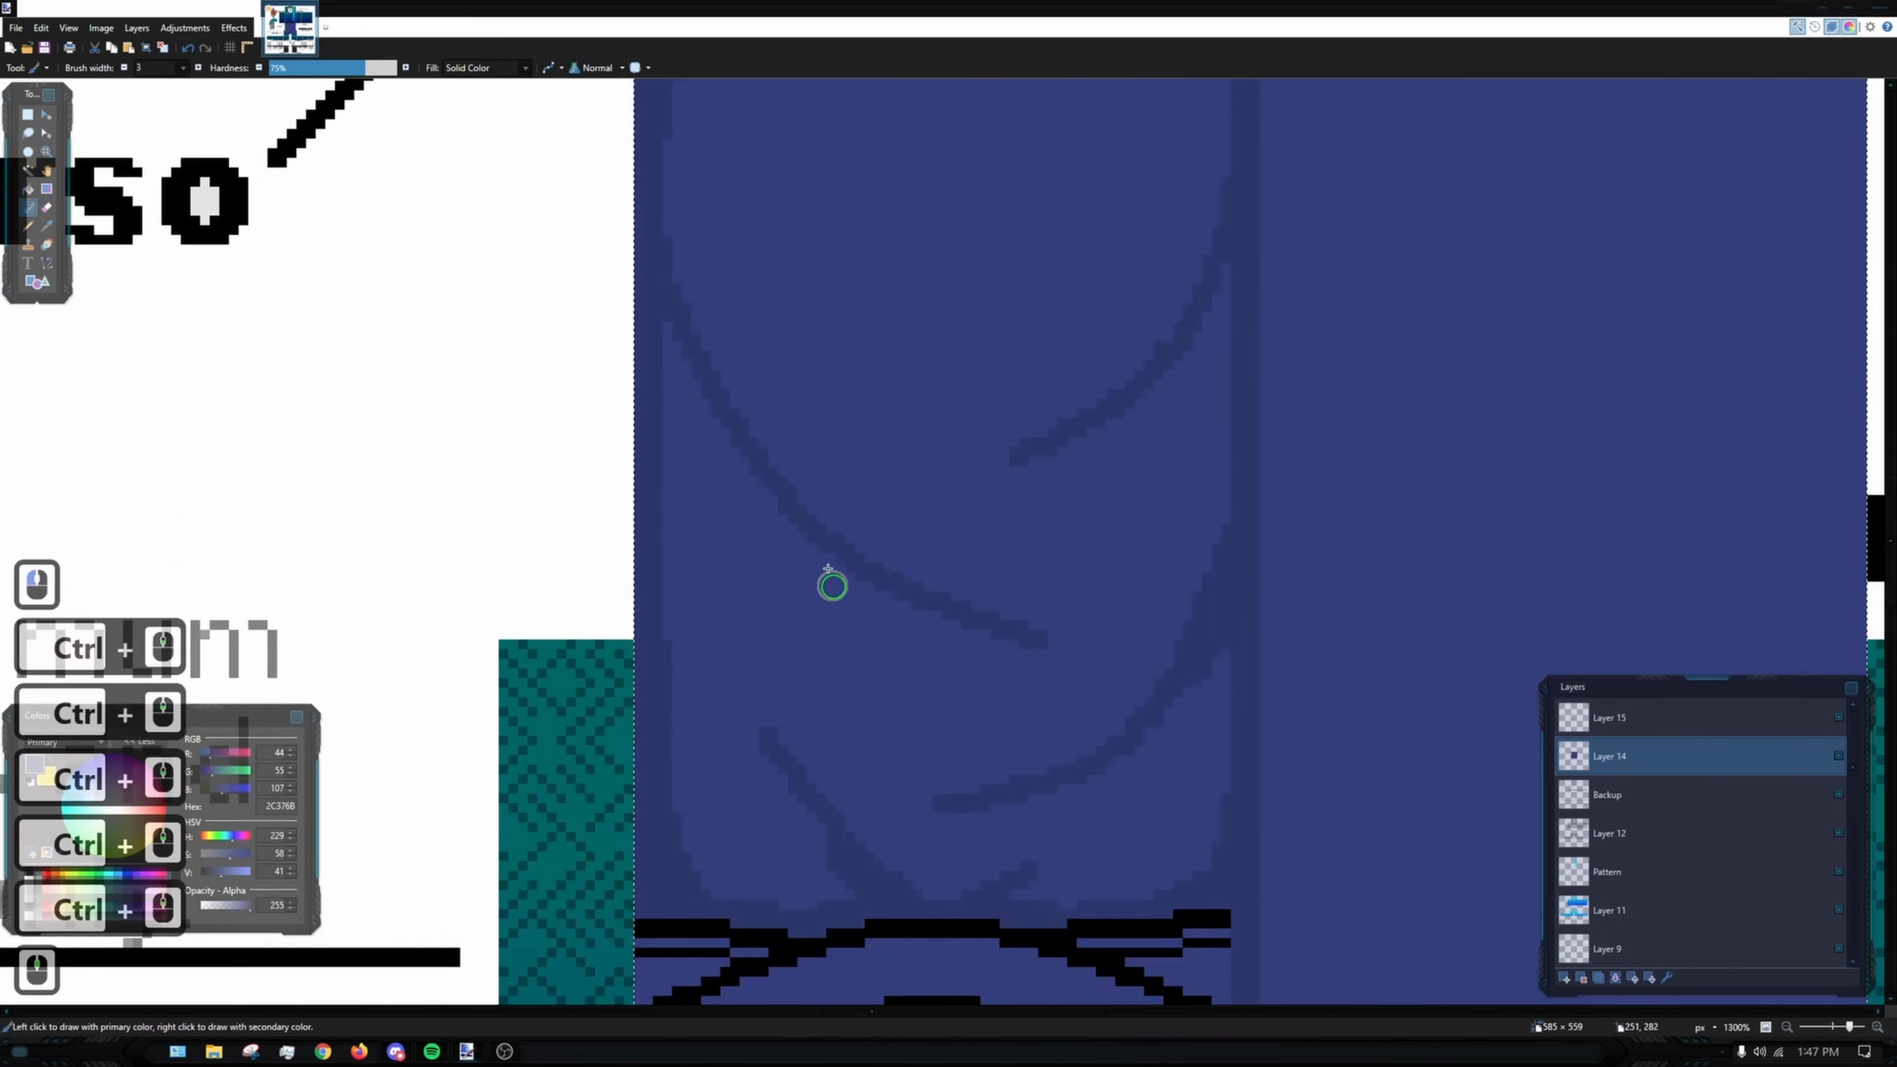
drag(612, 307, 622, 335)
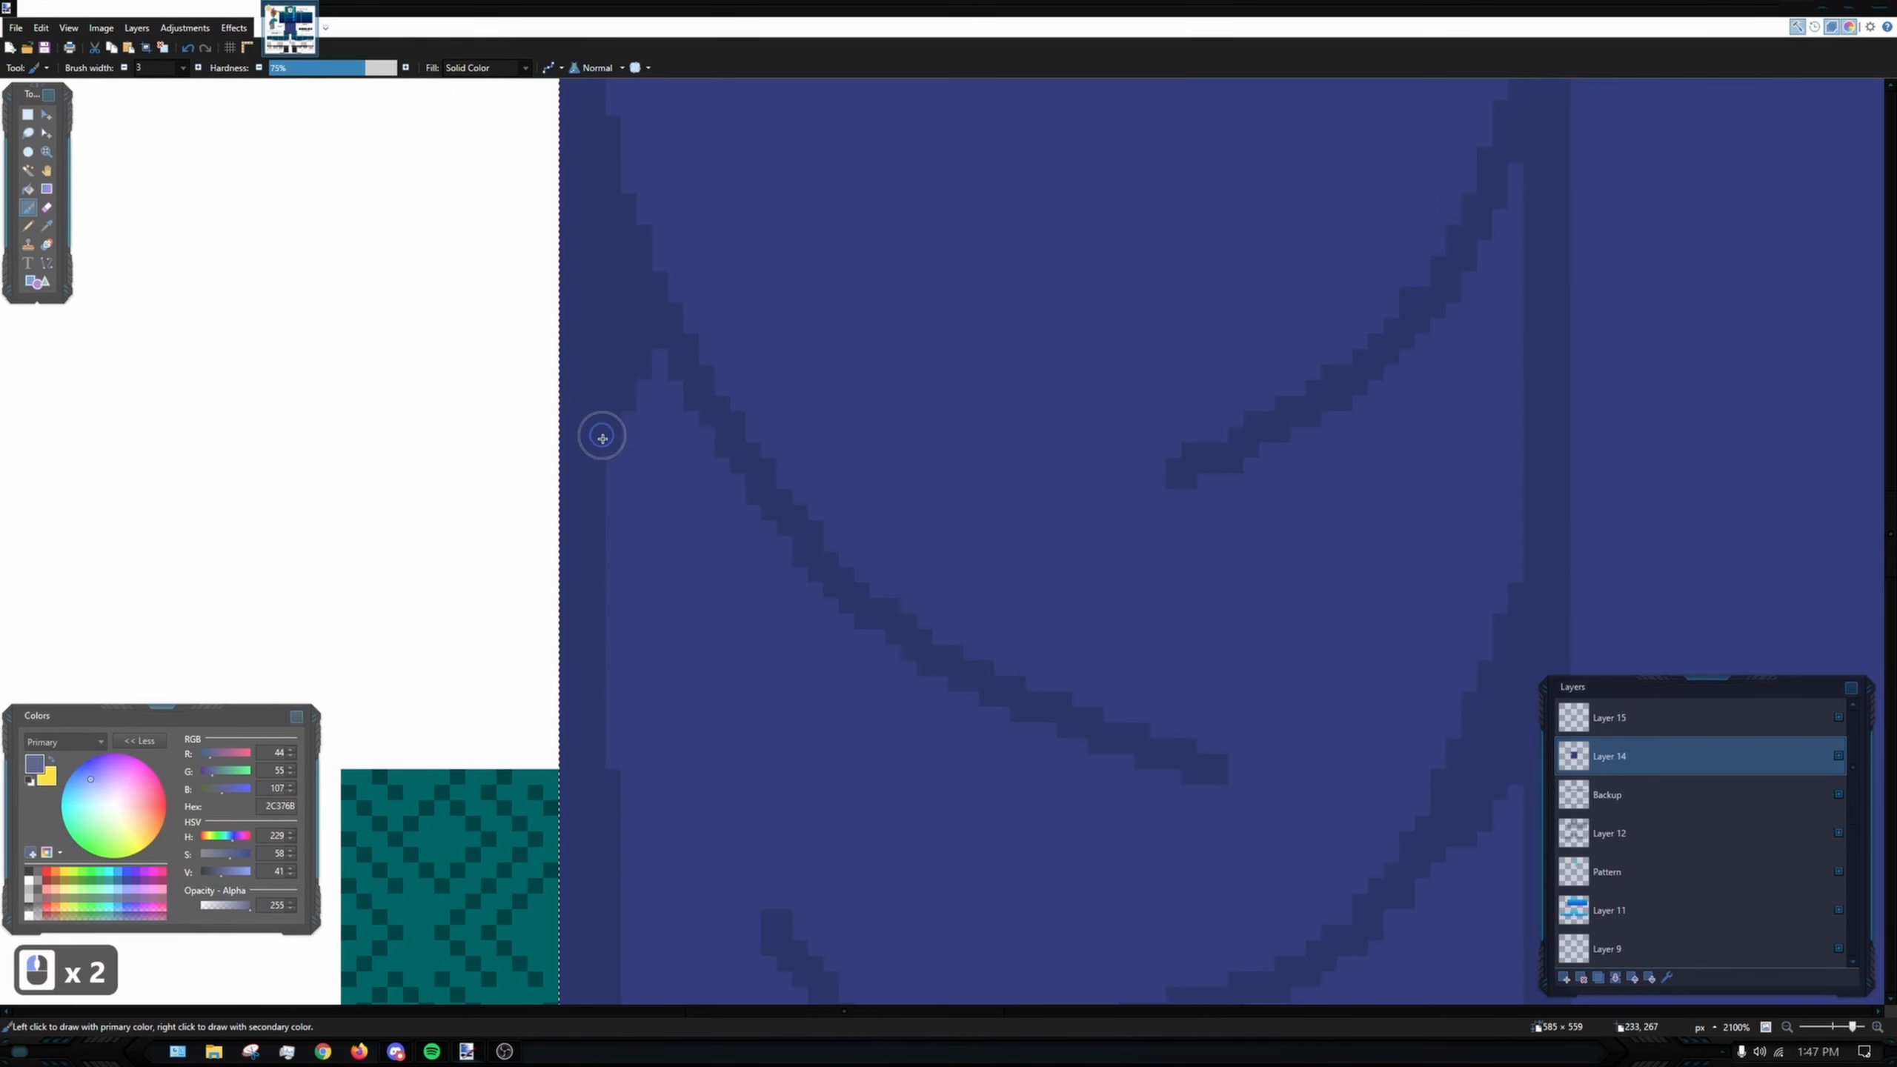
scroll(602, 439, down, 3)
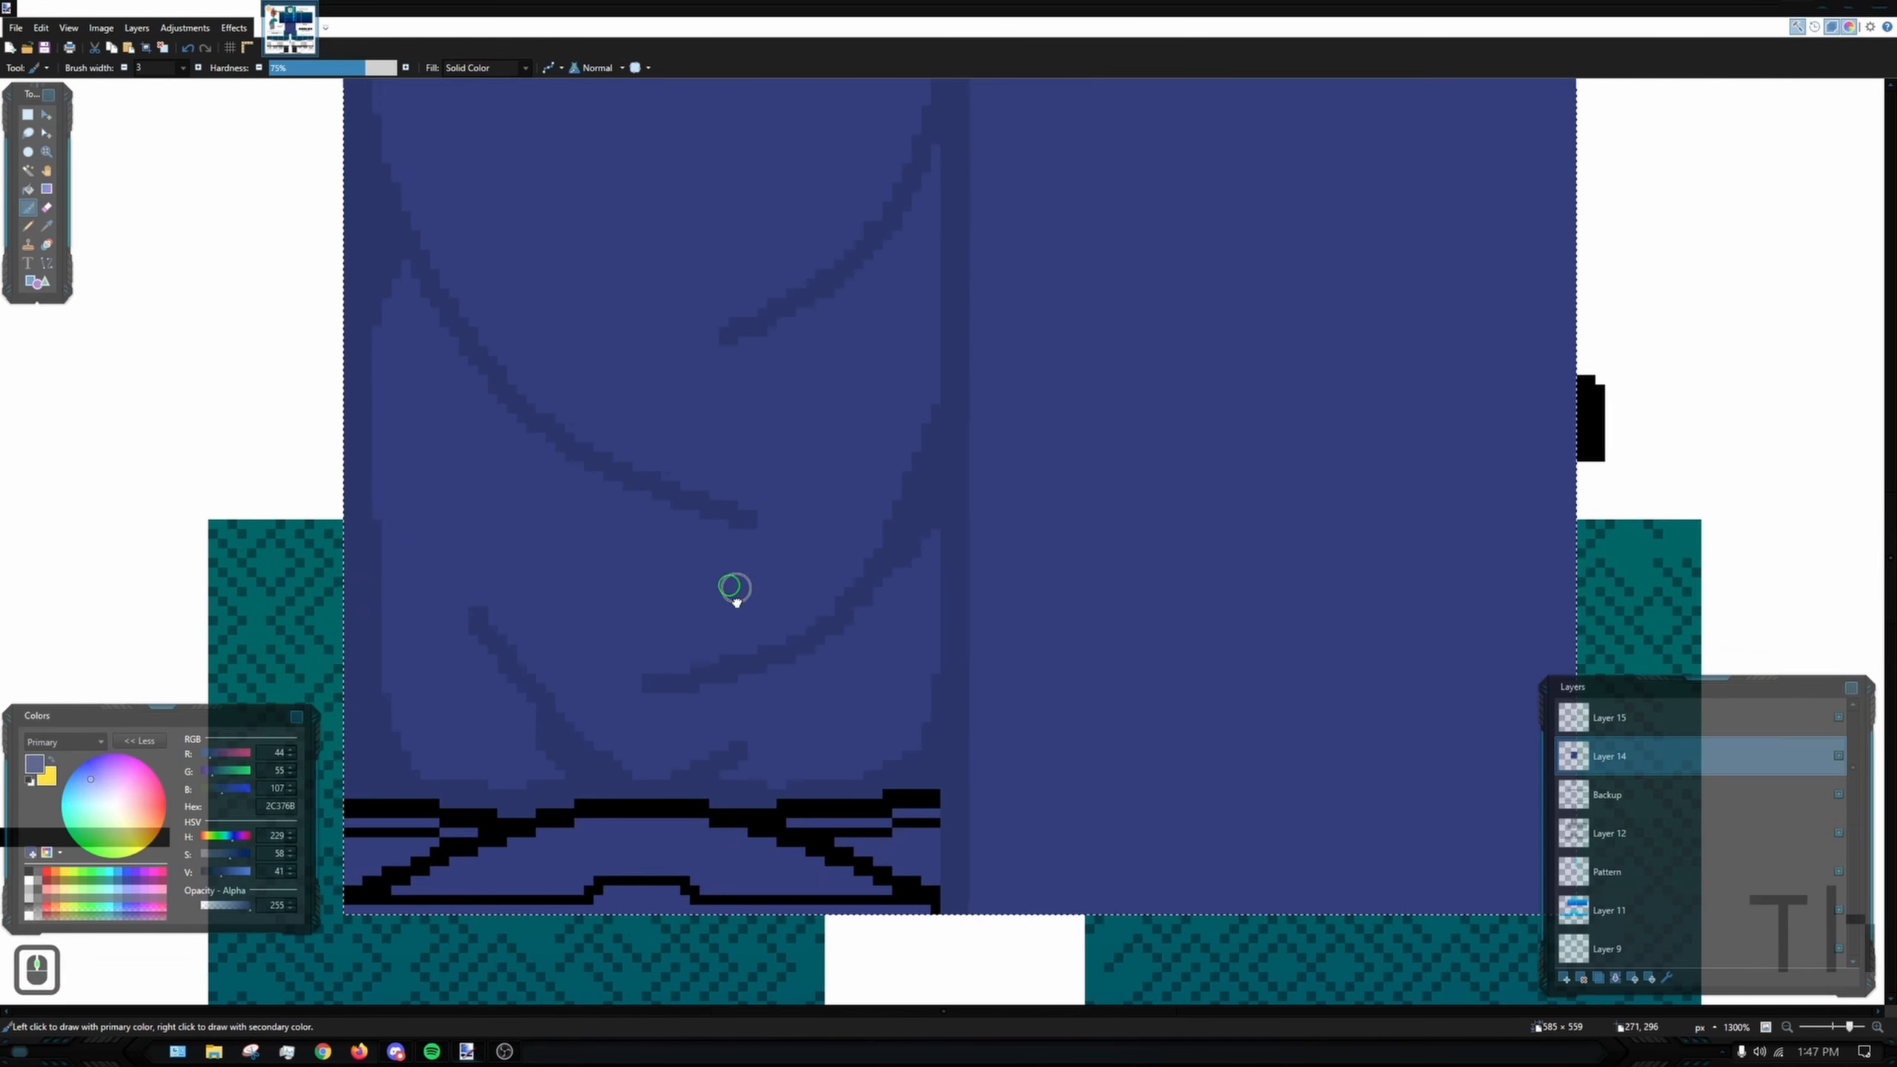
- Fill the wedge where the upper seam fold meets the center seam and shade the seam below the fly
drag(885, 226, 990, 523)
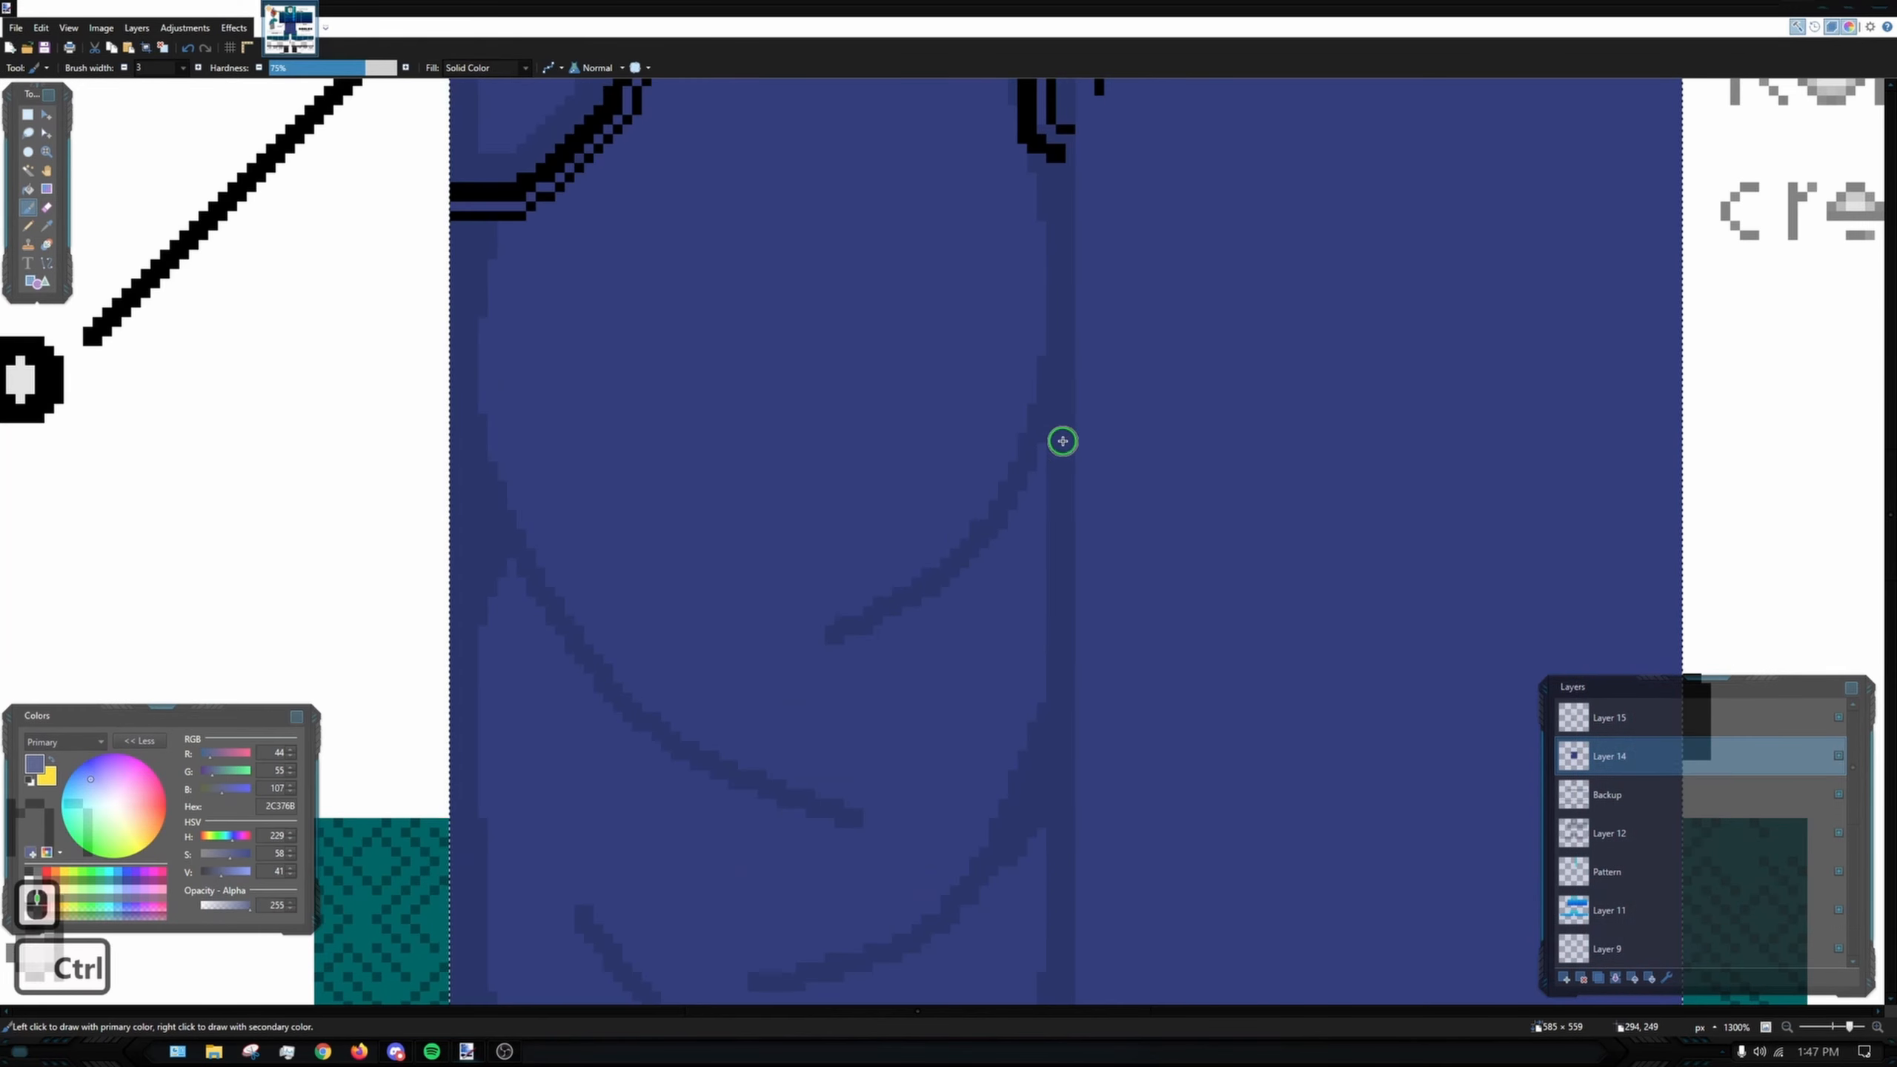
scroll(1063, 441, up, 3)
scroll(1046, 695, up, 1)
scroll(1019, 554, down, 3)
drag(824, 428, 796, 497)
drag(942, 496, 942, 482)
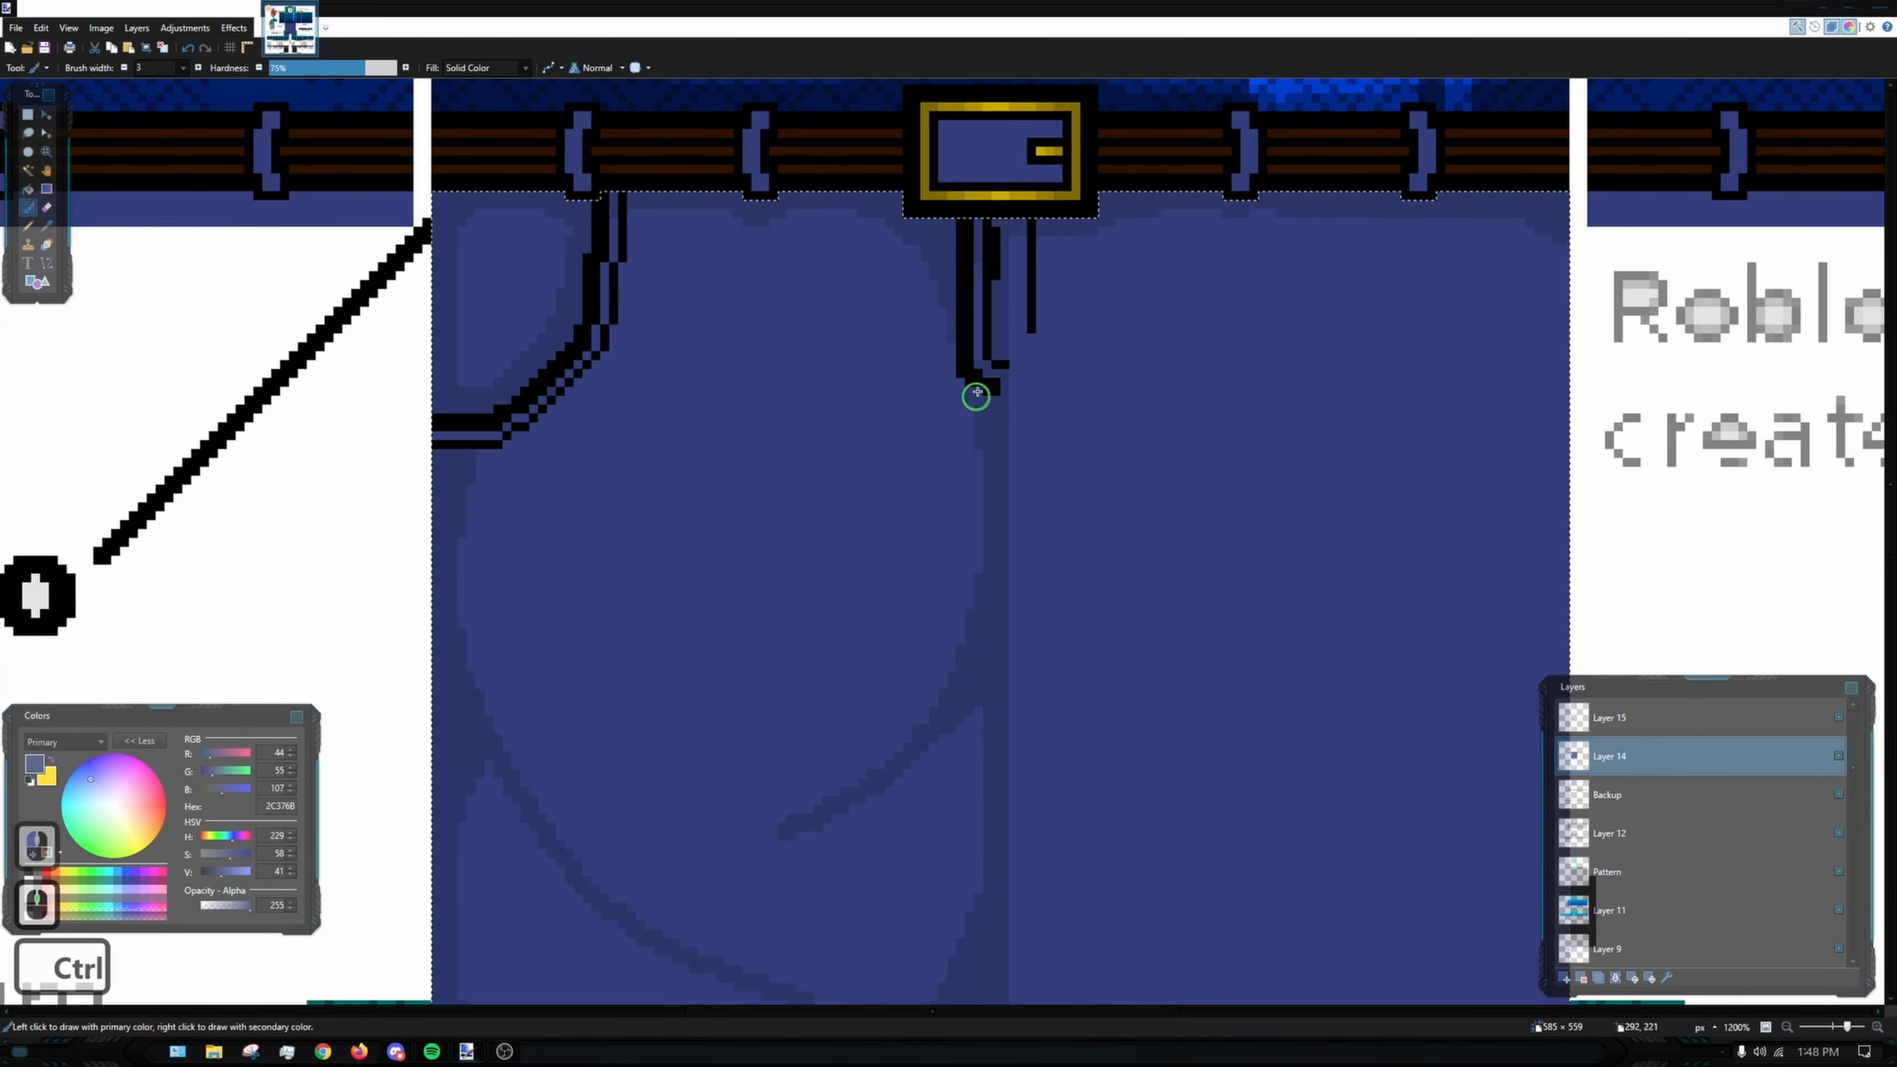
scroll(979, 390, up, 7)
scroll(968, 394, down, 5)
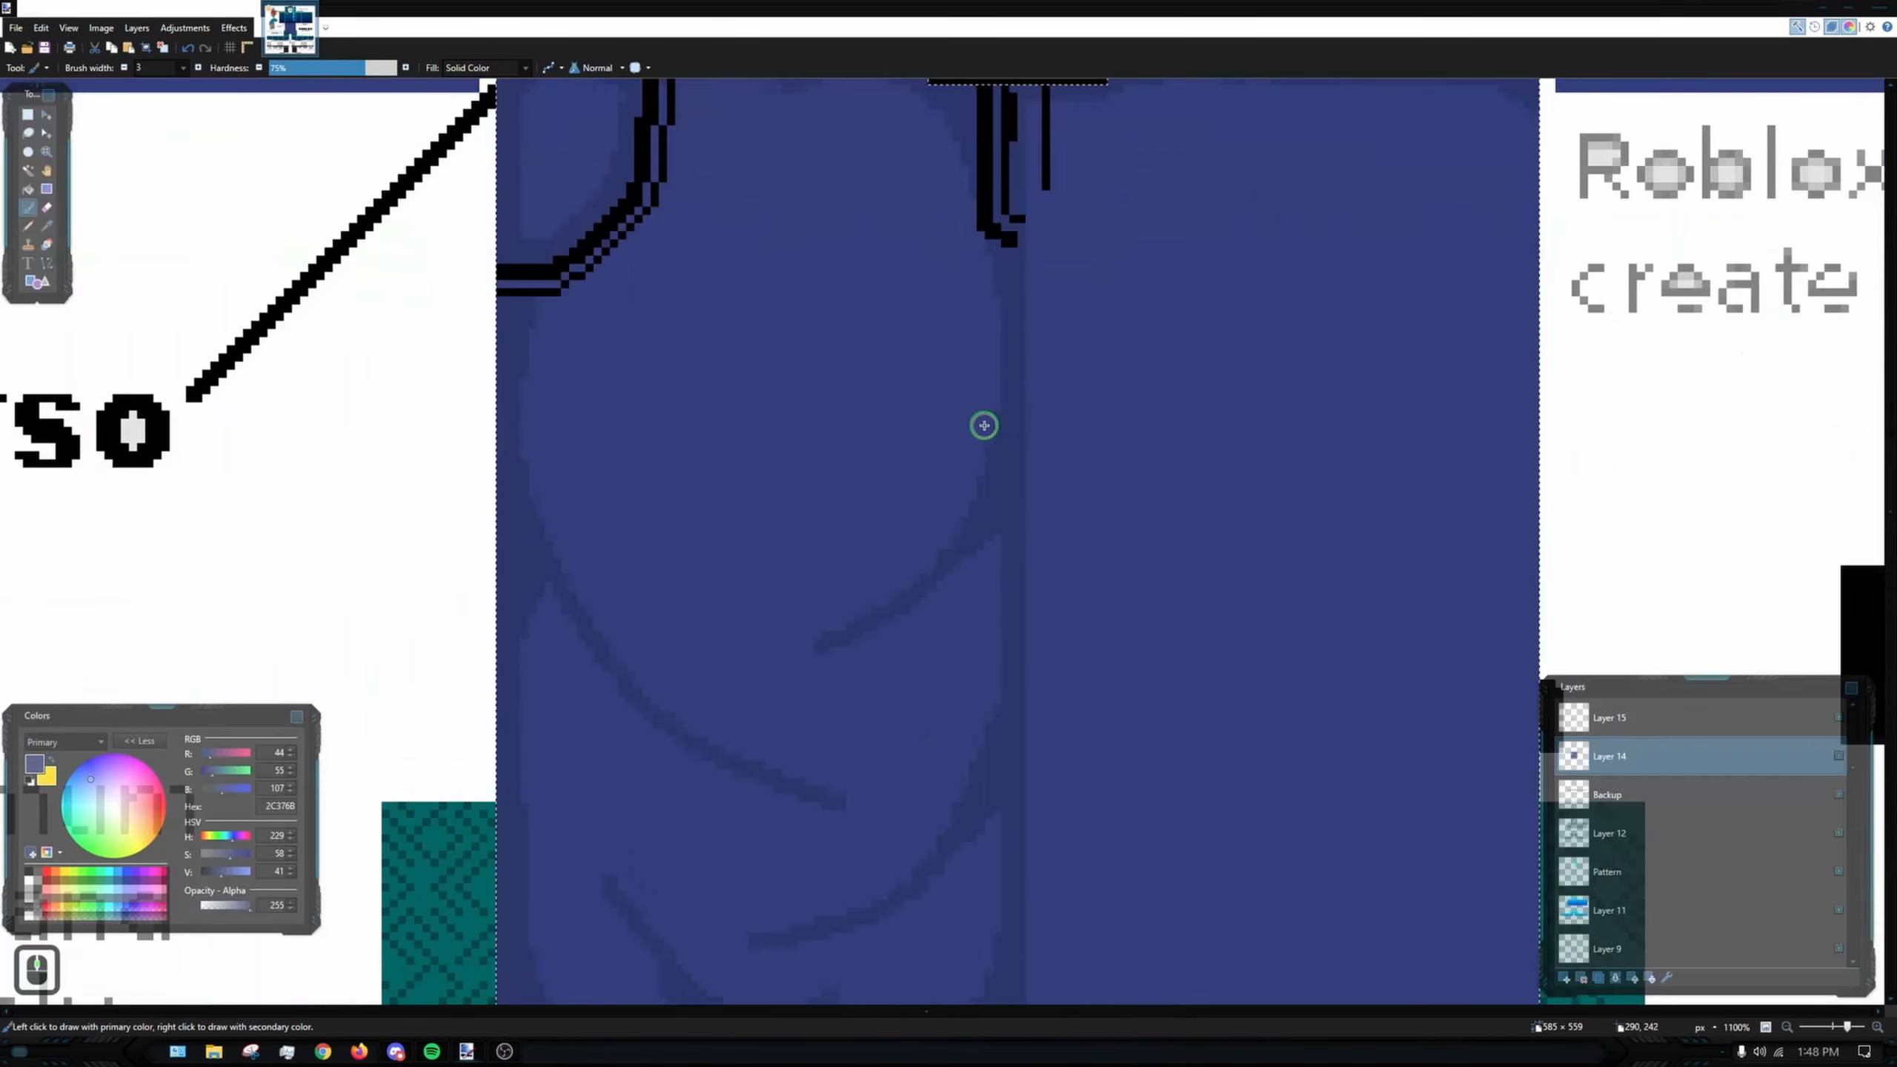
- Set the brush width to 2 and extend the upper seam fold's tip horizontally to the left
click(125, 69)
scroll(874, 747, up, 2)
drag(818, 618, 702, 618)
scroll(851, 584, down, 3)
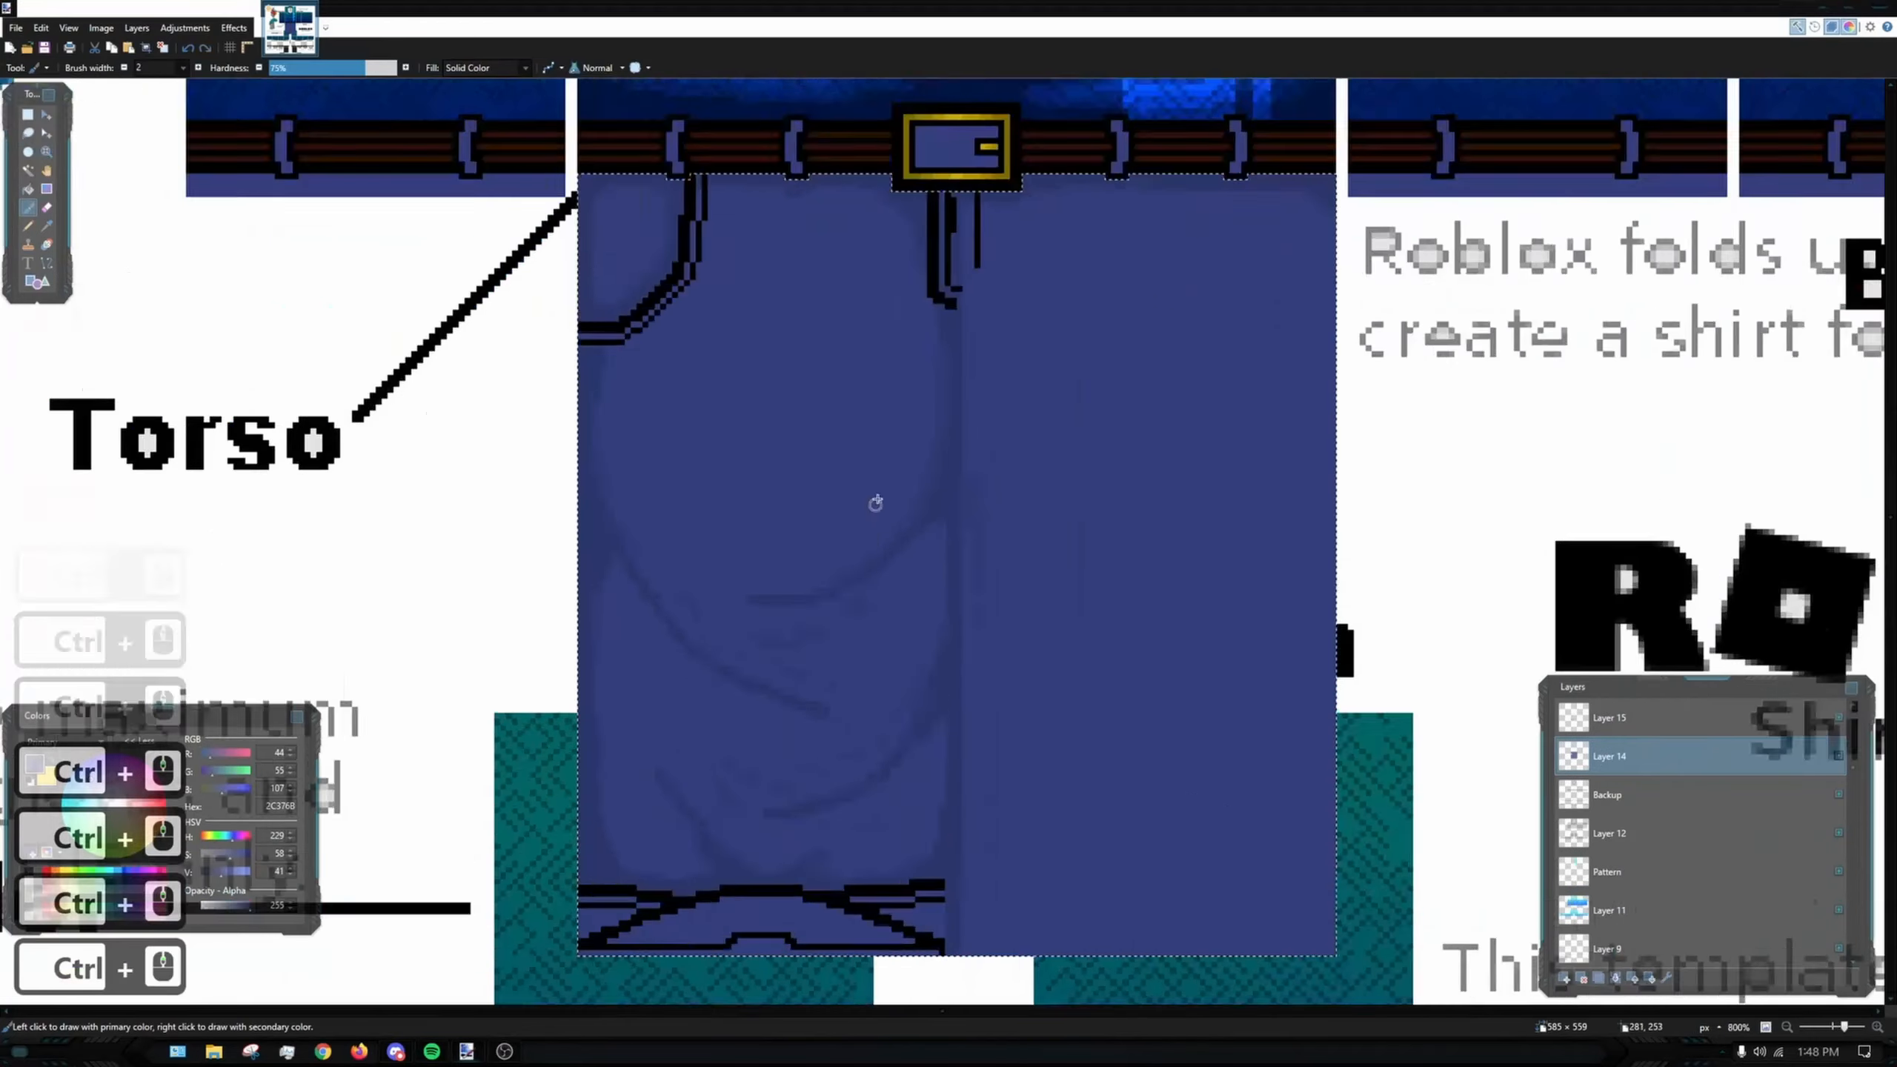
- Paint a short horizontal fold leading left from the fly and a diagonal fold running down-left from the fly's bottom
scroll(784, 261, up, 3)
key(ctrl+z)
drag(1033, 292, 927, 243)
key(ctrl+z)
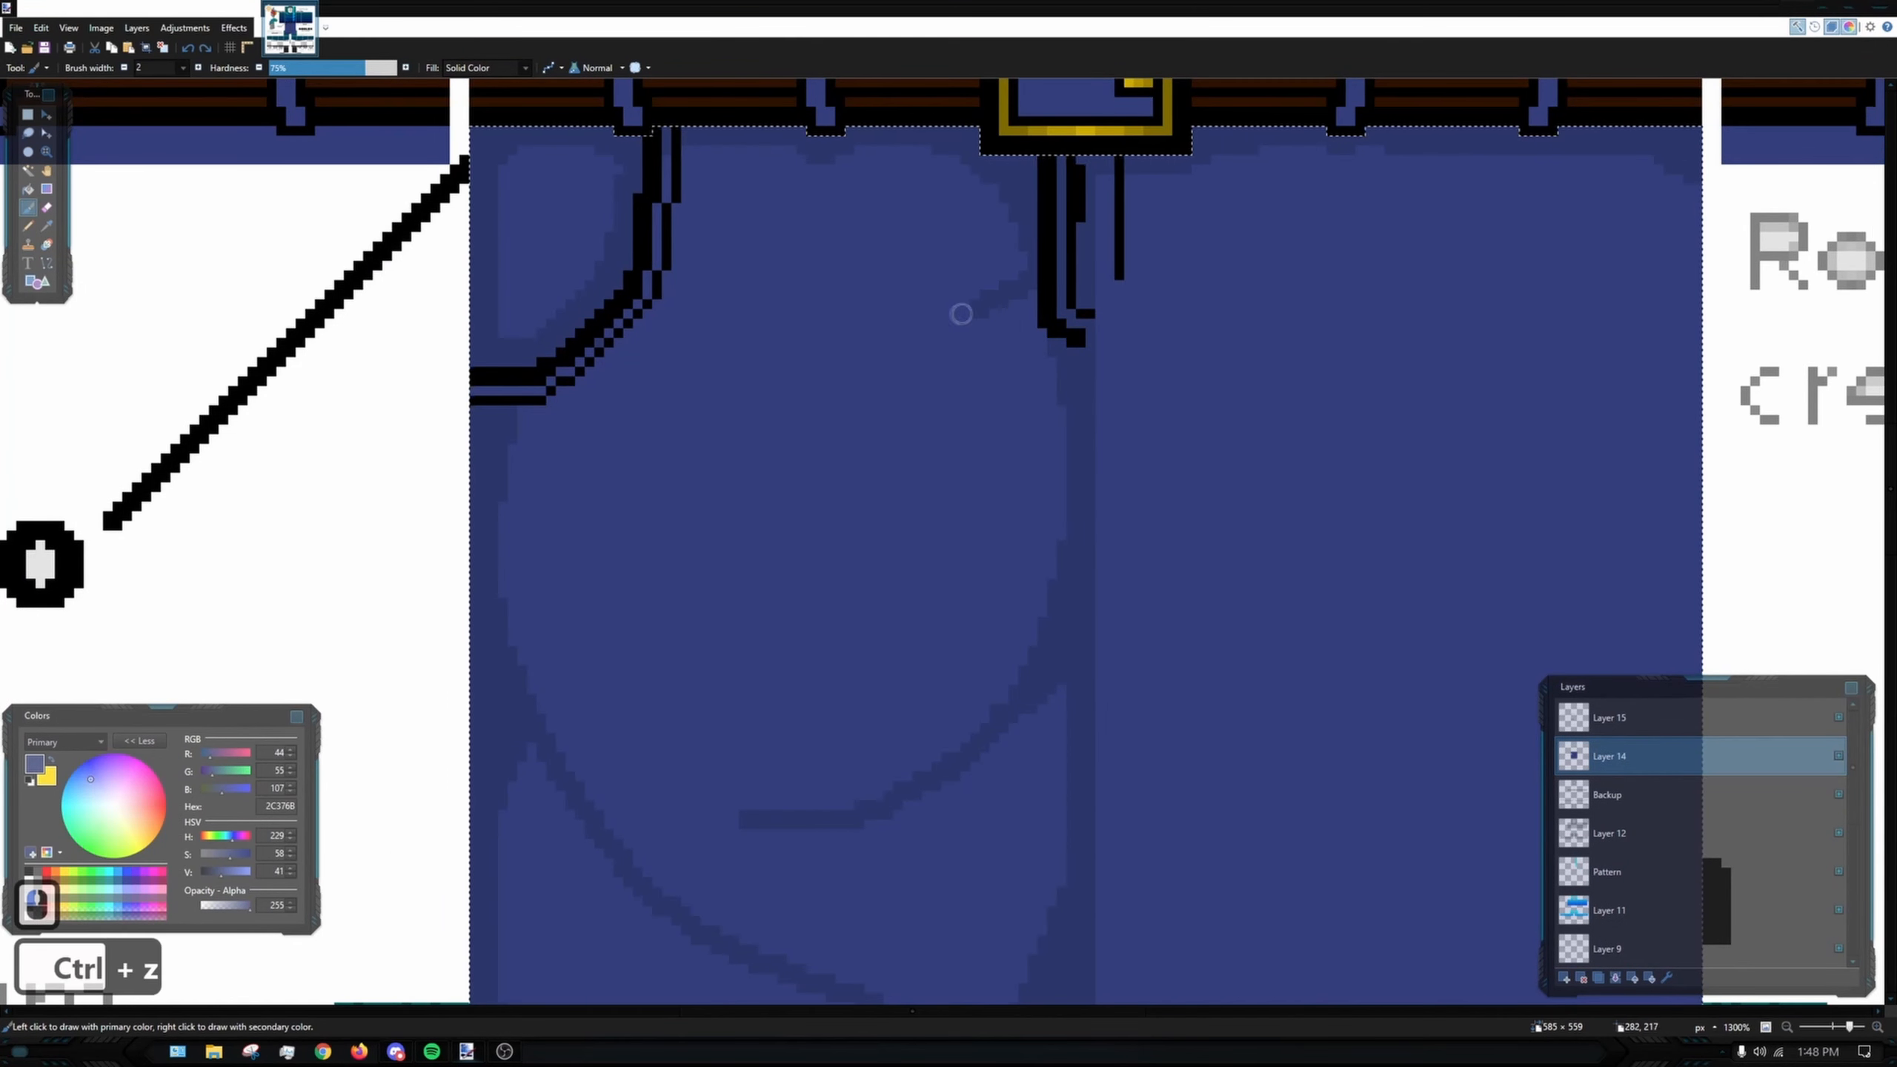
key(ctrl+z)
drag(1031, 302, 916, 309)
drag(989, 379, 941, 415)
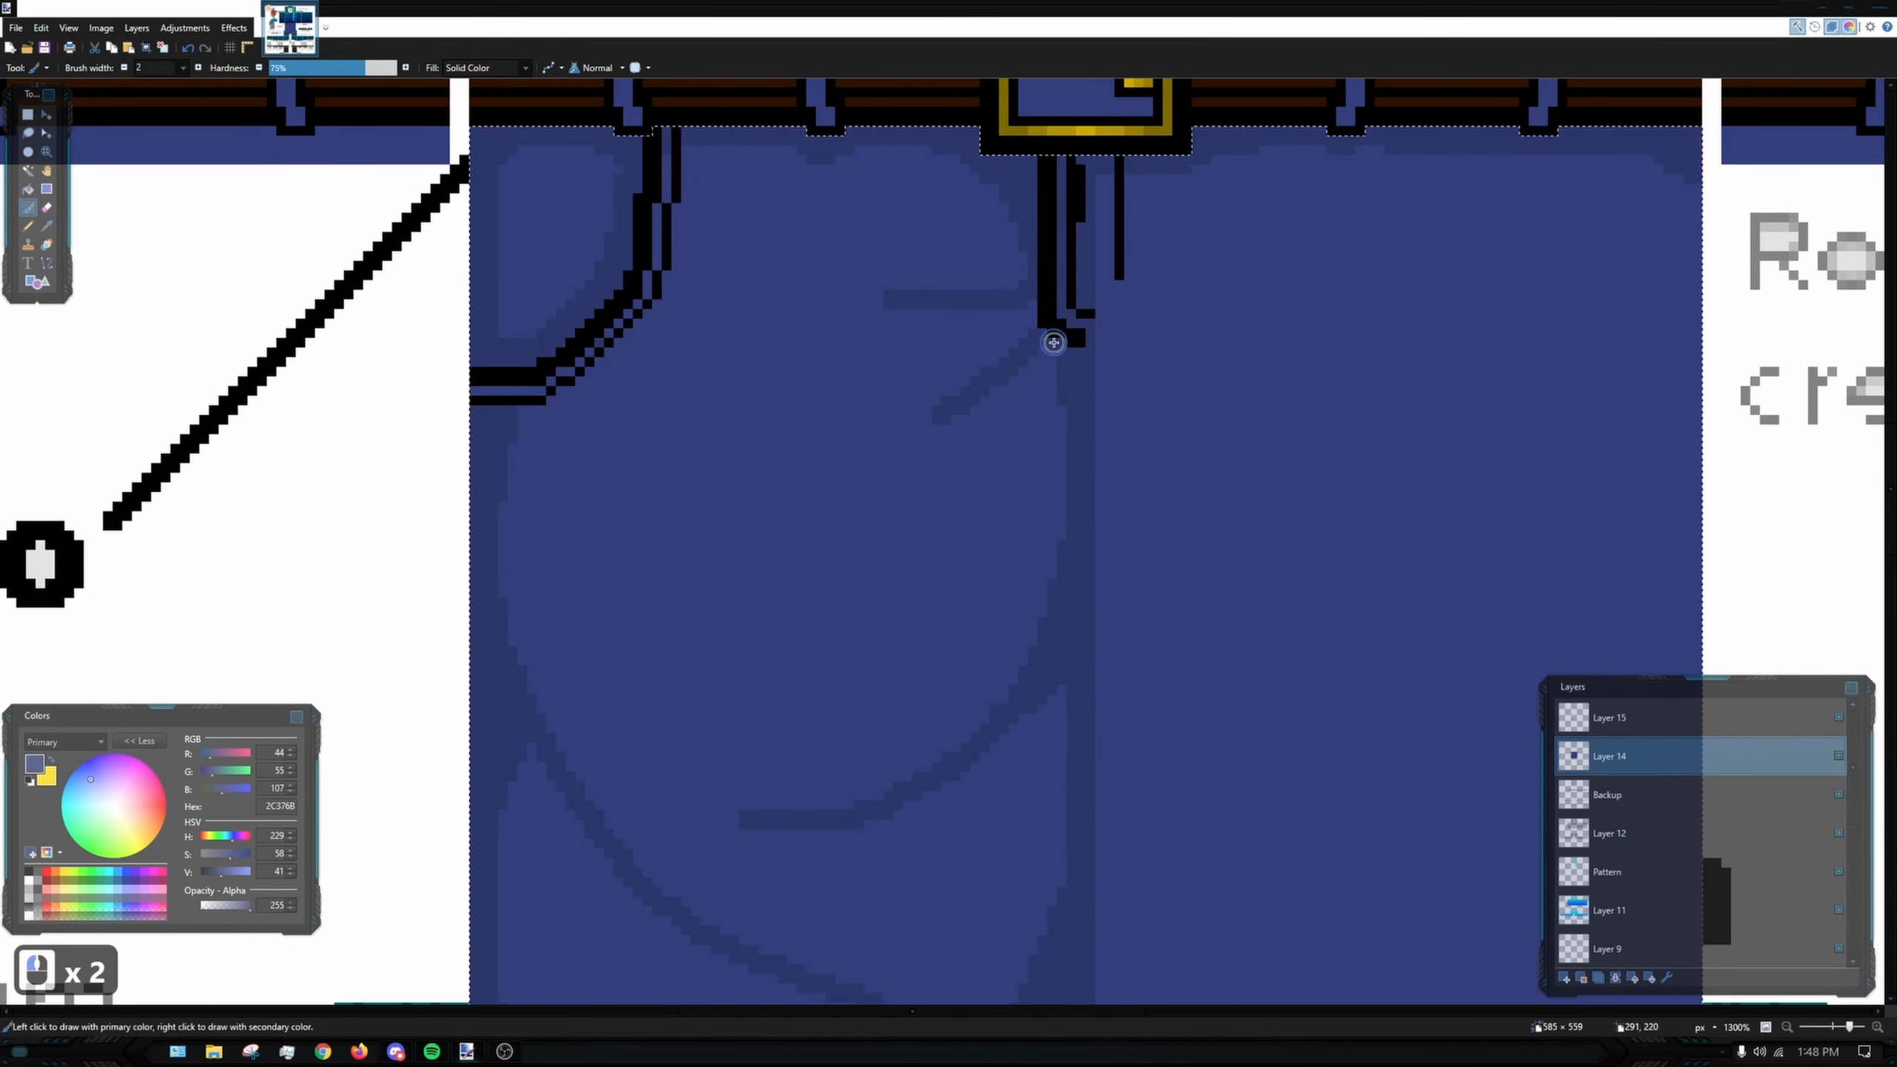
- Thicken the diagonal fold where it joins the center seam and blend both fly folds into the shading
drag(1201, 302, 1054, 373)
scroll(896, 422, up, 9)
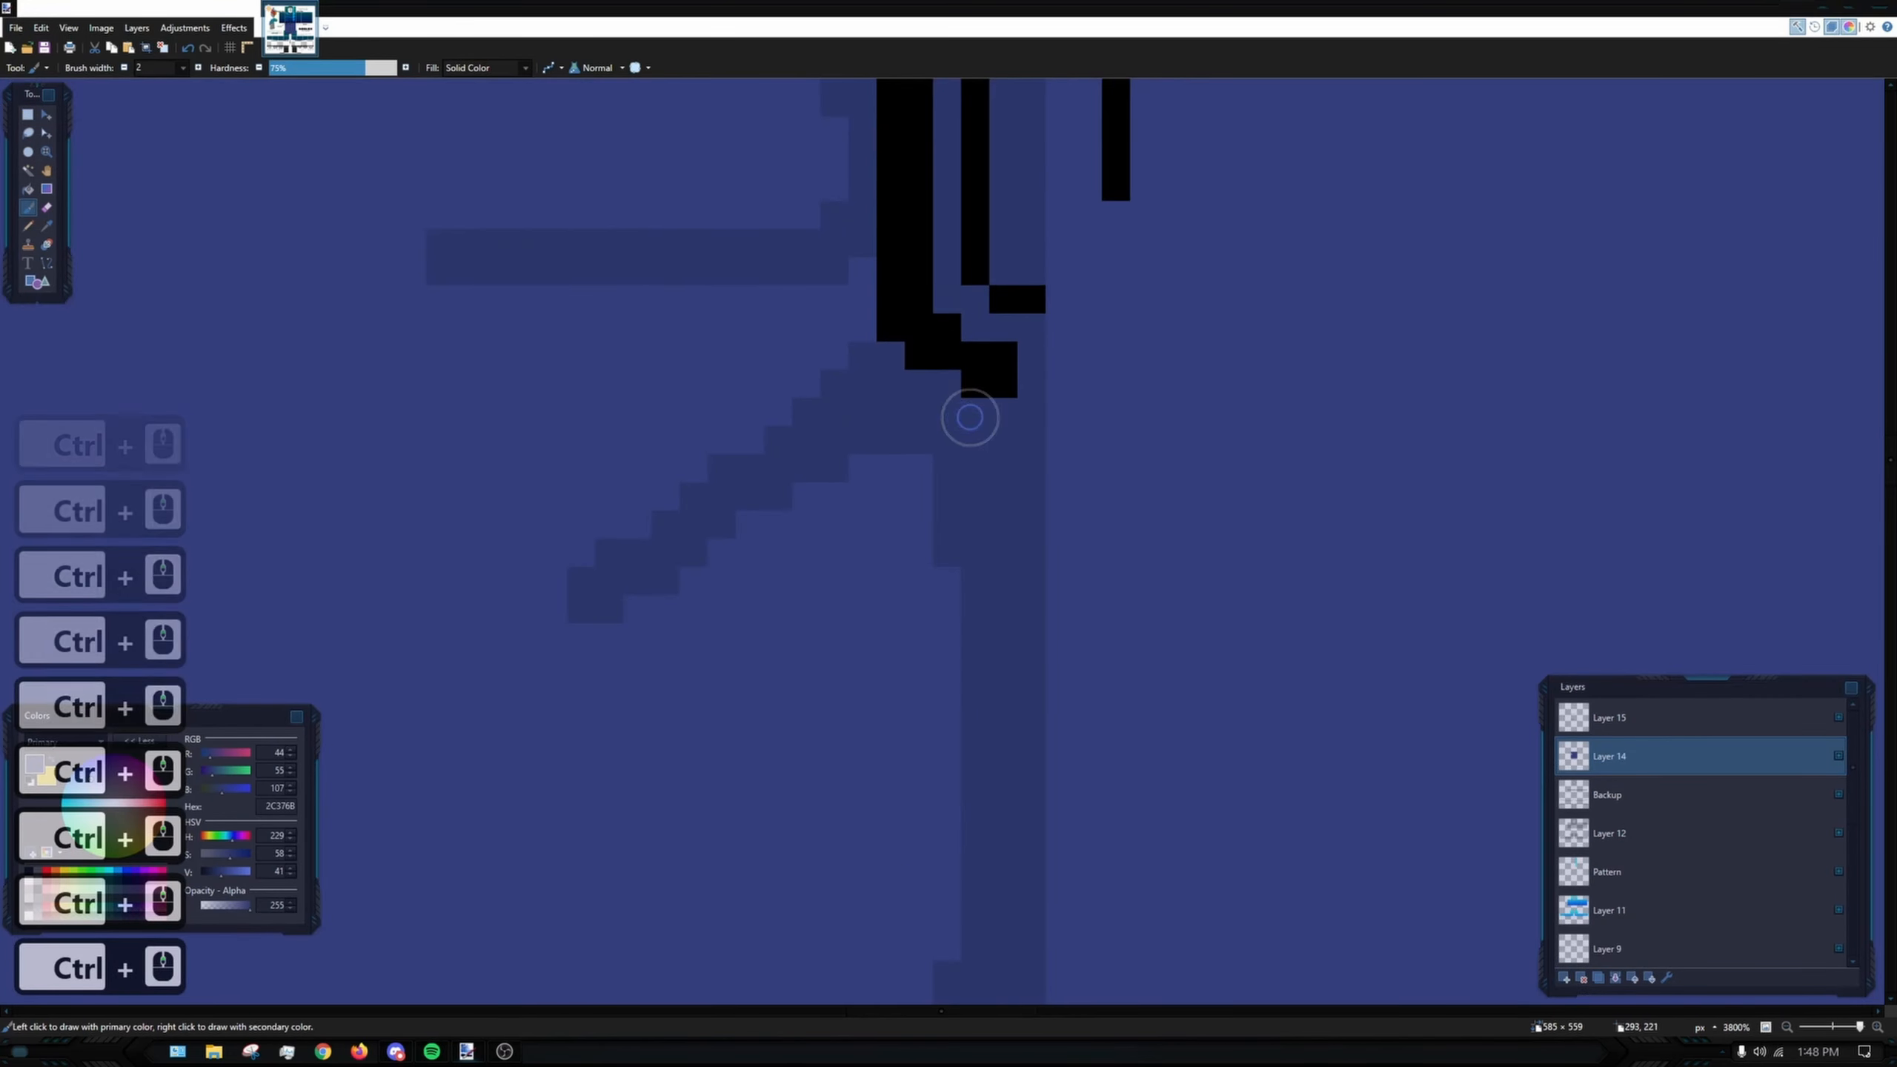
drag(605, 593, 916, 510)
mouse_move(1053, 255)
mouse_down()
mouse_move(1143, 234)
mouse_move(962, 257)
mouse_up()
scroll(866, 314, down, 5)
drag(948, 351, 965, 417)
scroll(805, 367, down, 5)
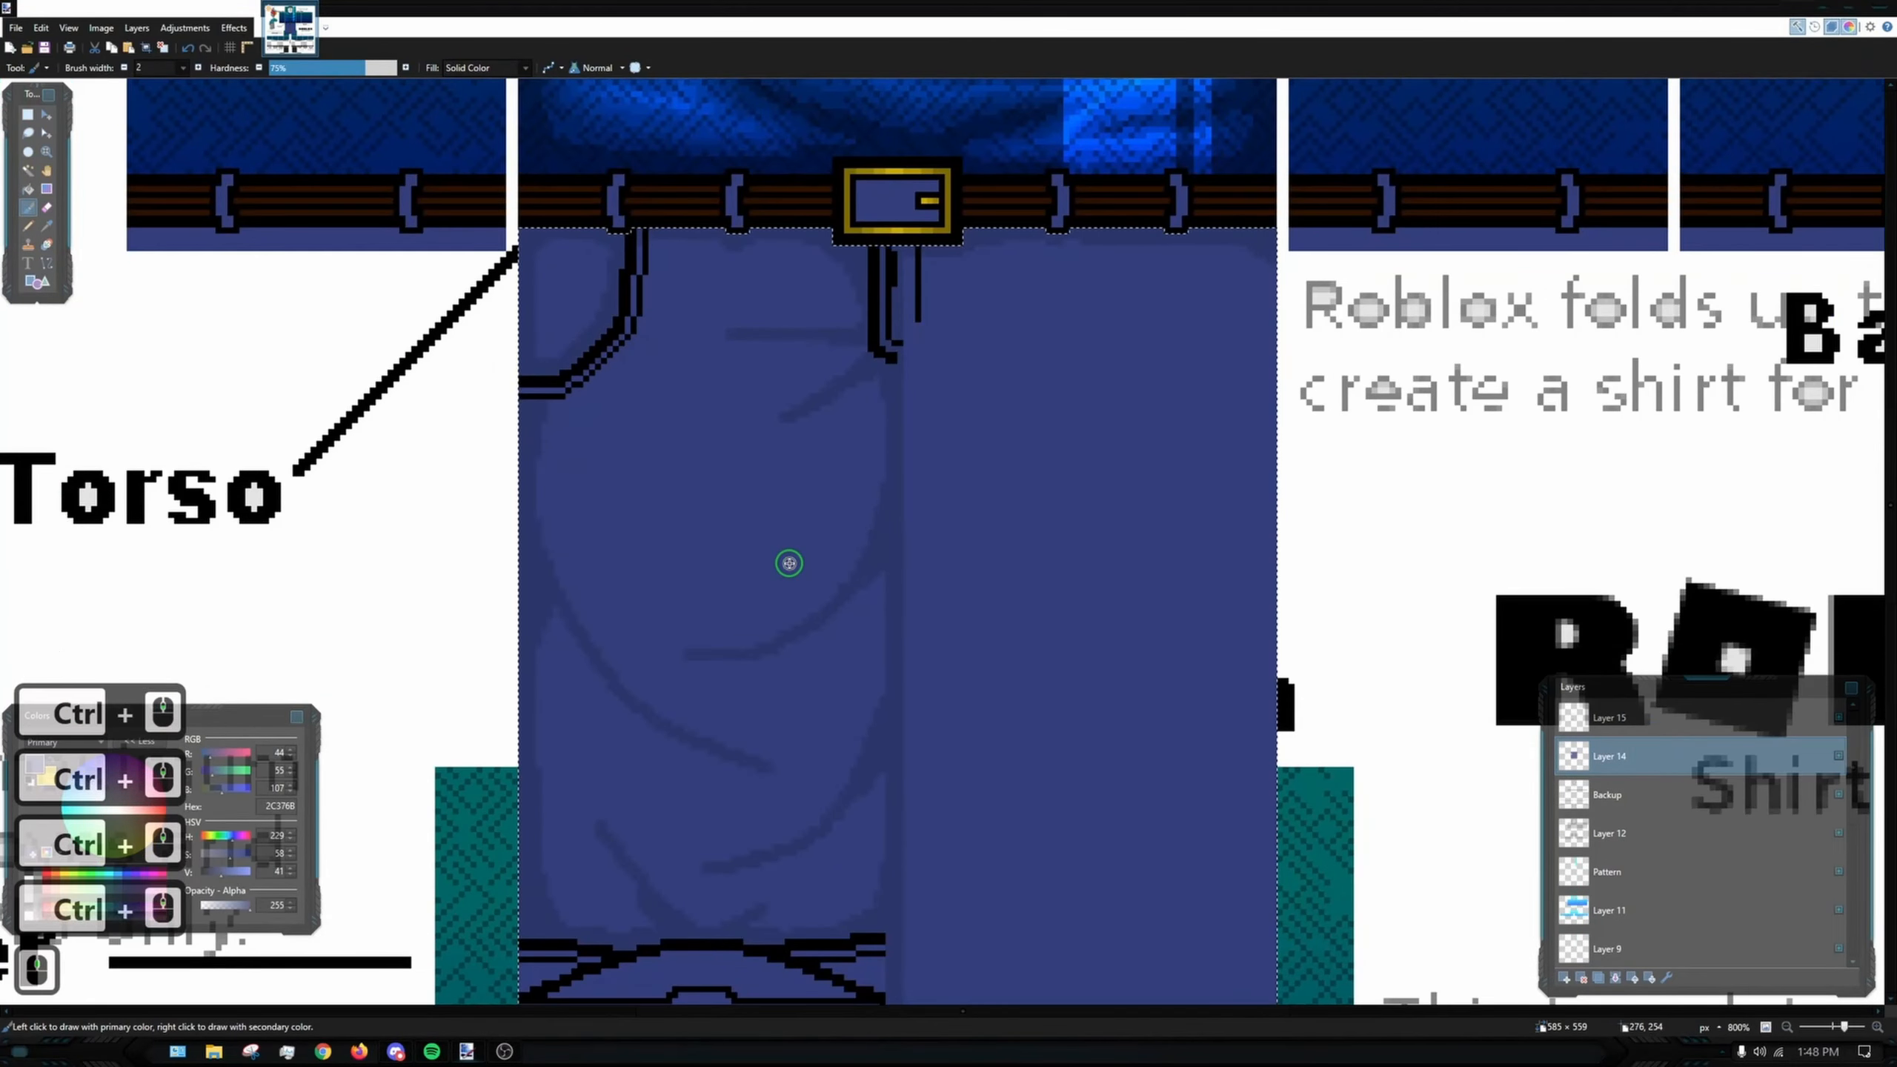
scroll(771, 454, down, 2)
scroll(760, 541, up, 6)
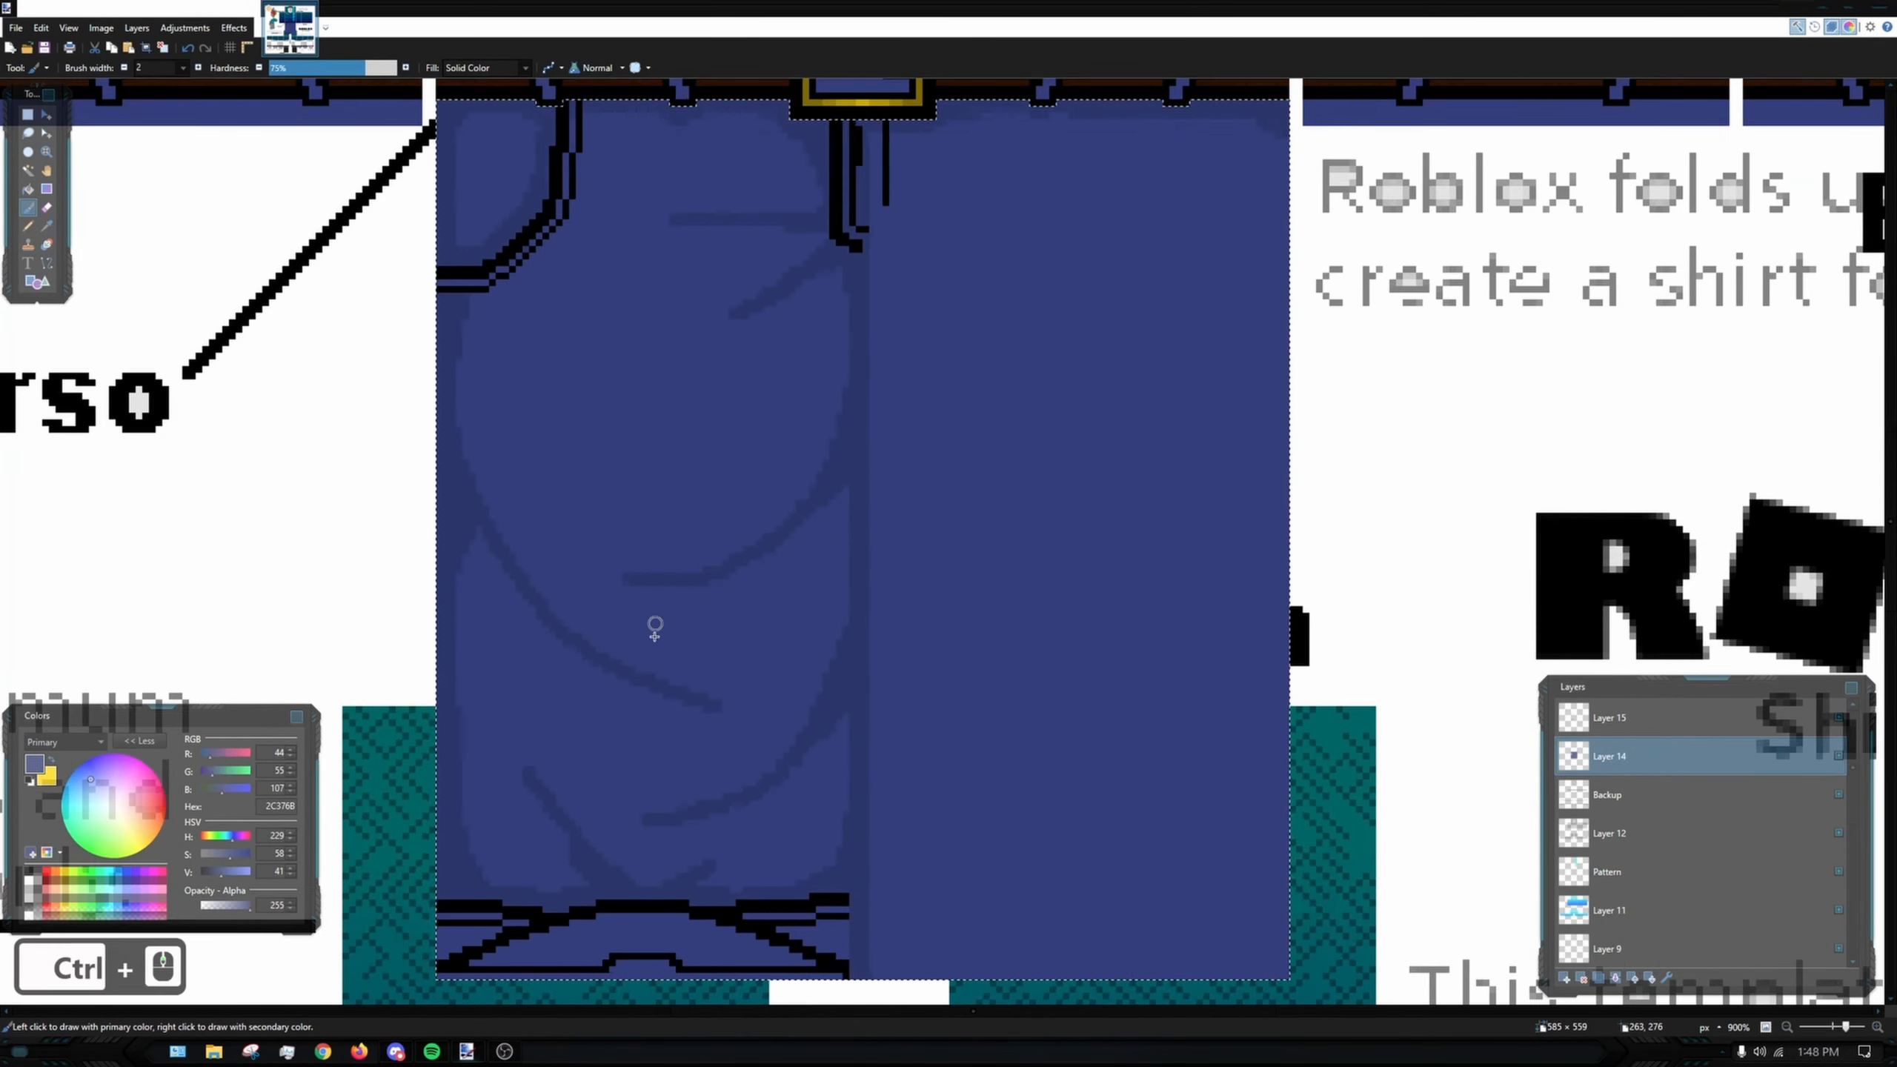
key(ctrl+z)
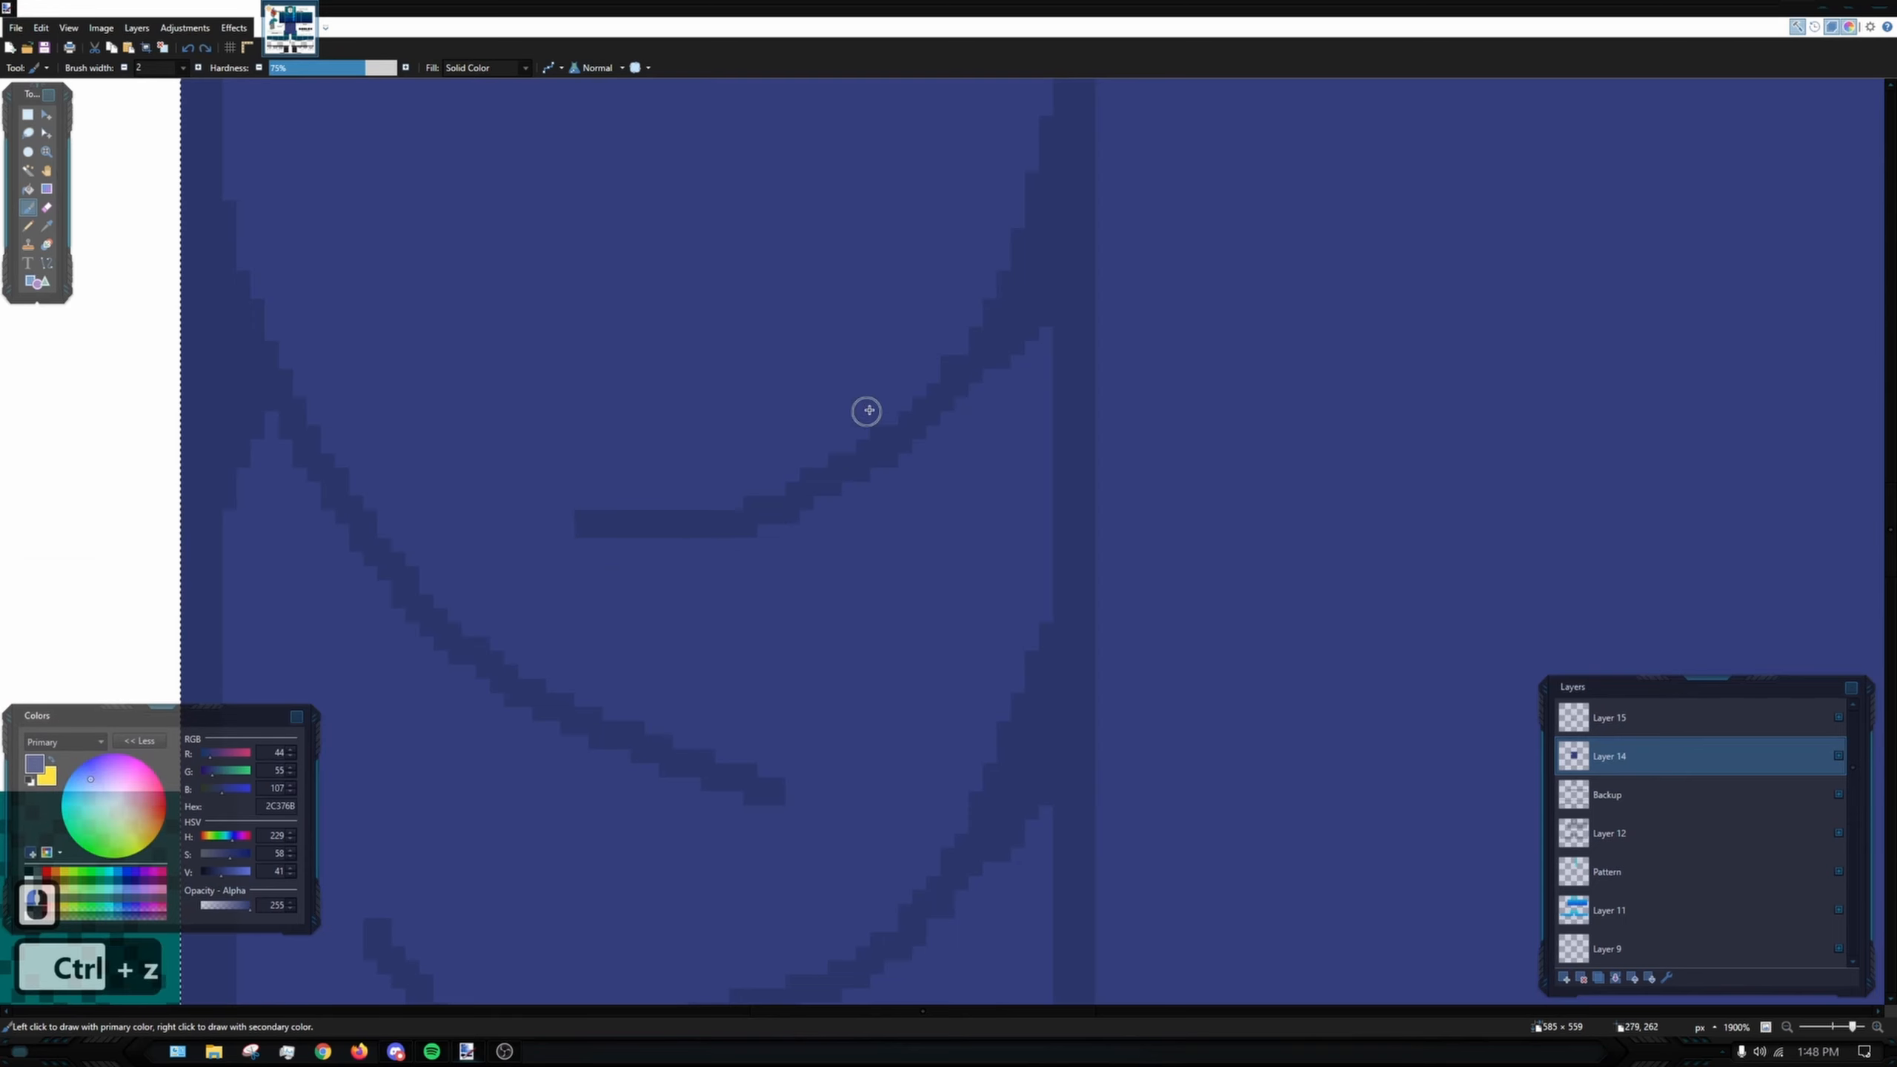
drag(867, 424, 333, 412)
key(ctrl+z)
drag(846, 453, 519, 425)
scroll(813, 533, down, 6)
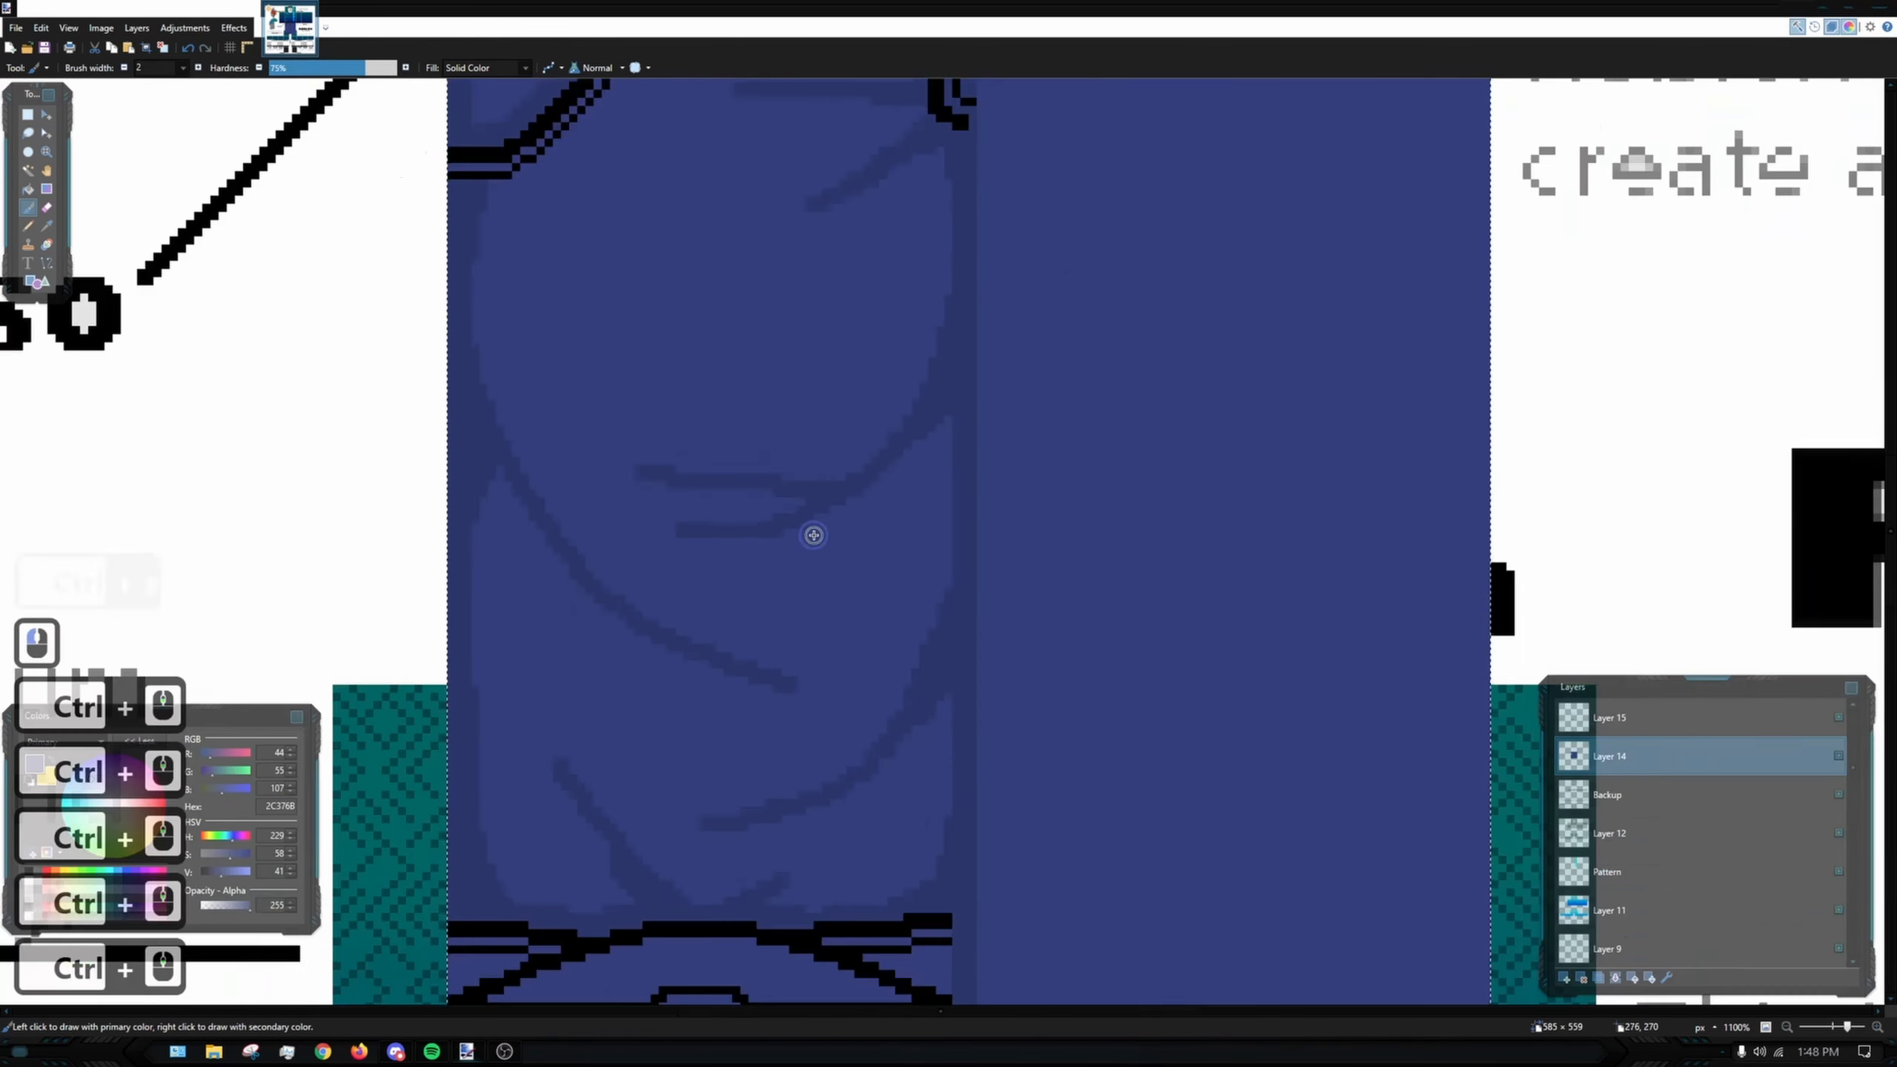
scroll(766, 580, up, 5)
drag(660, 495, 1045, 491)
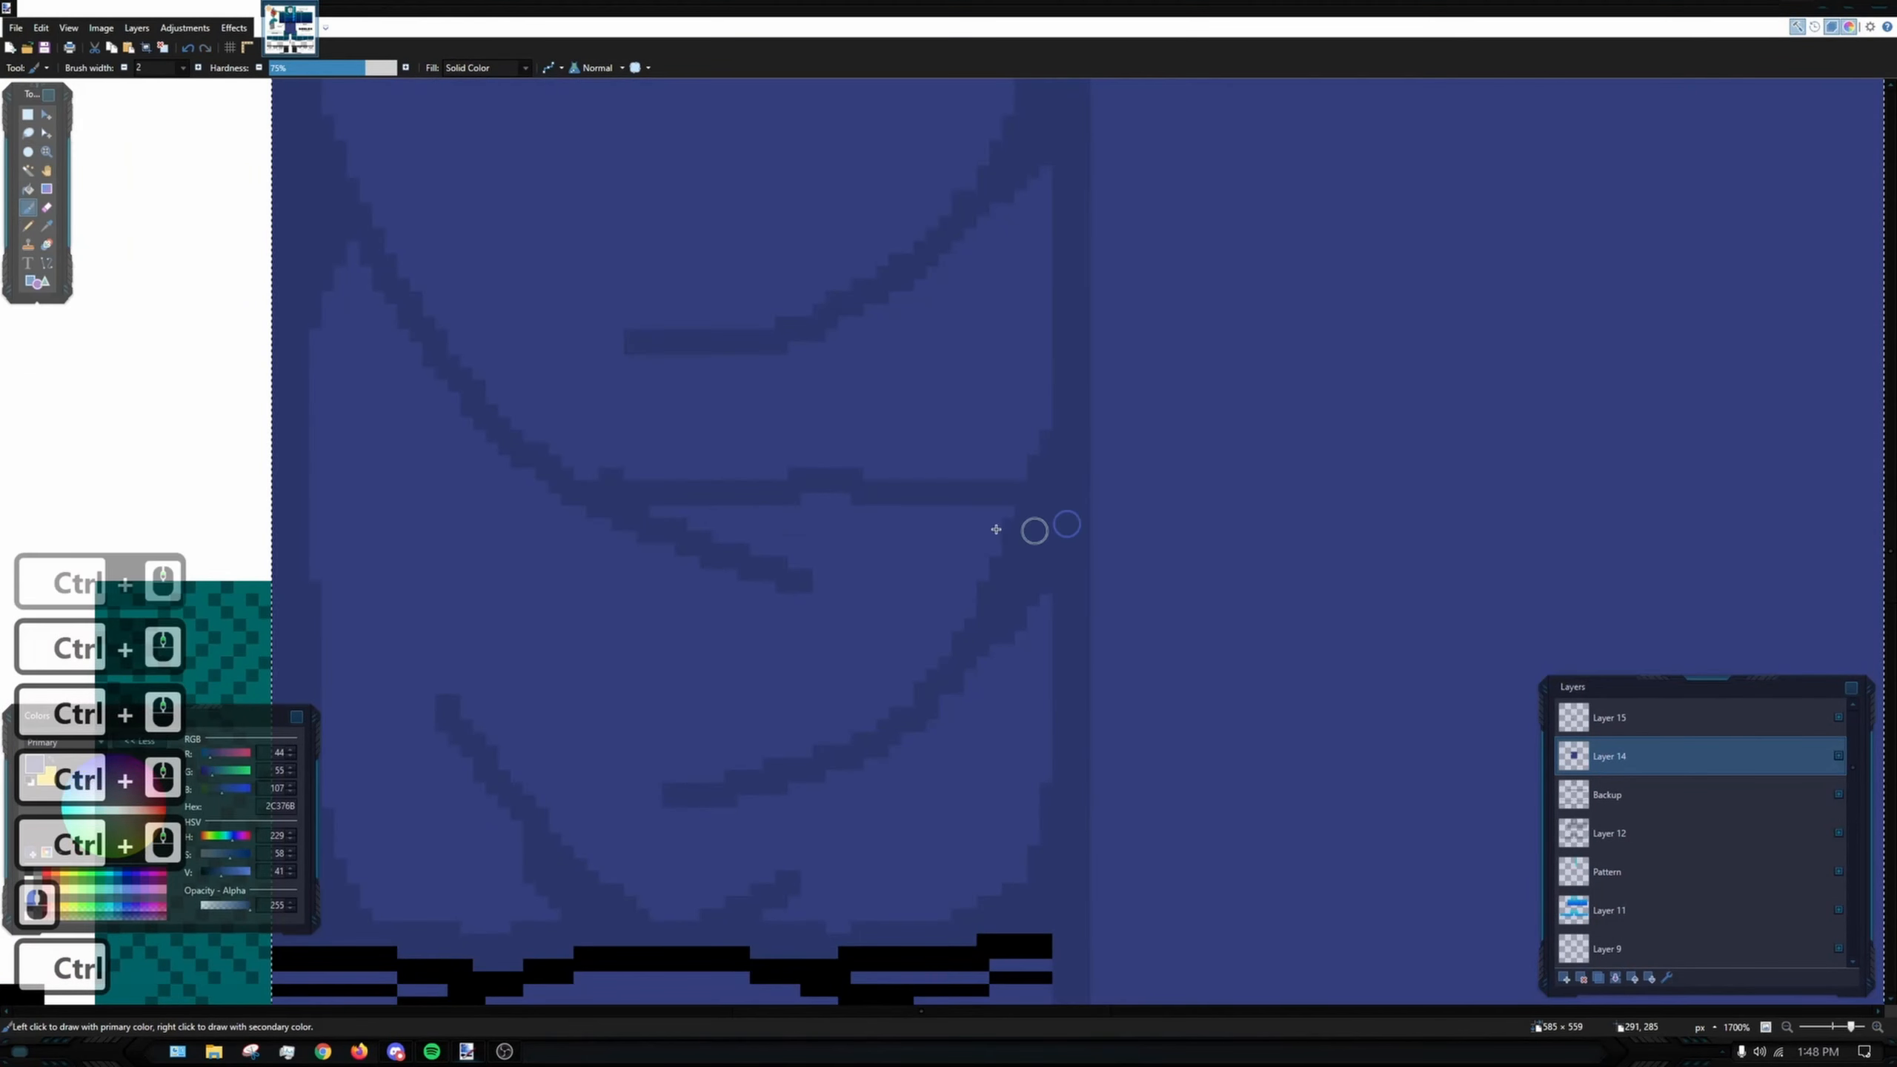
key(ctrl+z)
drag(646, 489, 1045, 508)
scroll(1049, 512, down, 11)
key(ctrl+z)
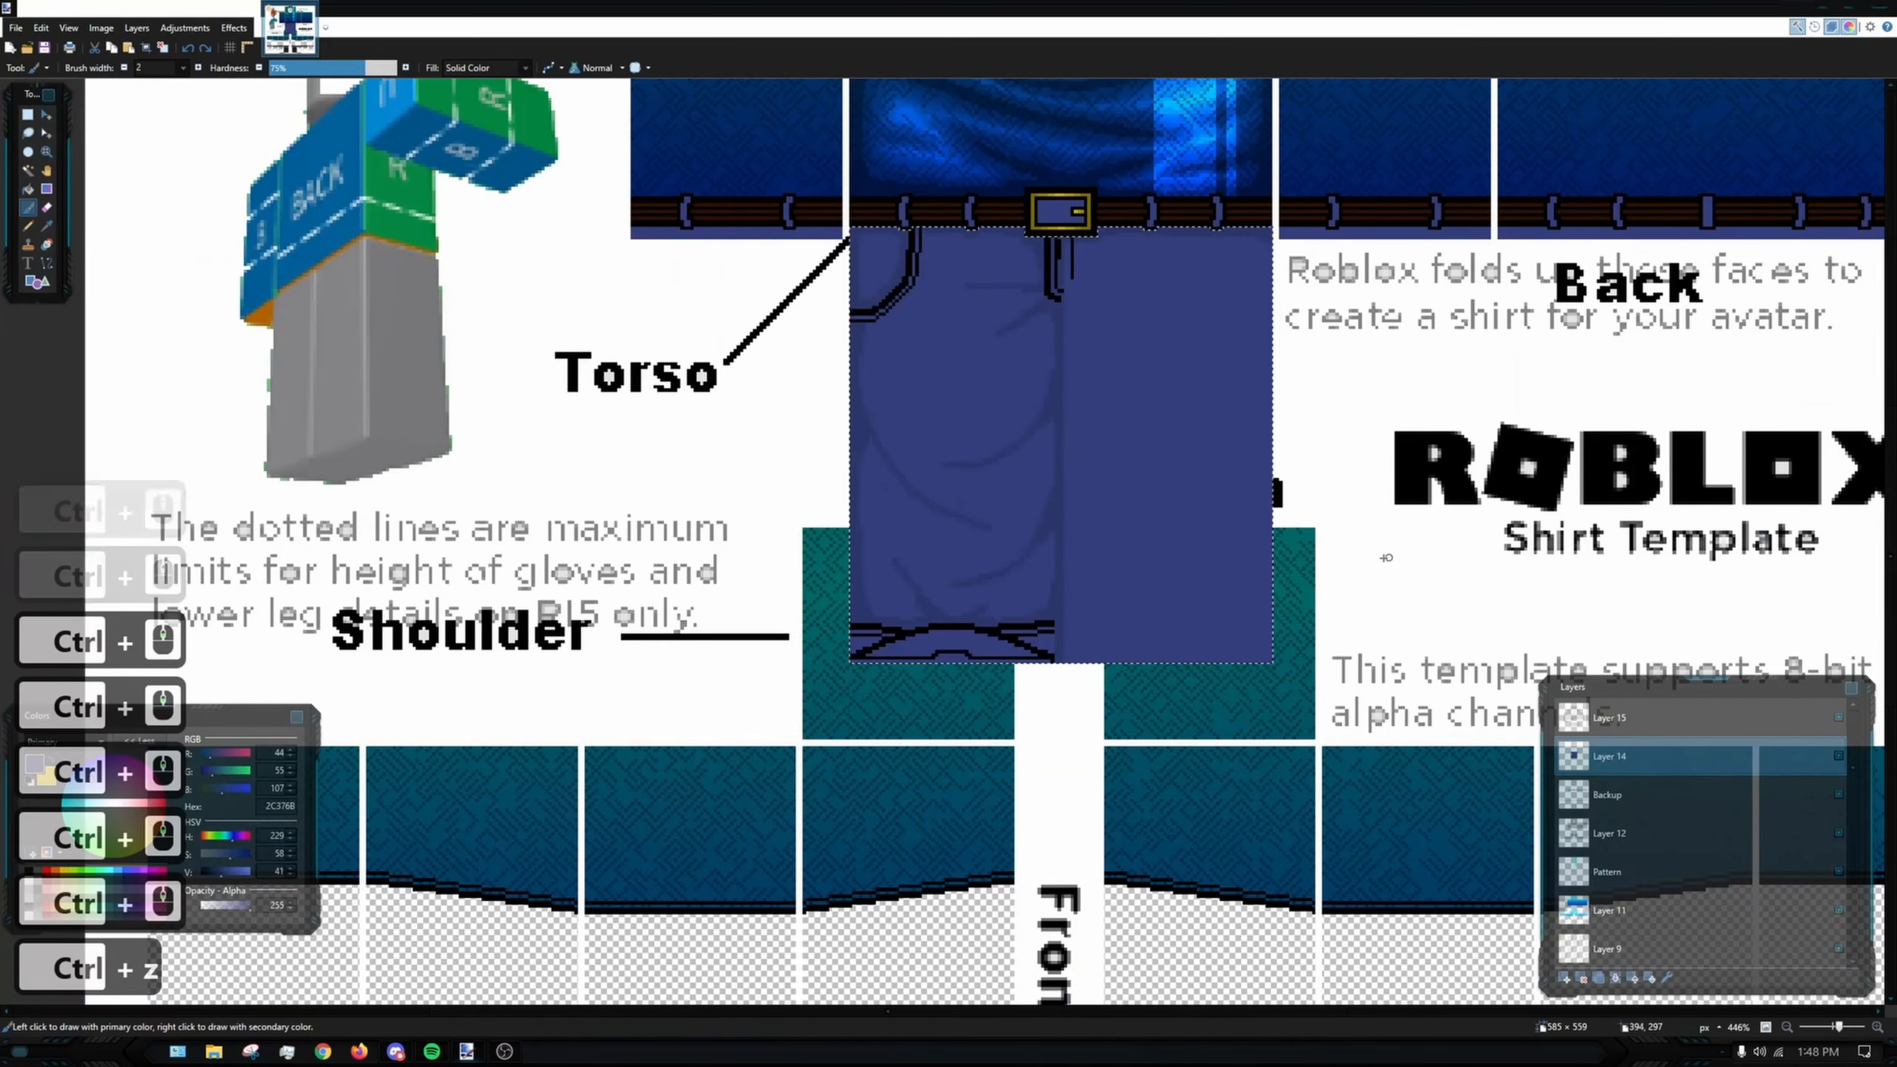
- Examine the left leg's fold shading up close and together with the belt and shirt torso
scroll(1195, 720, up, 2)
scroll(1234, 765, up, 3)
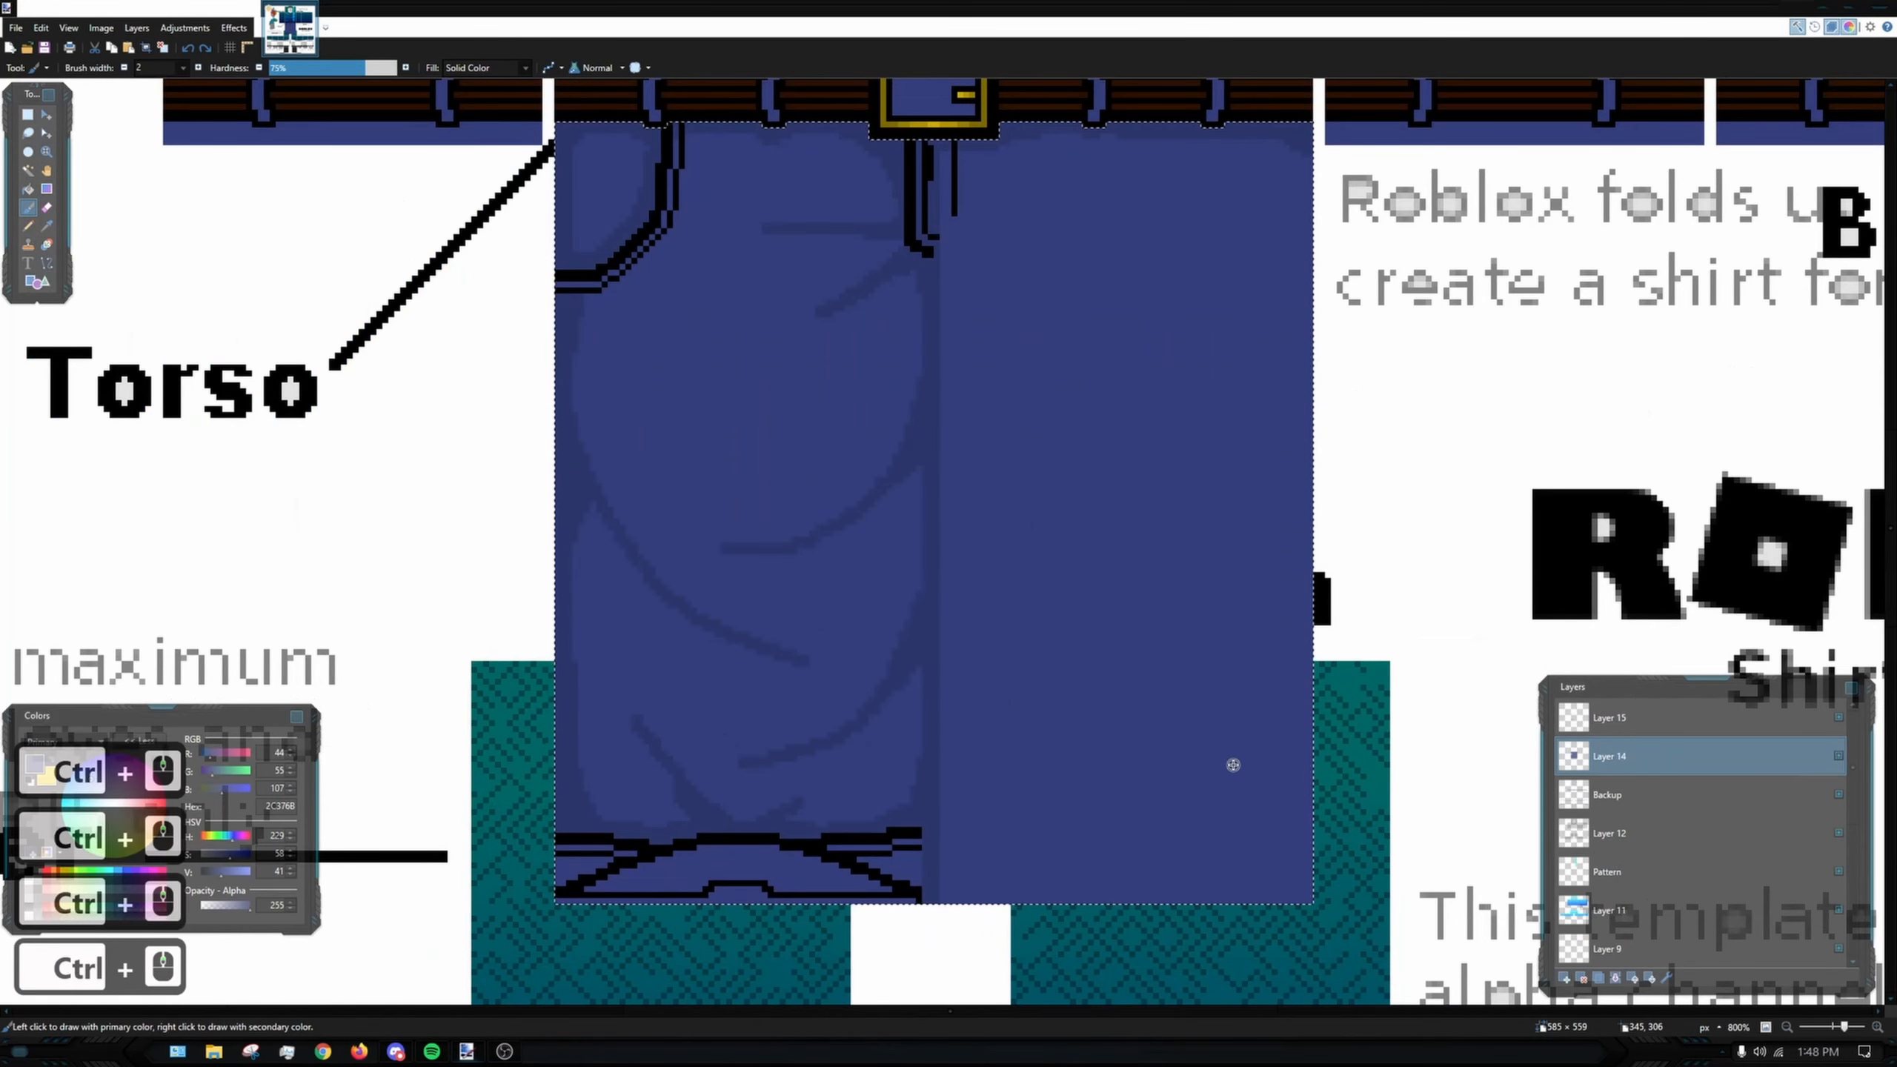
drag(1054, 603, 1066, 644)
scroll(1065, 641, up, 1)
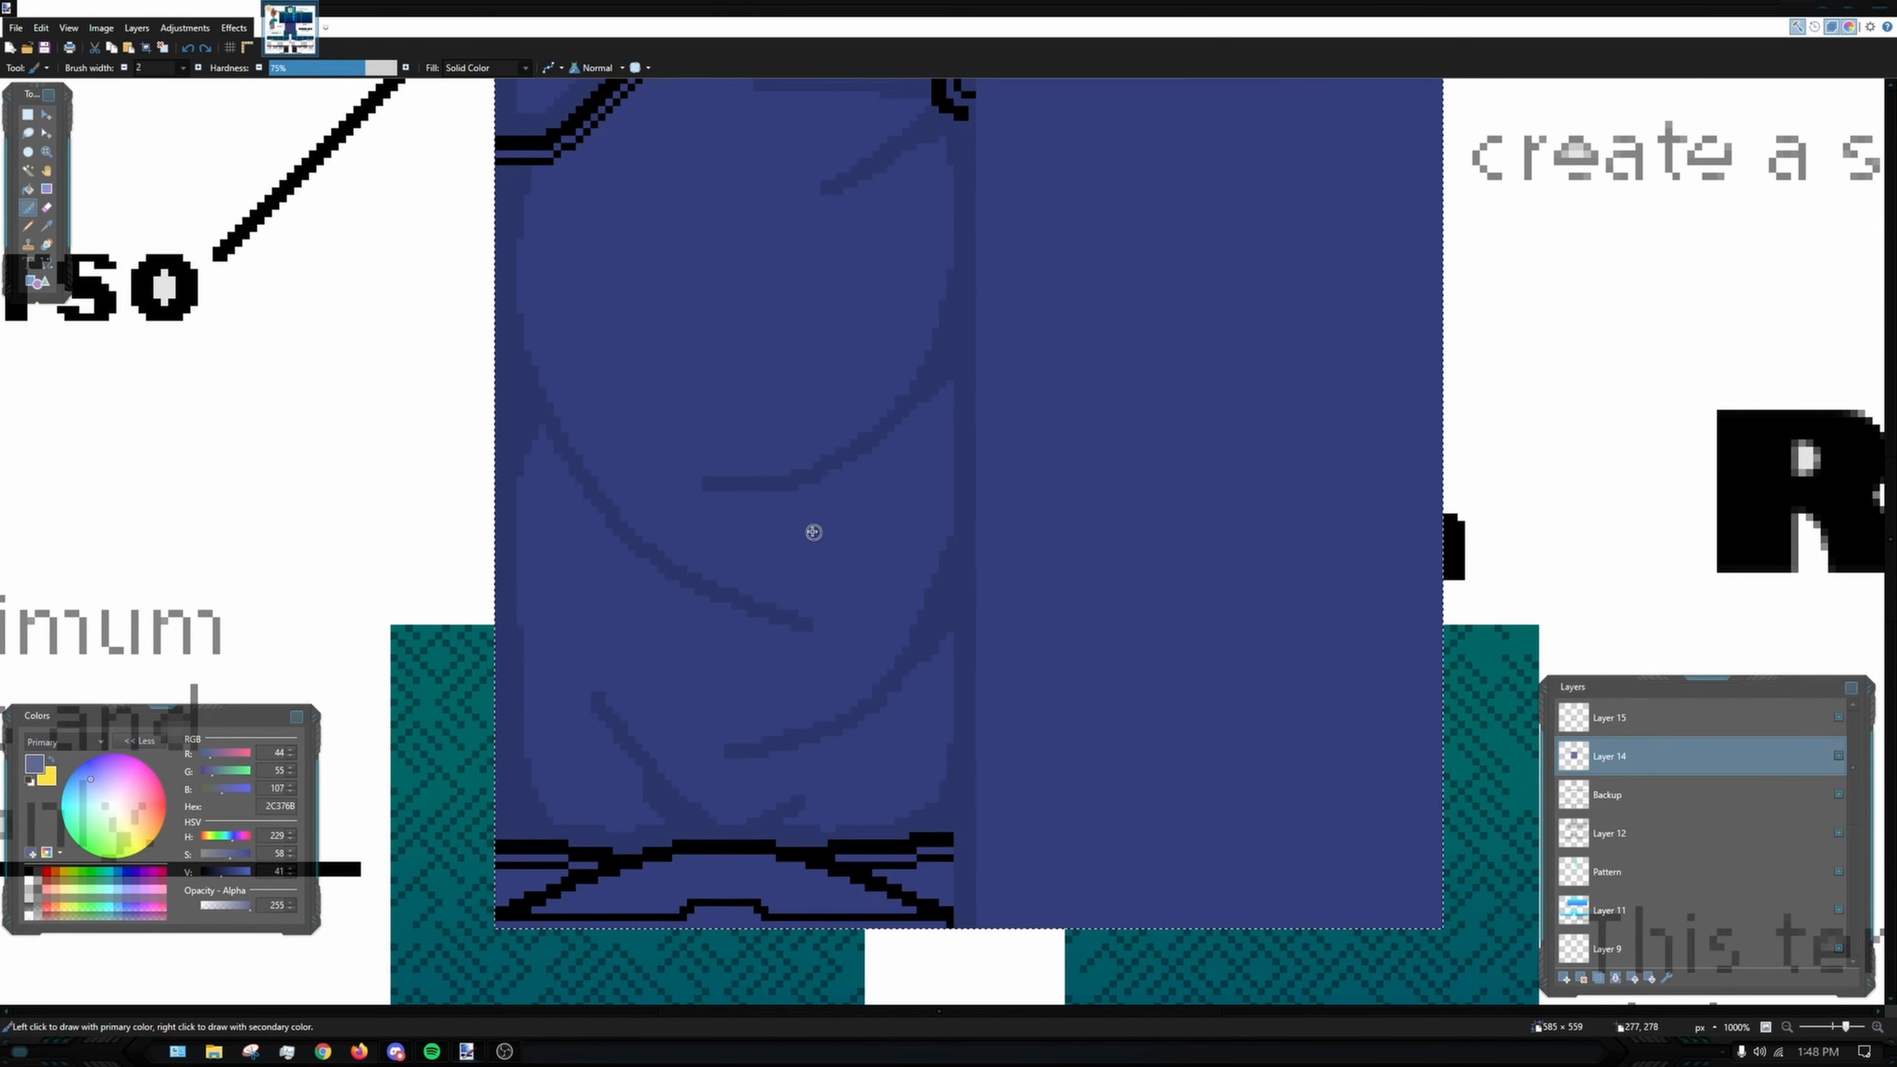
scroll(903, 542, up, 3)
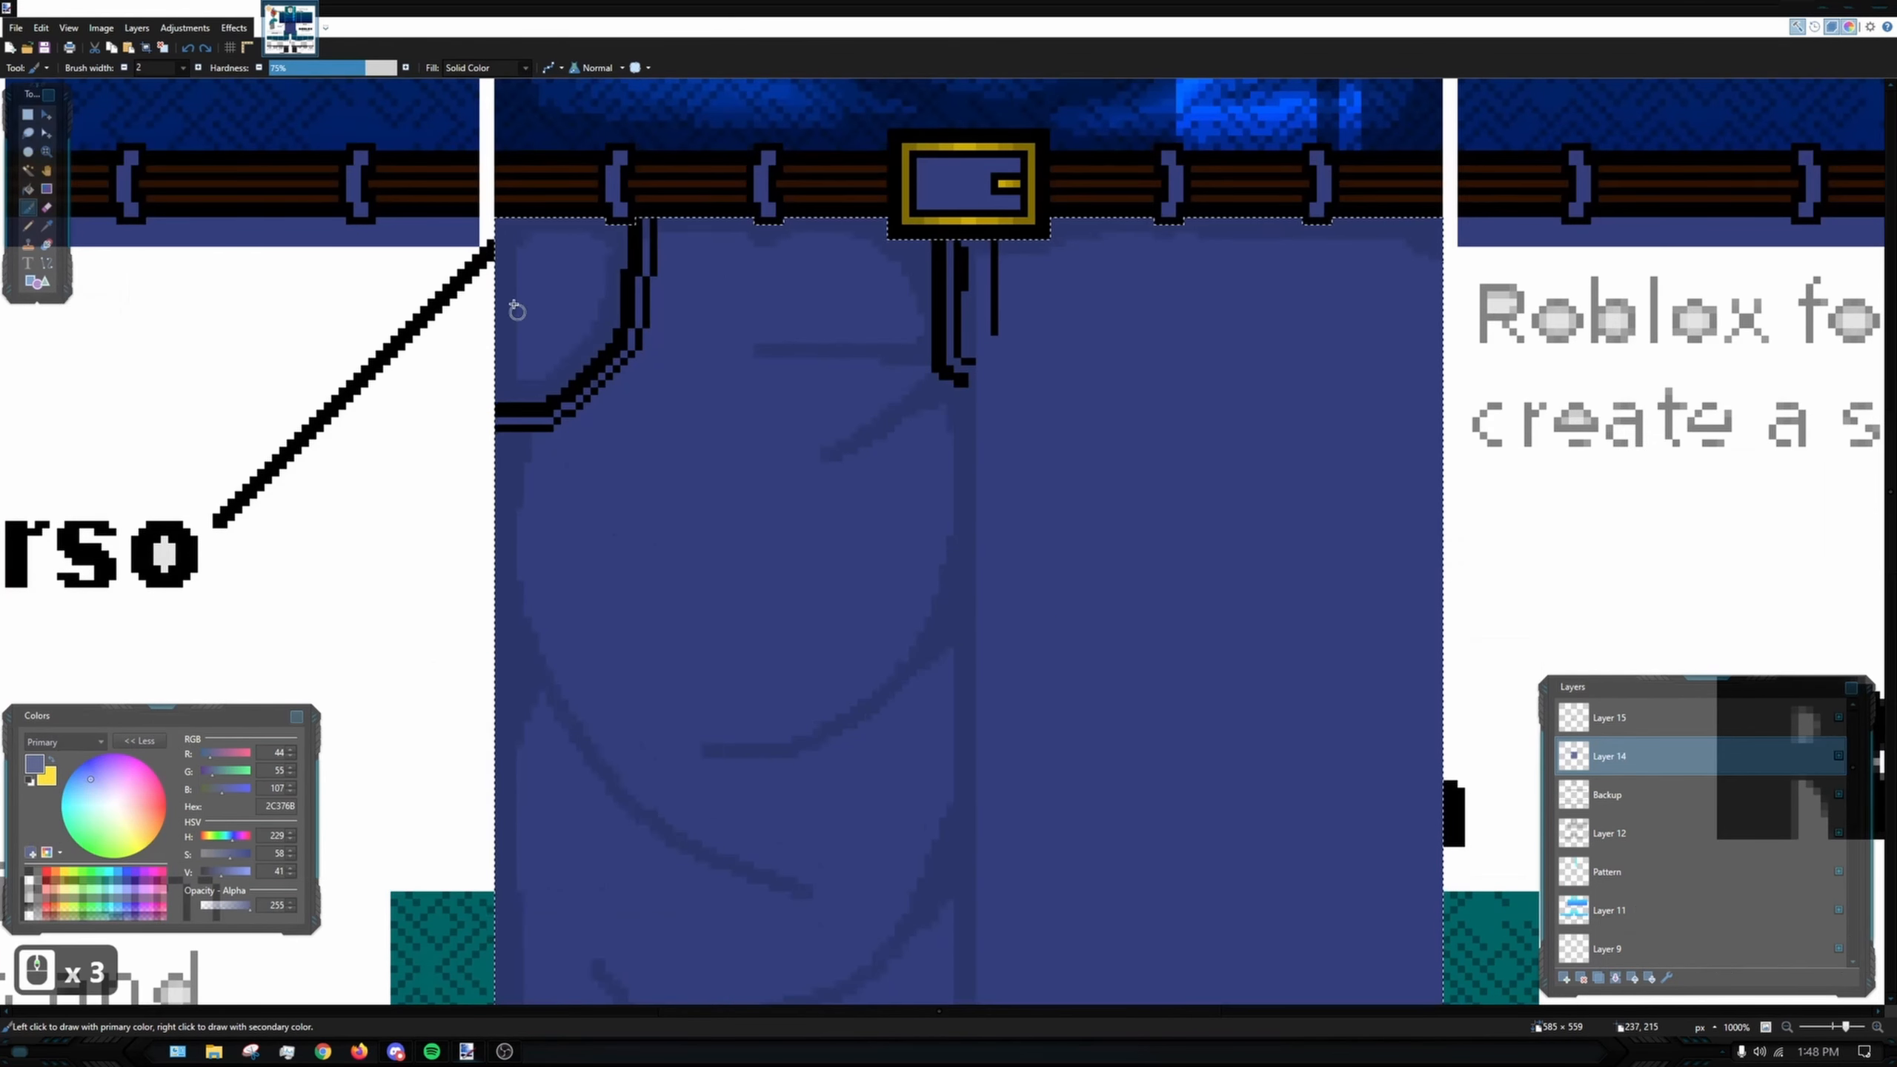
drag(1068, 308, 1090, 296)
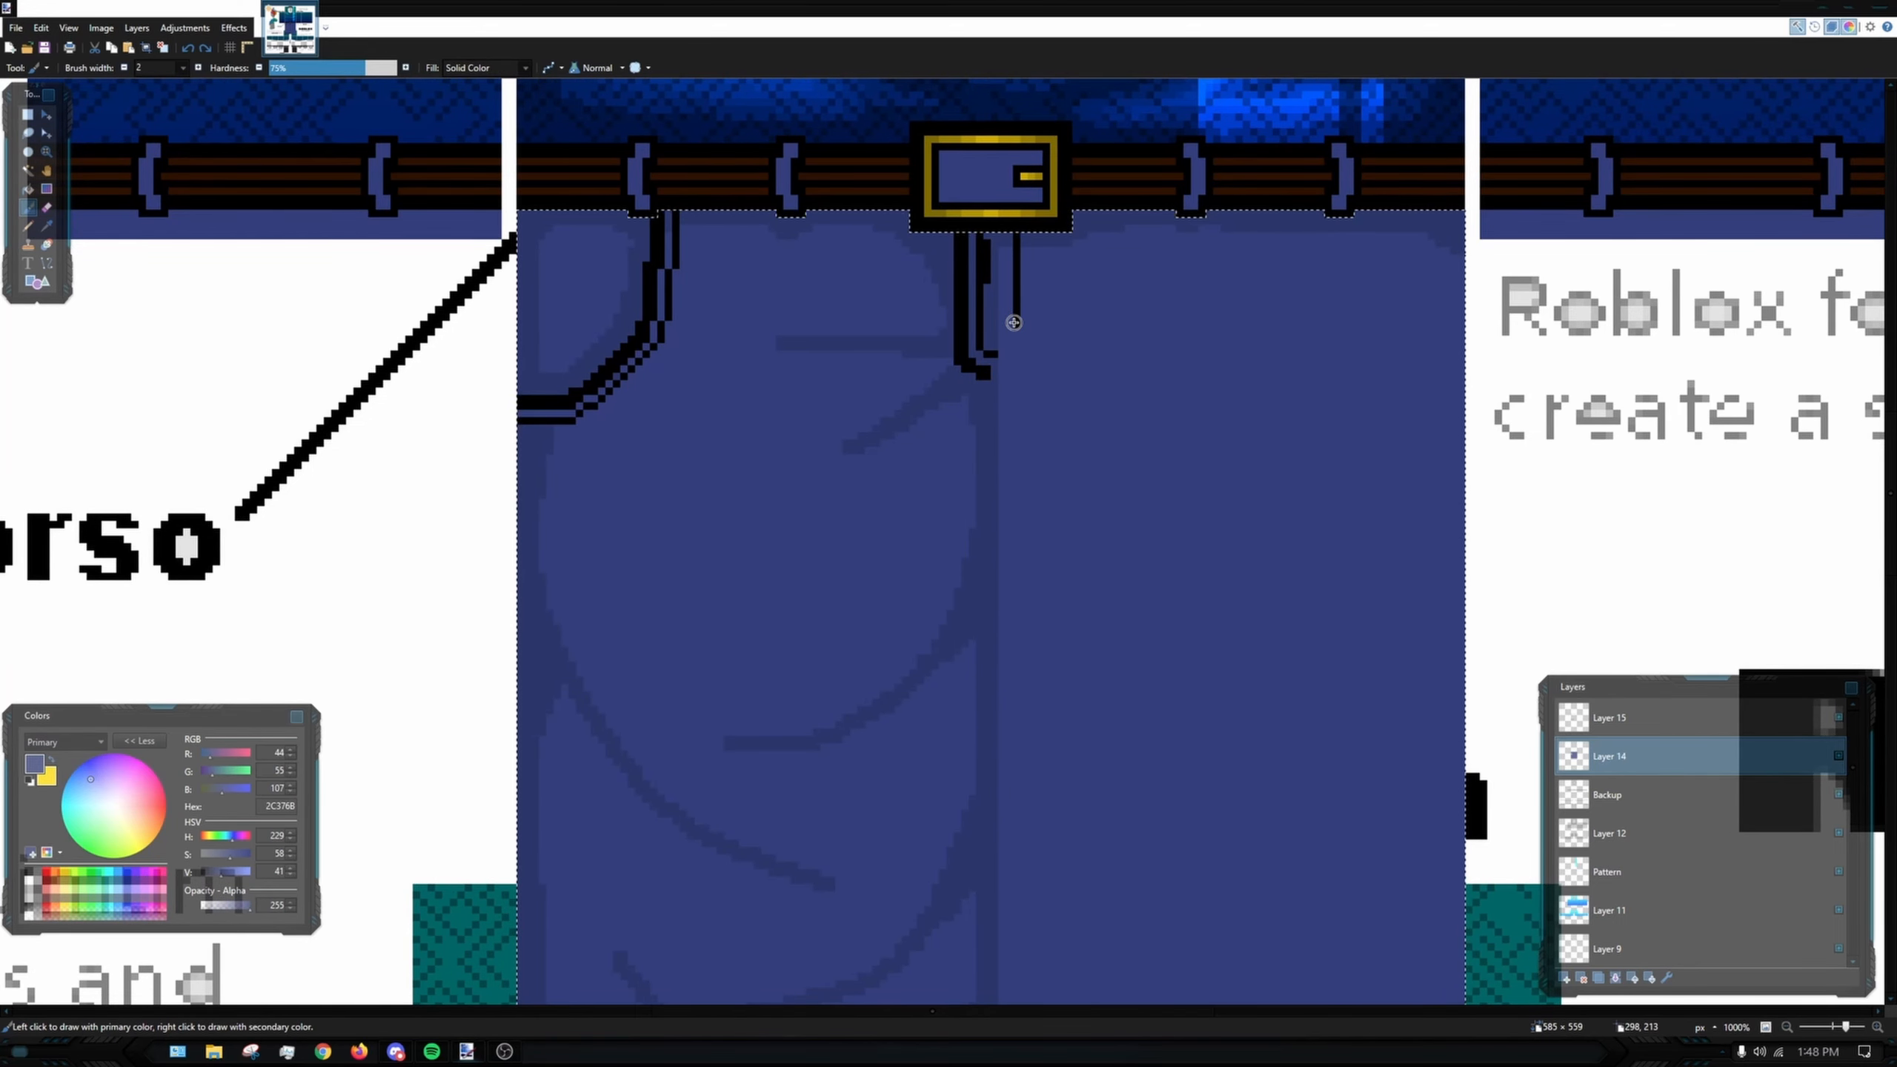
scroll(1014, 322, up, 4)
ctrl+scroll(1113, 283, down, 4)
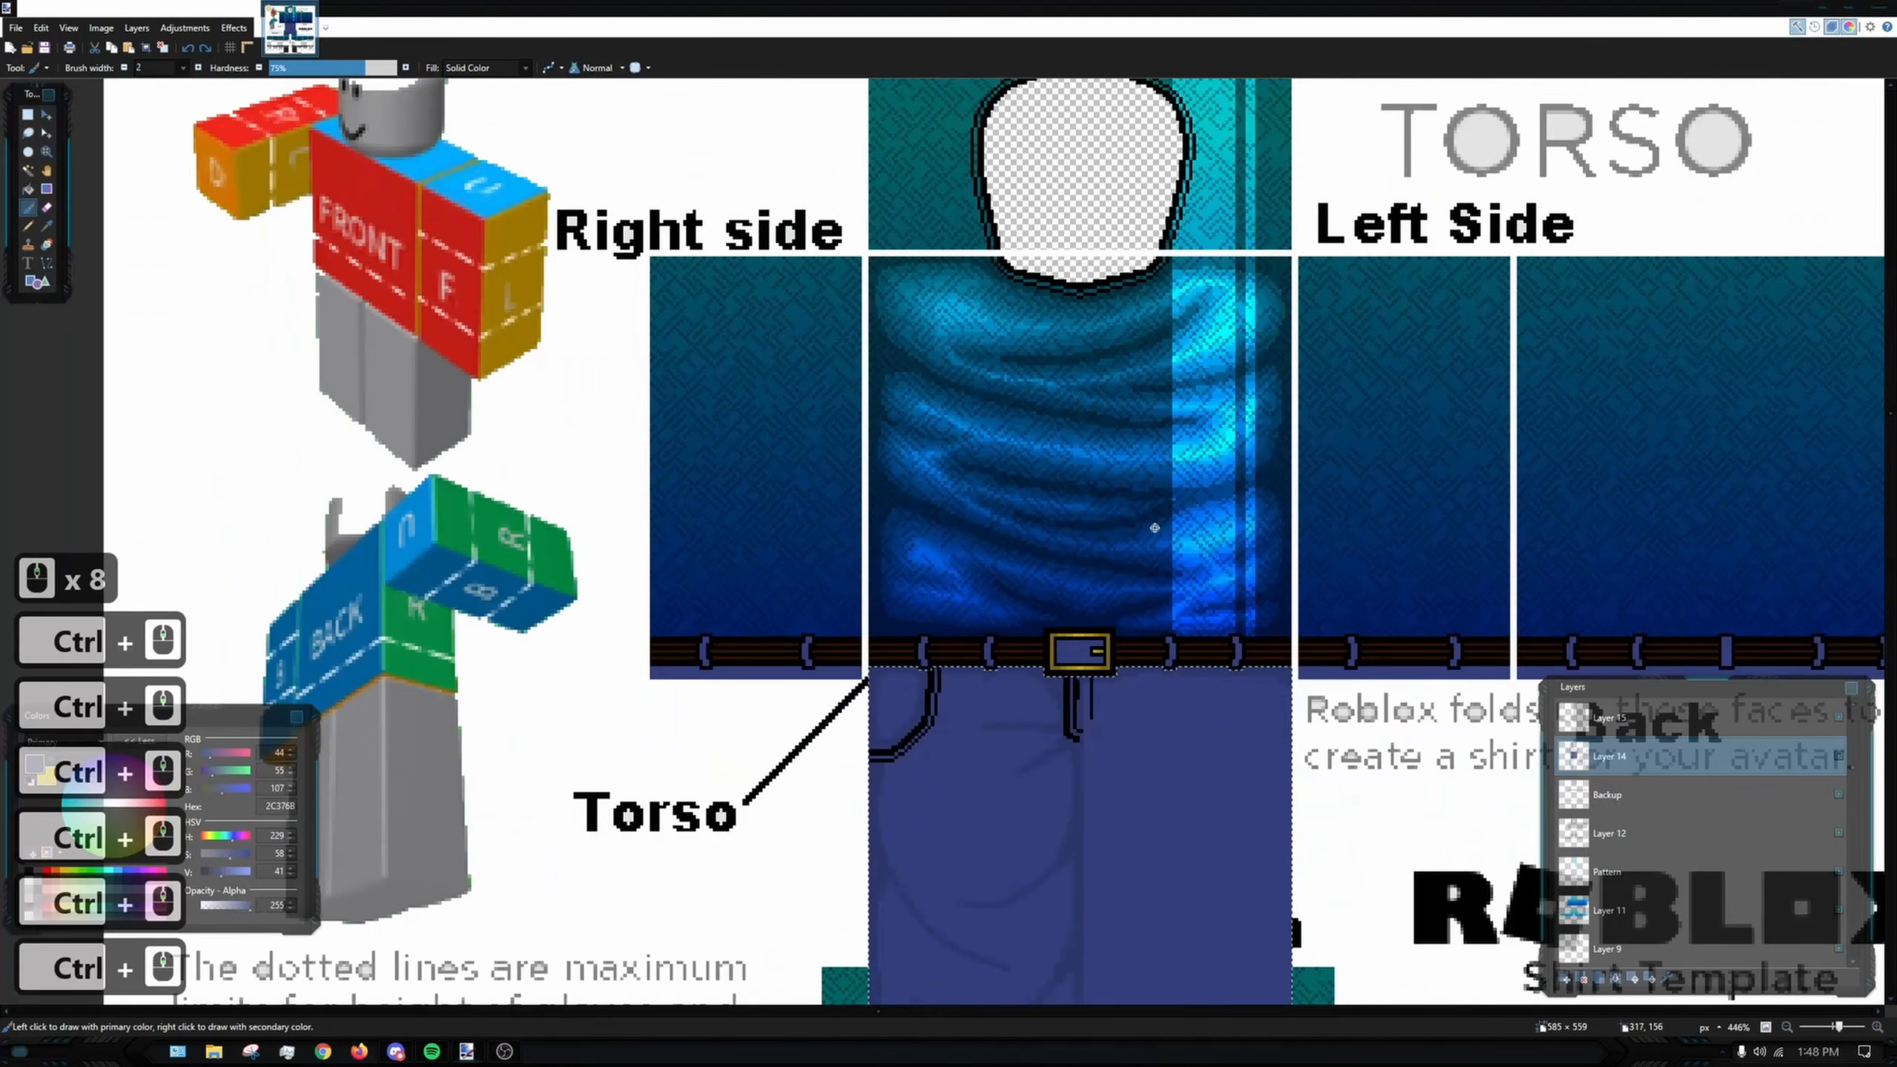
ctrl+scroll(1092, 579, up, 1)
scroll(1033, 647, down, 3)
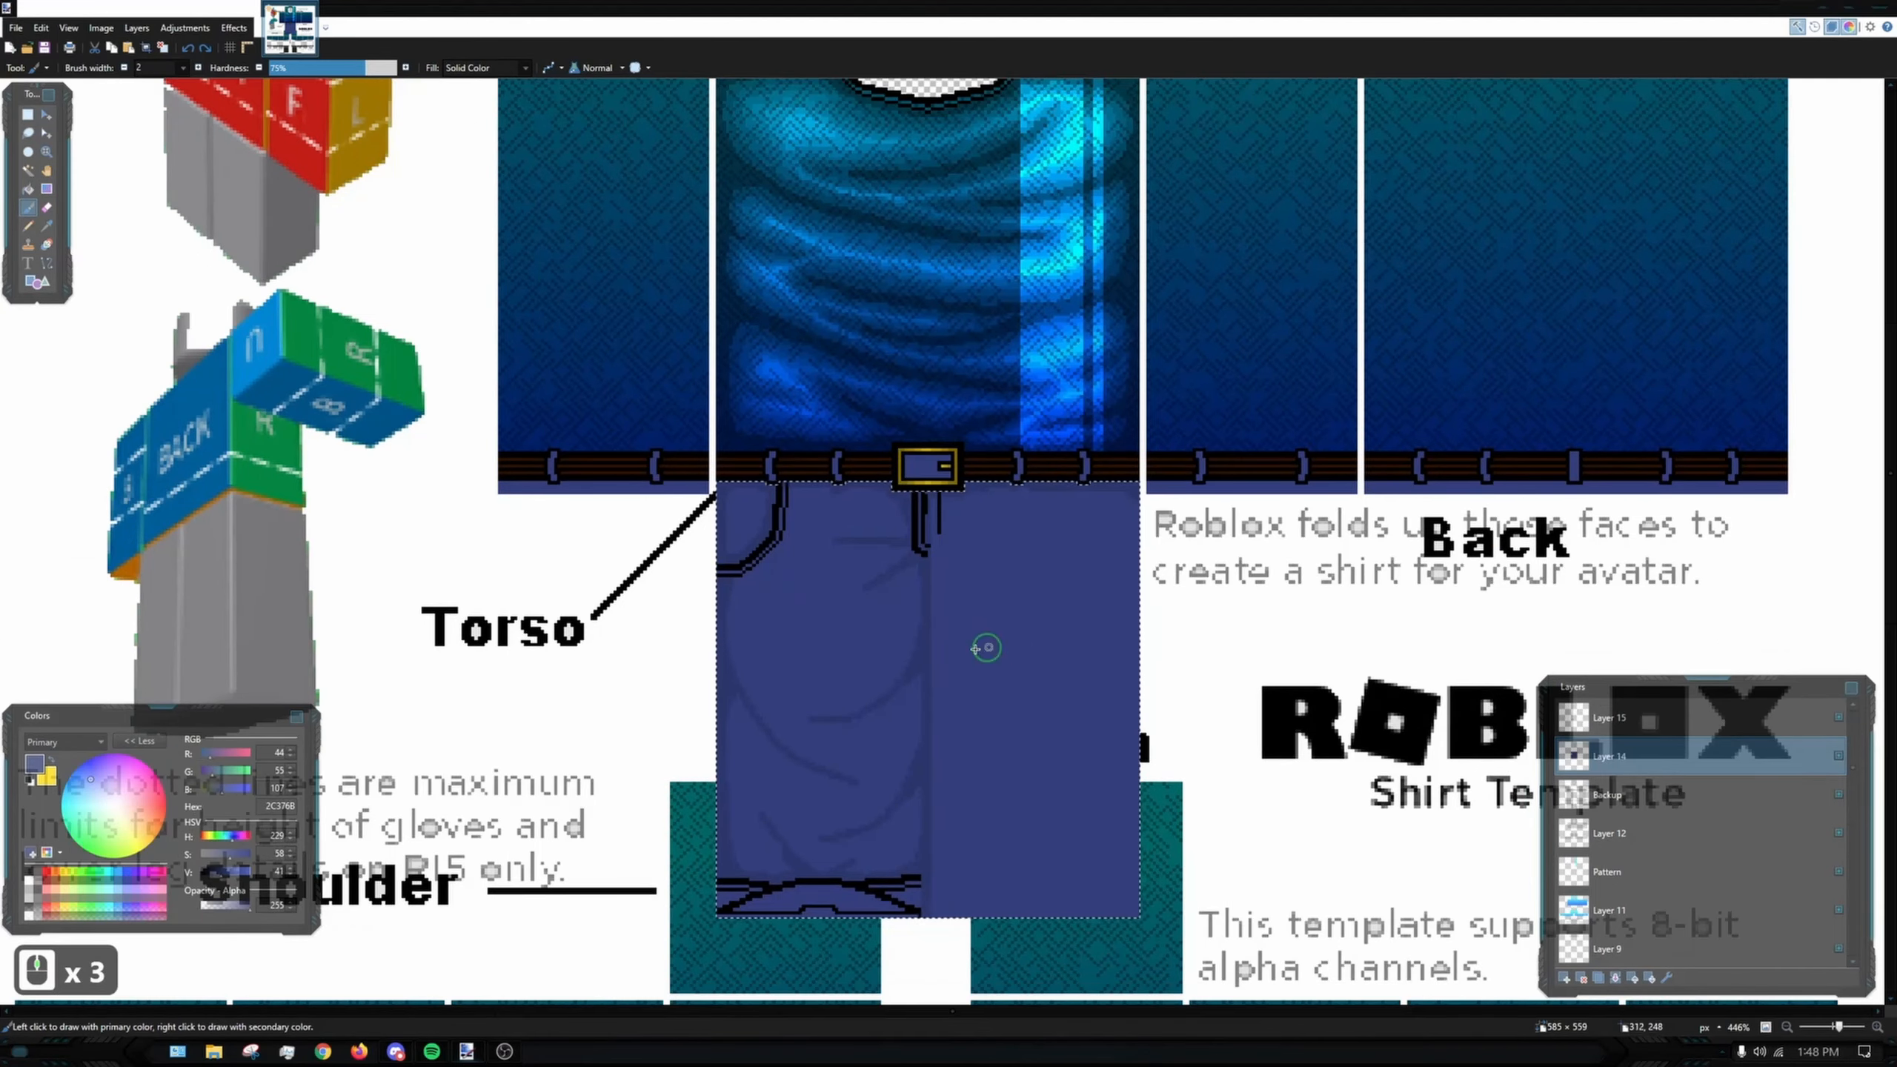
- Make Layer 14 the active layer after briefly selecting Layer 15
click(1643, 723)
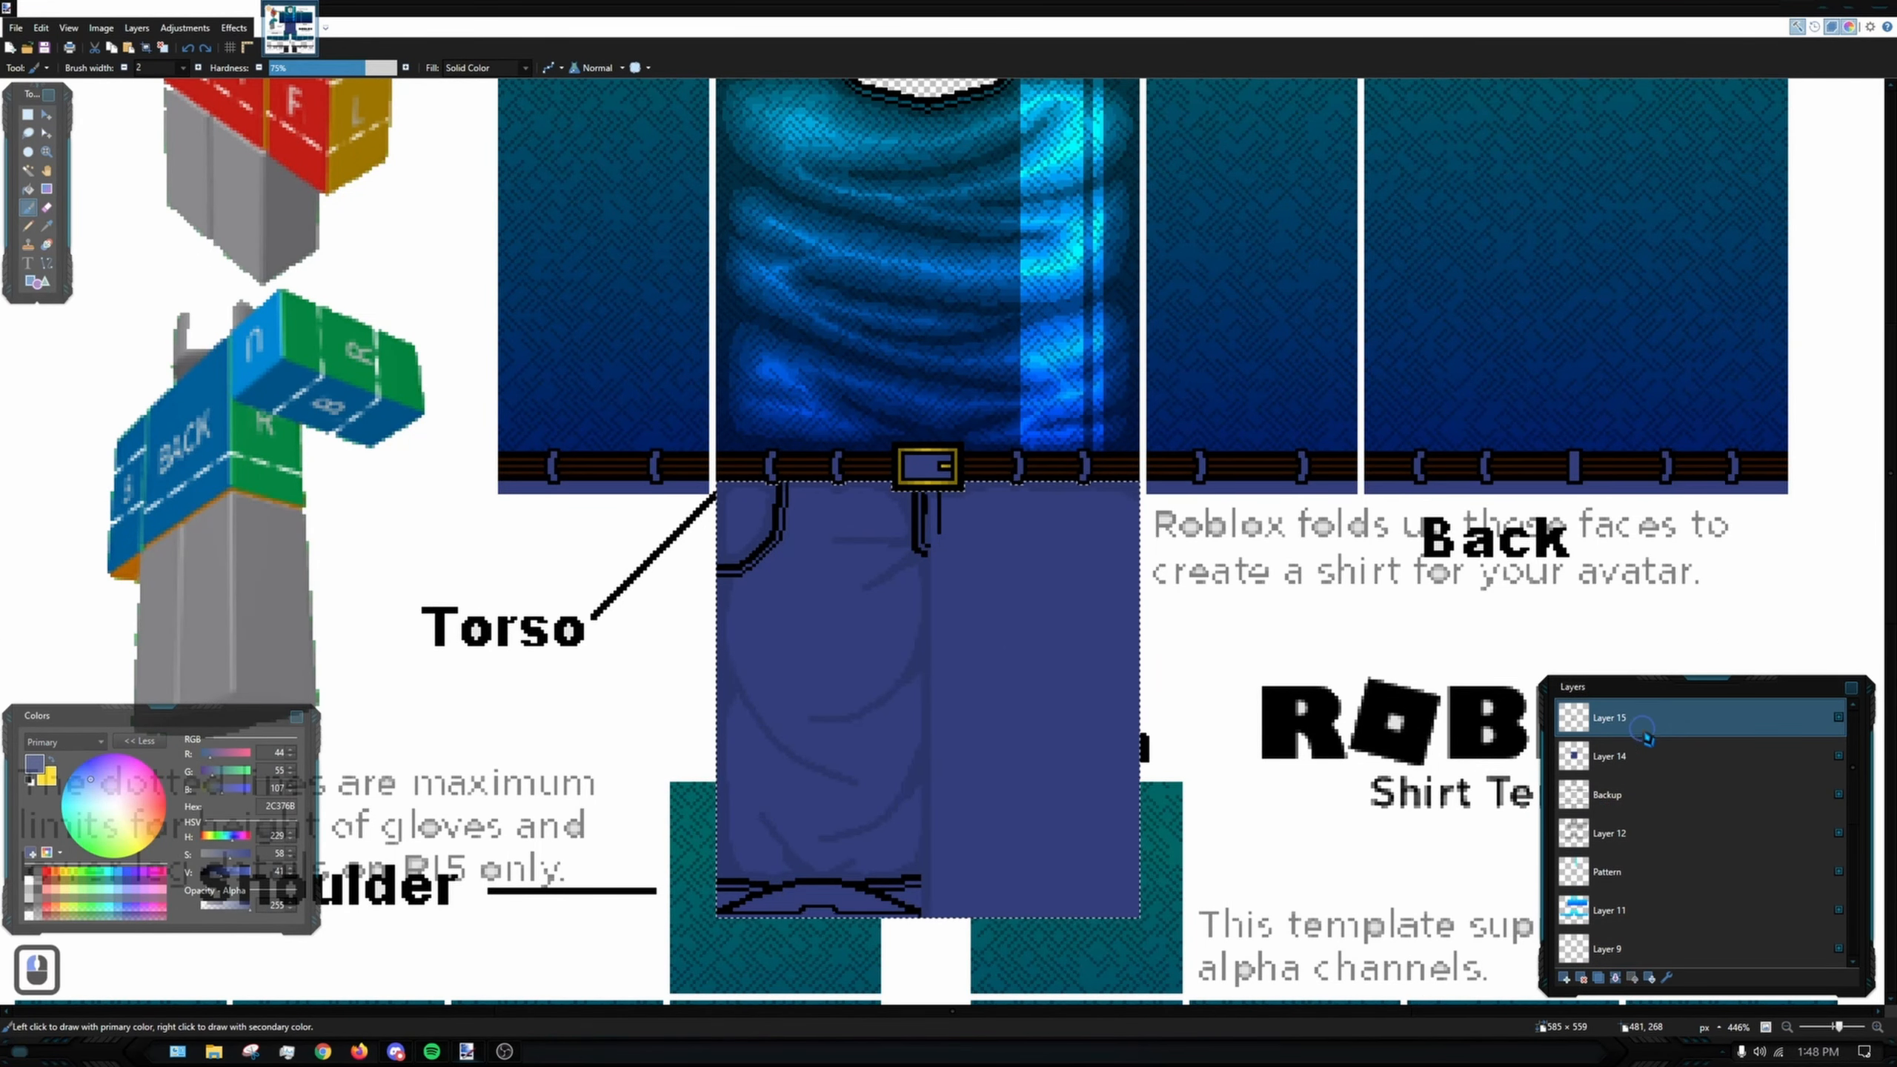
scroll(1093, 602, down, 3)
click(1610, 755)
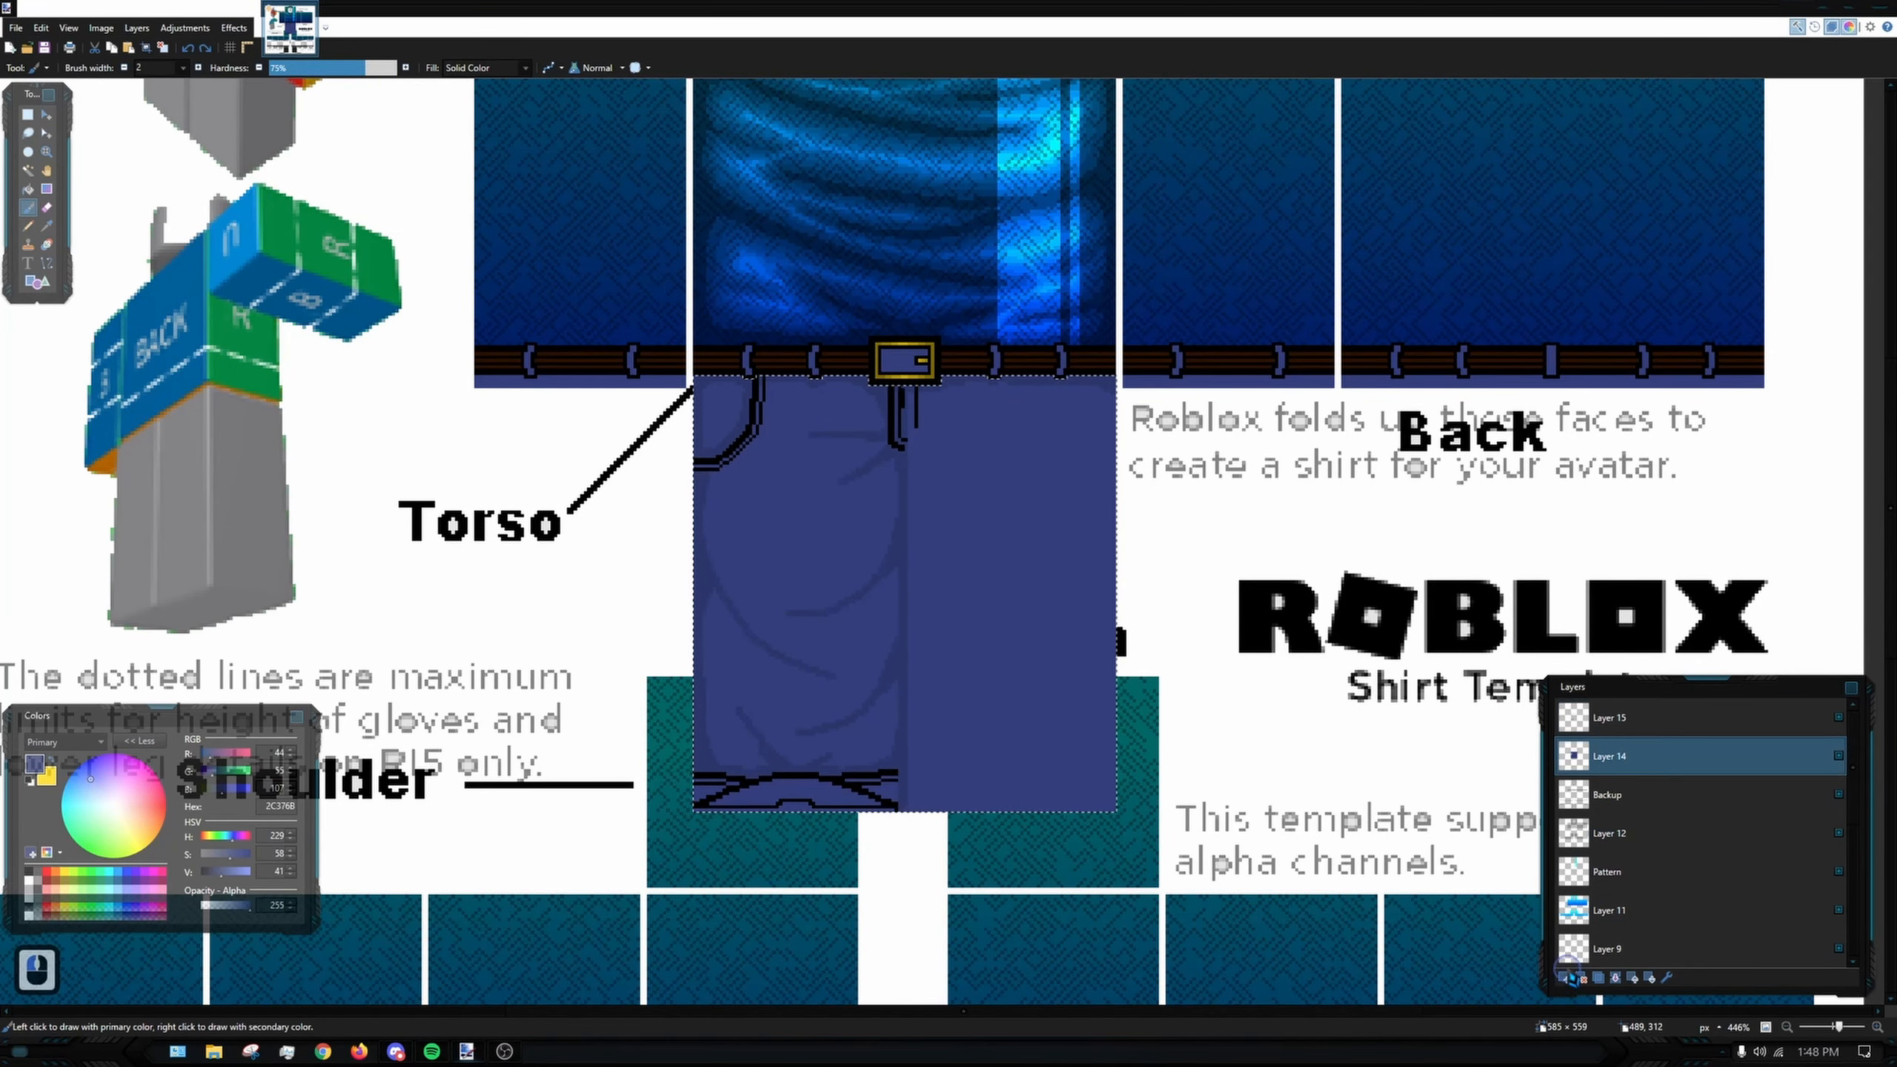
- Add a layer above Layer 14 and outline the left trouser leg's thigh and mid-leg highlight areas in lighter blue 384587
click(1566, 977)
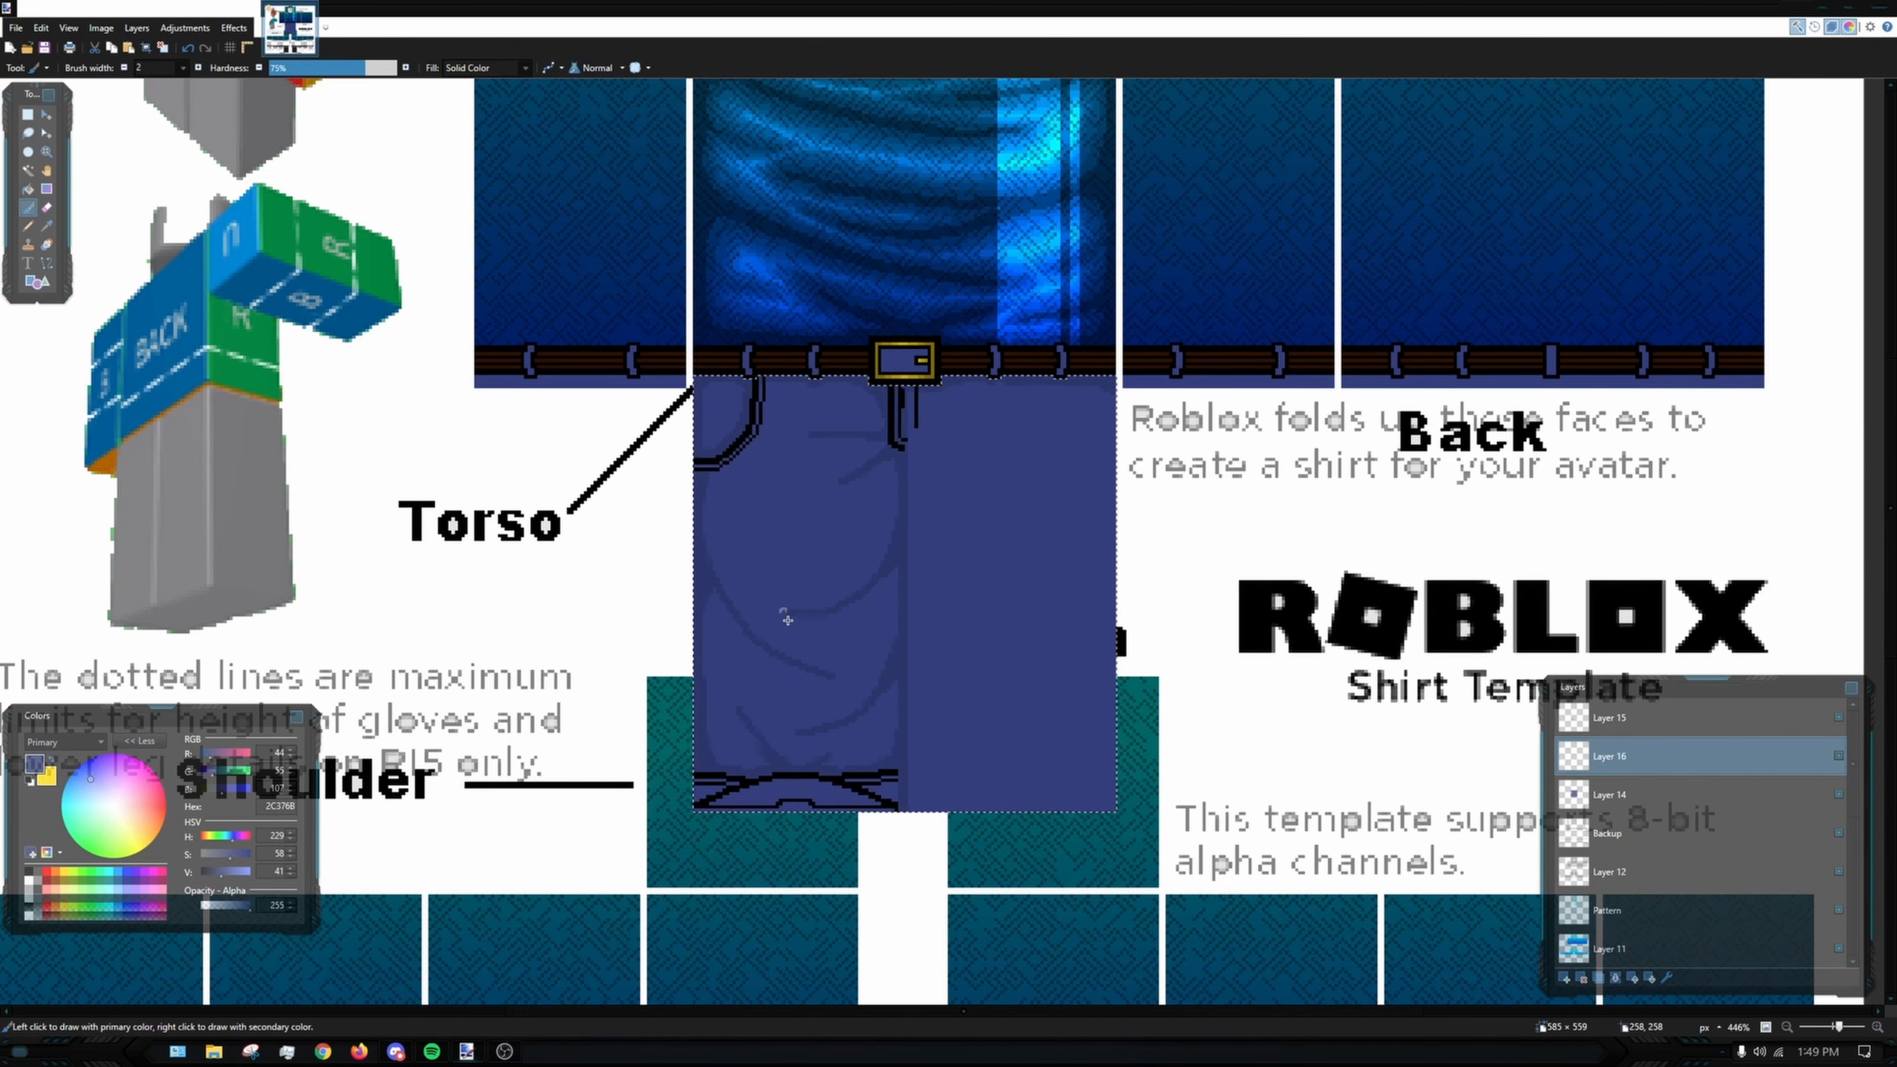
scroll(787, 619, up, 7)
scroll(556, 259, down, 13)
scroll(883, 495, up, 12)
key(ctrl+z)
drag(1063, 329, 1093, 407)
drag(1163, 258, 842, 631)
key(ctrl+z)
mouse_move(628, 251)
mouse_down()
mouse_move(604, 487)
mouse_move(1177, 1004)
mouse_up()
drag(678, 852, 539, 550)
scroll(634, 472, down, 4)
key(ctrl+z)
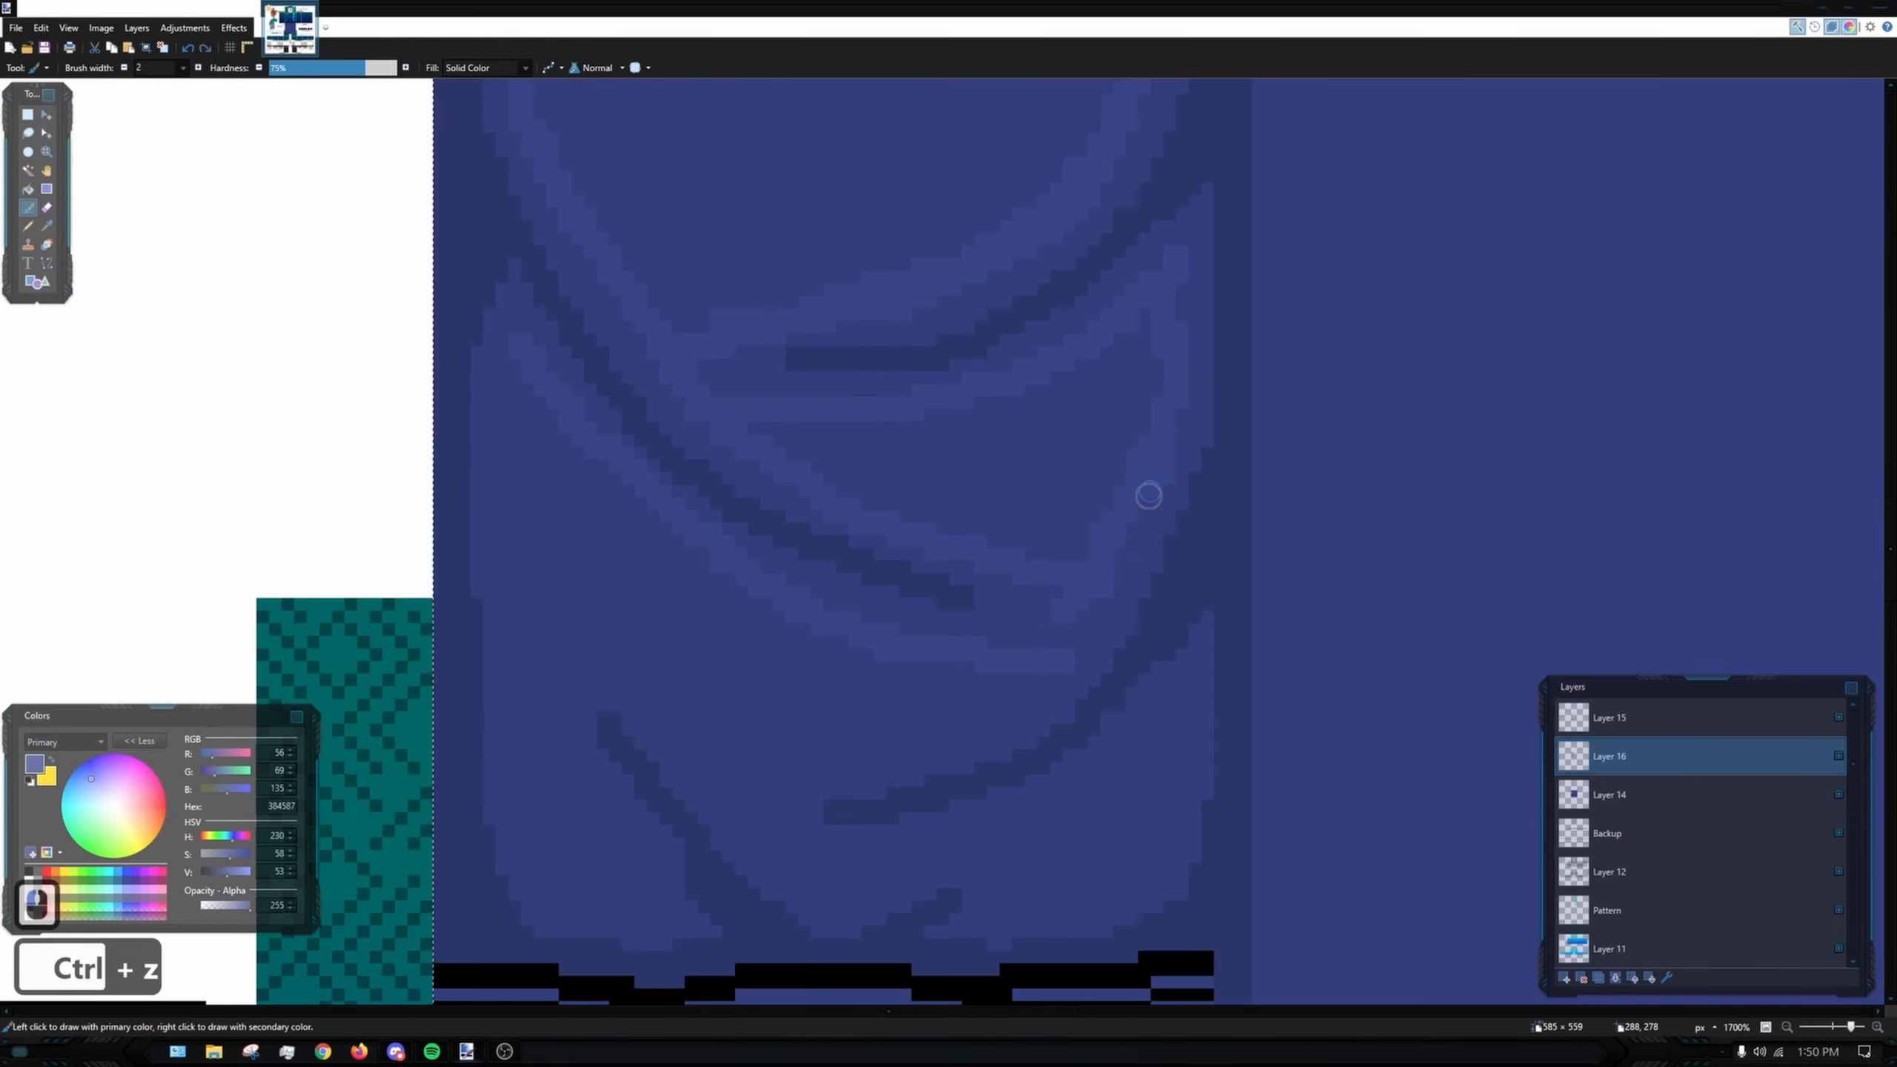
- Outline the remaining highlight areas between the left leg's folds, fill them with 384587, and tidy stray pixels
drag(605, 697, 577, 501)
scroll(1145, 568, up, 2)
mouse_move(1172, 372)
mouse_down()
mouse_move(698, 606)
mouse_move(758, 563)
mouse_move(954, 851)
mouse_up()
drag(582, 598, 577, 735)
scroll(825, 754, down, 10)
drag(1033, 522, 872, 454)
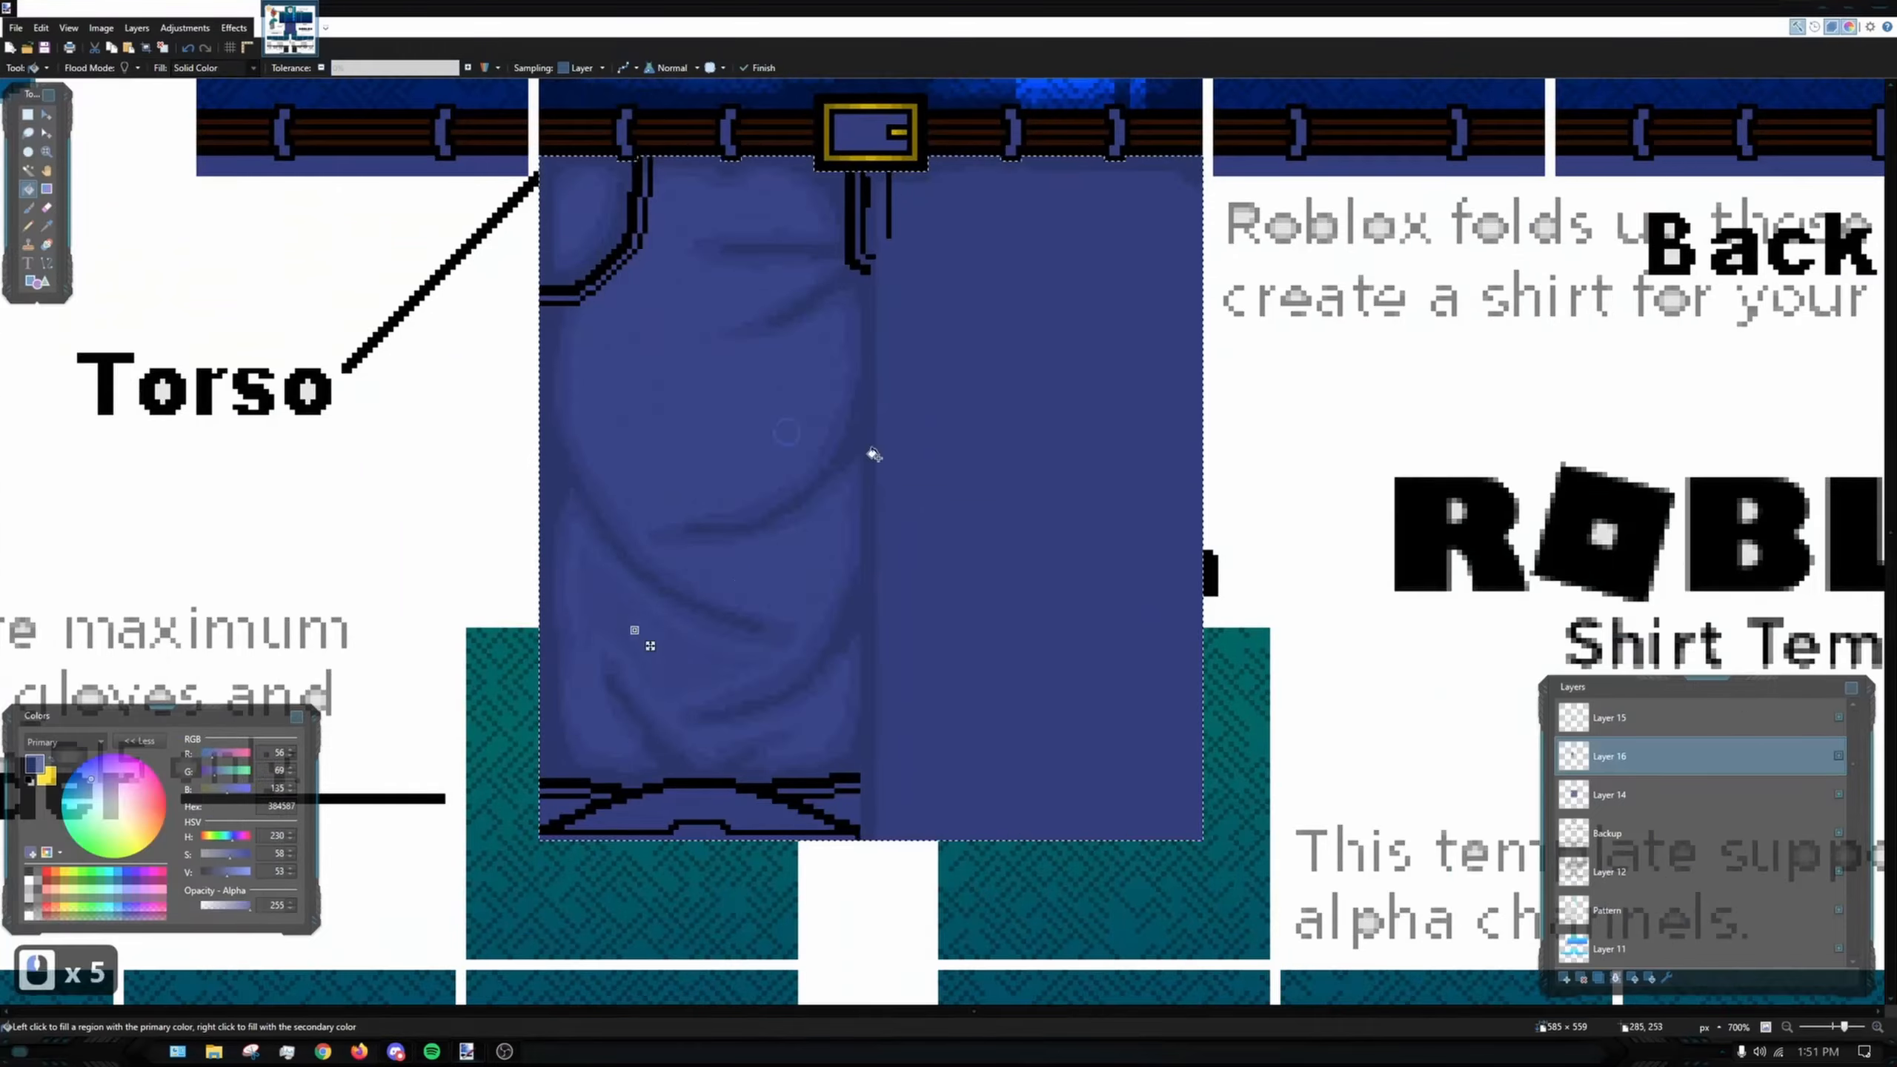
click(28, 227)
scroll(593, 487, up, 8)
scroll(759, 598, down, 5)
scroll(941, 666, down, 6)
scroll(525, 385, up, 8)
scroll(889, 454, down, 10)
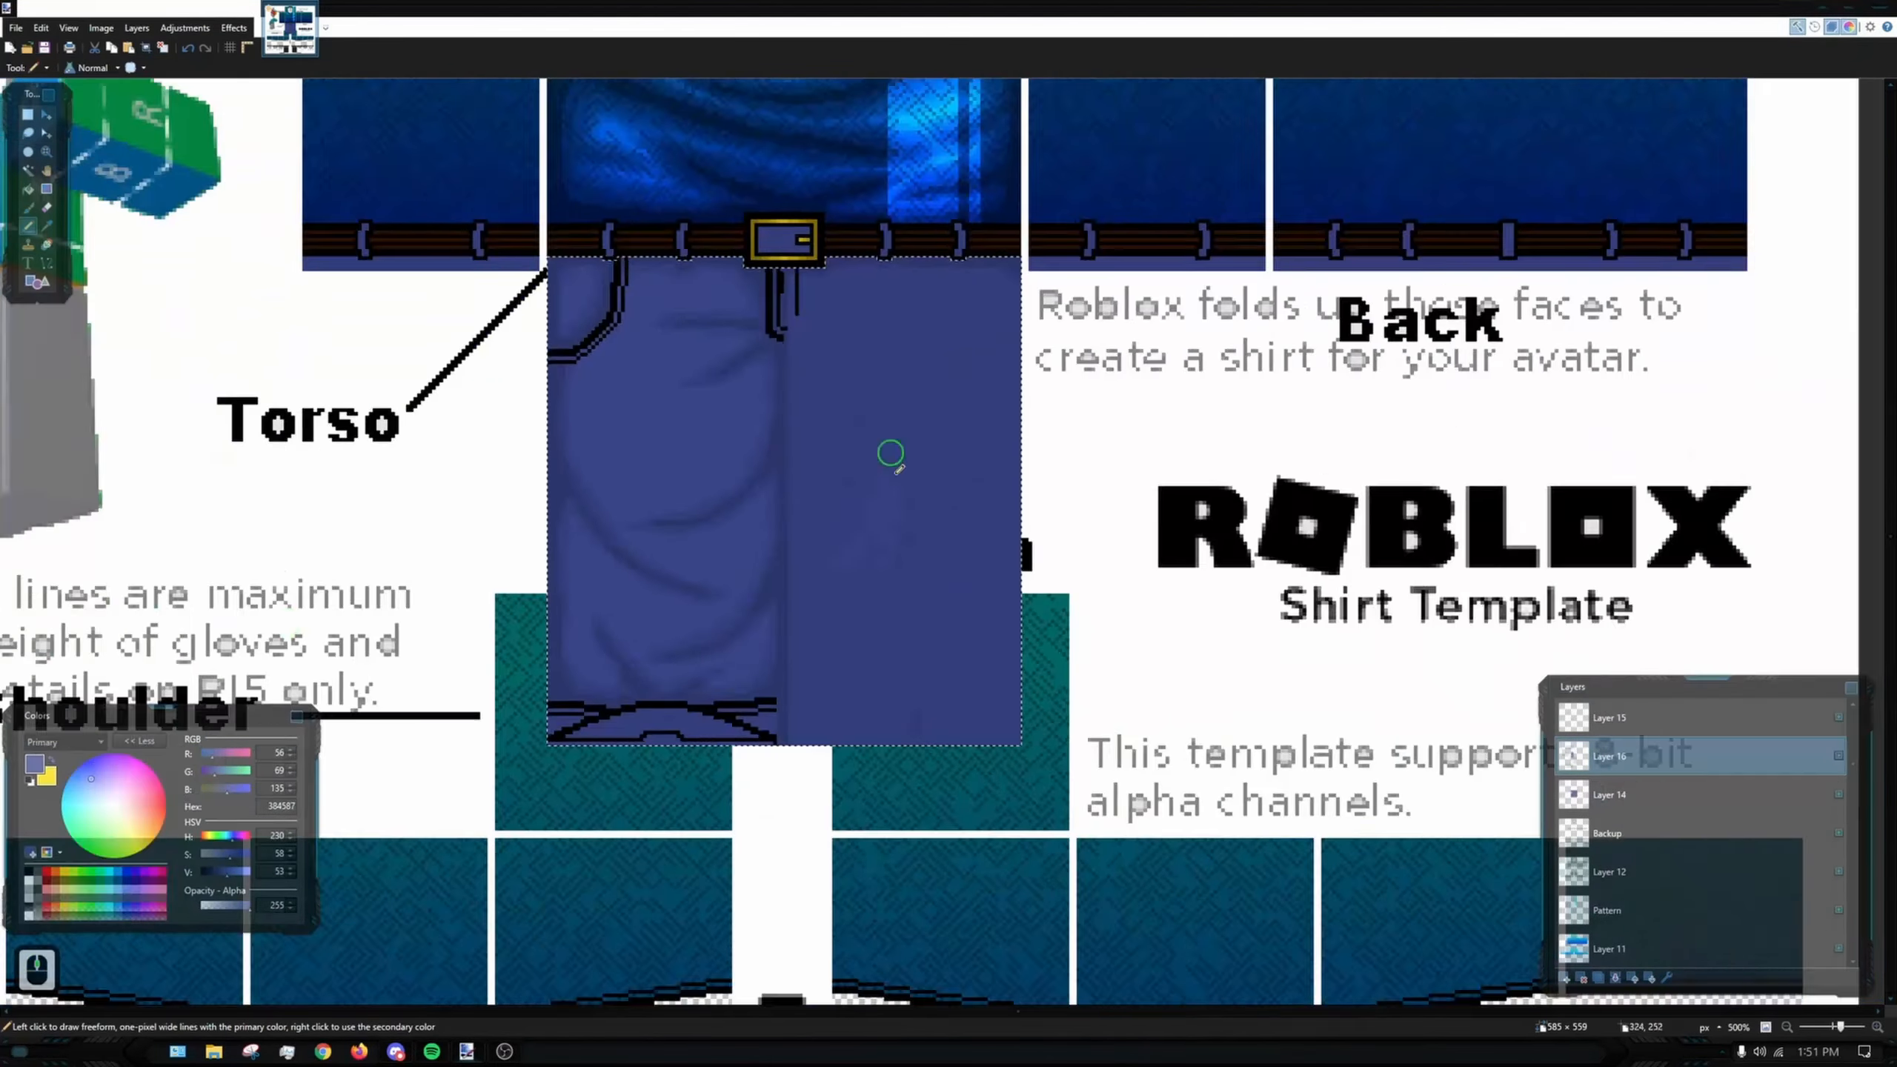
- Paint a second highlight tone, 3E4C93, inside the pocket and around the folds at the top of the left leg
click(27, 208)
scroll(667, 523, up, 5)
drag(418, 168, 381, 288)
mouse_move(658, 171)
mouse_down()
mouse_move(949, 190)
mouse_move(552, 322)
mouse_up()
drag(917, 241, 615, 387)
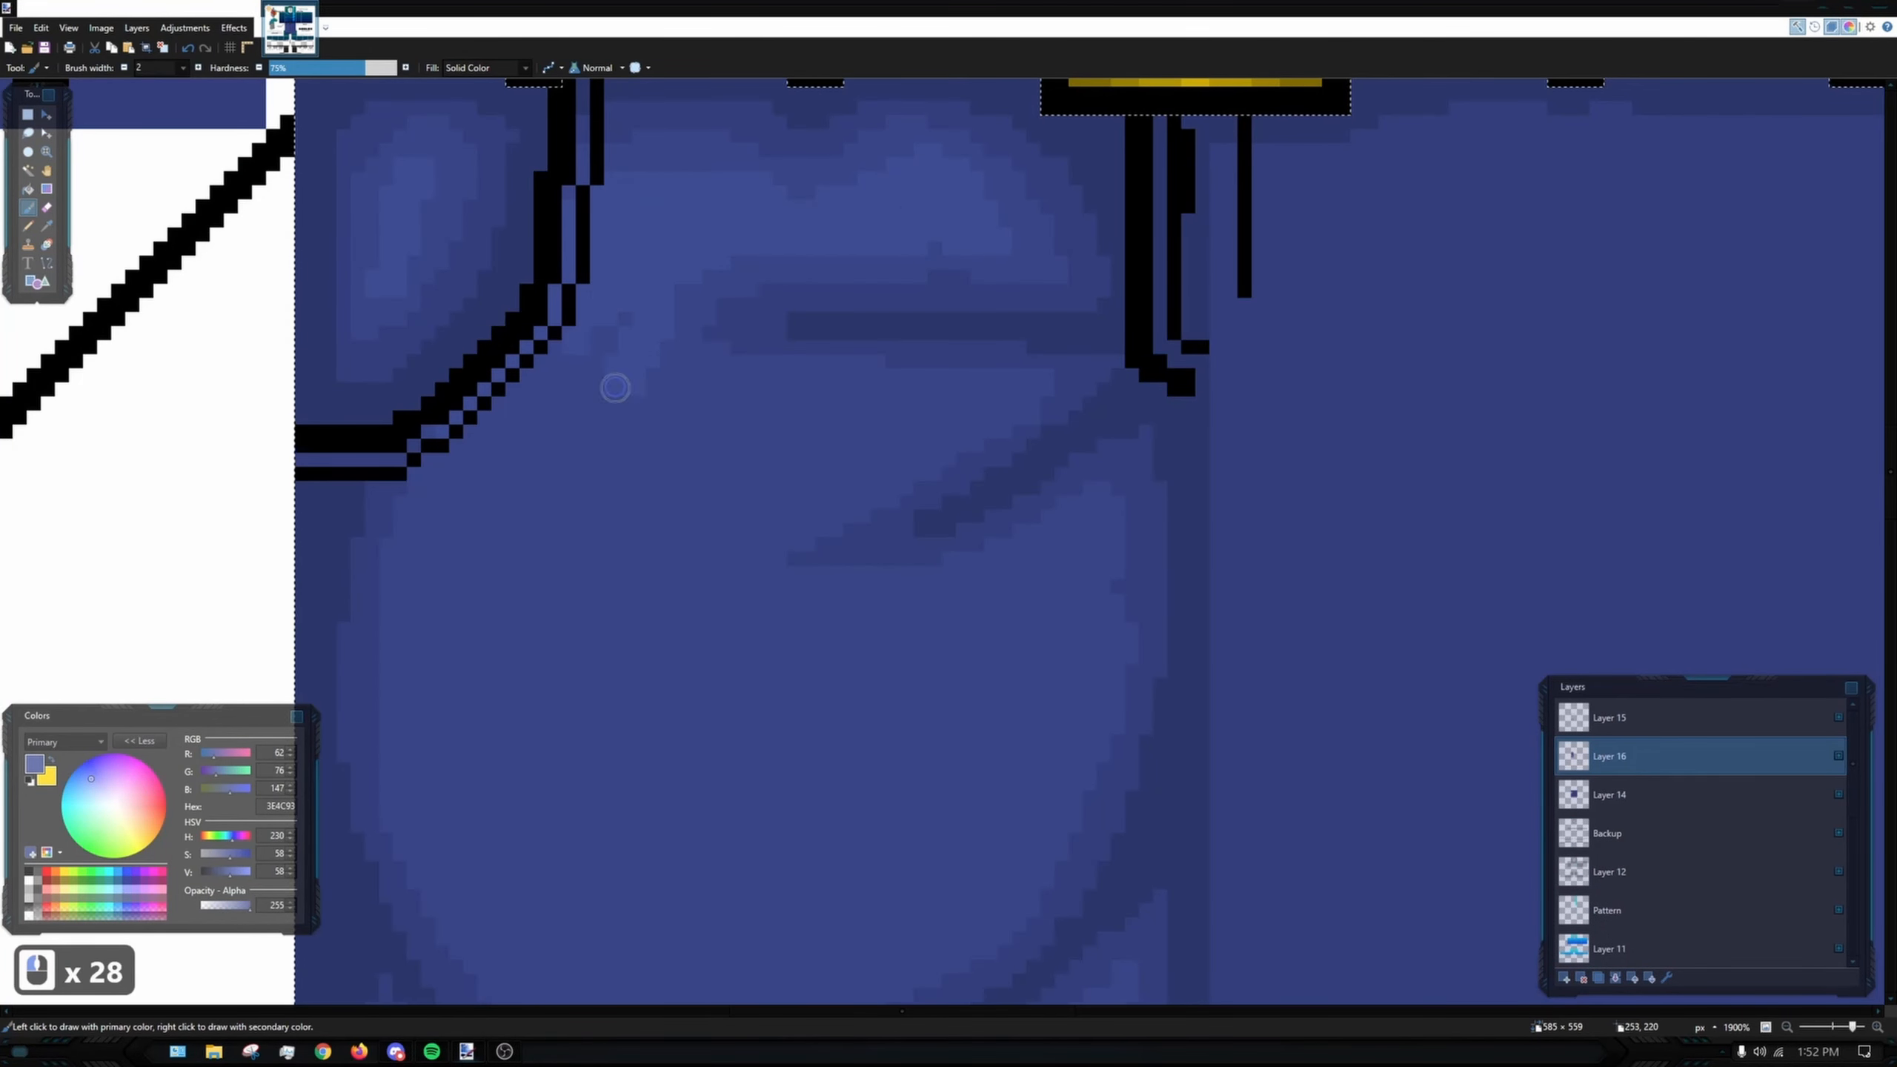
drag(1023, 396, 642, 568)
drag(446, 456, 545, 300)
- Outline and fill the highlight areas of the thigh and between the left leg's lower folds with 3E4C93
drag(840, 847, 717, 875)
drag(866, 844, 782, 310)
drag(702, 467, 1096, 370)
drag(1097, 370, 1066, 521)
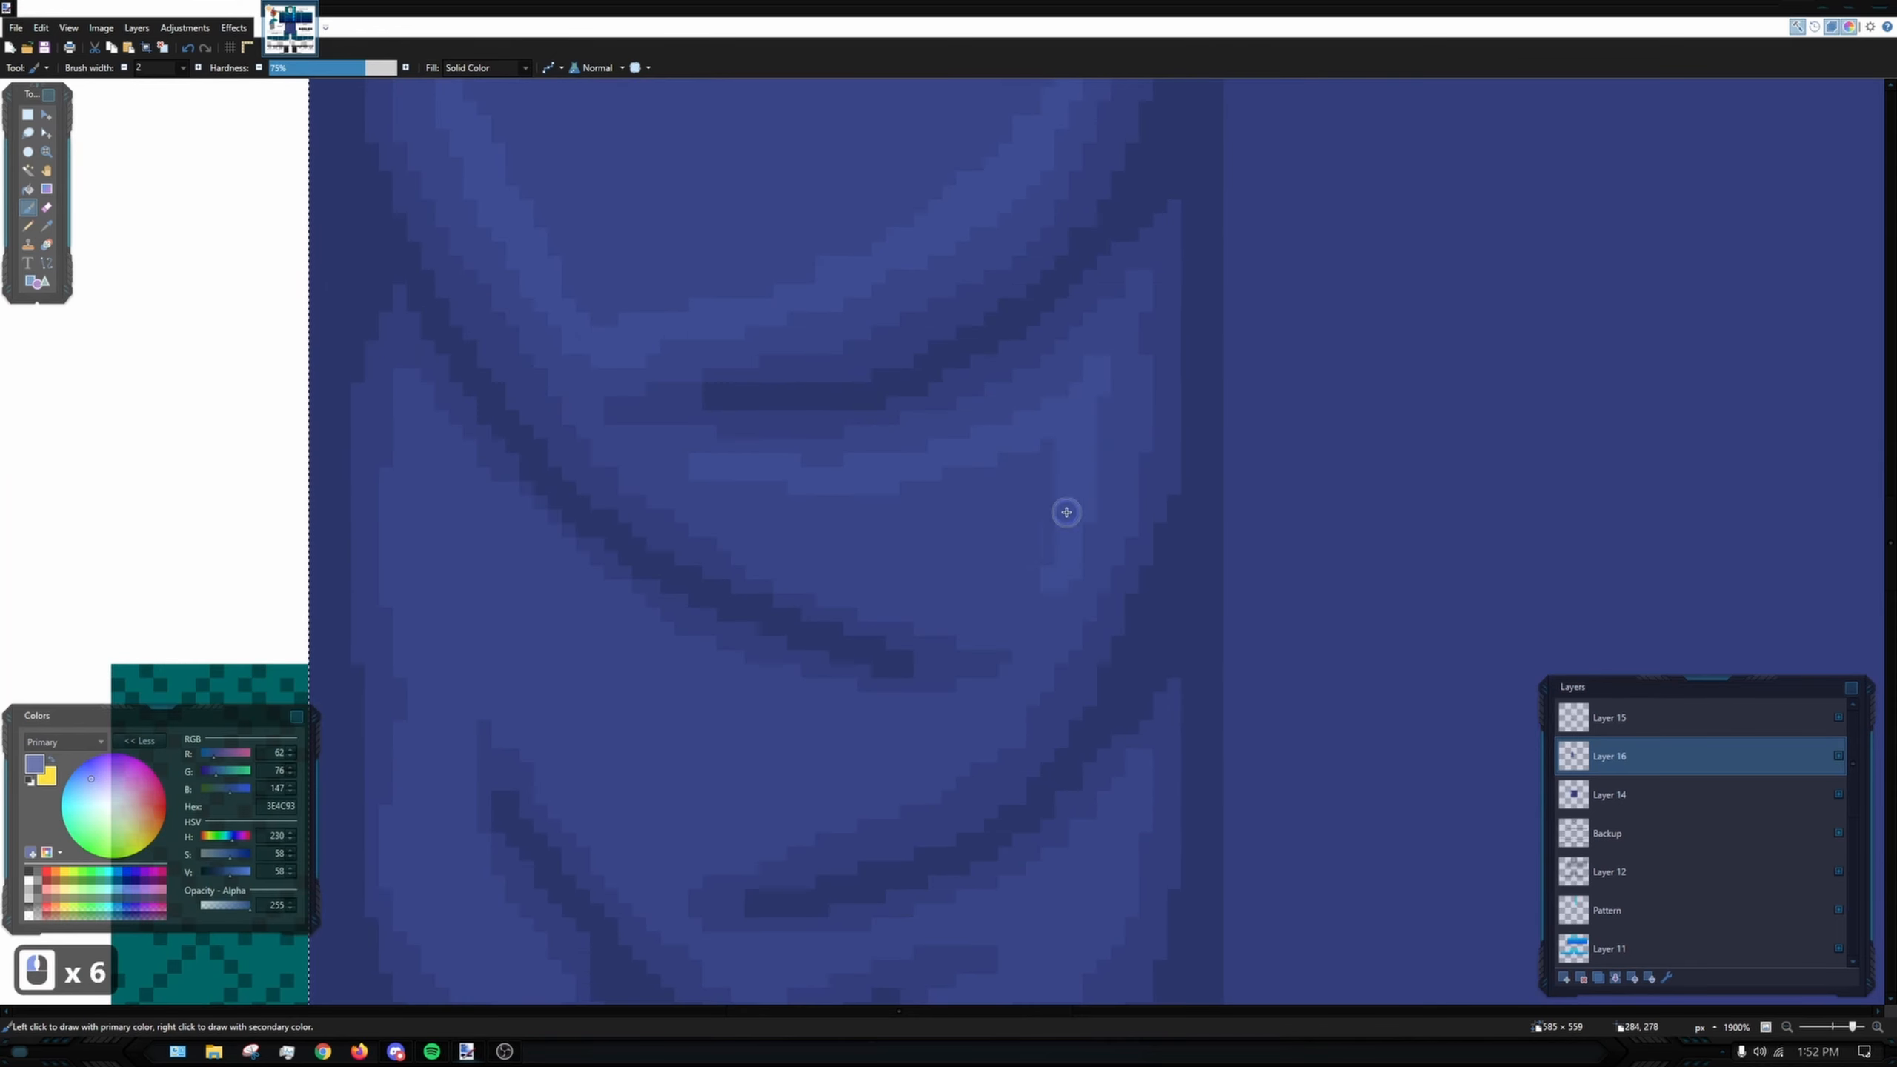
scroll(917, 545, up, 2)
key(ctrl+z)
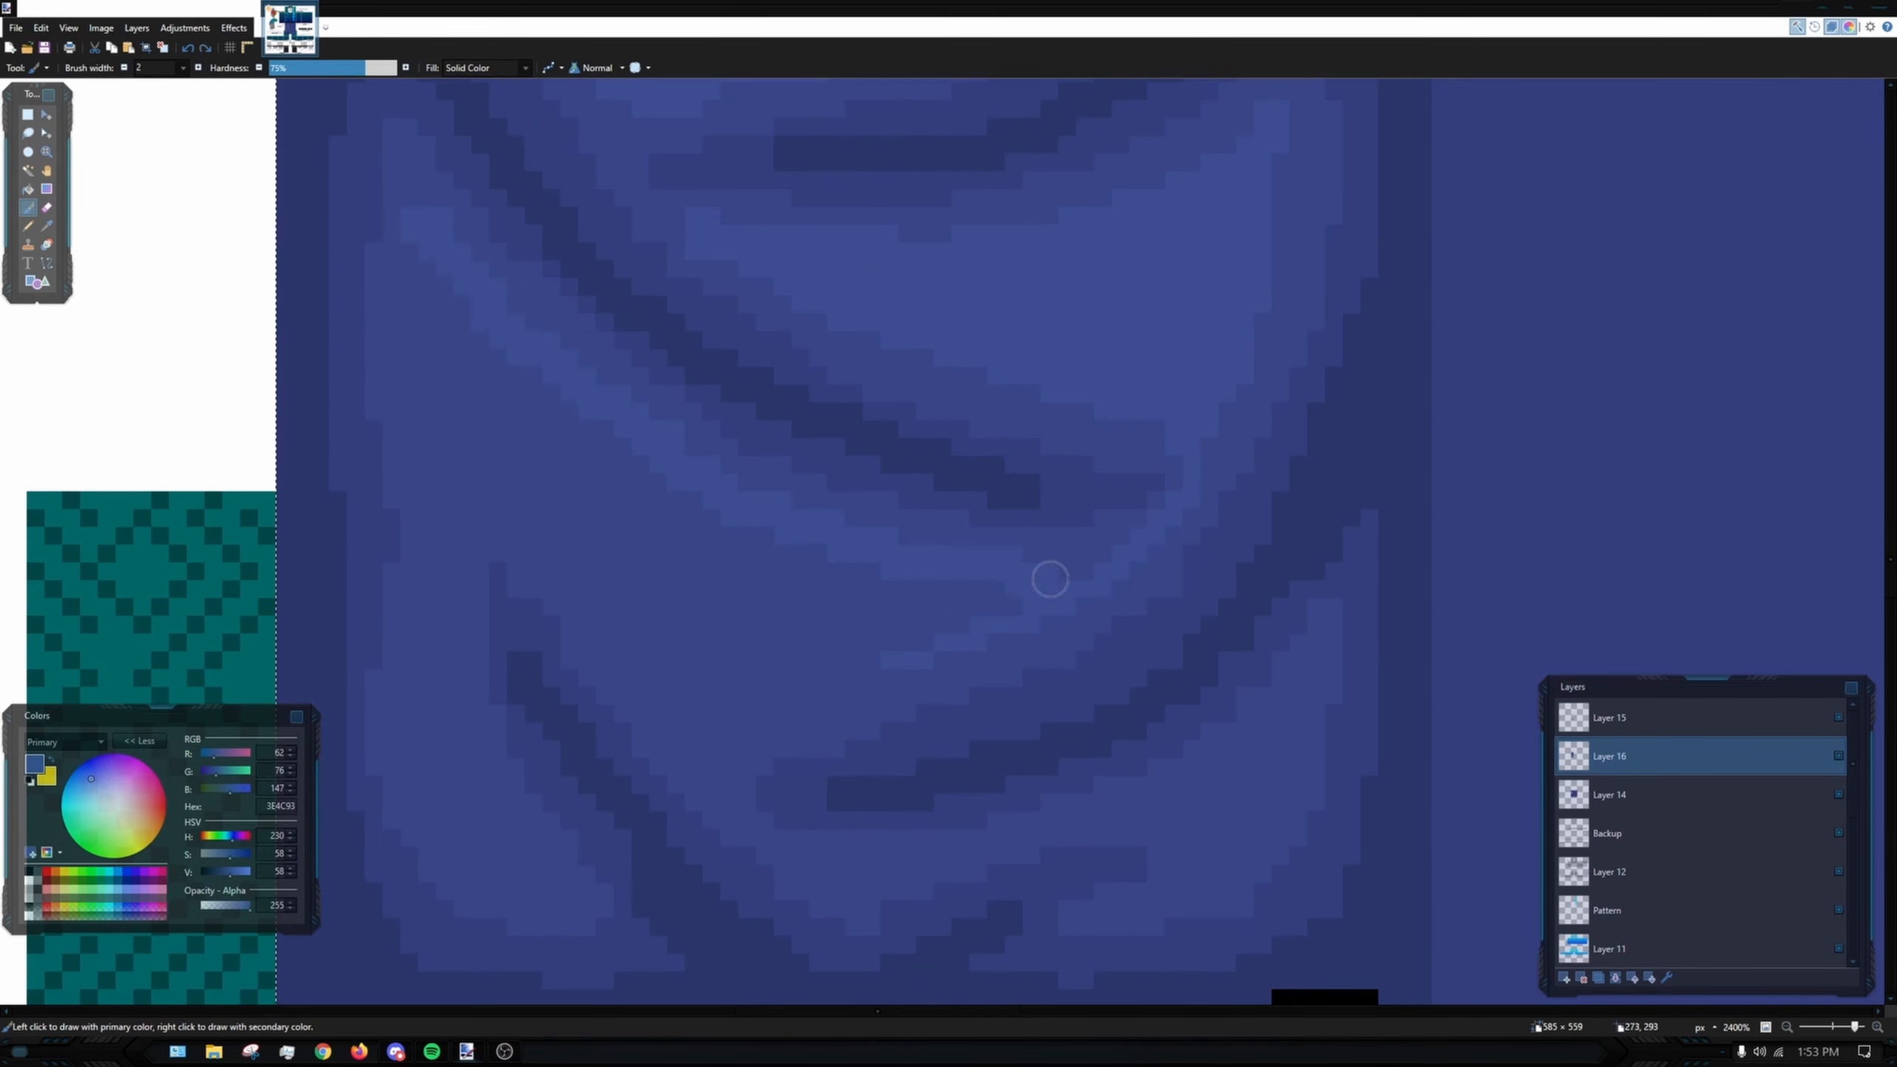
scroll(688, 652, up, 15)
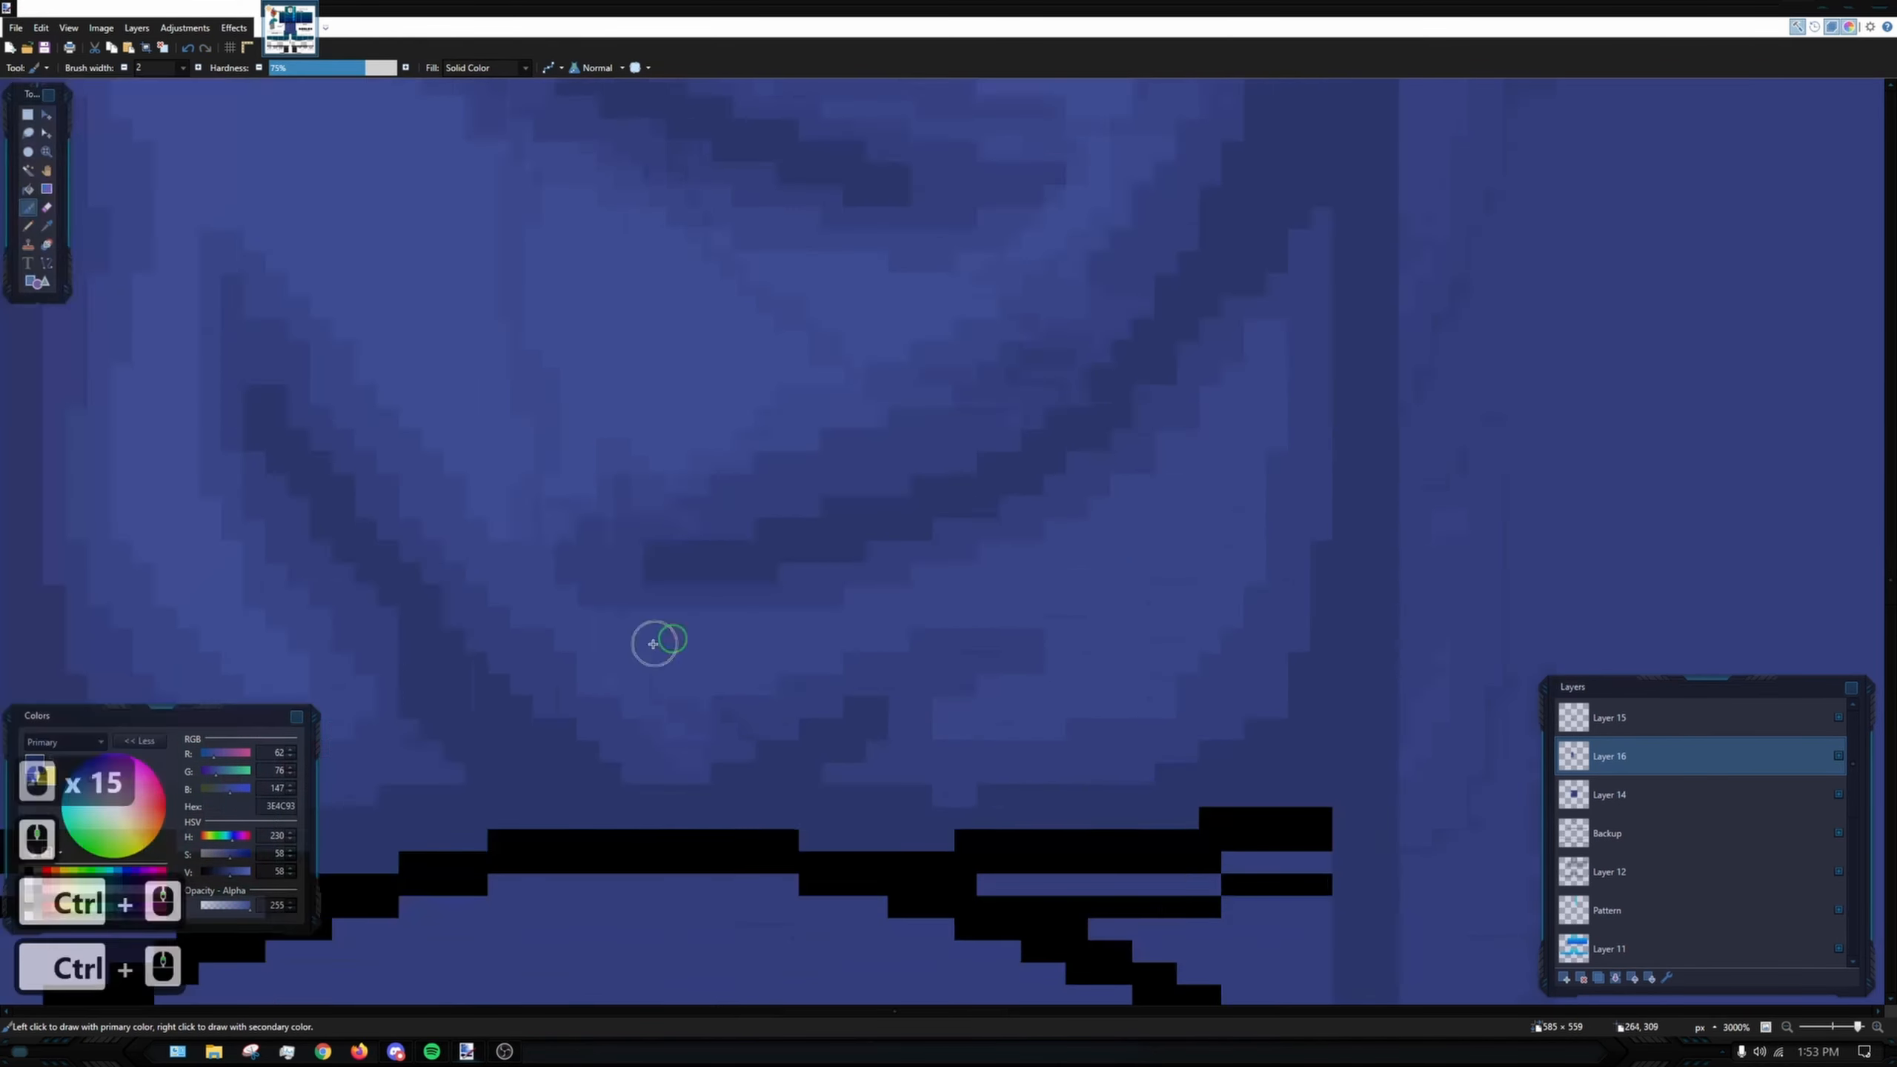
scroll(121, 297, down, 6)
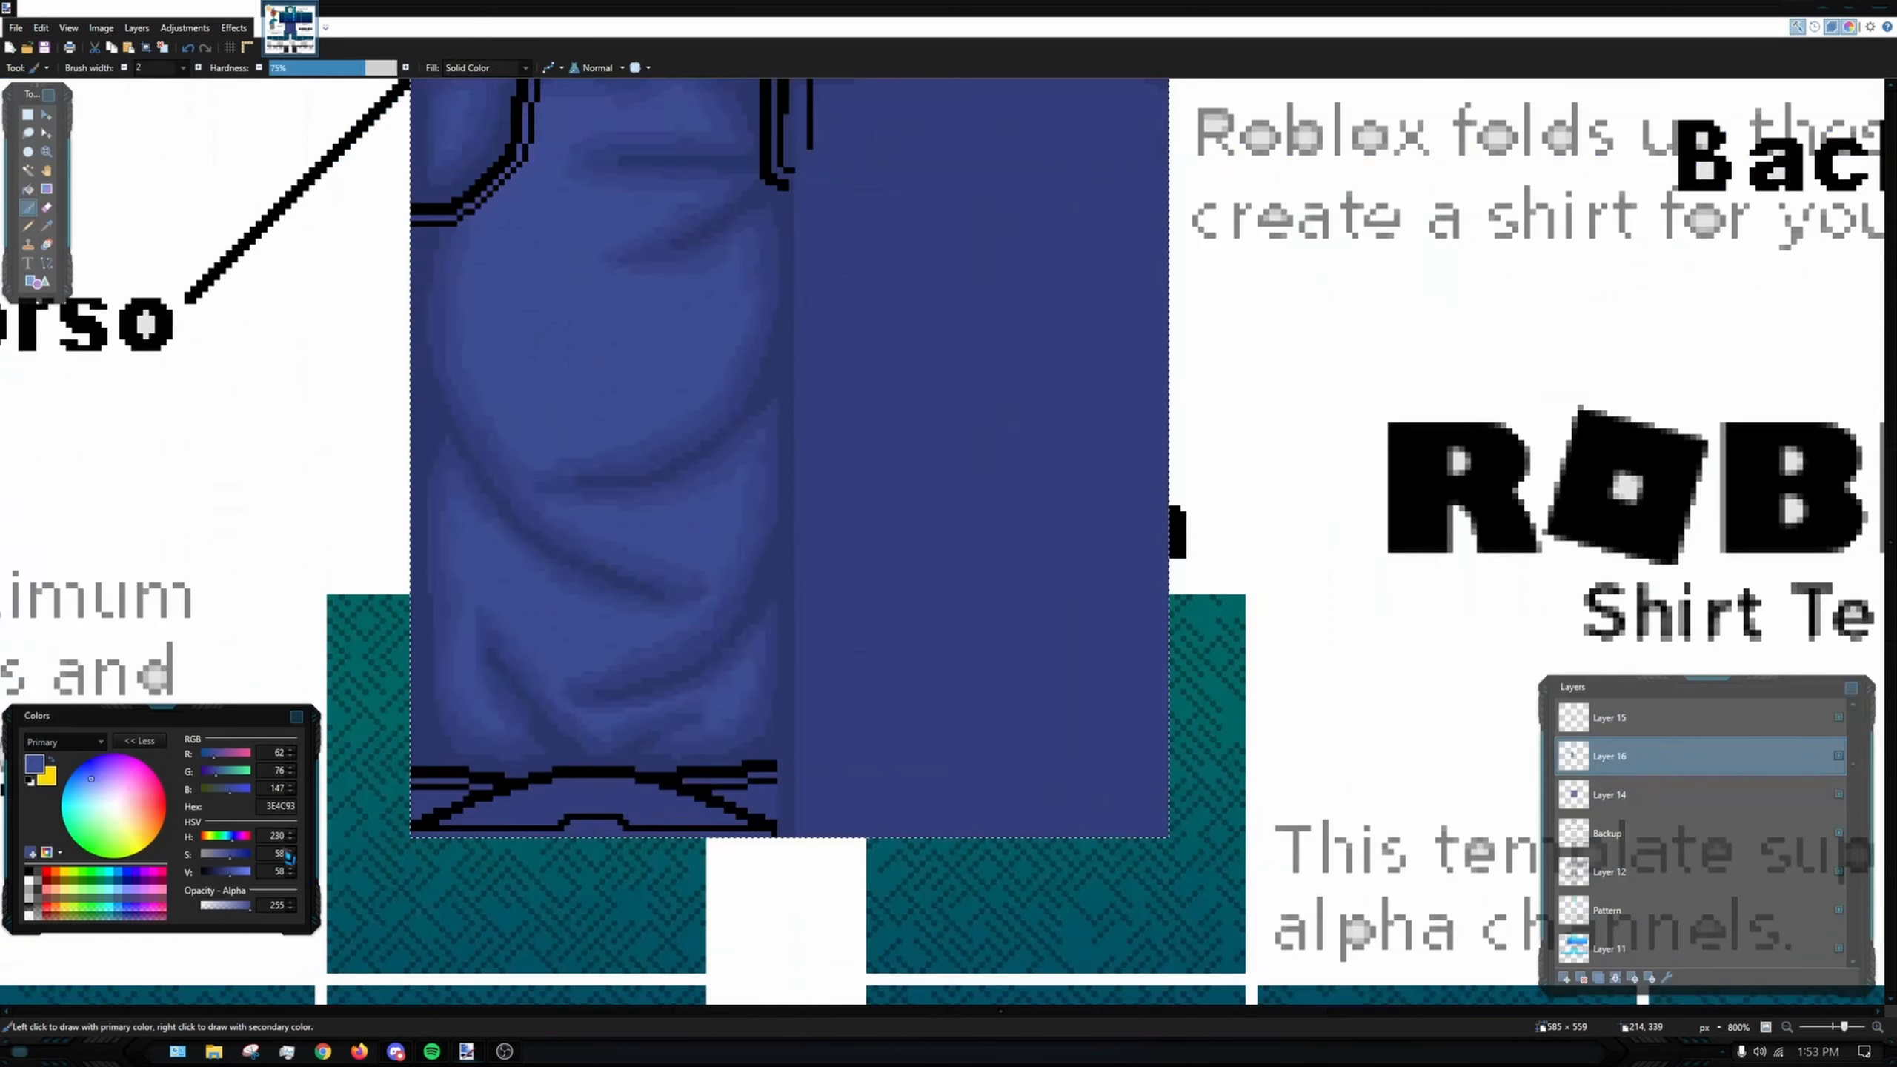
- Paint a third highlight tone, 4454A3, in the pocket and beside the fly folds, and fill the thigh area with it
scroll(1065, 409, up, 8)
scroll(1065, 408, down, 2)
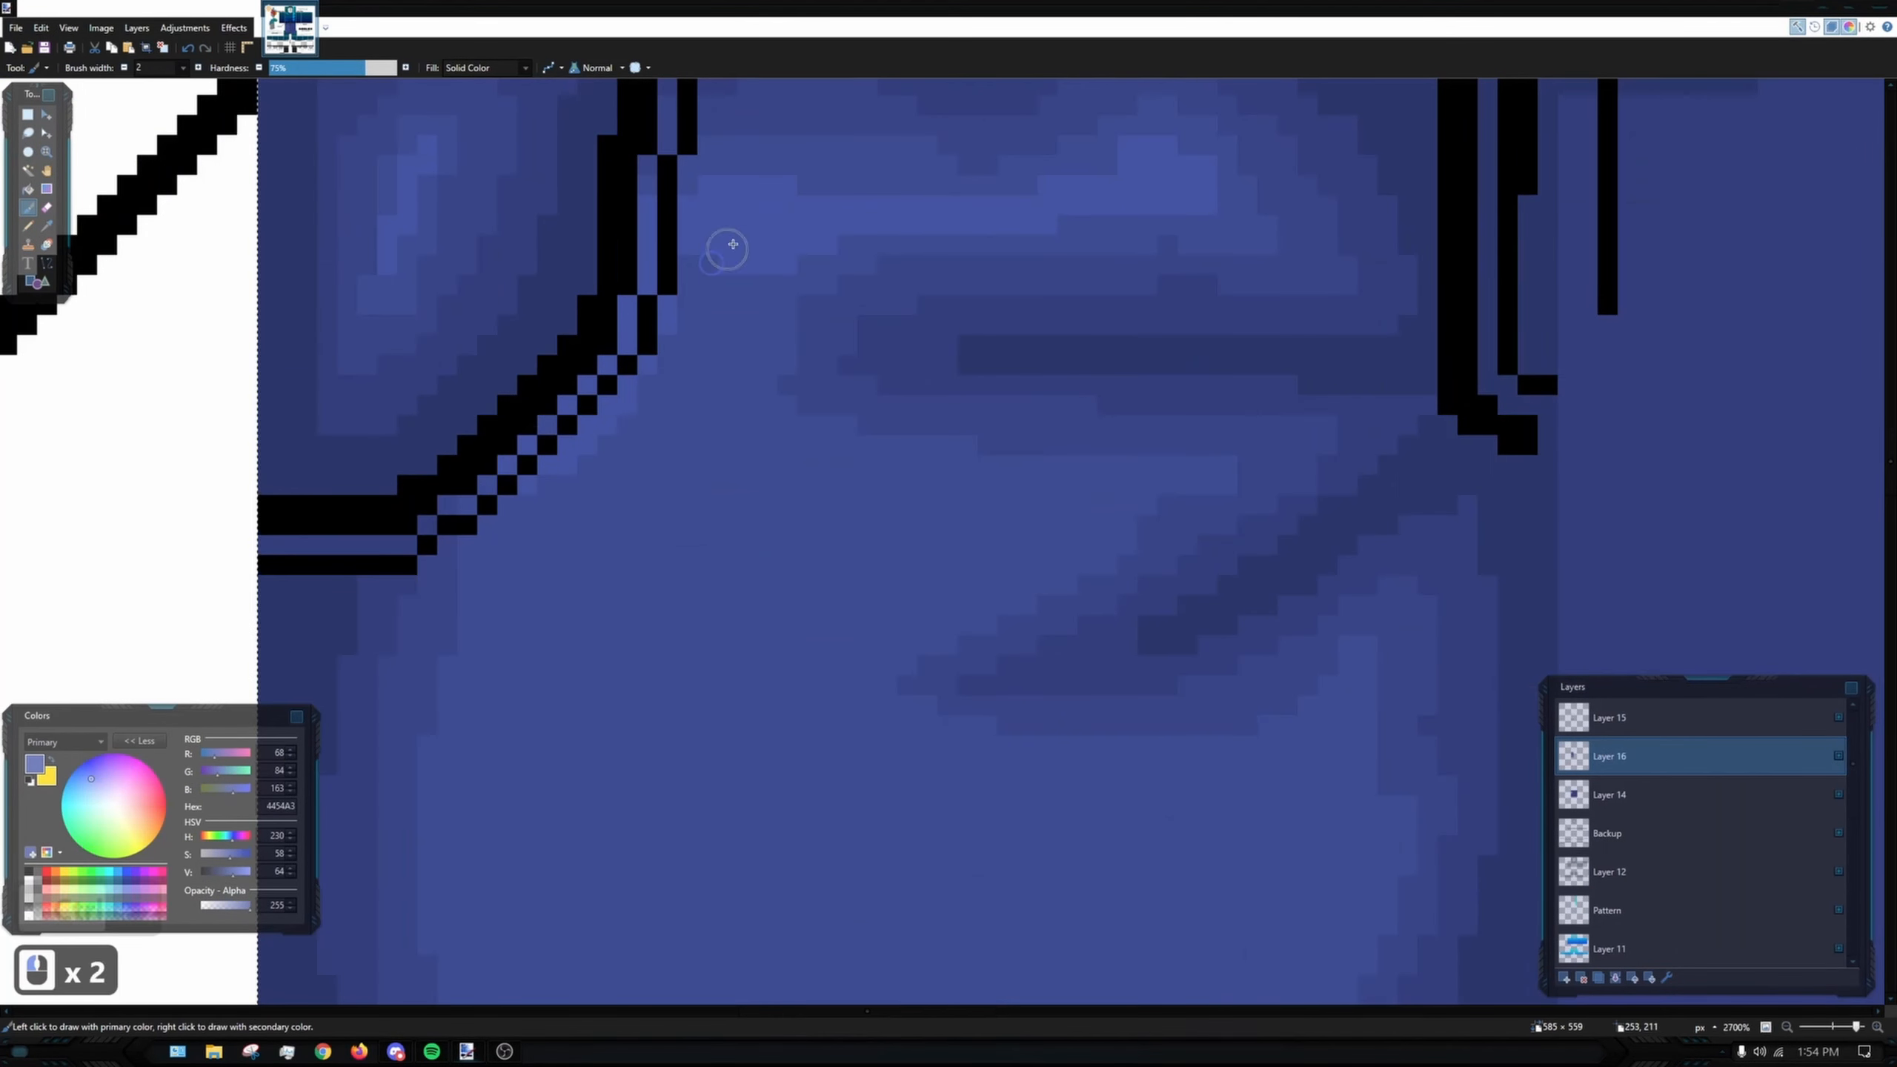
scroll(559, 750, down, 2)
drag(1035, 419, 926, 657)
scroll(609, 356, down, 2)
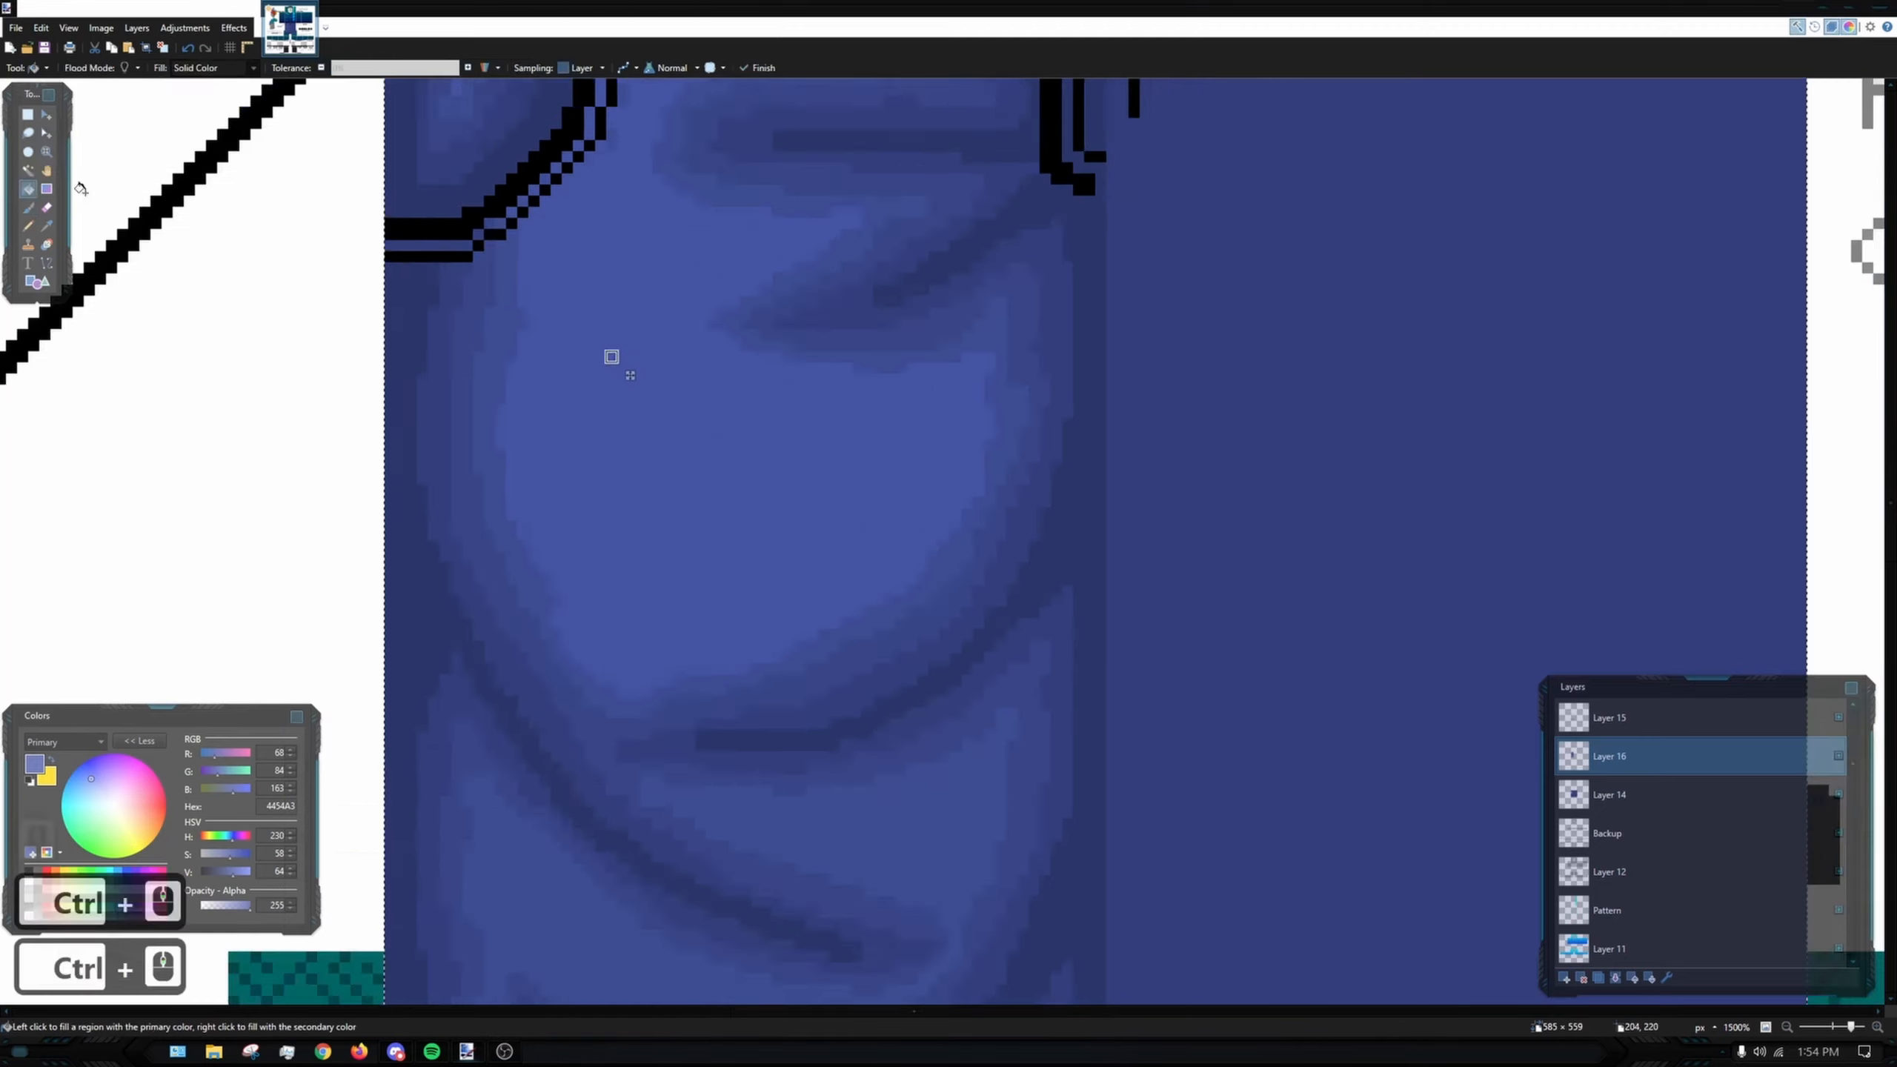
scroll(783, 423, down, 3)
scroll(783, 424, up, 4)
- Continue the 4454A3 highlights between the left leg's lower folds and down to the hem
drag(394, 404, 1087, 343)
key(ctrl+z)
scroll(1088, 343, down, 2)
drag(1218, 586, 1003, 670)
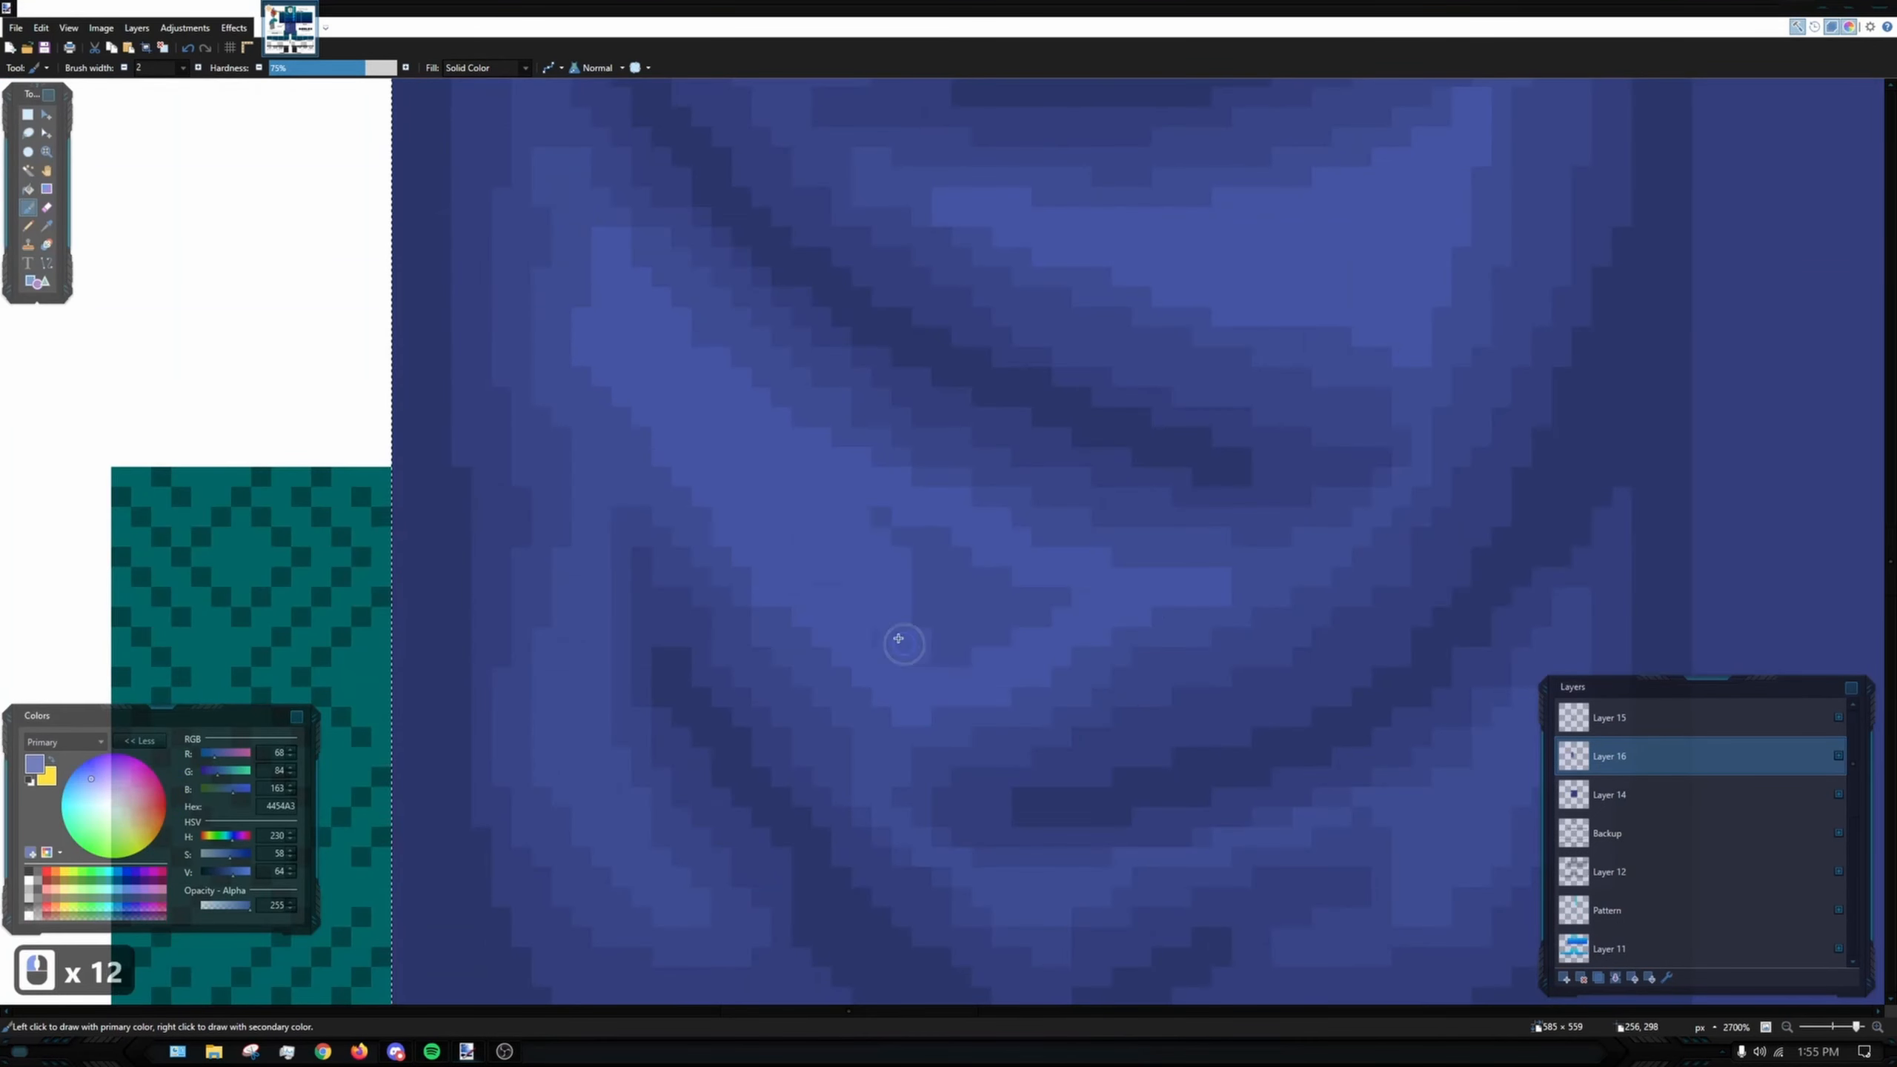
scroll(898, 638, up, 2)
drag(423, 478, 429, 707)
drag(731, 583, 1232, 691)
scroll(896, 695, down, 6)
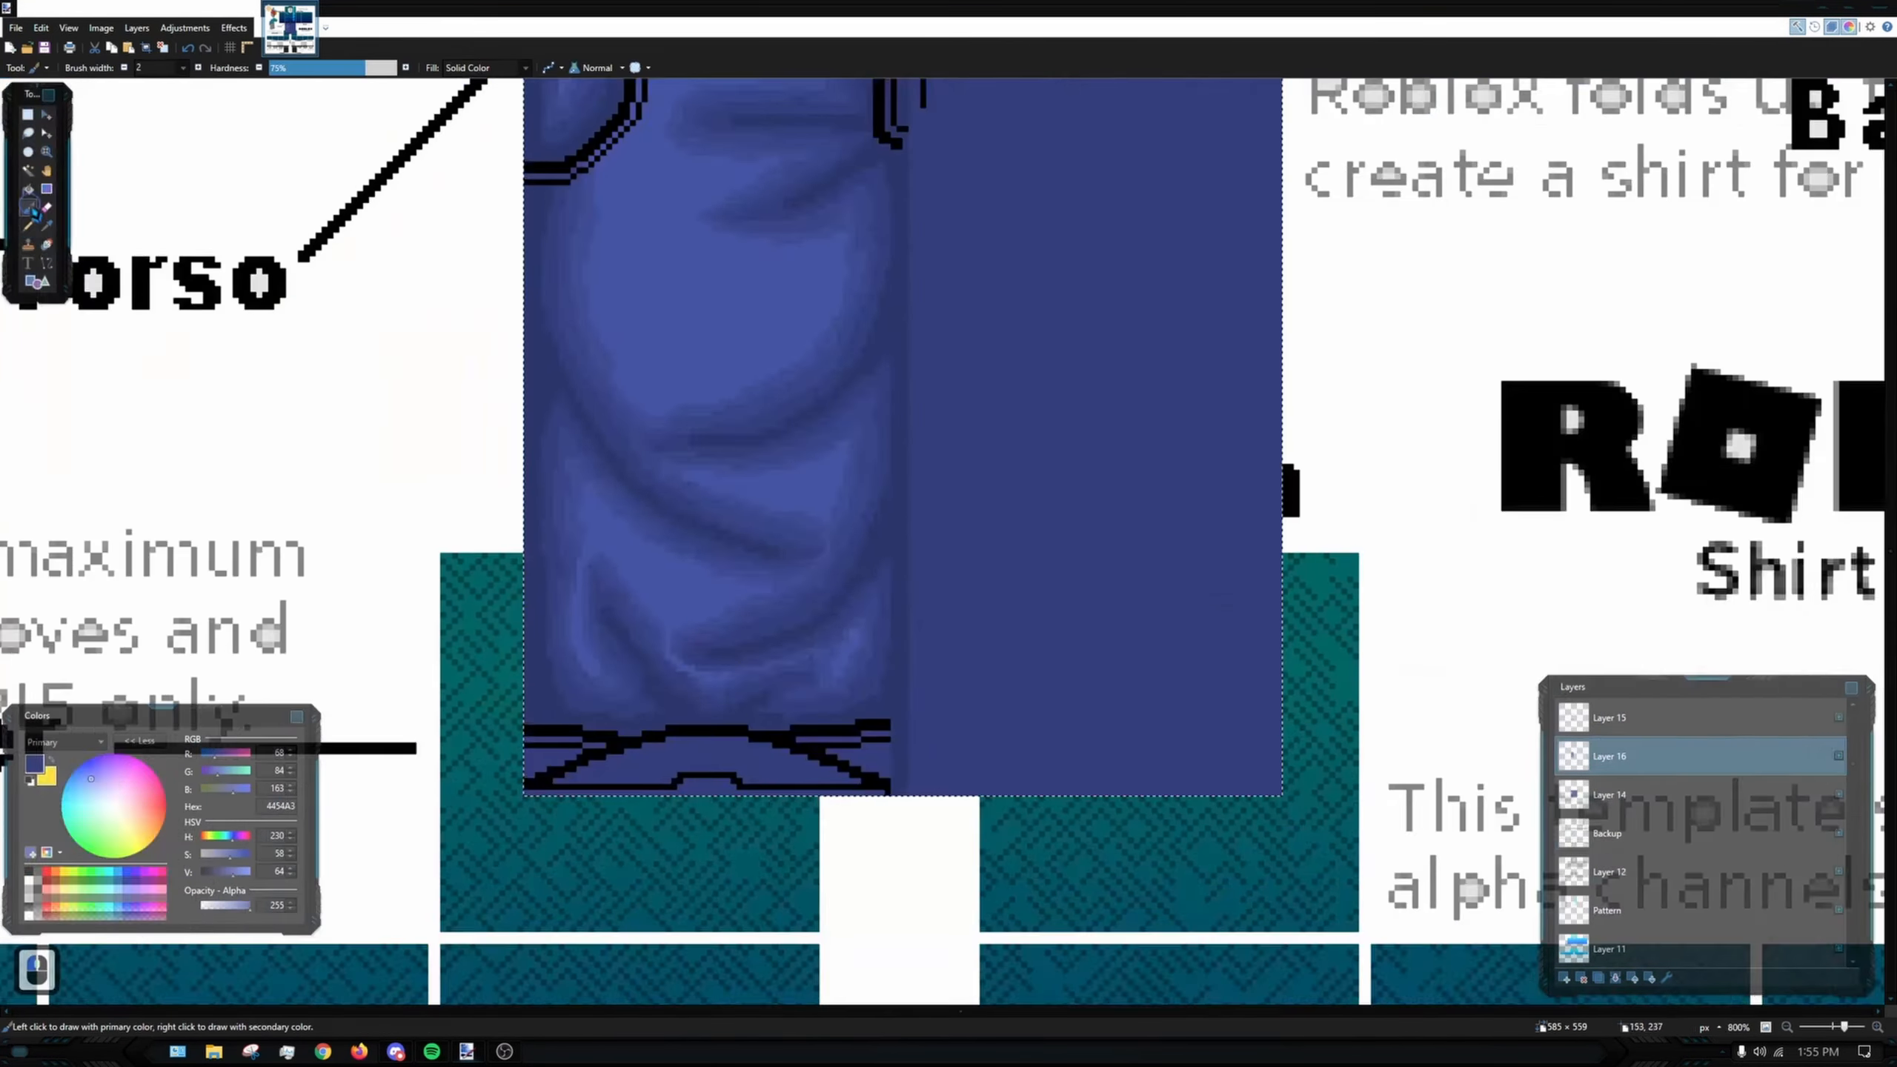
- Paint a brighter highlight tone, 4859AD, in the pocket and around the upper folds and thigh of the left leg
scroll(588, 292, up, 8)
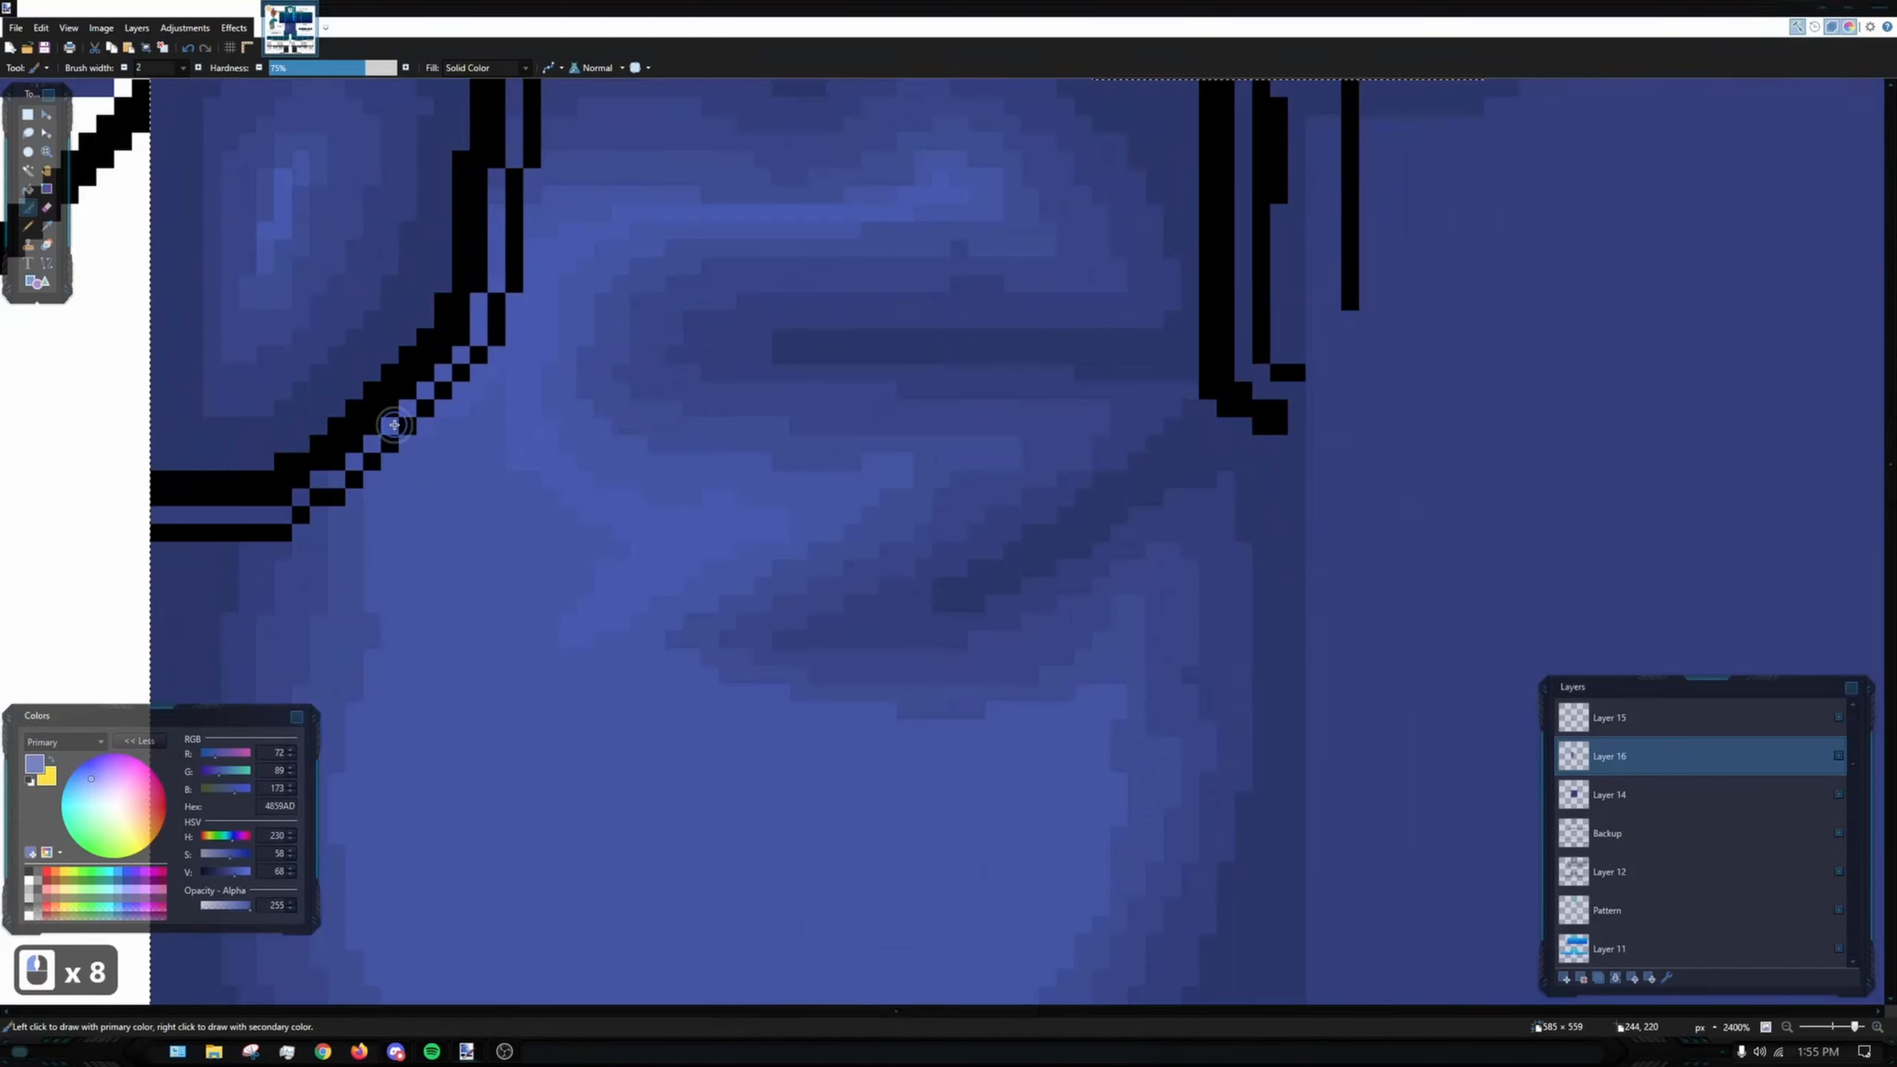
scroll(784, 424, down, 3)
drag(978, 500, 571, 648)
scroll(1070, 581, up, 3)
scroll(1071, 581, down, 3)
key(ctrl+z)
- Add 4859AD highlights inside the lighter areas between the left leg's lower folds
drag(664, 366, 529, 263)
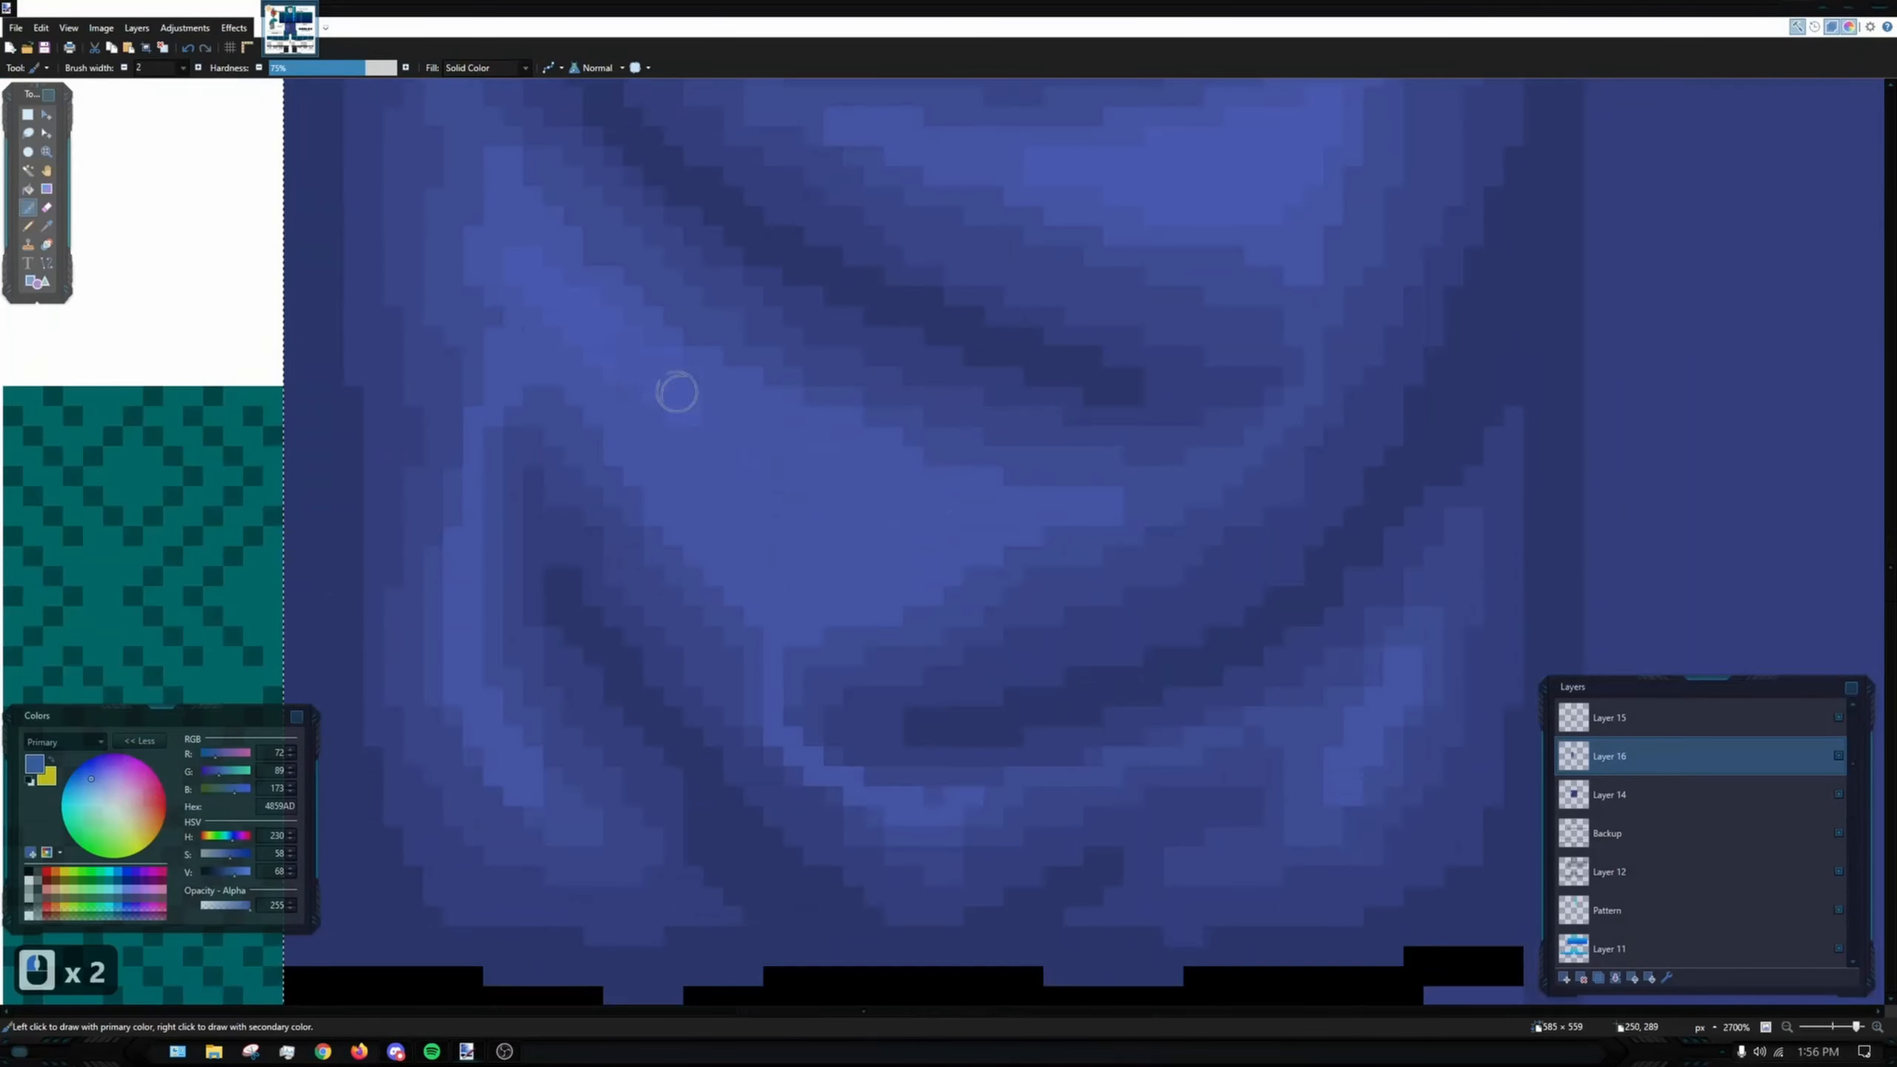
scroll(1240, 648, down, 3)
scroll(1241, 648, up, 5)
scroll(588, 411, down, 5)
scroll(588, 411, up, 3)
scroll(694, 352, down, 8)
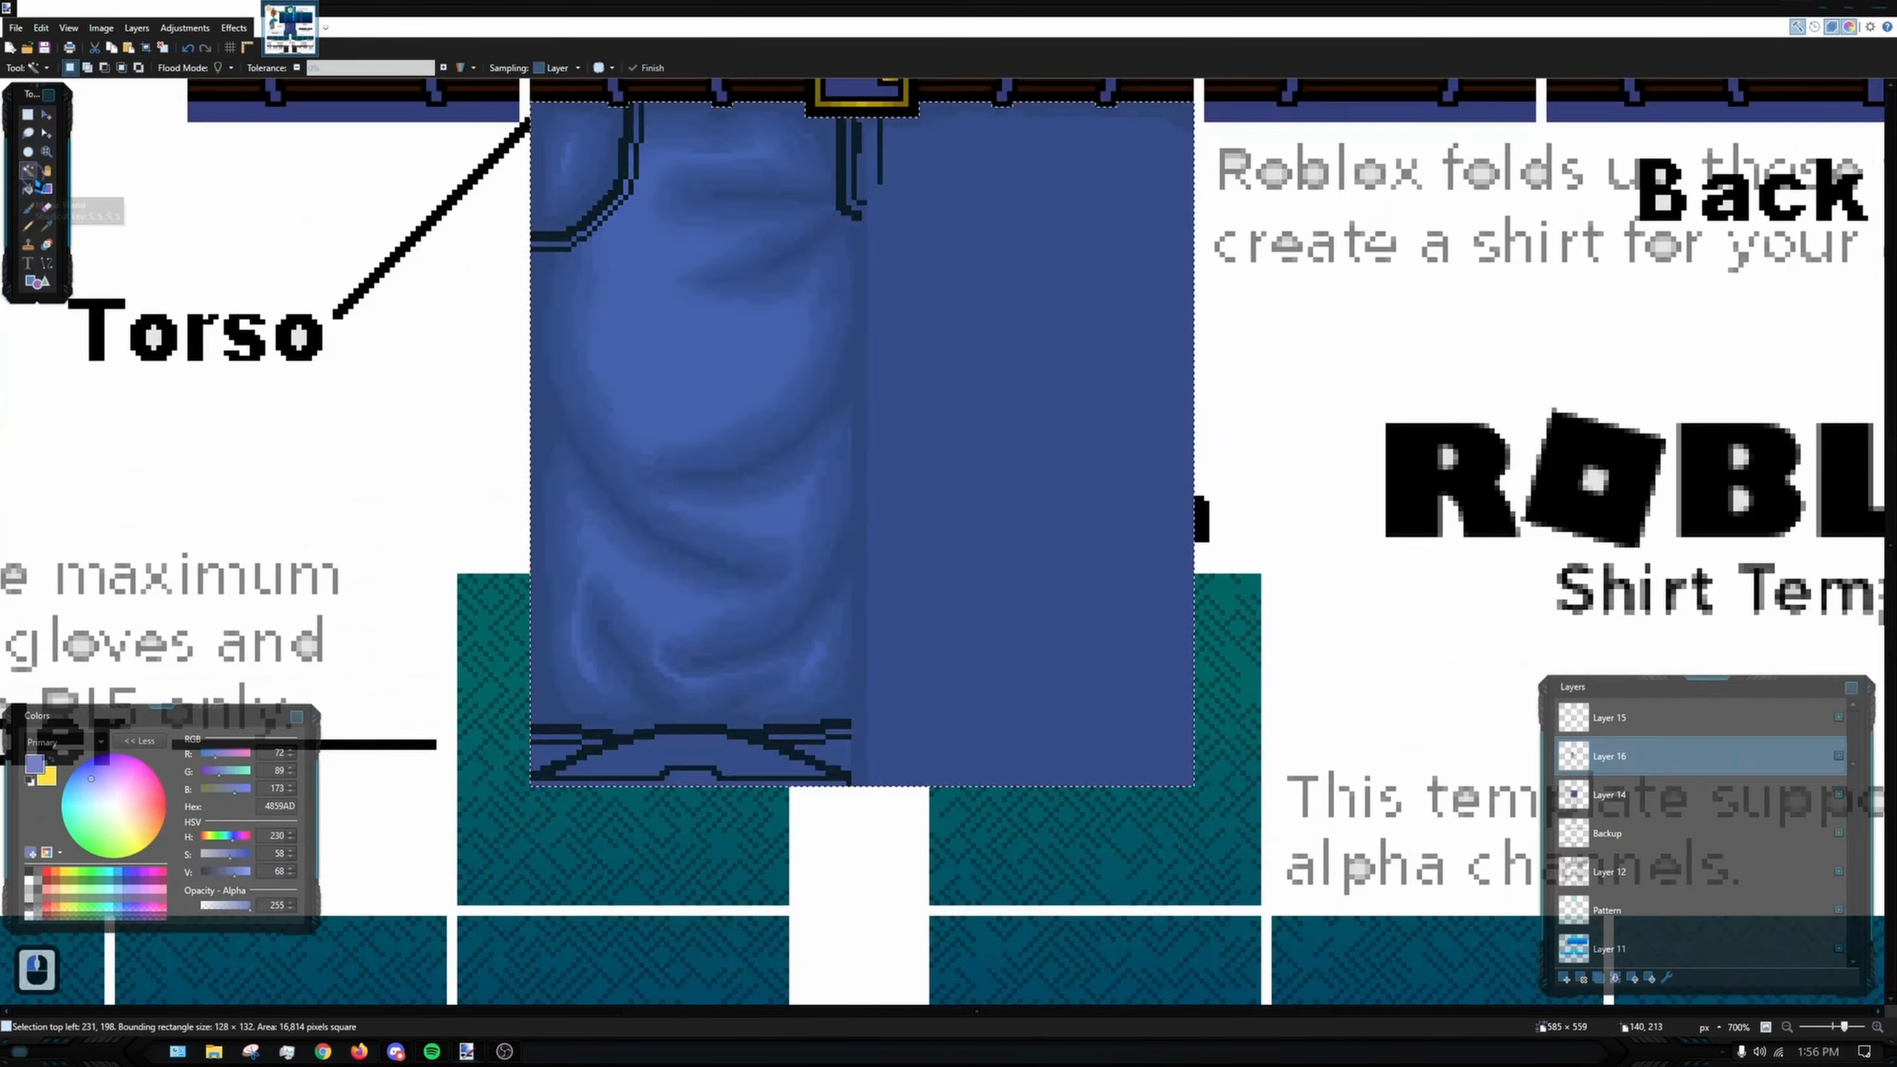
- Outline and fill the center of the left thigh with 4F61BC and brighten the lower folds with the same tone
scroll(658, 359, up, 4)
drag(613, 214, 625, 440)
scroll(658, 447, down, 2)
scroll(936, 565, up, 4)
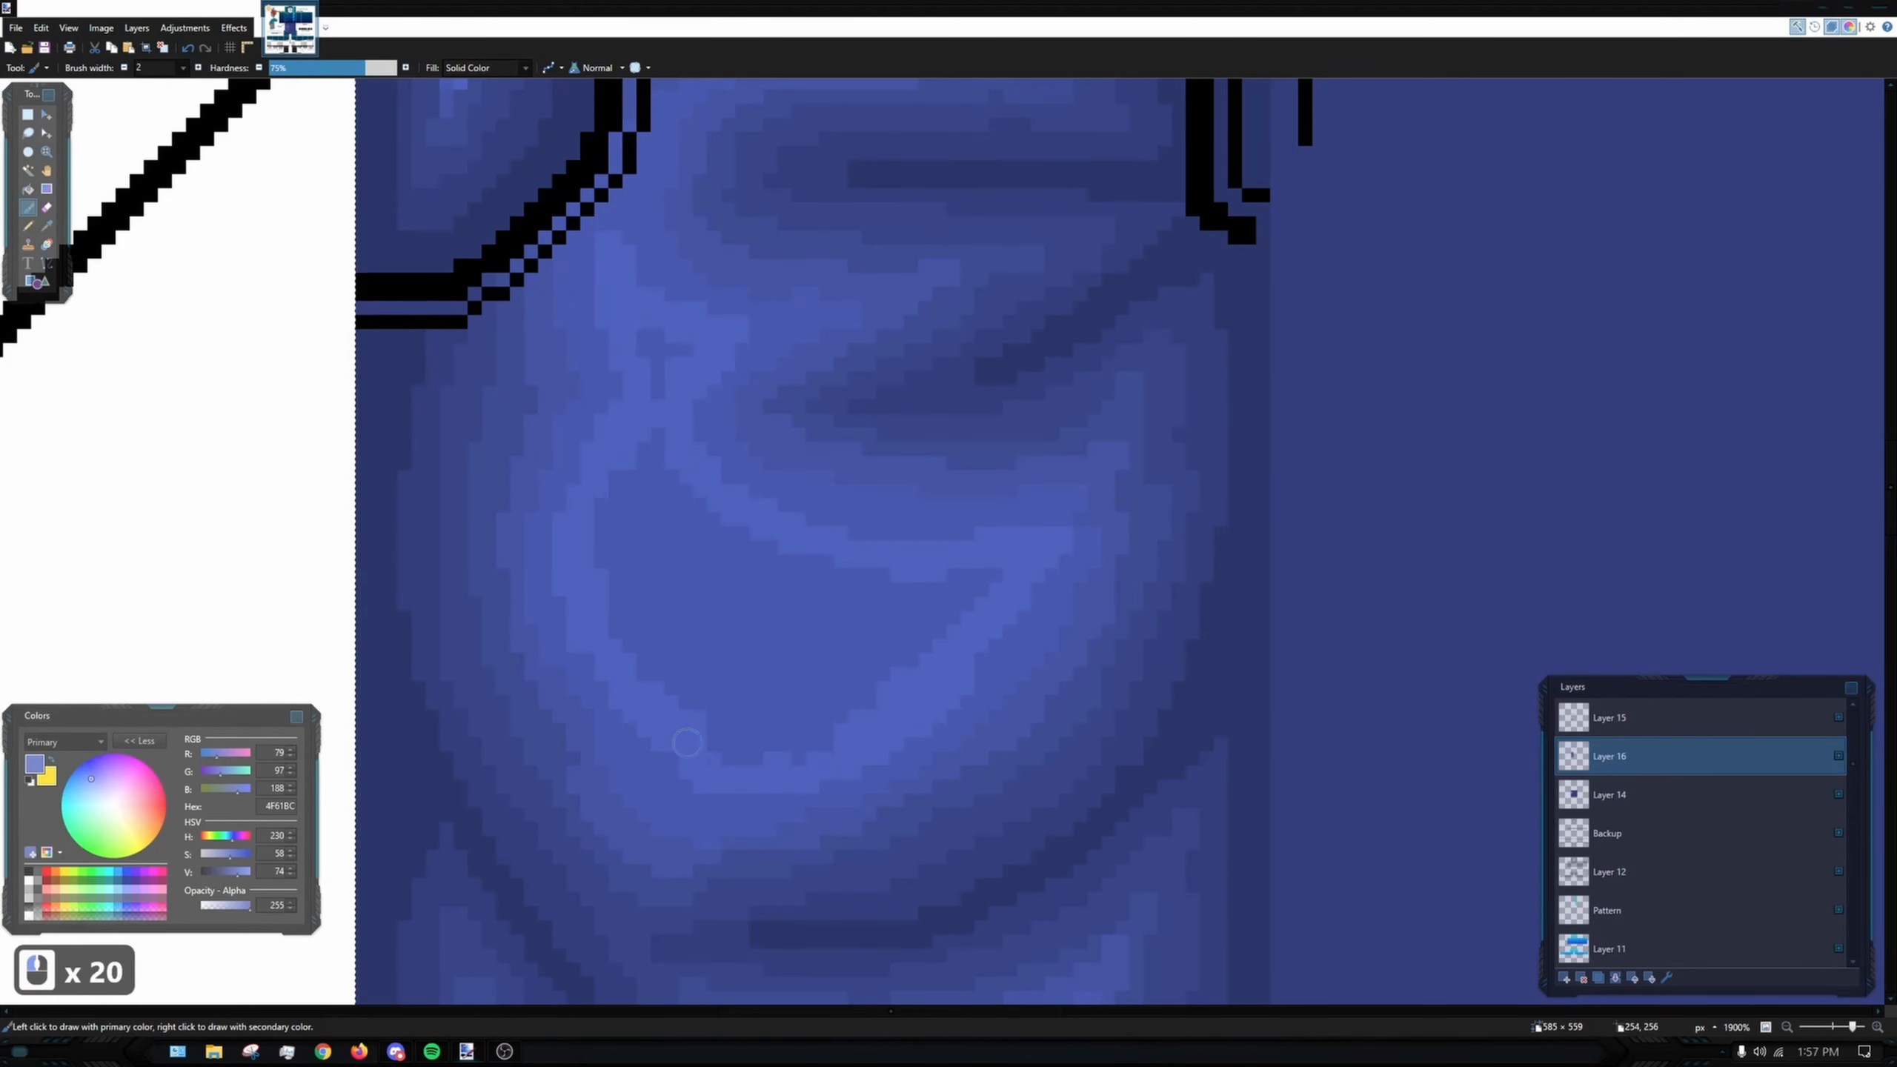
click(754, 601)
scroll(555, 259, up, 3)
scroll(555, 258, down, 3)
scroll(807, 523, down, 2)
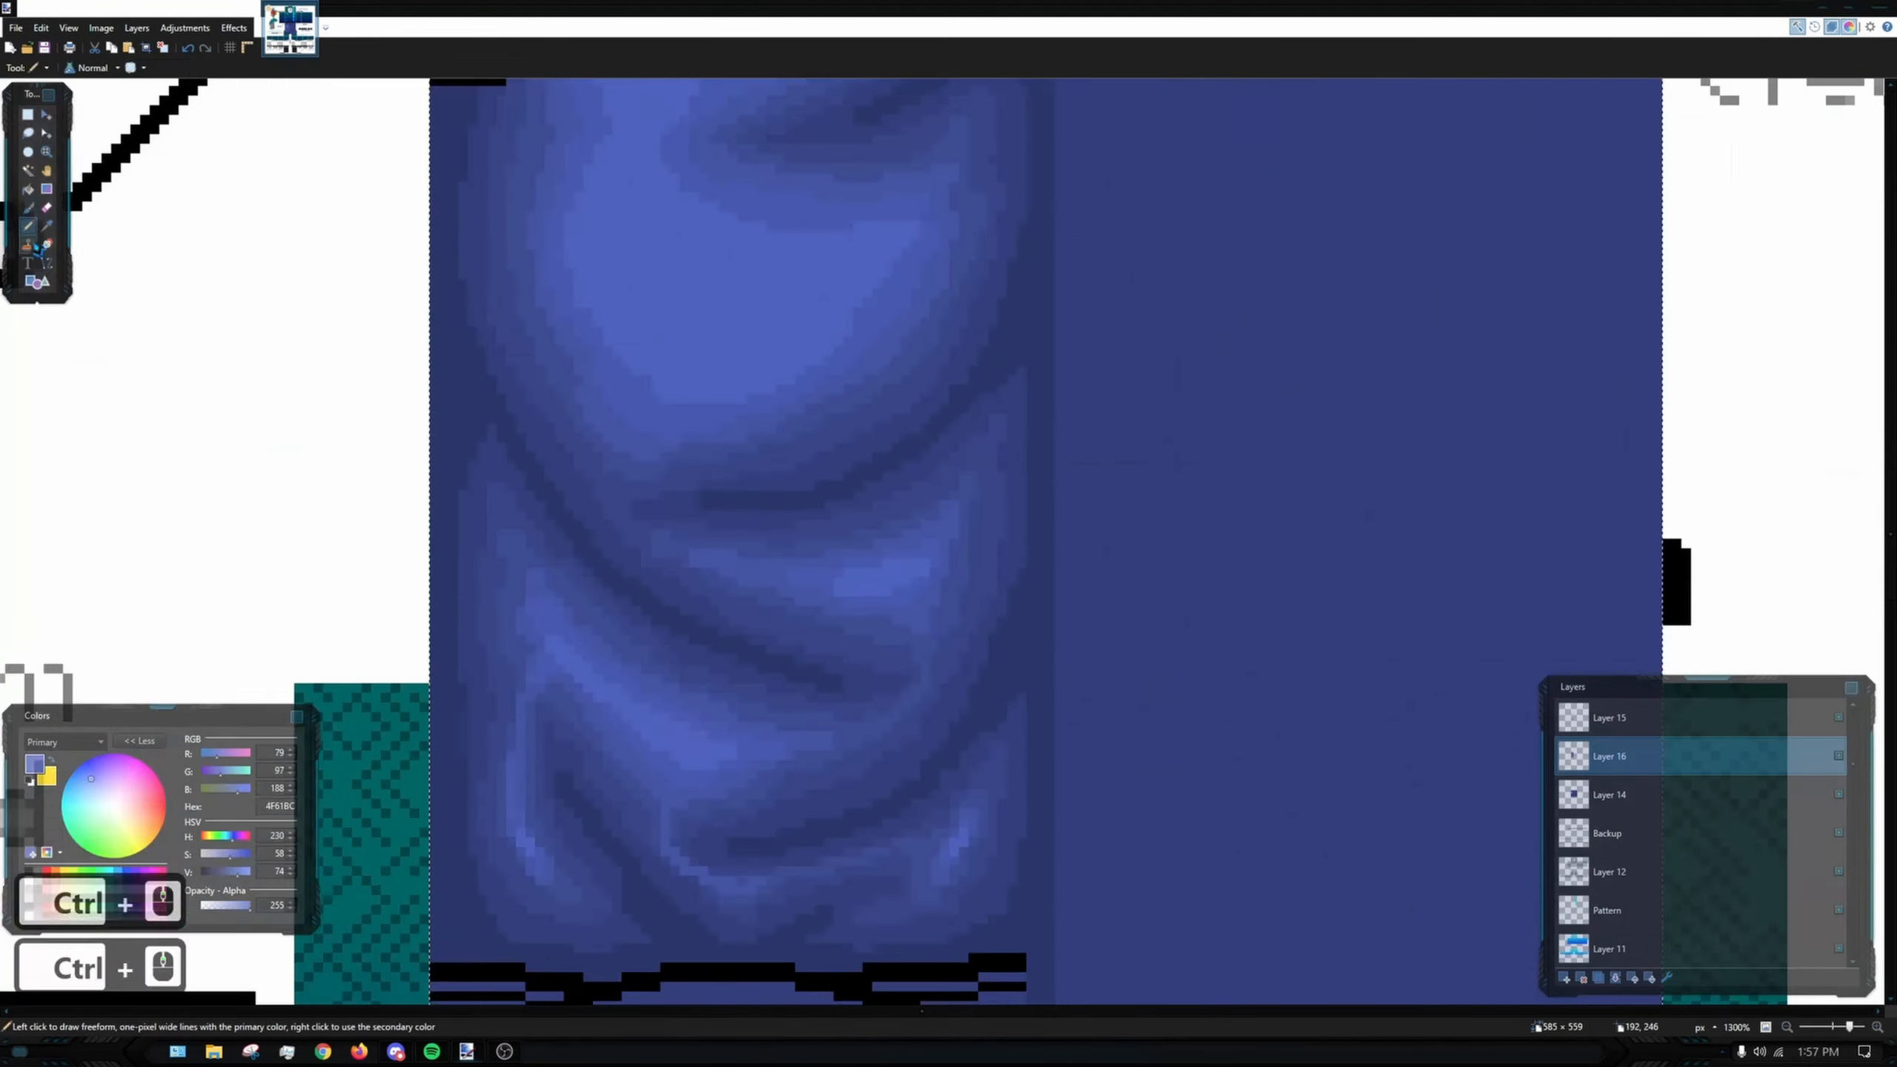
- Draw 5569CC highlights at the brightest parts of the left leg's thigh and lower folds with the Pencil
scroll(814, 449, up, 2)
click(28, 208)
scroll(560, 621, down, 3)
click(28, 226)
scroll(779, 551, up, 5)
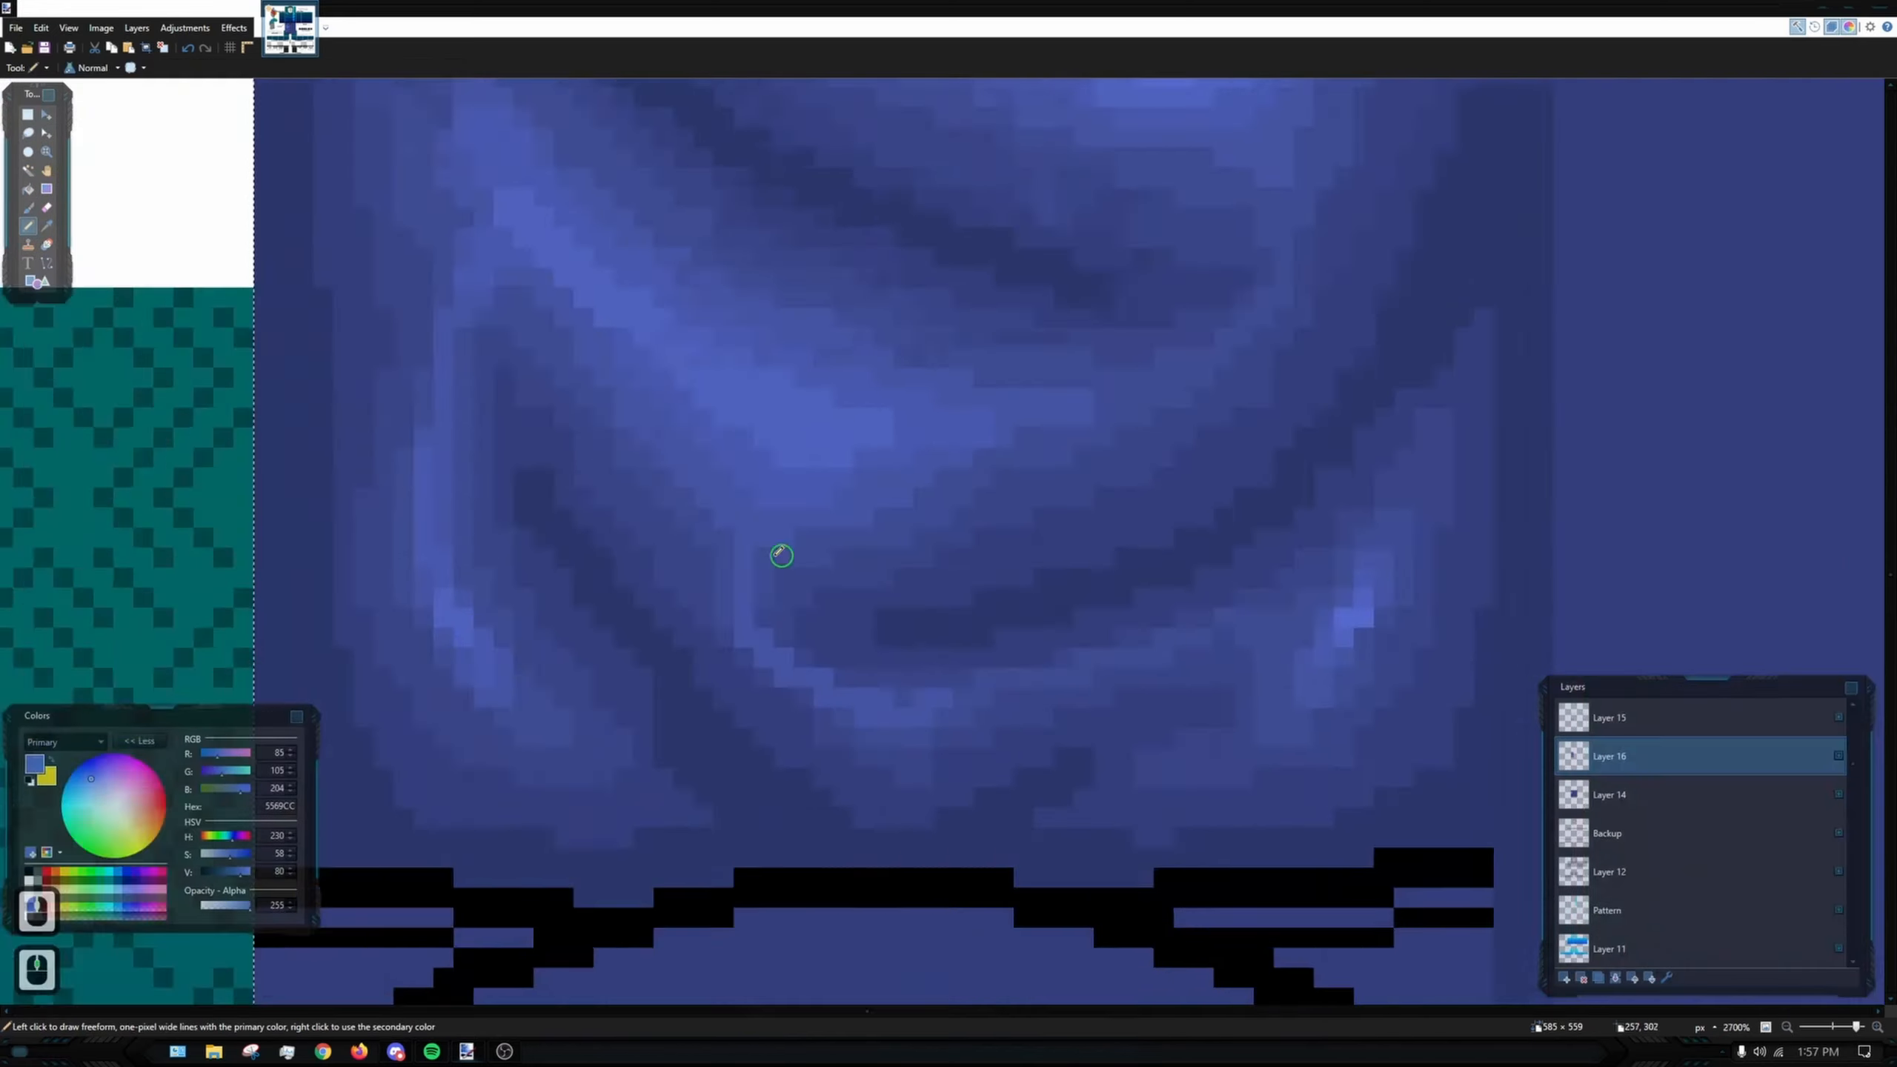
scroll(733, 389, down, 5)
scroll(733, 390, down, 4)
- Raise the color's brightness to 90 (6076E5) and draw the brightest glints on the left leg's folds
click(289, 869)
click(290, 869)
click(290, 870)
click(289, 869)
scroll(863, 493, up, 8)
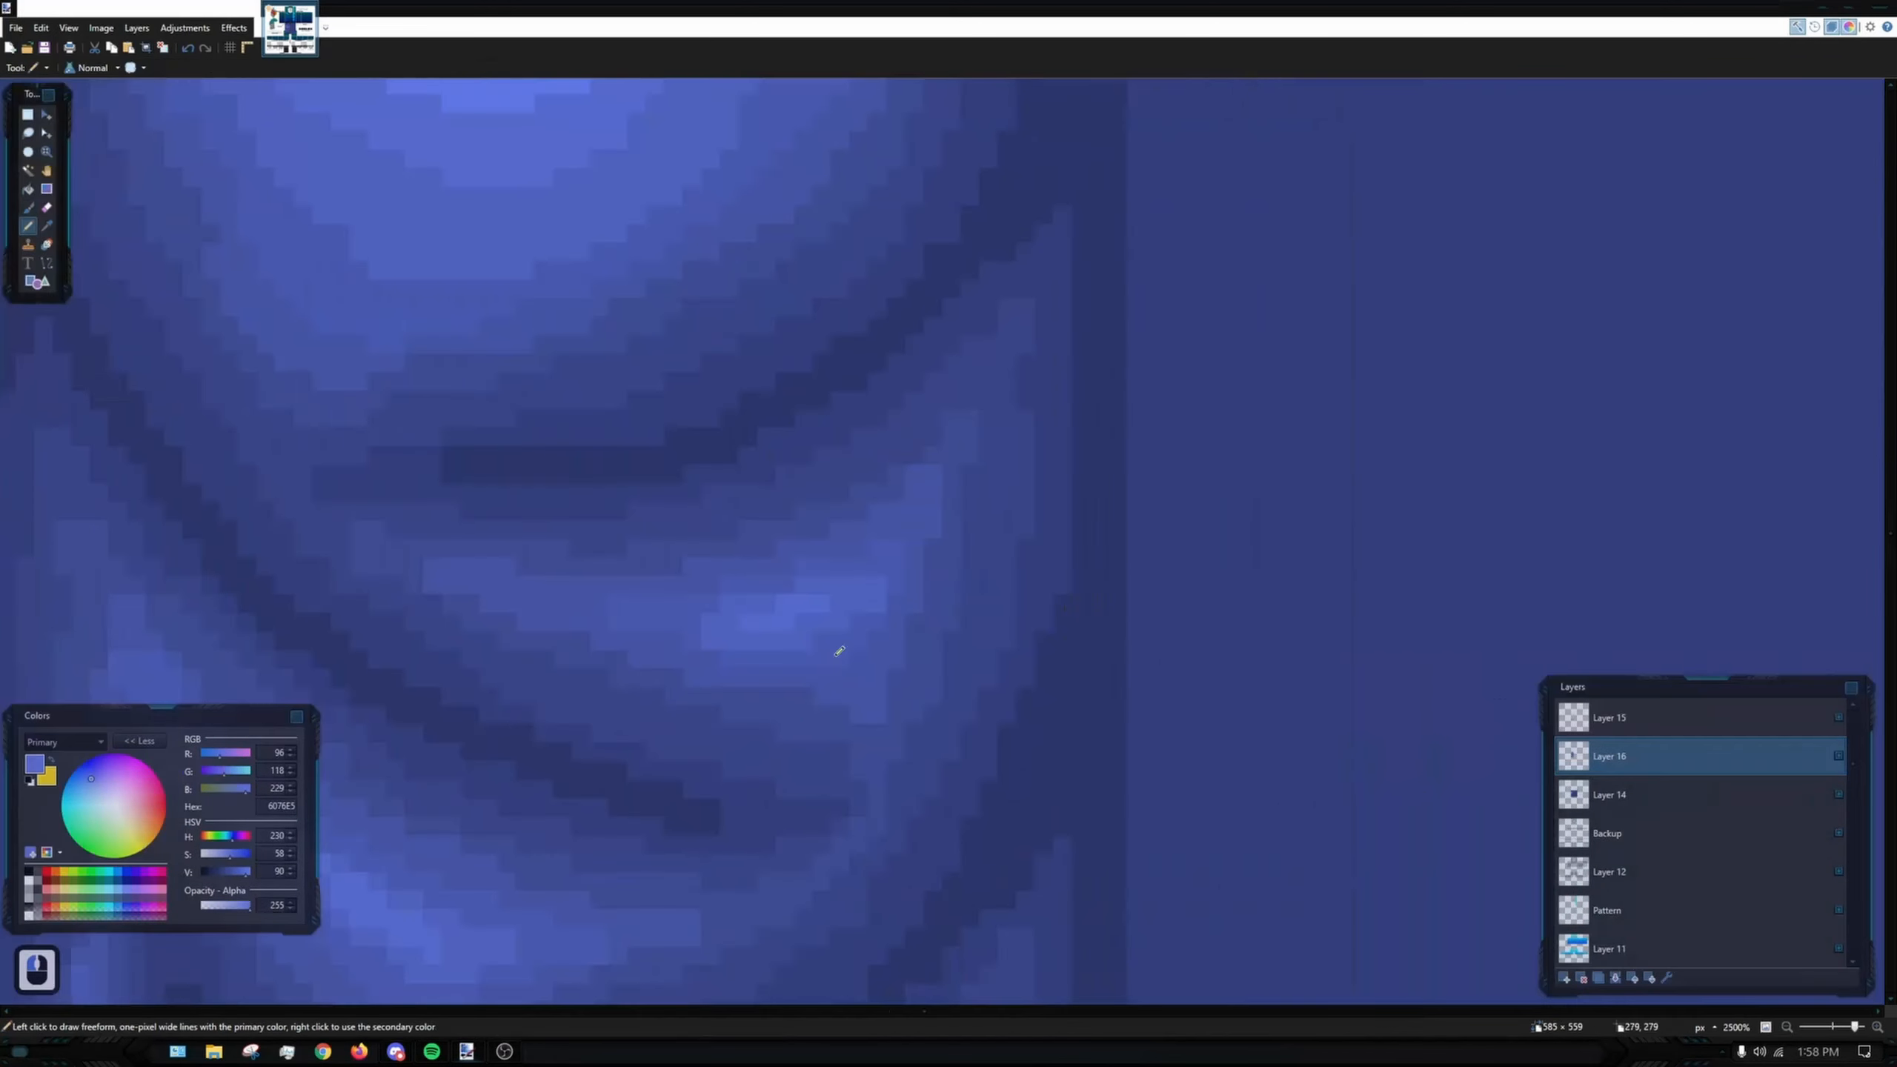
scroll(862, 496, down, 10)
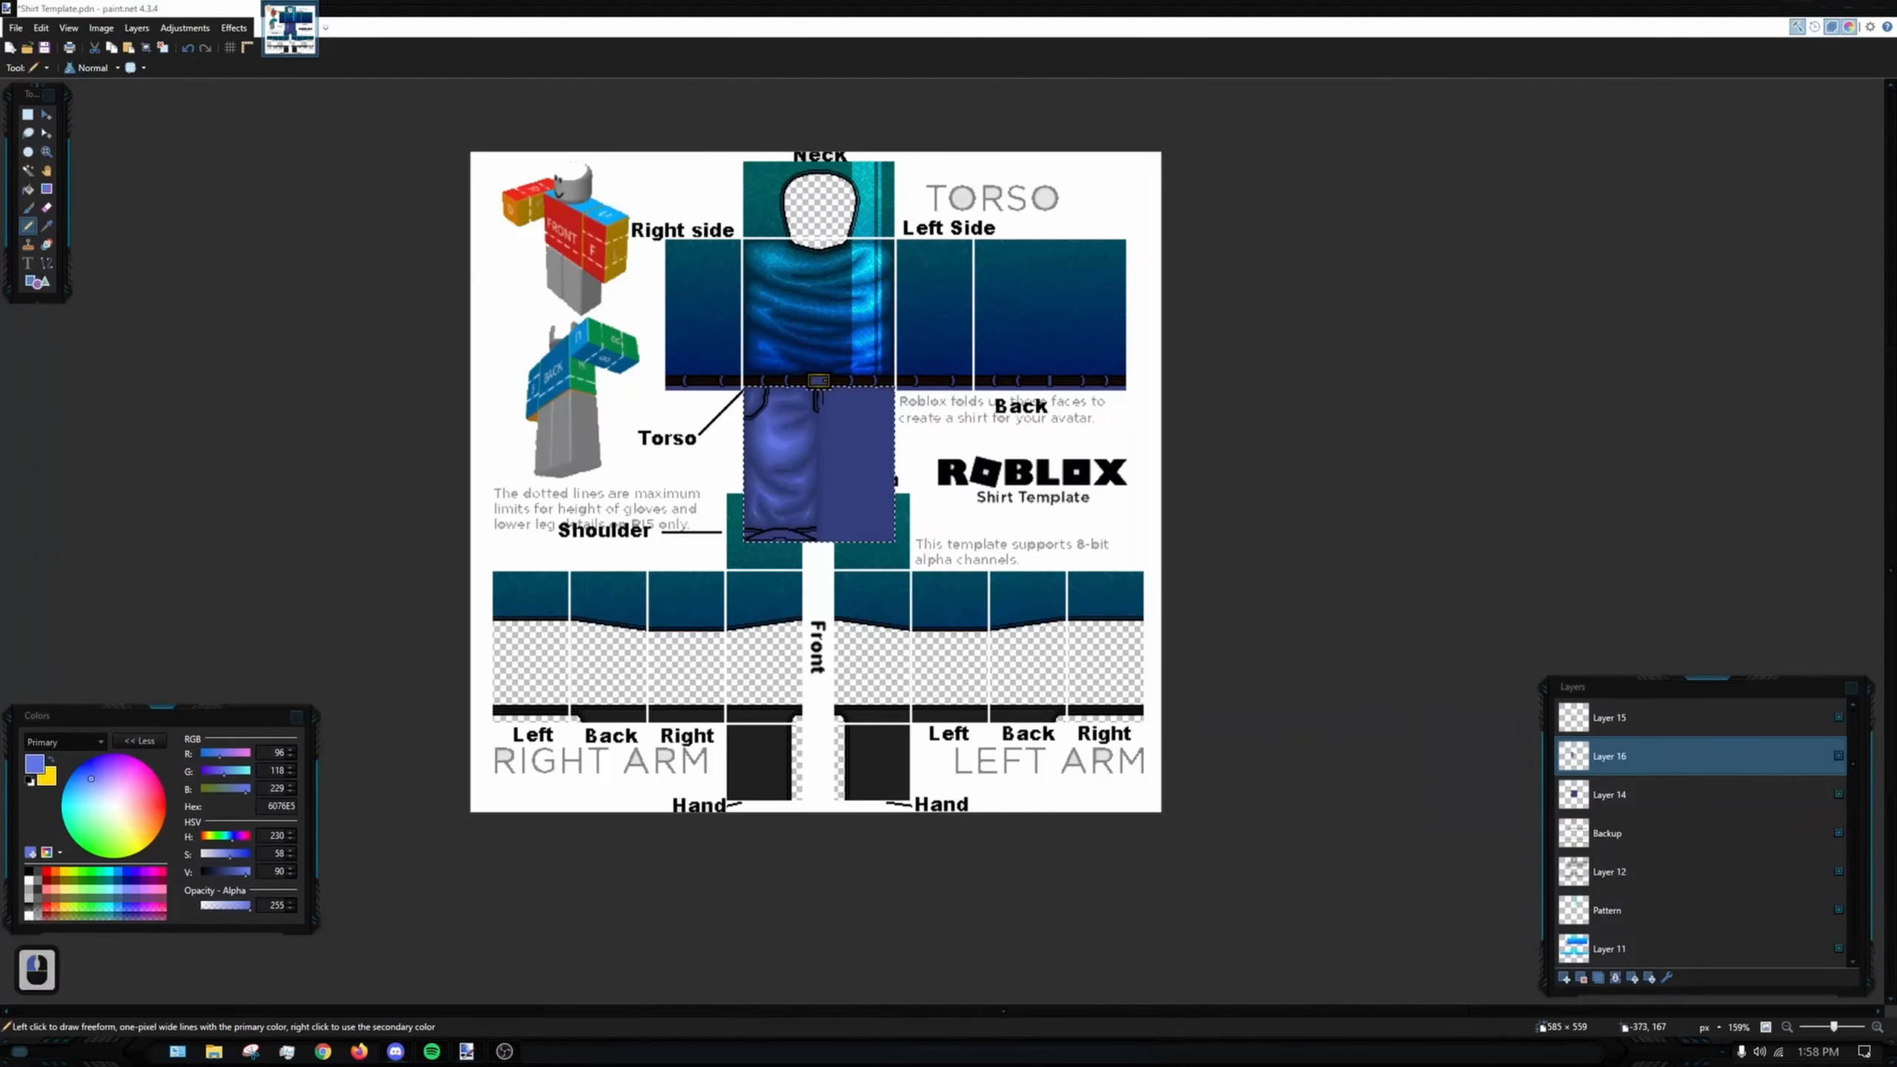
- Examine the left leg's shading up close and together with the belt, shirt torso and whole template
scroll(699, 476, up, 2)
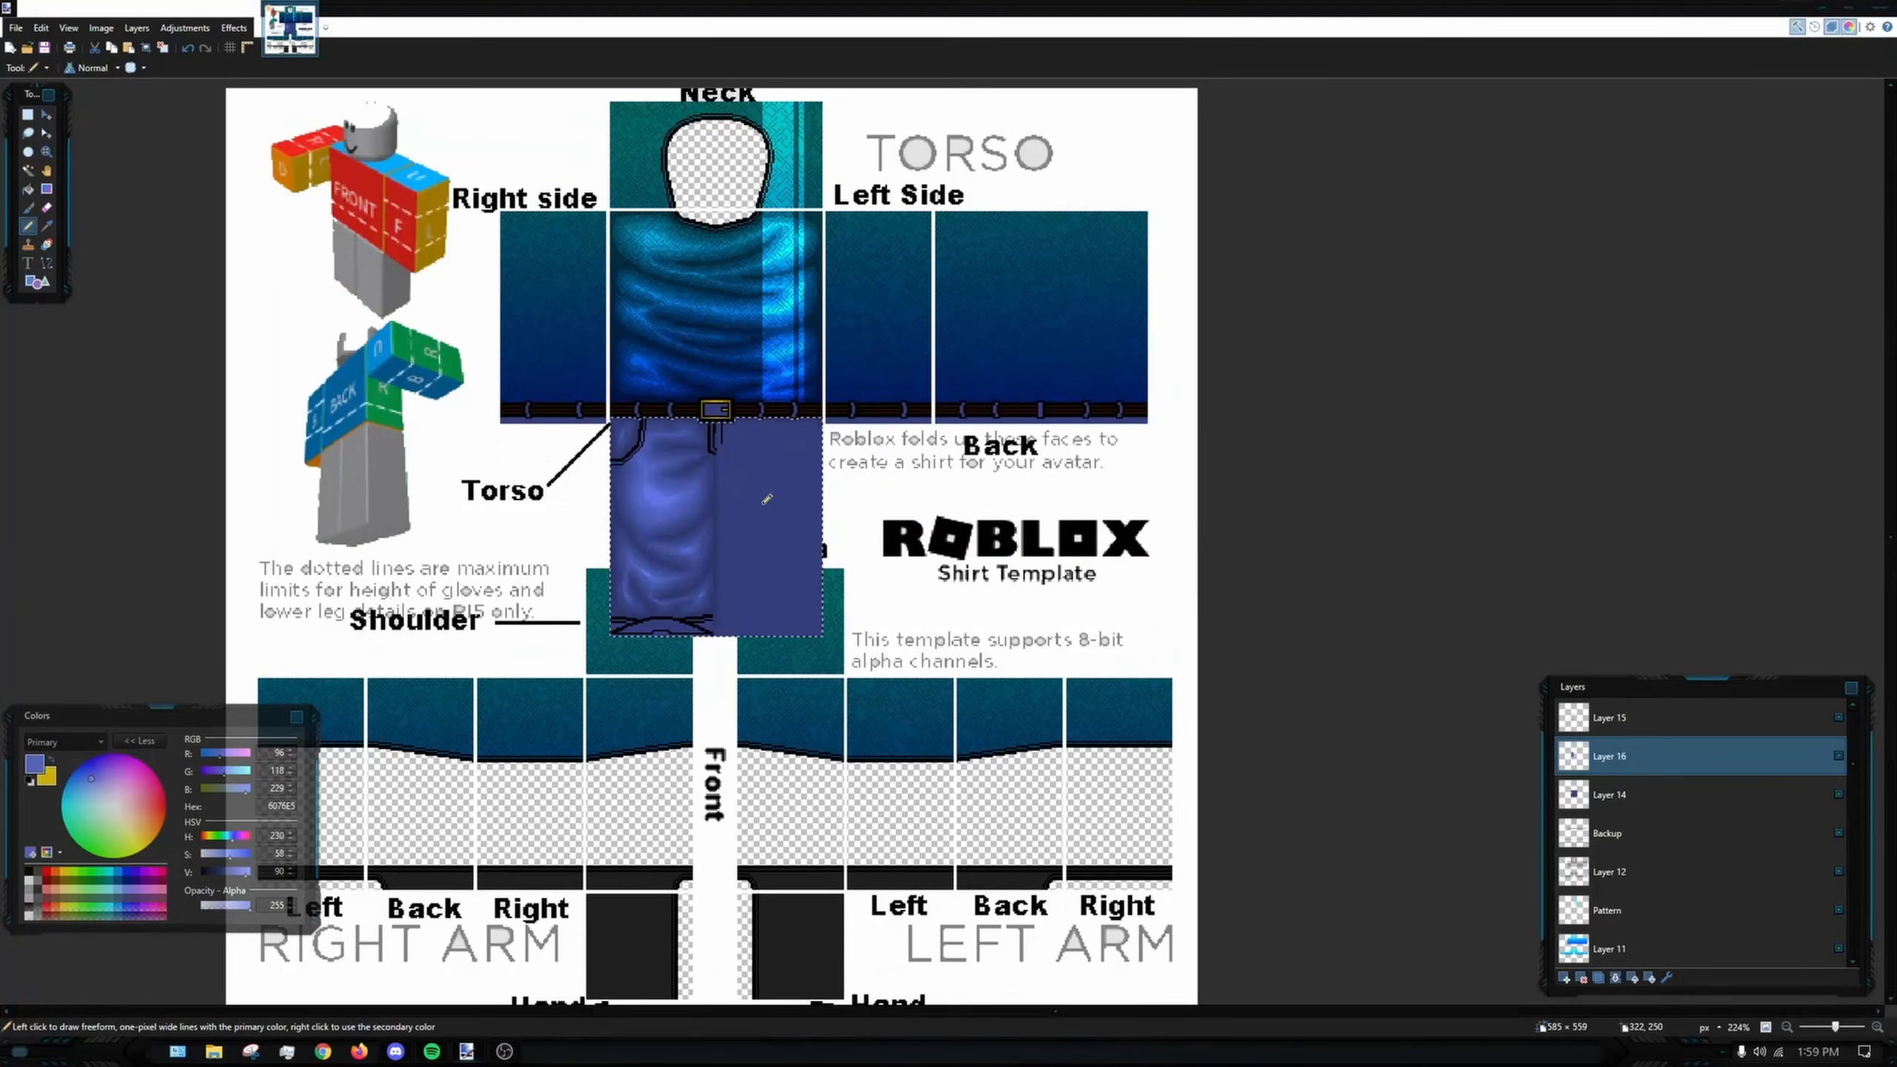
scroll(766, 499, up, 8)
scroll(817, 602, down, 6)
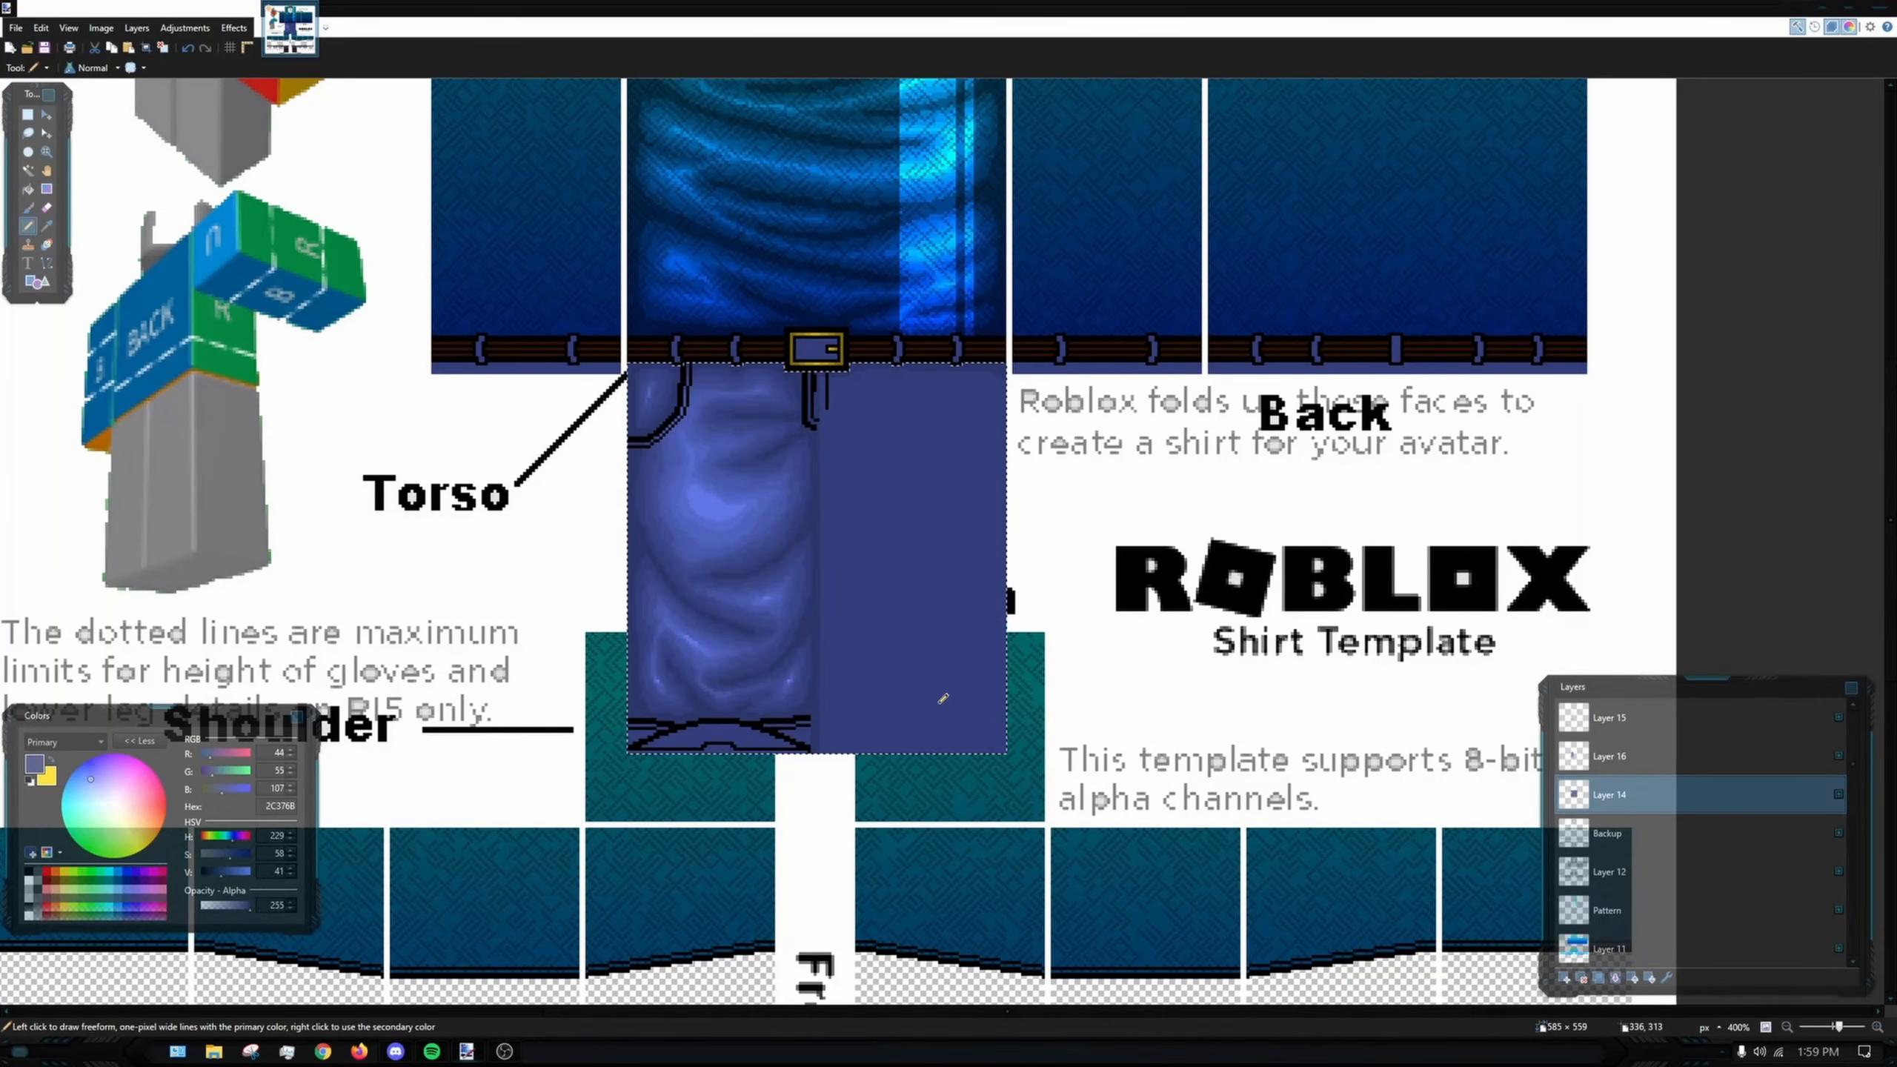
scroll(793, 527, up, 2)
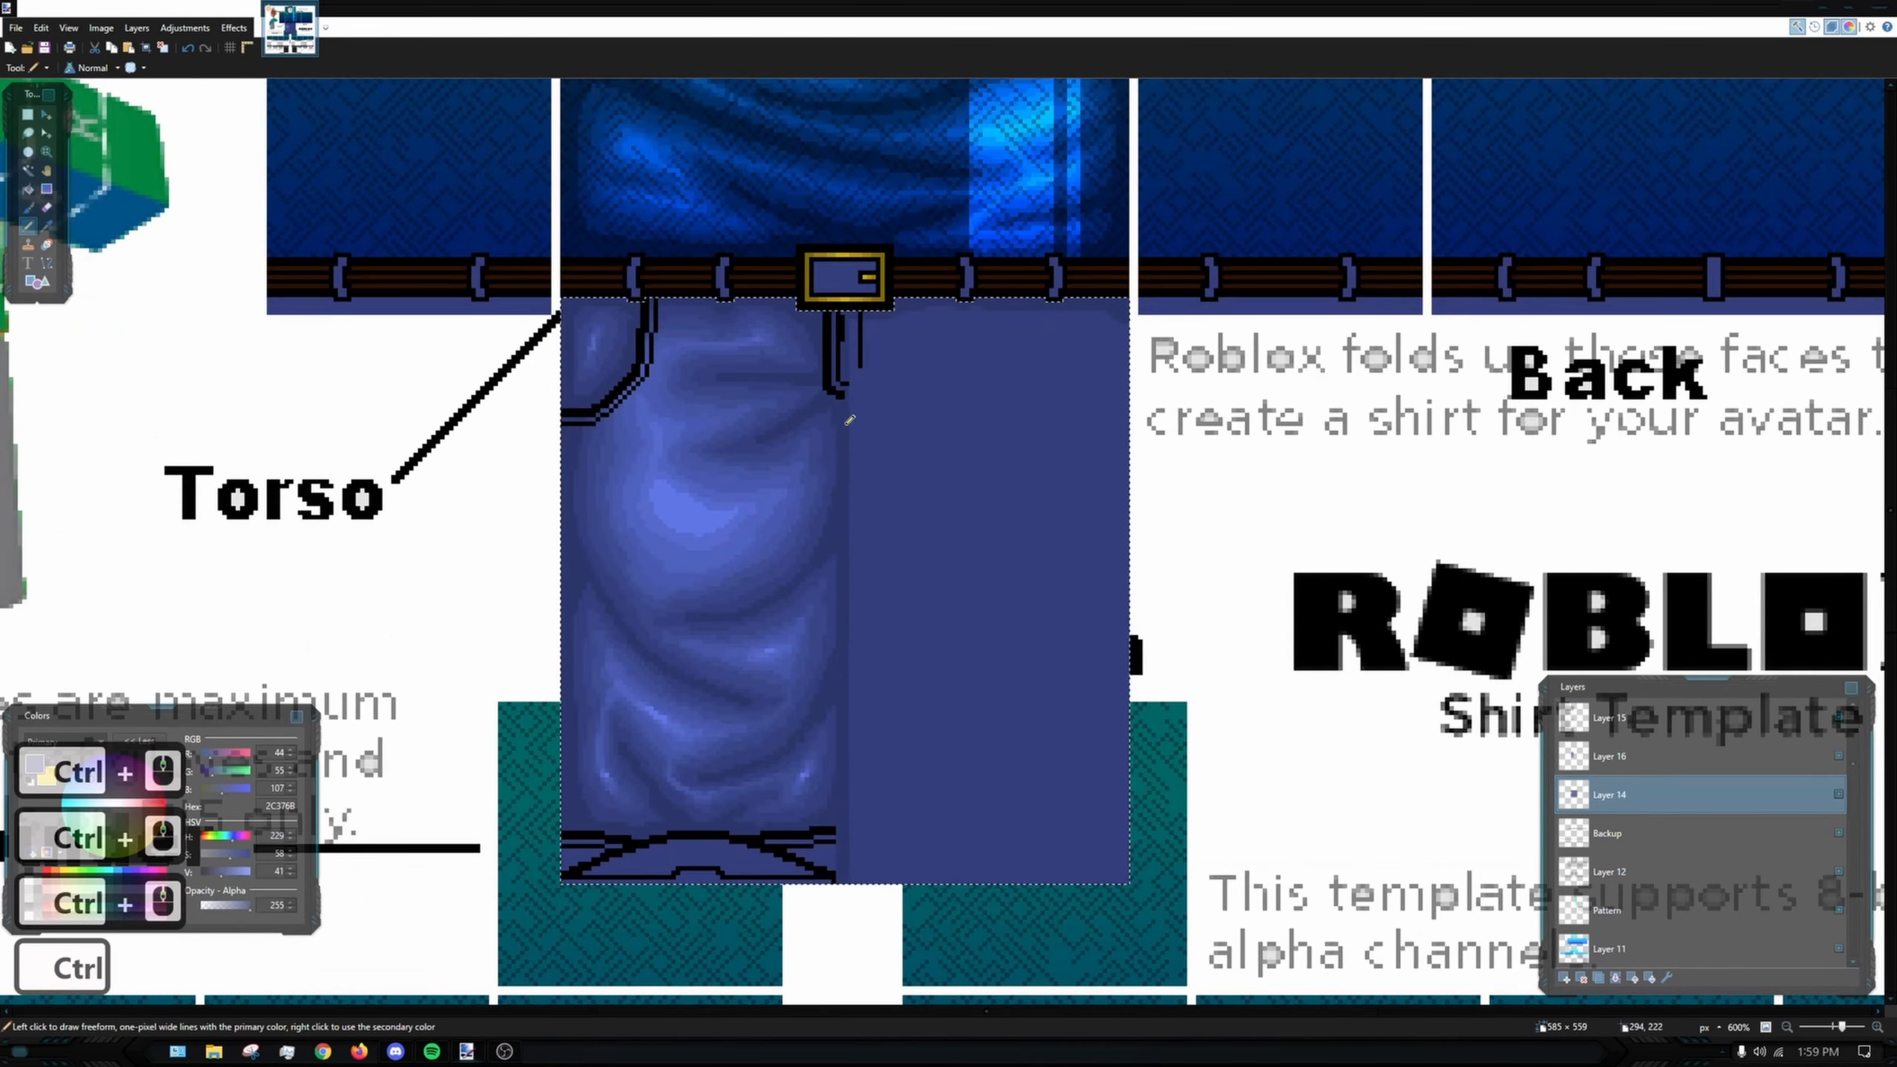
scroll(943, 600, down, 2)
scroll(943, 600, down, 3)
scroll(624, 636, up, 7)
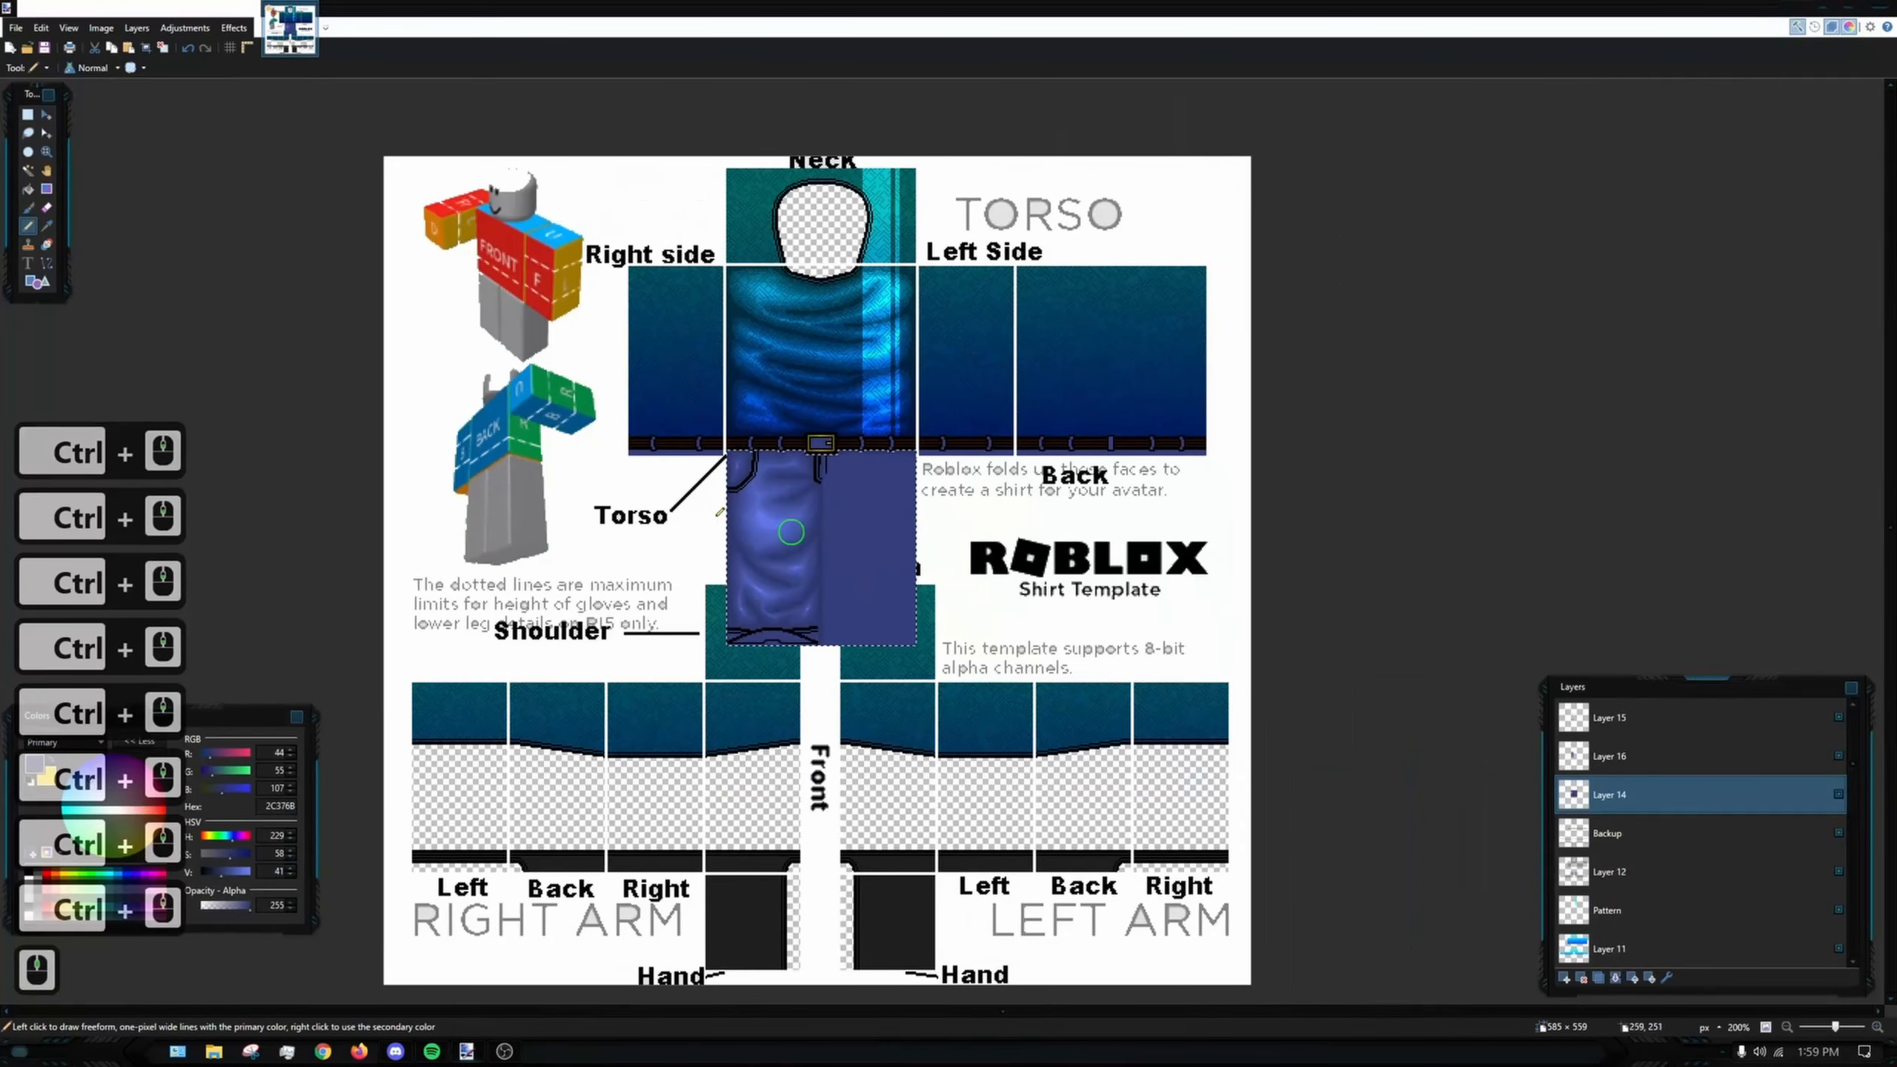
scroll(624, 635, down, 5)
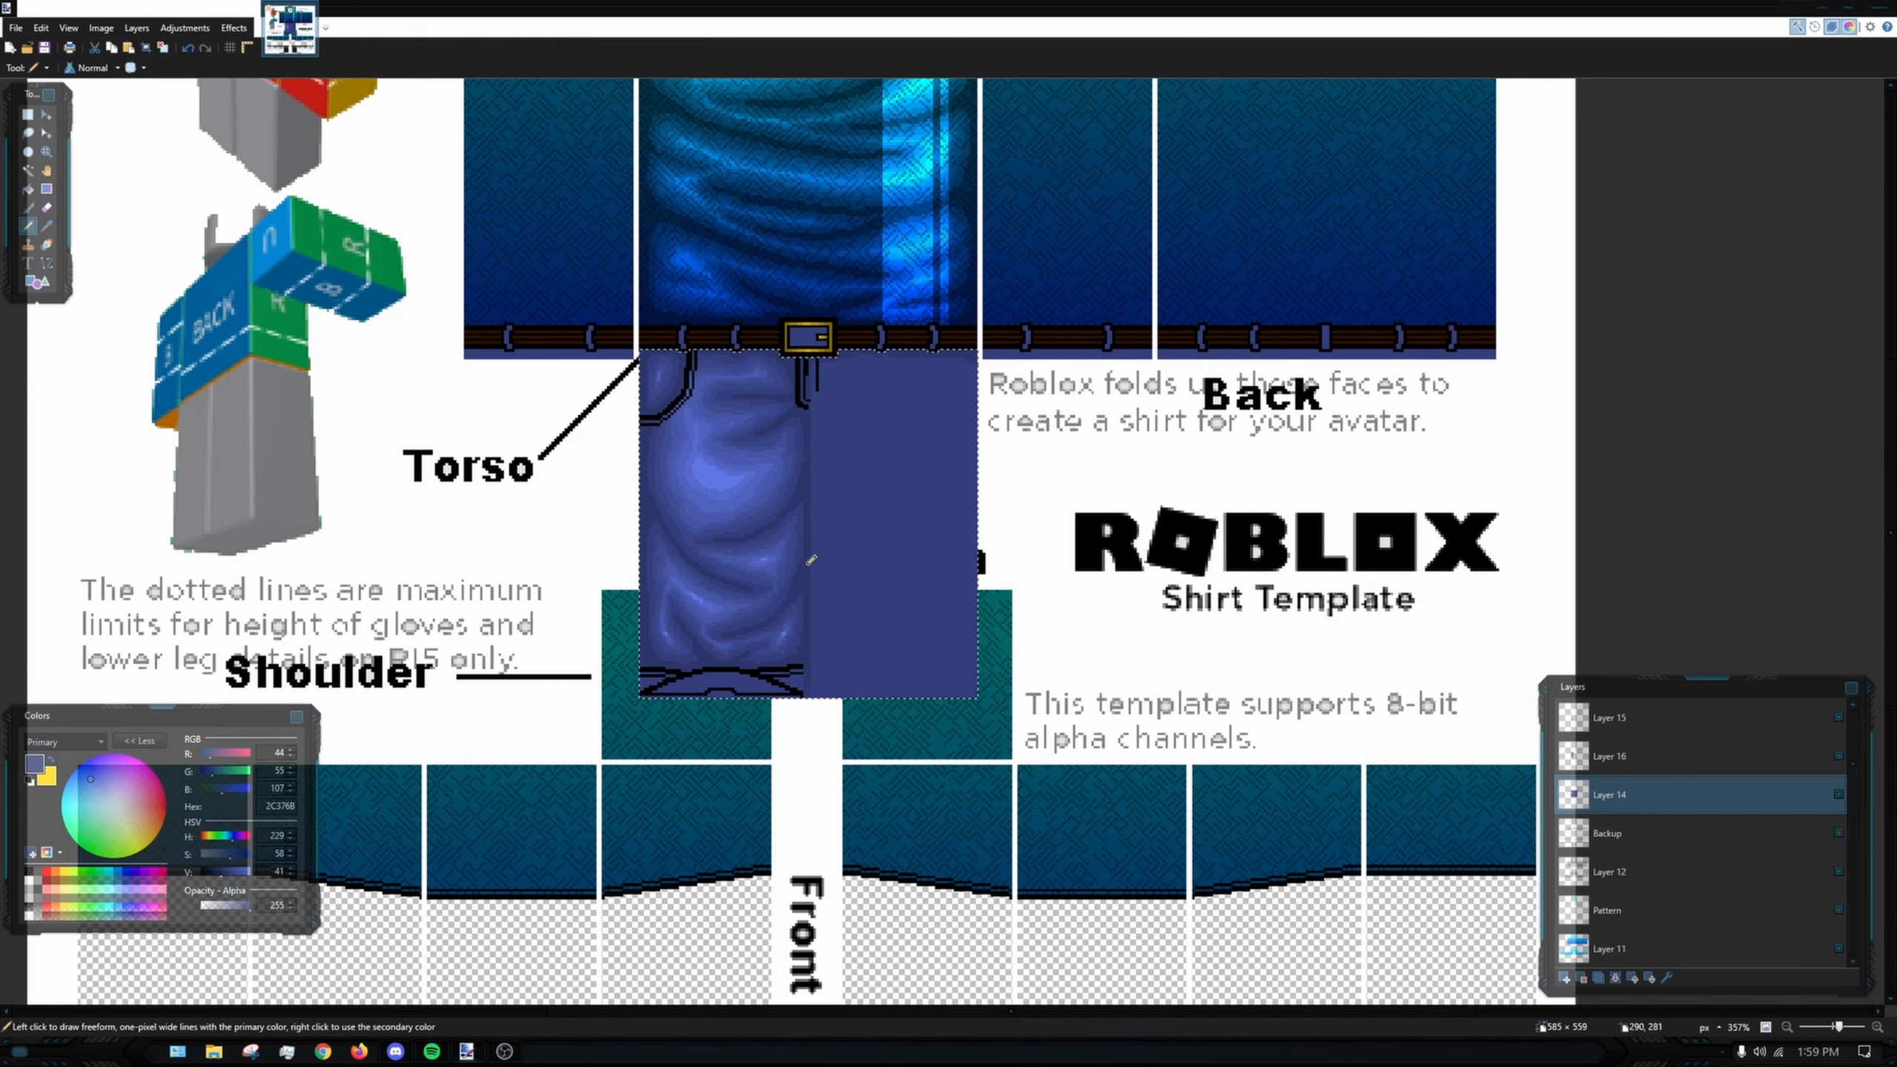
drag(1091, 574, 1113, 606)
scroll(979, 604, up, 1)
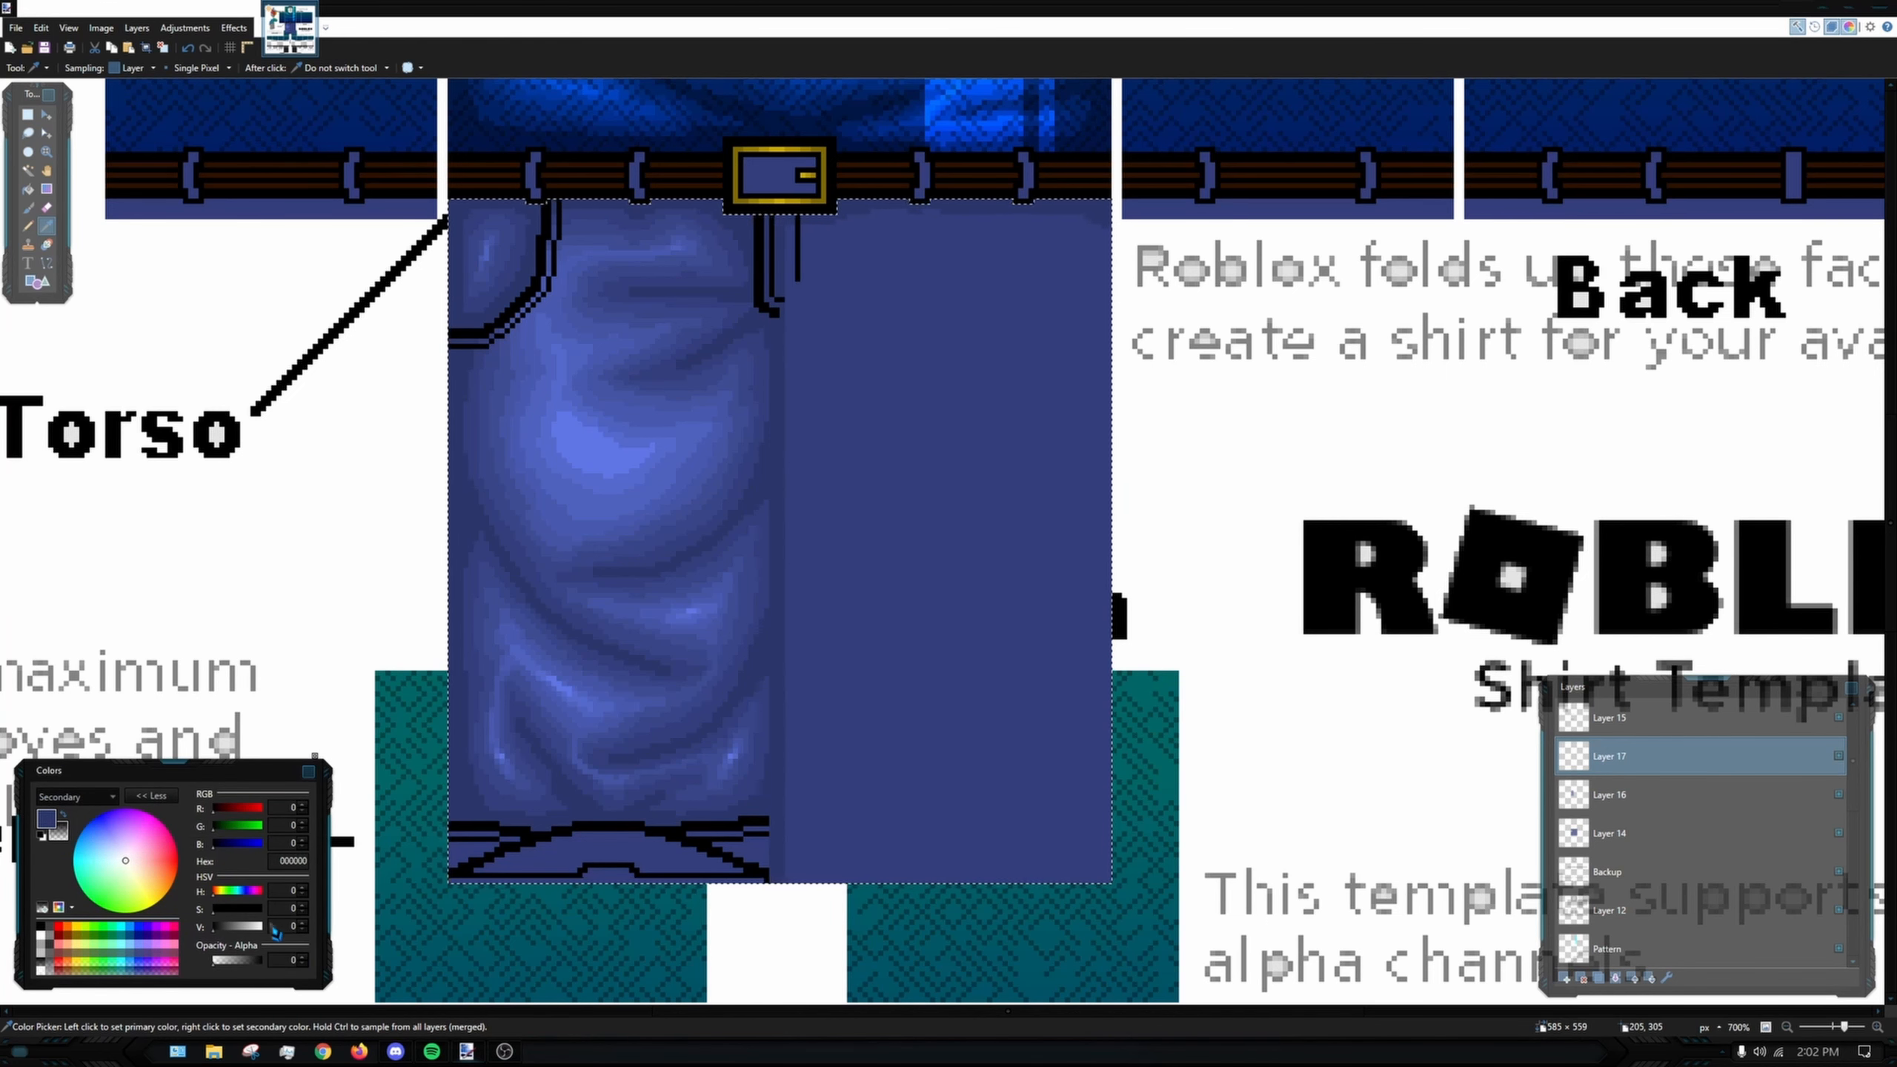
- Open the Grid & Checker Maker effect for Layer 17, try a step of 142, and reset both steps to 20
click(152, 795)
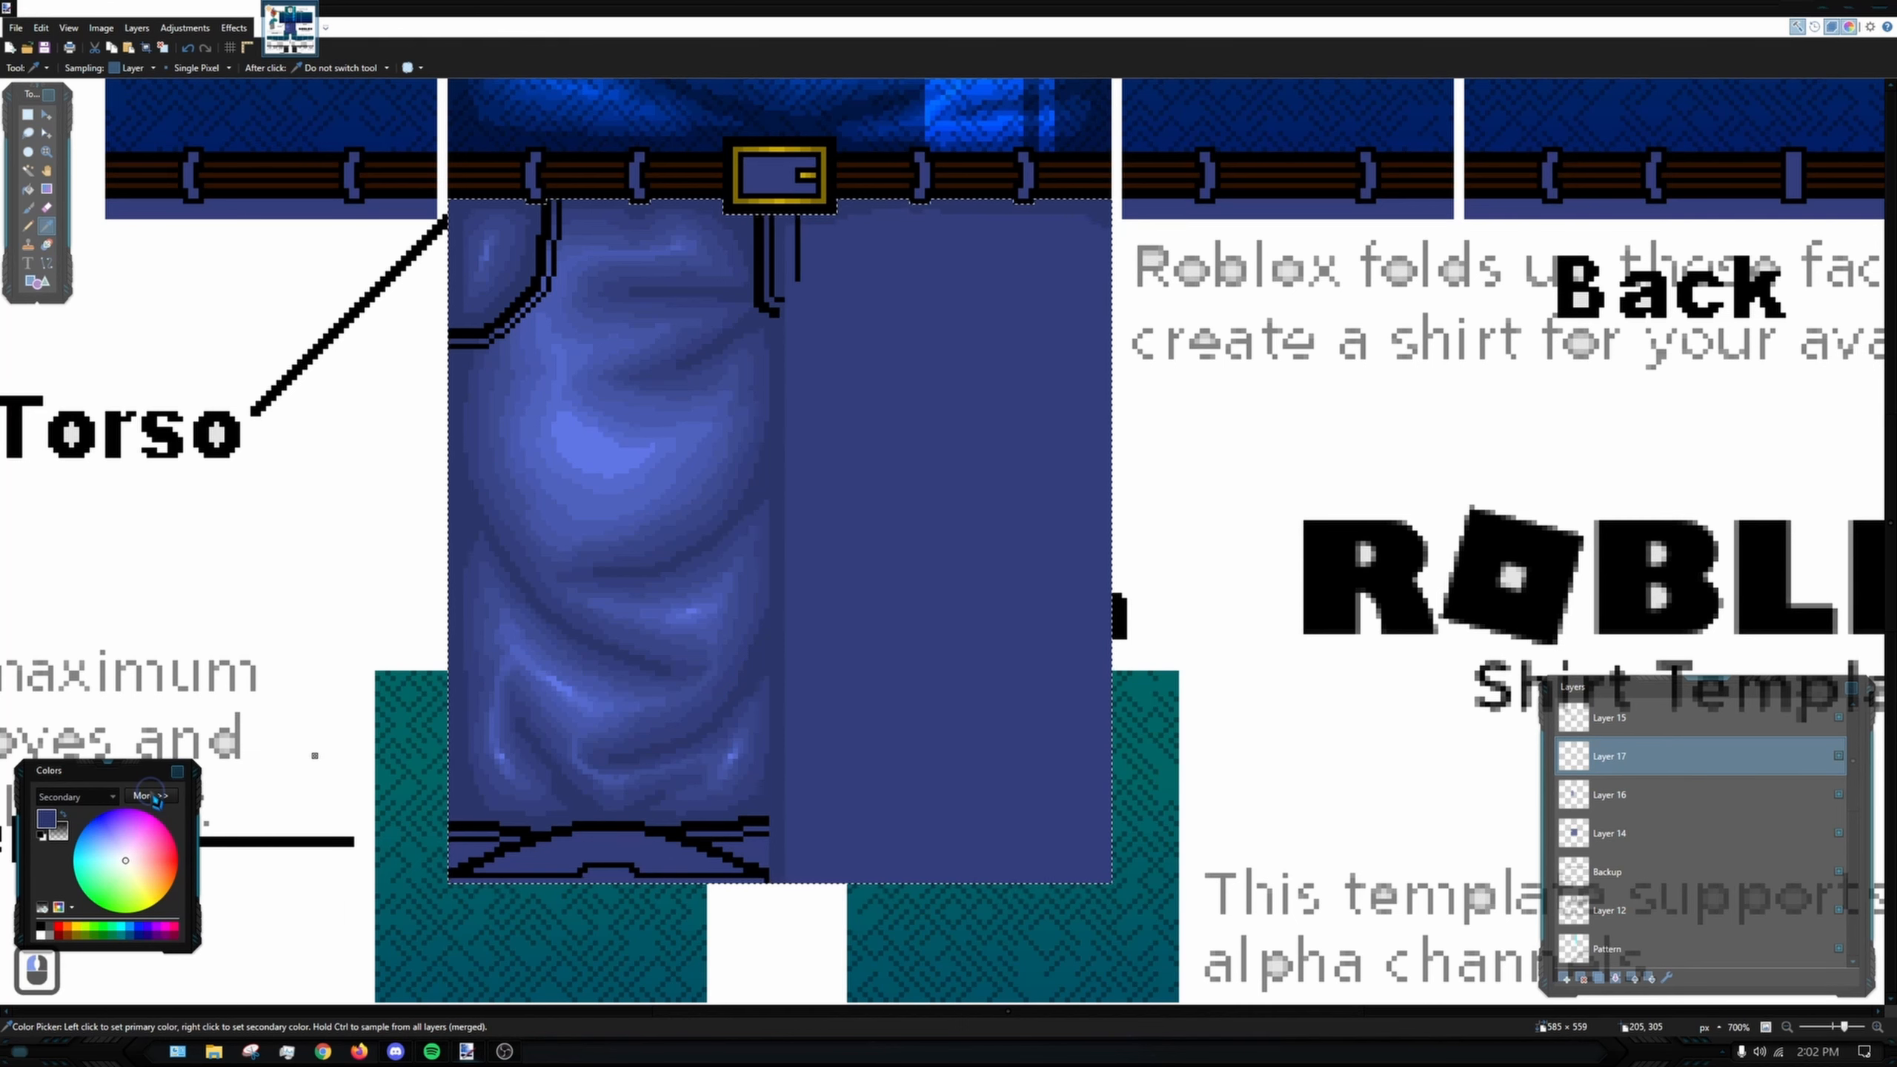
click(153, 796)
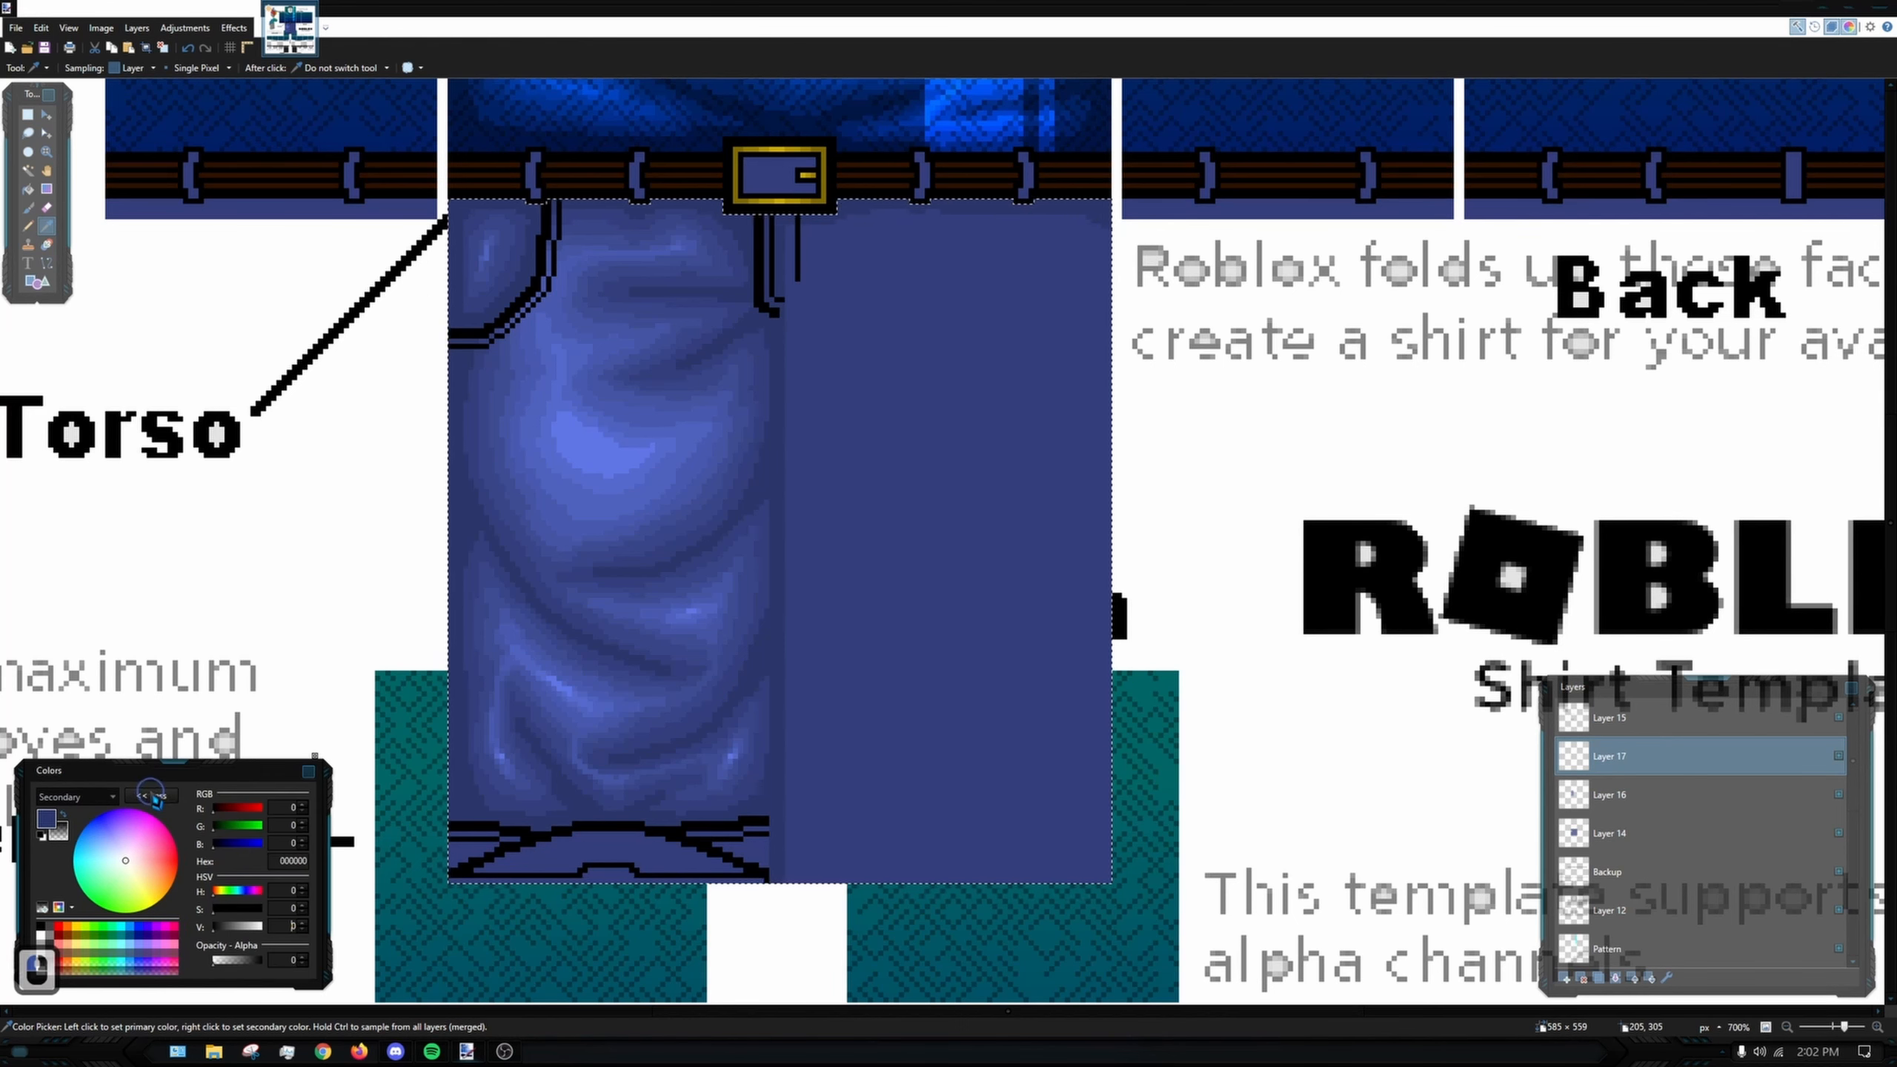
click(237, 27)
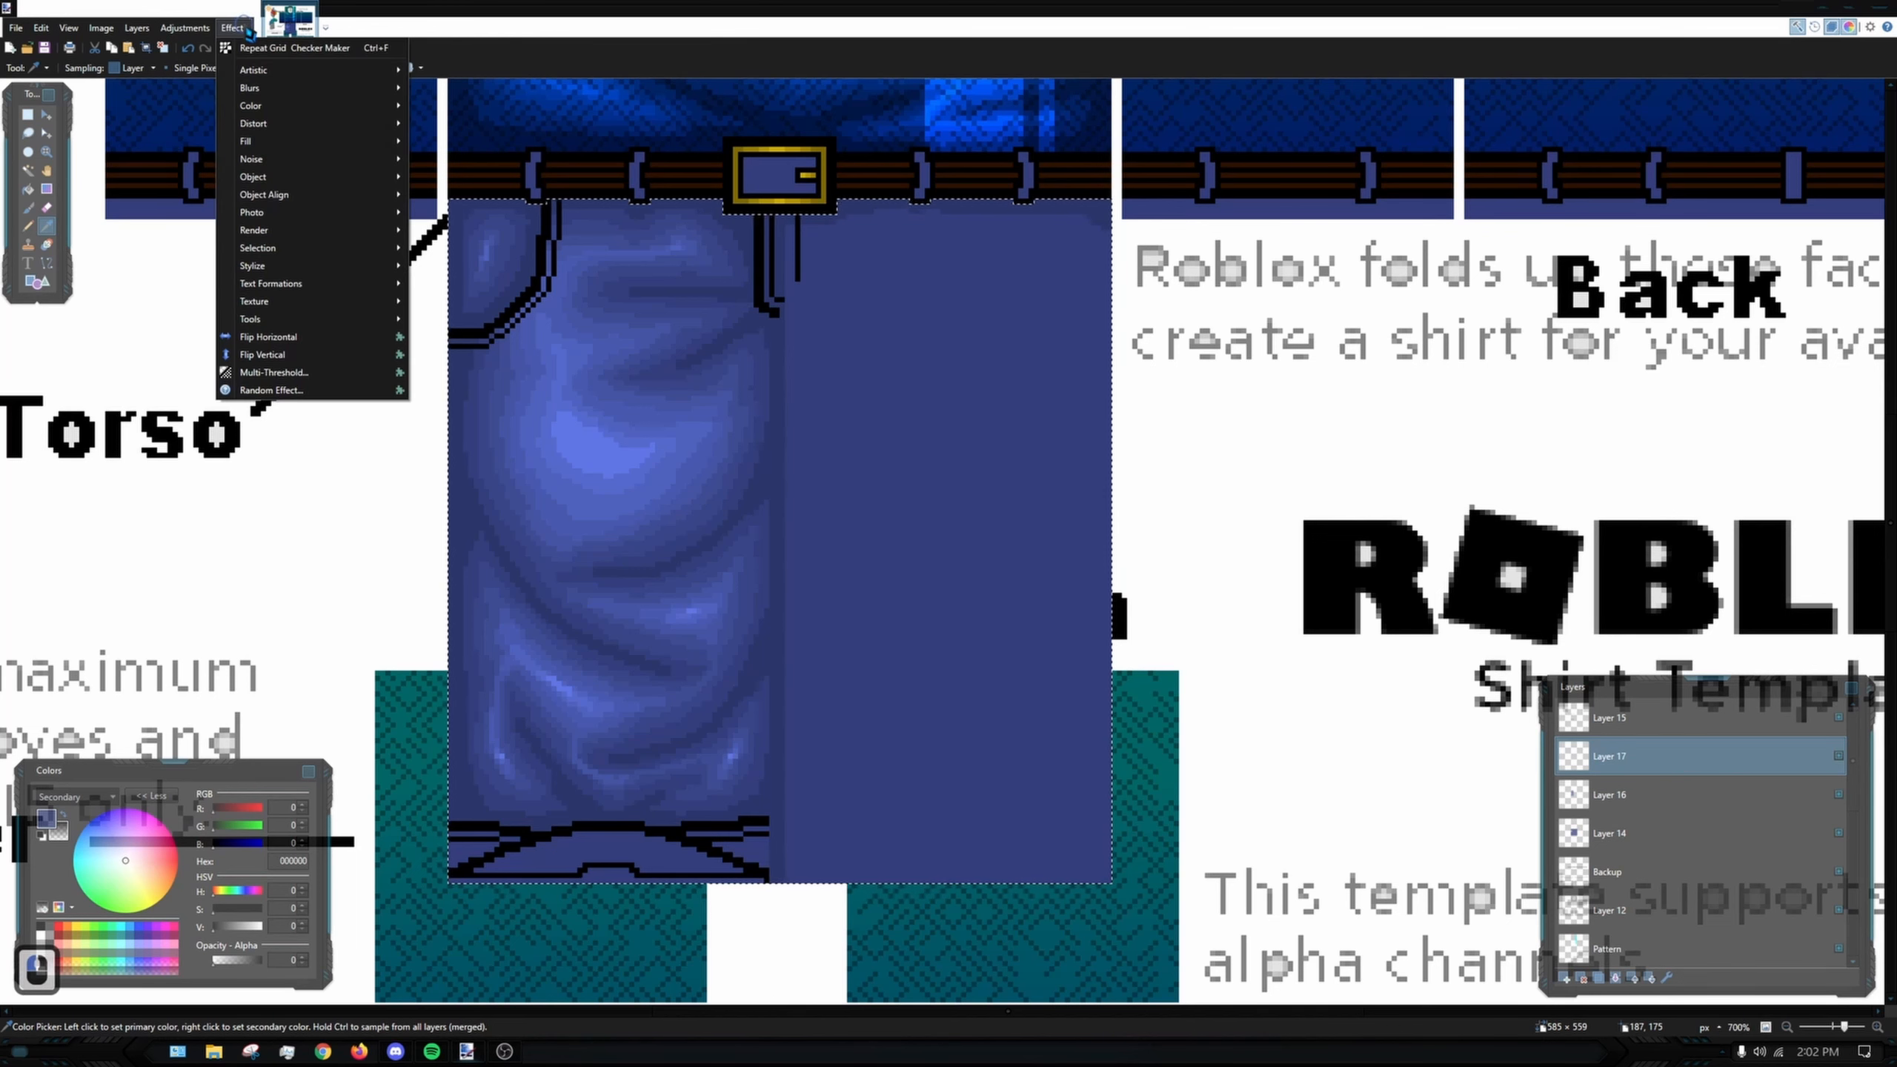
click(287, 230)
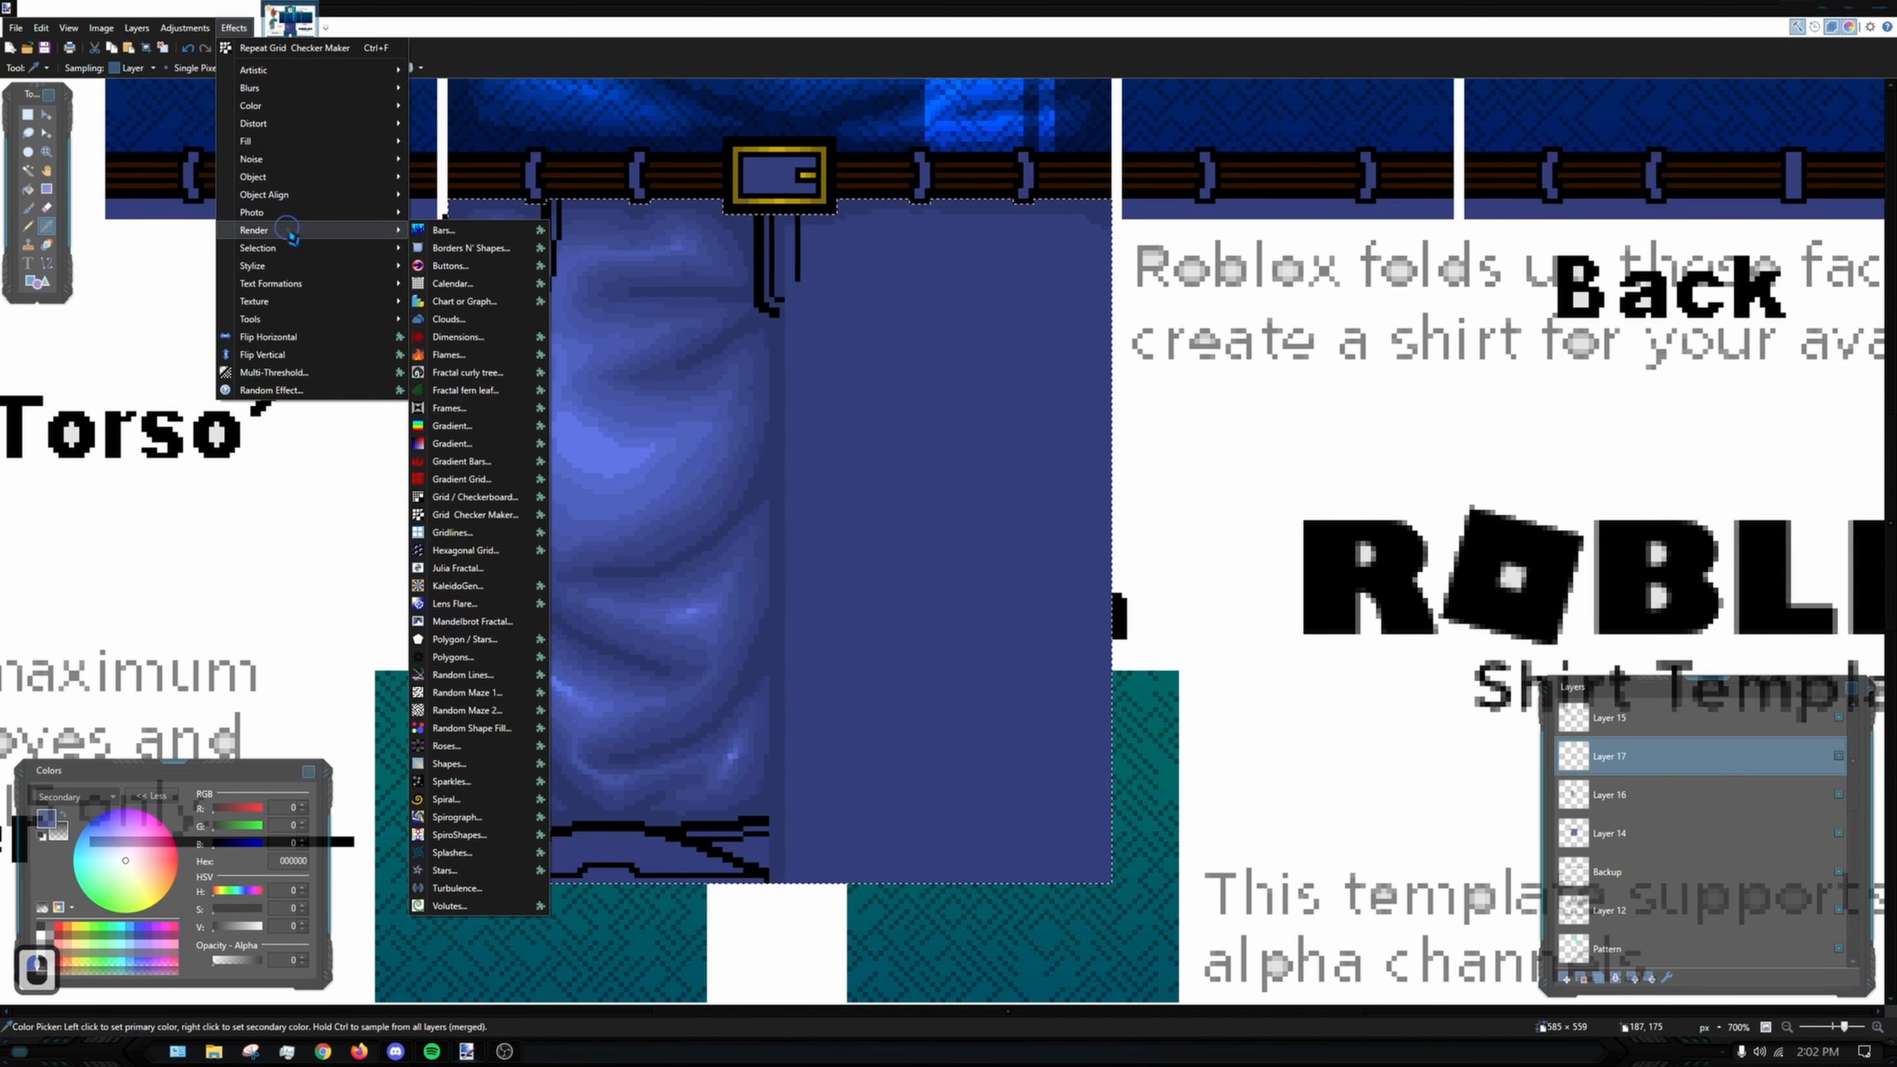
click(475, 514)
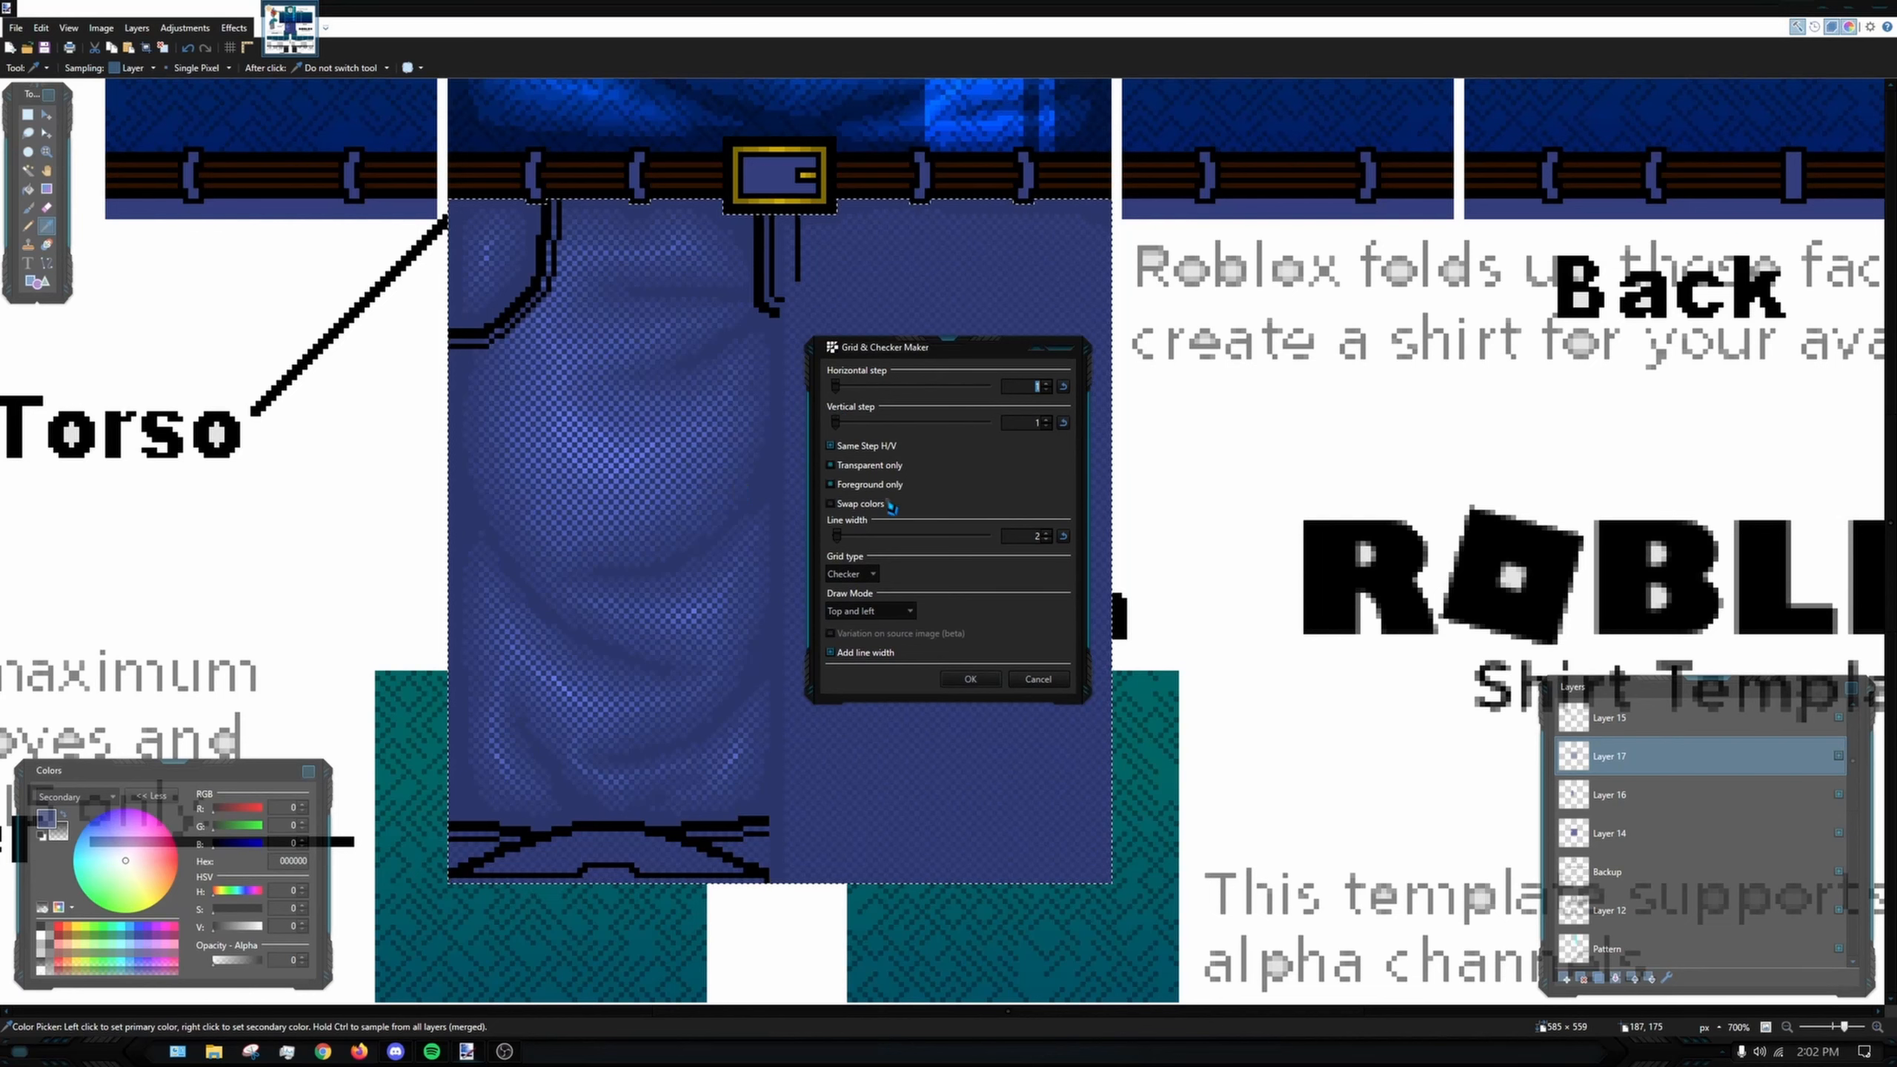
drag(839, 388, 857, 386)
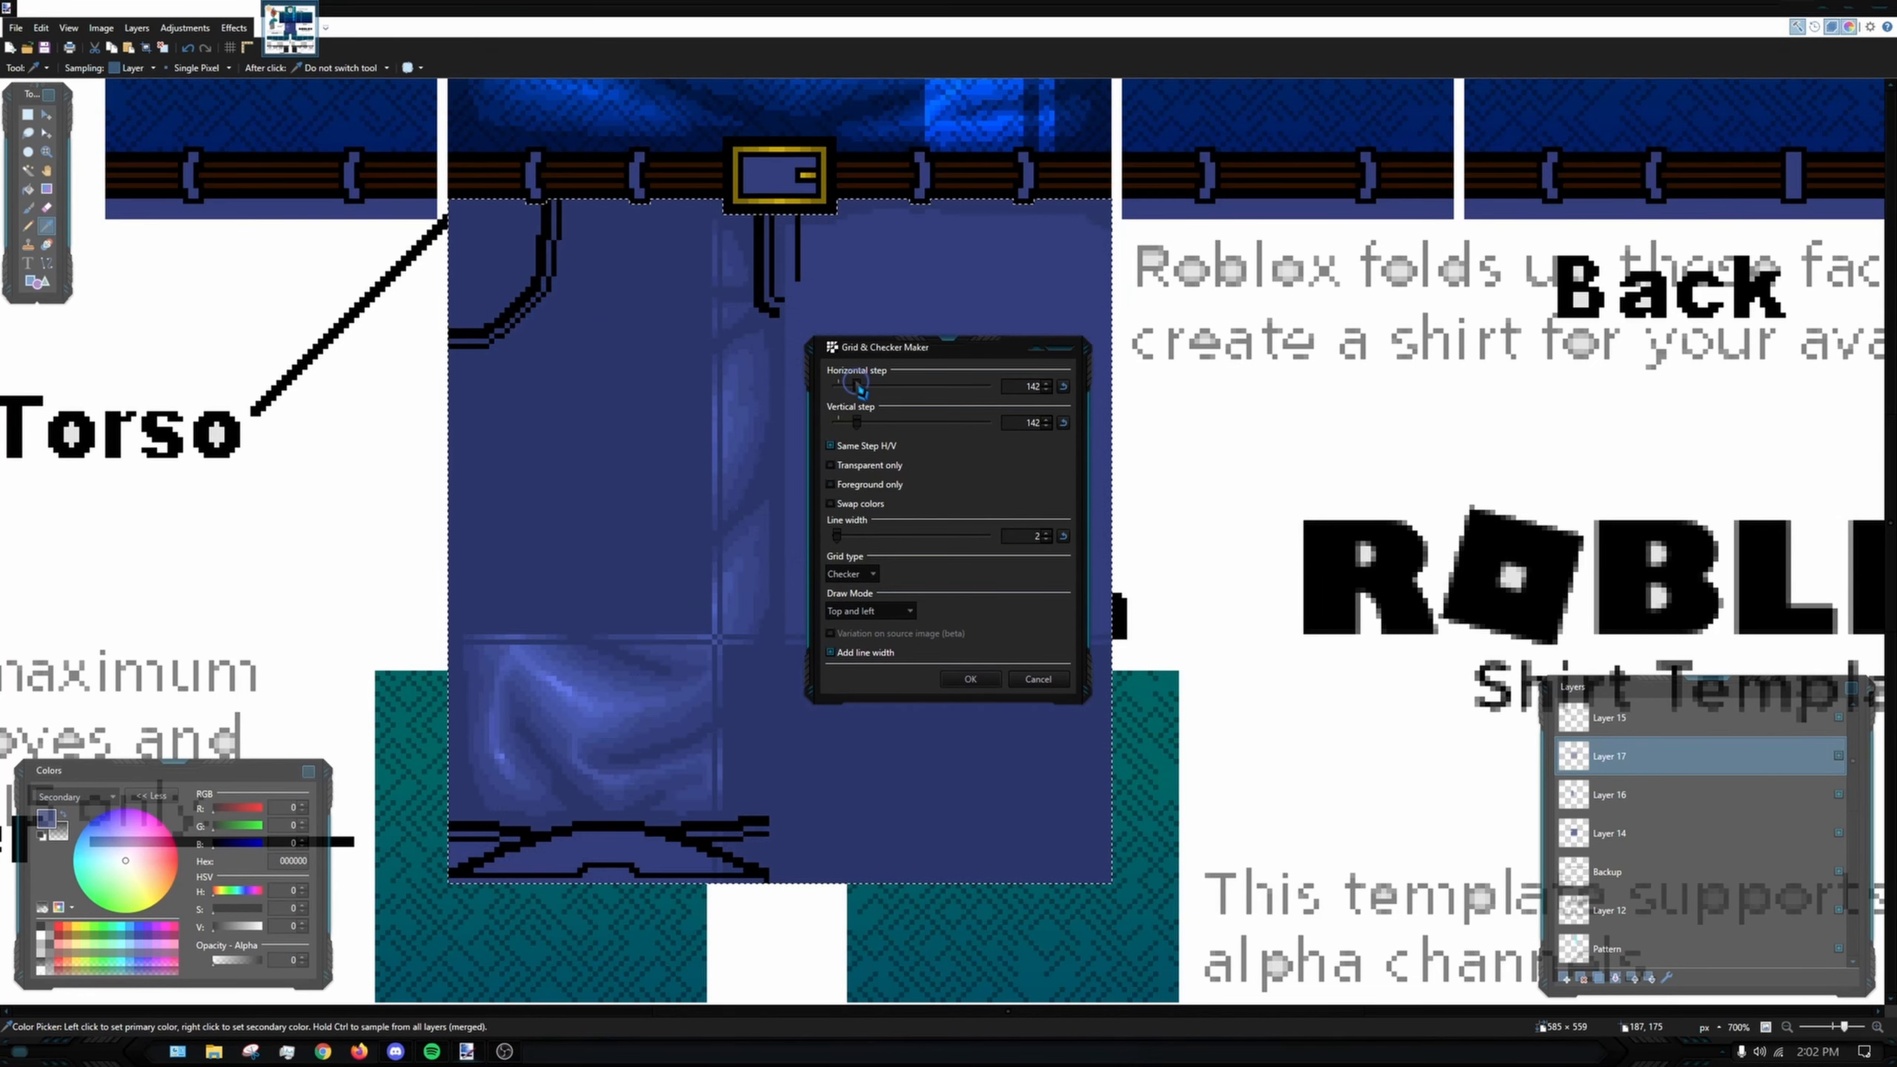
click(1062, 387)
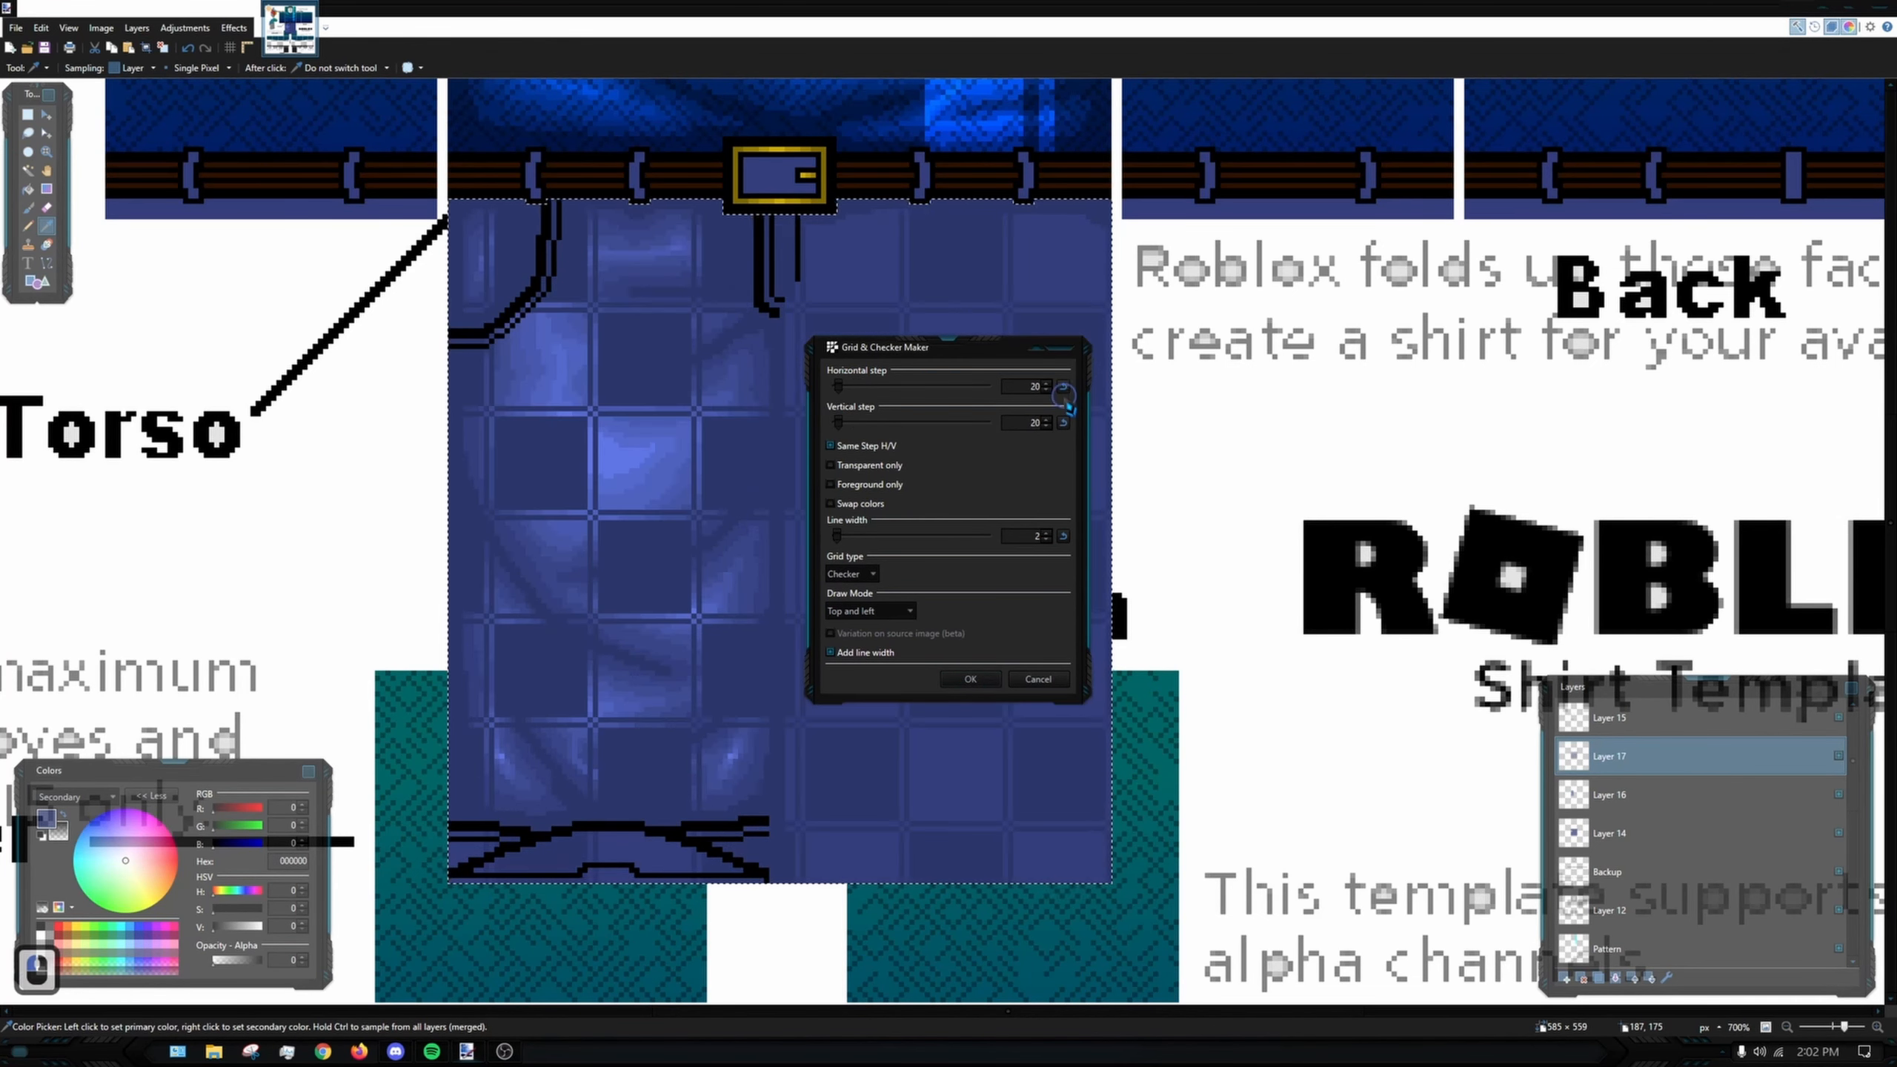
drag(950, 356, 1113, 337)
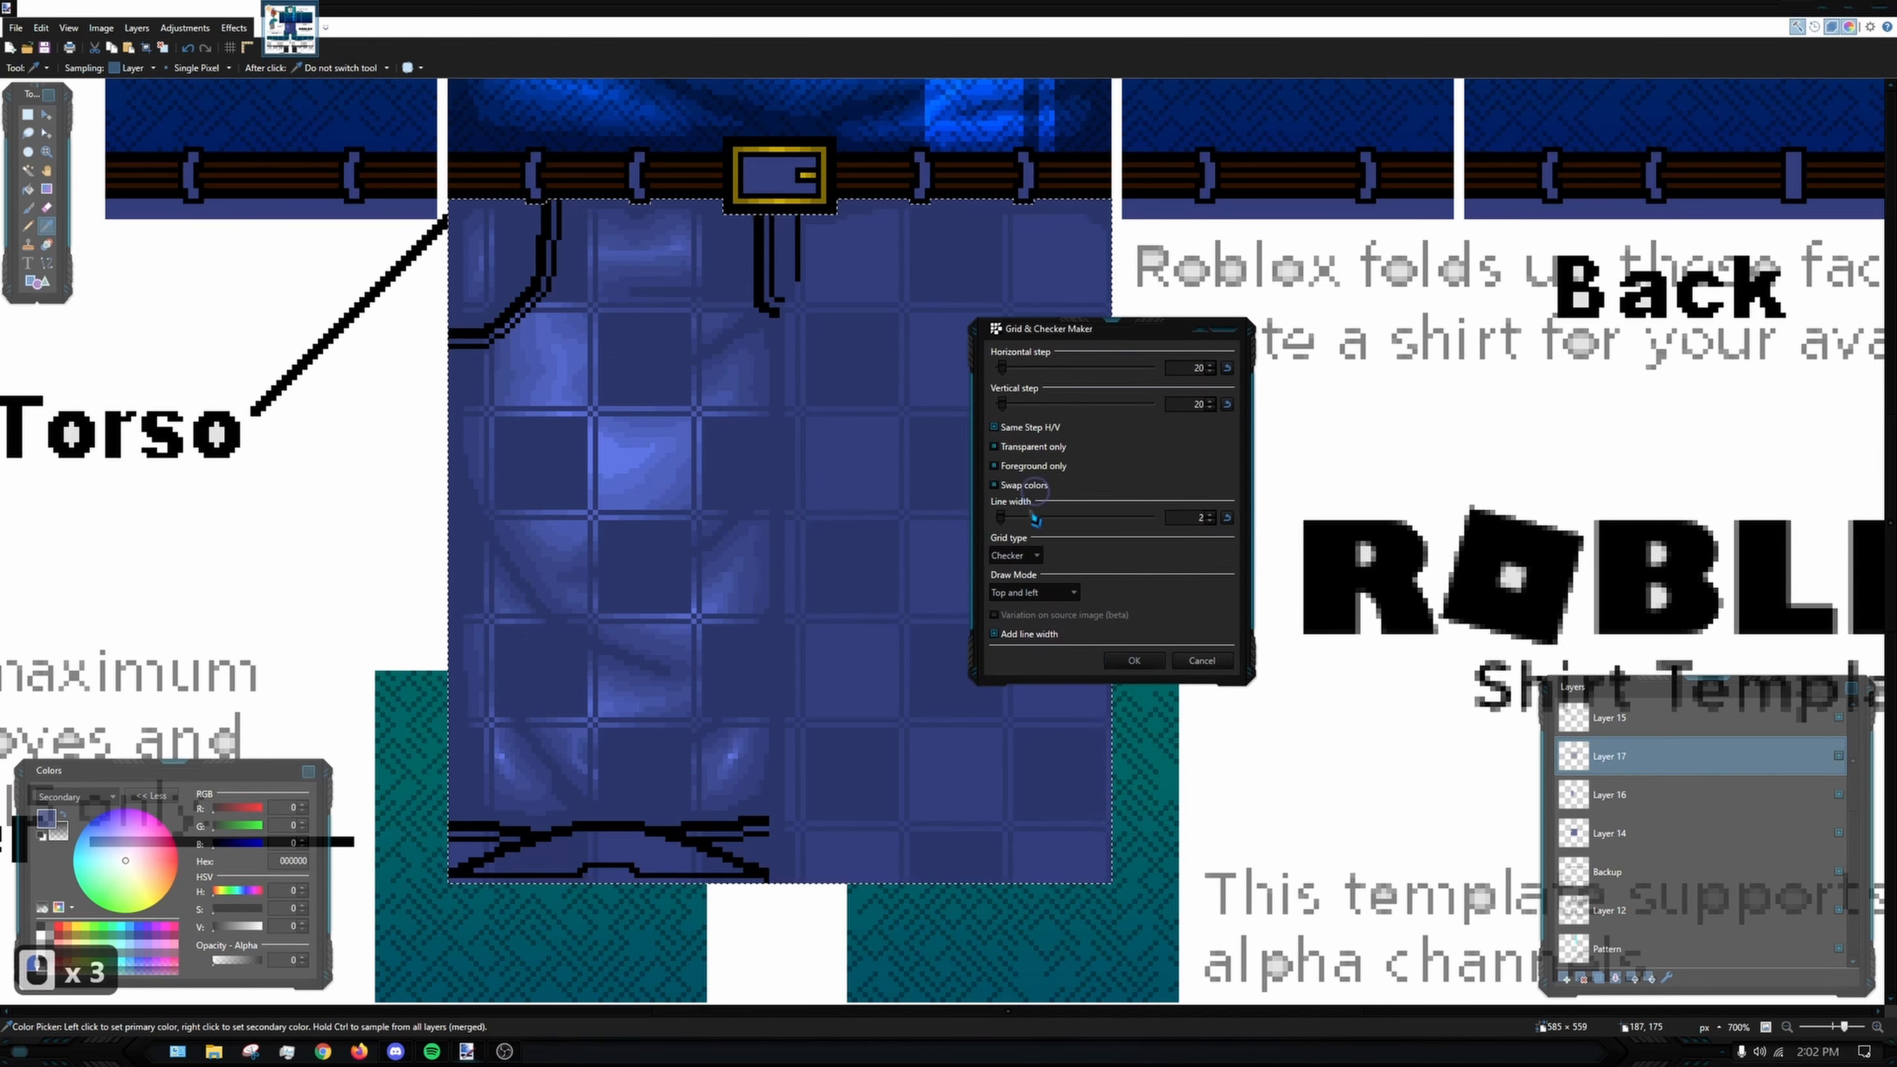
- Try the Grid type instead of Checker for the pattern over the pants on Layer 17
click(1035, 559)
click(1016, 579)
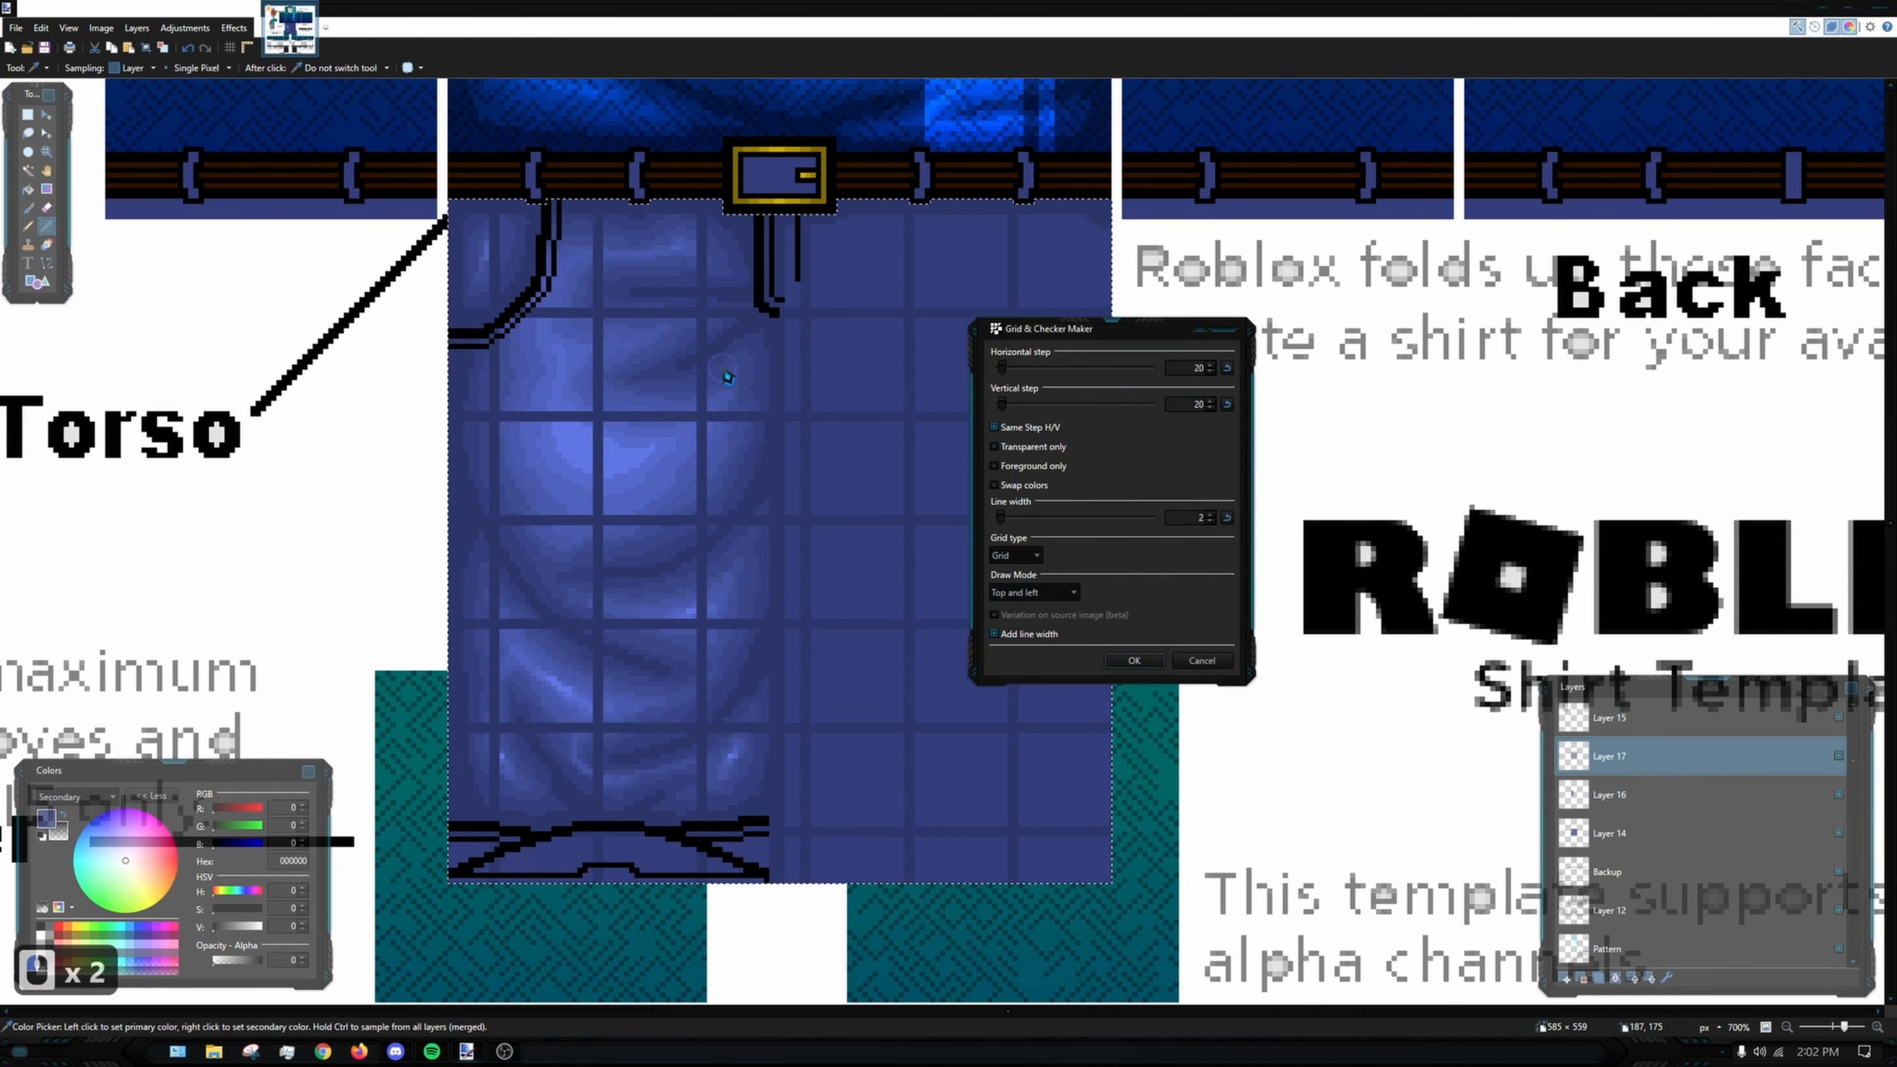
click(1017, 556)
click(1017, 559)
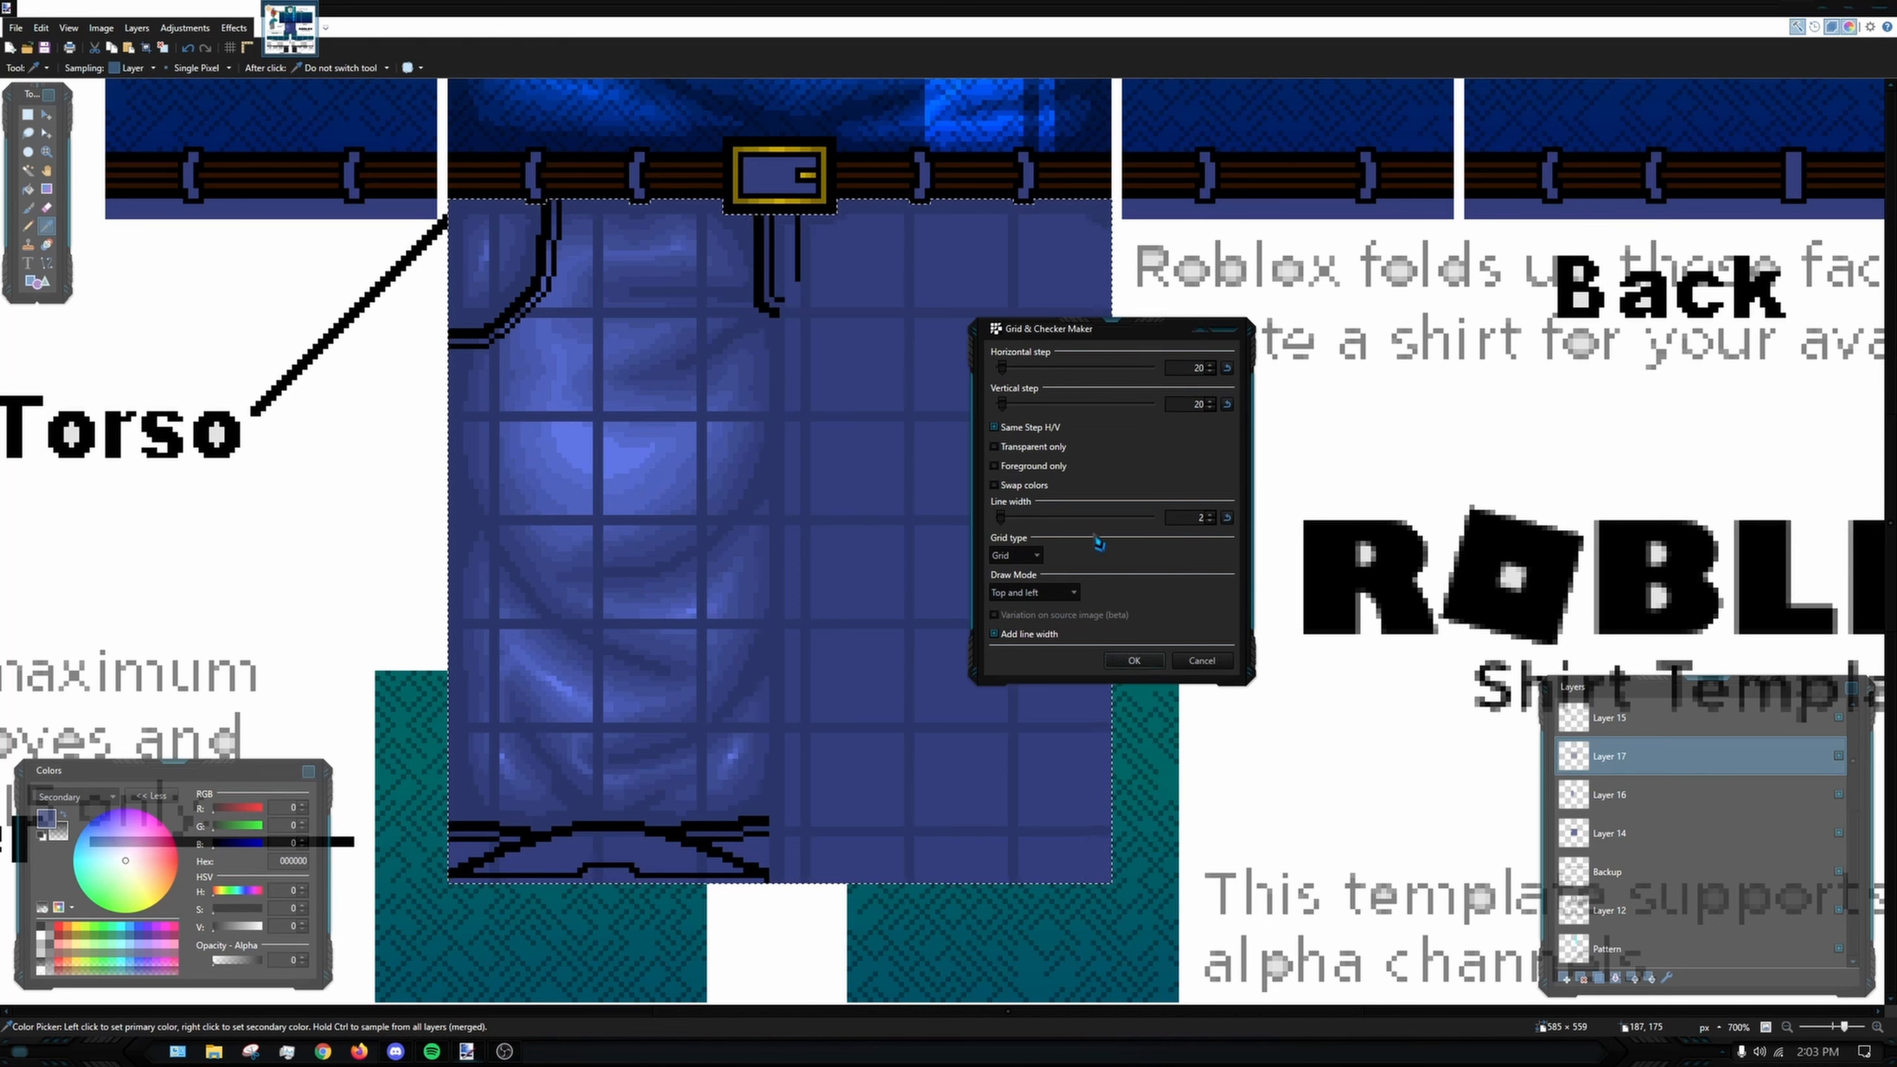
- Apply a Checker pattern with horizontal and vertical steps of 1 over the selected pants area
click(1038, 556)
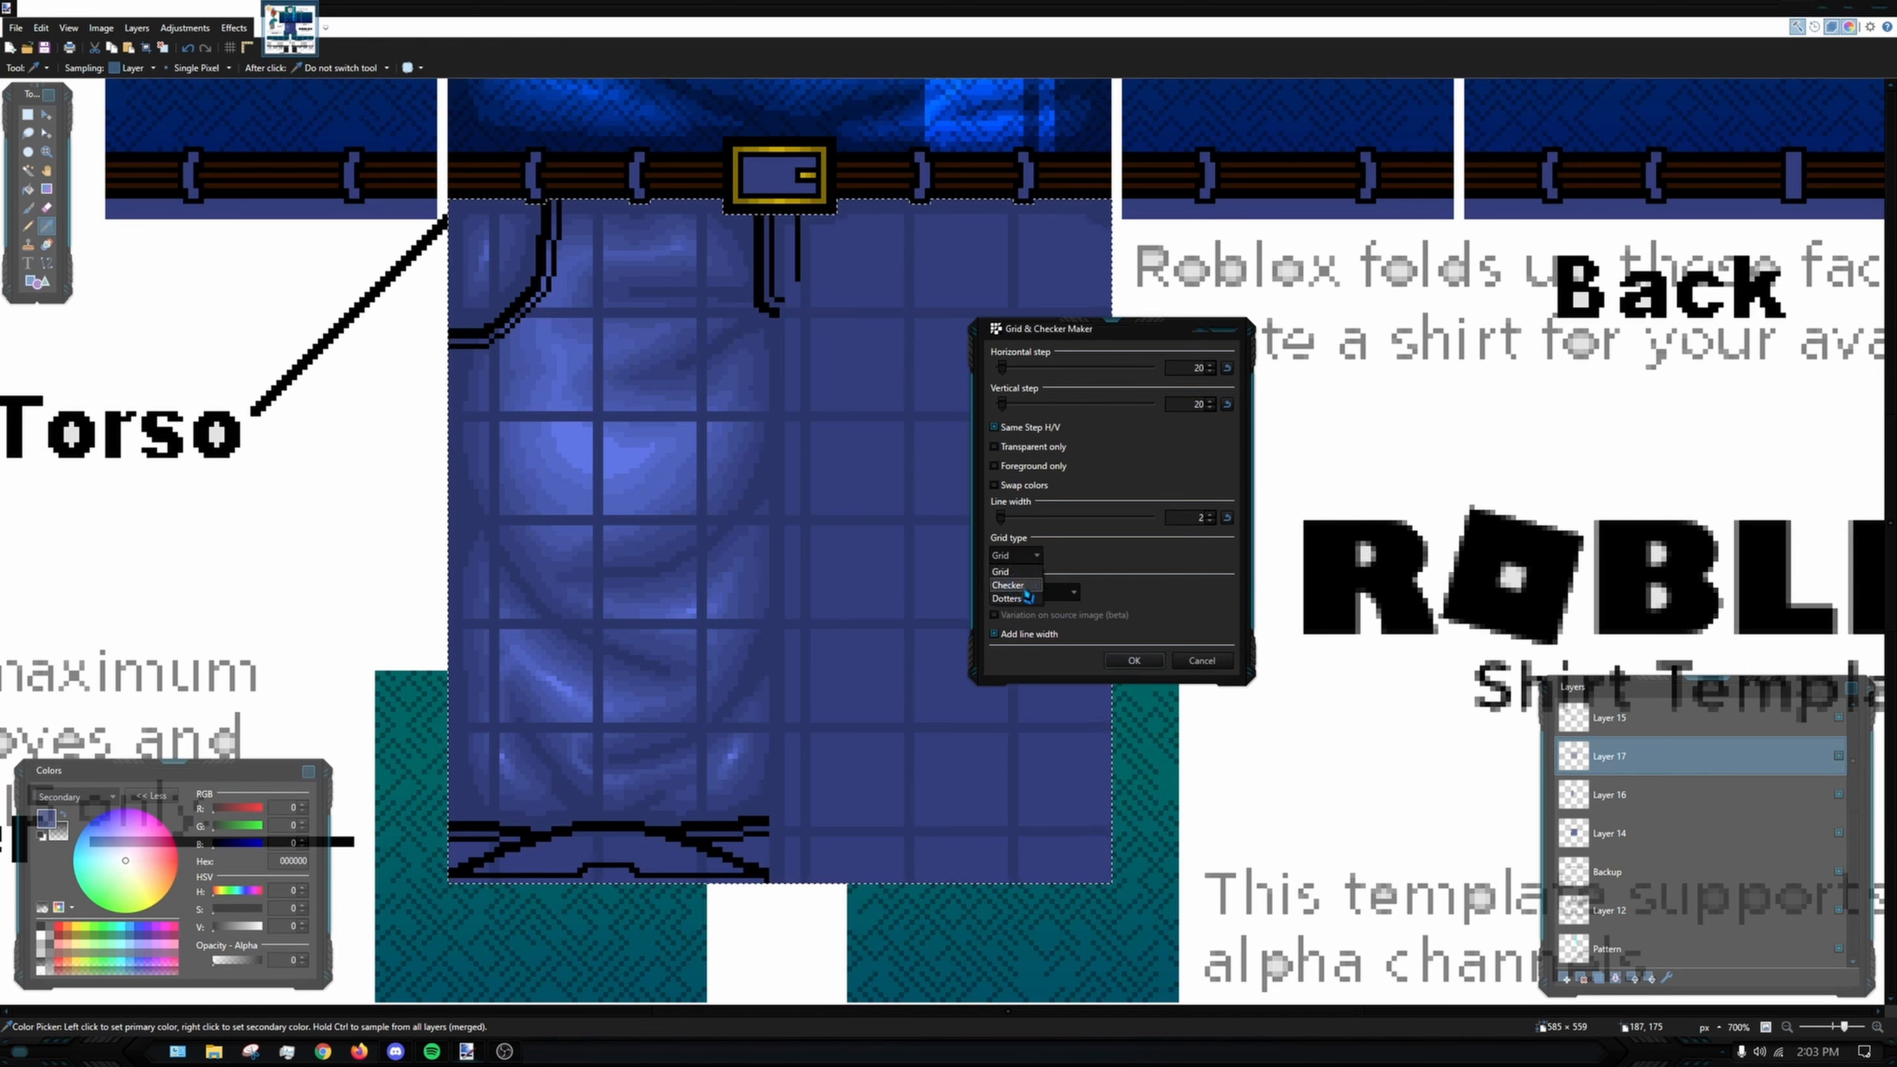
click(1015, 585)
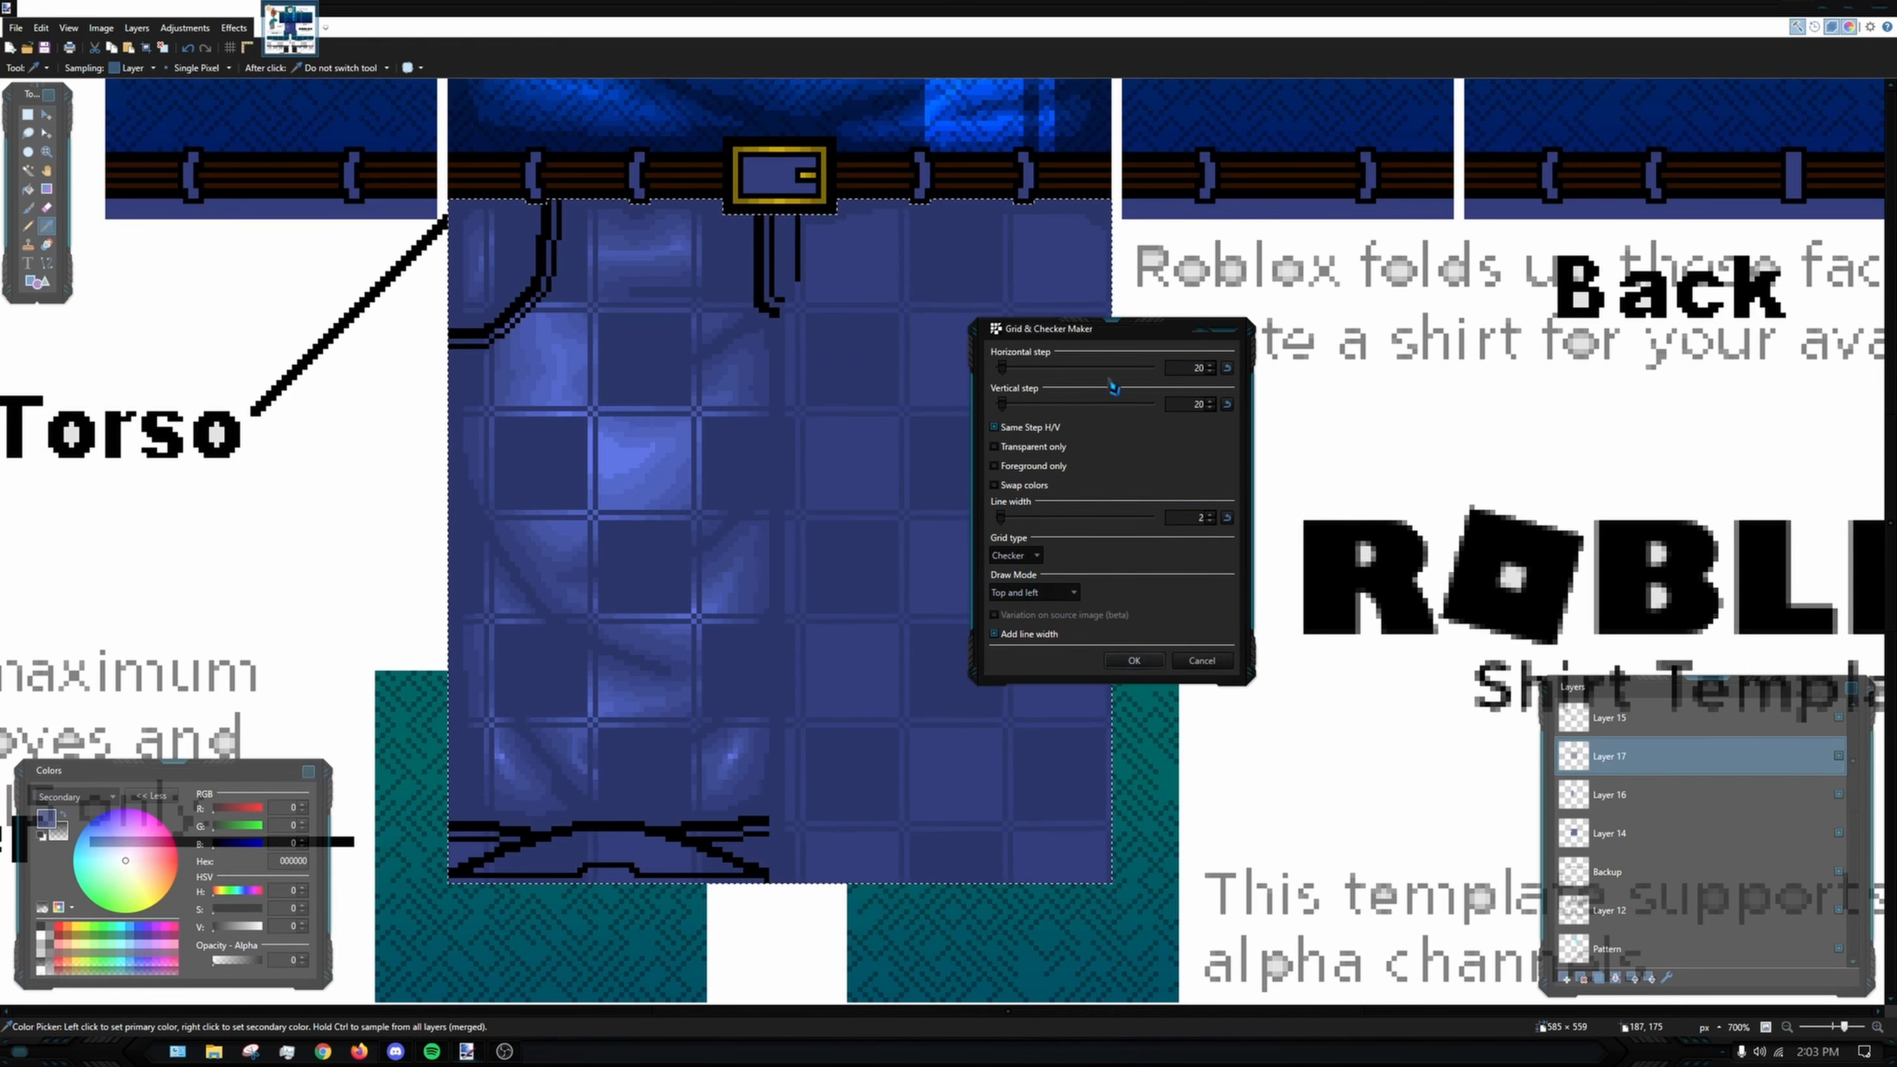
drag(1016, 373, 964, 378)
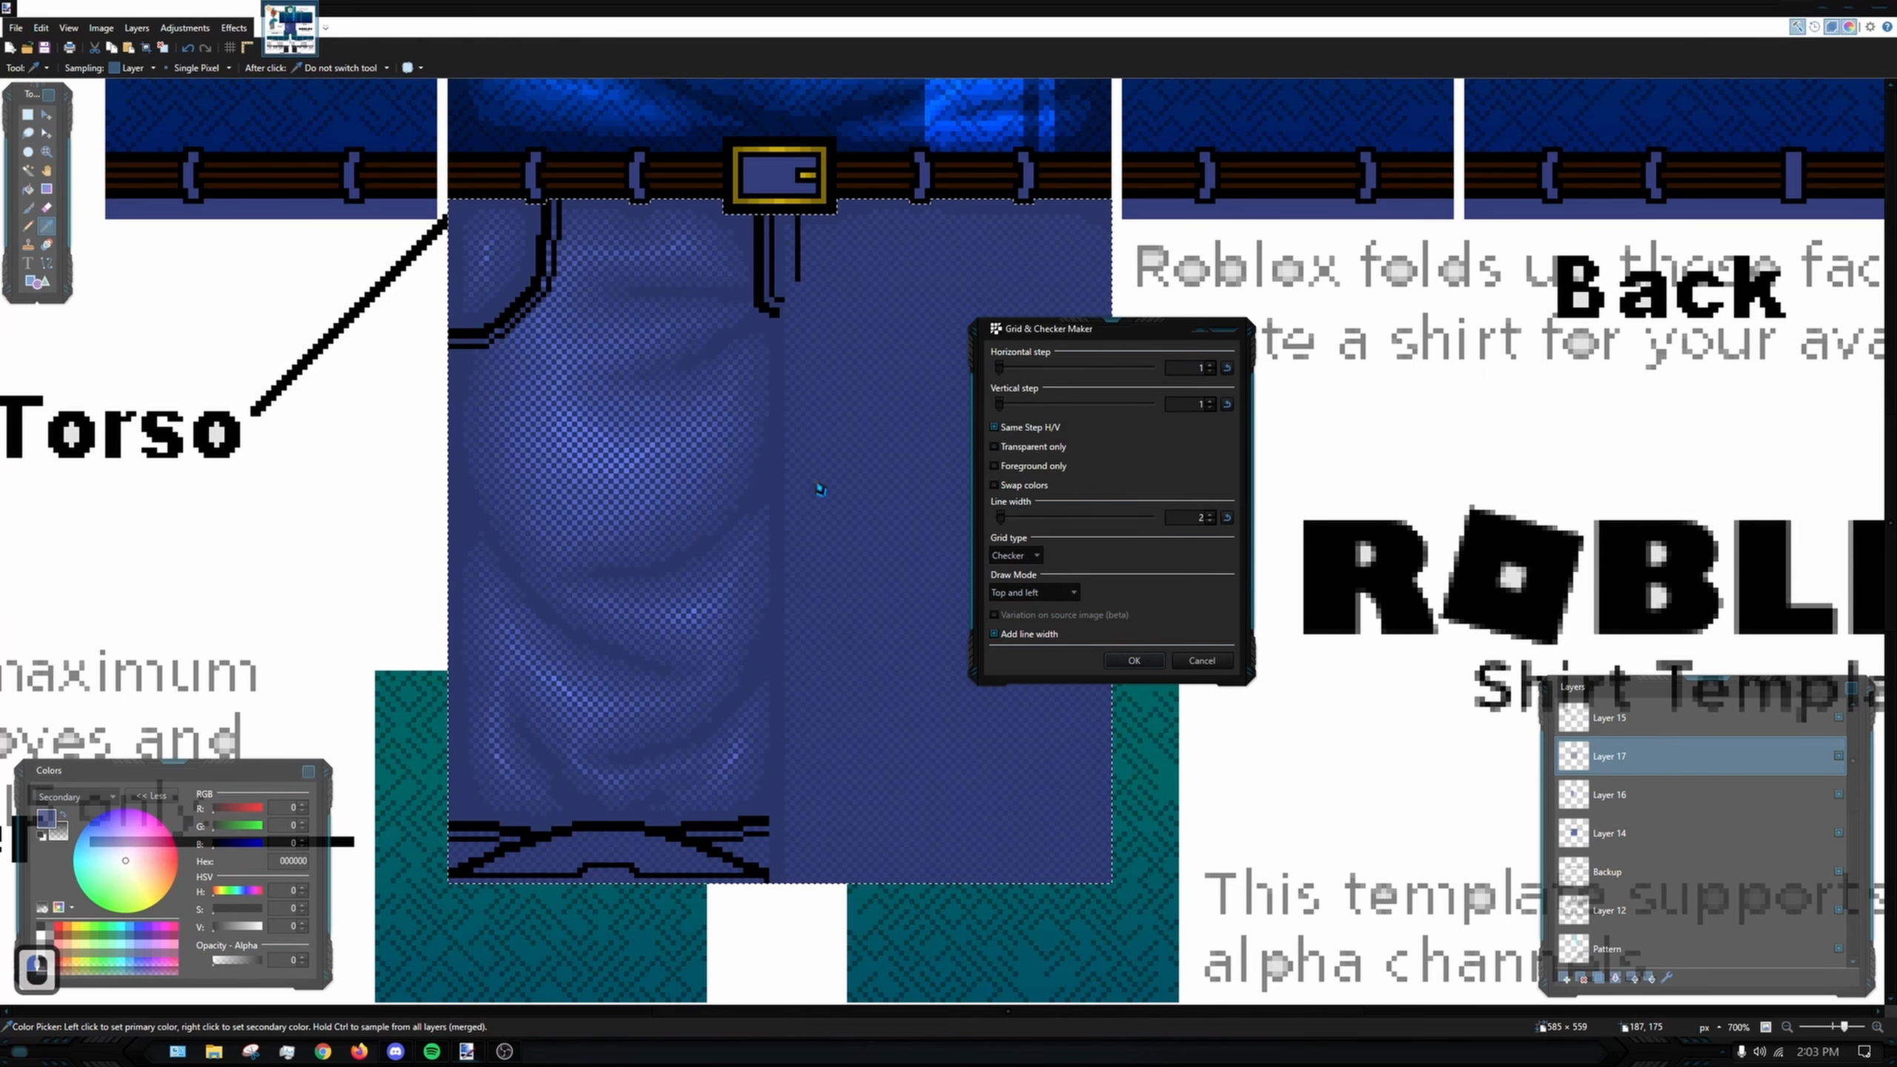
click(1134, 660)
- Try the Overlay, Additive and Multiply blend modes on Layer 17
double_click(1581, 760)
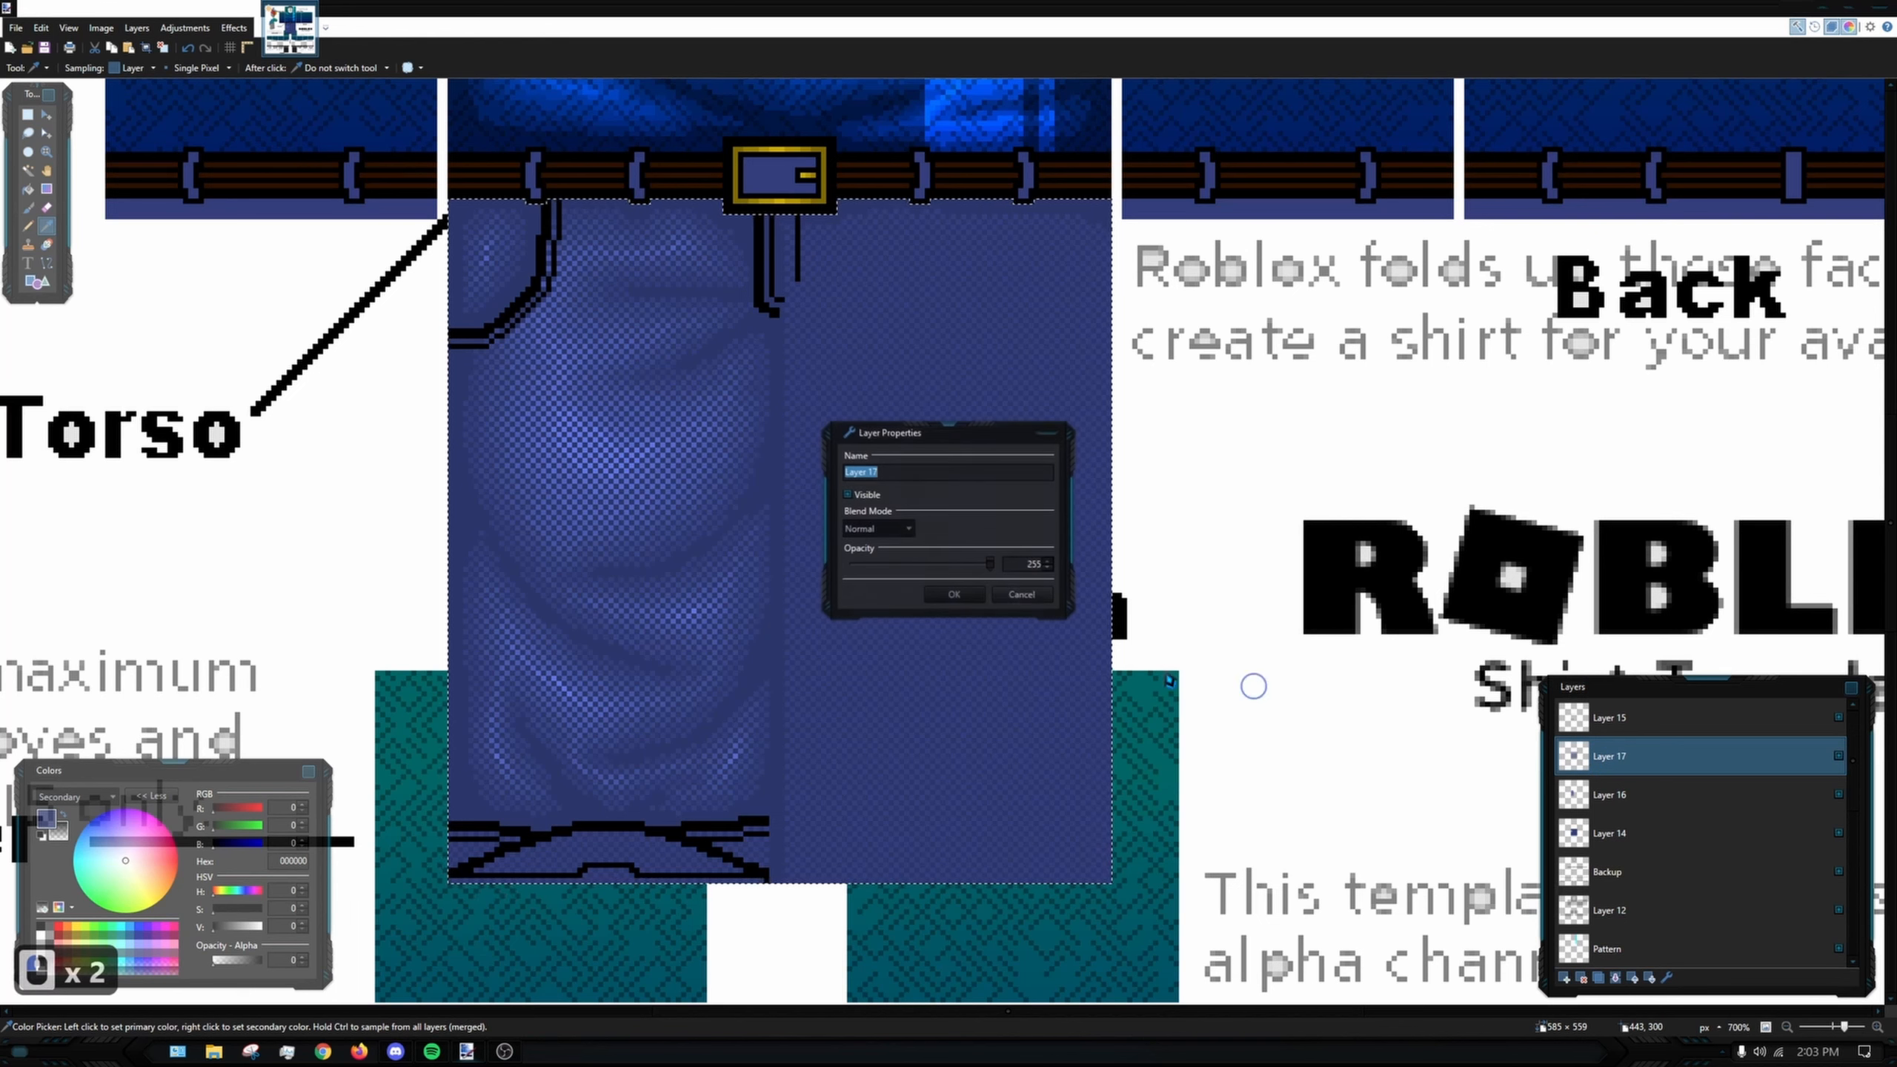
click(899, 533)
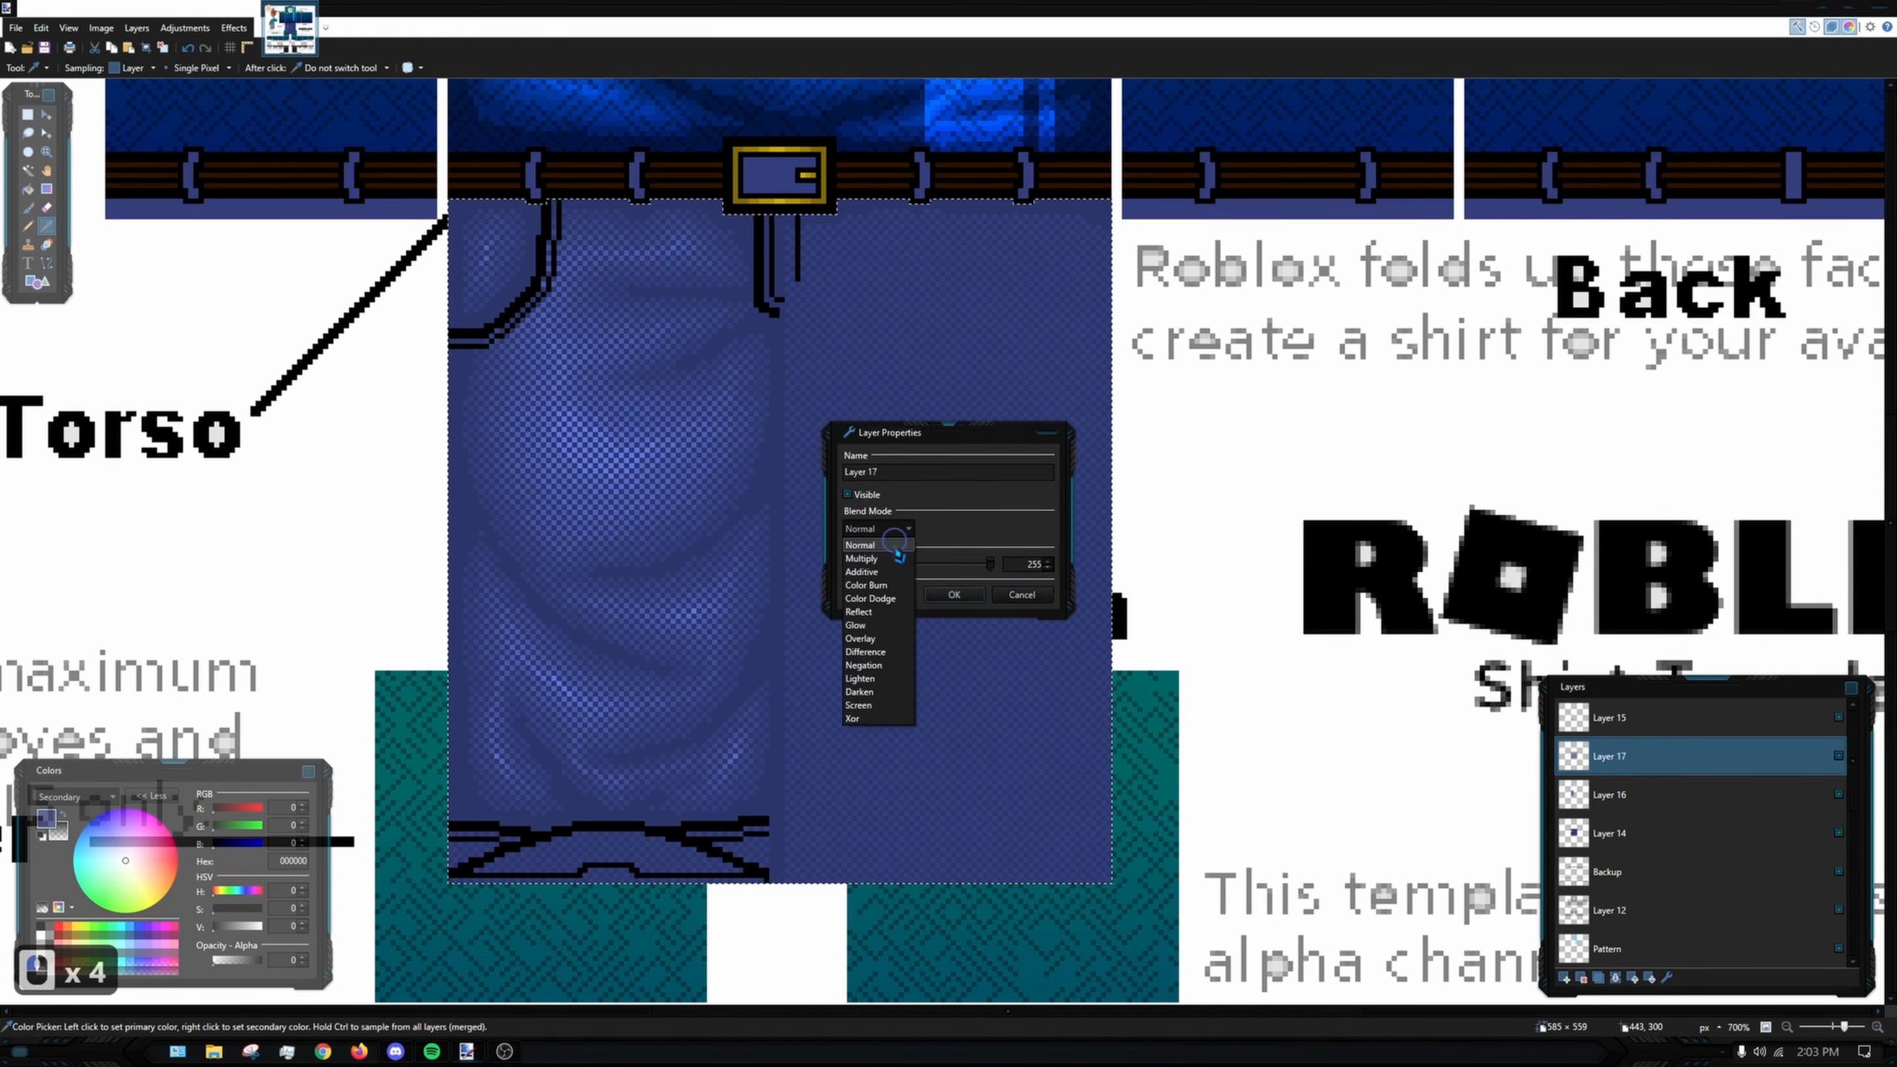
click(866, 639)
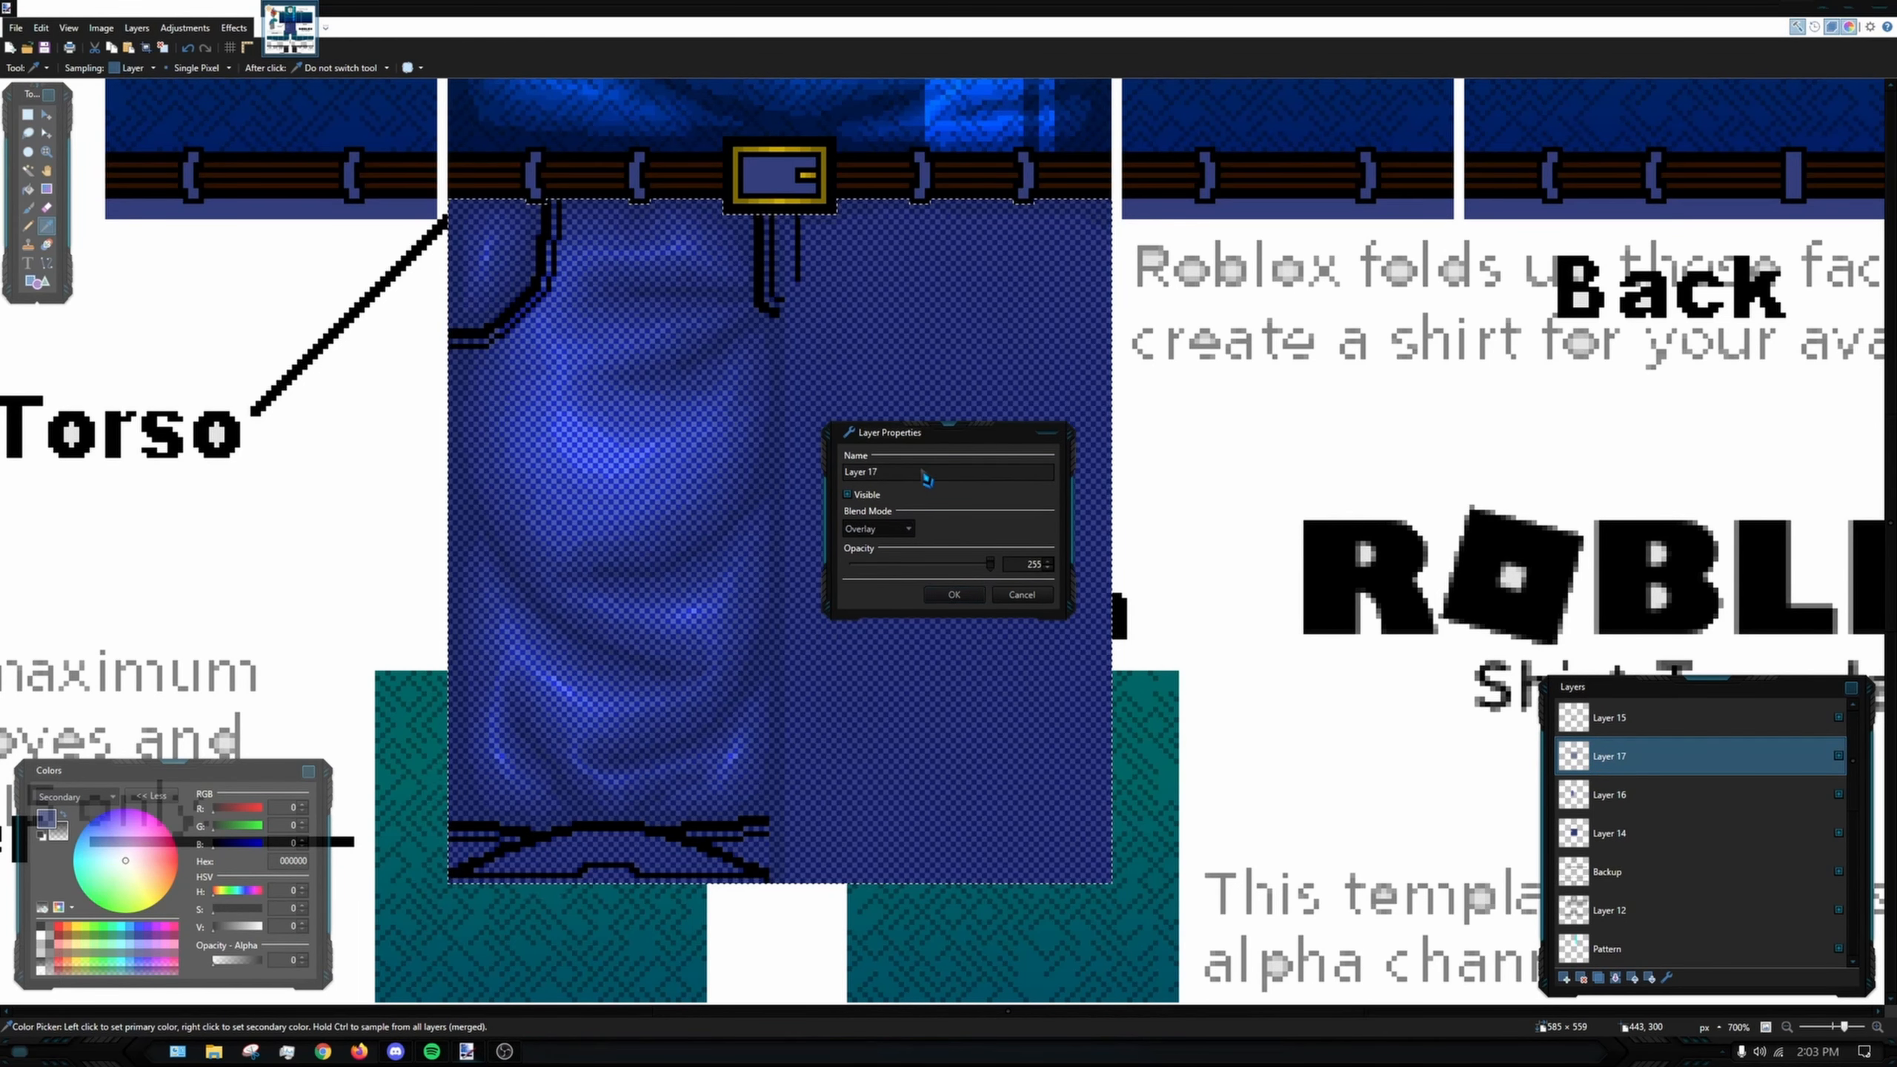
click(896, 529)
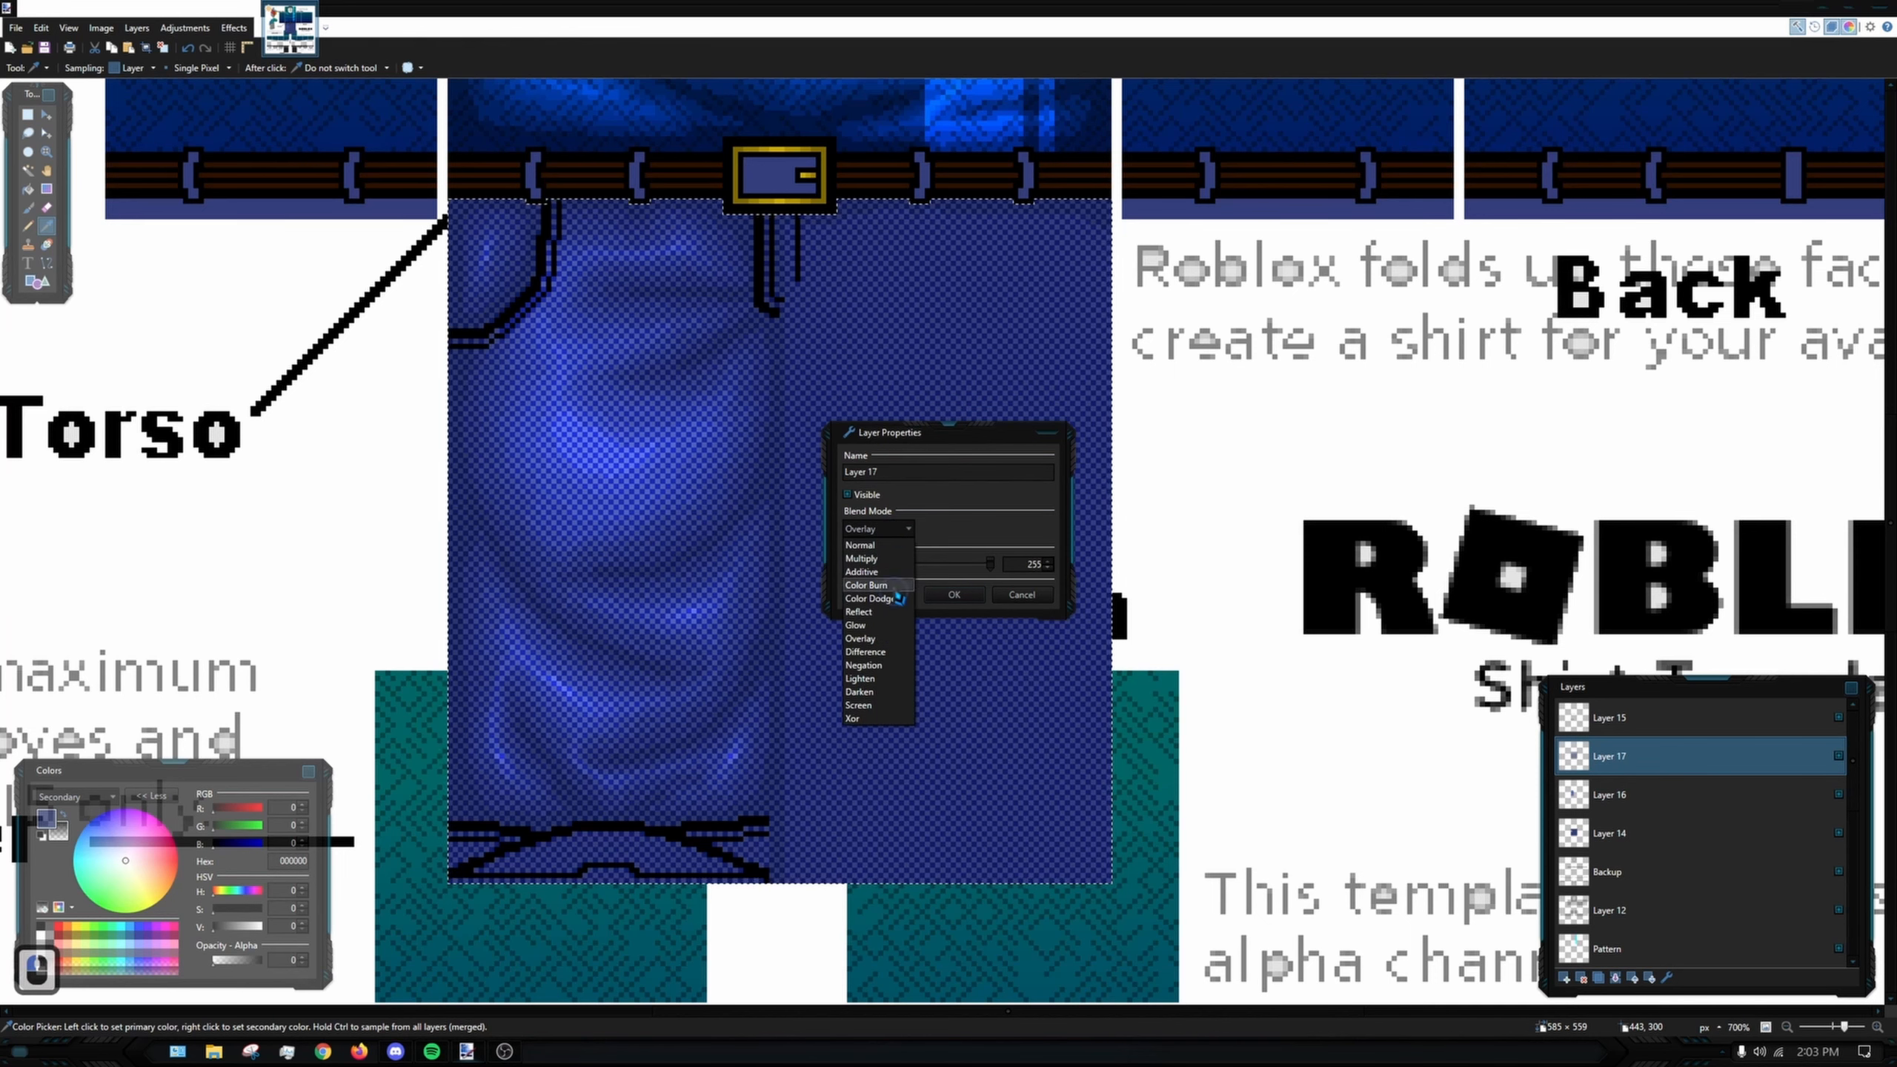
click(892, 572)
click(896, 529)
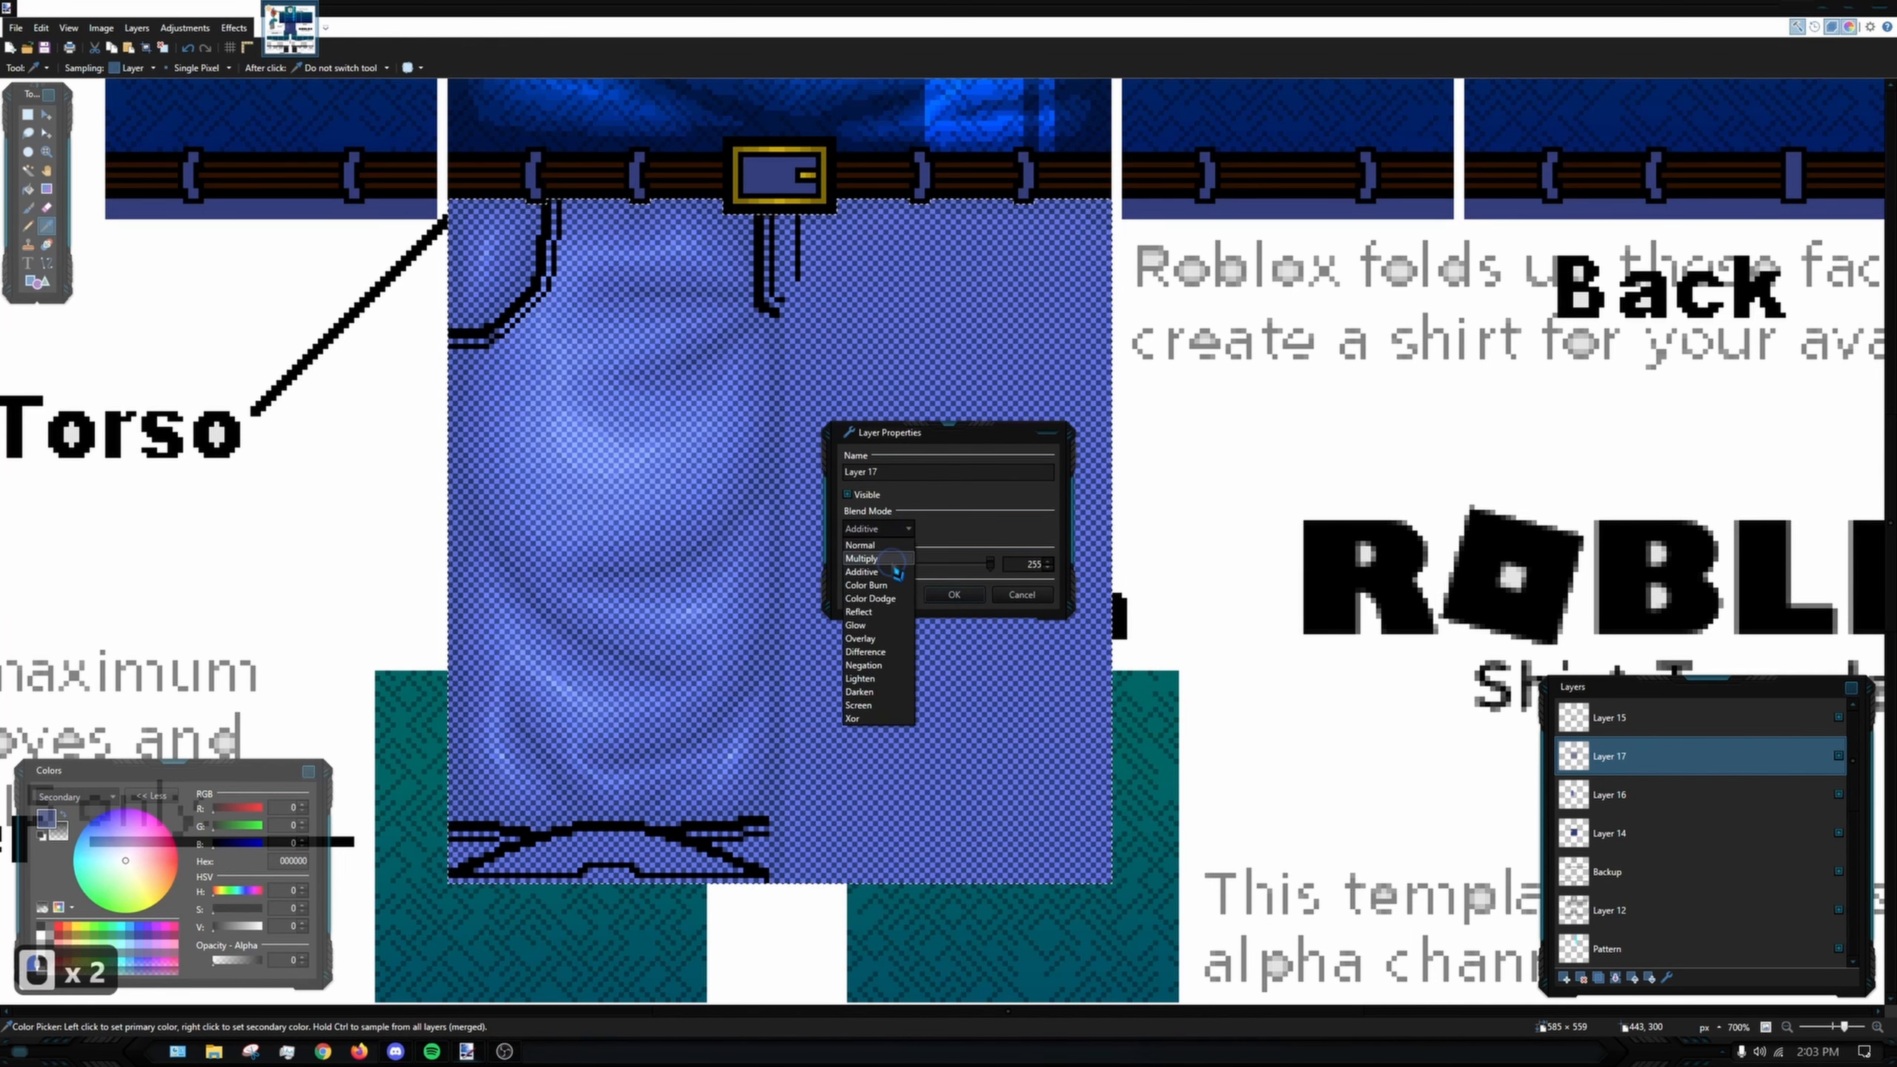
click(877, 558)
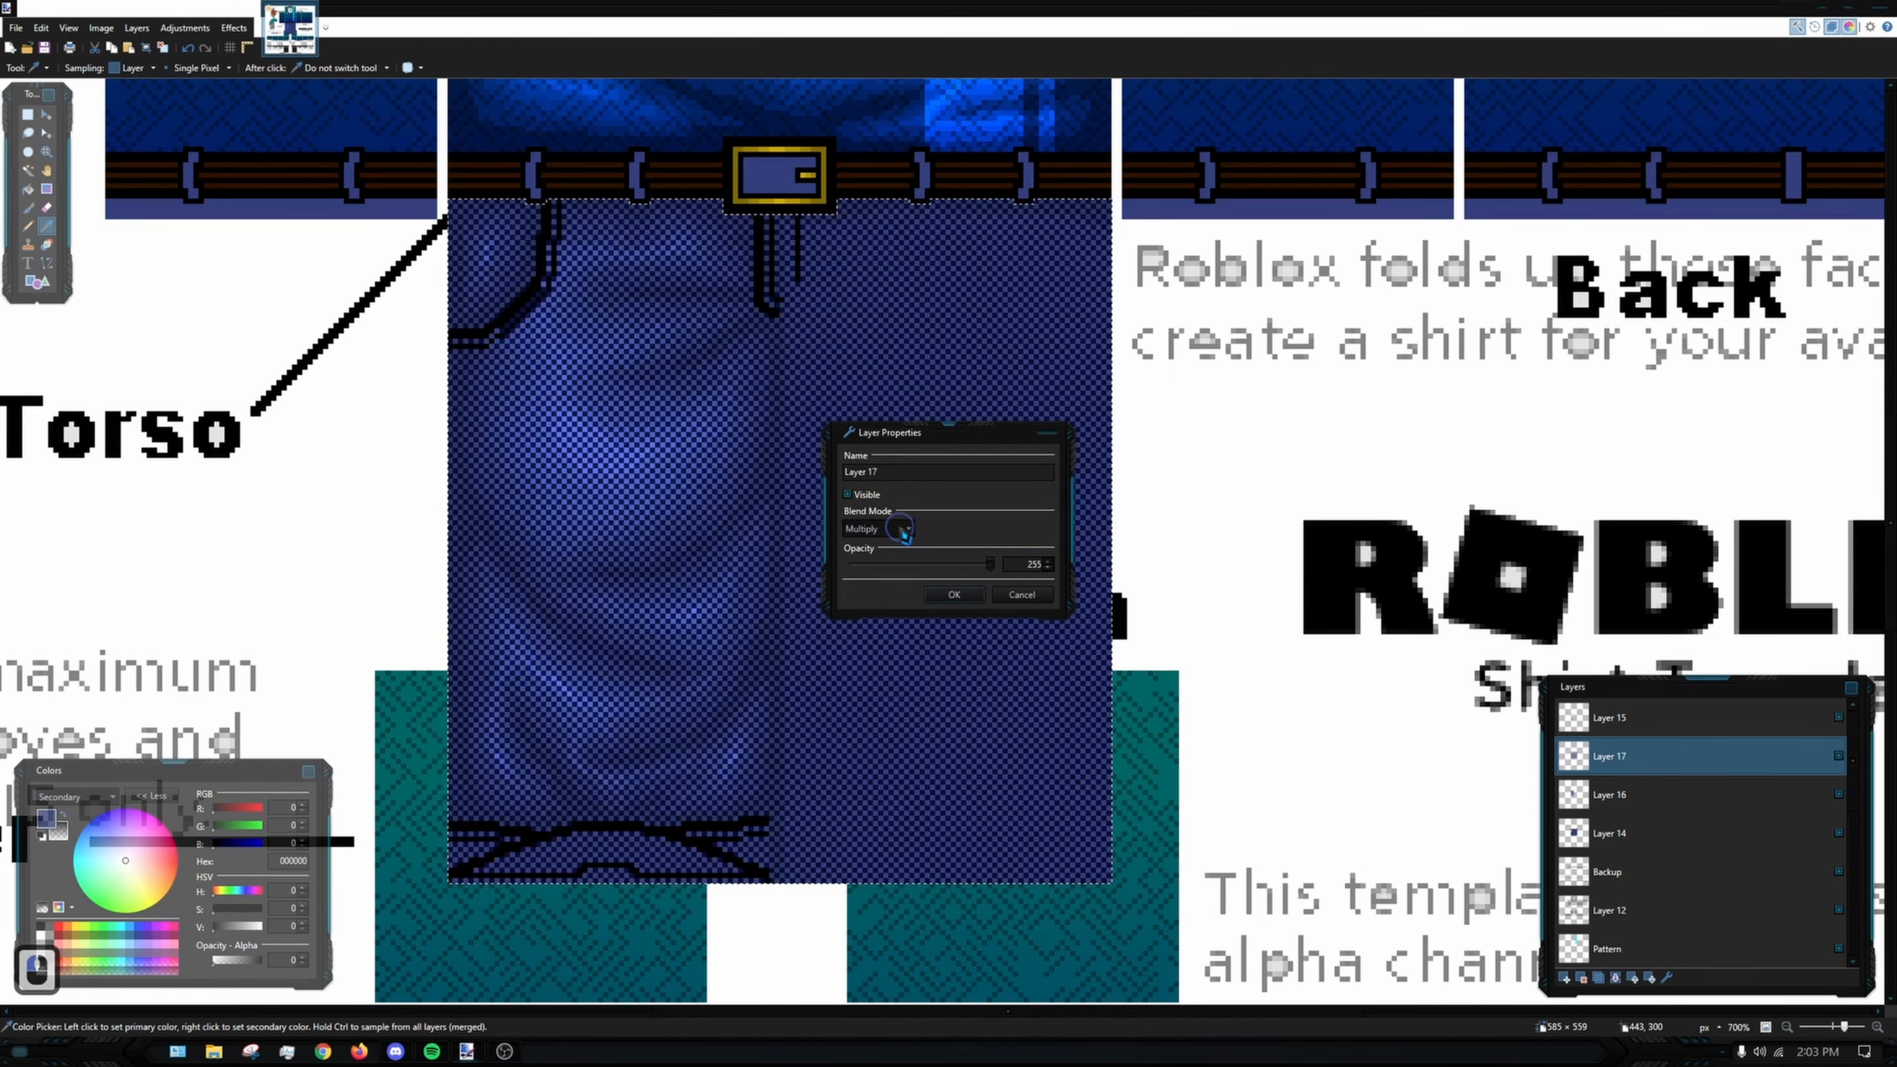
- Set Layer 17 to the Additive blend mode and lower its opacity to about 55
click(909, 531)
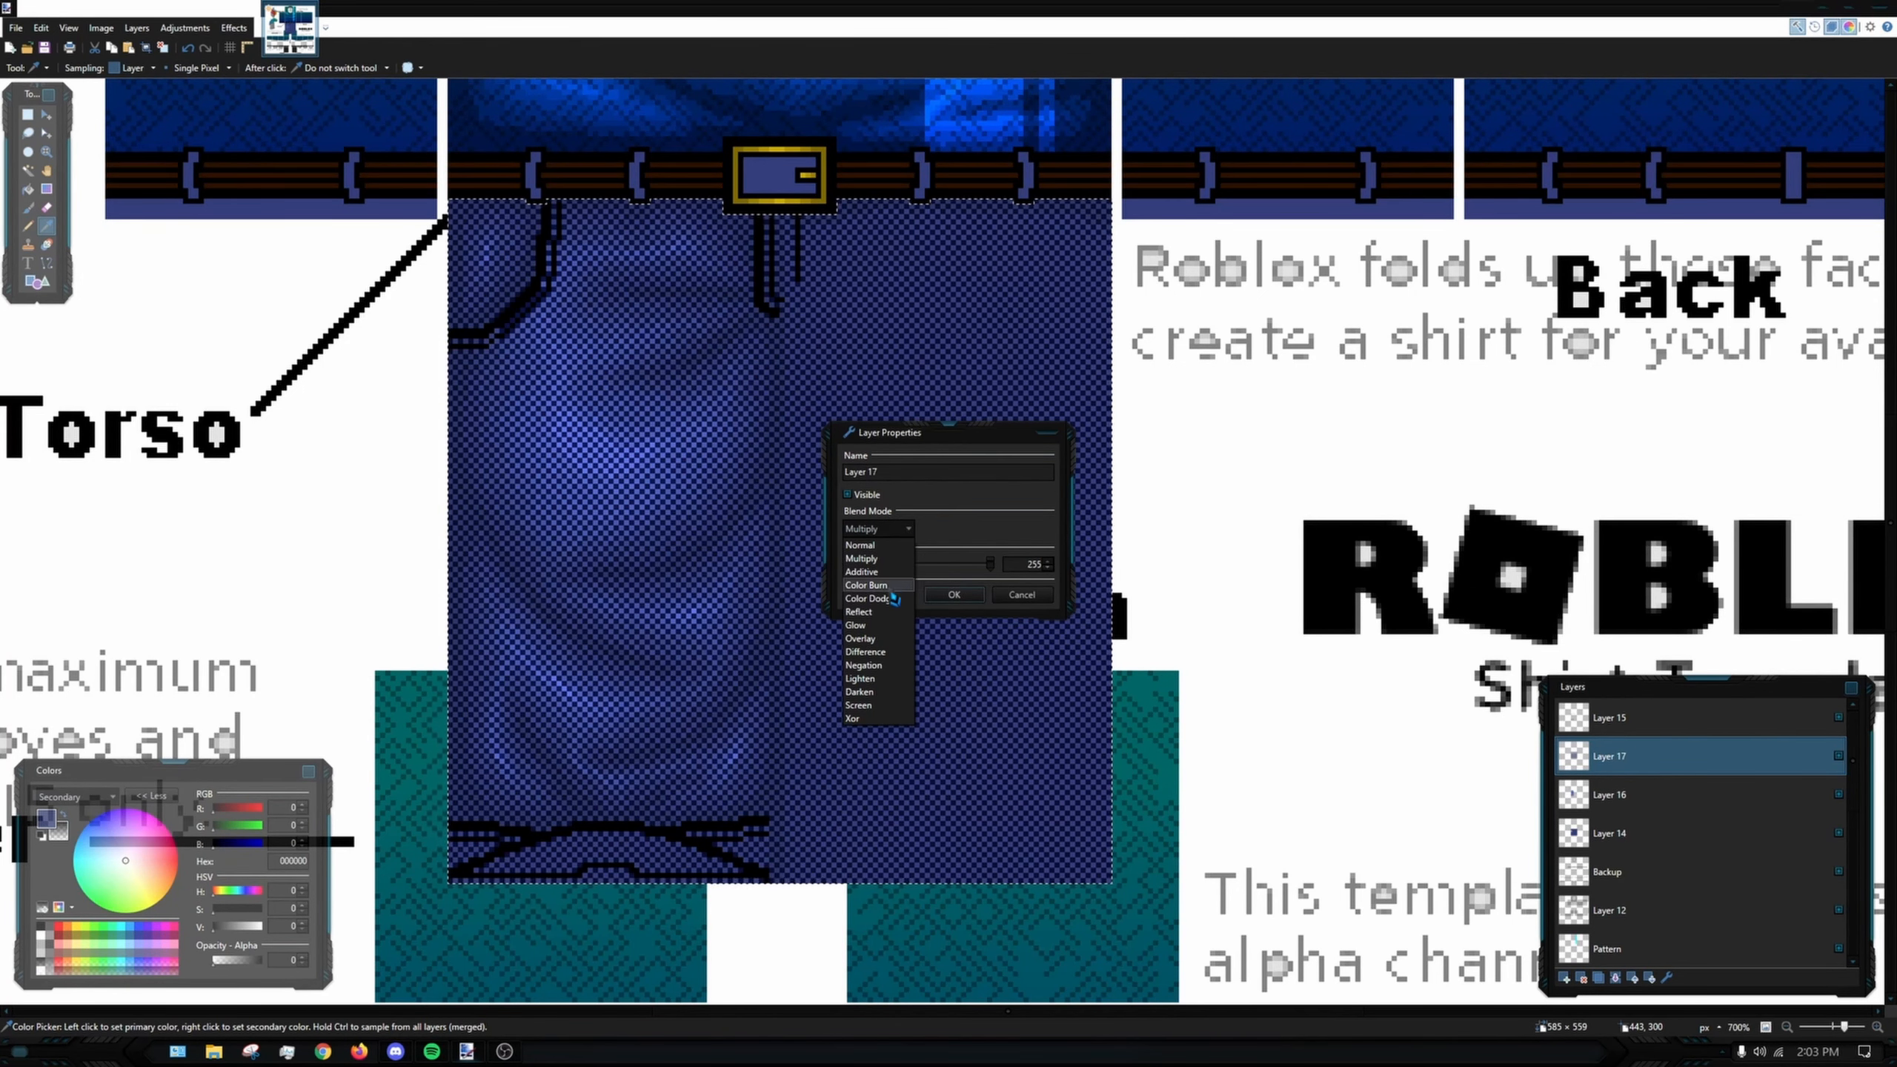
click(888, 572)
drag(975, 566, 887, 584)
drag(924, 444, 1293, 434)
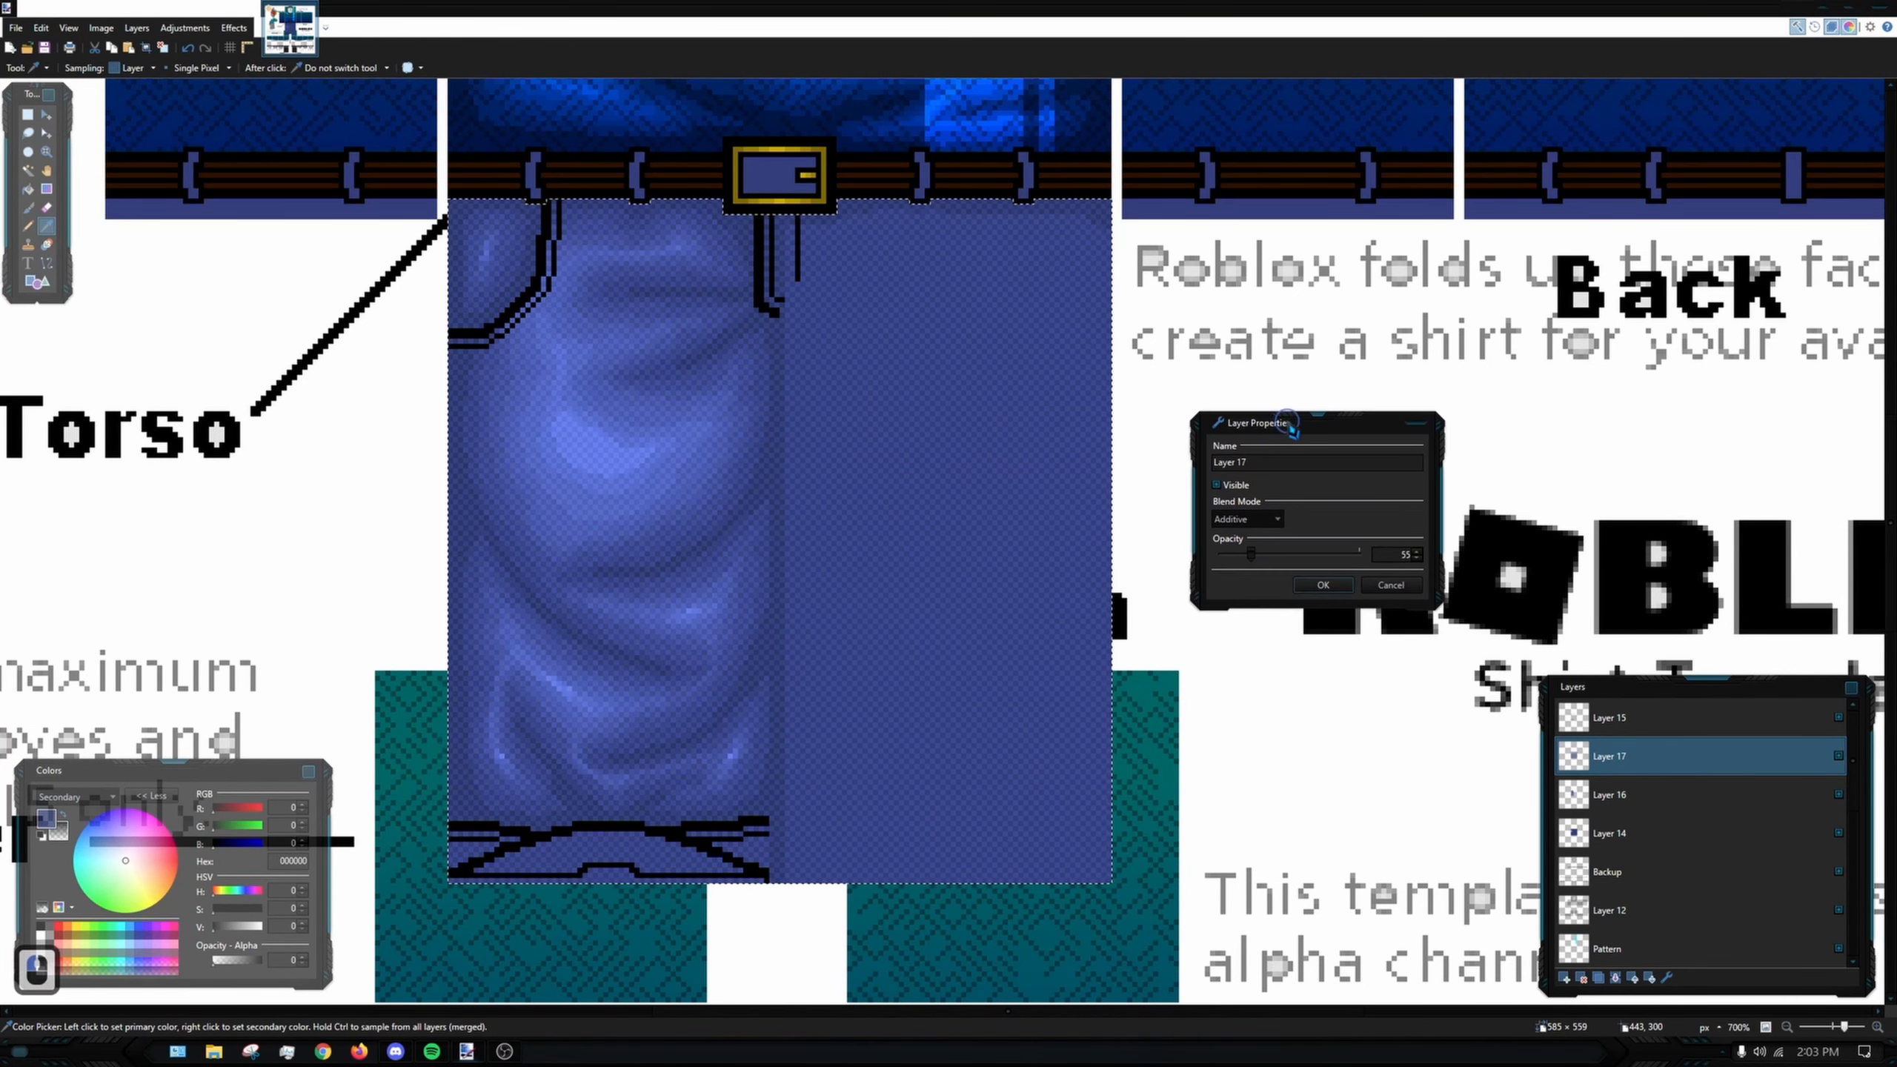
scroll(805, 402, down, 4)
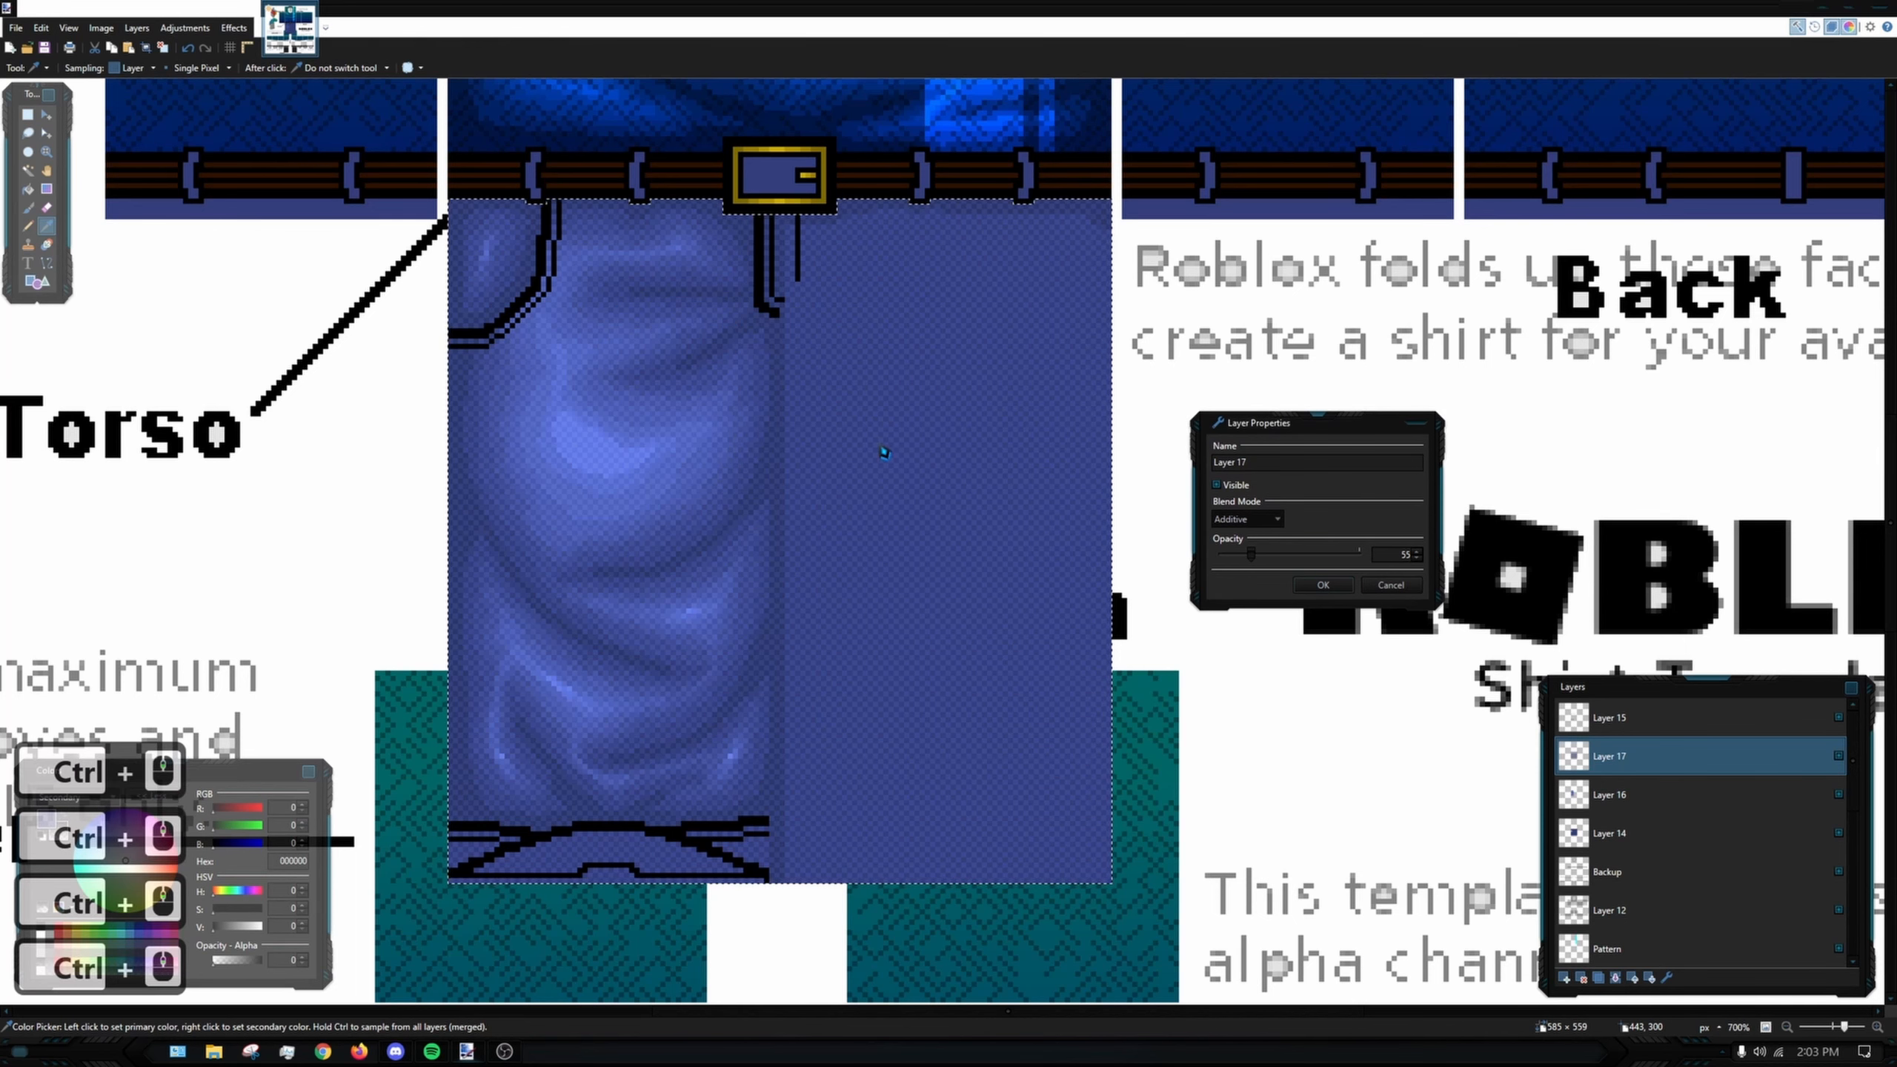
drag(1238, 557, 1252, 565)
click(1322, 585)
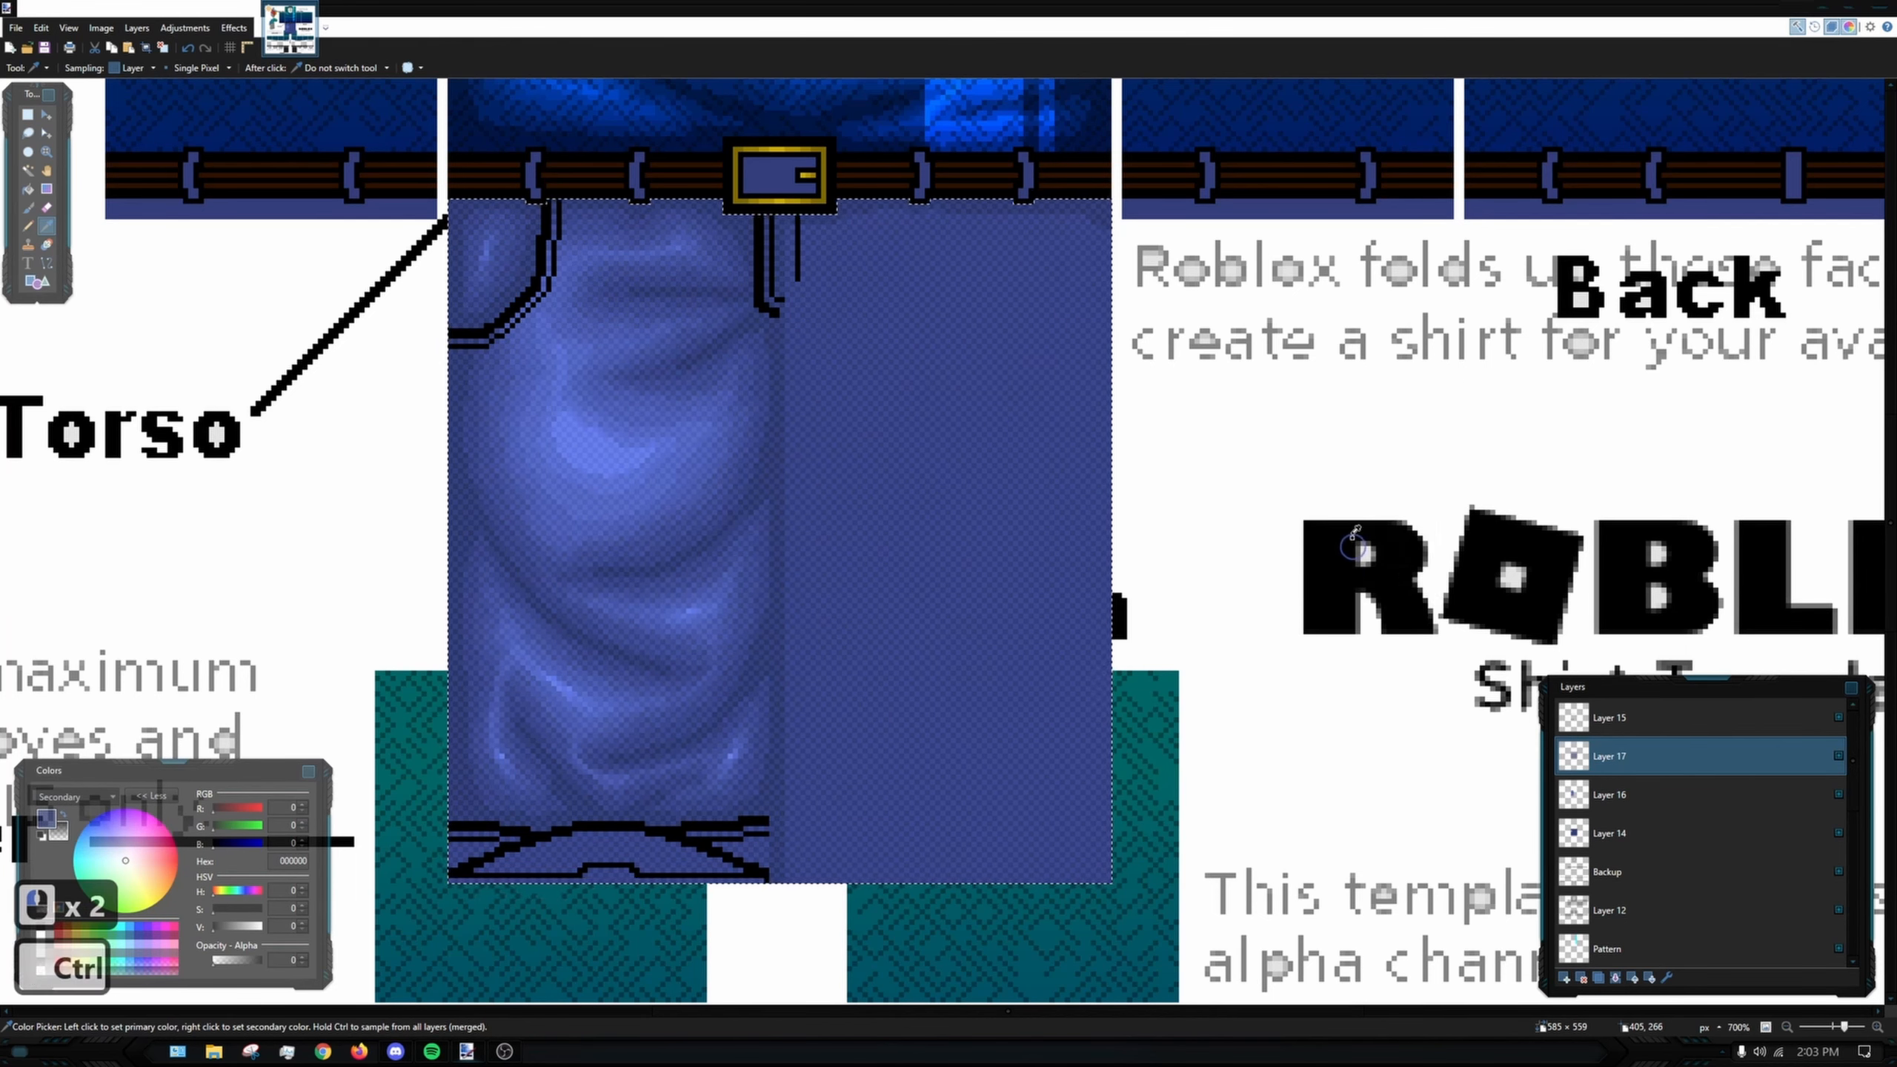
- Review the checkered pants against the whole template and undo the Layer 17 property change
scroll(1315, 434, down, 8)
scroll(1255, 454, down, 2)
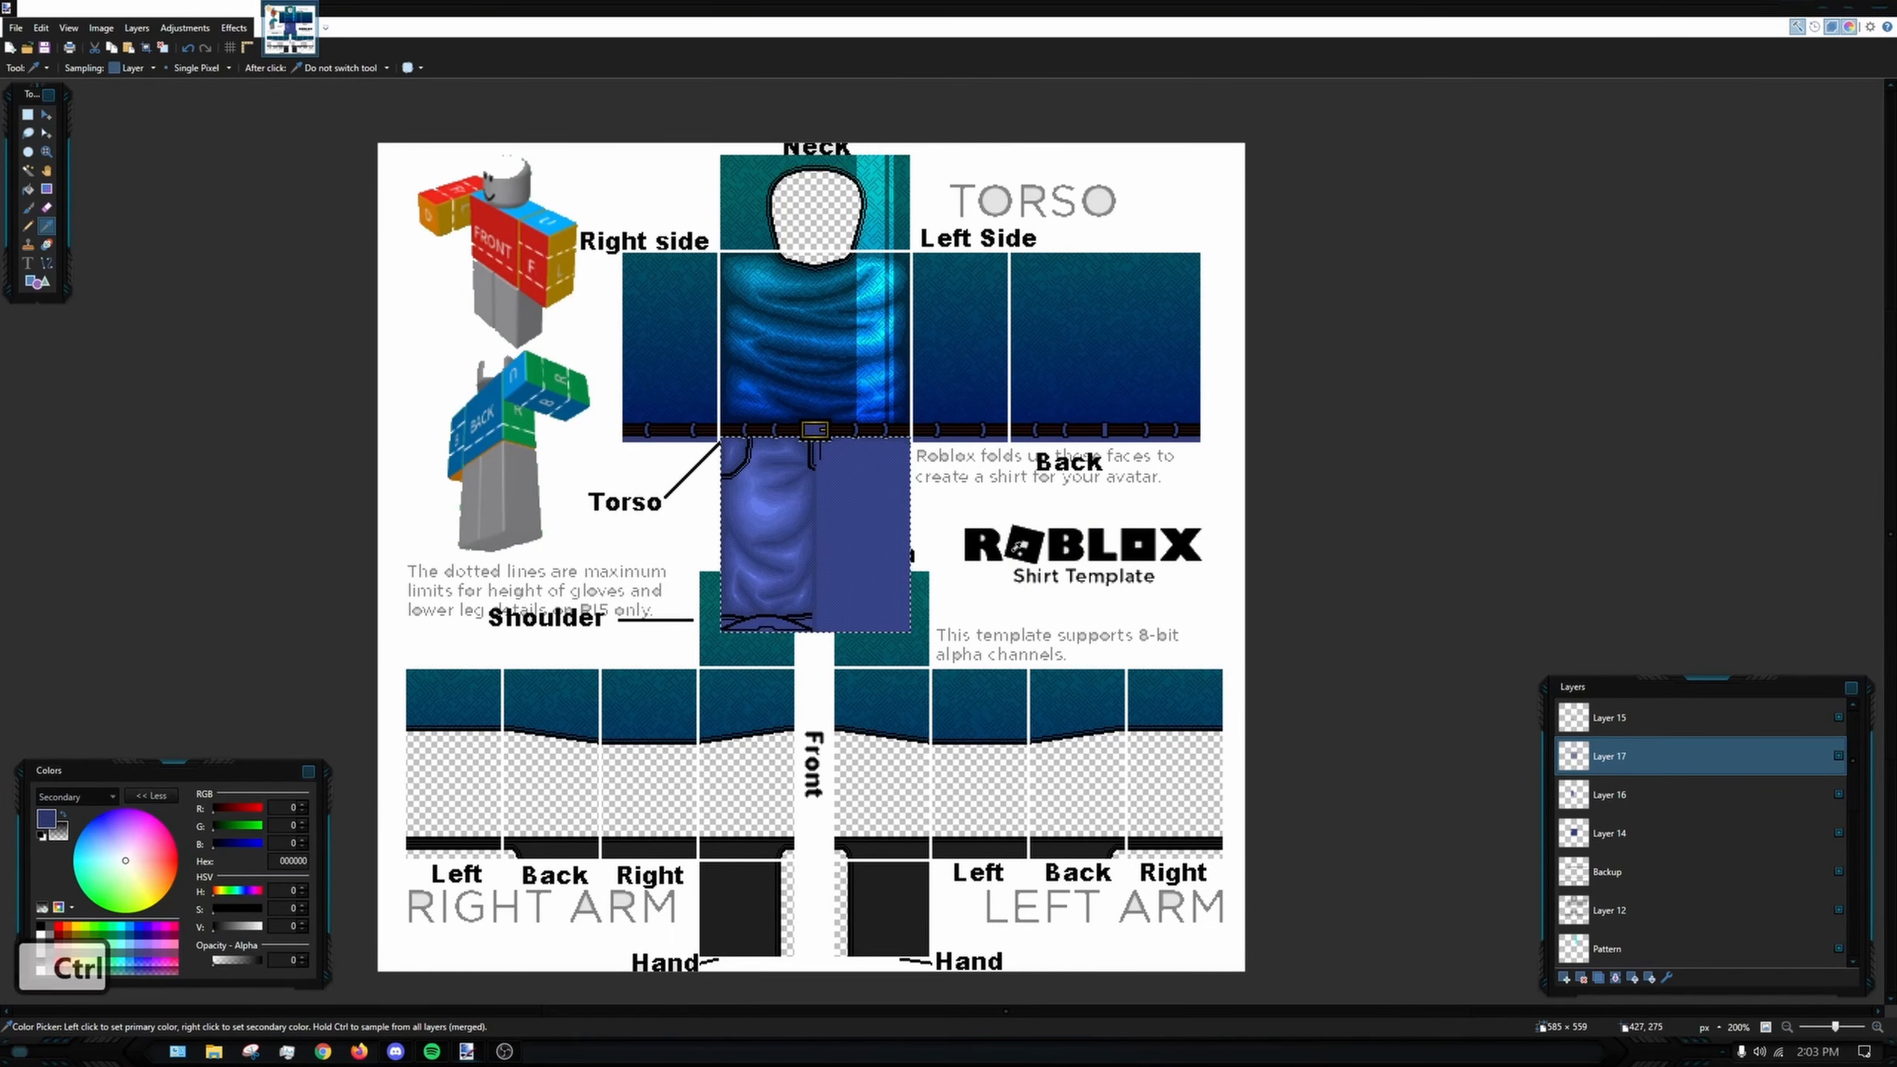
scroll(1015, 547, up, 4)
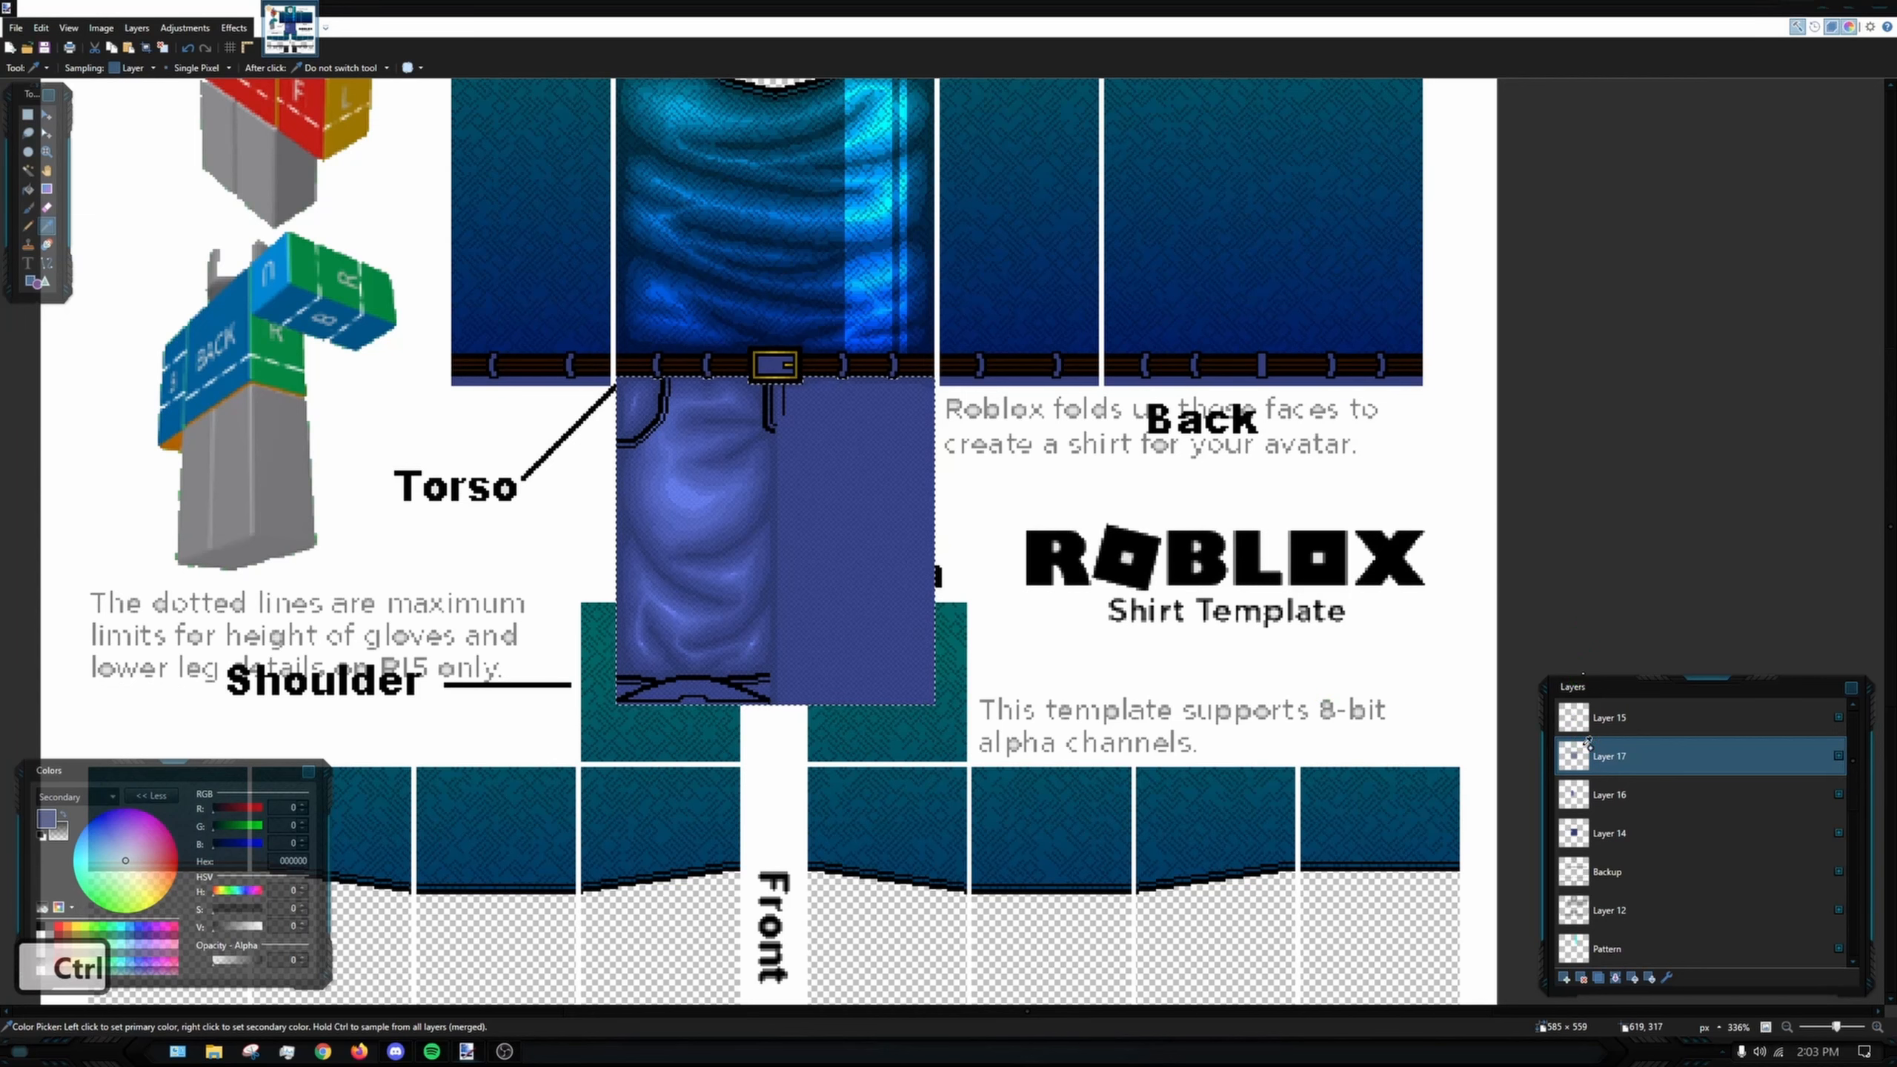
key(ctrl+z)
- Keep Layer 17 in Normal blend mode and set its opacity to 128
double_click(1589, 742)
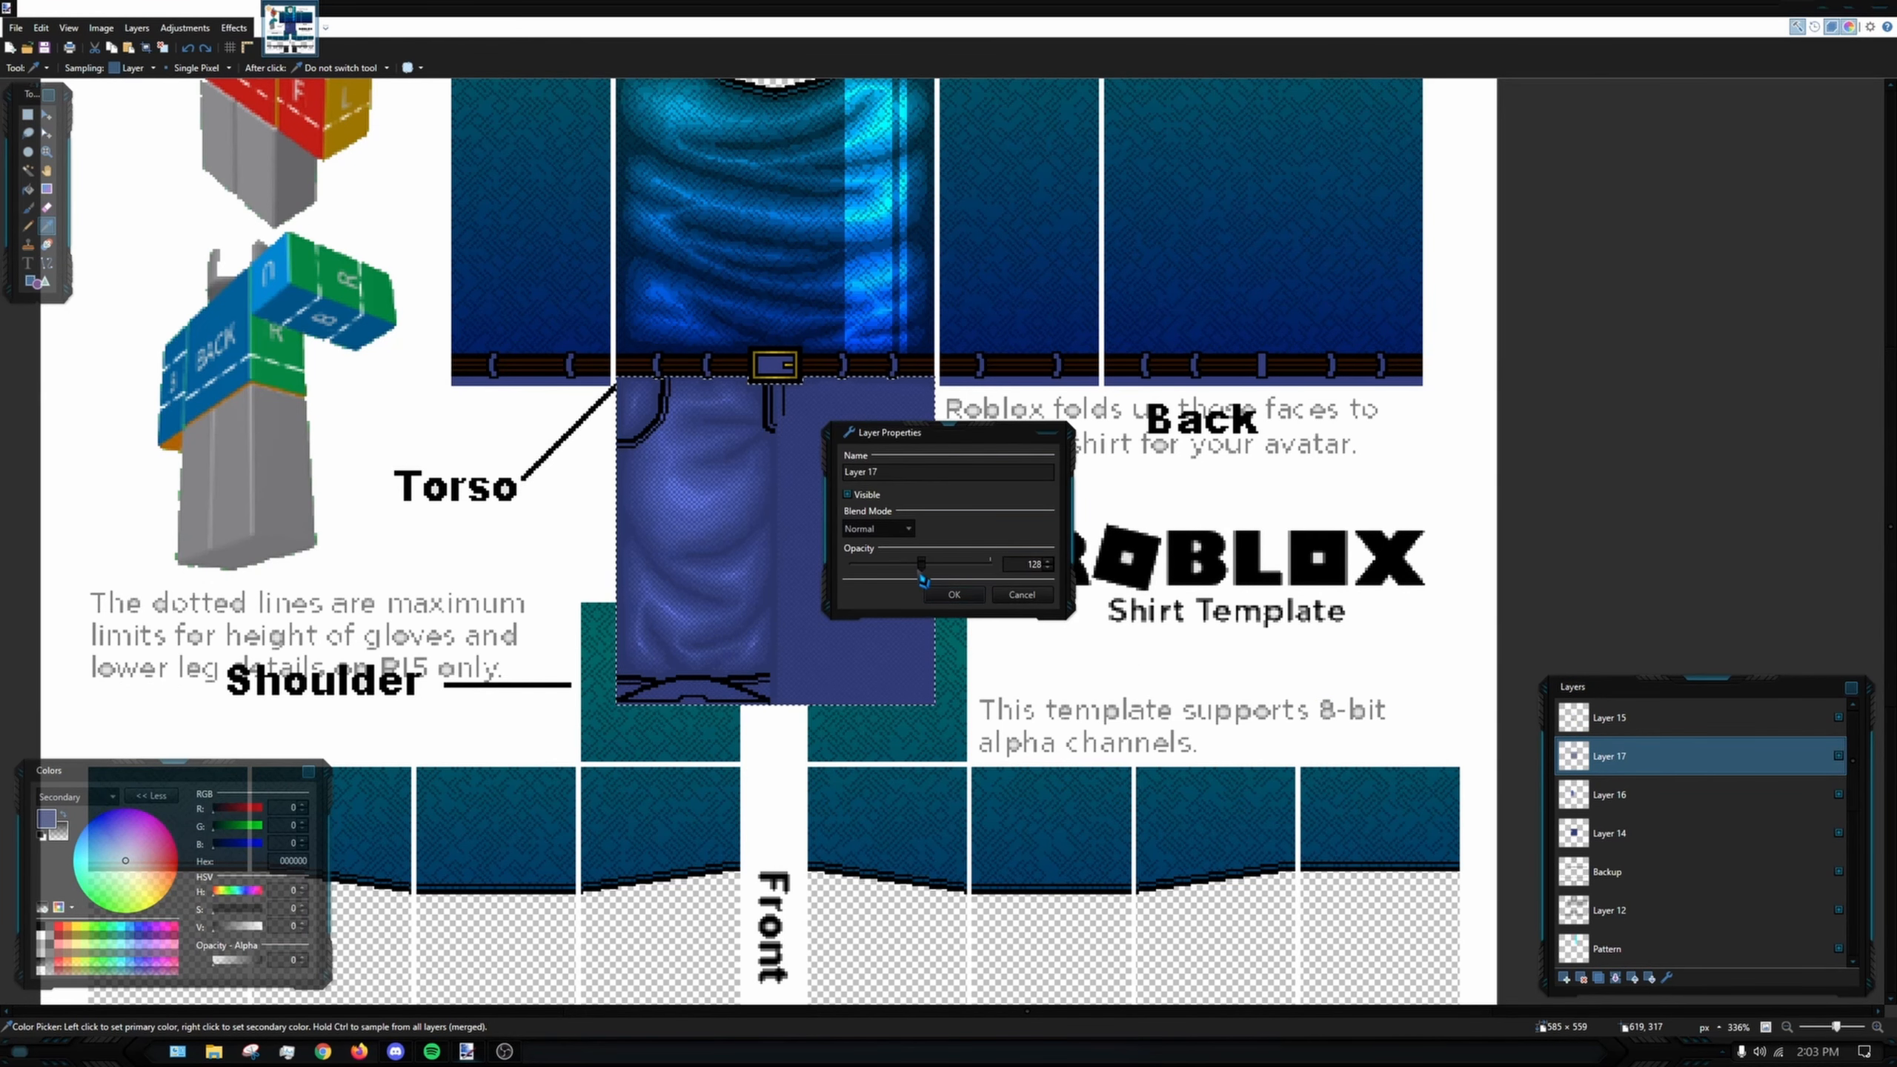
click(954, 595)
key(ctrl+minus)
key(ctrl+minus)
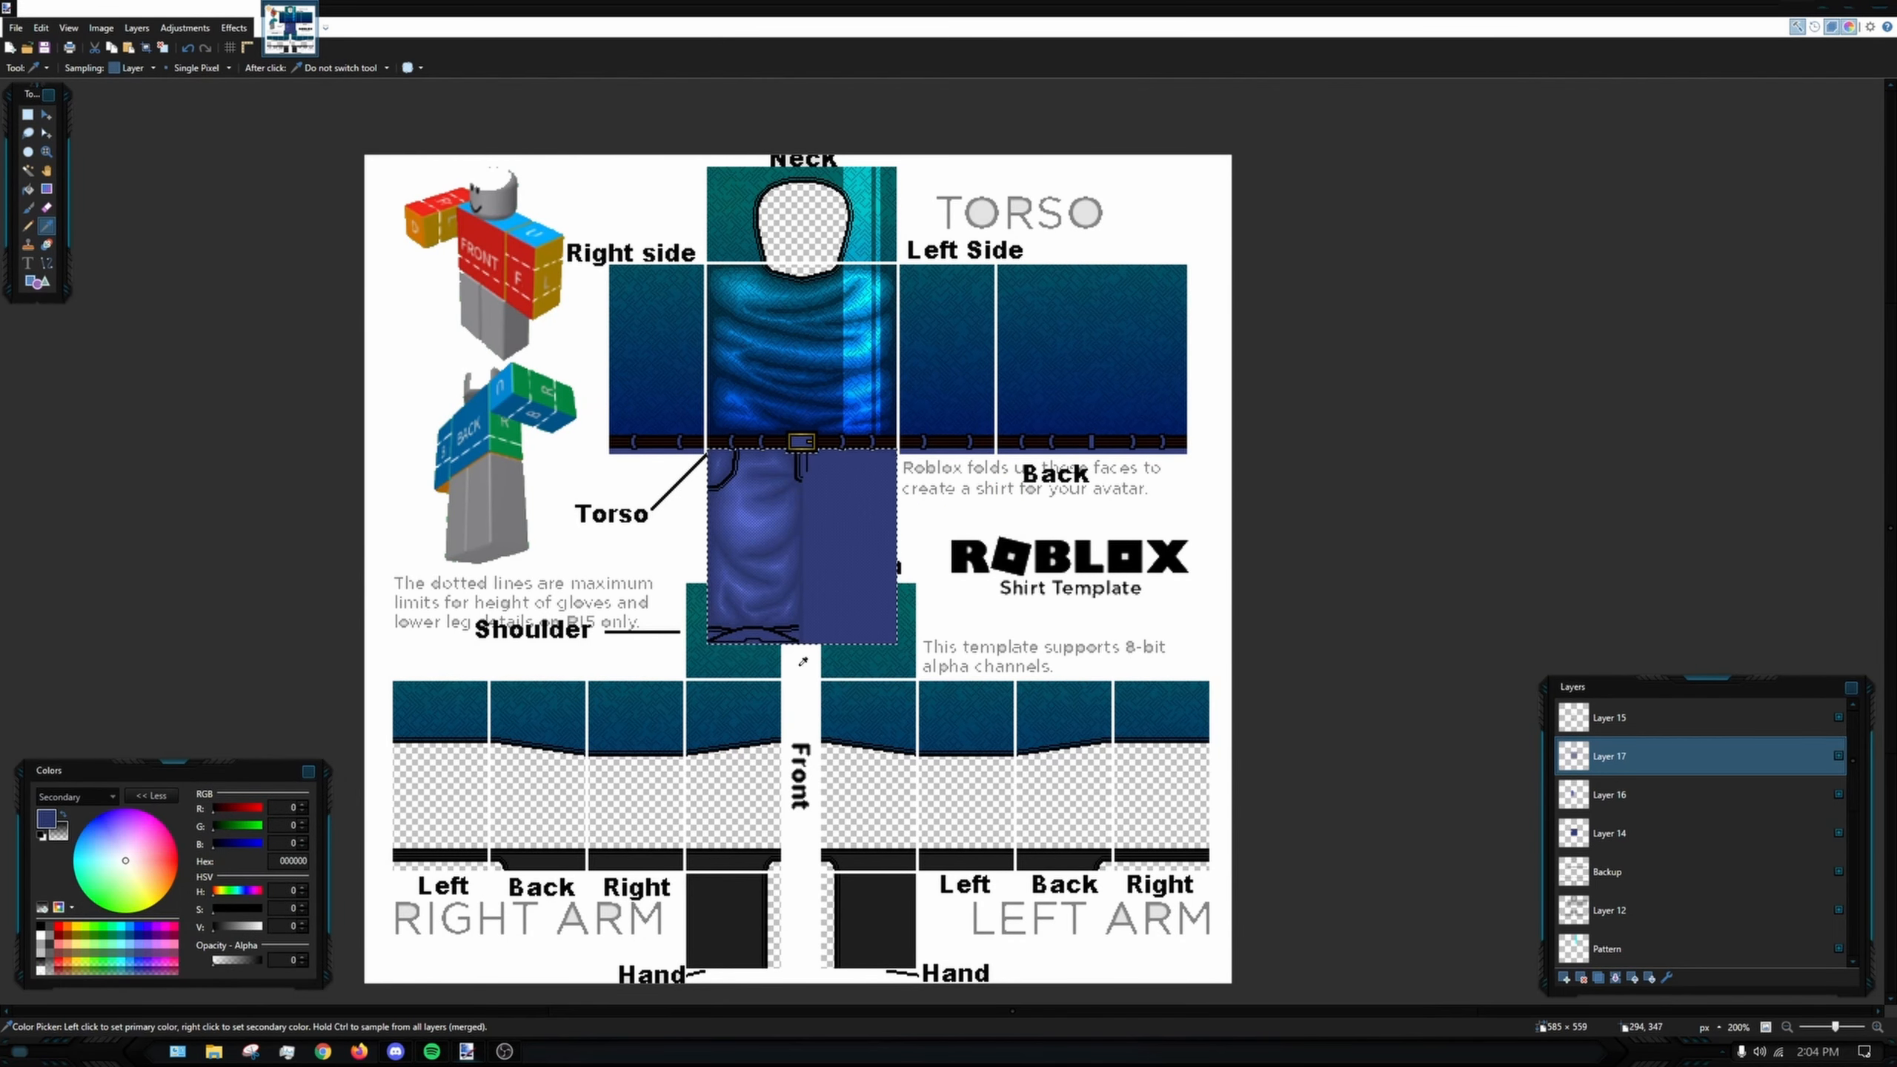
- Erase the checker pattern inside the outlined cuff at the bottom of the pant leg on Layer 17
ctrl+scroll(808, 671, up, 12)
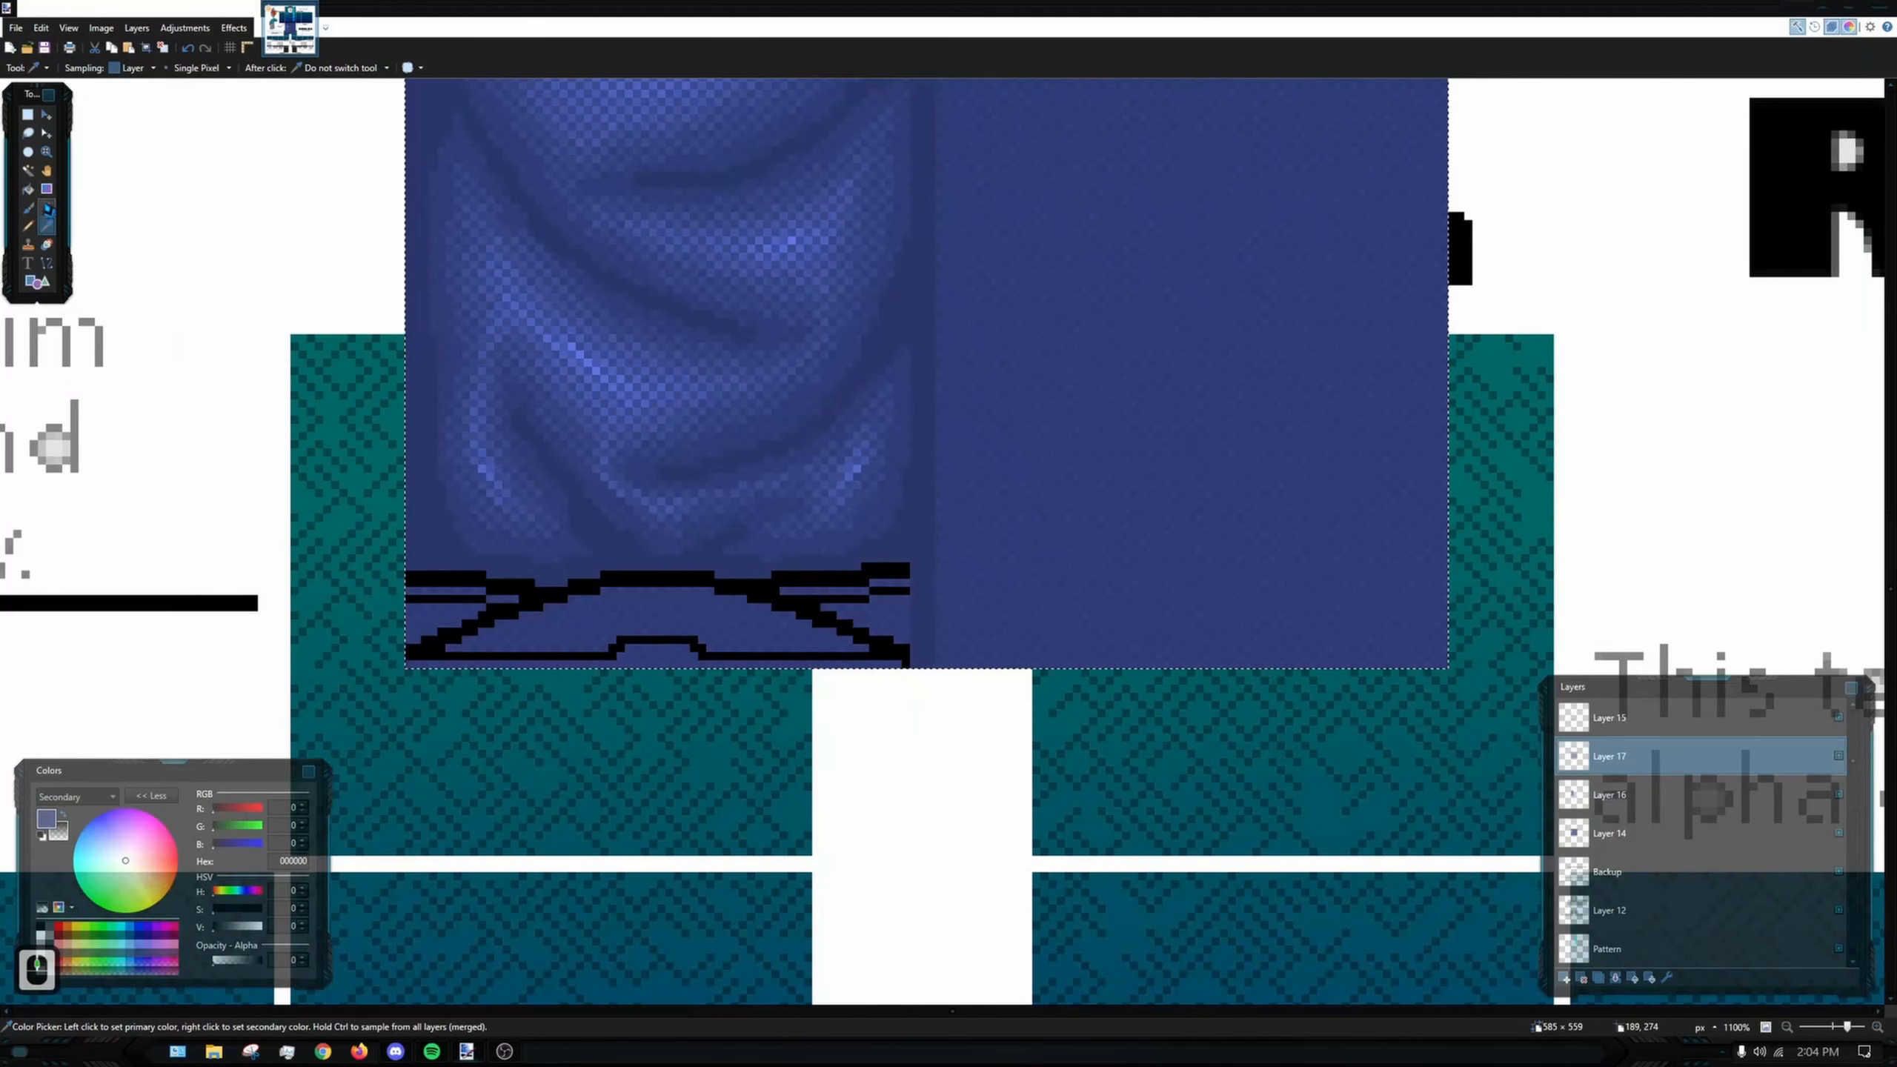
click(46, 208)
ctrl+scroll(524, 598, up, 8)
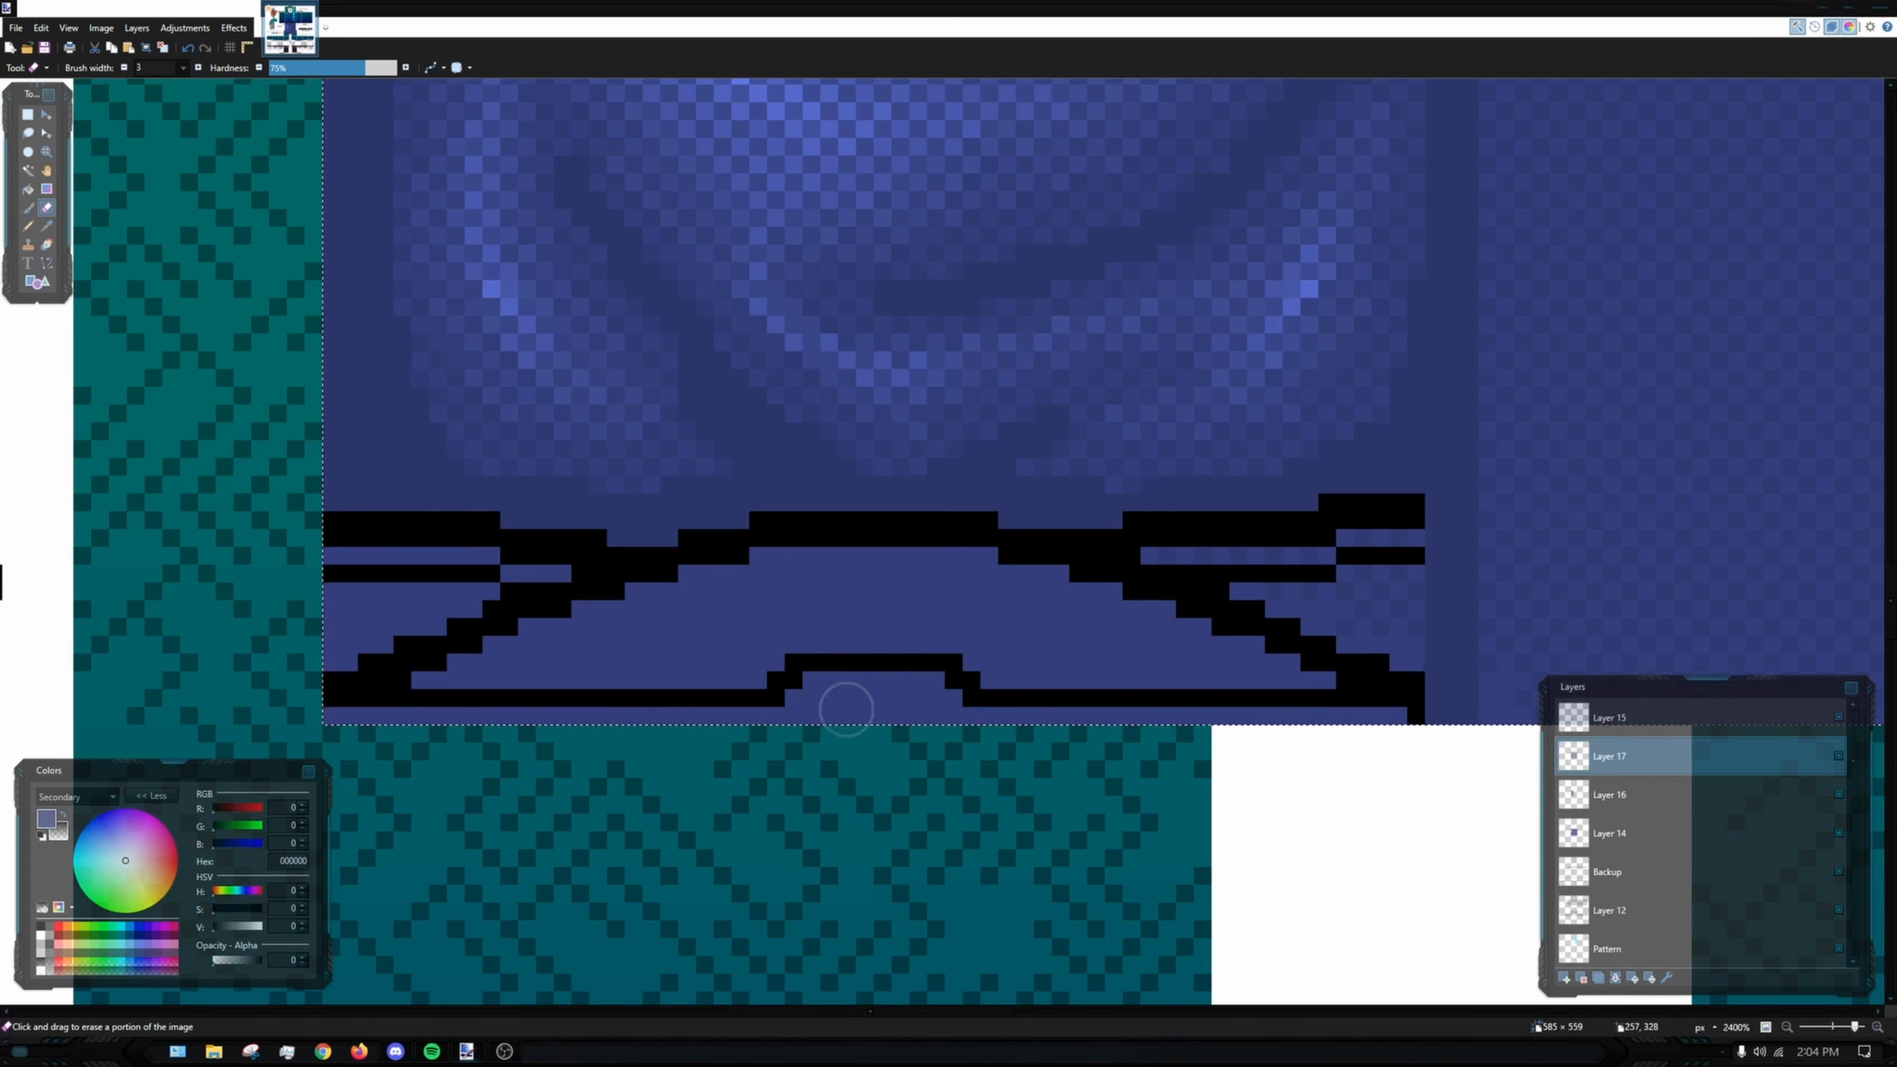
ctrl+scroll(885, 550, down, 3)
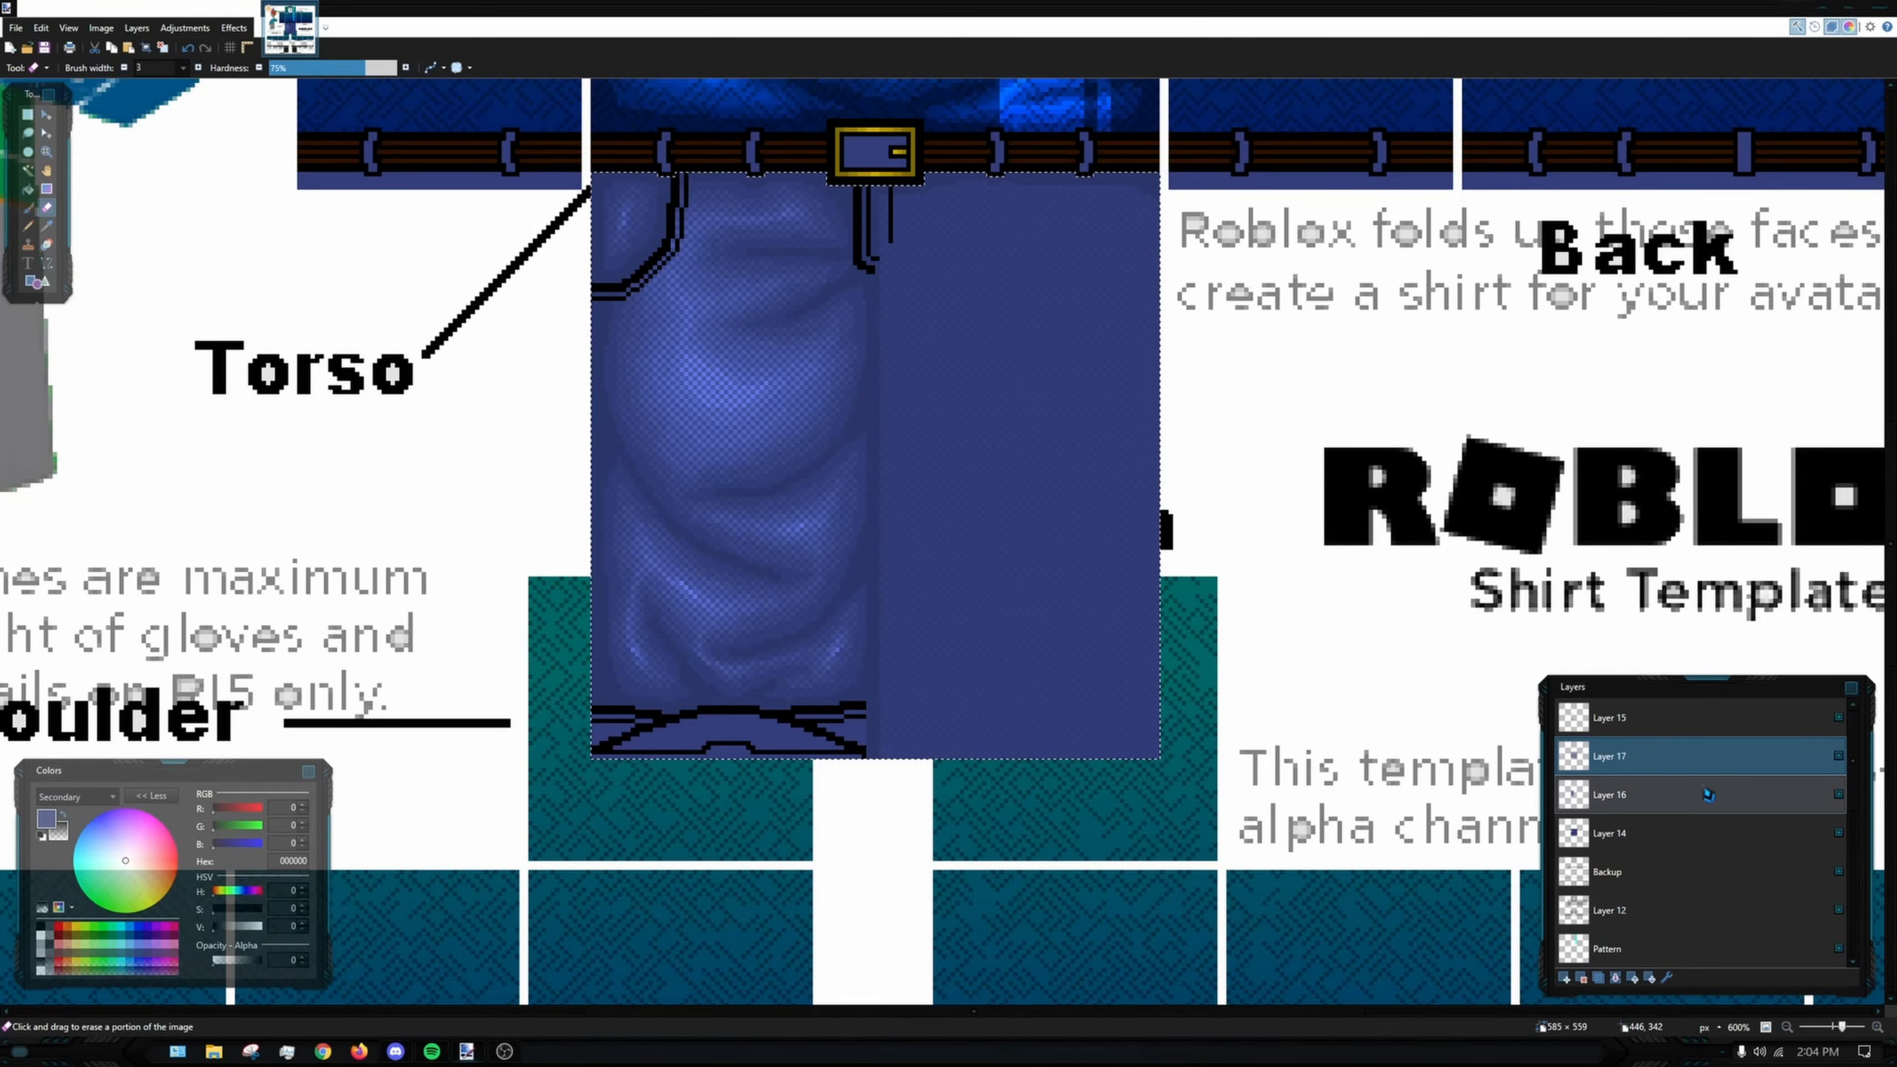
- Make Layer 15 active and try Magic Wand selections inside and around the cuff outline
click(1666, 717)
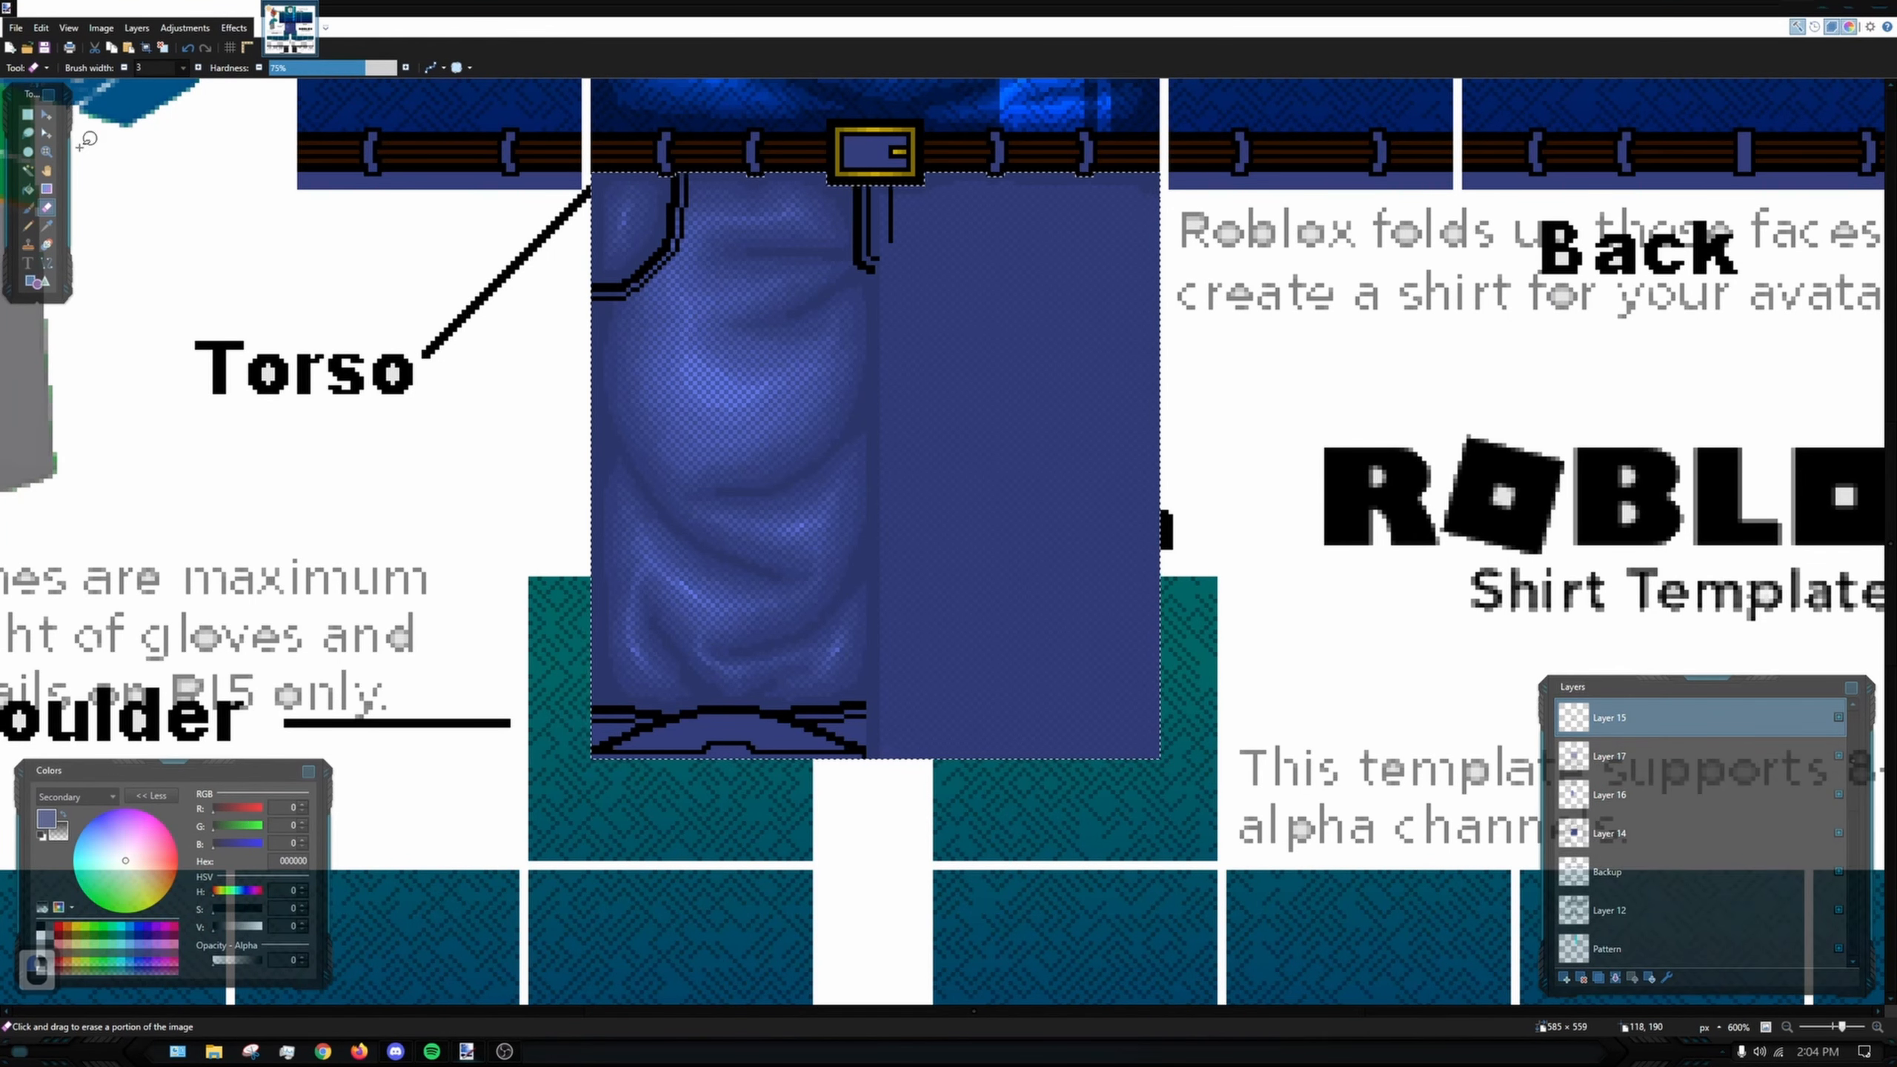
click(27, 171)
scroll(721, 822, up, 7)
click(623, 661)
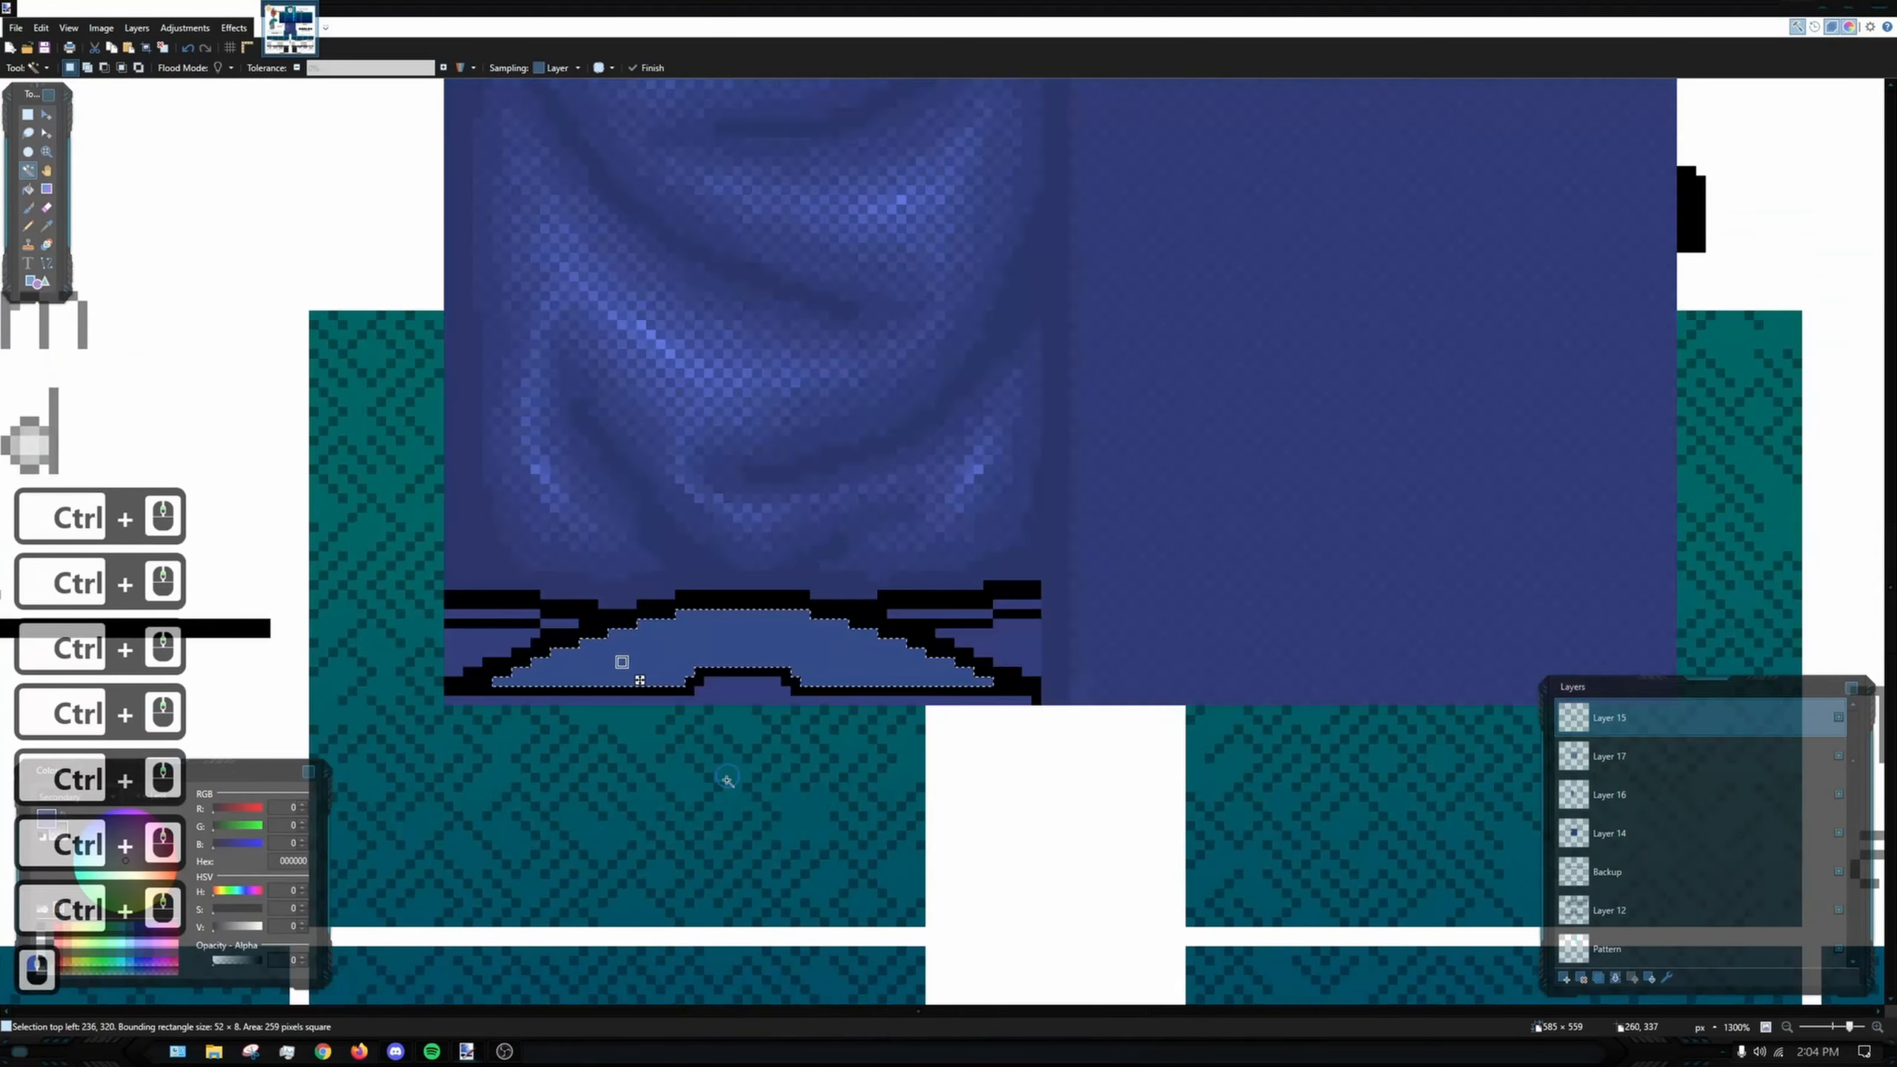
scroll(721, 762, up, 3)
click(829, 704)
drag(732, 562, 591, 394)
- Select the thin strip below the cuff outline and its raised middle notch, 62 × 3 pixels, using combined rectangular selections
key(s)
scroll(297, 515, up, 4)
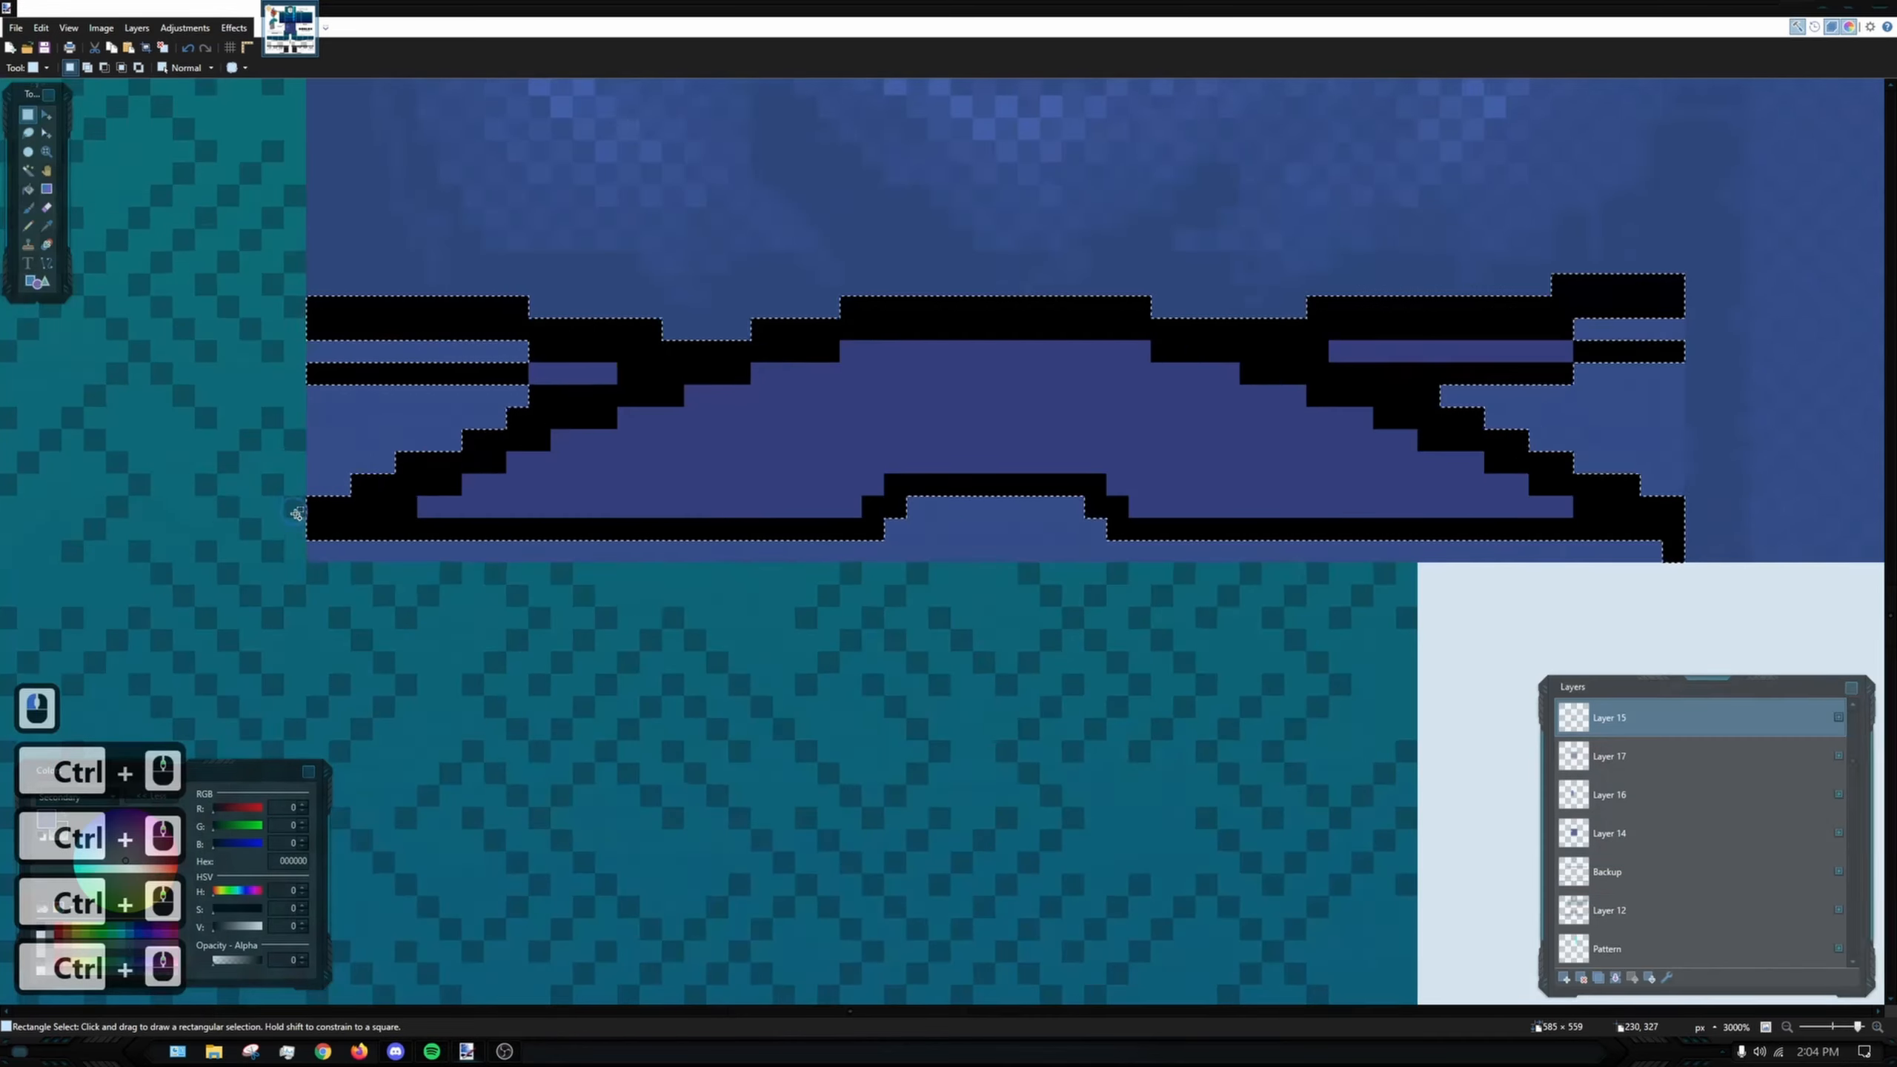
drag(314, 543, 1424, 557)
drag(644, 496, 1029, 550)
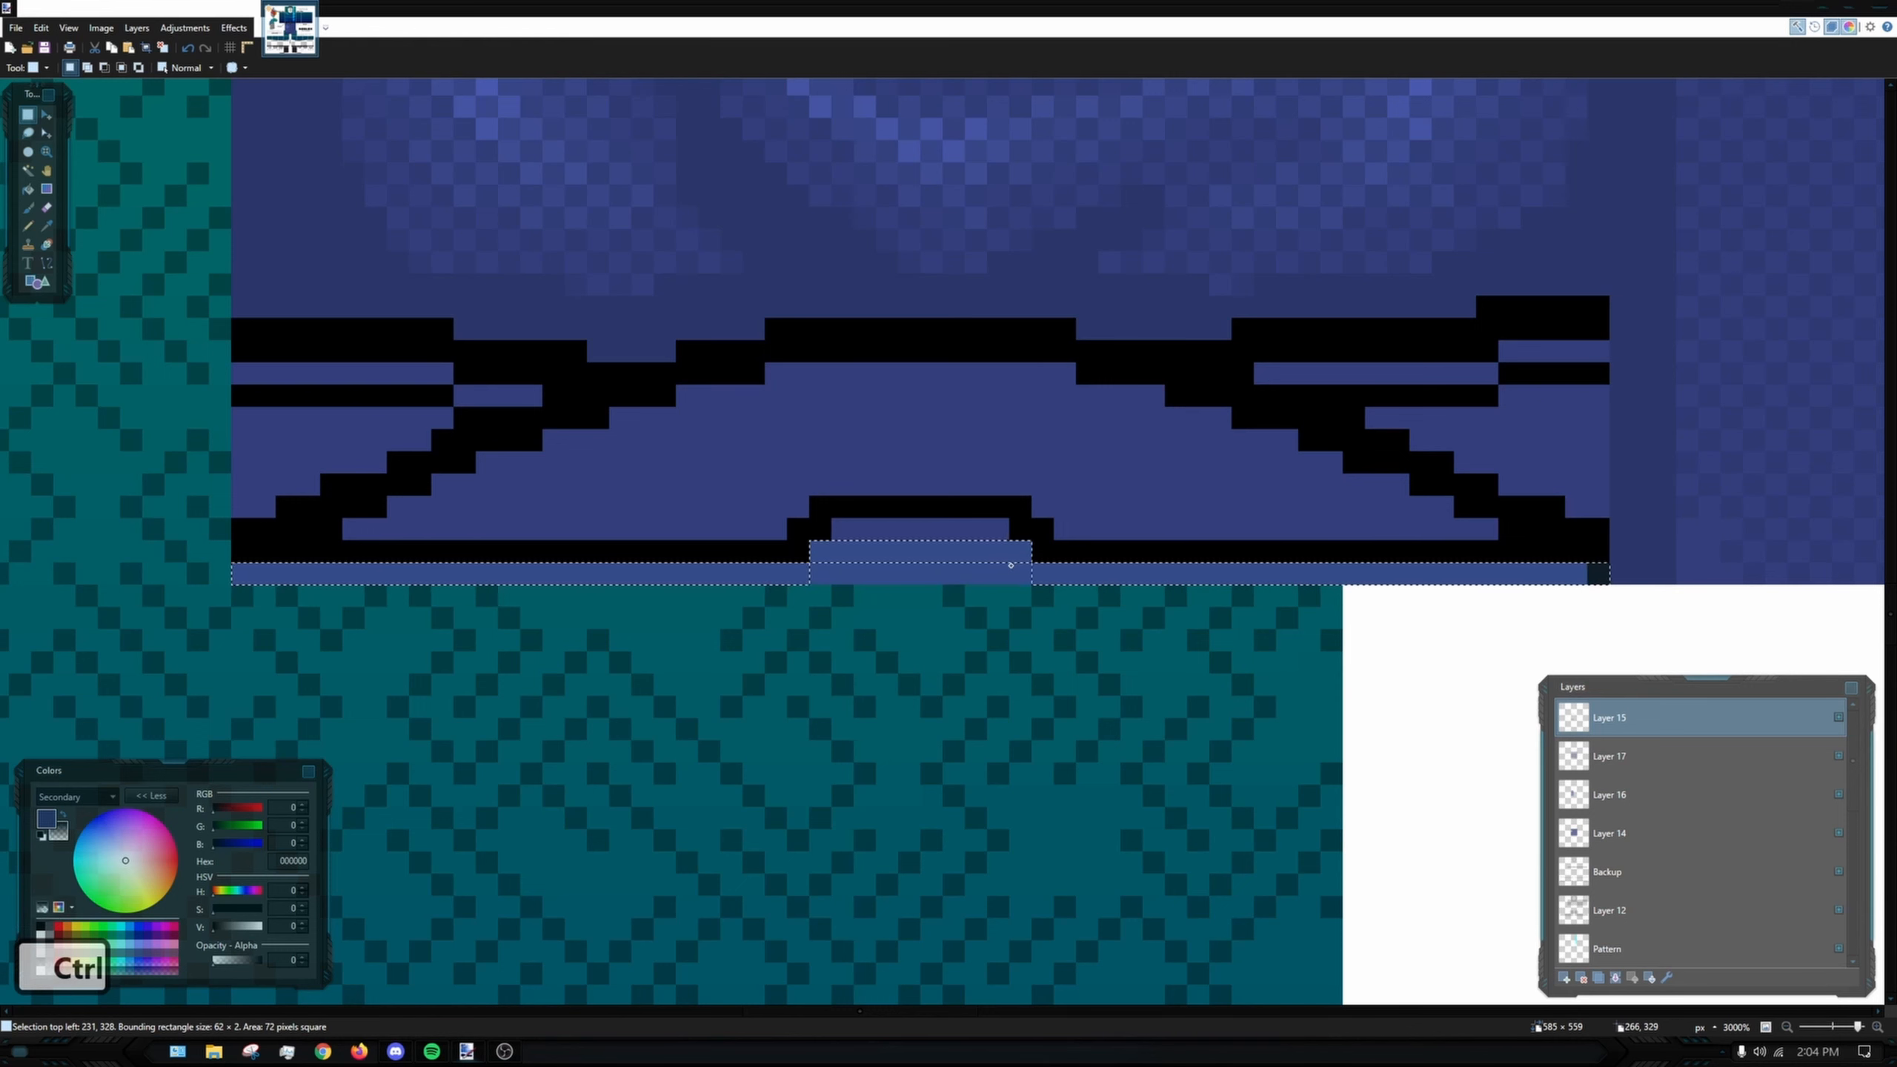
ctrl+click(1003, 534)
ctrl+scroll(728, 668, down, 3)
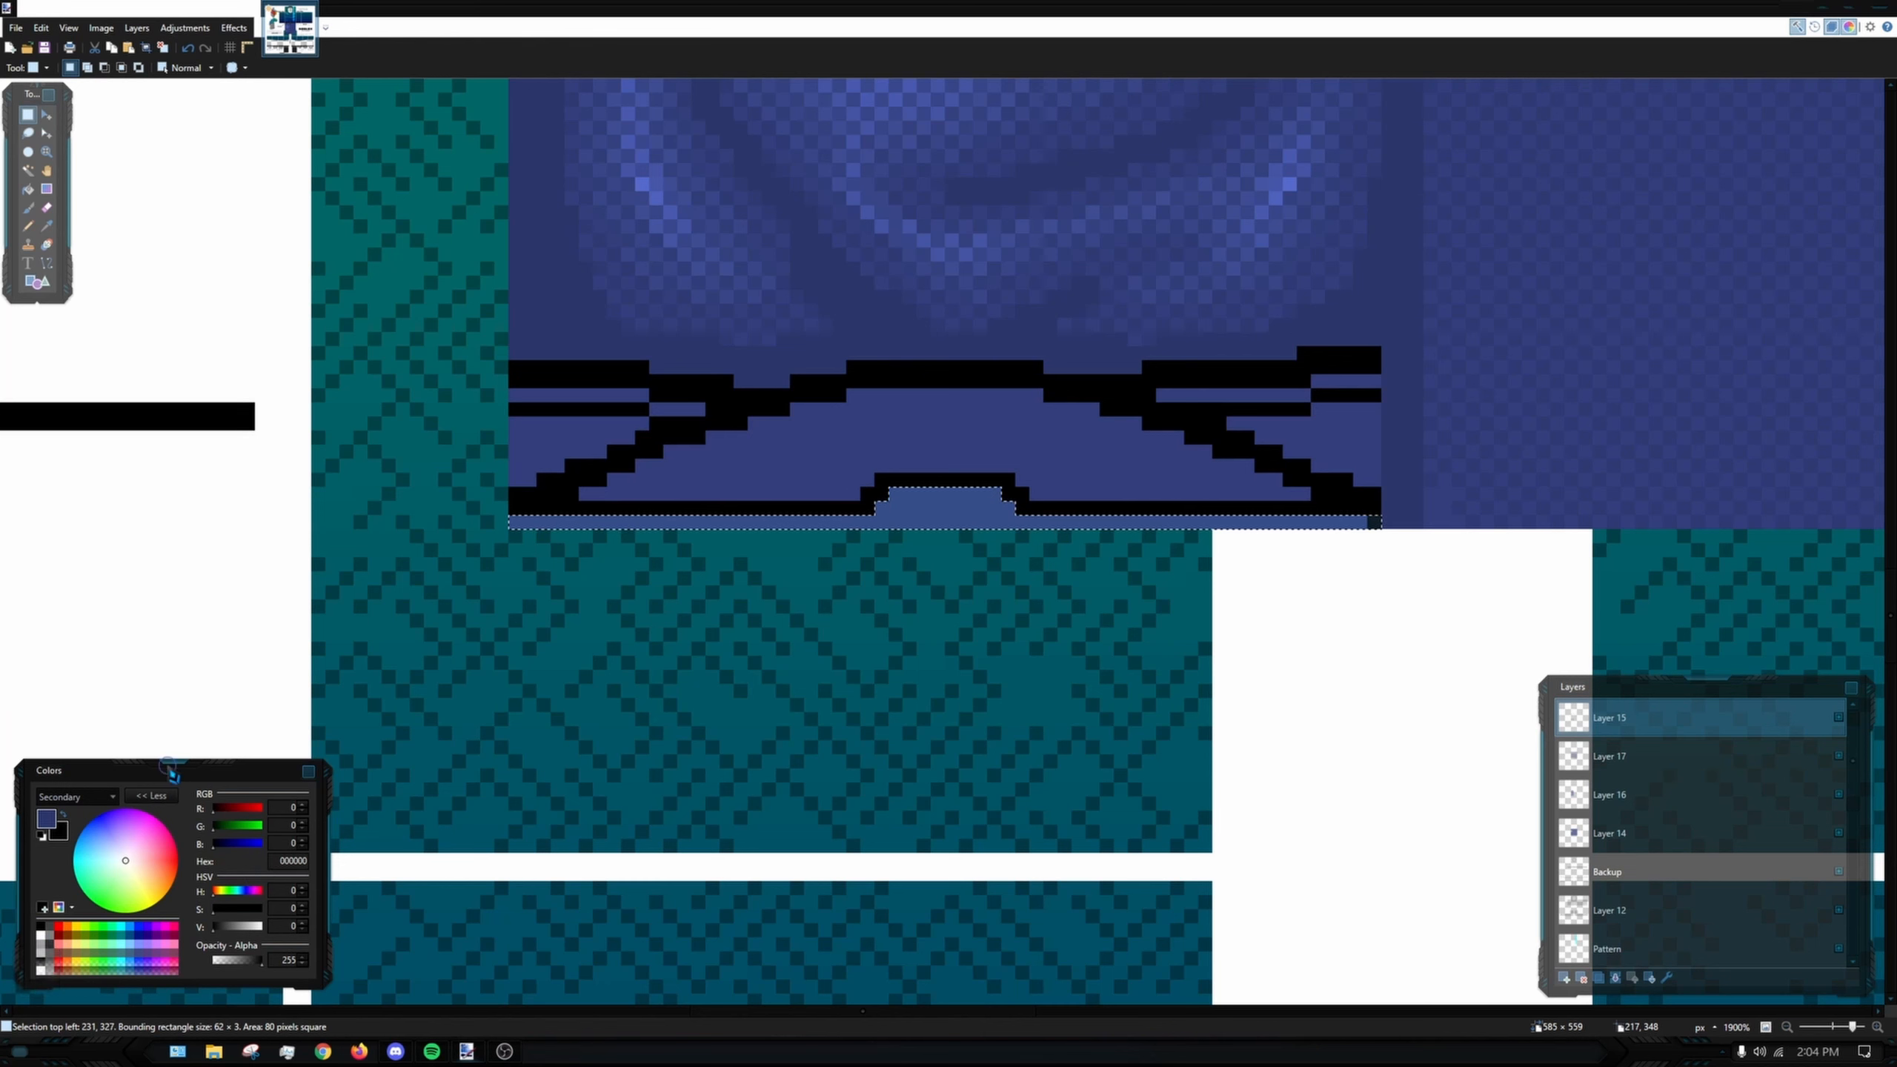
- Fill the selected strip below the cuff on Layer 15 with dark grey 191919, swapped in as the primary color
drag(170, 771, 205, 626)
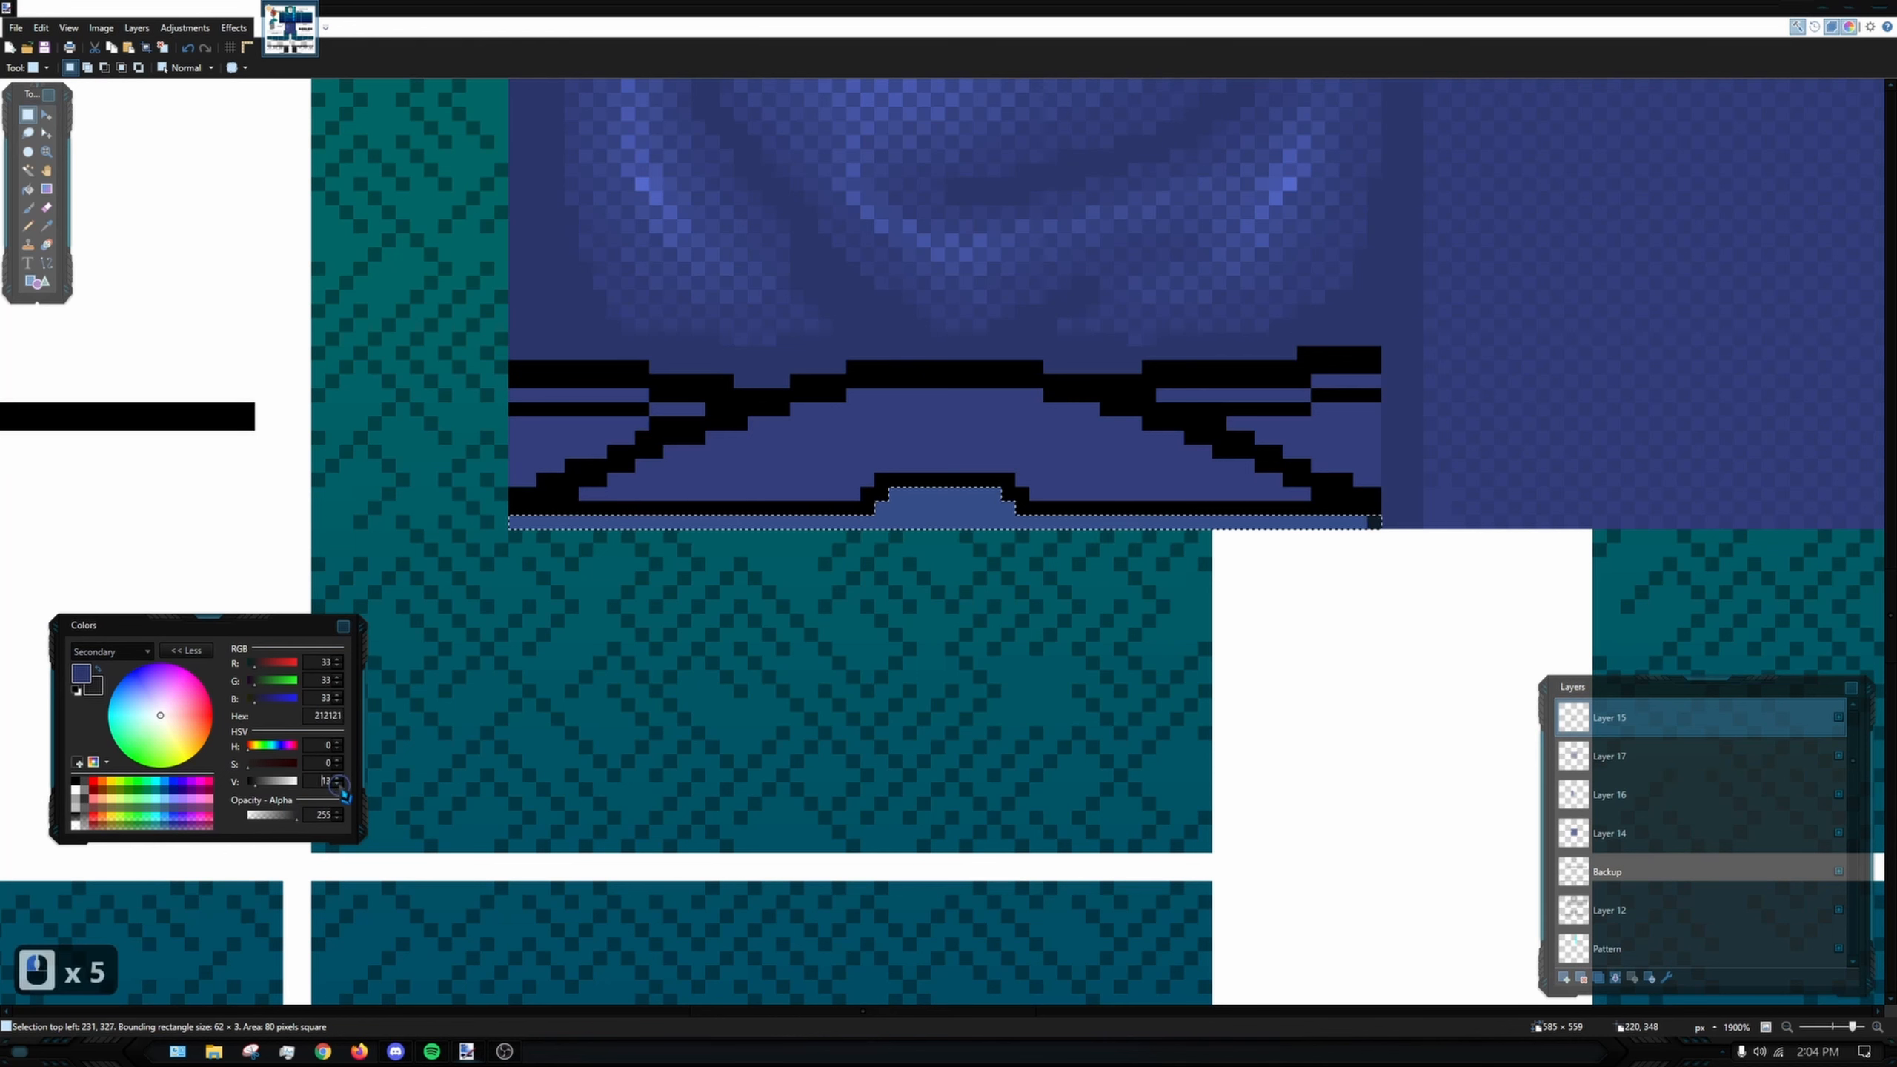
click(28, 189)
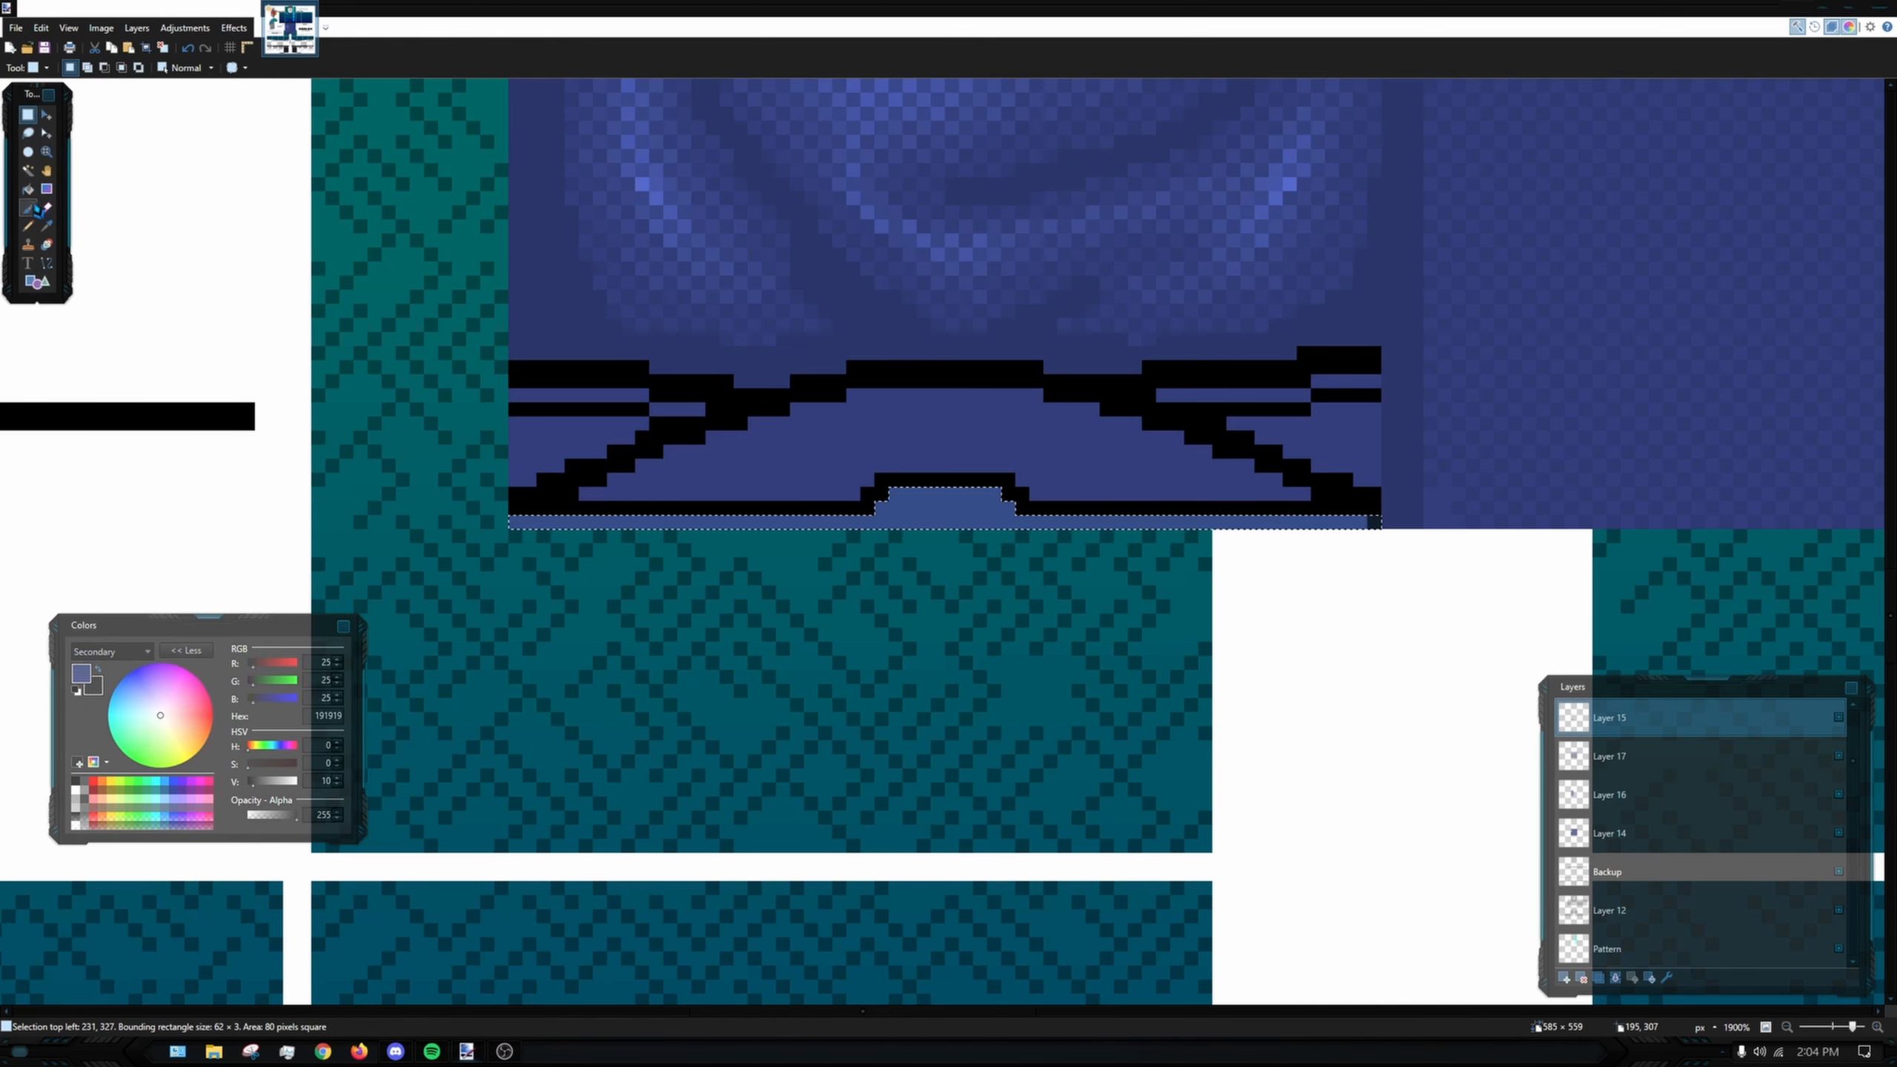
click(923, 497)
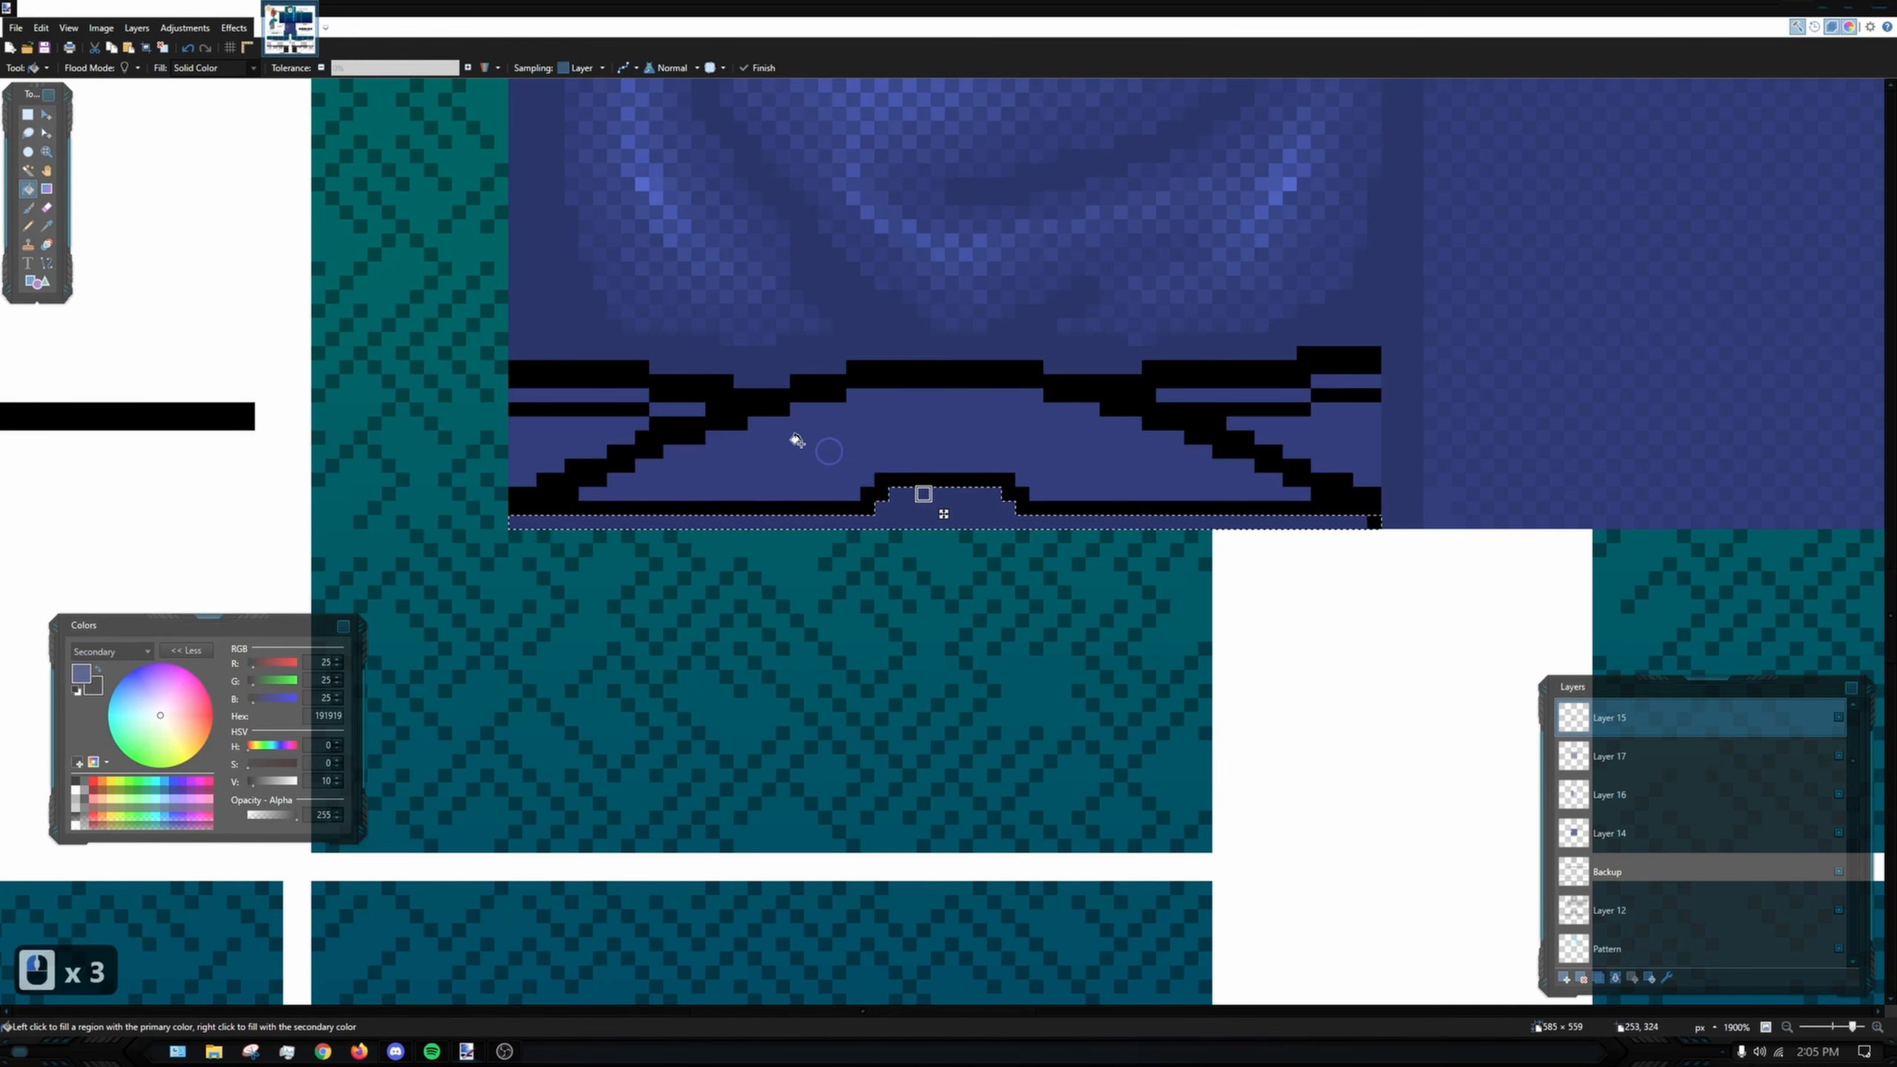
key(ctrl+z)
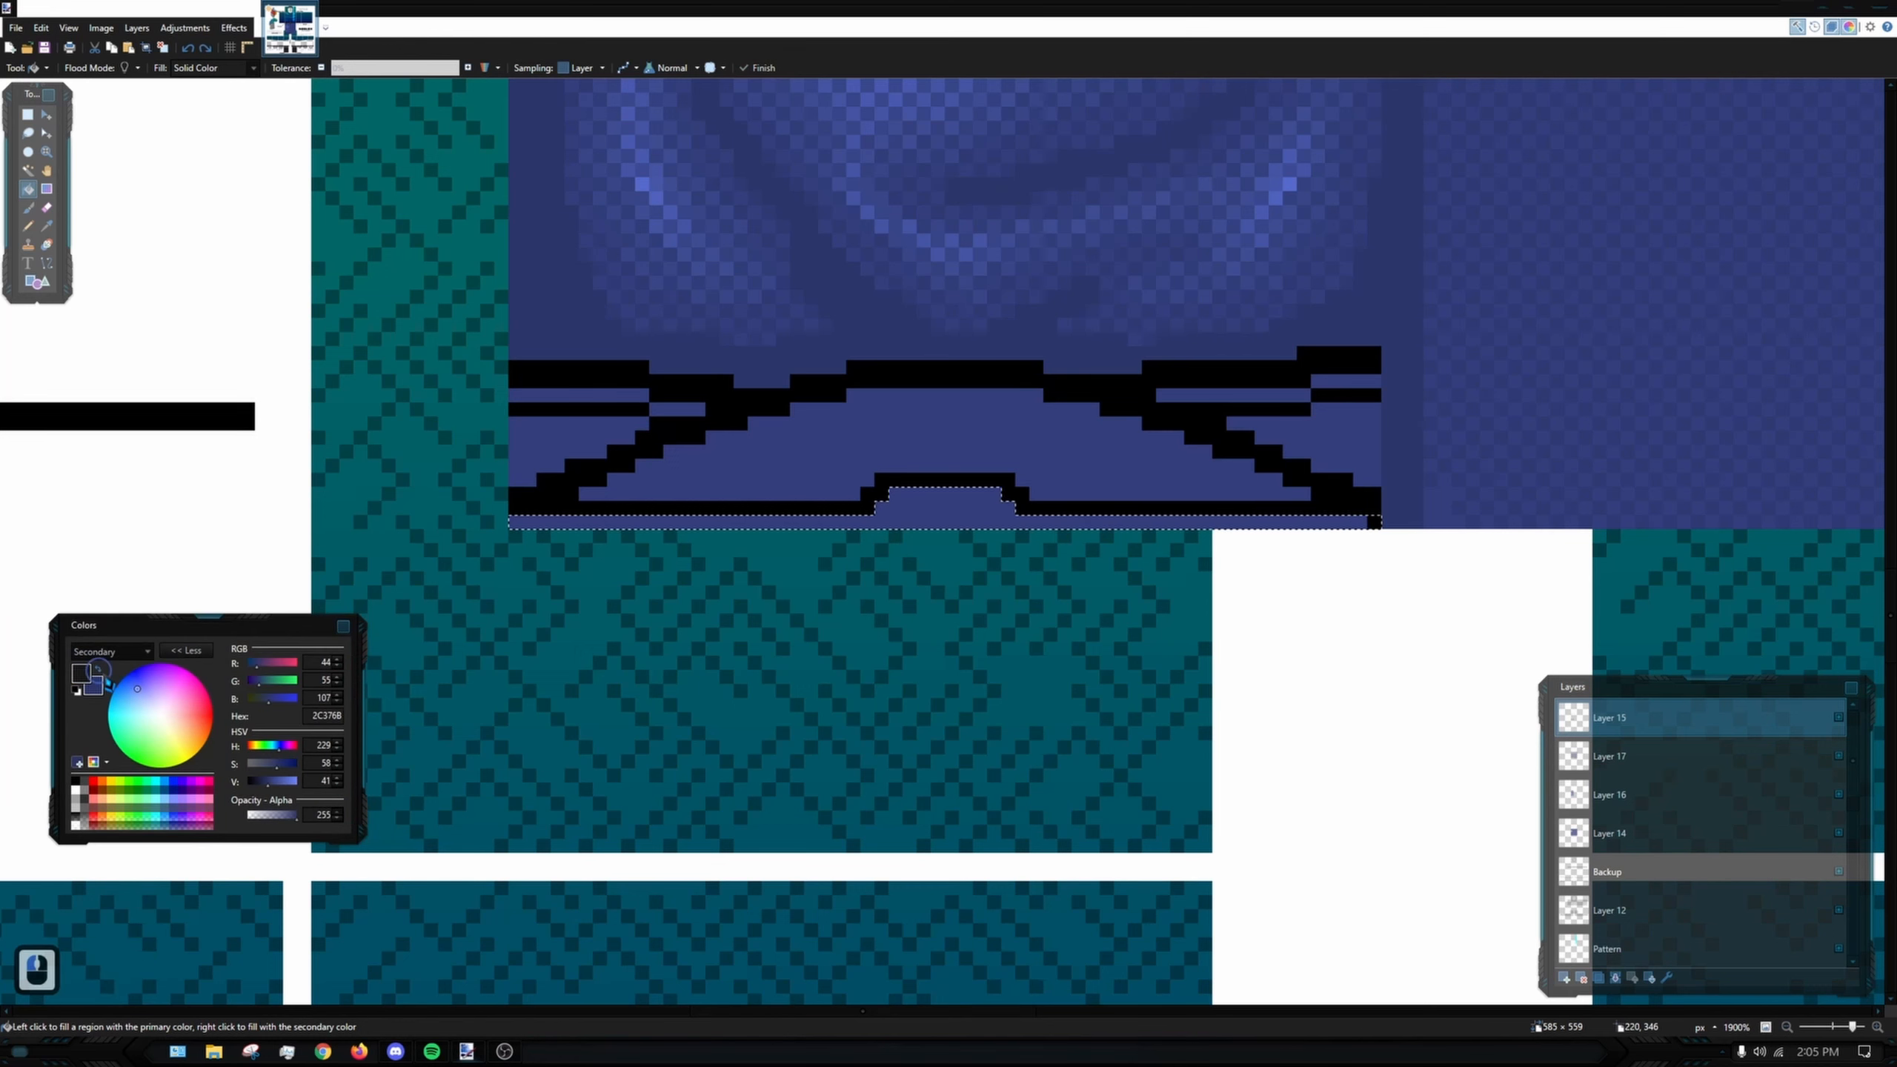
click(923, 494)
- Darken the strip's fill by lowering the primary color's value to 6, hex 0F0F0F
drag(1237, 525, 1138, 552)
drag(690, 432, 689, 419)
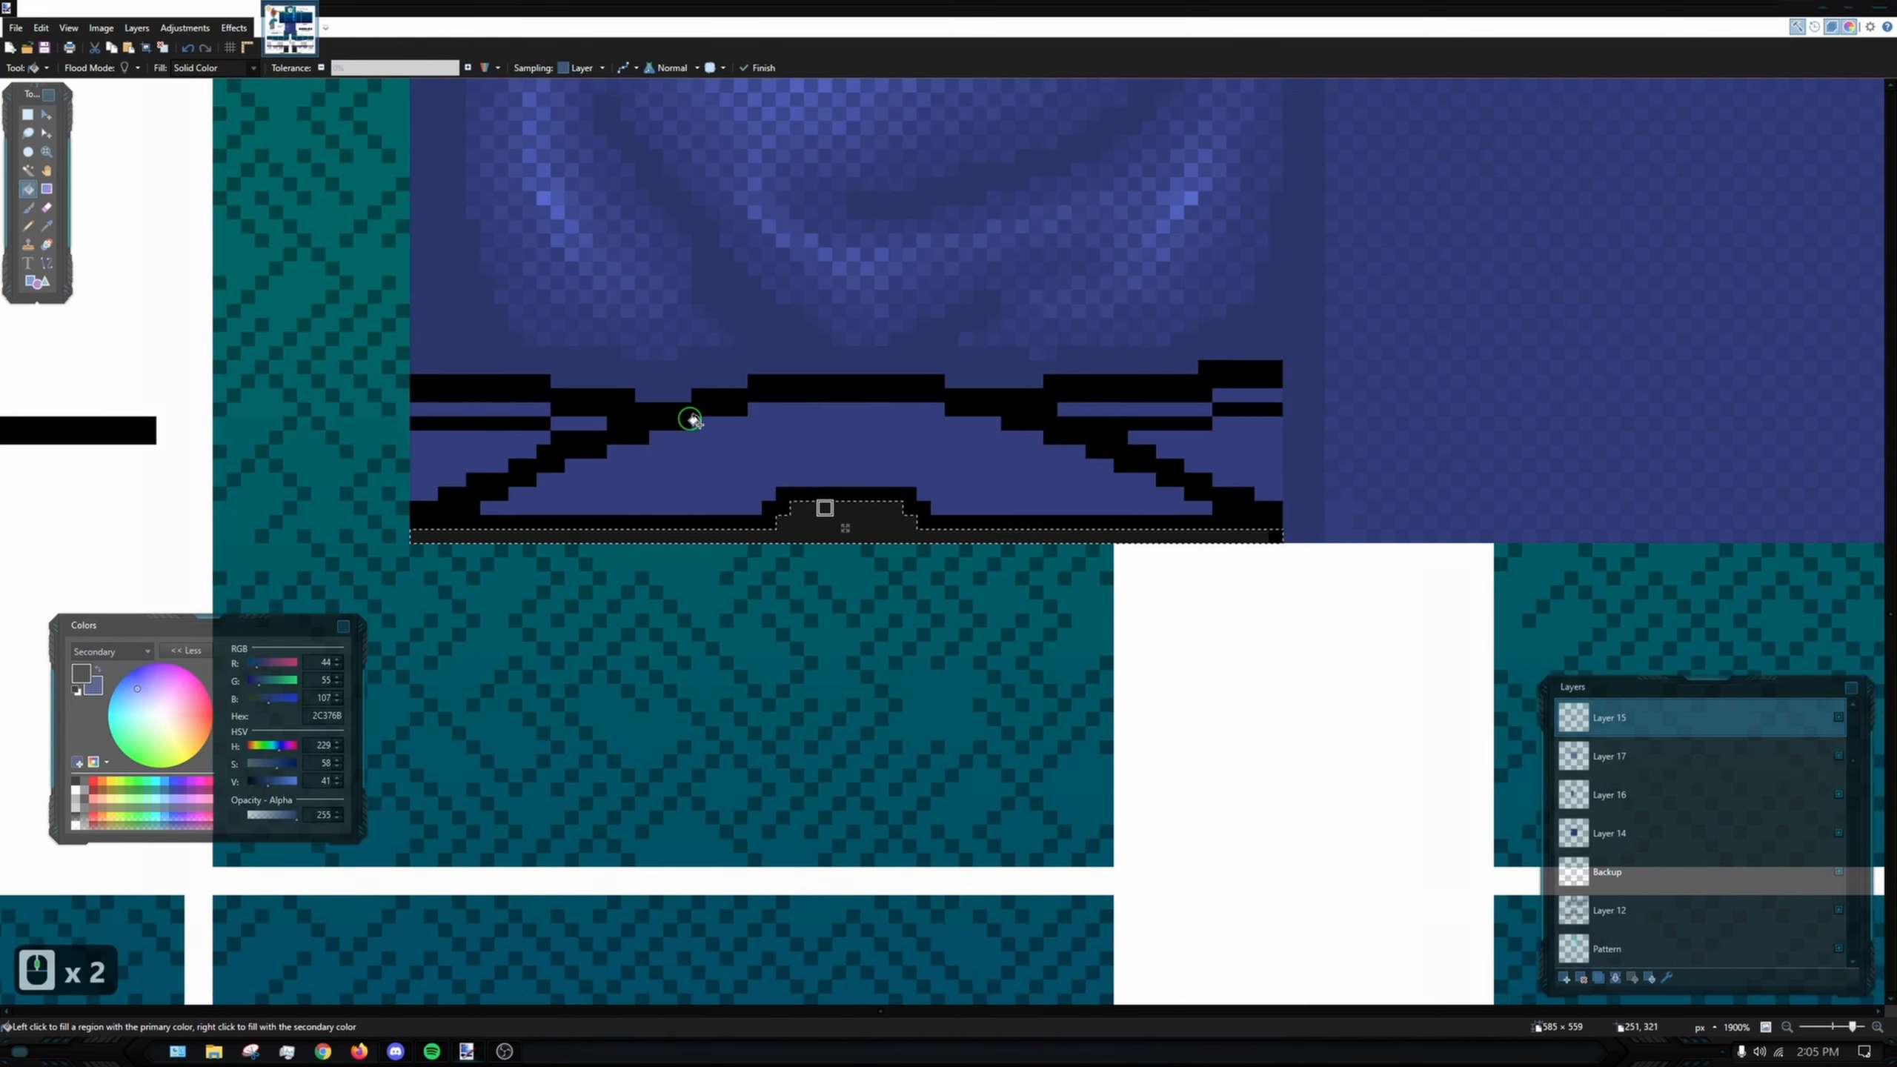
click(337, 784)
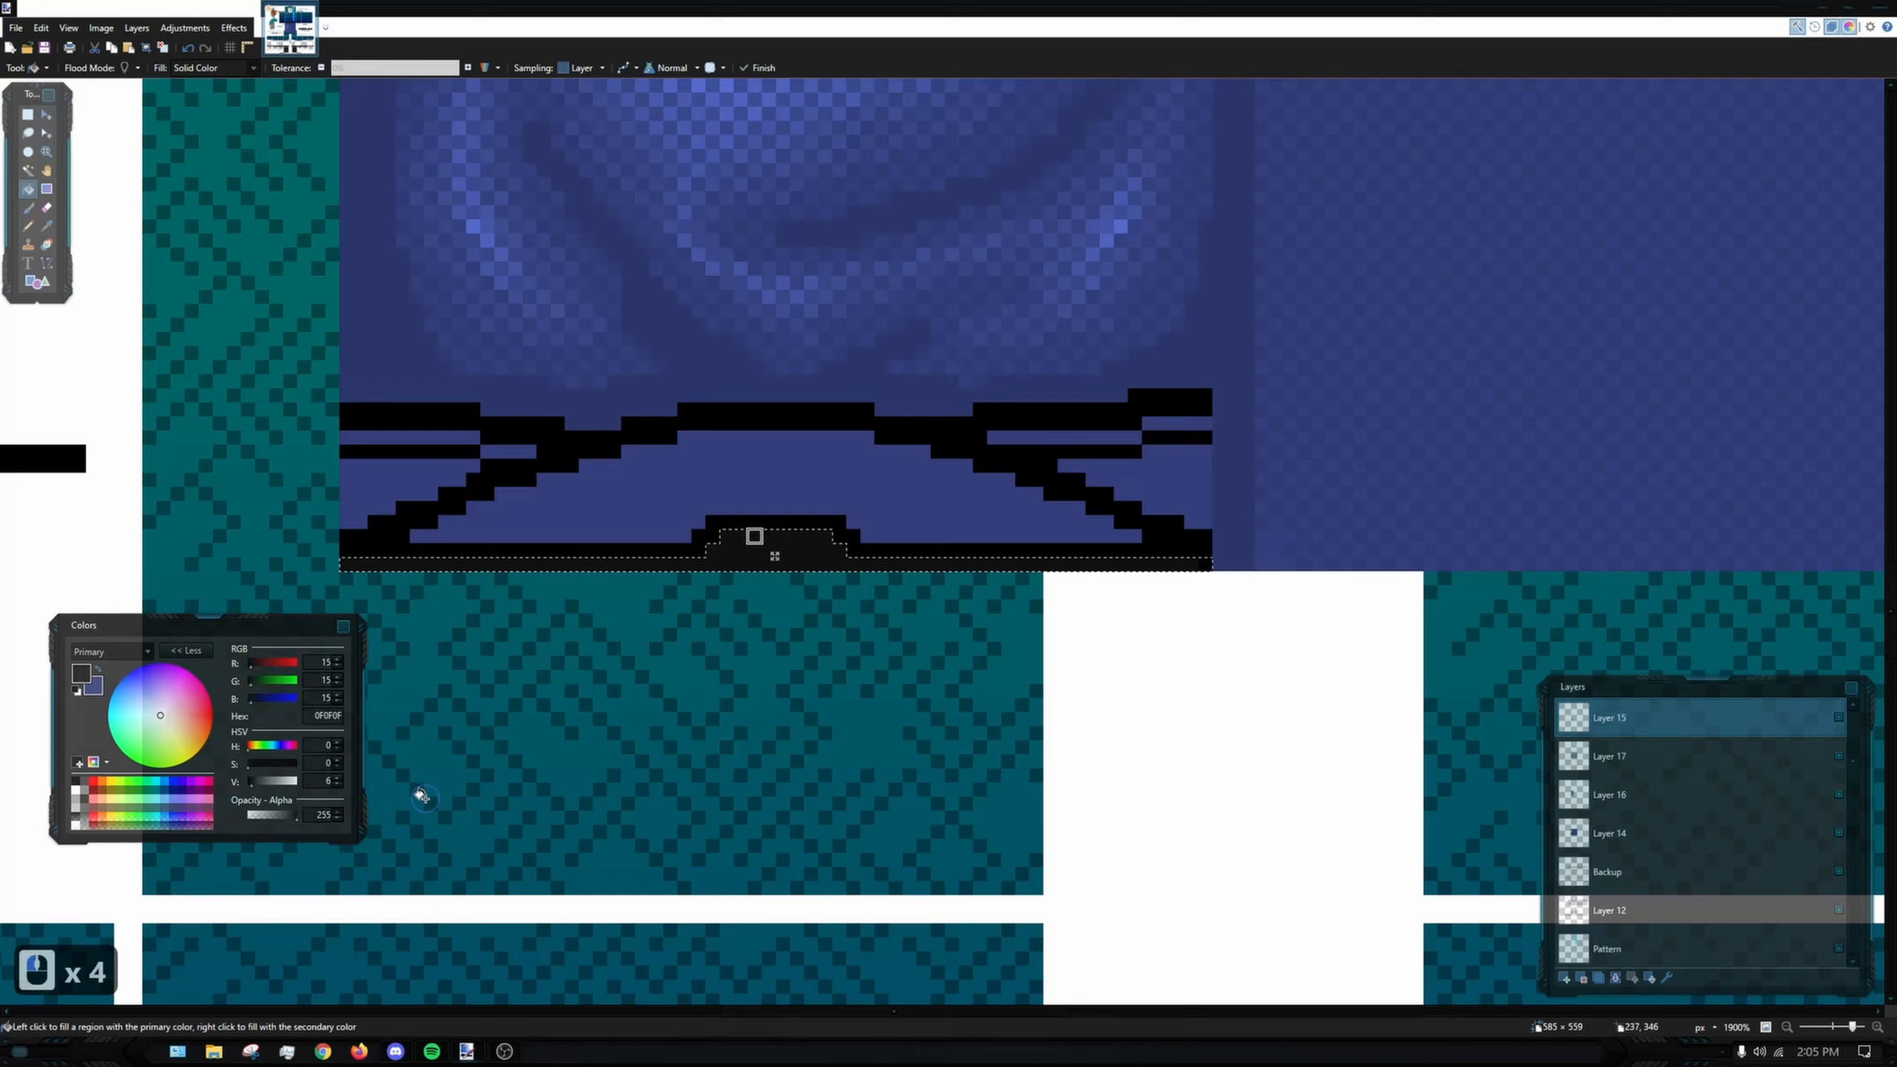
drag(1073, 499, 1102, 515)
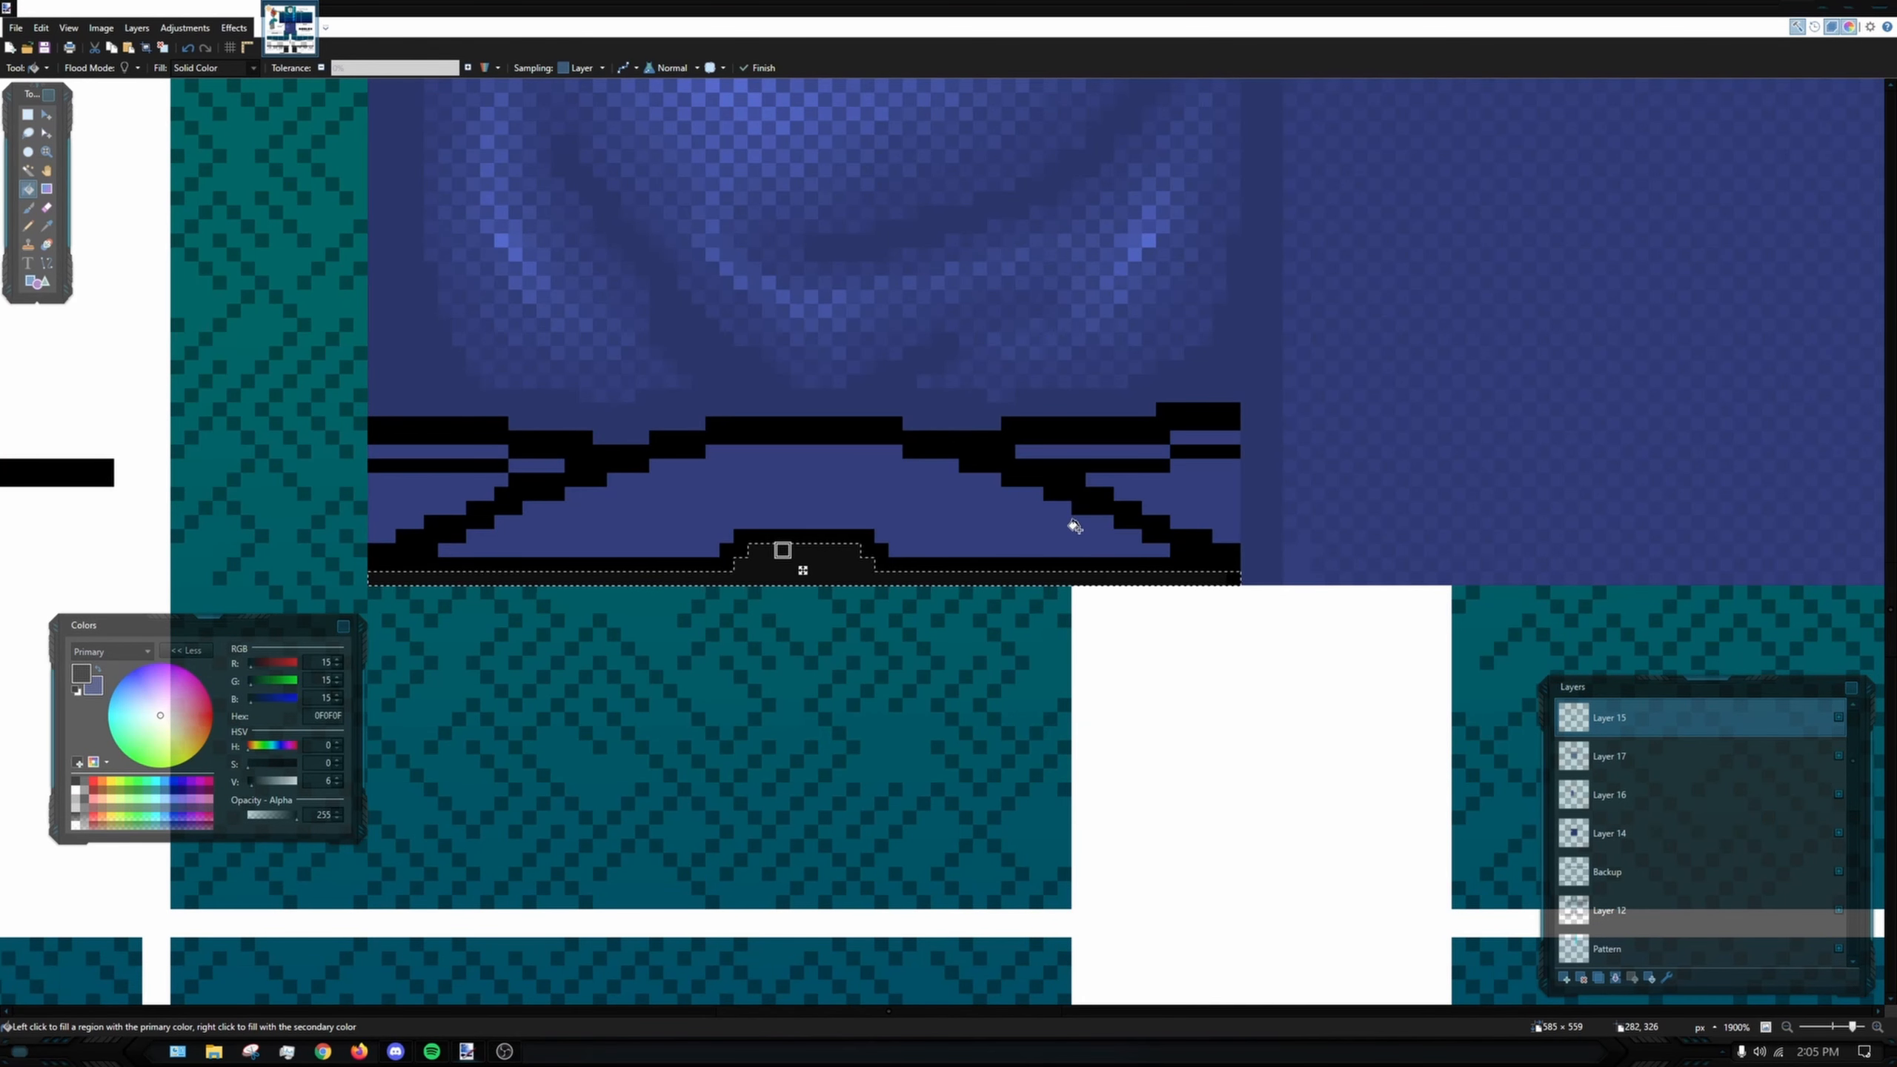
drag(779, 497, 877, 512)
drag(817, 581, 789, 664)
drag(1241, 648, 1185, 646)
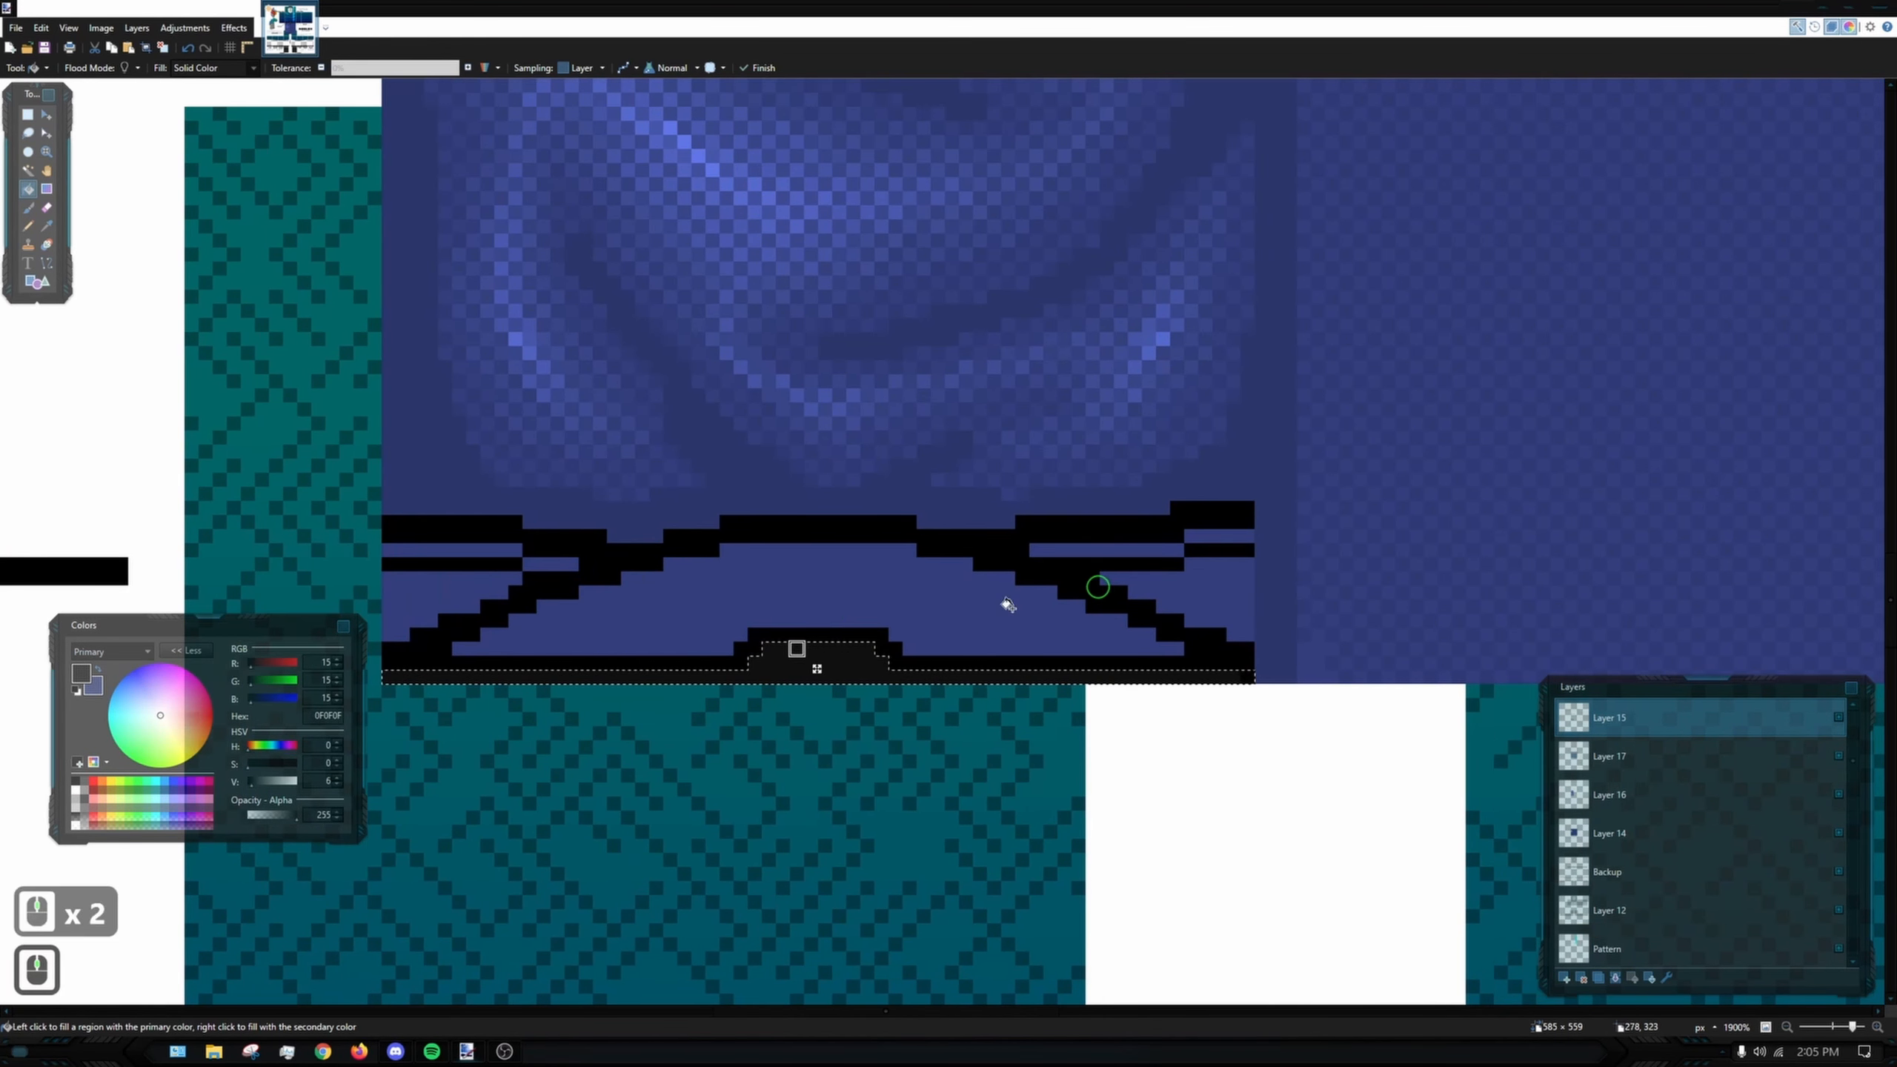
- Try to select the central and side areas inside the cuff outline with the Magic Wand
drag(1325, 705, 1255, 649)
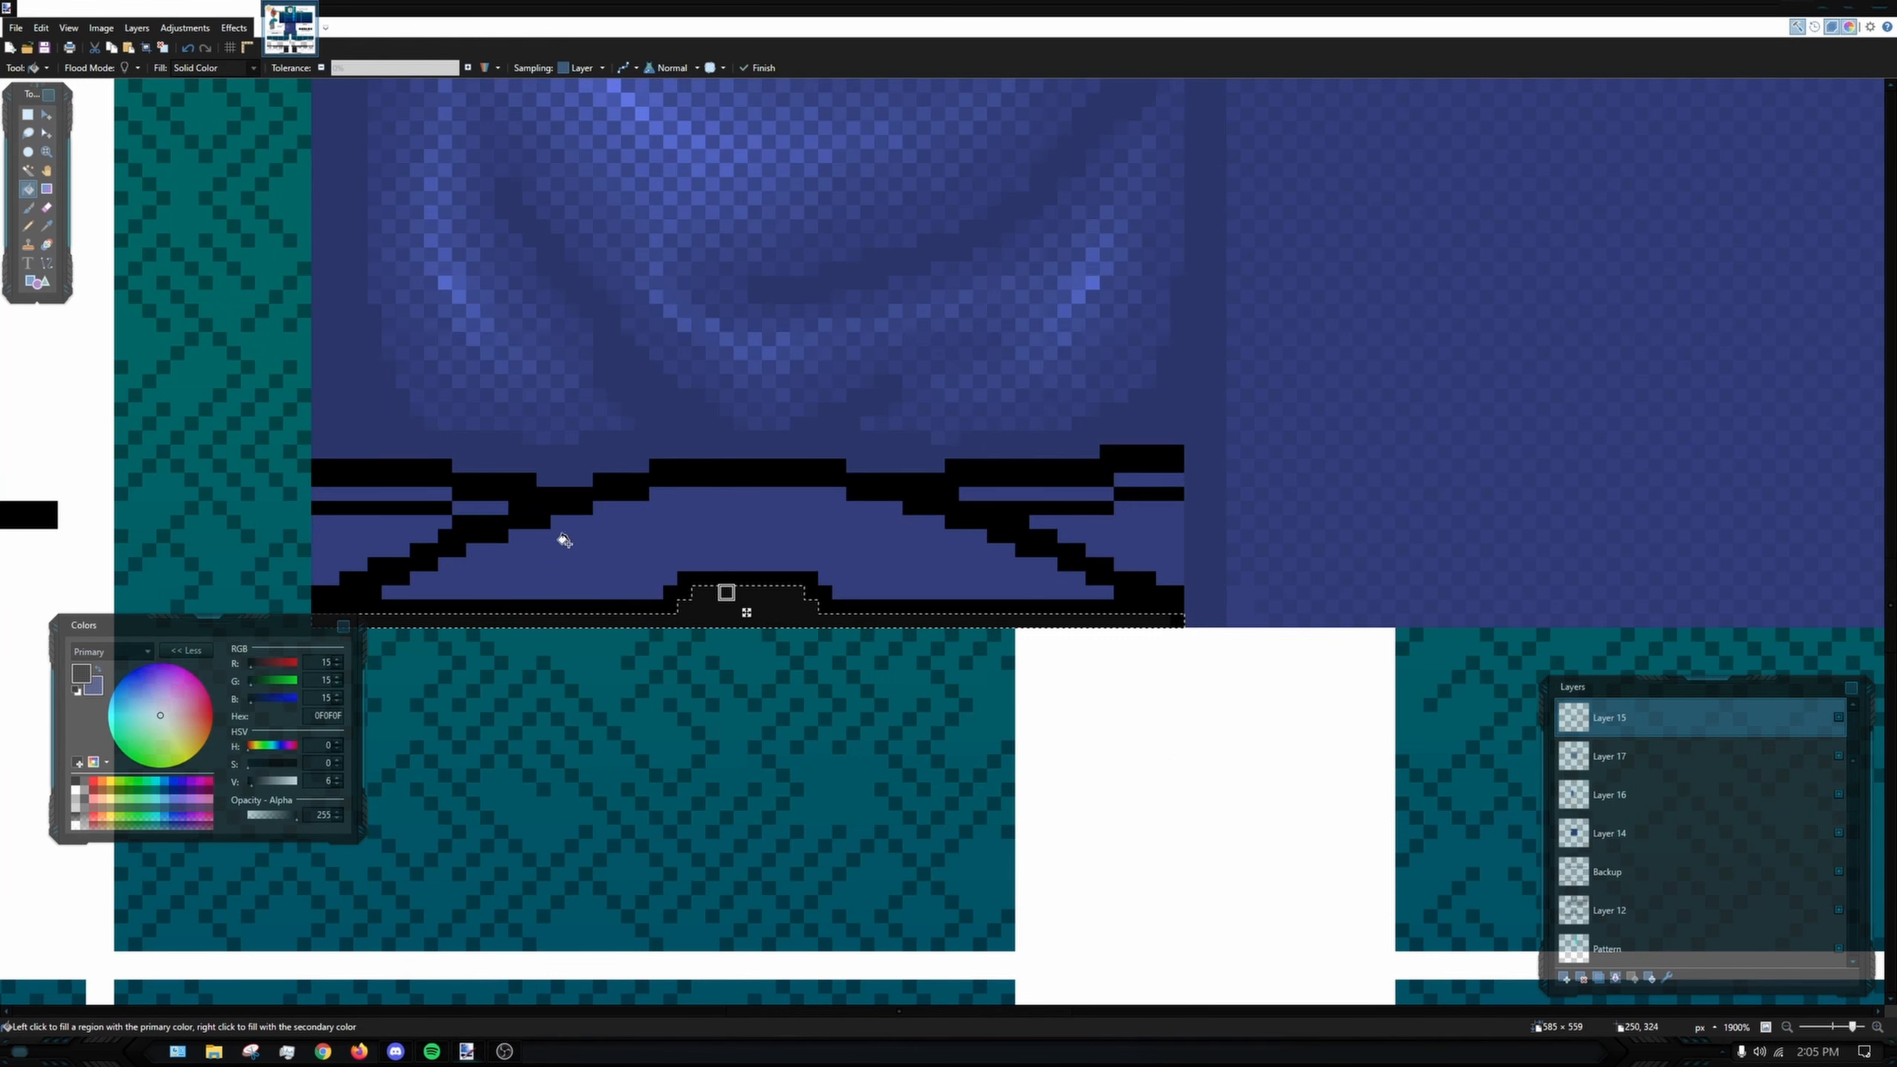
click(27, 171)
click(676, 593)
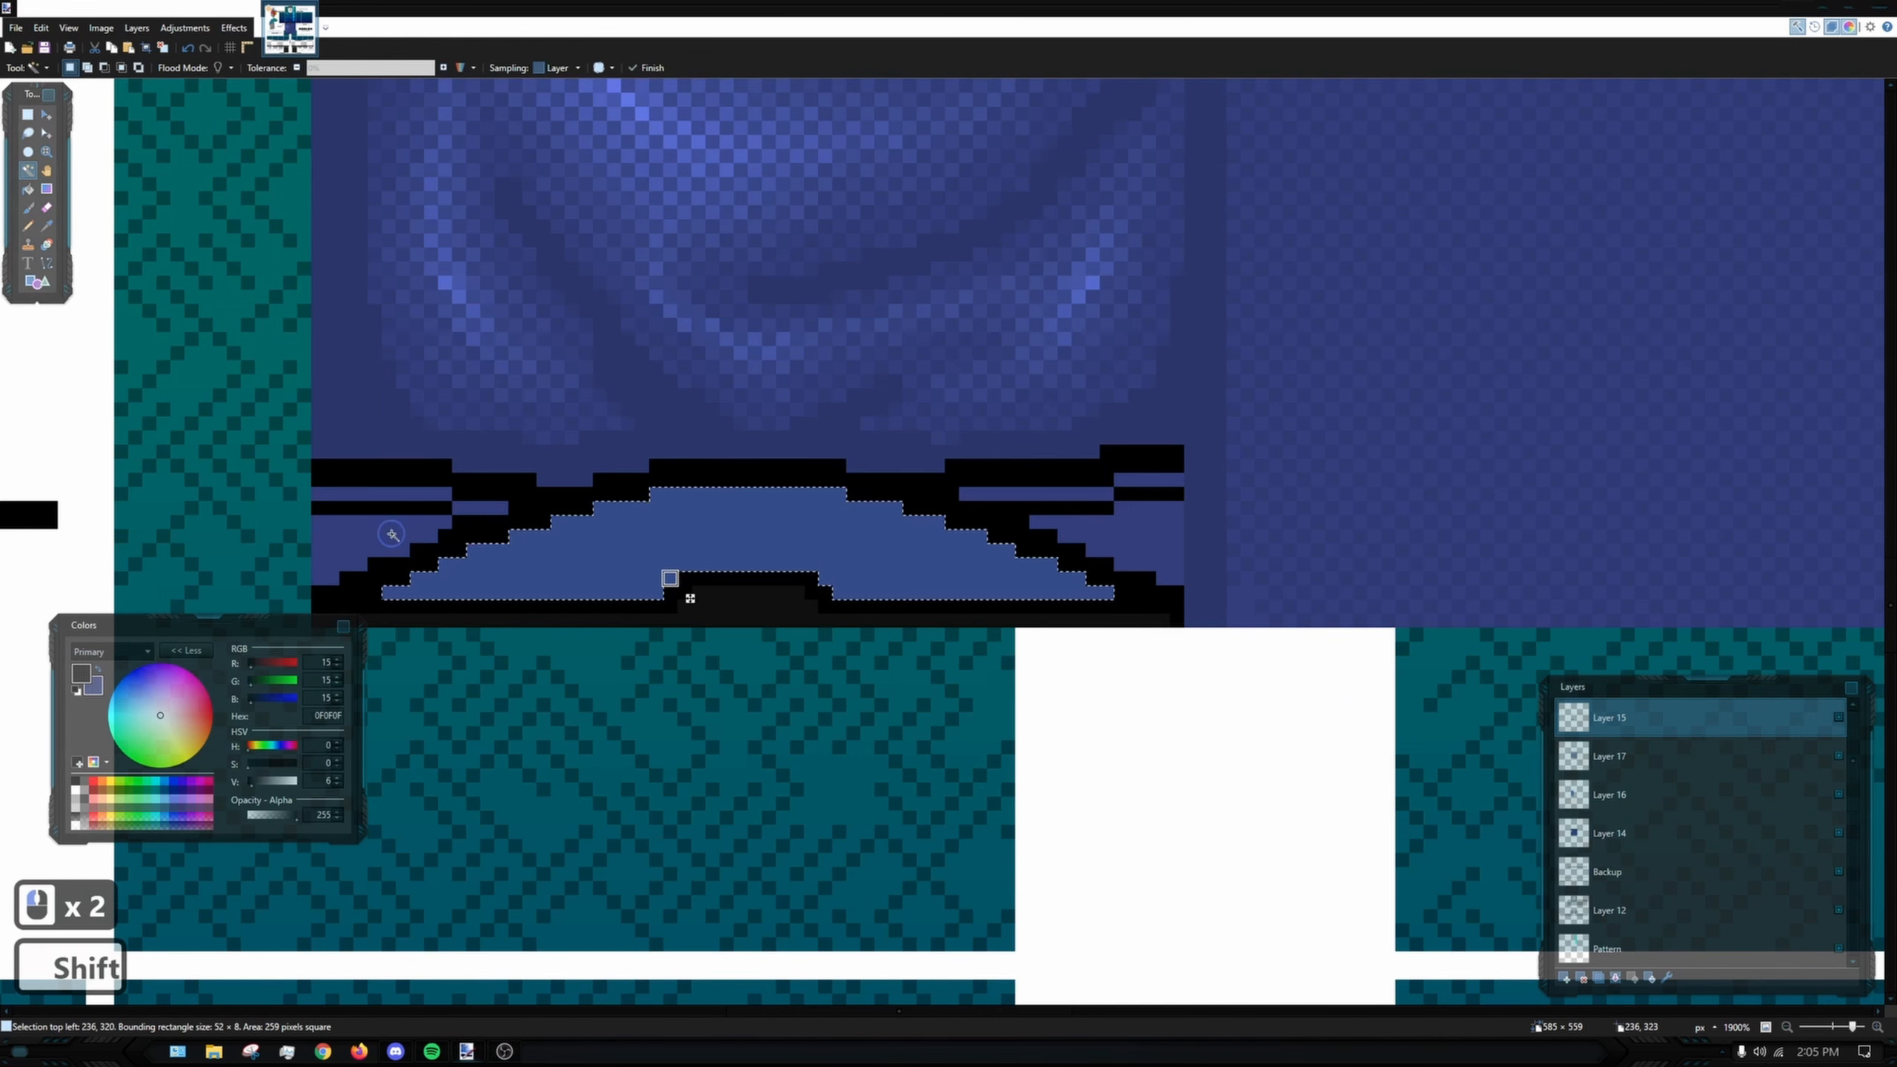
shift+click(409, 556)
click(416, 523)
shift+click(684, 564)
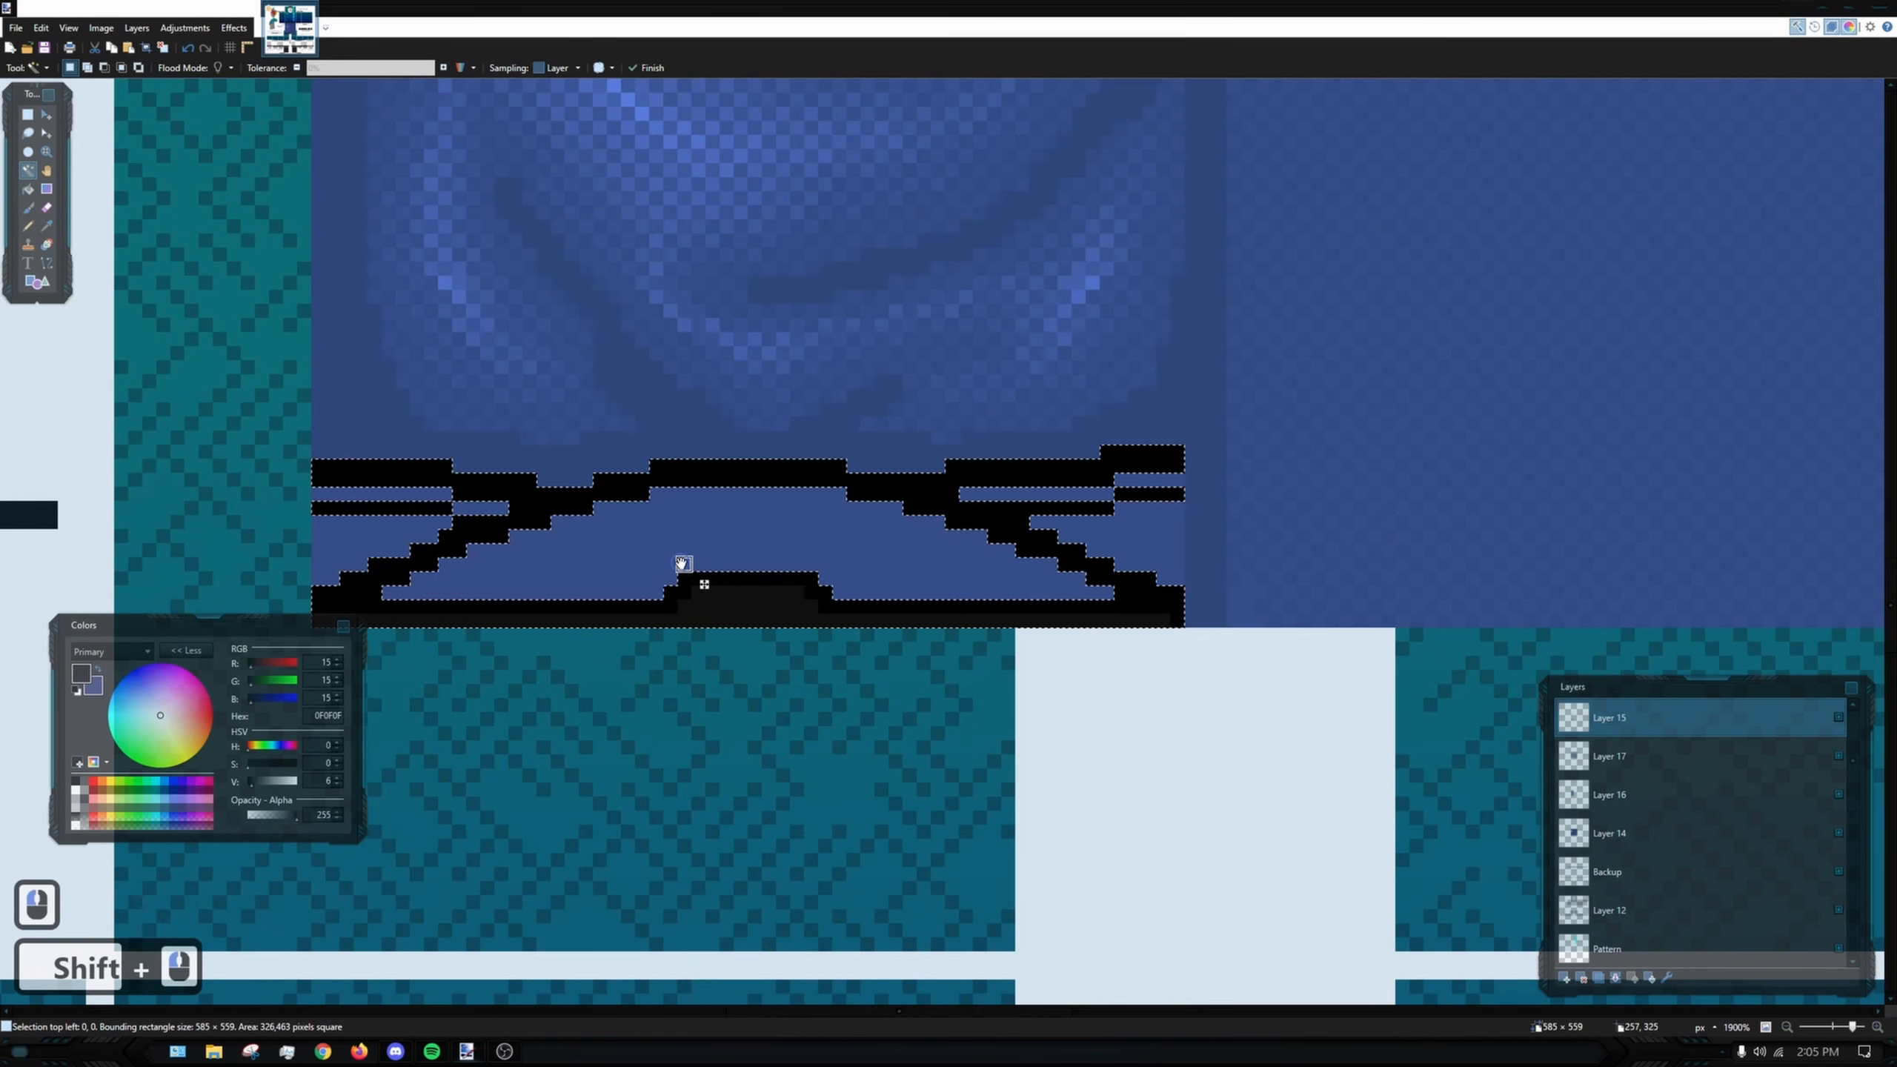
click(1147, 536)
ctrl+click(782, 550)
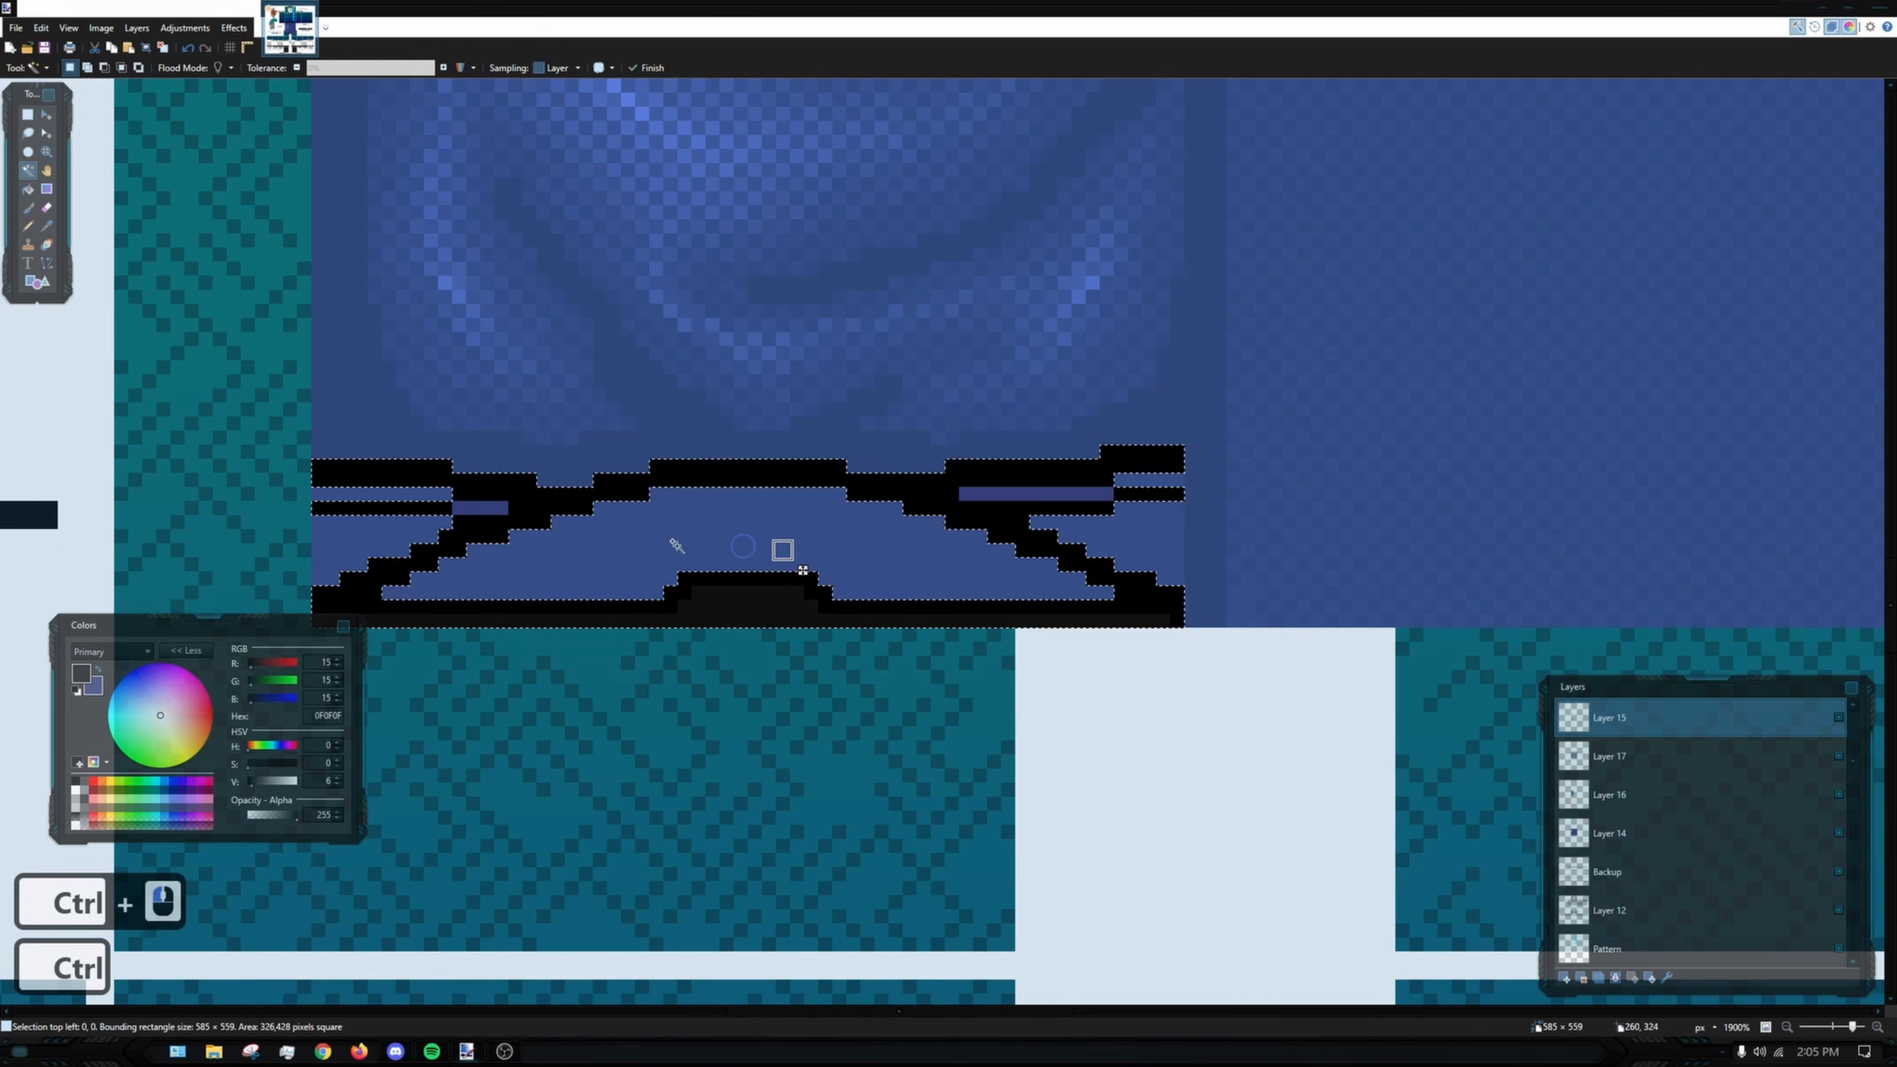
key(ctrl+z)
key(ctrl+z)
- Select the central area inside the cuff outline and add the strips and larger area at its left end with rectangular selections
click(530, 551)
click(28, 115)
scroll(299, 515, up, 4)
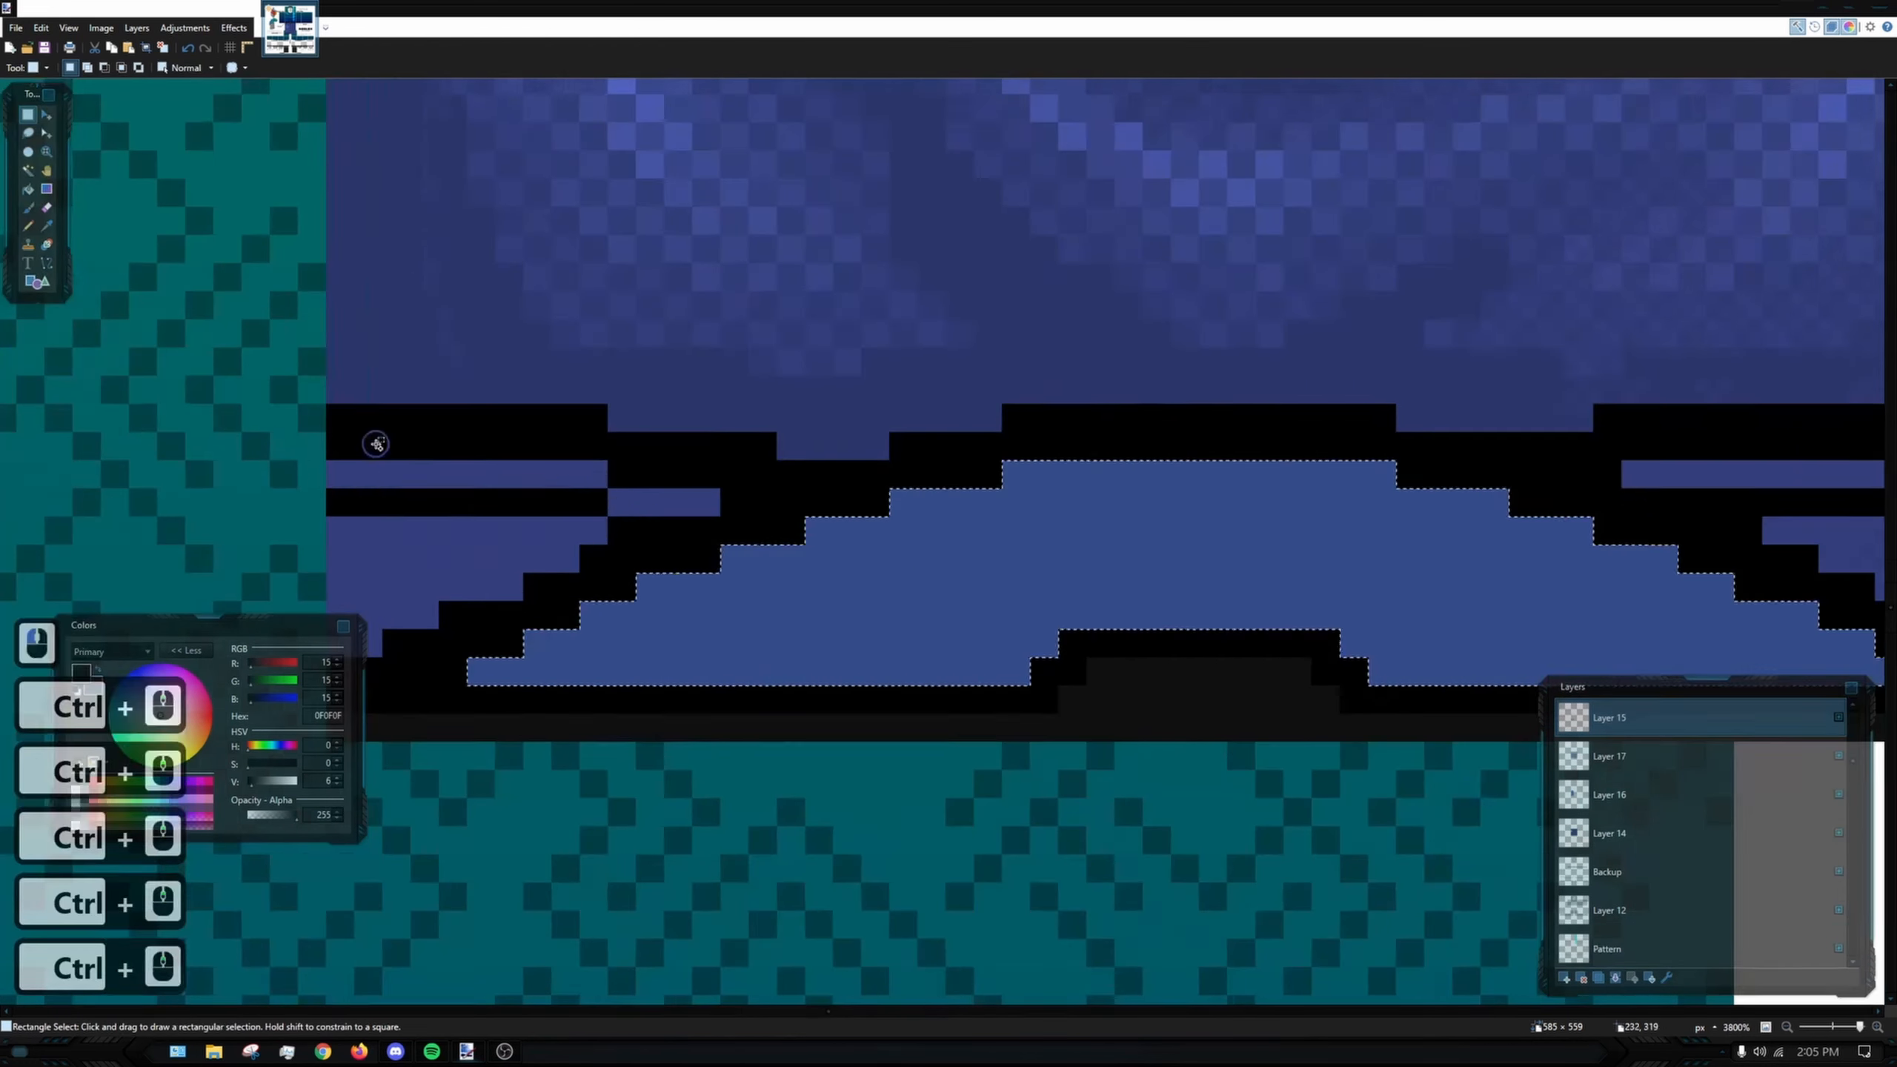
drag(337, 473, 598, 473)
drag(620, 501, 709, 501)
drag(380, 524, 535, 560)
drag(648, 448, 764, 447)
- Add the two thin strips and the larger area at the cuff's right end, making the selection 62 × 9 pixels overall
scroll(791, 448, down, 4)
scroll(1106, 441, up, 5)
drag(593, 405, 1005, 405)
drag(1031, 366, 1207, 366)
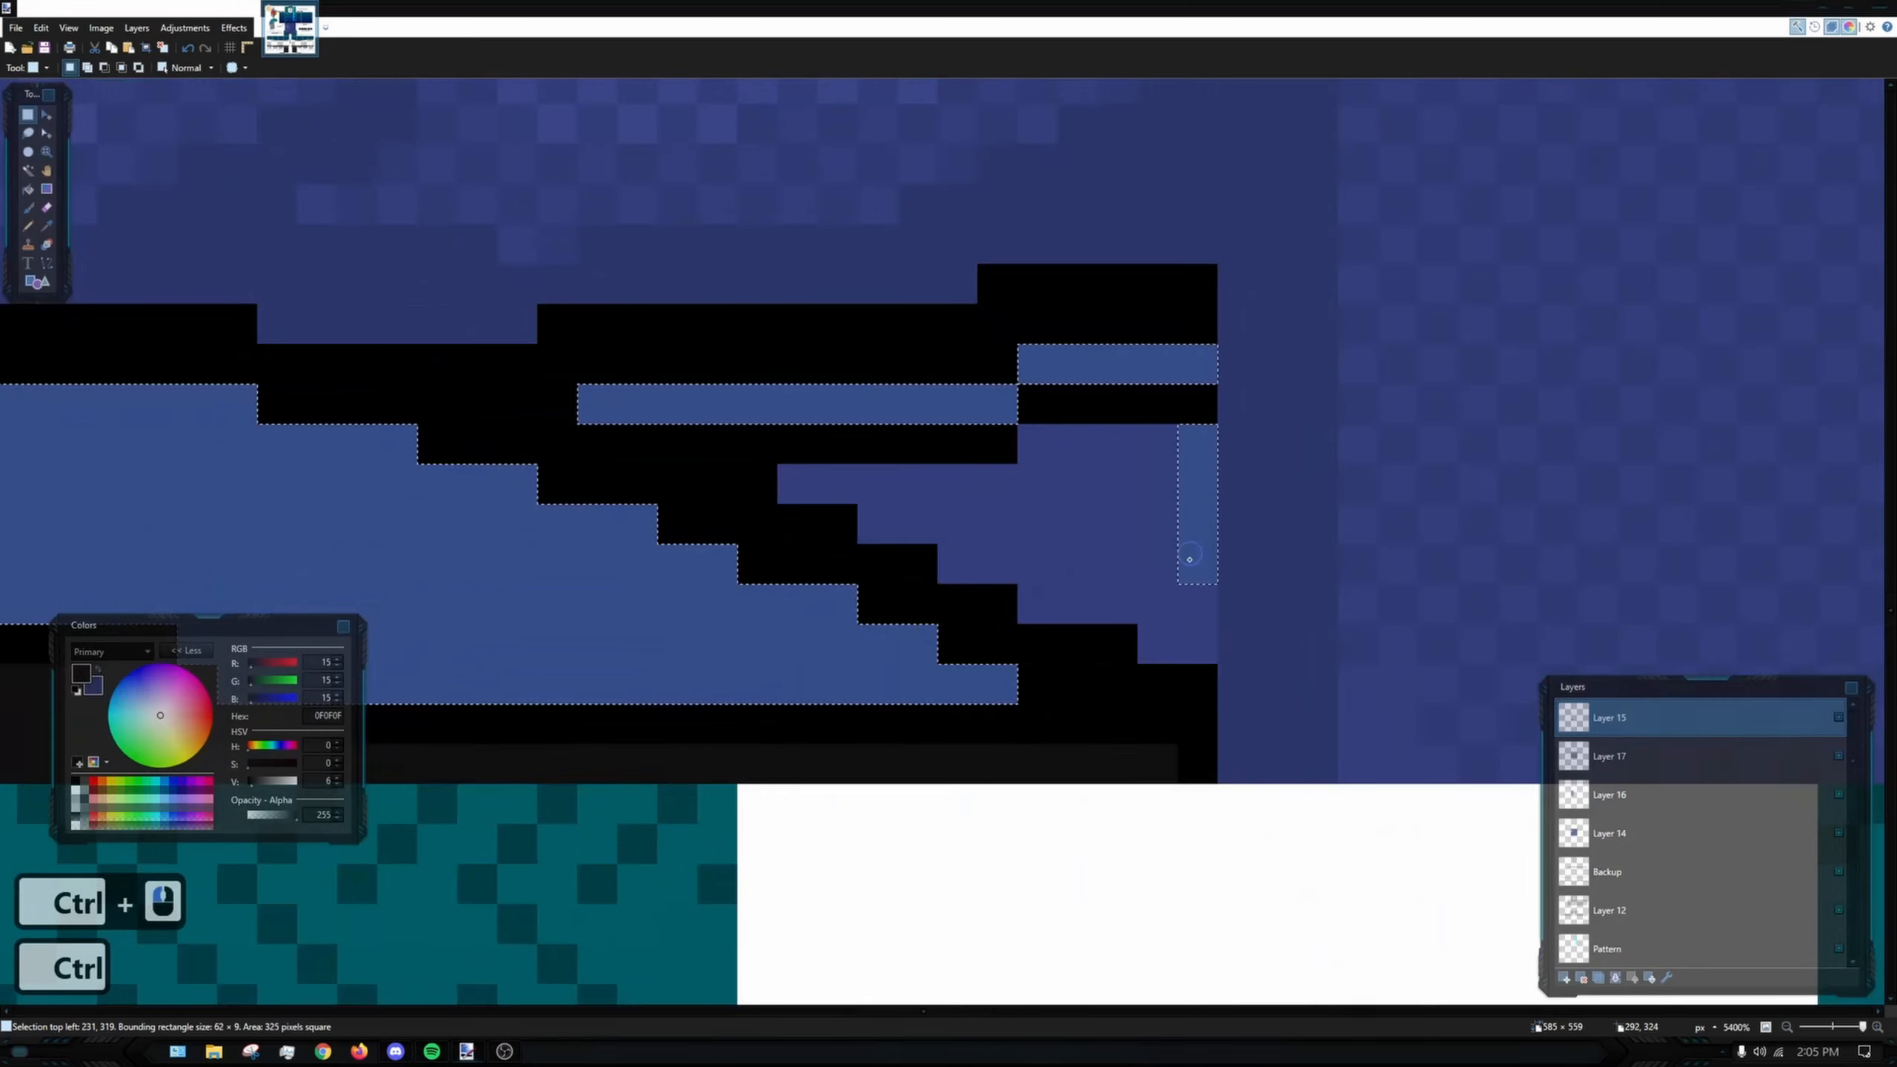
drag(1190, 558, 1191, 648)
scroll(952, 507, down, 6)
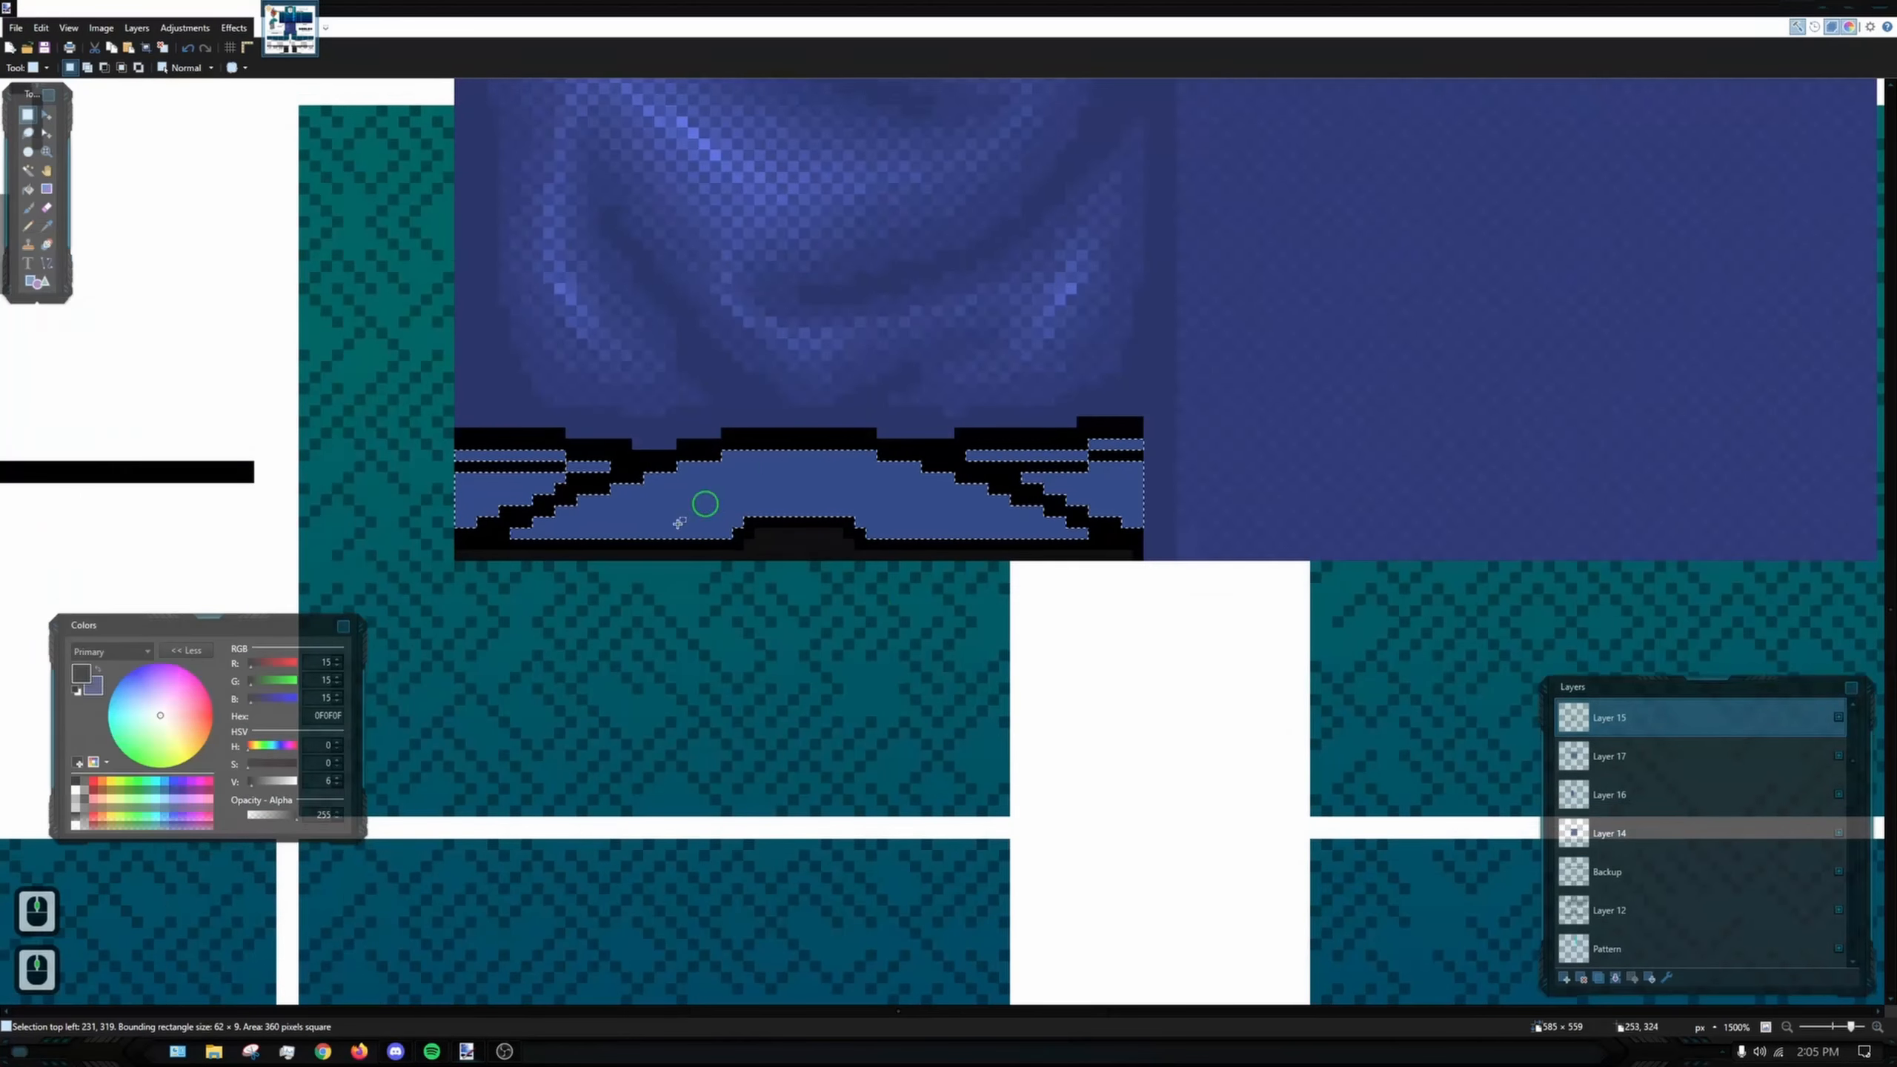
- Fill the selected cuff areas on Layer 15 with dark red 7F0000 and replace it with orange-brown 7F3300
key(f)
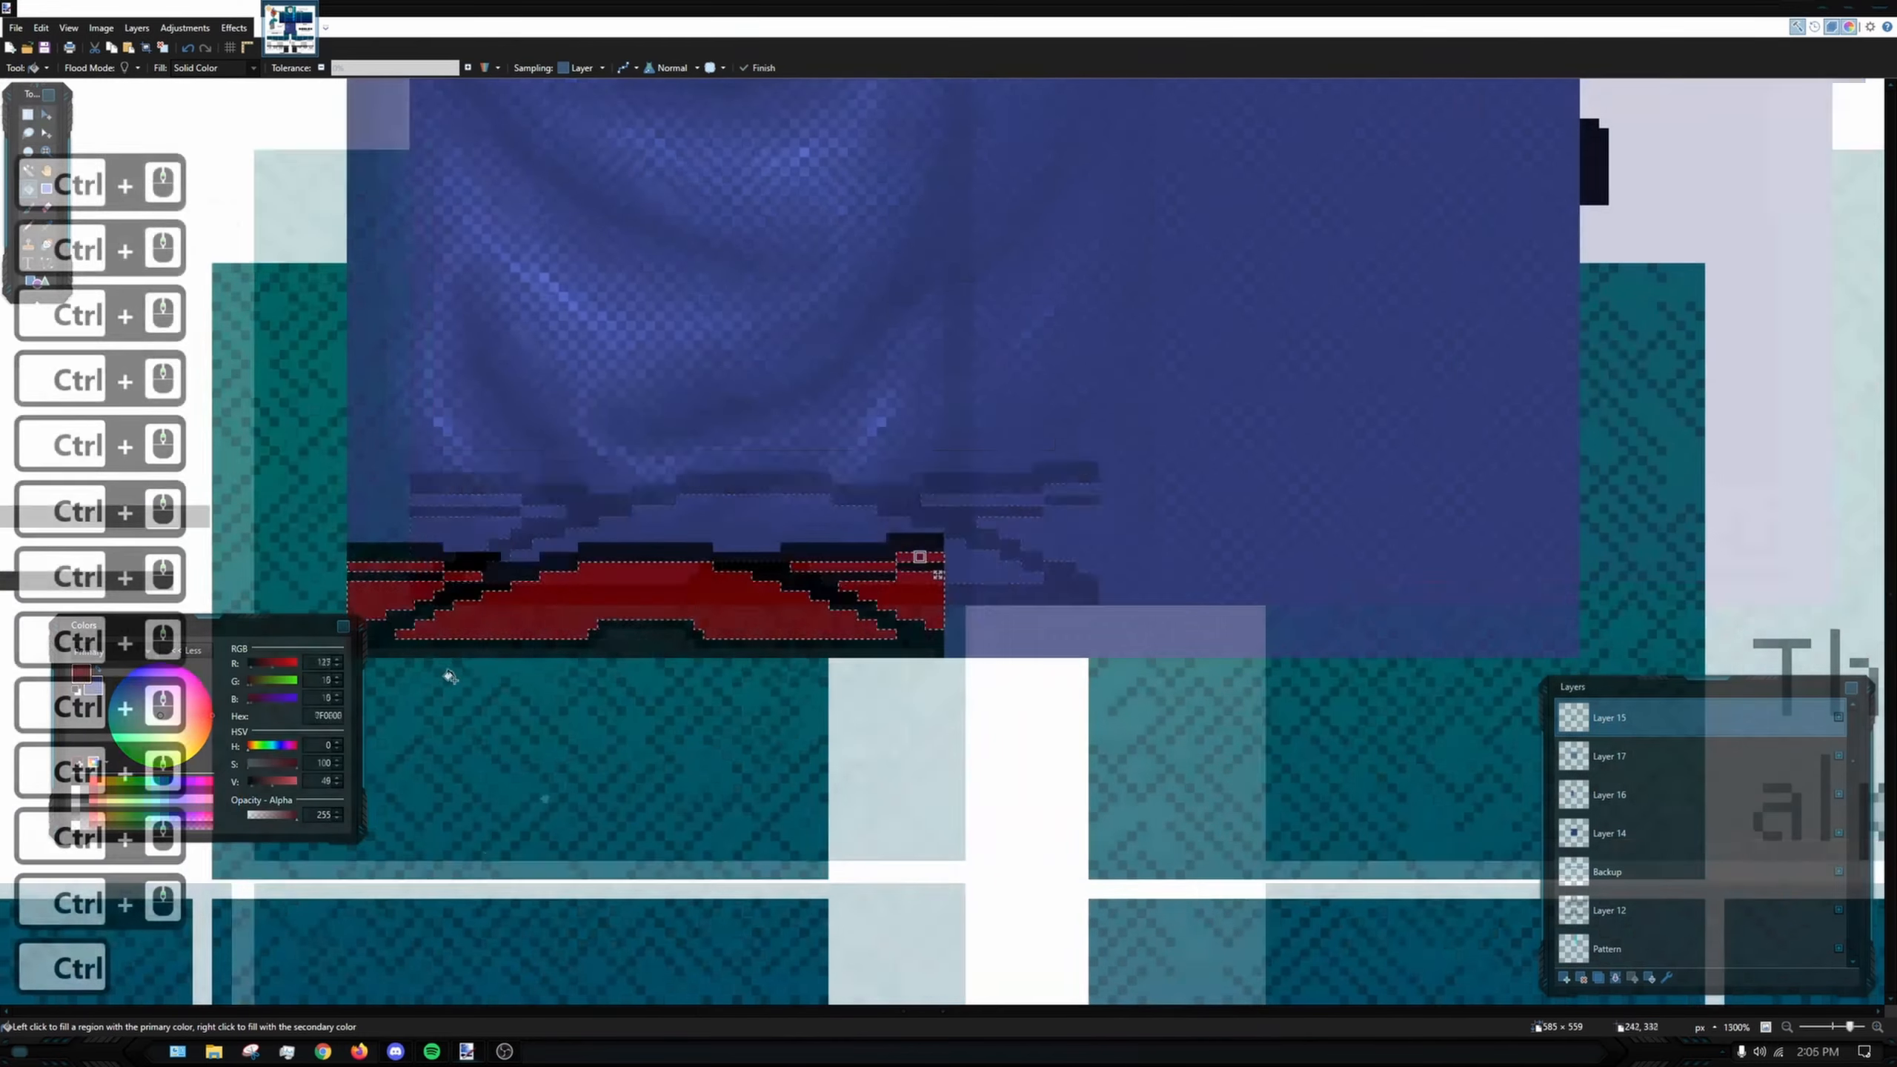
drag(222, 631, 181, 826)
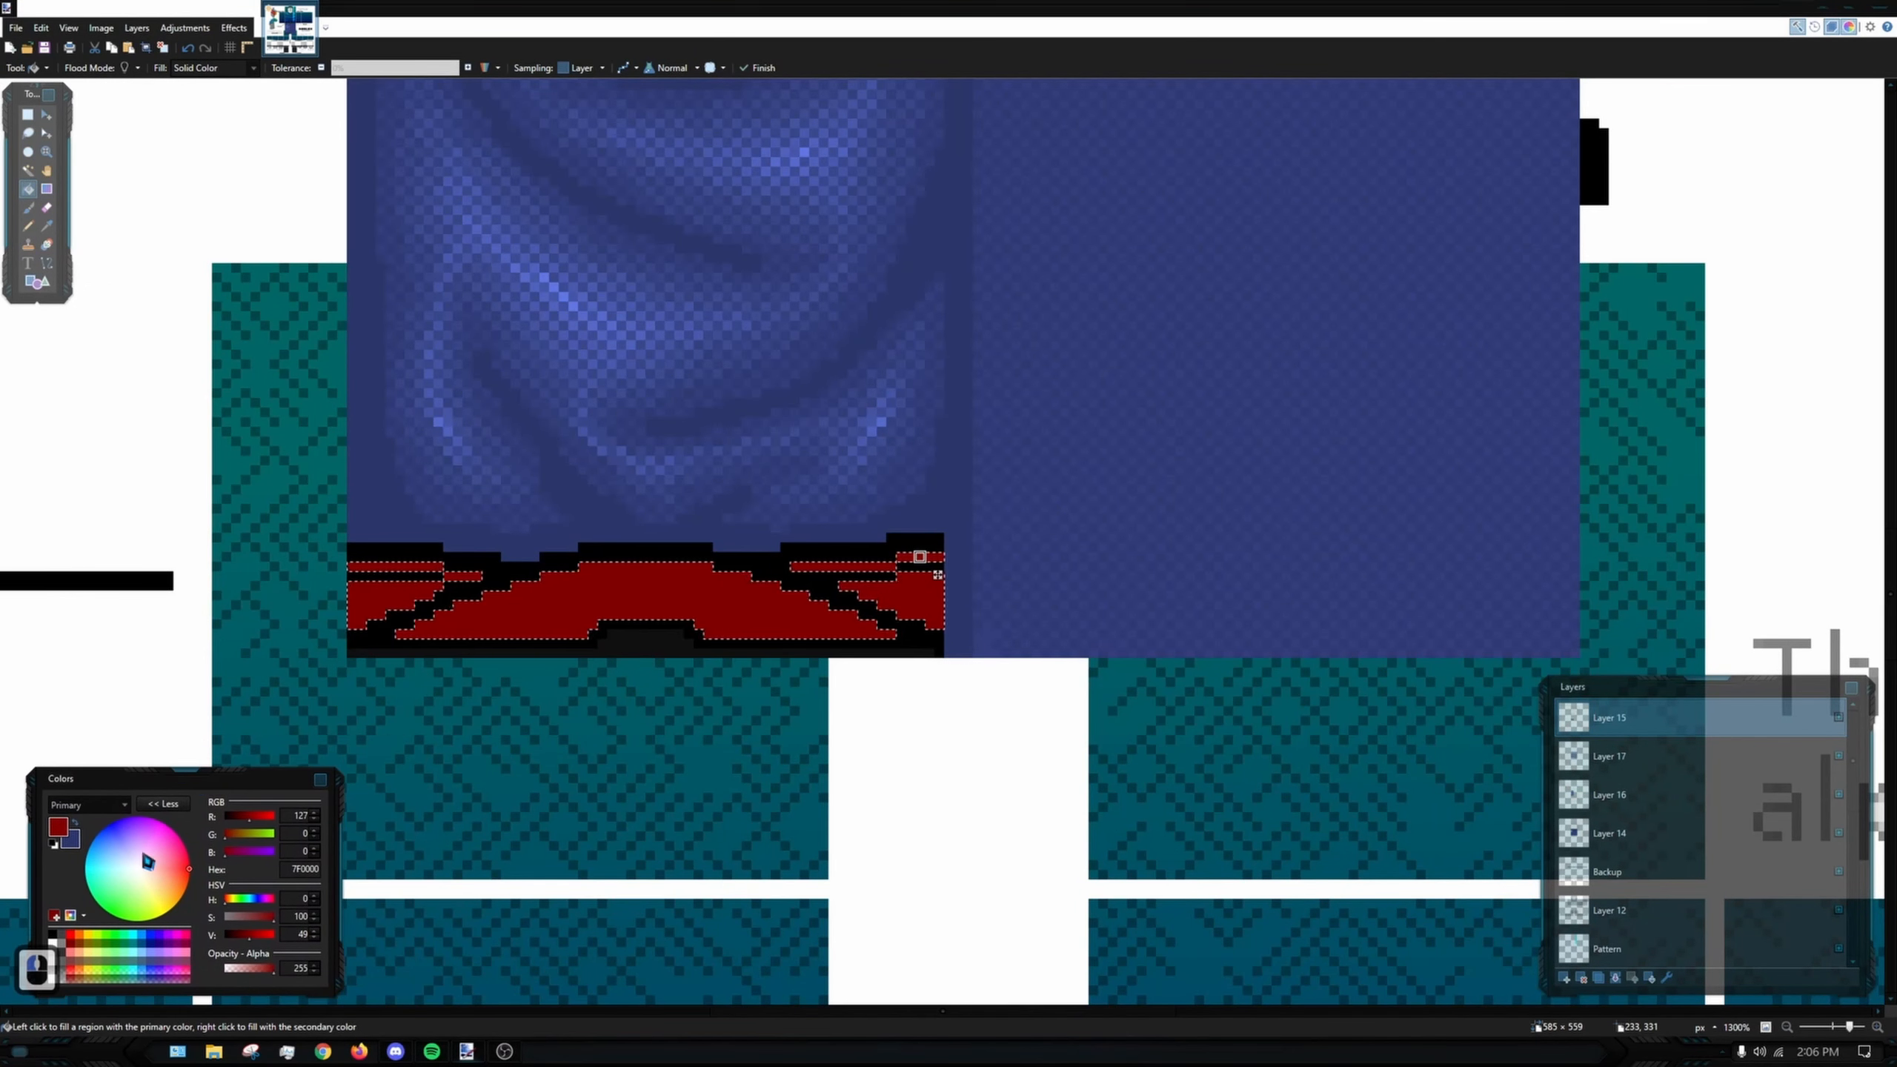
click(88, 949)
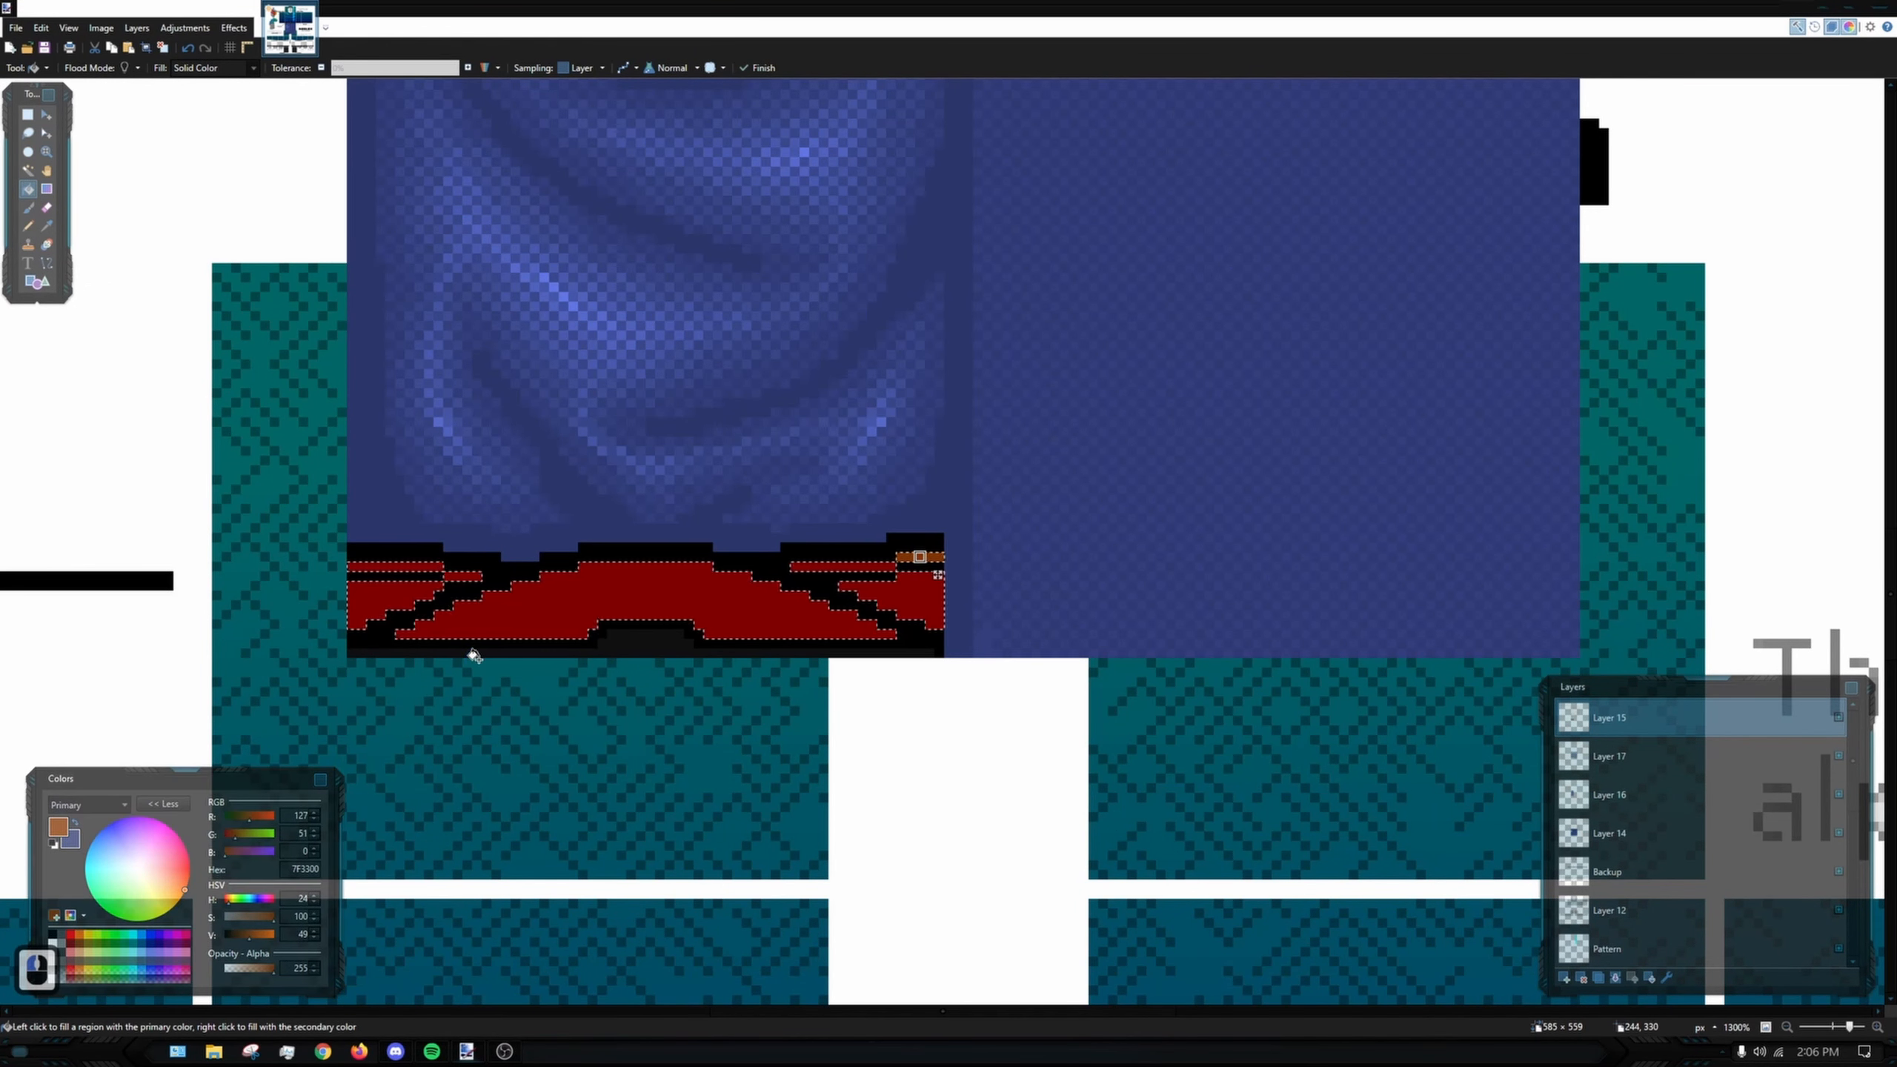
click(748, 599)
scroll(912, 638, up, 3)
click(908, 591)
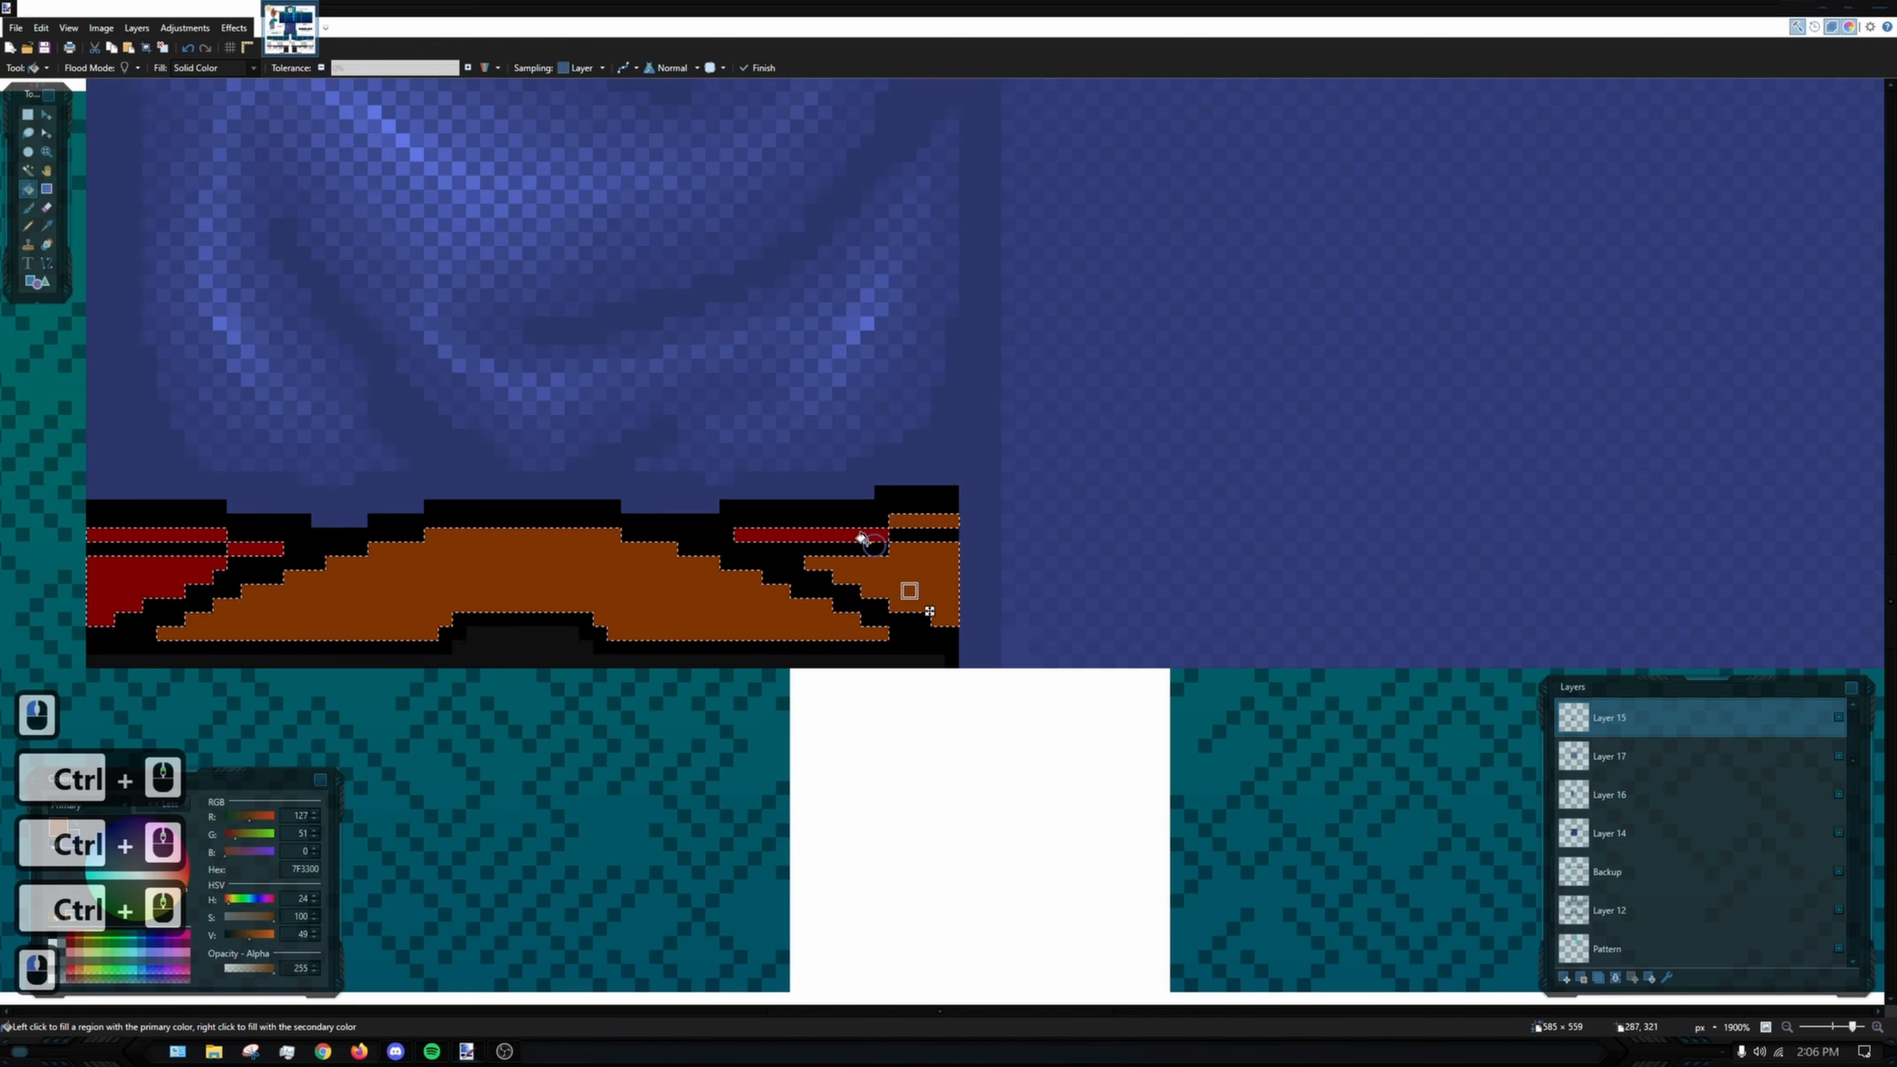
click(854, 534)
- Refill all selected cuff areas with a darker brown, lowering the primary color's value to 22, hex 381600
drag(237, 576, 391, 577)
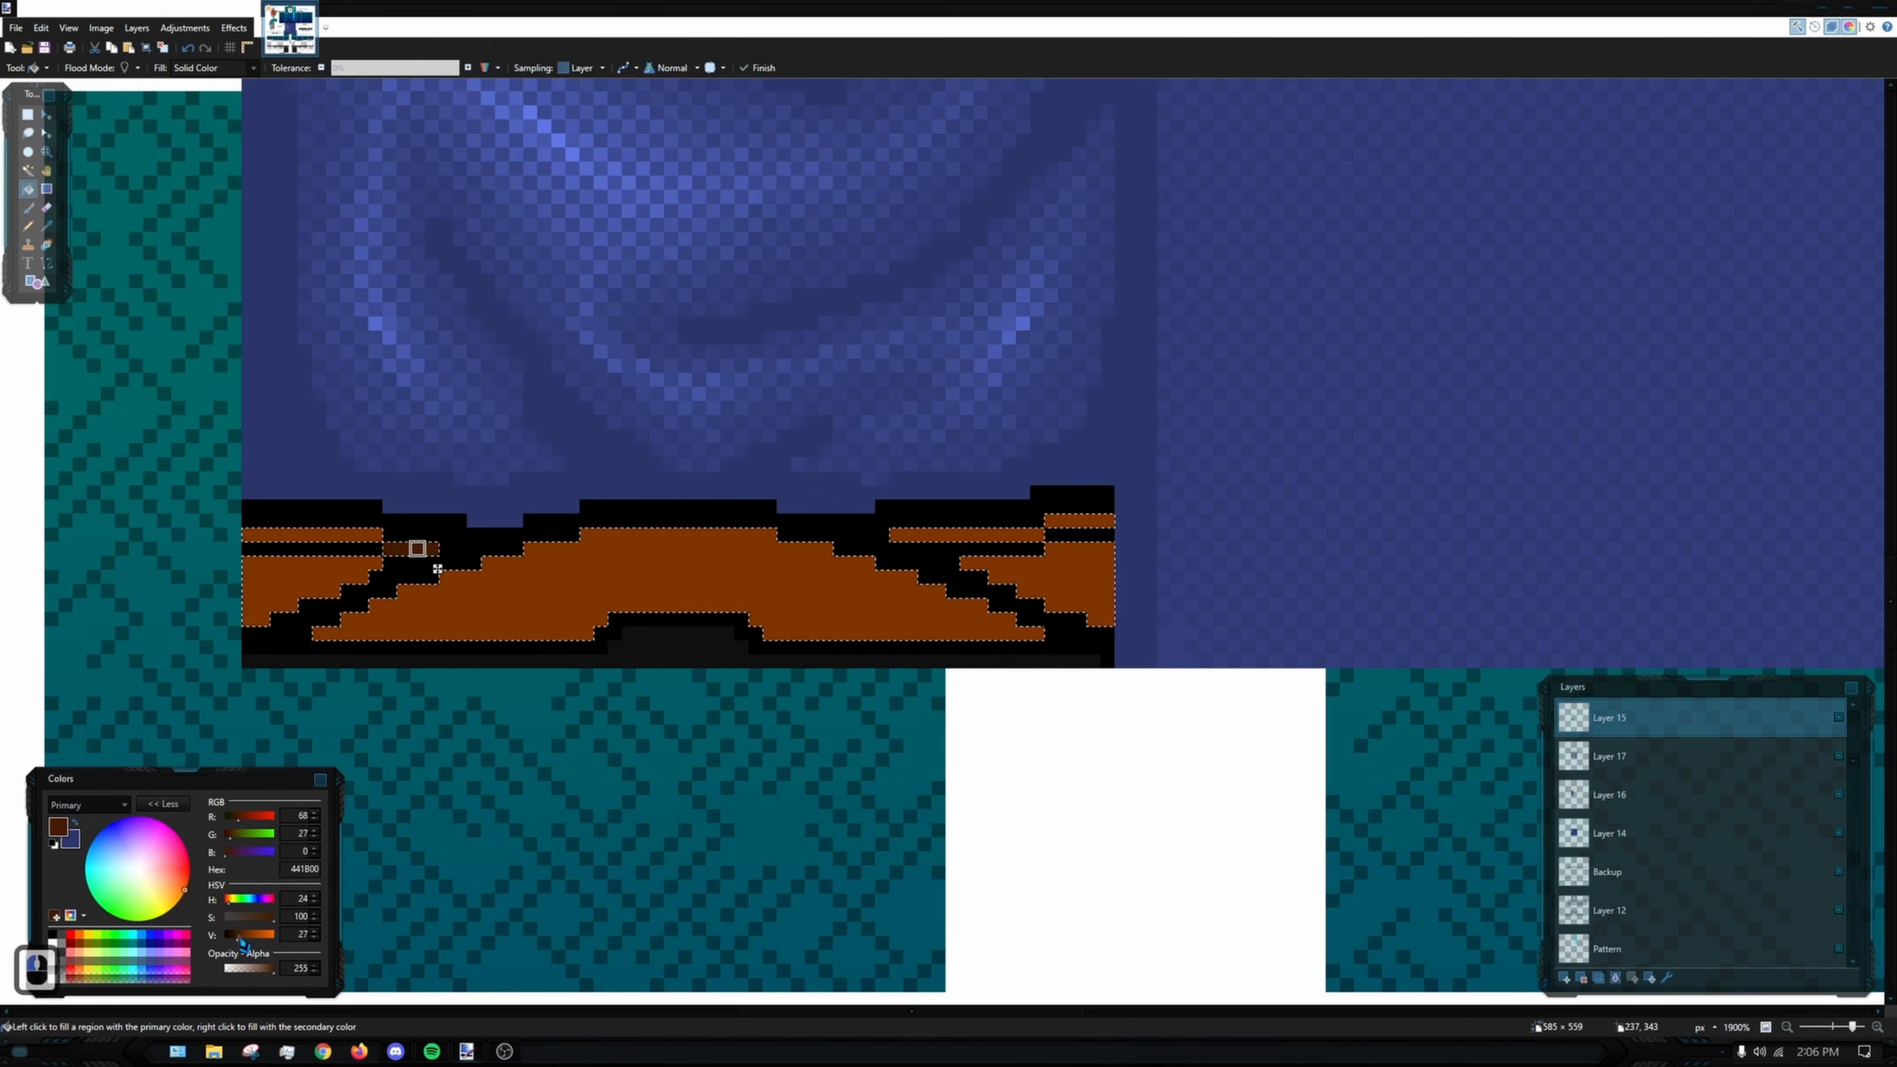
click(350, 536)
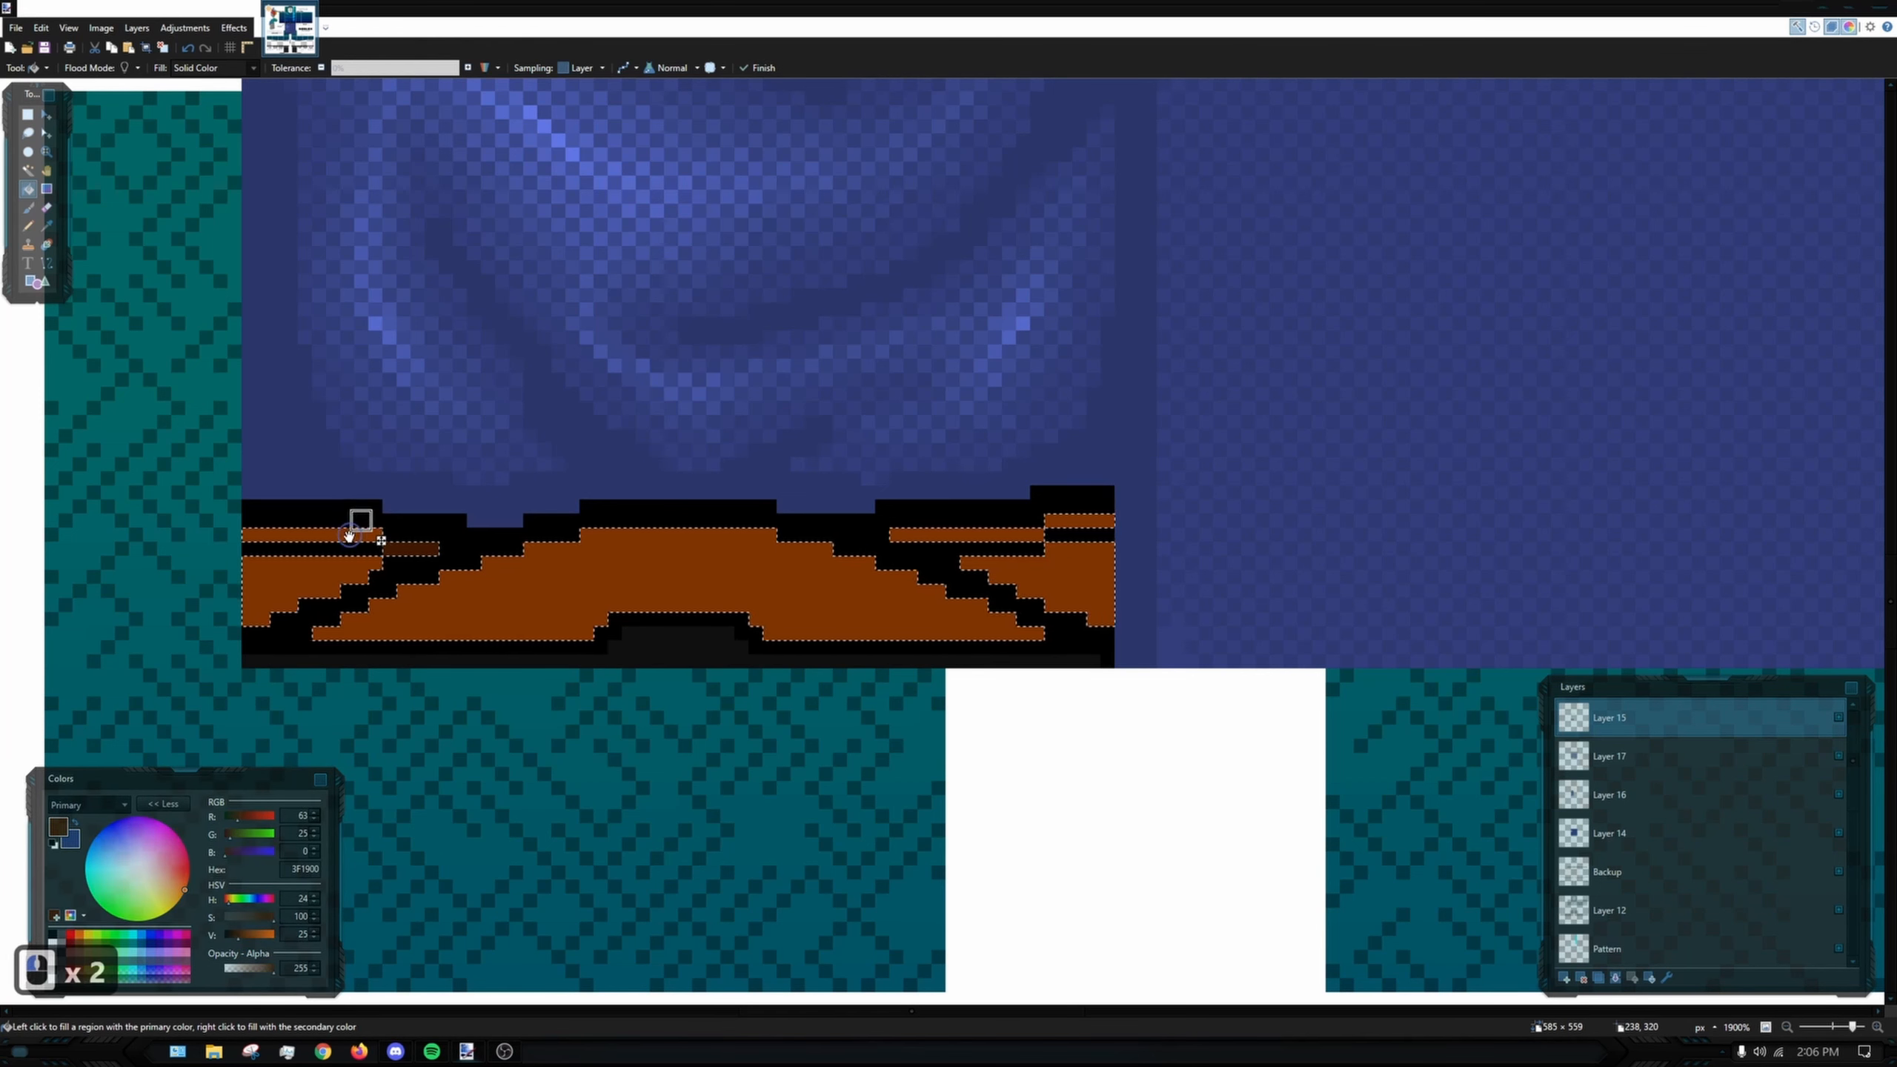
shift+click(319, 590)
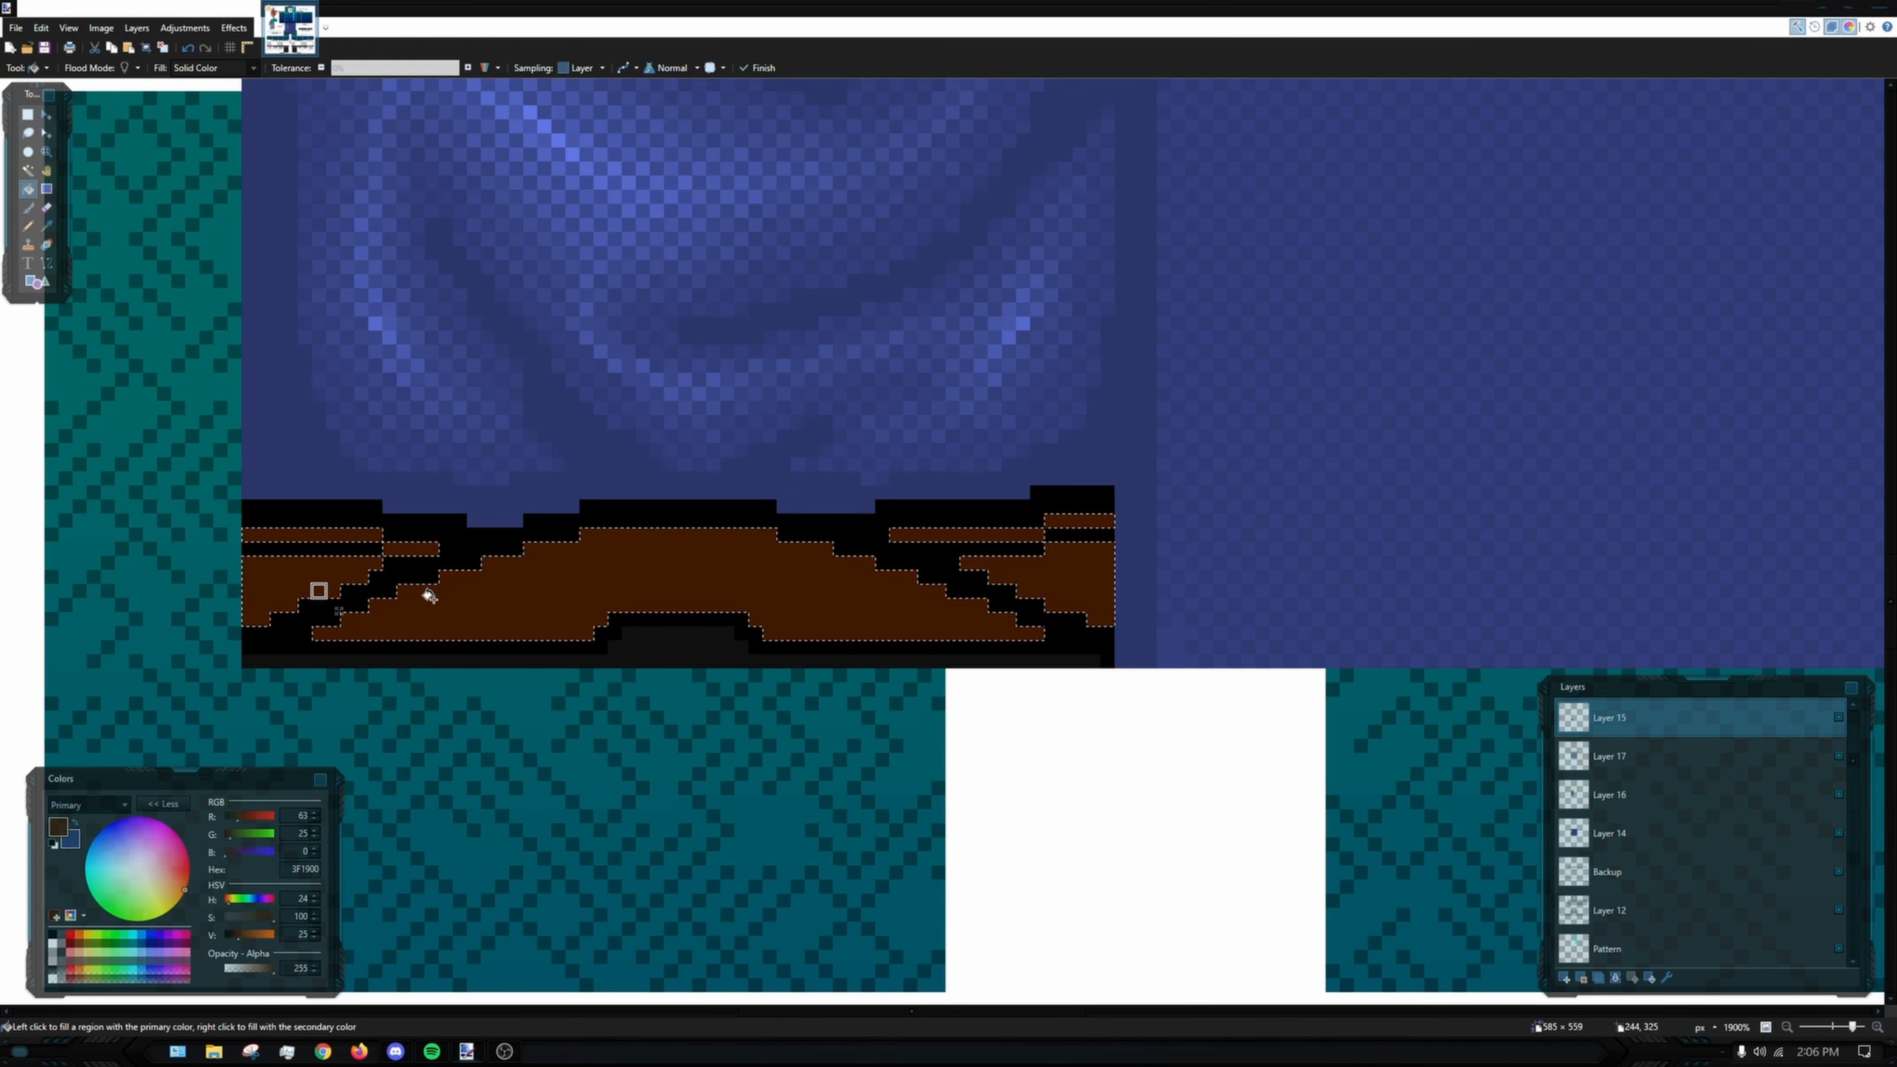
click(315, 938)
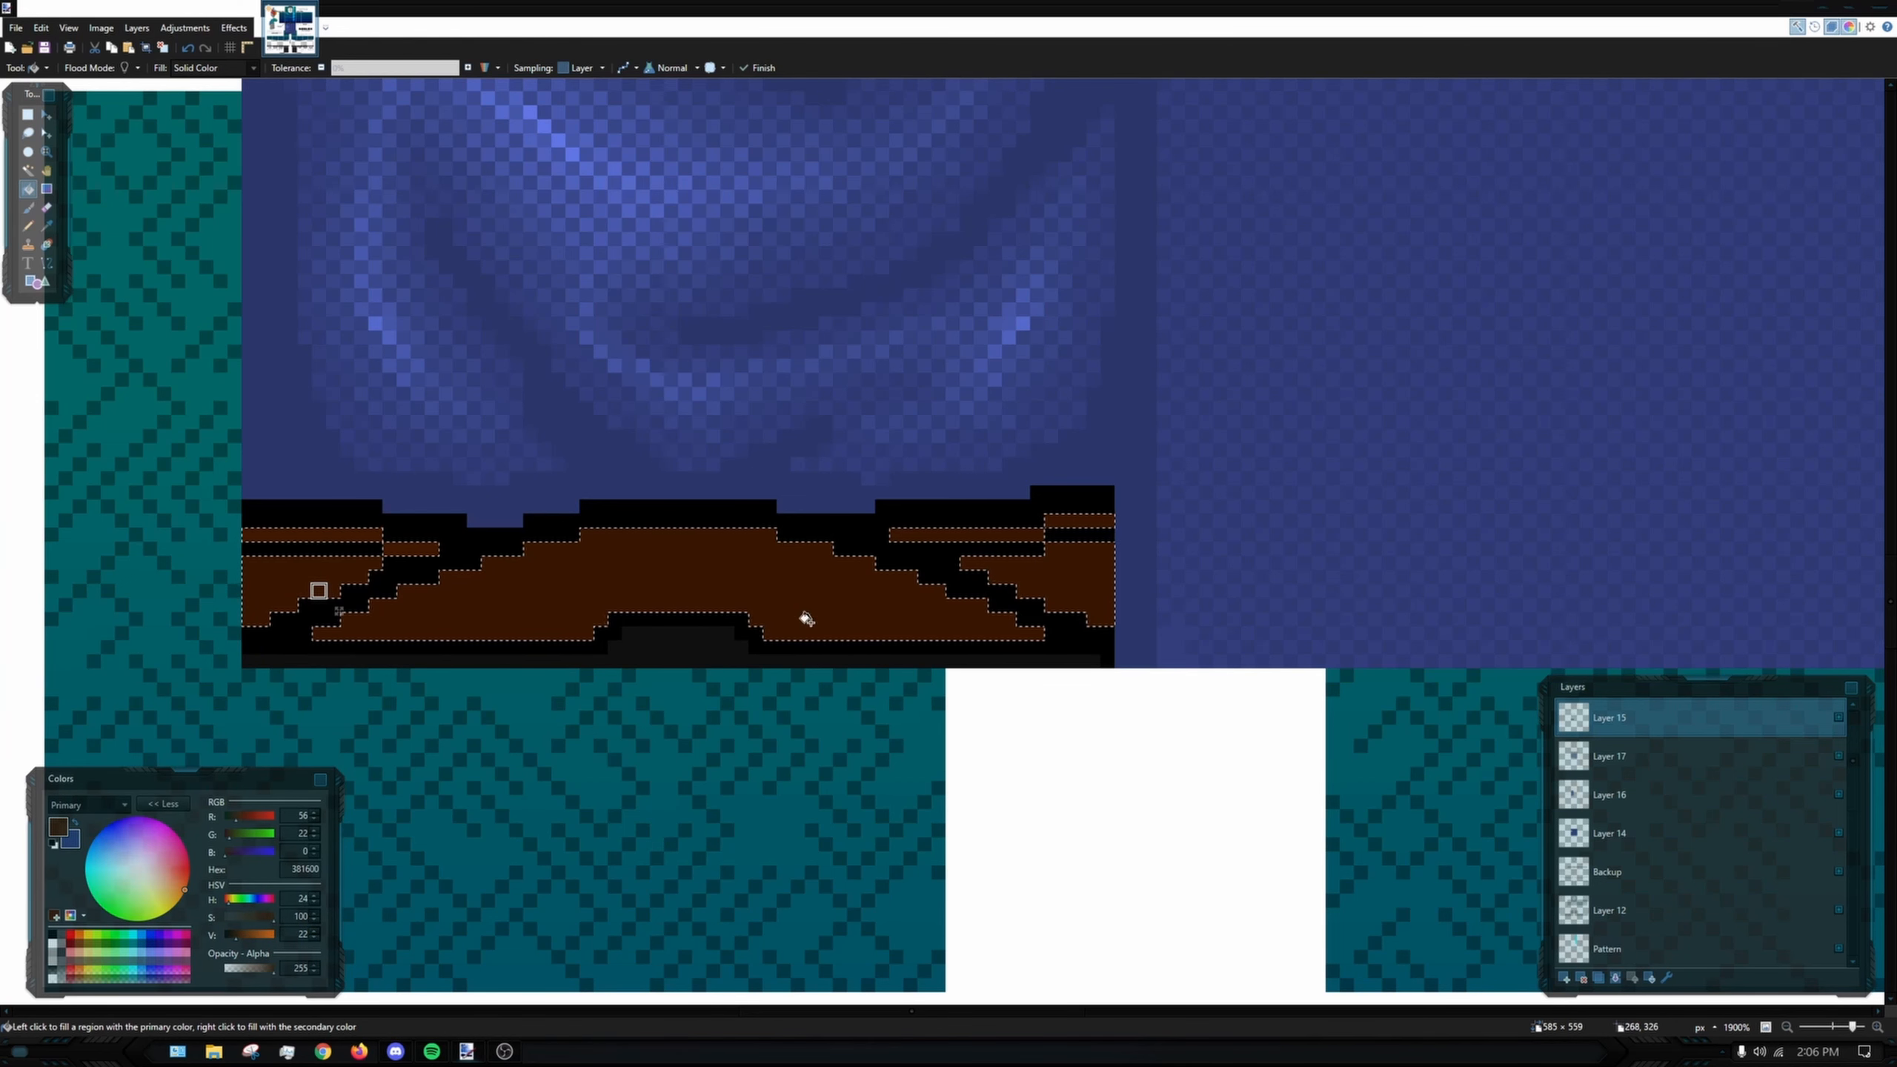
- Paint a lighter brown 4C1E00 highlight inside the central cuff area with a 3-pixel Paintbrush, undoing the unwanted strokes
click(31, 212)
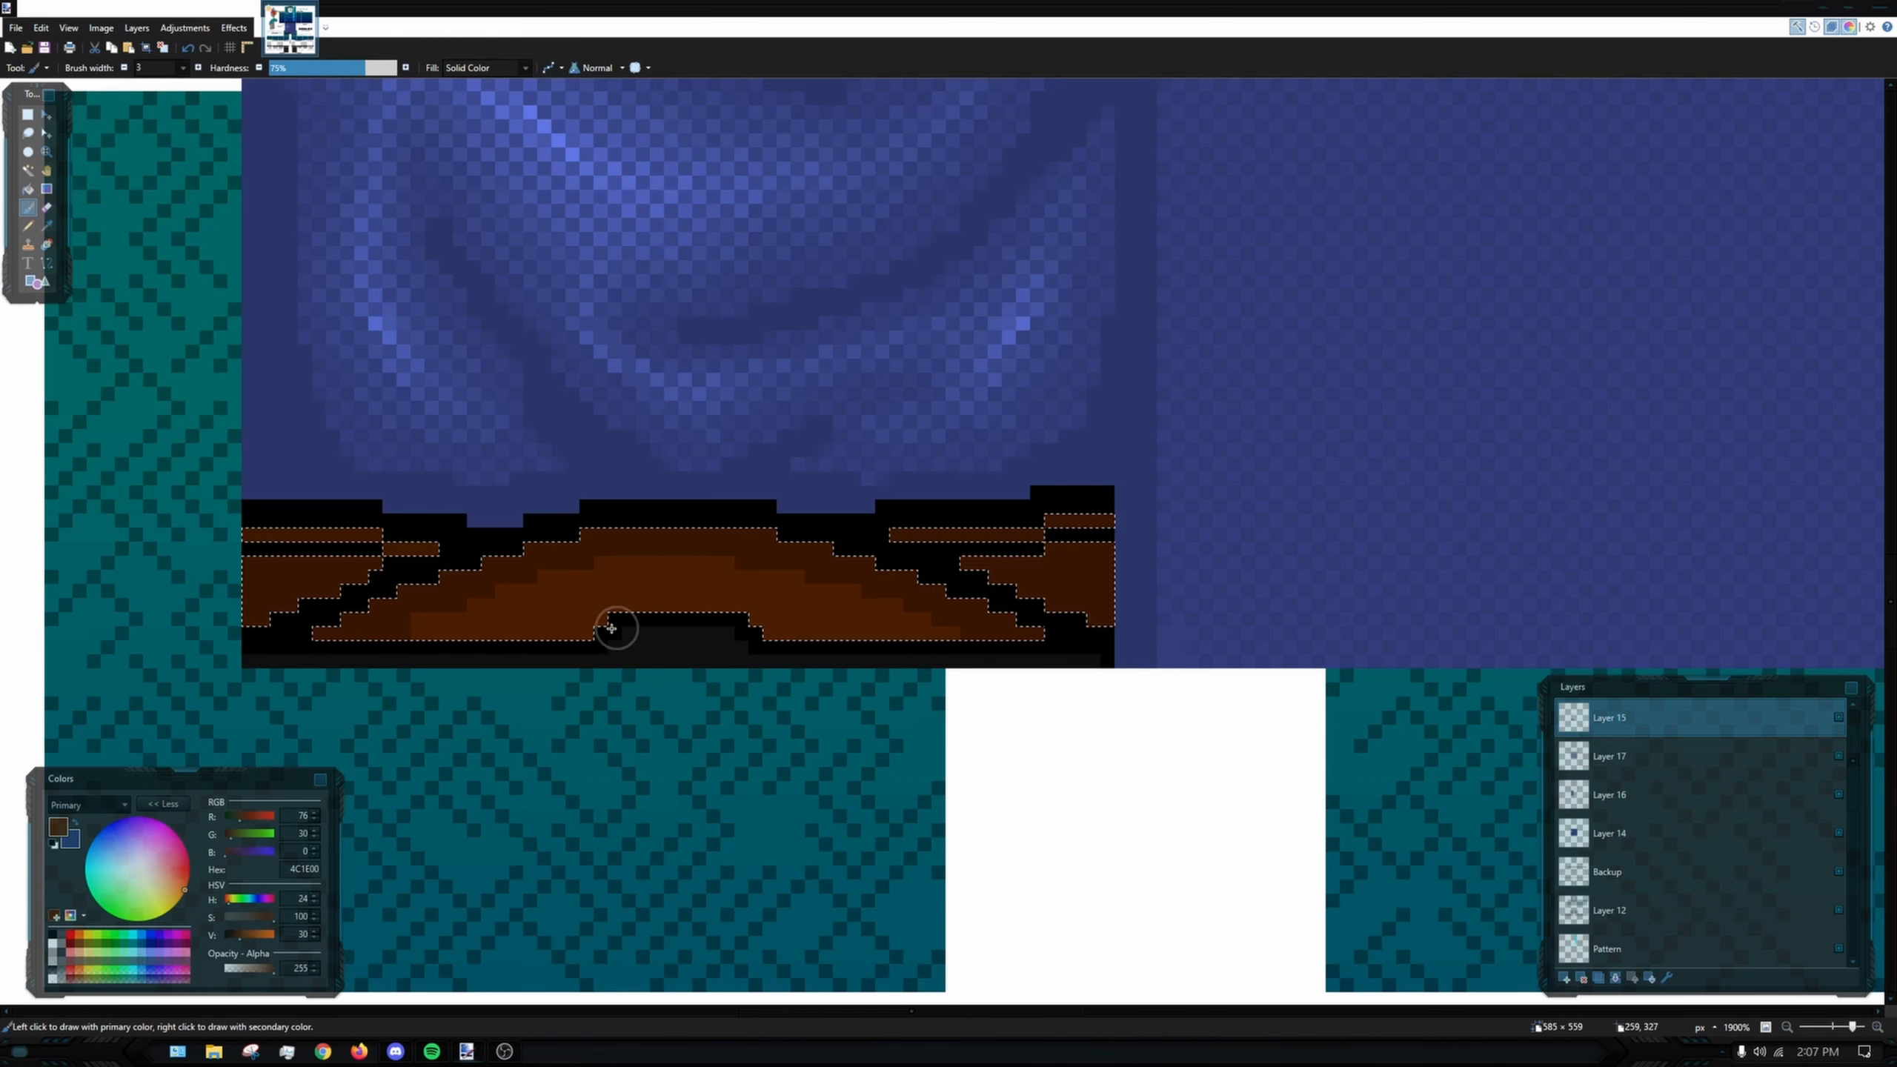
key(ctrl+z)
scroll(611, 628, up, 4)
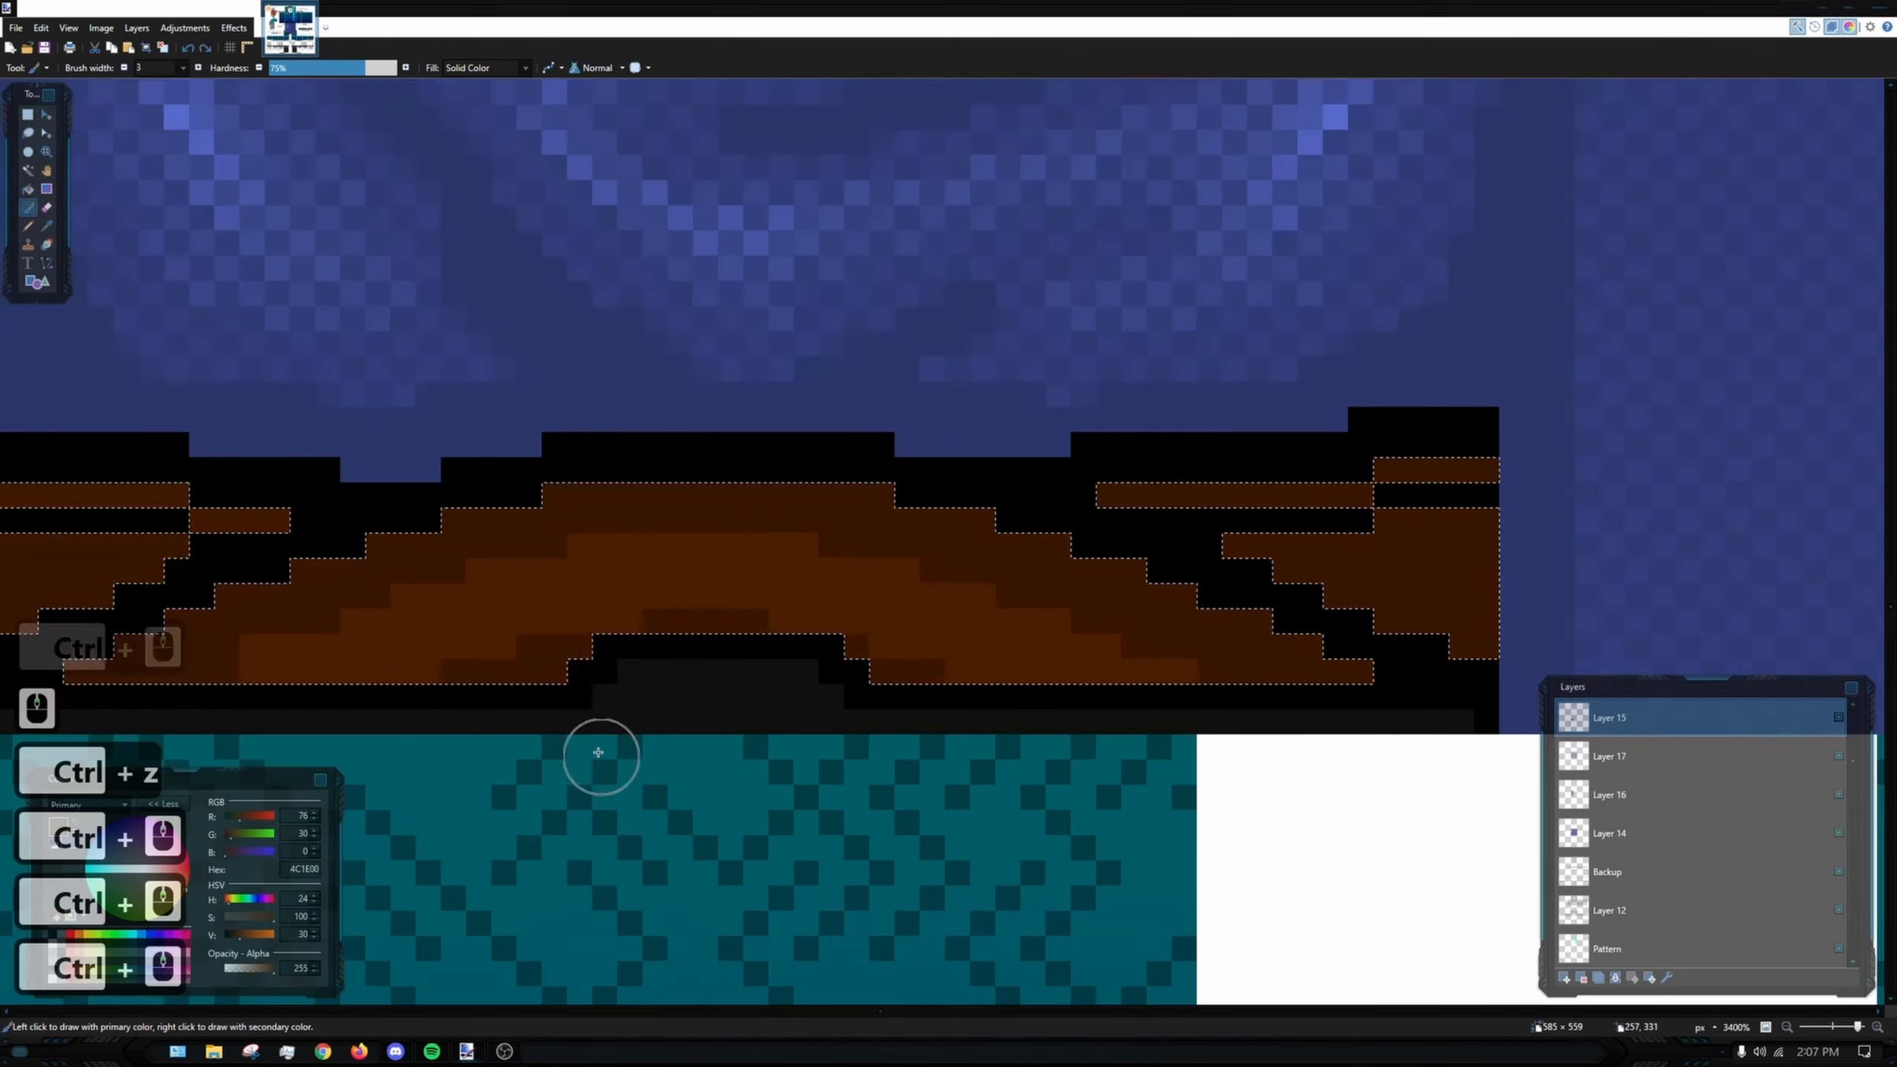
click(510, 639)
click(530, 624)
click(594, 597)
key(ctrl+z)
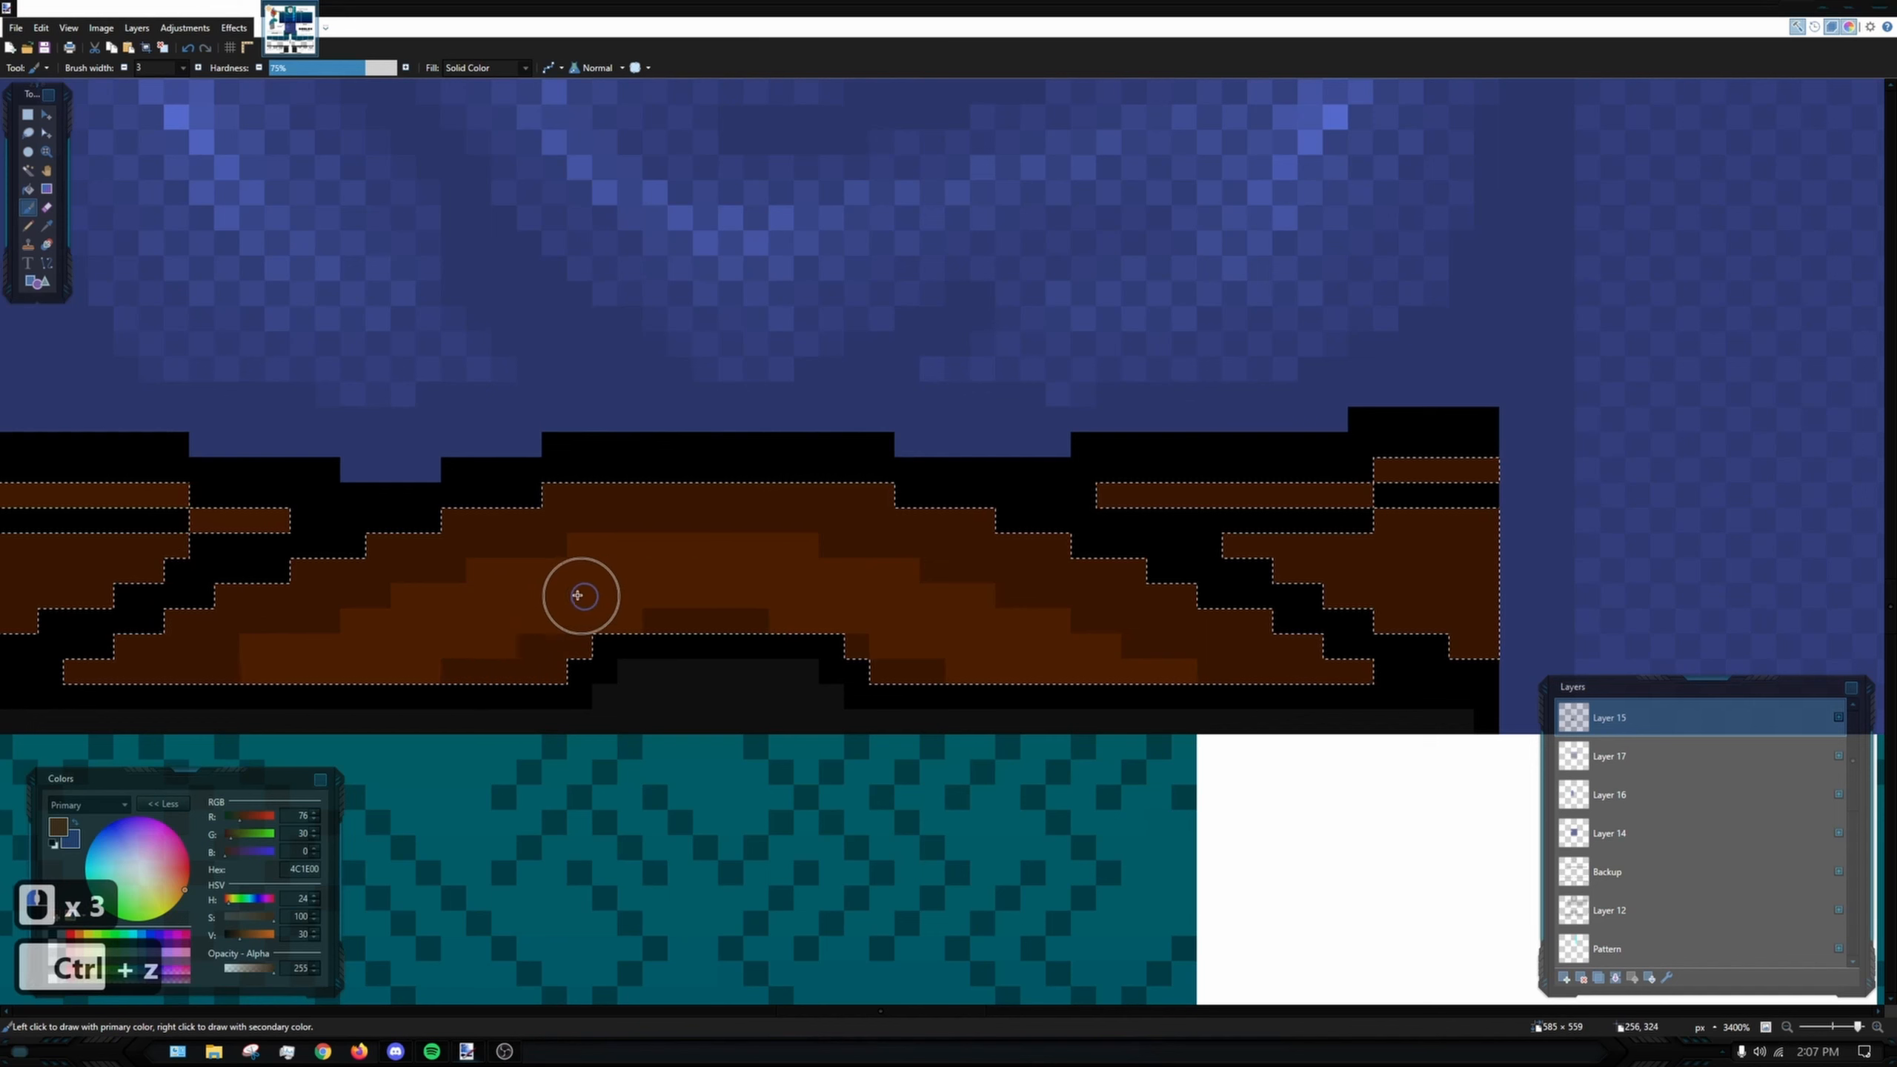
click(521, 641)
click(469, 647)
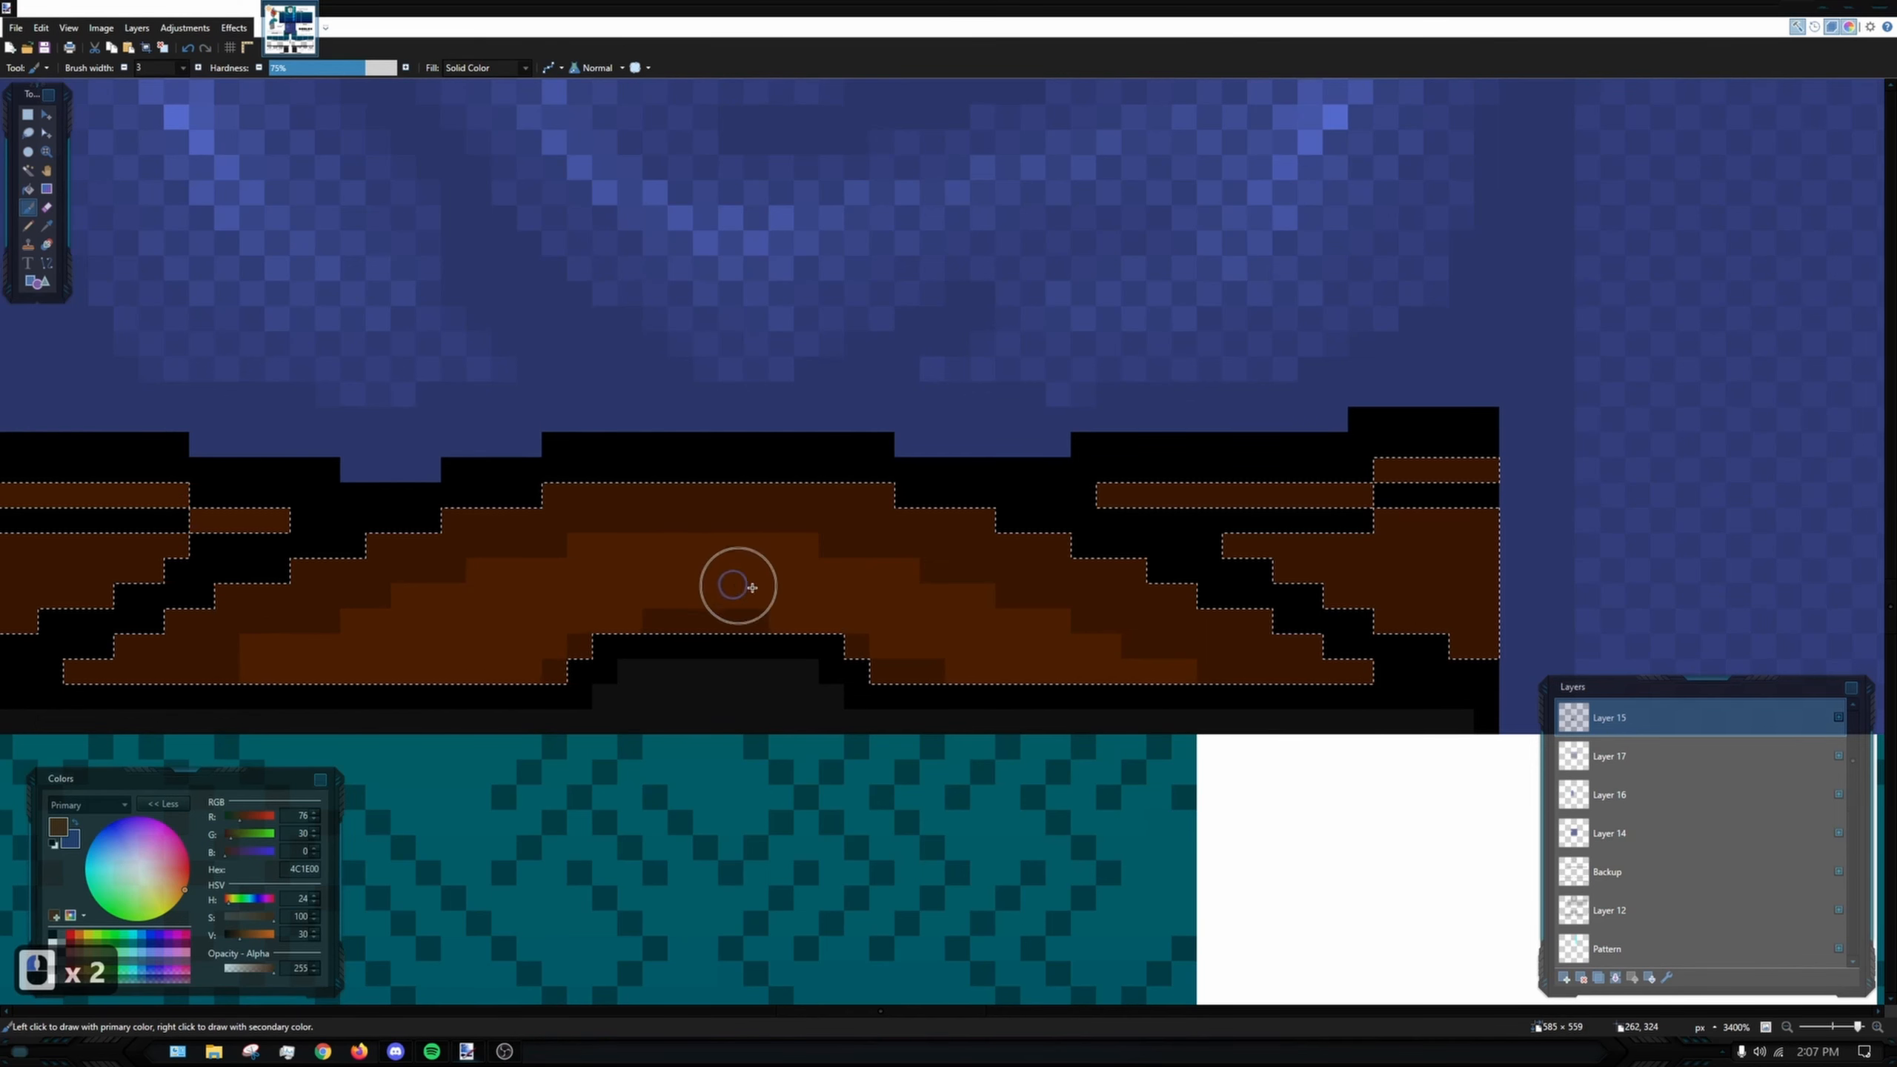
key(ctrl+z)
key(ctrl+z)
key(ctrl+z)
- Repaint the highlight over the middle and right half of the central cuff area, keeping a dark brown border along the outline
mouse_move(628, 570)
mouse_down()
mouse_move(926, 586)
mouse_move(890, 602)
mouse_move(982, 632)
mouse_move(934, 641)
mouse_move(1134, 651)
mouse_move(957, 605)
mouse_move(1025, 639)
mouse_move(1050, 671)
mouse_up()
click(887, 602)
click(905, 619)
click(931, 635)
click(1046, 640)
click(1109, 656)
key(ctrl+z)
key(ctrl+z)
mouse_move(962, 580)
mouse_down()
mouse_move(1136, 721)
mouse_move(954, 616)
mouse_move(941, 581)
mouse_move(1204, 708)
mouse_up()
key(ctrl+z)
drag(1095, 665, 1216, 708)
mouse_move(1014, 620)
mouse_down()
mouse_move(1158, 664)
mouse_move(982, 602)
mouse_move(1040, 678)
mouse_up()
drag(1040, 678, 986, 631)
mouse_move(559, 555)
mouse_down()
mouse_move(635, 555)
mouse_move(568, 635)
mouse_move(507, 644)
mouse_up()
click(618, 592)
scroll(597, 619, down, 9)
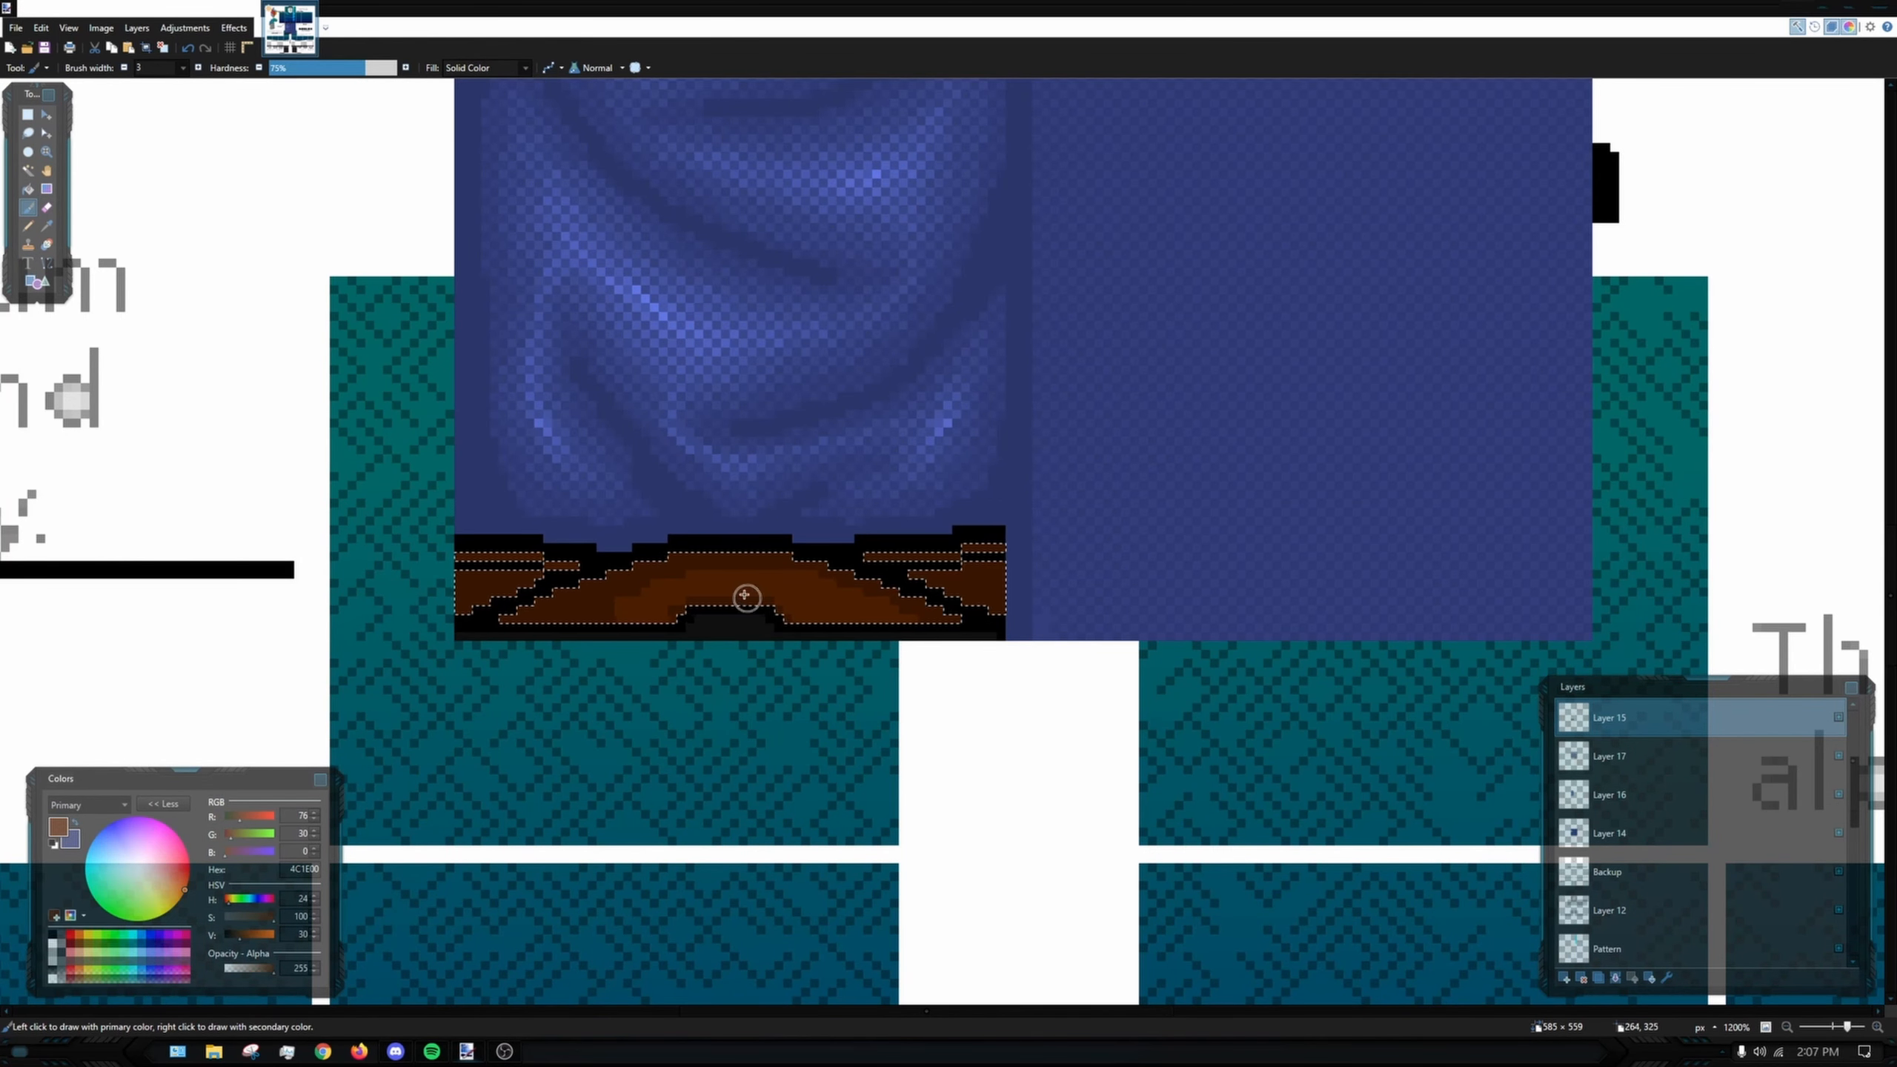
- Extend the lighter brown highlight to the left end of the central cuff area and undo the stray last stroke
scroll(745, 596, up, 8)
drag(713, 583, 513, 647)
drag(601, 611, 466, 648)
drag(678, 596, 453, 639)
drag(410, 632, 586, 655)
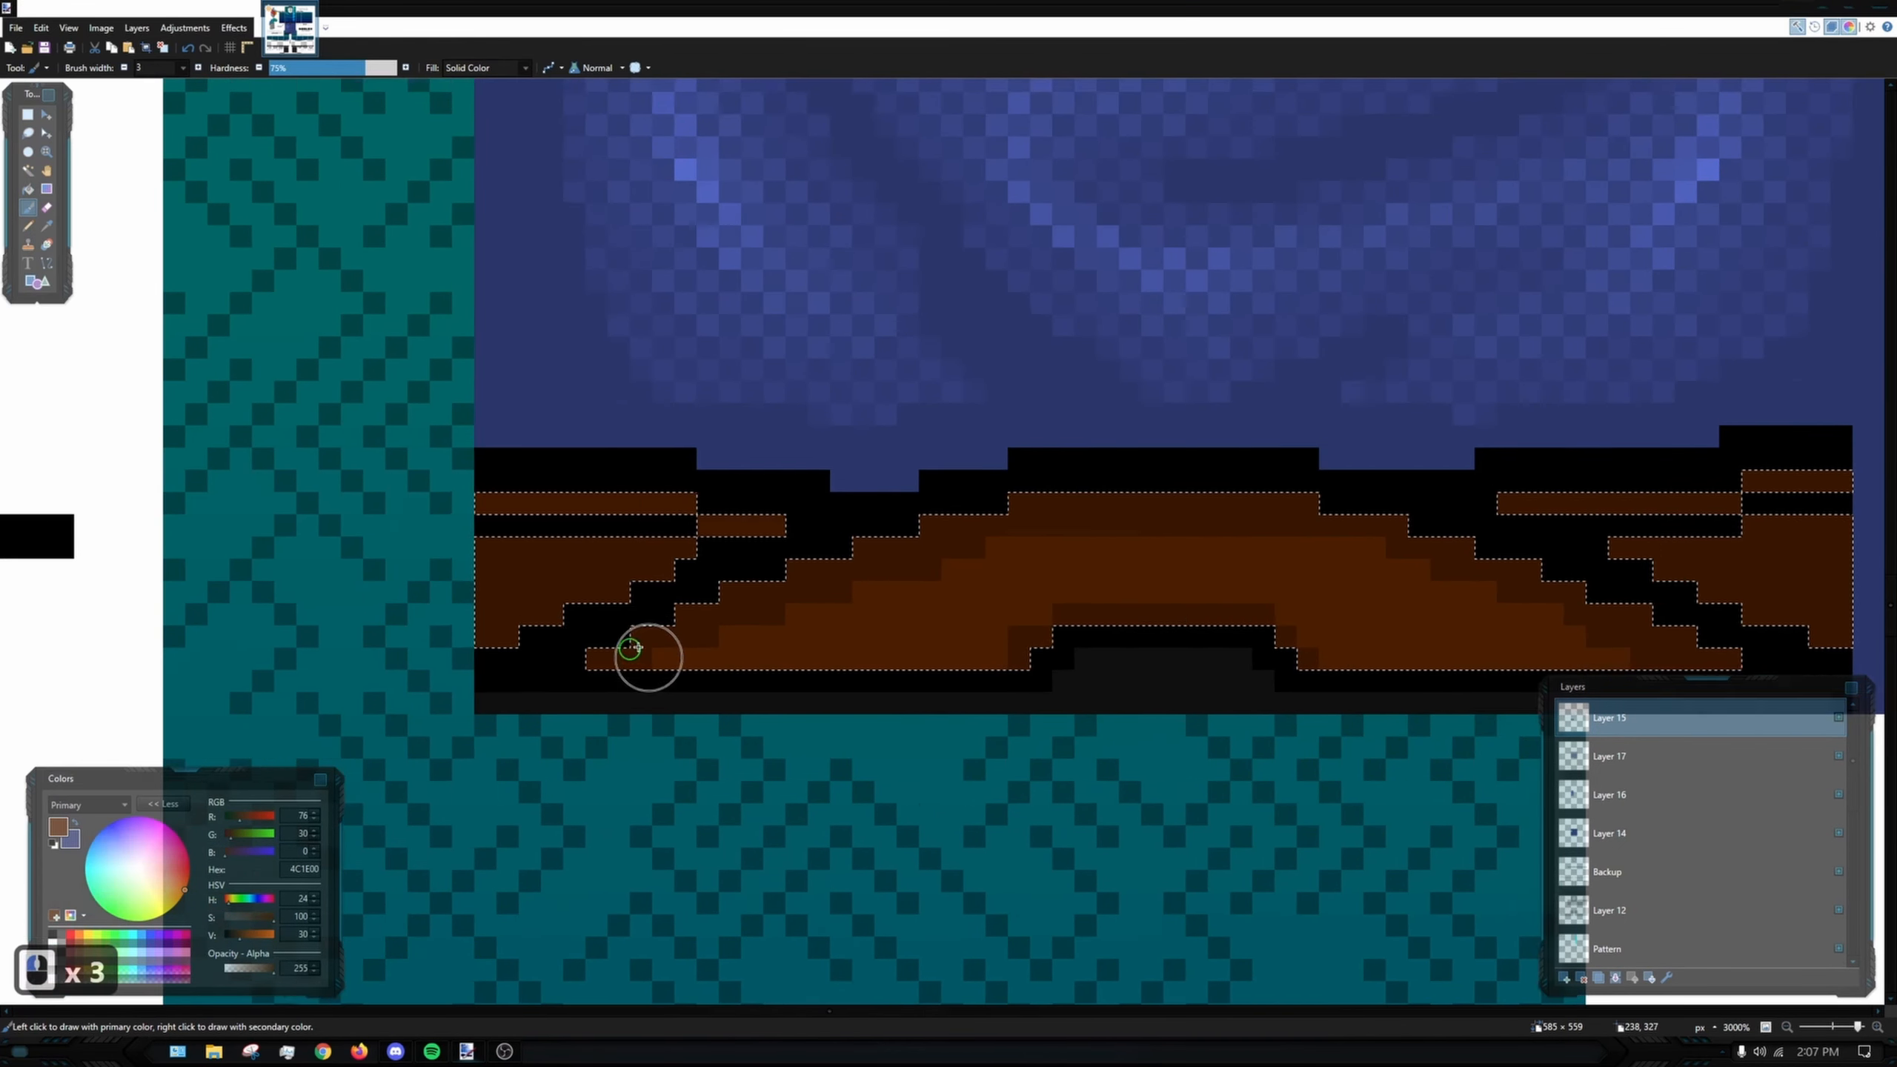
scroll(391, 626, up, 3)
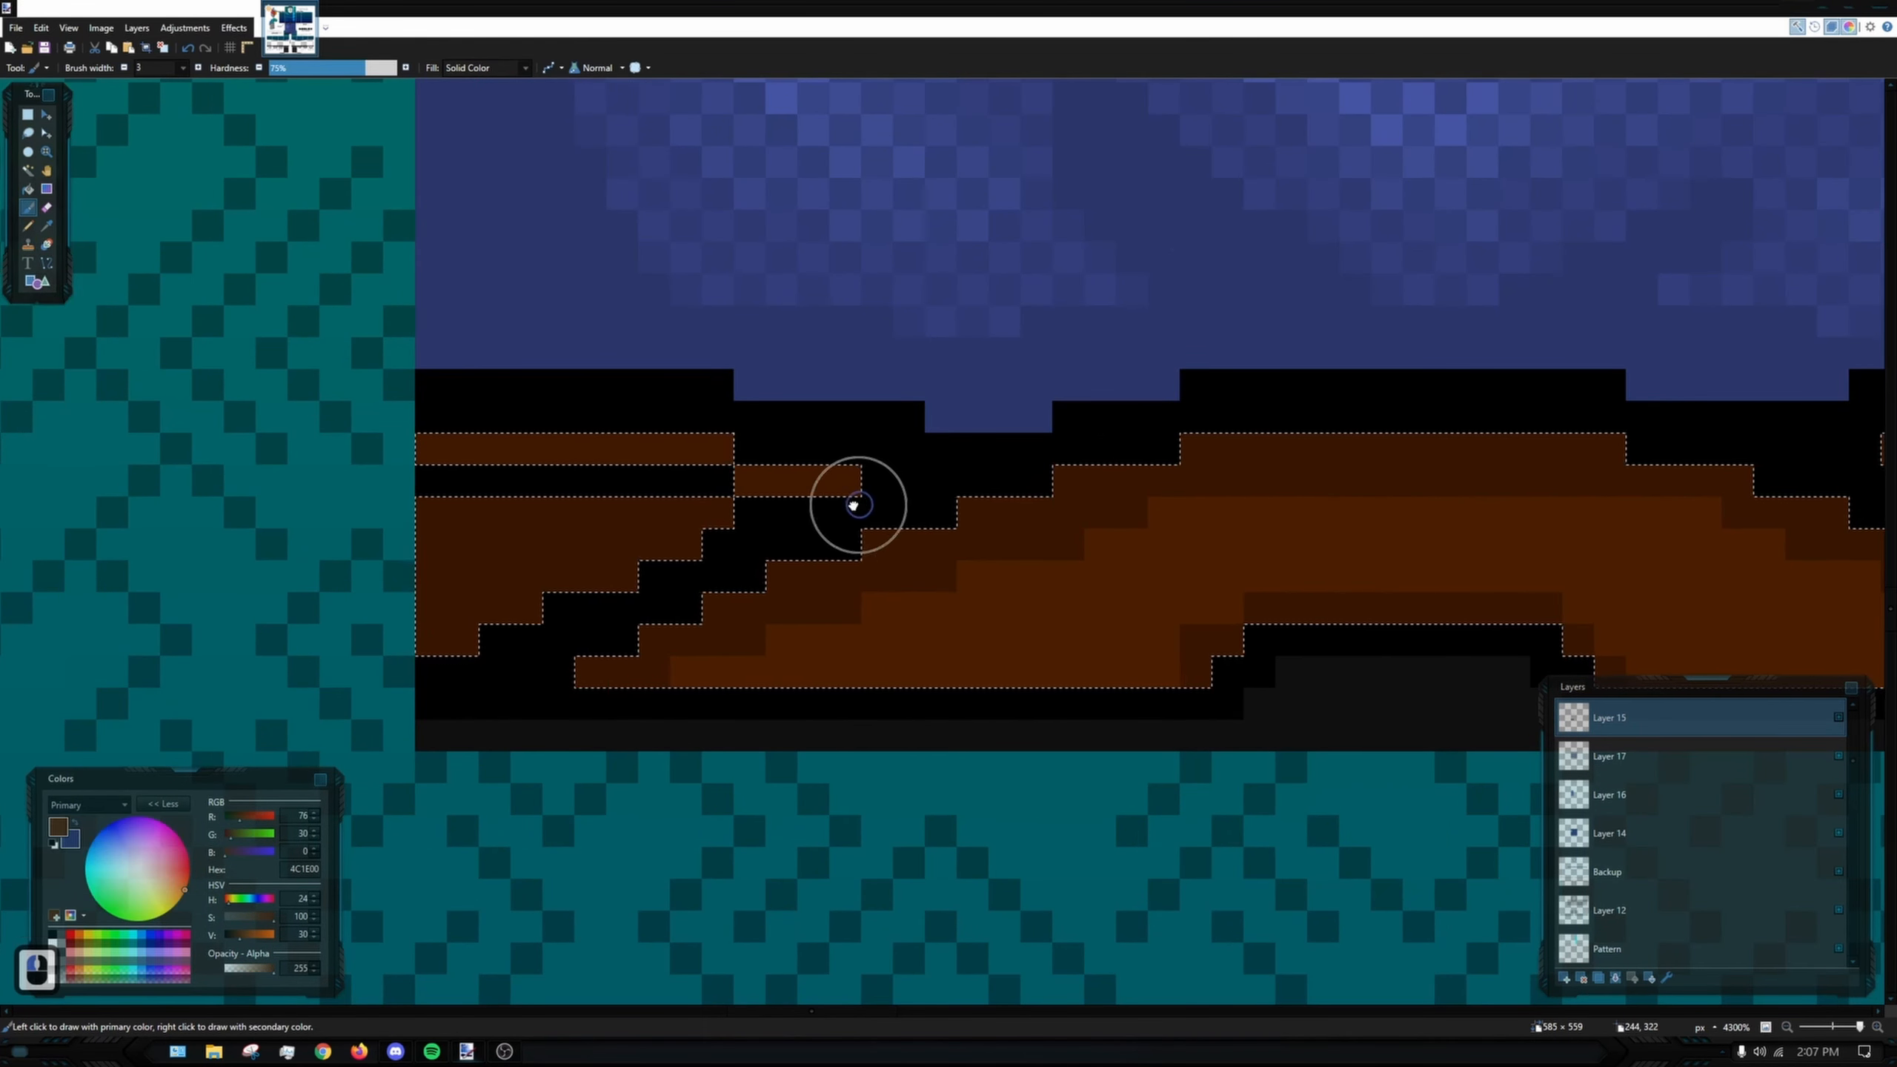
key(ctrl+z)
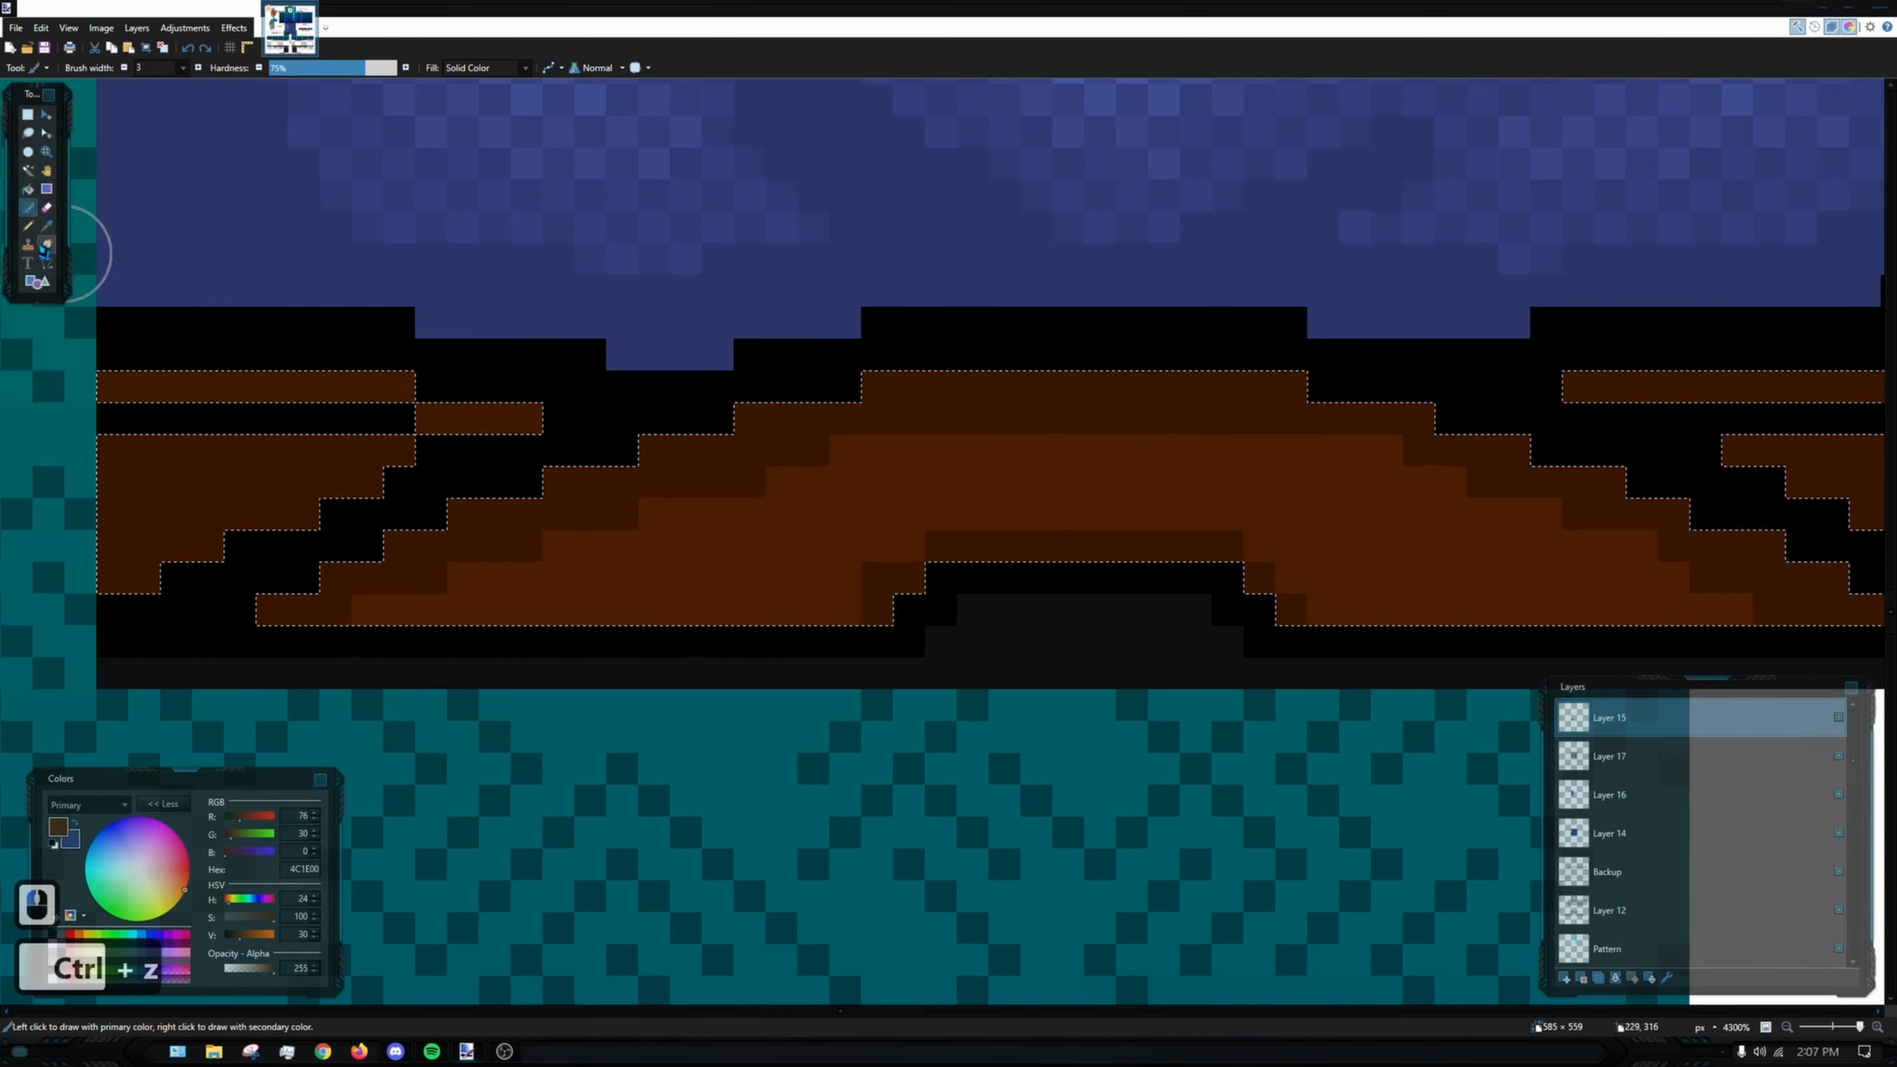
- Refine the highlight's left stepped edge and the corner beside the notch with single Pencil pixels in 4C1E00
click(28, 227)
drag(336, 610, 524, 554)
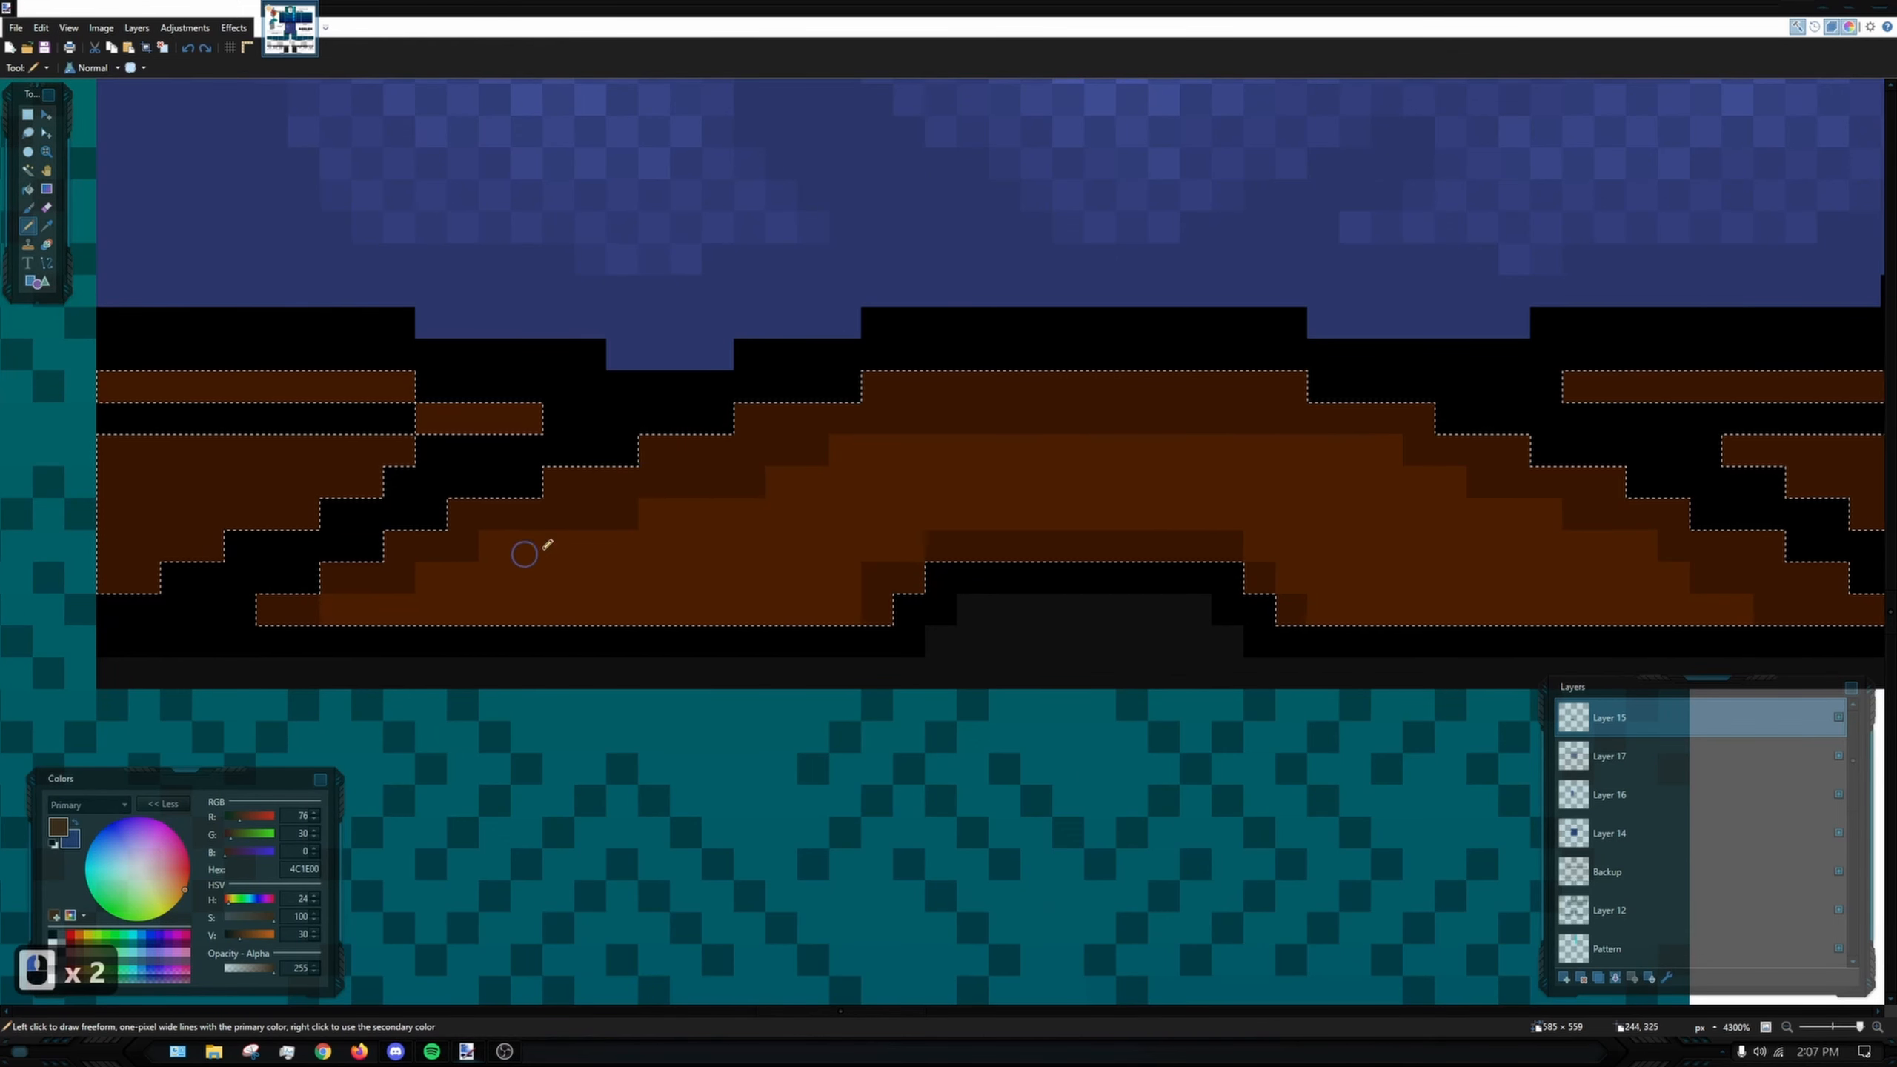
scroll(843, 471, up, 2)
key(ctrl+z)
scroll(829, 472, up, 1)
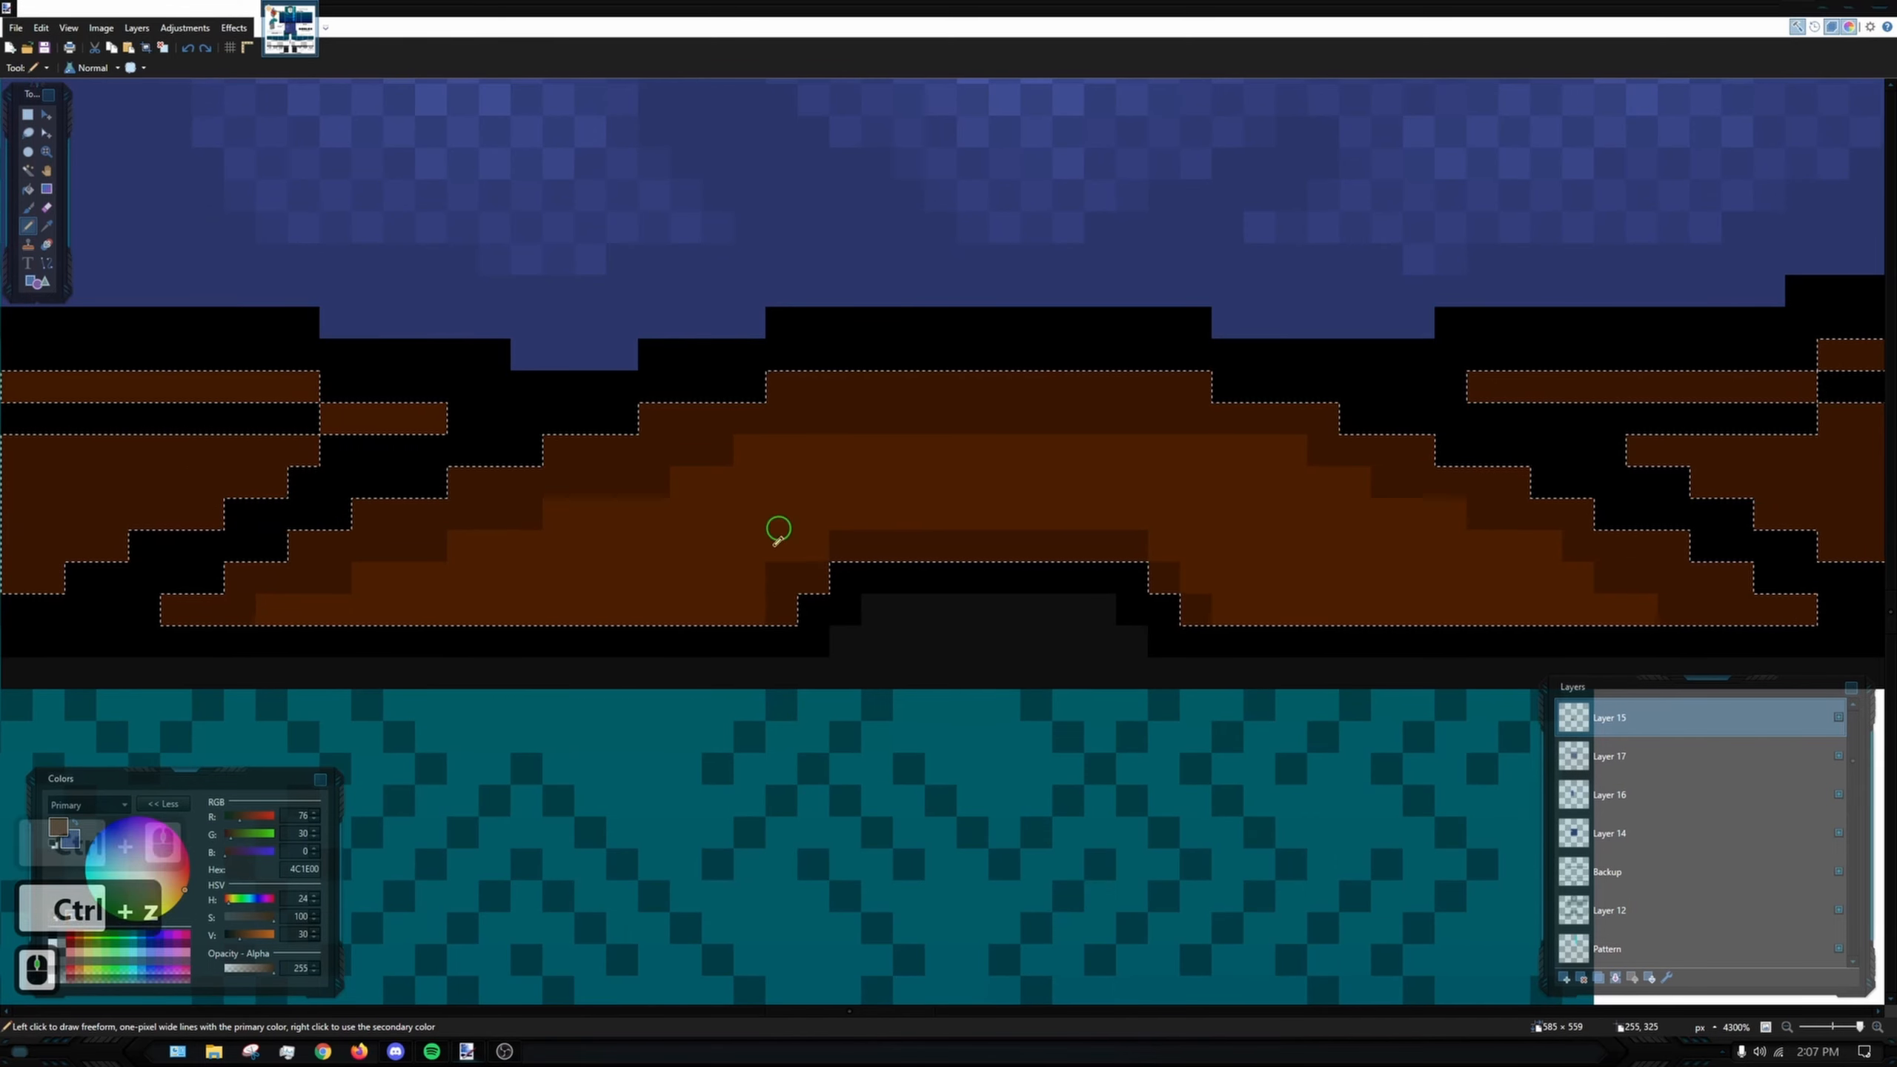
click(775, 569)
click(780, 576)
drag(623, 483, 703, 451)
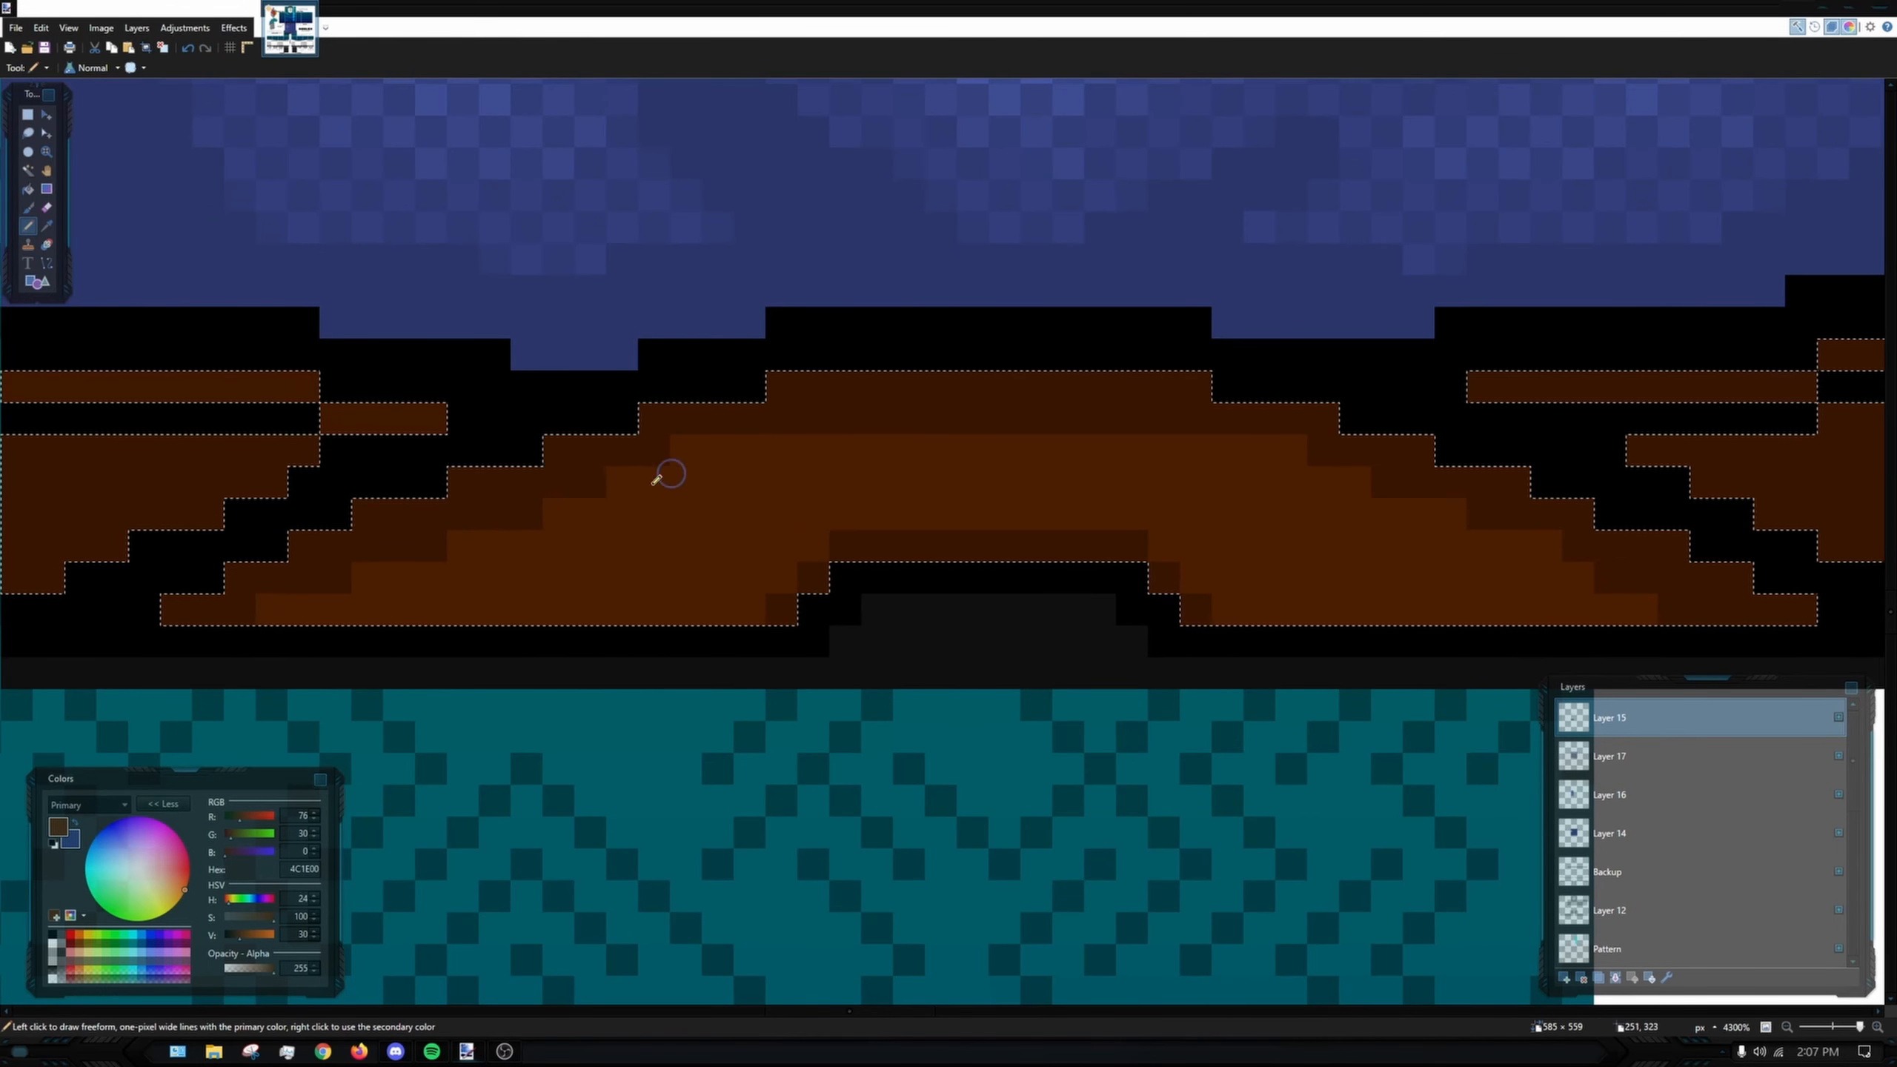
click(414, 545)
click(318, 578)
click(526, 515)
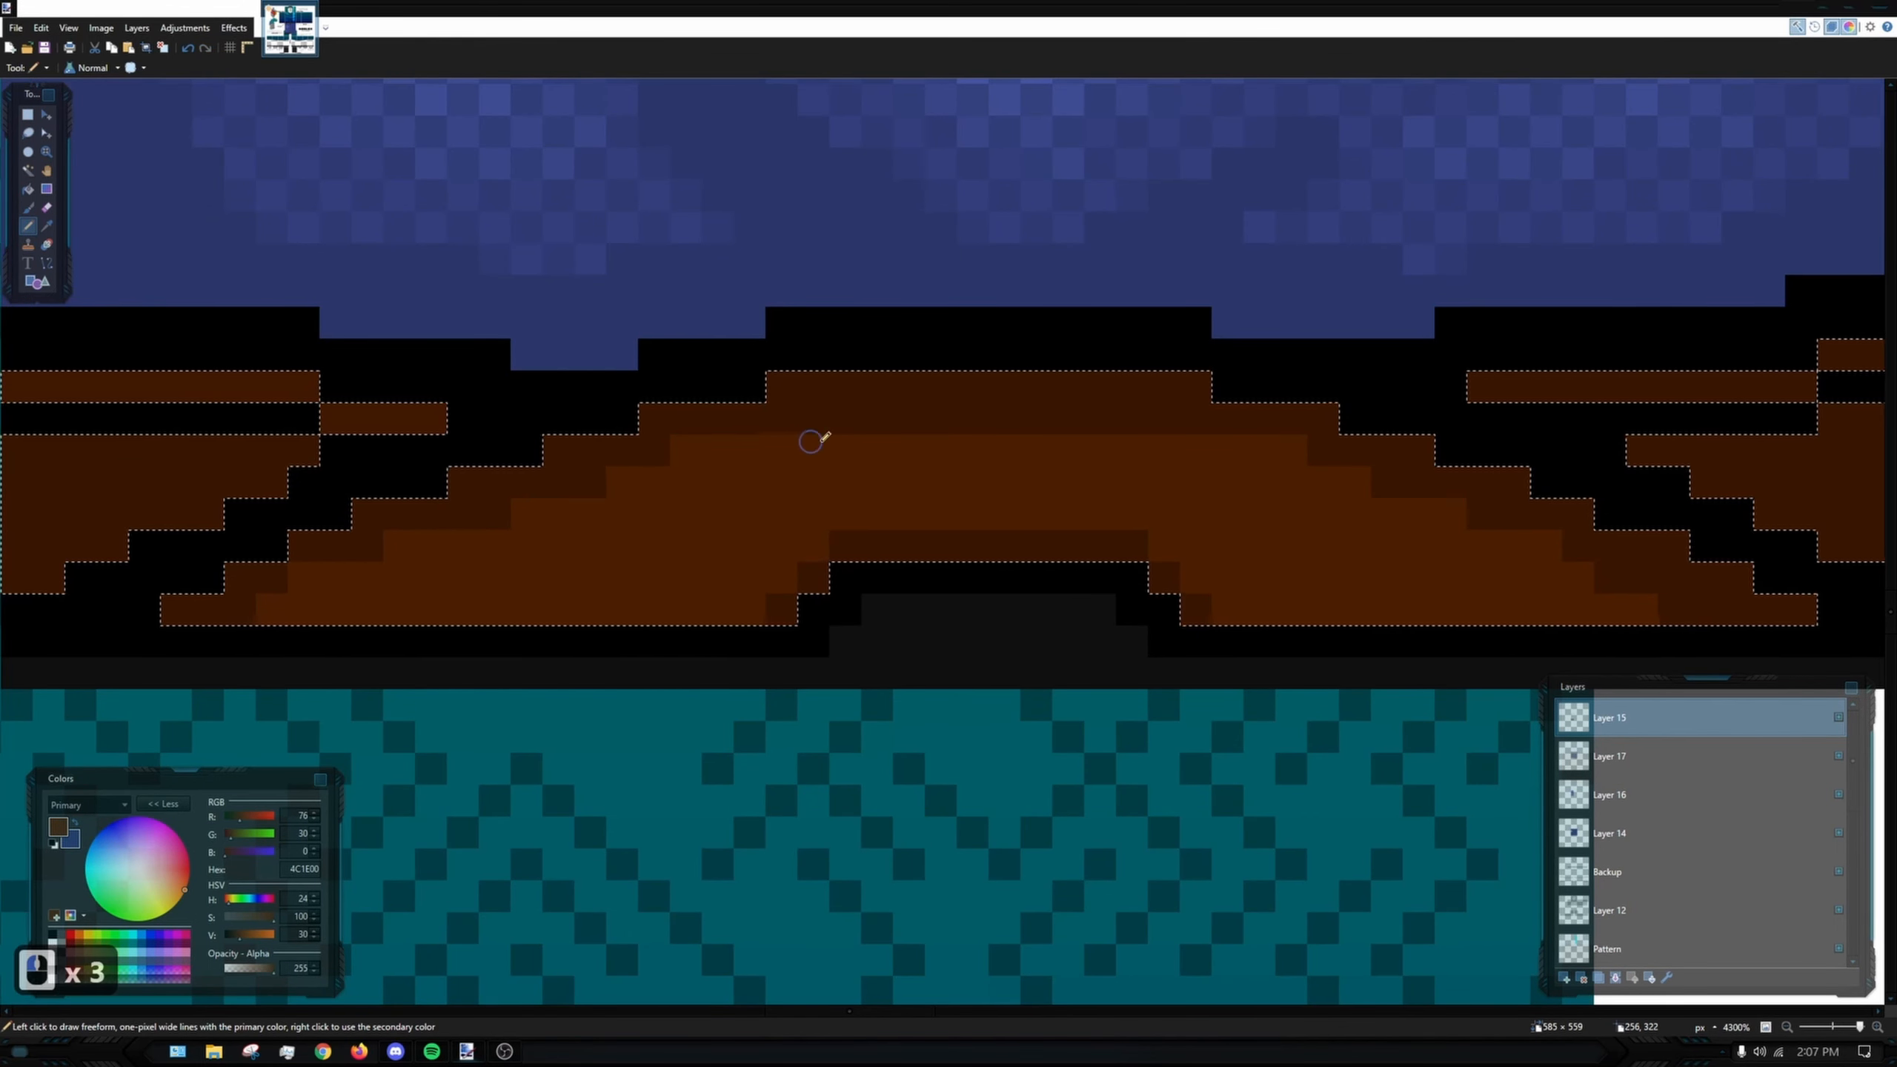
- Add a row of lighter brown pixels along the top edge of the central highlight with the Pencil
scroll(776, 441, right, 2)
drag(707, 432, 979, 424)
click(1035, 428)
scroll(1184, 518, down, 4)
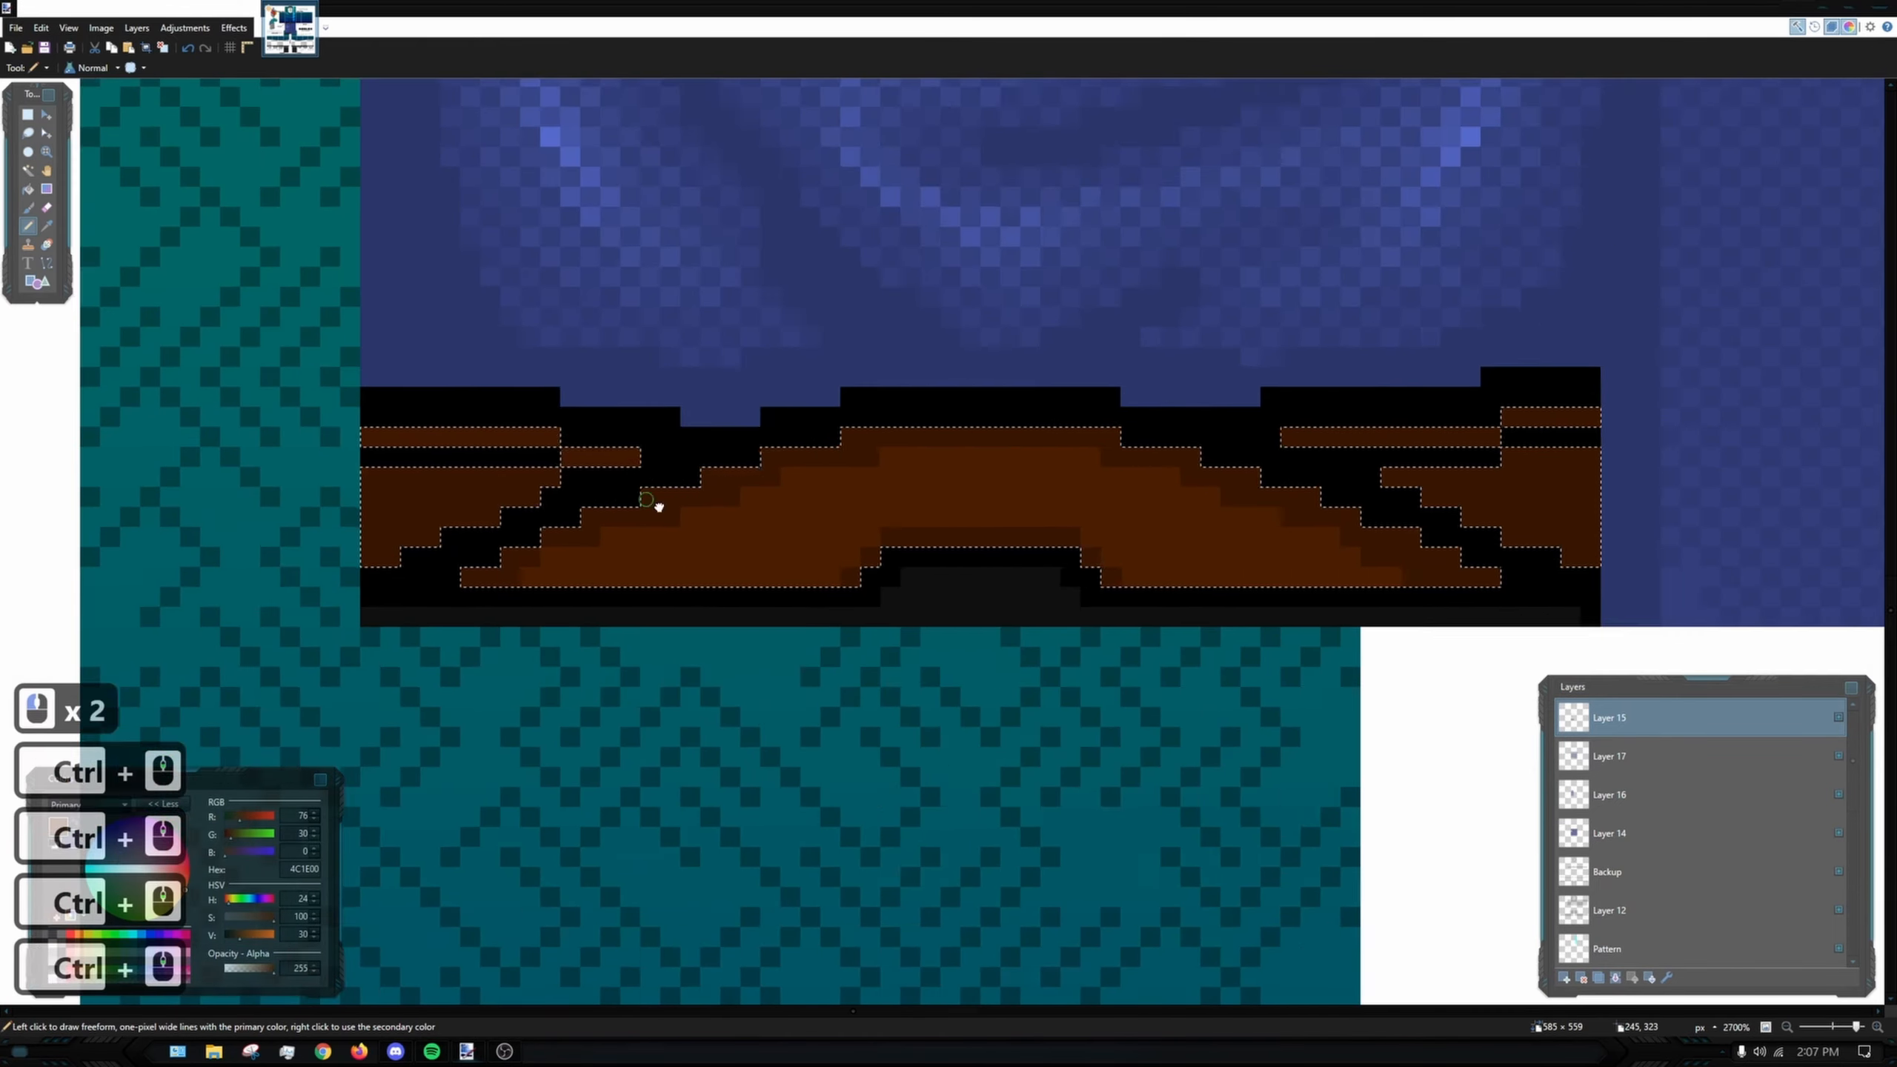
- Pencil a stepped 4C1E00 highlight into the cuff's left end area and undo the stray pixels on the thin strip above
scroll(660, 495, up, 4)
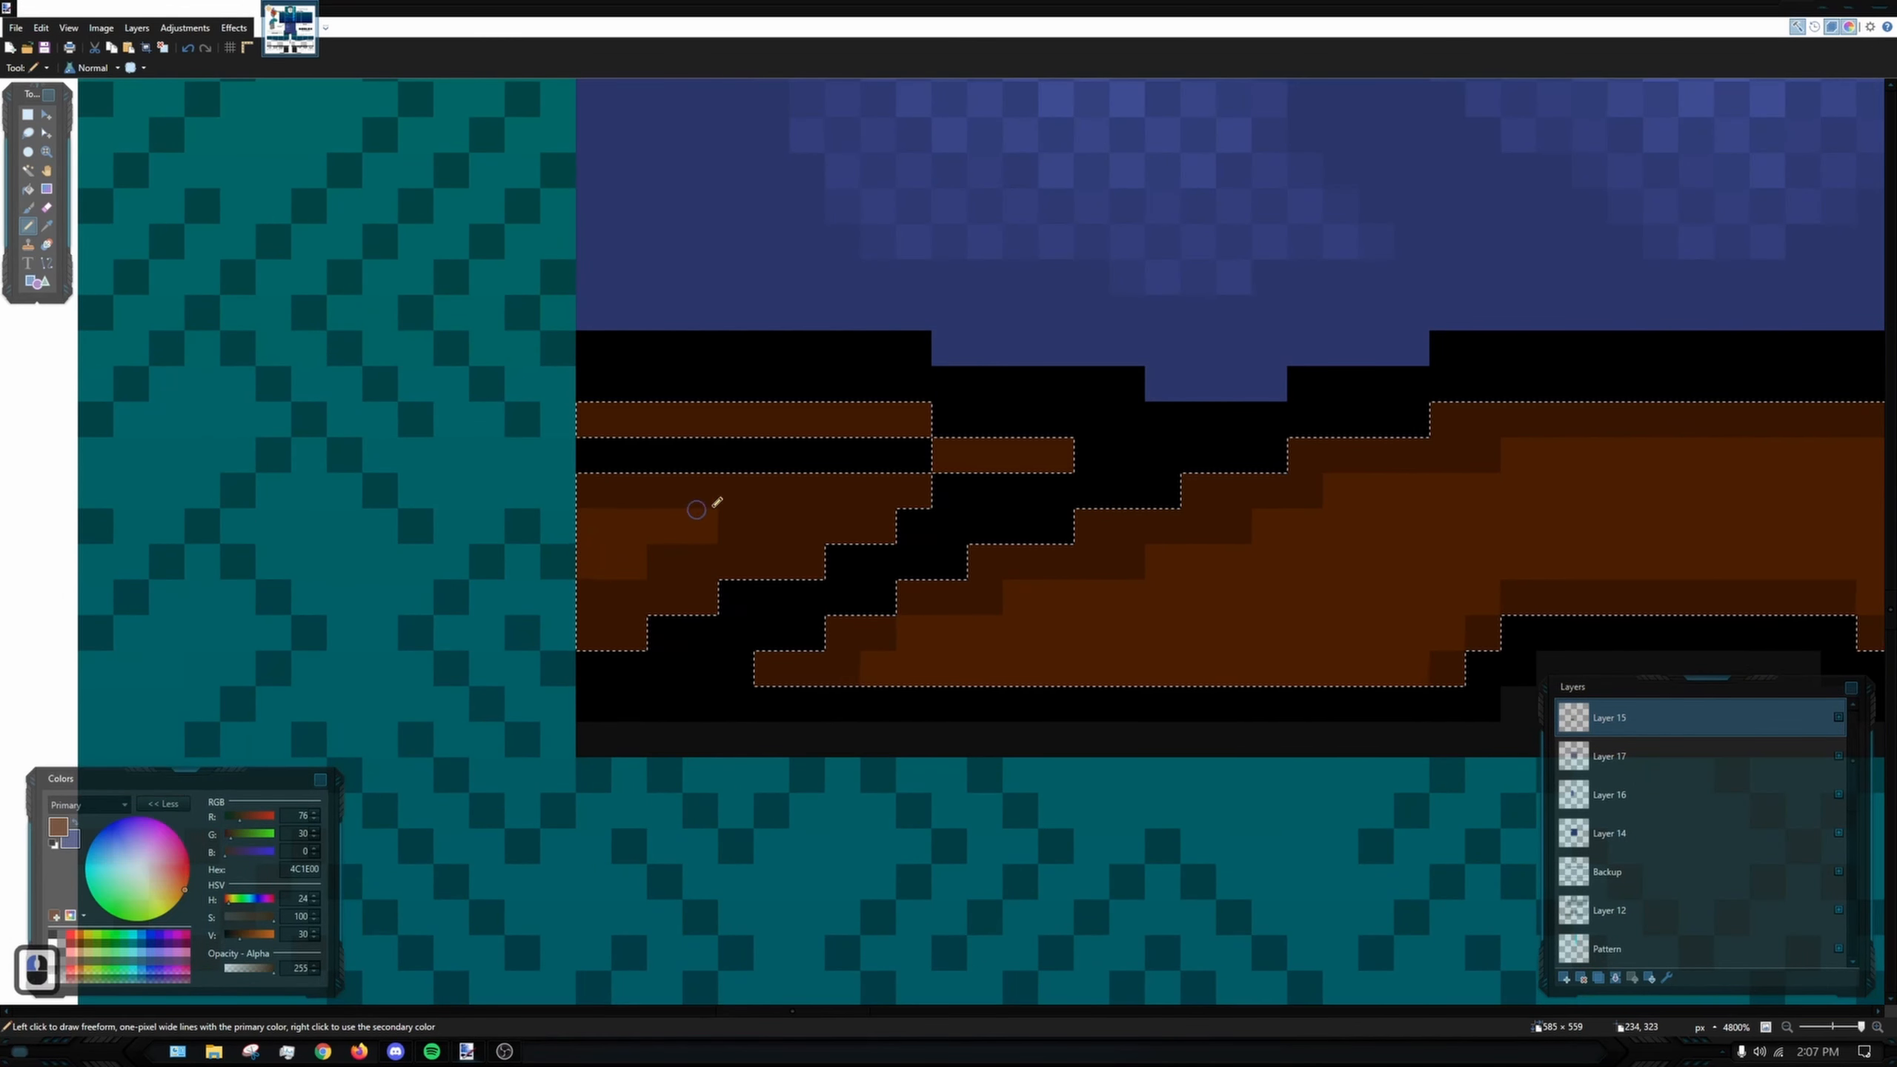
click(601, 496)
click(582, 592)
click(660, 434)
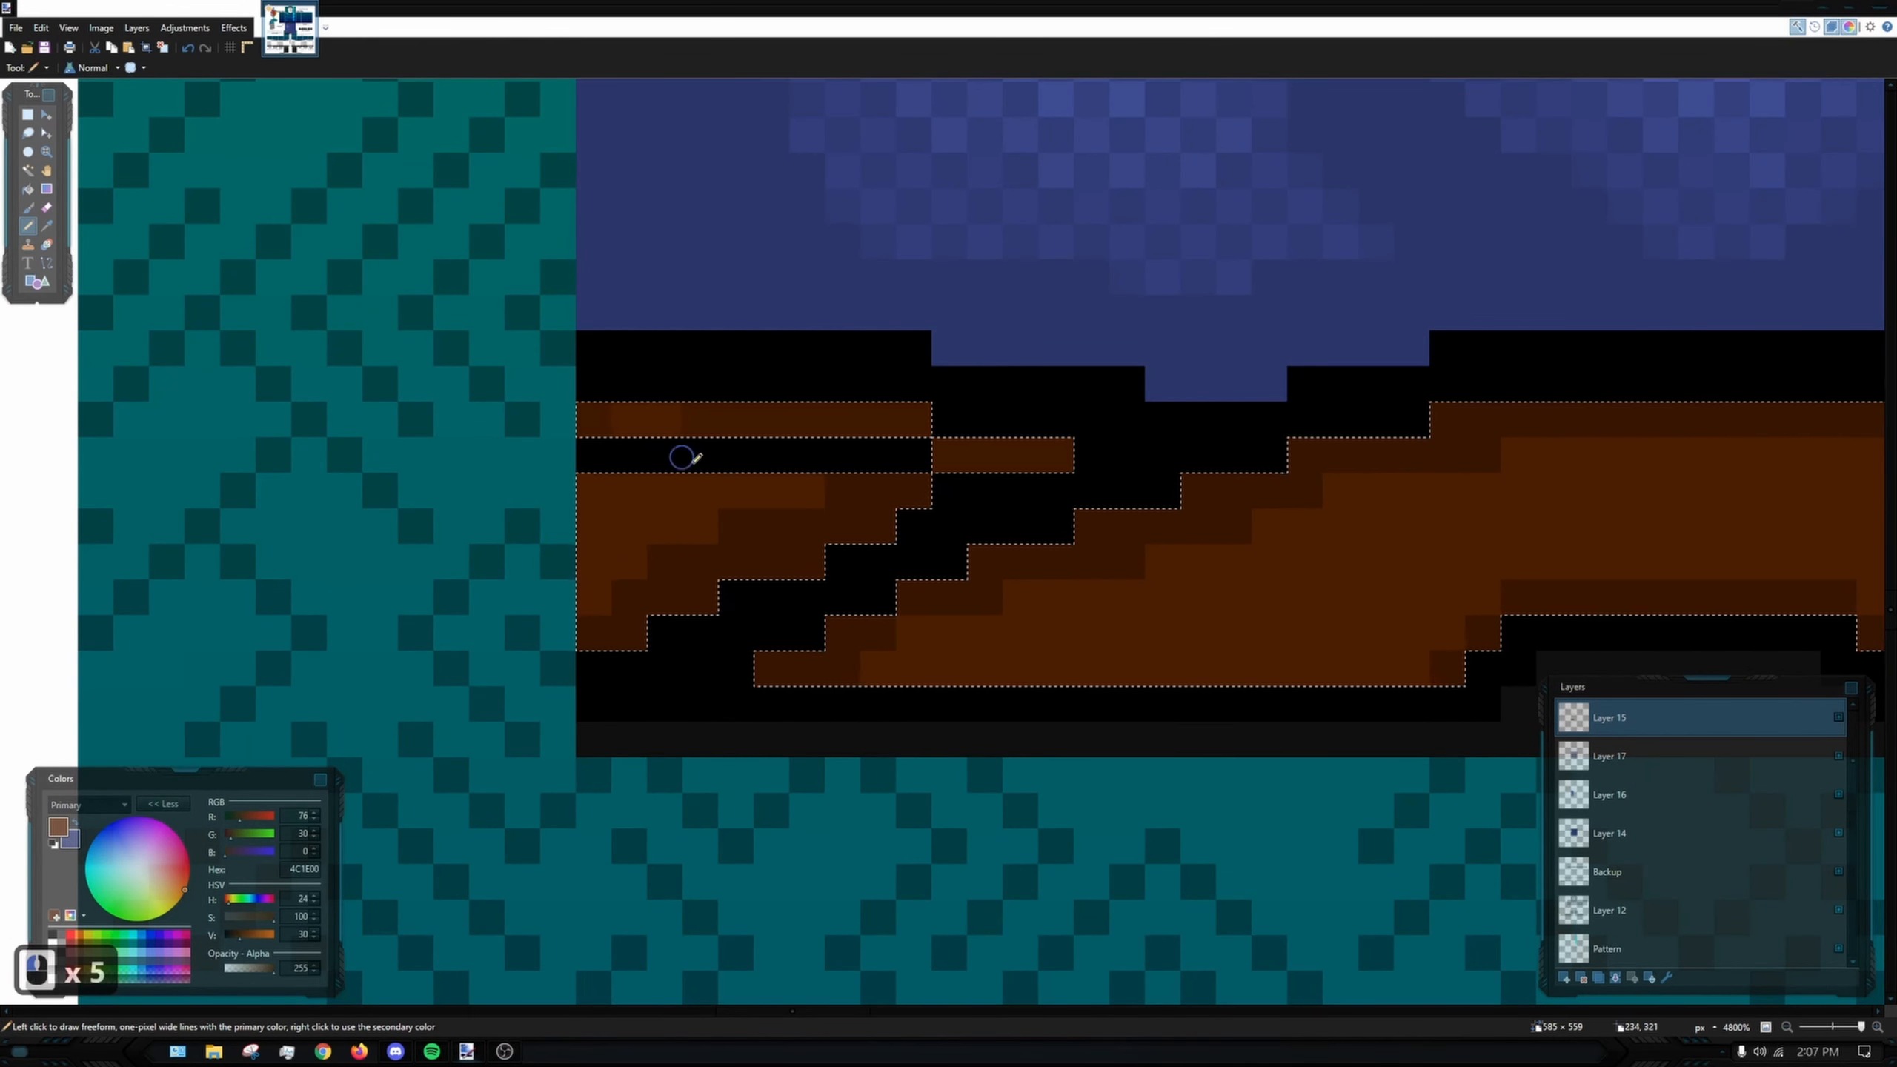
key(ctrl+z)
- Pencil a matching stepped 4C1E00 highlight into the larger area at the cuff's right end
scroll(844, 482, down, 3)
scroll(846, 482, down, 3)
scroll(898, 504, up, 6)
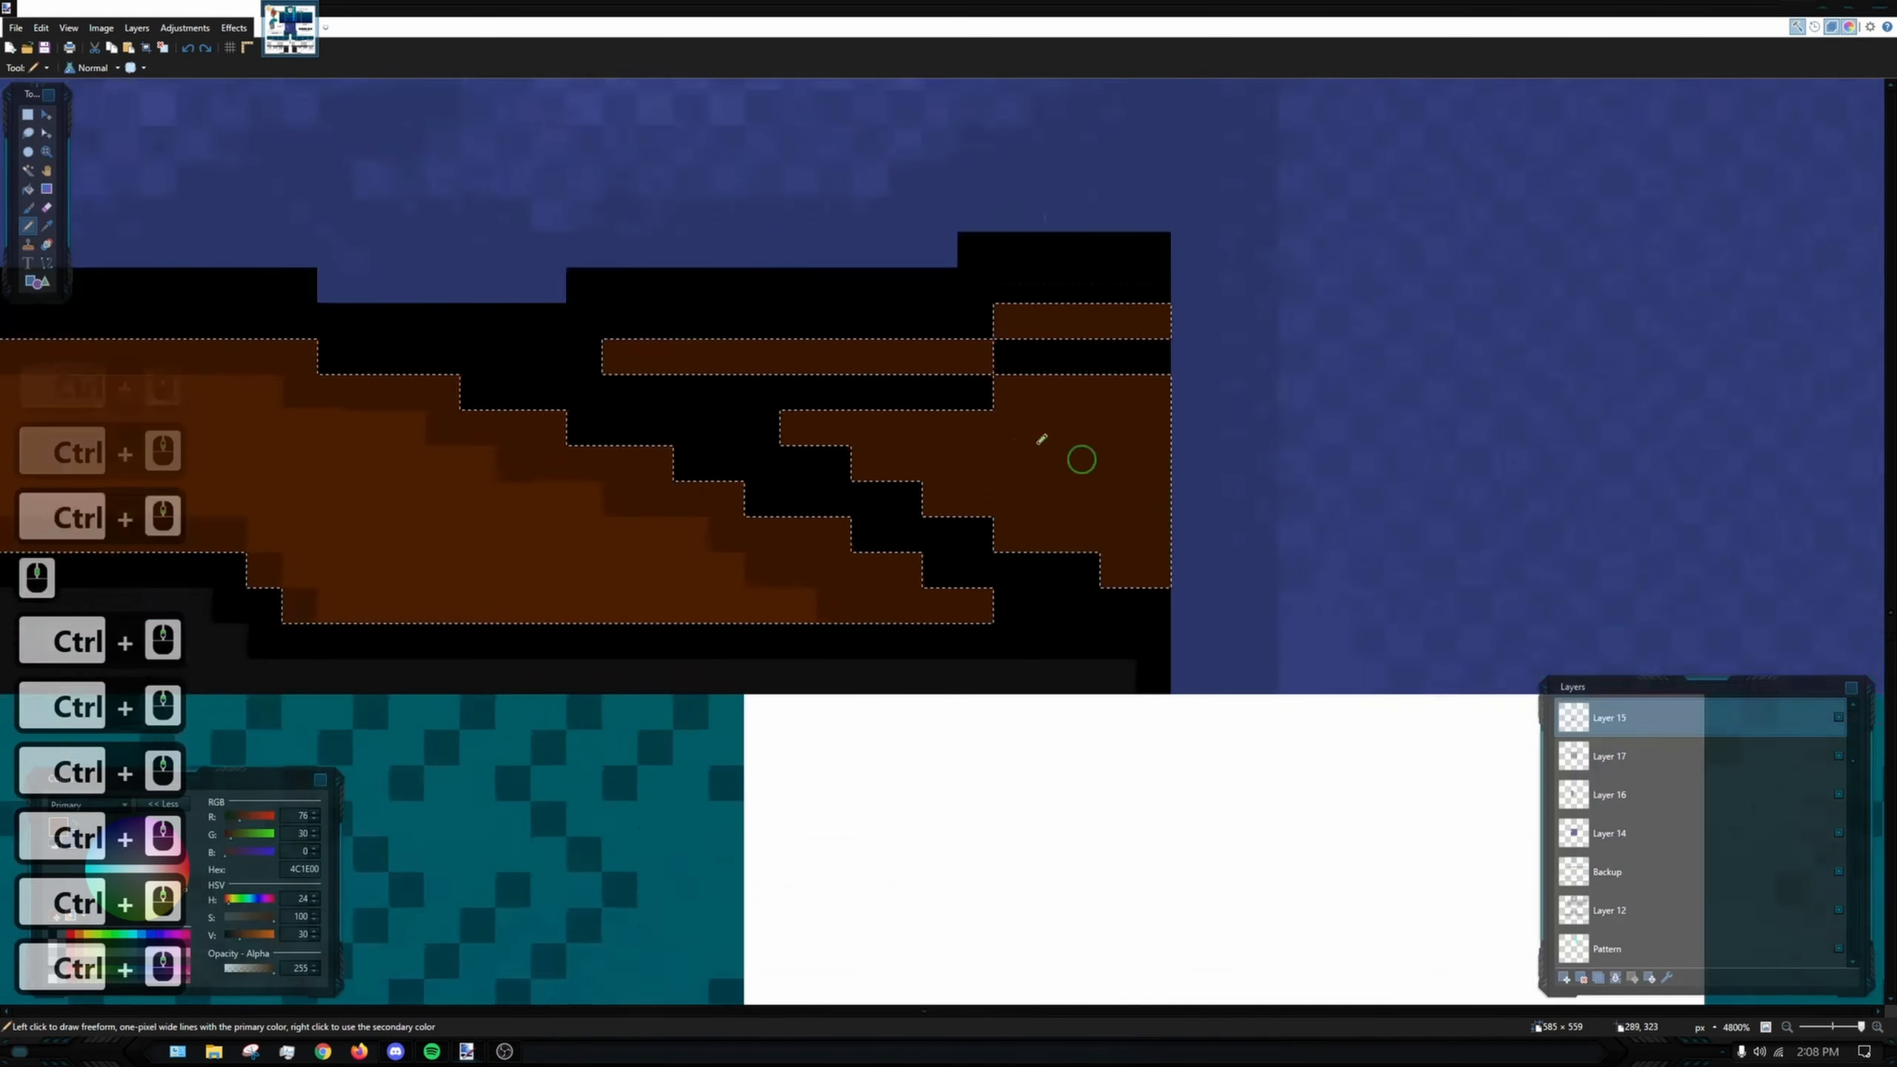
scroll(1195, 463, down, 3)
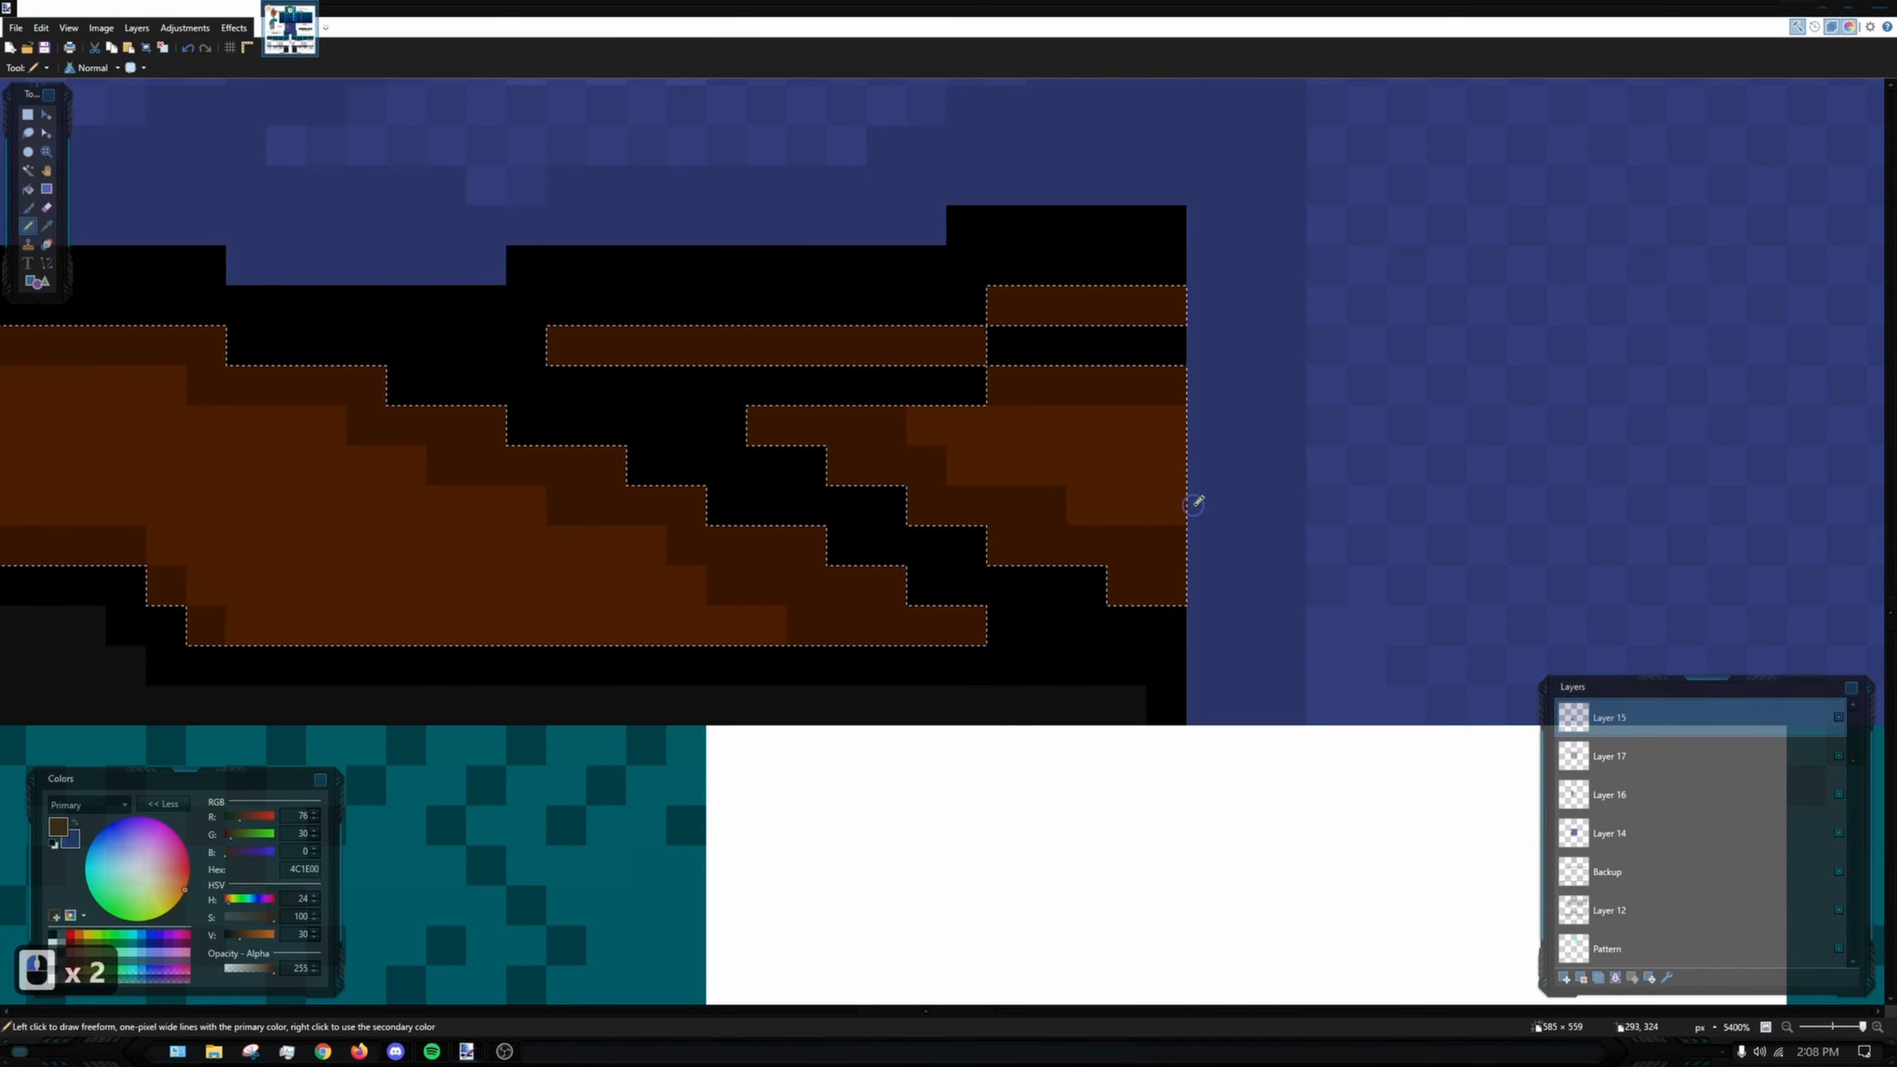
scroll(1150, 497, down, 4)
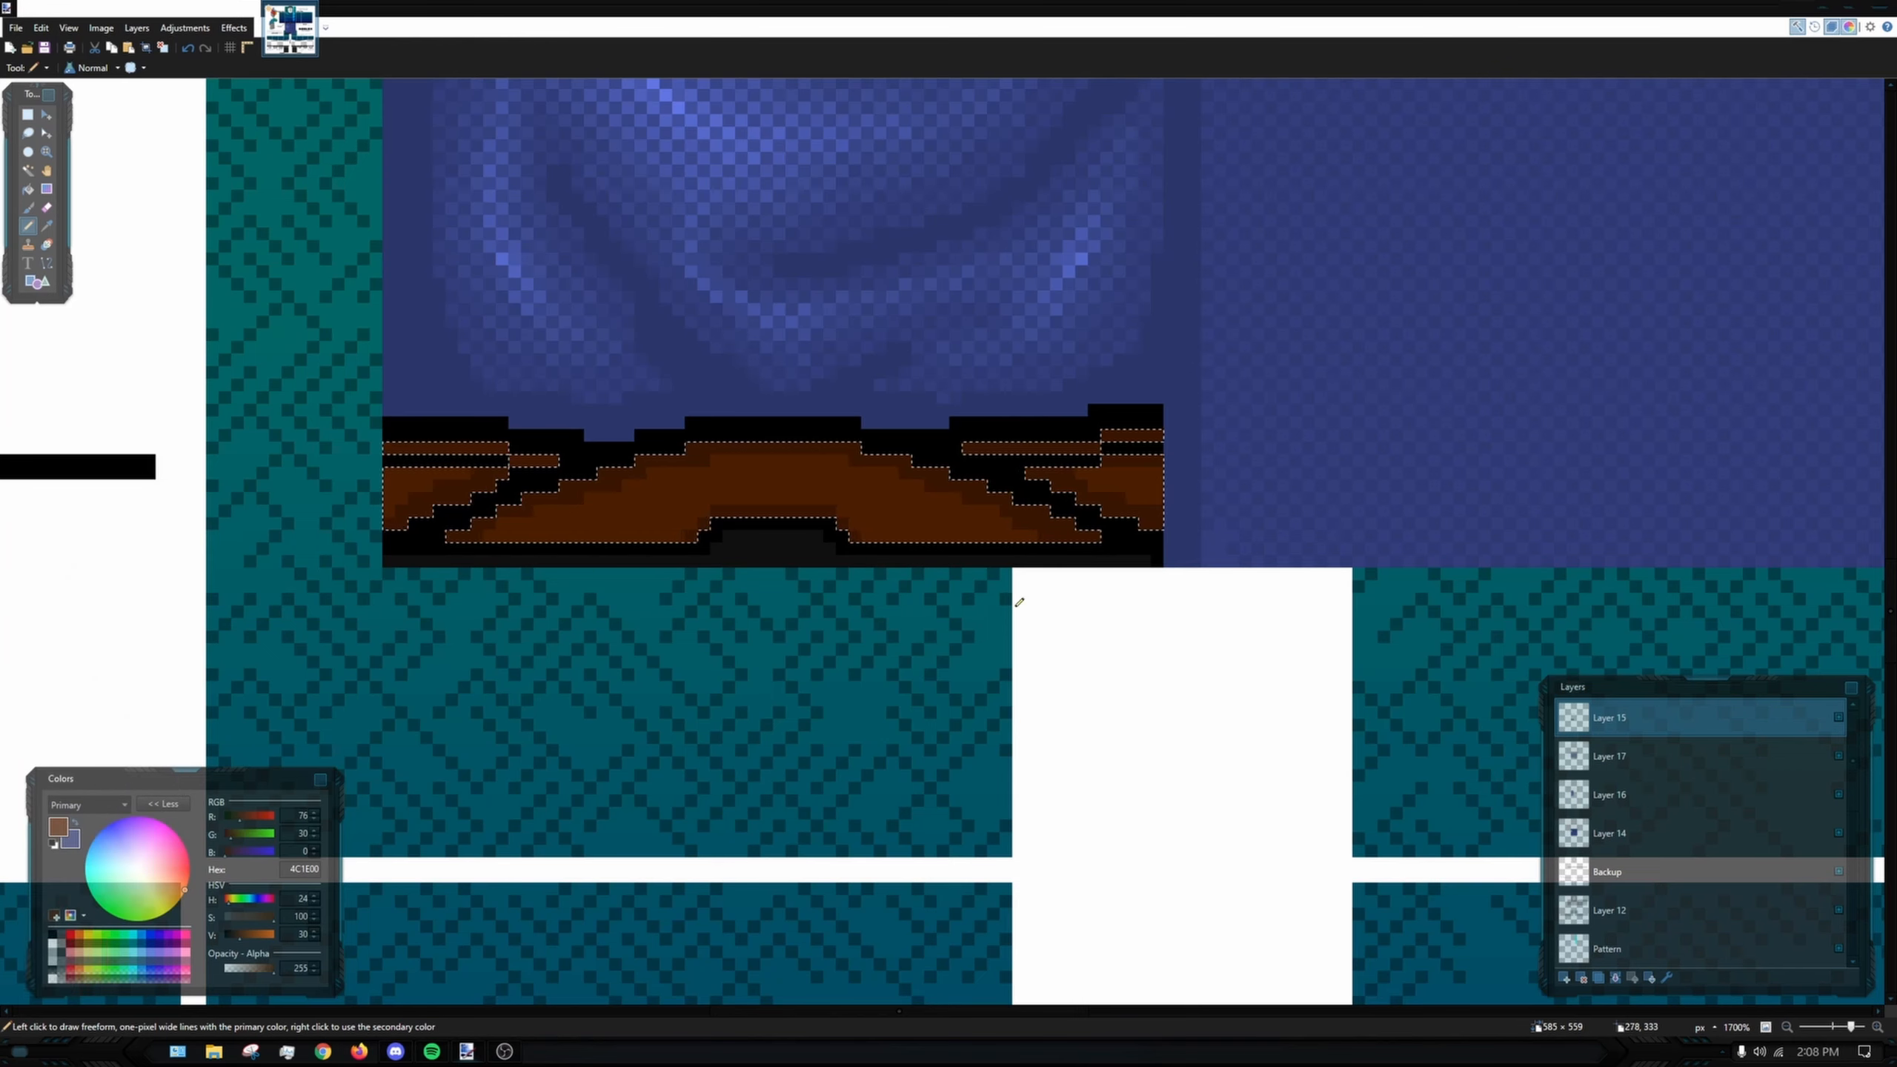
scroll(1143, 504, up, 5)
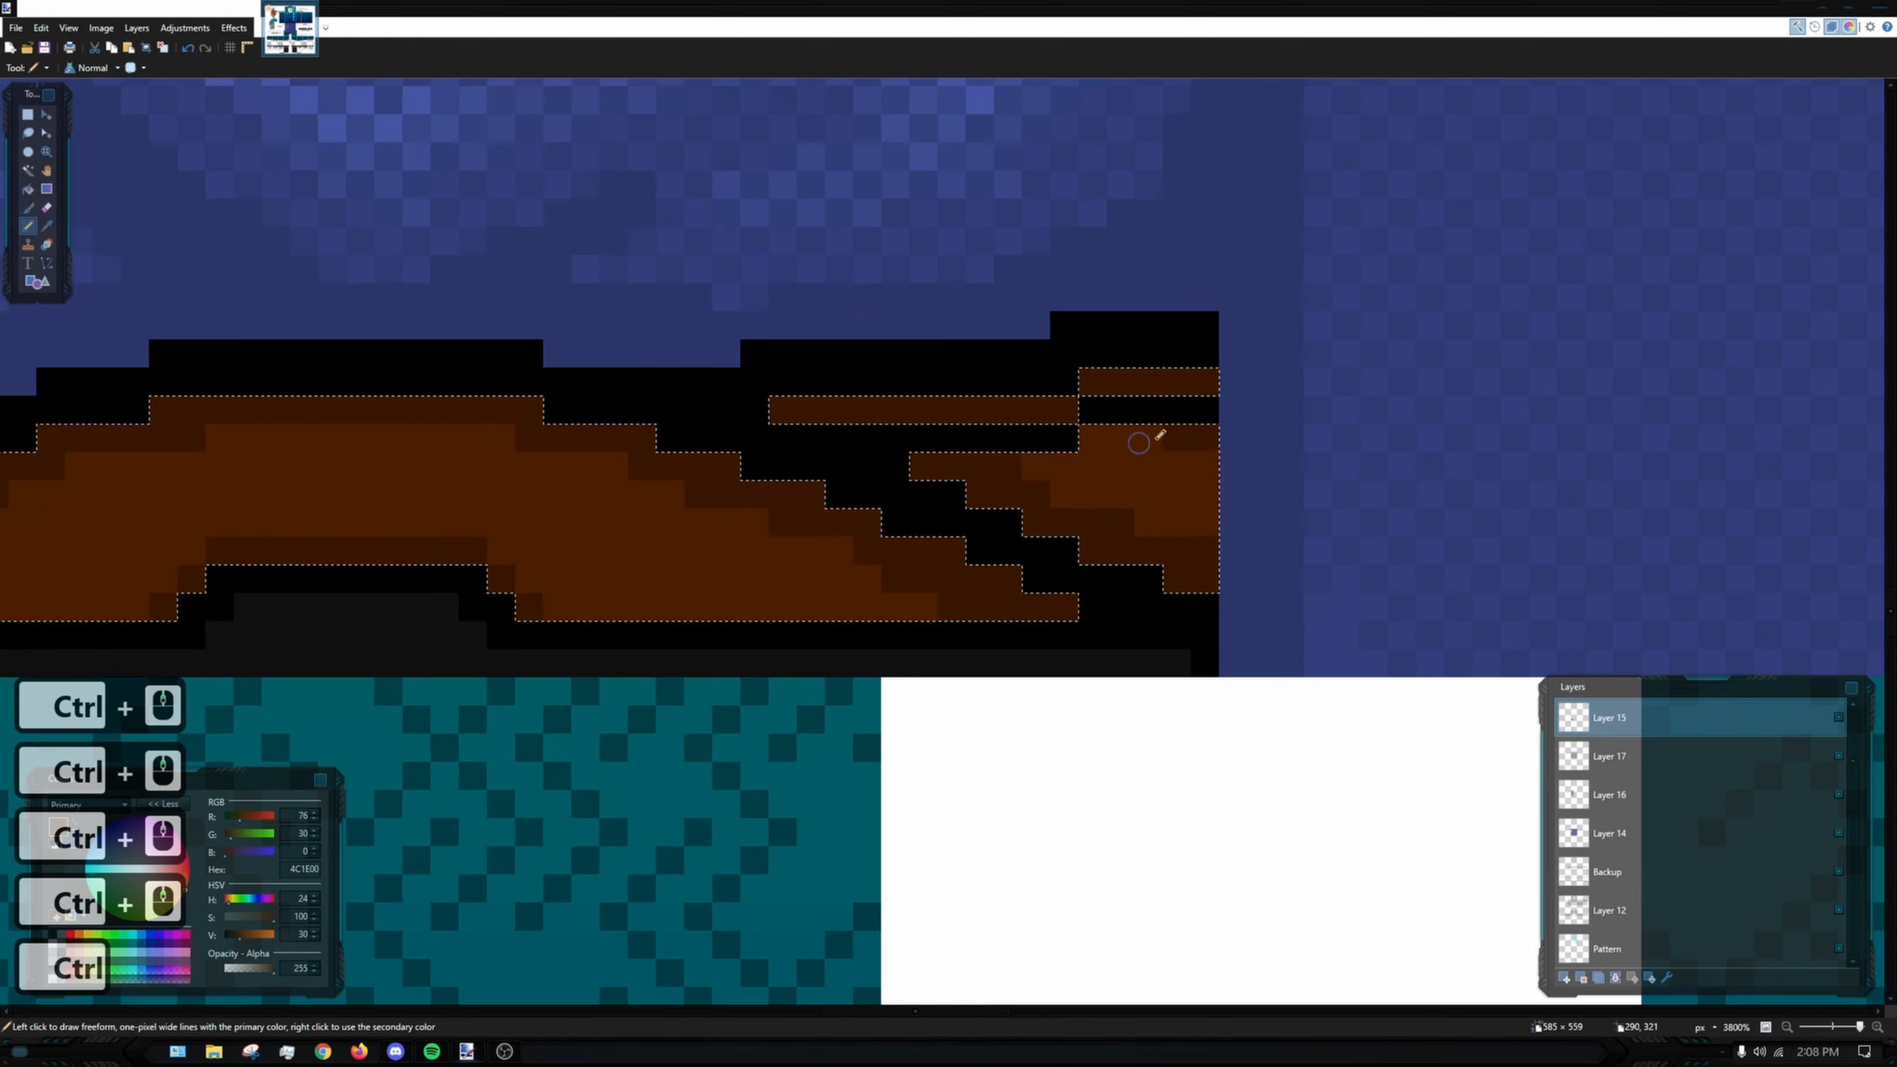
scroll(986, 445, down, 3)
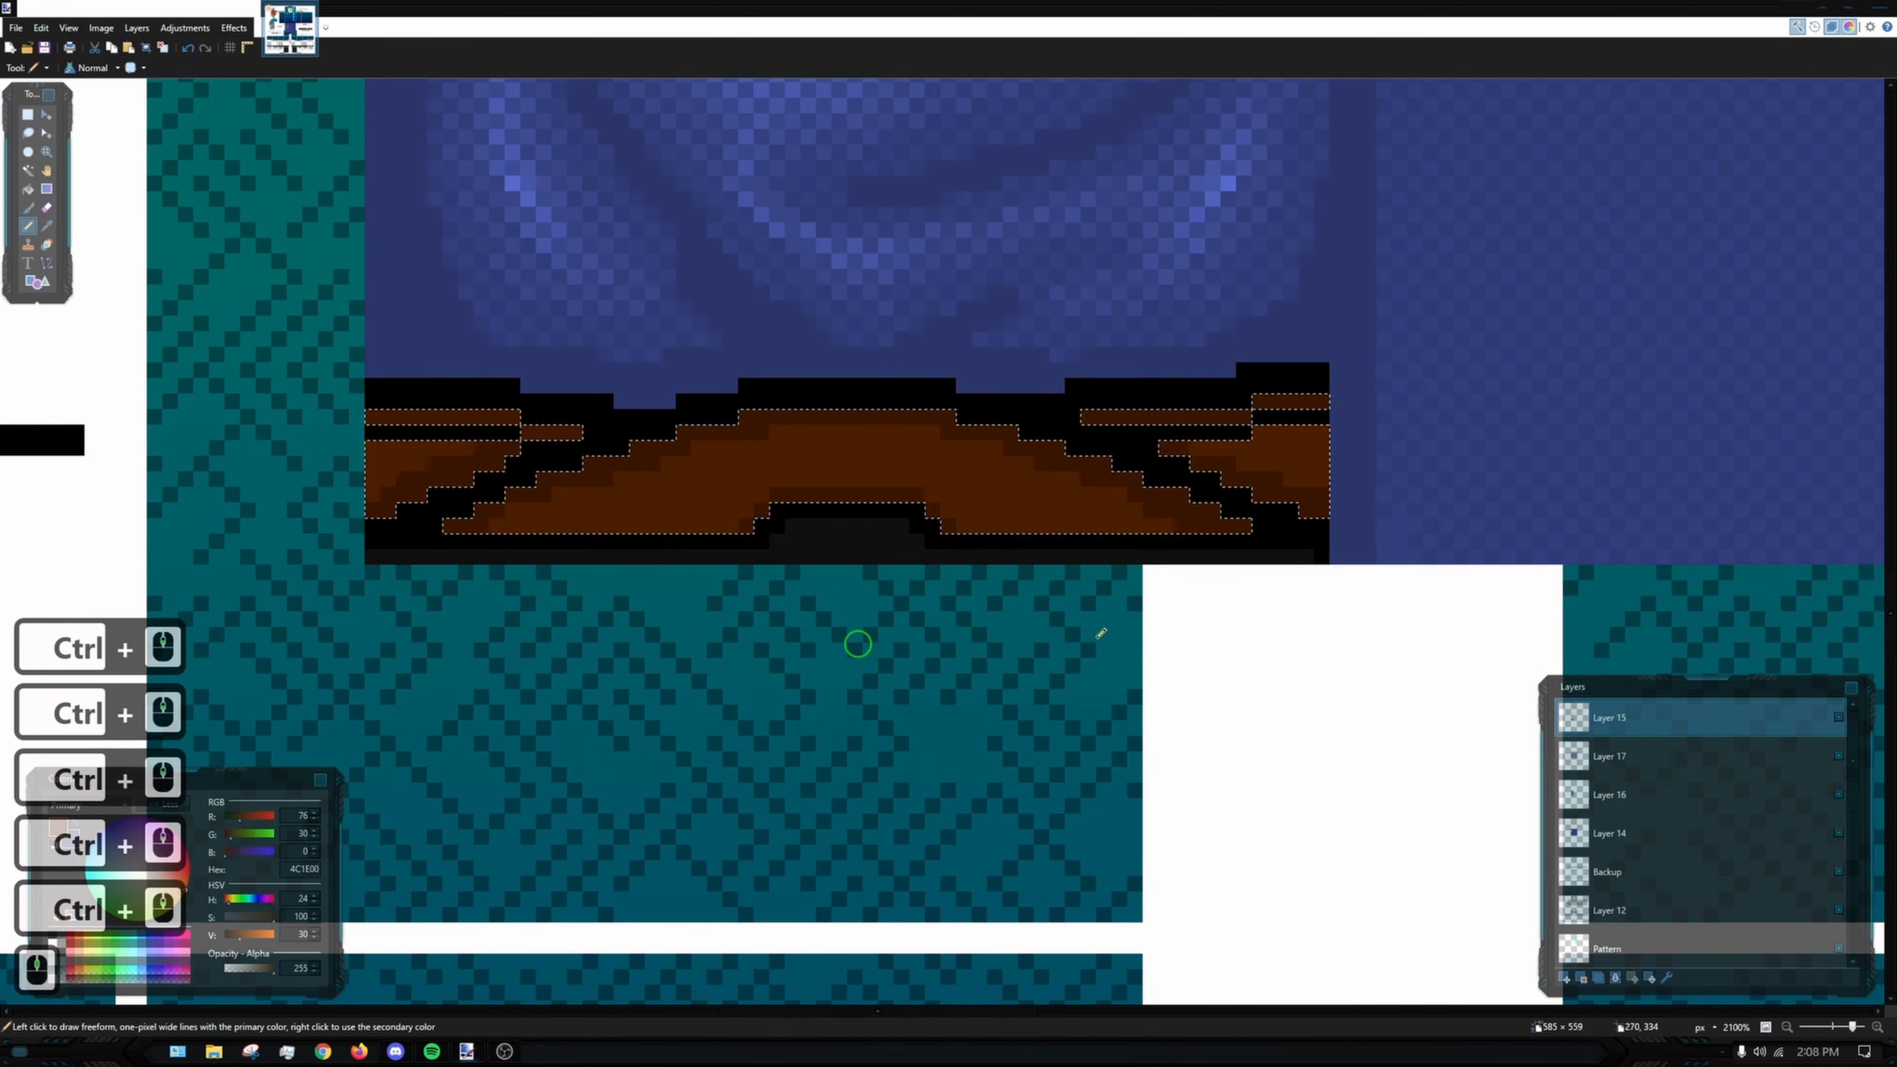
scroll(545, 545, up, 7)
key(e)
click(449, 446)
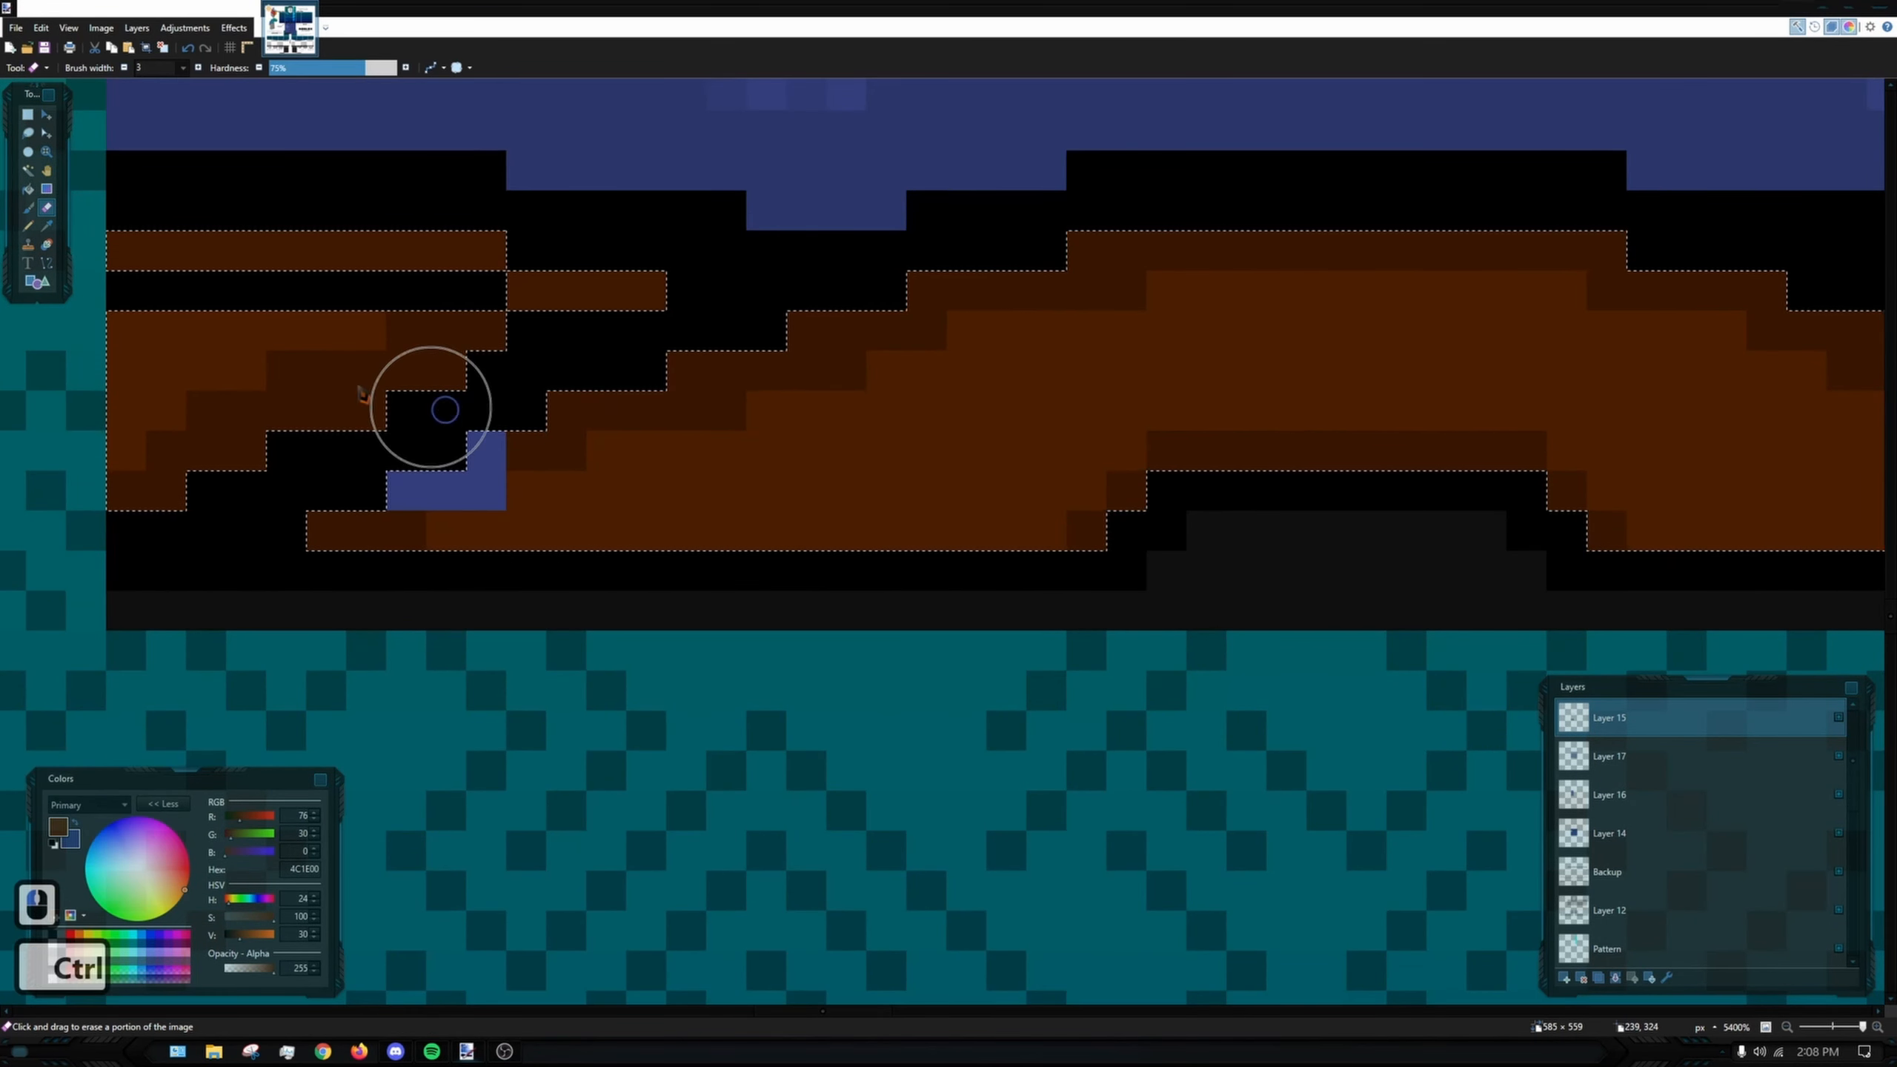
key(ctrl+z)
key(k)
click(516, 435)
scroll(516, 434, down, 10)
scroll(1139, 470, right, 1)
scroll(1163, 468, up, 4)
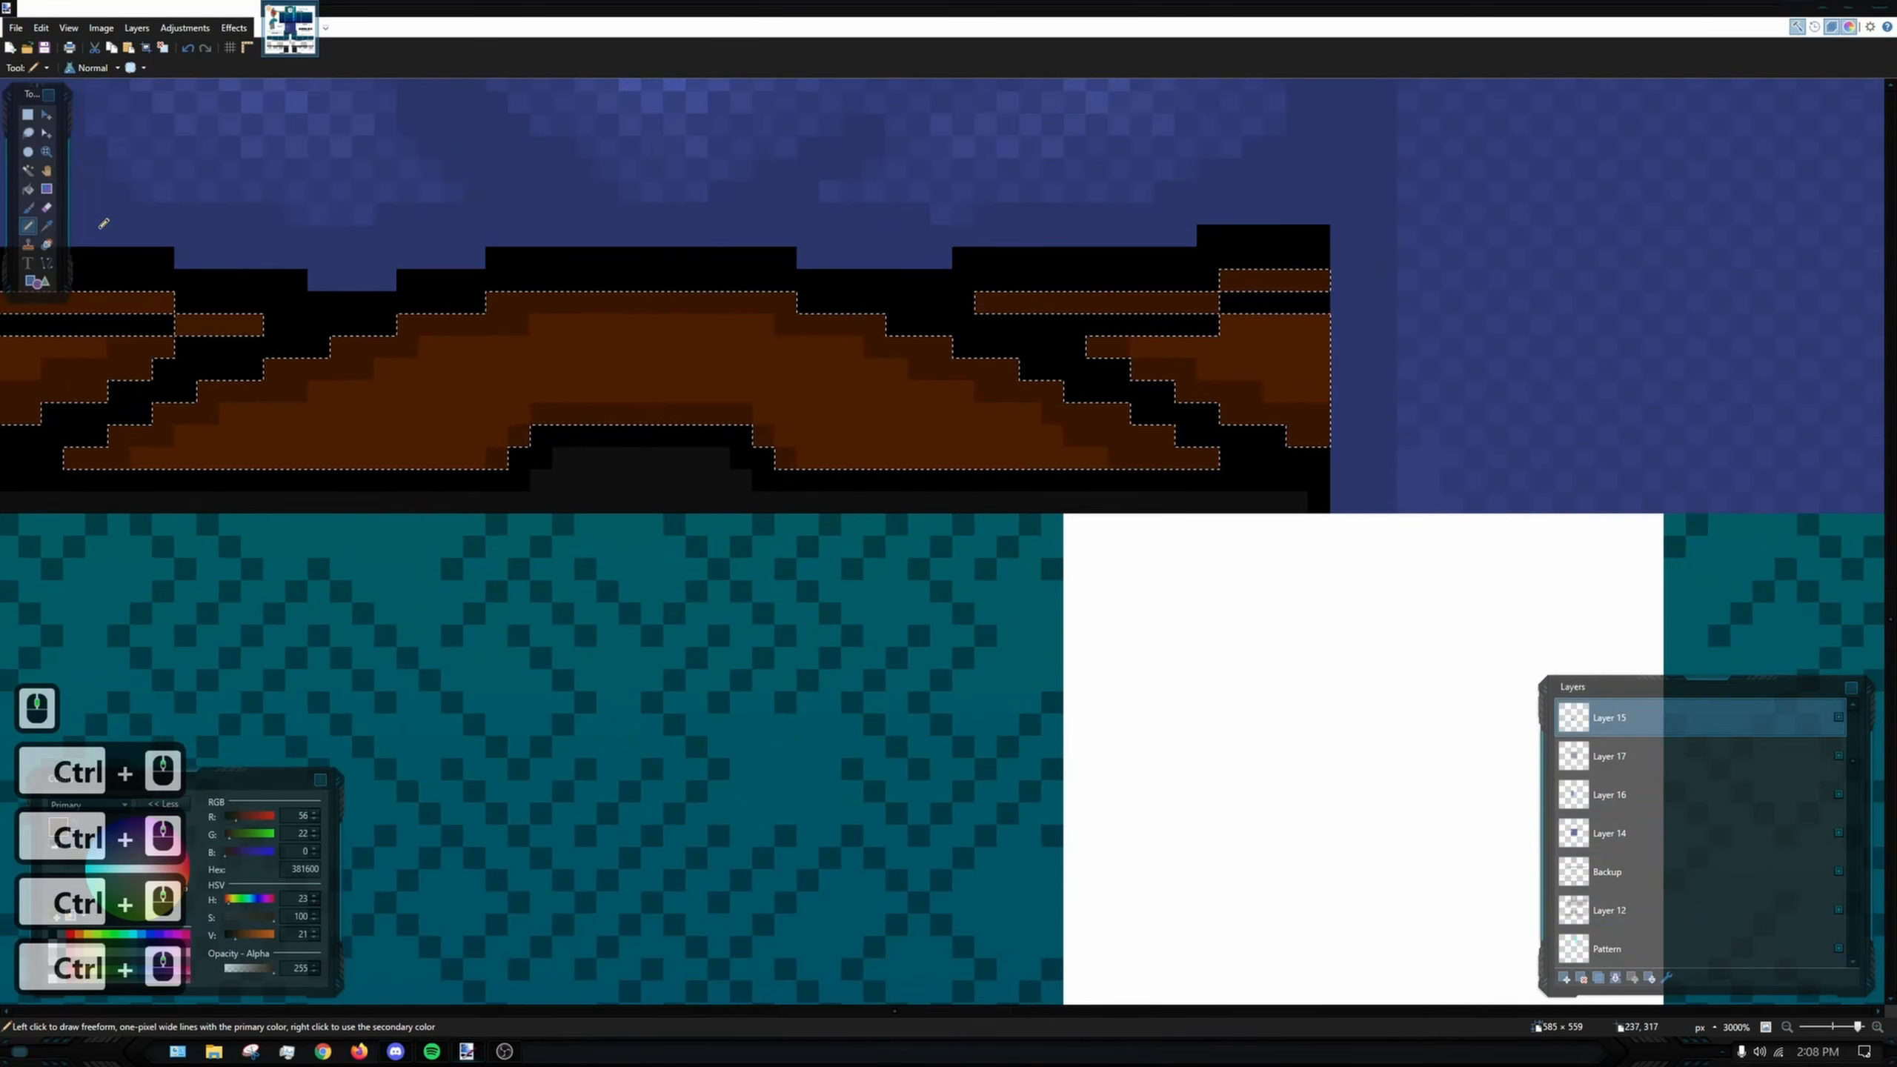
- Try darker 3D1700 Pencil shading inside the central highlight, starting from the sampled 4C1E00 brown, and undo it
click(46, 226)
click(516, 370)
click(28, 226)
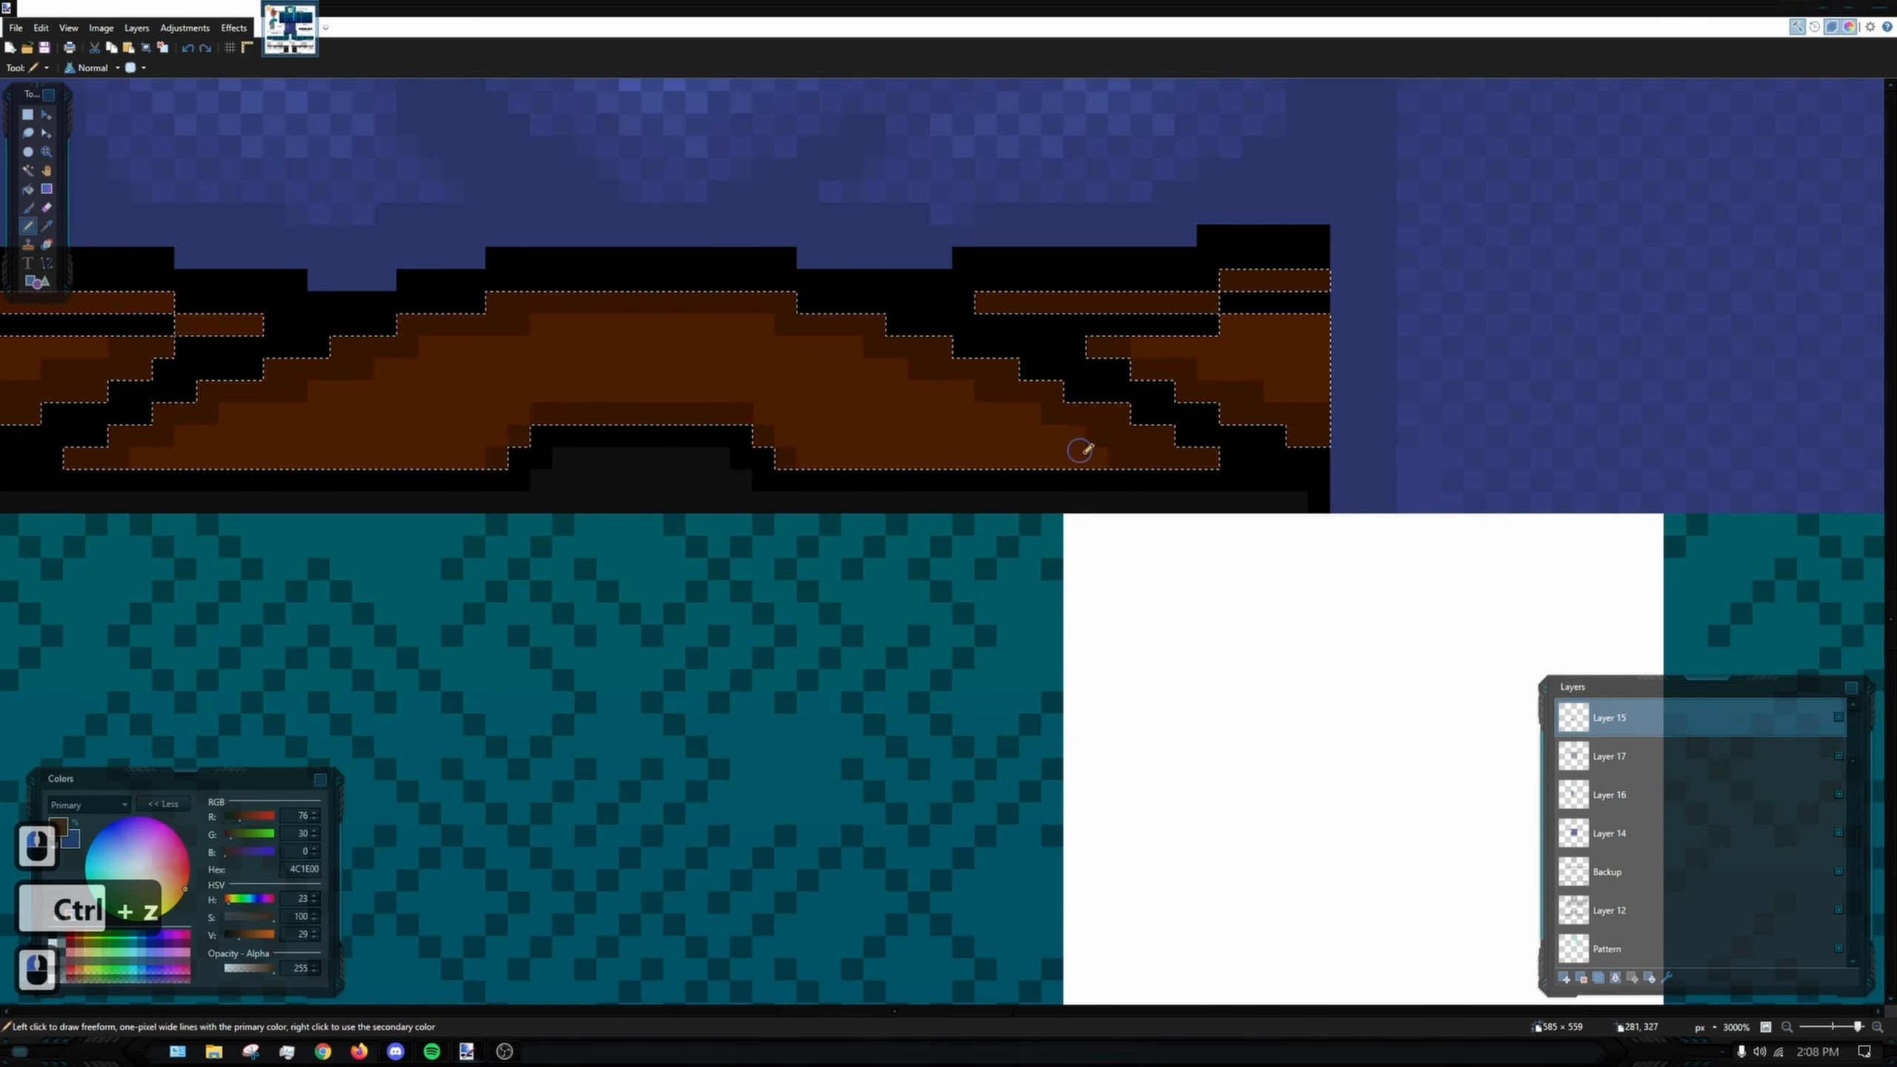
click(314, 938)
click(314, 938)
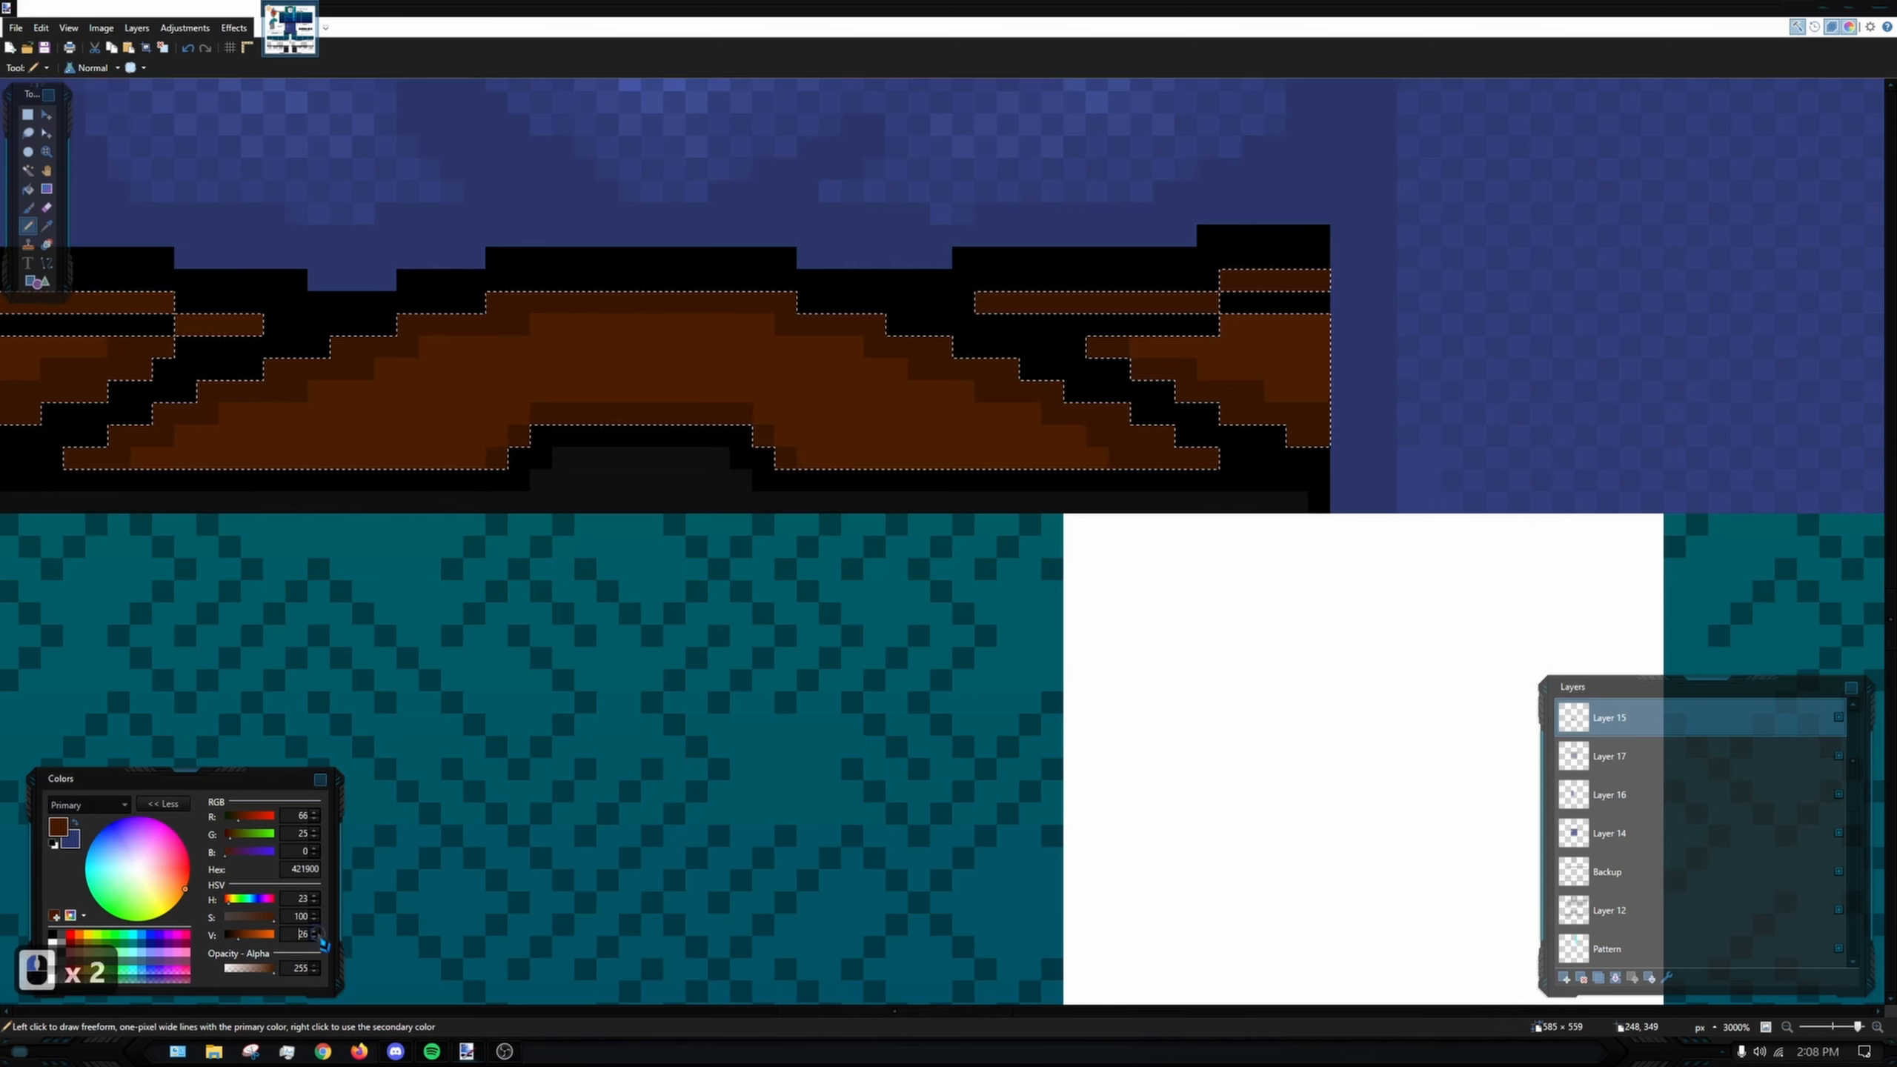
click(314, 938)
click(315, 939)
click(314, 938)
drag(384, 466, 629, 512)
scroll(629, 512, up, 3)
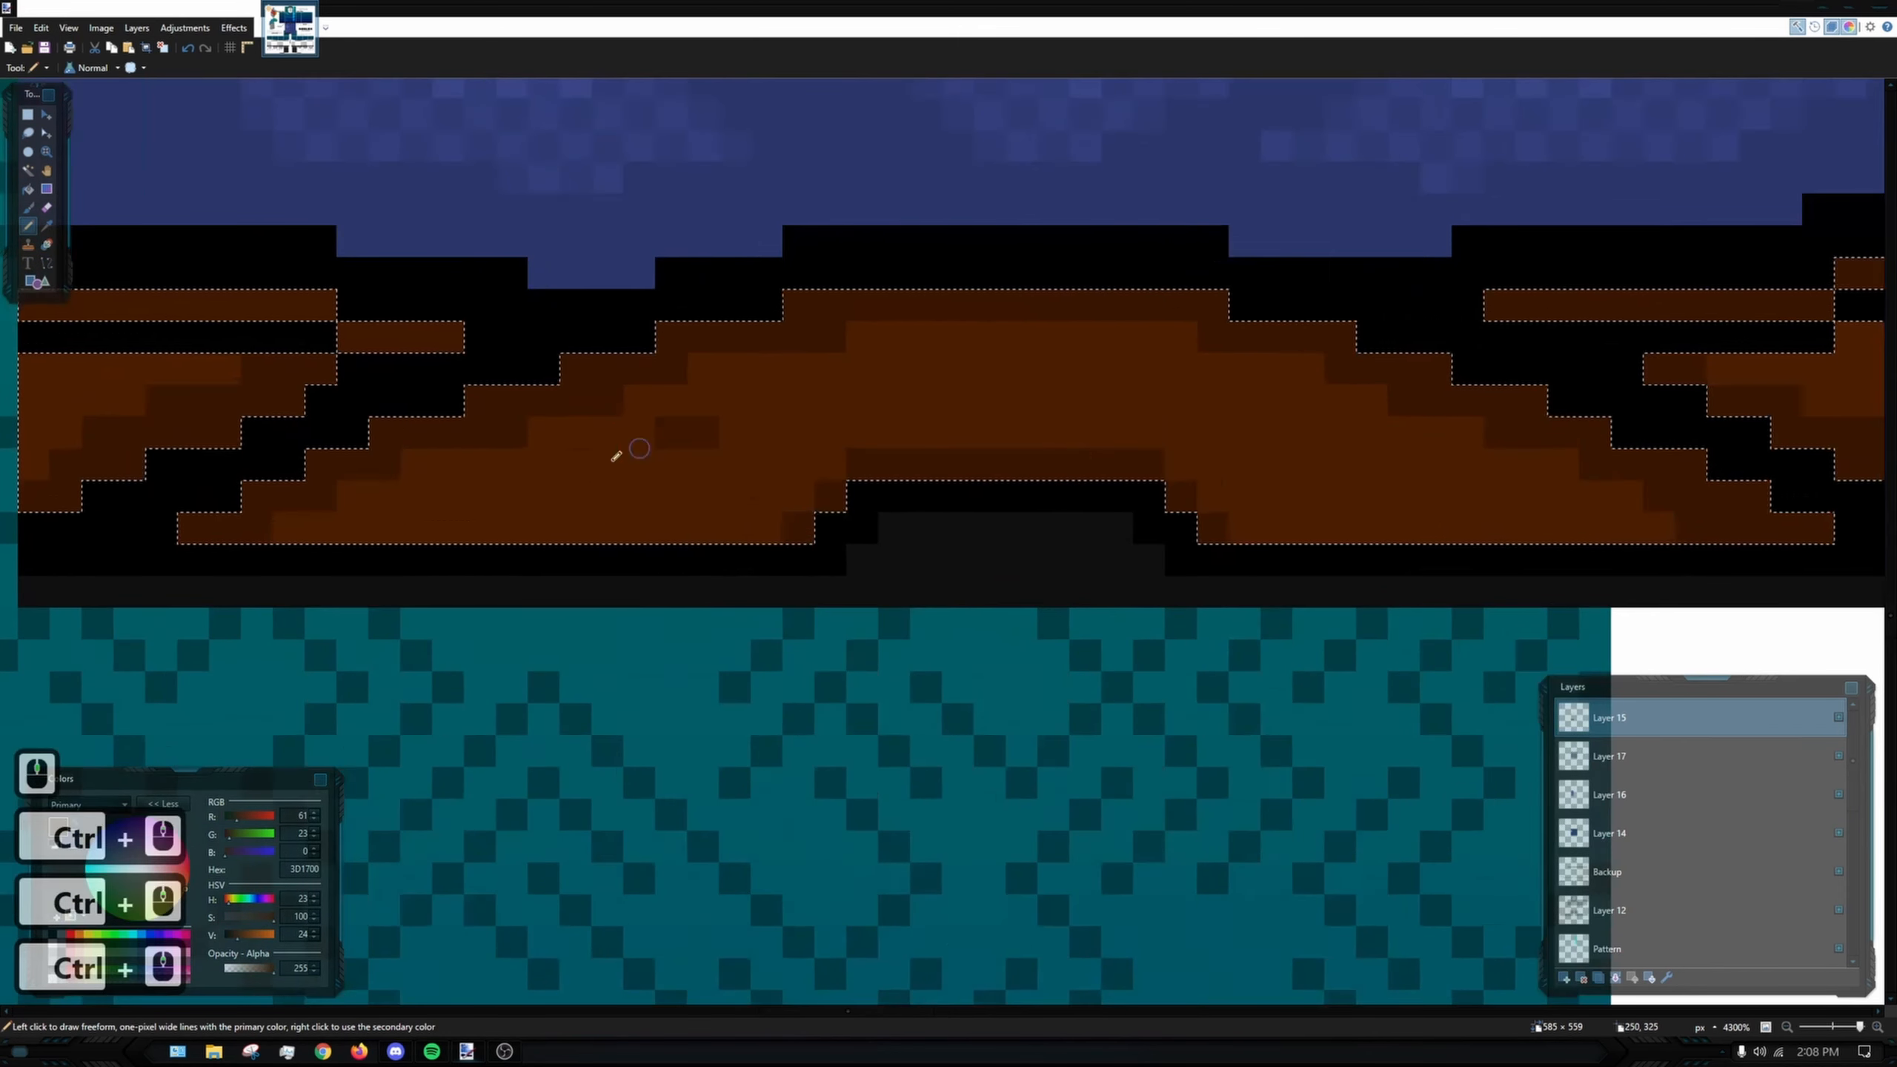
key(ctrl+z)
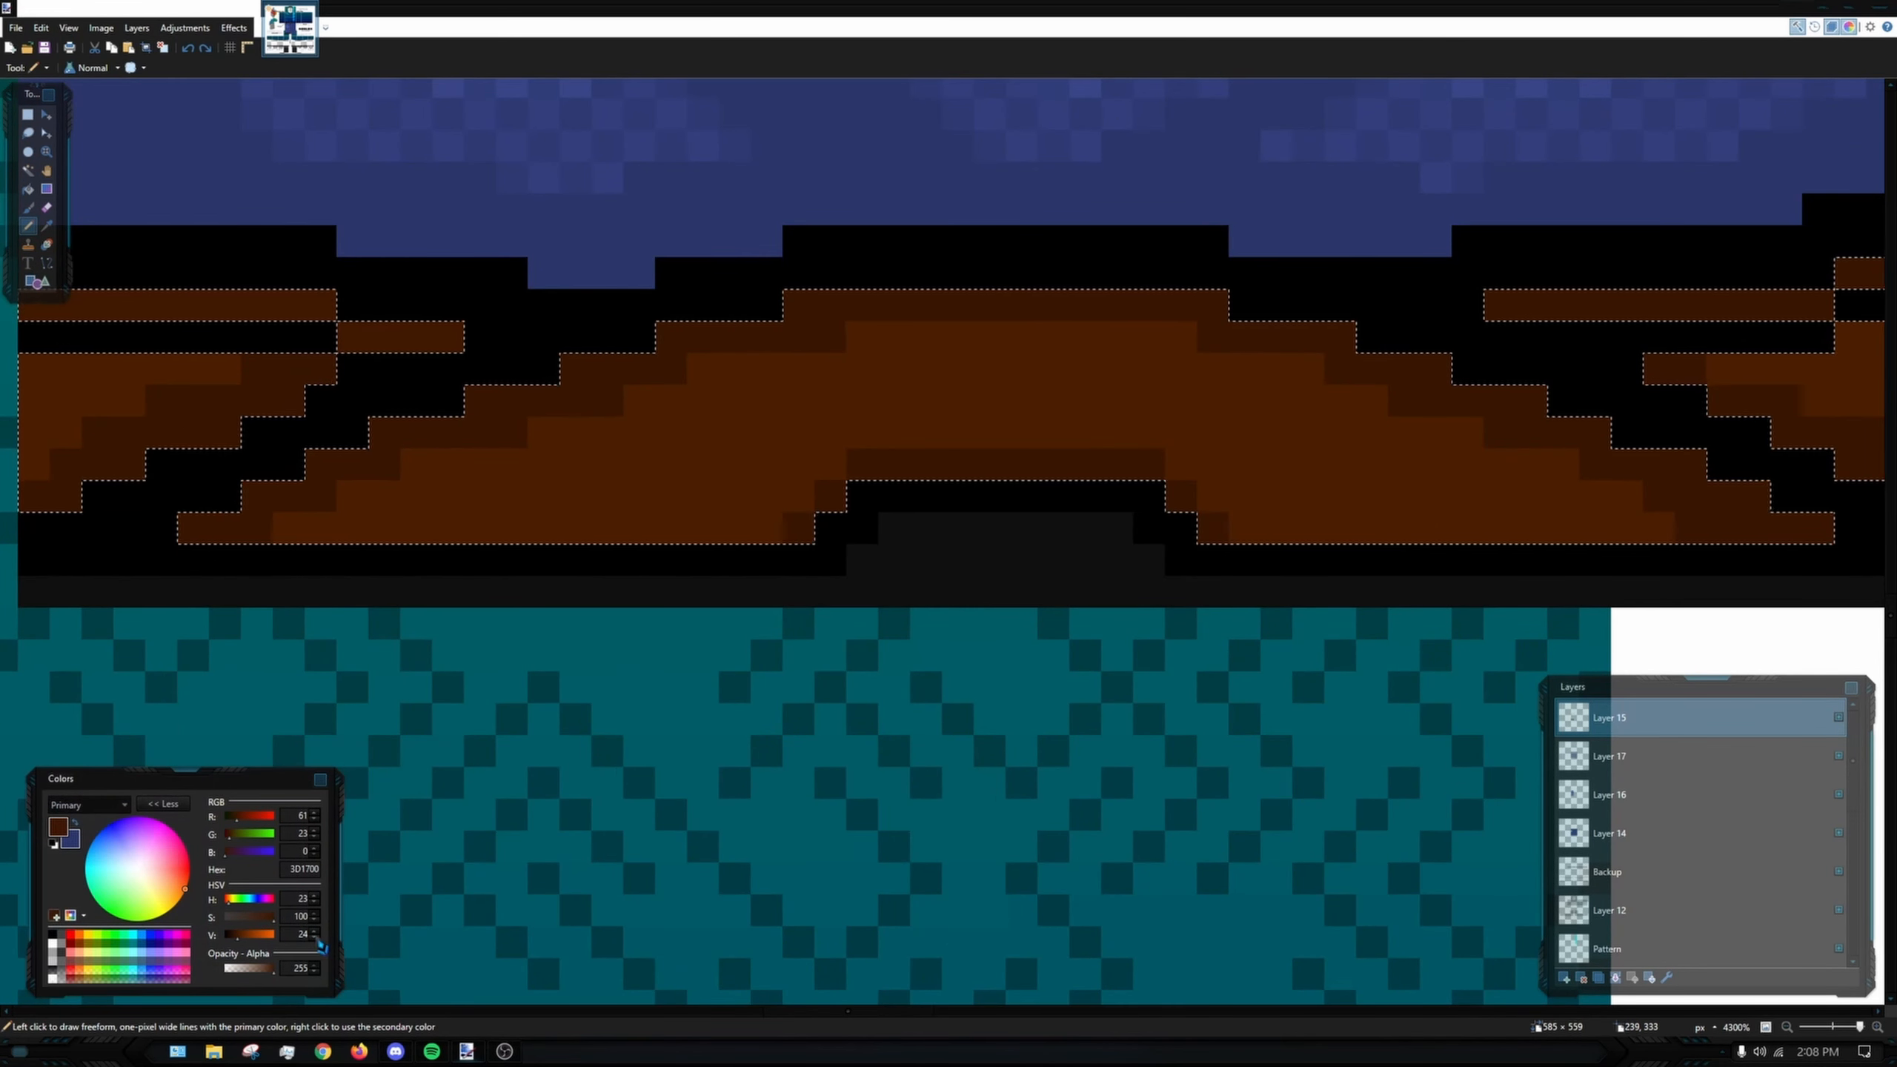
- Sample the 4C1E00 highlight brown and raise its HSV value to 36 to get the lighter brown 5B2300
click(45, 226)
click(672, 458)
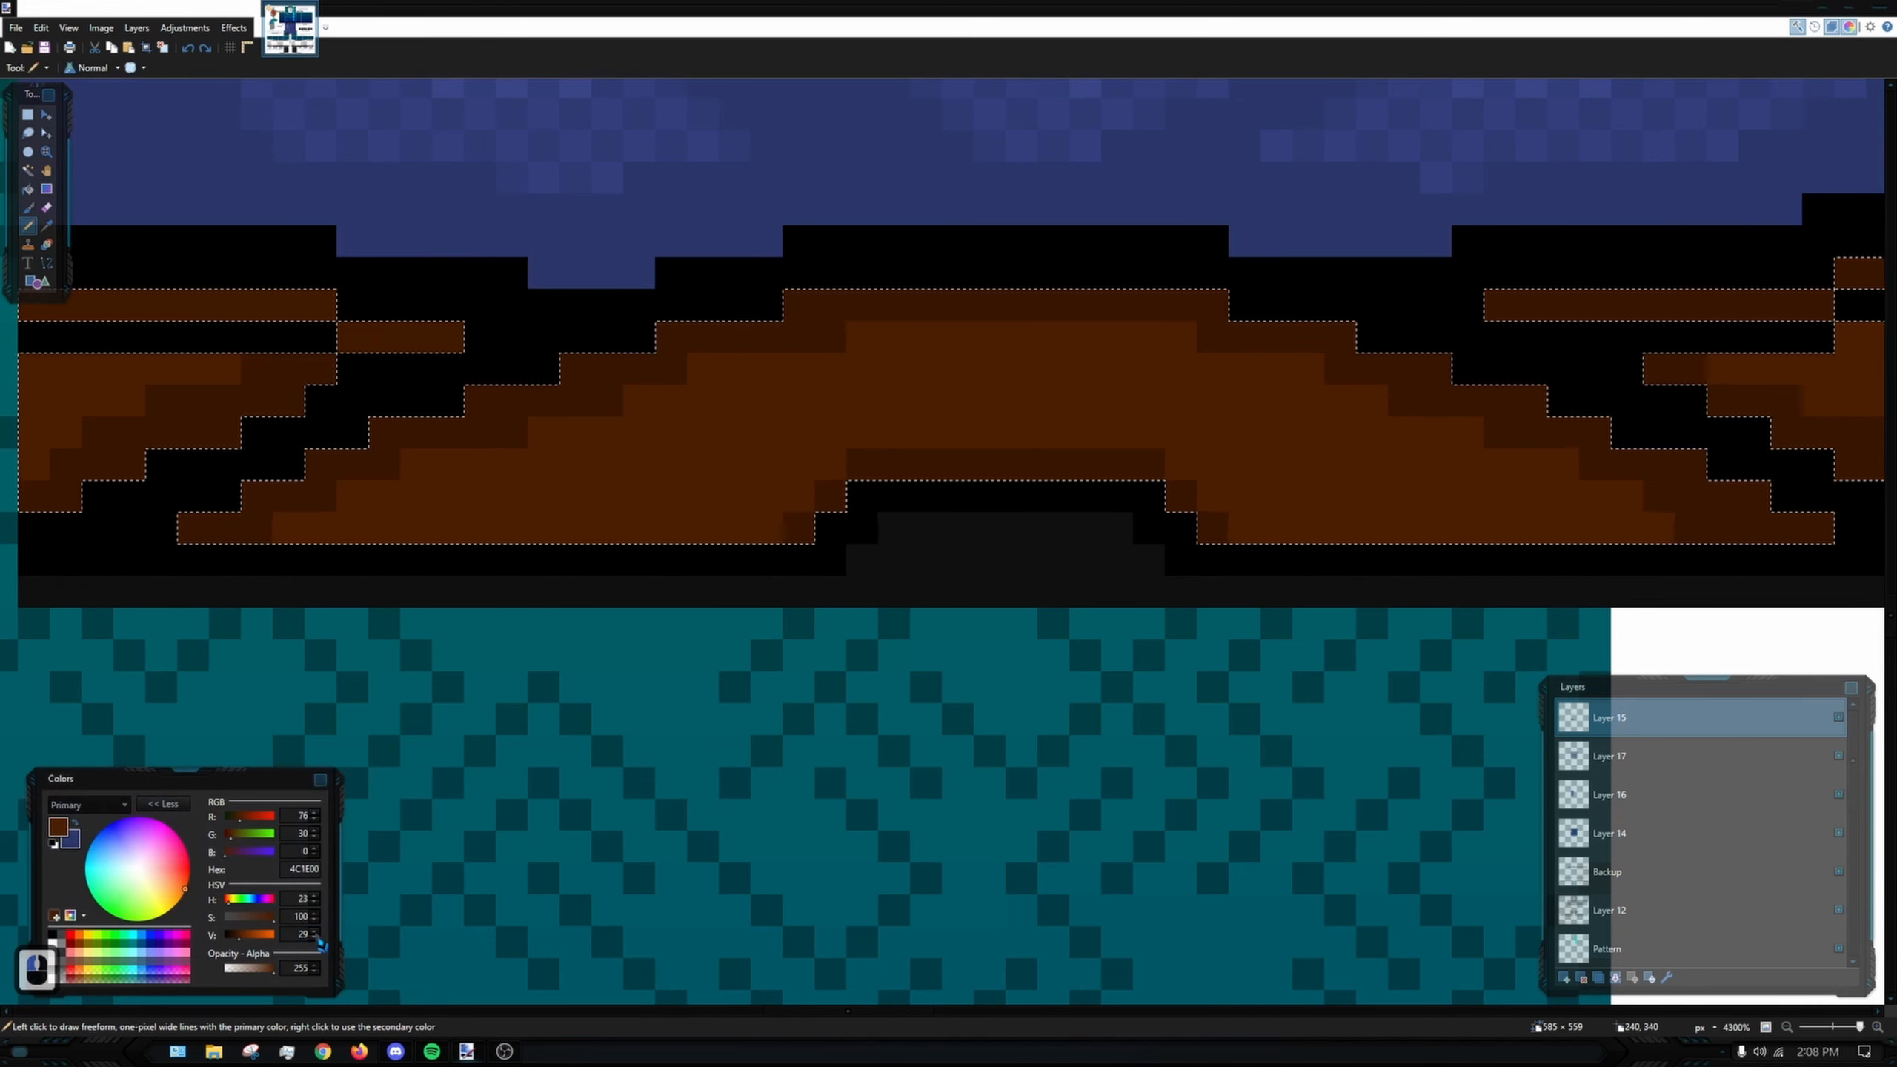
click(314, 931)
click(314, 931)
click(314, 930)
click(314, 931)
click(314, 931)
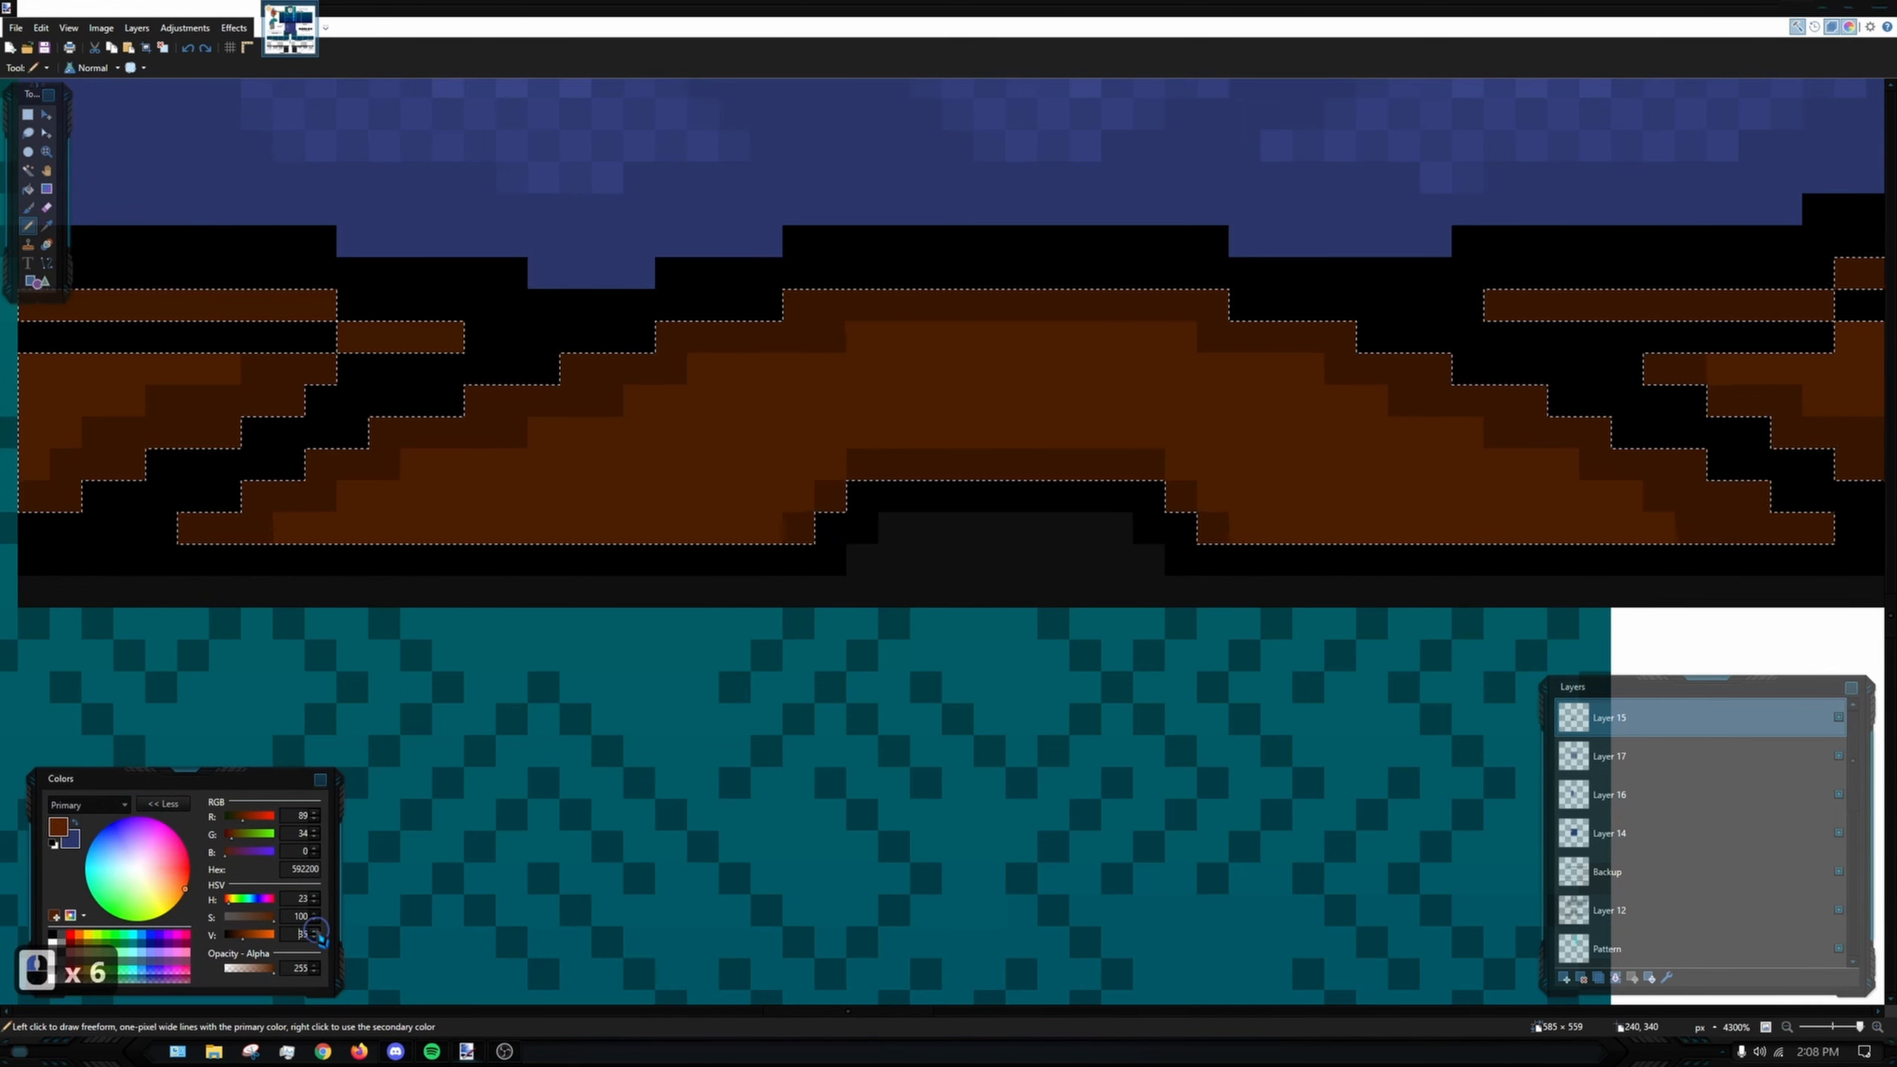
- Try 5B2300 Pencil strokes on the left side of the central highlight and undo them
click(648, 469)
key(ctrl+z)
key(ctrl+z)
key(ctrl+z)
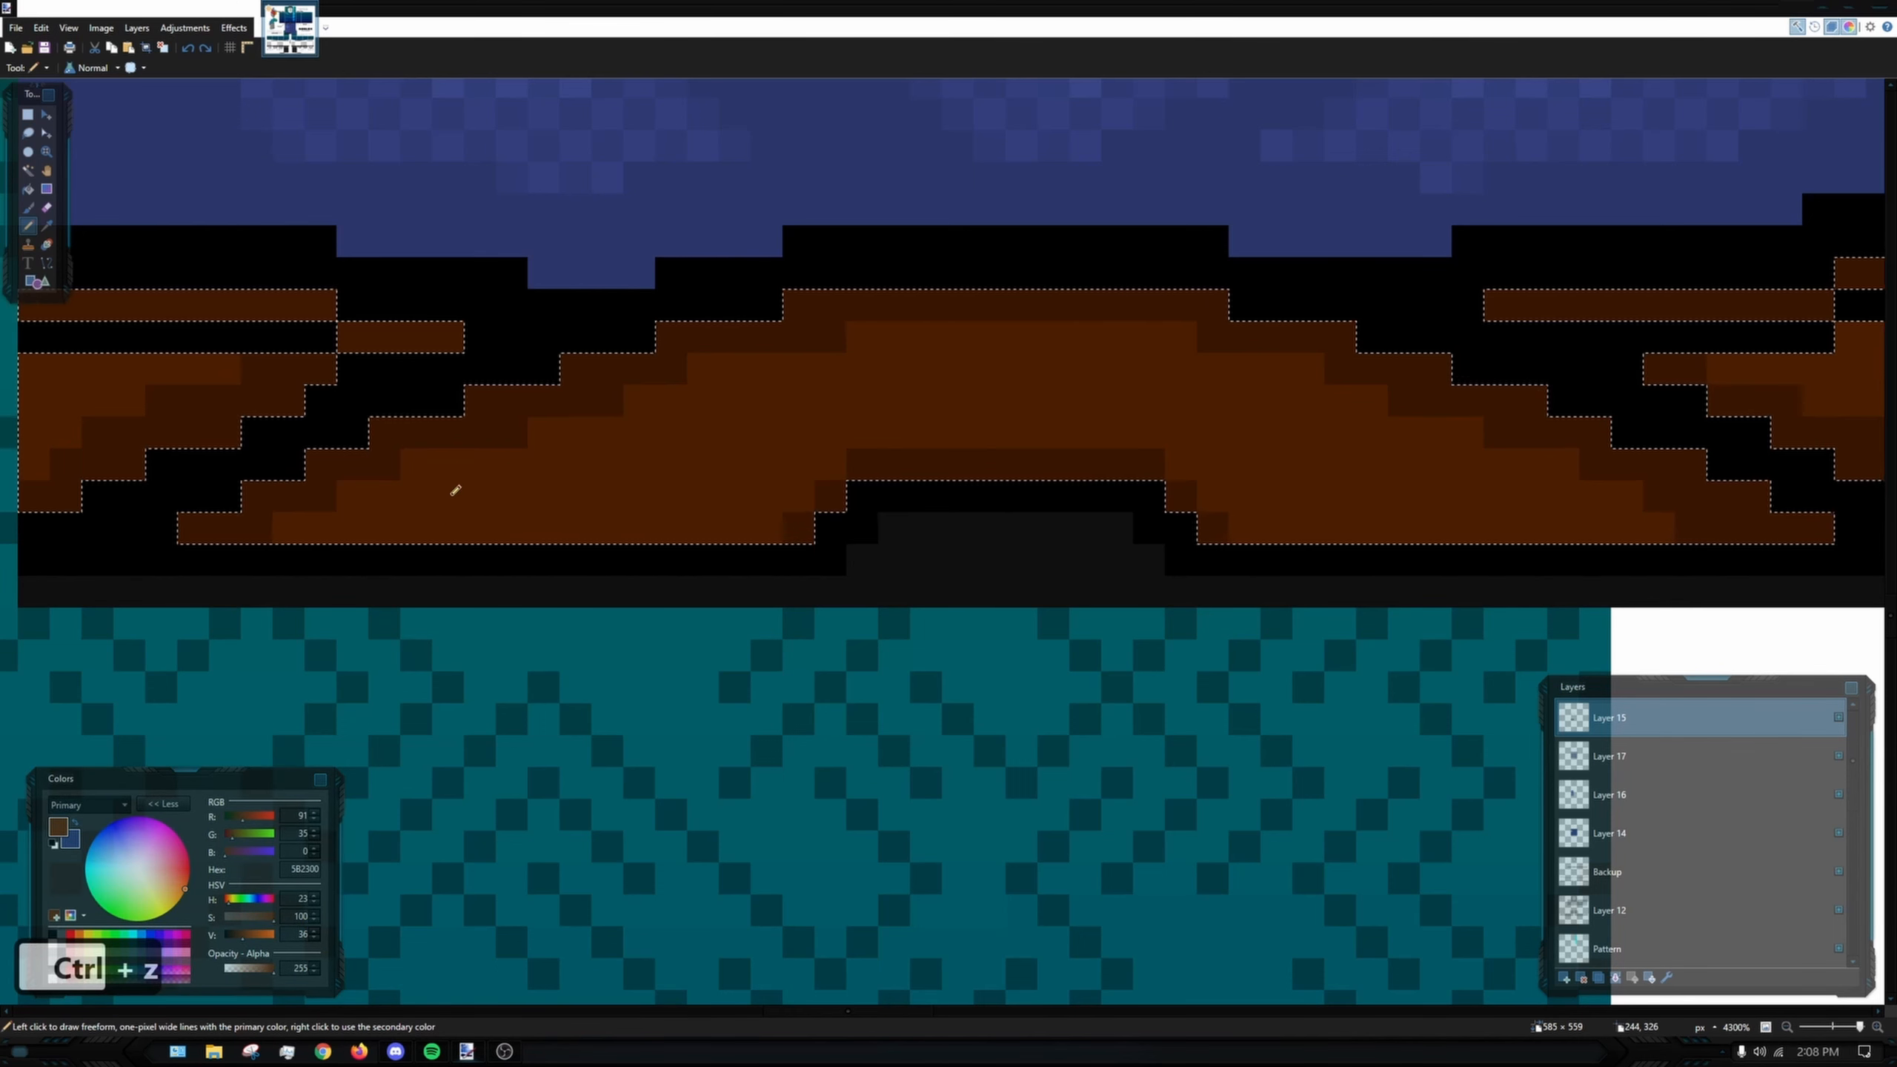
mouse_move(421, 510)
mouse_down()
mouse_move(535, 507)
mouse_move(430, 509)
mouse_move(671, 496)
mouse_move(825, 431)
mouse_up()
key(ctrl+z)
- Pencil a stepped 5B2300 band along the central arch of the cuff, inside the 4C1E00 highlight
mouse_move(705, 479)
mouse_down()
mouse_move(724, 461)
mouse_move(547, 478)
mouse_up()
drag(665, 443, 746, 412)
drag(750, 412, 840, 406)
drag(855, 401, 926, 396)
mouse_move(921, 410)
mouse_down()
mouse_move(766, 378)
mouse_move(726, 357)
mouse_move(801, 338)
mouse_move(712, 342)
mouse_move(959, 344)
mouse_up()
mouse_move(958, 369)
mouse_down()
mouse_move(749, 368)
mouse_move(1042, 360)
mouse_move(777, 344)
mouse_up()
mouse_move(778, 345)
mouse_down()
mouse_move(935, 394)
mouse_move(865, 402)
mouse_up()
drag(981, 408, 994, 410)
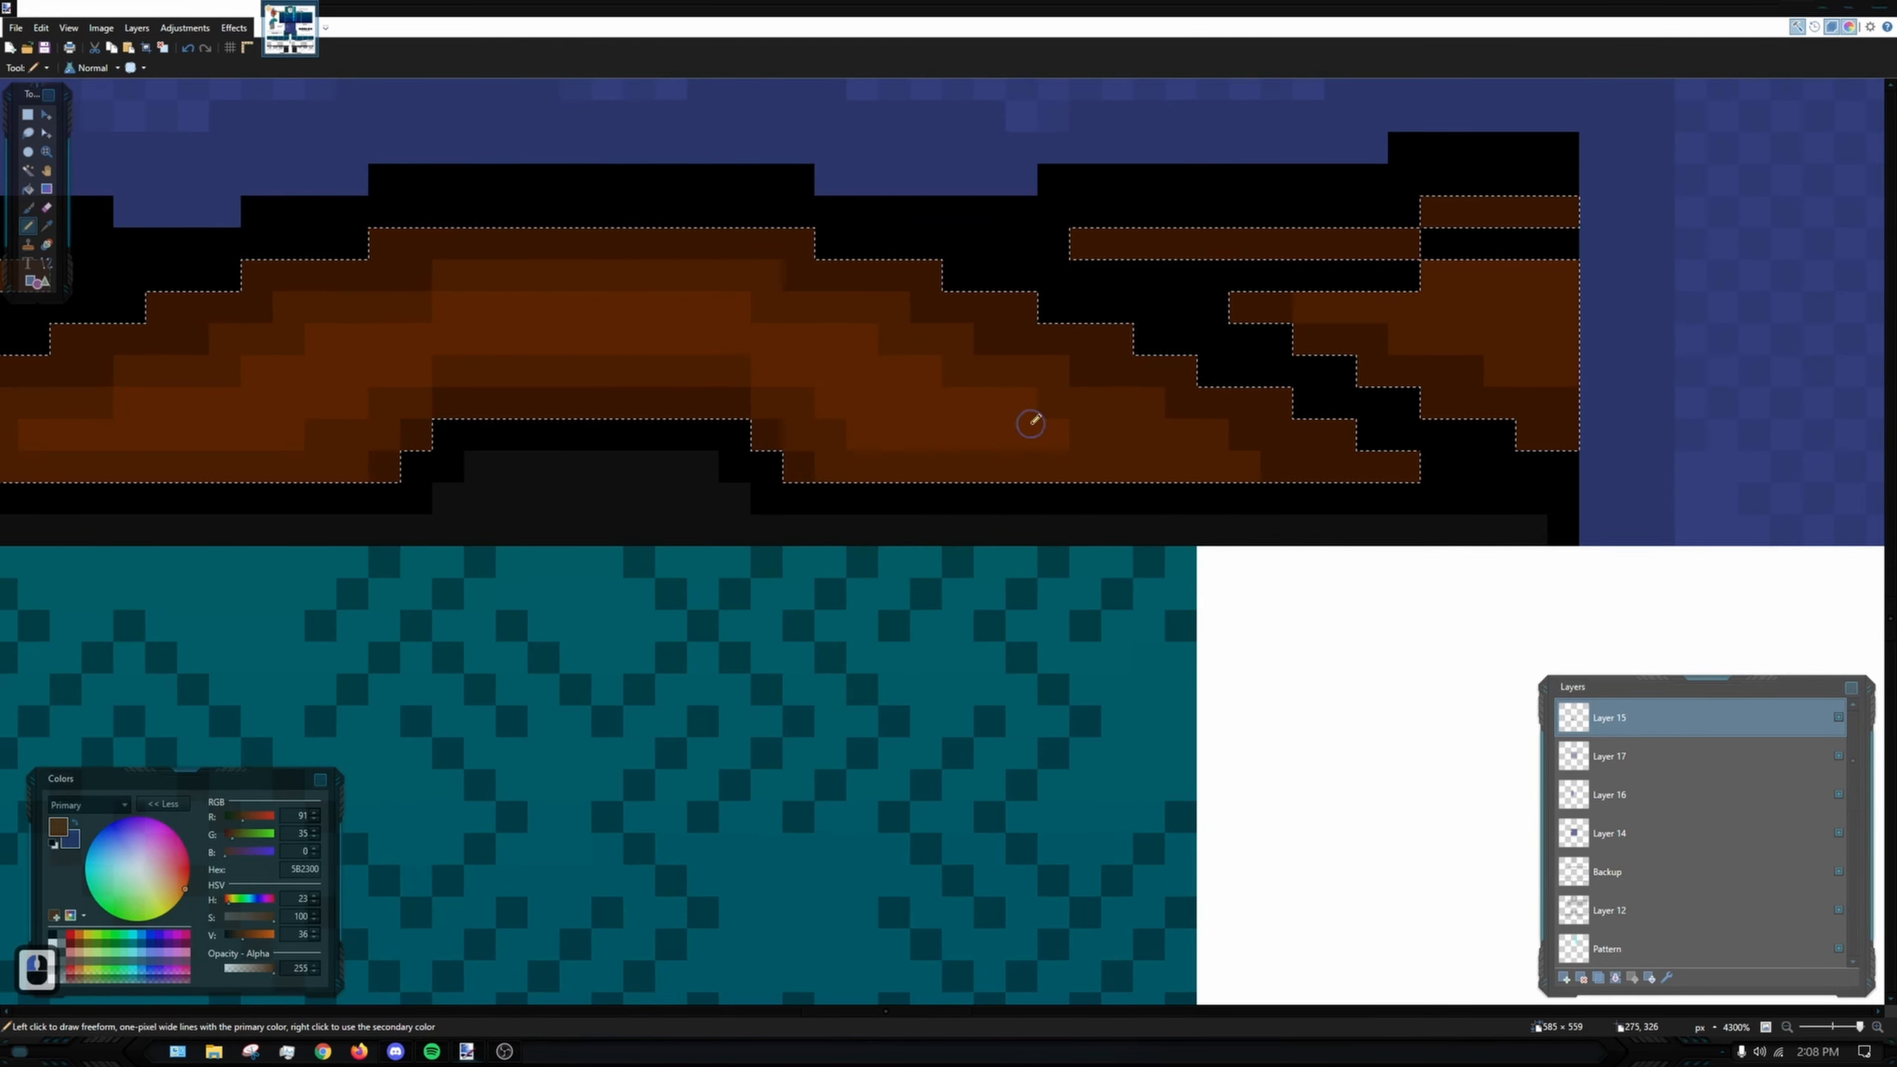
- Add 5B2300 Pencil highlight pixels to the small brown areas at the cuff's right and left ends
scroll(1018, 417, down, 2)
scroll(1093, 403, down, 2)
scroll(1067, 448, up, 2)
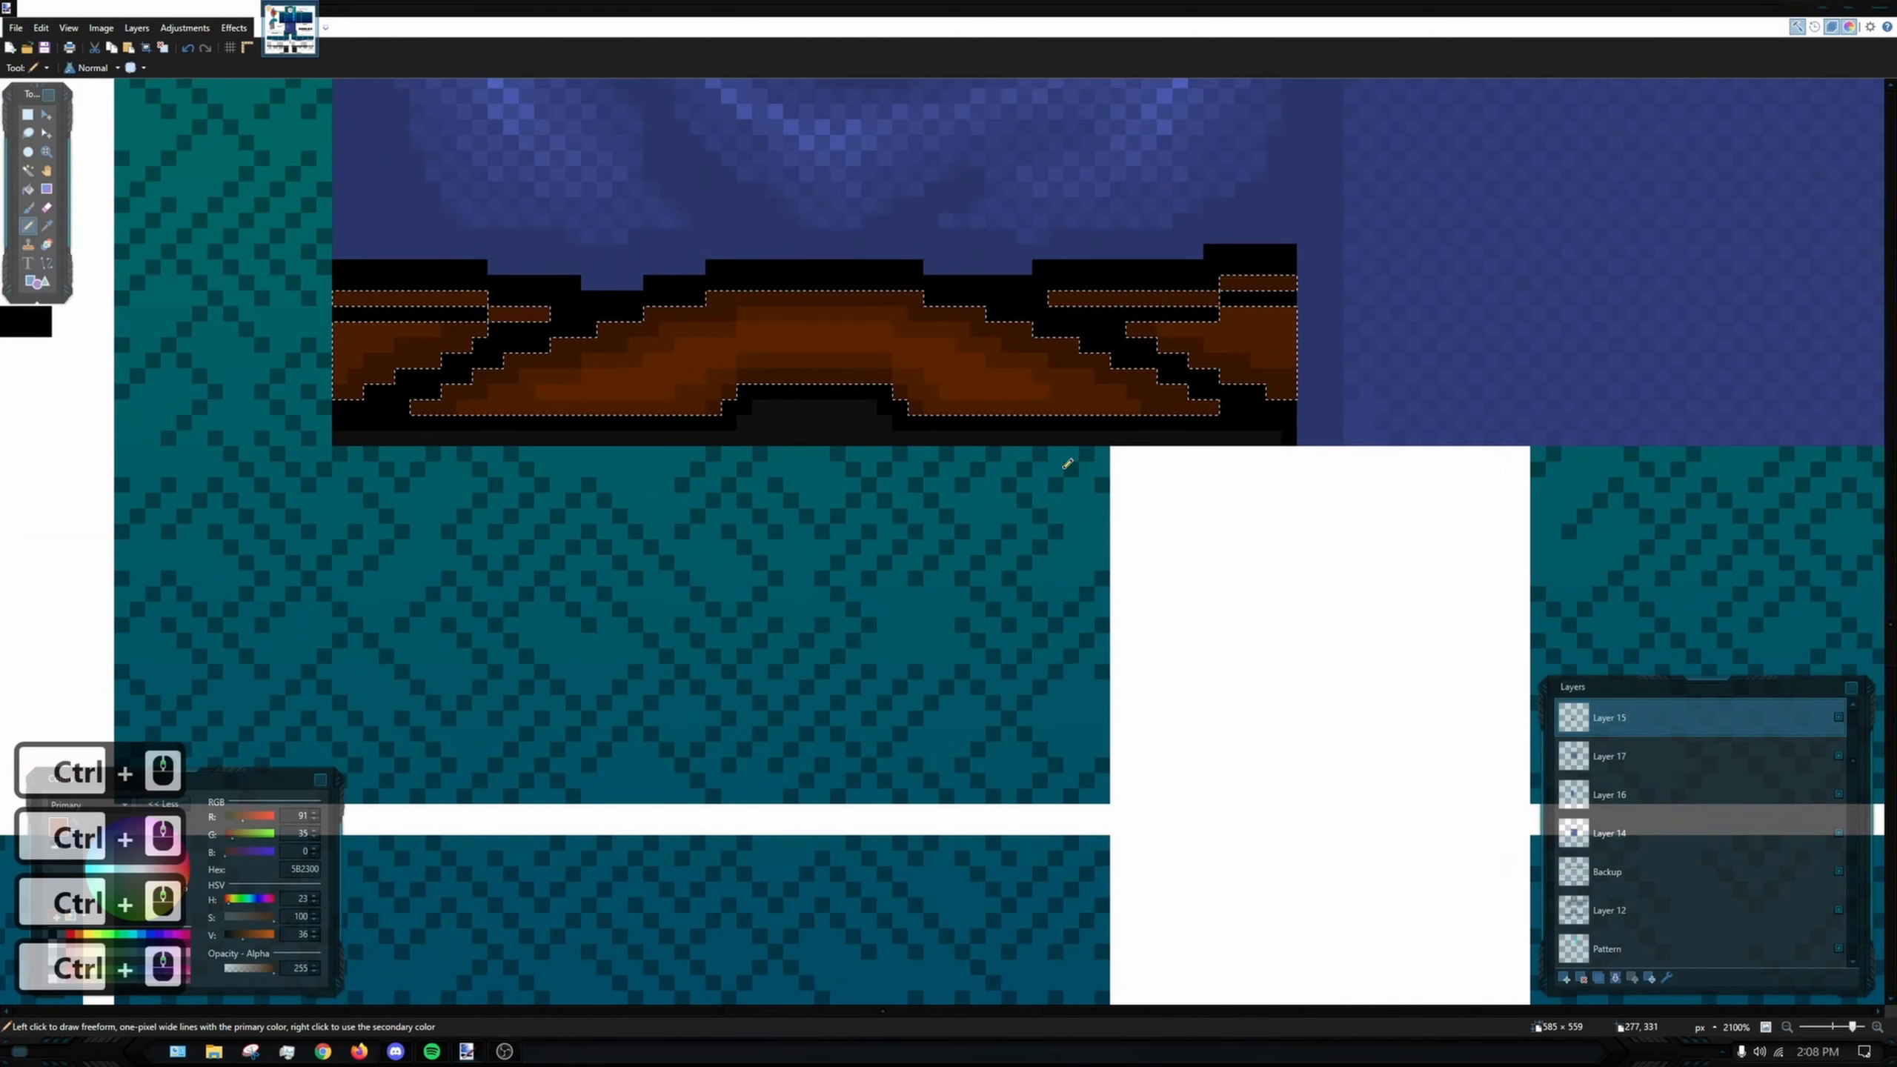
scroll(982, 445, up, 2)
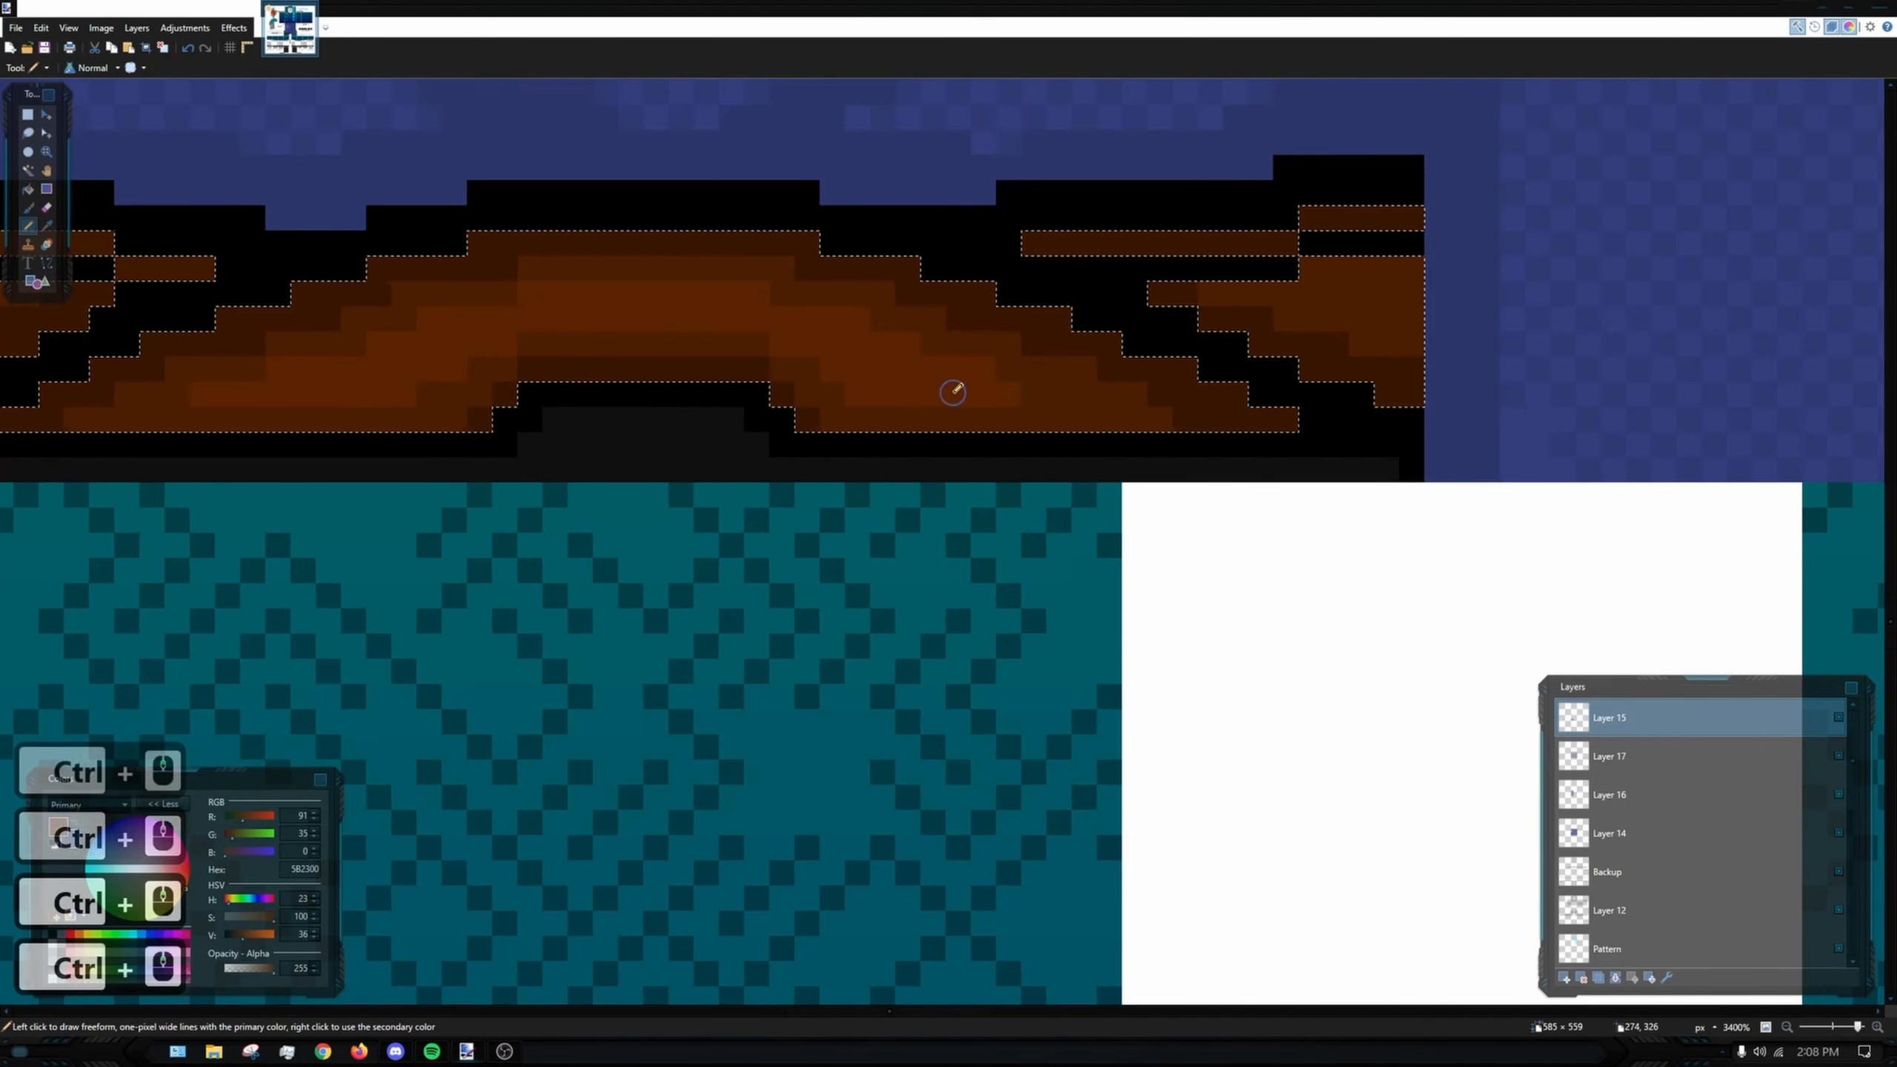
drag(1033, 386, 982, 411)
mouse_move(1262, 321)
mouse_down()
mouse_move(1368, 314)
mouse_move(1336, 338)
mouse_up()
drag(746, 404, 949, 480)
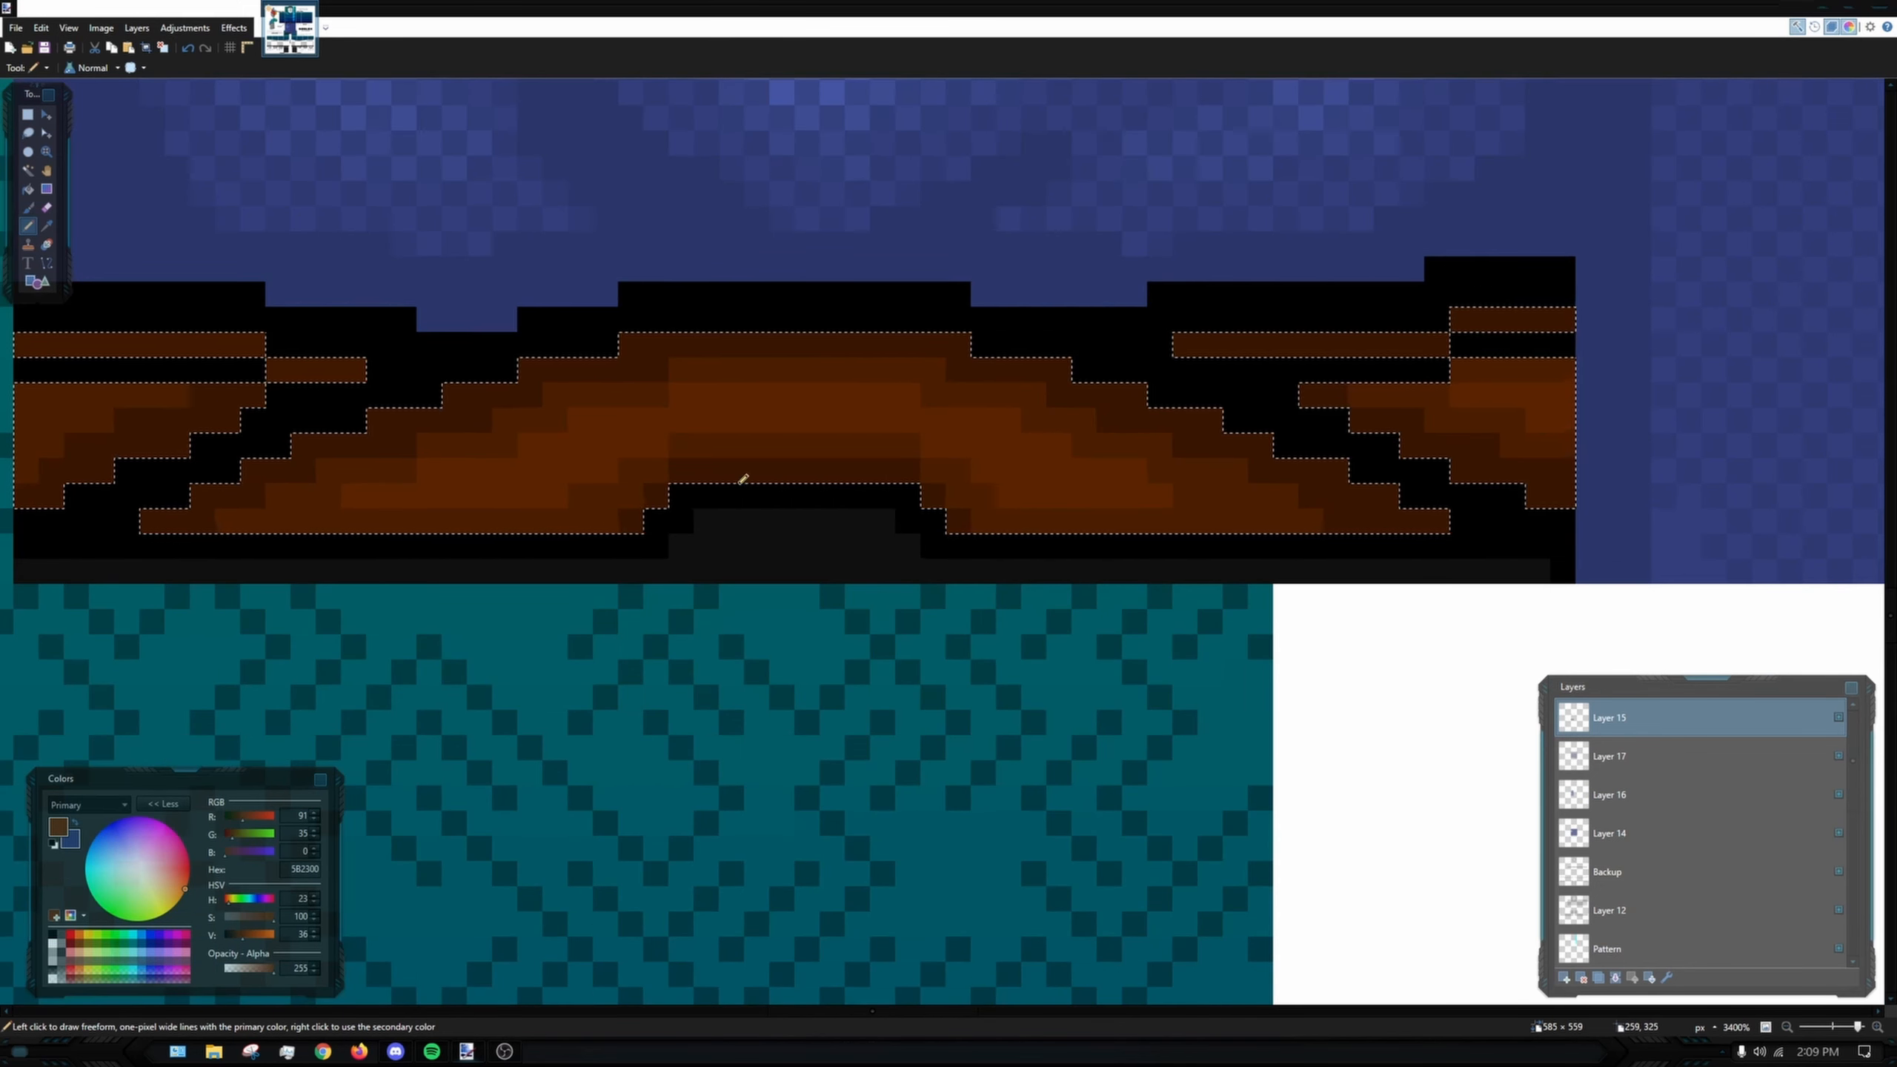
drag(741, 479, 1043, 504)
scroll(333, 462, up, 5)
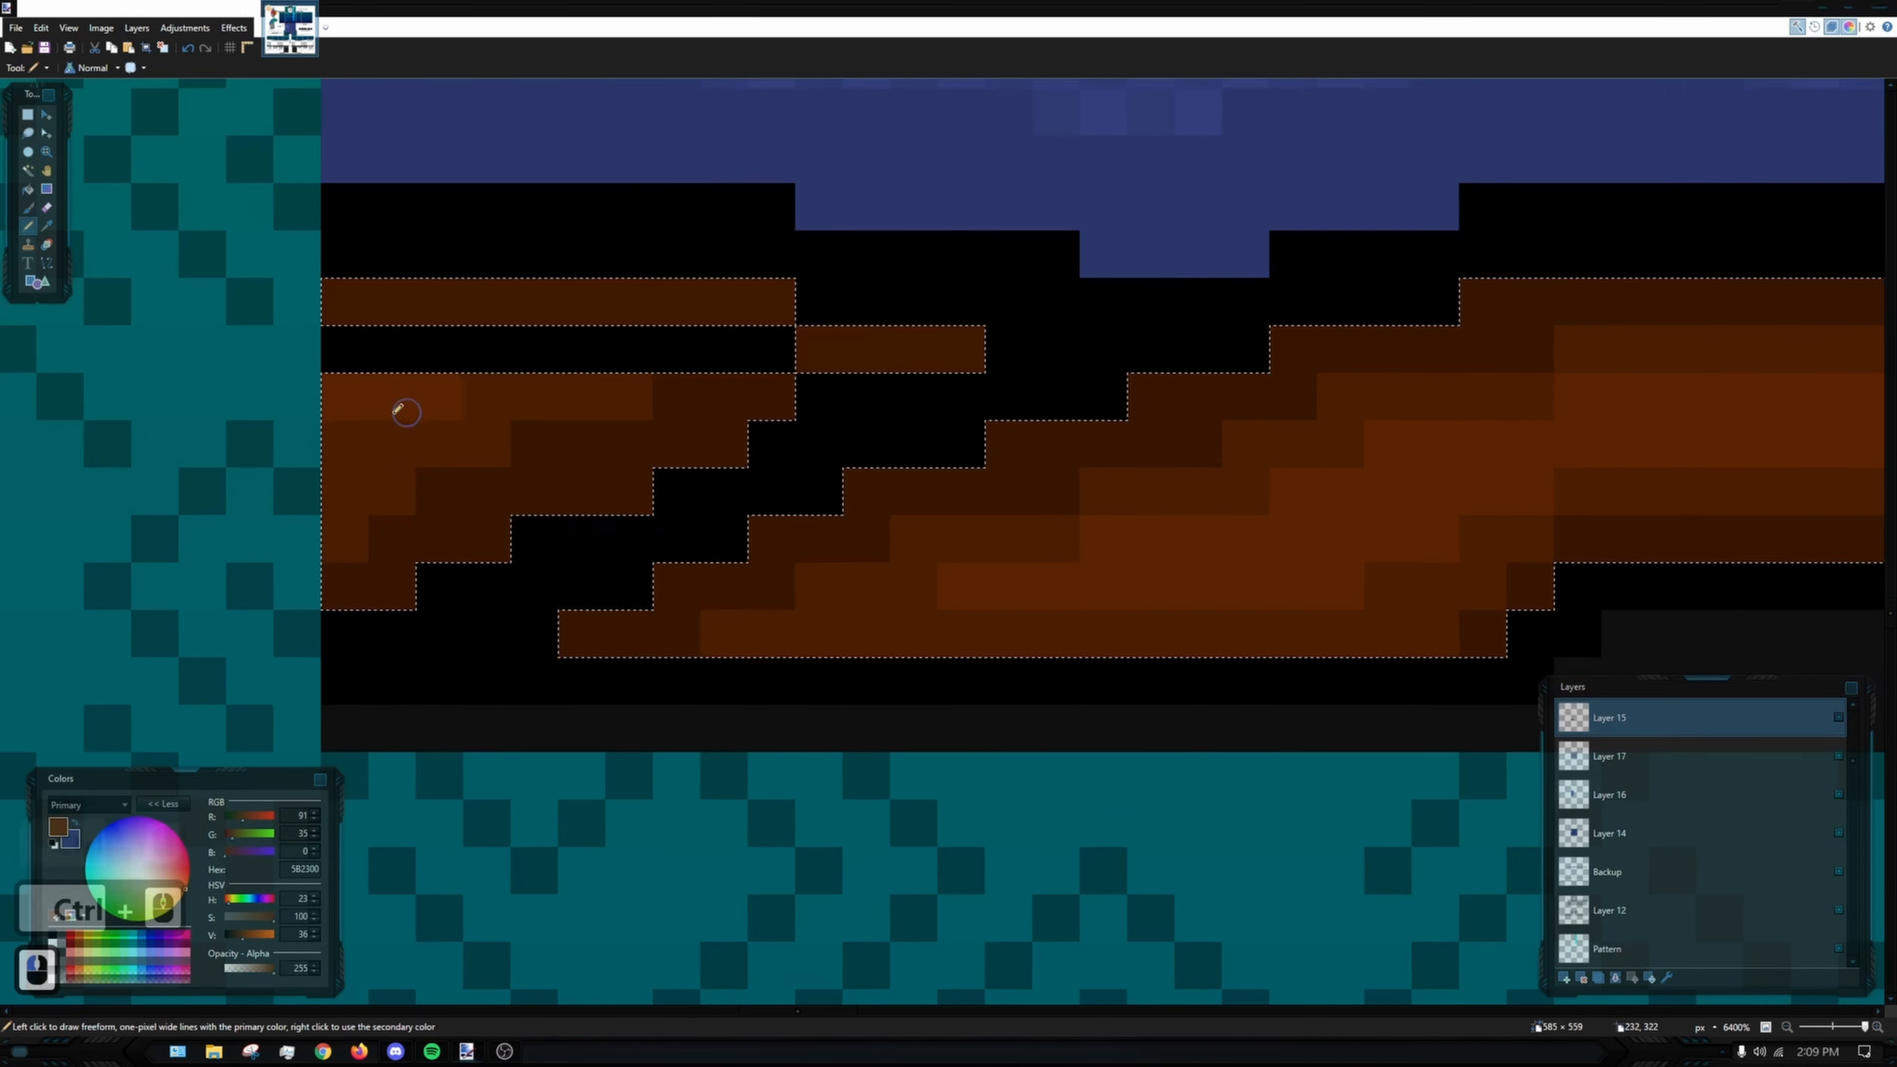
scroll(418, 406, down, 6)
scroll(1101, 474, up, 2)
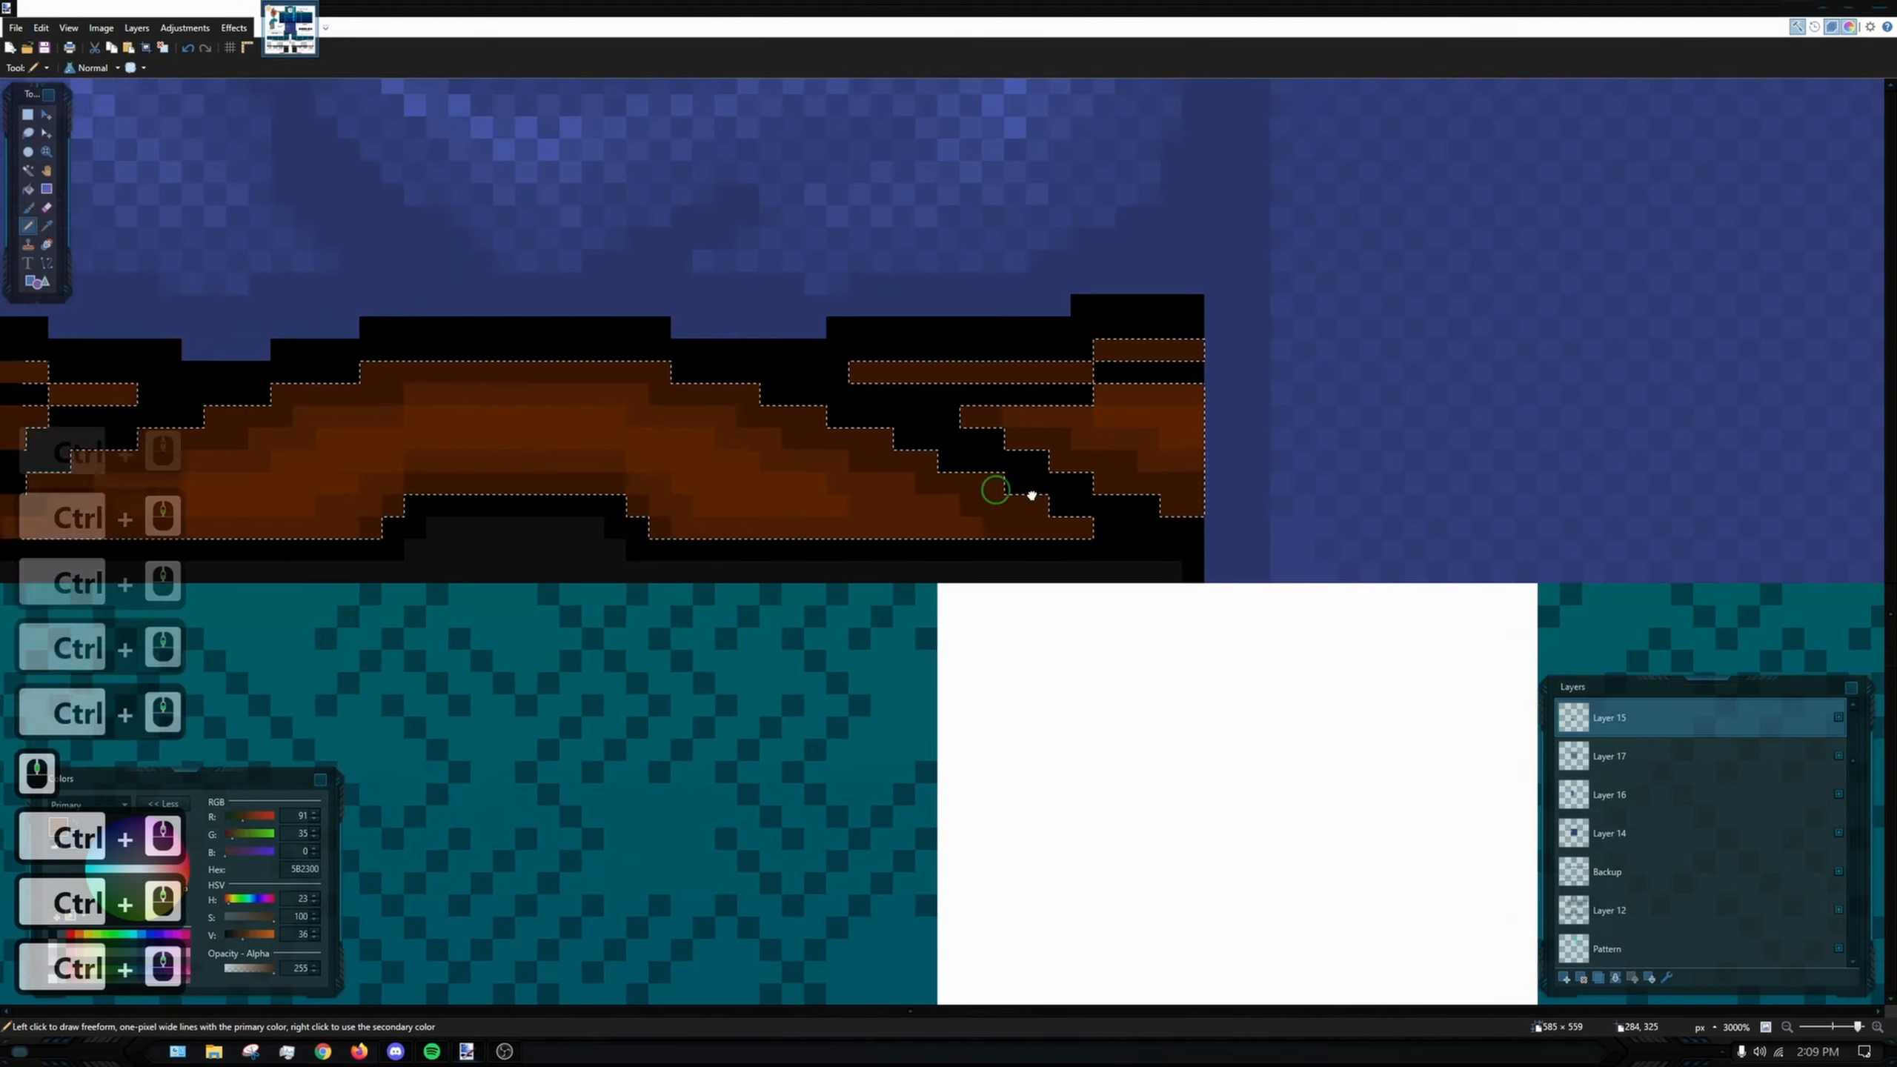
click(1105, 506)
drag(194, 600, 283, 577)
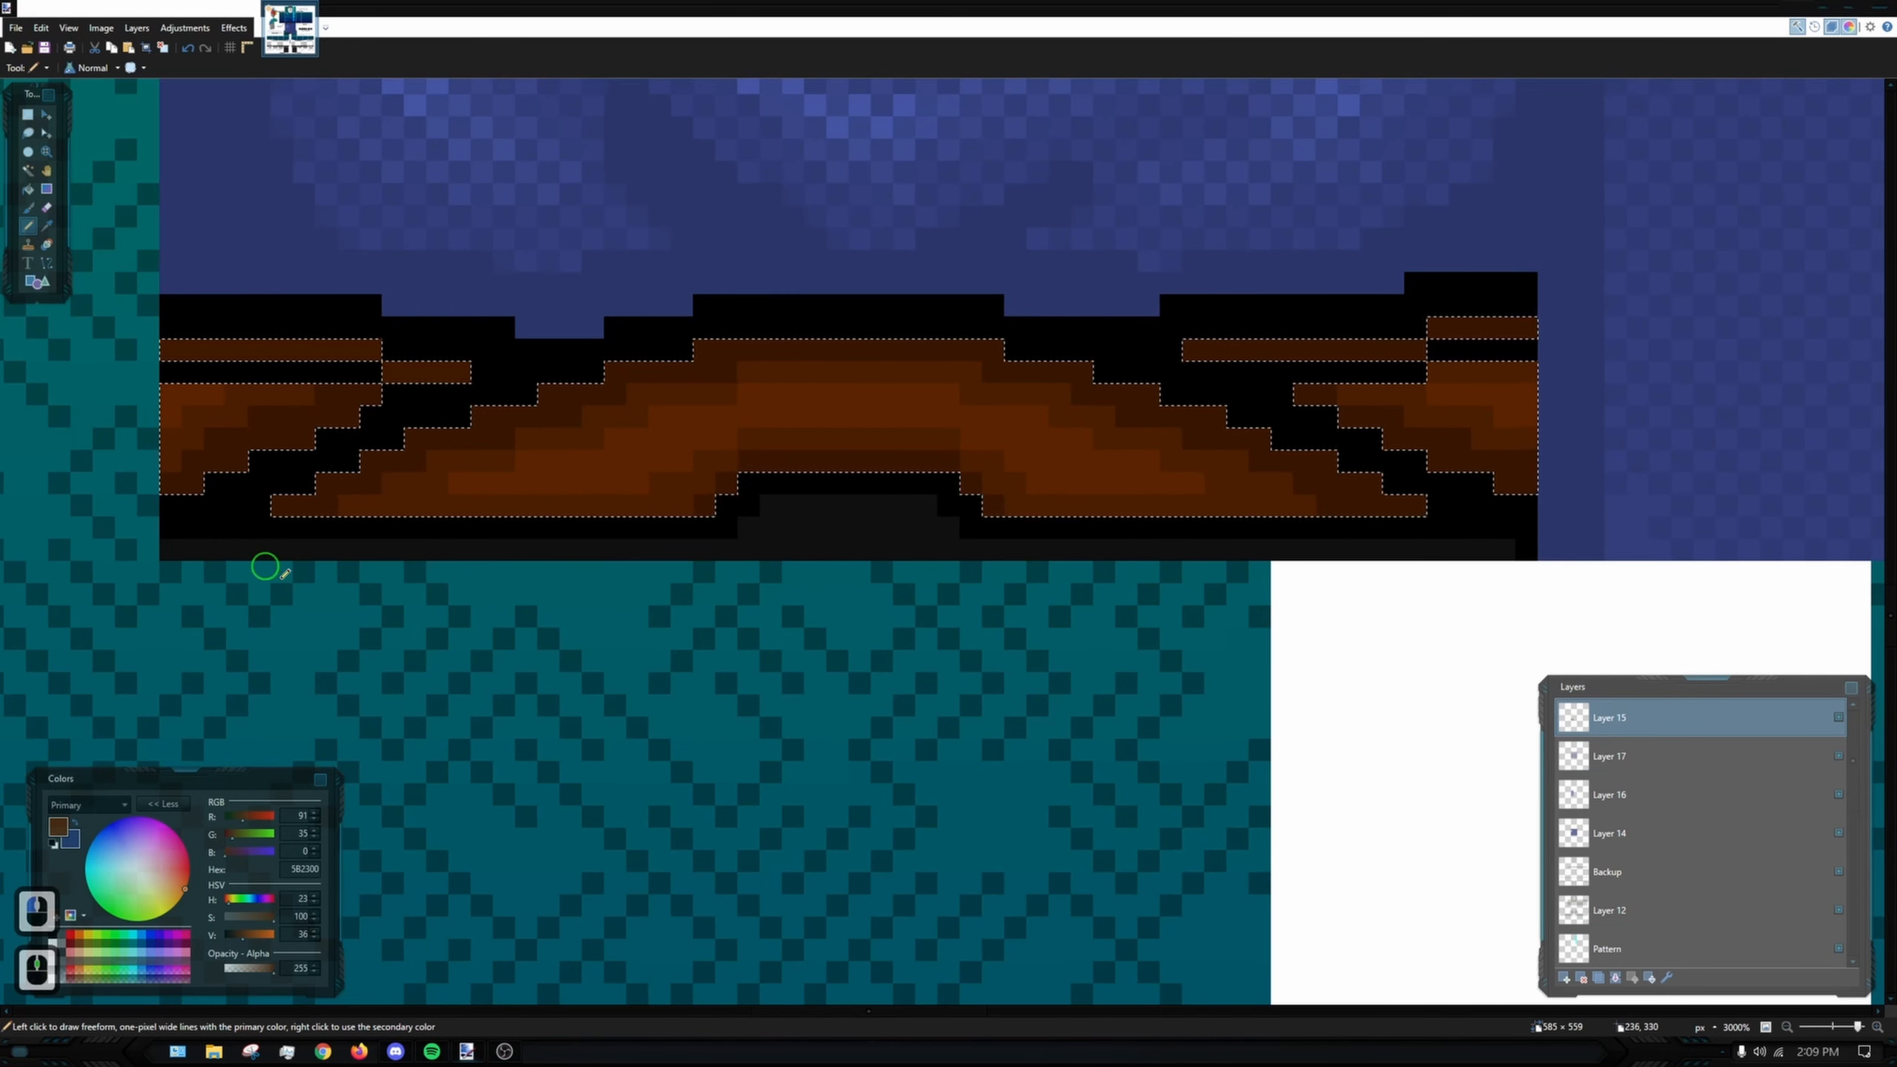
double_click(314, 938)
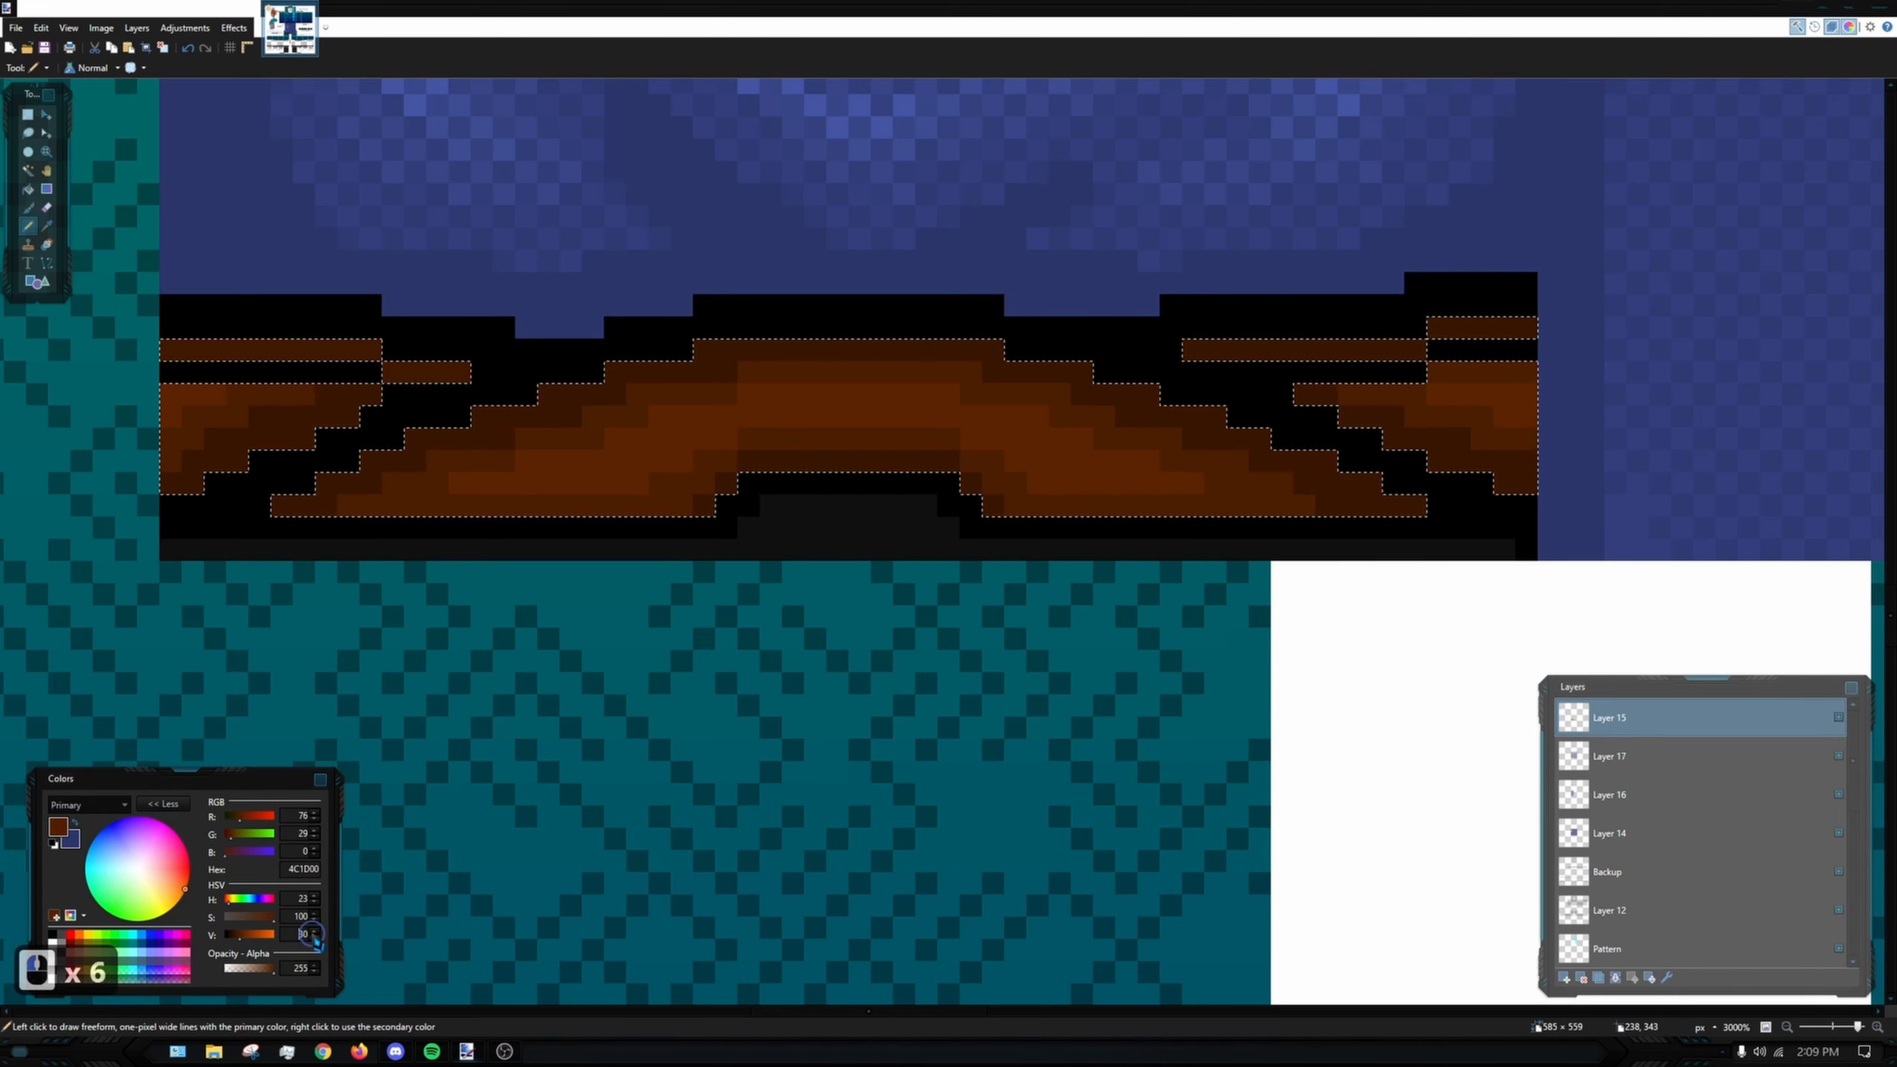
scroll(190, 396, up, 3)
key(ctrl+z)
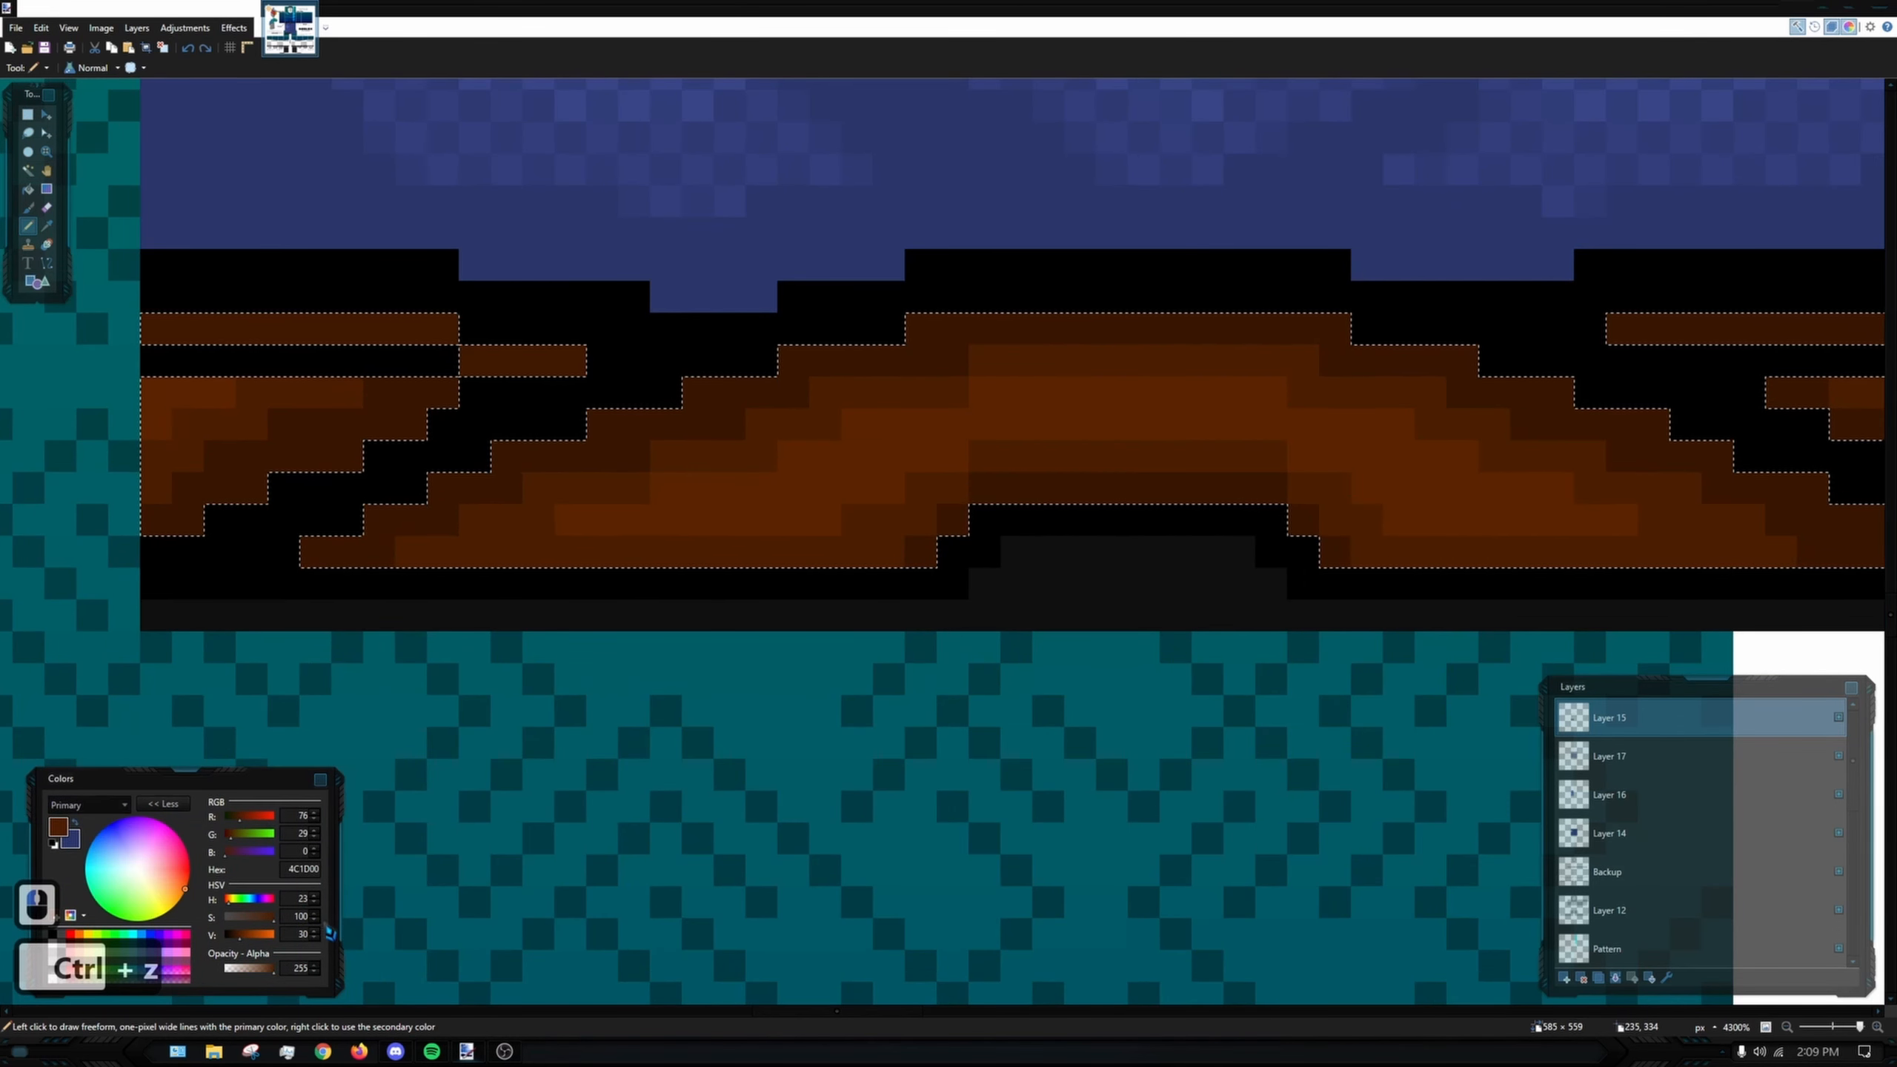
click(314, 938)
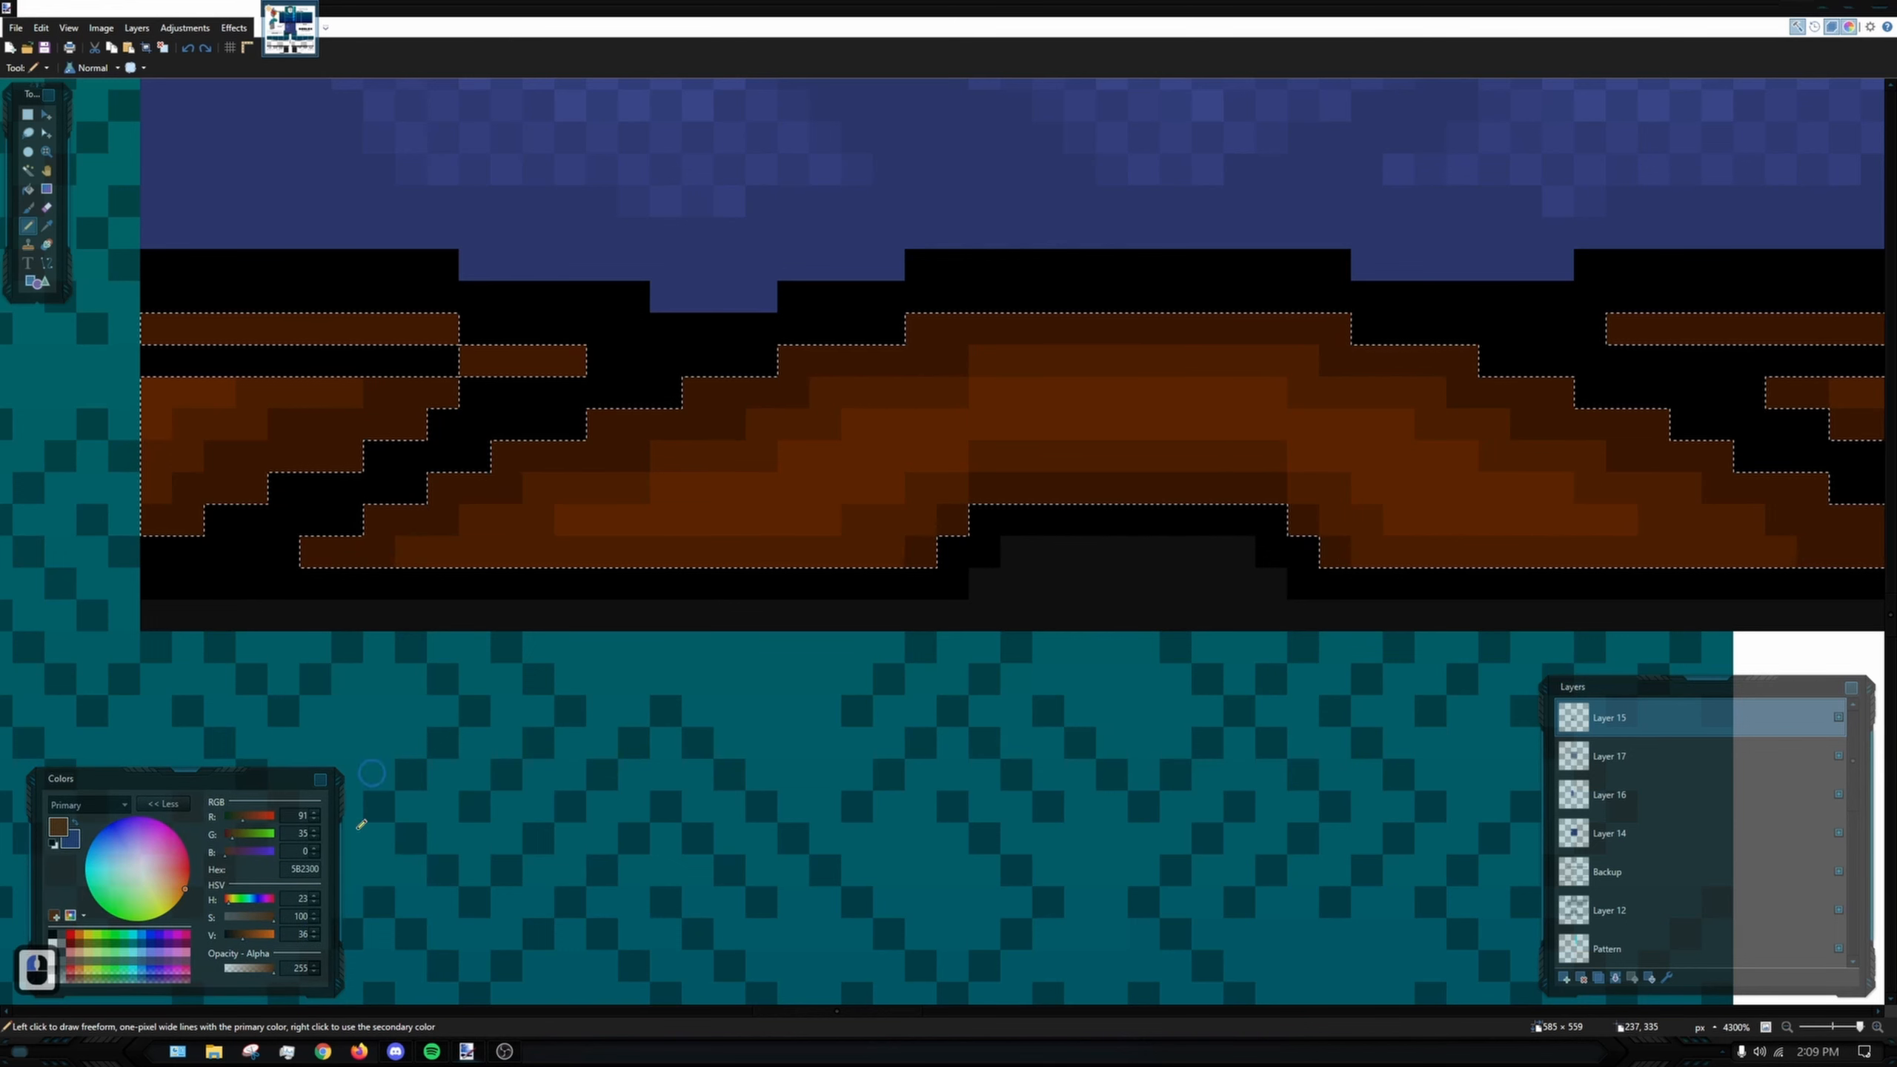
- Raise the HSV value of the 5B2300 brown to 42 to get the brighter brown 6B2900
click(313, 930)
click(312, 931)
click(313, 931)
click(313, 930)
click(312, 931)
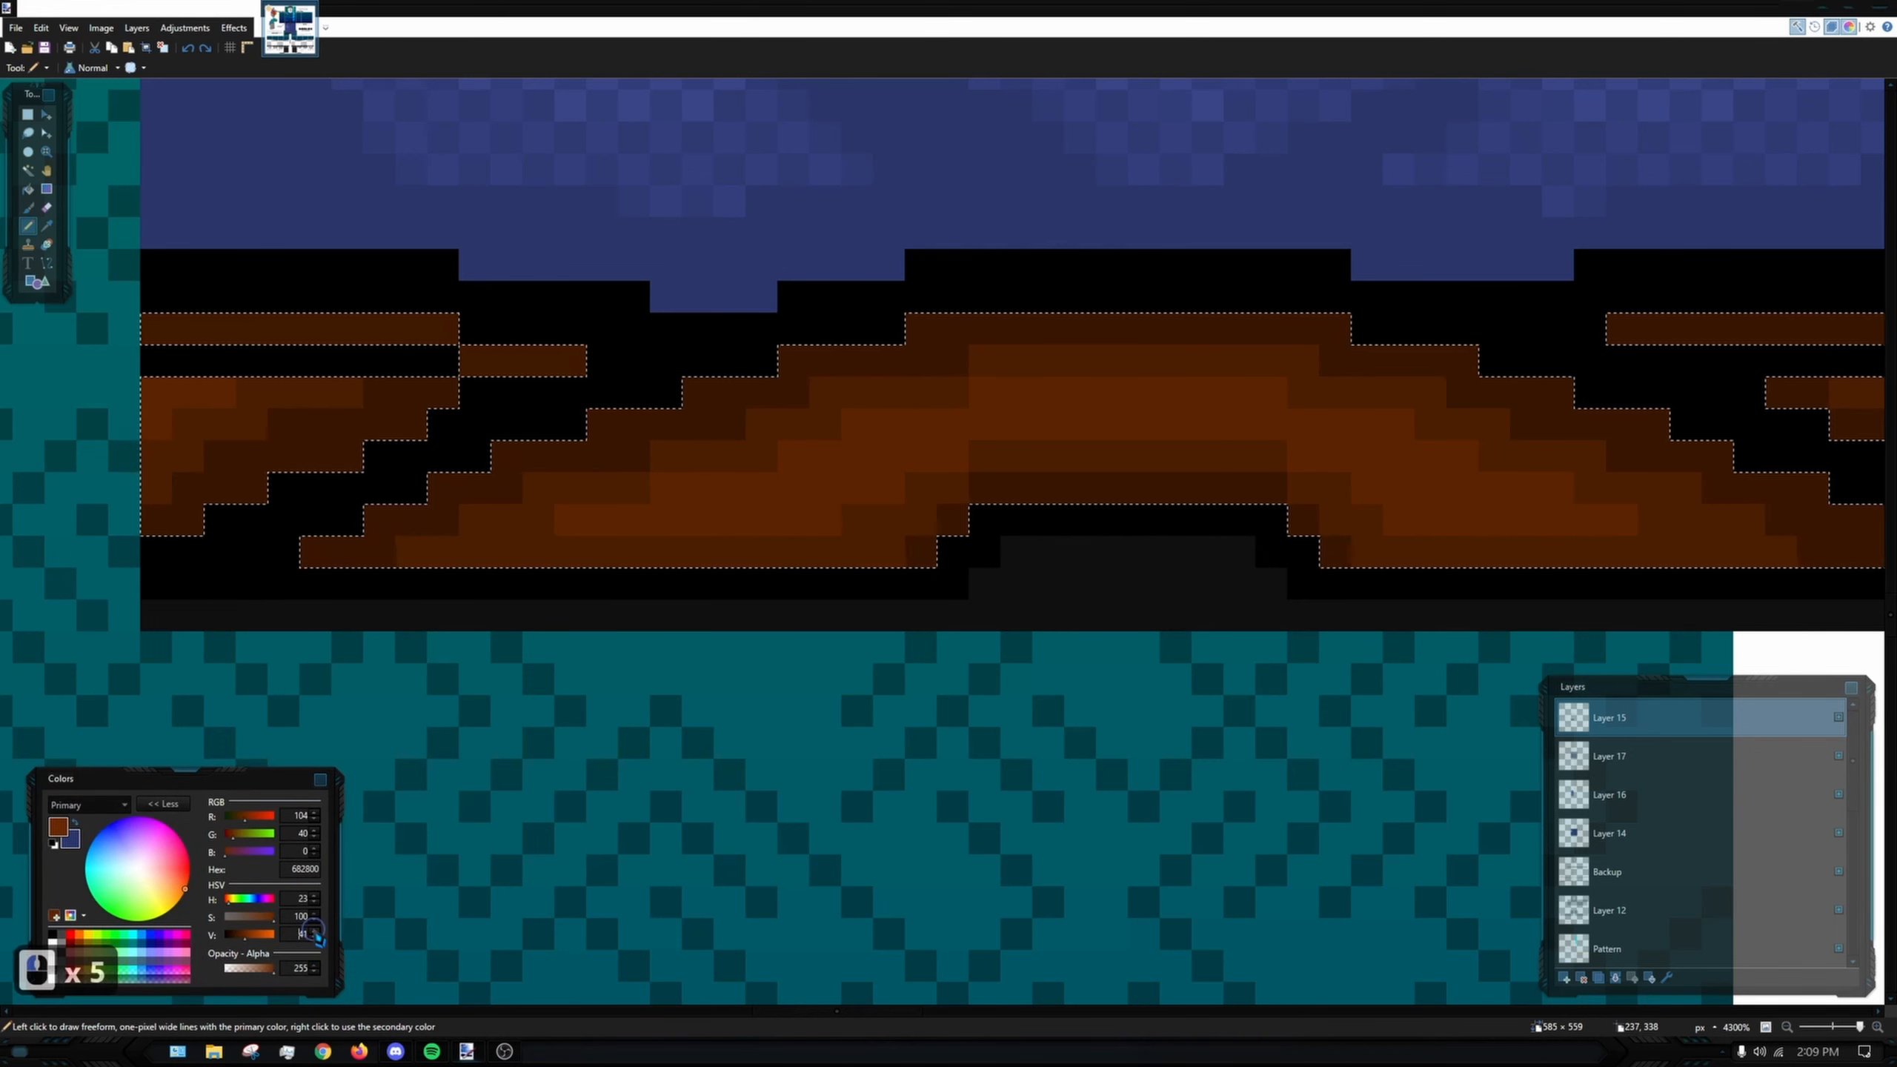
click(312, 930)
- Pencil 6B2900 accents into the cuff's end areas and along the middle of the central arch
click(159, 393)
click(185, 395)
mouse_move(788, 515)
mouse_down()
mouse_move(470, 517)
mouse_move(457, 486)
mouse_move(627, 429)
mouse_move(847, 398)
mouse_move(1059, 457)
mouse_up()
drag(1329, 520, 979, 521)
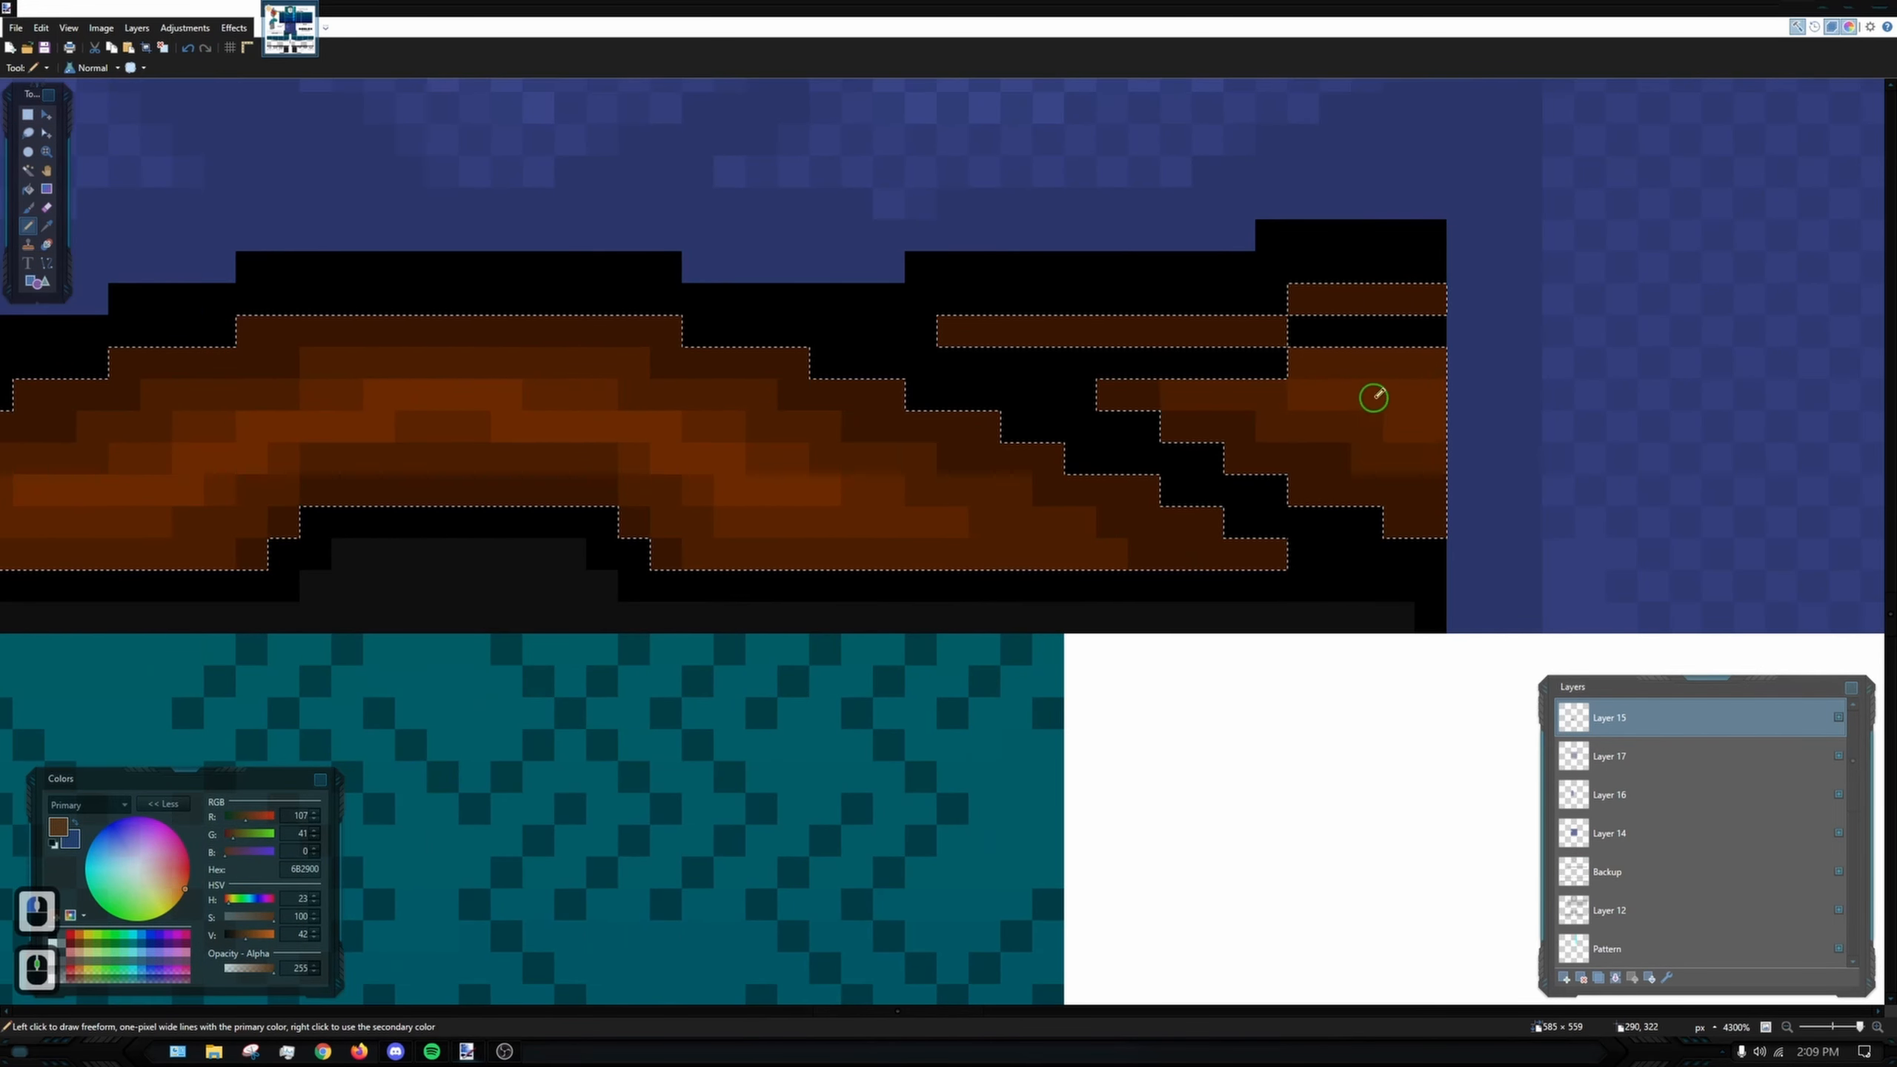
ctrl+scroll(1489, 413, down, 14)
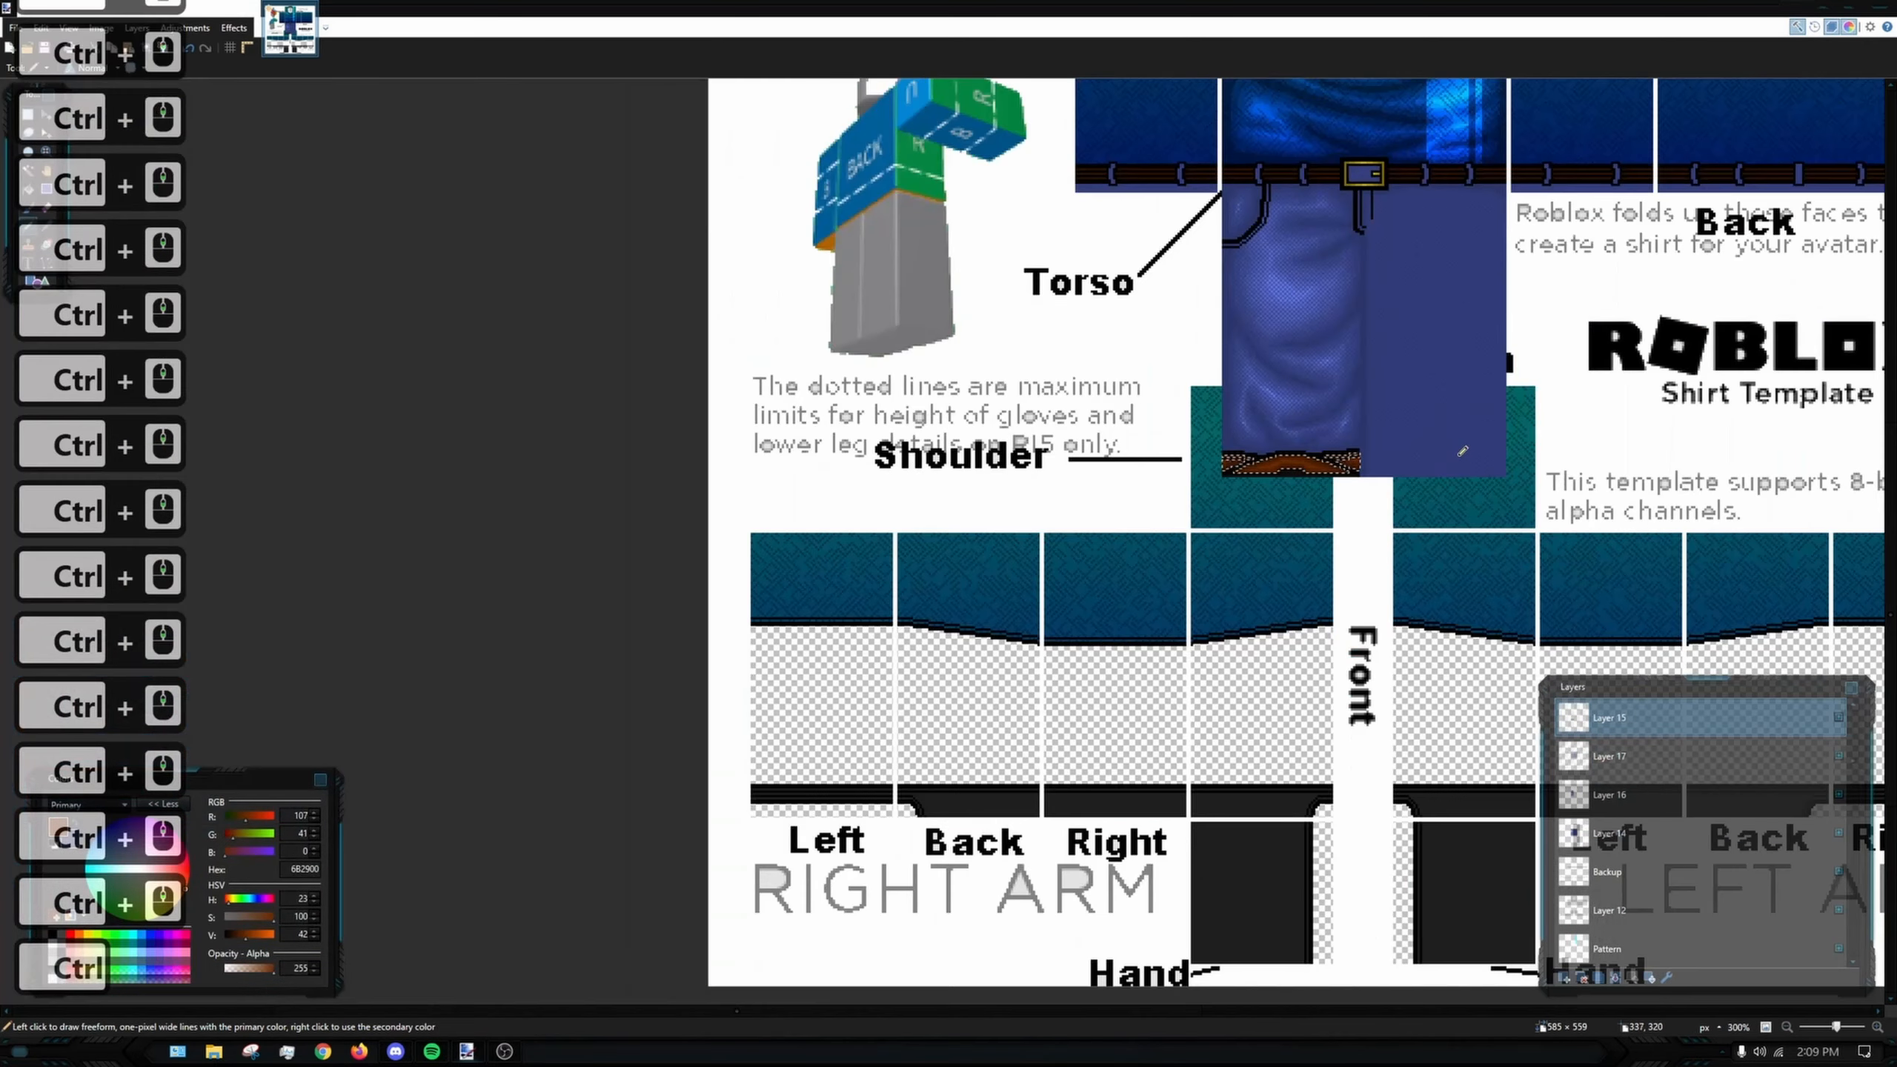
ctrl+scroll(1176, 560, up, 10)
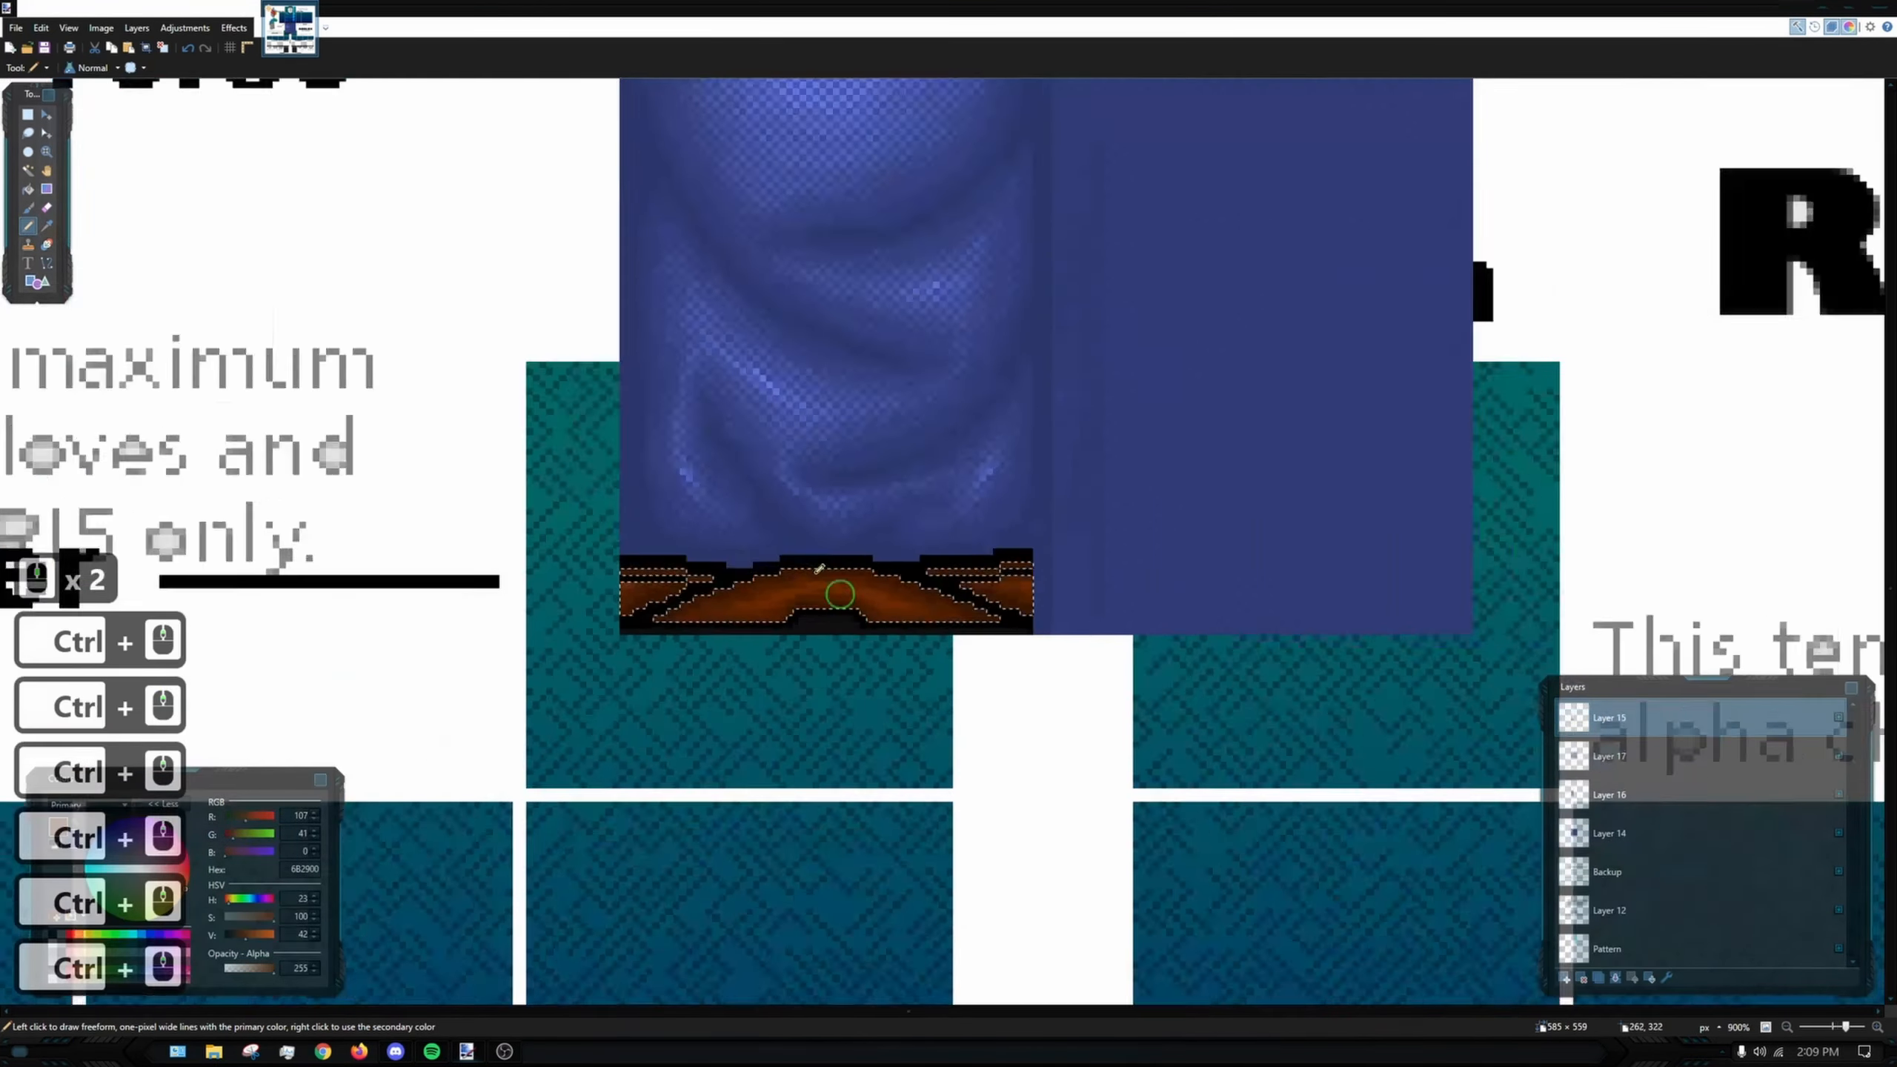
ctrl+scroll(781, 598, up, 5)
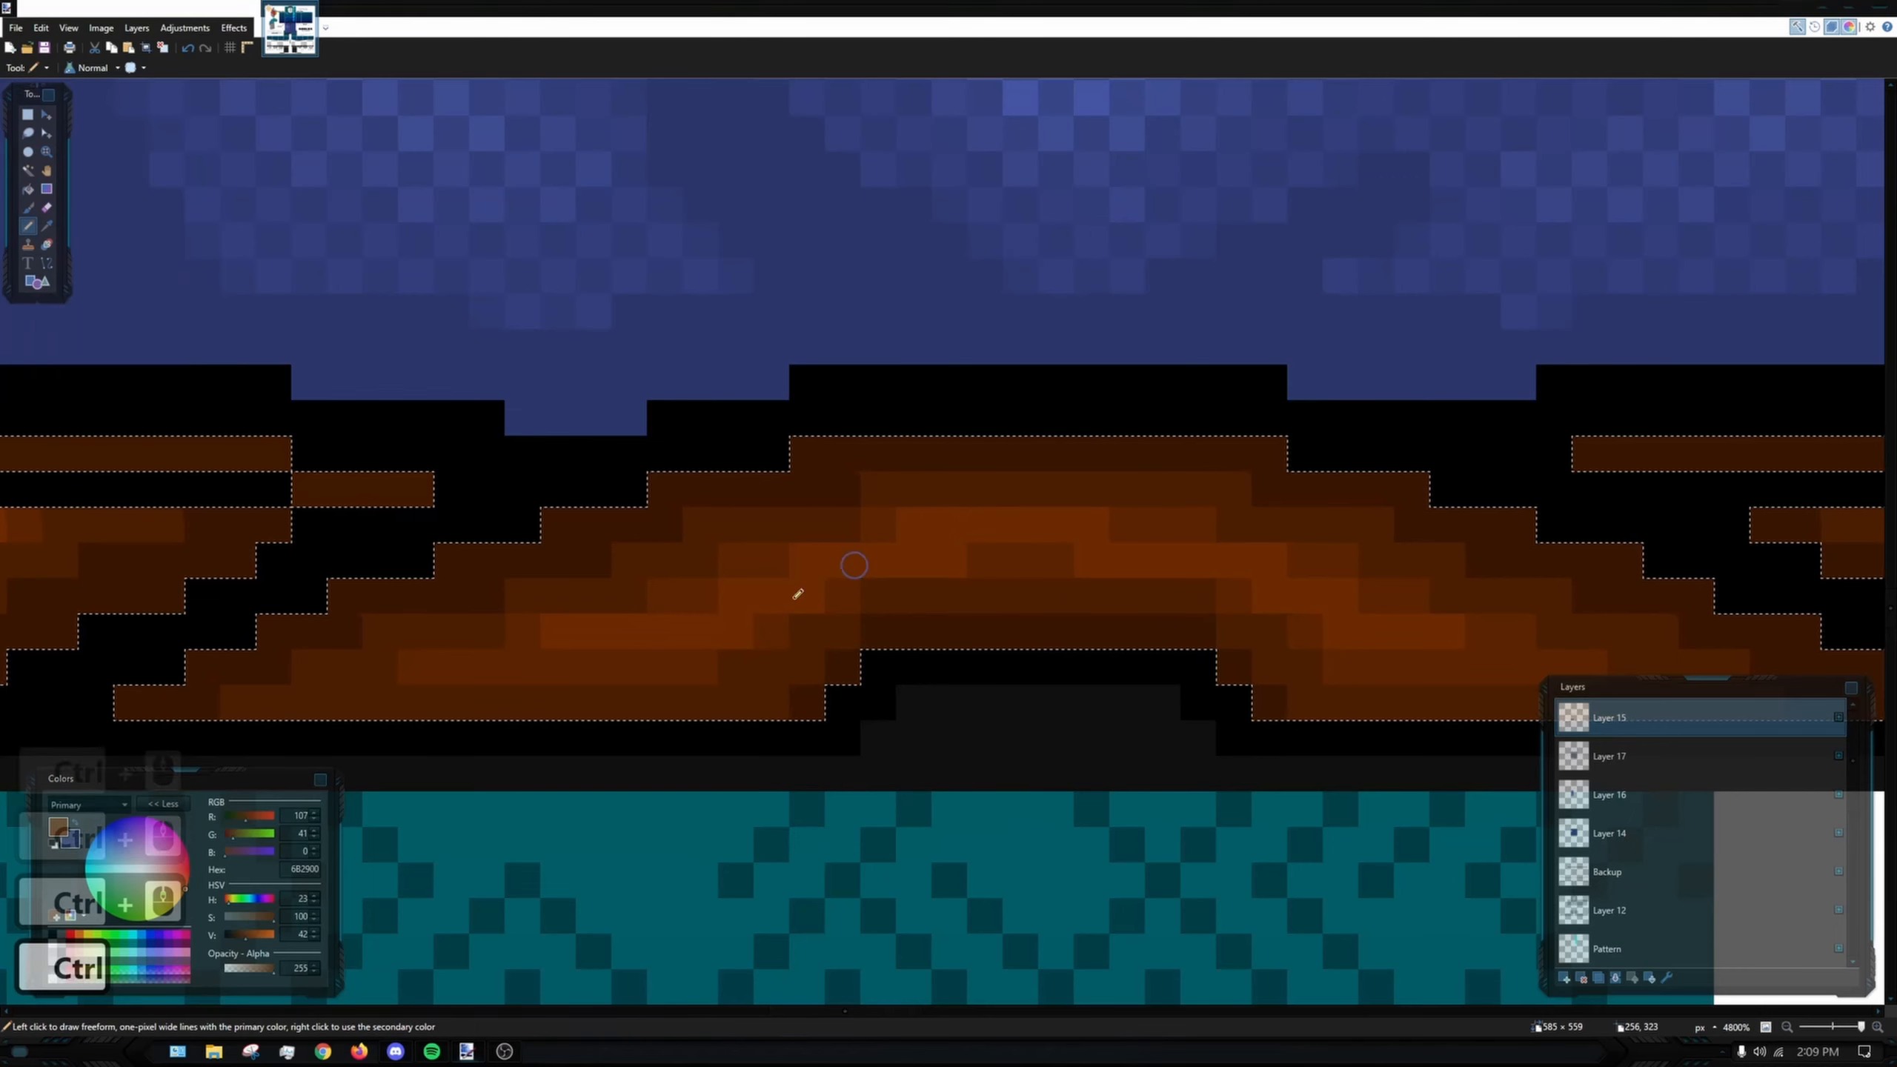
- Try thickening the central arch's 6B2900 highlight with Pencil and Paintbrush strokes, and undo them
mouse_move(614, 635)
mouse_down()
mouse_move(709, 623)
mouse_move(529, 666)
mouse_move(791, 561)
mouse_up()
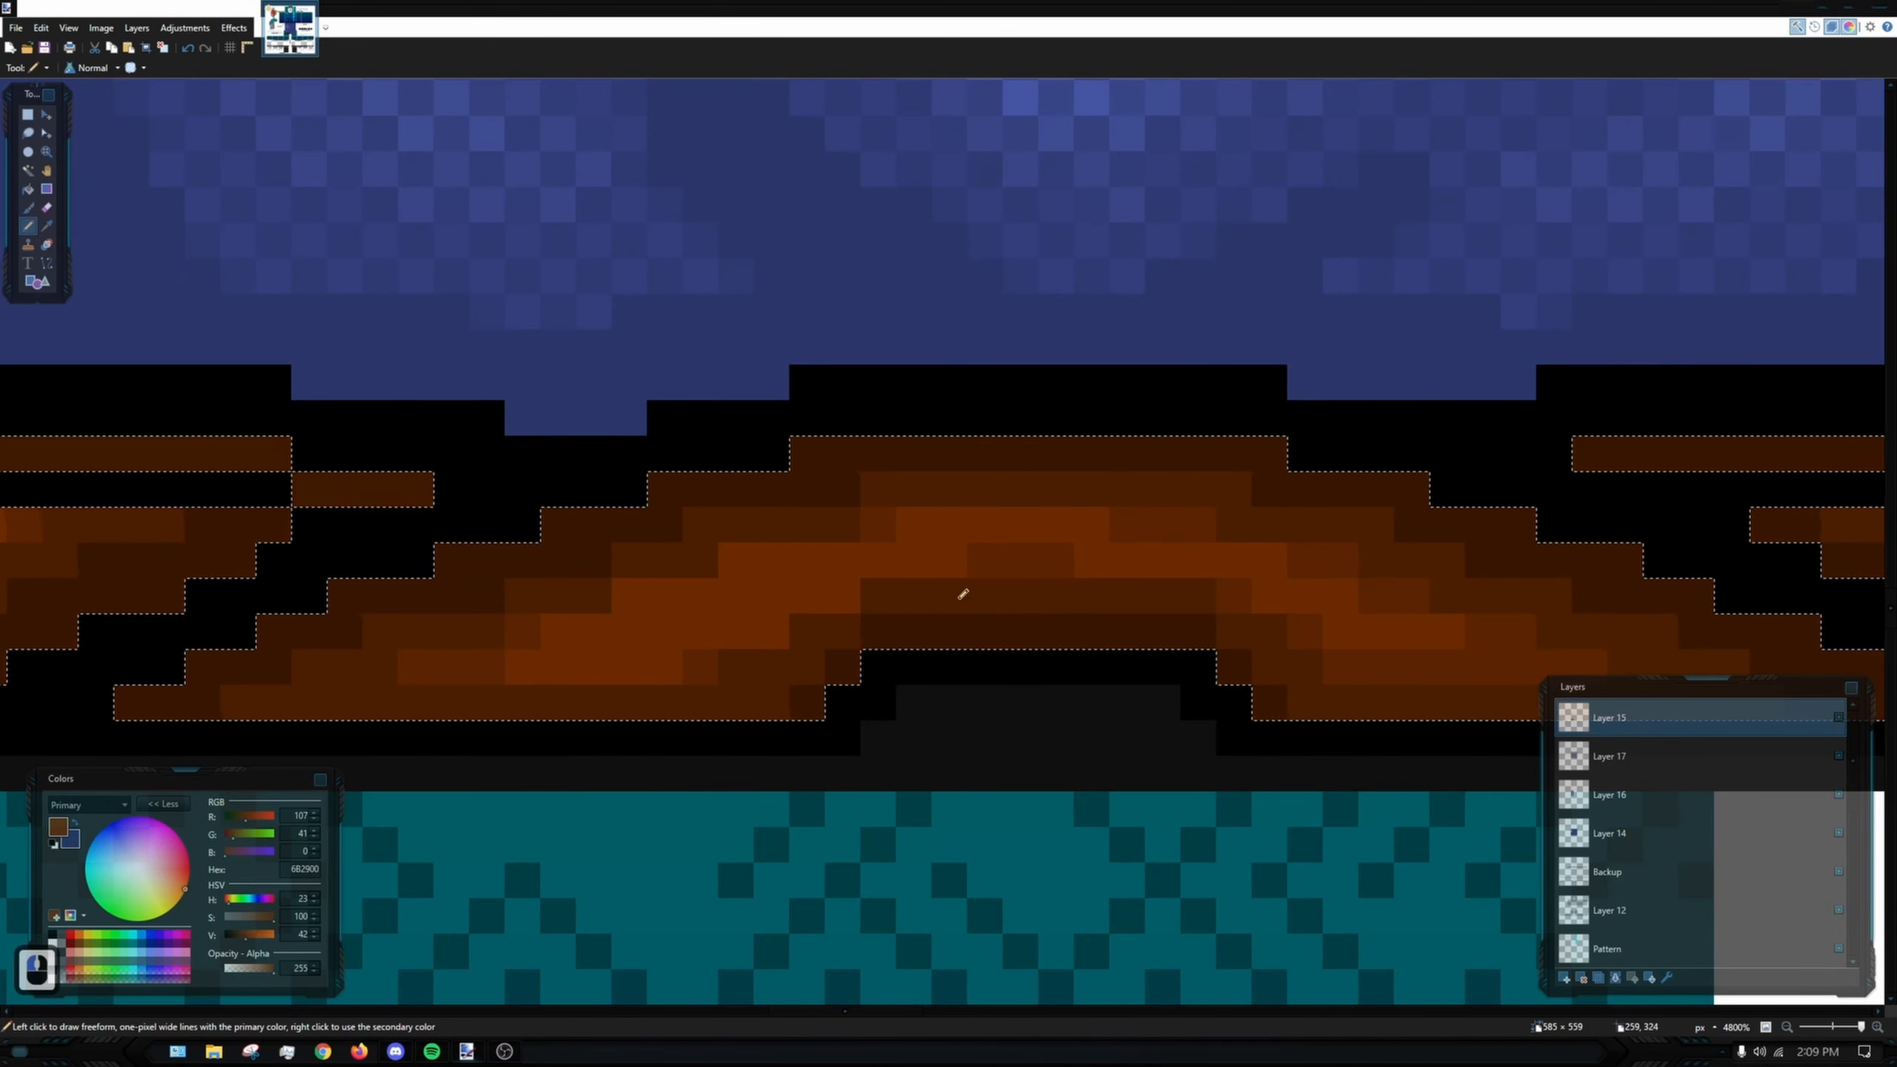
drag(1143, 578, 859, 579)
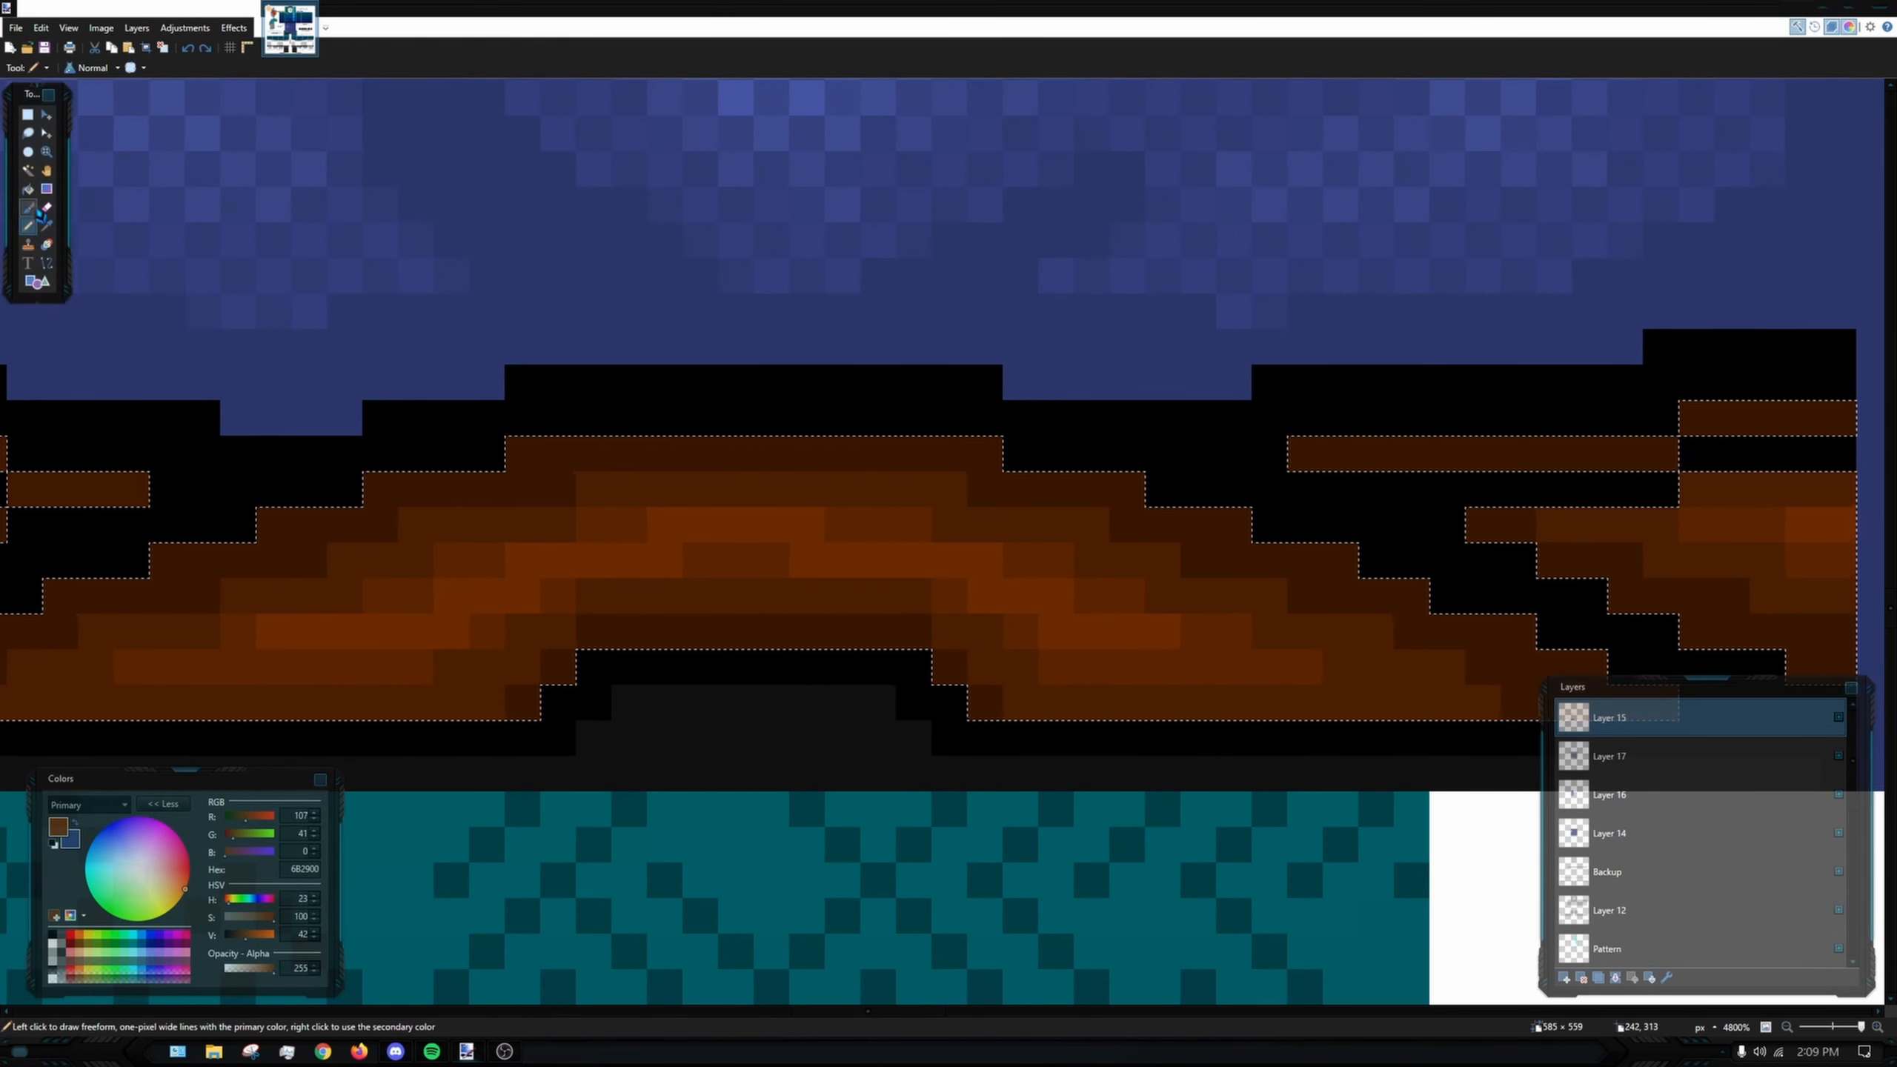
click(28, 207)
drag(605, 517, 911, 555)
key(ctrl+z)
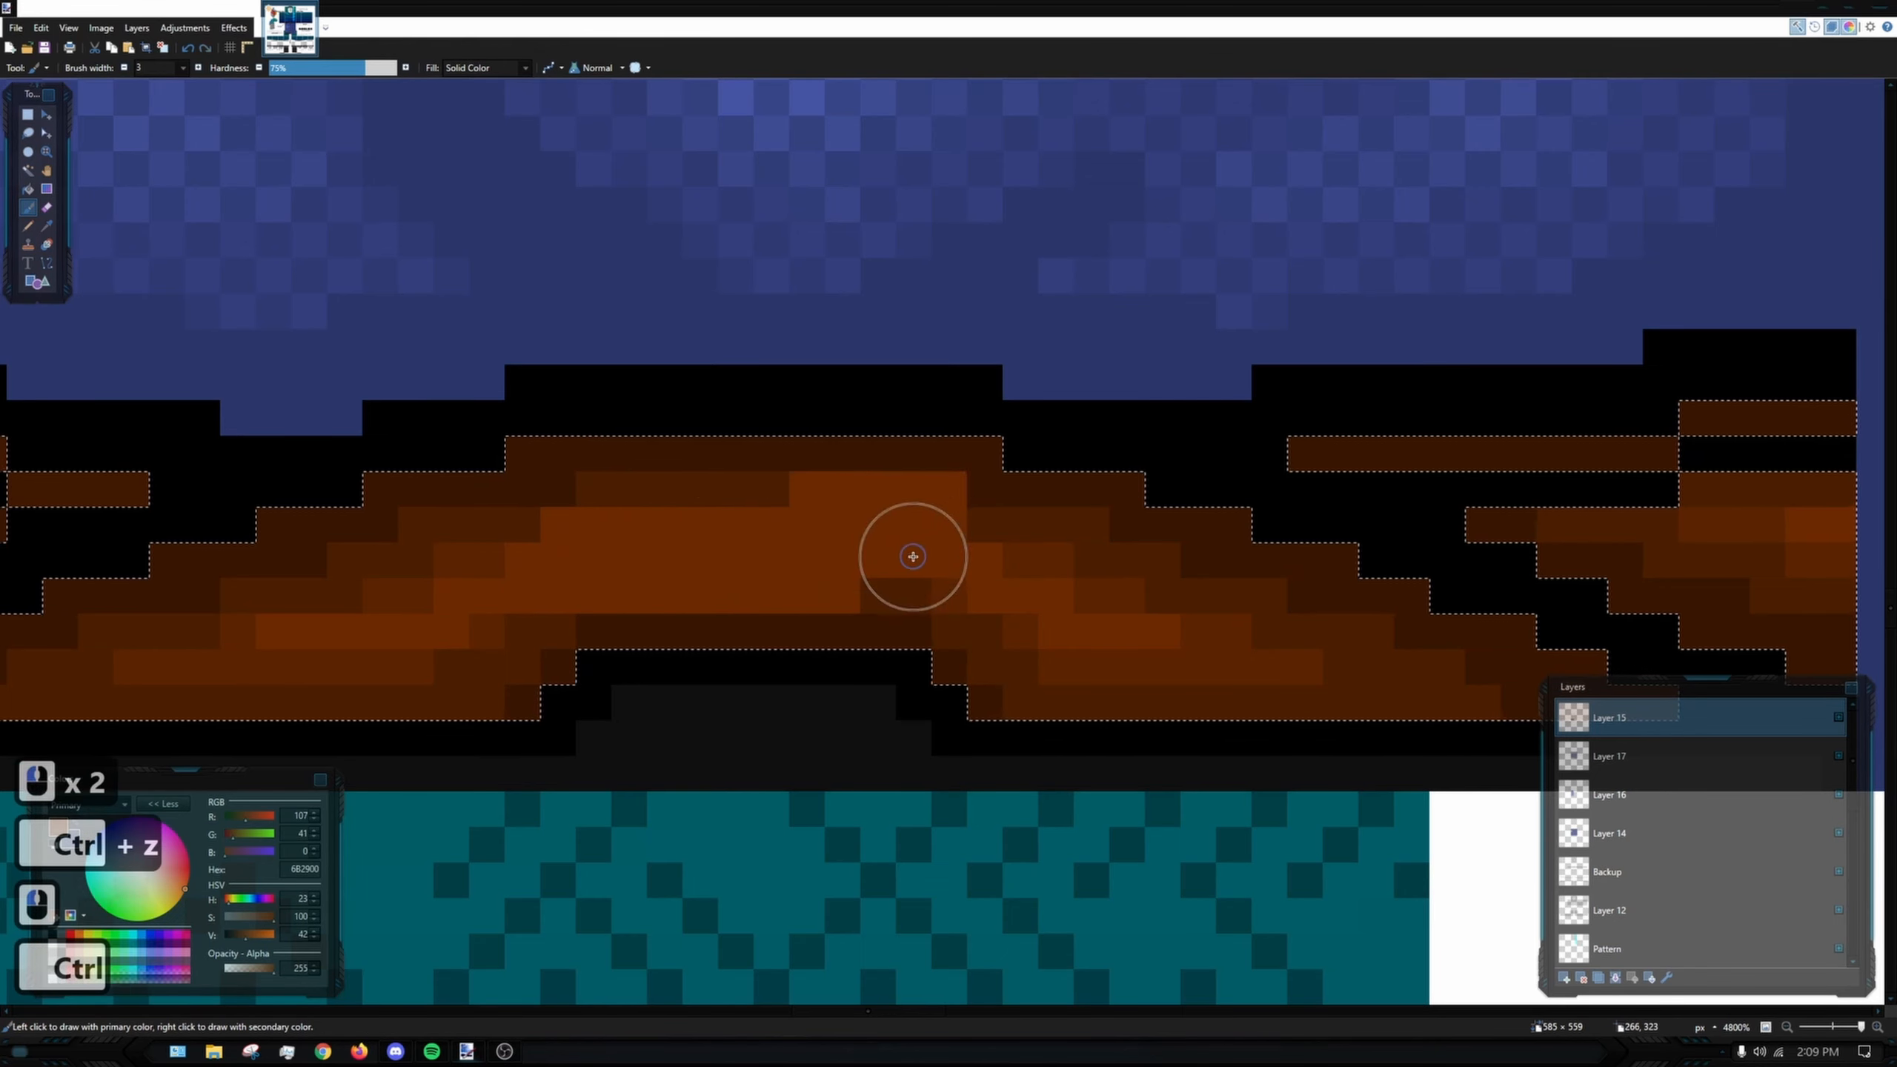
key(ctrl+z)
ctrl+scroll(947, 547, down, 6)
click(27, 226)
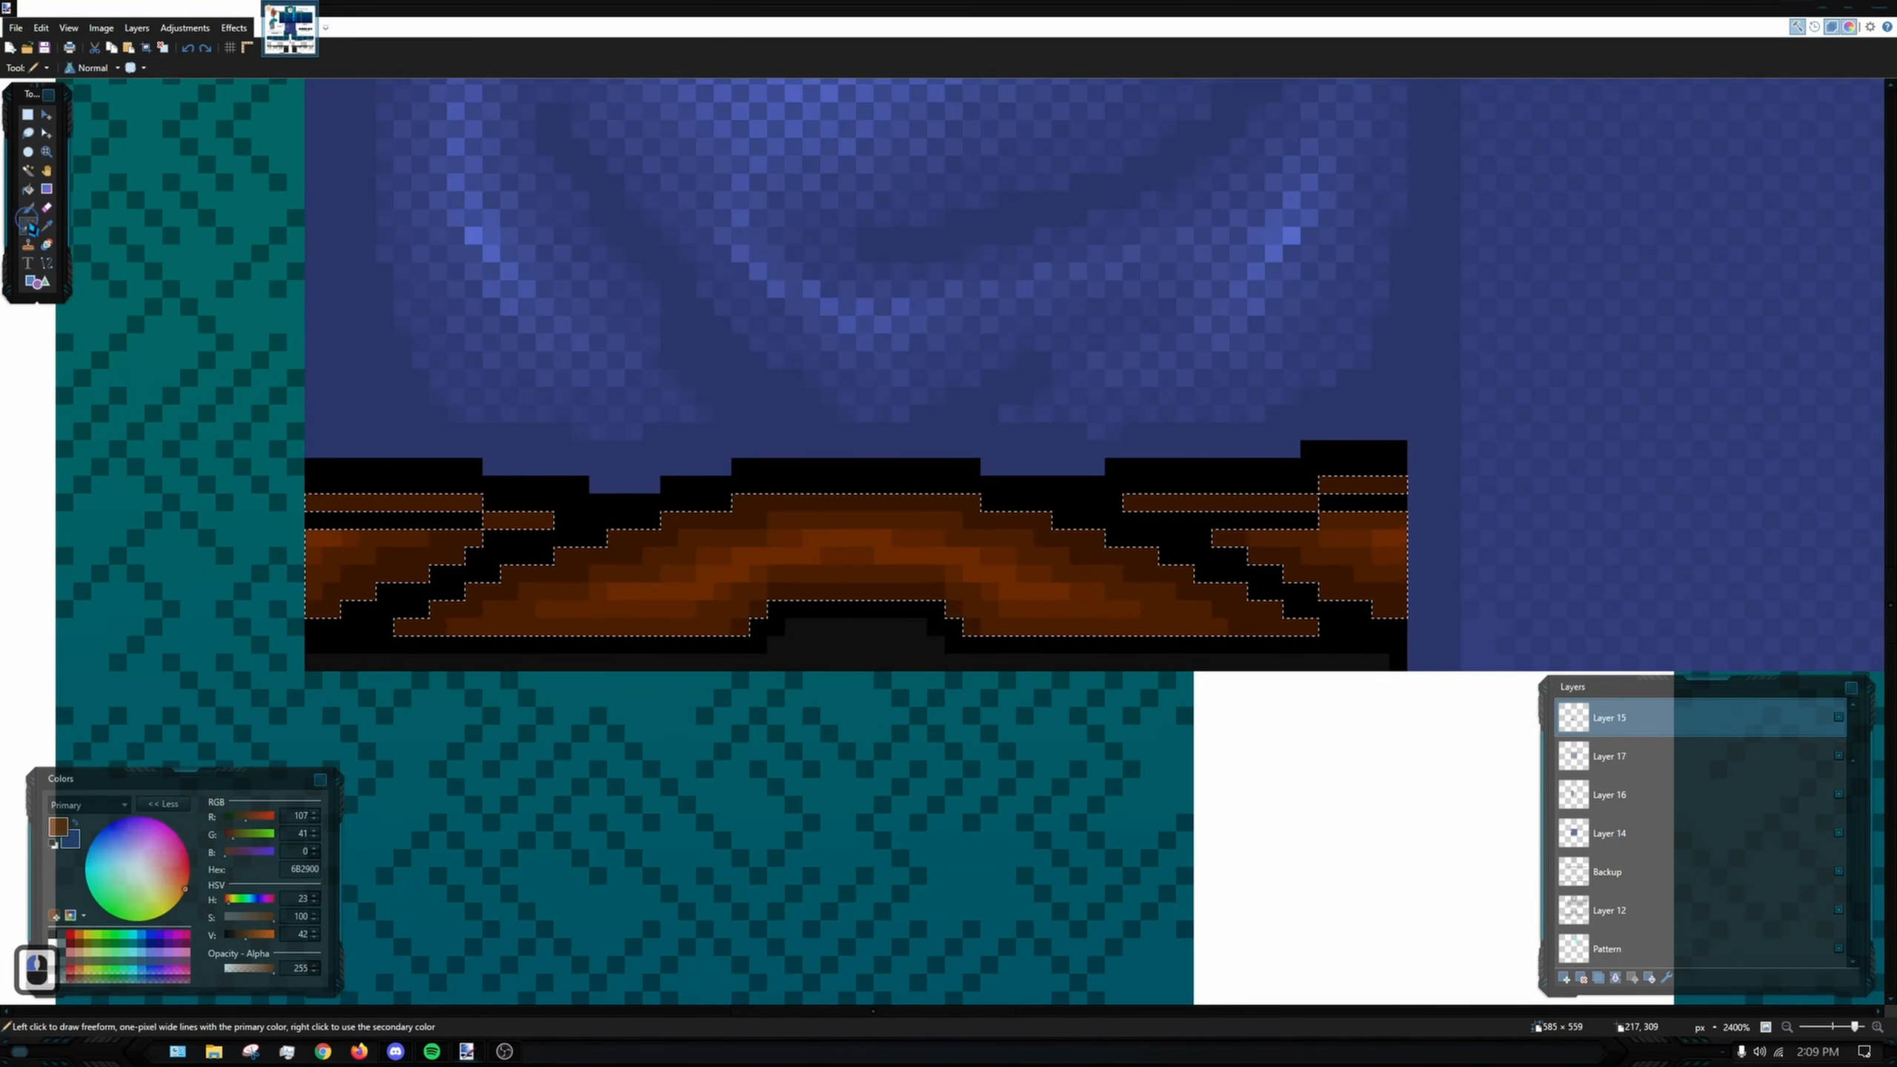
- Thicken the 6B2900 highlight on the left side of the central arch with a few Pencil pixels
ctrl+scroll(789, 597, up, 4)
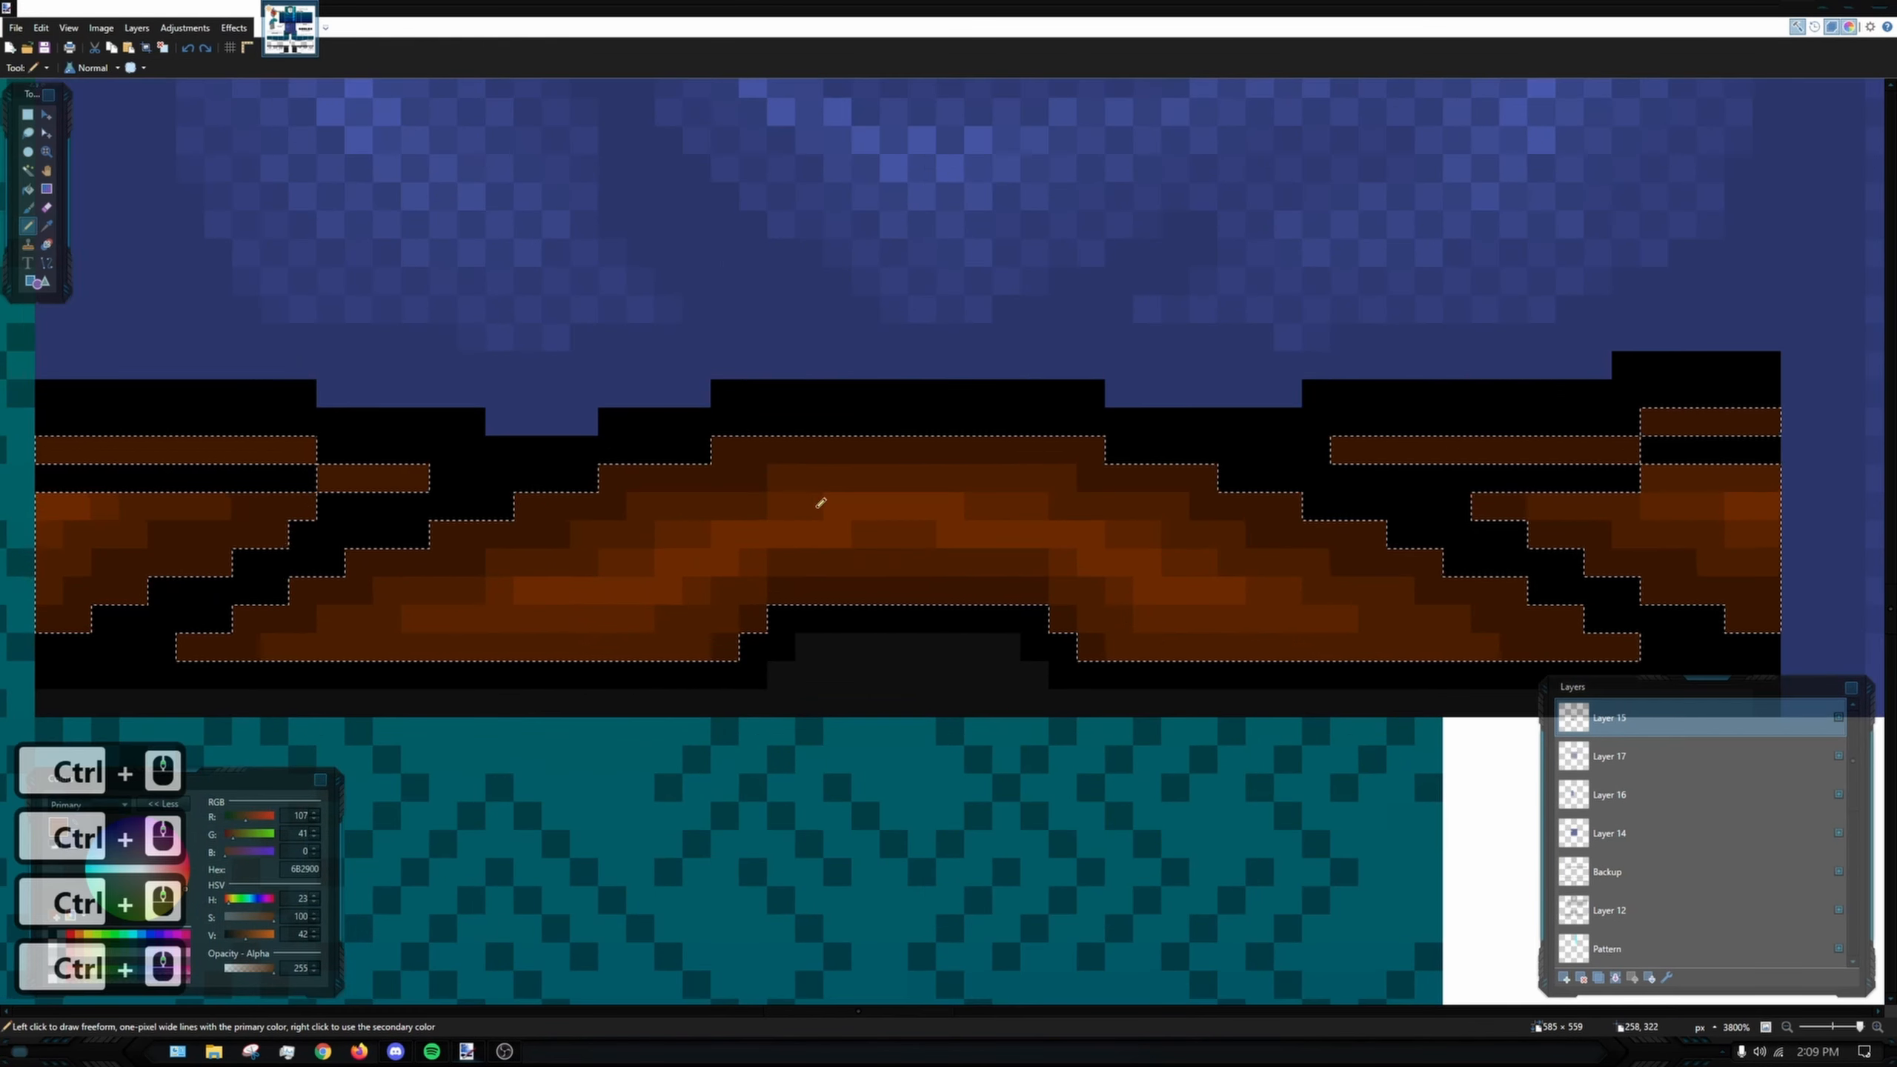
click(637, 591)
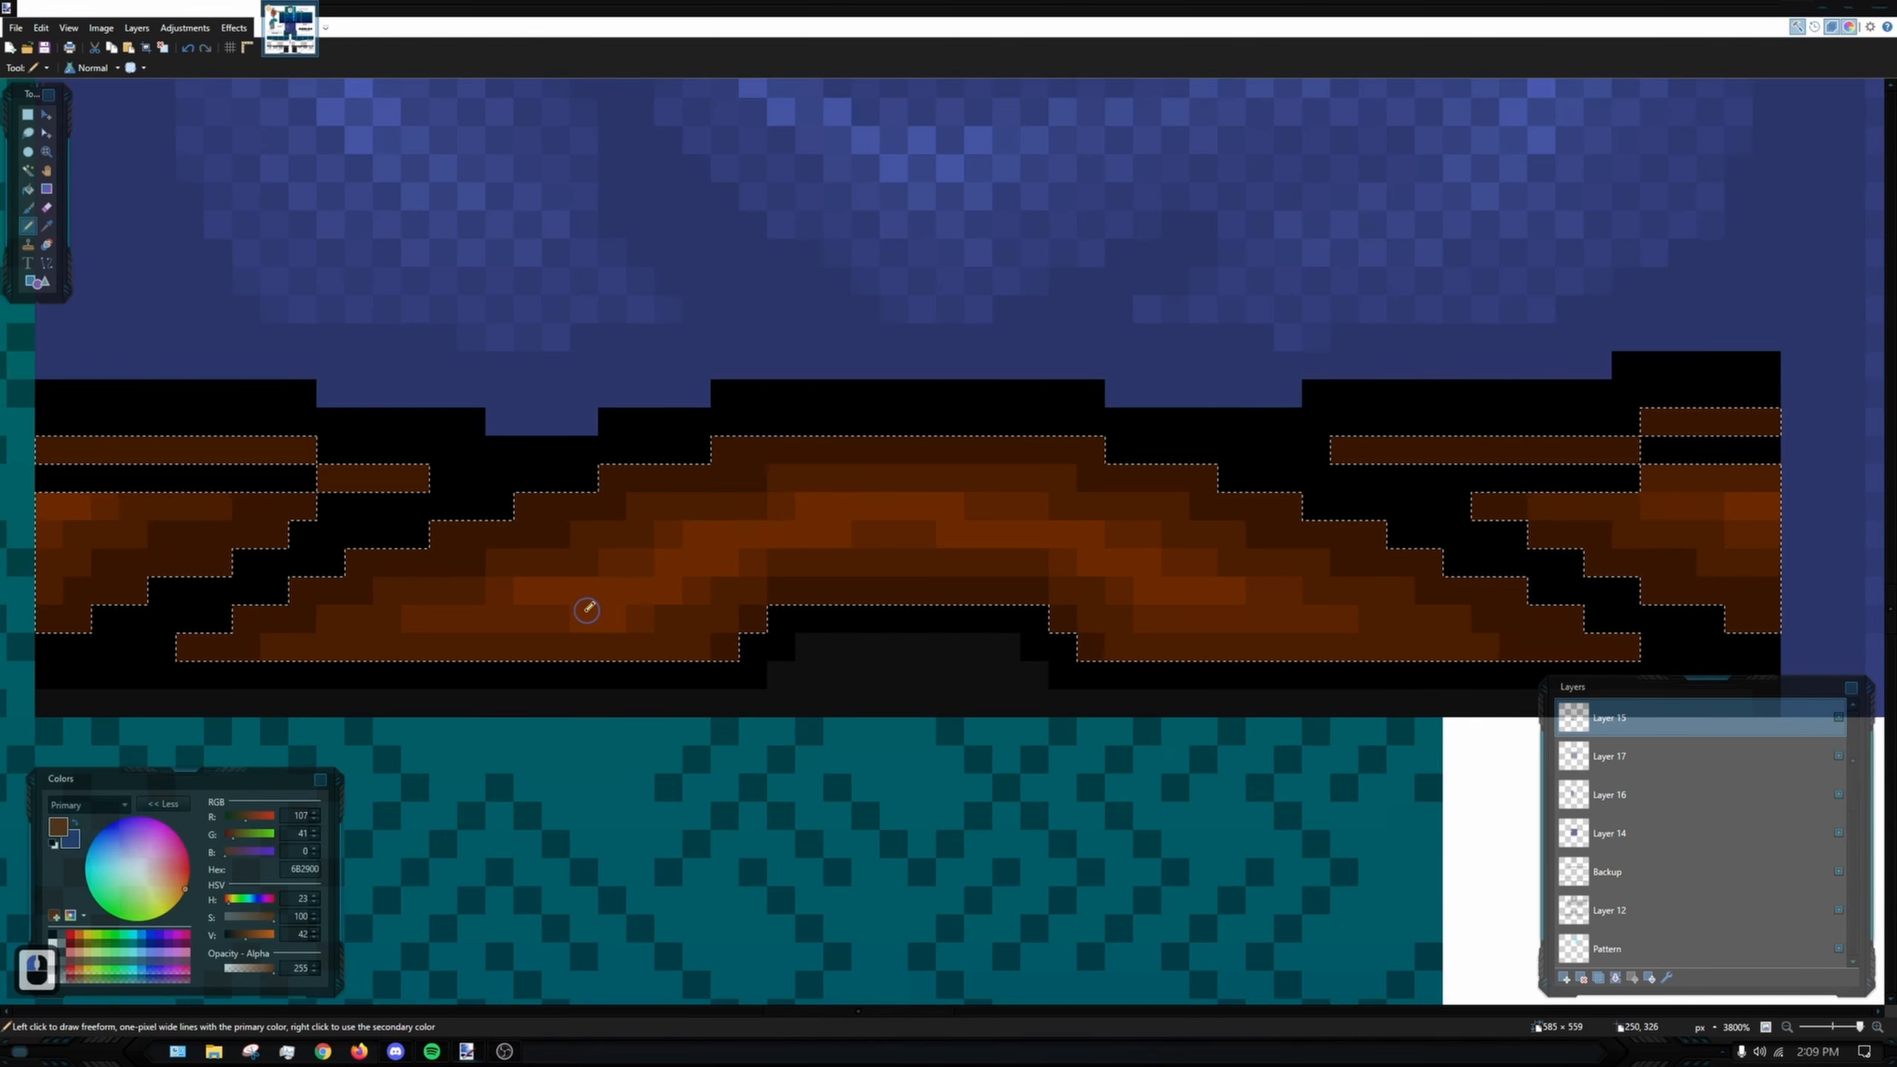
key(ctrl+z)
ctrl+scroll(788, 613, down, 3)
ctrl+scroll(822, 601, up, 2)
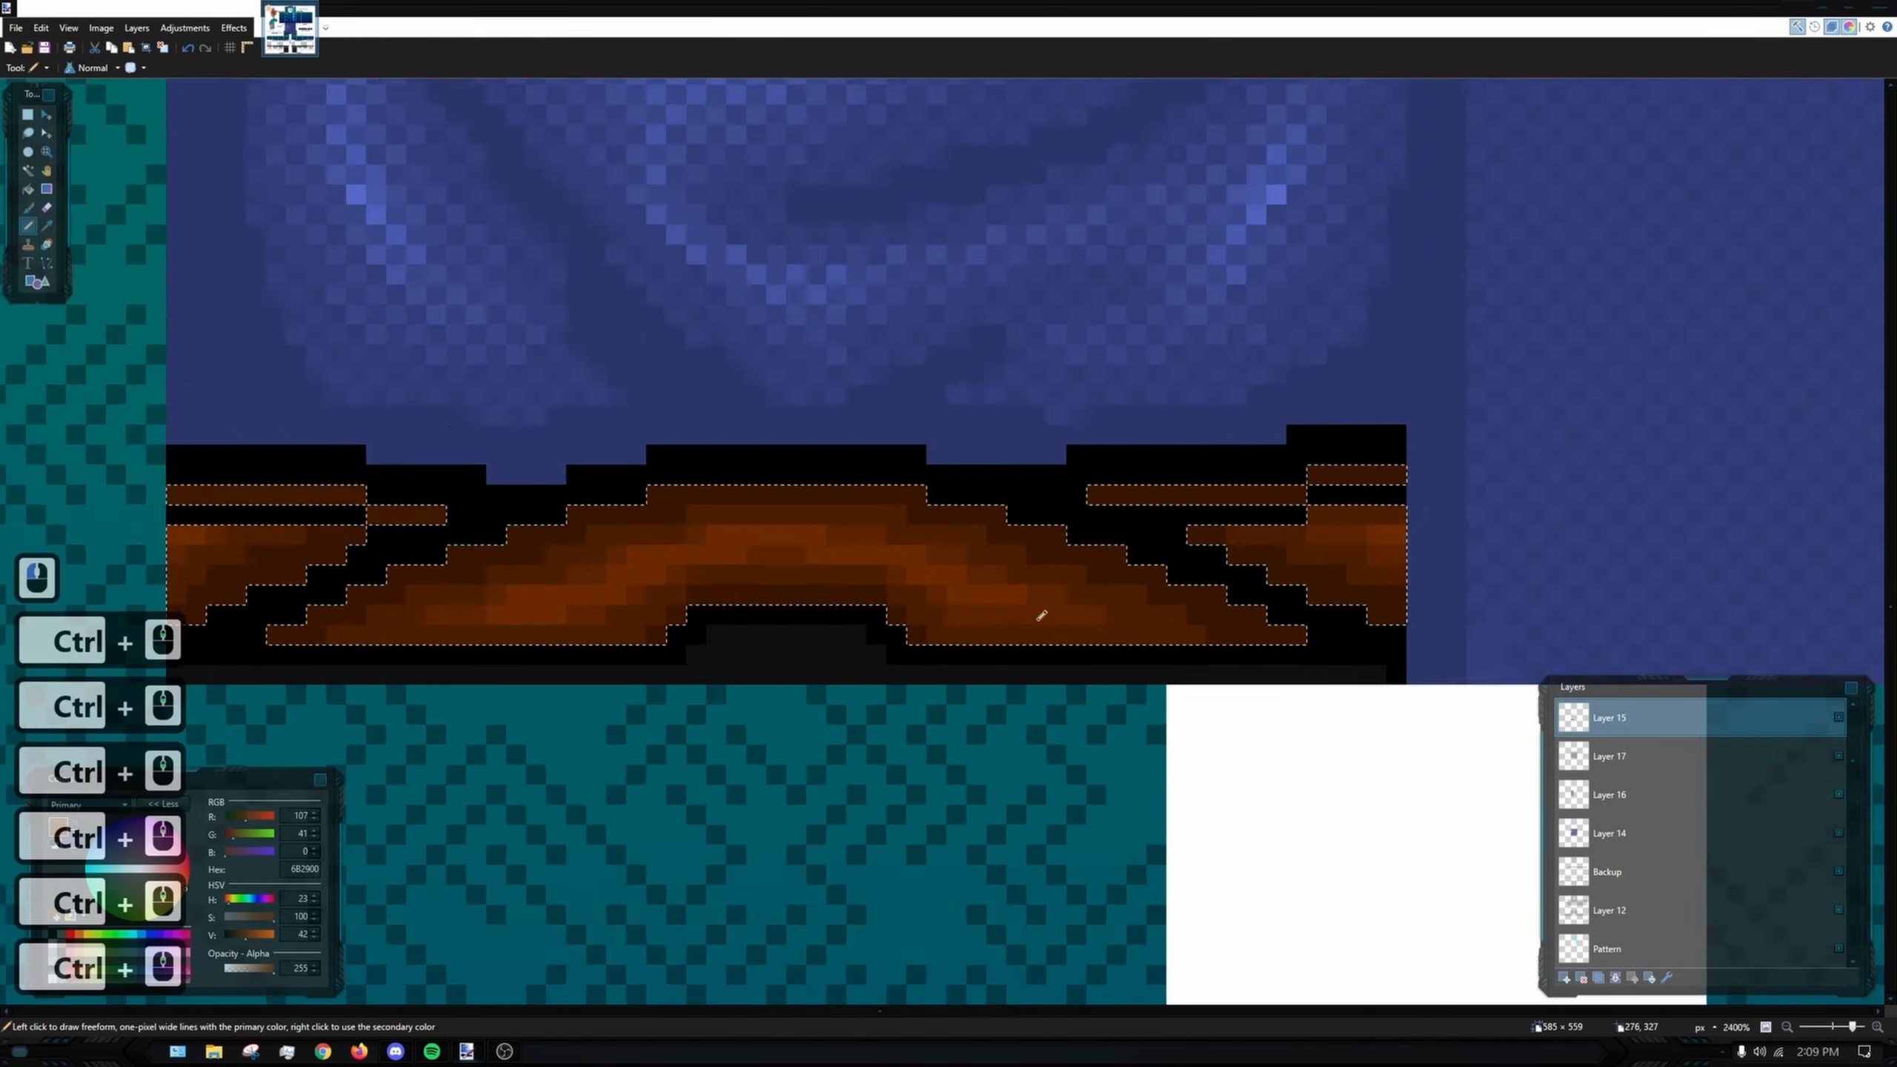
- Check the cuff against the whole template and clear the selection around it with the Rectangle Select tool
ctrl+scroll(1000, 606, down, 4)
ctrl+scroll(1150, 583, down, 8)
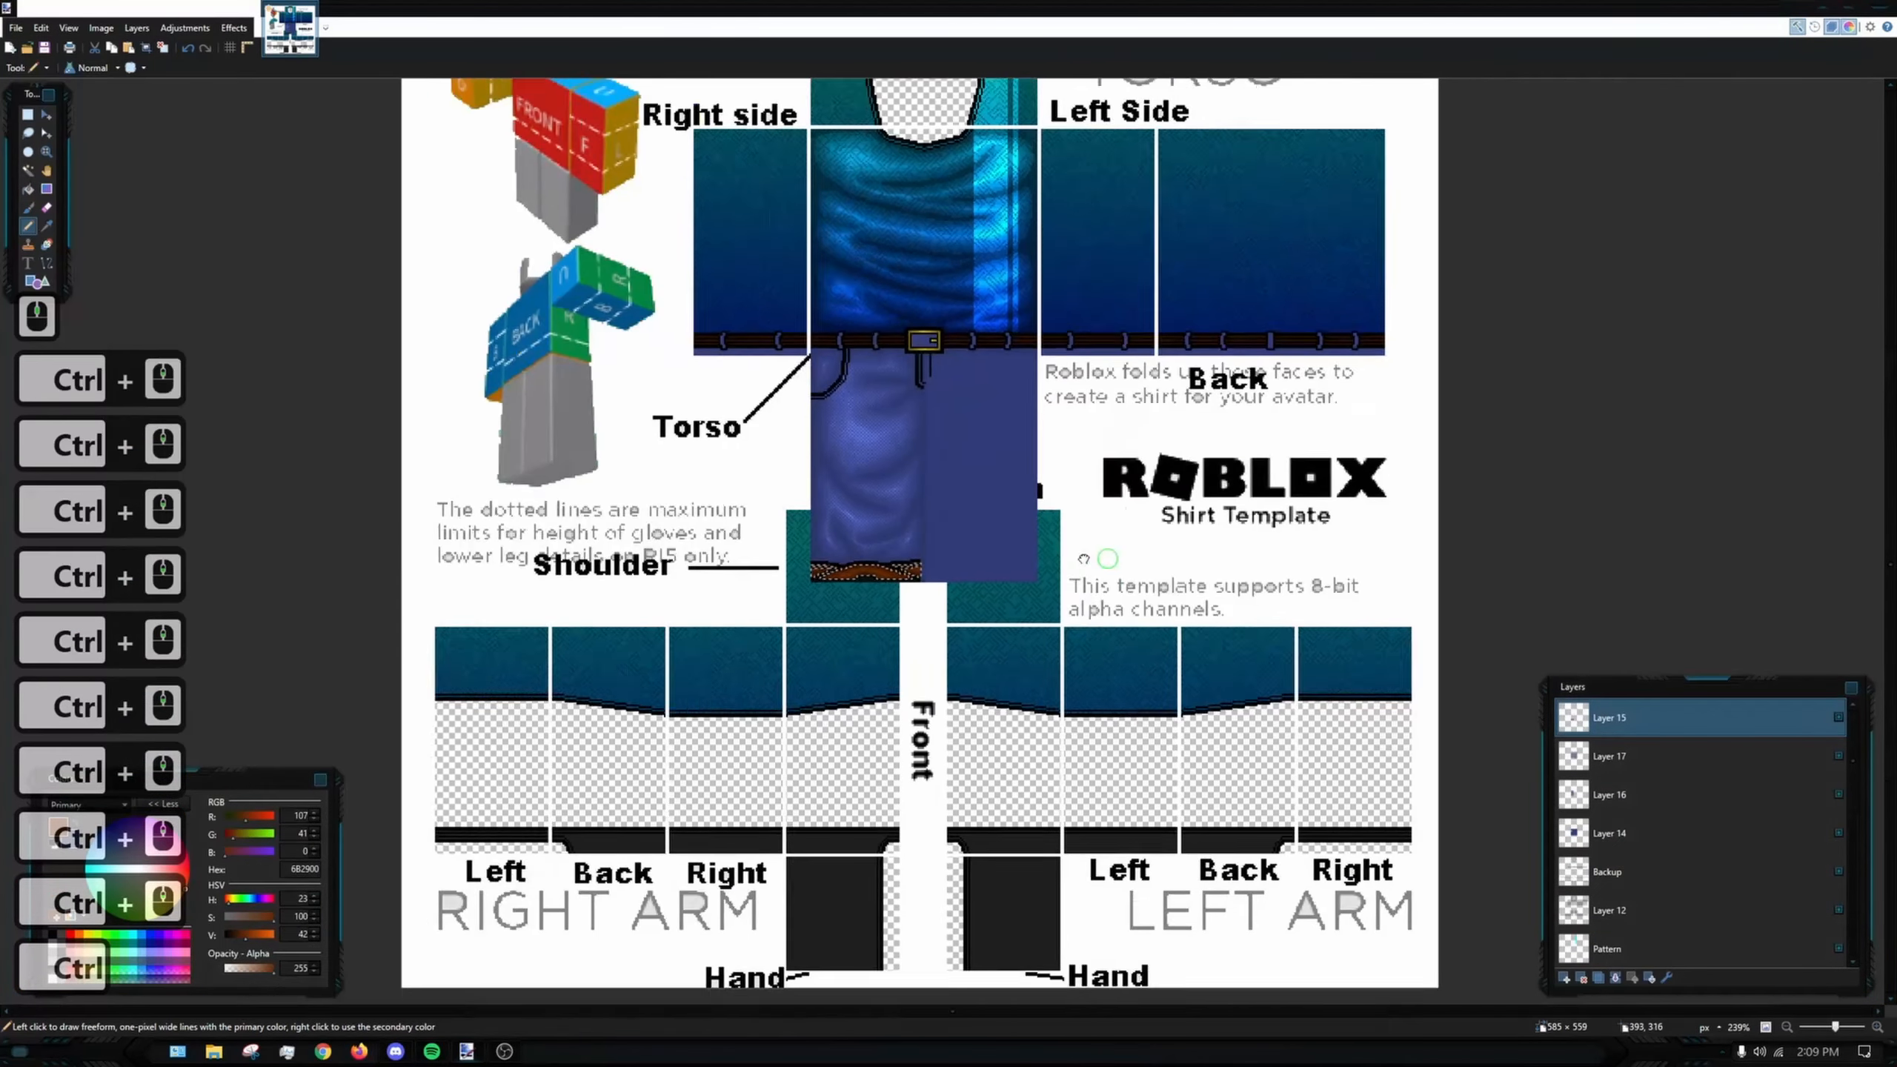
drag(1083, 558, 928, 567)
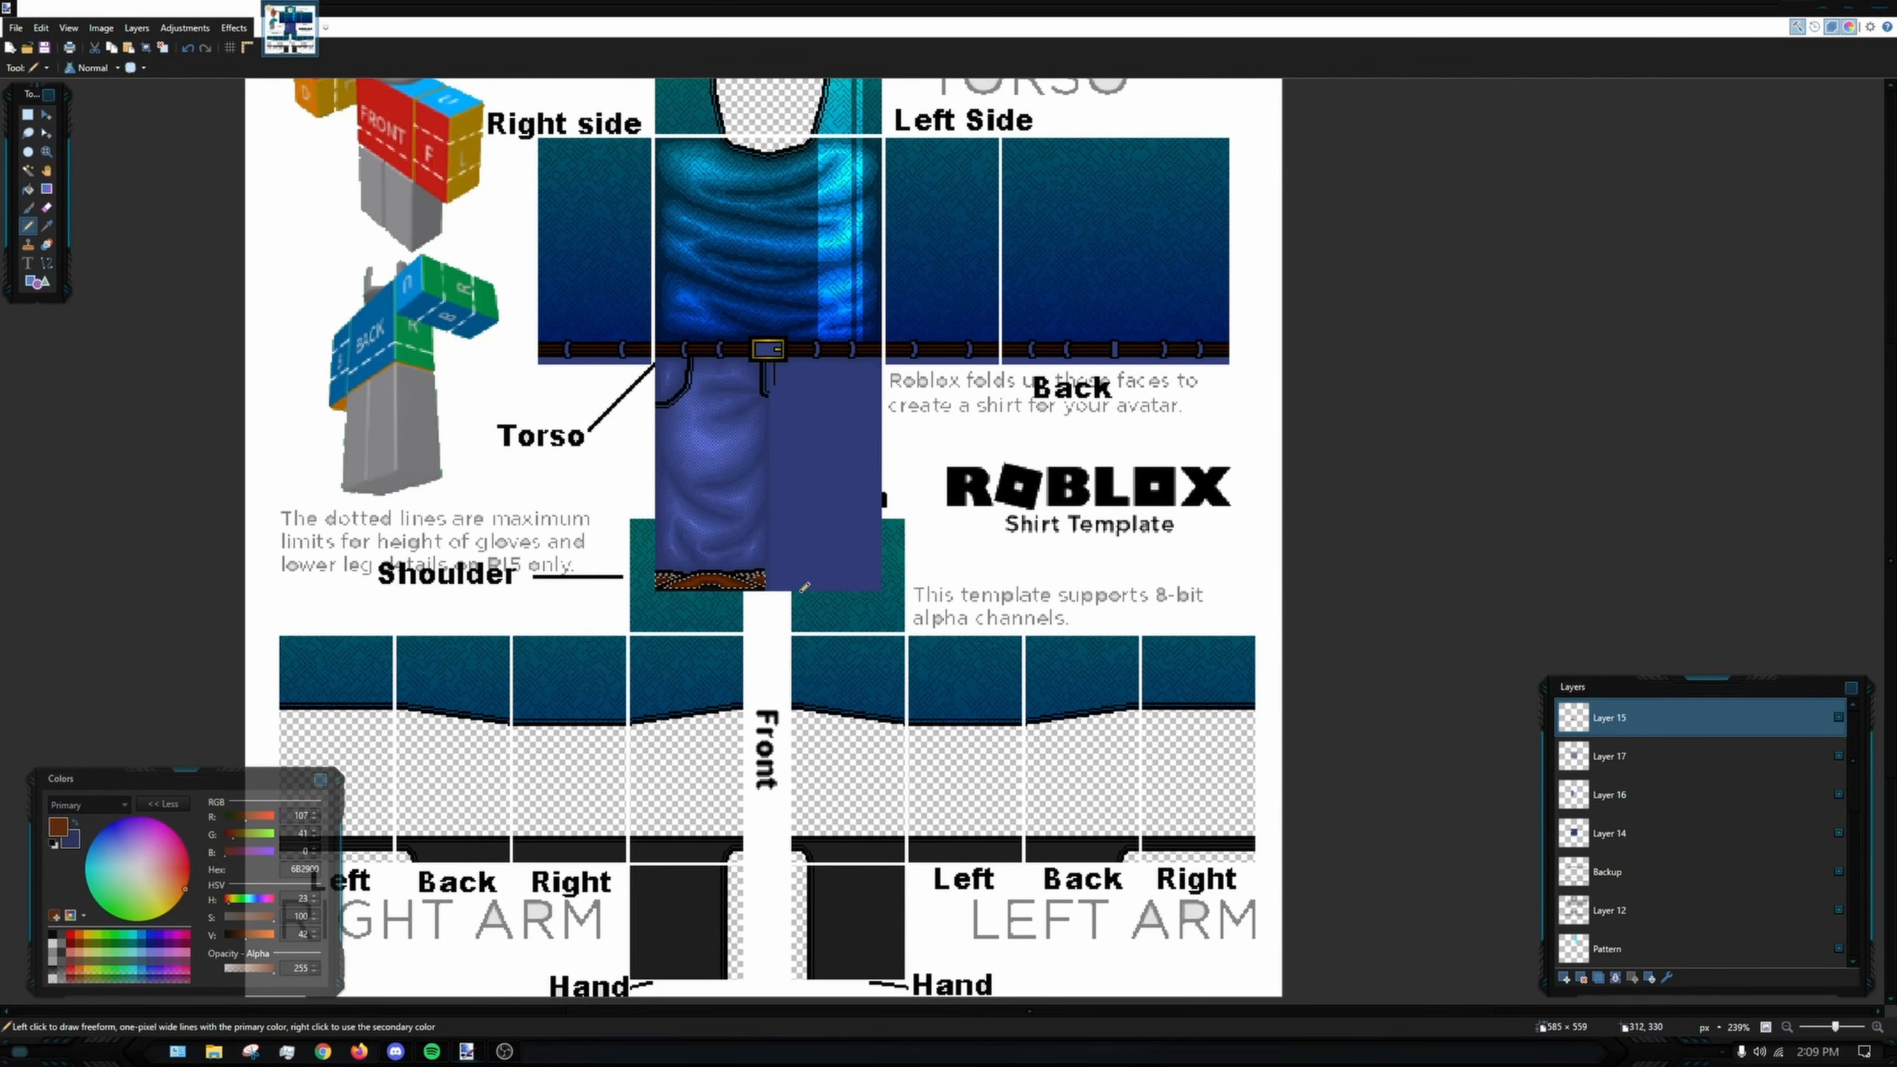
ctrl+scroll(763, 644, up, 8)
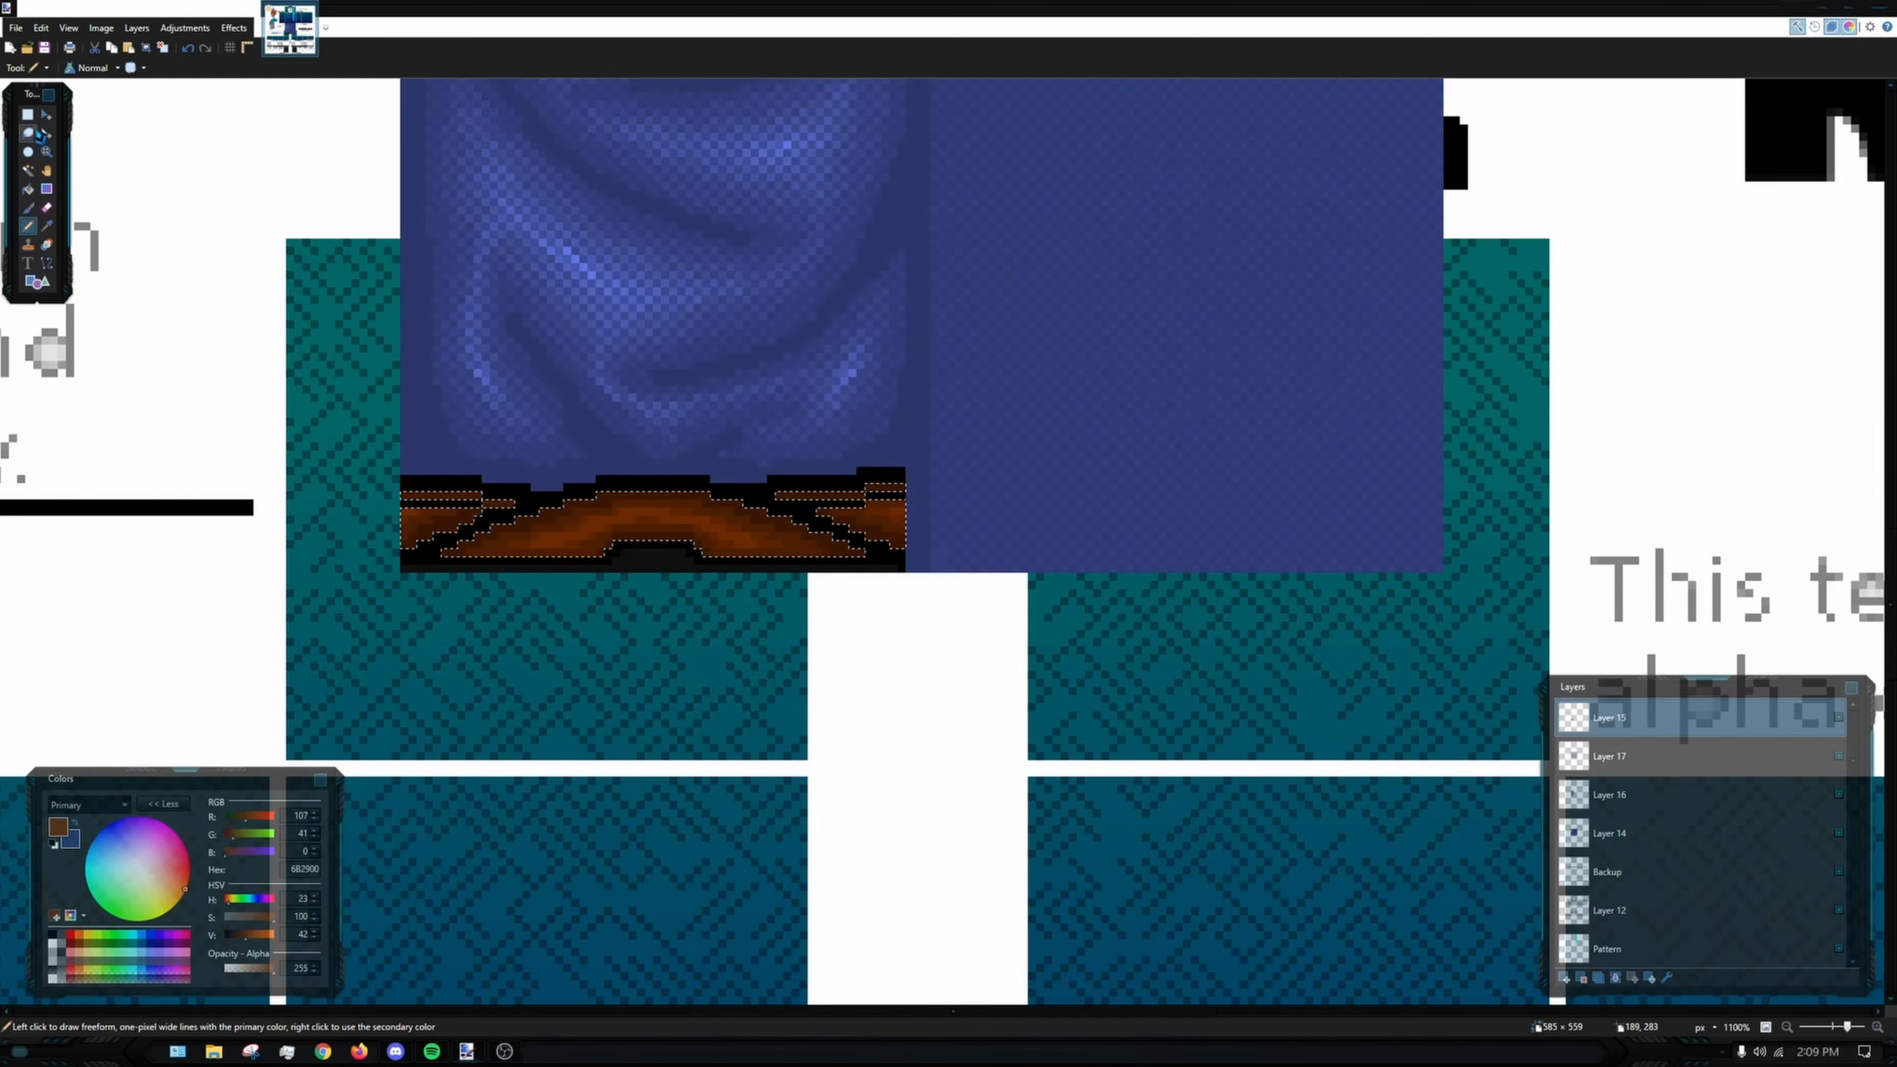
click(28, 114)
click(405, 350)
ctrl+scroll(568, 680, up, 8)
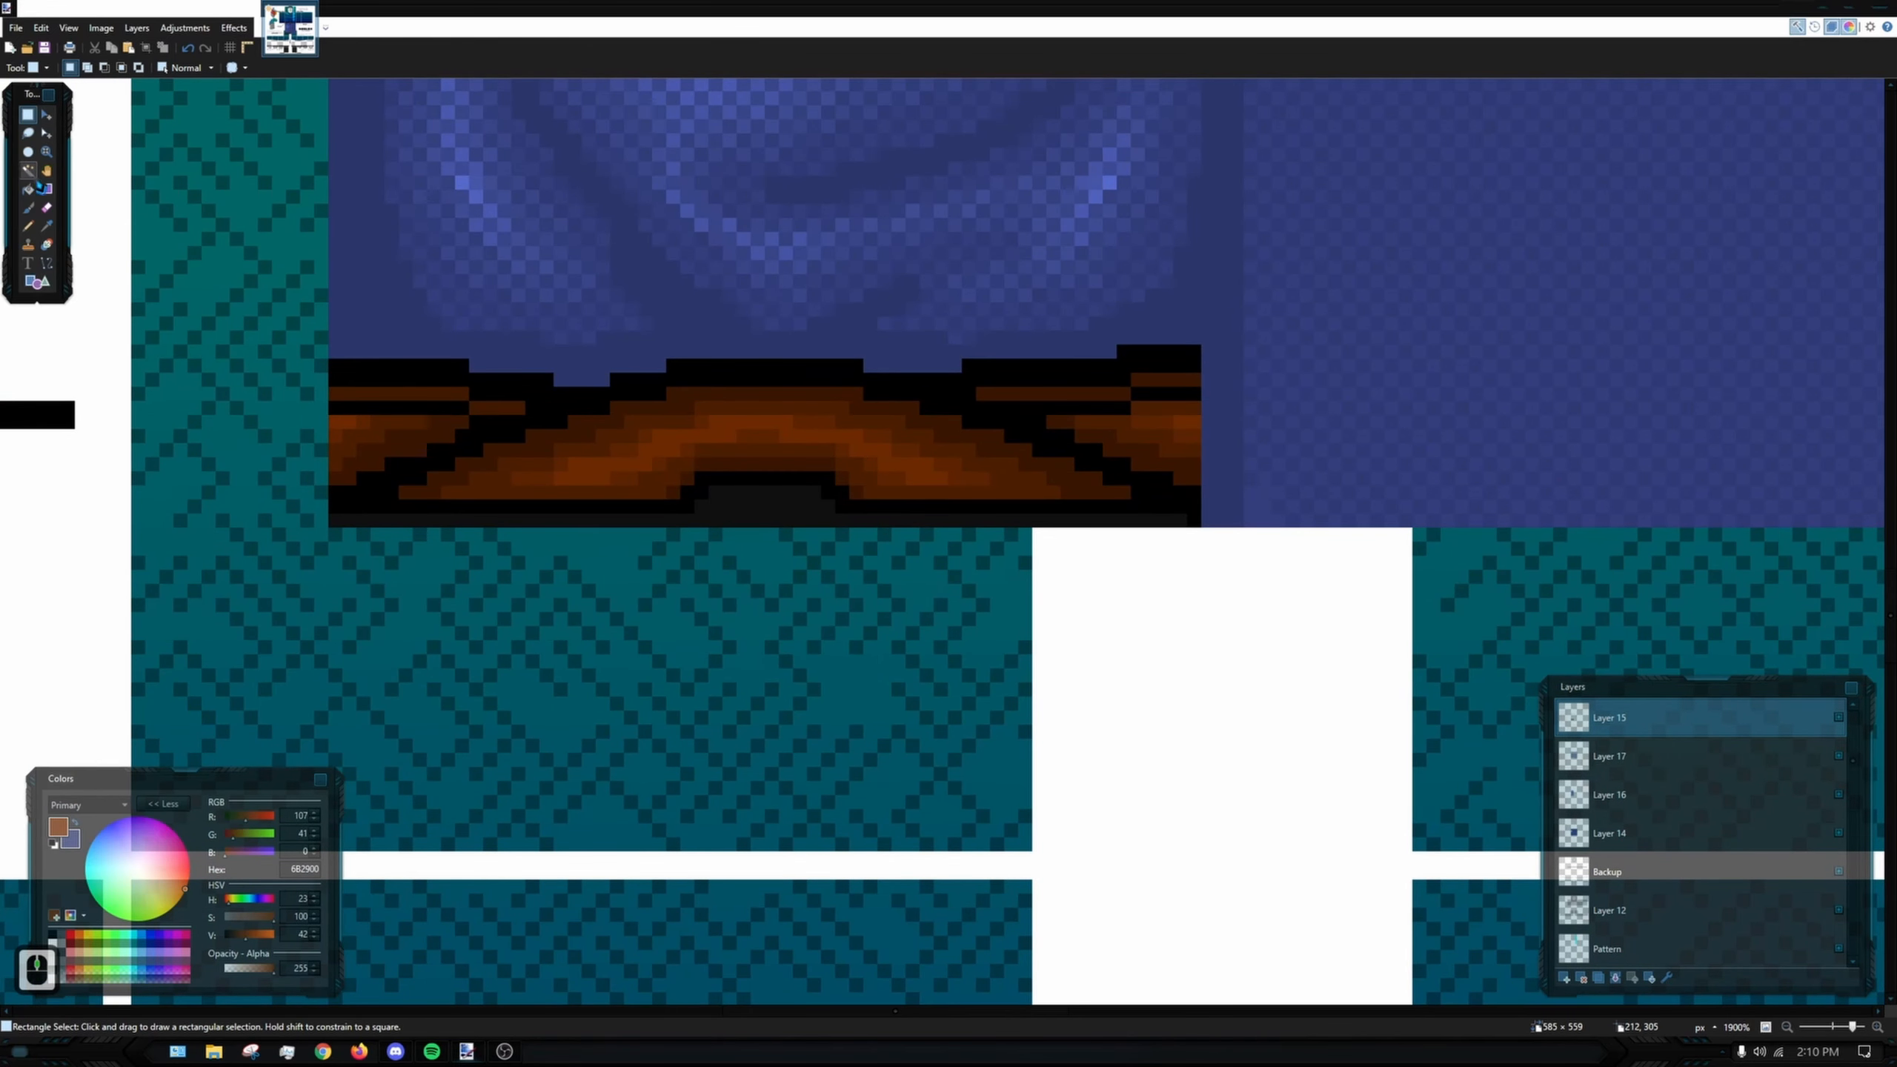
- Magic Wand the near-black area beneath the central arch and set a Pencil colour of 141414, lightened from a sample of it
click(27, 170)
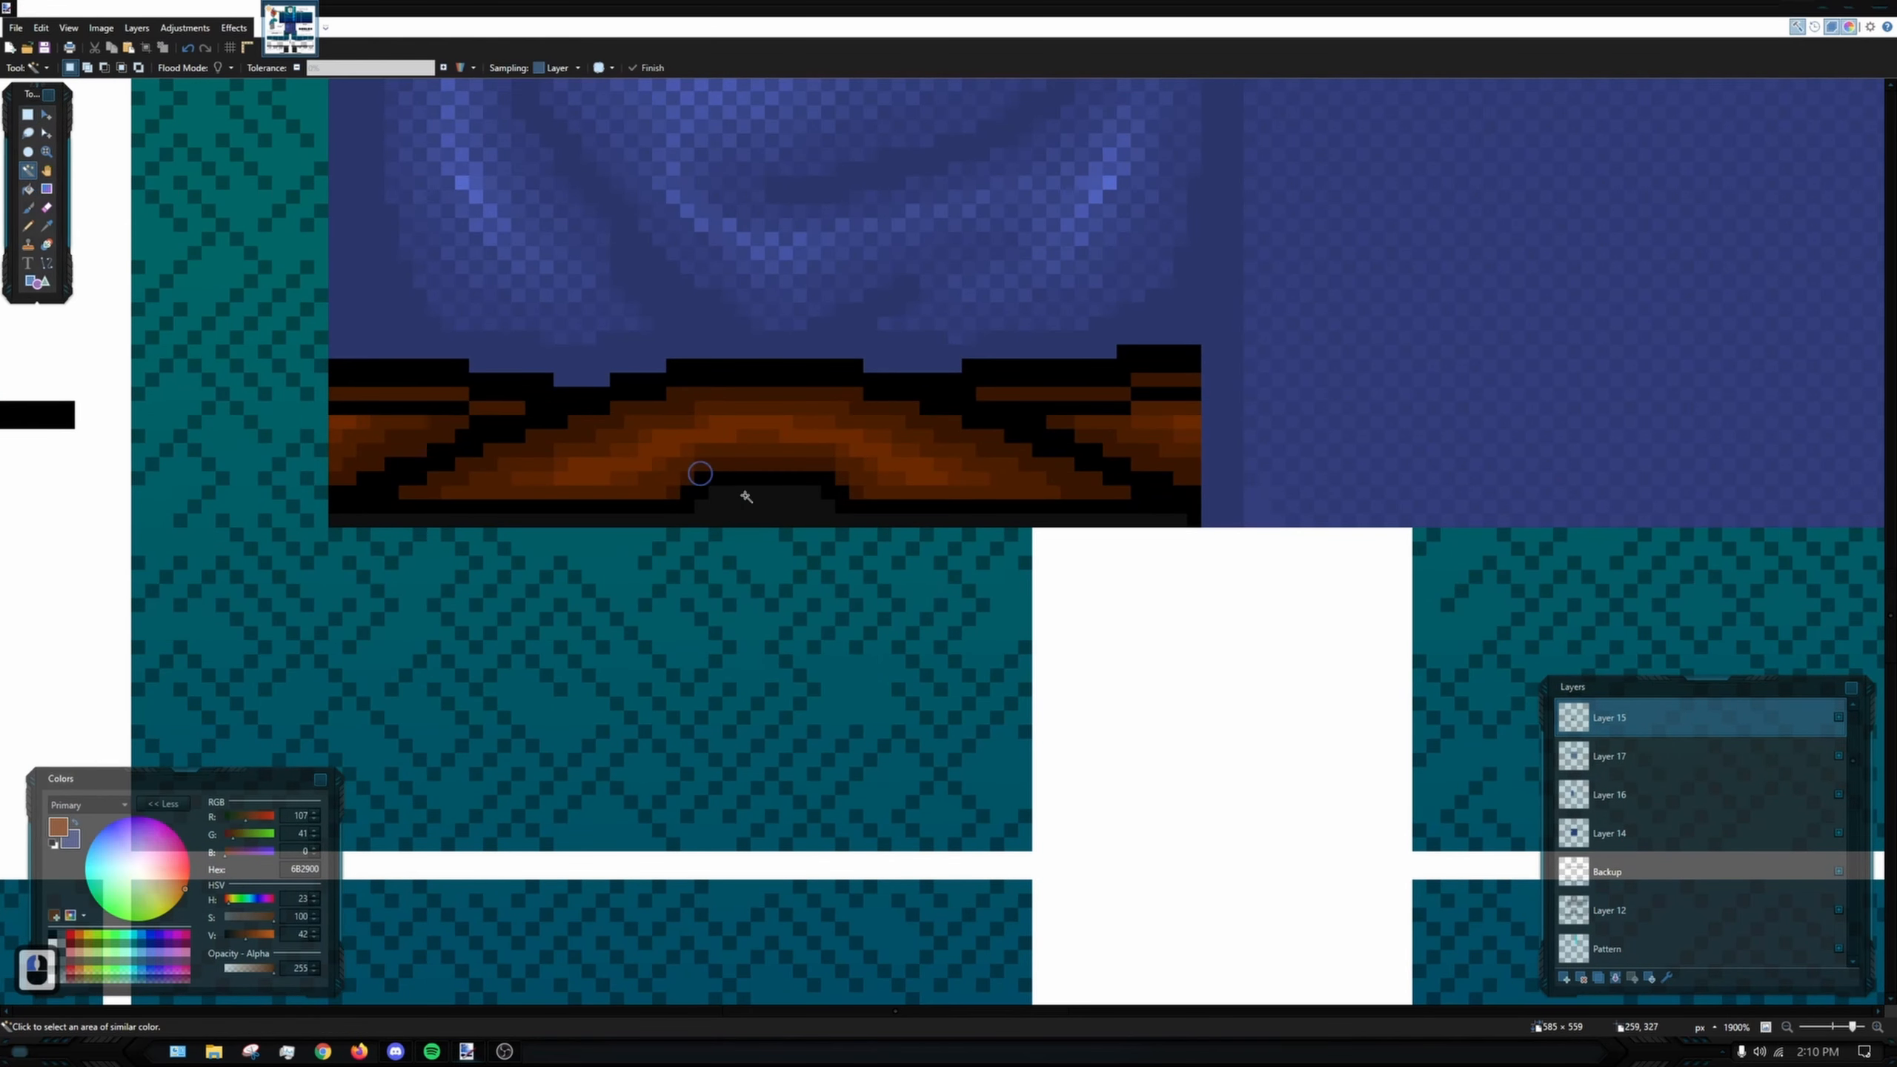
click(758, 506)
click(46, 226)
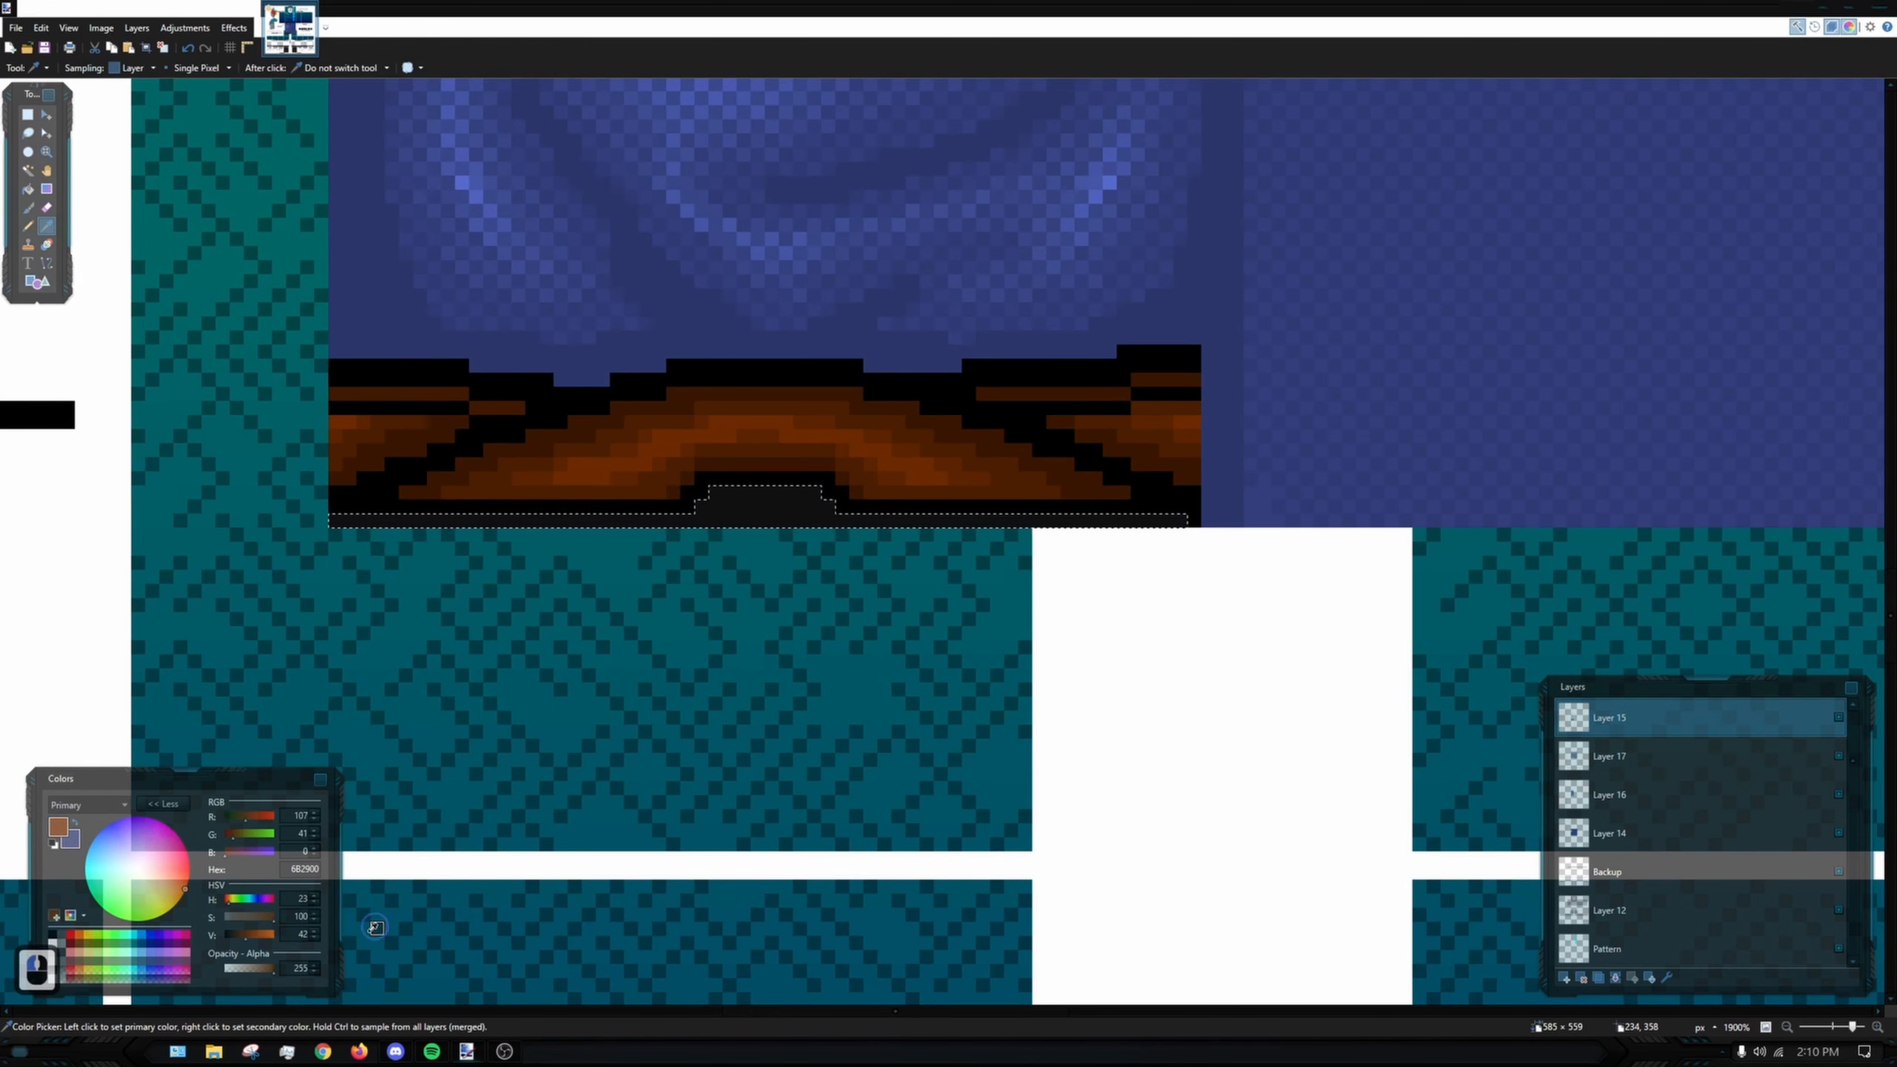
click(745, 515)
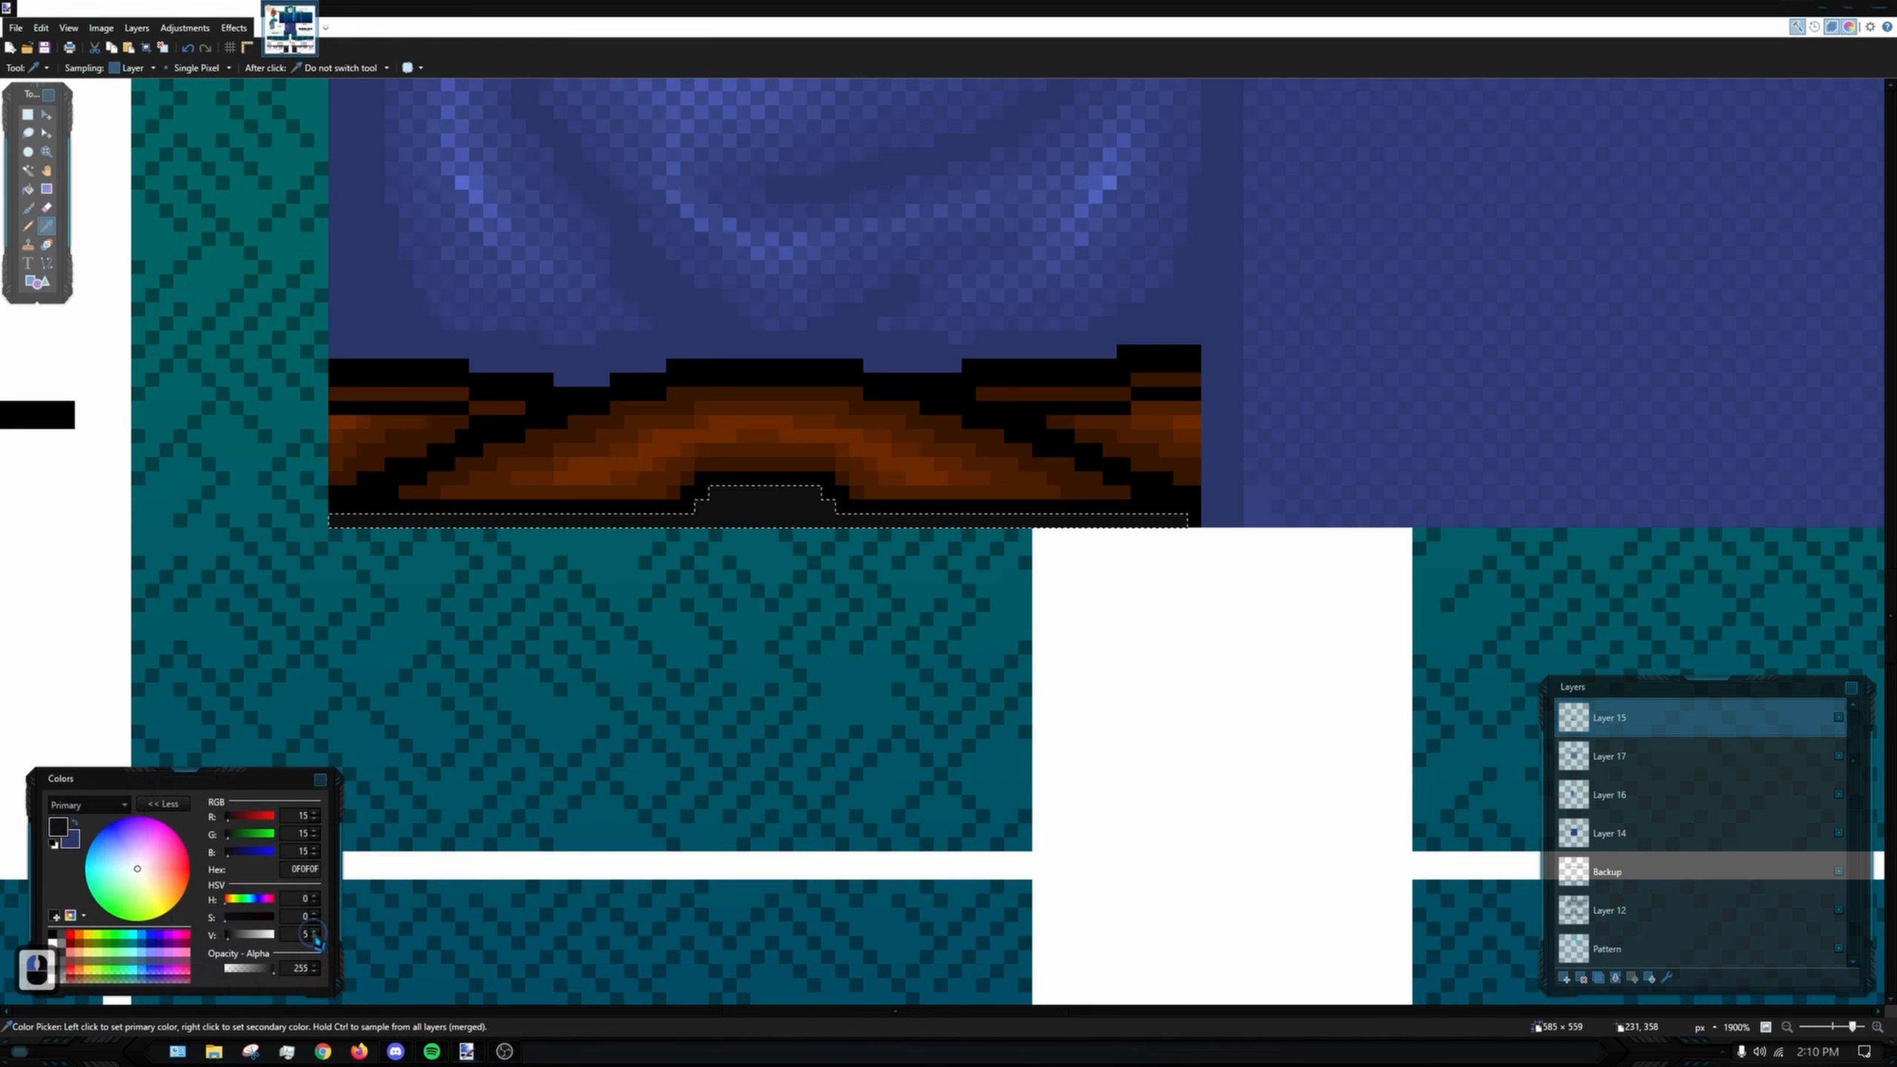
click(27, 226)
scroll(769, 513, up, 12)
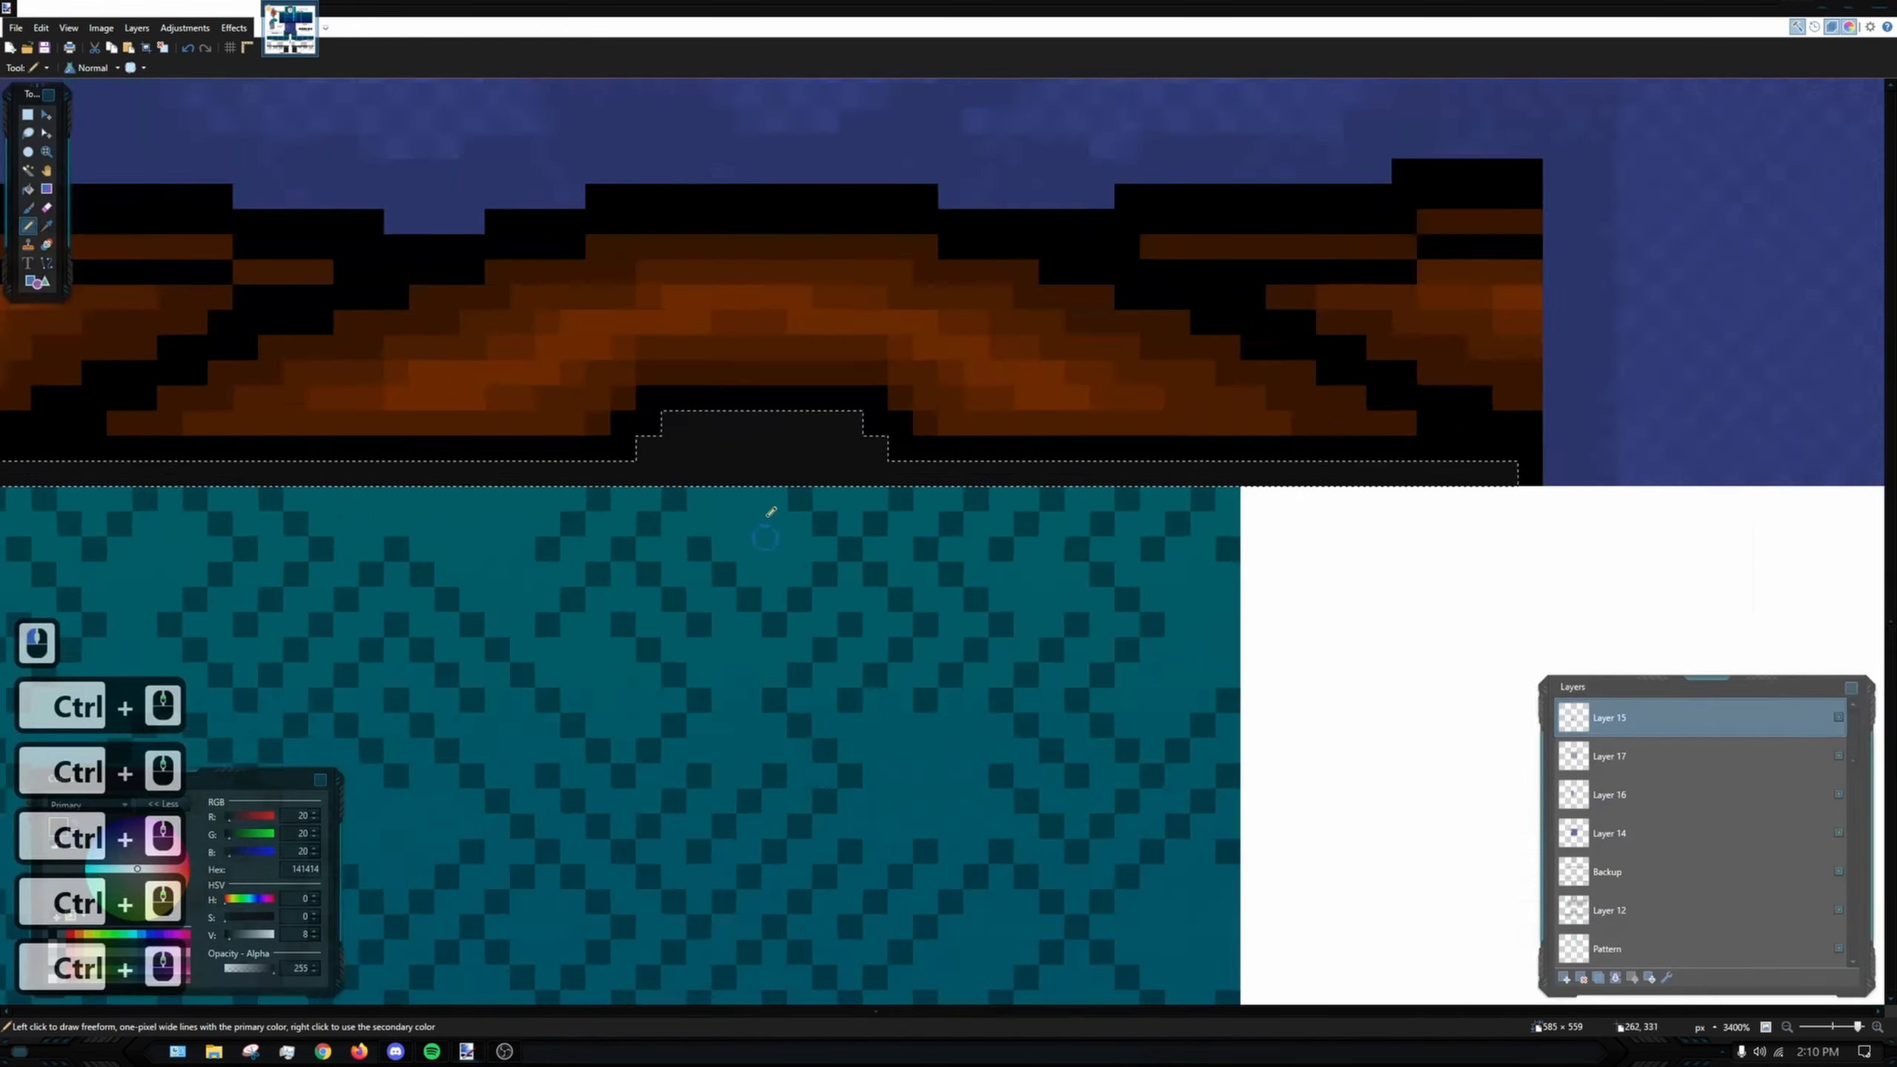
- Try a 141414 Pencil stroke across the raised gap beneath the central arch, and undo it
mouse_move(667, 437)
mouse_down()
mouse_move(747, 423)
mouse_move(940, 419)
mouse_up()
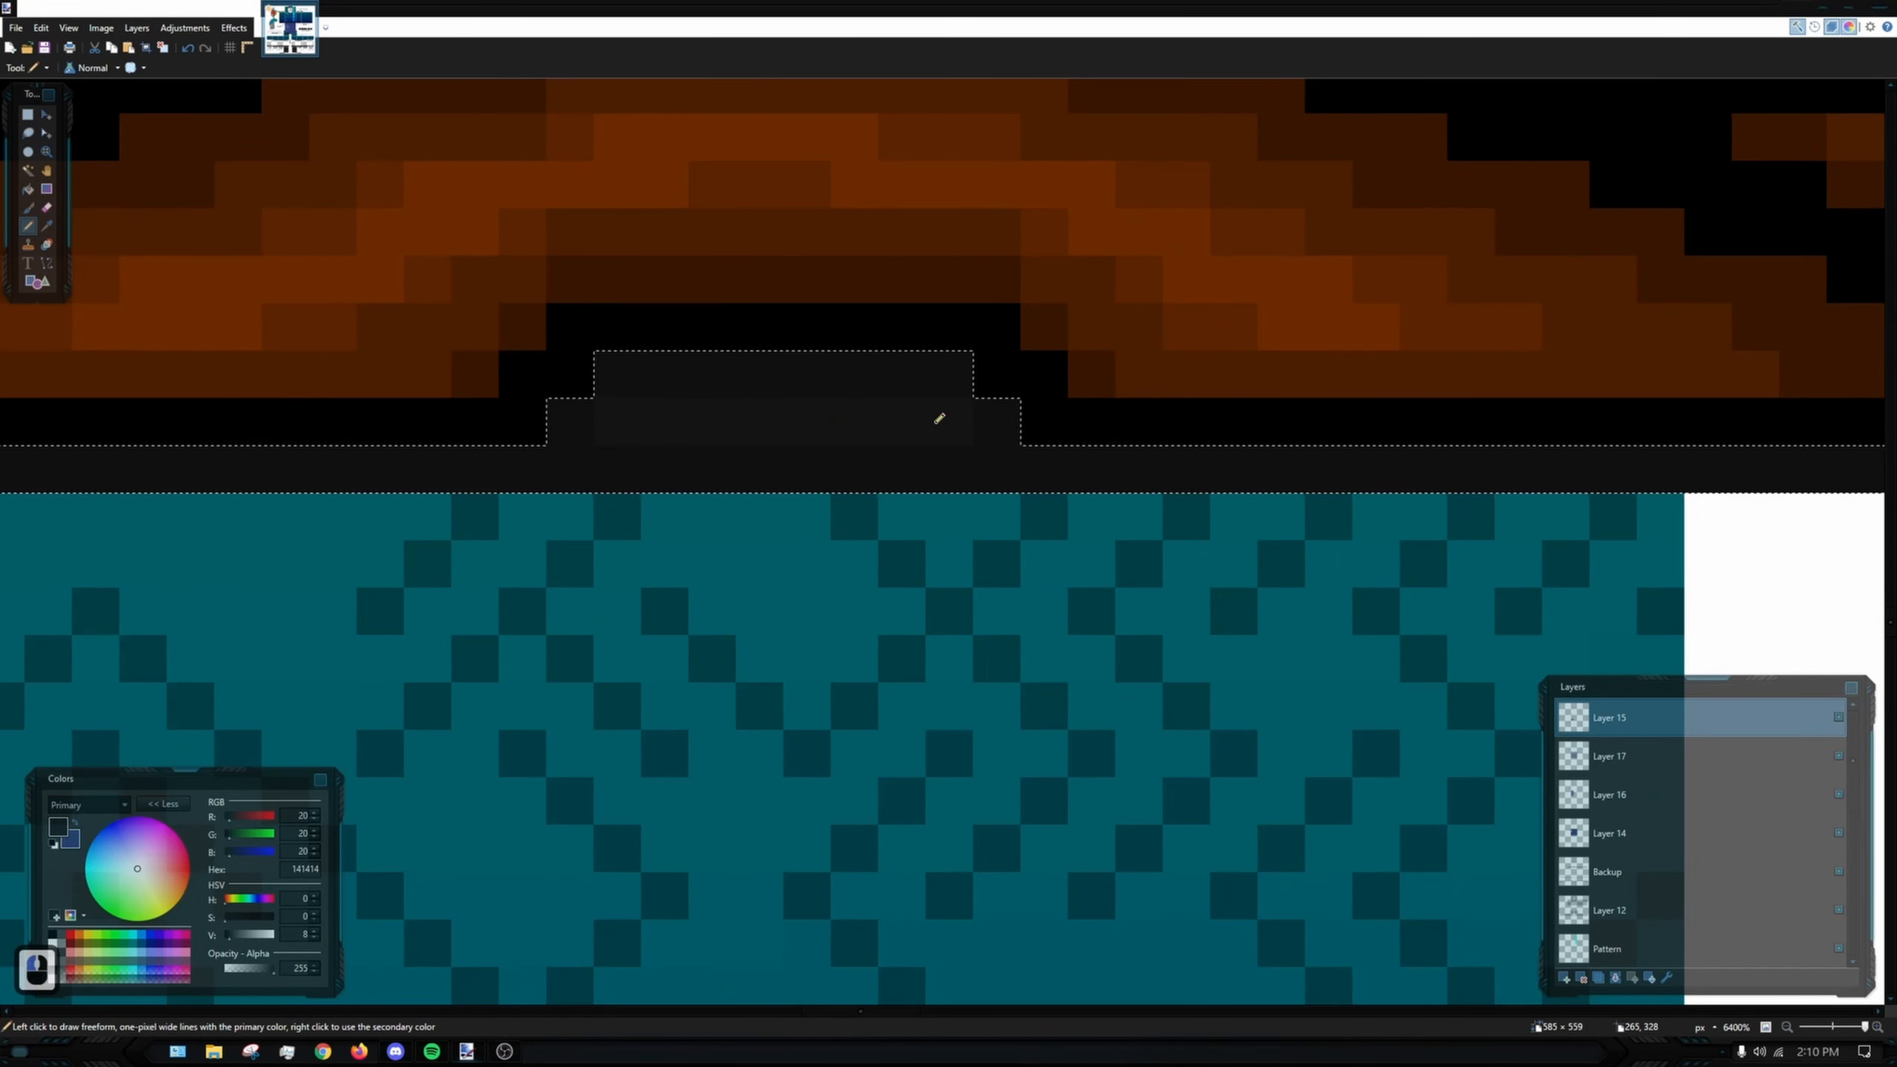
key(ctrl+z)
key(ctrl+z)
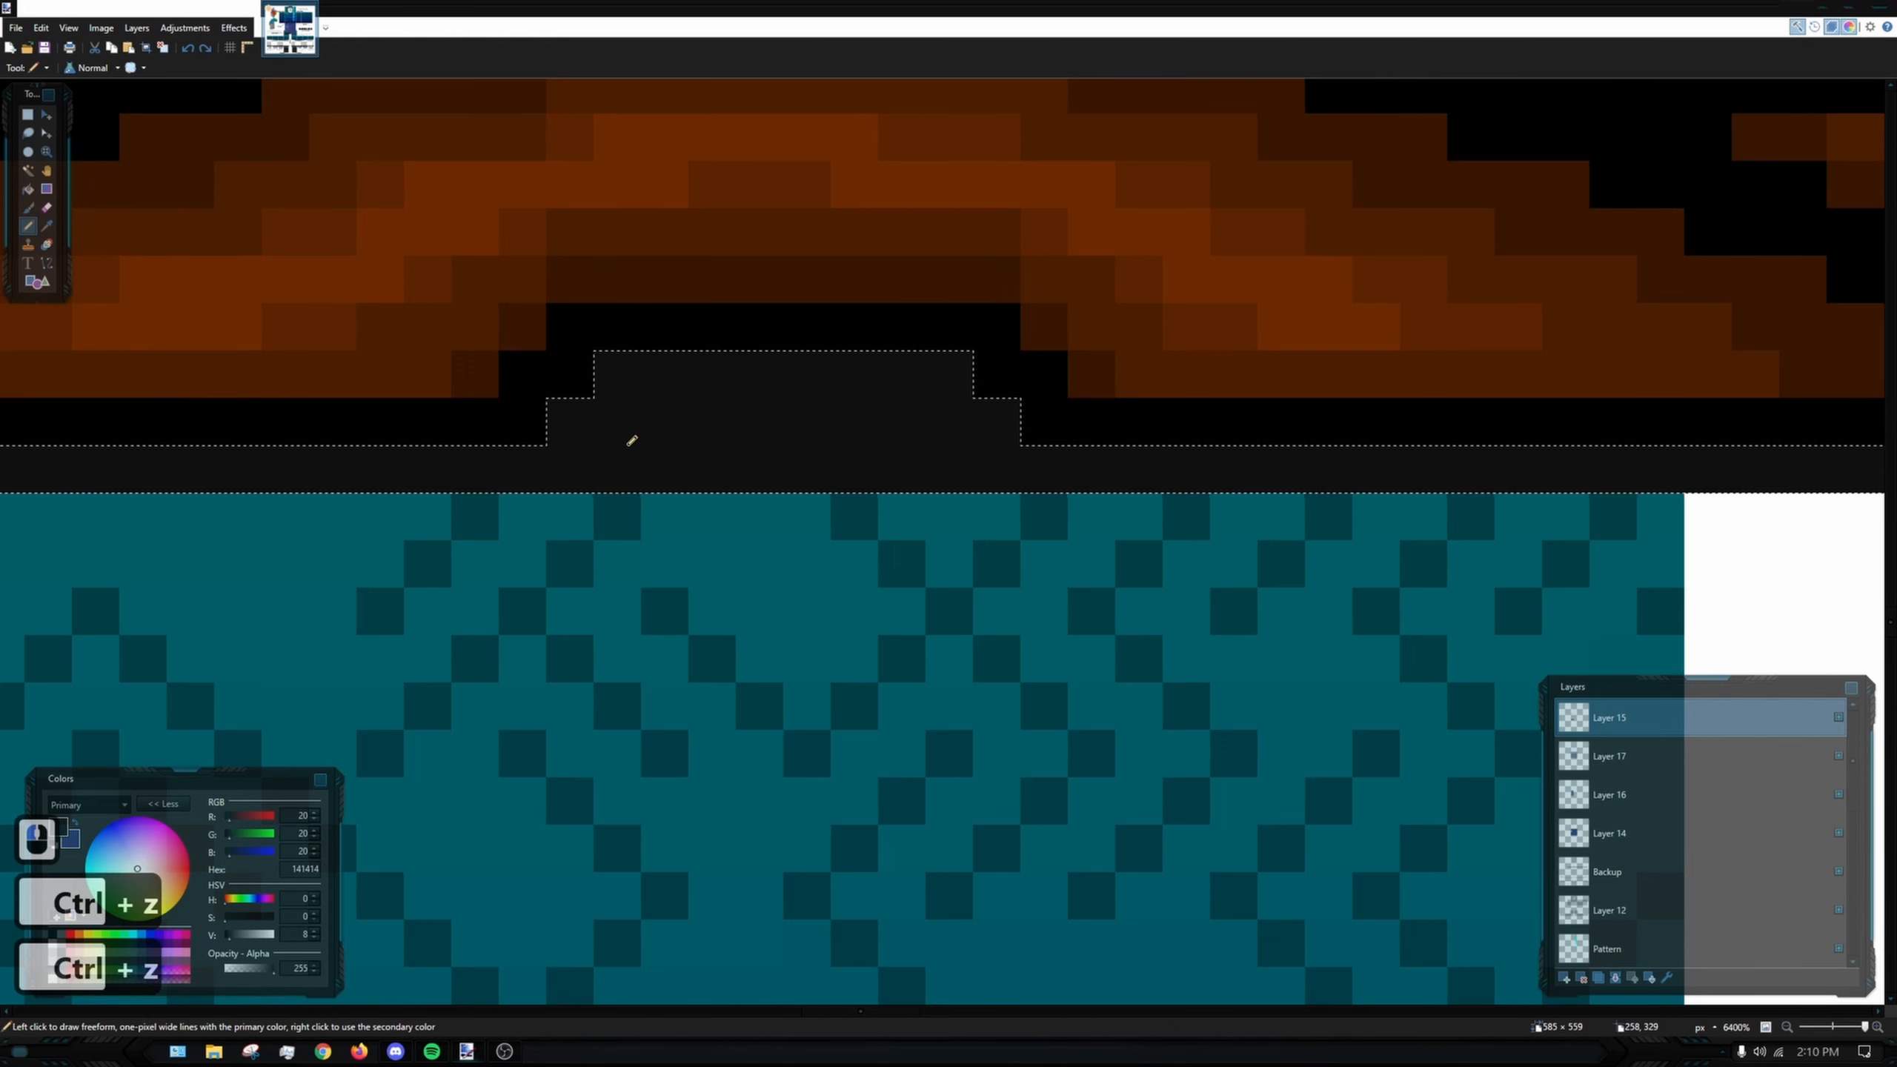
- Pencil 141414 shading into the raised gap beneath the cuff's central arch, undoing the last stray pixel
drag(737, 432, 926, 425)
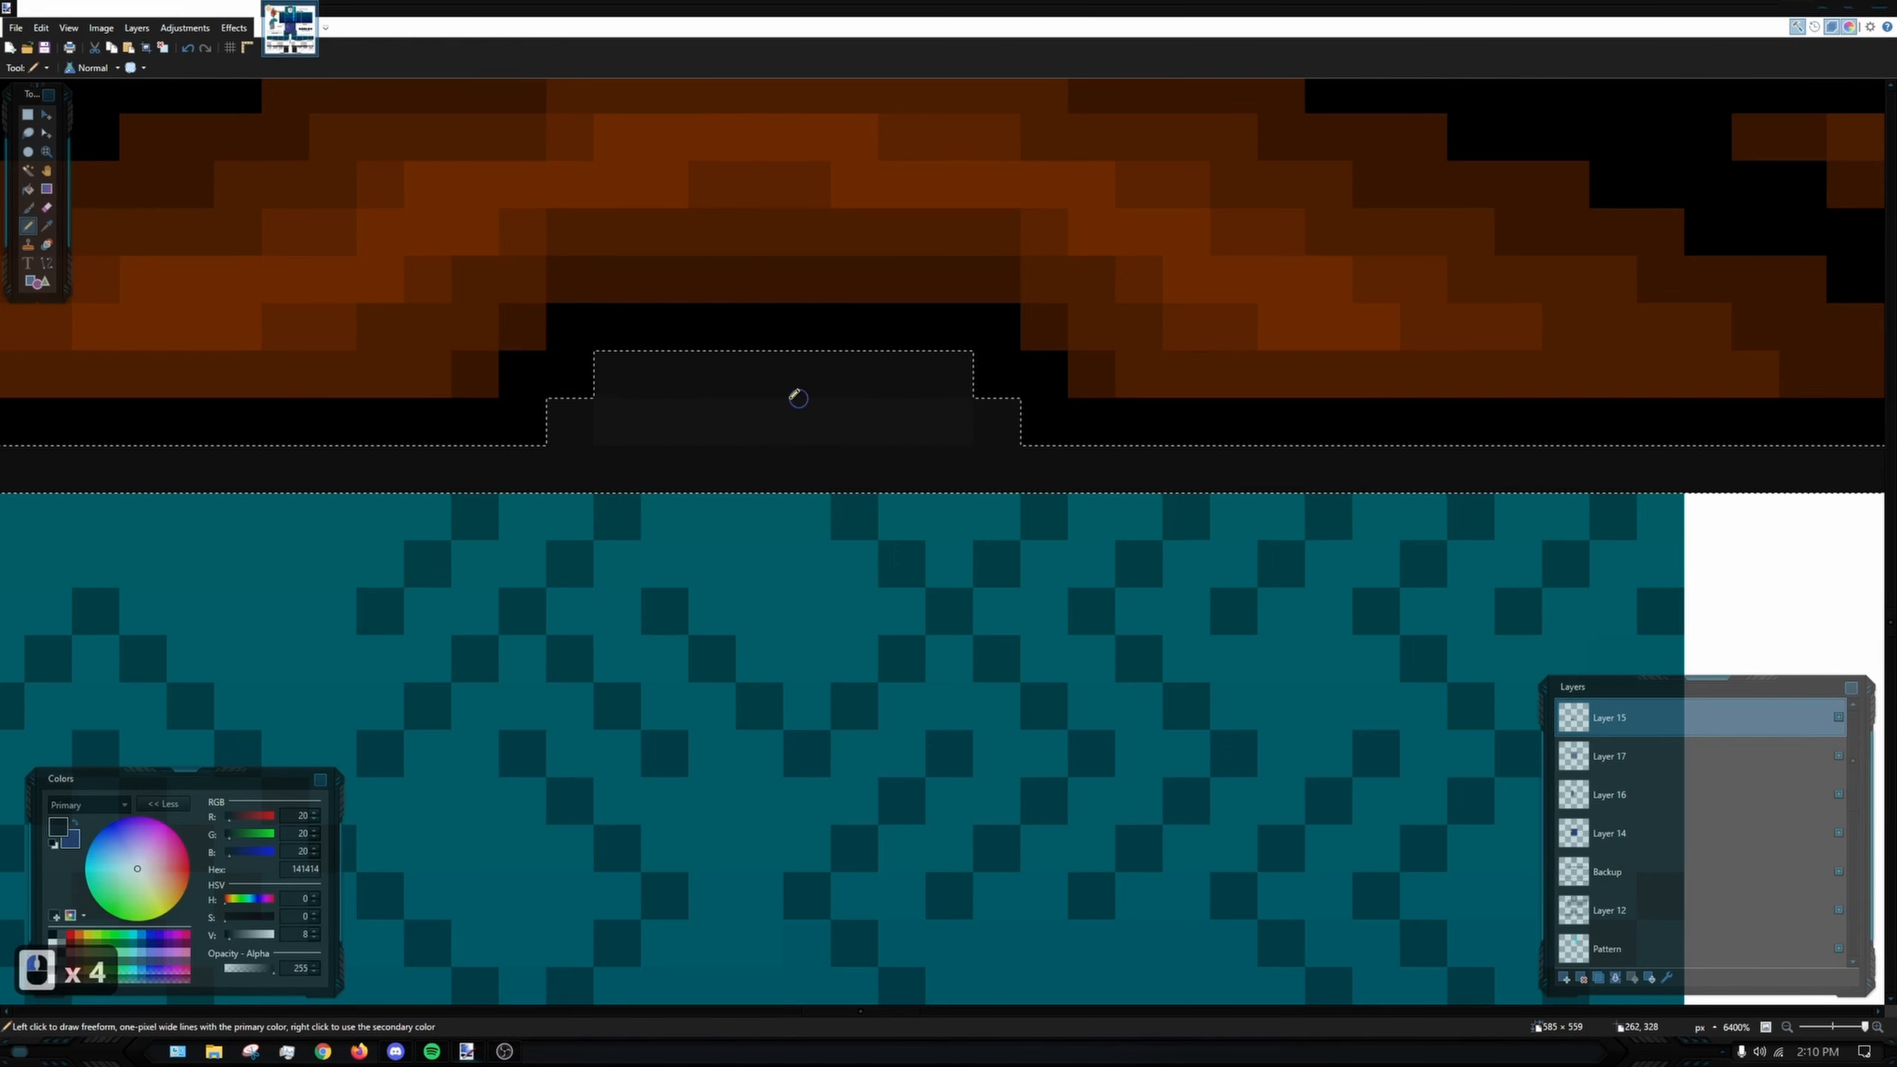
click(877, 441)
ctrl+scroll(961, 487, down, 1)
key(ctrl+z)
ctrl+scroll(995, 495, down, 12)
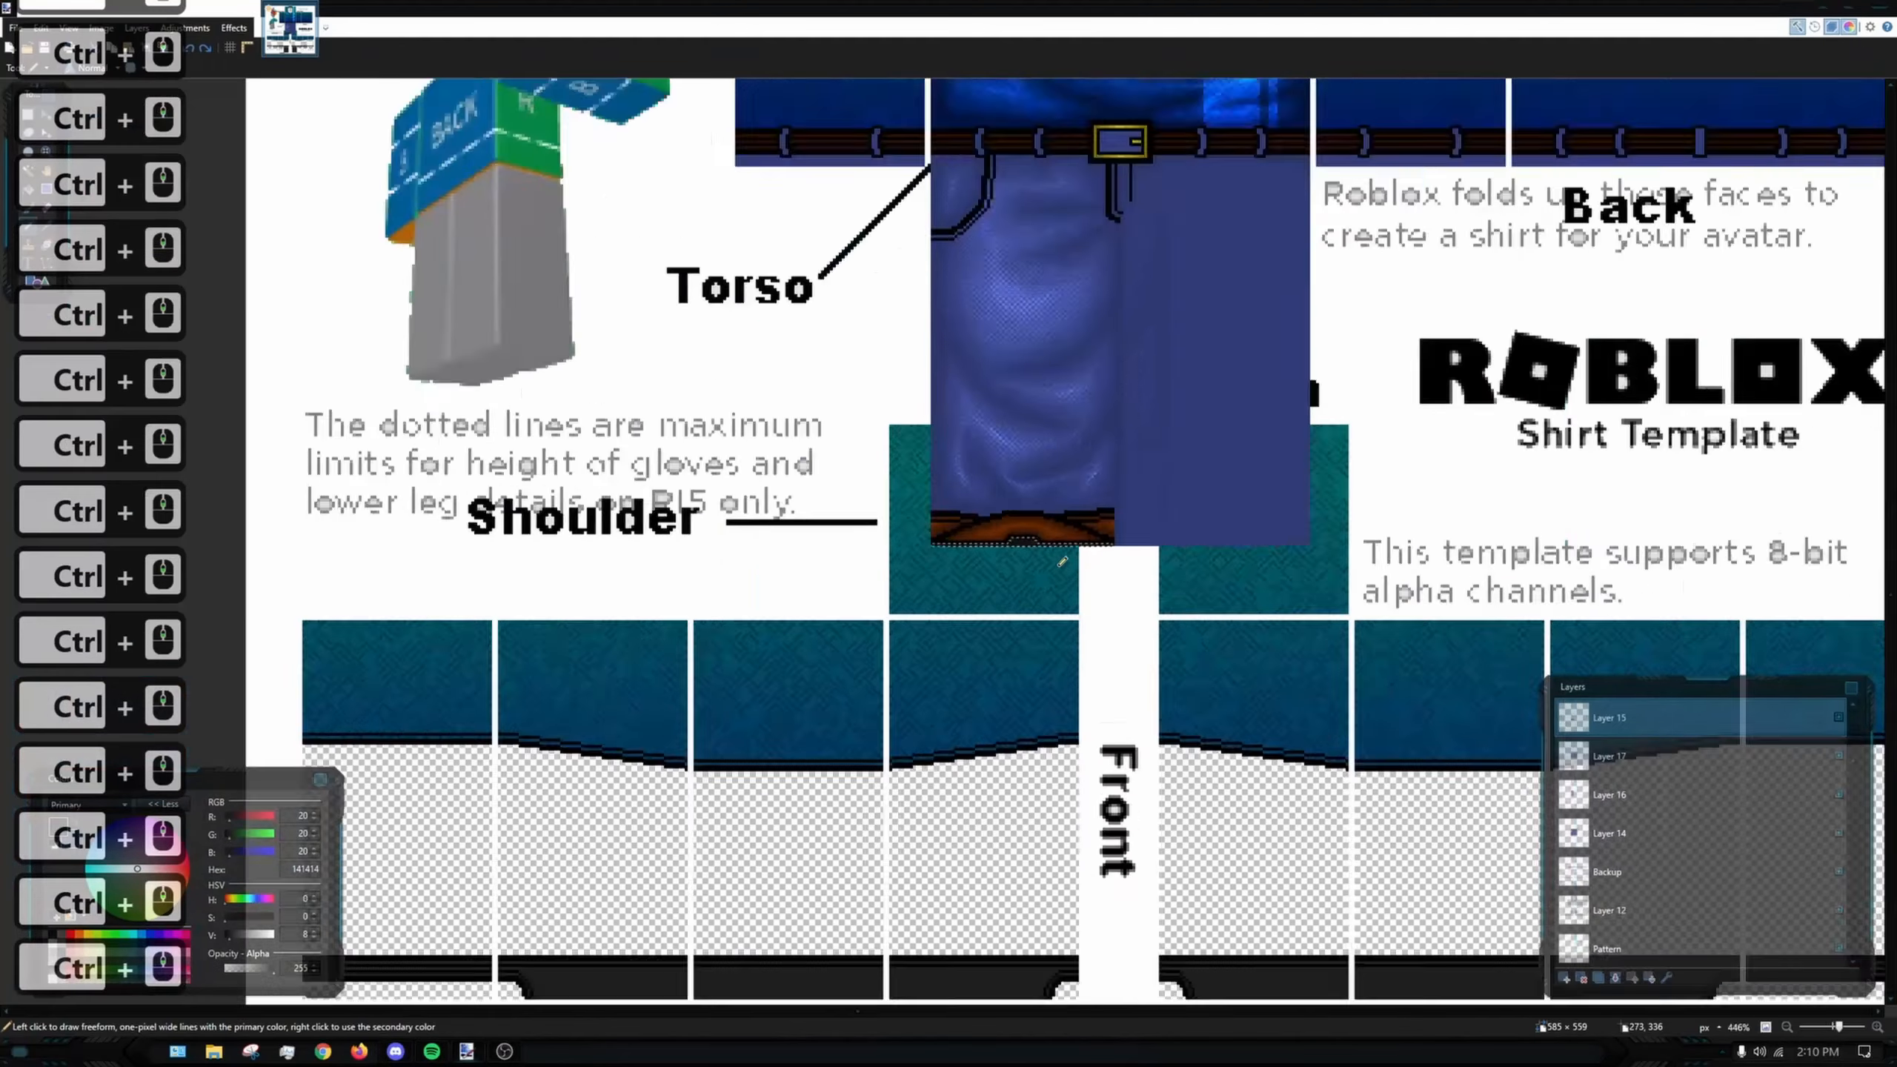
ctrl+scroll(1060, 562, down, 1)
- Clear the selection and check the cuff, pants and belt against the whole template
drag(1176, 554, 859, 538)
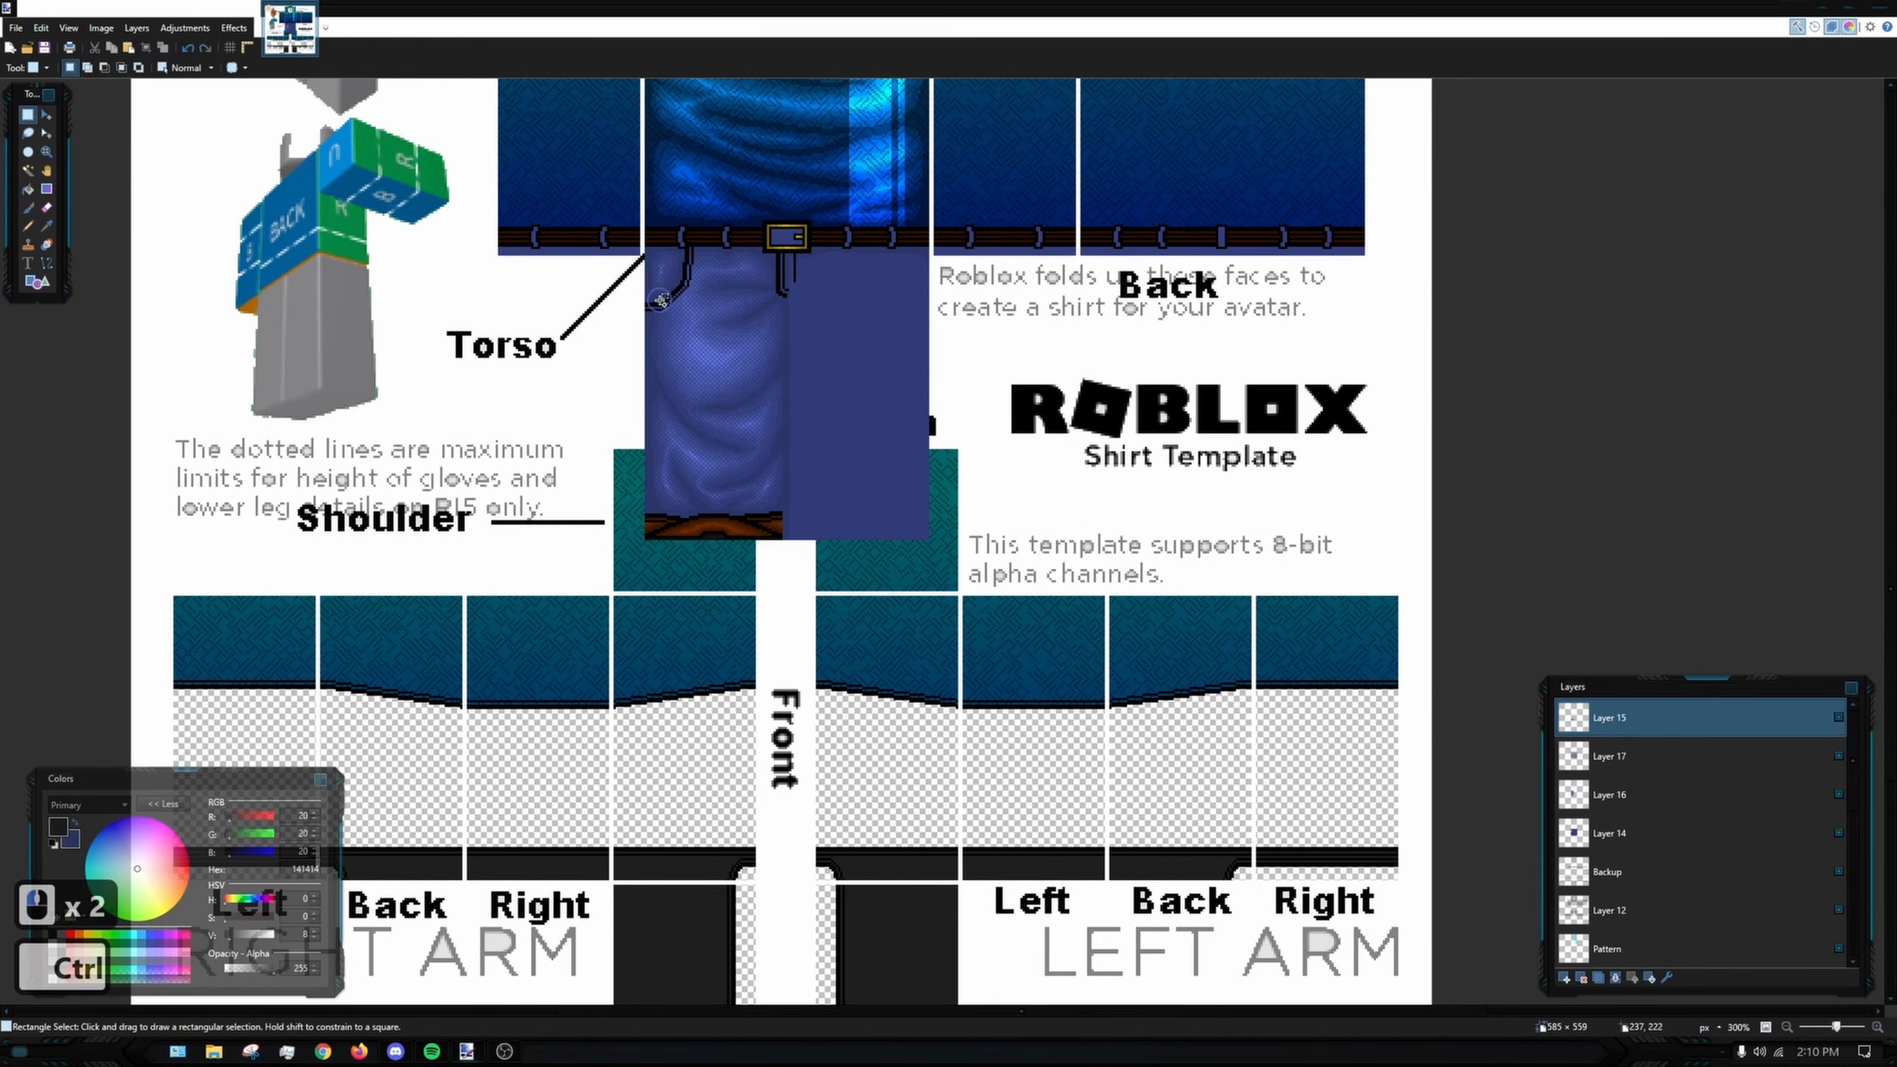
ctrl+scroll(940, 383, down, 4)
drag(990, 398, 989, 500)
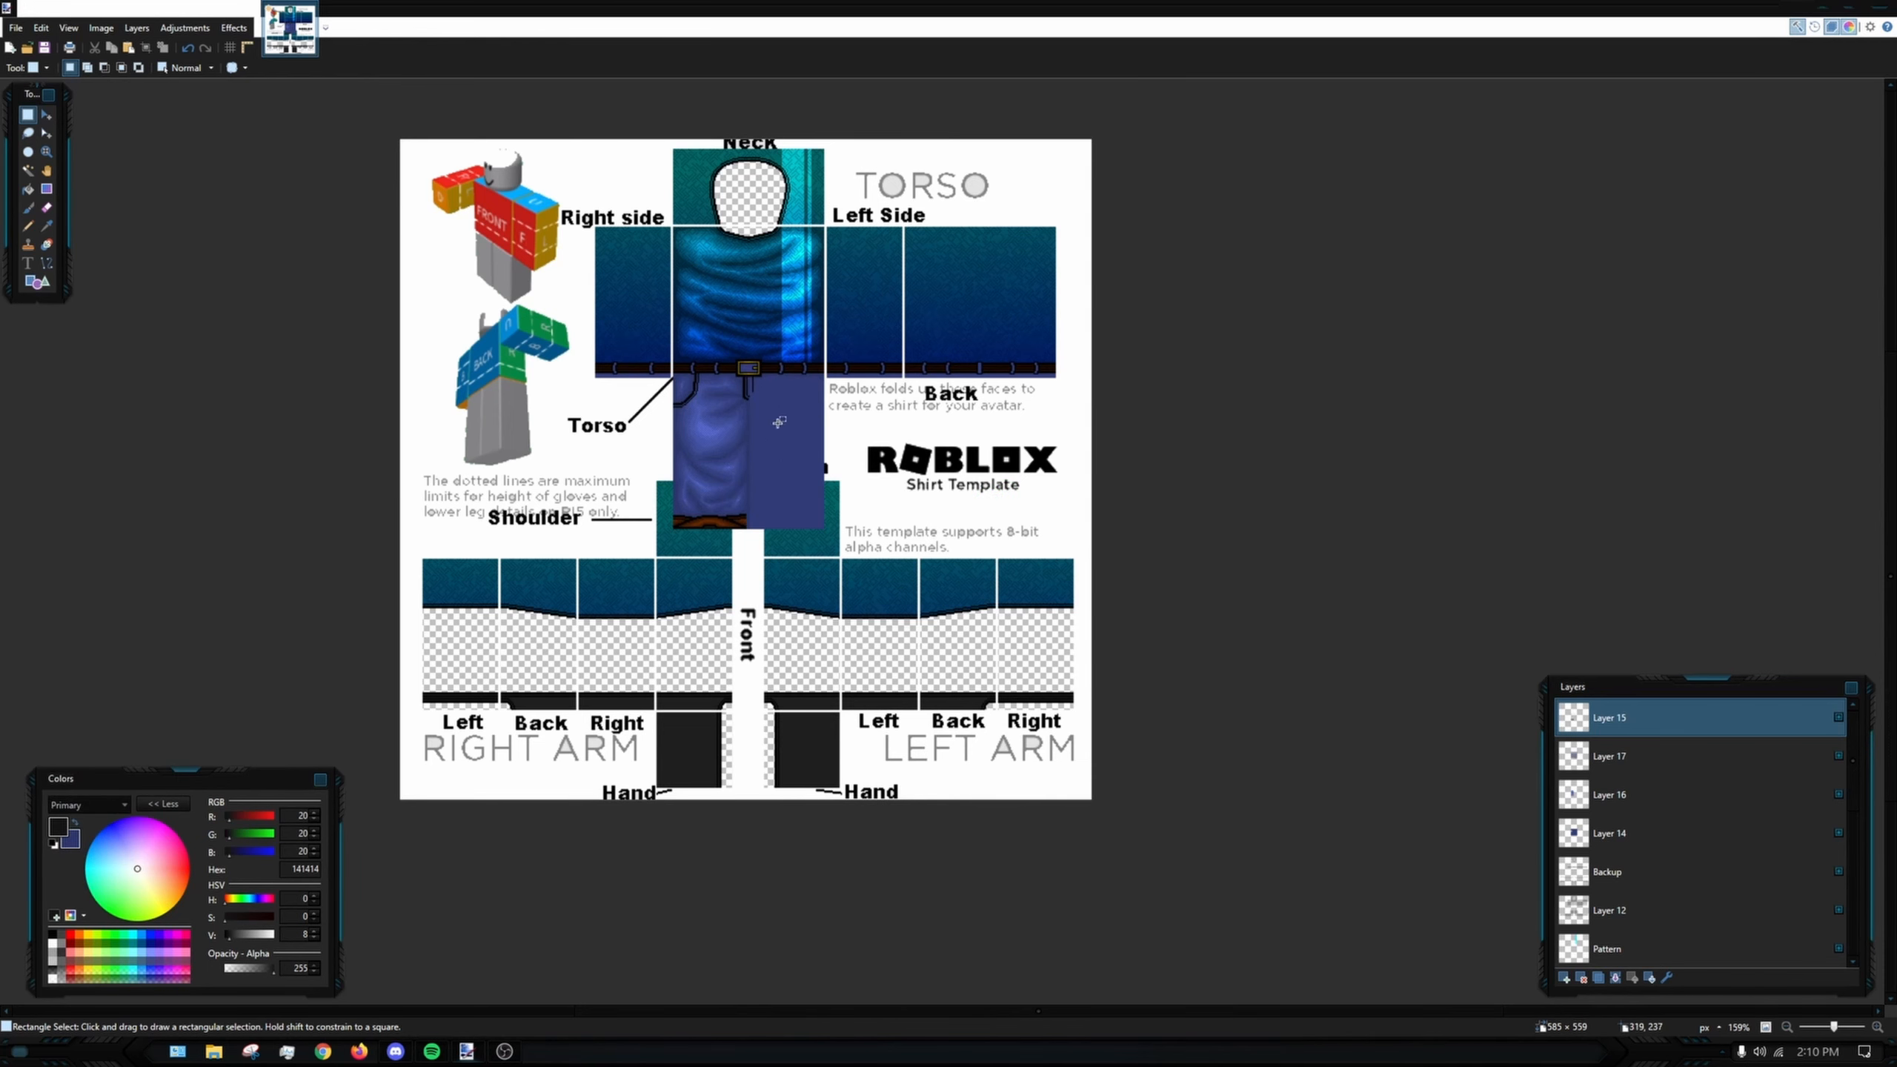
ctrl+scroll(780, 603, up, 10)
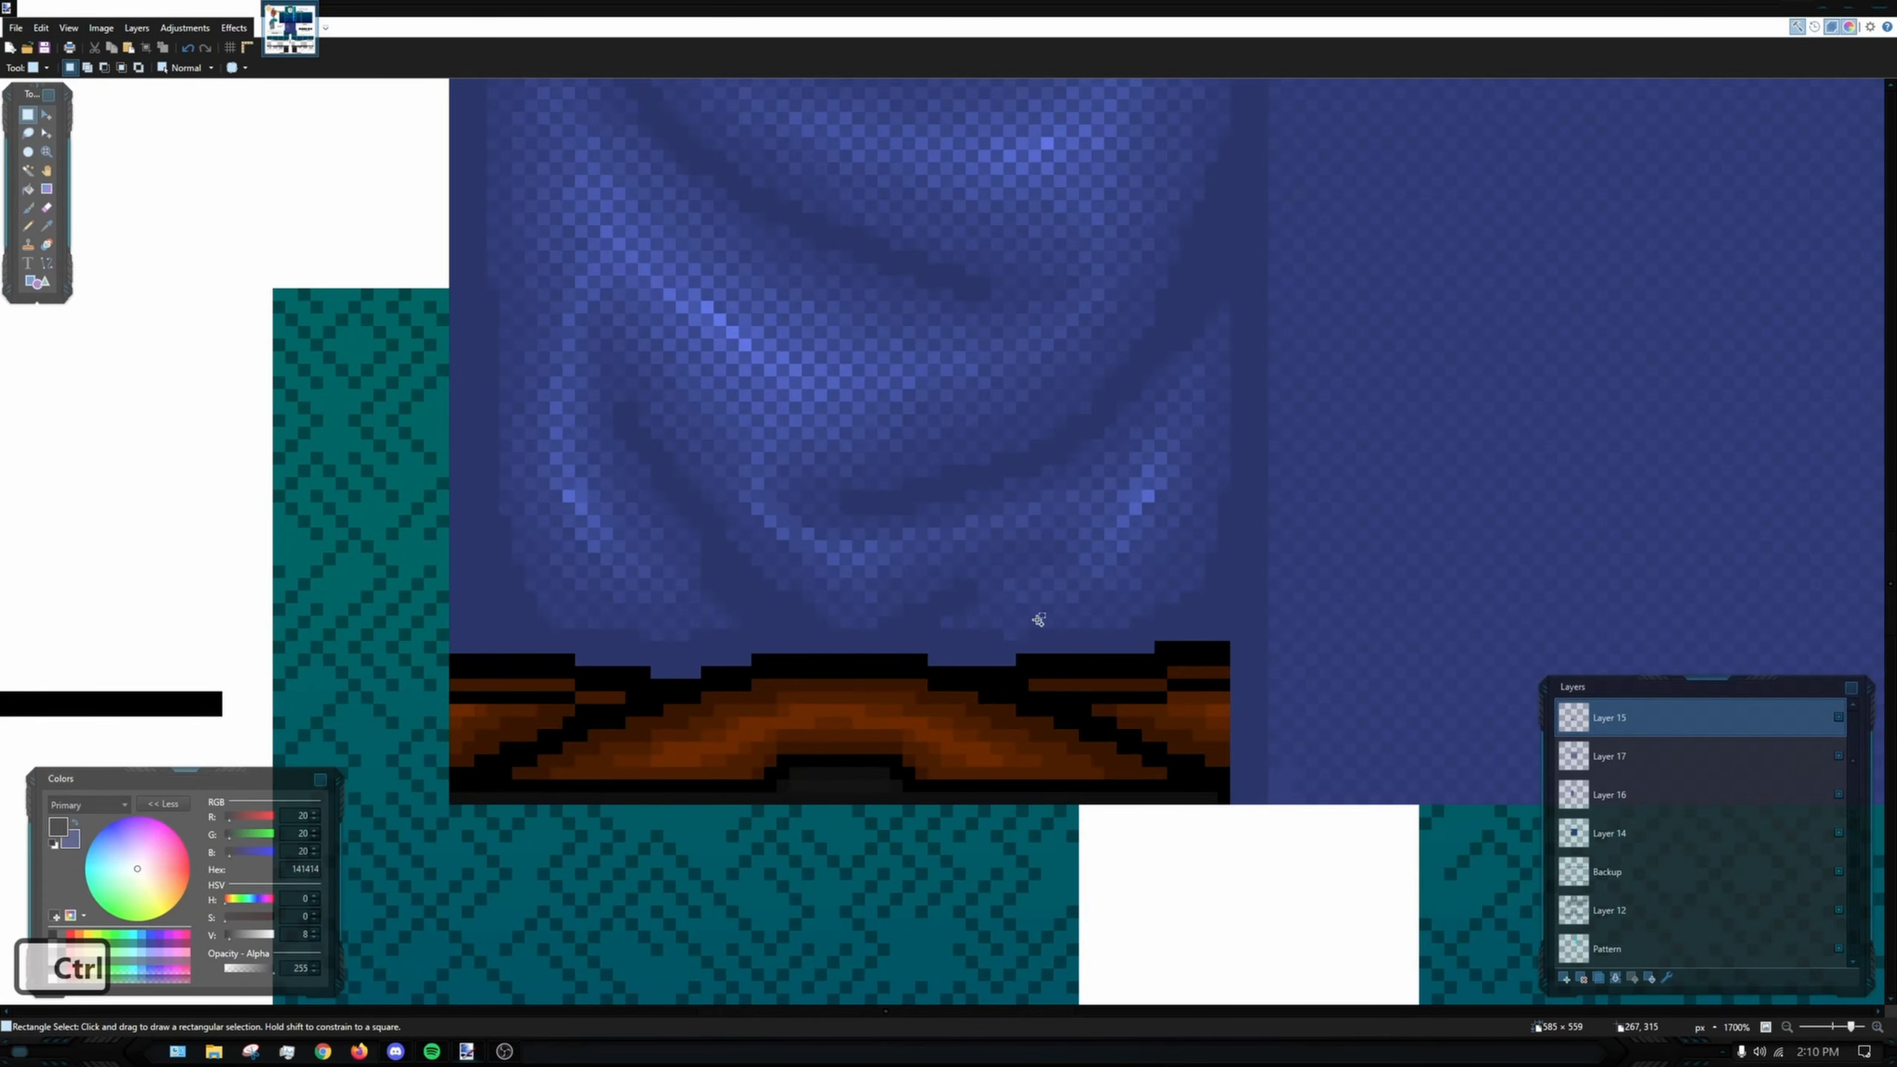
ctrl+scroll(1133, 597, down, 3)
ctrl+scroll(1133, 597, down, 3)
drag(1461, 505, 1155, 872)
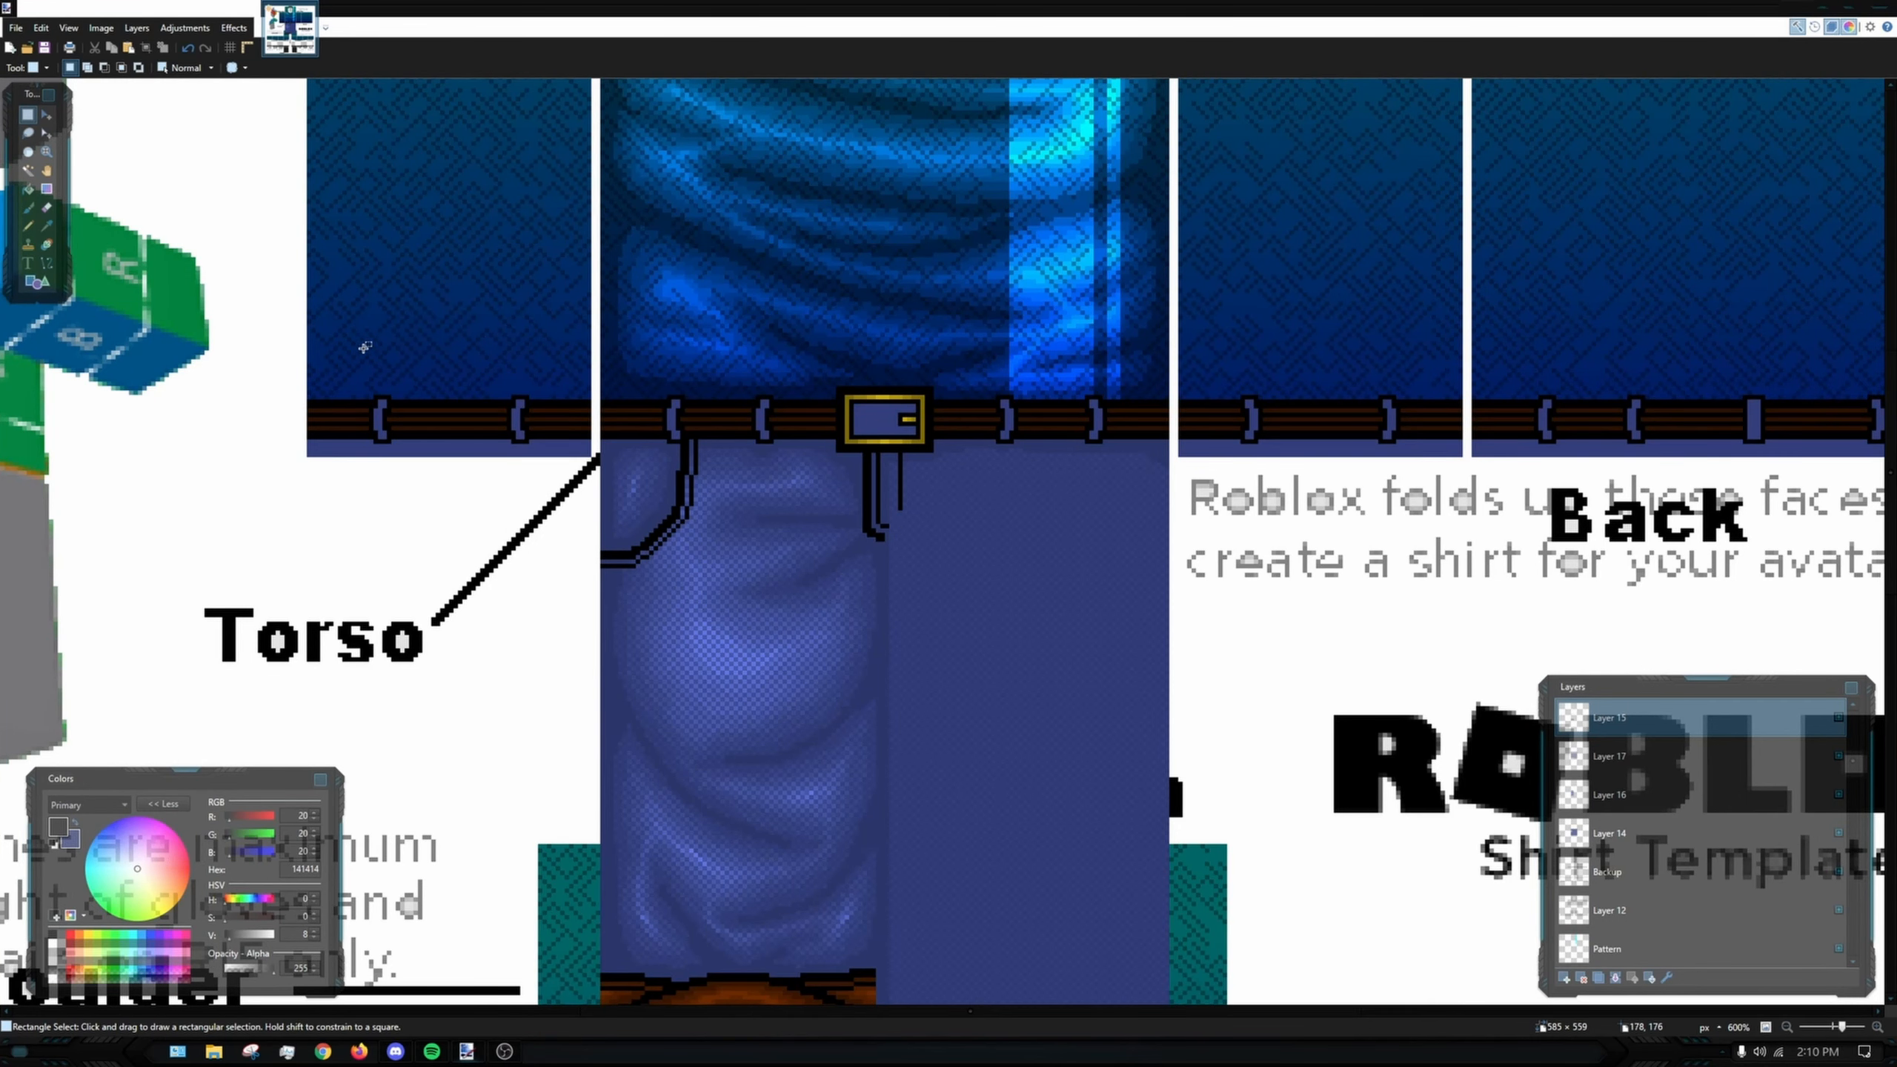
drag(704, 436, 534, 436)
drag(616, 449, 700, 480)
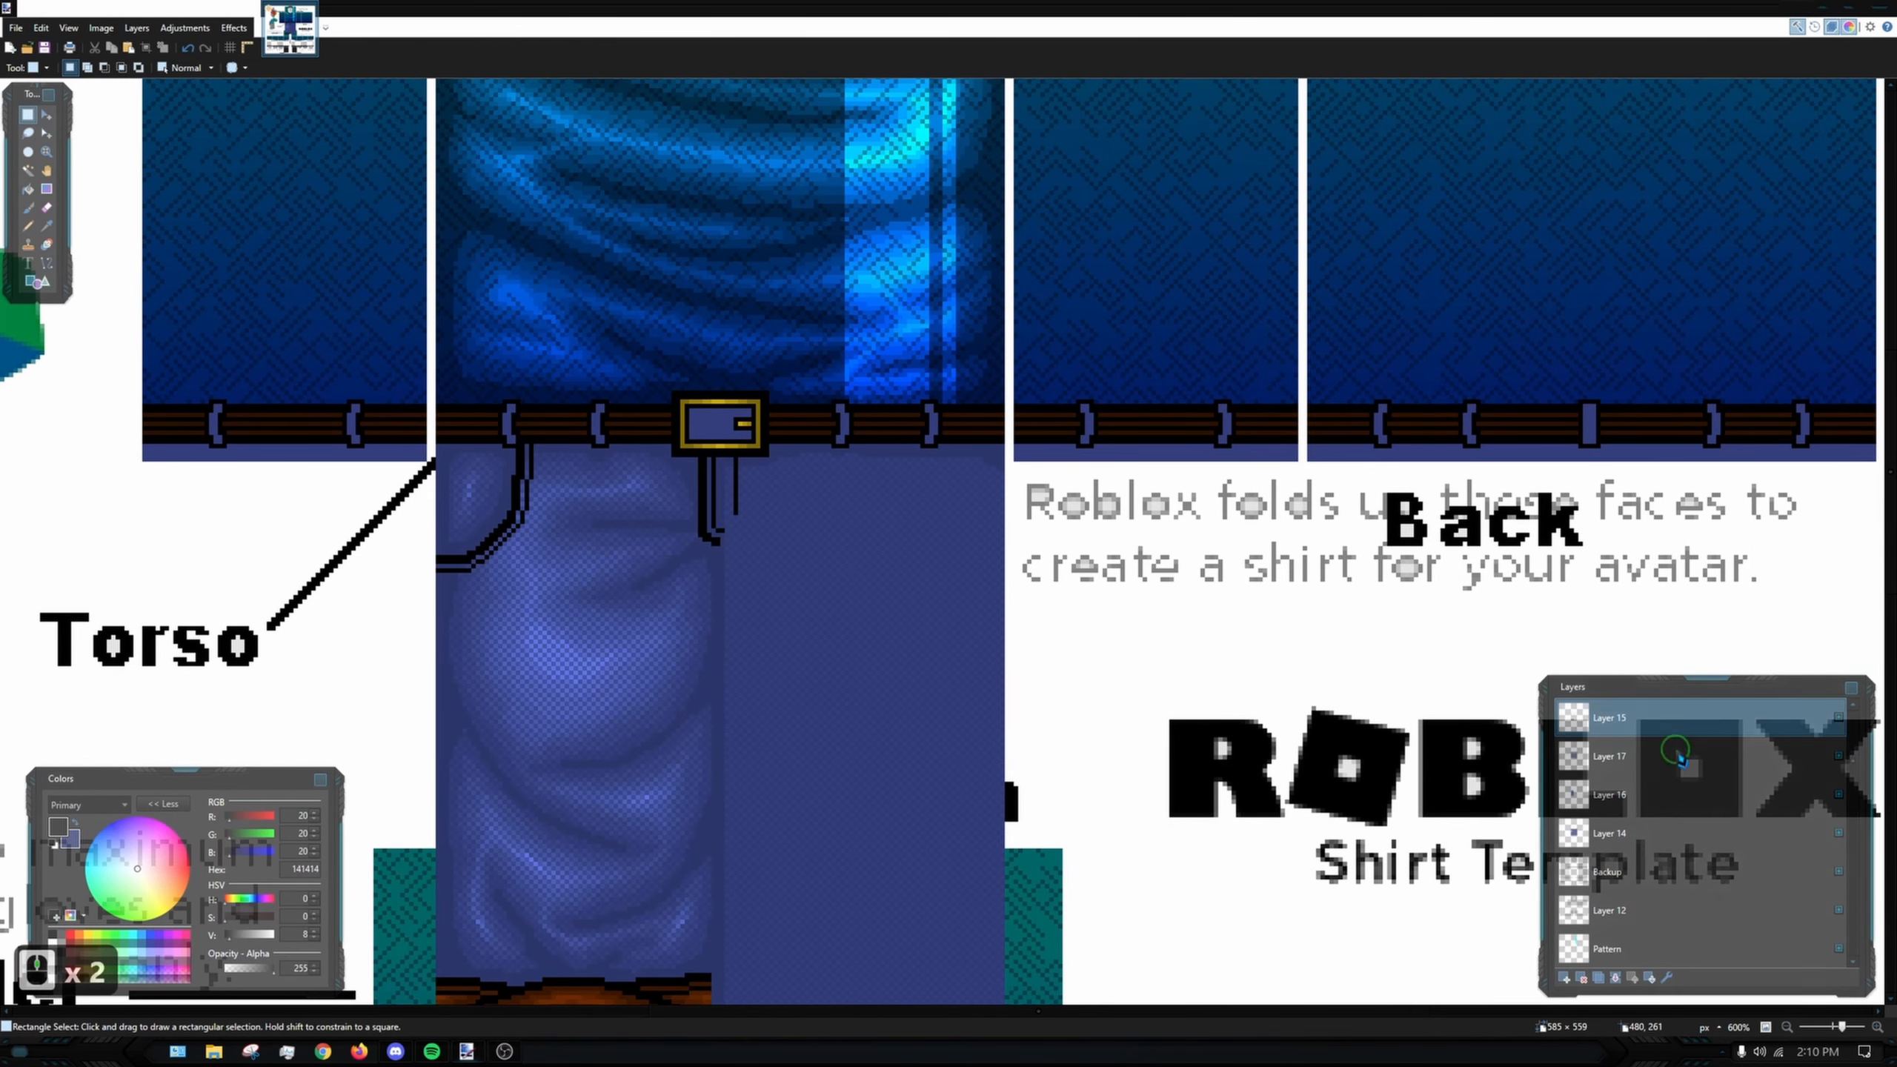
- Activate the Background layer and try selecting the belt loops and buckle interior with the Magic Wand, clearing the selection at the end
scroll(1679, 759, down, 4)
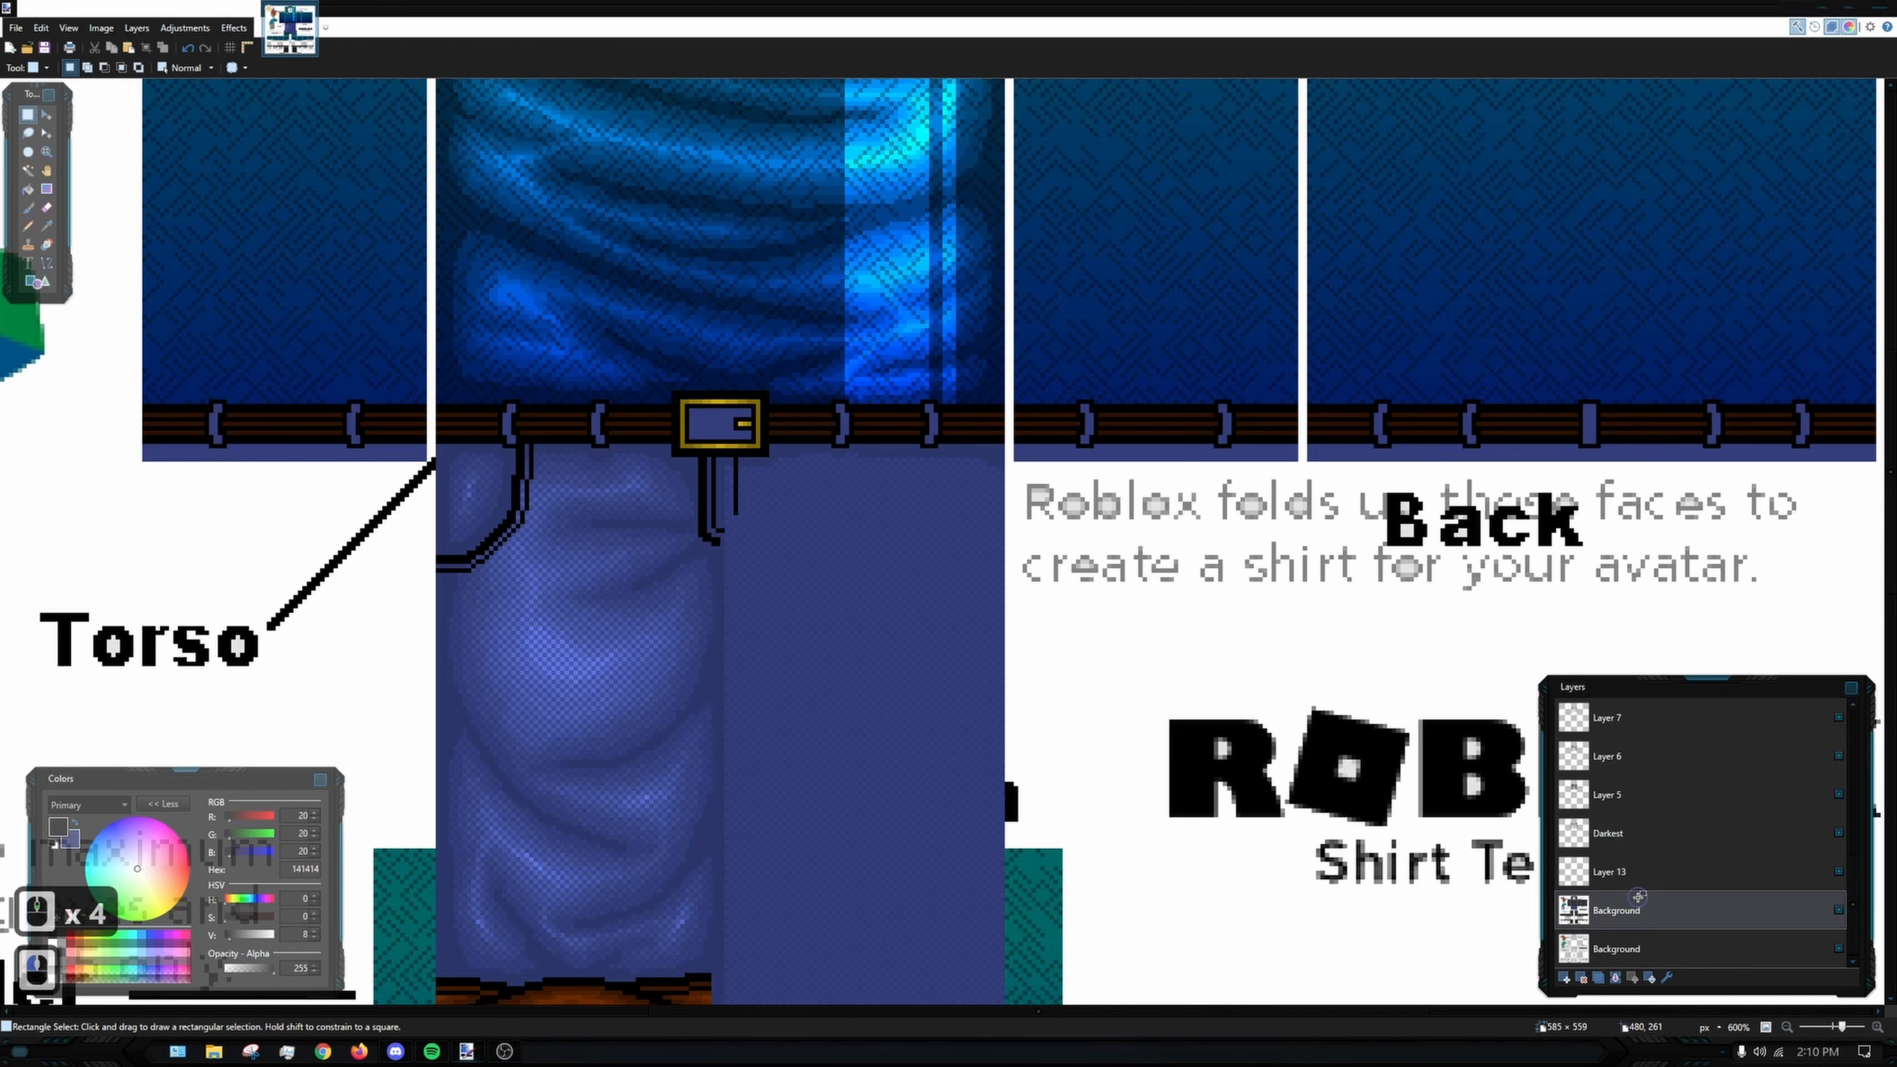
click(1637, 896)
click(27, 170)
ctrl+scroll(523, 385, up, 4)
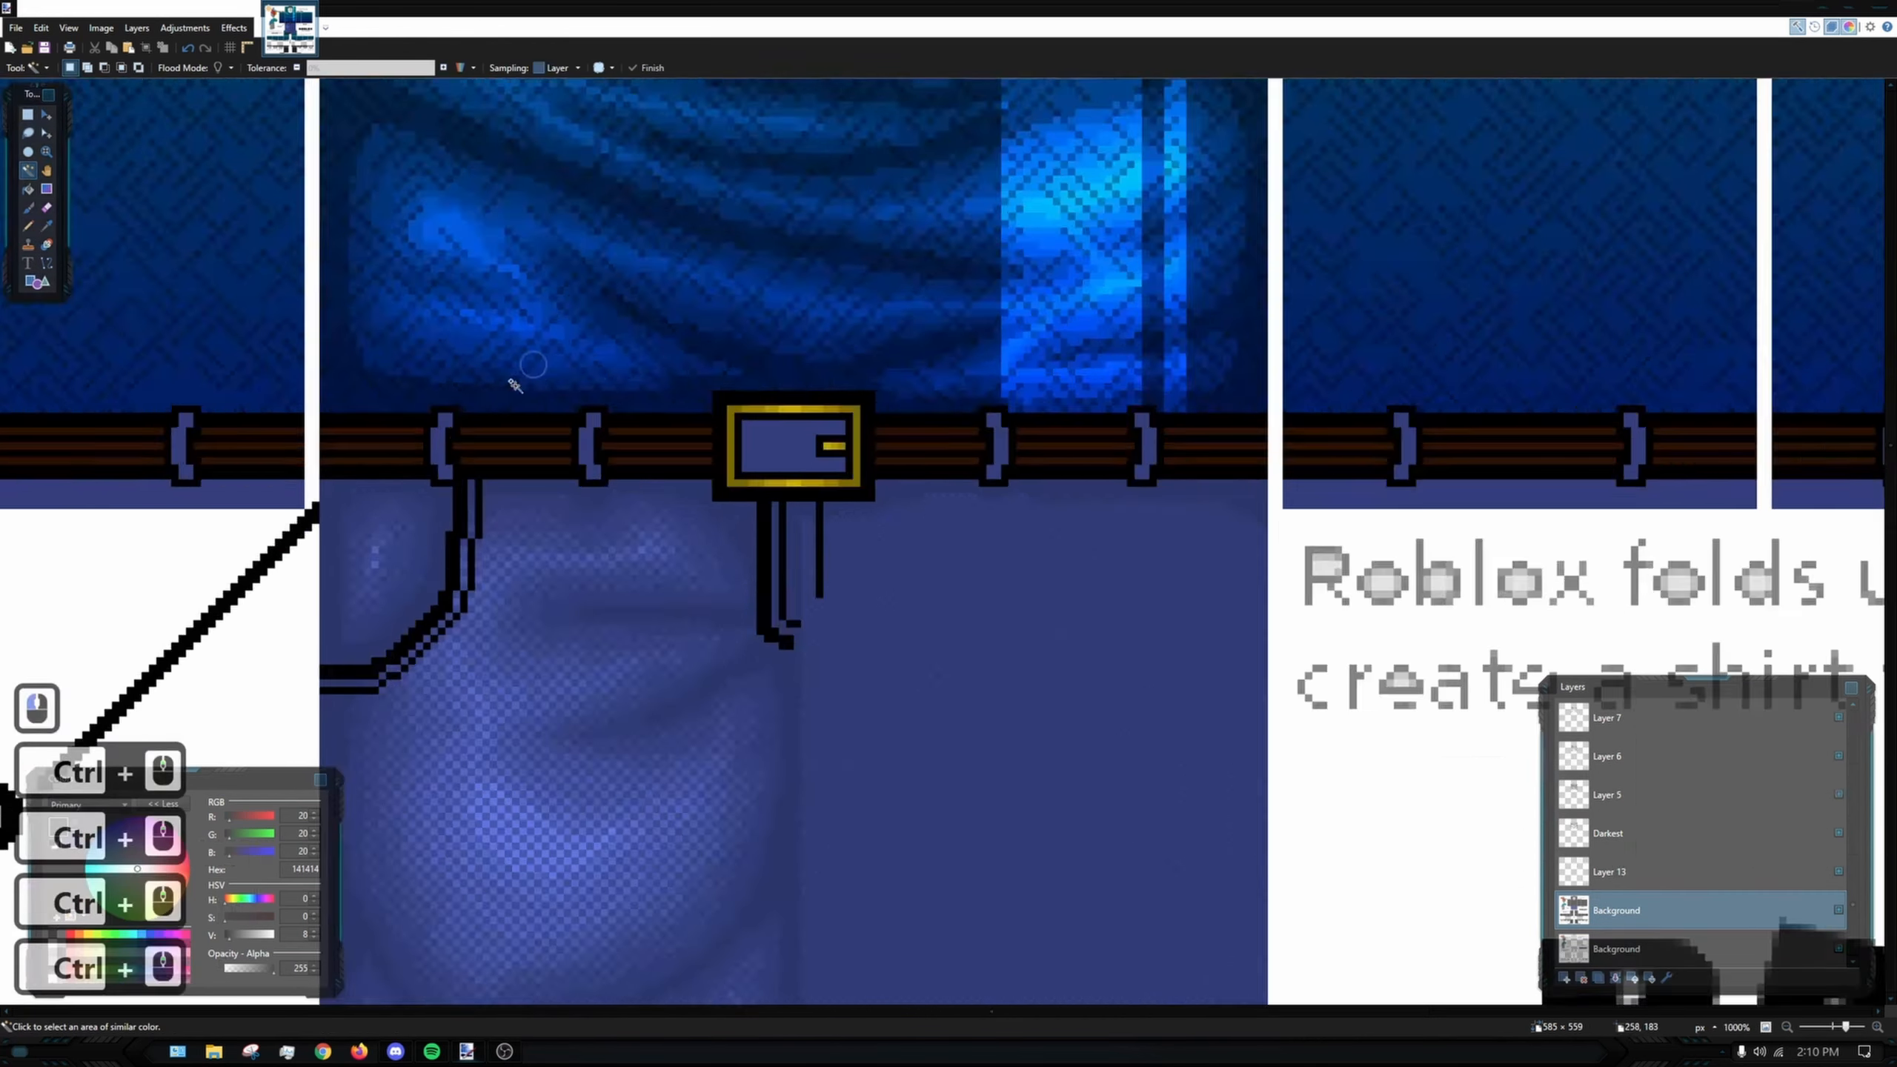
ctrl+scroll(478, 441, up, 3)
shift+click(676, 437)
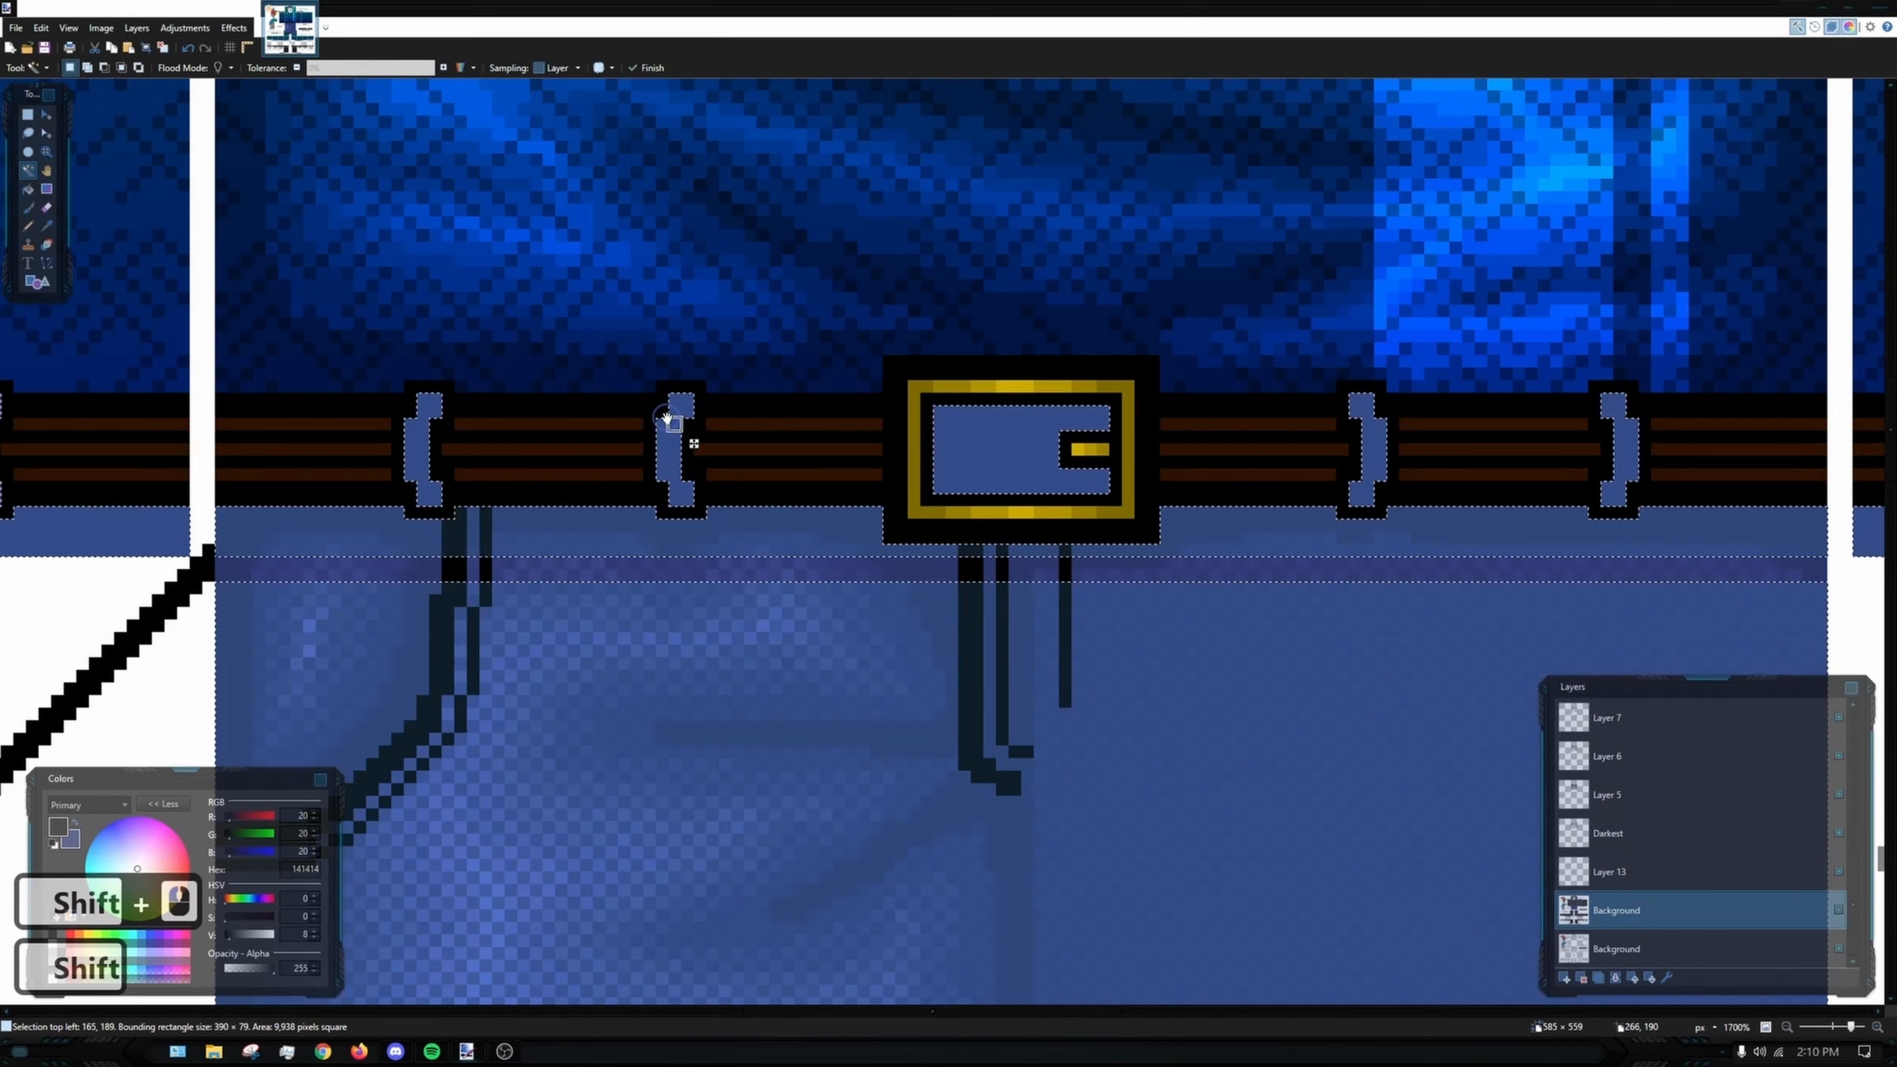
click(671, 429)
ctrl+click(951, 437)
scroll(1172, 419, right, 3)
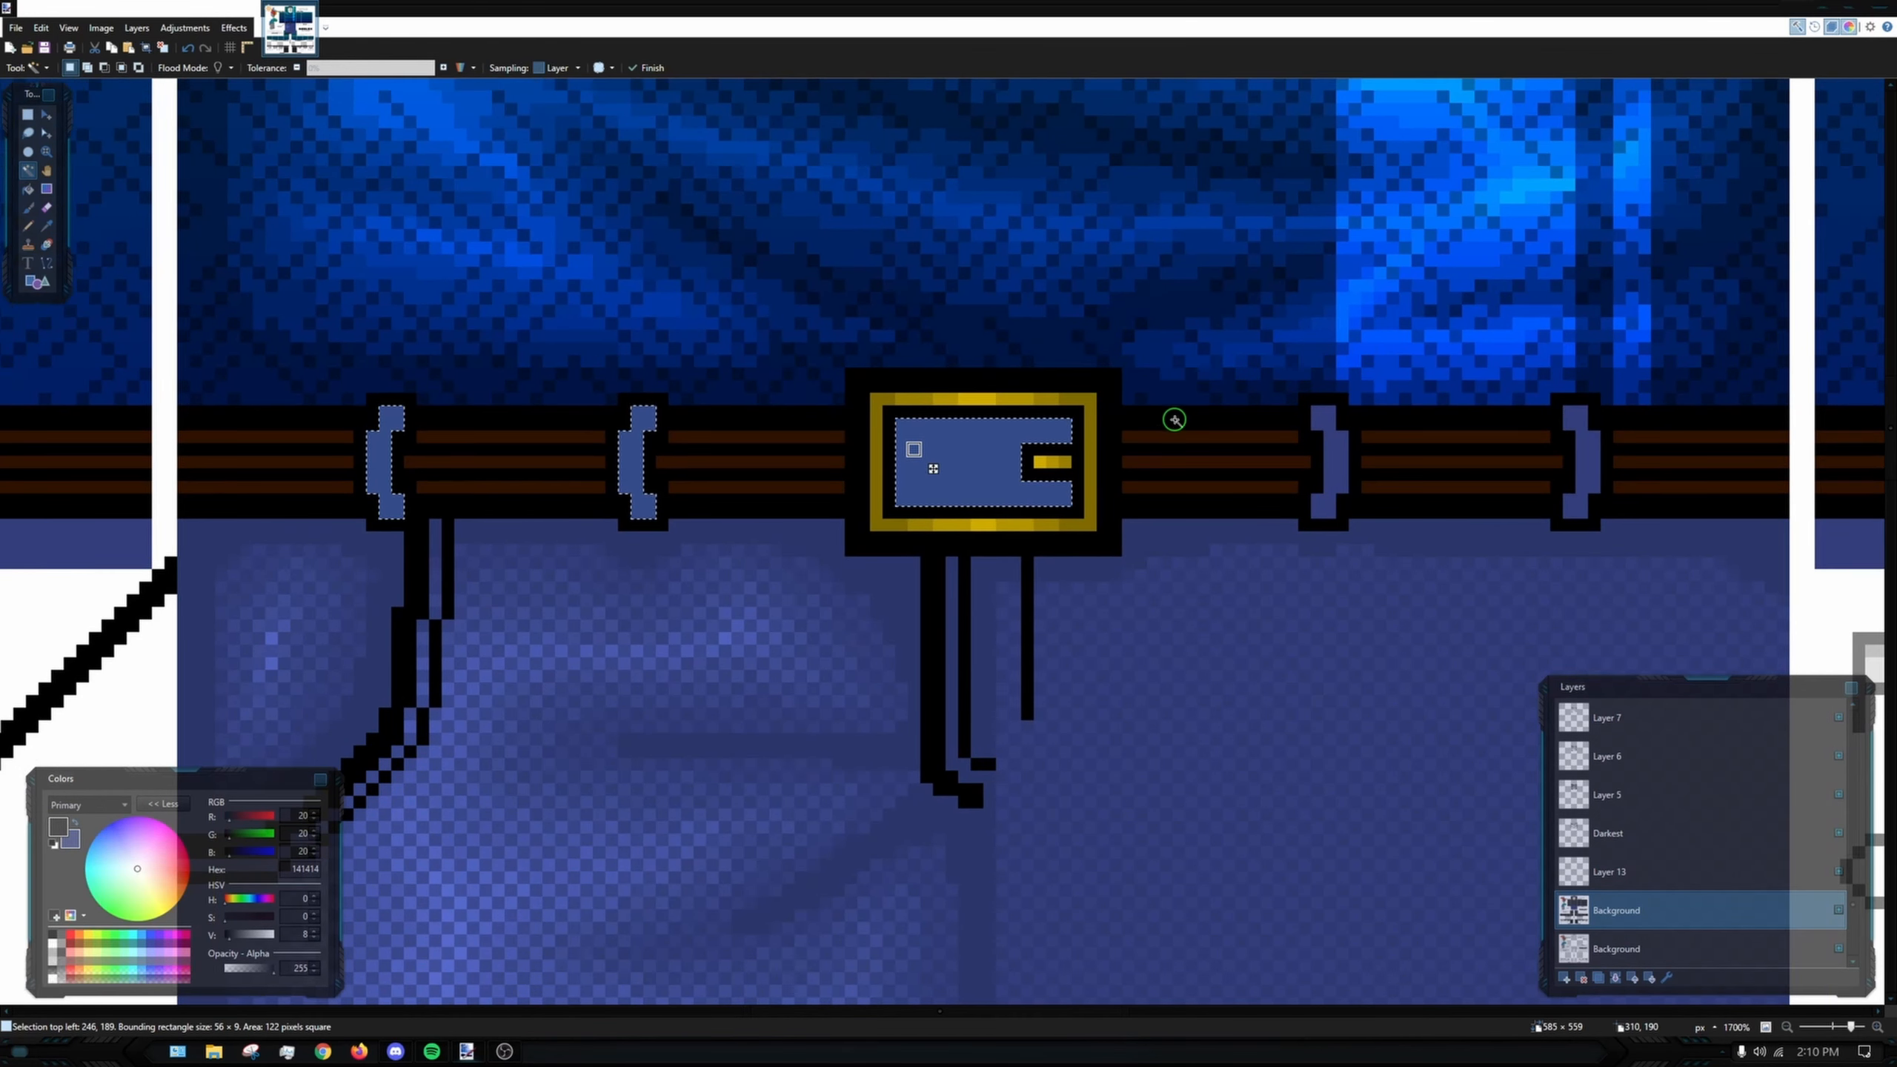
click(851, 448)
drag(812, 521, 899, 533)
key(ctrl+d)
- Fill the belt buckle's interior with the brown 2D1200 sampled from the belt stripes
key(k)
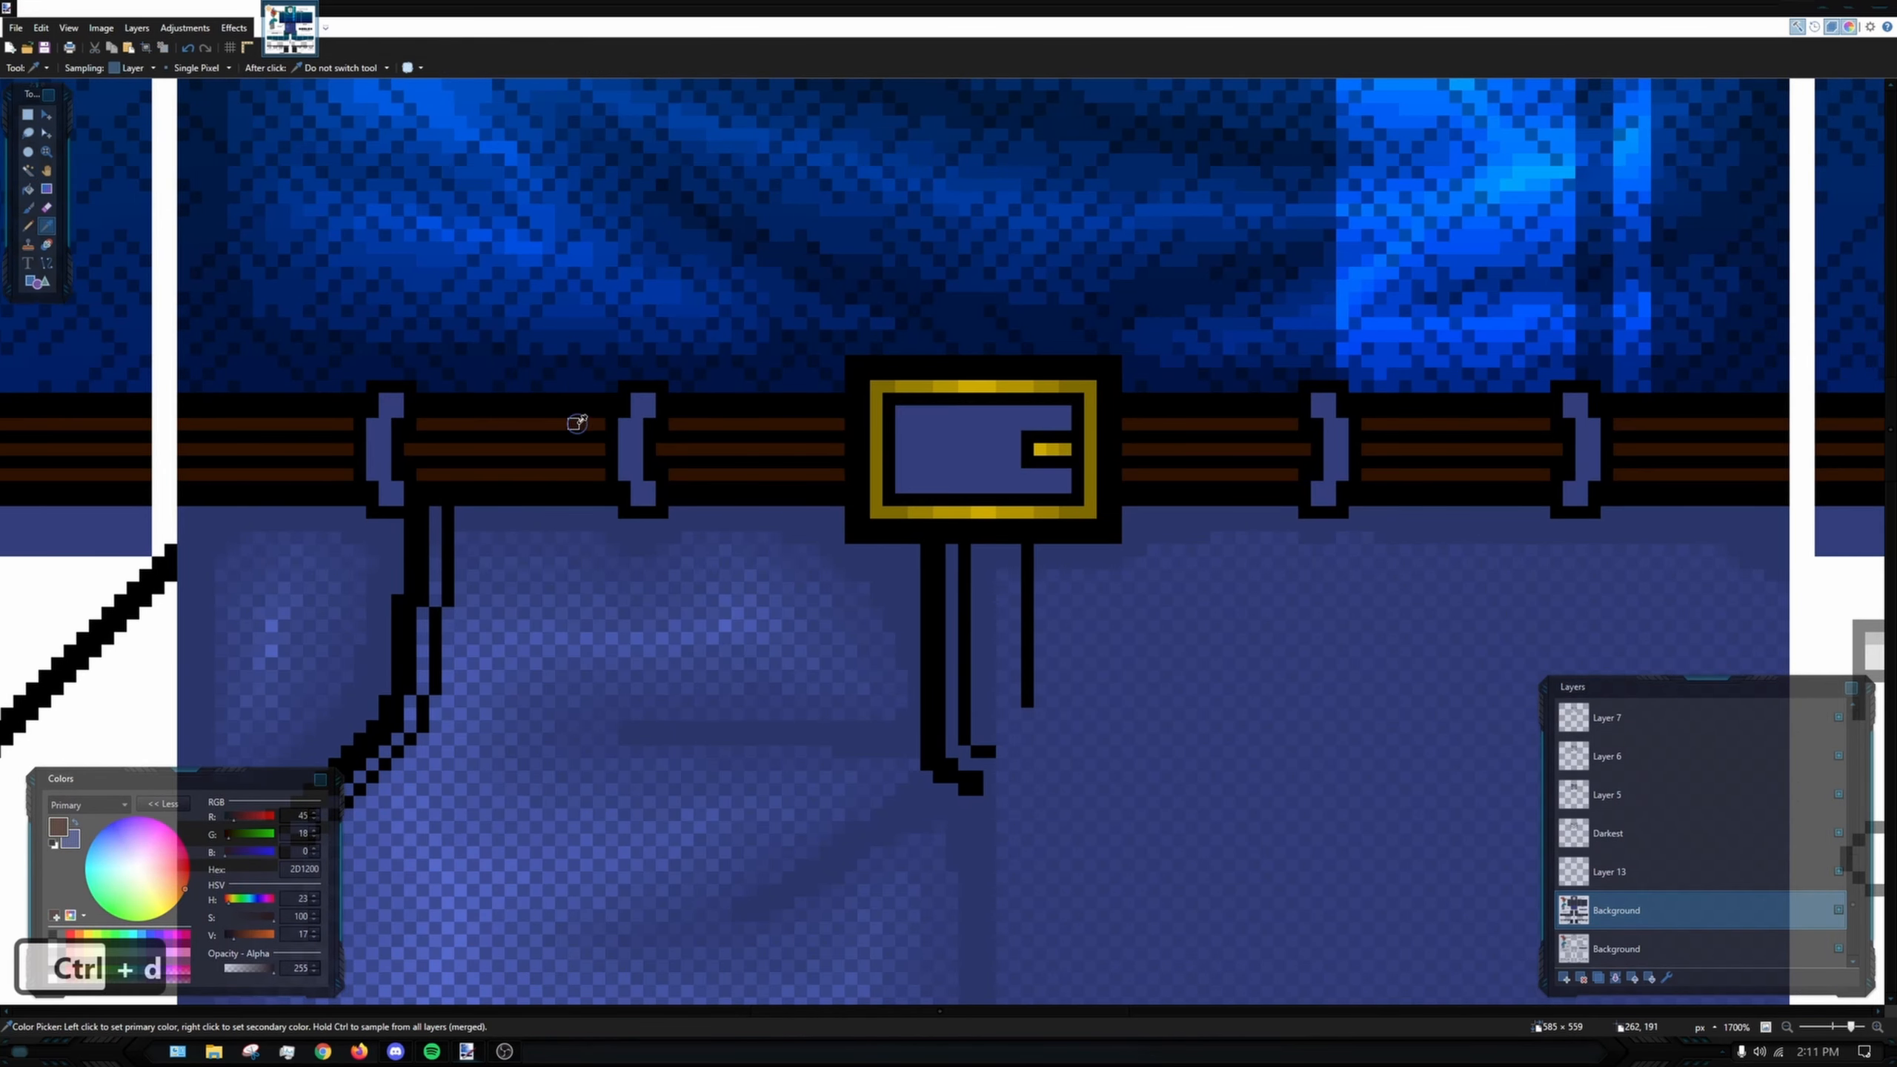
click(575, 423)
key(f)
click(974, 438)
drag(822, 445, 721, 448)
- Try black 000000 Pencil lines across the buckle's brown interior in line with the belt stripes, undoing misplaced strokes
key(p)
click(59, 935)
scroll(832, 451, up, 5)
drag(752, 383, 1164, 381)
drag(1164, 511, 752, 510)
key(ctrl+z)
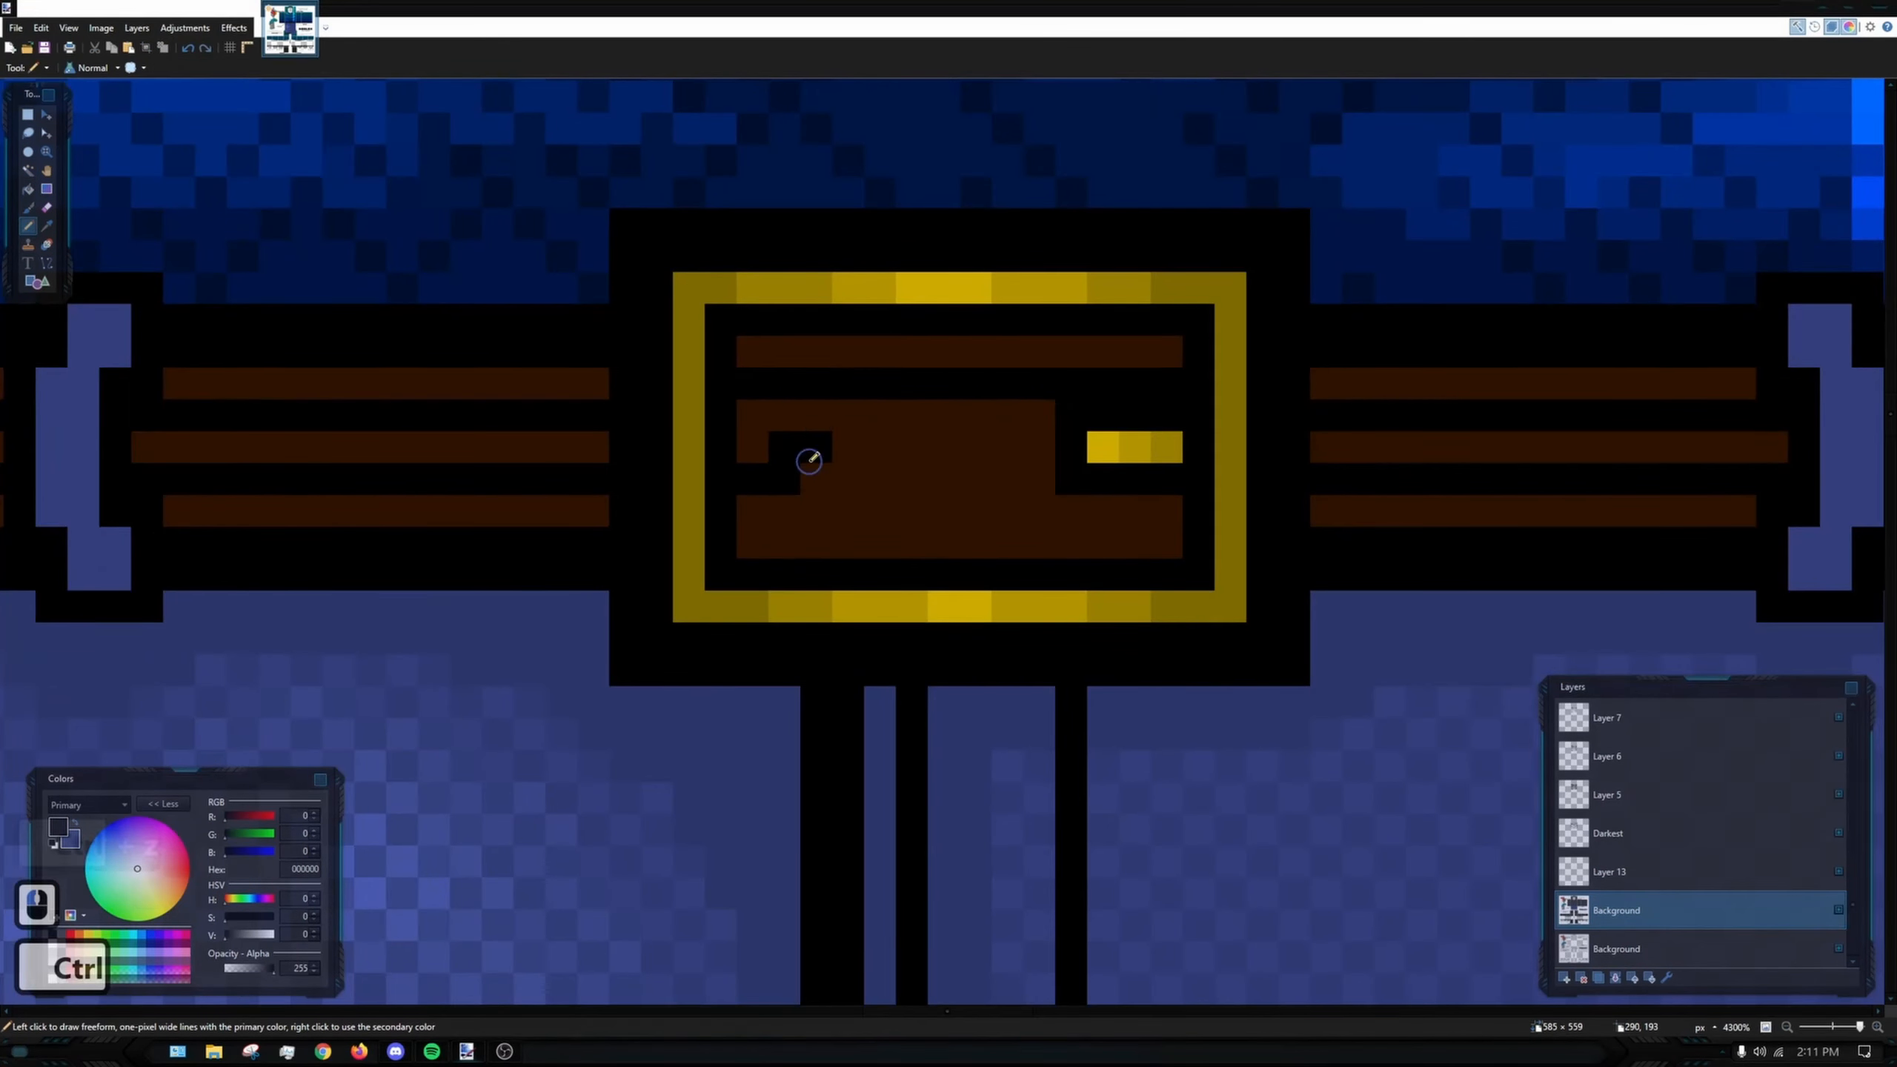
key(ctrl+z)
key(ctrl+z)
drag(752, 415, 1147, 412)
drag(1161, 478, 830, 476)
key(ctrl+z)
key(ctrl+z)
- Pencil black lines through the buckle's interior around its gold prong, splitting the brown into three stripes like the belt
scroll(858, 475, down, 5)
scroll(777, 452, up, 5)
drag(943, 419, 1360, 421)
mouse_move(1359, 549)
mouse_down()
mouse_move(953, 547)
mouse_move(1236, 482)
mouse_up()
scroll(1246, 479, down, 9)
scroll(1333, 478, up, 7)
scroll(911, 421, up, 2)
key(ctrl+z)
key(ctrl+z)
key(ctrl+z)
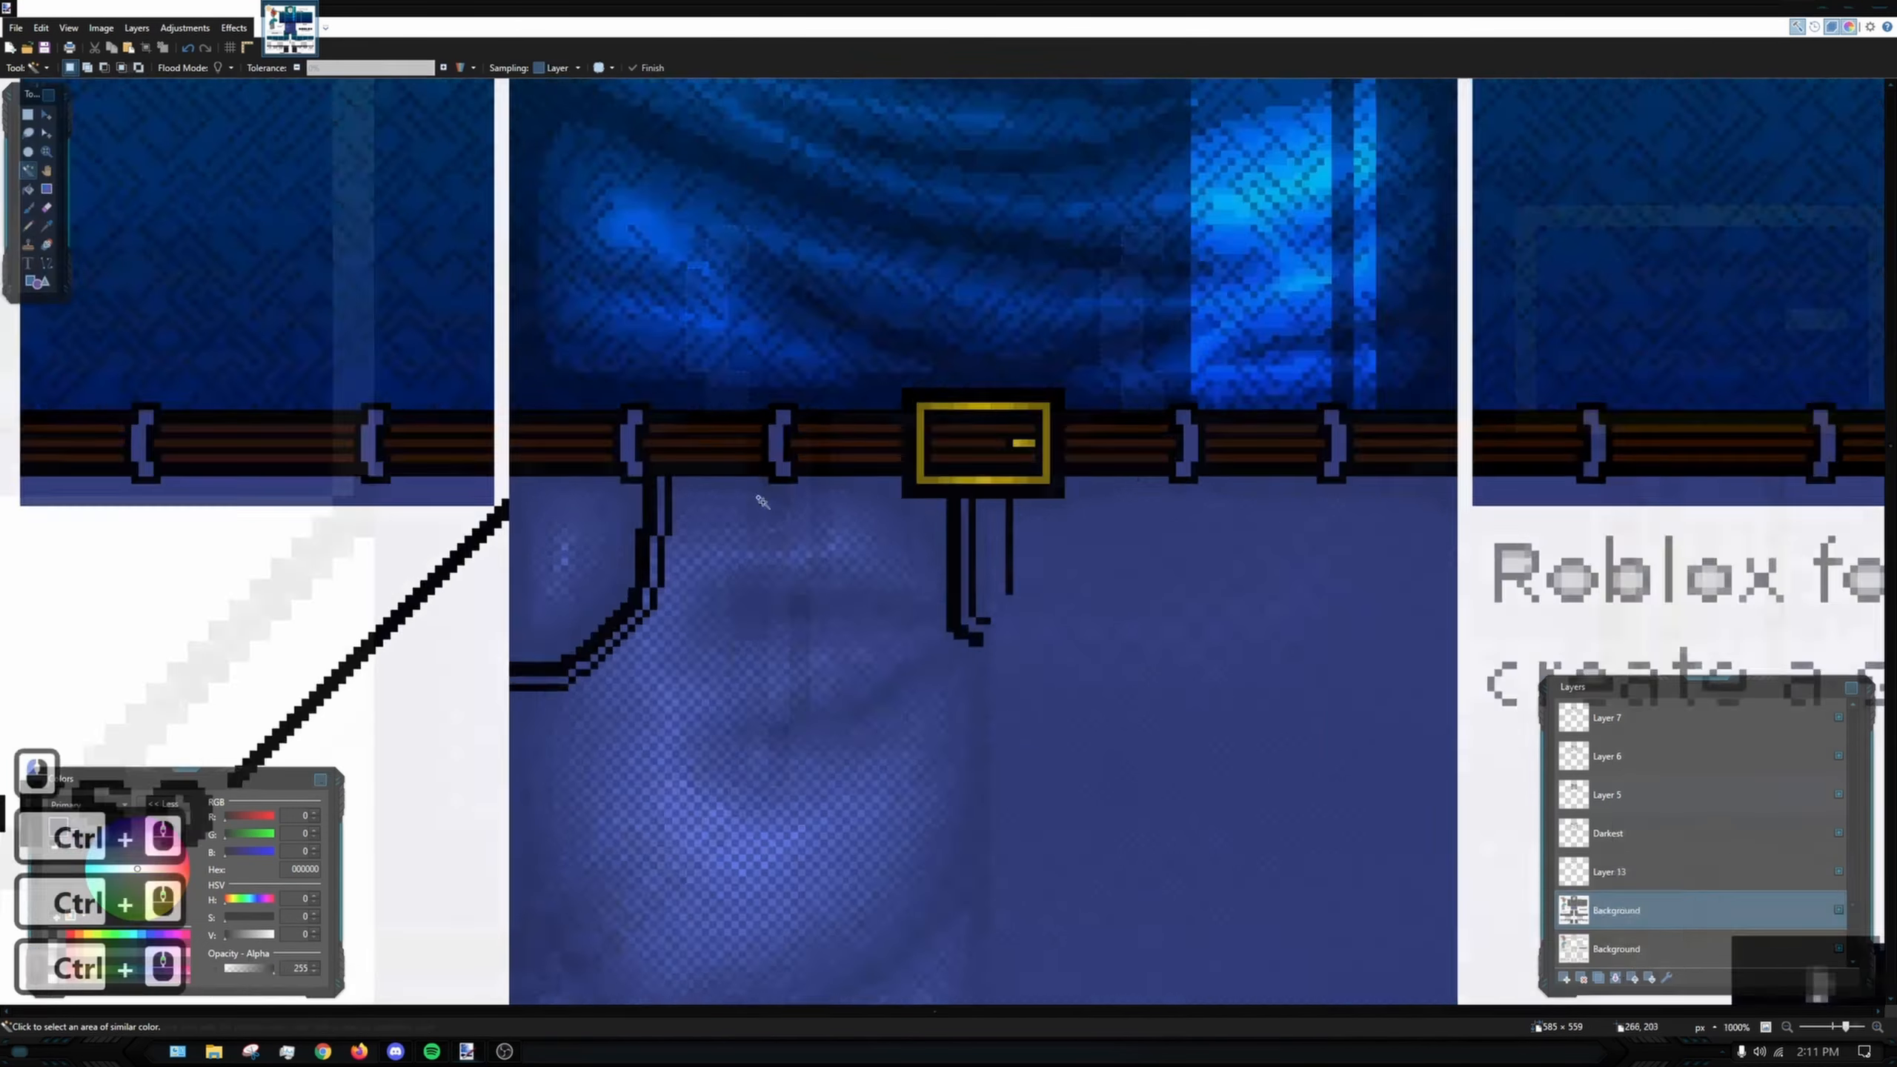
- Hide Layer 17 and shade the ends of the two selected belt loops with 2C376B sampled from Layer 14
scroll(657, 430, up, 4)
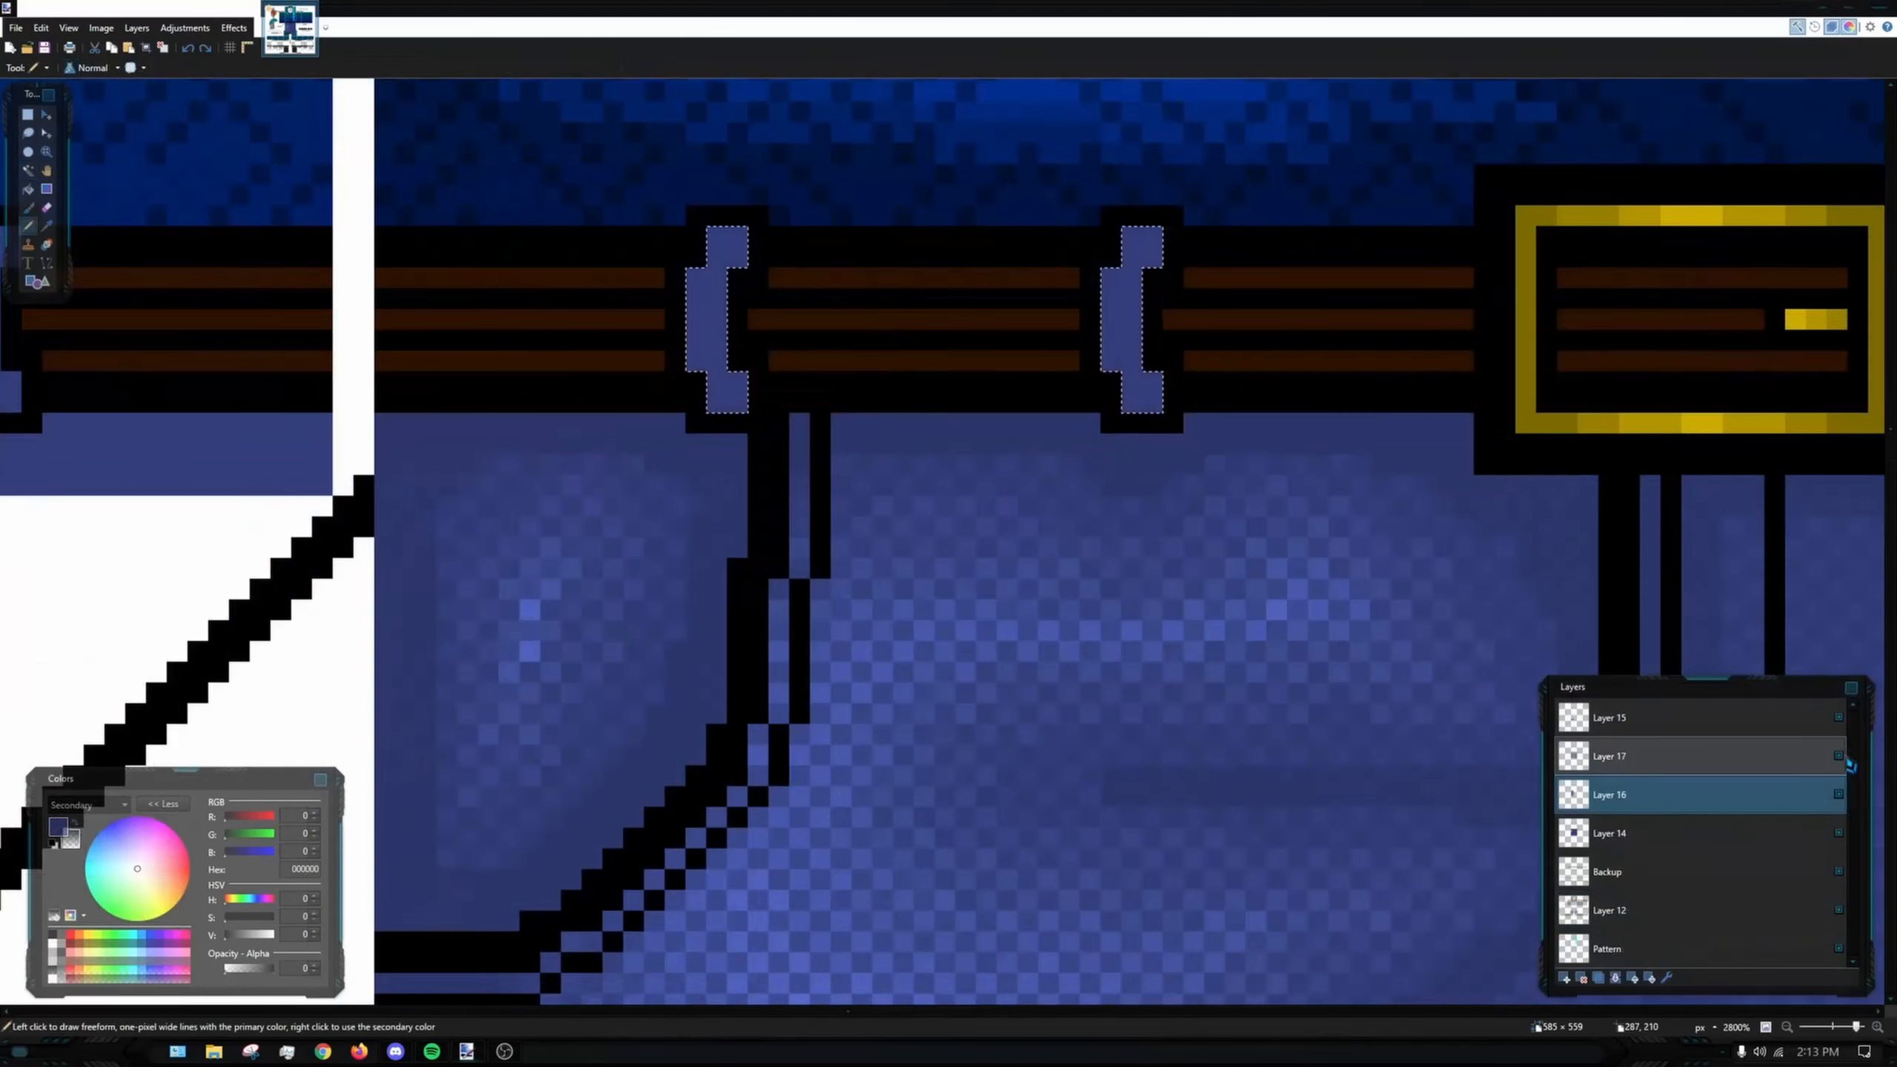
click(1837, 755)
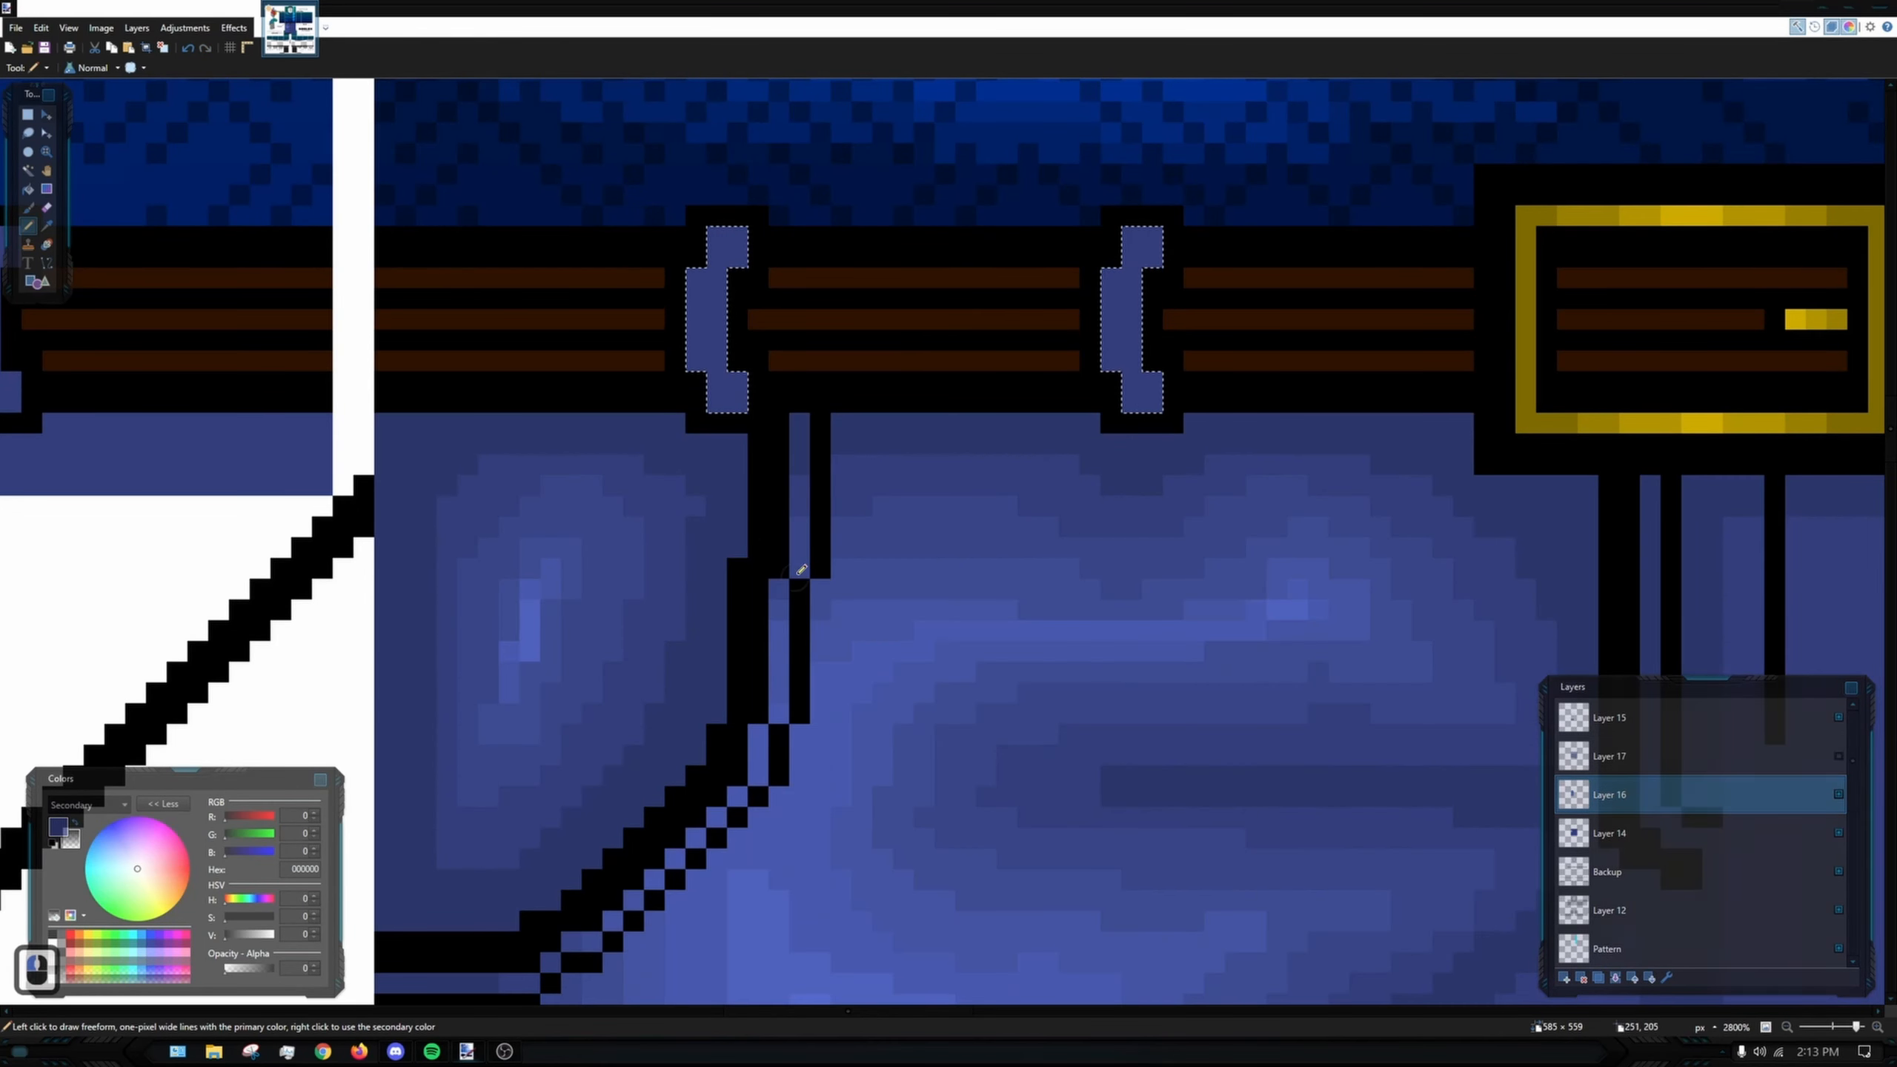
click(1666, 832)
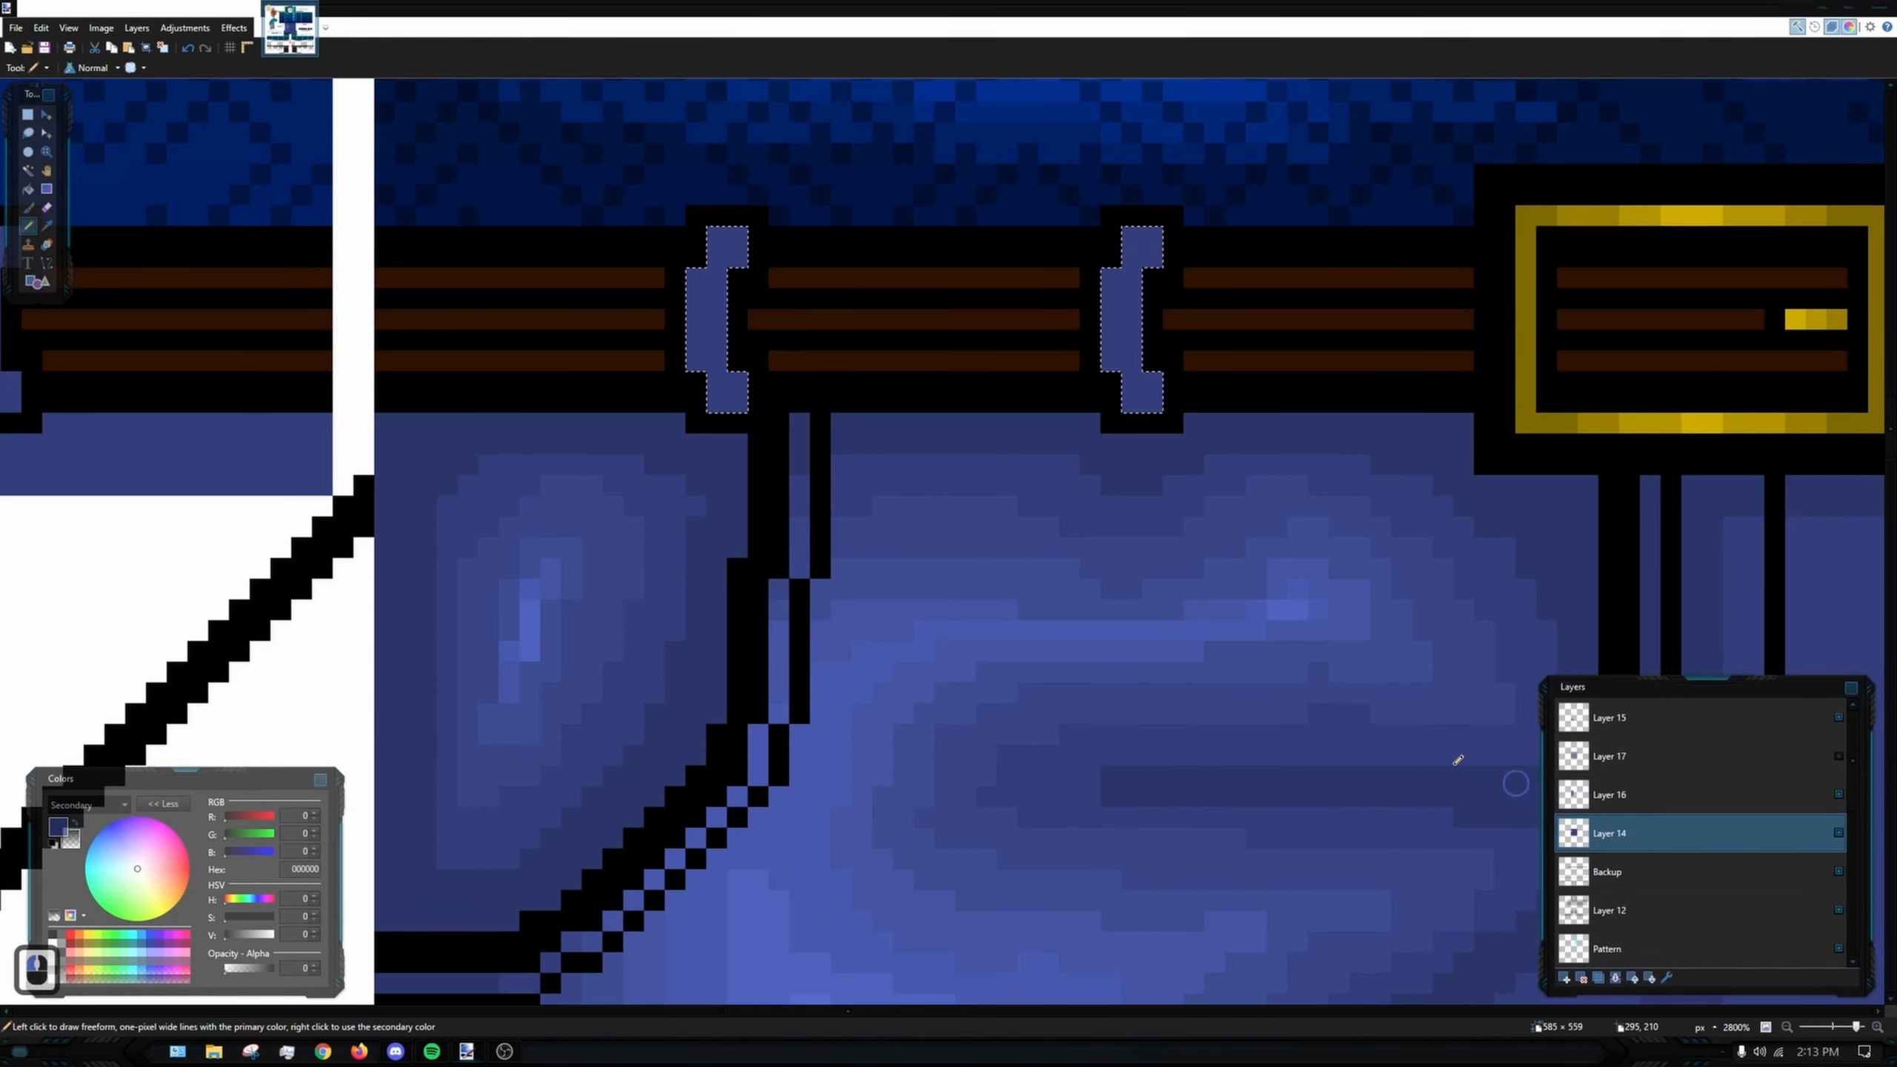
click(47, 227)
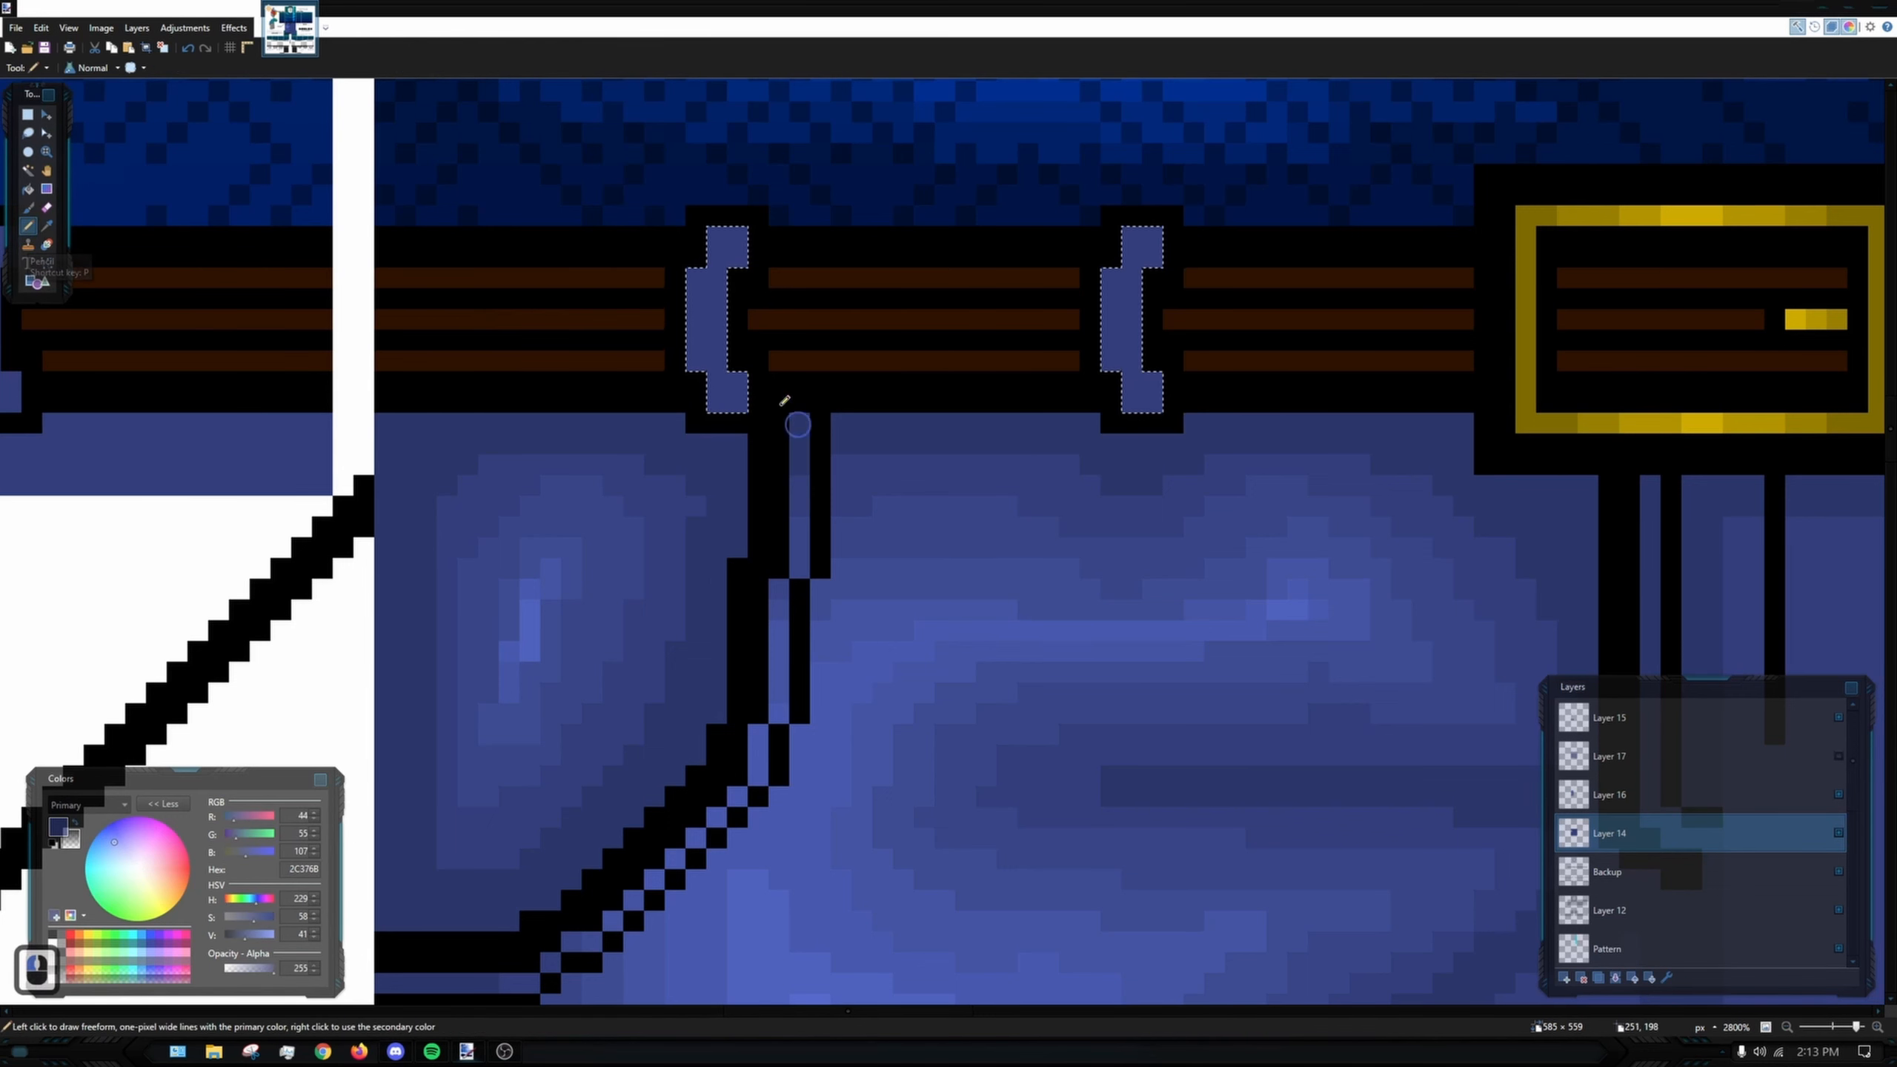
scroll(784, 402, up, 3)
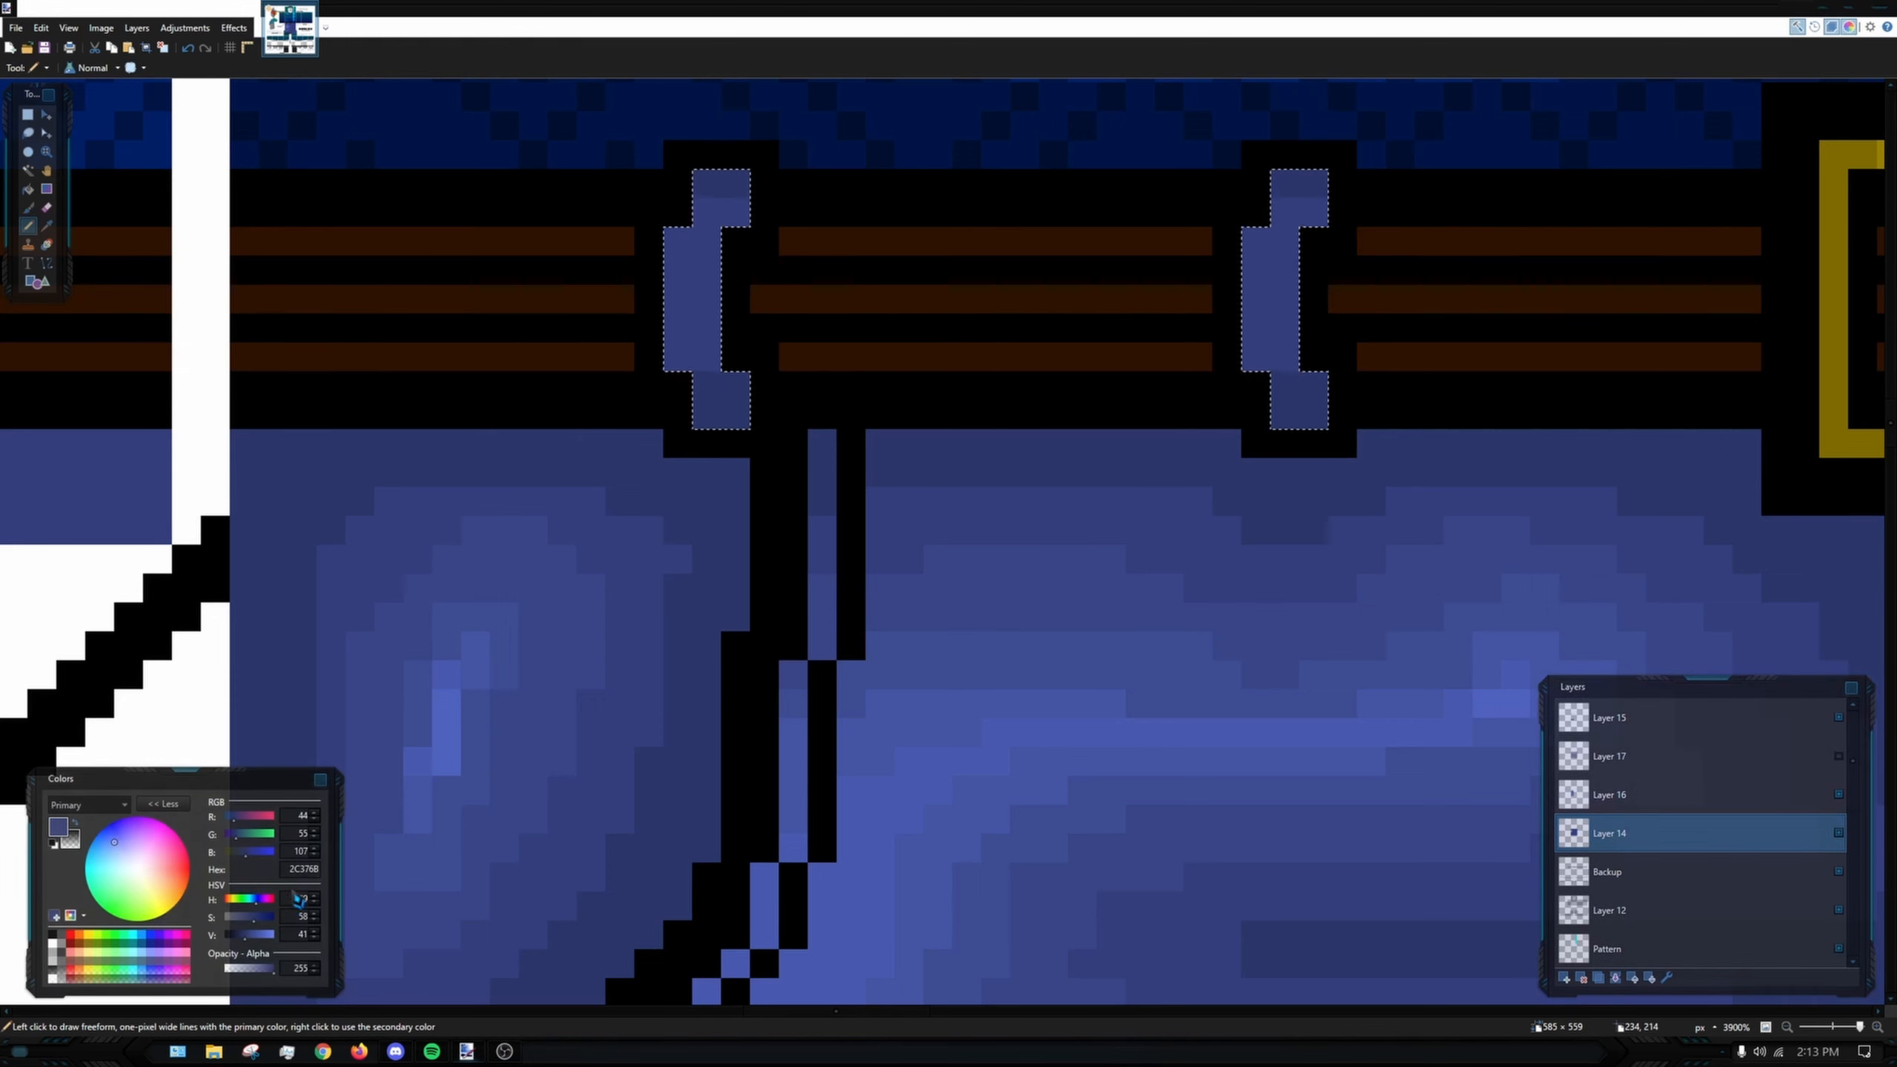
- Sample 384587 from the pocket shading on Layer 16 and Pencil it onto the middle sections of the two selected belt loops
double_click(46, 207)
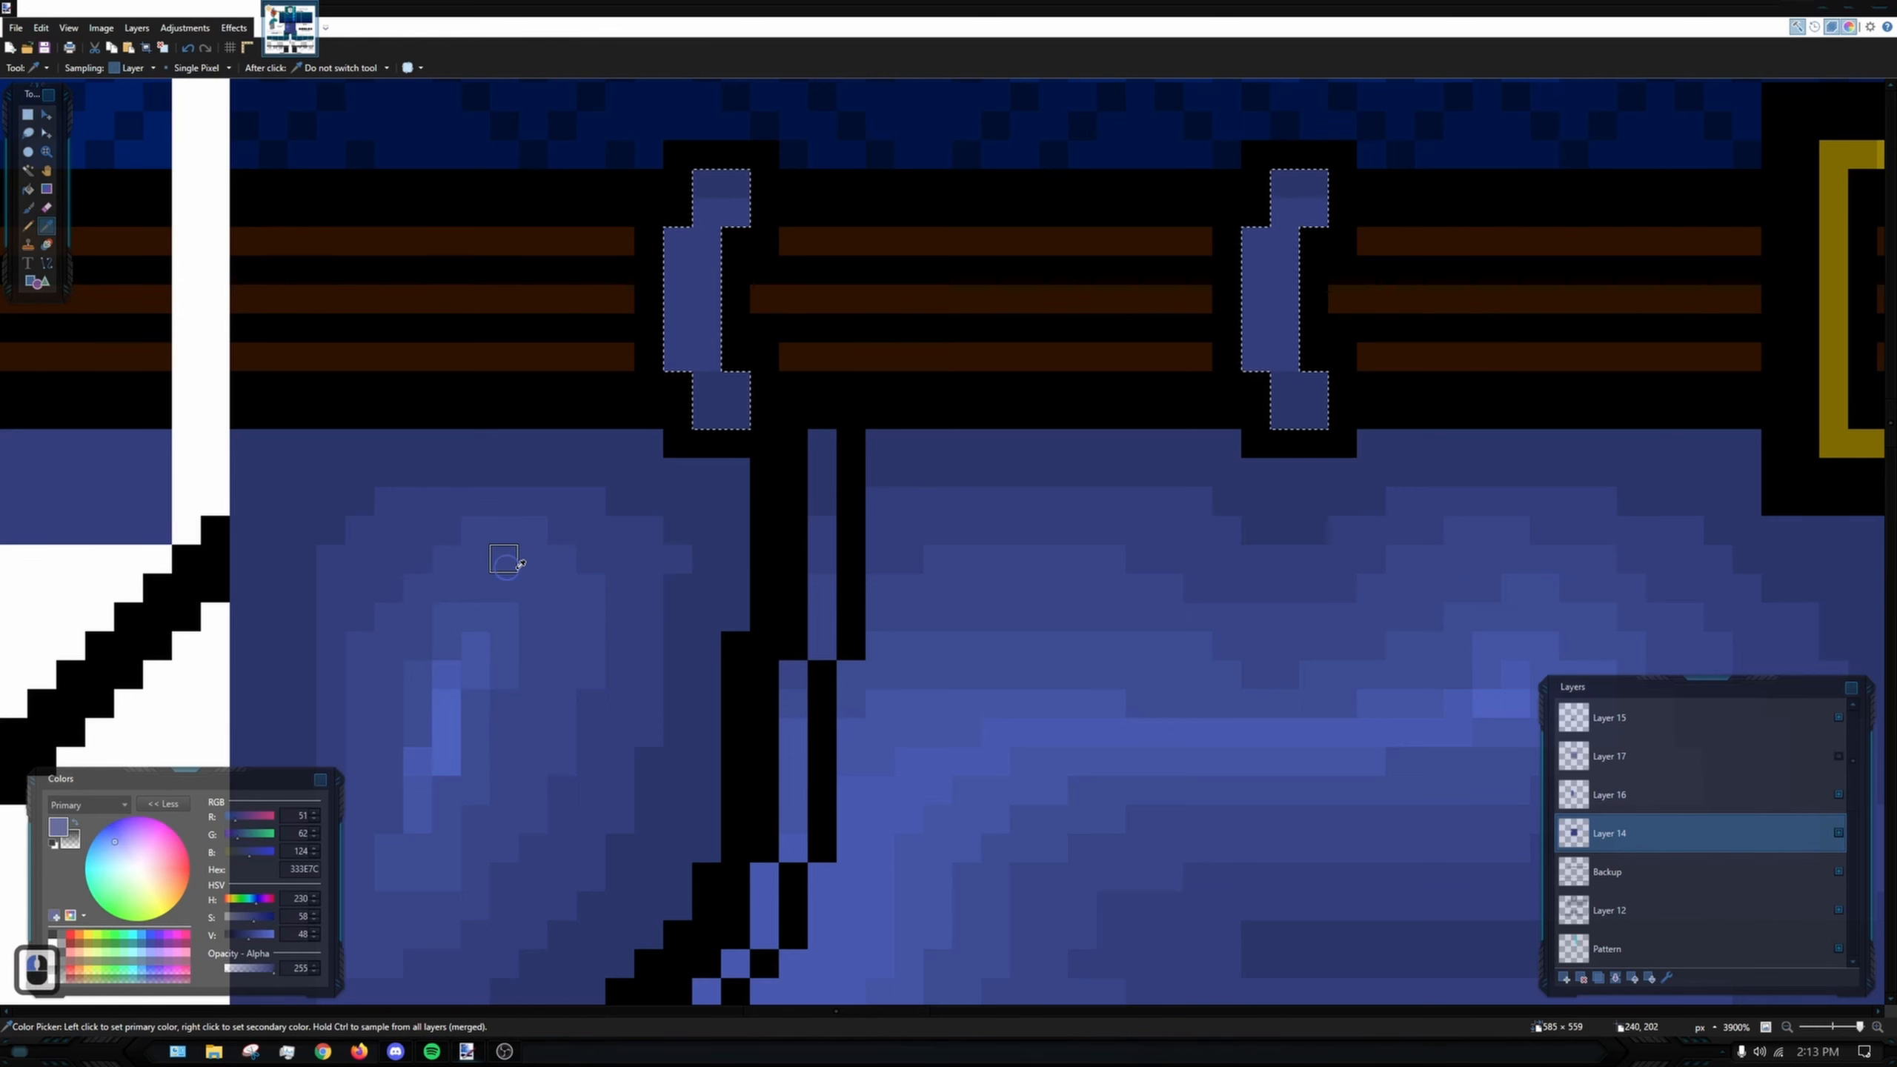
click(28, 226)
scroll(583, 521, left, 1)
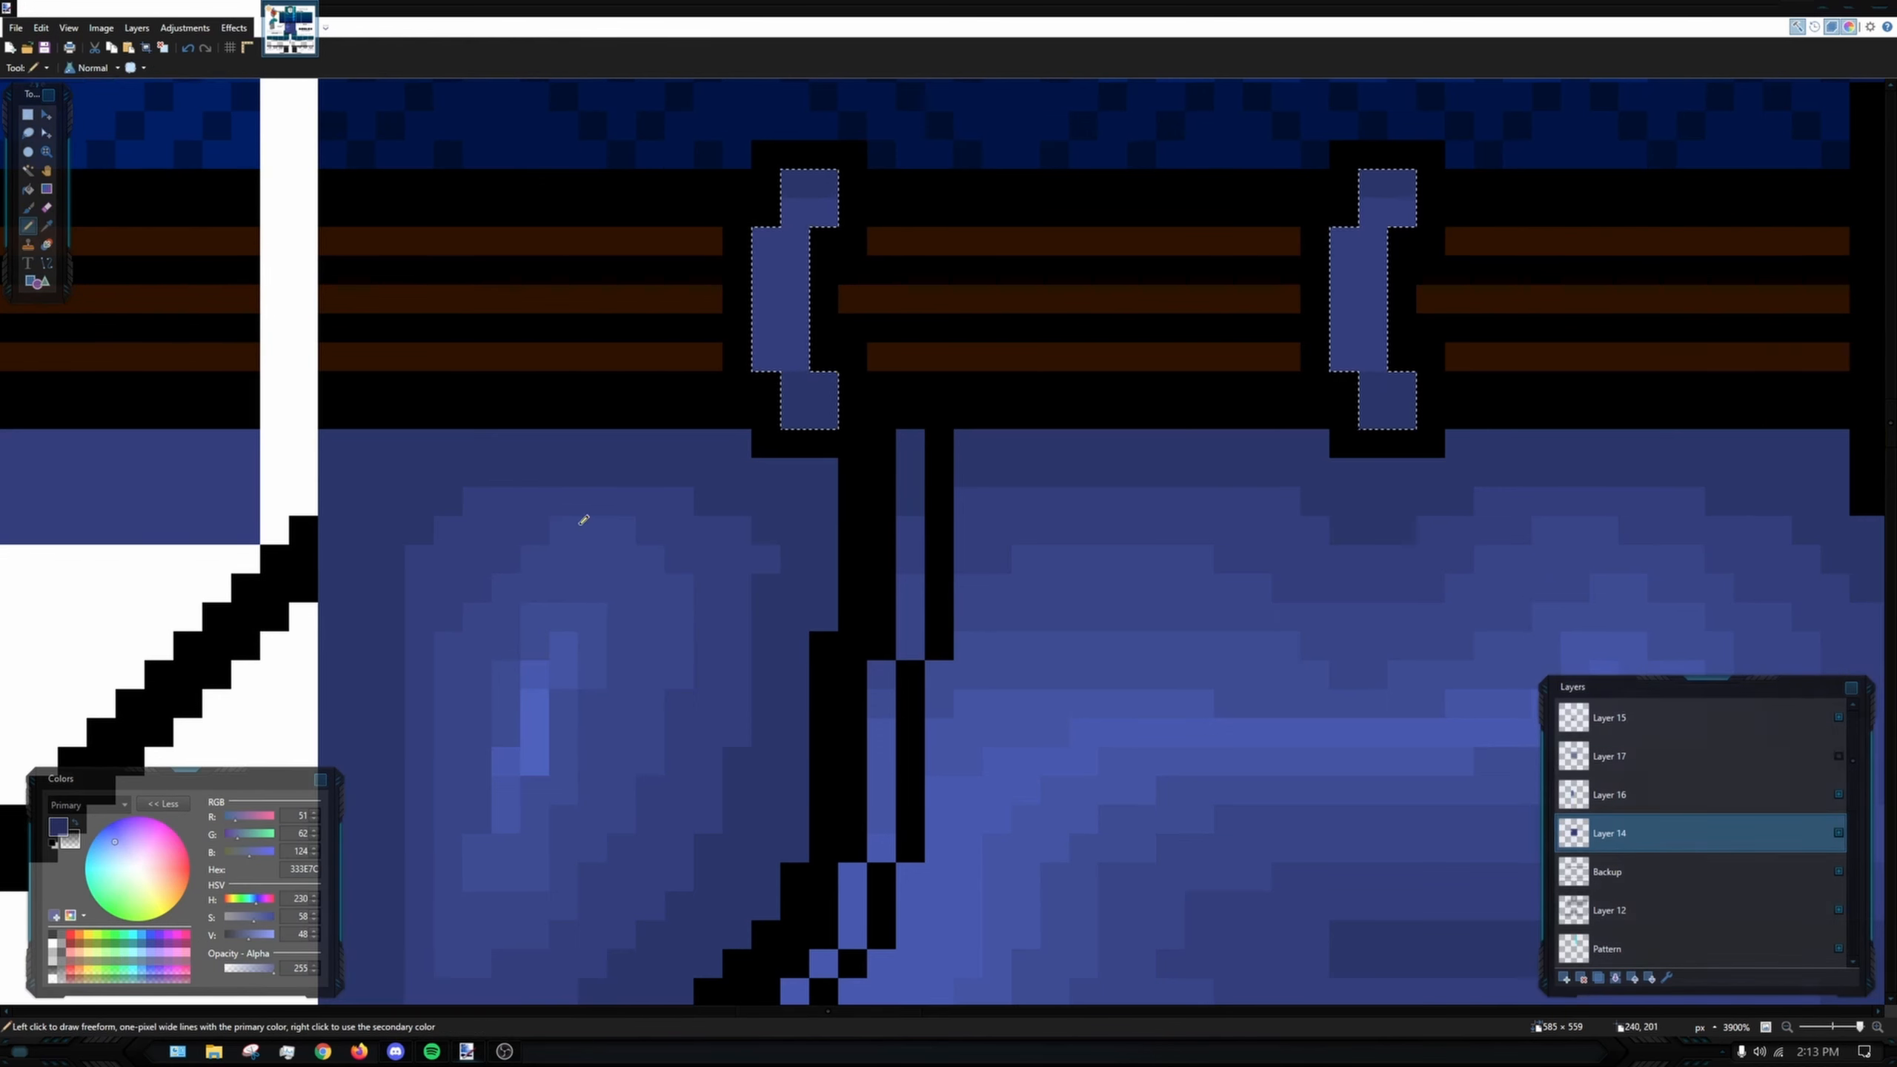
click(28, 226)
click(1817, 797)
click(46, 226)
click(590, 534)
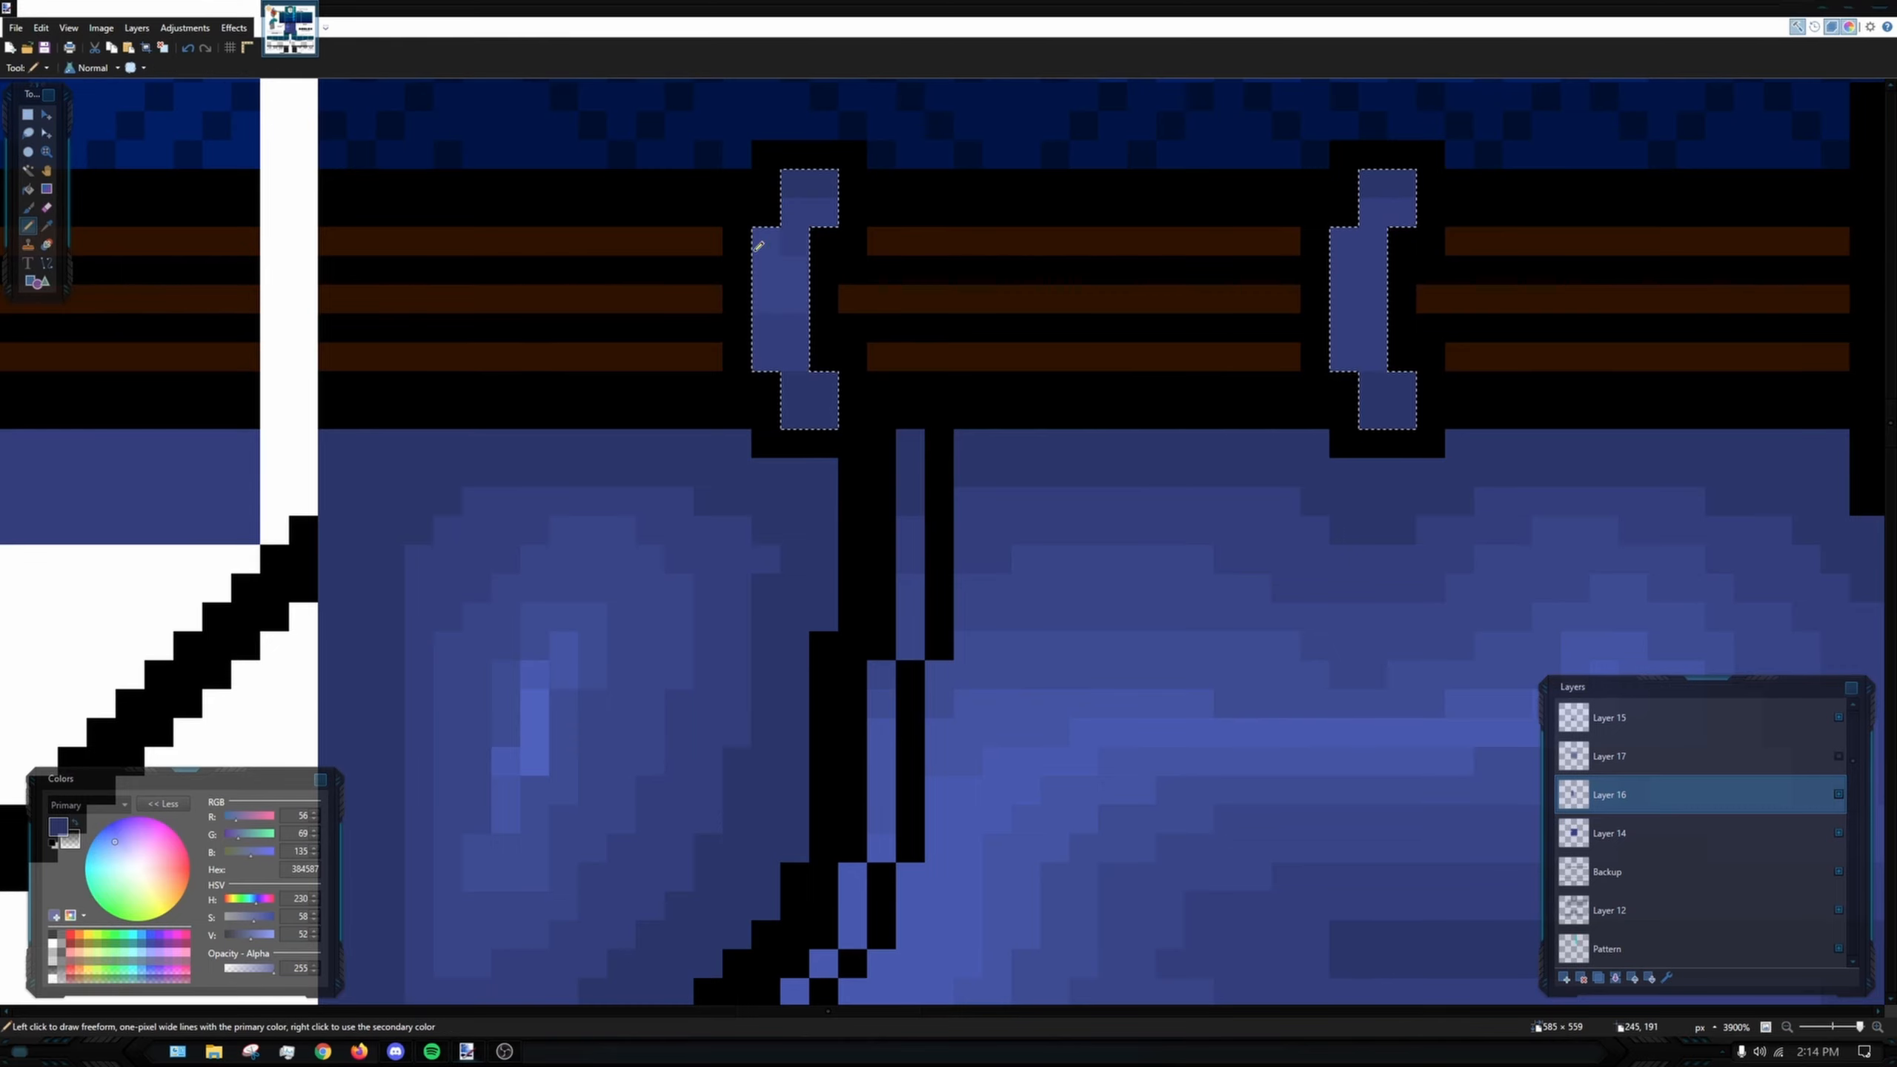
drag(765, 241, 794, 327)
middle_click(1355, 241)
drag(1231, 271, 1258, 357)
middle_click(1195, 329)
- Brighten the centres of the two selected belt loops with 3E4C93 and 4454A3 Pencil highlights
click(28, 226)
drag(767, 243, 796, 299)
drag(1344, 243, 1374, 299)
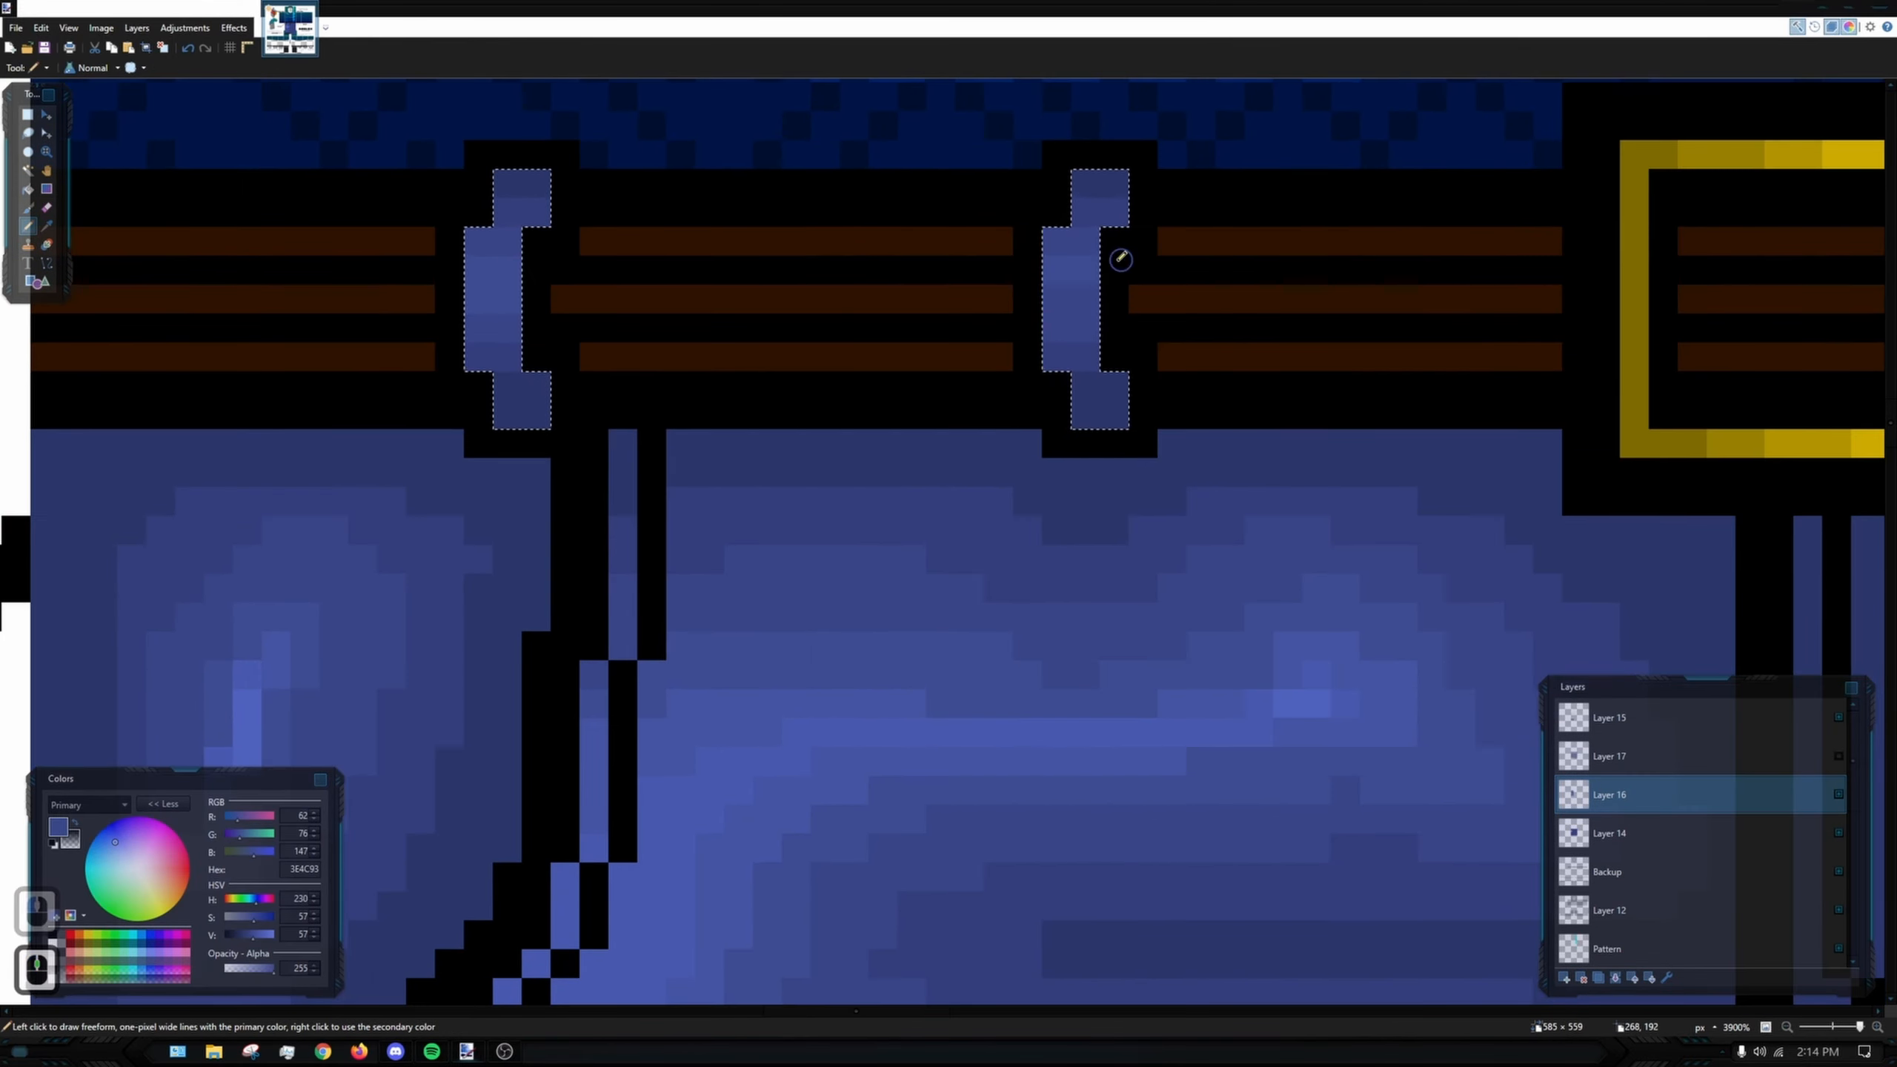
scroll(1068, 428, down, 5)
click(46, 226)
scroll(512, 436, up, 5)
click(513, 437)
click(28, 226)
scroll(1007, 300, down, 10)
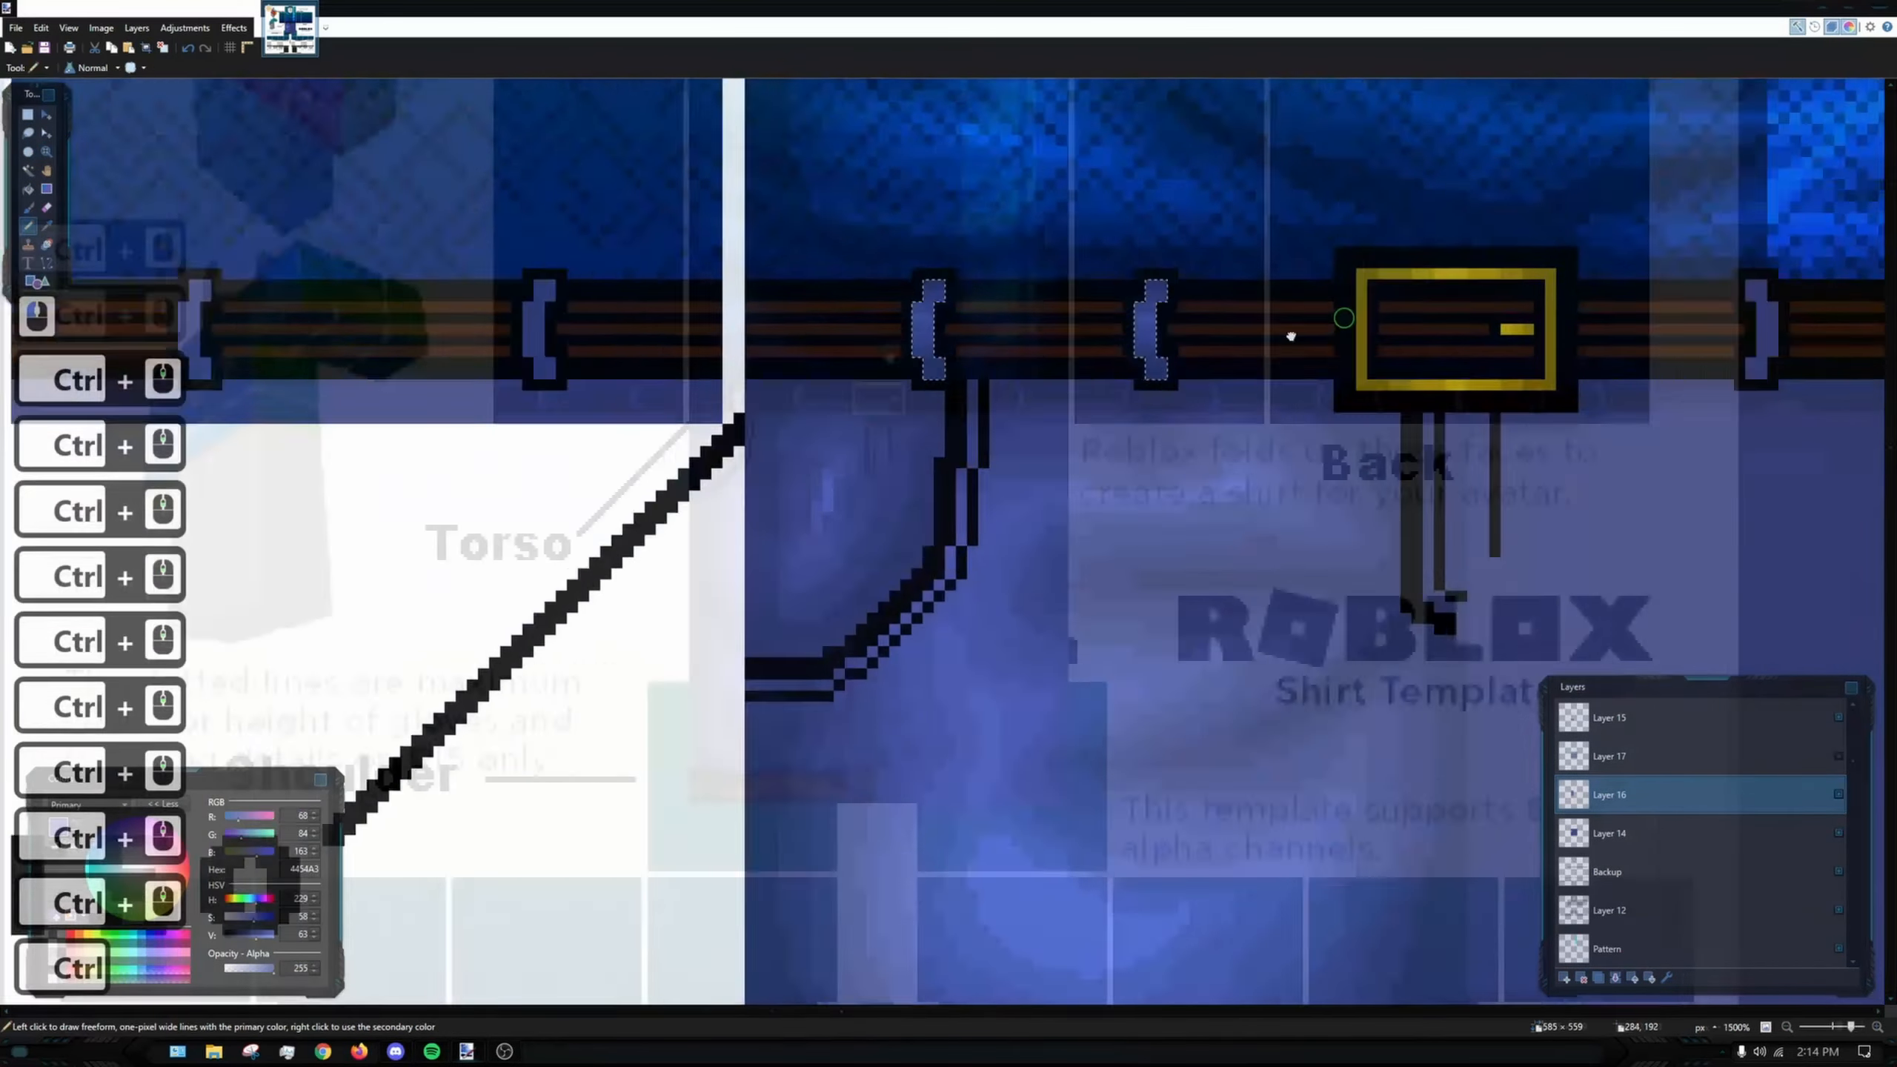
scroll(1315, 412, up, 2)
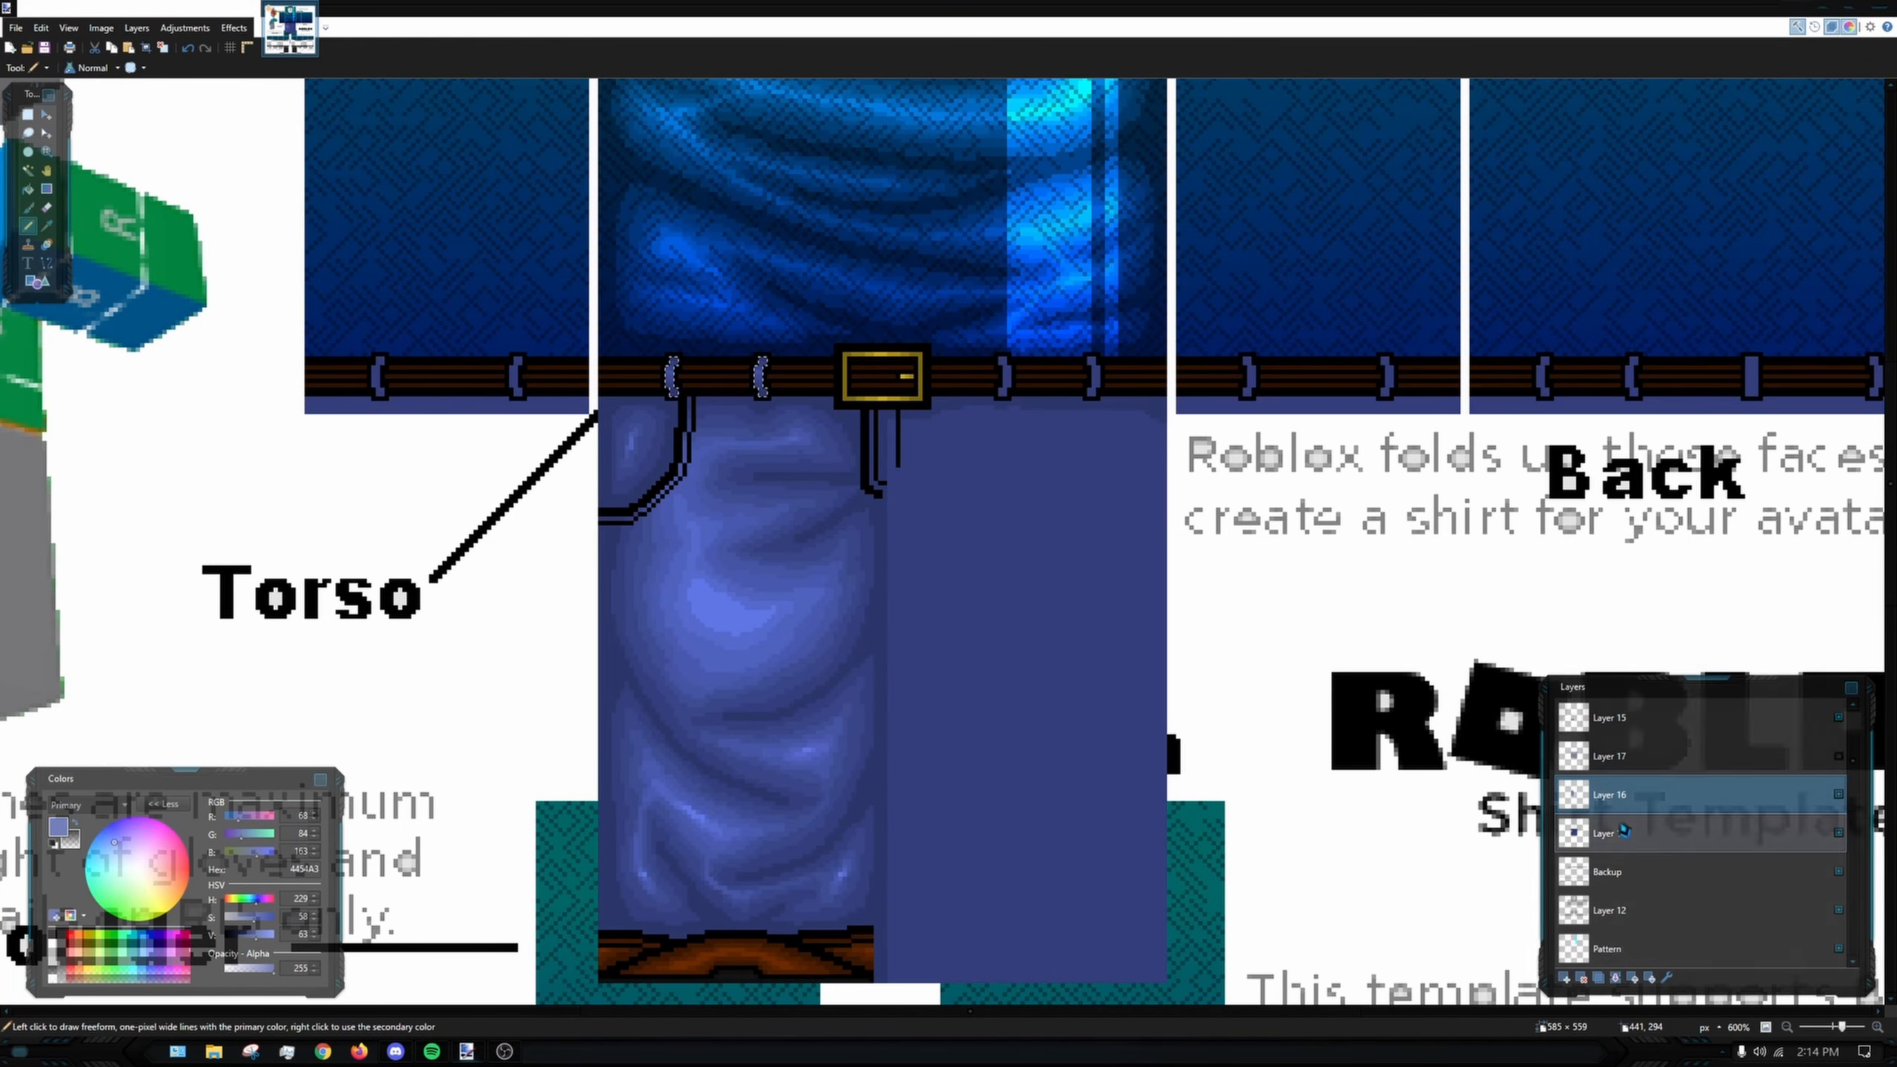
- Show and activate Layer 17, and repeat the Grid Checker Maker effect on the two selected belt loops
click(1838, 756)
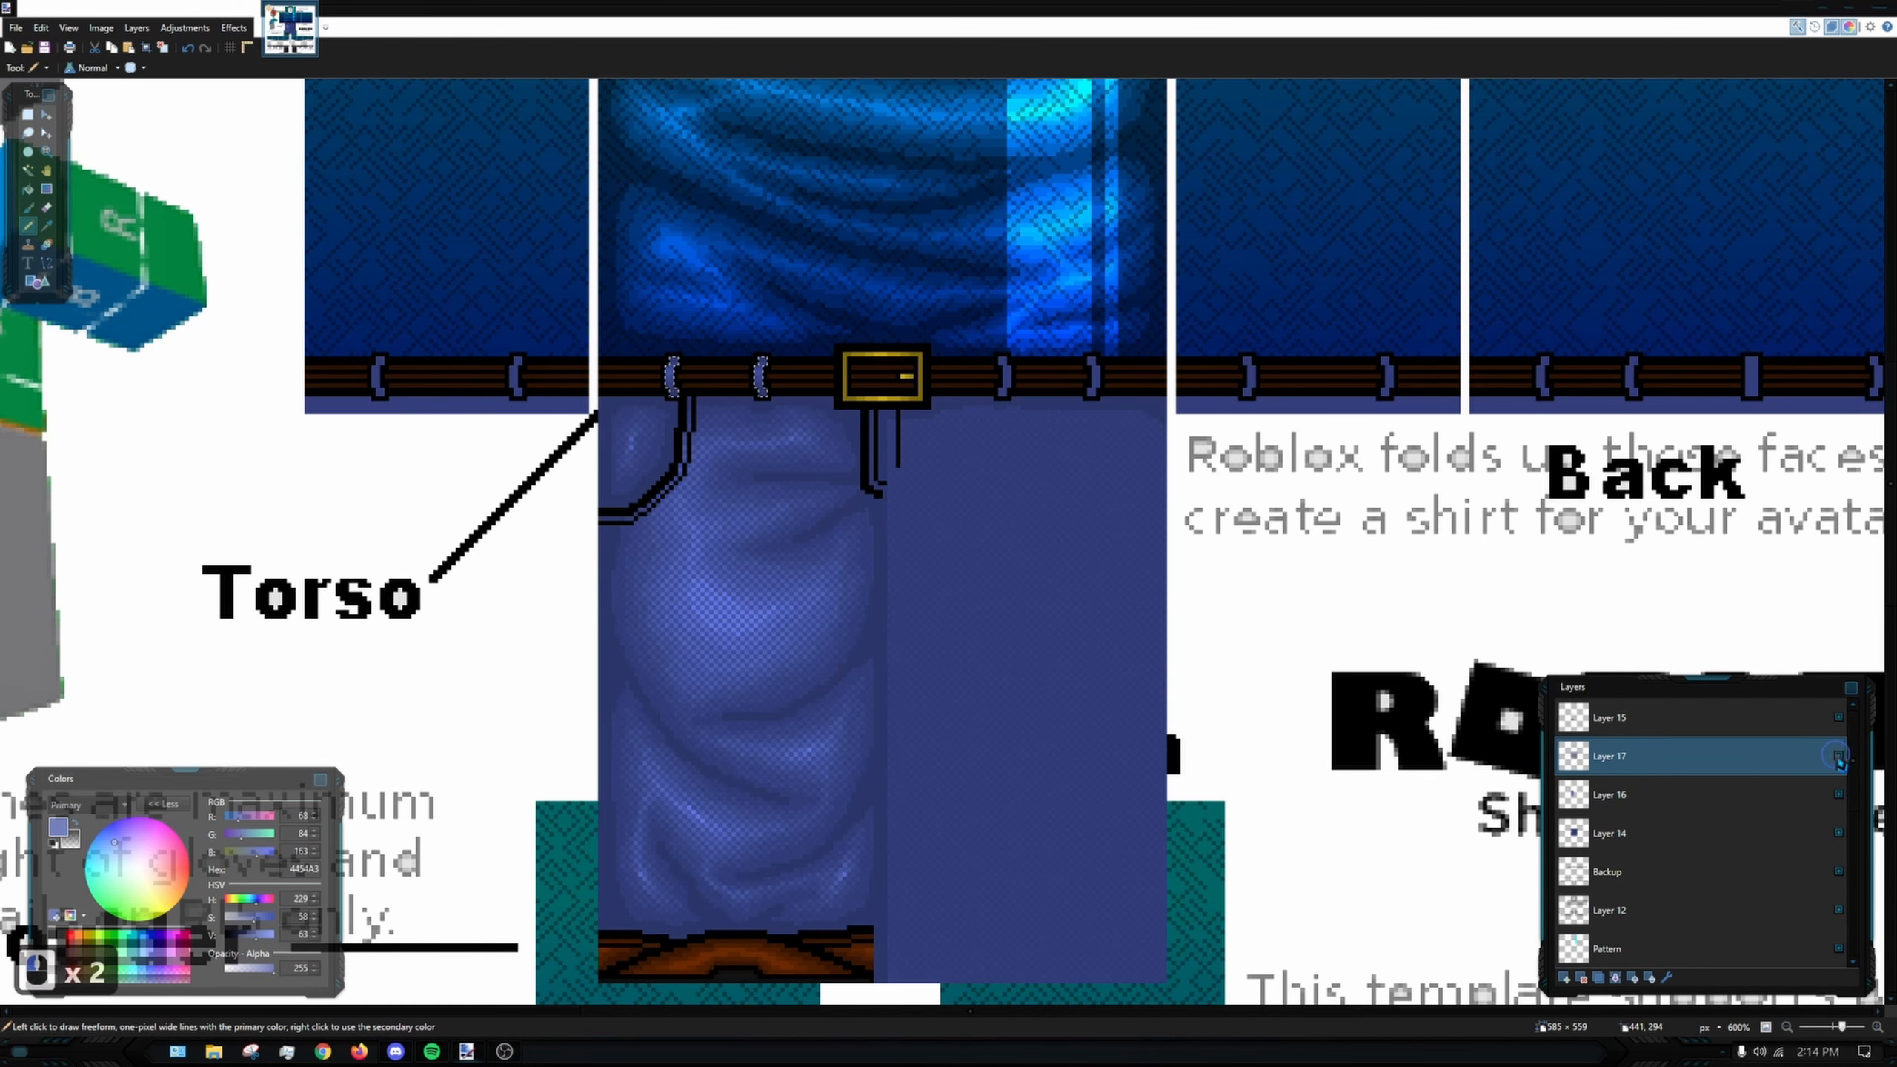
click(227, 28)
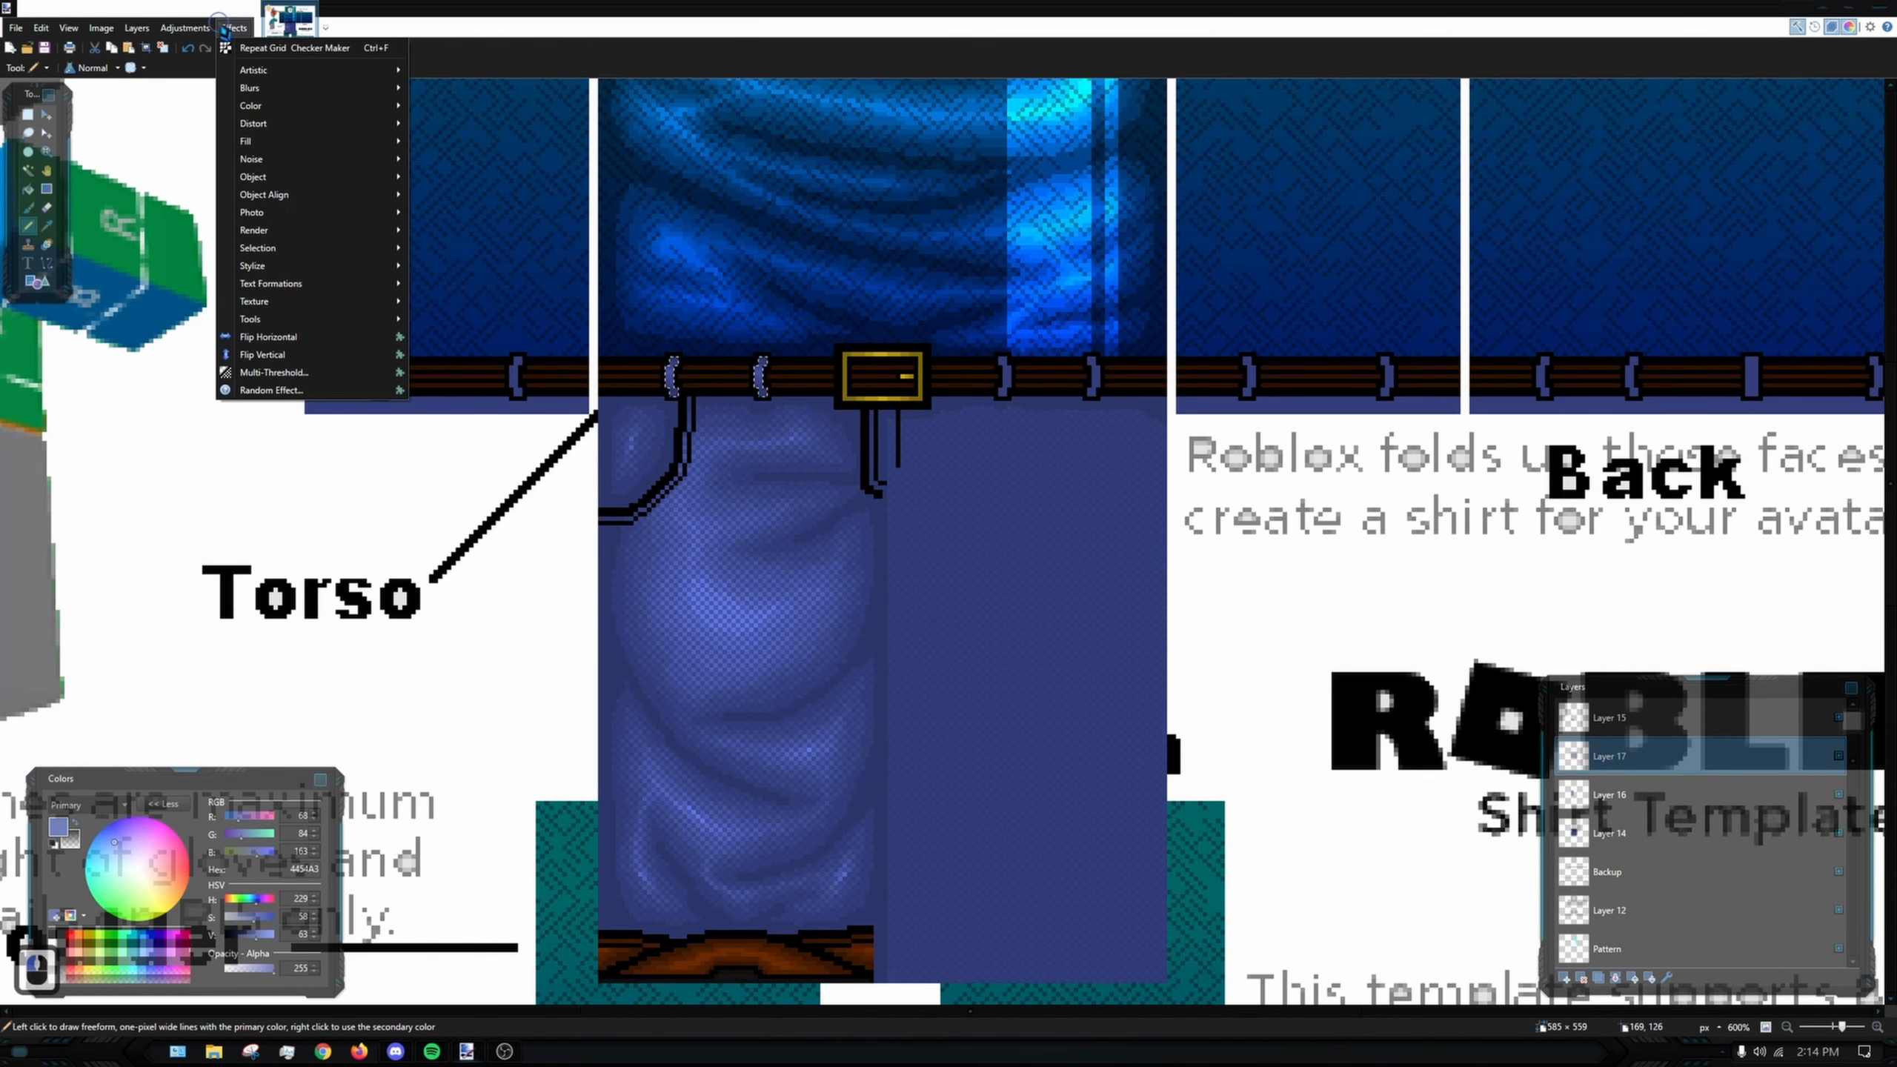
click(265, 49)
scroll(702, 383, up, 8)
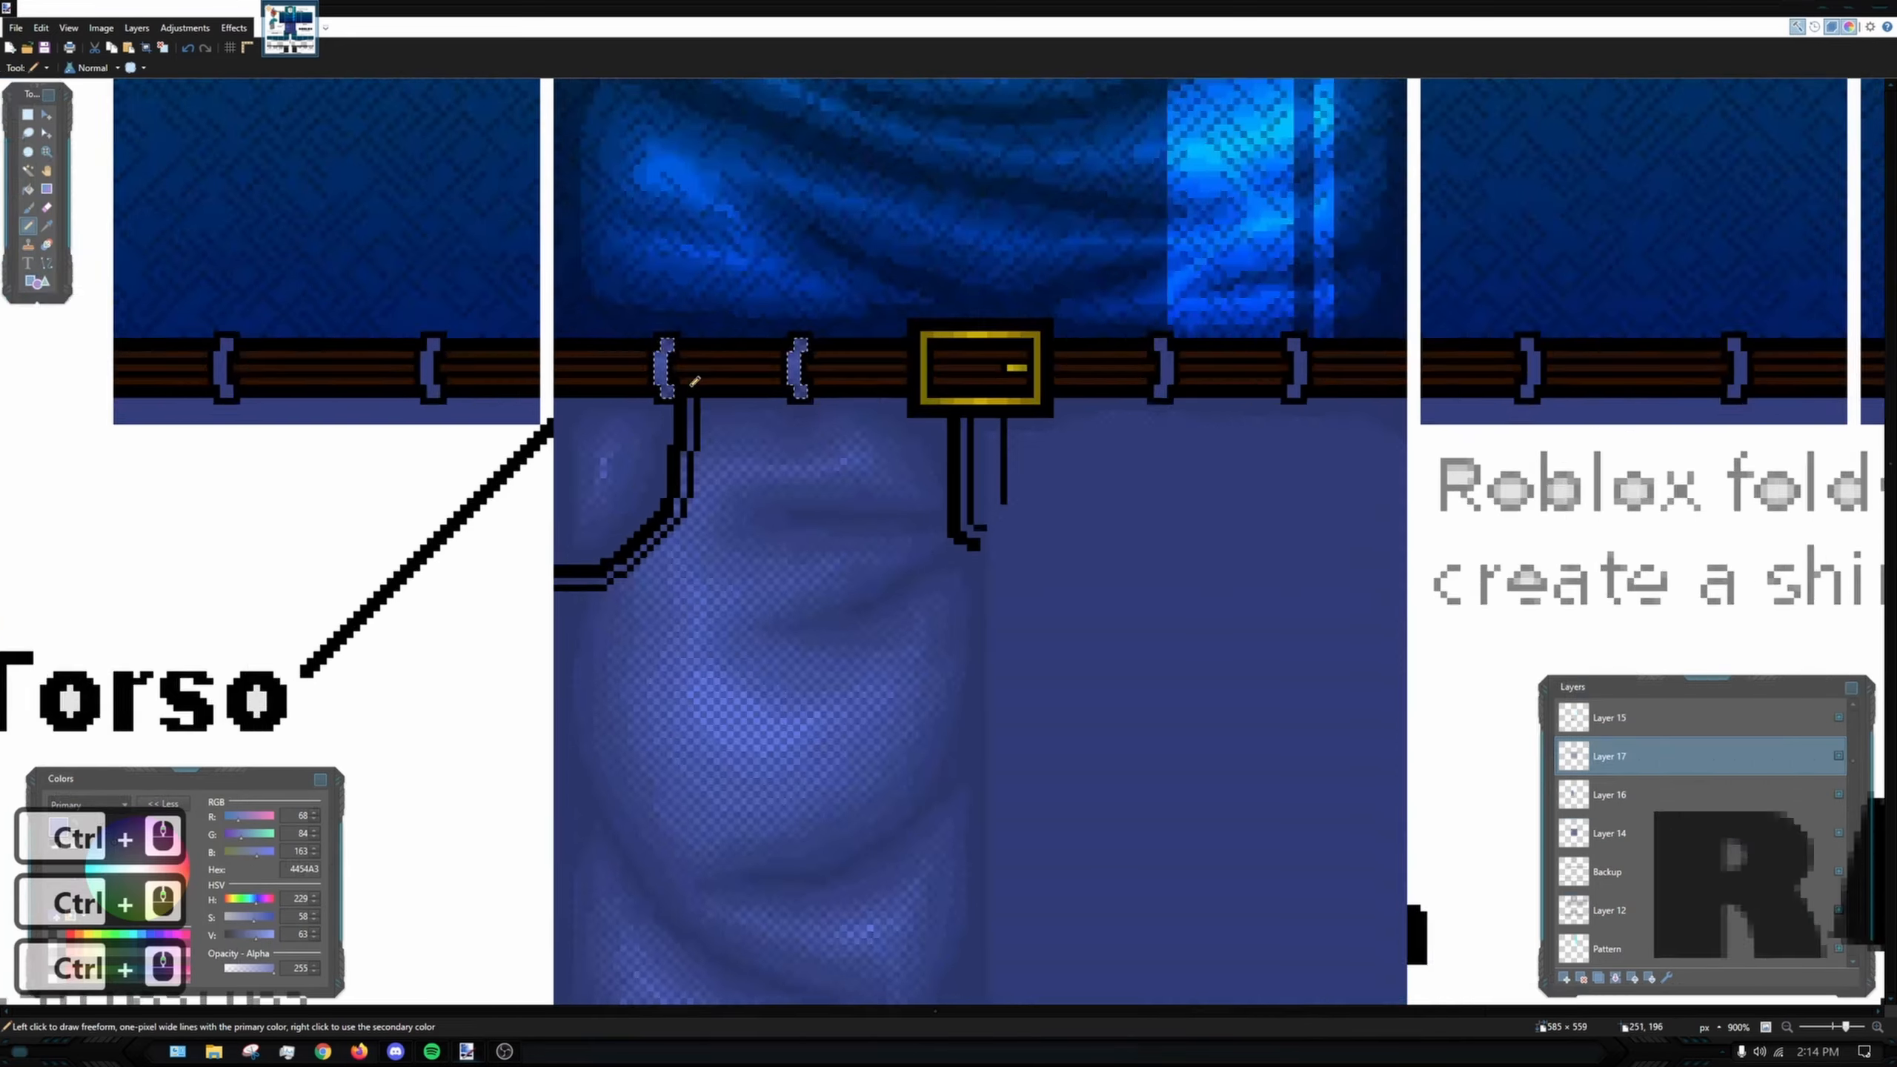
scroll(701, 383, up, 3)
scroll(490, 247, down, 3)
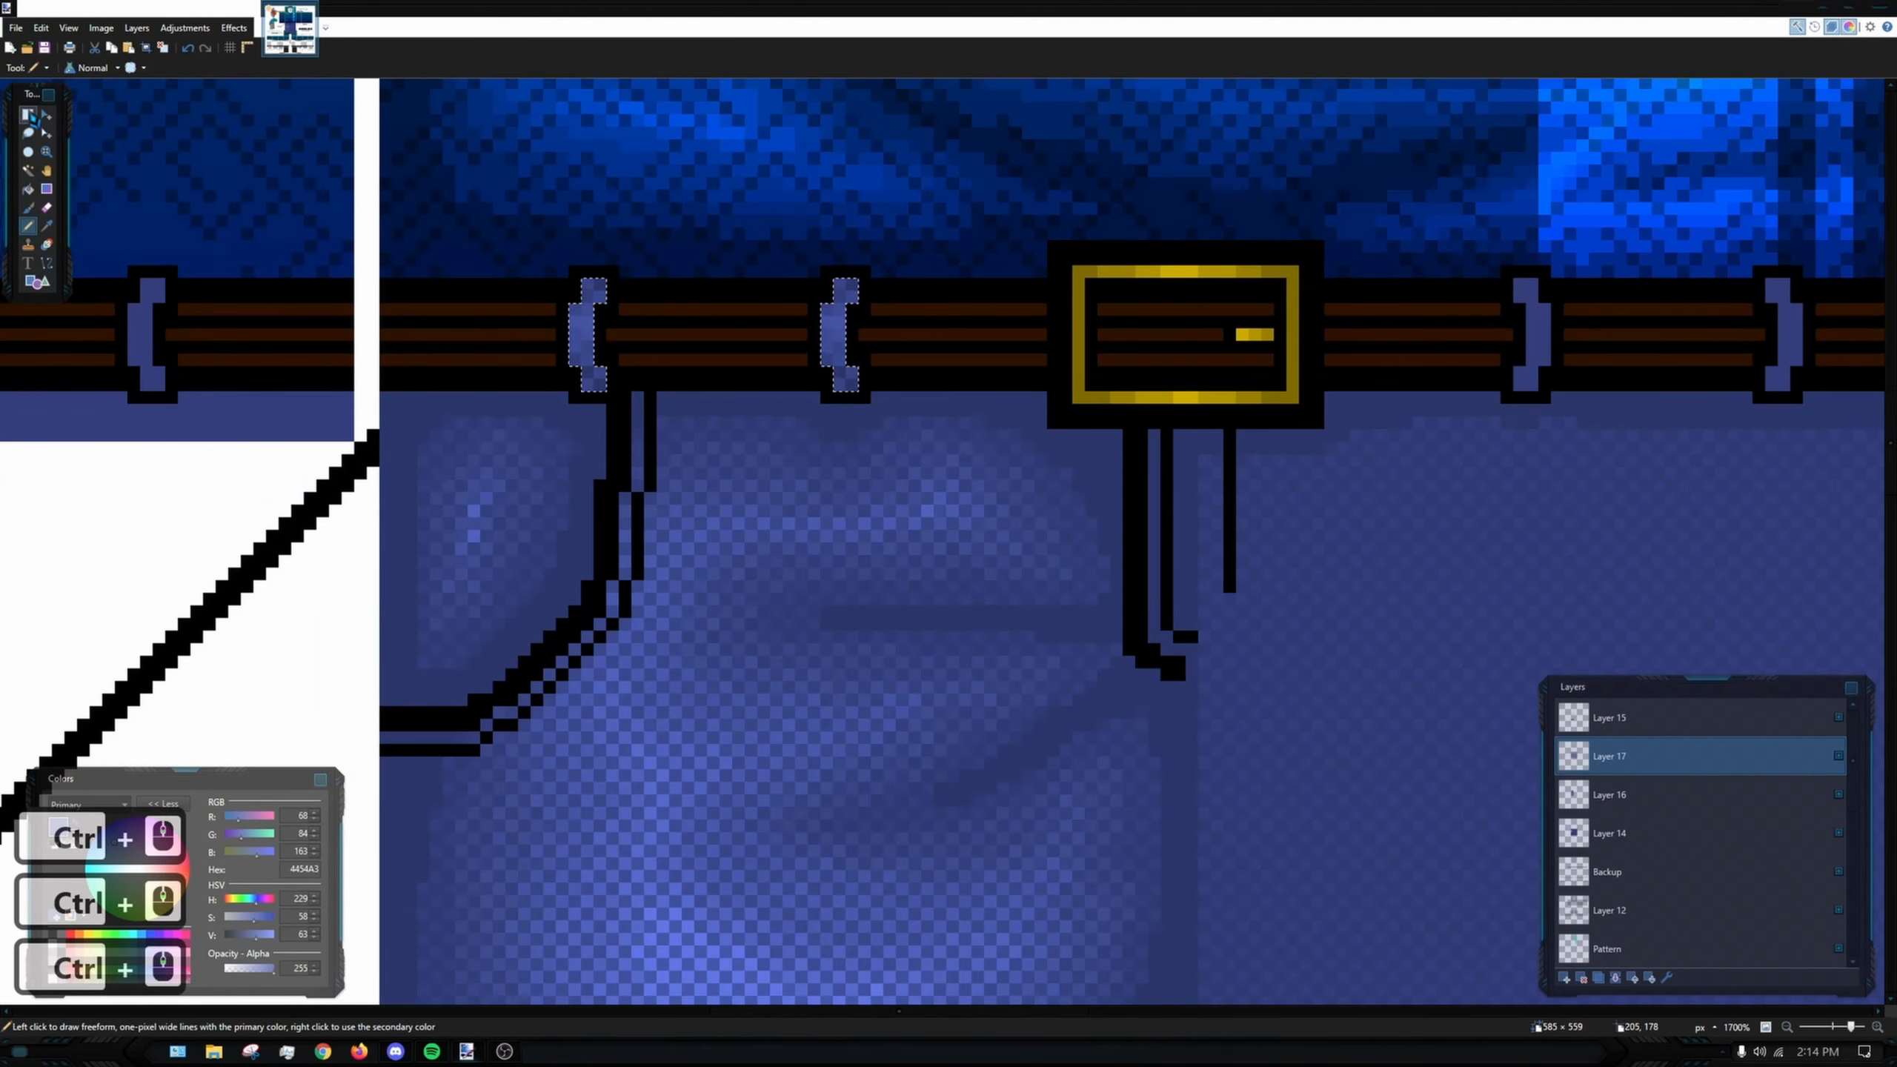
- Clear the selection around the two shaded belt loops and check the belt on the whole template
click(28, 115)
scroll(924, 442, down, 12)
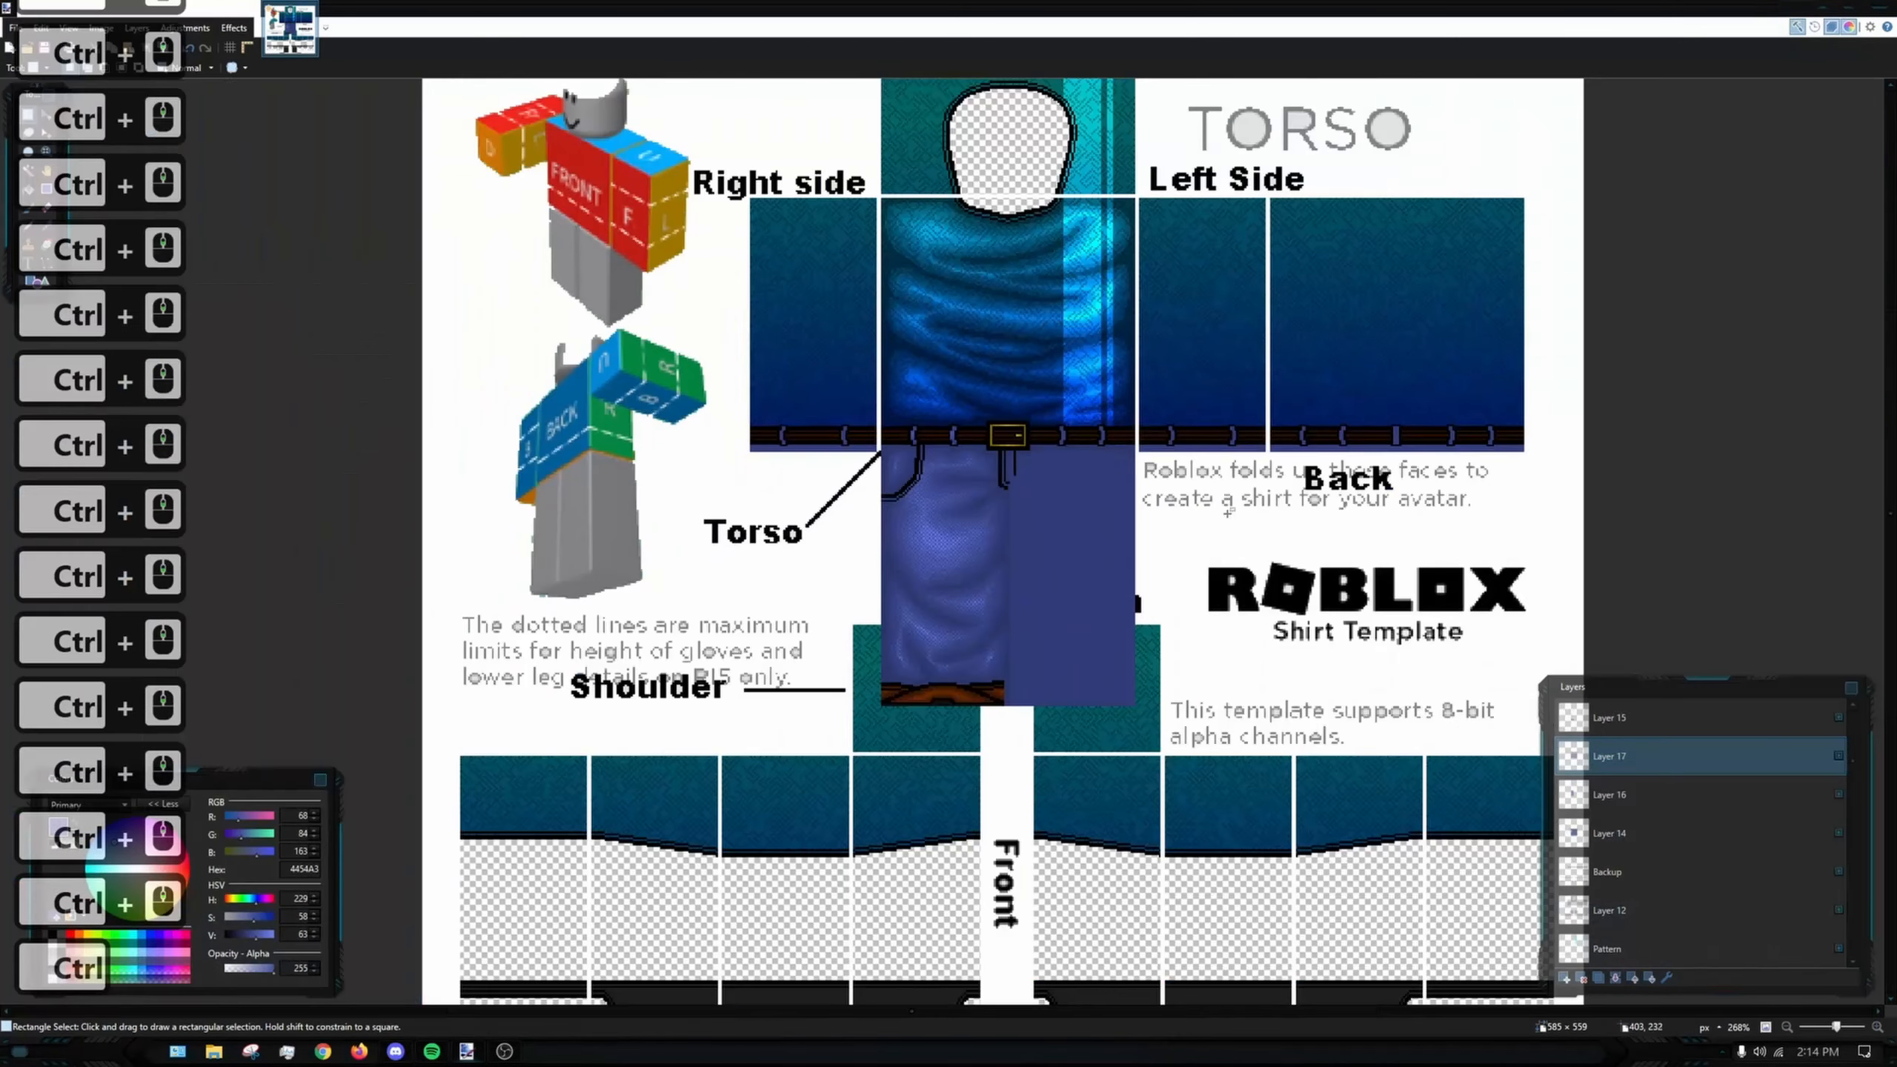
drag(1176, 487, 1044, 475)
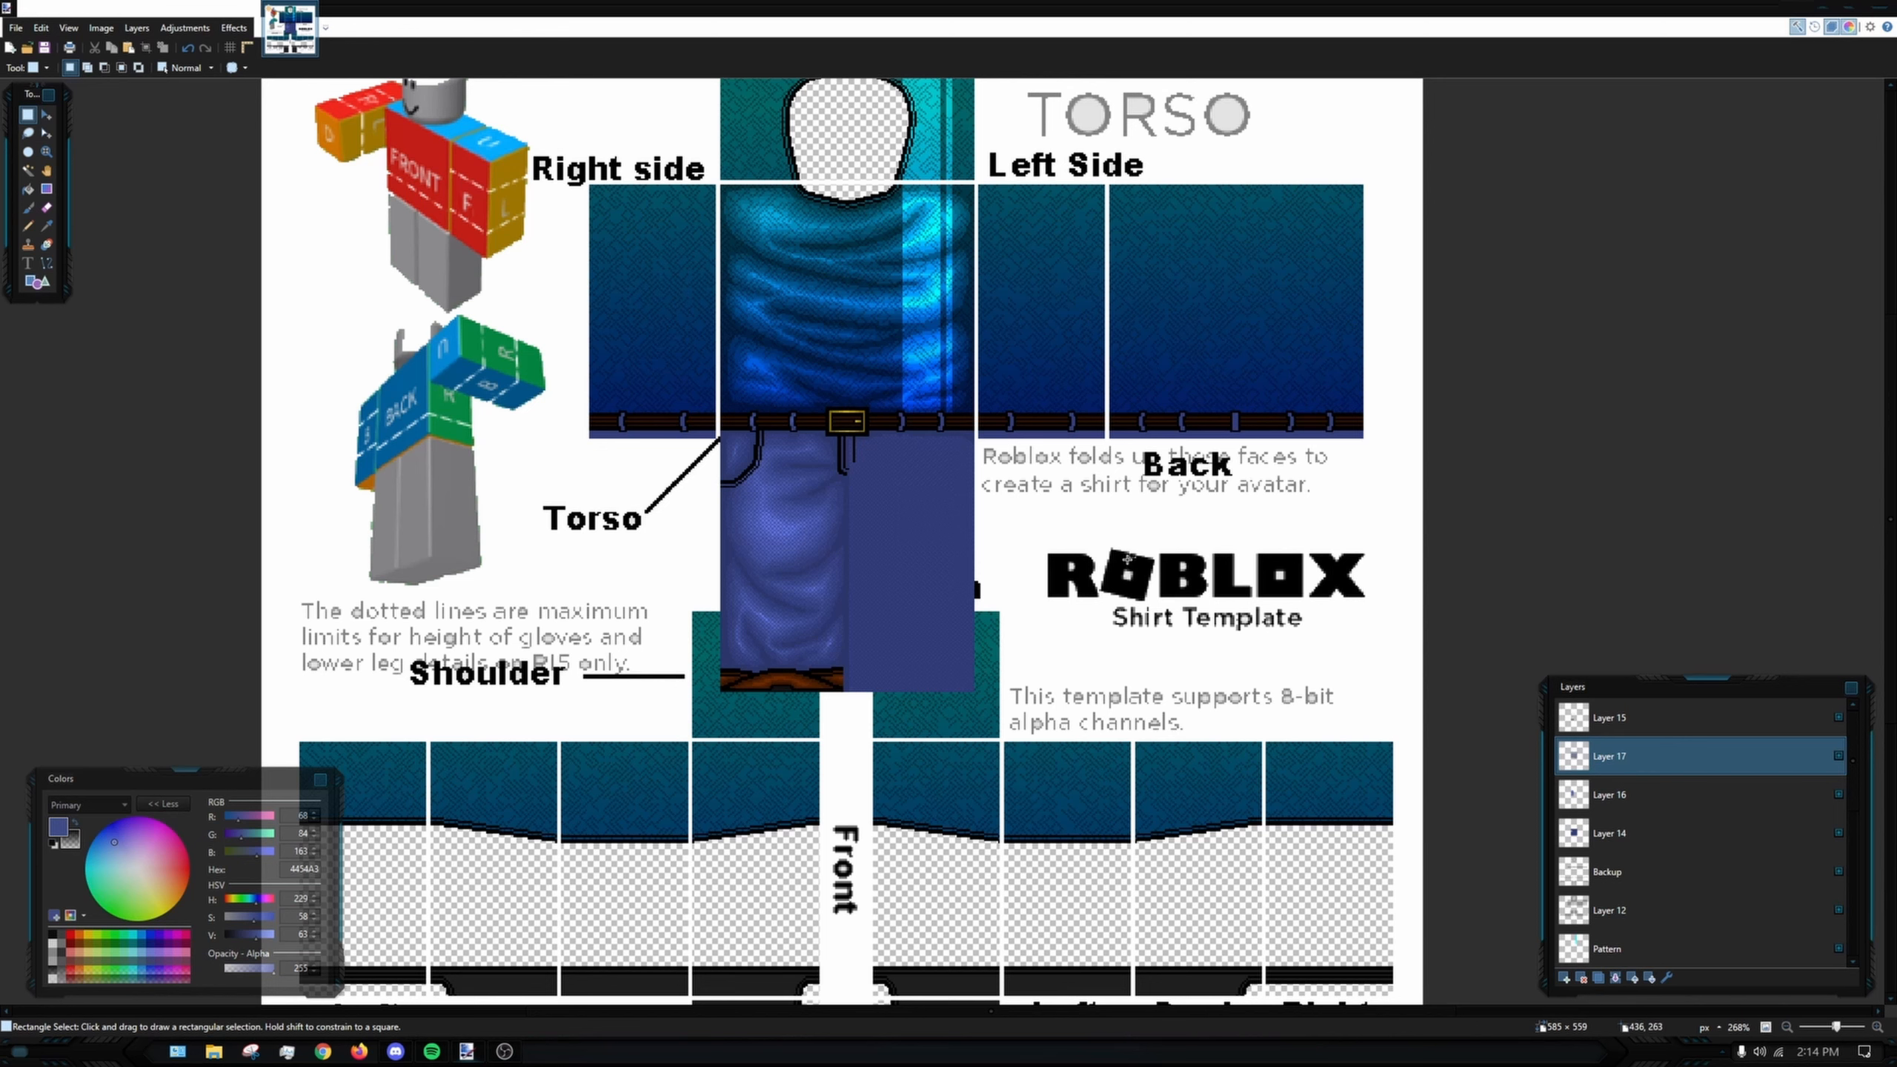
scroll(958, 515, up, 4)
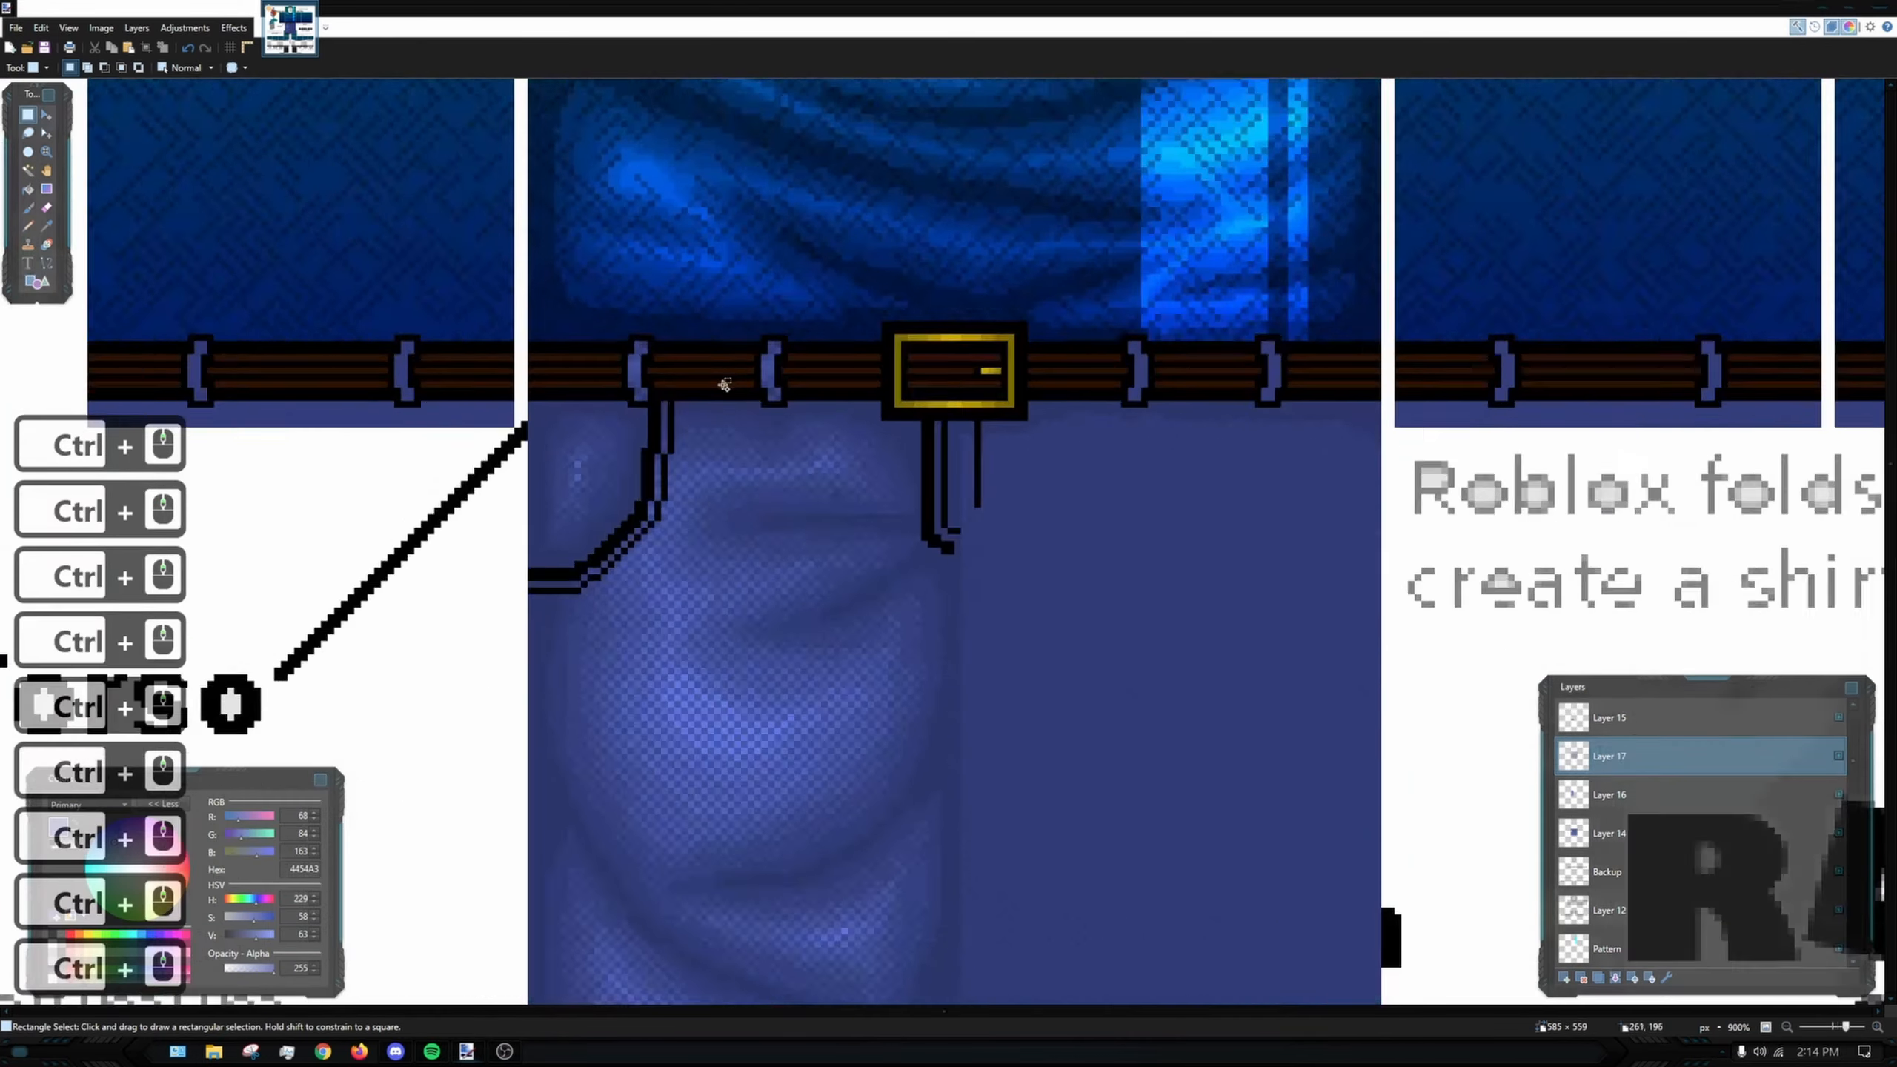
scroll(1310, 600, down, 4)
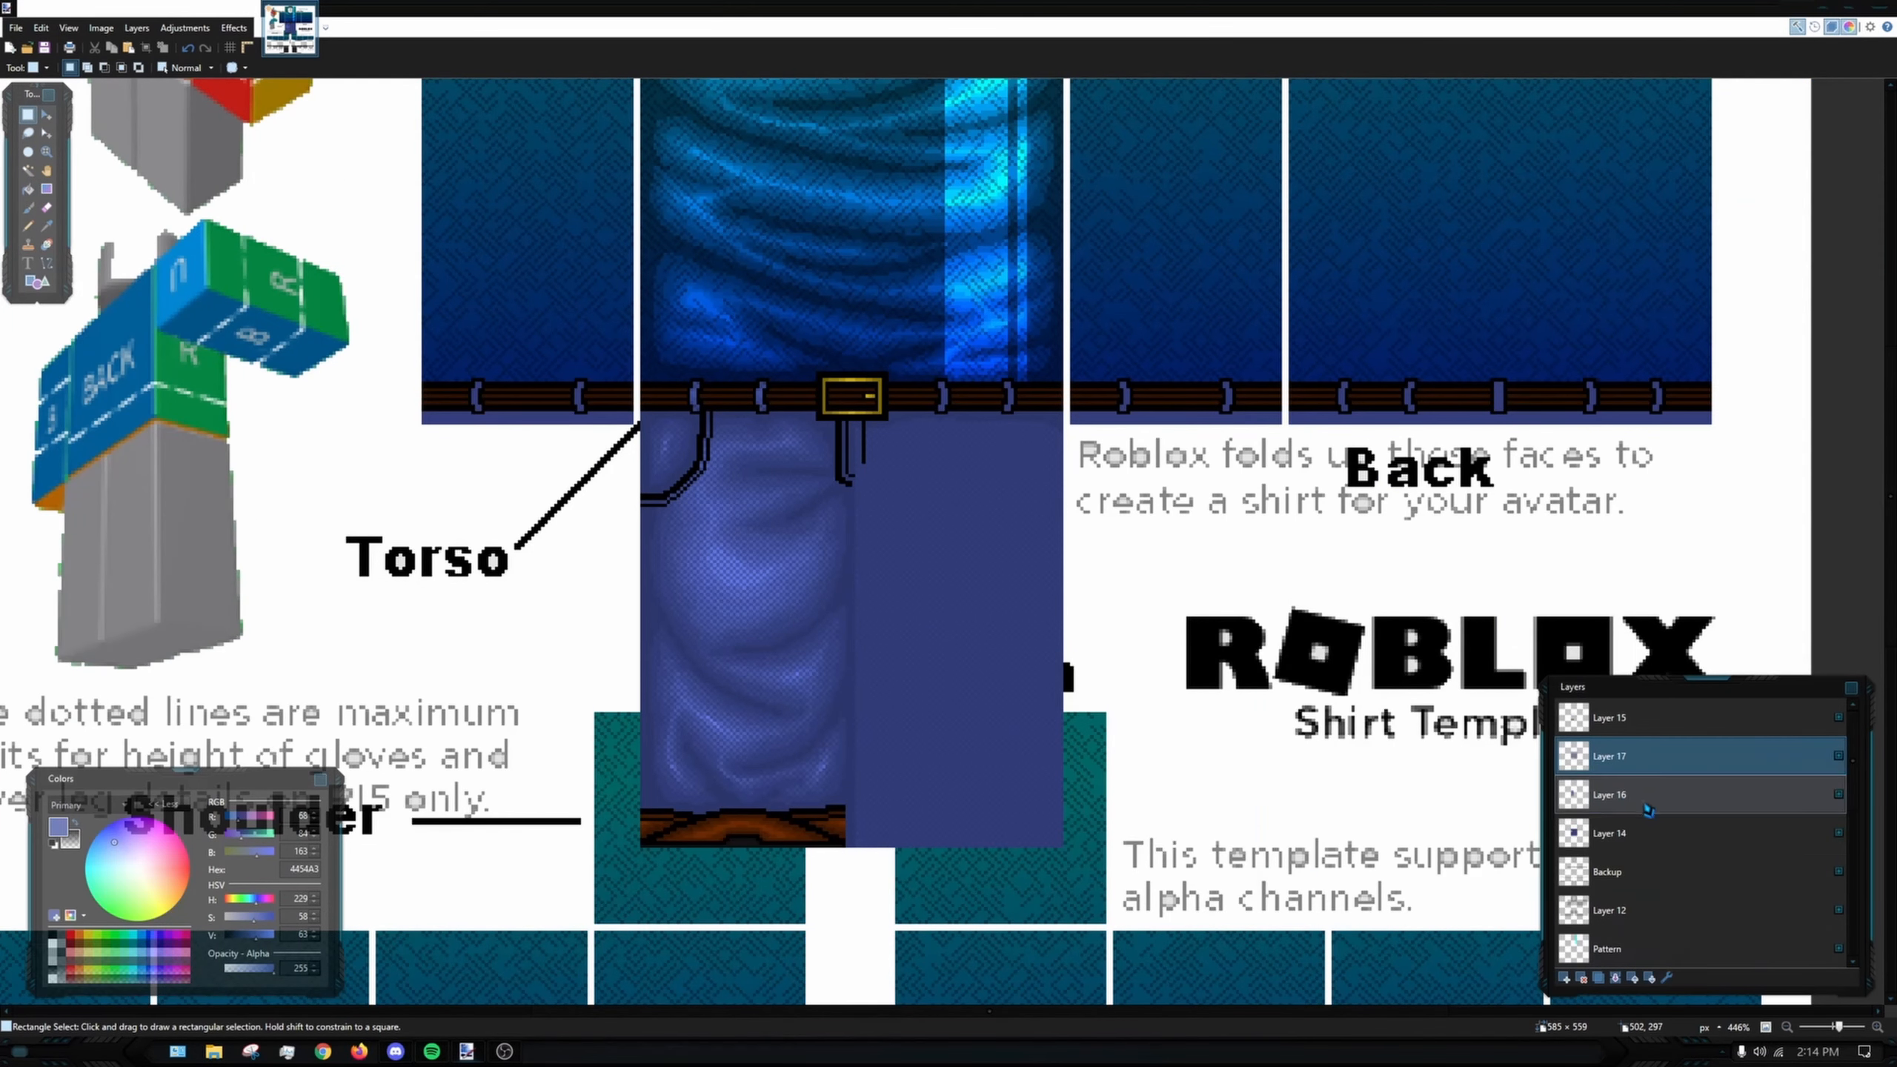
- Activate the Background layer and select all the brown belt stripes with the Magic Wand
scroll(1643, 860, down, 3)
click(1653, 910)
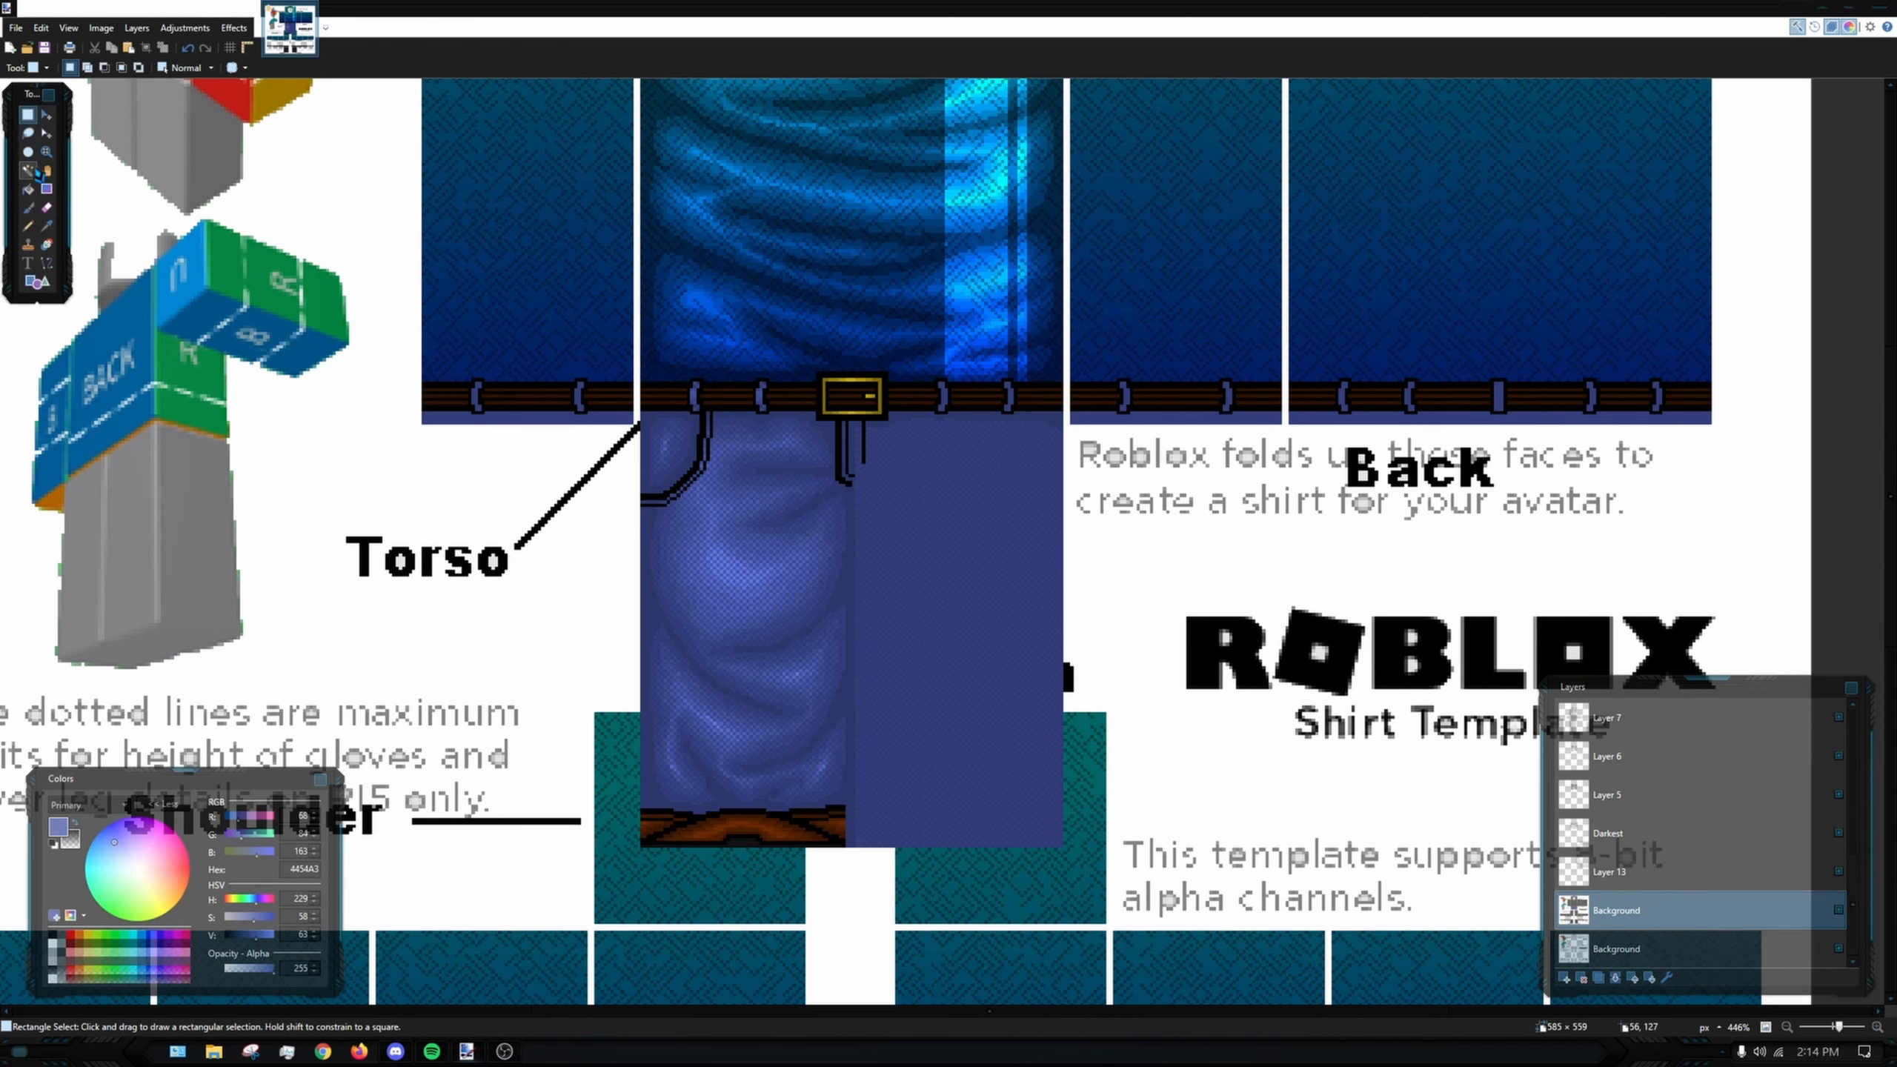
click(28, 170)
scroll(934, 413, up, 5)
scroll(930, 412, up, 2)
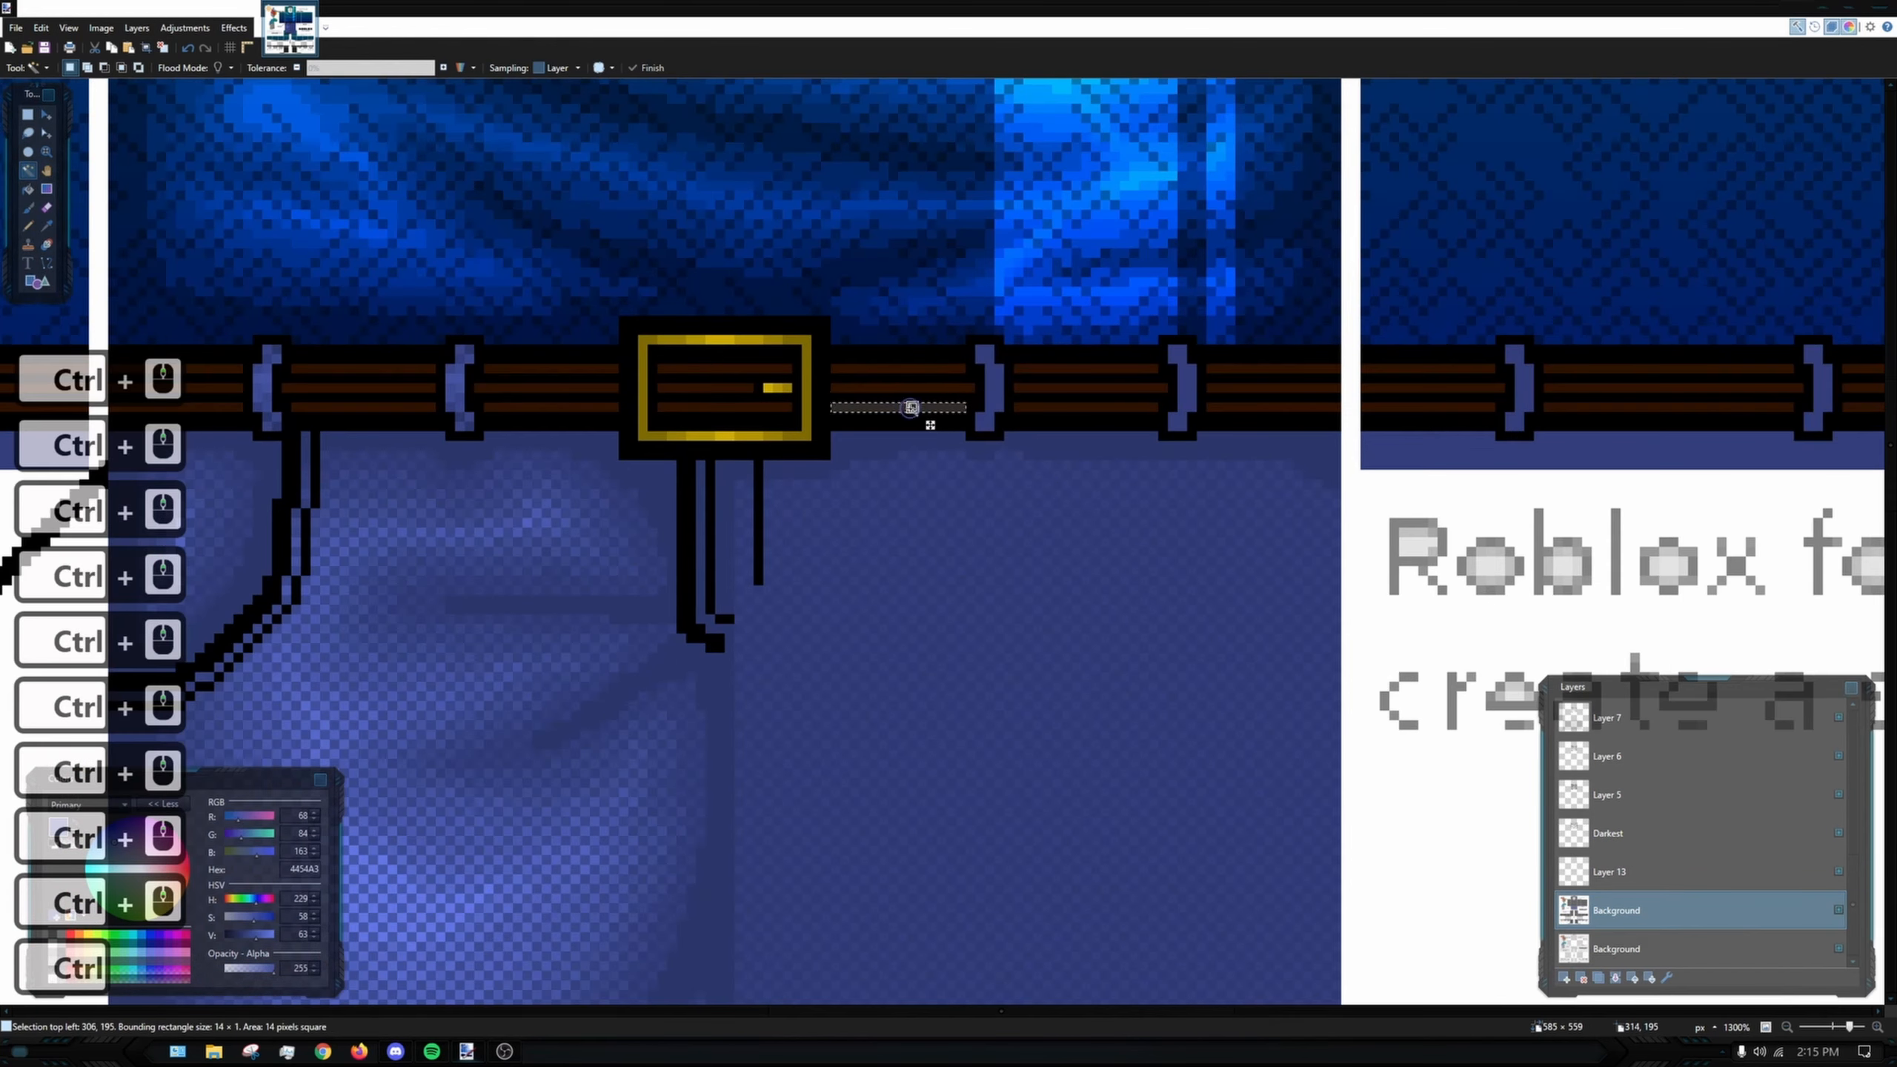
shift+click(923, 391)
scroll(977, 501, down, 4)
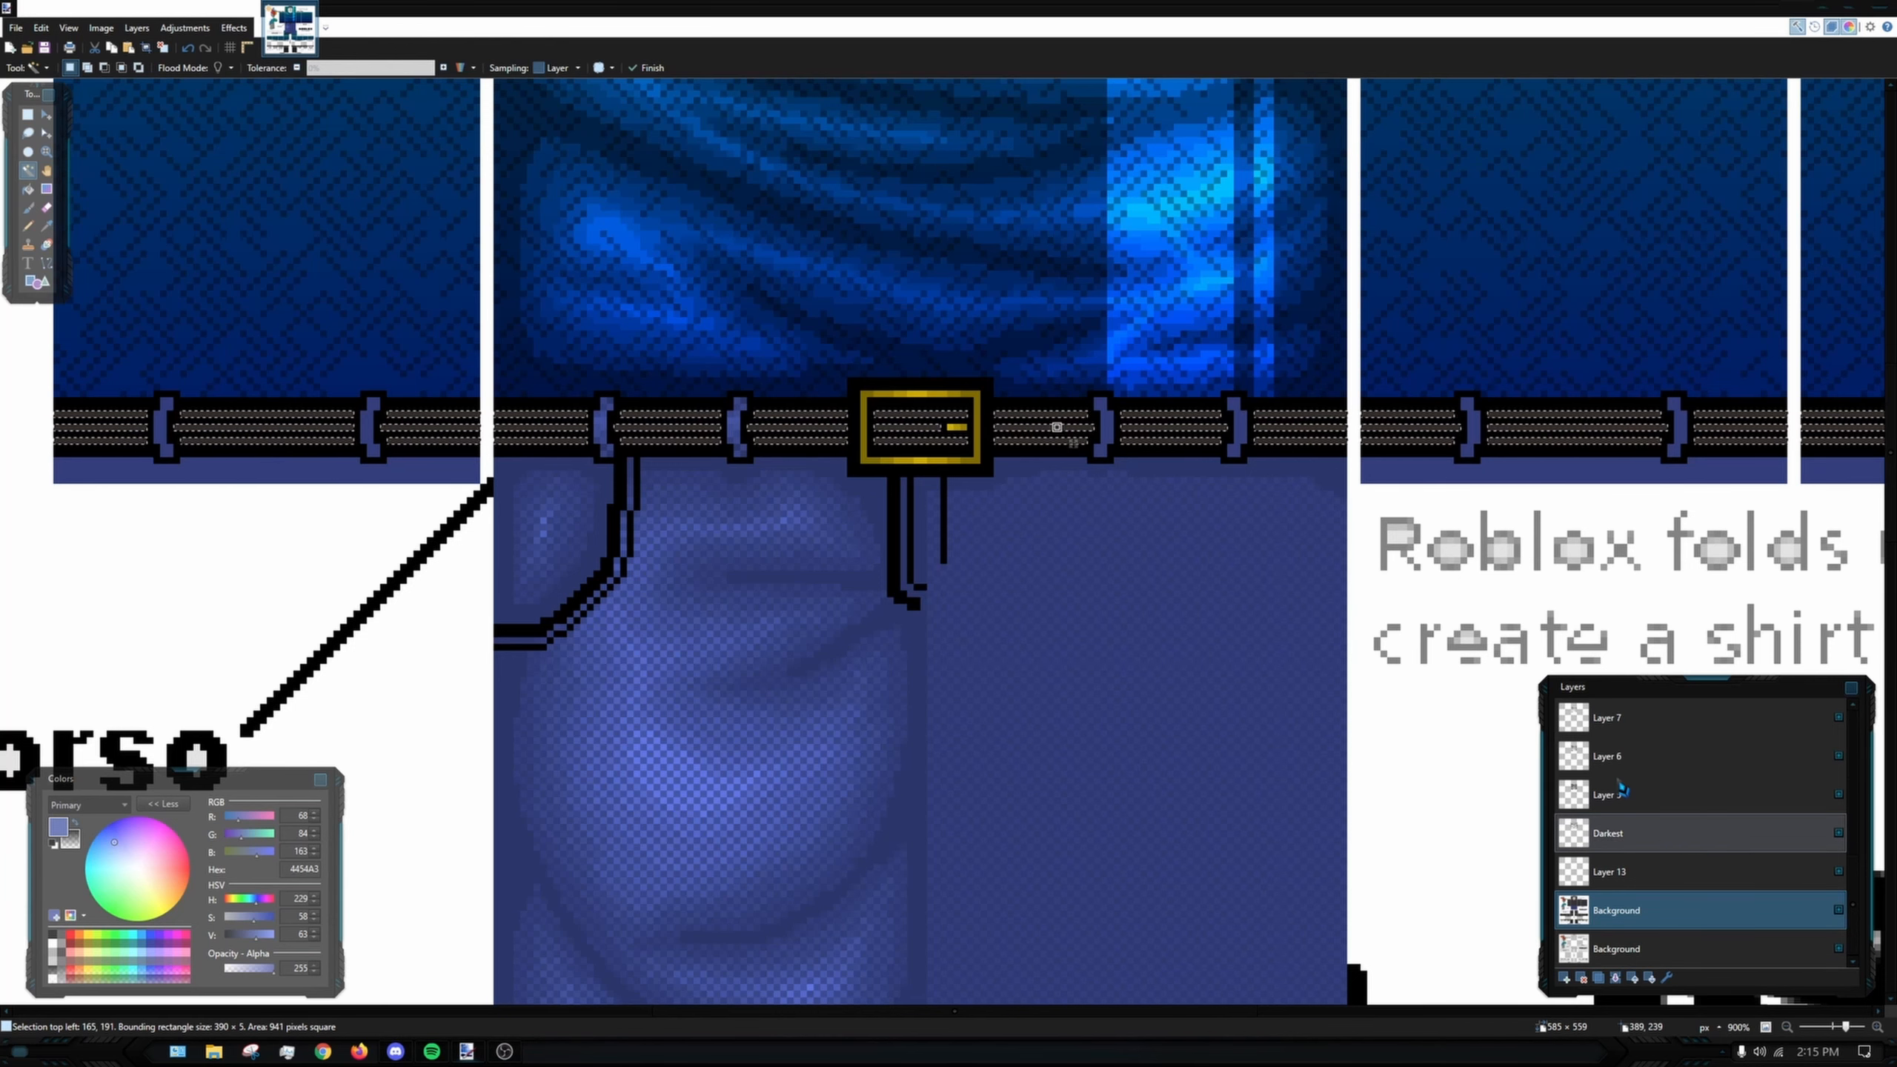
- Add a new layer above Layer 15 and sample the stripe brown 2D1200 from the Background layer
scroll(1628, 822, up, 7)
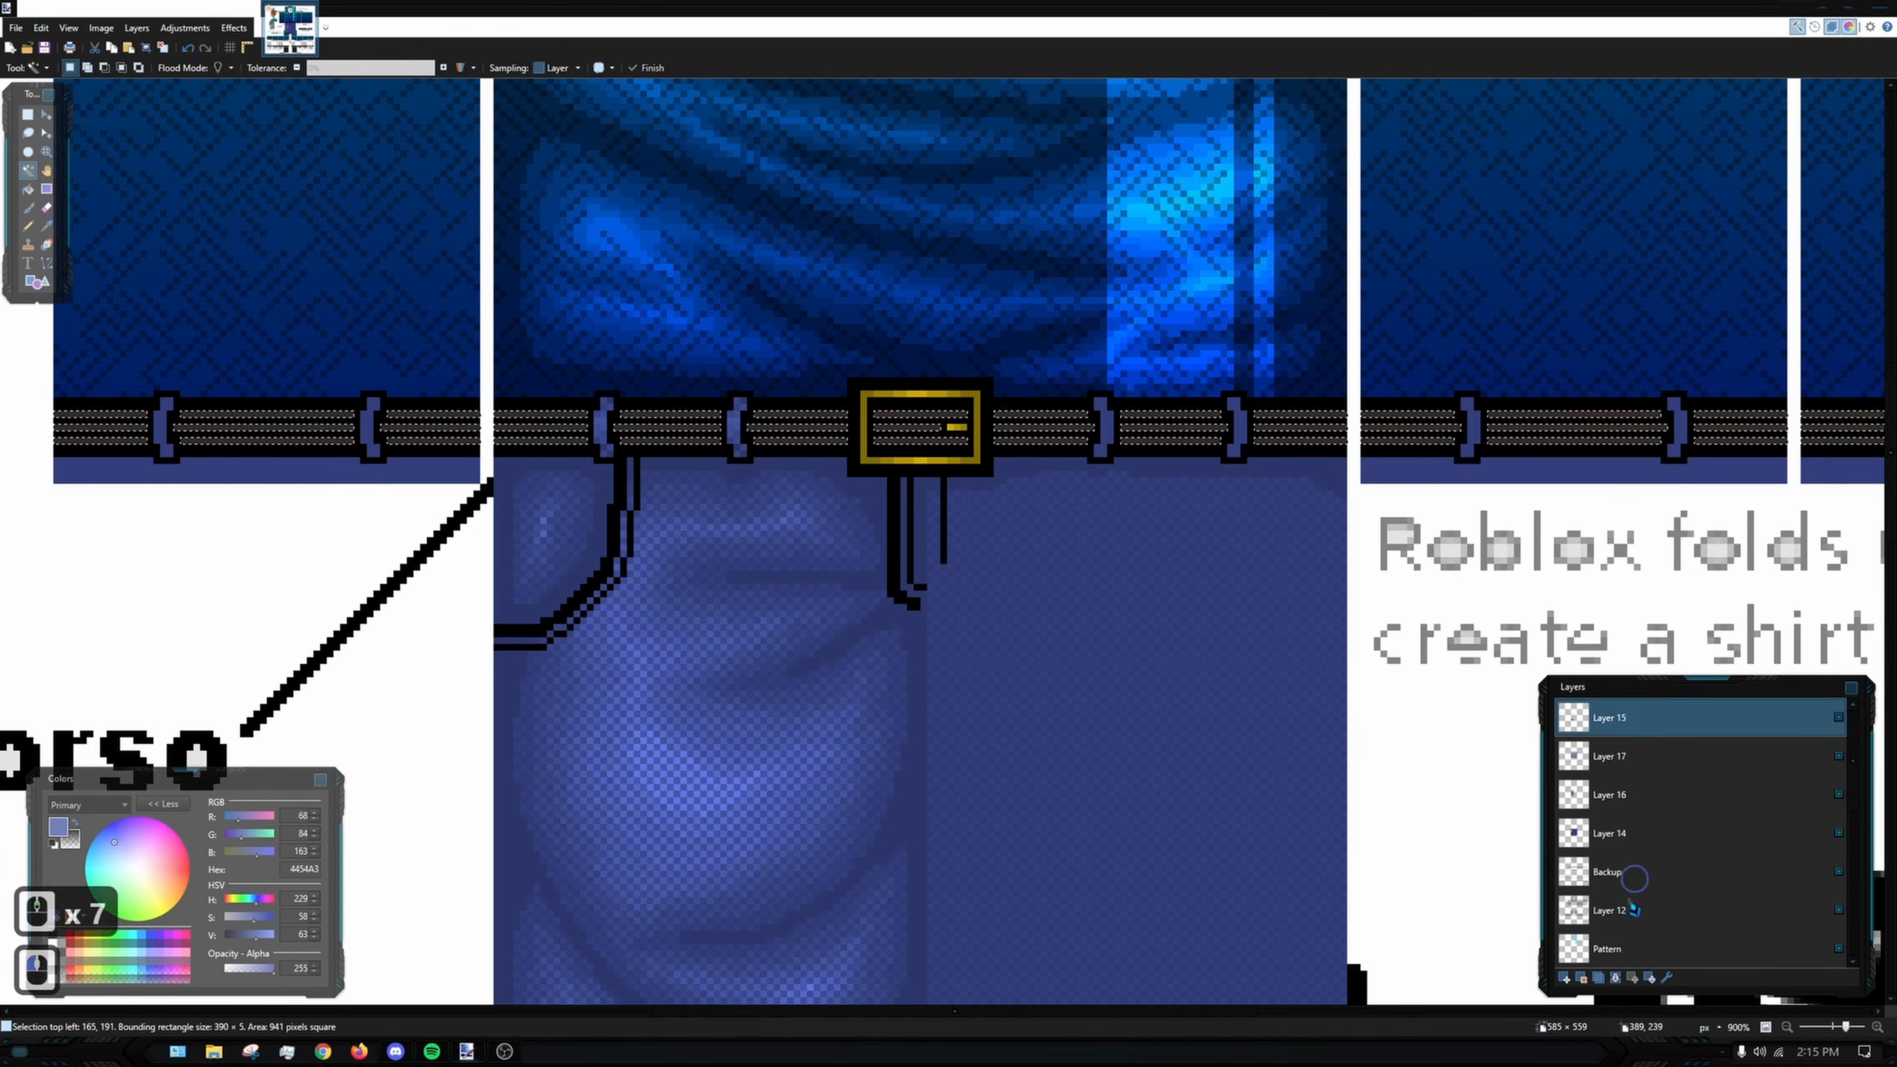
click(1566, 977)
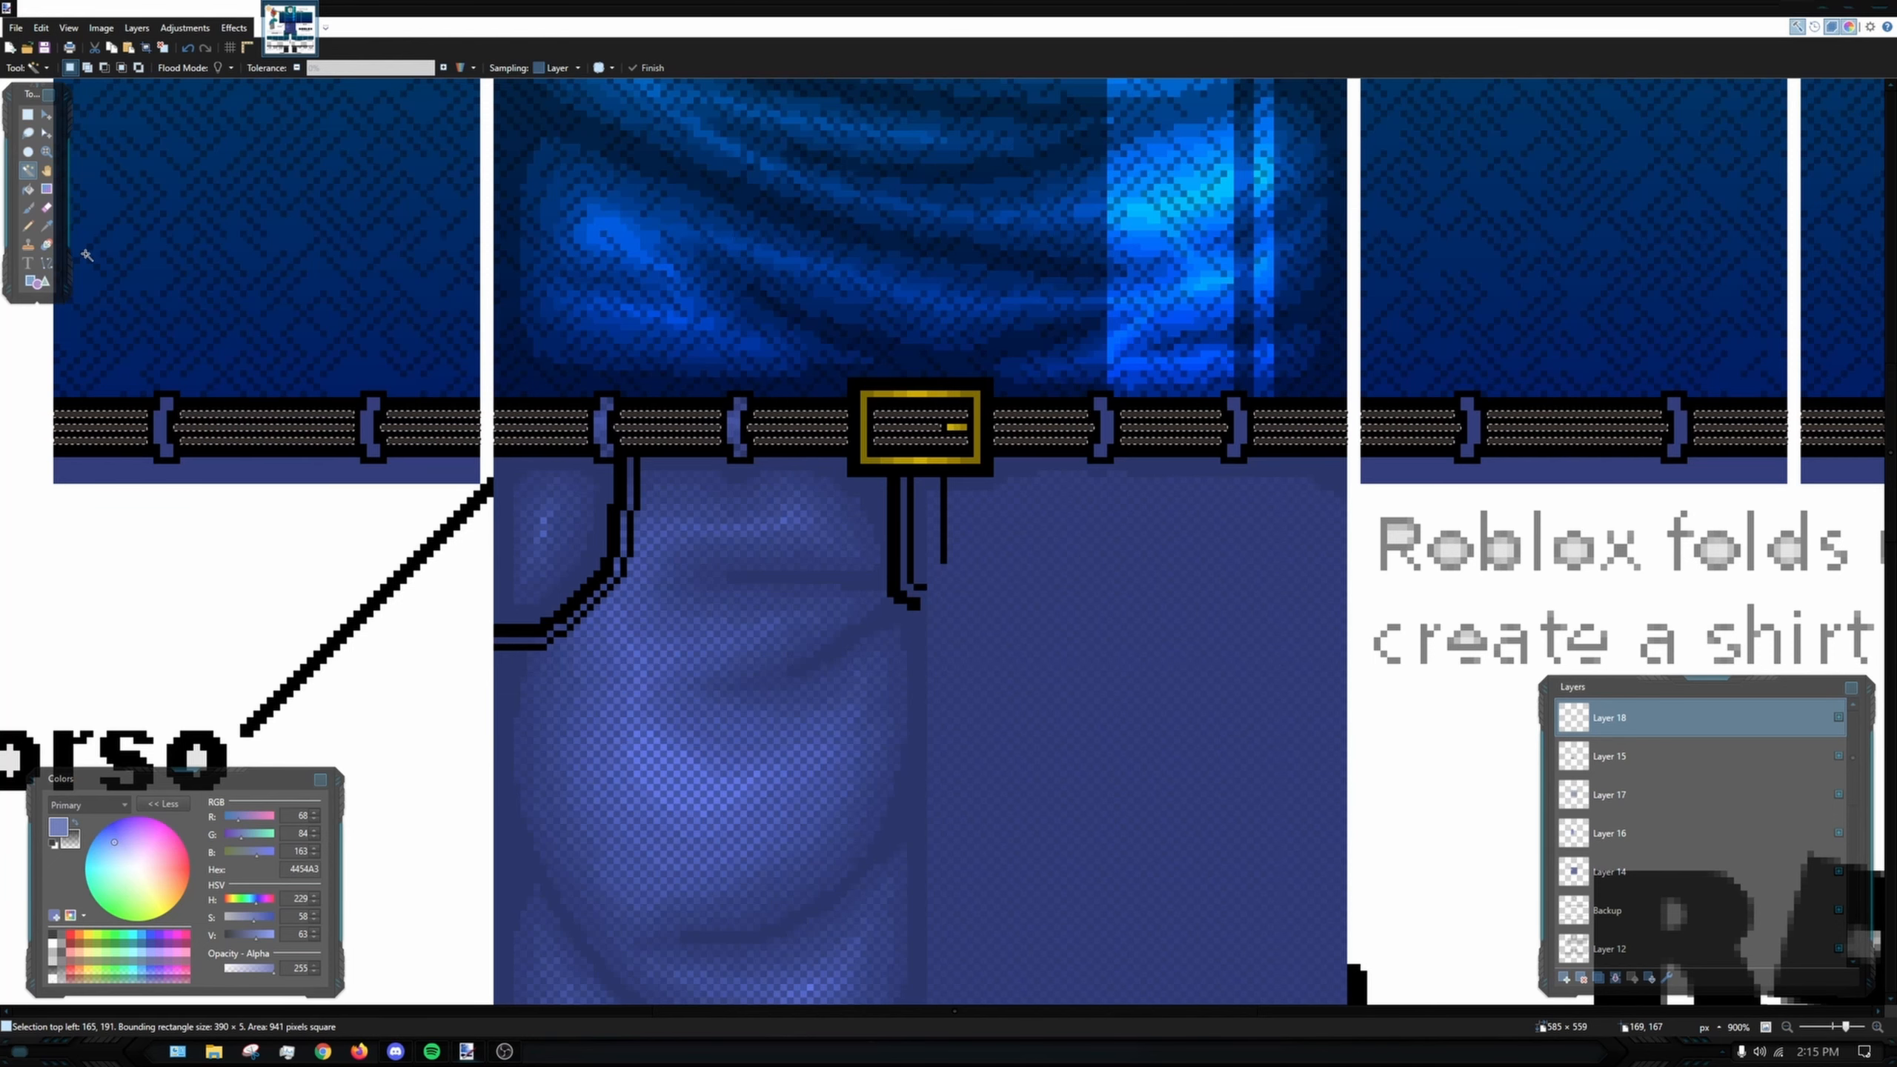
click(46, 226)
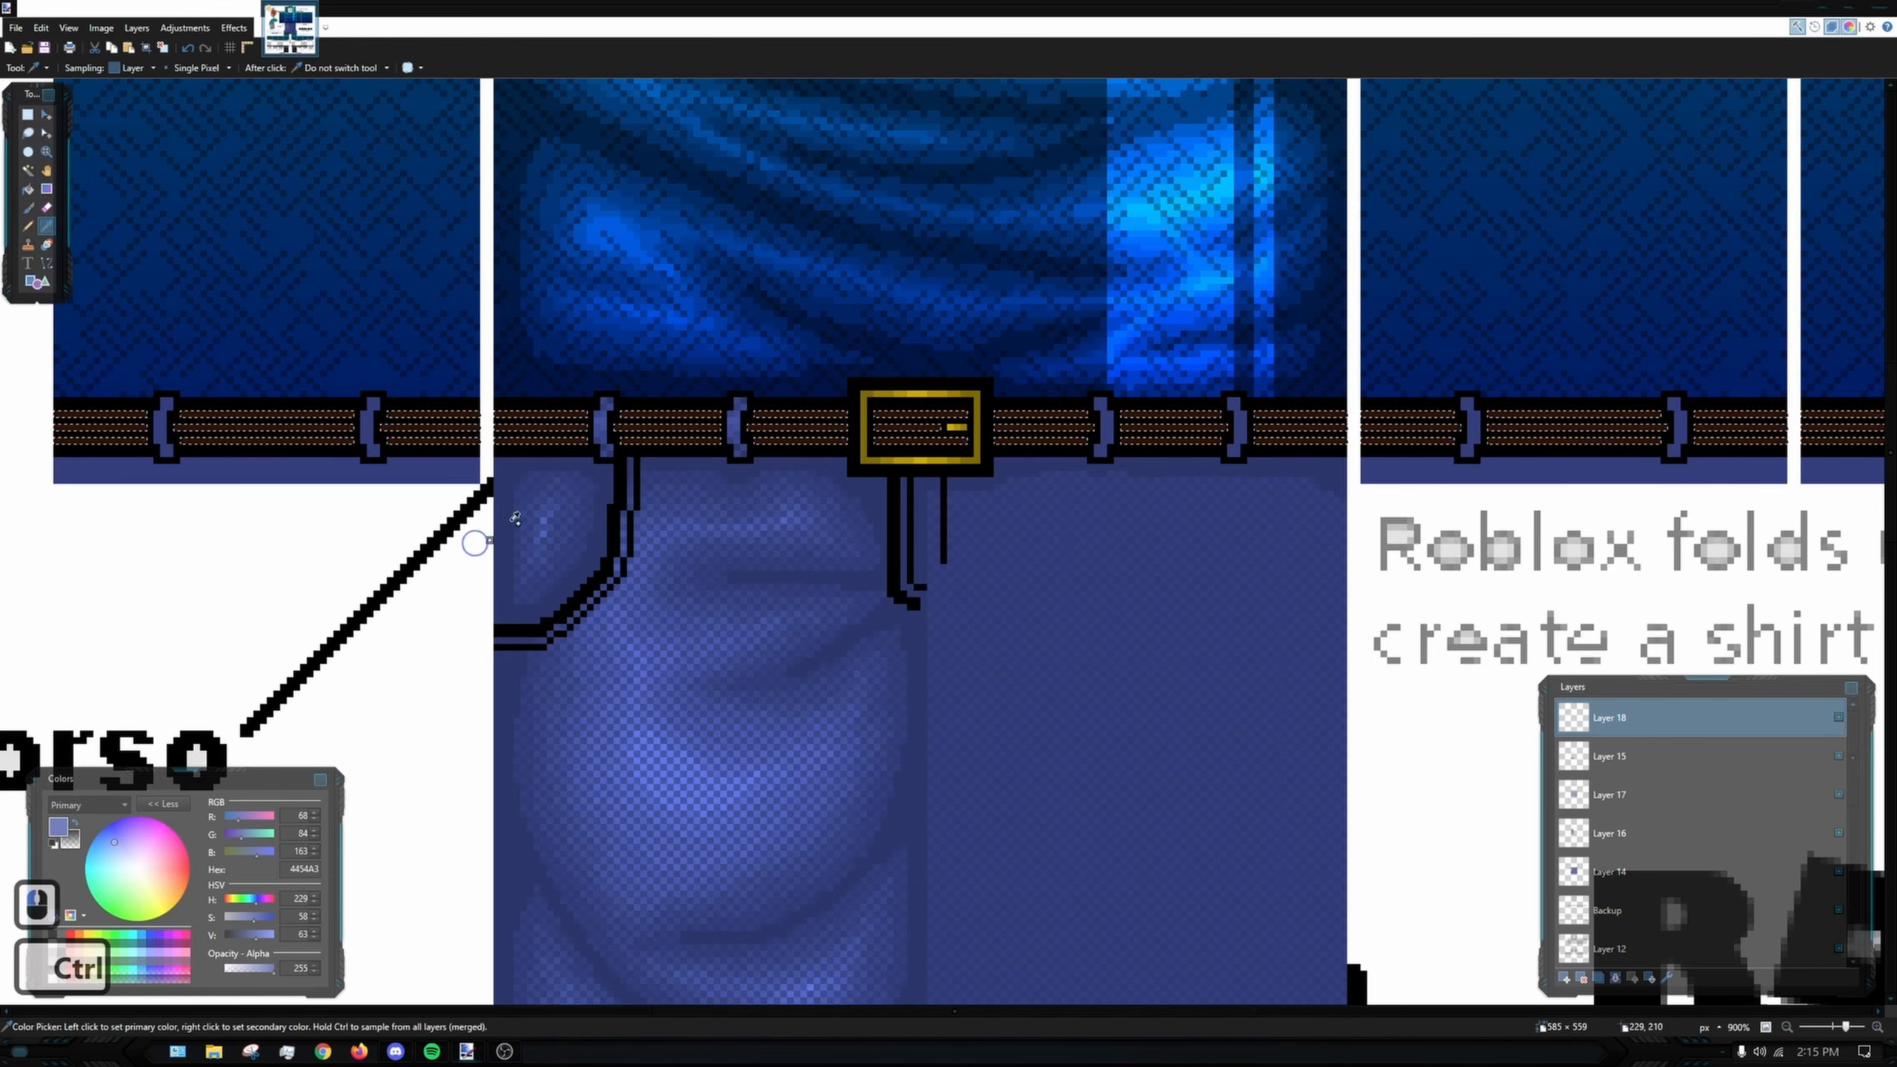
ctrl+scroll(543, 408, up, 4)
ctrl+scroll(543, 407, up, 5)
double_click(609, 624)
scroll(1664, 826, down, 7)
click(1665, 910)
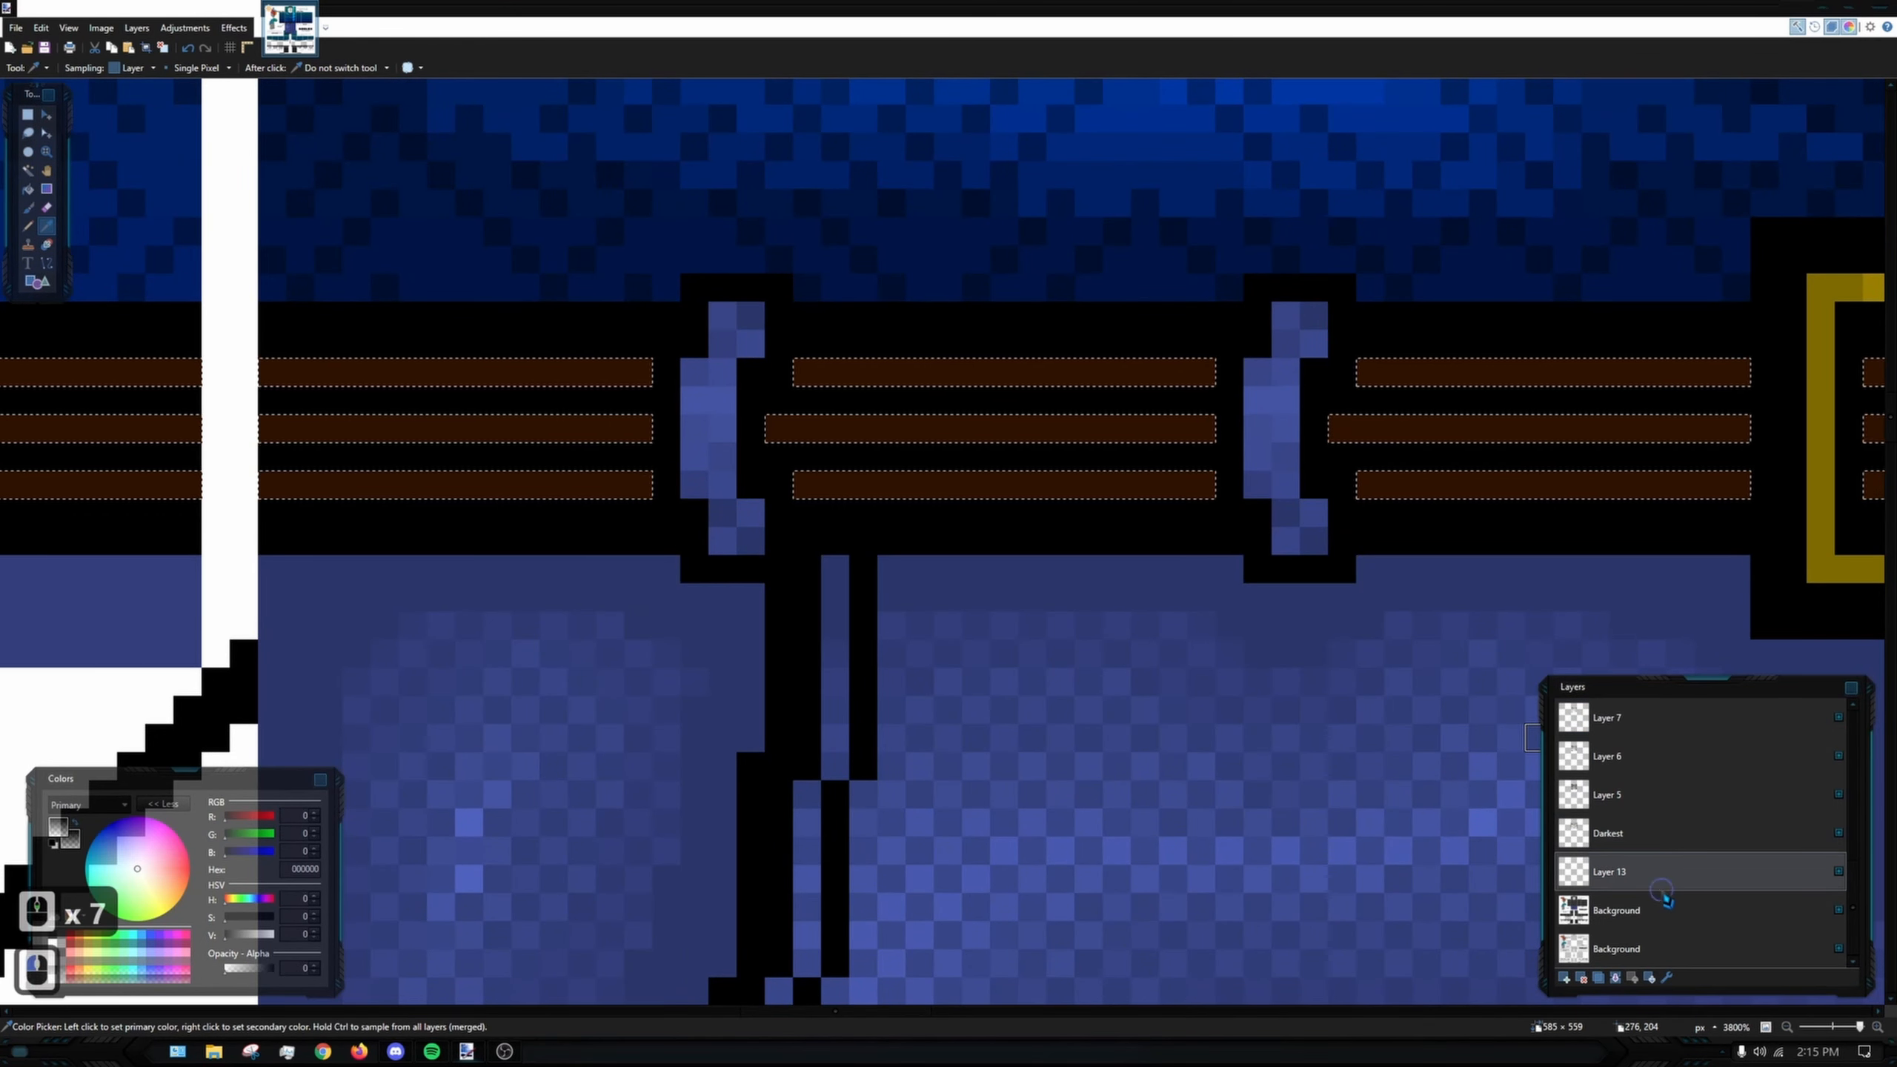
click(441, 368)
ctrl+scroll(1037, 784, down, 6)
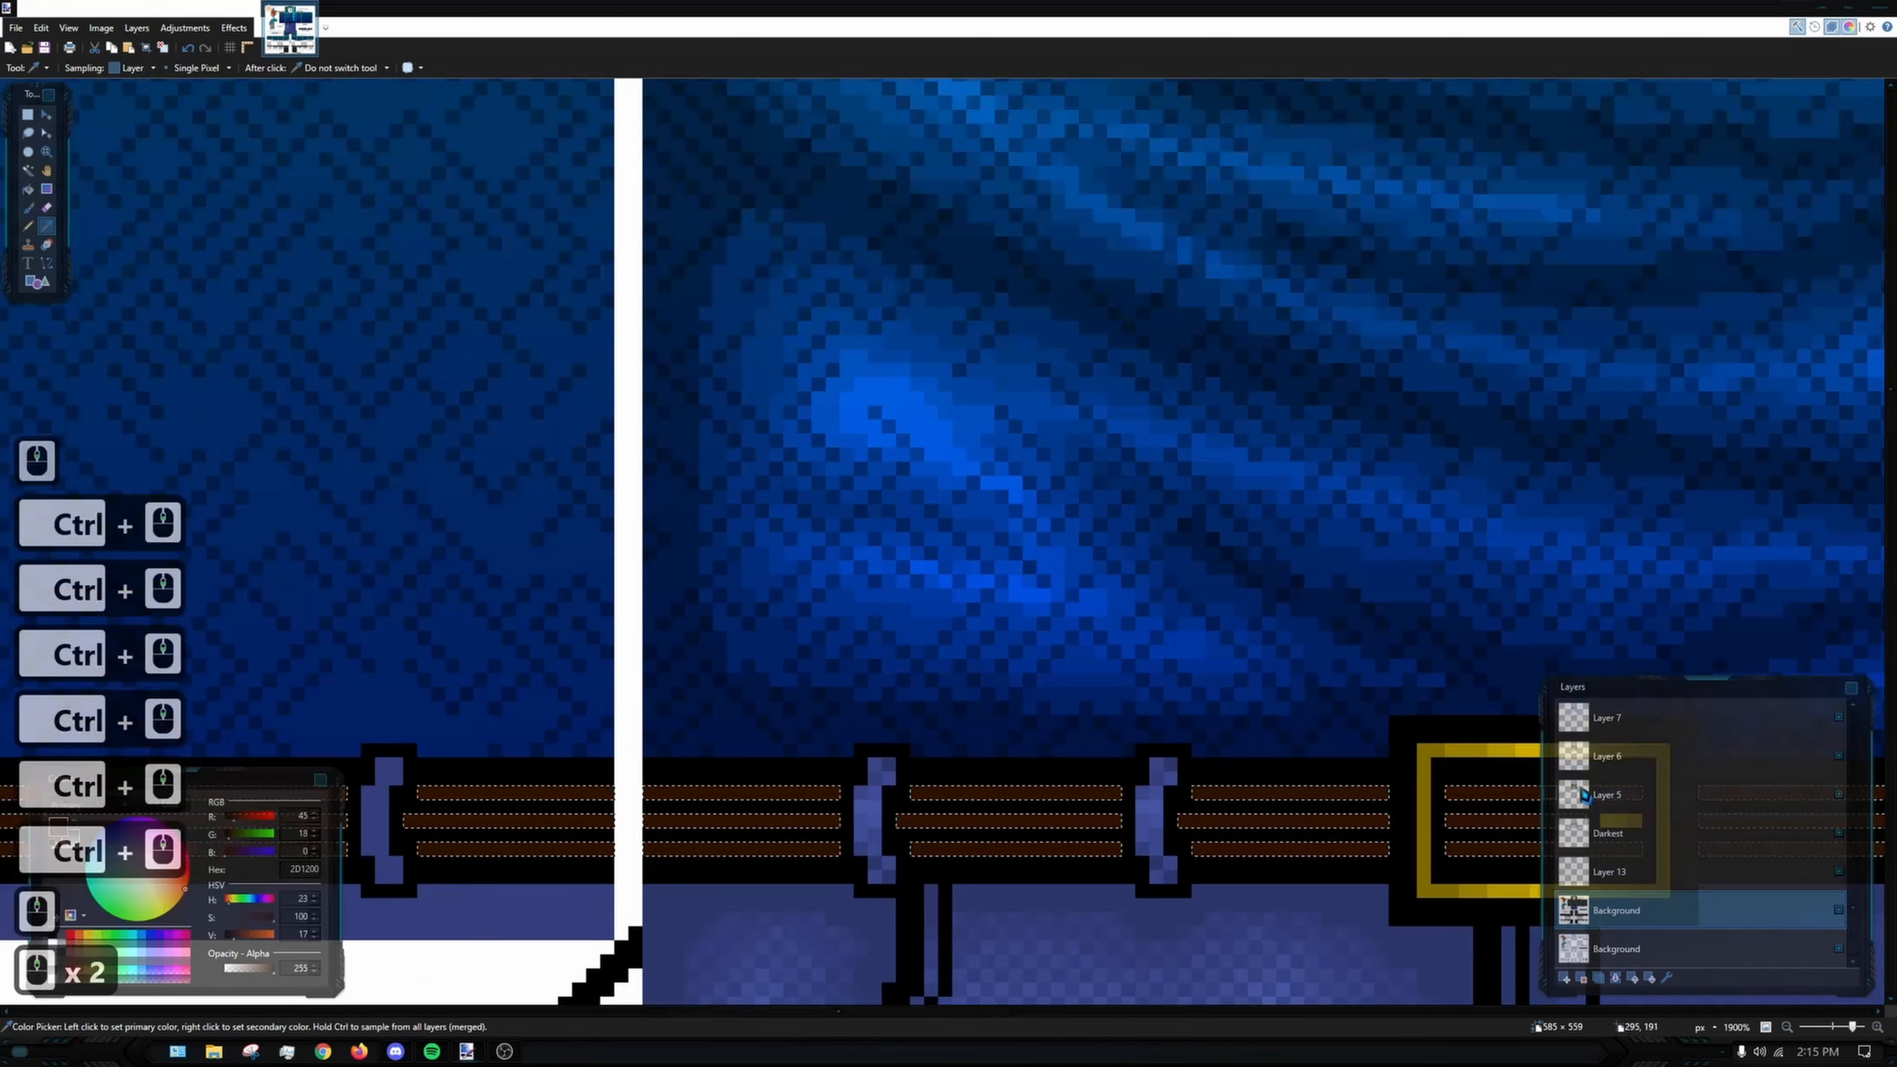
- Make Layer 18 active again and darken the primary colour to 1E0B00
scroll(1585, 797, up, 7)
click(1613, 723)
scroll(1313, 626, down, 3)
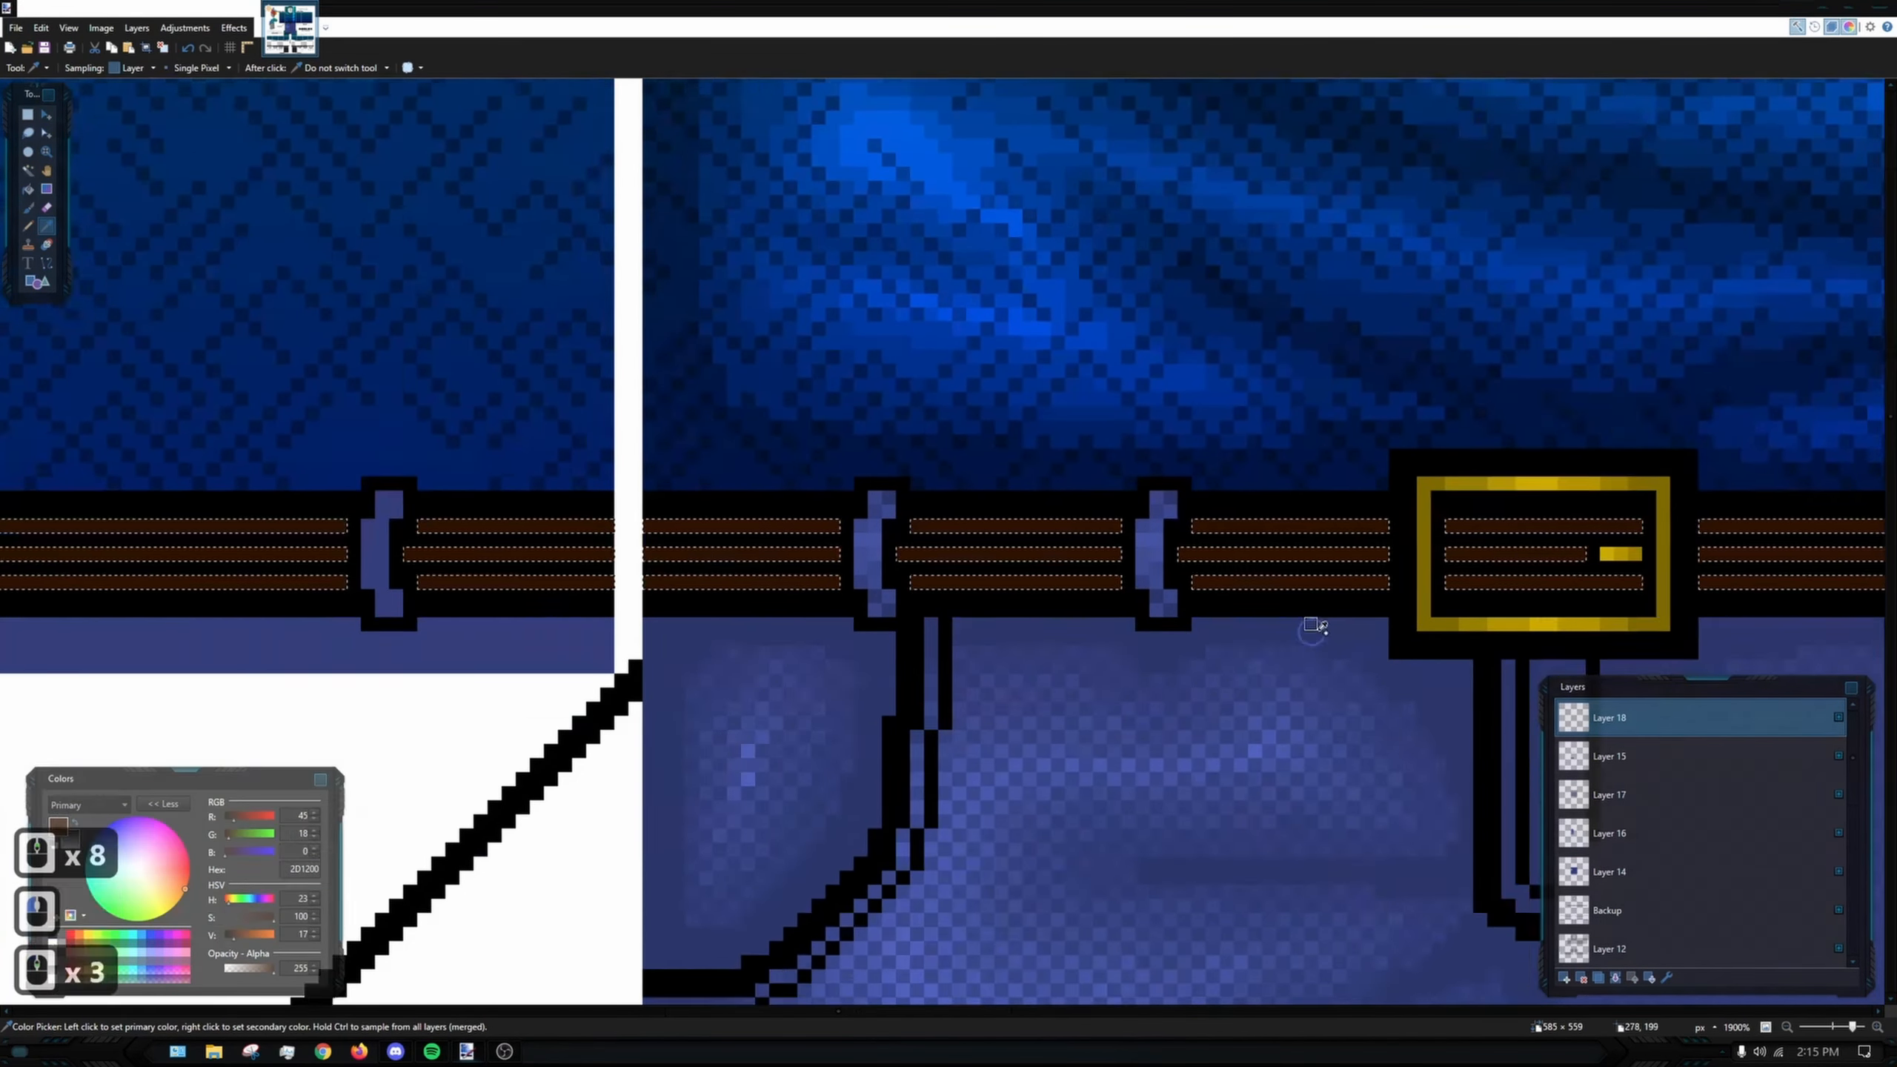
drag(1273, 588, 1006, 503)
ctrl+scroll(1005, 501, down, 4)
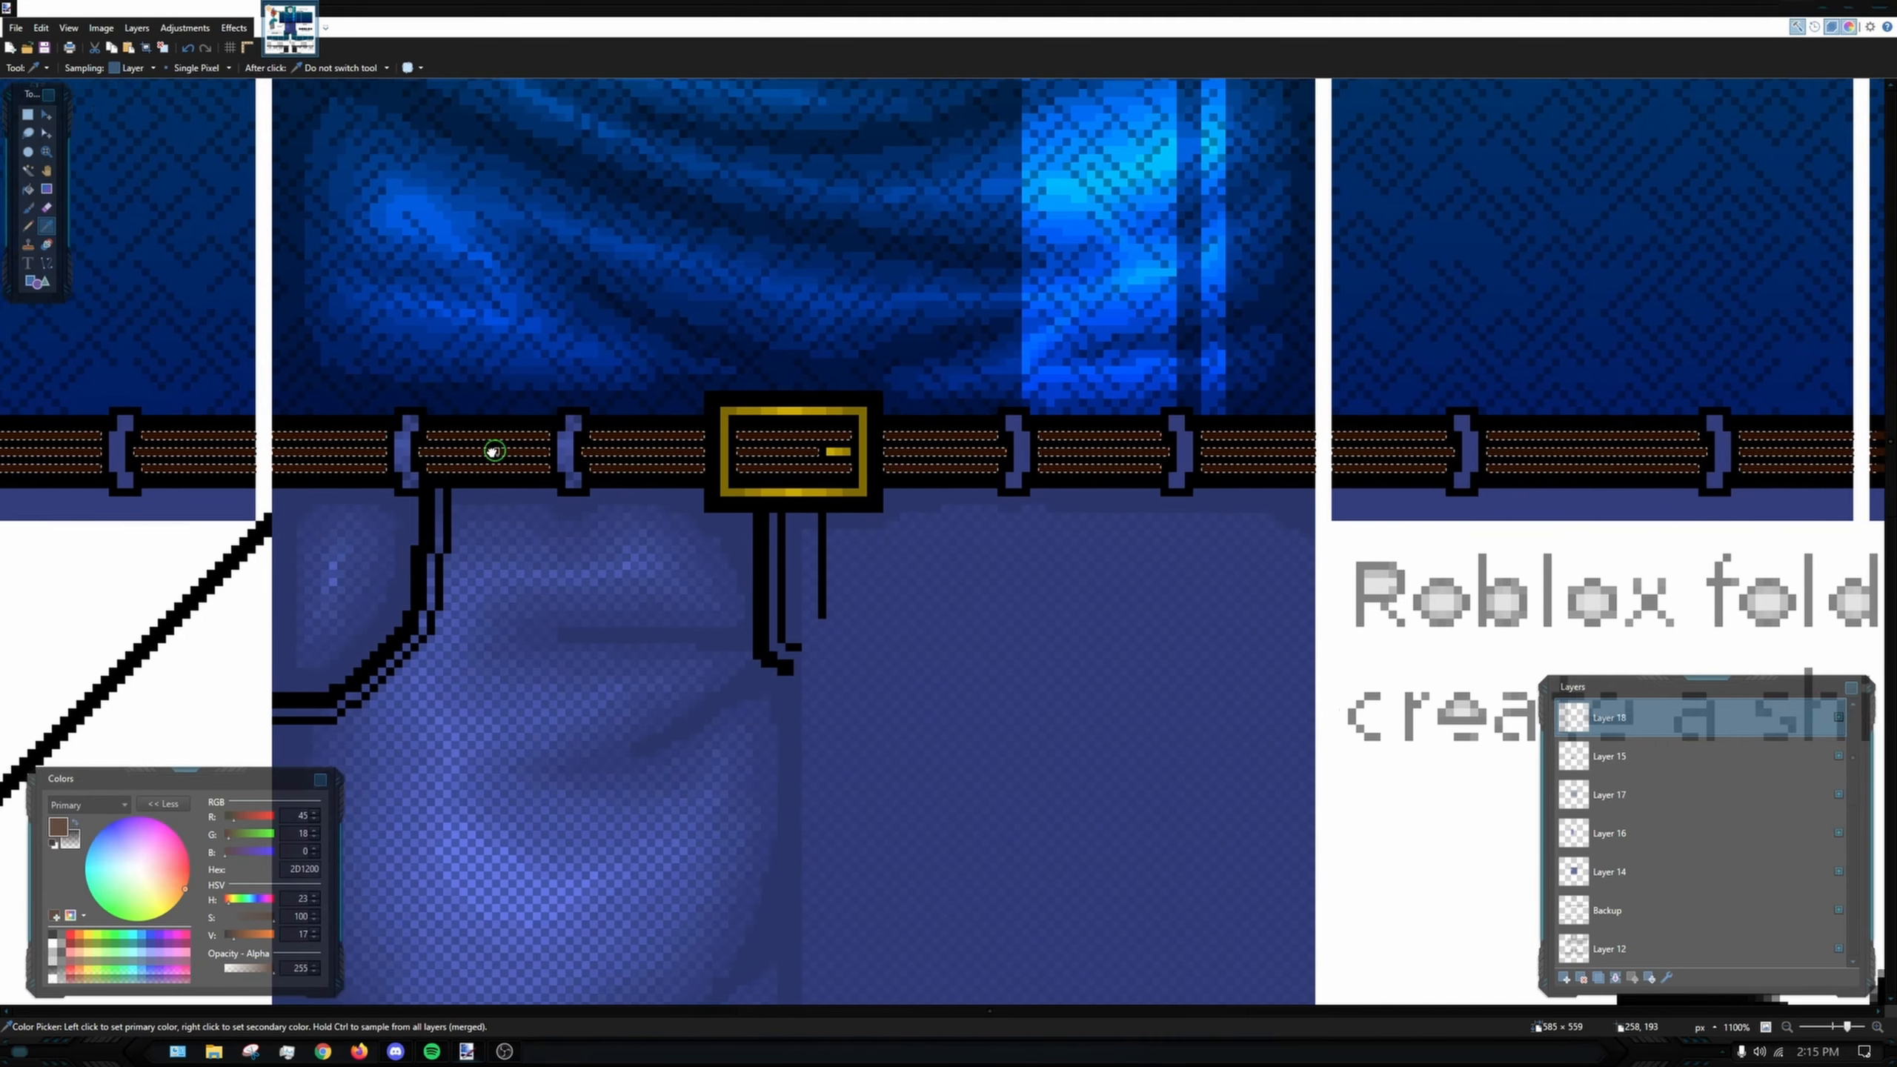
drag(494, 450, 486, 450)
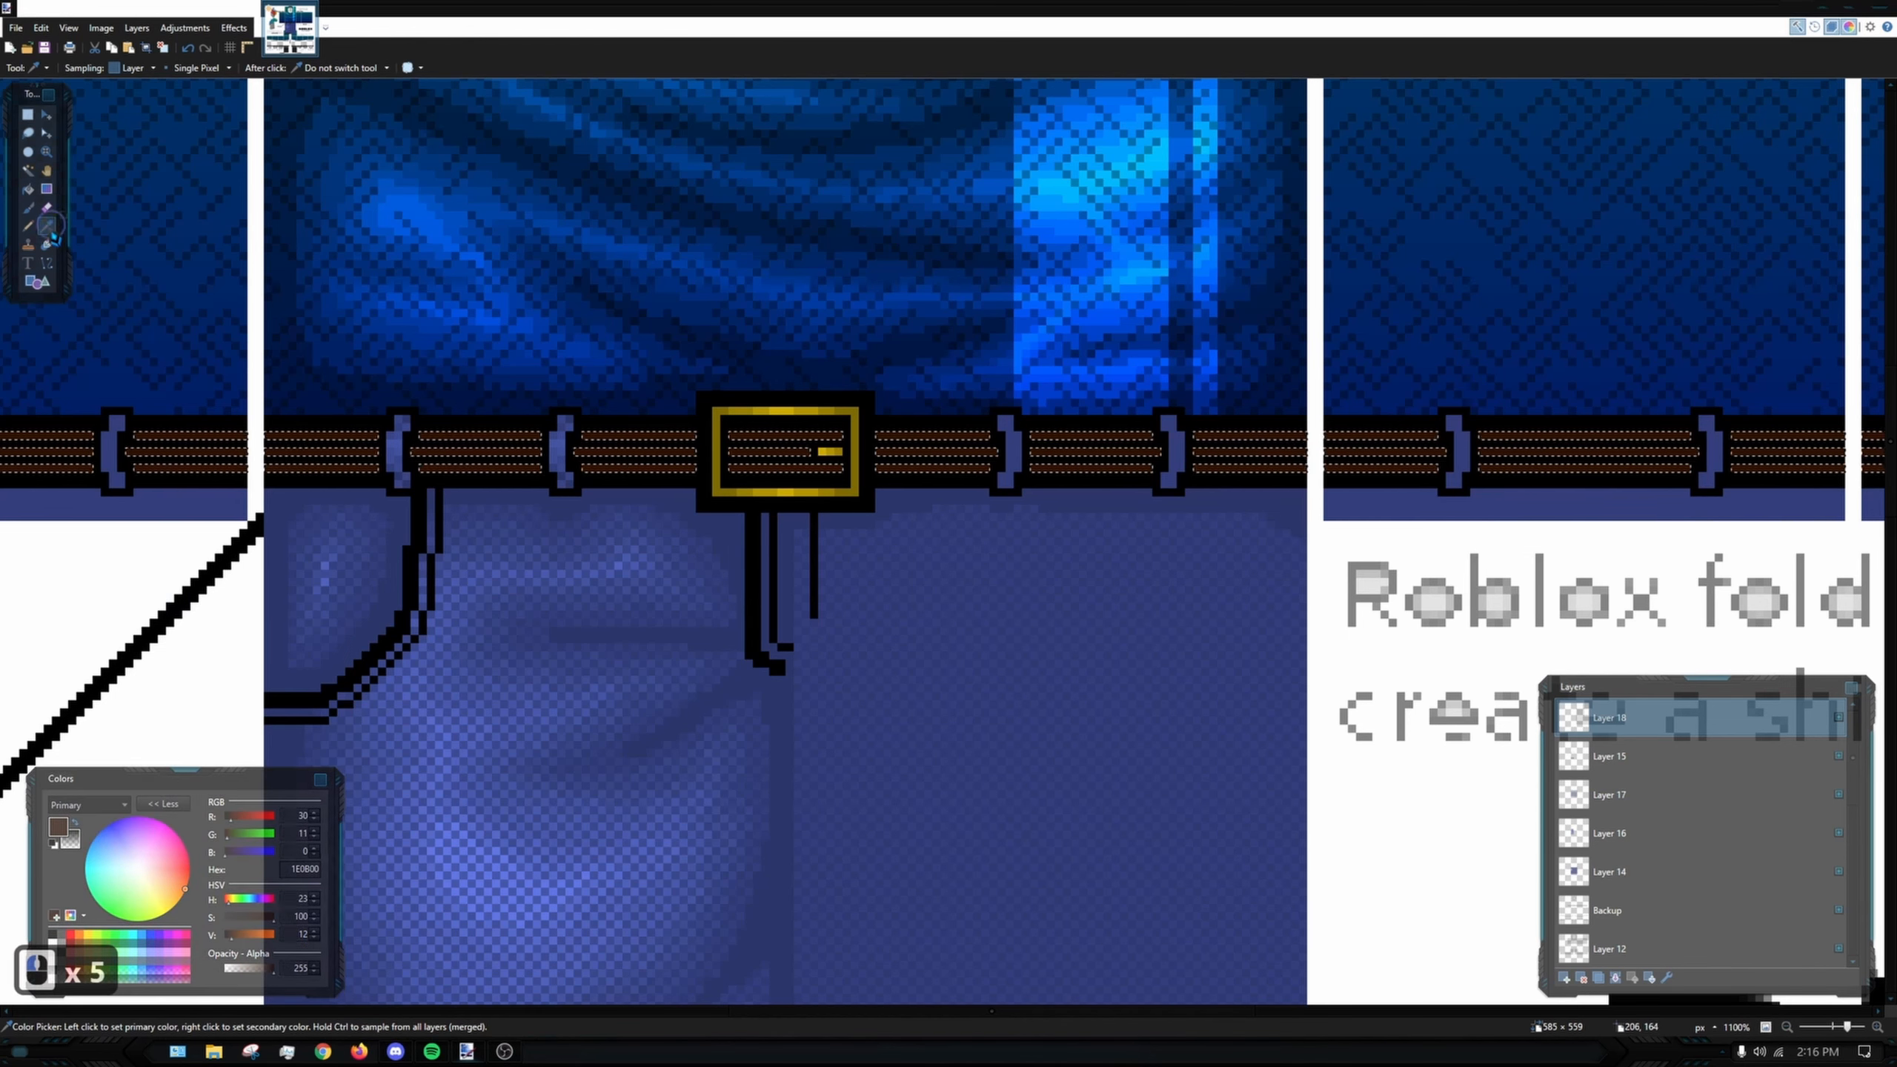
- Brush 1E0B00 shading onto the selected belt stripes where they meet the left edge of the torso front
key(b)
scroll(298, 428, up, 10)
drag(269, 404, 262, 525)
mouse_move(304, 456)
mouse_down()
mouse_move(495, 453)
mouse_move(397, 432)
mouse_move(360, 372)
mouse_move(593, 678)
mouse_move(643, 286)
mouse_move(477, 672)
mouse_move(690, 683)
mouse_move(733, 254)
mouse_up()
key(ctrl+z)
mouse_move(616, 404)
mouse_down()
mouse_move(530, 461)
mouse_move(617, 526)
mouse_move(687, 677)
mouse_up()
mouse_move(687, 677)
mouse_down()
mouse_move(635, 530)
mouse_move(625, 352)
mouse_up()
mouse_move(625, 352)
mouse_down()
mouse_move(609, 385)
mouse_move(649, 388)
mouse_up()
click(682, 338)
scroll(706, 581, down, 5)
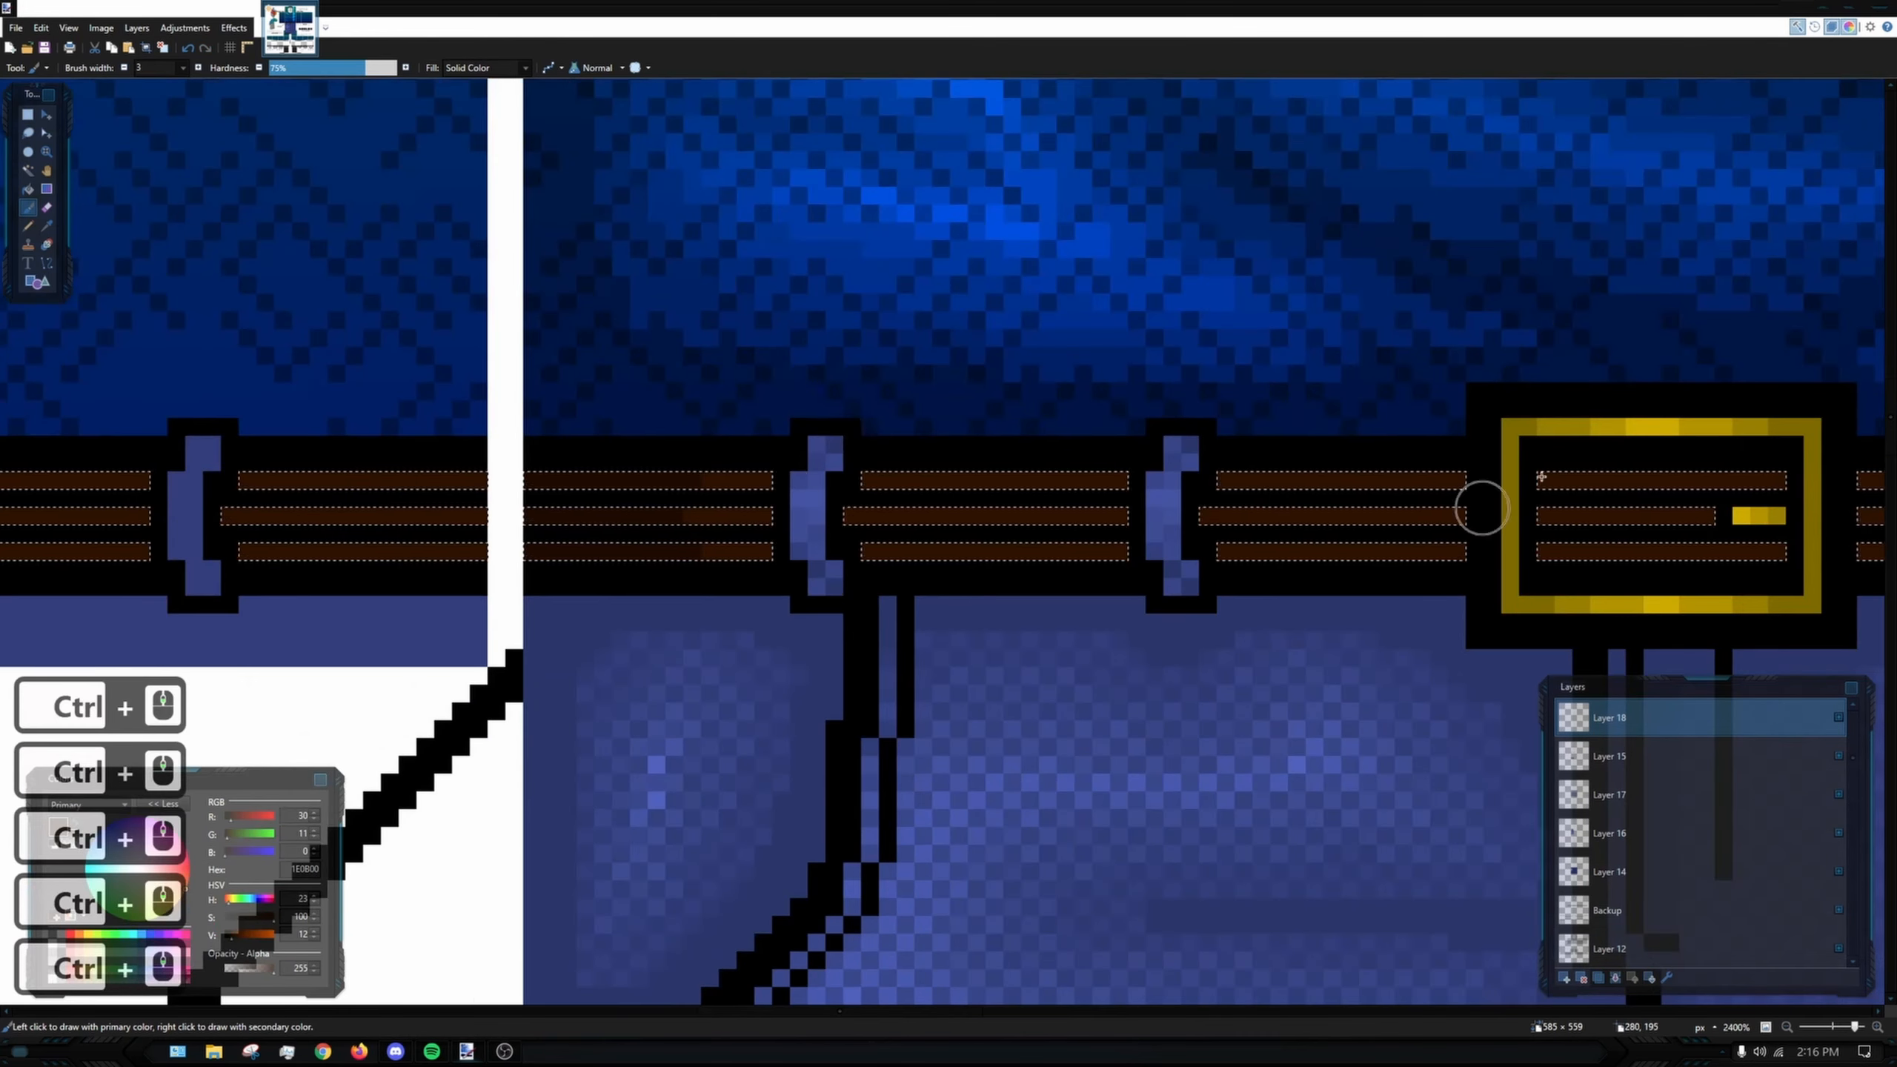
- Brush the same dark brown onto the belt stripes at the right edge of the torso front
scroll(1478, 509, right, 3)
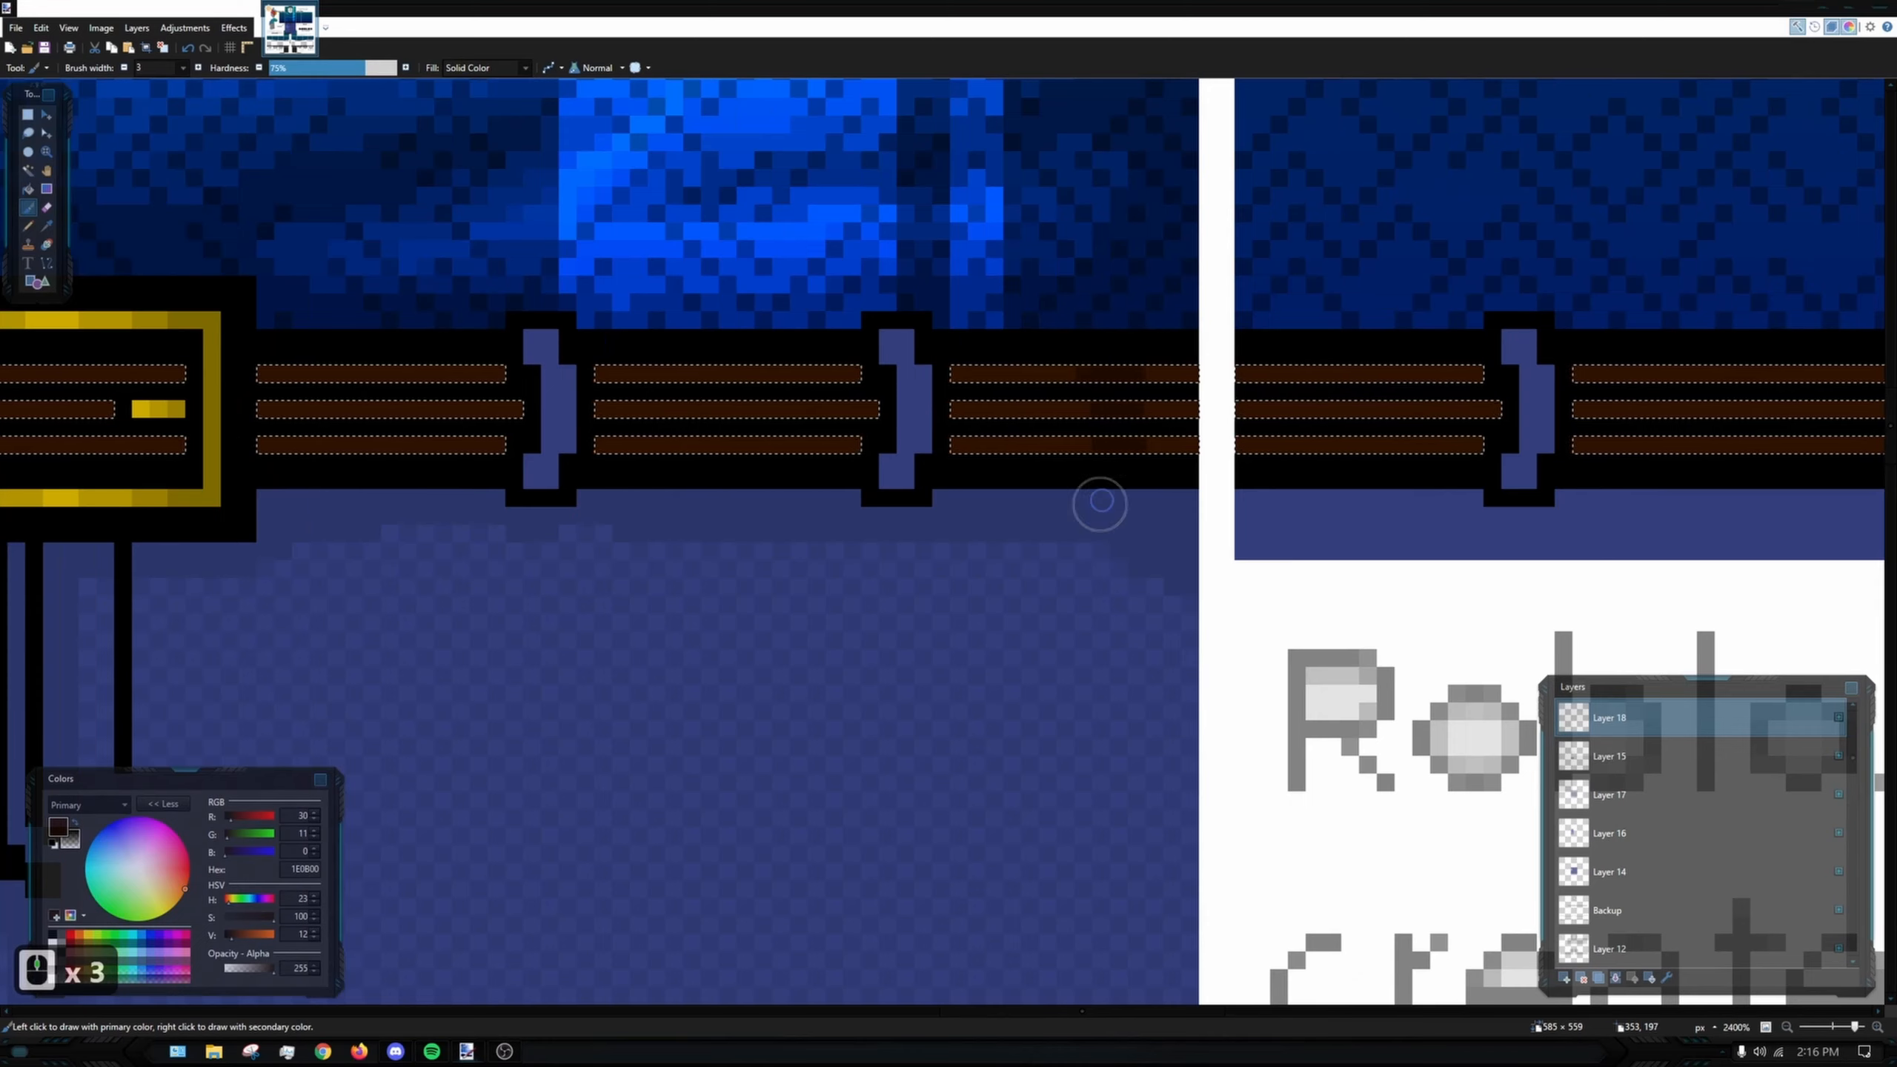
drag(1101, 462, 1154, 407)
scroll(1143, 407, up, 6)
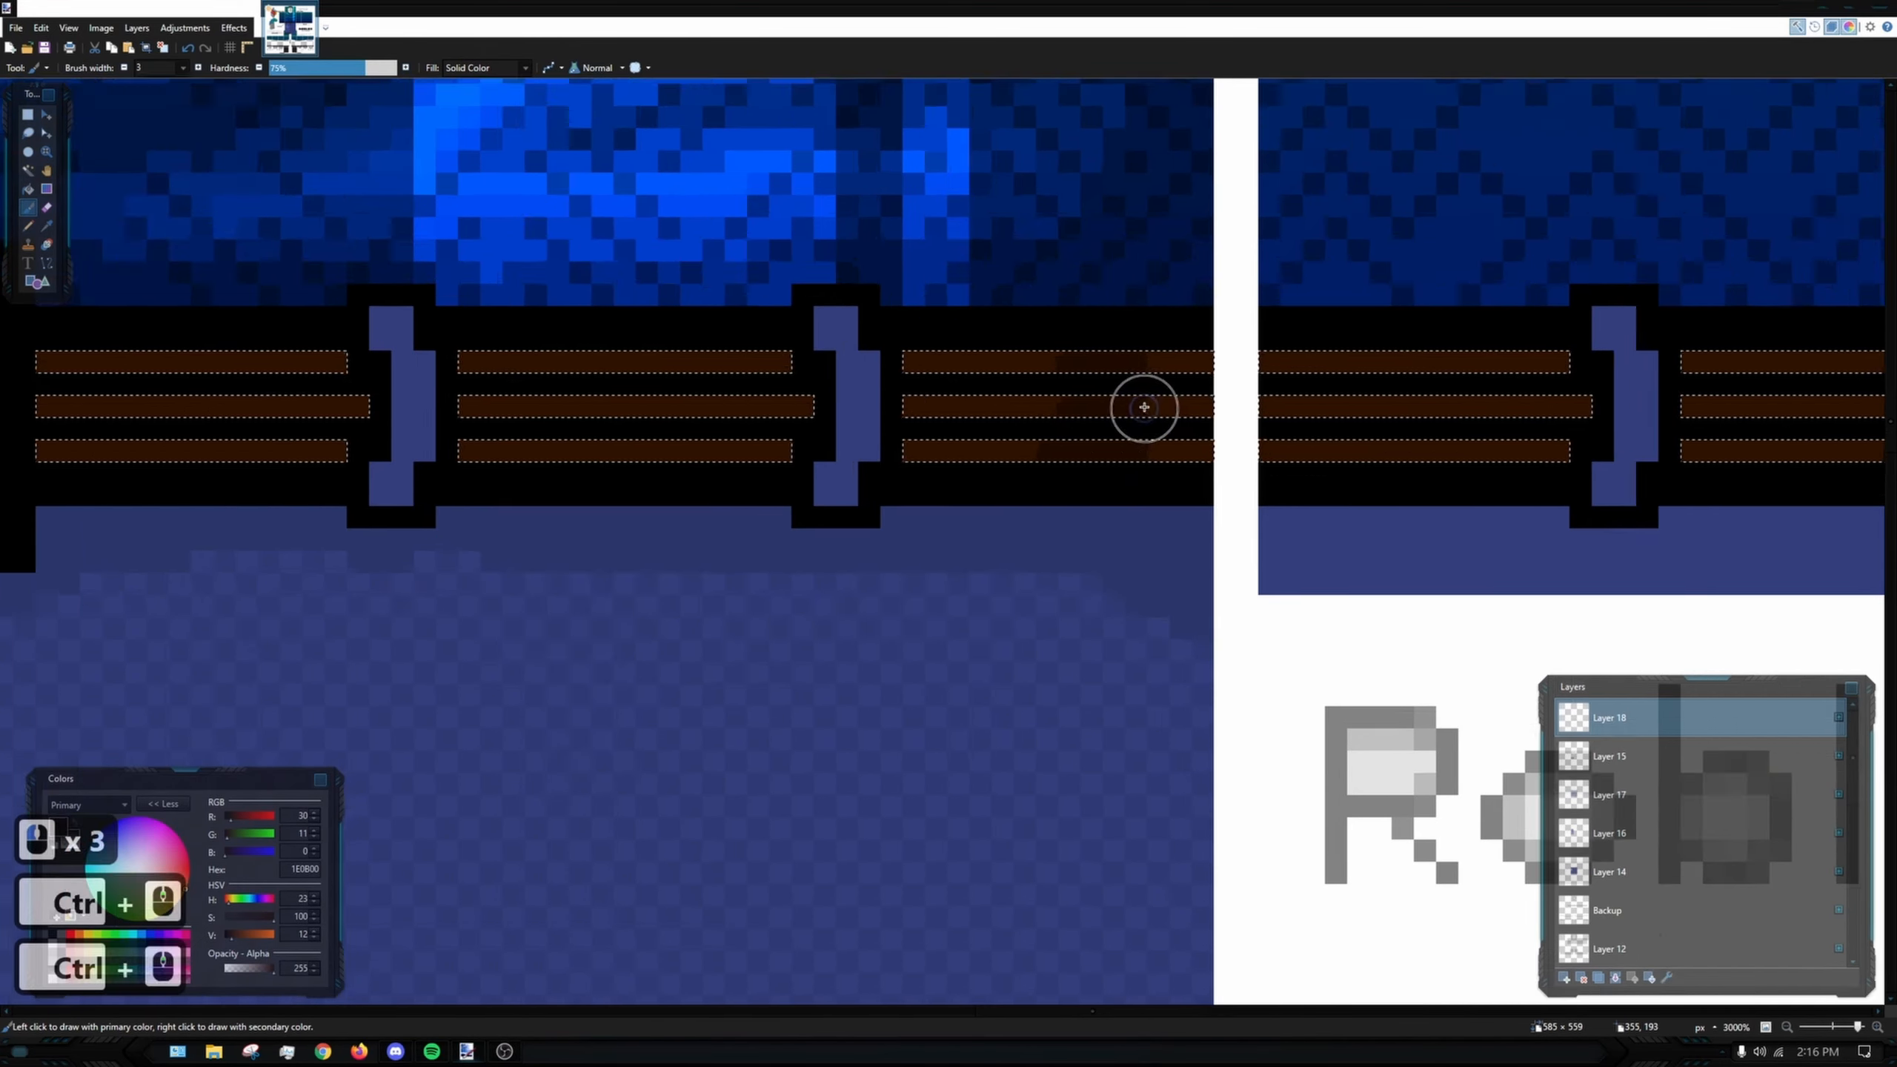
drag(994, 436, 724, 449)
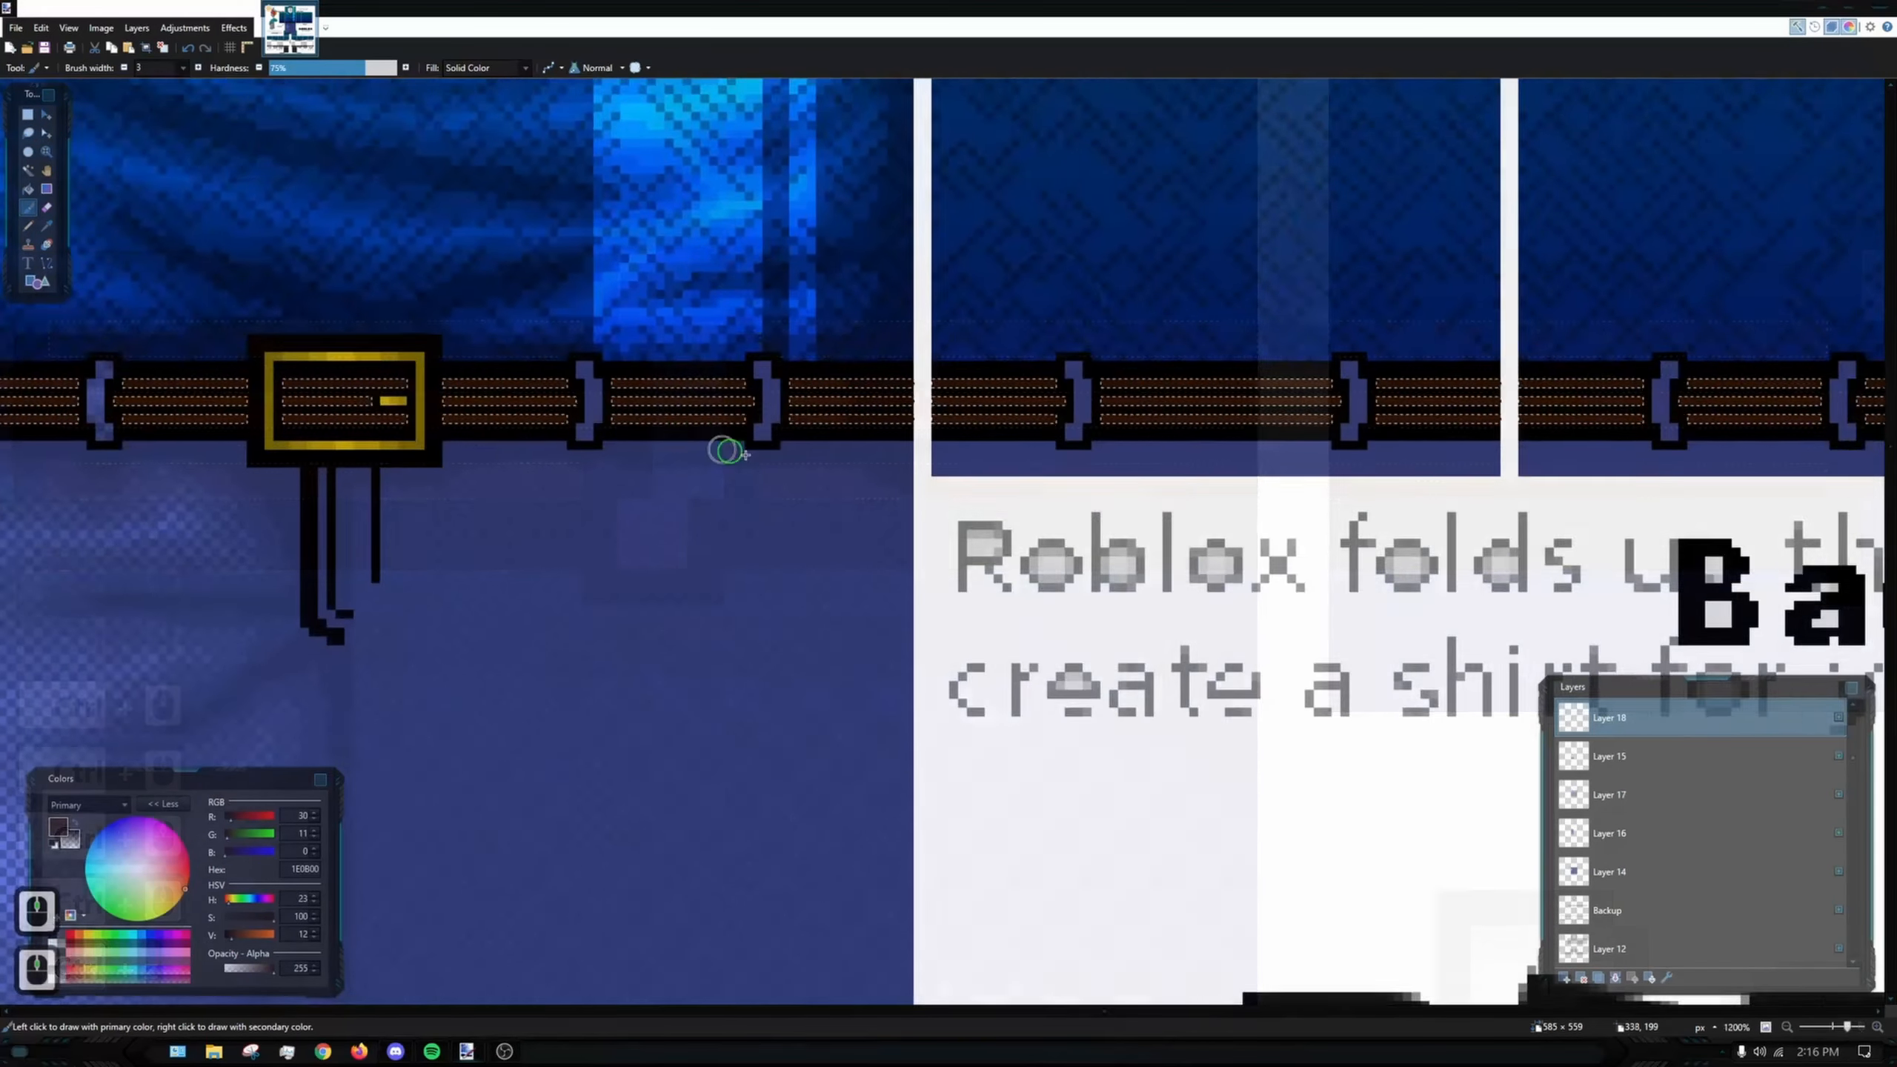
scroll(754, 389, up, 8)
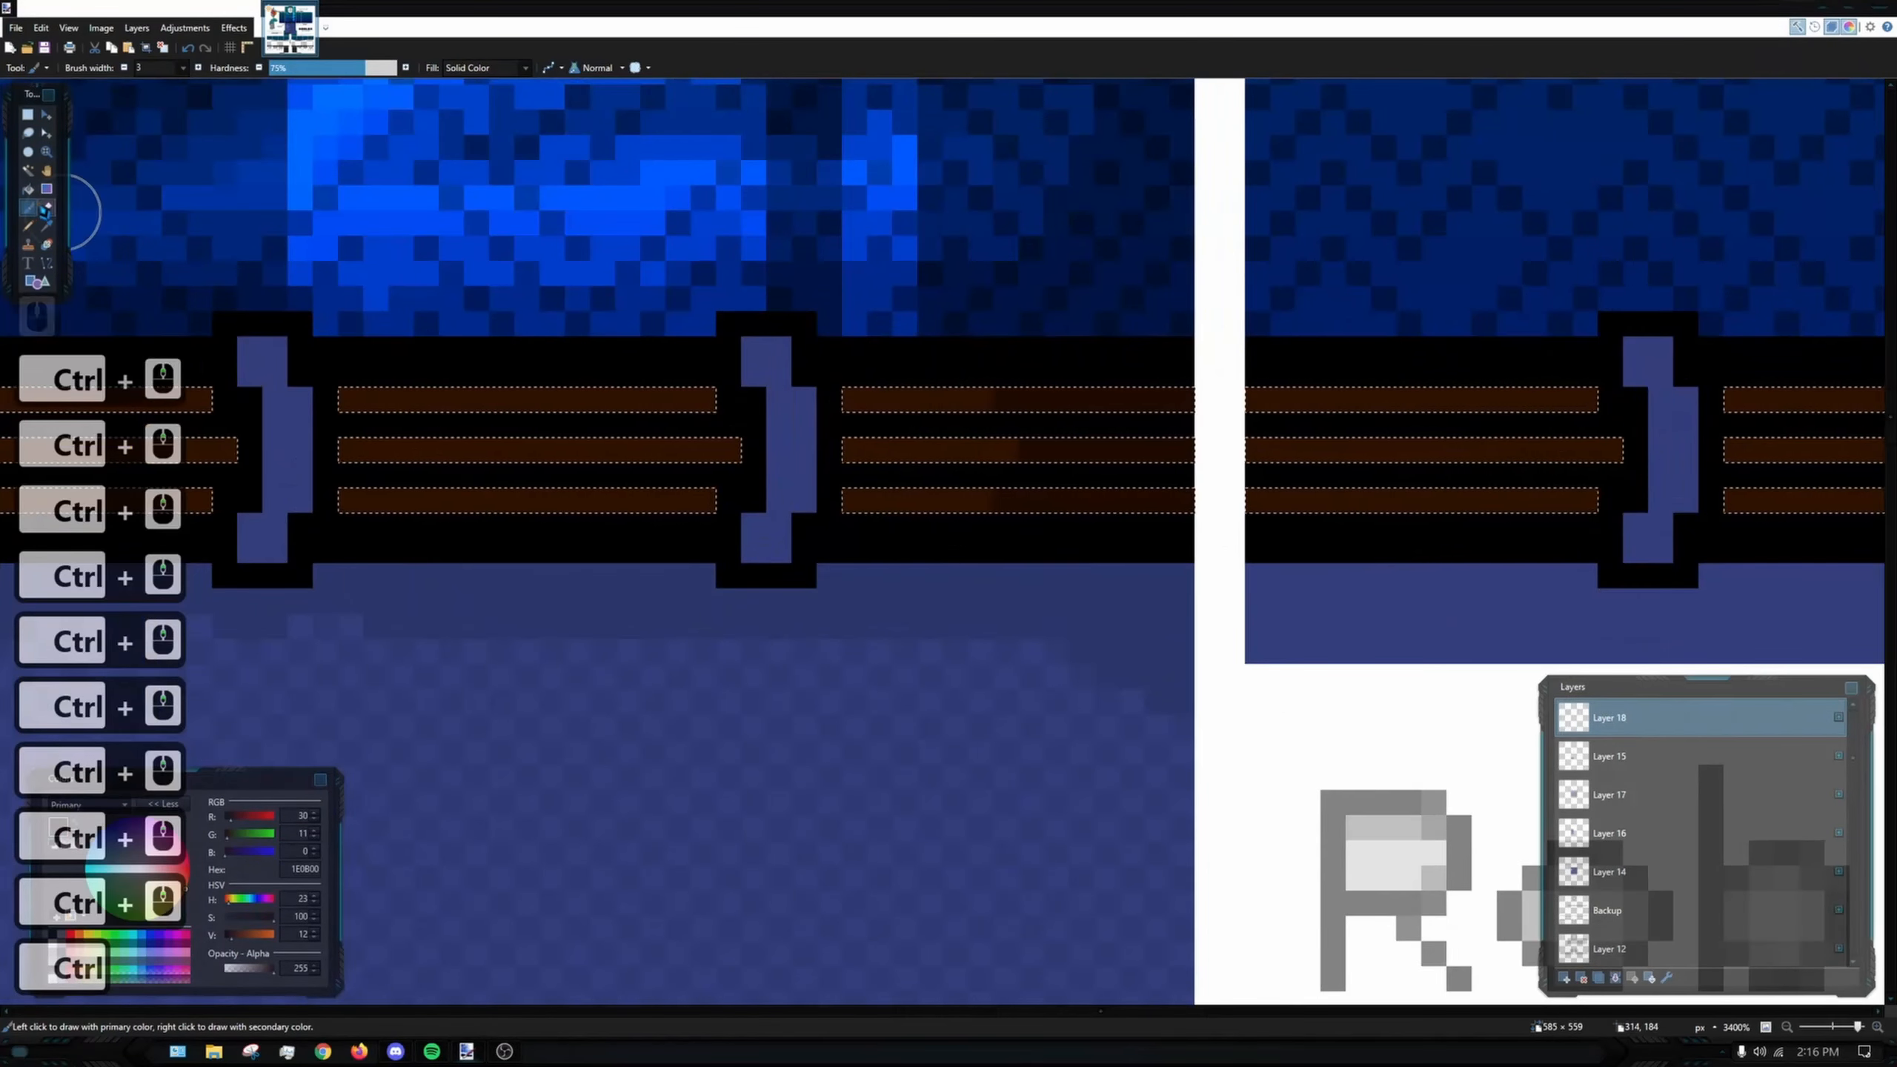
- Pencil 1E0B00 onto the stripe ends on both sides of the two belt loops right of the buckle
key(p)
scroll(627, 394, up, 3)
mouse_move(684, 320)
mouse_down()
mouse_move(696, 404)
mouse_move(738, 447)
mouse_move(689, 537)
mouse_up()
scroll(717, 515, left, 2)
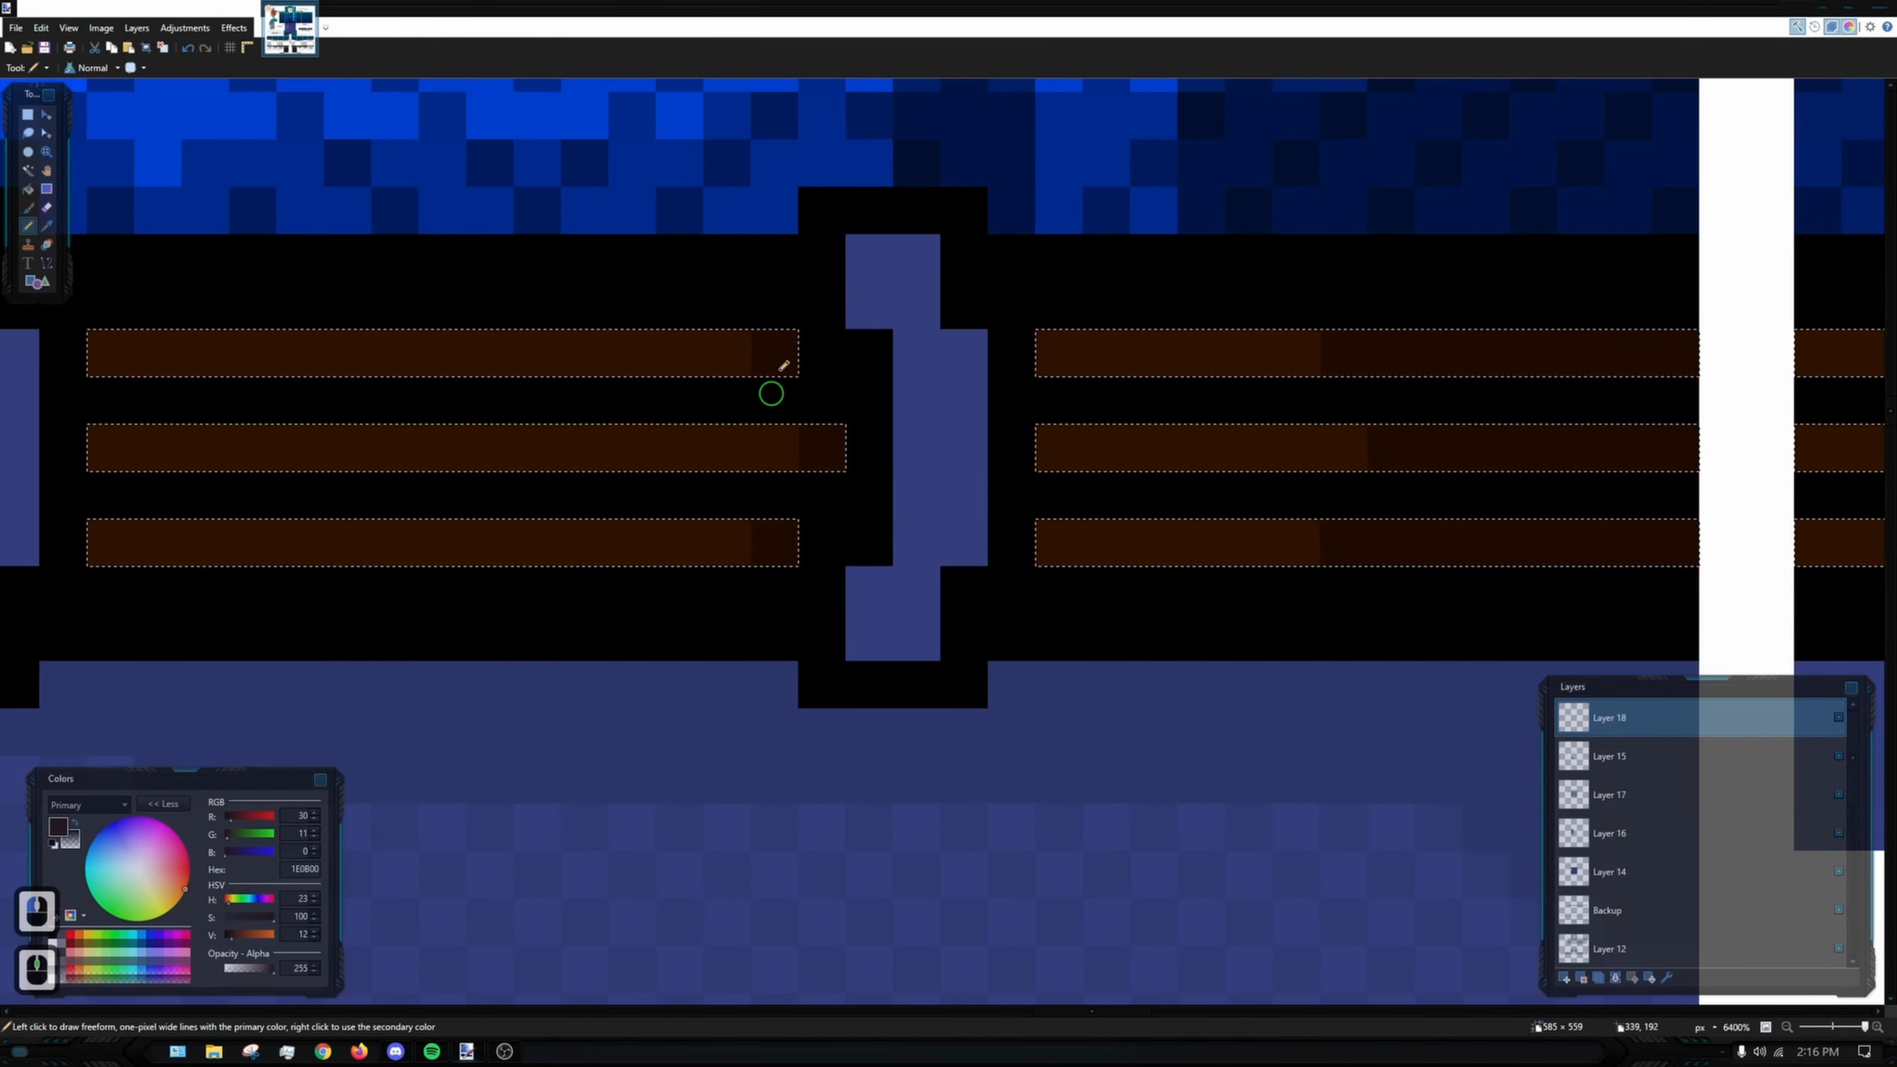
scroll(750, 495, down, 3)
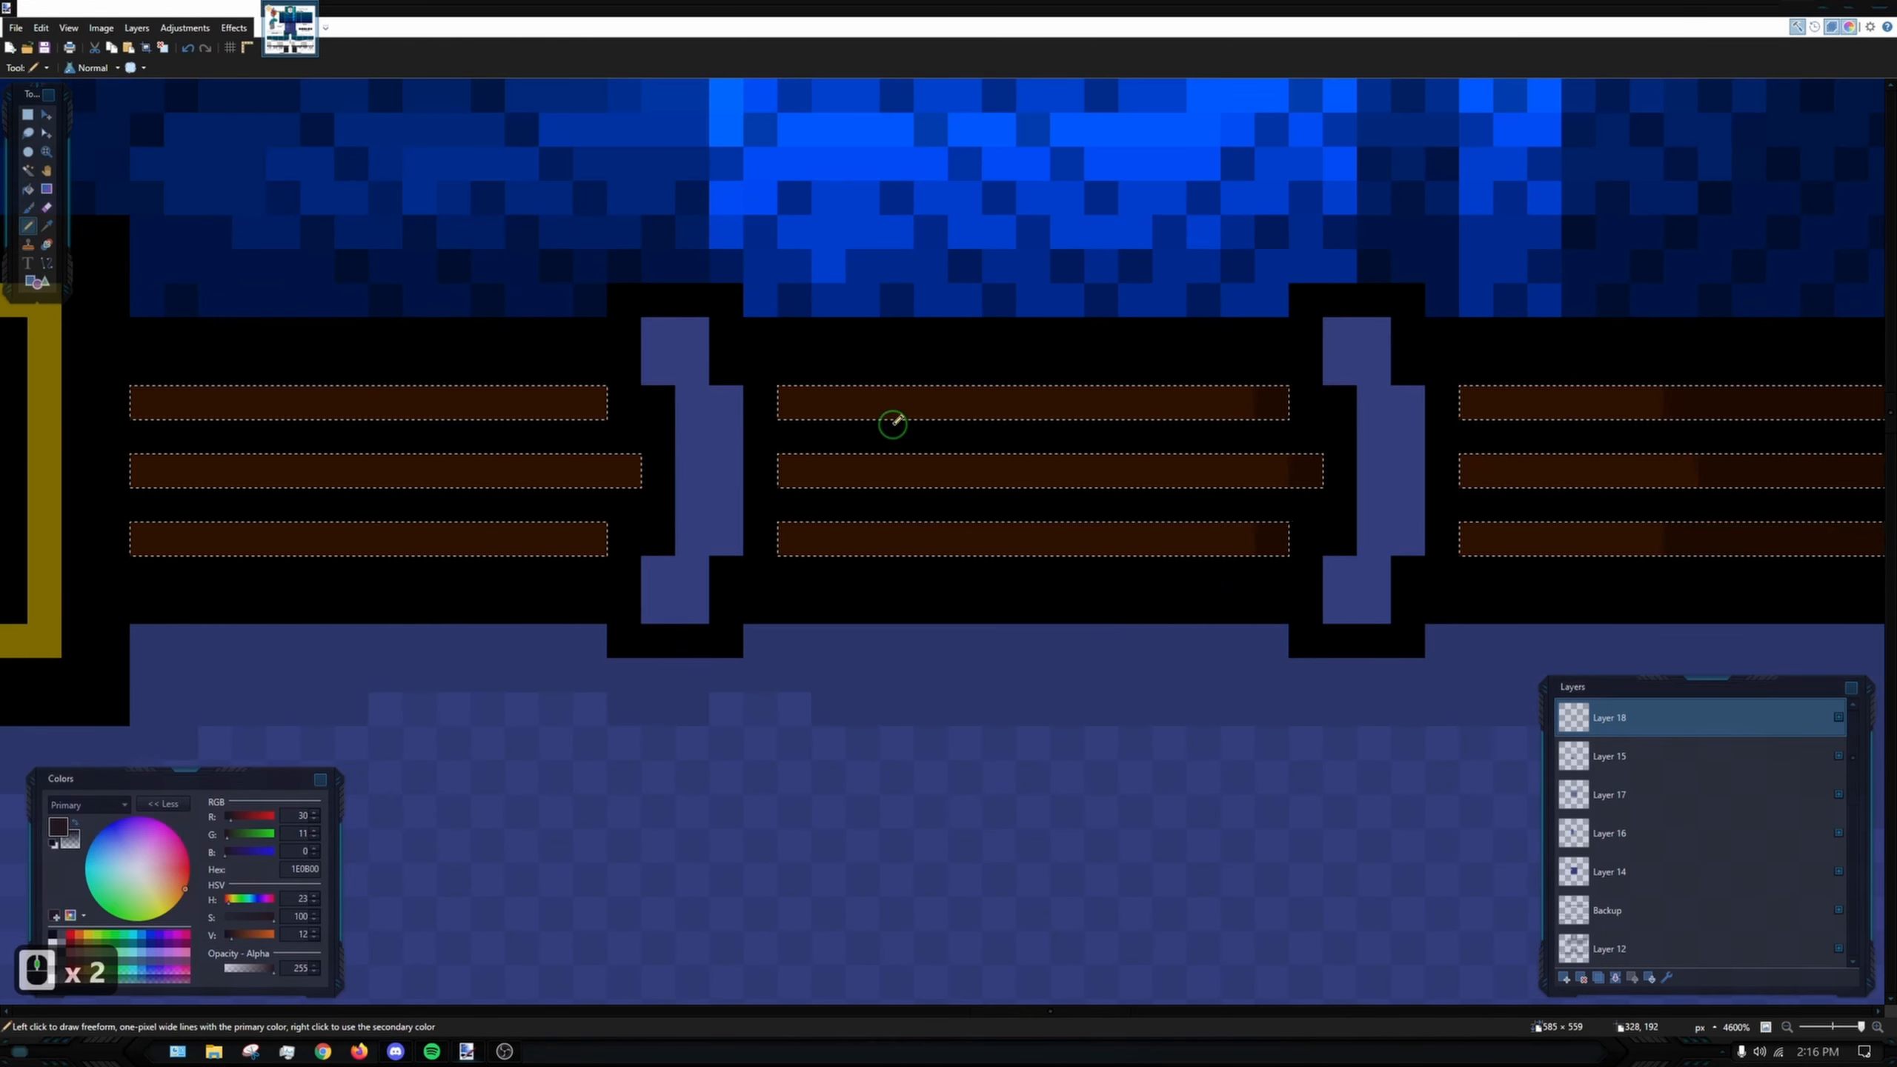
drag(600, 404, 613, 461)
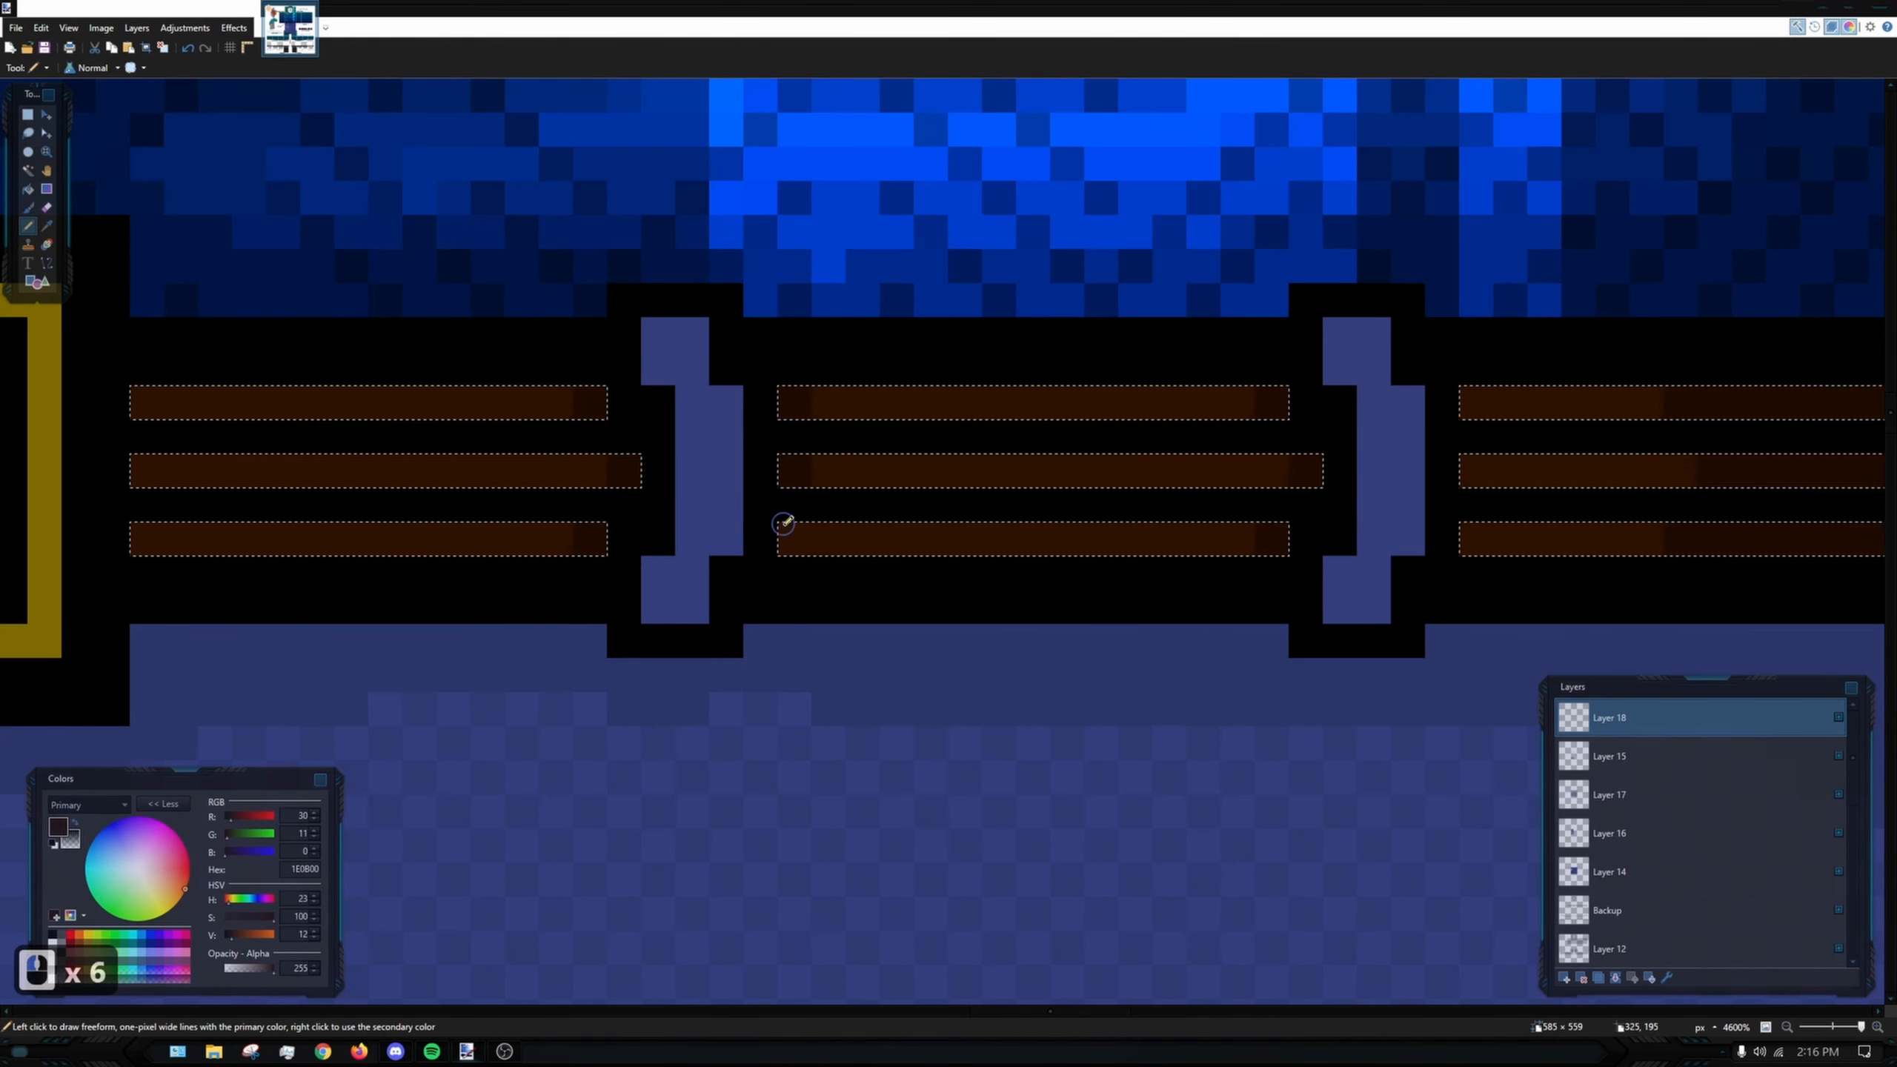
scroll(1038, 440, down, 12)
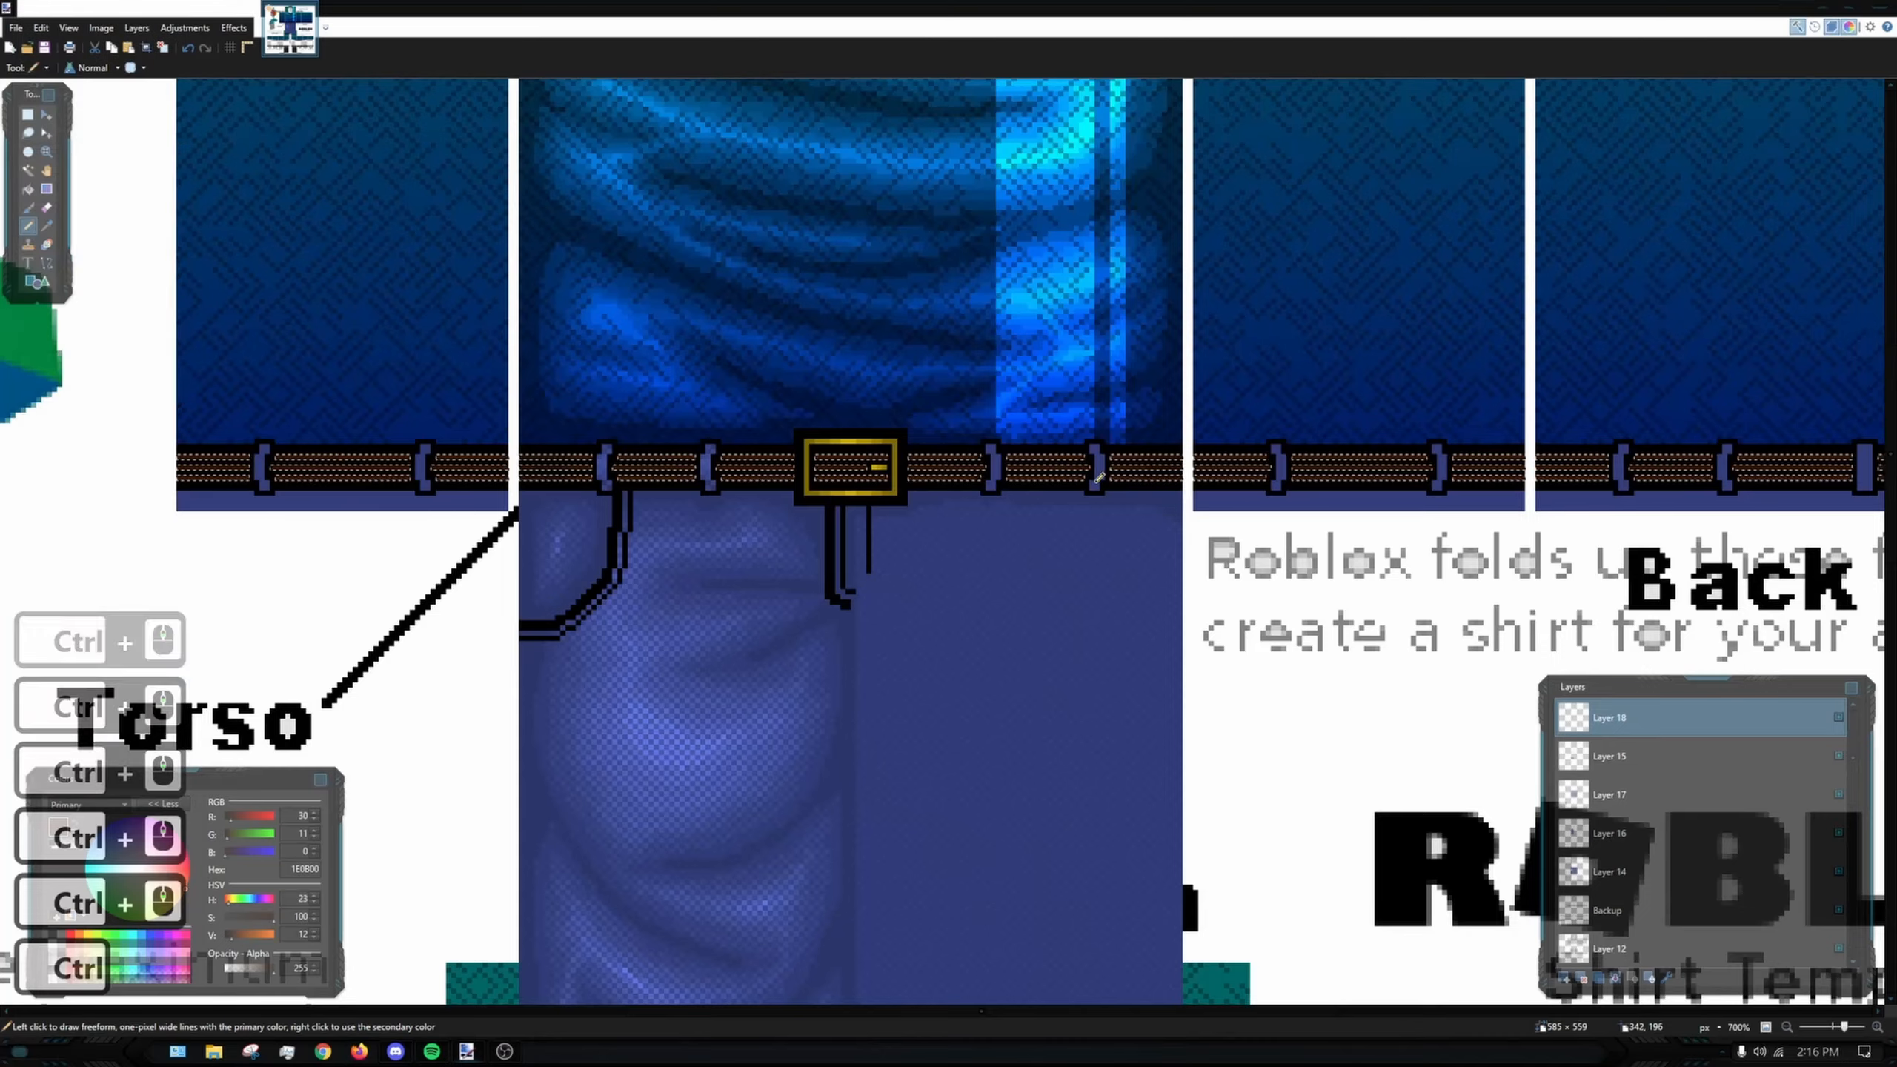
scroll(1106, 469, up, 10)
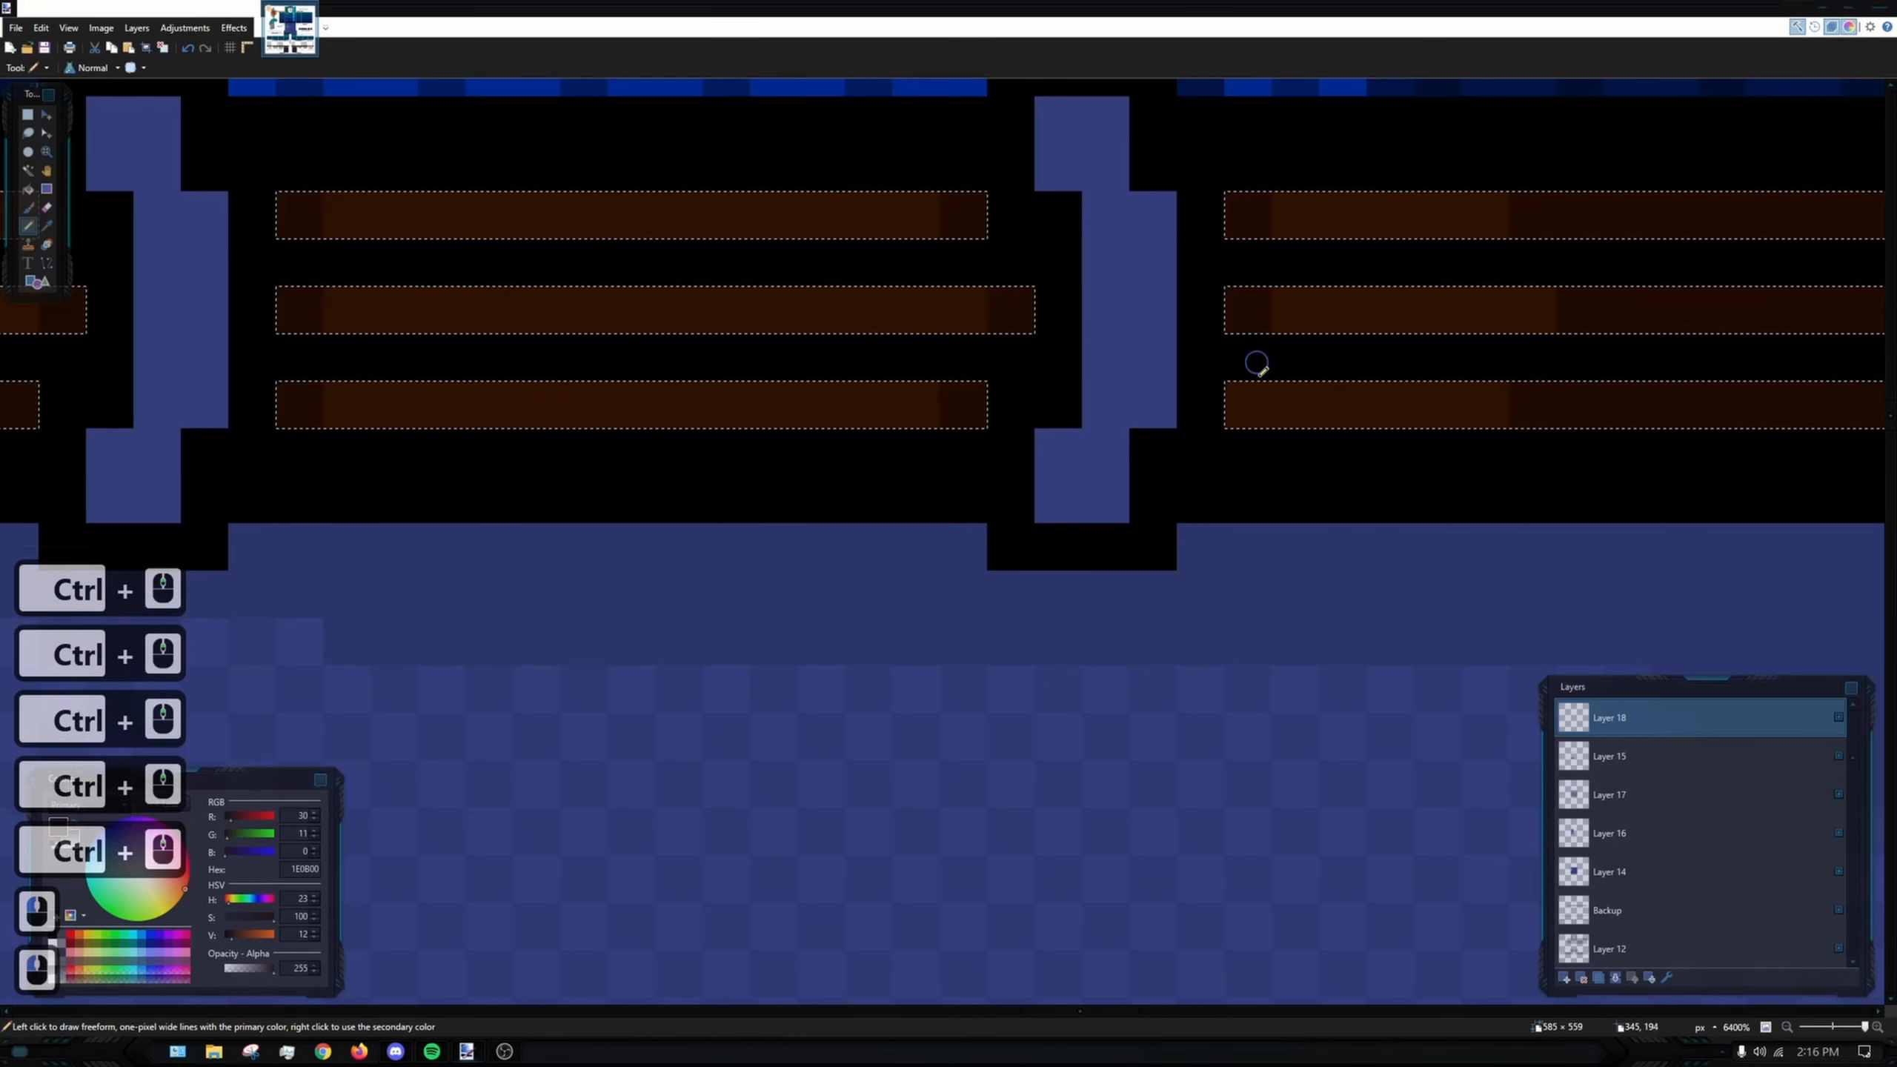
- Pencil 1E0B00 onto the stripe ends that touch the outer left and right sides of the belt buckle
scroll(1254, 365, down, 2)
scroll(1101, 441, left, 4)
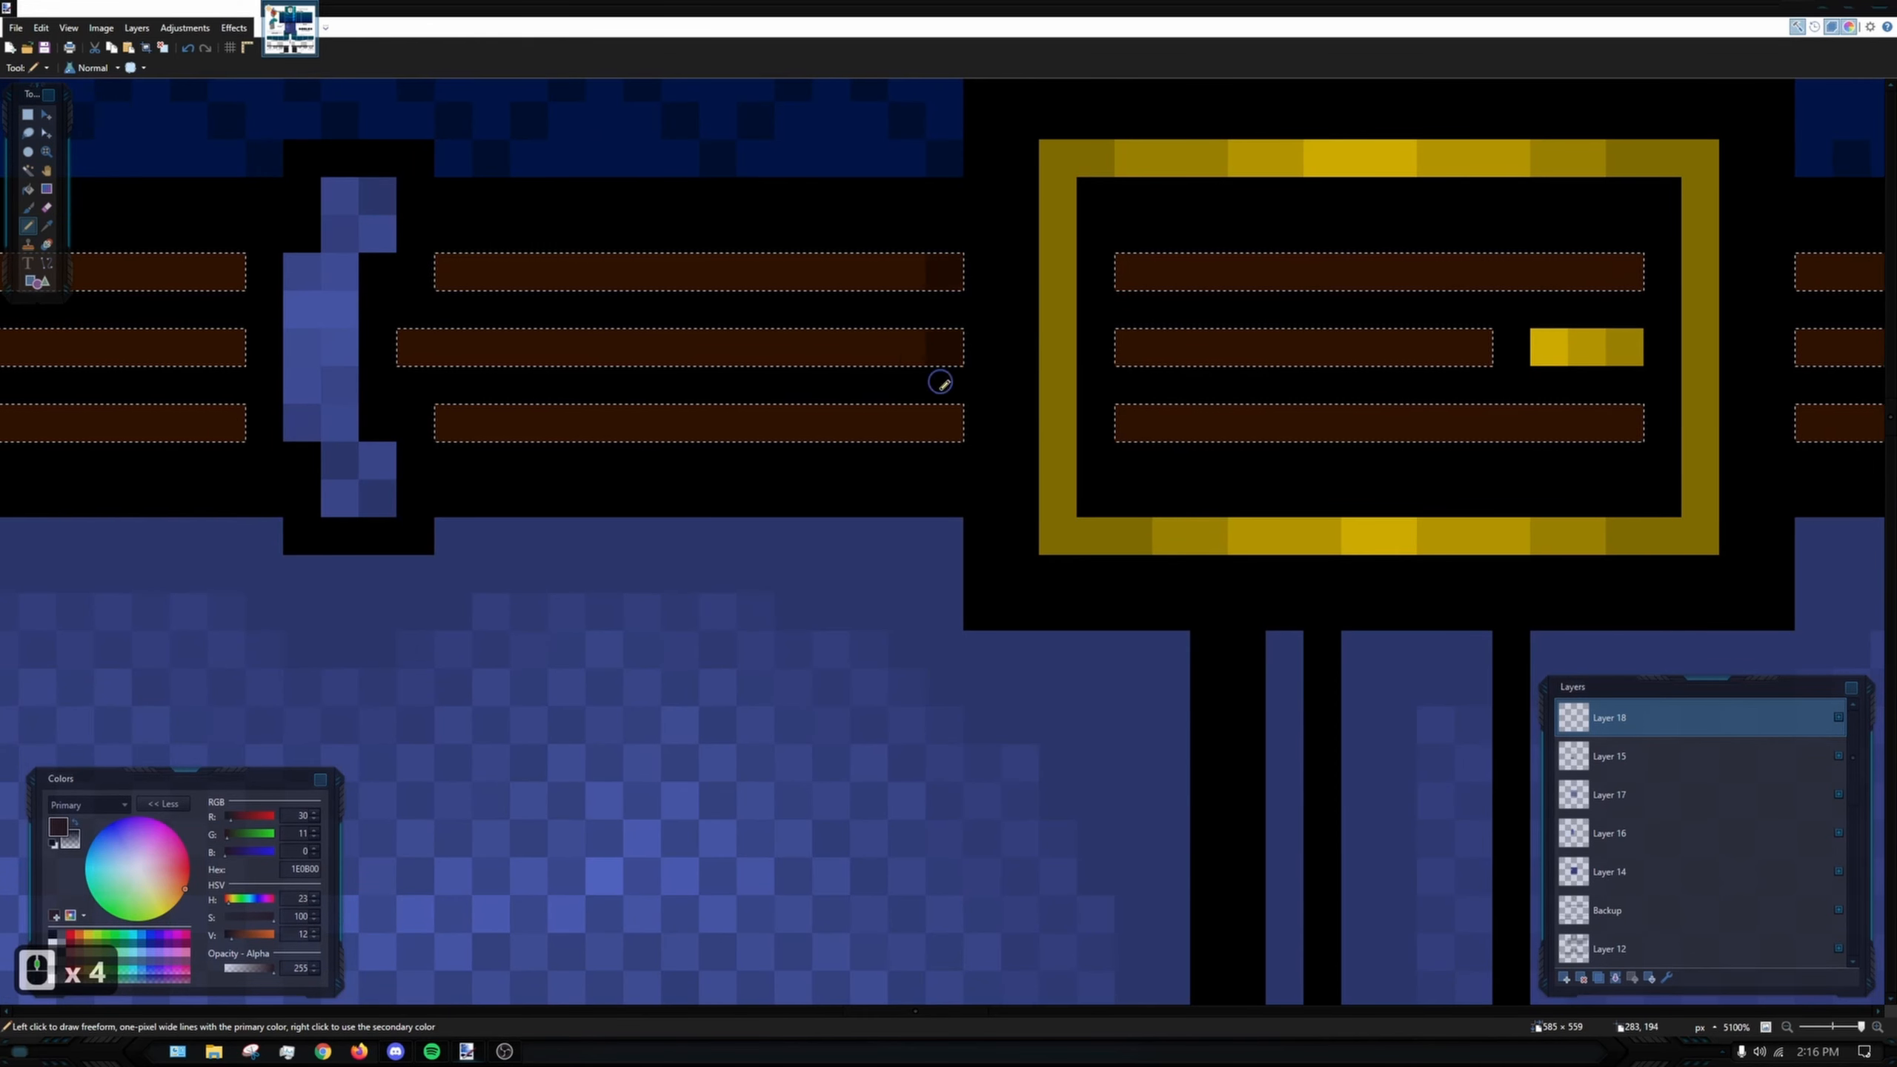
scroll(1195, 358, right, 2)
drag(1060, 326, 827, 574)
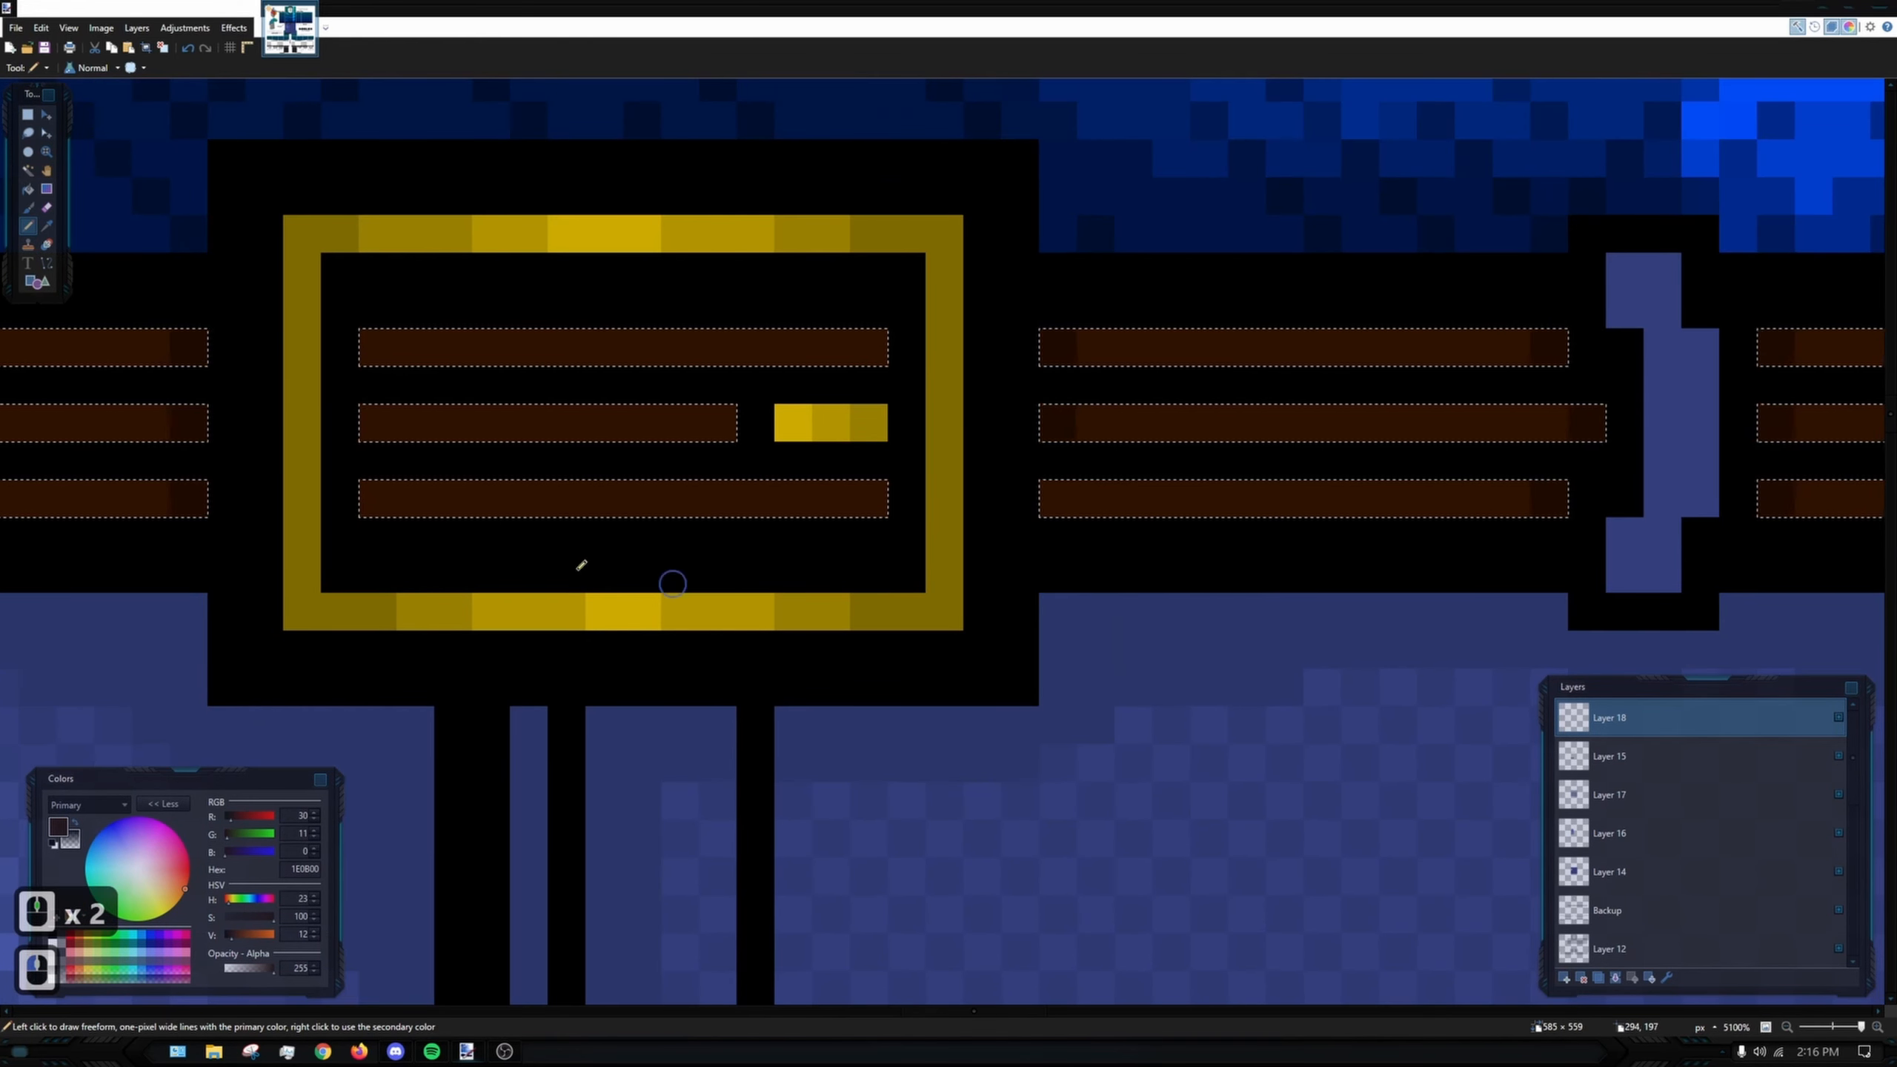
drag(1102, 344, 1071, 552)
key(ctrl+z)
click(1056, 499)
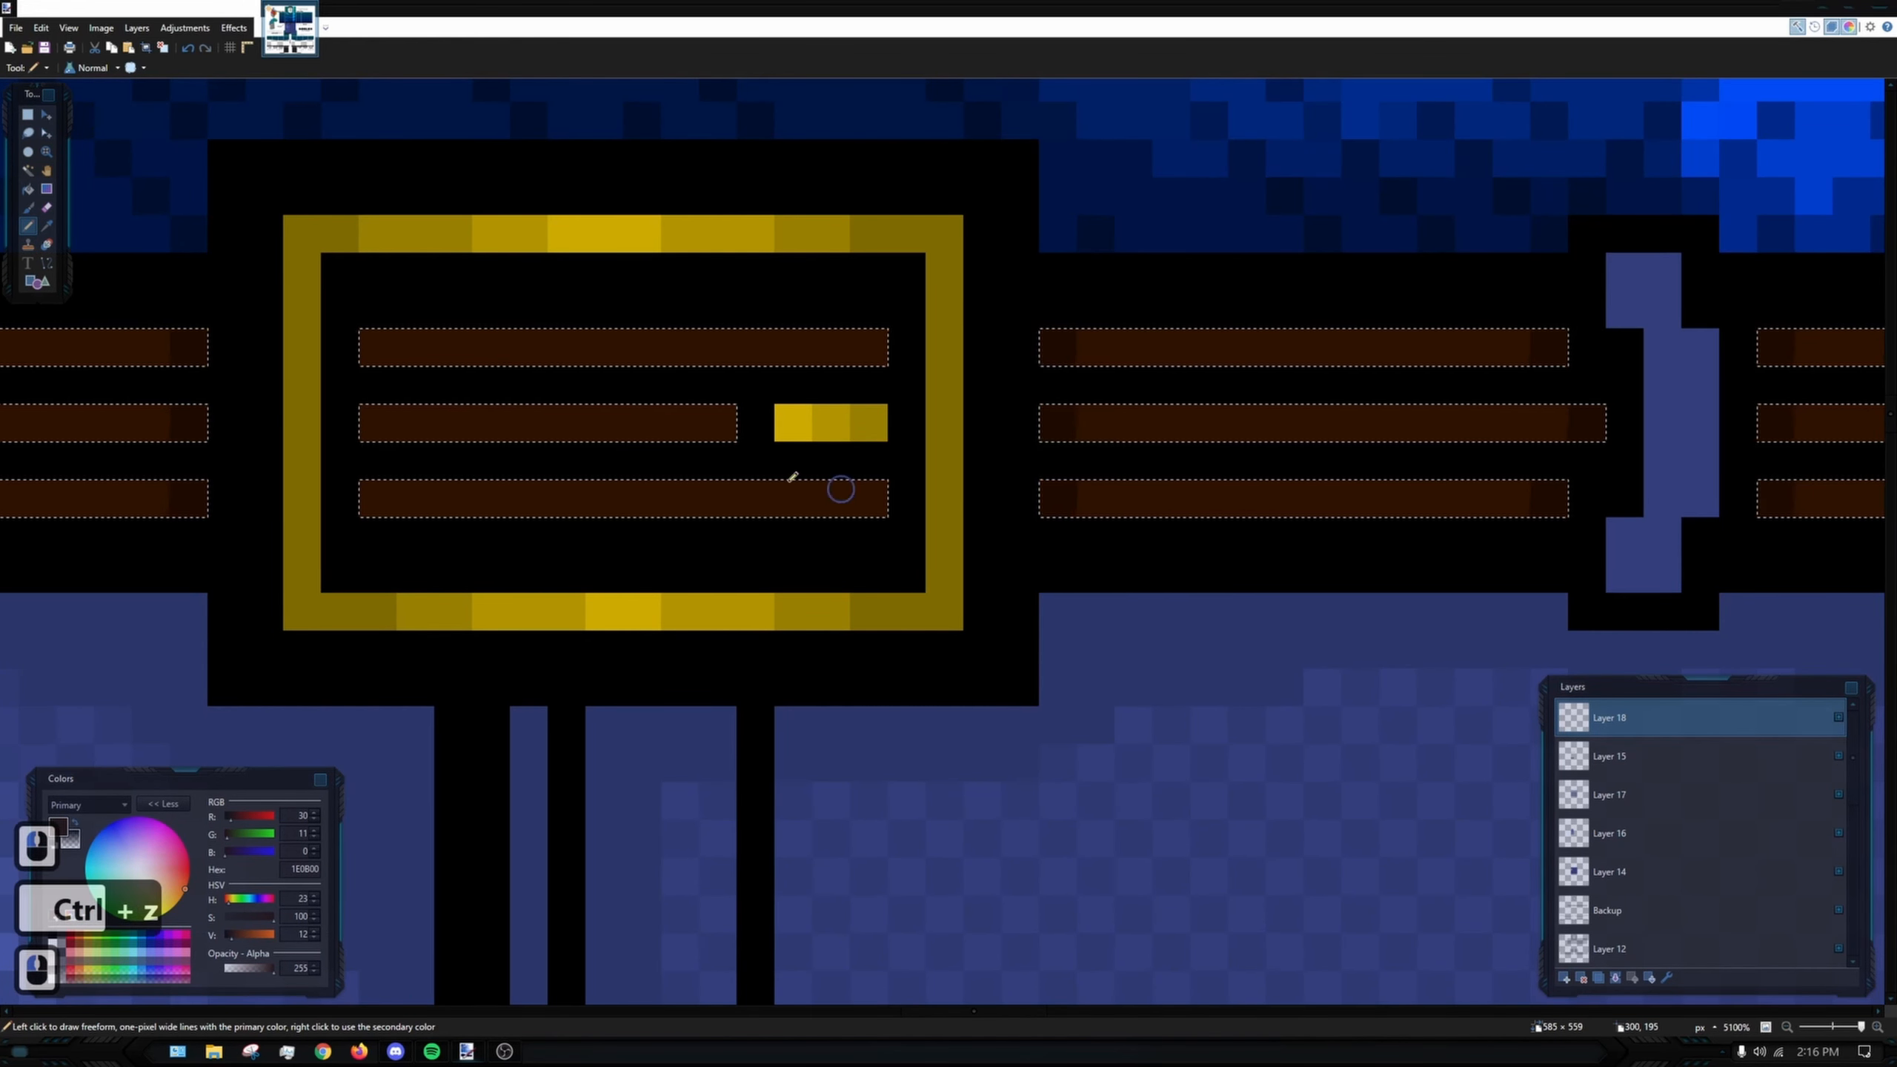
- Darken the ends of the belt stripes inside the buckle frame with 1E0B00 Pencil pixels
drag(380, 347, 375, 427)
click(375, 504)
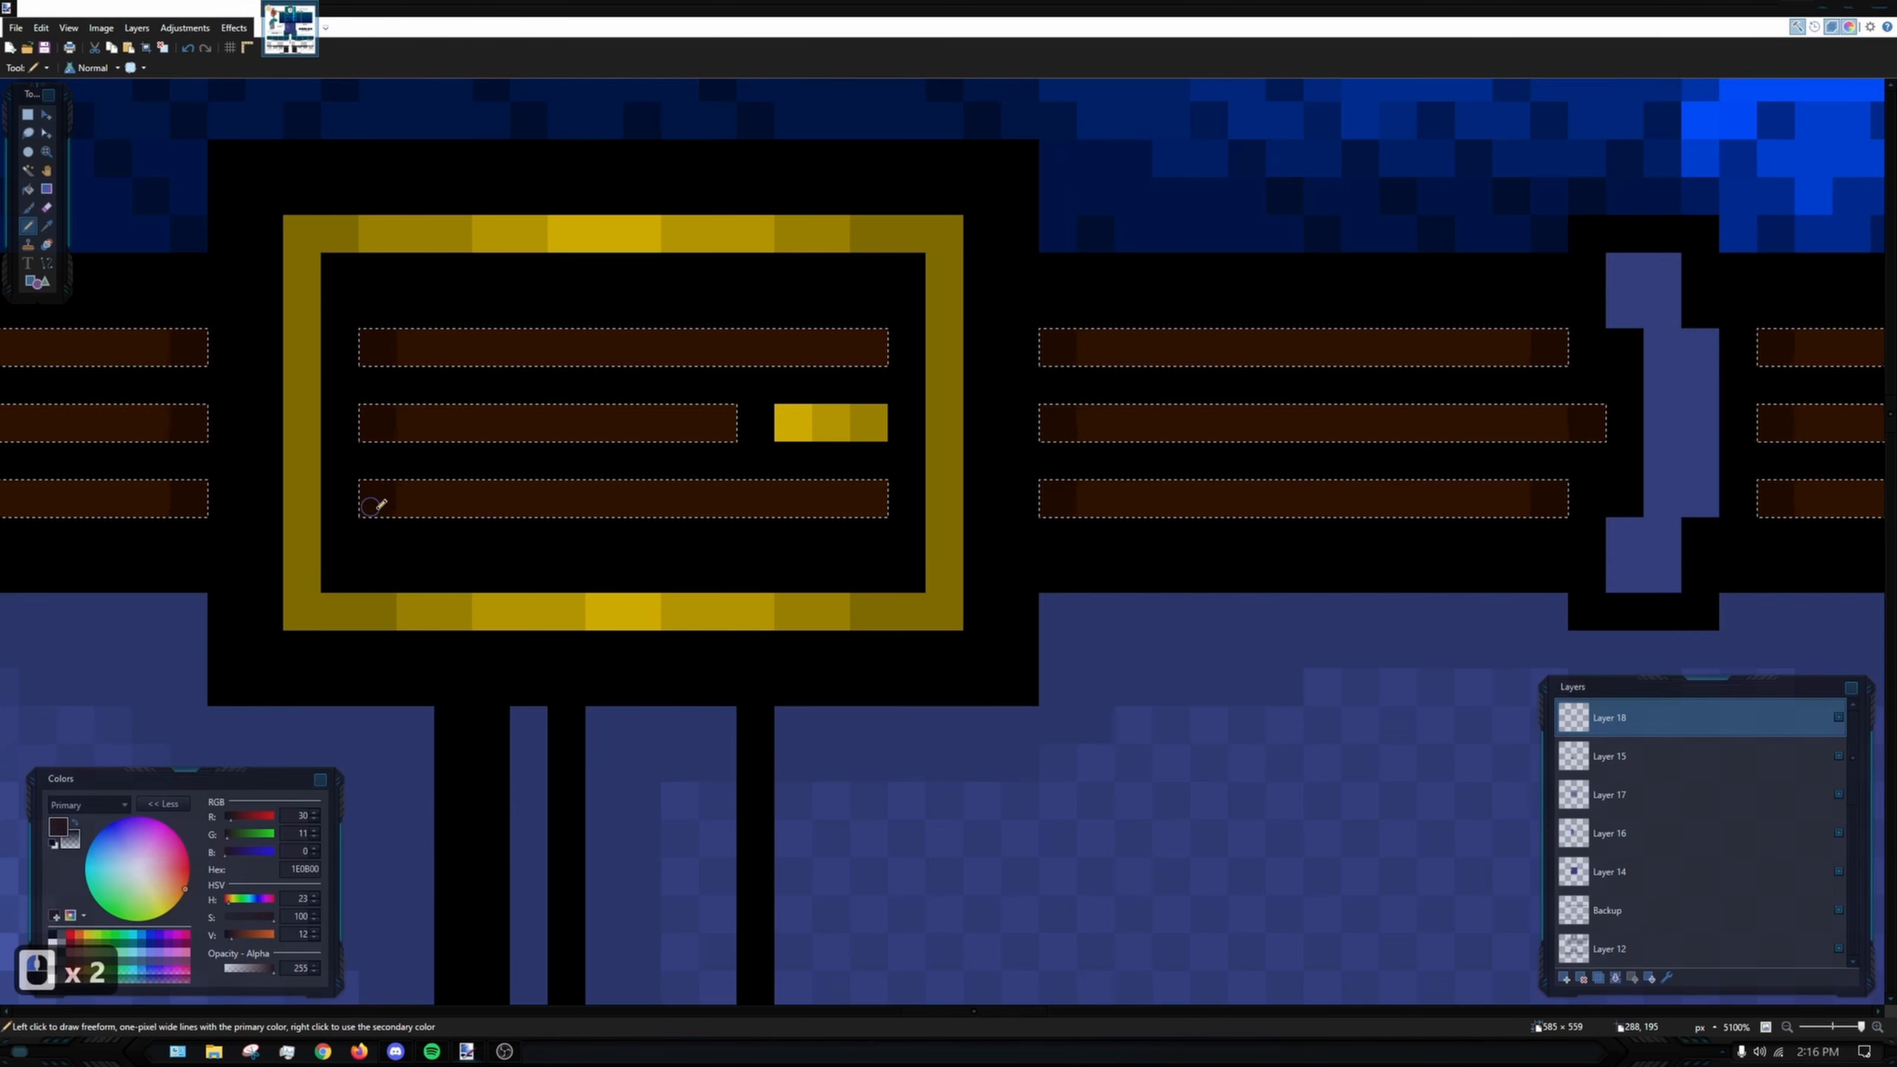
click(870, 511)
scroll(813, 322, down, 5)
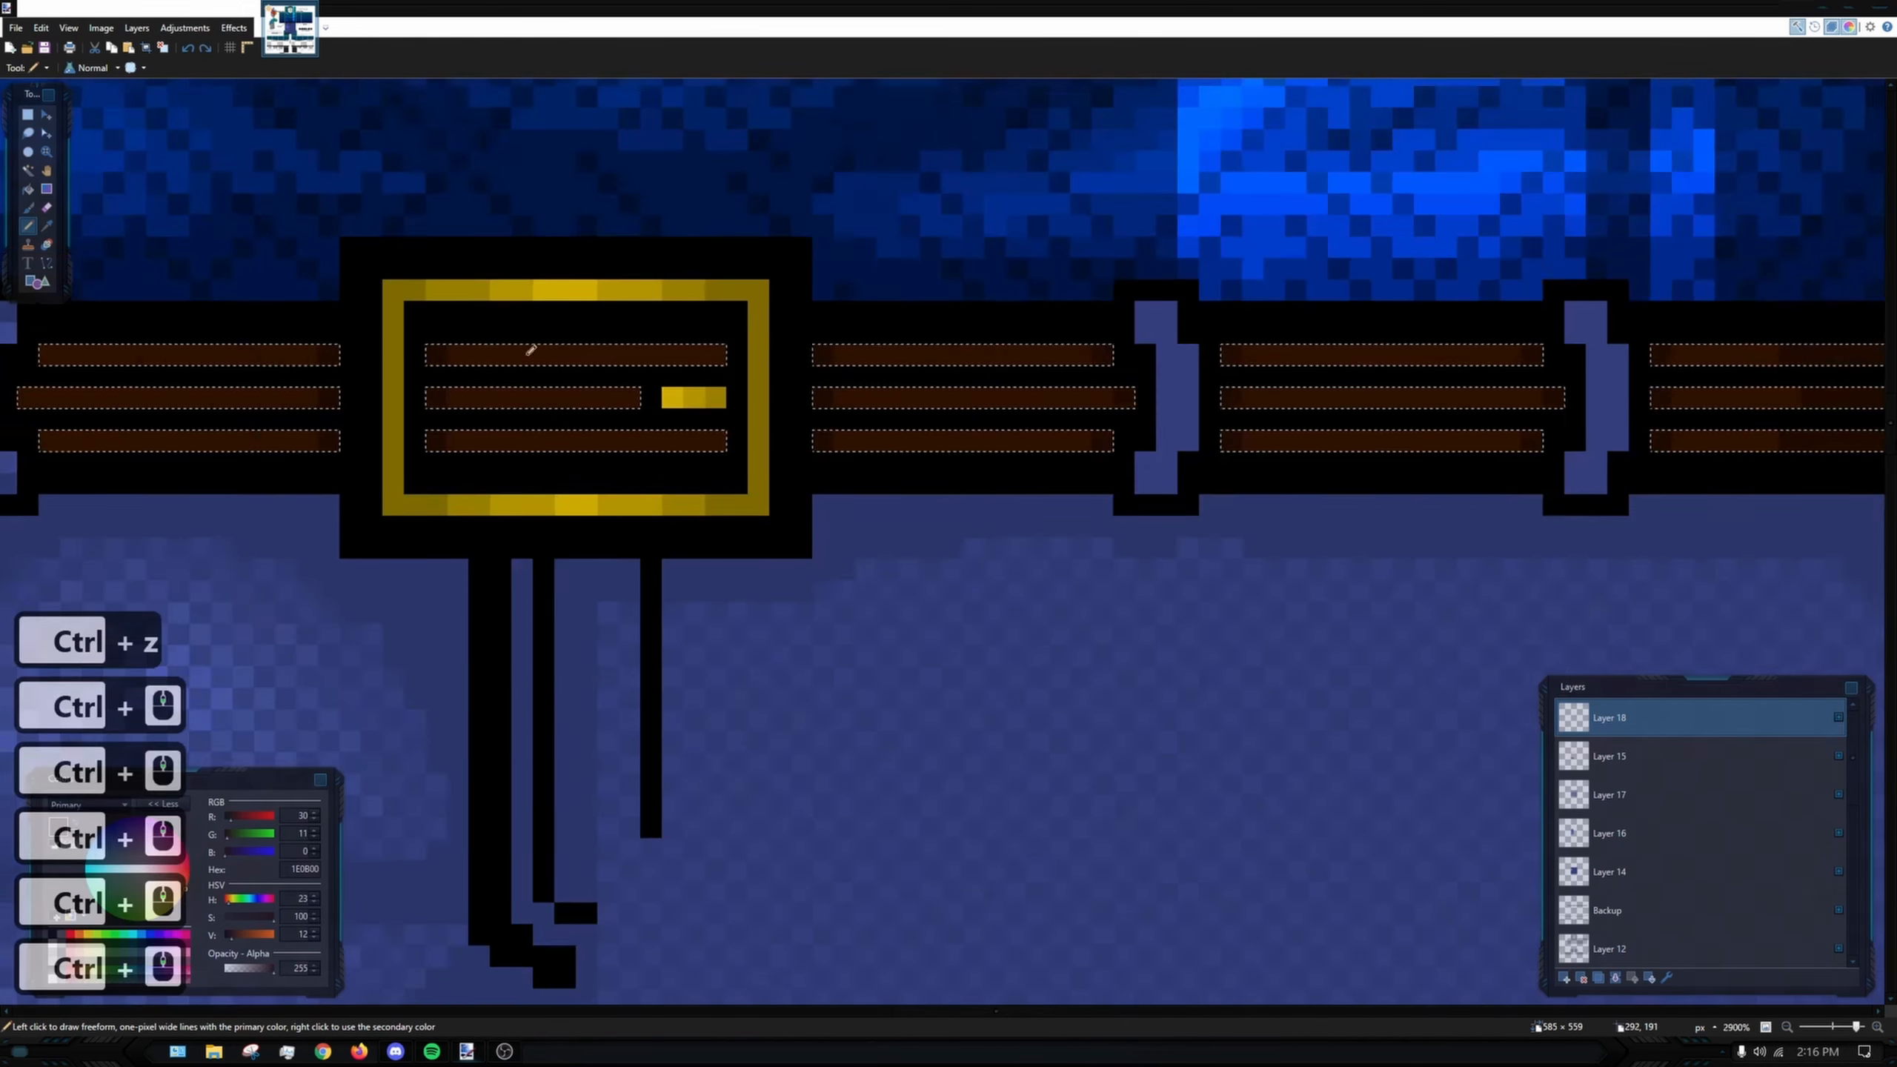
scroll(967, 335, up, 4)
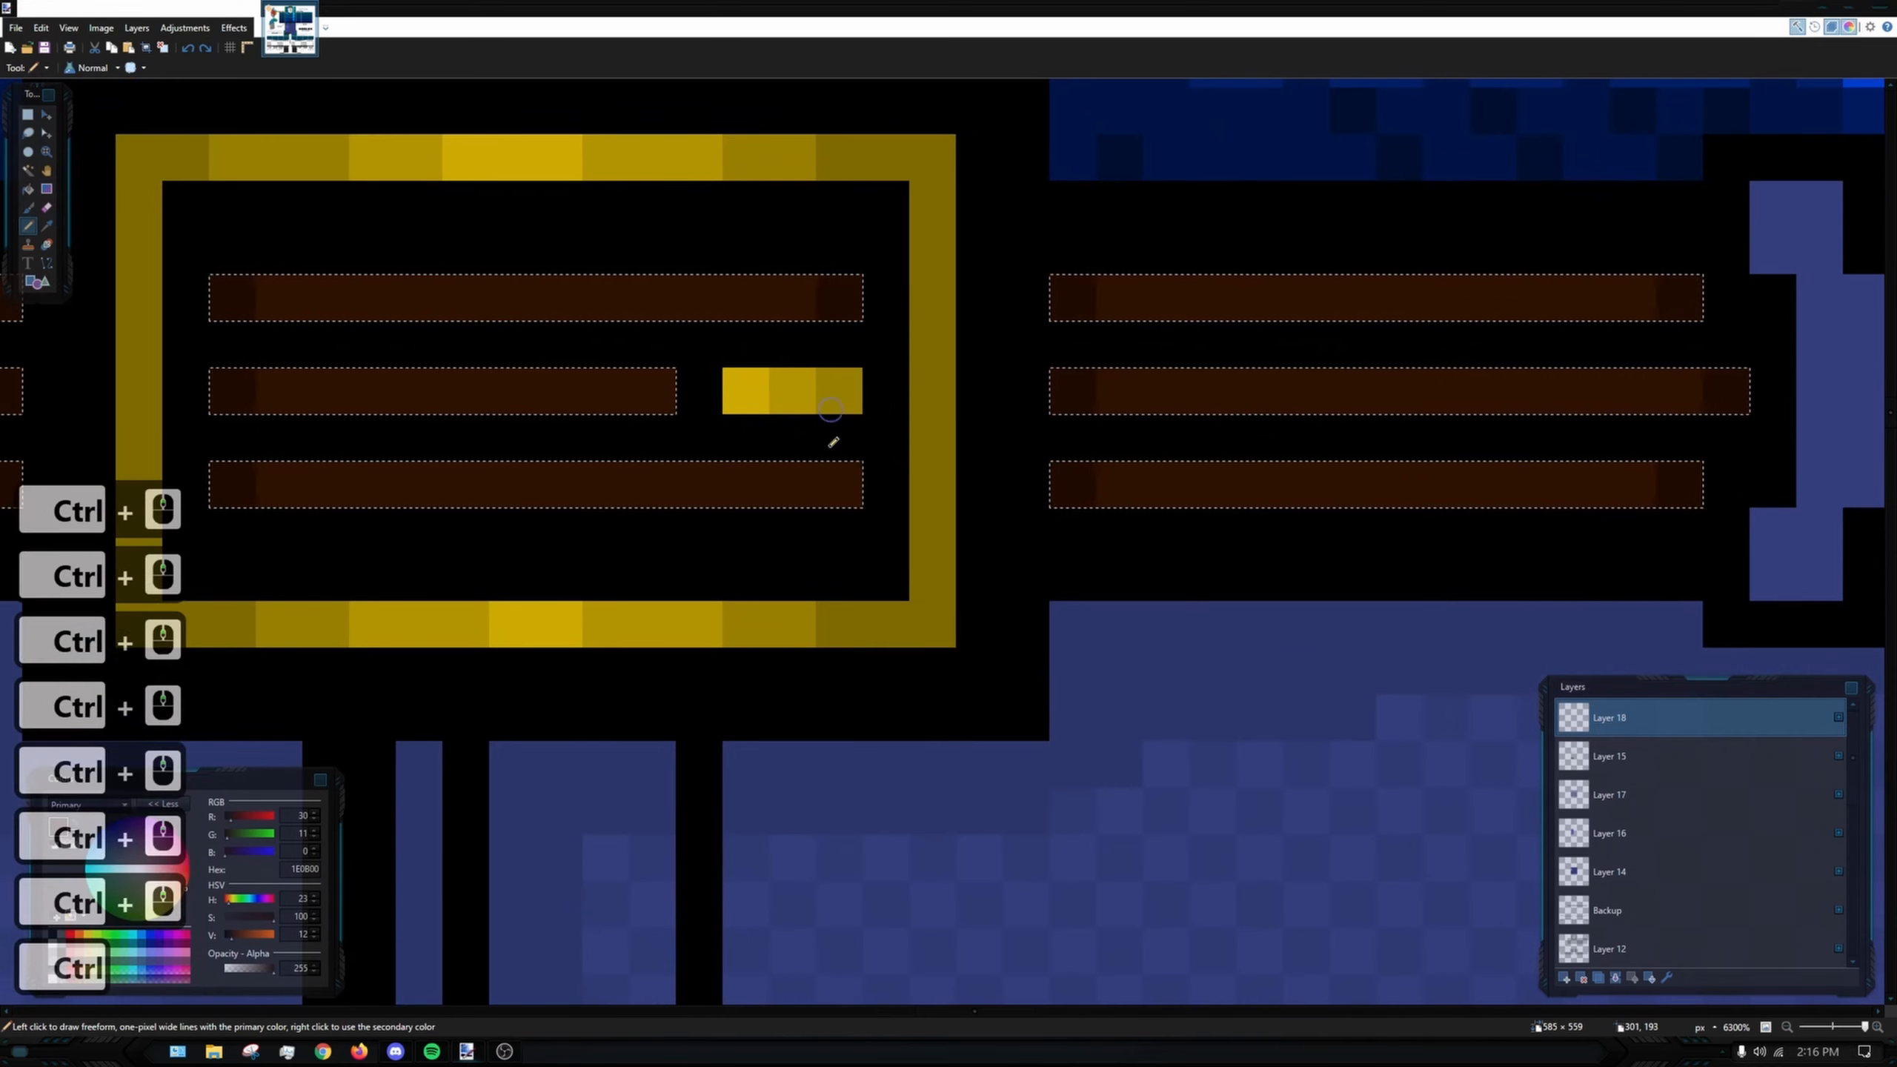
scroll(837, 499, down, 3)
- Undo the last Pencil stroke and darken the stripe ends just right of the belt loop nearest the buckle's left side
drag(689, 612, 822, 585)
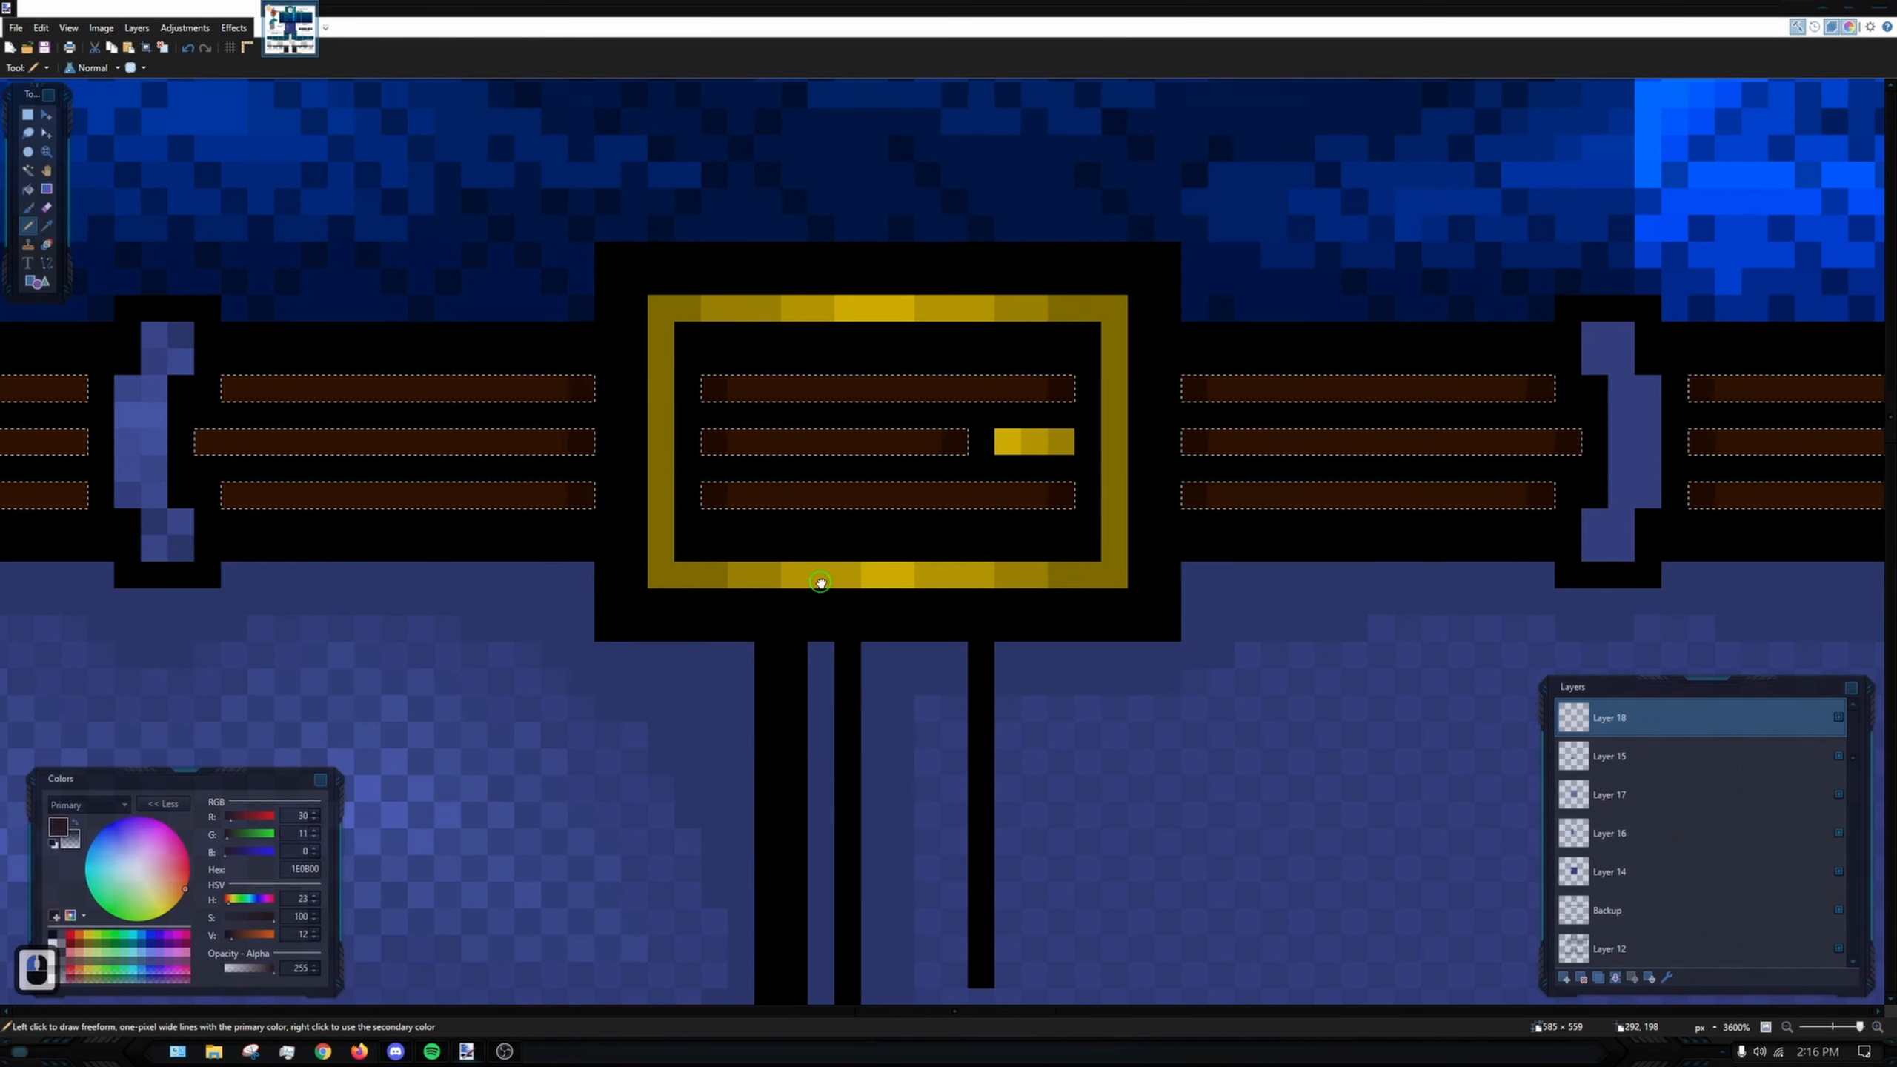
key(ctrl+z)
drag(338, 425, 740, 425)
click(632, 383)
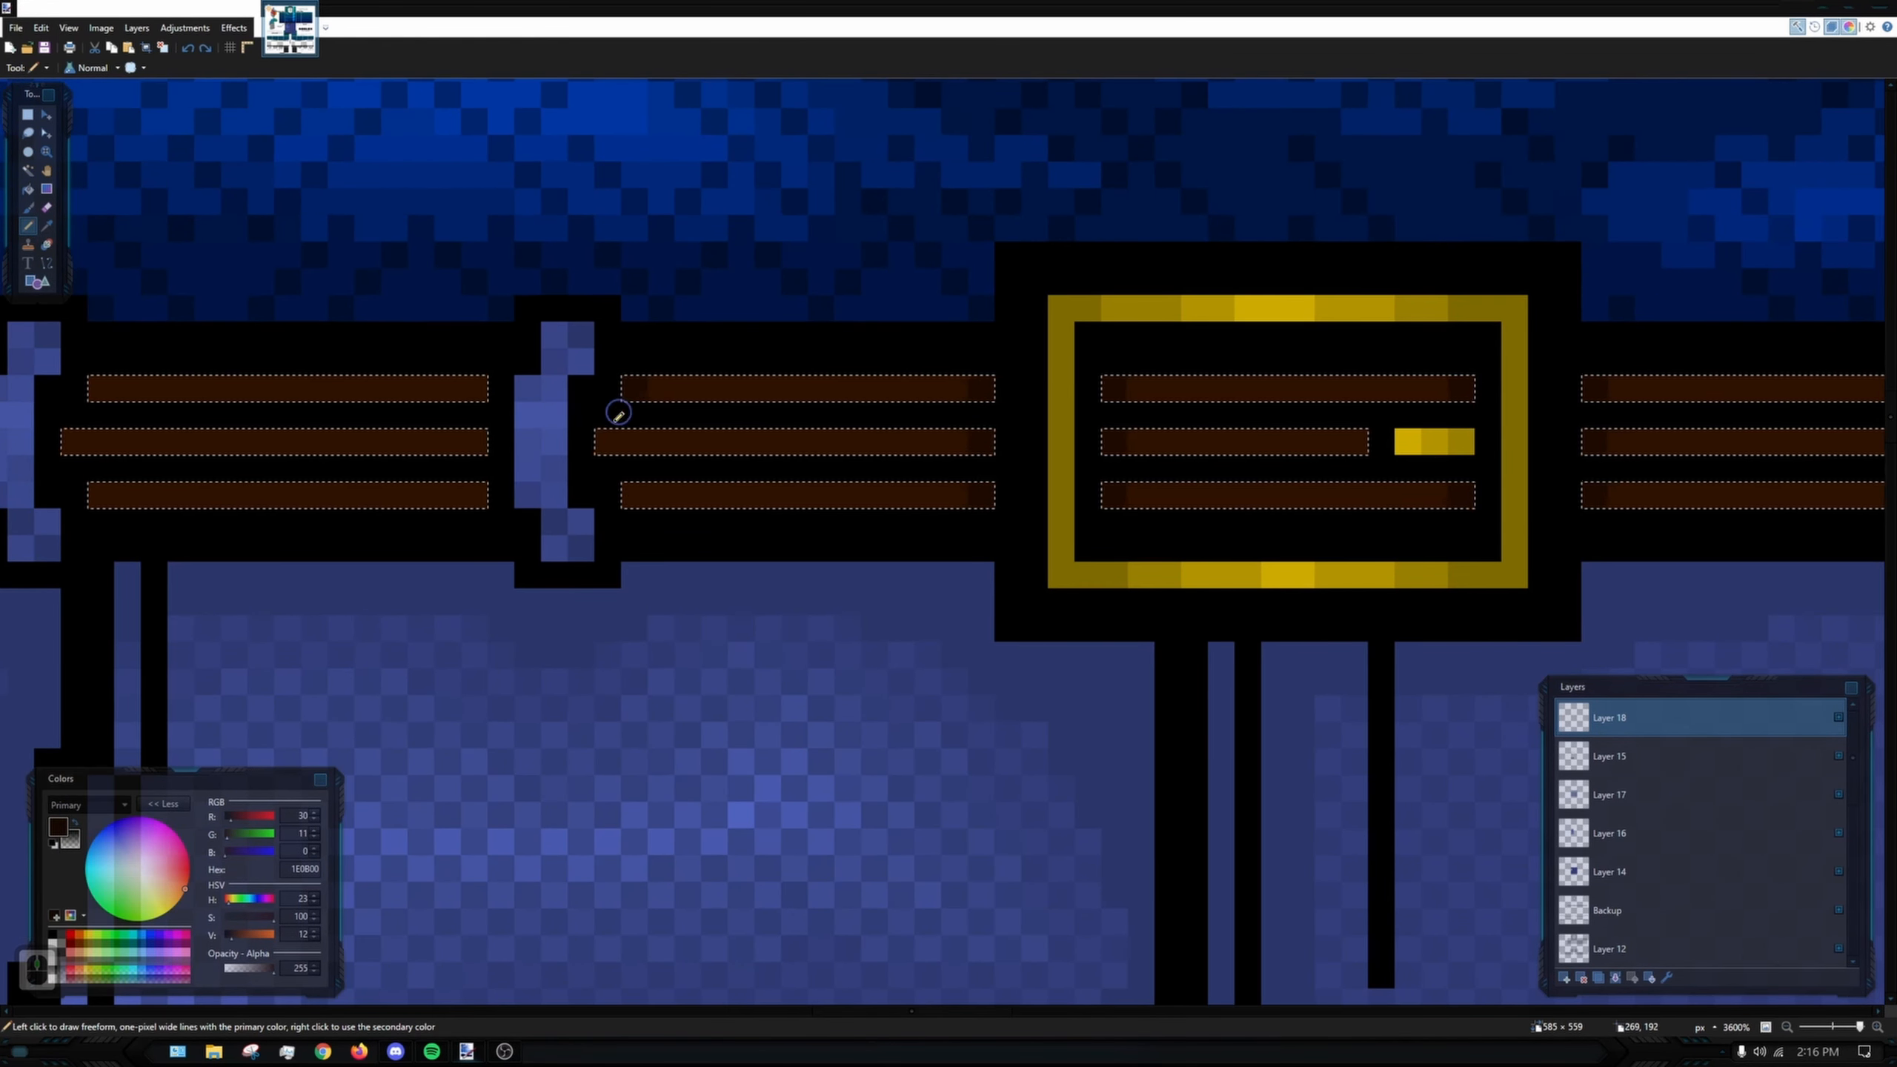
click(610, 440)
click(643, 503)
- Pencil 1E0B00 onto the ends of the stripes between the two belt loops left of the buckle
drag(567, 478, 861, 478)
click(777, 432)
click(764, 378)
click(766, 497)
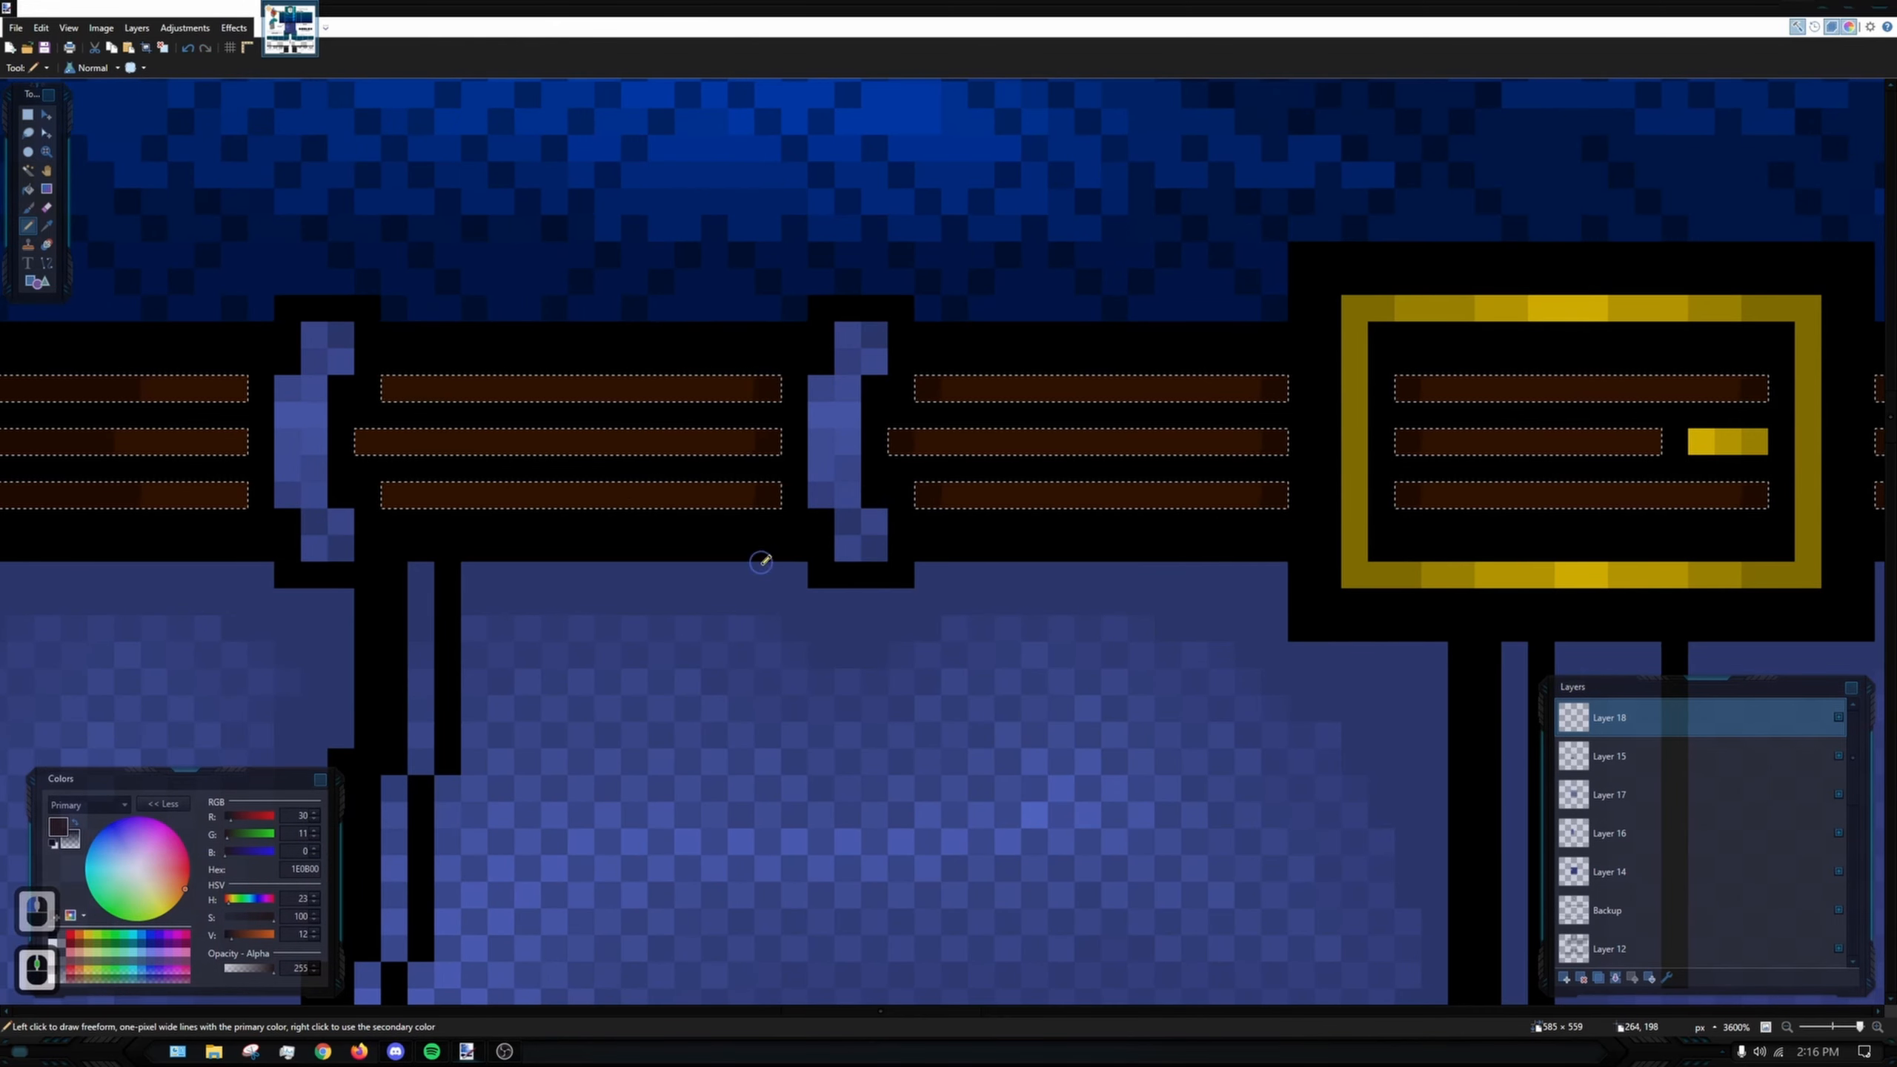
drag(554, 494, 767, 521)
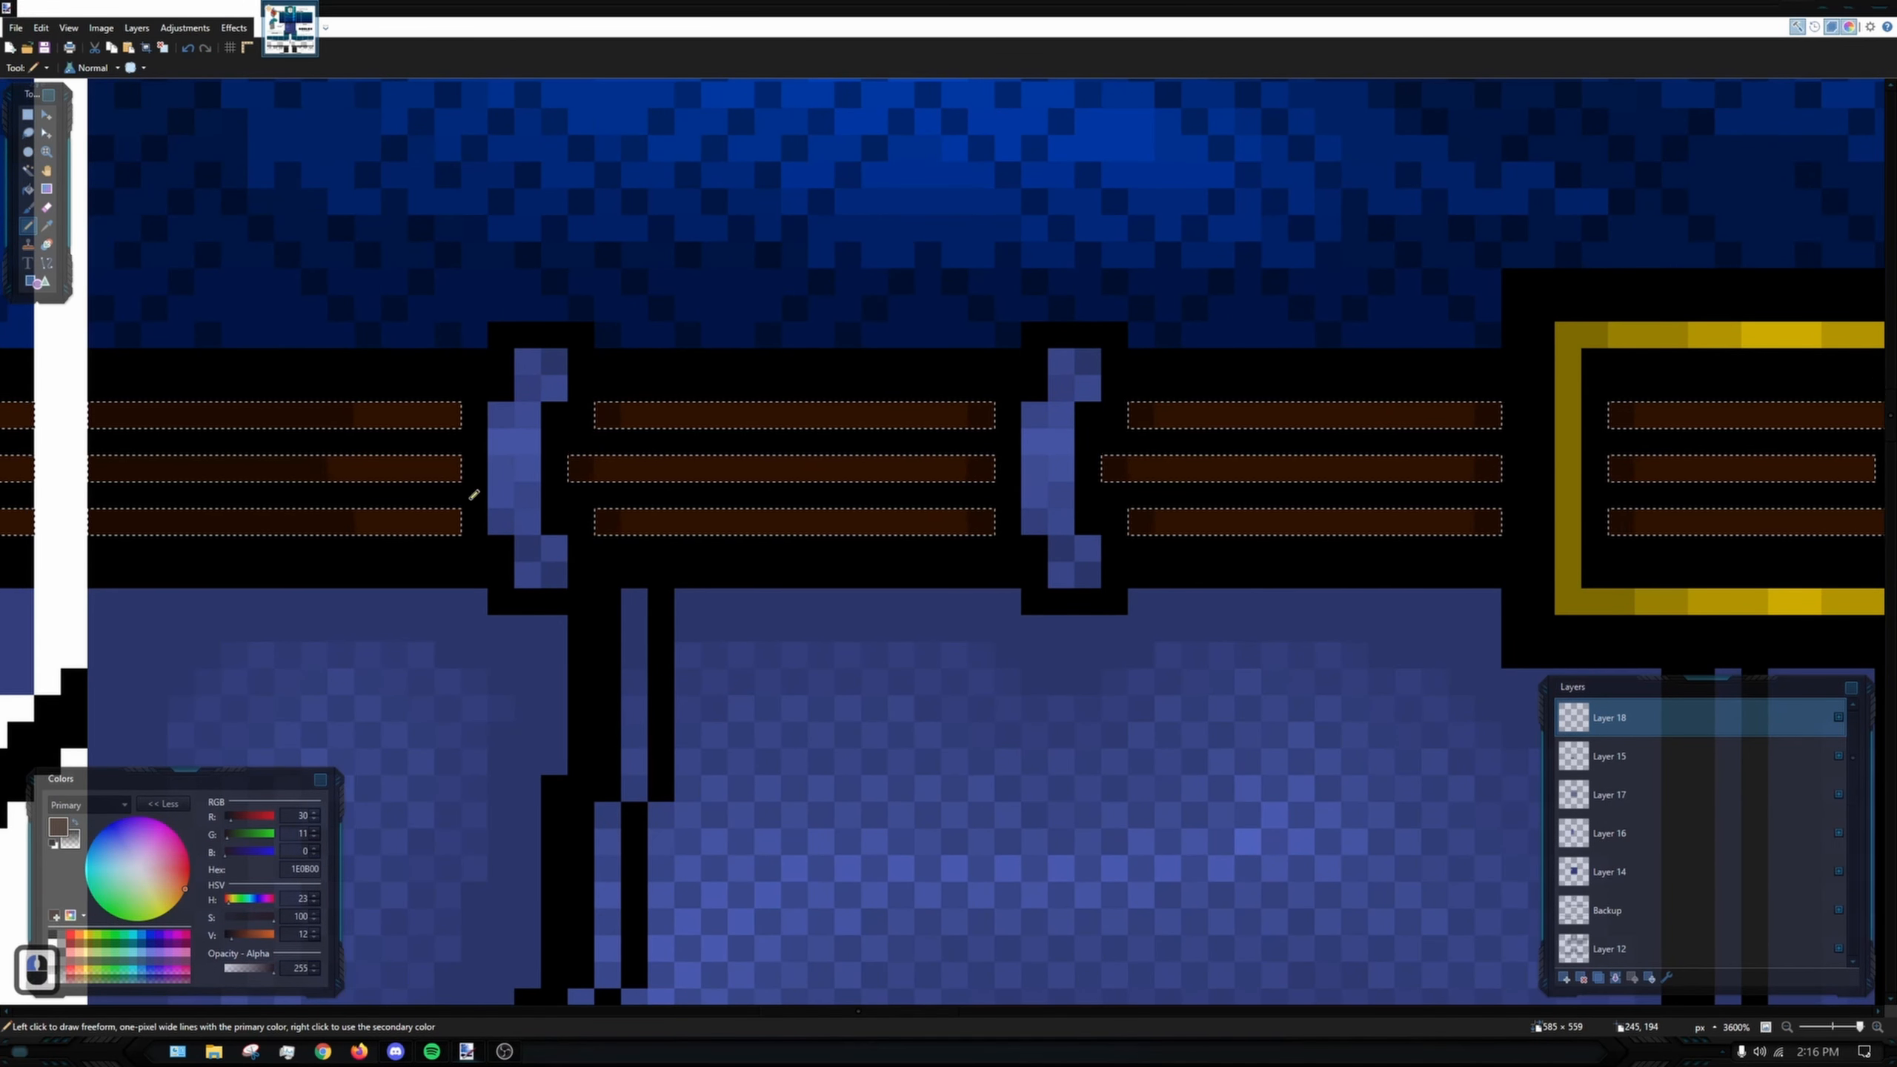
- Set the primary color to 331300 and Pencil lighter pixels onto the front belt's stripes just left of its leftmost loop
ctrl+scroll(456, 527, down, 8)
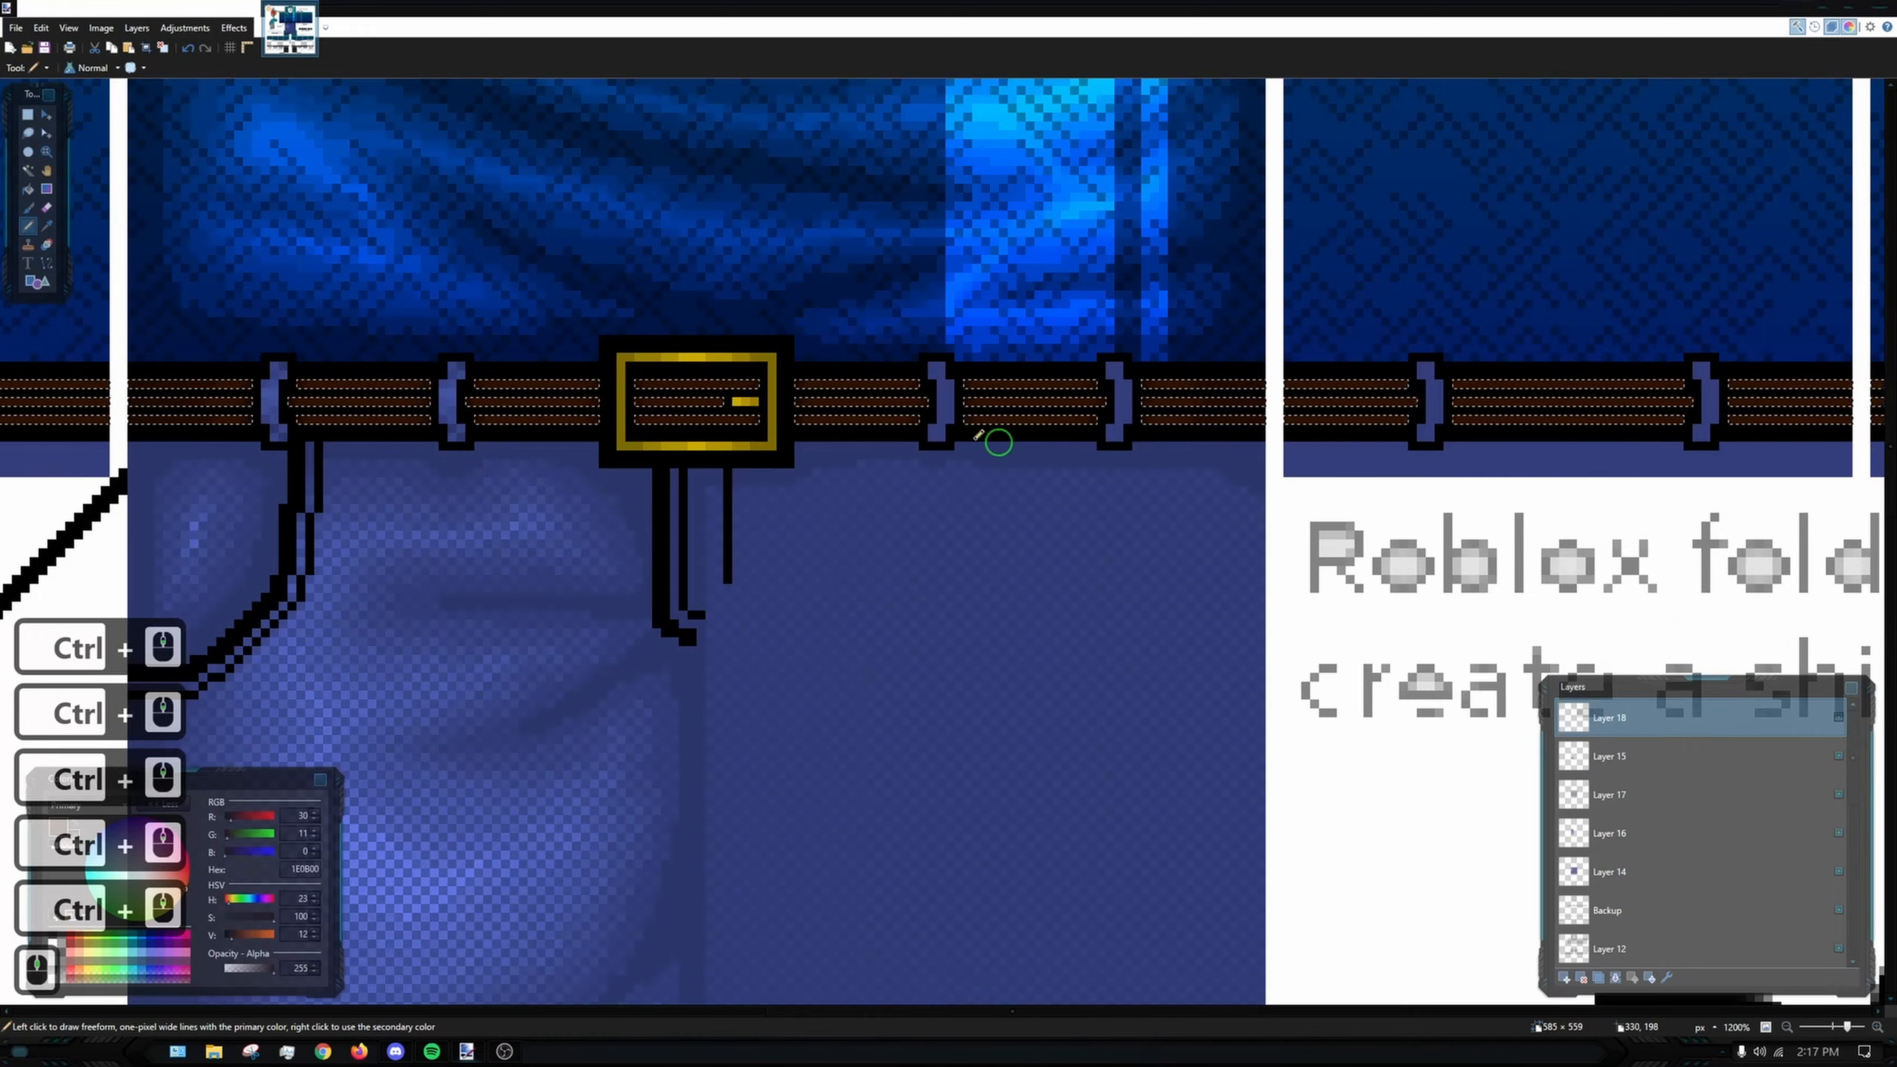
drag(1222, 464, 1267, 466)
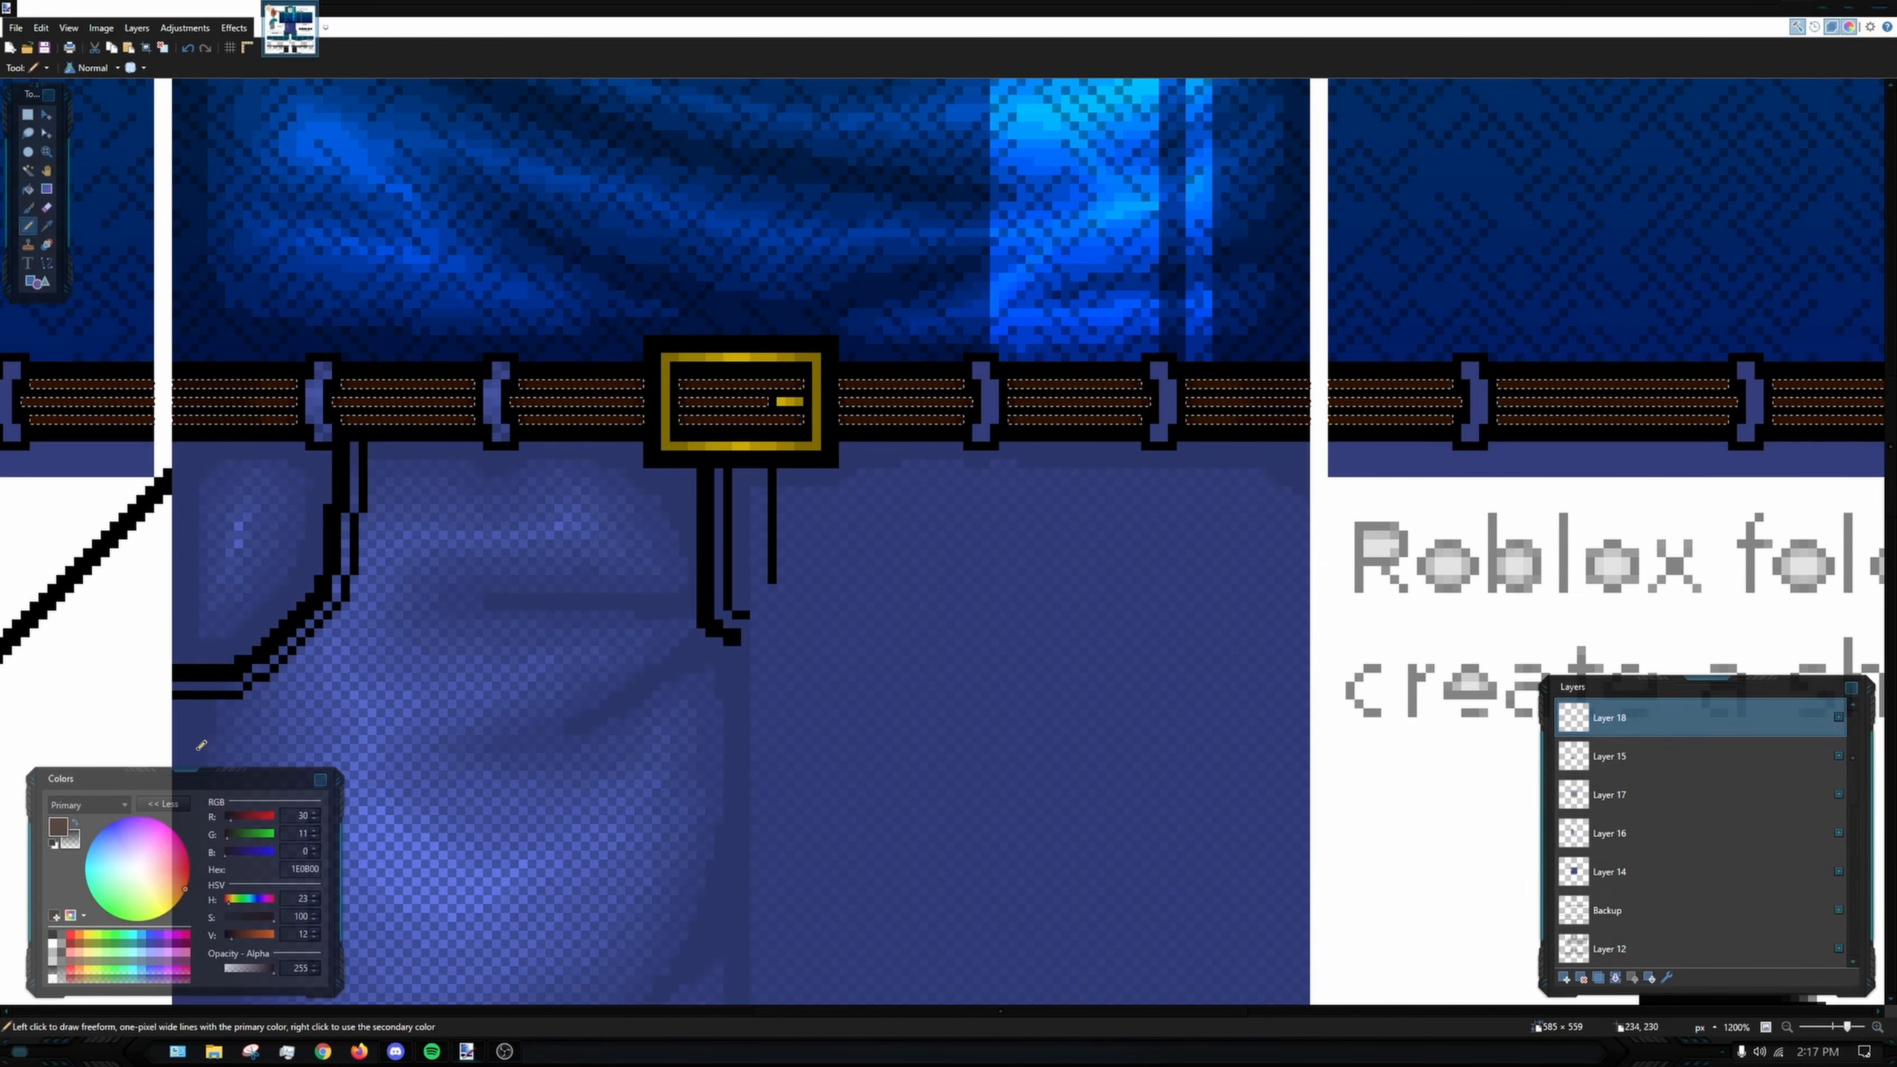
click(46, 226)
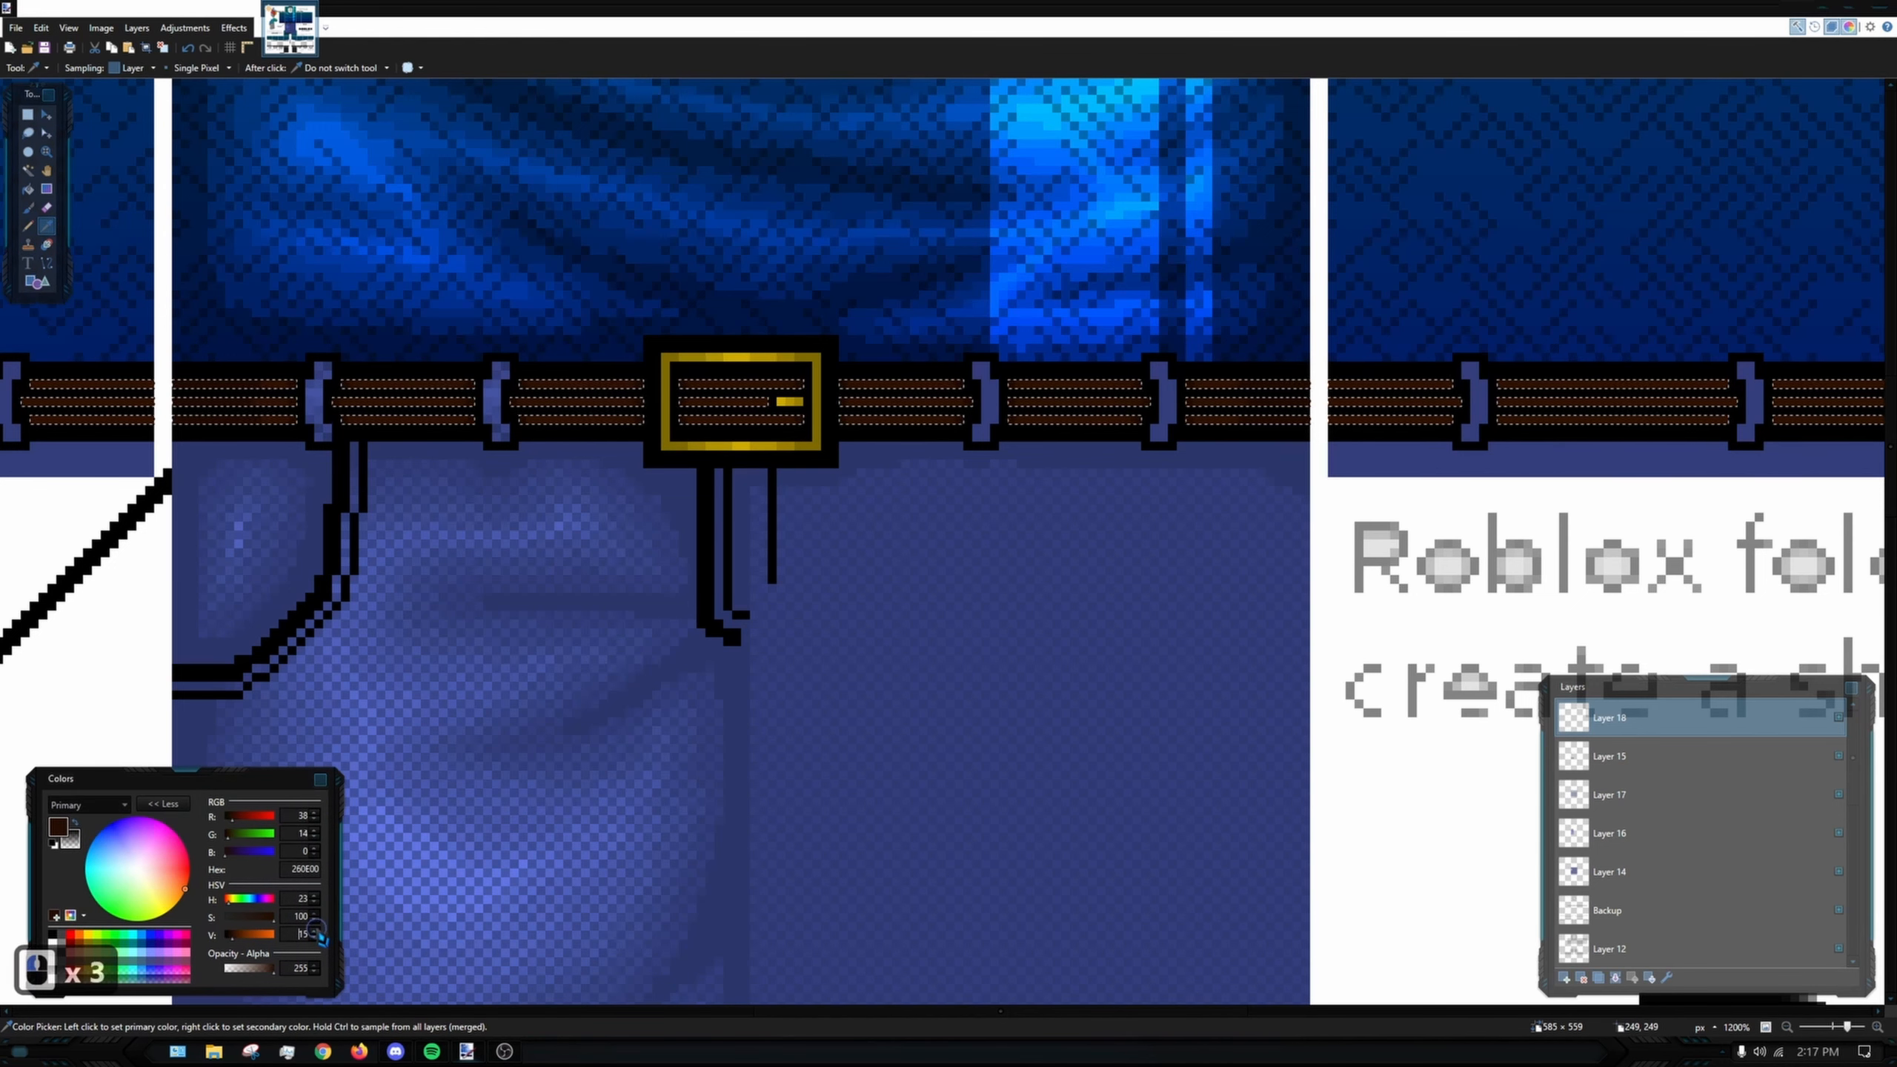
scroll(314, 930, up, 1)
click(27, 226)
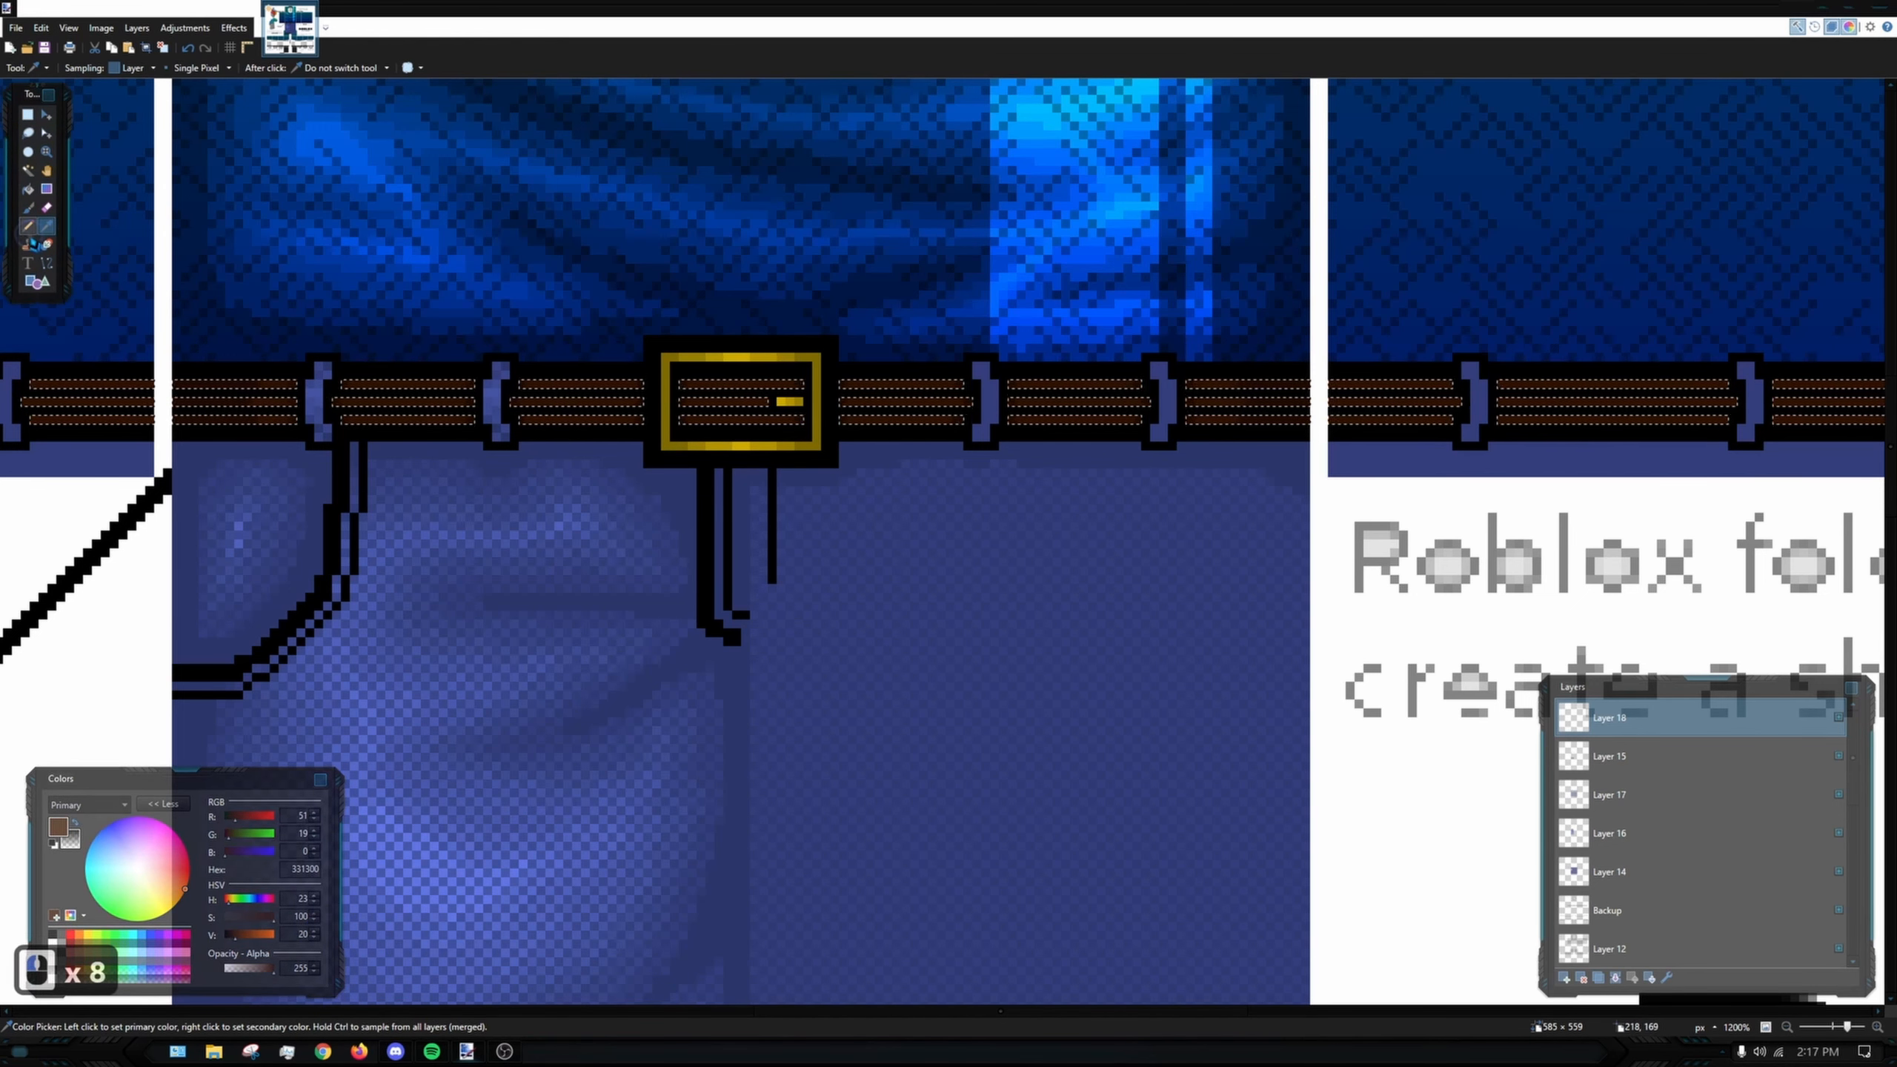
ctrl+scroll(291, 389, up, 9)
ctrl+scroll(233, 383, up, 3)
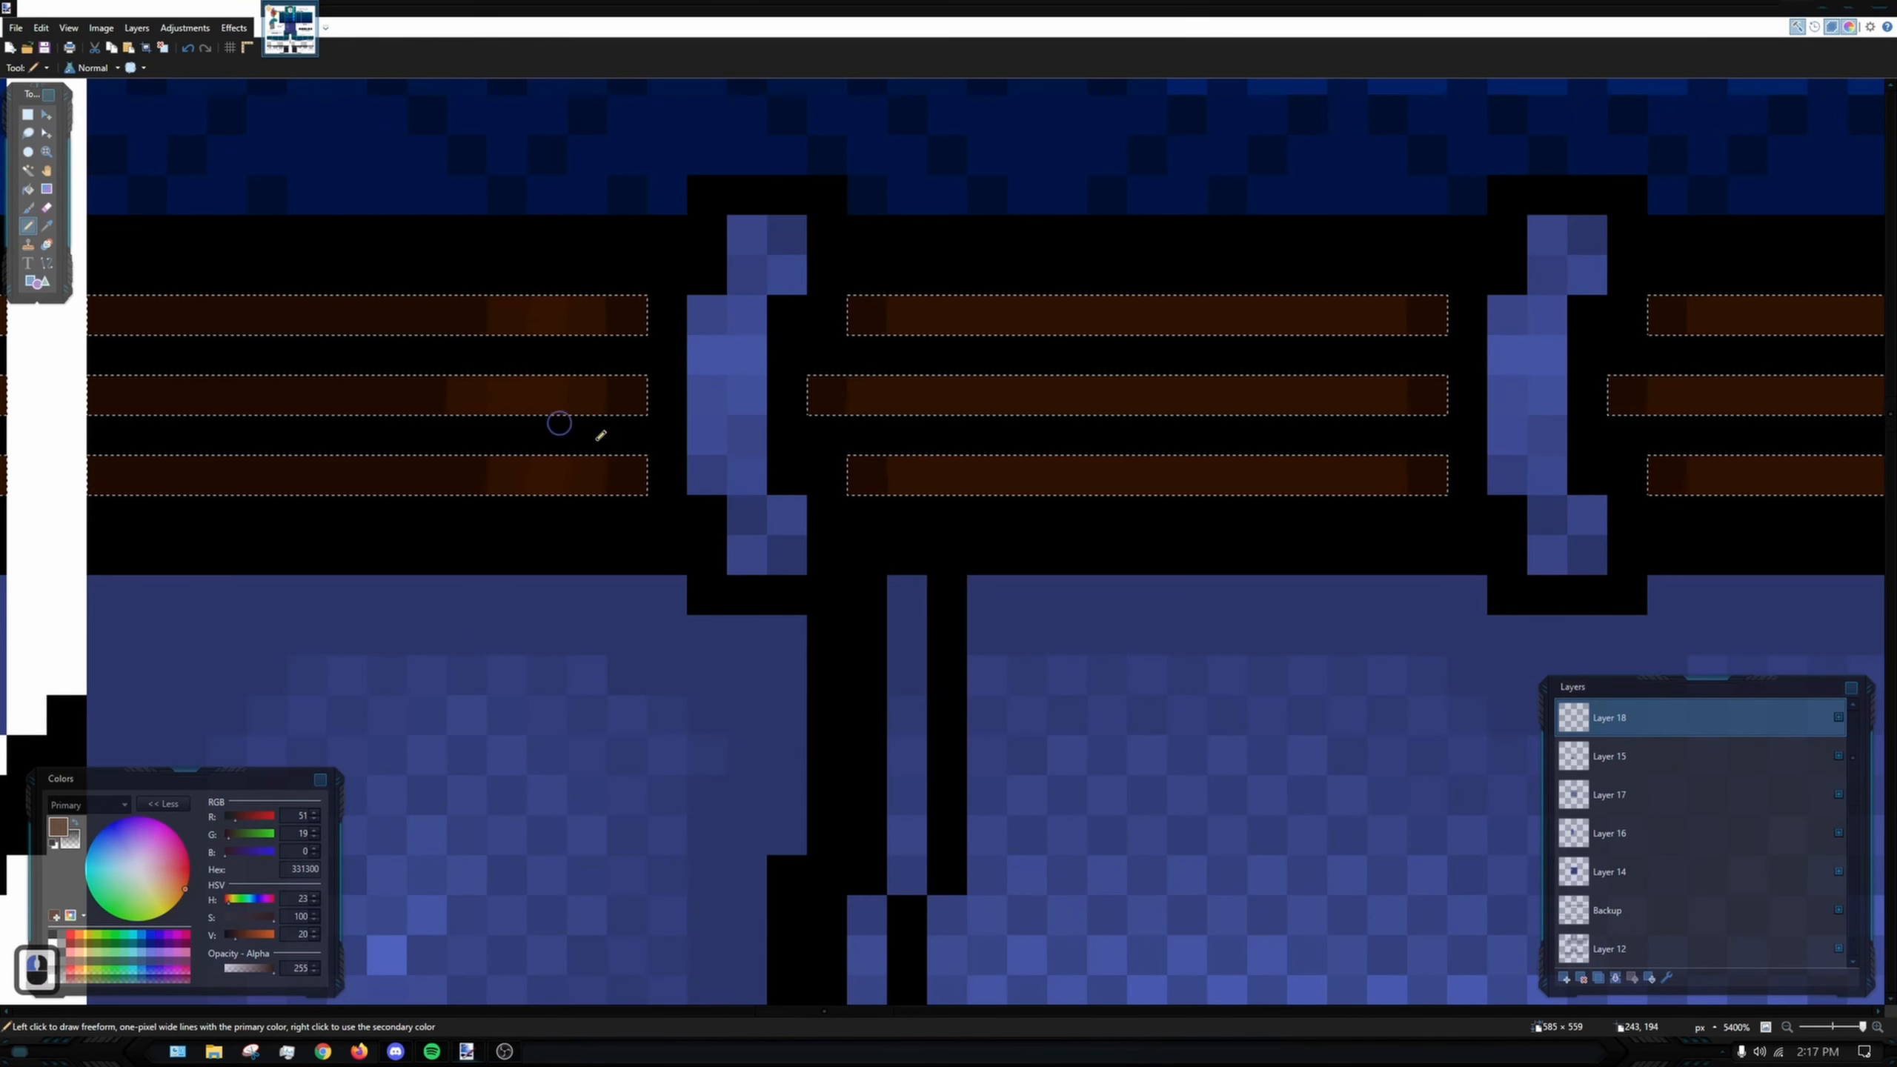
- Brush 331300 over the middle of the stripes from the leftmost front belt loop to the buckle and touch them up with the Pencil
drag(825, 389, 786, 391)
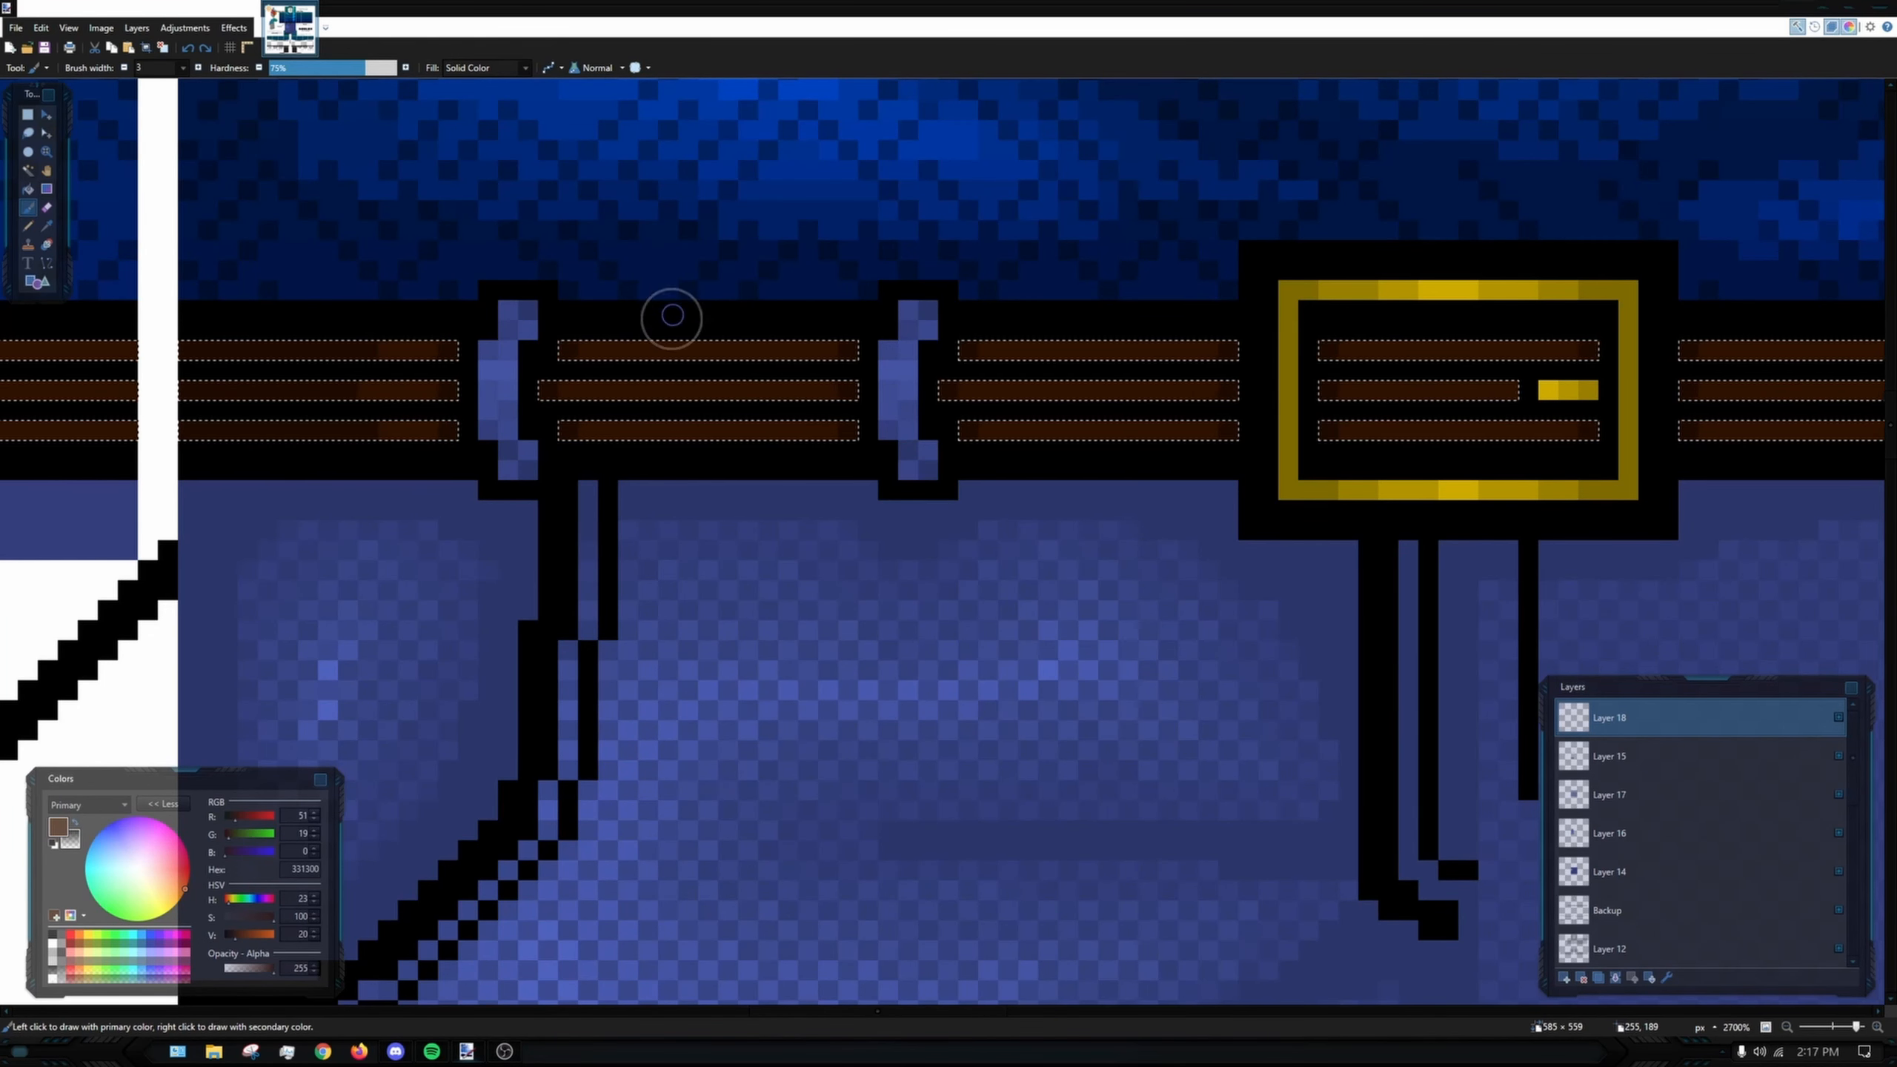
drag(706, 297, 716, 340)
key(ctrl+z)
key(ctrl+z)
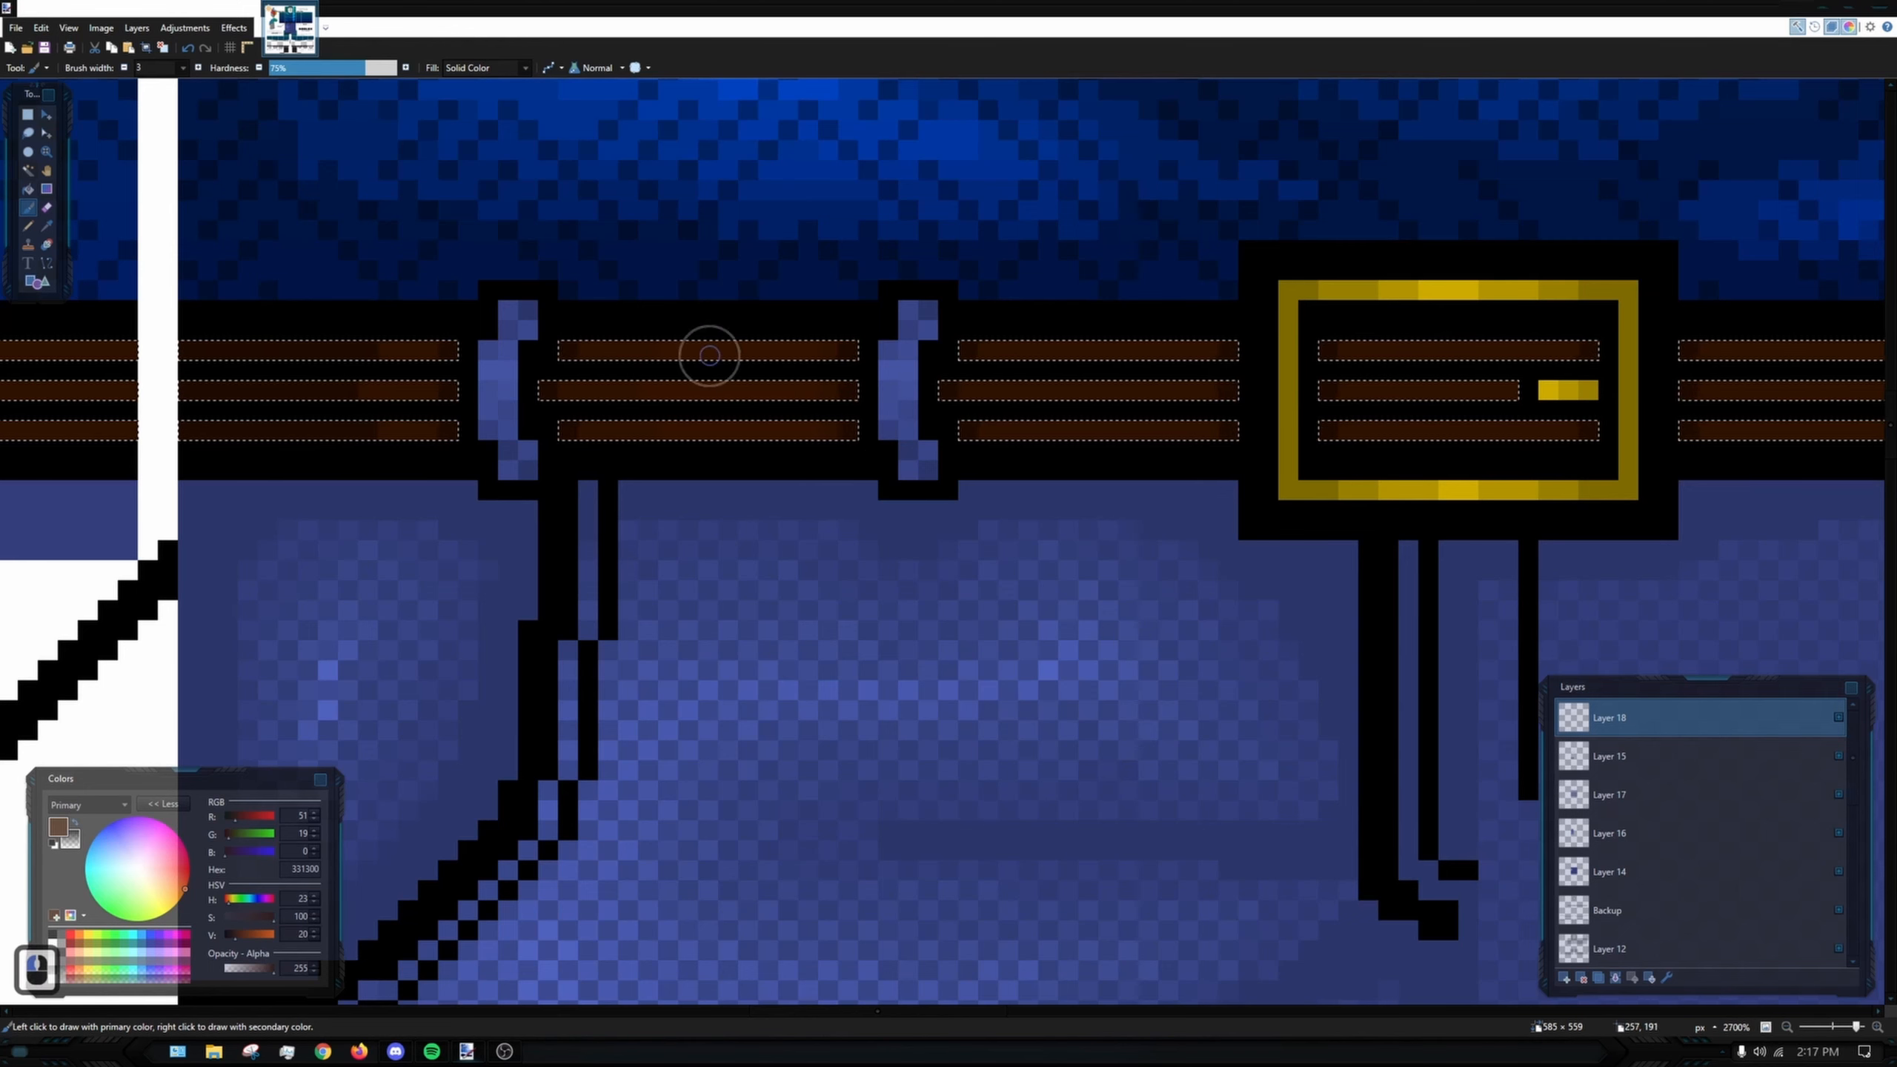
scroll(990, 466, right, 2)
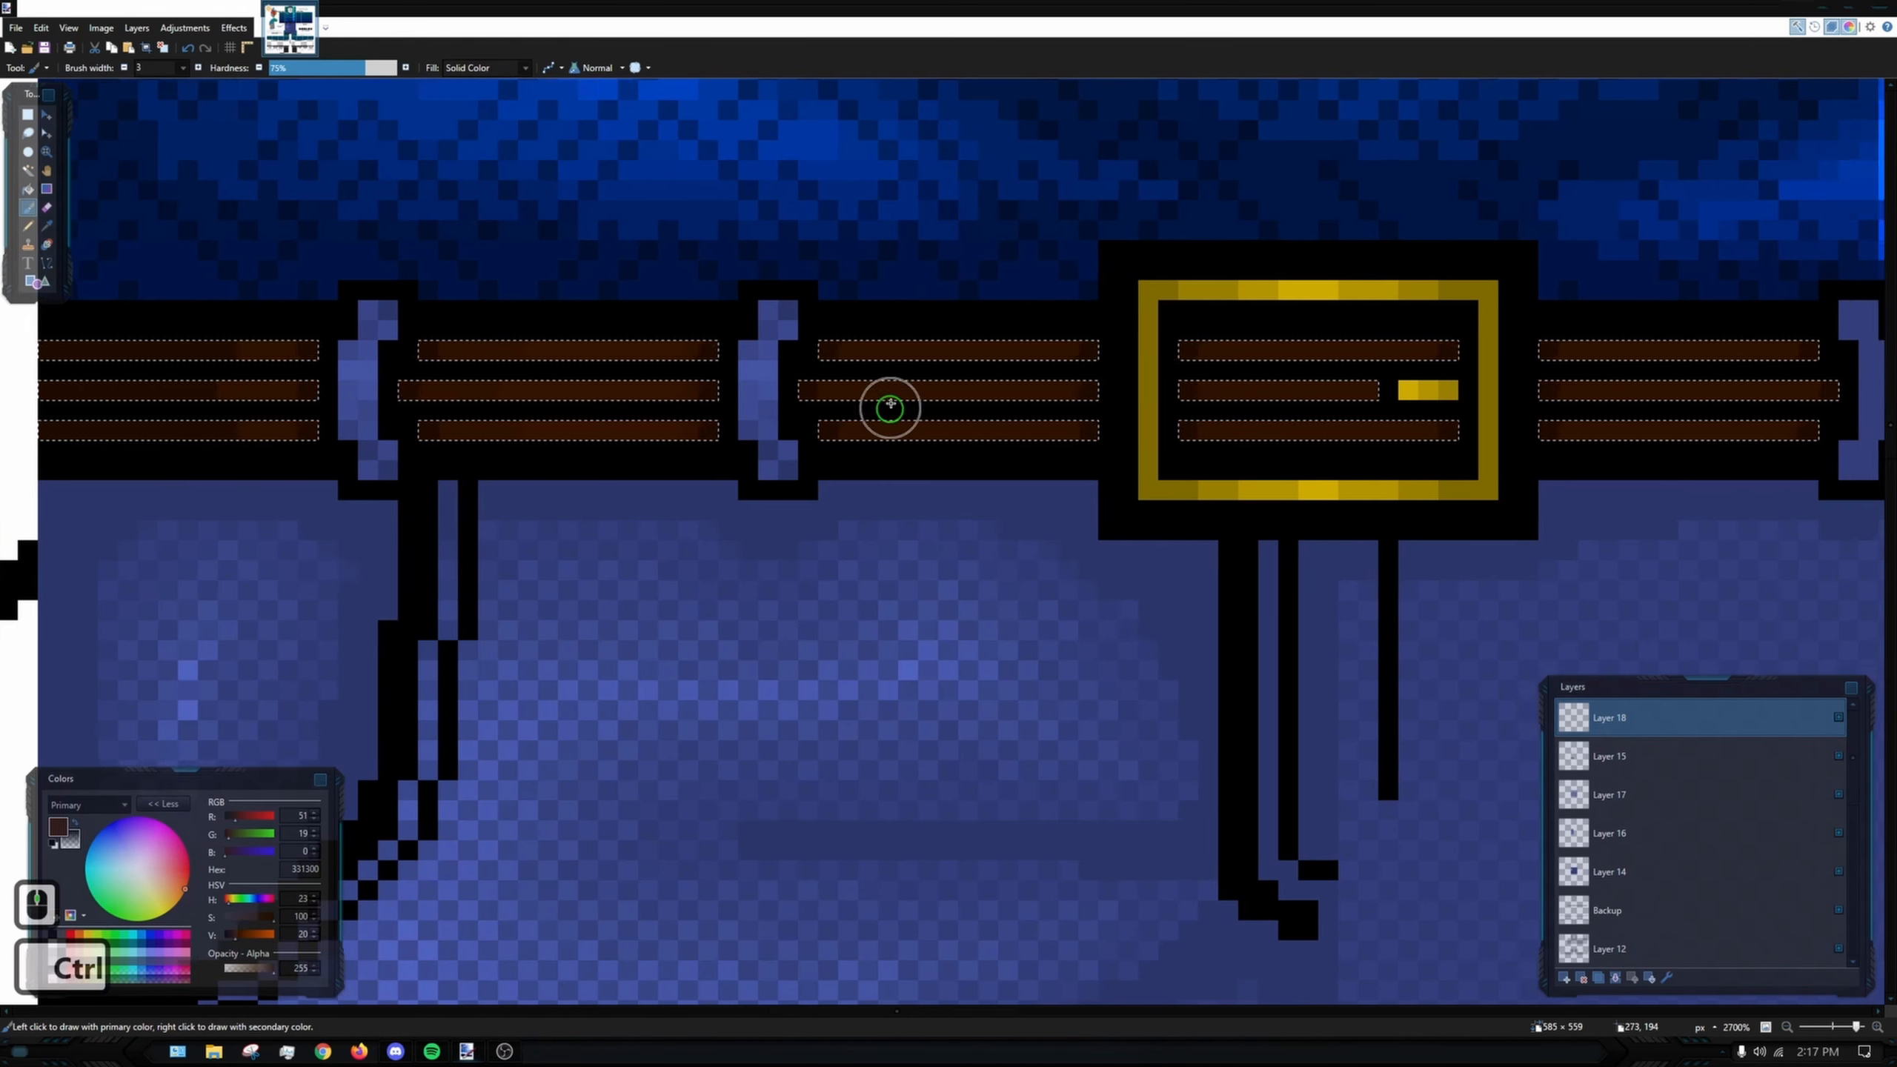
scroll(891, 415, up, 2)
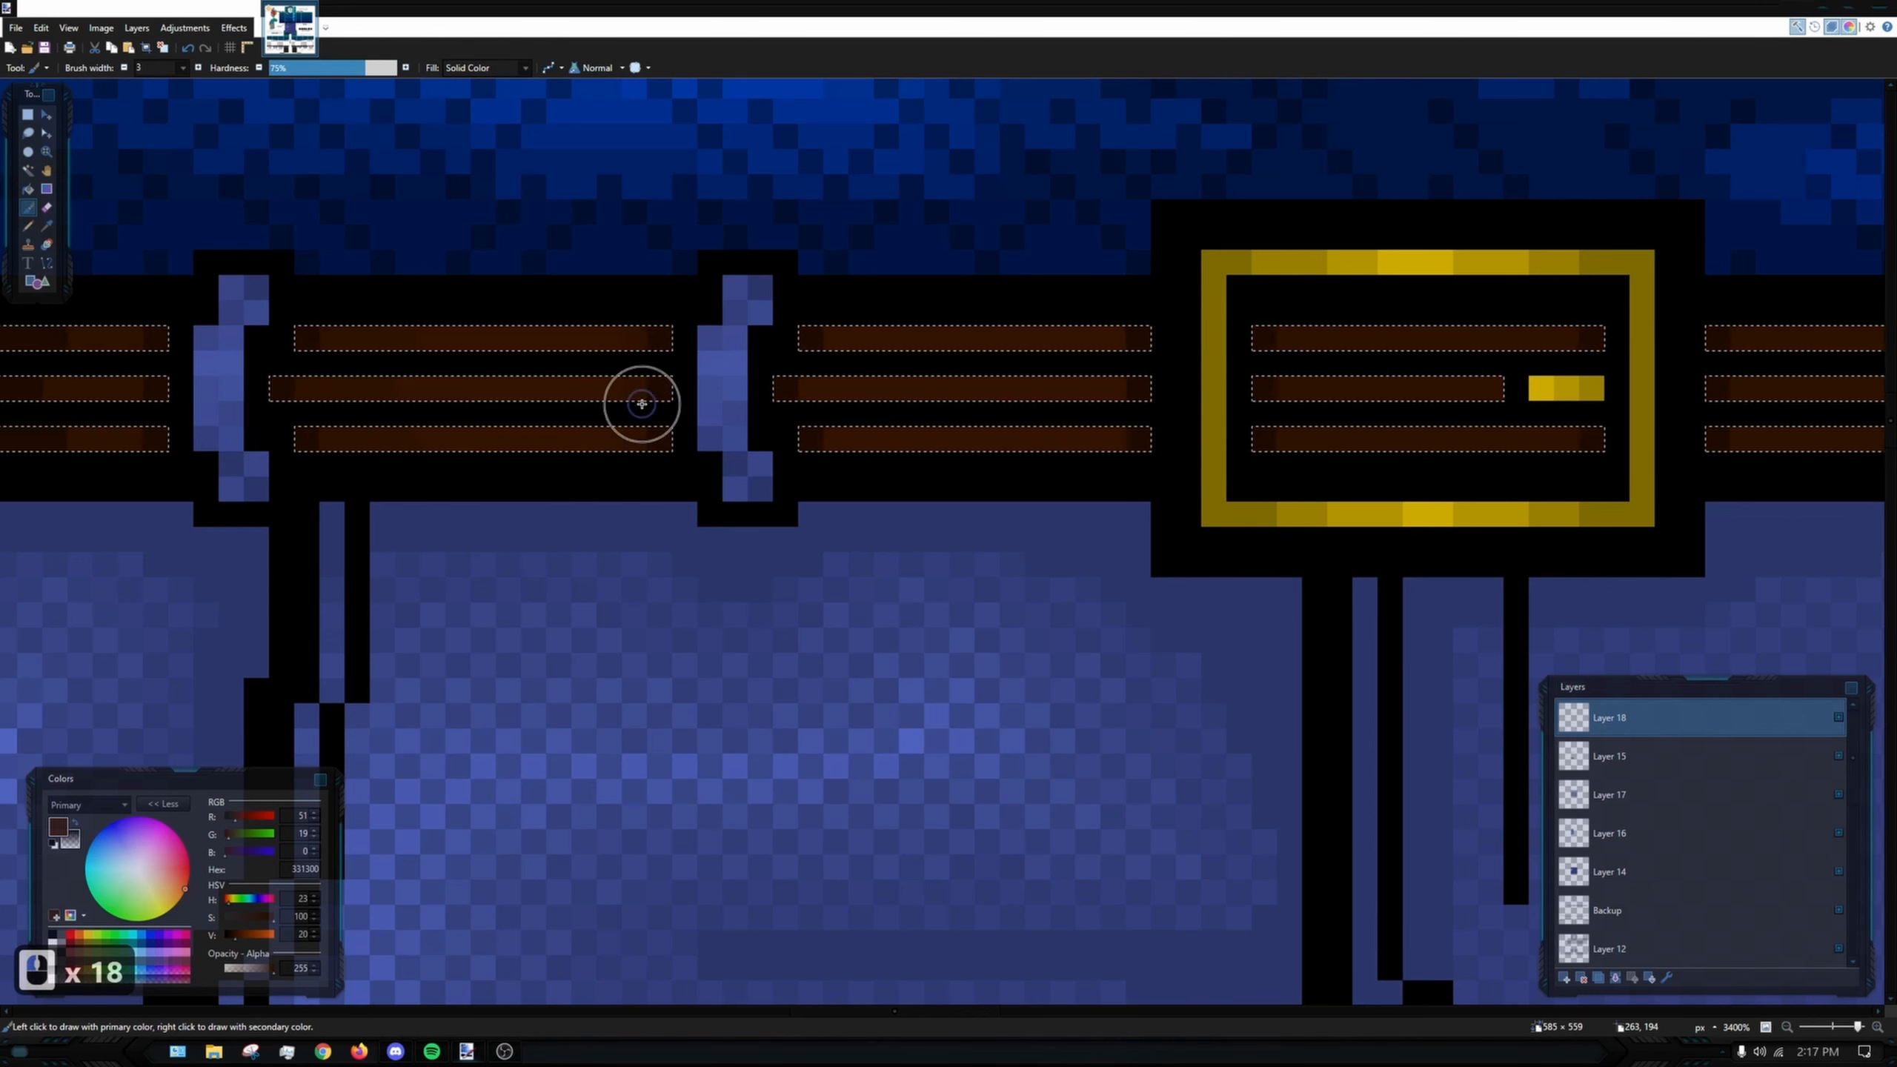
scroll(642, 404, left, 2)
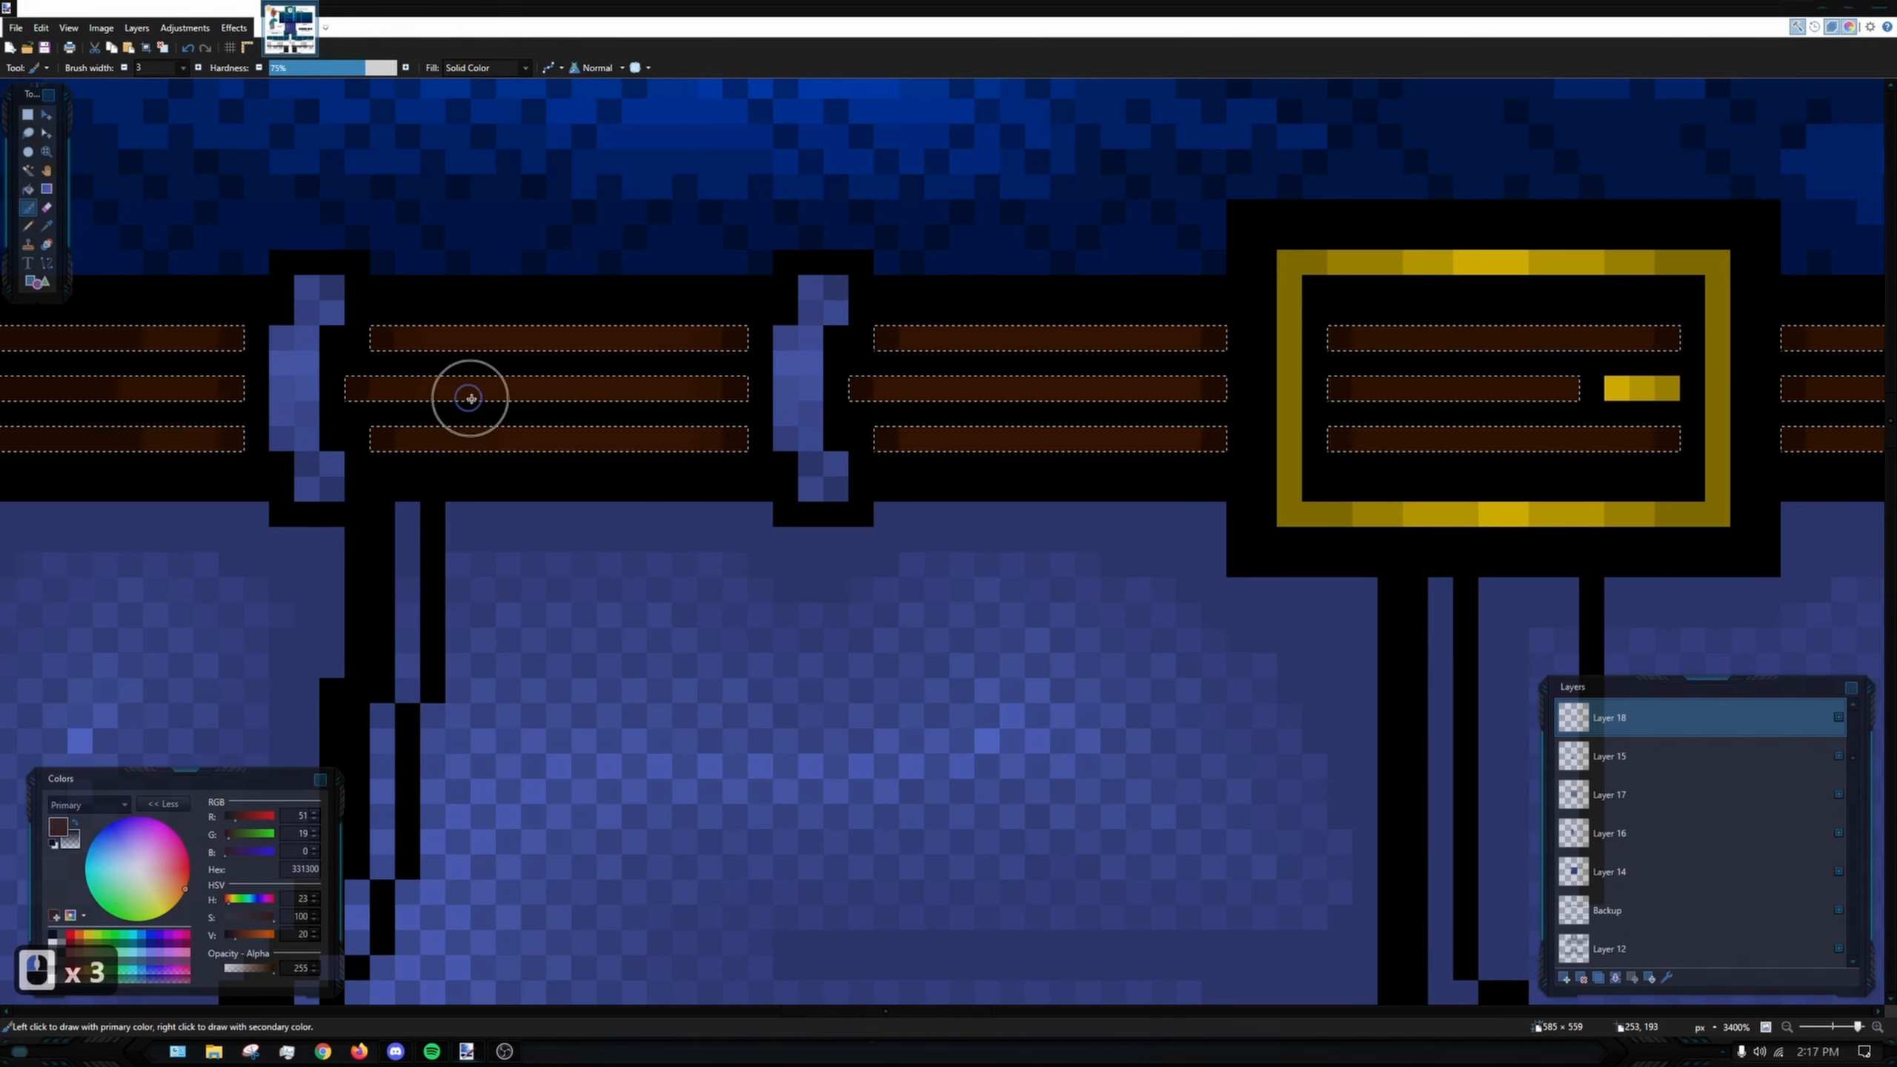
click(27, 226)
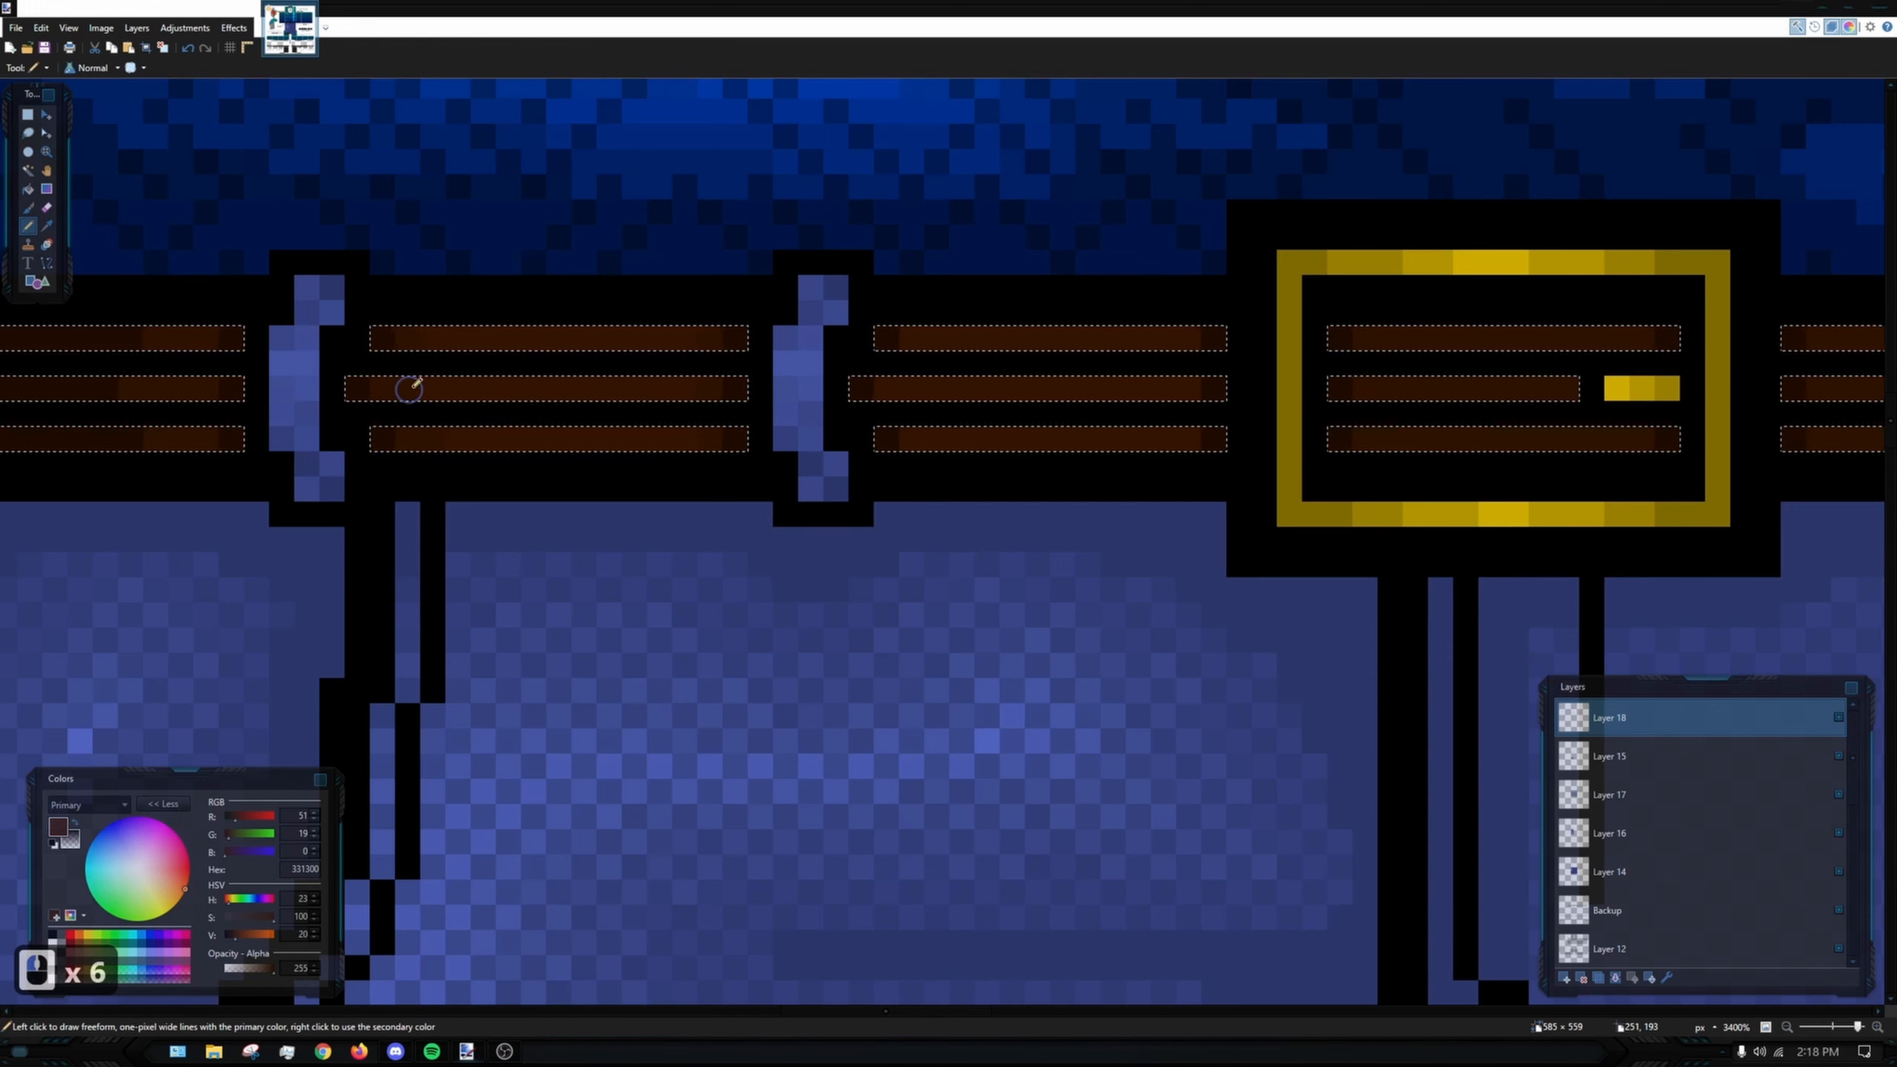
scroll(627, 441, right, 3)
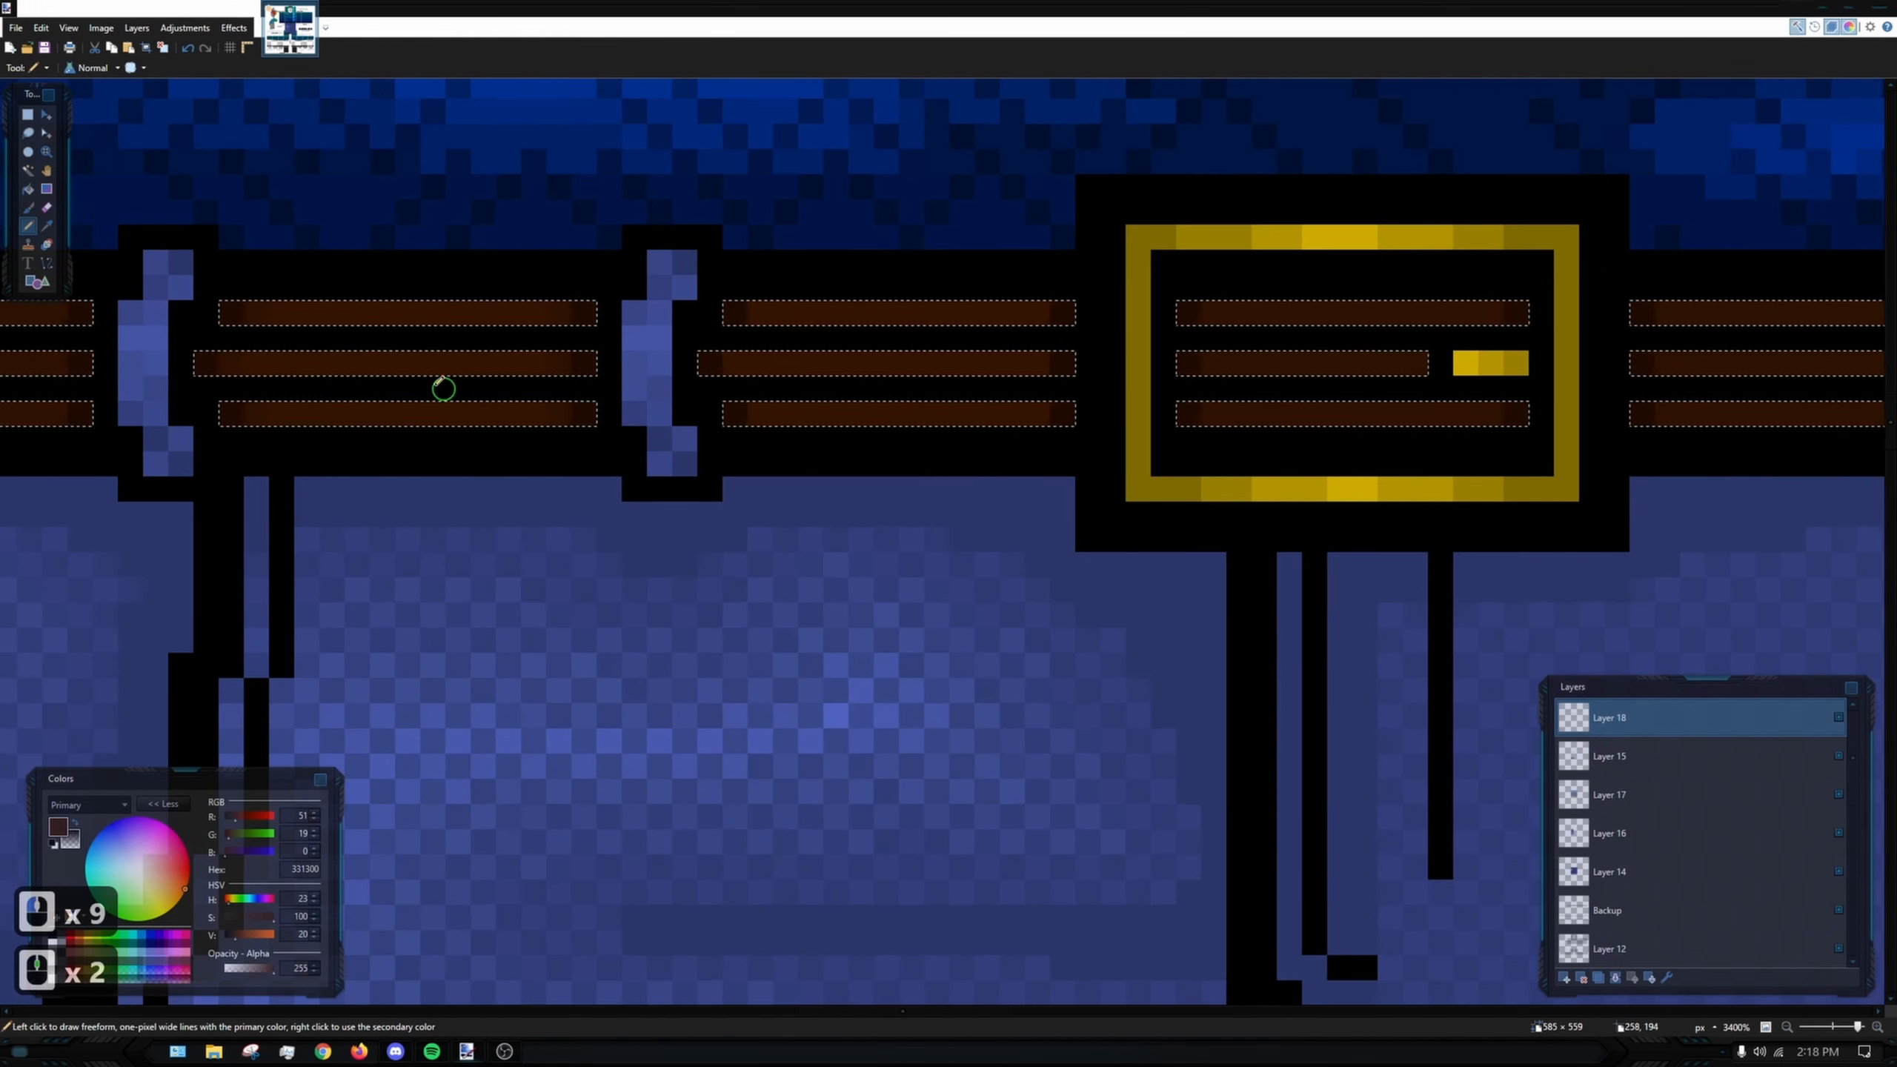
scroll(905, 466, right, 2)
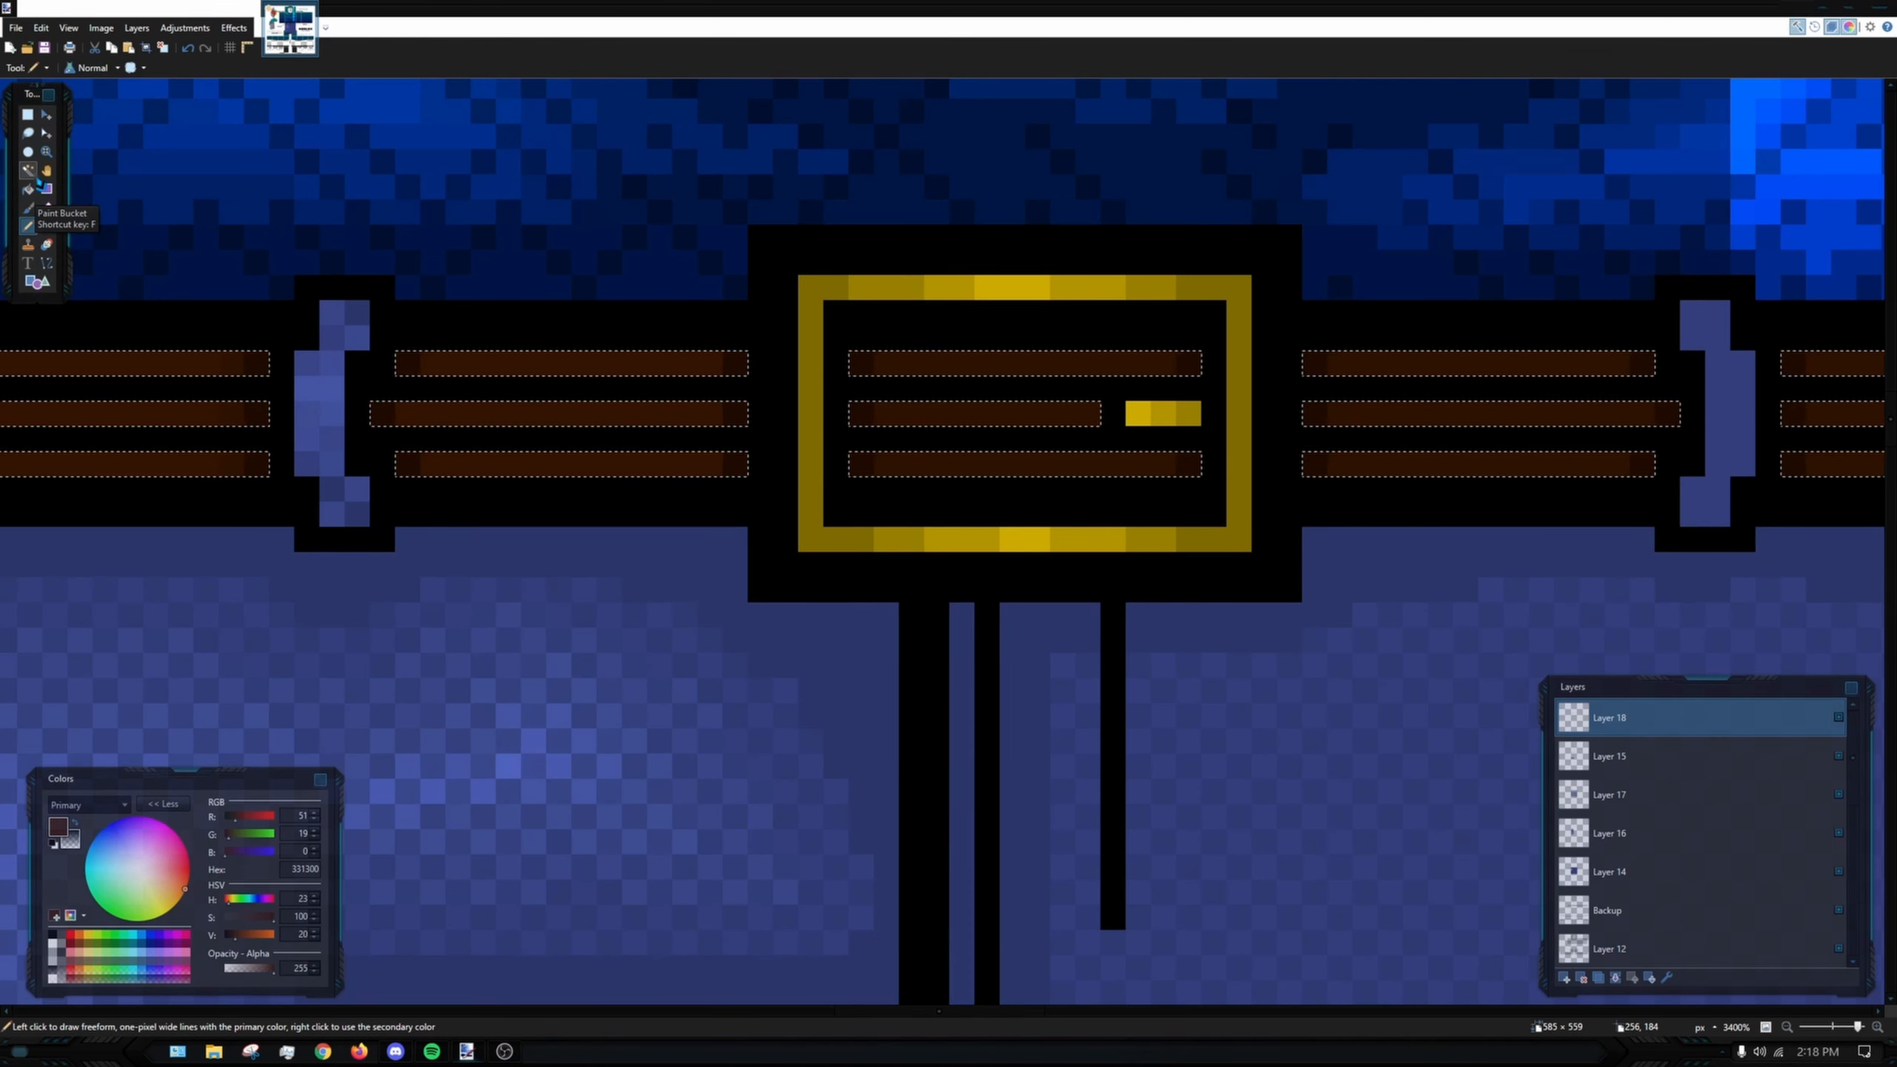
- Fill the belt stripes inside the buckle frame with 331300, leaving their dark ends
click(34, 172)
click(29, 189)
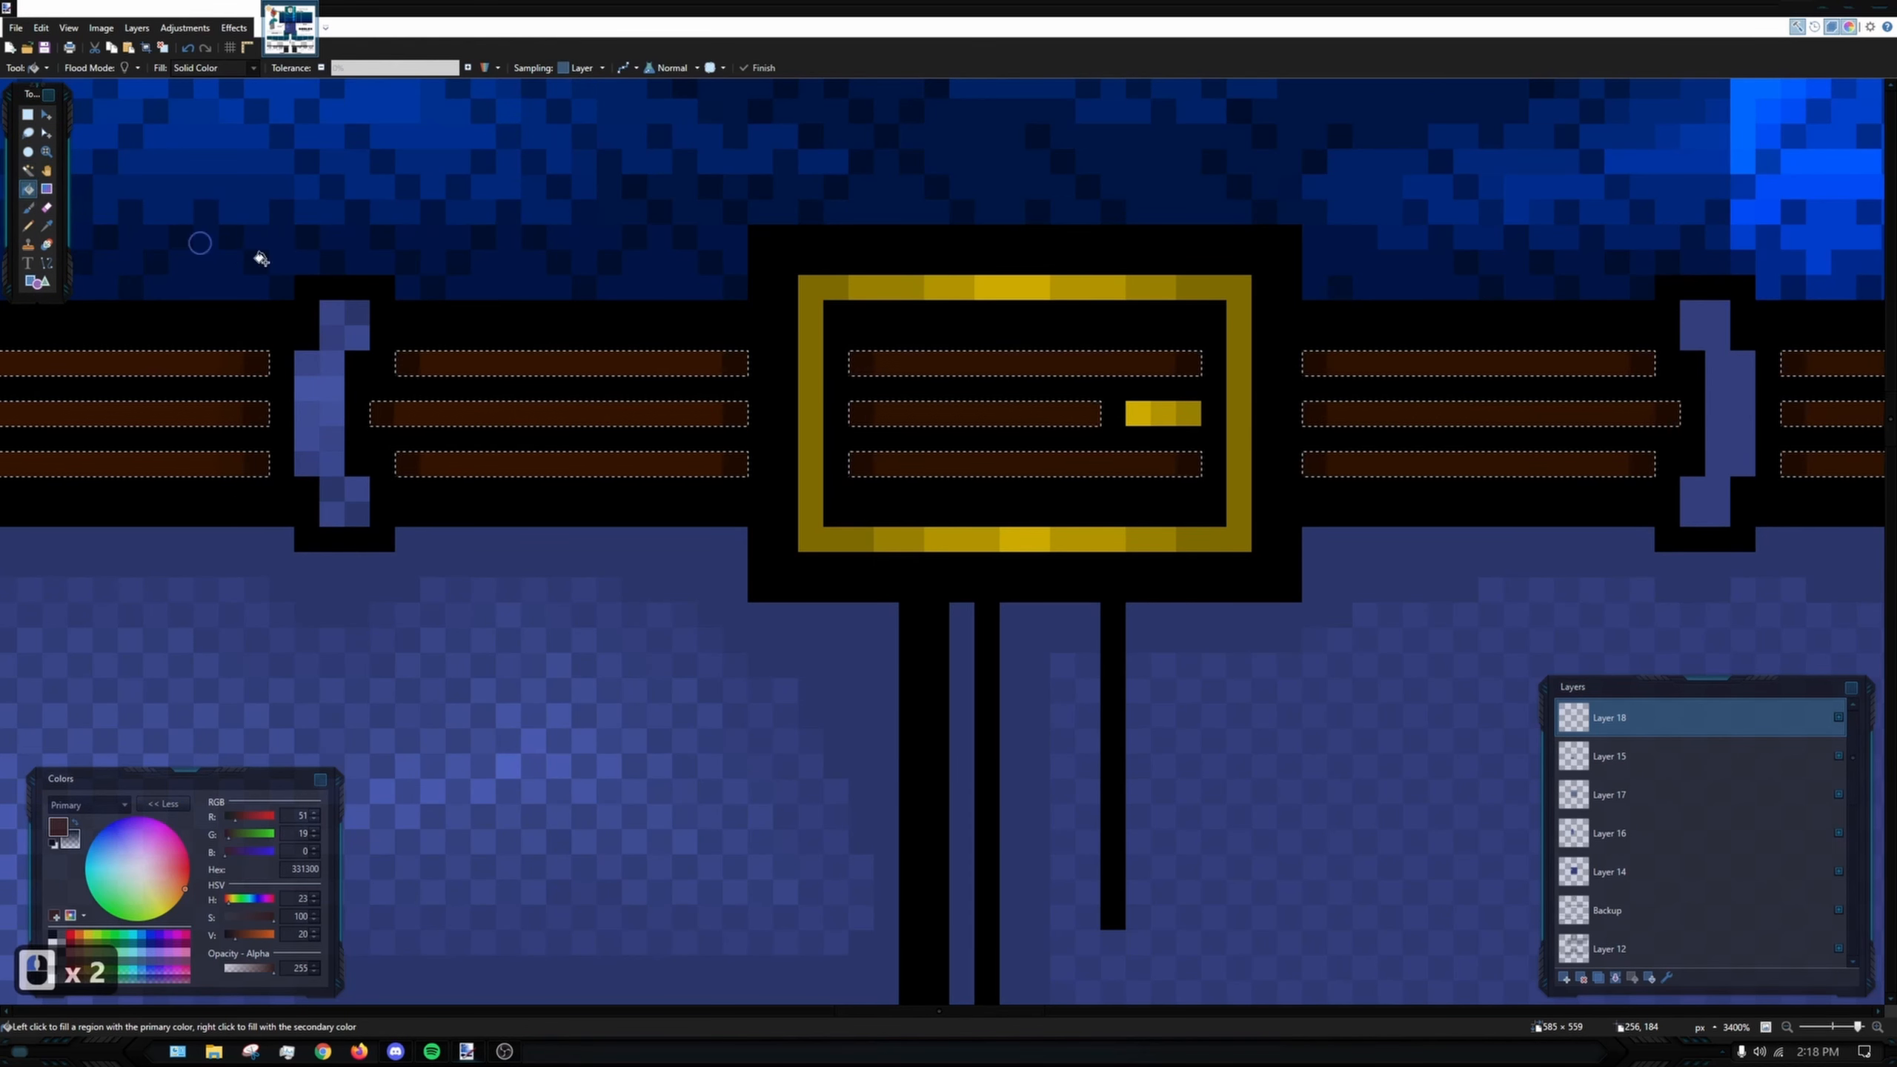
click(916, 361)
mouse_move(936, 388)
mouse_down()
mouse_move(936, 438)
mouse_move(580, 314)
mouse_up()
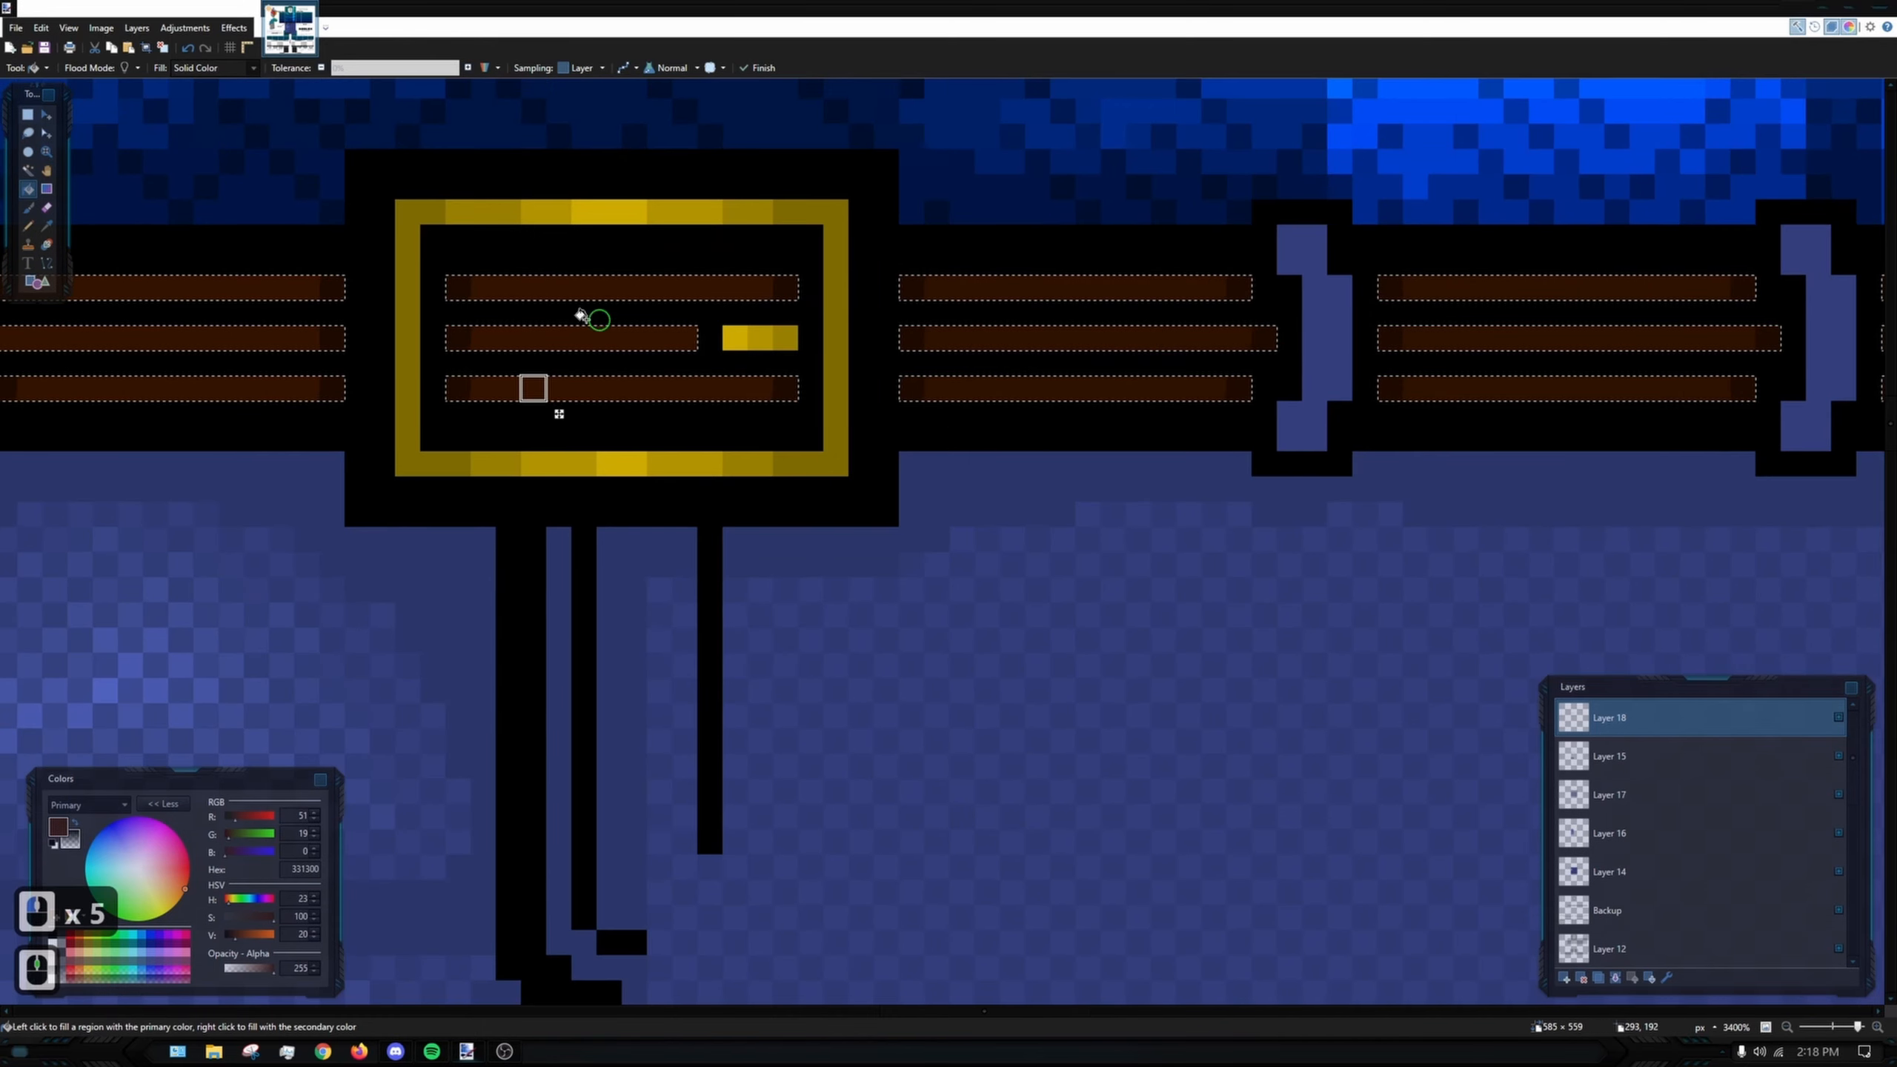
- Undo the last stroke and fill the three stripes between the buckle and the first belt loop to its right with 331300
click(28, 207)
drag(985, 291, 655, 291)
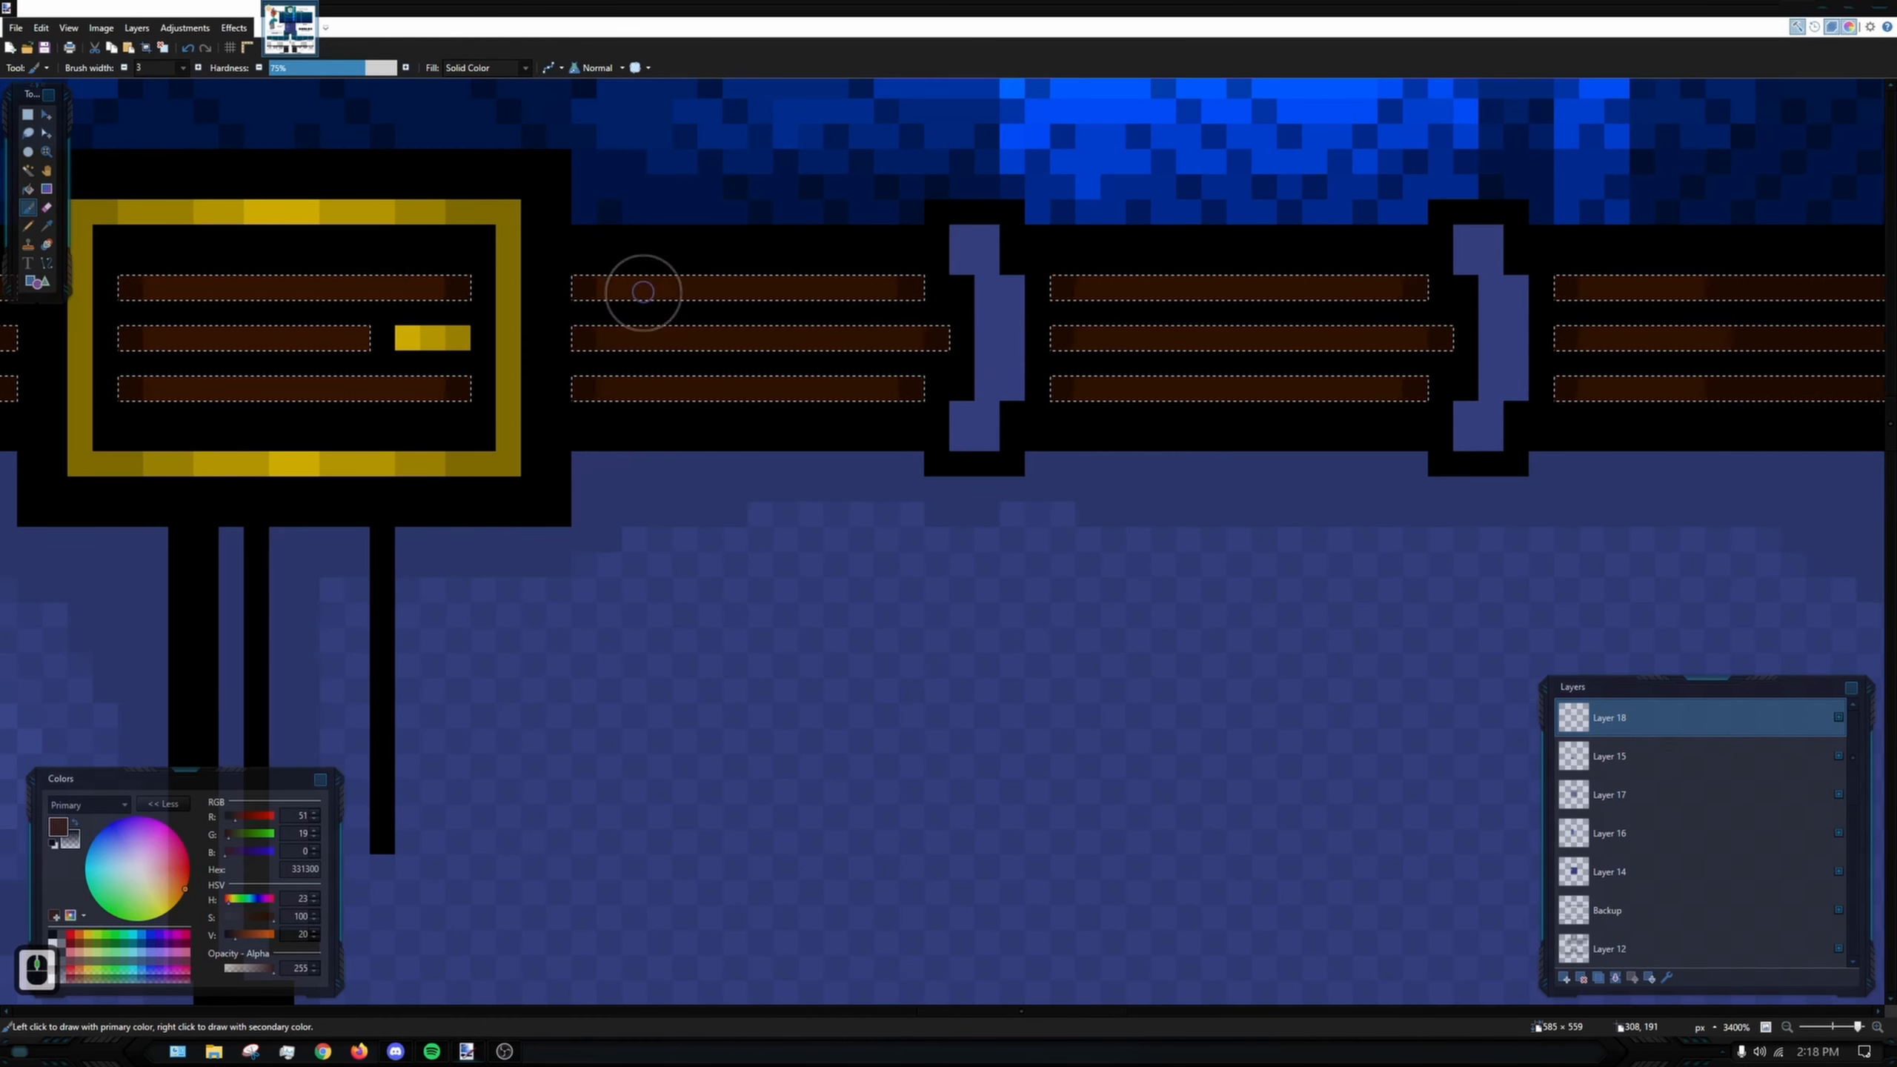
key(ctrl+z)
click(30, 189)
click(394, 287)
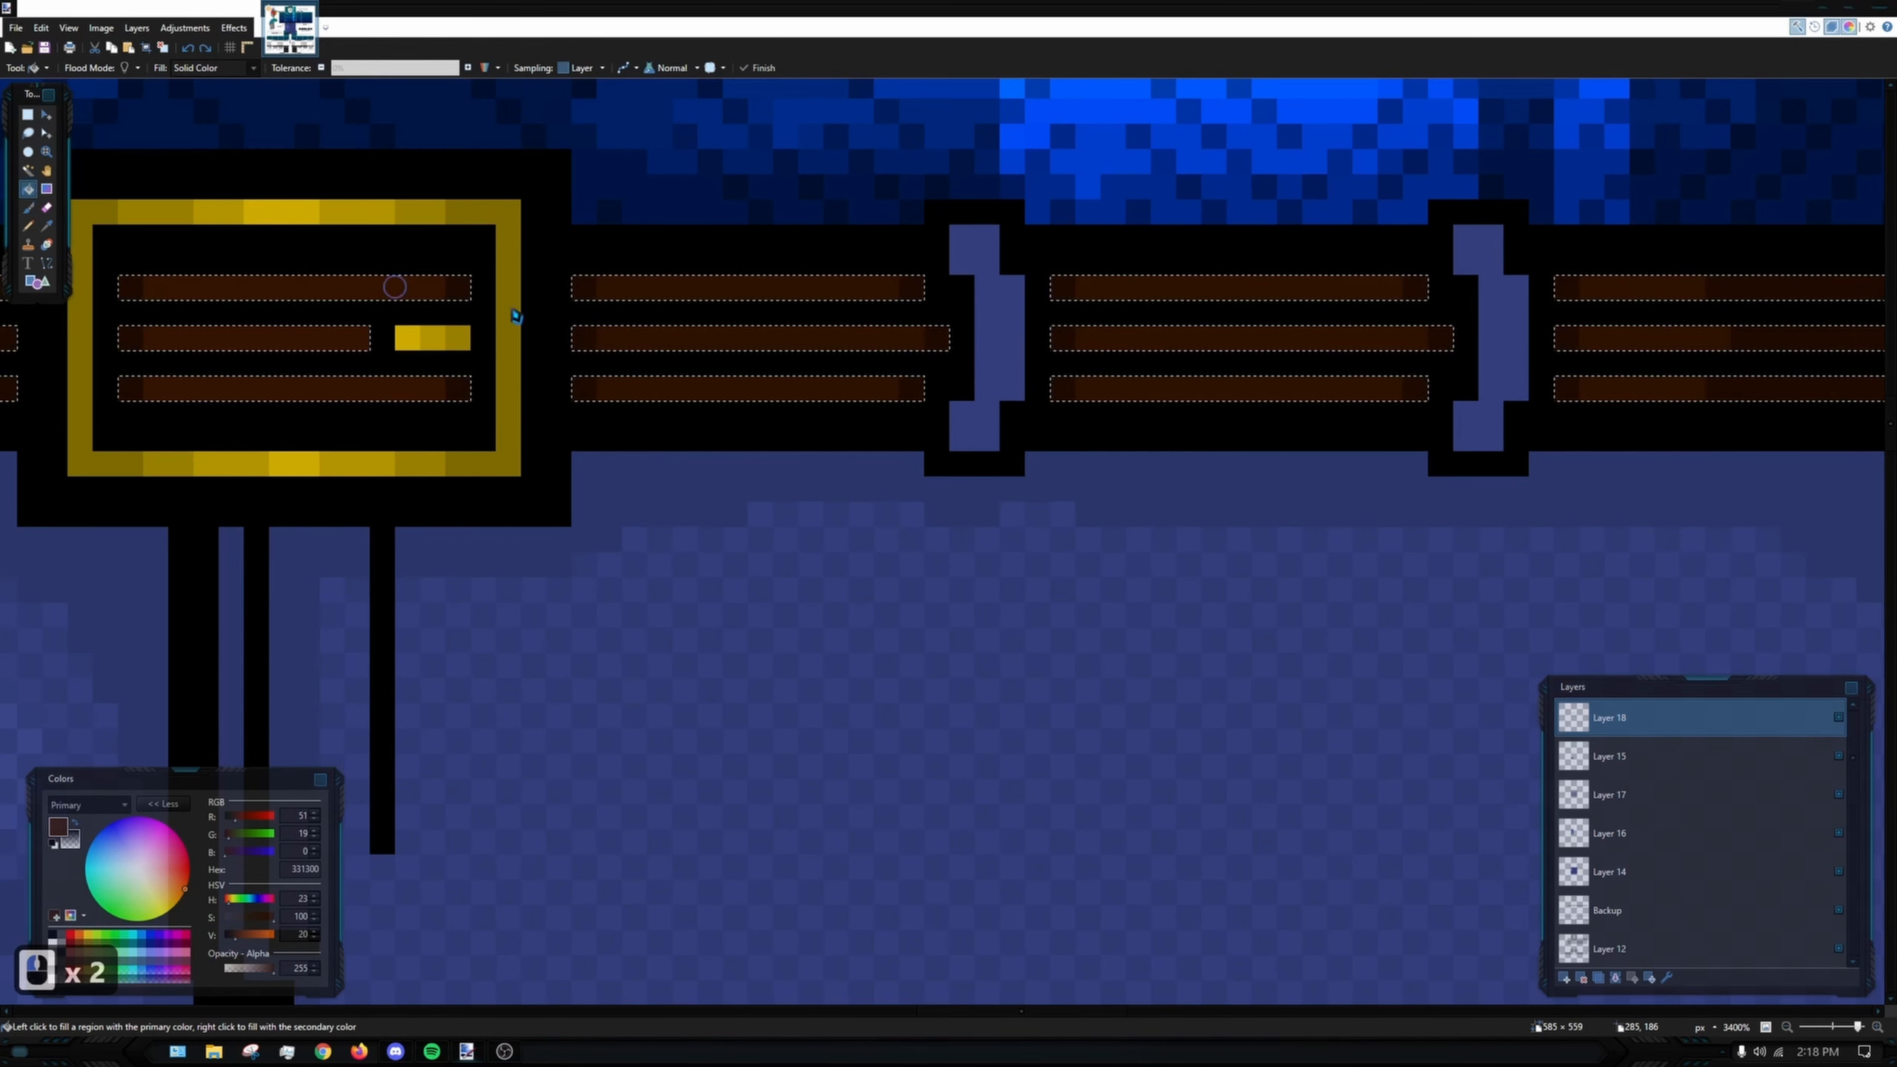
click(682, 288)
click(809, 337)
click(779, 385)
drag(1047, 360, 468, 360)
click(634, 287)
click(609, 337)
key(ctrl+z)
key(ctrl+z)
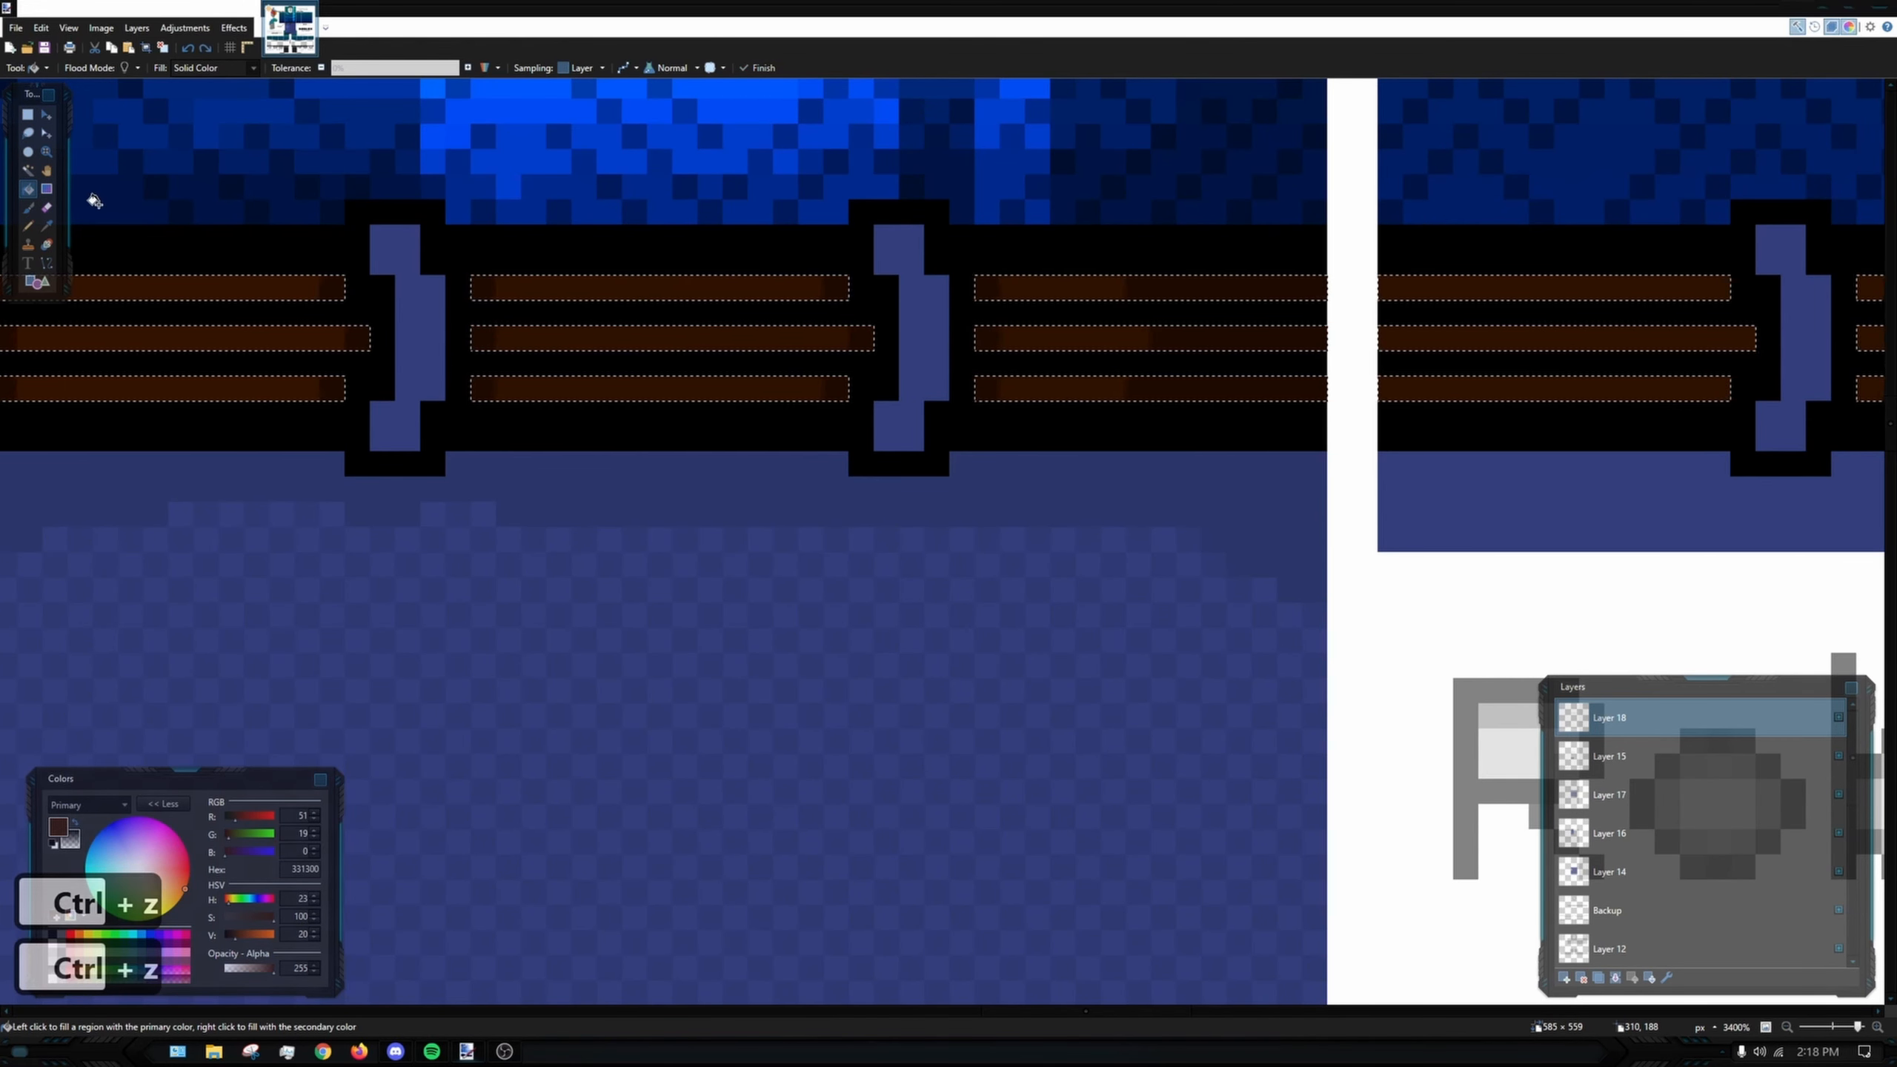
- Brush 331300 over the stripes between the two belt loops right of the buckle and just beyond the outer loop
click(28, 207)
scroll(553, 299, up, 3)
mouse_move(515, 285)
mouse_down()
mouse_move(847, 287)
mouse_move(813, 415)
mouse_move(507, 422)
mouse_up()
click(856, 289)
click(881, 291)
click(499, 377)
click(497, 403)
click(496, 435)
click(648, 478)
- Set the primary color to 421900 and brush it over the middle of the stripes between the two belt loops left of the buckle
scroll(926, 430, down, 7)
scroll(955, 418, down, 4)
drag(986, 537, 1463, 501)
drag(754, 457, 942, 476)
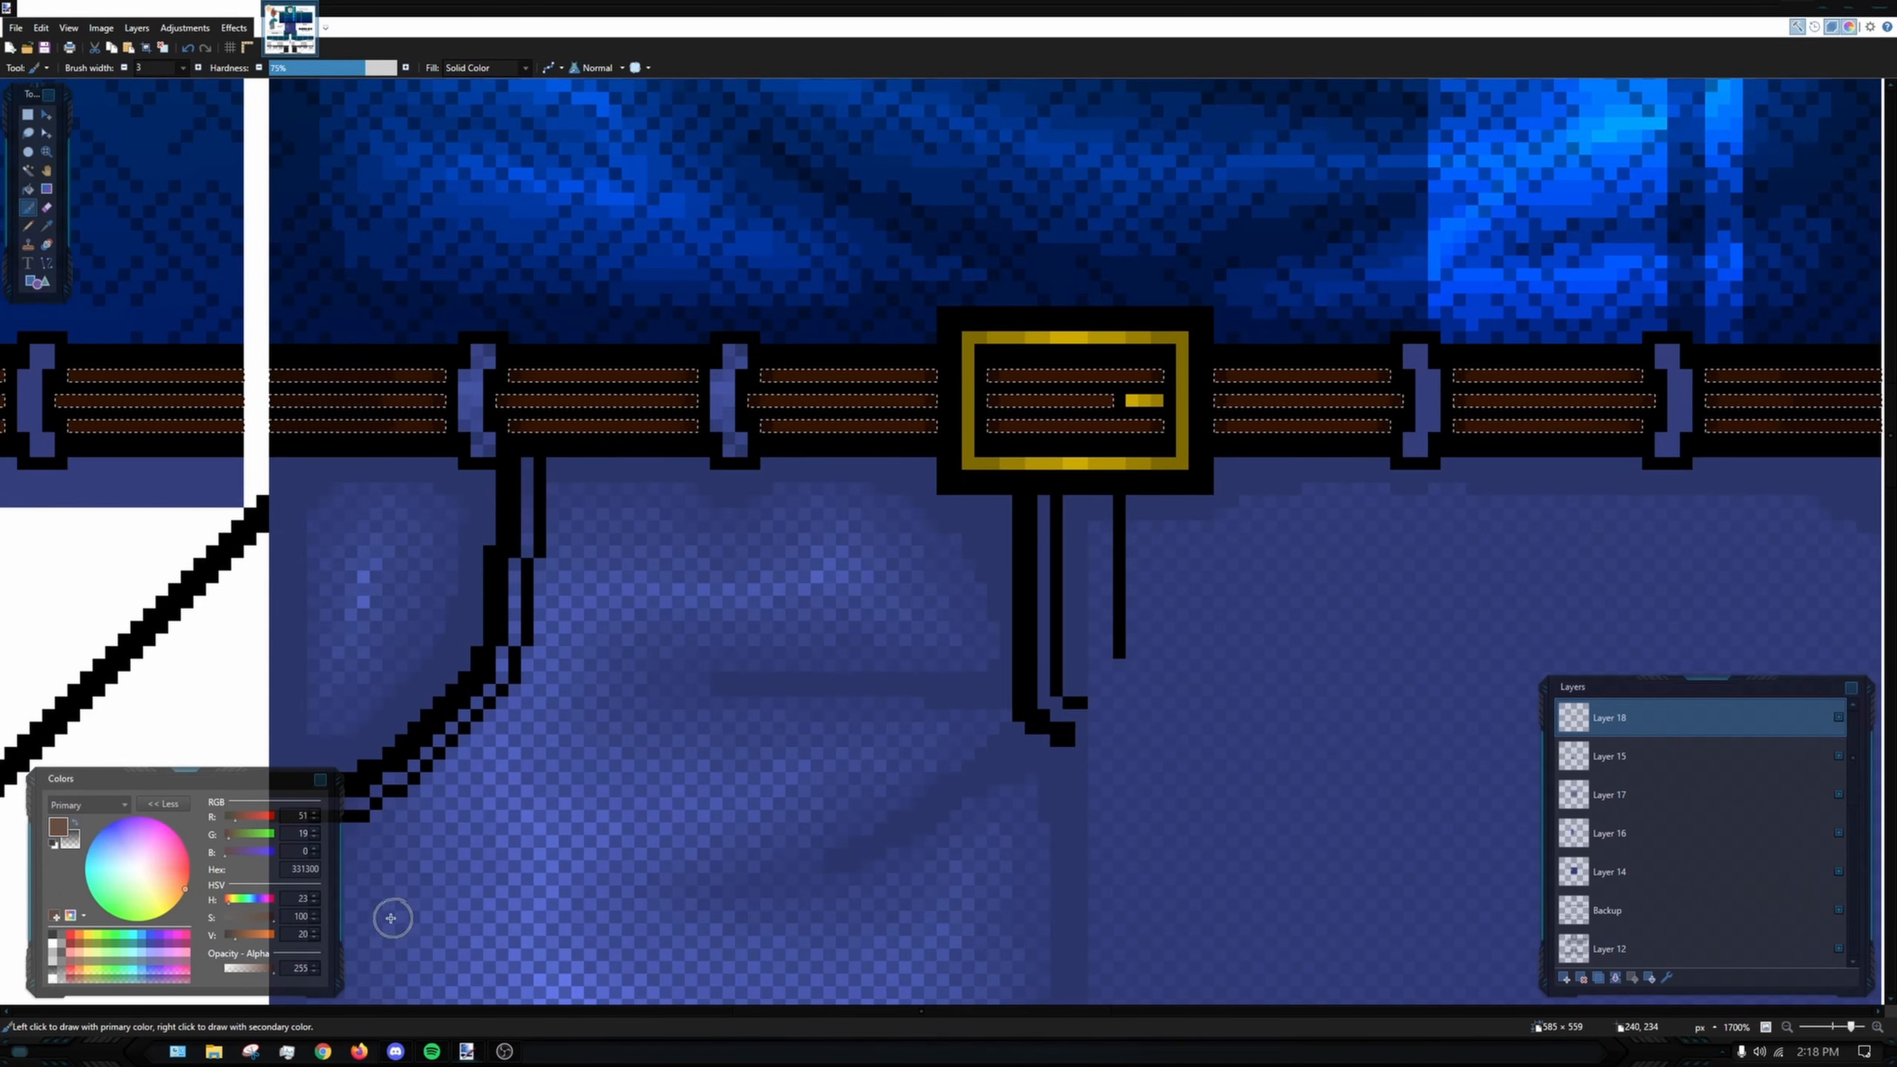
click(314, 930)
click(314, 930)
click(314, 930)
click(314, 930)
click(314, 930)
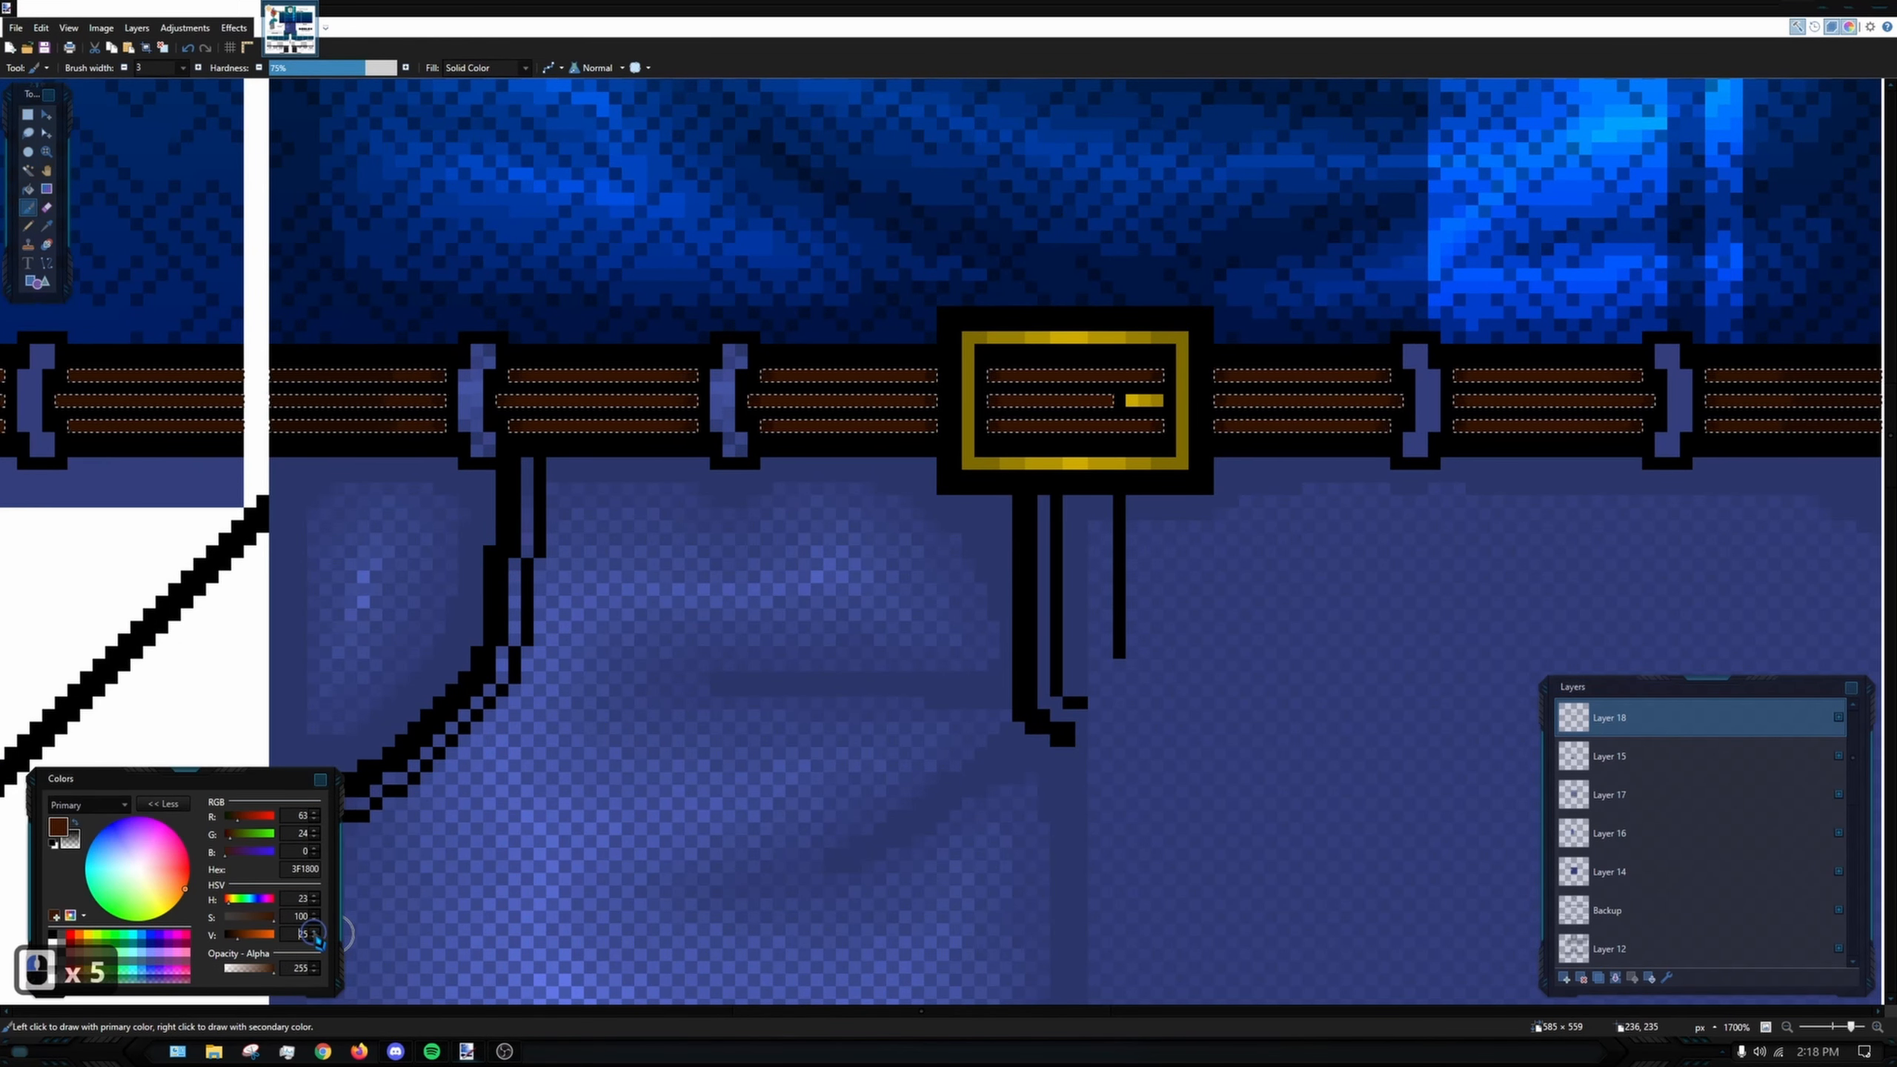
click(314, 930)
scroll(318, 411, up, 2)
scroll(614, 368, up, 2)
scroll(523, 445, up, 3)
drag(564, 415, 683, 418)
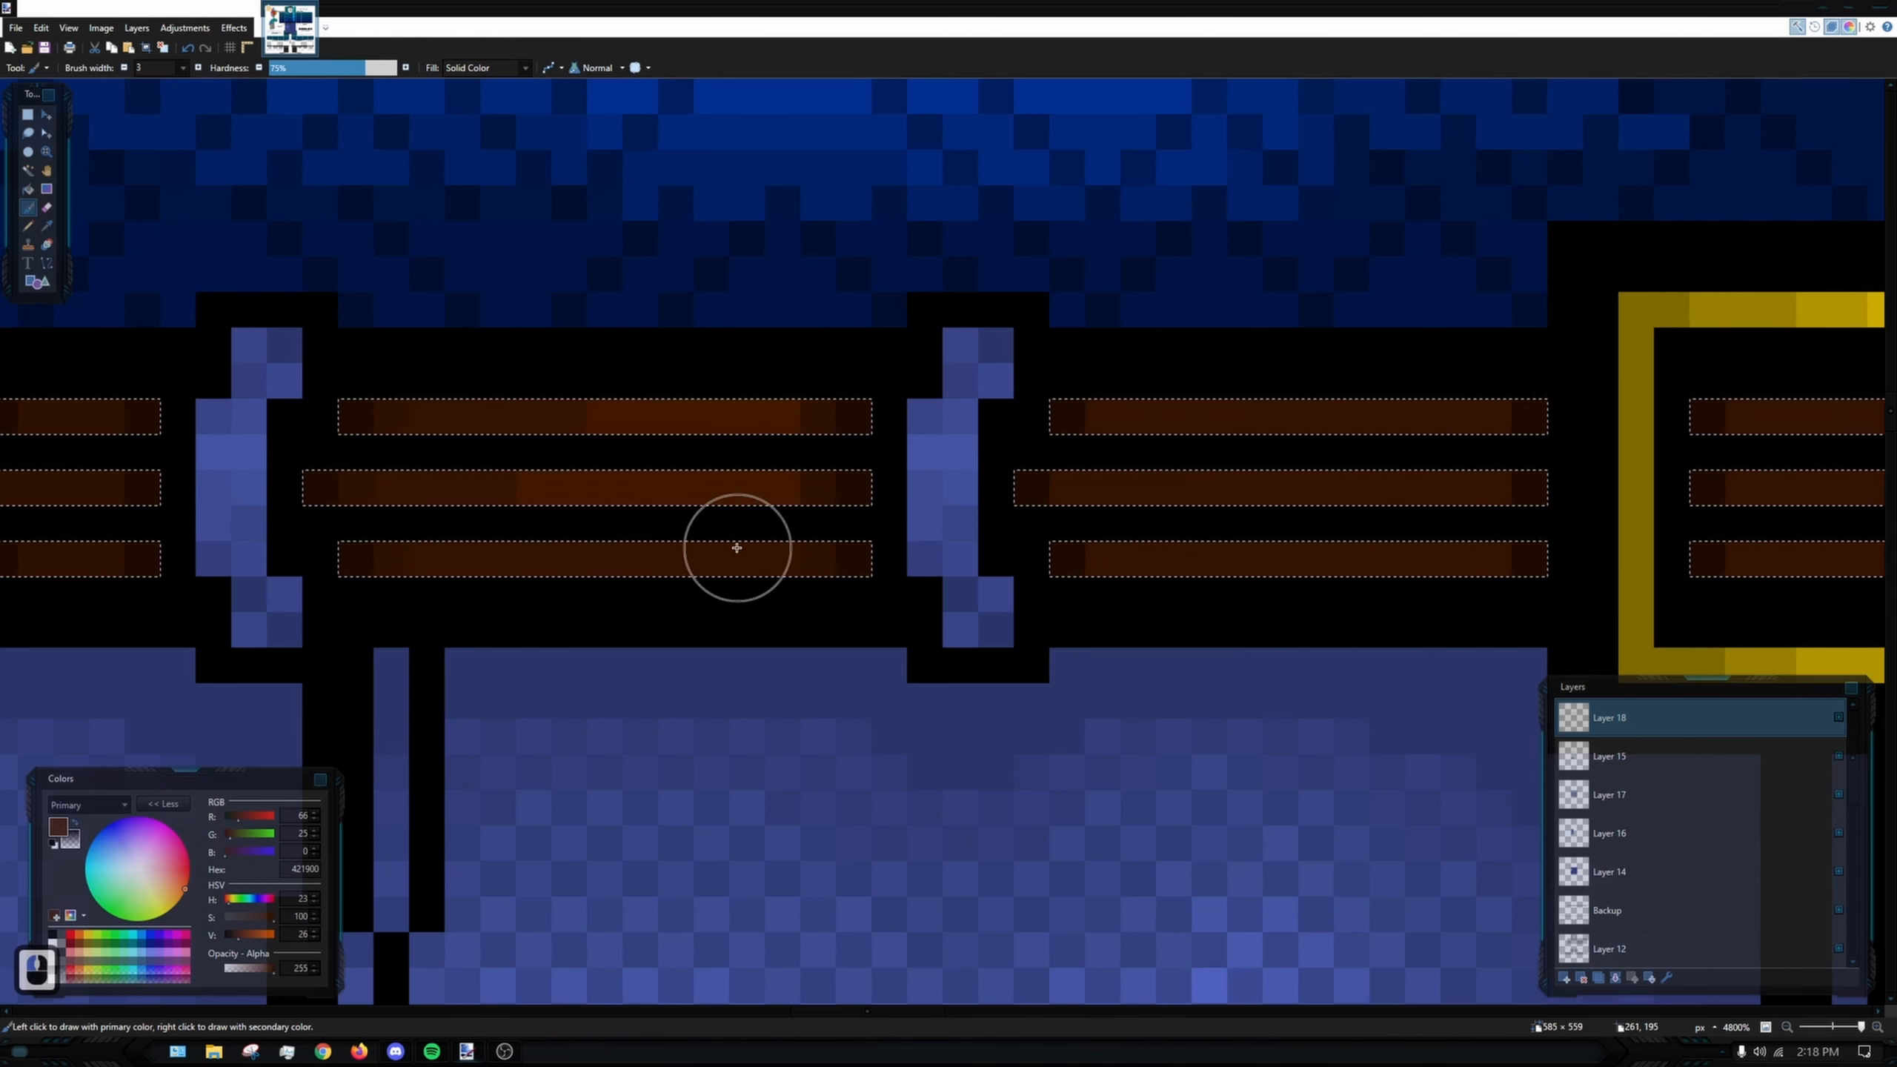
- Brush 421900 over the stripes left of, inside and right of the buckle, up to the nearest loop on each side
scroll(718, 560, right, 3)
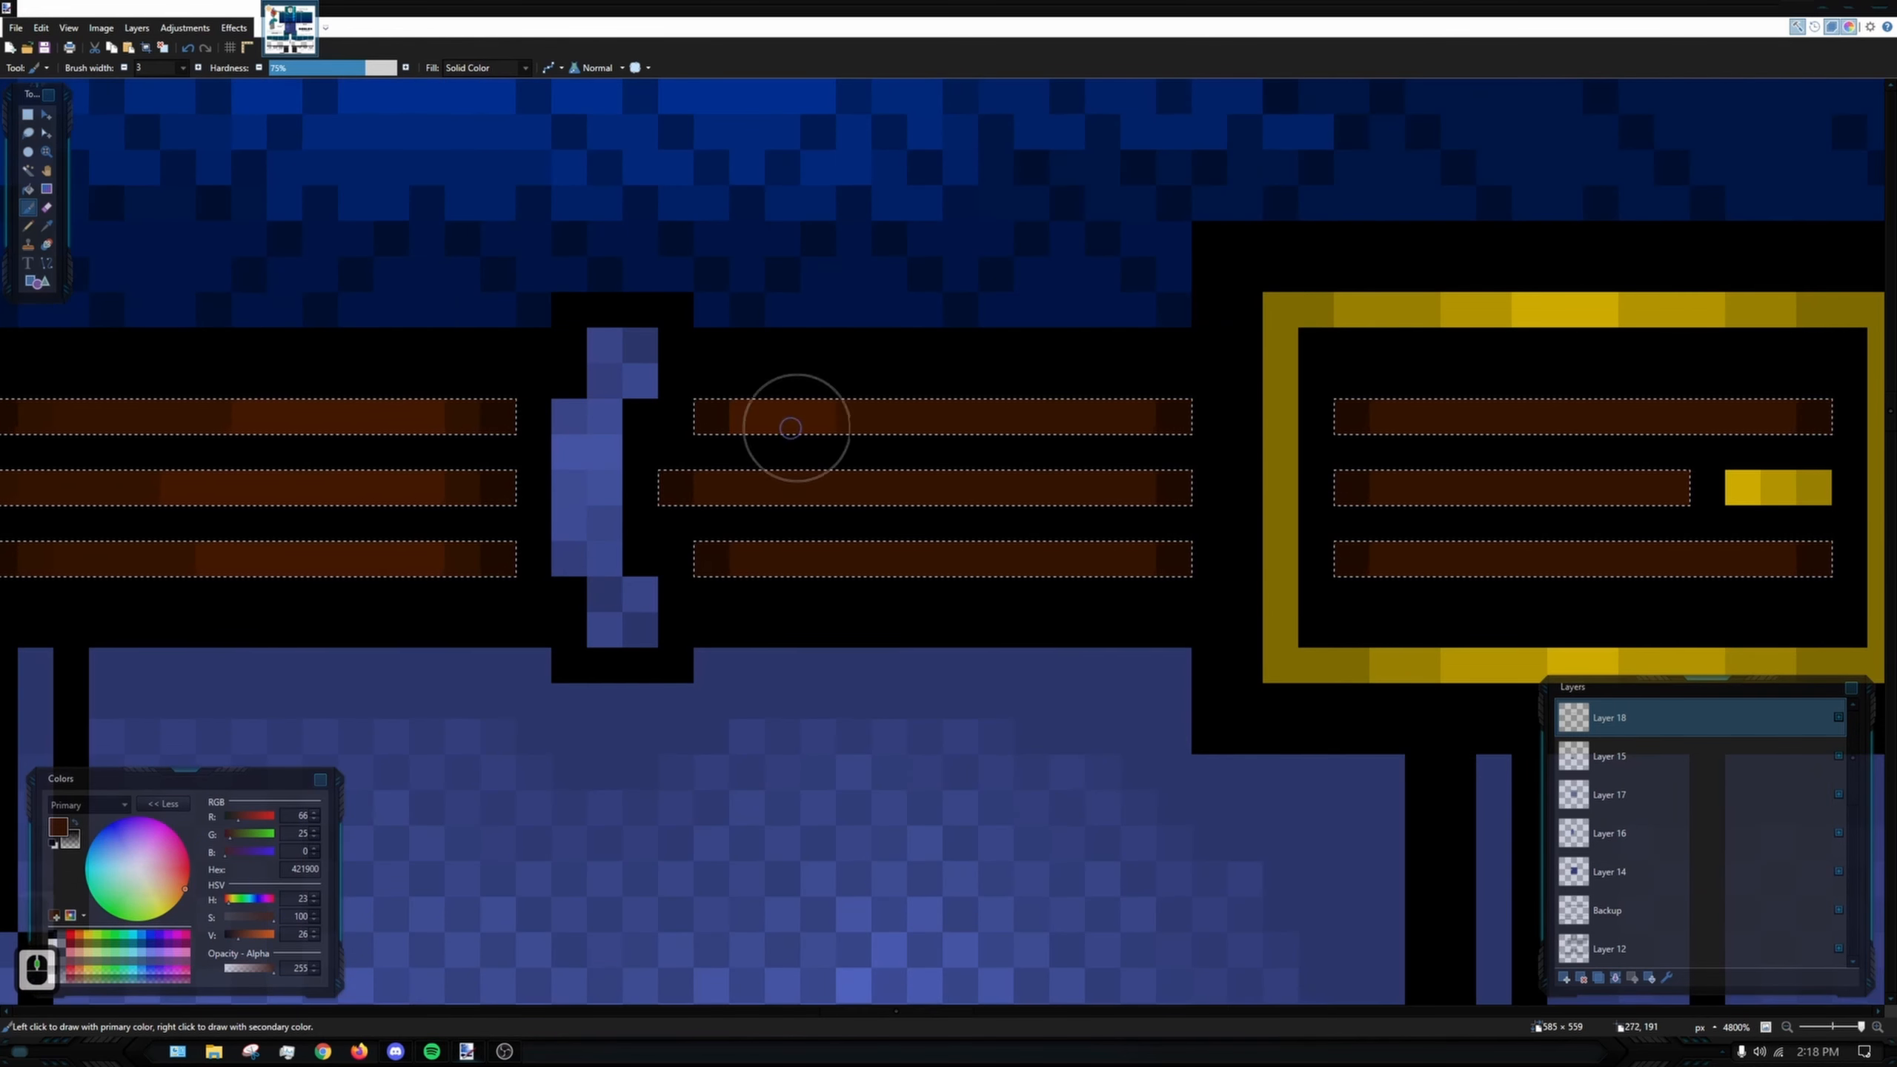
scroll(711, 483, right, 1)
scroll(858, 551, right, 6)
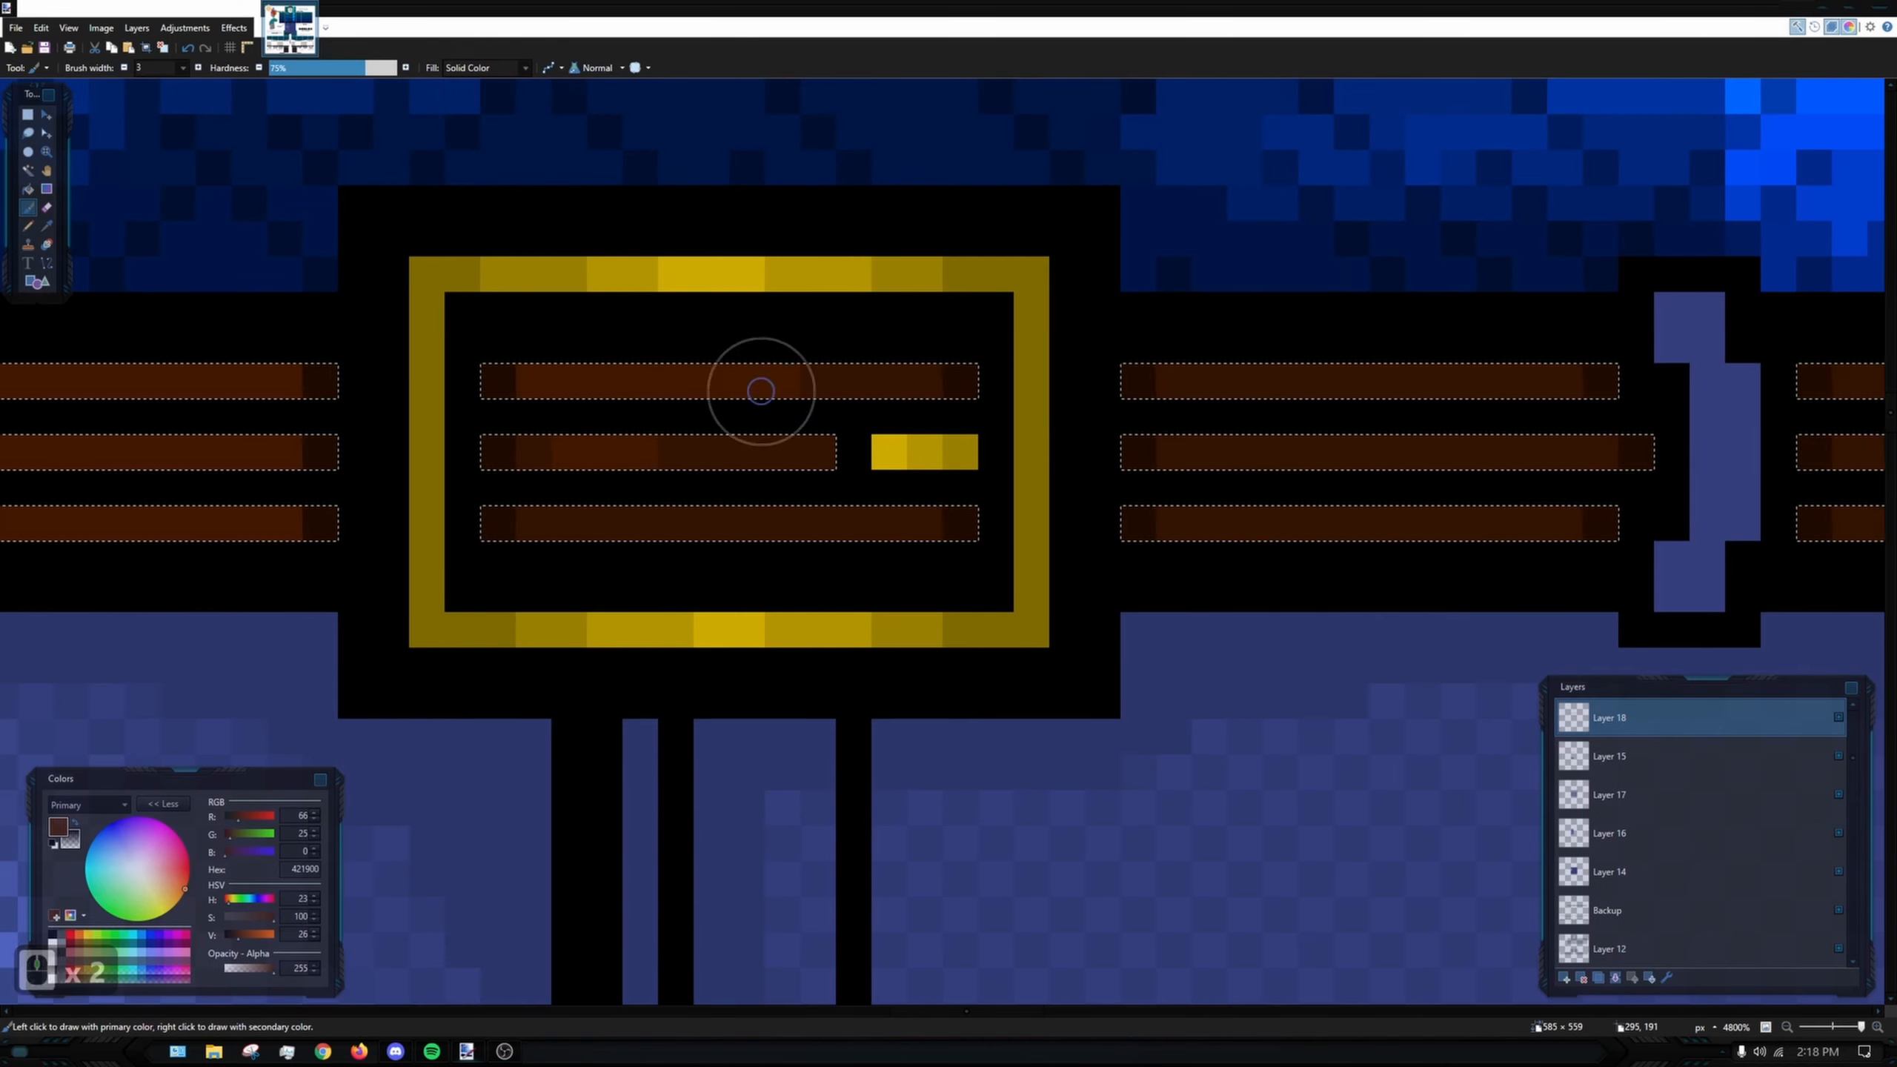
scroll(599, 516, right, 6)
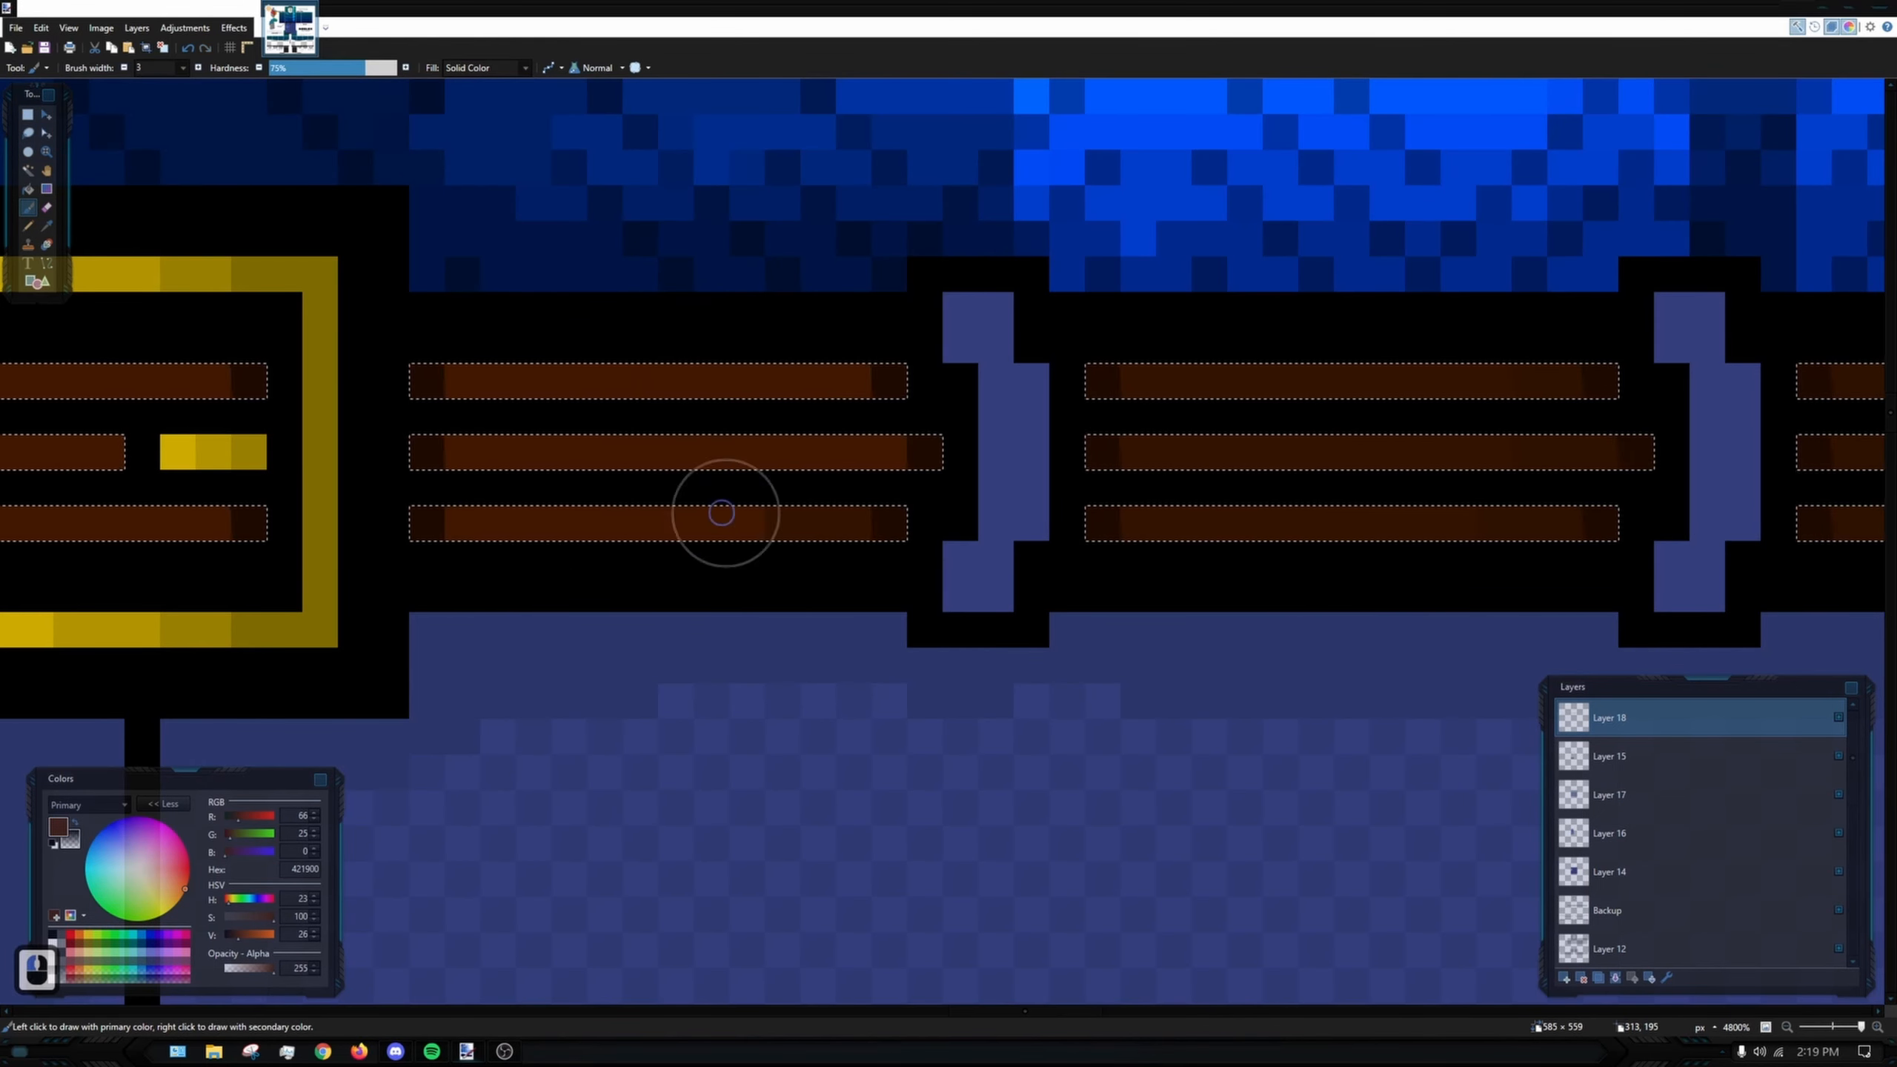
drag(722, 512, 829, 515)
- Brush 421900 onto the buckle-facing part of the stripes between the two belt loops right of the buckle
scroll(829, 515, right, 5)
scroll(830, 368, down, 2)
scroll(825, 368, up, 3)
drag(687, 329, 793, 438)
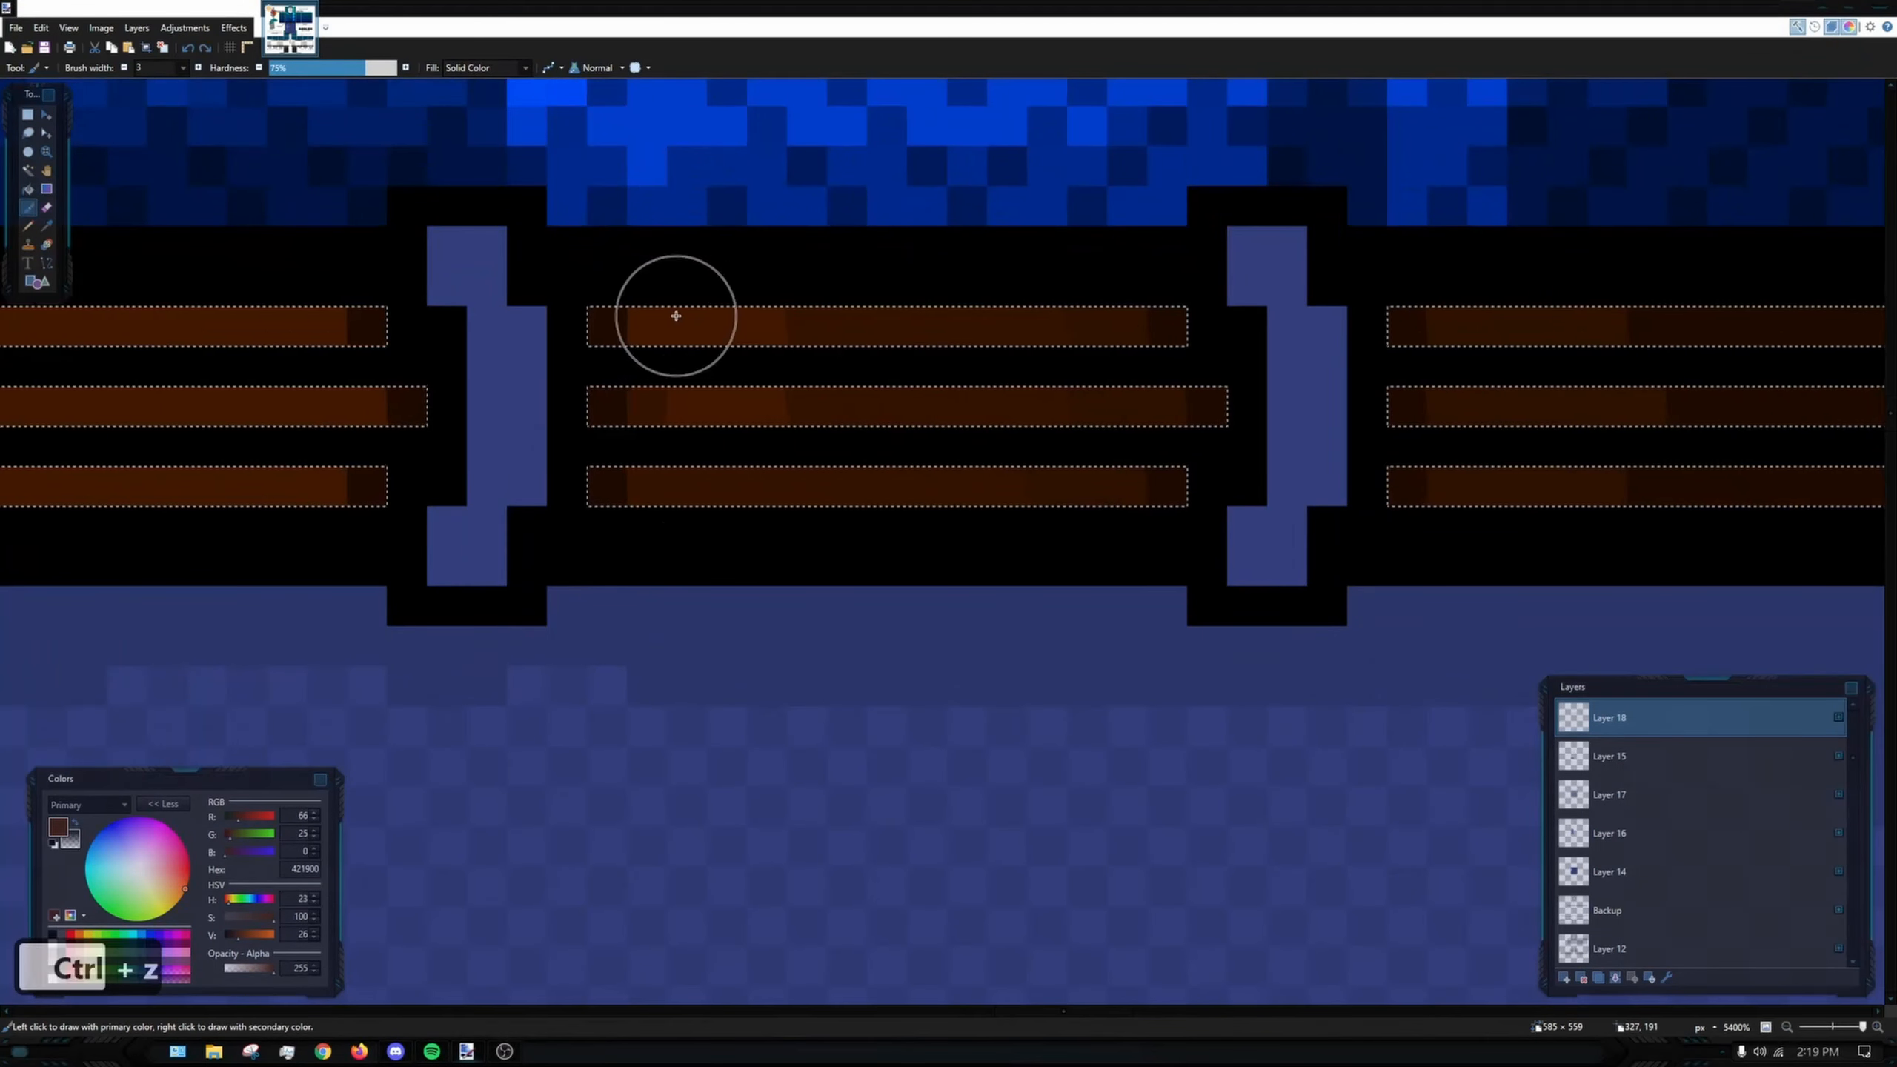
- Set the primary color to 511F00 and brush it over the stripes inside the buckle and on the belt sections beside it
scroll(859, 448, down, 7)
scroll(321, 523, up, 4)
triple_click(314, 931)
triple_click(314, 932)
scroll(583, 336, up, 5)
key(ctrl+z)
middle_click(757, 358)
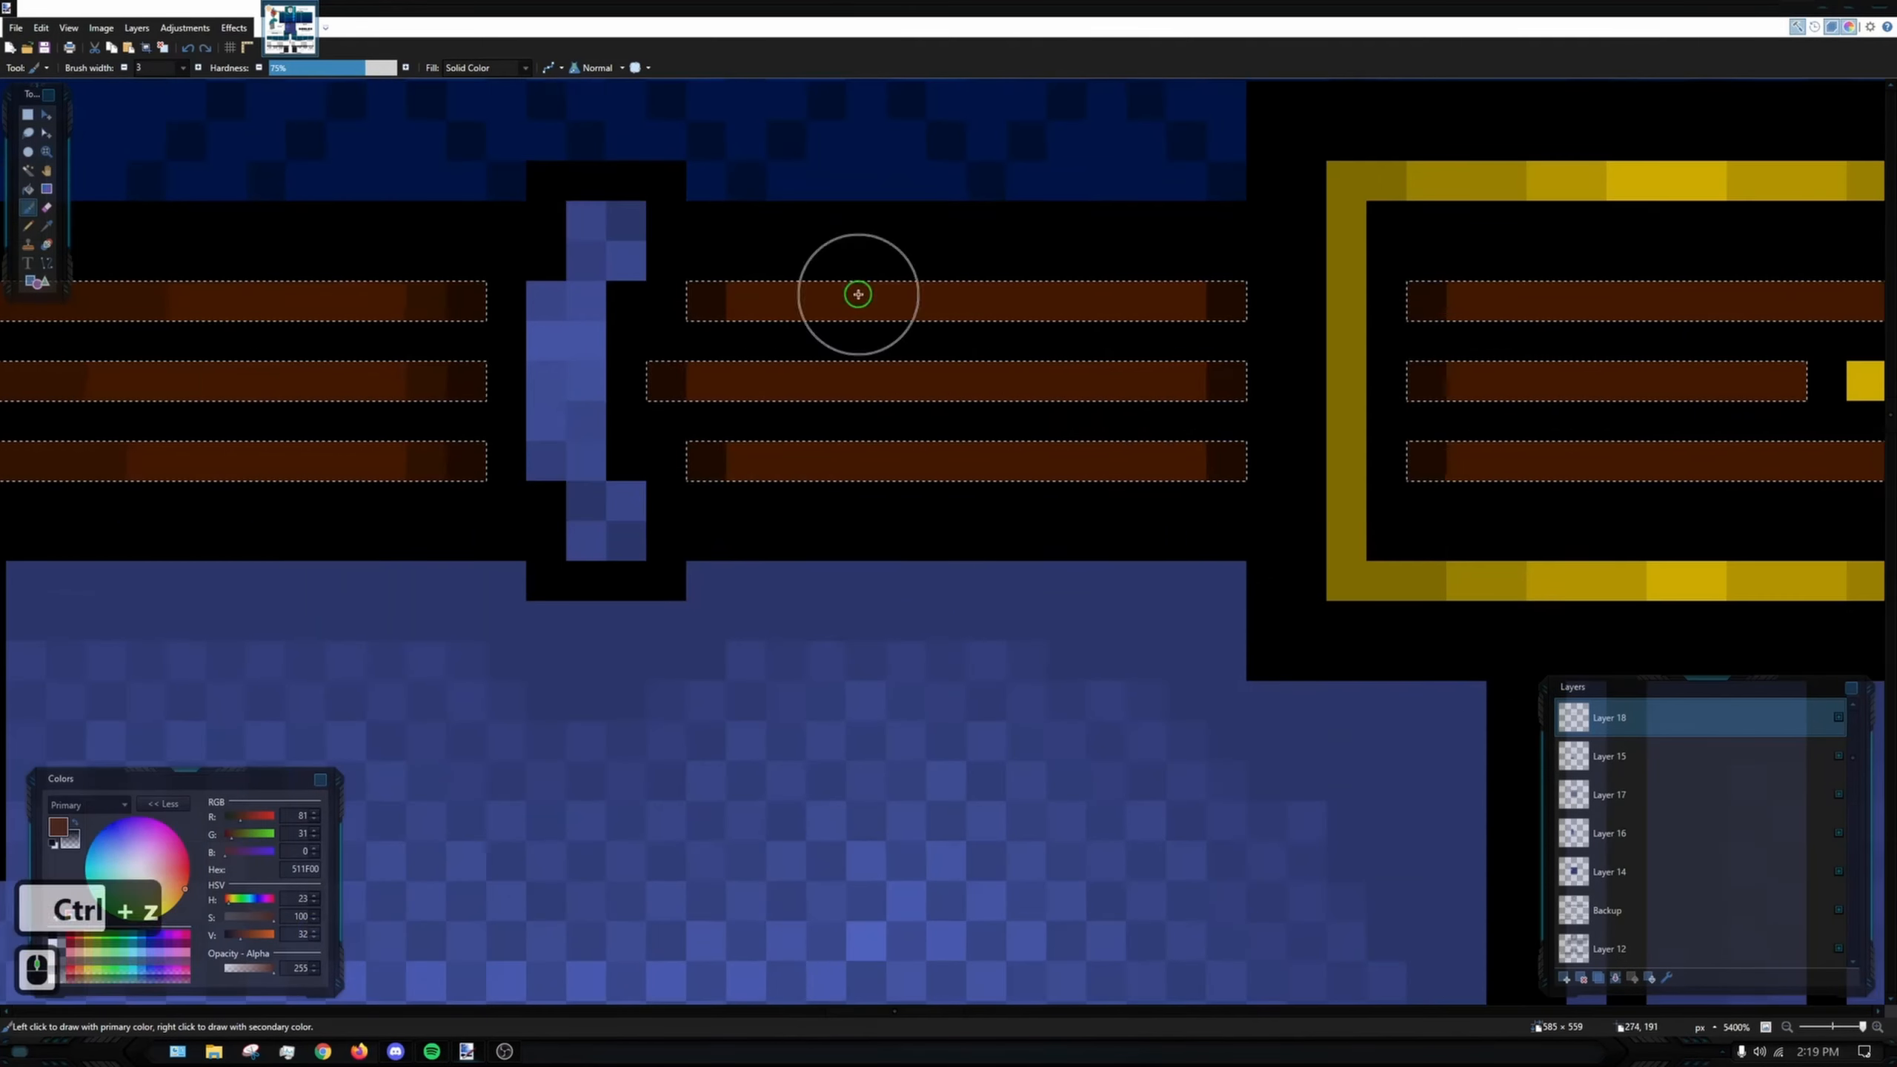
scroll(927, 310, right, 8)
scroll(889, 581, down, 5)
scroll(969, 411, up, 5)
scroll(892, 478, down, 3)
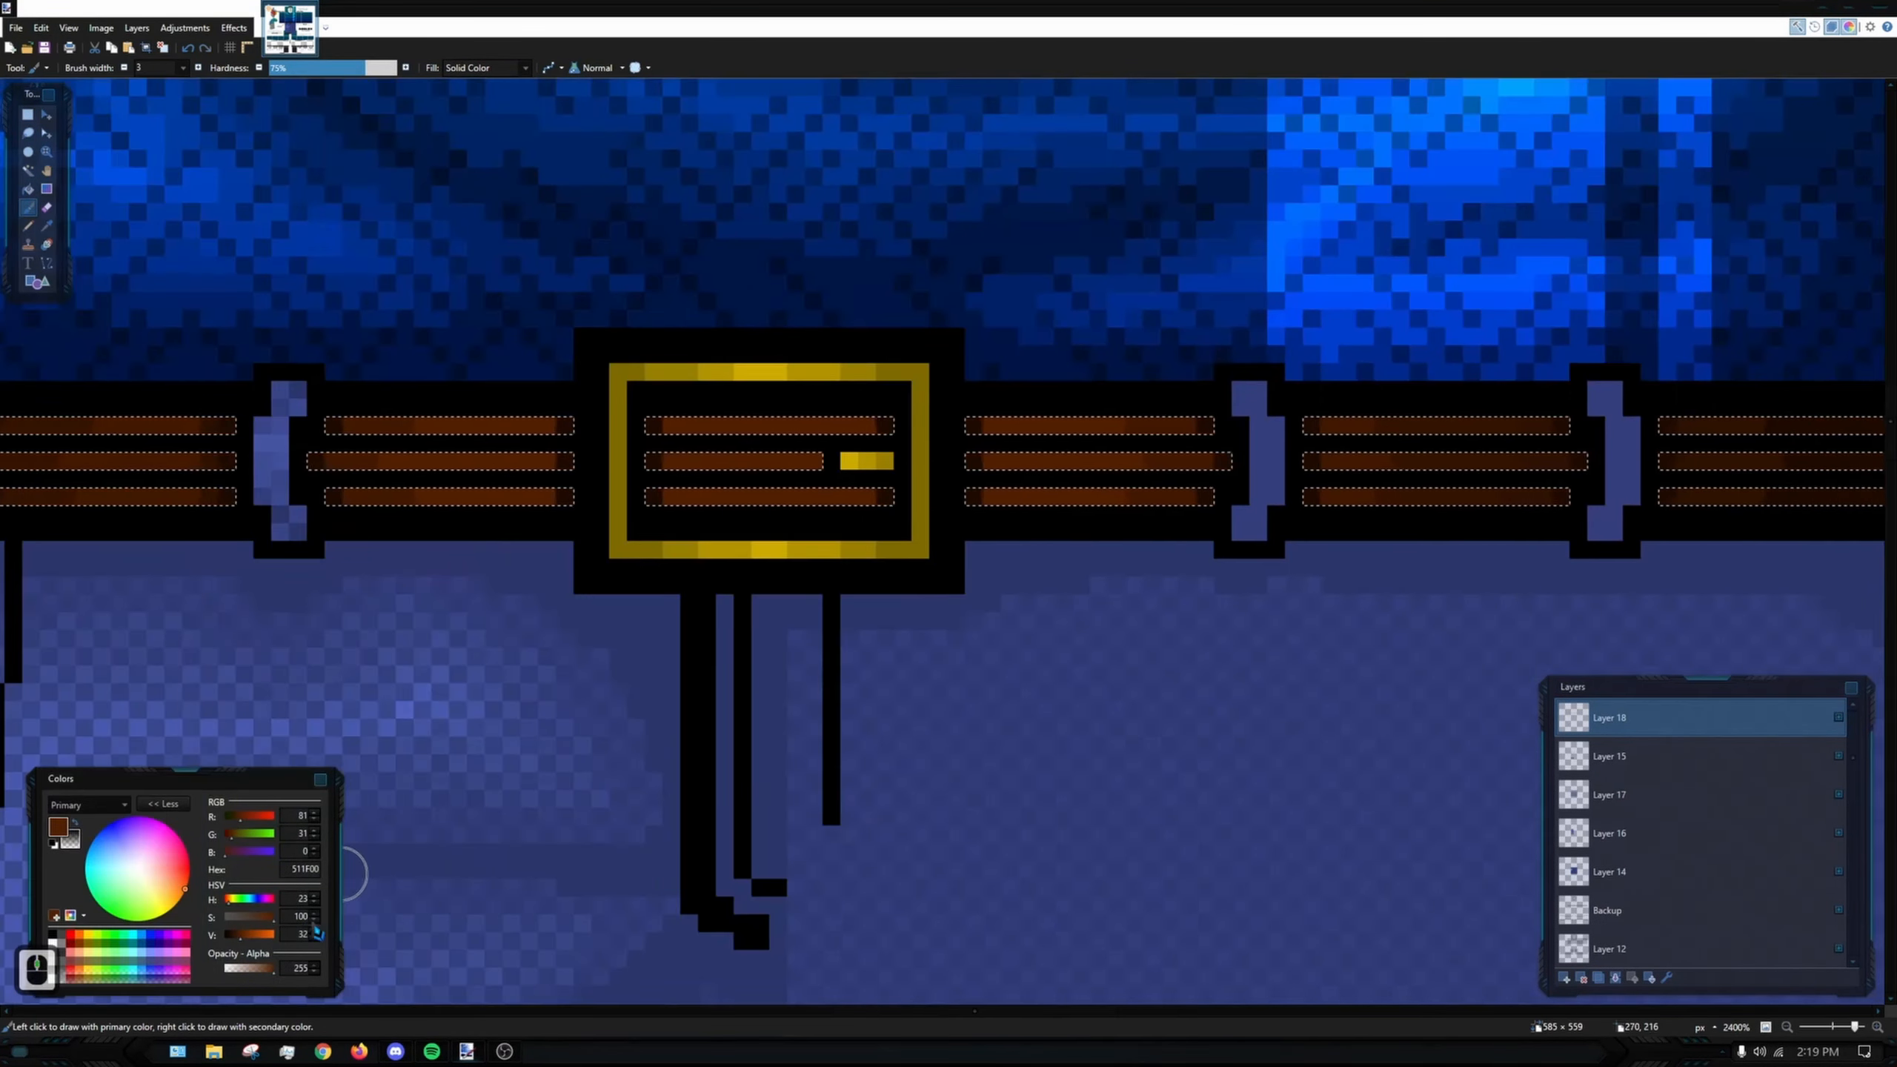
- Set the primary color to 602500 and brush it over the stripes inside the buckle and the stripe parts closest to its sides
triple_click(314, 931)
triple_click(313, 931)
scroll(529, 427, up, 5)
drag(532, 428, 526, 515)
drag(526, 508, 528, 586)
drag(879, 448, 718, 449)
drag(751, 589, 1120, 588)
drag(1463, 505, 982, 466)
drag(981, 385, 982, 466)
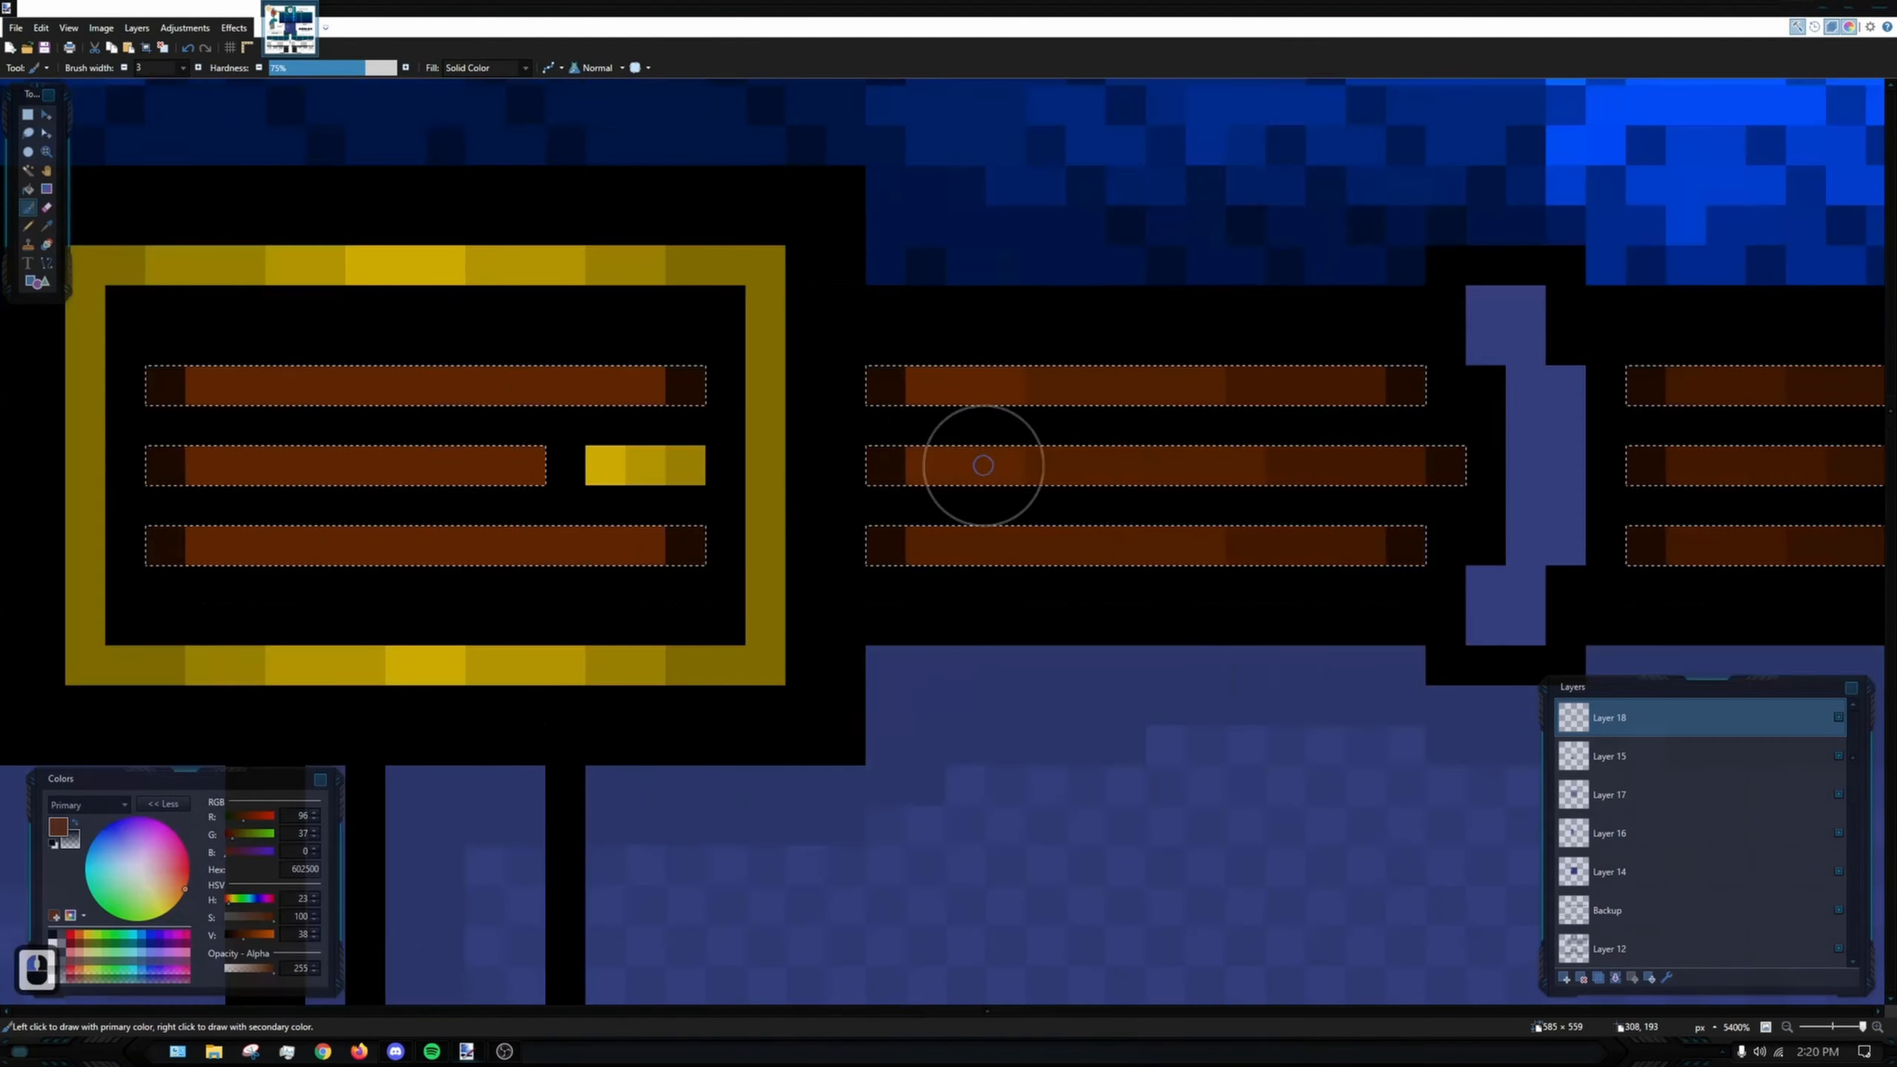
- Set the primary color to 752C00 and brush a highlight onto the middle of the stripes inside the buckle, undoing the first stroke
scroll(1195, 515, down, 2)
triple_click(313, 931)
scroll(672, 407, up, 1)
drag(822, 437, 802, 564)
key(ctrl+z)
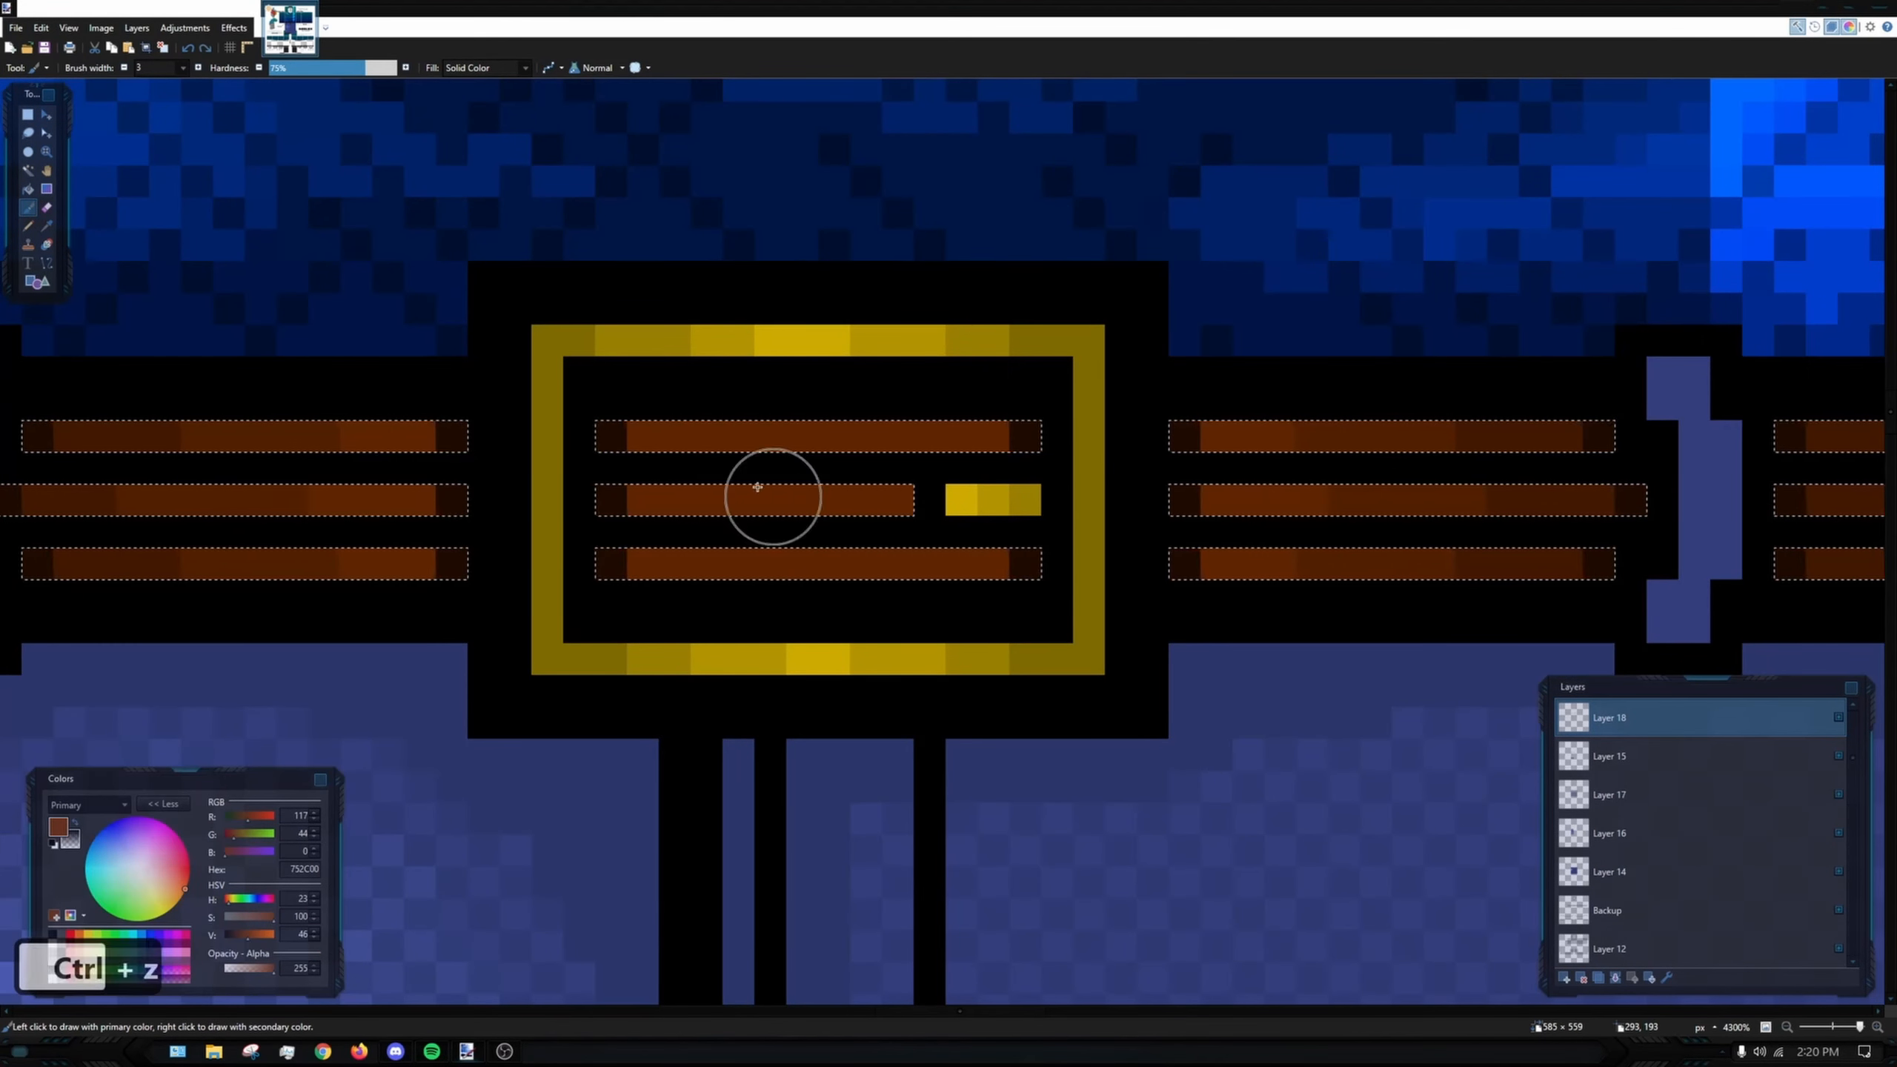
drag(771, 437, 770, 564)
mouse_move(740, 500)
mouse_down()
mouse_move(828, 436)
mouse_move(860, 500)
mouse_up()
- Set the primary color to 893400, switch to the Pencil tool and deselect the belt stripes
triple_click(314, 932)
triple_click(314, 932)
click(314, 932)
click(27, 226)
scroll(881, 517, down, 8)
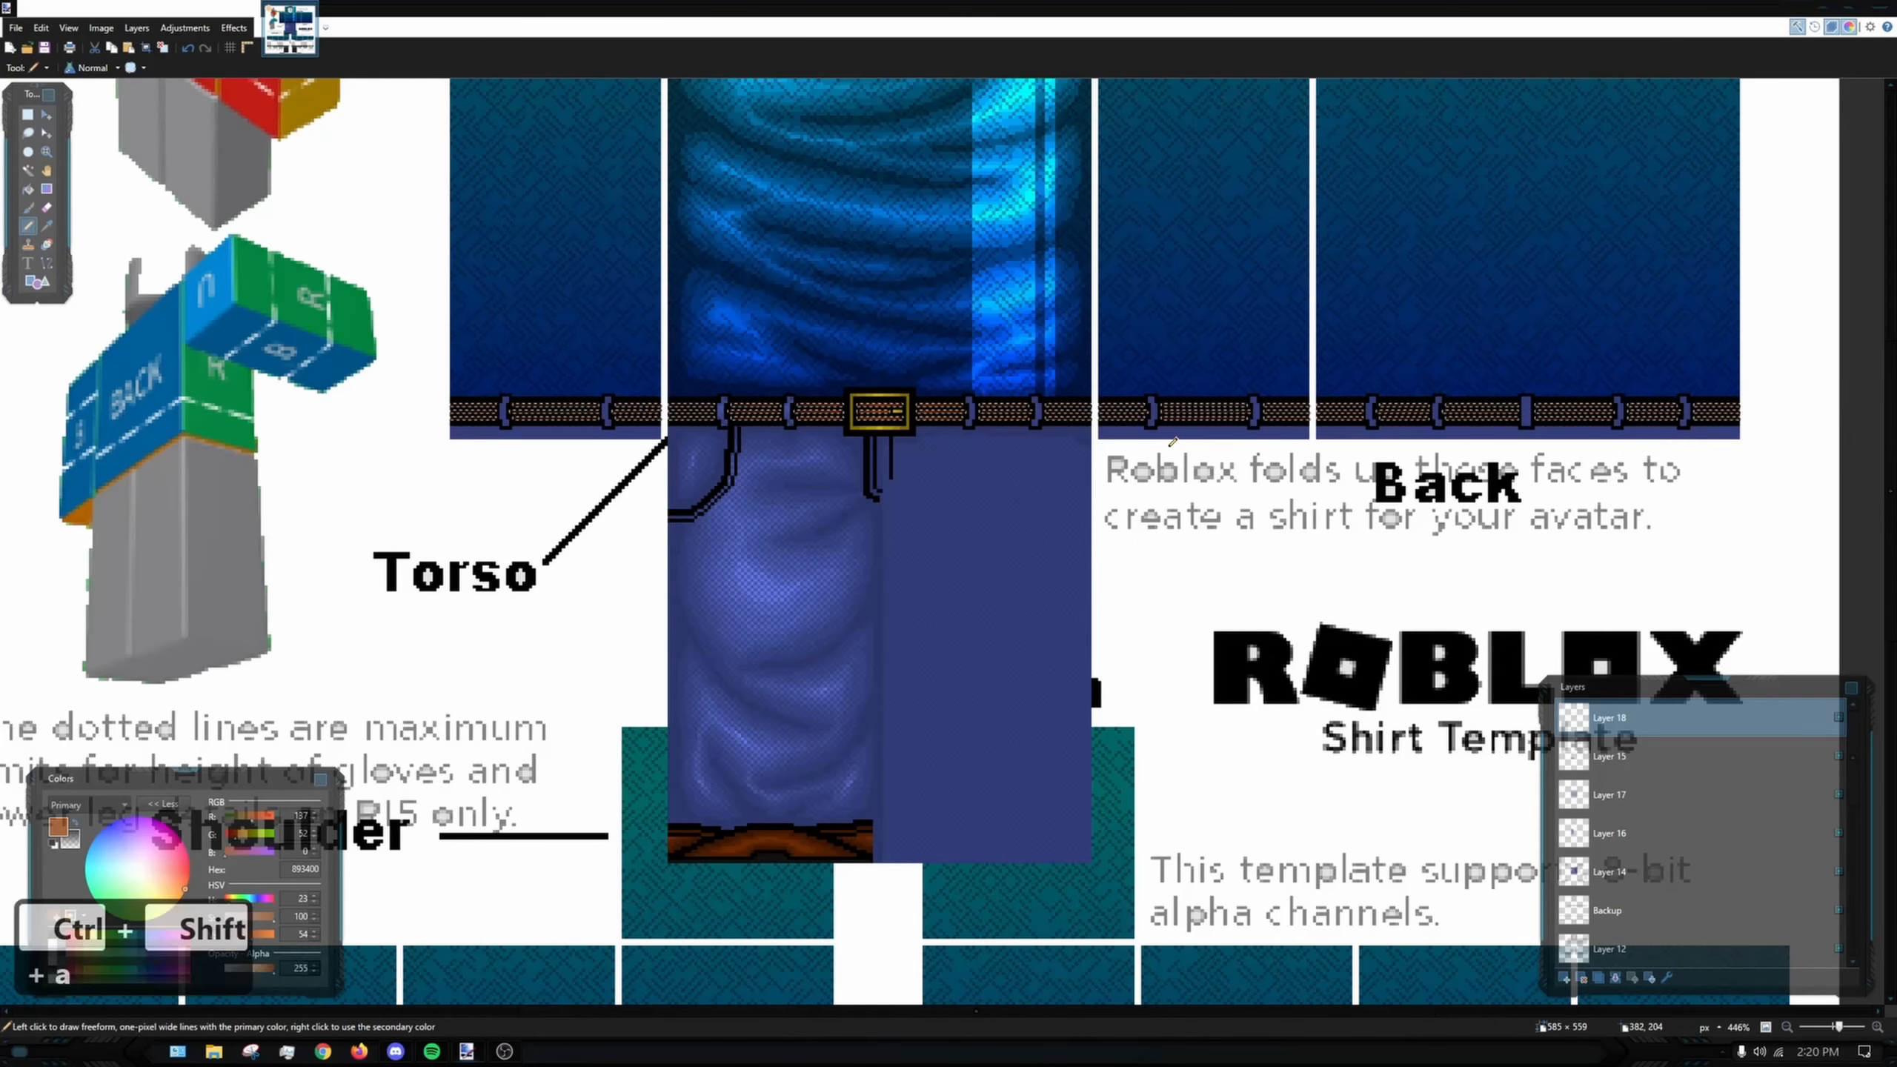
key(ctrl+d)
- Examine the shaded belt stripes and buckle across the whole template and up close
scroll(1135, 508, down, 1)
scroll(1134, 512, down, 1)
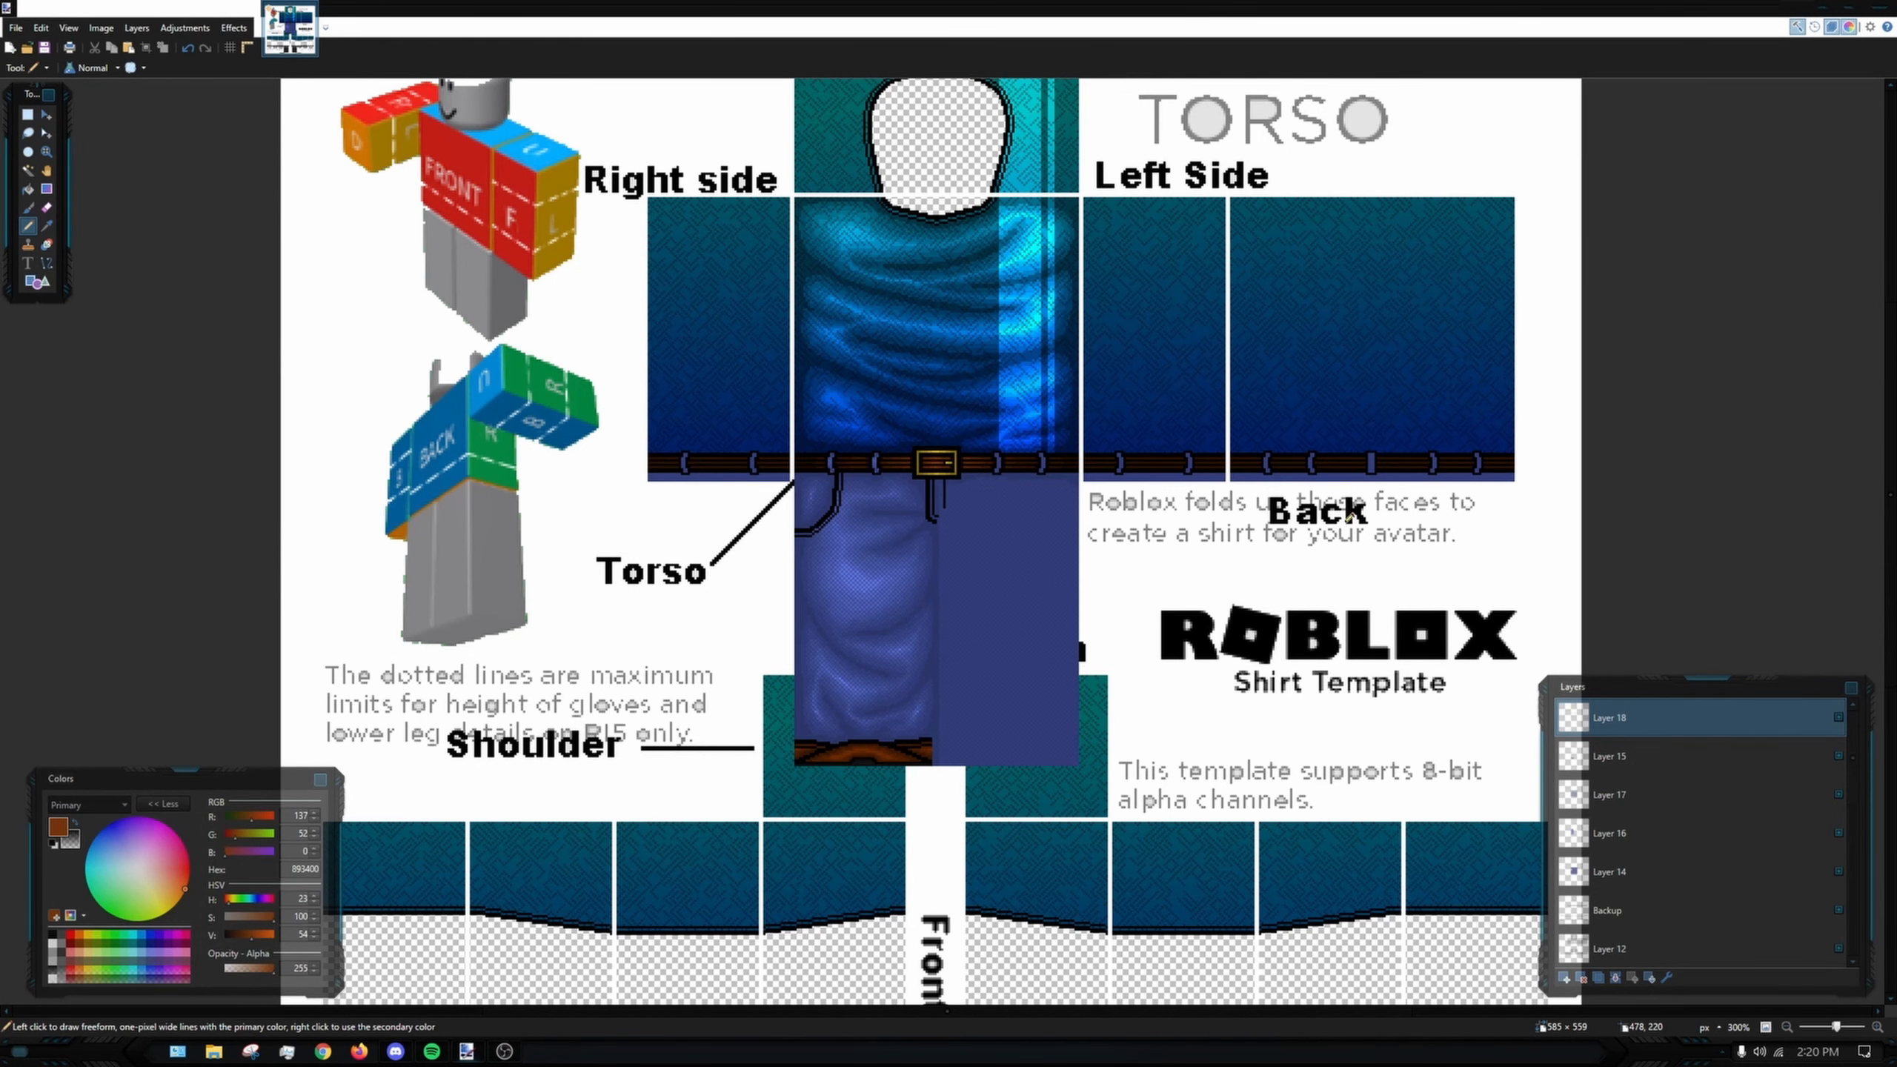
scroll(1217, 385, up, 1)
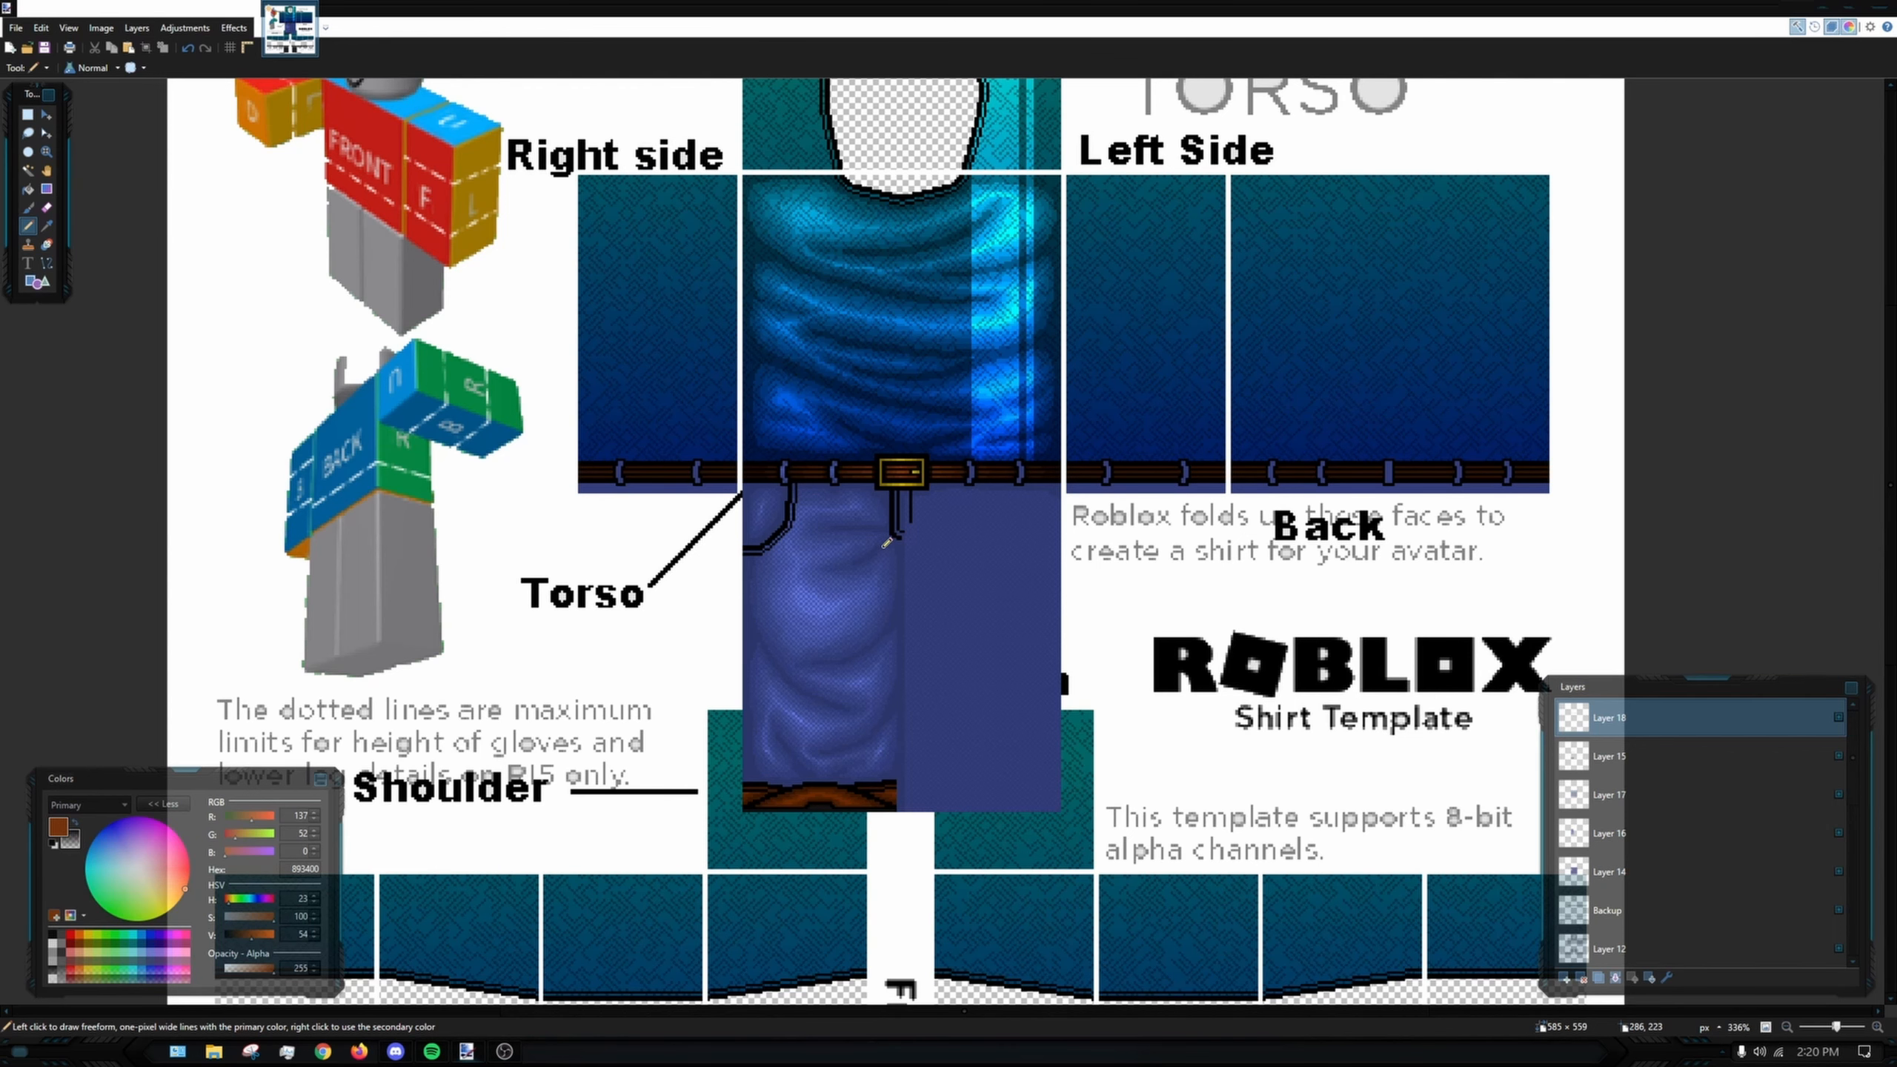
scroll(821, 598, up, 1)
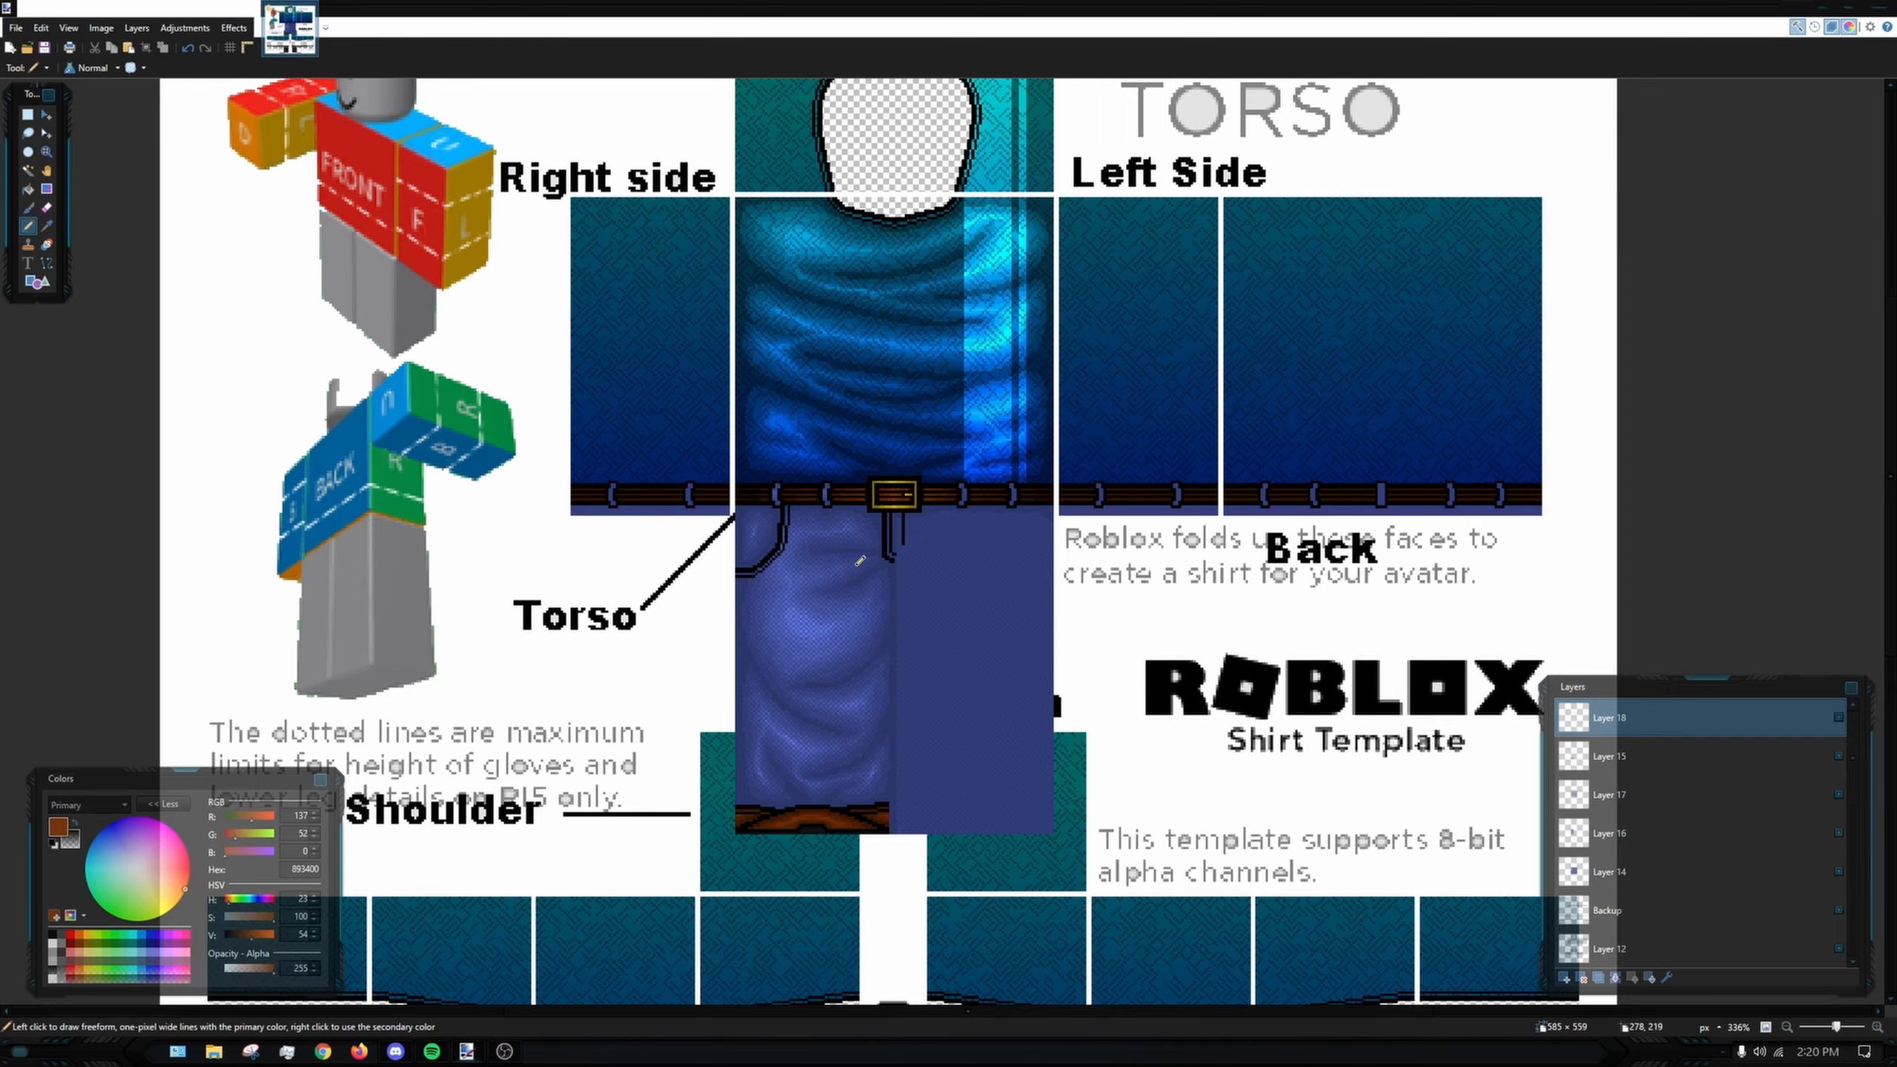
scroll(905, 553, up, 2)
scroll(905, 553, up, 6)
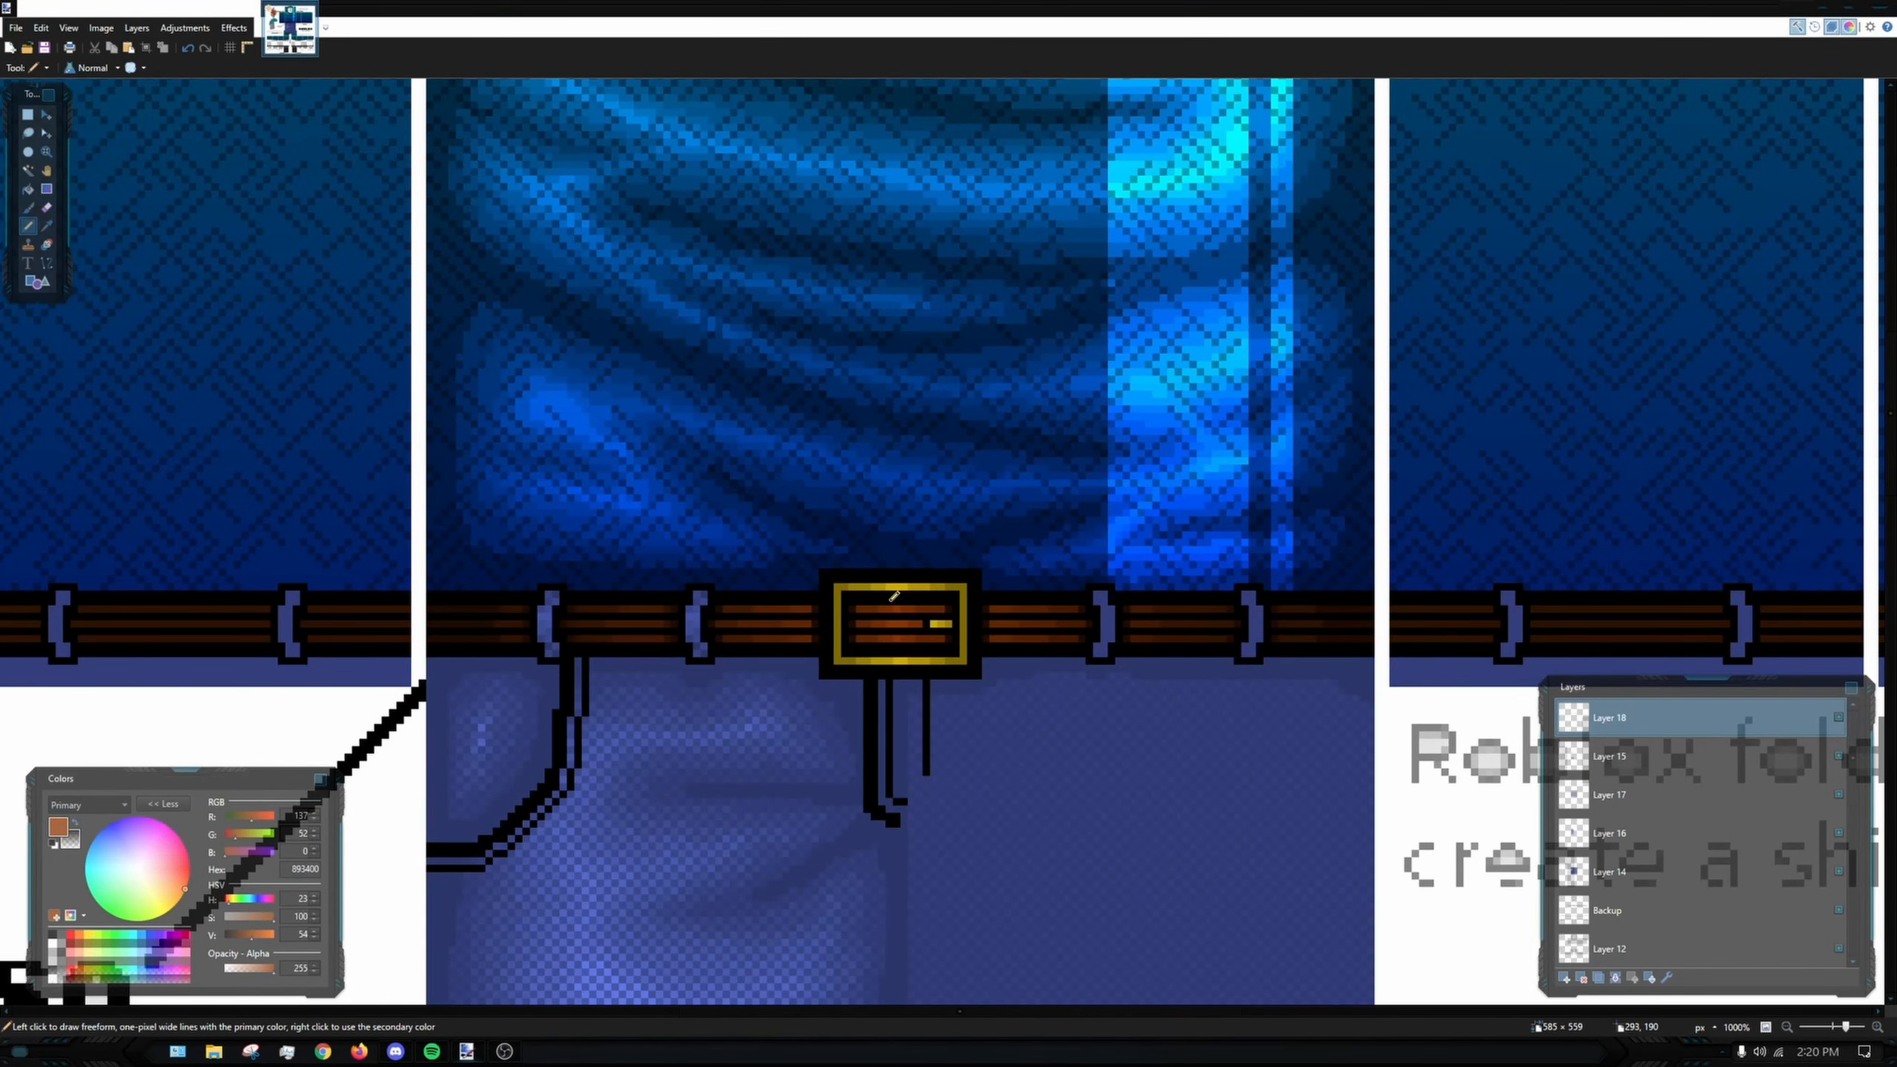
scroll(883, 584, up, 4)
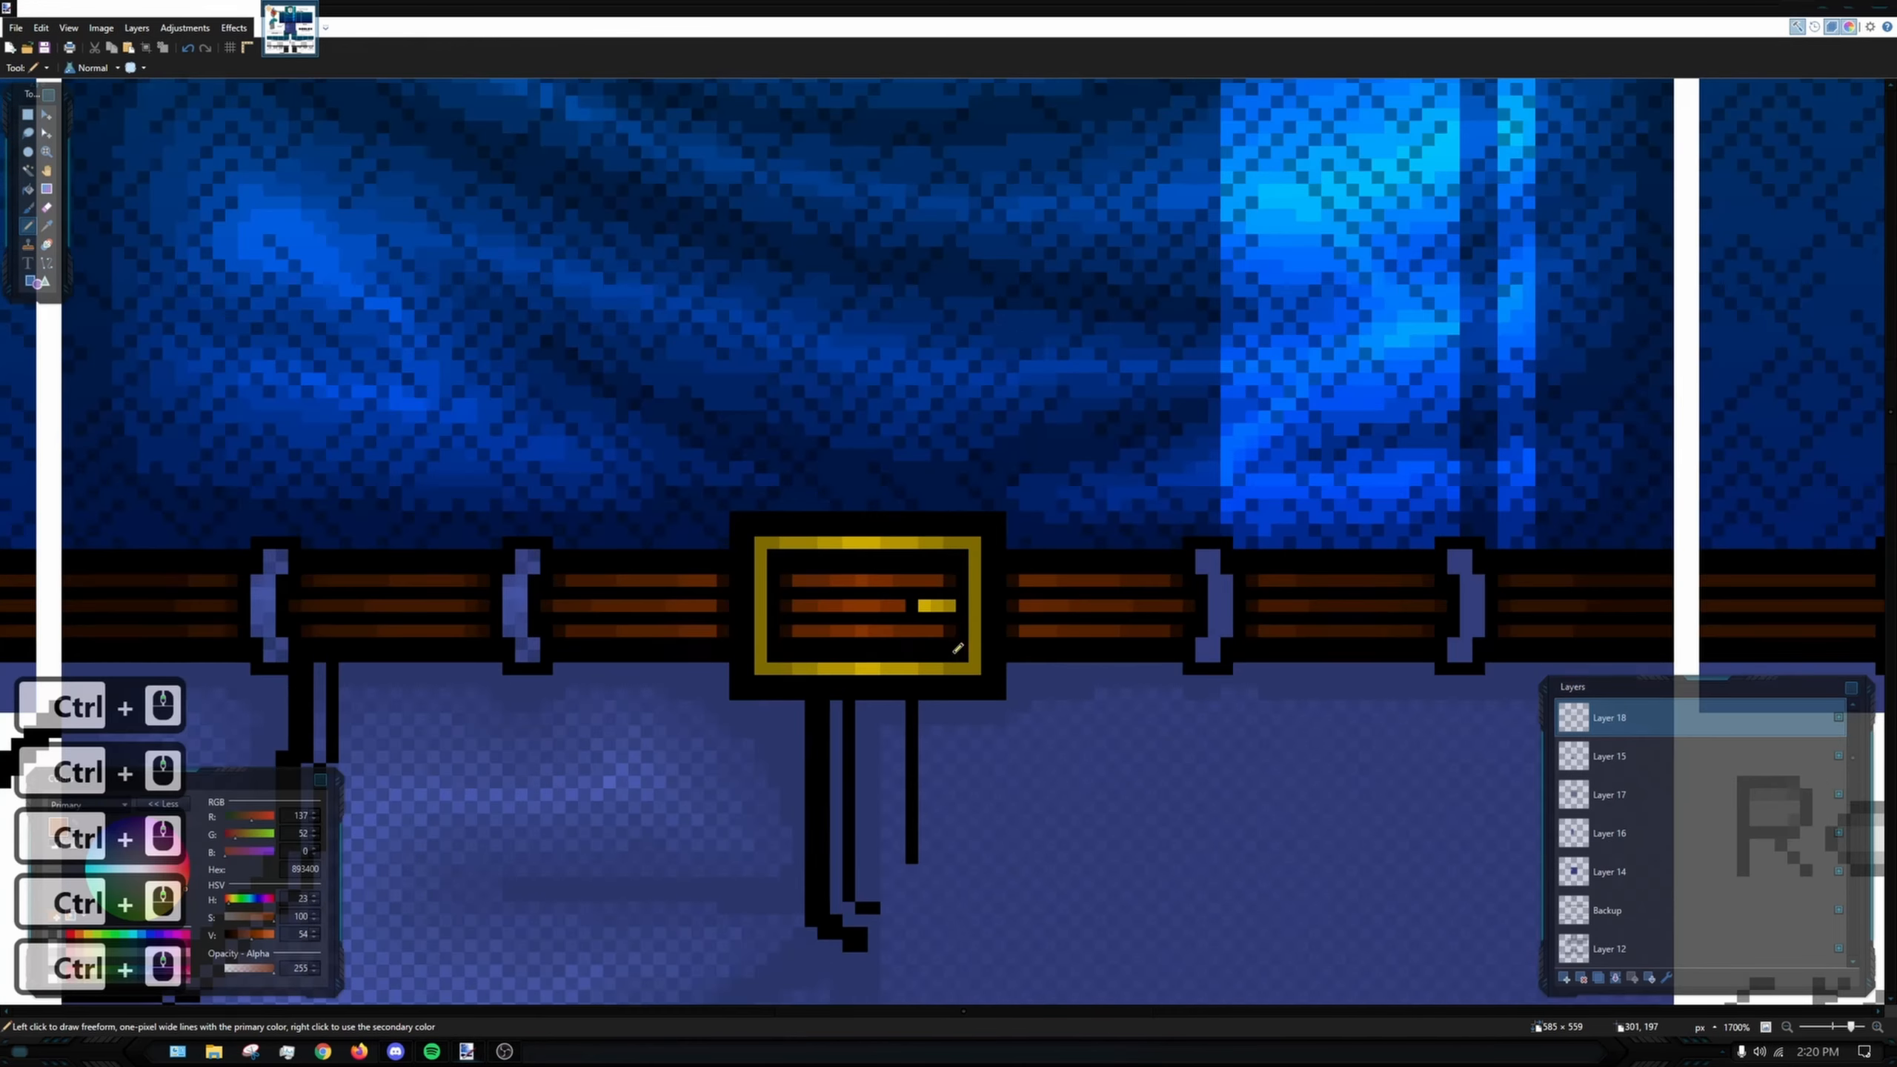
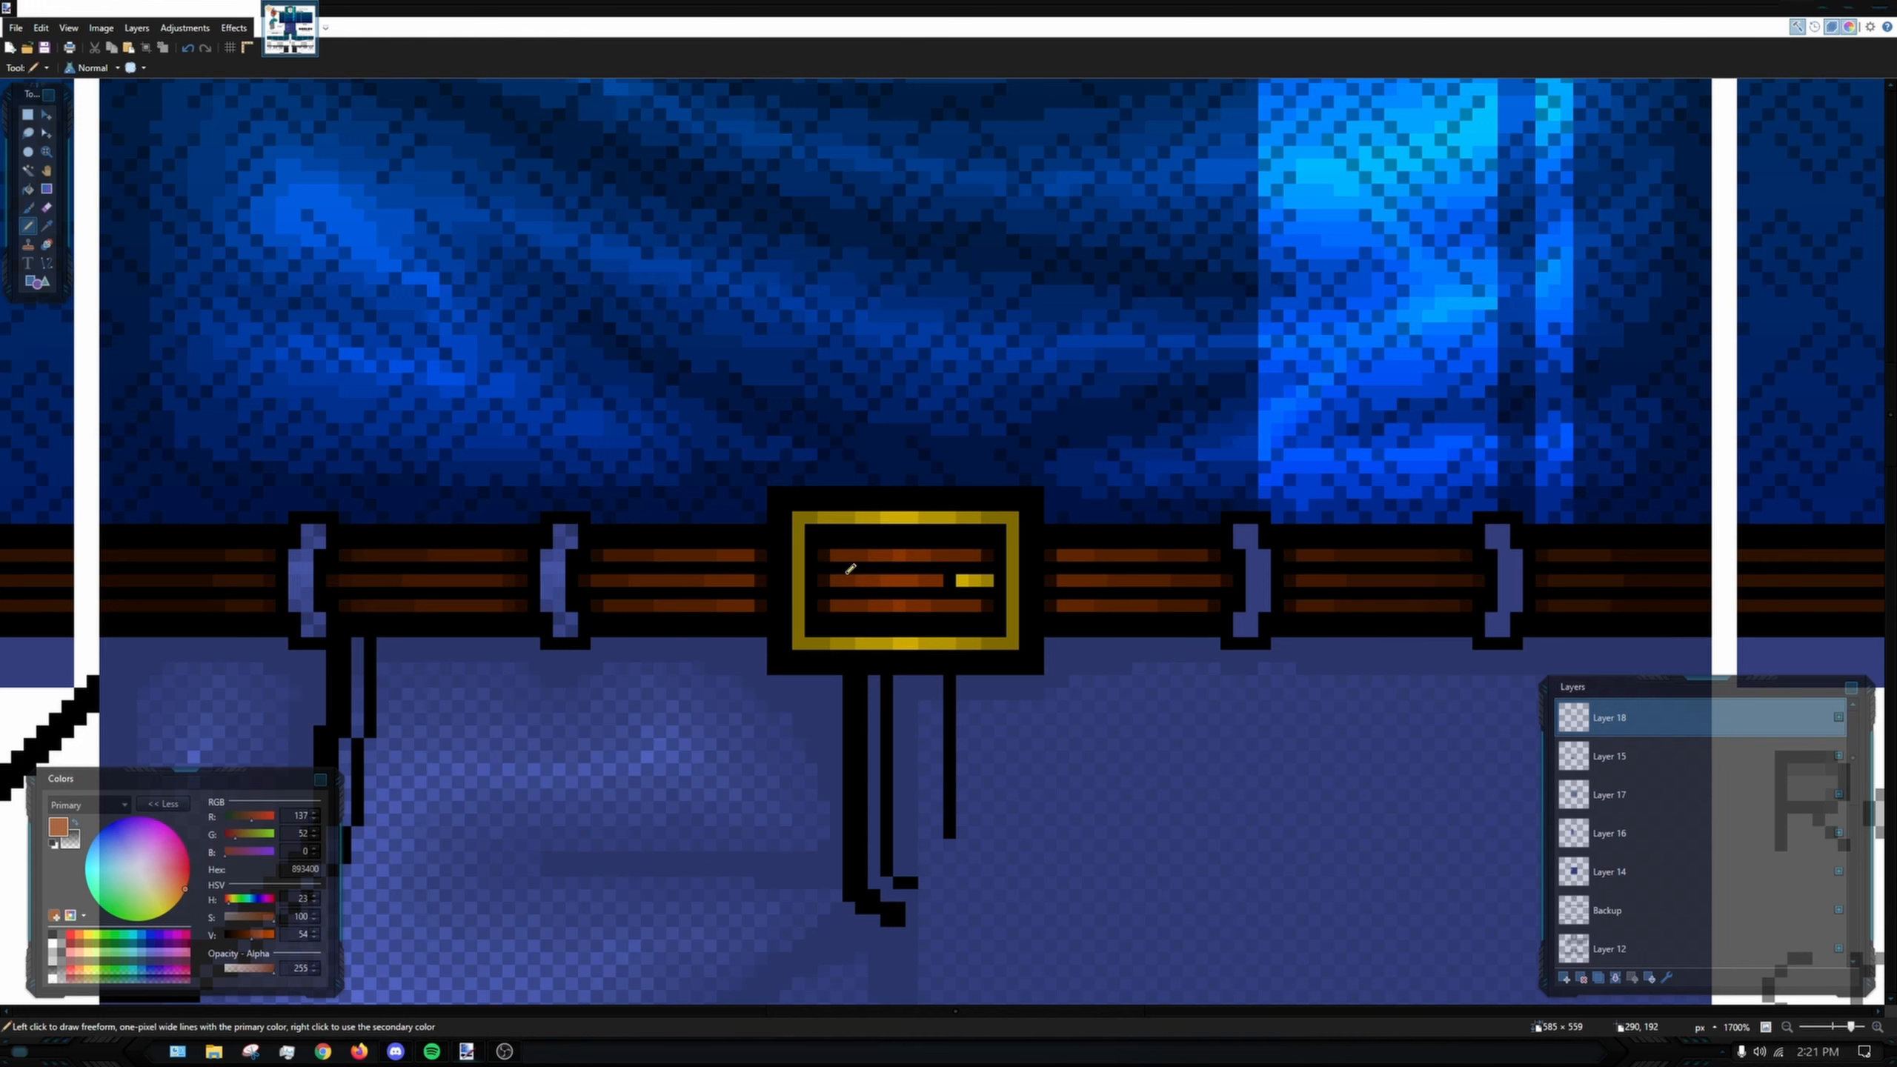
scroll(850, 569, down, 8)
click(1610, 872)
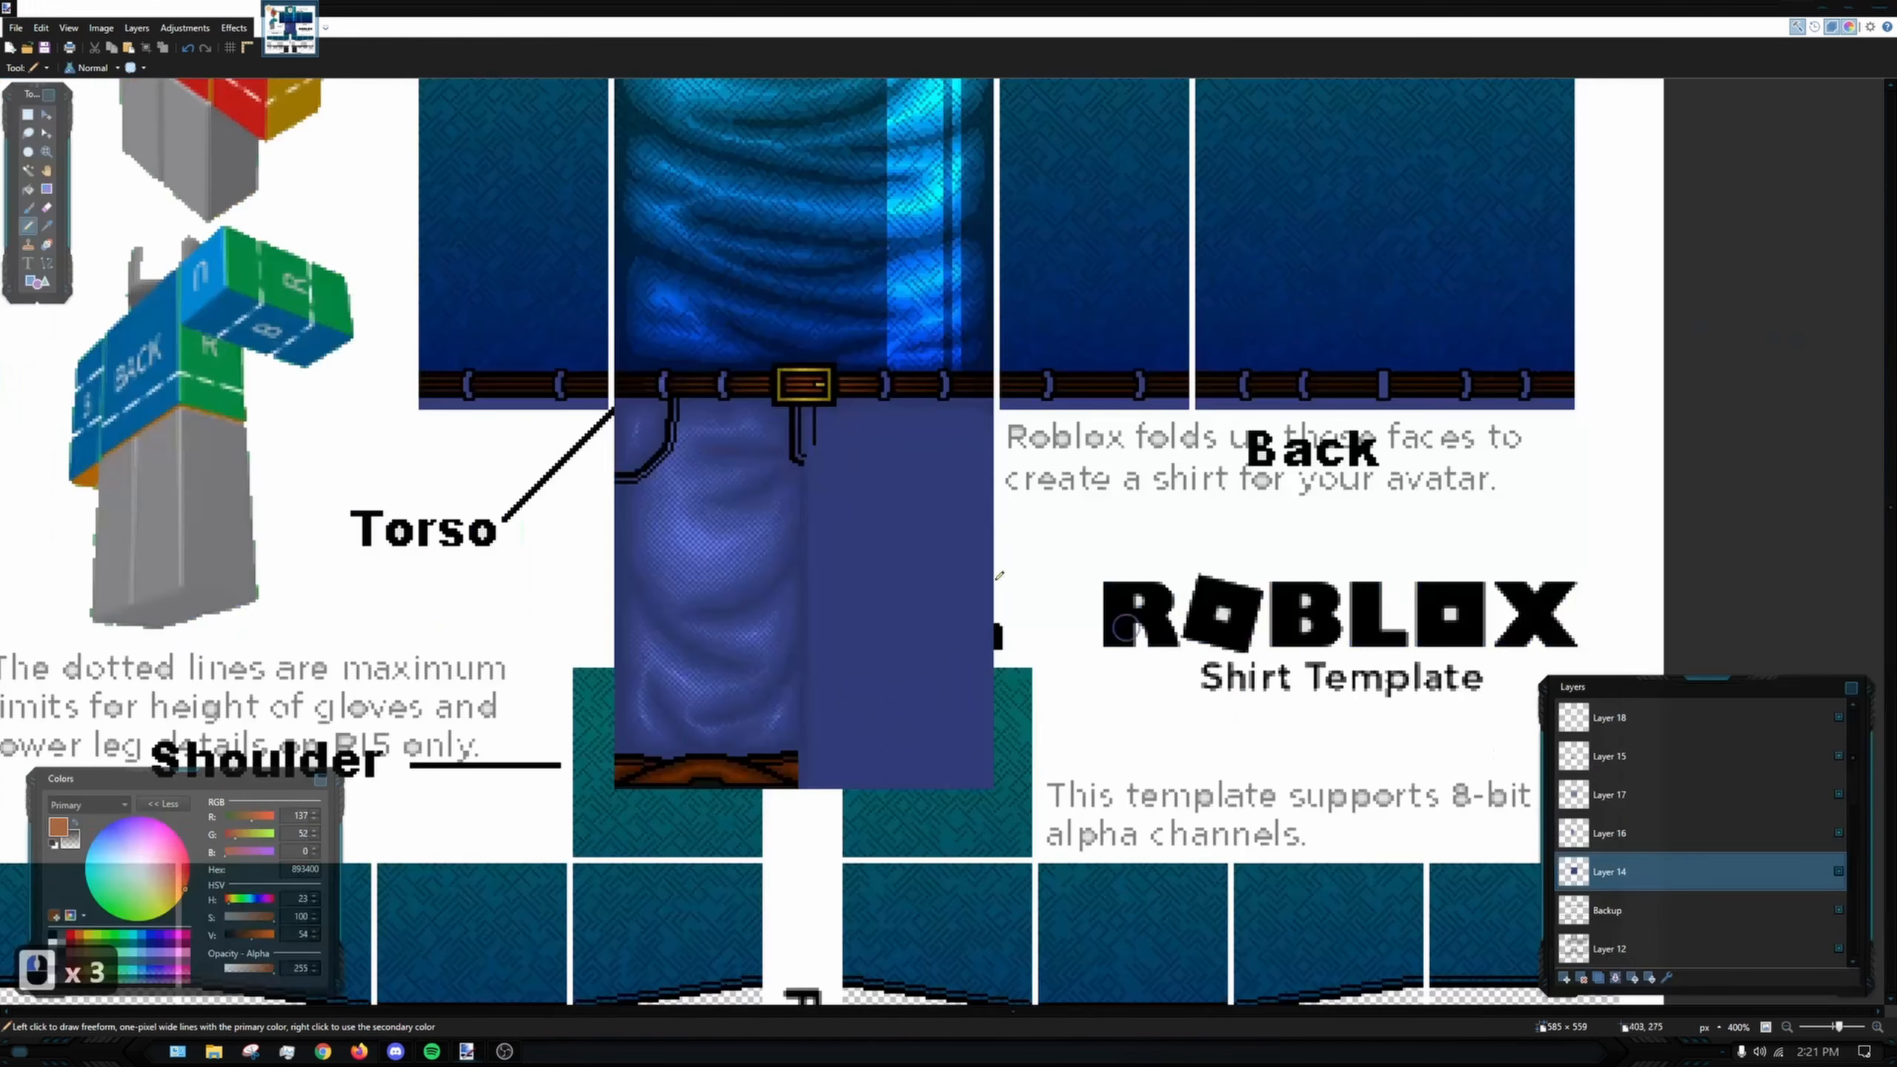
click(28, 114)
scroll(608, 373, up, 10)
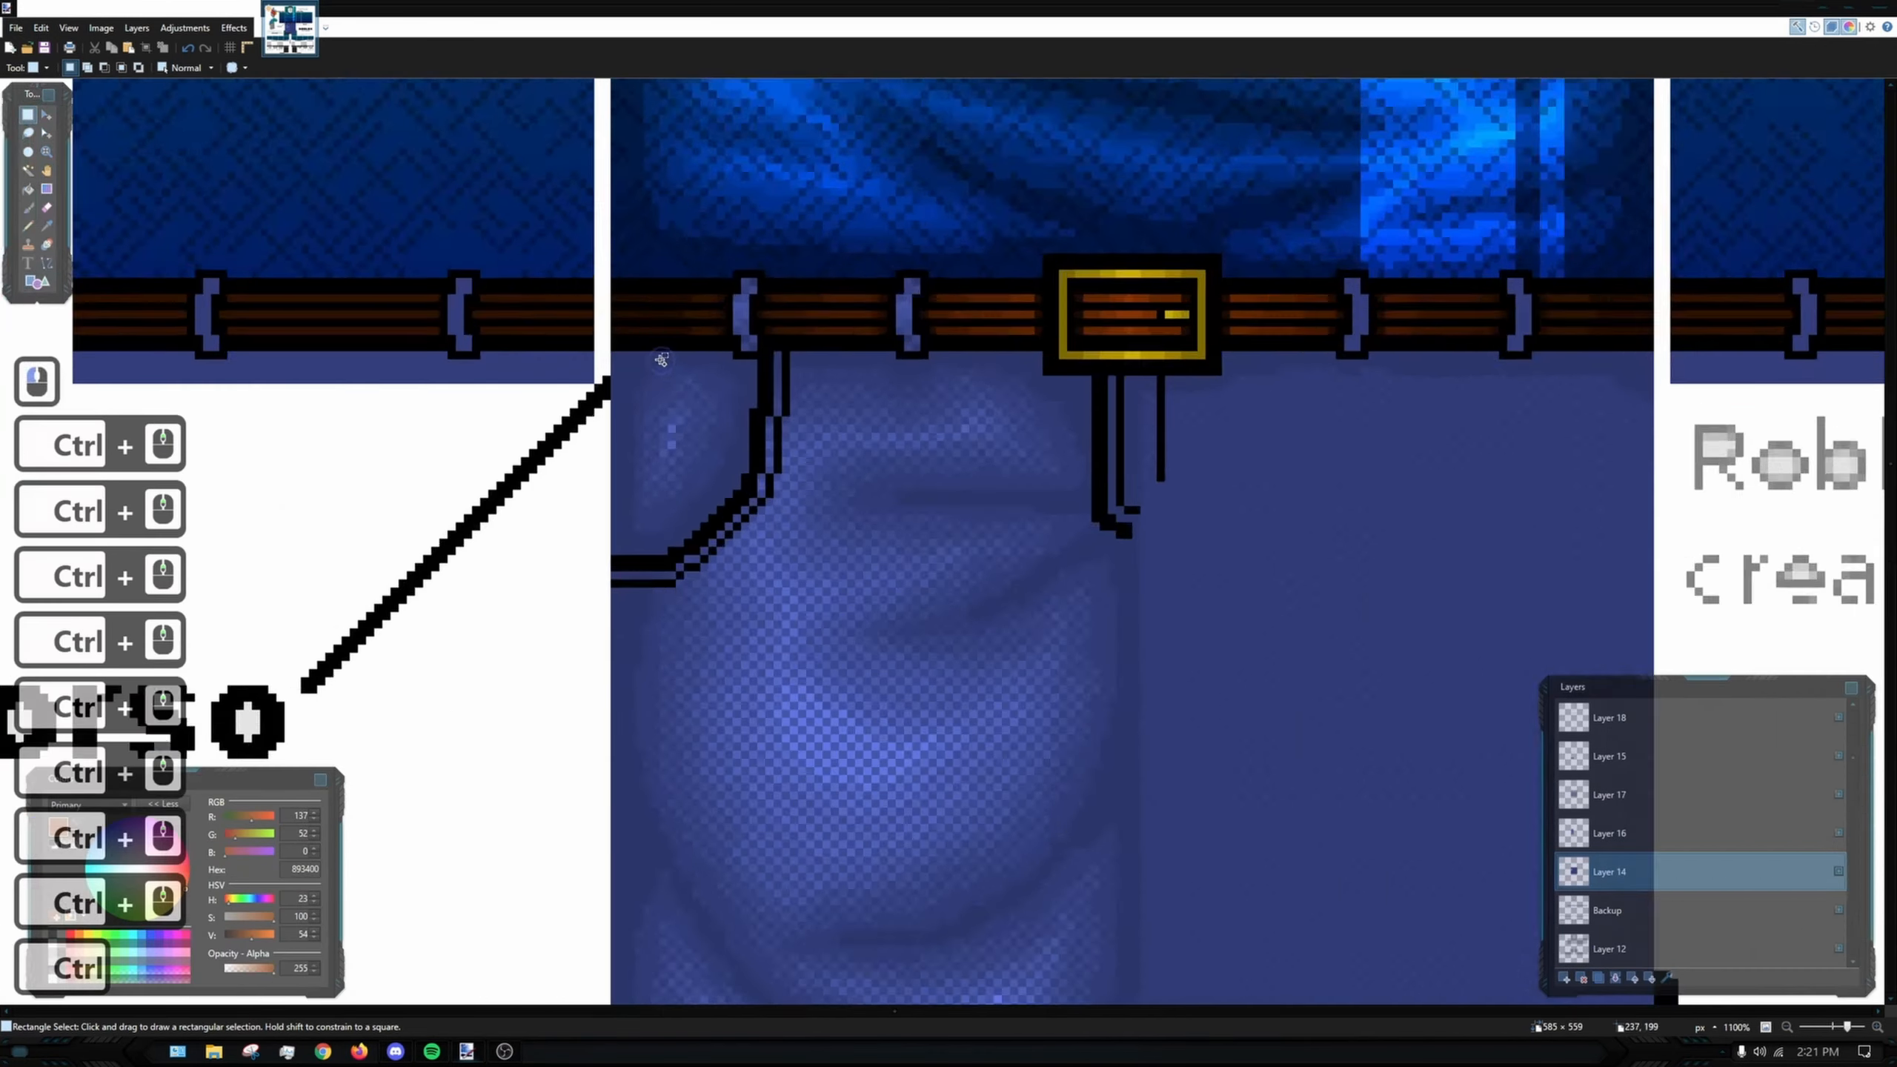
drag(593, 233, 937, 398)
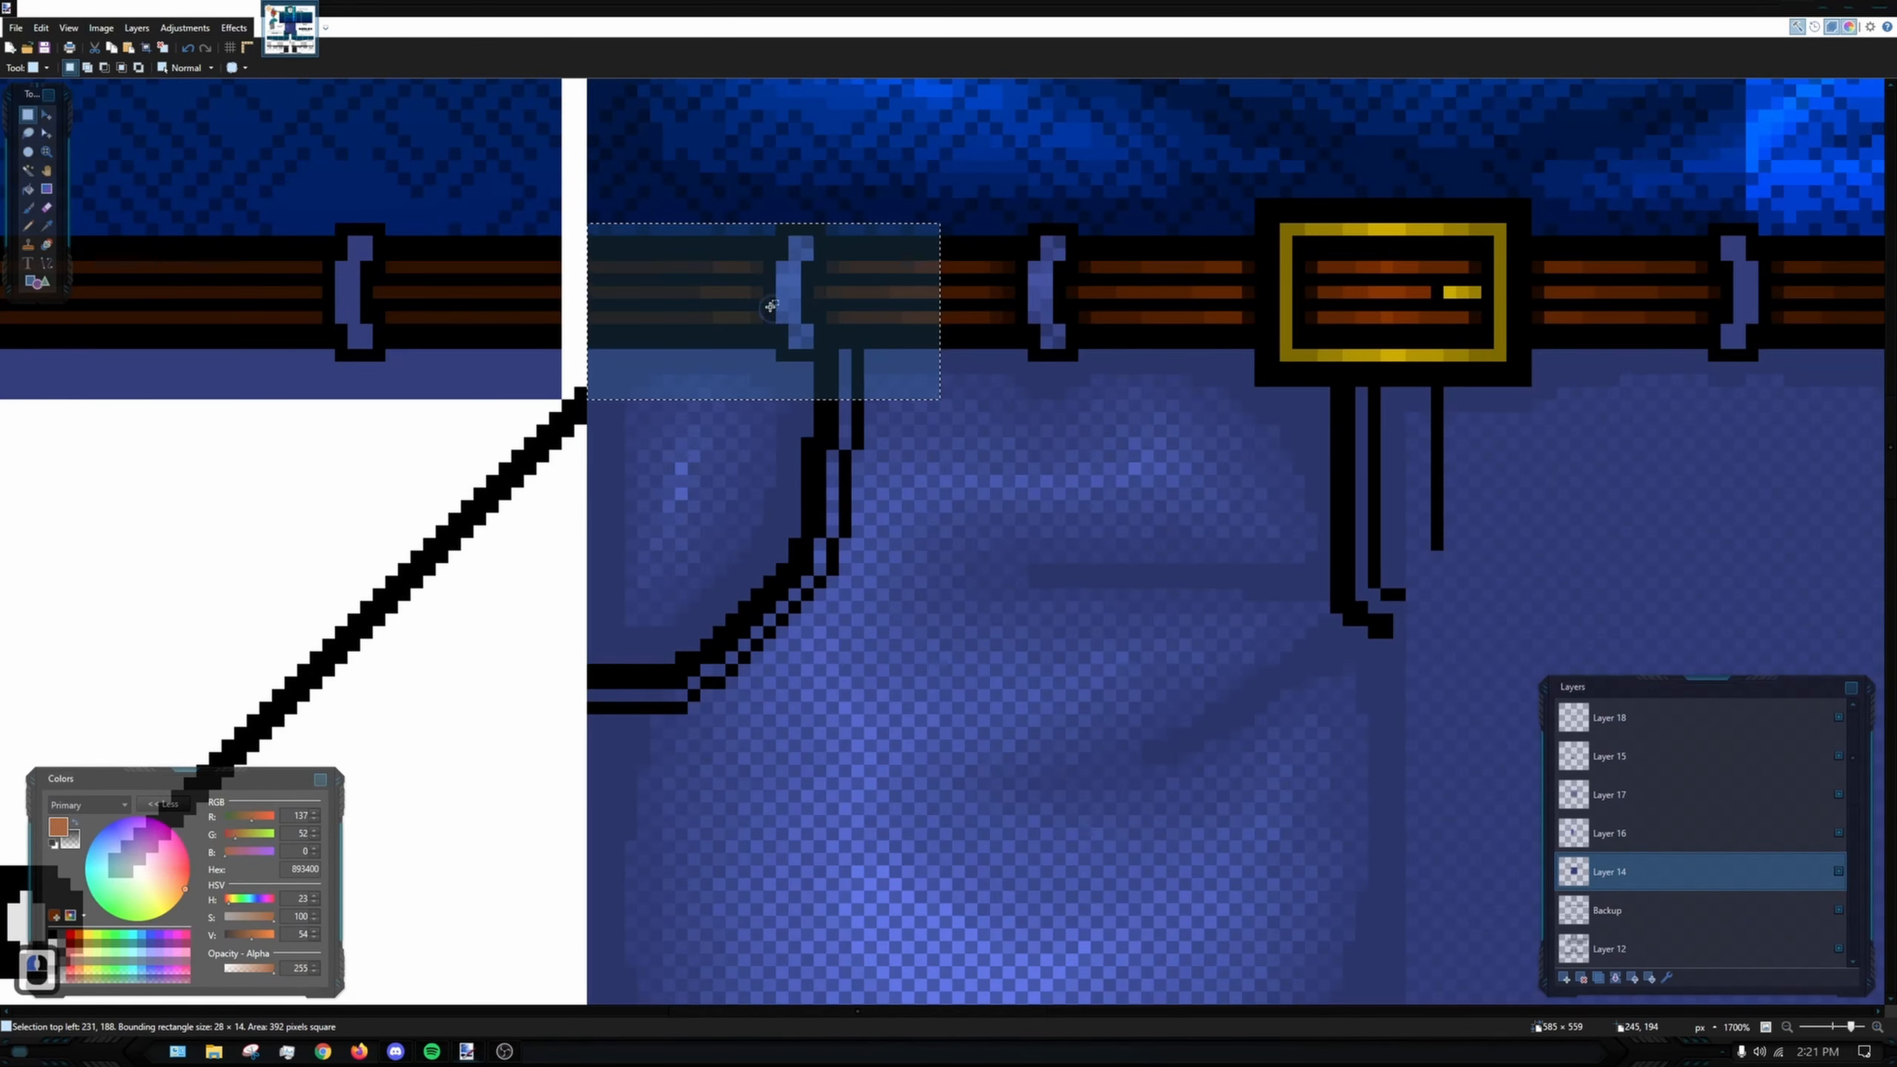
click(602, 246)
drag(592, 238, 1397, 763)
scroll(1390, 720, down, 14)
scroll(1396, 763, down, 6)
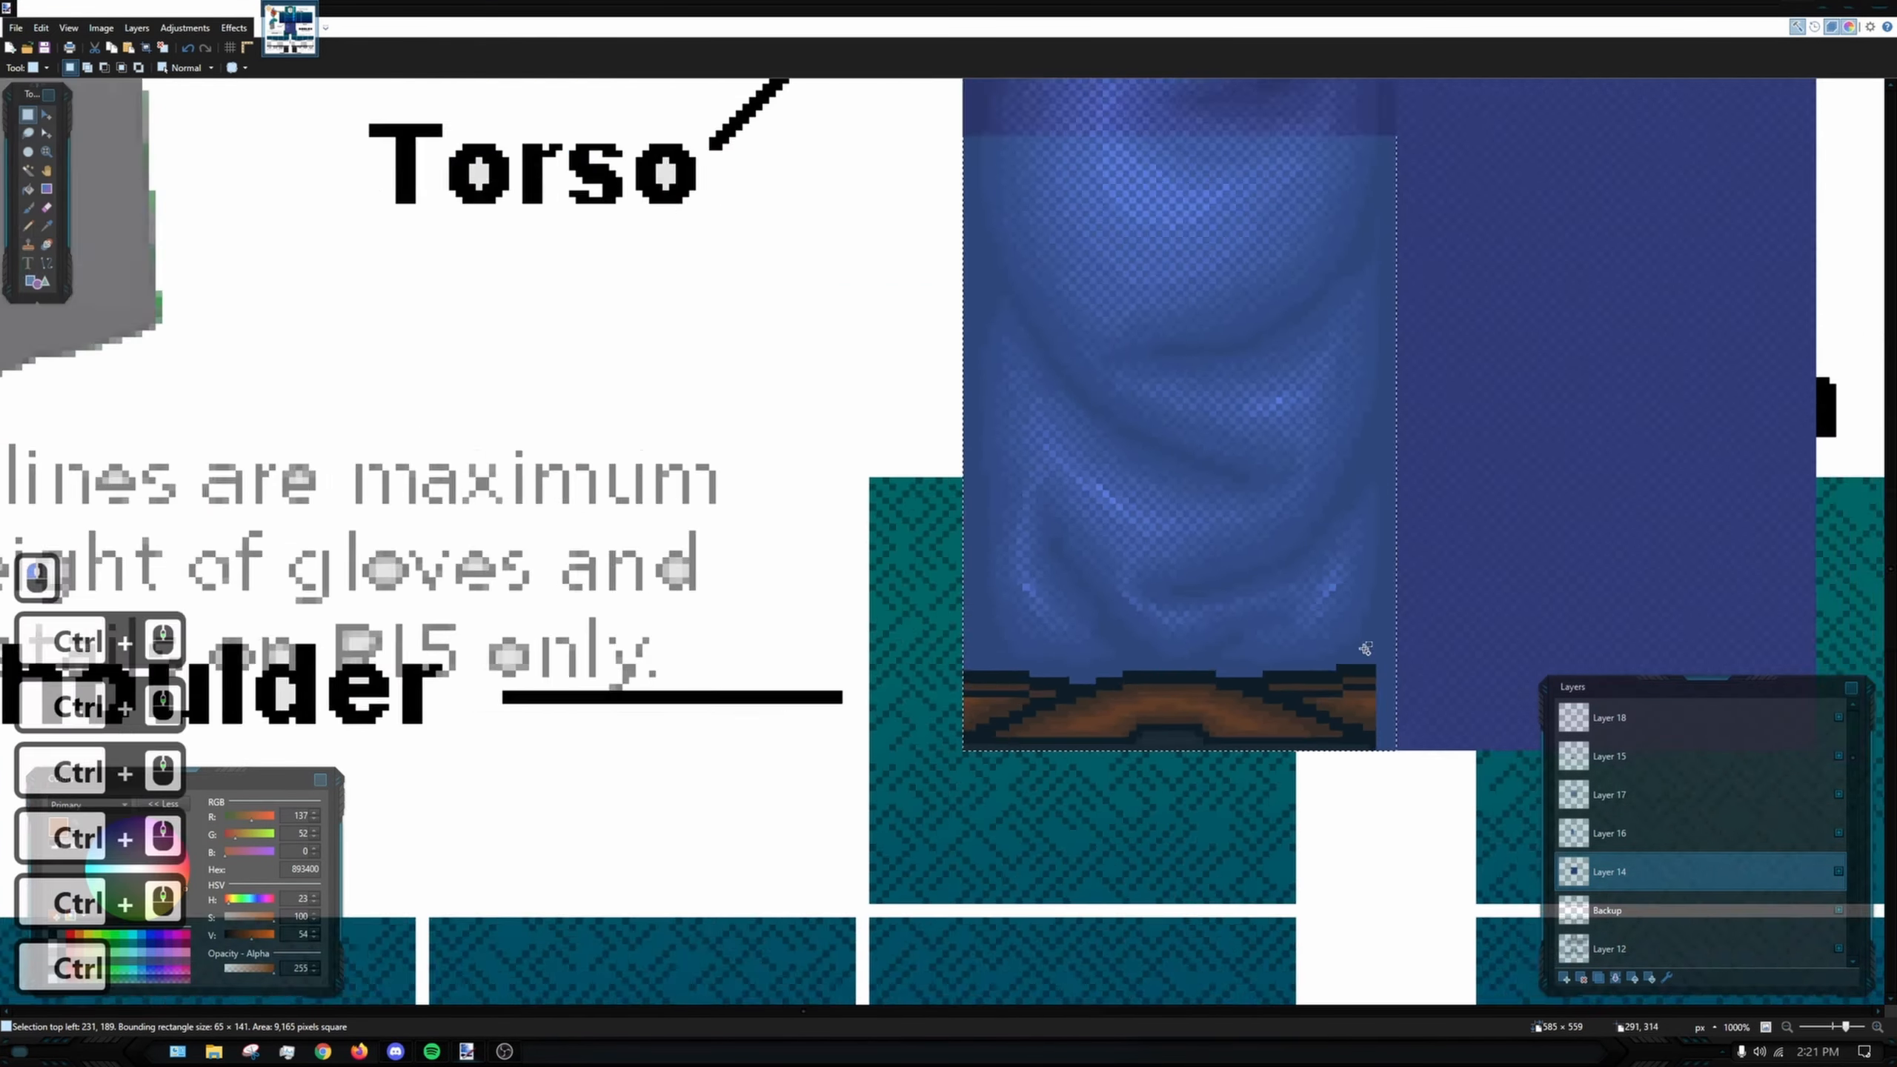
scroll(1110, 430, up, 4)
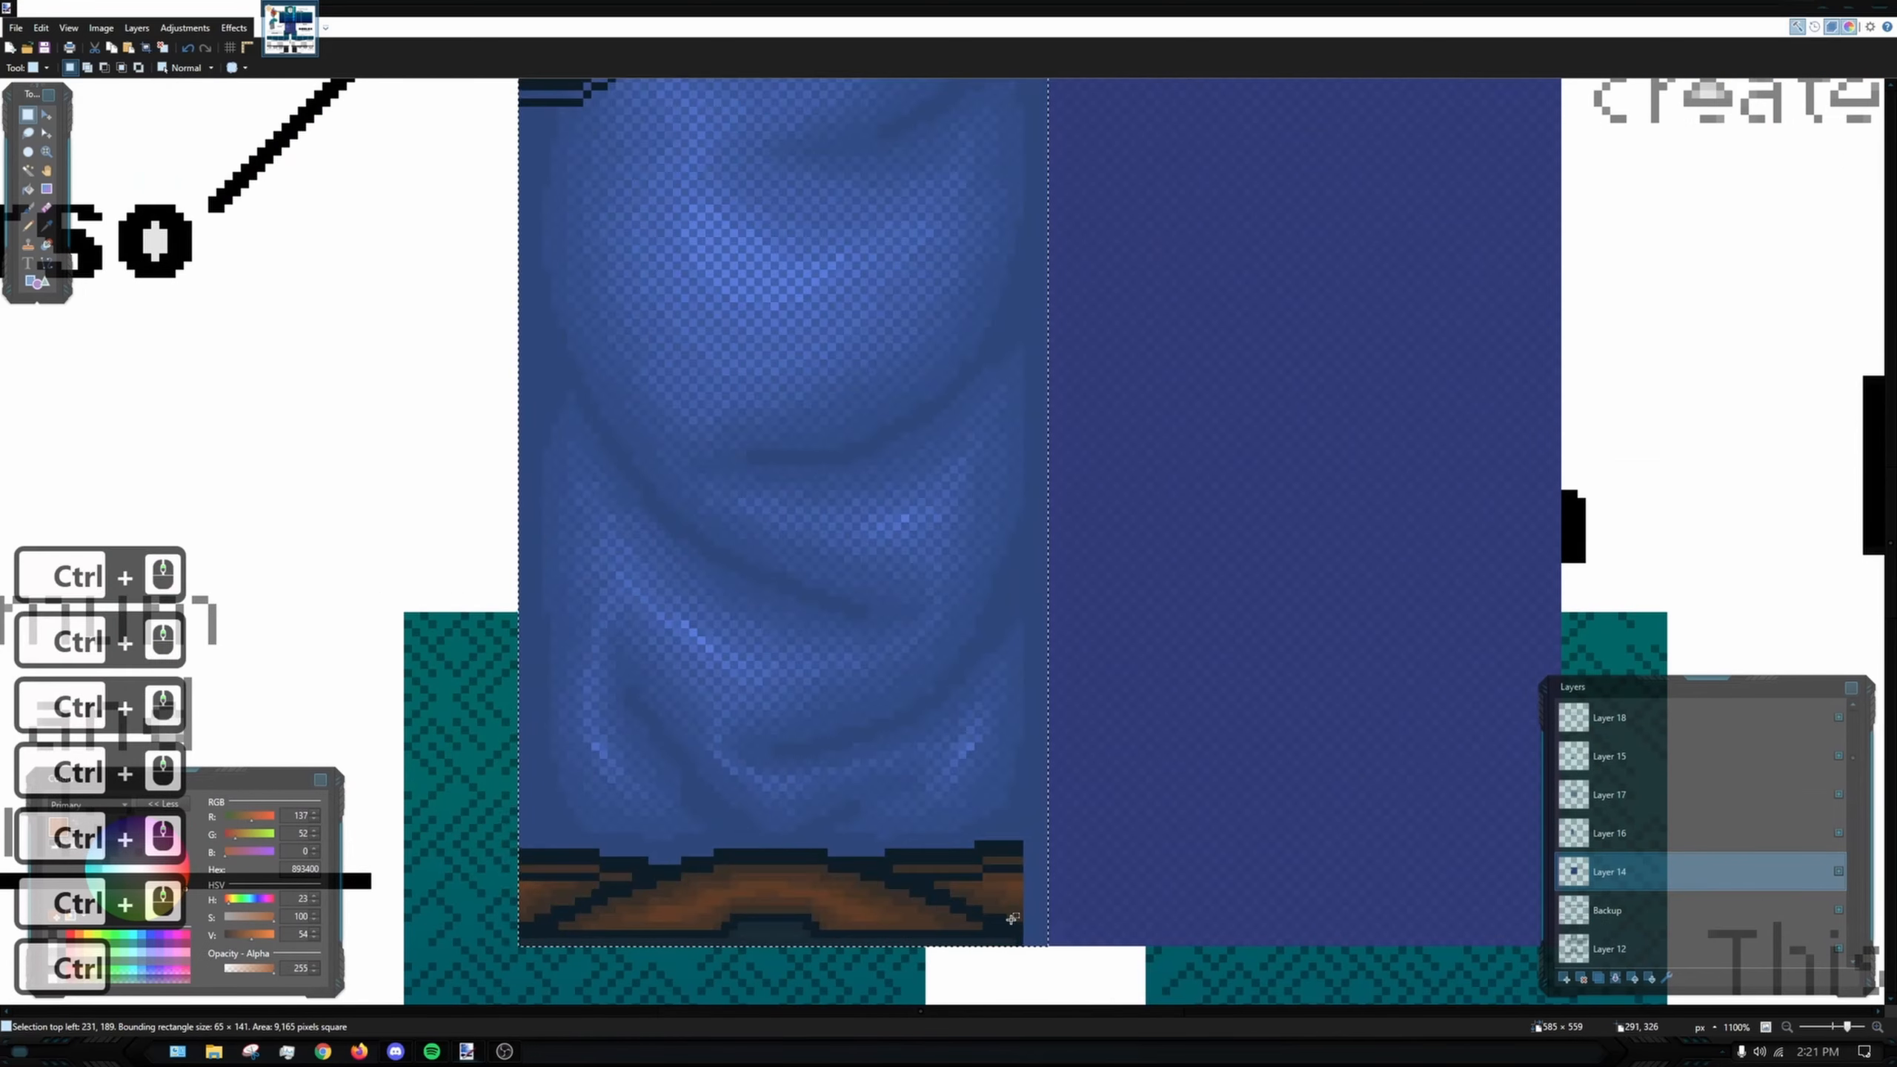
drag(1024, 946, 888, 243)
scroll(894, 150, up, 3)
scroll(910, 284, down, 5)
scroll(946, 348, down, 3)
click(1055, 534)
- Select Layer 15 and toggle its visibility off and on to check which artwork it holds
scroll(1033, 631, up, 3)
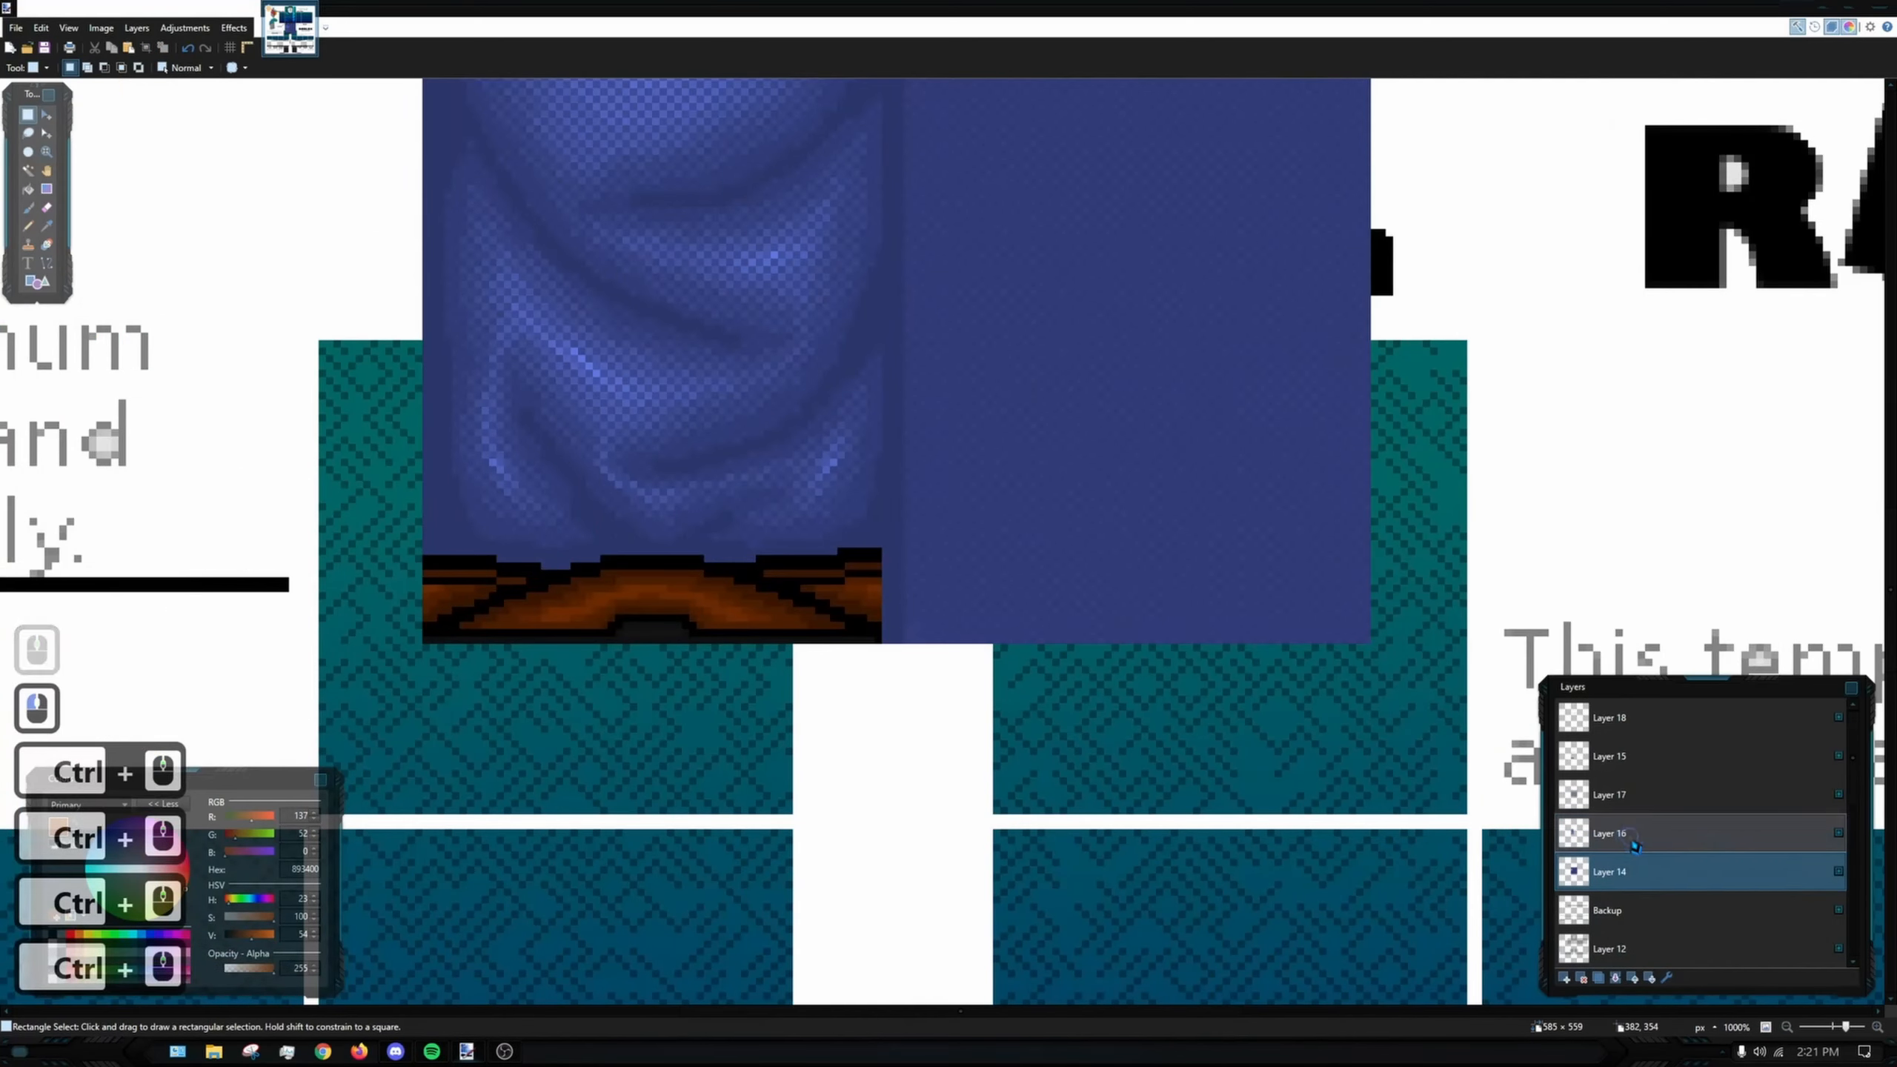
click(1822, 849)
click(1816, 807)
click(1809, 773)
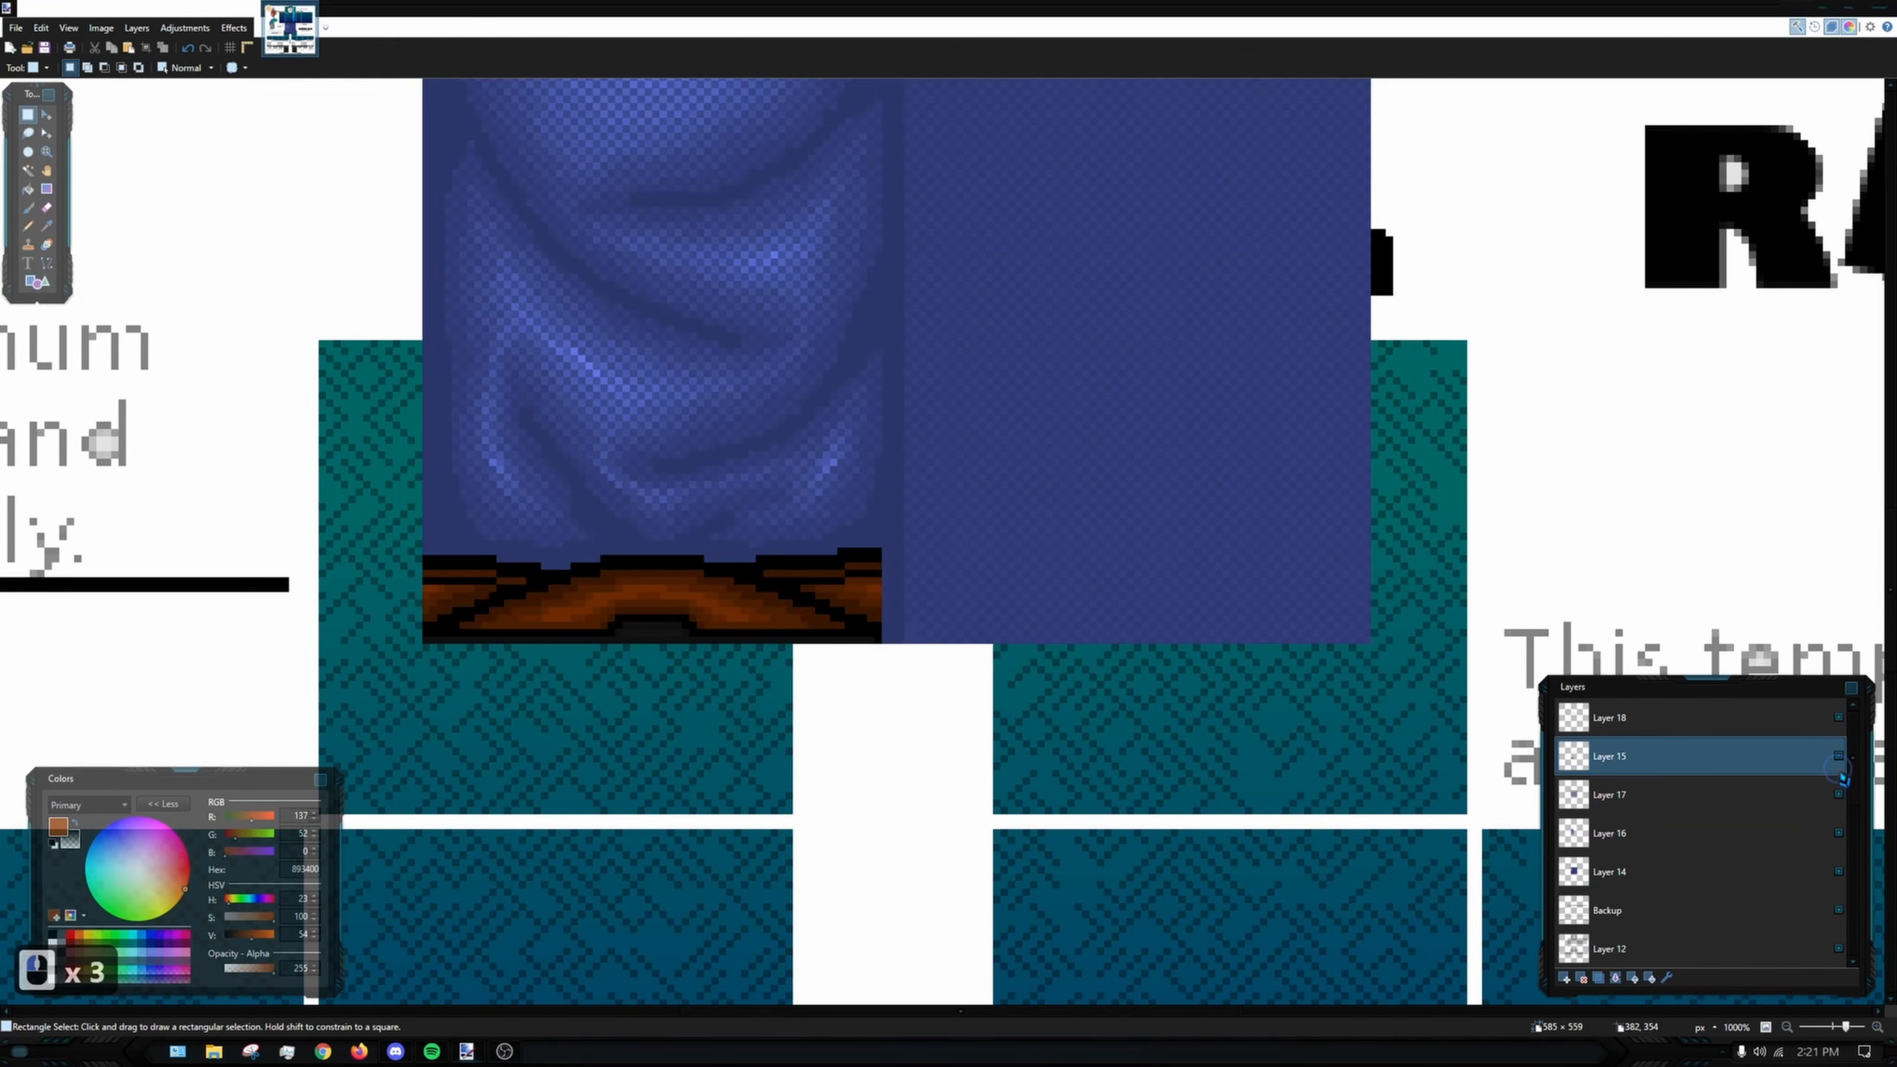
click(1838, 758)
click(1837, 758)
- Set the primary color to black and pencil the cuff's black outlines one pixel further at its right edge on Layer 15
scroll(903, 465, up, 10)
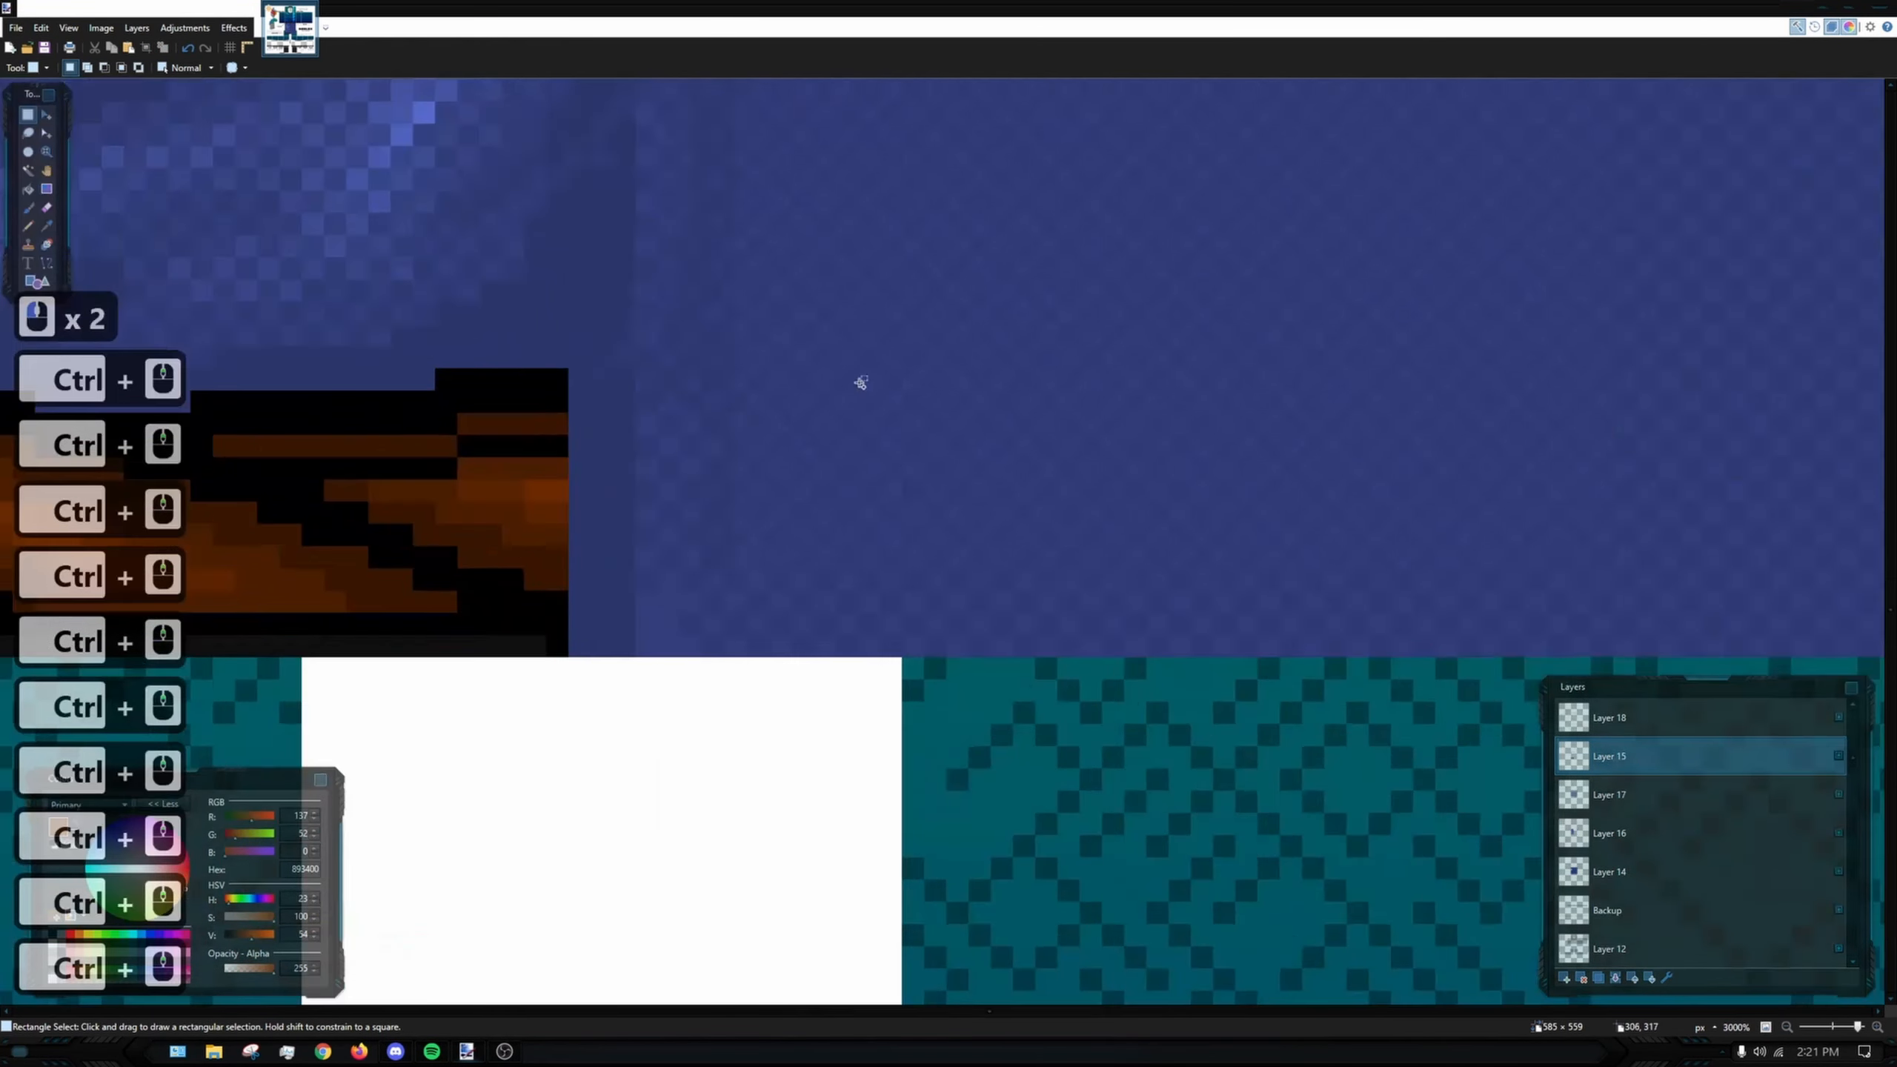
drag(200, 250, 356, 274)
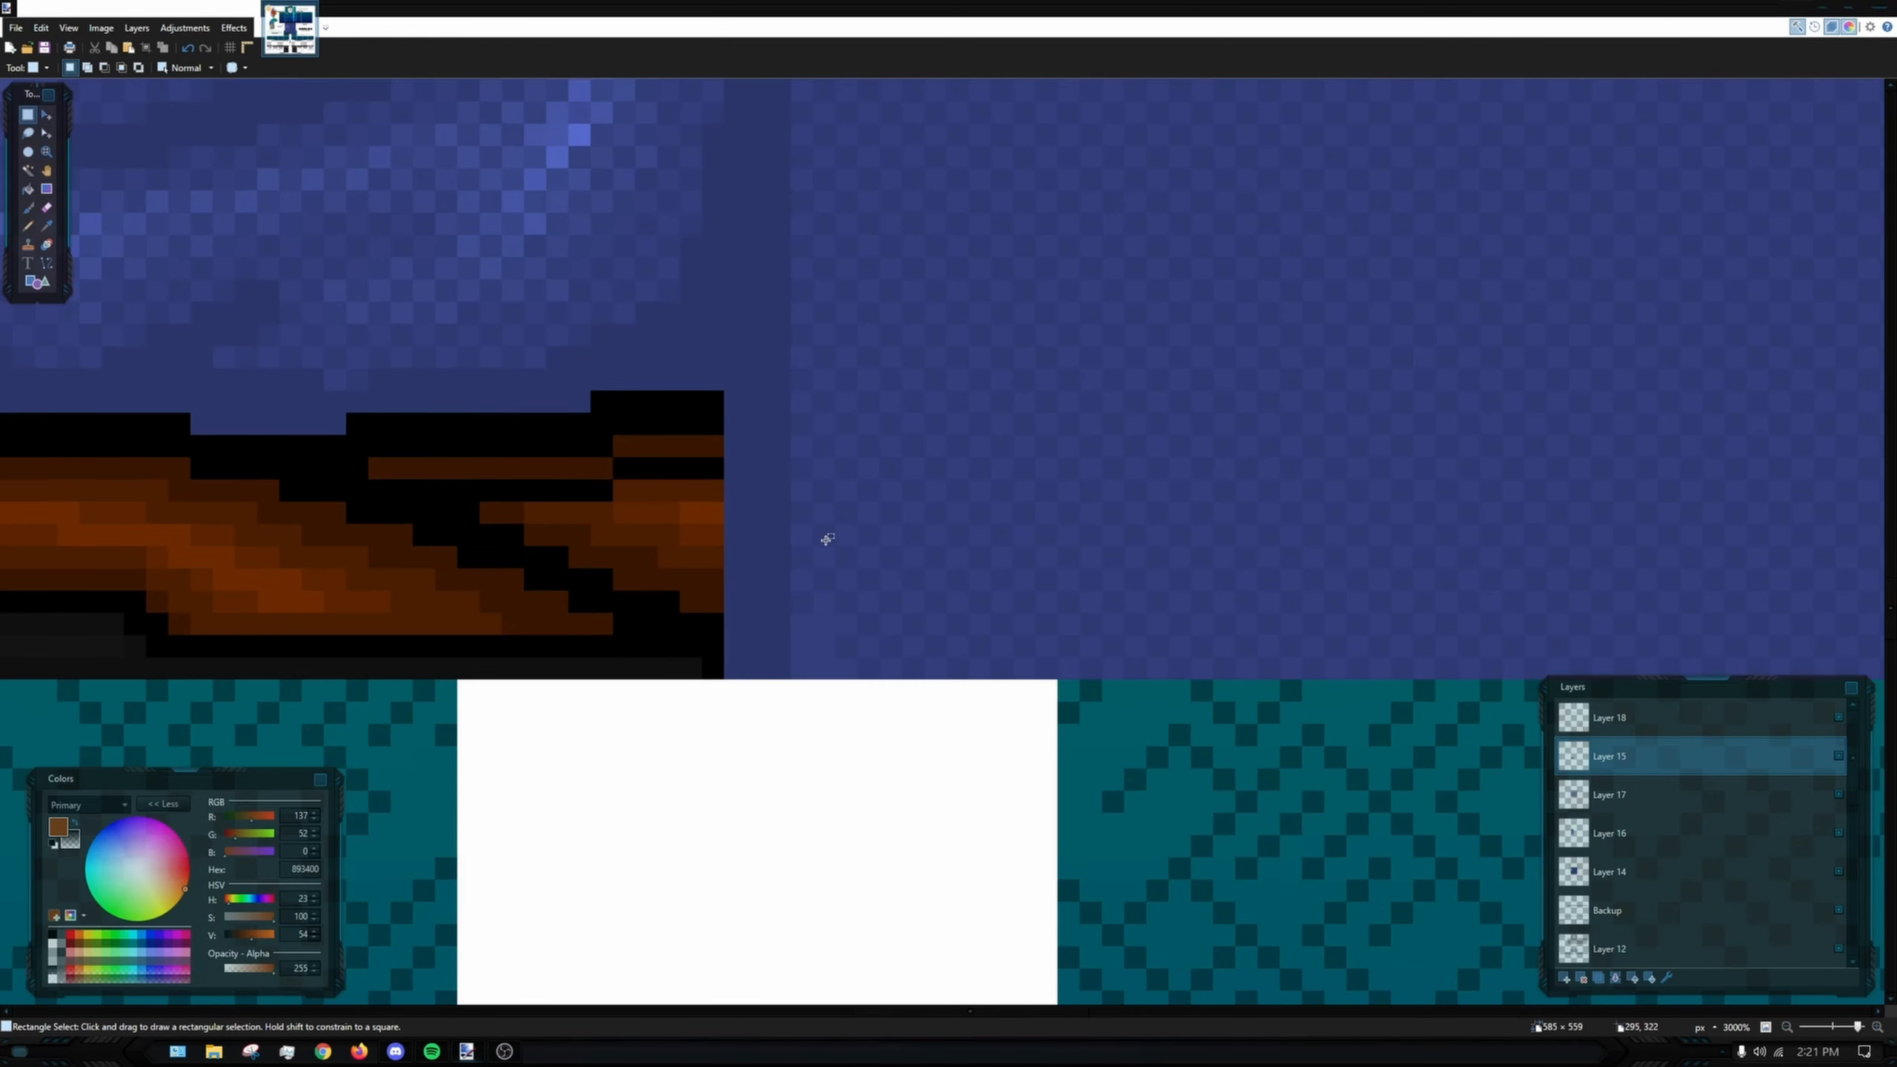
drag(728, 482, 768, 655)
click(778, 476)
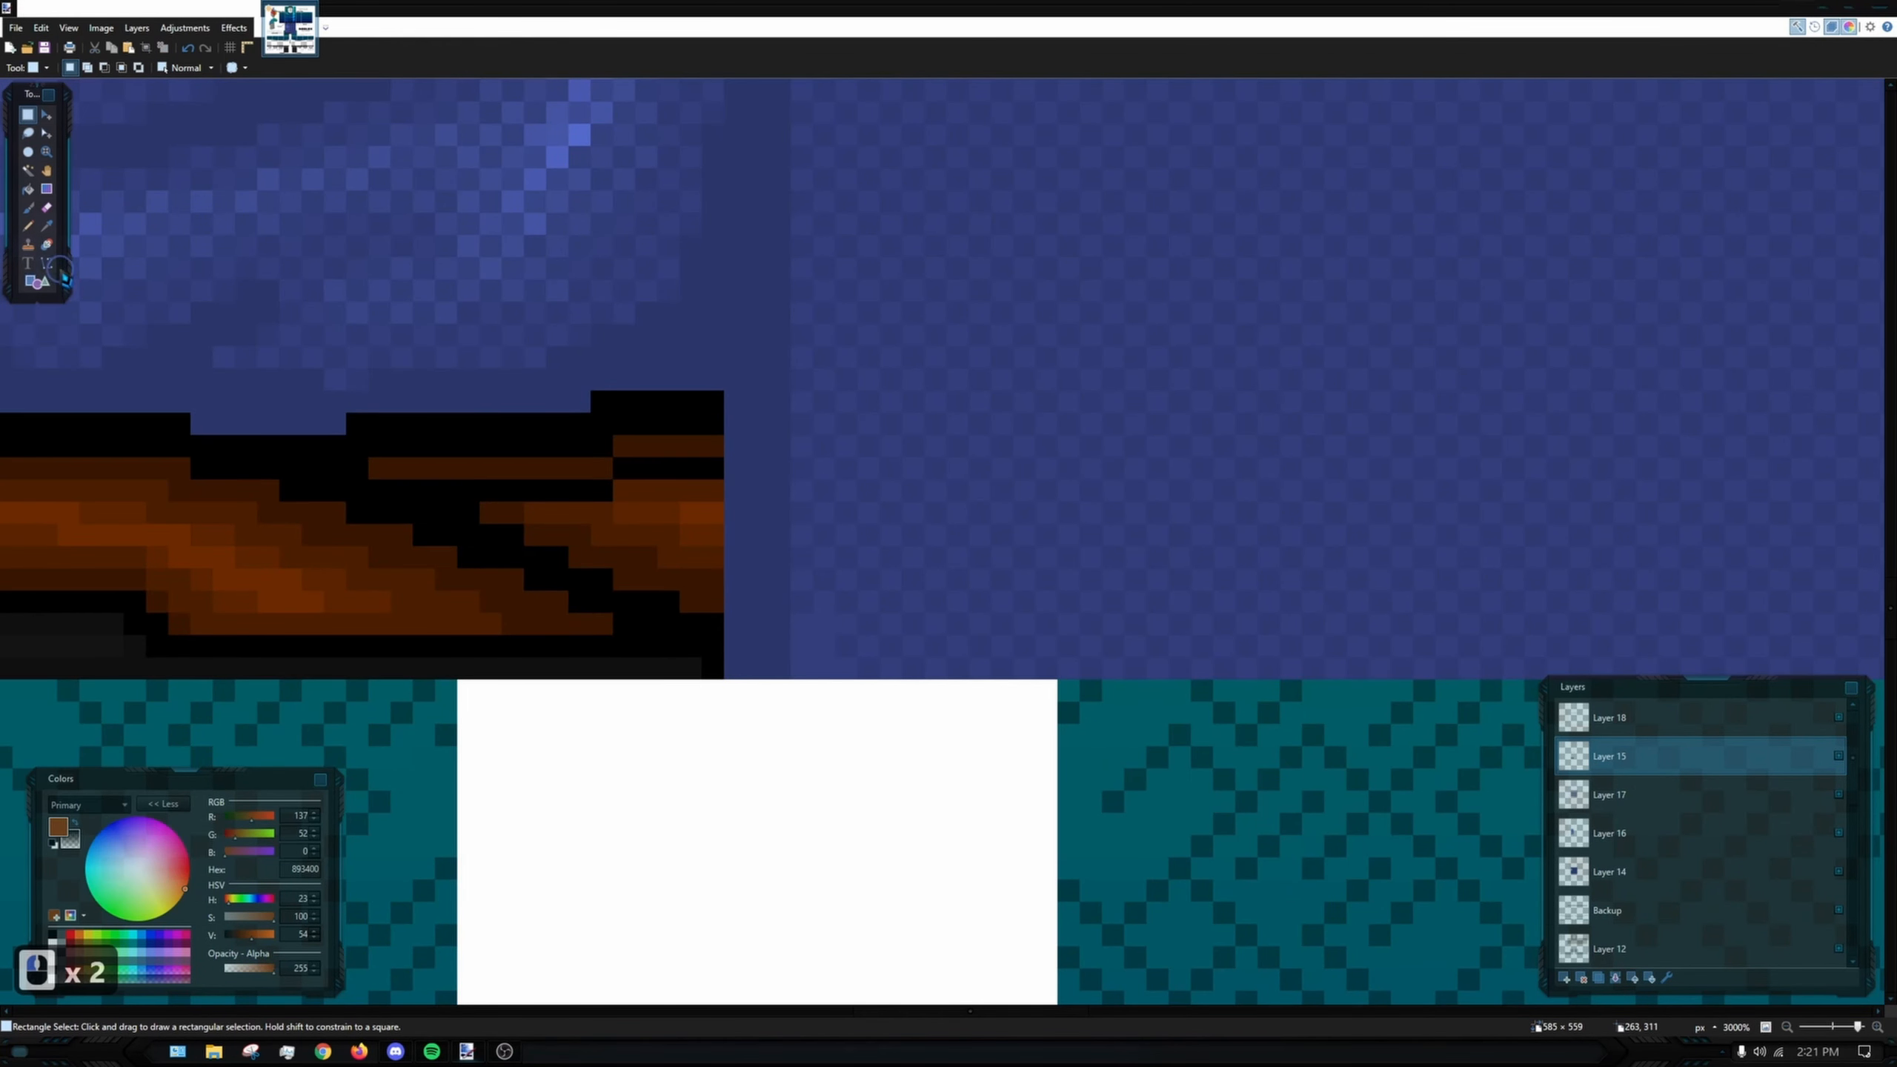
click(27, 226)
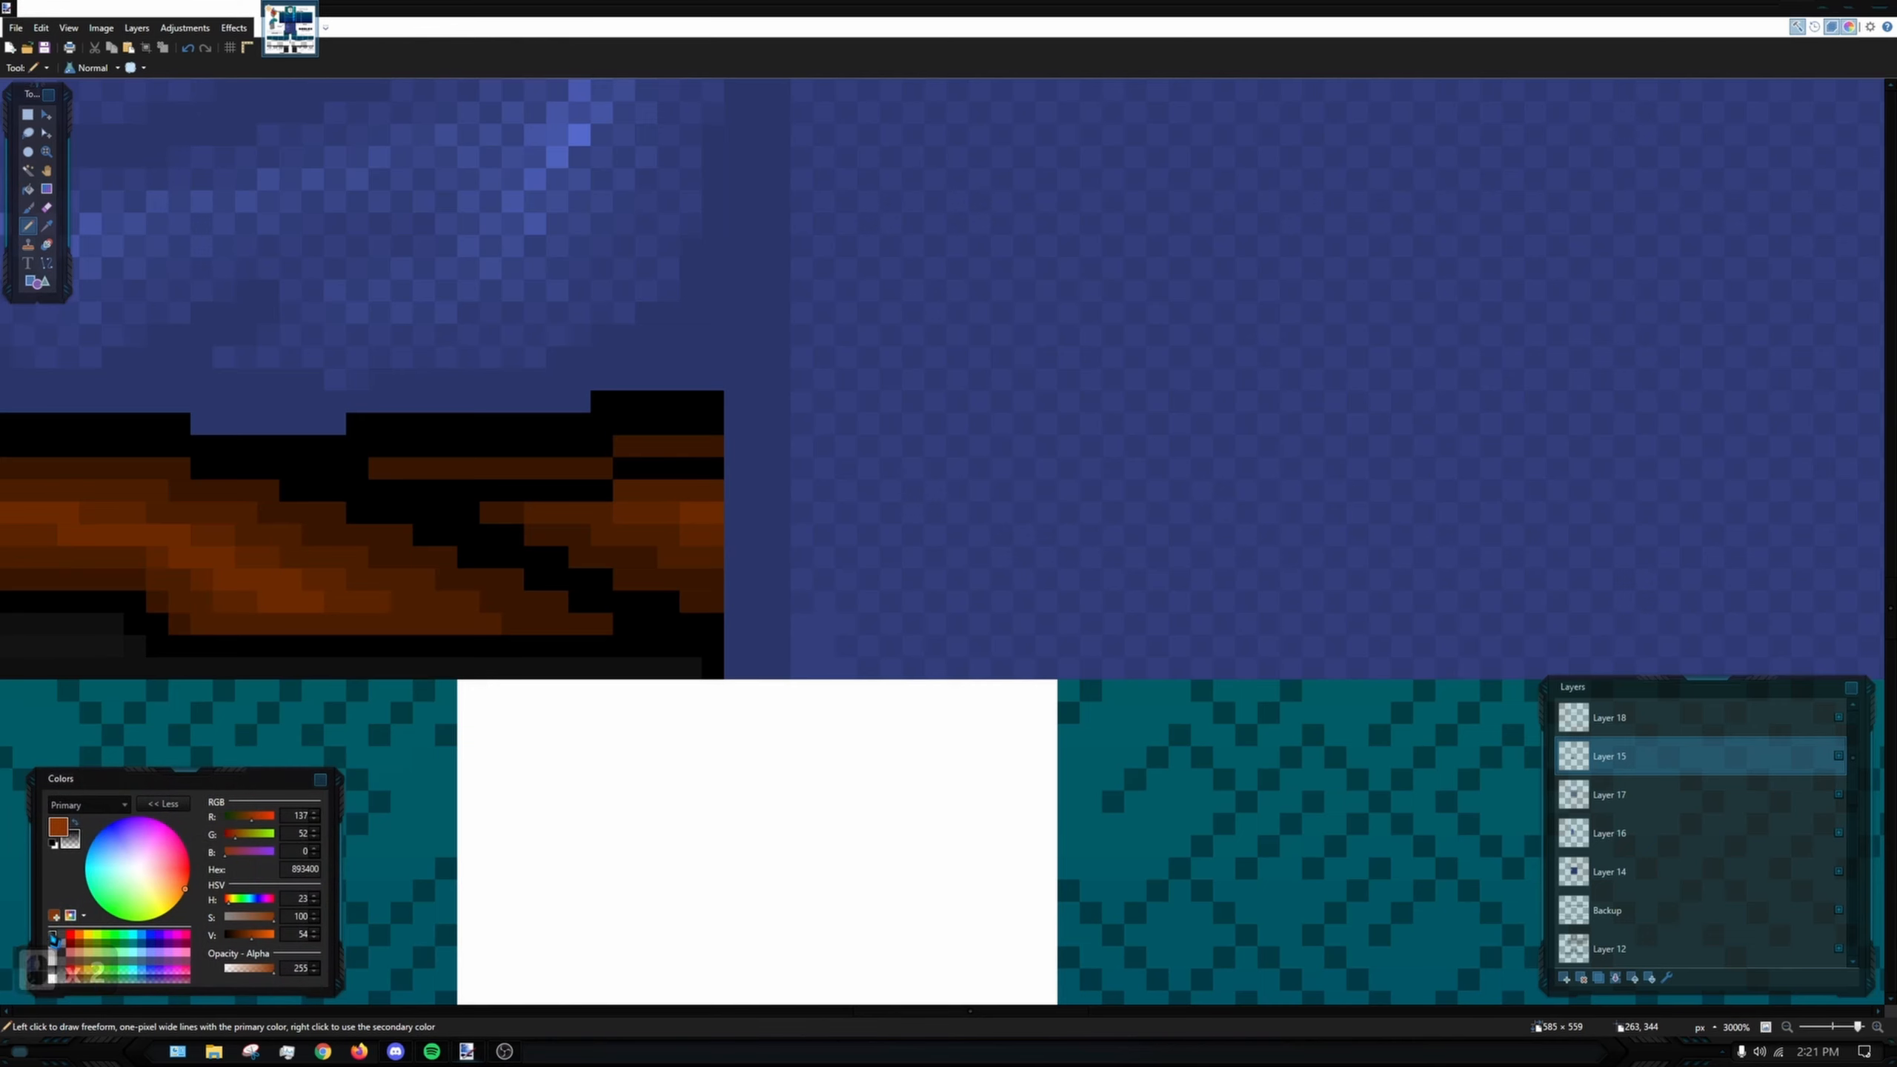
click(54, 937)
ctrl+scroll(729, 411, up, 8)
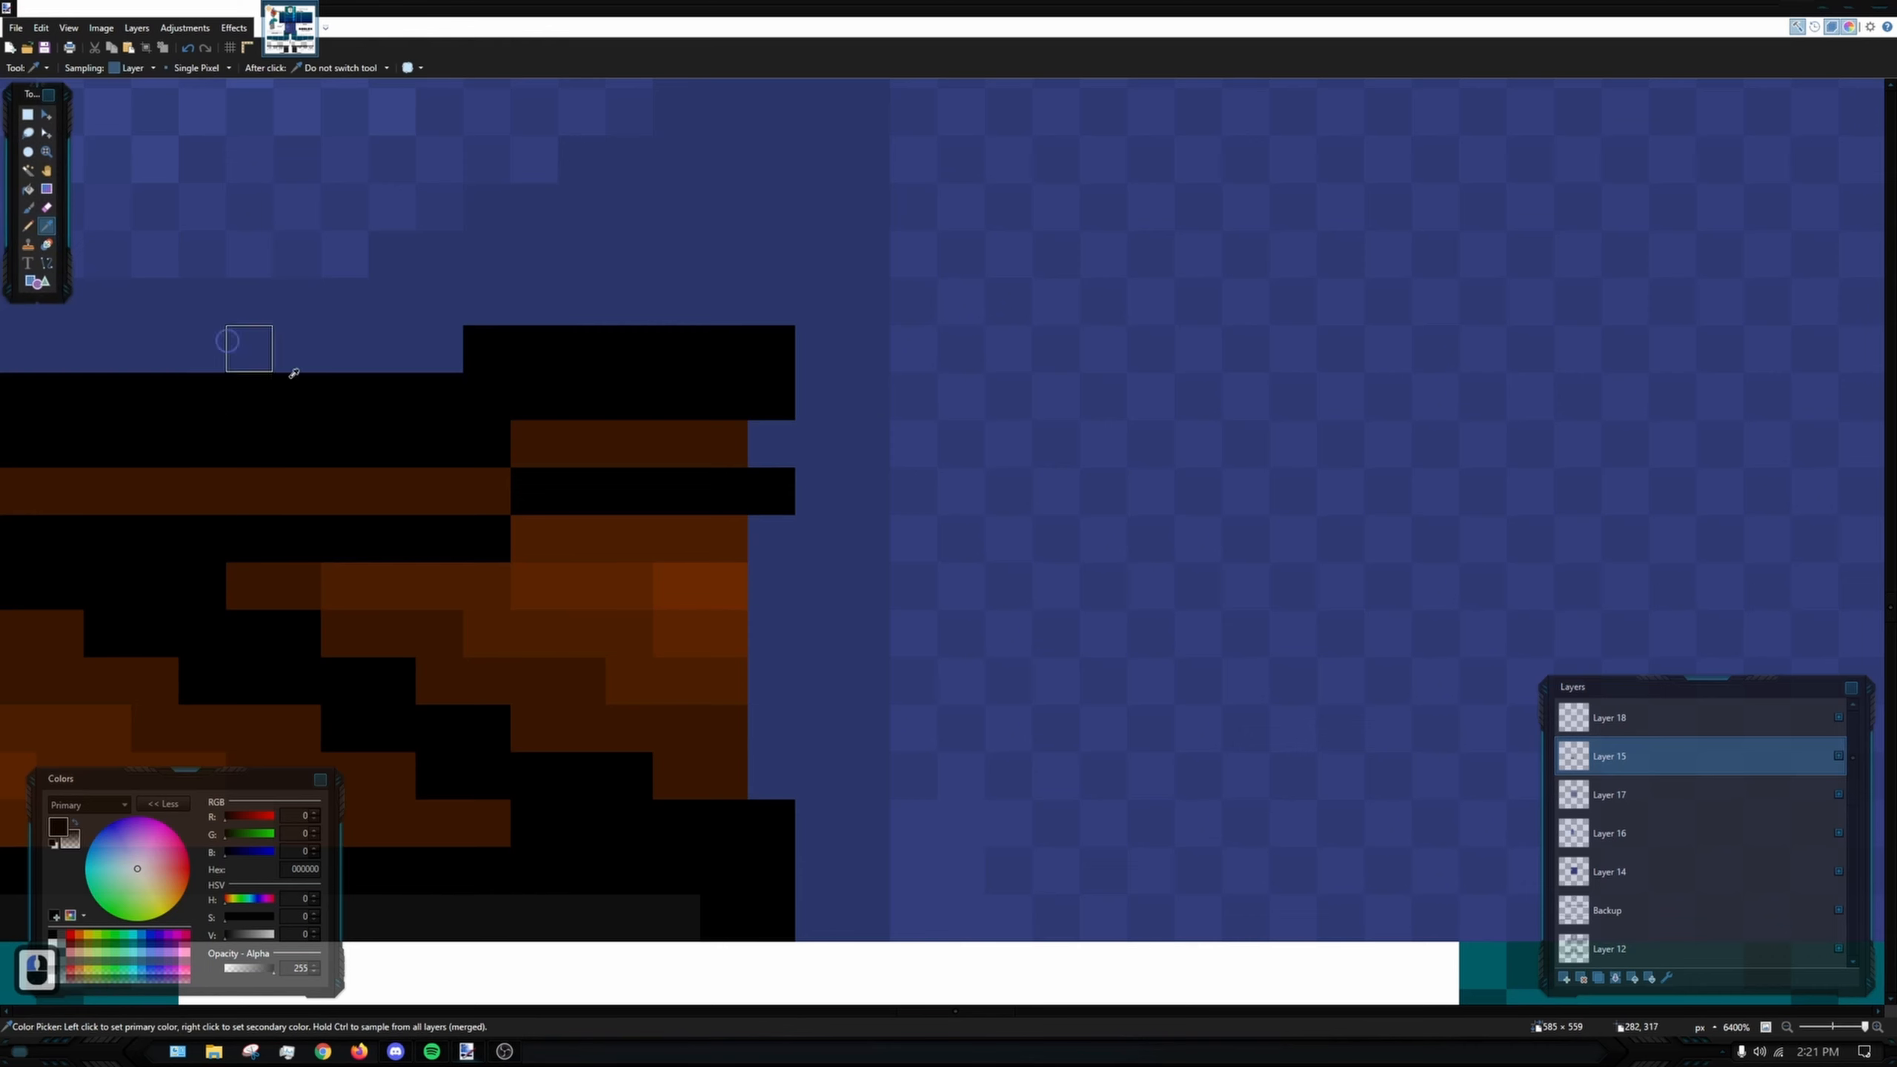
- Sample the cuff's darker browns, starting with 381600, and pencil them into the extra pixel column at its right edge
click(27, 226)
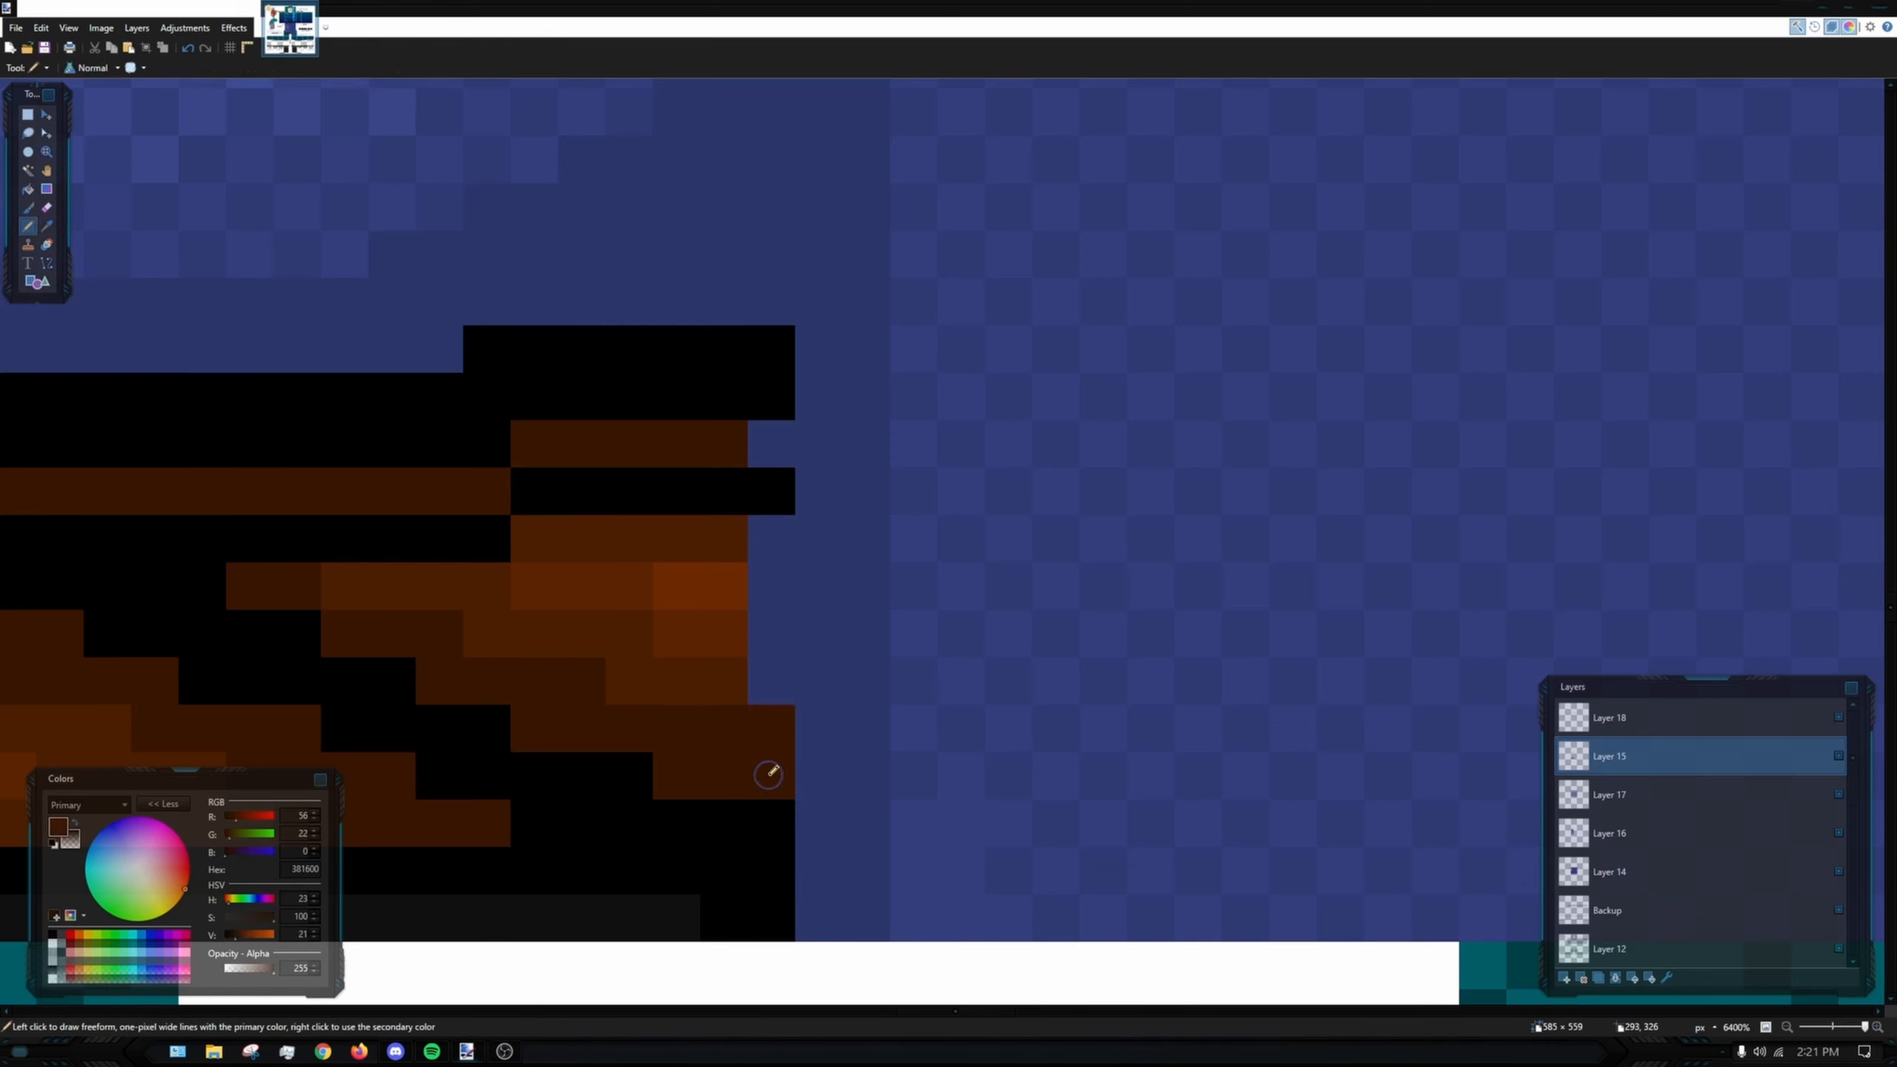
click(726, 536)
key(ctrl+z)
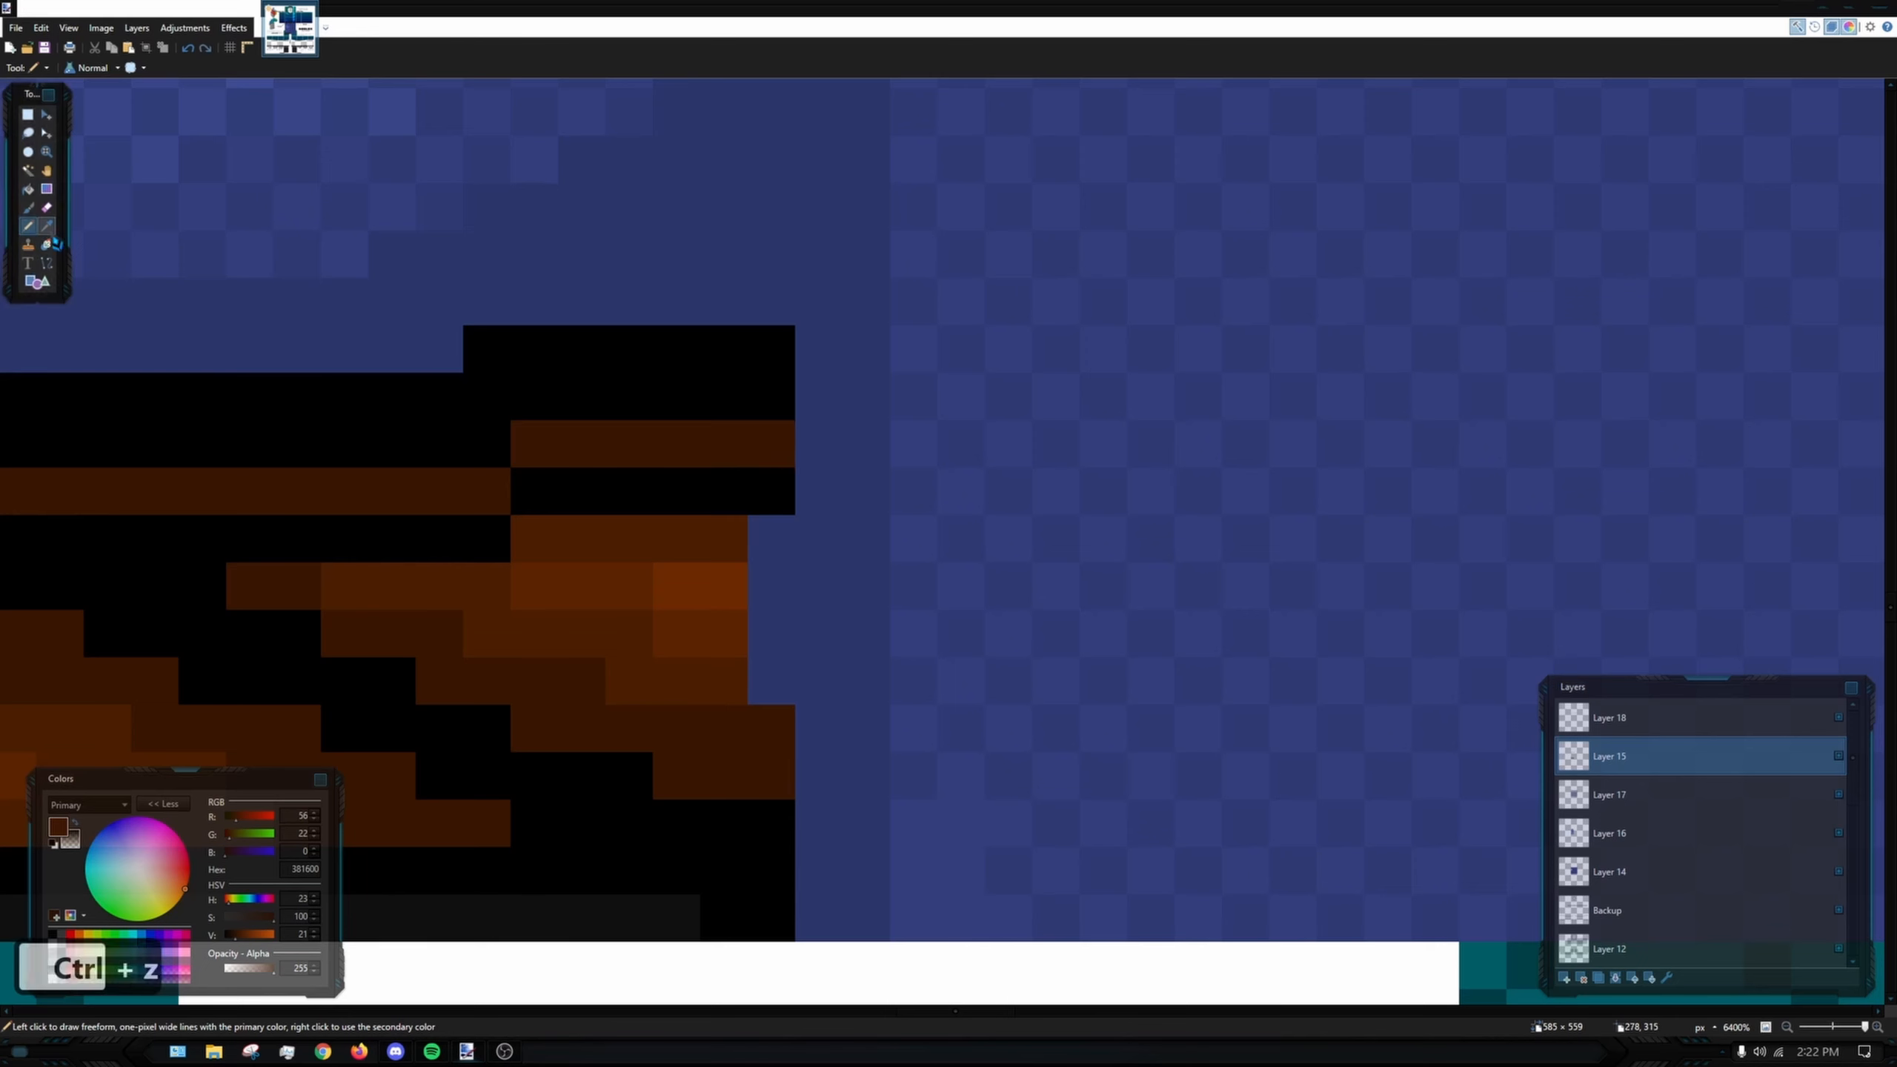
click(46, 226)
click(726, 538)
click(27, 226)
click(769, 539)
click(777, 673)
- Sample 5B2300 and 6B2900 from the cuff and pencil the remaining gap at its right edge, undoing the misplaced strokes
click(46, 226)
click(709, 631)
click(27, 226)
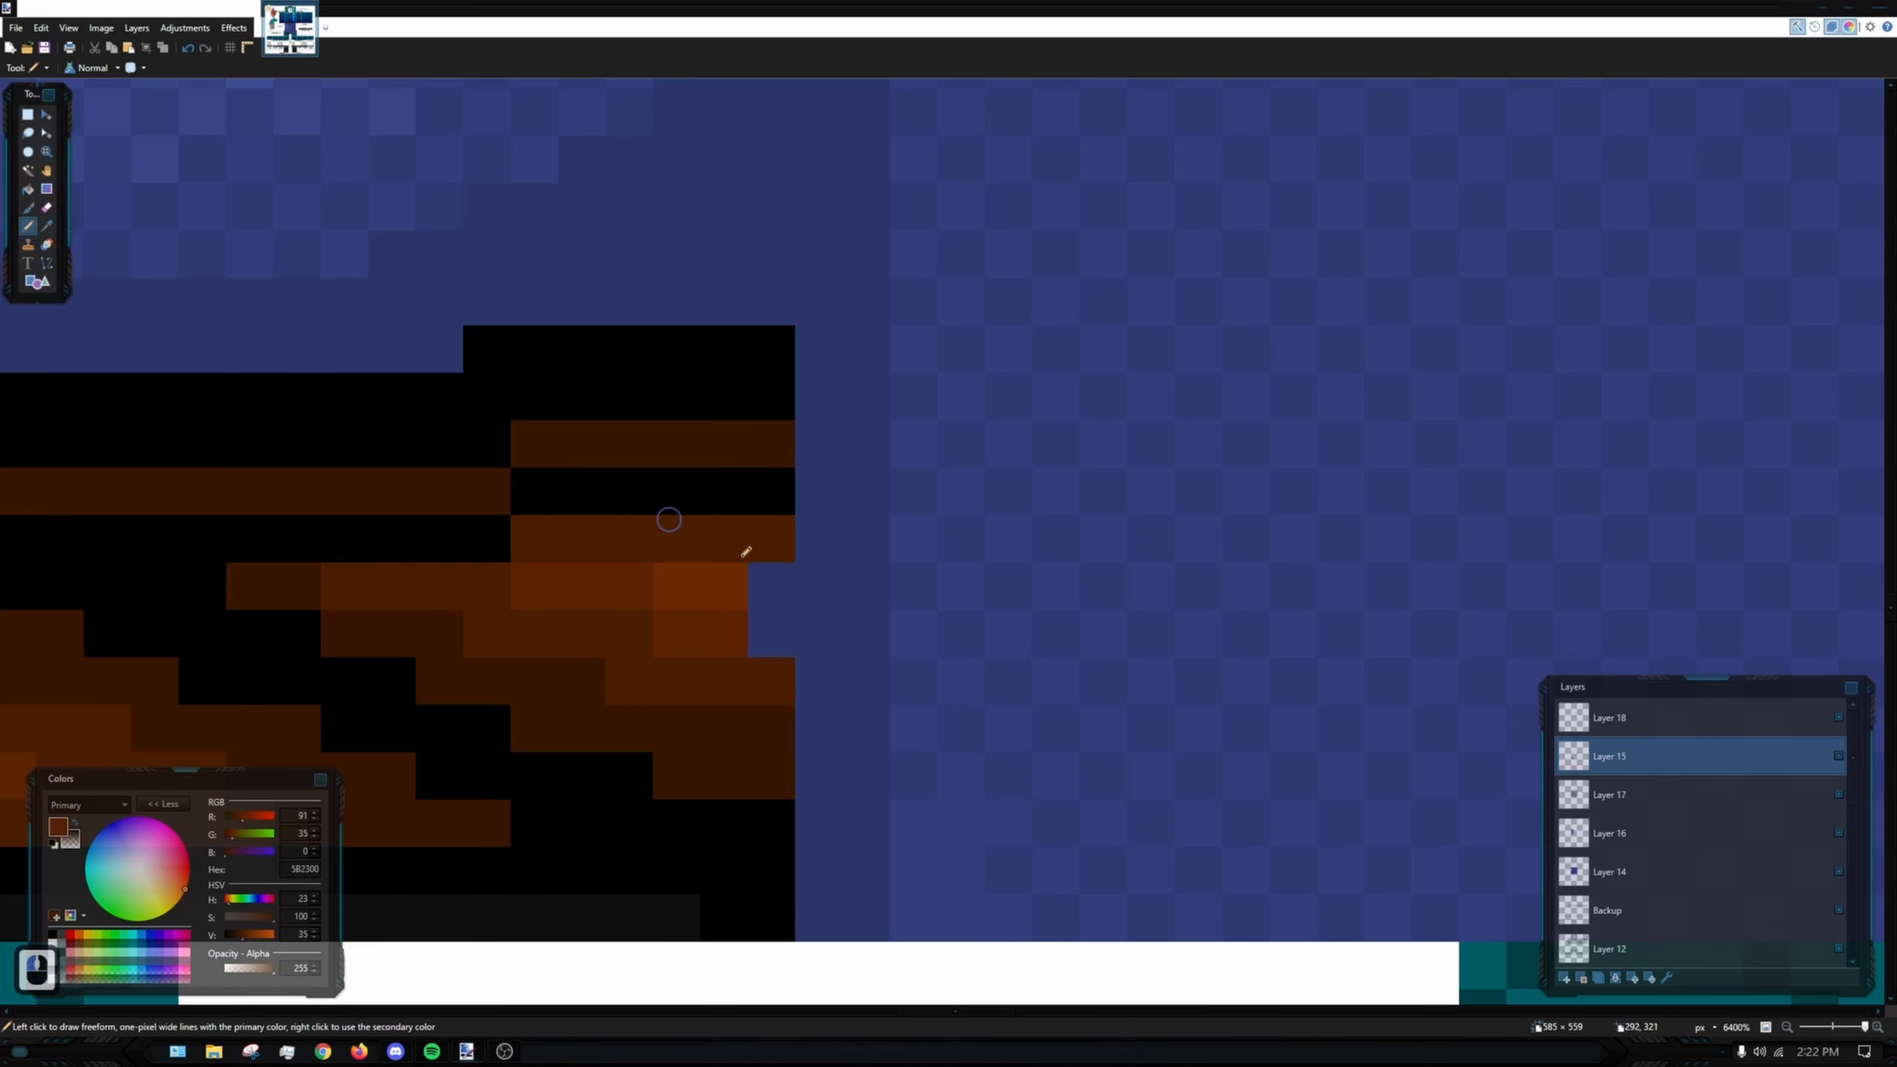
click(768, 627)
click(763, 604)
click(765, 595)
key(ctrl+z)
key(ctrl+z)
click(46, 226)
click(714, 587)
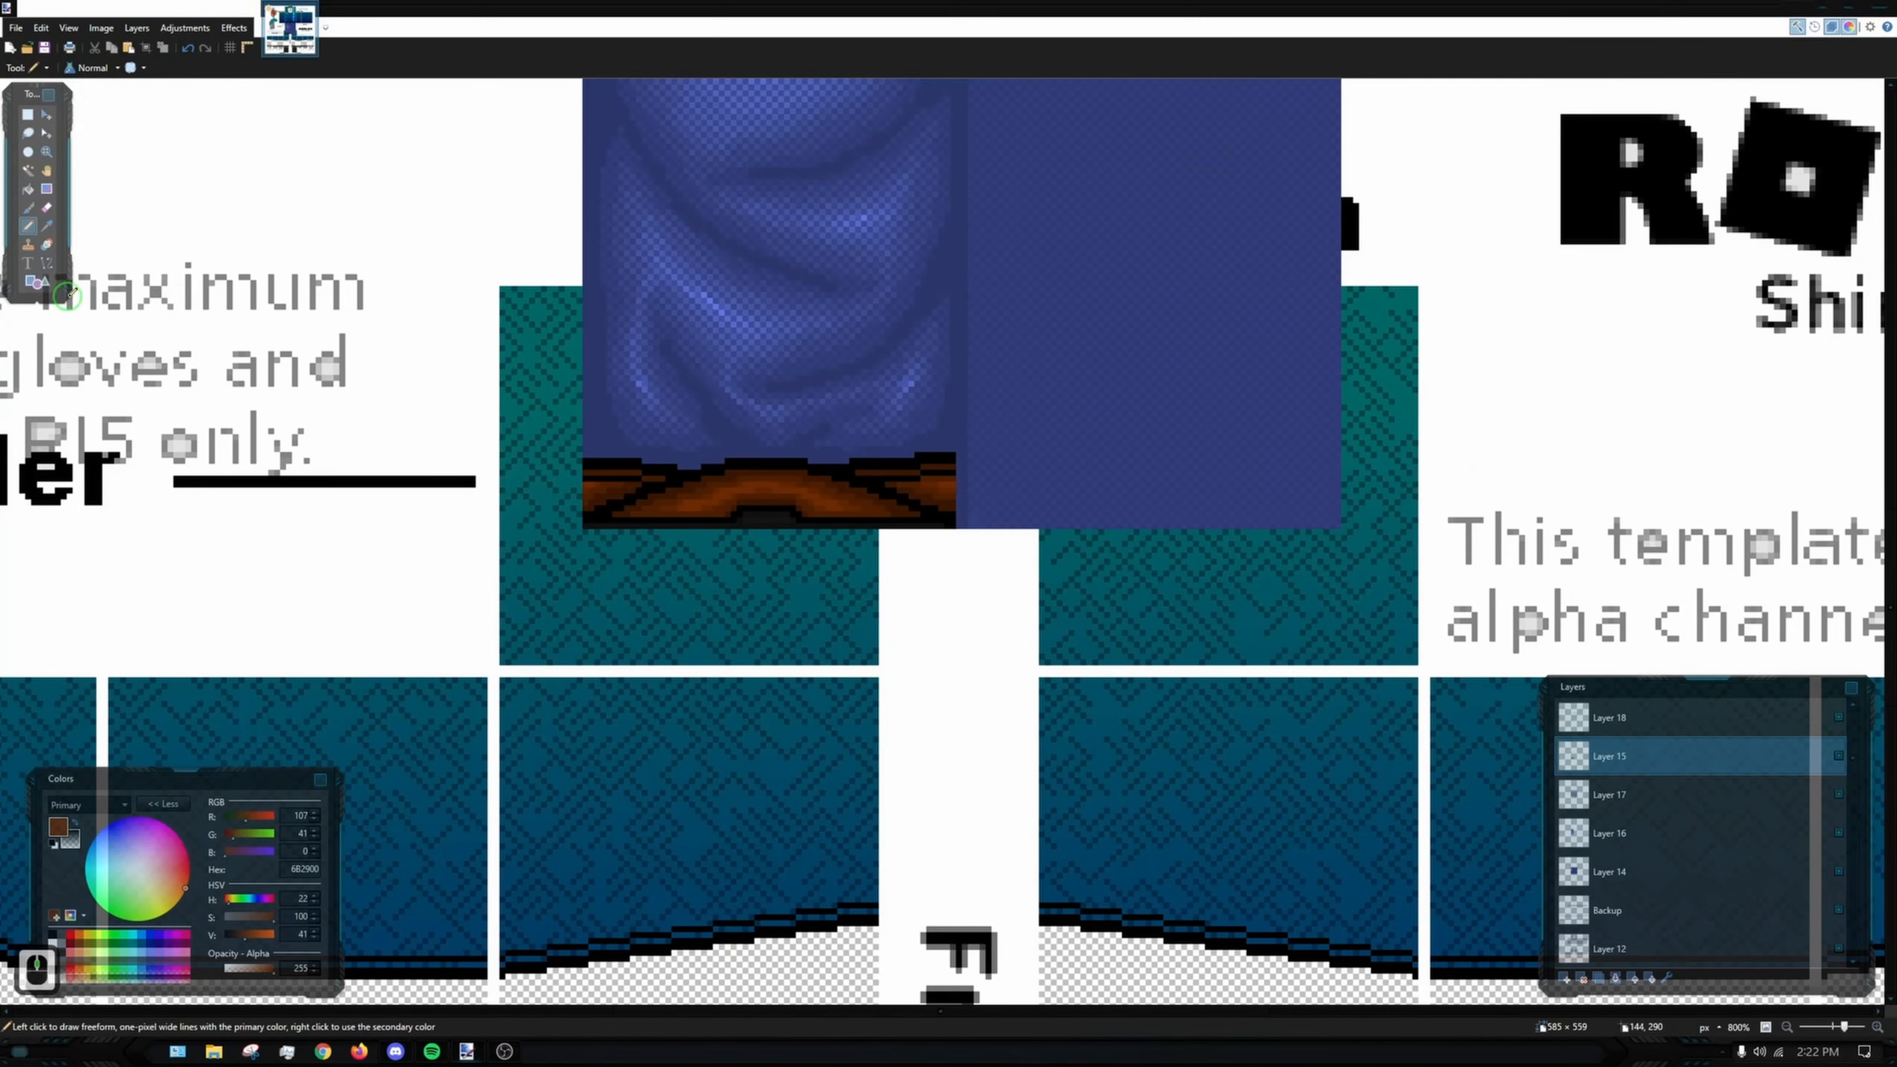
click(46, 226)
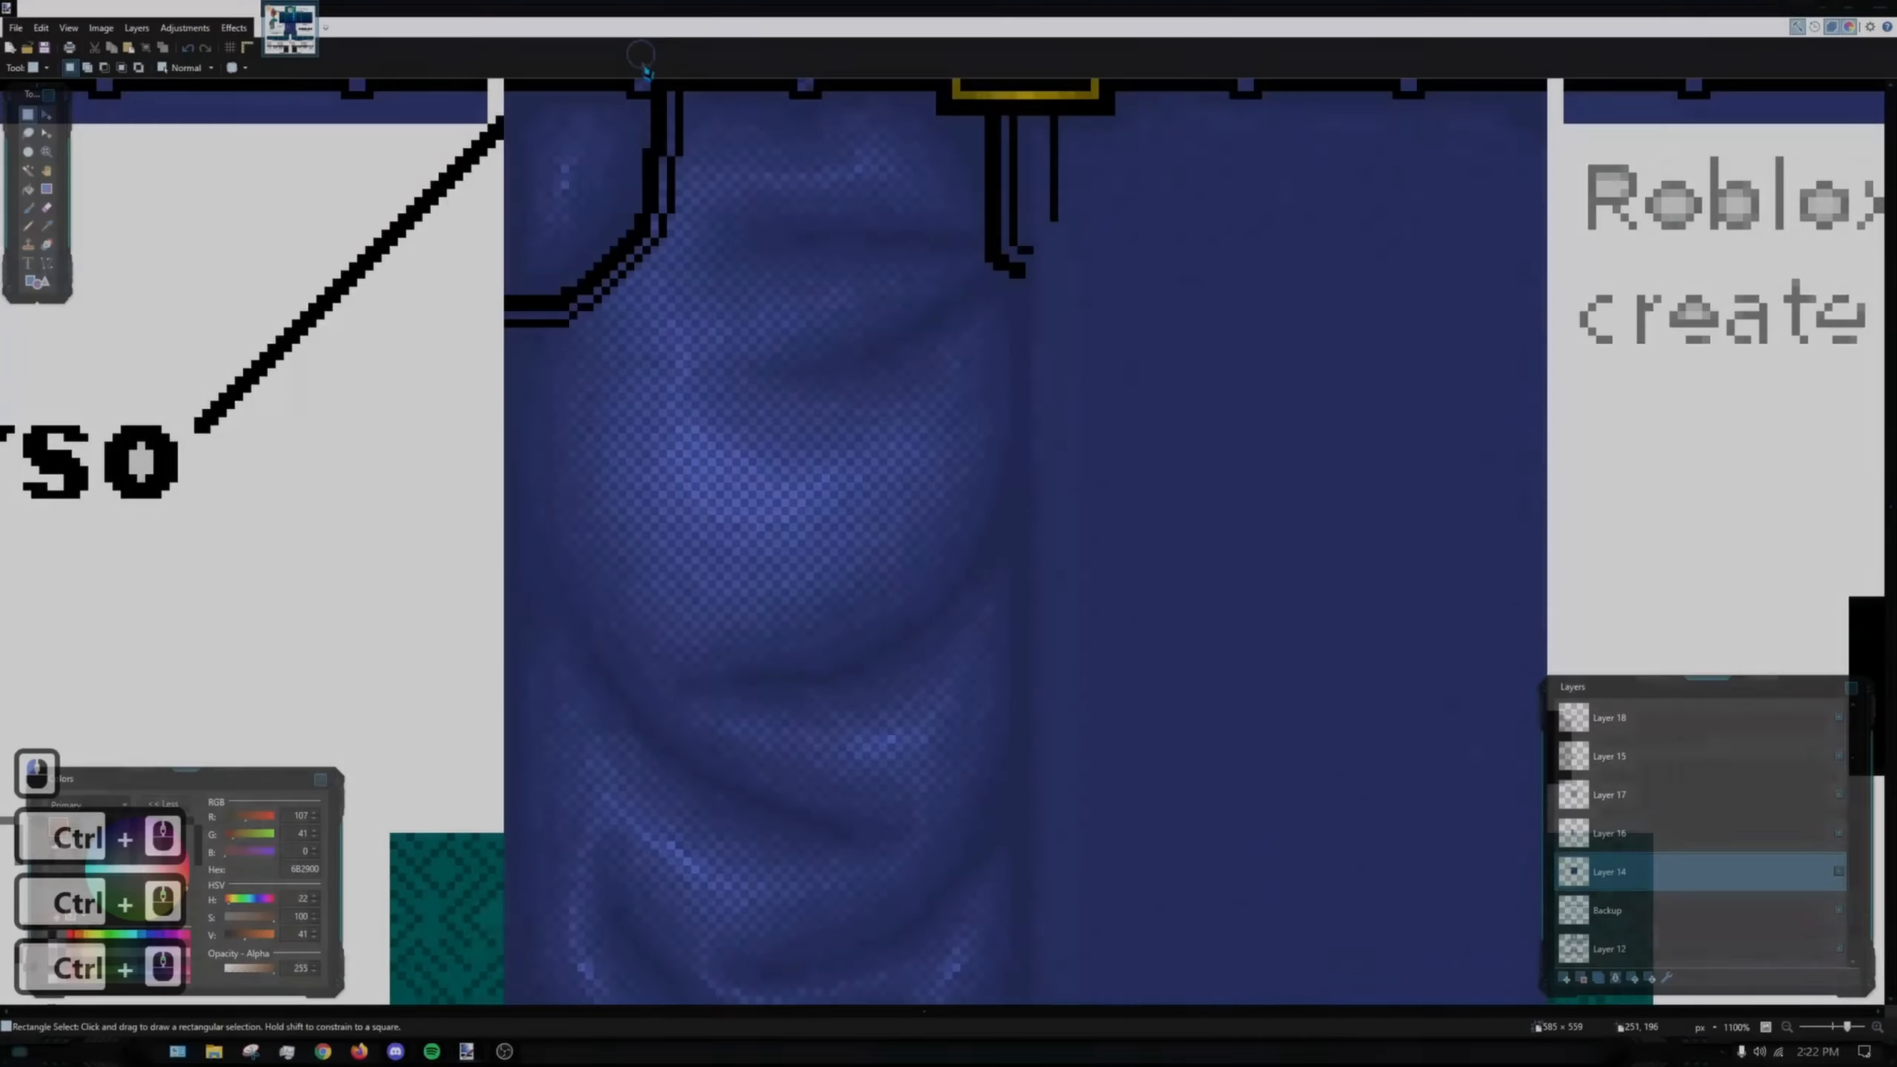
- Select the 63 × 143 pixel left-leg area on Layer 14, from belt to cuff base, and paste a copy in place
scroll(582, 352, up, 5)
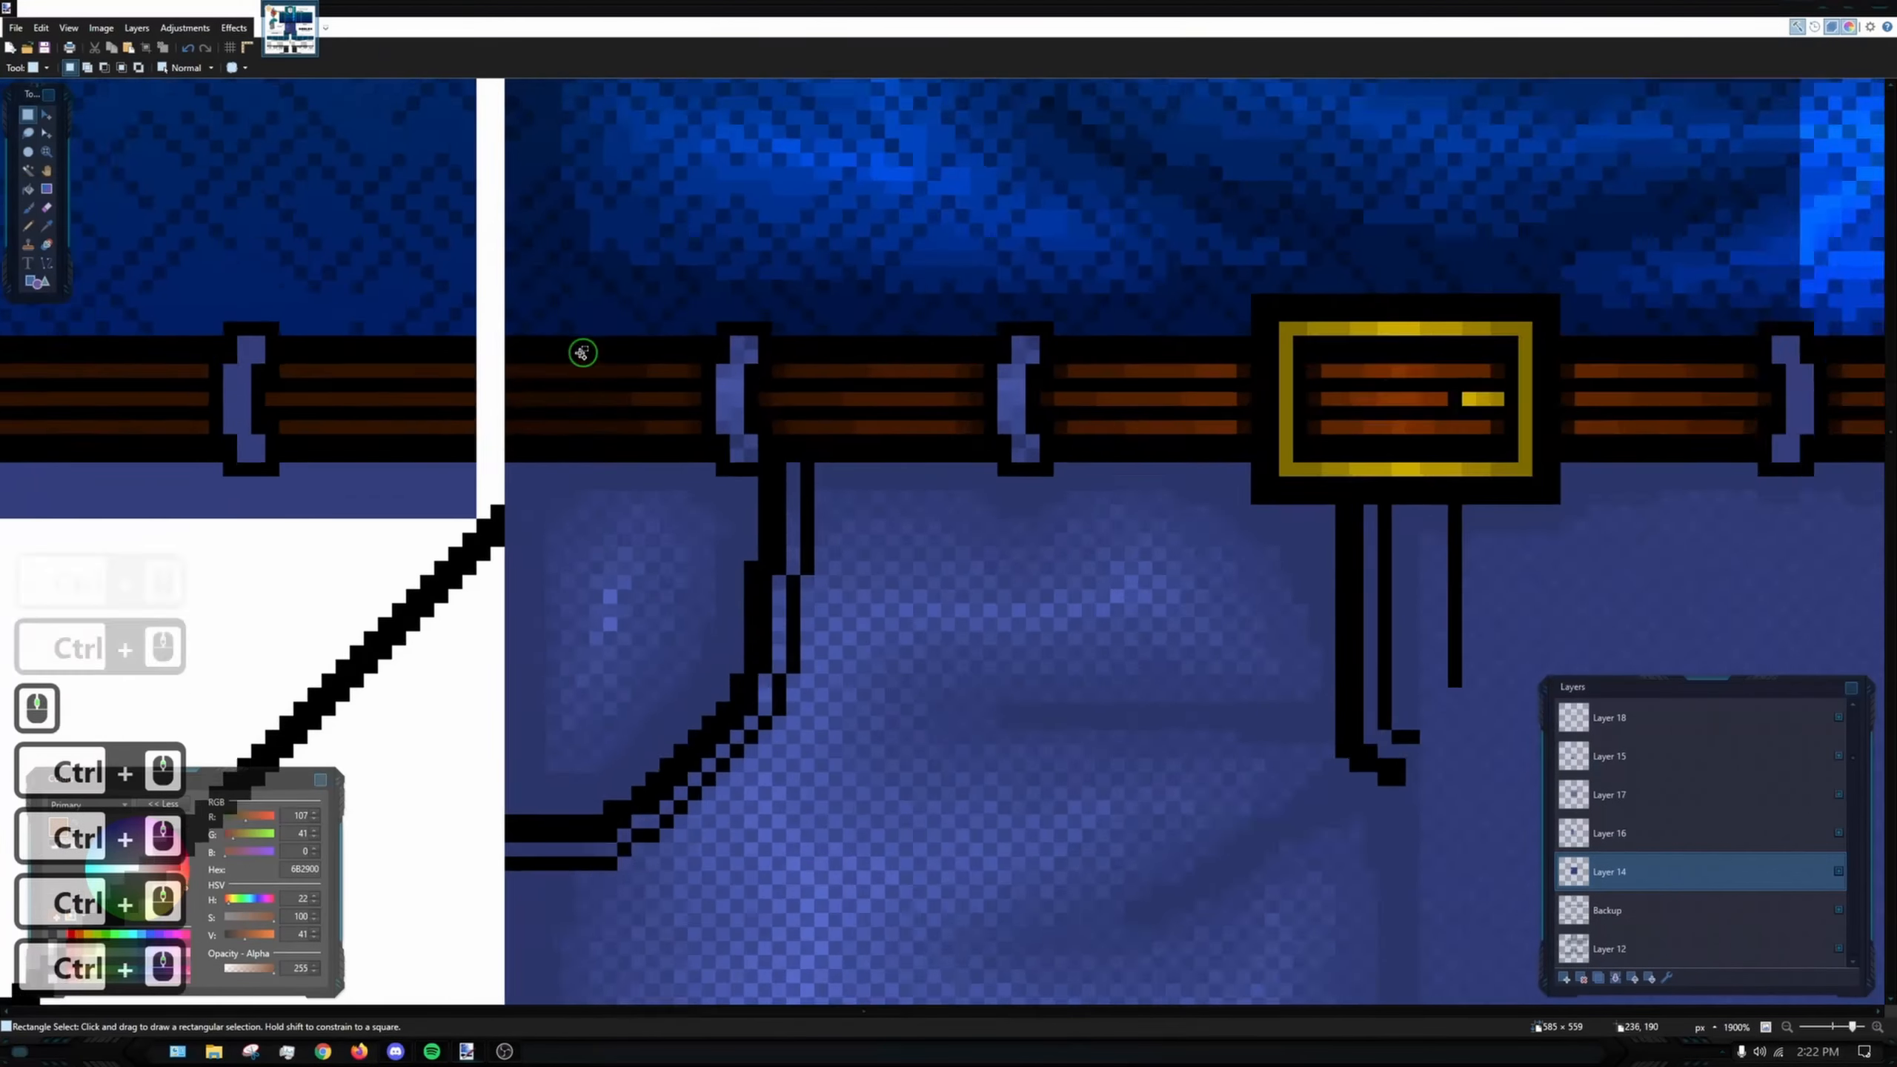
scroll(582, 352, up, 1)
drag(498, 335, 980, 473)
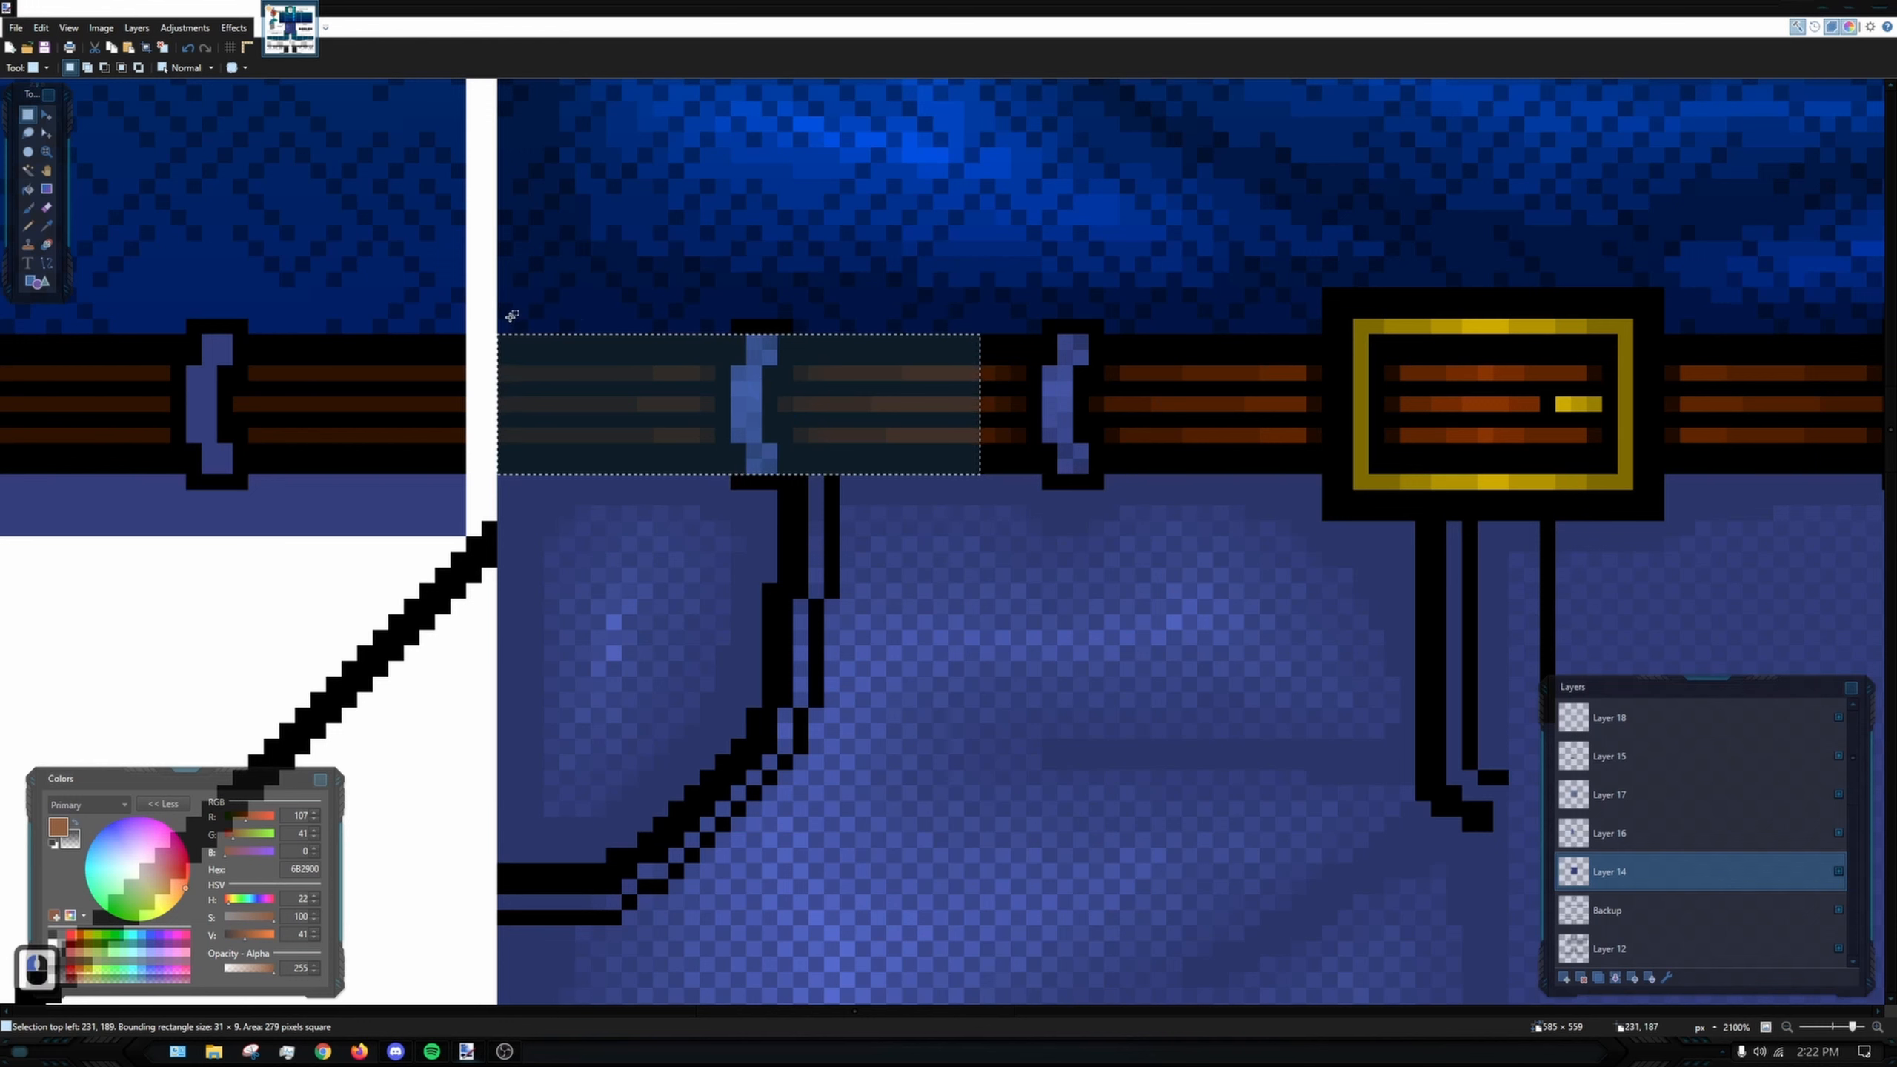
drag(511, 316, 1475, 647)
scroll(1486, 631, down, 4)
scroll(1472, 609, down, 13)
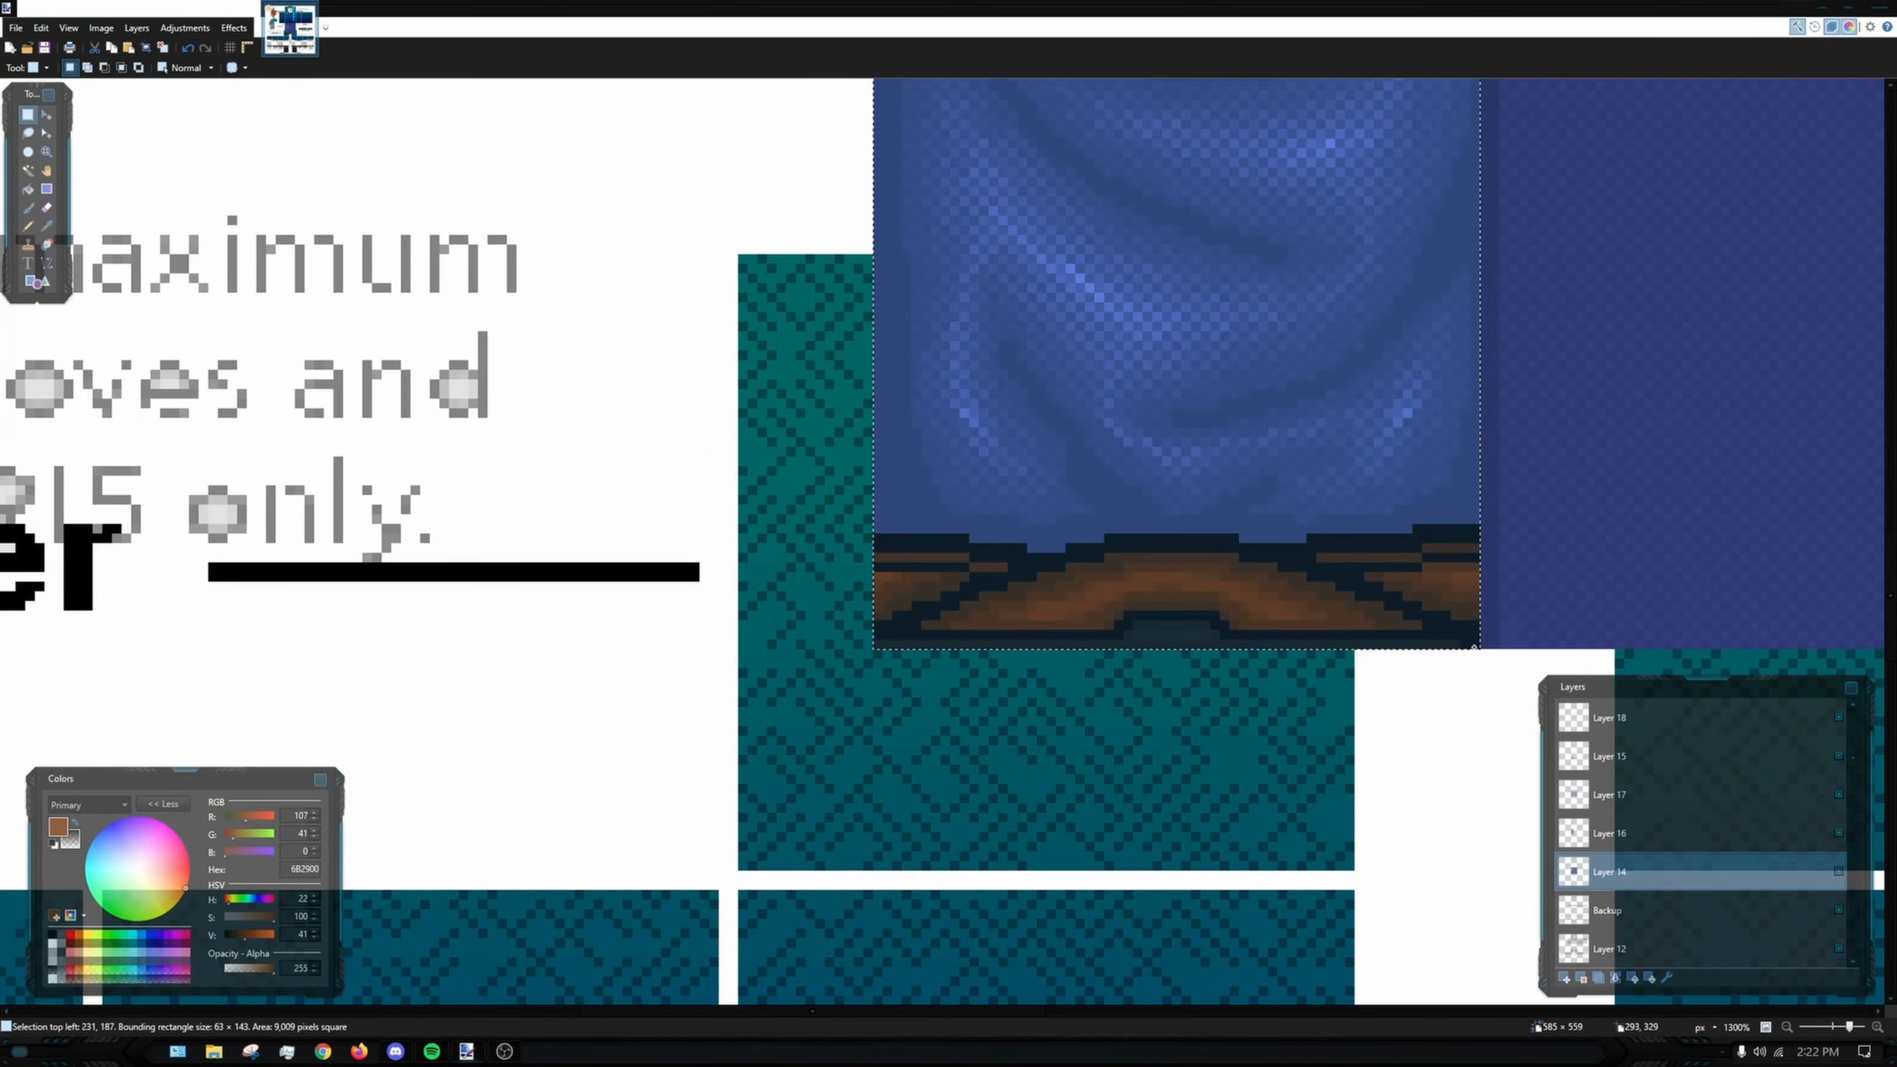
scroll(1475, 647, down, 5)
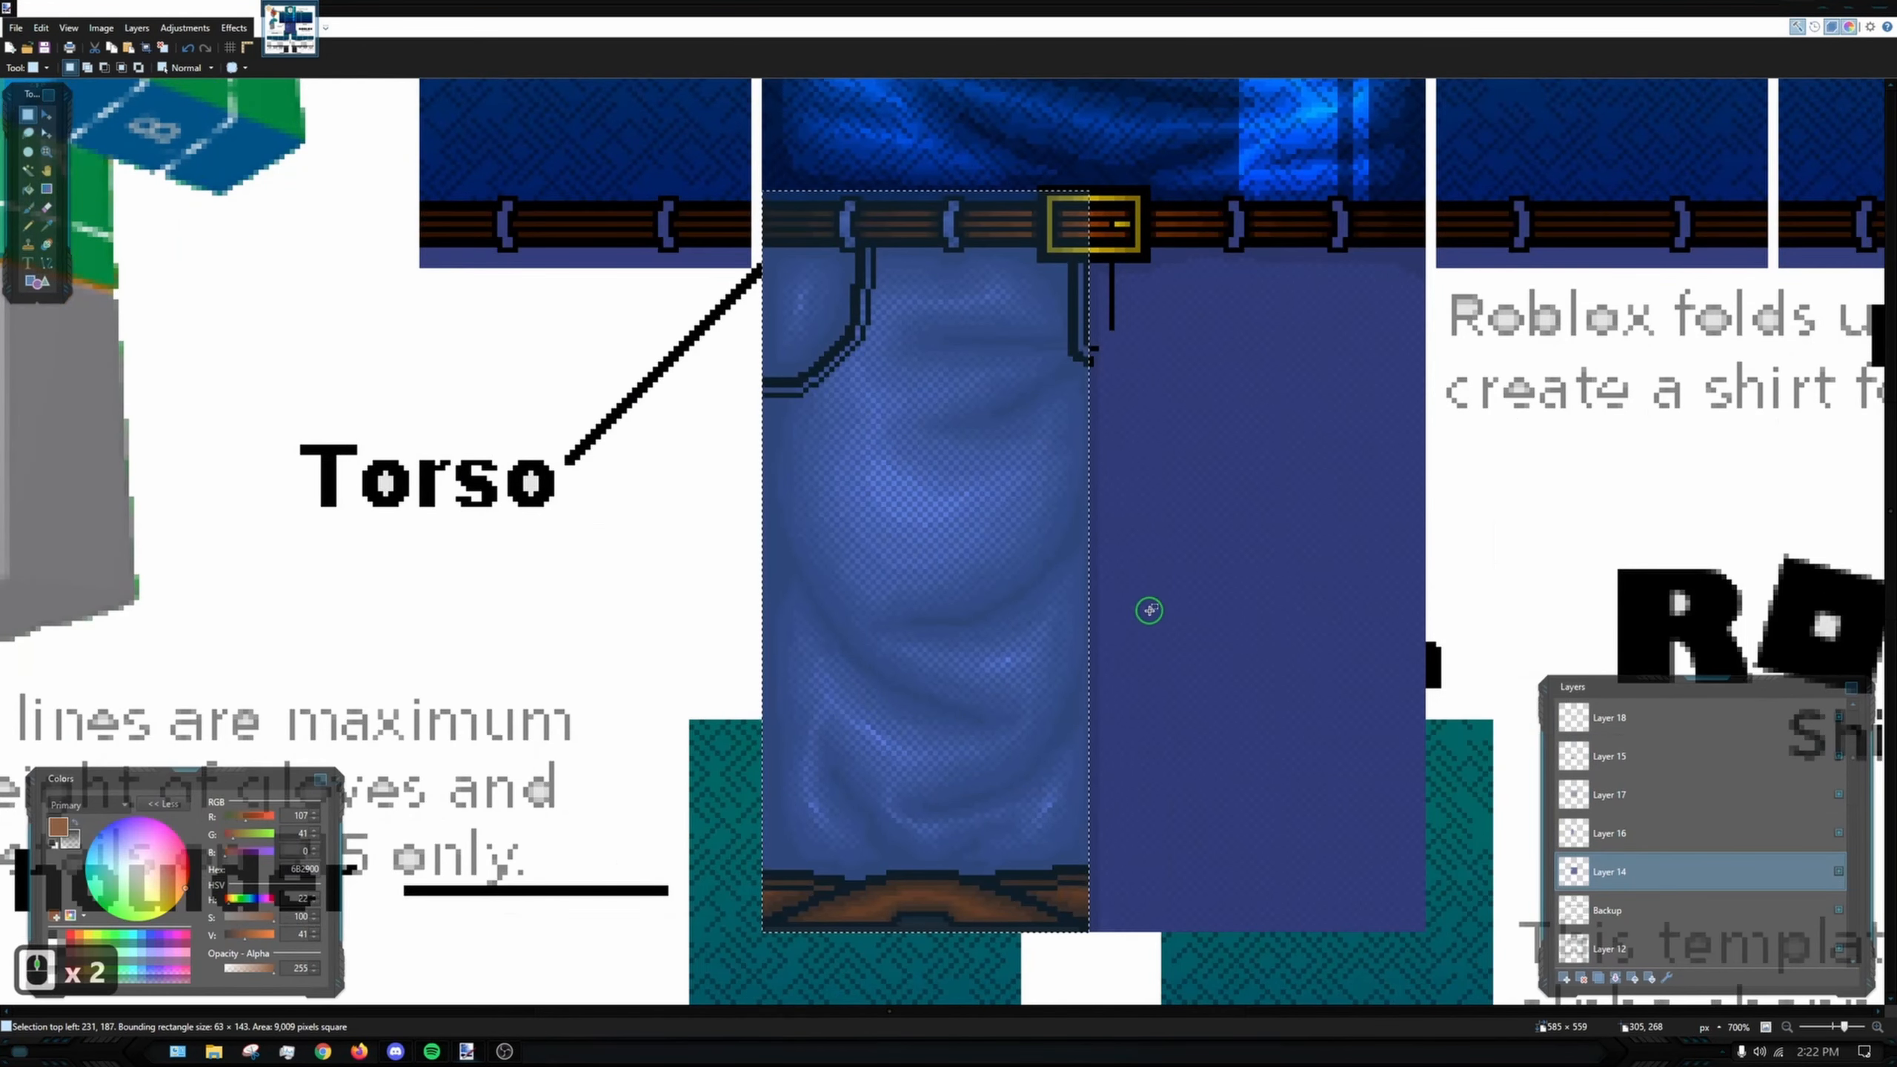
scroll(1135, 564, down, 3)
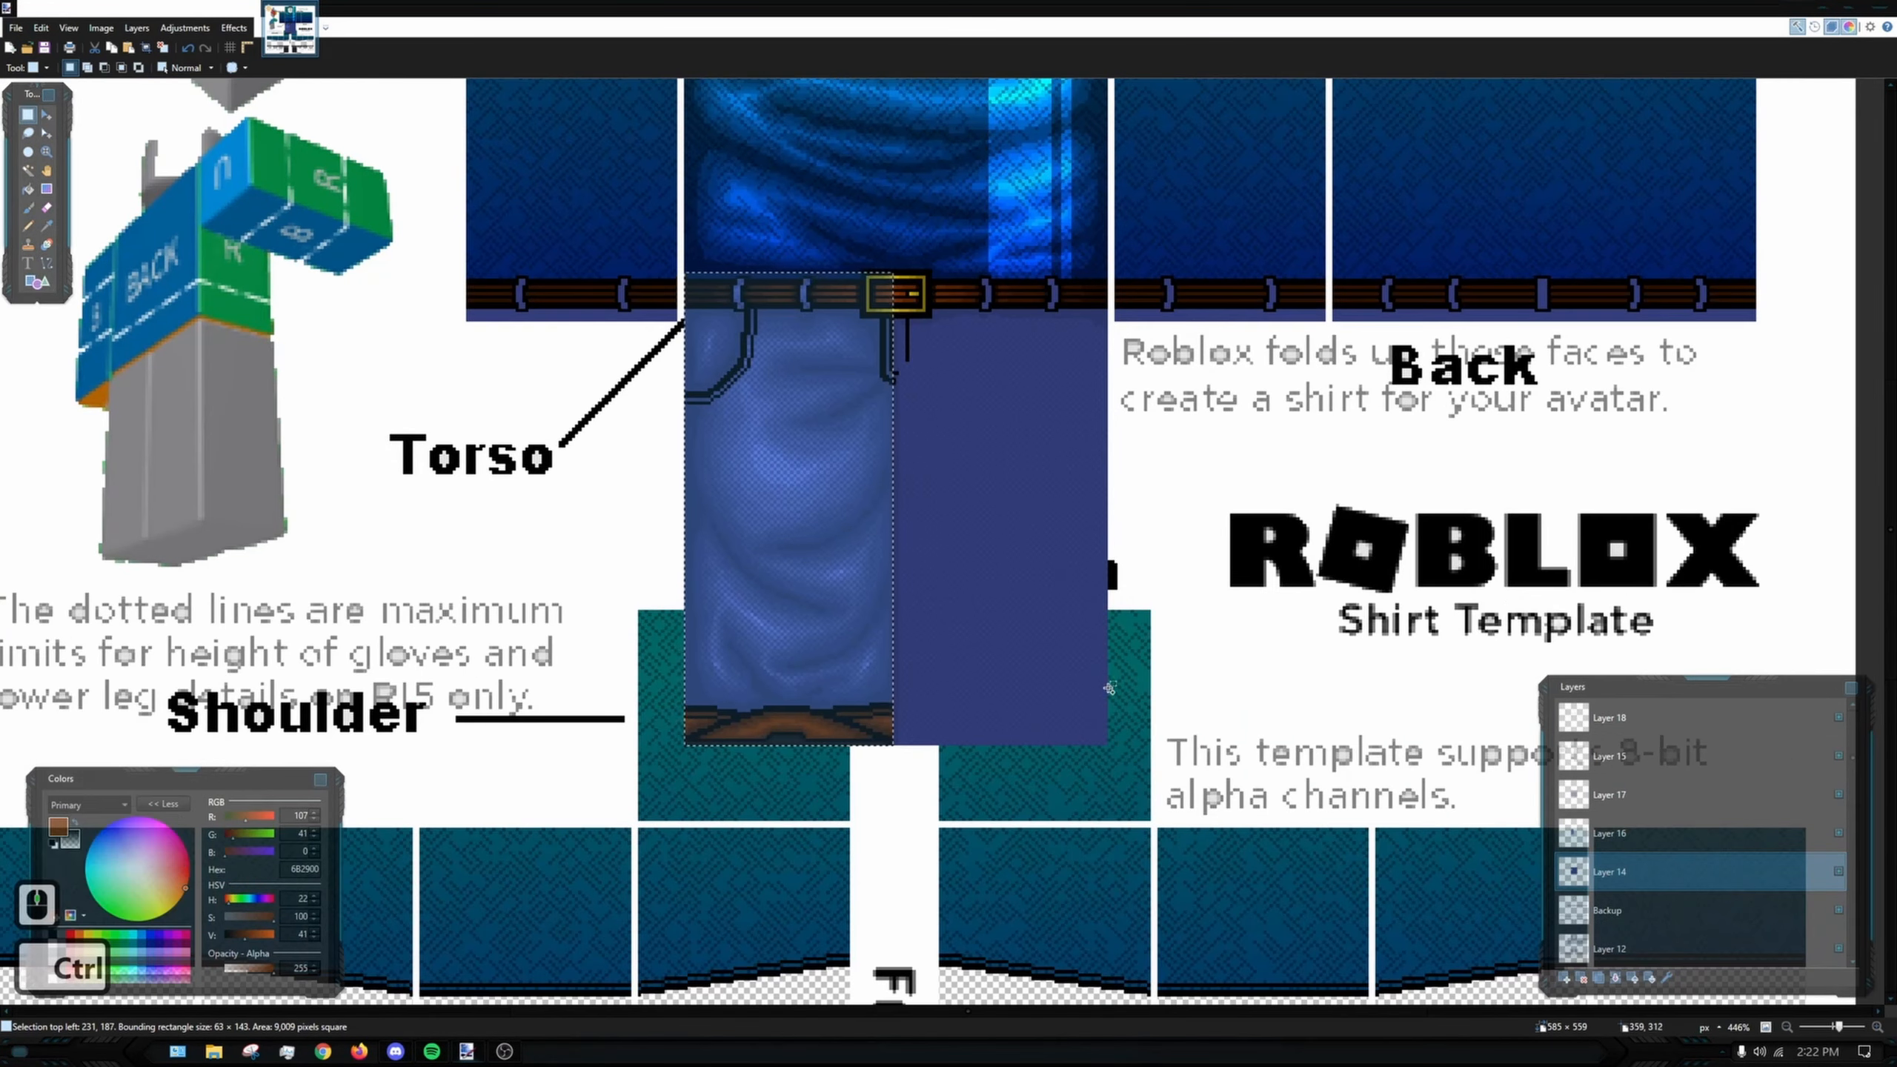
key(ctrl+c)
key(ctrl+v)
- Try to mirror the pasted leg onto the plain right leg by resizing it across its right edge to 64 × 143 pixels
scroll(942, 871, up, 3)
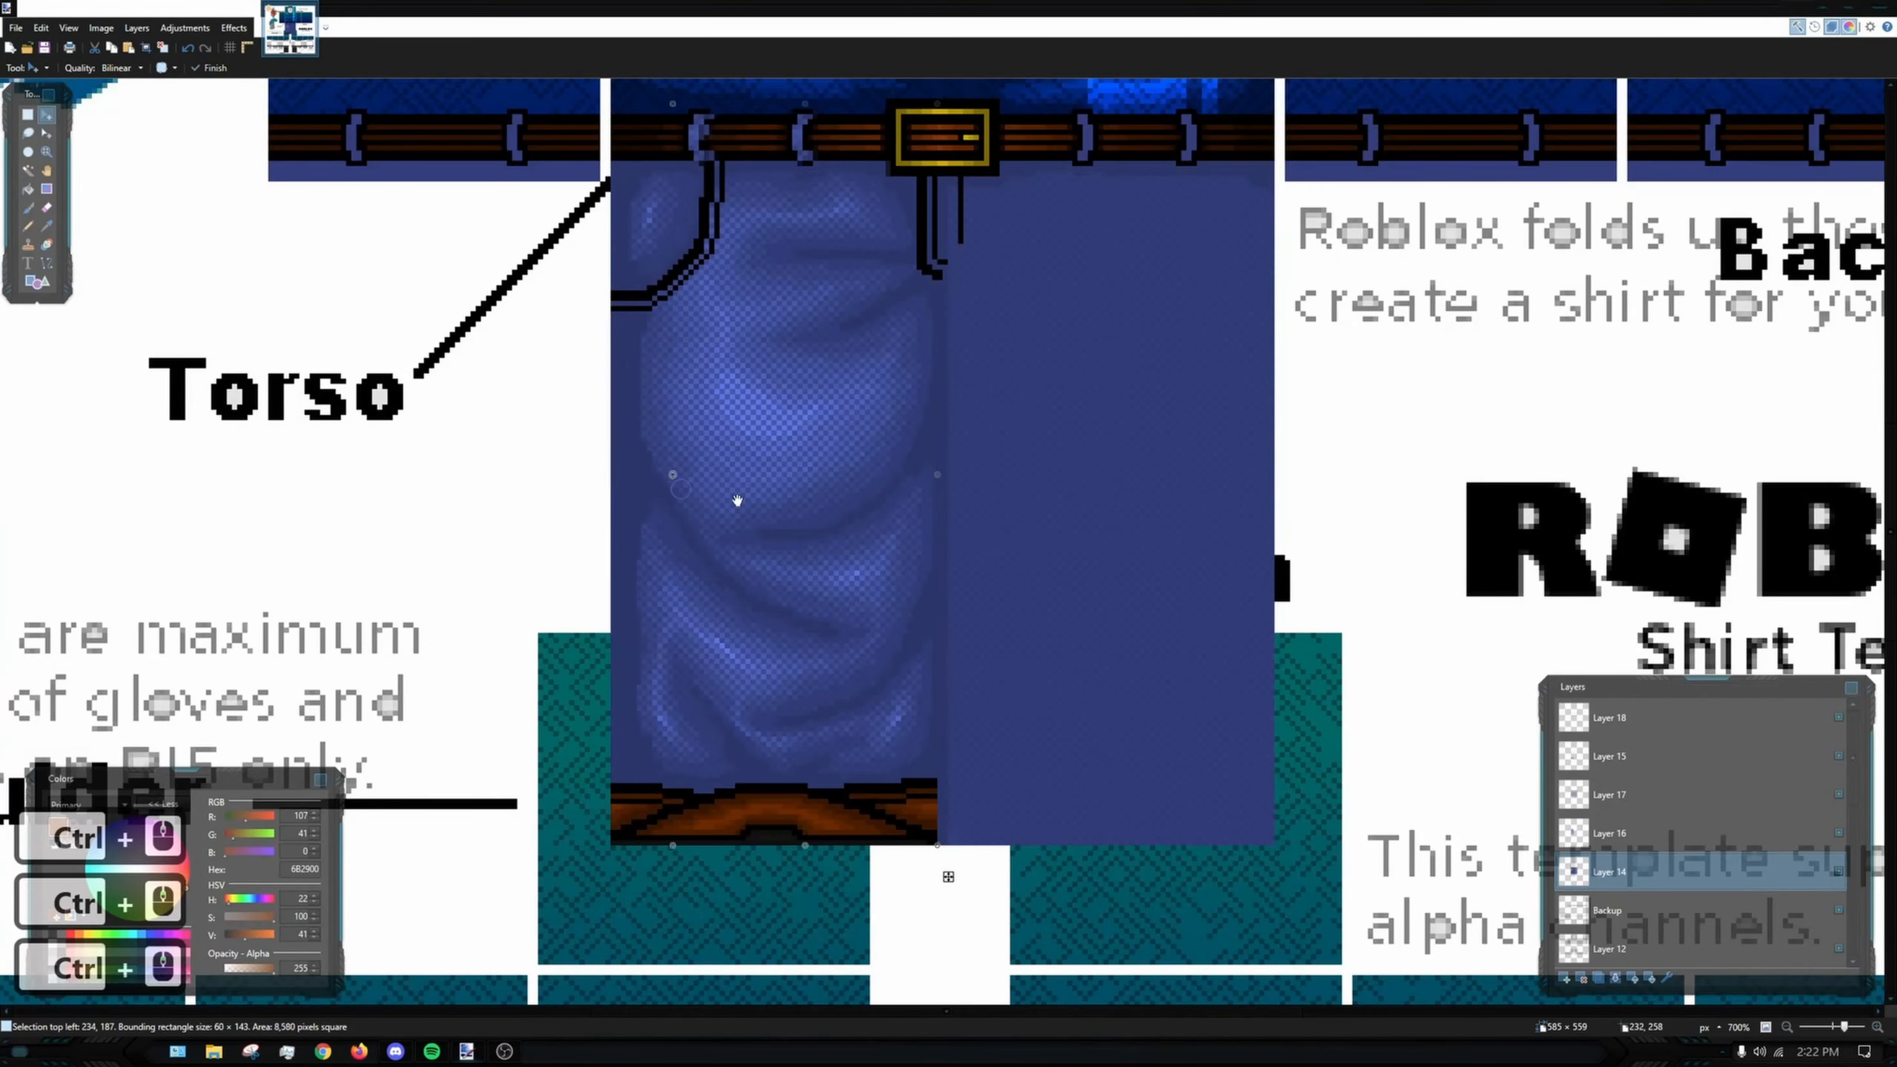
drag(737, 500, 1247, 560)
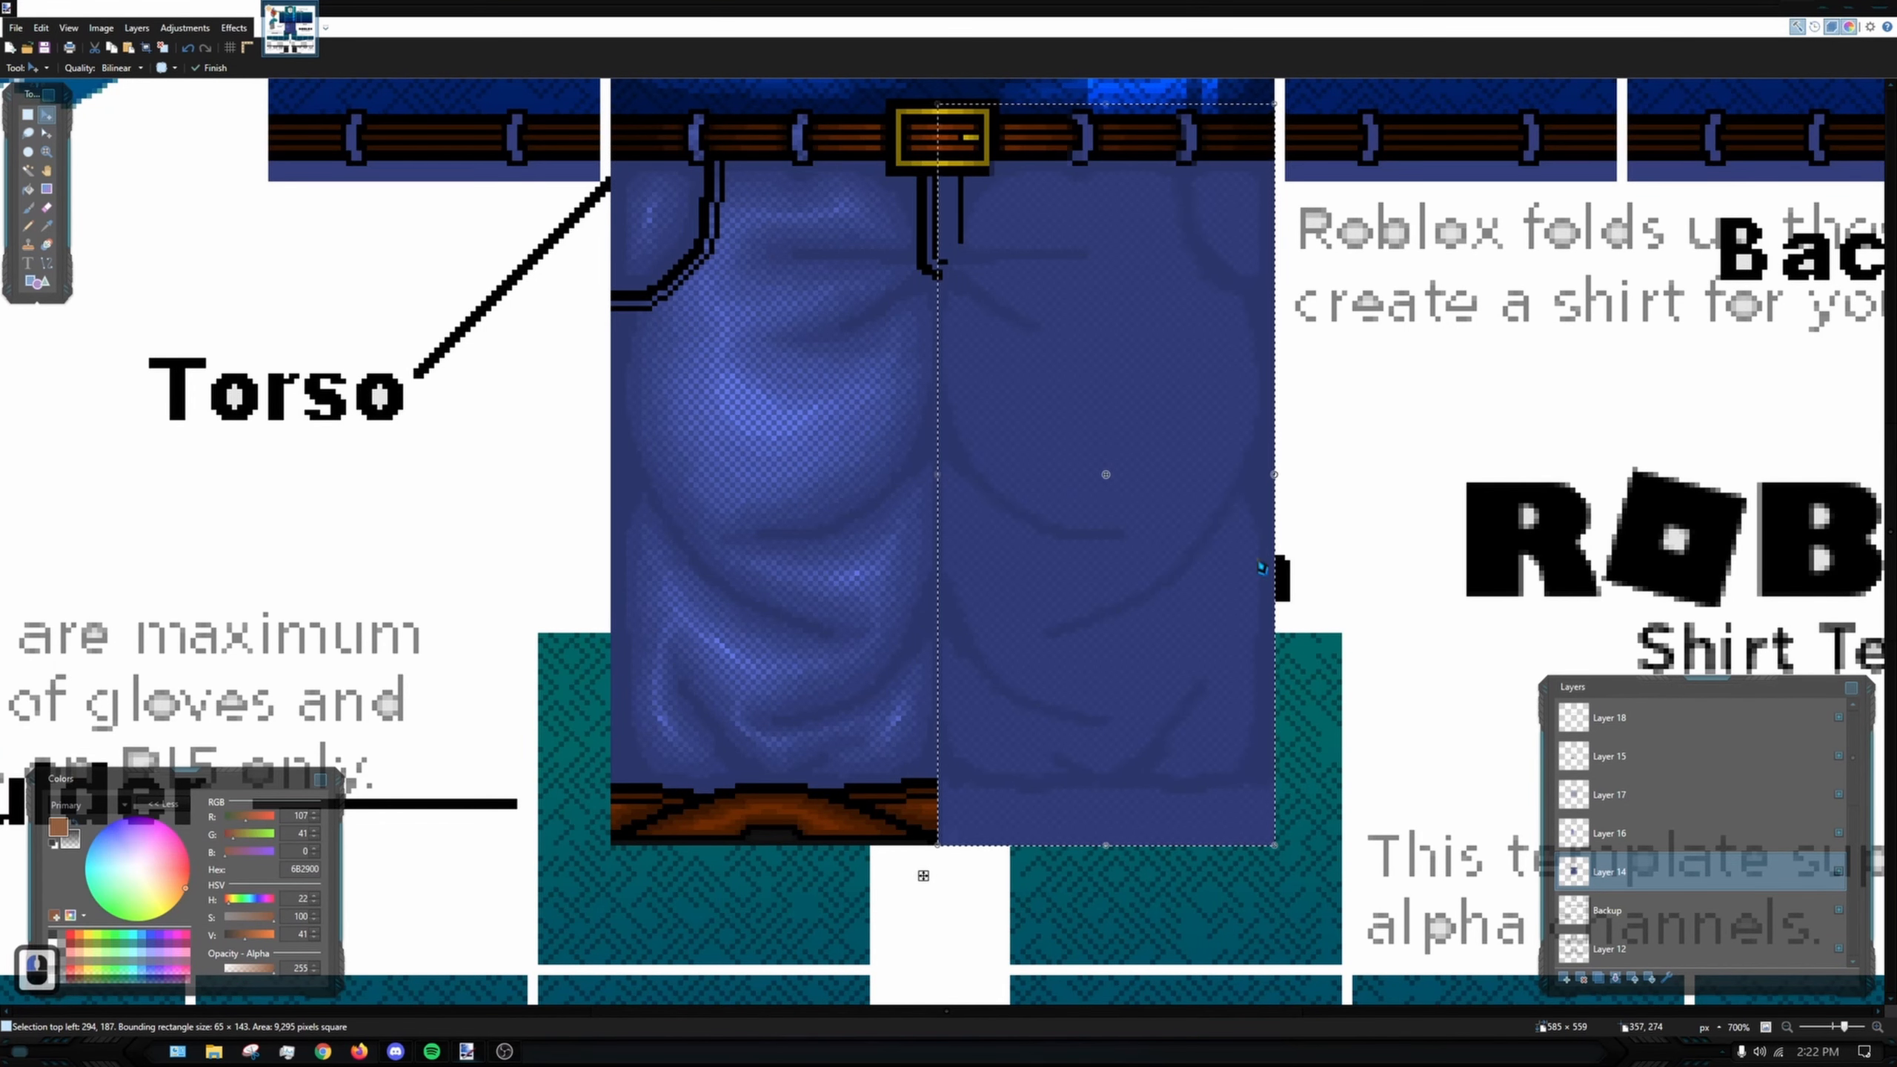
scroll(1121, 478, up, 3)
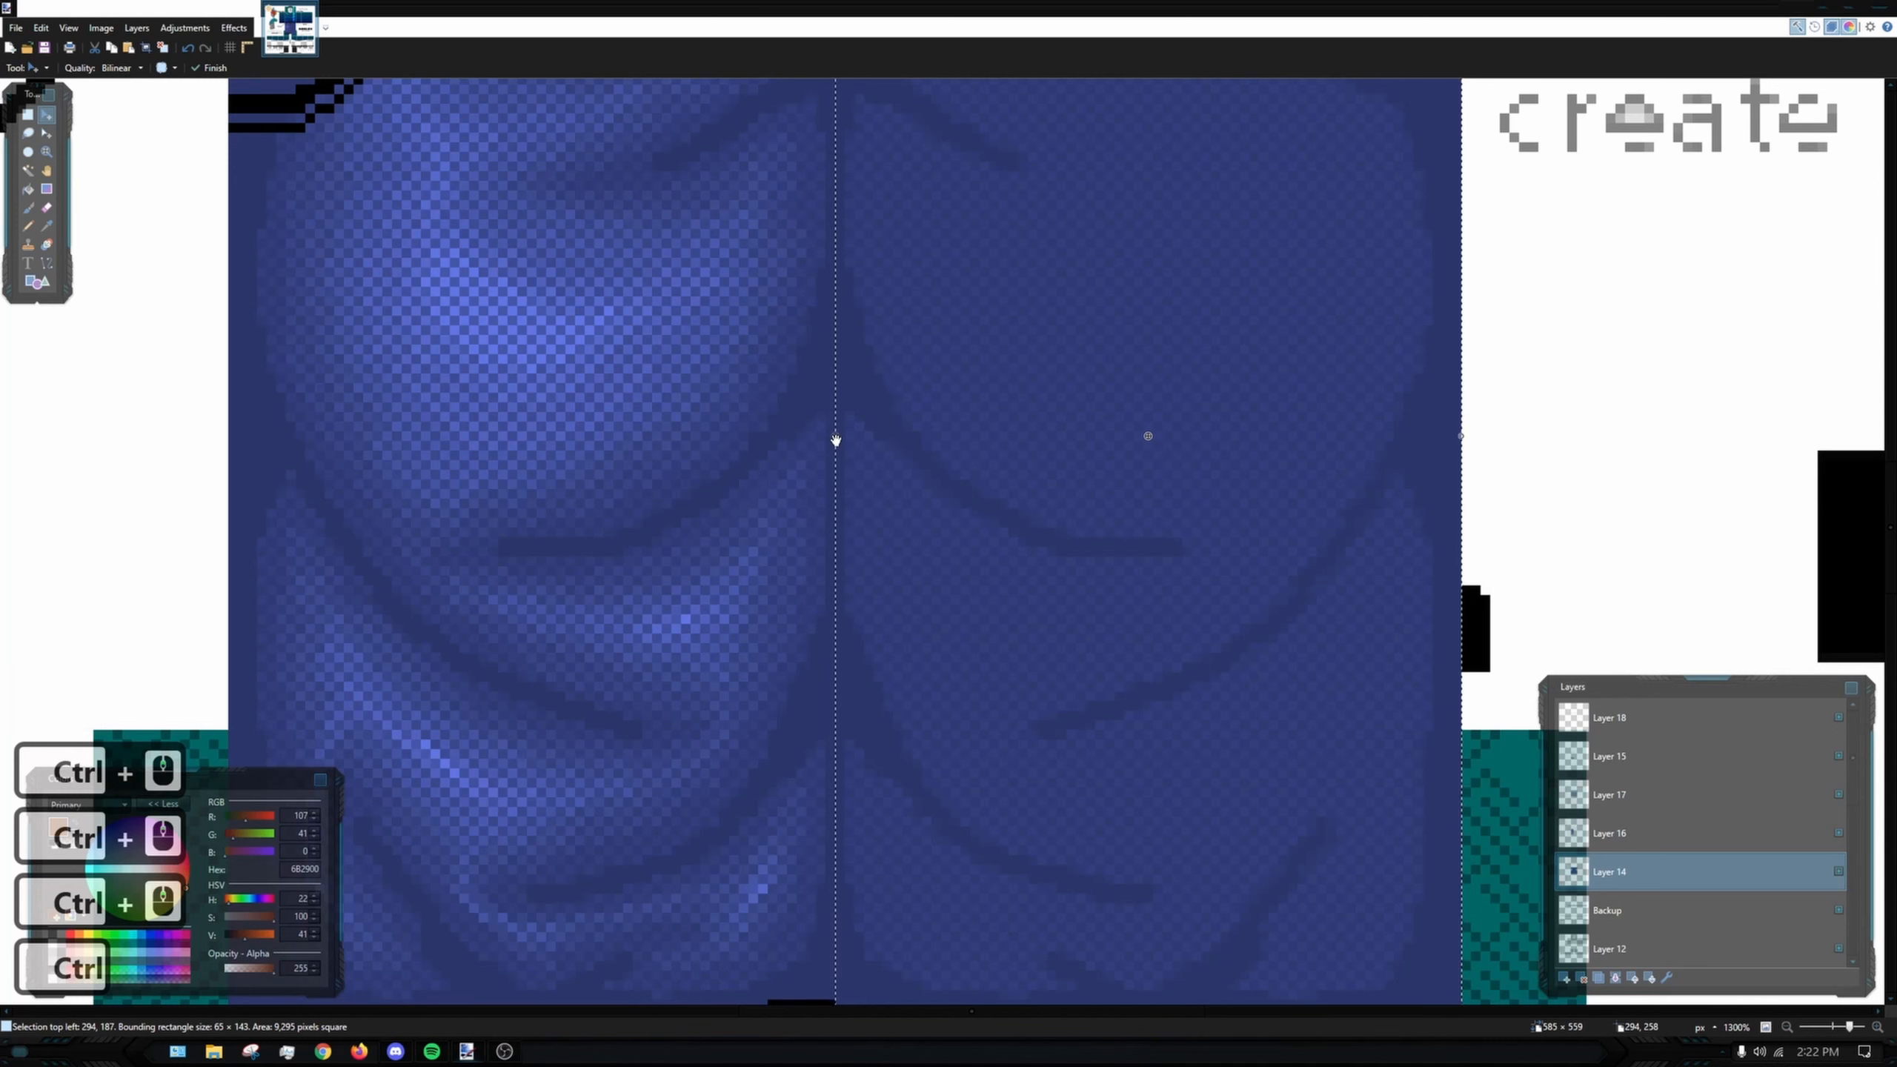
drag(836, 440, 841, 440)
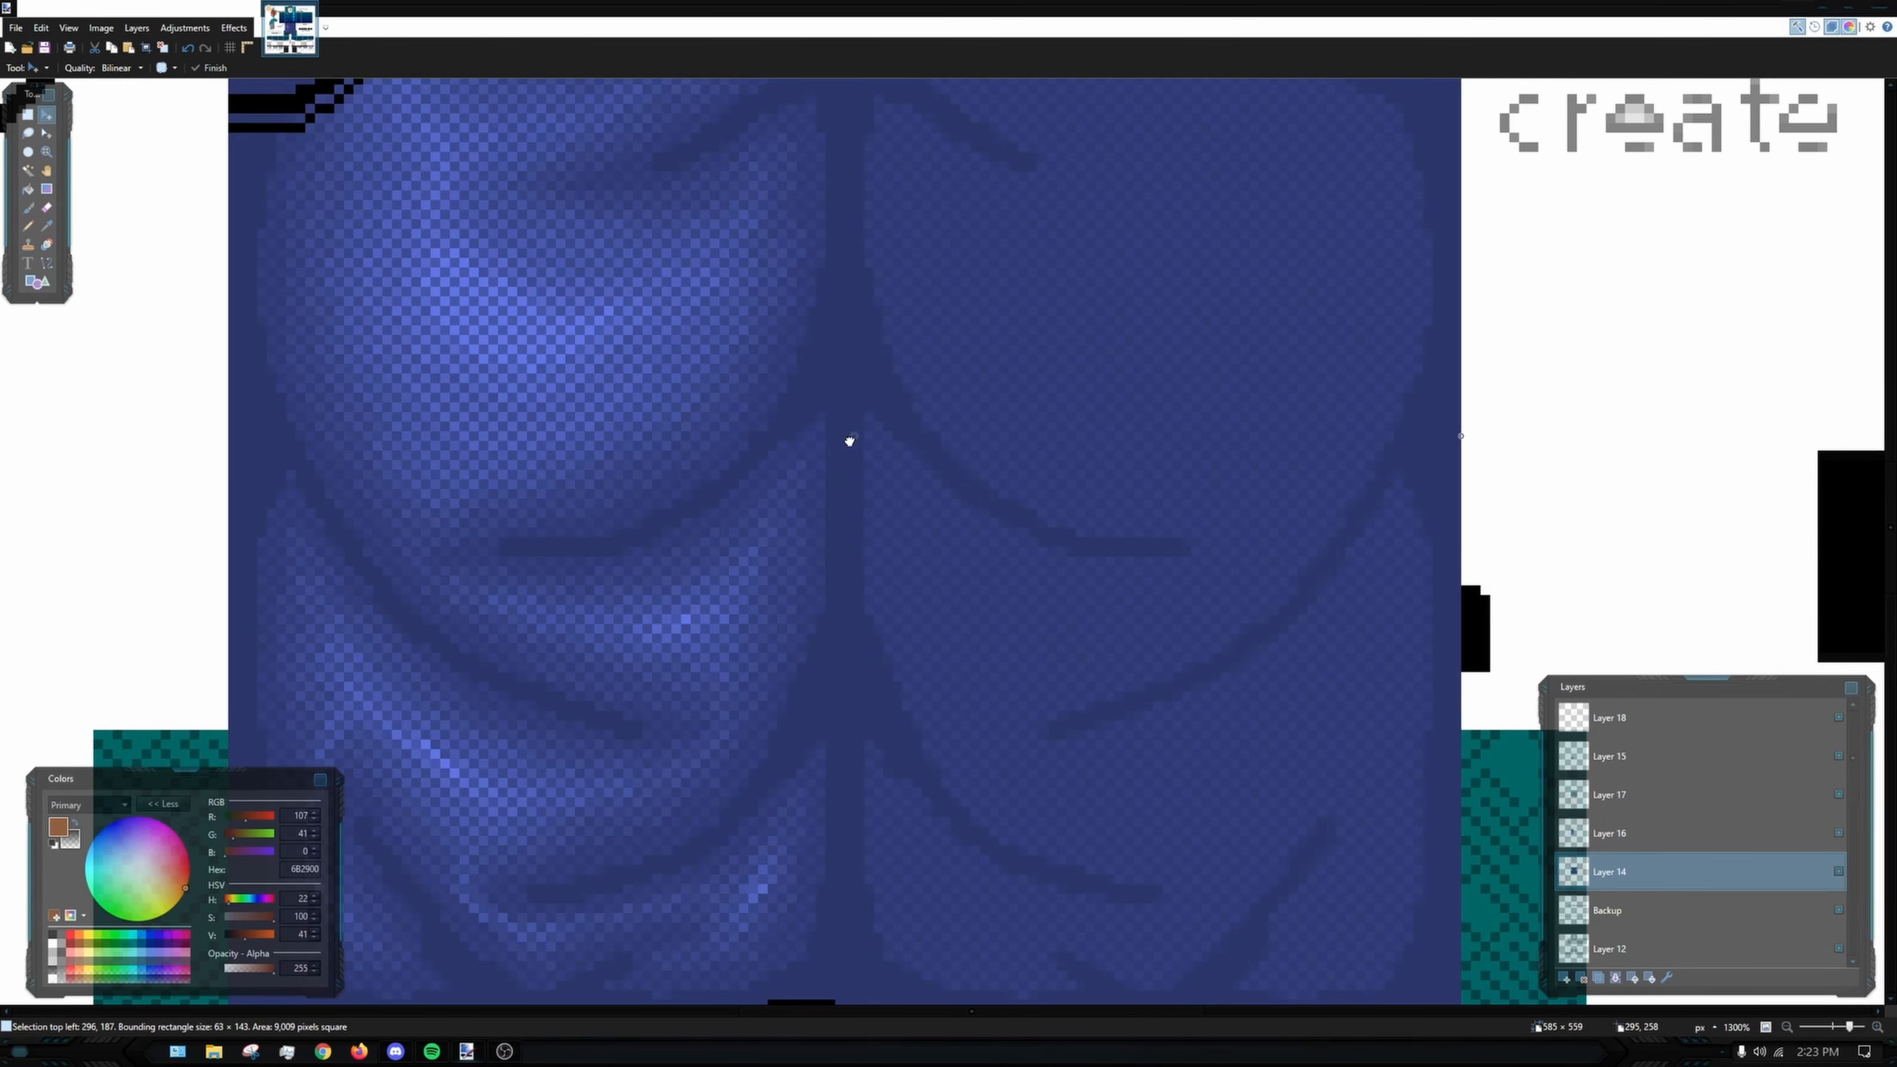
scroll(943, 392, up, 3)
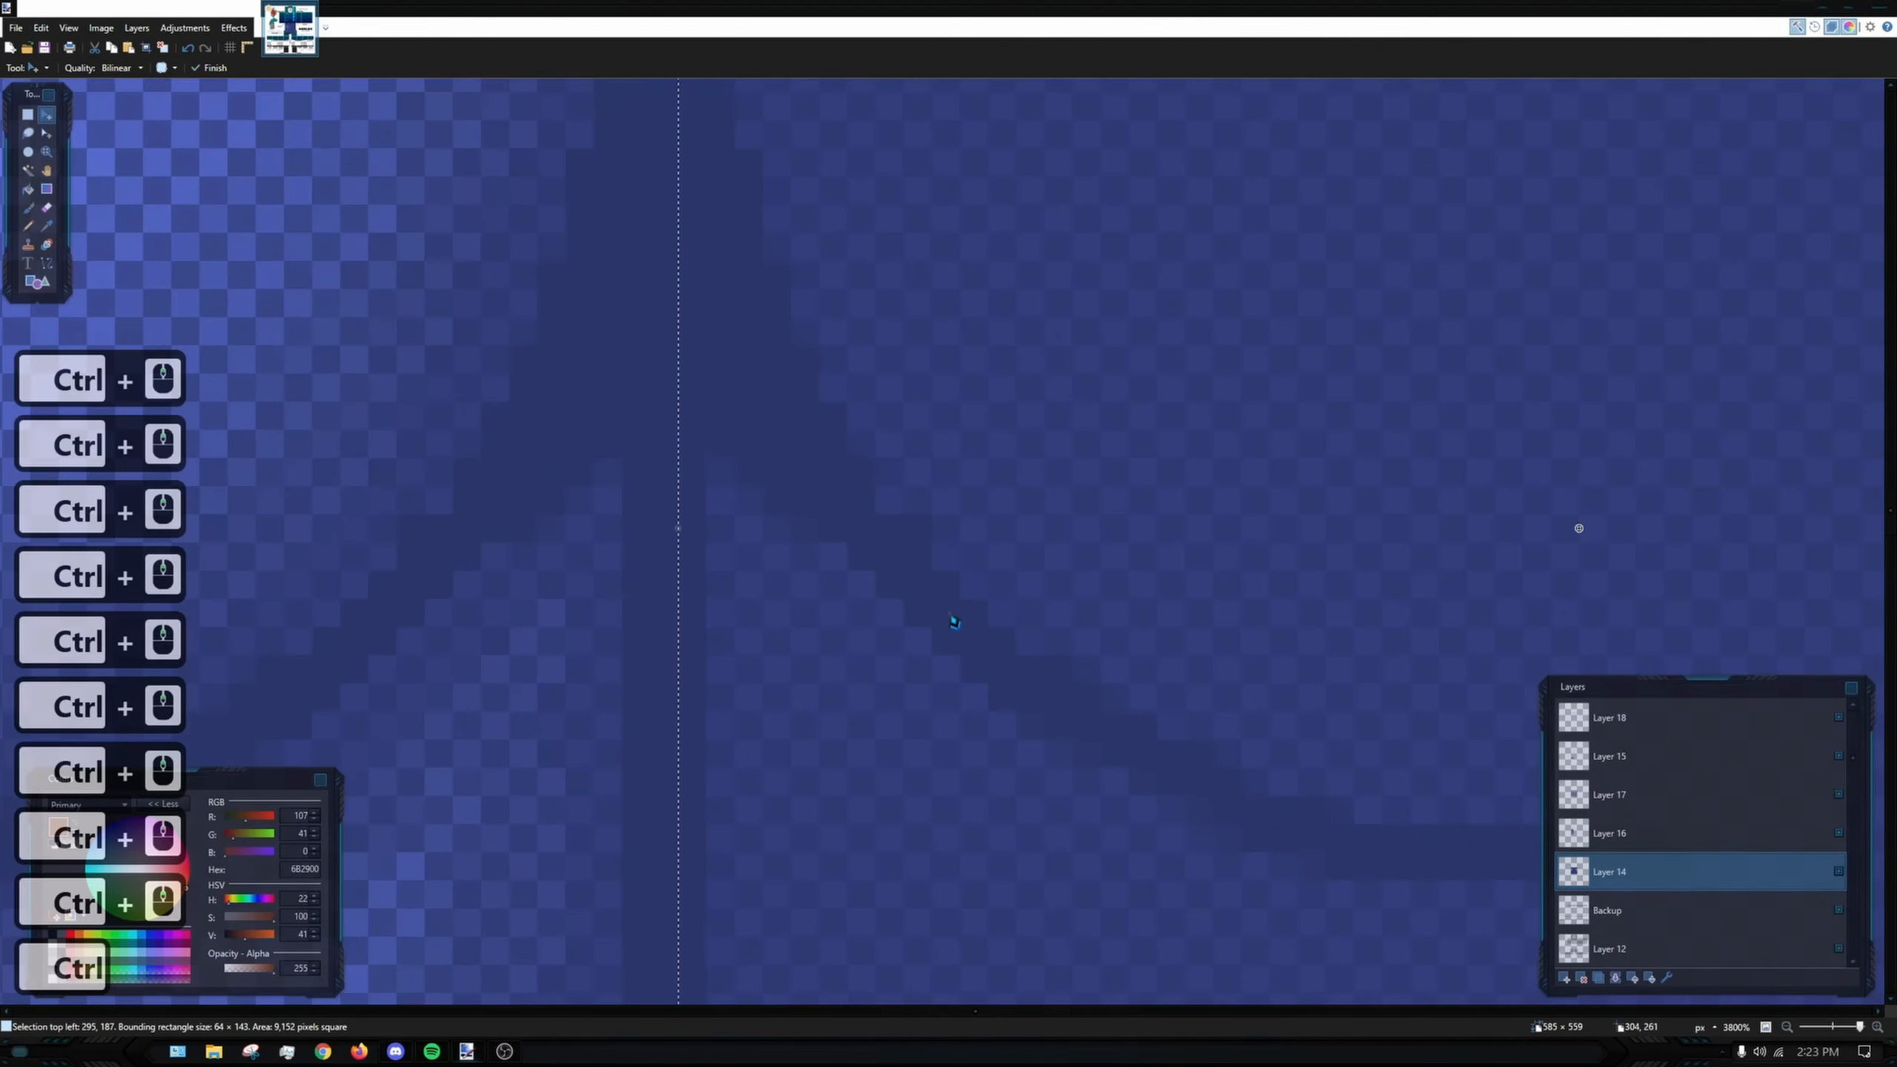
scroll(1225, 592, down, 4)
scroll(1225, 592, down, 3)
scroll(981, 538, up, 1)
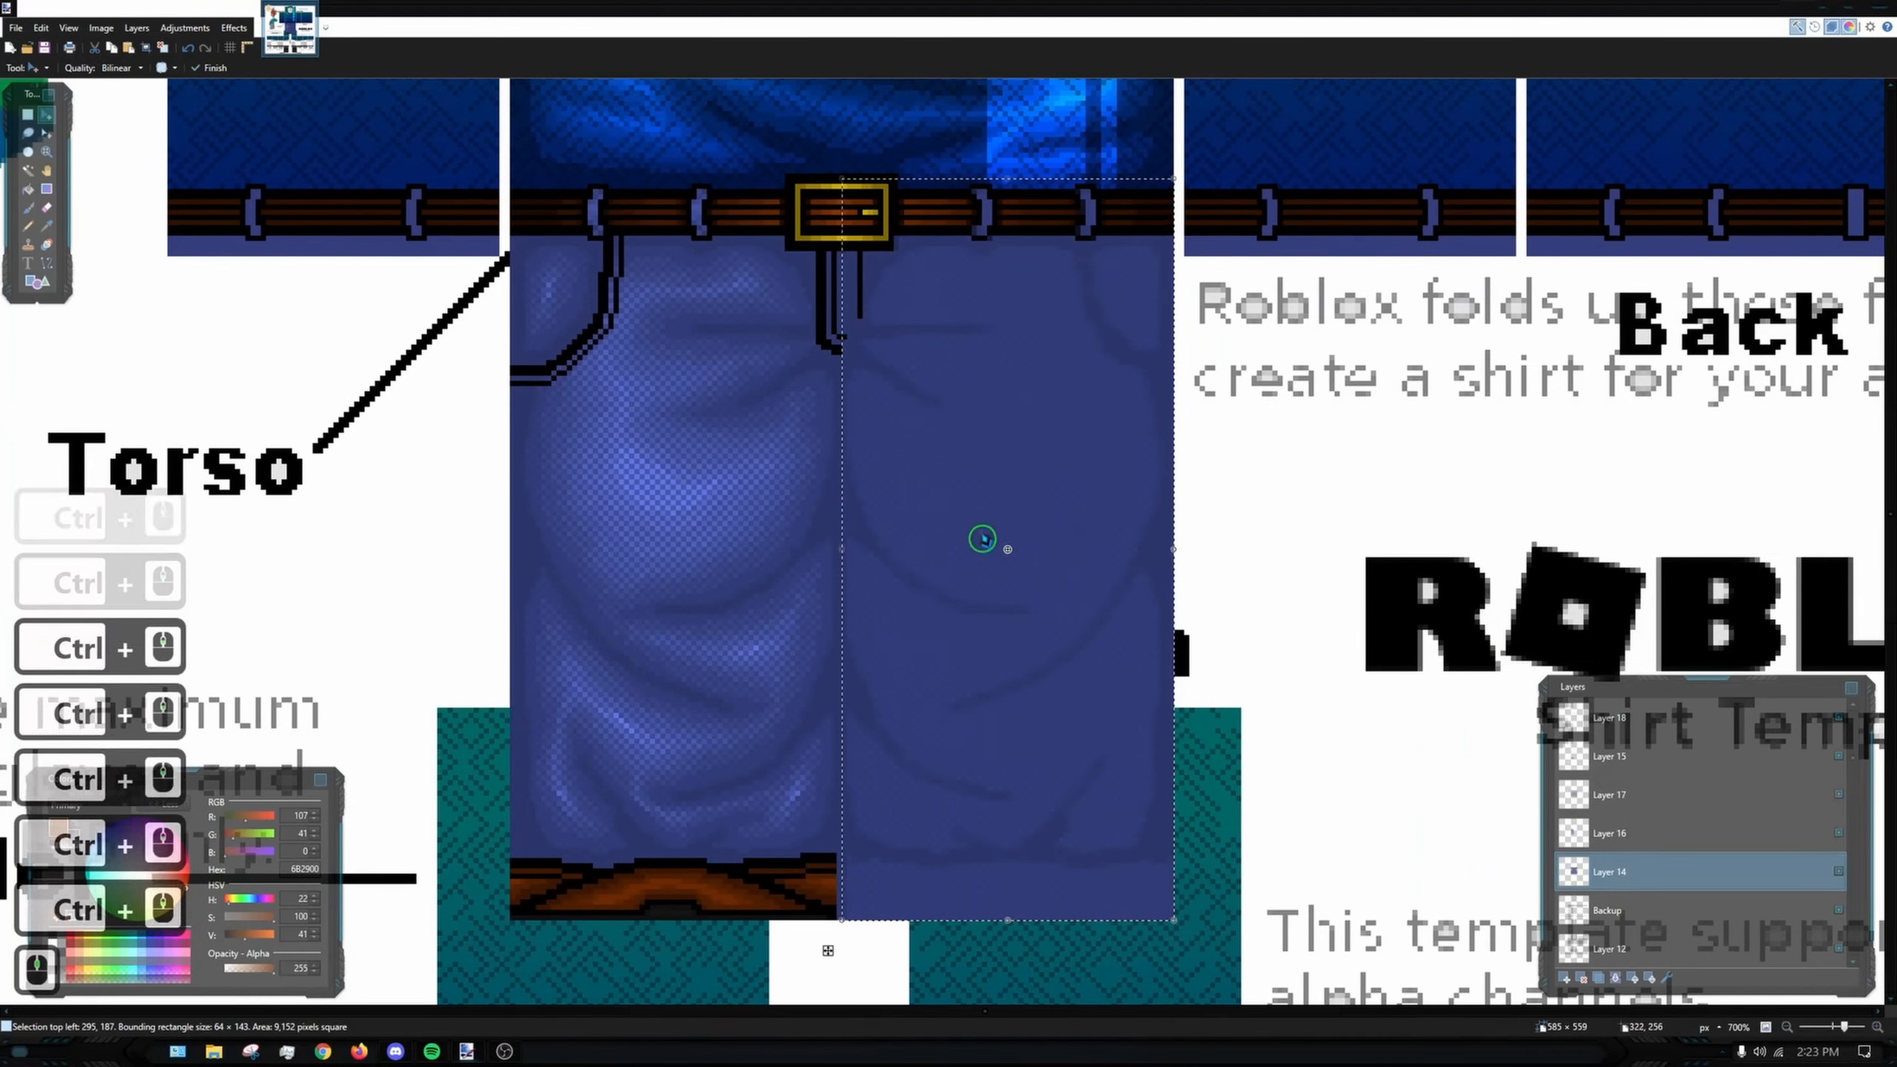
- Try moving the mirrored leg copy off the torso front onto the empty area to the right, and undo the move
drag(987, 455, 1353, 476)
scroll(1347, 478, up, 3)
scroll(1348, 478, up, 2)
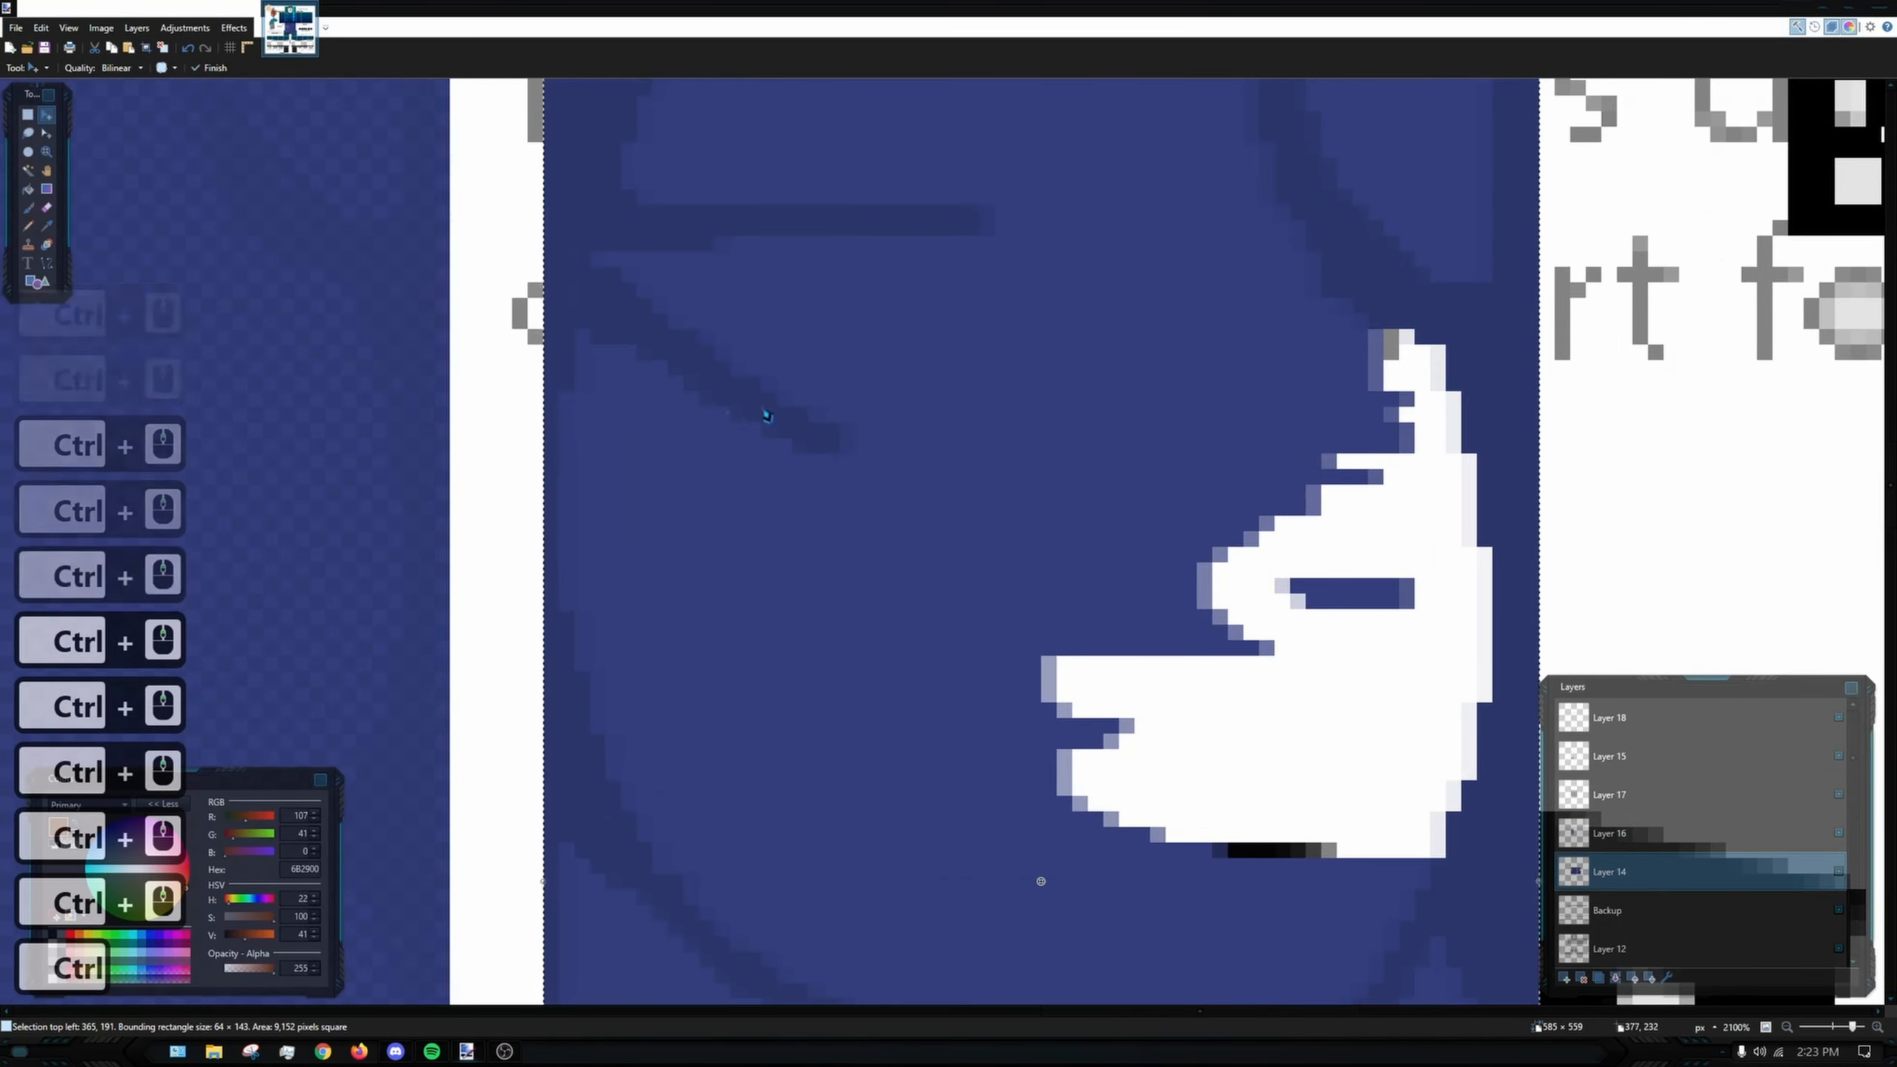
key(ctrl+z)
- Undo the mirroring and the width adjustment of the pasted leg copy
scroll(700, 409, down, 4)
drag(478, 408, 904, 399)
drag(890, 628, 888, 453)
scroll(883, 618, up, 2)
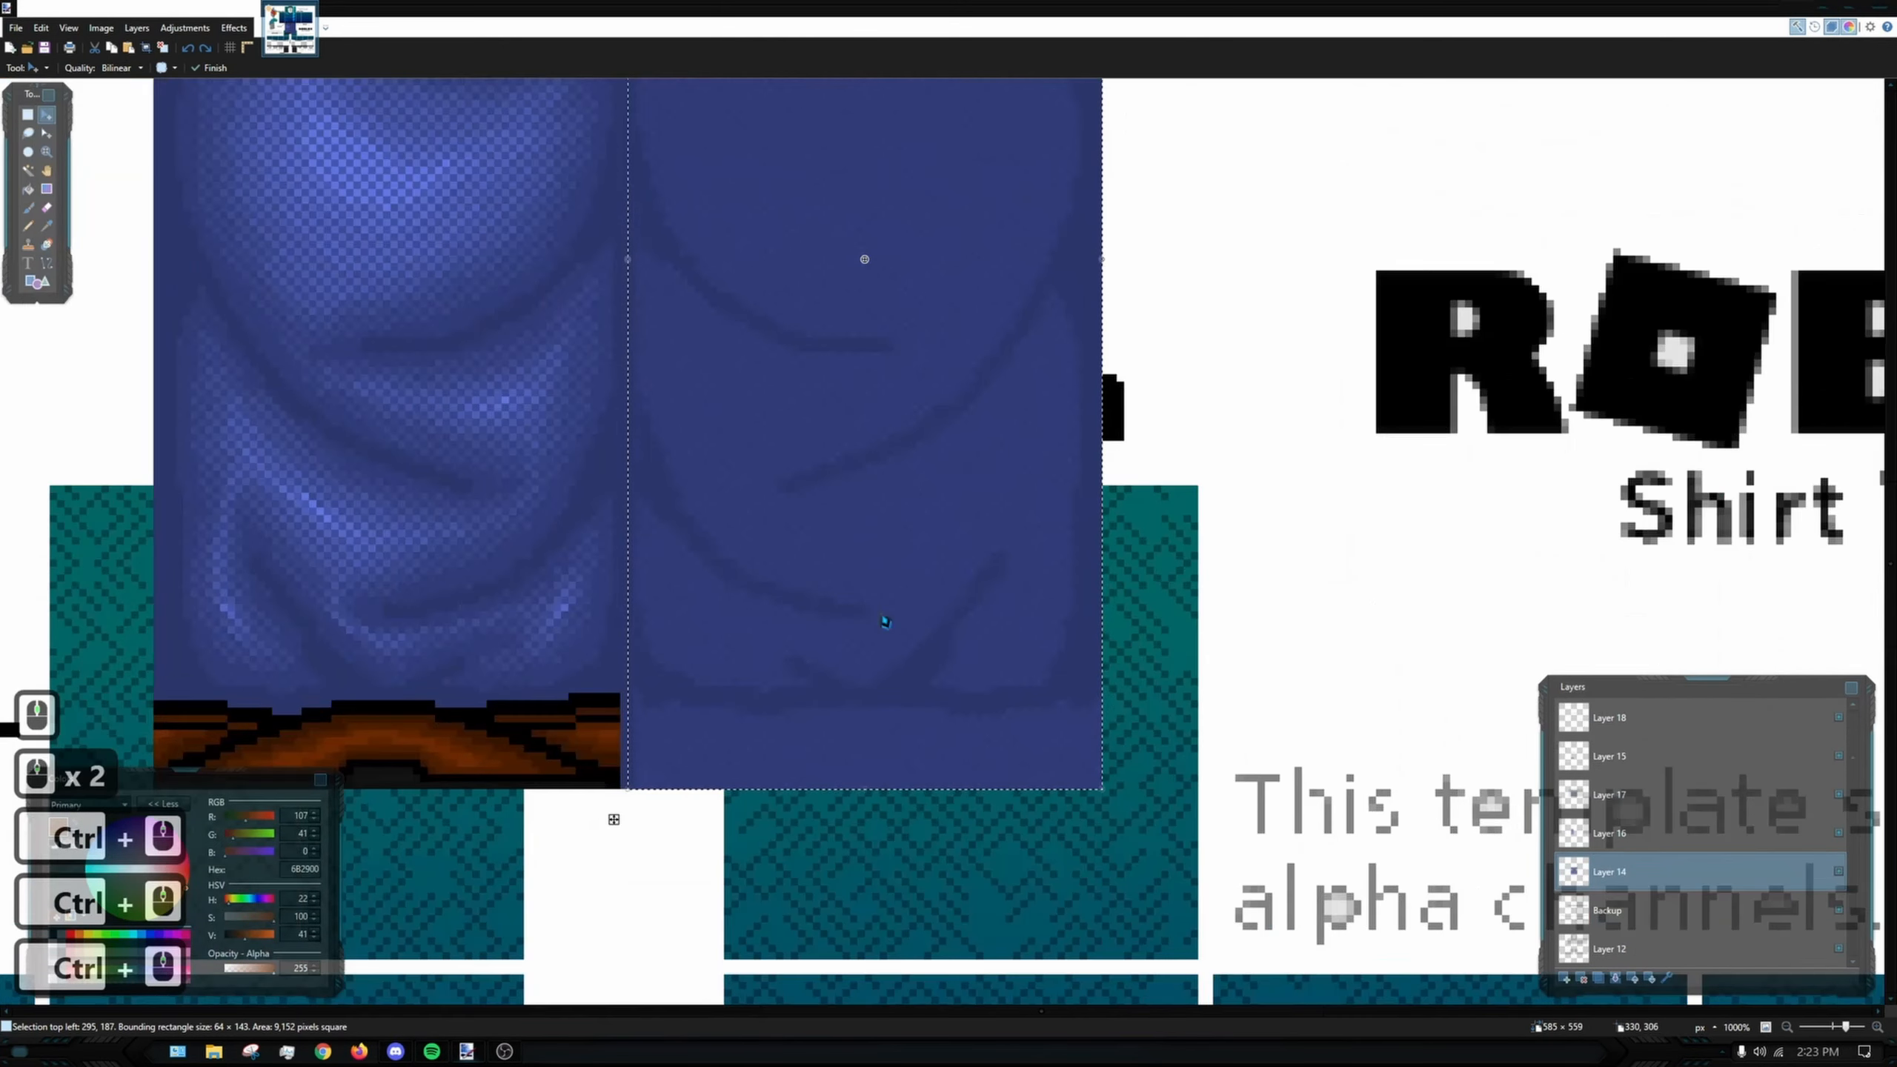
drag(883, 618, 1025, 657)
drag(941, 536, 921, 671)
scroll(748, 506, down, 2)
key(ctrl+z)
key(ctrl+z)
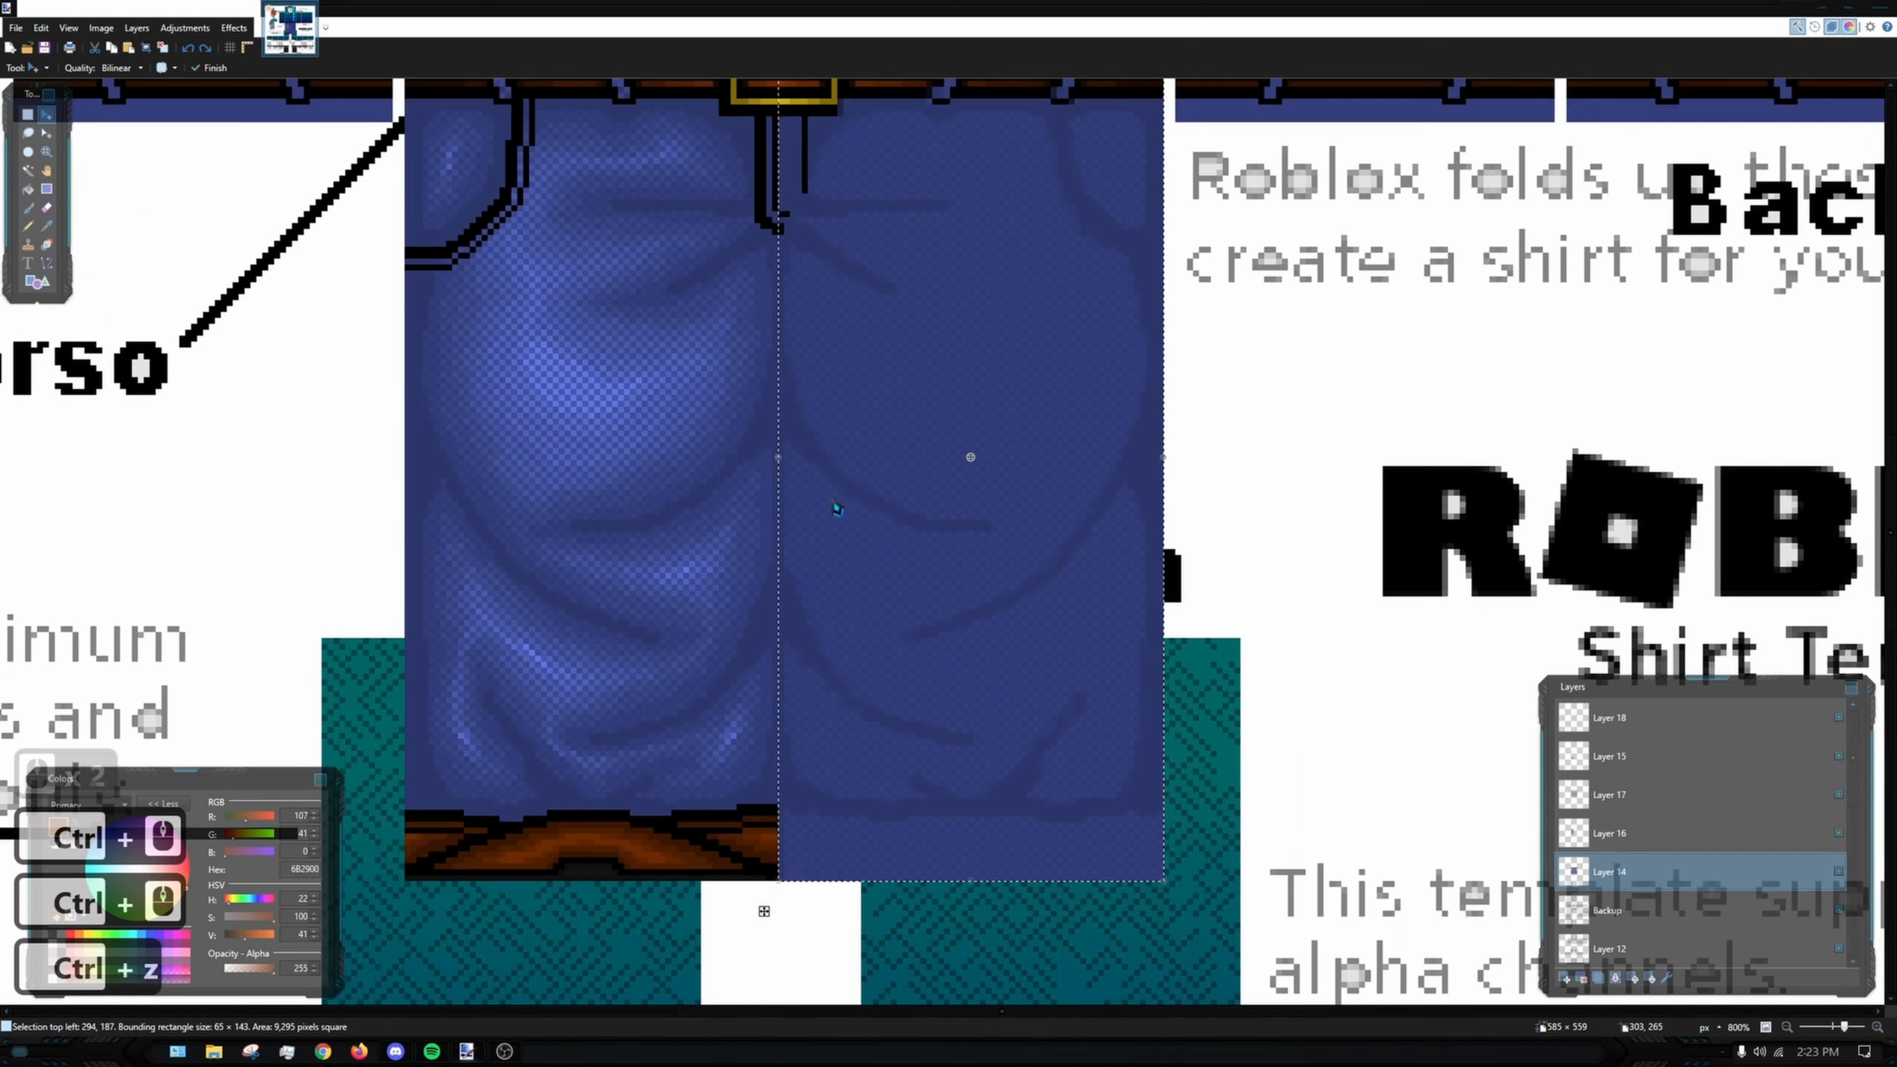
scroll(568, 459, down, 3)
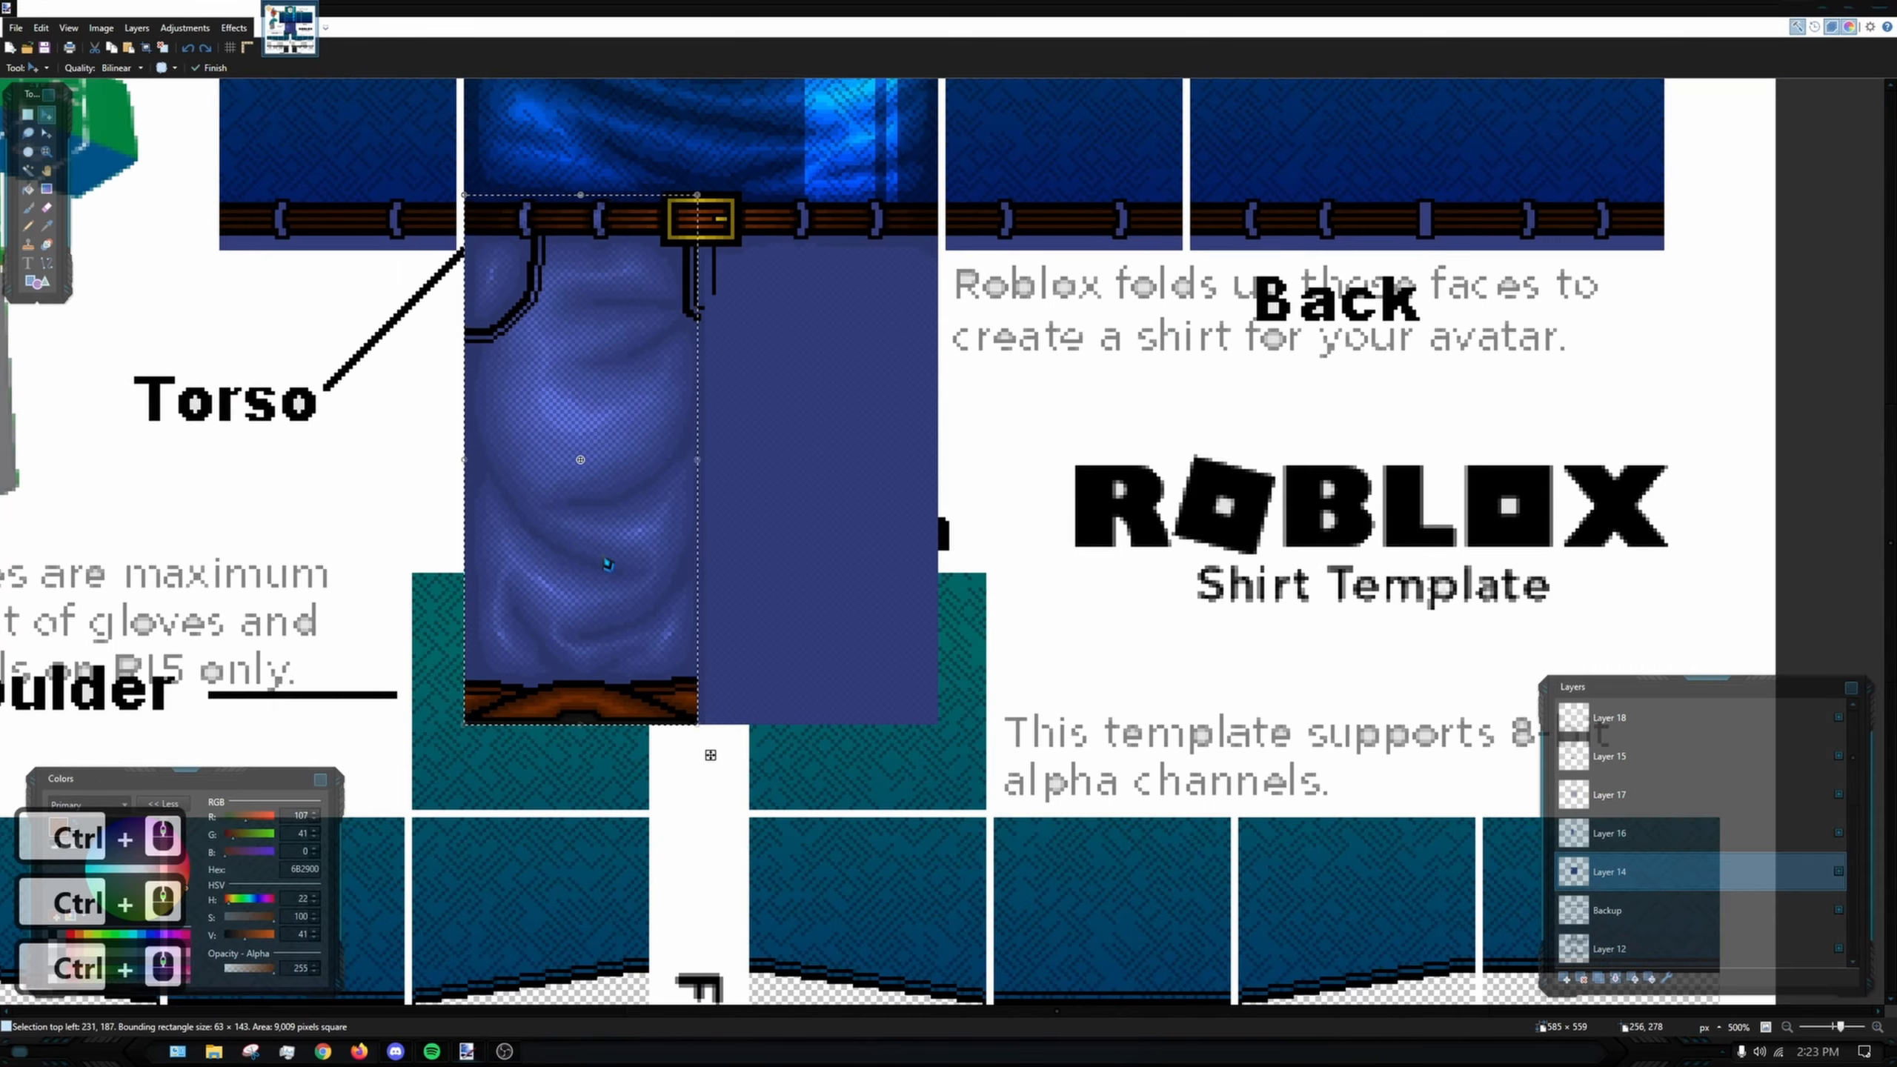
- Try moving the pasted leg copy off the torso front to the left, and undo the move
scroll(557, 501, up, 3)
drag(551, 520, 96, 485)
scroll(413, 426, down, 3)
scroll(413, 426, down, 1)
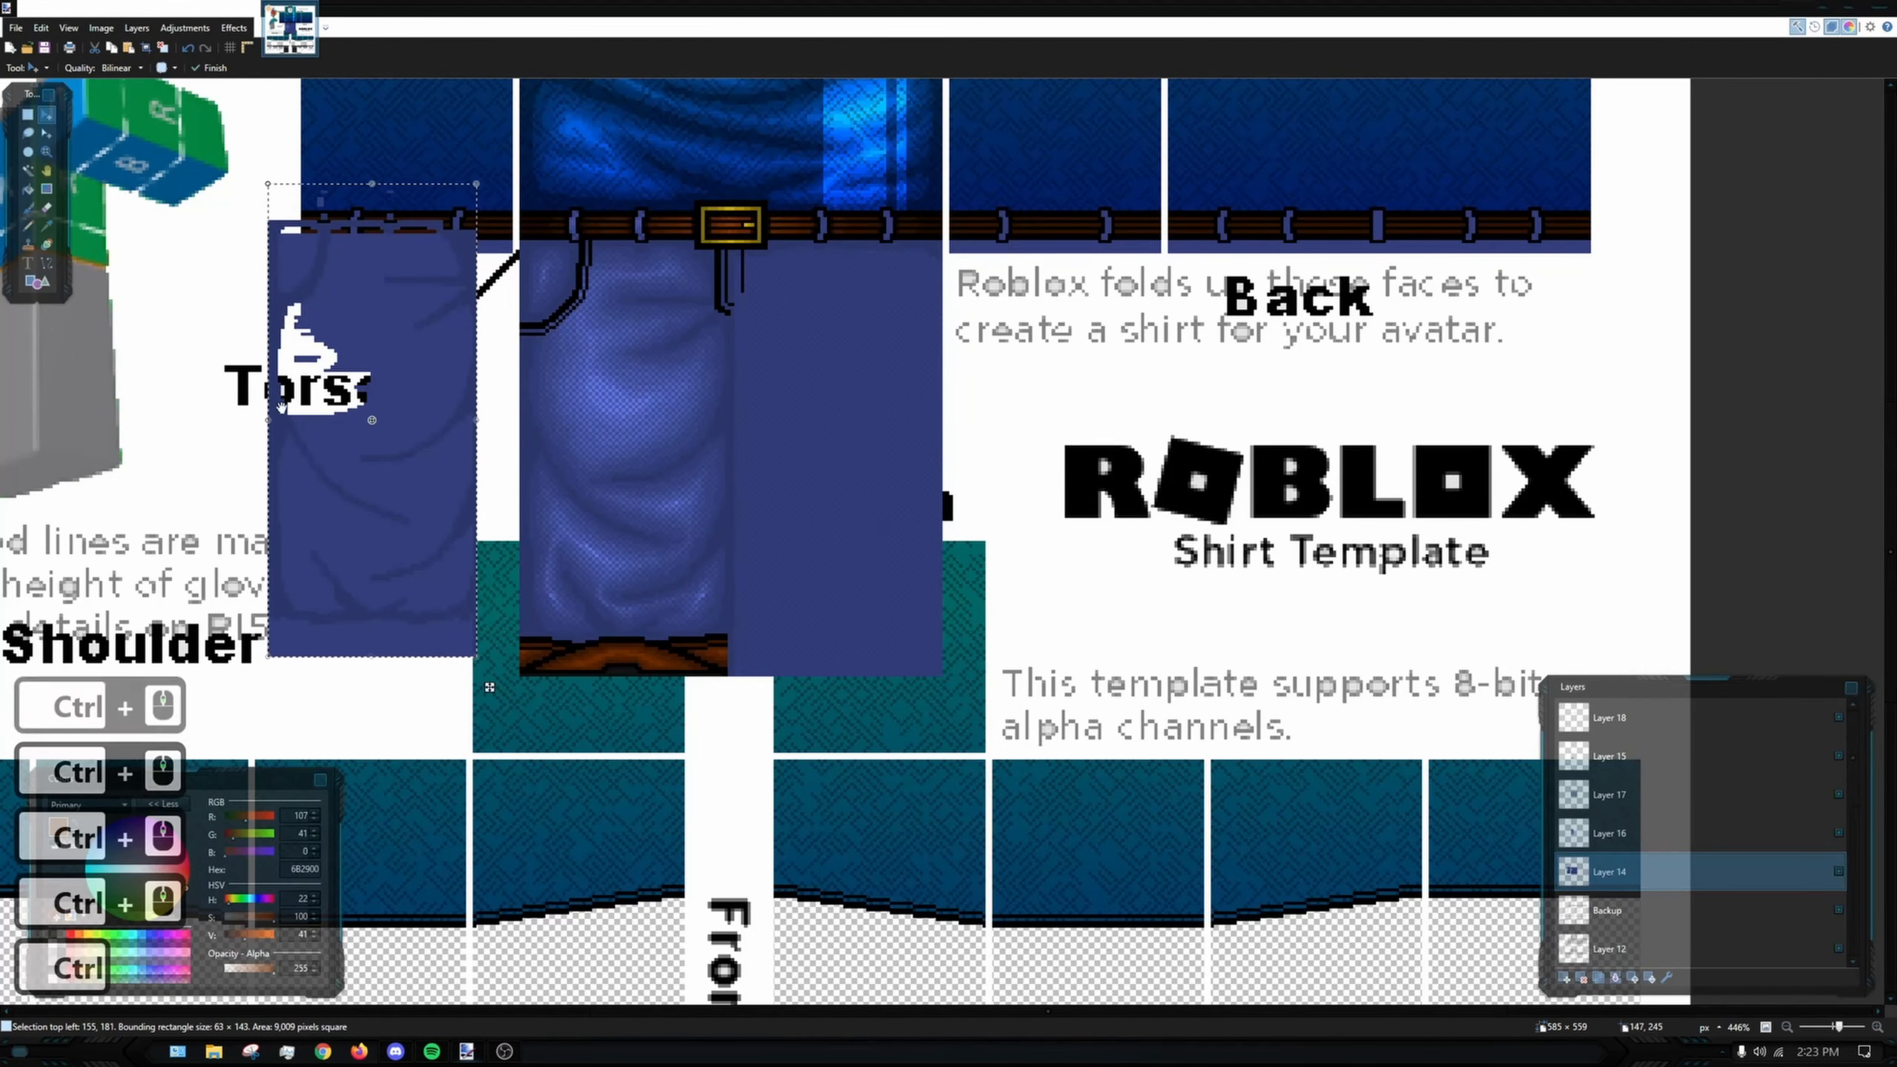
key(ctrl+z)
scroll(682, 510, up, 3)
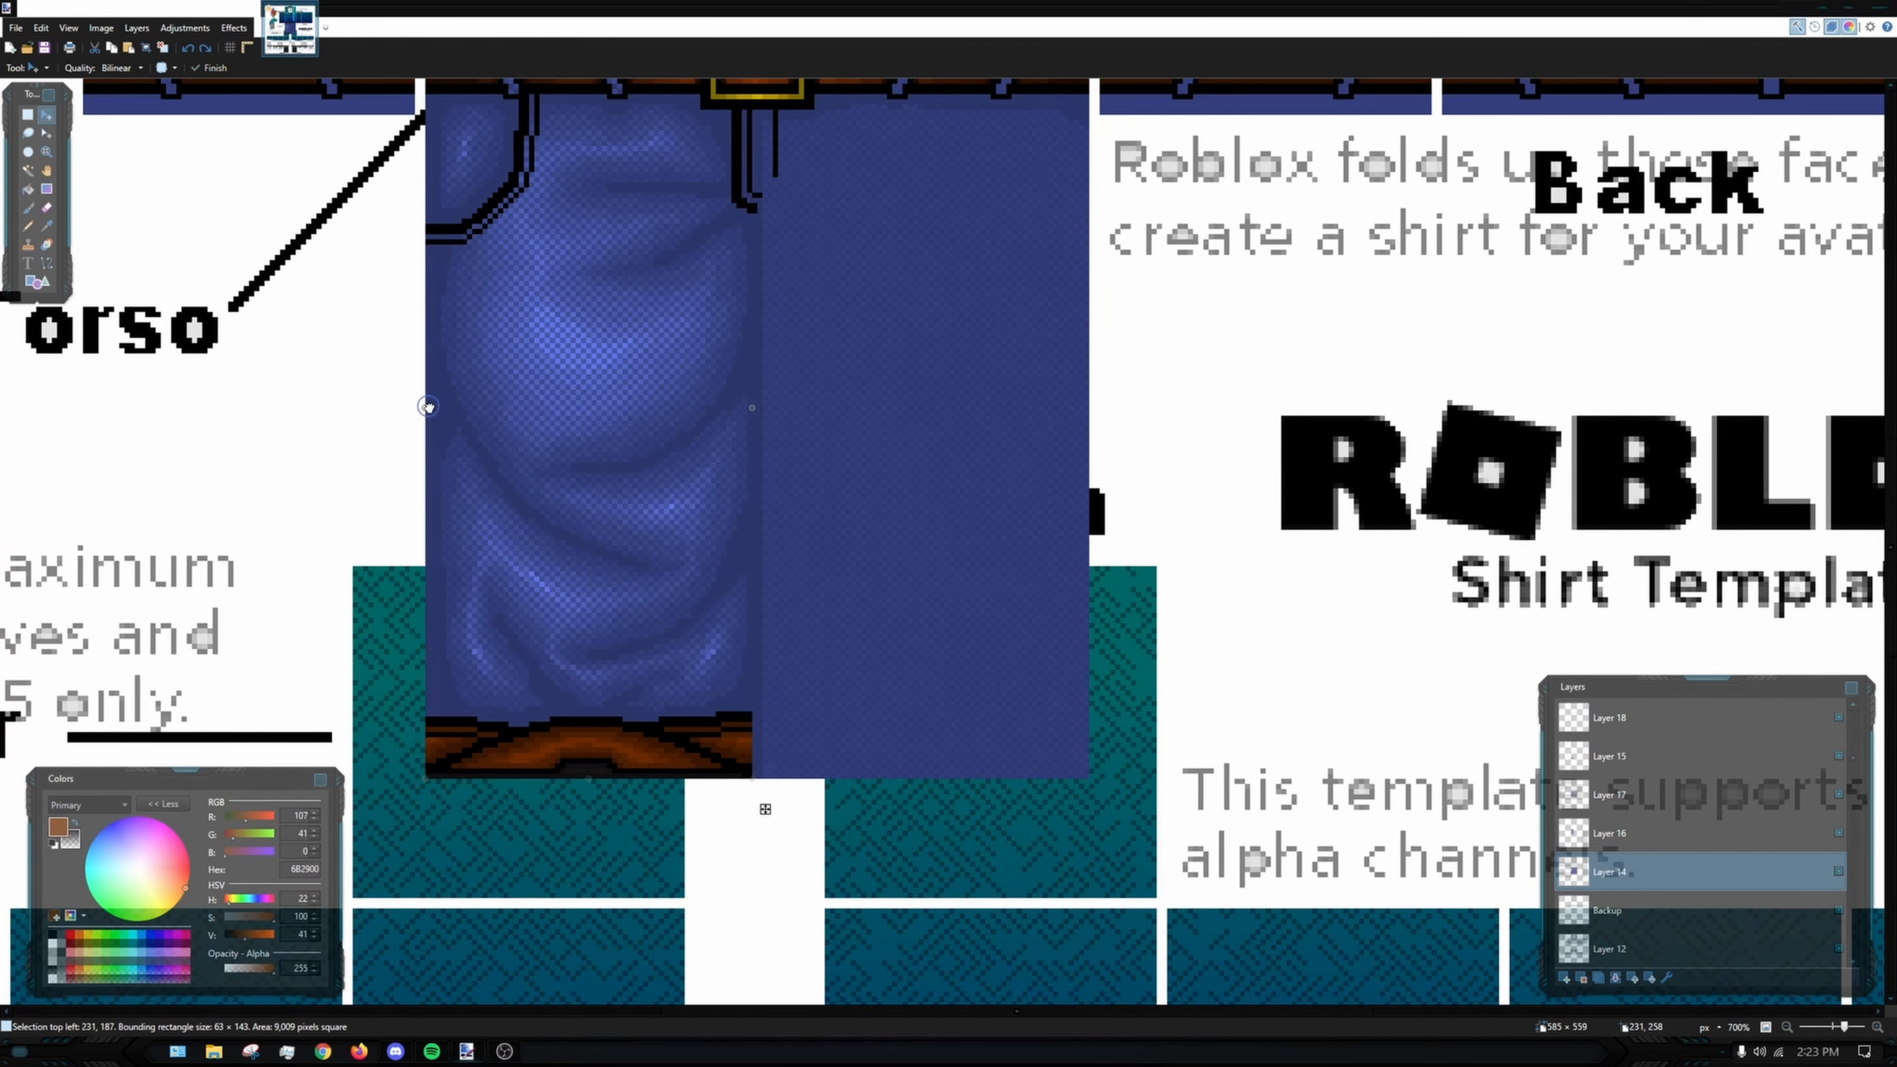
- Mirror the pasted Layer 14 fold lines across the copy's right edge onto the right leg, sized 63 × 143 pixels
scroll(557, 420, up, 2)
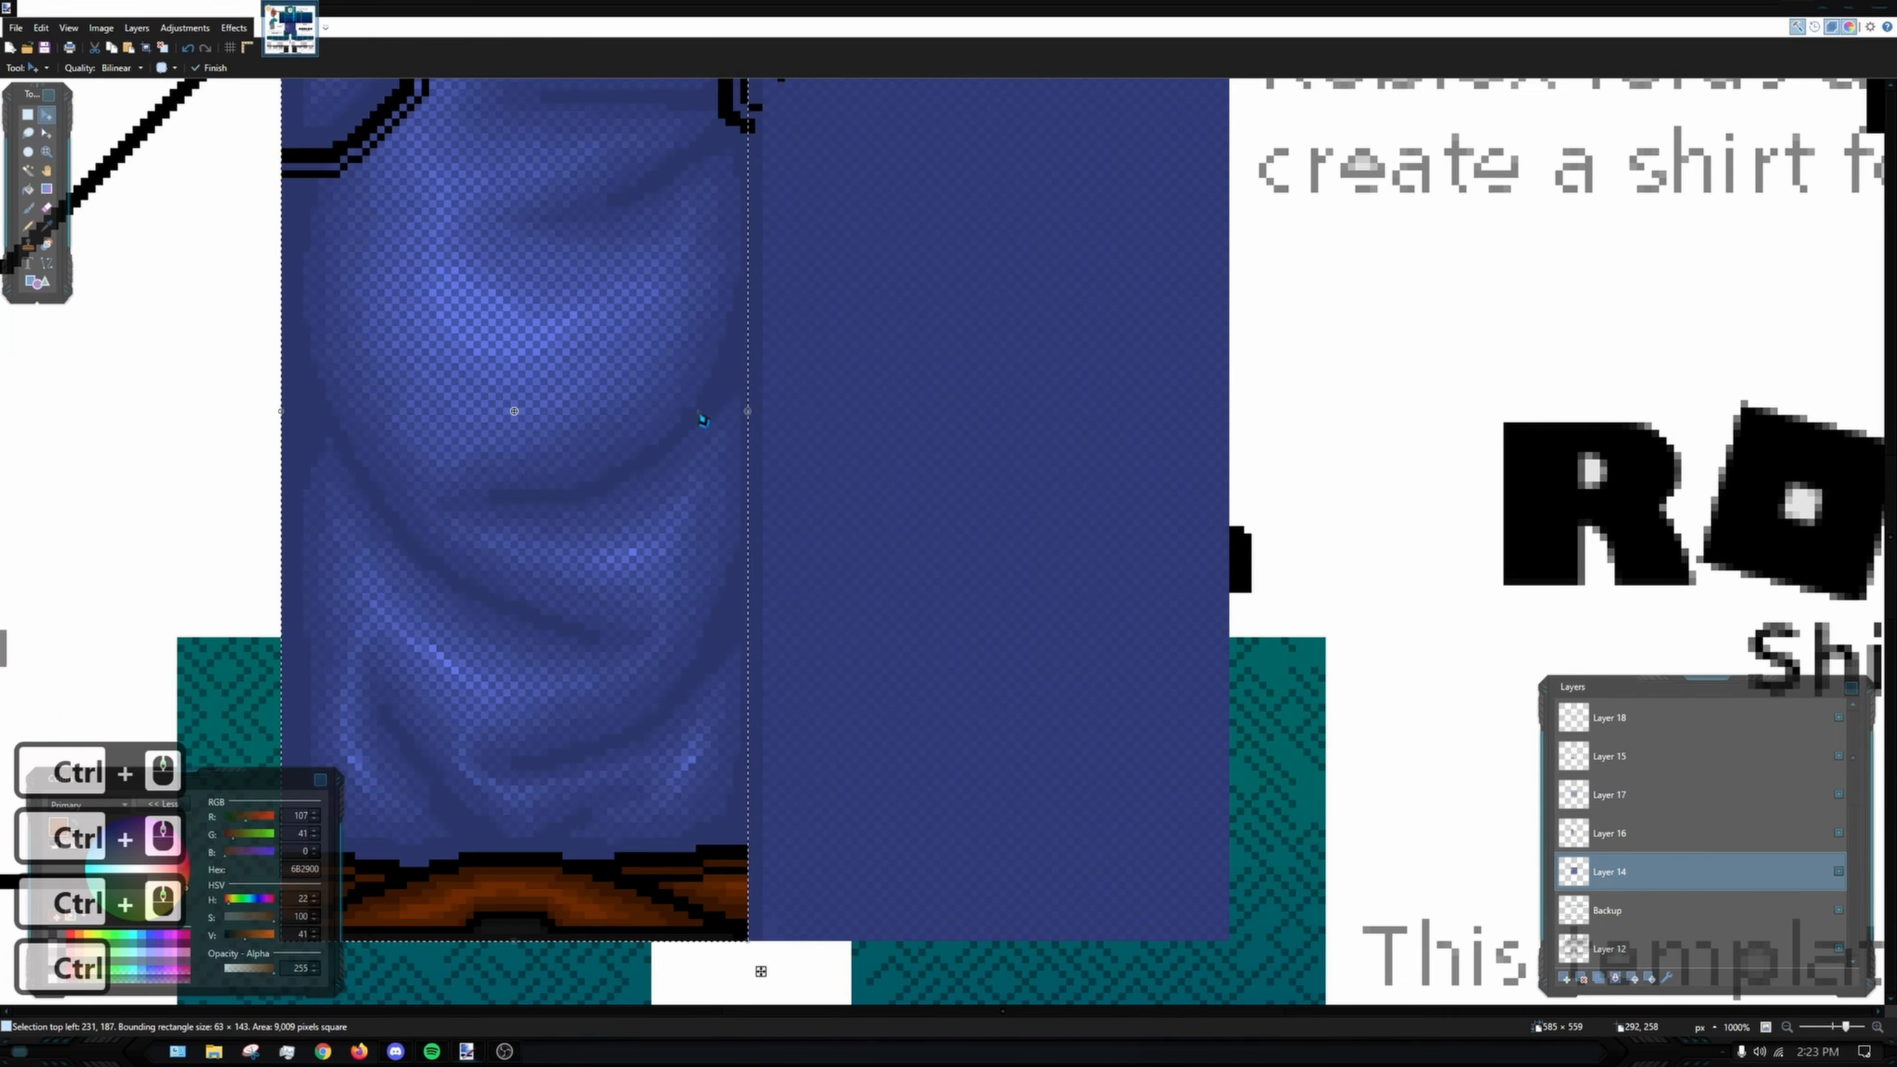
scroll(513, 407, down, 1)
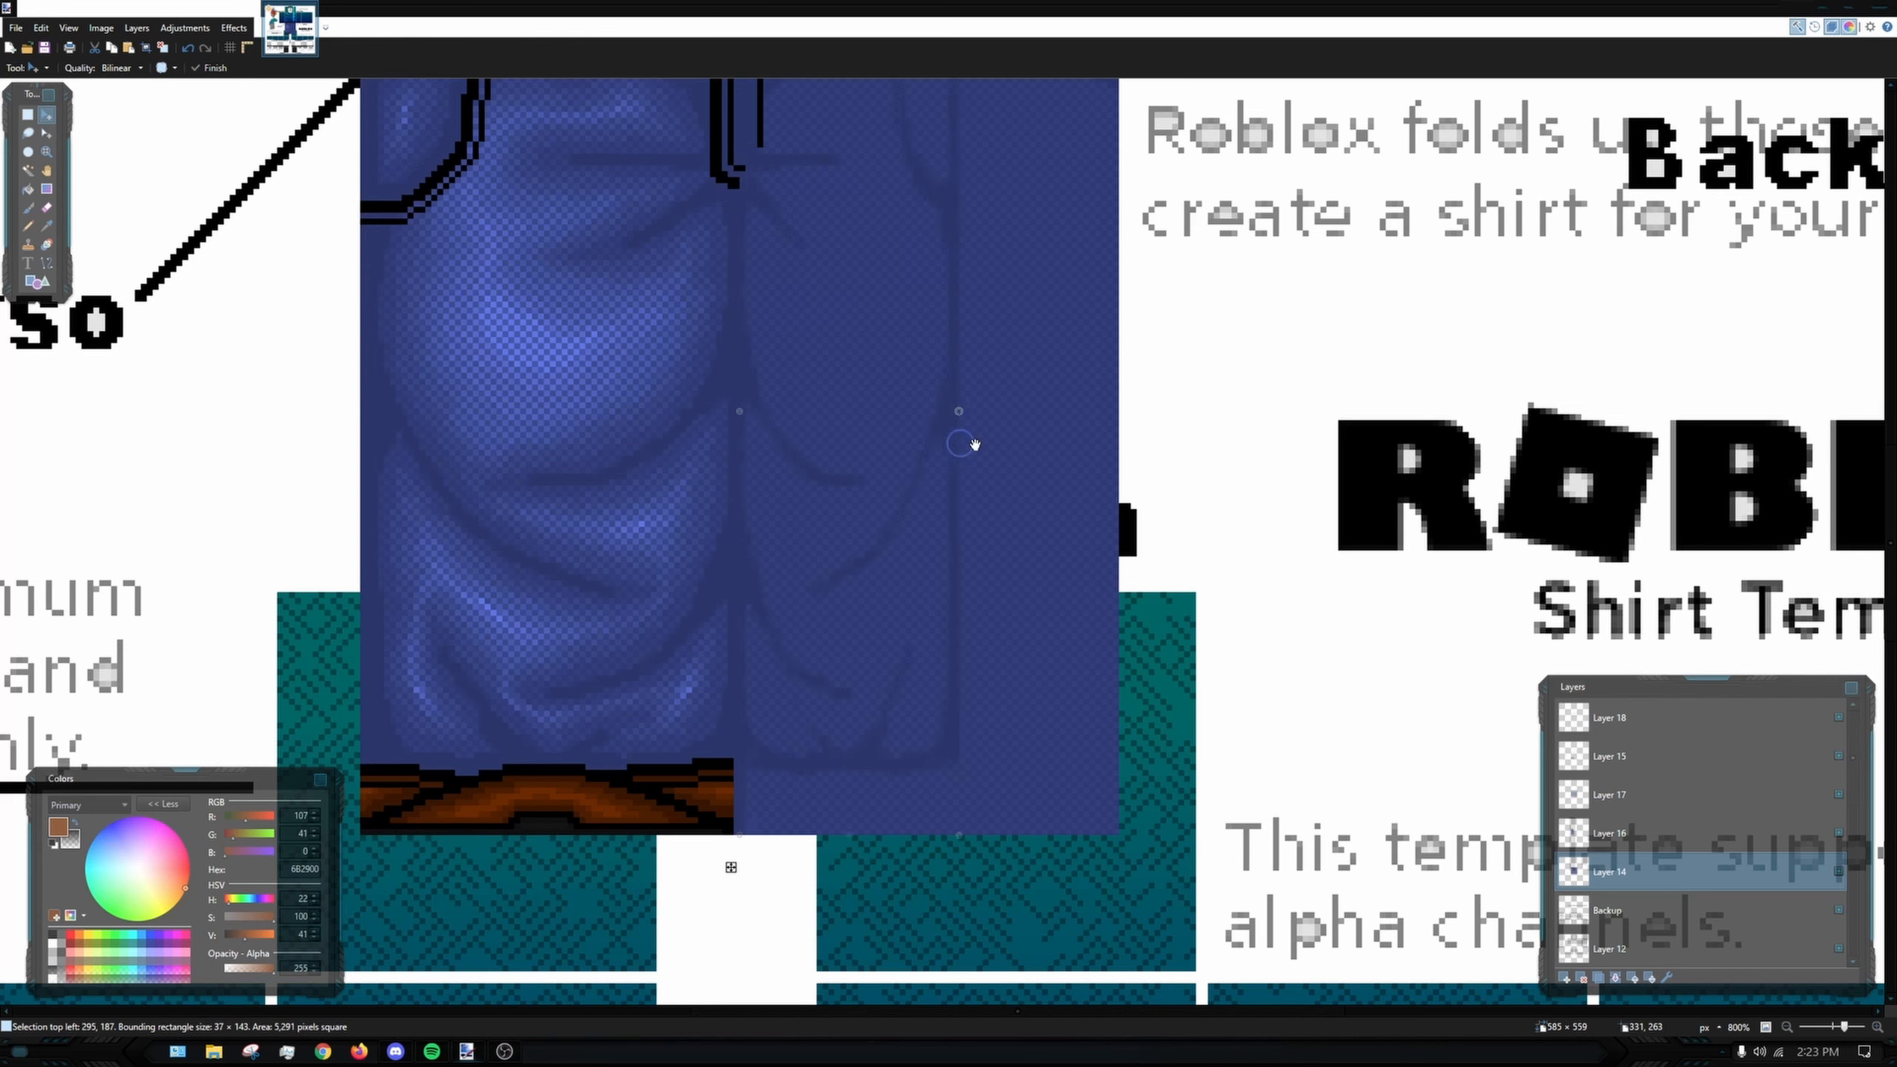
drag(1105, 442, 1117, 443)
scroll(822, 426, up, 5)
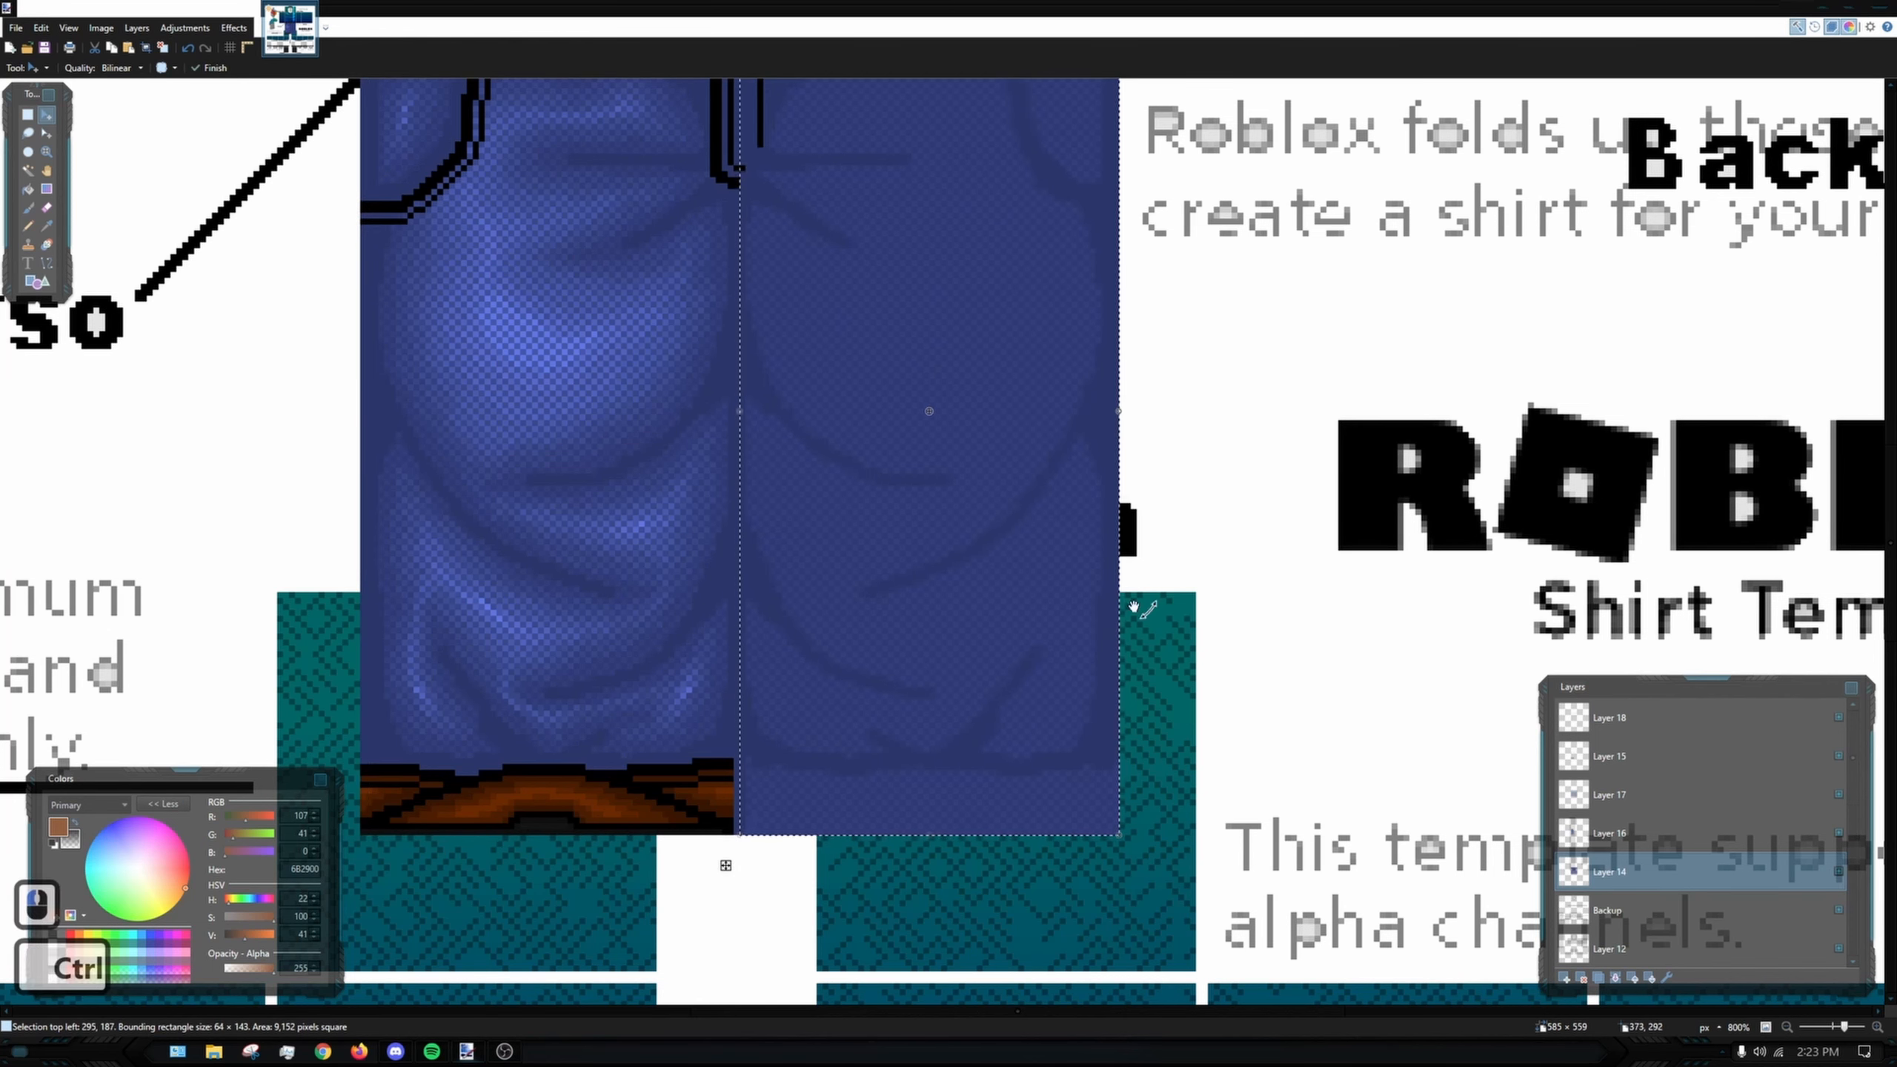
scroll(819, 427, up, 1)
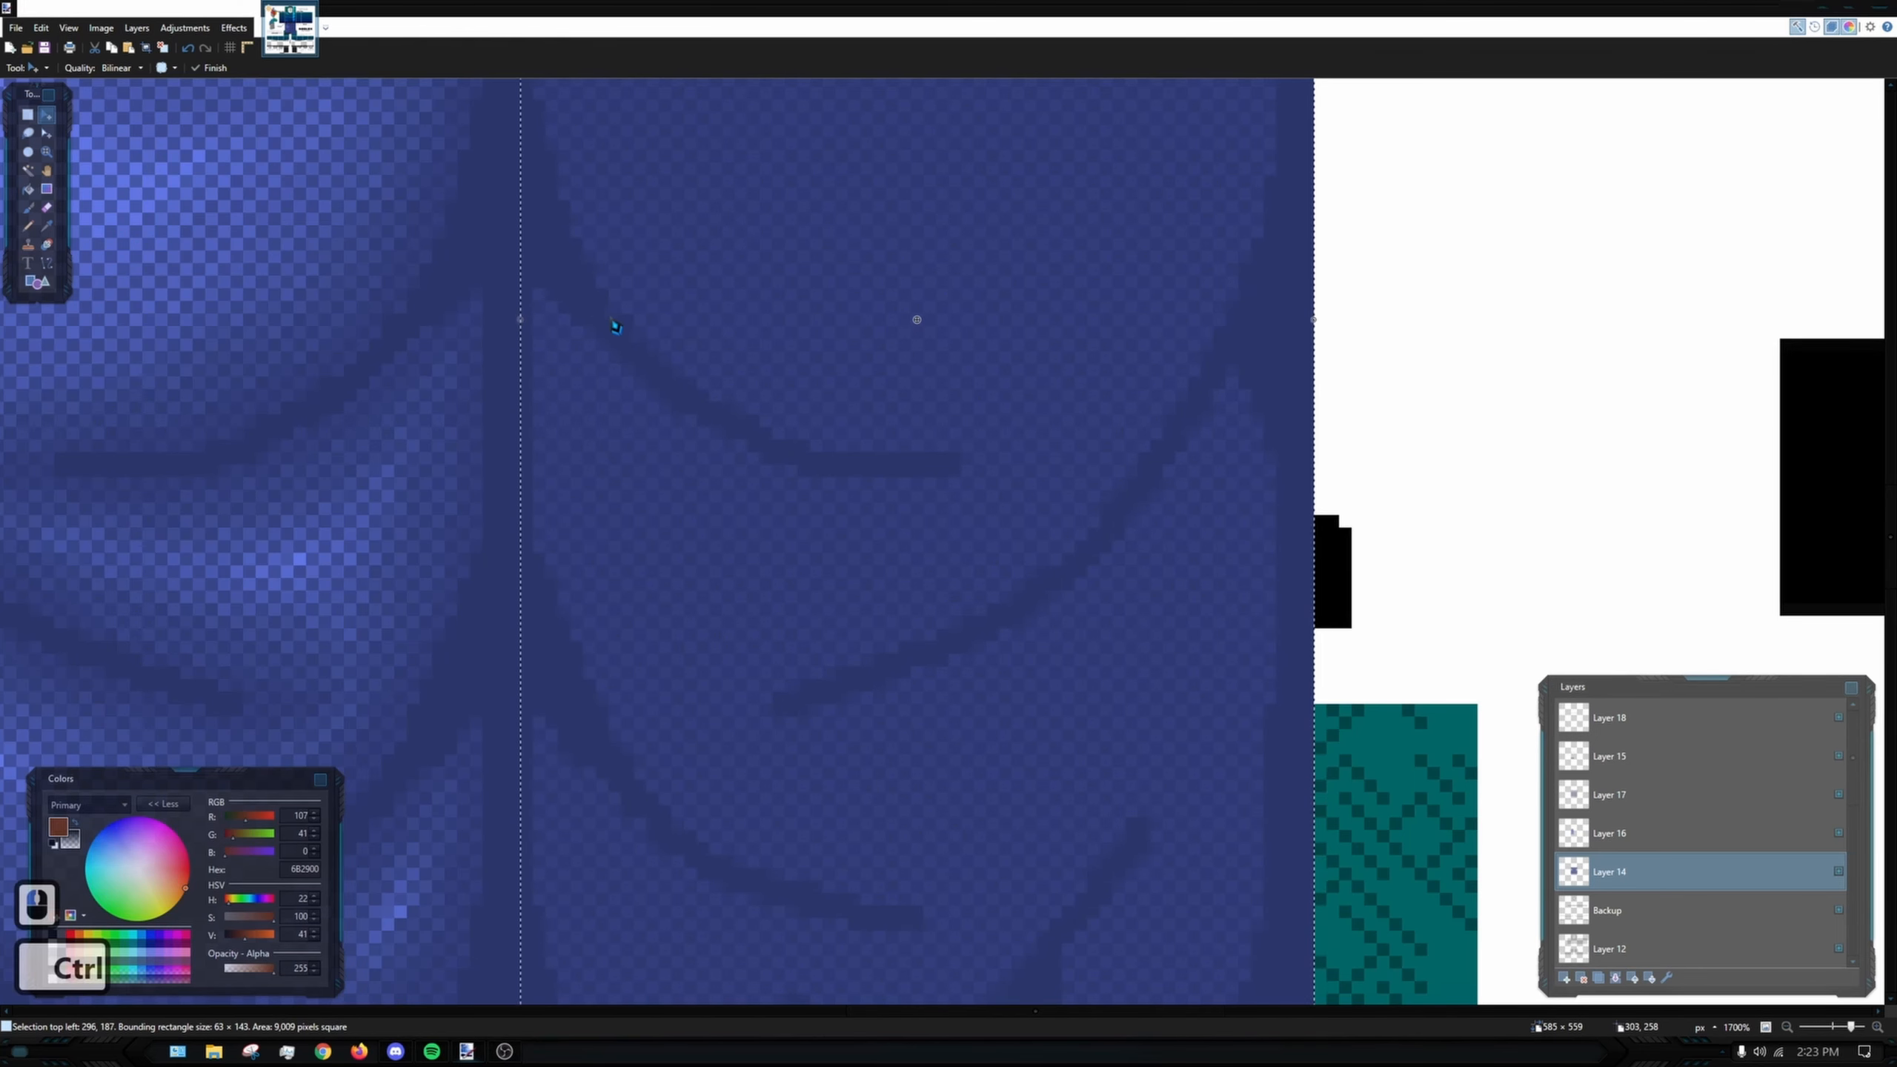
scroll(605, 318, up, 4)
- Examine the mirrored fold lines on the right leg, from the belt and center seam to the hem
scroll(633, 318, down, 4)
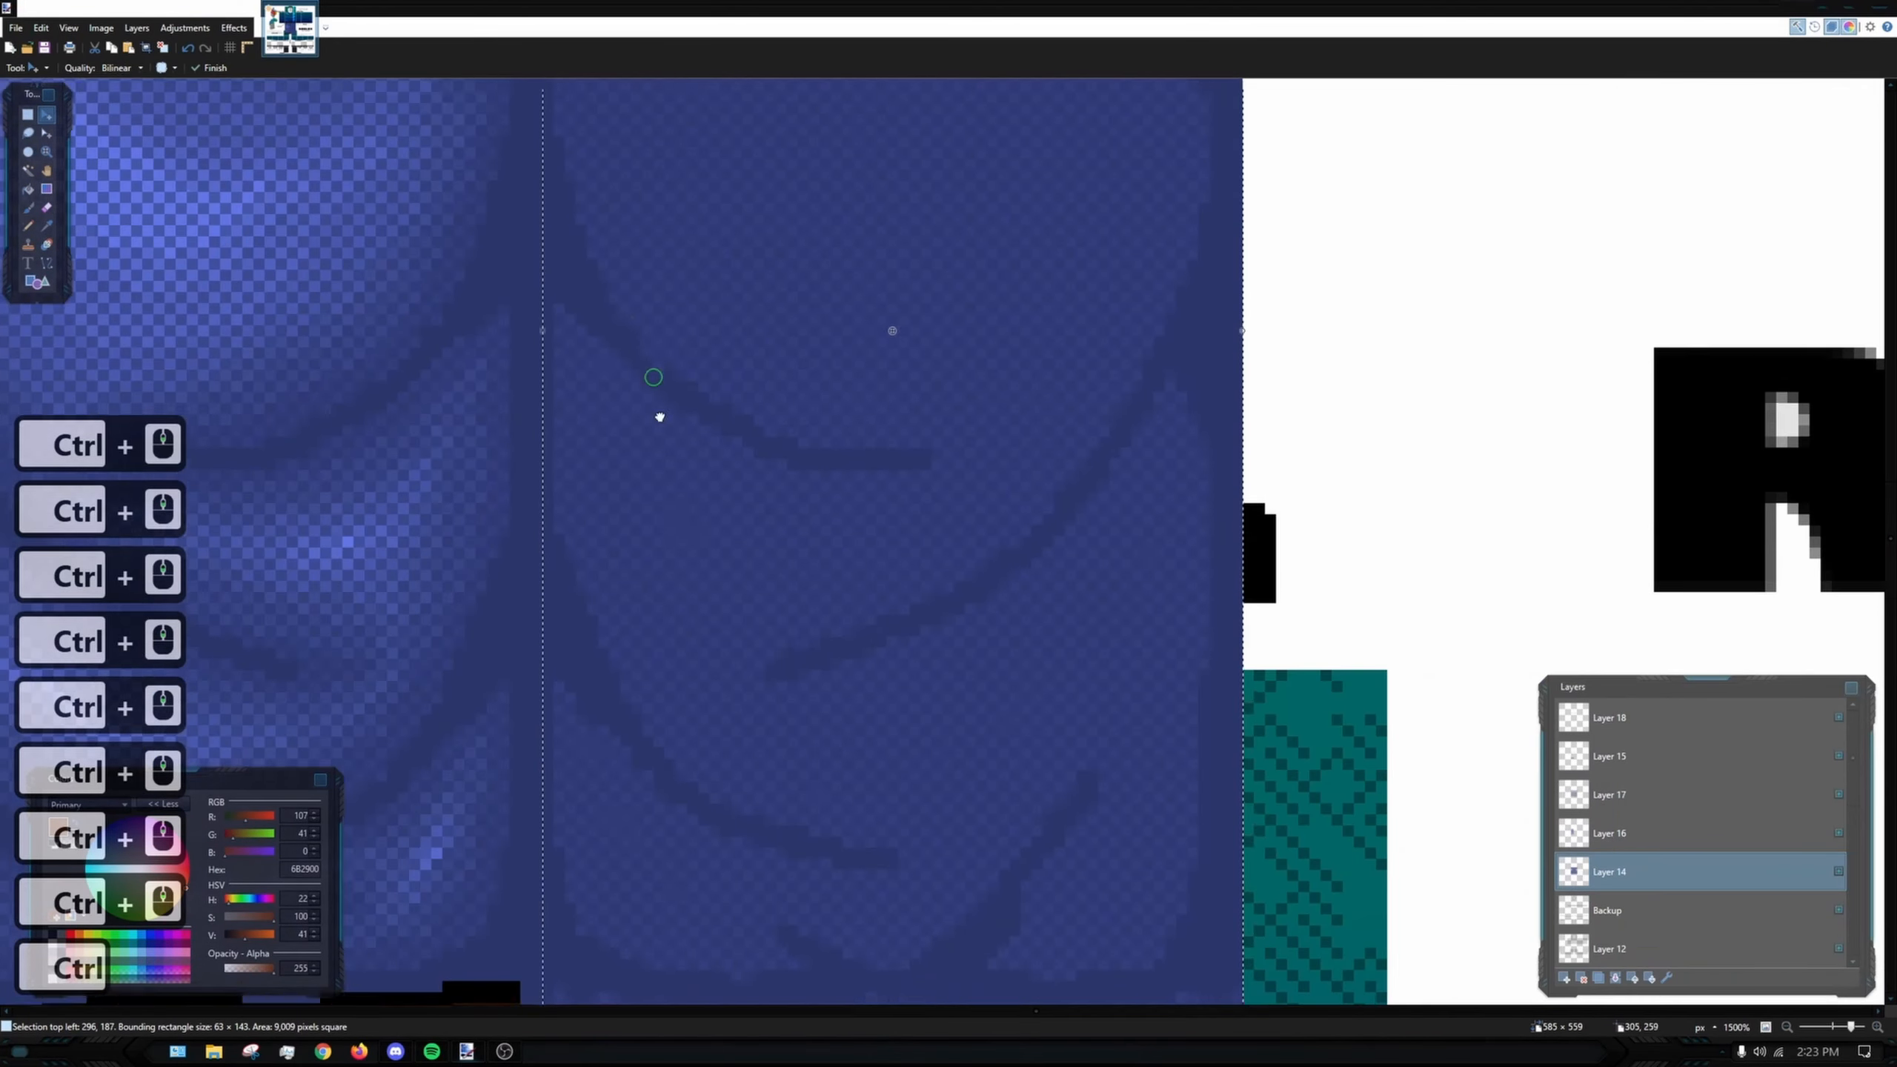
scroll(787, 555, down, 2)
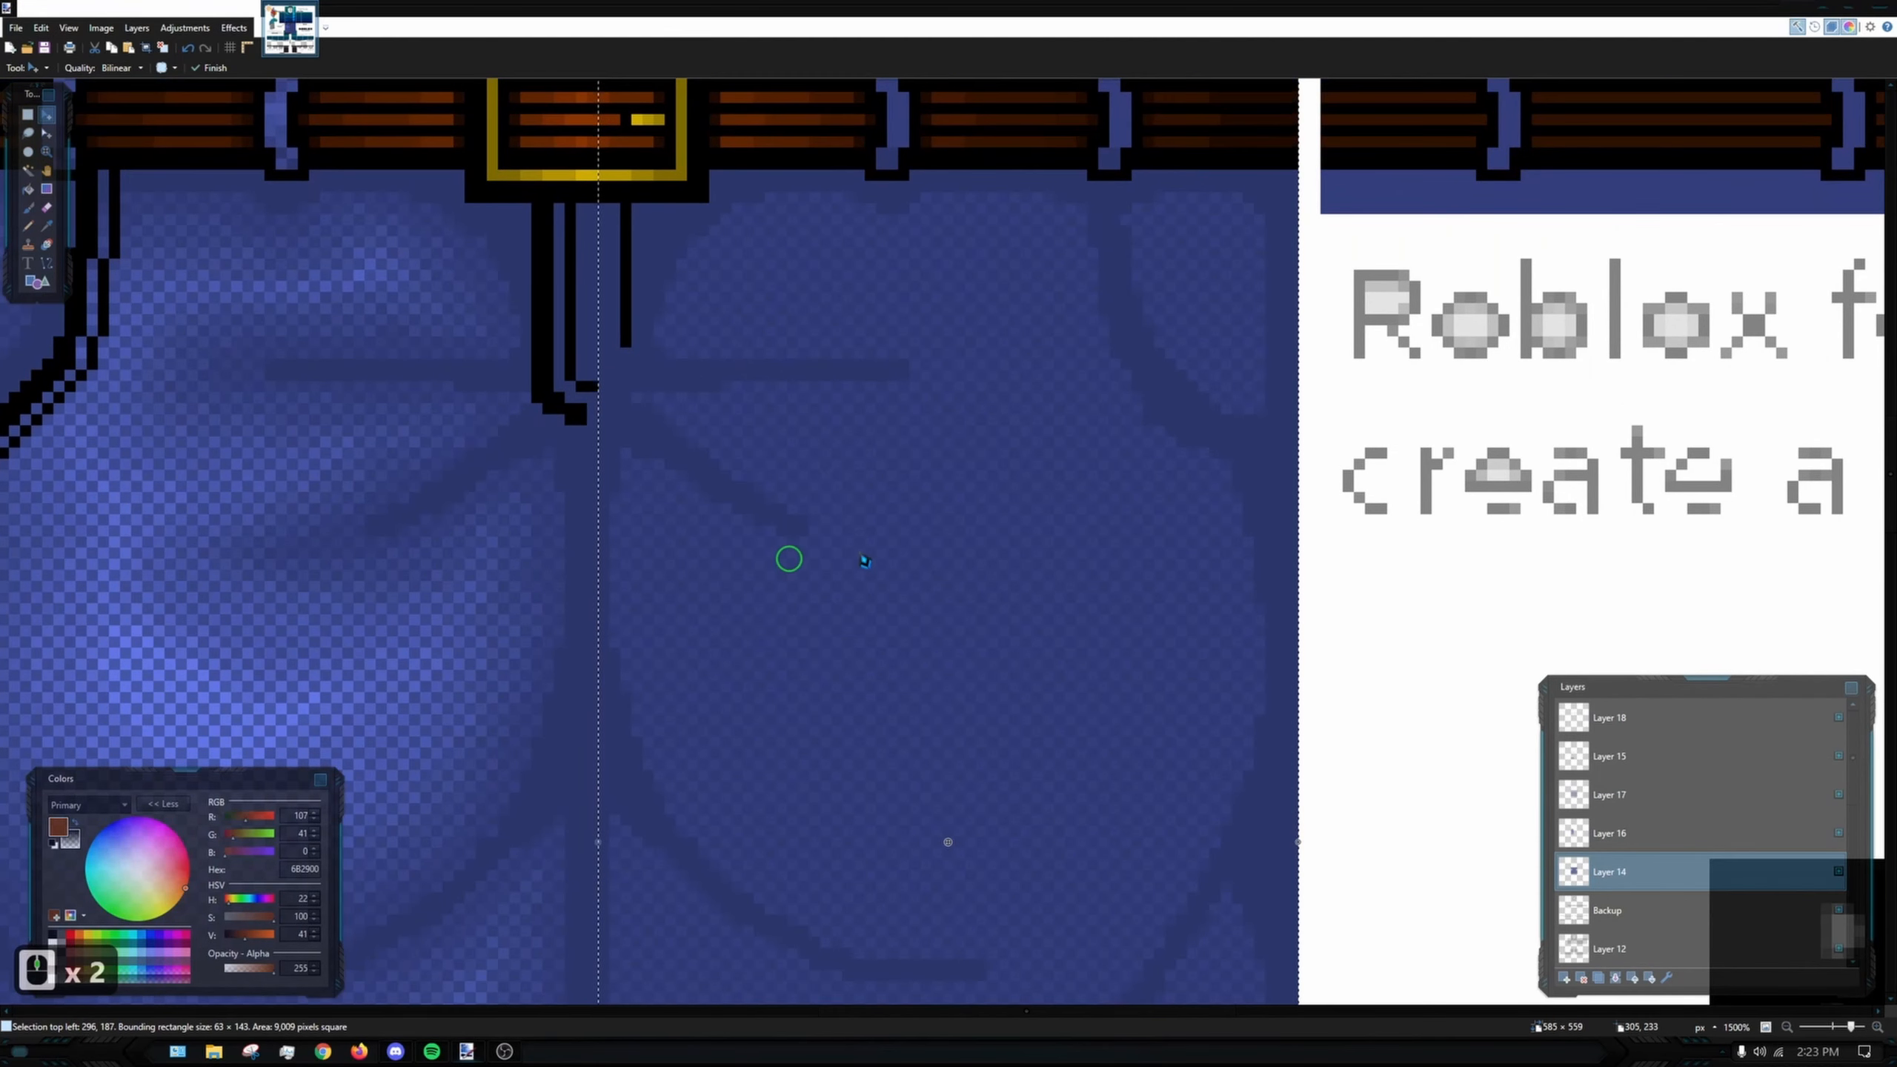
scroll(1196, 338, up, 10)
scroll(1196, 339, down, 10)
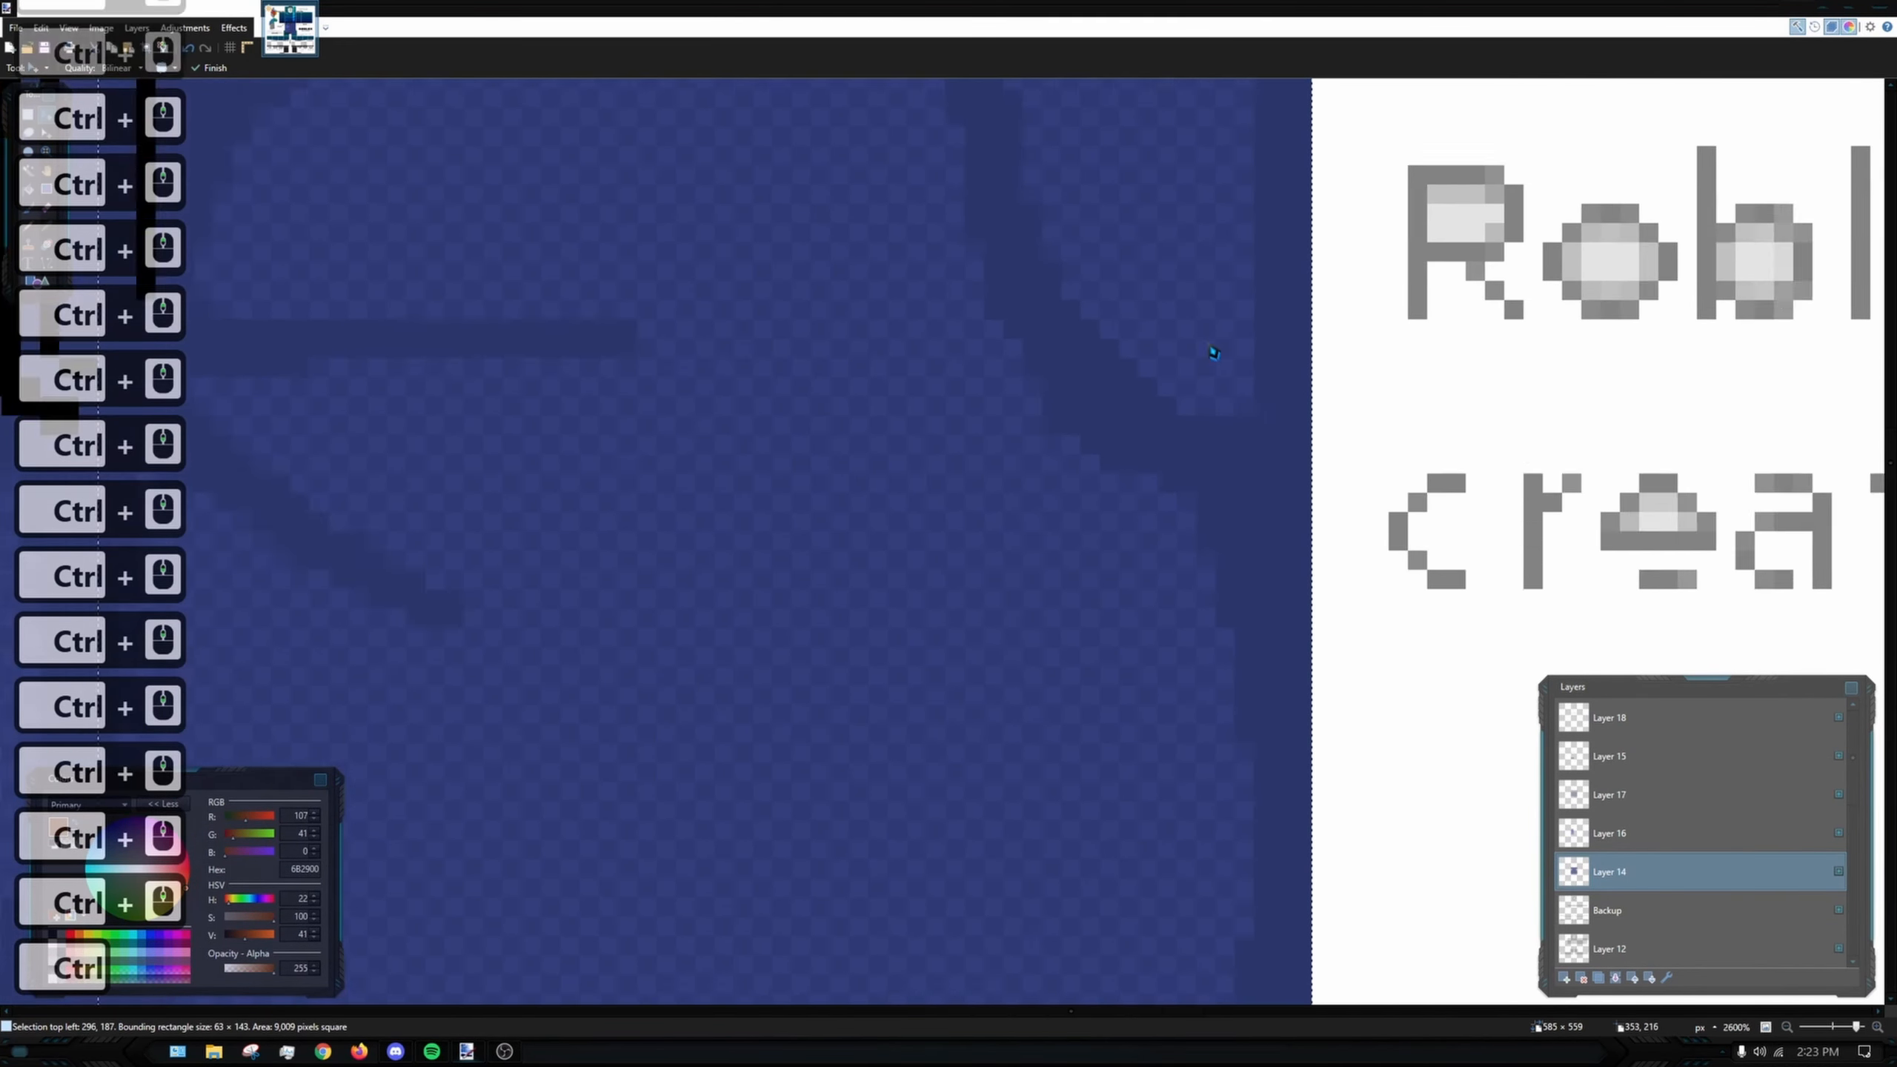
scroll(860, 530, down, 2)
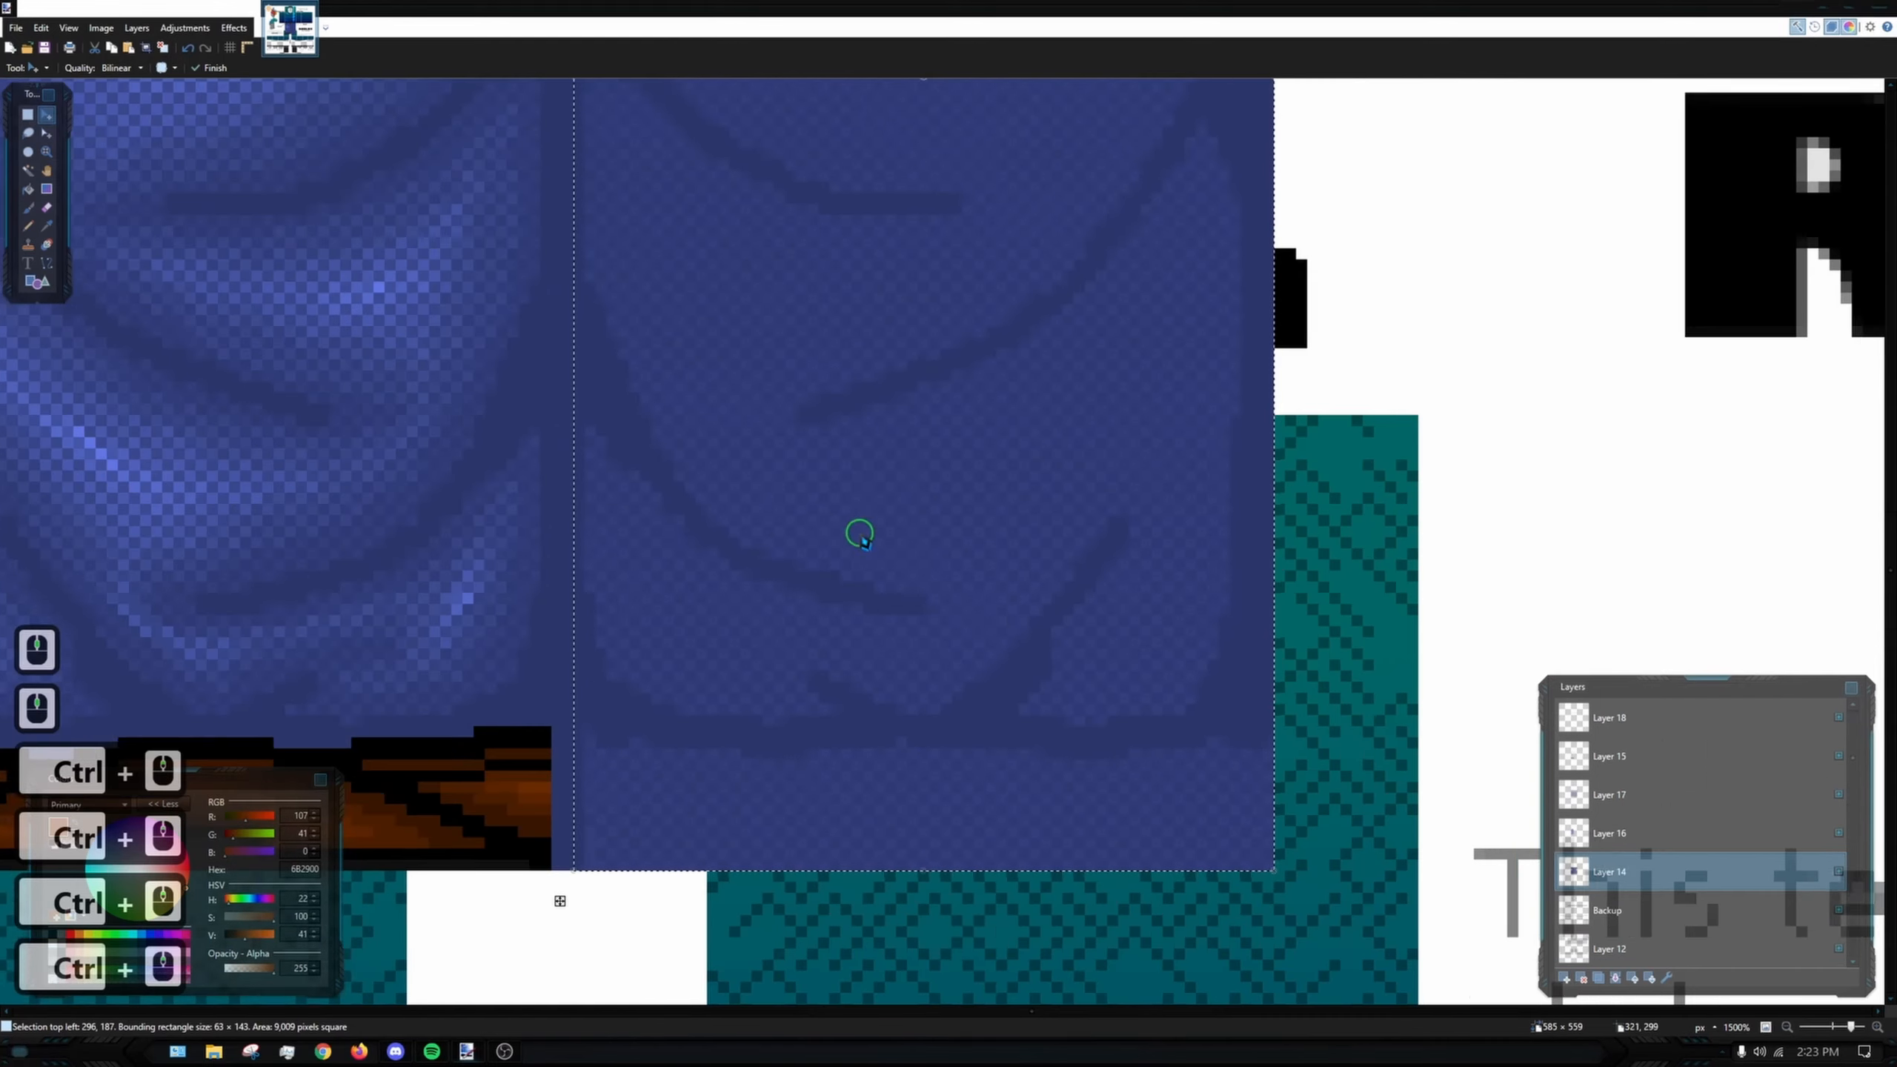
scroll(868, 505, up, 3)
scroll(970, 584, down, 4)
scroll(1046, 516, down, 5)
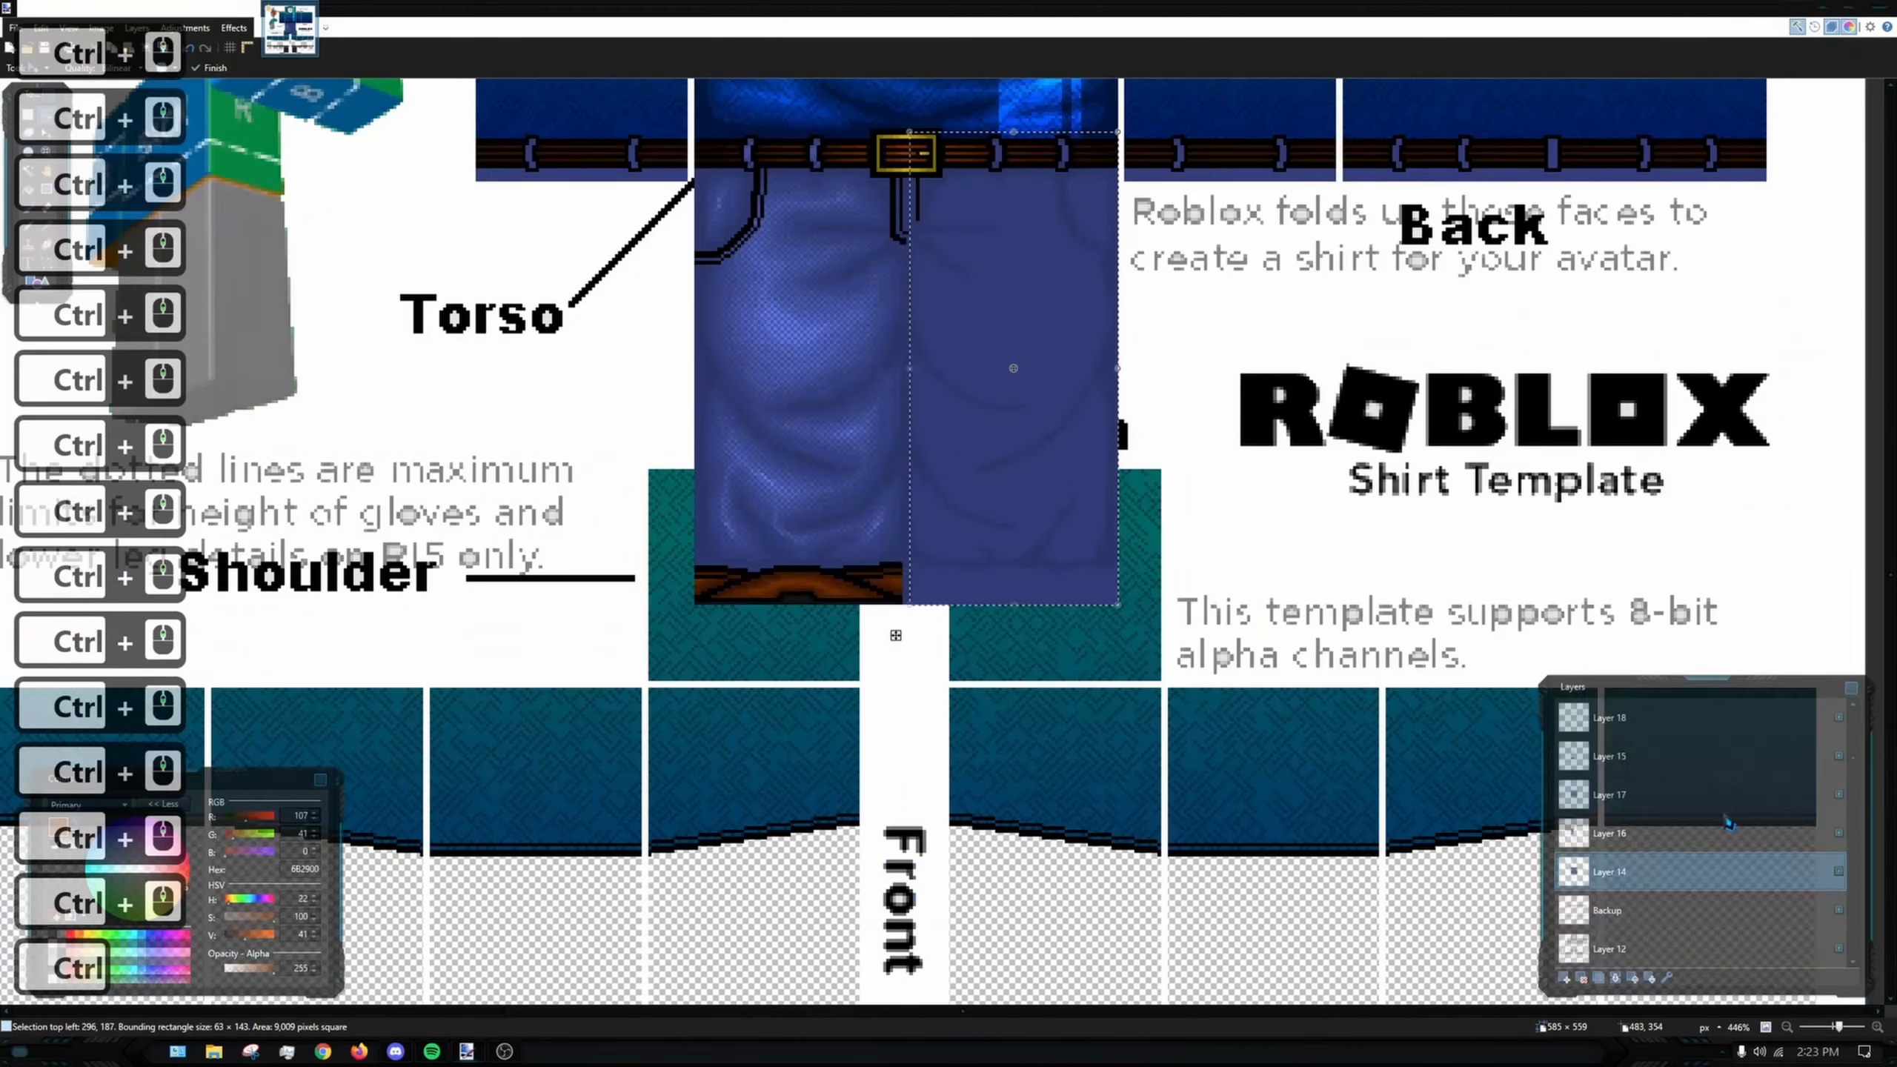
- Hide Layer 17 and compare the mirrored fold lines with the left leg along the center seam and hem
click(1839, 795)
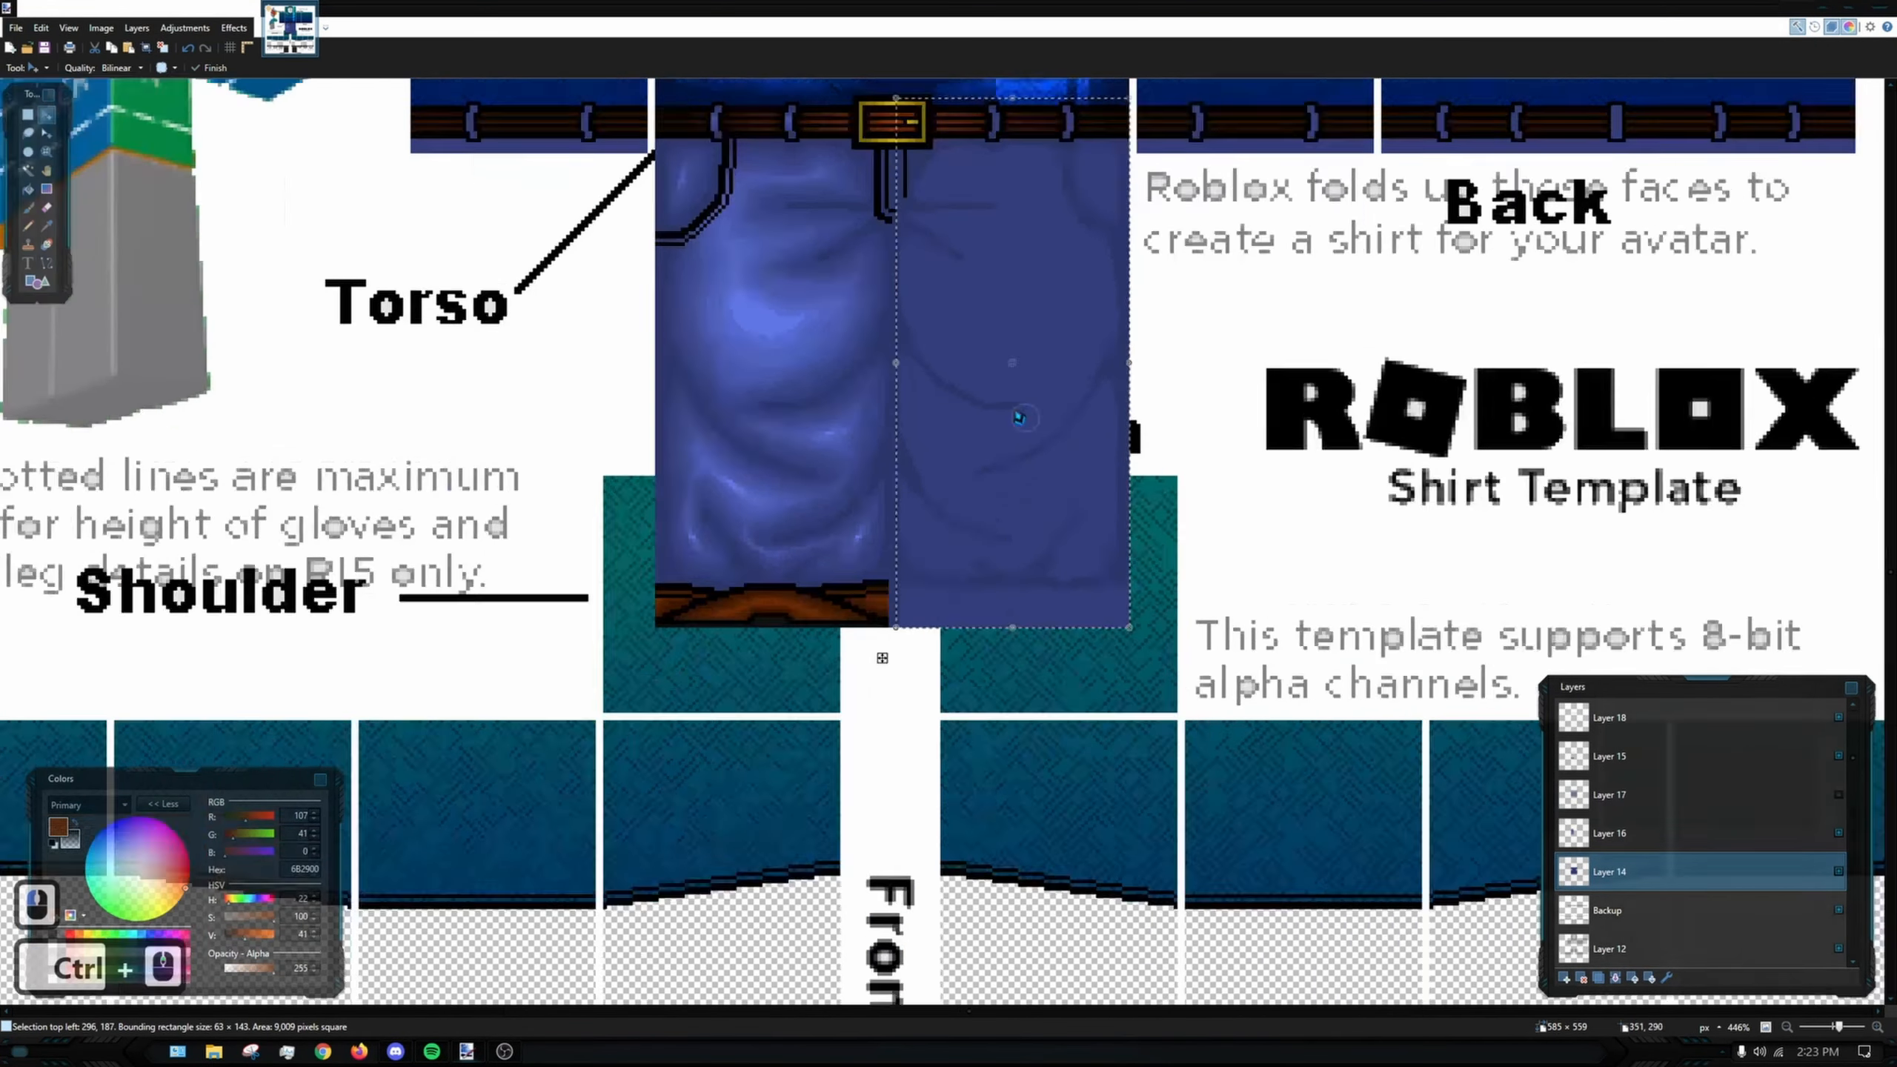
scroll(1046, 291, up, 11)
scroll(975, 393, down, 6)
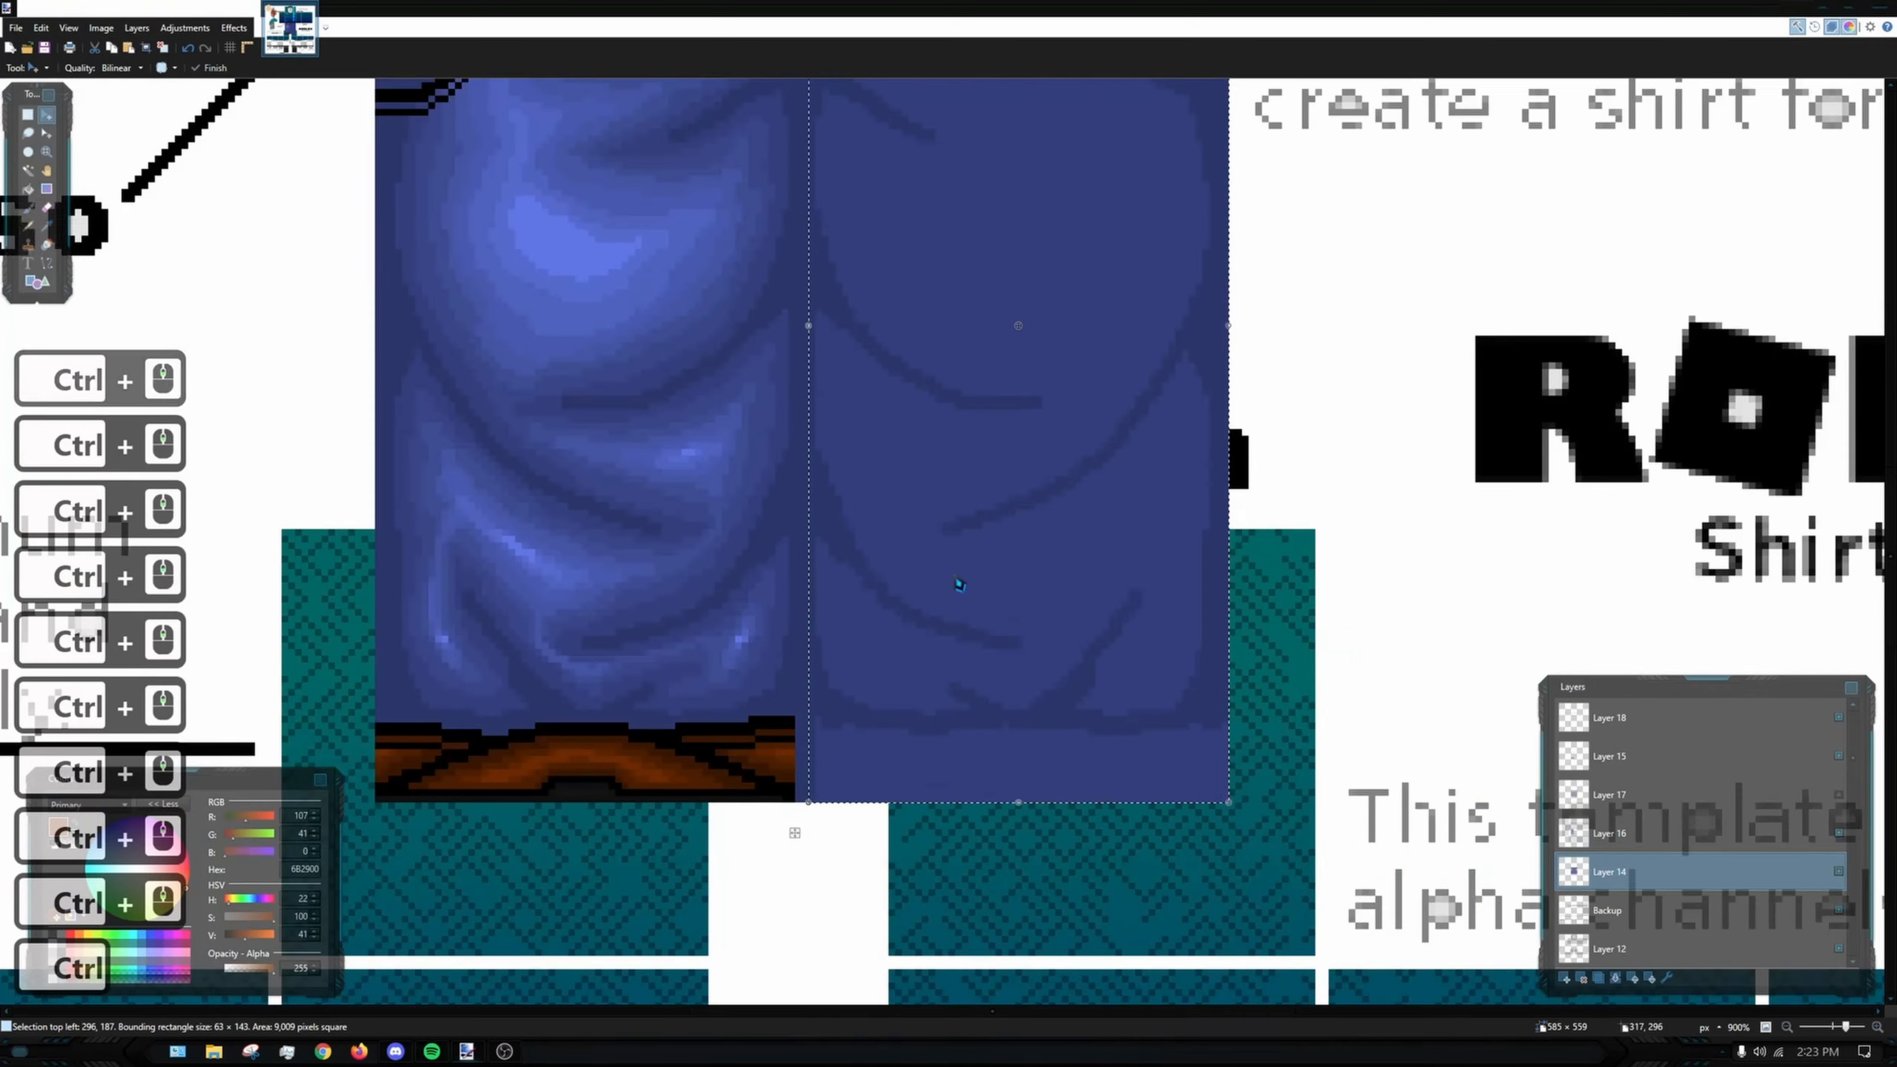
scroll(804, 496, up, 3)
scroll(765, 342, down, 2)
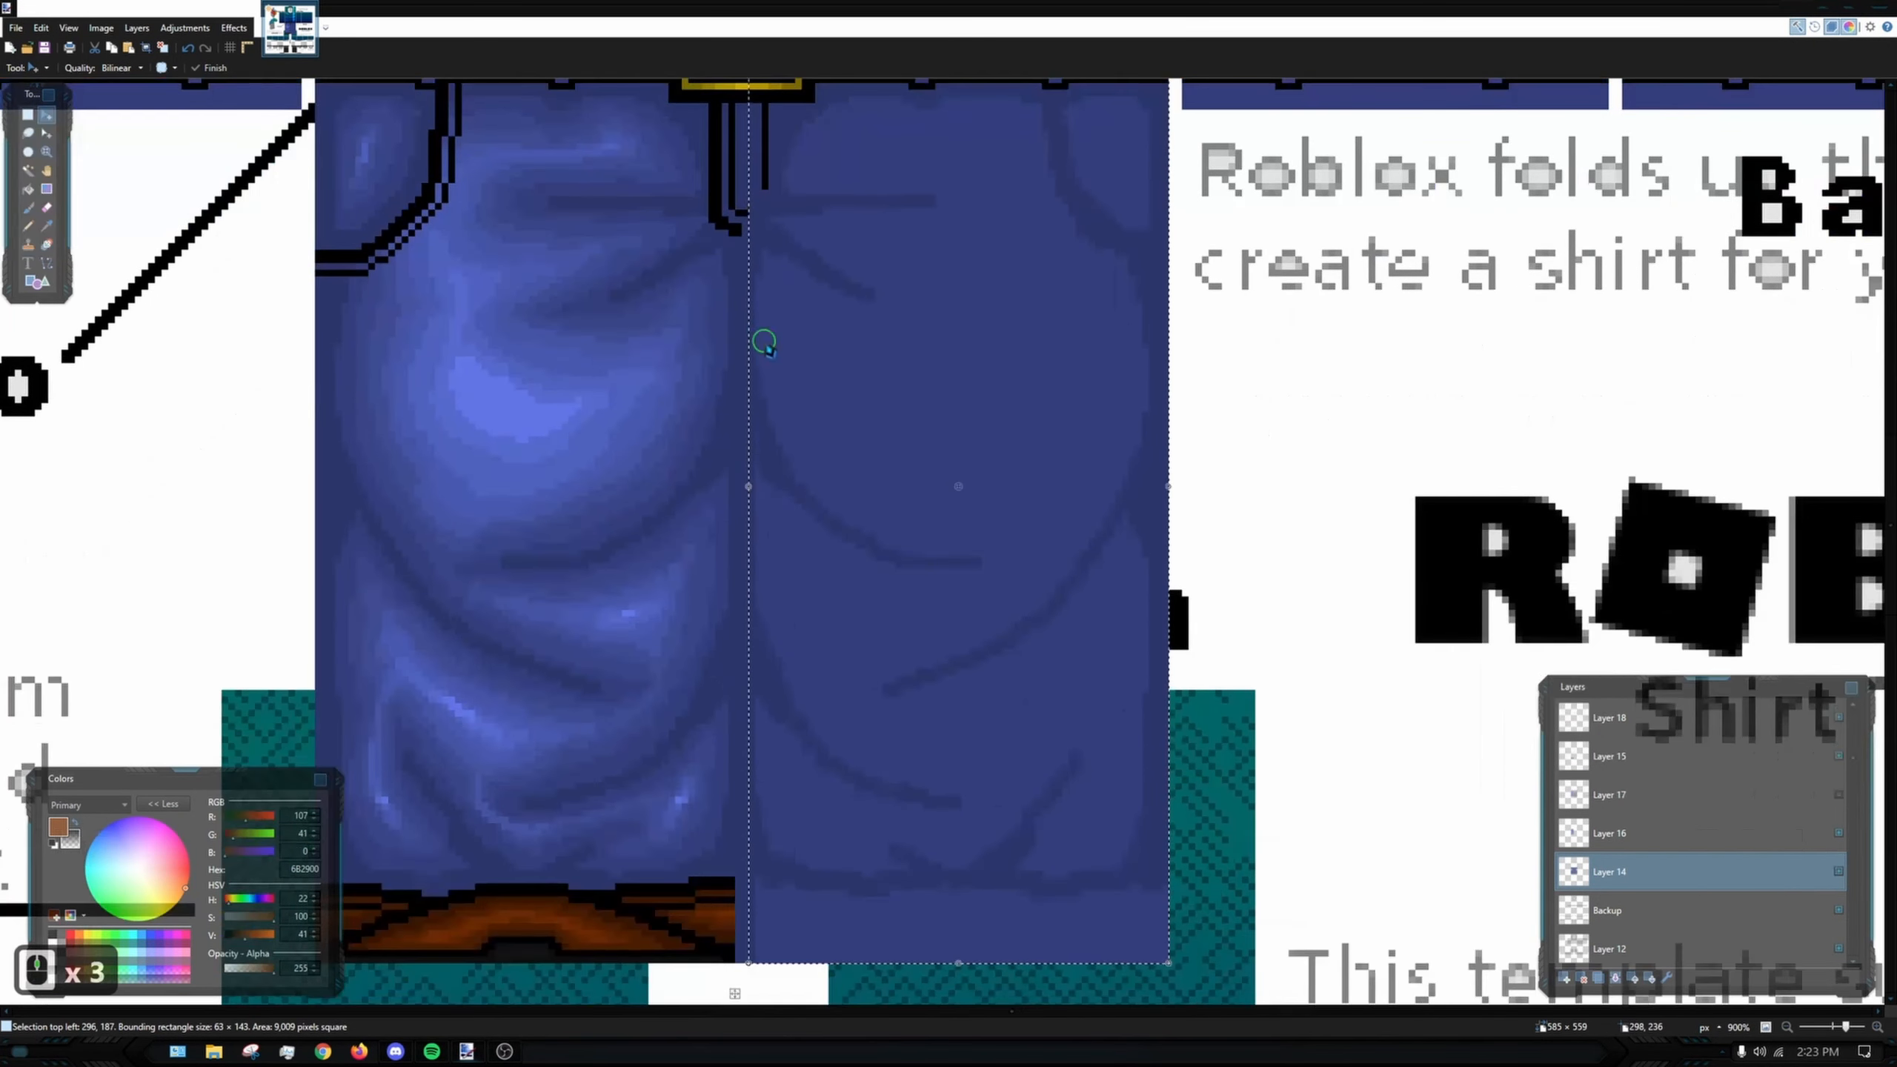
drag(388, 291, 533, 289)
drag(1021, 535, 998, 486)
scroll(789, 636, up, 4)
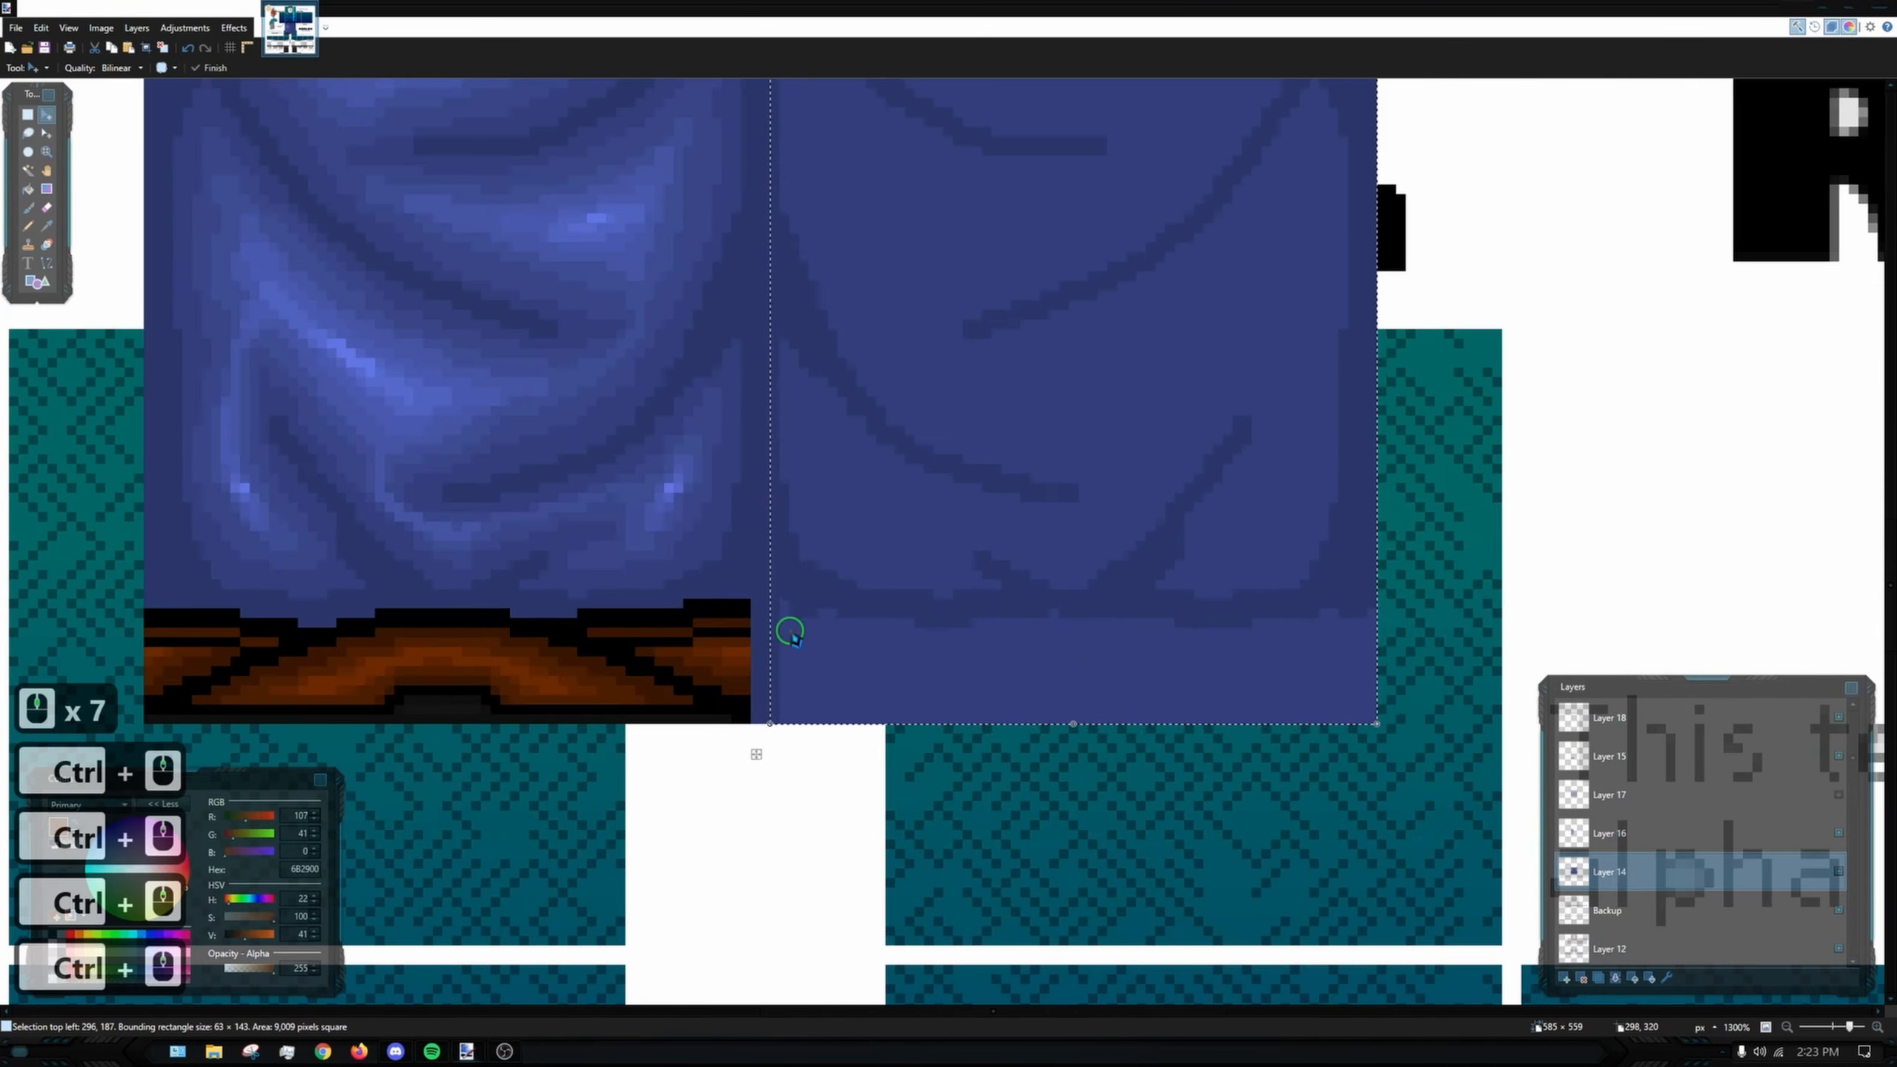
scroll(793, 641, up, 4)
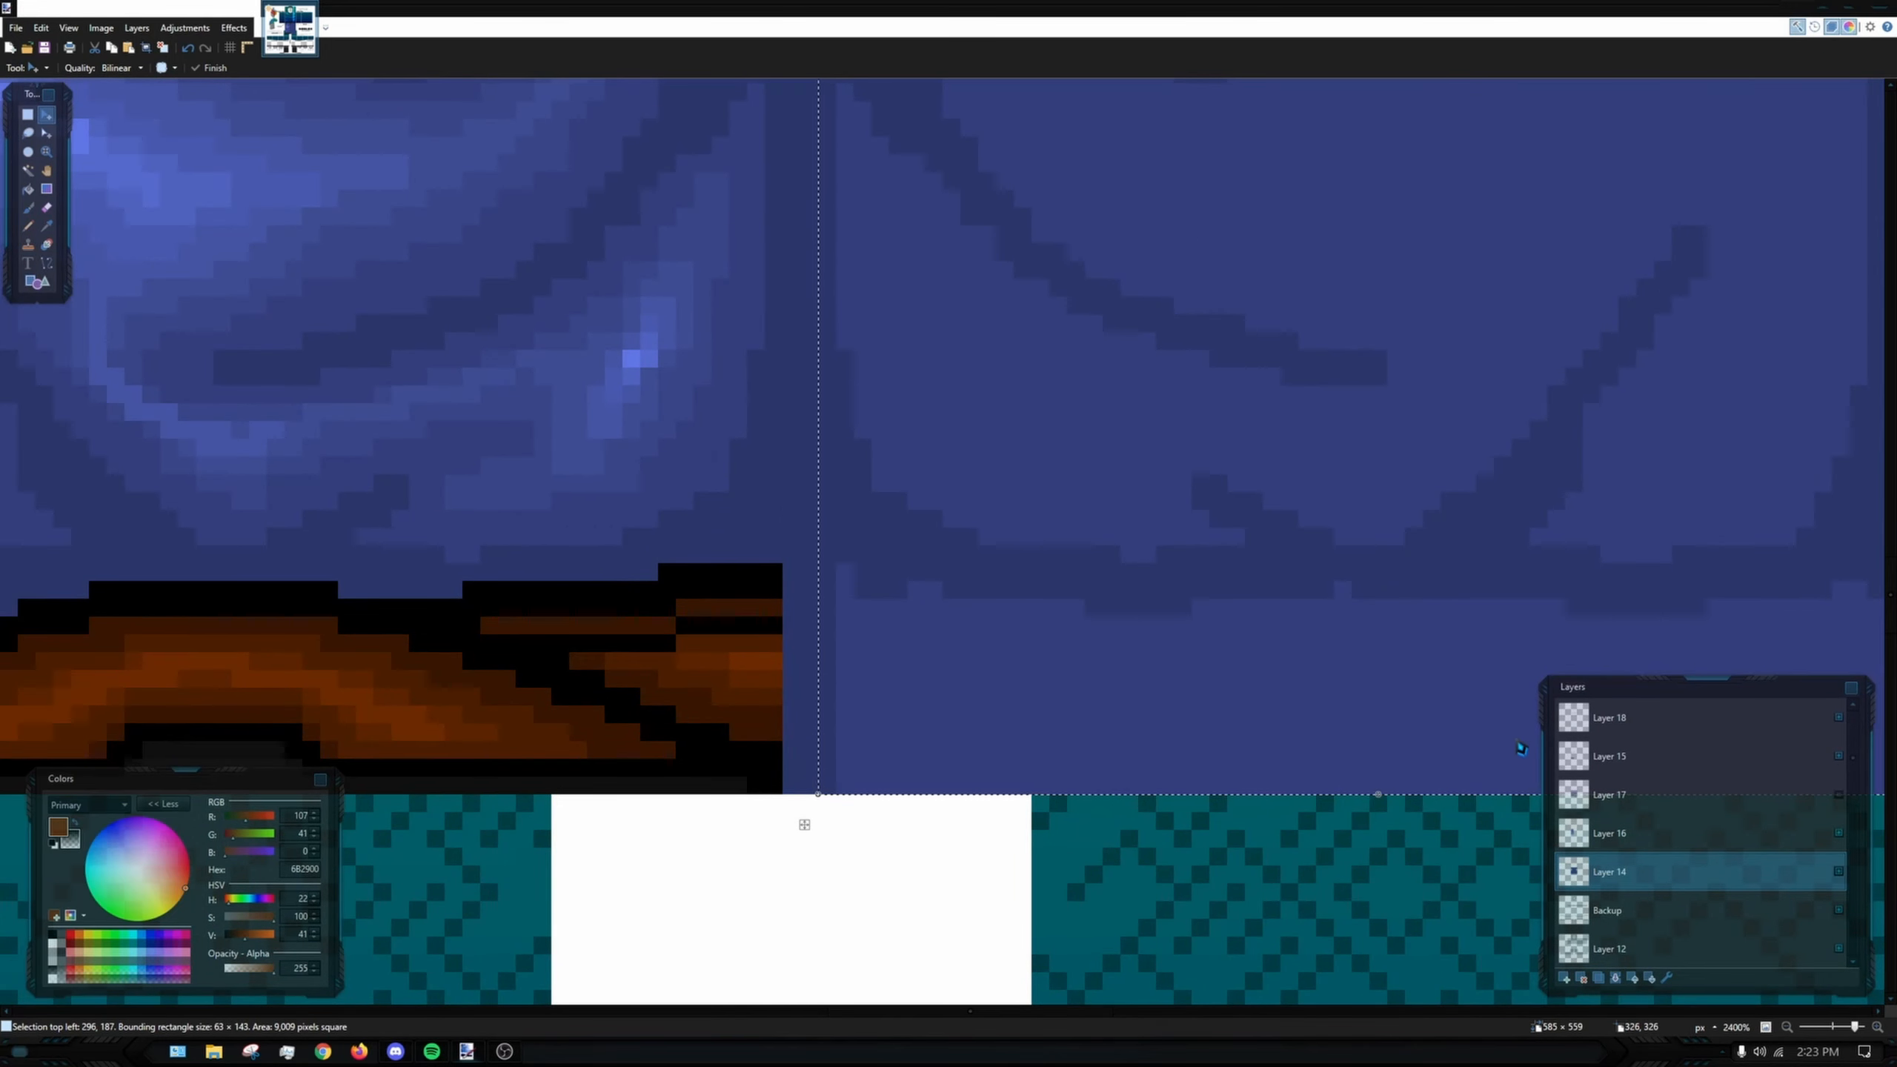
scroll(838, 686, down, 8)
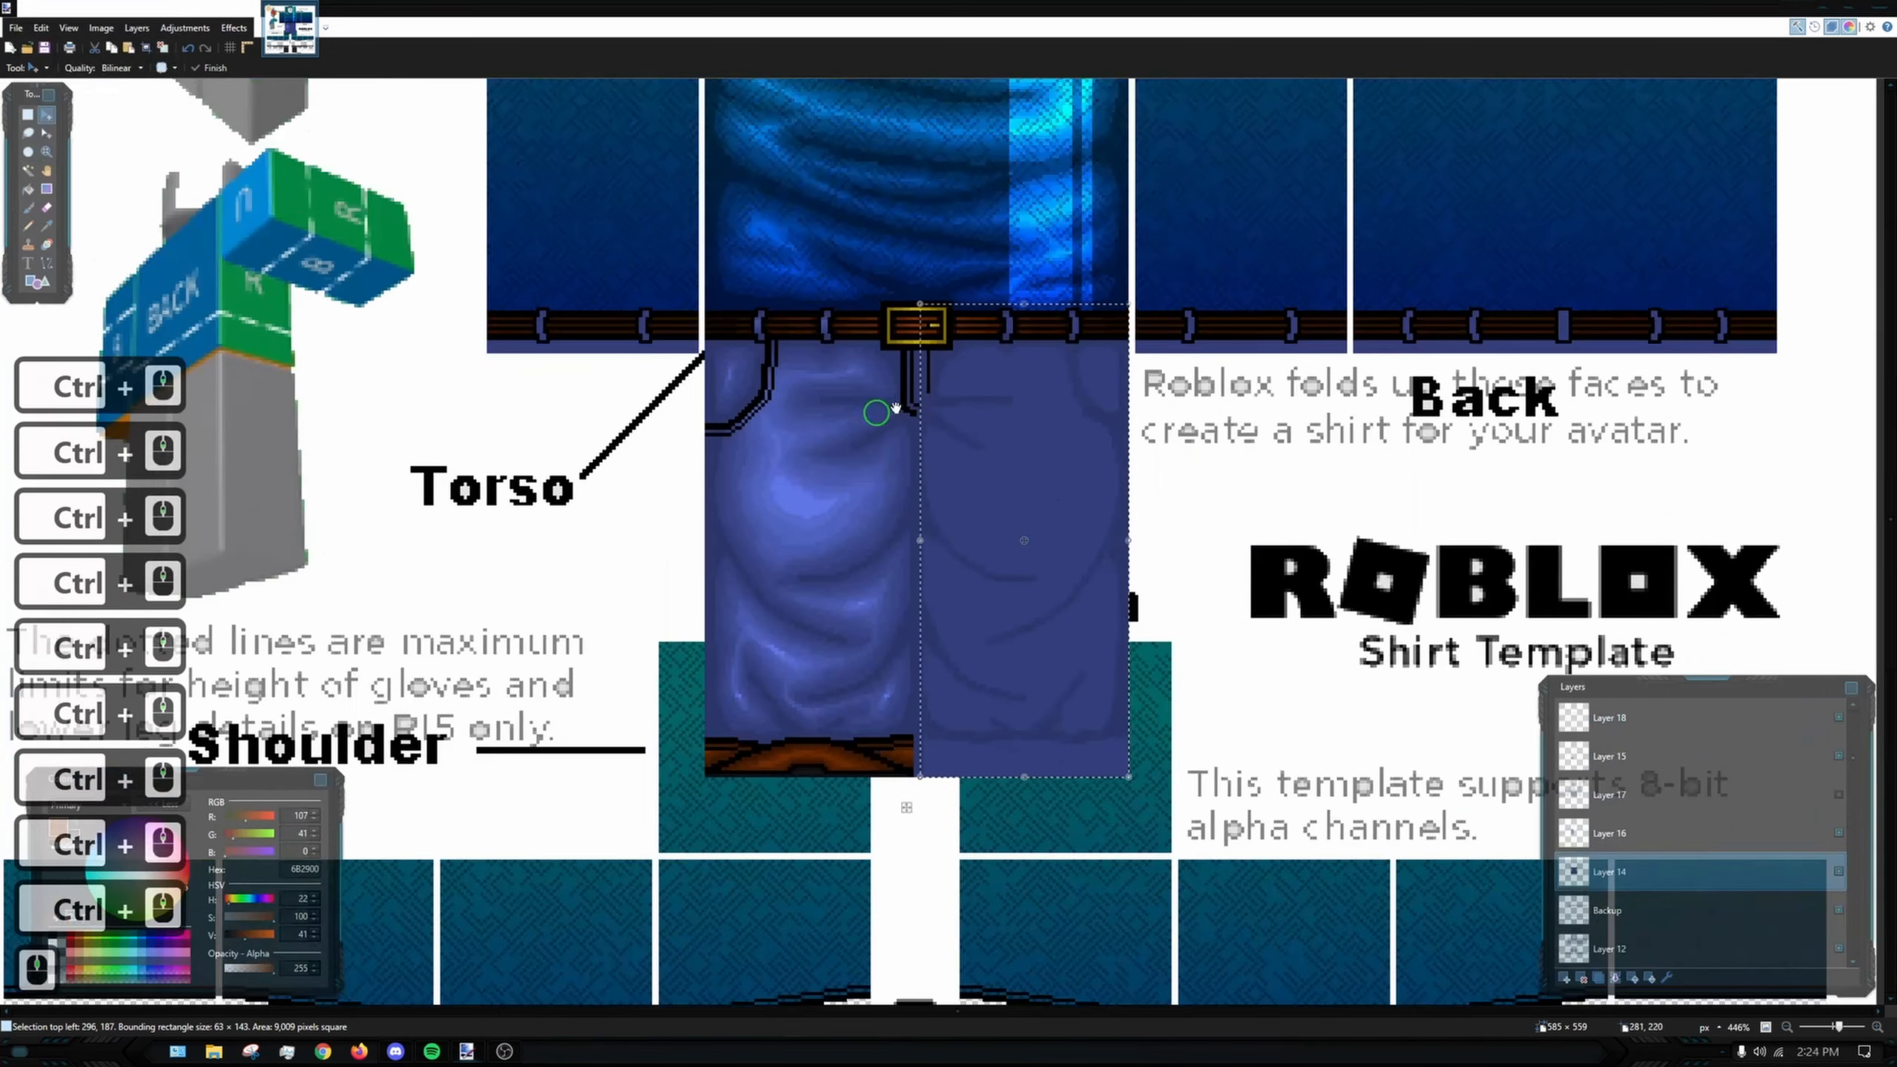
drag(896, 408, 836, 406)
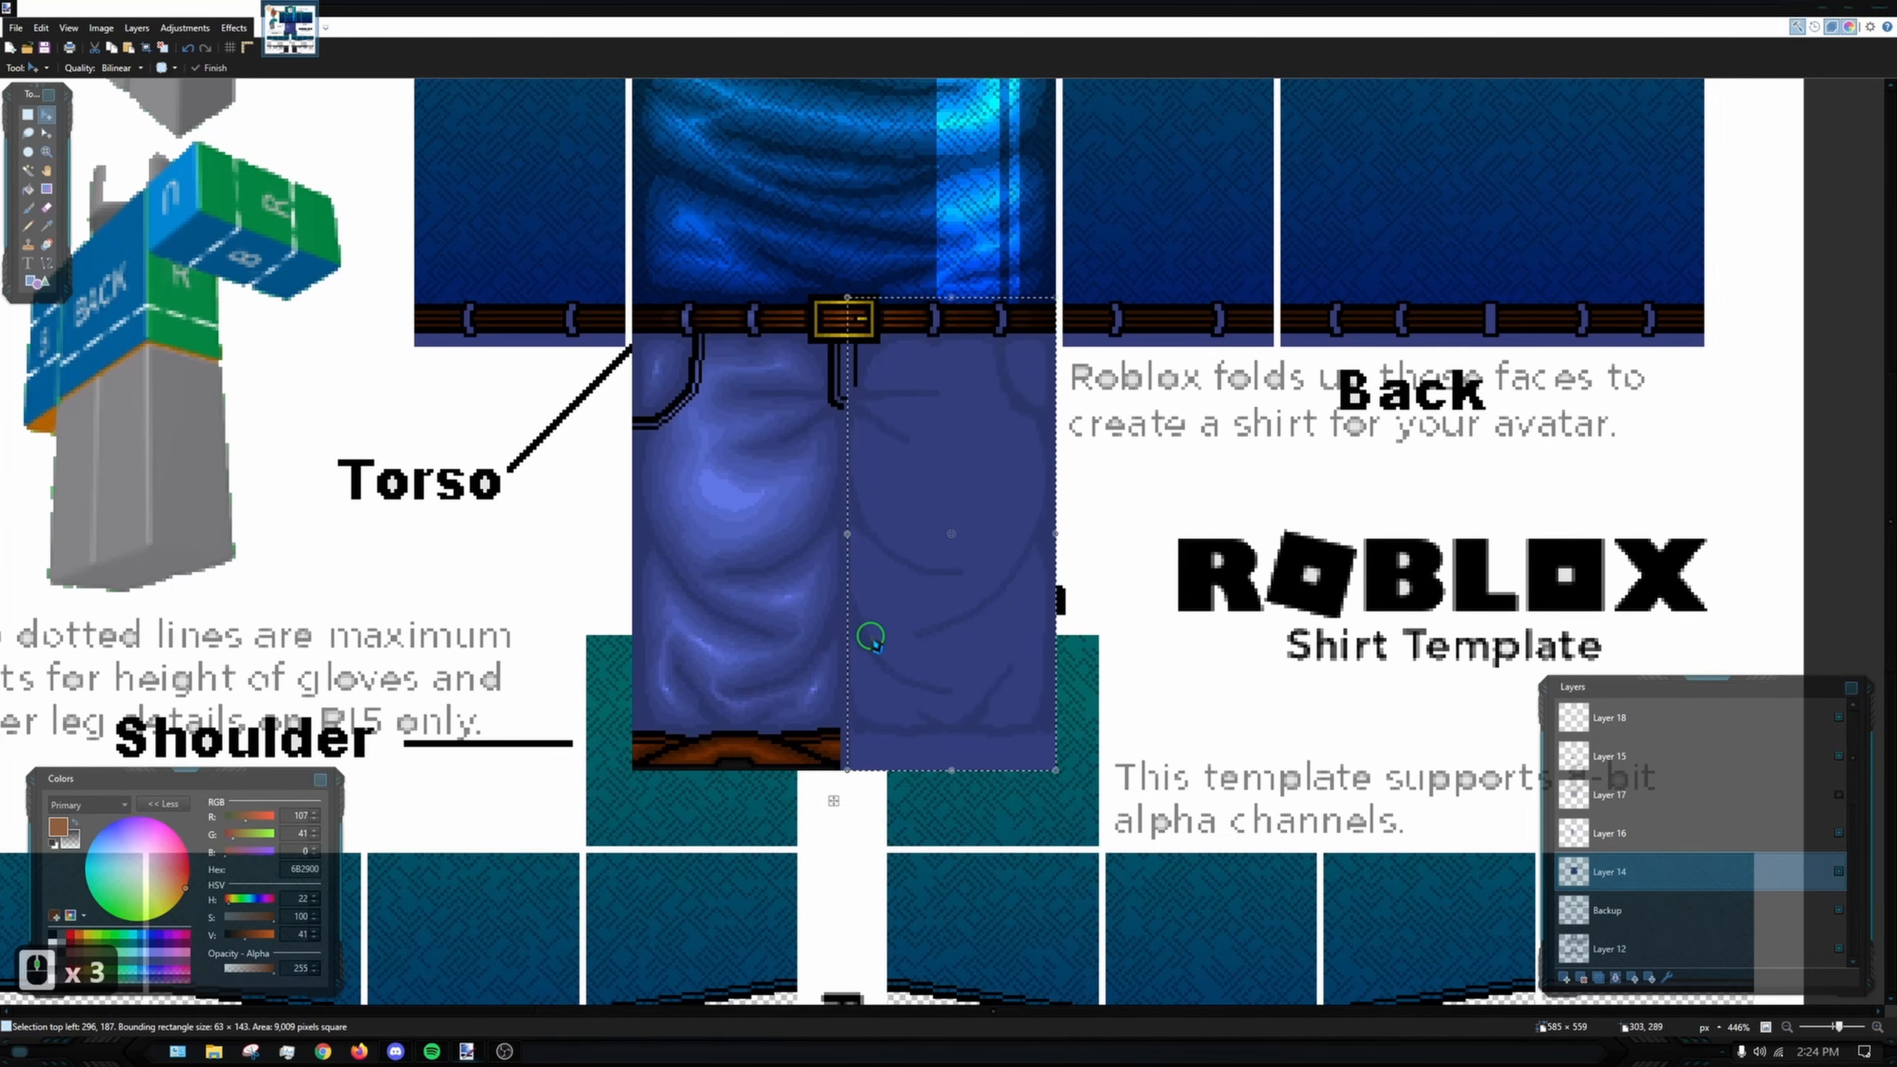
scroll(873, 642, down, 1)
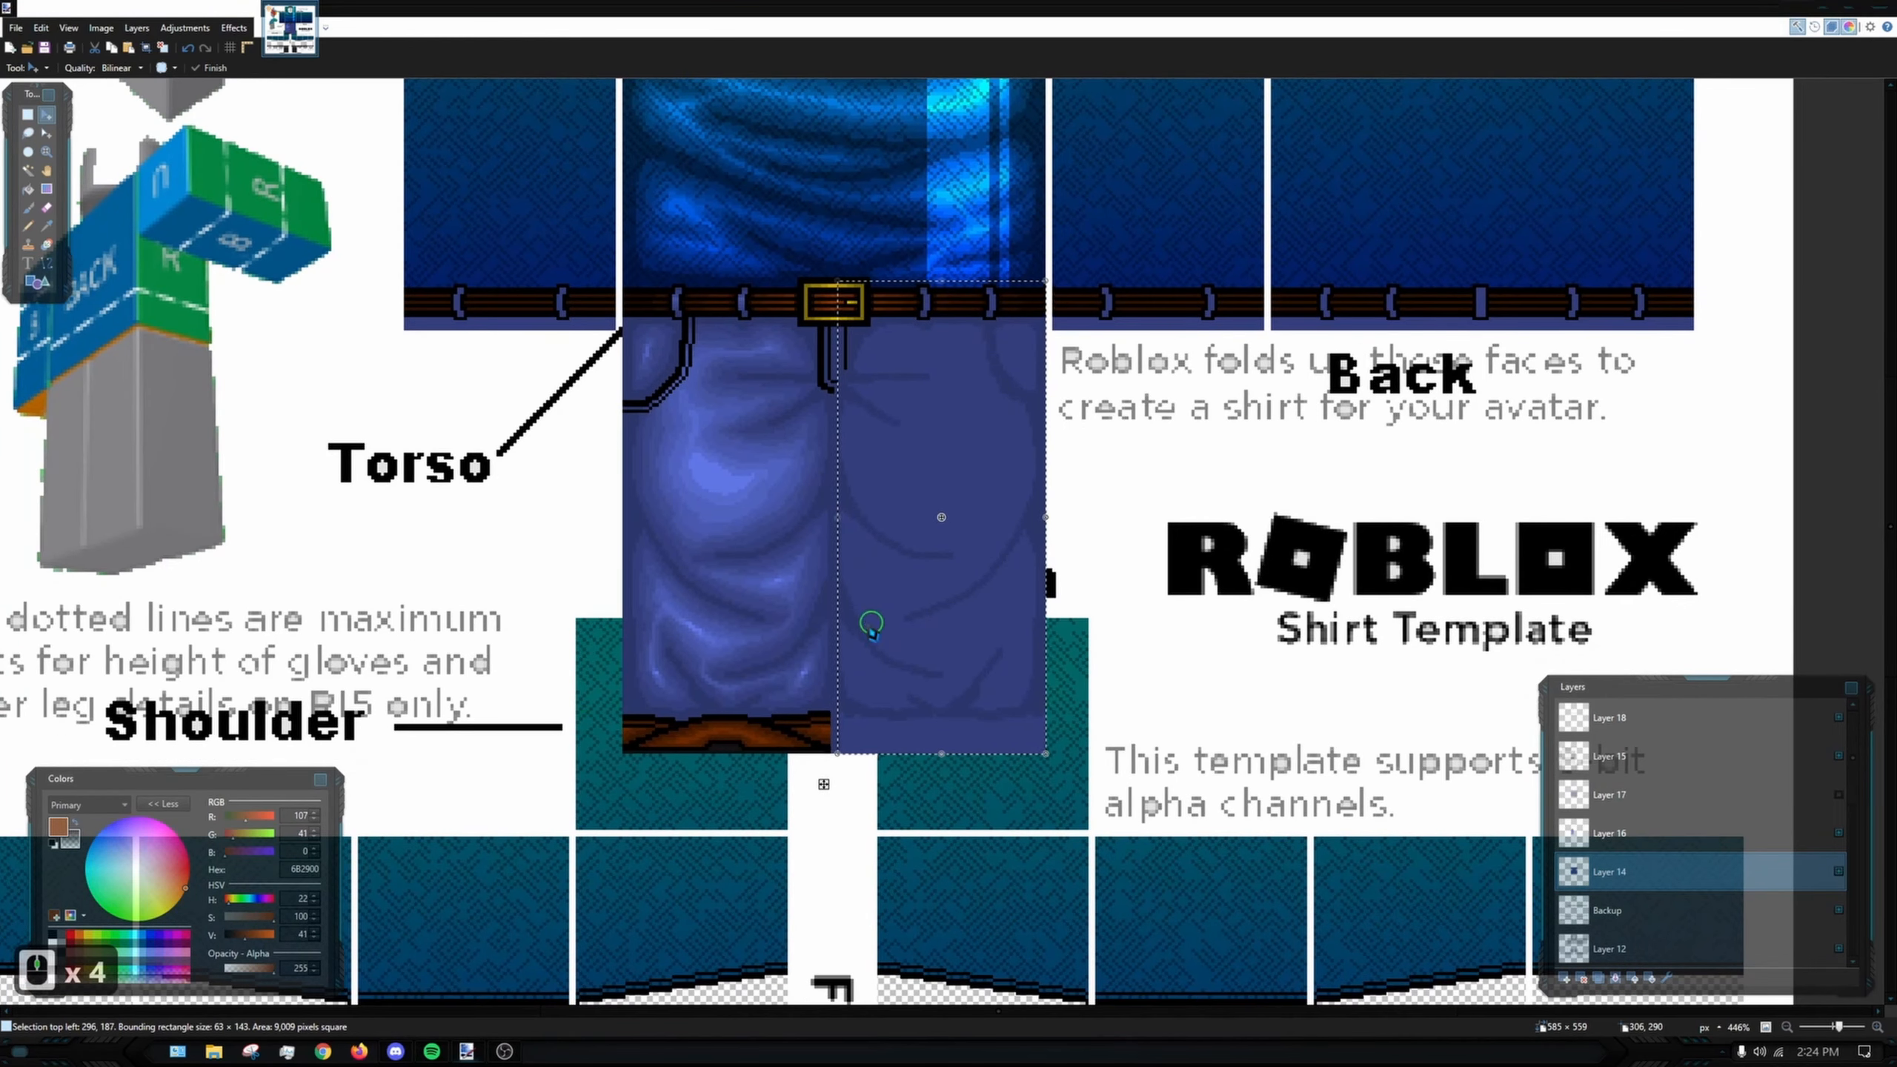
- Make Layer 16 active and select the left leg with a 63 × 143 pixel rectangle
click(1621, 833)
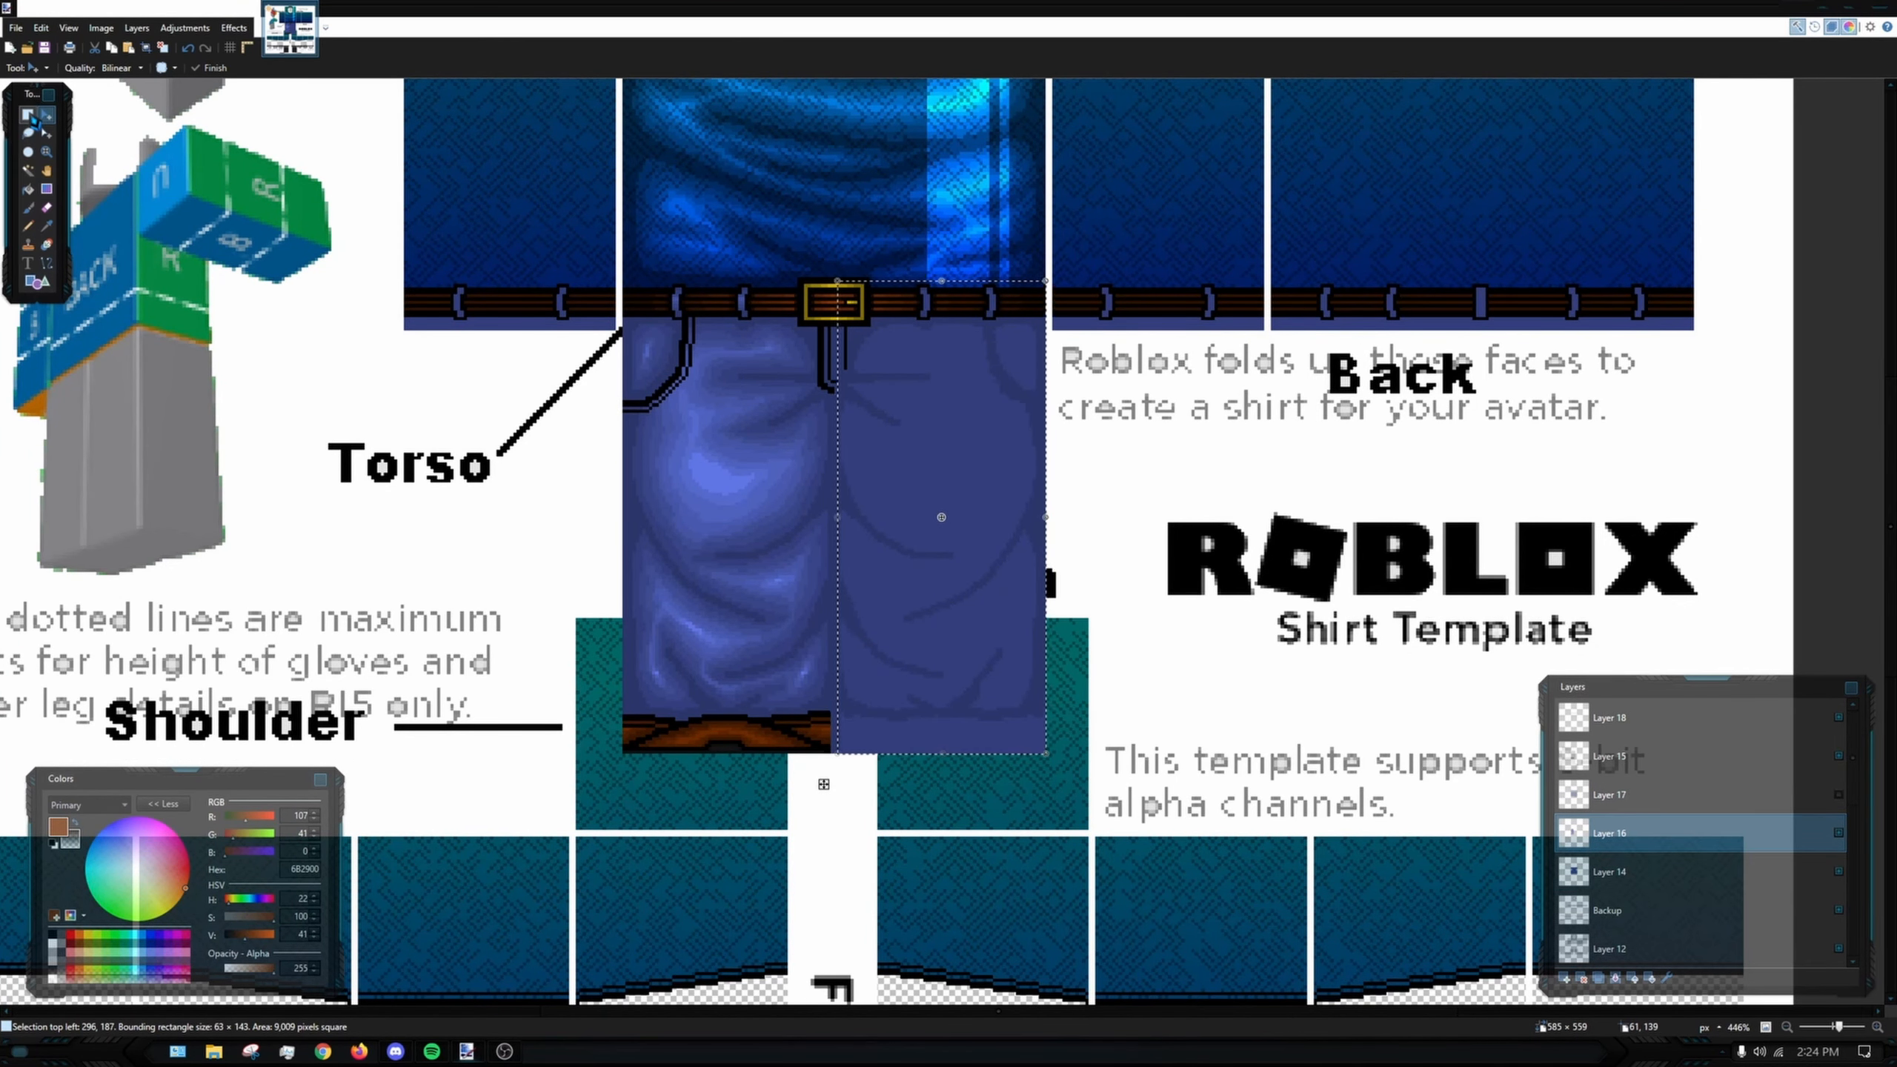
click(27, 114)
scroll(572, 318, up, 2)
scroll(643, 292, up, 4)
drag(645, 238, 1150, 772)
scroll(1141, 698, down, 5)
scroll(1140, 697, down, 2)
scroll(1126, 695, down, 6)
scroll(1113, 519, down, 2)
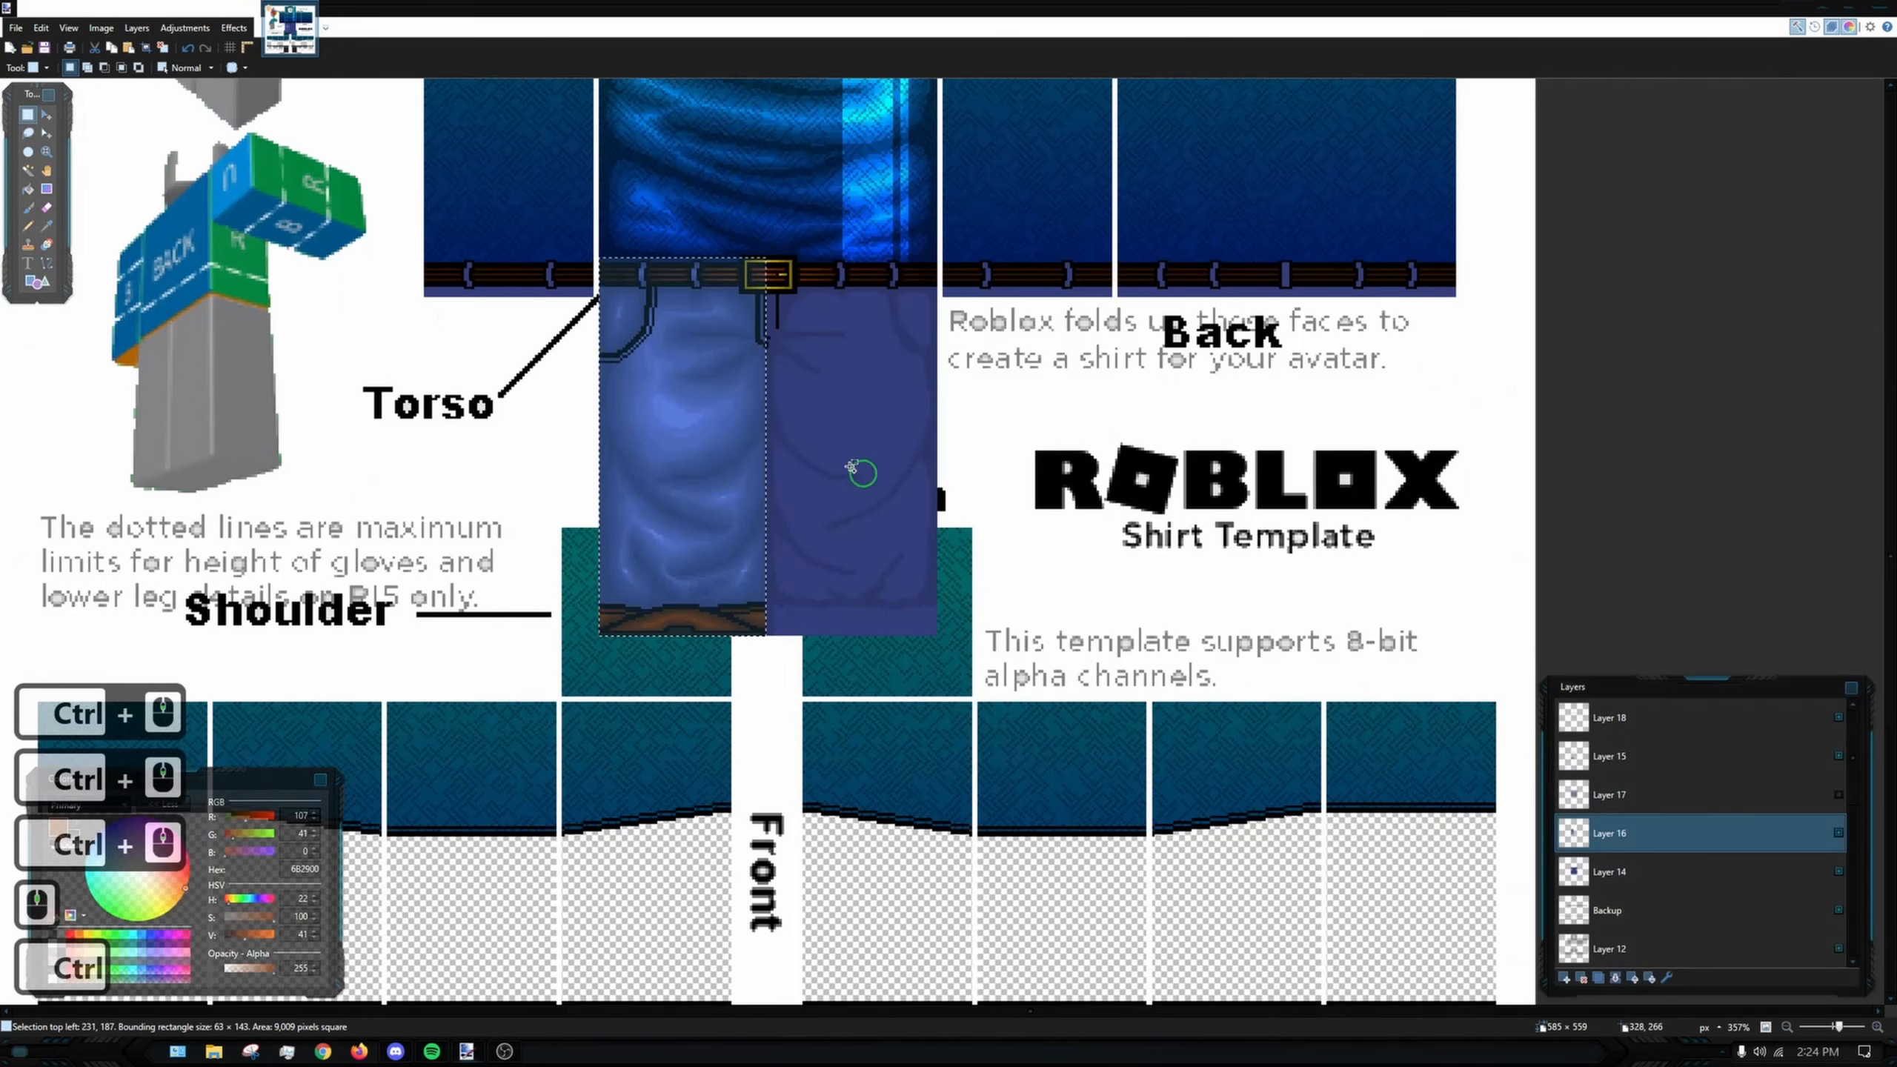
- Paste a copy of the left leg's Layer 16 shading and mirror it onto the right leg at 63 × 143 pixels
key(ctrl+c)
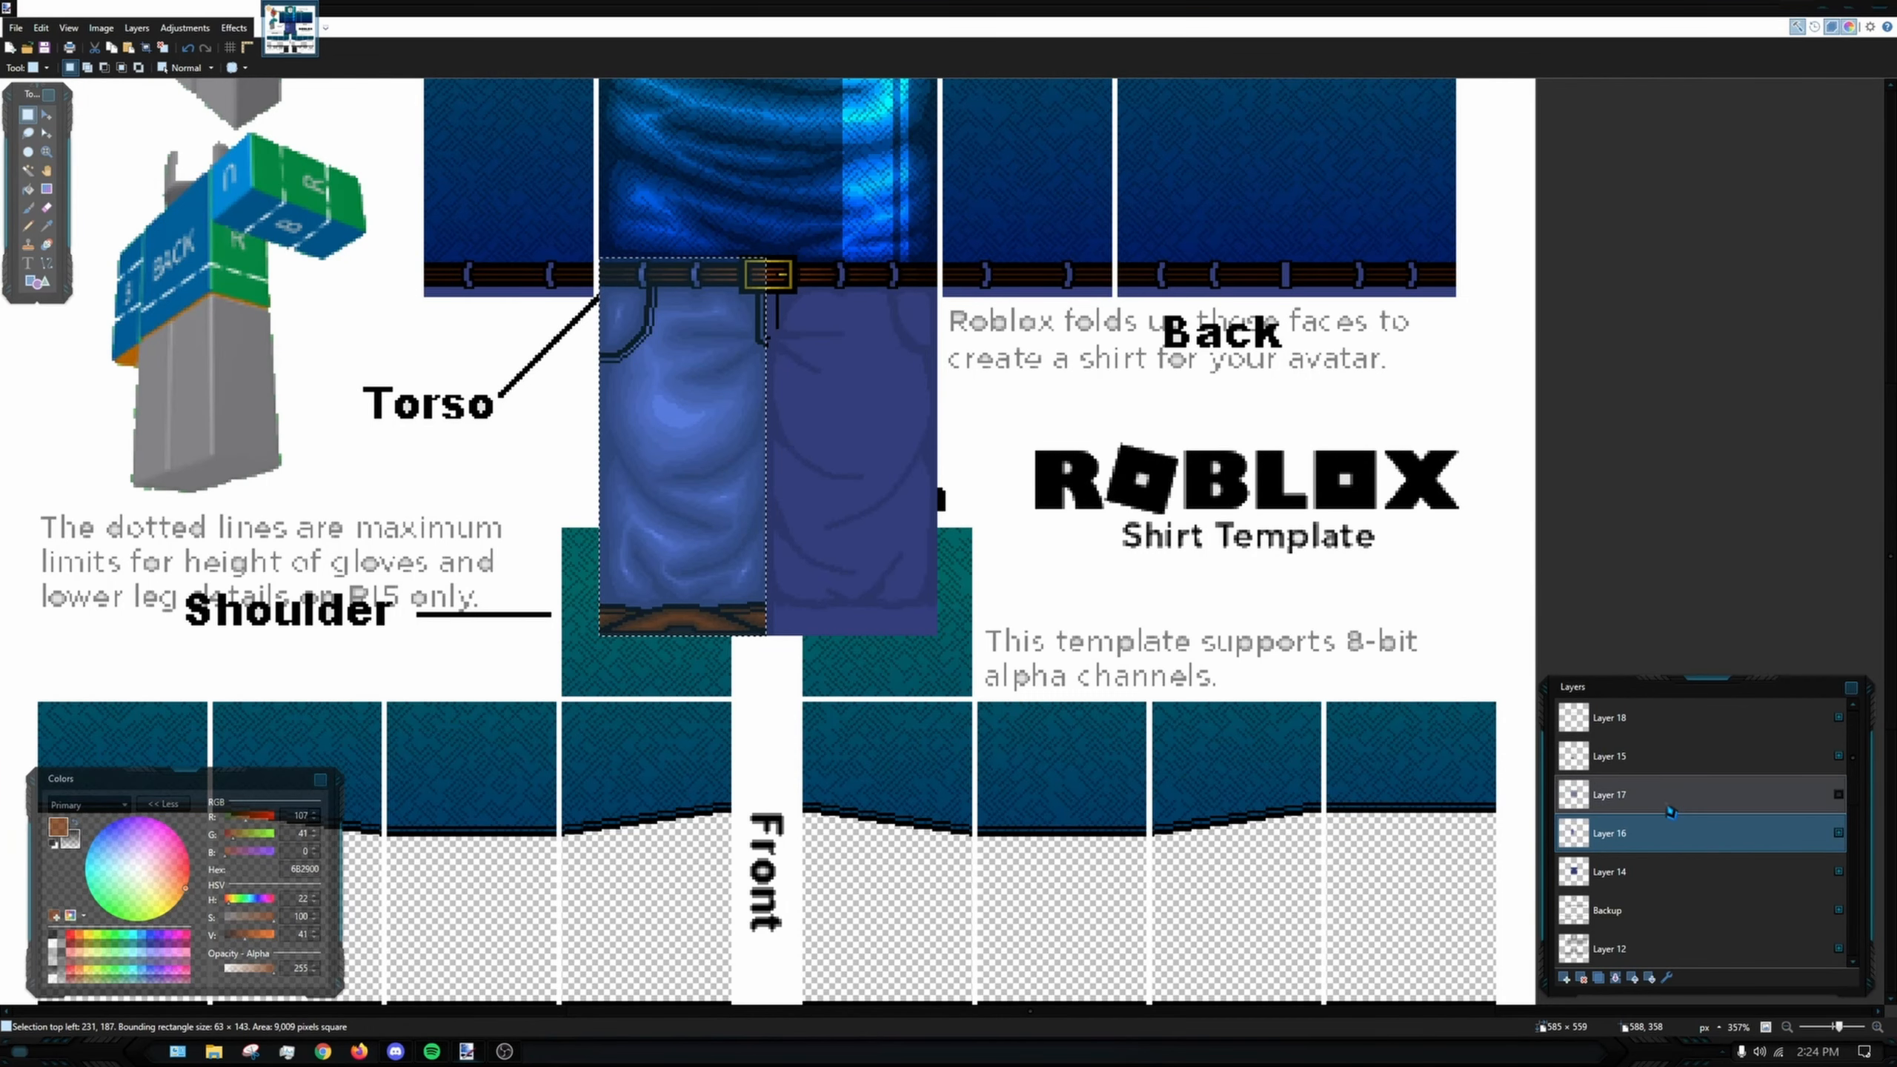
key(ctrl+v)
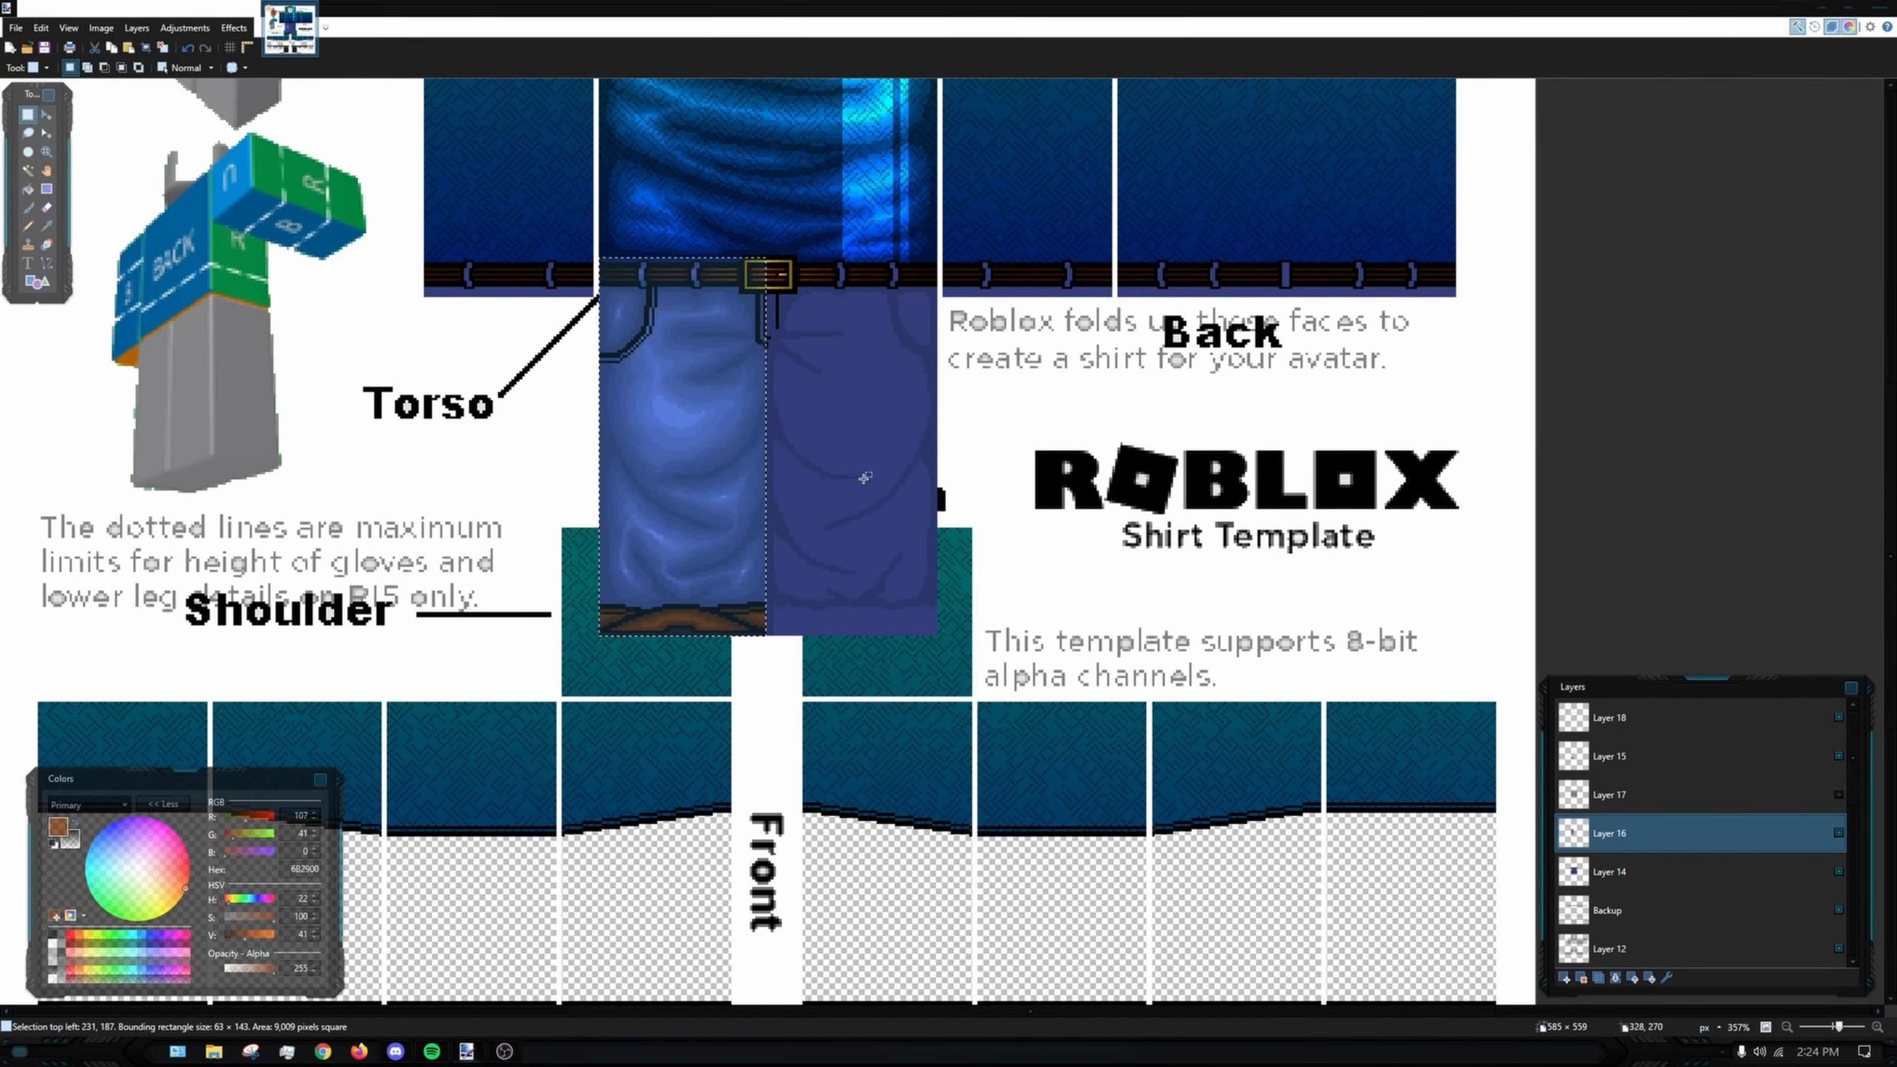
scroll(836, 482, up, 4)
scroll(623, 464, up, 2)
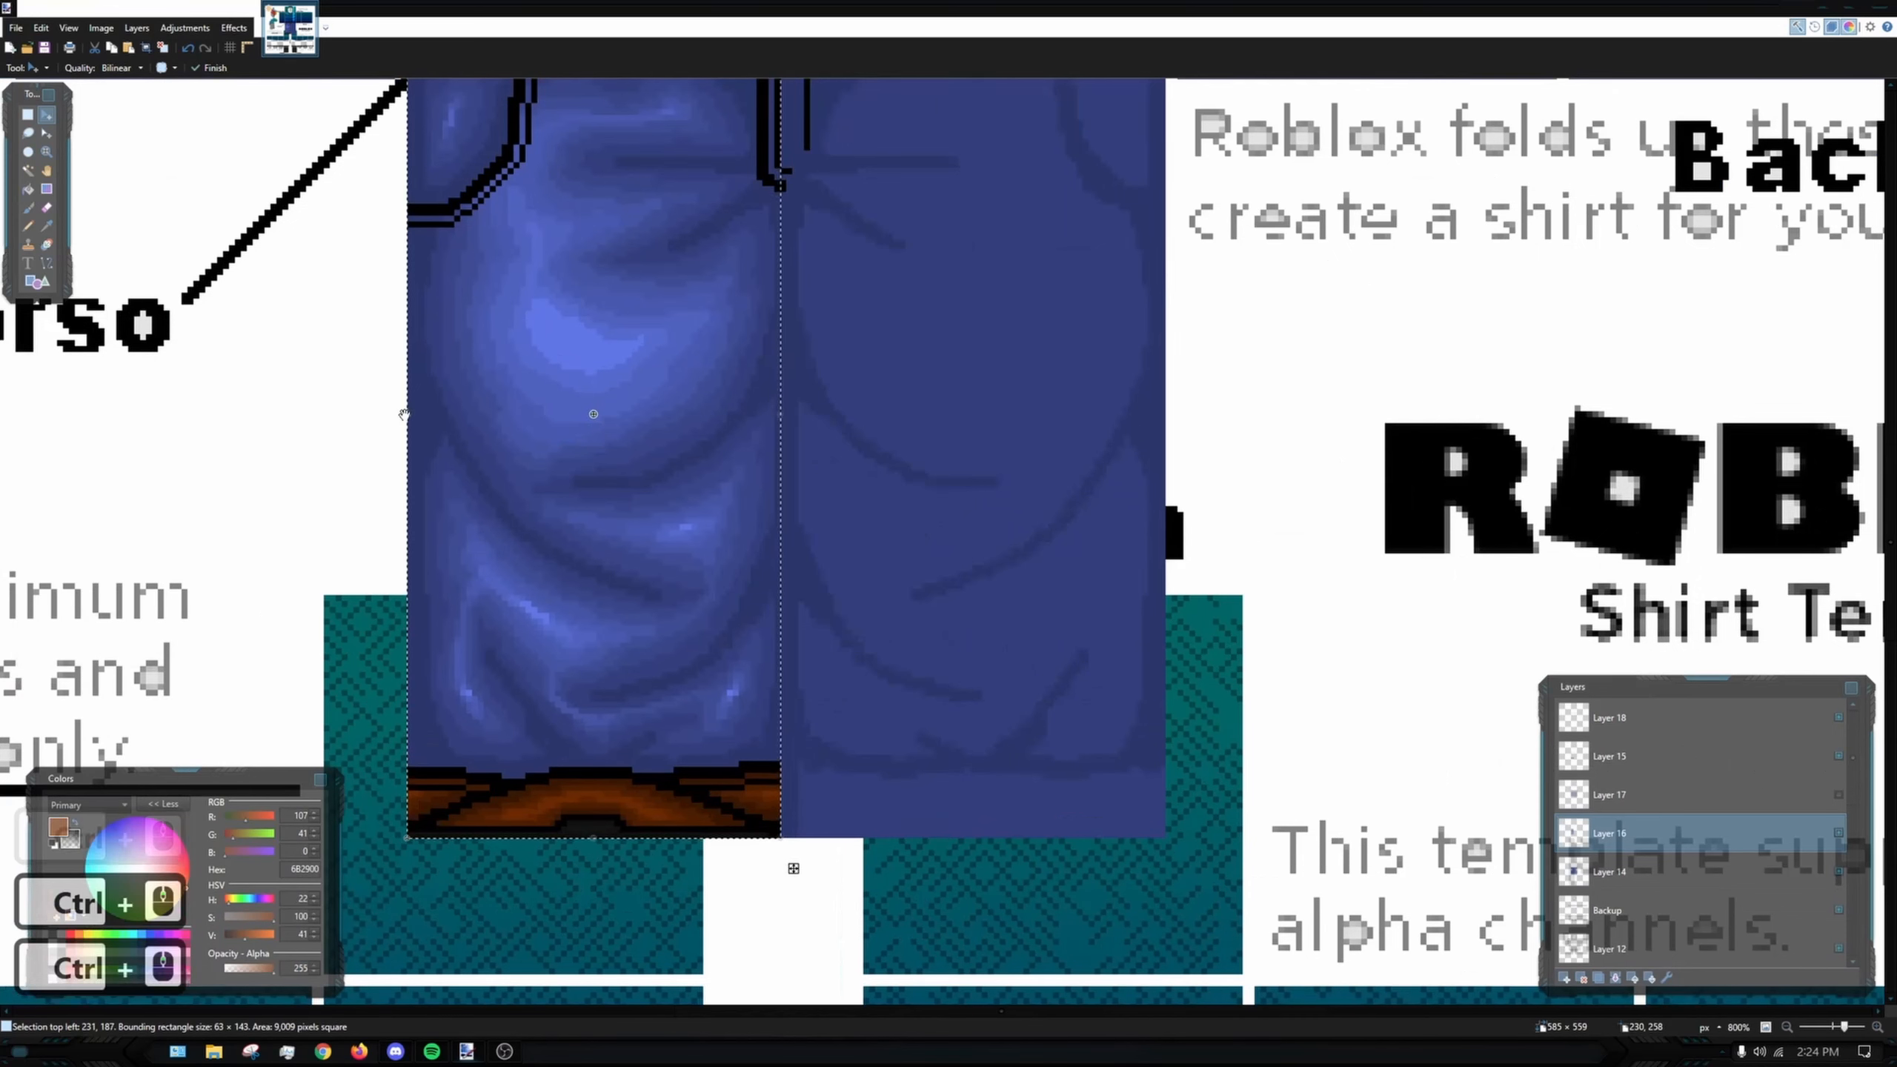
drag(407, 415, 1163, 406)
scroll(1171, 437, up, 4)
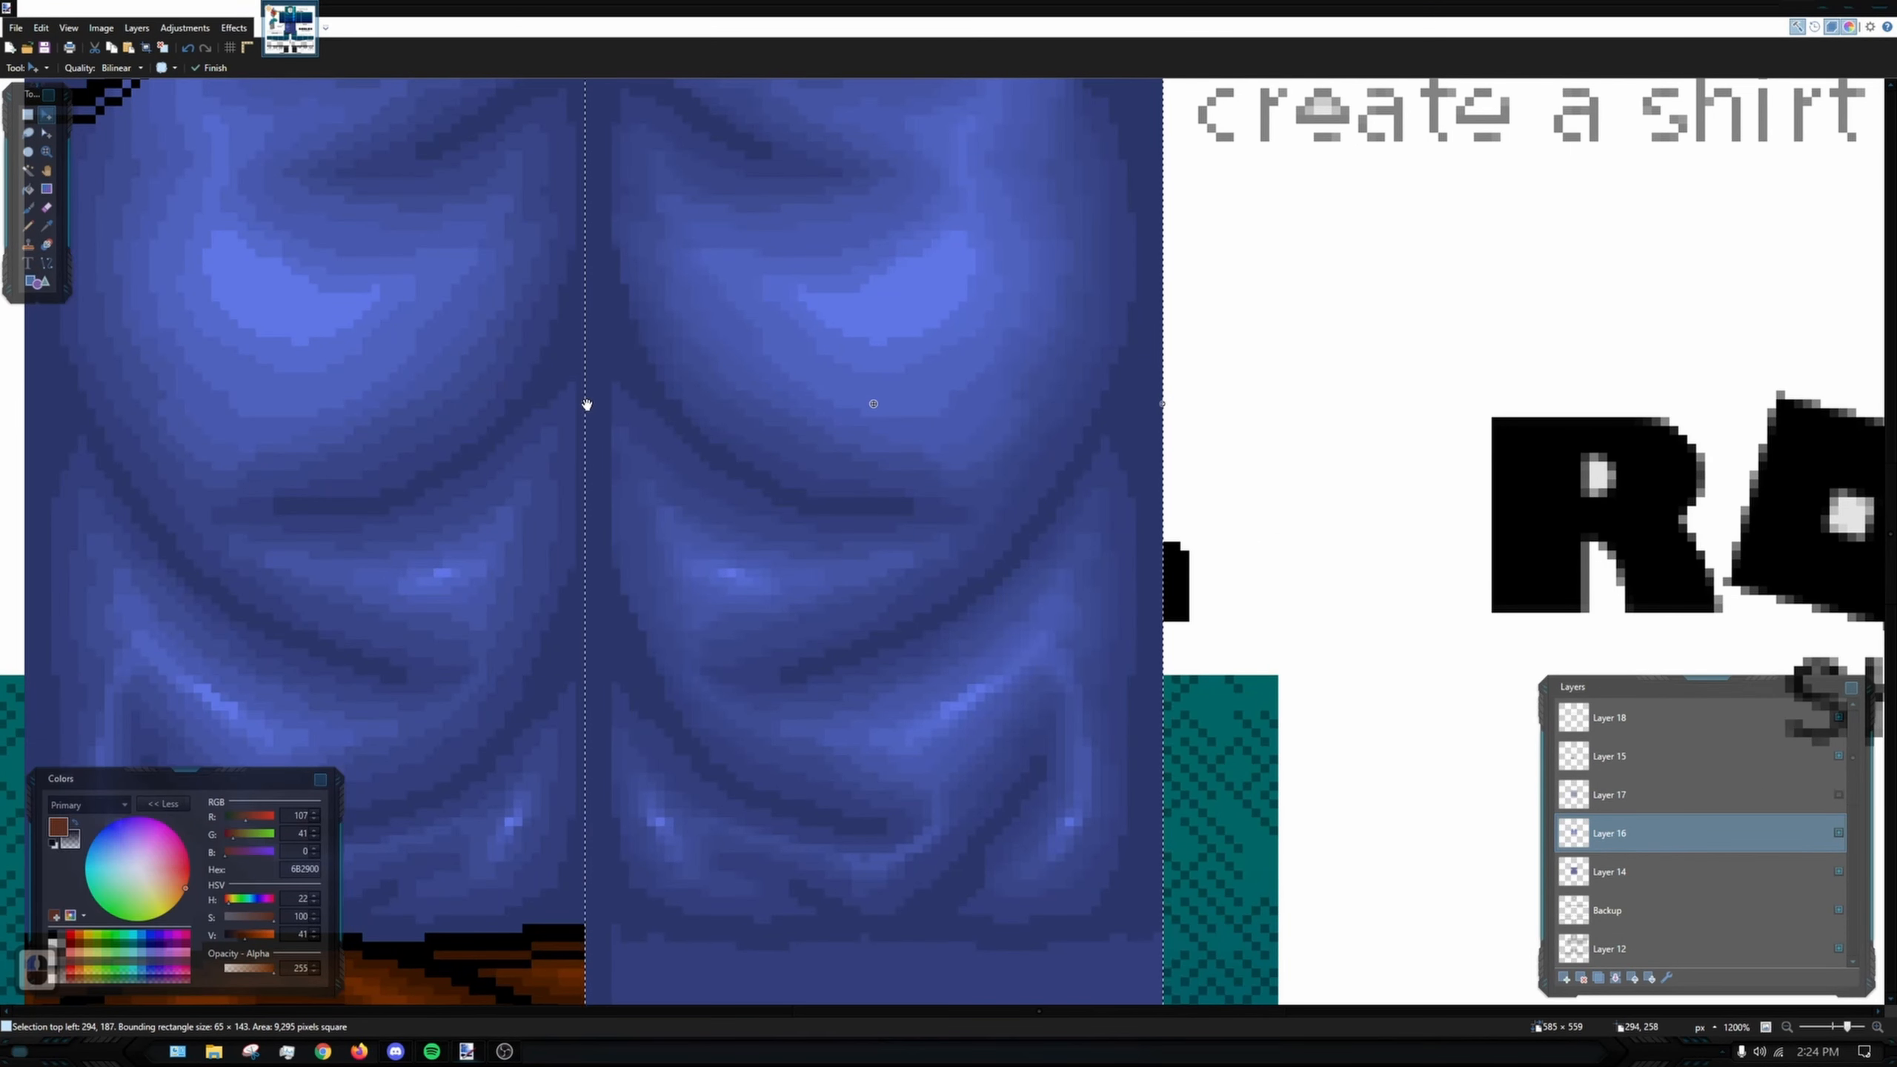
scroll(673, 321, down, 1)
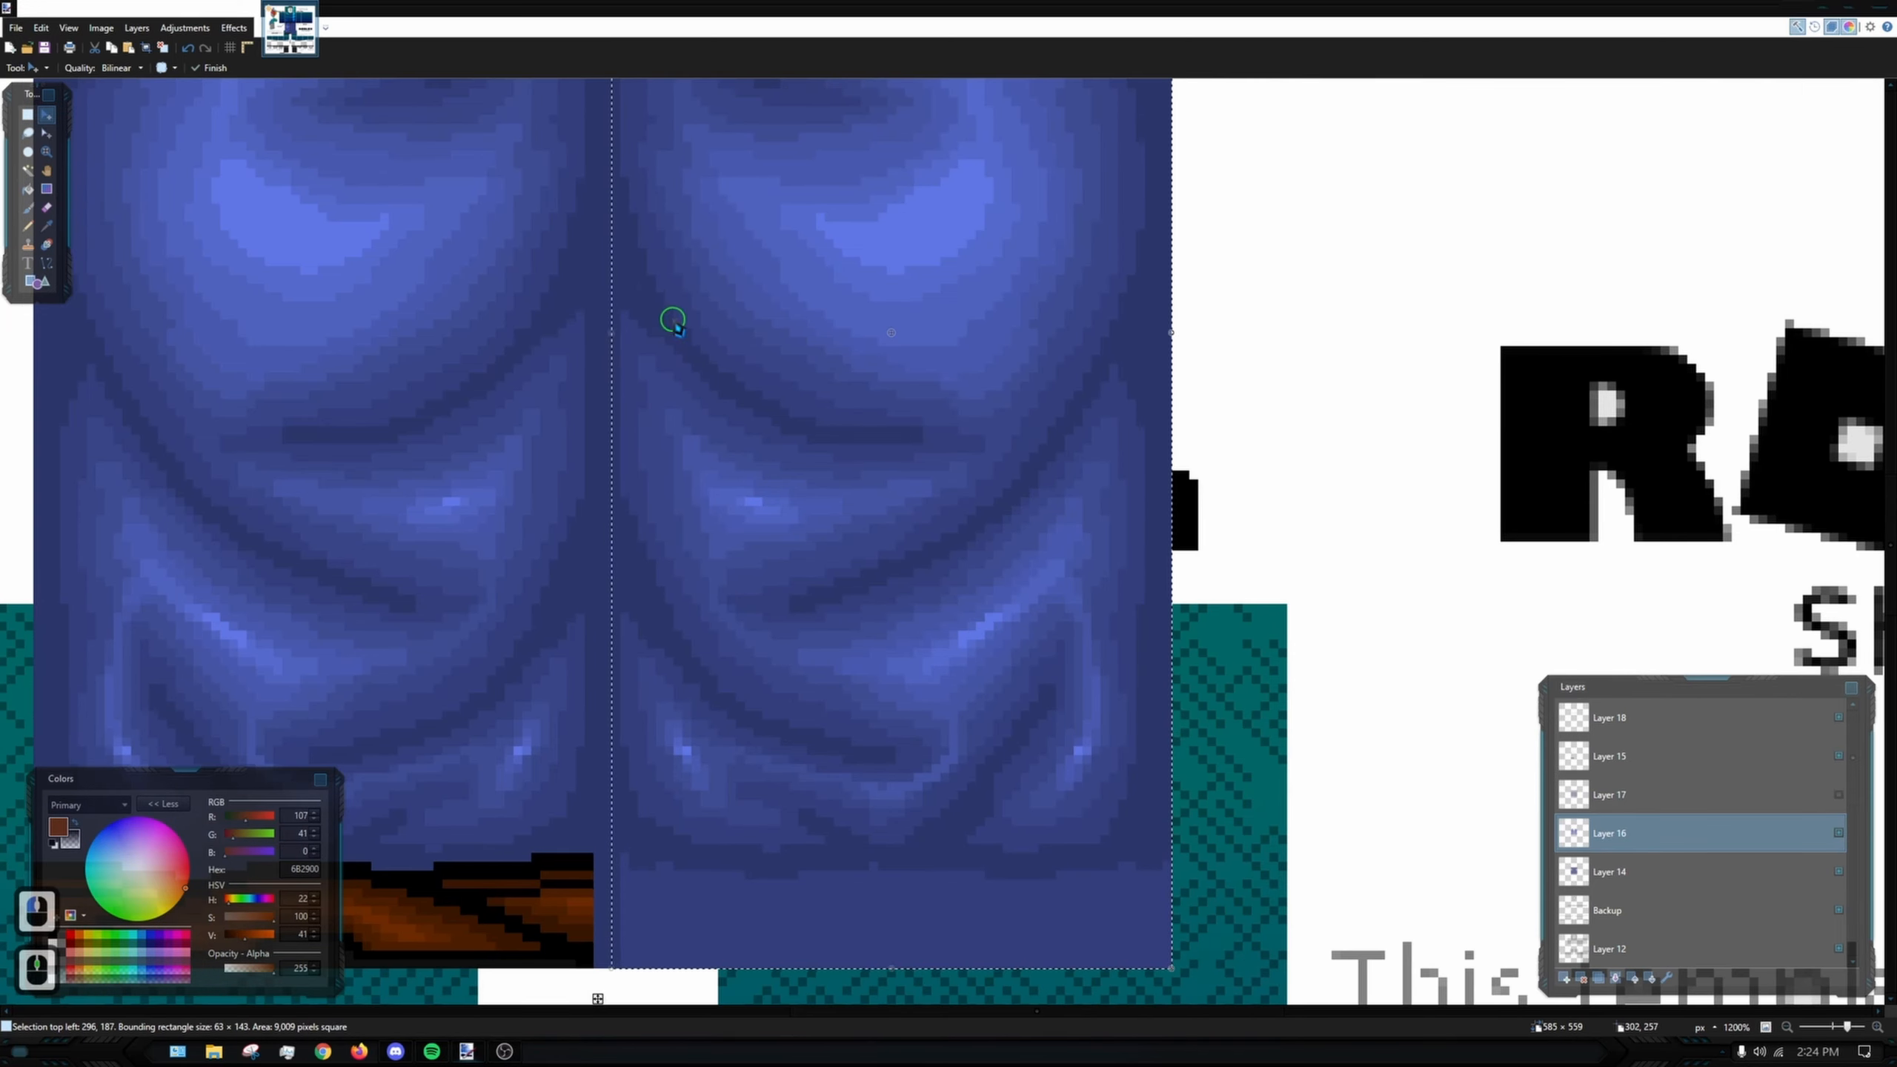
scroll(736, 380, down, 4)
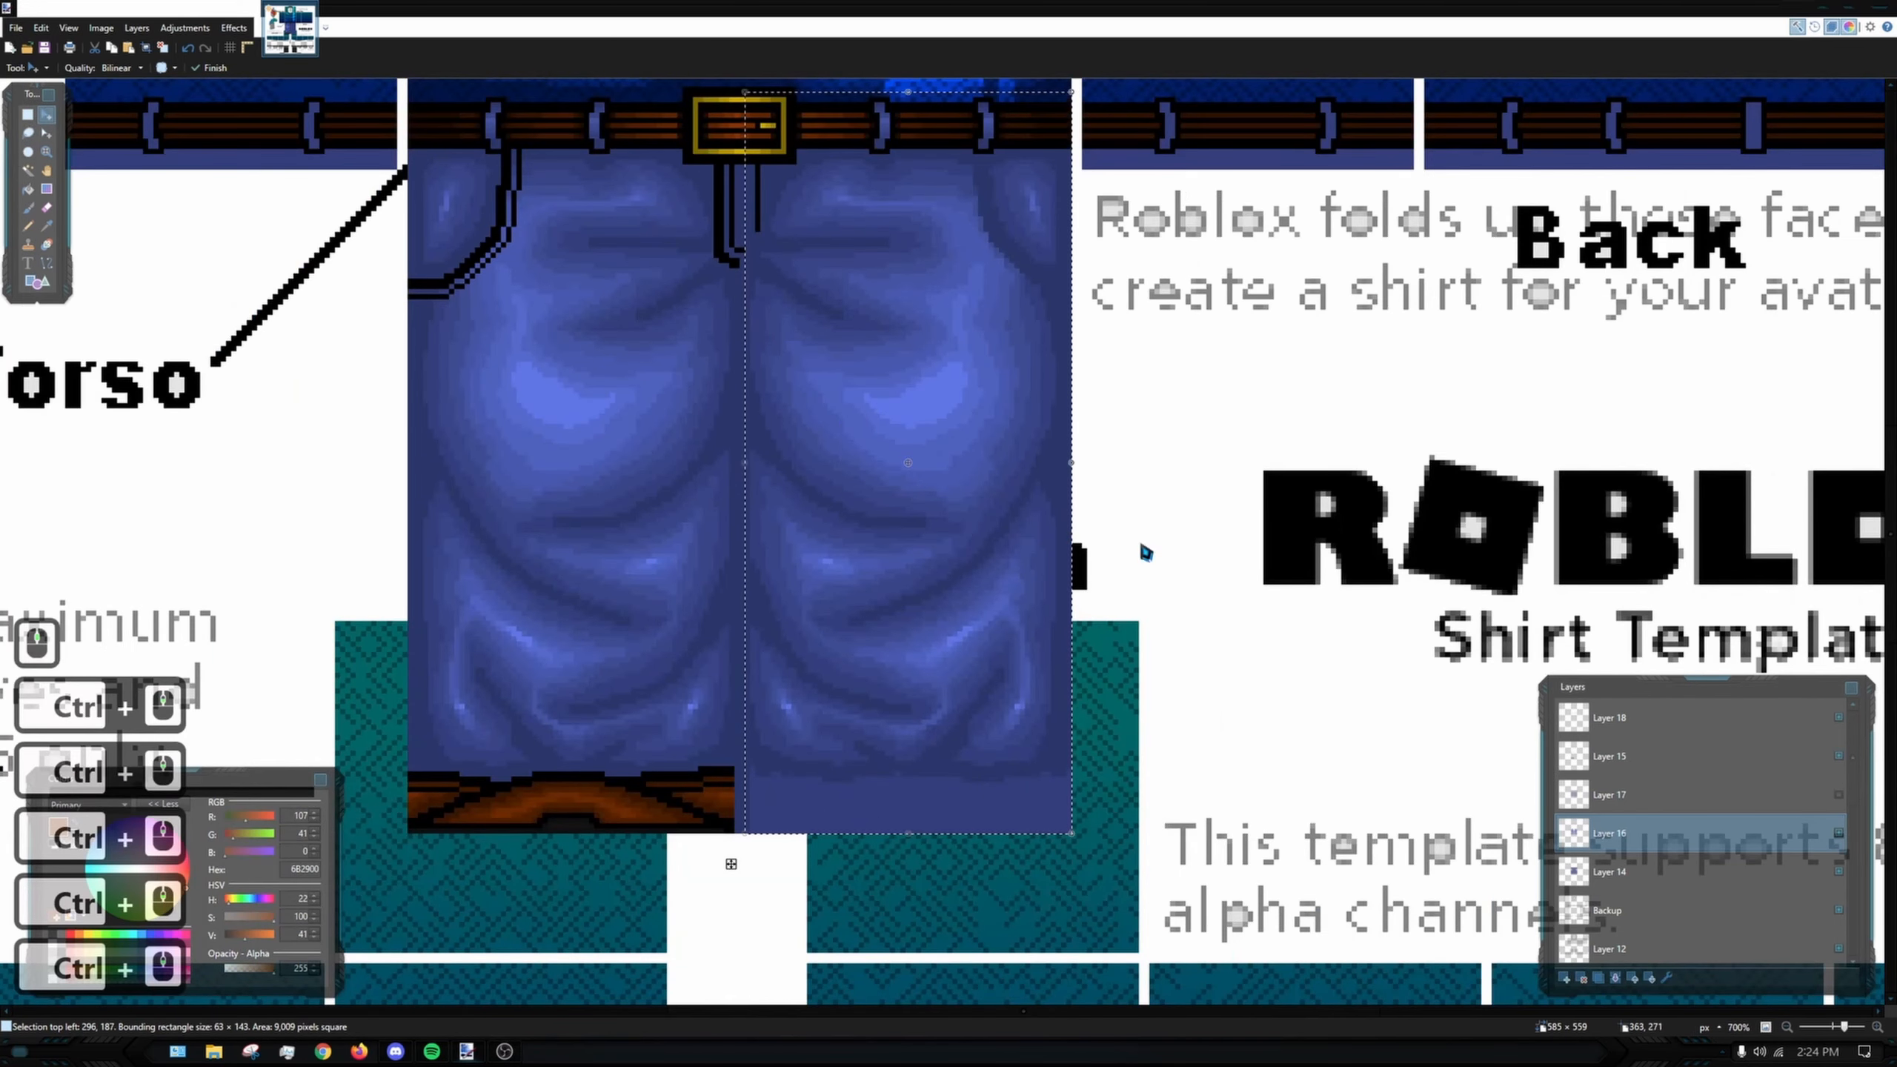
- Show Layer 17 again, and toggle Layer 15 off and on to check which outlines it holds
double_click(1840, 795)
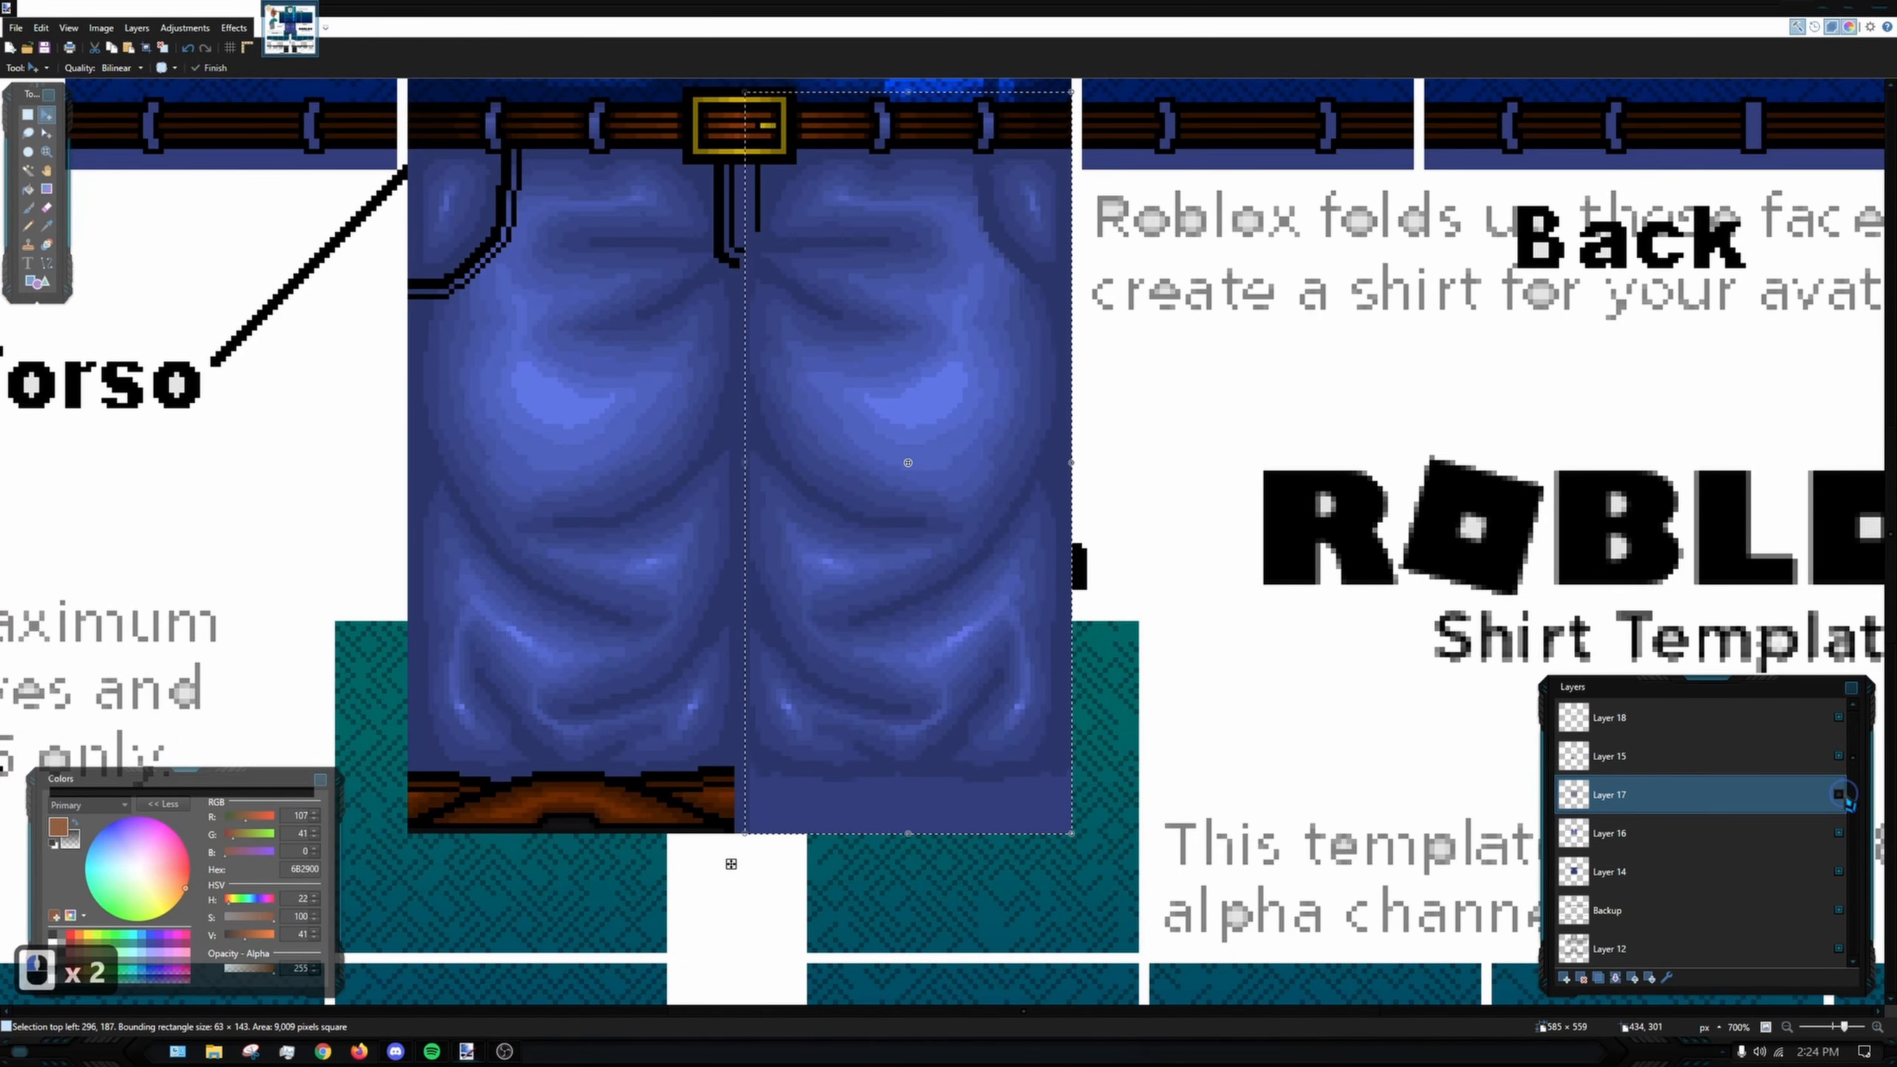
click(1840, 795)
drag(1191, 547, 1264, 603)
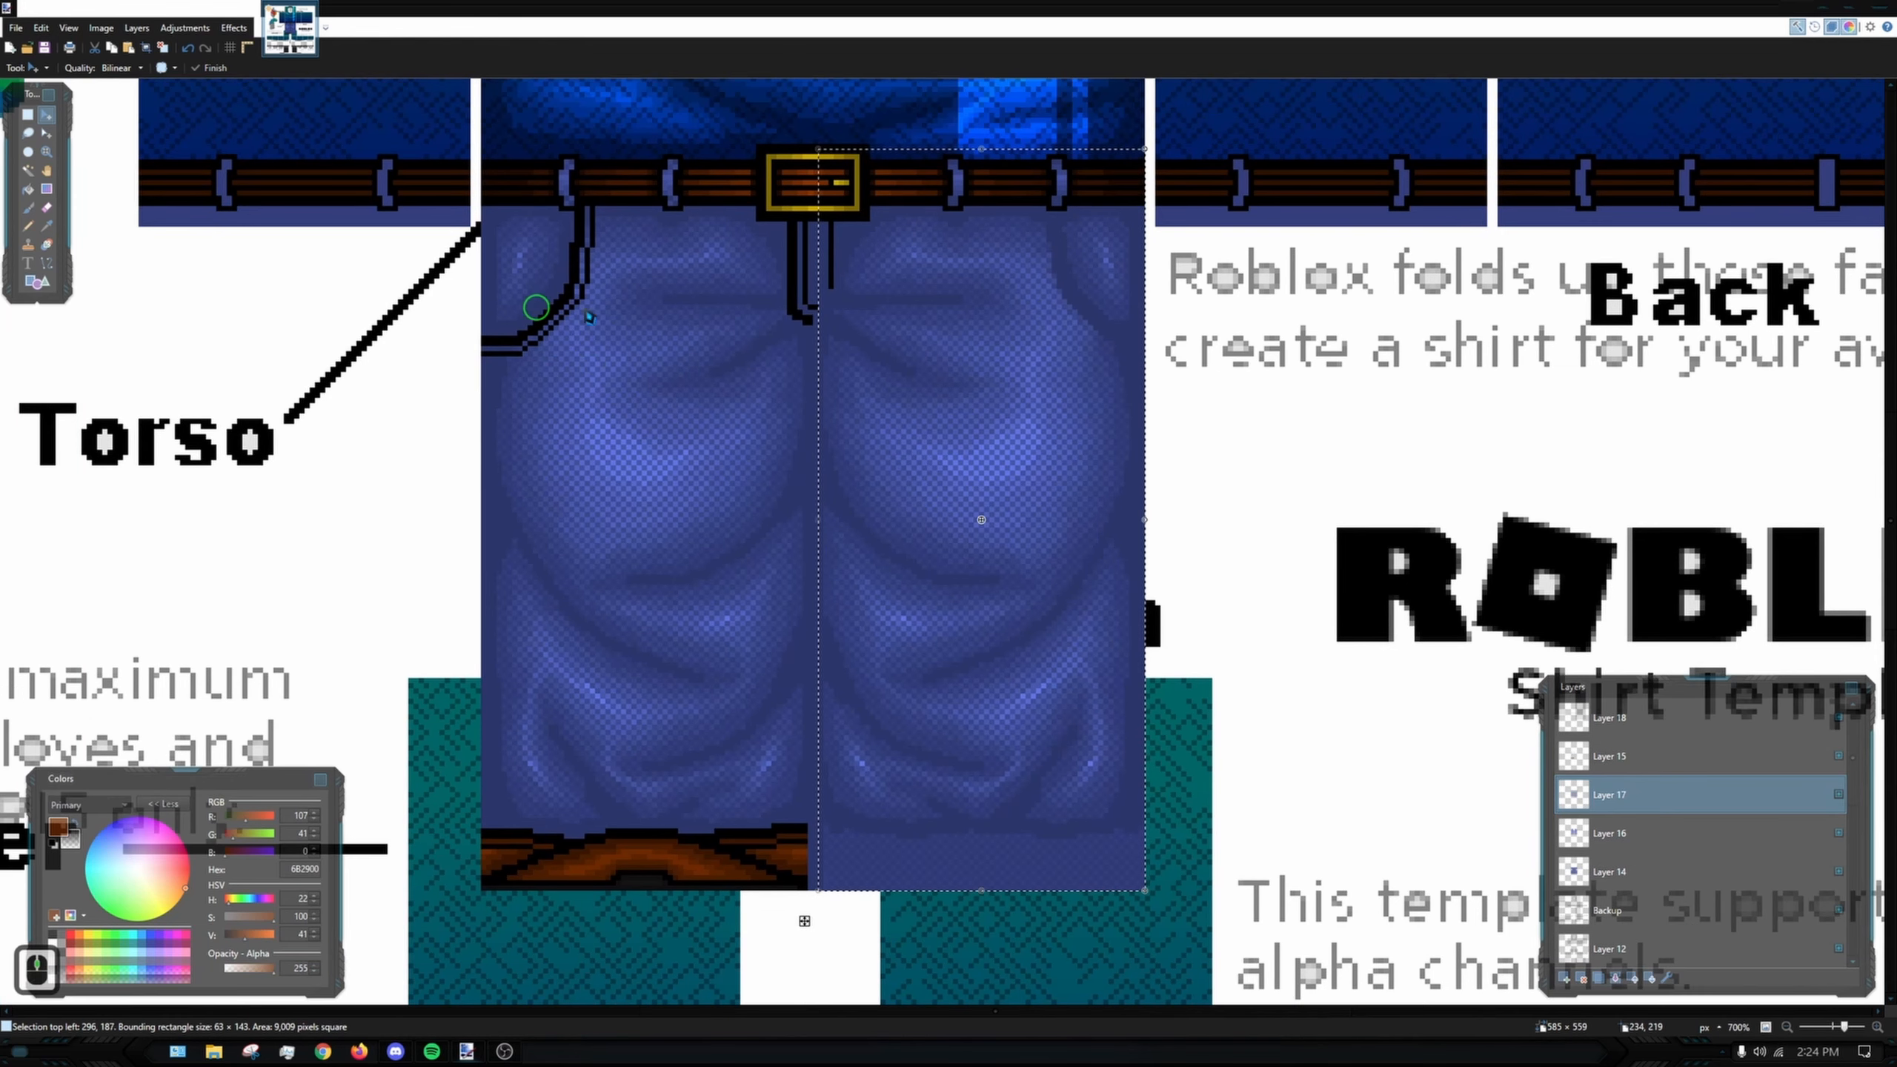
click(1838, 757)
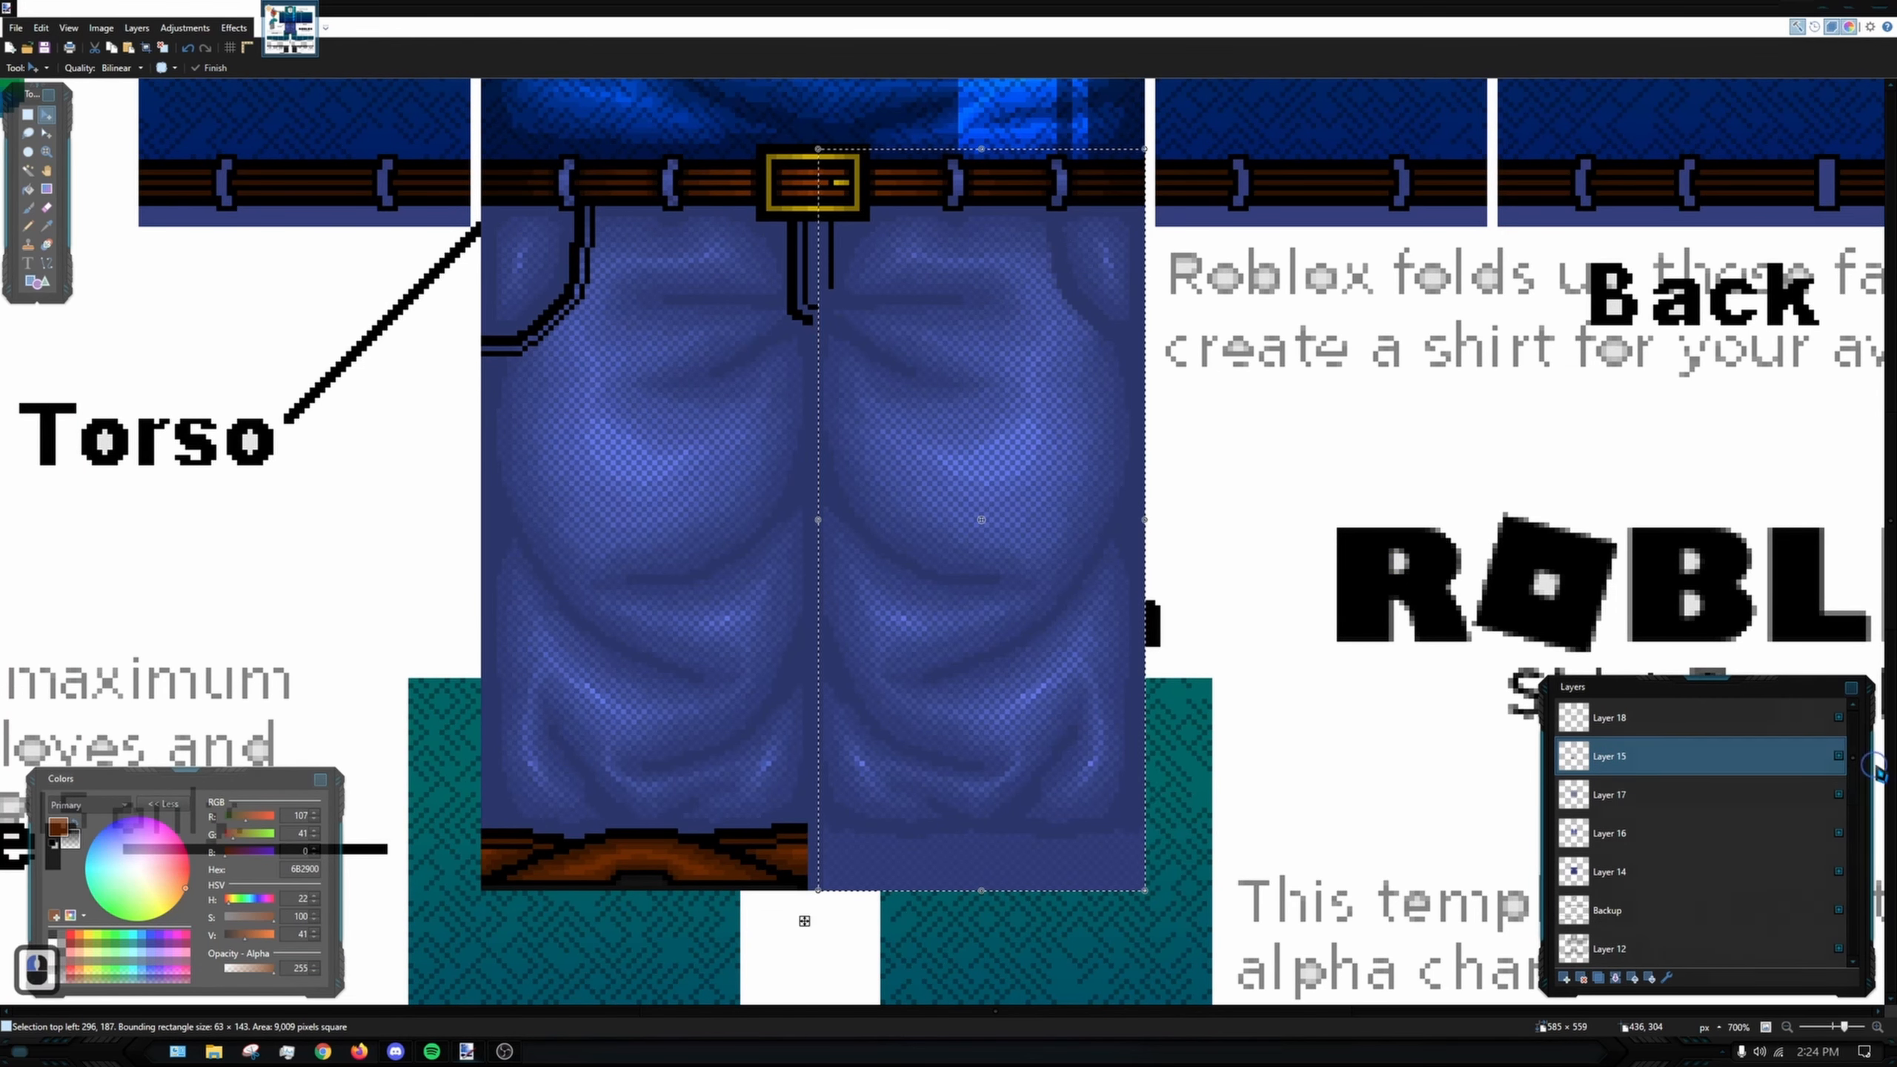
click(1840, 757)
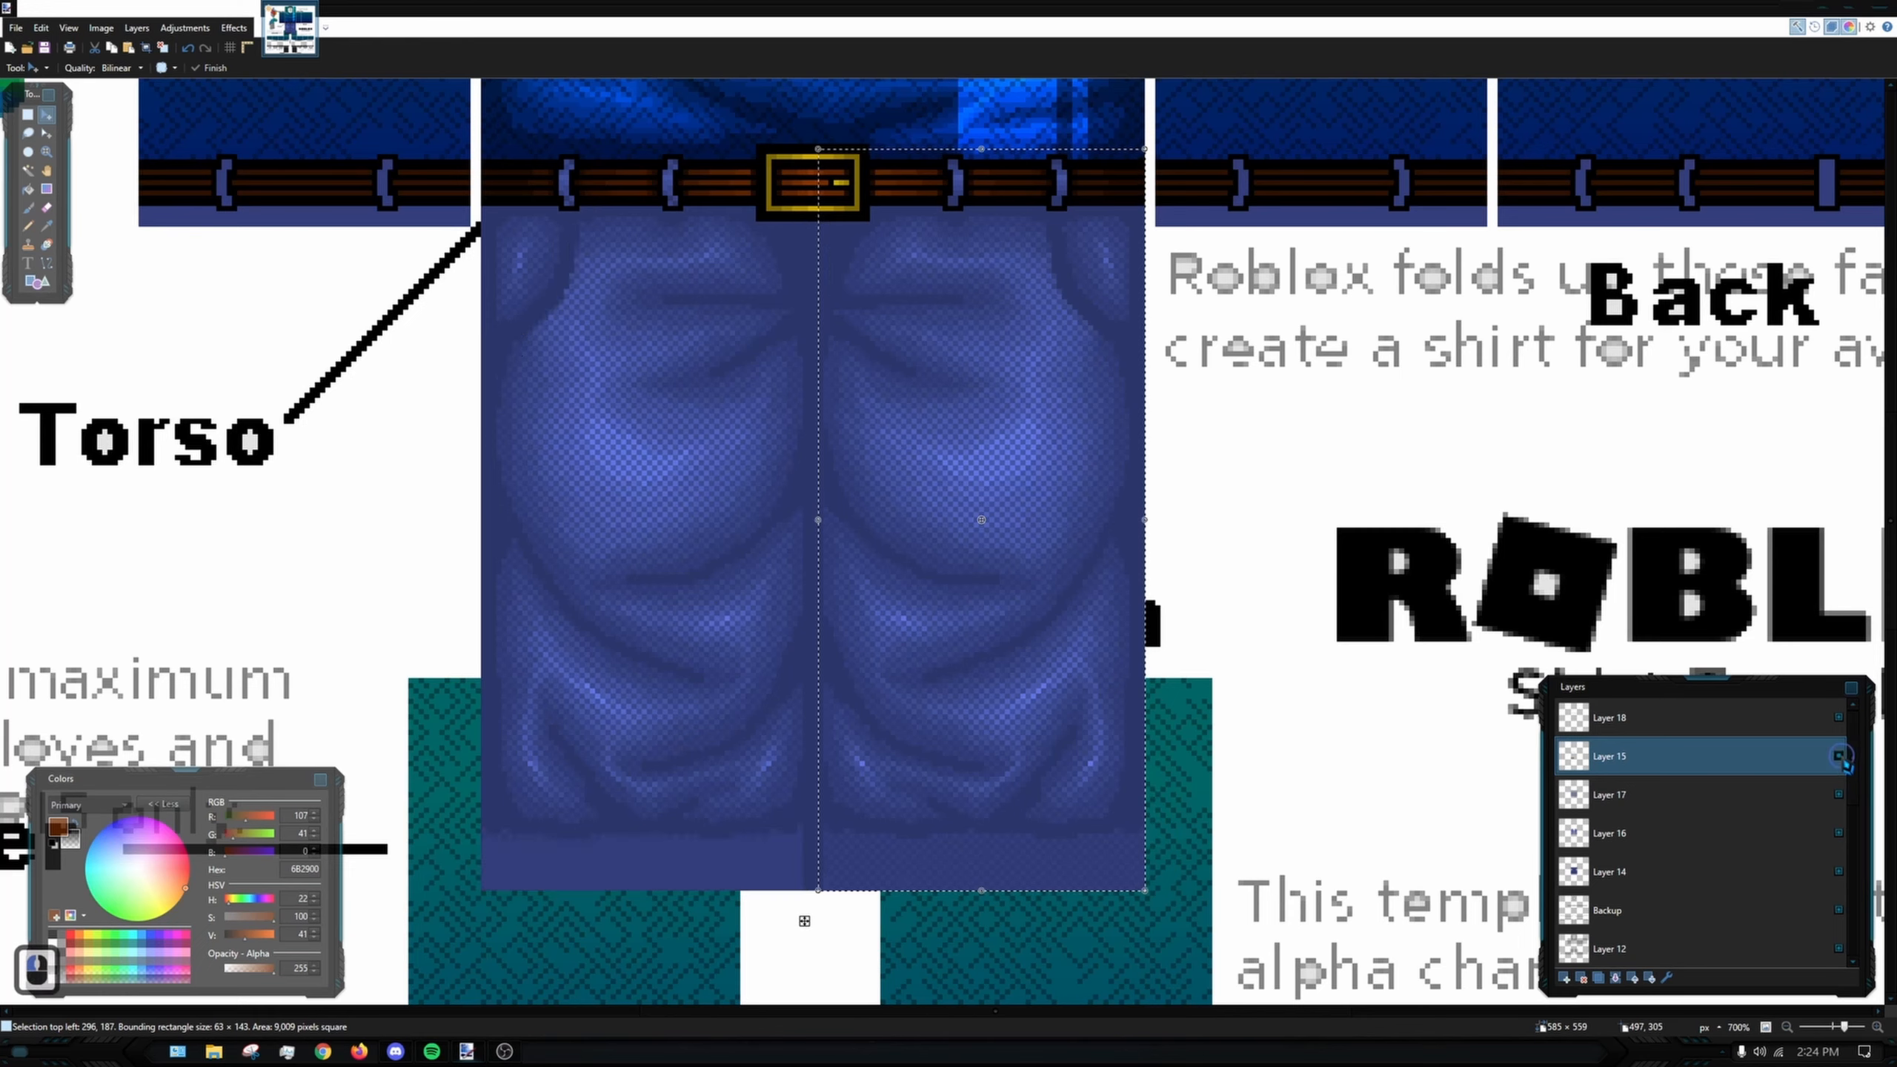
click(1840, 757)
- On Layer 15, replace the selection with a rectangle around the left half of the belt and pants, about 63 × 145 pixels
drag(1180, 551, 1060, 441)
key(s)
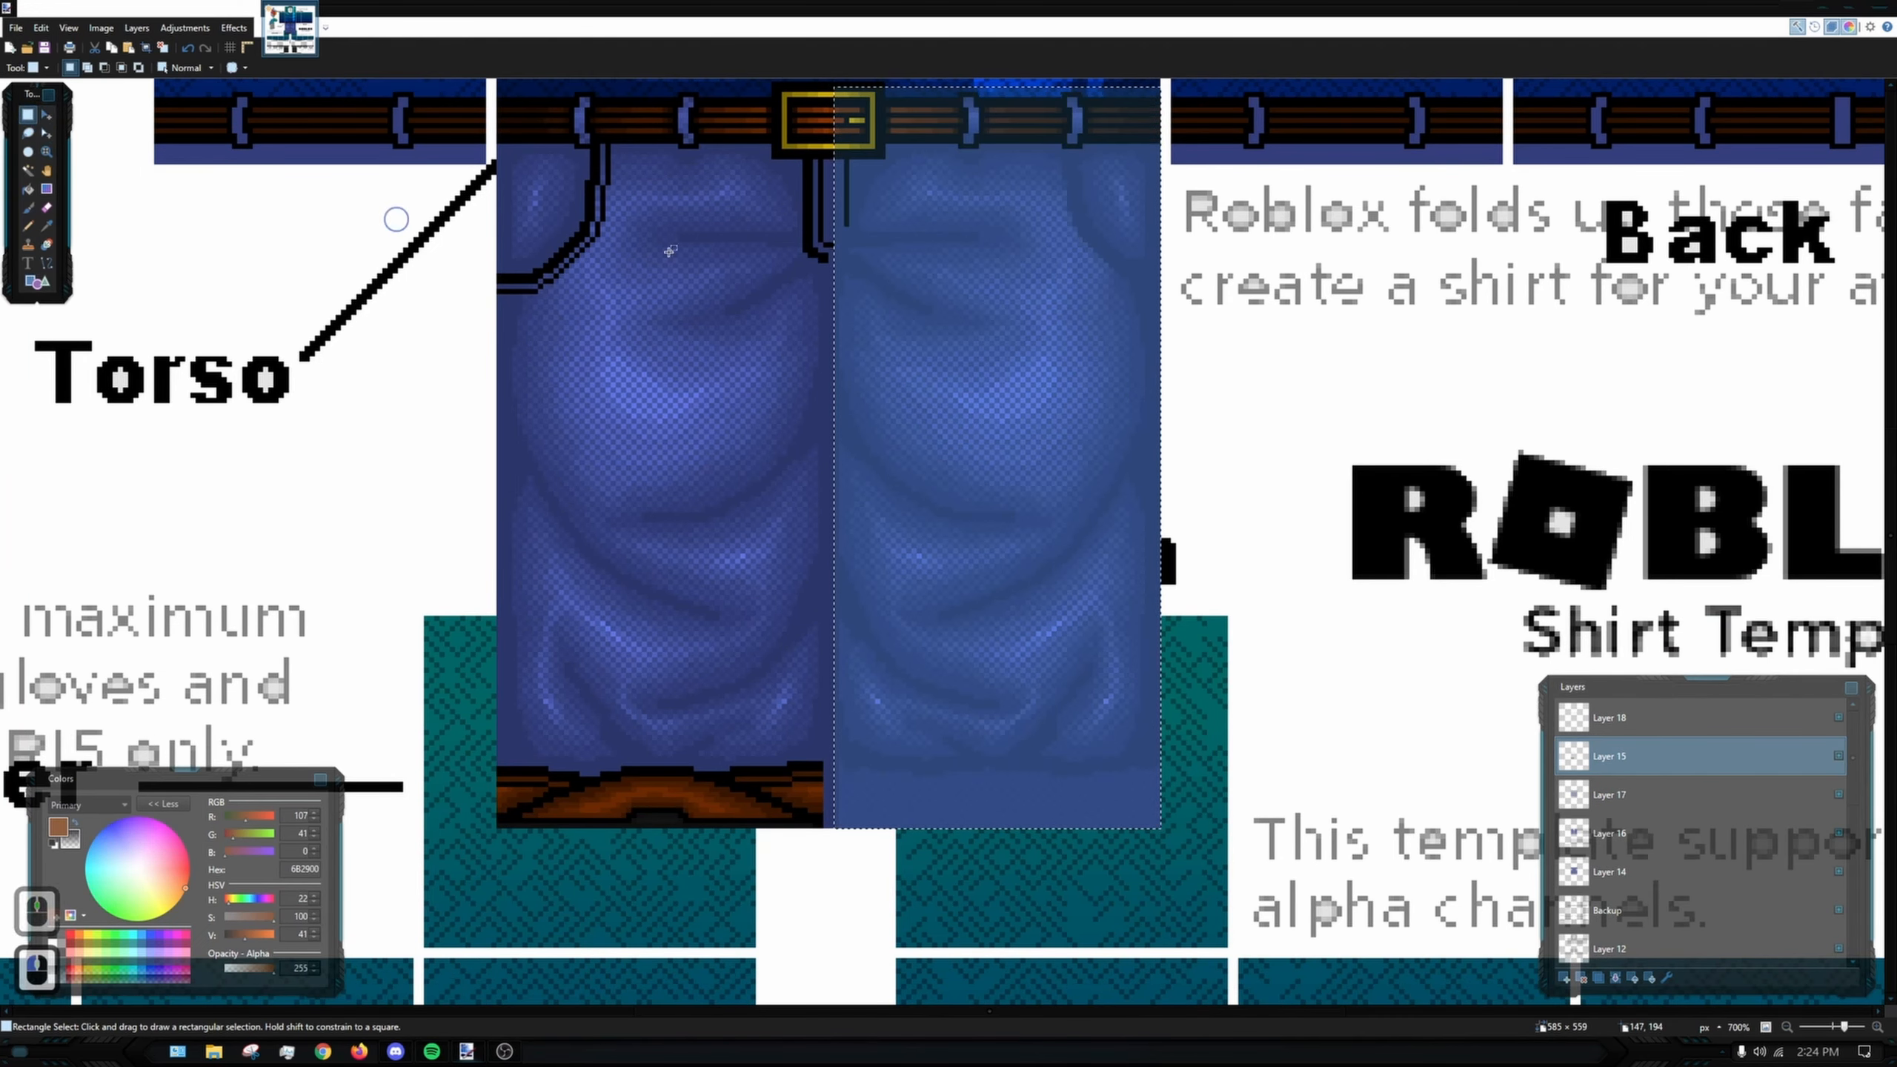
ctrl+scroll(518, 269, up, 3)
drag(519, 269, 509, 344)
click(509, 345)
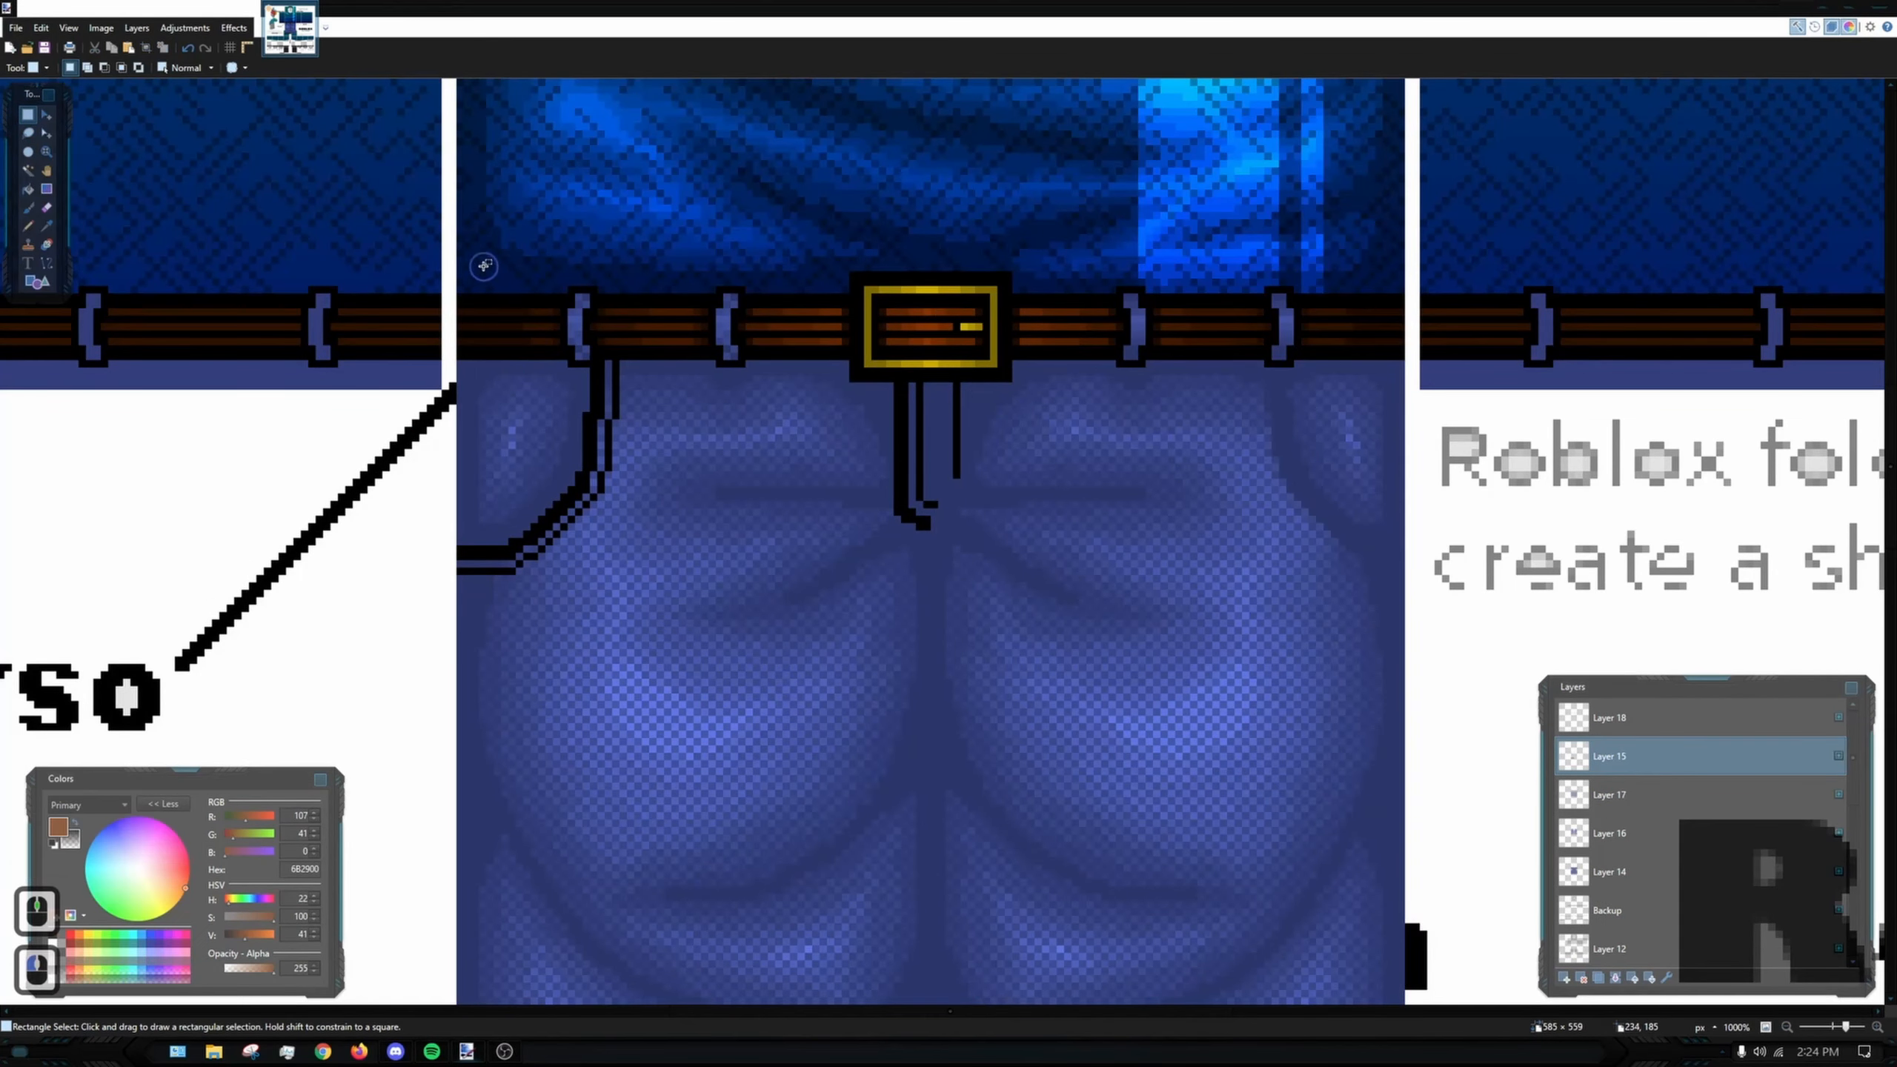
drag(465, 259, 460, 348)
scroll(896, 614, down, 2)
scroll(934, 620, down, 2)
click(923, 798)
scroll(830, 538, up, 5)
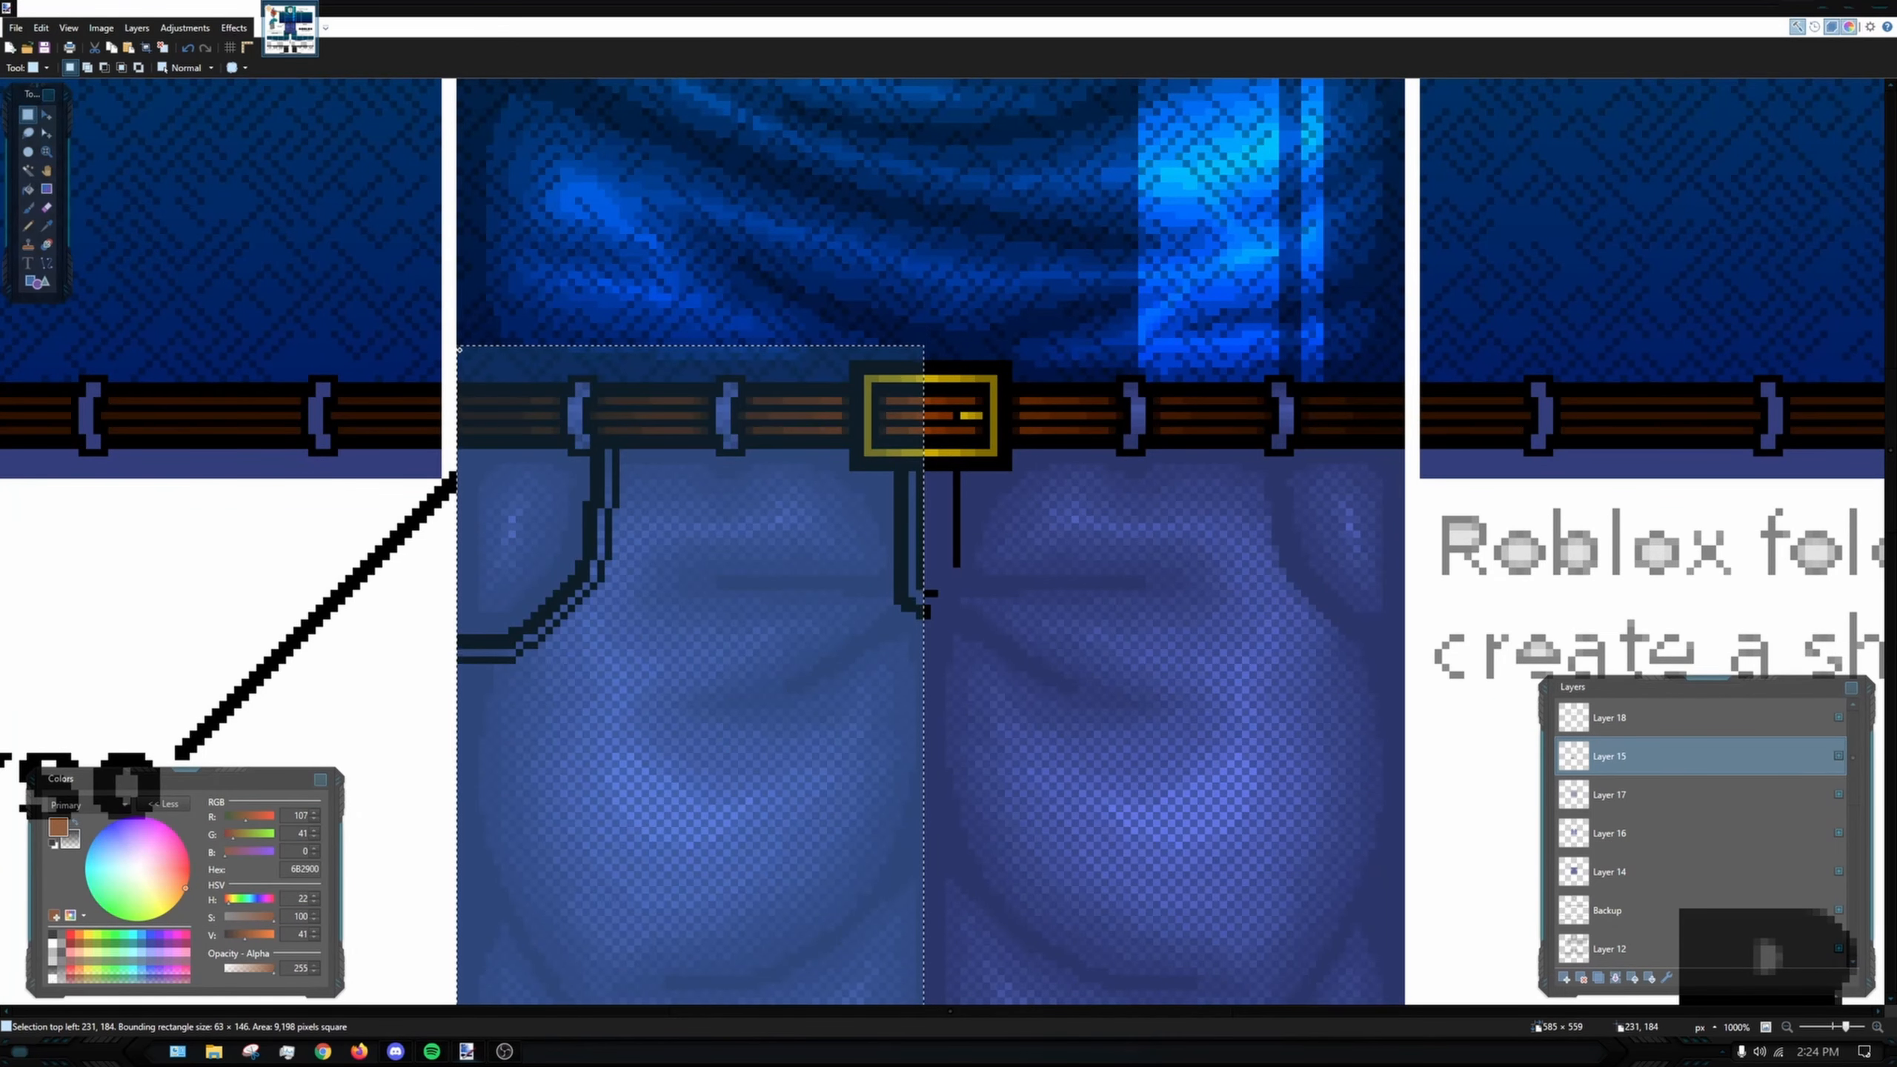
scroll(461, 353, down, 4)
- Paste a copy of the left half's Layer 15 outlines and cuff, and mirror it onto the right leg at 63 × 145 pixels
key(ctrl+c)
key(ctrl+v)
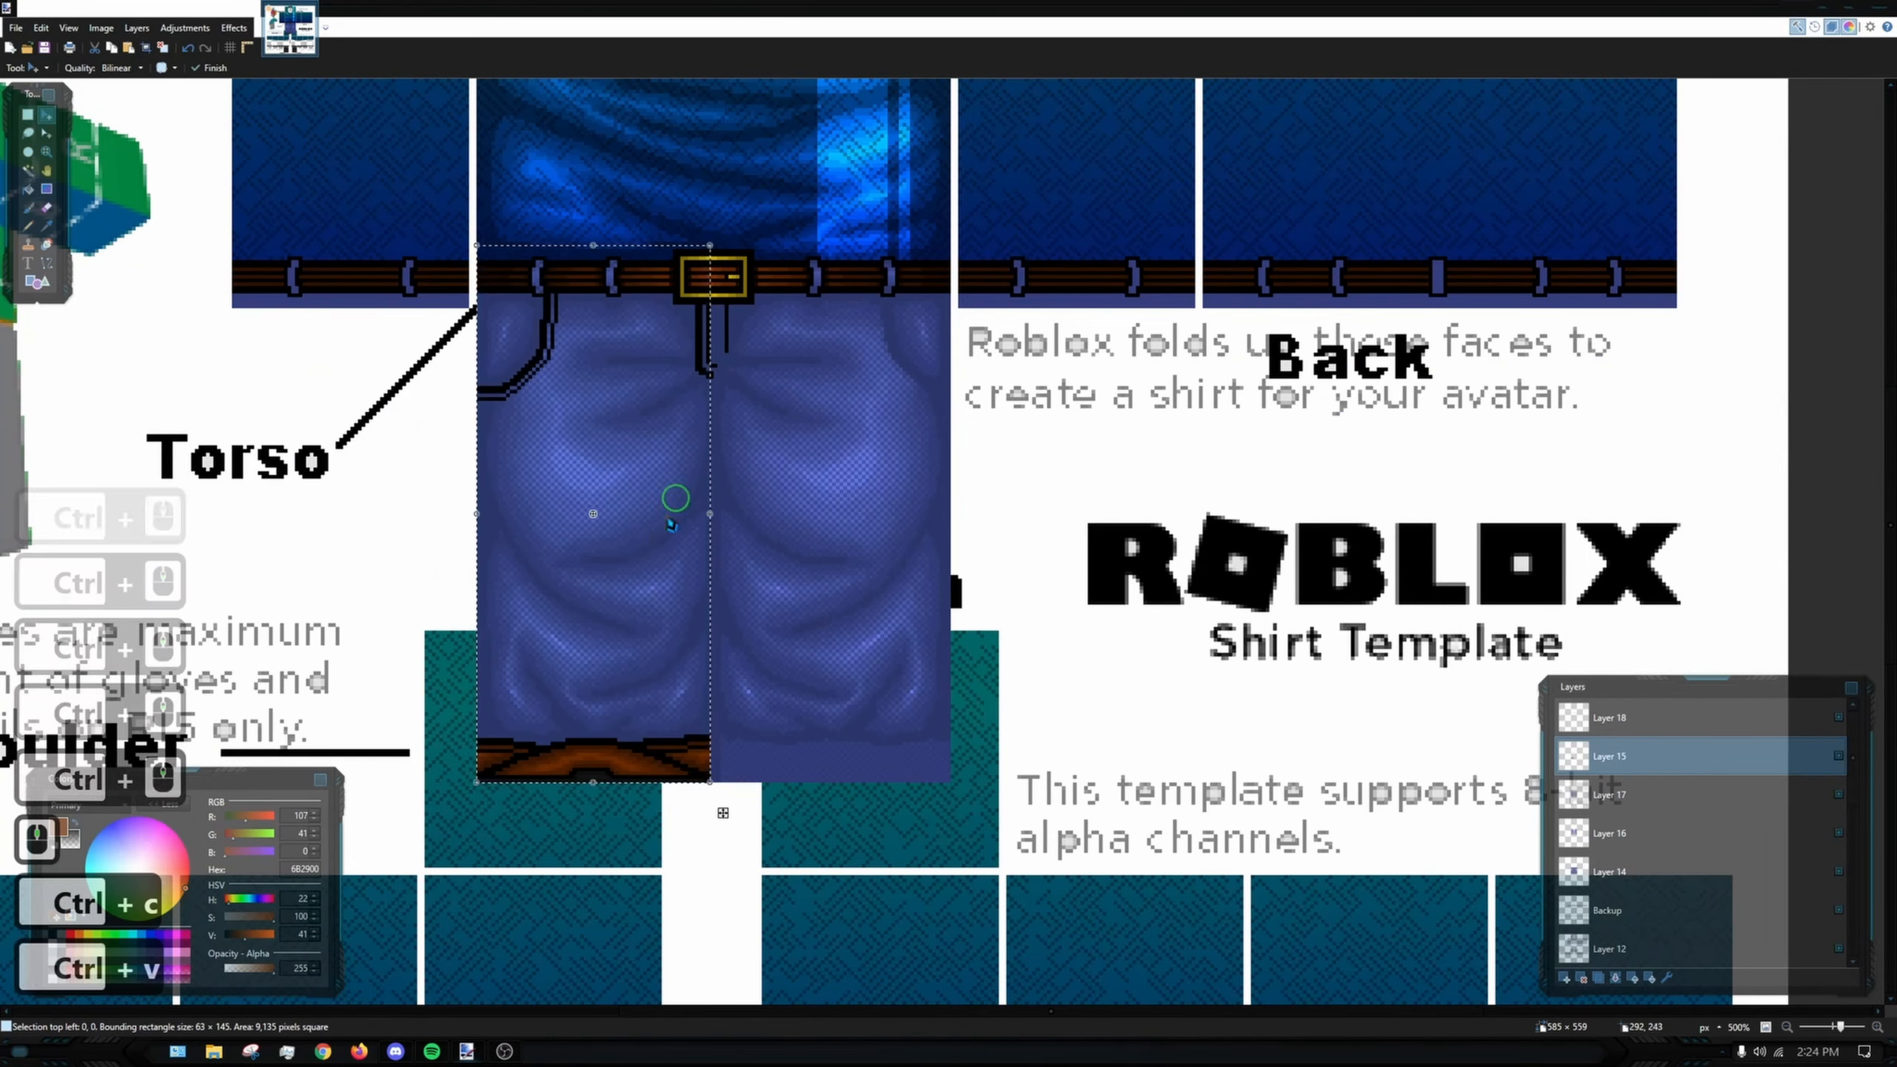
drag(477, 516, 944, 571)
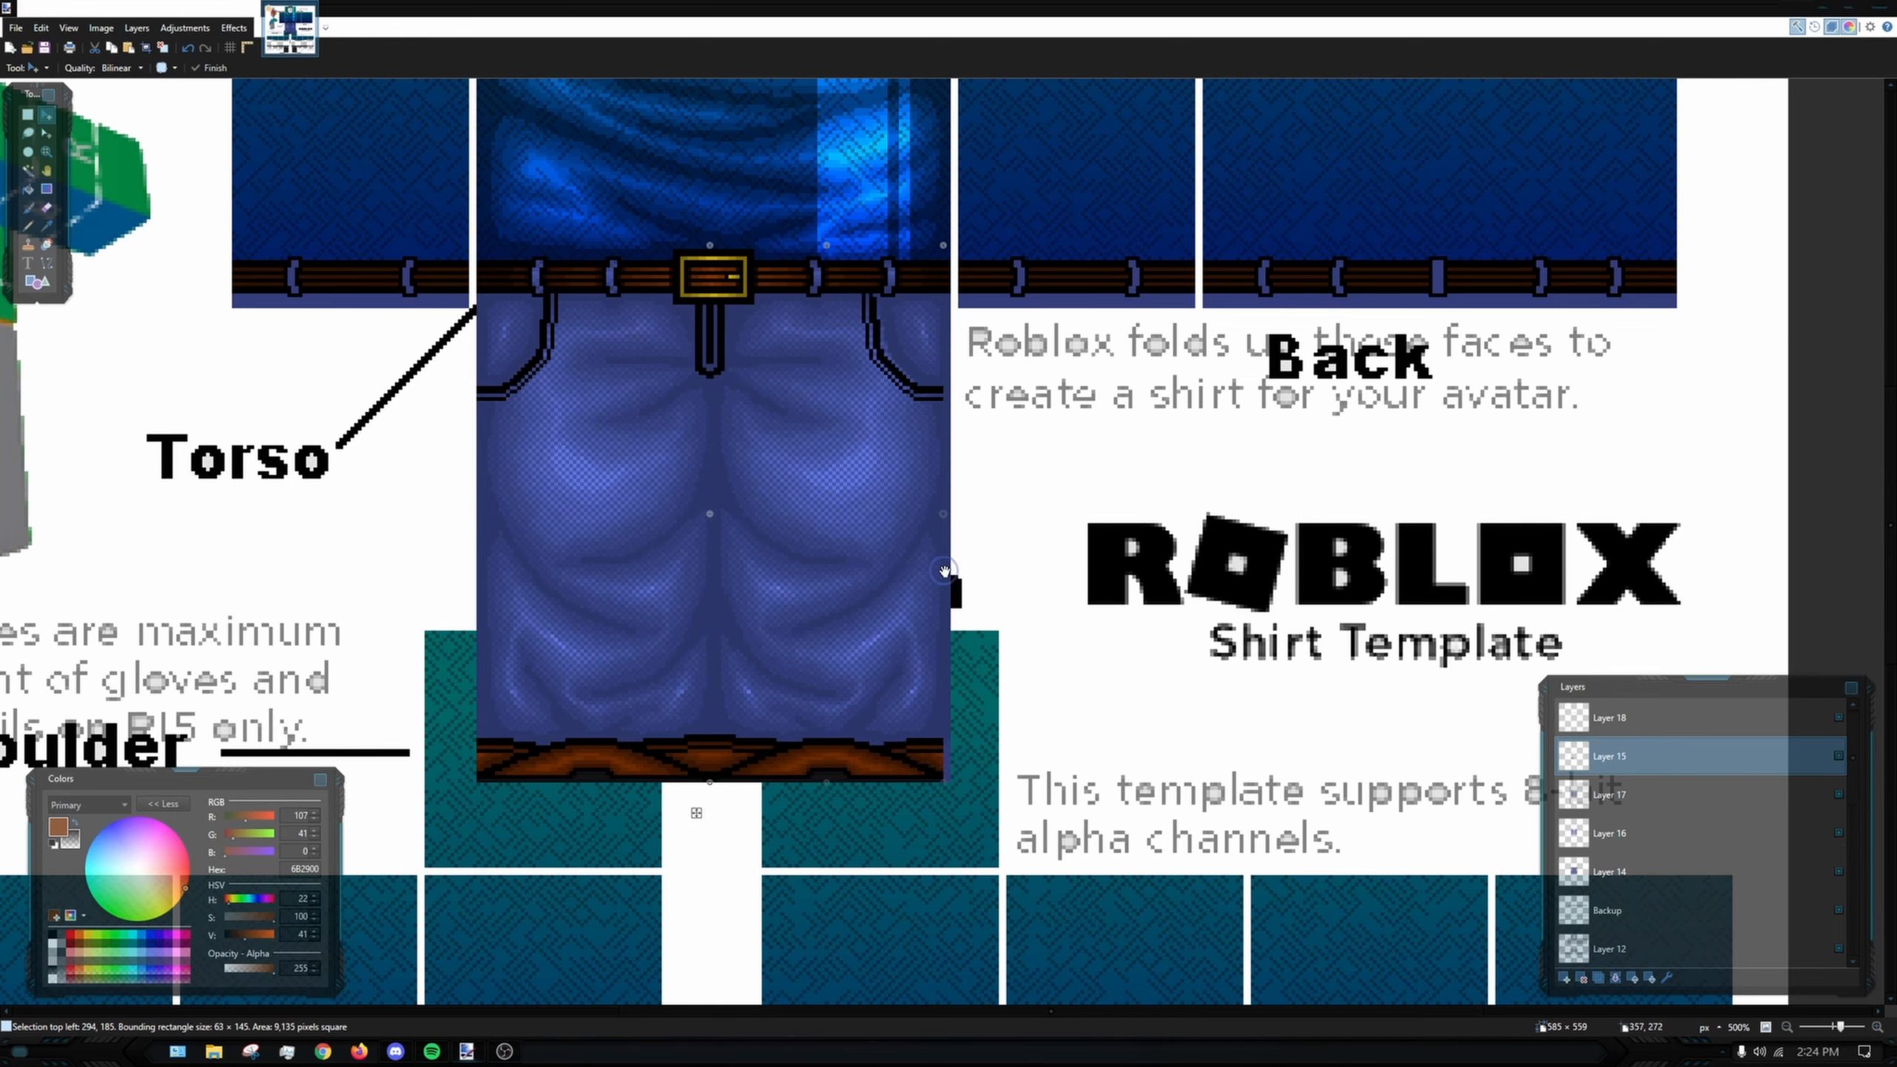
scroll(742, 531, up, 4)
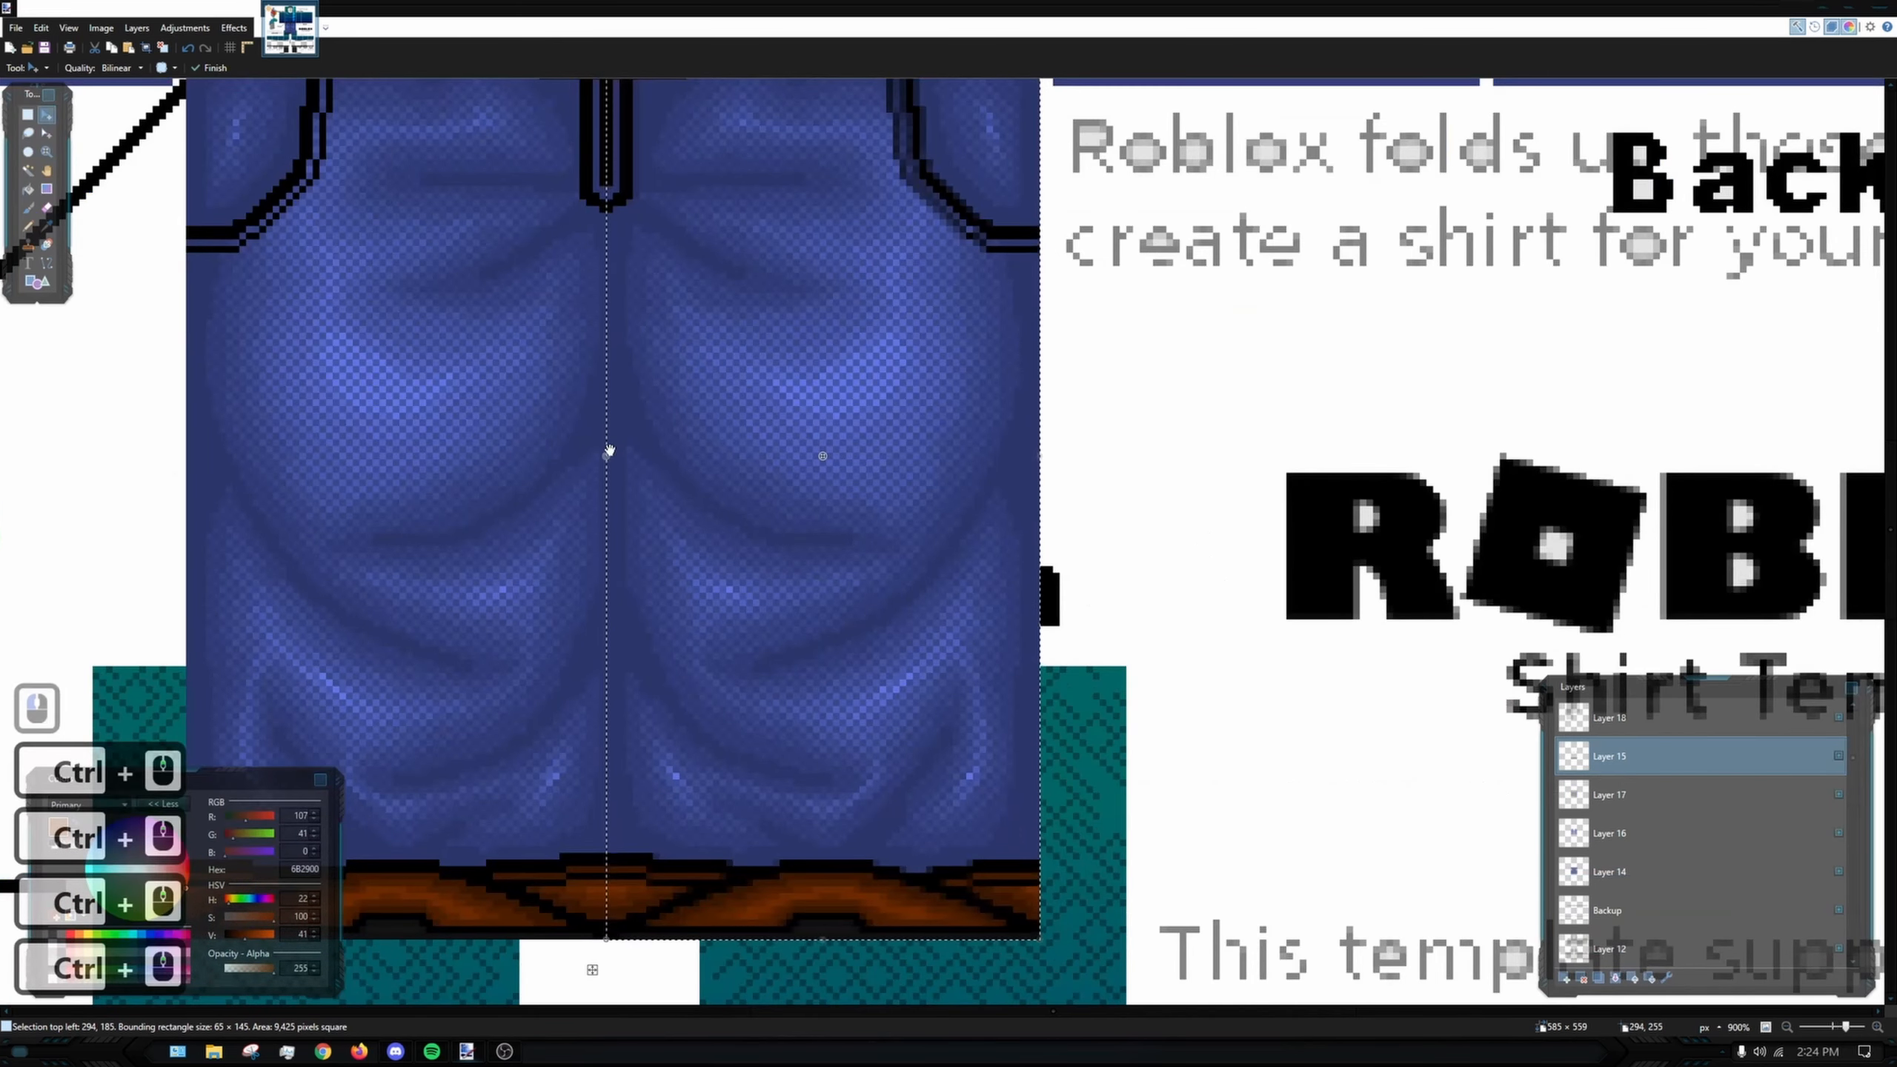
drag(606, 457, 612, 461)
scroll(615, 463, down, 4)
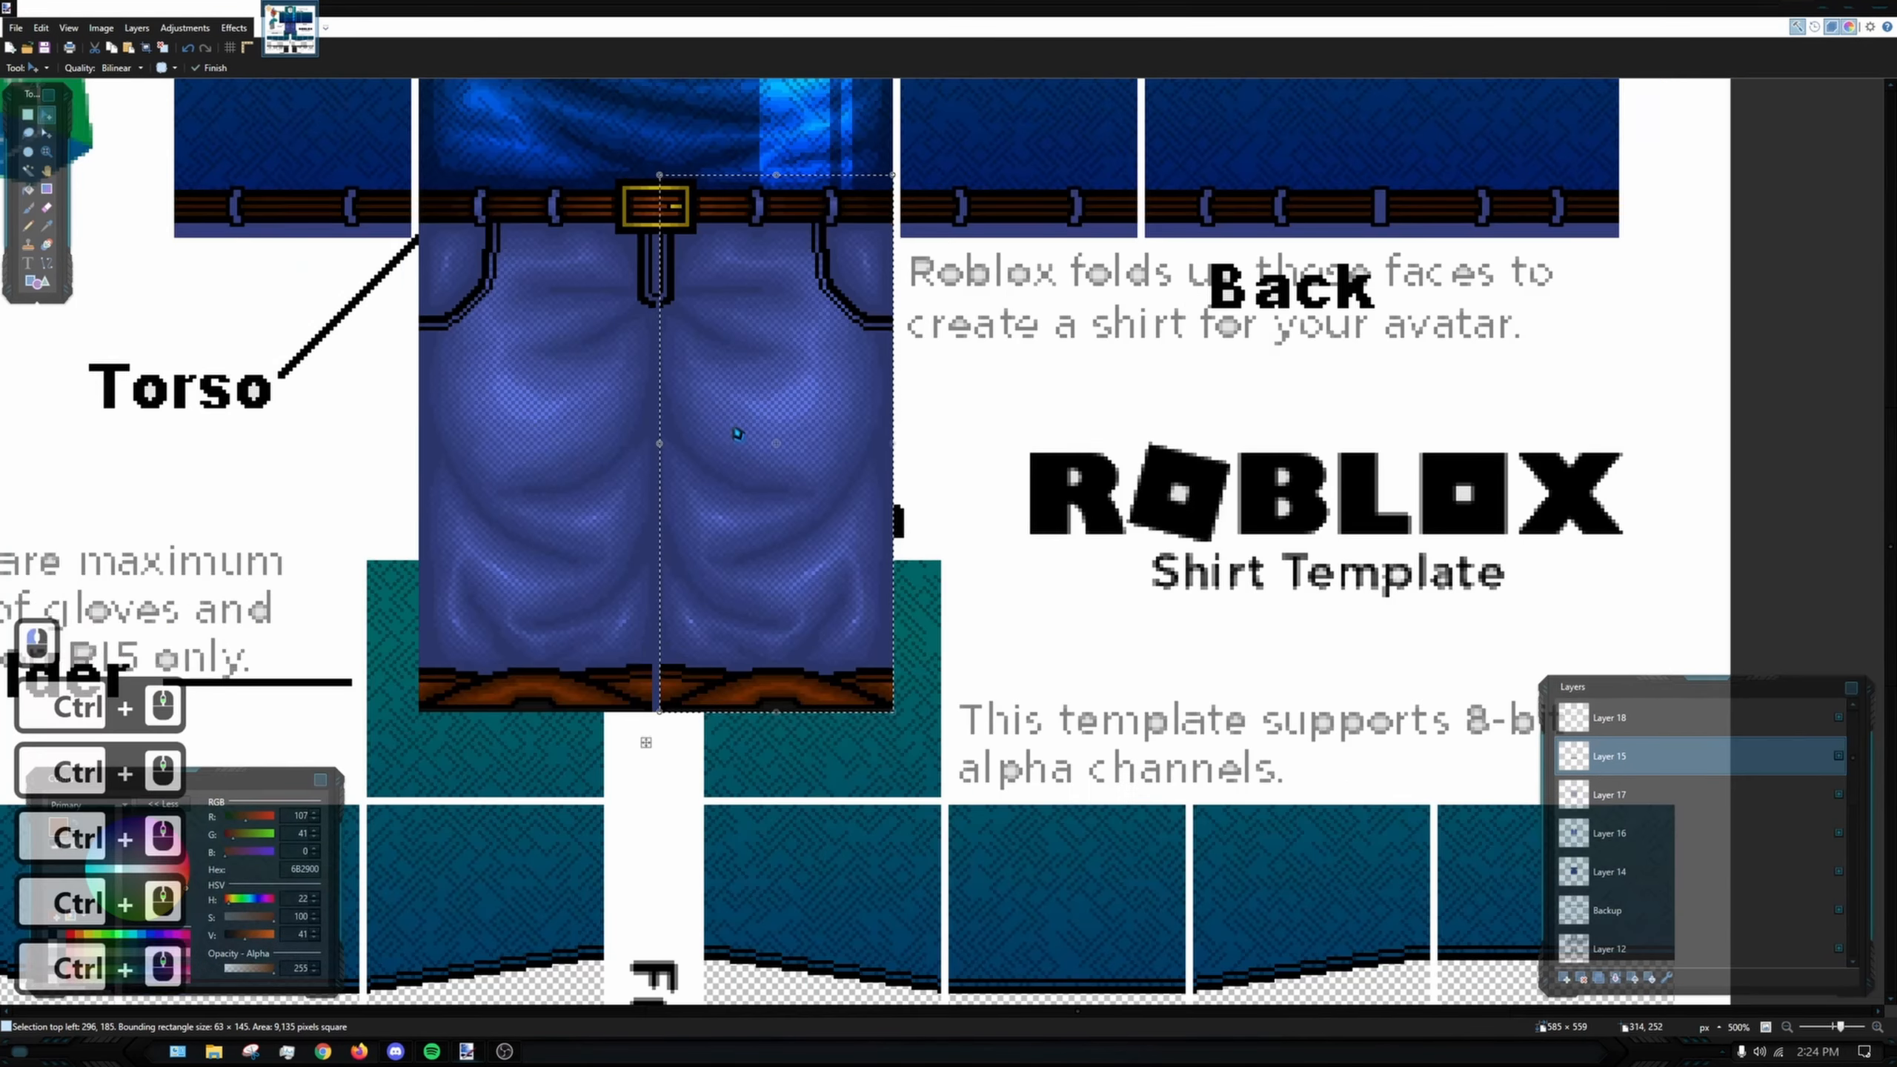
- Select the right leg's brown cuff with a 63 × 13 pixel rectangle and shift it one pixel toward the centre
key(s)
click(836, 558)
scroll(837, 558, up, 6)
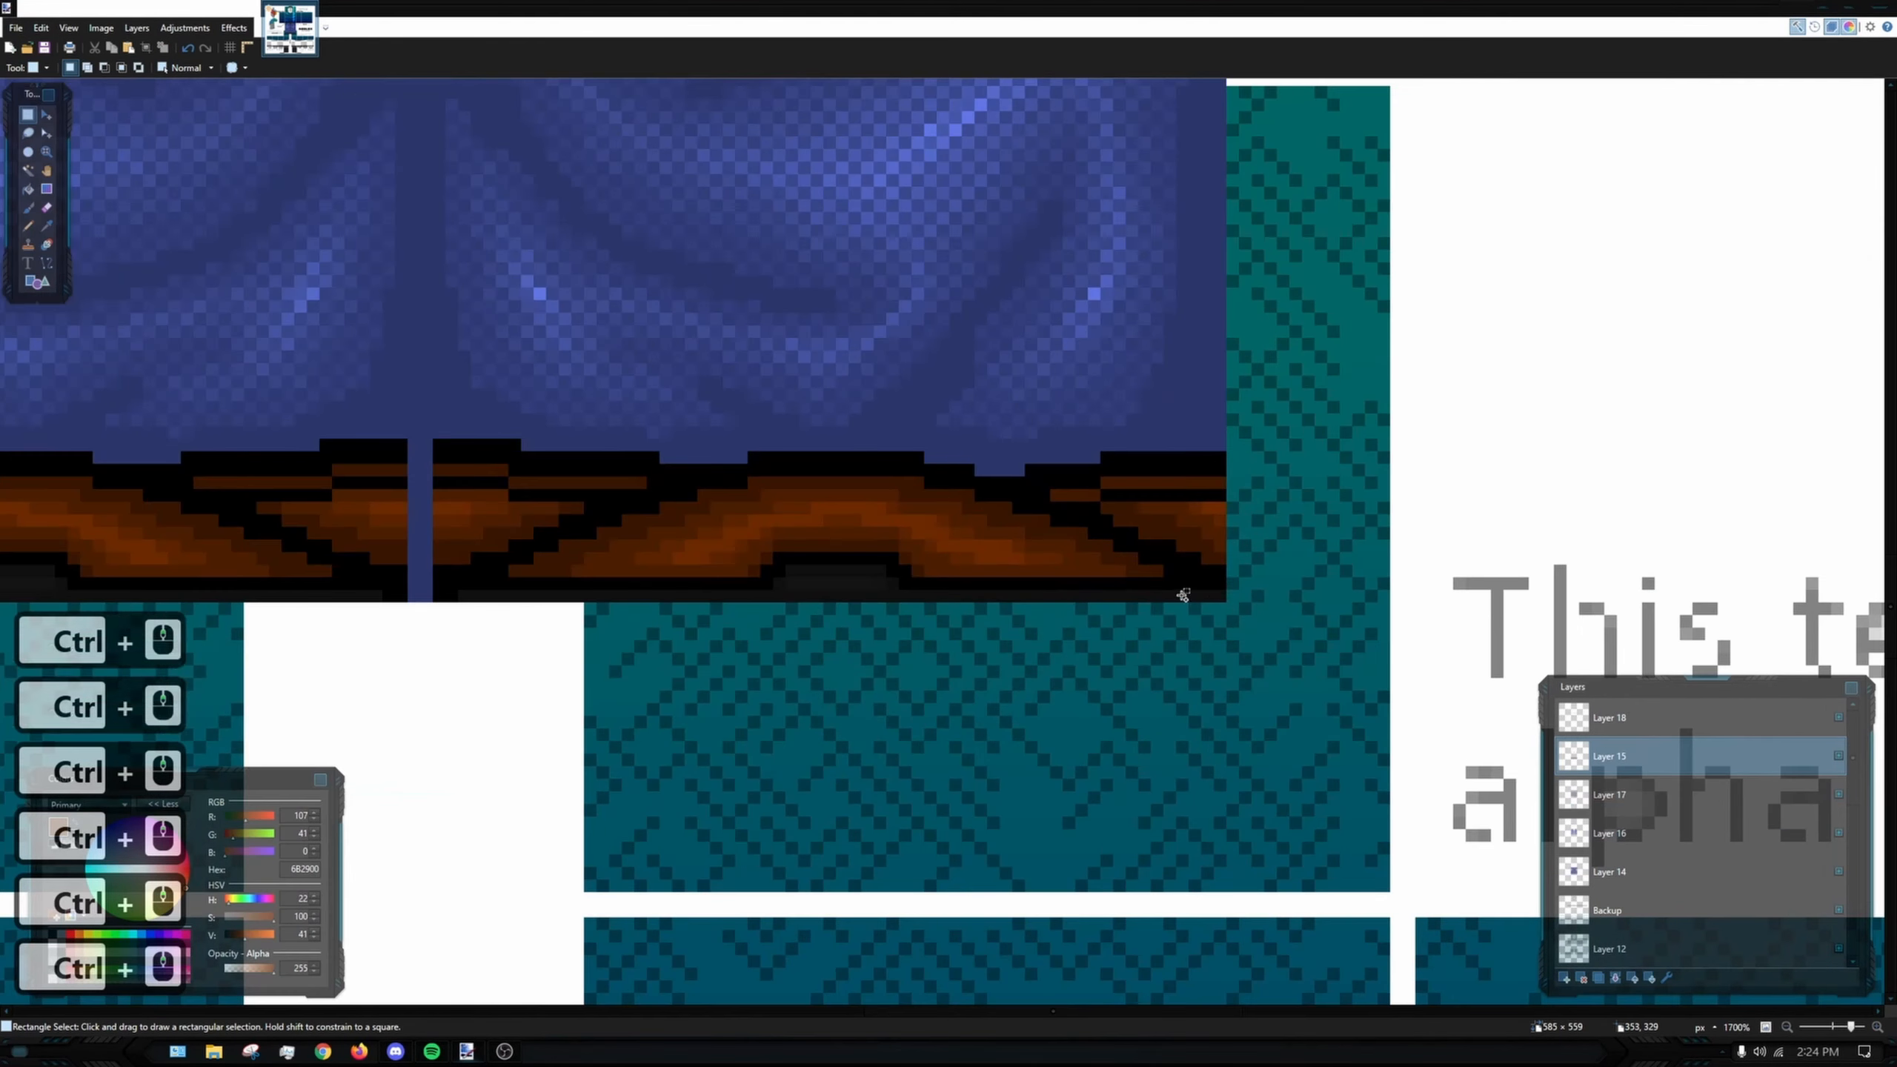
drag(1223, 600, 437, 445)
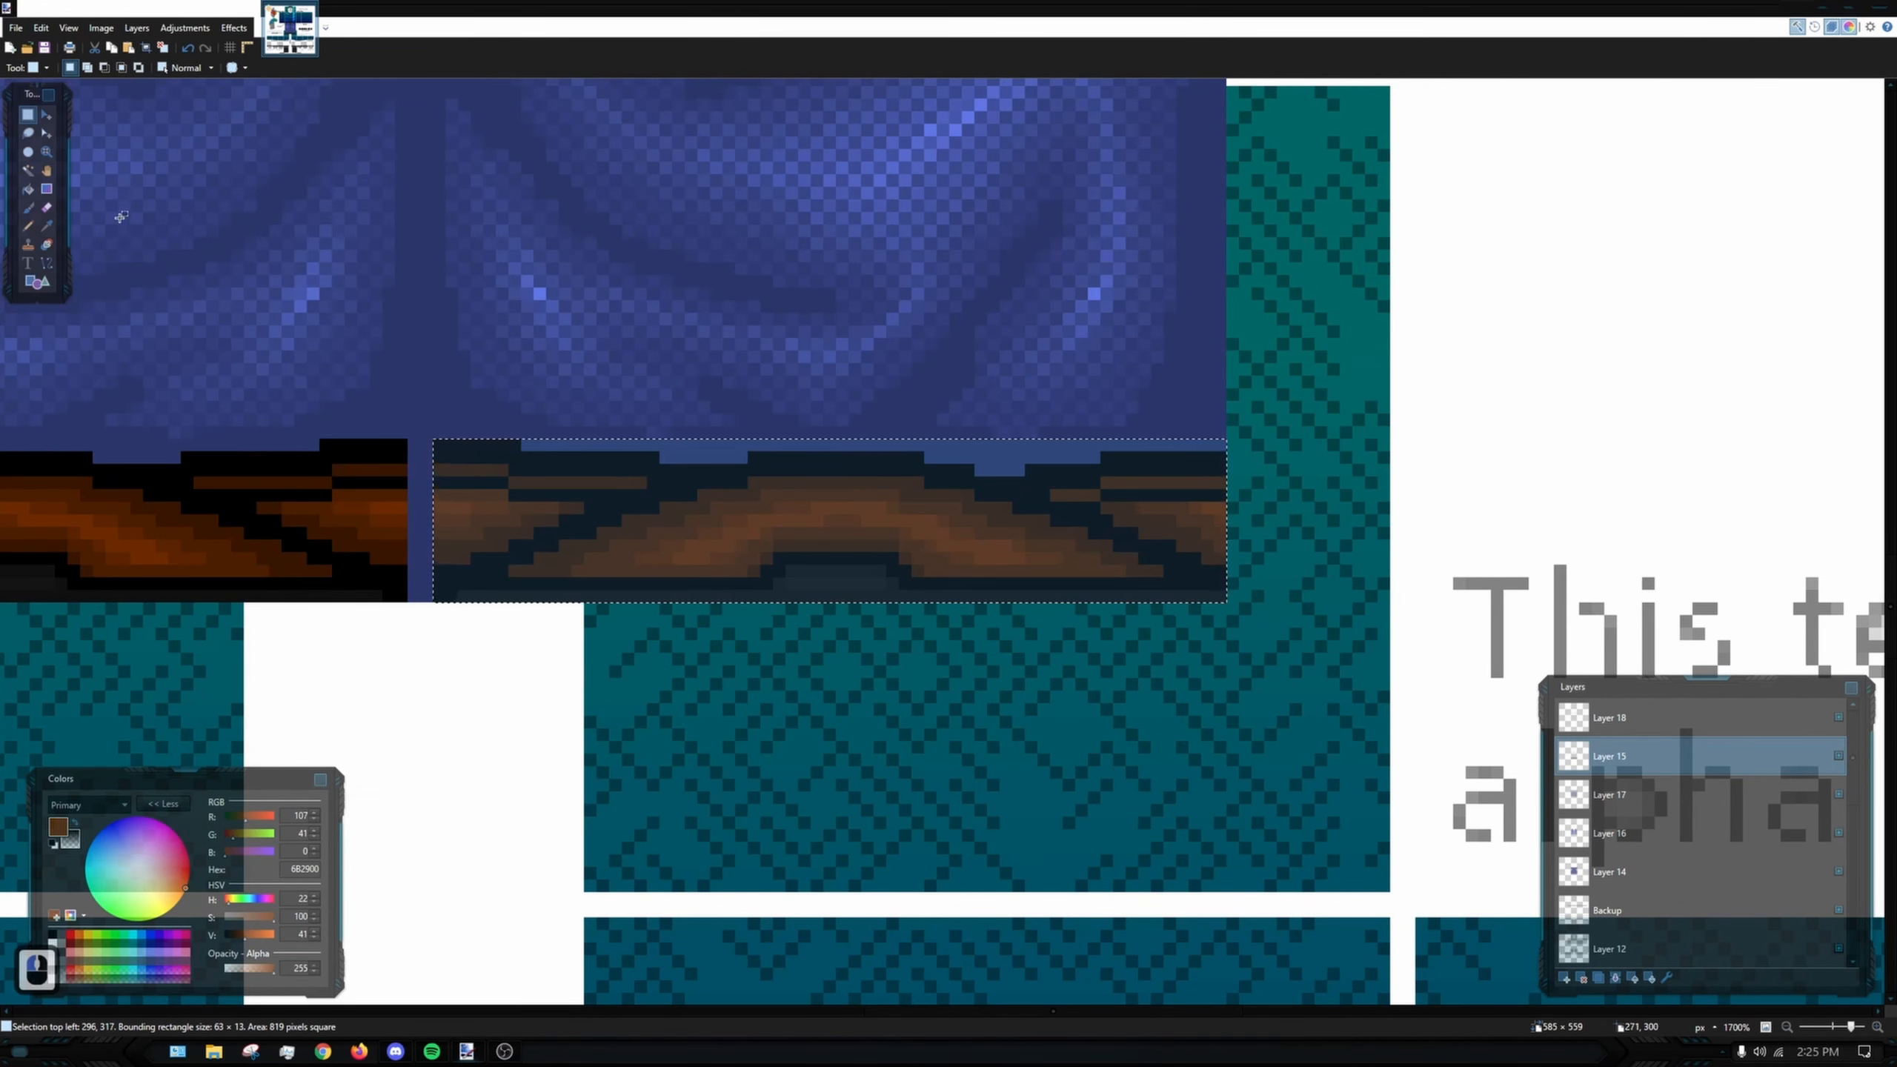
click(48, 115)
scroll(301, 523, up, 5)
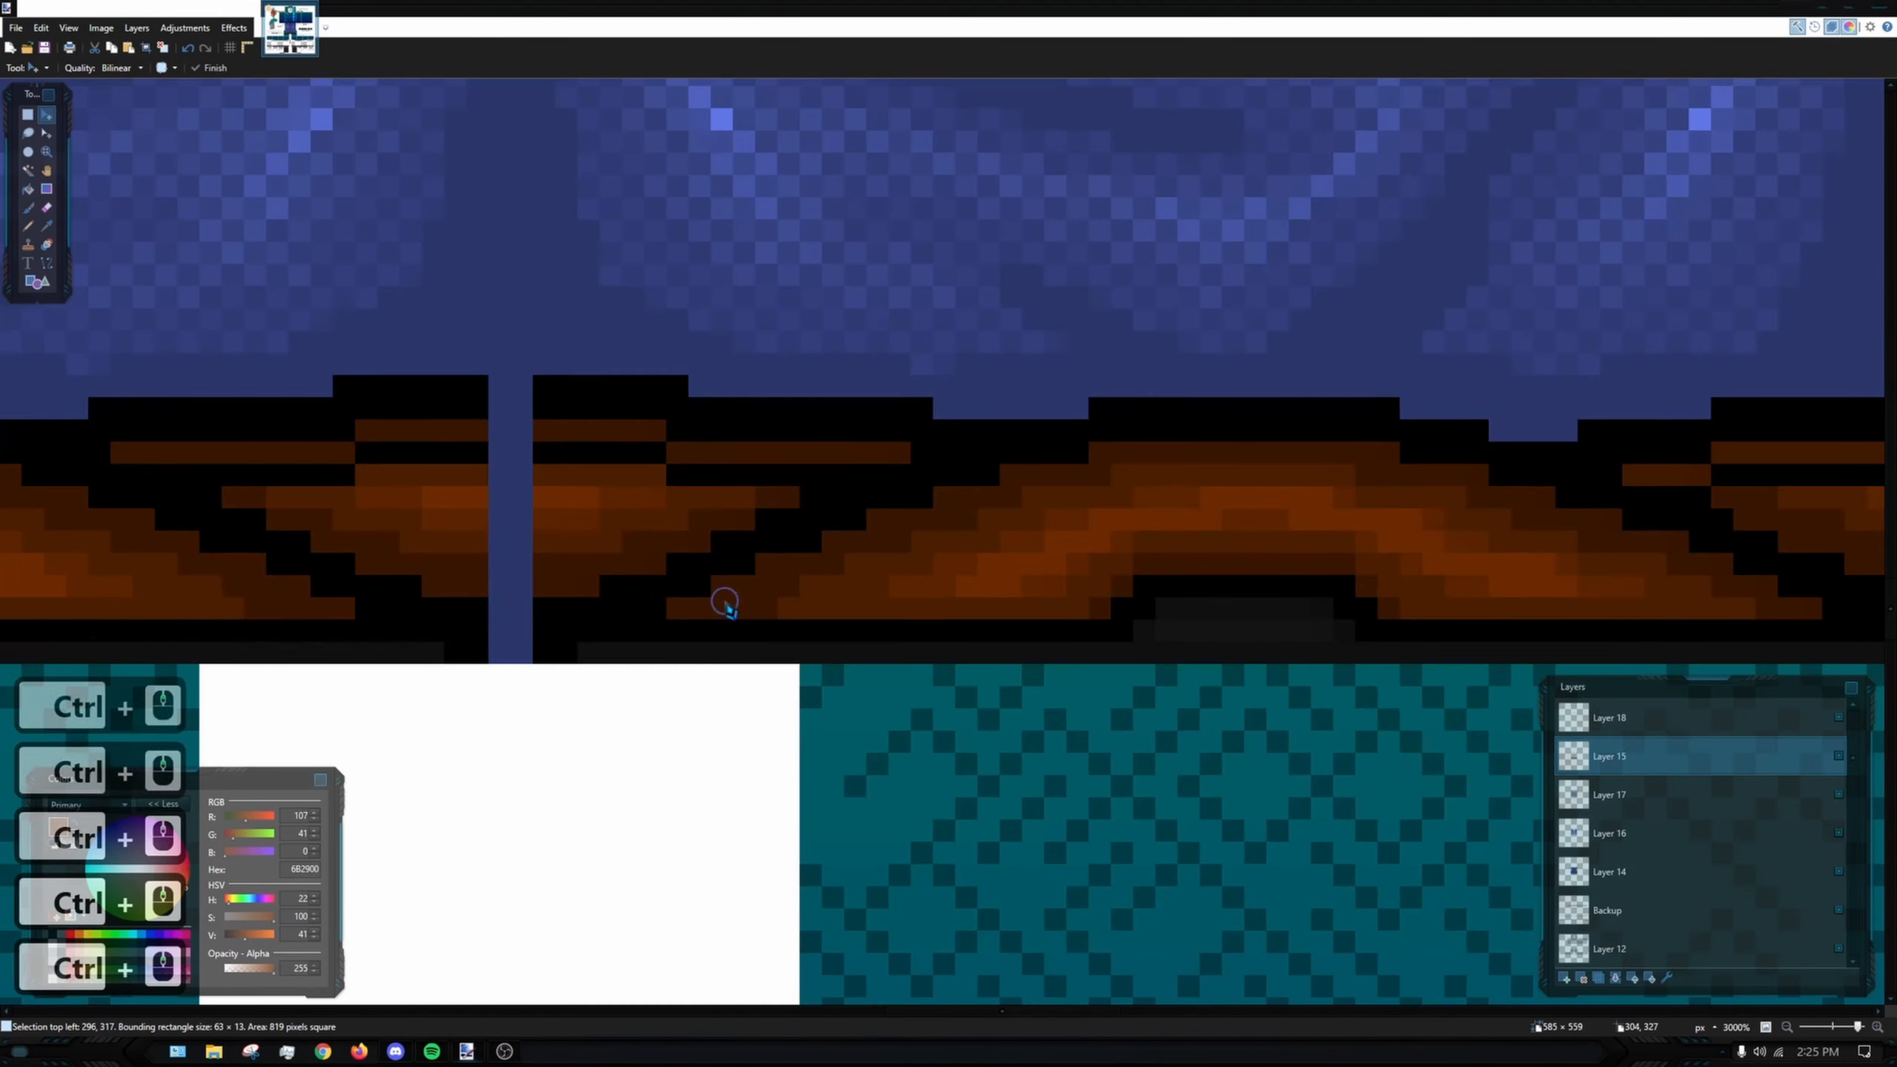
drag(732, 601, 717, 601)
scroll(459, 519, down, 5)
drag(552, 497, 1055, 513)
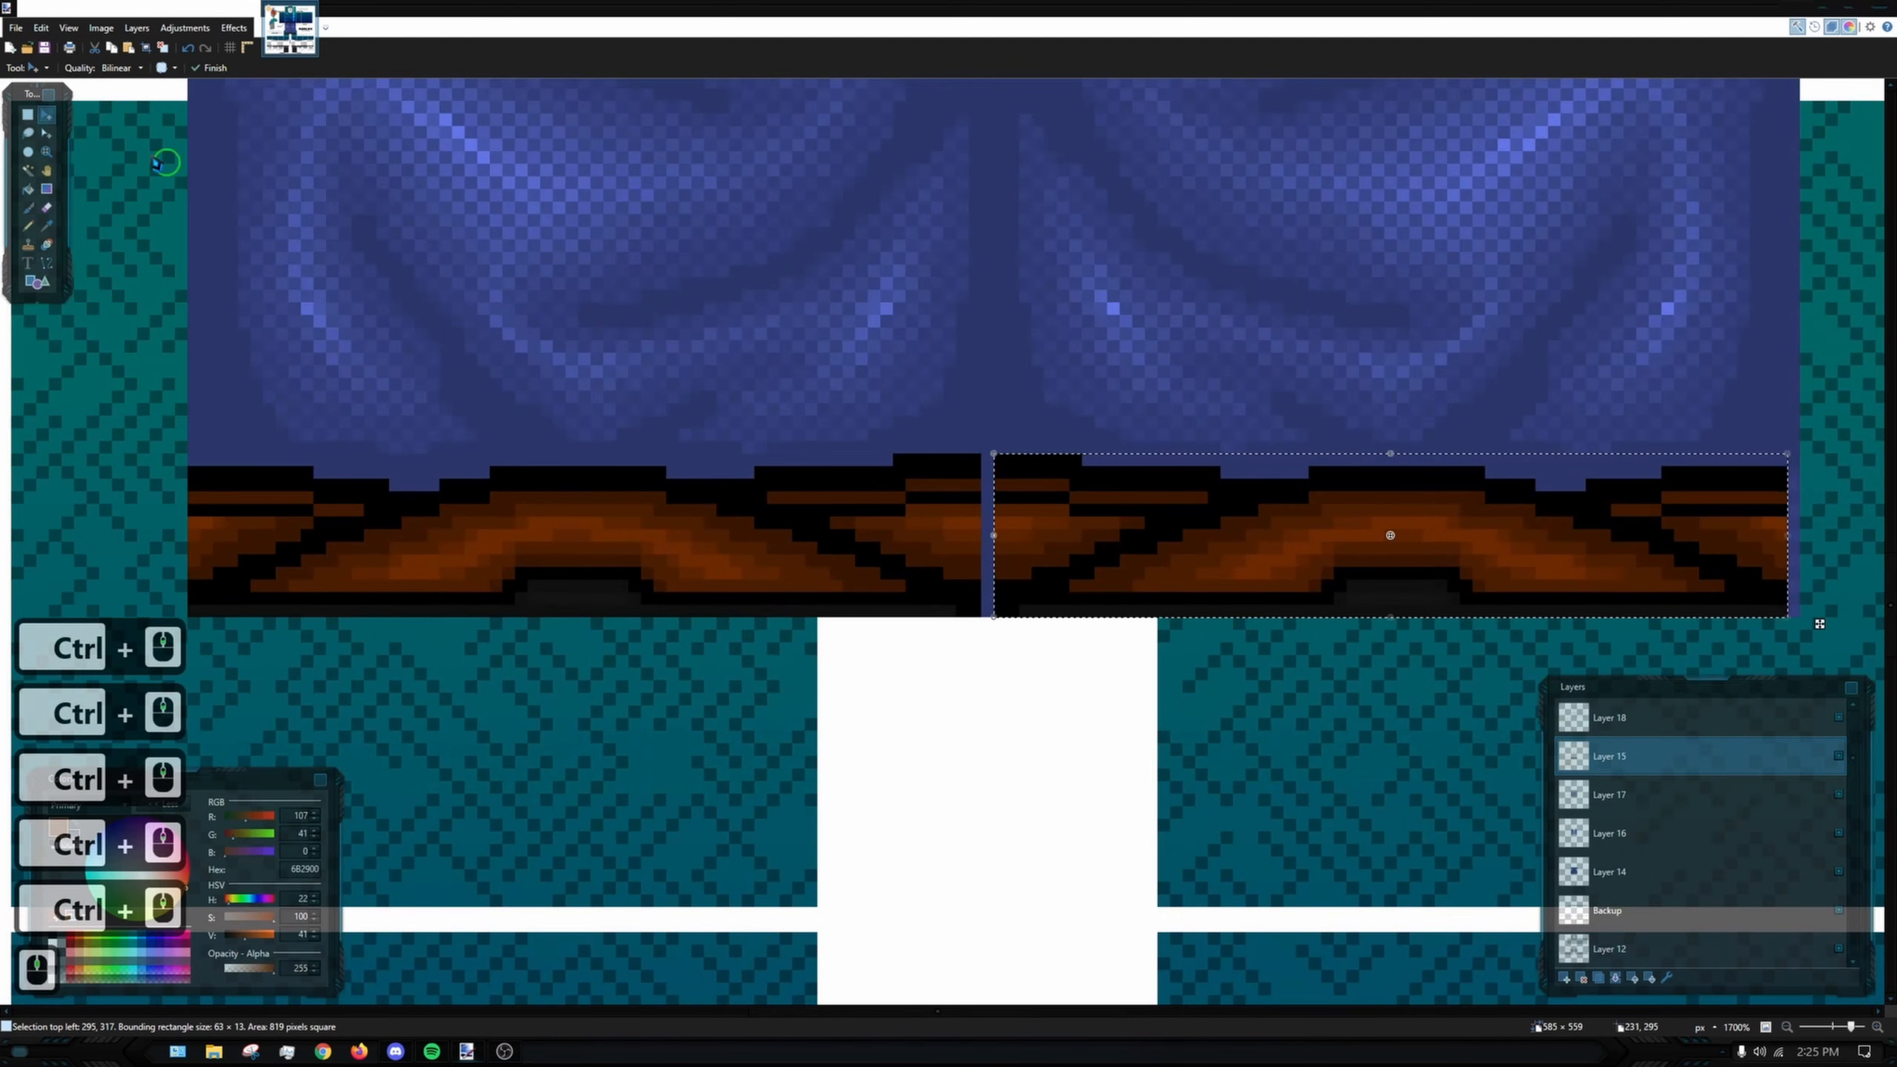
click(28, 114)
click(251, 485)
mouse_move(190, 468)
mouse_down()
mouse_move(851, 630)
mouse_move(983, 614)
mouse_move(840, 452)
mouse_move(223, 449)
mouse_move(192, 467)
mouse_up()
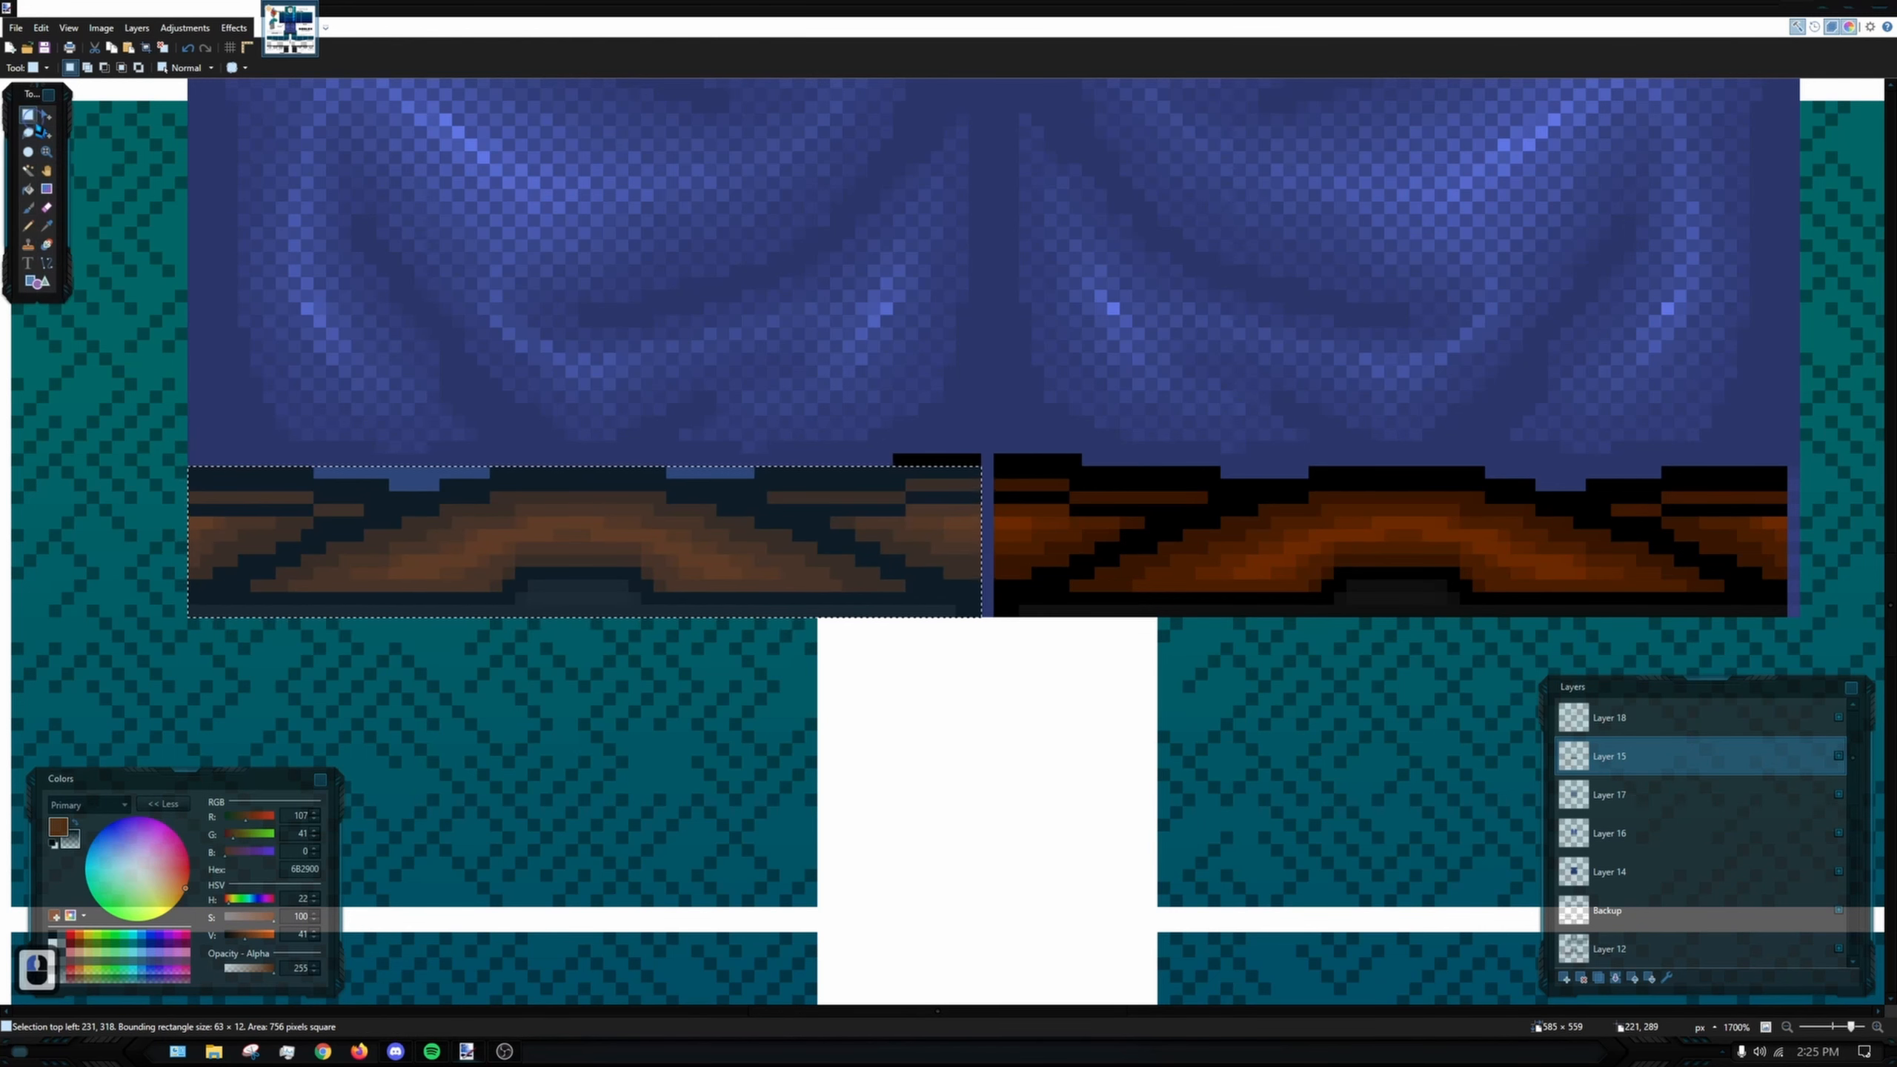
click(46, 115)
scroll(927, 444, up, 3)
drag(930, 513, 1178, 478)
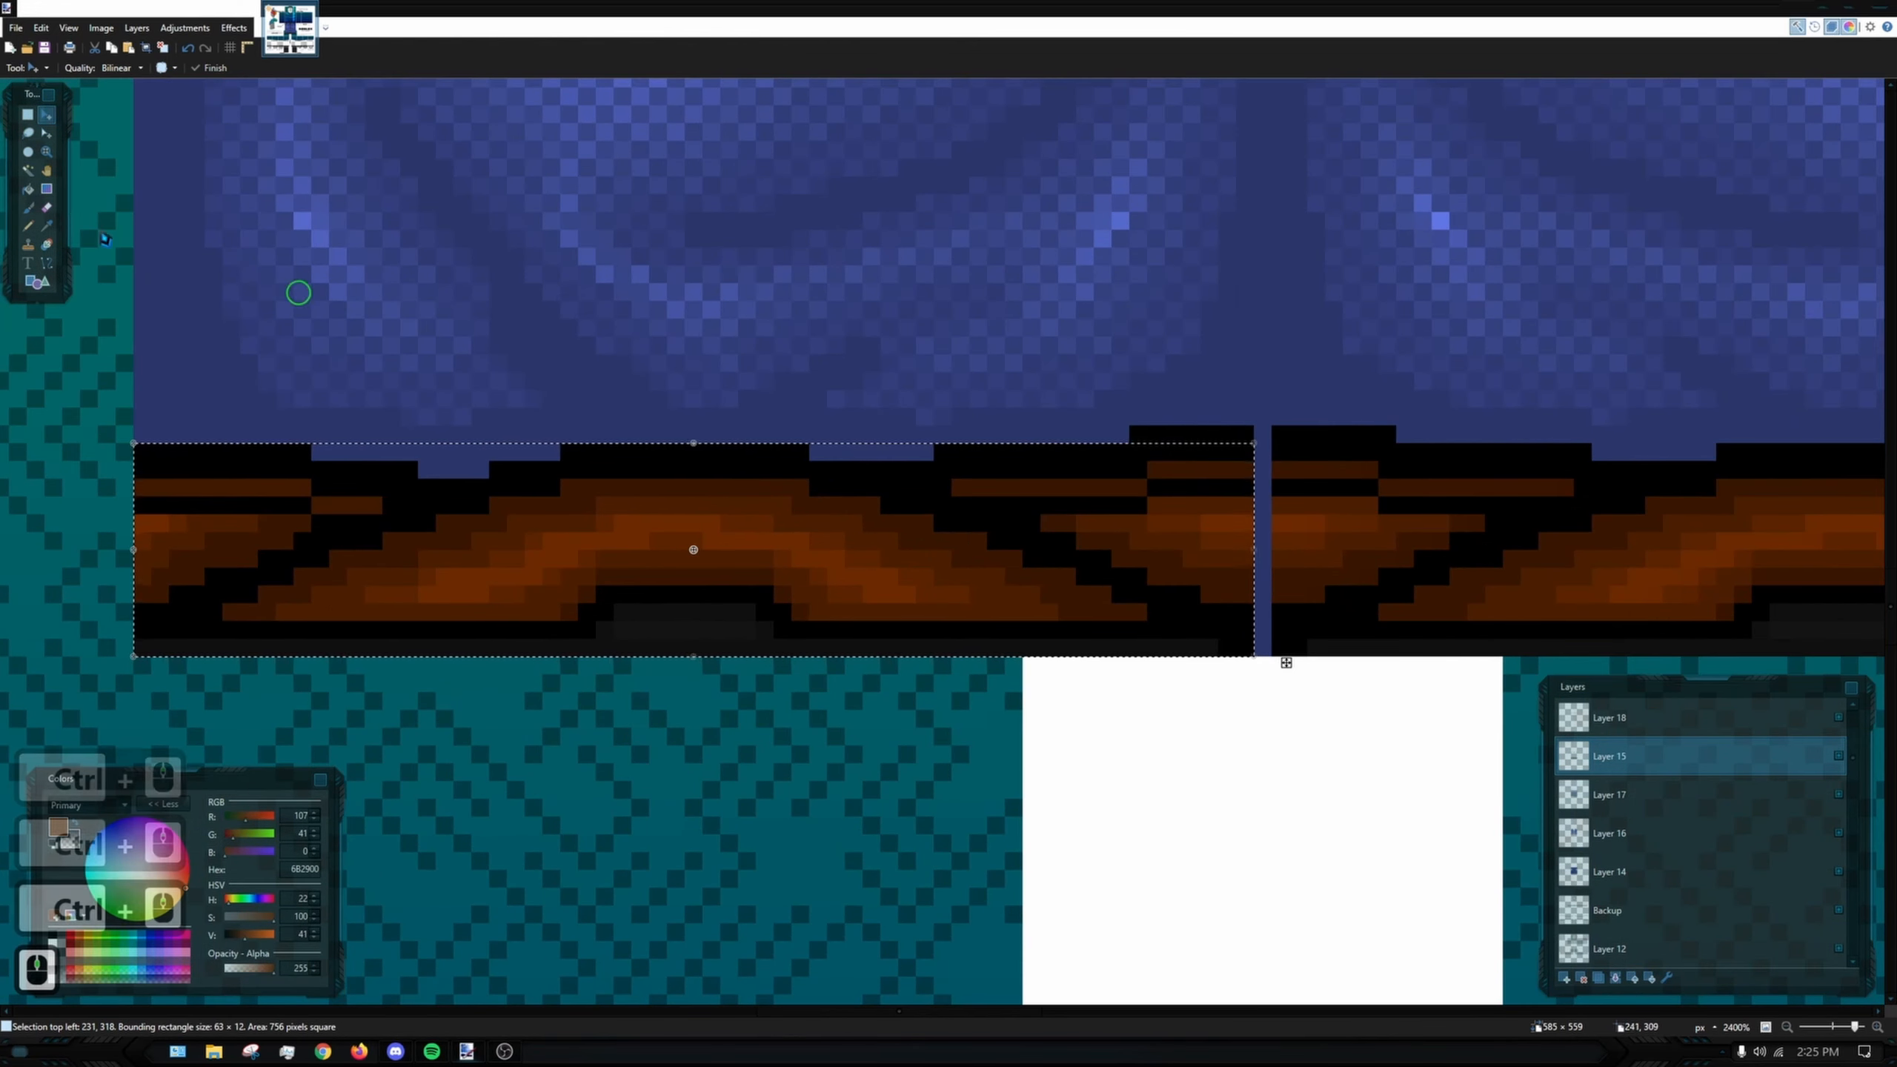
- Select the left leg's cuff with a 63 × 13 pixel rectangle, shift it one pixel toward the centre, and deselect it
click(27, 114)
drag(1250, 428, 148, 652)
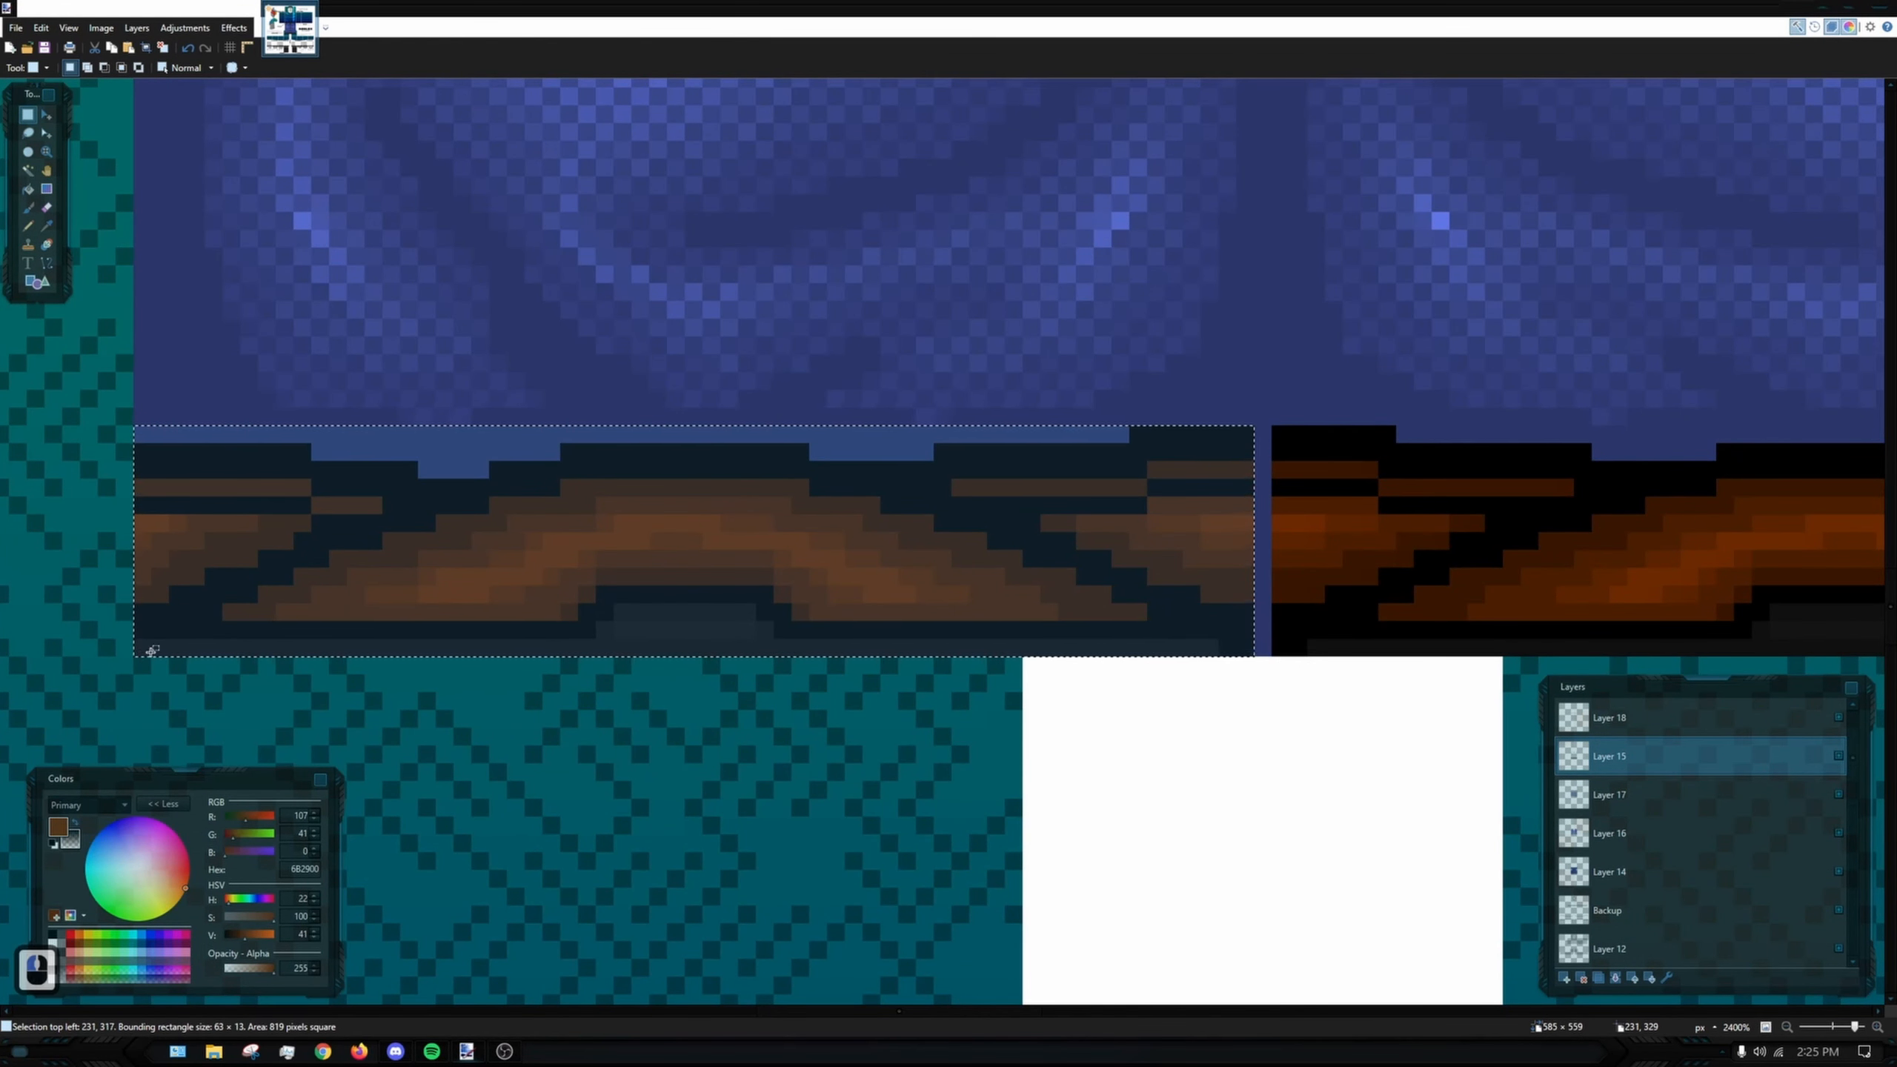
click(46, 114)
ctrl+scroll(1059, 441, down, 6)
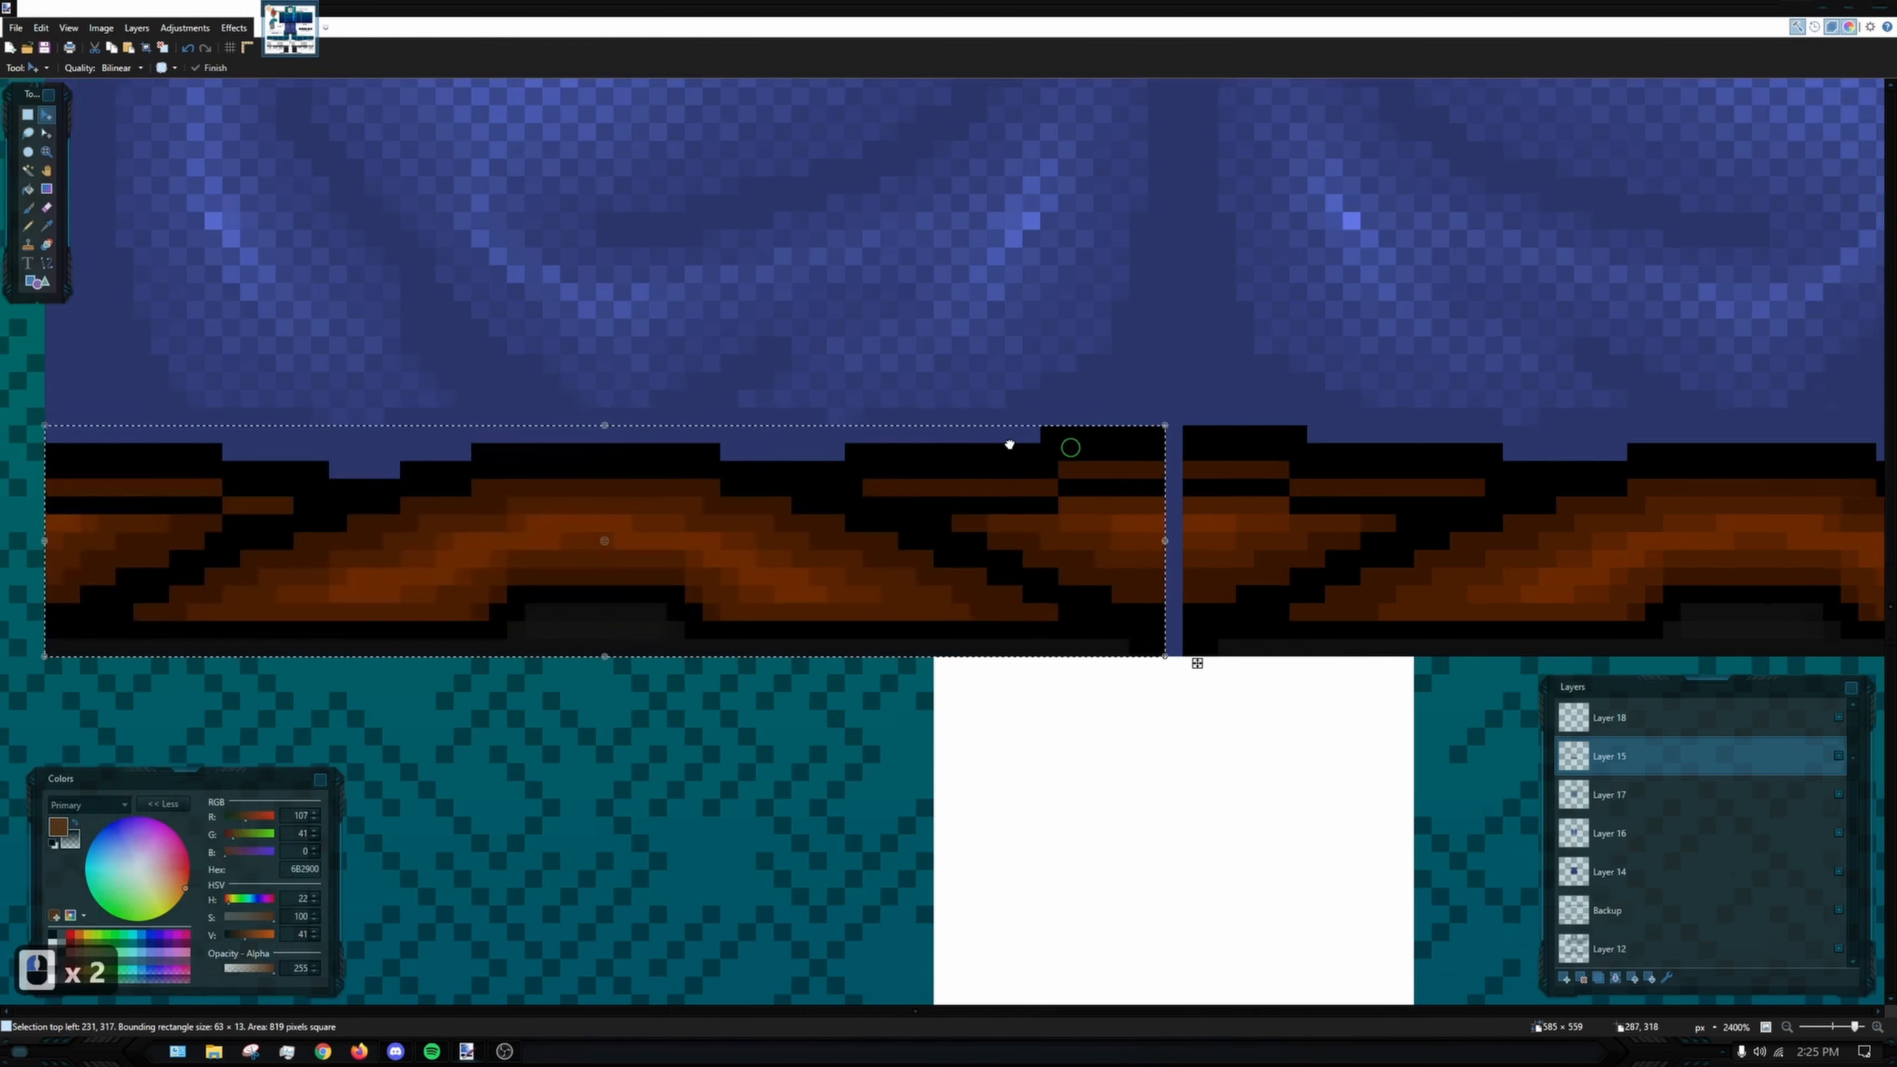
drag(1008, 551, 1018, 550)
ctrl+scroll(1017, 449, down, 3)
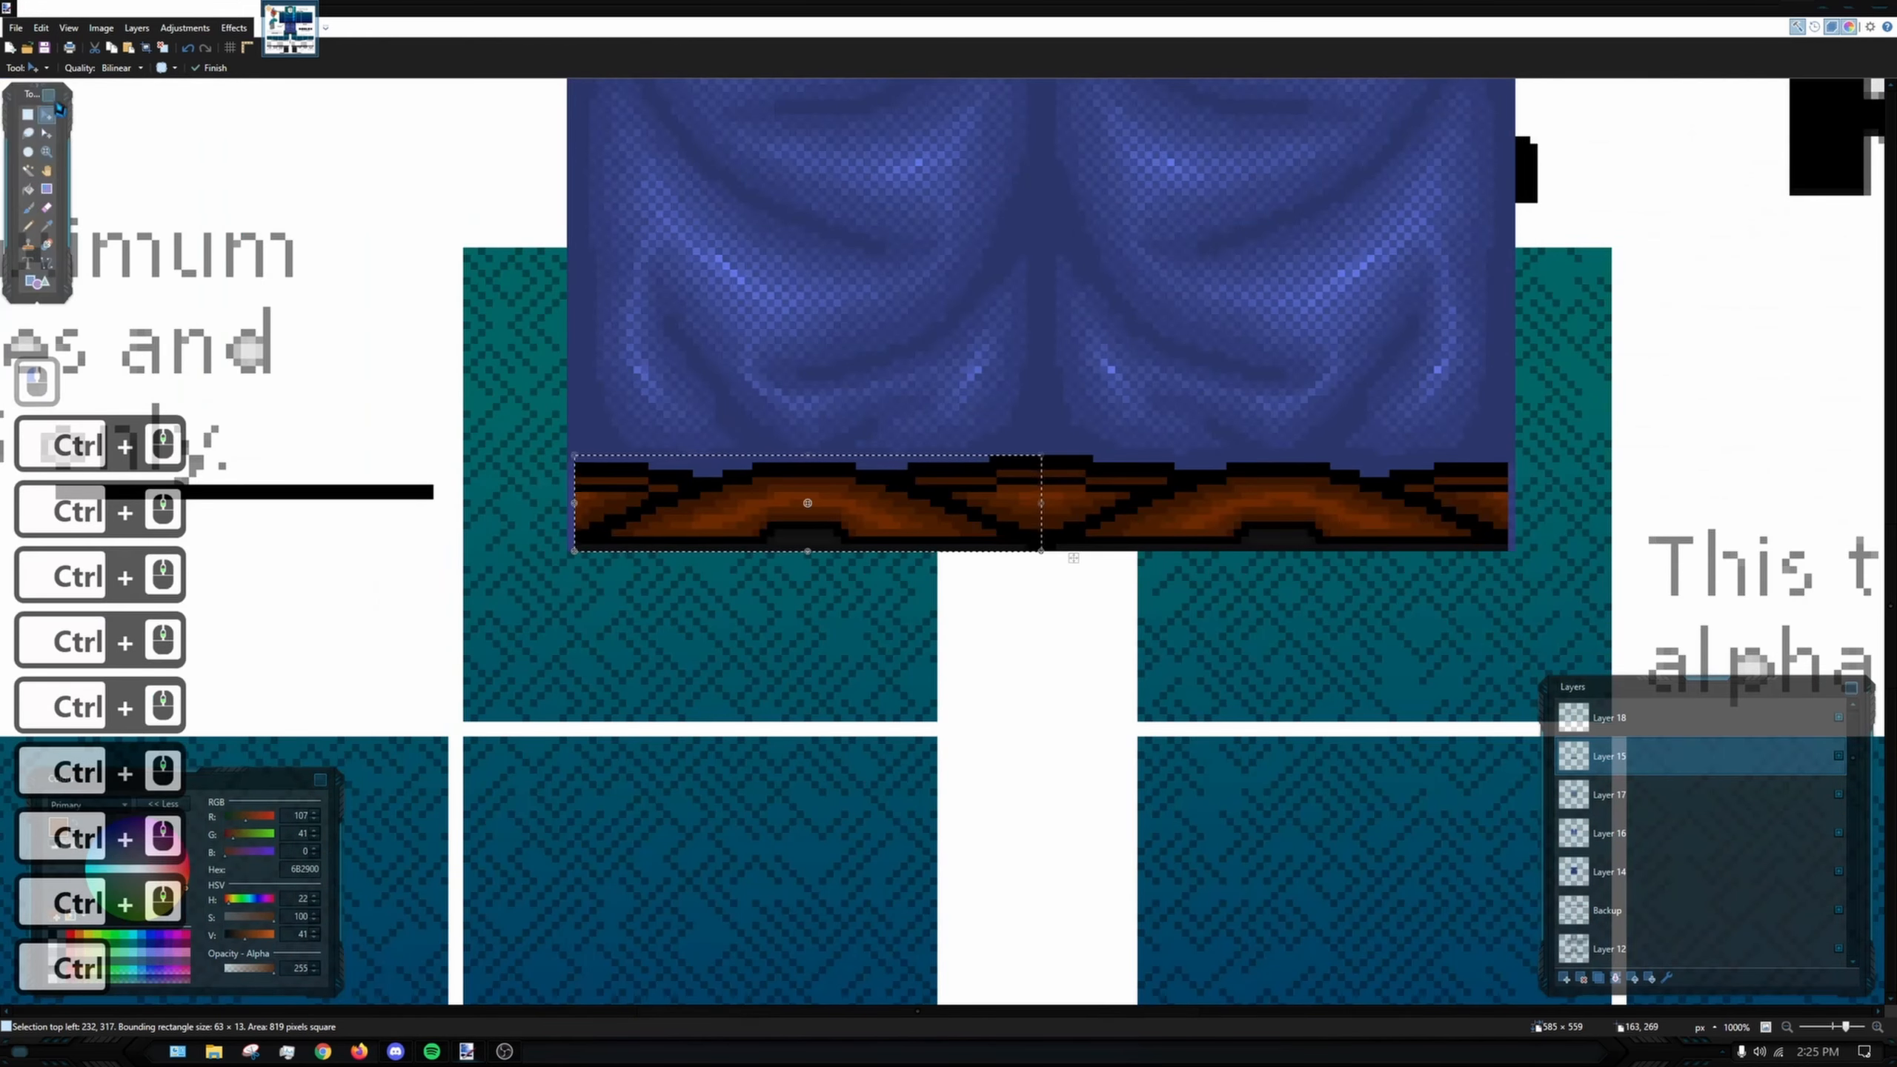
click(28, 114)
click(298, 244)
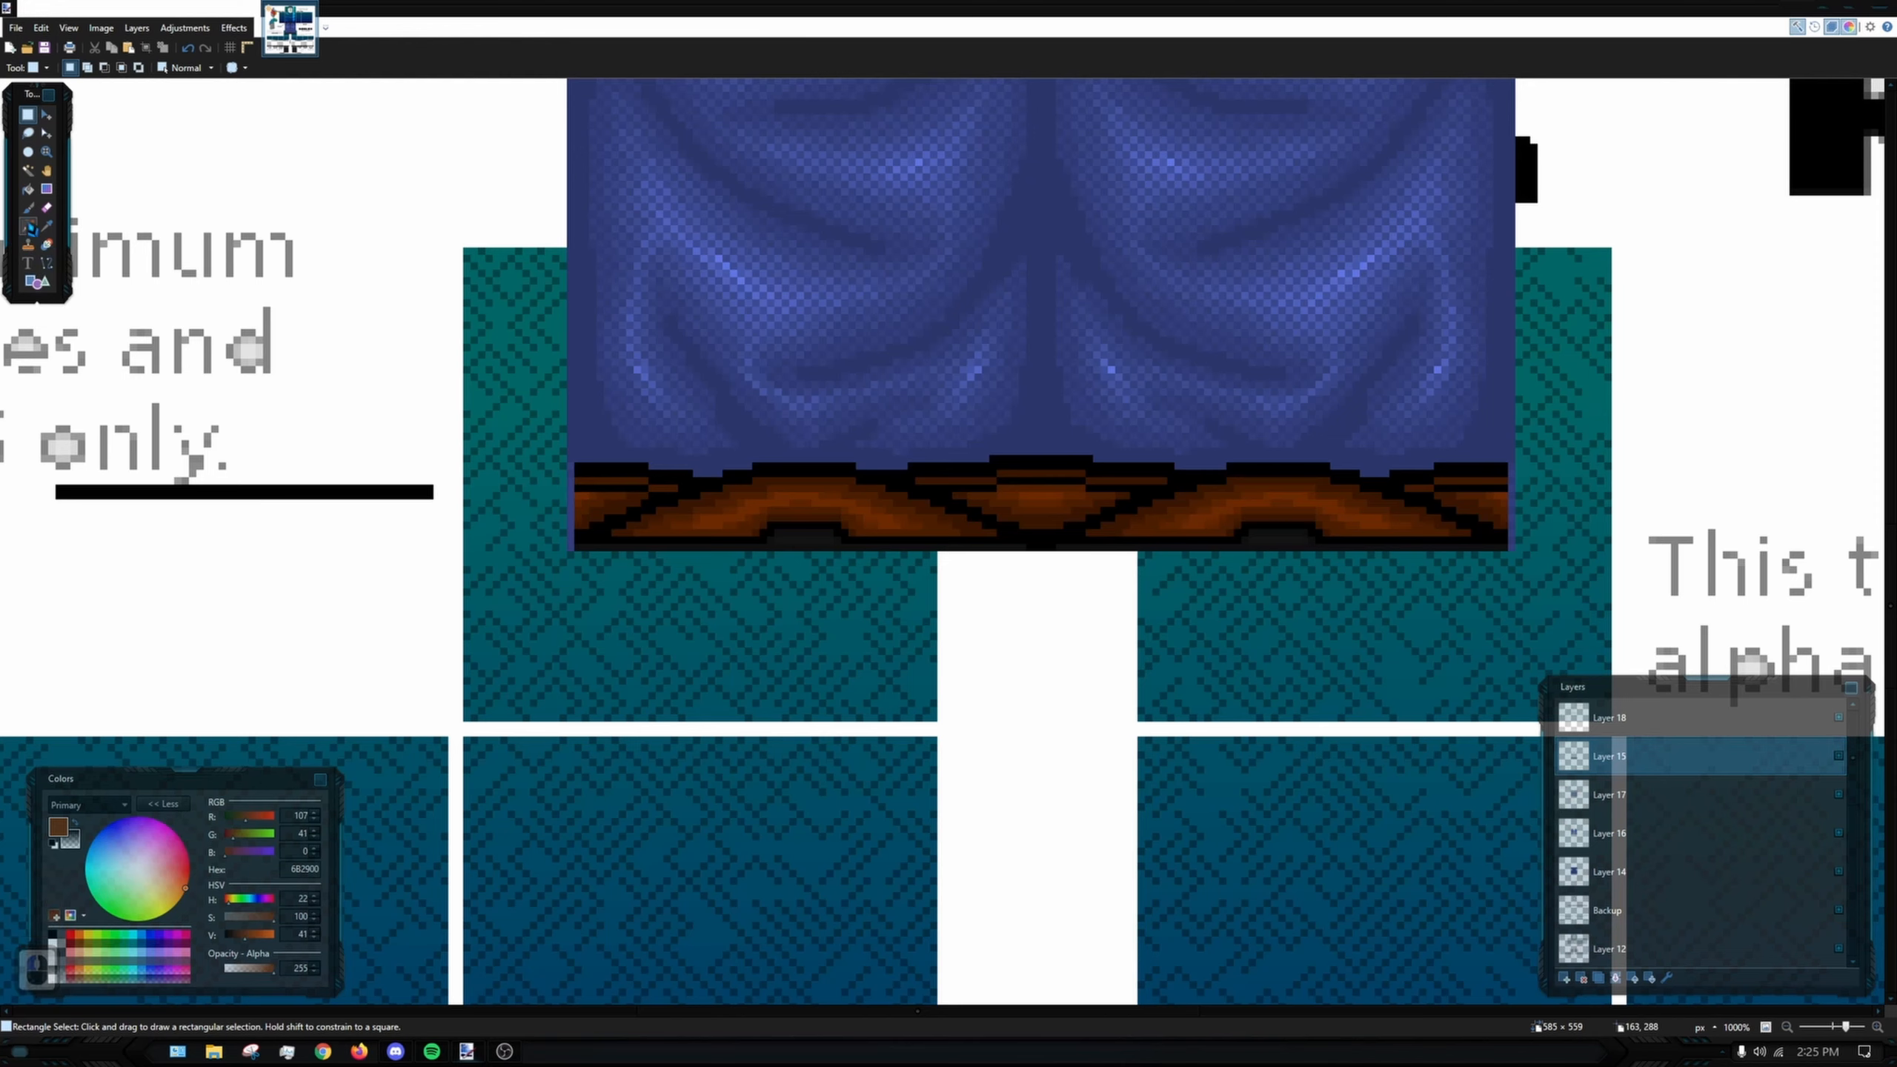
- Extend the cuff's black outlines to the pants' left edge with one-pixel black (000000) Pencil strokes
ctrl+scroll(657, 725, up, 3)
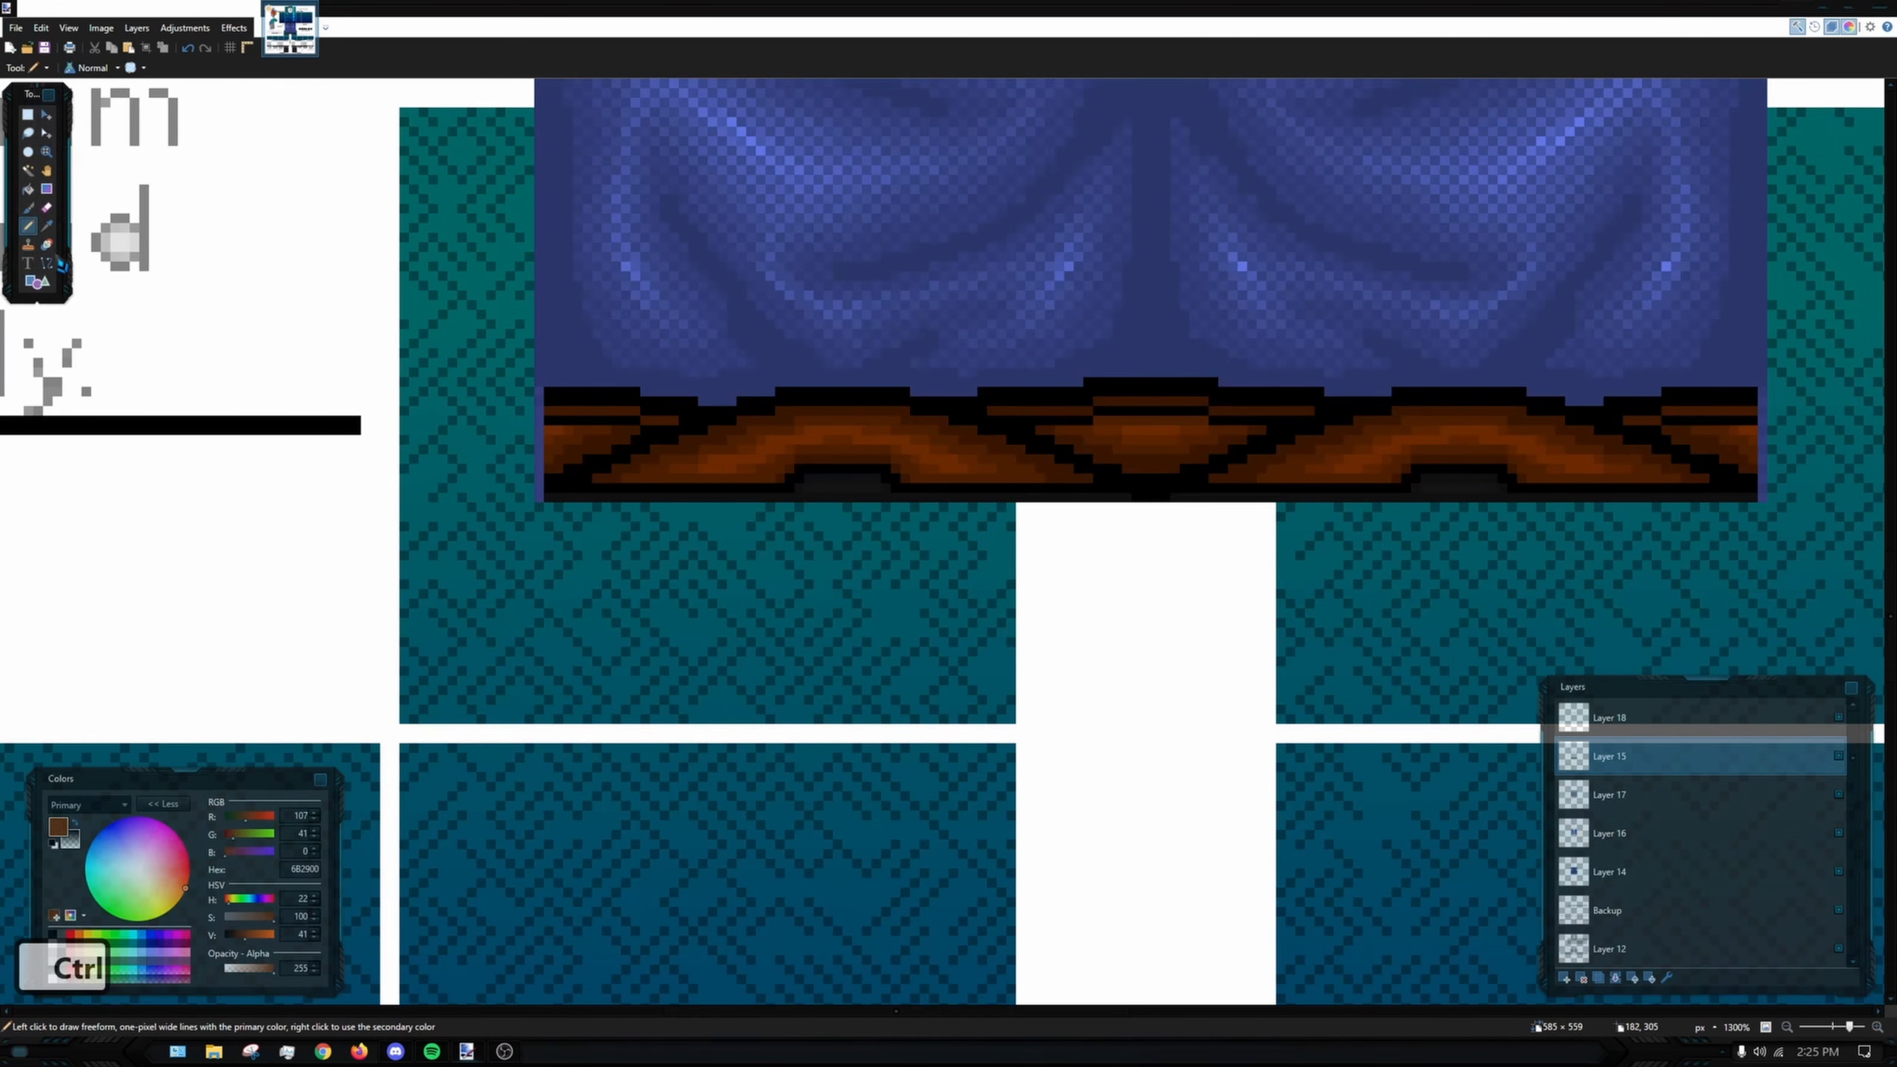
ctrl+scroll(588, 495, up, 4)
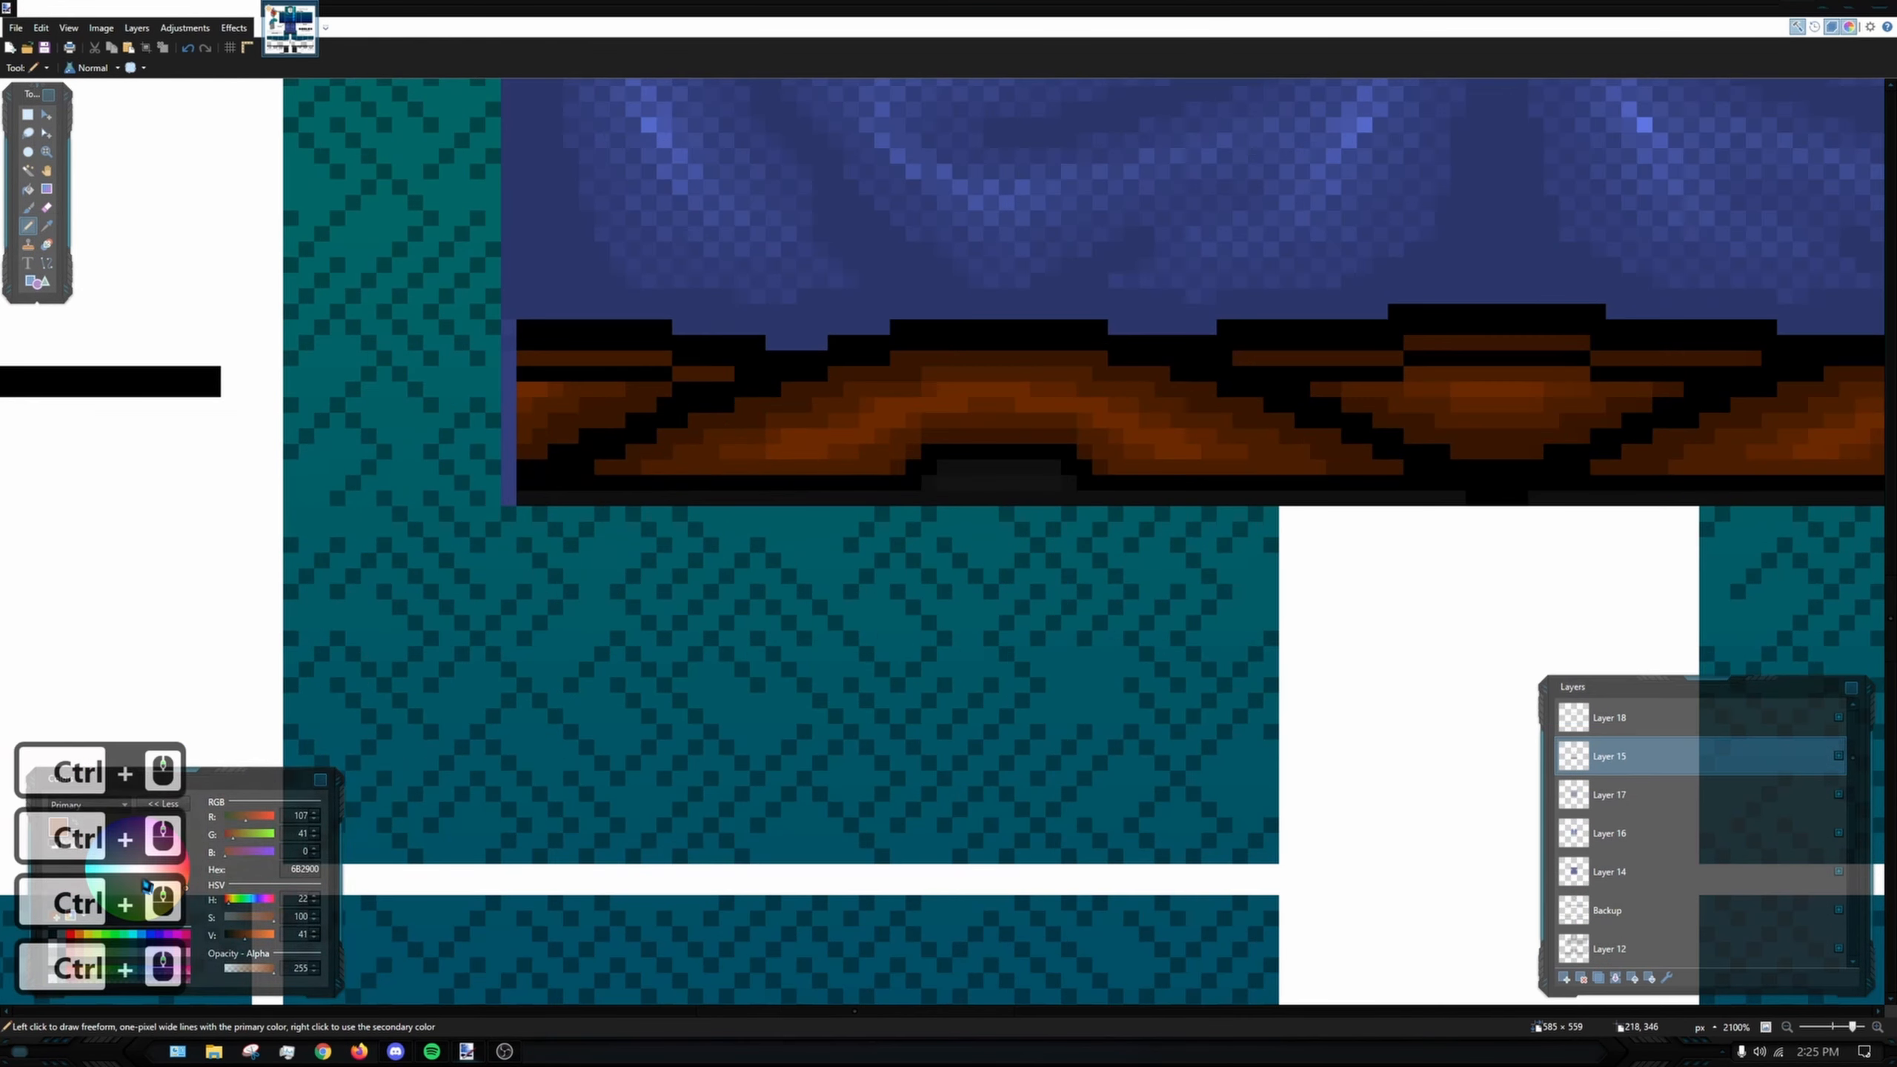
drag(233, 787, 269, 530)
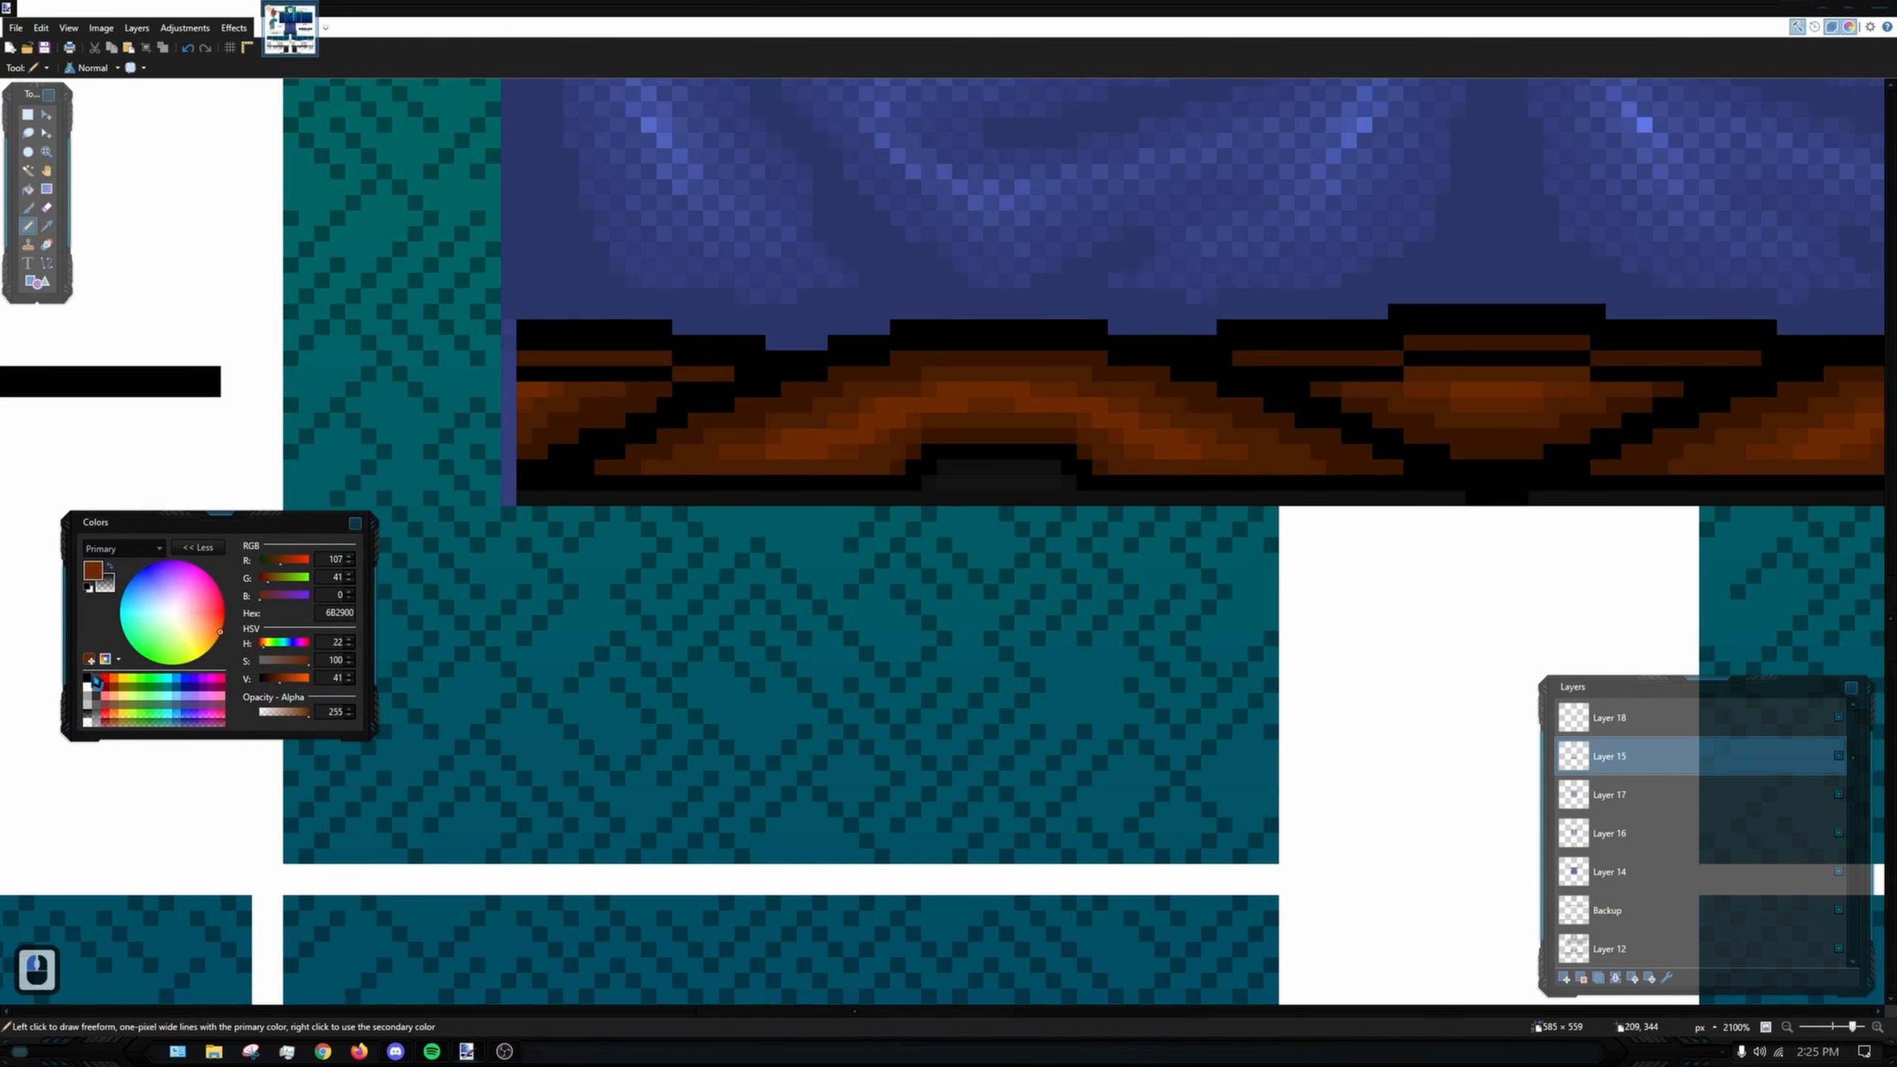
ctrl+scroll(453, 251, up, 5)
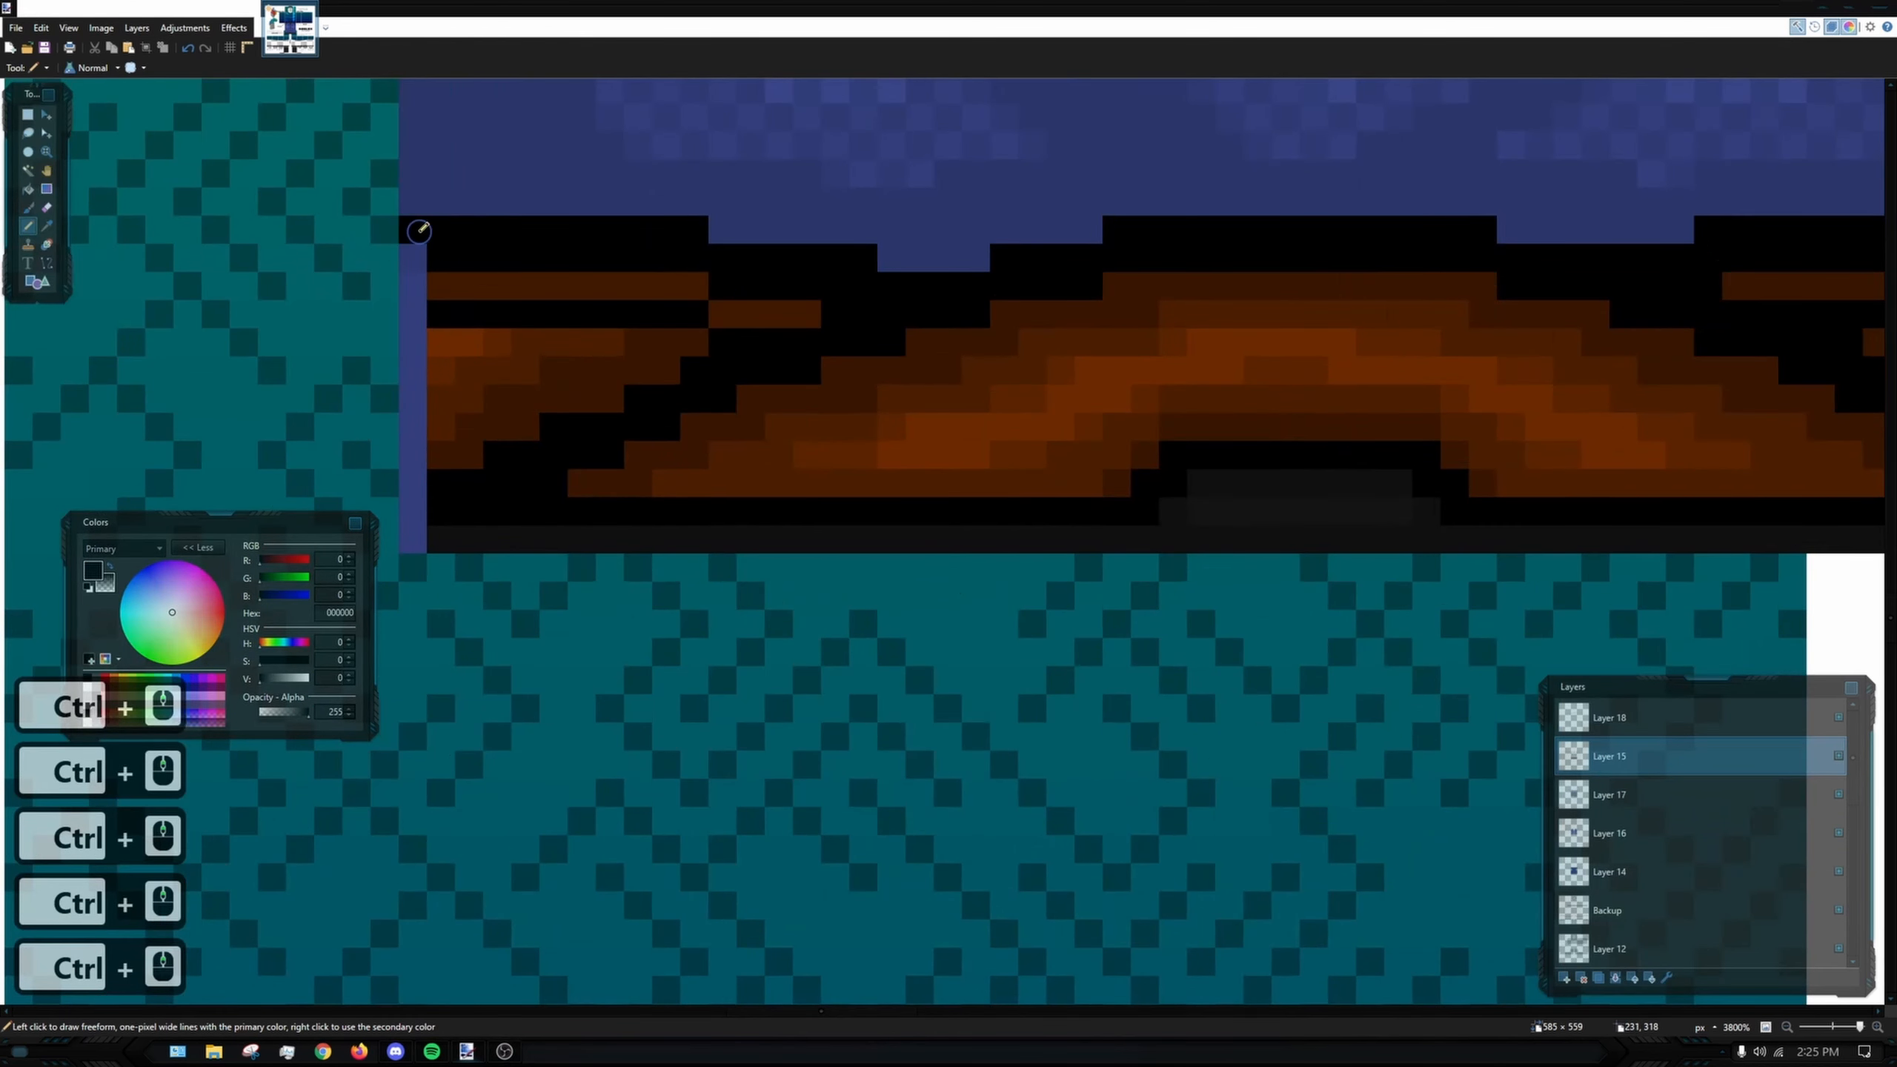
drag(428, 226, 420, 254)
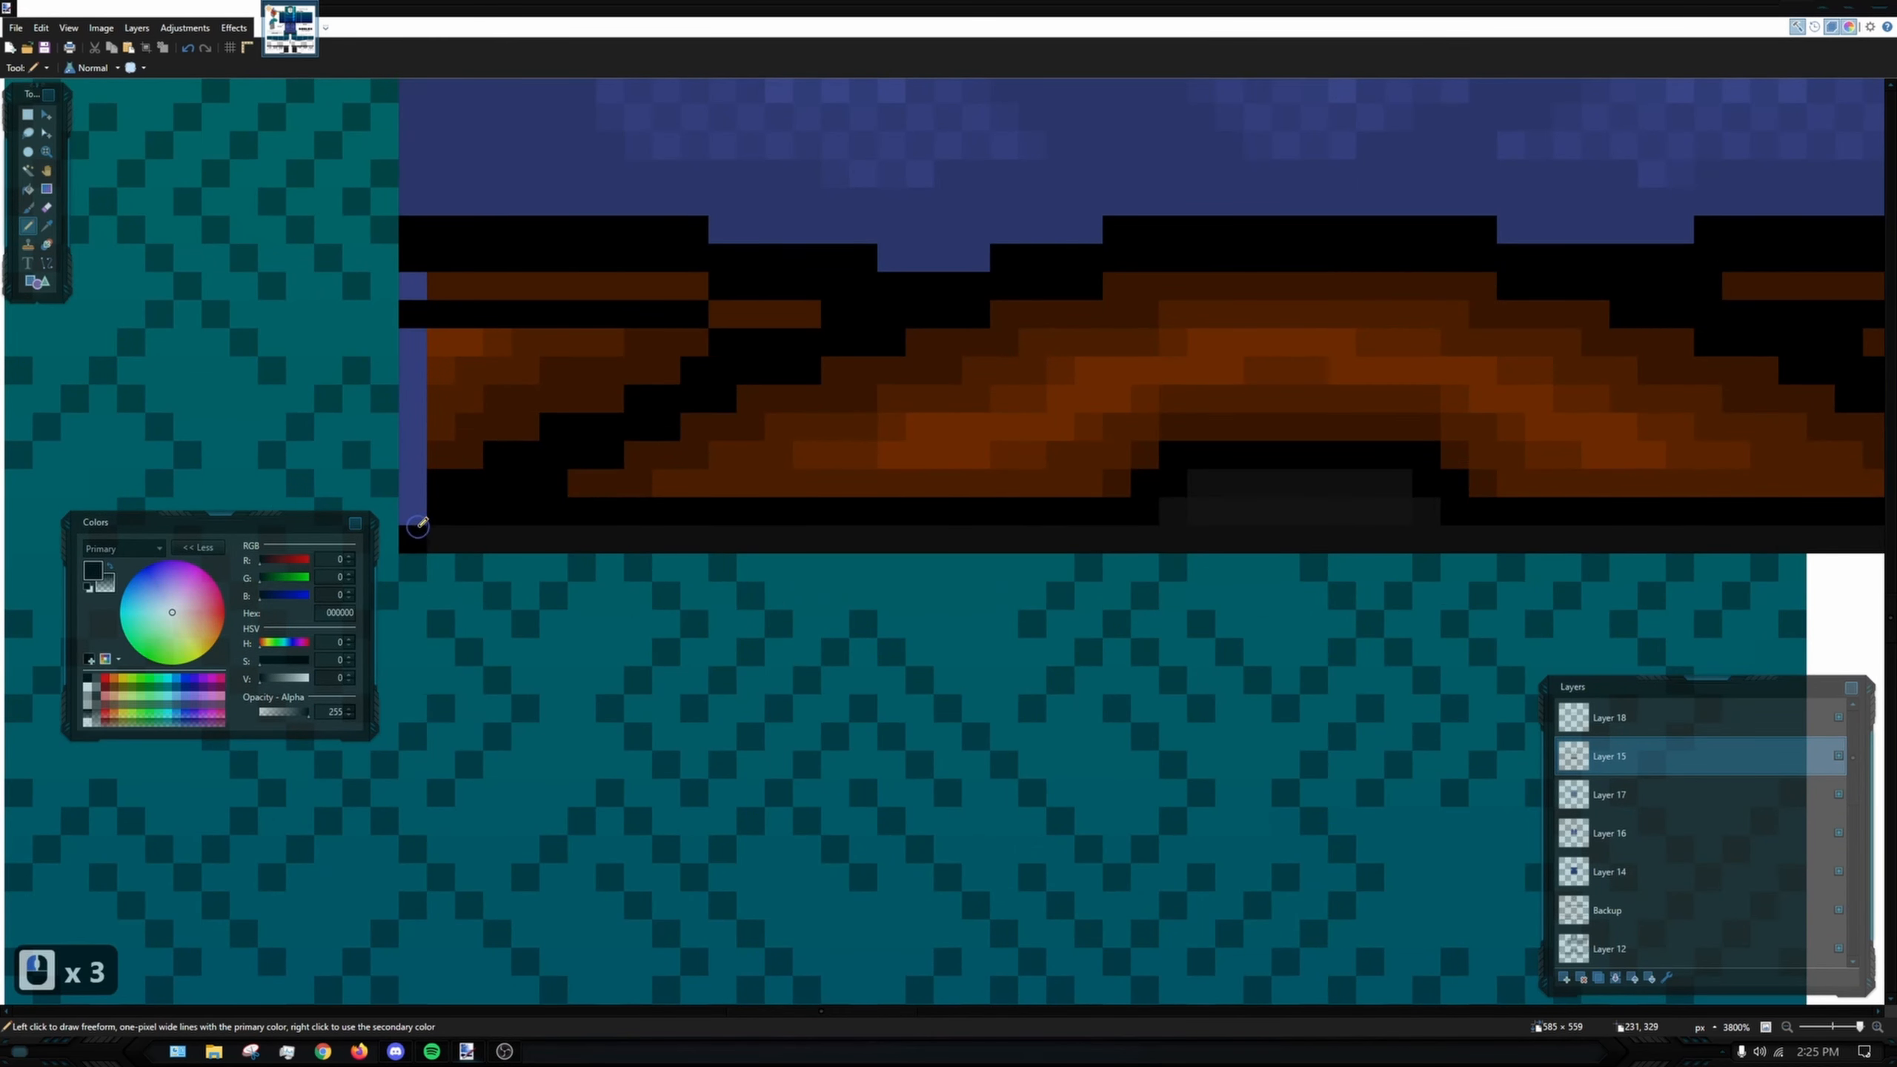
key(ctrl+x)
key(ctrl+z)
drag(415, 518, 413, 344)
- Extend the cuff's black outlines to the pants' right edge with the black Pencil
ctrl+scroll(455, 424, down, 5)
drag(1740, 377, 1135, 425)
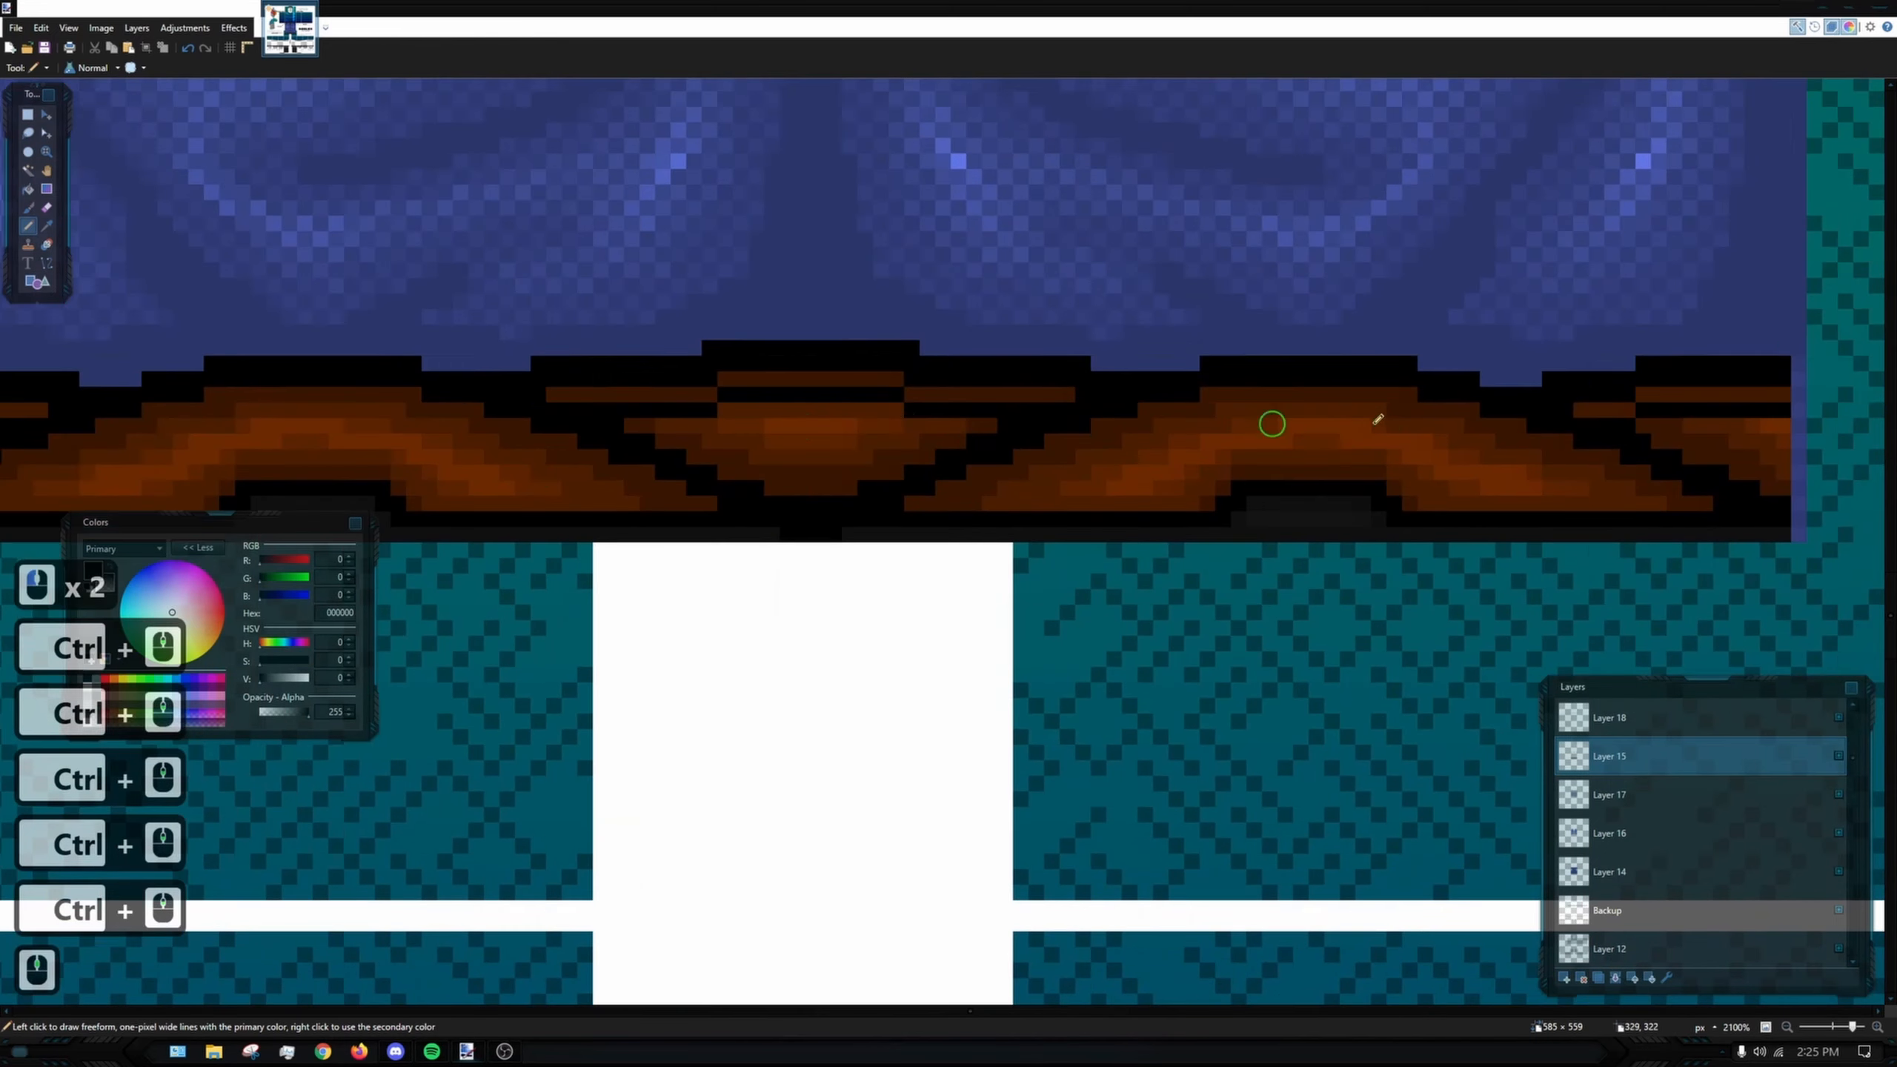
ctrl+scroll(1441, 394, up, 8)
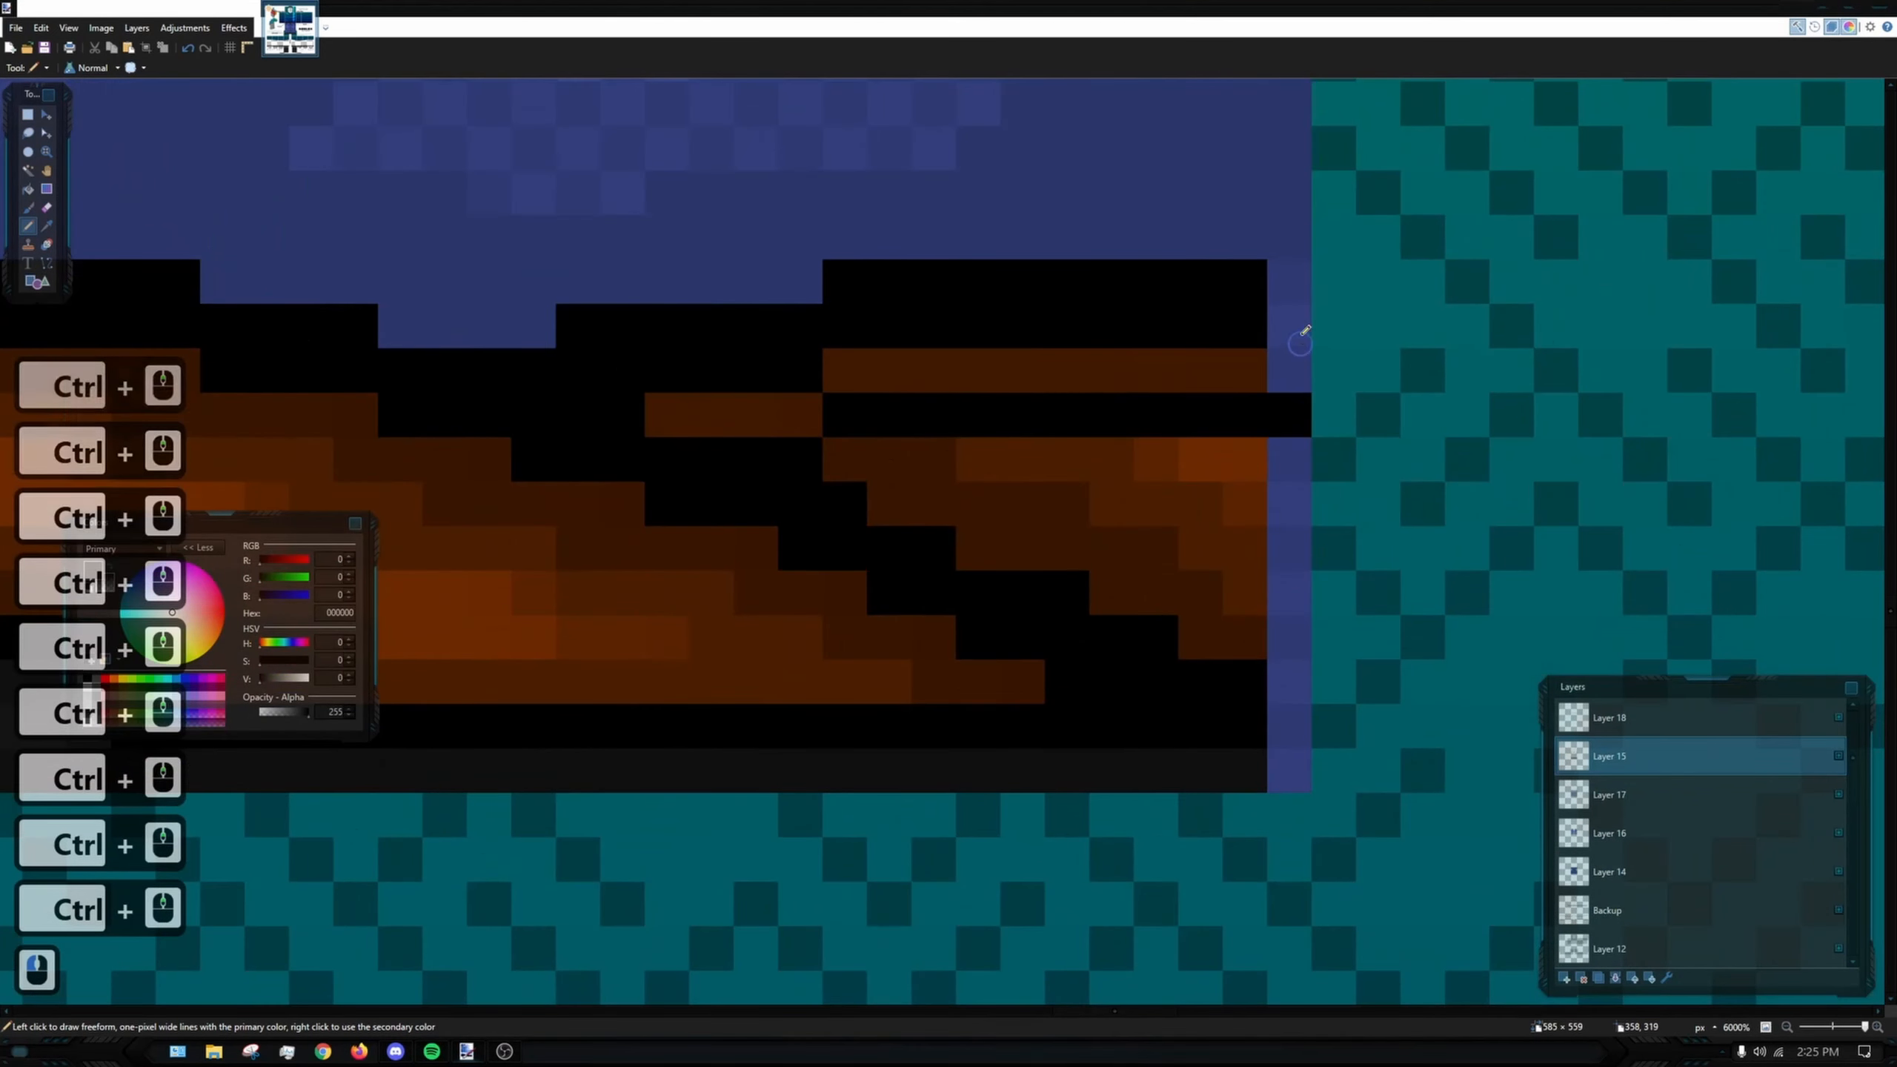
click(1285, 313)
click(1286, 704)
ctrl+scroll(1286, 705, down, 10)
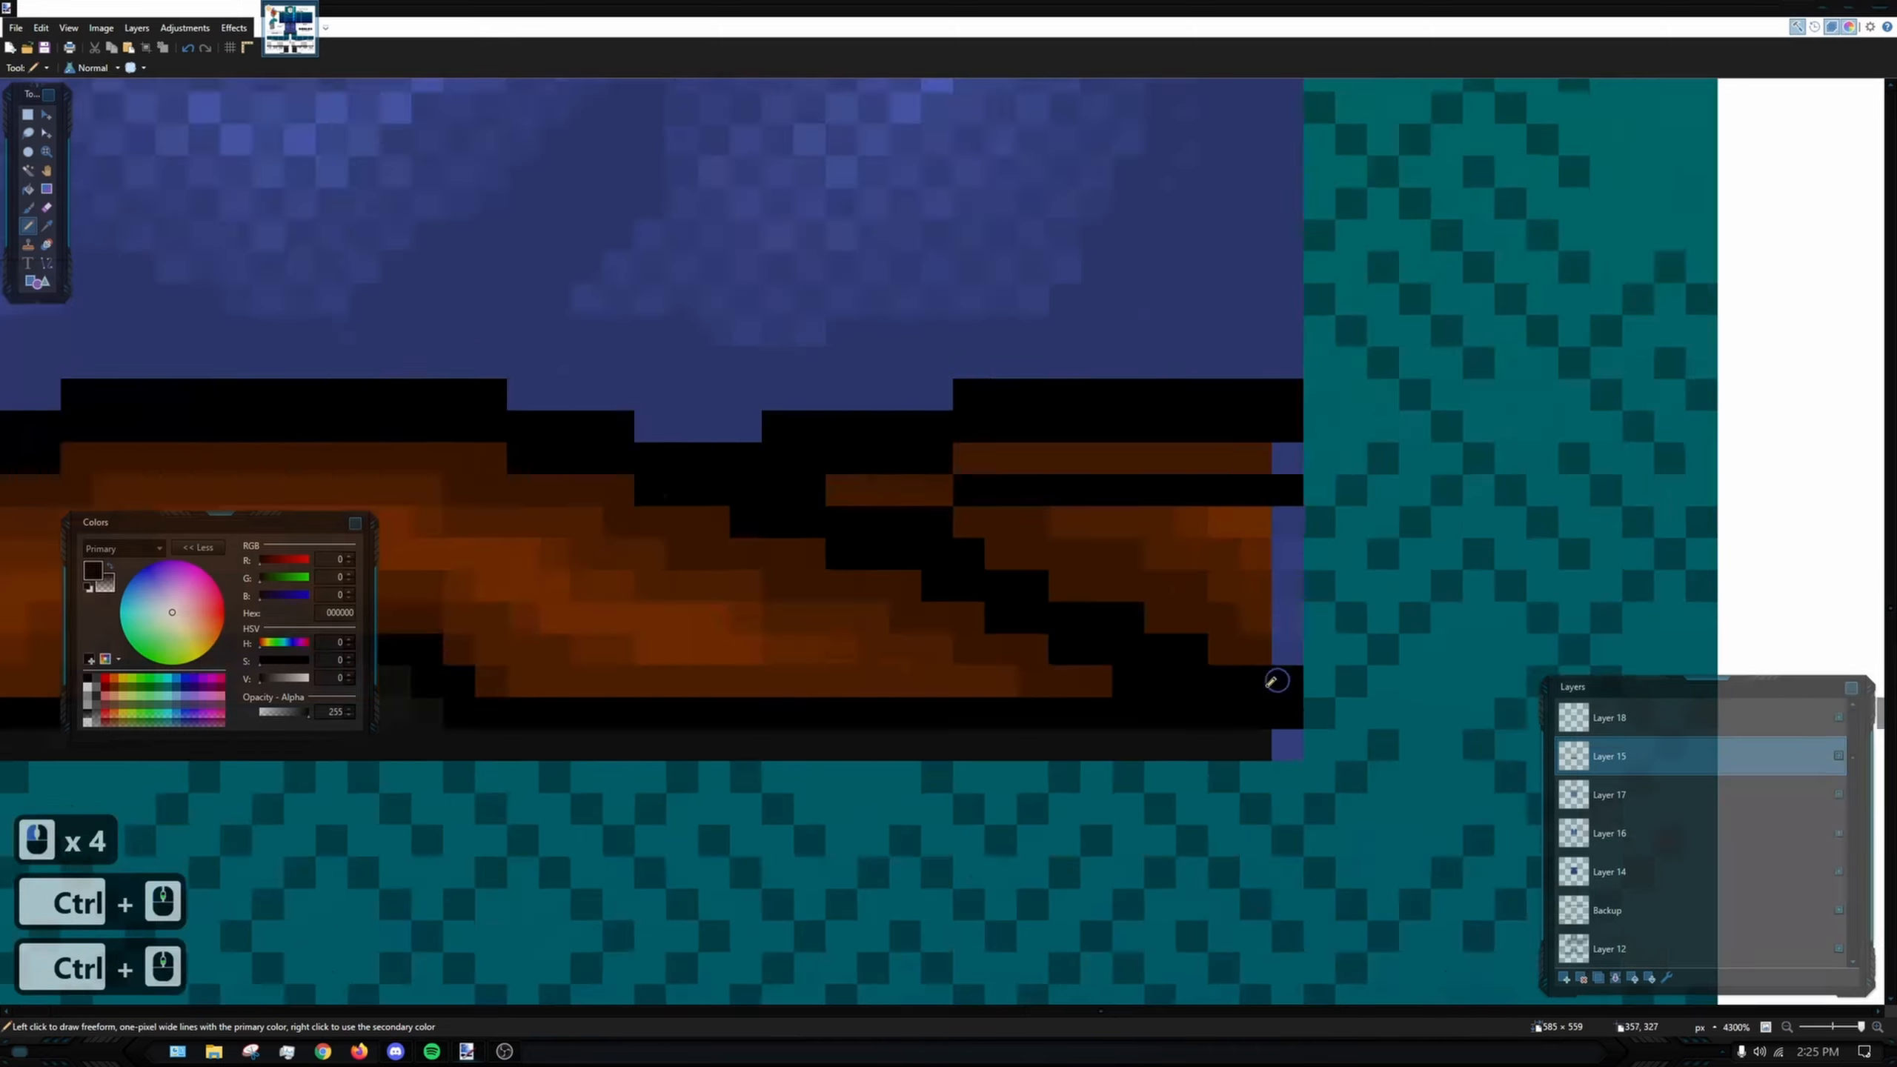
- Fill the remaining gap pixels at the cuff's left edge with sampled neighbouring colours, including brown 6B2900 and dark grey 0F0F0F
scroll(799, 428, right, 3)
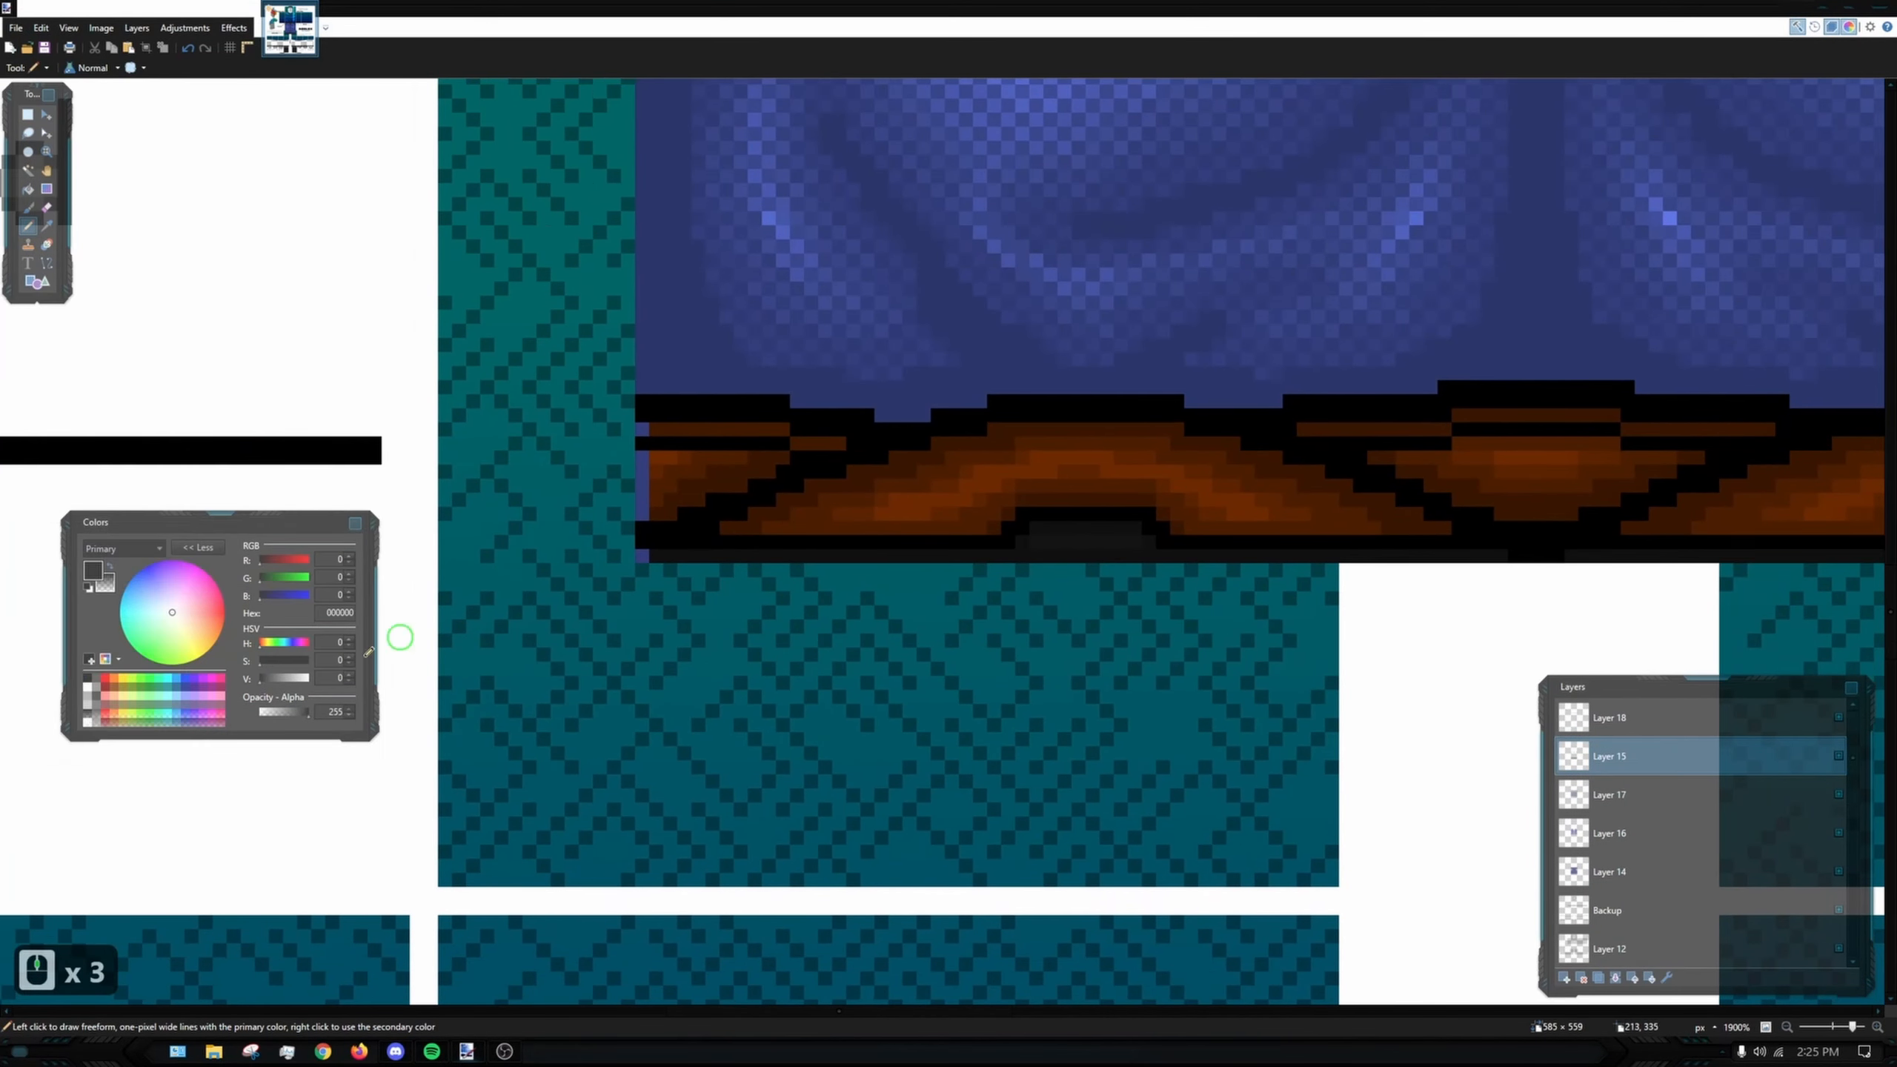
scroll(830, 487, right, 2)
ctrl+scroll(725, 428, up, 3)
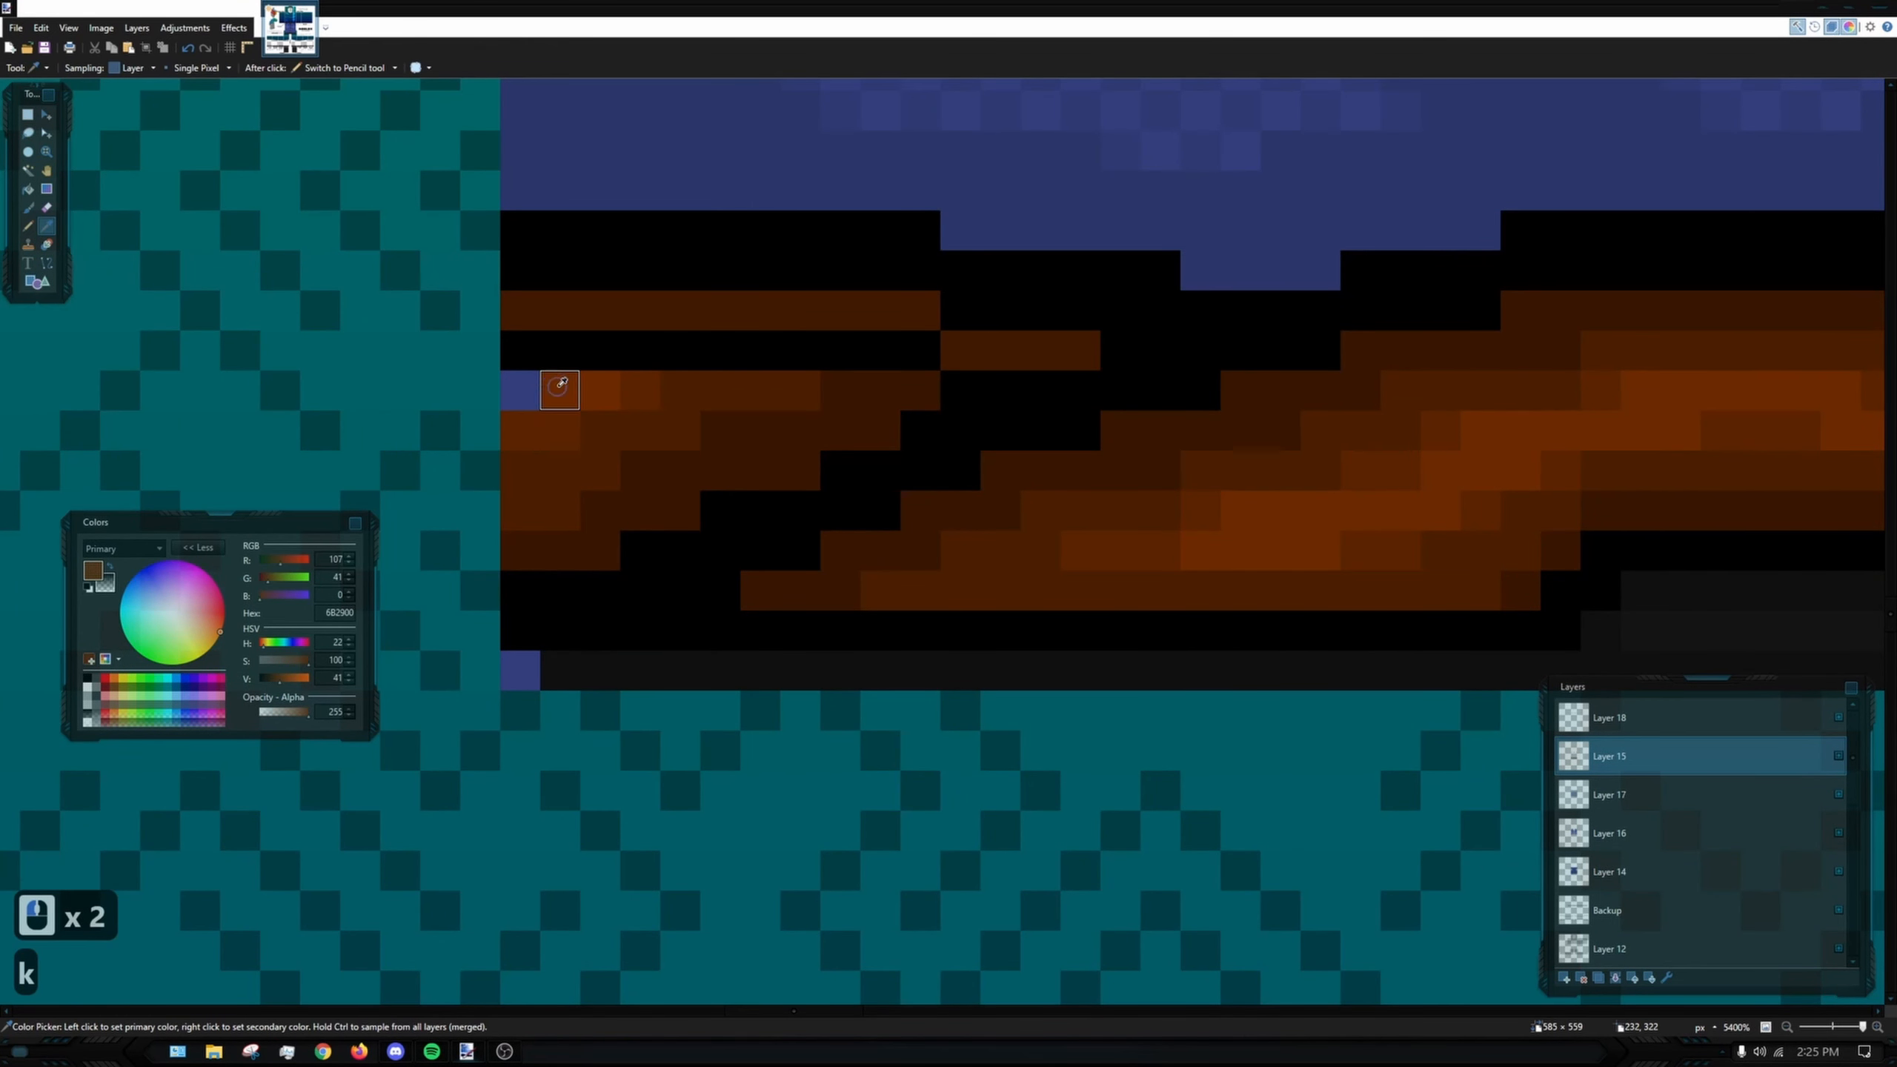
click(572, 659)
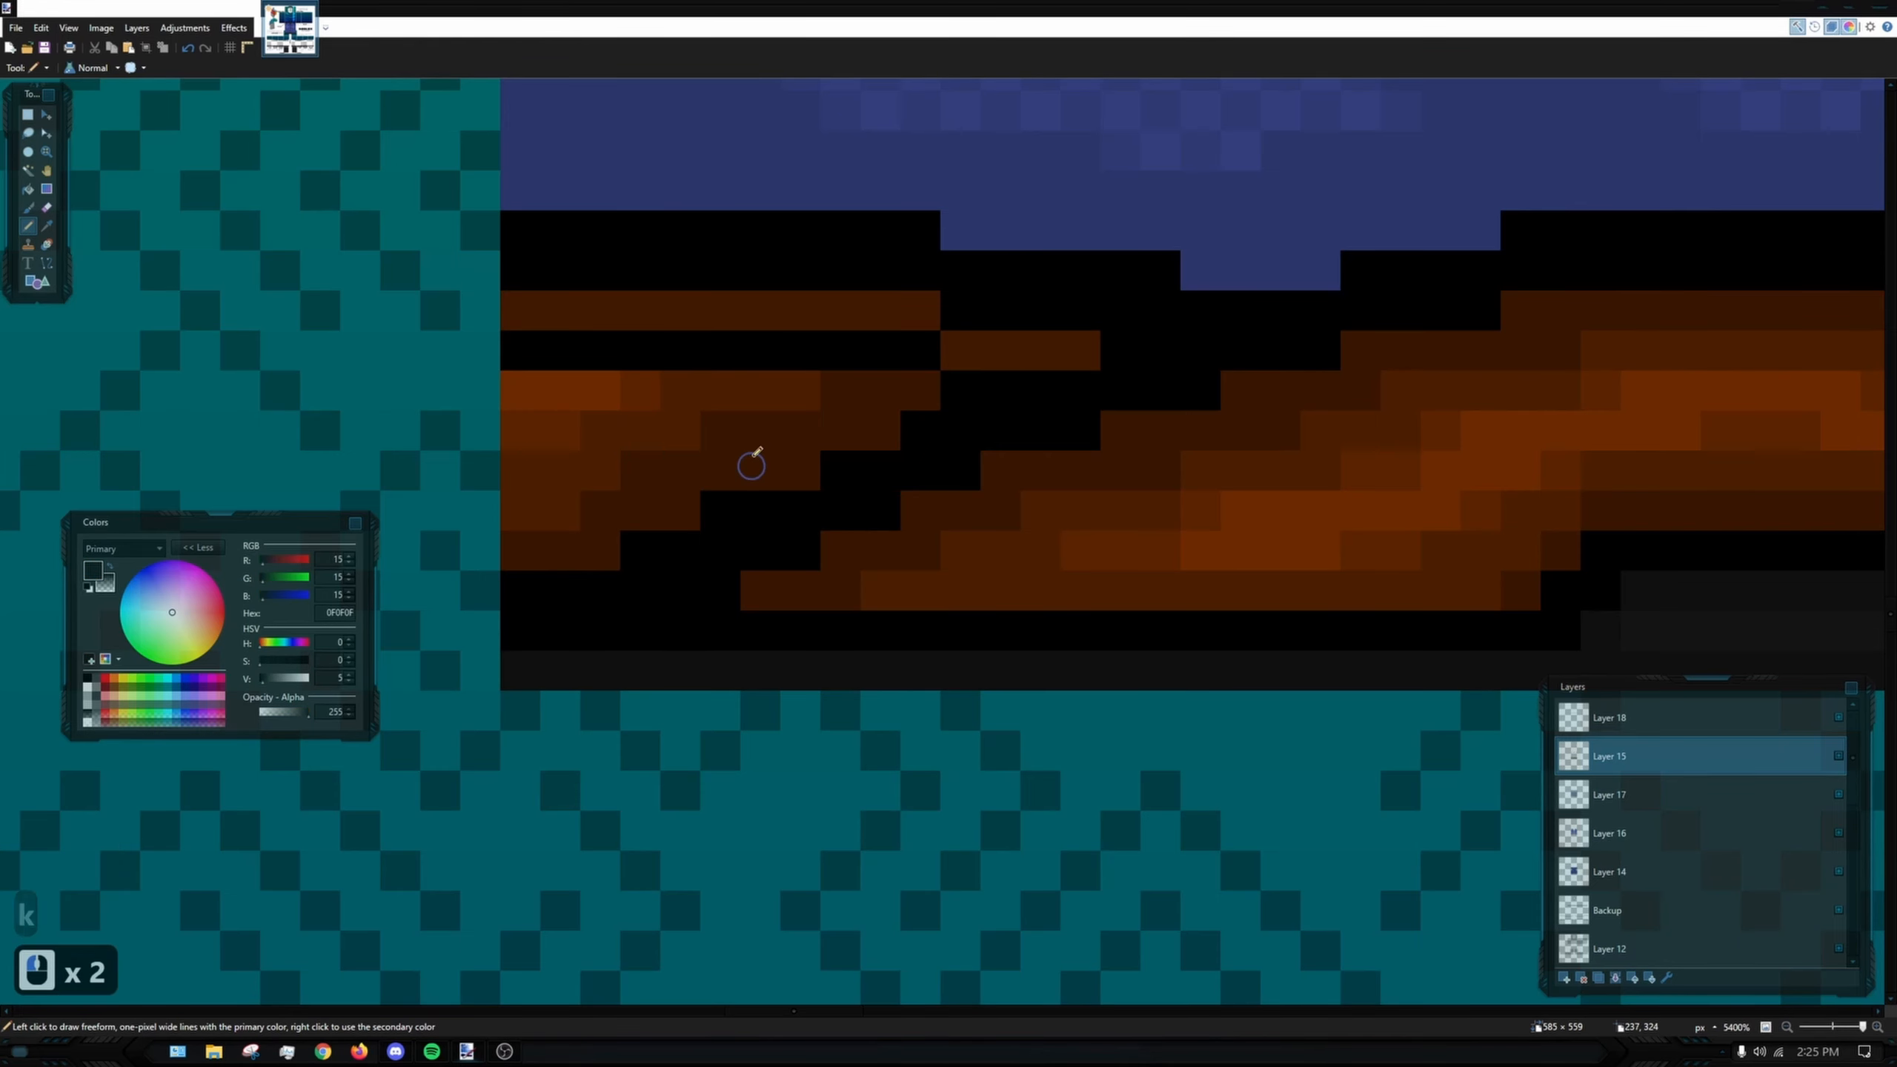
- Fill the gap pixels at the cuff's right edge with dark grey 0F0F0F and sampled browns 4C1E00, 6B2900 and 3F1900
ctrl+scroll(756, 452, down, 5)
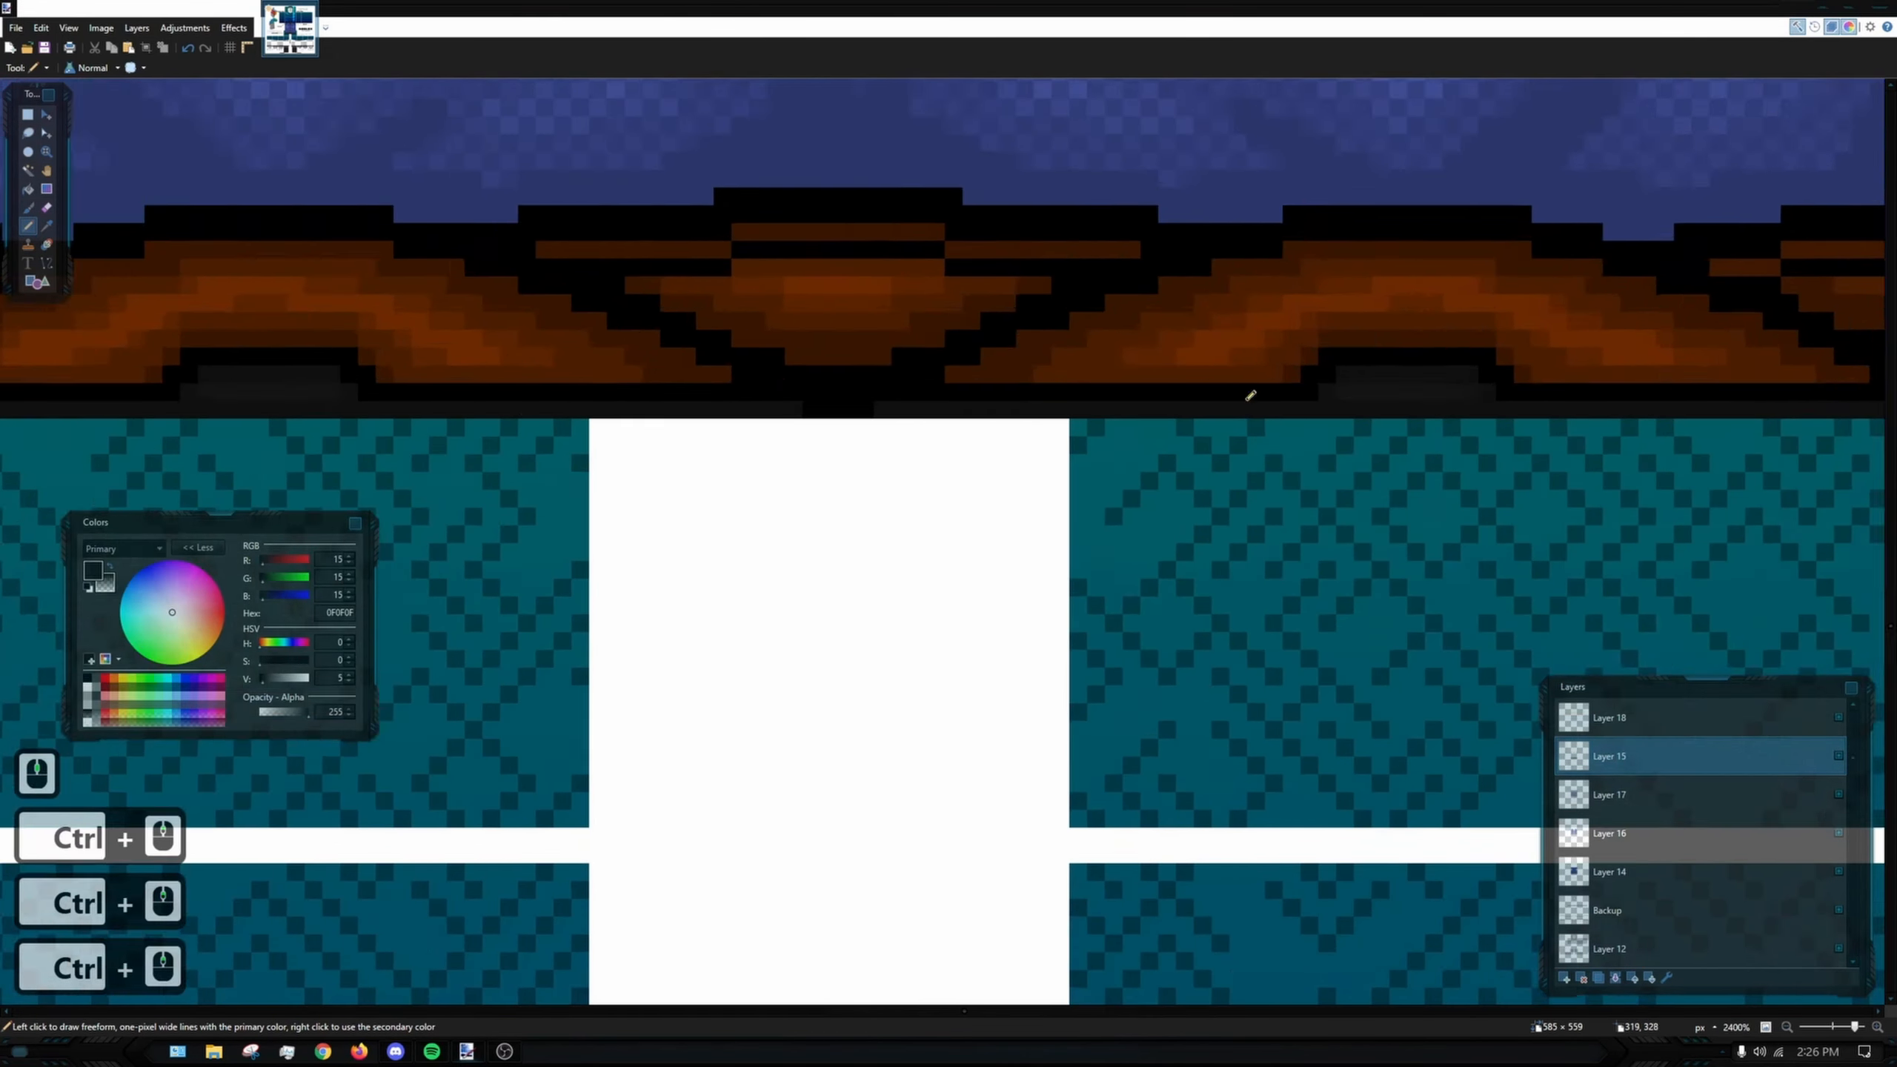
ctrl+scroll(1250, 395, up, 5)
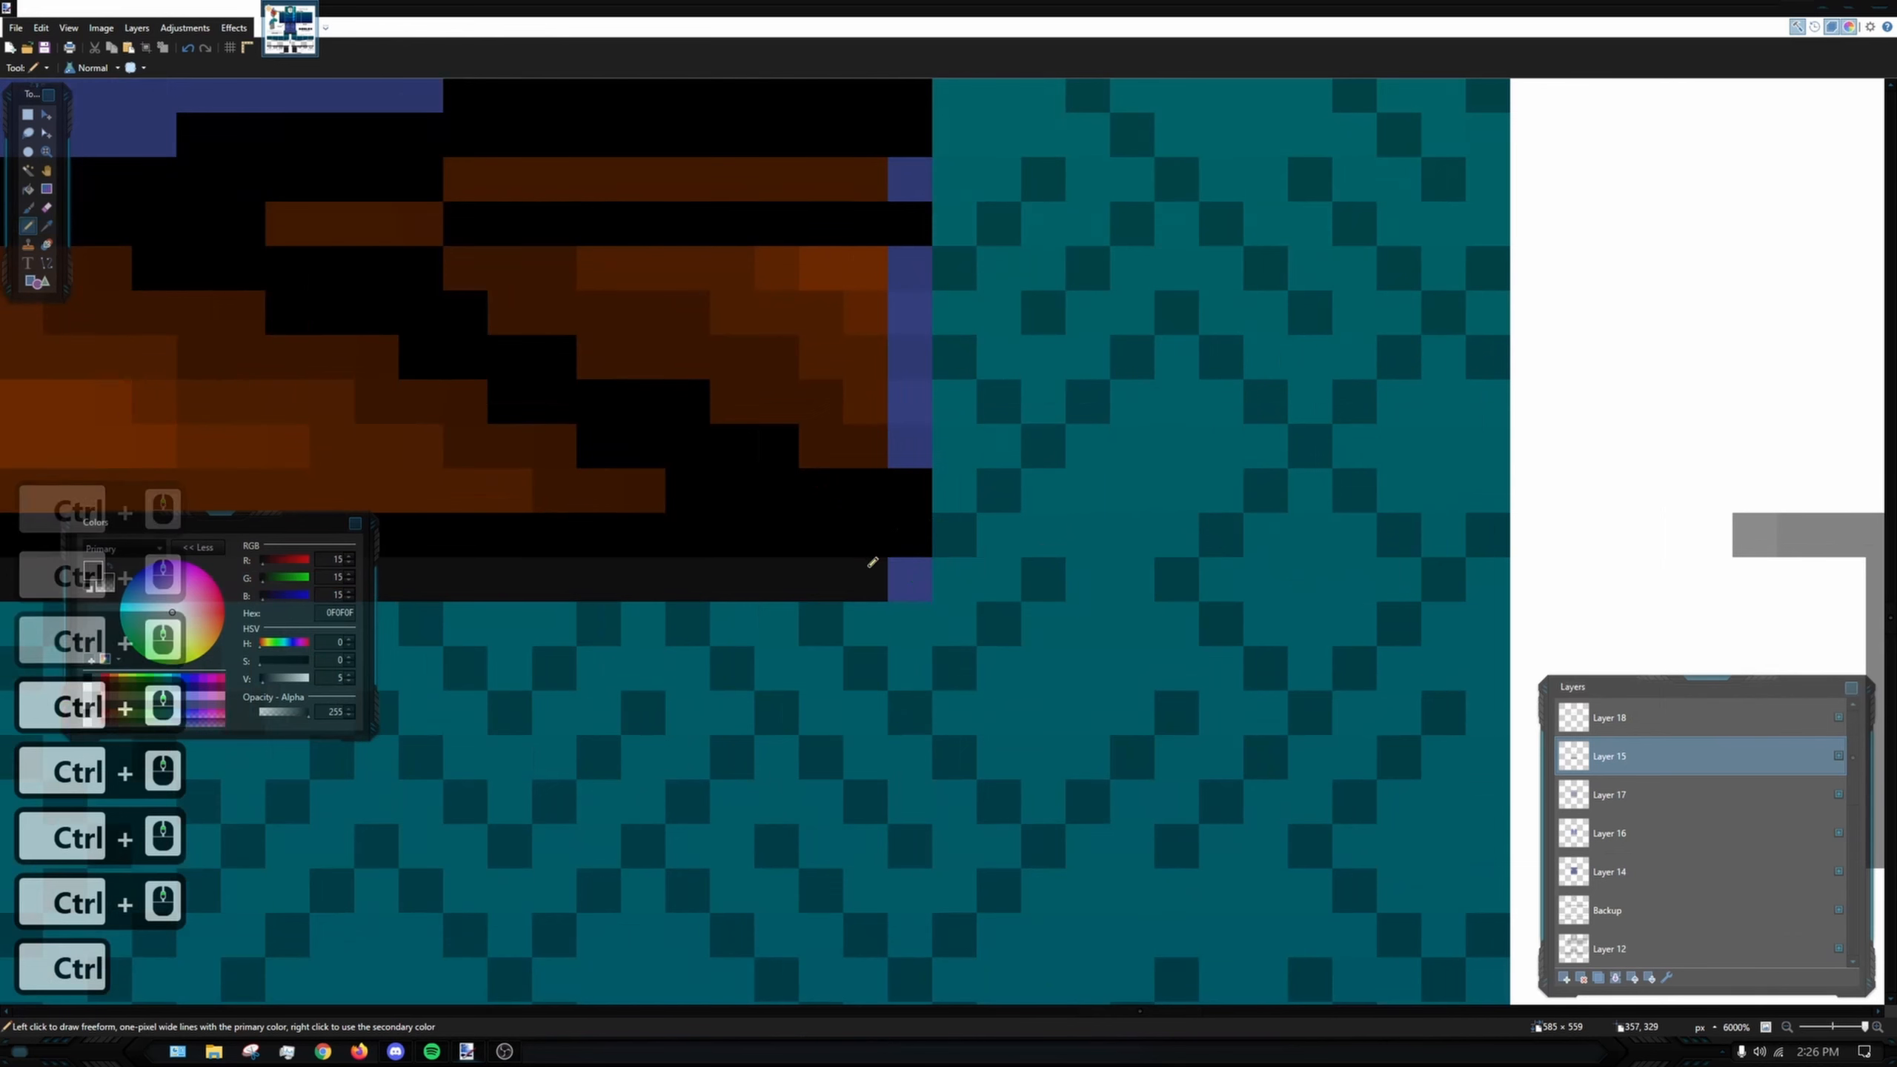
key(k)
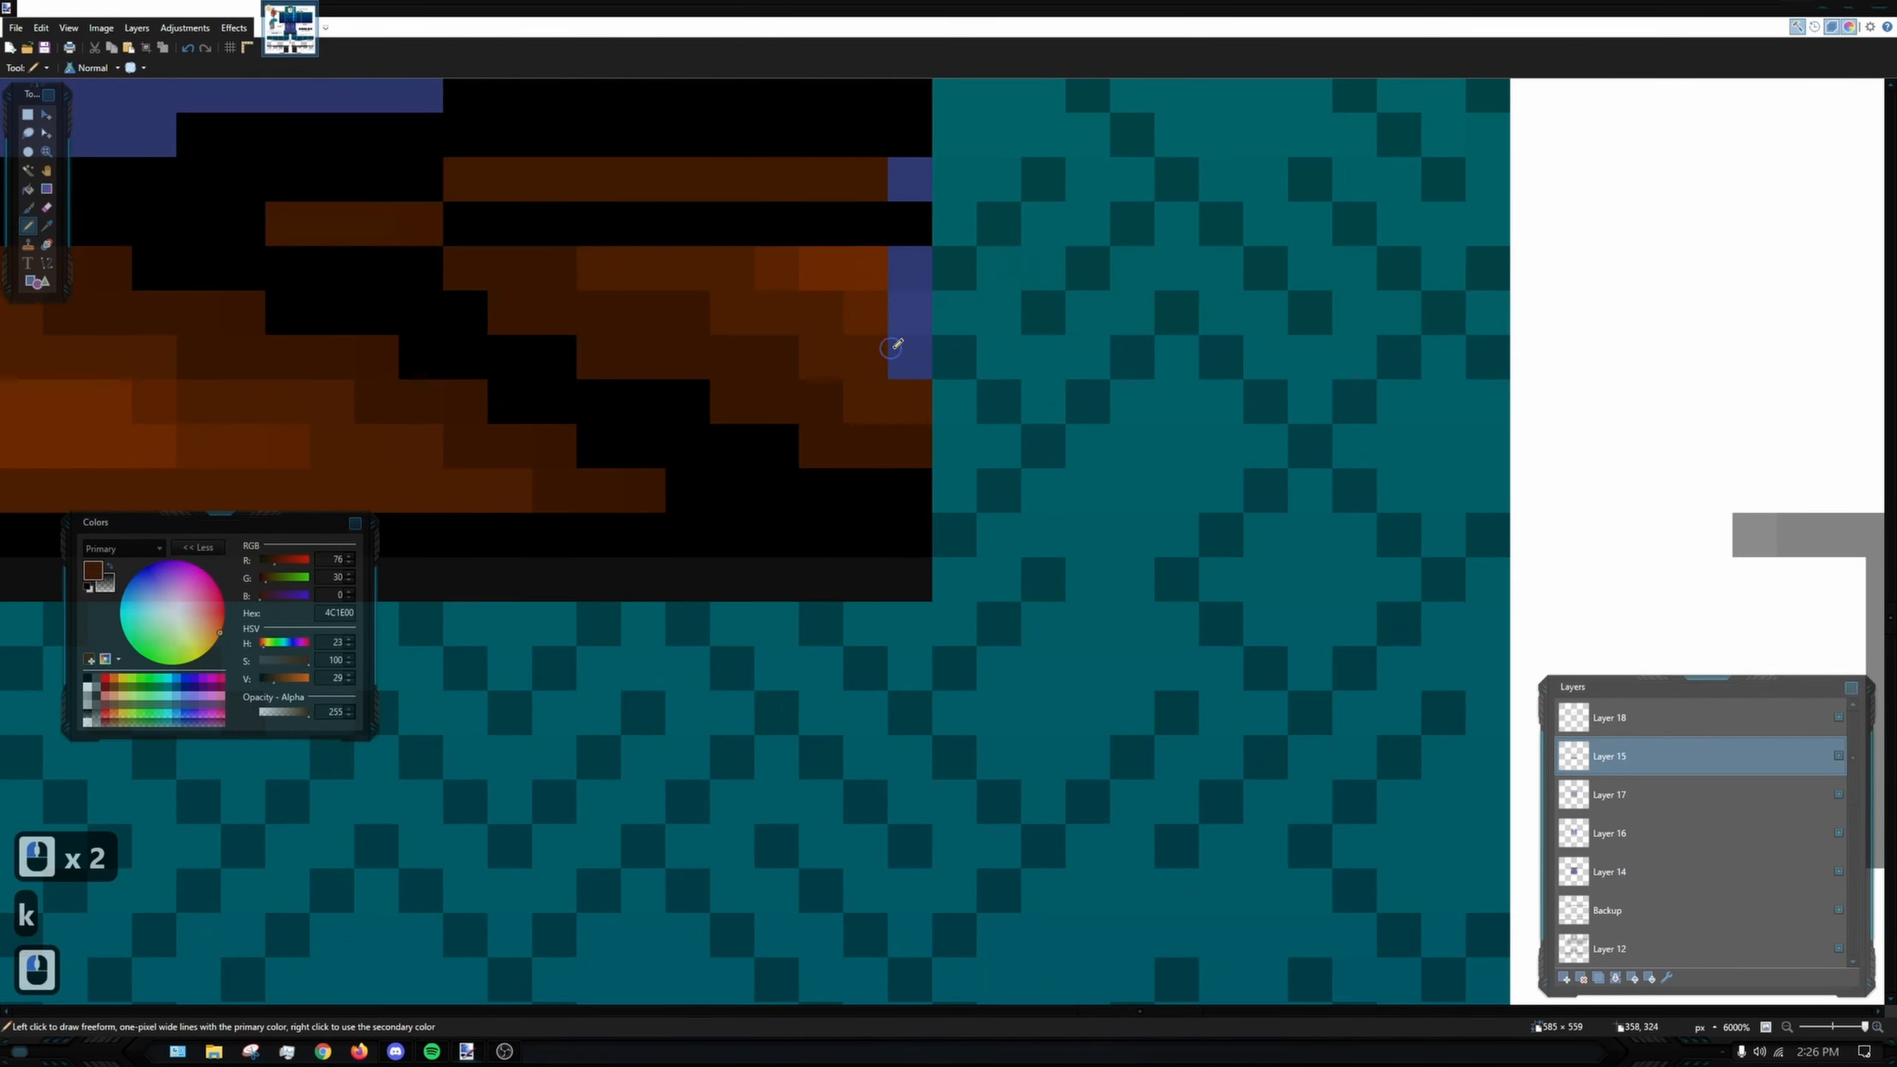
key(k)
click(866, 267)
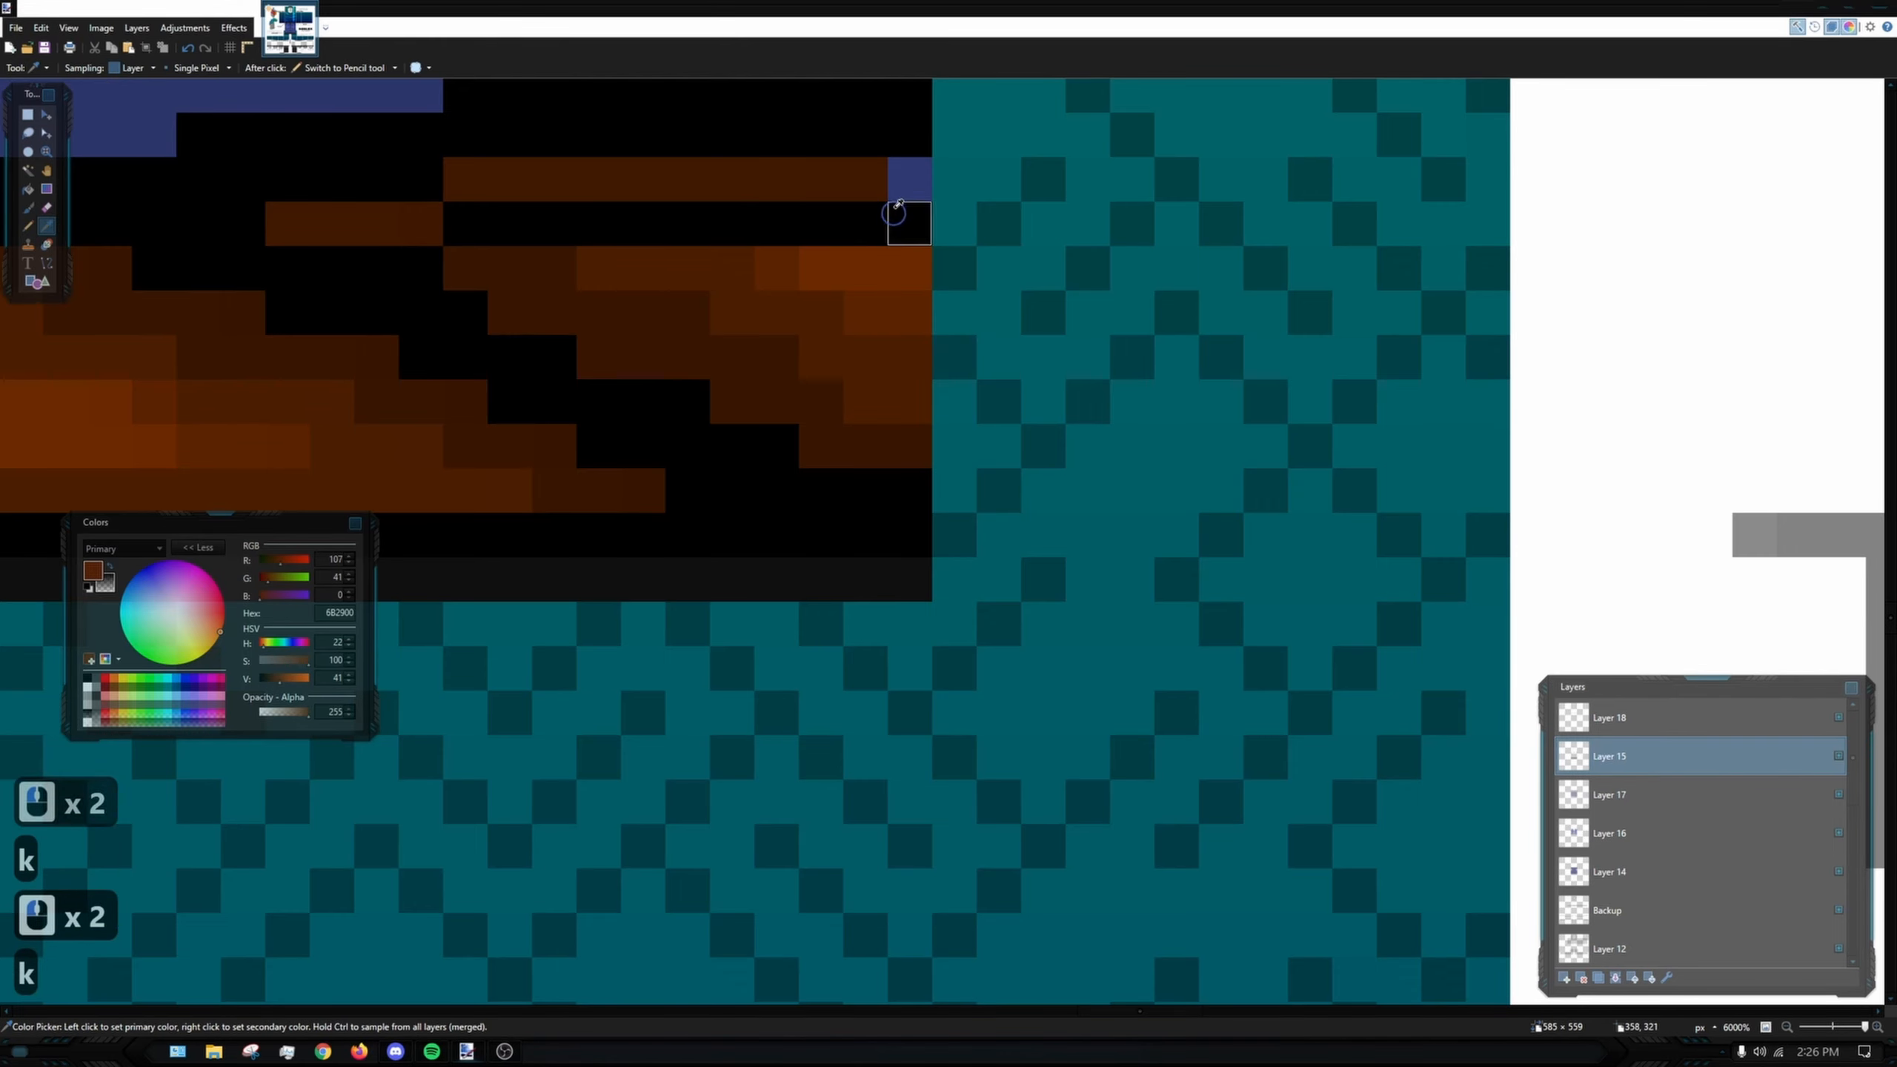
click(866, 179)
click(904, 178)
- Select and cut the 1 × 2 pixel area at the right end of the fly's inner bottom outline on Layer 15
scroll(1029, 340, down, 12)
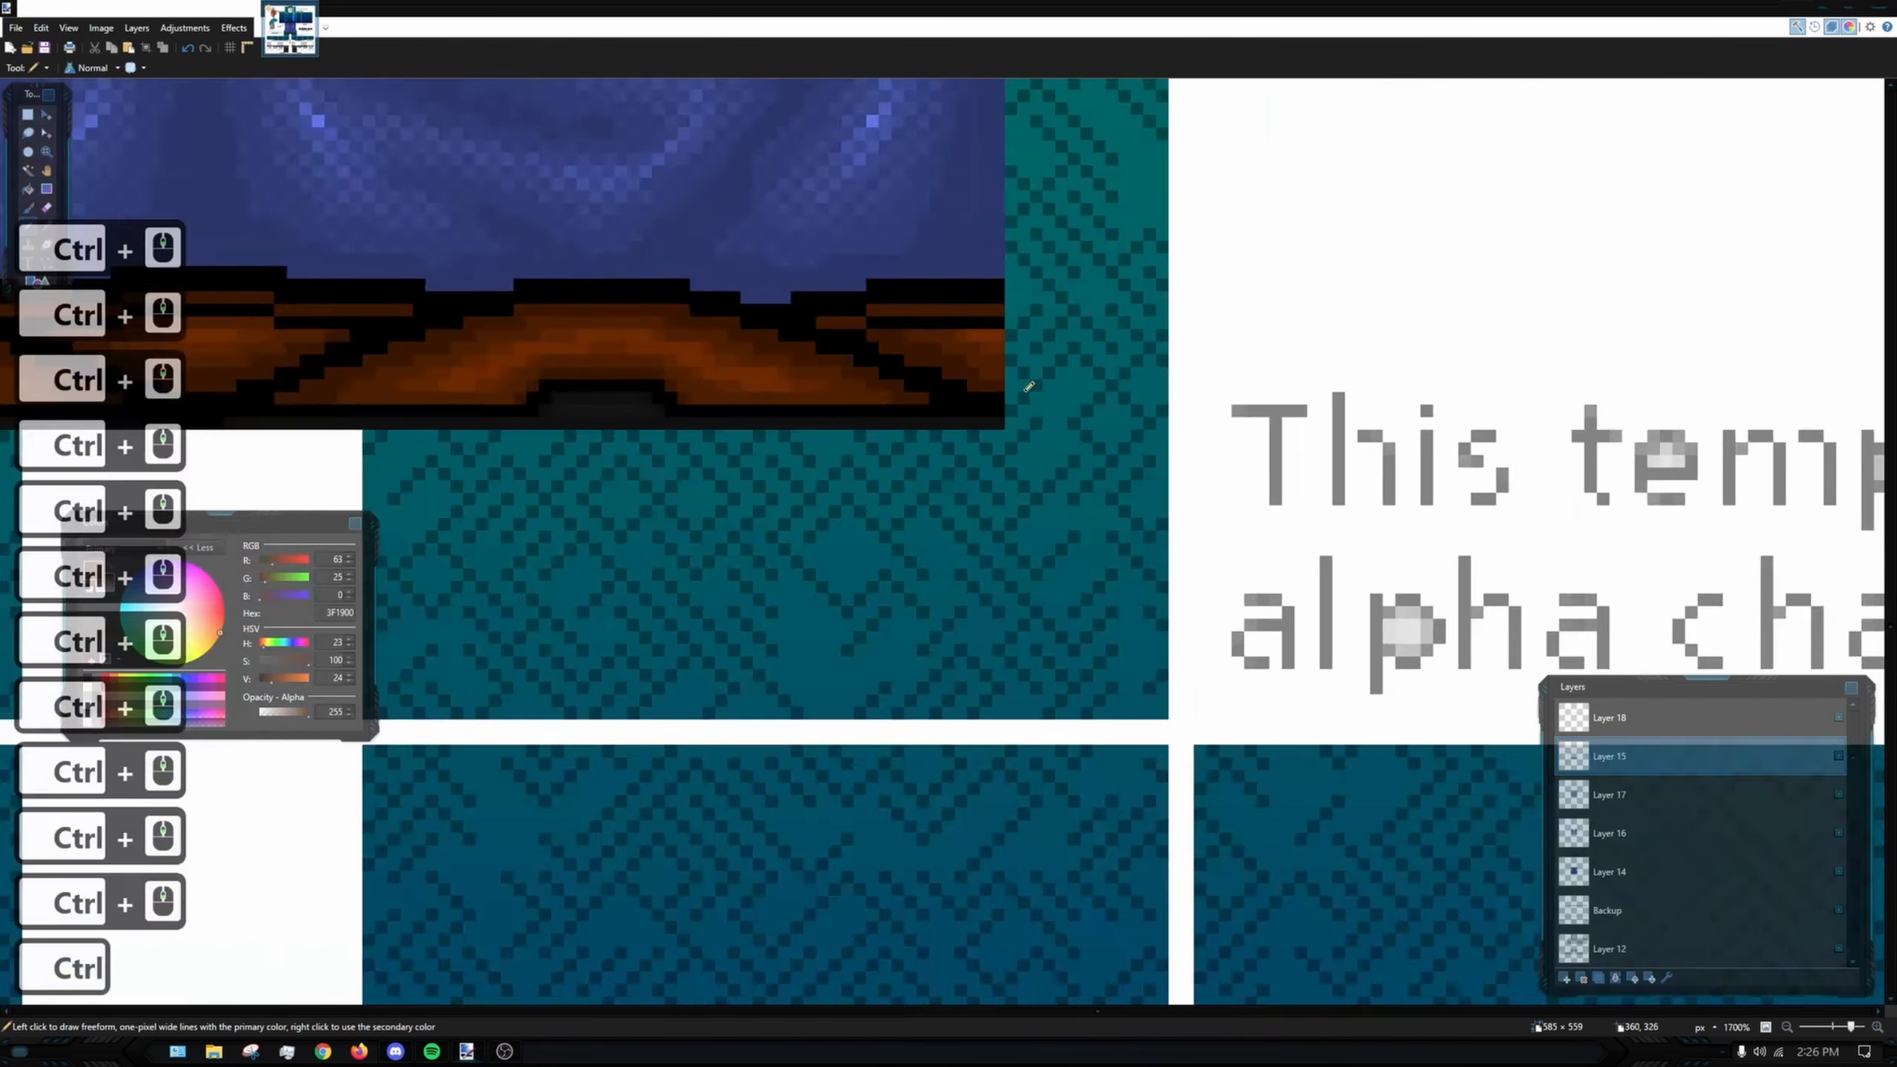
scroll(1031, 381, up, 2)
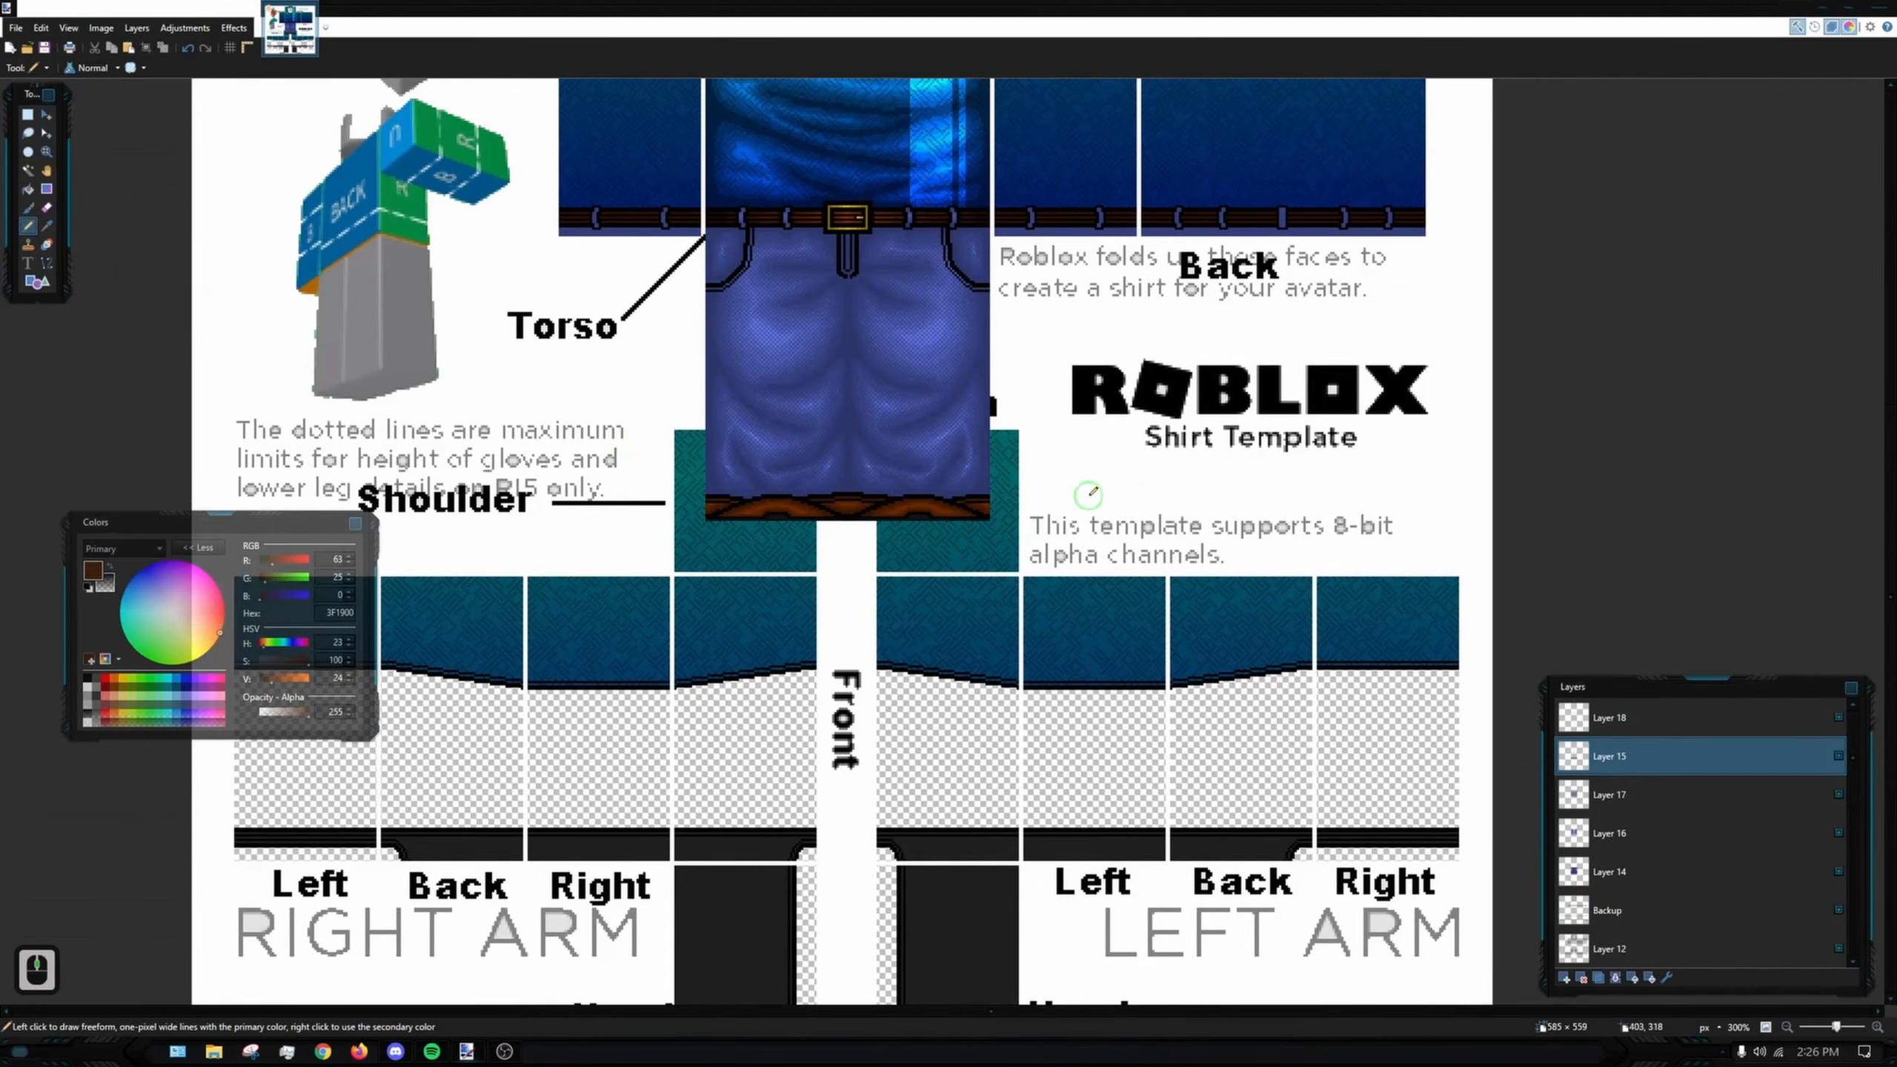
scroll(1145, 465, up, 1)
scroll(968, 432, down, 1)
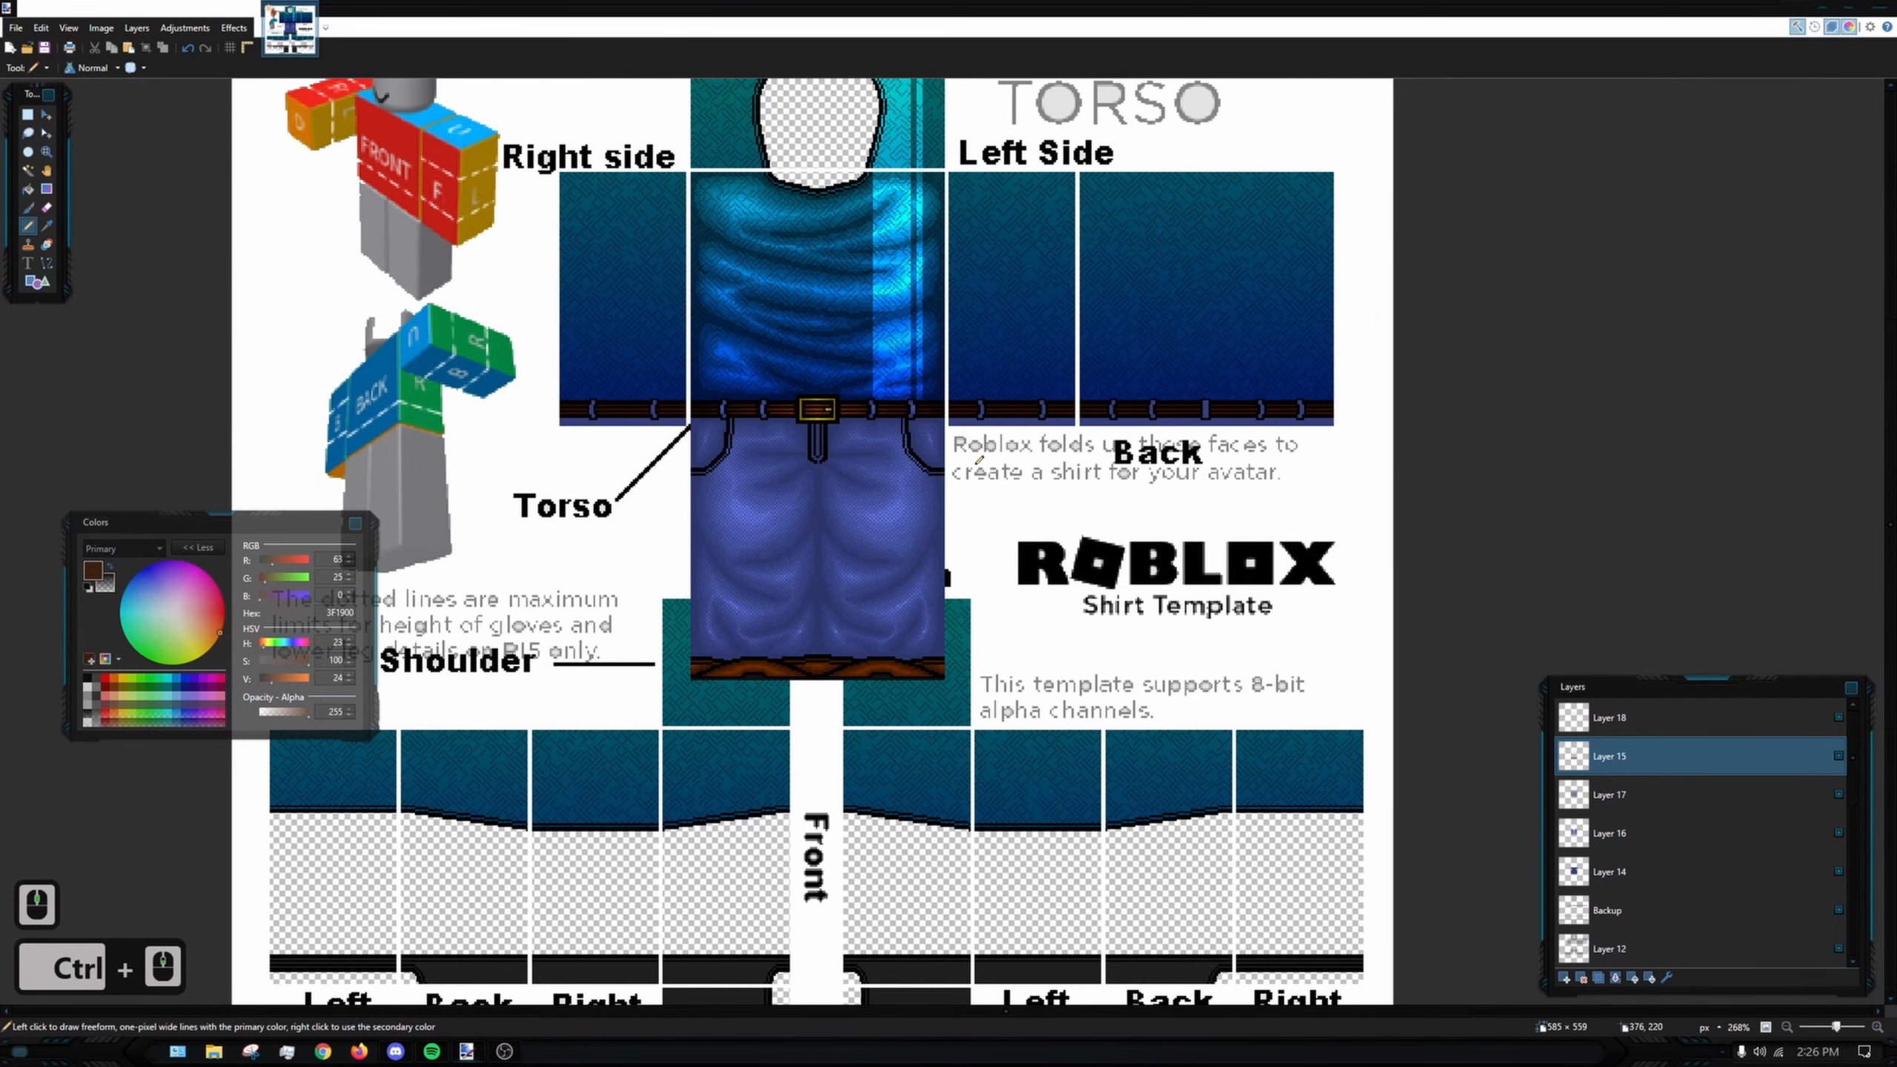
scroll(832, 446, up, 17)
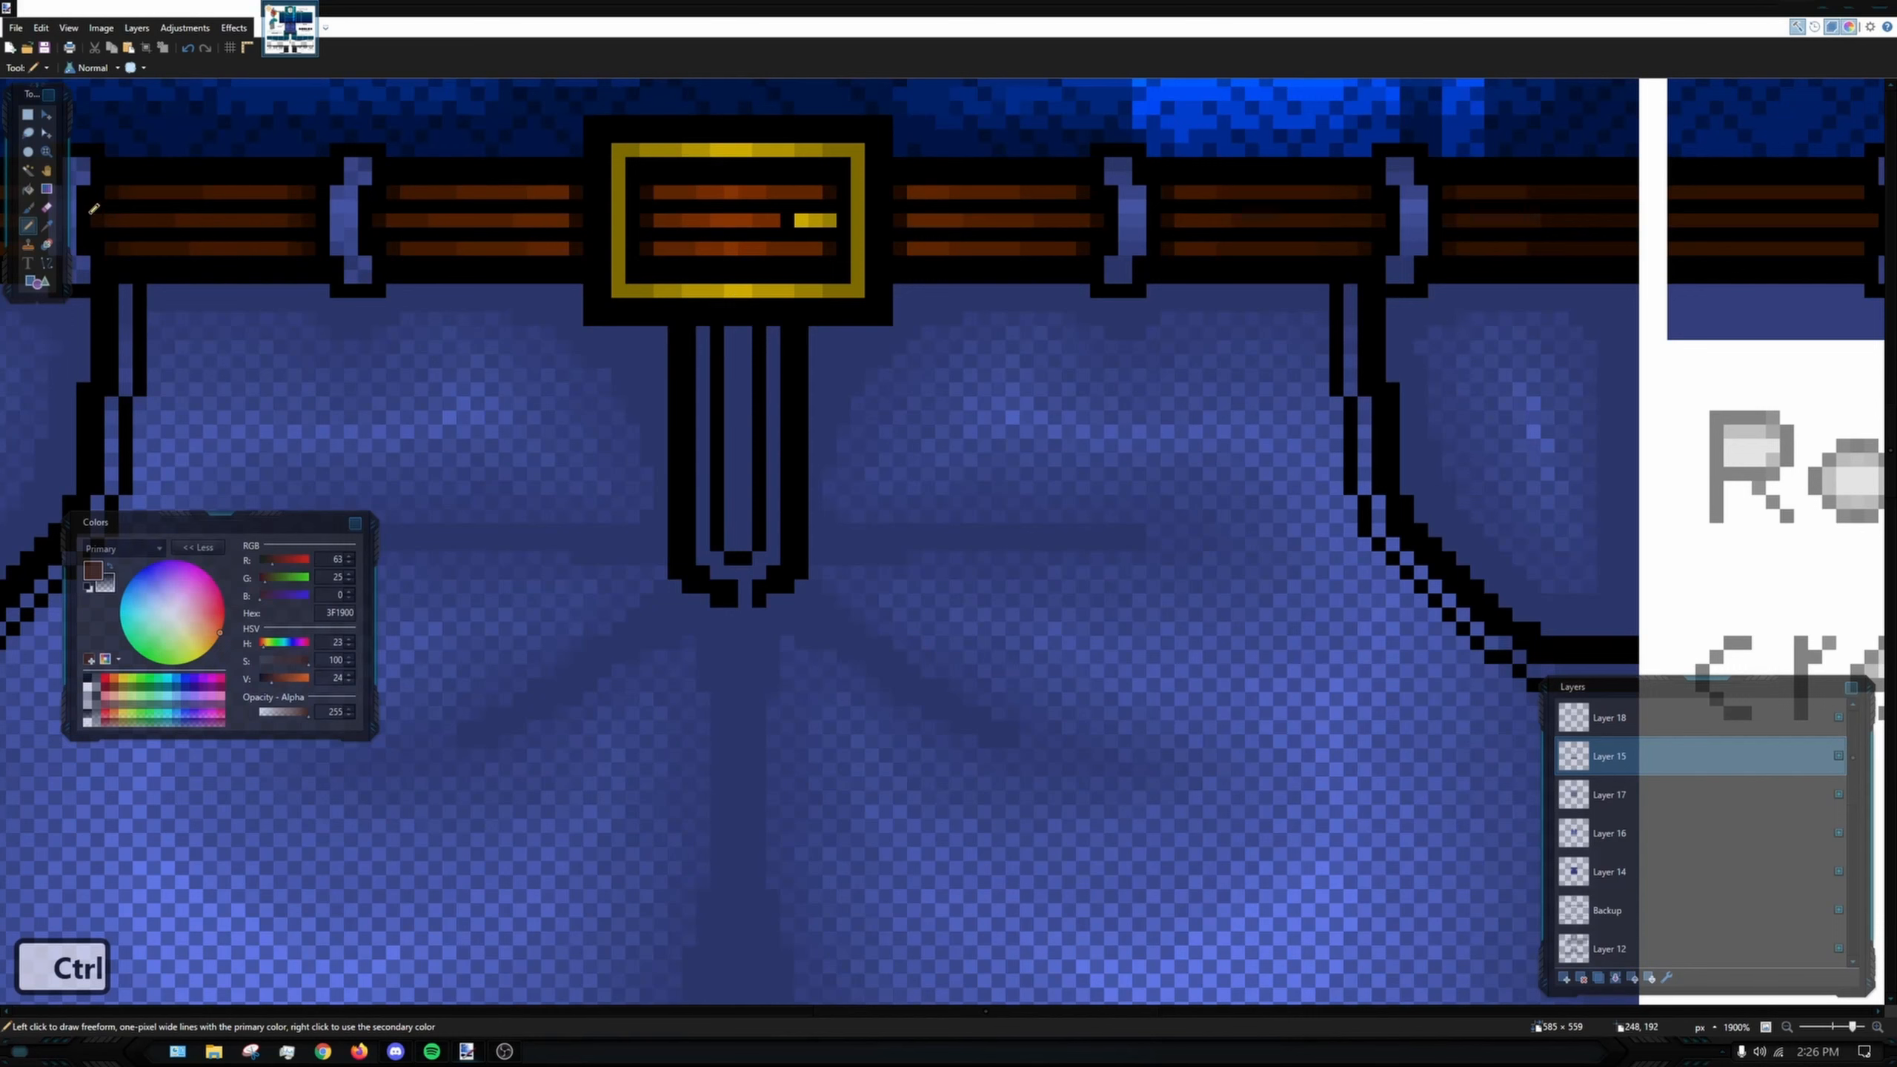
click(26, 114)
scroll(756, 410, up, 3)
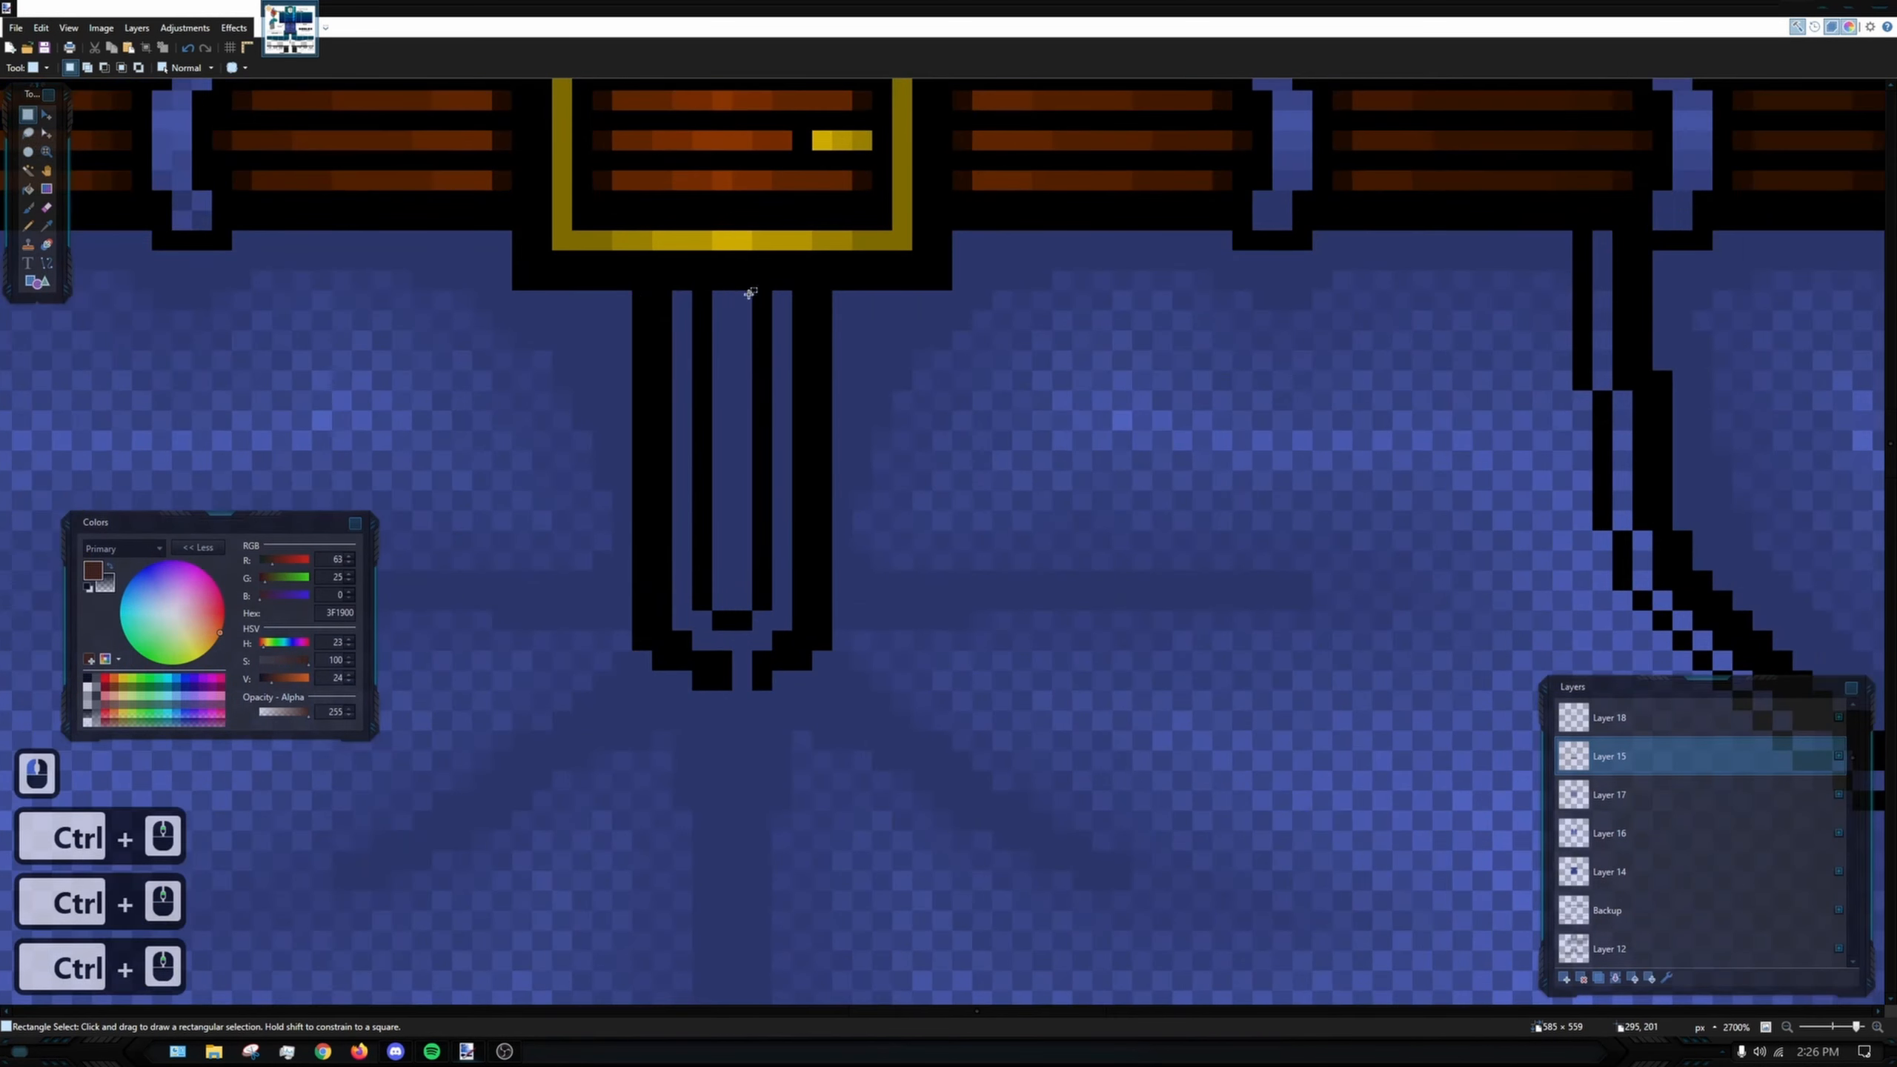
drag(750, 293, 822, 627)
click(772, 652)
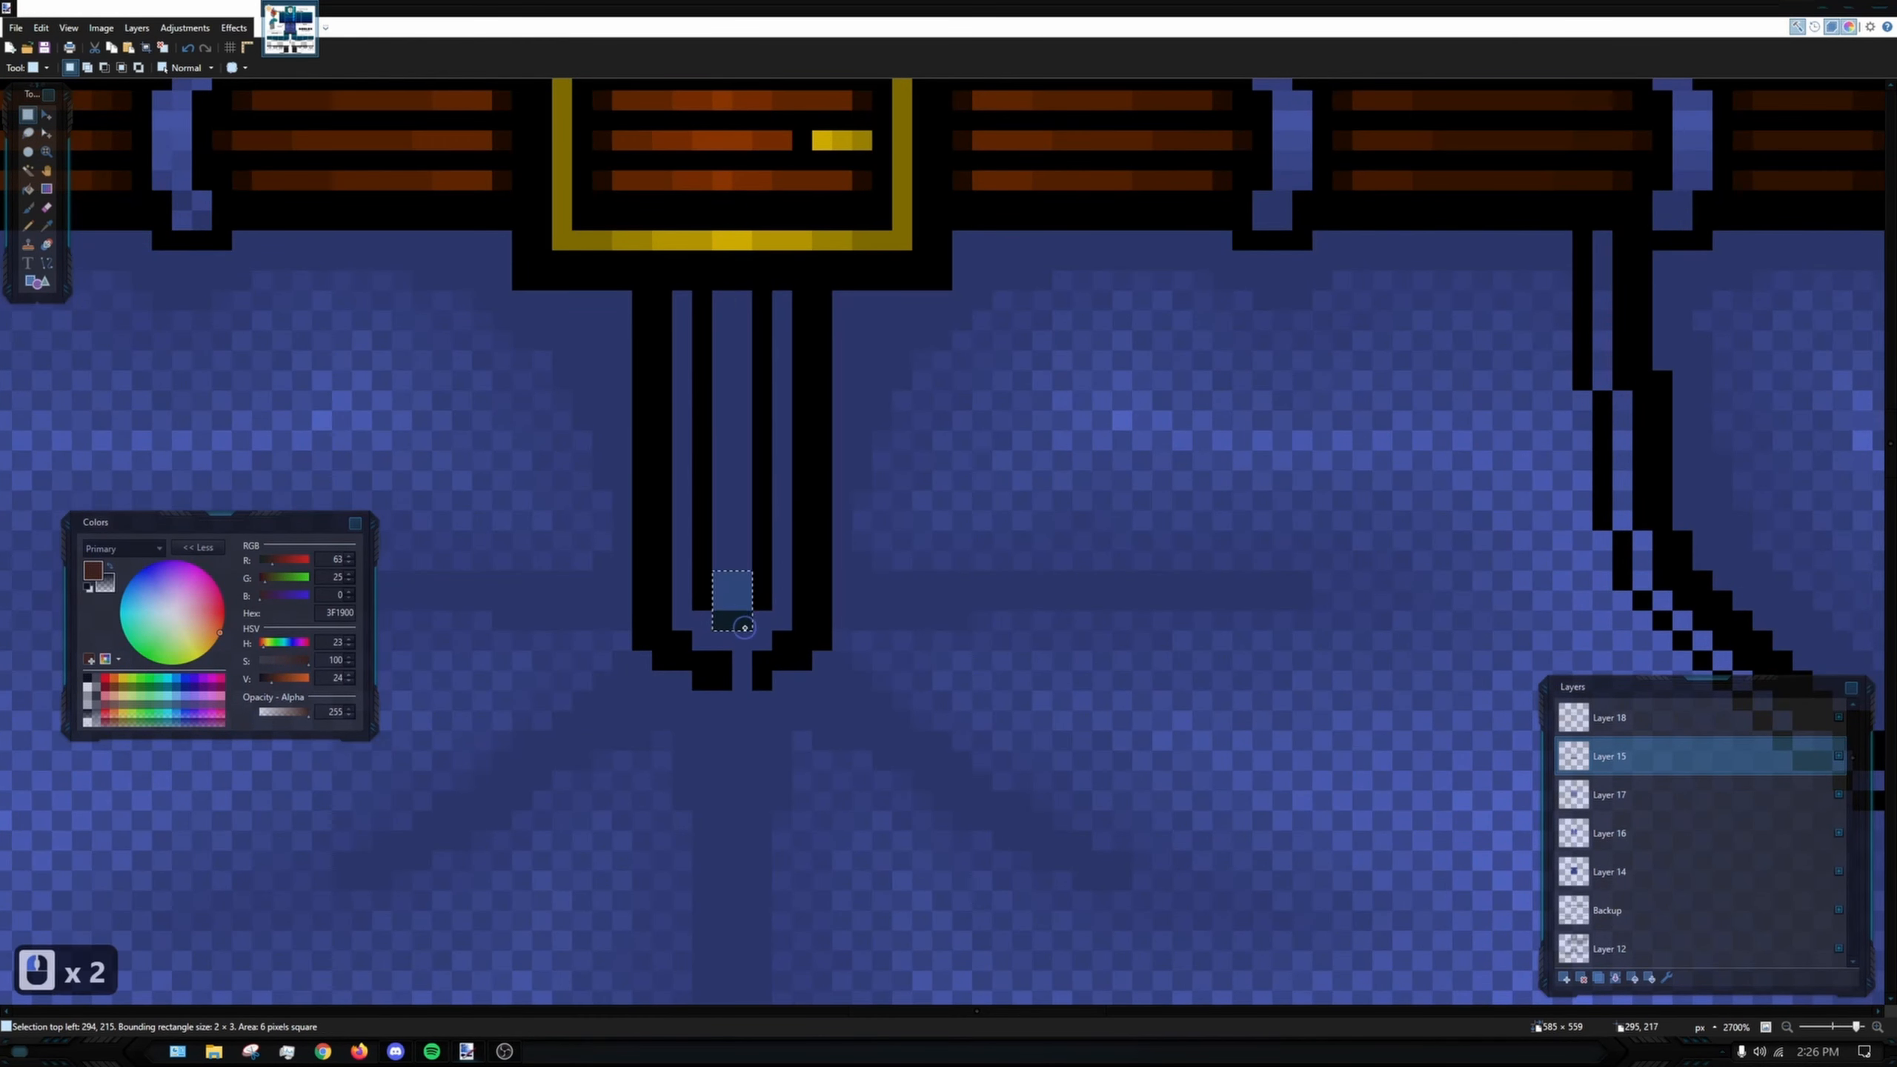
scroll(746, 628, up, 3)
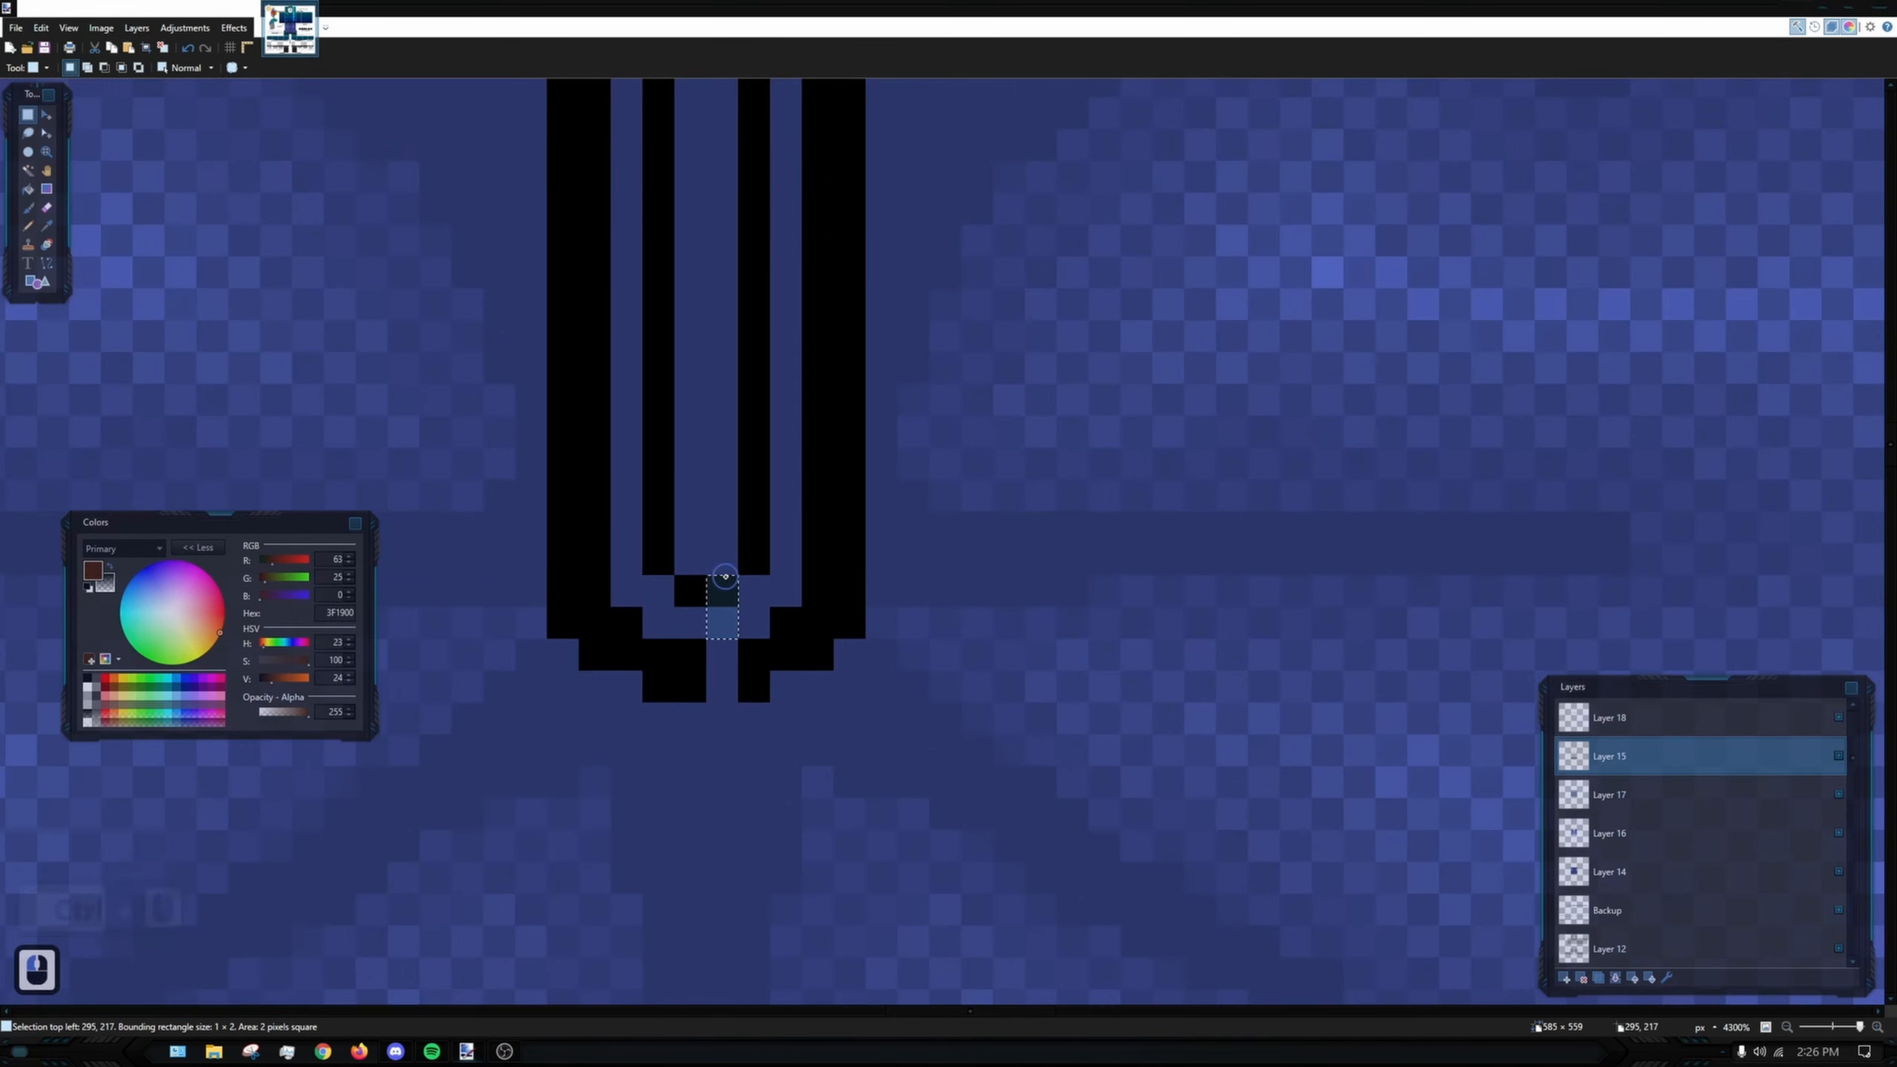
key(ctrl+x)
- Cut away the fly's outer right outline, including its bottom corner, and the lower end of the inner right line
drag(758, 693, 832, 449)
key(ctrl+x)
scroll(830, 354, up, 4)
key(ctrl+x)
scroll(813, 667, down, 5)
scroll(791, 665, up, 4)
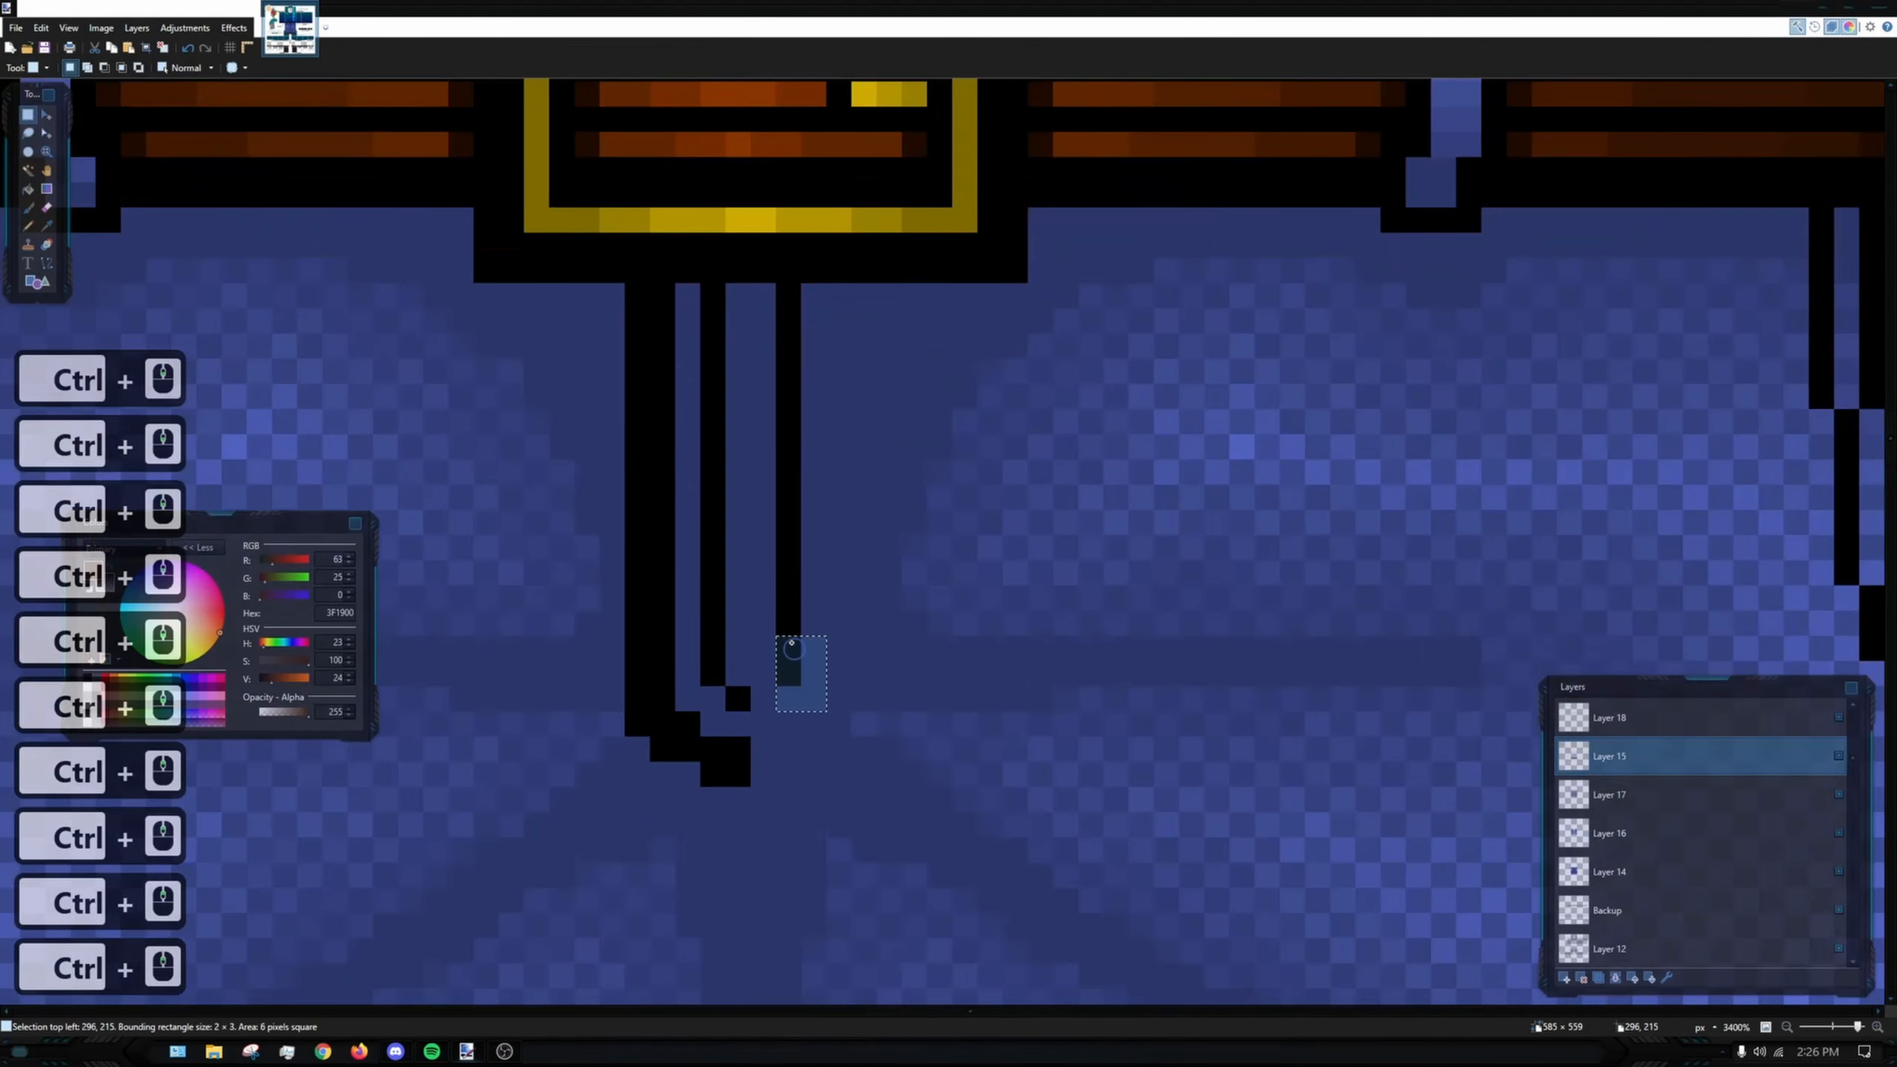
ctrl+scroll(781, 599, down, 9)
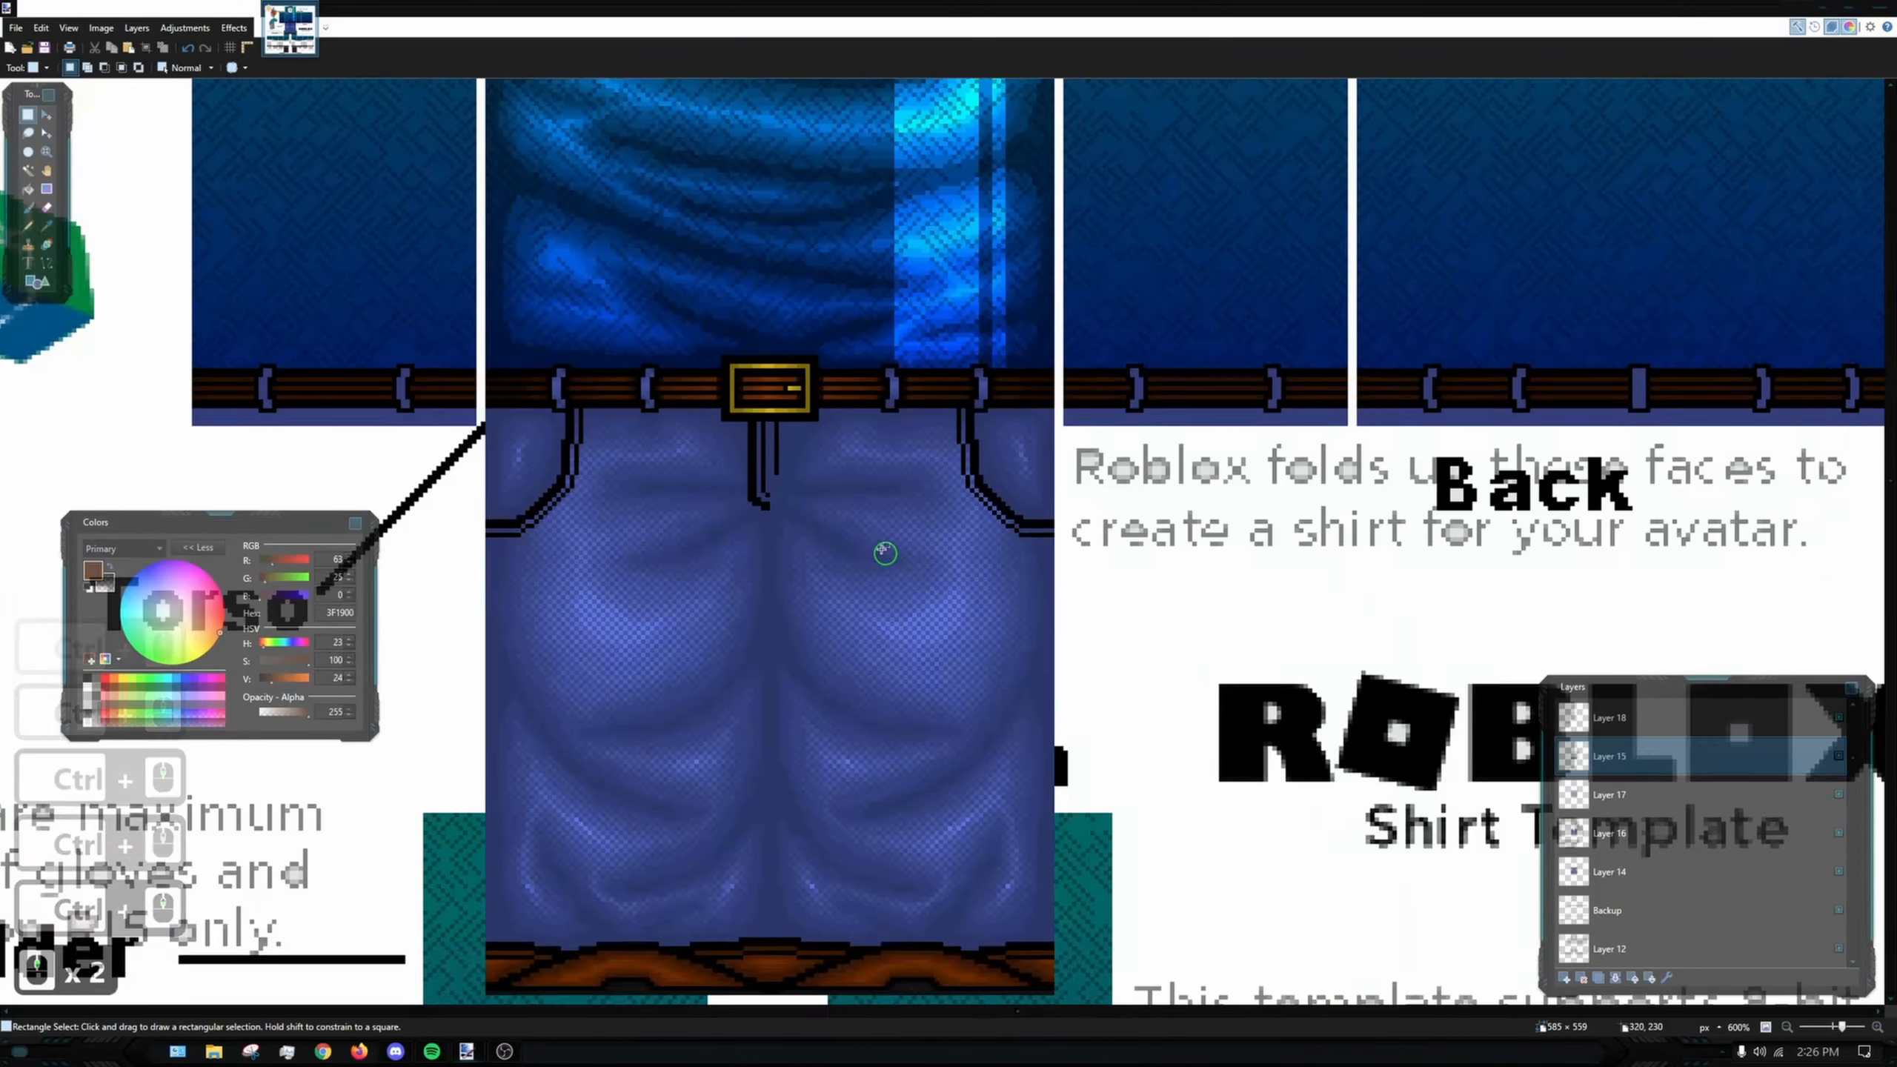
- Select the fly's remaining inner right line as a 2 × 12 pixel area and move it two pixels to the right
ctrl+scroll(885, 553, up, 9)
drag(723, 392, 744, 641)
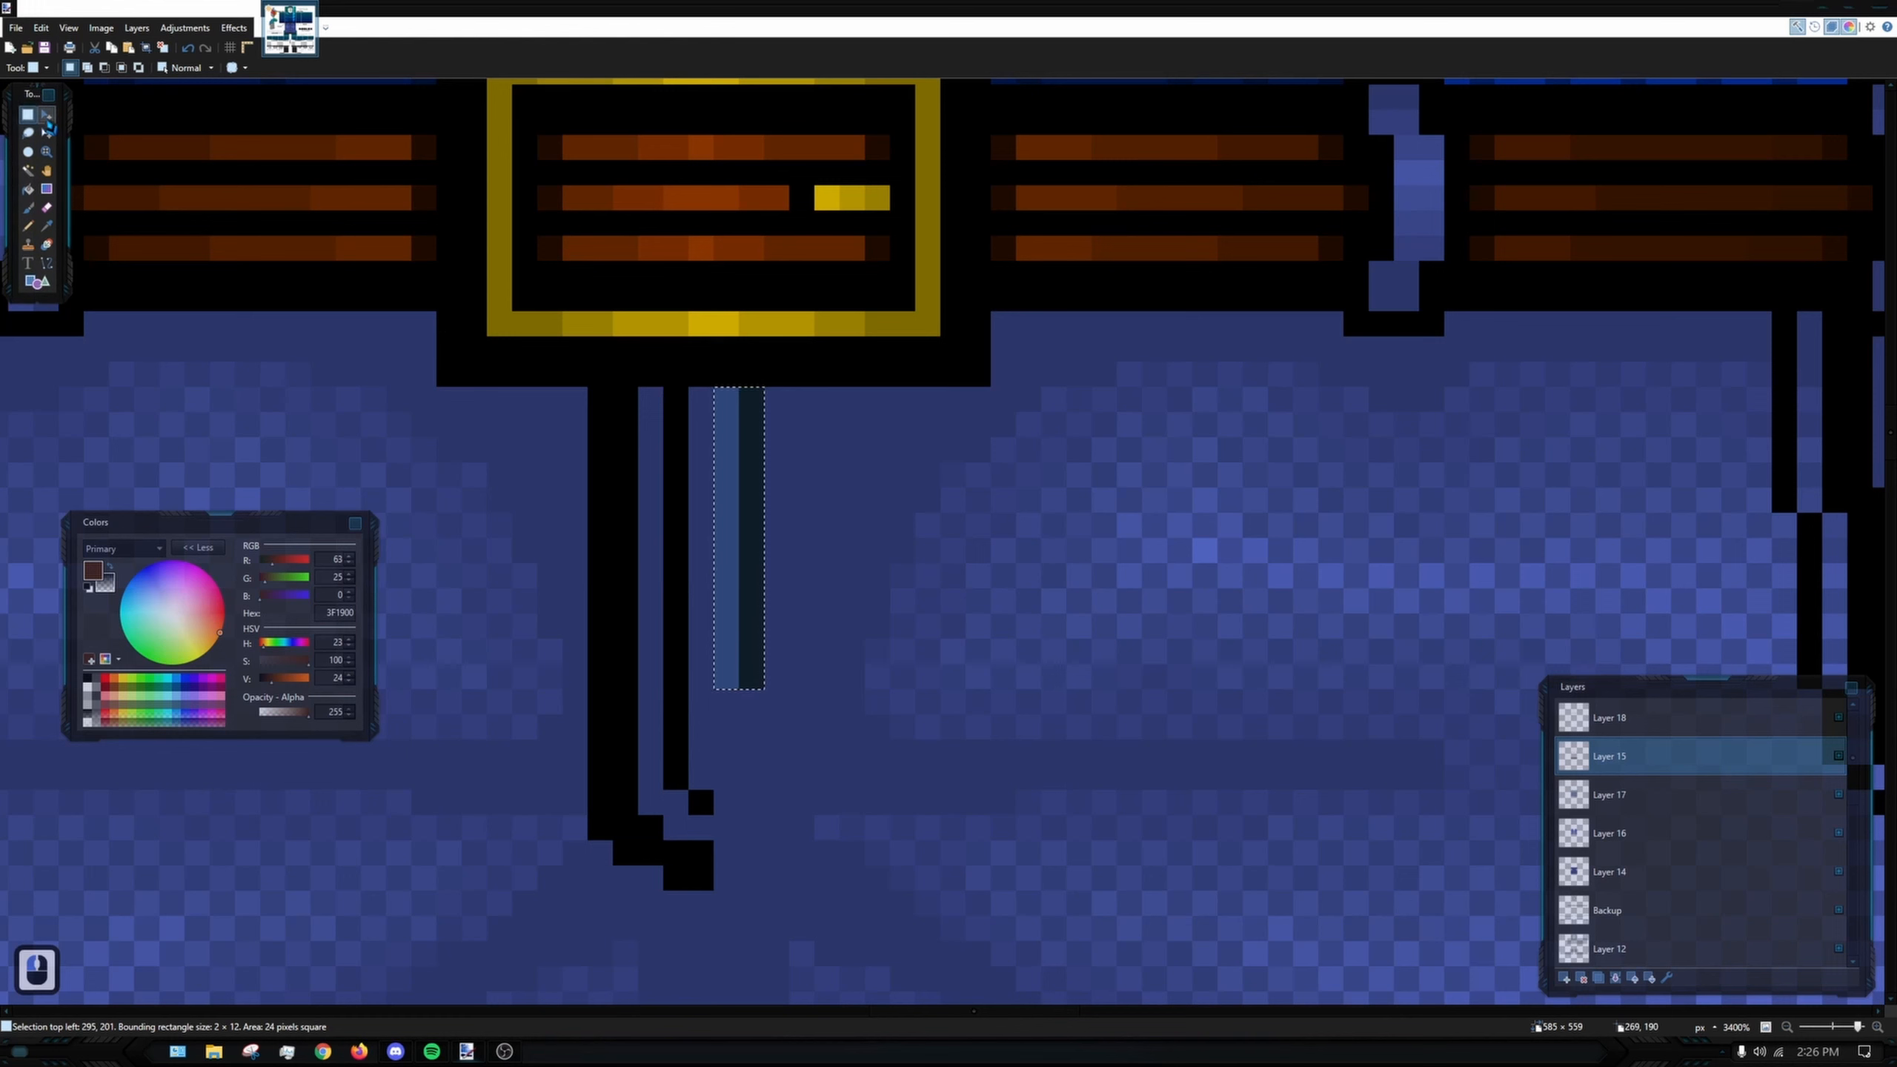
key(ctrl+v)
drag(751, 432, 798, 434)
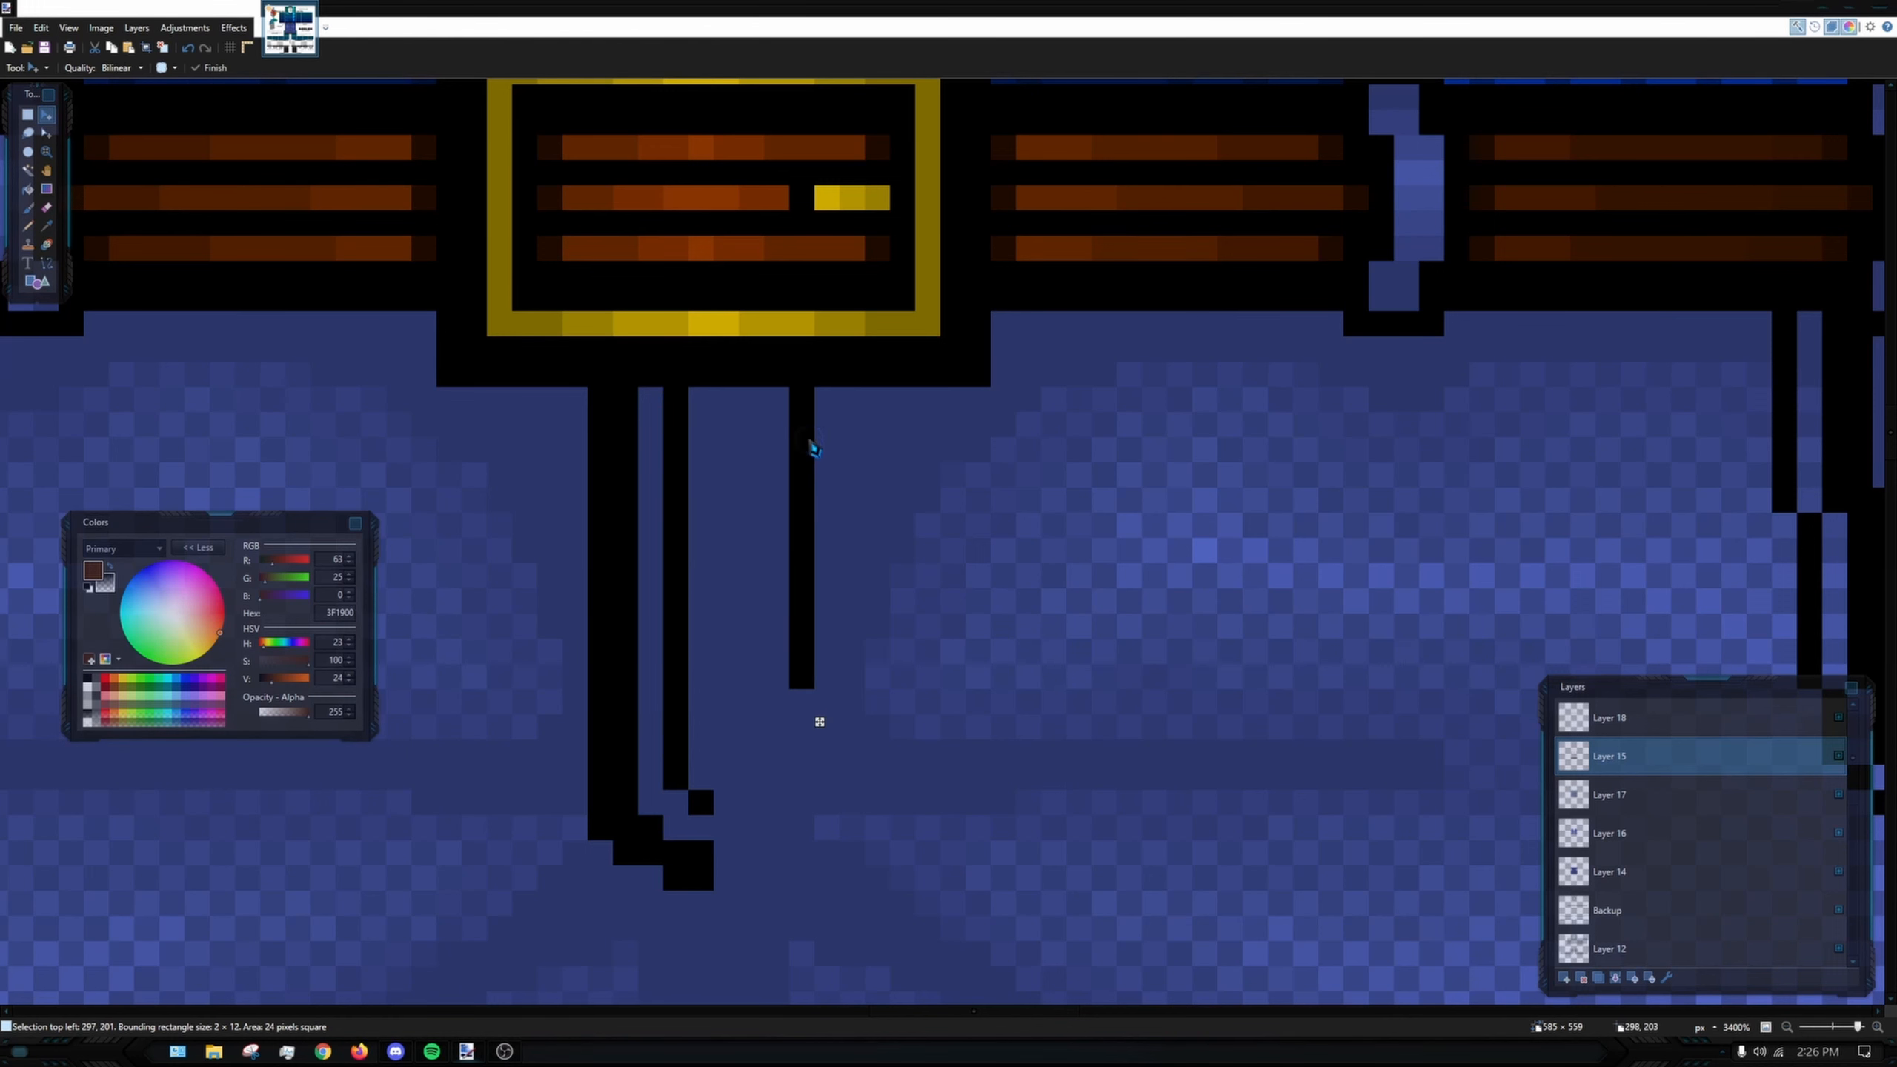
ctrl+scroll(815, 437, down, 5)
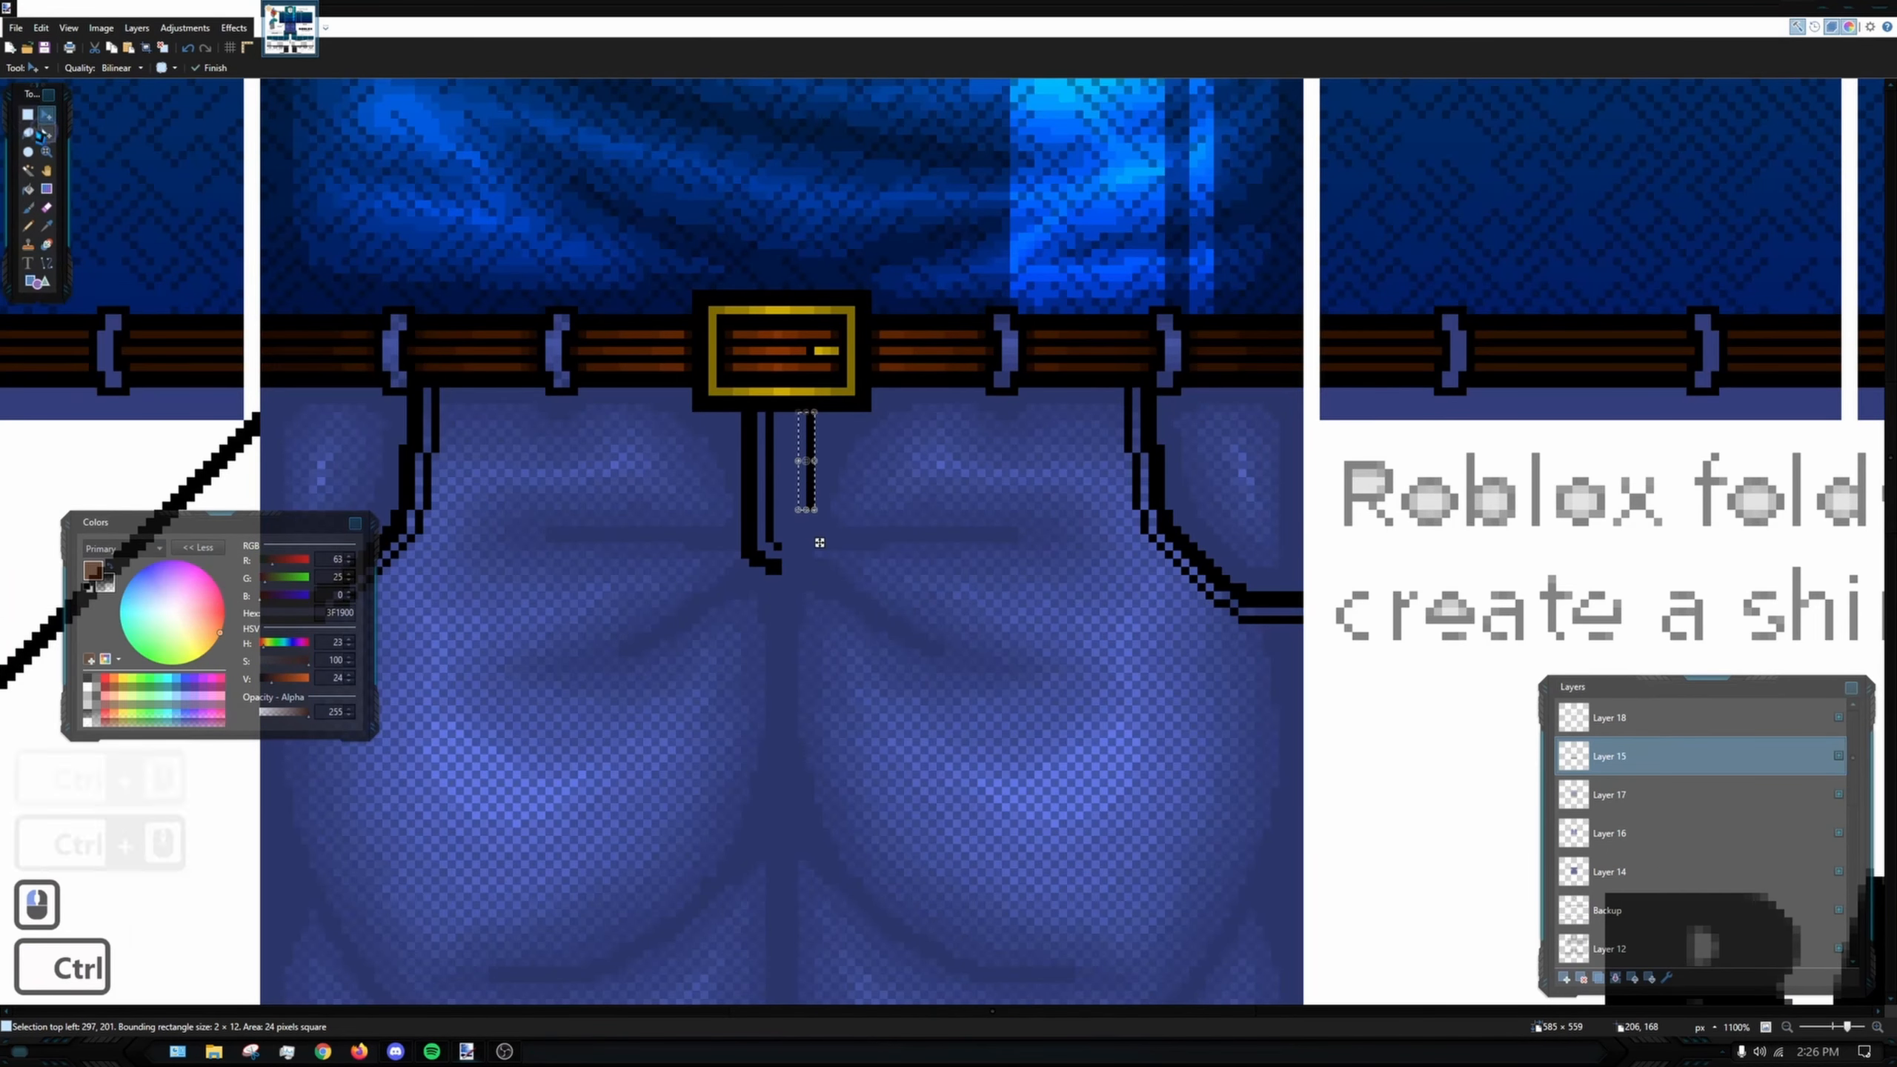
ctrl+scroll(913, 383, down, 6)
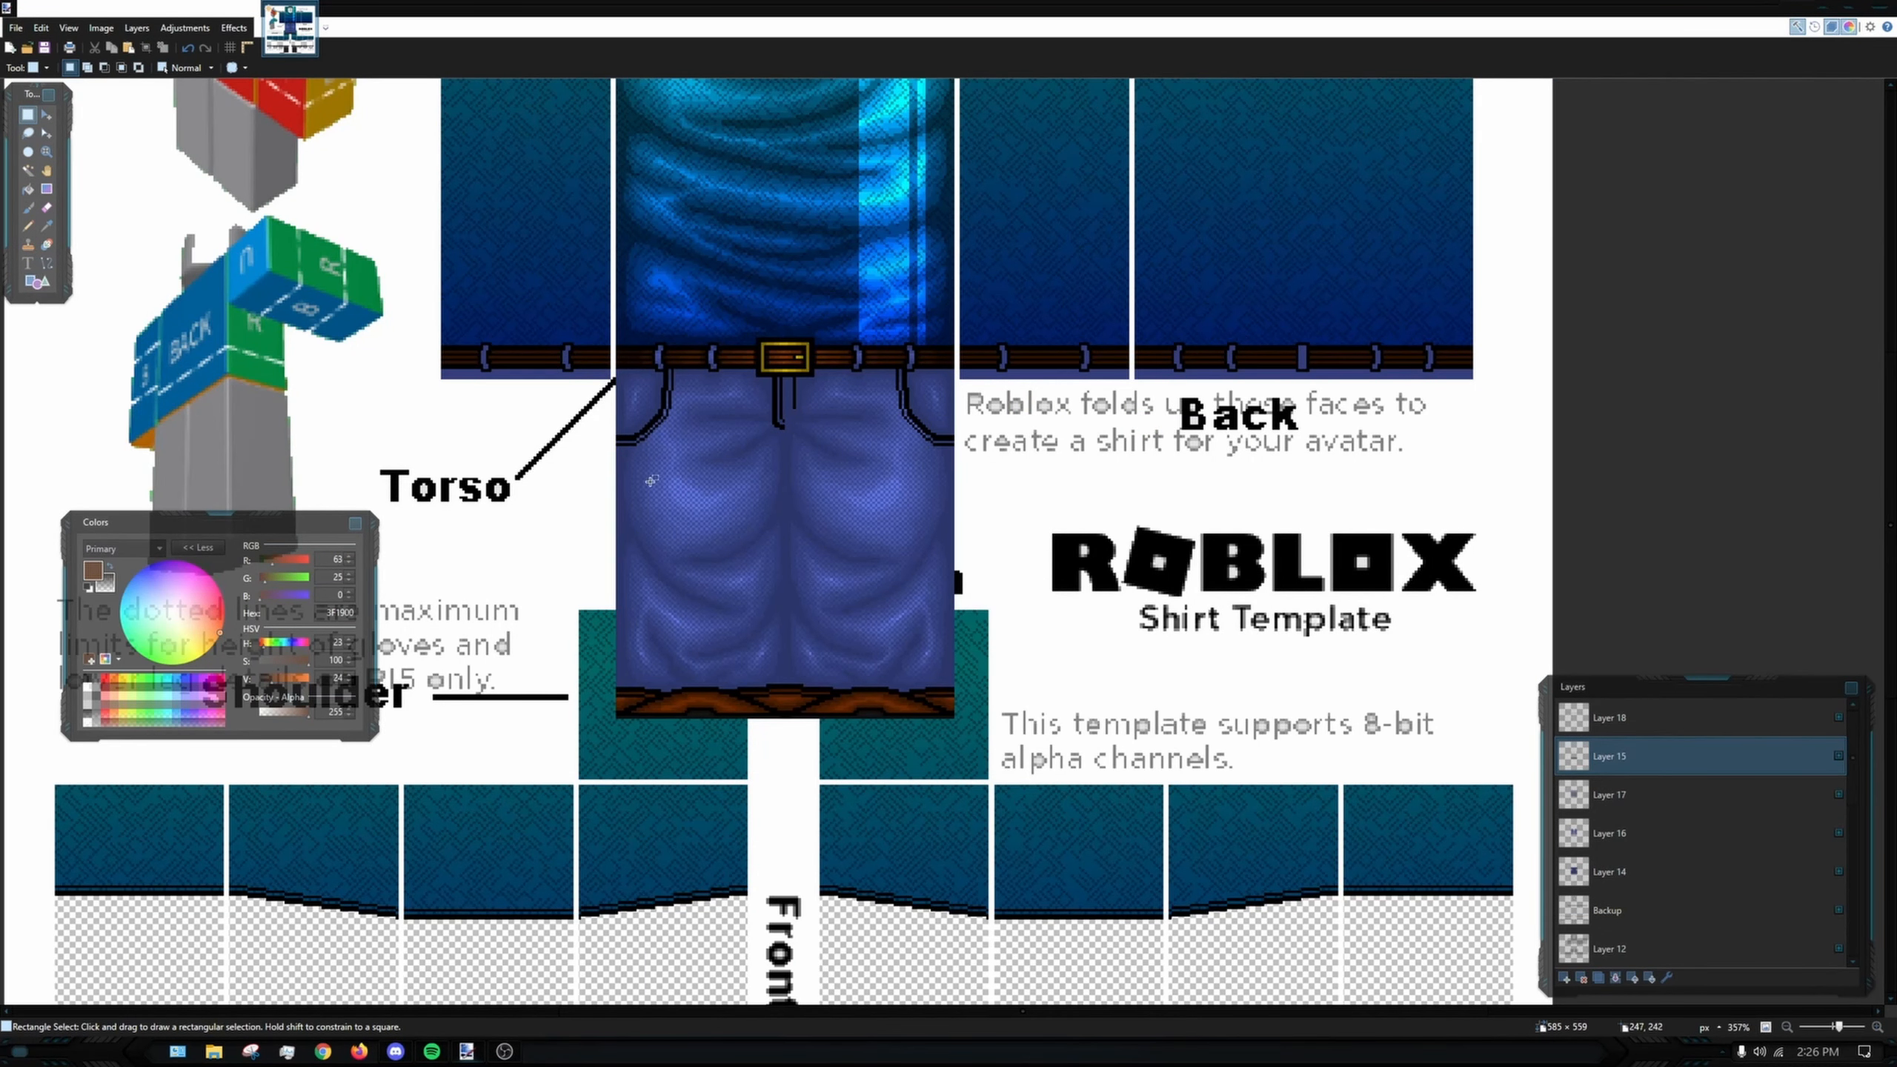
drag(908, 464, 929, 469)
ctrl+scroll(805, 377, up, 10)
ctrl+scroll(503, 358, up, 5)
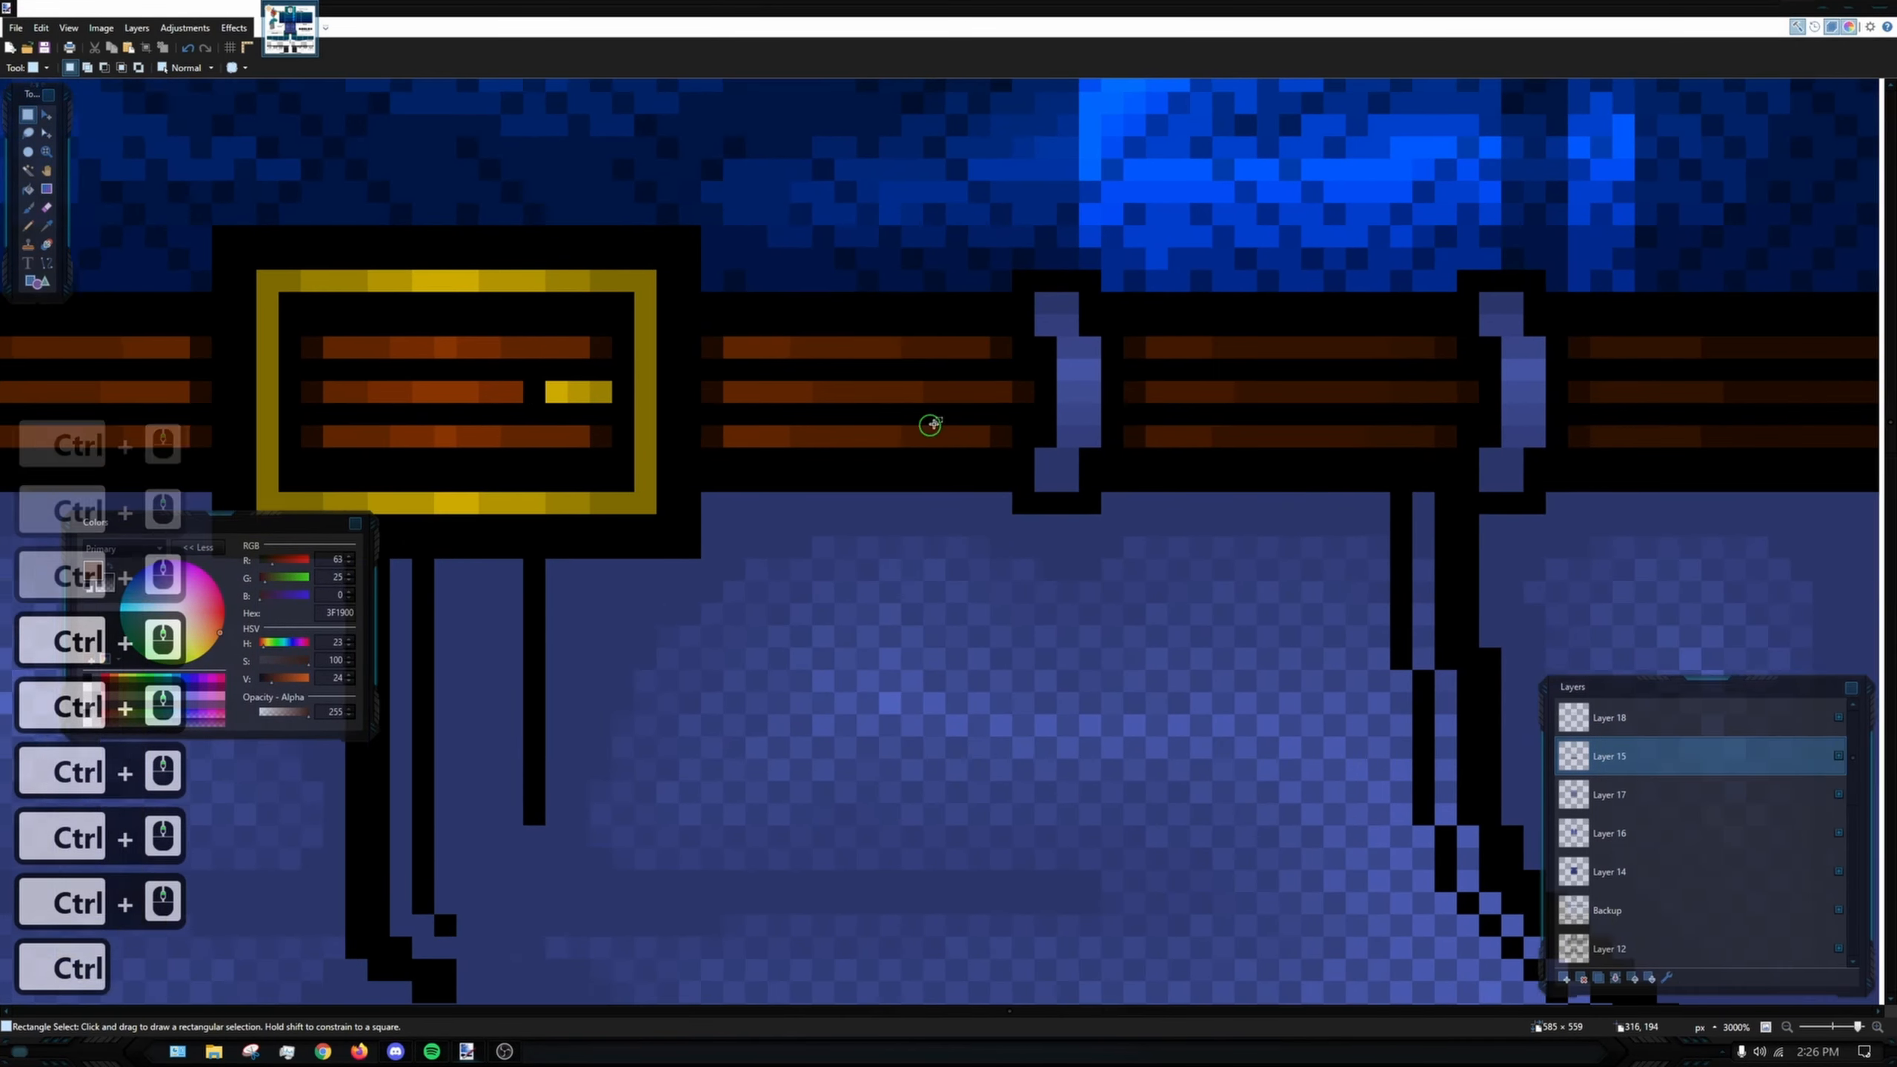
drag(523, 421, 508, 369)
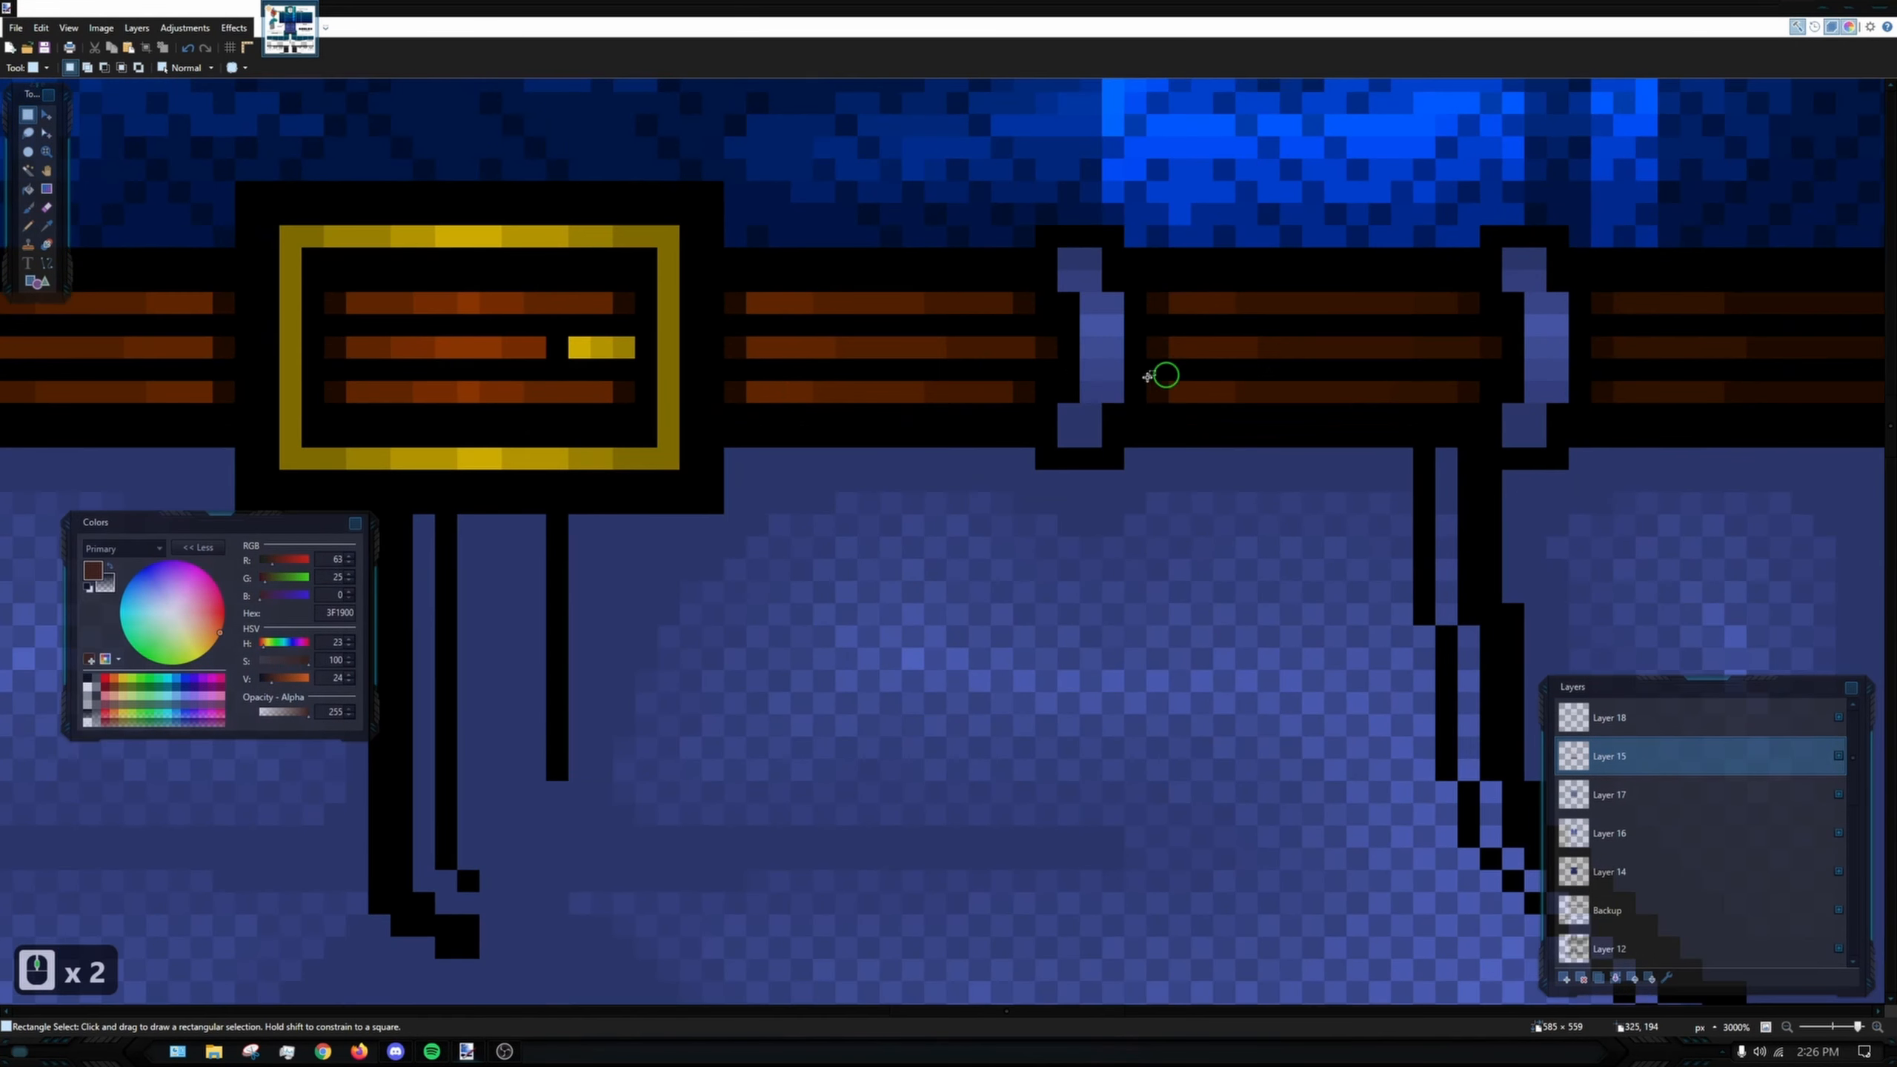
ctrl+scroll(1008, 295, down, 4)
drag(825, 218, 369, 202)
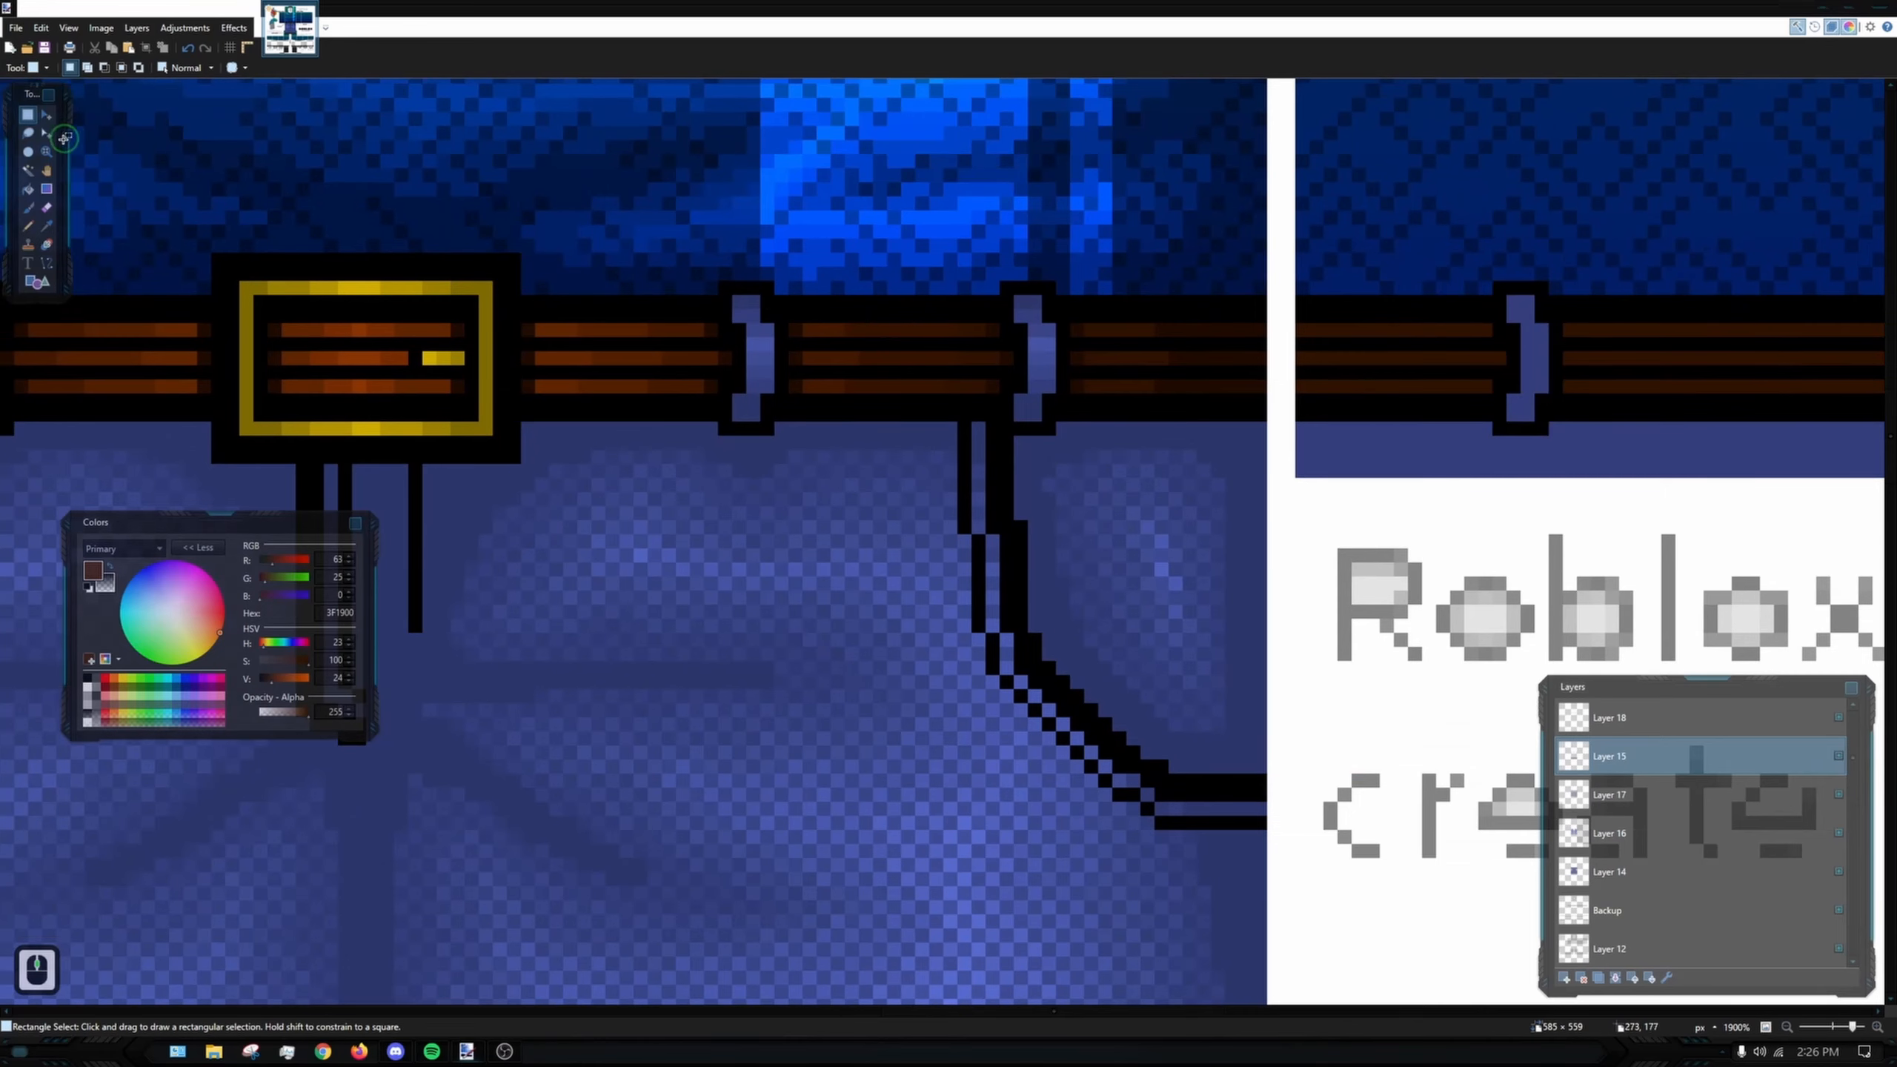
click(27, 171)
ctrl+scroll(717, 314, up, 4)
click(791, 335)
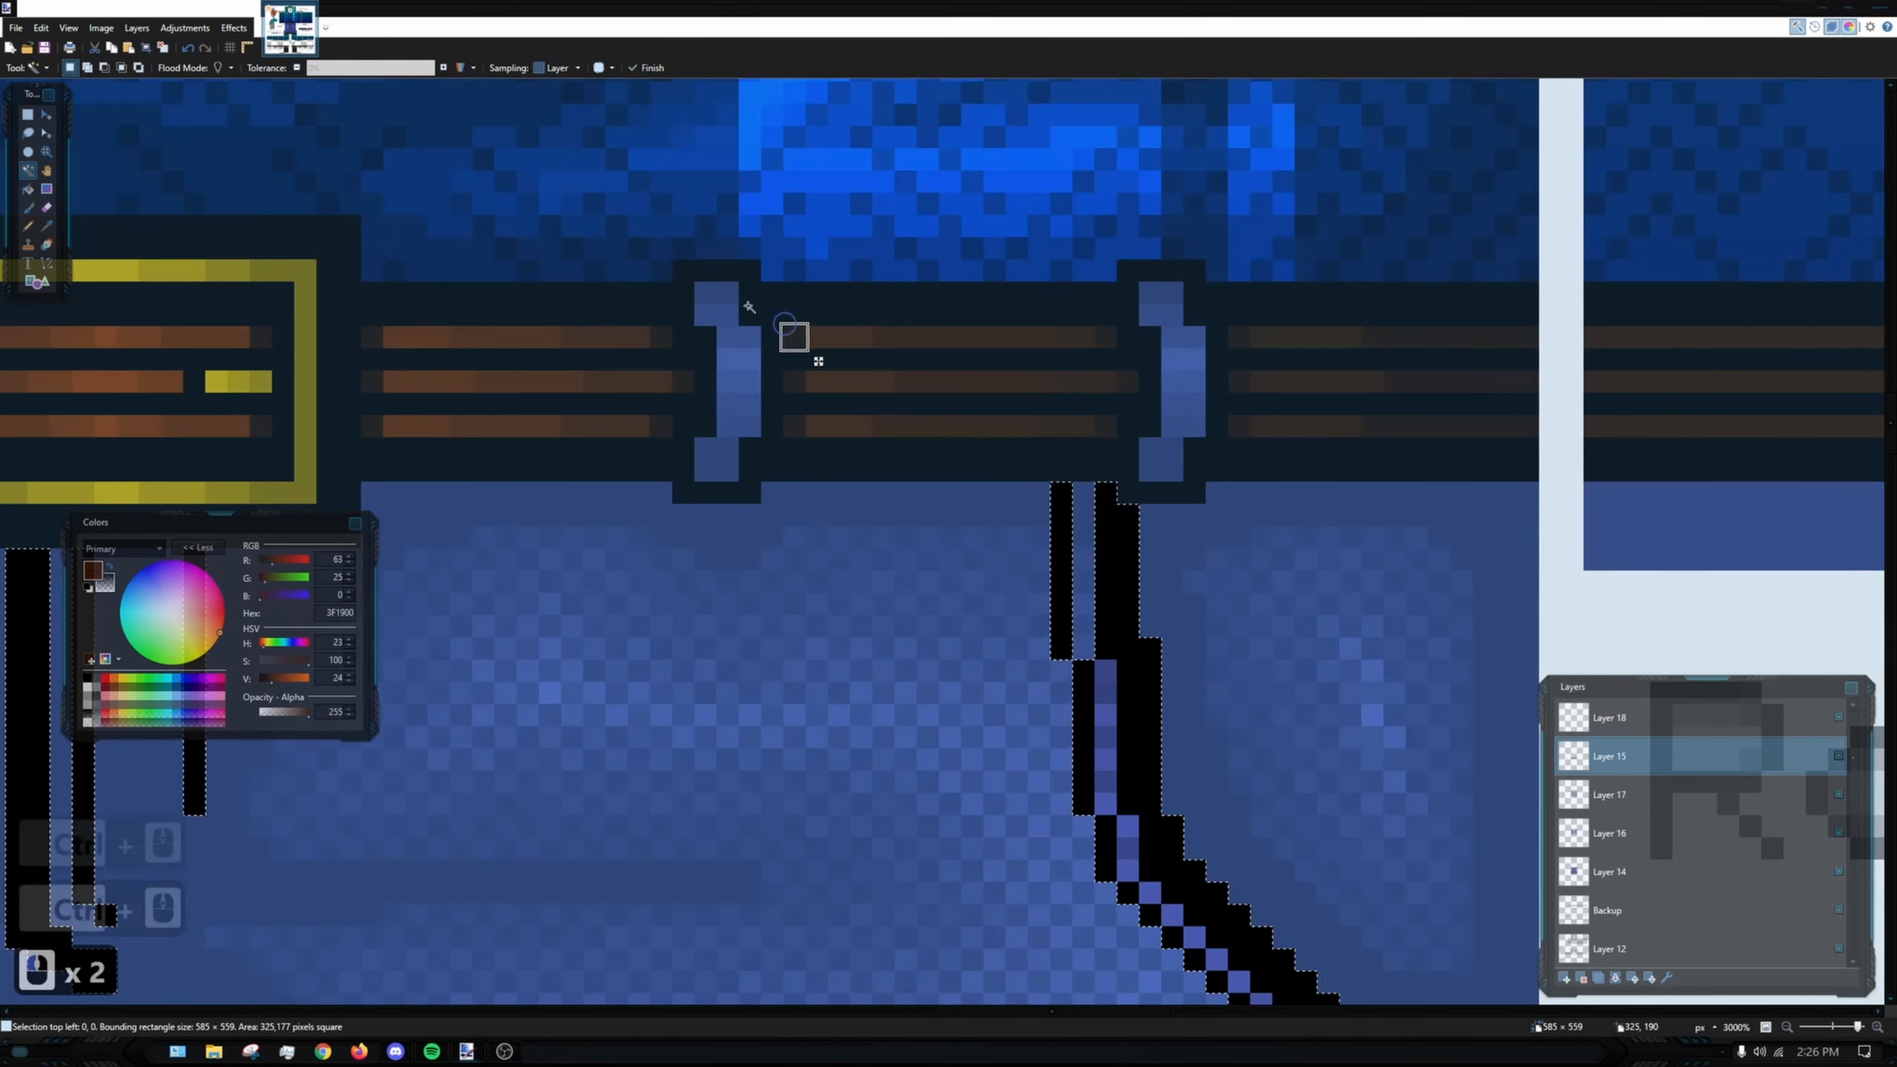
click(31, 114)
click(882, 291)
- Select the blue interiors of the two front belt loops to the right of the buckle with Rectangle Select
ctrl+scroll(746, 317, up, 5)
drag(662, 268, 769, 529)
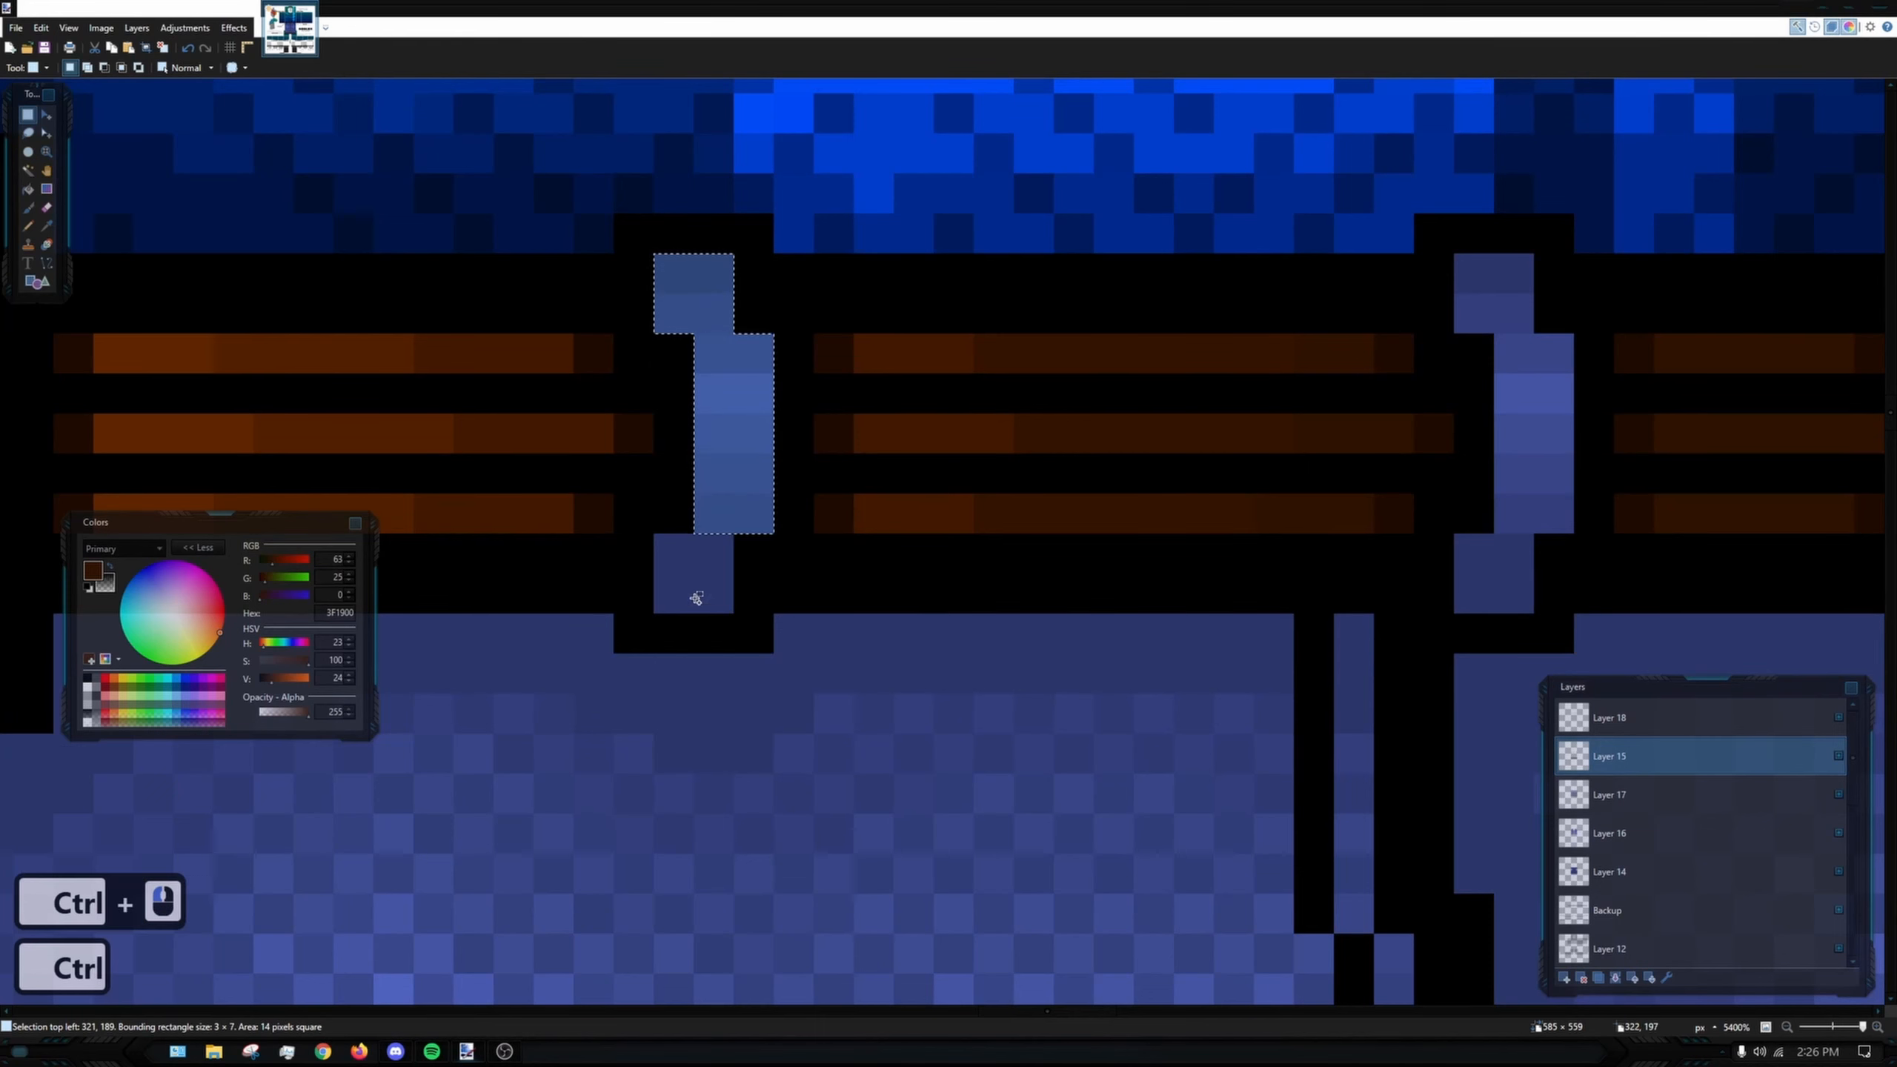
scroll(747, 560, right, 6)
ctrl+drag(978, 278, 1026, 585)
- Try repeating the Grid Checker Maker effect on Layer 17 within the selected belt loops
click(1613, 794)
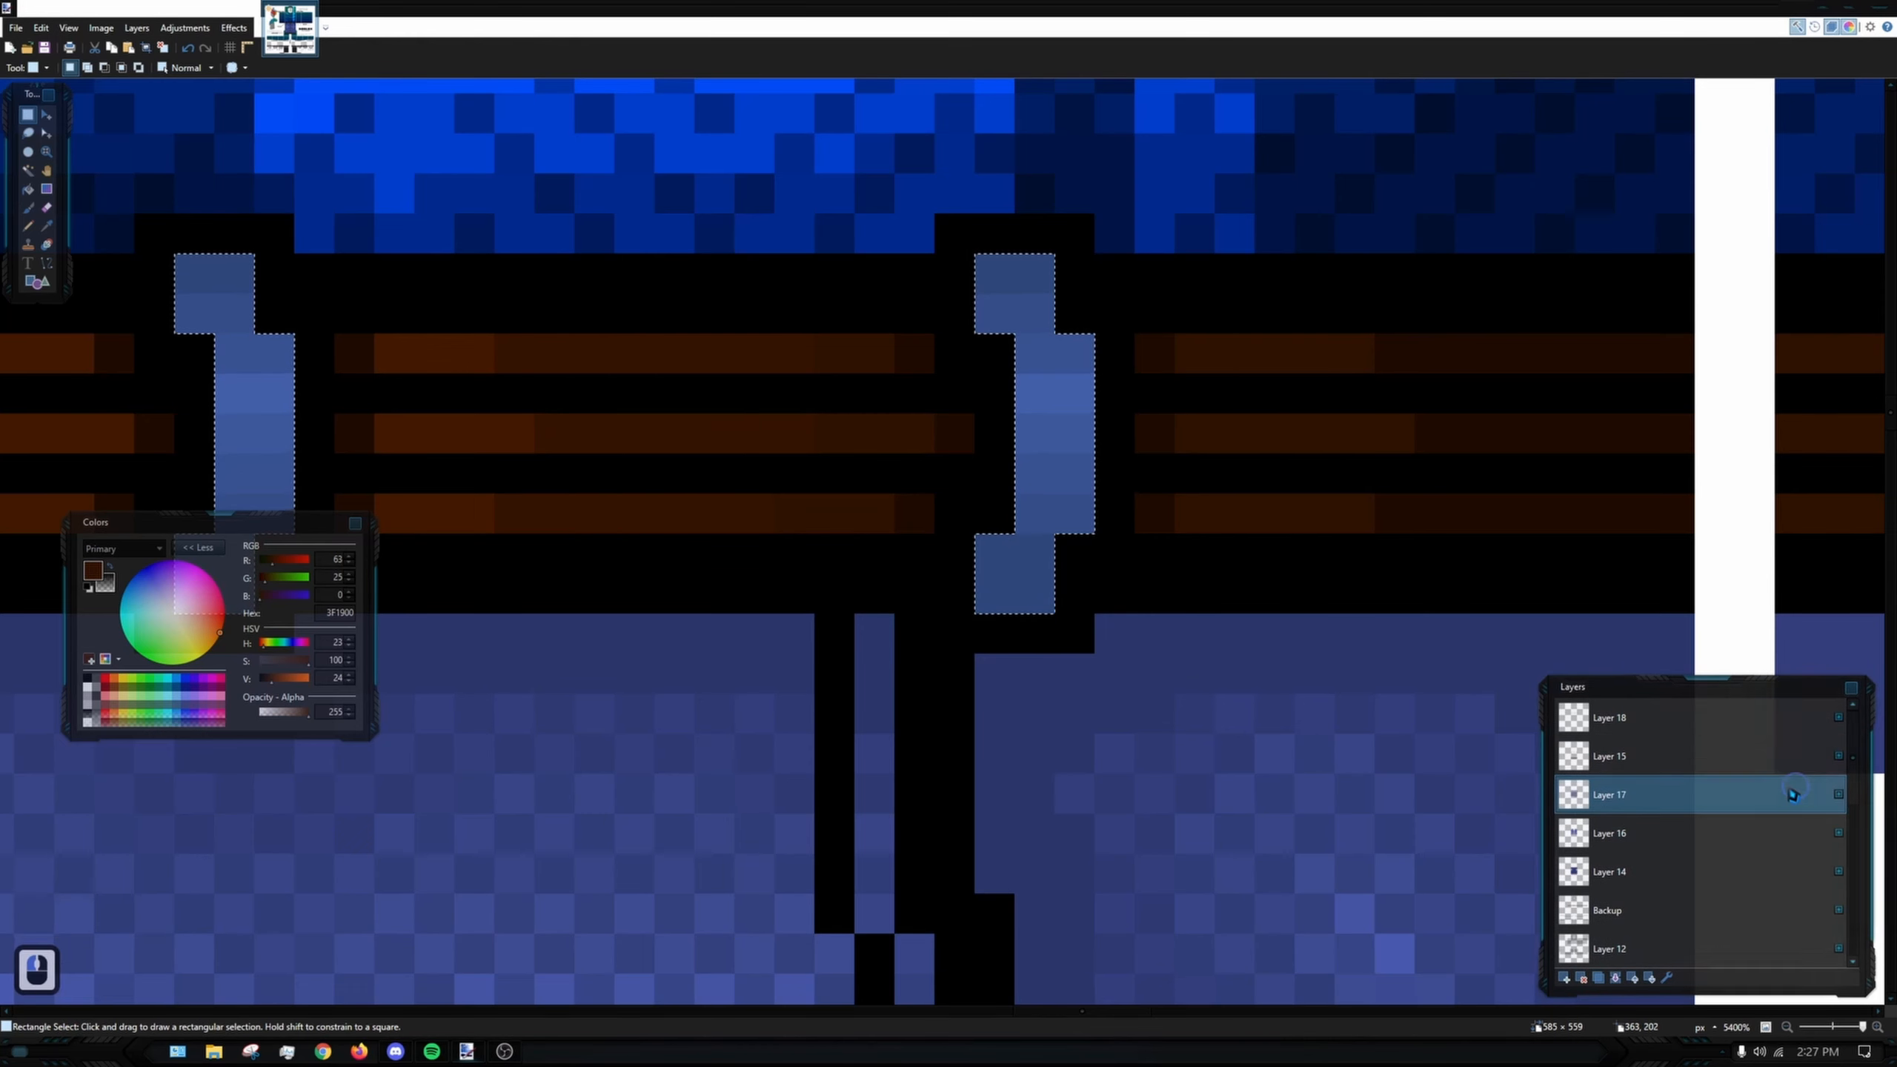
ctrl+scroll(945, 250, down, 12)
click(235, 28)
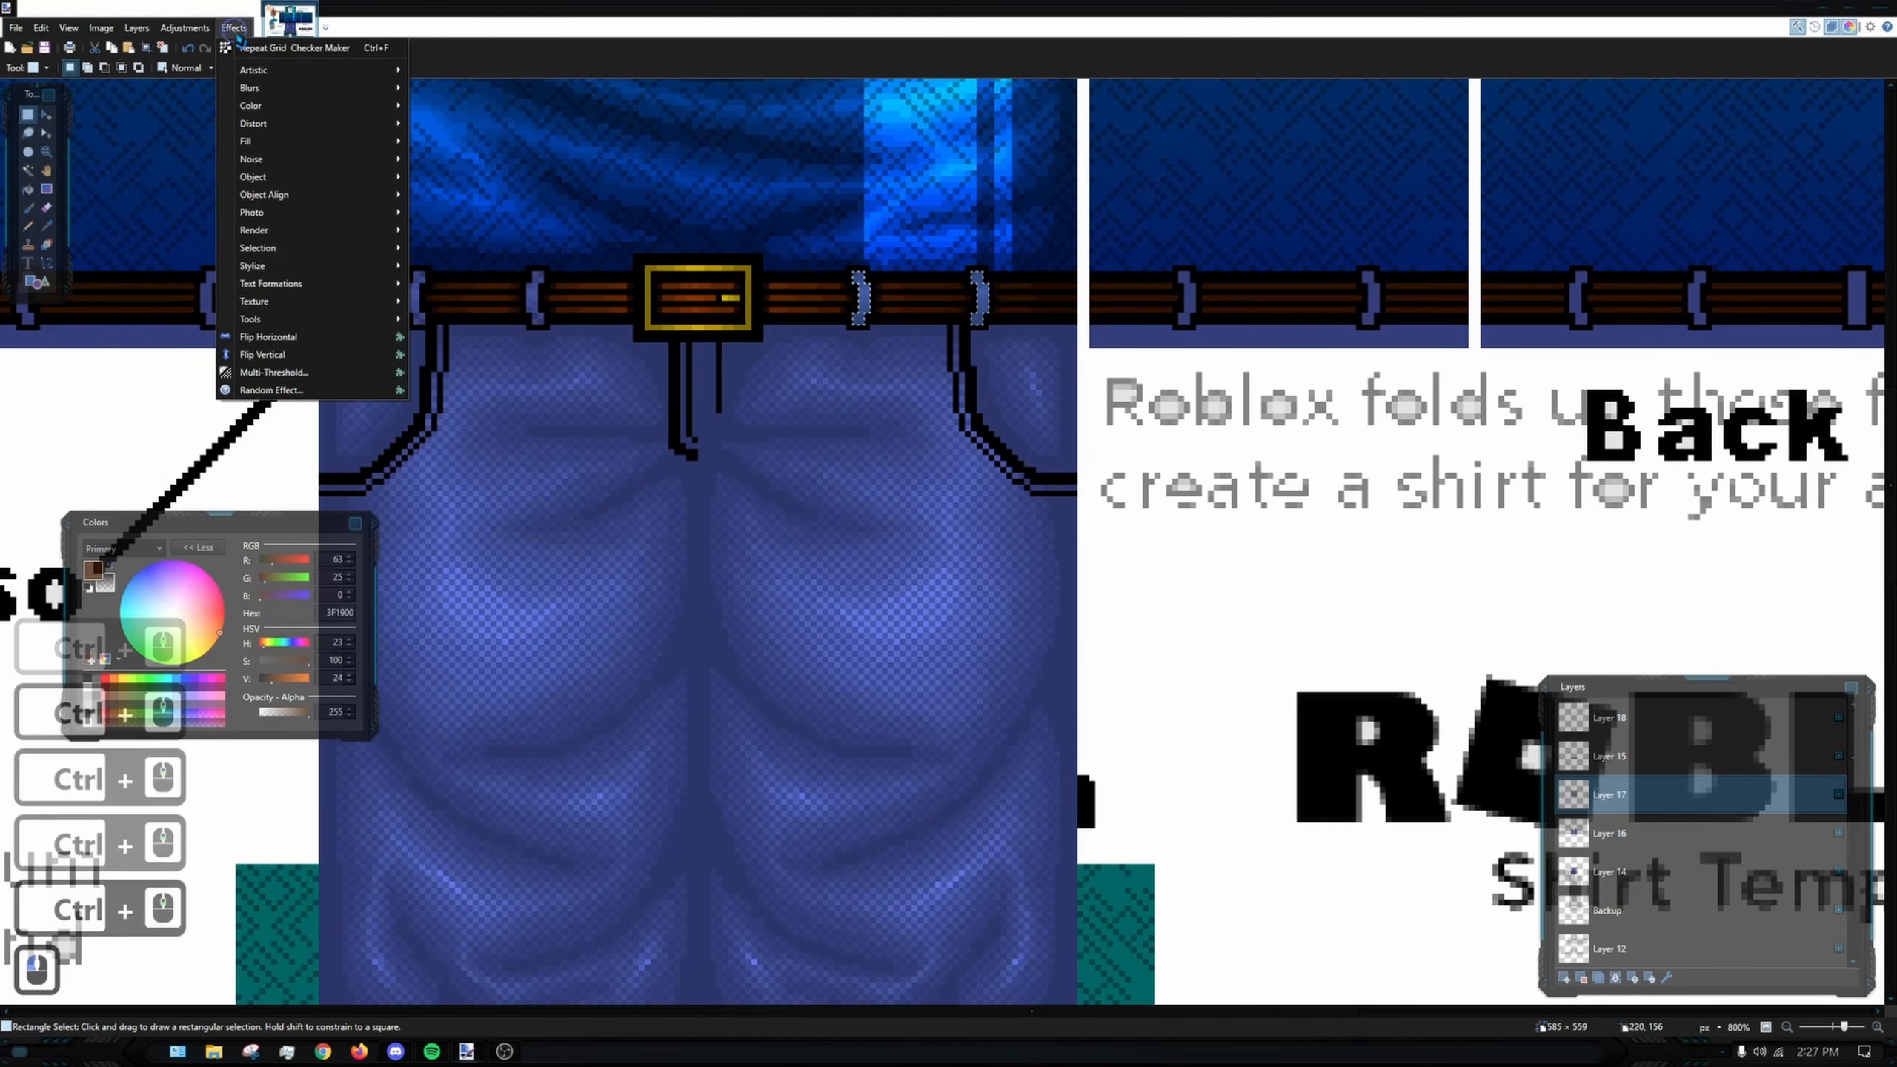
click(256, 49)
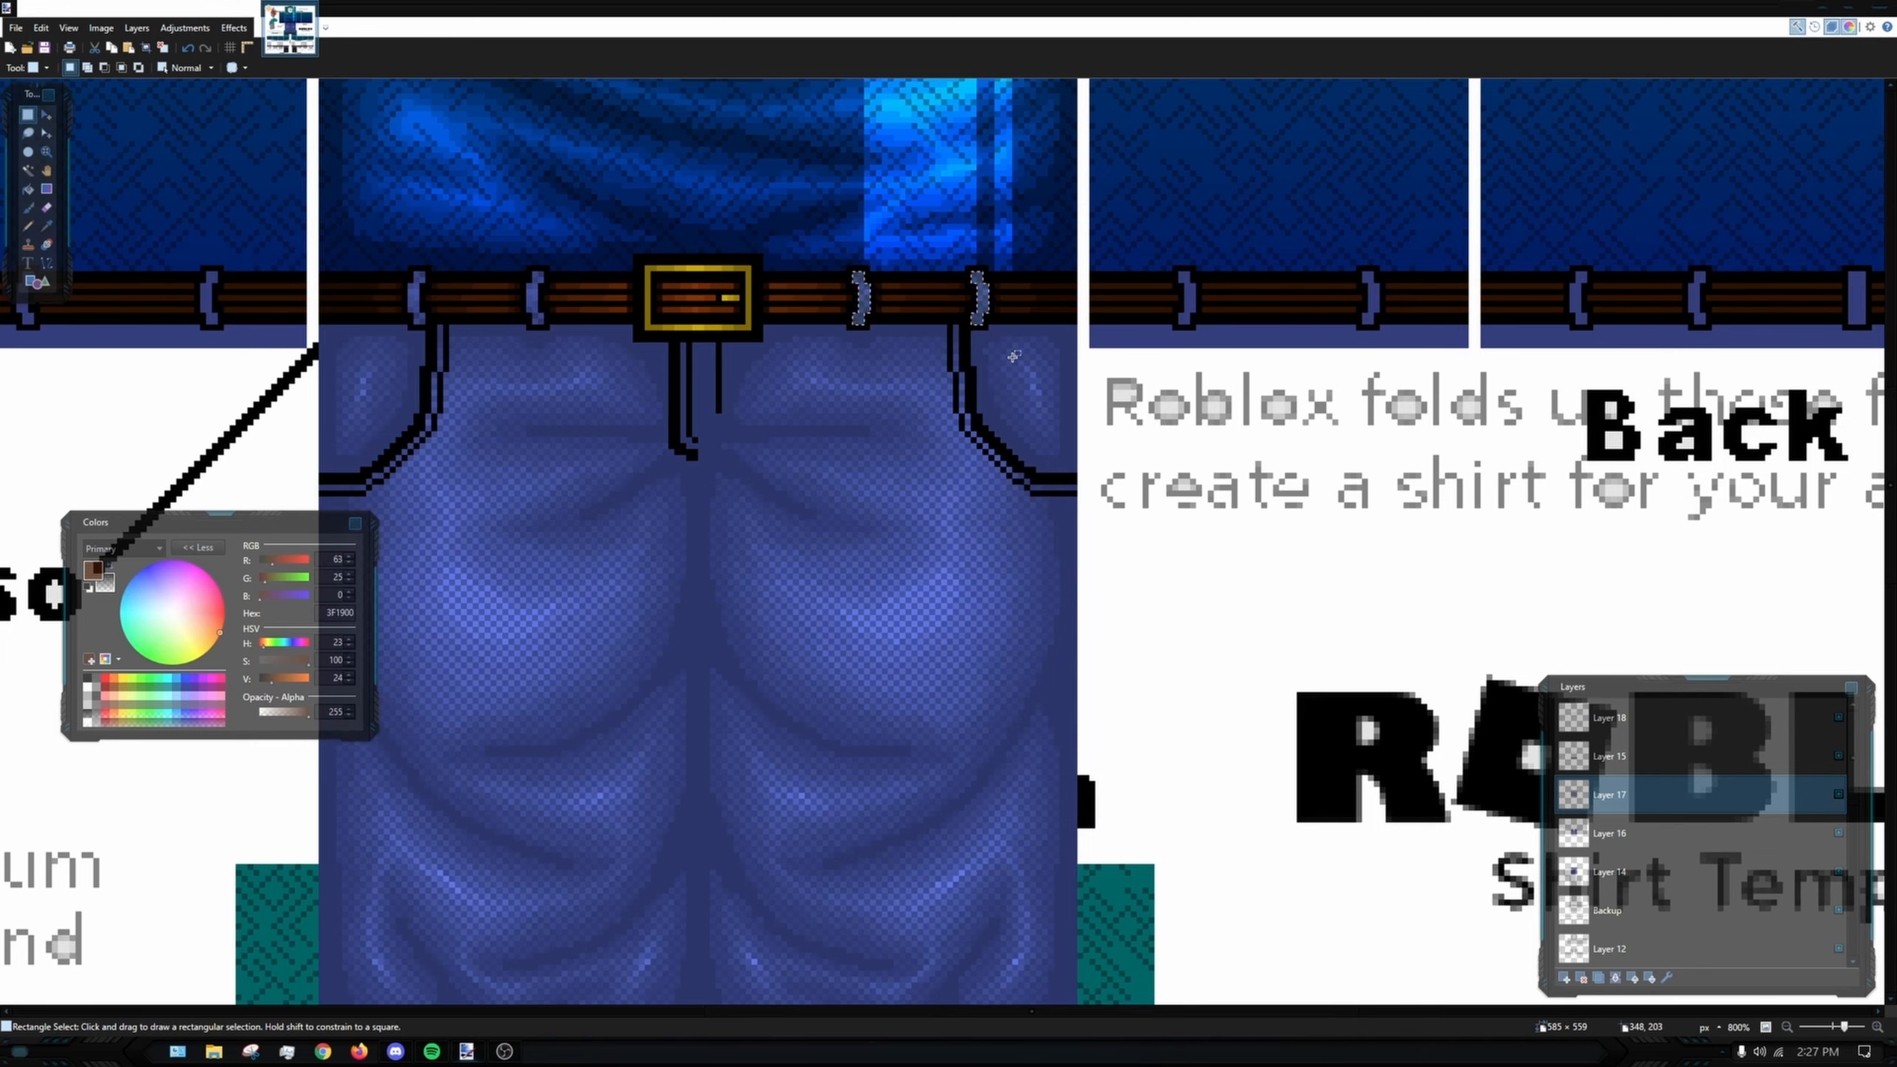
ctrl+scroll(1003, 321, up, 5)
key(ctrl+z)
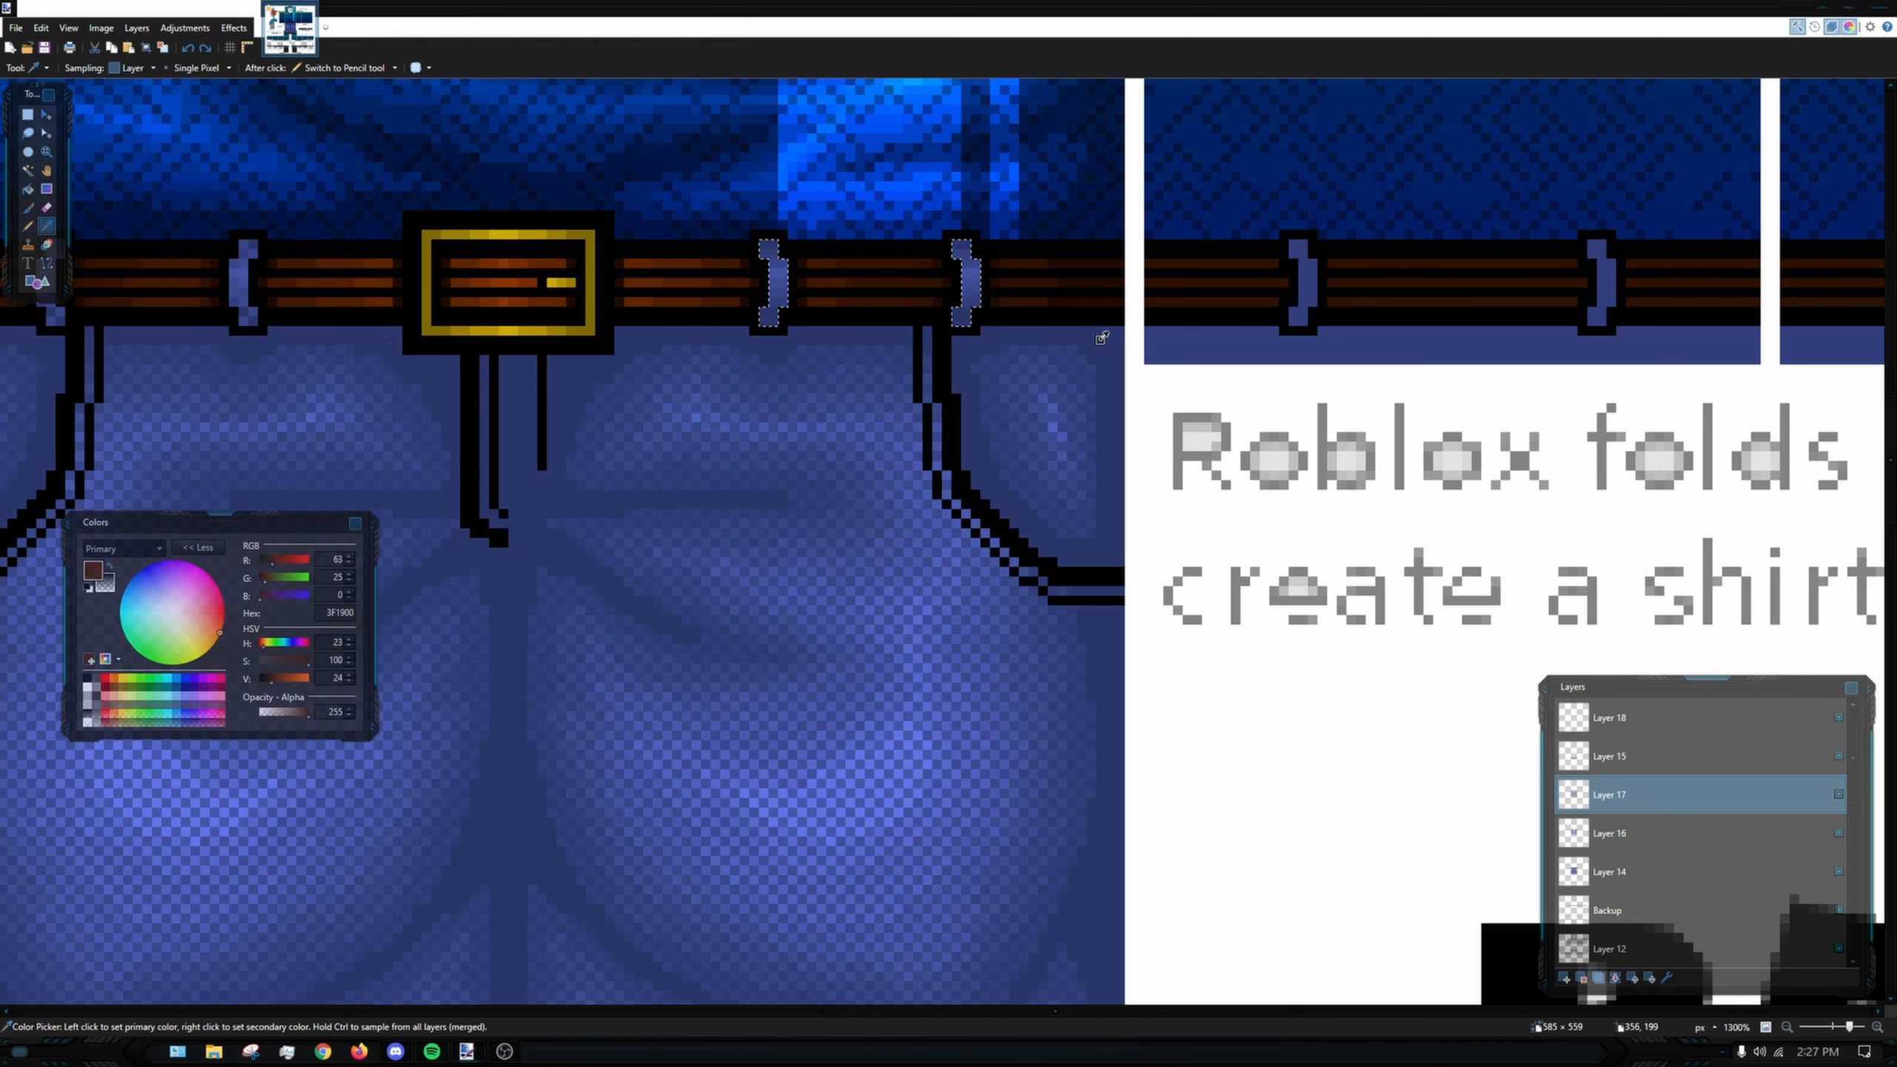
- Sample dark blue 2C376B from the pants on Layer 14 and bring up the effects list for the selected belt loops
click(1643, 871)
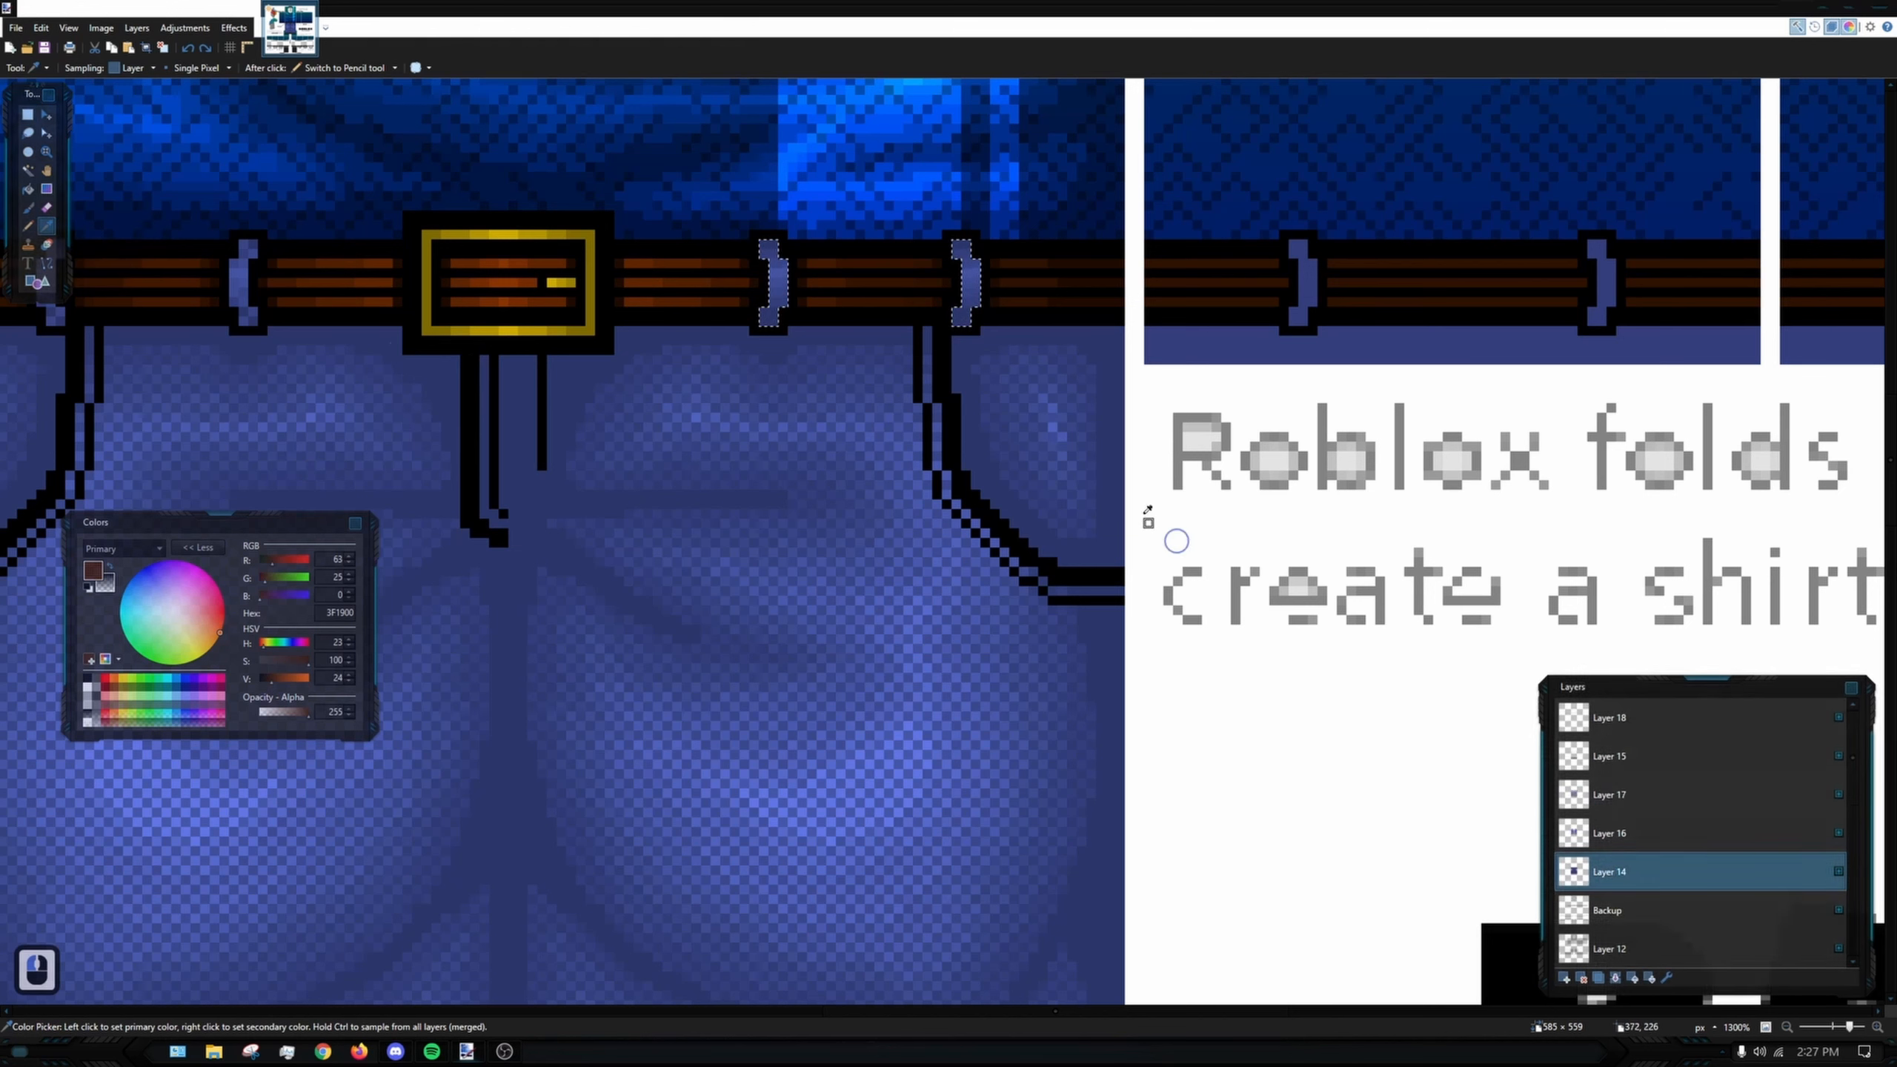
click(1053, 350)
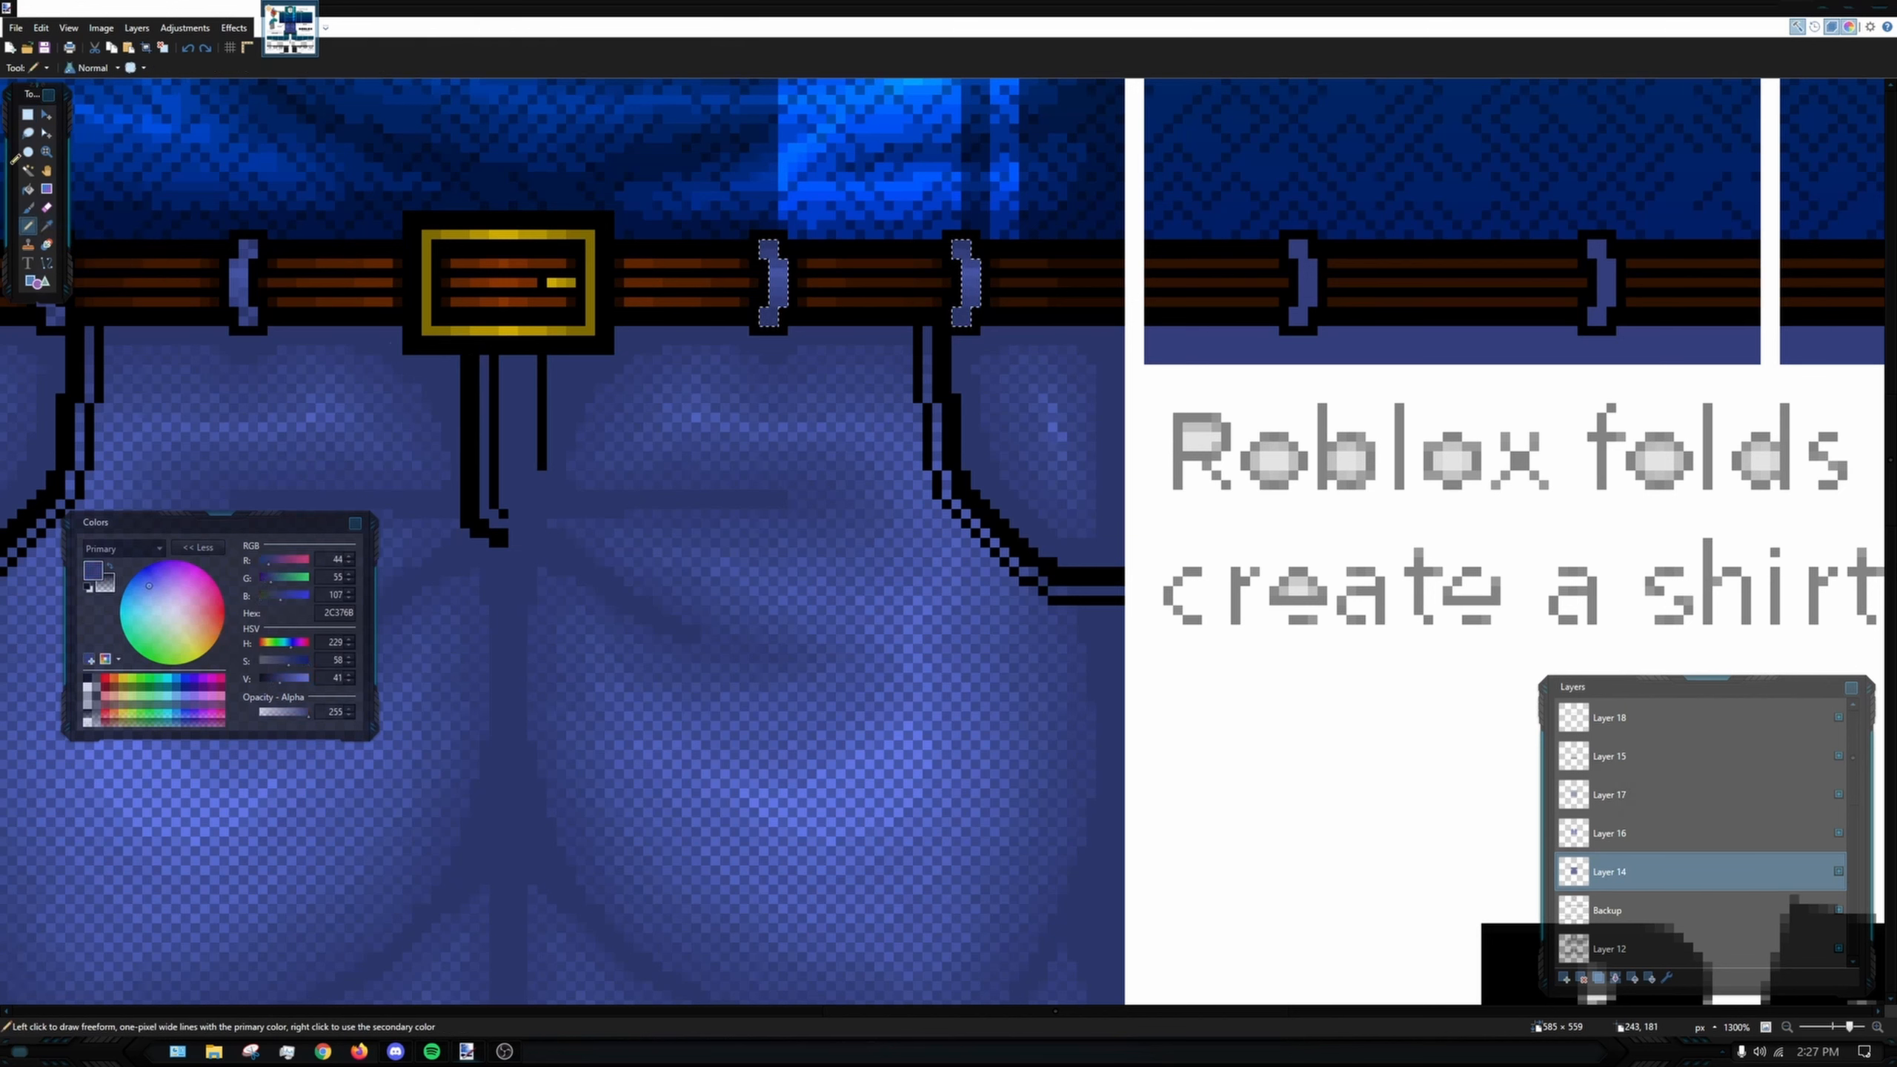
click(226, 30)
click(231, 28)
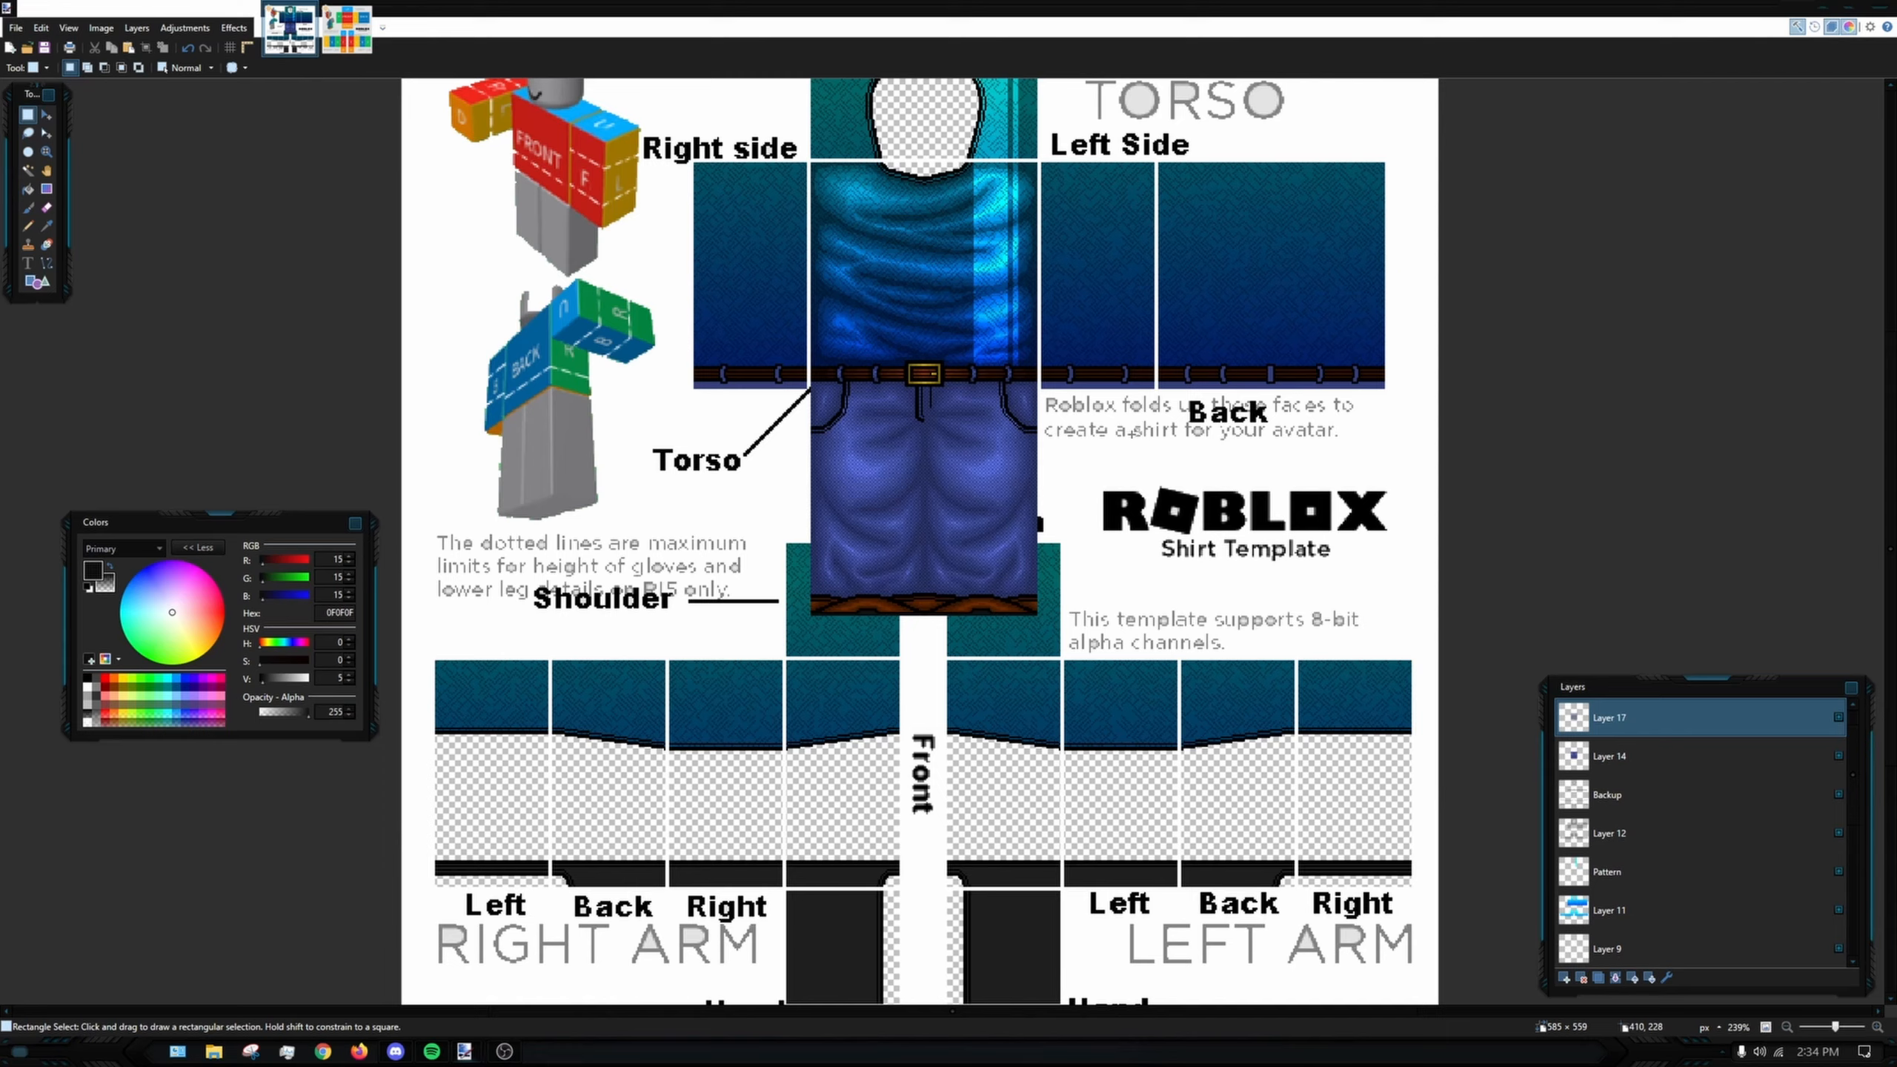
- Open the Save As dialog for the shirt template and set the file type to PNG
drag(1132, 434, 1055, 418)
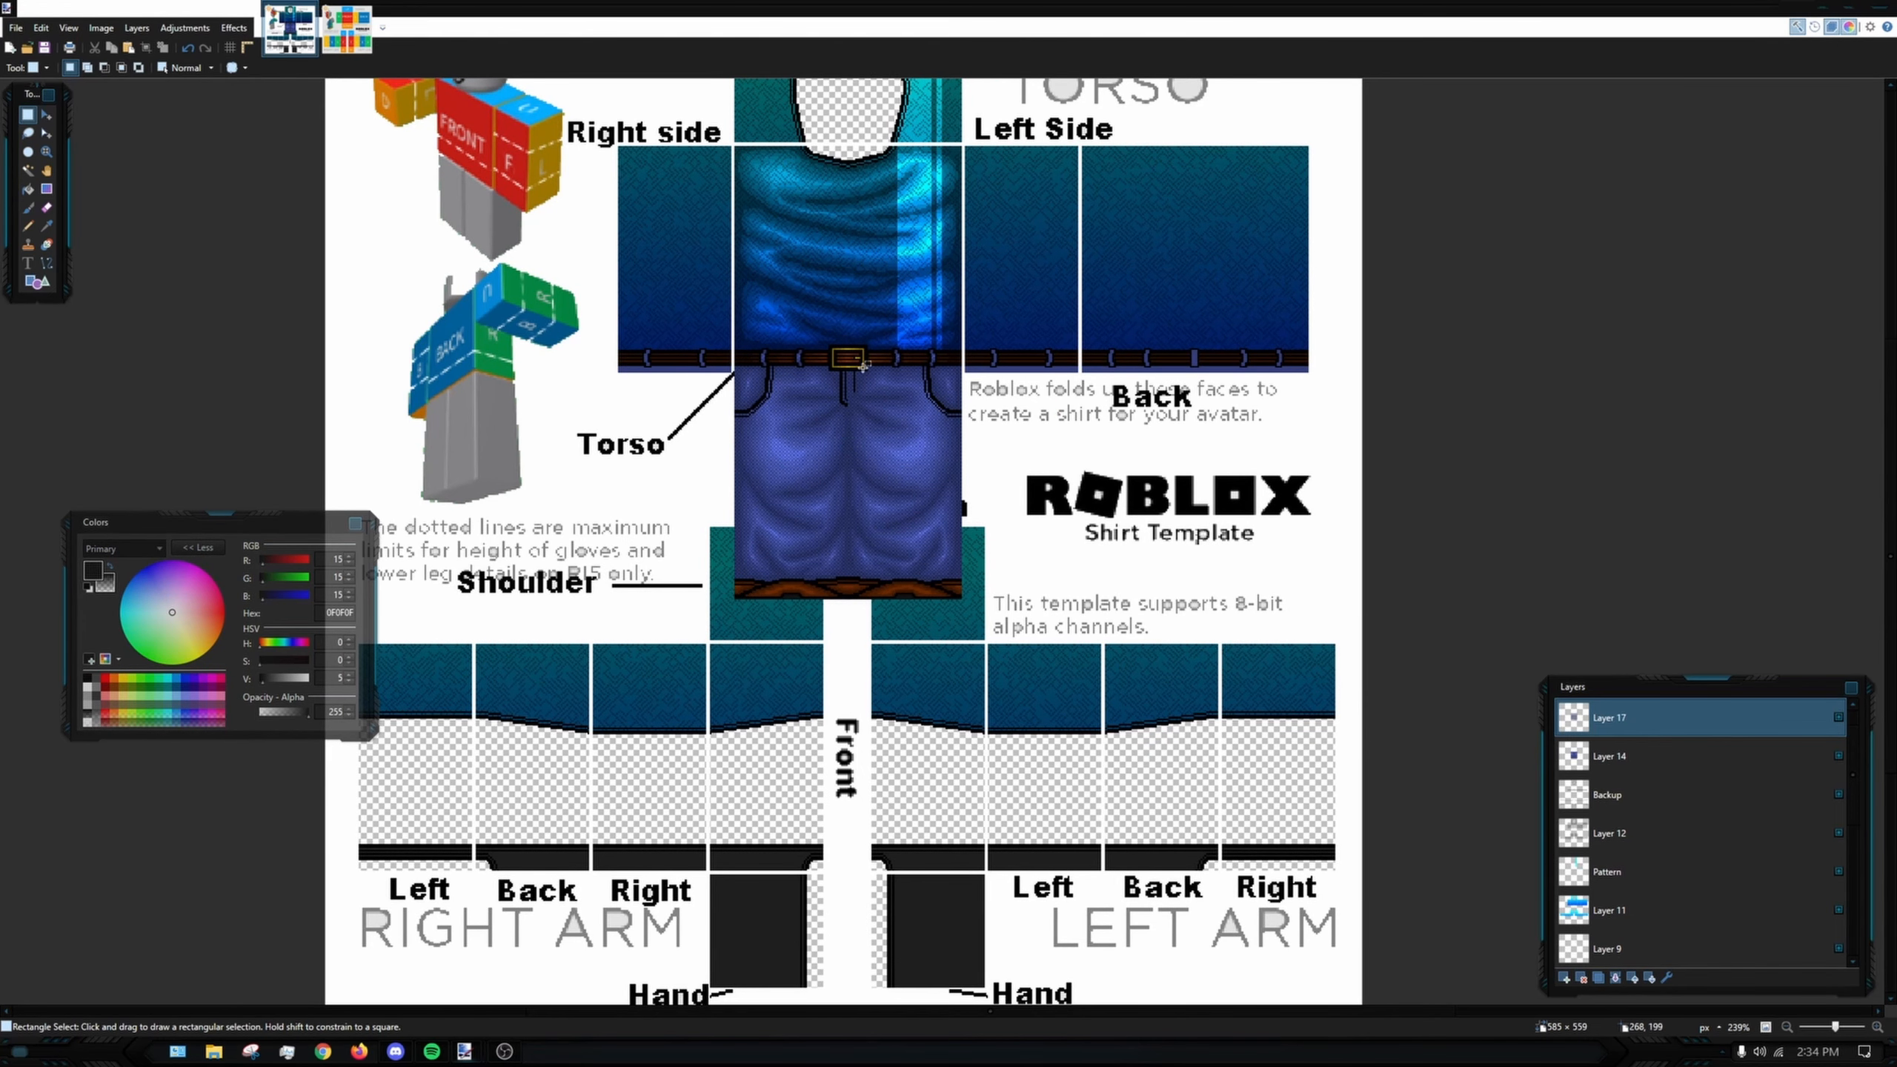
drag(1221, 436, 1197, 441)
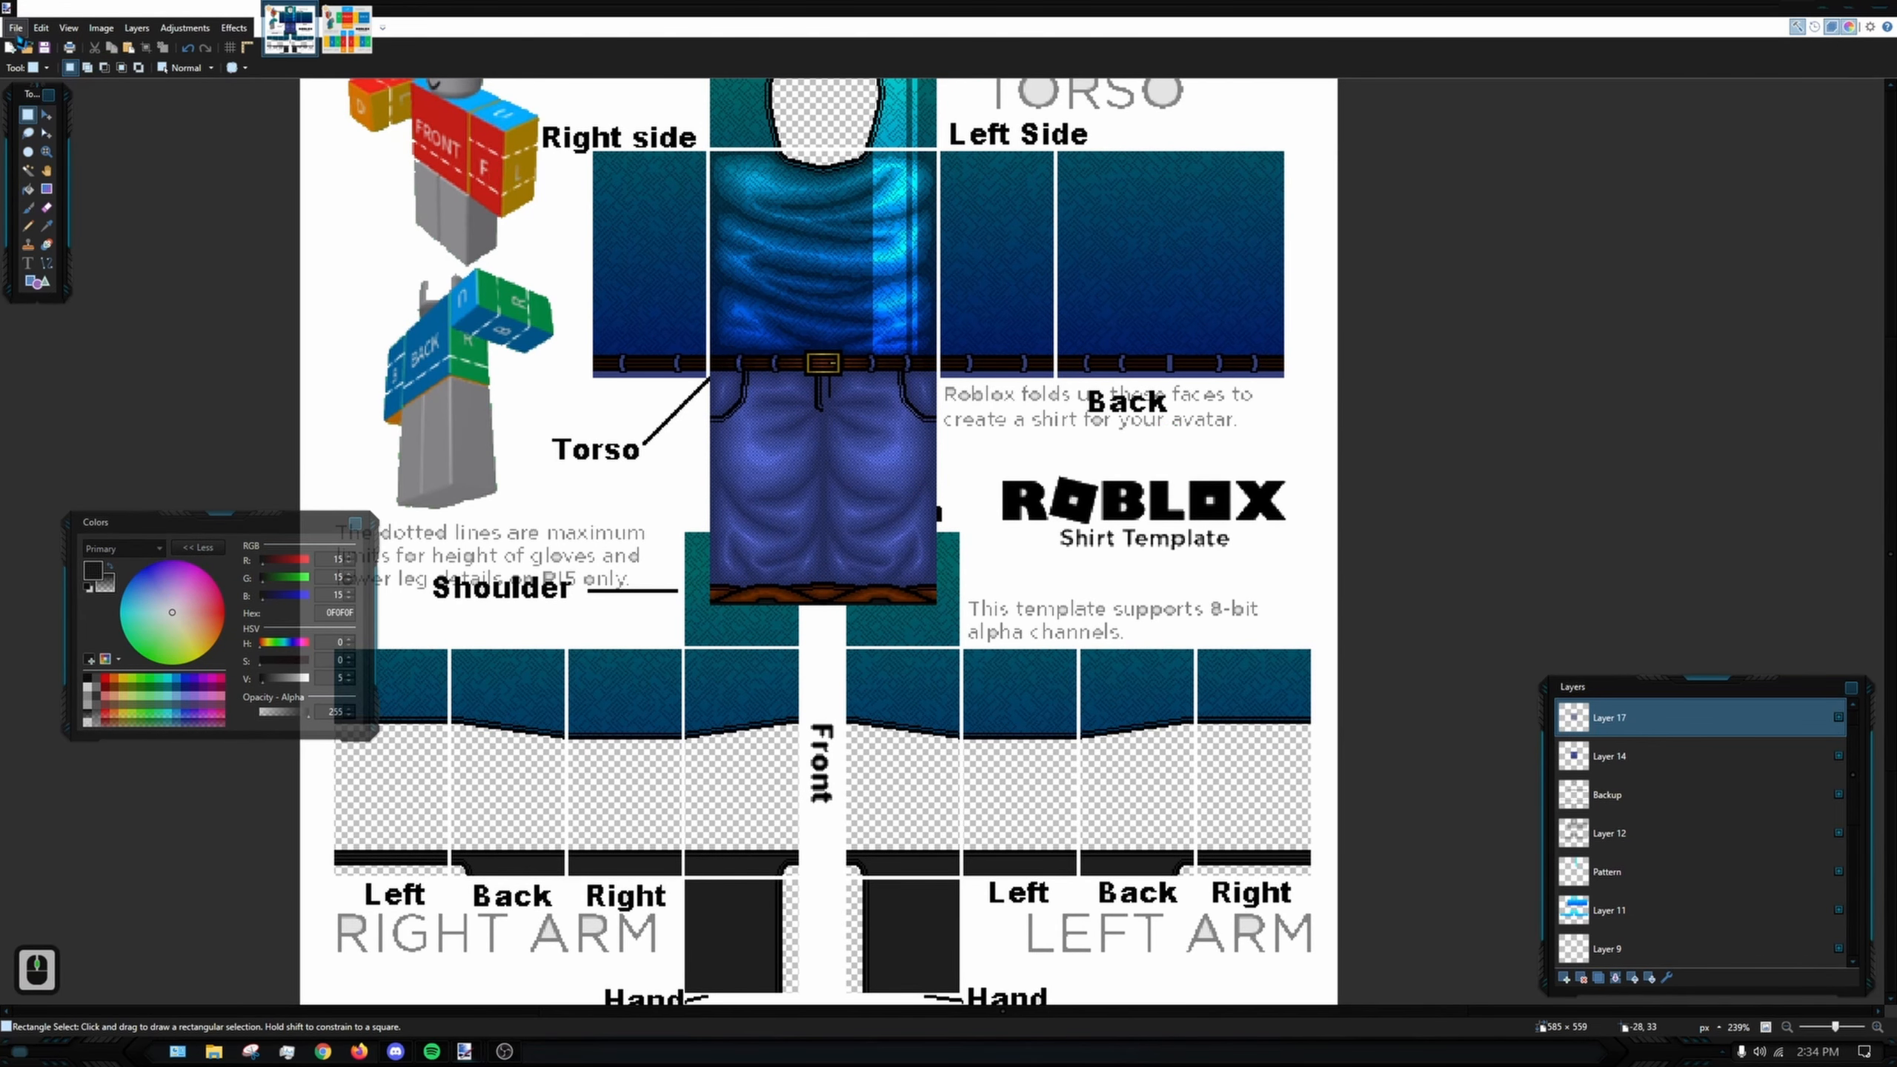
click(16, 28)
click(62, 140)
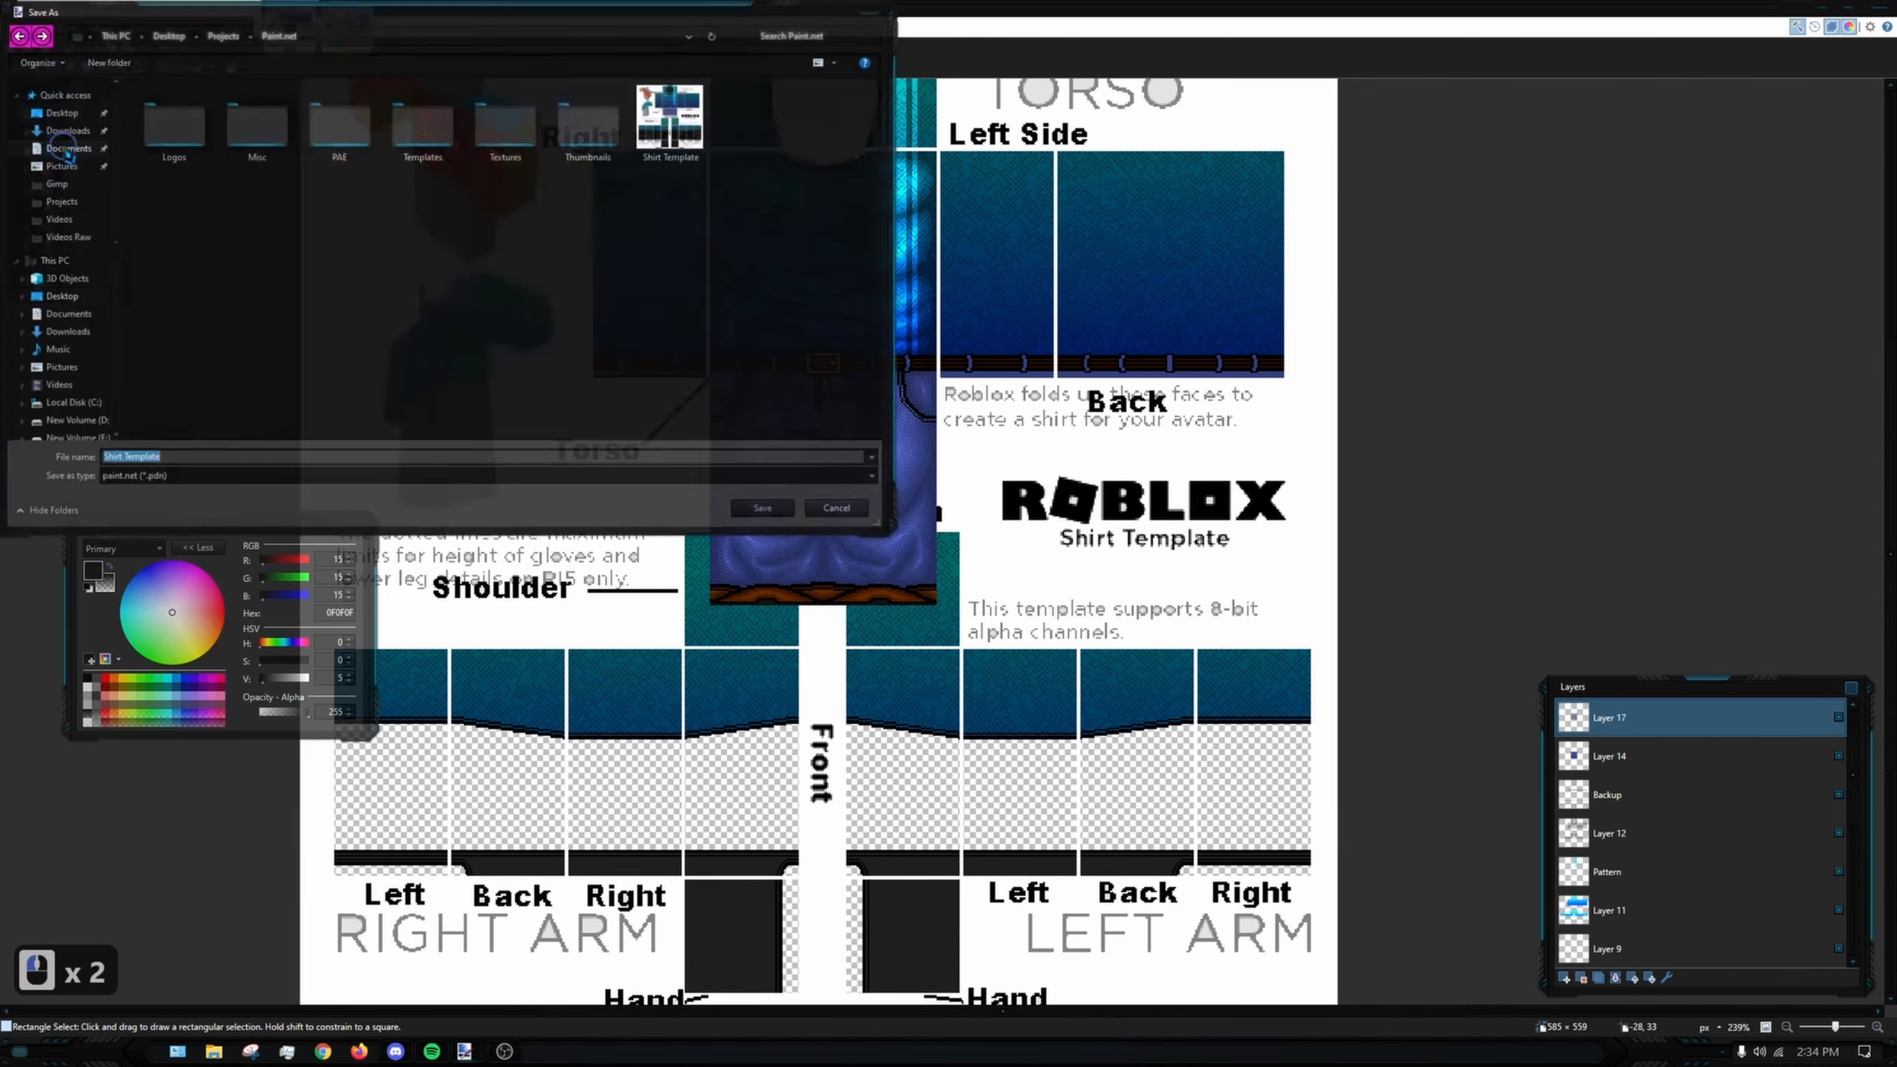
drag(704, 79, 958, 180)
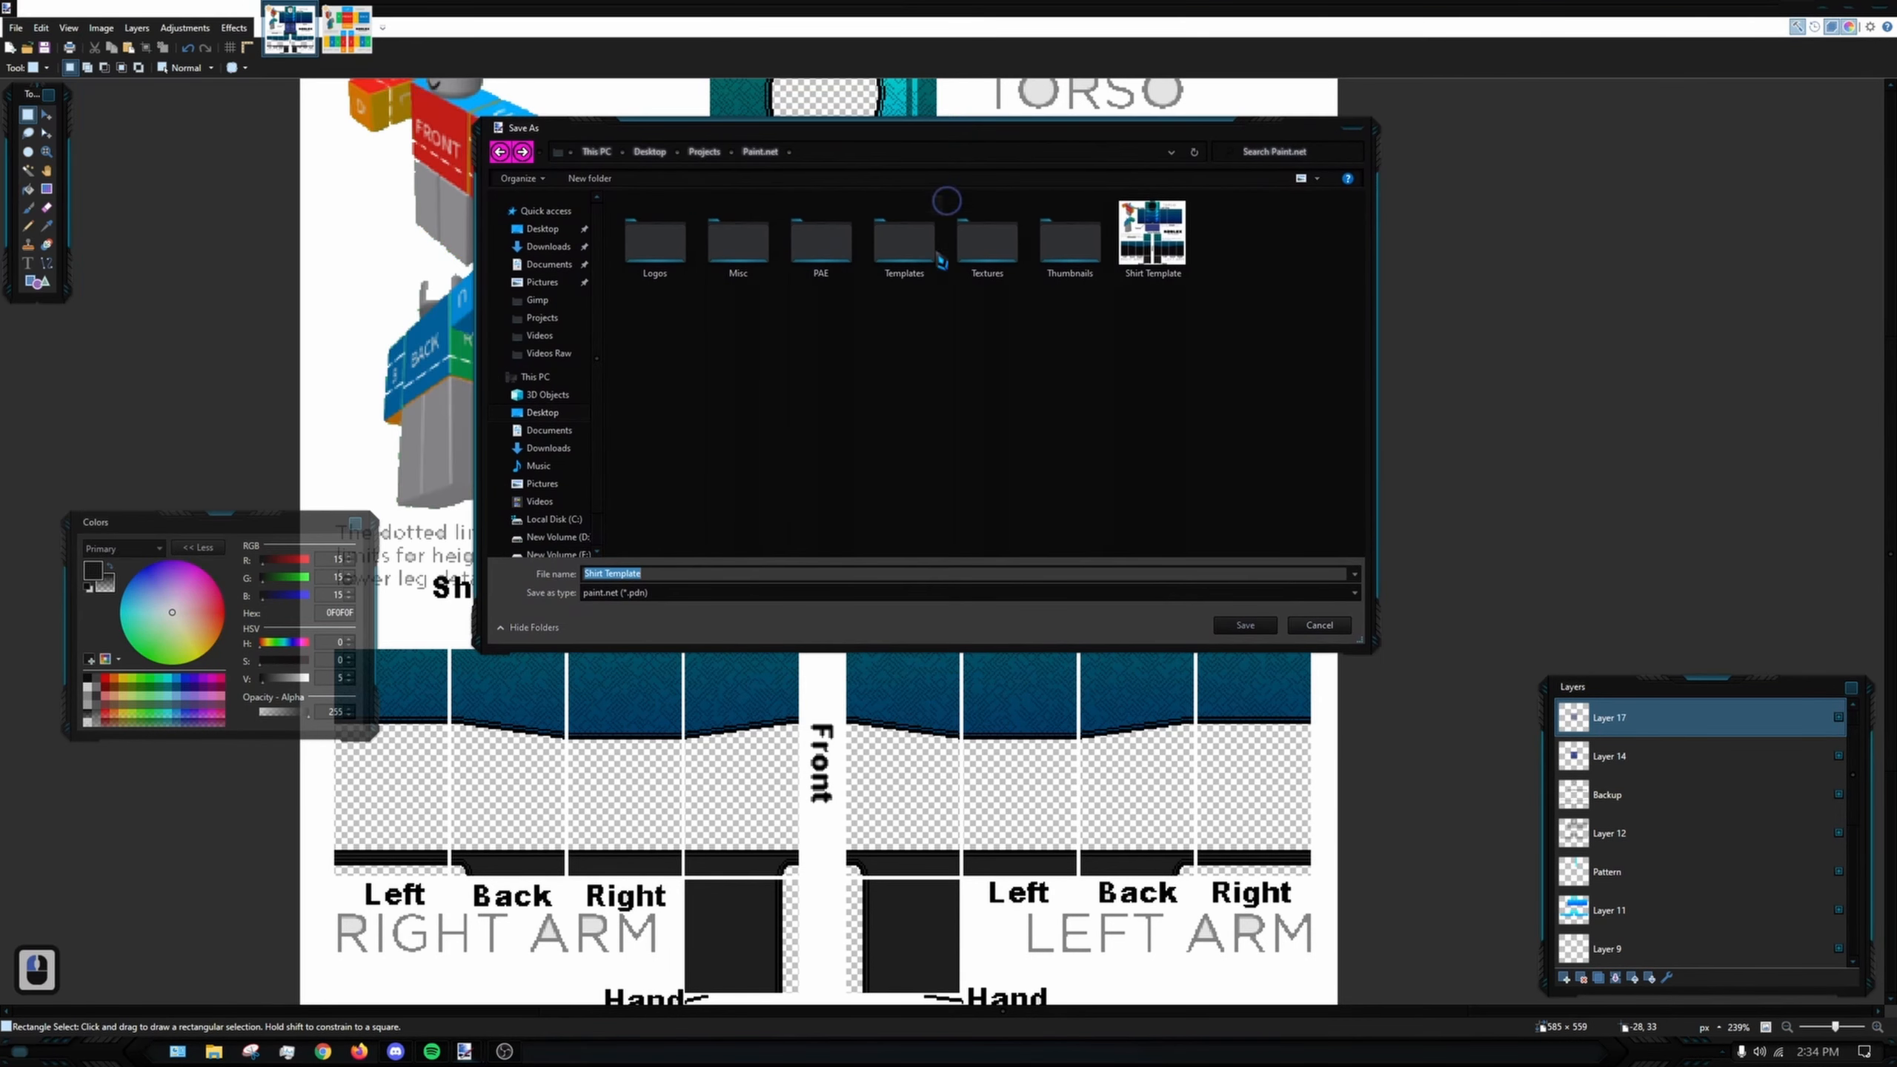
click(682, 592)
click(663, 621)
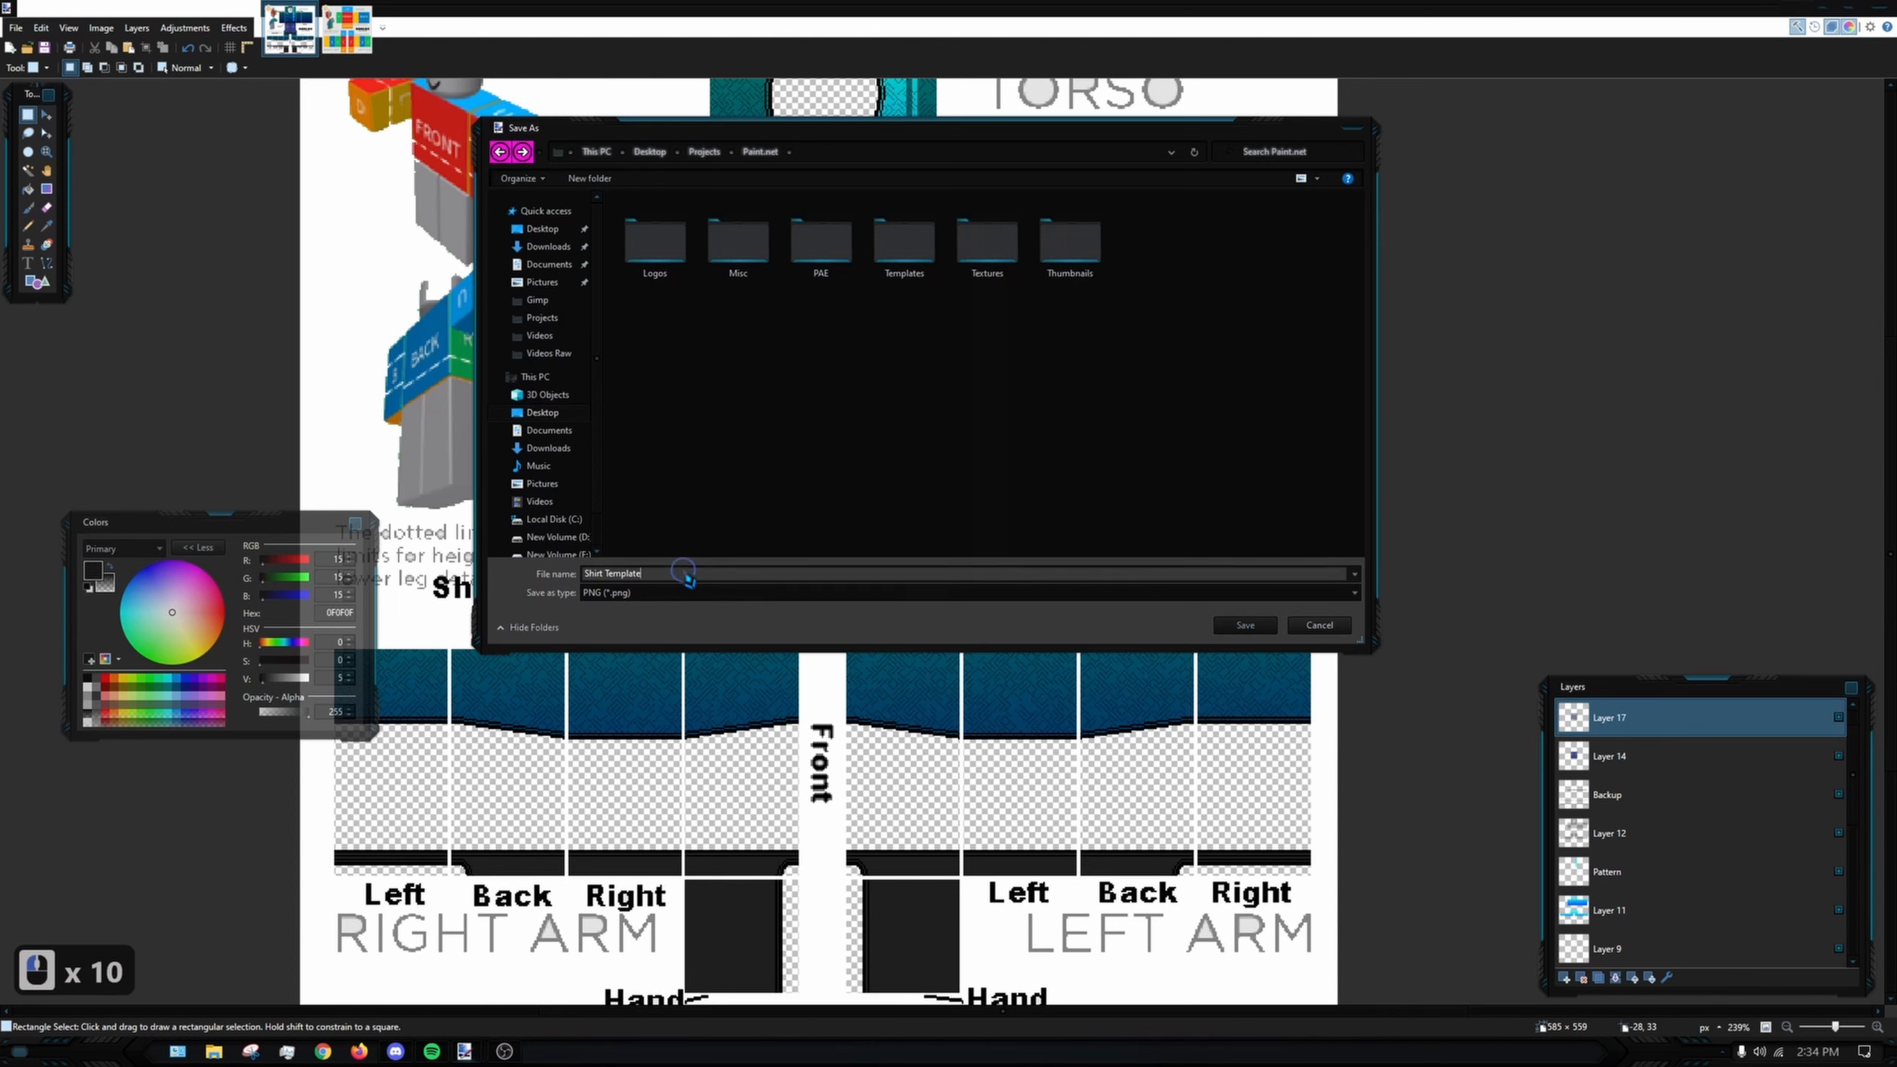
- Save the PNG under an arbitrary file name with auto-detected bit depth, flattening all layers
text(Pa)
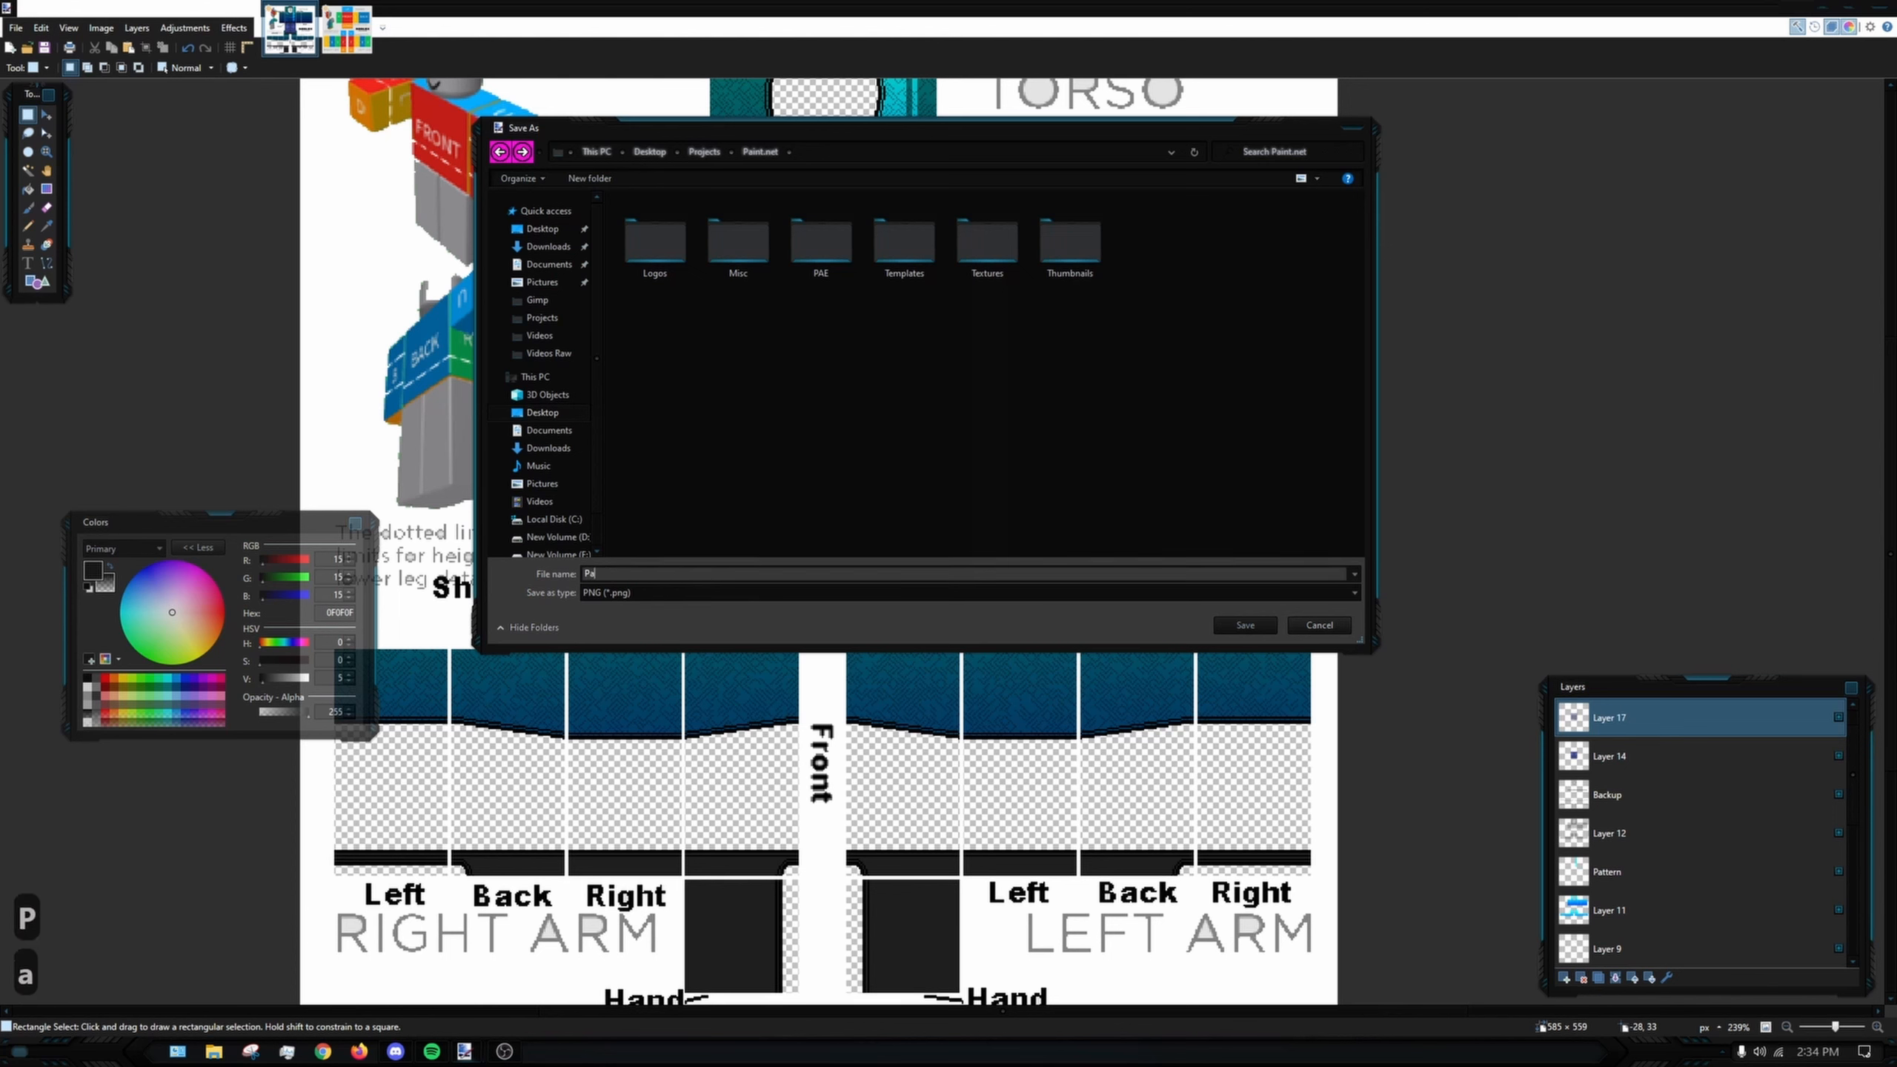
key(BackSpace)
key(BackSpace)
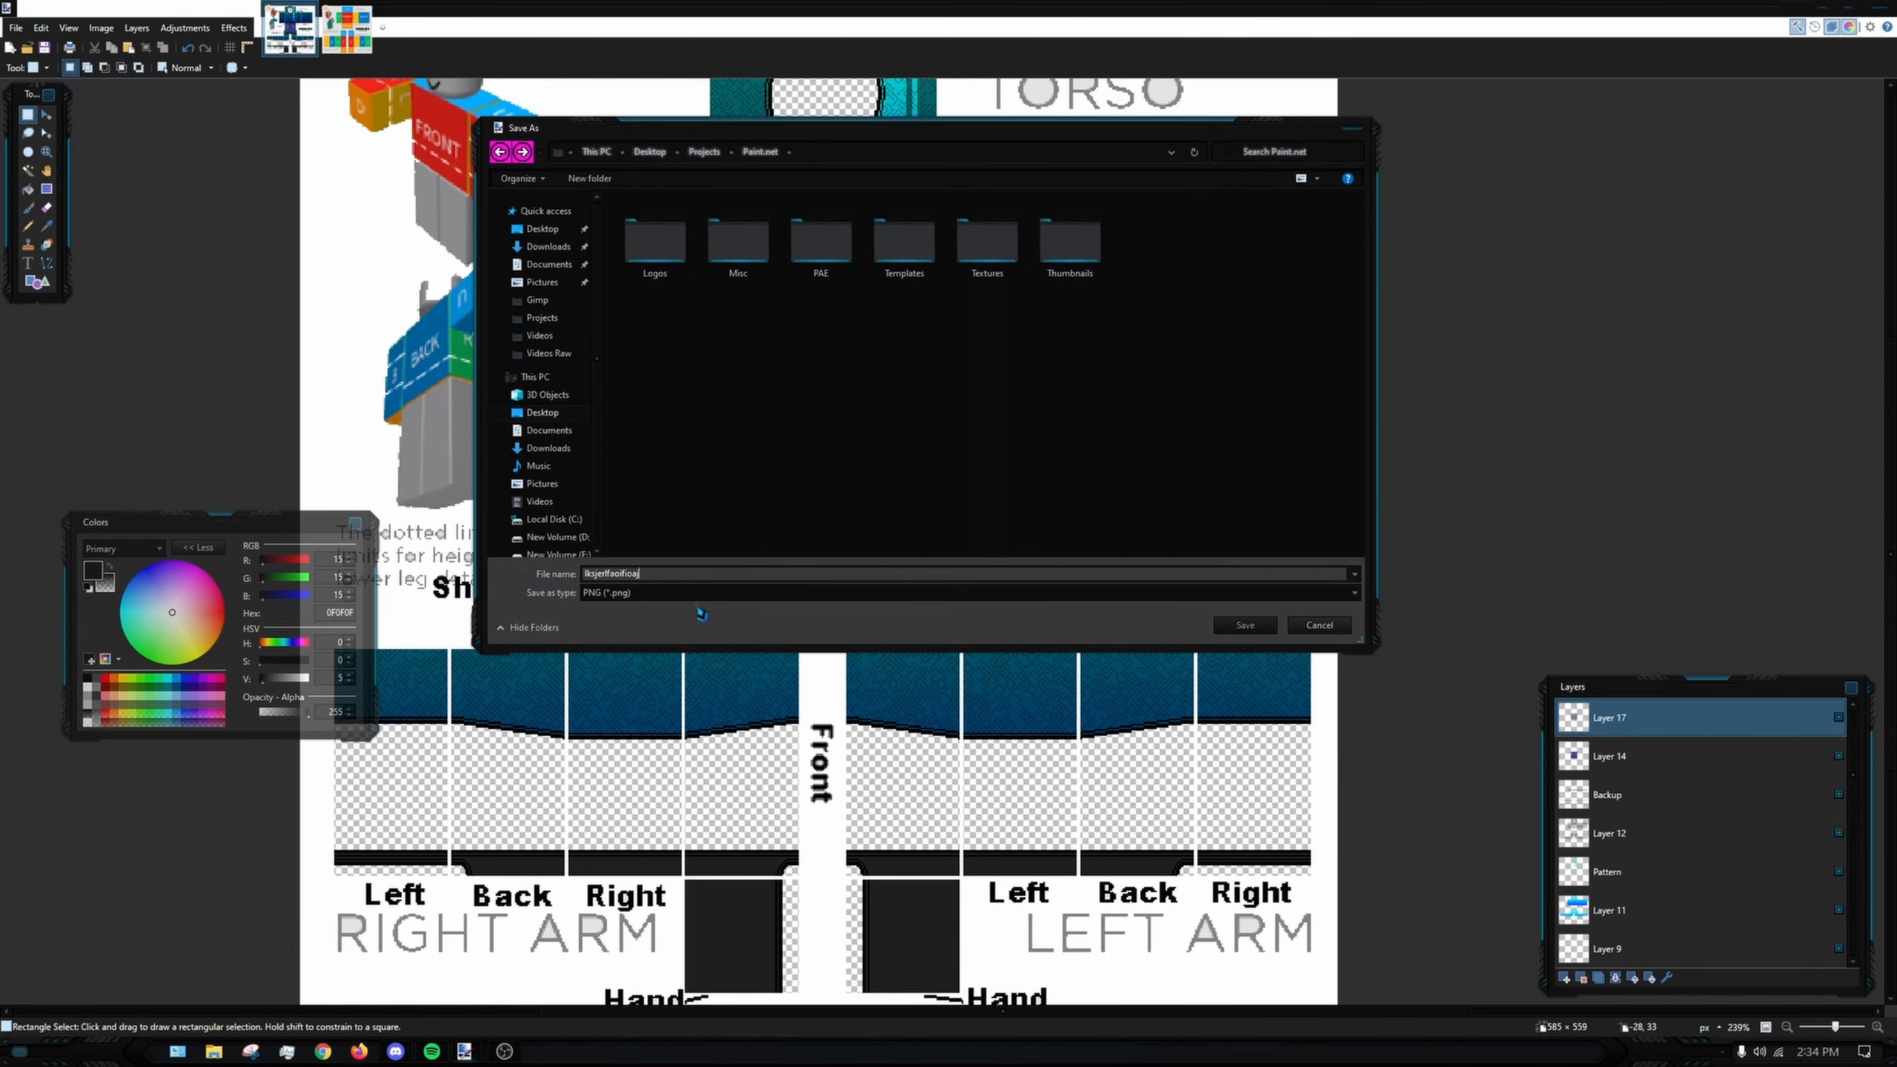
click(1267, 625)
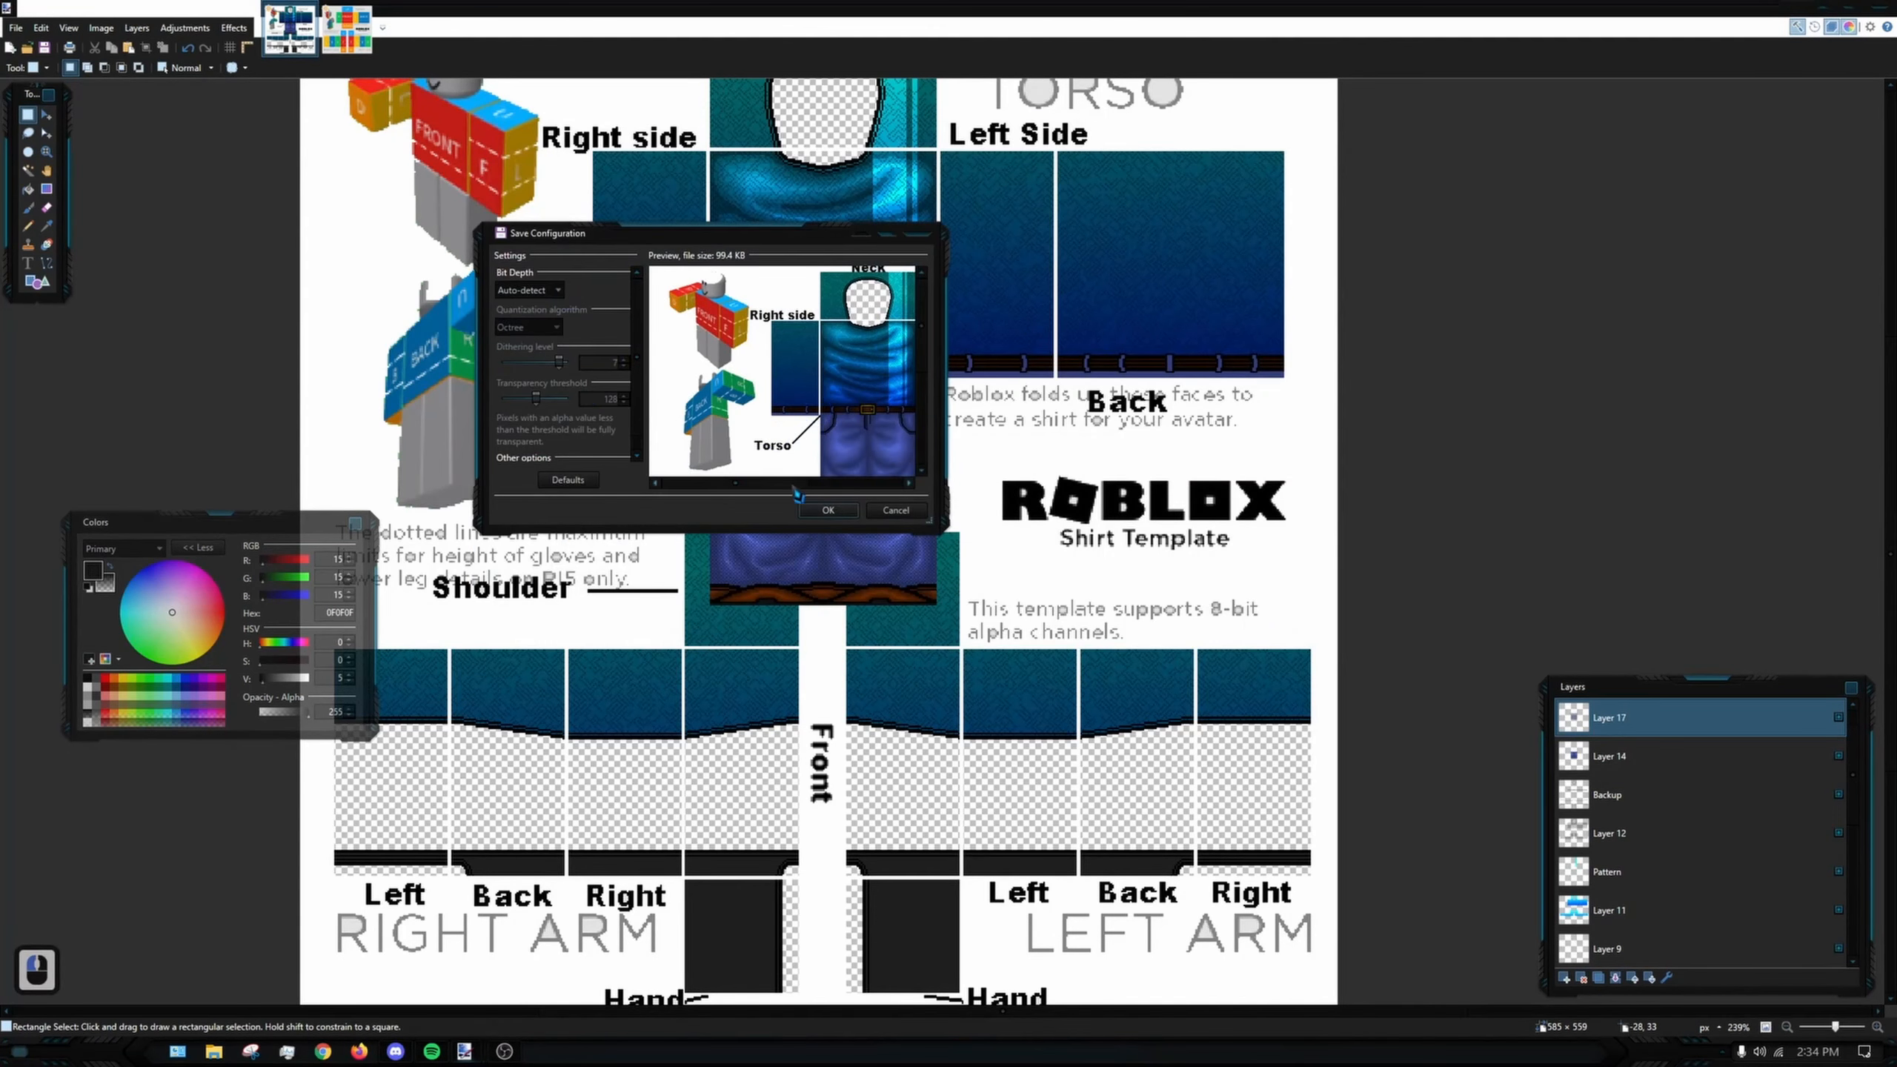
click(828, 511)
click(896, 533)
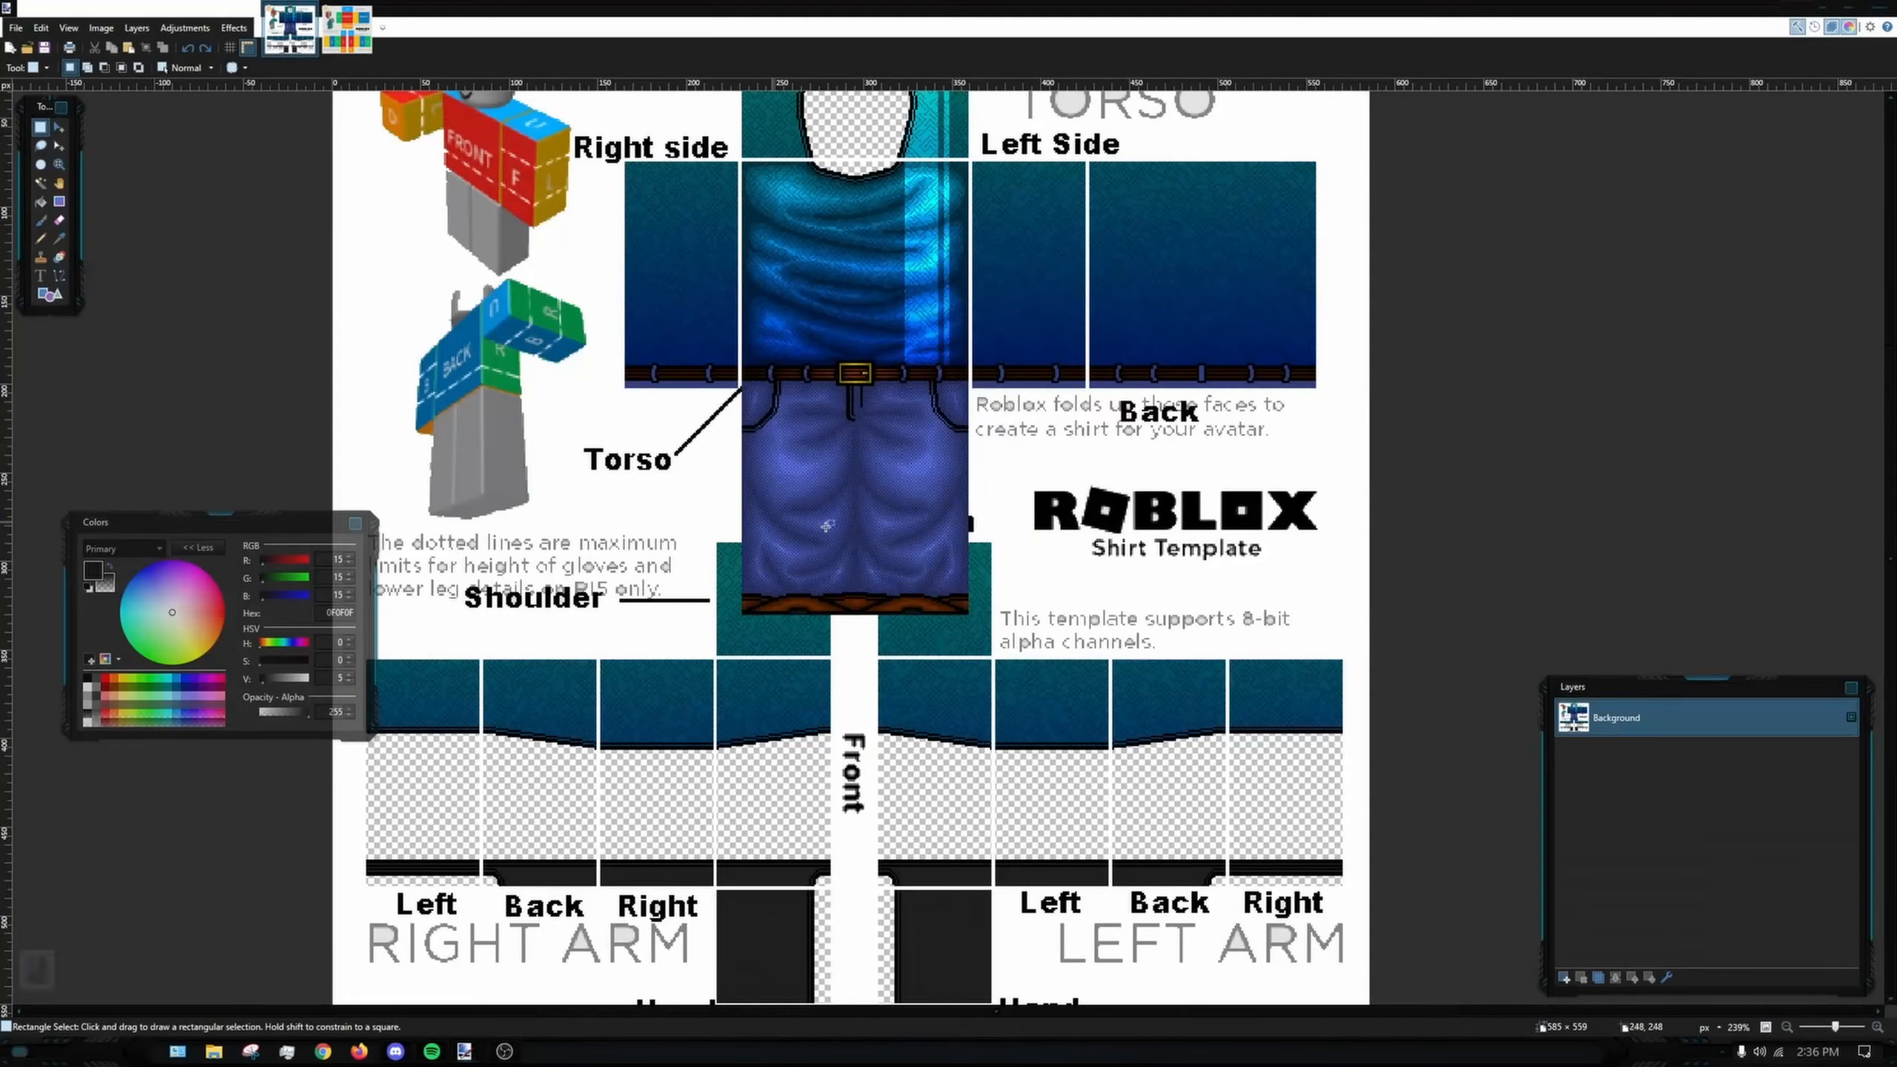
scroll(826, 525, up, 8)
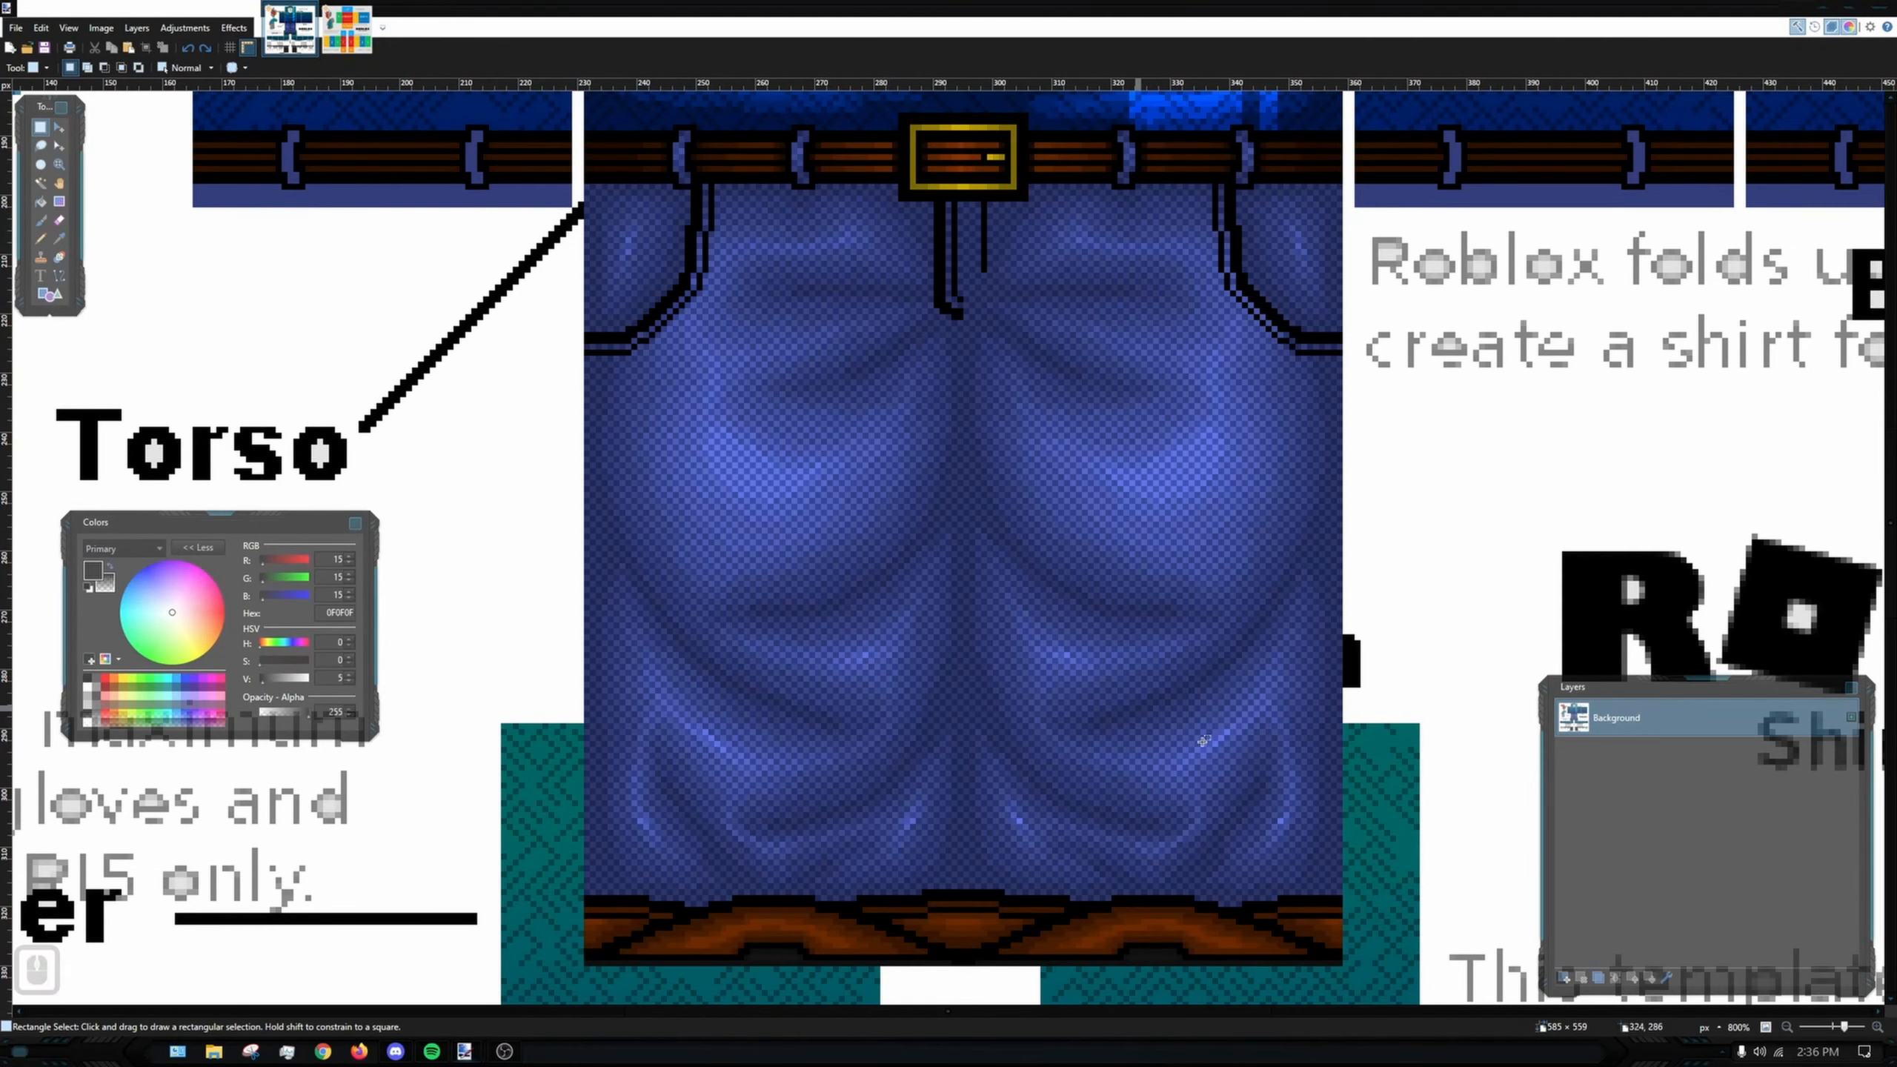
- Select the 128 × 128 px pants area below the belt on the flattened shirt template and copy it
scroll(1203, 740, up, 4)
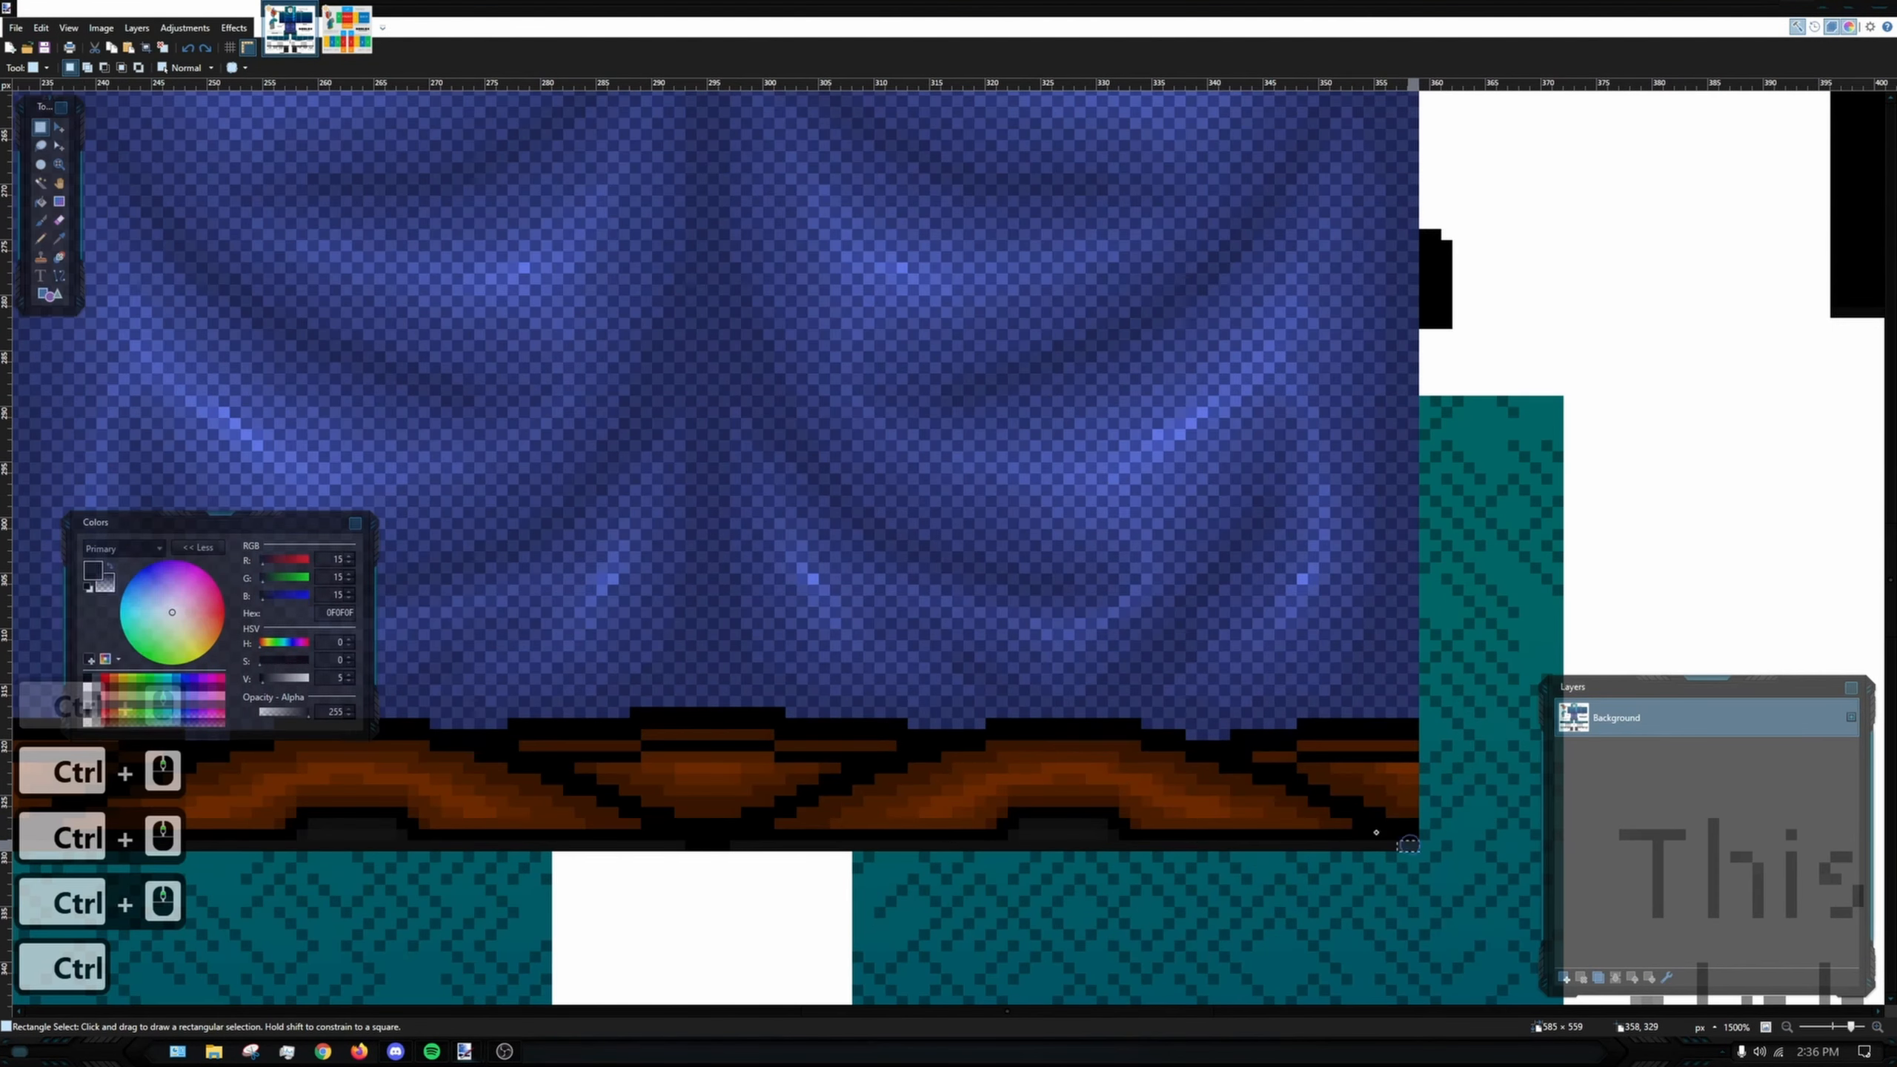
scroll(1132, 744, down, 5)
drag(1377, 831, 470, 286)
scroll(893, 385, up, 4)
scroll(457, 345, up, 5)
scroll(411, 284, up, 2)
scroll(735, 298, down, 7)
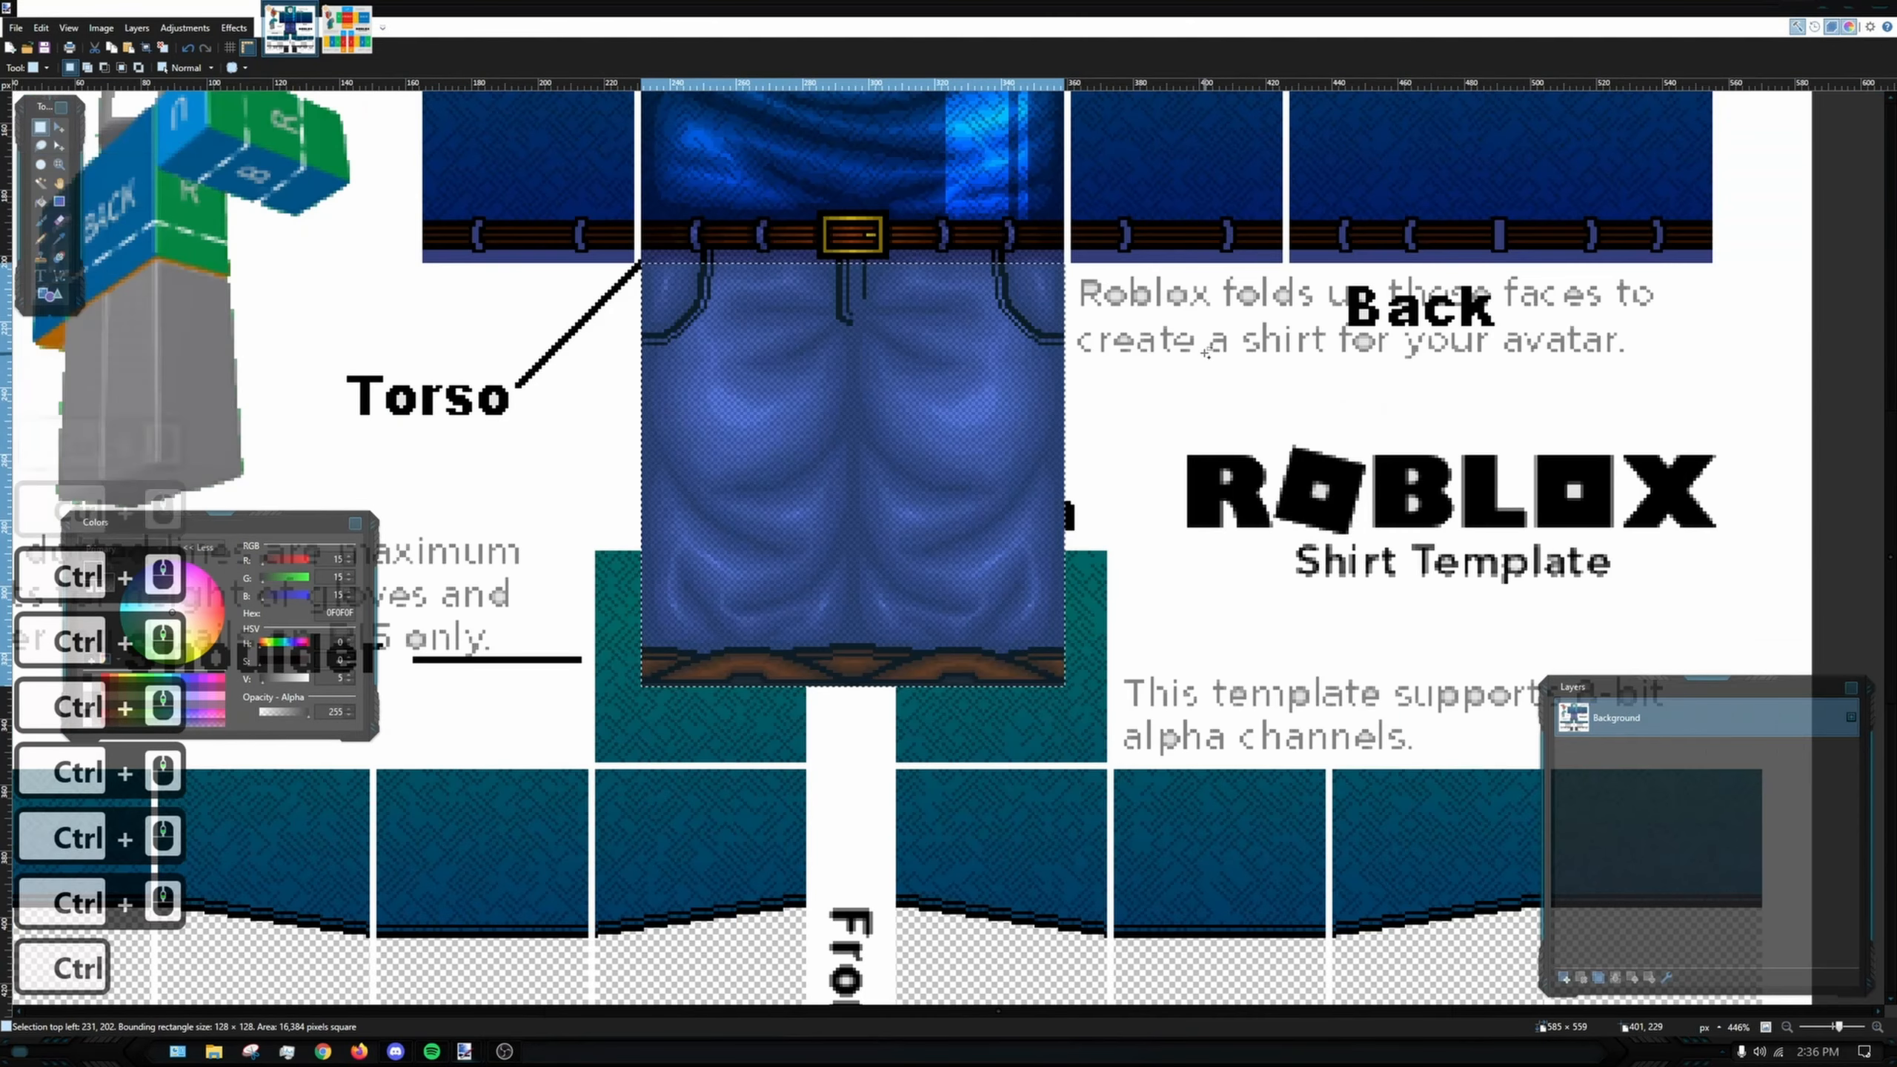
key(ctrl+c)
- Switch to the pants template and paste the copied pants onto Layer 2
click(347, 28)
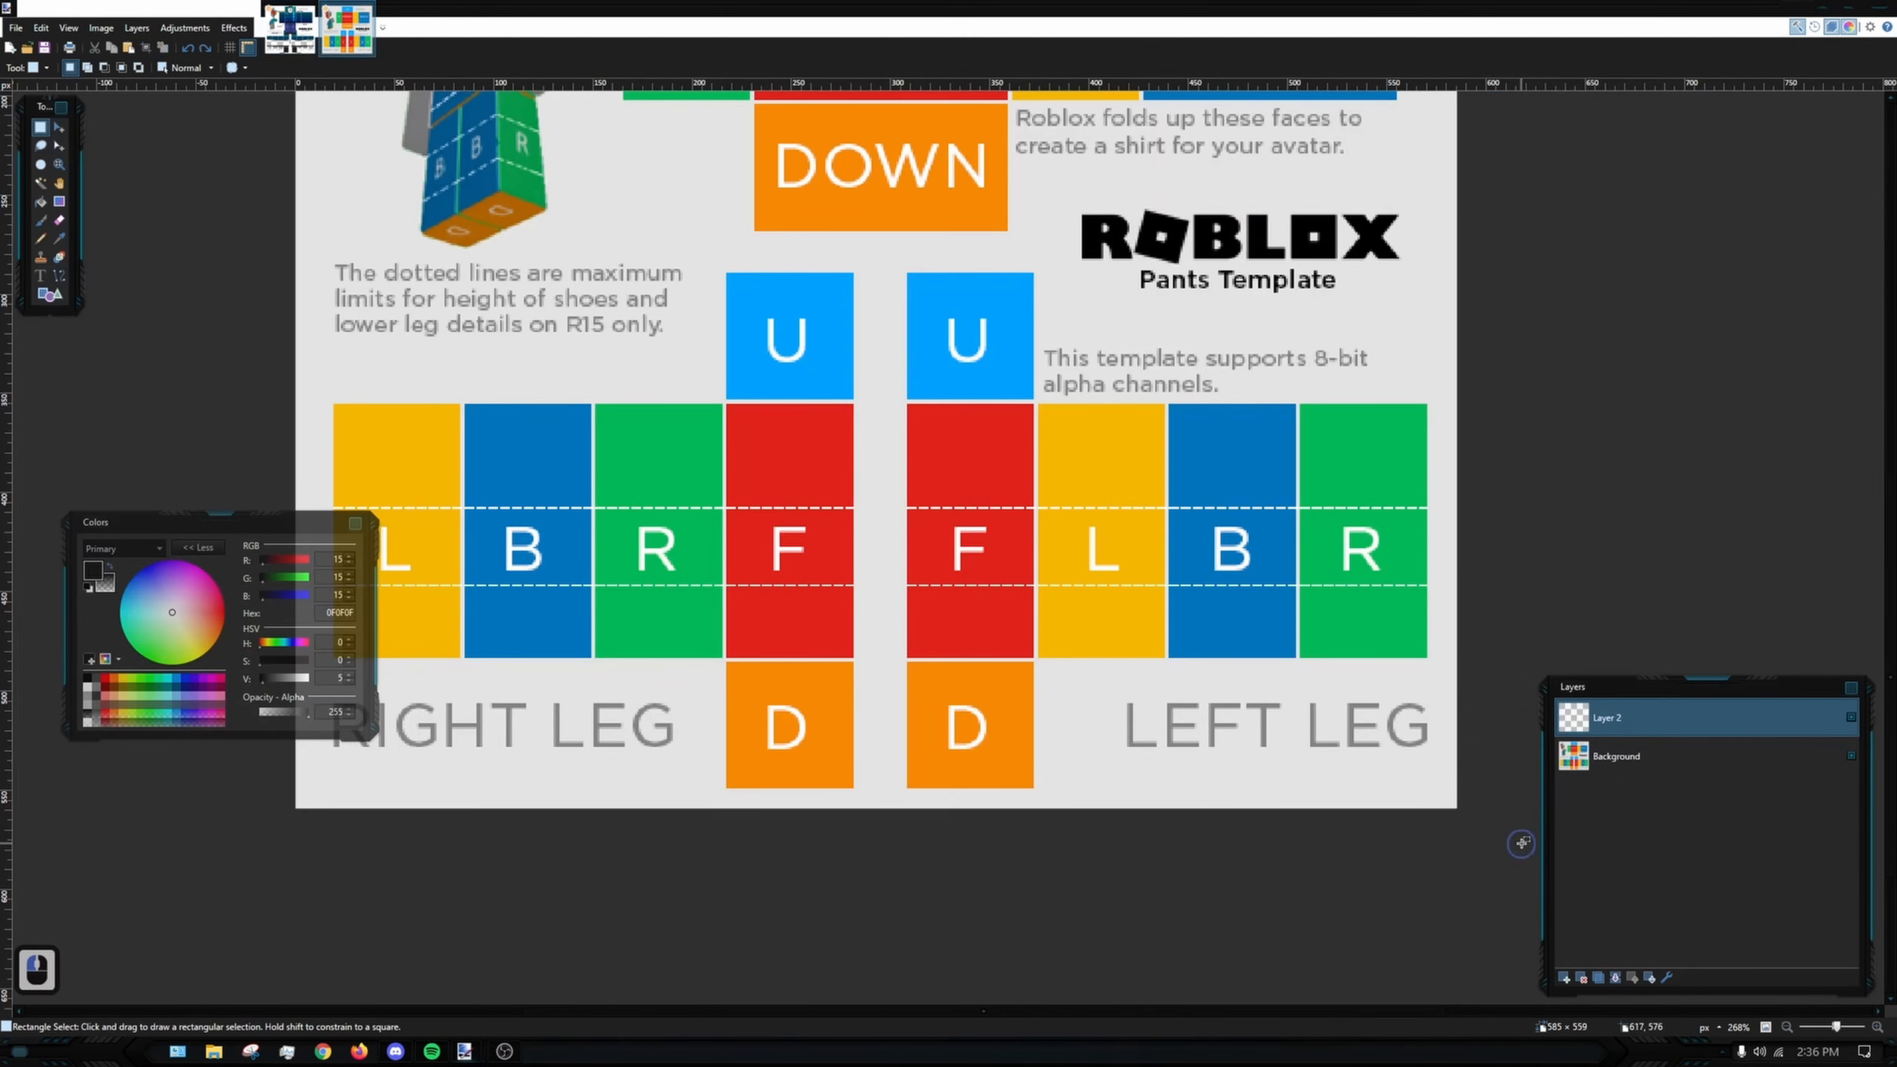
key(ctrl+b)
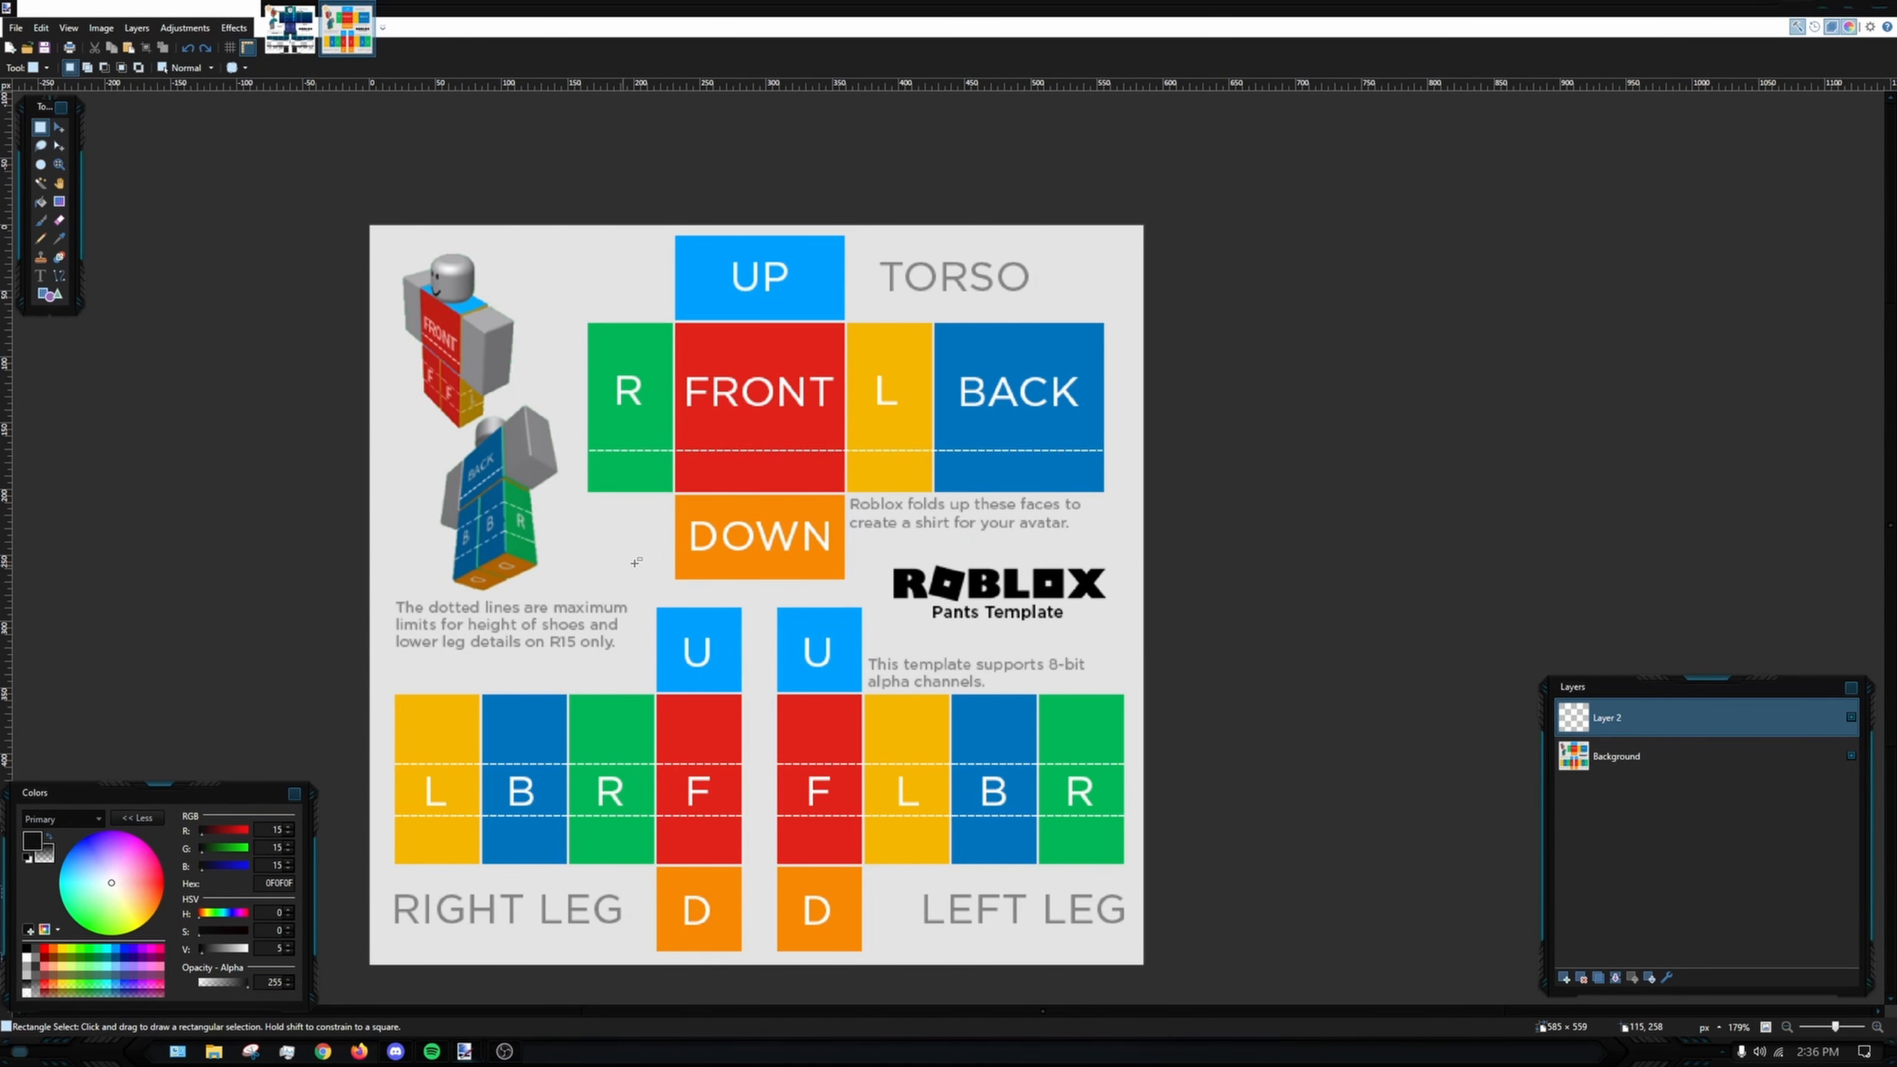
key(ctrl+v)
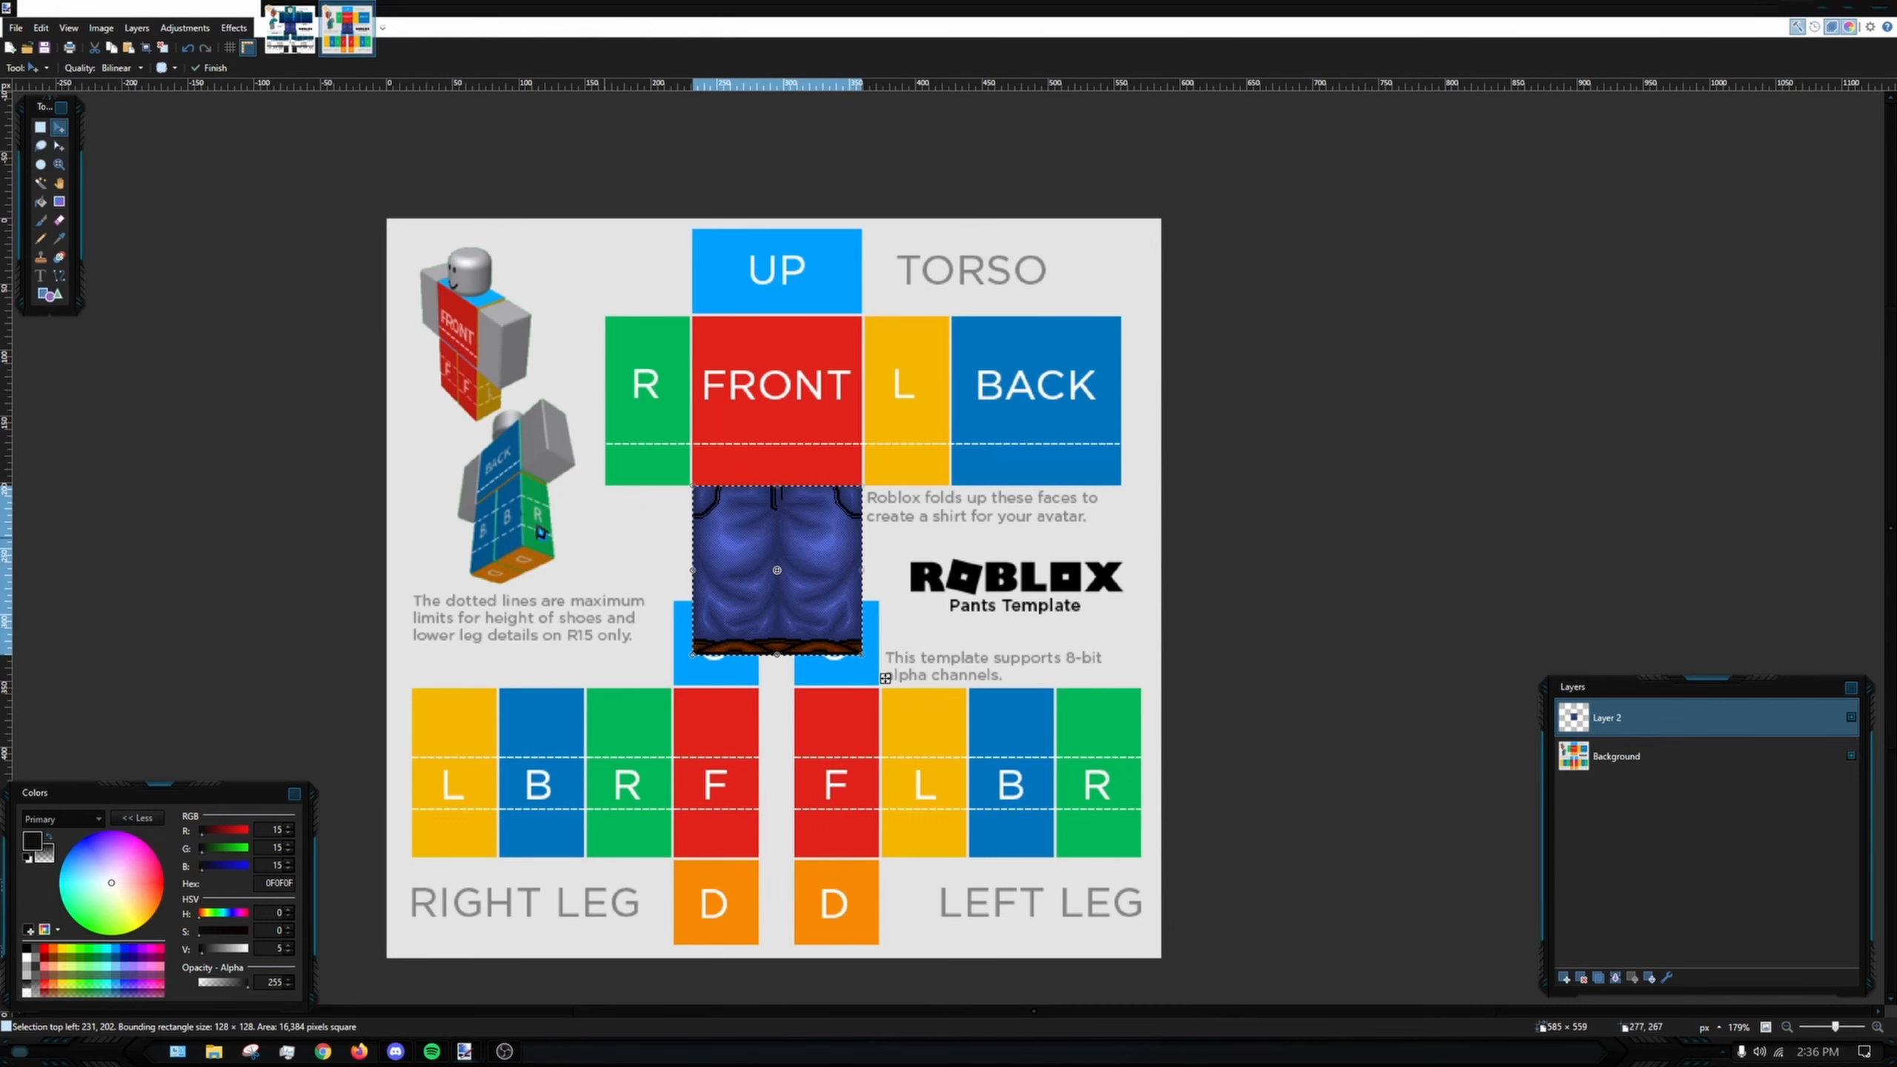
scroll(355, 274, down, 2)
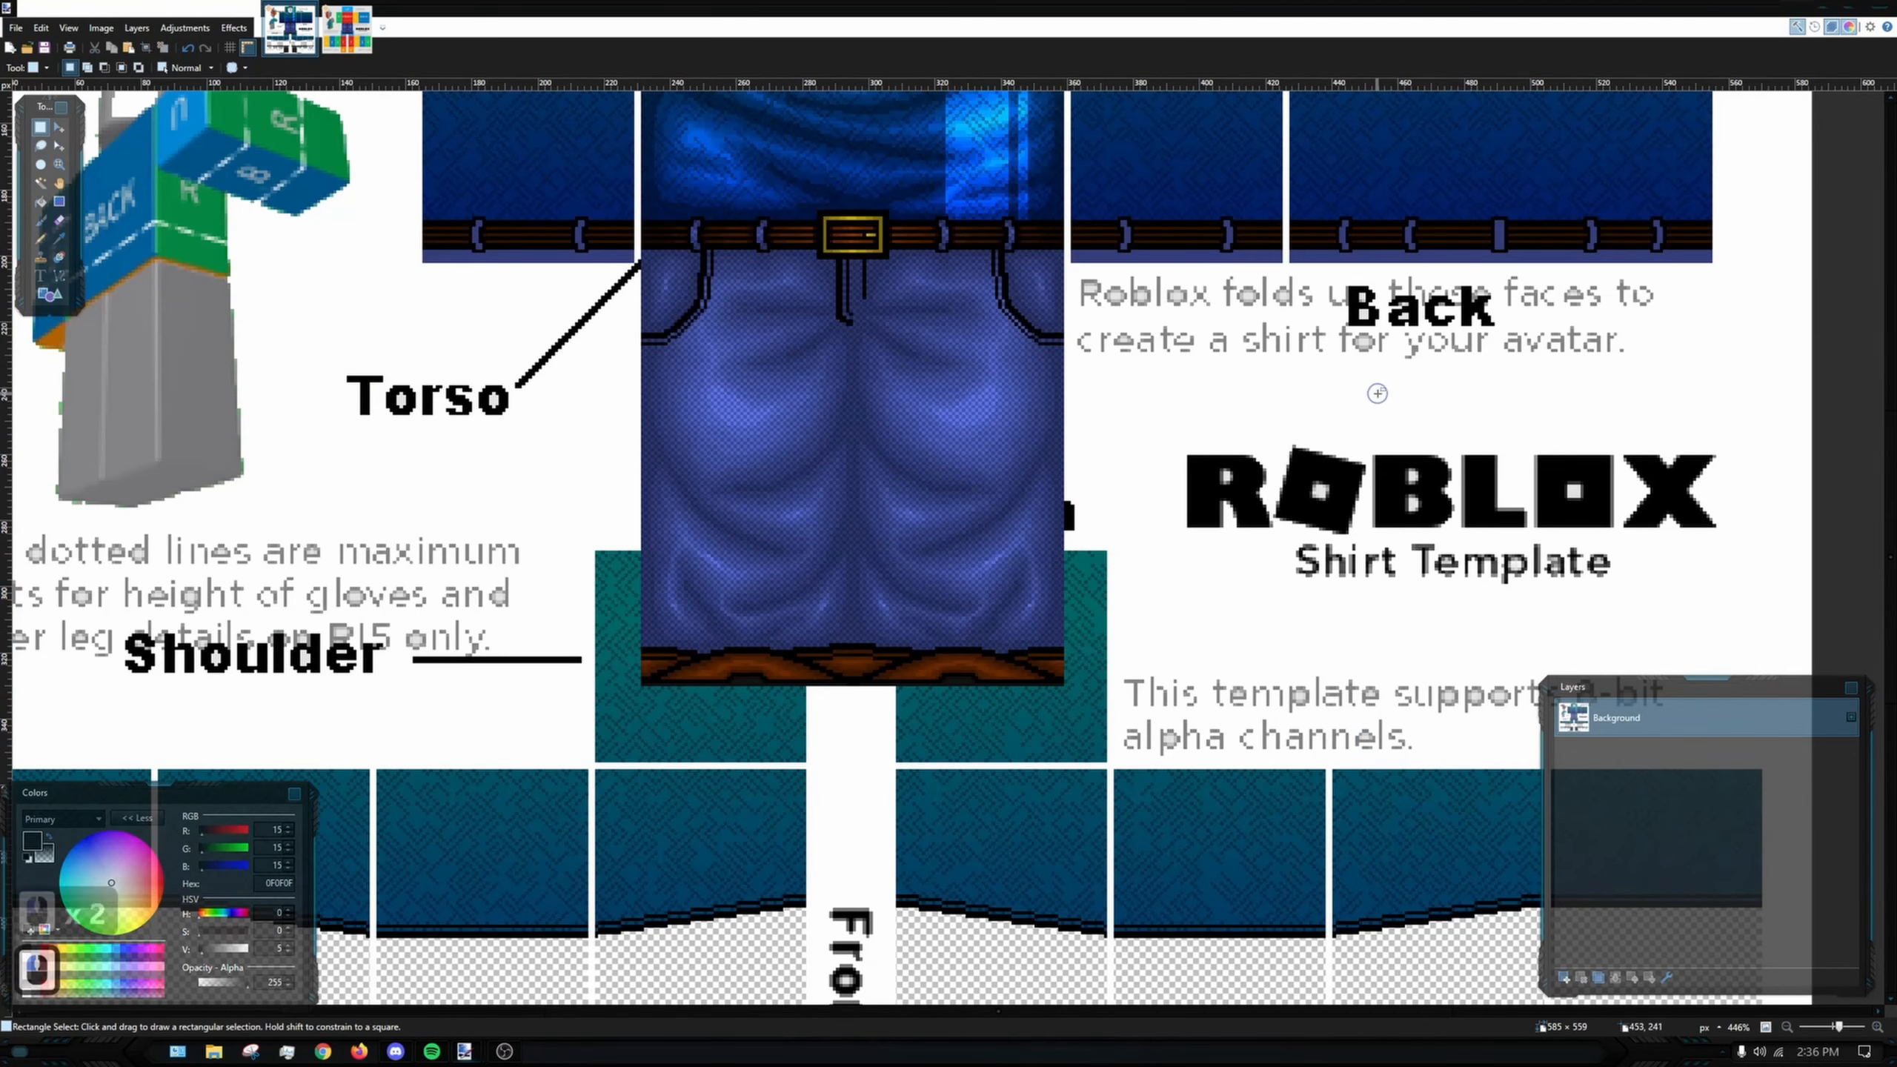
- Return to the shirt template and undo the flattening to bring back its separate layers
ctrl+scroll(1378, 392, down, 8)
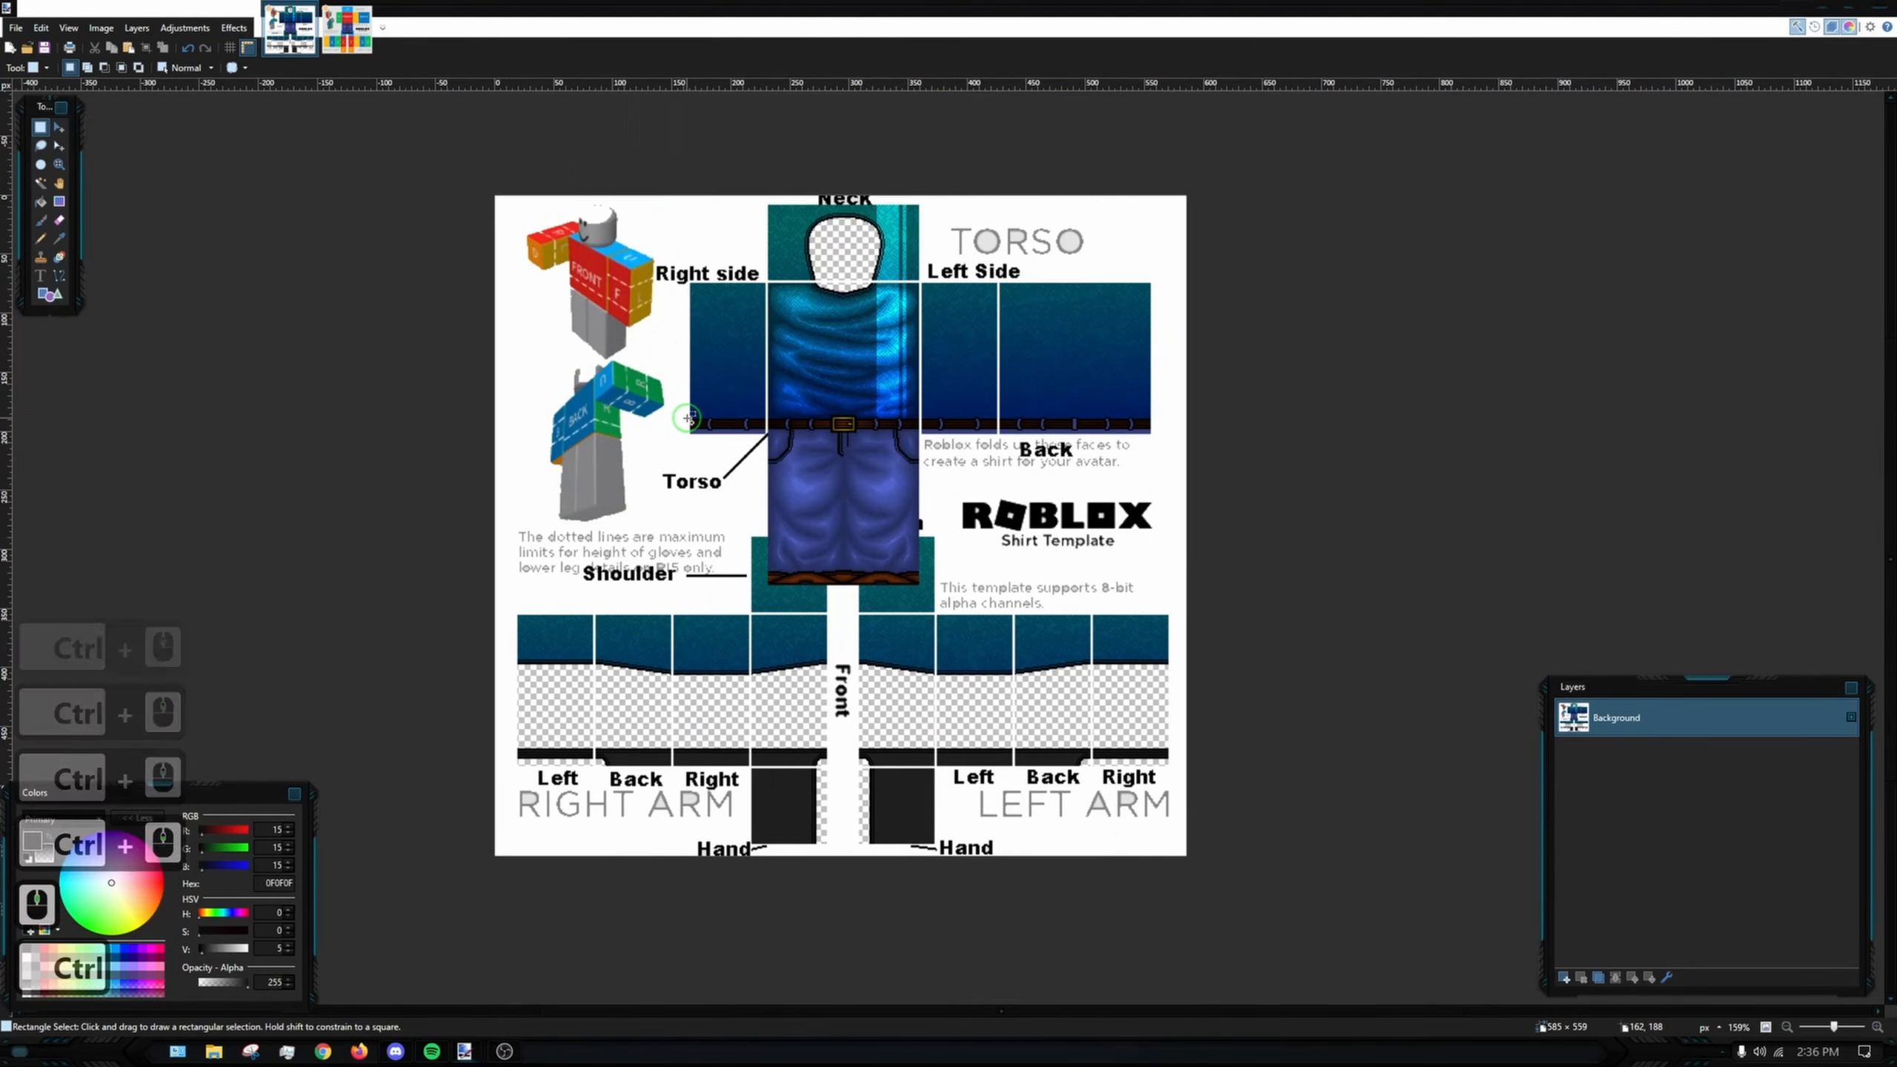
key(ctrl+z)
key(ctrl+z)
key(ctrl+z)
key(ctrl+z)
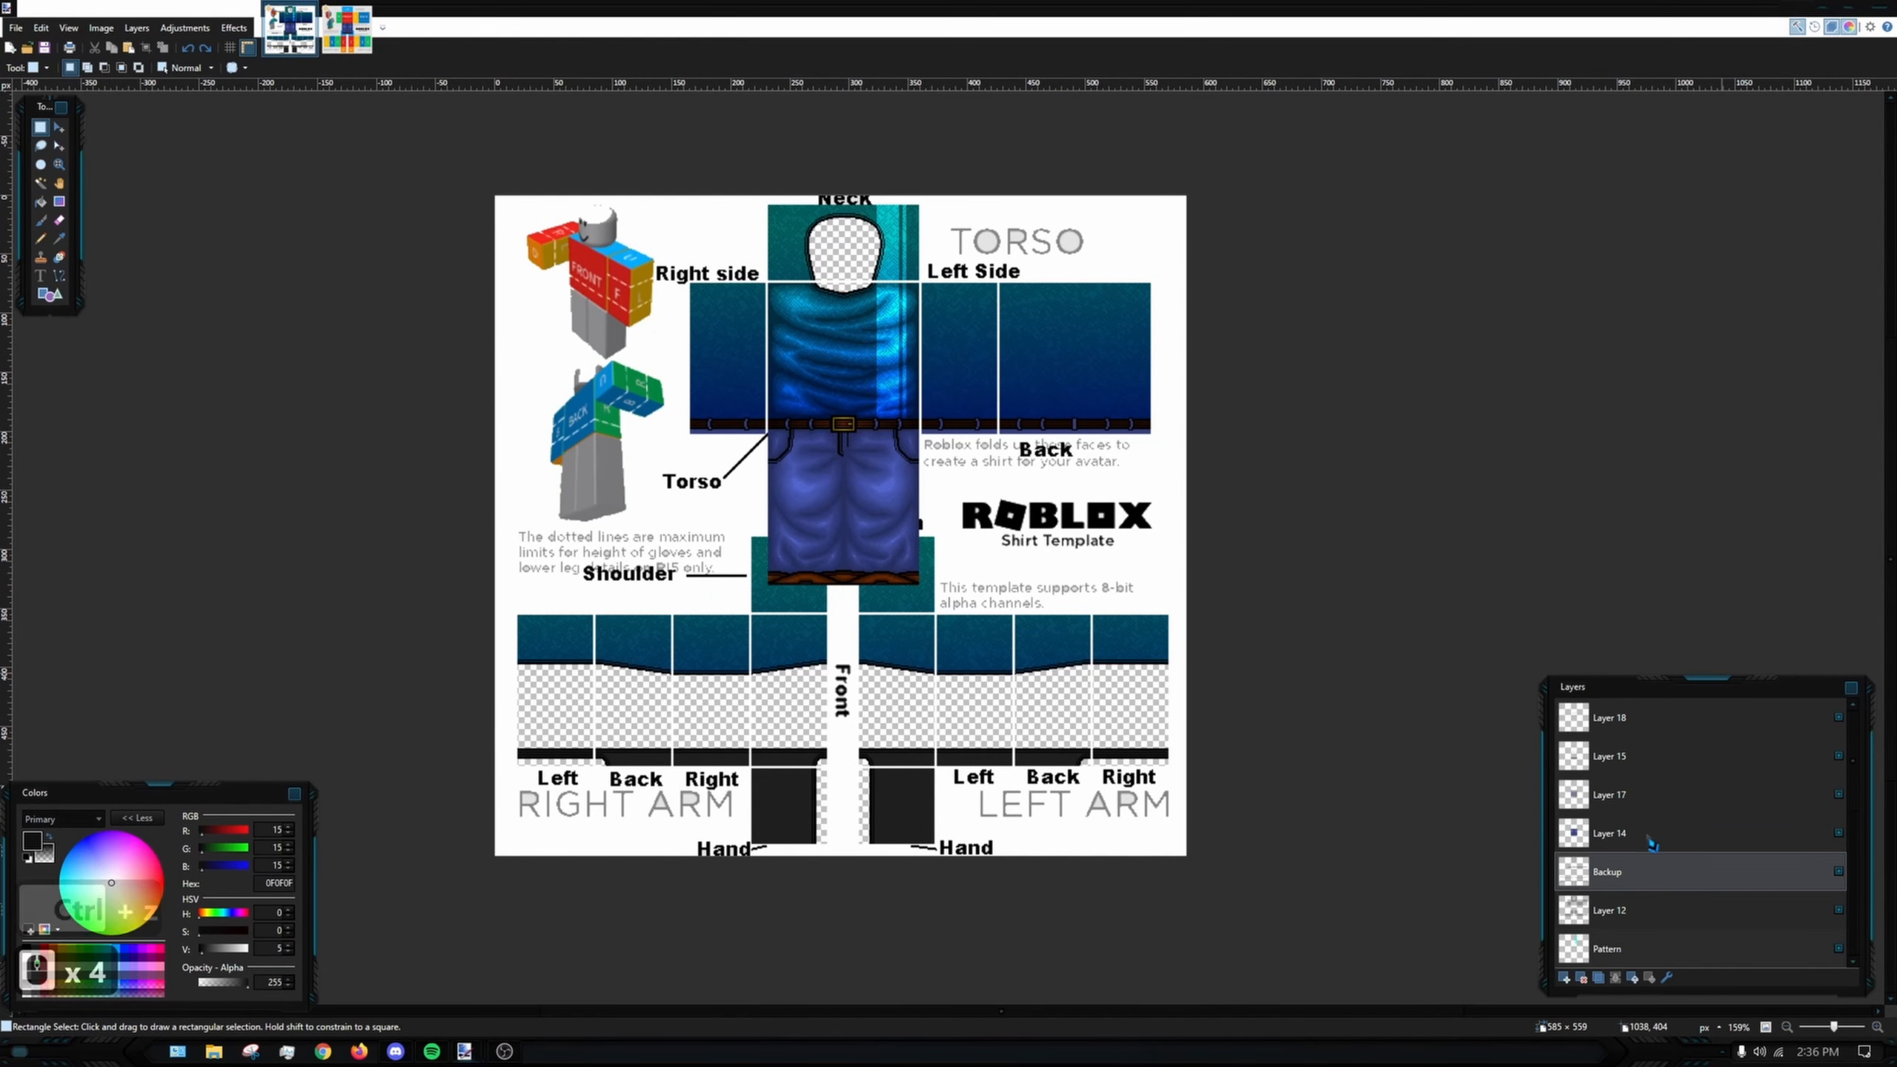
scroll(1652, 815, up, 4)
scroll(1669, 755, down, 12)
scroll(1668, 754, up, 8)
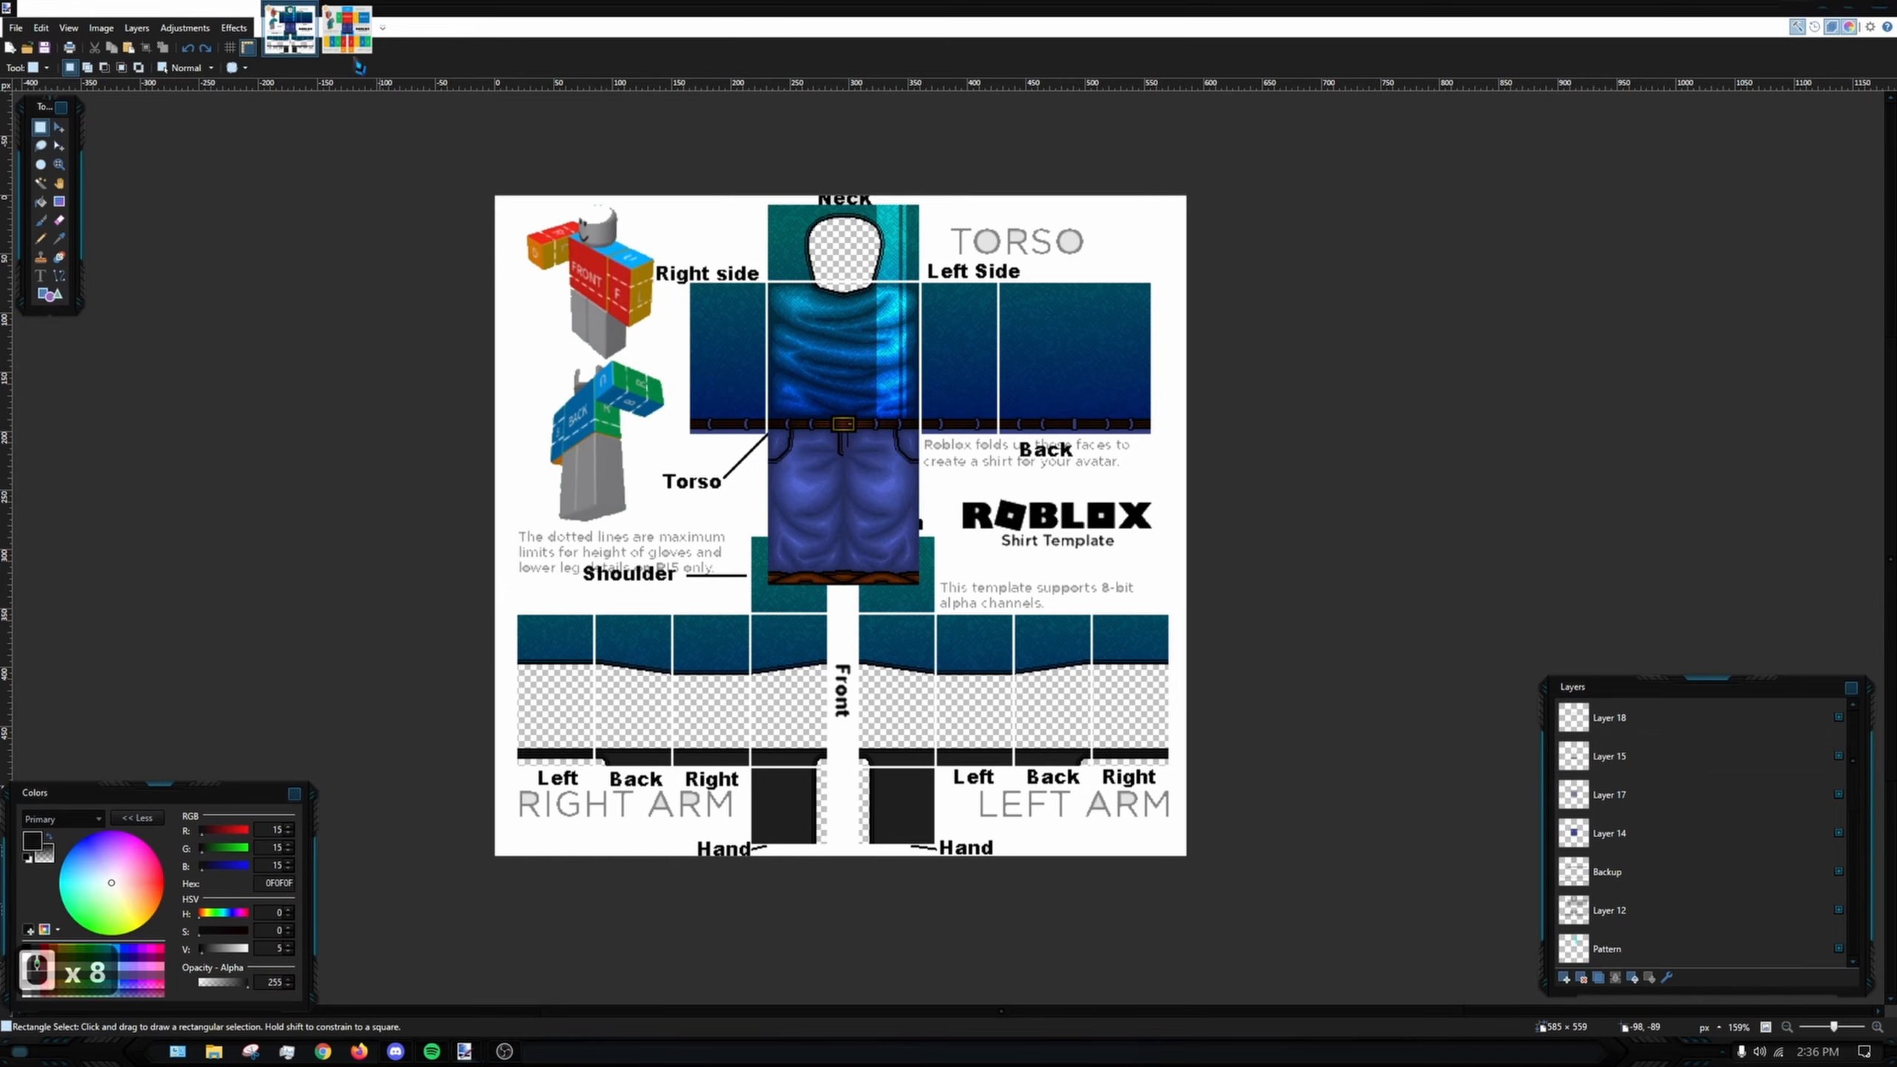
- On the pants template, select the left half of the pasted pants as a 64 × 128 px rectangle
click(348, 30)
ctrl+scroll(589, 247, up, 10)
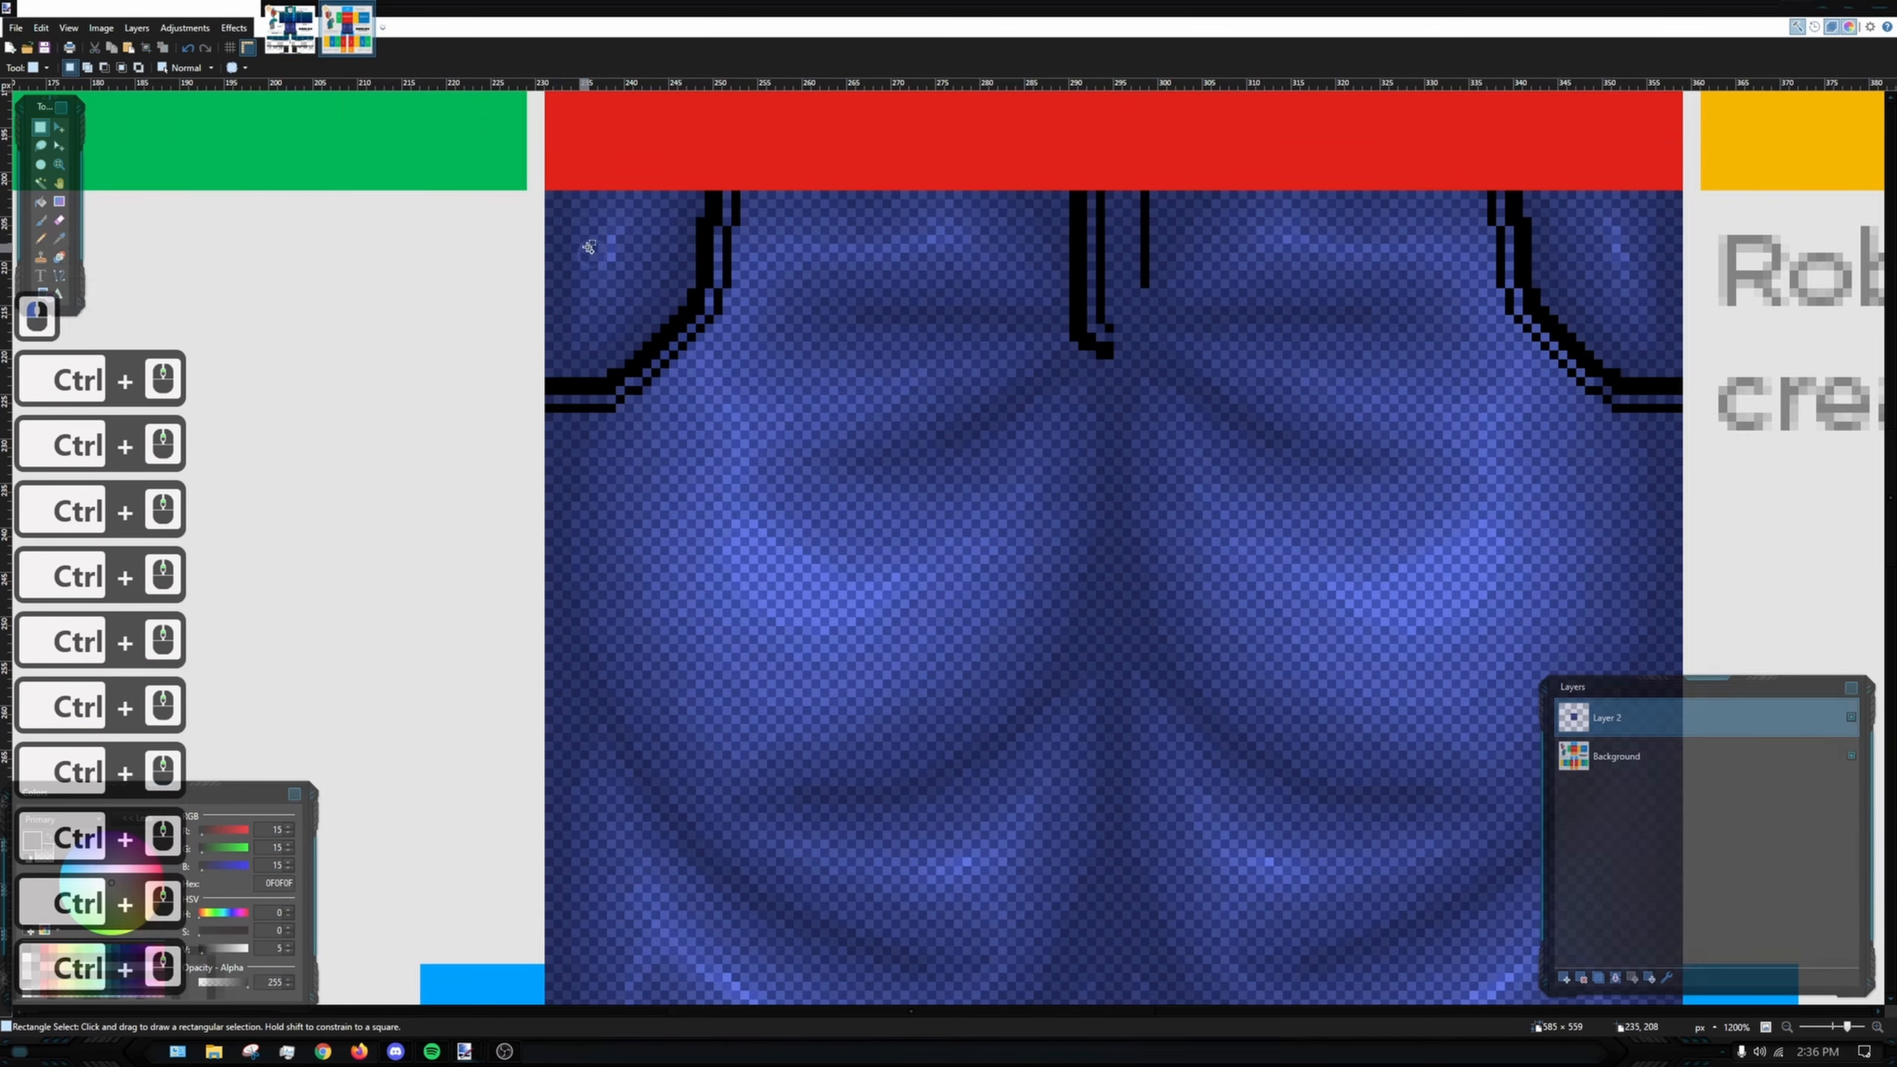
scroll(654, 351, down, 5)
drag(549, 195, 1112, 879)
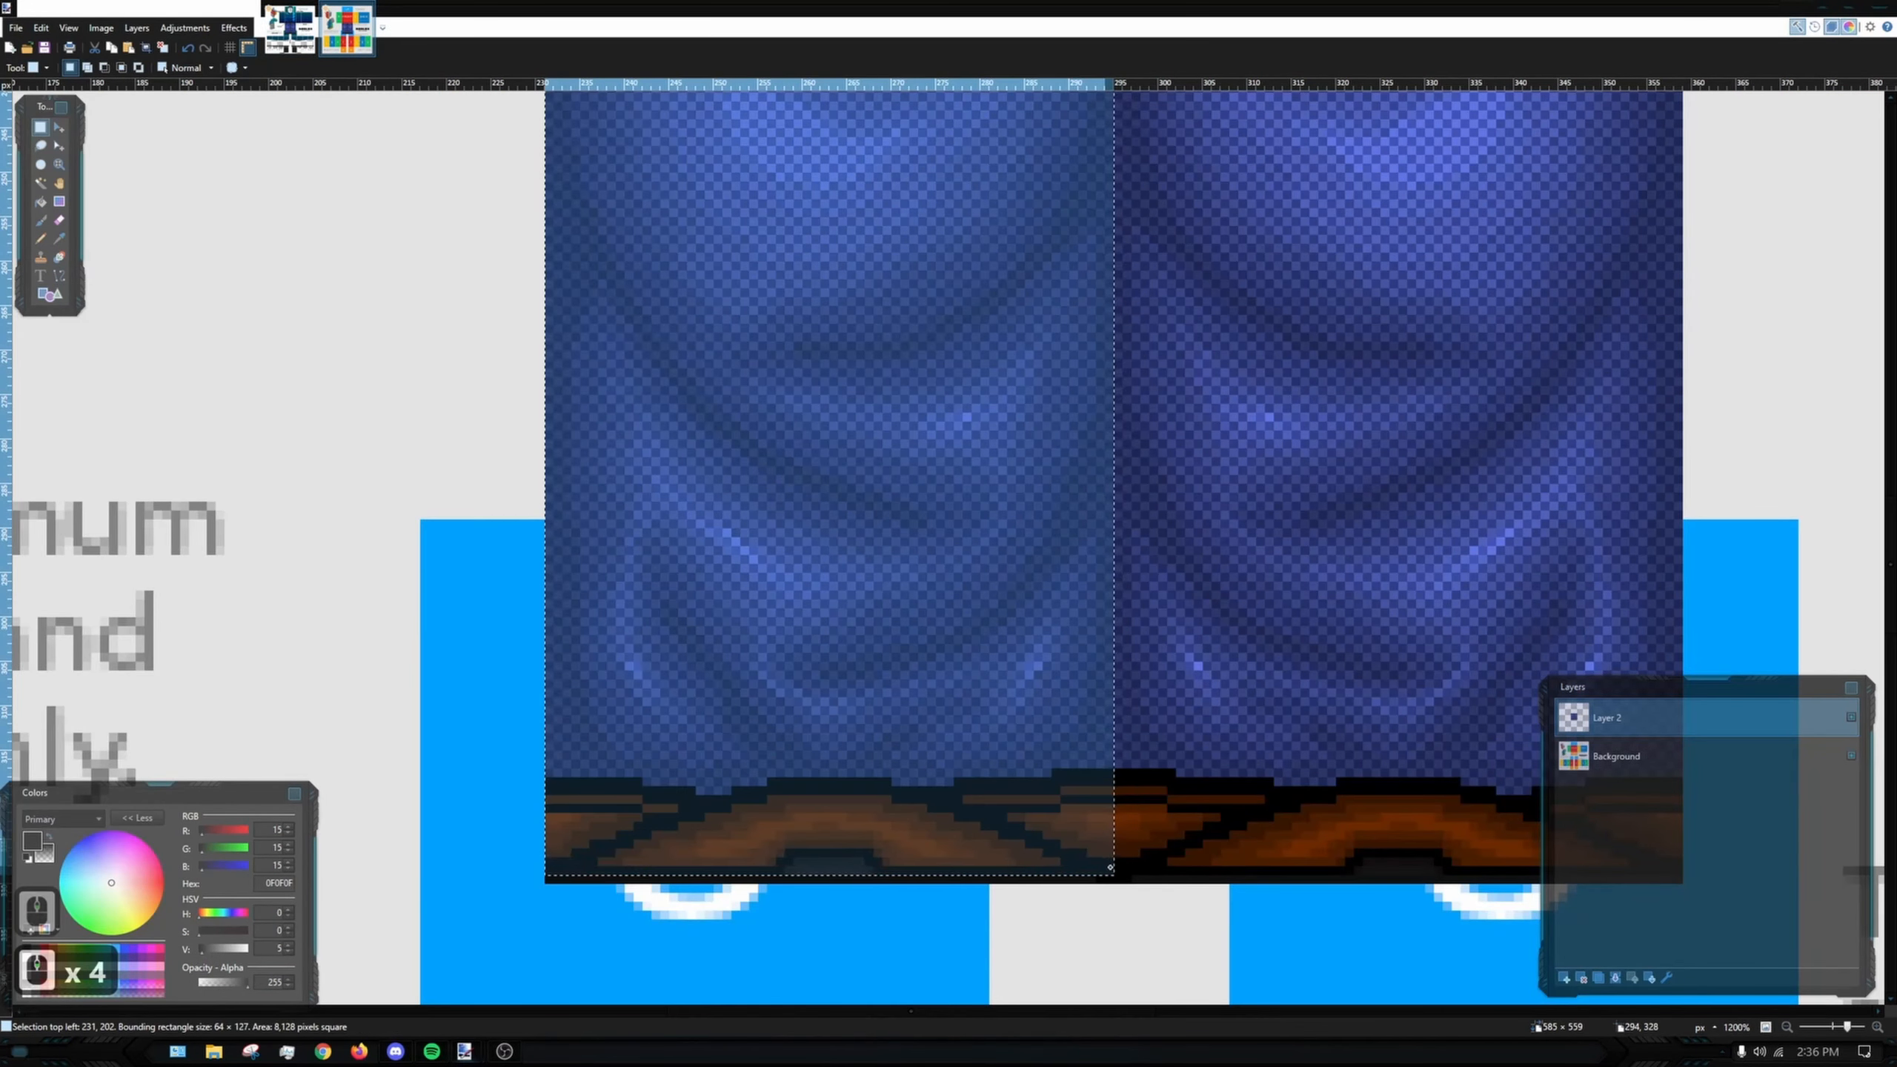
ctrl+scroll(1071, 698, down, 10)
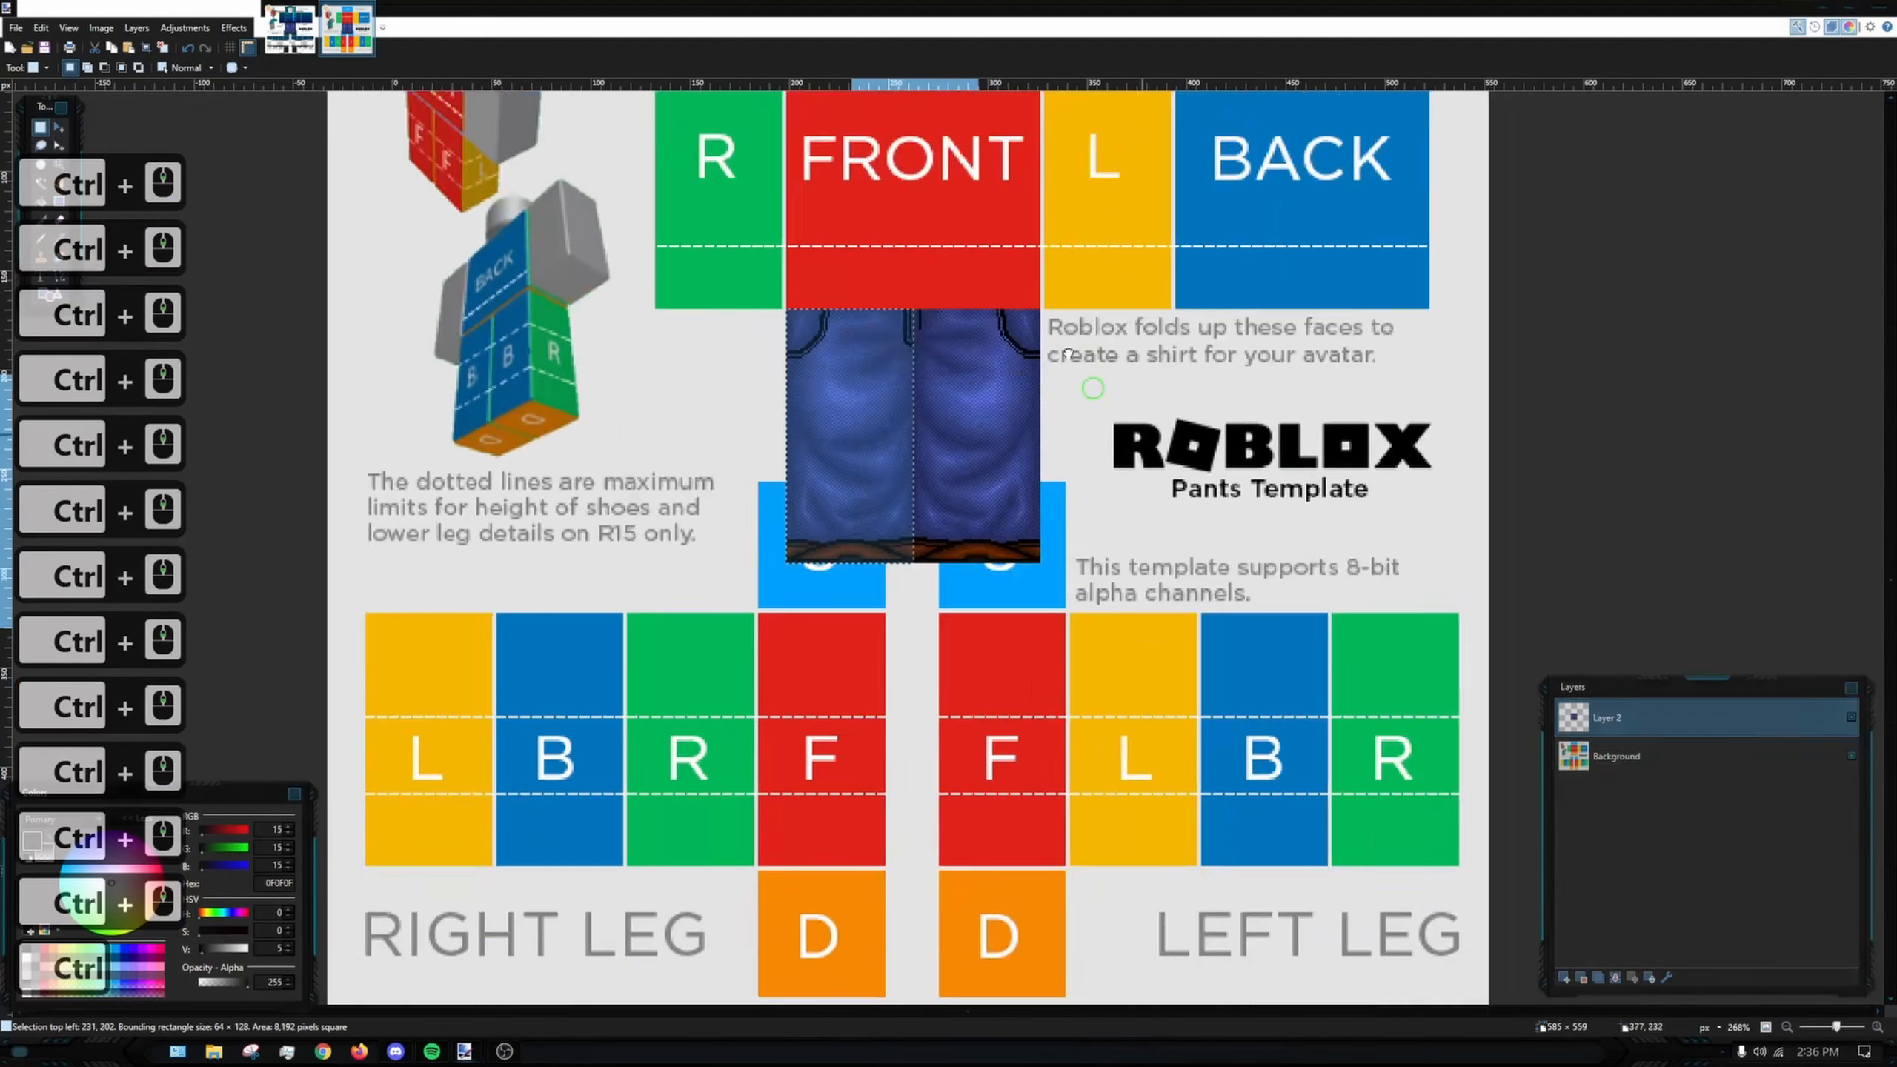
drag(1068, 354, 1042, 316)
- Move the selected left half of the pants onto the front face of the right leg, aligned to its edges
click(62, 128)
drag(828, 495, 807, 371)
drag(808, 251, 779, 593)
ctrl+scroll(781, 532, up, 8)
drag(793, 512, 792, 398)
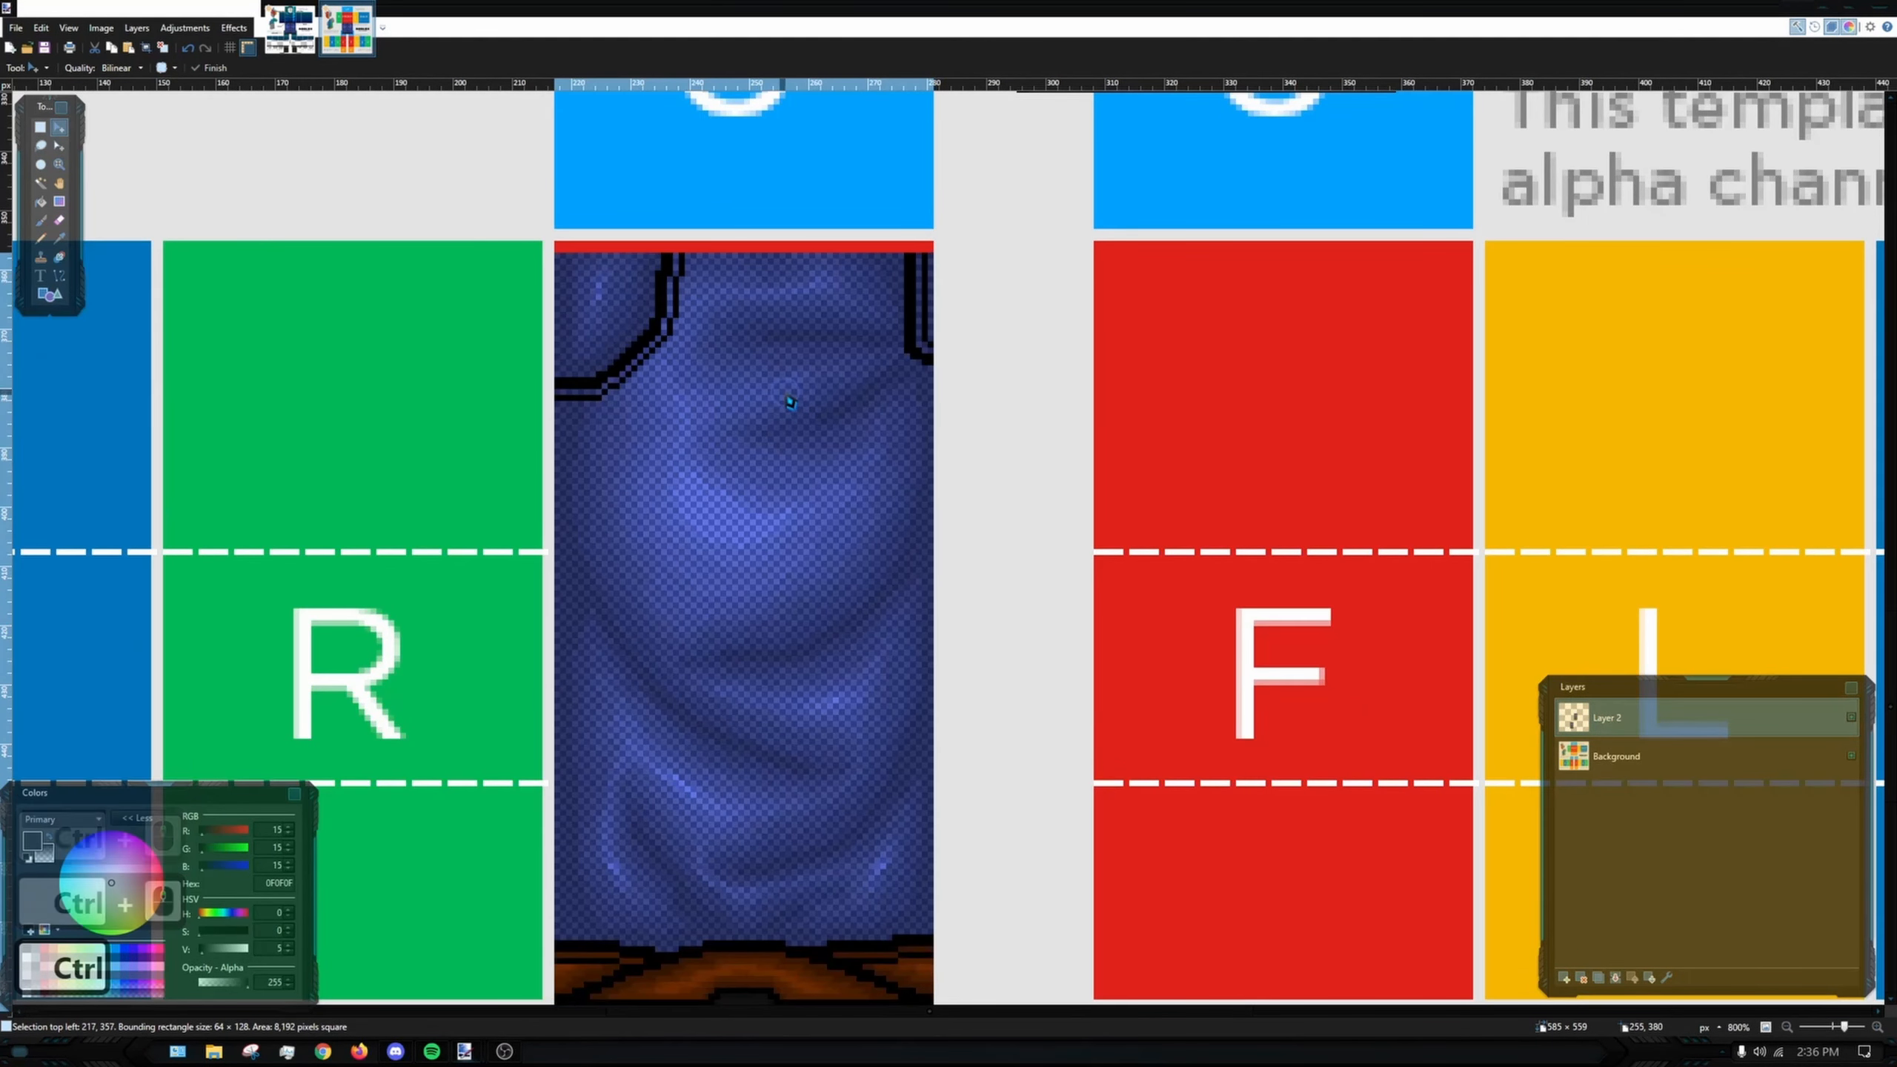
ctrl+scroll(790, 393, down, 5)
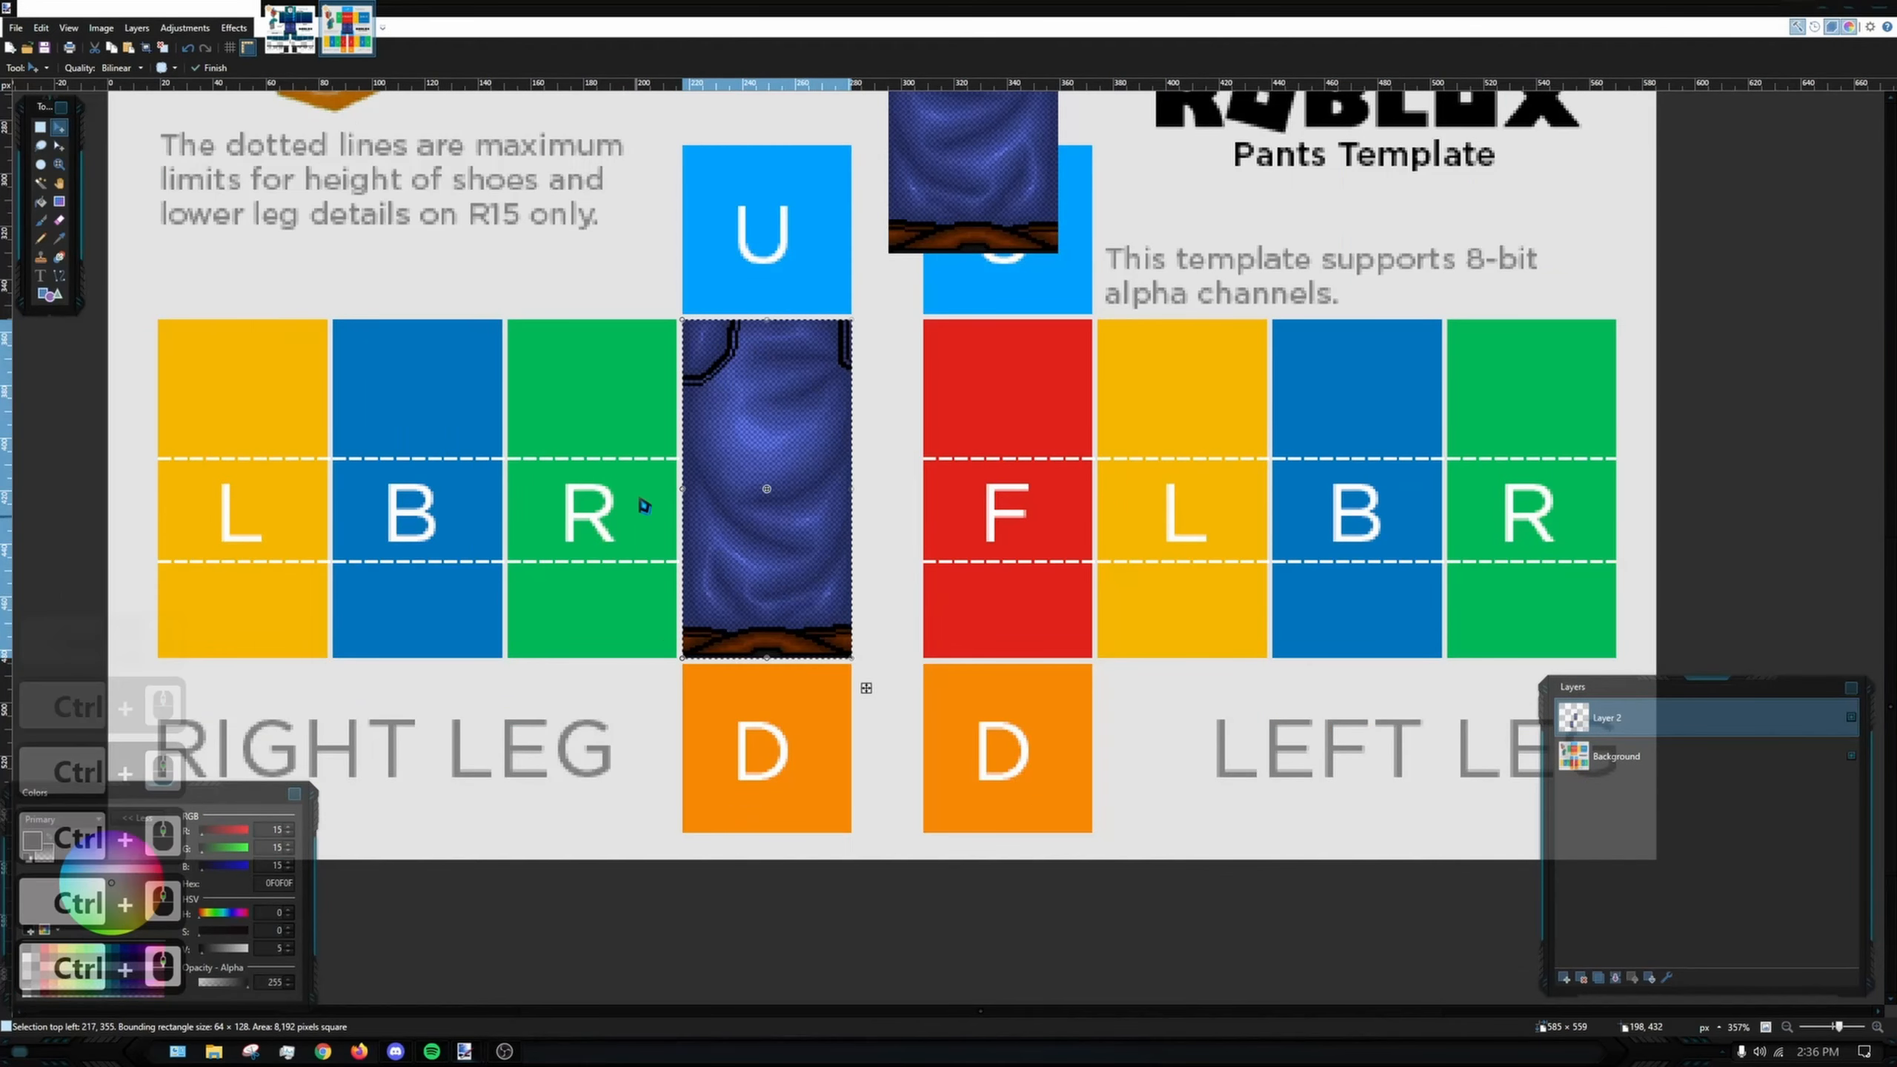
- Select the remaining right half of the pasted pants as a 64 × 128 px rectangle
key(s)
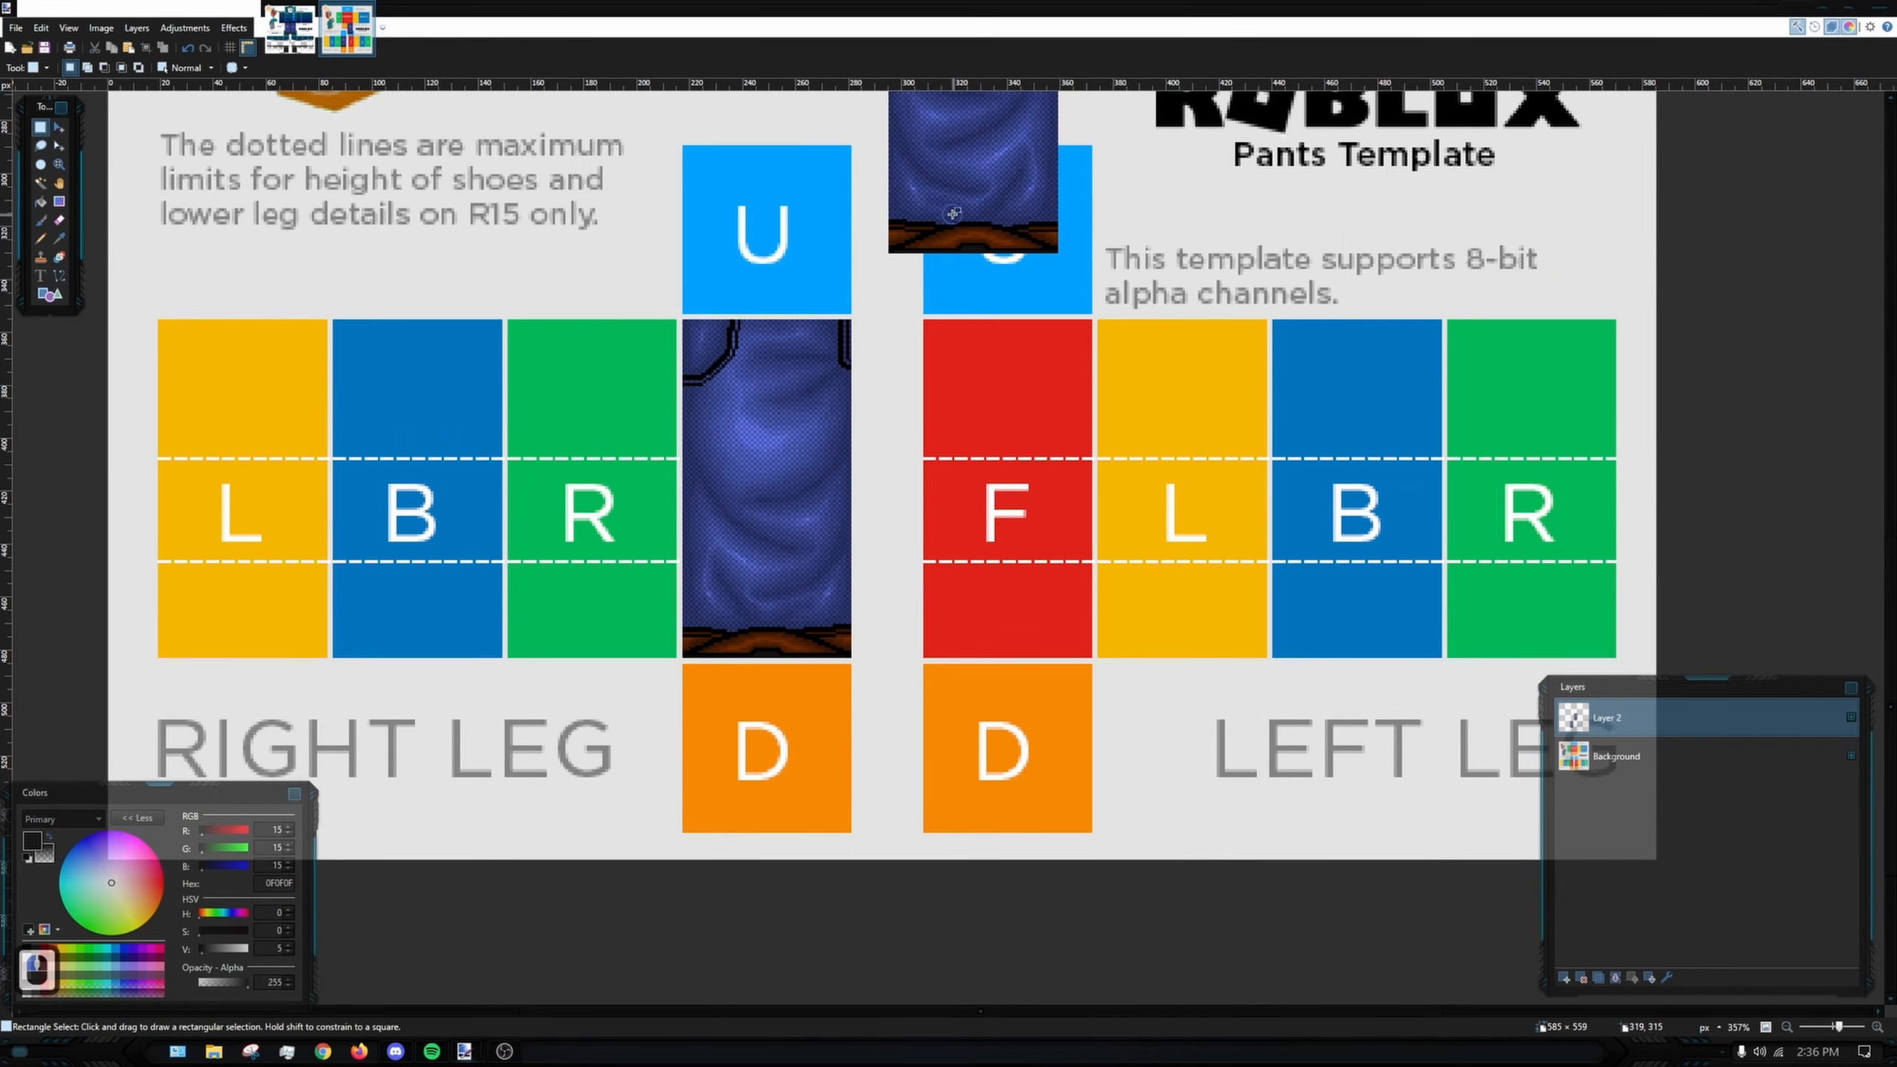
scroll(817, 220, up, 2)
ctrl+scroll(817, 220, up, 3)
scroll(680, 238, up, 1)
ctrl+scroll(680, 238, up, 3)
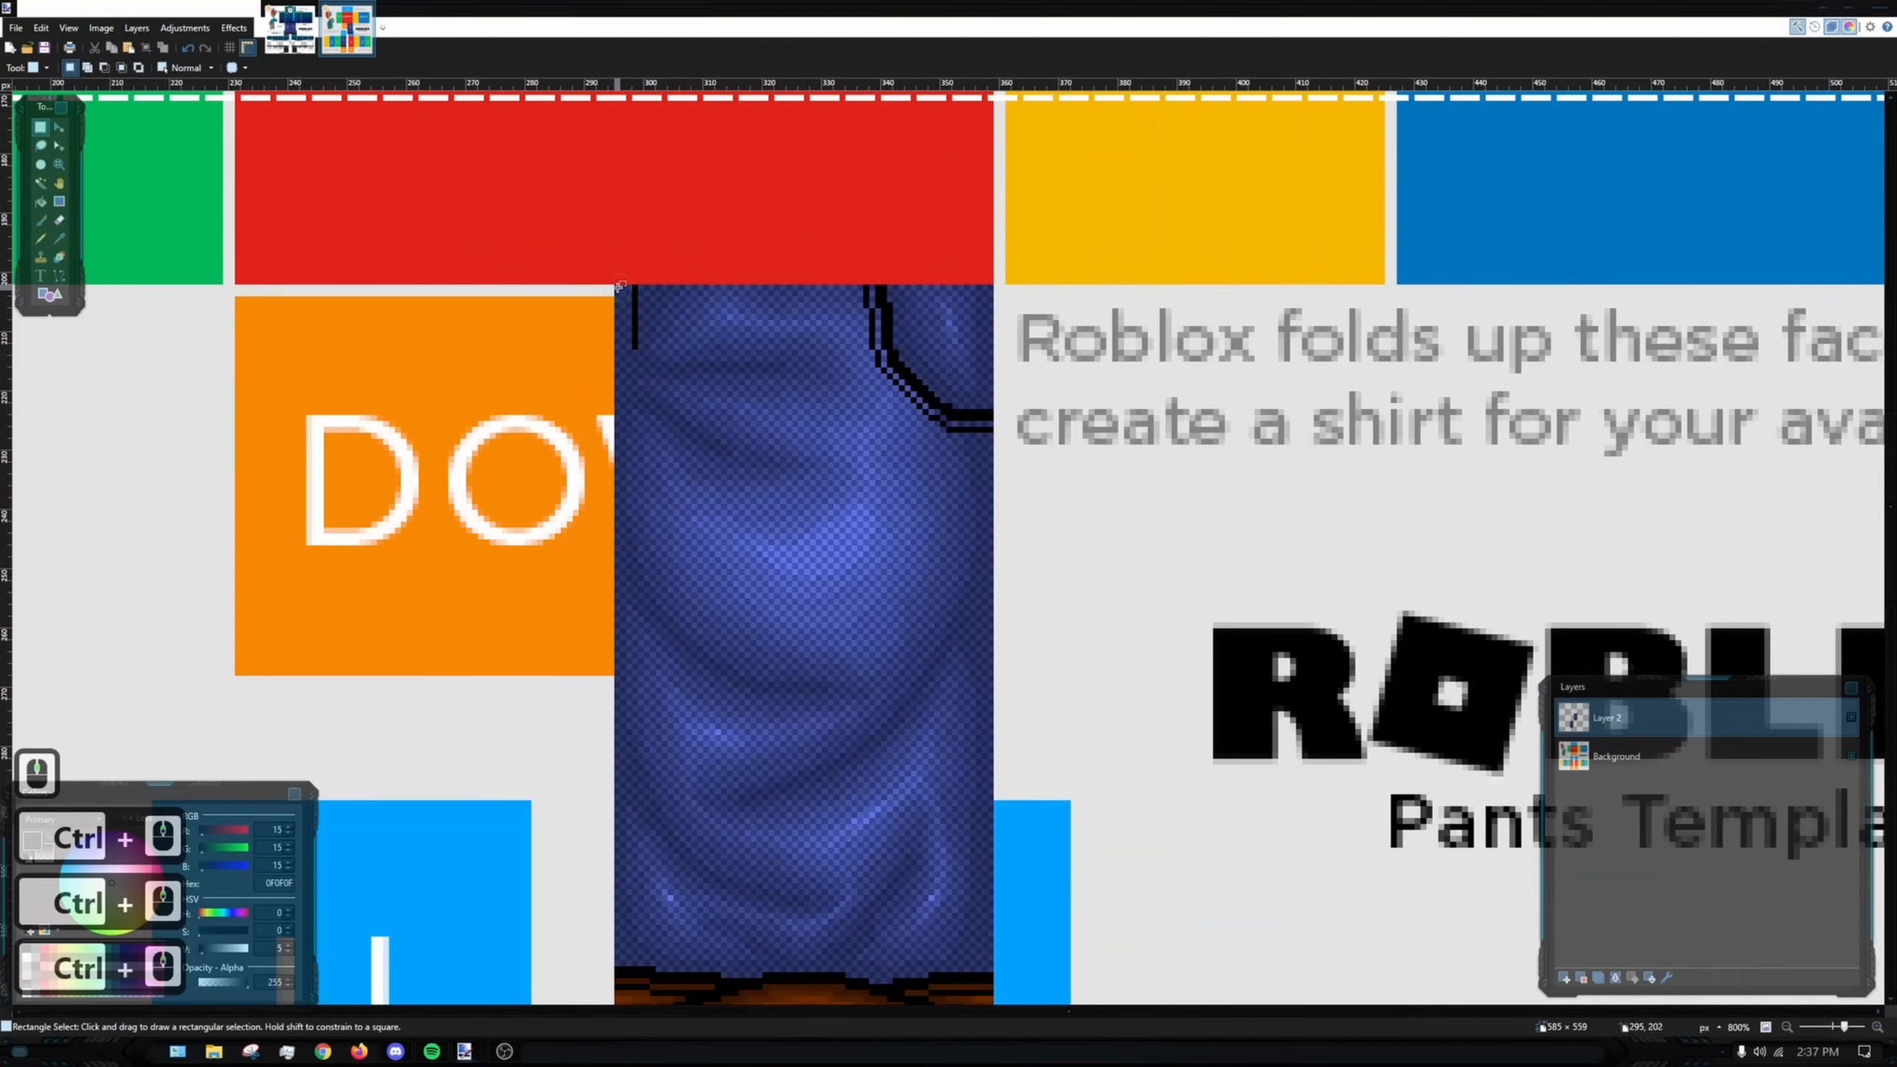
mouse_move(616, 288)
mouse_down()
mouse_move(940, 670)
mouse_move(990, 684)
mouse_move(922, 478)
mouse_move(773, 352)
mouse_move(614, 284)
mouse_up()
scroll(747, 448, down, 4)
scroll(922, 478, up, 4)
scroll(718, 366, down, 8)
scroll(717, 366, down, 1)
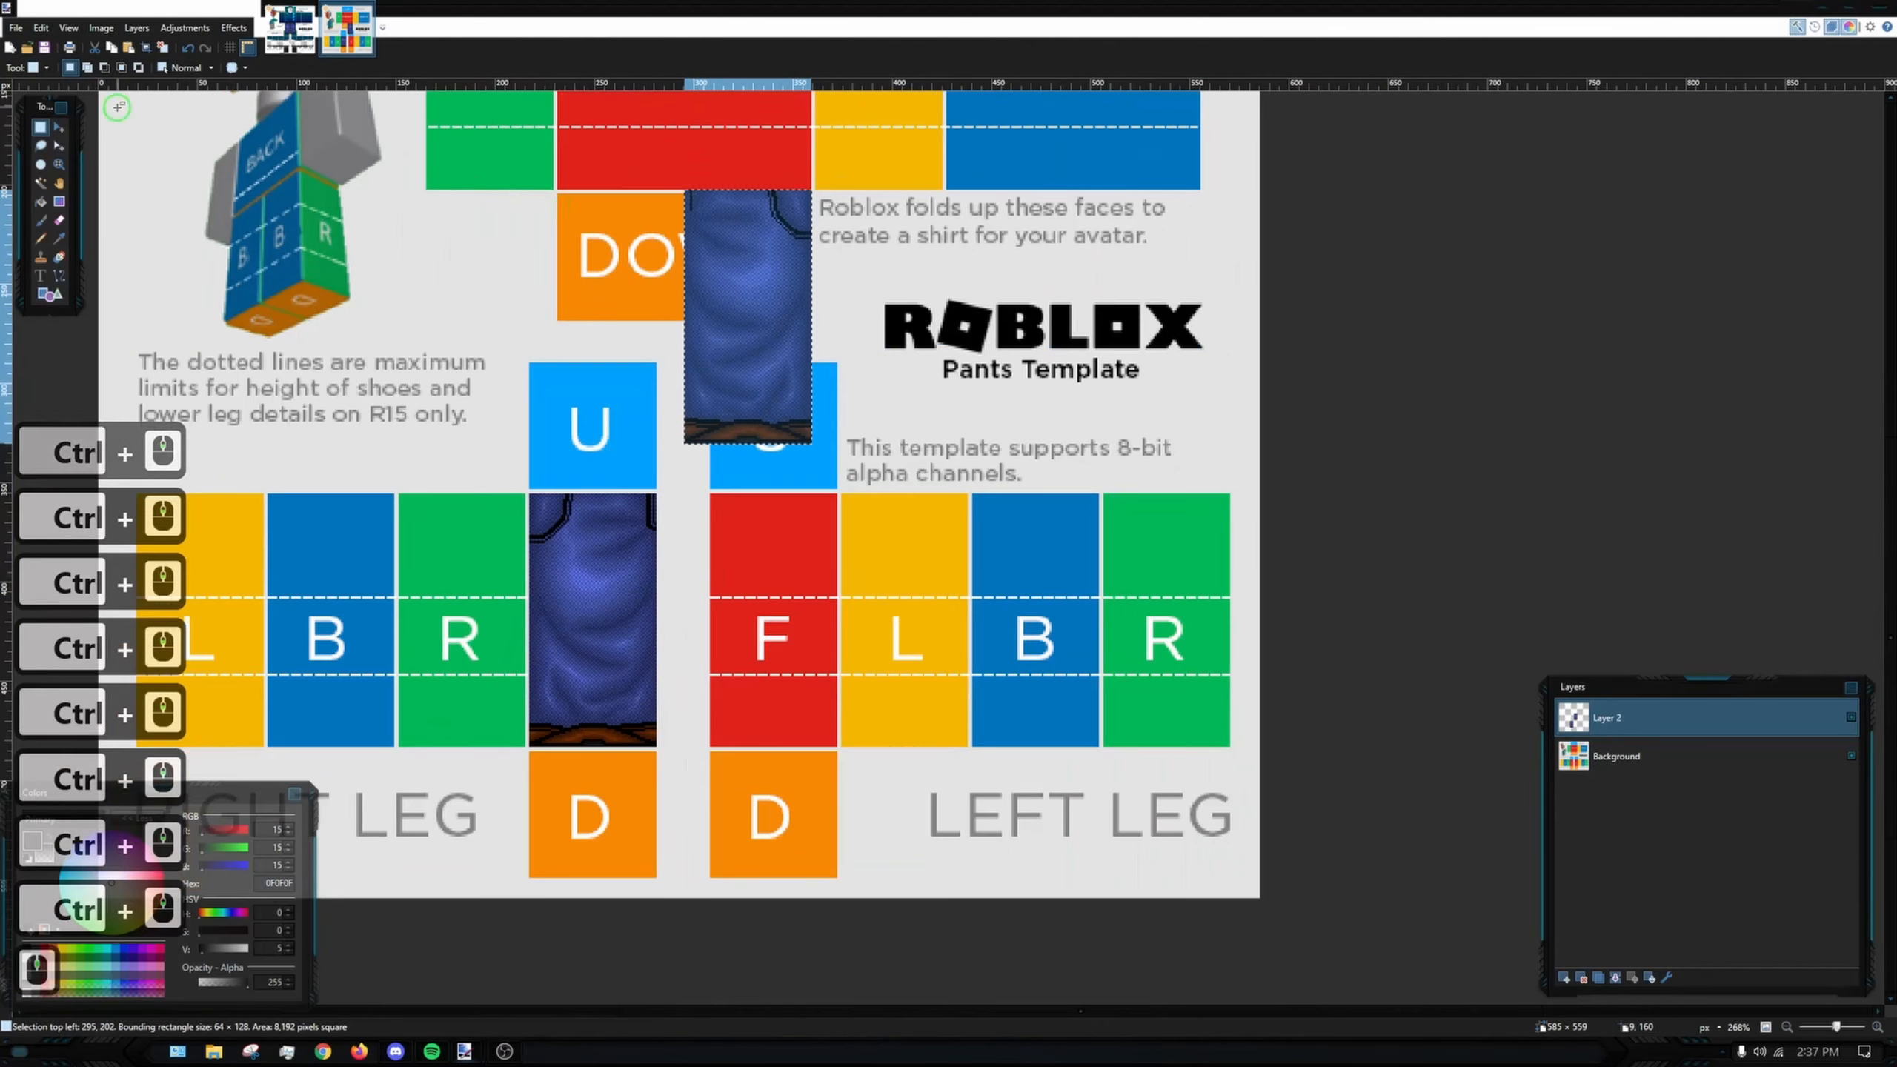
- Move the selected right half of the pants onto the front face of the left leg and deselect it
drag(713, 248, 810, 345)
scroll(746, 536, up, 8)
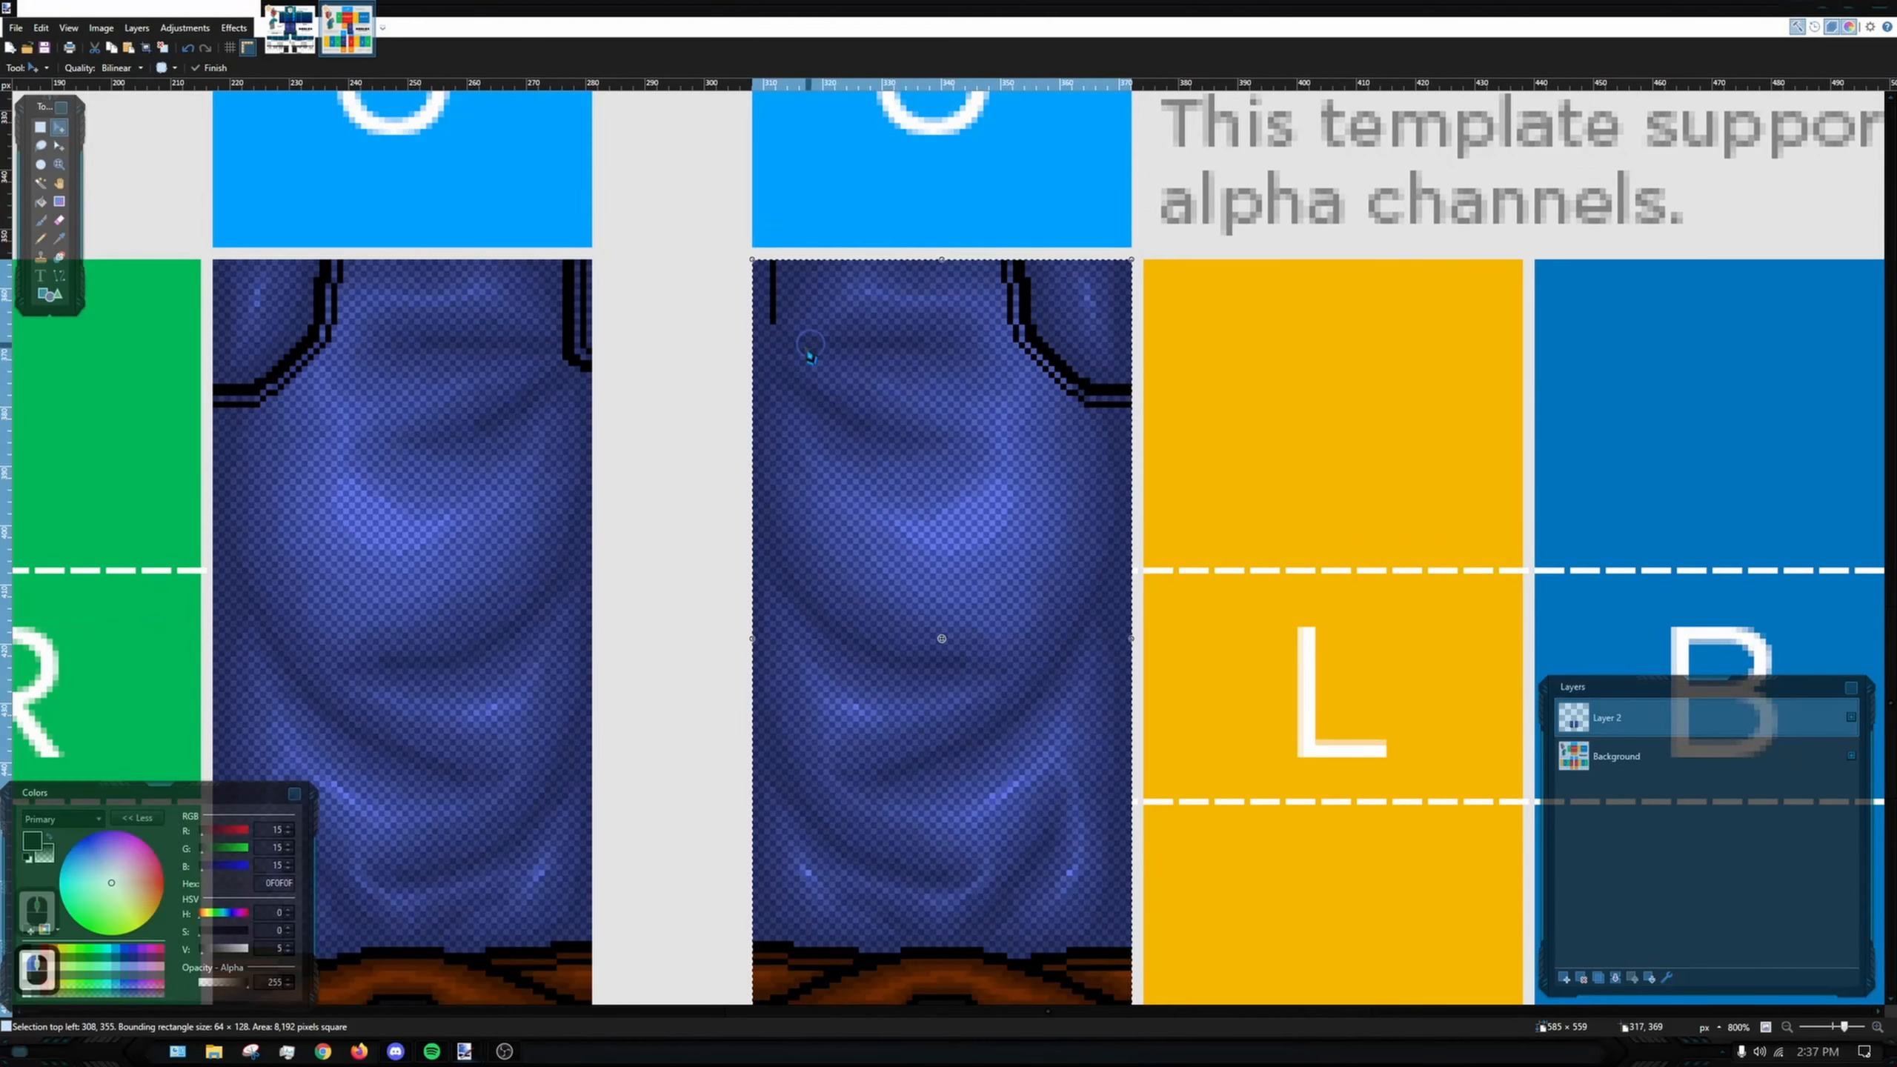
scroll(811, 354, down, 9)
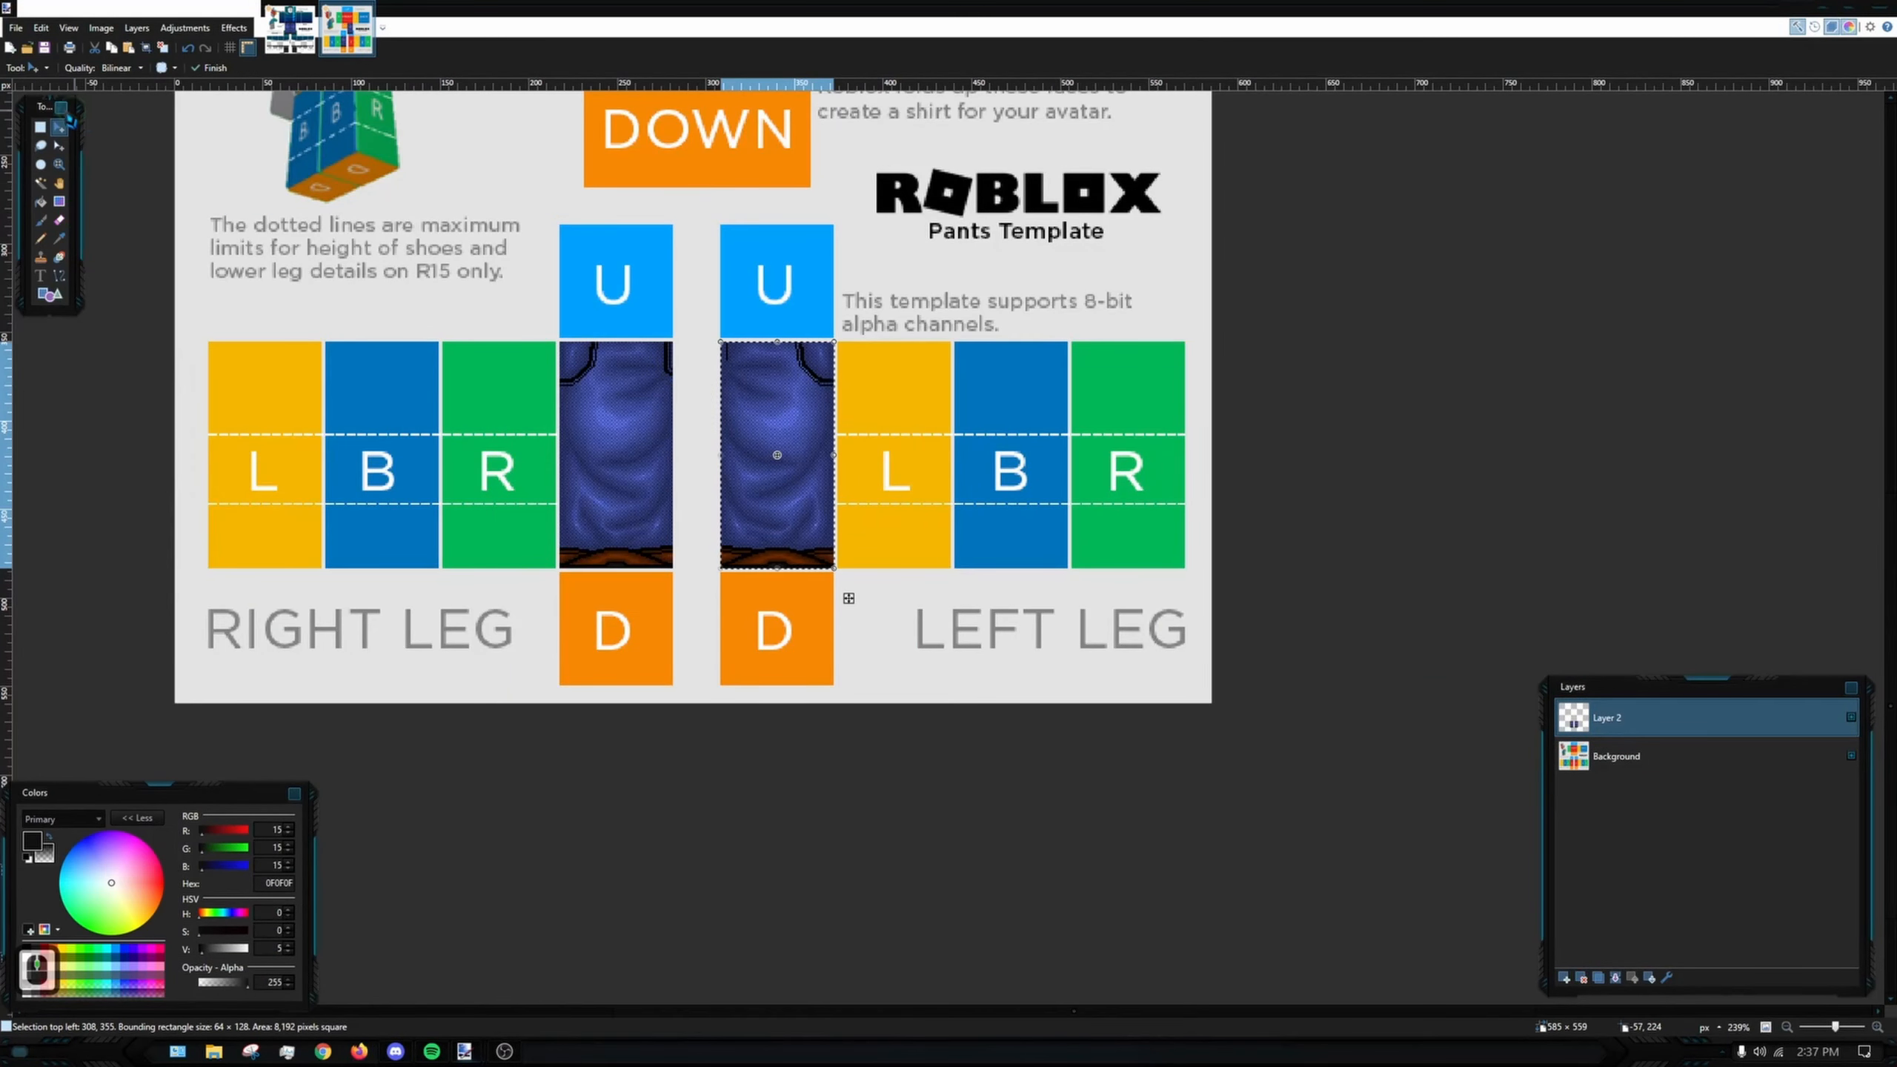
click(40, 127)
click(1063, 386)
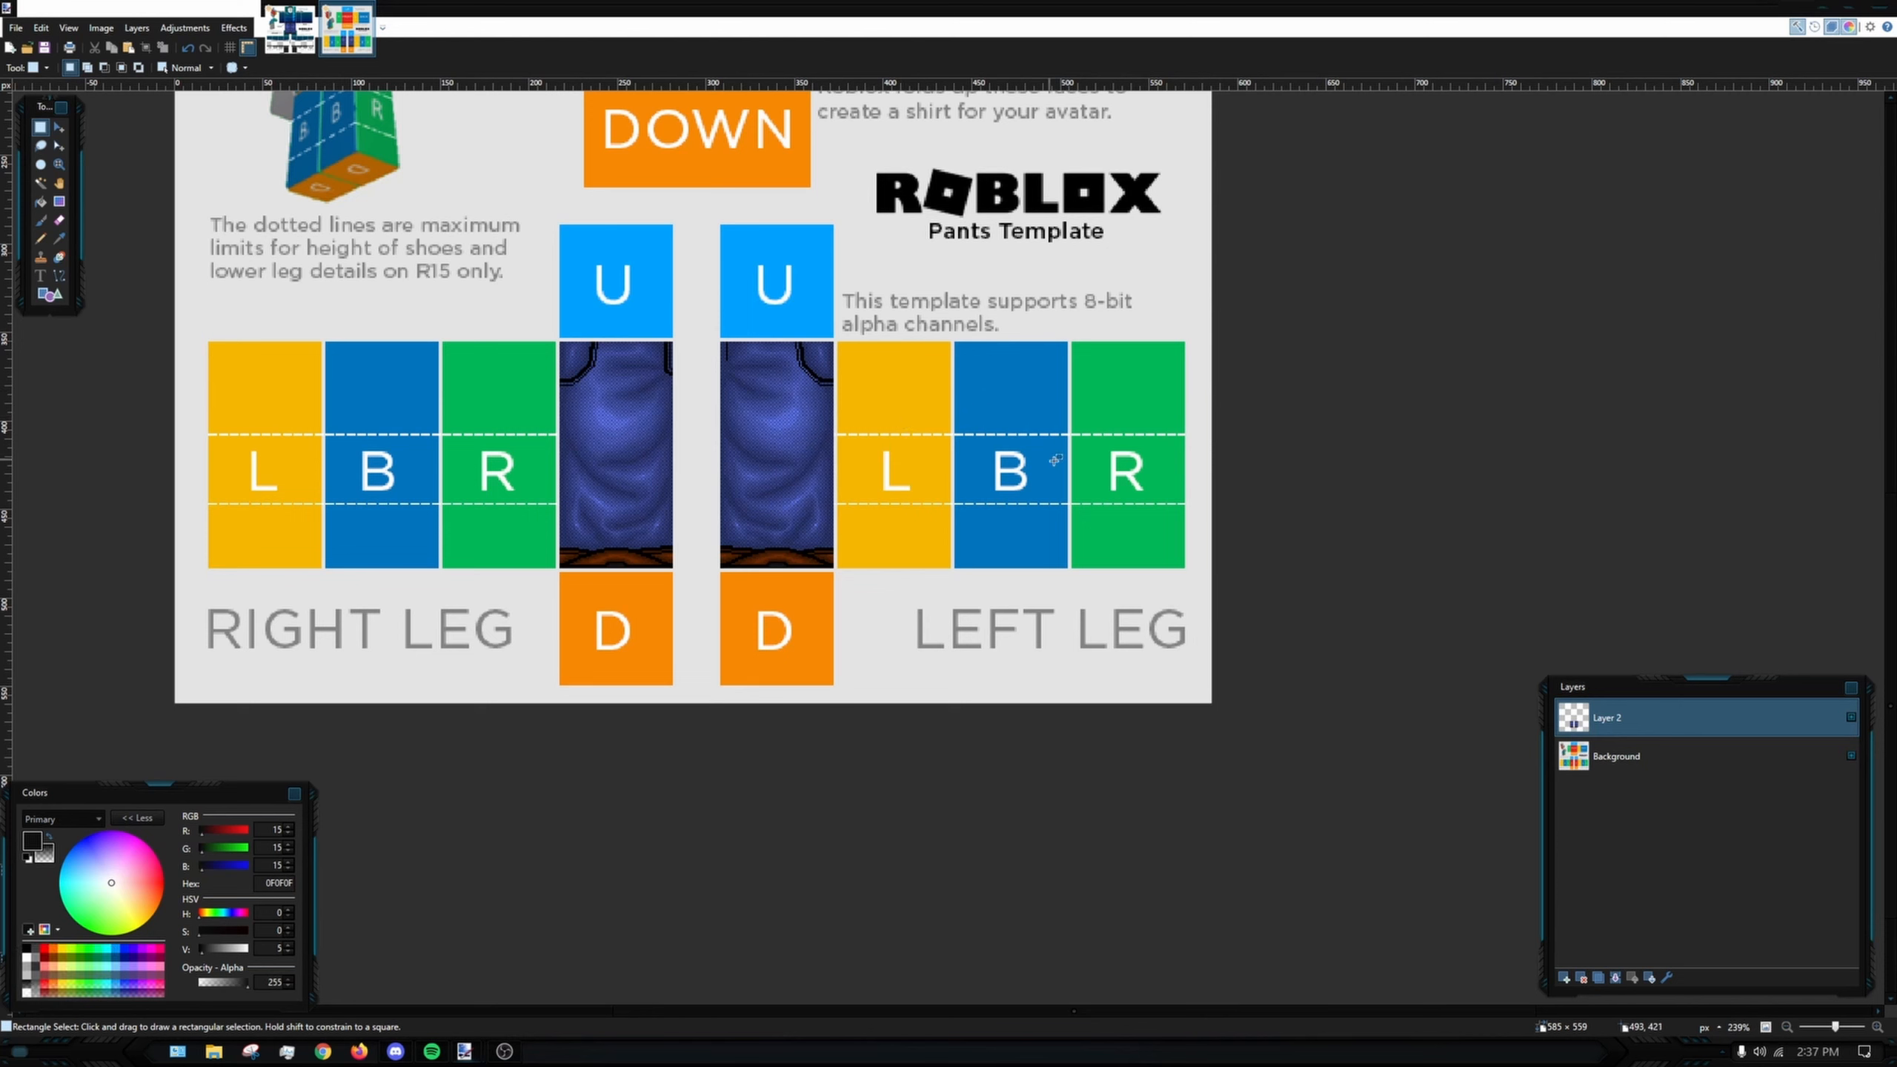
- Examine the placement and shading of the pants on both leg fronts of the pants template
drag(1093, 491, 1212, 510)
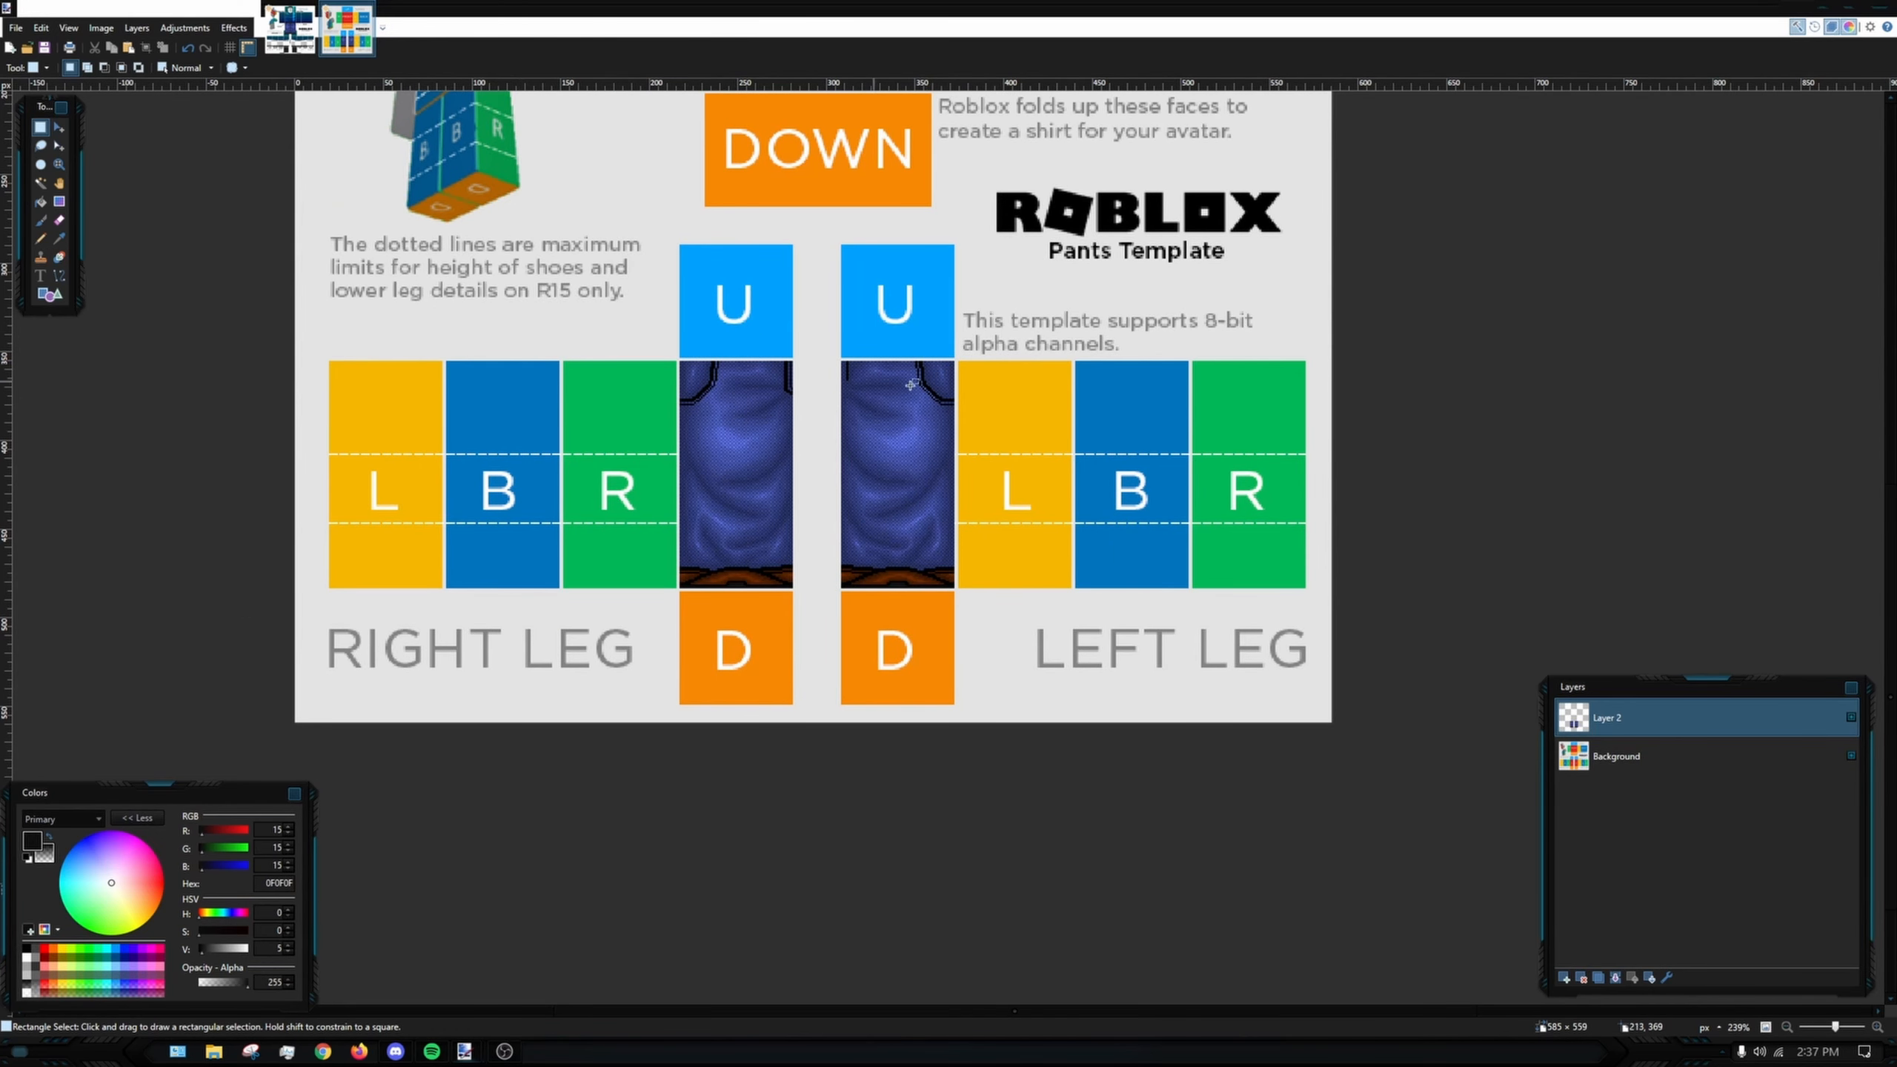
ctrl+scroll(706, 379, up, 10)
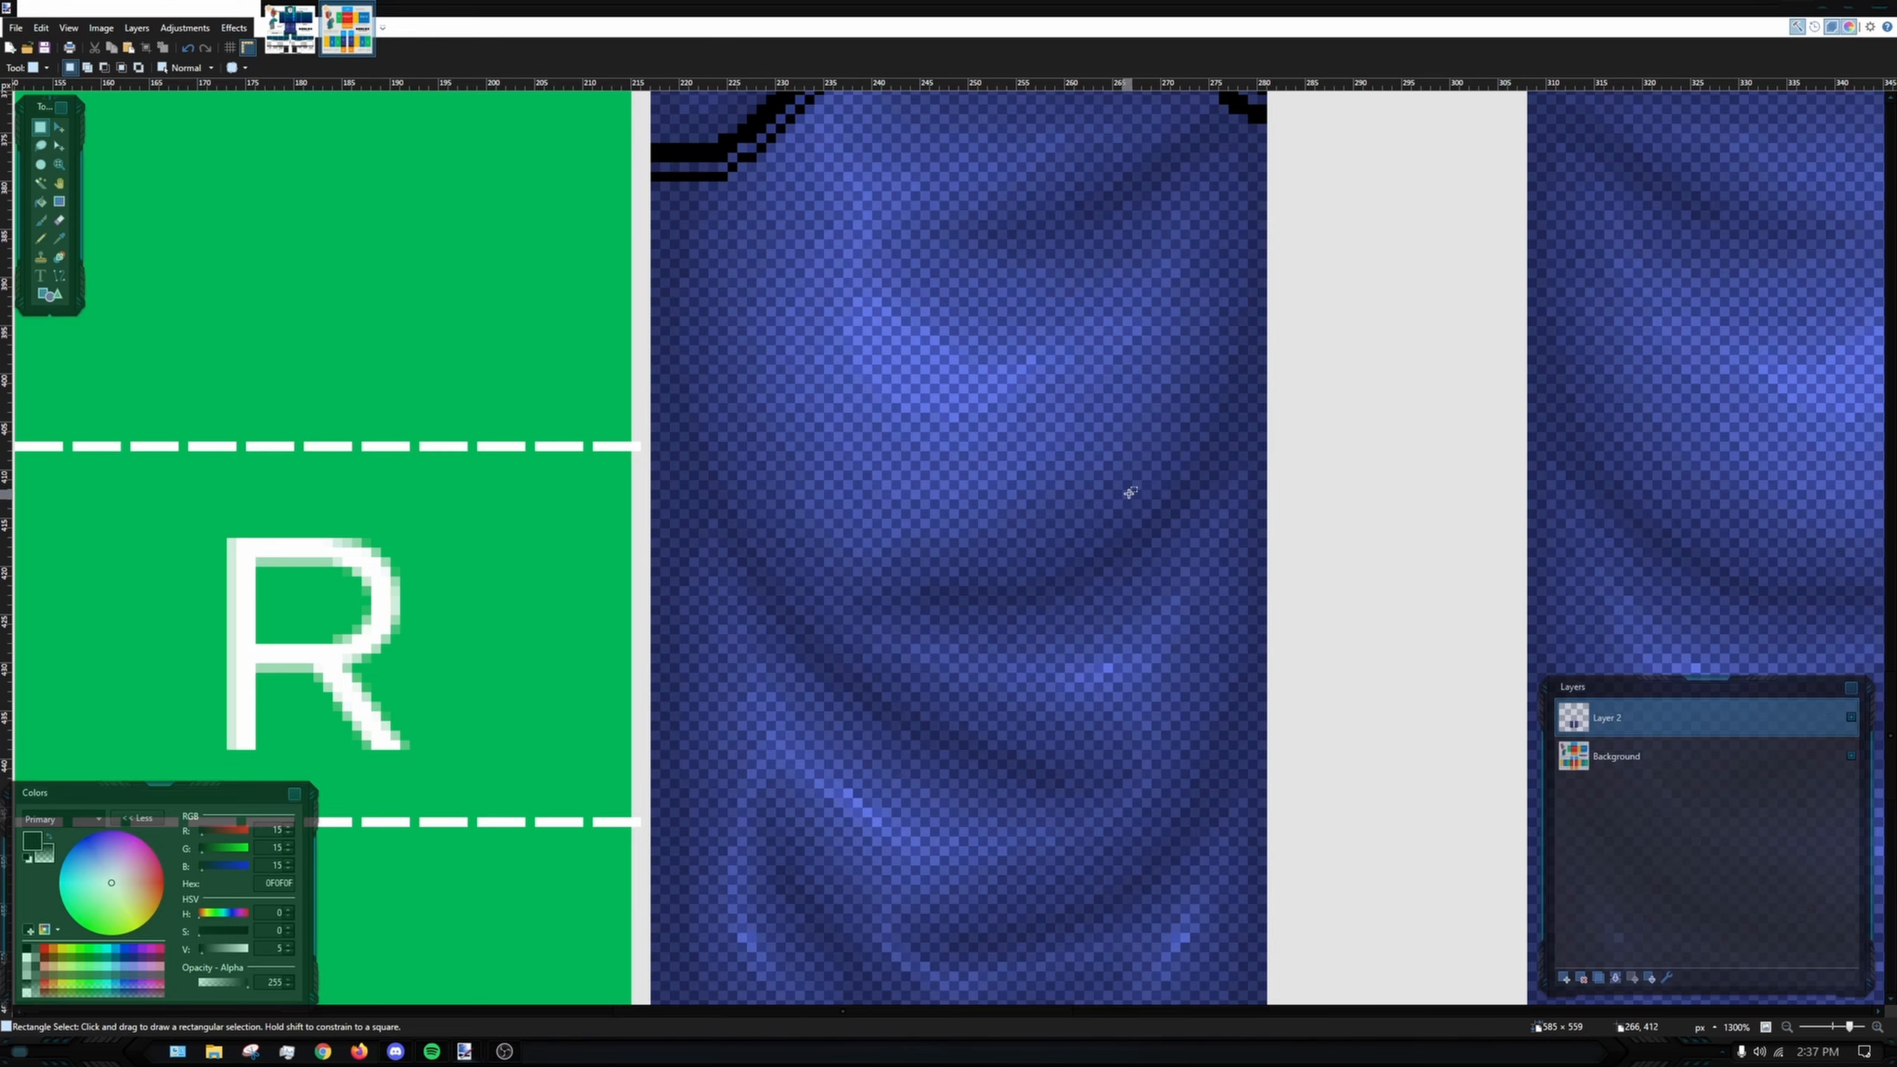
drag(1110, 451, 1010, 485)
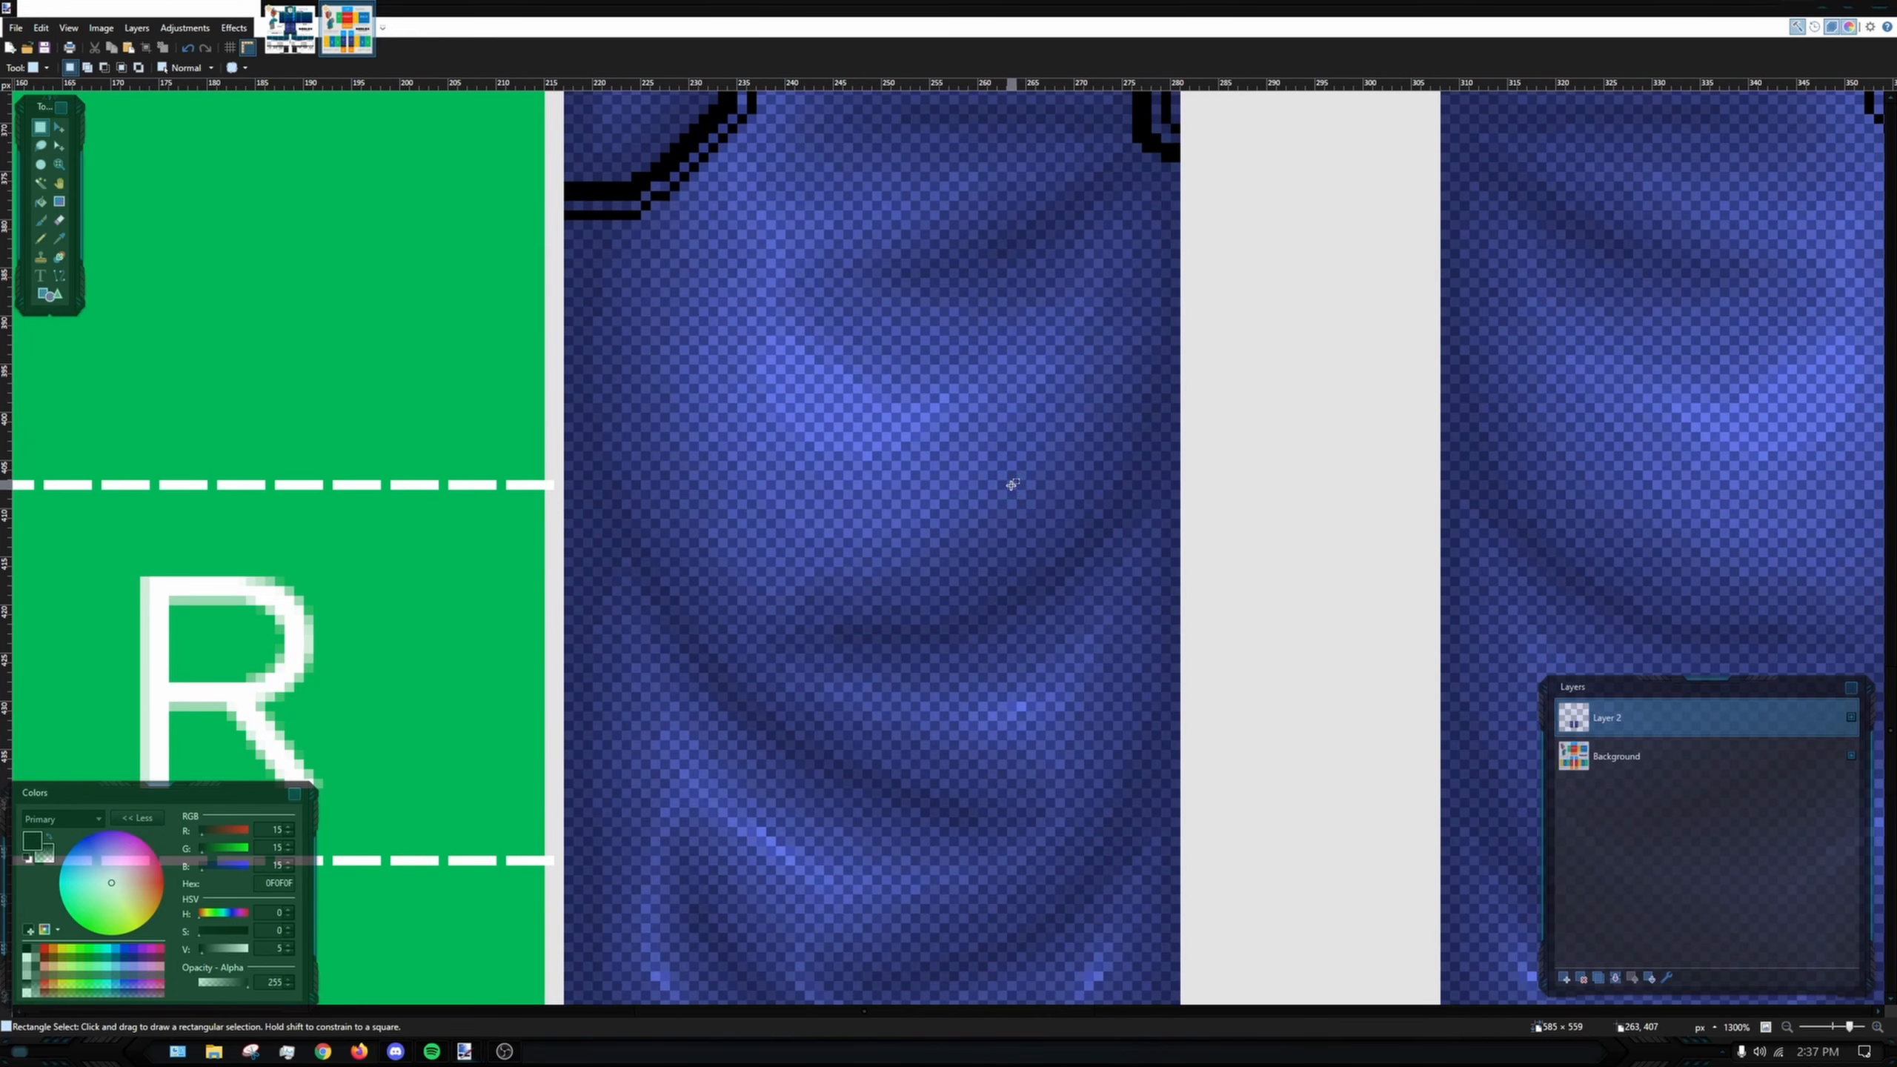
ctrl+scroll(1012, 484, down, 9)
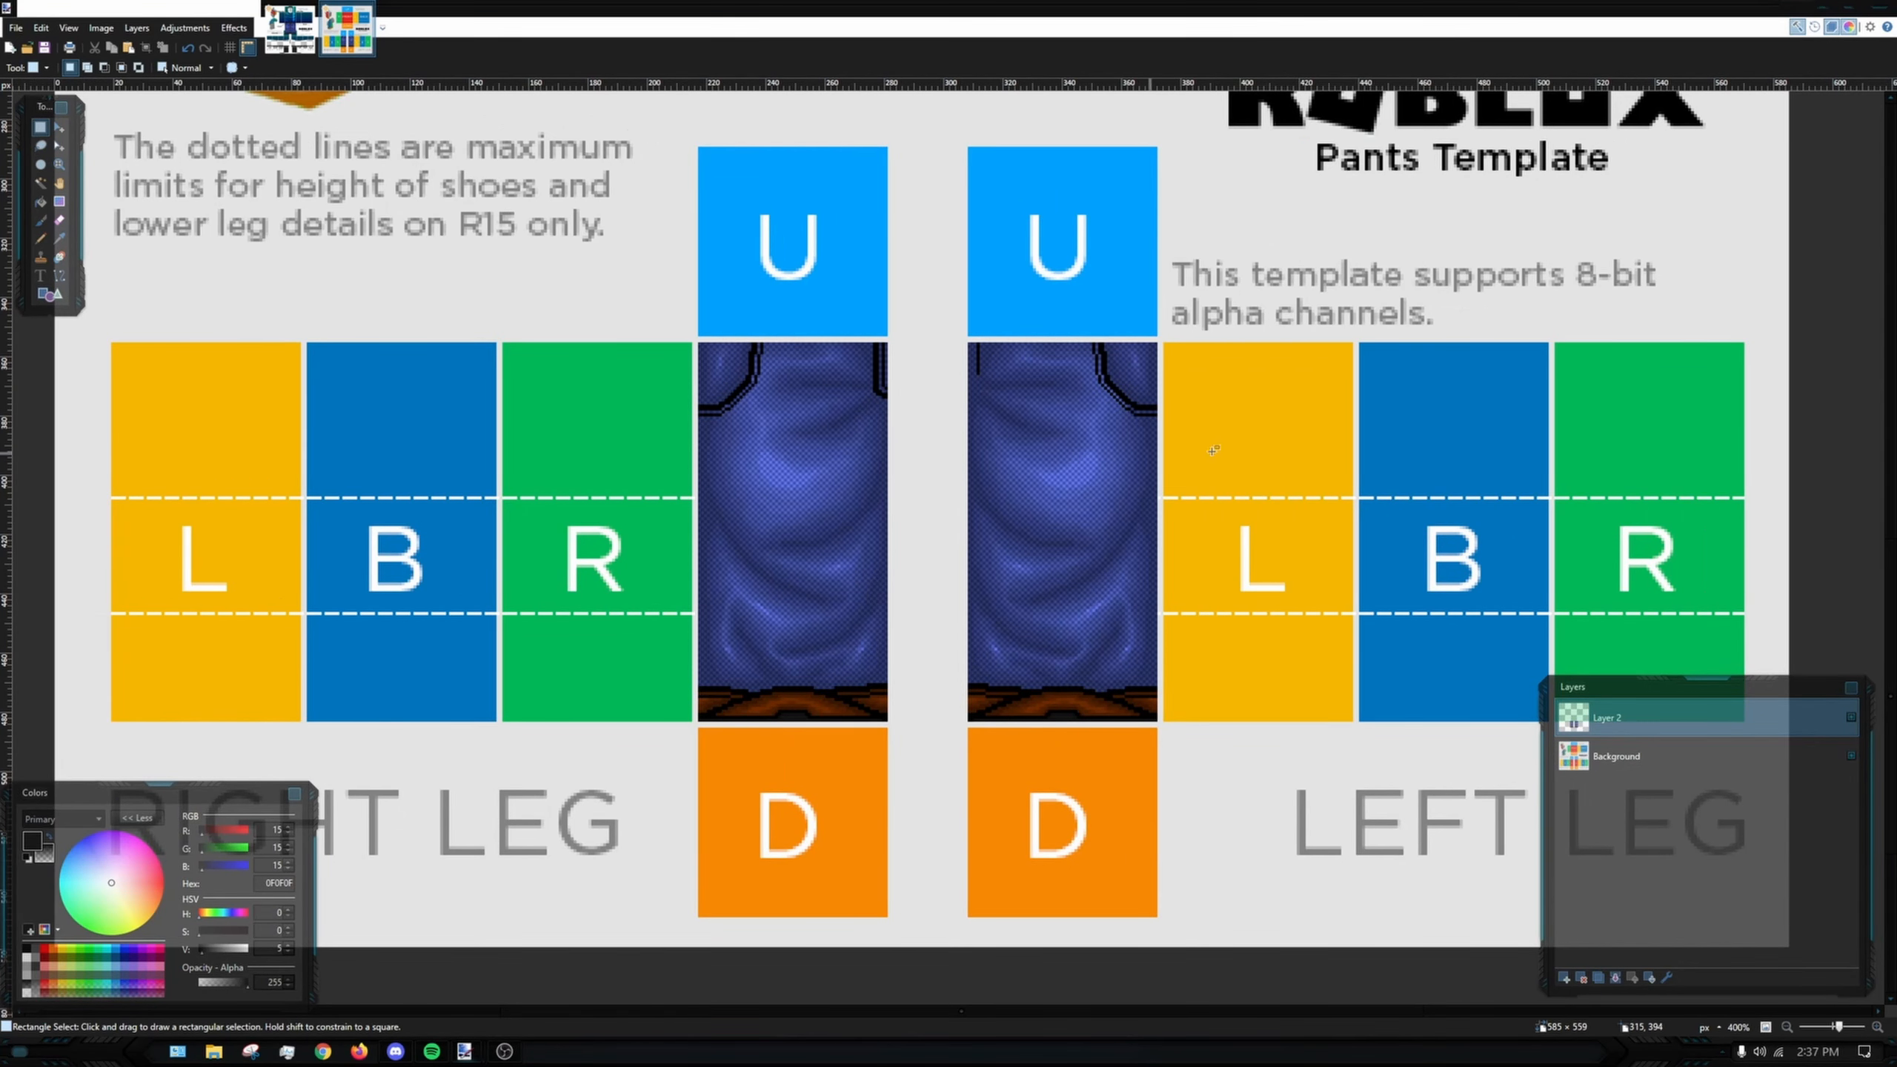
scroll(1334, 437, right, 1)
scroll(933, 441, down, 8)
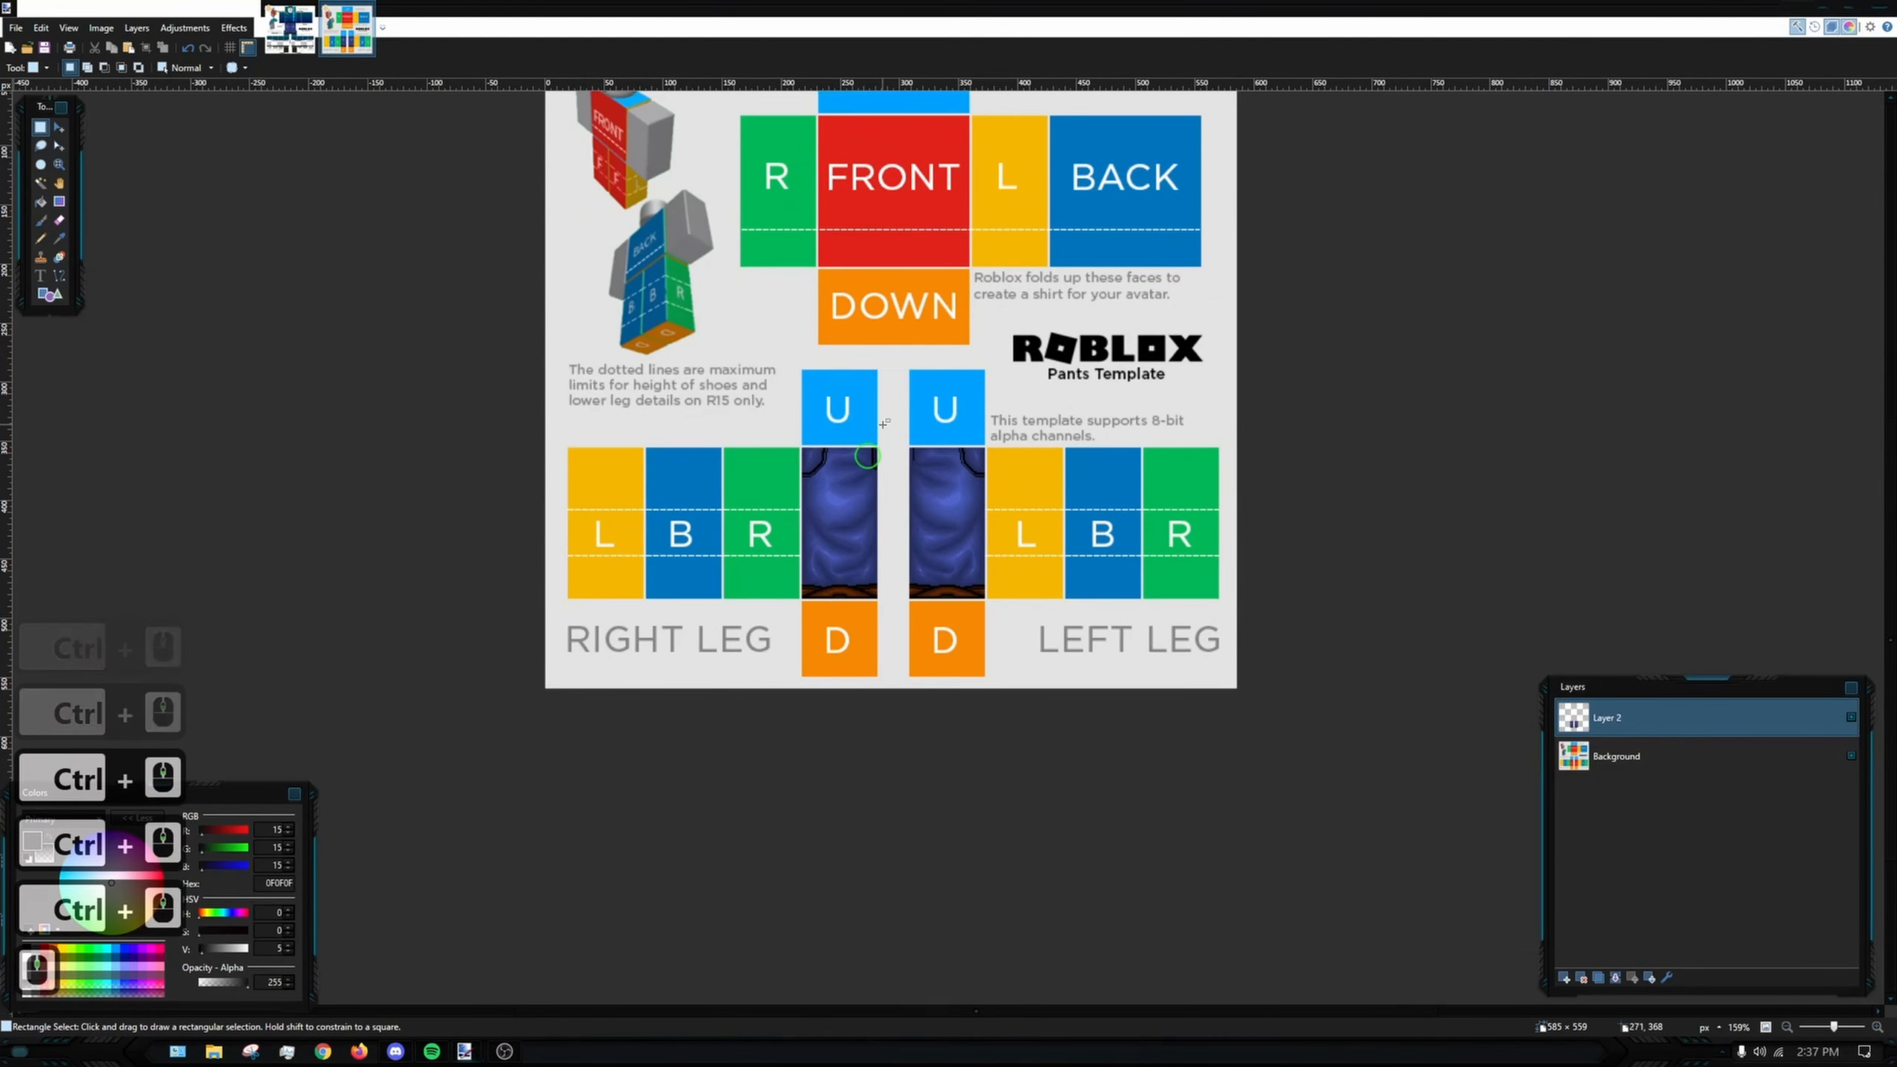
drag(868, 455, 794, 546)
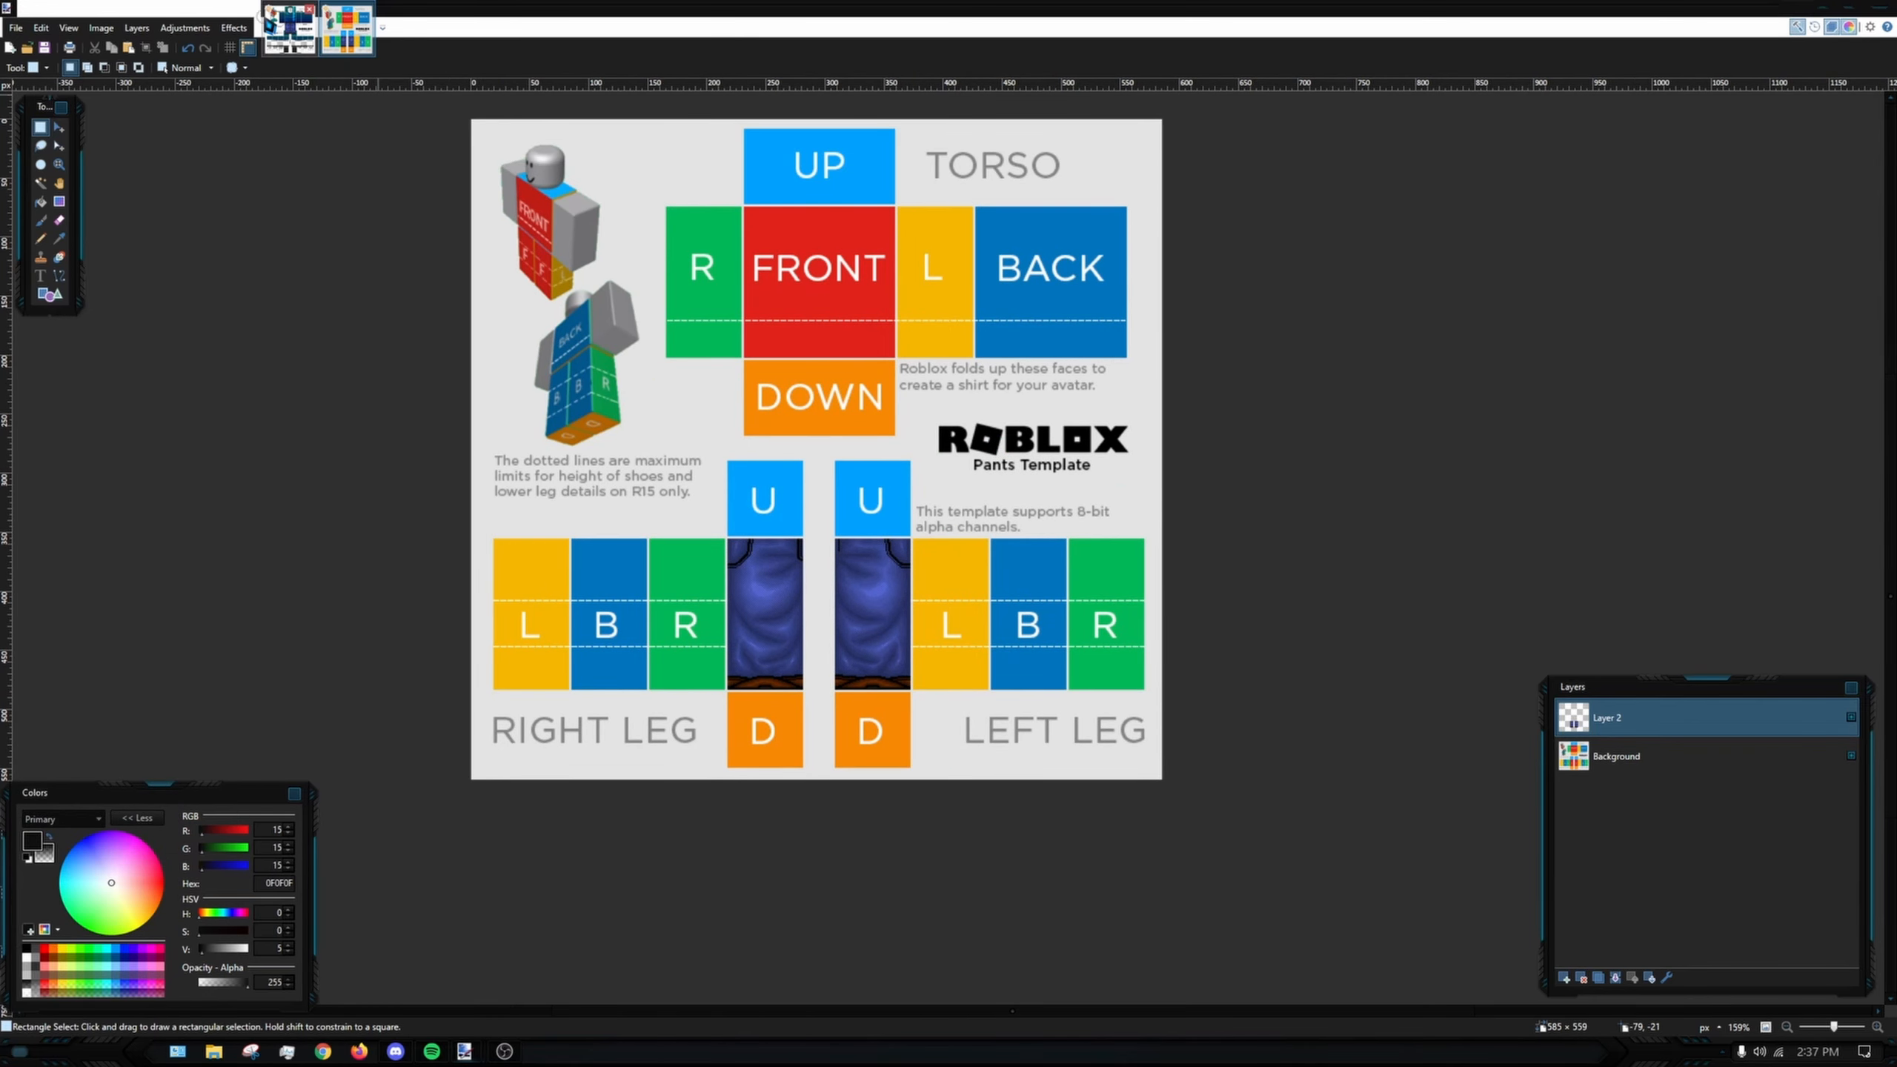
- On the shirt template, cut the pants below the belt out of Layer 14 with a rectangular selection of 153 × 135 px
click(287, 26)
scroll(1579, 804, up, 8)
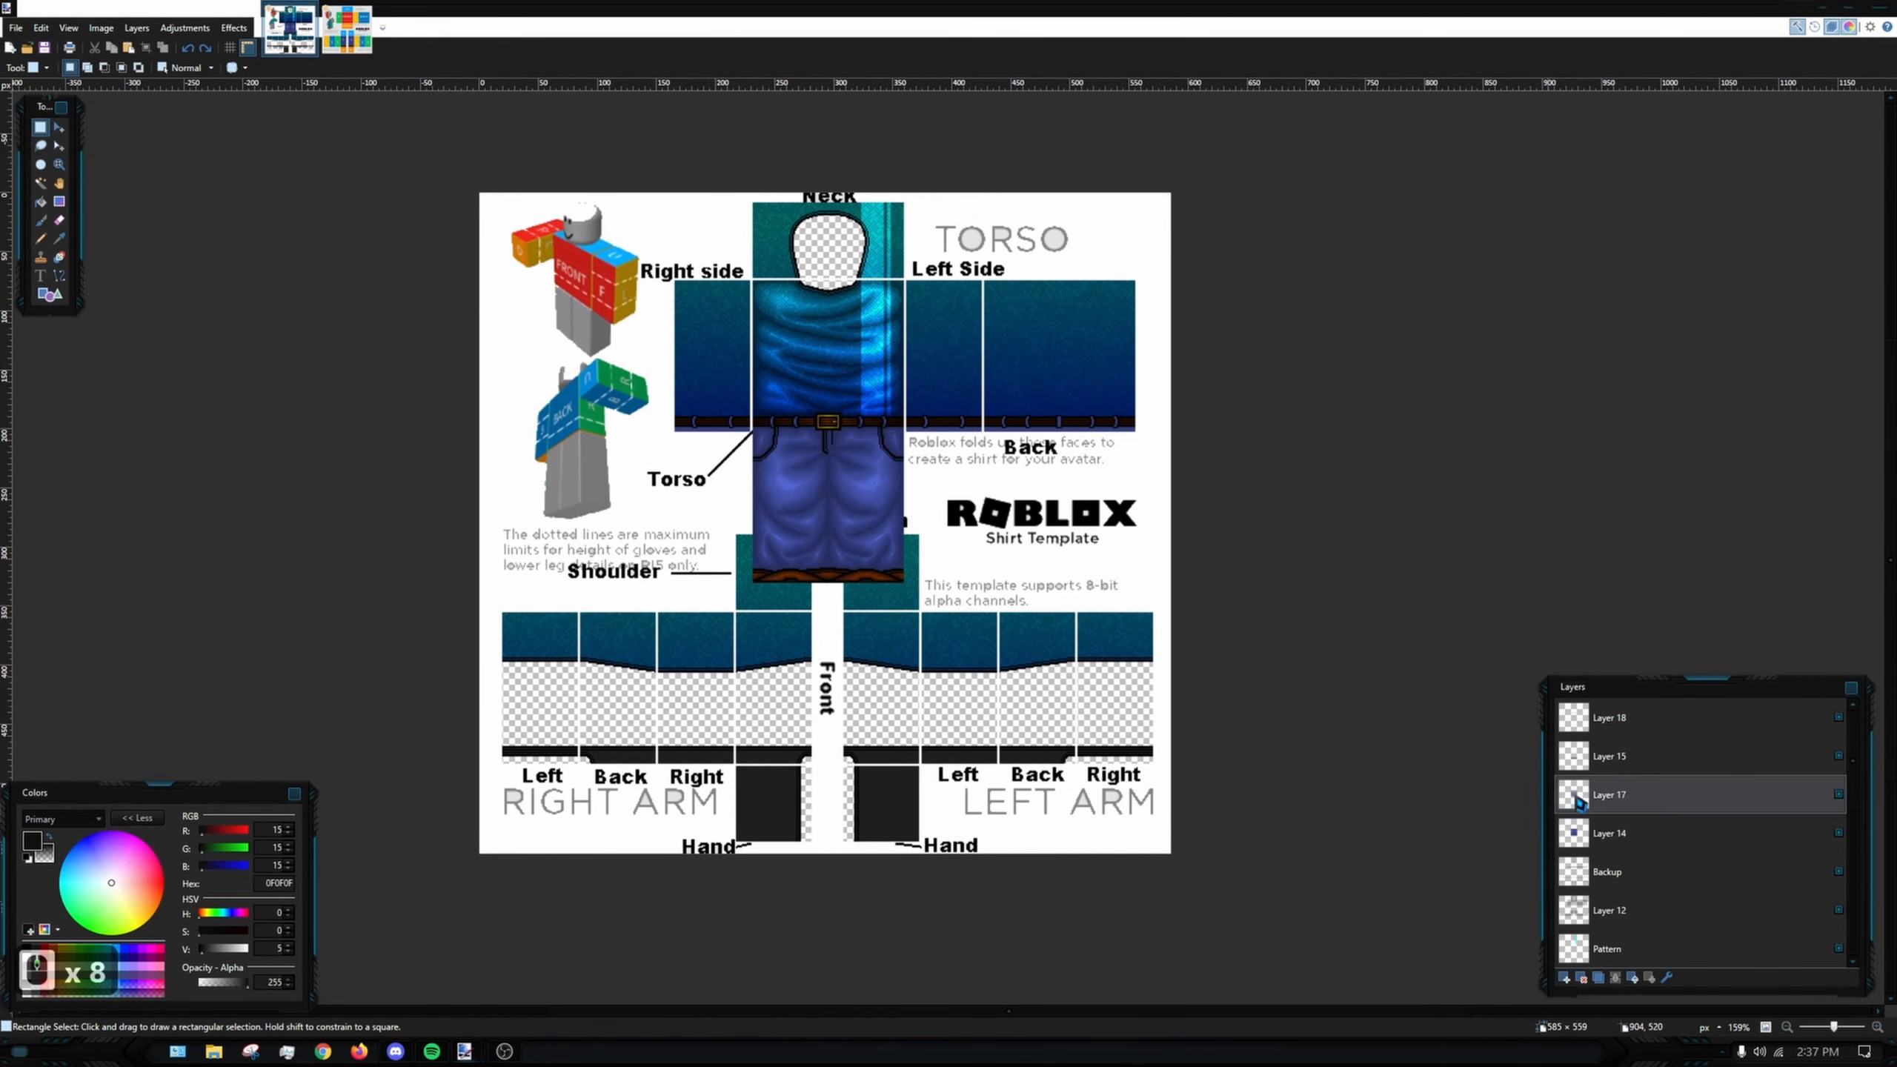
scroll(904, 813, up, 3)
scroll(904, 813, up, 8)
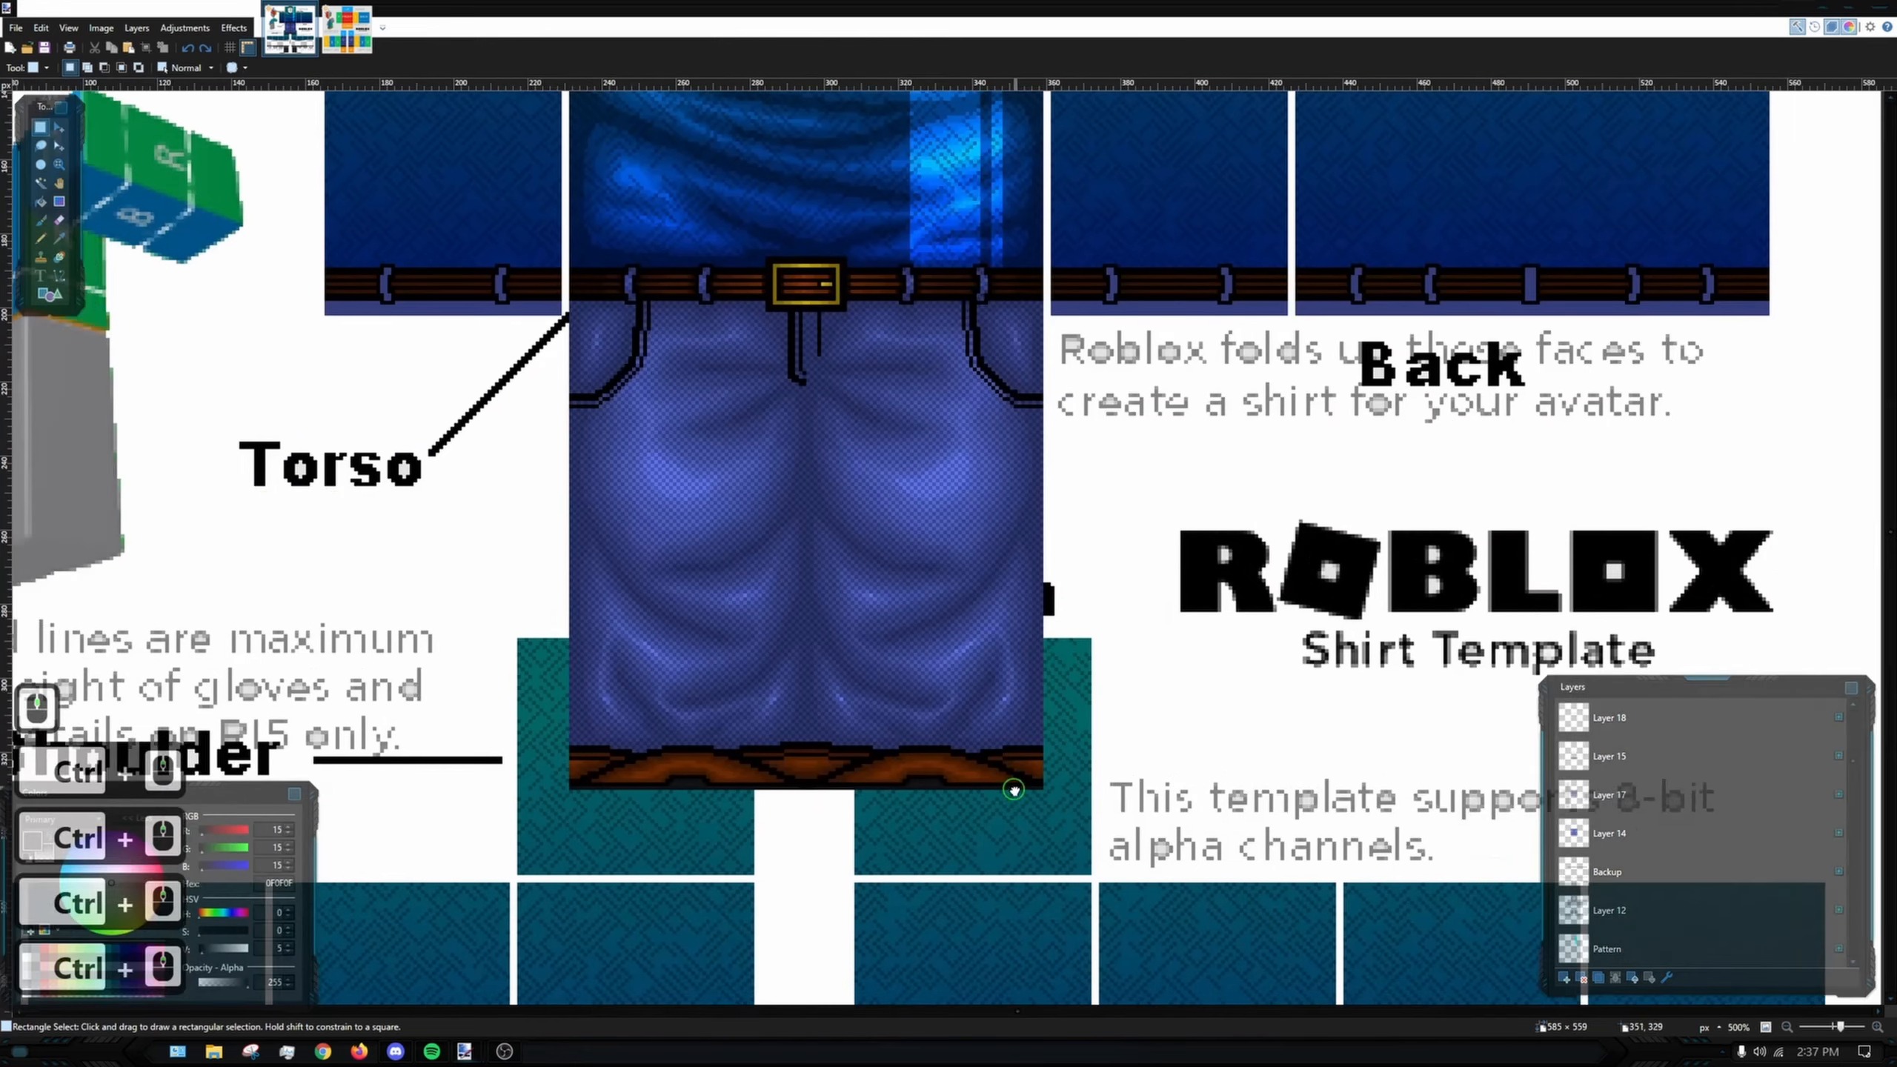
click(1643, 833)
drag(1051, 807, 502, 315)
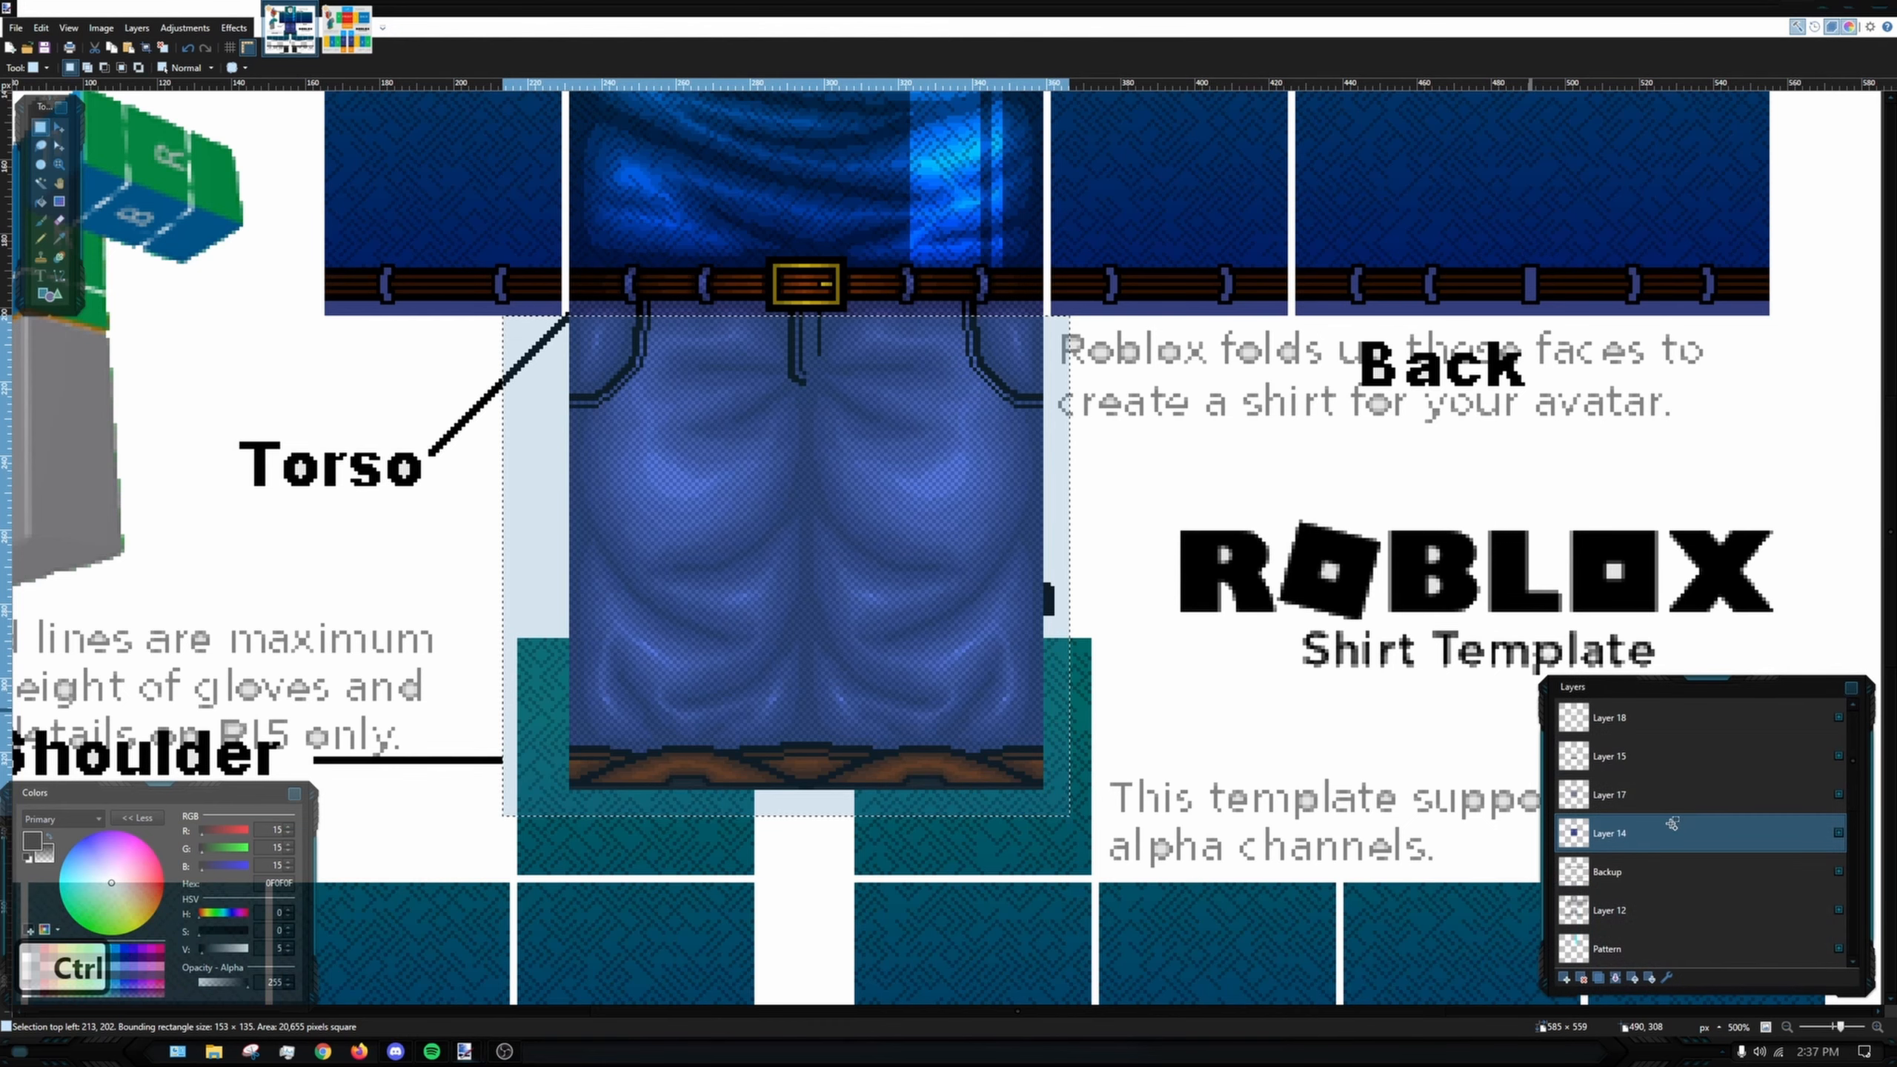
key(ctrl+x)
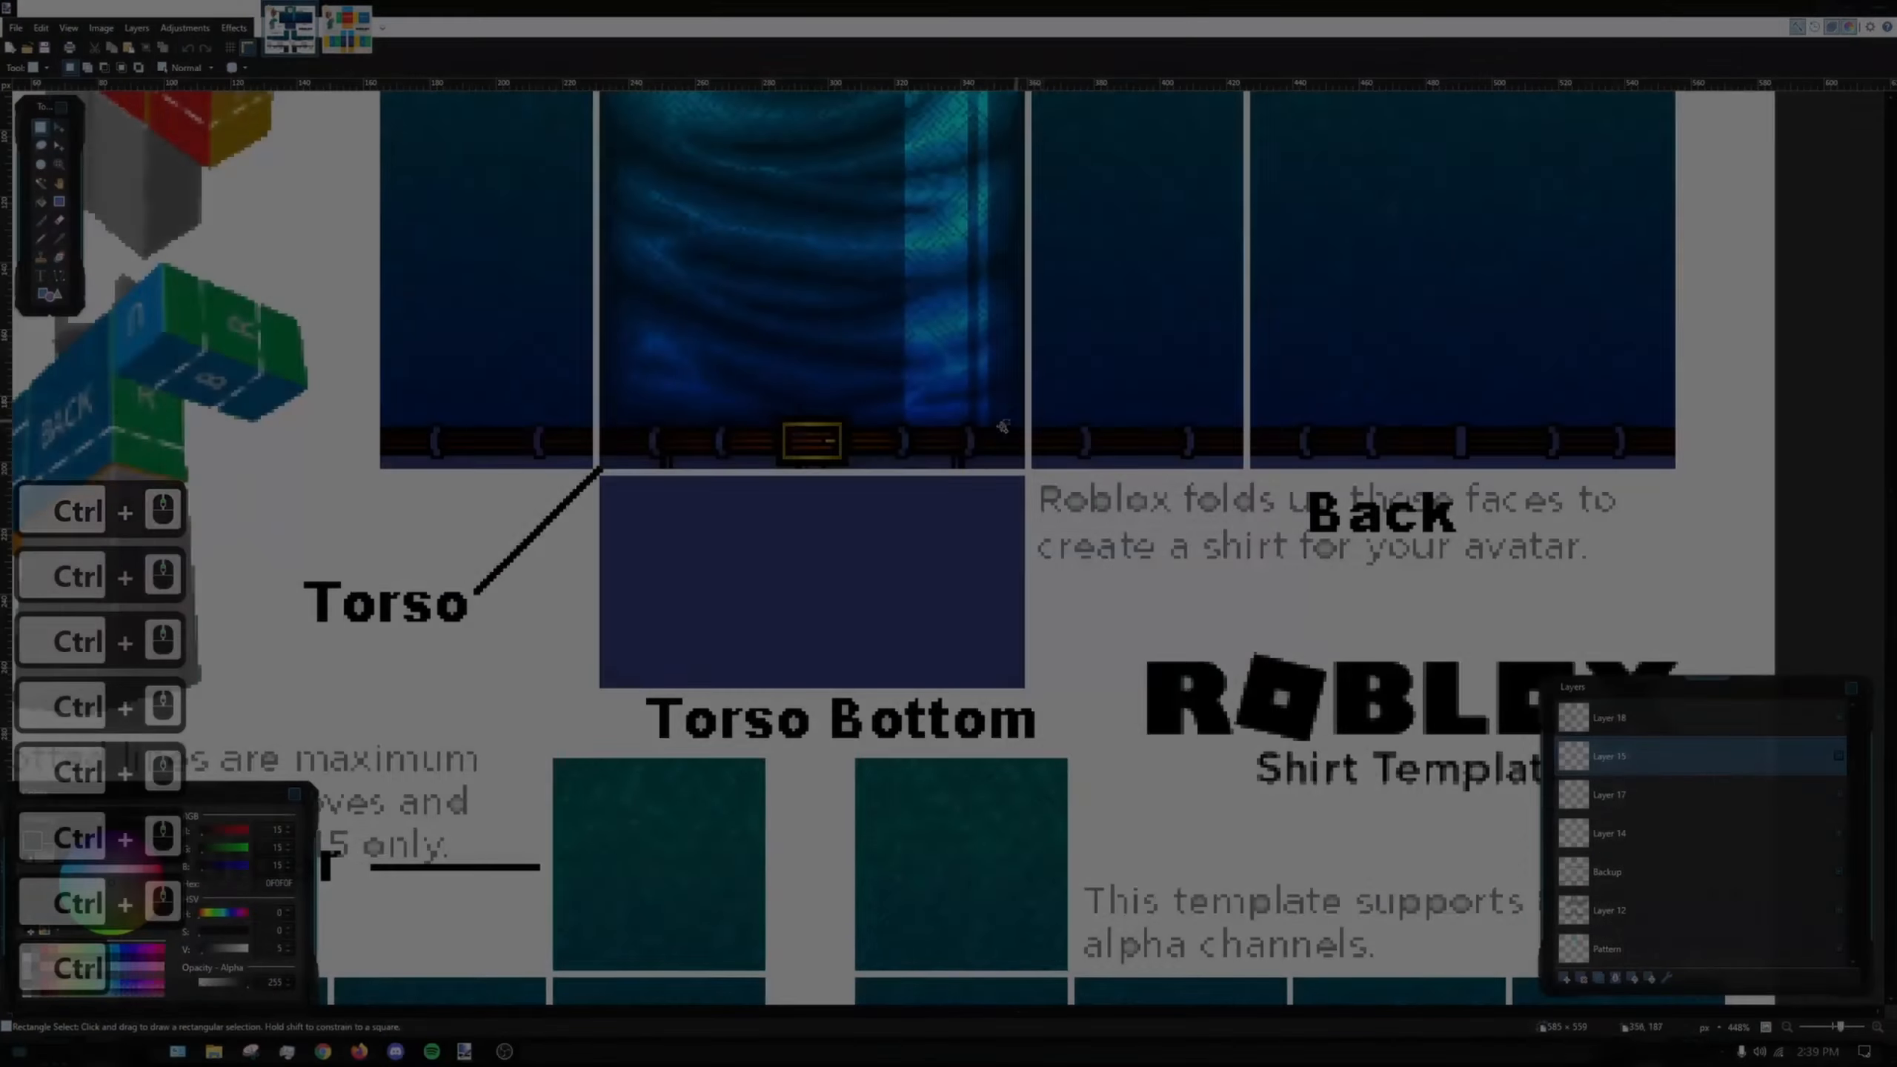
- Examine the front, side and back torso panels of the shirt template up close
scroll(515, 424, up, 3)
drag(345, 441, 410, 464)
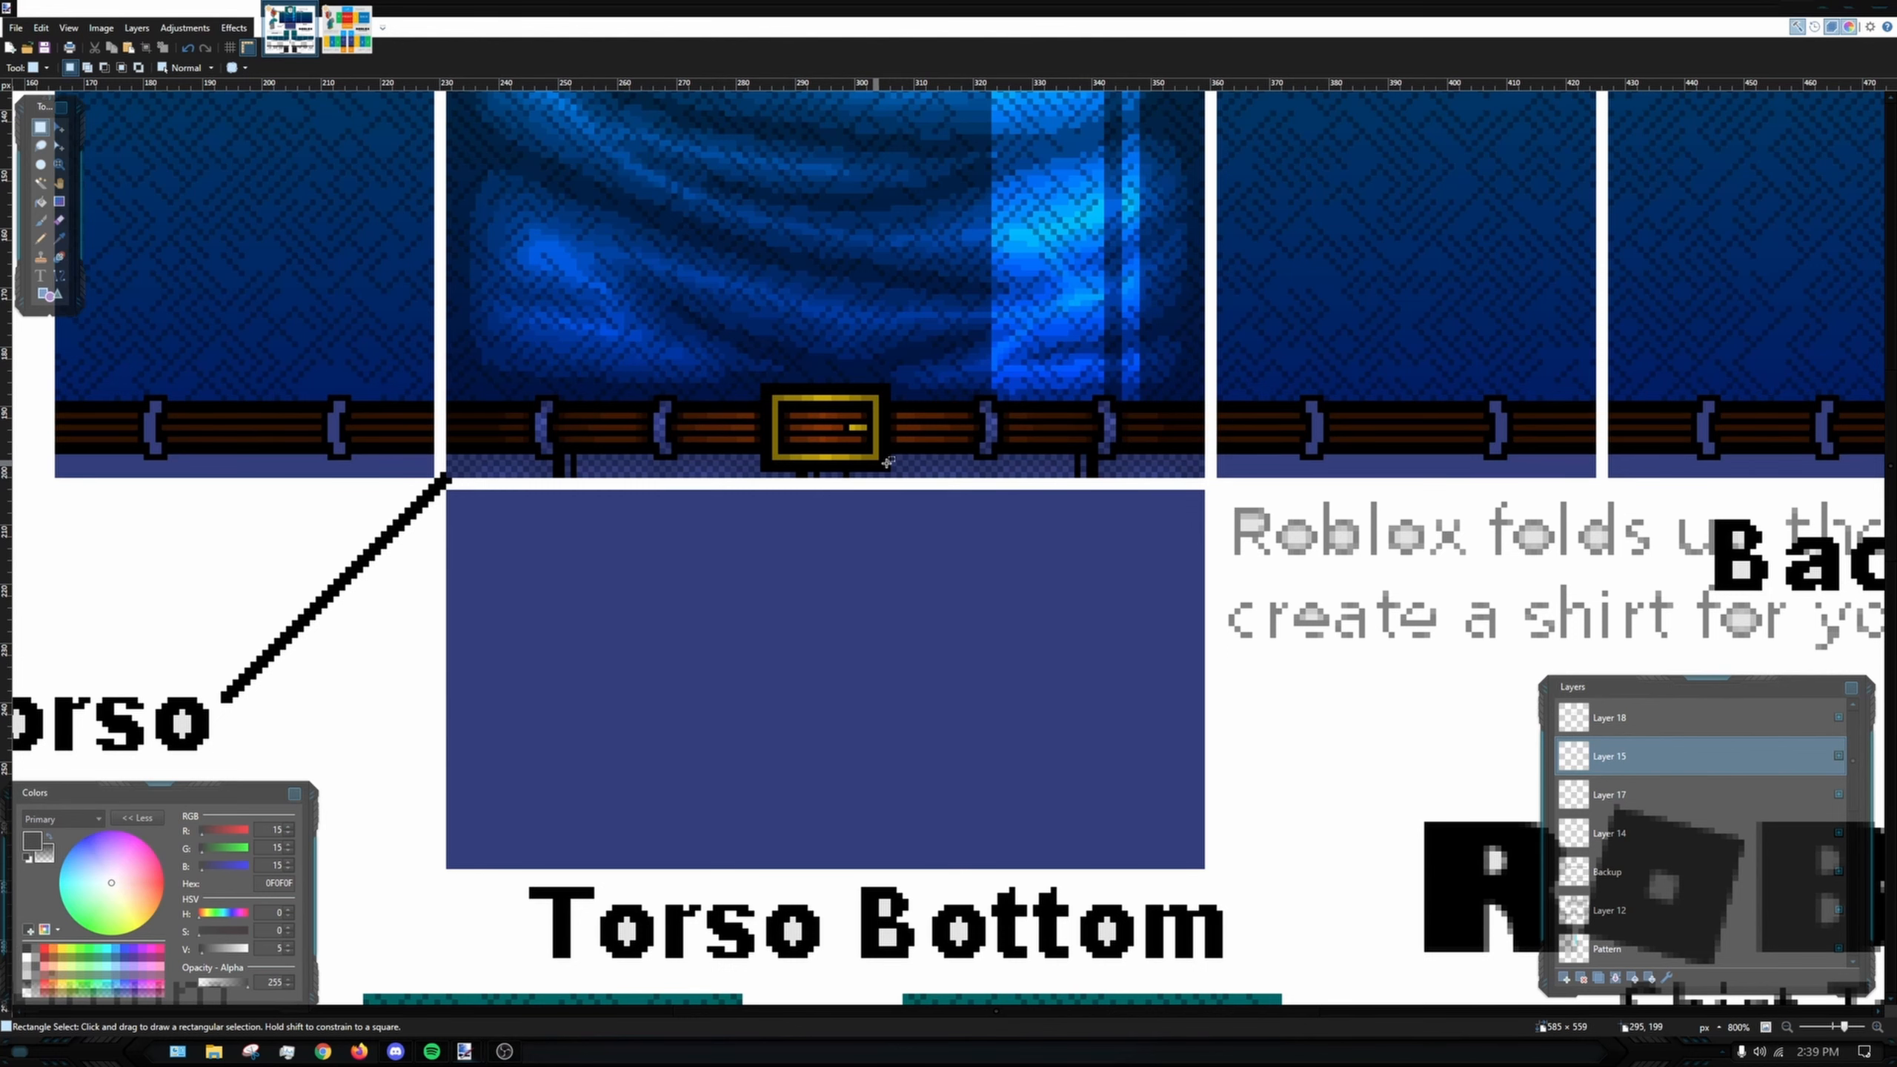
scroll(887, 463, down, 9)
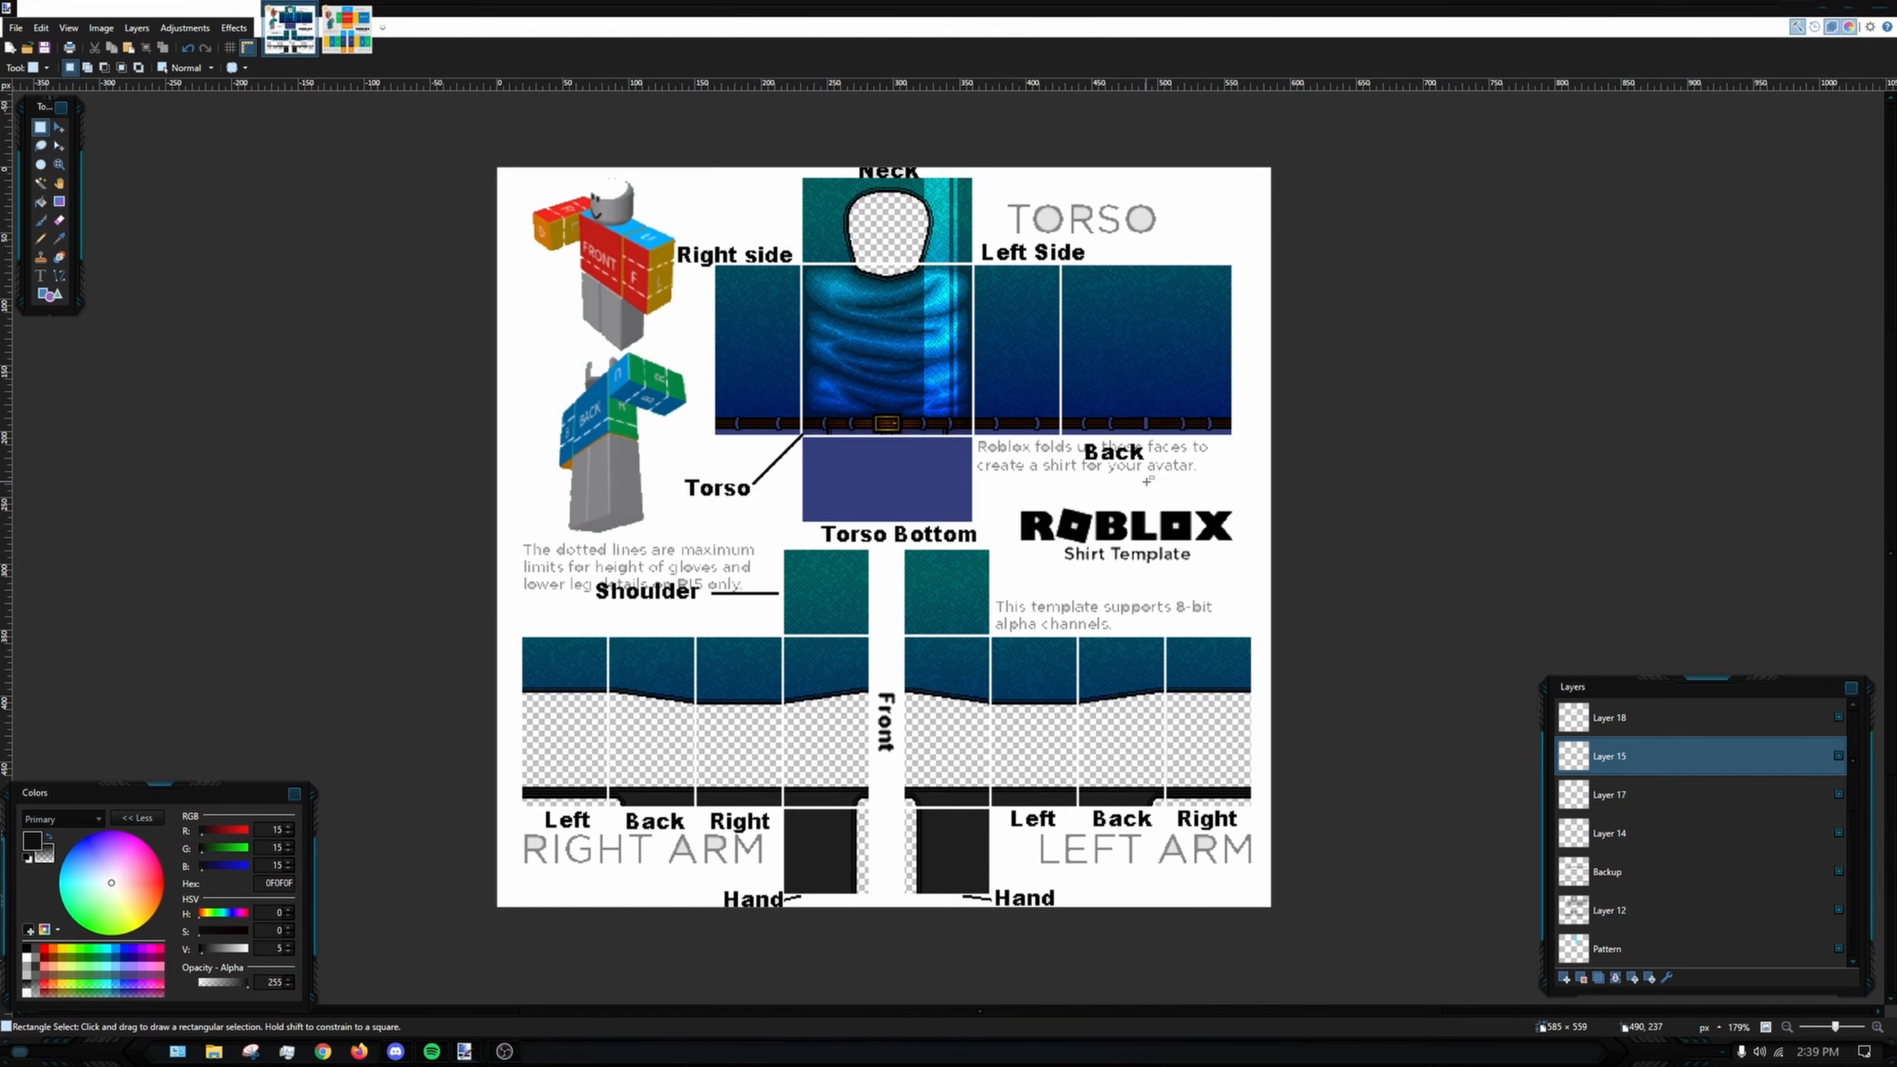
ctrl+scroll(967, 482, up, 8)
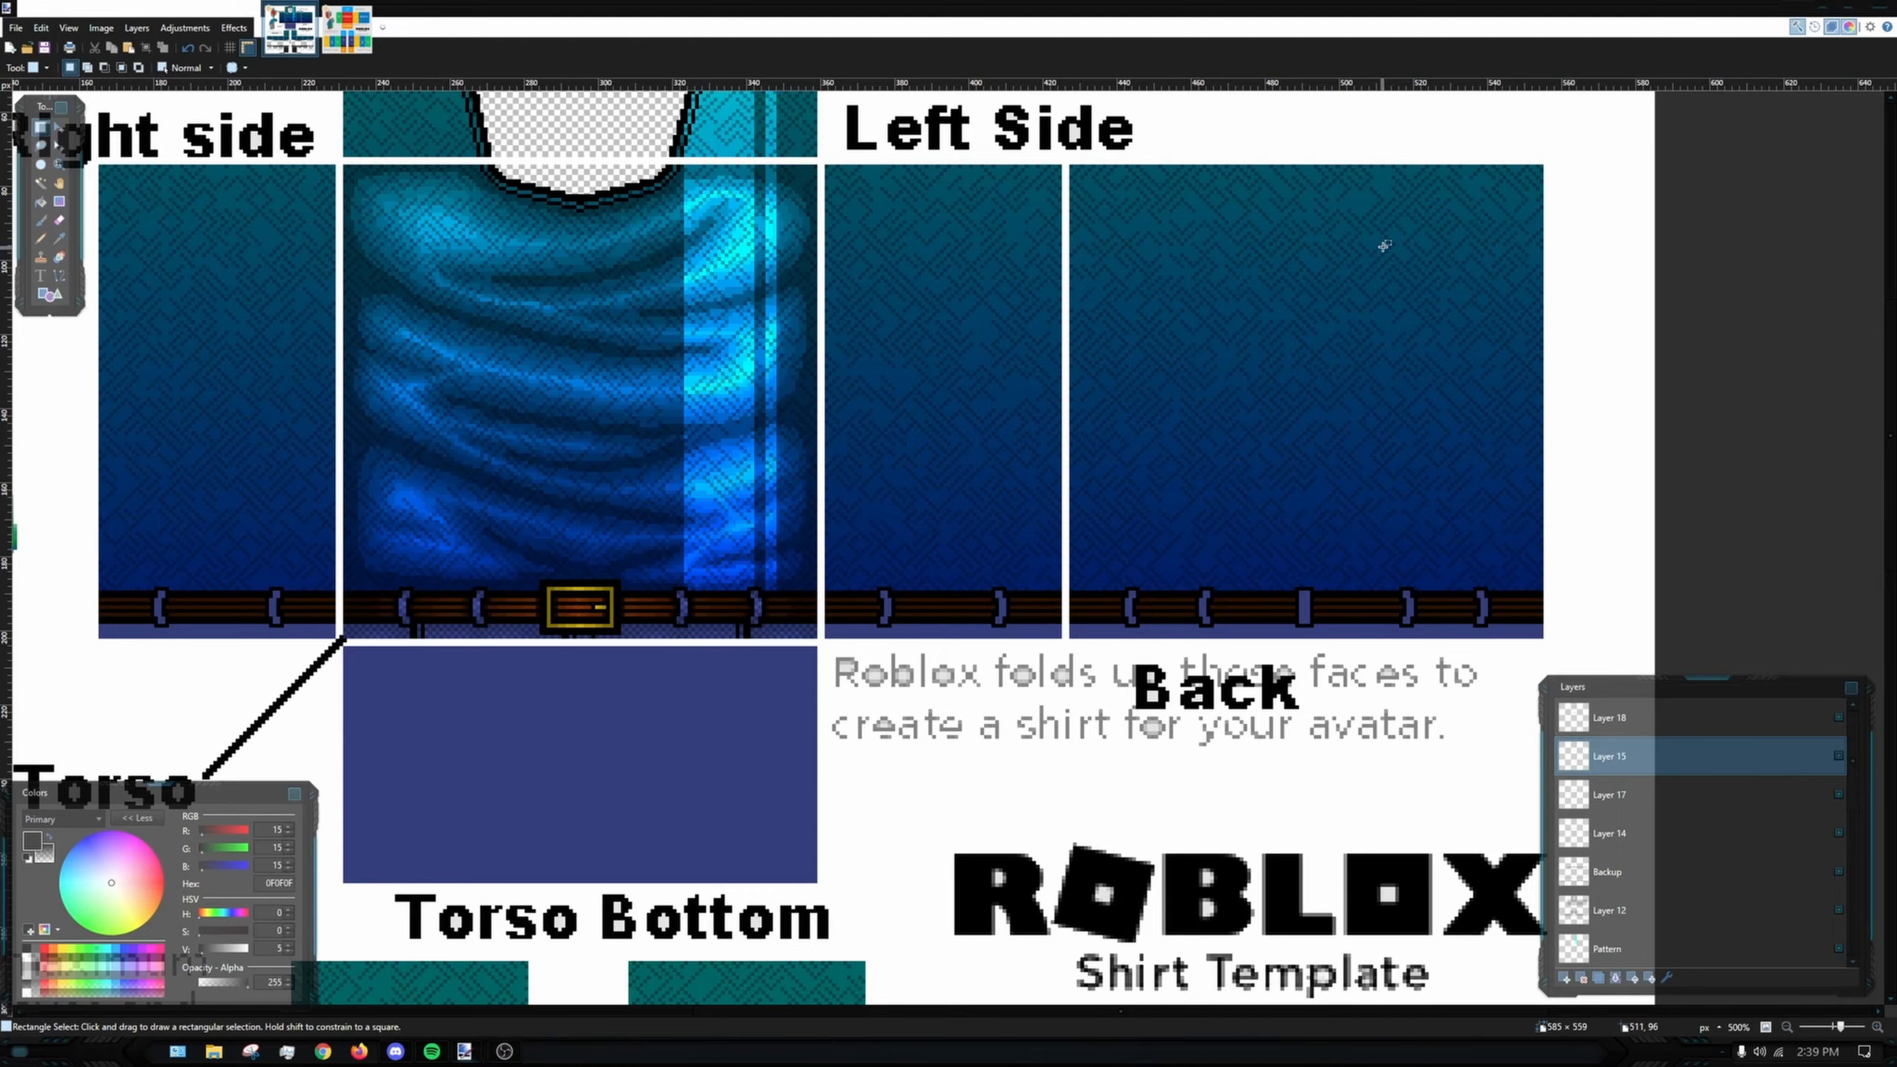
scroll(1046, 455, up, 2)
scroll(759, 417, left, 4)
scroll(561, 275, up, 1)
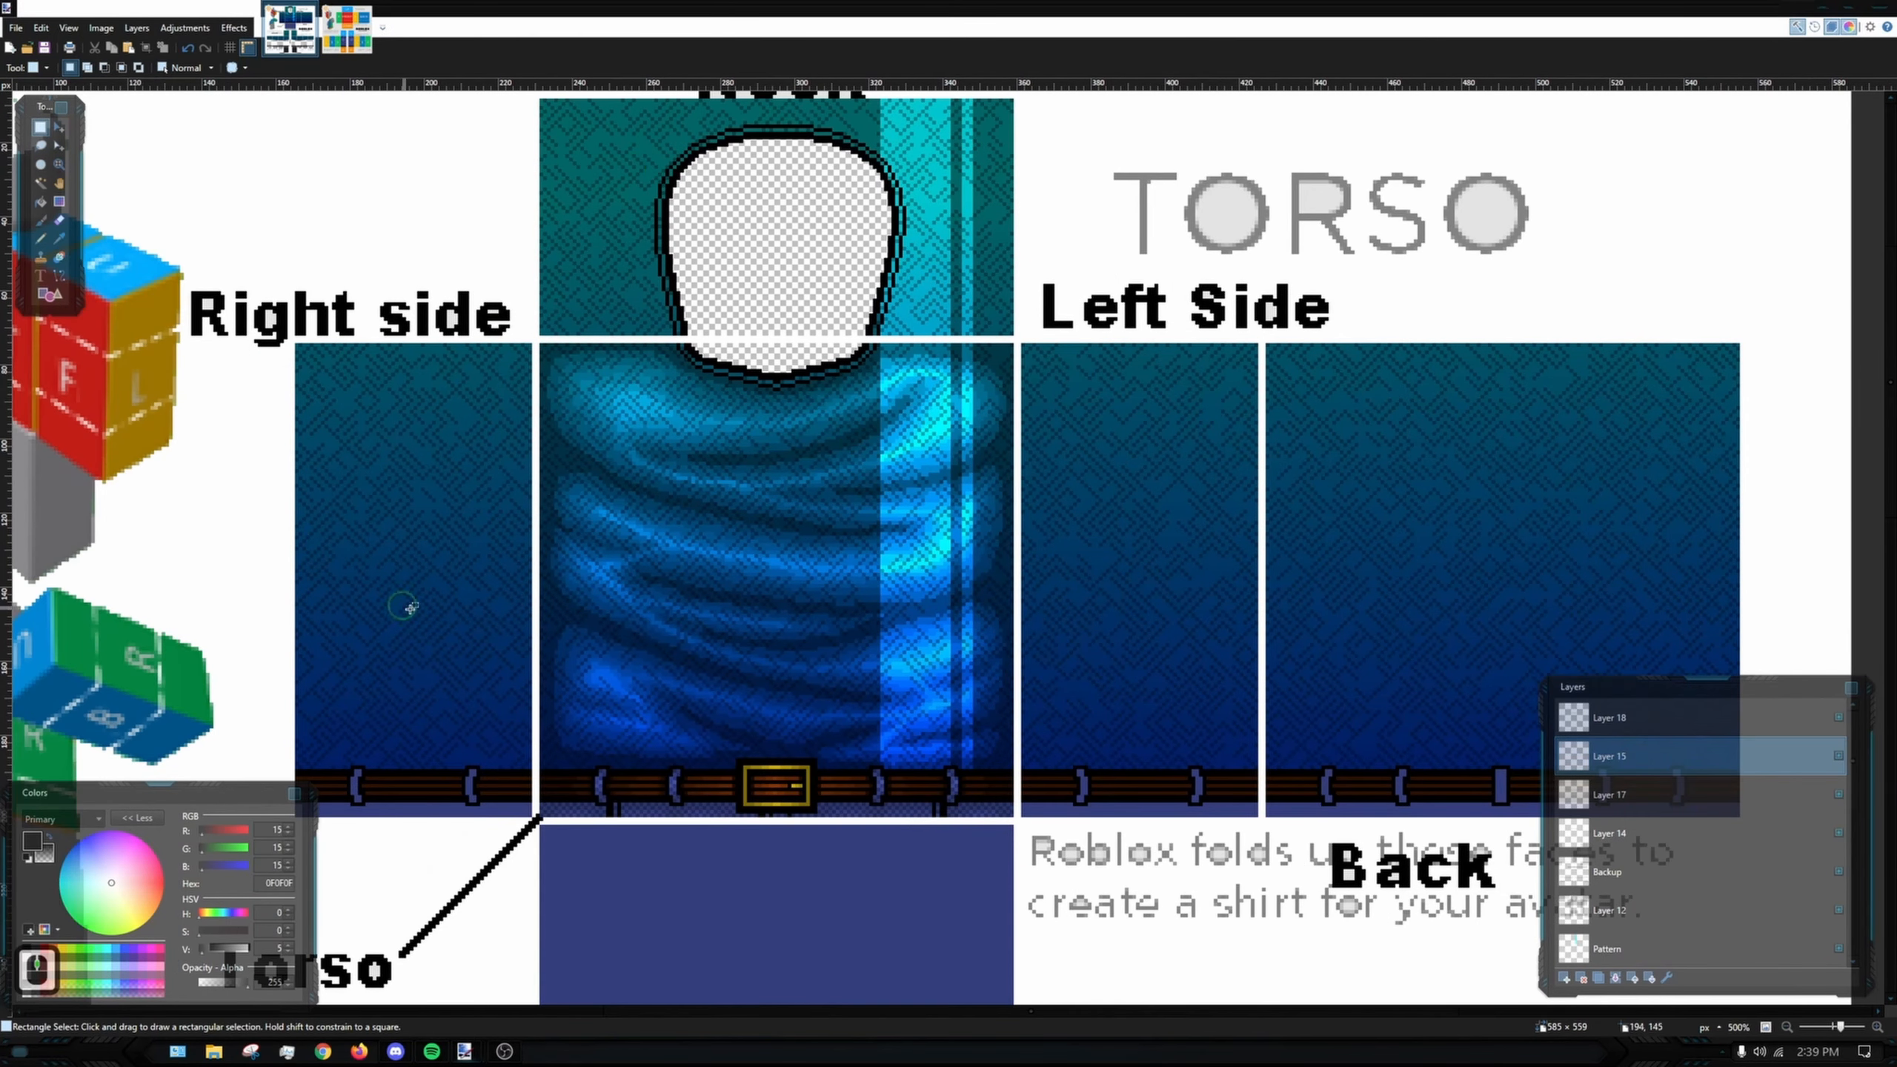
scroll(538, 767, down, 3)
scroll(695, 523, left, 3)
scroll(685, 442, up, 1)
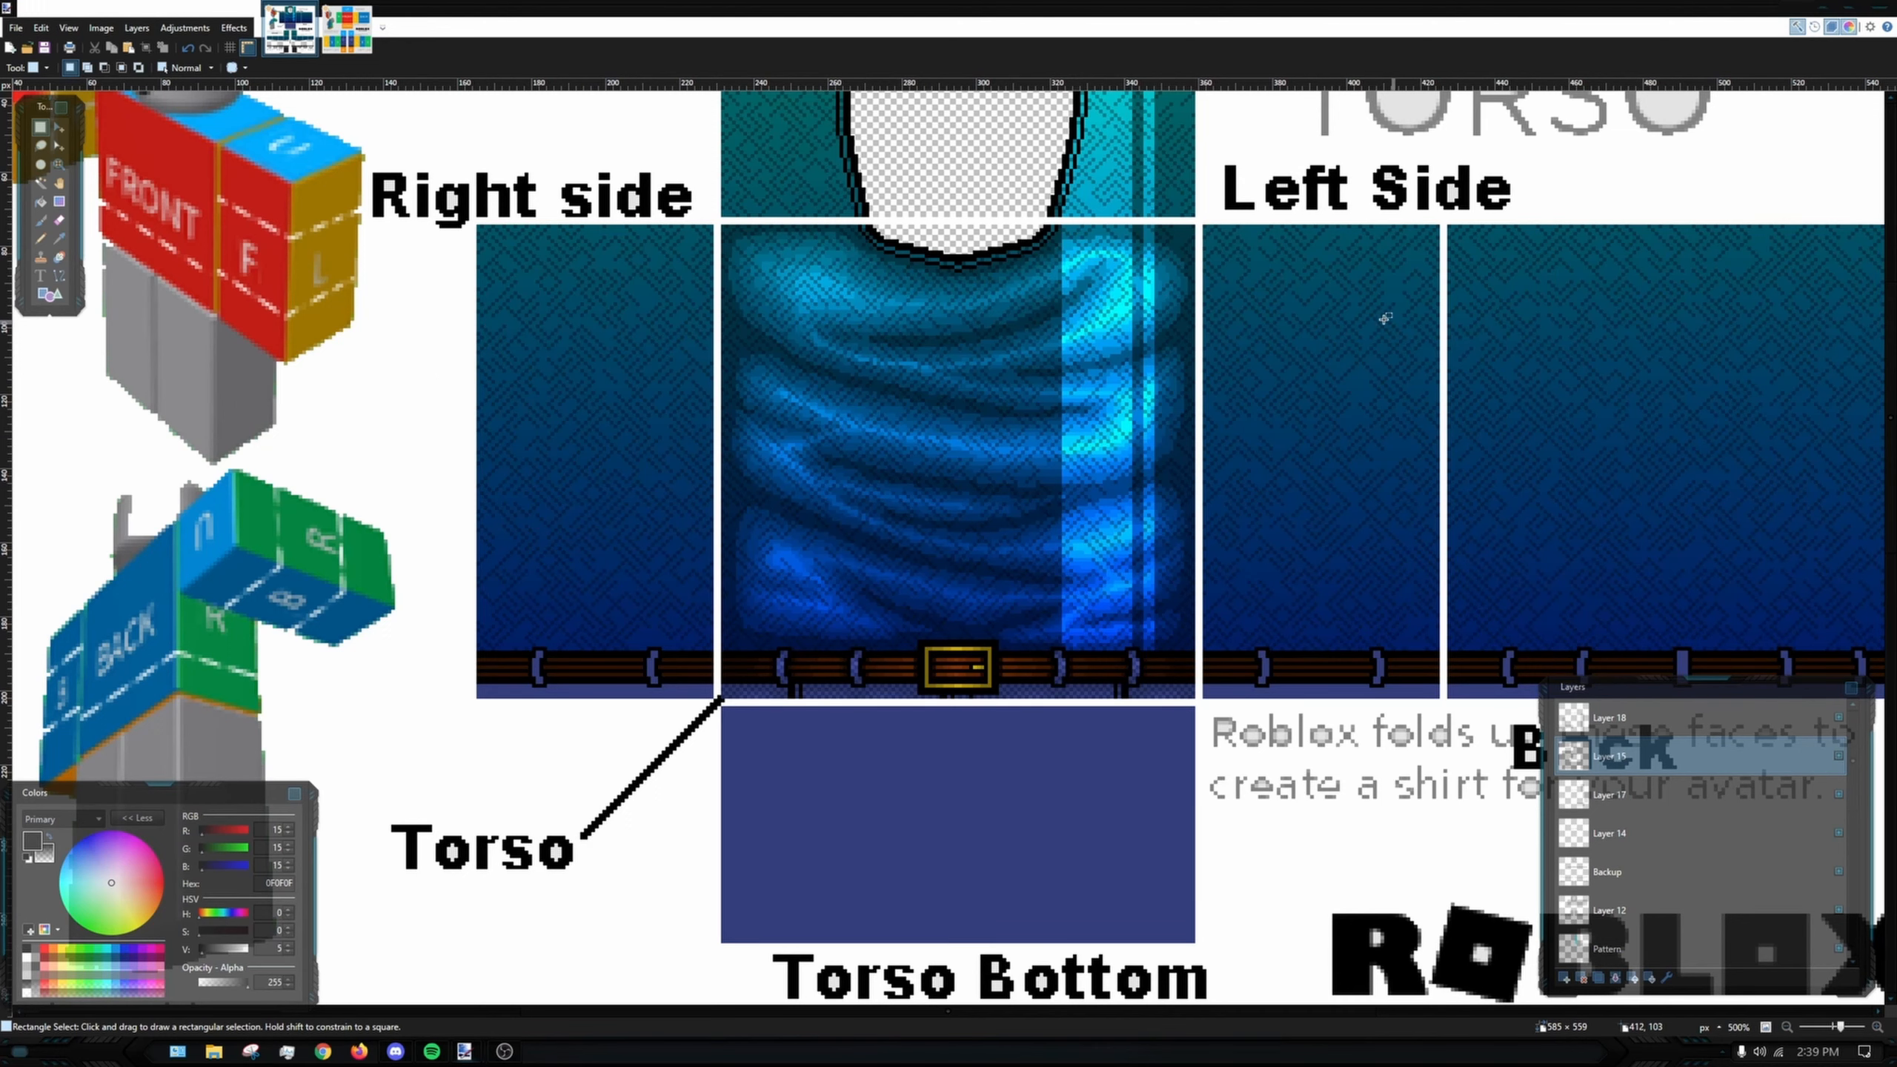
middle_click(512, 315)
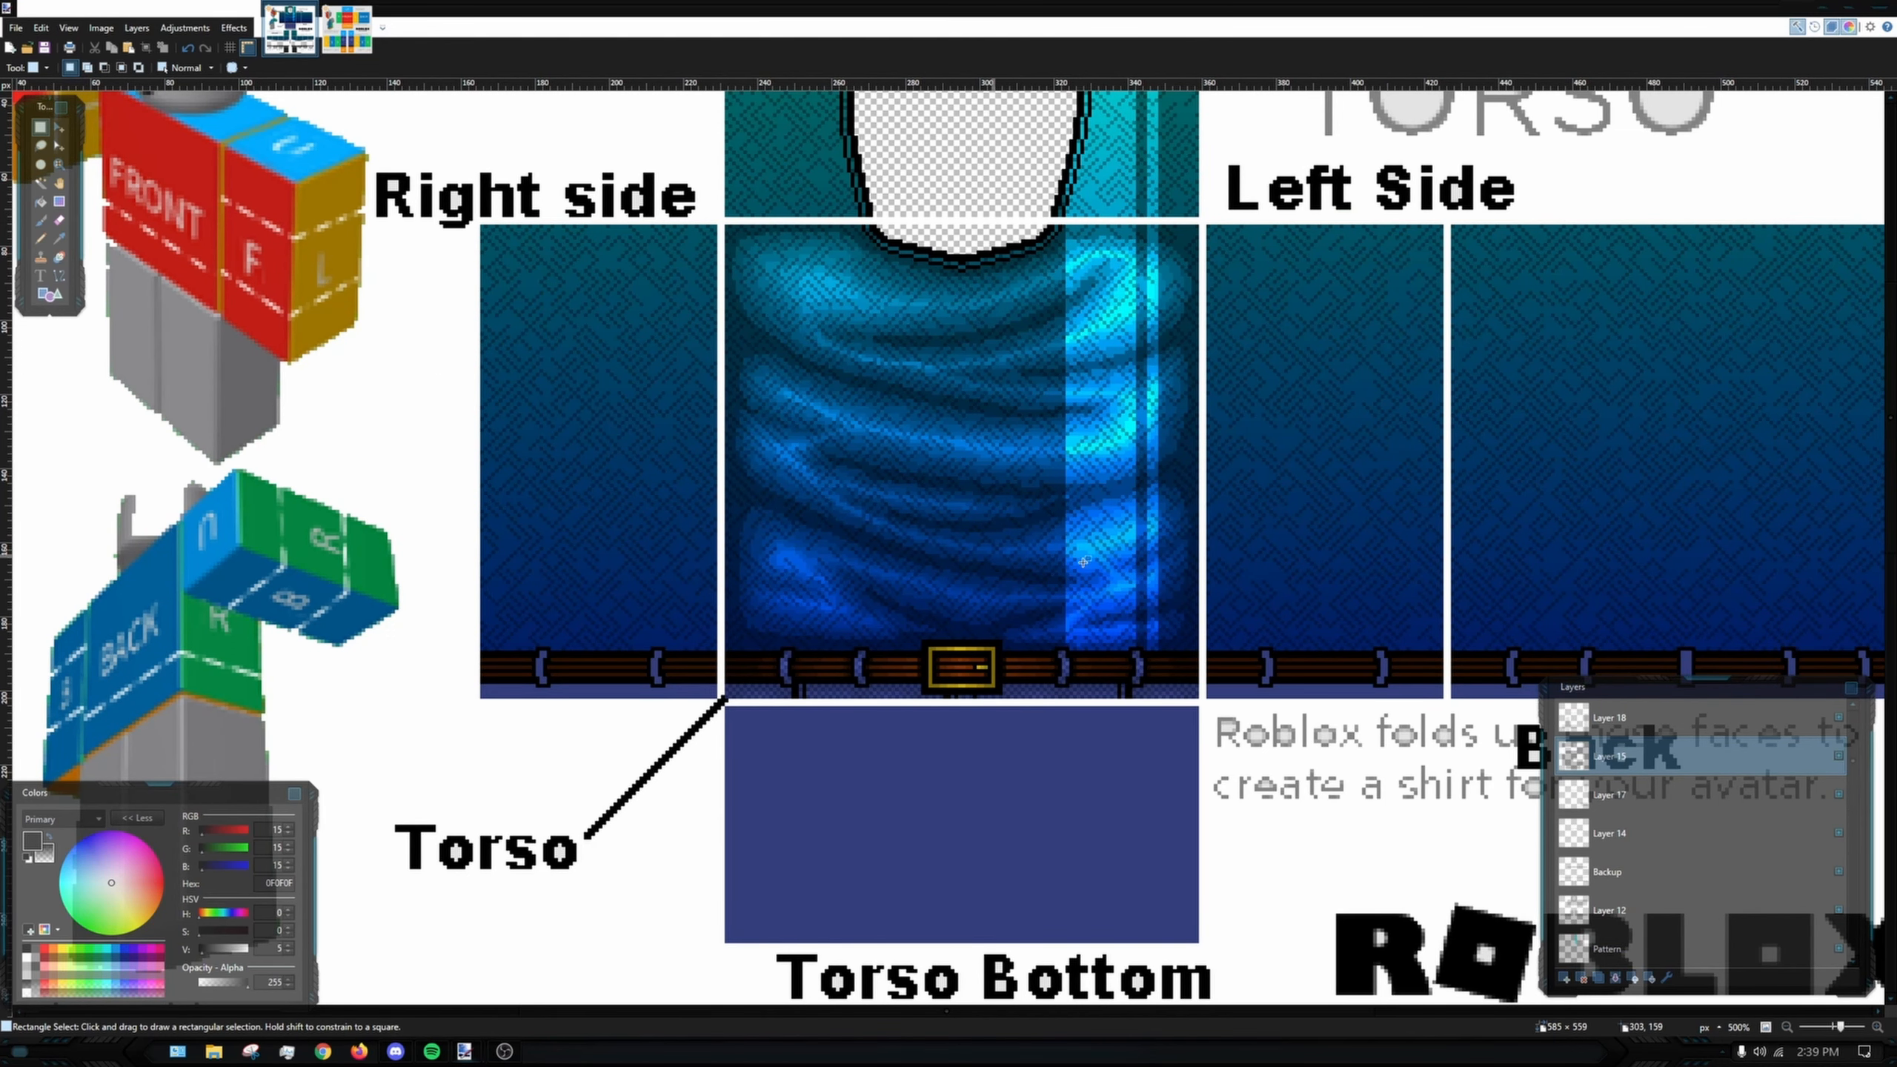
middle_click(979, 592)
drag(1427, 450, 1342, 454)
drag(991, 330, 1014, 549)
drag(694, 939, 728, 627)
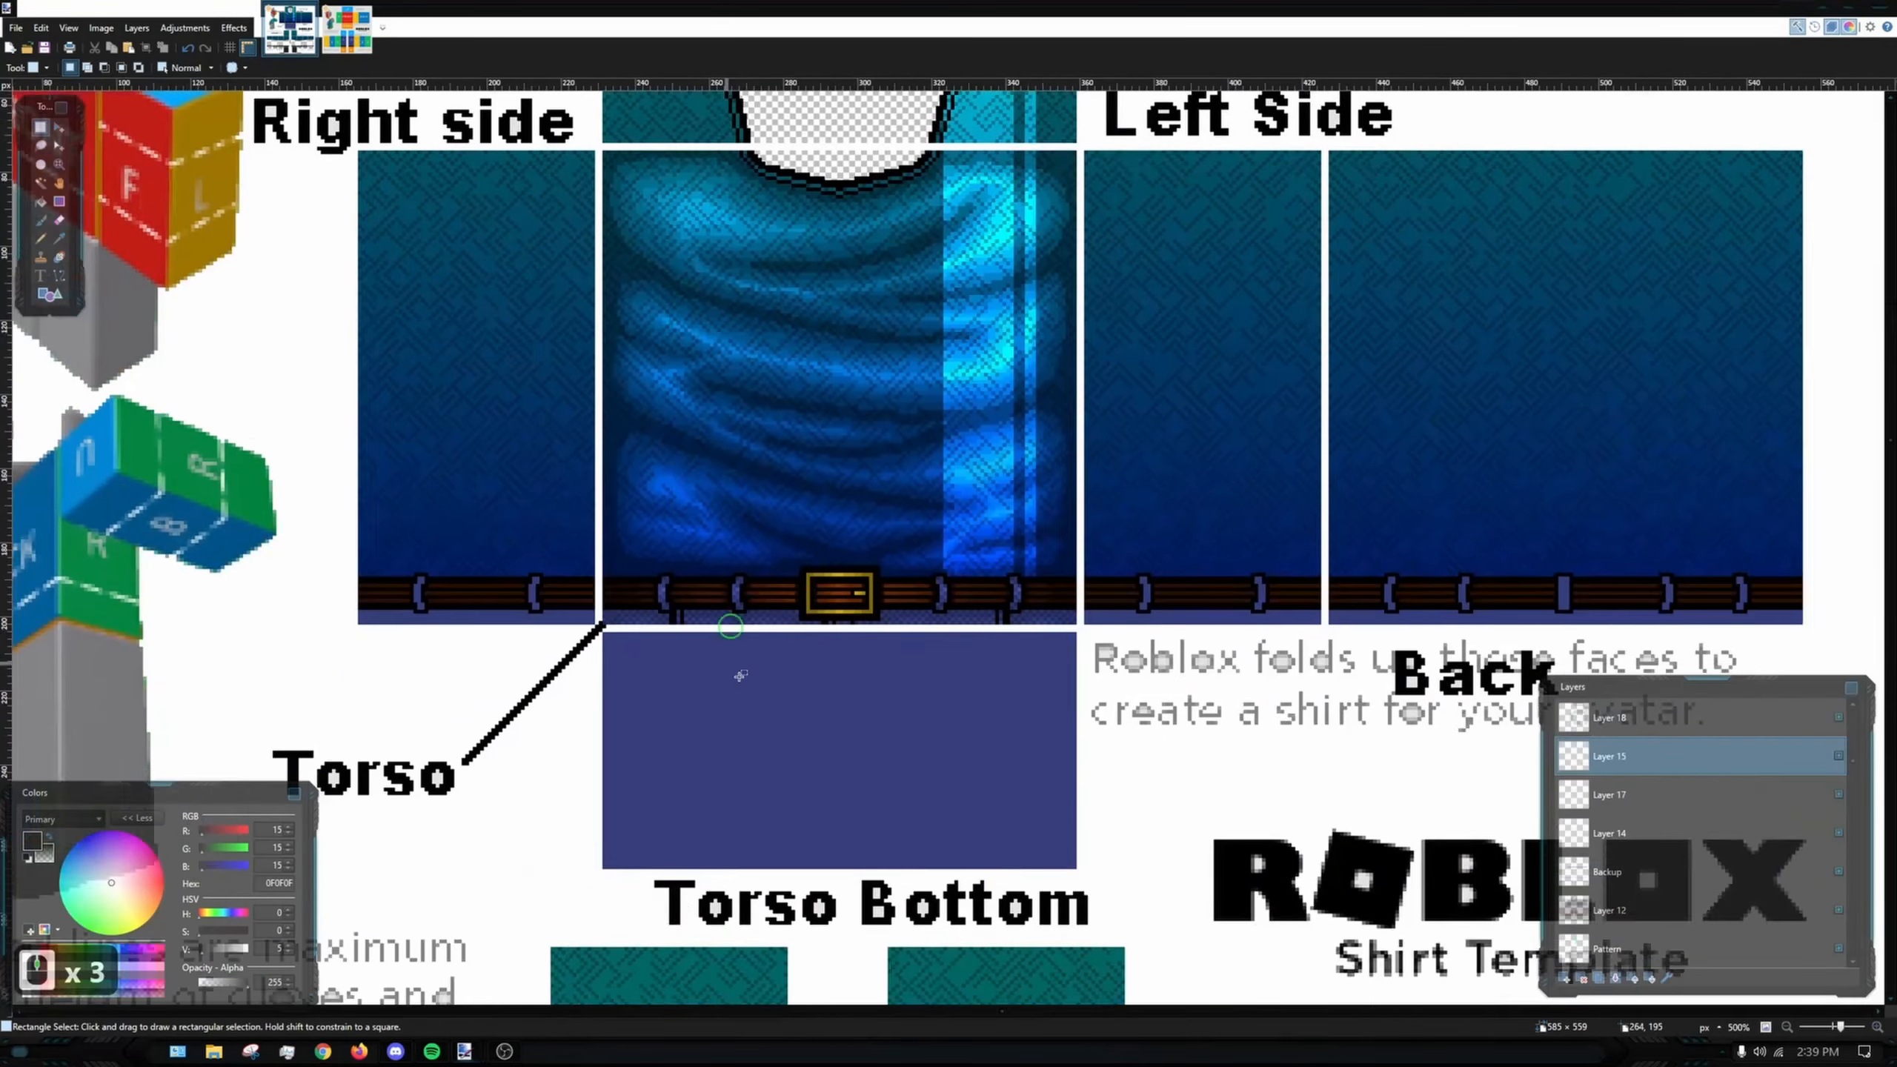
- Look over the right and left arm sleeve panels, then return to the torso and neck area
drag(792, 965, 807, 451)
drag(805, 673, 794, 435)
drag(369, 483, 809, 480)
drag(517, 538, 859, 548)
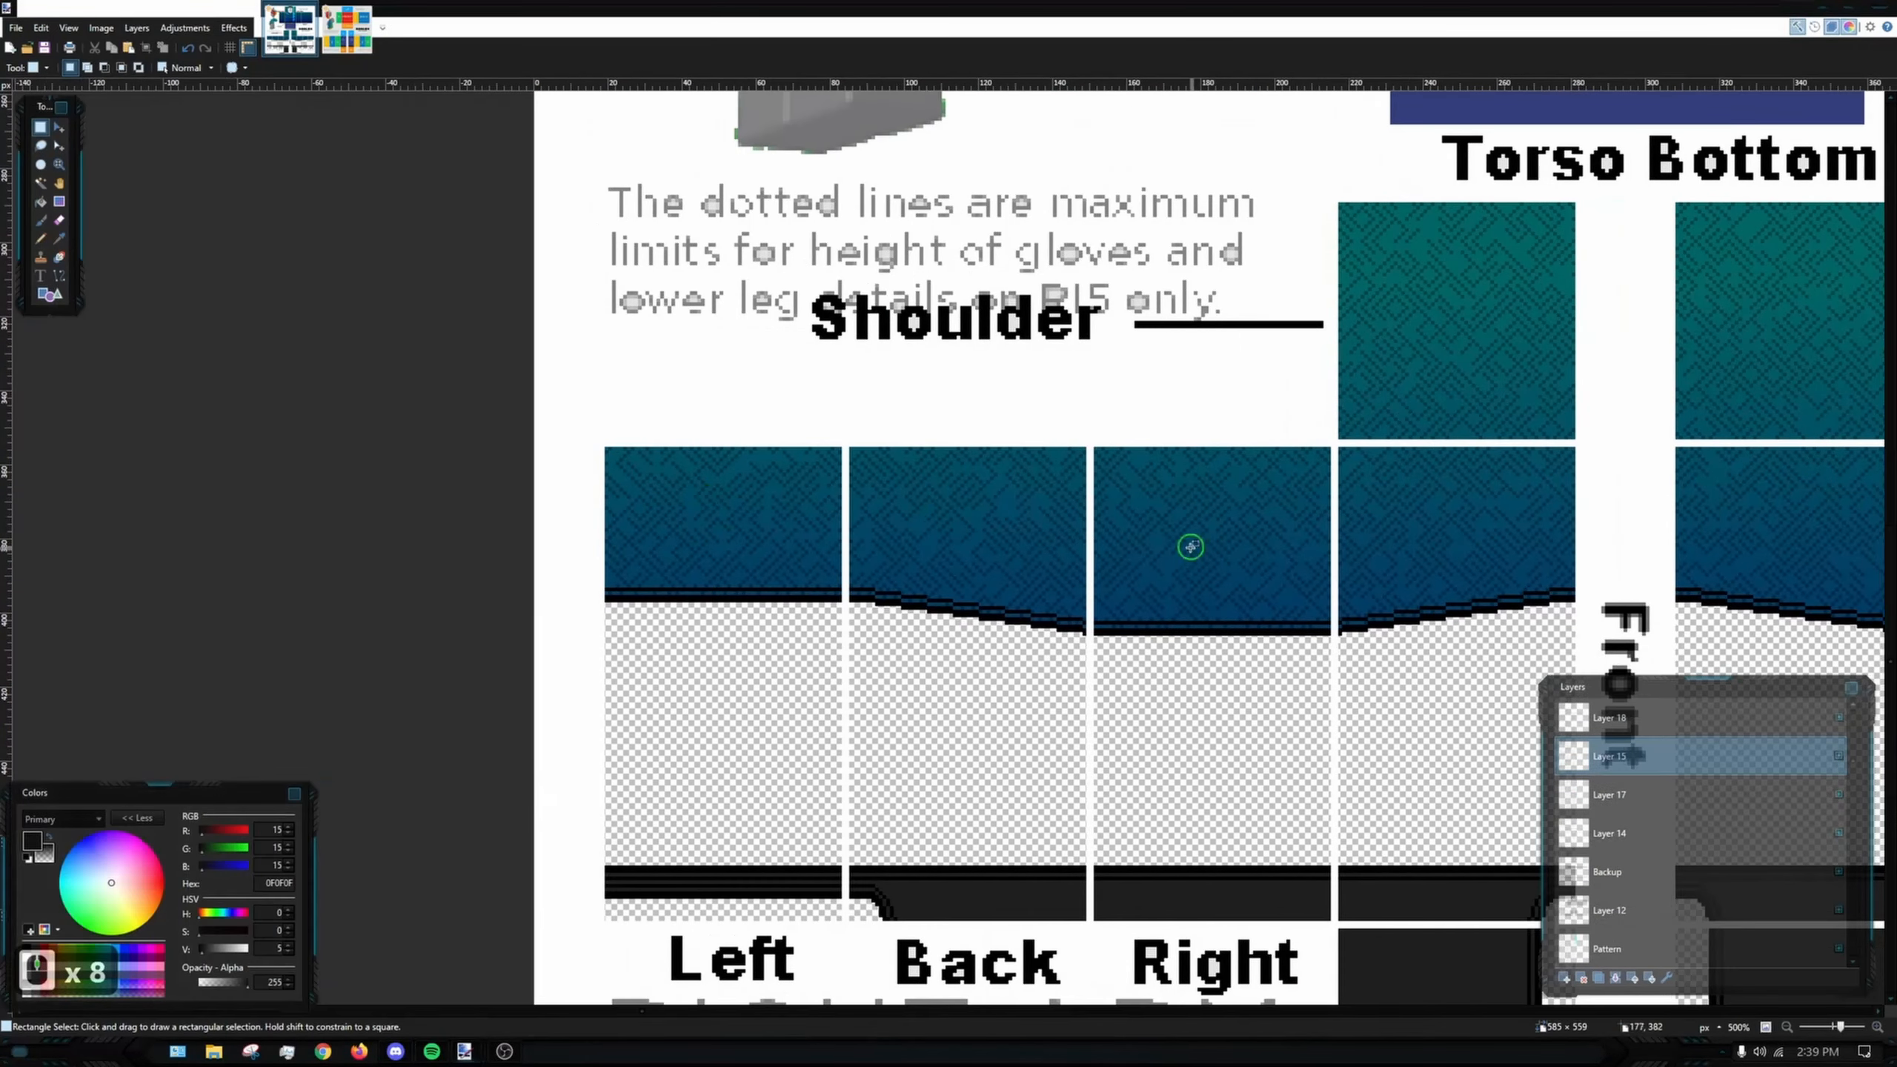
drag(1190, 546, 538, 409)
drag(1170, 415, 918, 393)
drag(1082, 344, 833, 416)
drag(738, 182, 738, 89)
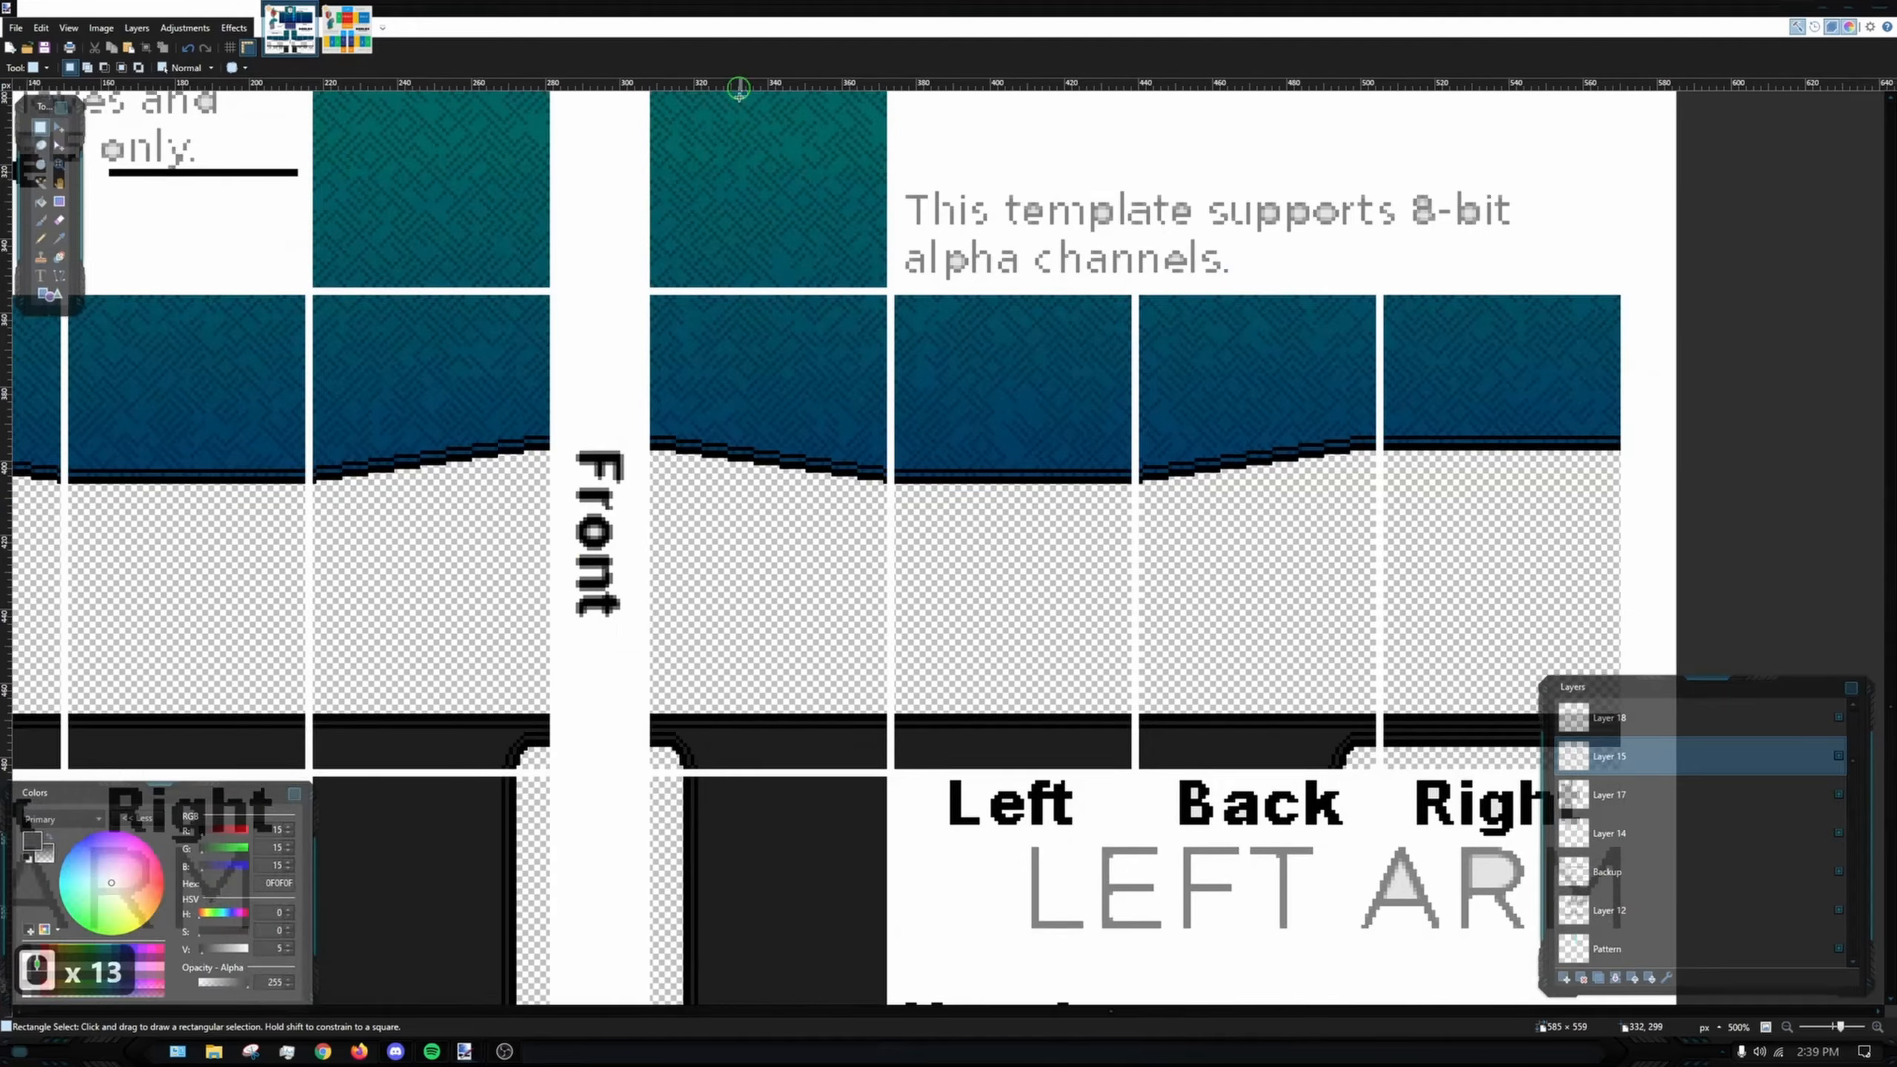
drag(740, 969, 824, 647)
drag(825, 225, 902, 623)
drag(783, 150, 716, 377)
drag(804, 314, 804, 518)
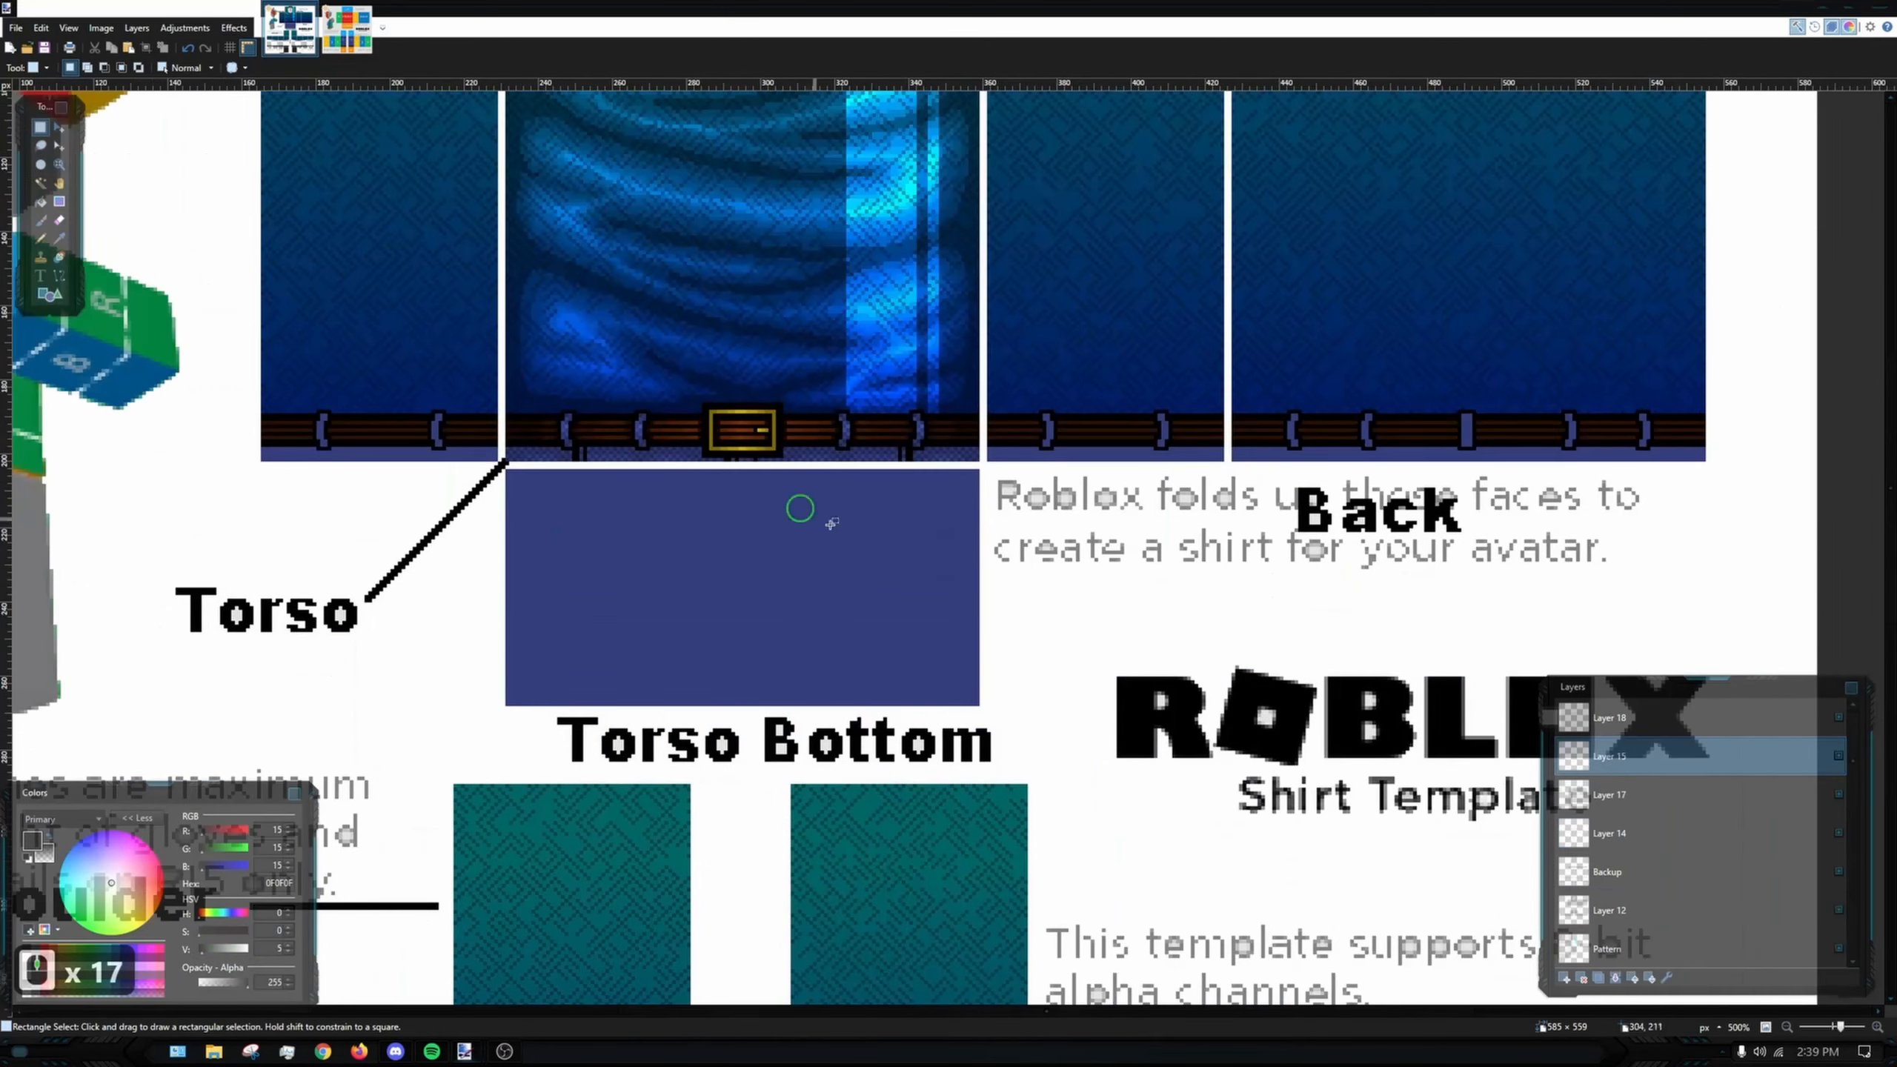
drag(670, 432, 998, 582)
drag(979, 506, 860, 594)
drag(1083, 530, 952, 657)
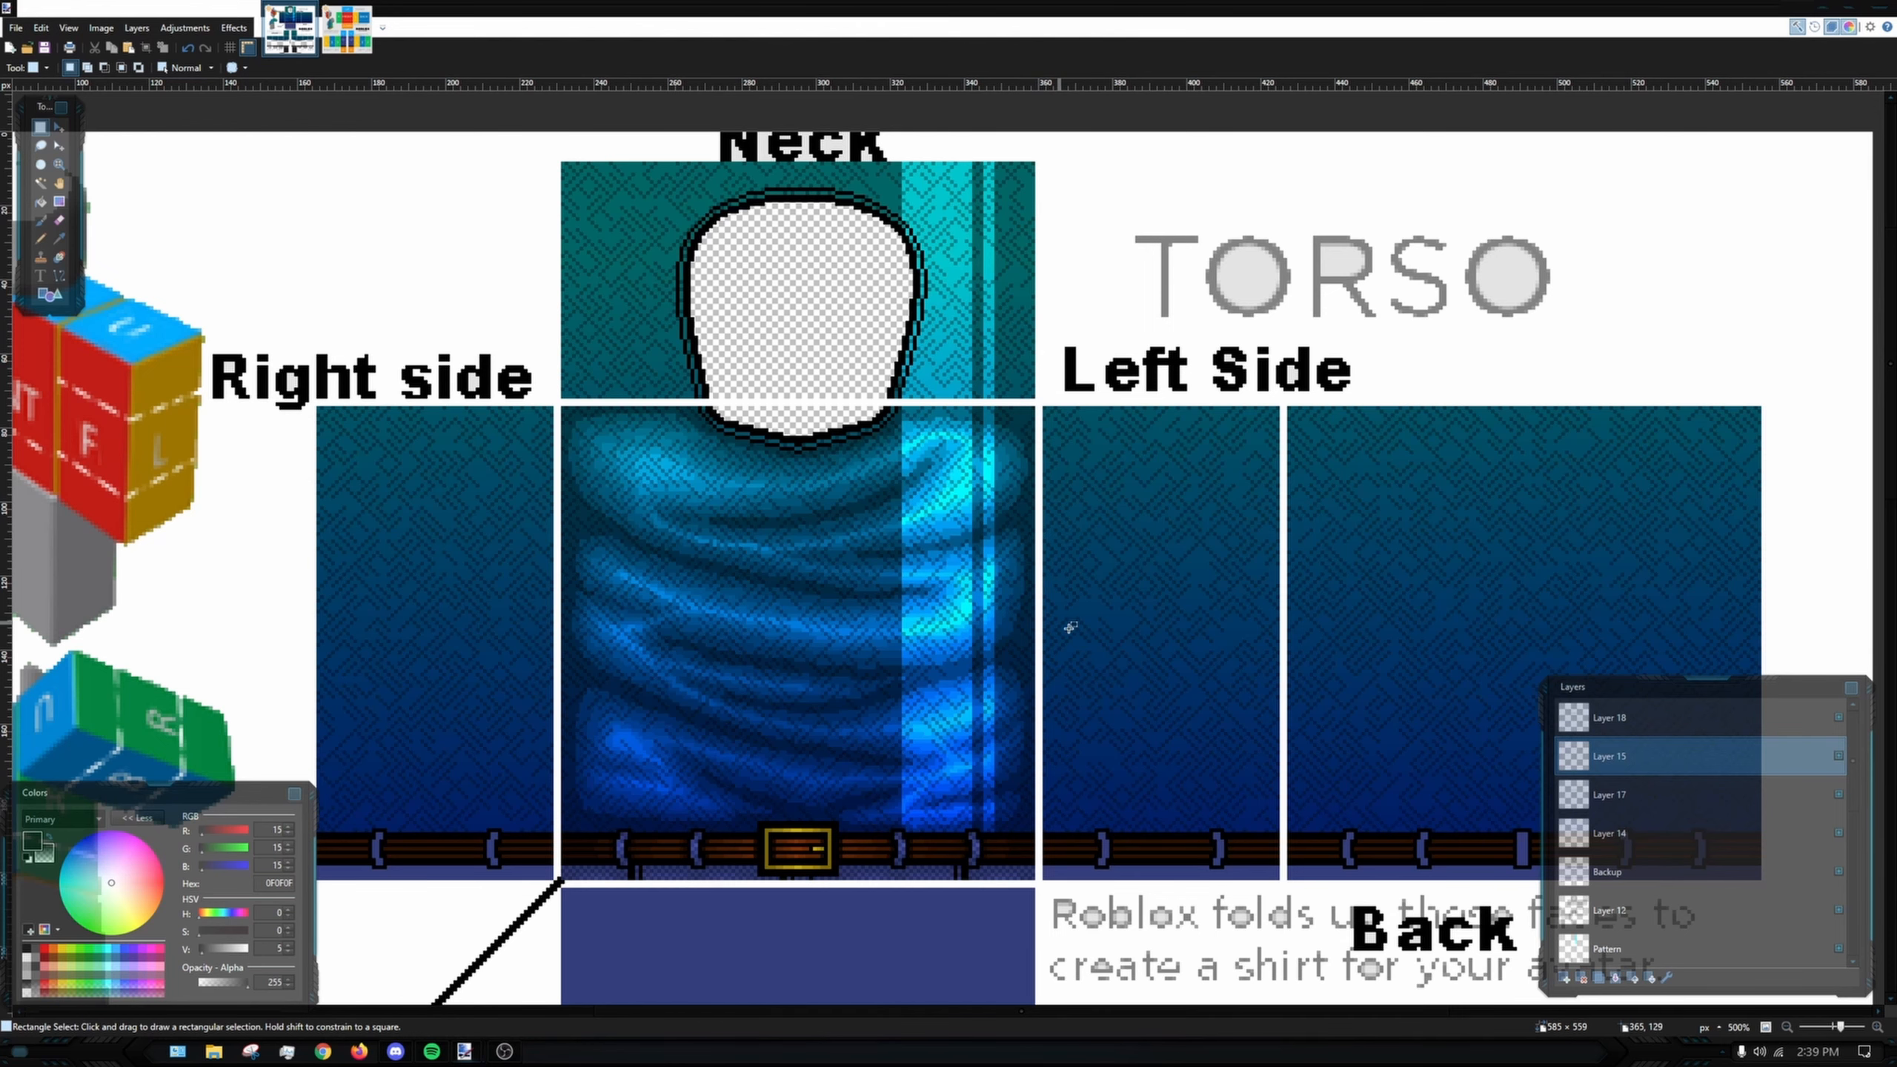
drag(1103, 628, 1122, 454)
- Rename Layer 13 as Belt Buckle
scroll(1129, 404, down, 2)
scroll(1626, 834, down, 5)
click(1654, 908)
click(1655, 874)
double_click(1656, 874)
text(Belt Buckel)
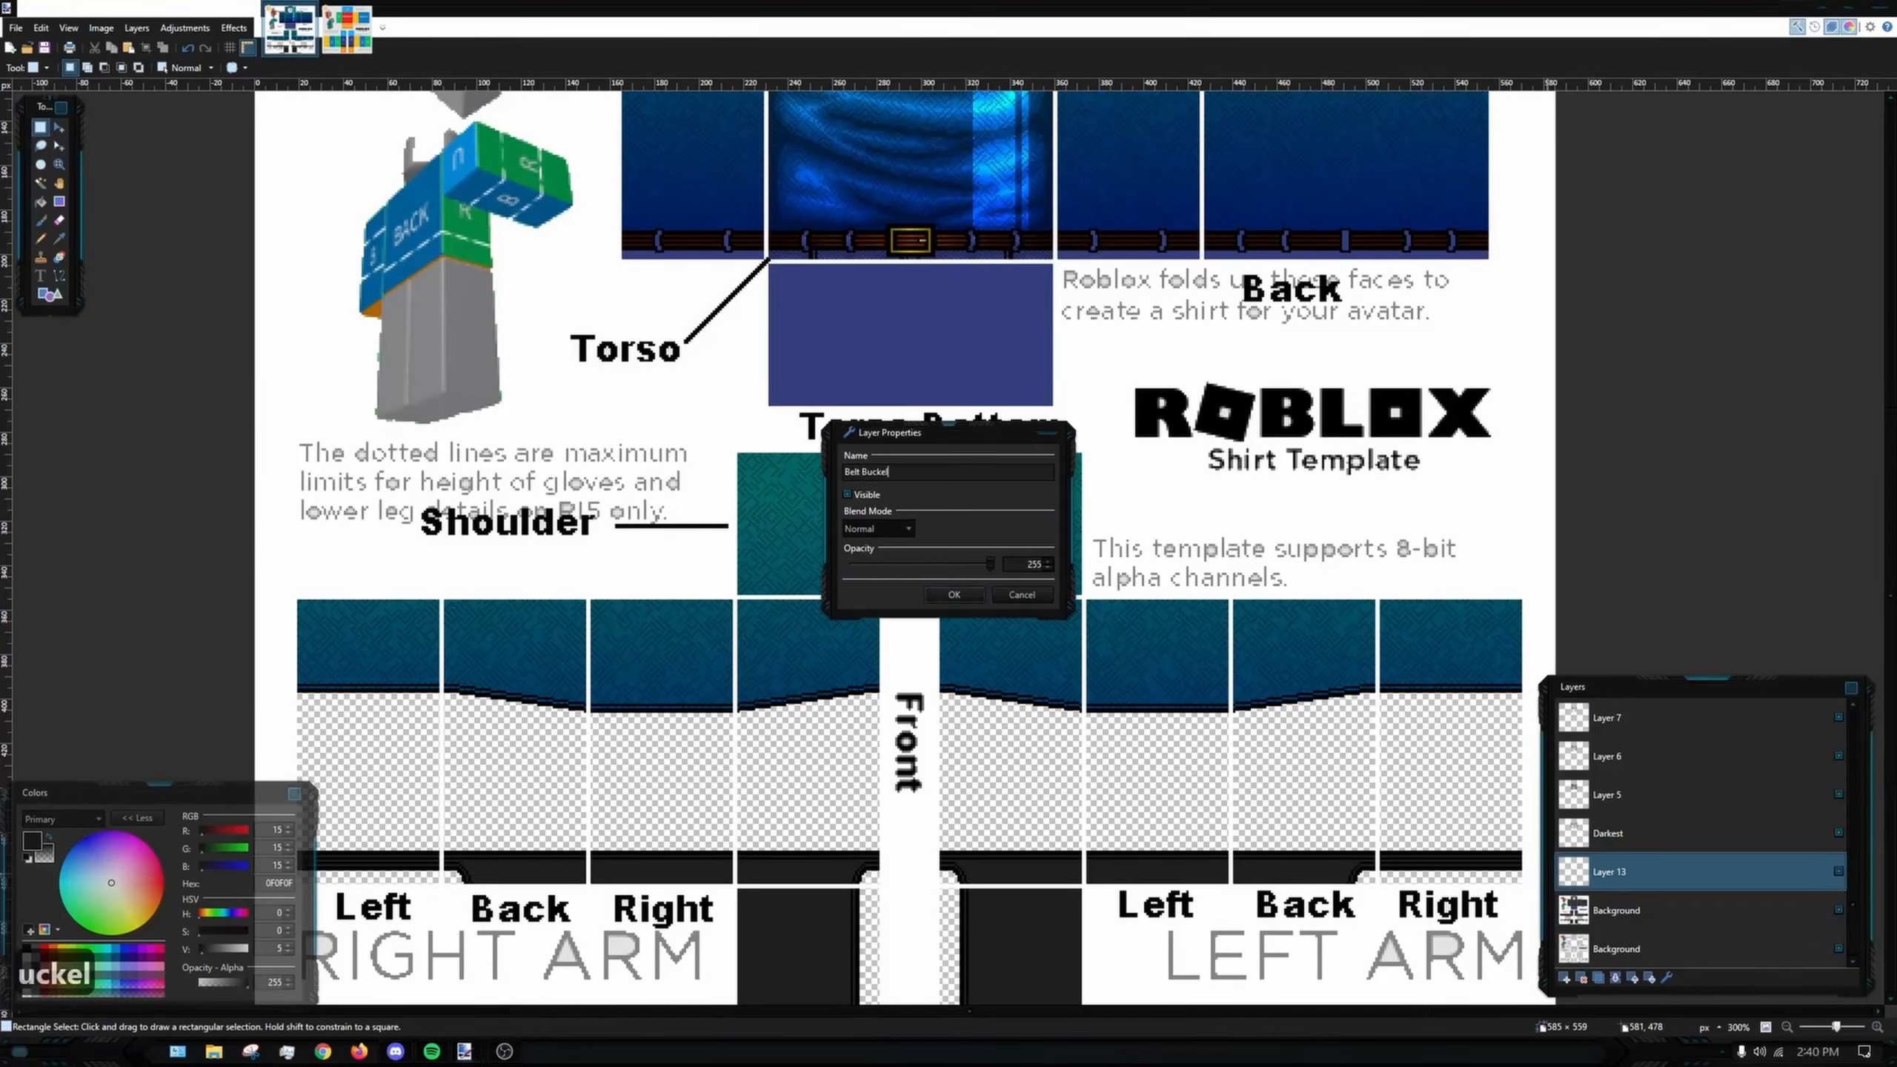
key(Return)
- Rename Layer 18 as Belt and Layer 15 as Pant Line Work
double_click(1703, 718)
text(Belt)
key(Return)
double_click(1703, 758)
text(Pant Line Work)
- Rename Layer 17 as Pant Shading and open the properties of Layer 14
double_click(1703, 795)
text(Pa)
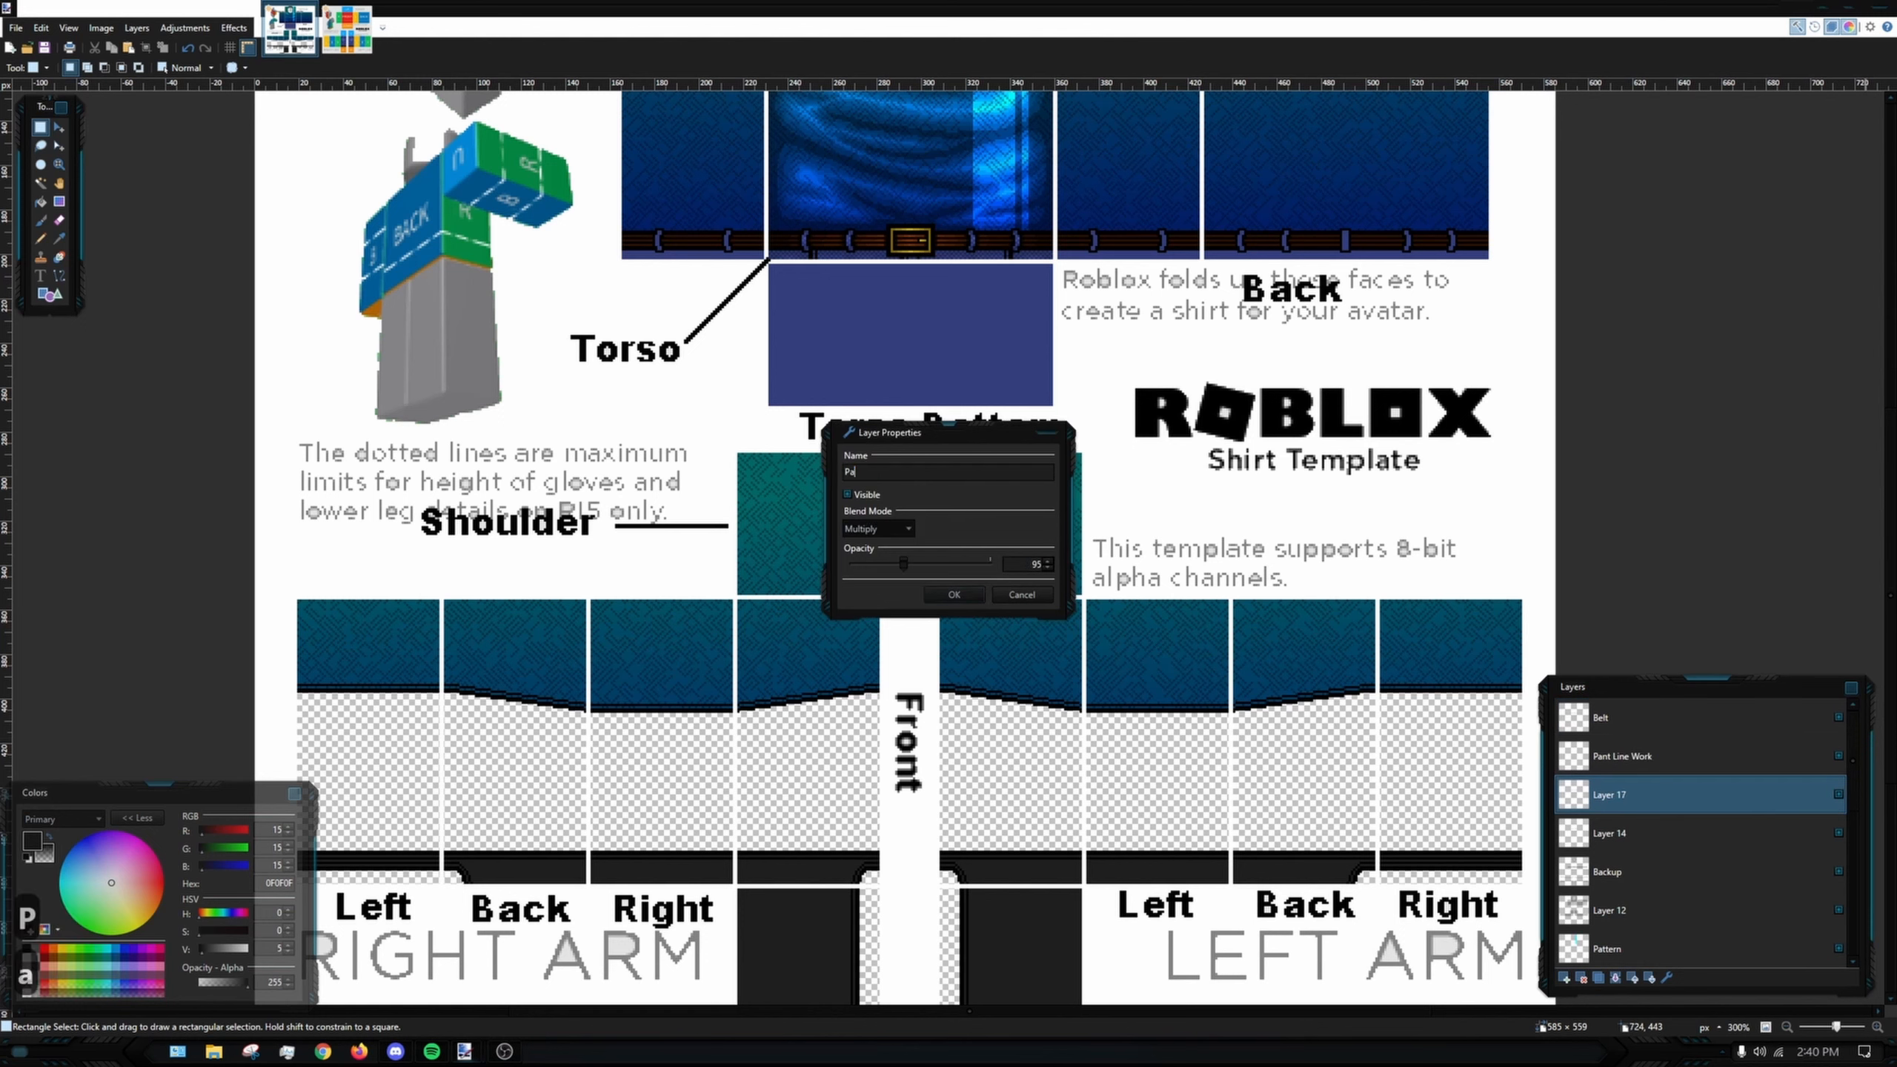
text(nt Shading)
key(Return)
double_click(1740, 833)
key(Return)
- Clean up the layers above Darkest by merging down and deleting Layer 8
scroll(1751, 793, down, 5)
click(1751, 793)
click(1617, 977)
click(1838, 794)
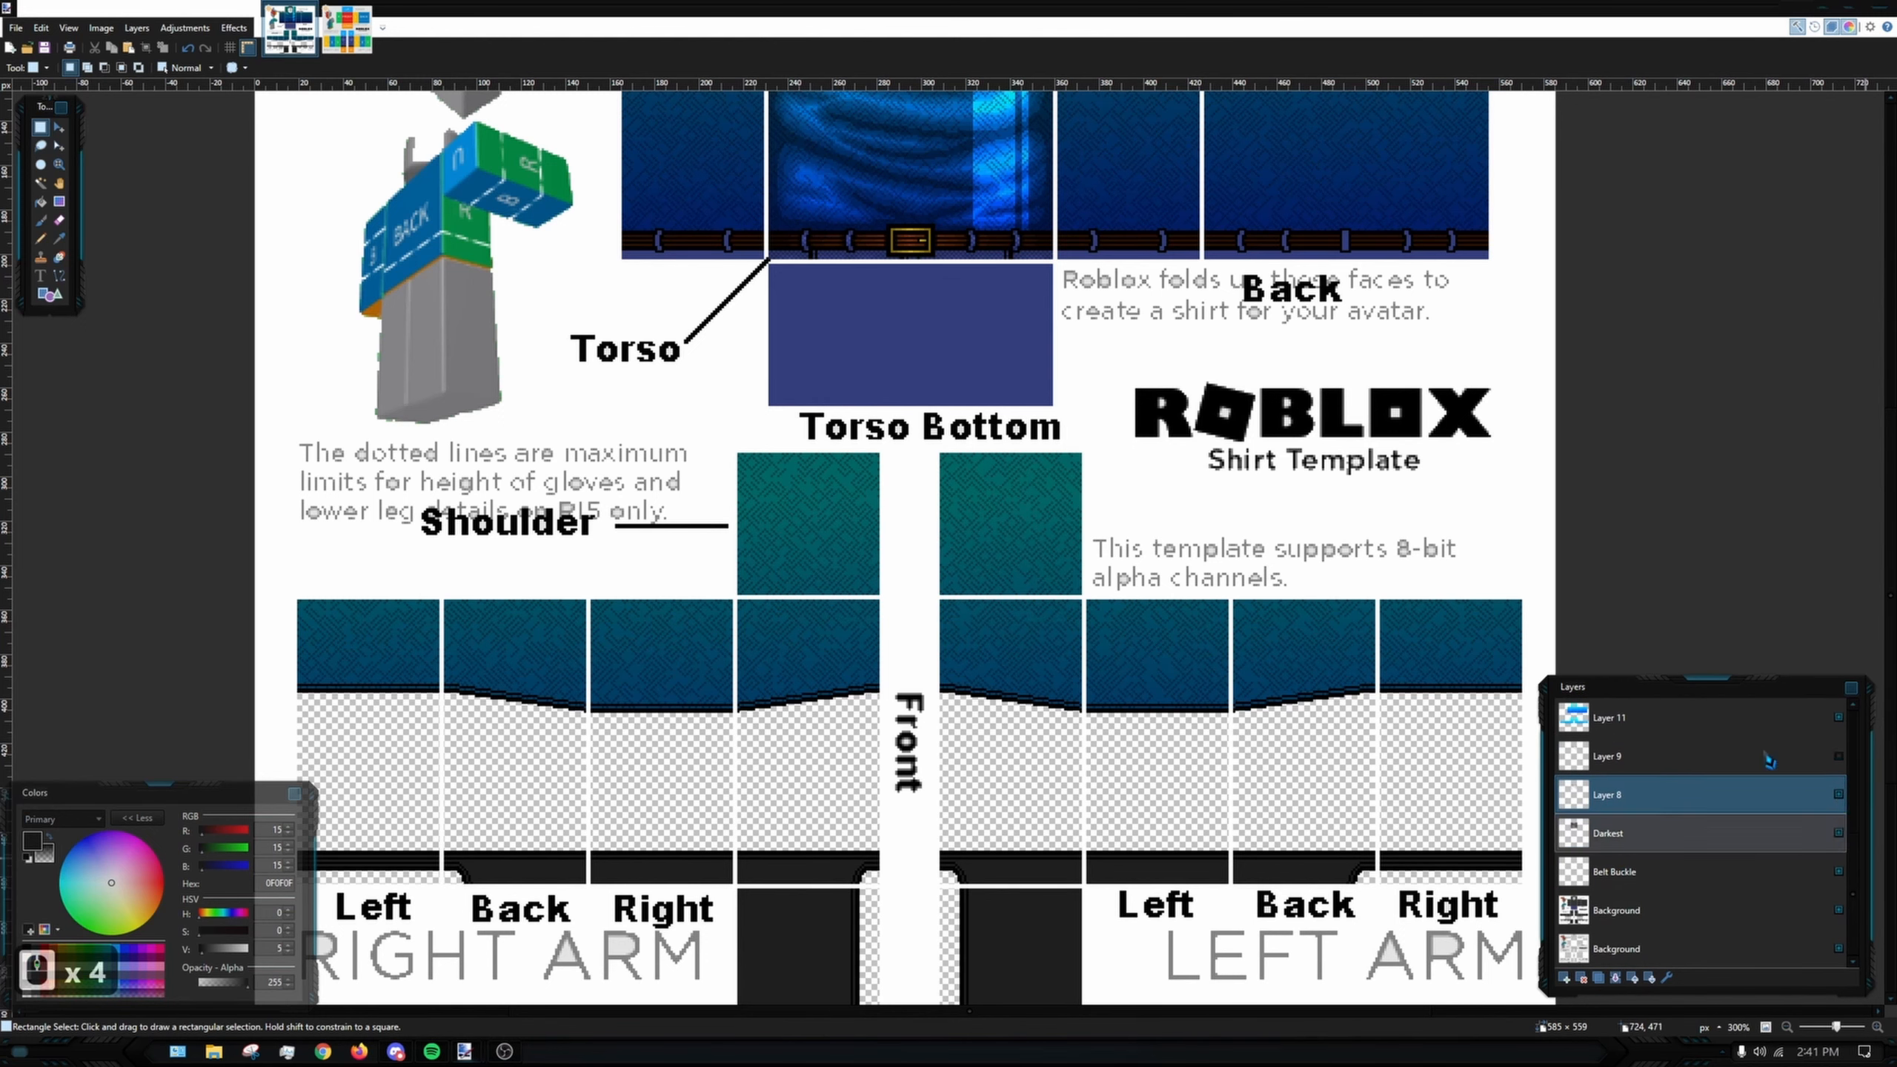
click(1581, 977)
- Rename the Darkest layer as Shading and Layer 12 as Shirt Texture, and hide the blue colour layer
scroll(971, 523, up, 4)
double_click(1674, 840)
text(Shading)
click(1839, 794)
double_click(1715, 719)
text(Shirt Texture)
- On the upper Background layer, paint dark fold lines across the upper part of the Right side torso panel with the Paintbrush
click(1671, 836)
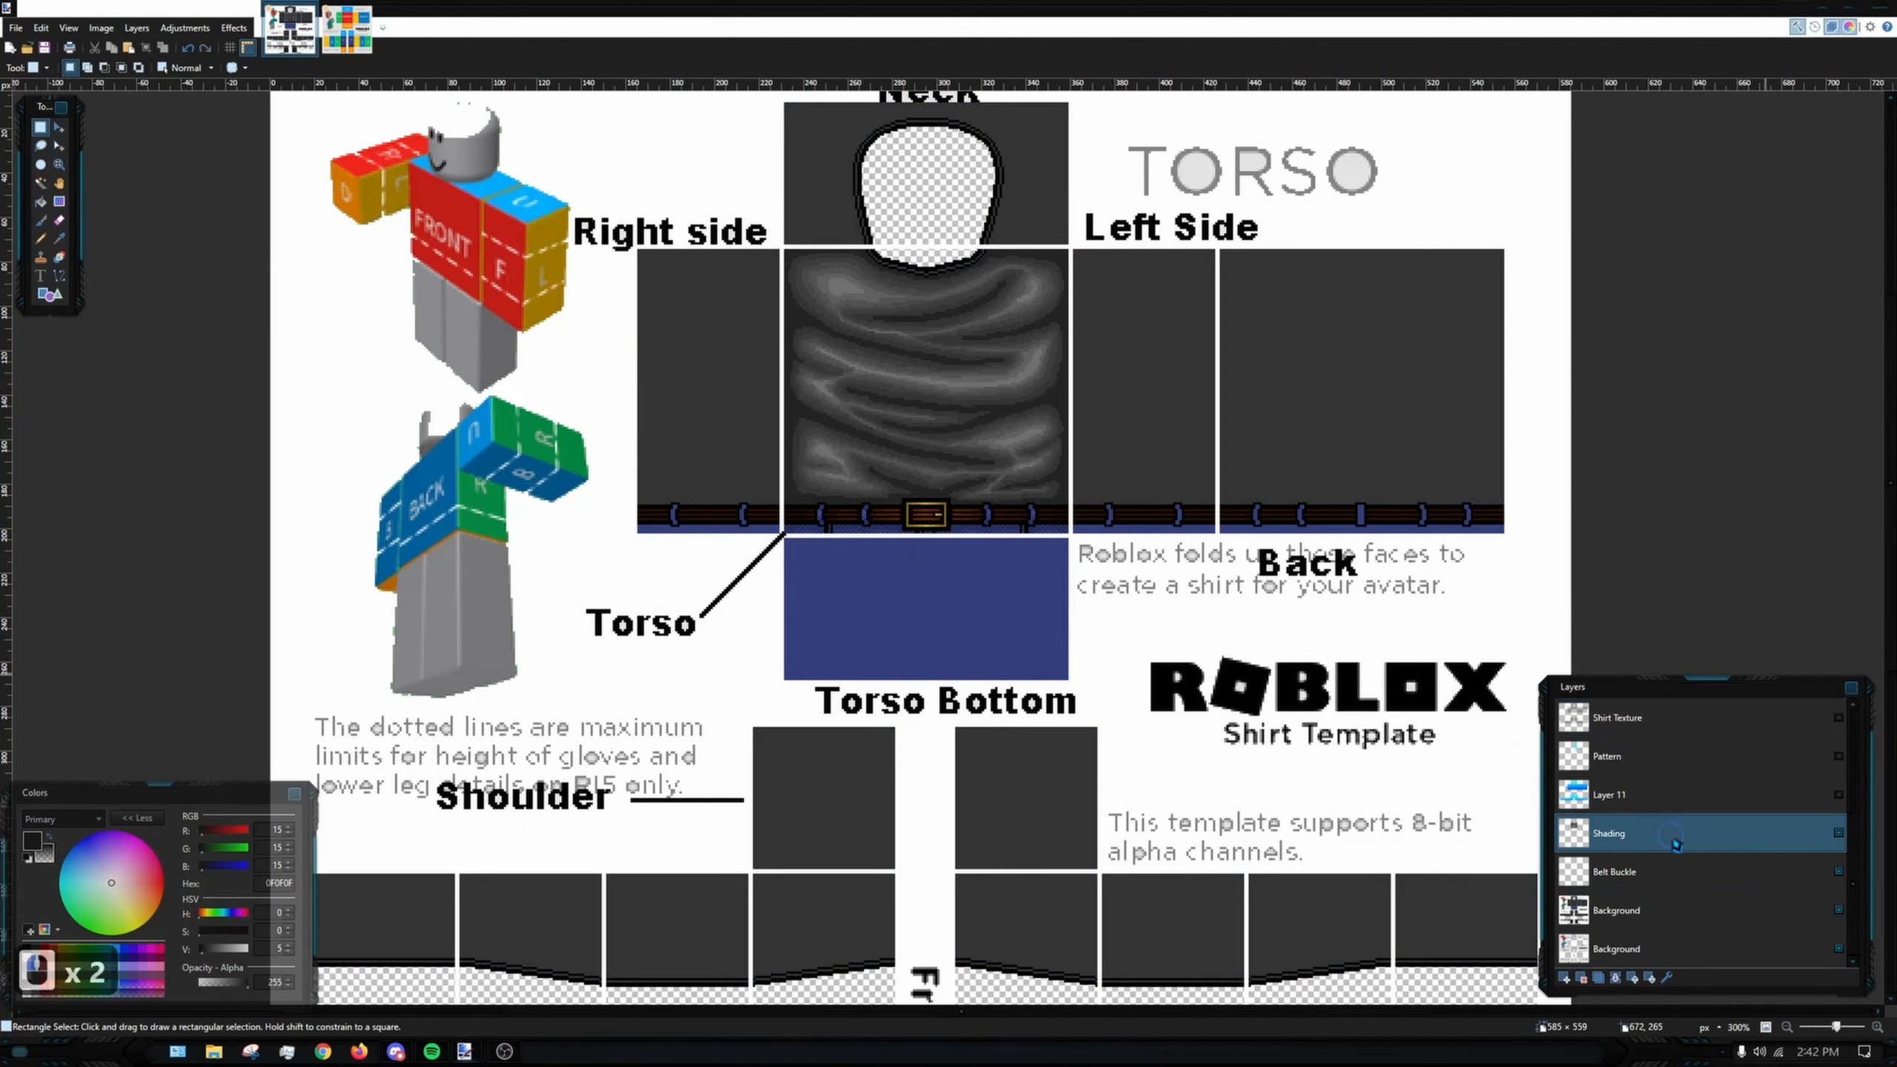
click(1673, 719)
click(1673, 835)
click(1673, 910)
scroll(1017, 429, up, 1)
click(40, 220)
scroll(614, 216, up, 5)
key(ctrl+z)
key(ctrl+z)
drag(502, 337, 746, 502)
mouse_move(912, 258)
mouse_down()
mouse_move(746, 369)
mouse_move(591, 361)
mouse_up()
scroll(597, 366, down, 1)
- Paint dark fold lines in the lower half of the Right side torso panel and darken its inner edge, undoing misplaced strokes
drag(724, 448, 820, 462)
key(ctrl+z)
drag(502, 516, 784, 601)
drag(907, 283, 904, 861)
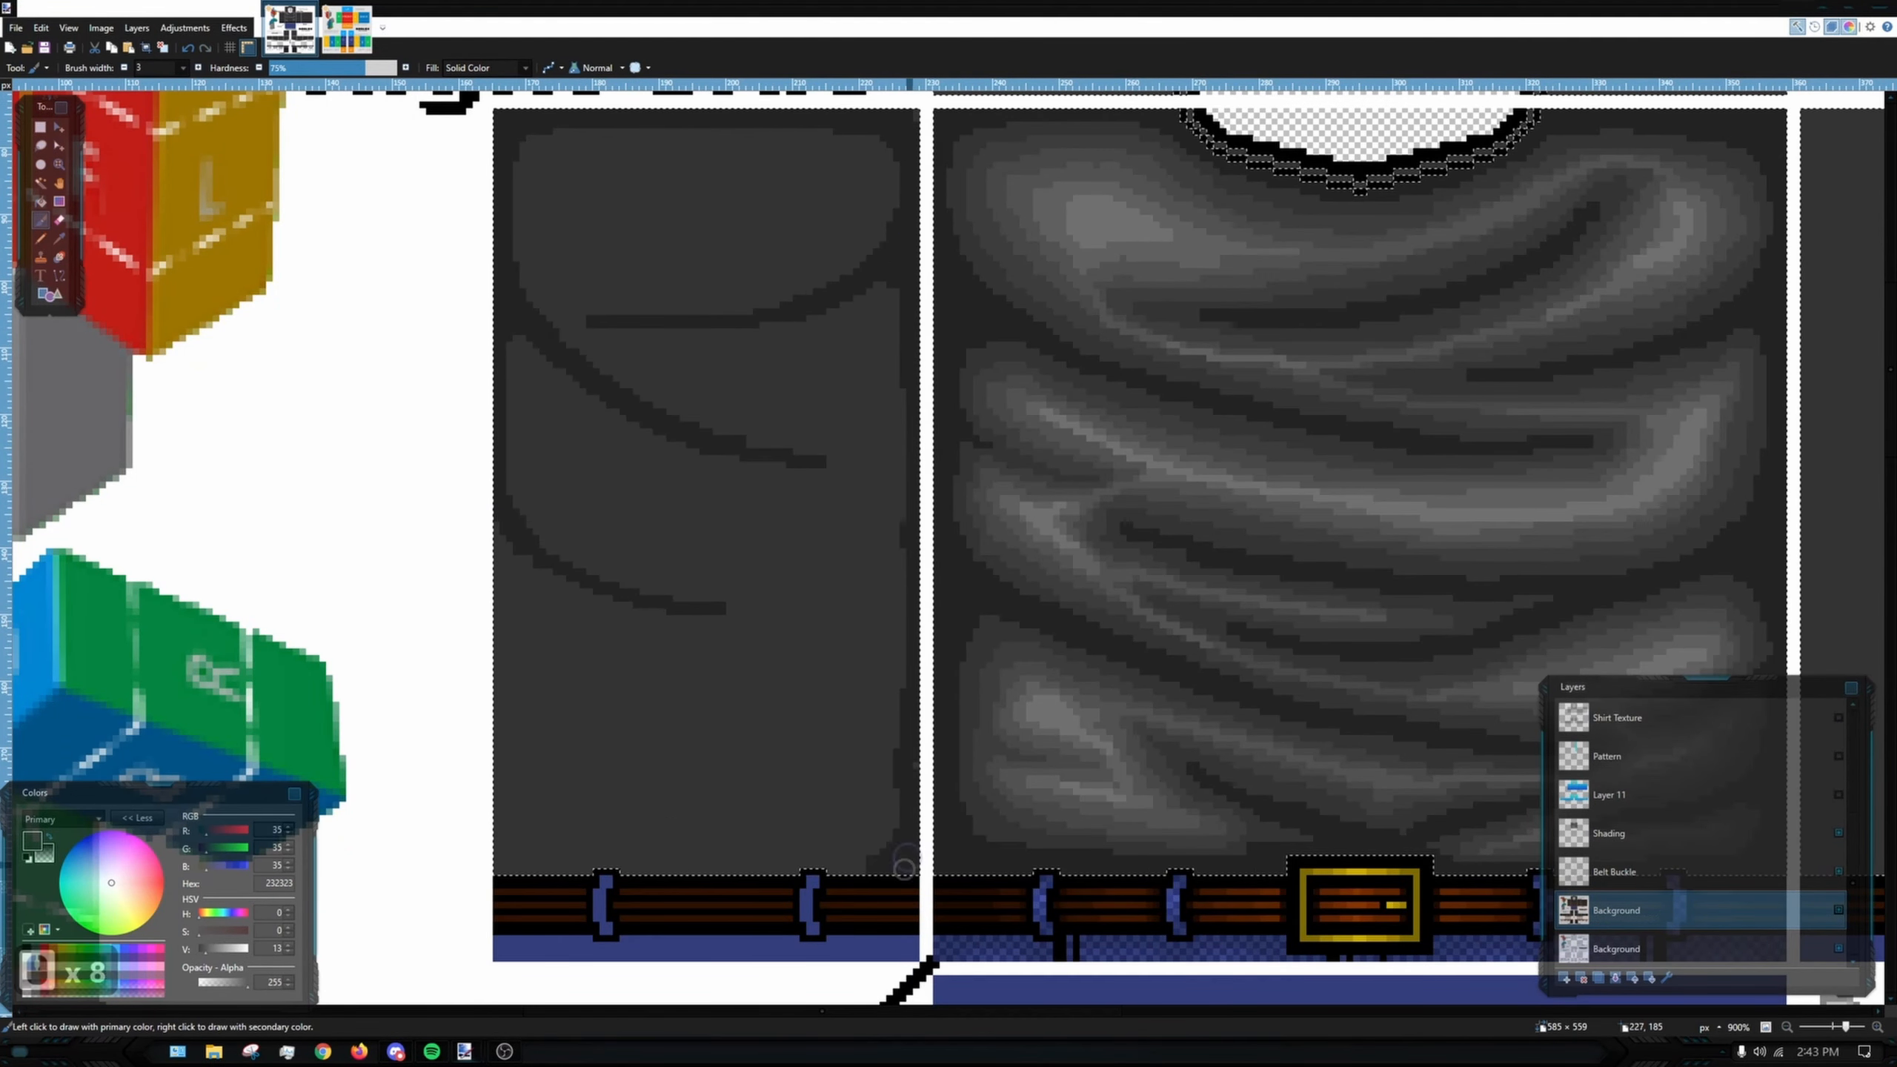
key(ctrl+z)
key(ctrl+z)
scroll(670, 719, down, 10)
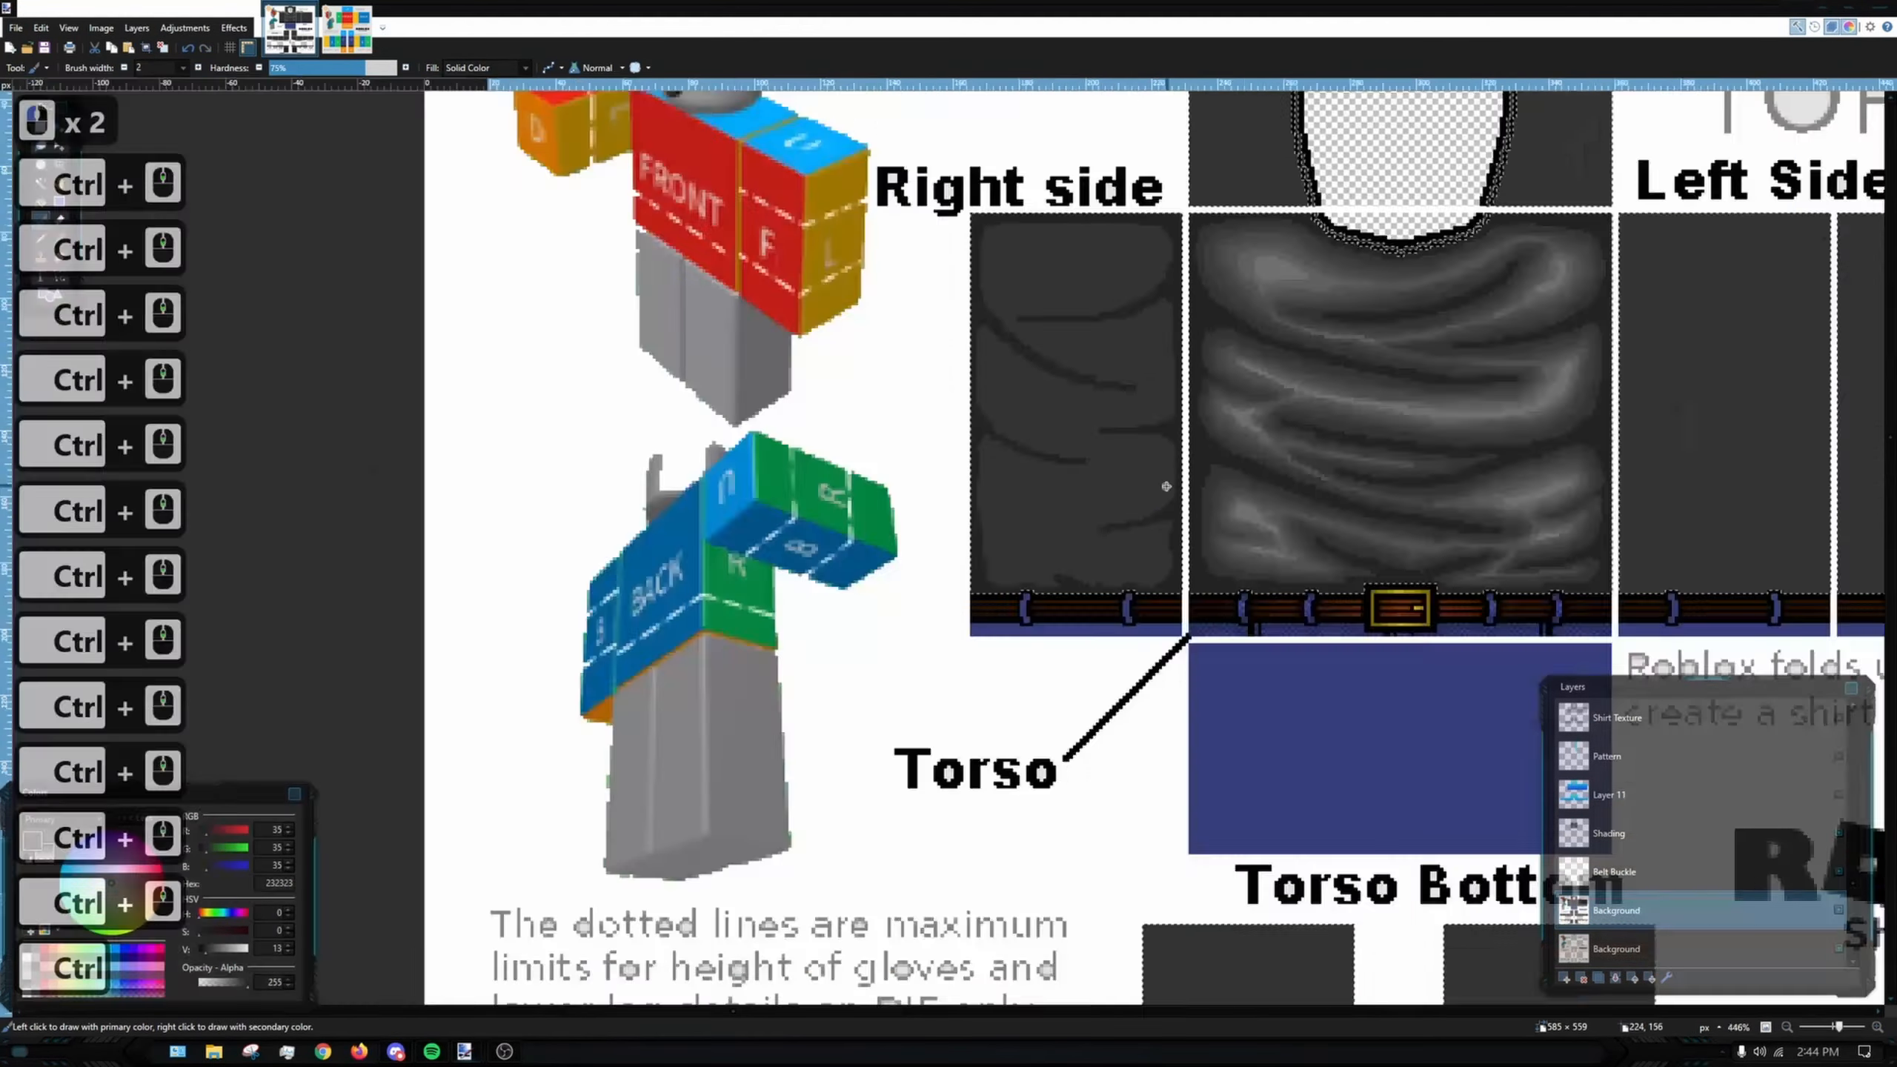
- Set the brush width to 3 and paint dark shading along the edges of the Neck panel and around the neck opening
scroll(1166, 486, down, 5)
click(198, 68)
scroll(677, 157, up, 8)
scroll(30, 424, right, 3)
scroll(212, 673, up, 3)
drag(306, 404, 750, 615)
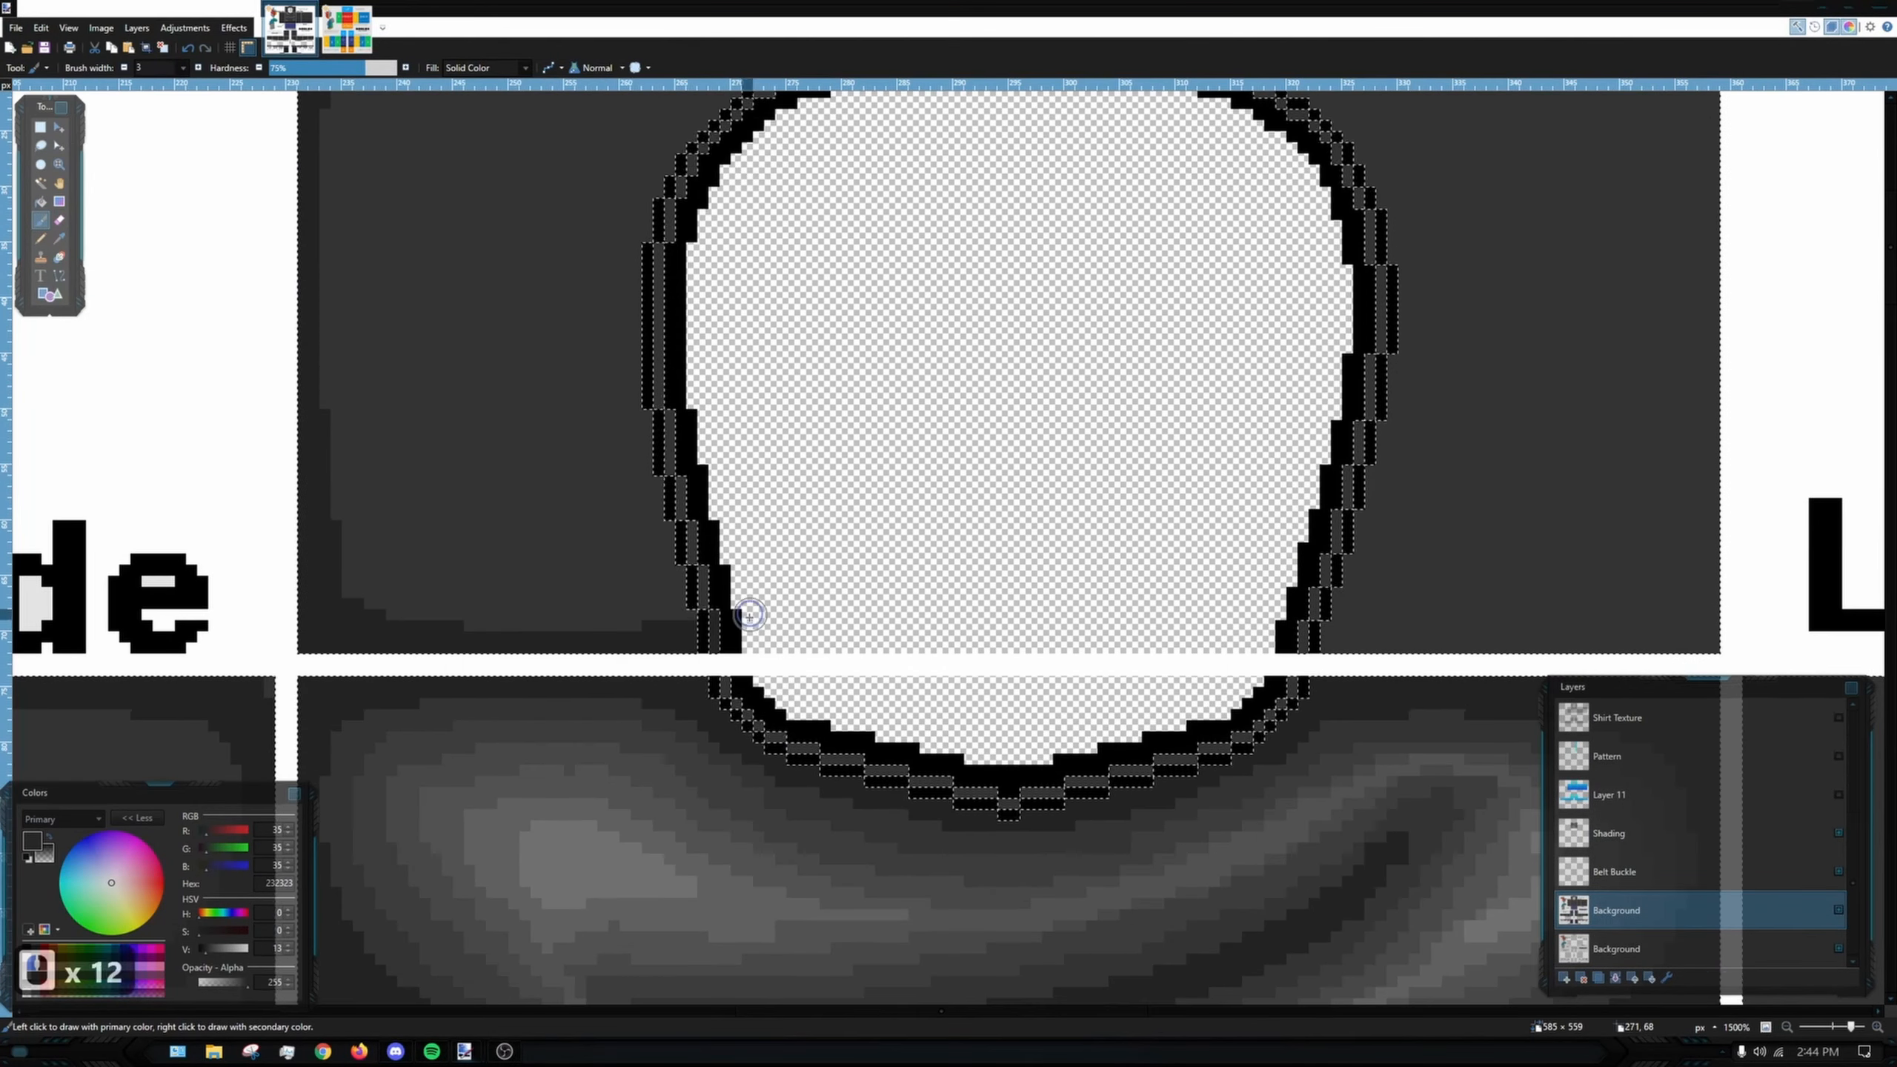
scroll(749, 617, up, 3)
mouse_move(557, 777)
mouse_down()
mouse_move(516, 381)
mouse_move(762, 183)
mouse_up()
scroll(762, 224, up, 2)
mouse_move(658, 251)
mouse_down()
mouse_move(916, 280)
mouse_move(893, 614)
mouse_up()
scroll(893, 615, up, 4)
mouse_move(395, 281)
mouse_down()
mouse_move(1142, 278)
mouse_move(1658, 882)
mouse_up()
- Set the brush width to 2 and paint short dark fold lines beside the neck opening
scroll(724, 318, down, 2)
click(124, 68)
scroll(1083, 433, up, 2)
drag(1083, 434, 1219, 364)
scroll(791, 462, down, 5)
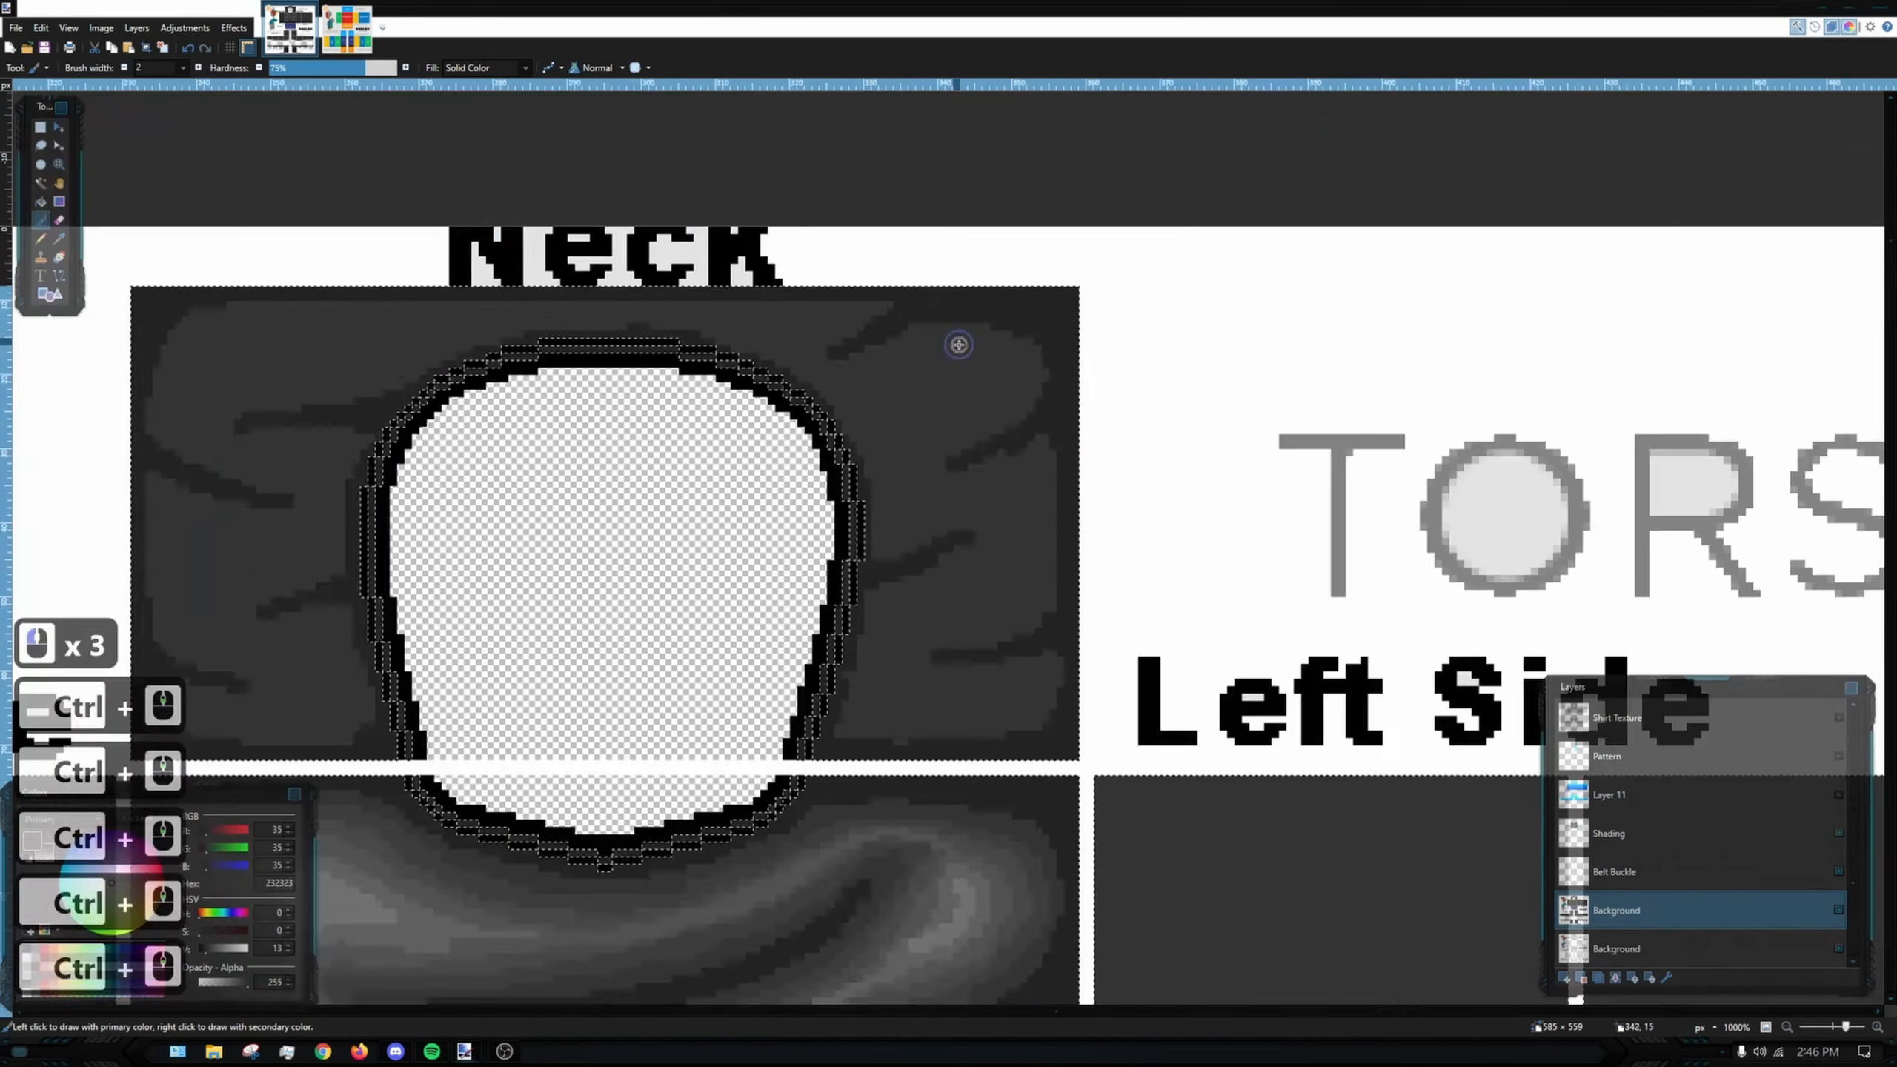
- Paint dark shading with rounded corners along the edges of the Back torso panel, undoing misplaced strokes
scroll(674, 185, down, 7)
scroll(718, 747, up, 5)
drag(598, 224, 712, 670)
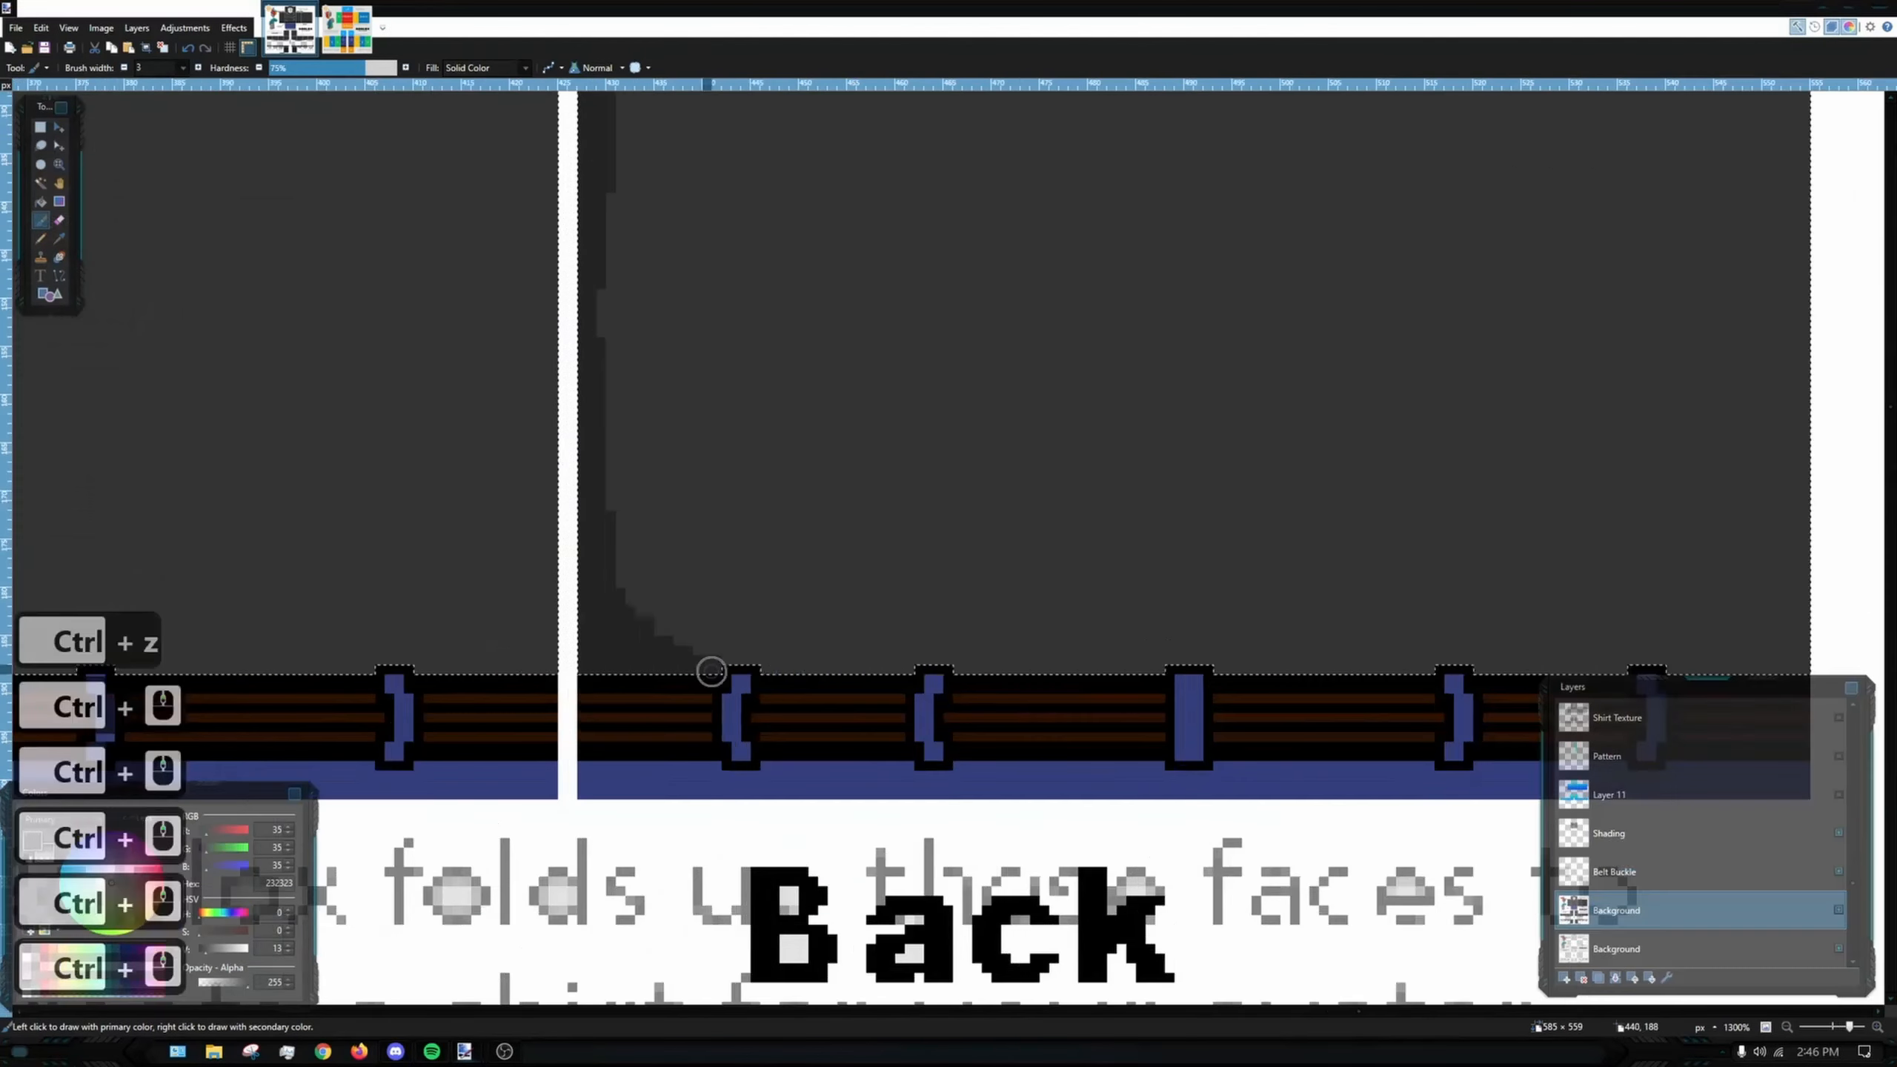
drag(464, 650, 1000, 657)
key(ctrl+z)
key(ctrl+z)
key(ctrl+z)
drag(1419, 625, 1264, 625)
scroll(846, 615, down, 3)
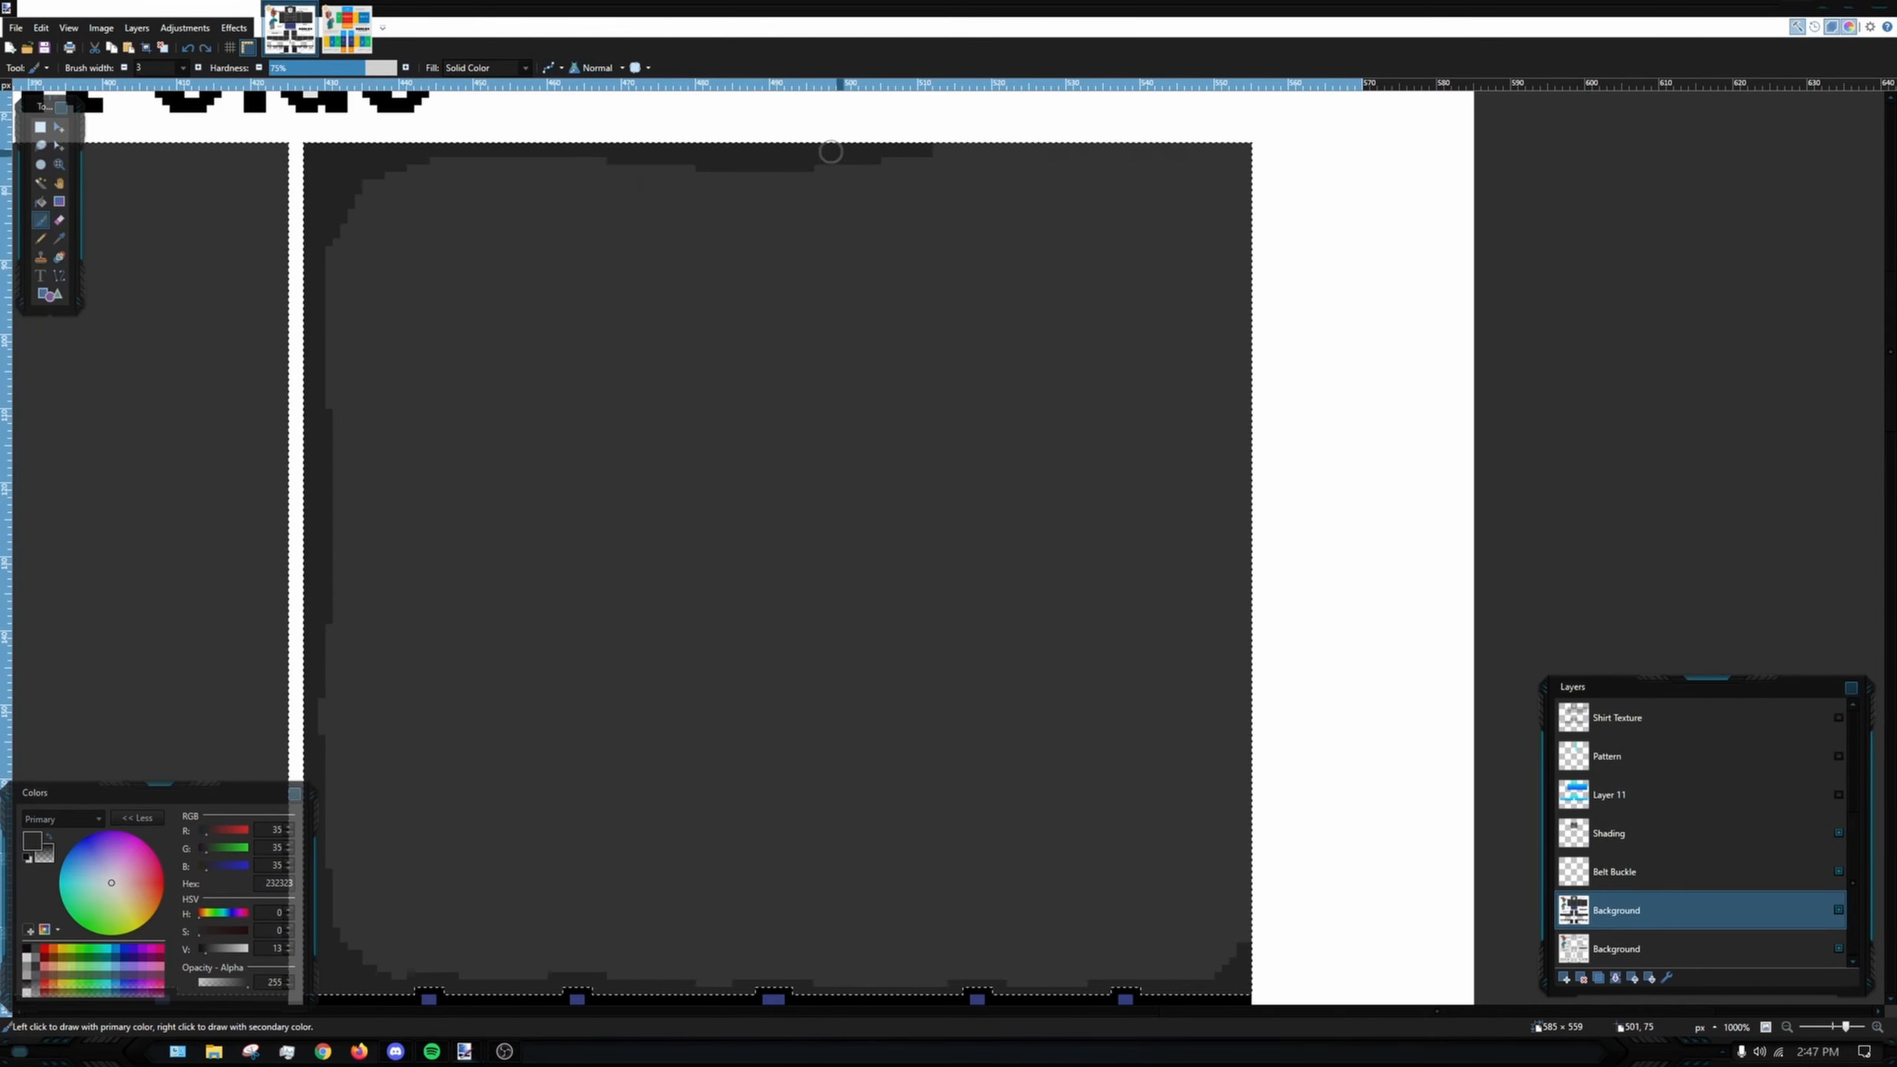
drag(463, 166, 392, 257)
- Paint curved dark fold lines inward from the sides of the Back torso panel and a short one above the belt
scroll(1369, 470, down, 2)
drag(1289, 322, 558, 544)
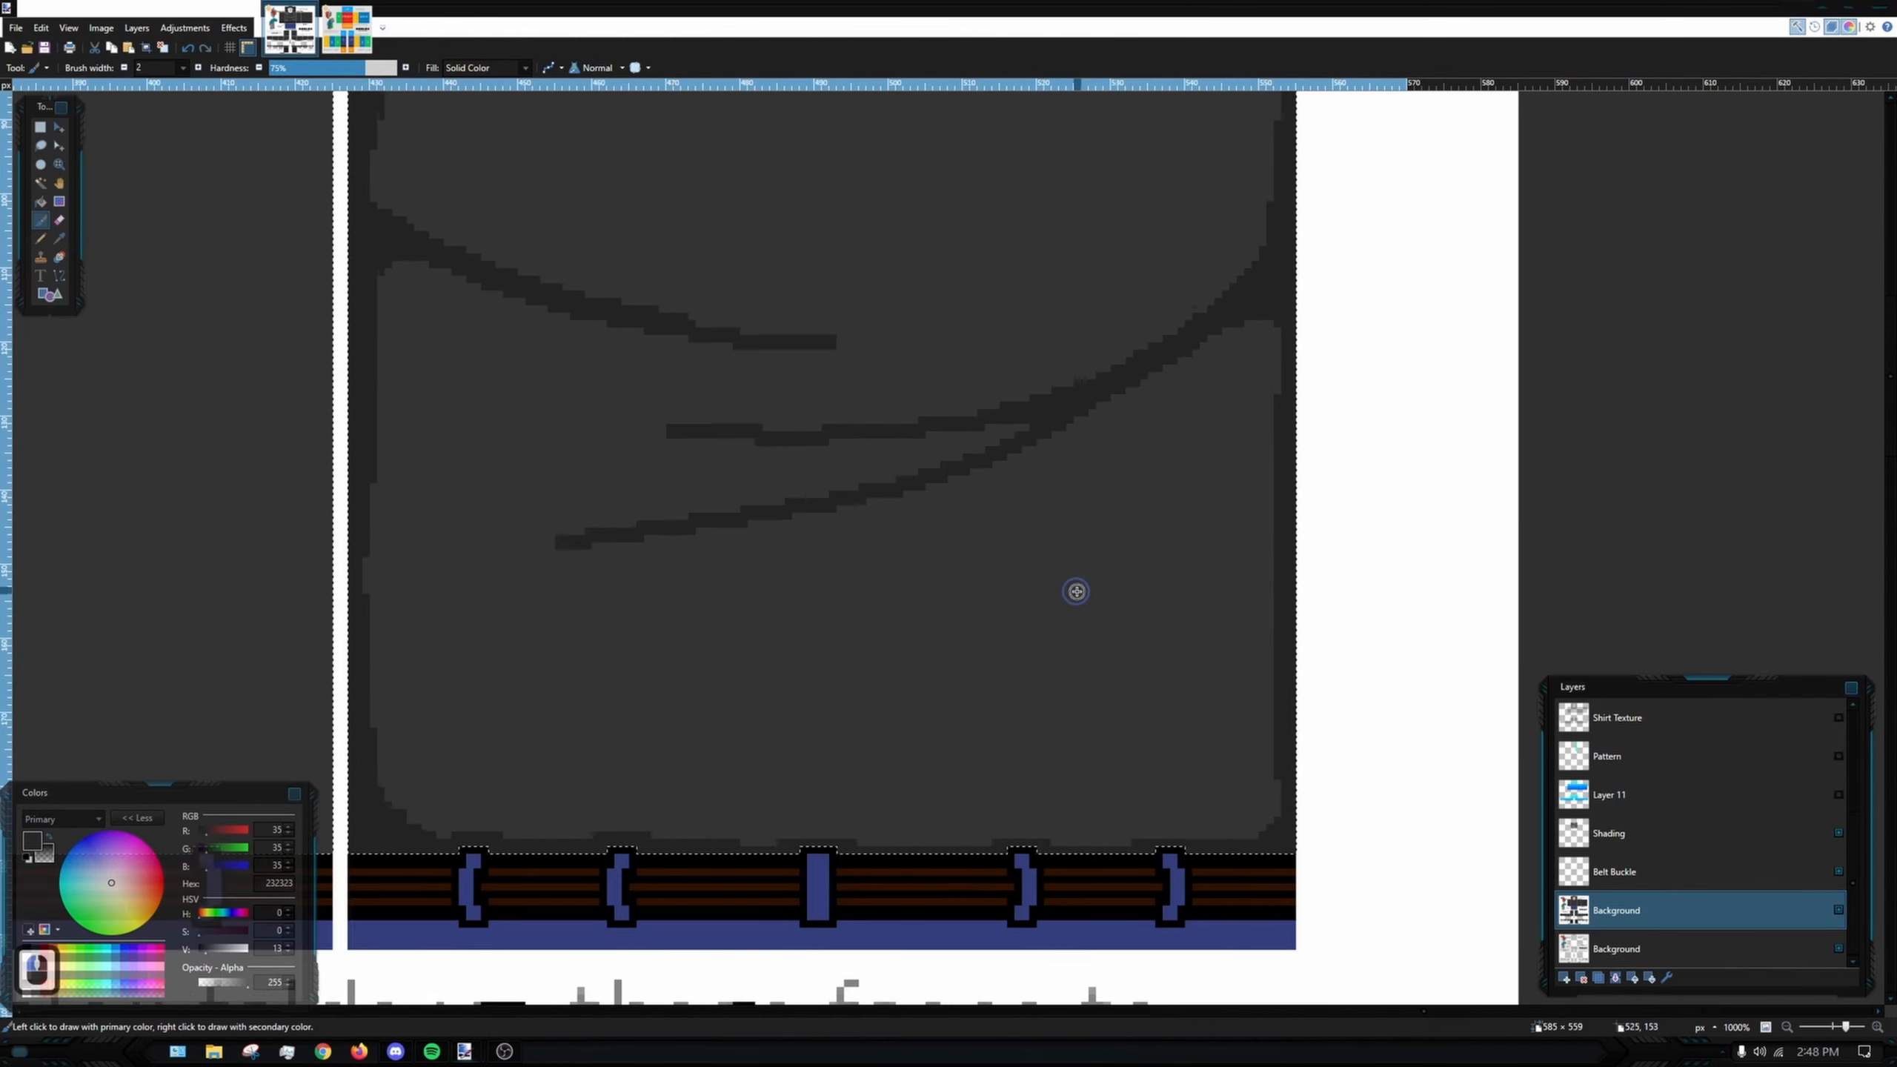
drag(1262, 442, 892, 576)
drag(1361, 497, 1133, 633)
drag(944, 708, 1025, 628)
- Try more dark fold strokes on the Back torso panel, undo the misplaced ones and touch up the folds
scroll(457, 392, up, 3)
drag(449, 479, 805, 615)
drag(450, 429, 490, 472)
key(ctrl+z)
key(ctrl+z)
key(ctrl+z)
key(ctrl+z)
key(ctrl+z)
key(ctrl+z)
key(ctrl+z)
key(ctrl+z)
scroll(441, 683, down, 2)
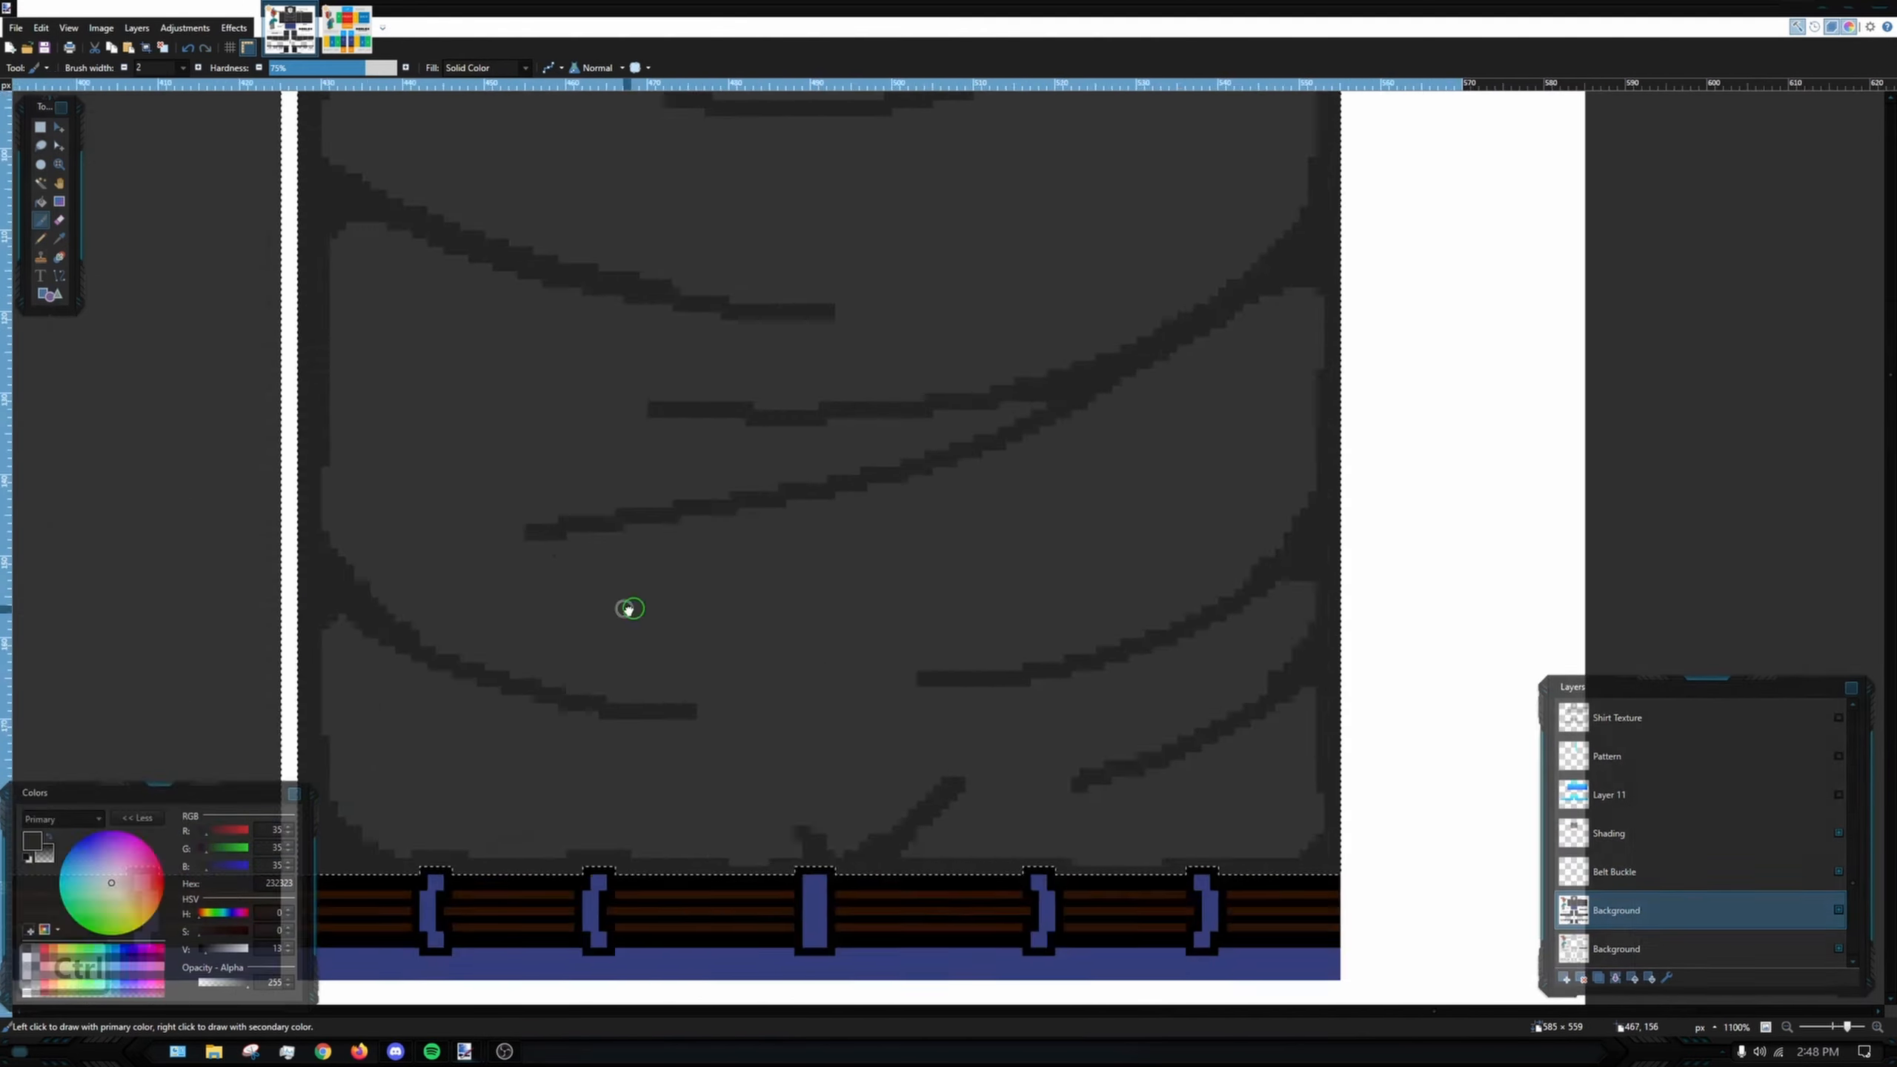
scroll(1046, 415, down, 5)
scroll(963, 534, up, 8)
drag(741, 622, 776, 670)
- Enlarge the brush and paint dark edge shading and side fold lines on the right arm's Shoulder panel
scroll(978, 859, down, 6)
scroll(1202, 741, down, 5)
scroll(627, 299, up, 6)
key(bracketright)
drag(626, 263, 609, 260)
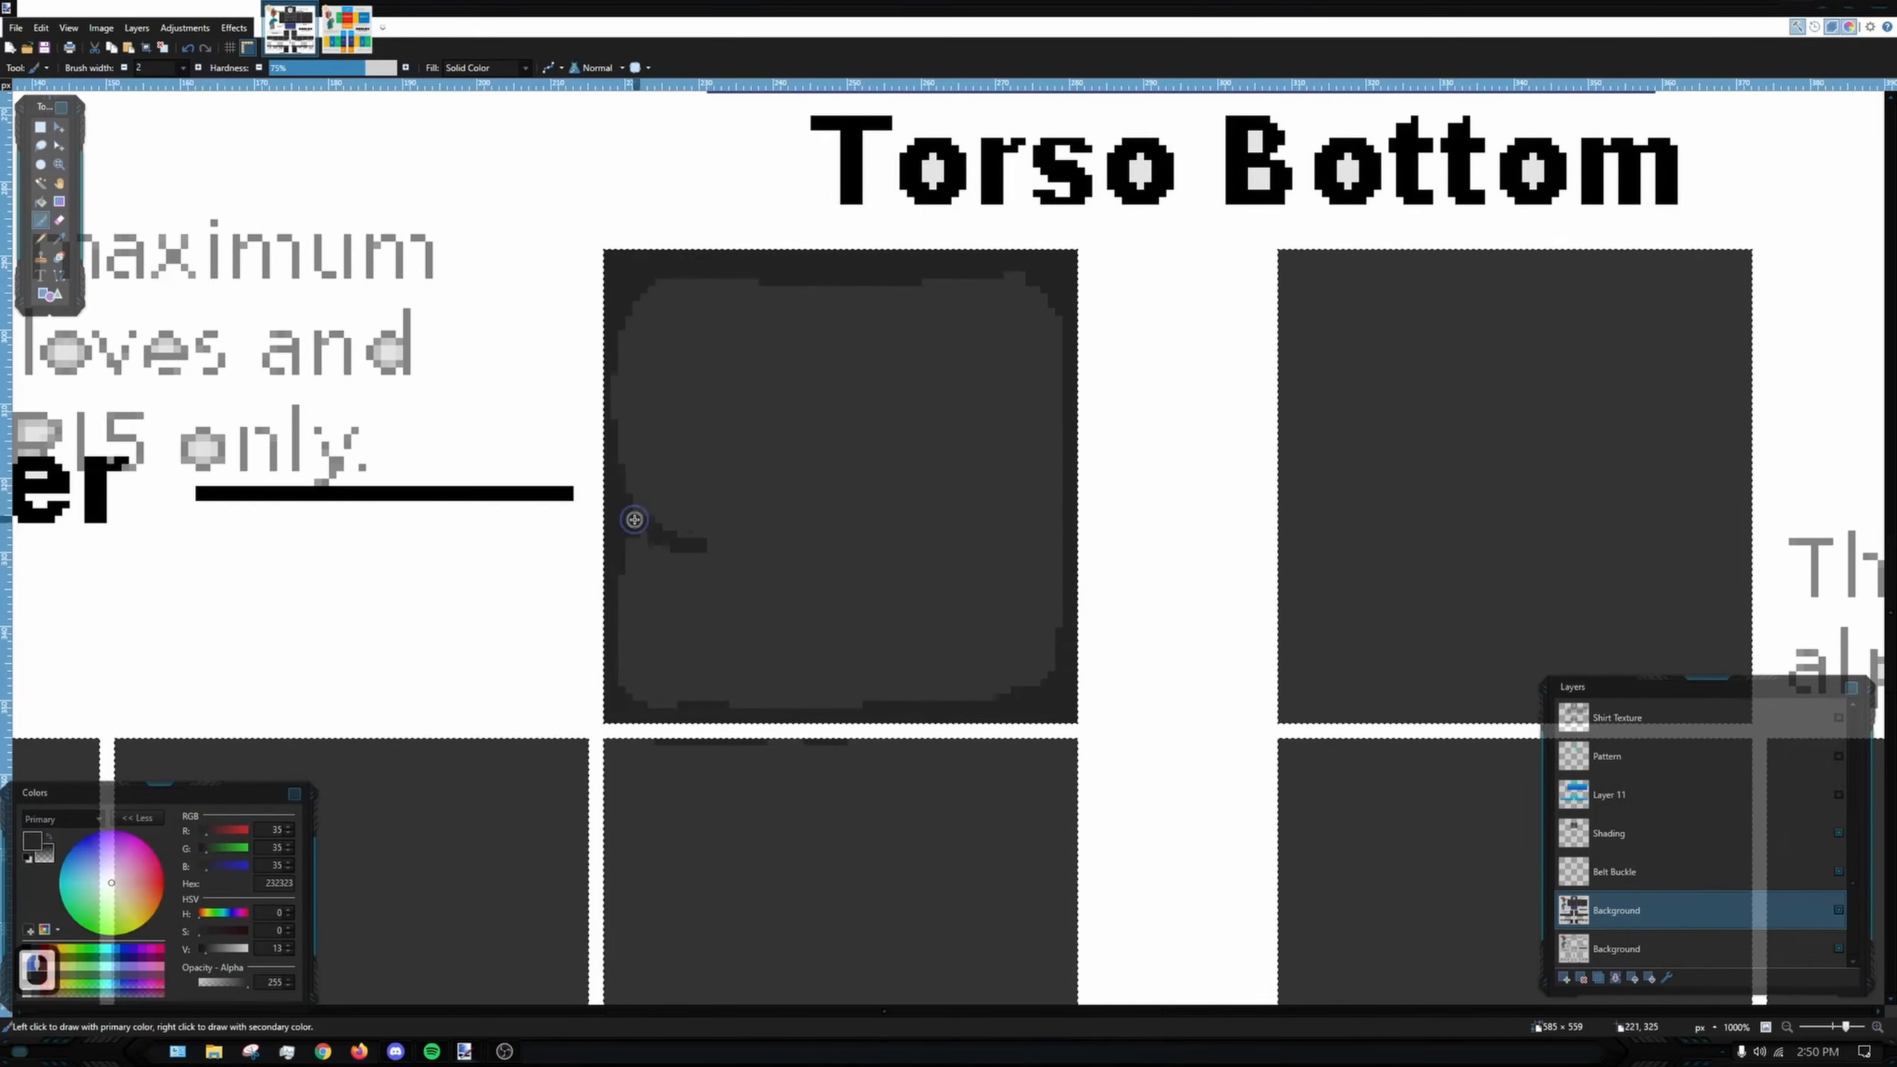
drag(634, 519, 624, 512)
drag(1072, 472, 915, 490)
- Paint dark edge shading and curved fold lines on the Front sleeve panel of the right arm
scroll(1198, 465, down, 4)
scroll(1067, 478, up, 4)
drag(892, 338, 842, 360)
scroll(843, 360, down, 4)
scroll(746, 523, up, 4)
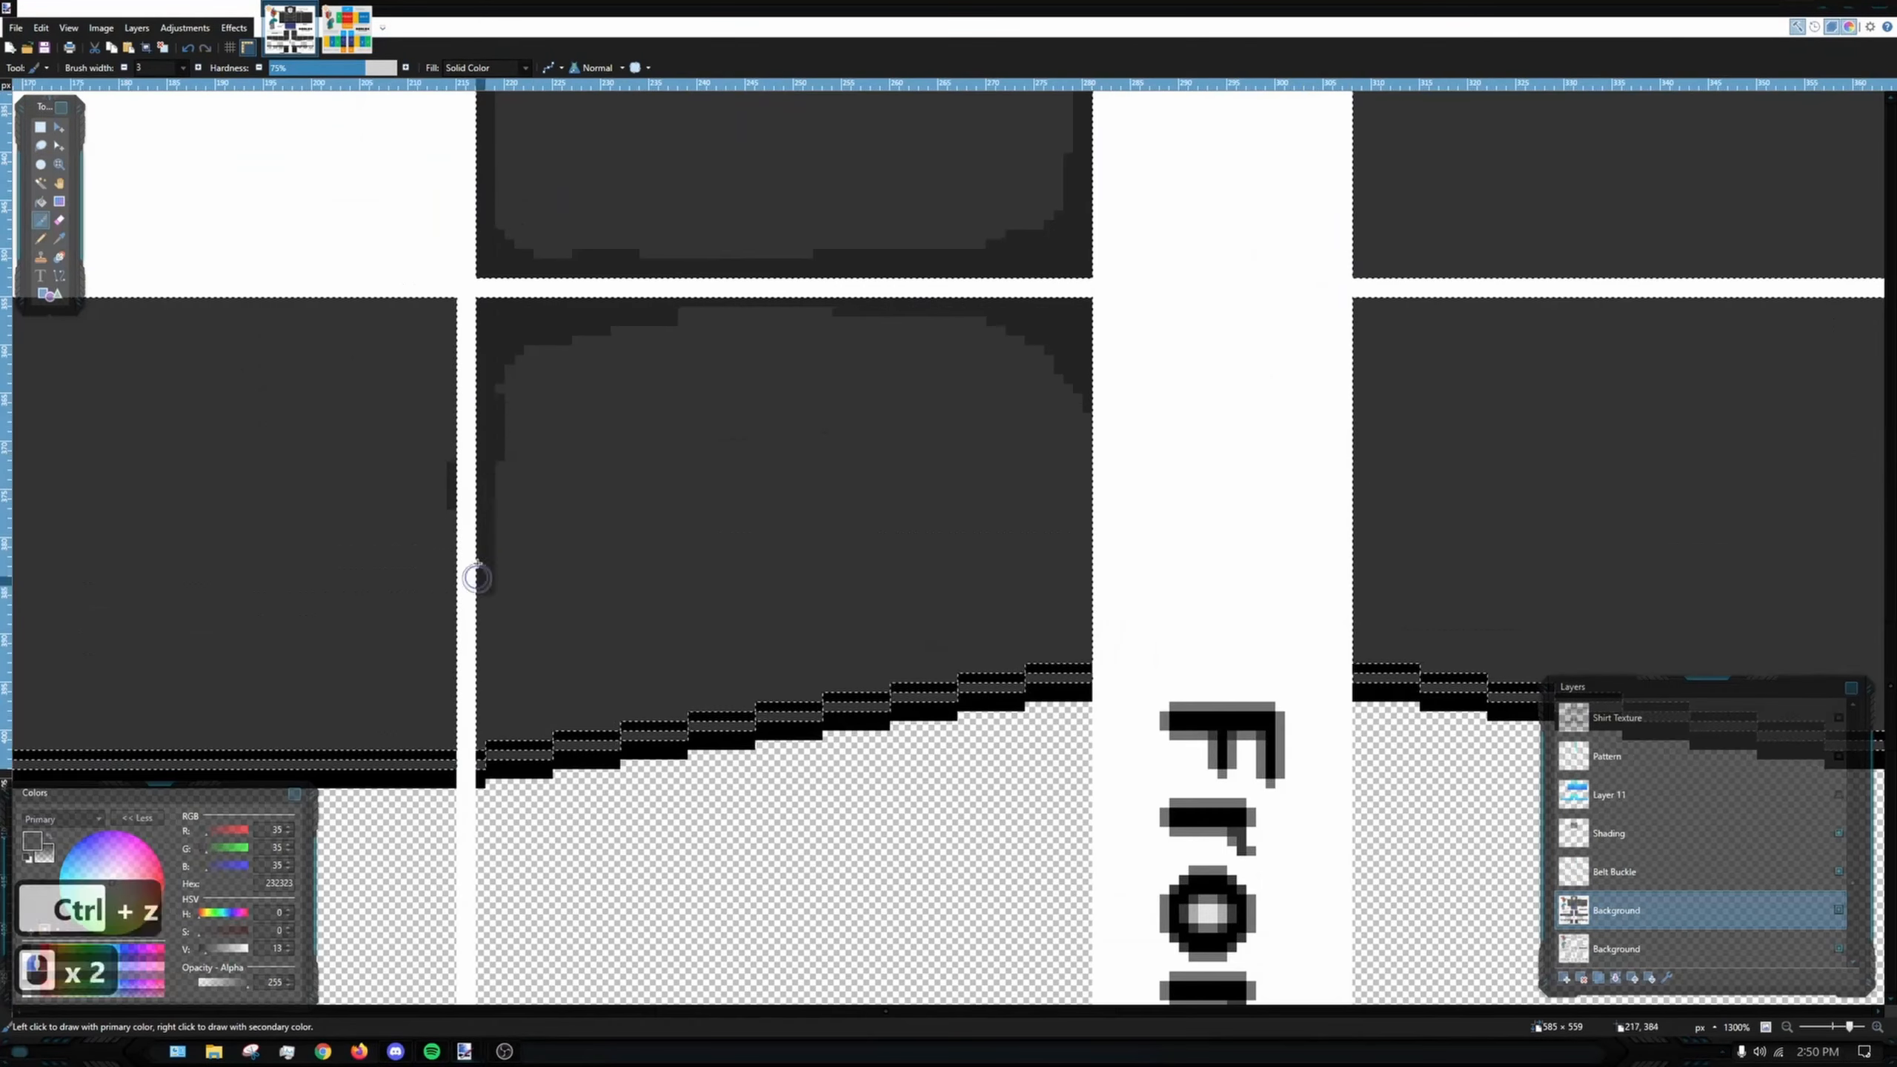
scroll(648, 591, down, 6)
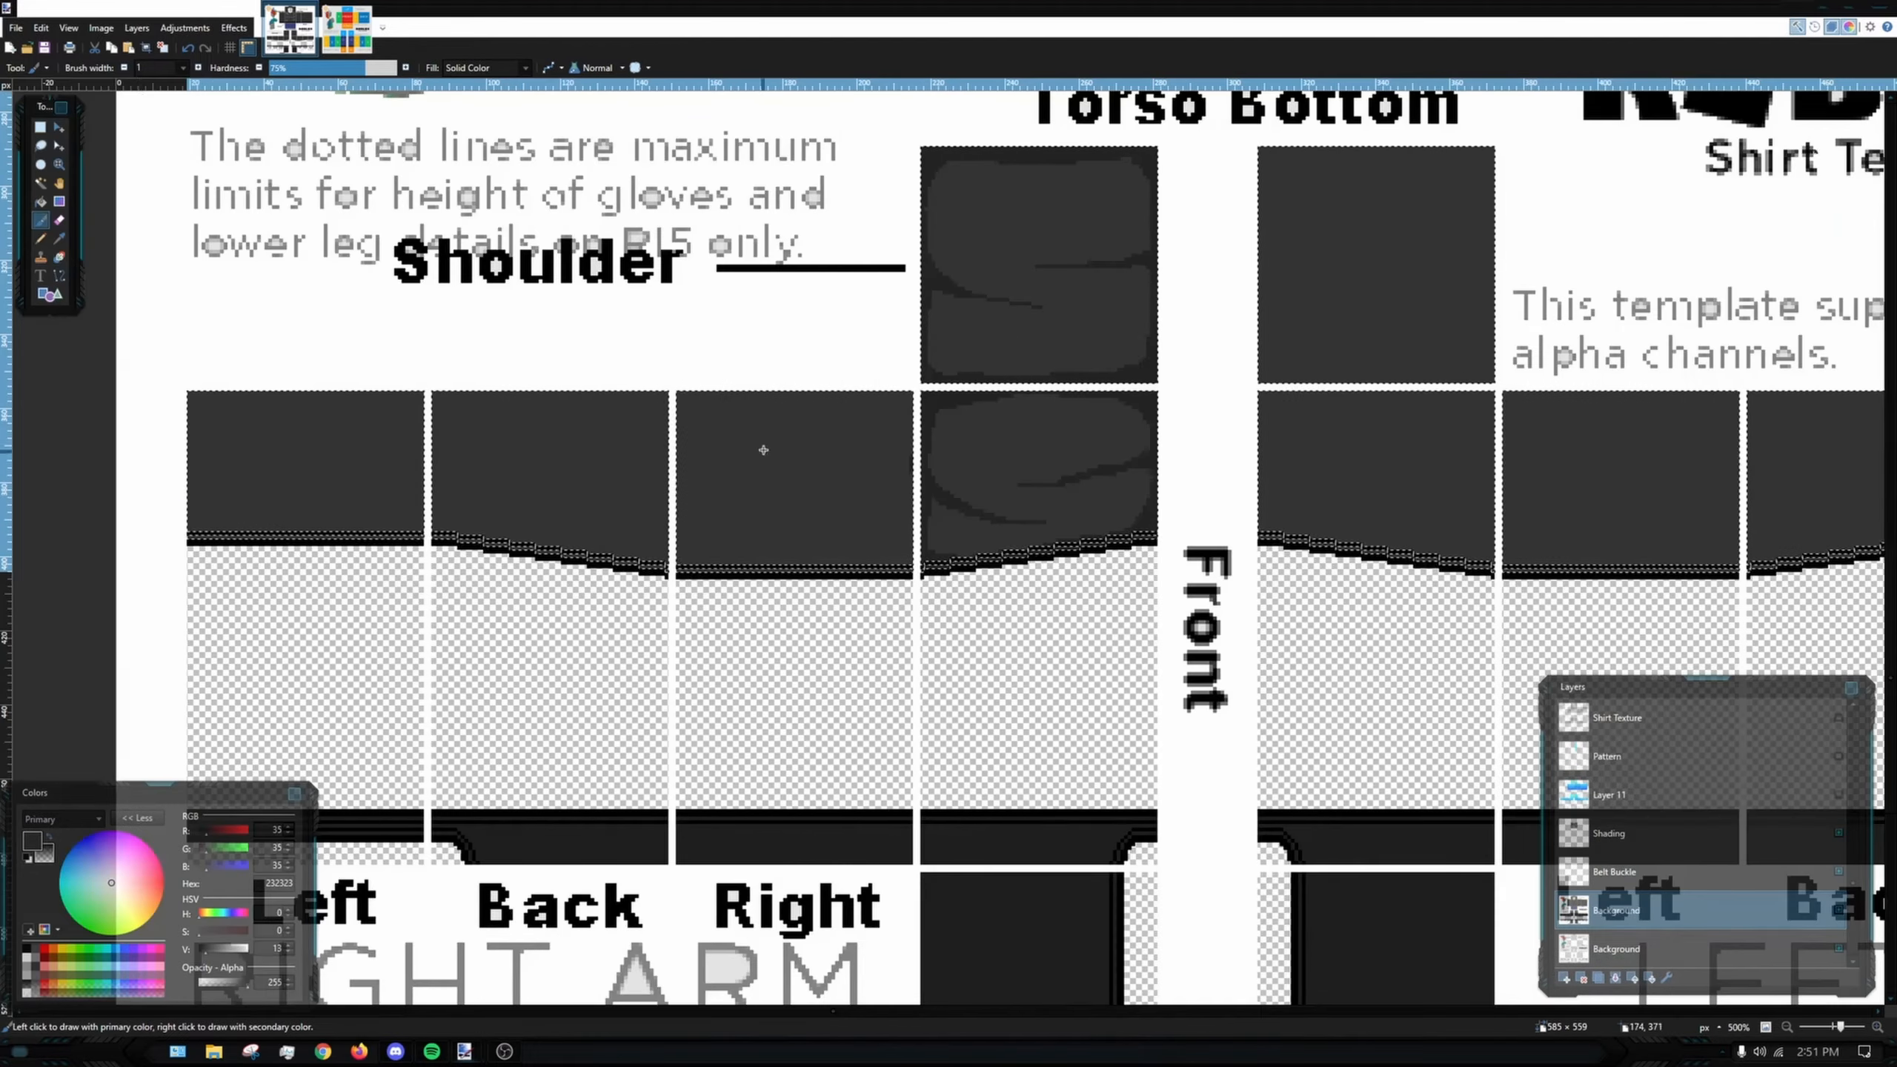
- Enlarge the brush and paint dark edges and three fold lines on the right arm's Right sleeve panel
scroll(1035, 279, up, 6)
key(bracketright)
key(bracketright)
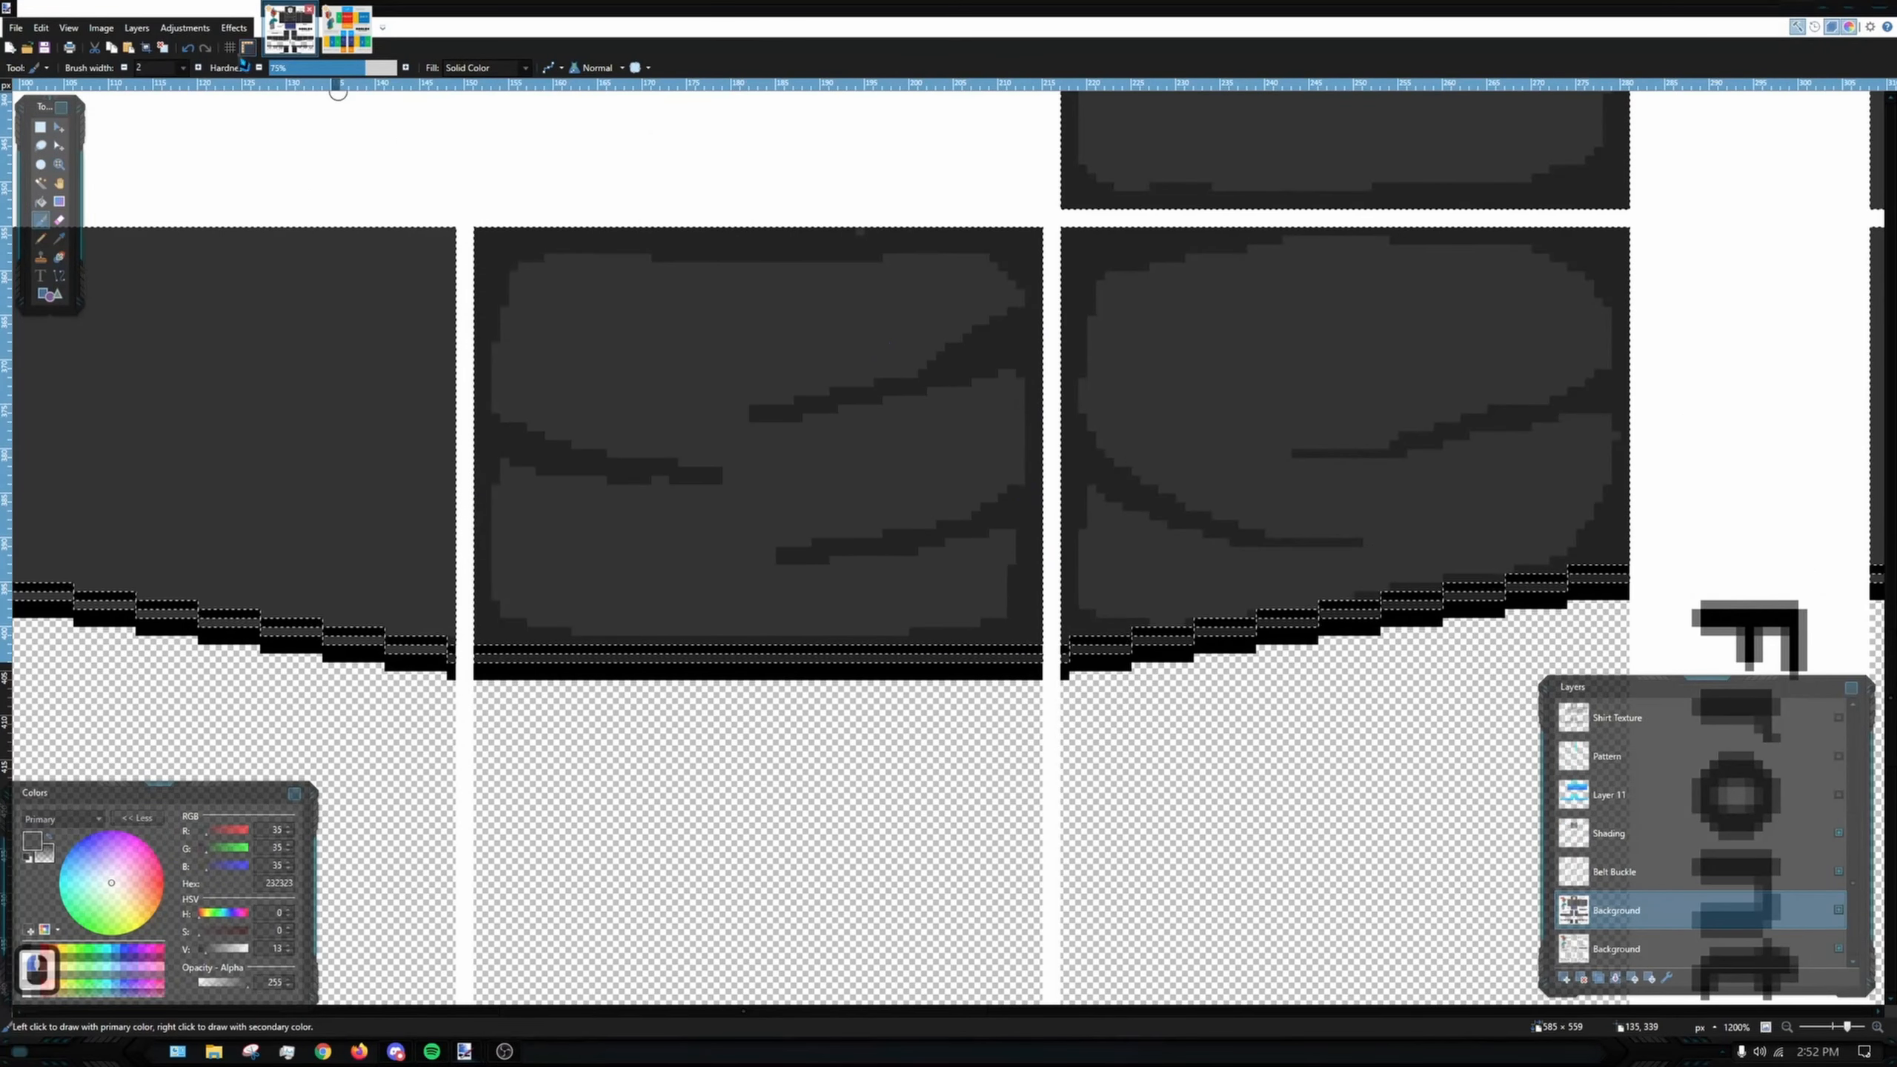
- Extend the tips of the three folds on the Right sleeve panel with a narrower brush
click(124, 67)
scroll(701, 502, up, 3)
drag(731, 467, 903, 483)
drag(807, 580, 746, 585)
drag(768, 379, 619, 390)
- Paint dark edge shading and tapered fold lines on the right arm's Back sleeve panel
scroll(618, 390, down, 6)
scroll(410, 366, up, 5)
drag(494, 323, 547, 292)
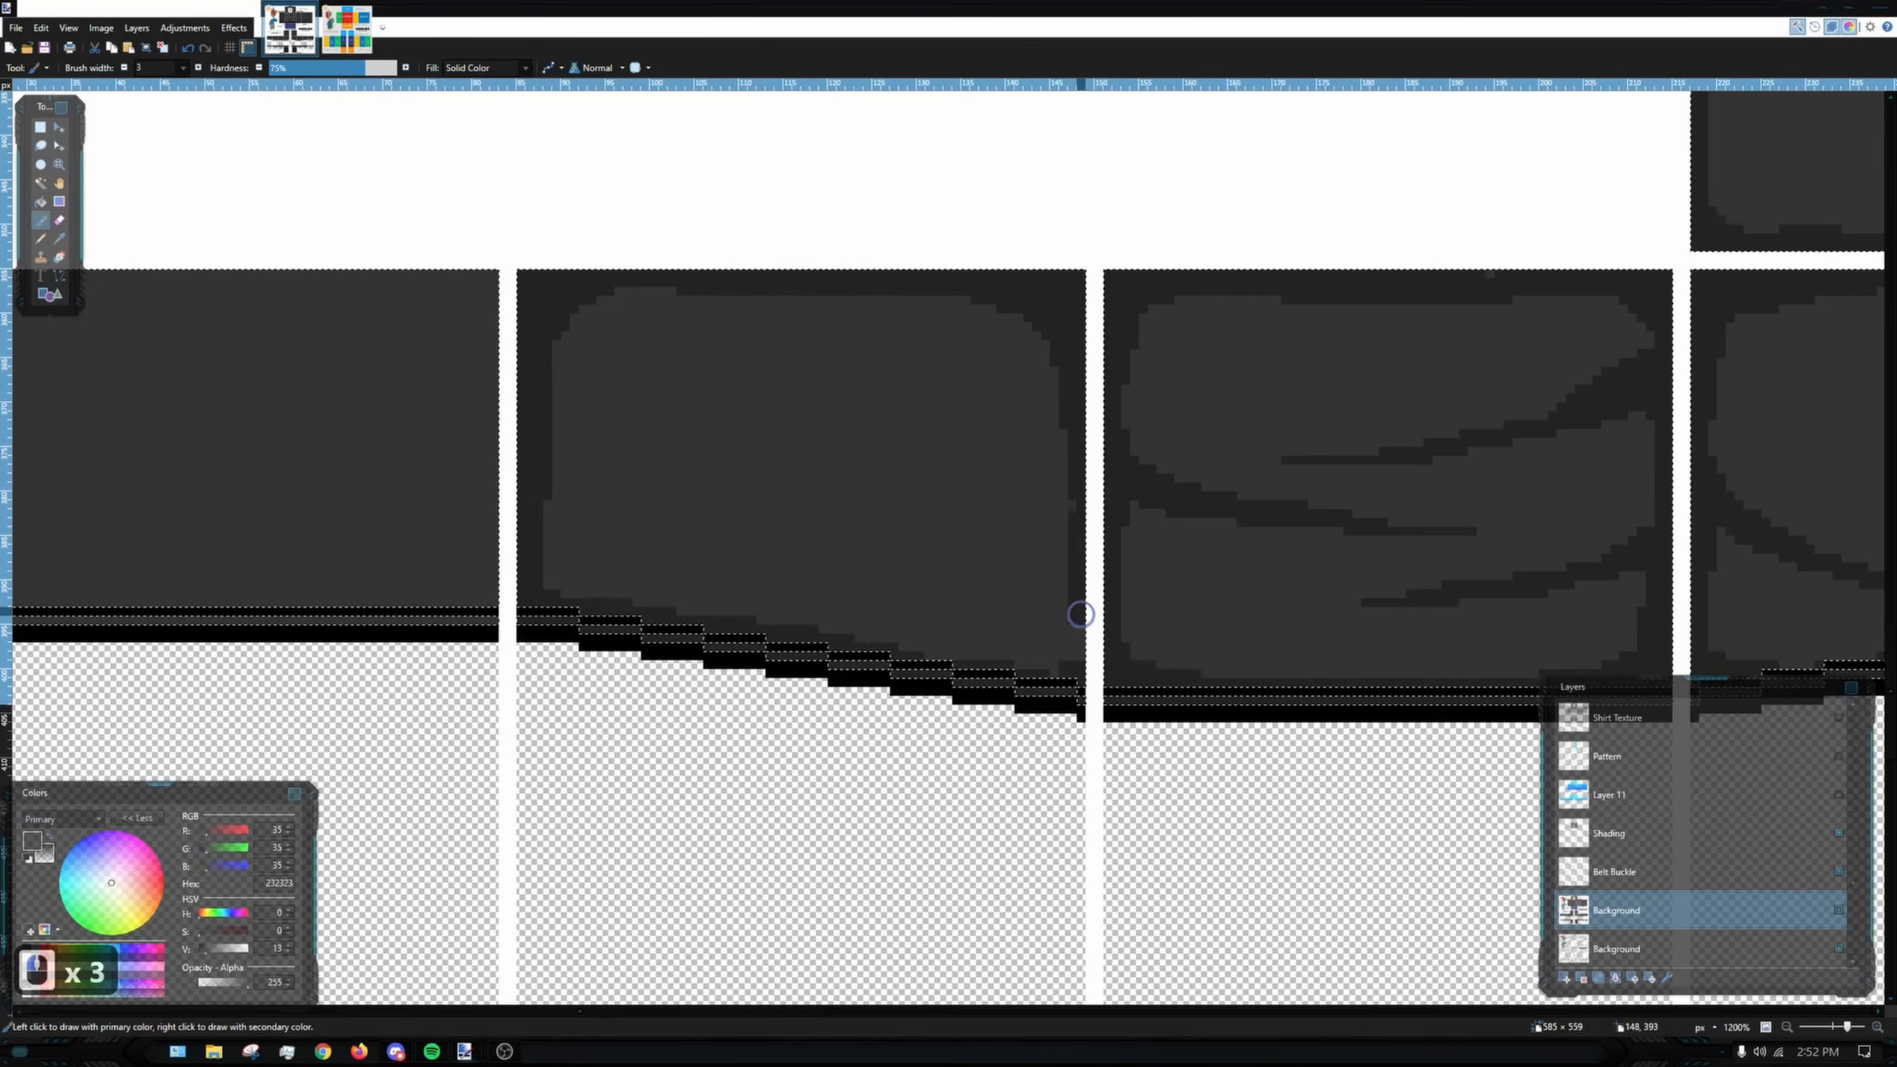
scroll(1071, 548, up, 2)
scroll(1110, 314, down, 5)
- Paint dark edge shading and a fold line on the right arm's Left sleeve panel, reducing the brush width for detail
scroll(883, 566, up, 5)
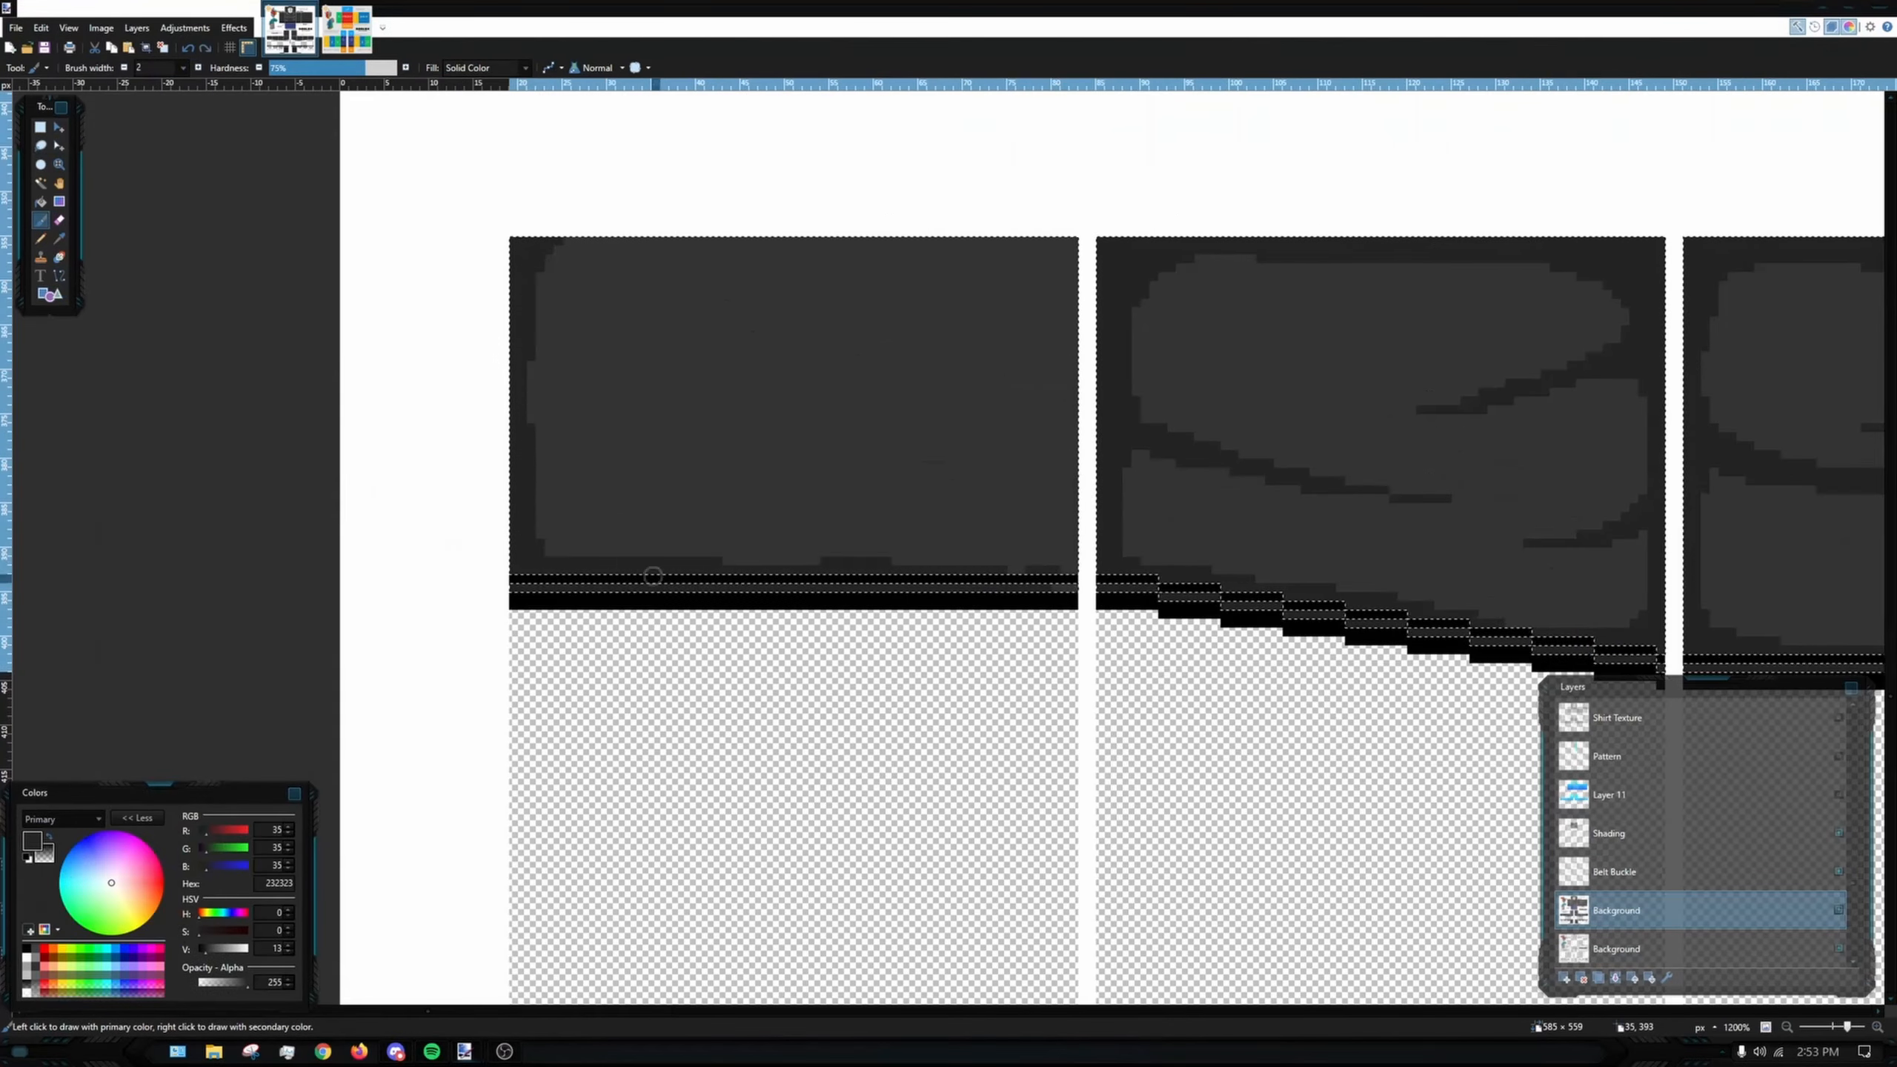
drag(1079, 324, 789, 396)
key(bracketleft)
scroll(1090, 345, up, 5)
scroll(1075, 336, down, 3)
scroll(842, 487, down, 8)
scroll(665, 127, up, 8)
scroll(810, 499, down, 12)
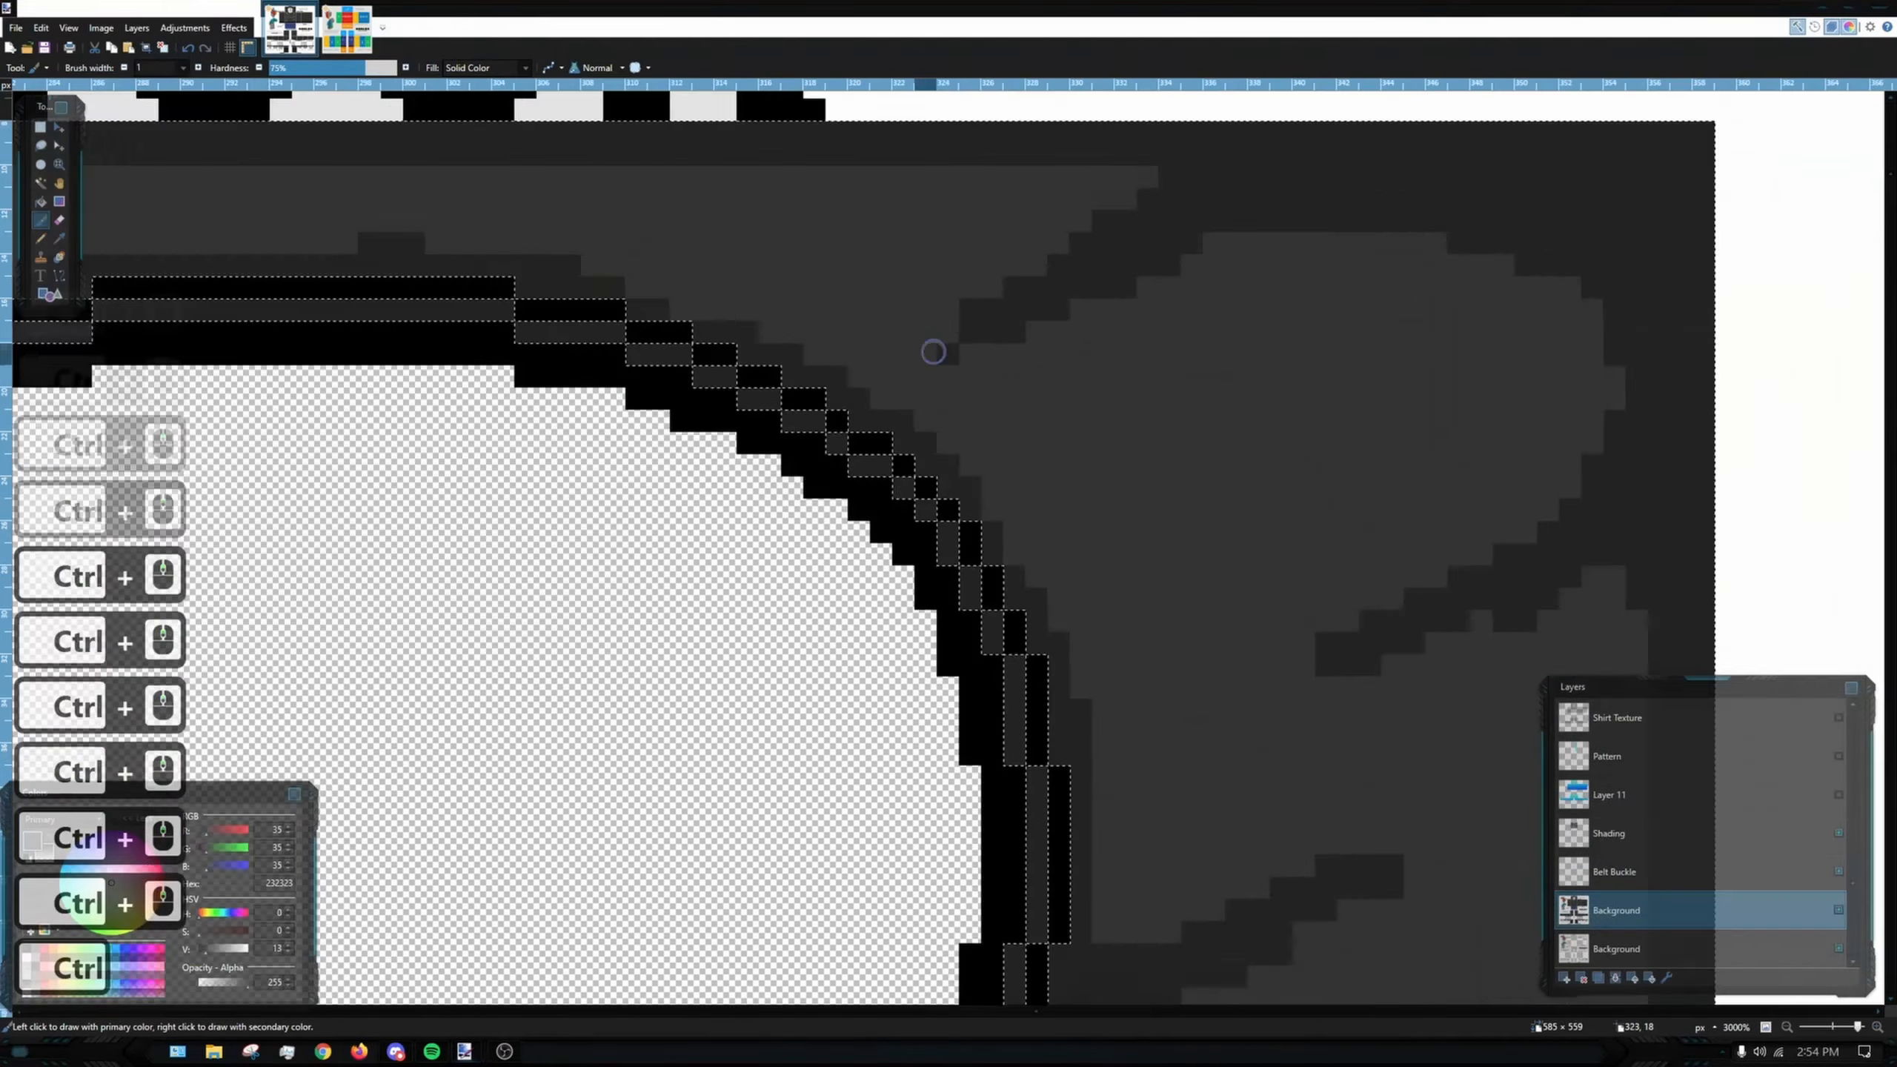
- Try to paste the copied artwork into the Shading layer
scroll(1205, 652, up, 5)
scroll(1136, 418, down, 4)
scroll(1006, 598, down, 2)
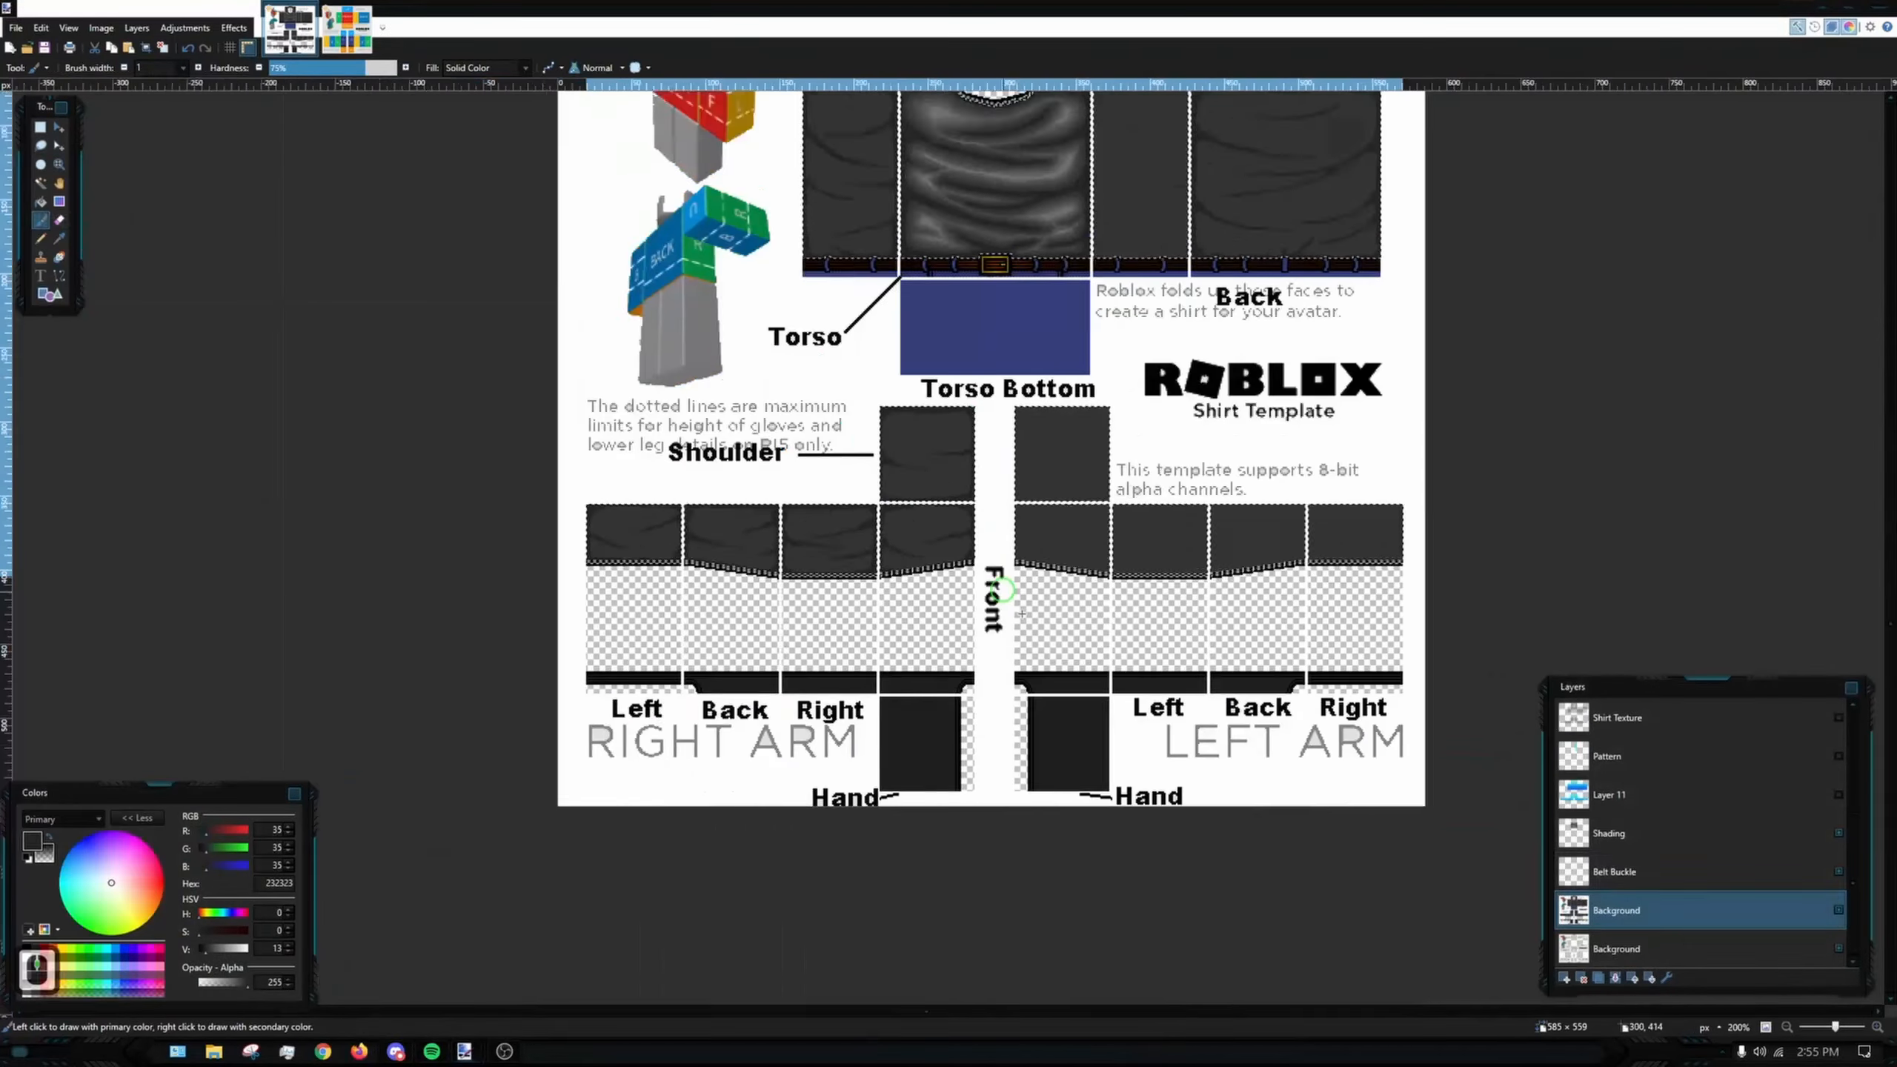
scroll(1004, 598, up, 5)
scroll(859, 509, down, 5)
key(ctrl+c)
click(1695, 832)
key(ctrl+v)
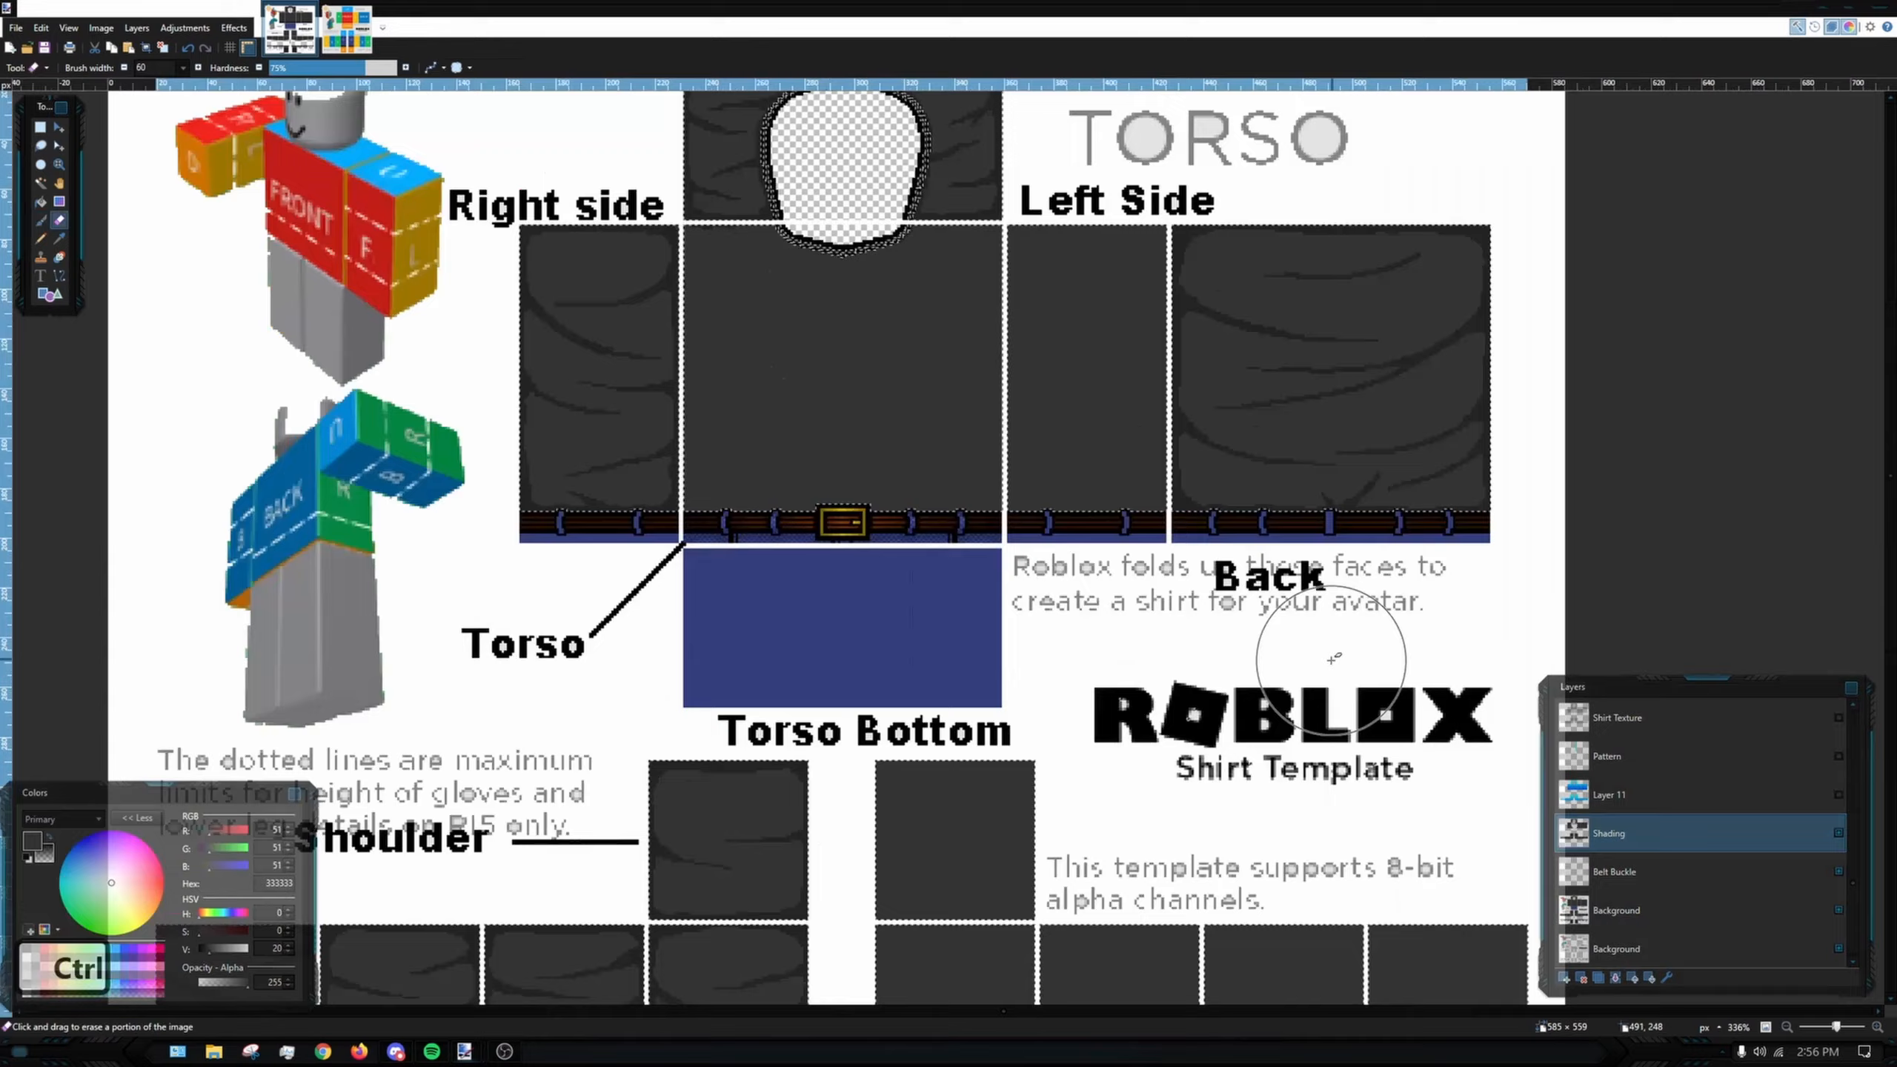
key(ctrl+z)
key(ctrl+z)
key(ctrl+z)
- Rename Layer 13 to Shading
scroll(1108, 564, down, 3)
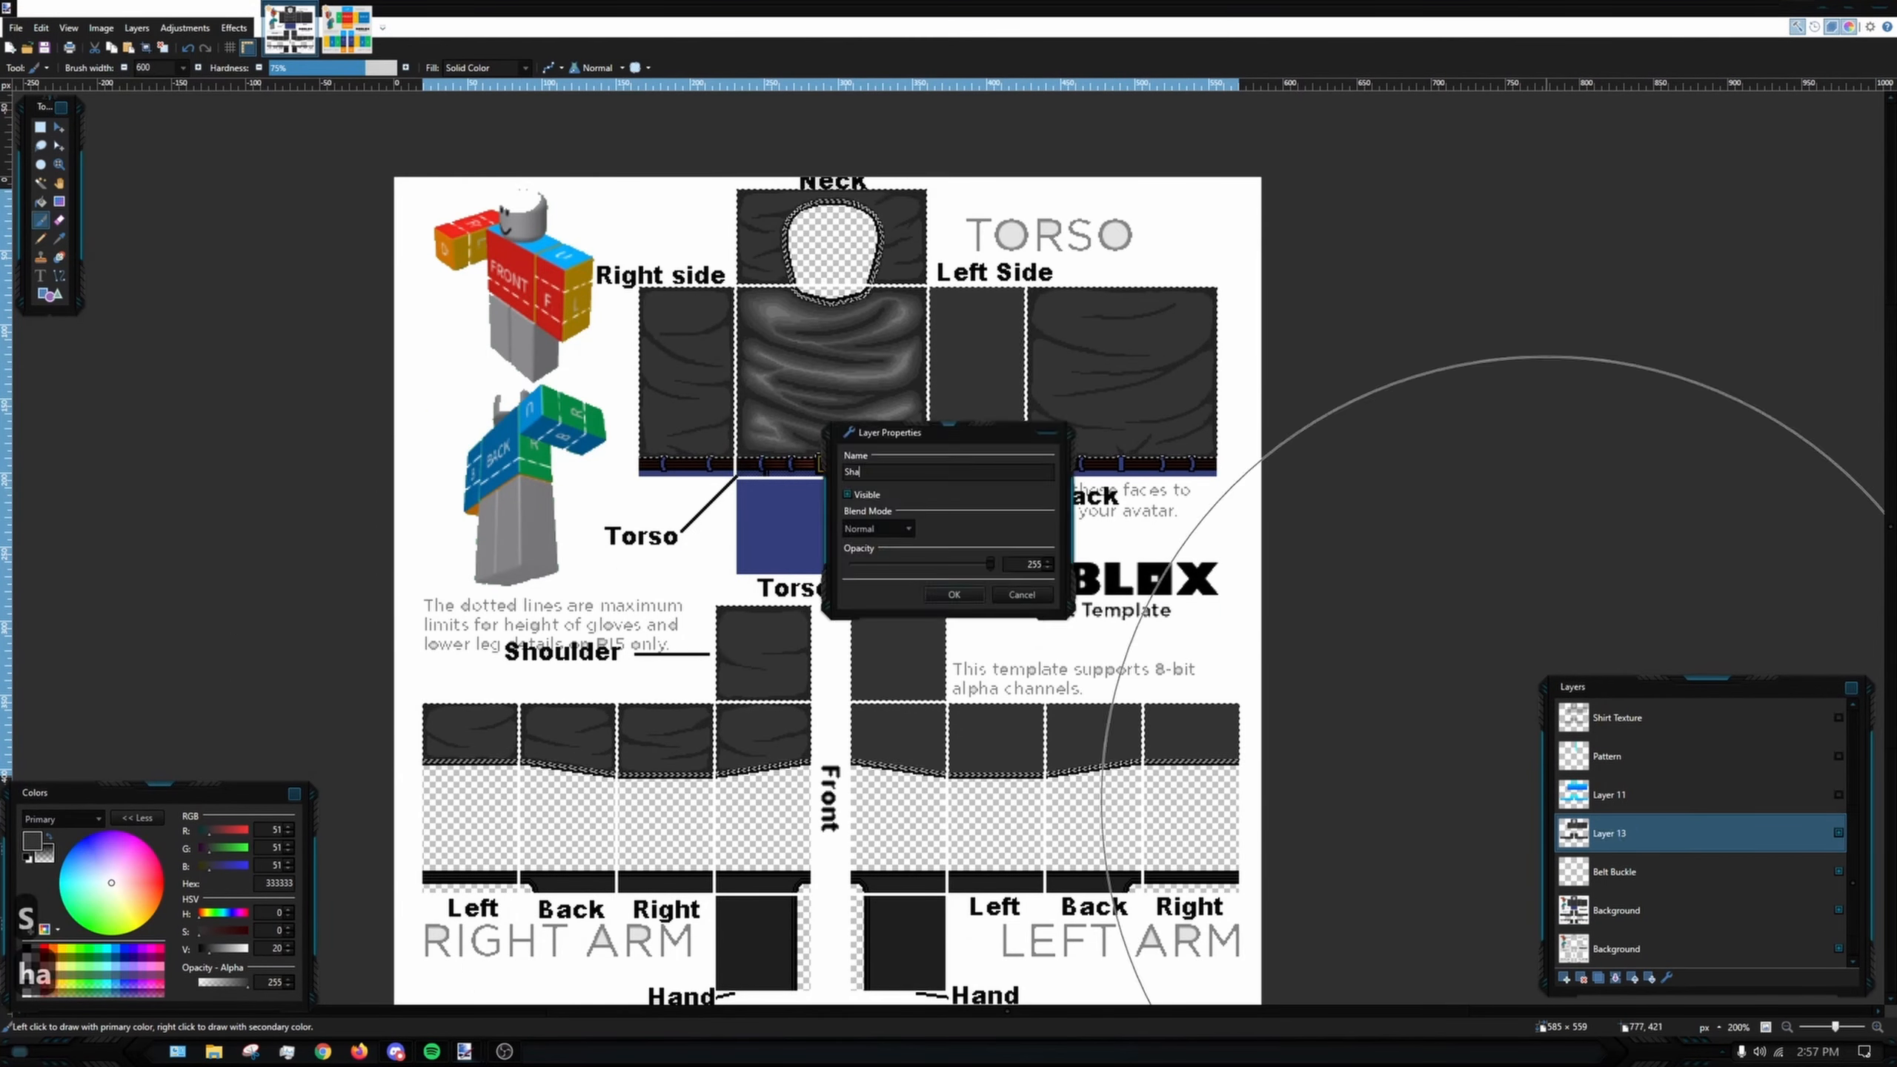
text(ding)
key(Return)
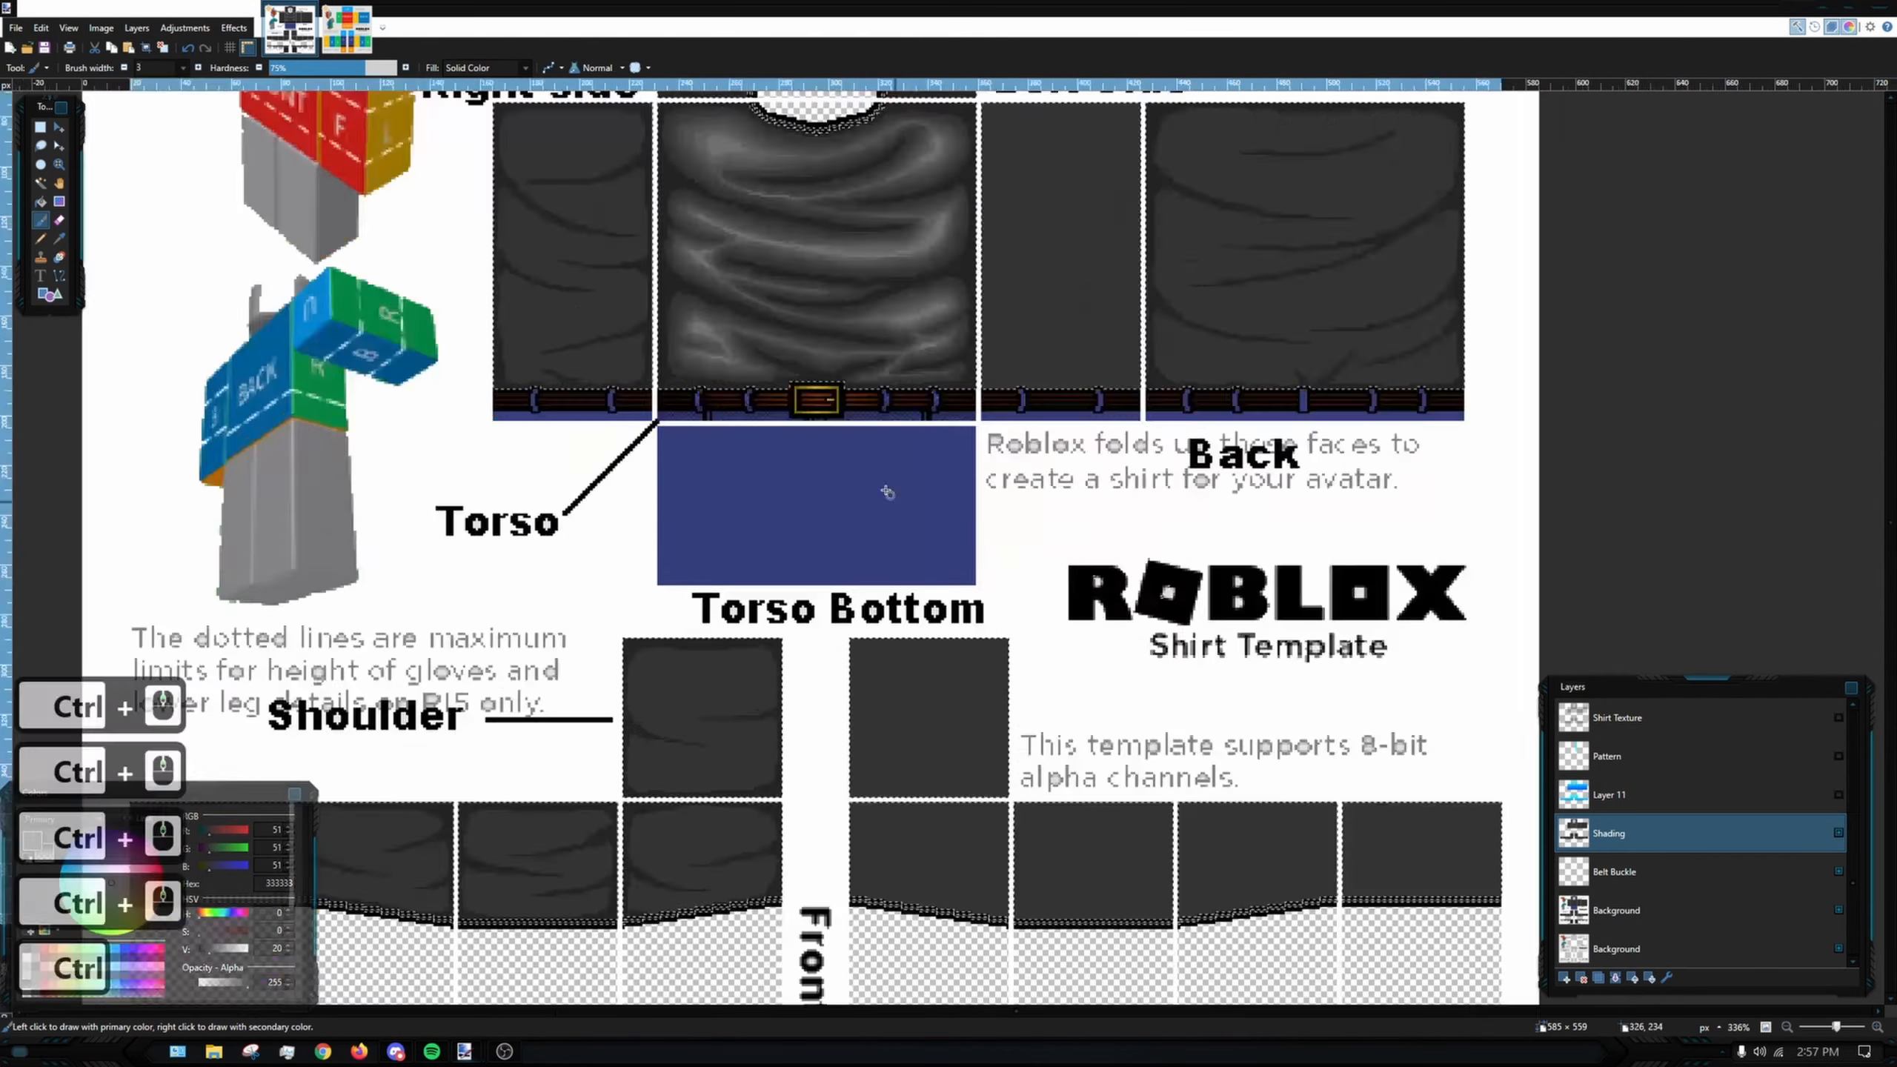
- Paint 424242 highlights between the dark folds on the left part of the neck panel
scroll(948, 524, down, 3)
scroll(896, 448, up, 4)
scroll(896, 448, down, 3)
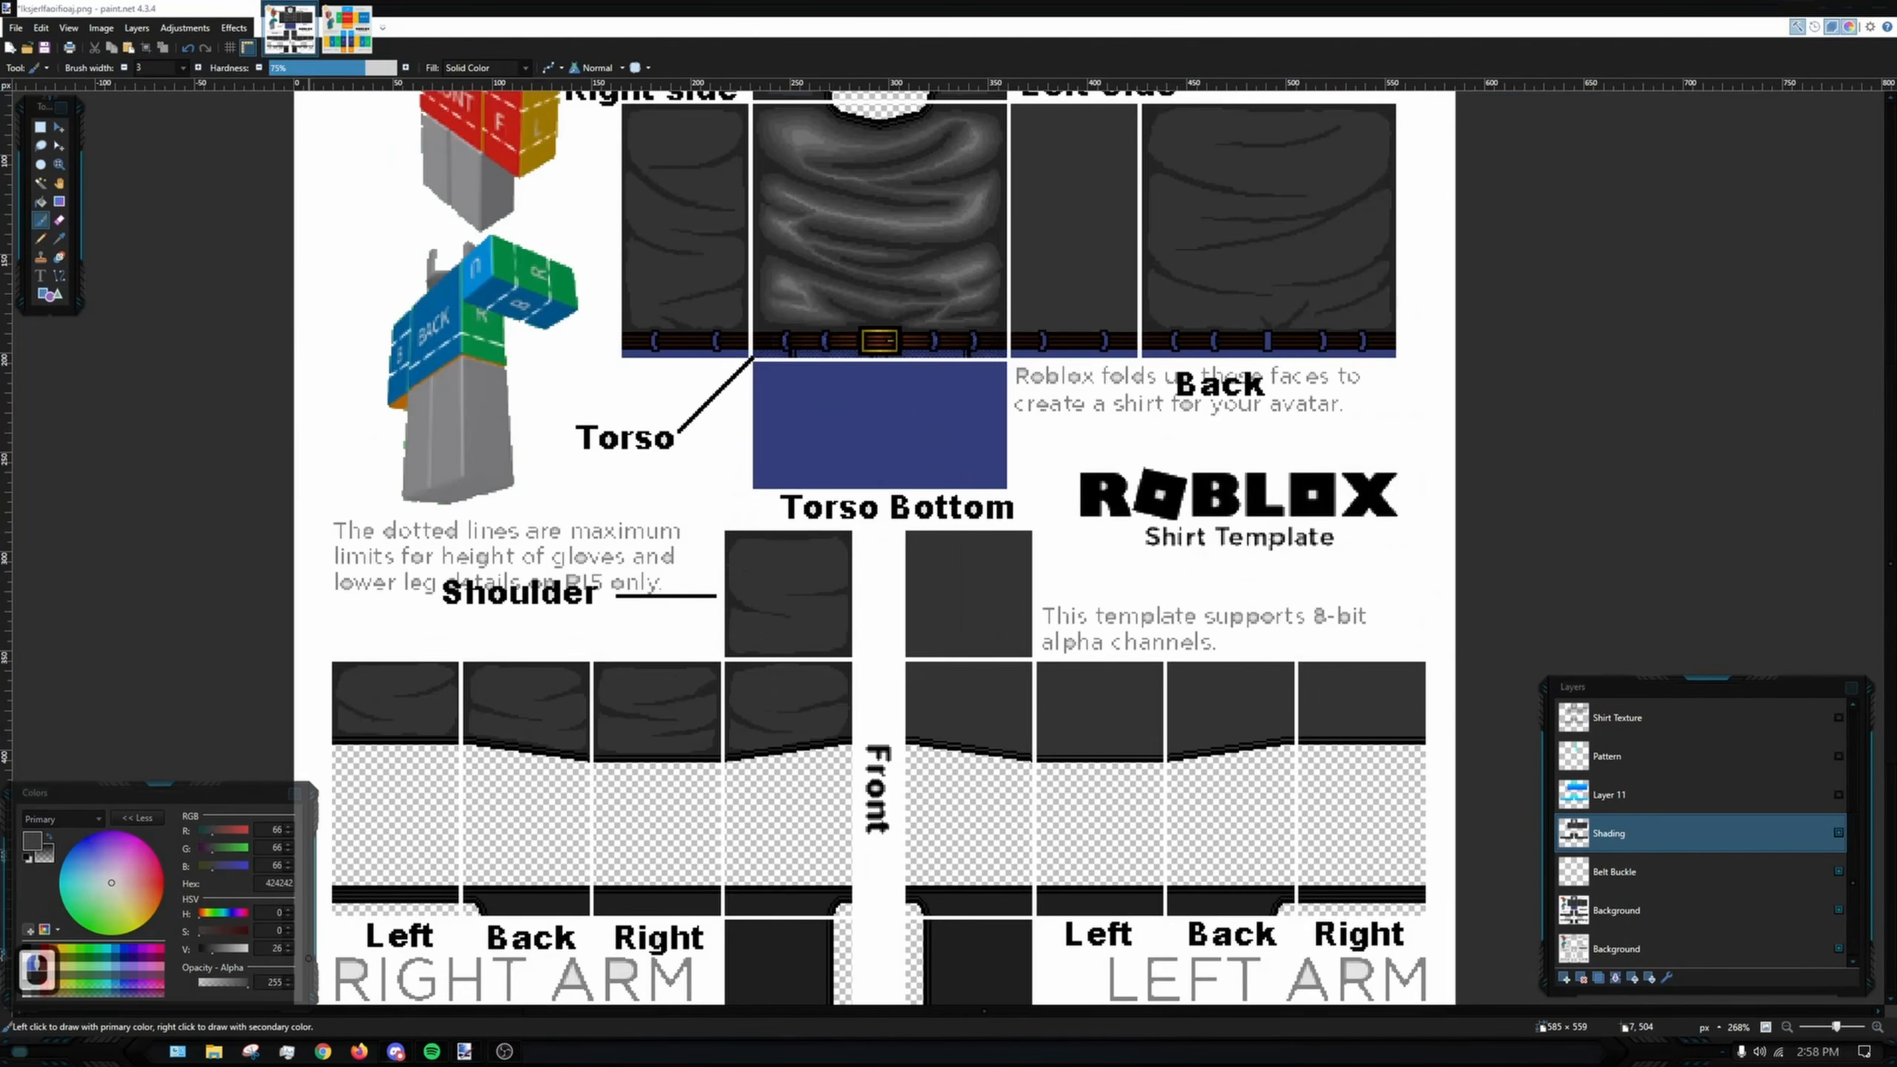
scroll(817, 225, up, 9)
key(ctrl+z)
mouse_move(467, 439)
mouse_down()
mouse_move(551, 379)
mouse_move(720, 483)
mouse_up()
scroll(703, 621, down, 5)
drag(799, 598, 826, 762)
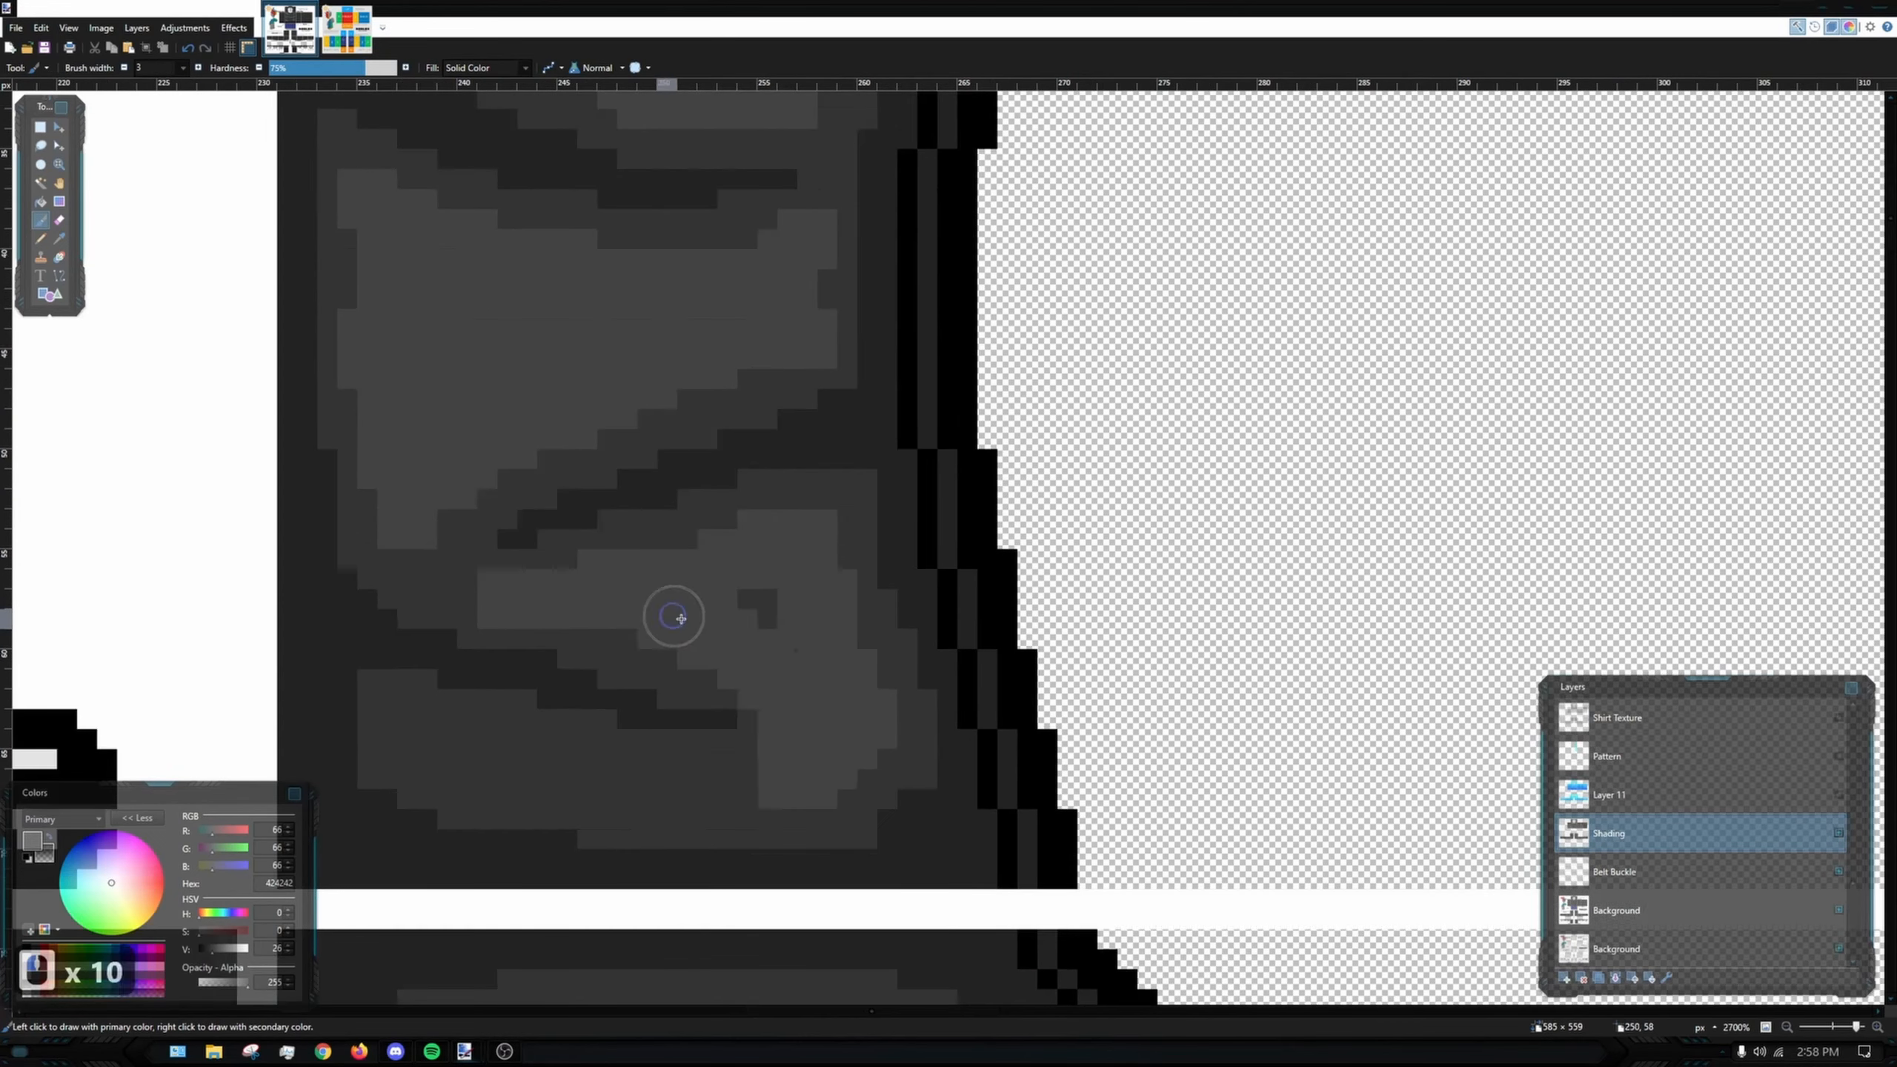
scroll(827, 763, down, 1)
- Pencil one-pixel 424242 highlights along the strip above the neck opening
key(p)
scroll(558, 381, up, 6)
drag(422, 248, 611, 249)
scroll(672, 250, right, 5)
drag(224, 240, 762, 239)
scroll(762, 246, right, 3)
scroll(762, 247, down, 1)
key(ctrl+z)
click(595, 269)
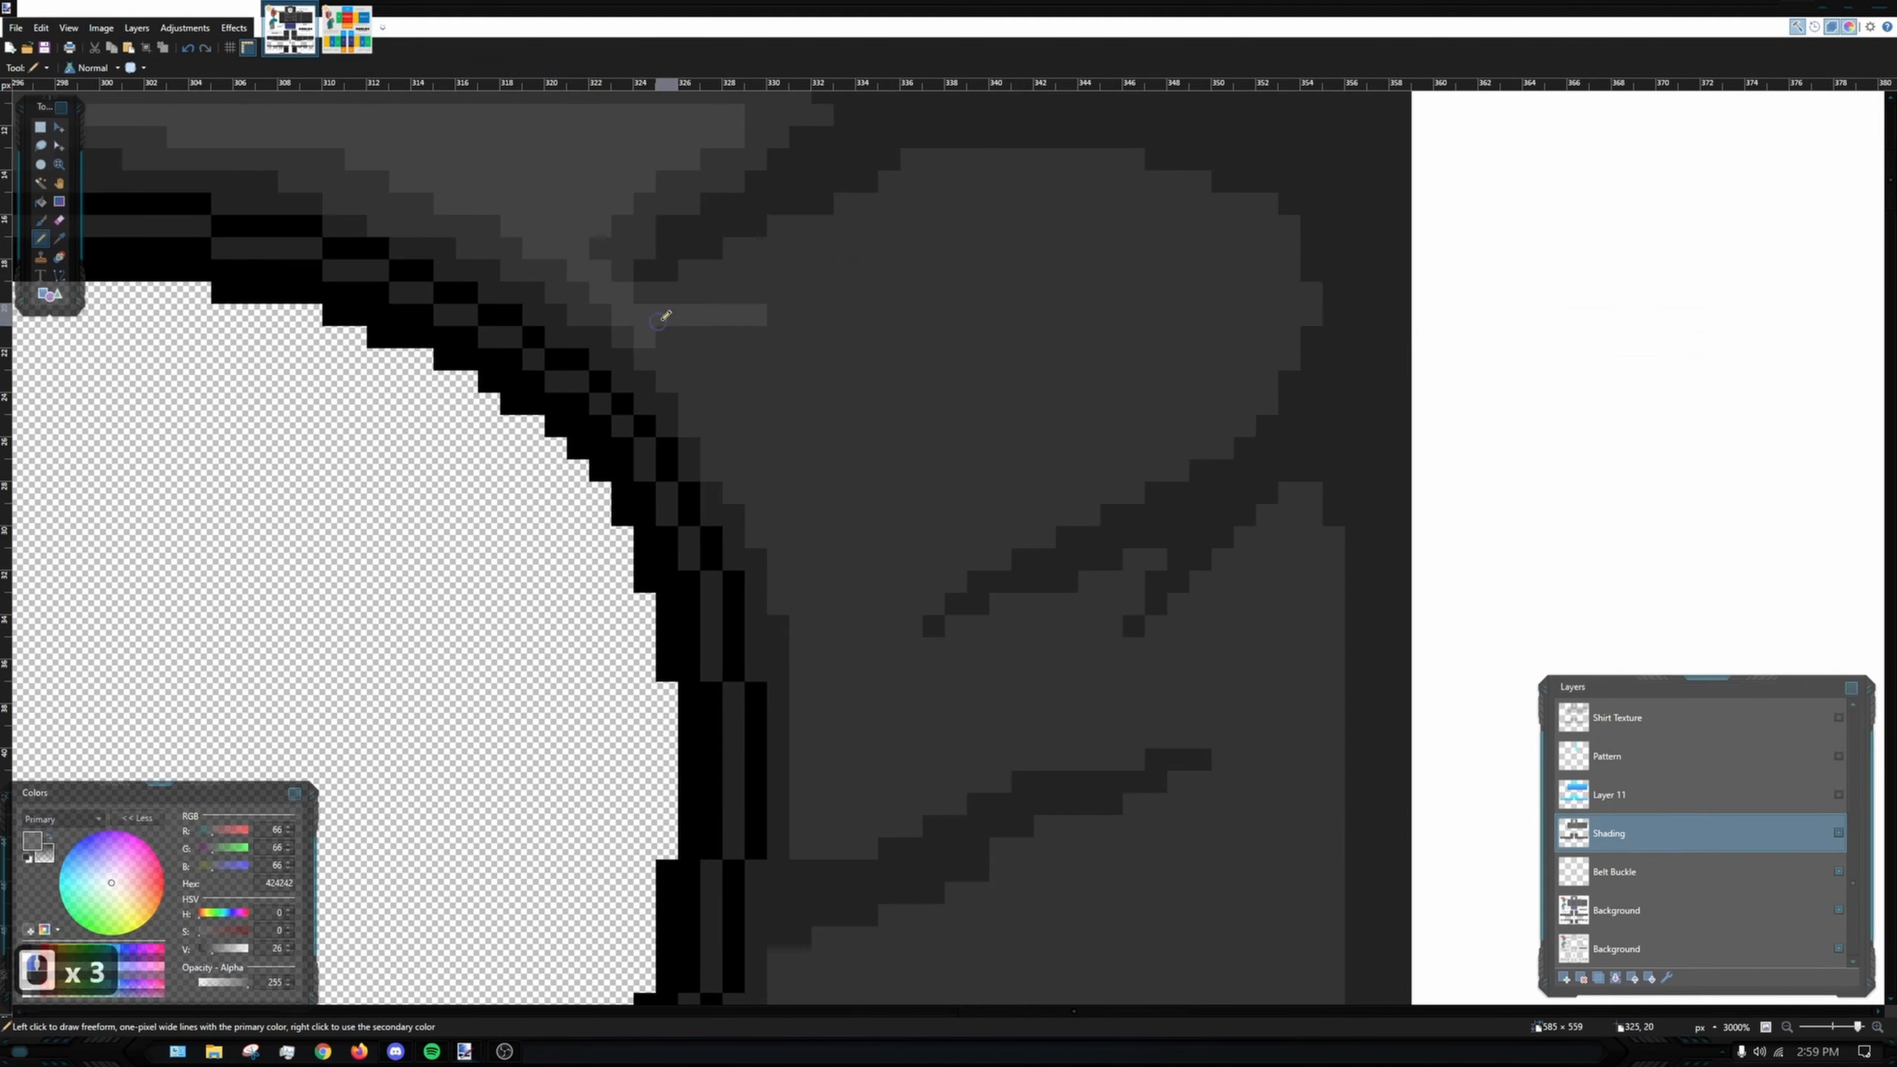
- Paint 424242 highlights between the folds on the right part of the neck panel with a 2-pixel brush
scroll(784, 682, down, 12)
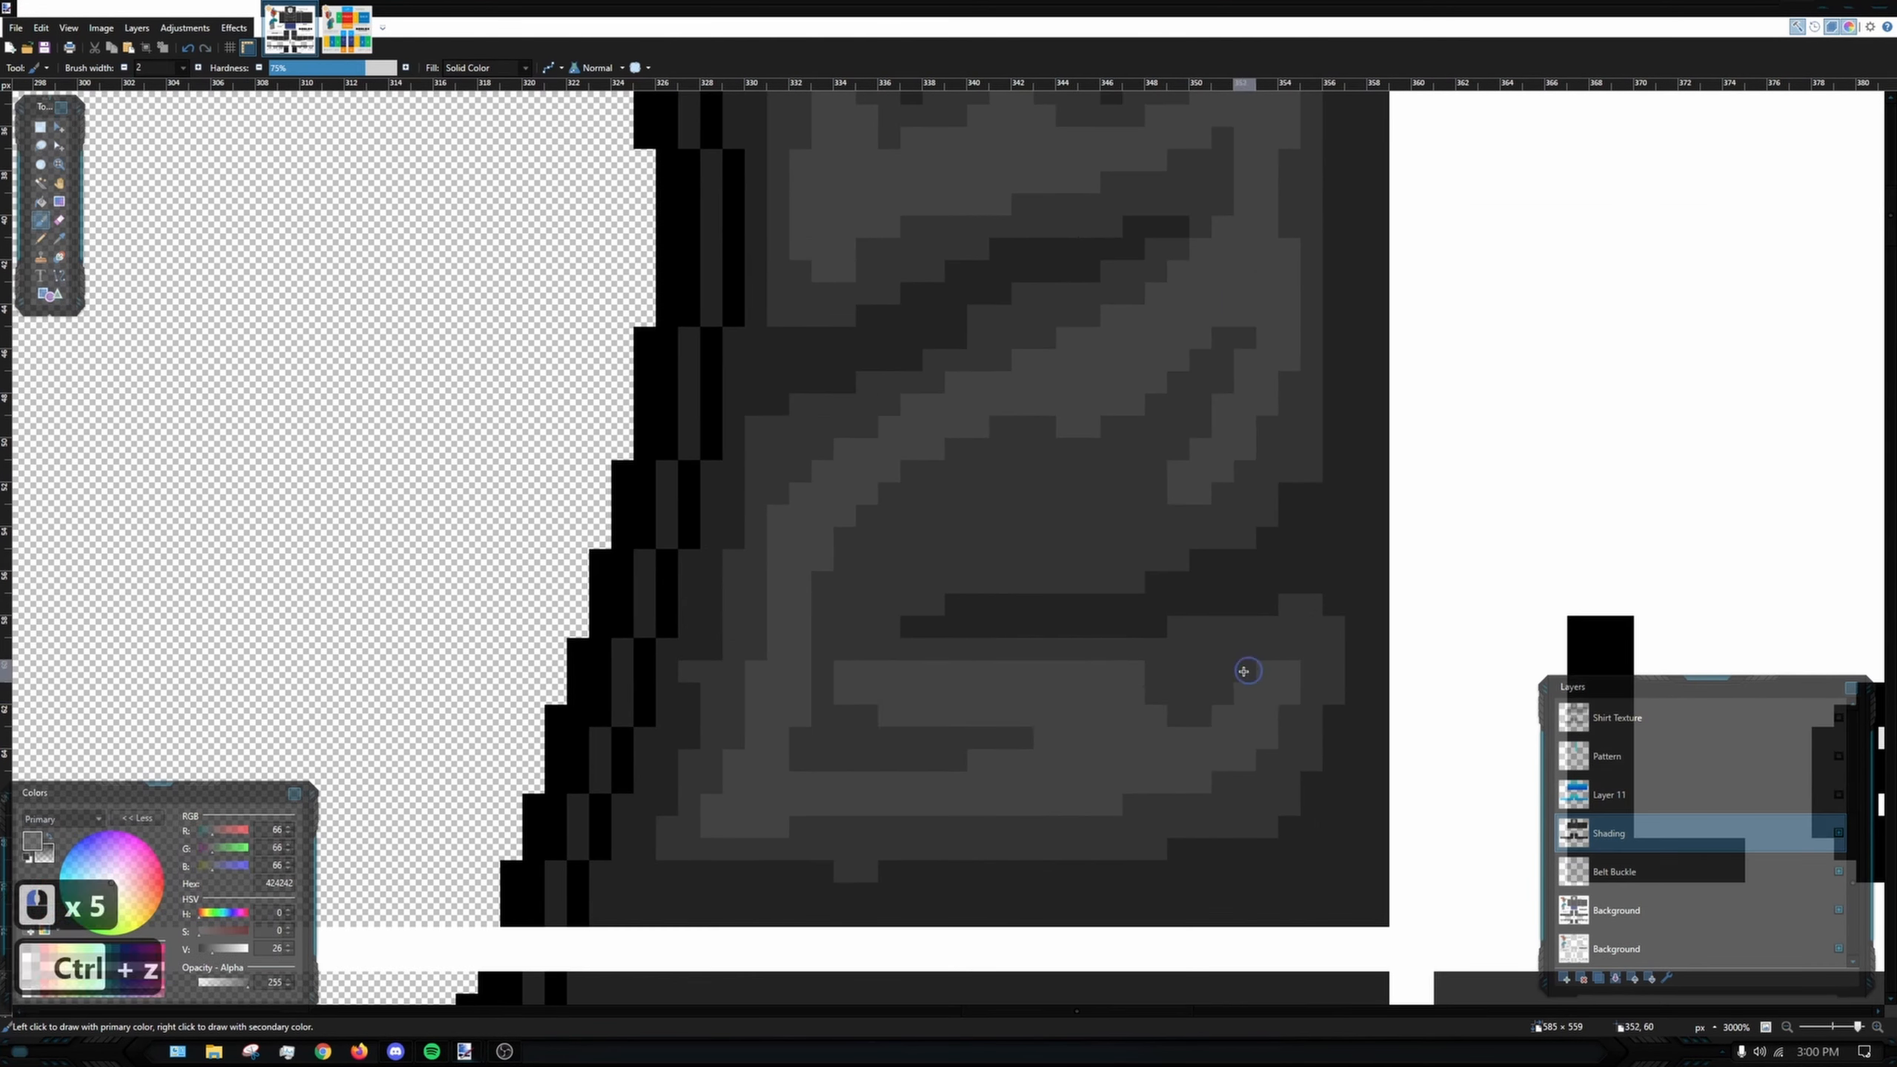
scroll(1168, 355, up, 6)
key(p)
key(b)
- Paint 424242 highlights around the upper folds of the torso's Right side panel and refine the fold tips with the Pencil
scroll(791, 475, down, 8)
scroll(418, 266, up, 6)
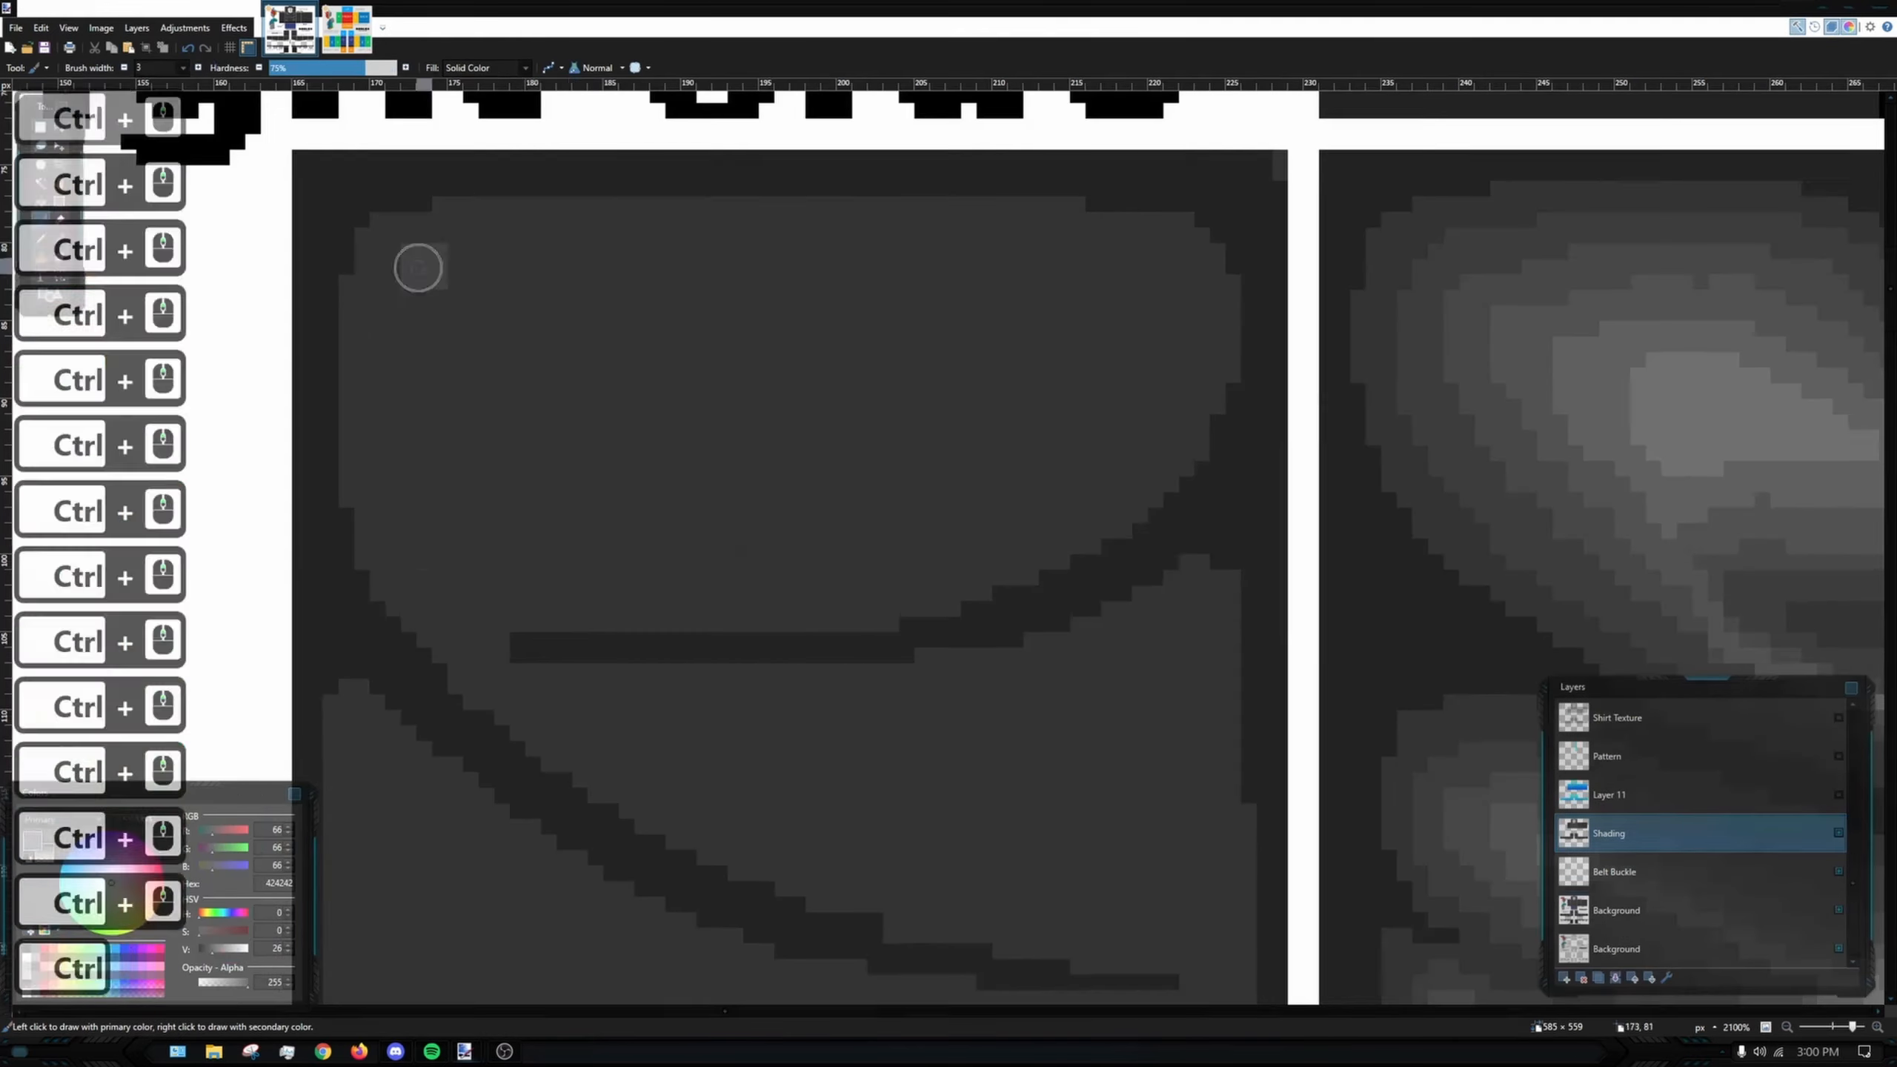
scroll(1015, 552, down, 4)
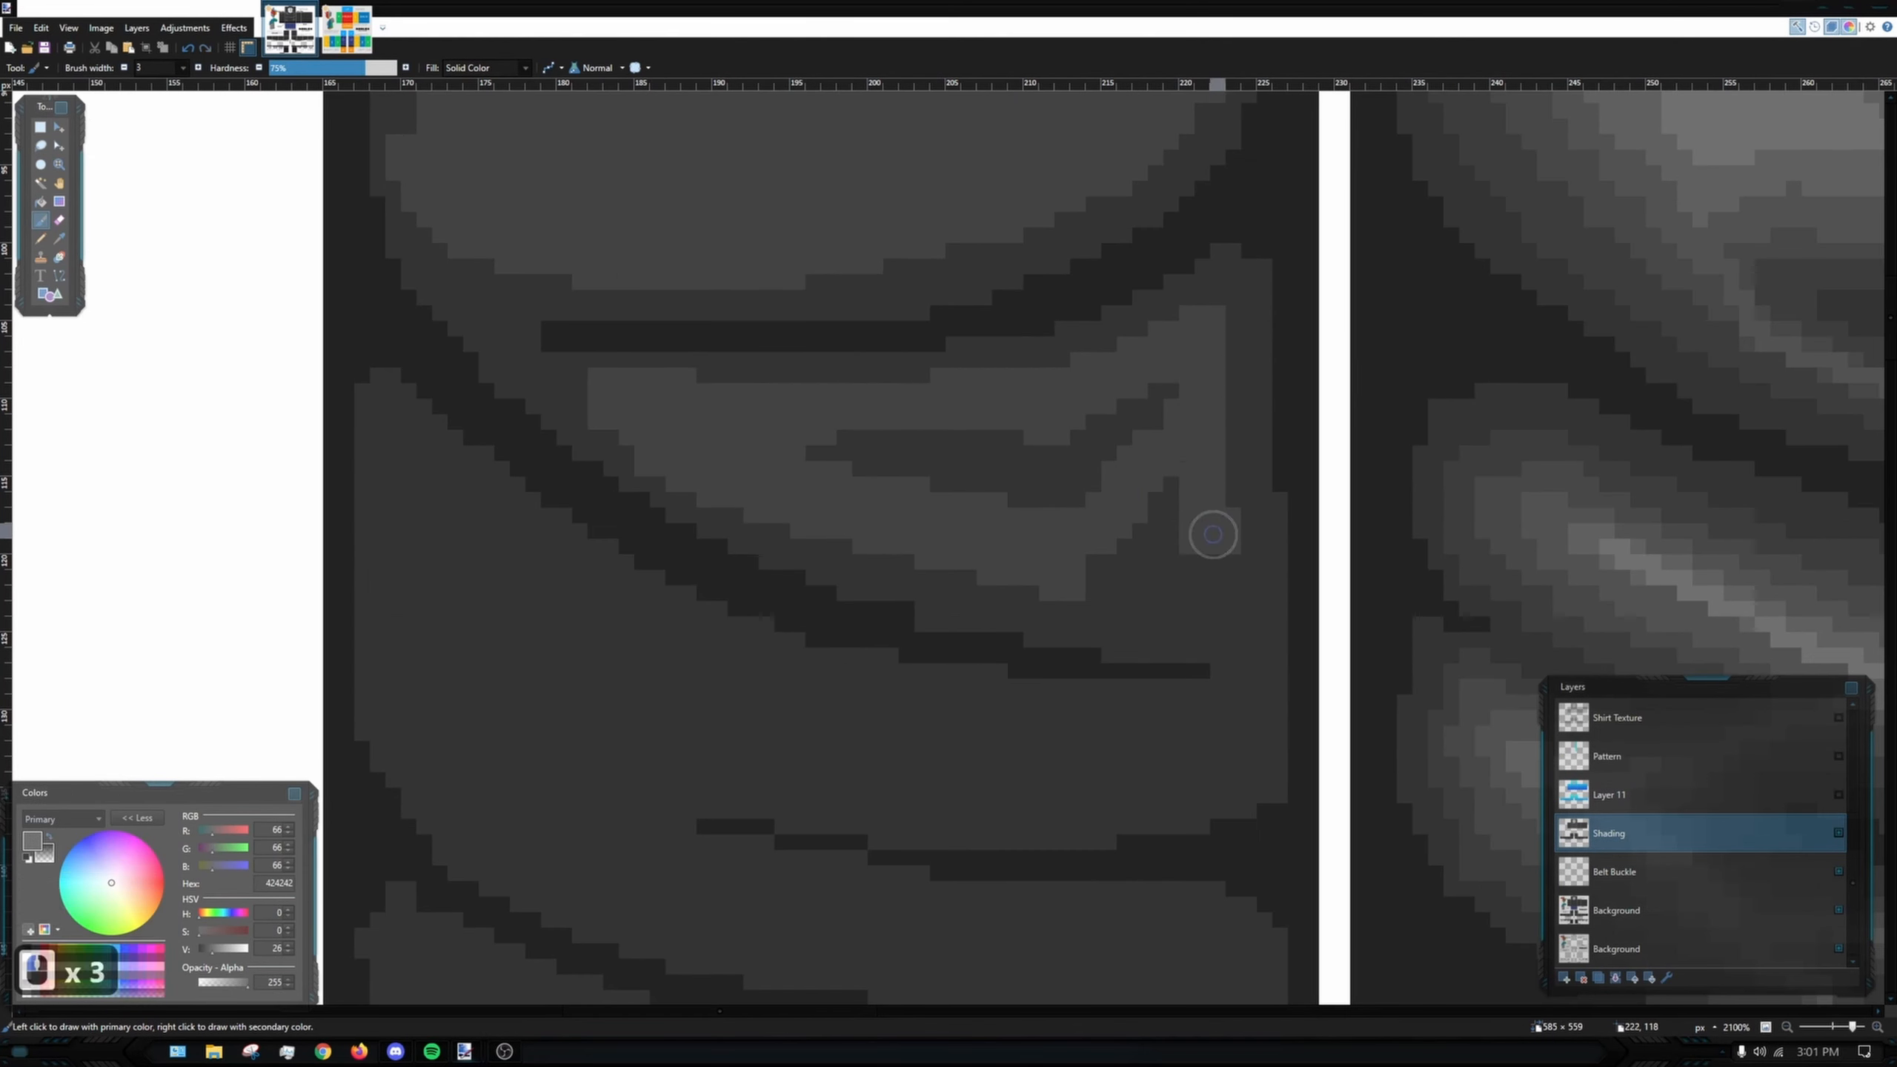
scroll(652, 385, up, 4)
key(p)
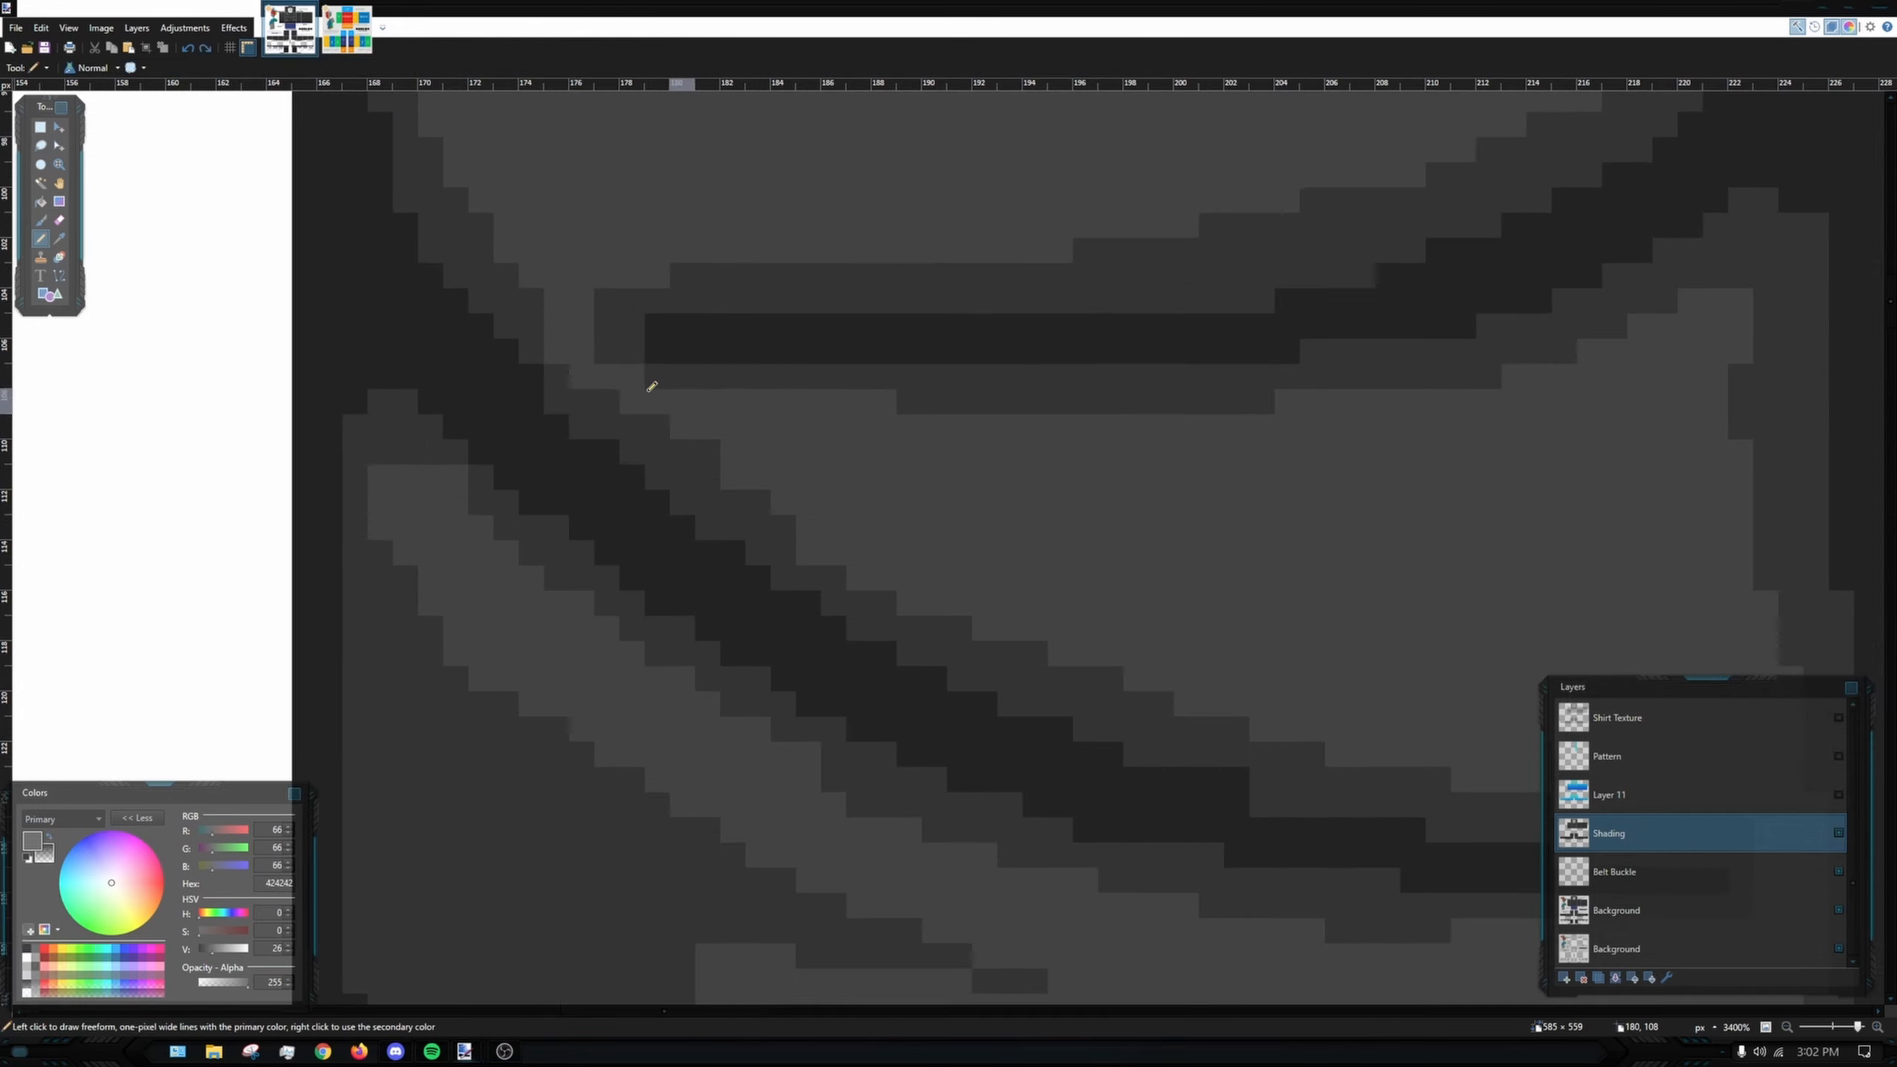
- Brush 424242 highlights between the middle and lower folds of the torso's Right side panel, down to the belt
key(b)
scroll(784, 500, down, 5)
drag(478, 478, 612, 598)
mouse_move(567, 455)
mouse_down()
mouse_move(994, 568)
mouse_move(1153, 747)
mouse_up()
drag(1063, 751, 1160, 451)
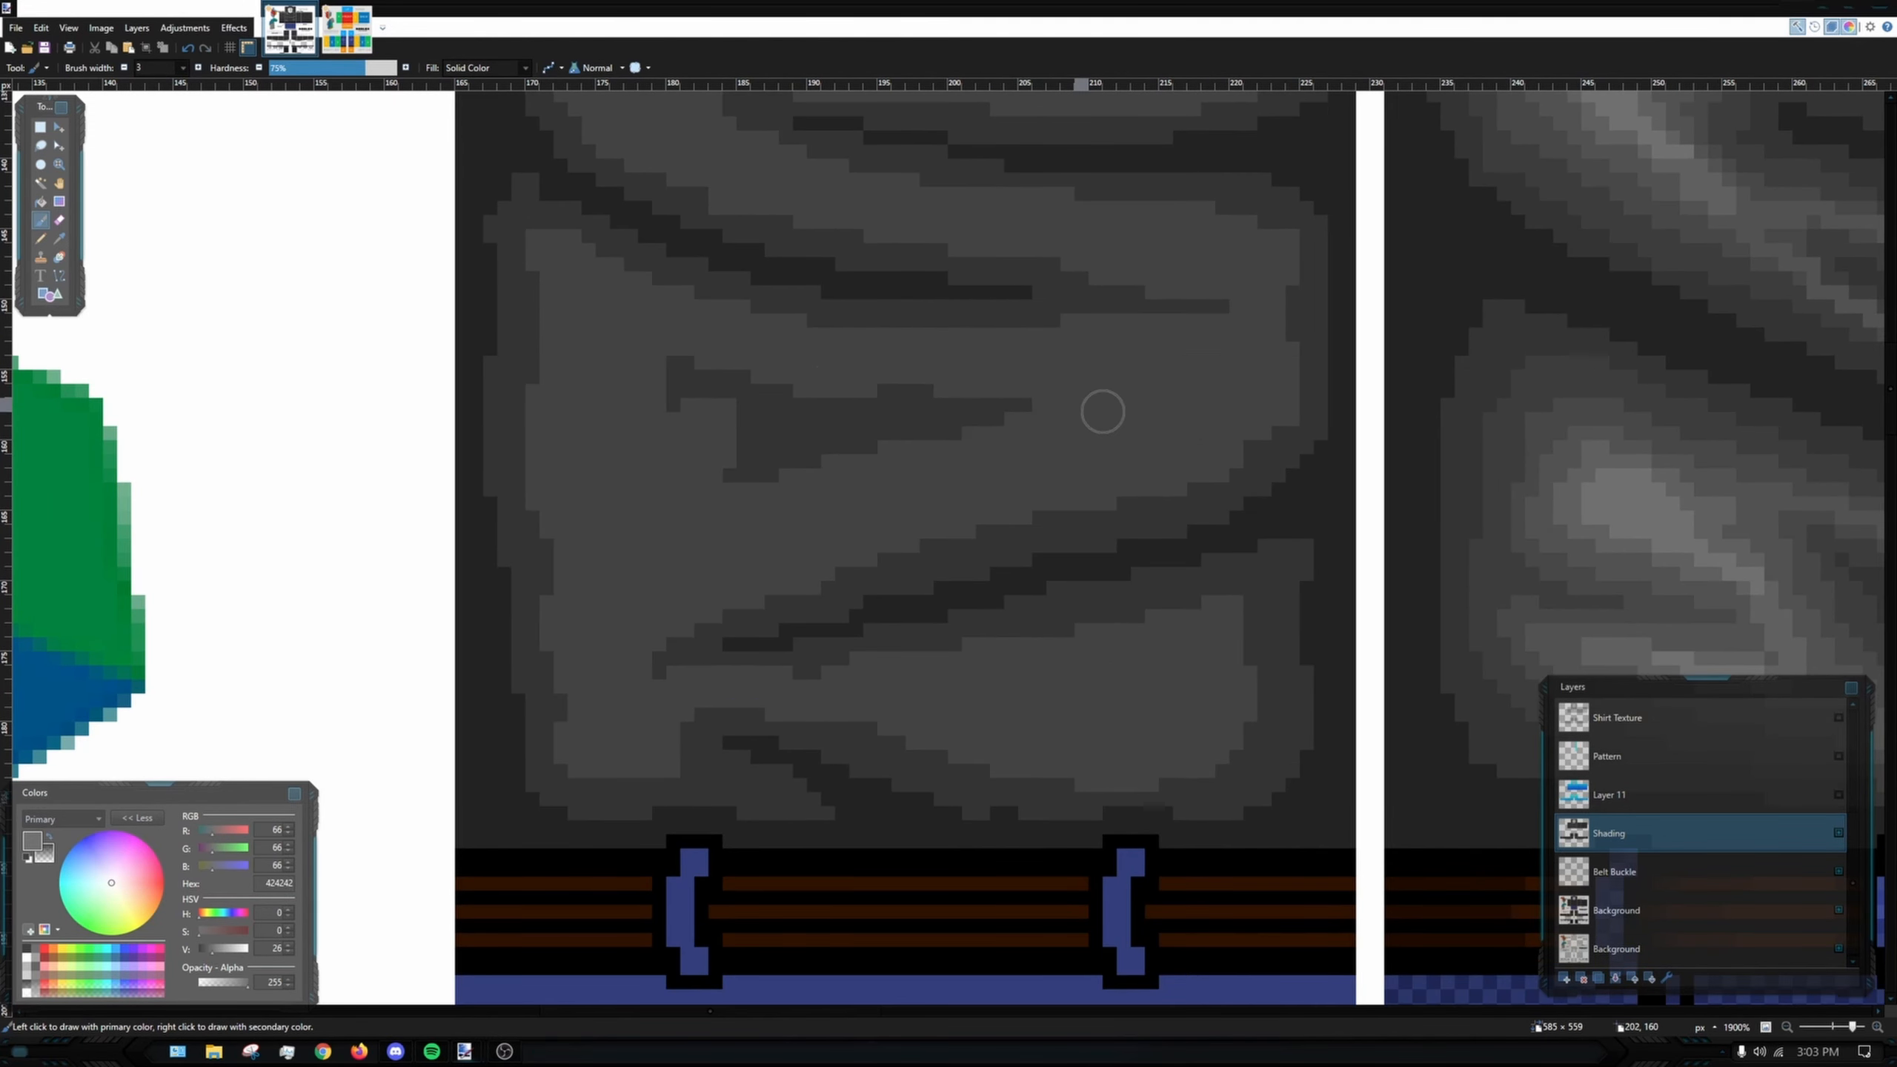
- Paint 424242 highlight bands around the upper folds of the torso's Back panel with a 3-pixel brush
scroll(1103, 412, down, 8)
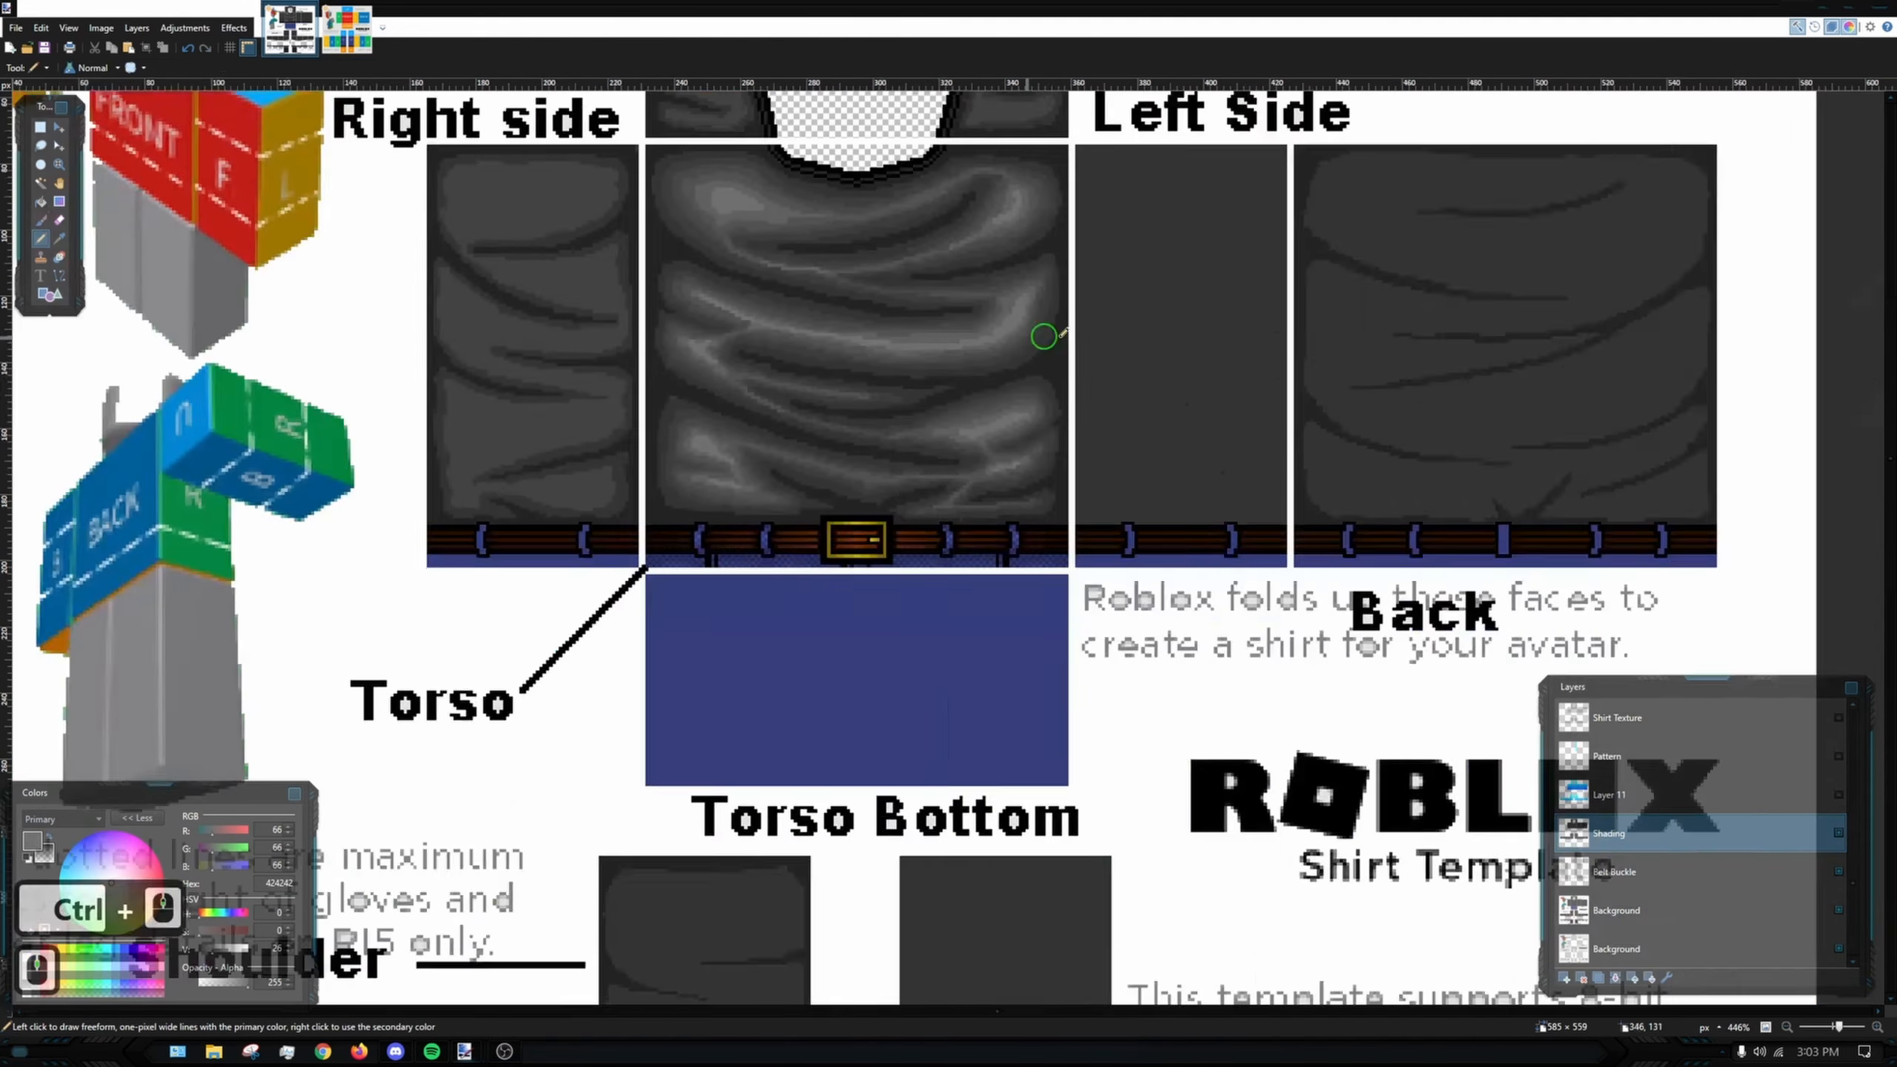
scroll(1046, 329, up, 6)
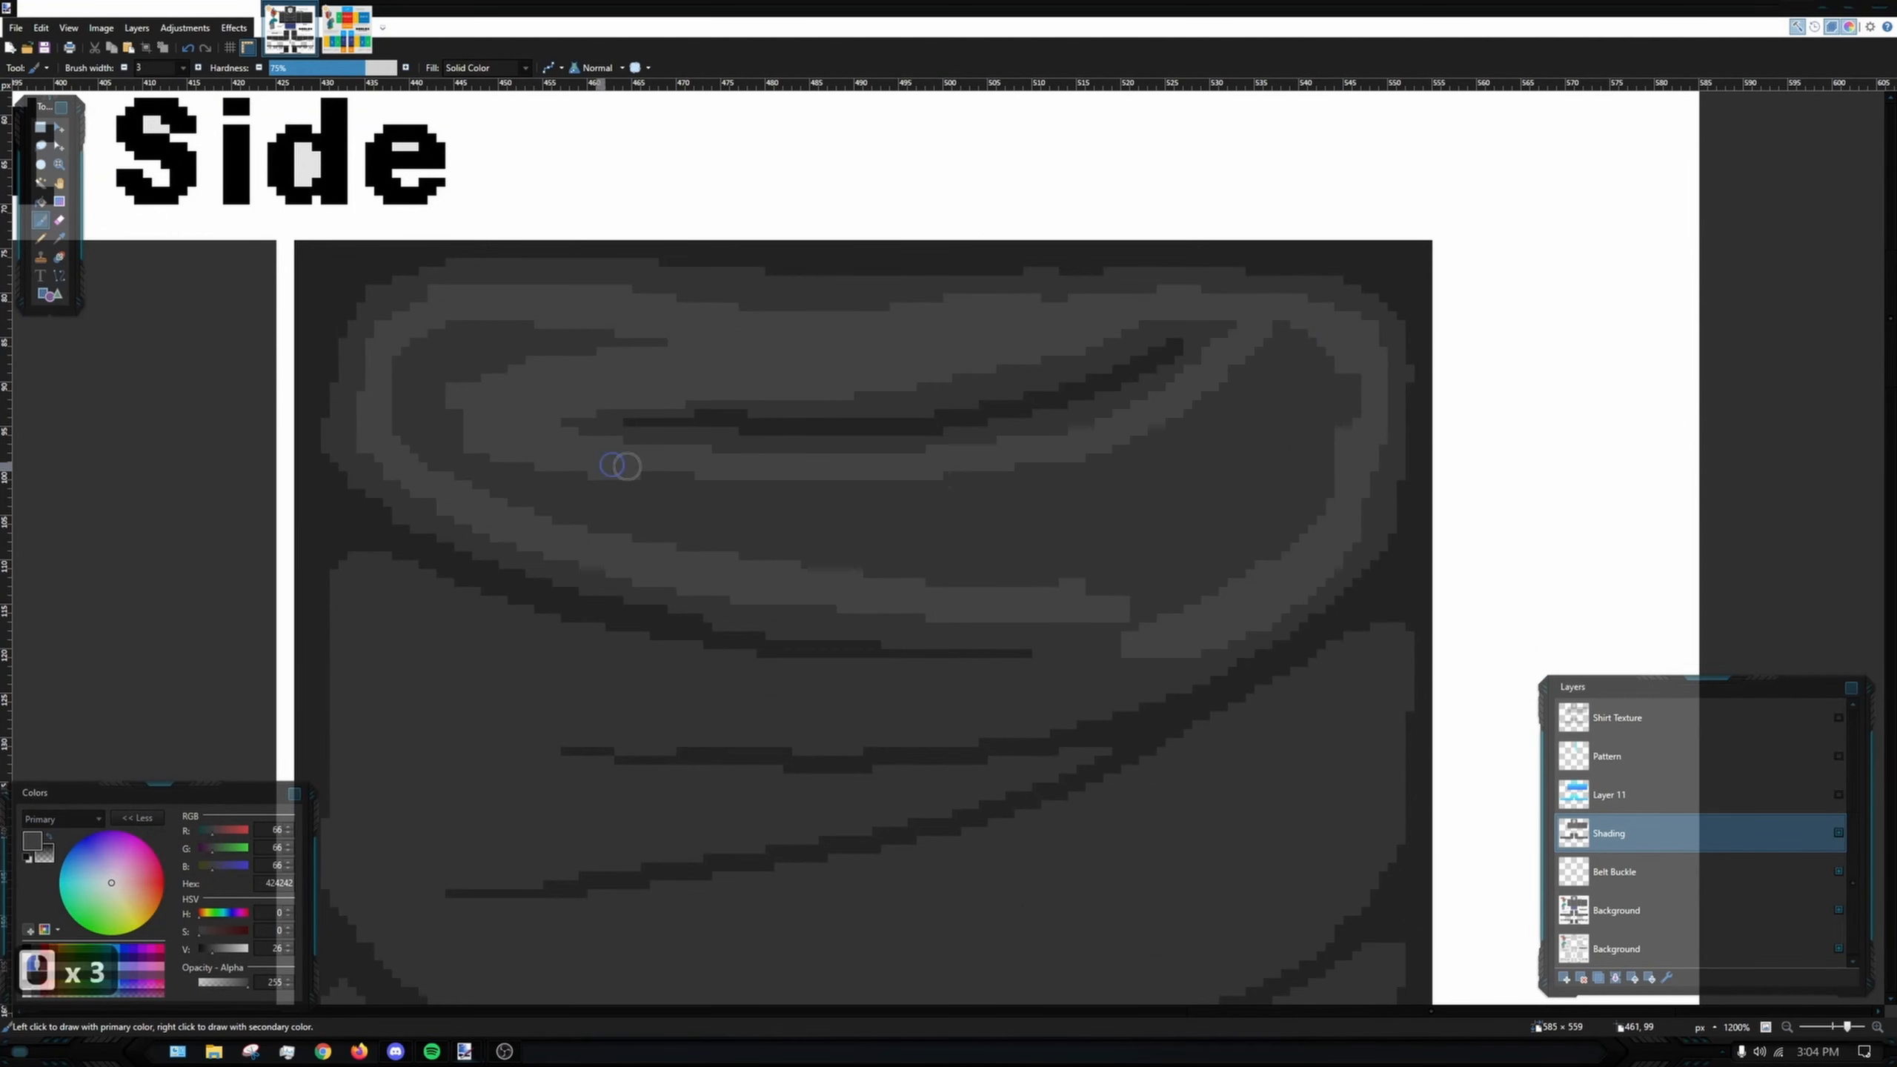
scroll(1194, 419, down, 3)
scroll(1231, 409, left, 4)
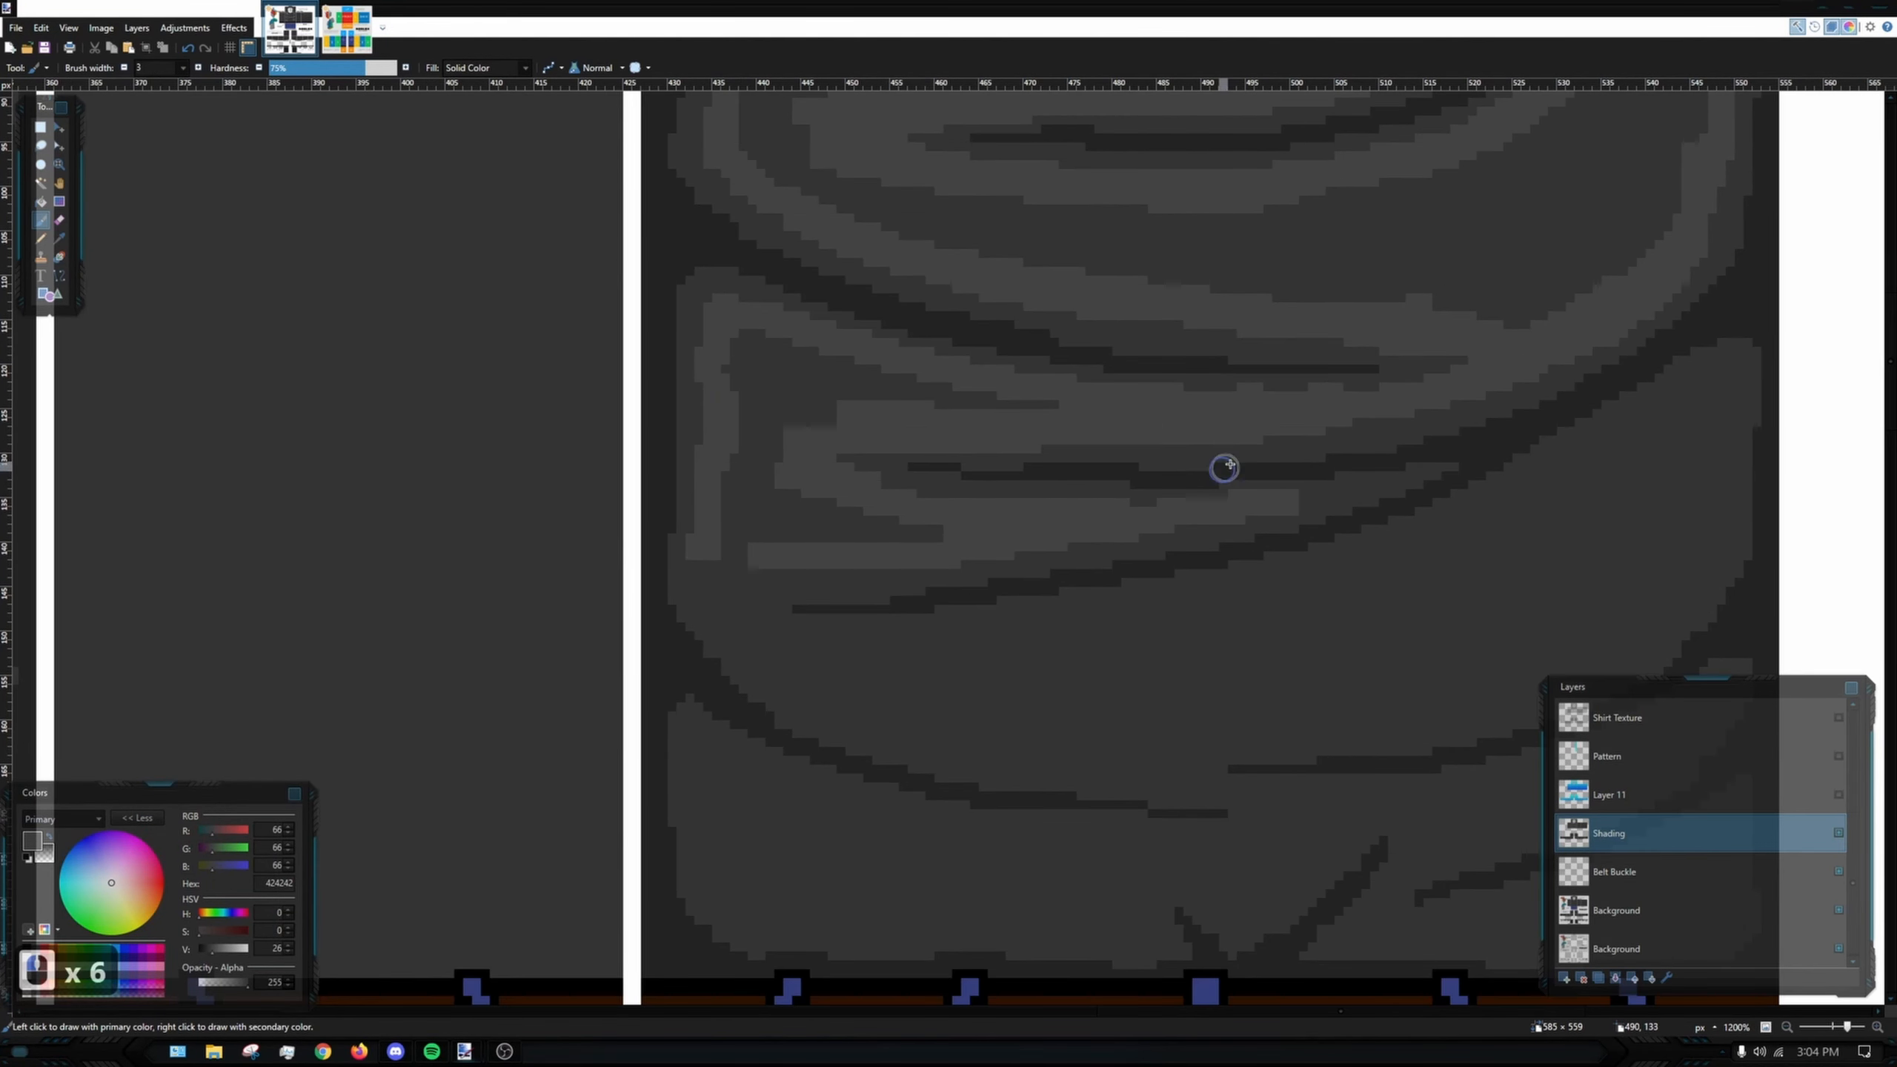
- Extend the 424242 highlight bands around the middle folds of the torso's Back panel, undoing stray strokes
drag(805, 694, 1073, 747)
scroll(1045, 635, right, 3)
scroll(1045, 635, down, 1)
drag(1479, 299, 835, 551)
scroll(834, 550, down, 2)
scroll(834, 551, right, 2)
drag(1293, 157, 1278, 233)
key(ctrl+z)
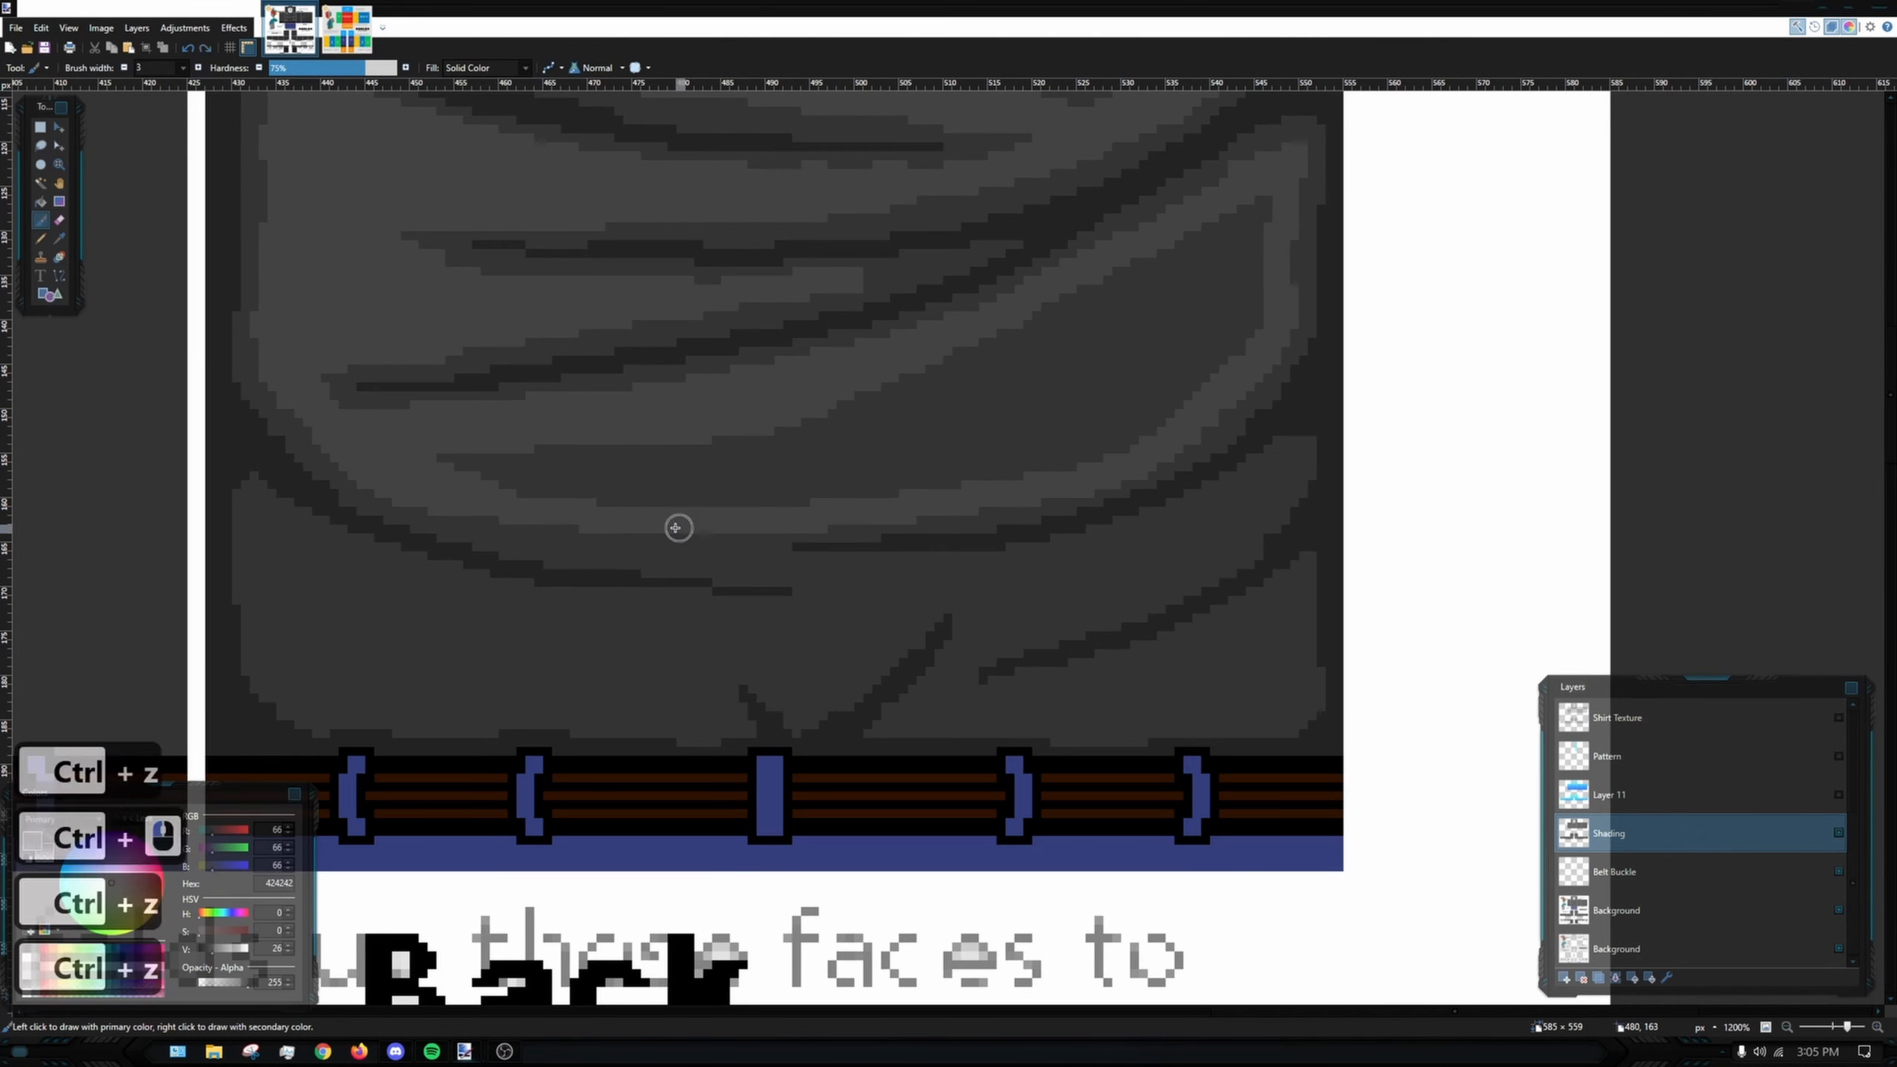
key(ctrl+z)
- Paint 424242 highlights between the lowest folds of the torso's Back panel, just above the belt
drag(711, 529, 725, 545)
scroll(711, 529, down, 1)
scroll(710, 529, left, 1)
drag(804, 617, 380, 450)
drag(410, 470, 564, 602)
drag(804, 590, 827, 620)
scroll(1075, 631, up, 1)
scroll(1075, 631, right, 1)
key(ctrl+z)
mouse_move(920, 618)
mouse_down()
mouse_move(1073, 588)
mouse_move(835, 639)
mouse_up()
scroll(1055, 551, down, 1)
scroll(1054, 550, left, 3)
scroll(1055, 551, left, 3)
key(b)
drag(515, 433, 564, 469)
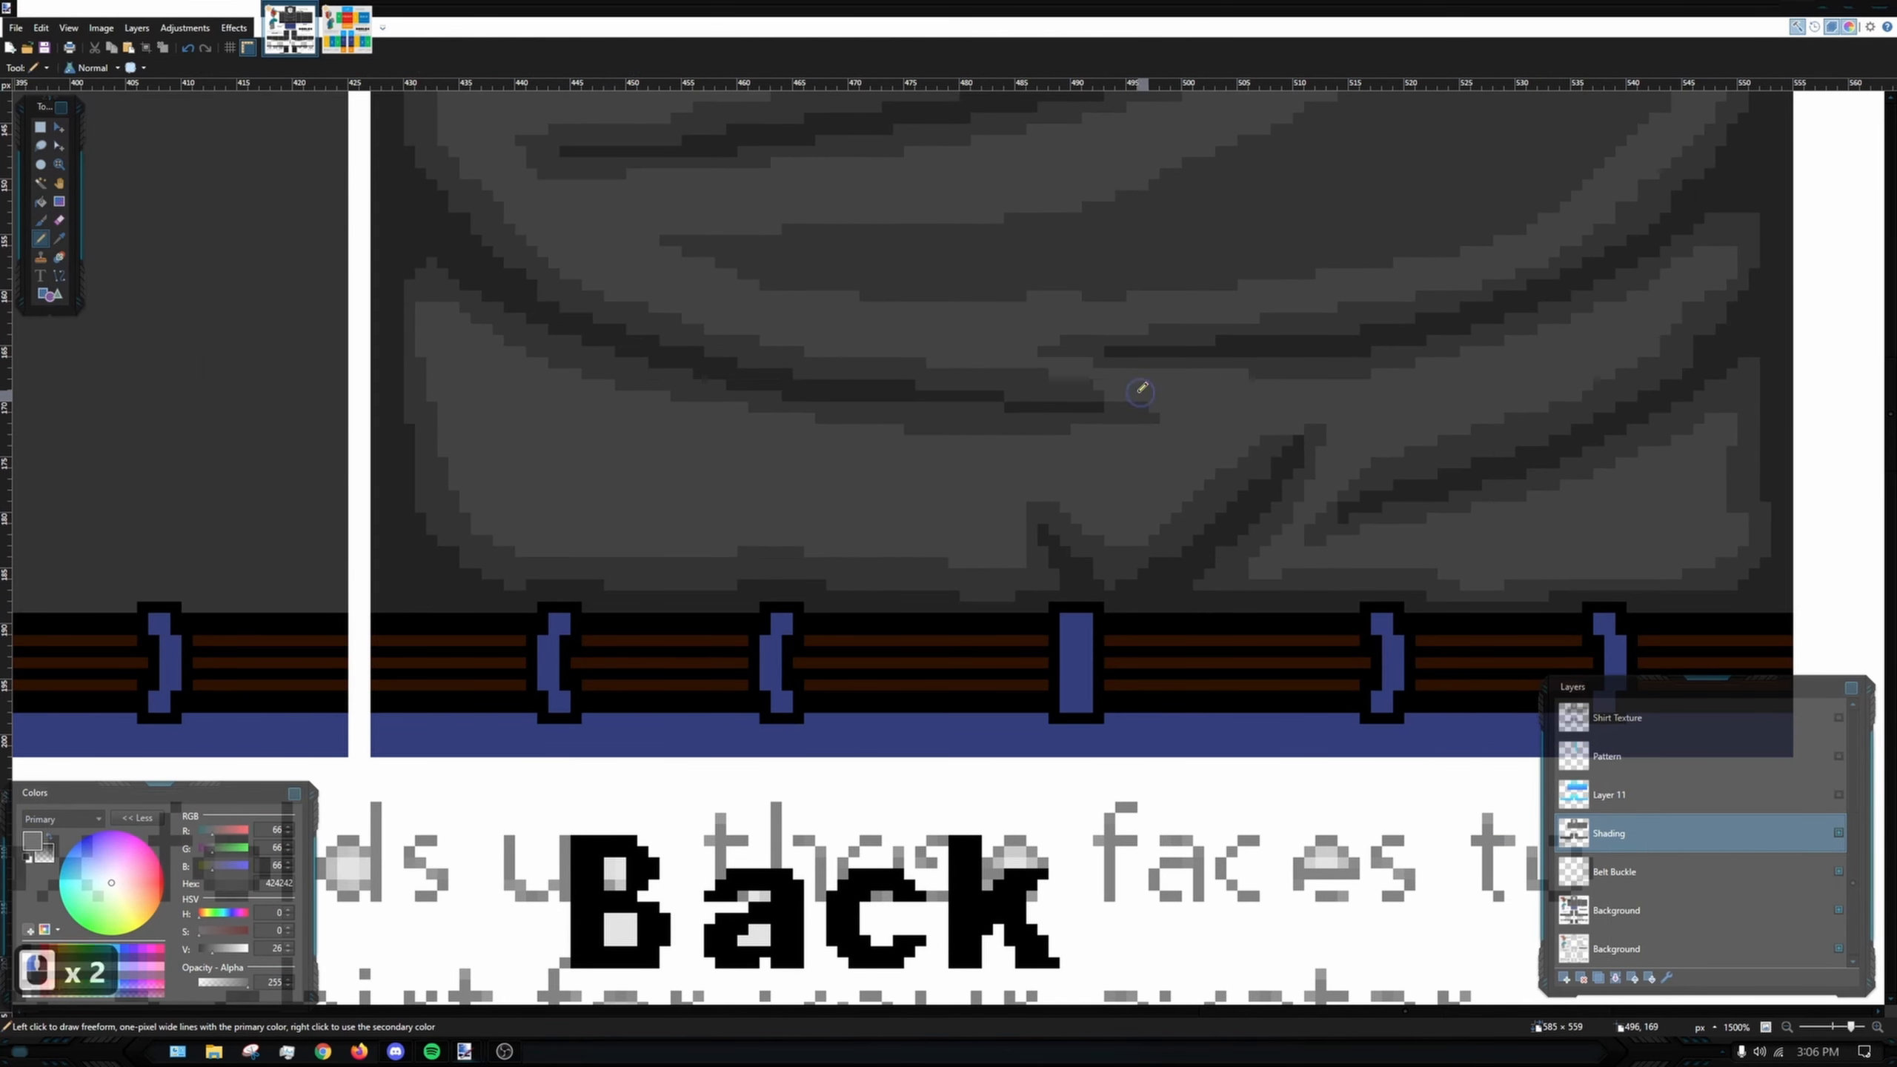
- Refine the lower fold tips of the torso's Back panel with the Pencil and fill the remaining highlight area
drag(1106, 385, 959, 373)
scroll(1055, 389, up, 3)
key(f)
click(1054, 390)
key(p)
scroll(1101, 474, up, 3)
scroll(809, 589, up, 2)
key(ctrl+z)
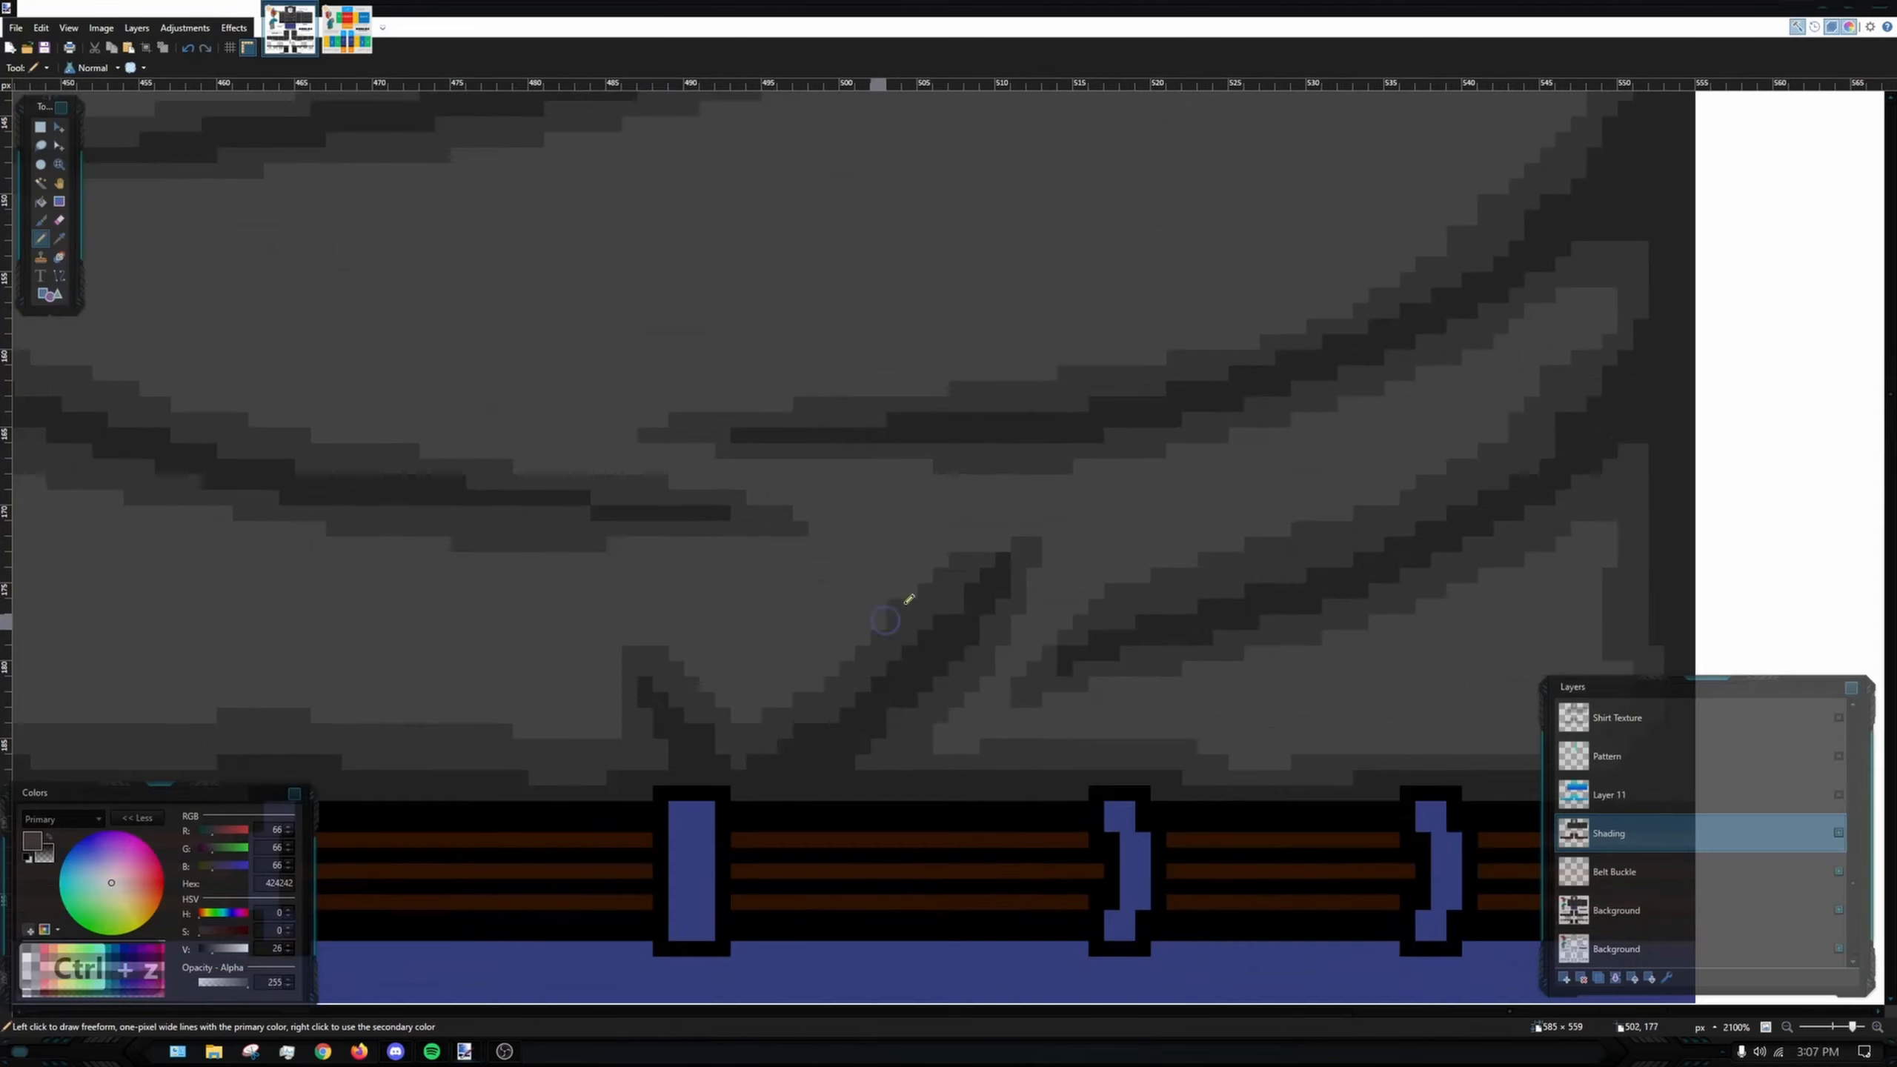
- Paint 424242 highlight bands around the two folds on the right arm's Shoulder panel
scroll(885, 620, down, 10)
scroll(864, 508, up, 10)
key(b)
mouse_move(1060, 665)
mouse_down()
mouse_move(1109, 432)
mouse_move(650, 534)
mouse_up()
scroll(971, 560, down, 1)
drag(1210, 467, 1132, 665)
drag(654, 553, 631, 662)
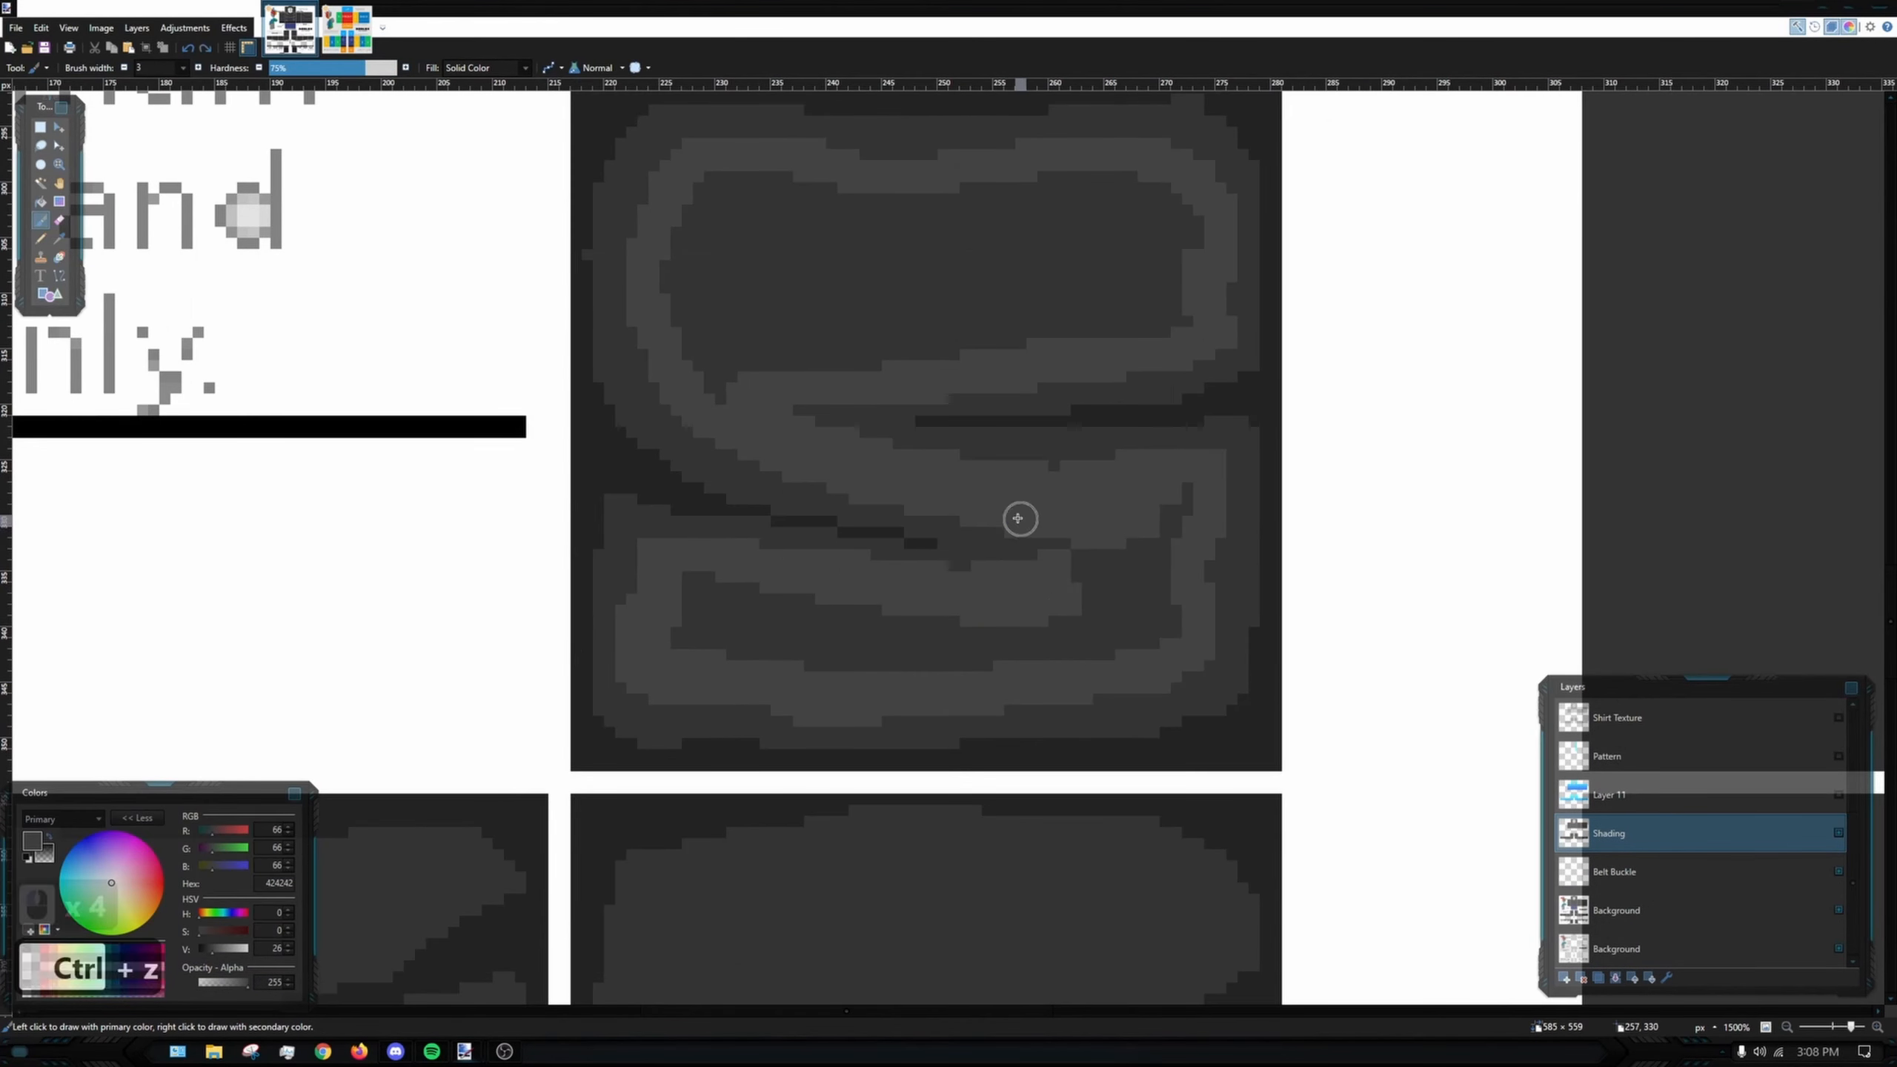
- Outline 424242 highlights around the folds on the right arm's Front sleeve panel and fill the enclosed area
scroll(1016, 359, down, 5)
scroll(1065, 822, up, 5)
drag(515, 264, 1135, 534)
scroll(1135, 534, down, 1)
scroll(1135, 533, left, 2)
drag(649, 201, 1288, 246)
drag(597, 444, 1154, 327)
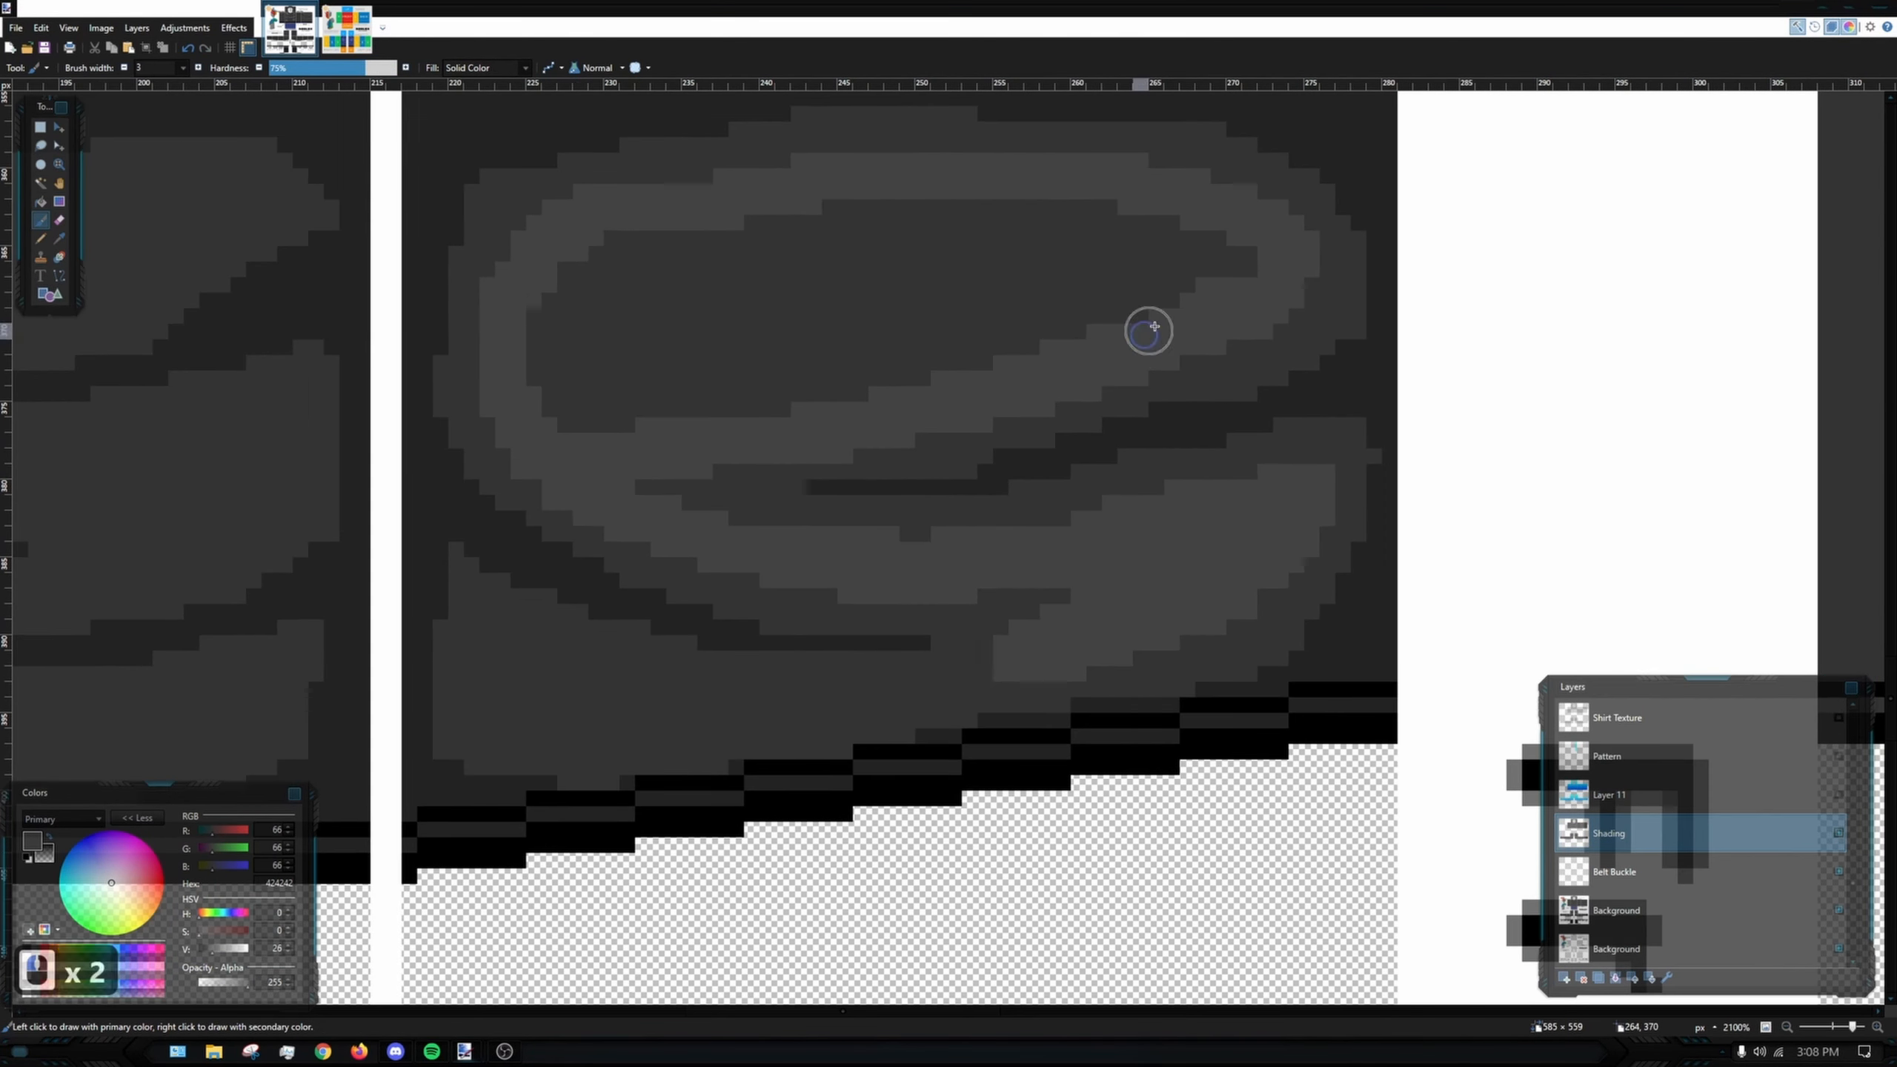
key(f)
click(874, 314)
key(b)
- Paint 424242 highlights between the folds on the right arm's Right sleeve panel, using the brush and Pencil
scroll(747, 374, down, 5)
scroll(635, 374, up, 6)
drag(452, 268, 1163, 256)
scroll(463, 478, down, 1)
key(p)
mouse_move(456, 441)
mouse_down()
mouse_move(989, 515)
mouse_move(1236, 392)
mouse_up()
key(b)
drag(1236, 392, 1060, 568)
- Paint 424242 highlights between the folds on the right arm's Back and Left sleeve panels
scroll(1267, 424, down, 1)
scroll(1267, 423, left, 2)
key(ctrl+z)
scroll(1213, 521, down, 2)
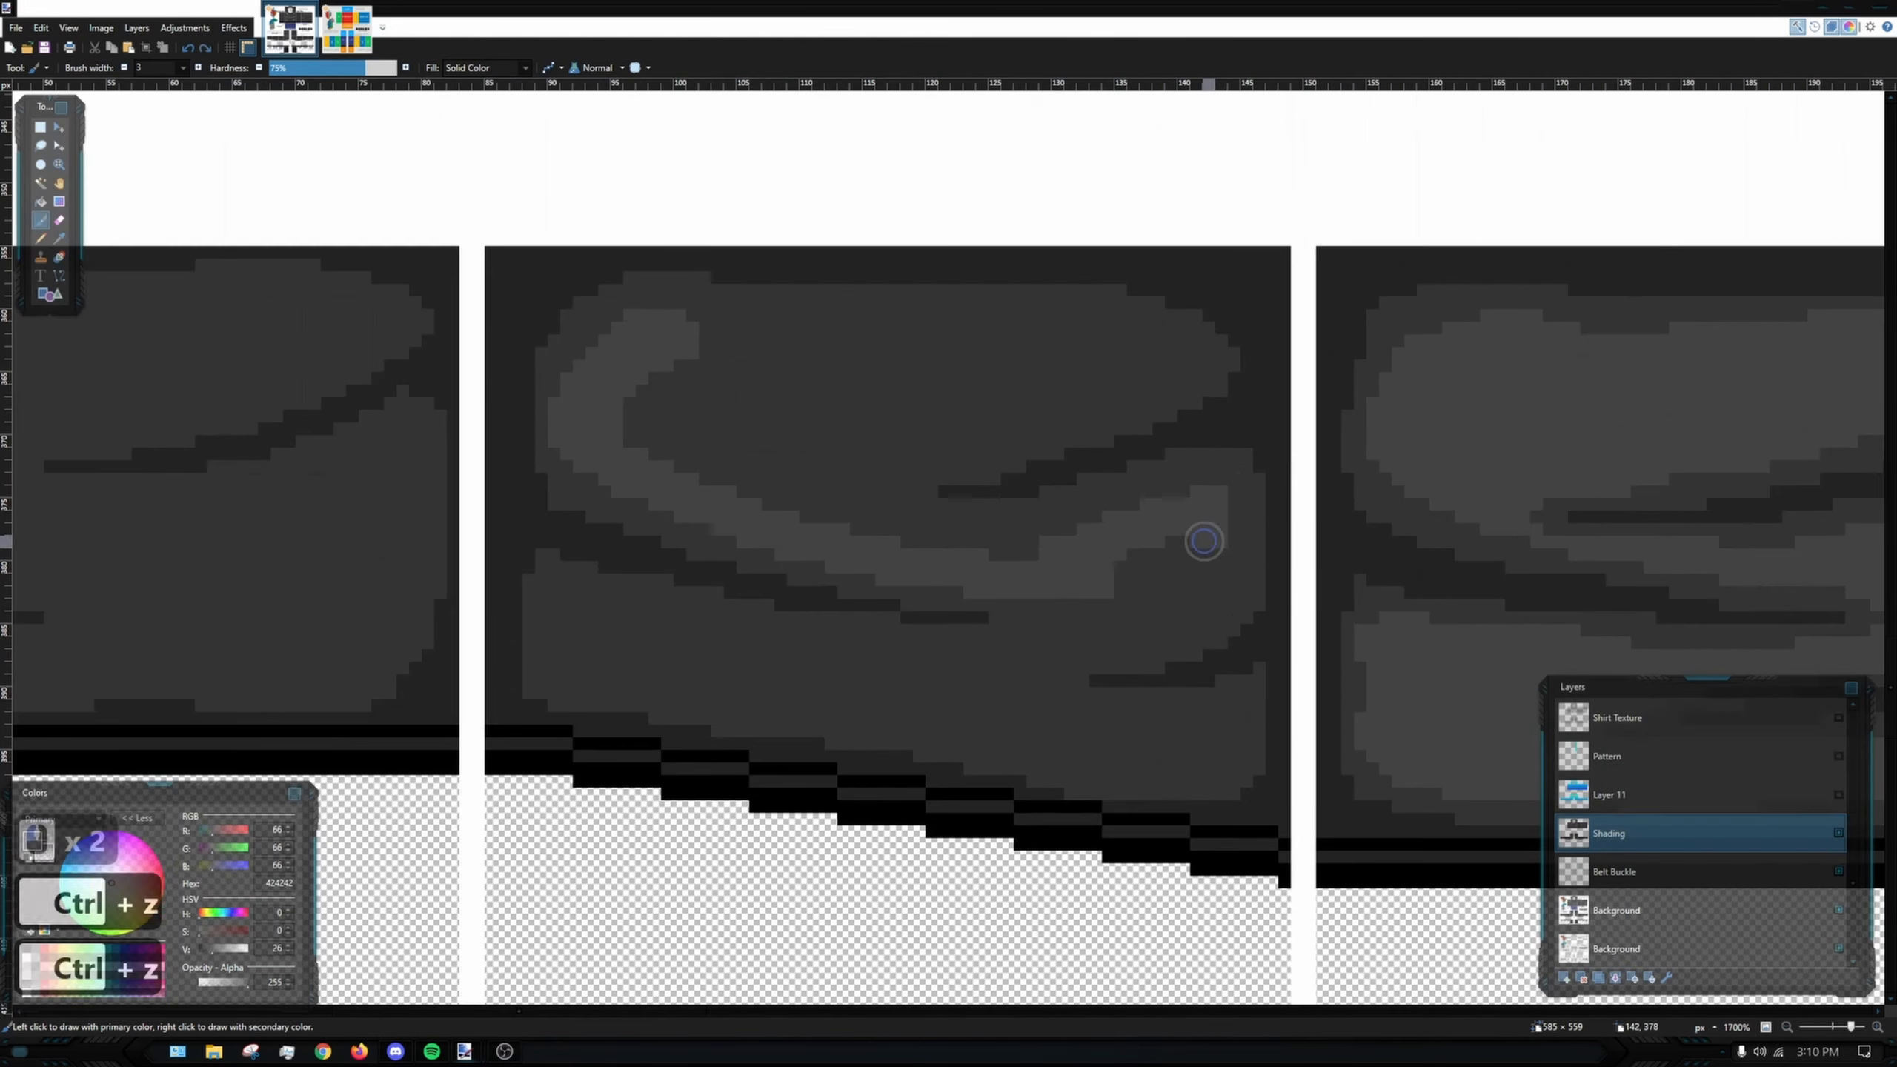
drag(825, 323, 1027, 337)
scroll(1158, 568, down, 1)
drag(1180, 534, 612, 543)
scroll(772, 272, left, 4)
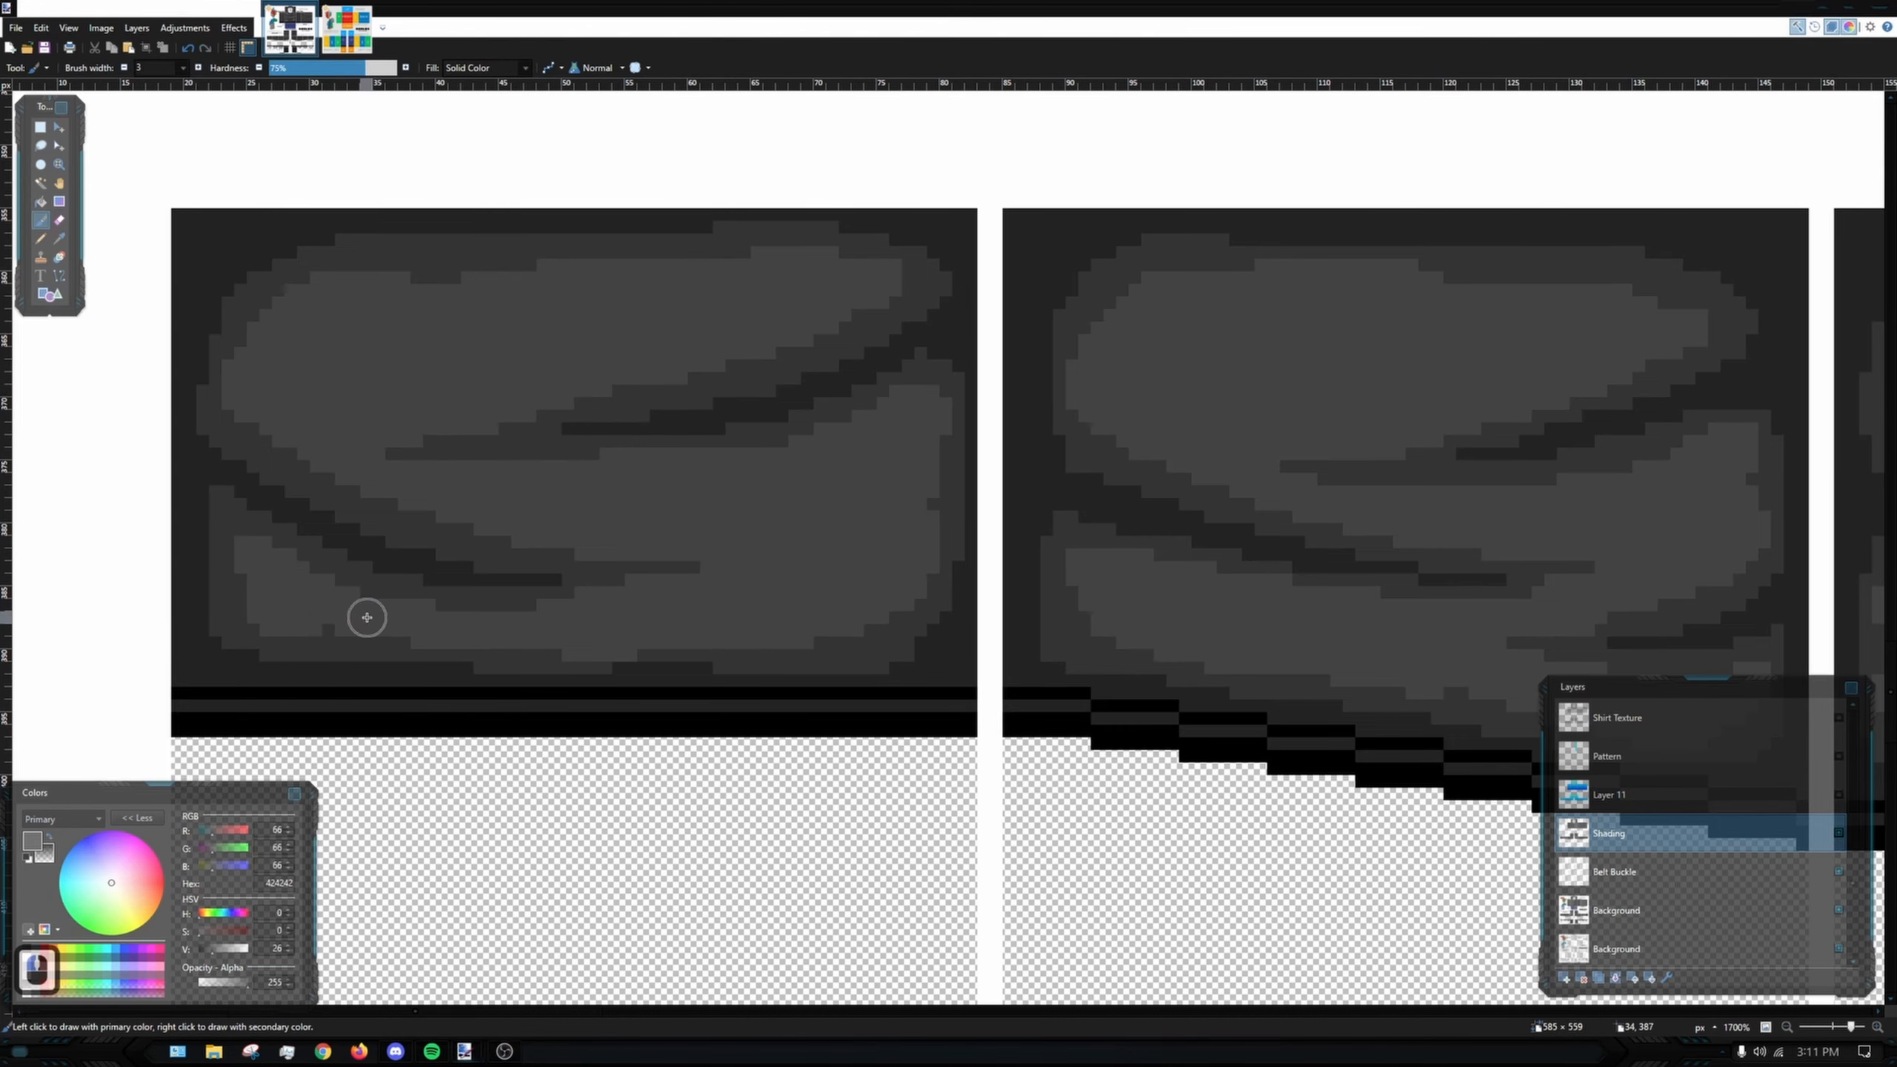
- Add brighter 515151 highlights inside the folds on the left part of the neck panel with a 2-pixel brush
key(k)
scroll(367, 617, down, 7)
scroll(844, 306, up, 5)
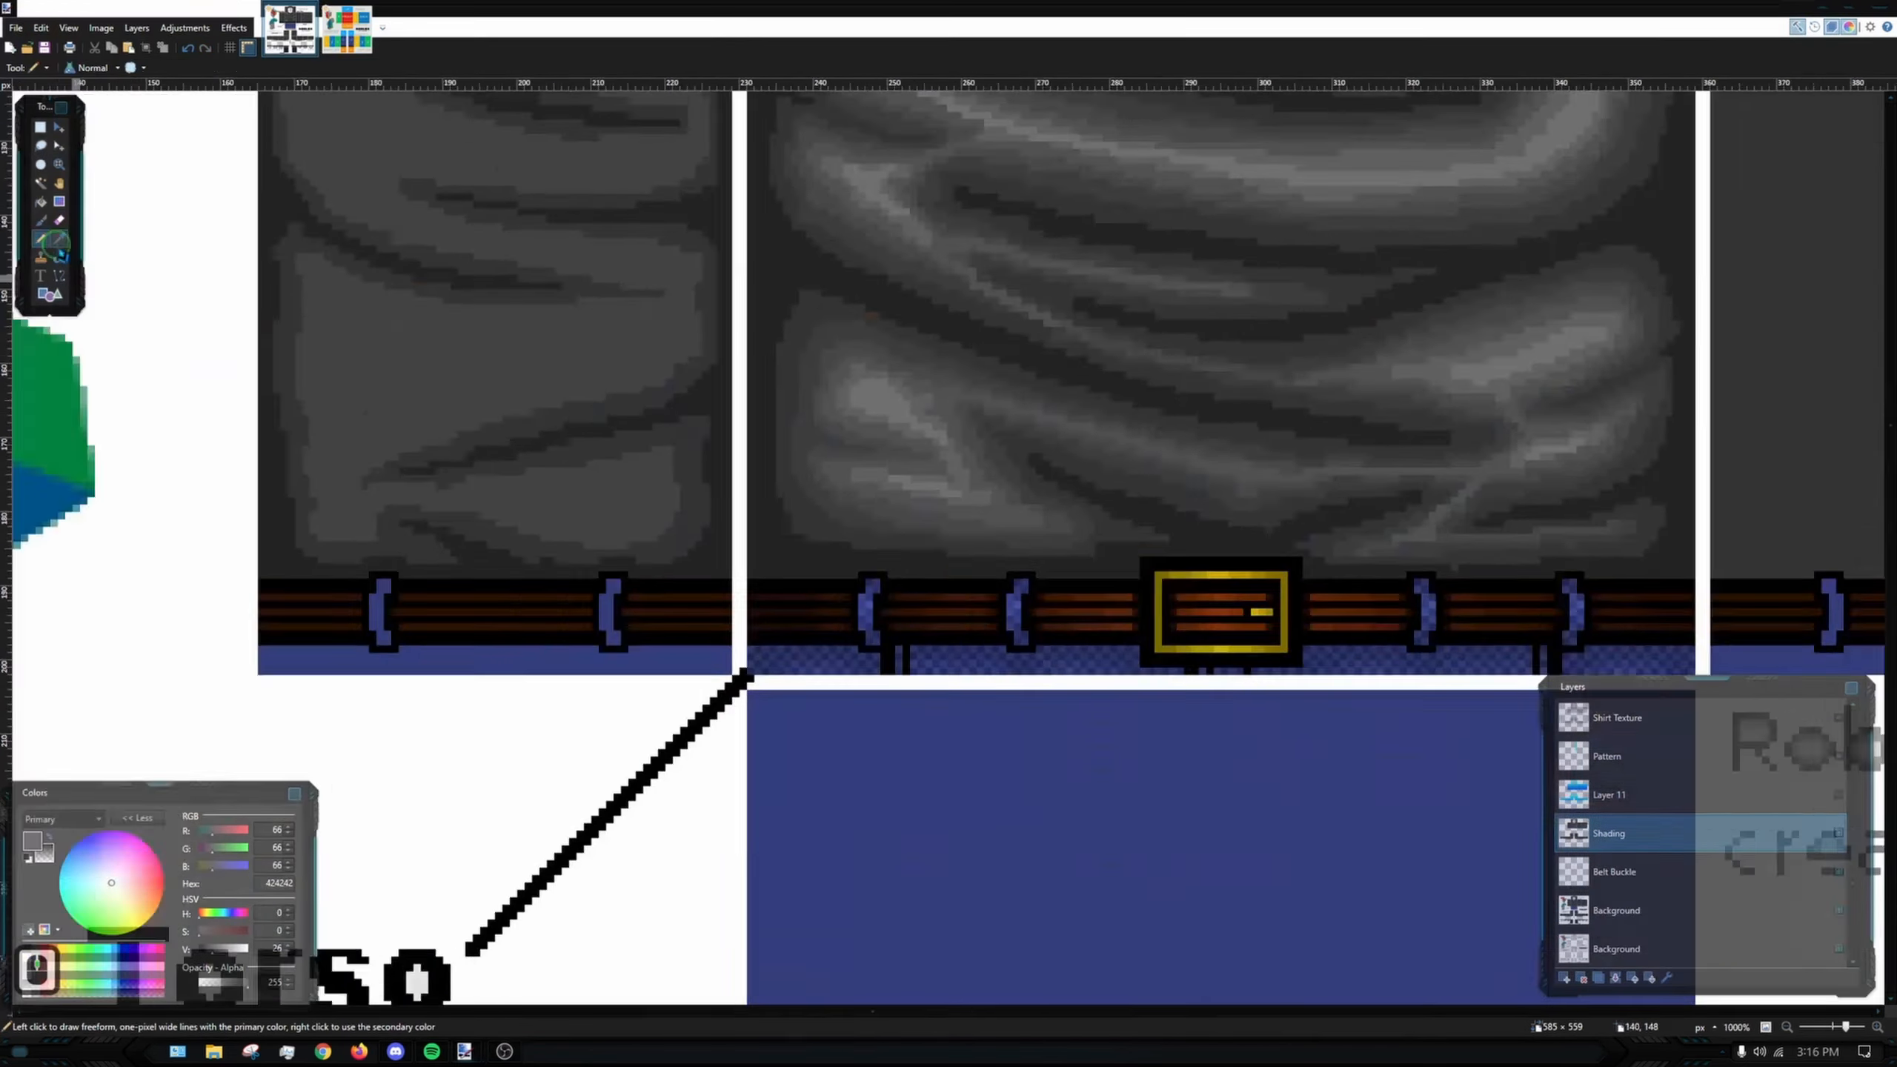
scroll(557, 517, up, 7)
drag(610, 485, 557, 517)
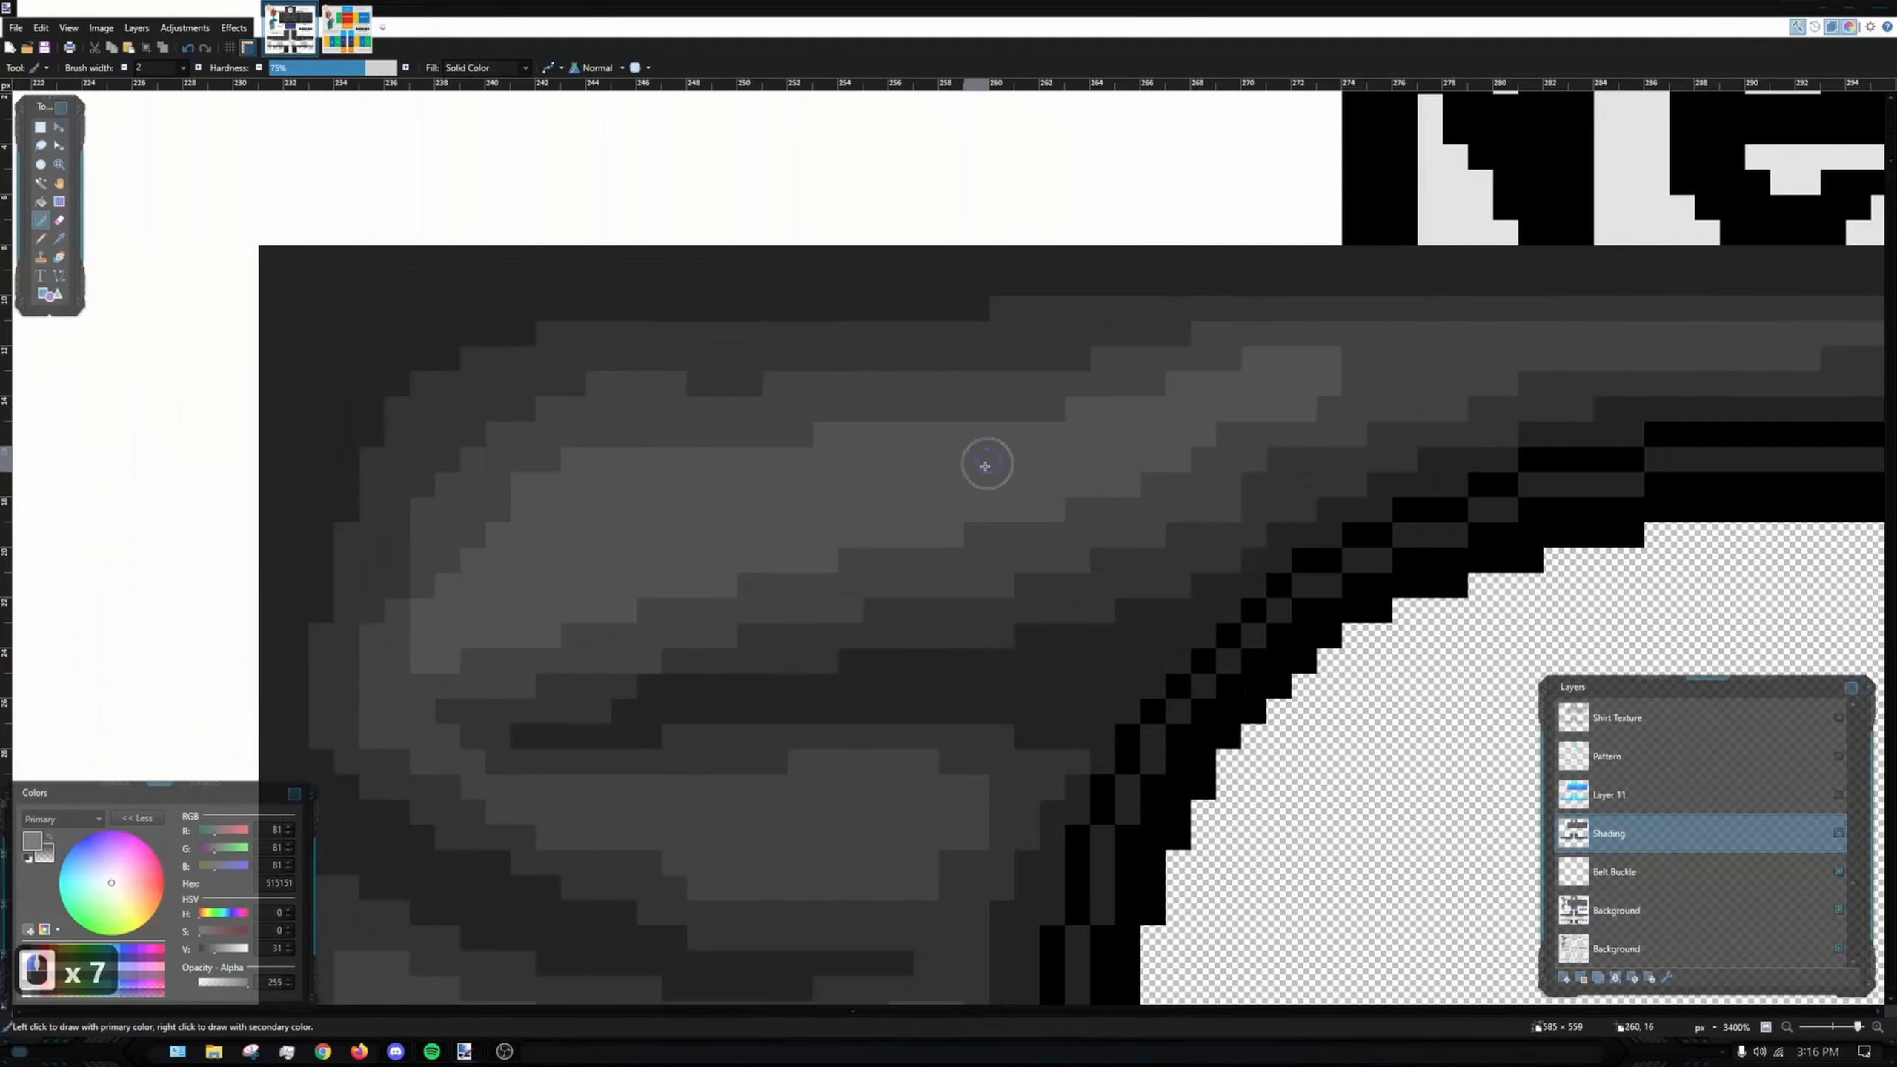
scroll(986, 466, down, 5)
mouse_move(492, 351)
mouse_down()
mouse_move(767, 449)
mouse_move(559, 457)
mouse_up()
scroll(559, 457, down, 3)
mouse_move(1001, 366)
mouse_down()
mouse_move(796, 411)
mouse_move(1016, 649)
mouse_up()
scroll(898, 309, down, 4)
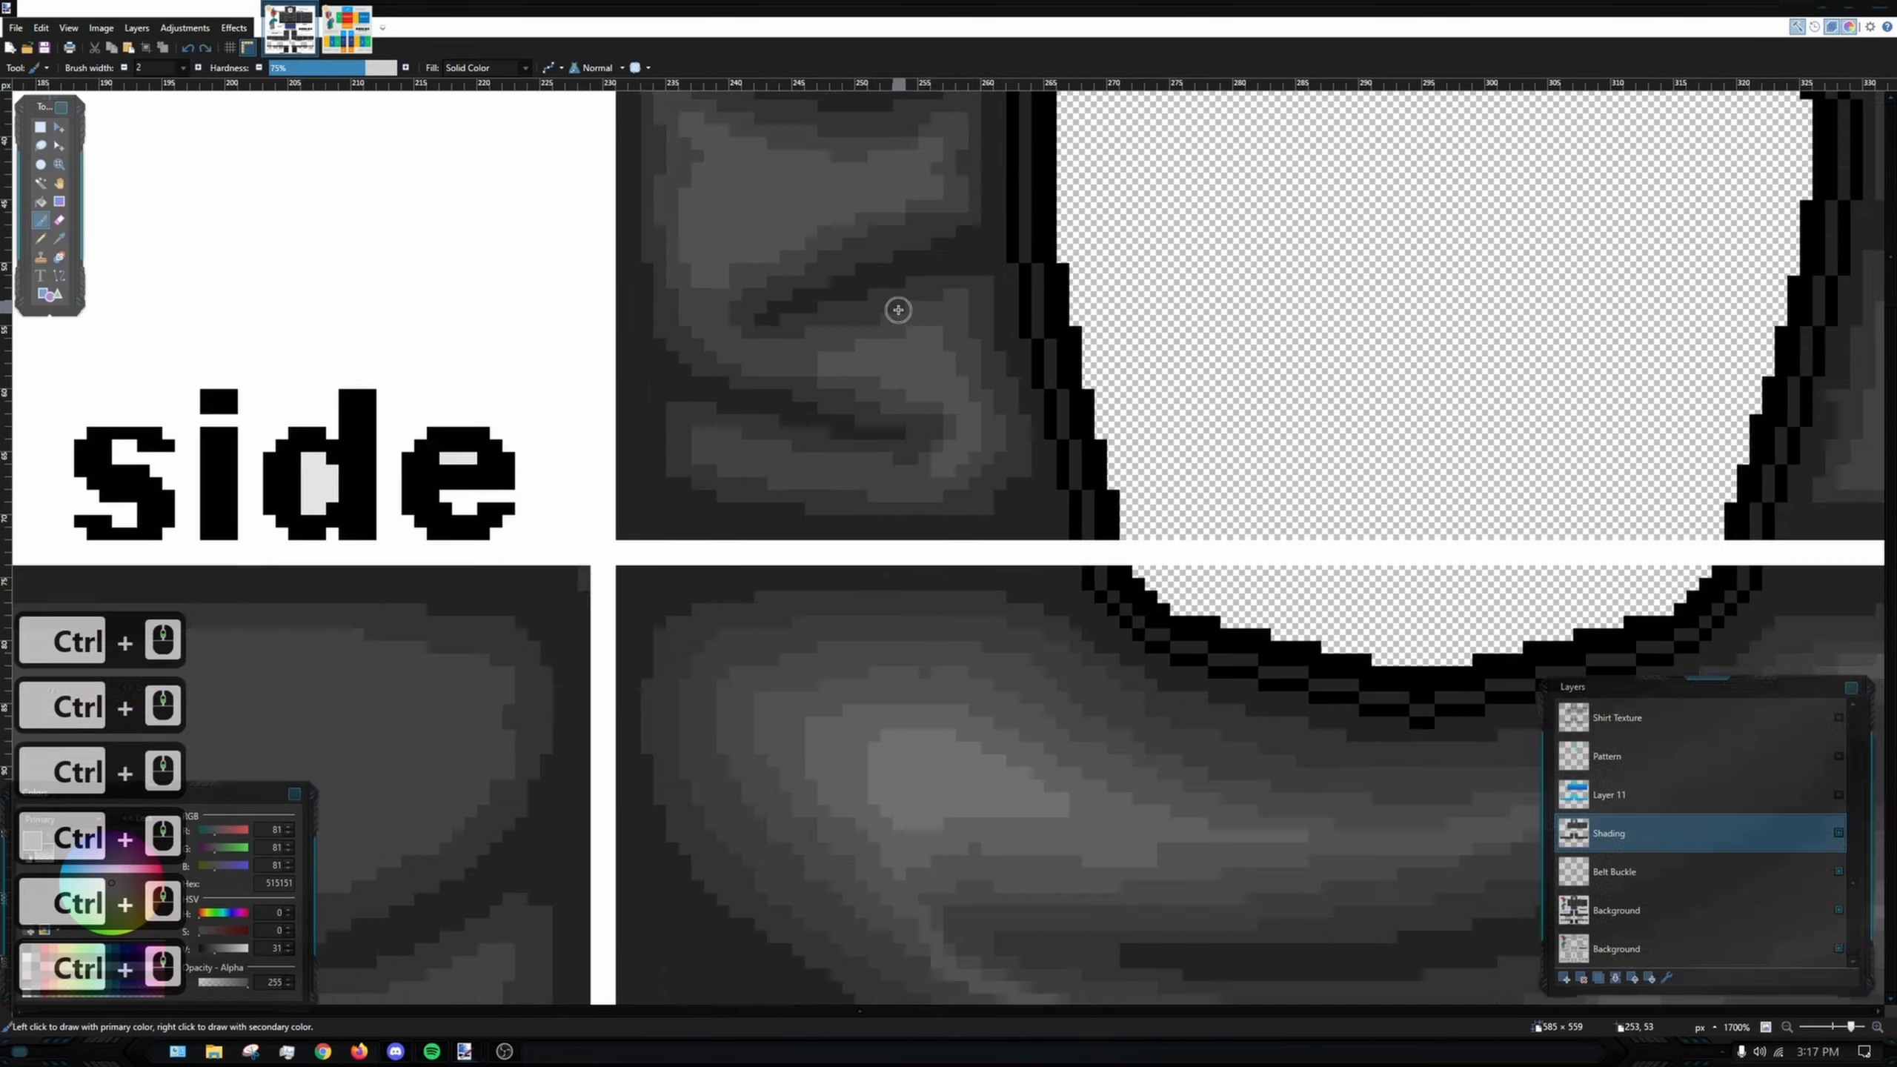
- Refine the 515151 highlights around the folds on the left part of the neck panel with the Pencil
key(p)
scroll(765, 309, up, 7)
drag(643, 571, 1364, 597)
scroll(872, 441, down, 3)
scroll(991, 581, down, 3)
scroll(1043, 581, up, 2)
drag(1249, 552, 1098, 606)
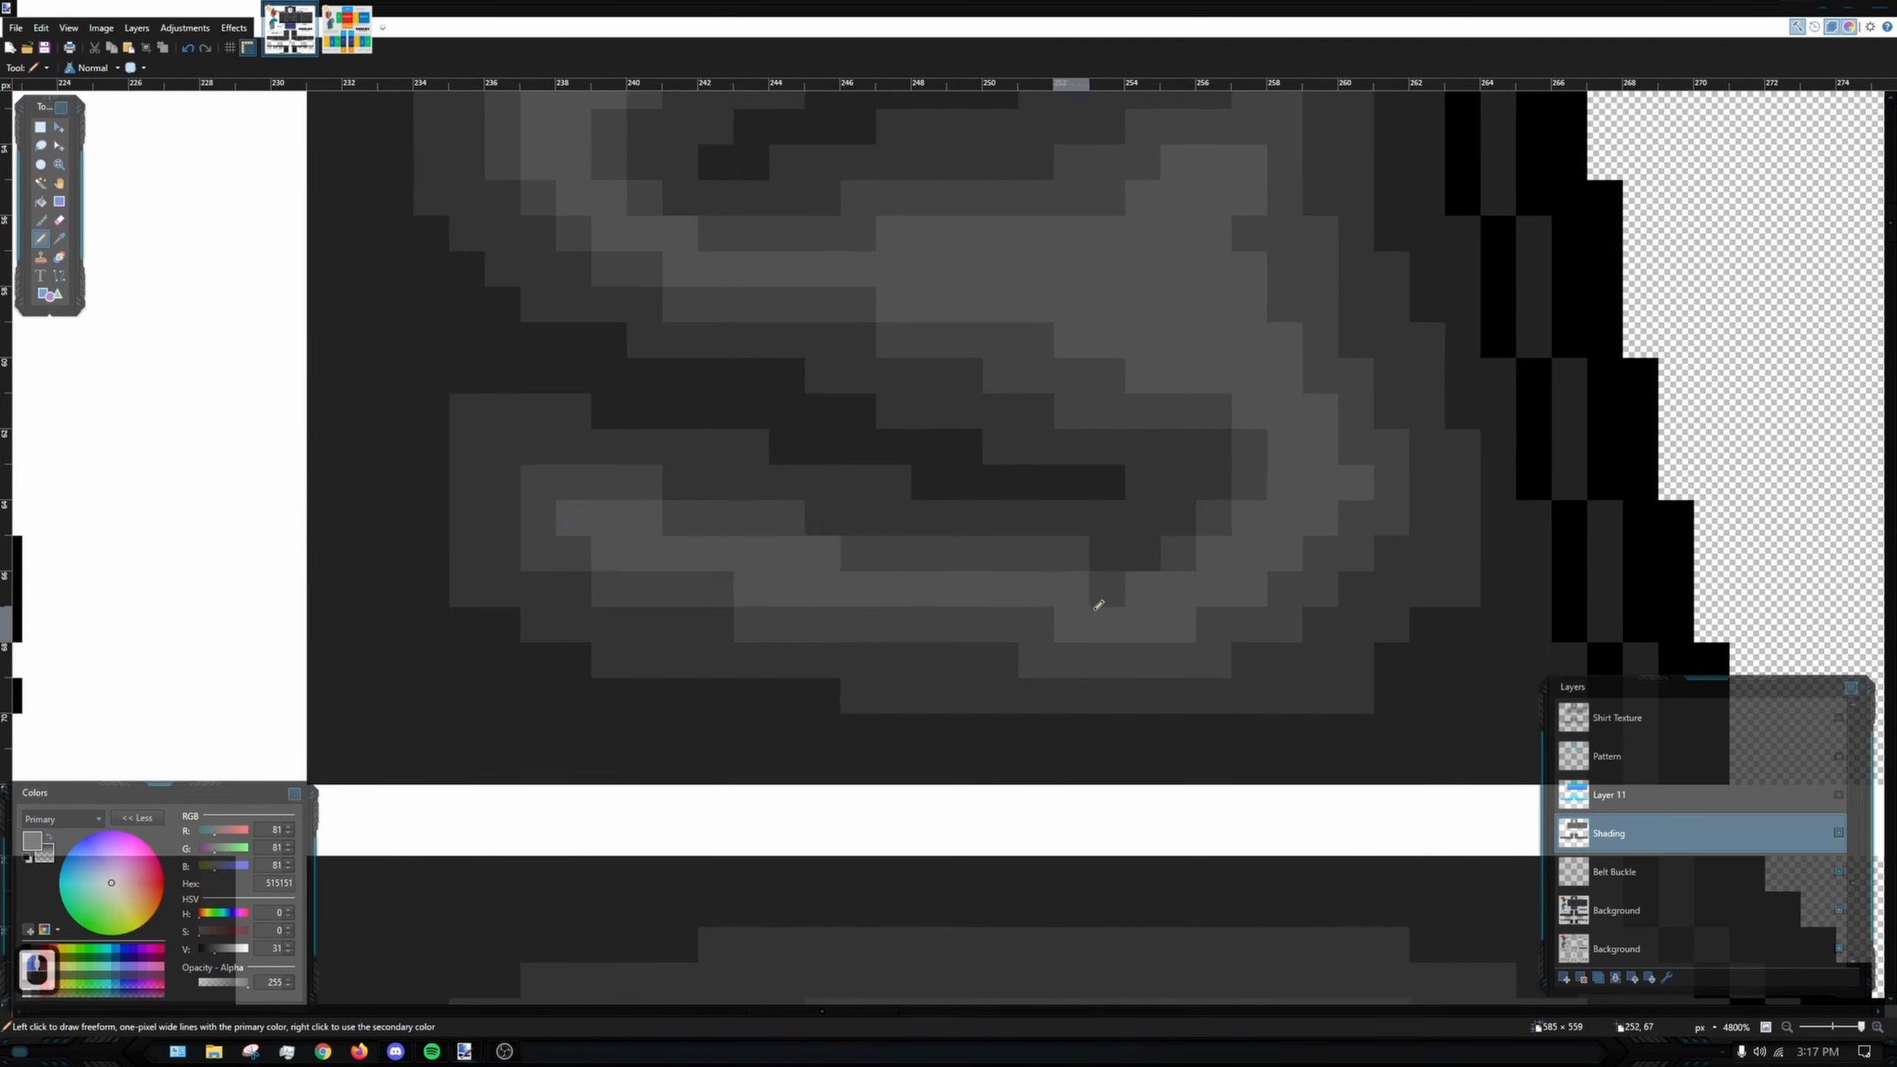
- Pencil 515151 highlights along the strip above the neck opening, tapering them toward the first fold on the right
scroll(1098, 606, down, 6)
scroll(784, 454, up, 6)
drag(934, 363, 1122, 415)
scroll(1122, 416, up, 1)
drag(814, 450, 870, 482)
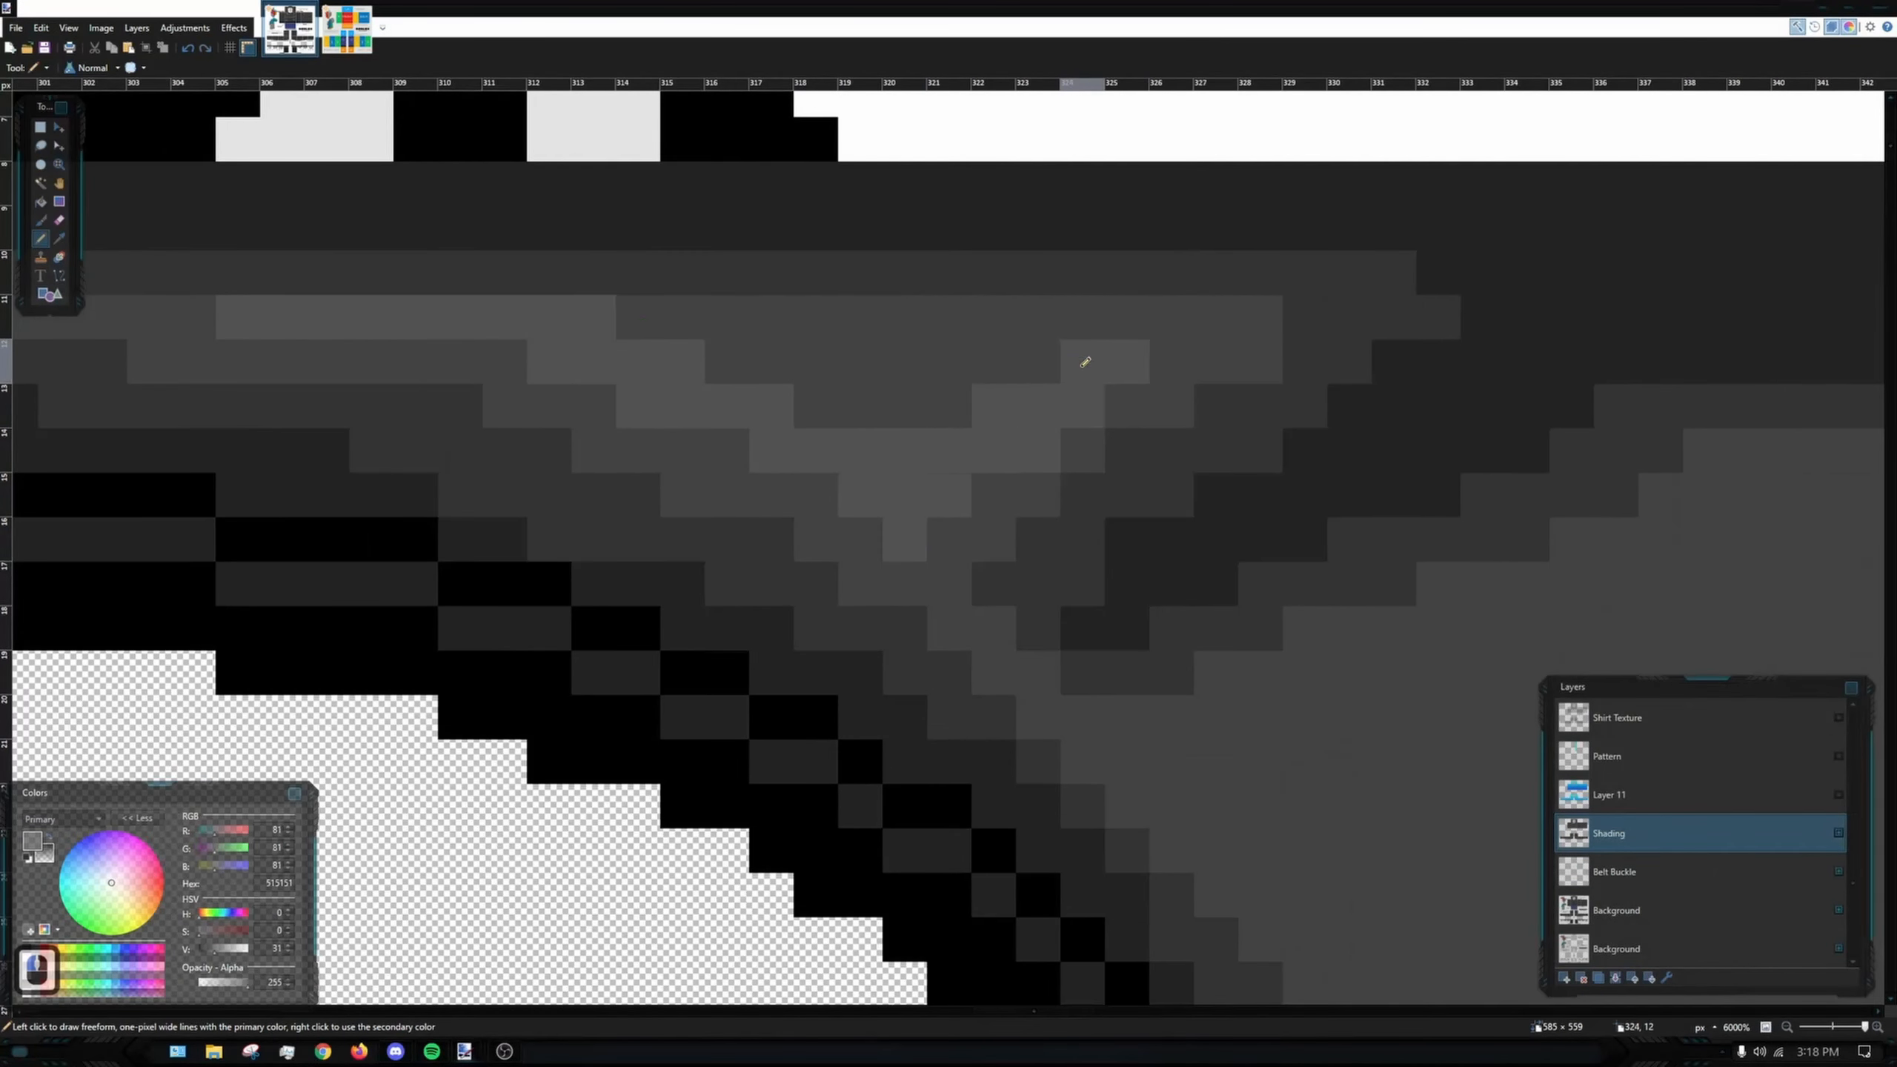
- Add 515151 highlights between the folds on the right part of the neck panel with the Pencil and brush
scroll(1085, 363, down, 4)
scroll(1202, 474, down, 3)
drag(590, 306, 906, 208)
scroll(906, 207, down, 3)
drag(1172, 299, 606, 411)
scroll(842, 561, down, 3)
scroll(841, 562, down, 3)
key(b)
key(ctrl+z)
drag(1119, 153, 1079, 343)
drag(1249, 509, 677, 635)
- Paint 515151 highlights along the upper folds of the torso's right-side panel with a 2-pixel brush
scroll(677, 635, down, 4)
scroll(642, 336, up, 4)
drag(642, 334, 925, 653)
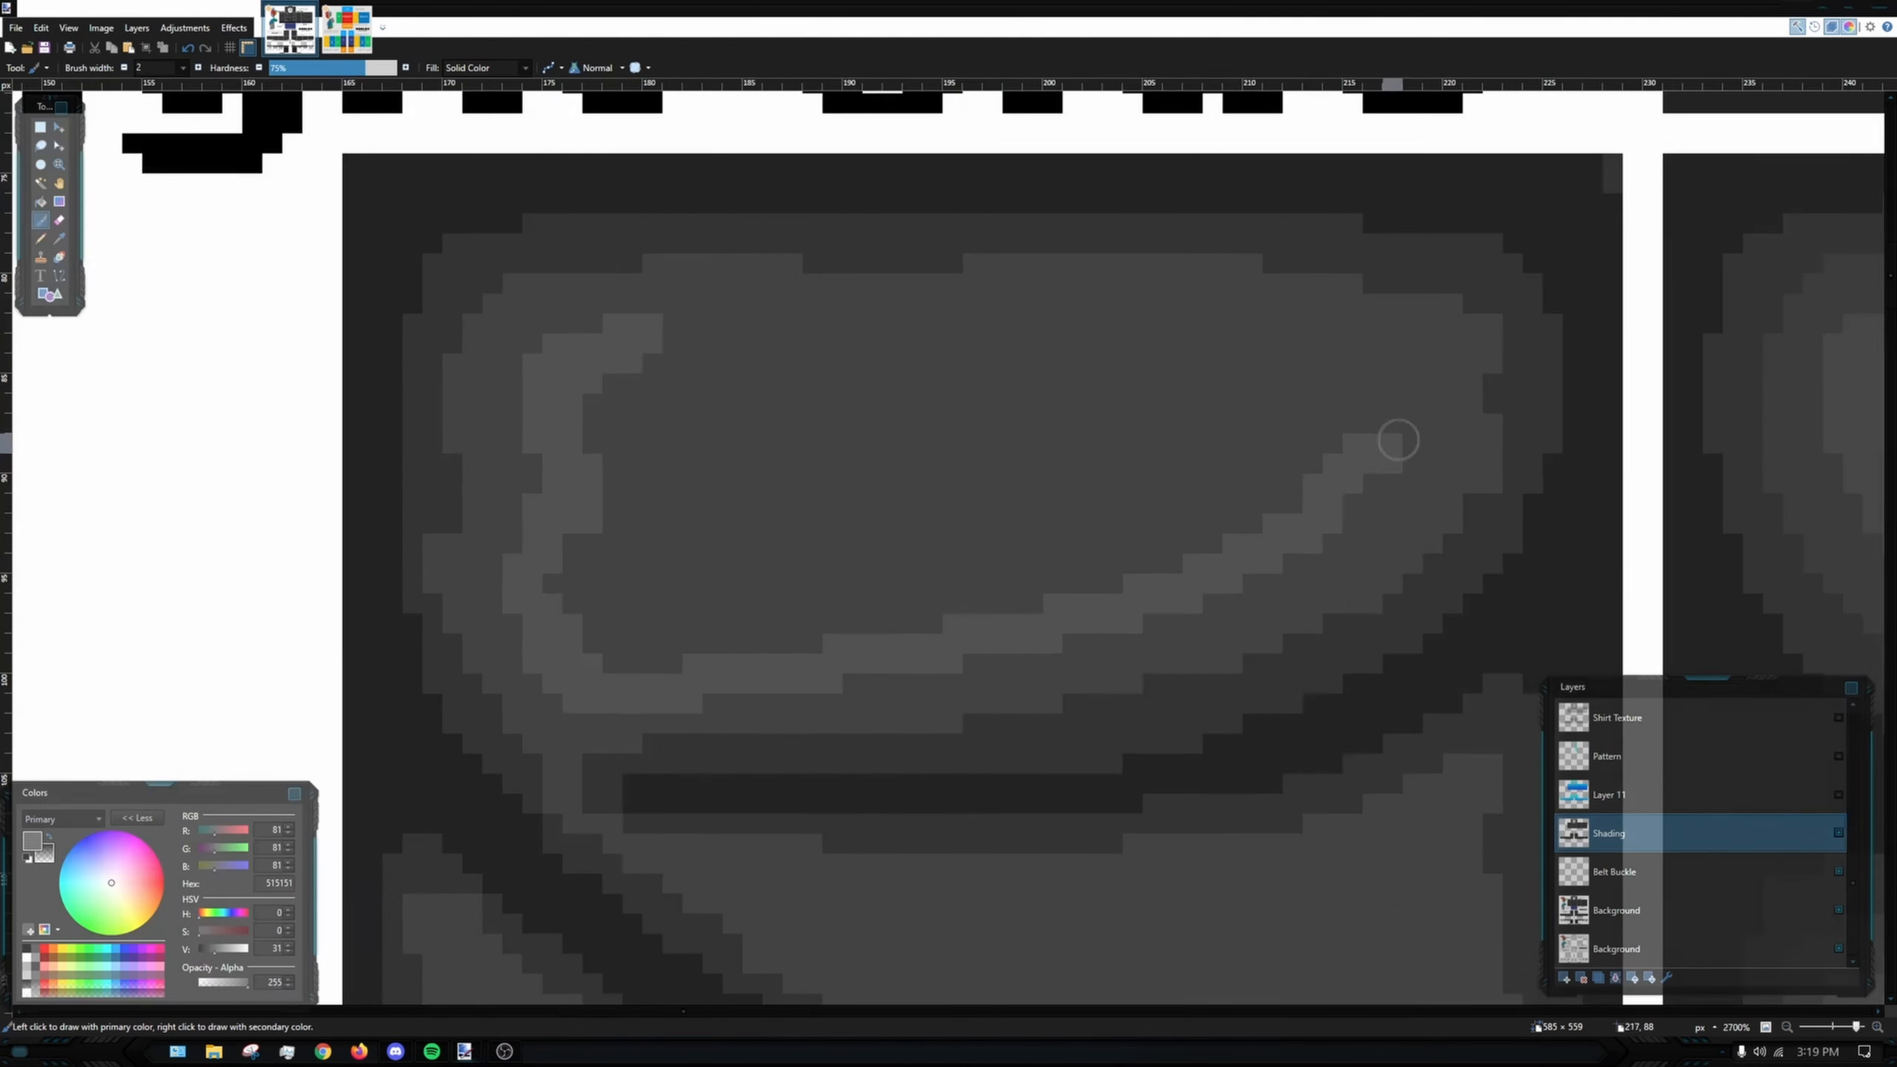
scroll(825, 645, down, 5)
drag(971, 269, 1050, 521)
key(ctrl+z)
scroll(971, 449, down, 2)
scroll(896, 448, down, 2)
drag(495, 318, 1143, 572)
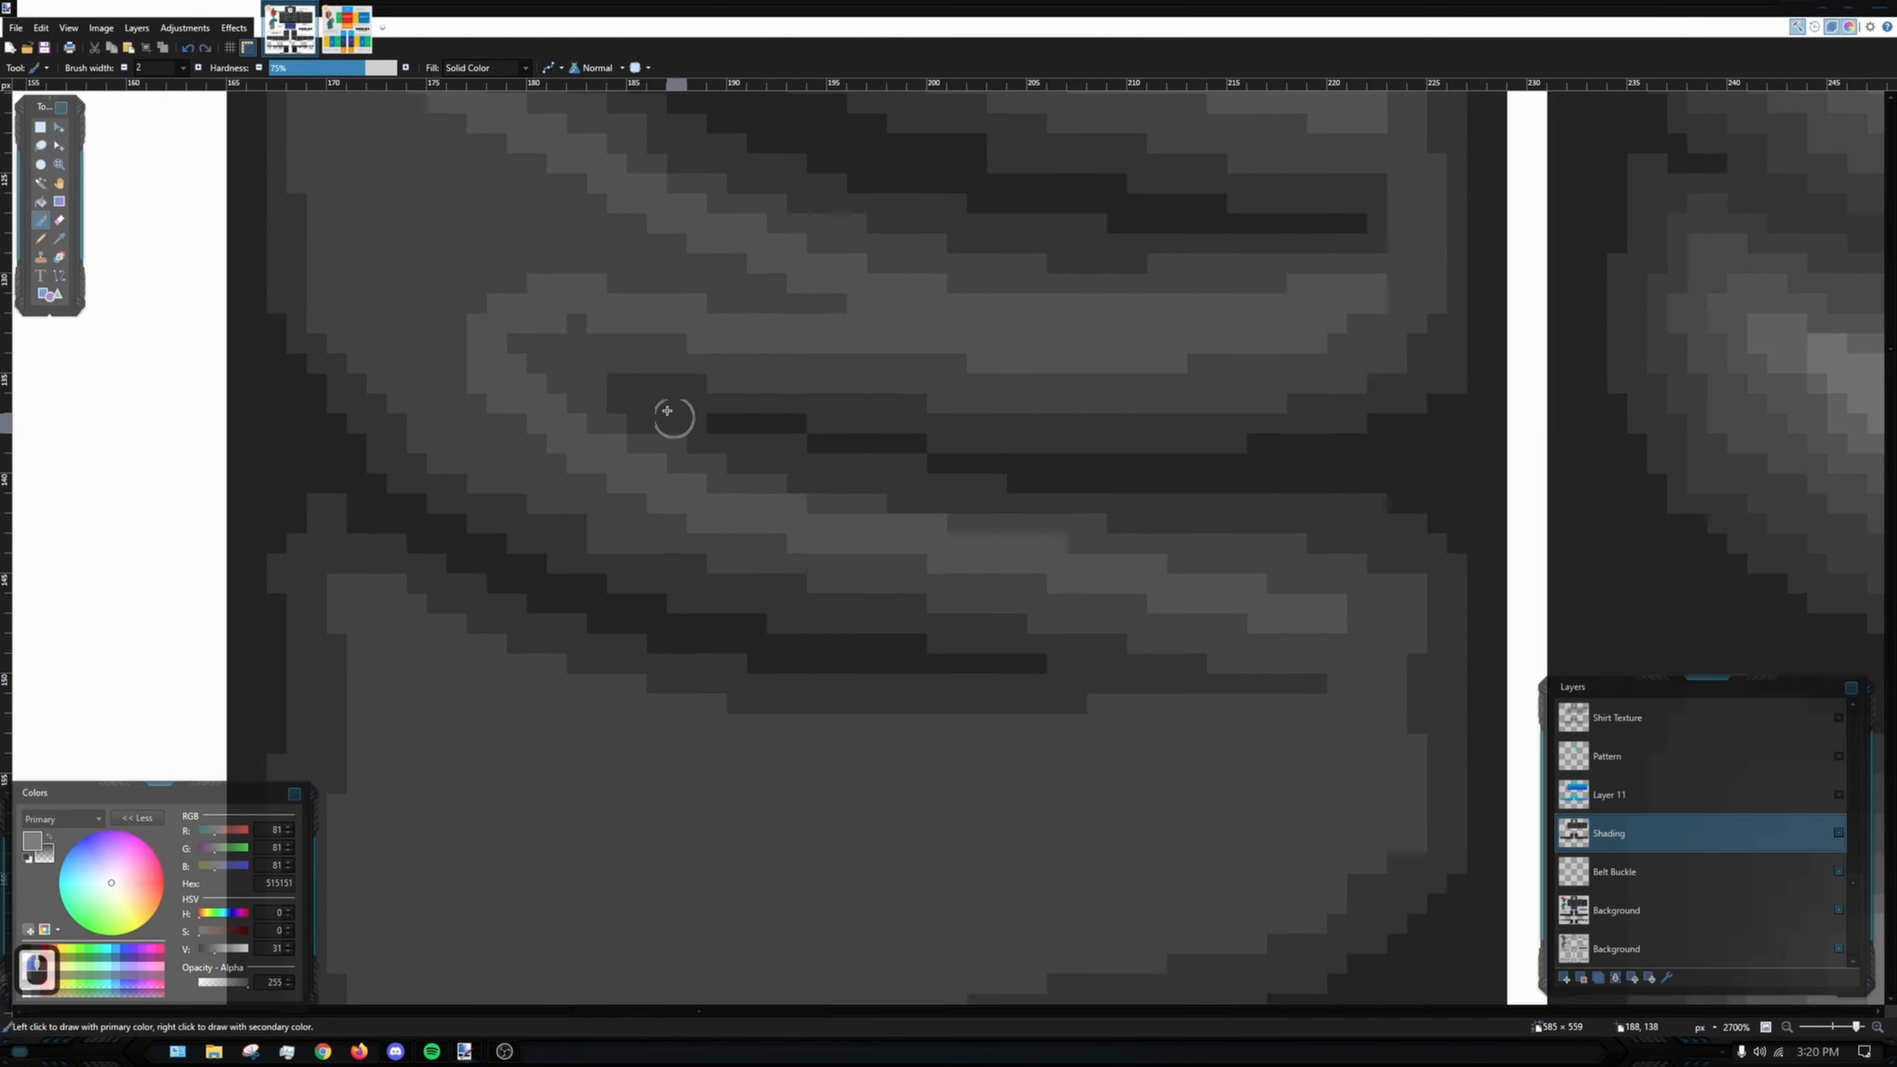
- Brush 515151 highlights along the middle and lower folds of the torso's right-side panel, down to the belt
scroll(948, 508, up, 2)
key(ctrl+z)
scroll(714, 512, down, 5)
drag(1370, 262, 1020, 553)
scroll(410, 279, down, 1)
drag(1105, 418, 550, 653)
drag(1254, 275, 495, 162)
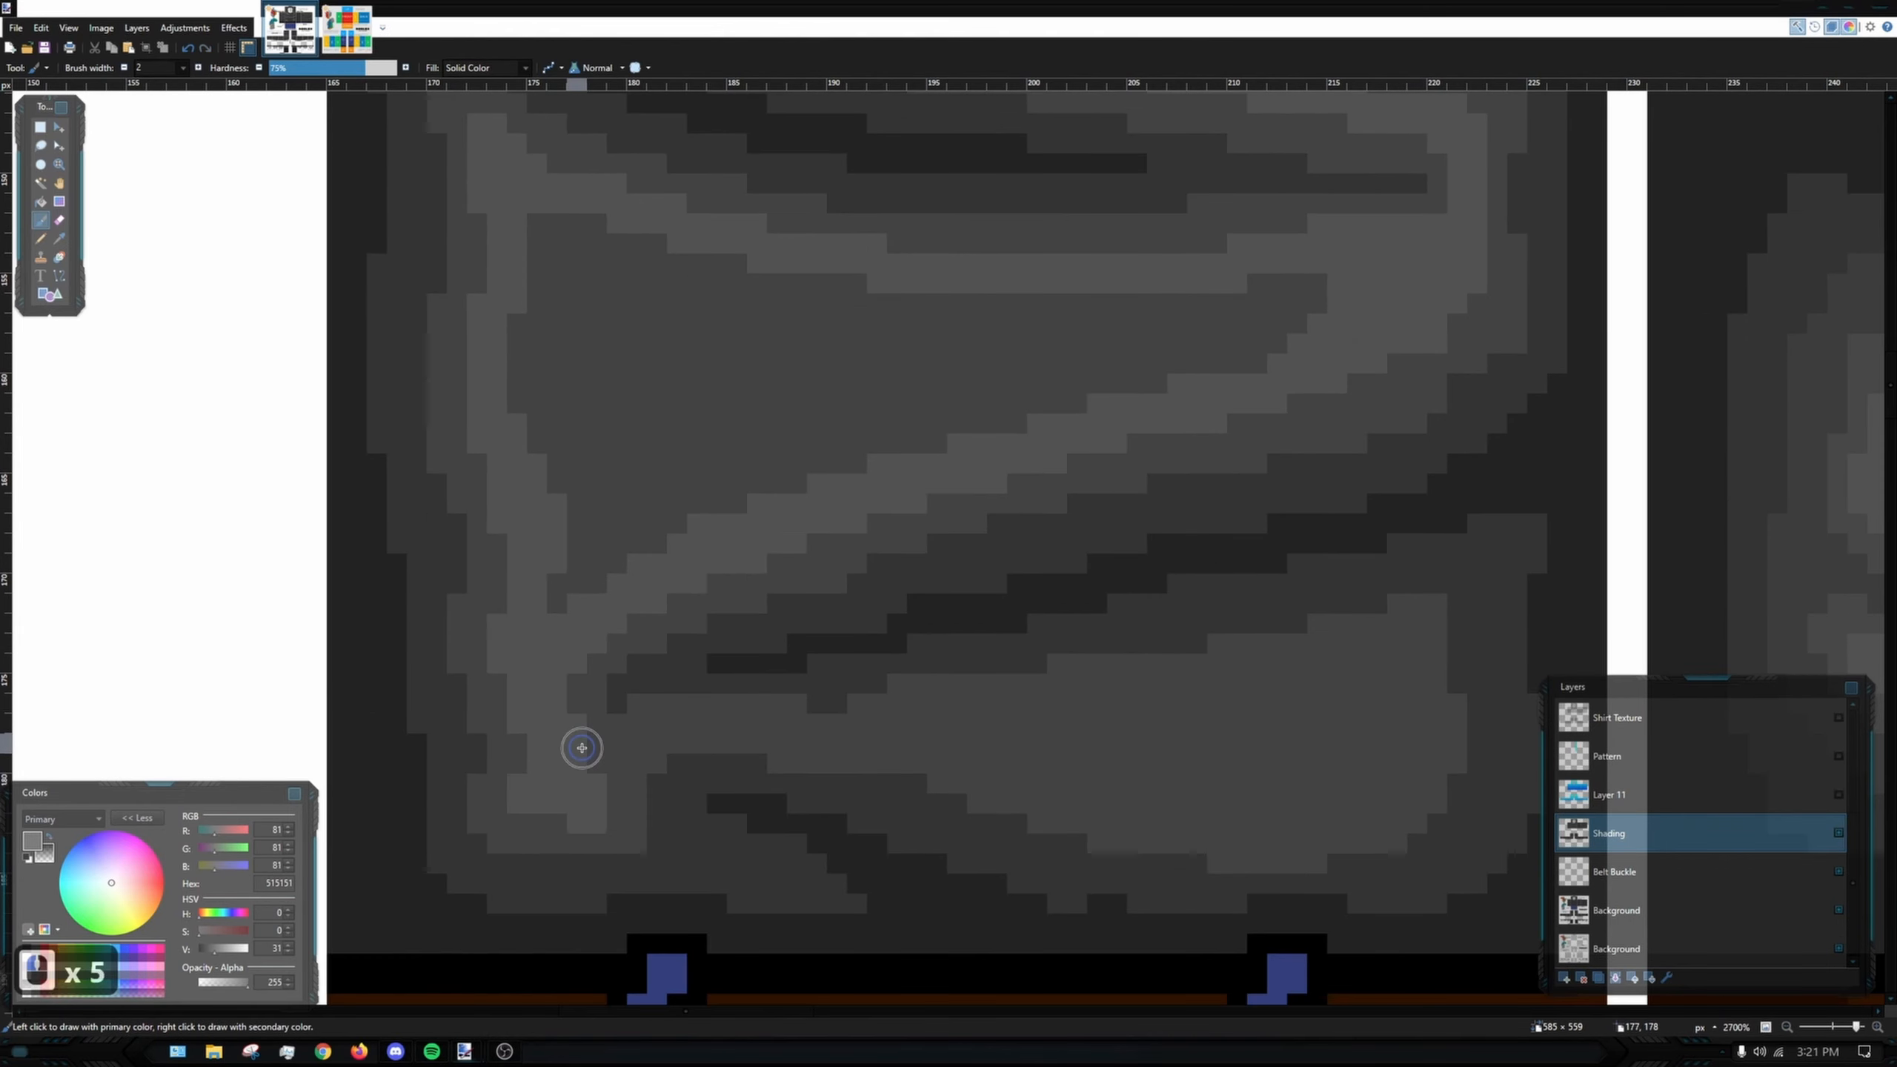
- Outline the upper and lower folds of the square shoulder panel with 515151 highlights using the 2-pixel brush
scroll(710, 411, down, 5)
scroll(647, 178, up, 4)
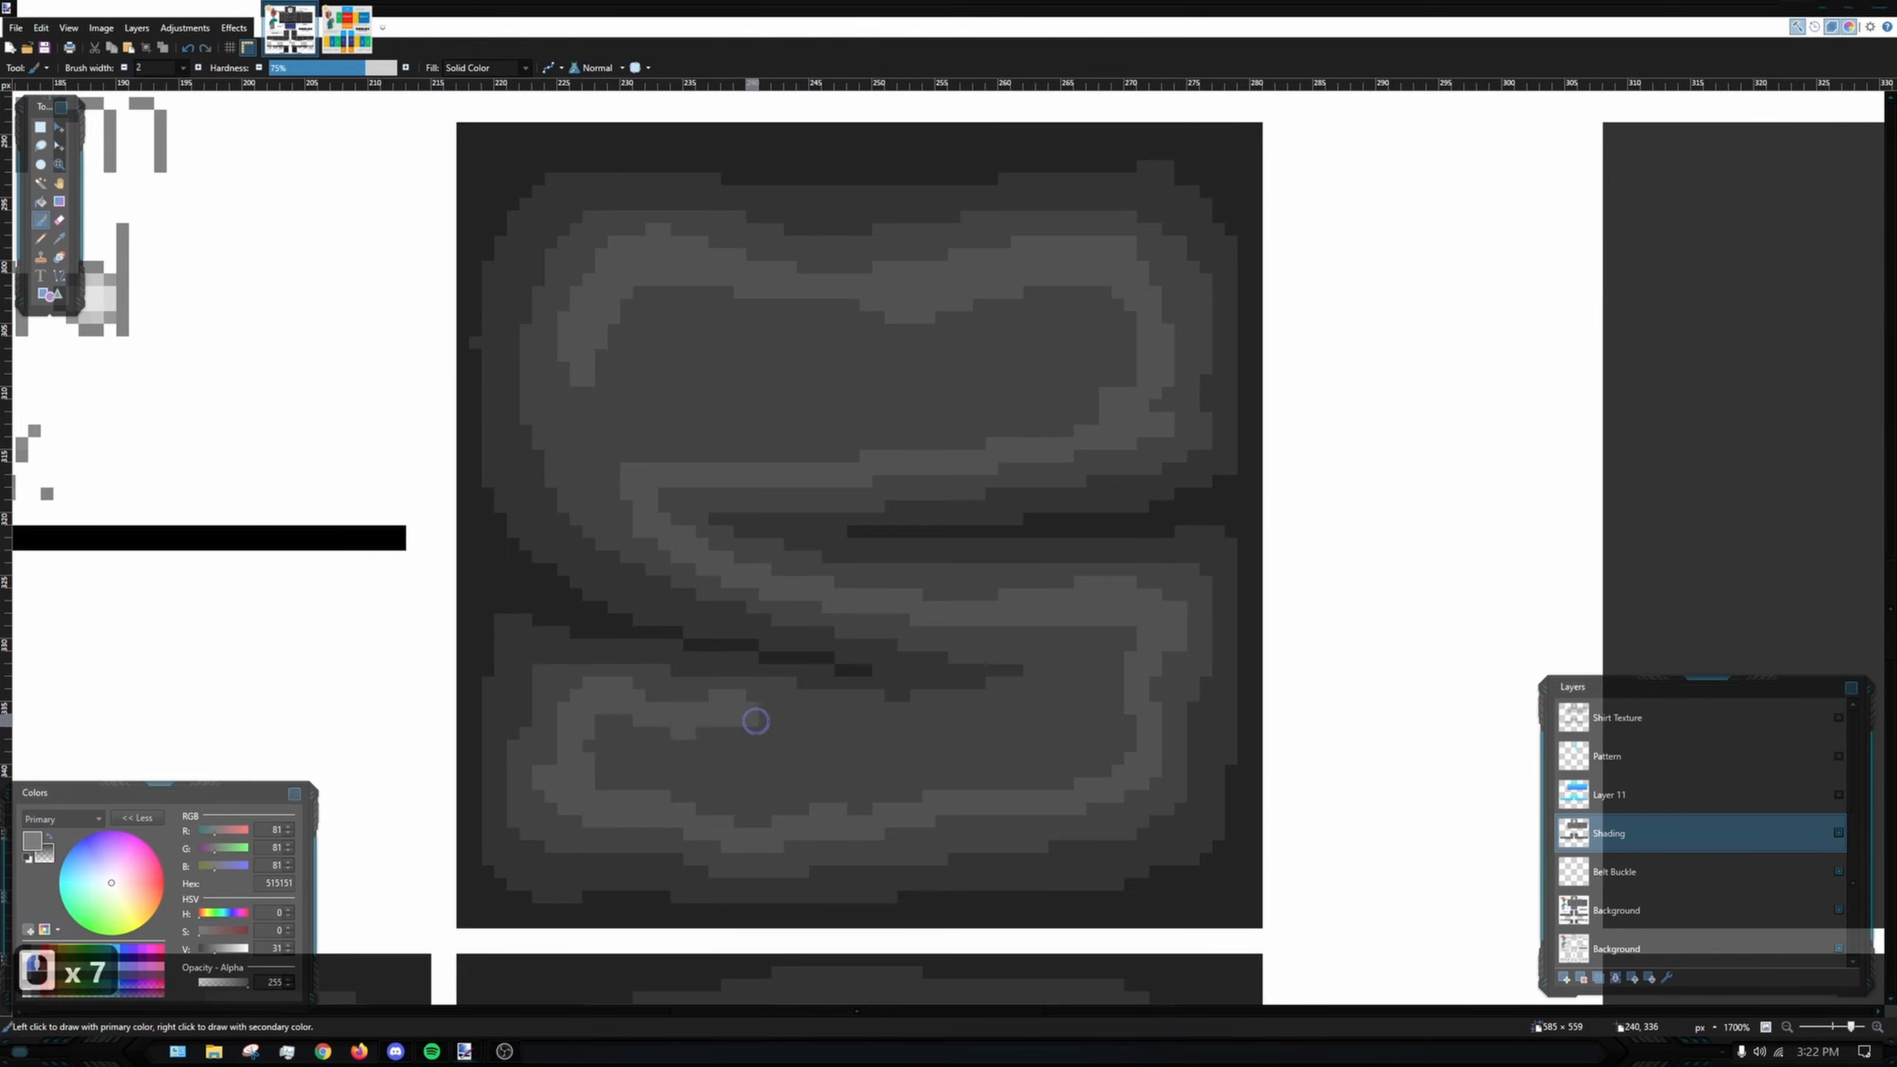
scroll(859, 560, down, 5)
- Add 515151 highlights along the folds of the rightmost right-arm sleeve panel and touch them up with the Pencil
drag(1404, 295, 876, 272)
scroll(896, 486, down, 2)
drag(1419, 358, 563, 565)
key(p)
click(1004, 450)
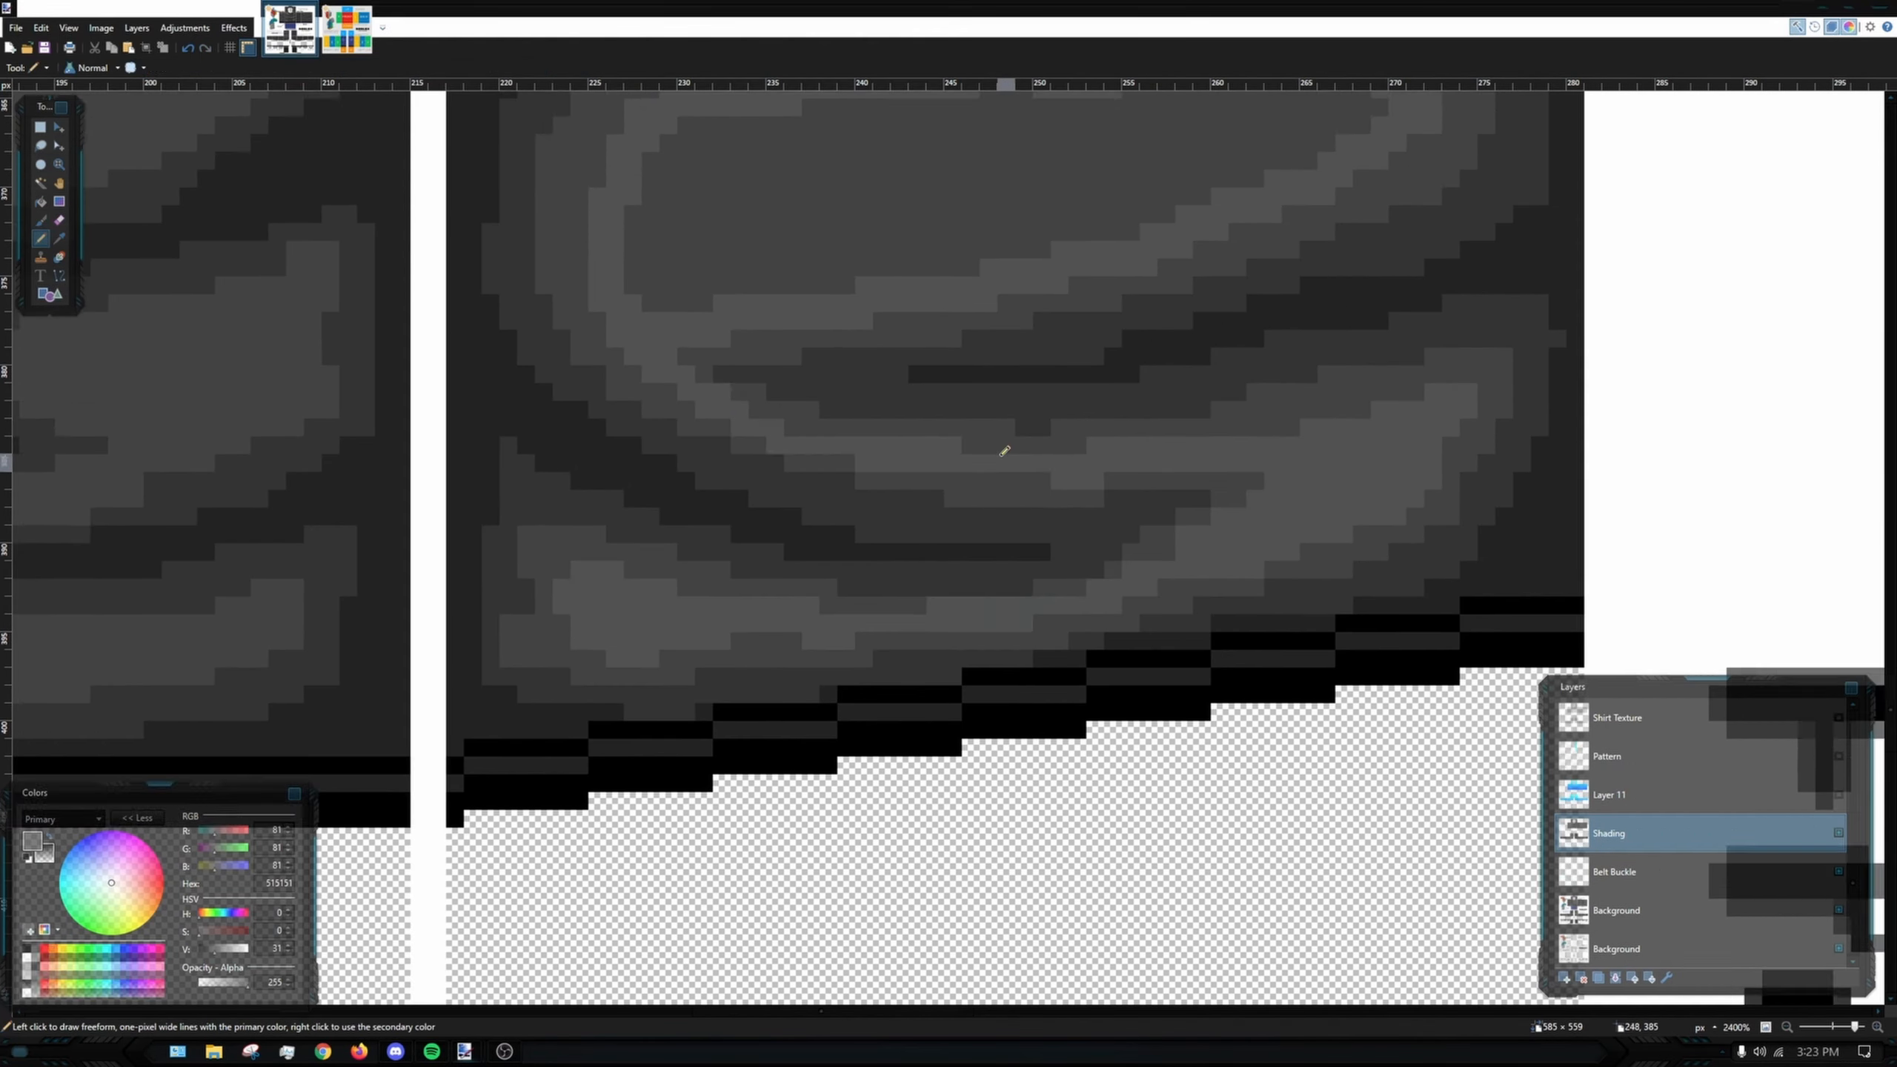
- Brush 515151 highlights between the folds of the third right-arm sleeve panel and refine their edges with the Pencil
key(b)
drag(474, 333, 1296, 205)
scroll(1042, 523, down, 3)
drag(1195, 299, 1042, 373)
key(ctrl+z)
drag(523, 374, 791, 526)
key(p)
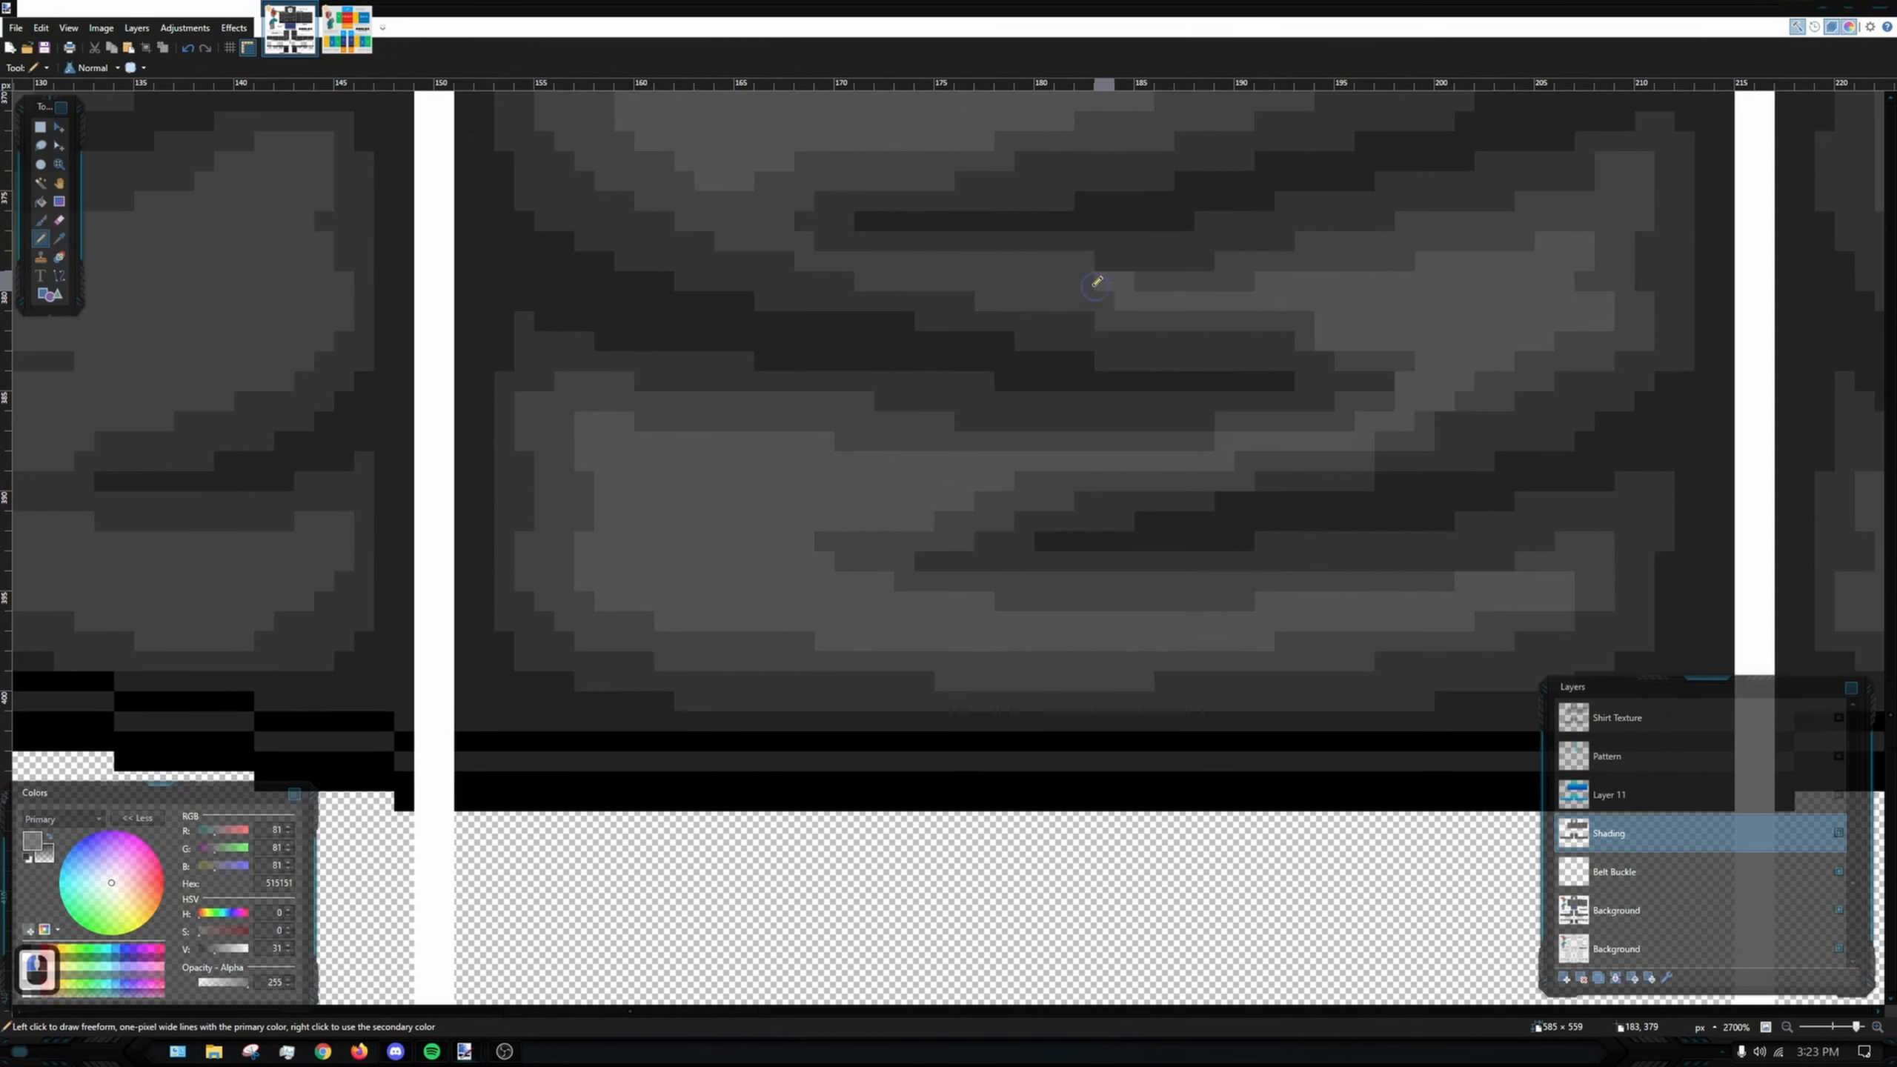
- Add 515151 highlights between the folds of the second right-arm sleeve panel with the 2-pixel brush
scroll(1101, 280, up, 2)
click(1247, 337)
scroll(1247, 337, down, 3)
key(b)
mouse_move(1333, 292)
mouse_down()
mouse_move(839, 411)
mouse_move(1322, 287)
mouse_up()
key(ctrl+z)
drag(1217, 321, 1226, 416)
- Paint 515151 highlights along the folds of the leftmost right-arm sleeve panel with the brush and Pencil
key(b)
scroll(851, 393, up, 2)
scroll(1166, 562, down, 4)
key(b)
scroll(773, 484, up, 3)
key(ctrl+z)
drag(635, 290, 573, 342)
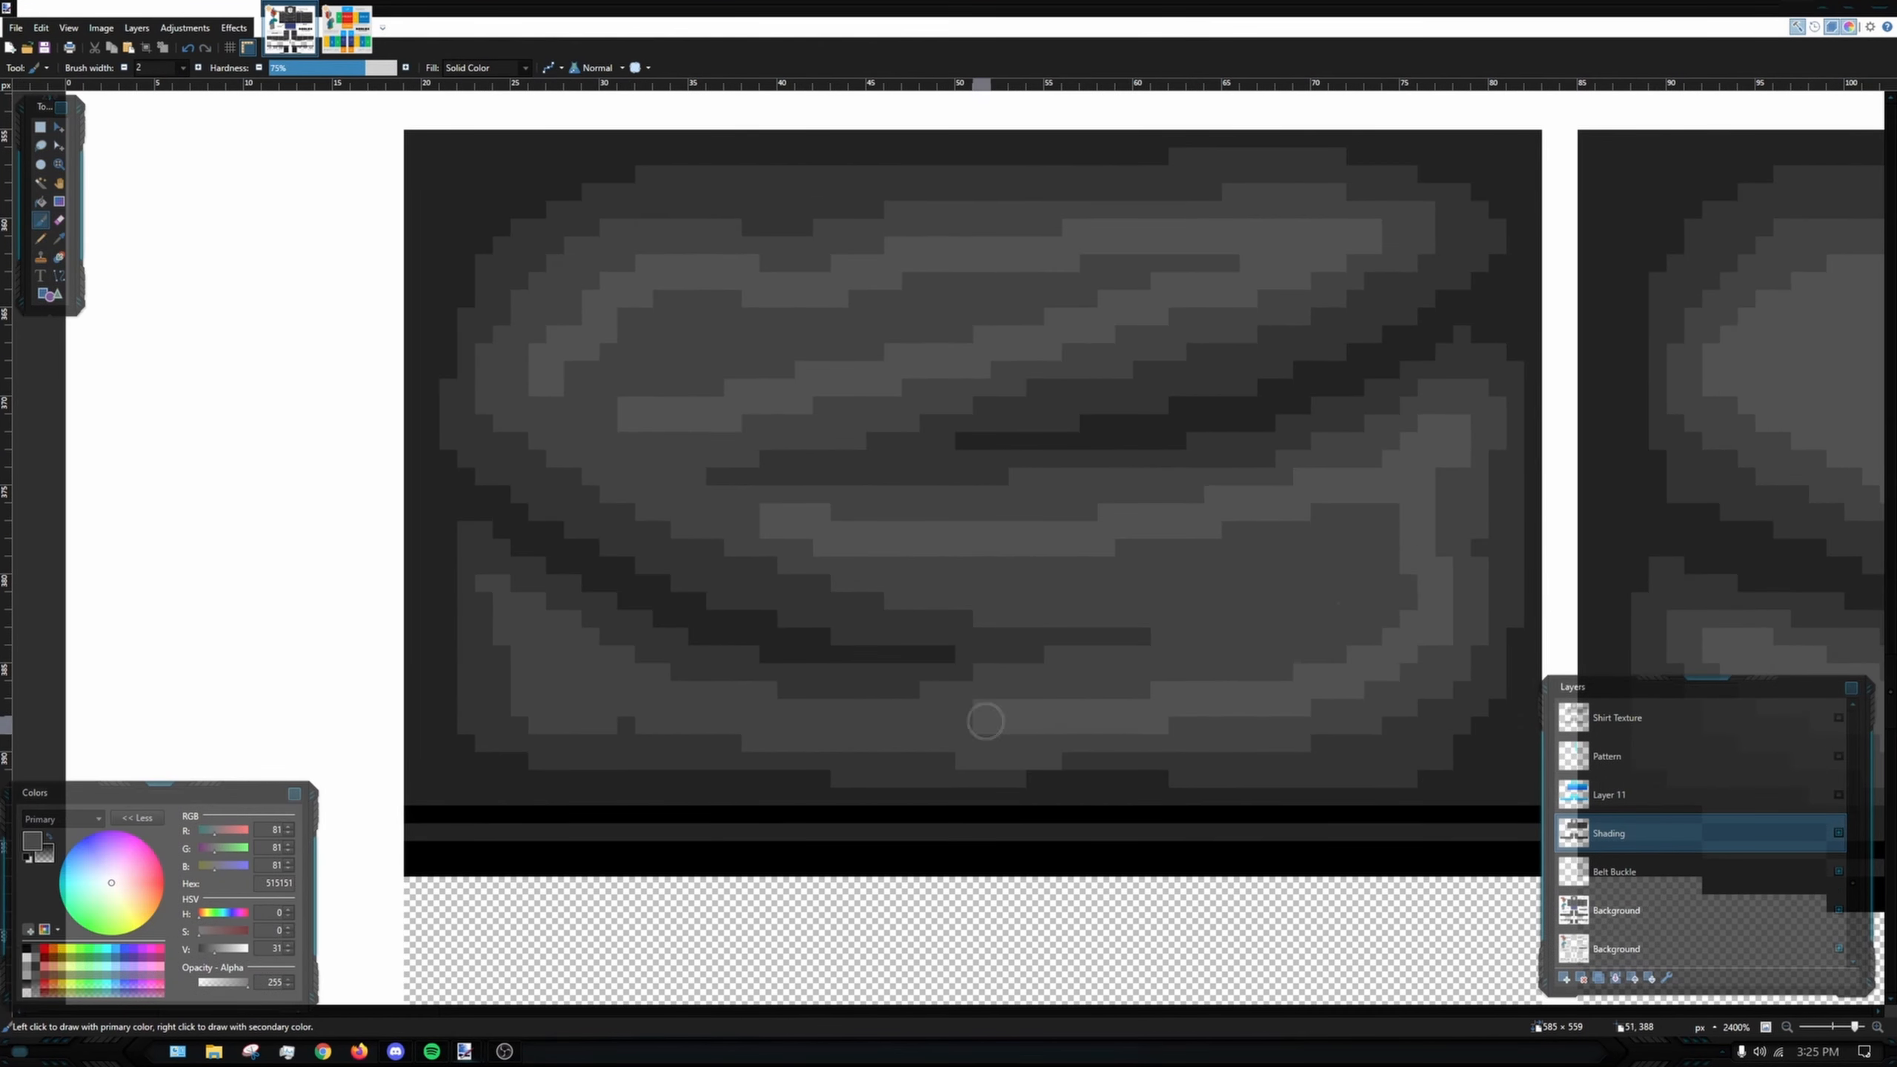
scroll(441, 555, up, 2)
key(p)
key(ctrl+z)
- Brush 515151 highlights around the upper folds of the torso's back panel
scroll(441, 555, down, 10)
scroll(1045, 373, up, 6)
key(b)
drag(622, 264, 622, 457)
drag(566, 320, 1414, 230)
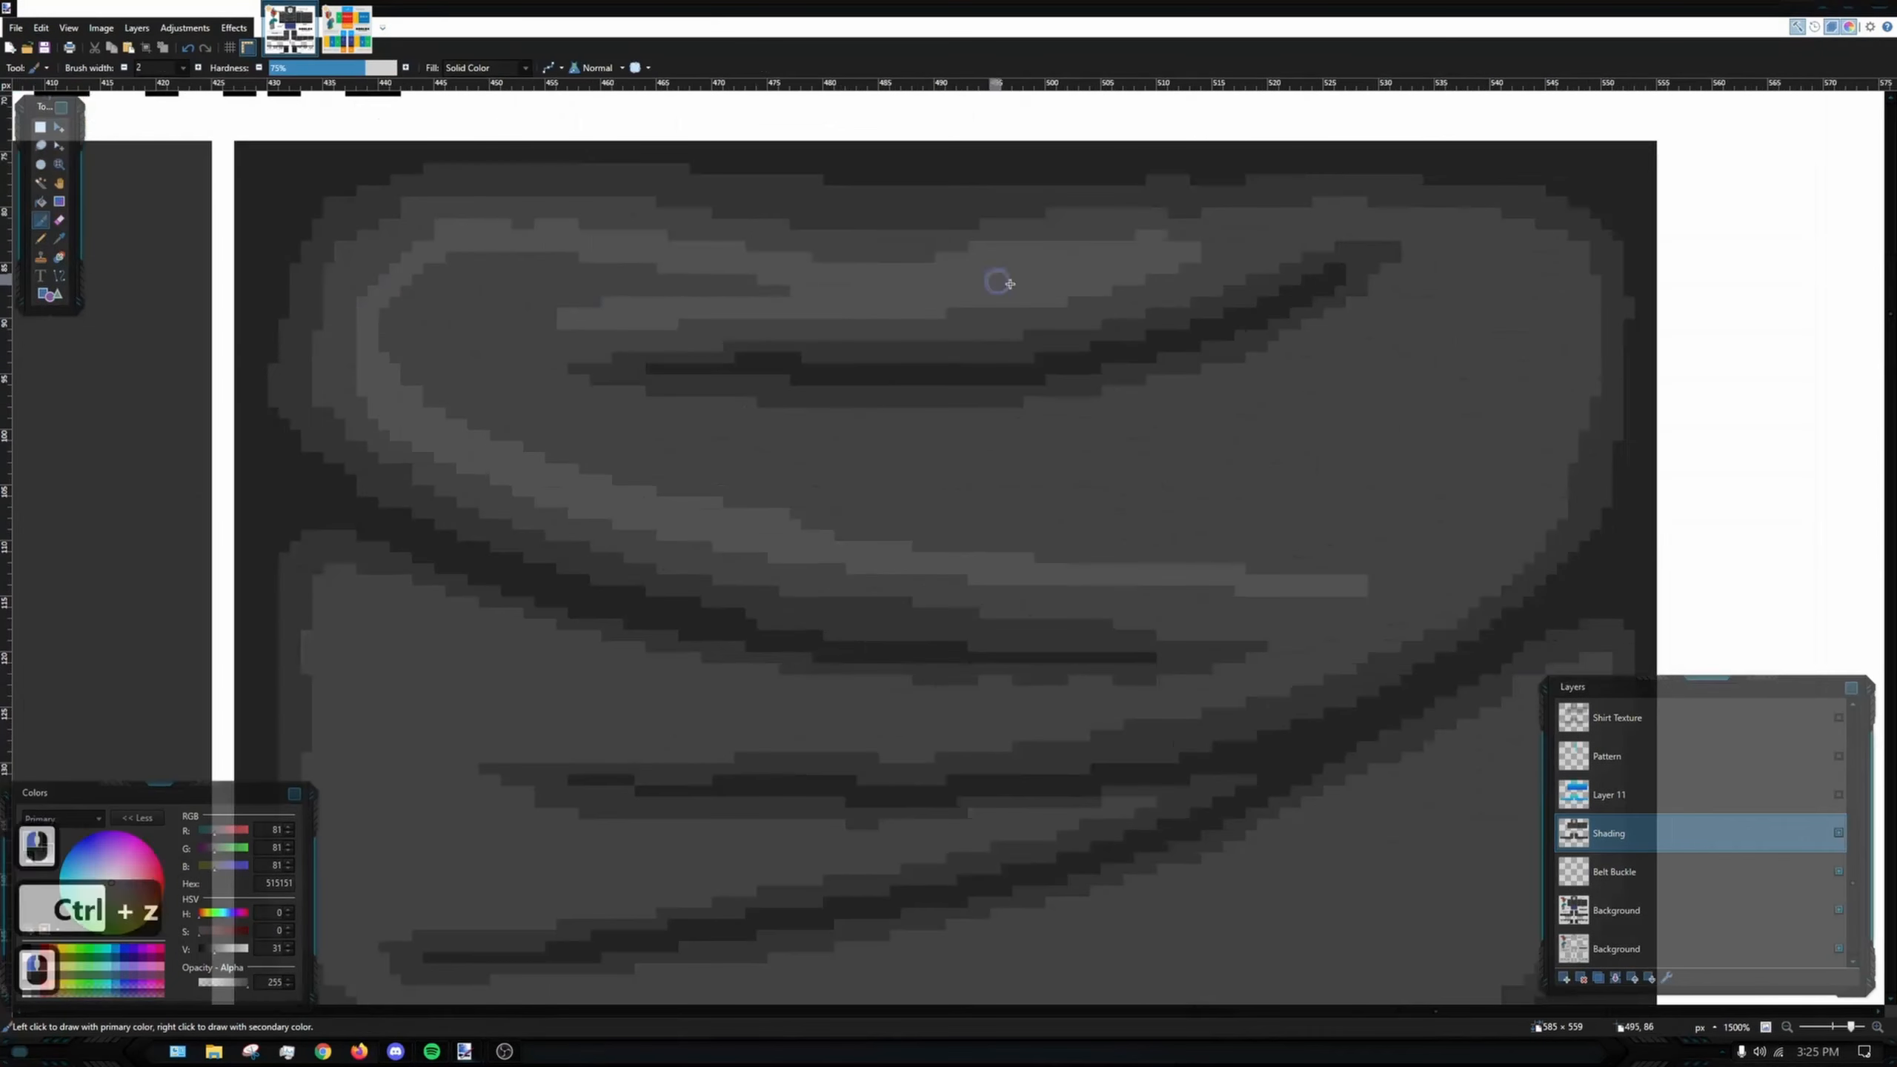
- Continue the 515151 highlights between the middle folds of the torso's back panel with the 2-pixel brush
scroll(1048, 580, up, 2)
drag(691, 386, 994, 432)
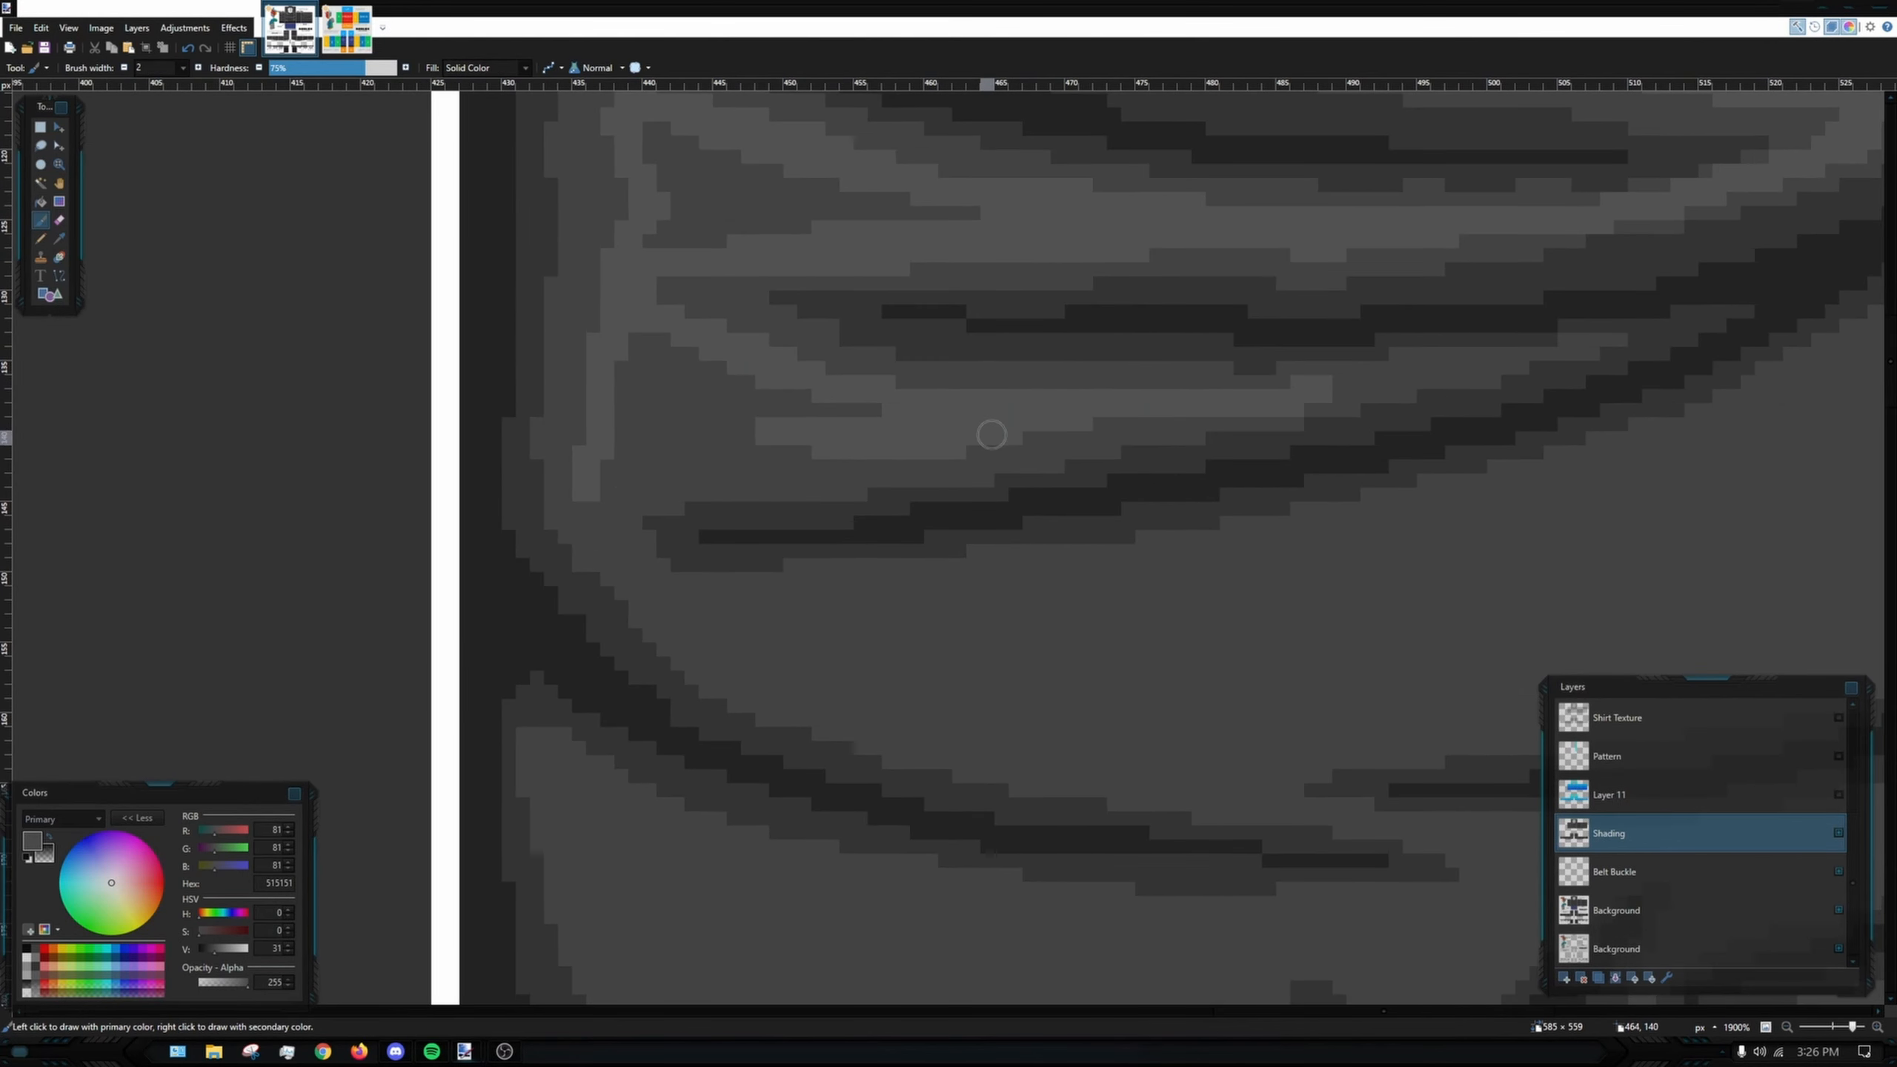
drag(622, 547, 1255, 793)
mouse_move(1382, 135)
mouse_down()
mouse_move(1351, 360)
mouse_move(650, 695)
mouse_up()
- Fill the lower folds above the belt on the torso's back panel with 515151 highlights using the brush and Pencil
mouse_move(284, 333)
mouse_down()
mouse_move(630, 459)
mouse_move(1258, 448)
mouse_move(1605, 247)
mouse_up()
drag(1046, 466, 1190, 454)
drag(314, 212, 766, 411)
scroll(804, 423, up, 4)
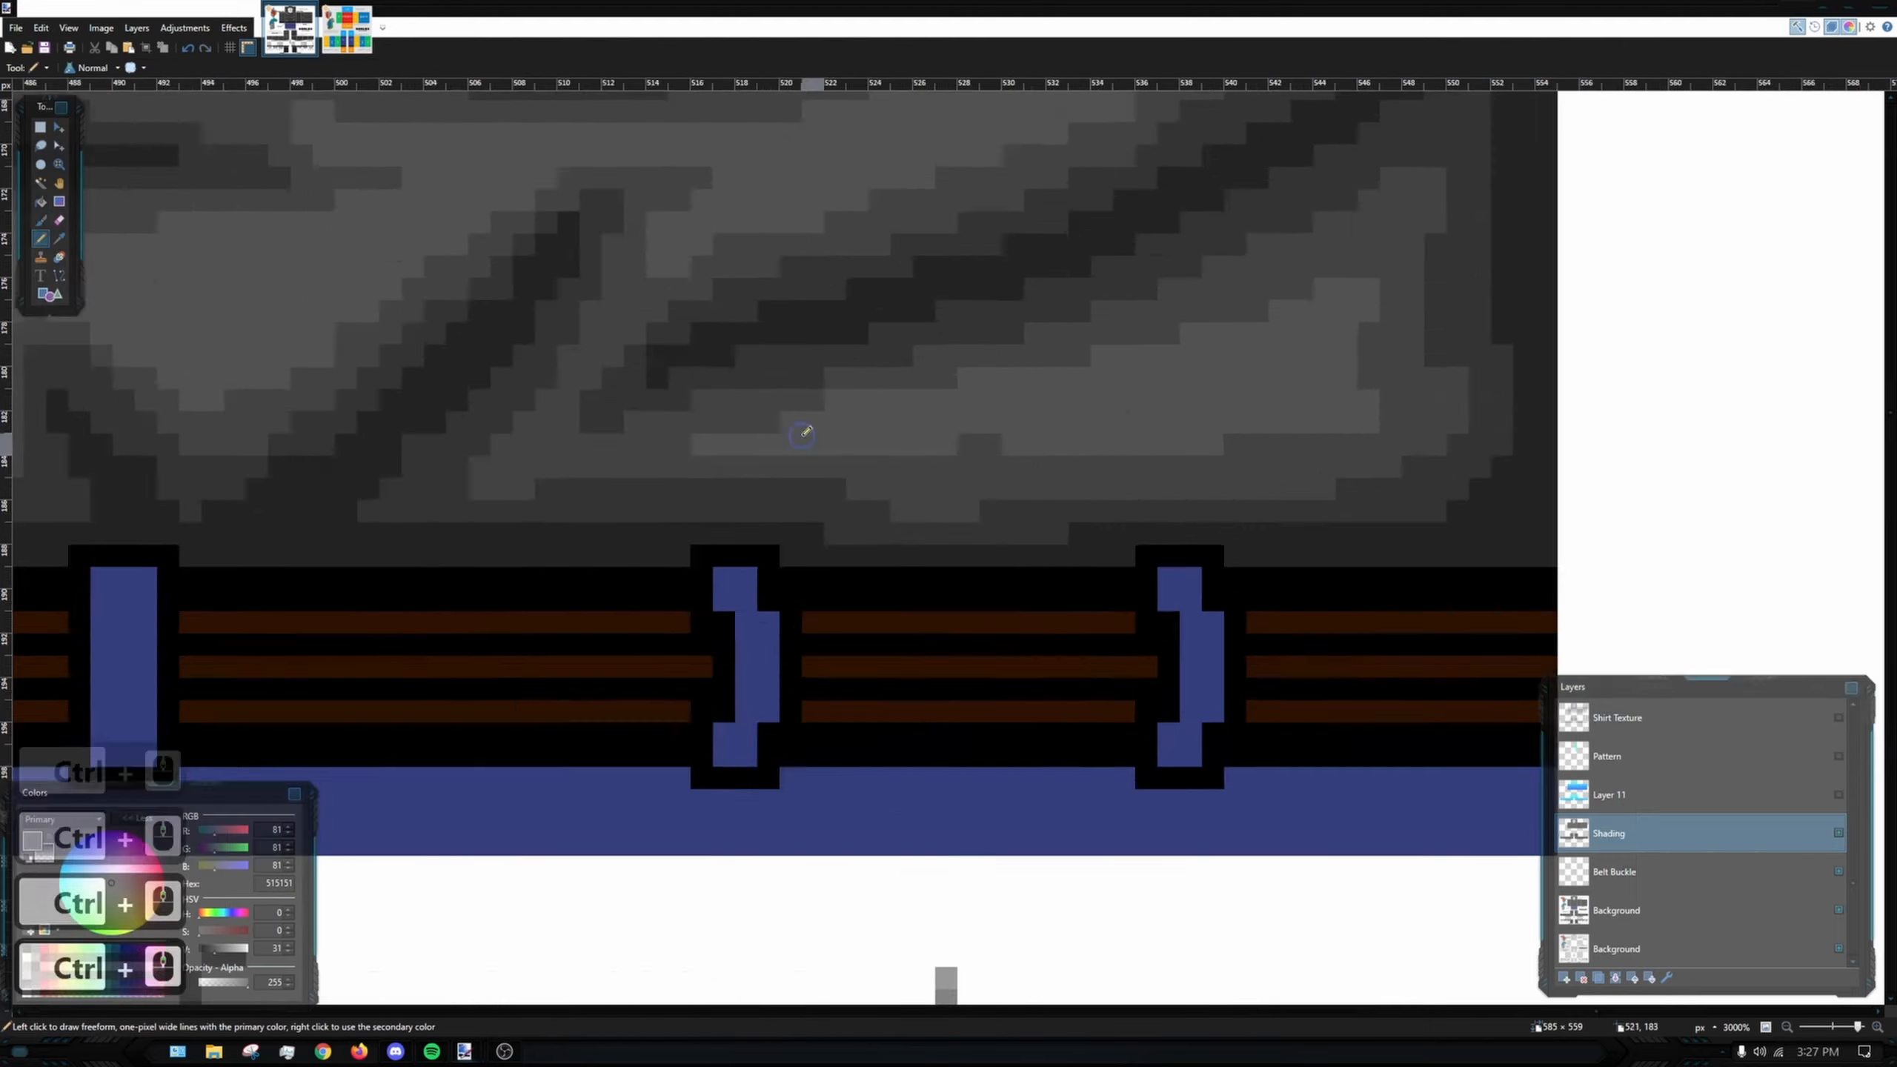
- Sample the lighter grey 606060 as the primary colour
scroll(1143, 309, down, 12)
scroll(709, 340, up, 9)
scroll(728, 381, up, 5)
key(k)
click(729, 392)
scroll(238, 246, down, 4)
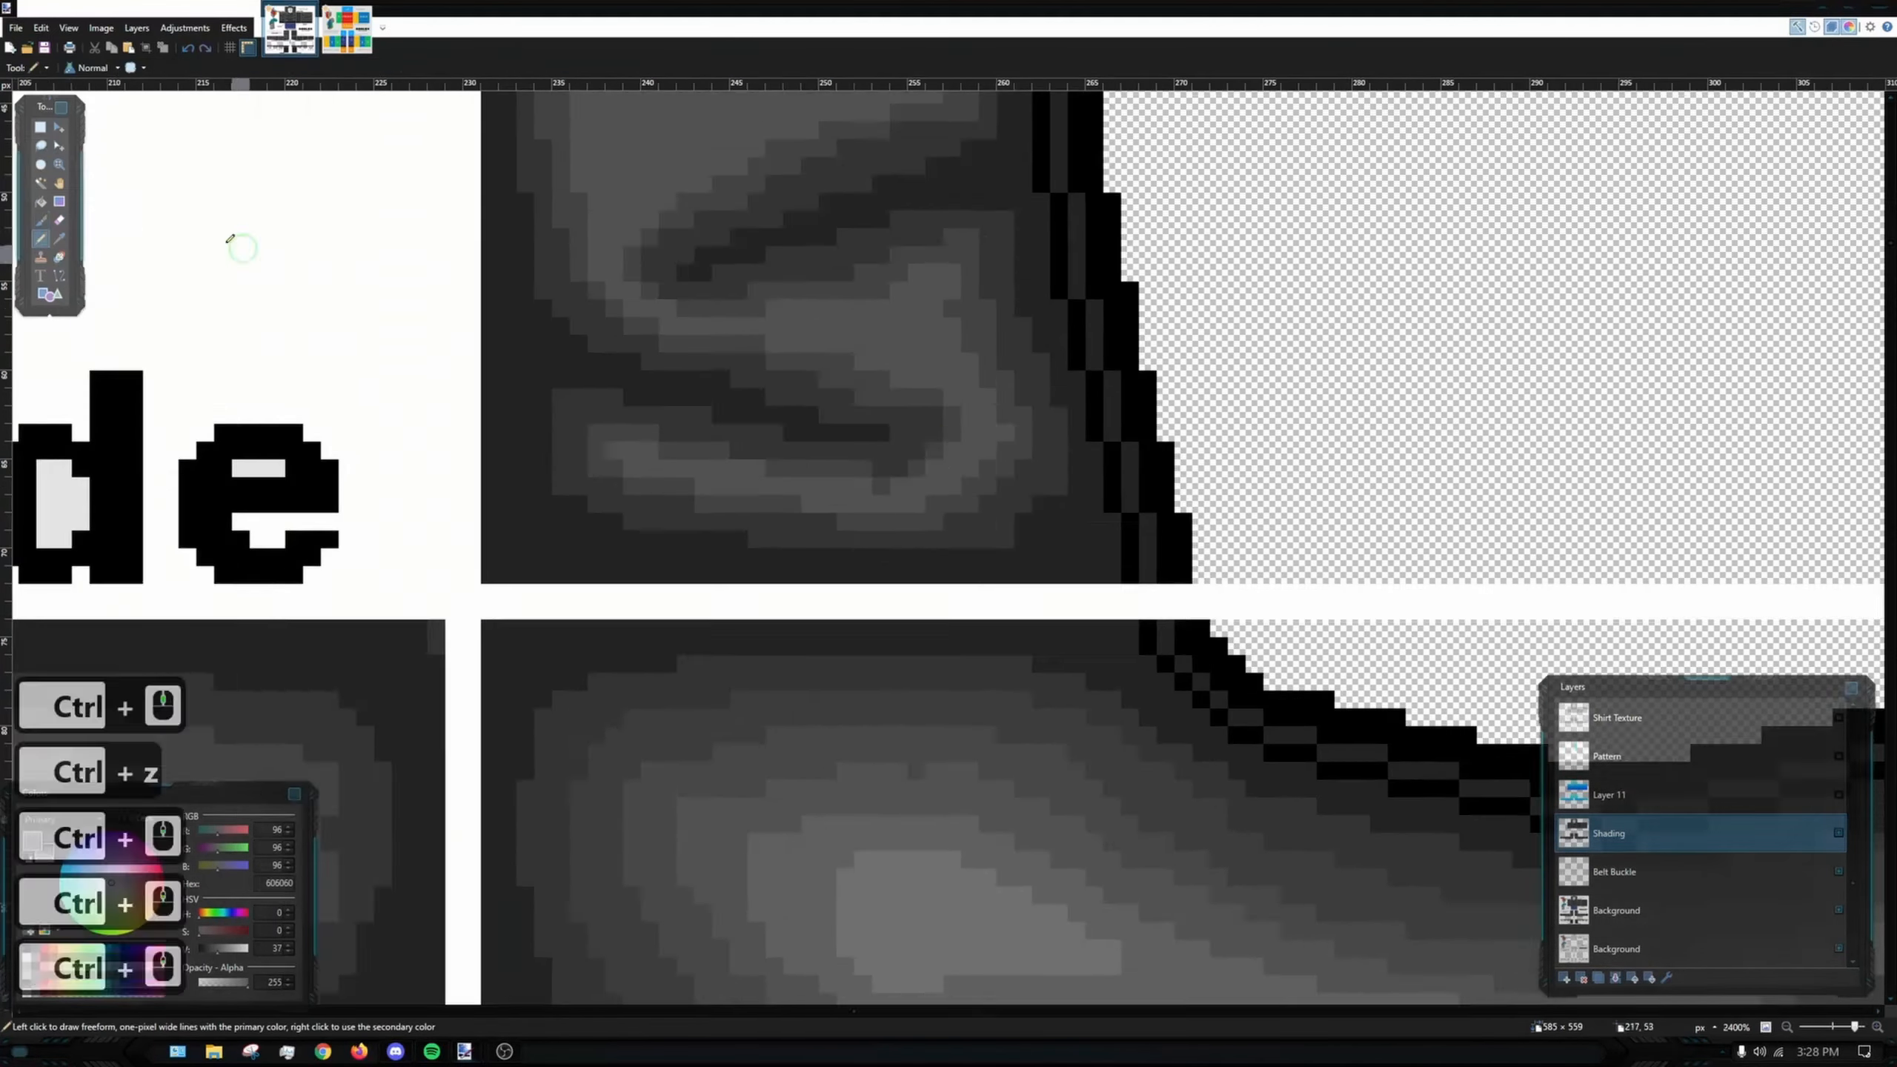
- Add 606060 highlights inside the folds on the left and right parts of the neck panel with the brush and Pencil
key(b)
scroll(928, 619, up, 2)
scroll(1101, 496, up, 3)
scroll(135, 381, down, 6)
scroll(864, 377, up, 6)
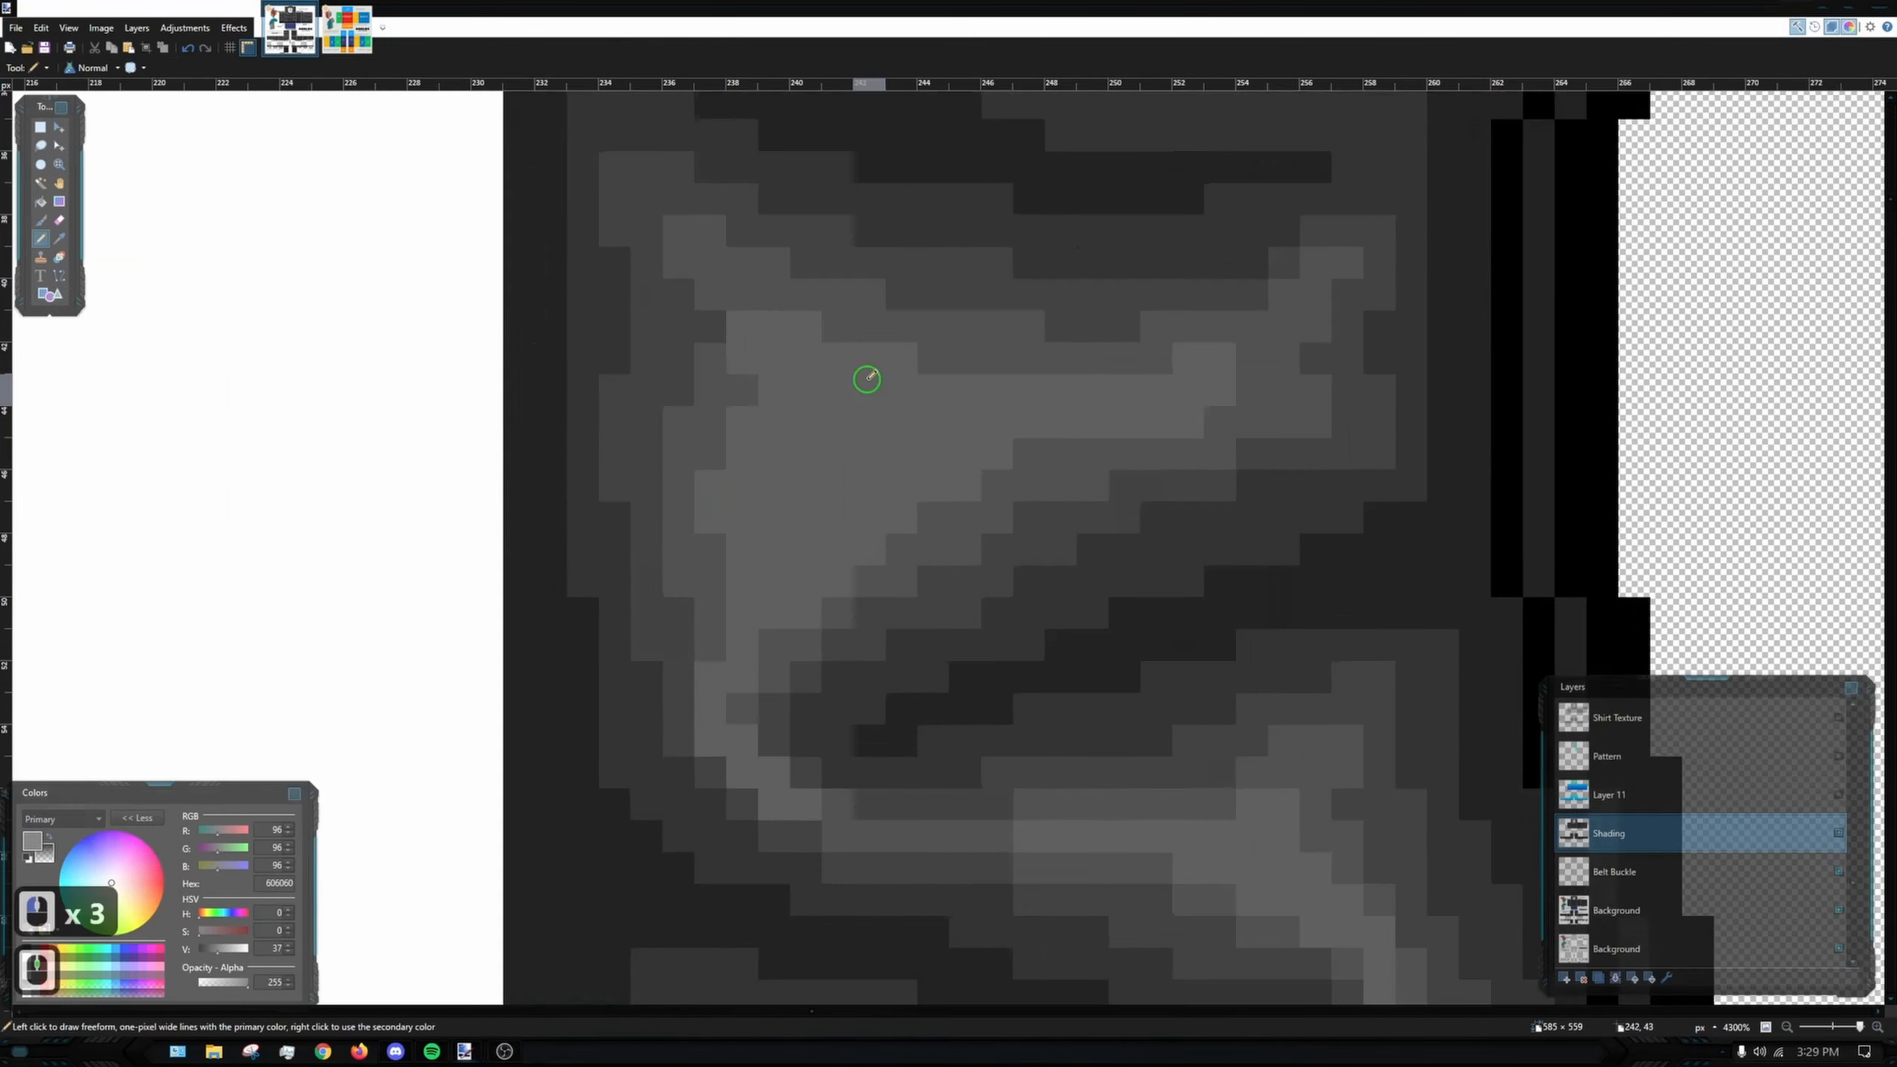
key(p)
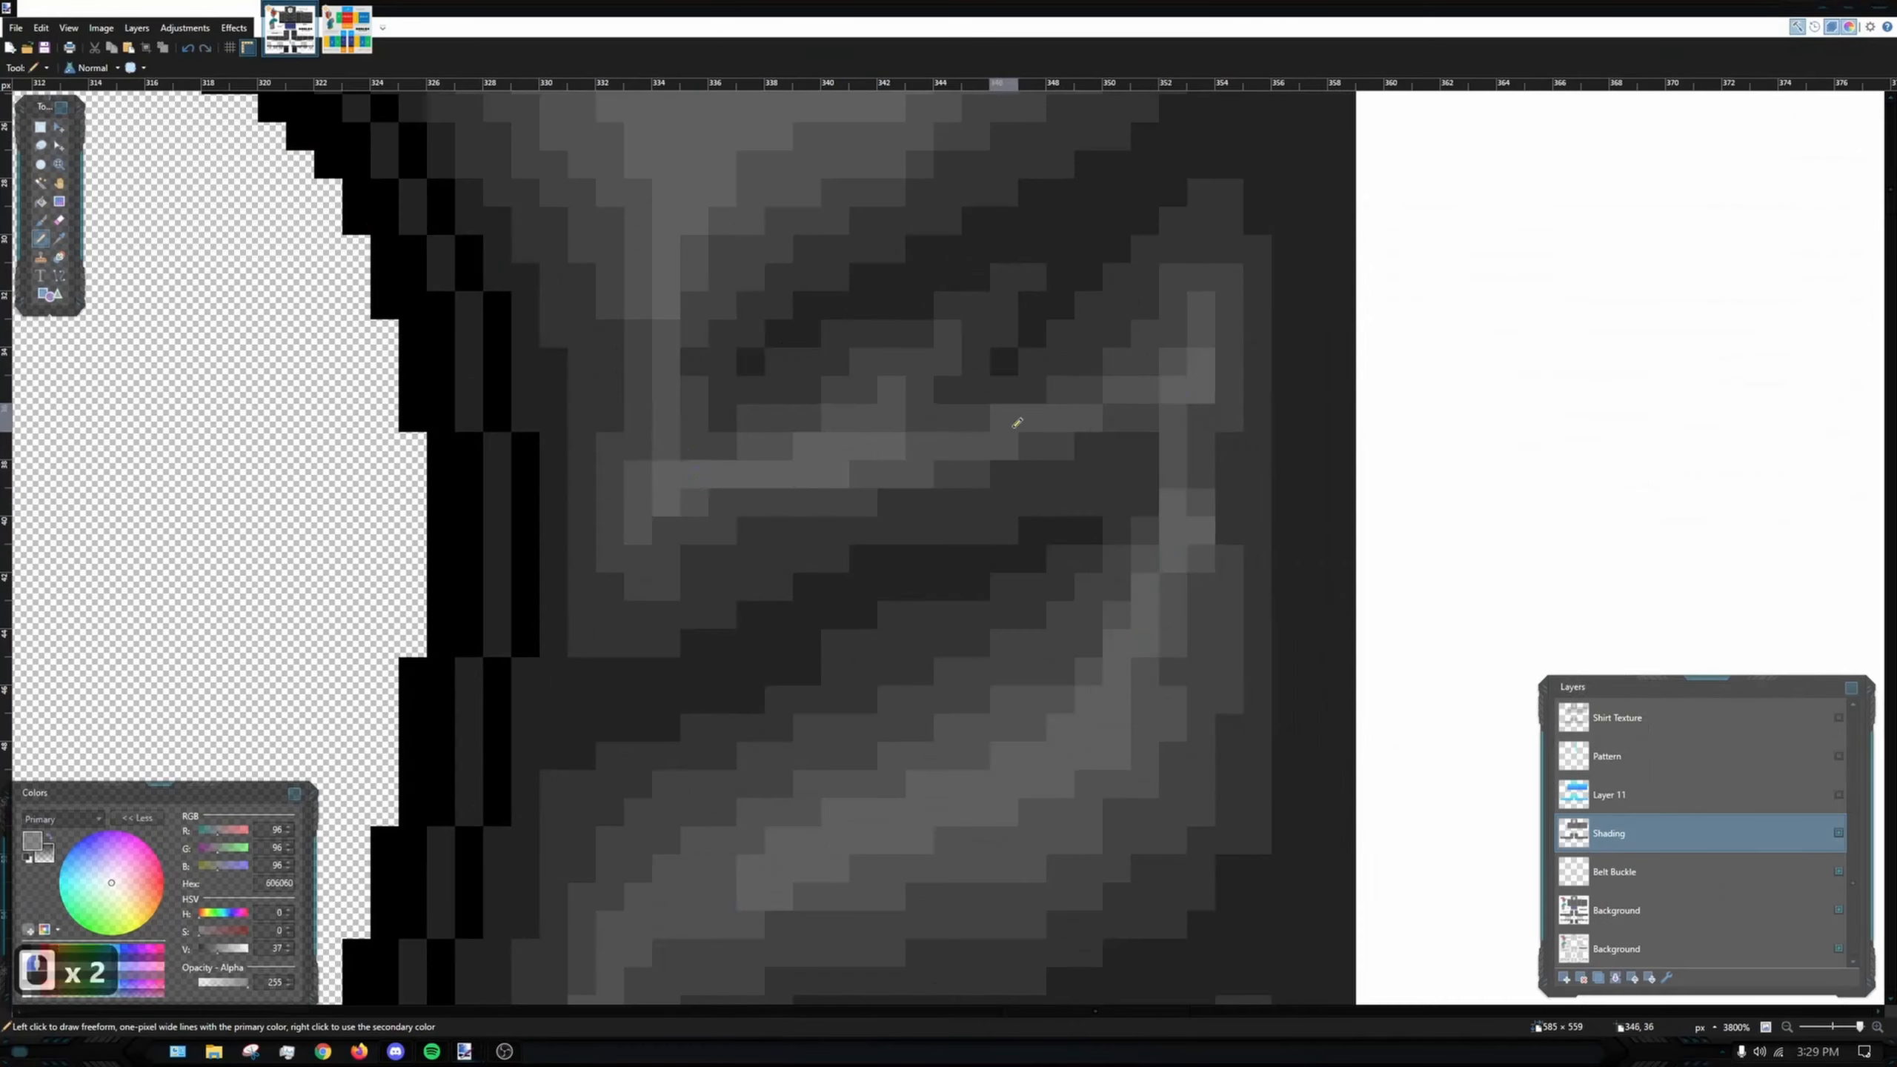
- Add 606060 highlights along the middle and lower folds of the torso's right-side panel with the Pencil and brush
scroll(1163, 598, down, 5)
scroll(724, 534, up, 6)
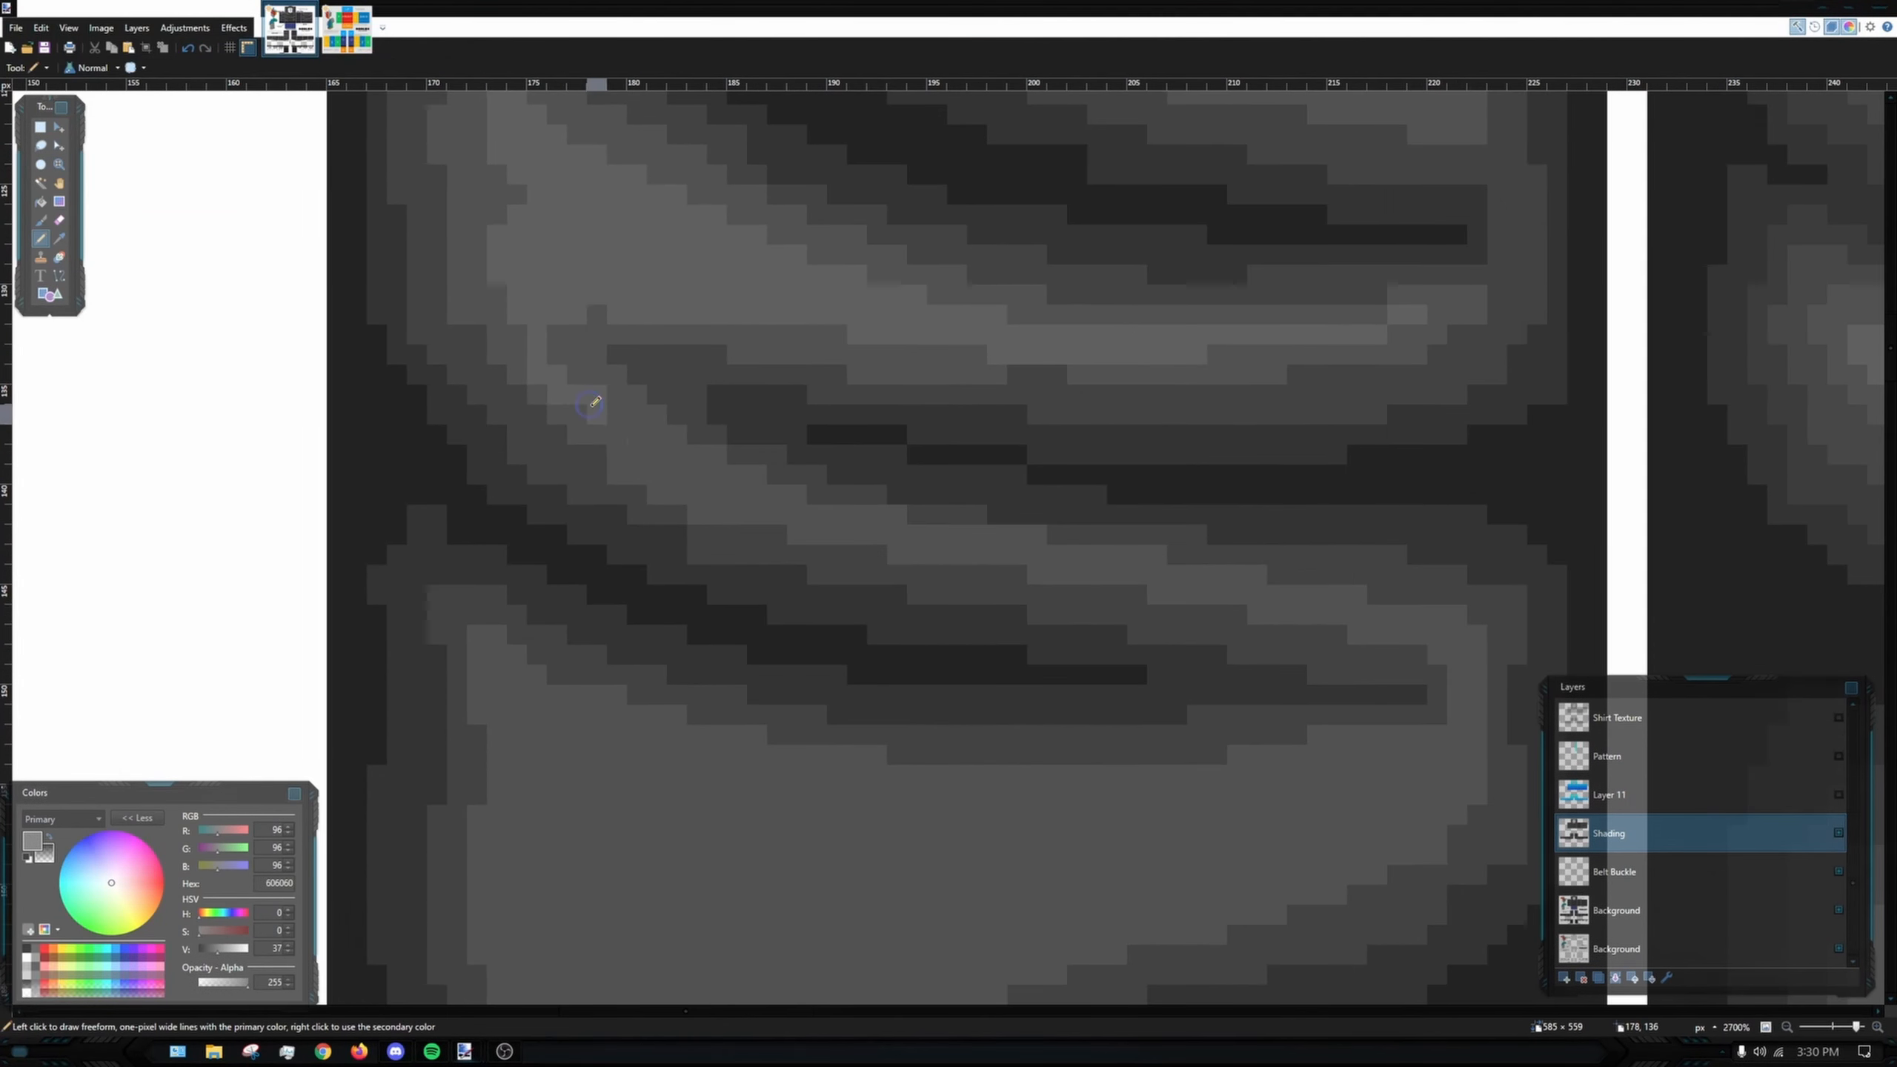
mouse_move(594, 402)
mouse_down()
mouse_move(986, 537)
mouse_move(1279, 714)
mouse_up()
key(b)
click(474, 206)
key(ctrl+z)
scroll(509, 381, down, 10)
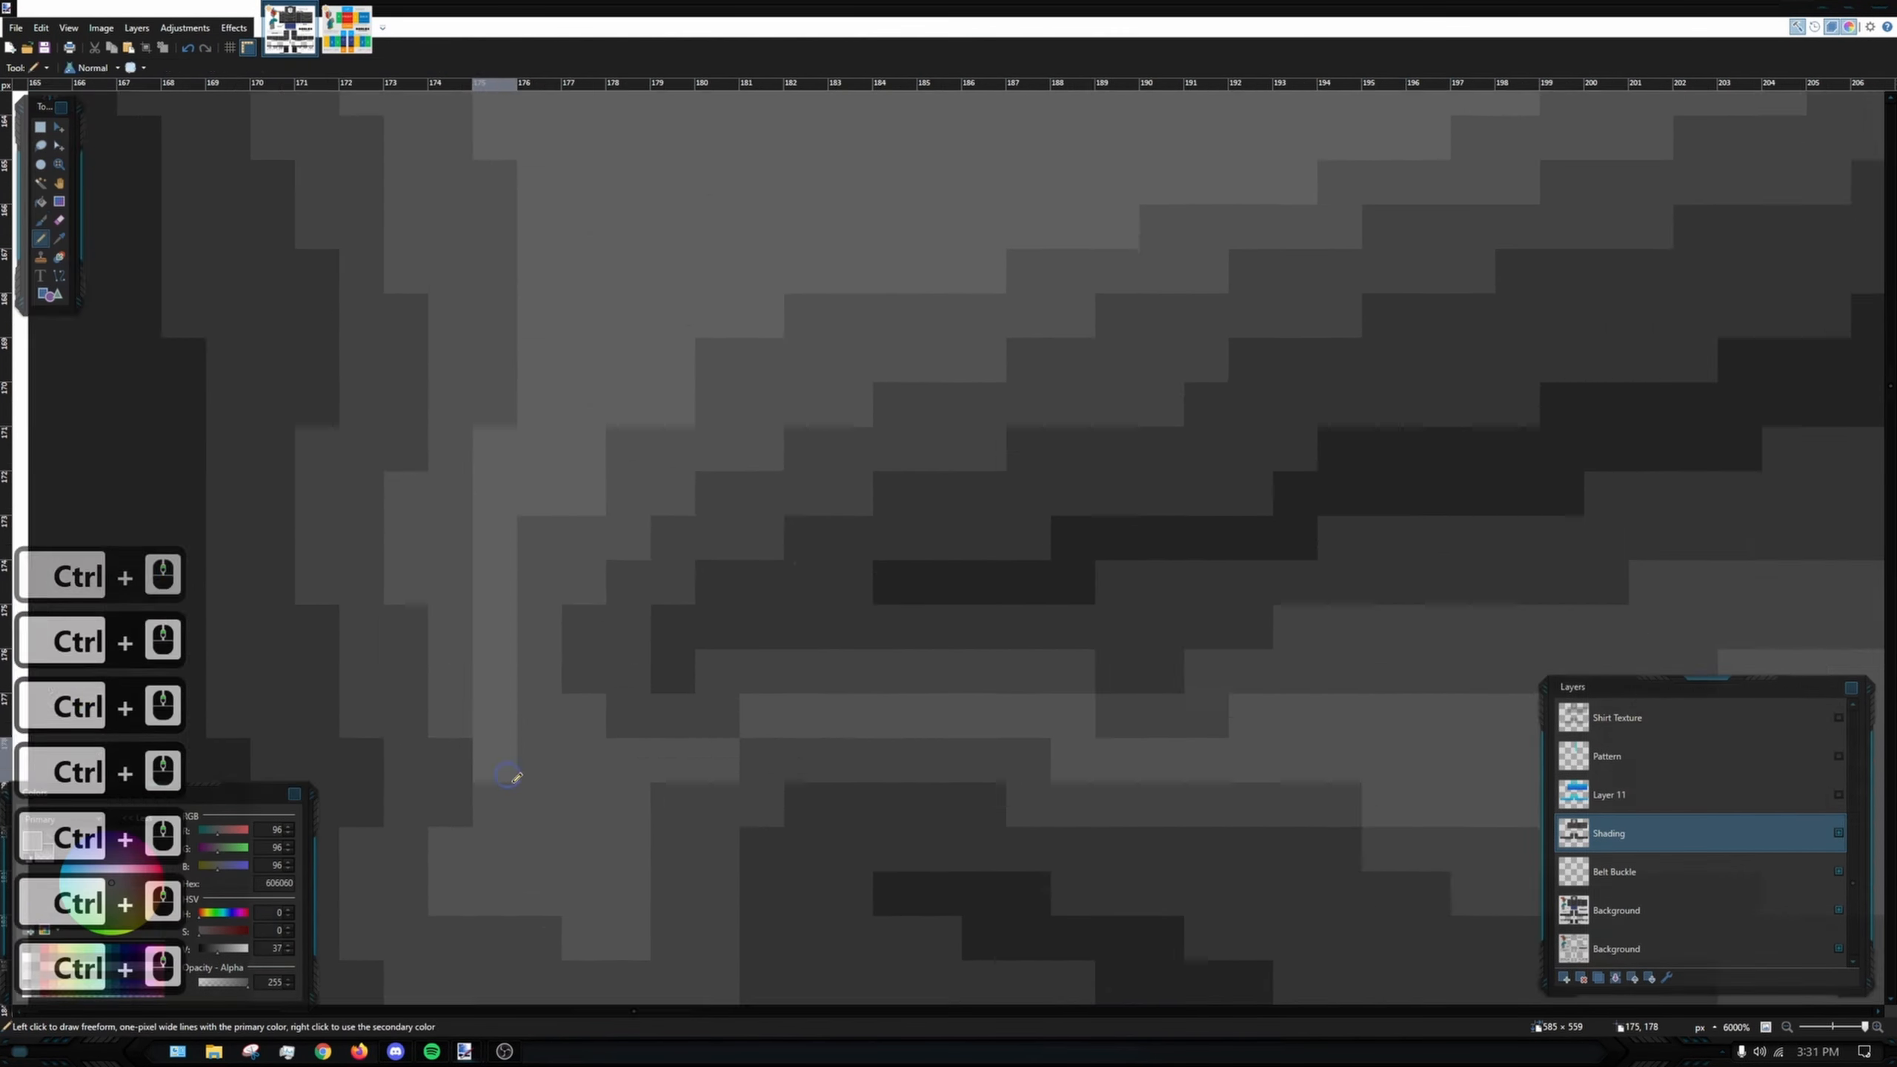
- Brush 606060 highlights along the upper and middle folds of the torso's back panel
scroll(1014, 277, up, 8)
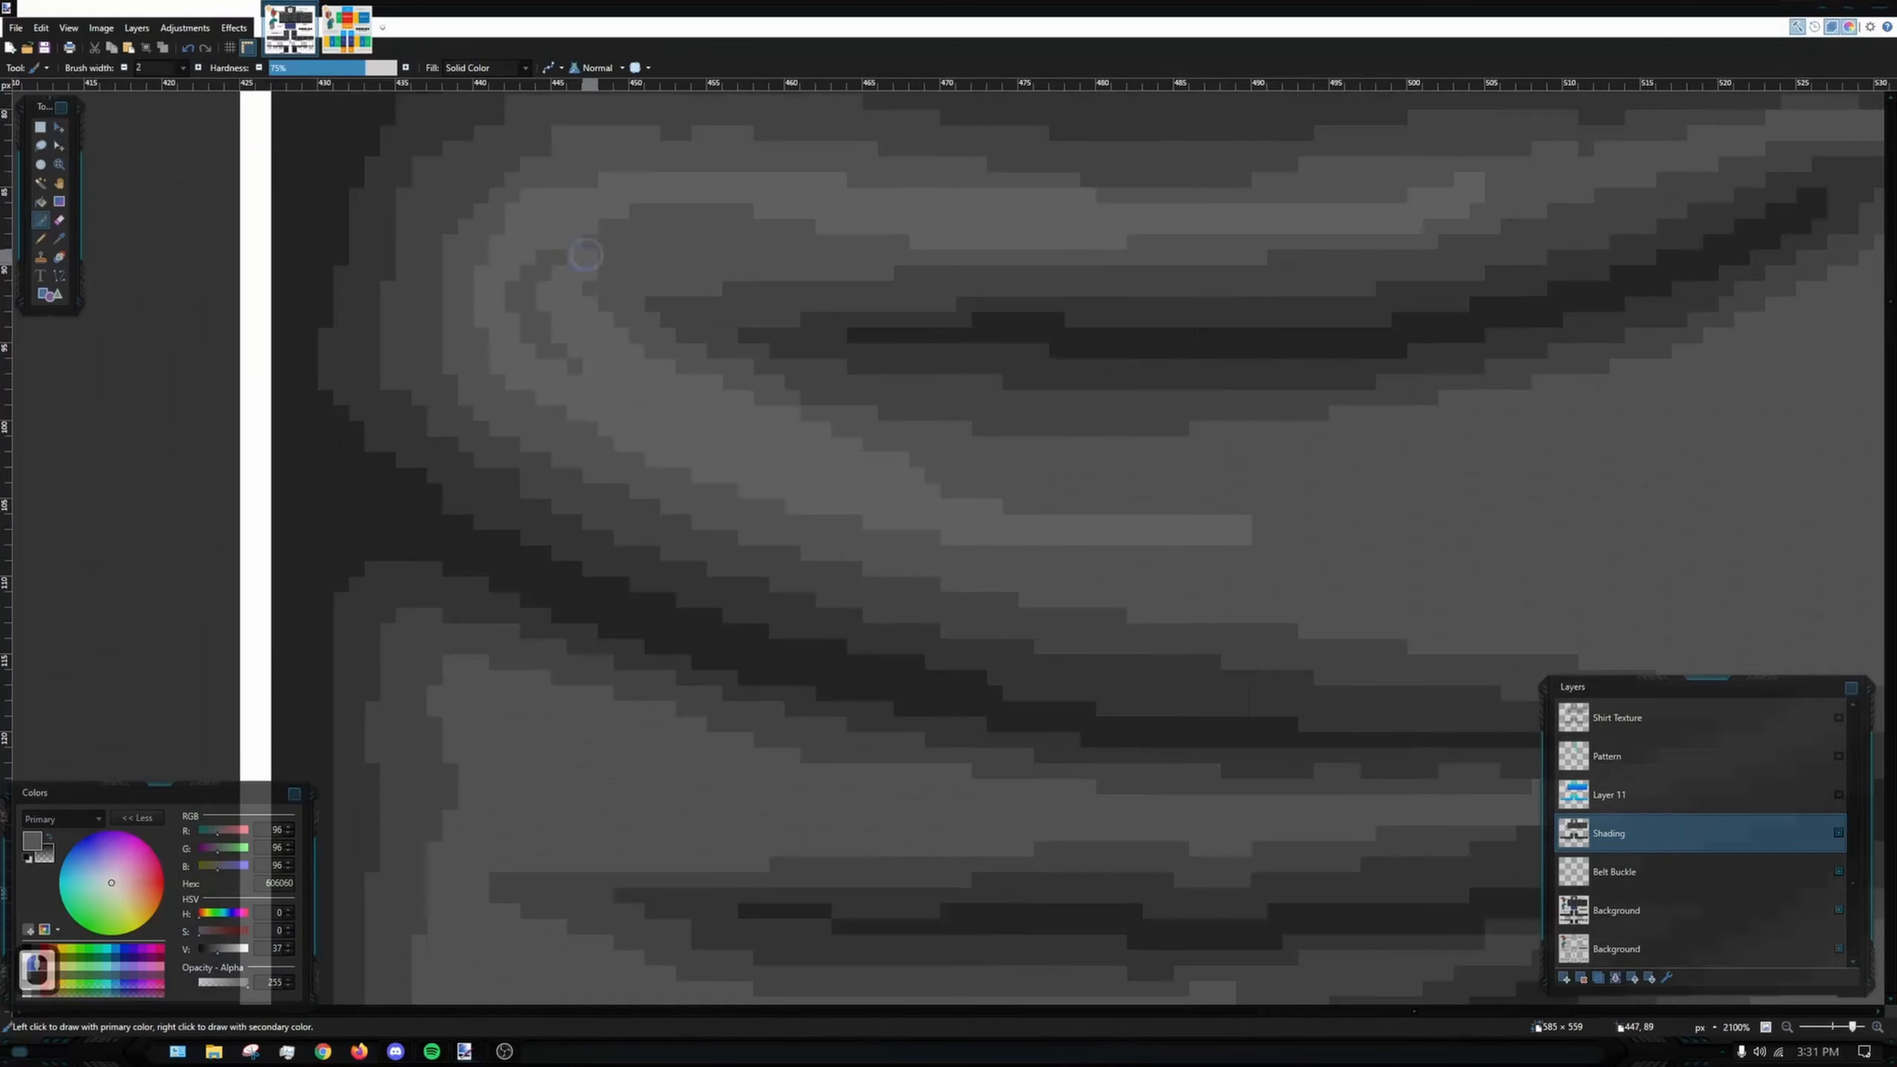
scroll(570, 593, down, 4)
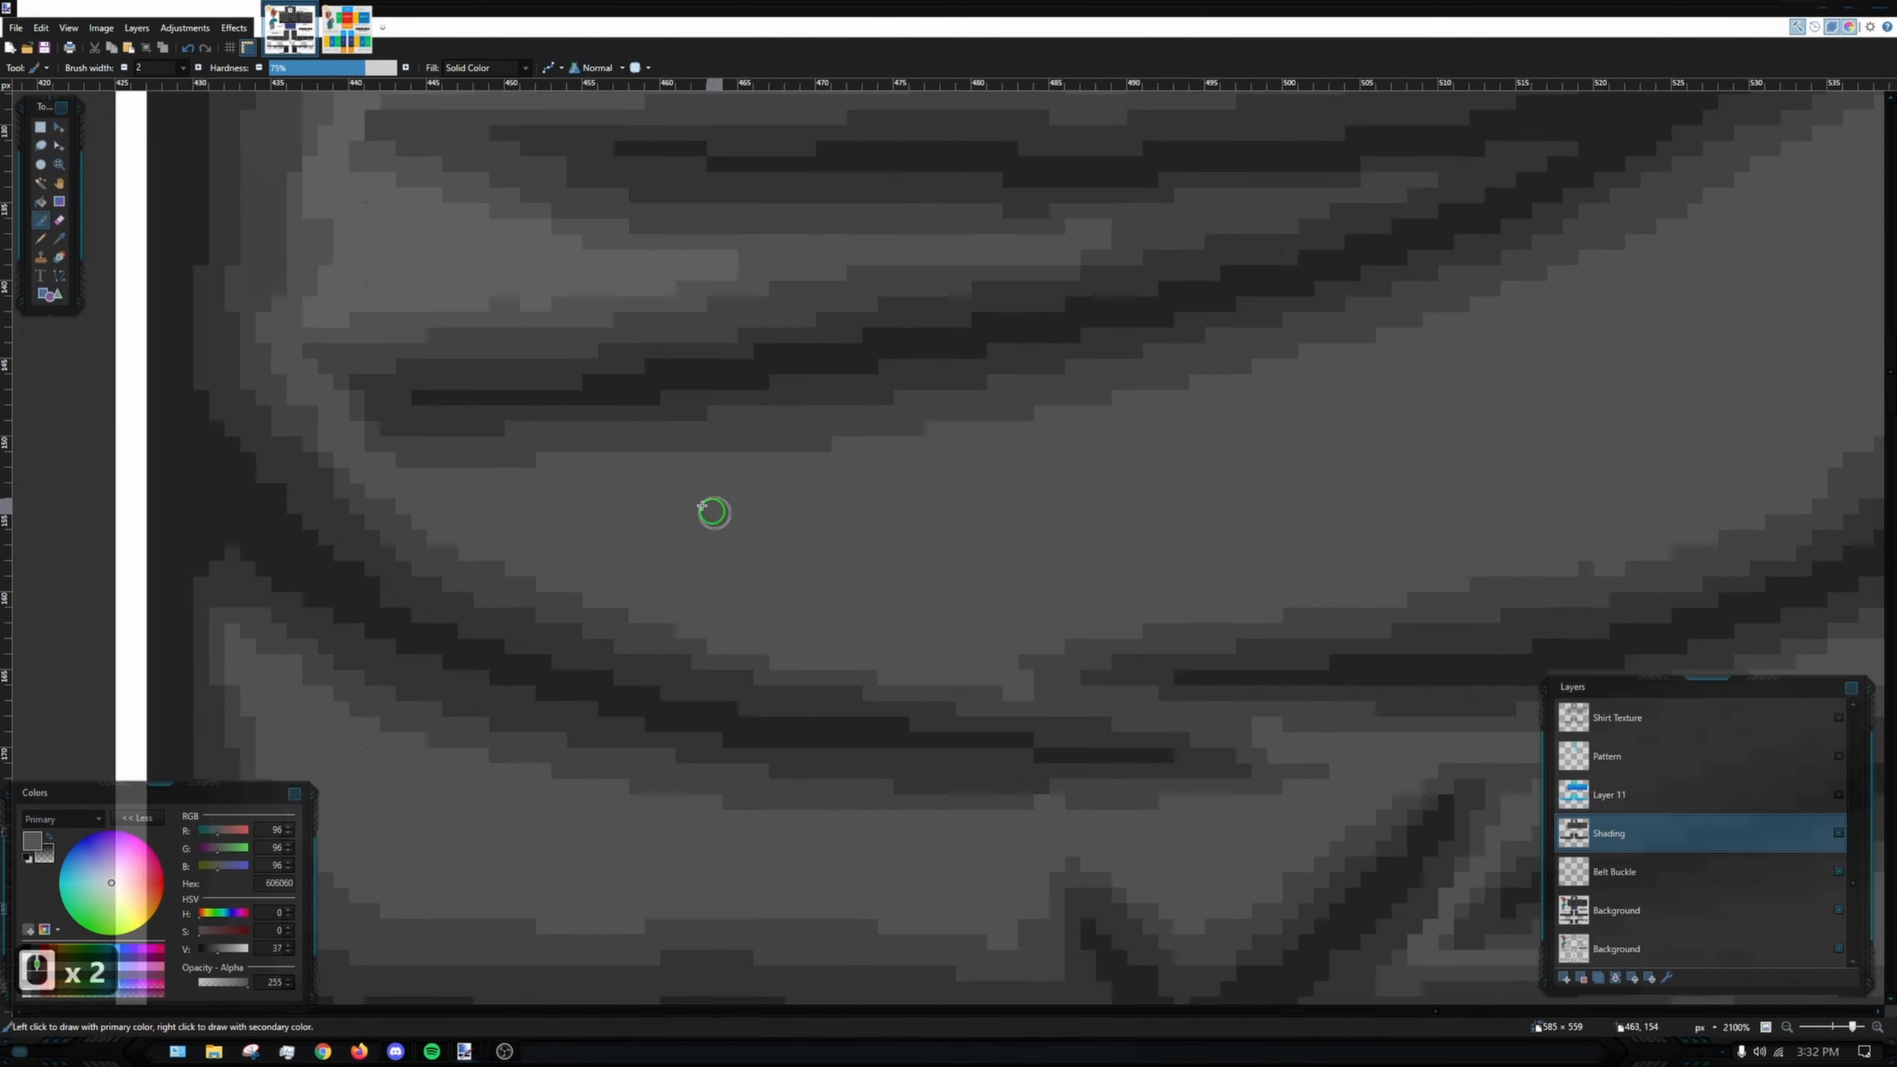
drag(710, 513, 1677, 233)
- Add 606060 highlights to the lower folds above the belt on the torso's back panel and refine them with the Pencil
scroll(1676, 234, down, 5)
scroll(1478, 555, left, 5)
drag(1479, 388, 1284, 475)
key(p)
scroll(1285, 475, up, 2)
key(ctrl+z)
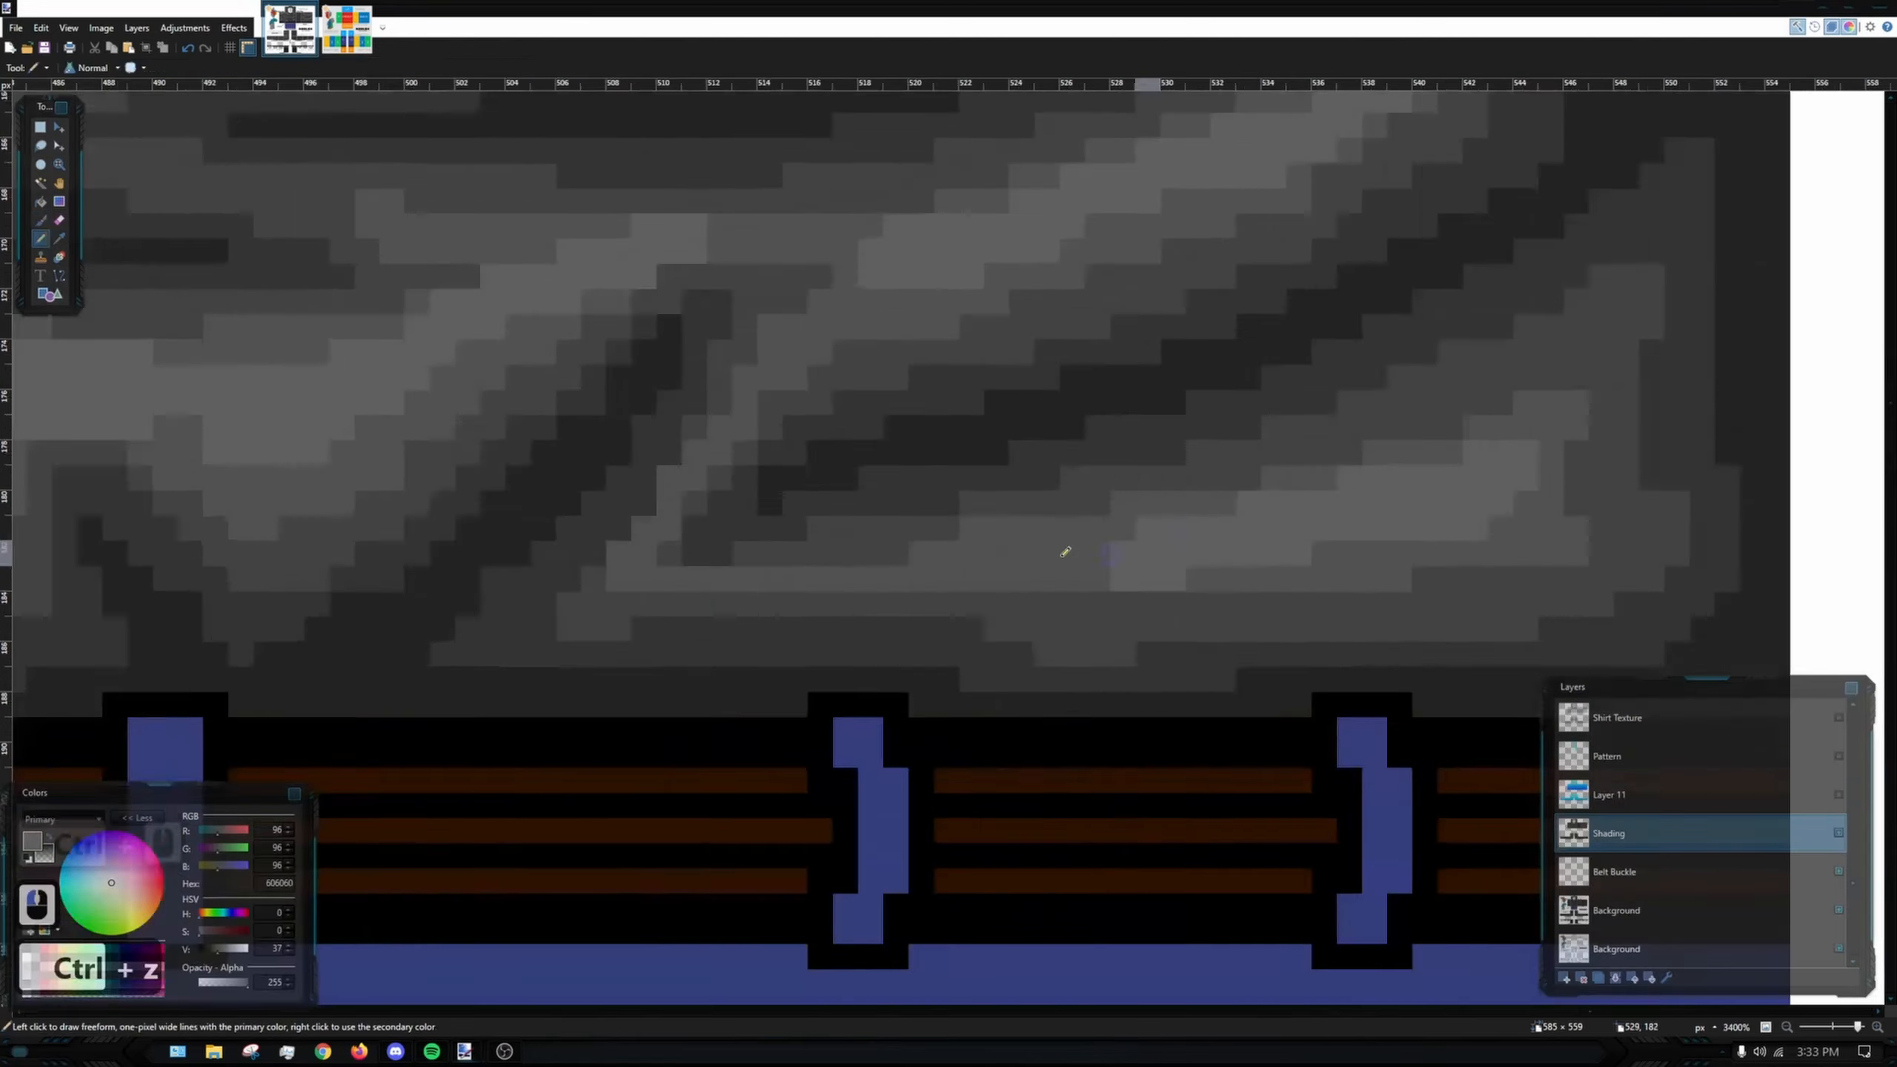
key(ctrl+z)
- Paint 606060 highlights inside the upper and lower folds of the square shoulder panel with the 2-pixel brush
scroll(921, 373, down, 5)
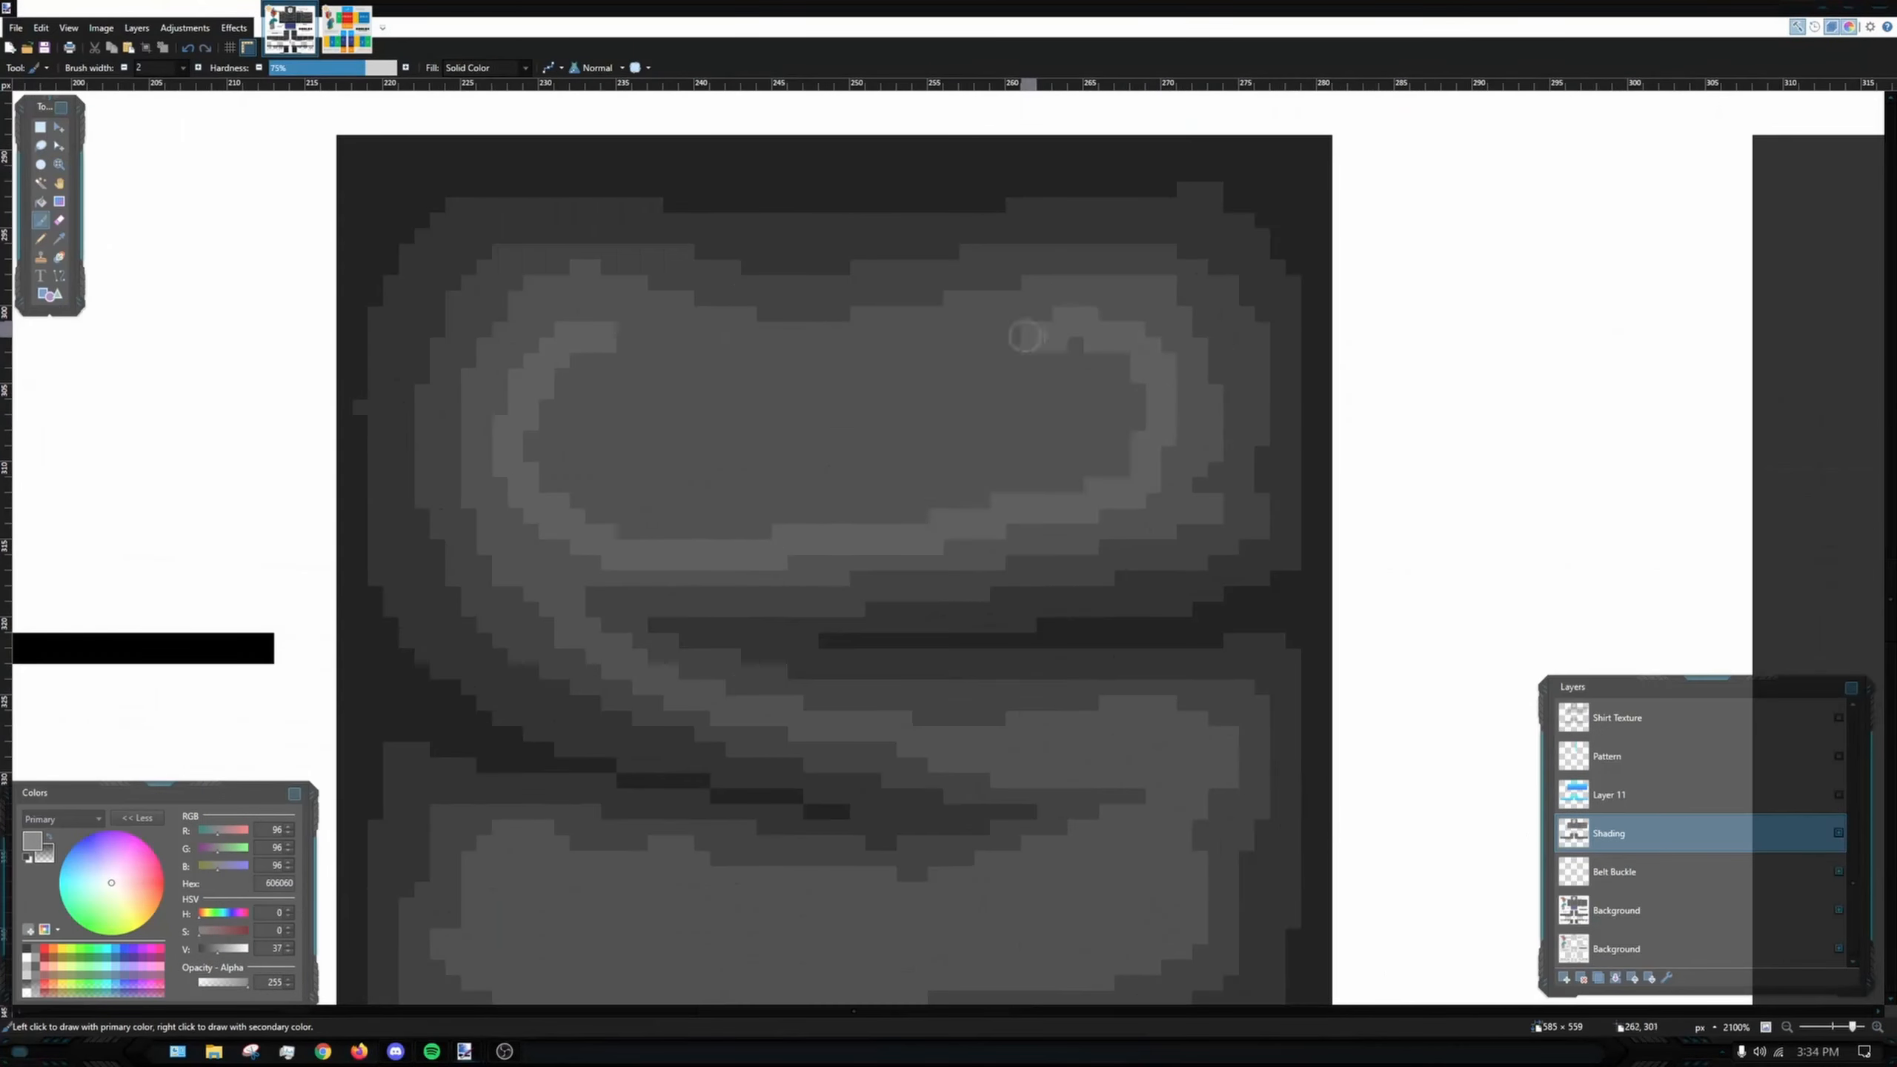
scroll(594, 651, down, 4)
scroll(594, 651, right, 1)
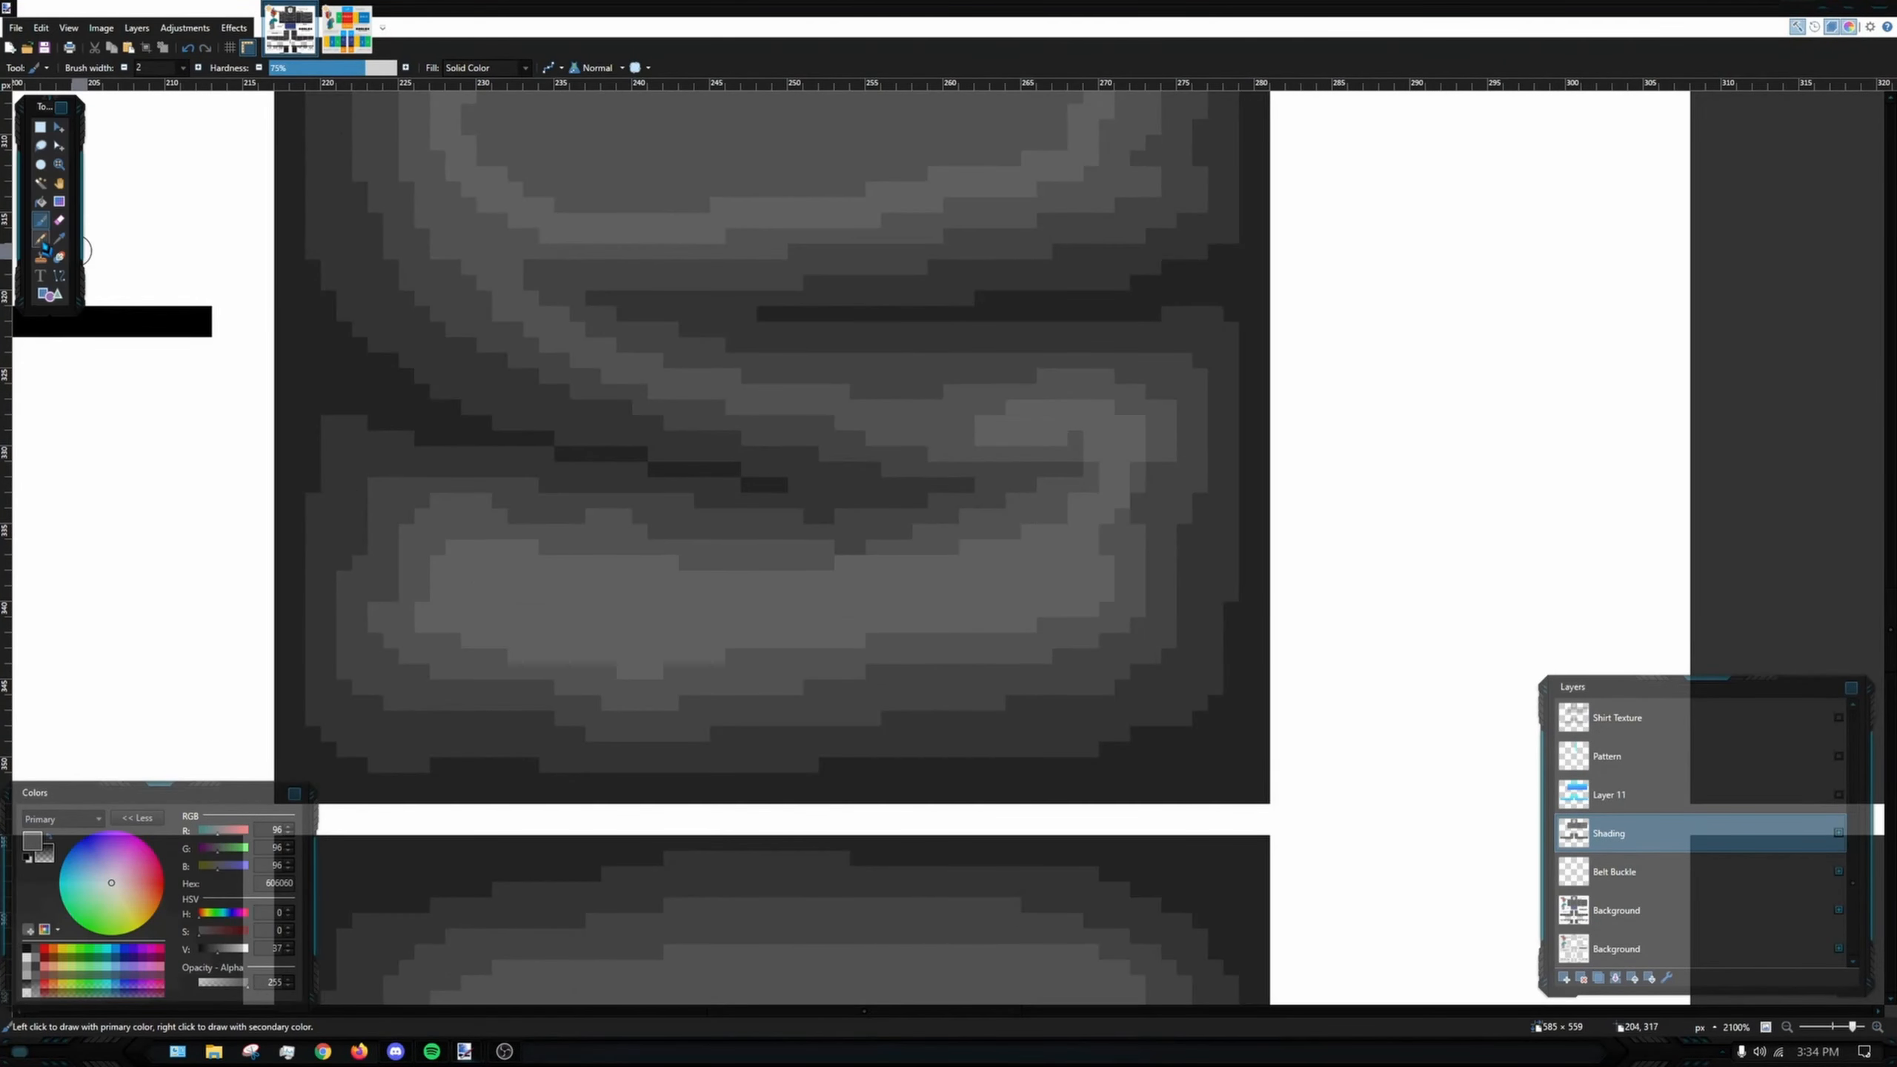
- Brush 606060 highlights between the folds of the rightmost right-arm sleeve panel
scroll(720, 241, down, 5)
scroll(880, 322, up, 7)
scroll(880, 322, down, 4)
scroll(1057, 472, down, 10)
scroll(1042, 389, up, 8)
drag(889, 388, 1042, 381)
key(ctrl+z)
drag(523, 478, 699, 486)
- Add 606060 highlights to the middle right-arm sleeve panels with the Pencil and brush
click(40, 239)
scroll(889, 470, down, 8)
scroll(1047, 456, up, 8)
click(1046, 457)
scroll(1046, 456, down, 3)
click(40, 219)
key(ctrl+z)
- Brush 606060 highlights into the folds of the leftmost right-arm sleeve panel, including its lower-left fold
scroll(754, 343, down, 3)
scroll(479, 437, left, 8)
click(479, 436)
scroll(1167, 539, down, 2)
click(1167, 538)
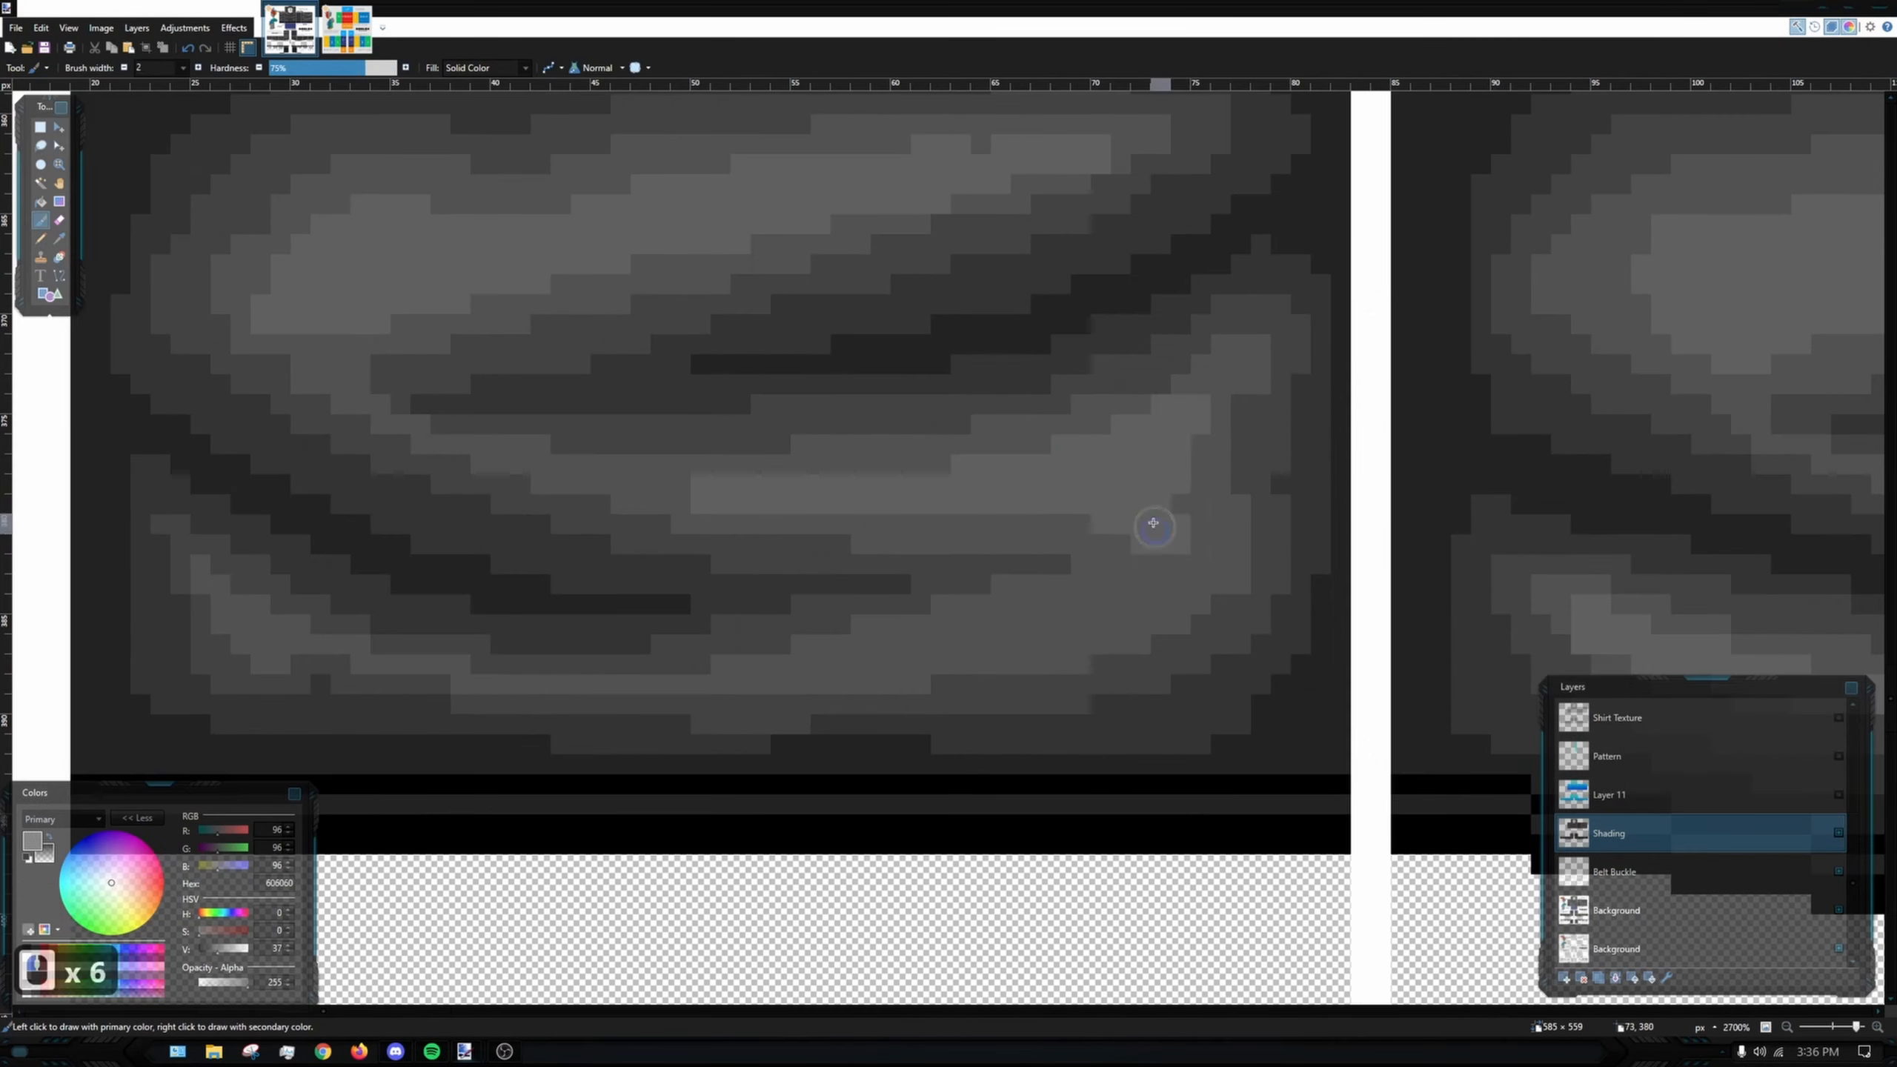
click(313, 571)
- Switch the primary colour to the lighter grey 707070
scroll(313, 571, down, 6)
scroll(724, 338, up, 7)
scroll(1064, 881, down, 8)
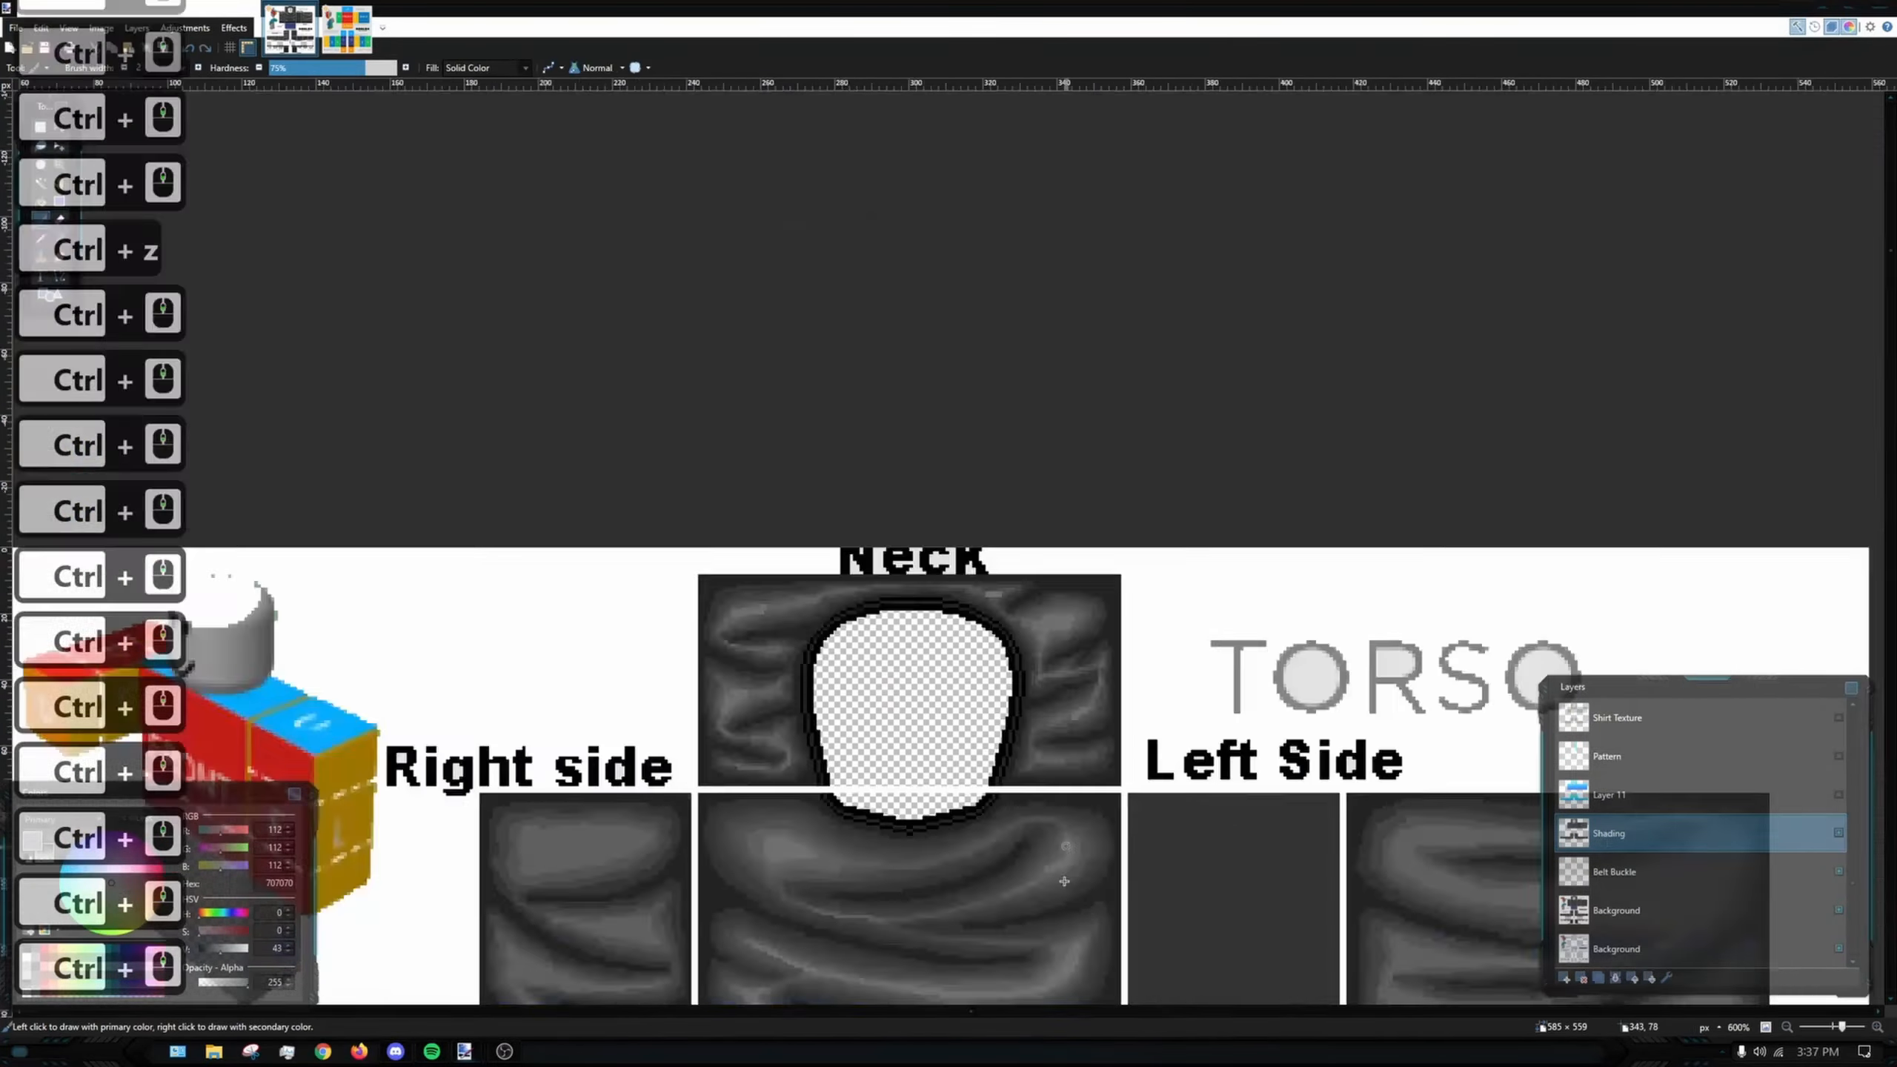
- Add 707070 highlights to the upper and lower fold areas of the torso's right-side panel with the brush and Pencil
scroll(694, 454, up, 8)
click(694, 454)
scroll(754, 356, down, 4)
key(ctrl+z)
scroll(978, 470, up, 5)
click(978, 470)
scroll(979, 470, down, 5)
drag(664, 306, 608, 394)
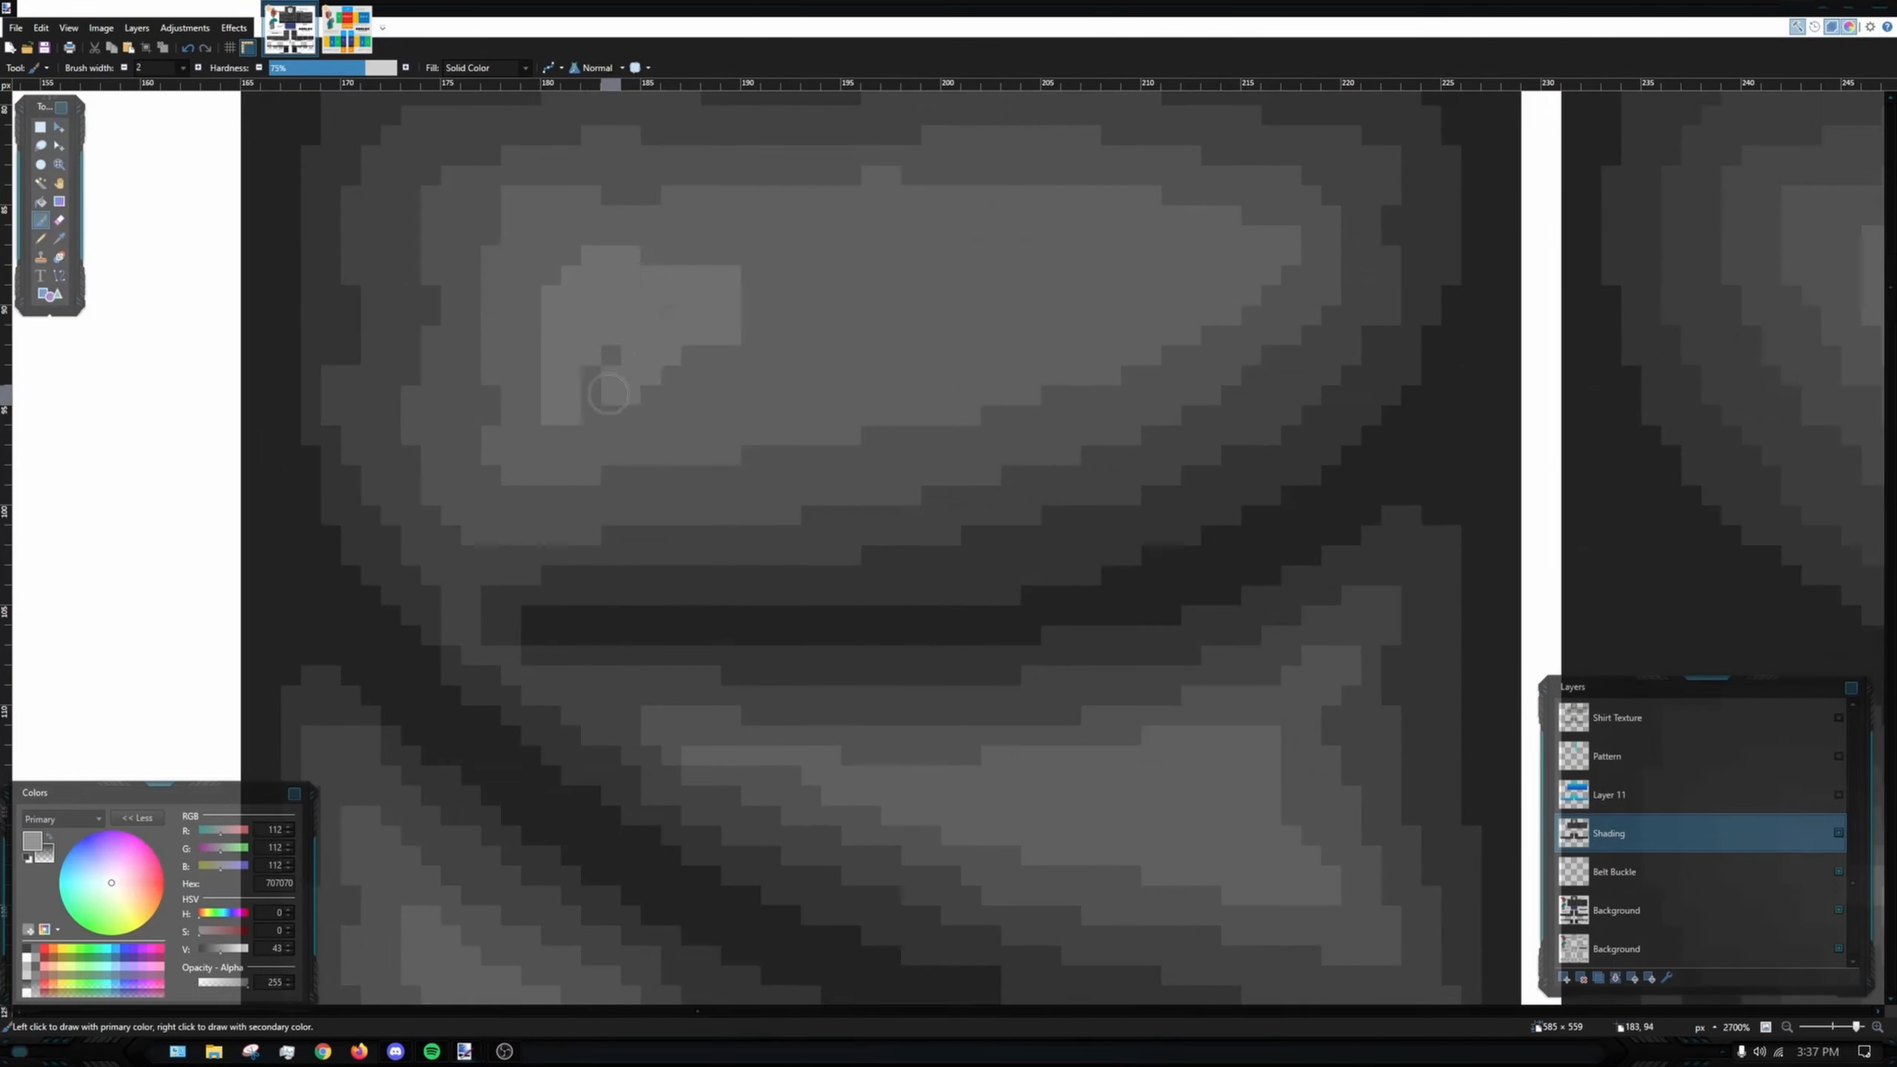
key(p)
scroll(442, 364, down, 2)
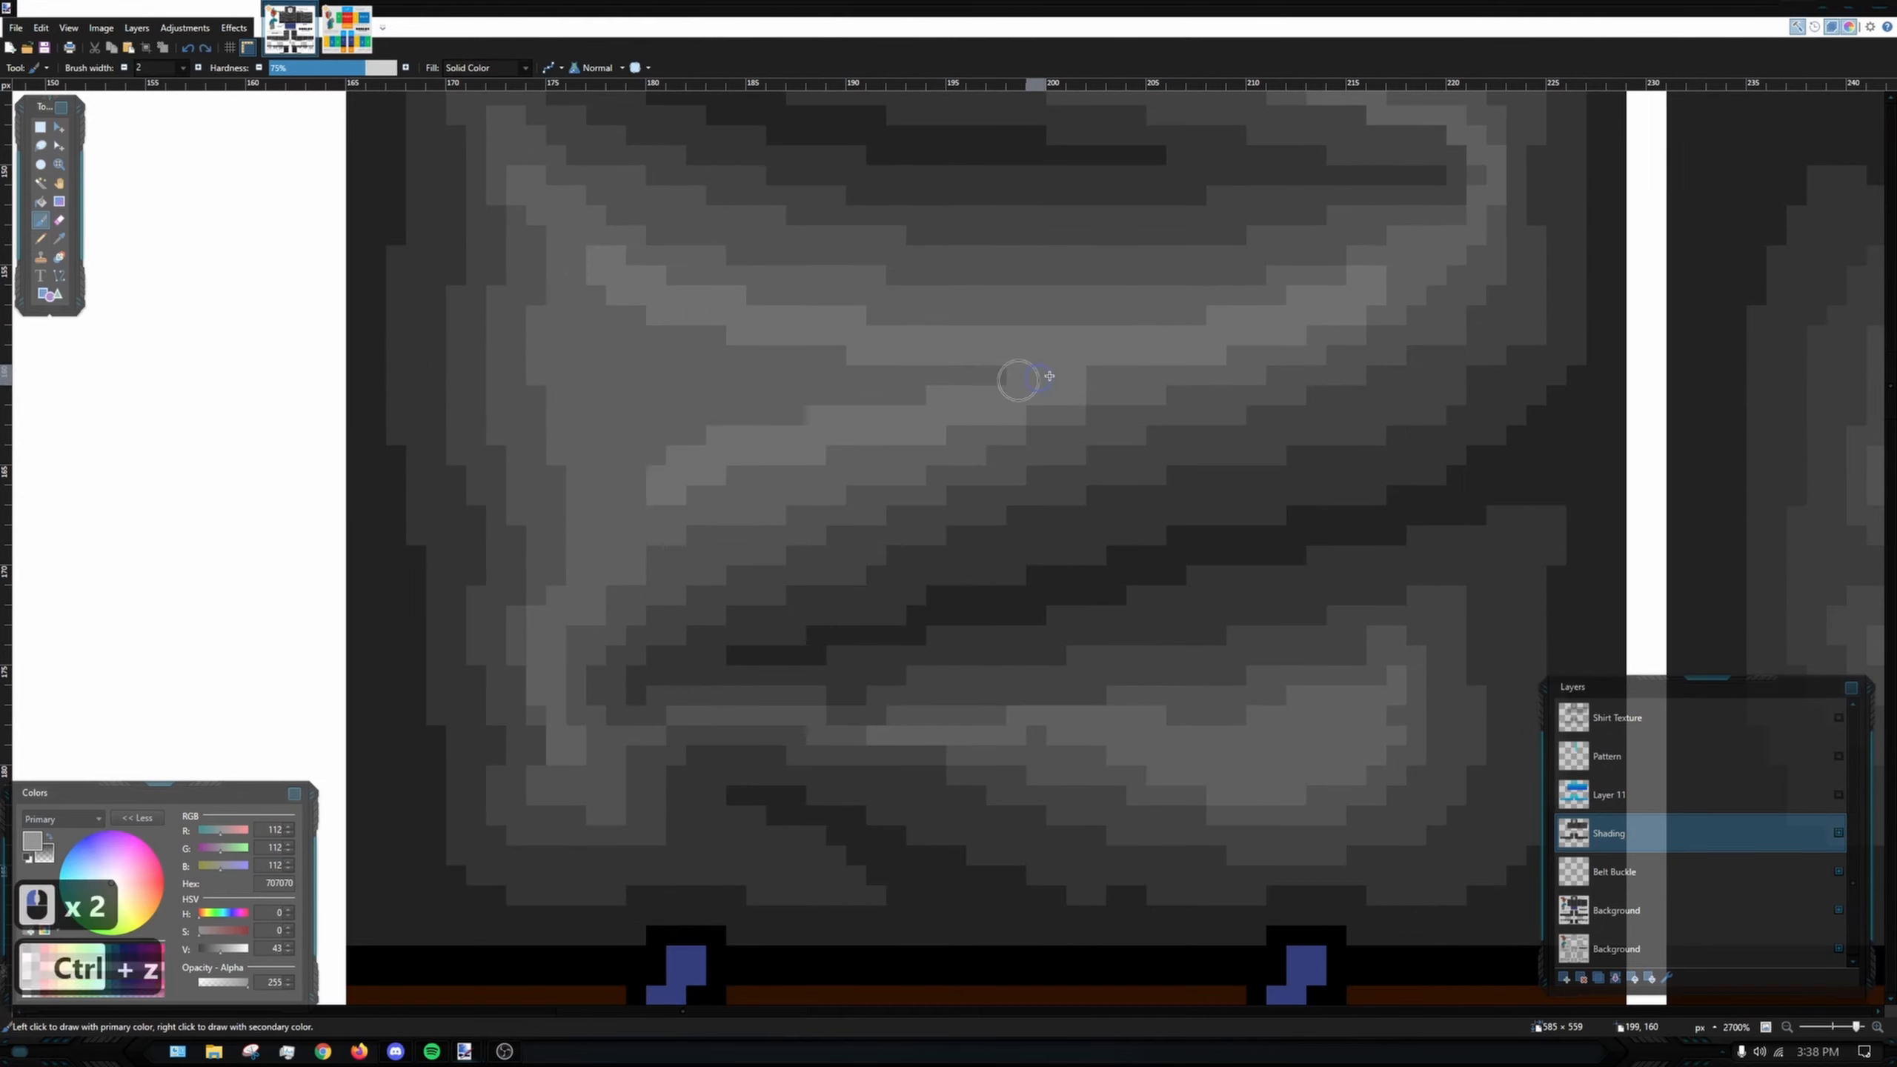
- Brush 707070 highlights along the upper and middle folds of the torso's back panel
scroll(602, 567, down, 10)
key(b)
scroll(1274, 321, up, 8)
scroll(758, 381, up, 3)
key(ctrl+z)
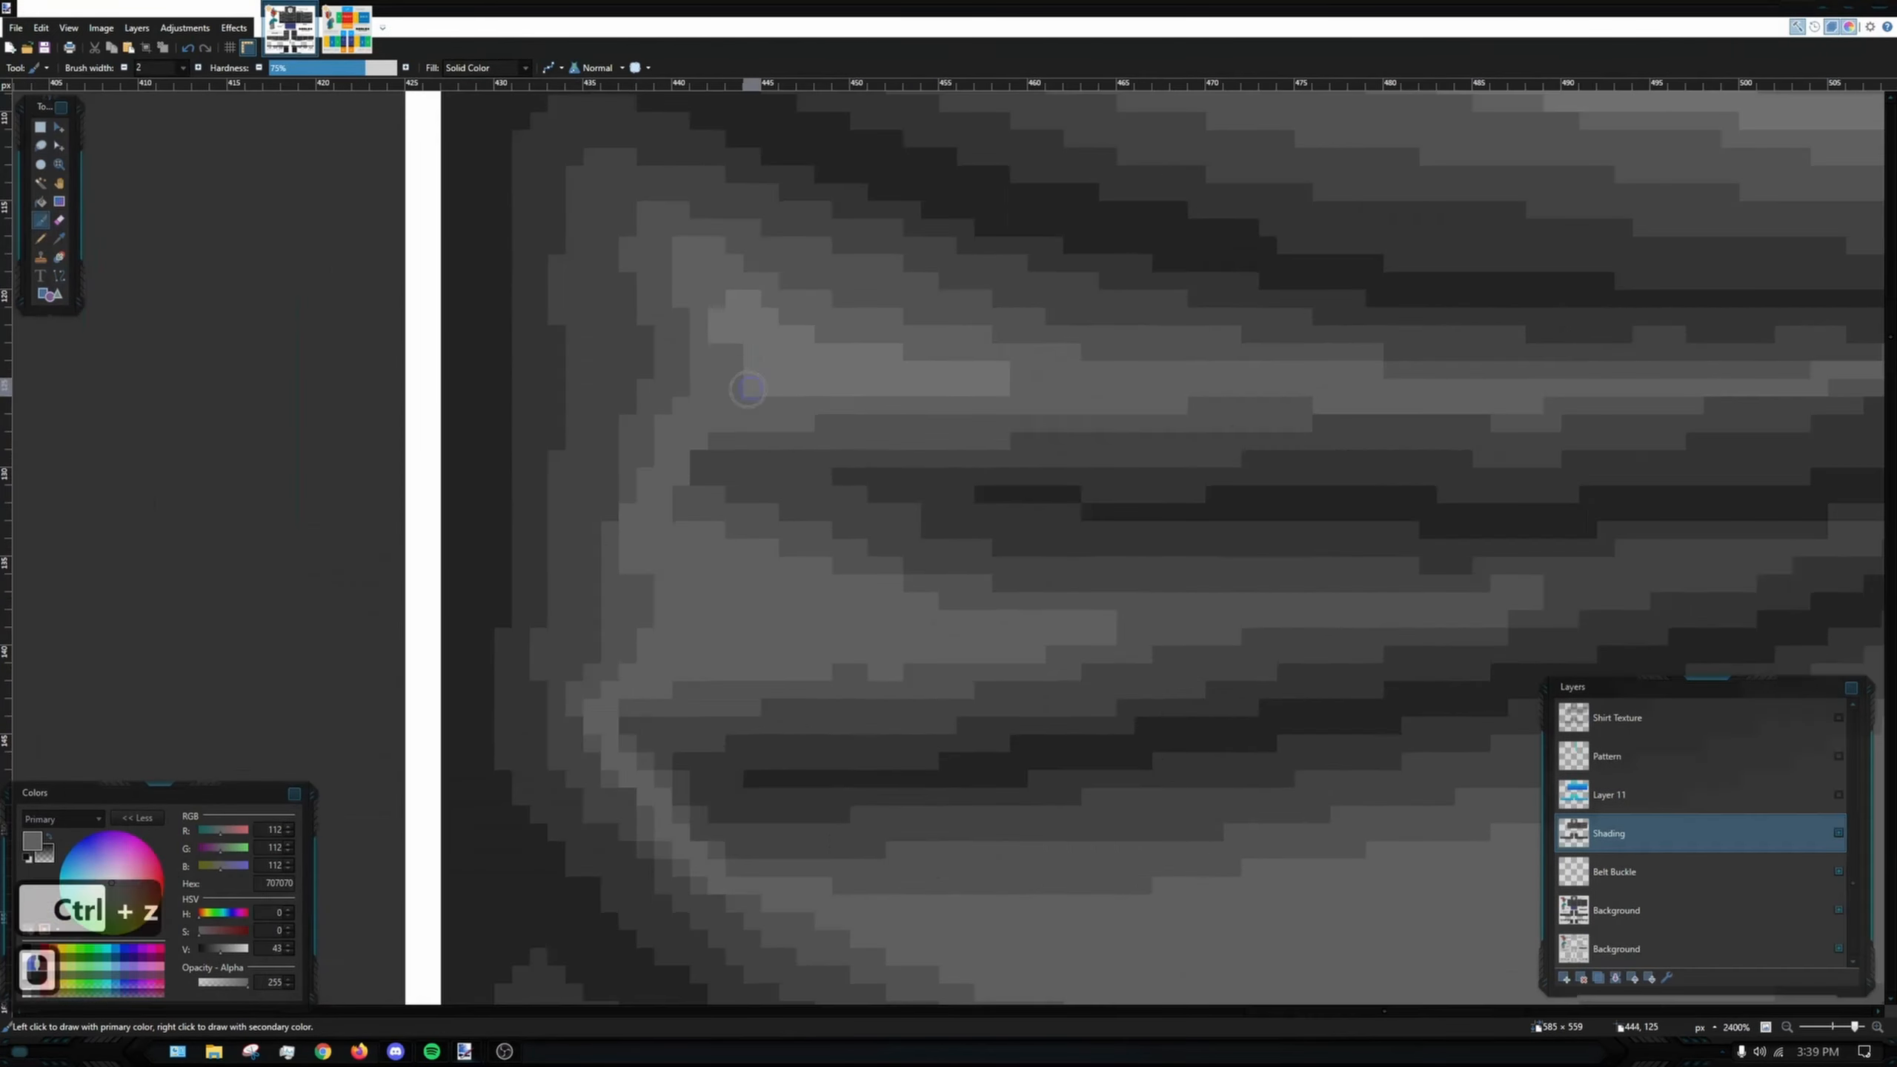
scroll(758, 381, down, 4)
mouse_move(1276, 371)
mouse_down()
mouse_move(1267, 417)
mouse_move(924, 551)
mouse_up()
- Refine the 707070 highlights between the folds of the torso's back panel with the Pencil
click(41, 238)
scroll(788, 590, up, 3)
scroll(537, 571, down, 3)
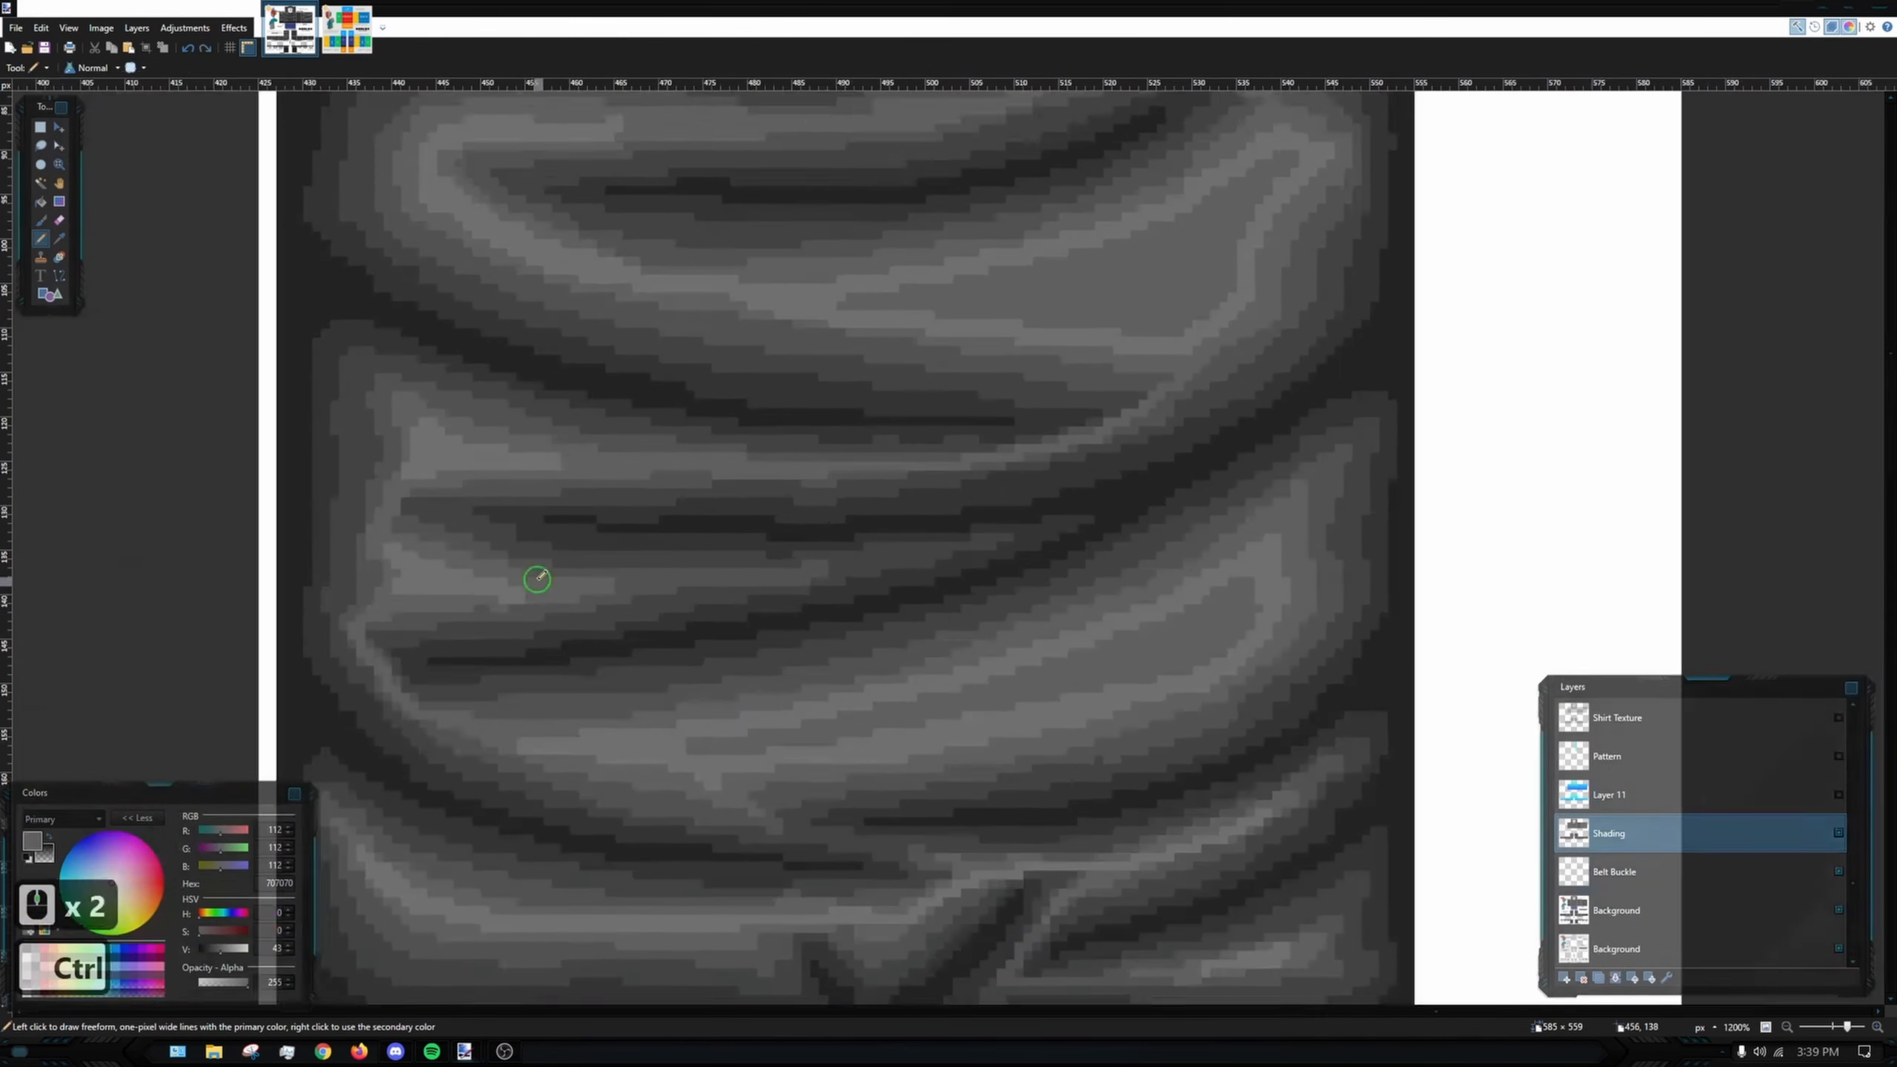
key(ctrl+z)
scroll(351, 546, up, 3)
- Brush and pencil 707070 highlights along the folds of the shoulder panel
scroll(829, 571, down, 10)
scroll(829, 572, up, 10)
click(41, 221)
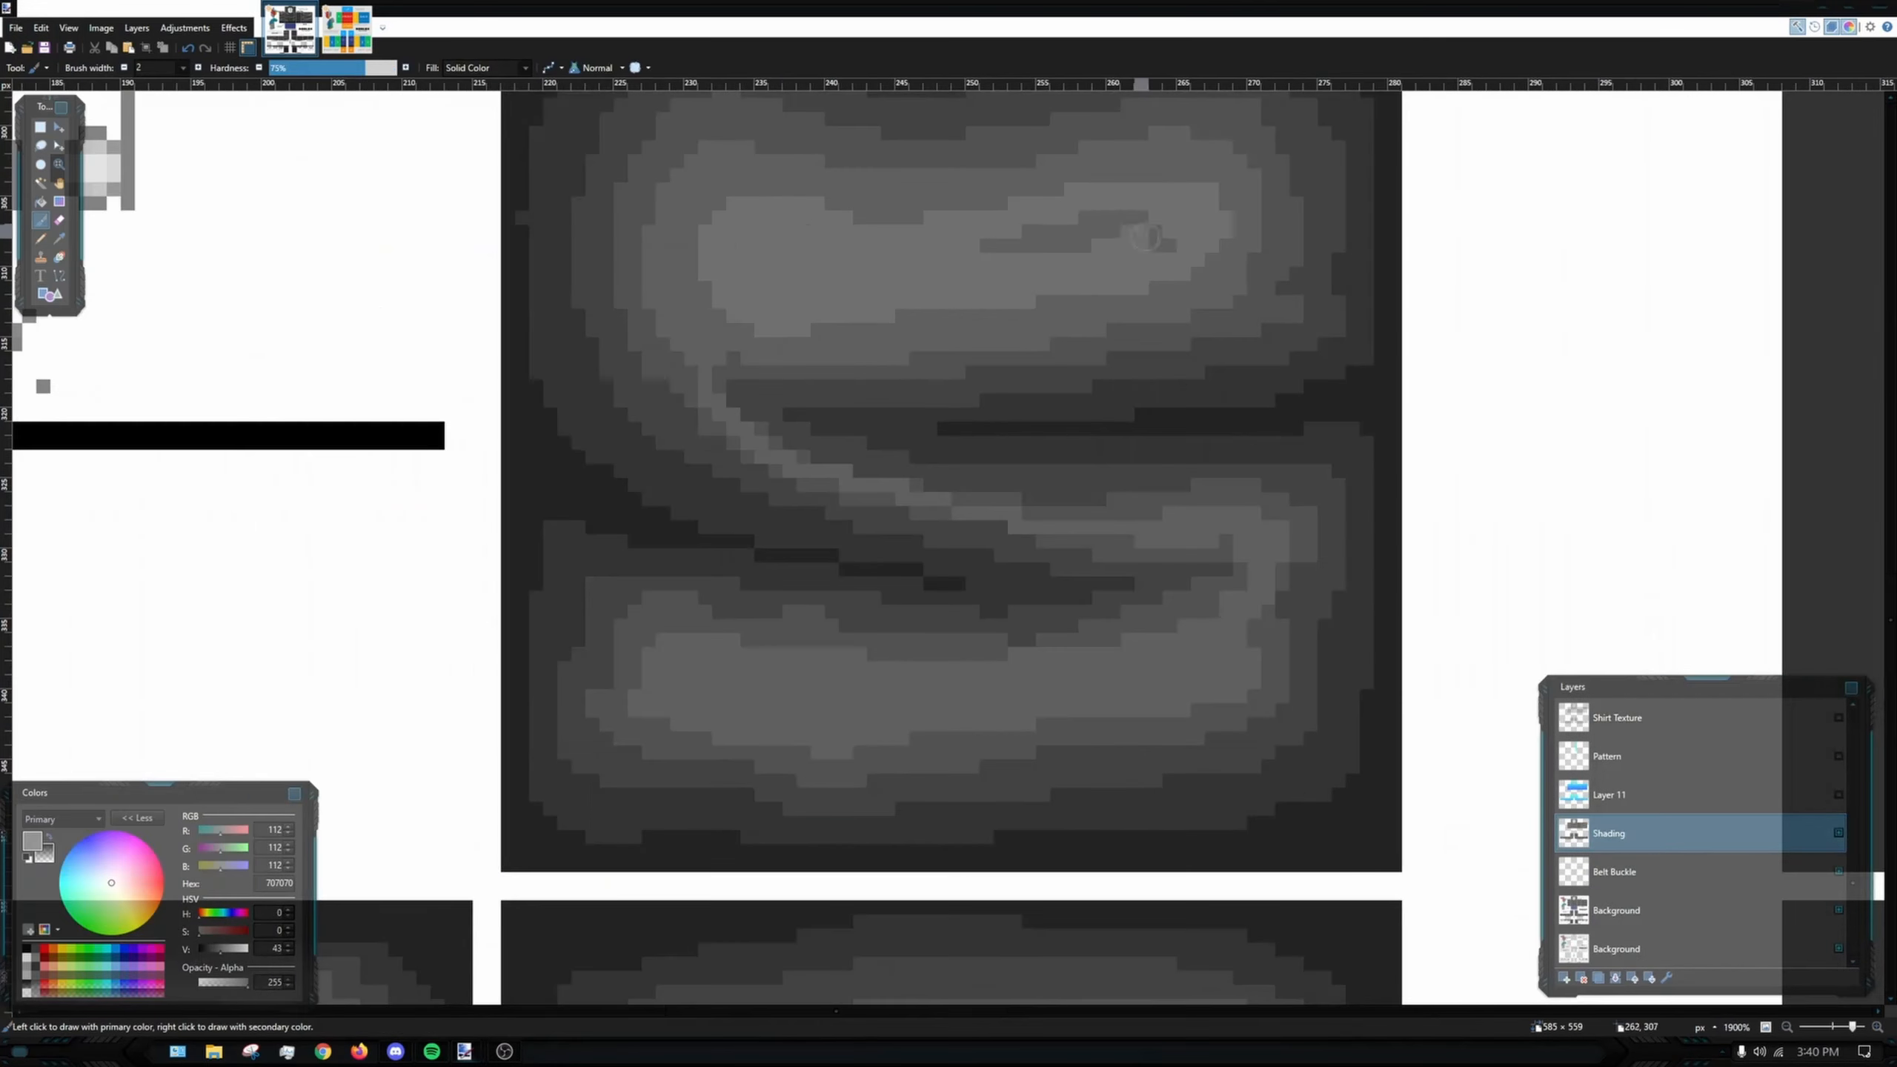
click(40, 239)
scroll(956, 453, down, 5)
drag(957, 454, 1029, 410)
scroll(1195, 657, up, 5)
- Add 707070 highlights to the folds of the right arm's sleeve panels with the brush and Pencil
click(40, 220)
click(41, 239)
scroll(970, 523, down, 5)
scroll(695, 374, up, 5)
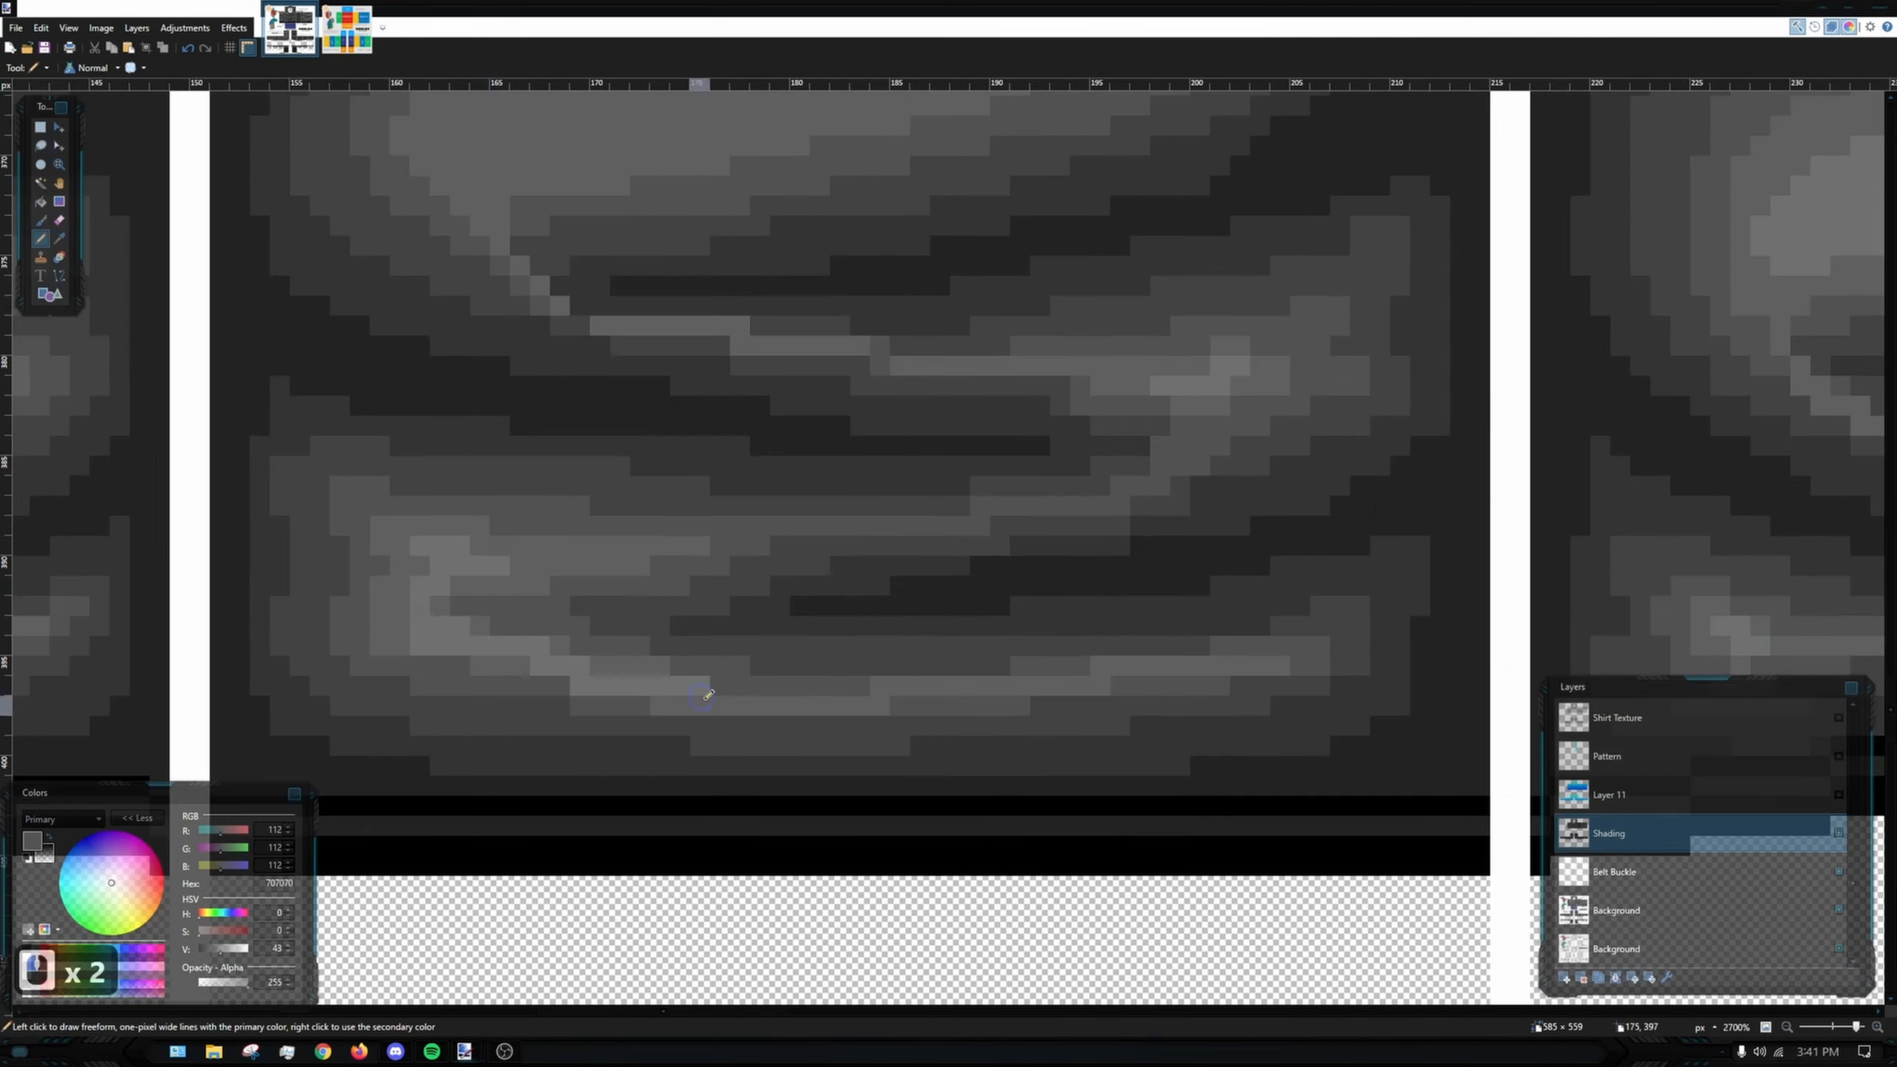
scroll(714, 442, down, 5)
scroll(729, 485, up, 5)
scroll(729, 486, down, 5)
scroll(970, 523, up, 5)
drag(988, 526, 1020, 570)
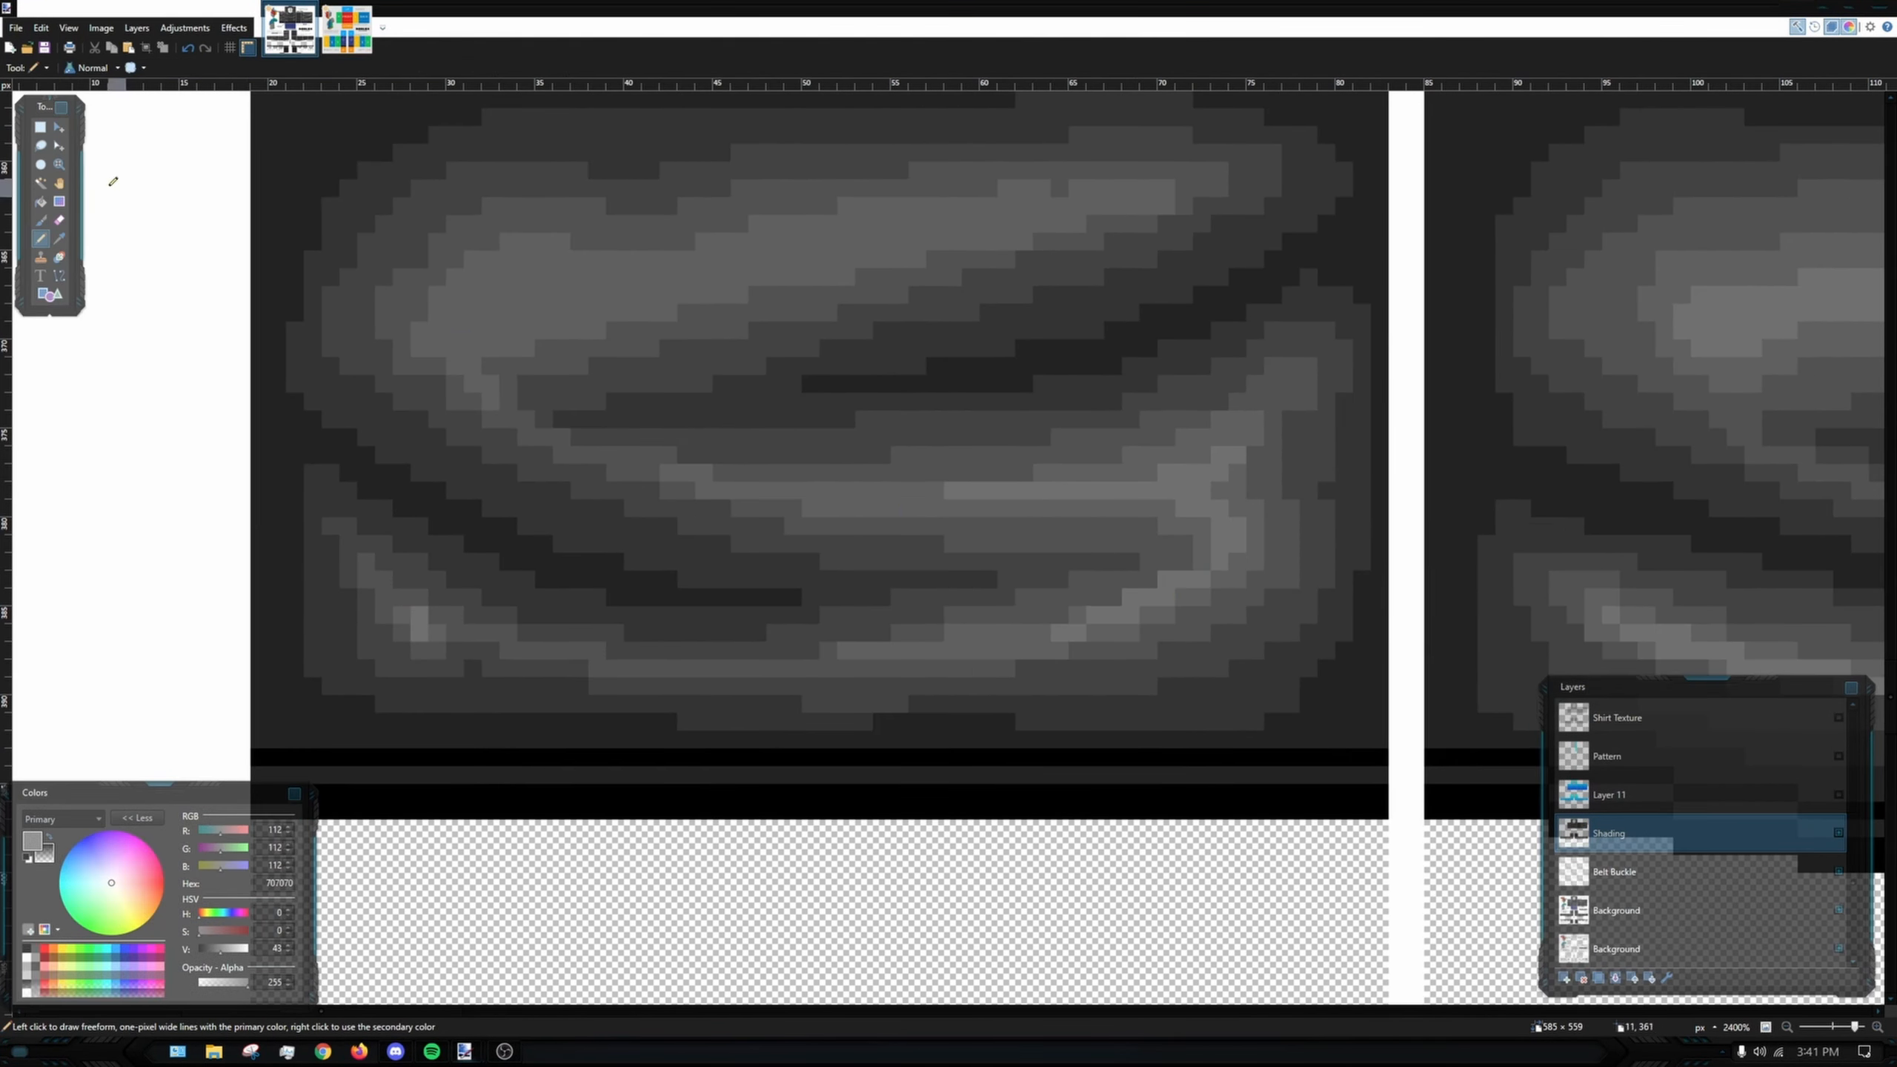
- Select the dark glove areas with the Magic Wand and brush 141414 shading around the right hand panel's edges and folds
scroll(959, 217, down, 12)
scroll(747, 882, up, 4)
click(41, 183)
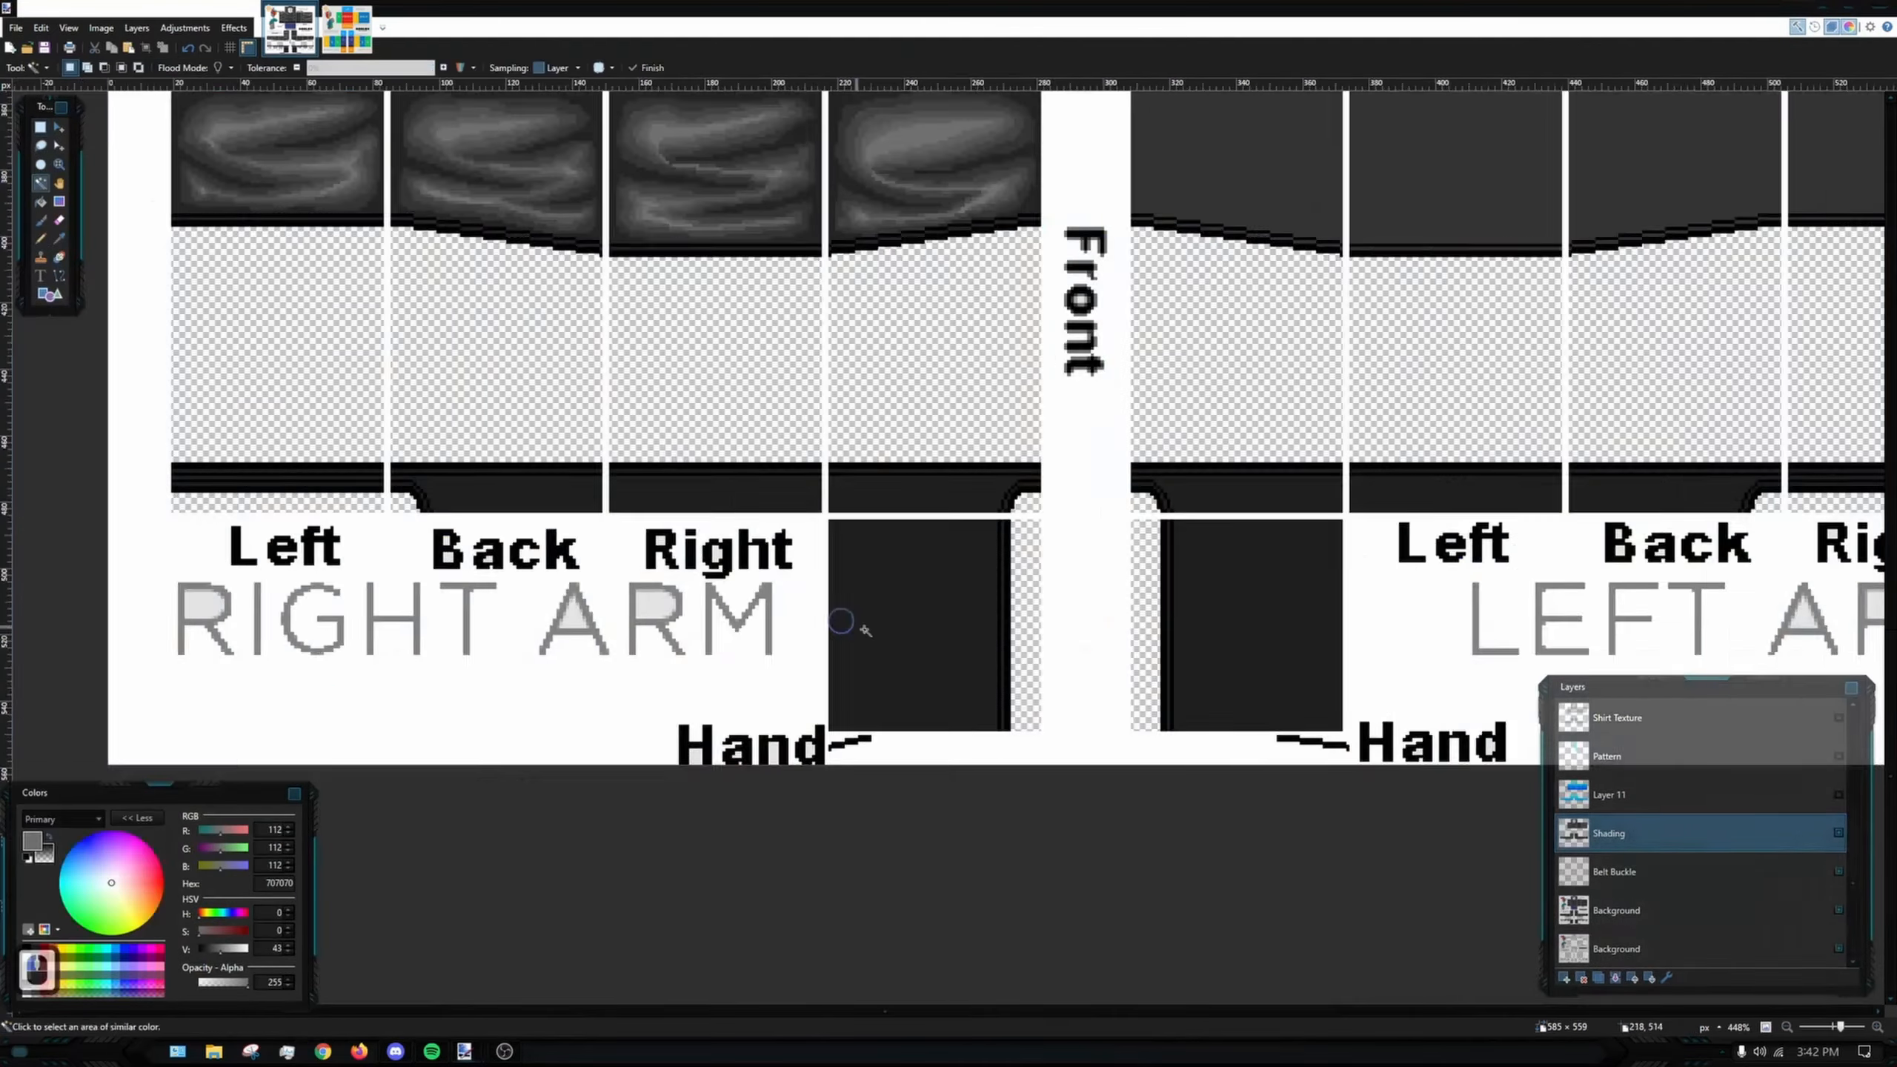
click(847, 622)
scroll(626, 706, up, 2)
click(40, 220)
drag(220, 950, 203, 949)
scroll(1503, 554, up, 4)
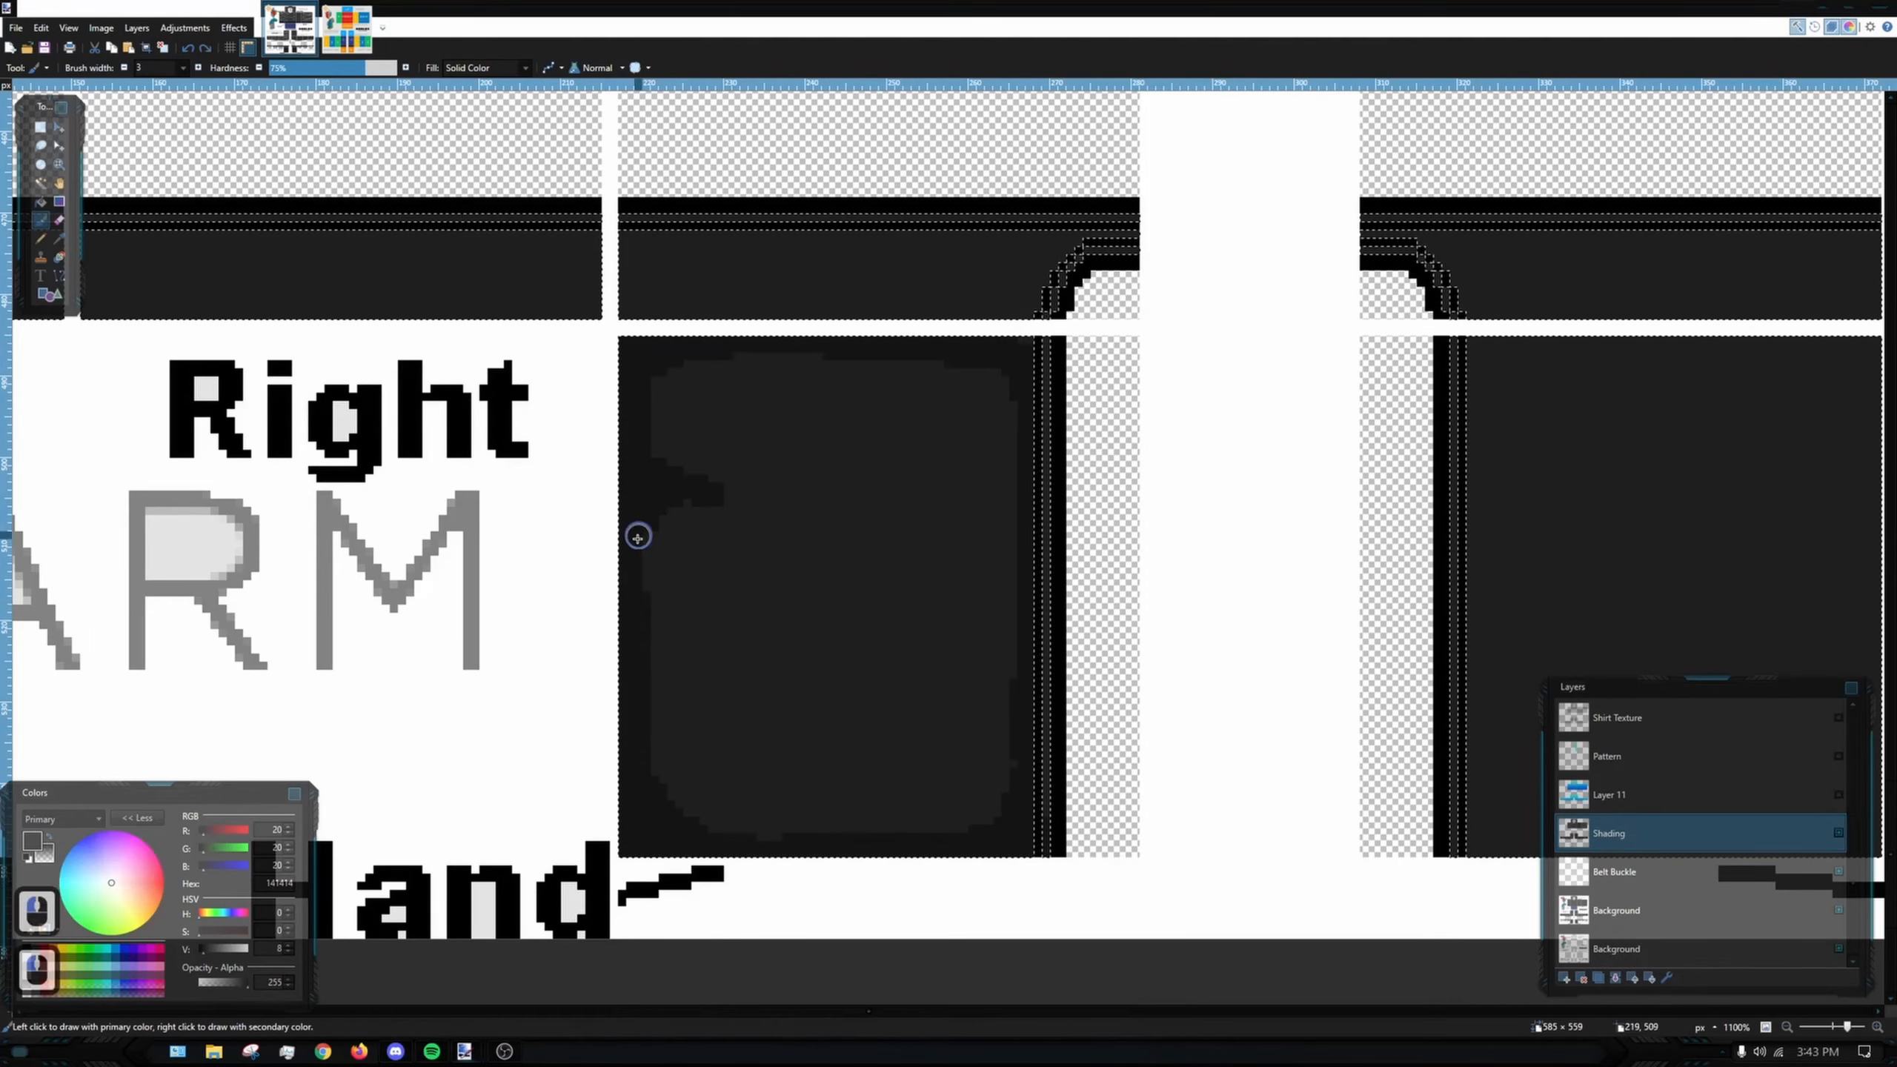
drag(638, 490, 811, 495)
drag(639, 693, 718, 673)
- Set the brush width to 2 and brush 141414 shading around the edges of the right glove's cuff strips
scroll(889, 631, down, 4)
click(125, 68)
scroll(959, 422, up, 9)
drag(1134, 348, 1034, 449)
scroll(1083, 419, down, 5)
scroll(1150, 433, up, 5)
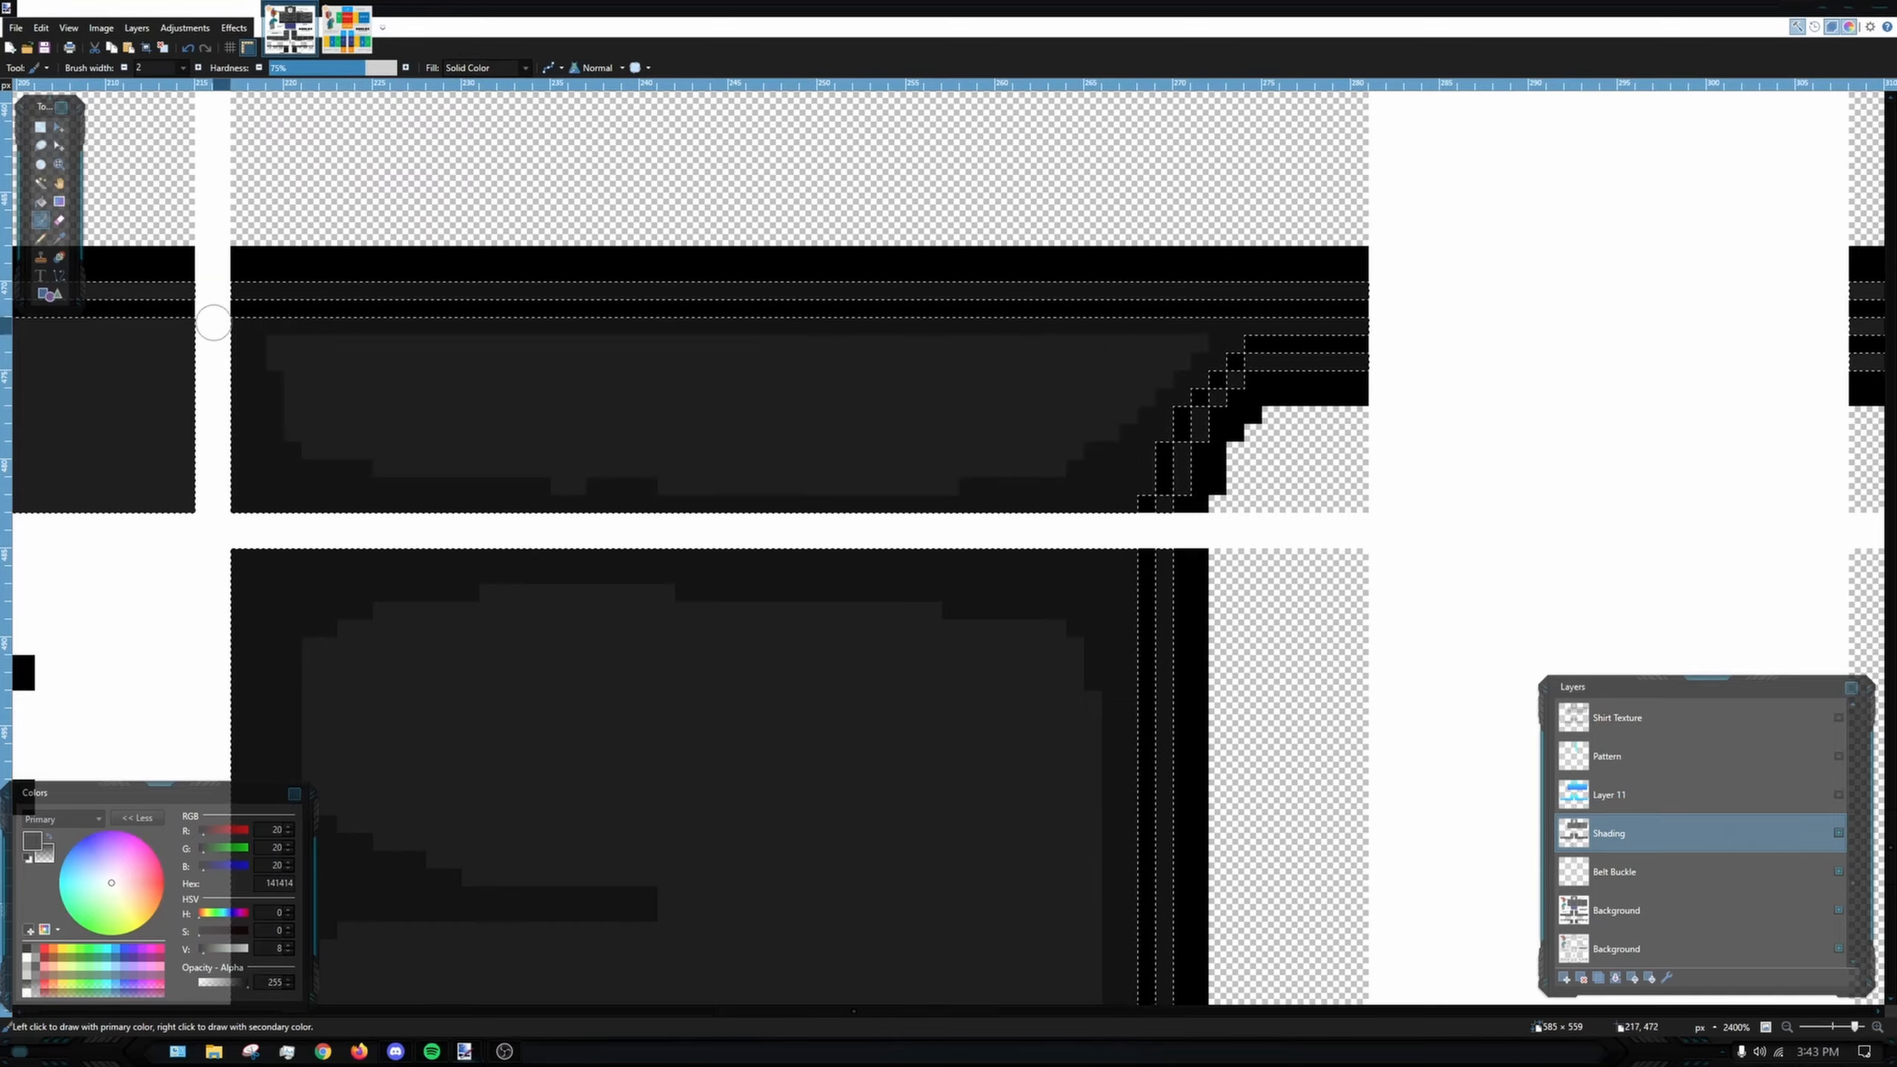
scroll(214, 323, left, 10)
mouse_move(1643, 295)
mouse_down()
mouse_move(716, 262)
mouse_move(553, 448)
mouse_up()
scroll(747, 448, down, 3)
scroll(1042, 553, left, 5)
scroll(1042, 568, up, 3)
mouse_move(366, 295)
mouse_down()
mouse_move(428, 416)
mouse_move(1016, 280)
mouse_move(1300, 284)
mouse_up()
scroll(220, 340, left, 8)
scroll(1000, 462, down, 6)
- Brush 232323 highlights between the dark folds of the right hand panel on the Shading layer
click(1616, 910)
click(1000, 462)
click(1609, 833)
scroll(999, 461, up, 6)
click(288, 946)
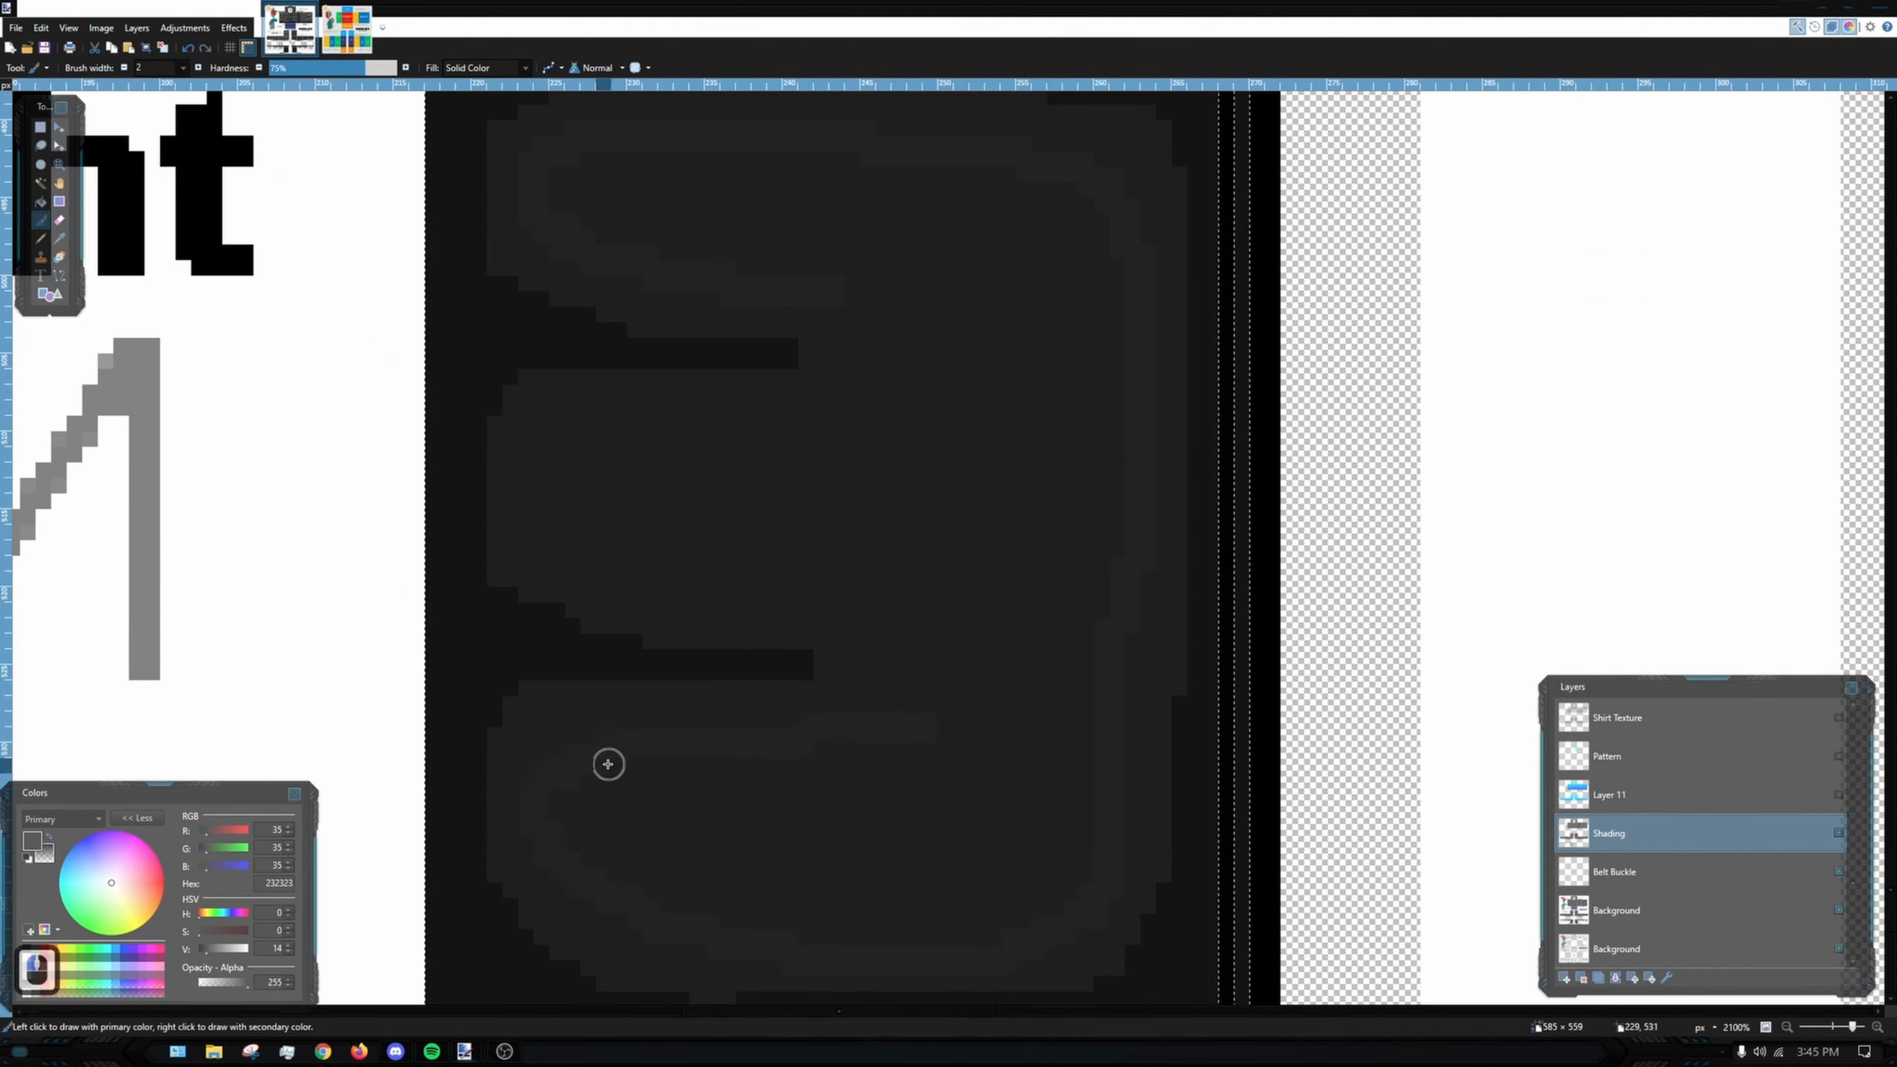
drag(841, 346, 971, 567)
scroll(978, 788, down, 5)
scroll(978, 448, up, 5)
drag(1121, 419, 706, 437)
- Brush 232323 highlights along the centre of the right glove's cuff strips
scroll(707, 436, left, 8)
drag(523, 434, 1414, 432)
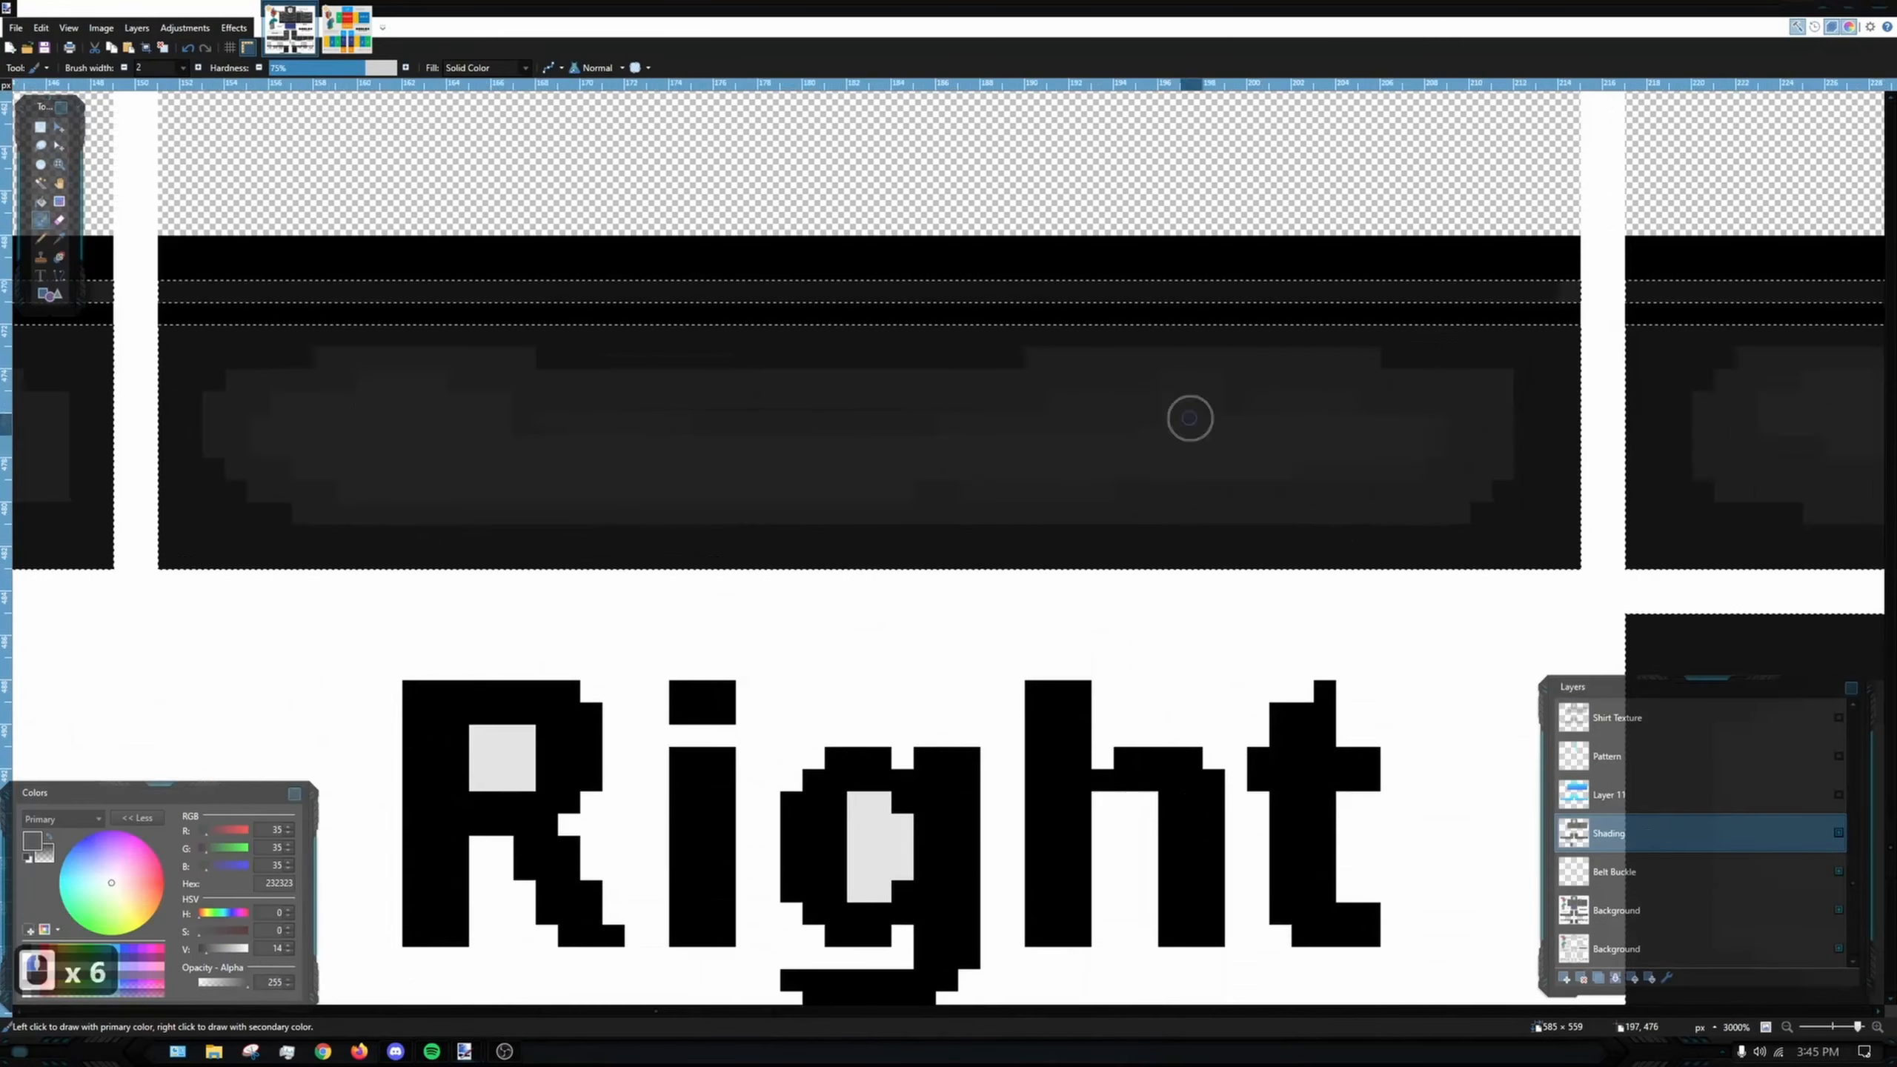
scroll(1120, 463, left, 8)
drag(523, 494, 1133, 499)
scroll(1133, 500, down, 6)
scroll(1133, 499, right, 8)
scroll(999, 461, up, 5)
- Set the primary colour to 282828 and brush a lighter highlight layer around the folds of the right hand panel
click(288, 946)
key(ctrl+z)
drag(551, 277, 479, 306)
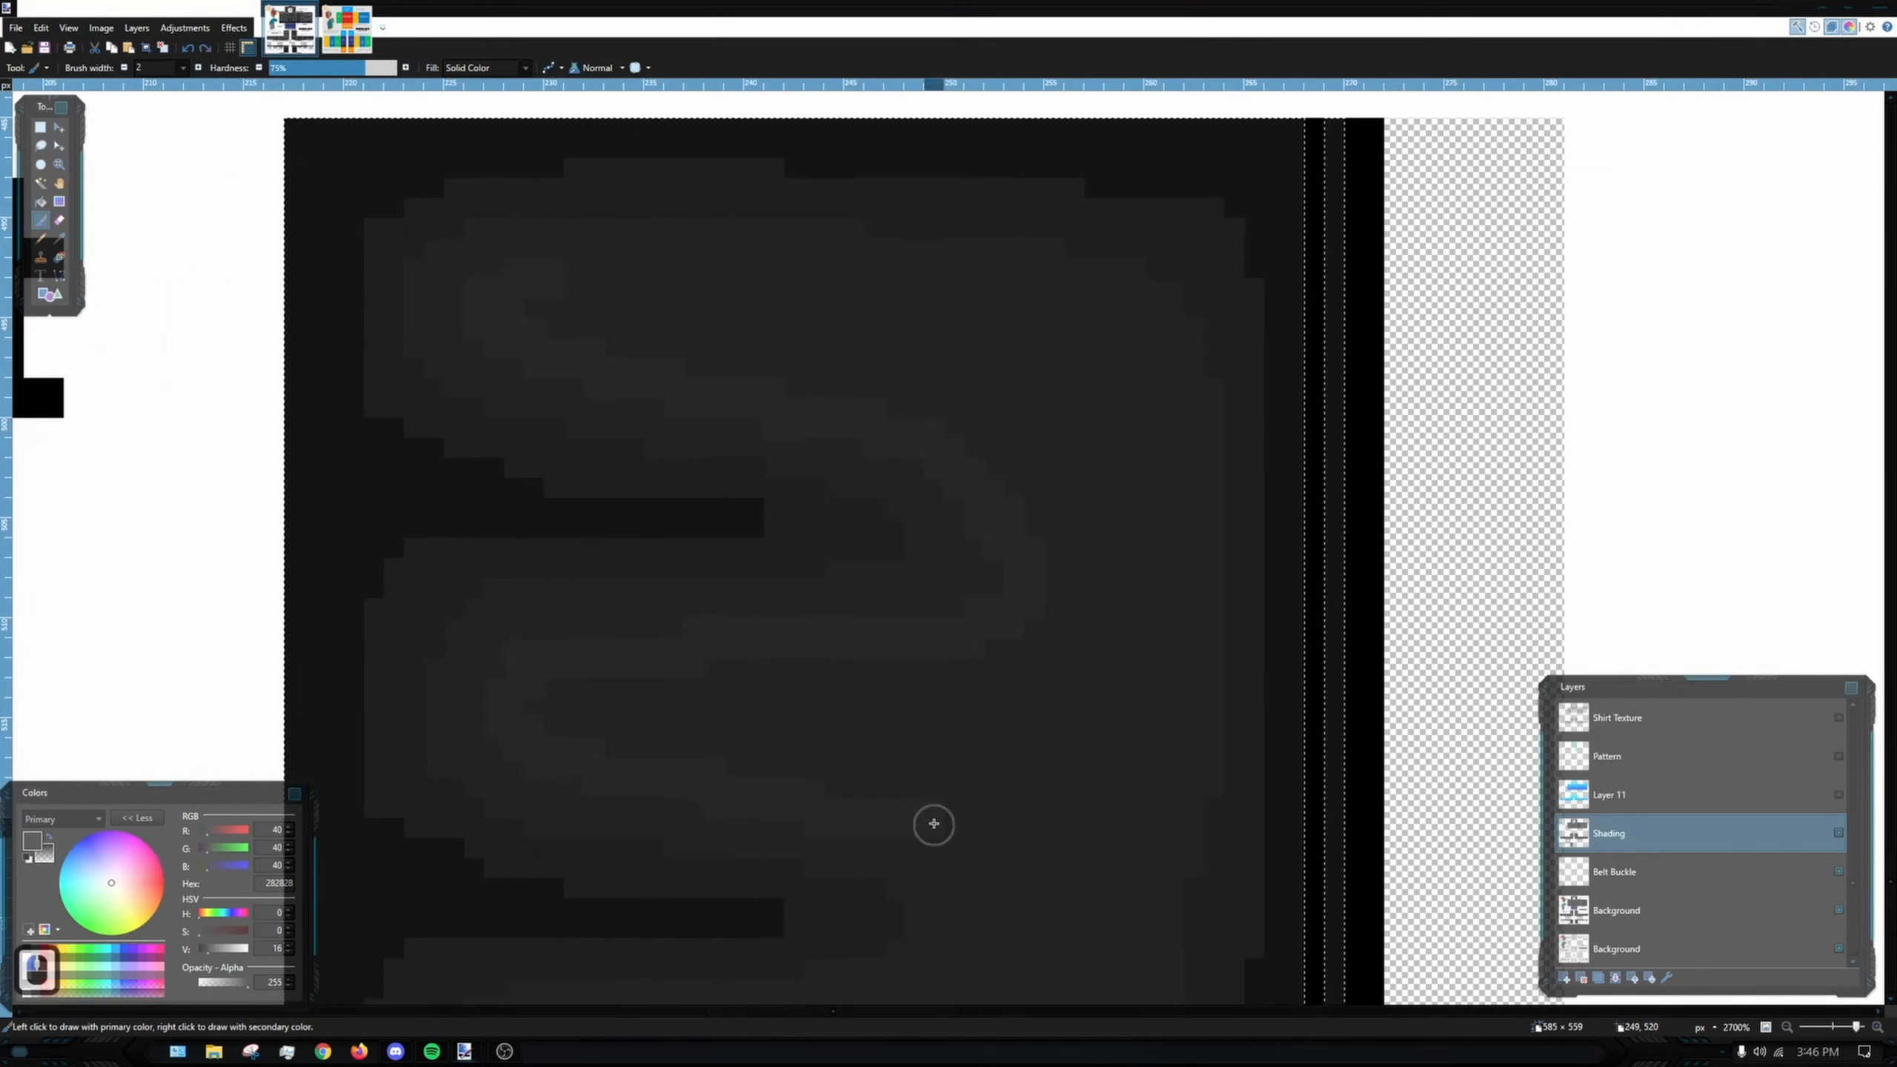
drag(1066, 437, 1046, 822)
scroll(961, 419, down, 4)
scroll(961, 419, up, 4)
- Brush 282828 highlights onto the right glove's cuff strips
scroll(572, 416, down, 4)
scroll(571, 416, left, 8)
scroll(531, 464, up, 5)
click(531, 464)
scroll(532, 464, down, 5)
scroll(989, 470, up, 4)
- Set the primary colour to 2D2D2D and brush highlights on the right hand panel and cuff strips
click(289, 947)
drag(515, 388, 989, 470)
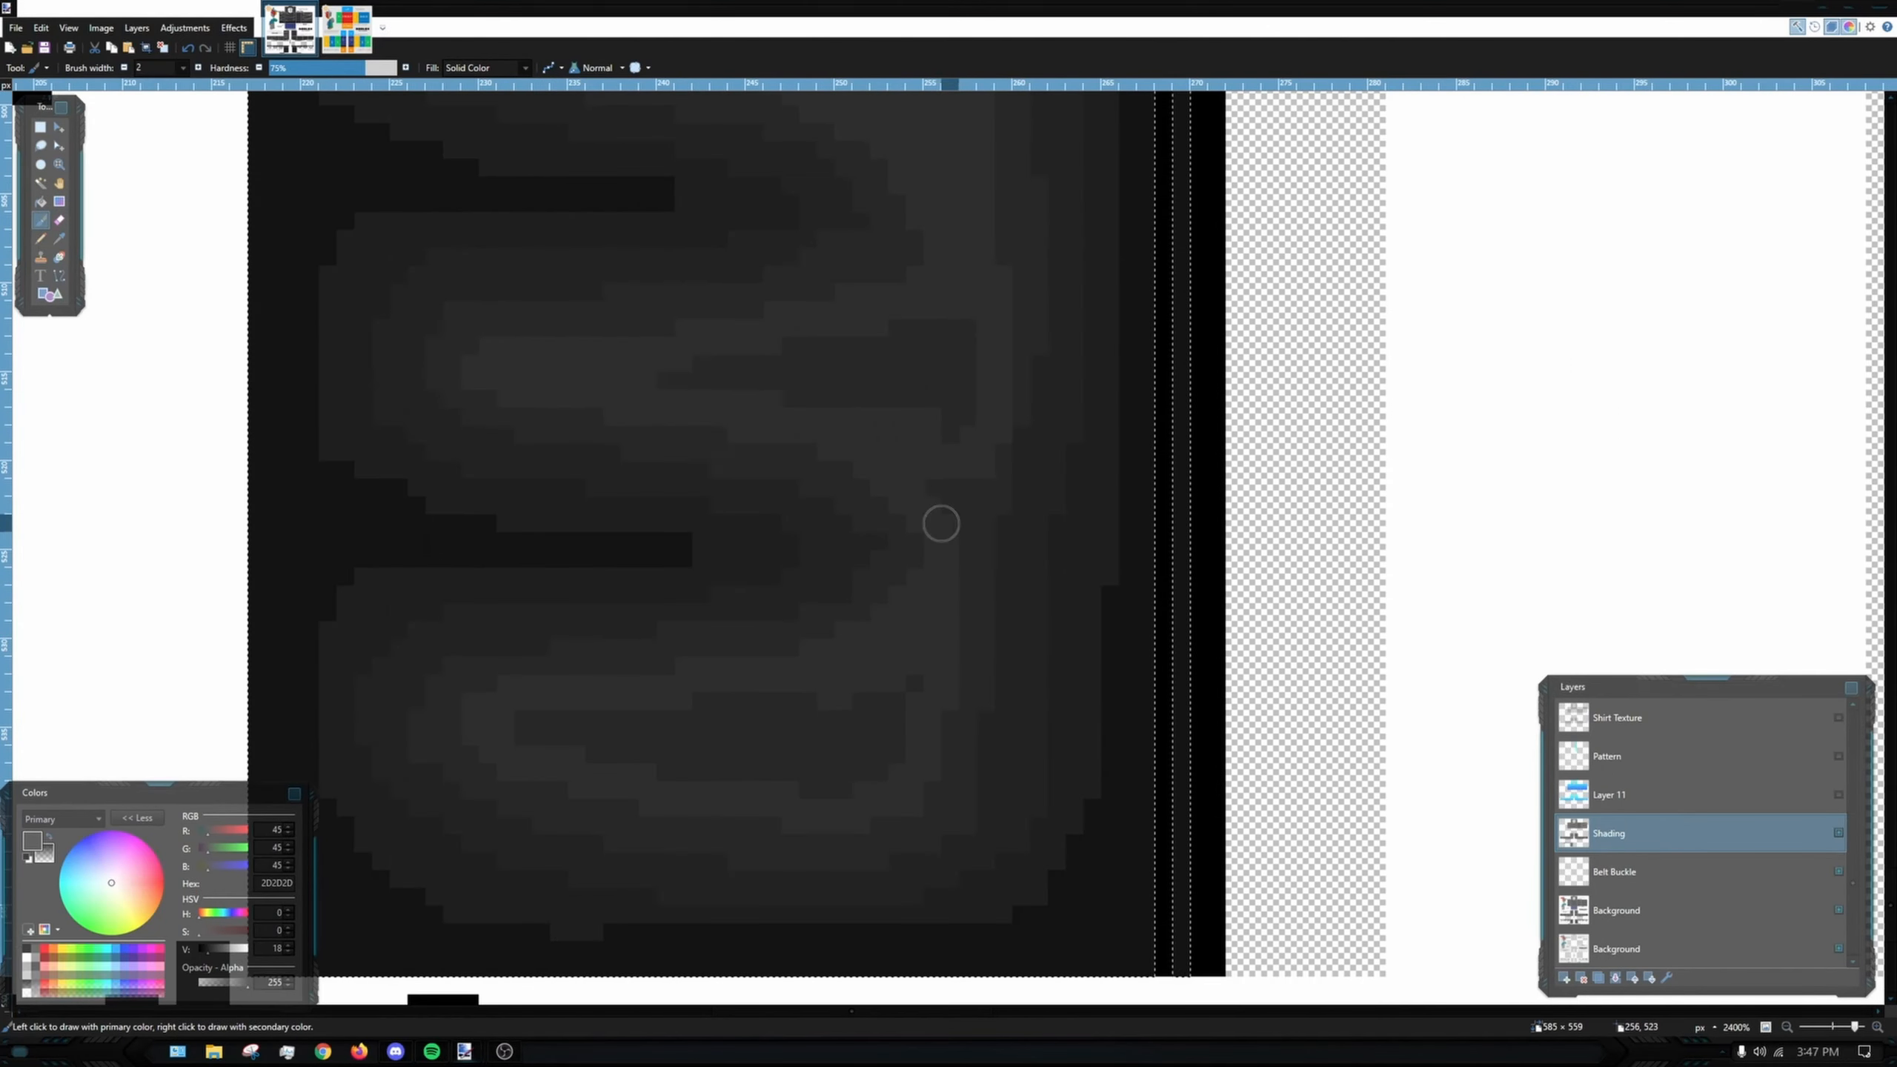
scroll(886, 533, down, 5)
scroll(886, 534, left, 8)
scroll(1317, 454, up, 5)
scroll(1316, 454, down, 5)
- Set the primary colour to 333333 and brush highlights between the right hand panel's folds
click(288, 946)
scroll(732, 484, up, 5)
drag(690, 322, 947, 399)
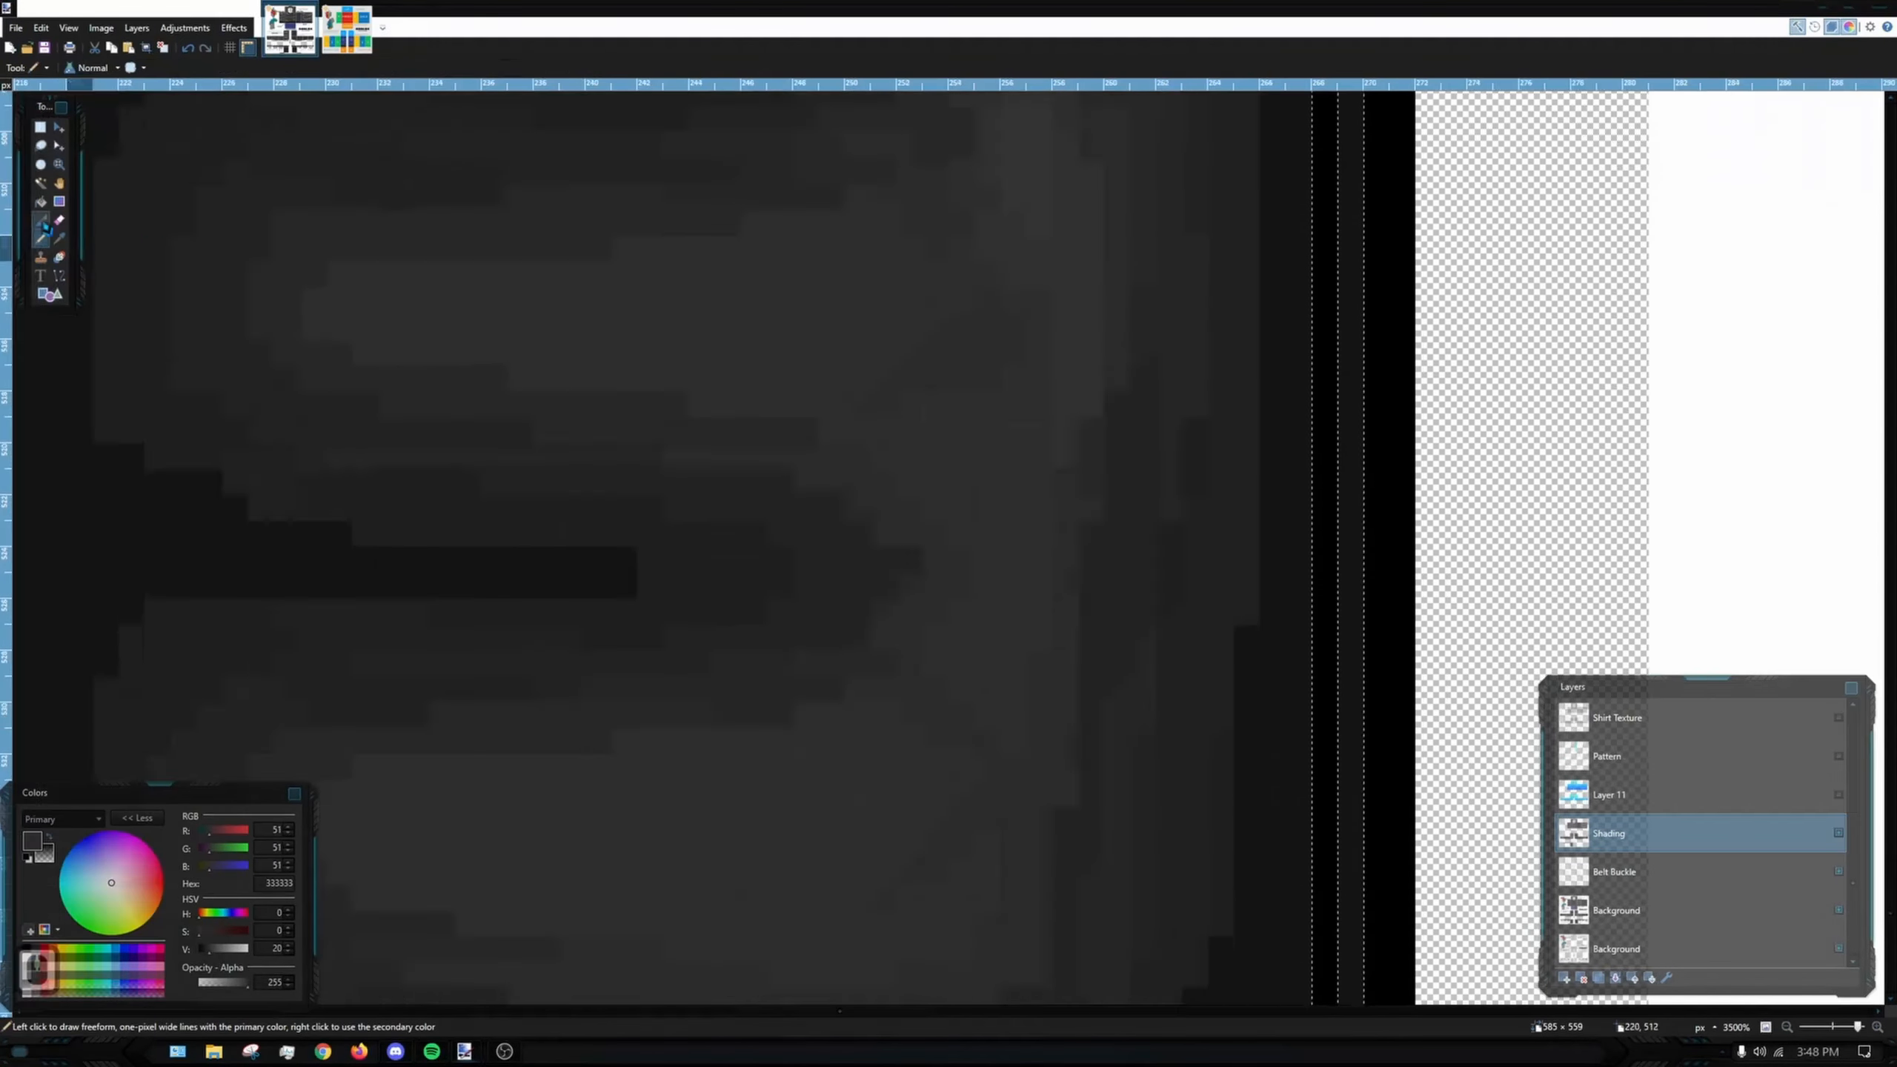
scroll(820, 597, down, 5)
- Refine the right hand panel's brightest fold highlights in 383838 with the Pencil
key(p)
scroll(1054, 728, up, 4)
scroll(1054, 728, down, 5)
scroll(973, 588, up, 5)
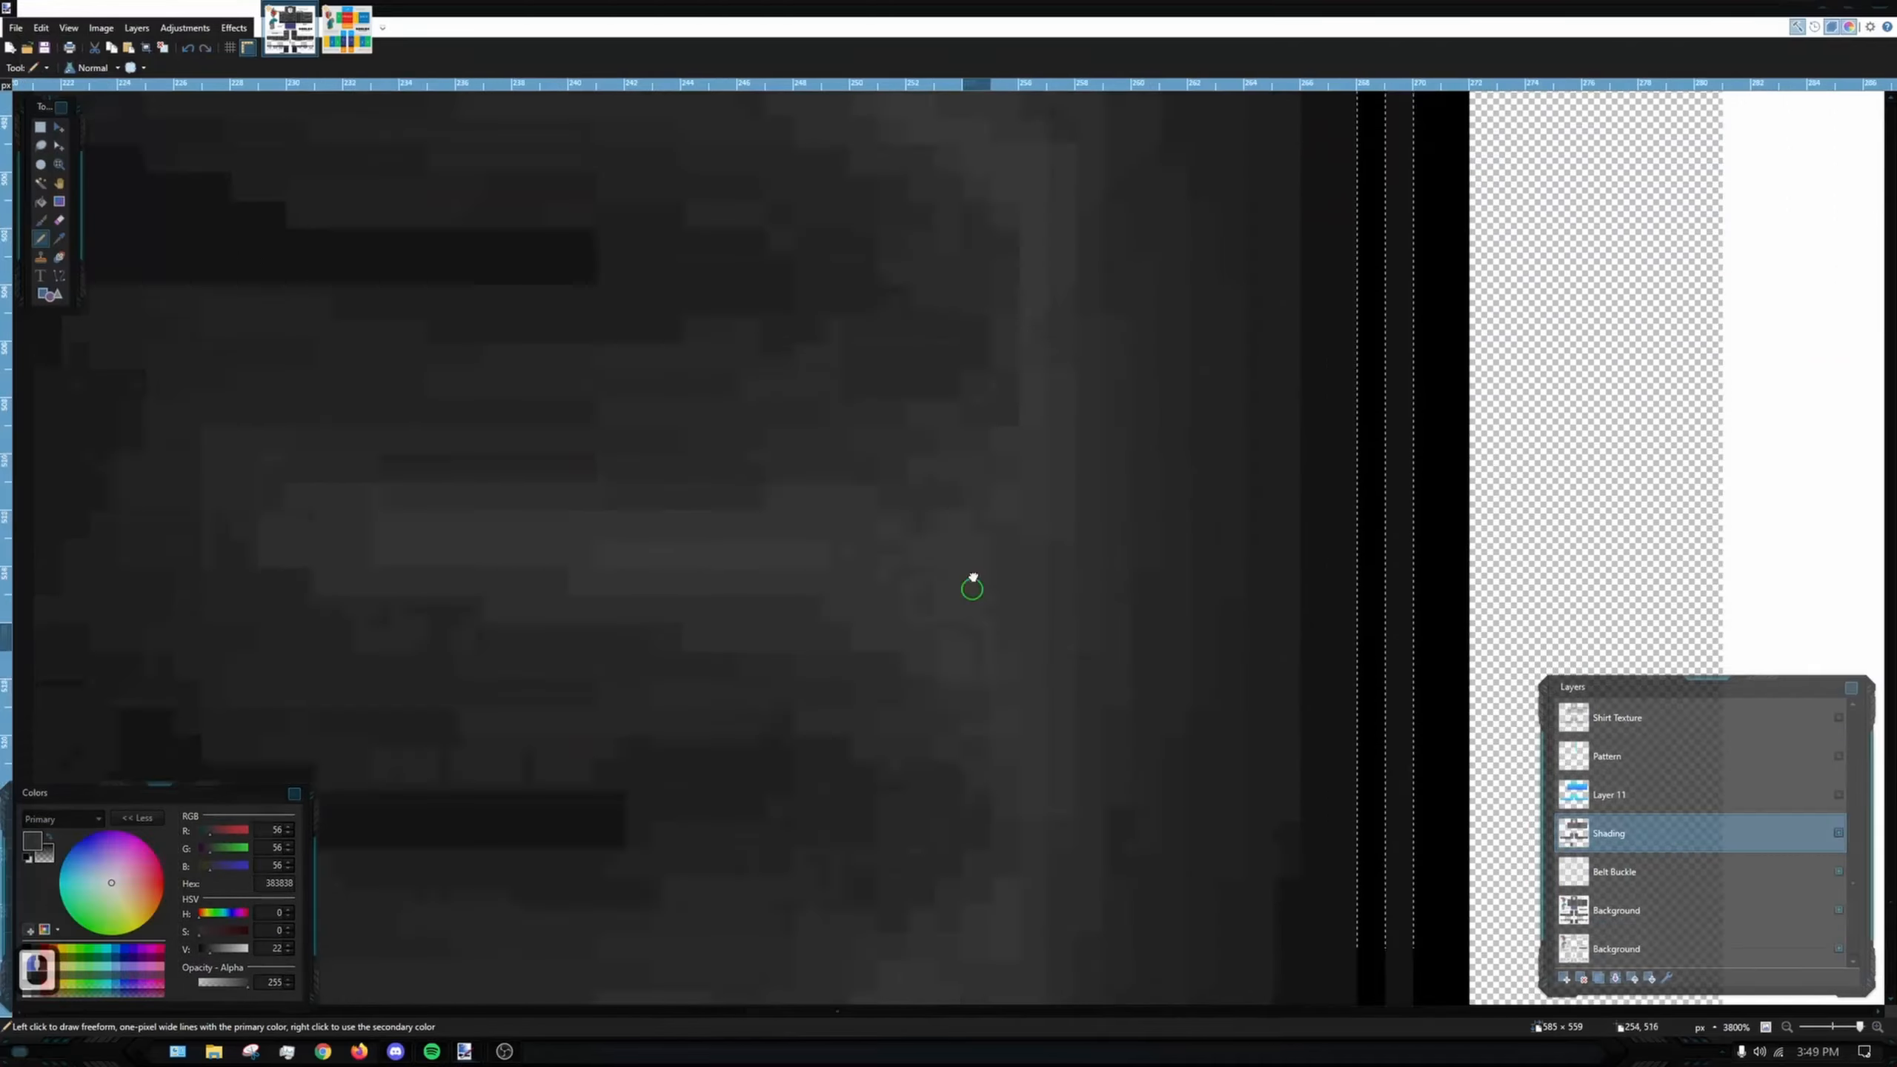
- Copy the shaded right-arm, shoulder and hand area from the Shading layer and place a mirrored copy over the left arm
scroll(1083, 416, down, 10)
key(s)
drag(832, 450, 432, 699)
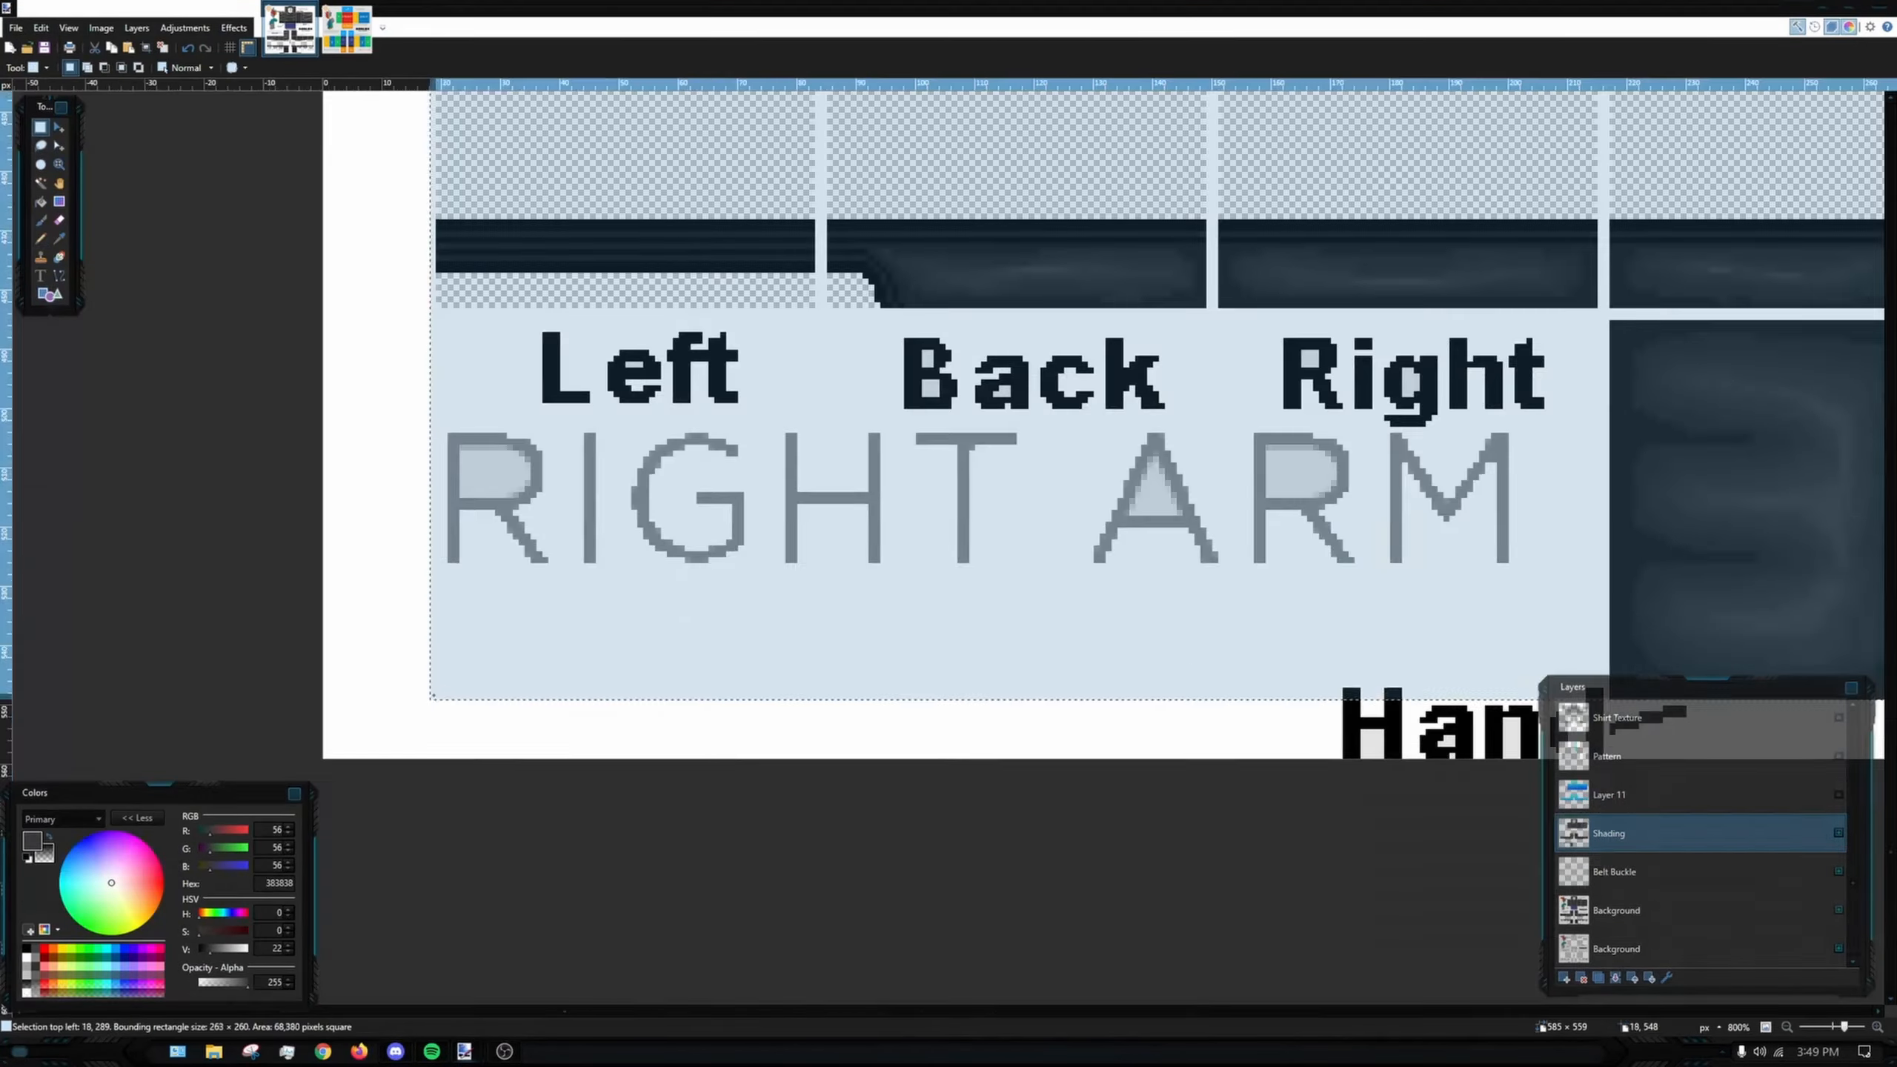
key(ctrl+c)
key(ctrl+v)
drag(625, 577, 677, 577)
scroll(421, 565, down, 5)
drag(421, 566, 941, 565)
scroll(762, 314, up, 8)
scroll(859, 448, down, 3)
scroll(859, 448, down, 3)
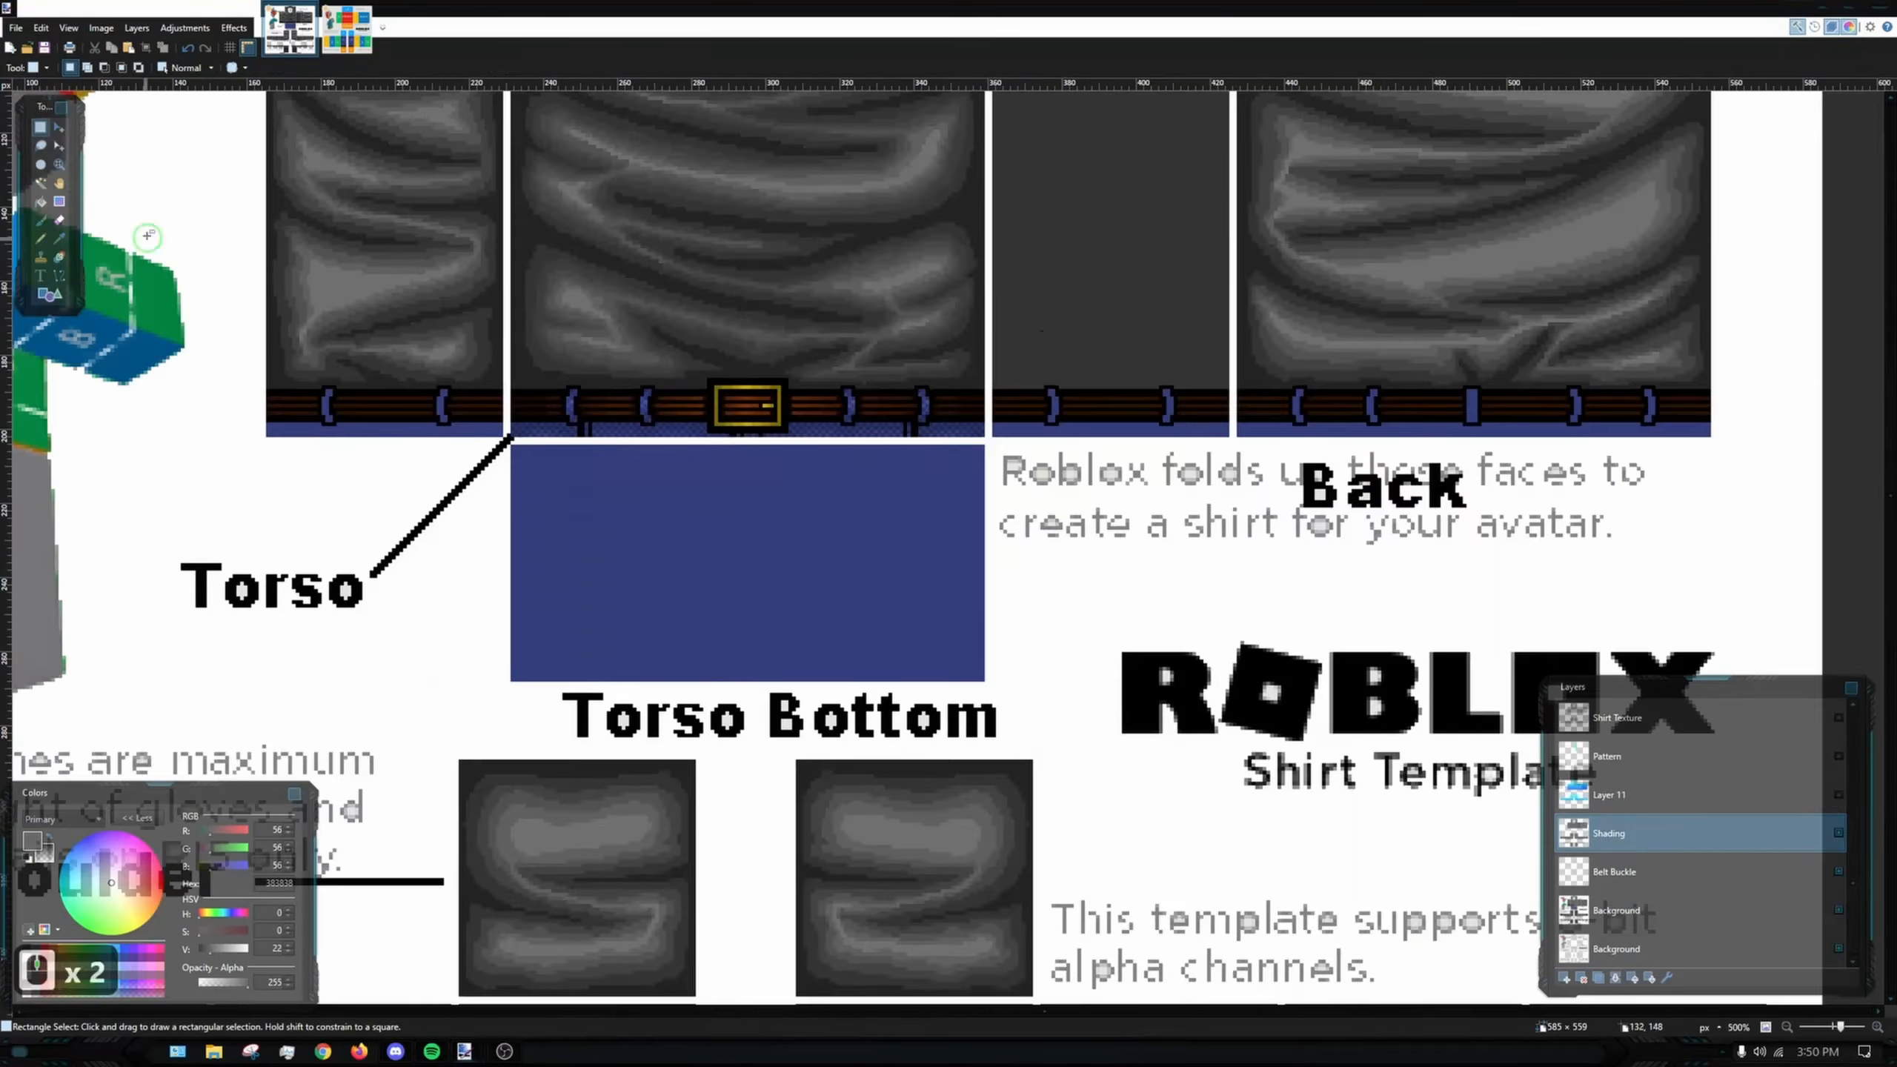
- Select the plain blue trouser strips and belt loops on the Background layer with the Magic Wand
click(1616, 910)
click(40, 183)
scroll(654, 448, up, 3)
shift+click(655, 509)
click(41, 221)
scroll(821, 541, down, 3)
scroll(687, 592, up, 3)
click(758, 469)
- Sample the blue 2C376B from the other open template and return to the shirt template, undoing the last edit there
click(347, 30)
key(k)
scroll(747, 389, up, 10)
click(747, 389)
click(290, 30)
scroll(1000, 342, up, 5)
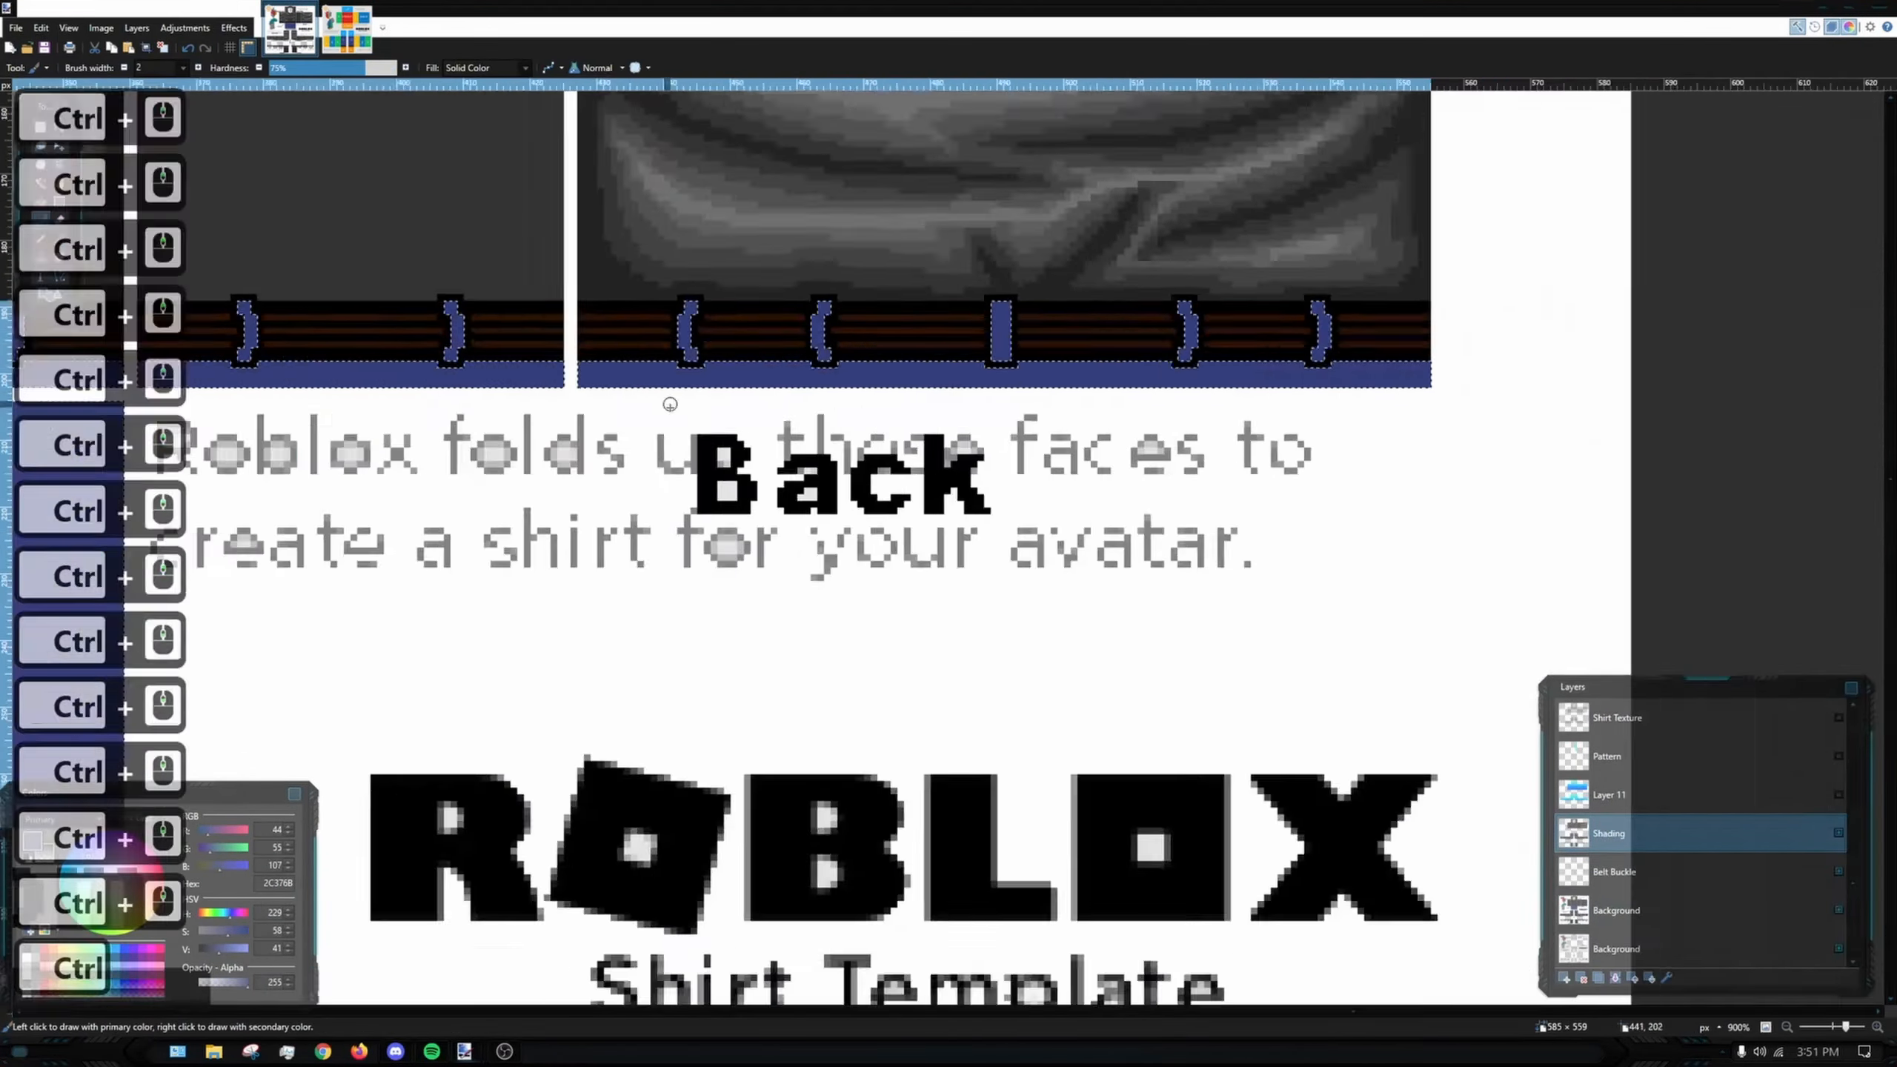
scroll(670, 405, down, 5)
scroll(415, 322, up, 6)
key(ctrl+z)
scroll(523, 374, down, 4)
- Copy the torso's shaded right-side panel and place a mirrored copy on the blank left-side panel
drag(454, 95, 792, 599)
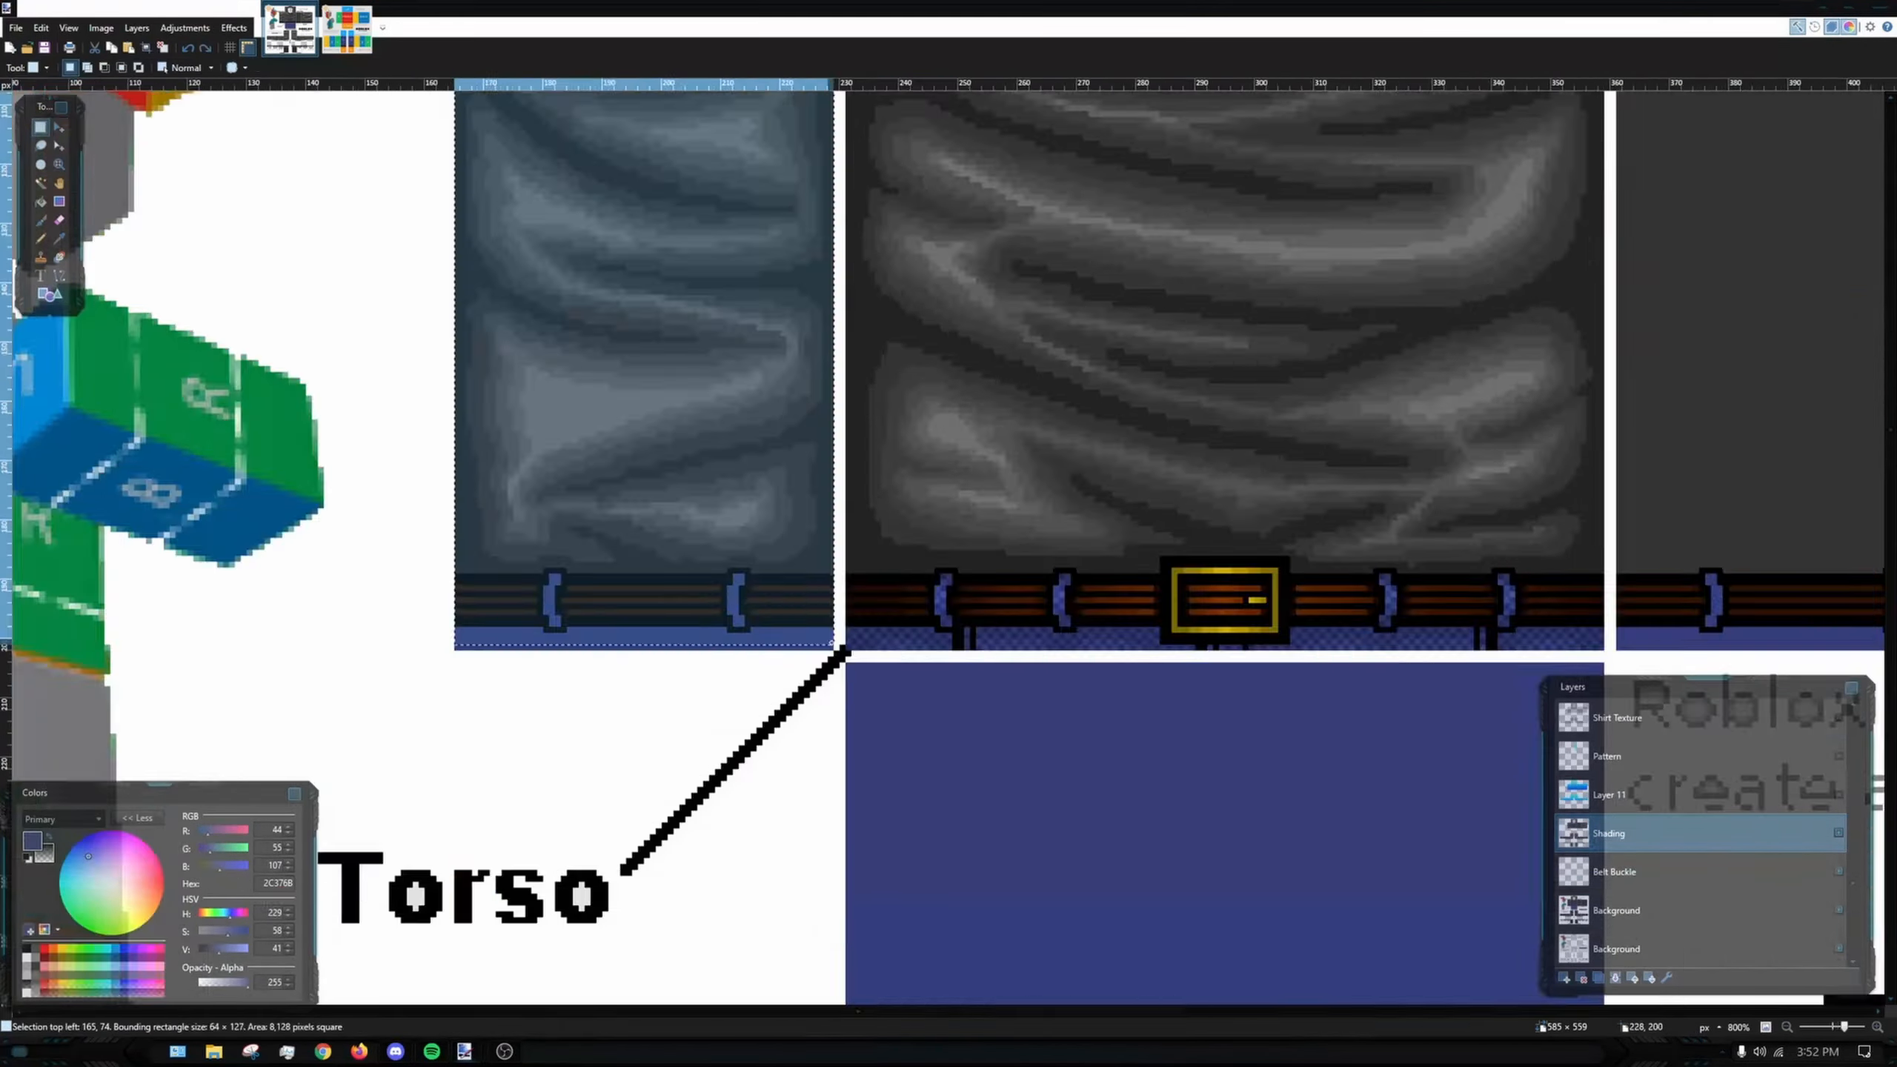
key(ctrl+c)
key(ctrl+v)
drag(448, 404, 959, 401)
scroll(962, 405, down, 6)
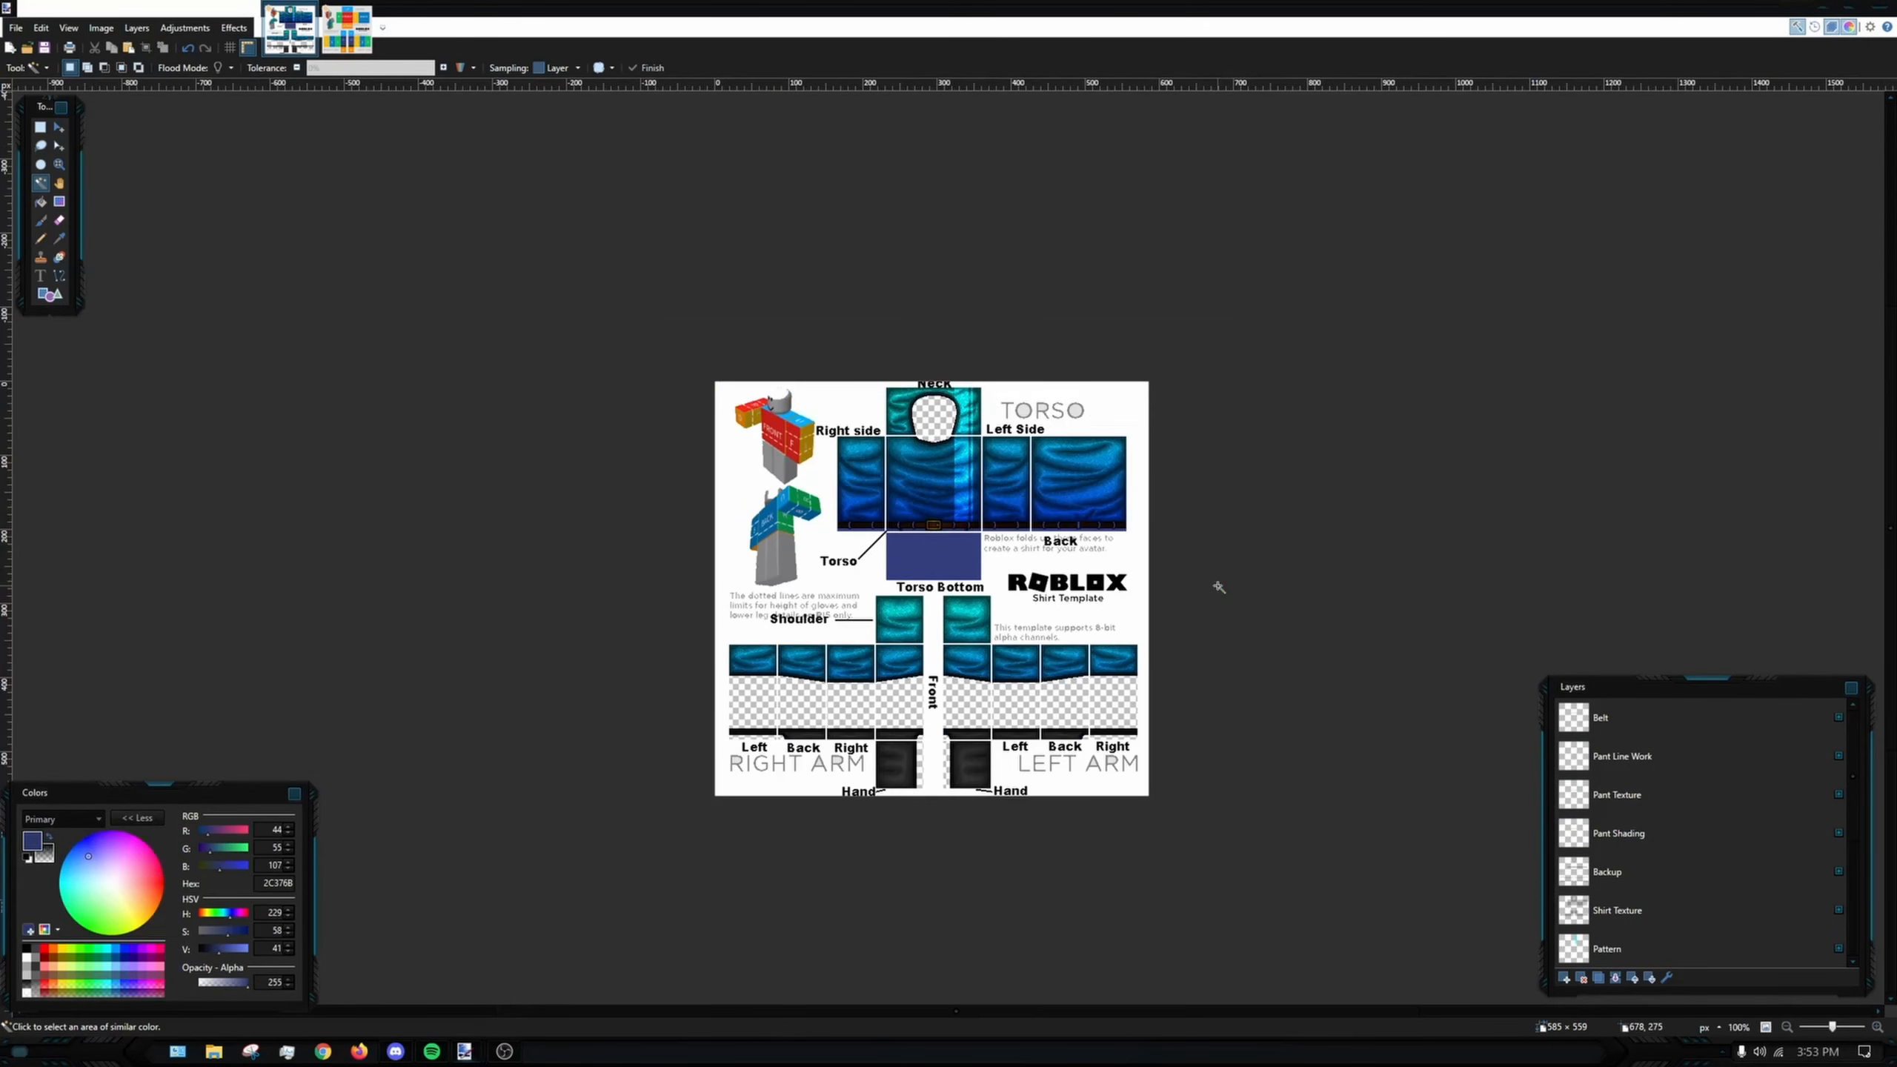
- Examine the coloured torso, belt and torso-bottom panels with all layers shown
scroll(984, 538, up, 6)
key(s)
scroll(579, 489, up, 4)
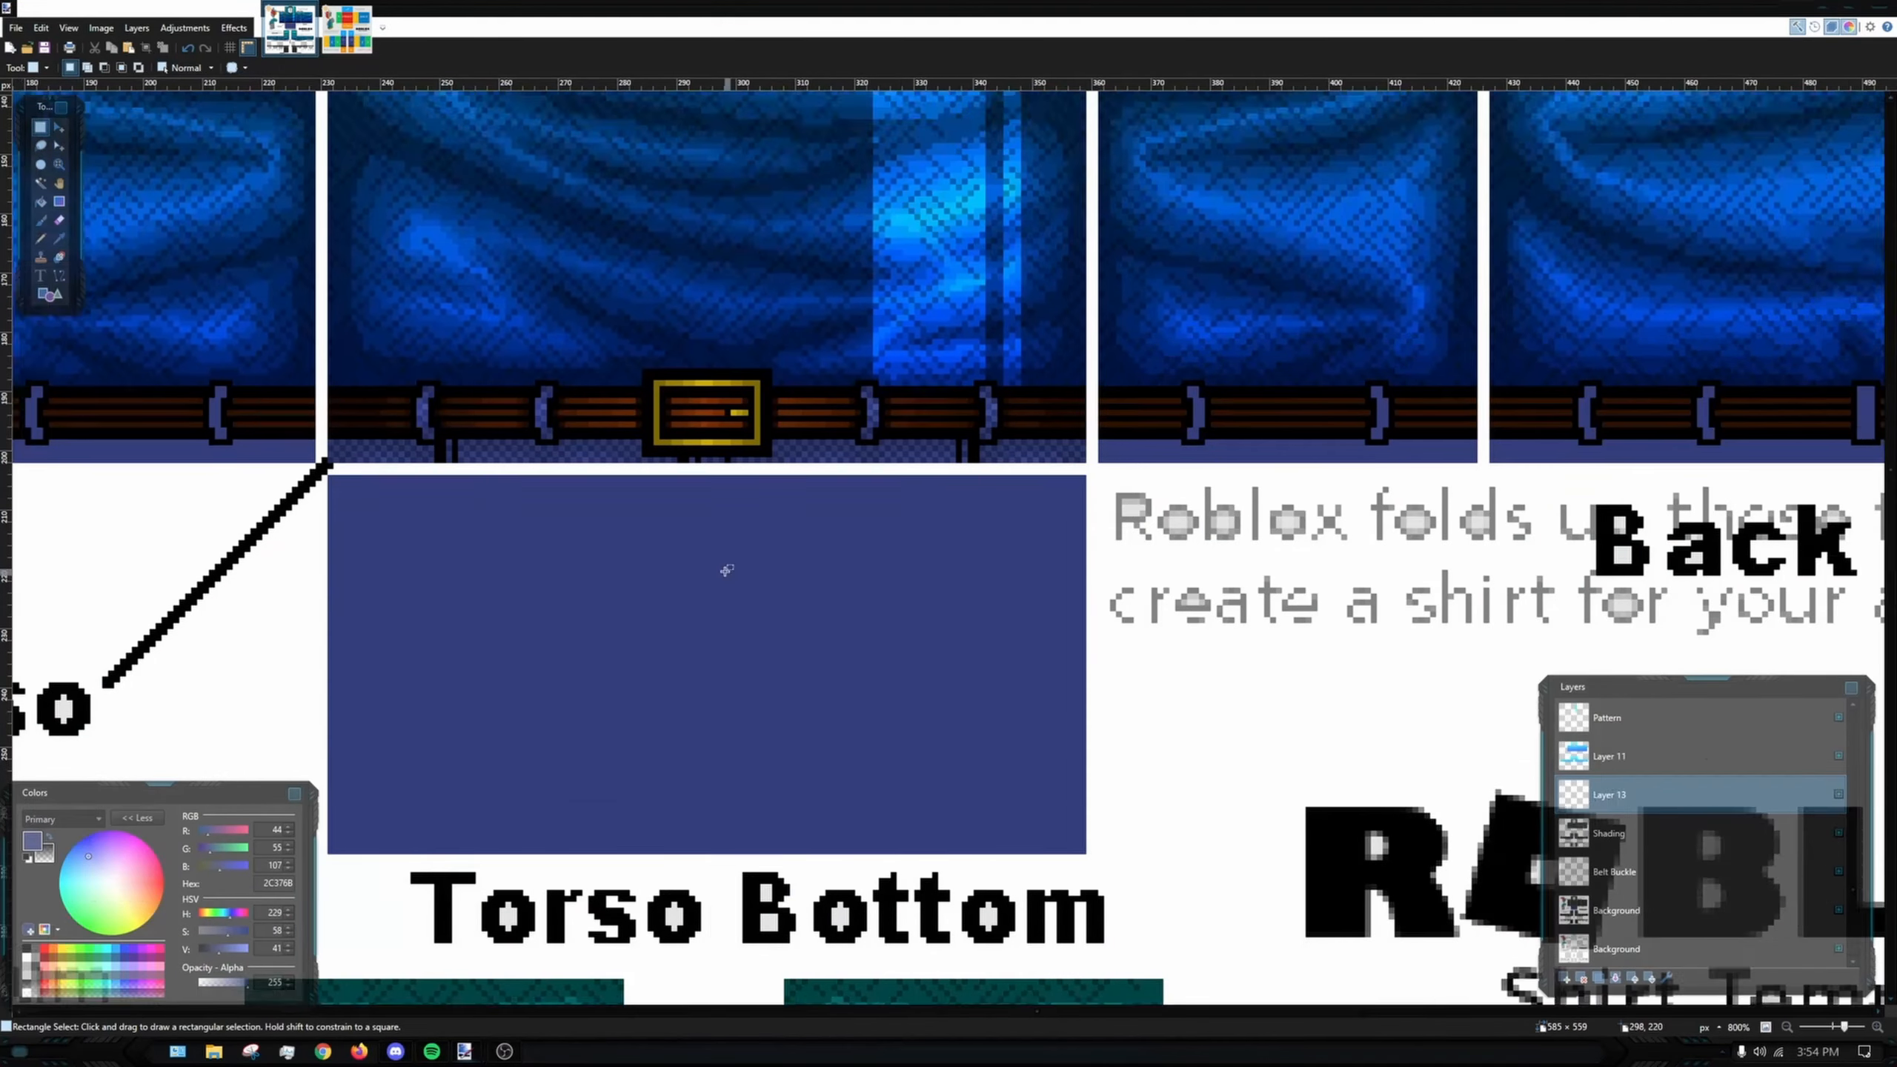
drag(727, 570, 840, 523)
drag(632, 413, 909, 407)
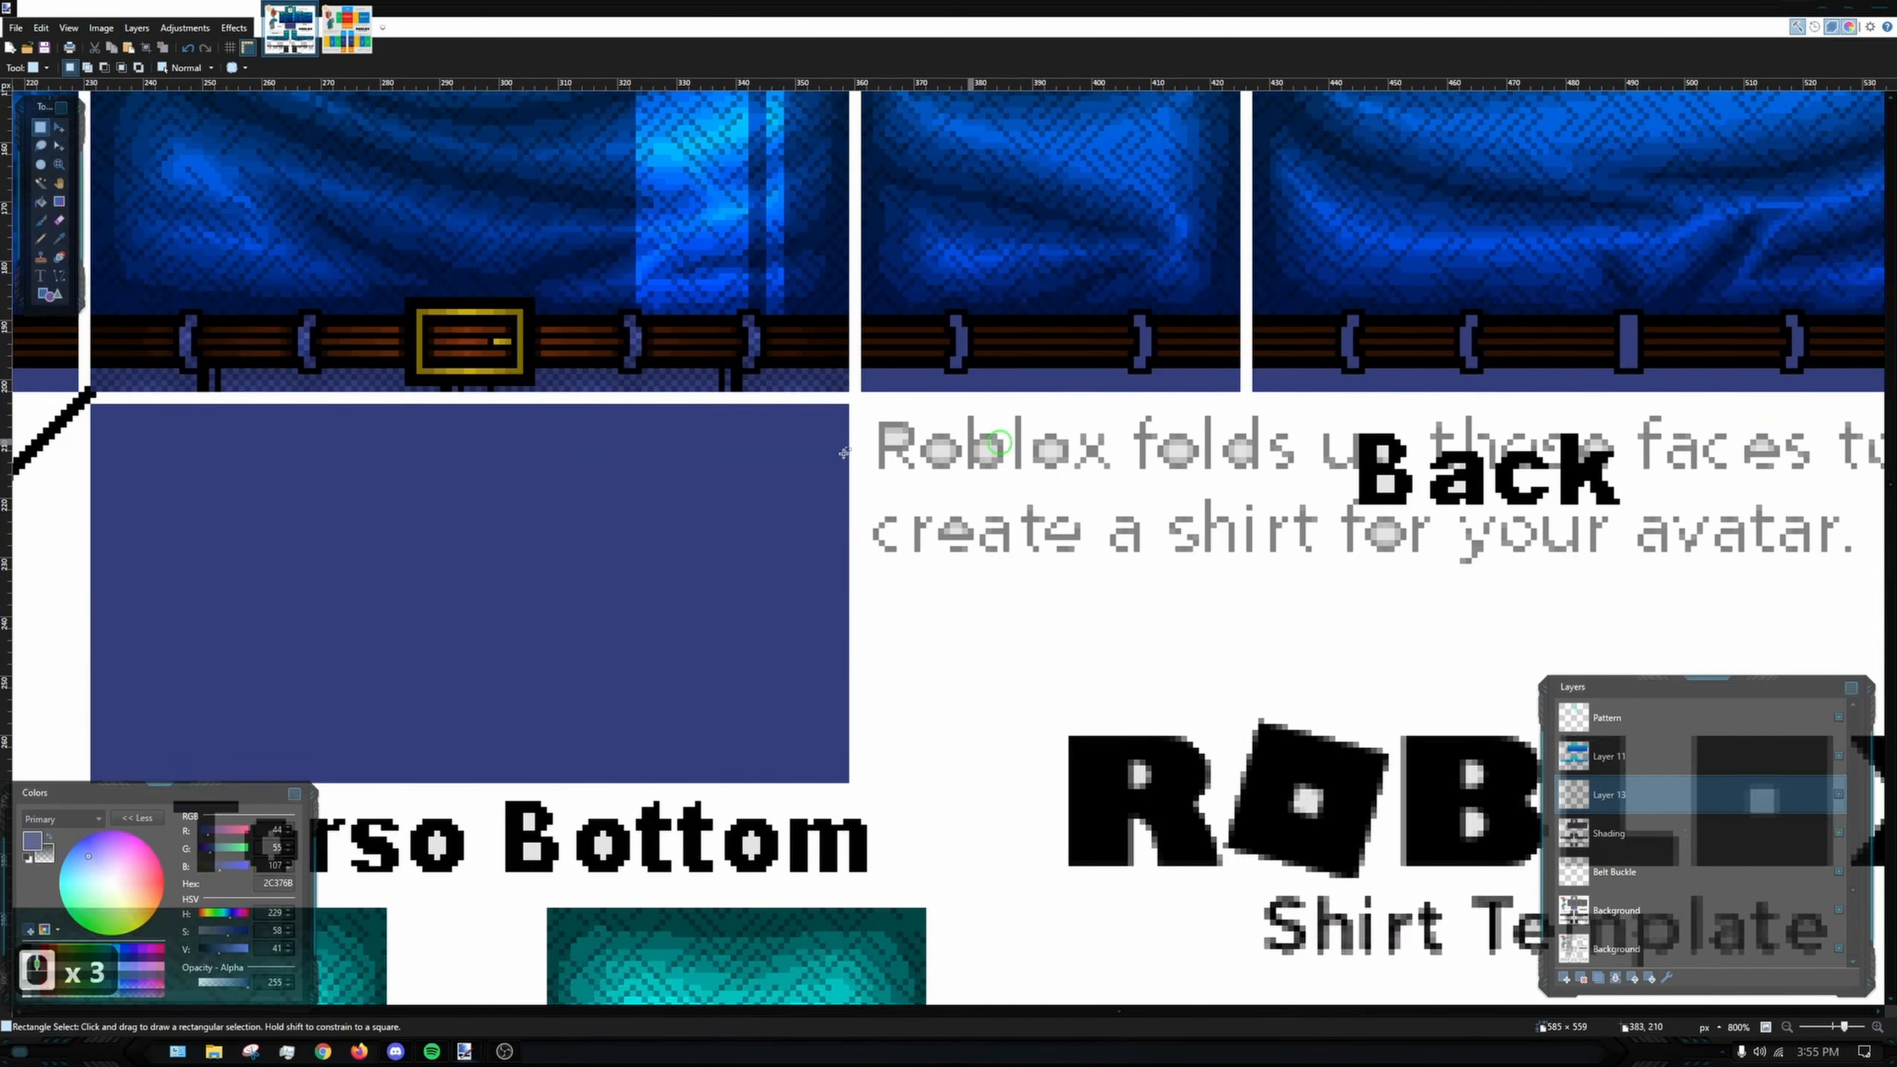
scroll(863, 586, down, 4)
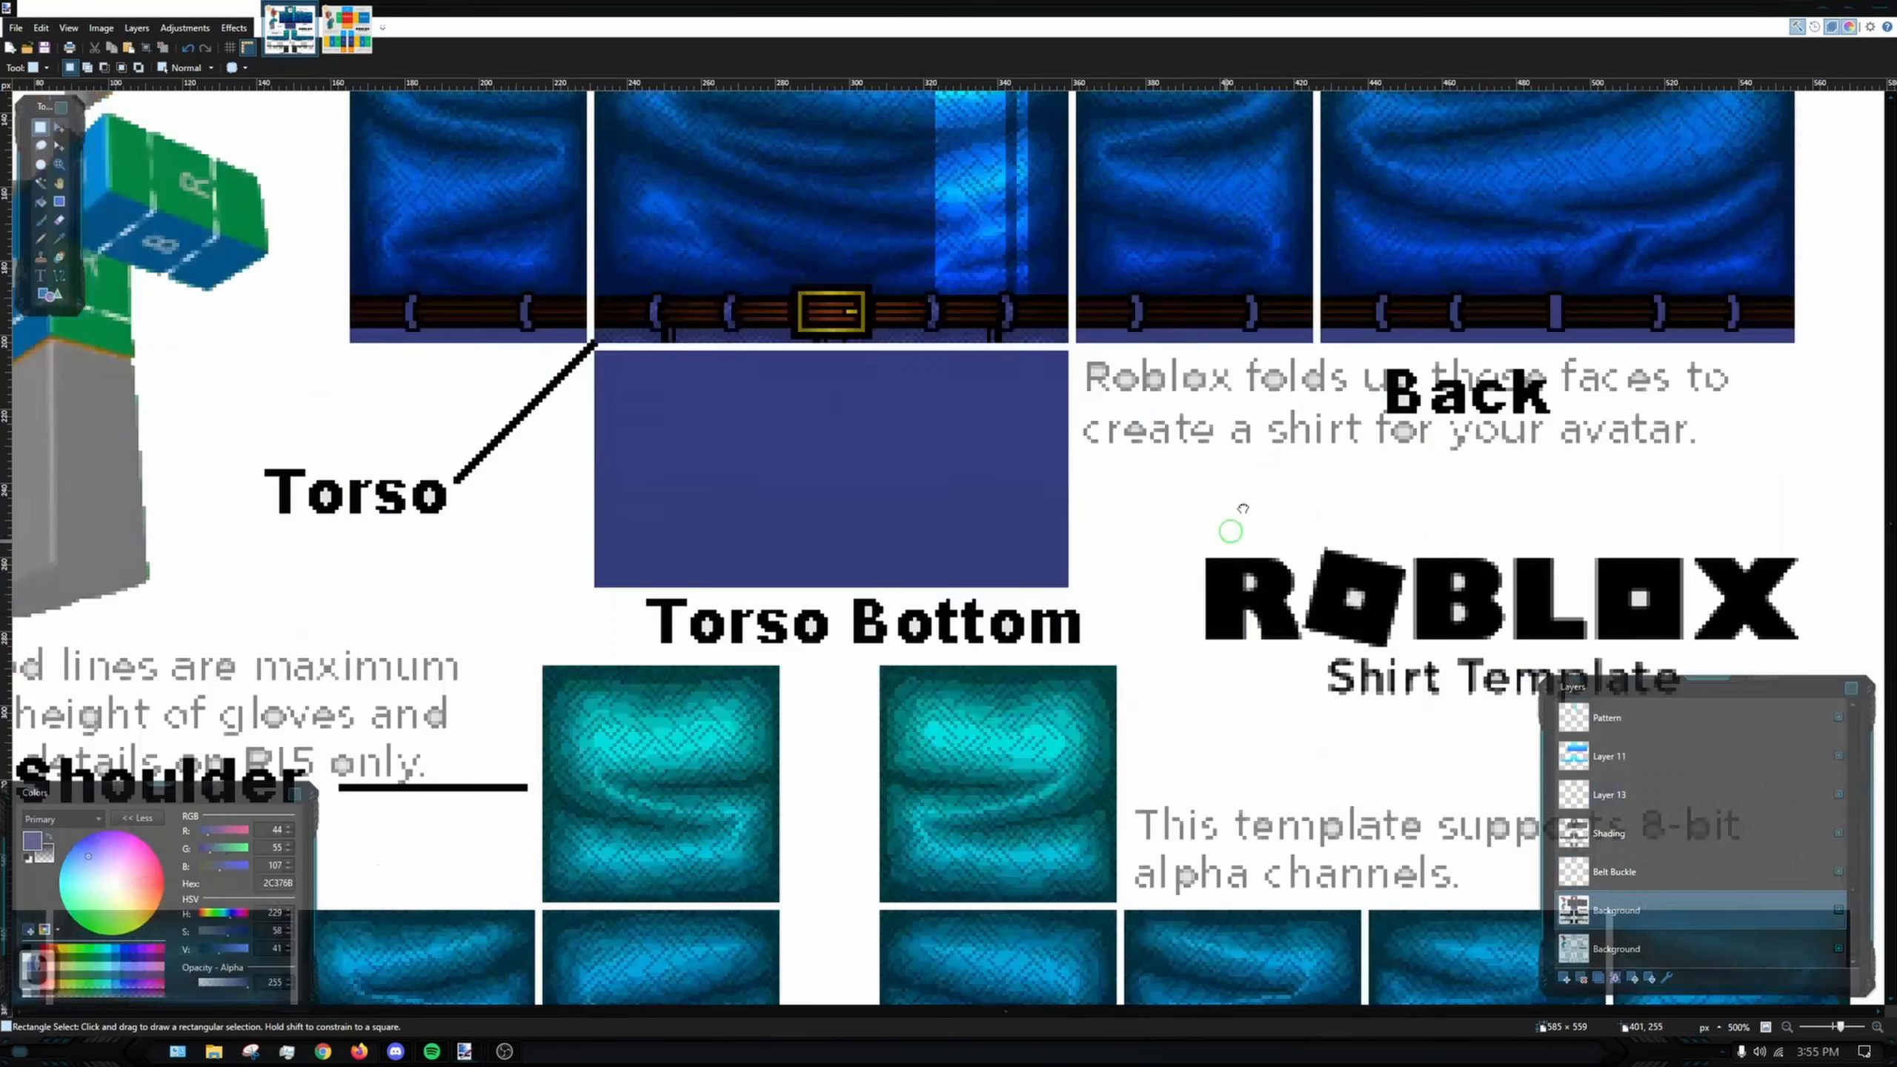
scroll(957, 495, down, 3)
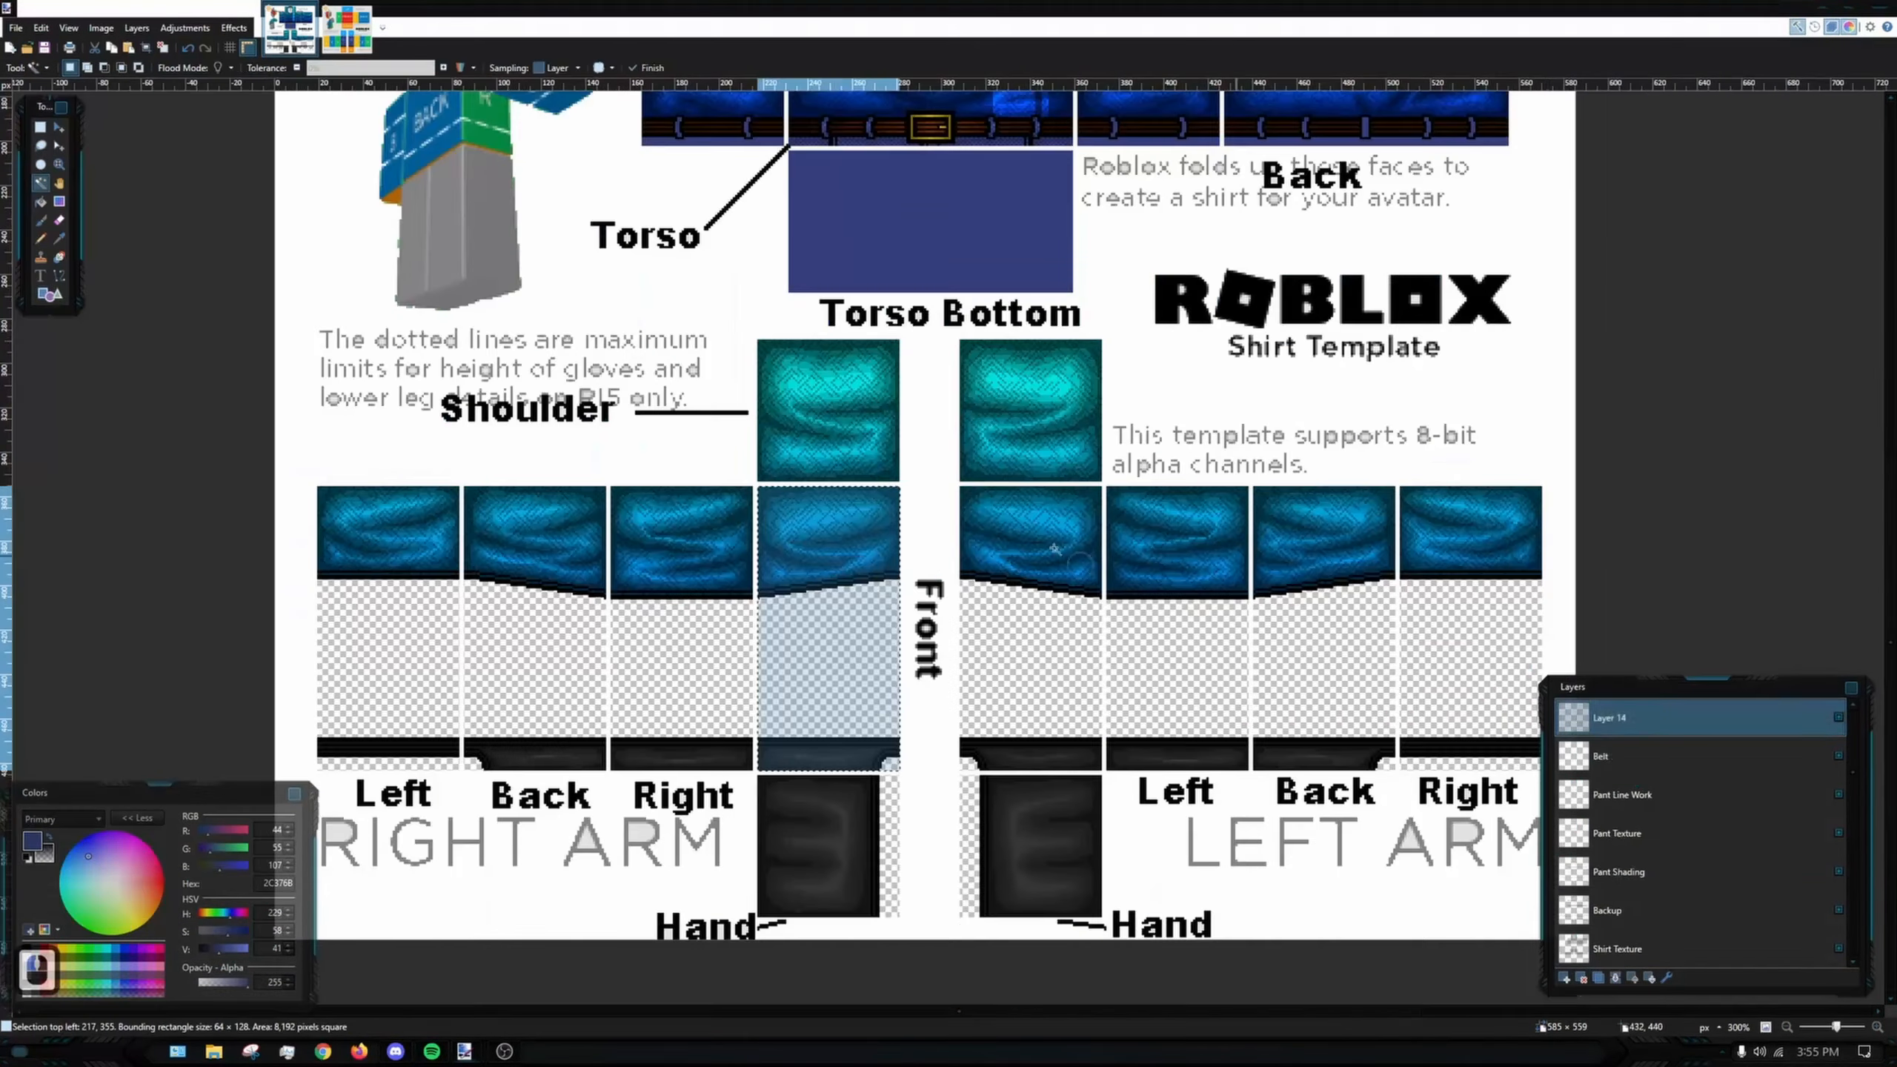
- Clear the selected area on the arm panels, then paste the copied piece and move it across the template
scroll(958, 495, up, 3)
scroll(957, 495, up, 3)
click(957, 495)
key(BackSpace)
scroll(694, 441, down, 4)
key(ctrl+v)
drag(512, 371, 1213, 371)
- Assemble the front torso, sleeves, gloves and trouser legs as an outfit preview on a separate 1200 × 559 canvas
scroll(1010, 355, up, 8)
key(ctrl+plus)
key(ctrl+minus)
key(ctrl+minus)
key(ctrl+plus)
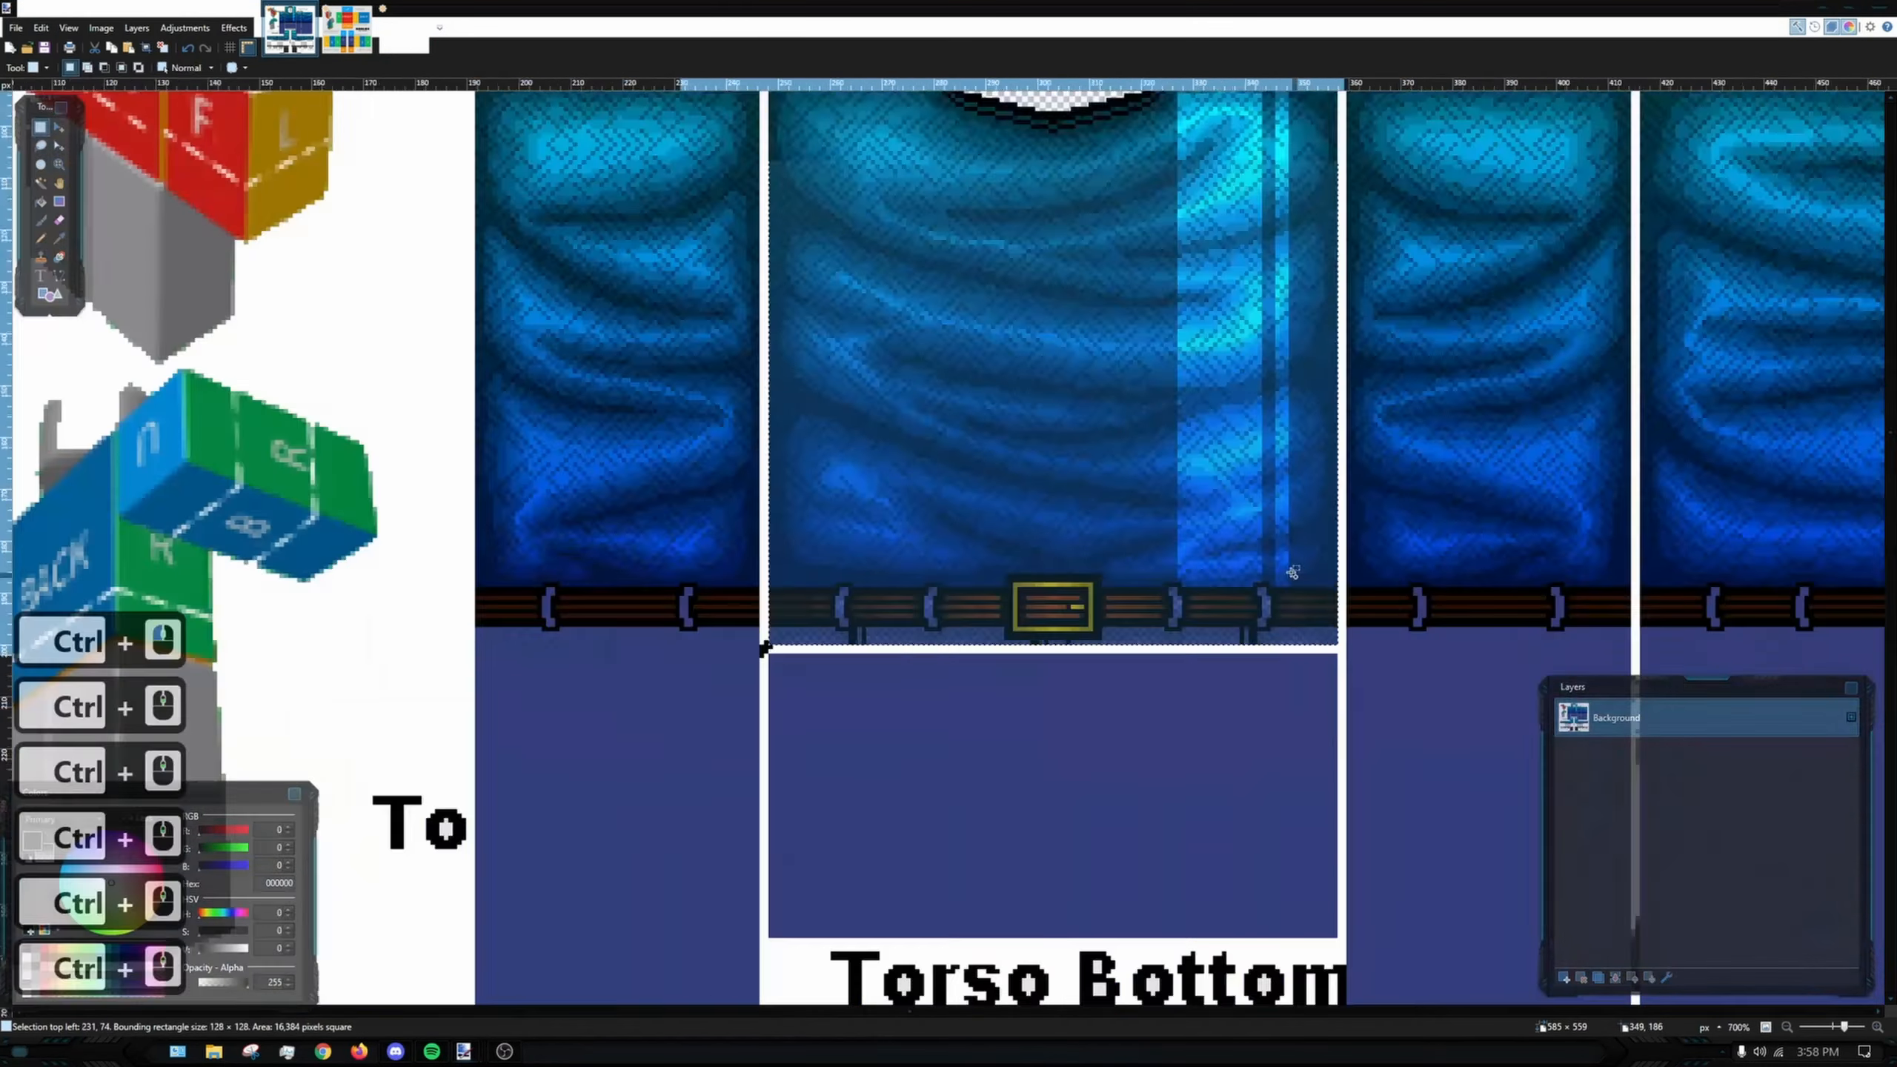
key(ctrl+plus)
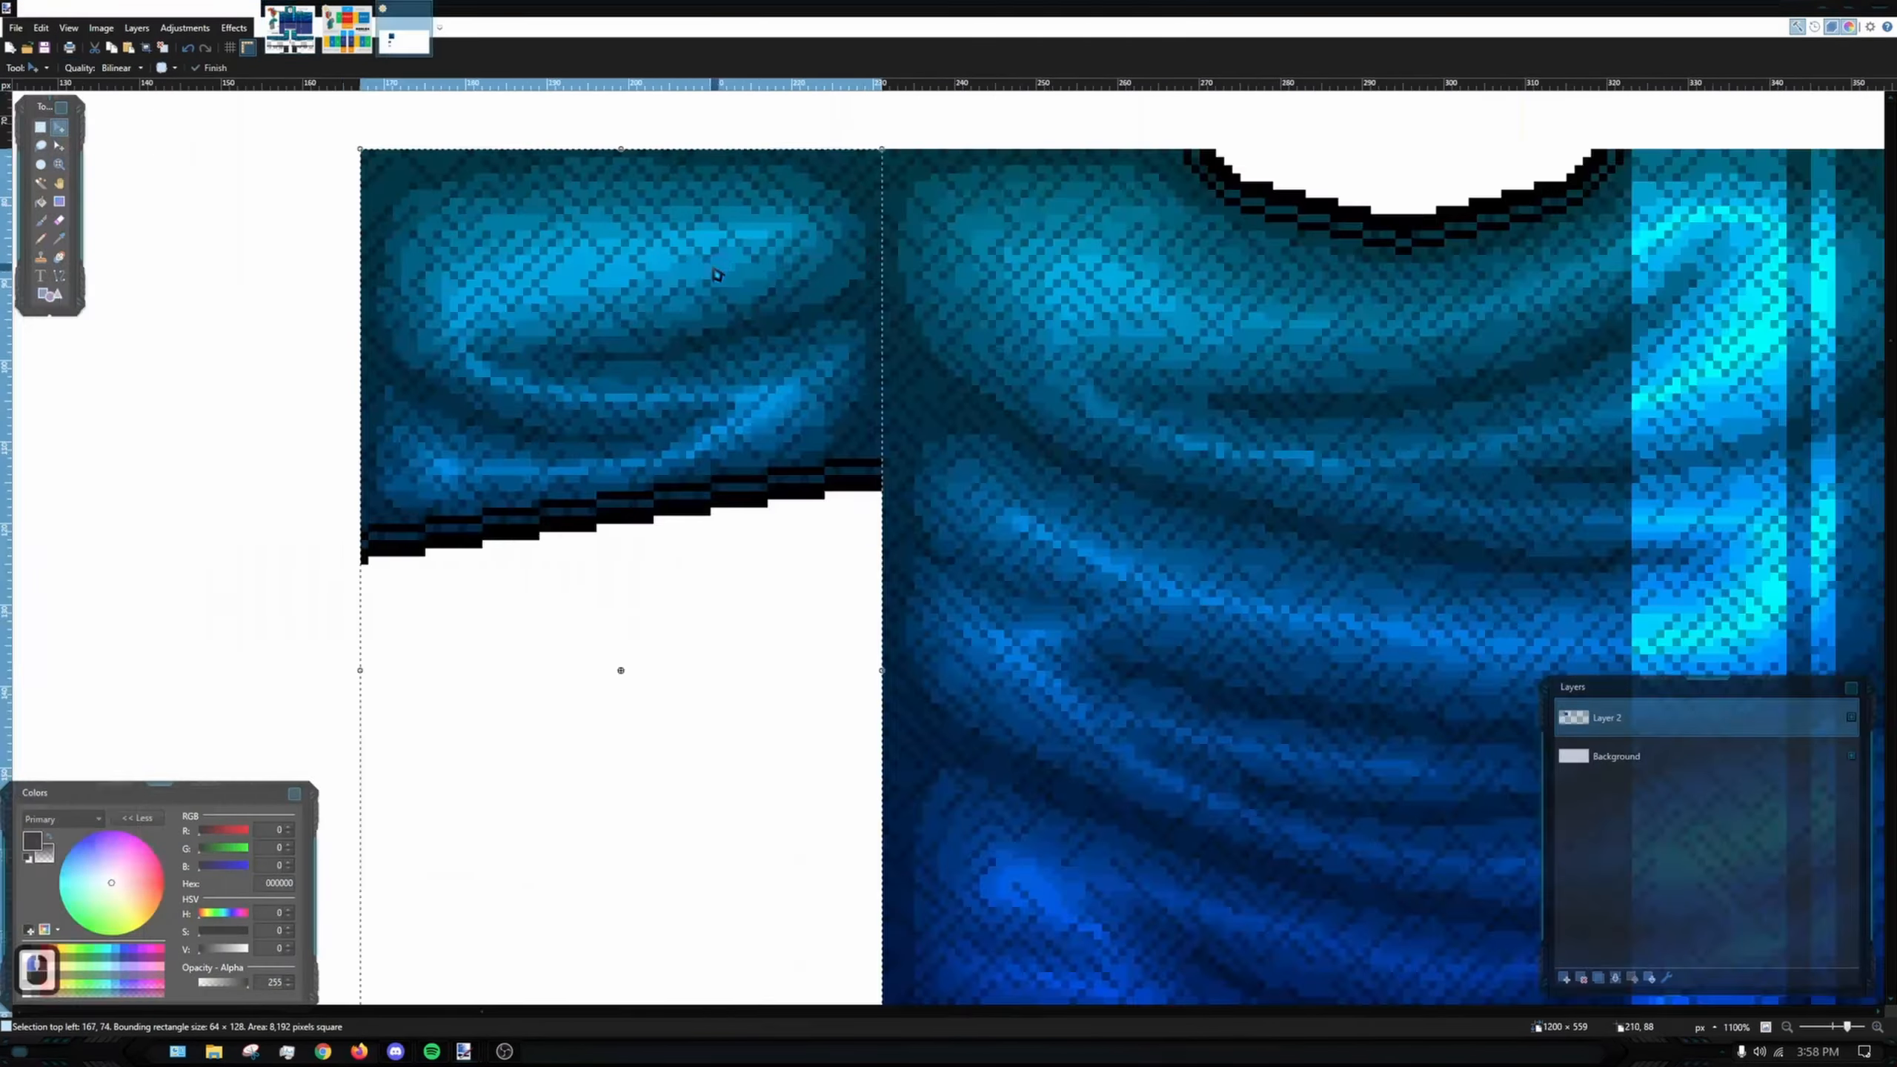
key(ctrl+minus)
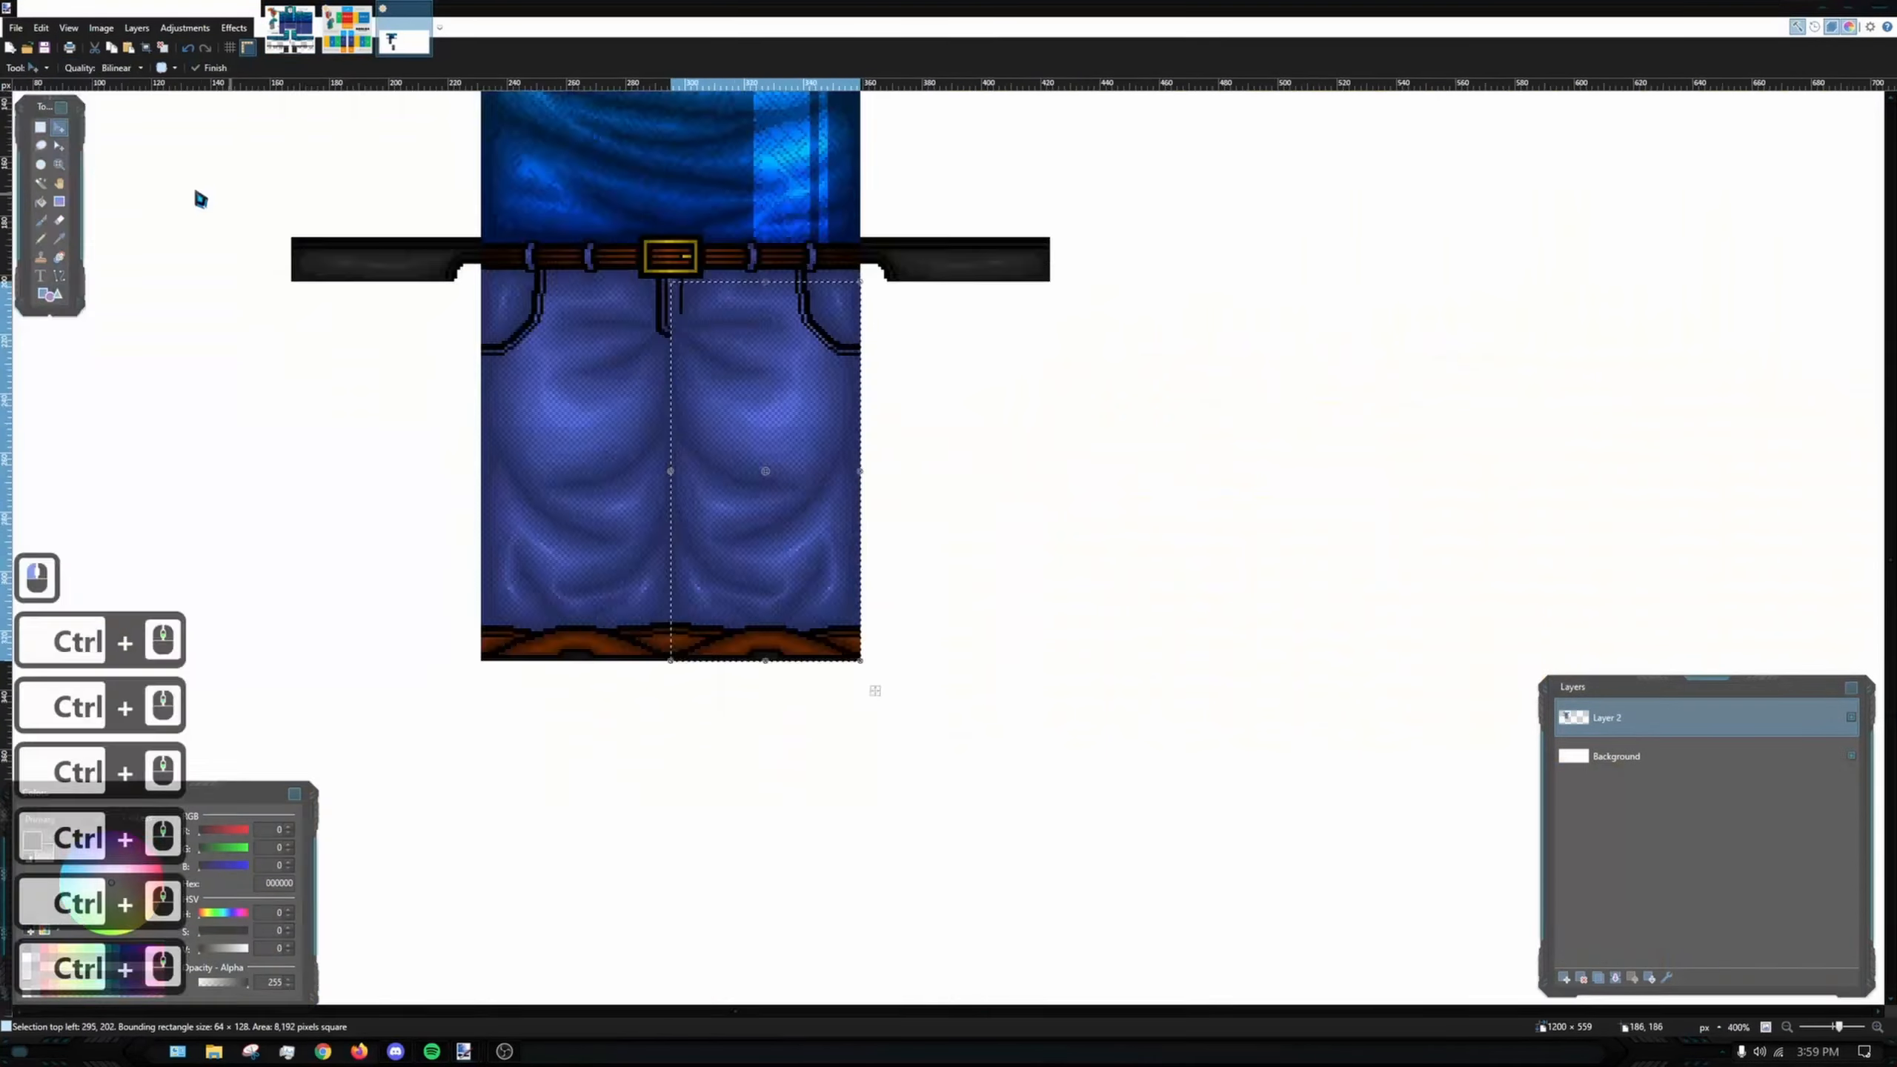
- Add the side view and the back view with its sleeves and gloves beside the front outfit preview
key(ctrl+minus)
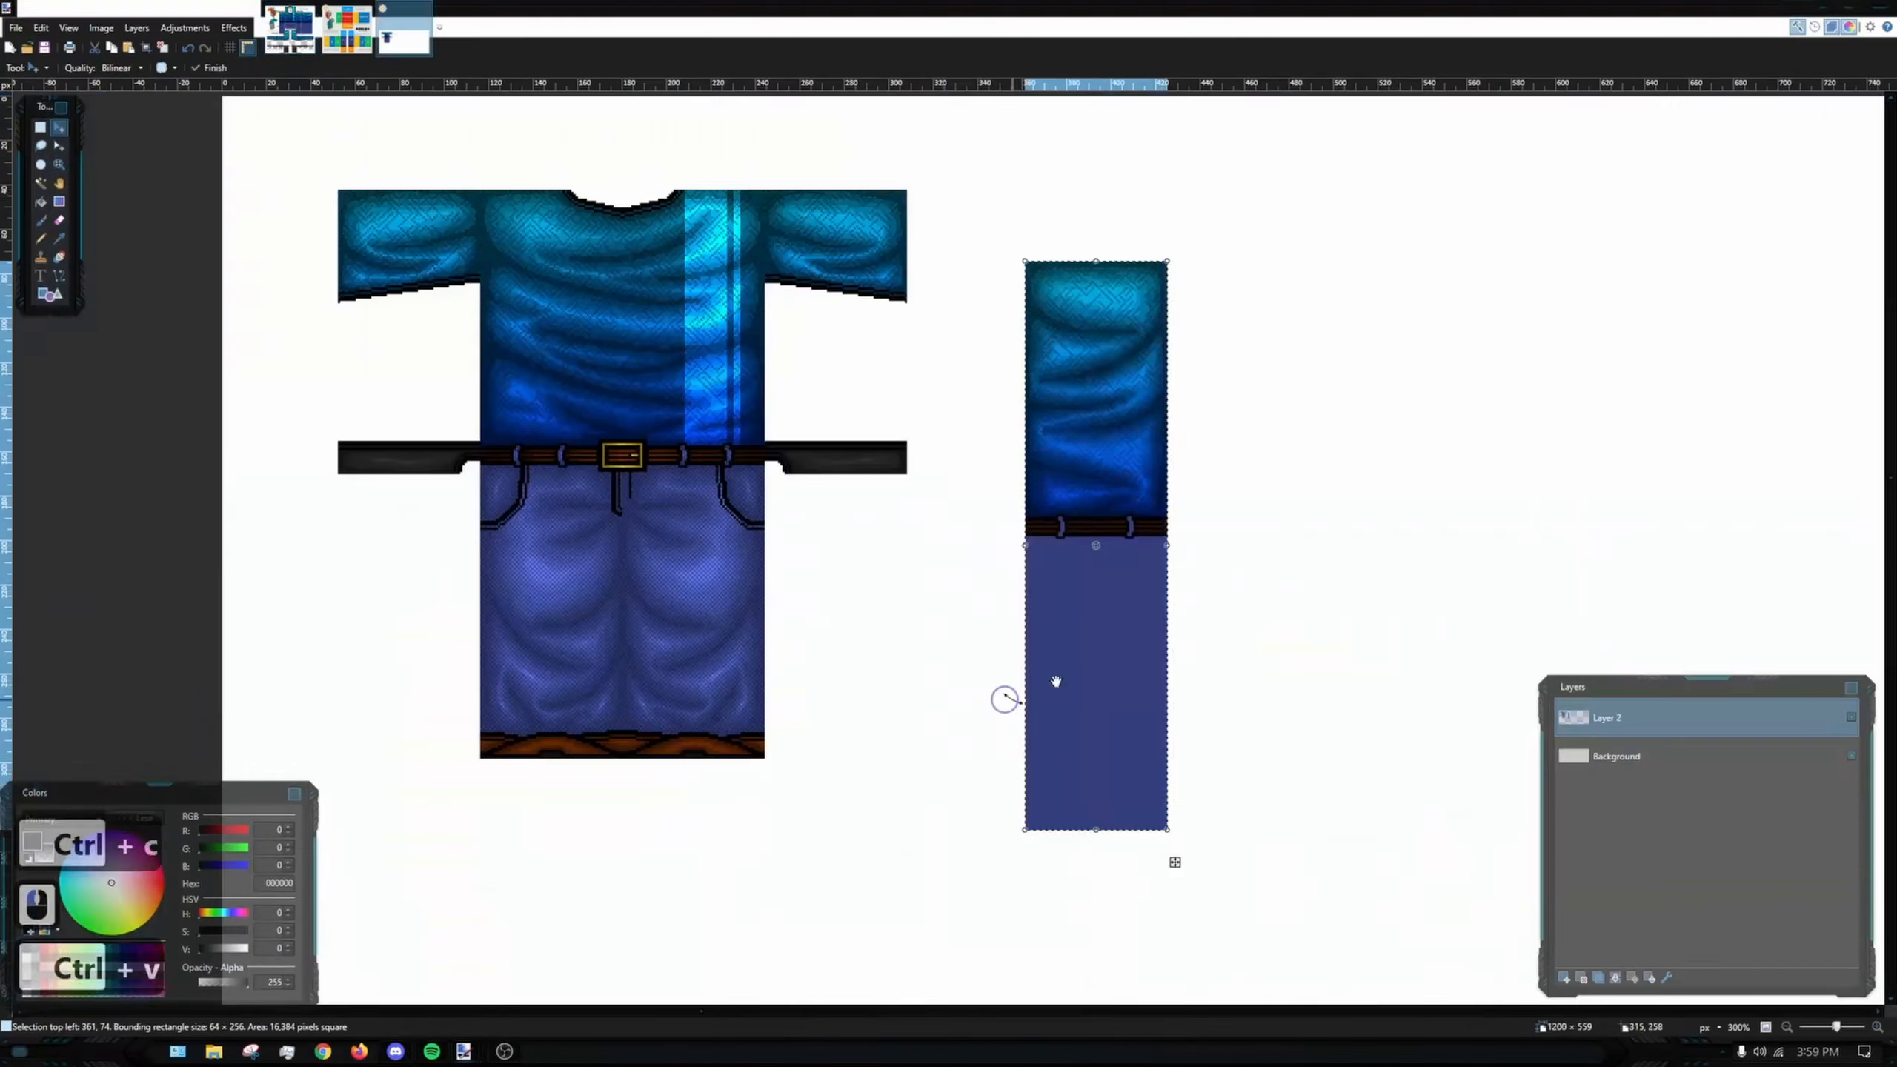
key(ctrl+plus)
key(ctrl+plus)
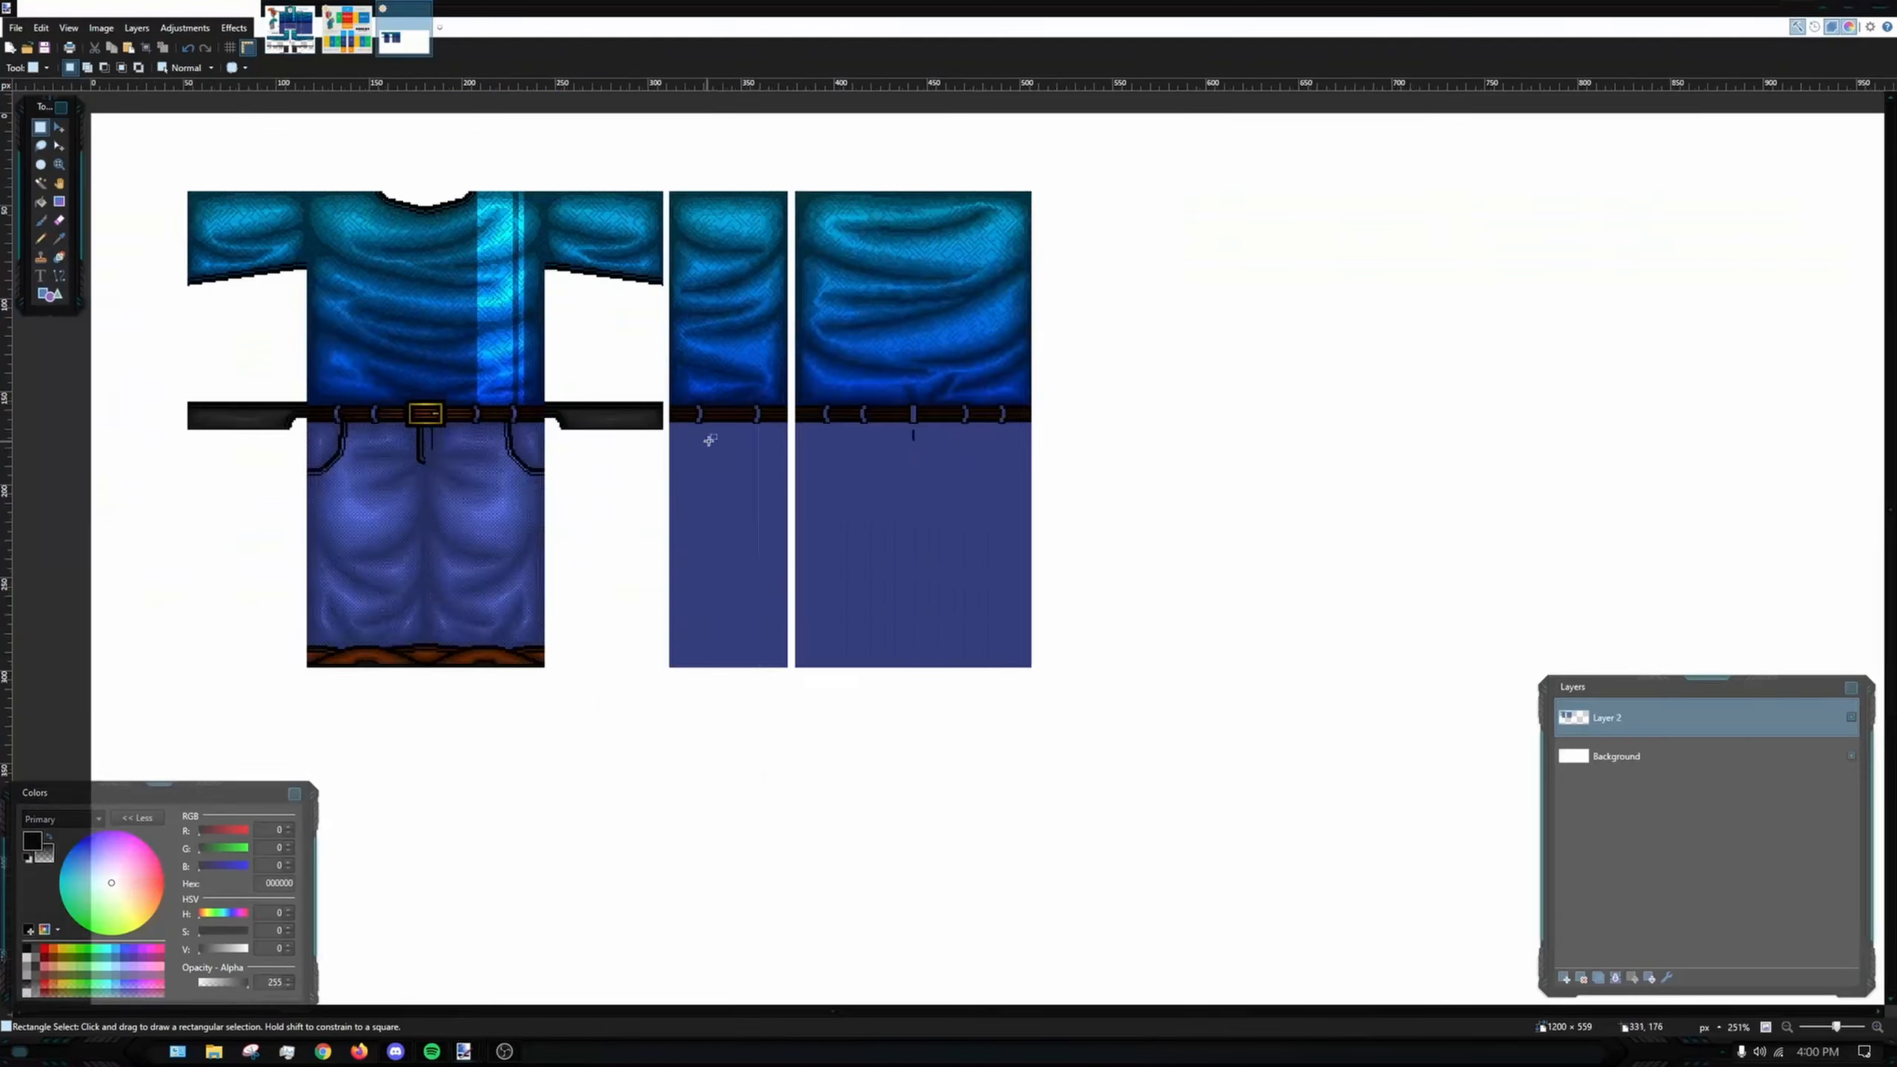
key(ctrl+z)
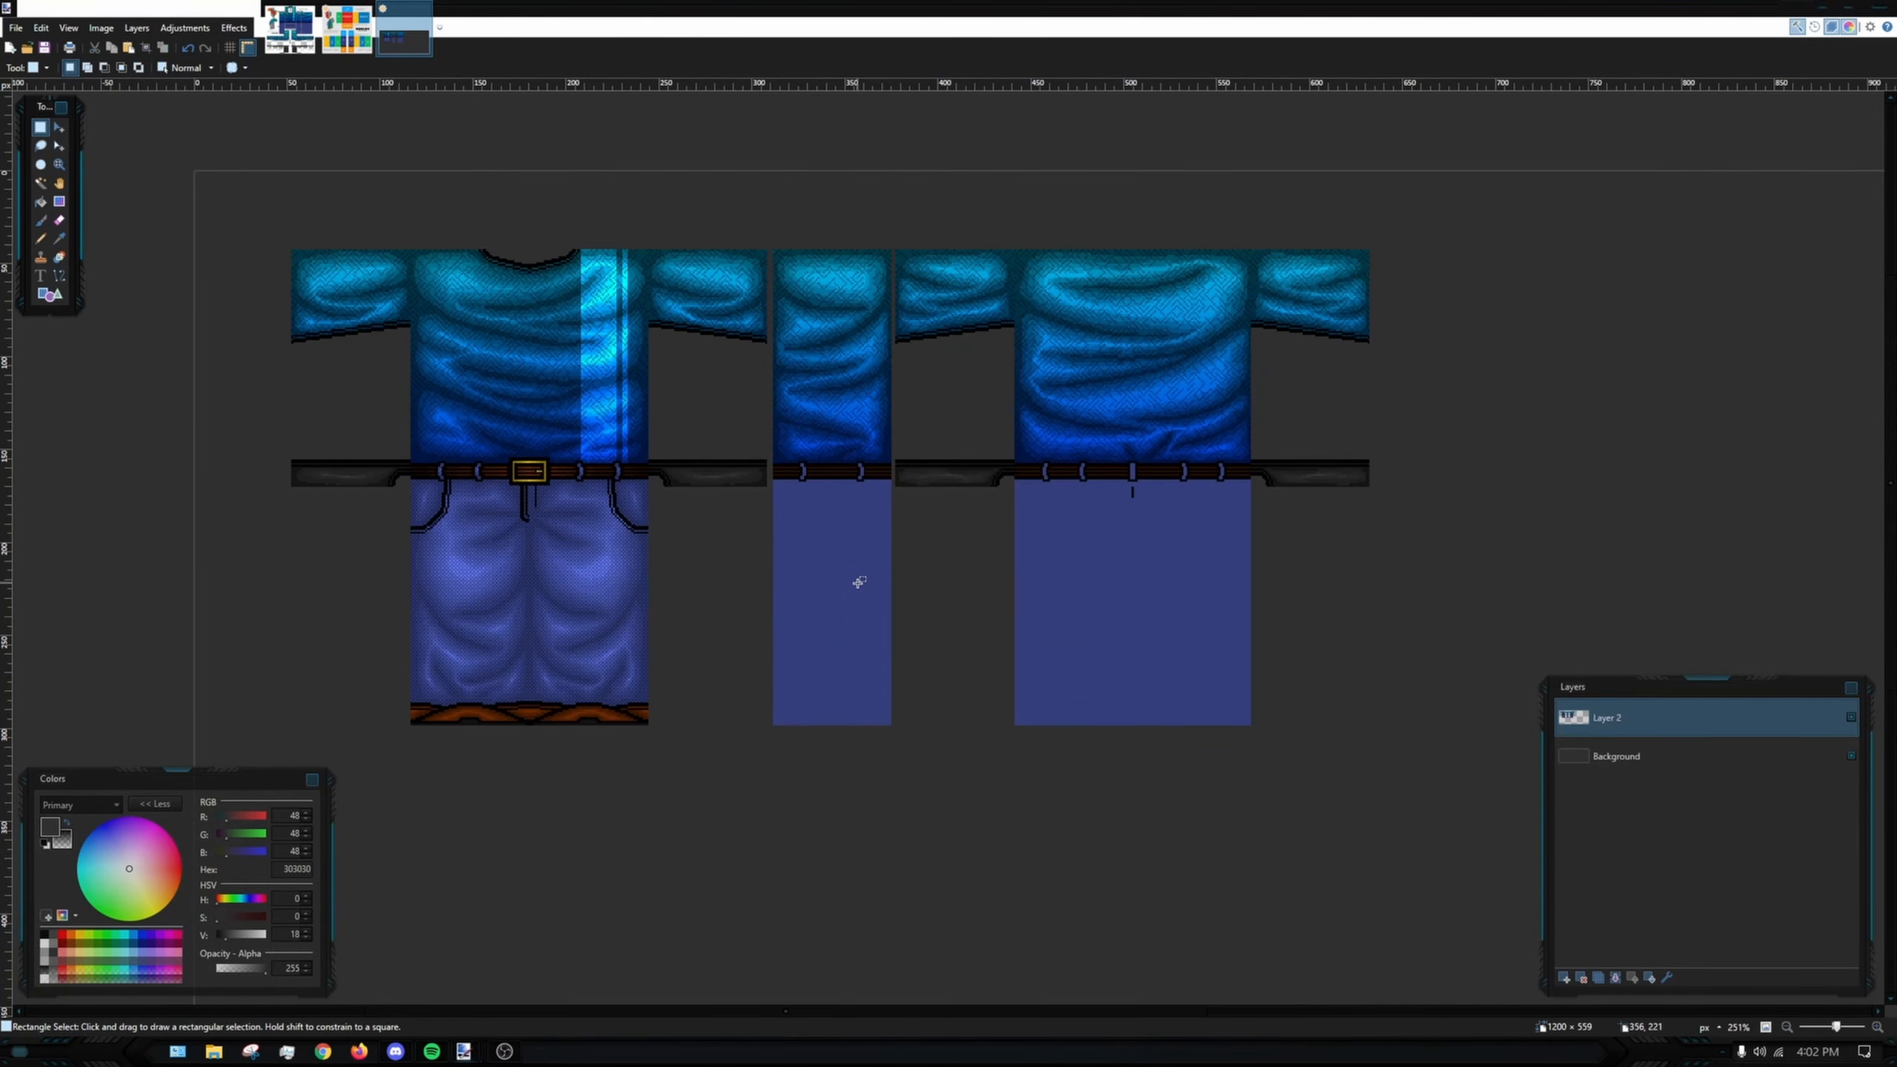
- Draw black seam, pocket and hem lines on the side trouser panel on a new layer
scroll(855, 581, up, 5)
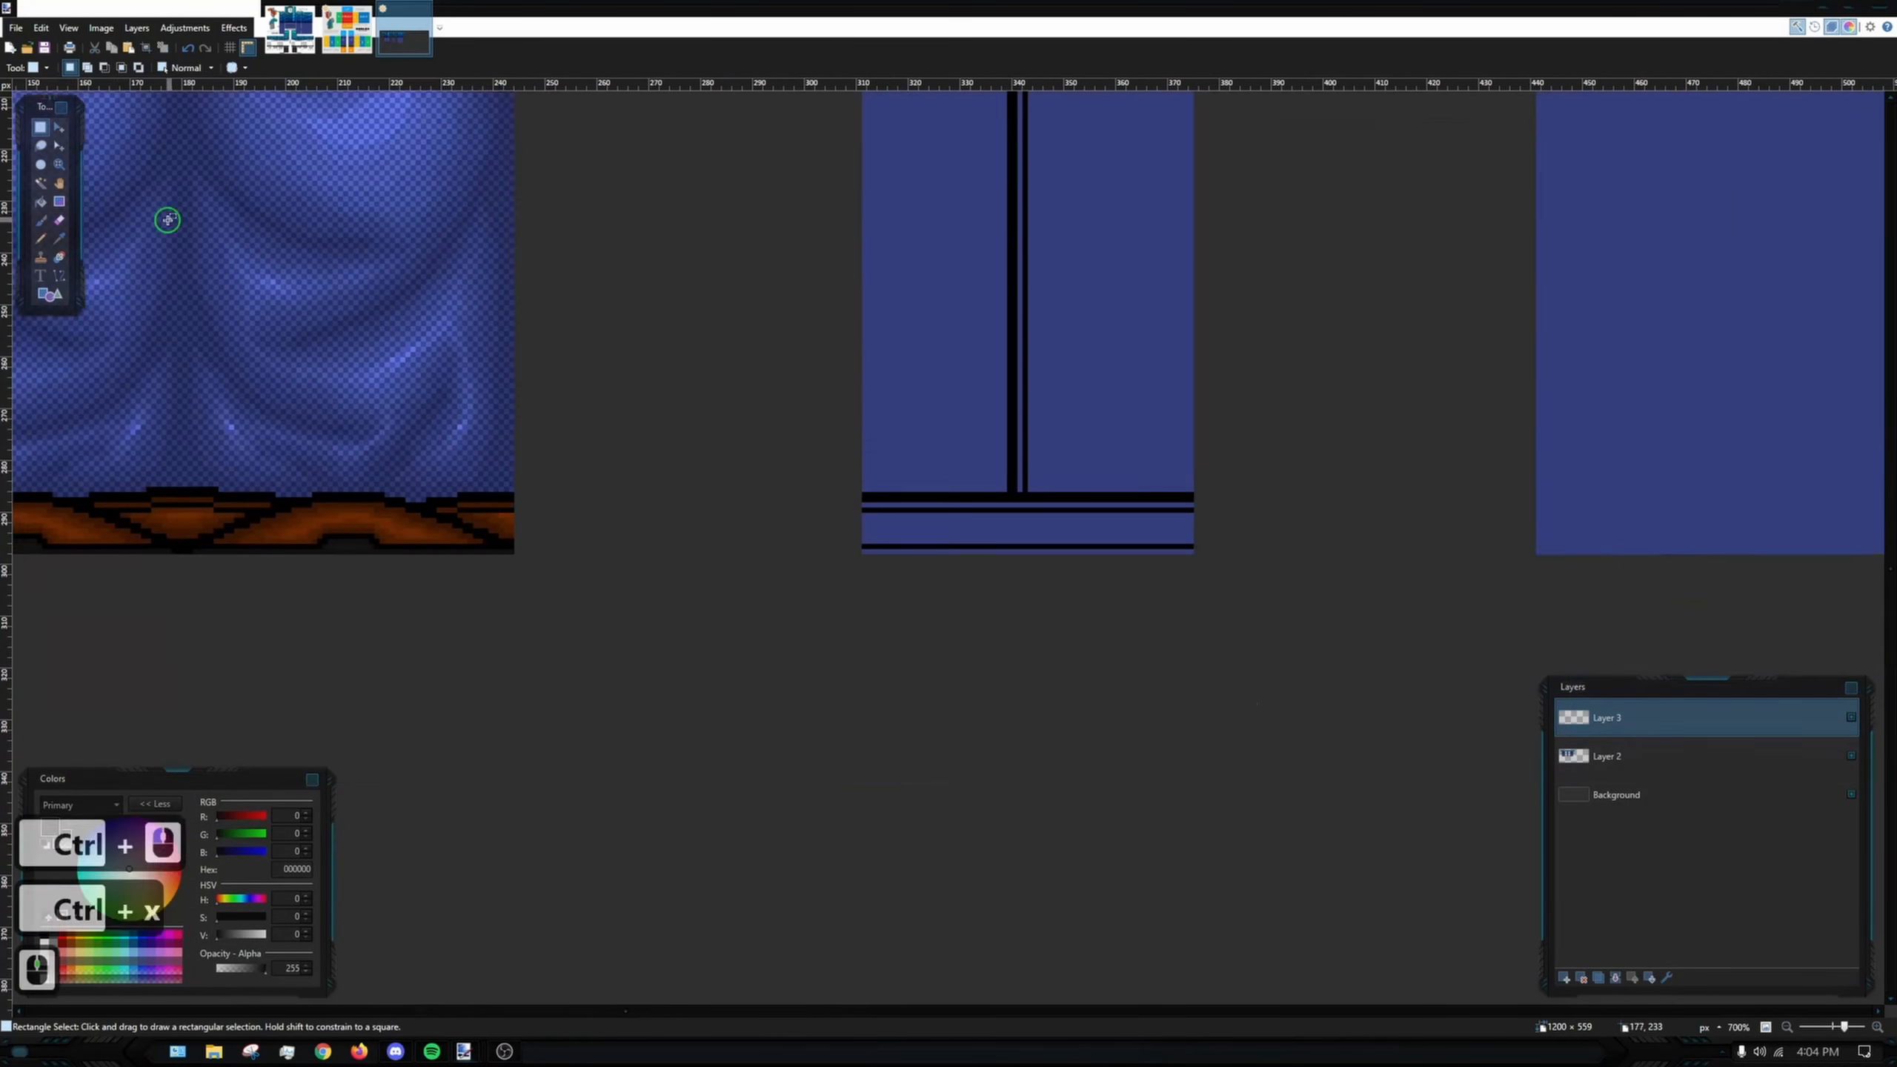
scroll(690, 466, up, 4)
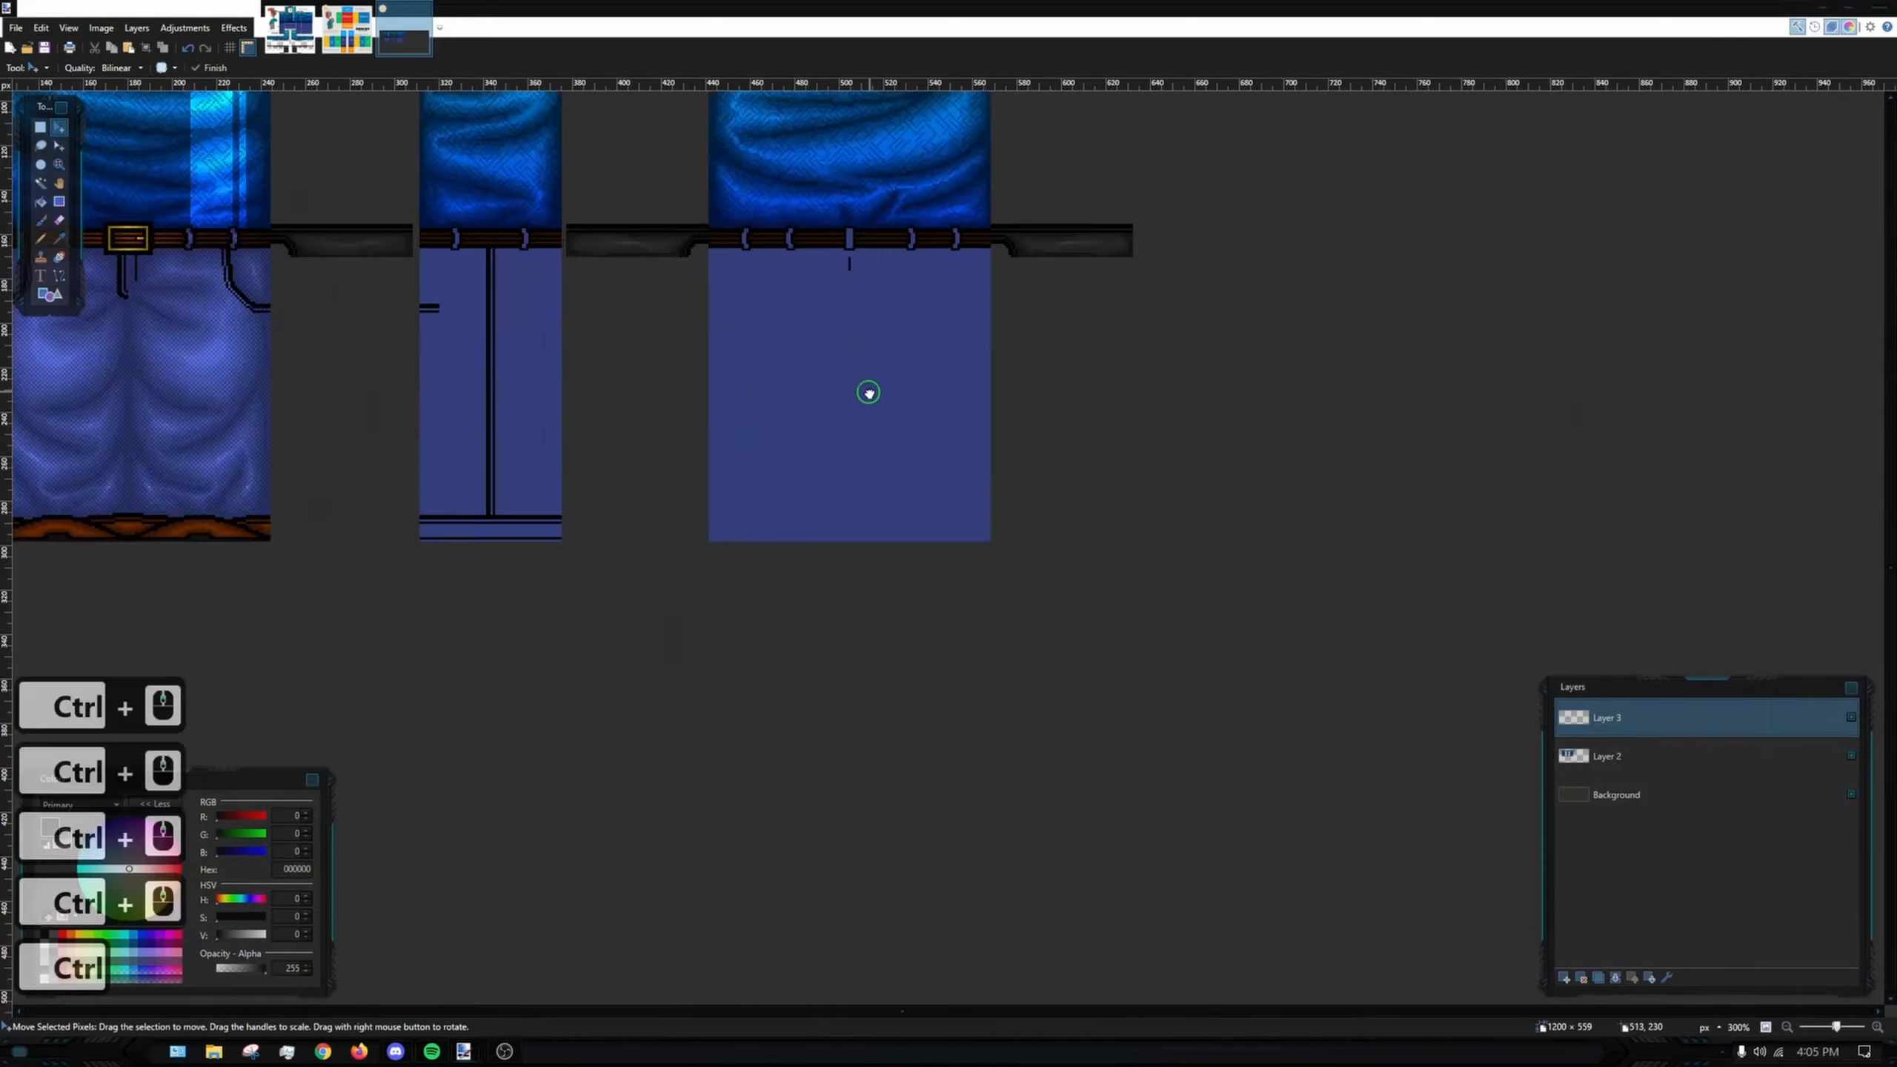
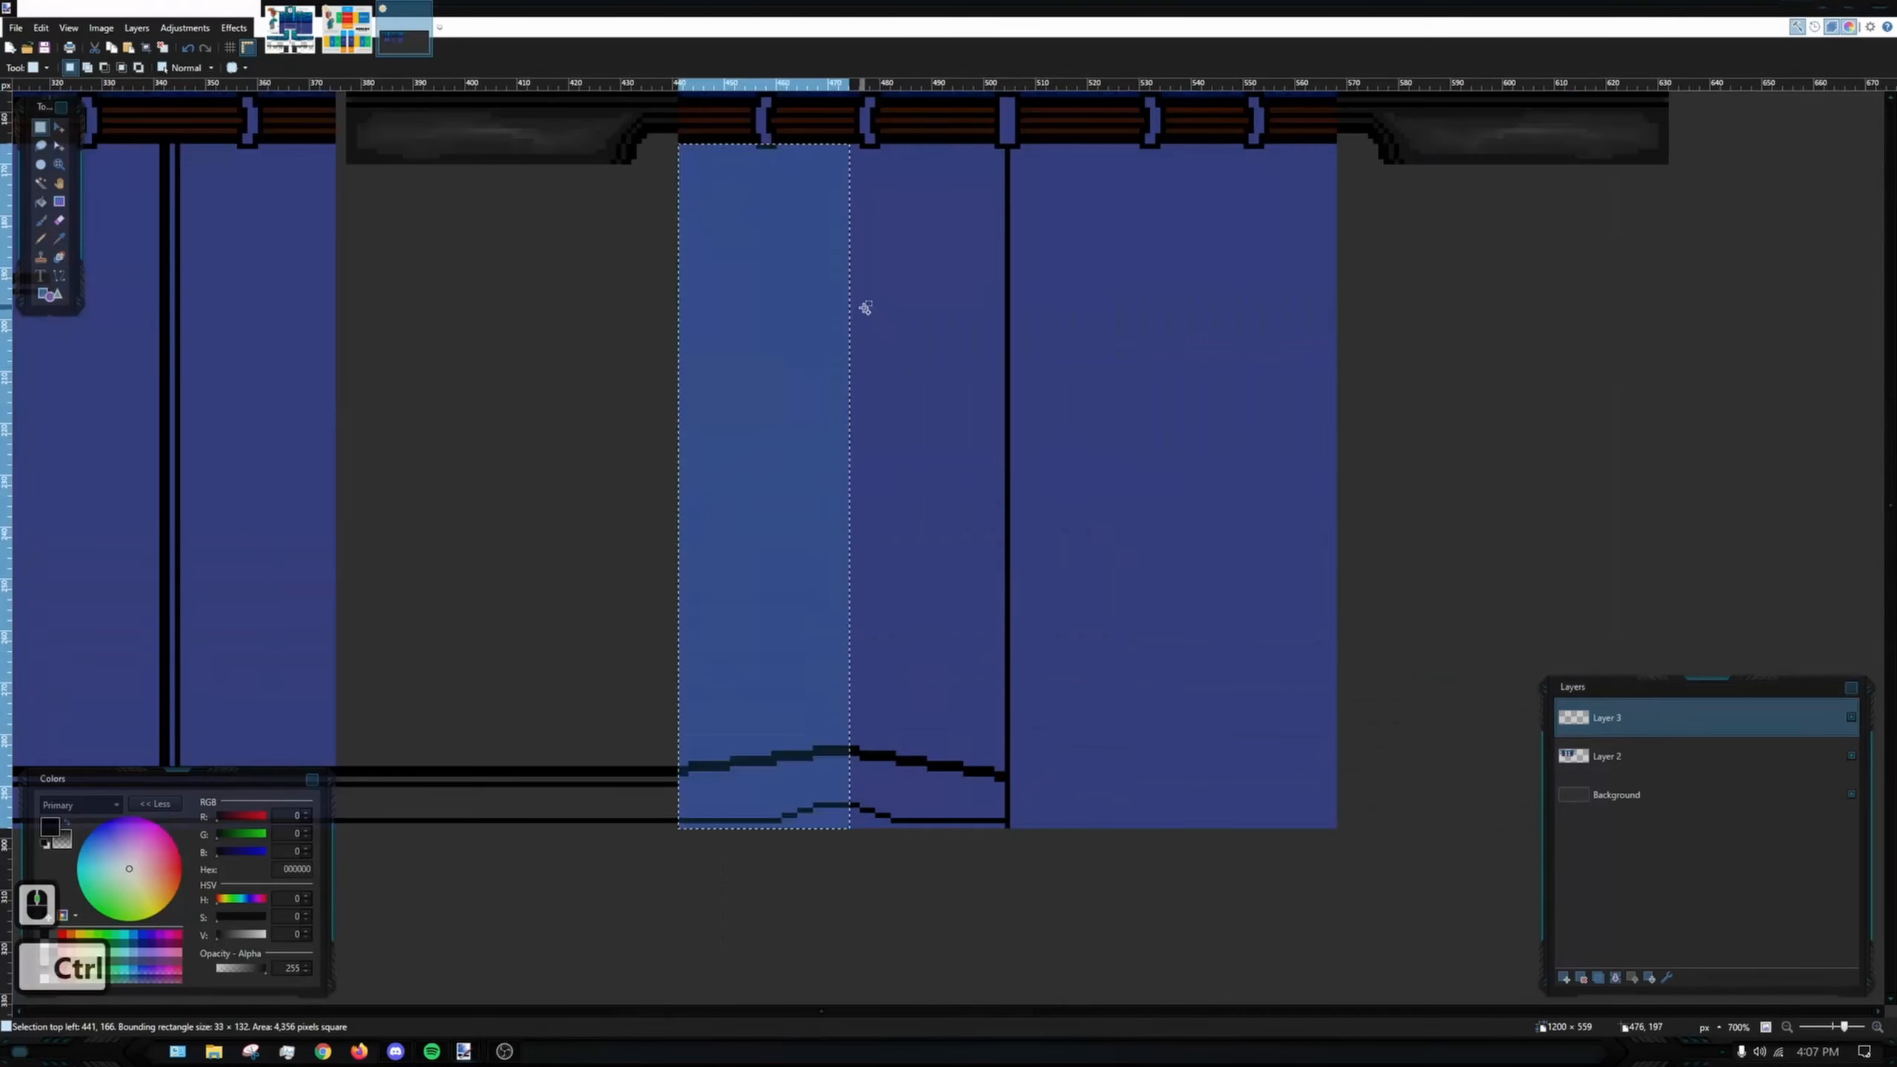
- Duplicate the back trouser panel's lower hem strip and cut out the selected piece of line work
key(ctrl+plus)
drag(1051, 499, 444, 432)
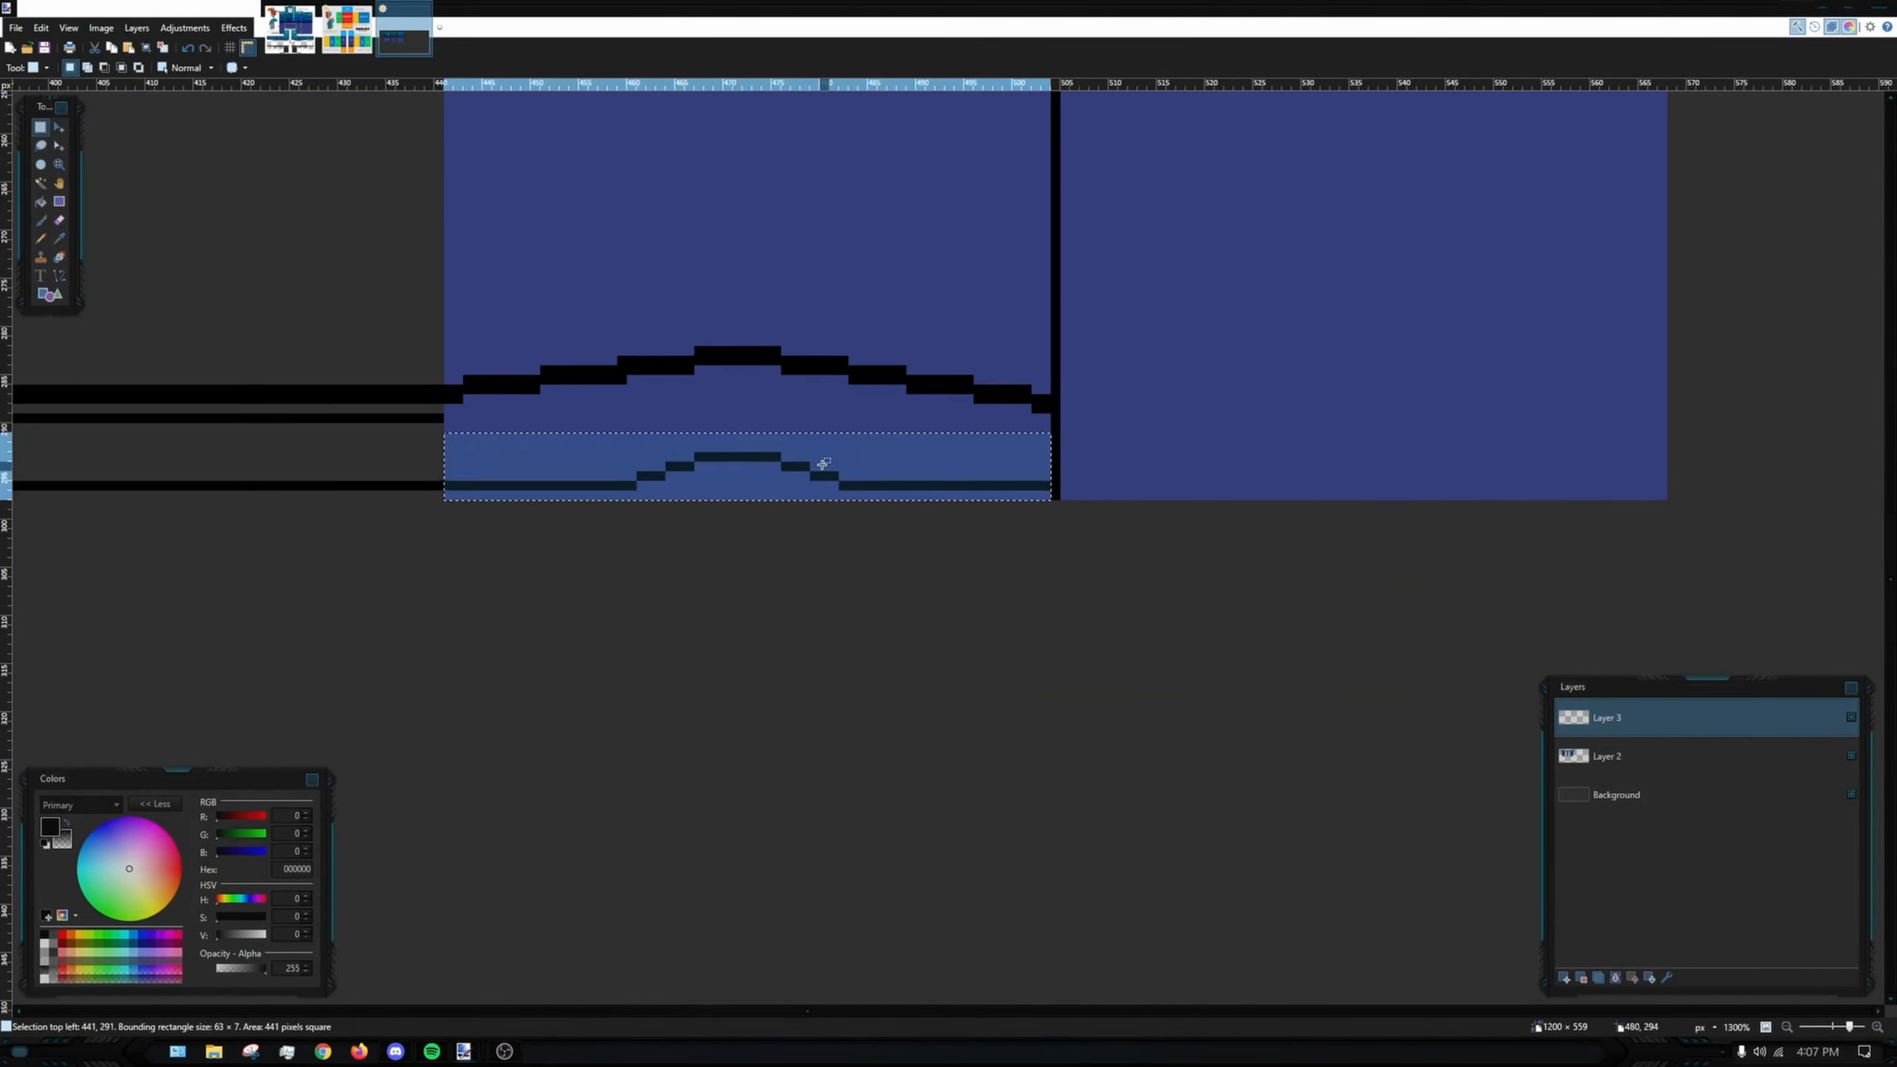
key(ctrl+c)
key(ctrl+v)
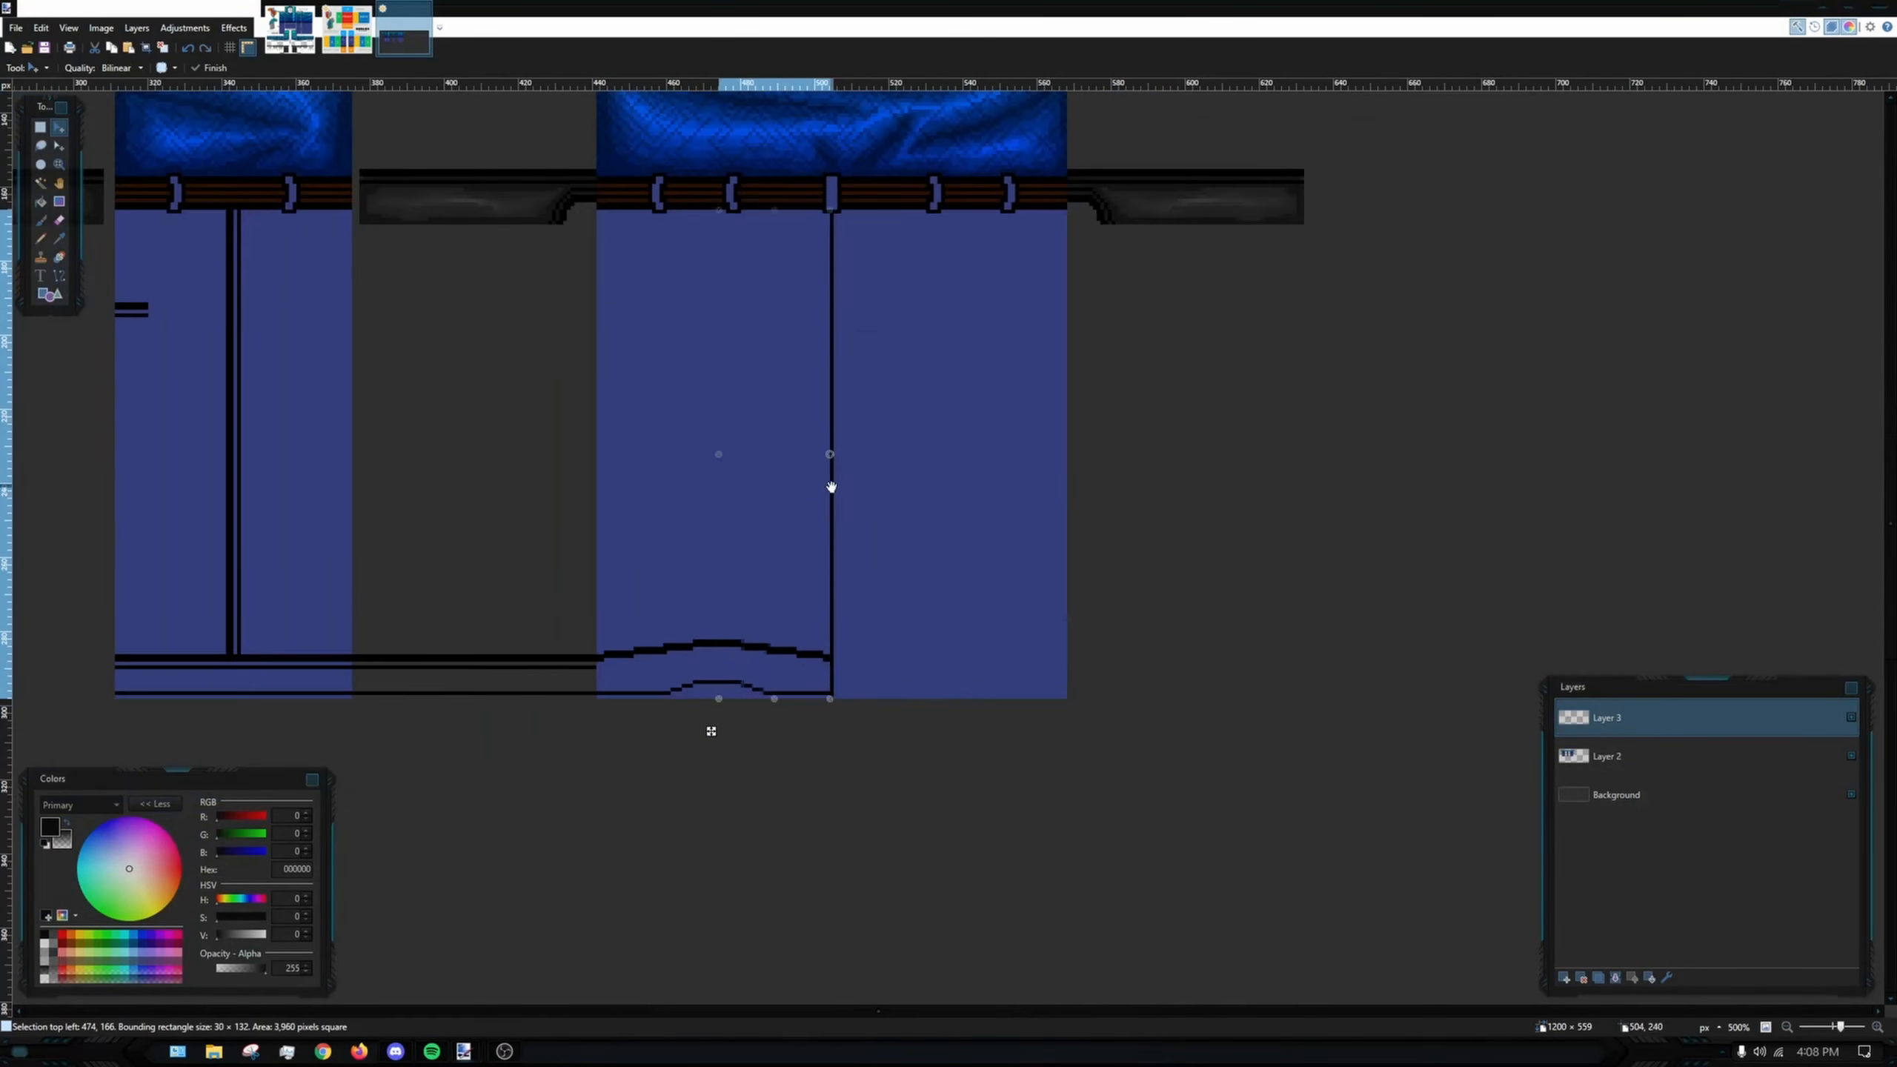
drag(445, 602, 660, 650)
key(ctrl+x)
- Draw a thinner black line beneath the back trouser panel's curved hem line and start a small mark at the hem's centre
scroll(1185, 644, up, 5)
key(o)
drag(300, 534, 474, 533)
drag(778, 458, 979, 458)
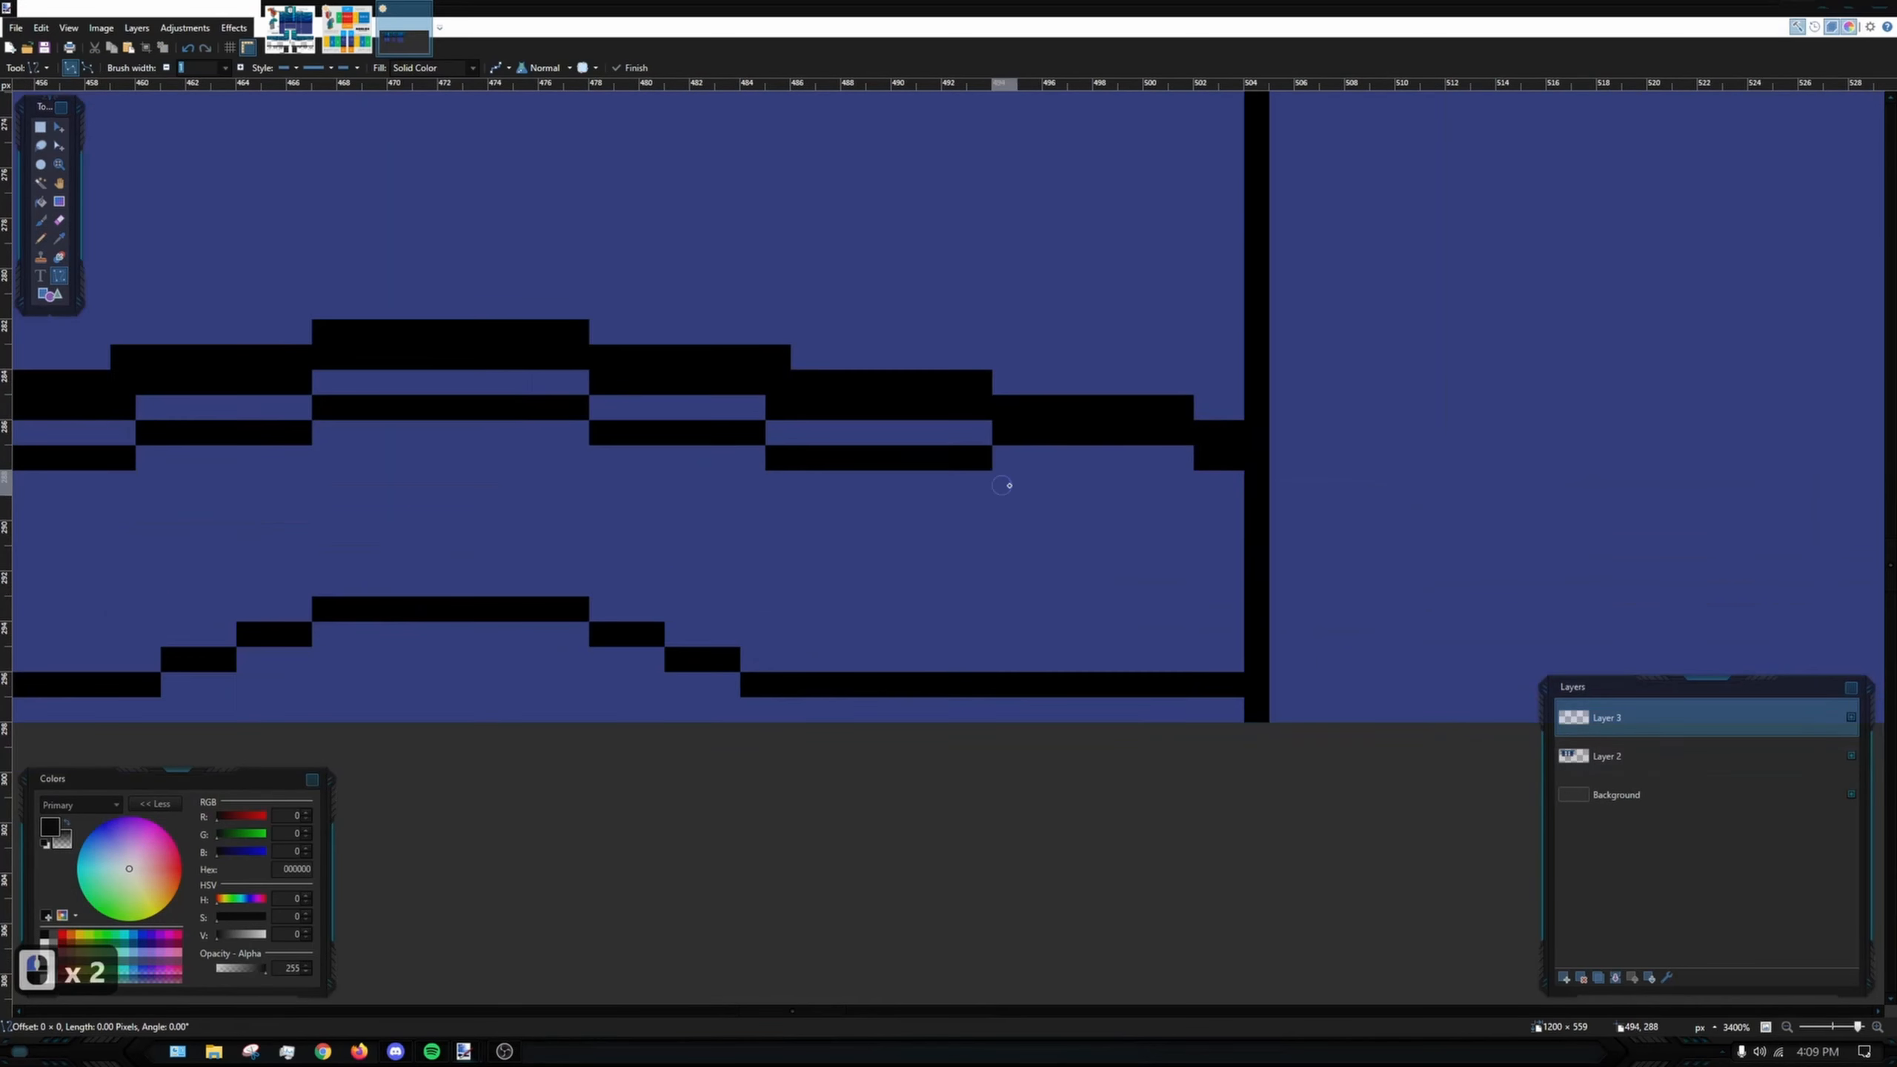
scroll(843, 397, up, 2)
drag(635, 404, 635, 512)
drag(745, 404, 745, 513)
scroll(842, 398, down, 8)
click(241, 68)
drag(566, 406, 770, 396)
drag(540, 551, 694, 642)
scroll(1106, 839, down, 3)
key(ctrl+z)
key(ctrl+z)
key(ctrl+z)
key(ctrl+z)
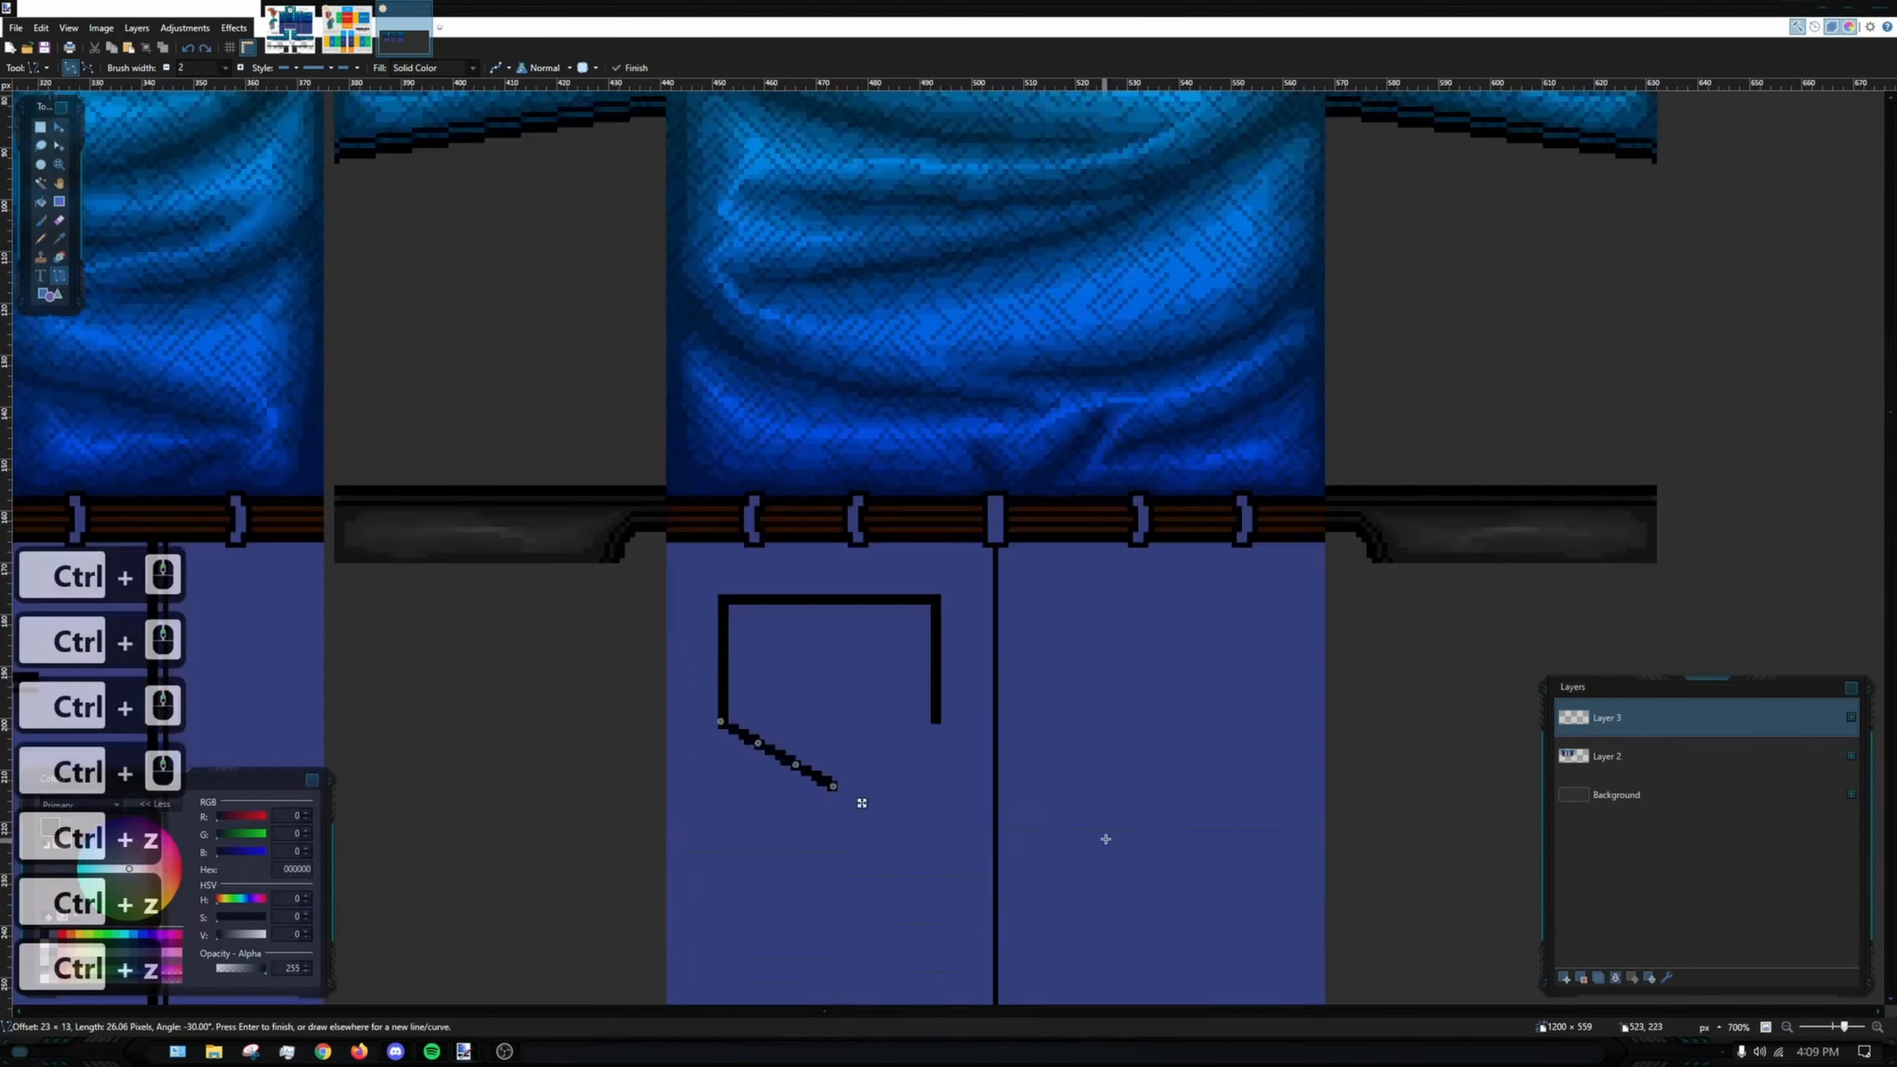
- Draw a five-sided back pocket outline with a slanted top and pointed base, using black lines 2 px wide
scroll(821, 598, up, 4)
mouse_move(835, 454)
mouse_down()
mouse_move(484, 475)
mouse_move(487, 738)
mouse_up()
drag(488, 740, 678, 828)
drag(819, 359, 873, 360)
drag(864, 599, 864, 627)
scroll(896, 247, down, 5)
- Clean up the pocket outline and add a one-pixel stitch line inside its sides and pointed base
click(40, 219)
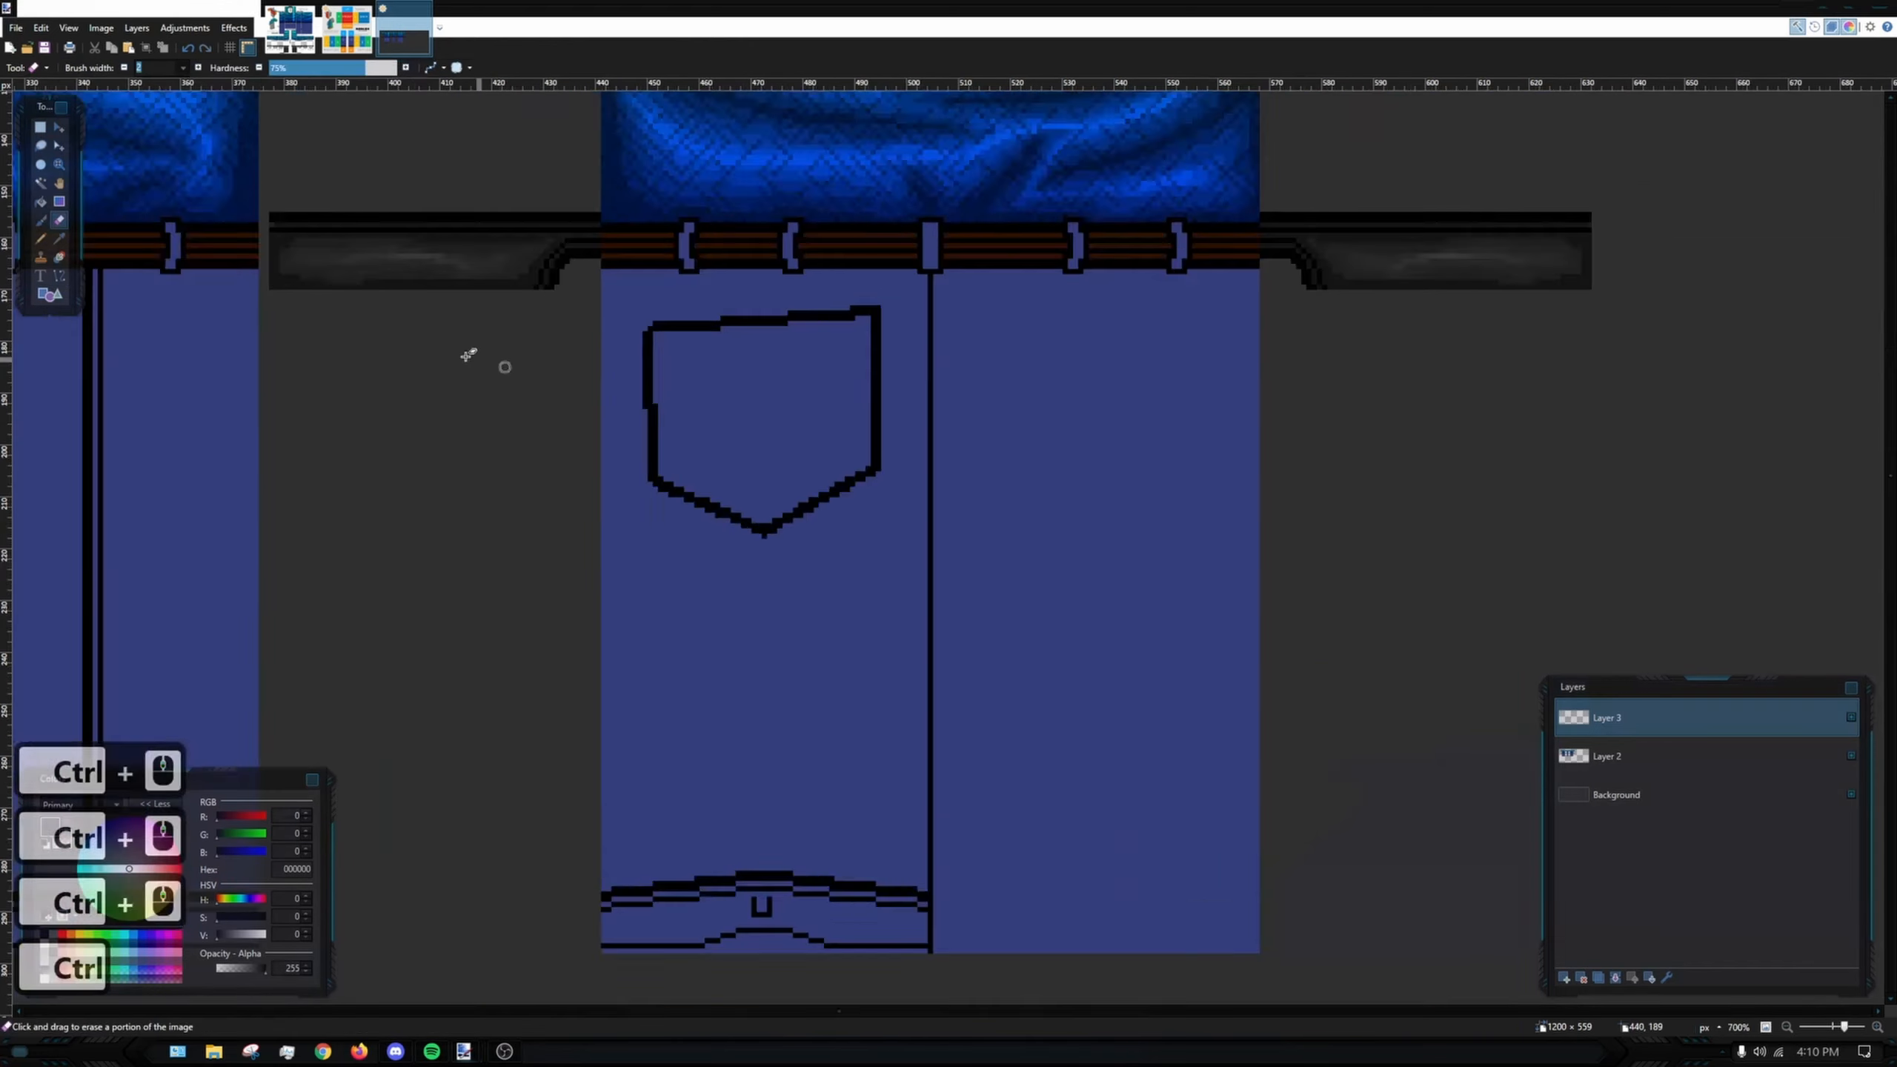
scroll(557, 348, up, 4)
scroll(787, 408, up, 5)
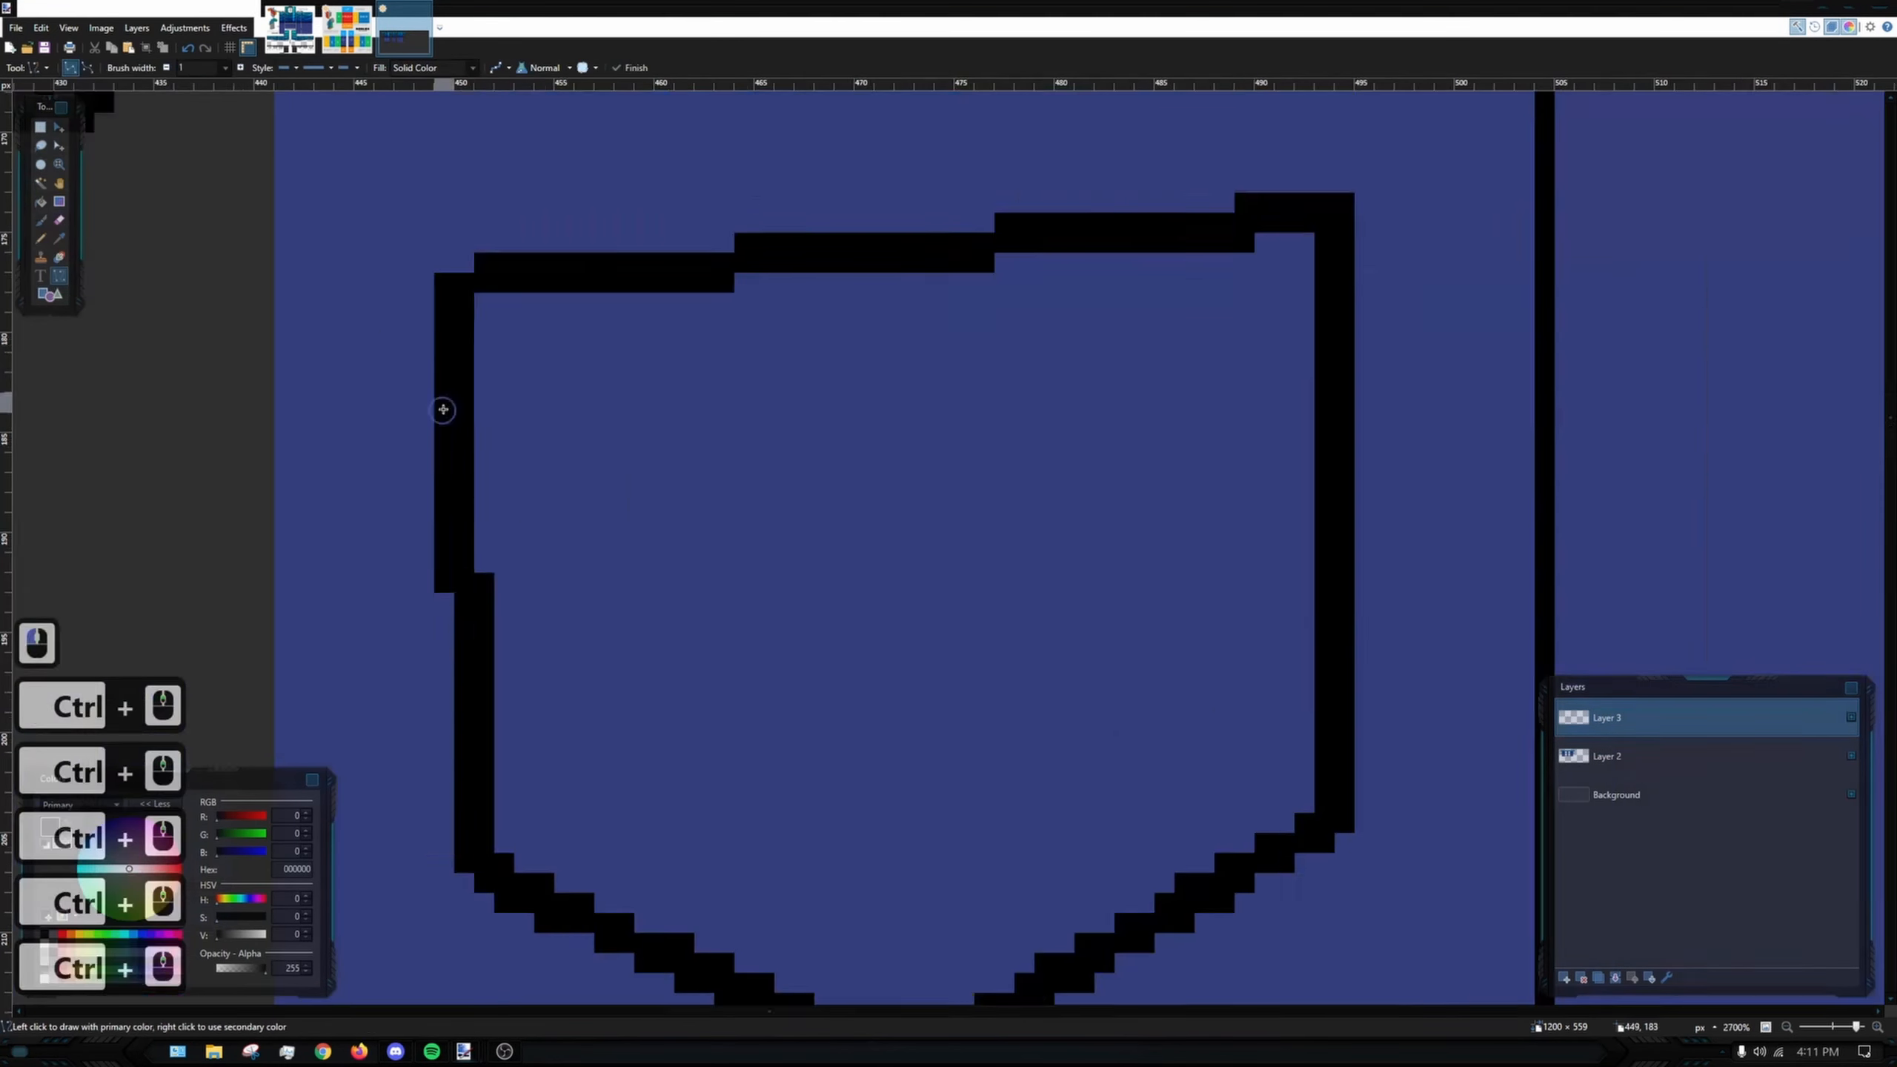
click(40, 238)
scroll(788, 673, up, 4)
drag(273, 112, 273, 407)
drag(474, 526, 635, 565)
drag(313, 646, 593, 765)
key(ctrl+z)
drag(634, 725, 693, 722)
scroll(985, 673, up, 1)
drag(917, 505, 982, 494)
key(ctrl+z)
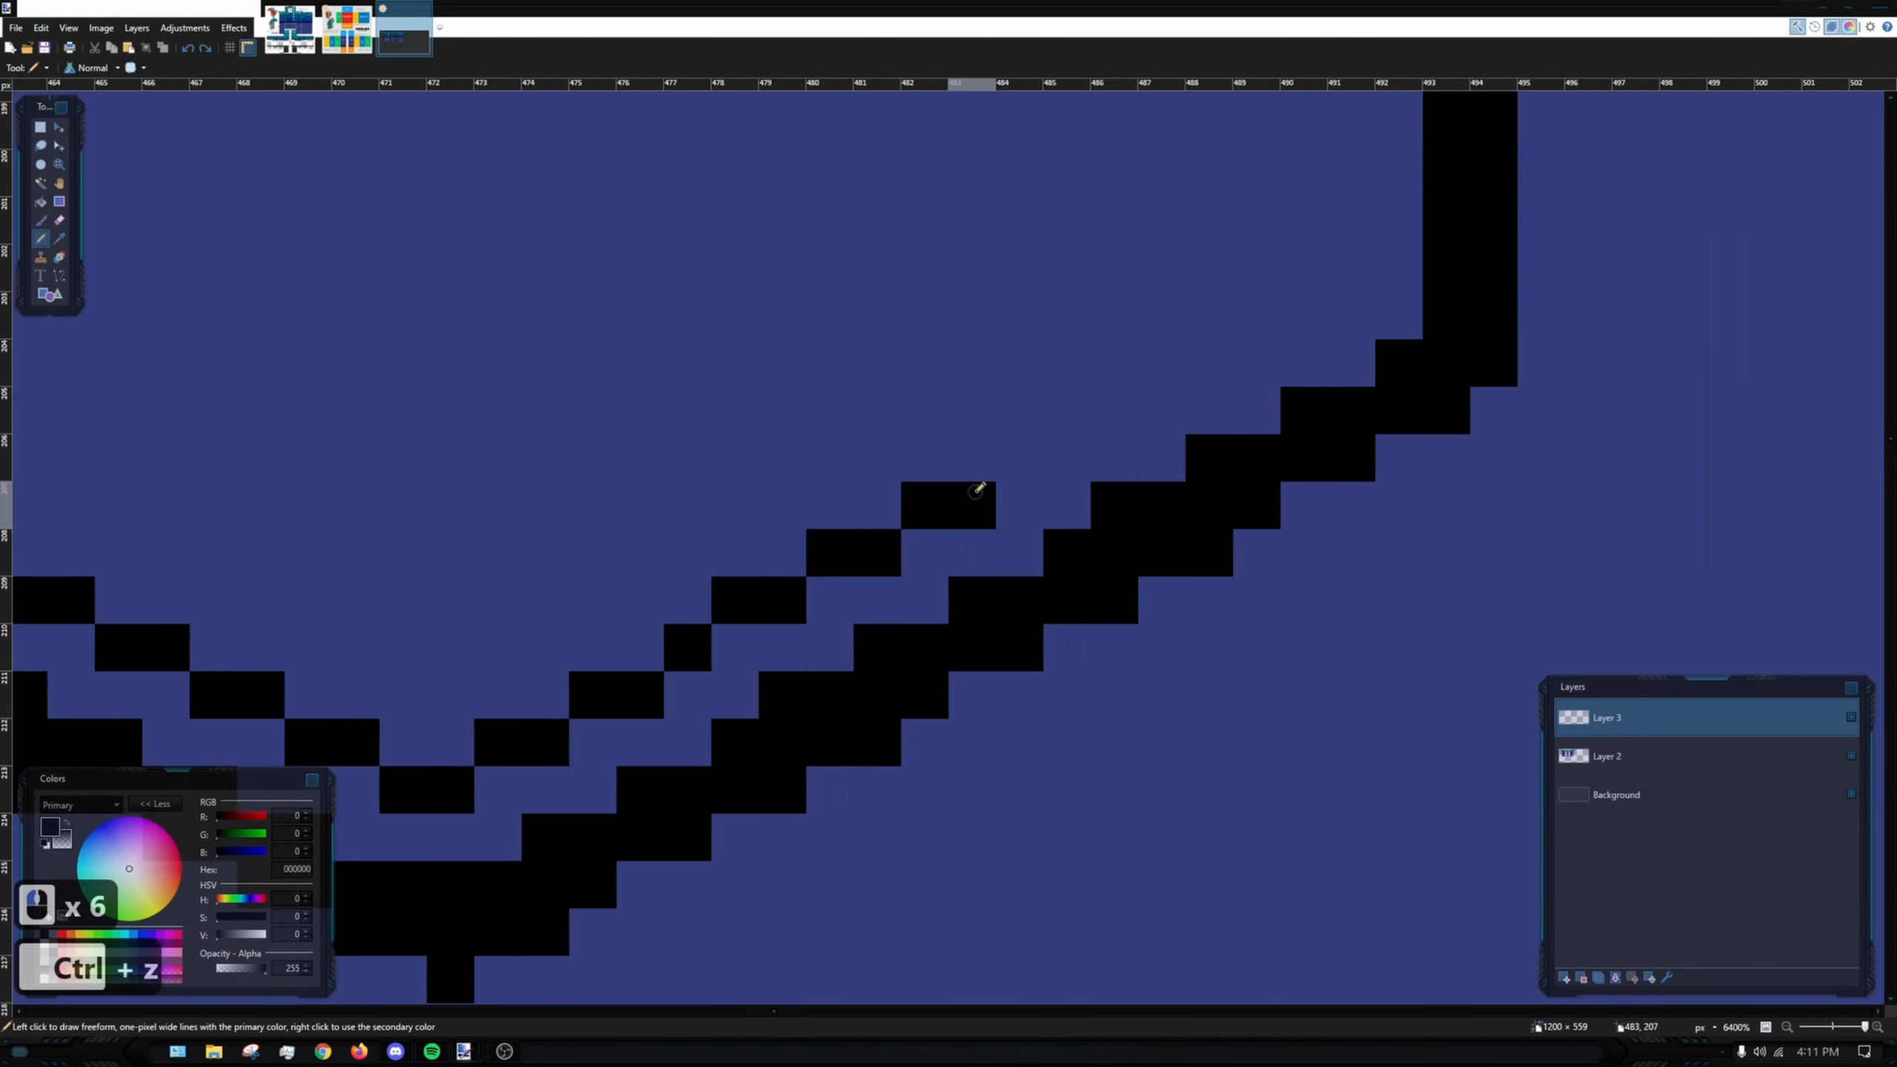
drag(1329, 276, 1328, 112)
- Complete the pocket's inner stitch line along its slanted upper edge with straight one-pixel lines
scroll(747, 673, down, 5)
scroll(510, 186, up, 3)
click(59, 275)
drag(493, 326, 549, 325)
click(882, 298)
scroll(873, 383, down, 6)
- Draw a slanted flap line 2 px wide across the pocket, with a one-pixel stitch line beneath it
click(41, 219)
scroll(895, 426, up, 5)
click(59, 276)
click(240, 68)
drag(362, 500, 629, 500)
mouse_move(629, 500)
mouse_down()
mouse_move(725, 424)
mouse_move(1067, 429)
mouse_up()
click(166, 68)
drag(403, 492, 1058, 419)
- Complete the small box at the centre of the back hem and frame it with converging diagonal lines
scroll(864, 385, down, 6)
scroll(864, 386, up, 7)
click(950, 561)
click(60, 276)
drag(1048, 352, 898, 478)
scroll(907, 594, down, 12)
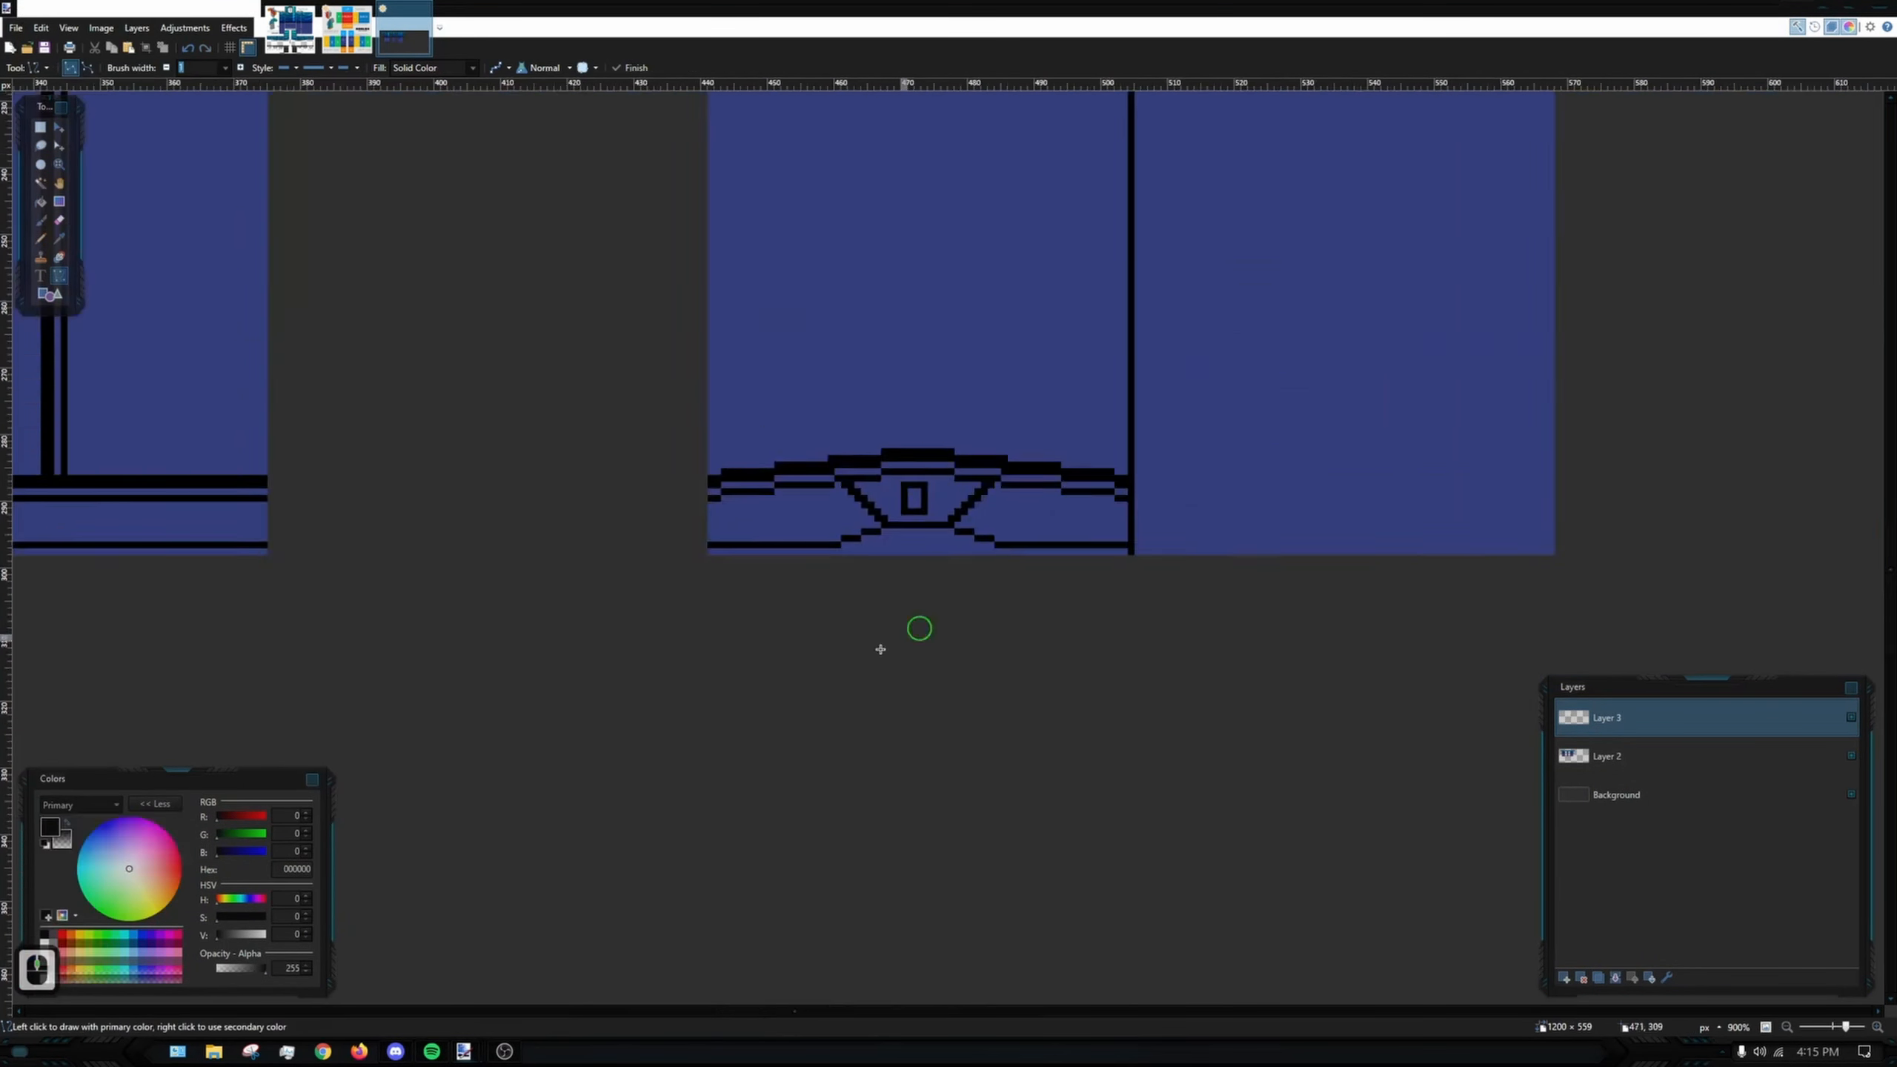
drag(851, 381, 1059, 373)
- Add a new layer below the line work and select the flat blue trouser areas of the side and back views for shading
click(1643, 756)
click(1564, 978)
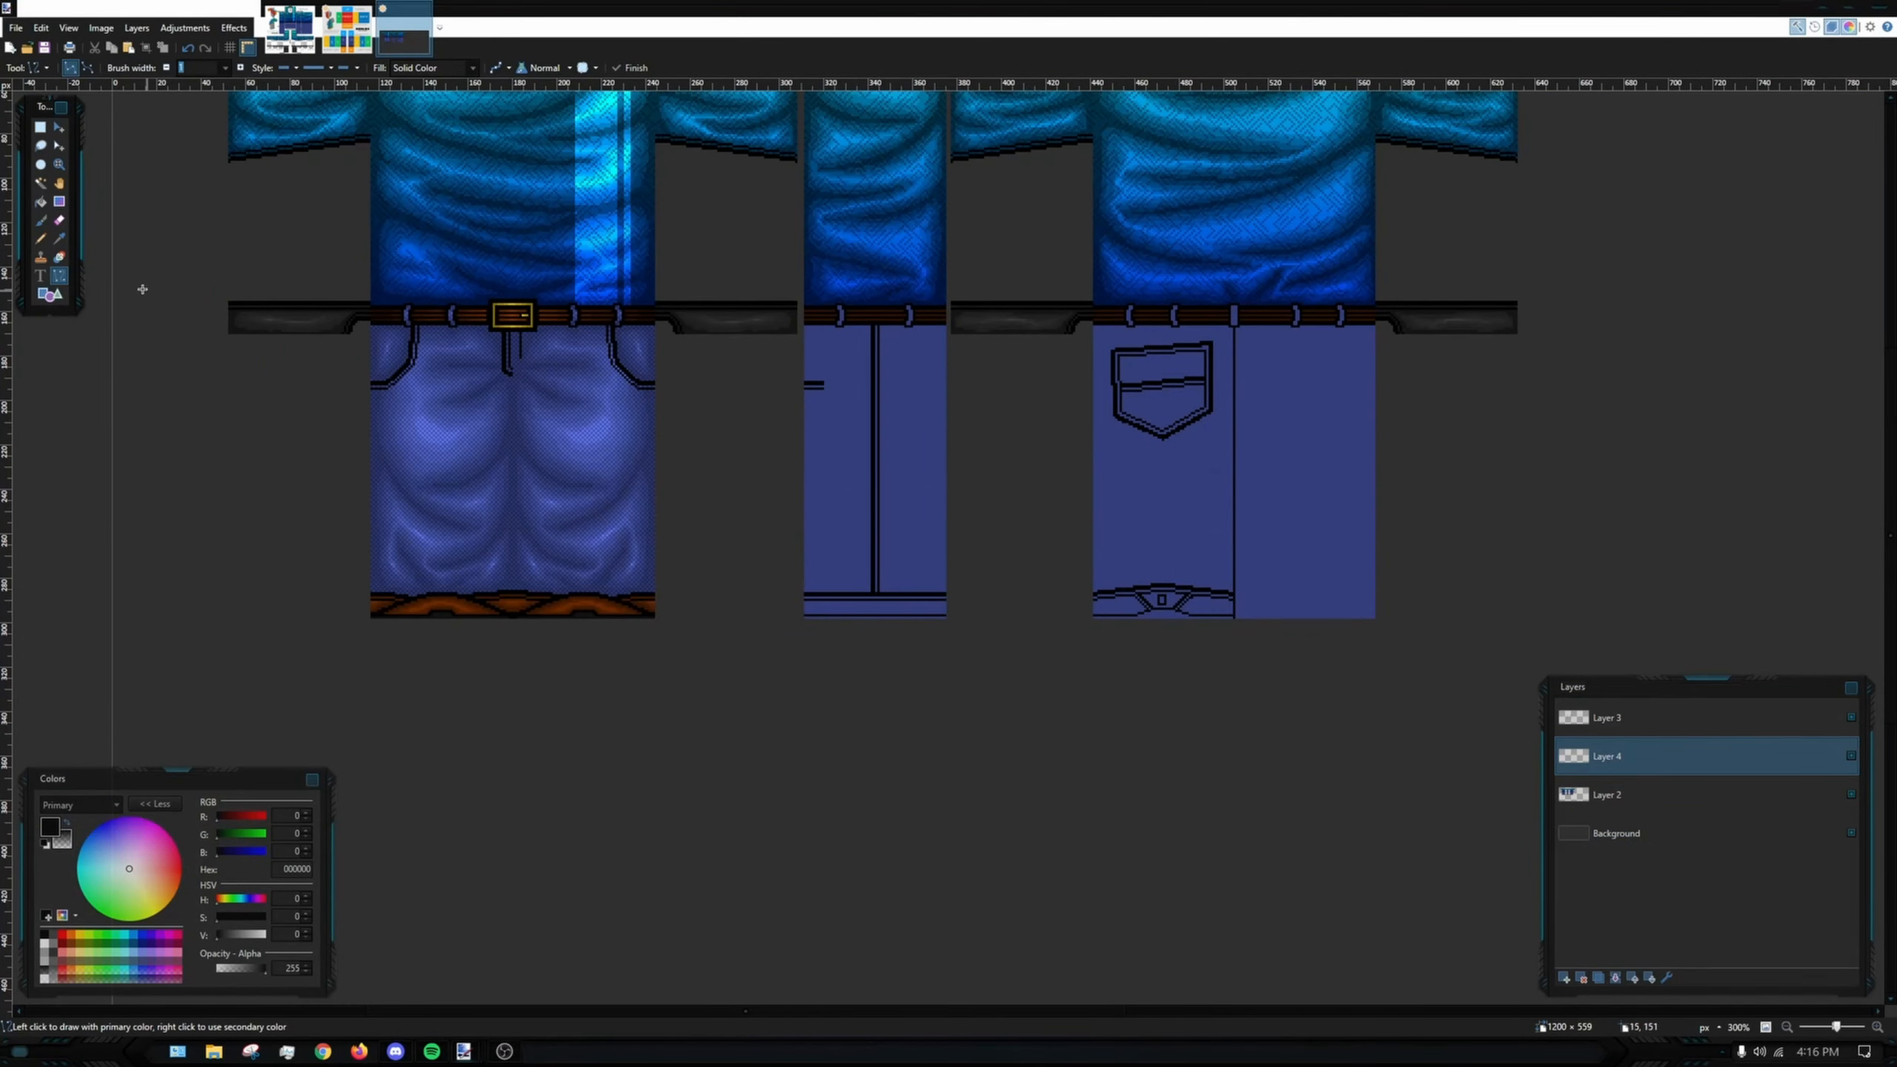
click(1643, 795)
scroll(325, 279, up, 3)
click(1642, 756)
scroll(725, 327, up, 2)
- Undo the last four changes in the shirt template document, then return to the outfit preview
click(290, 28)
key(ctrl+z)
key(ctrl+z)
key(ctrl+z)
key(ctrl+z)
click(404, 28)
scroll(906, 529, down, 3)
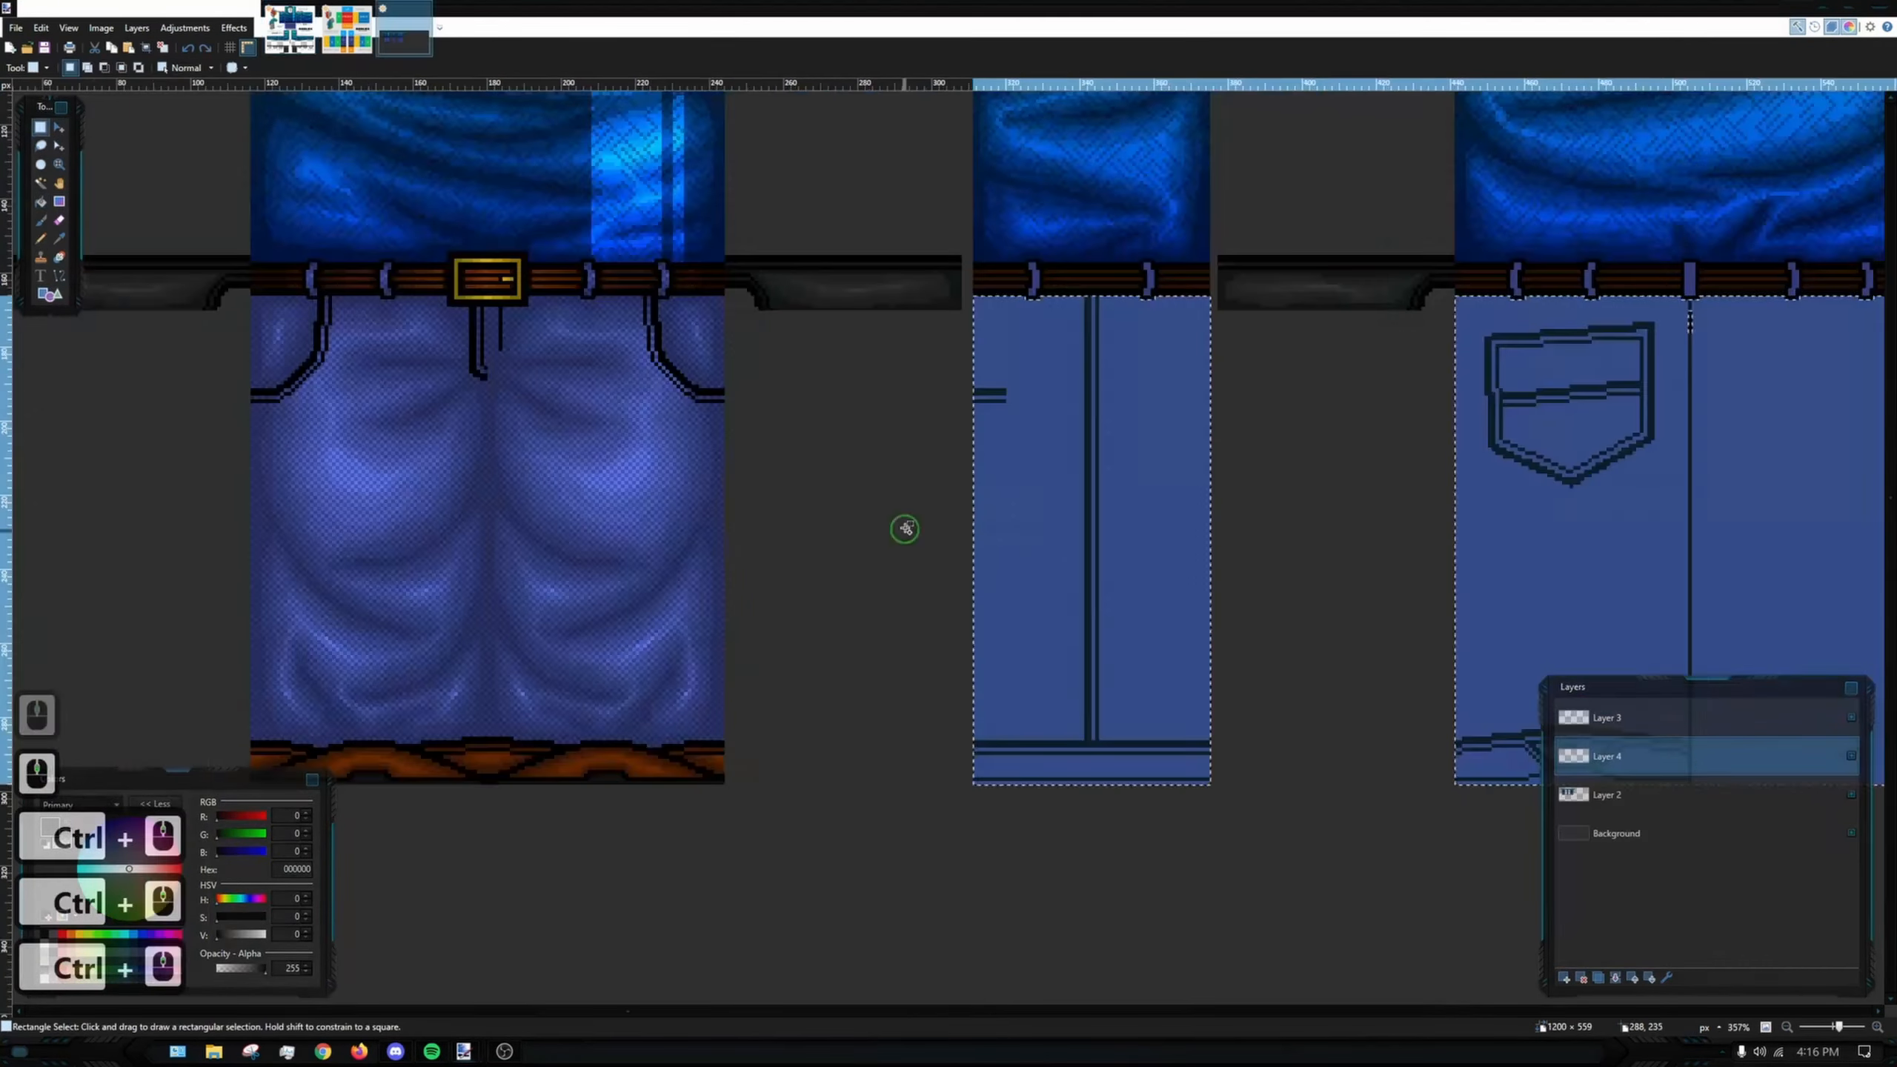
- Extend the trouser selection to the blue belt loops and make the new shading layer active for pencil work
click(289, 28)
click(403, 29)
scroll(1088, 231, up, 2)
click(1643, 795)
click(1643, 757)
click(40, 239)
scroll(574, 355, up, 10)
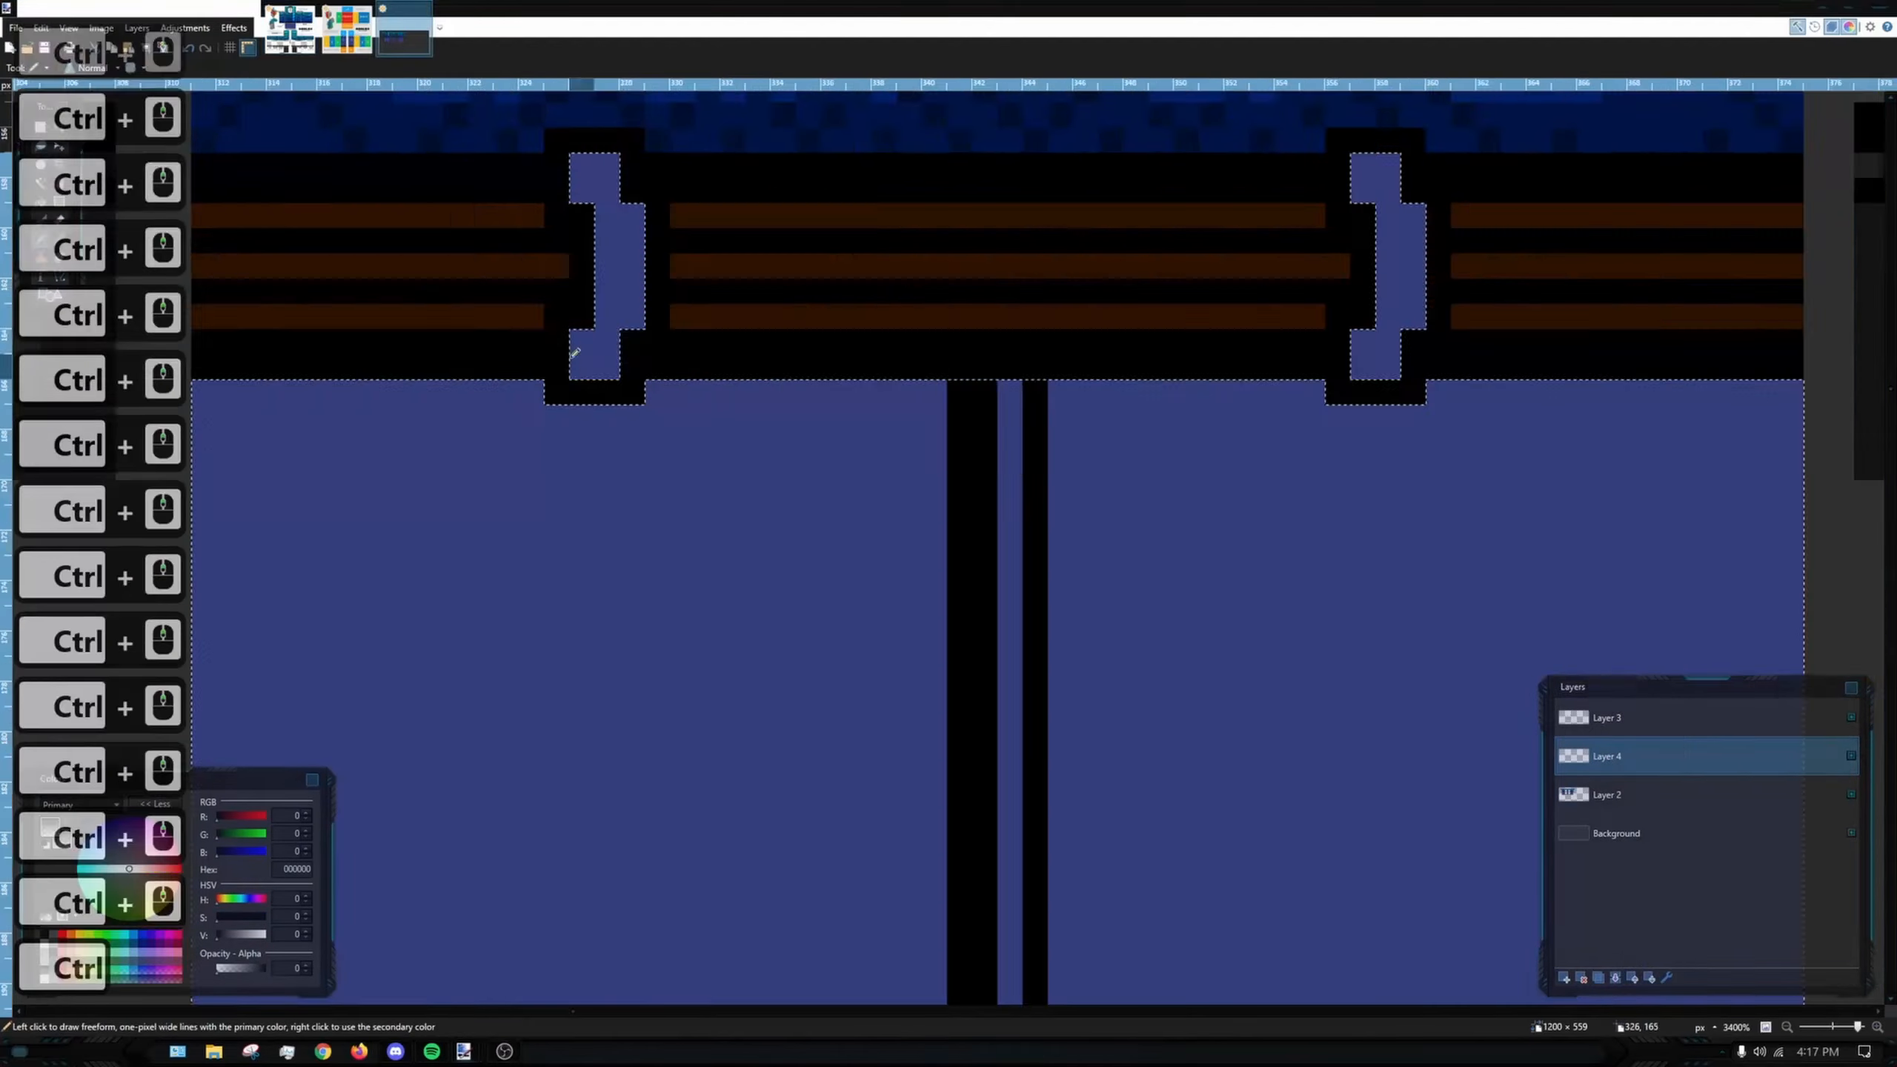
- Set the primary colour to the trousers' dark shadow blue, 2C376B, using the template document as reference
click(290, 29)
click(404, 28)
scroll(1611, 282, down, 8)
scroll(1289, 404, up, 3)
scroll(150, 164, down, 4)
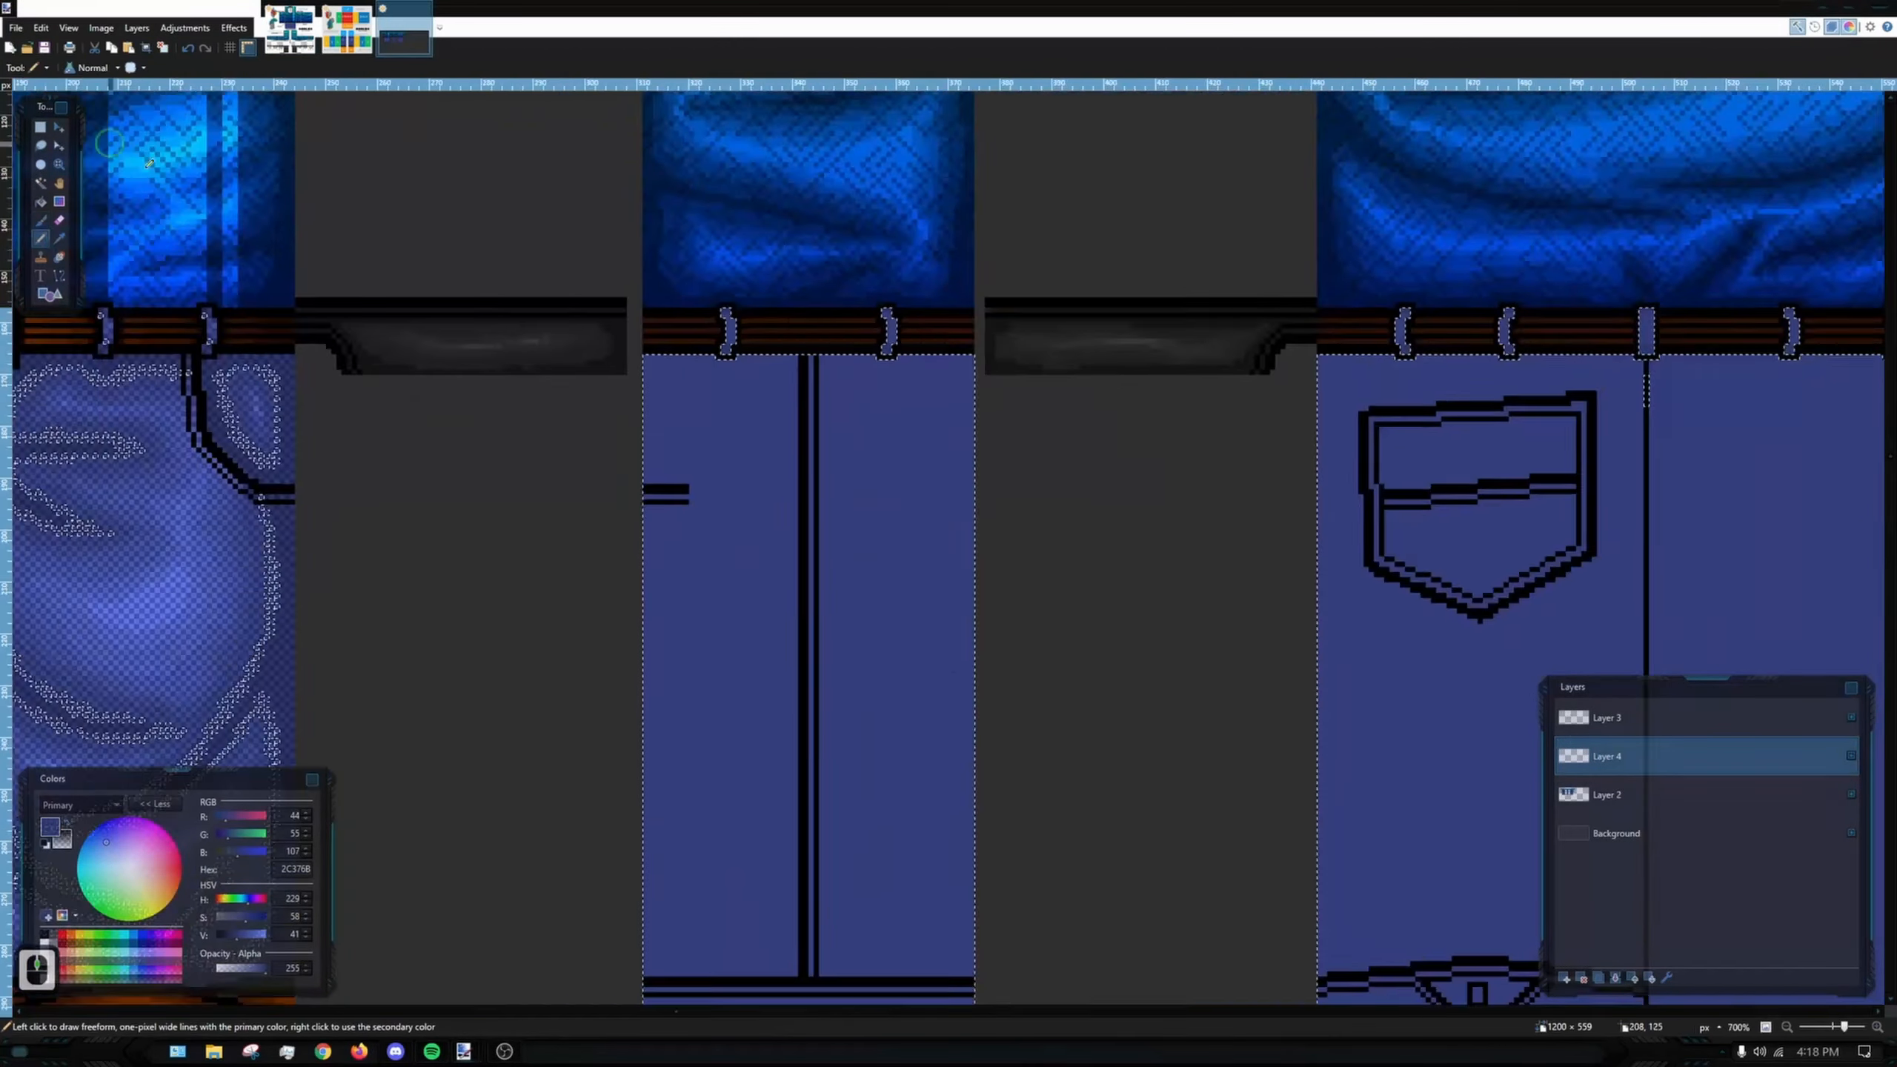
- Paint dark blue shadows along the side trouser panel's edges and hem, with fold creases near the lower end
click(40, 220)
scroll(697, 374, up, 5)
scroll(441, 534, down, 3)
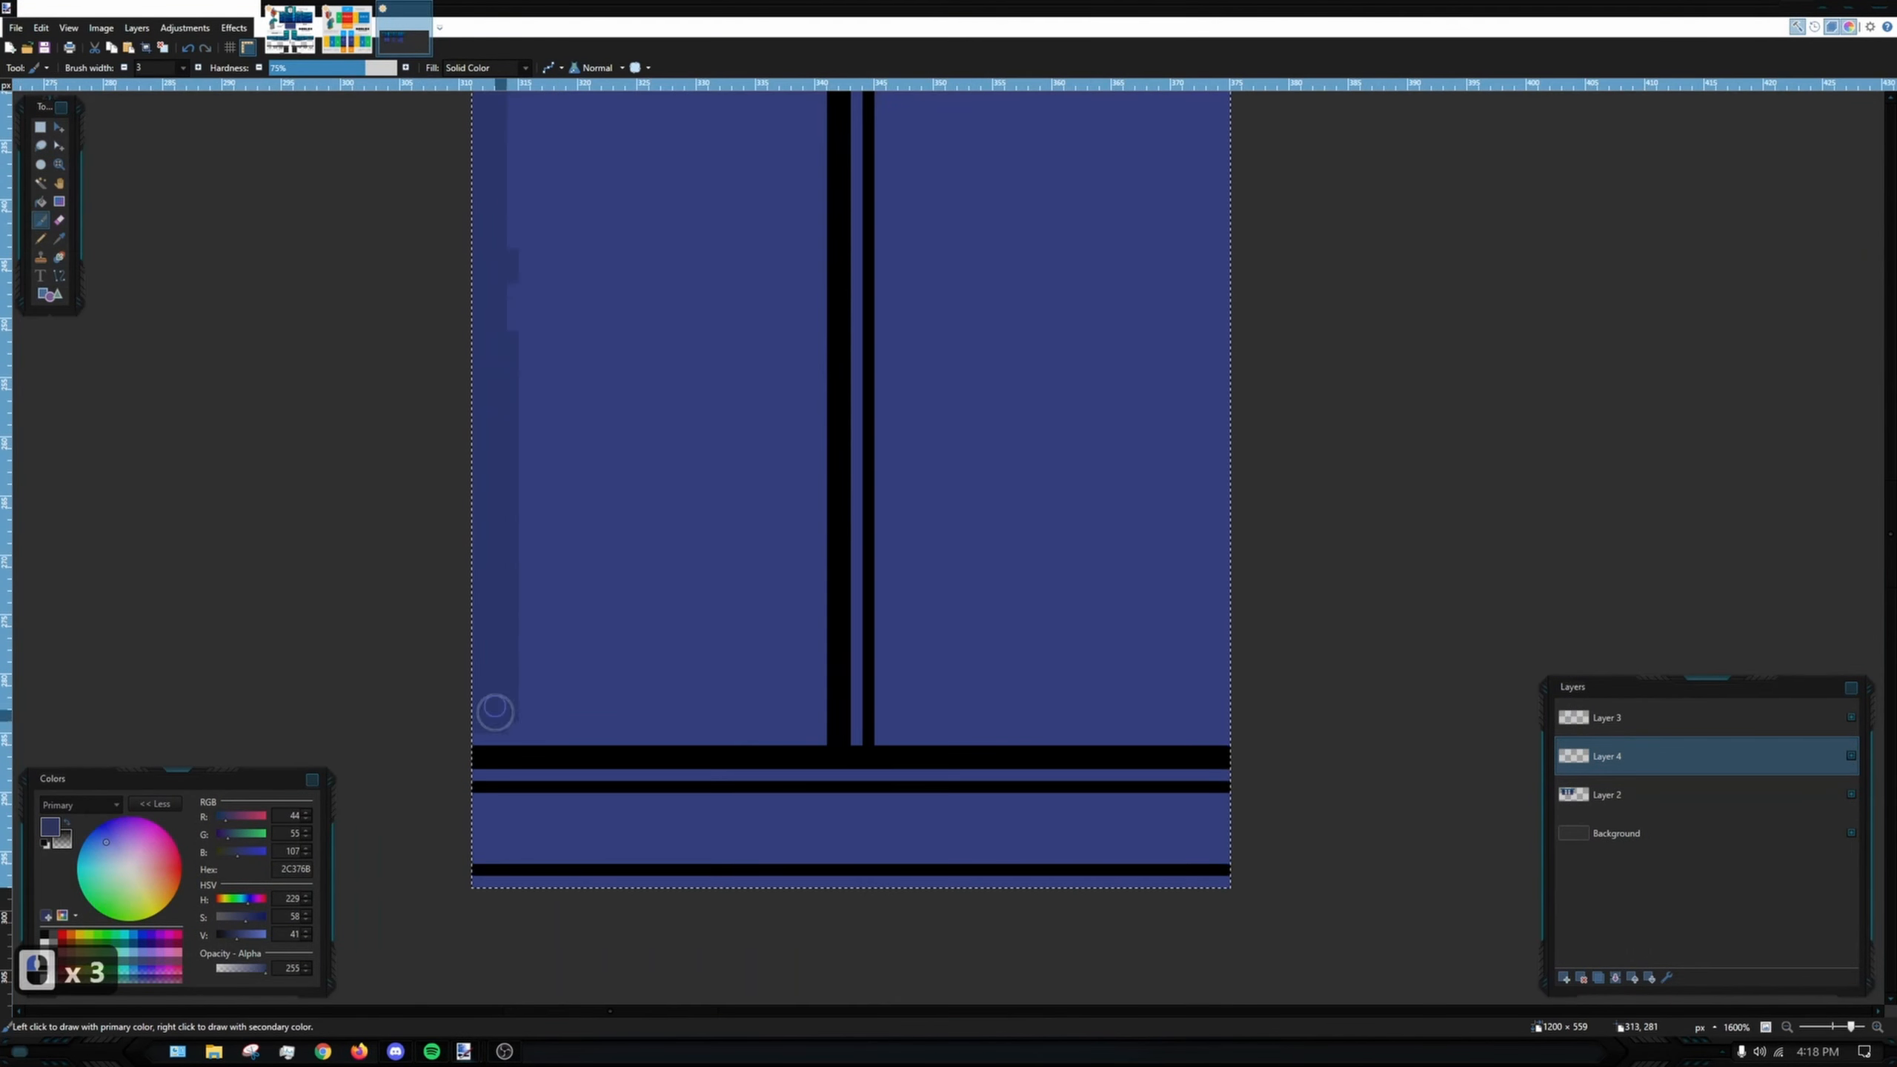
scroll(1063, 598, down, 2)
scroll(665, 664, up, 3)
scroll(847, 691, down, 5)
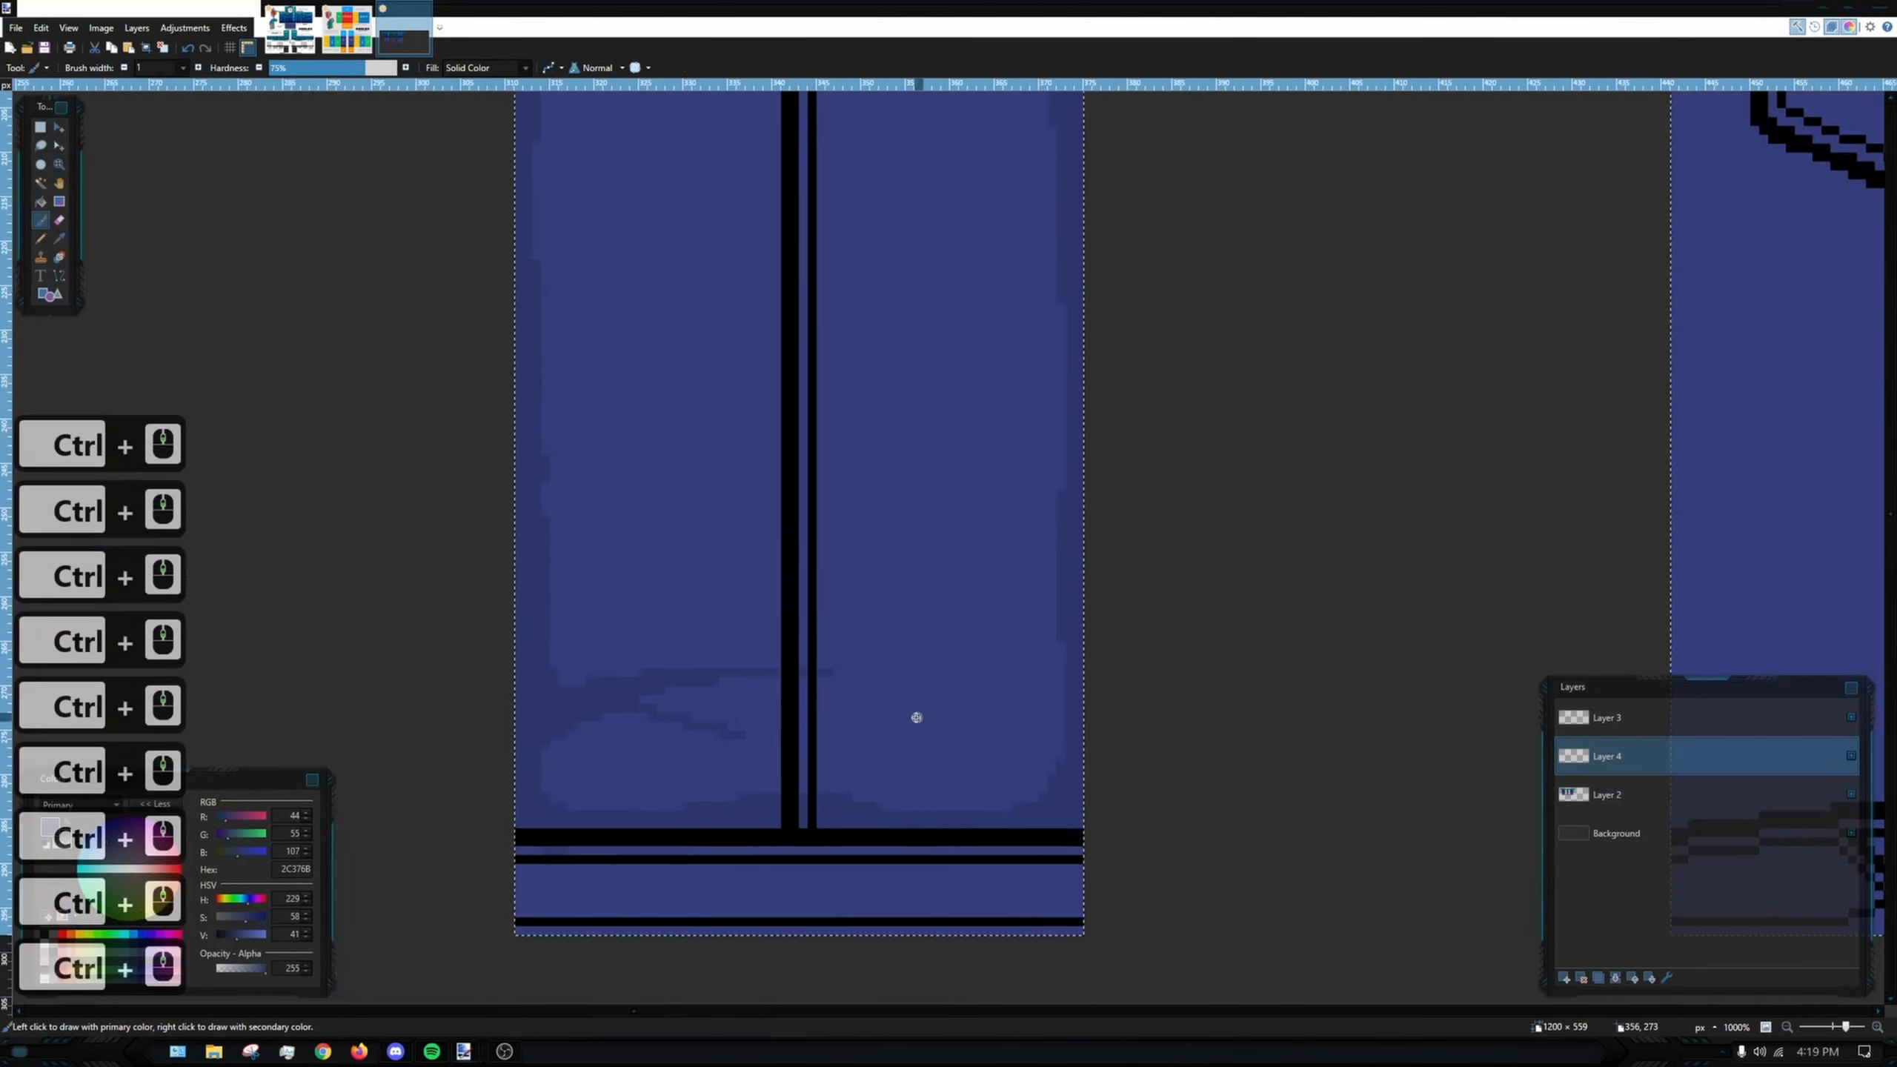
- Add tapered dark fold creases from both edges across the middle and upper side trouser panel, refining them with the Pencil
scroll(857, 632, down, 2)
scroll(1101, 627, up, 3)
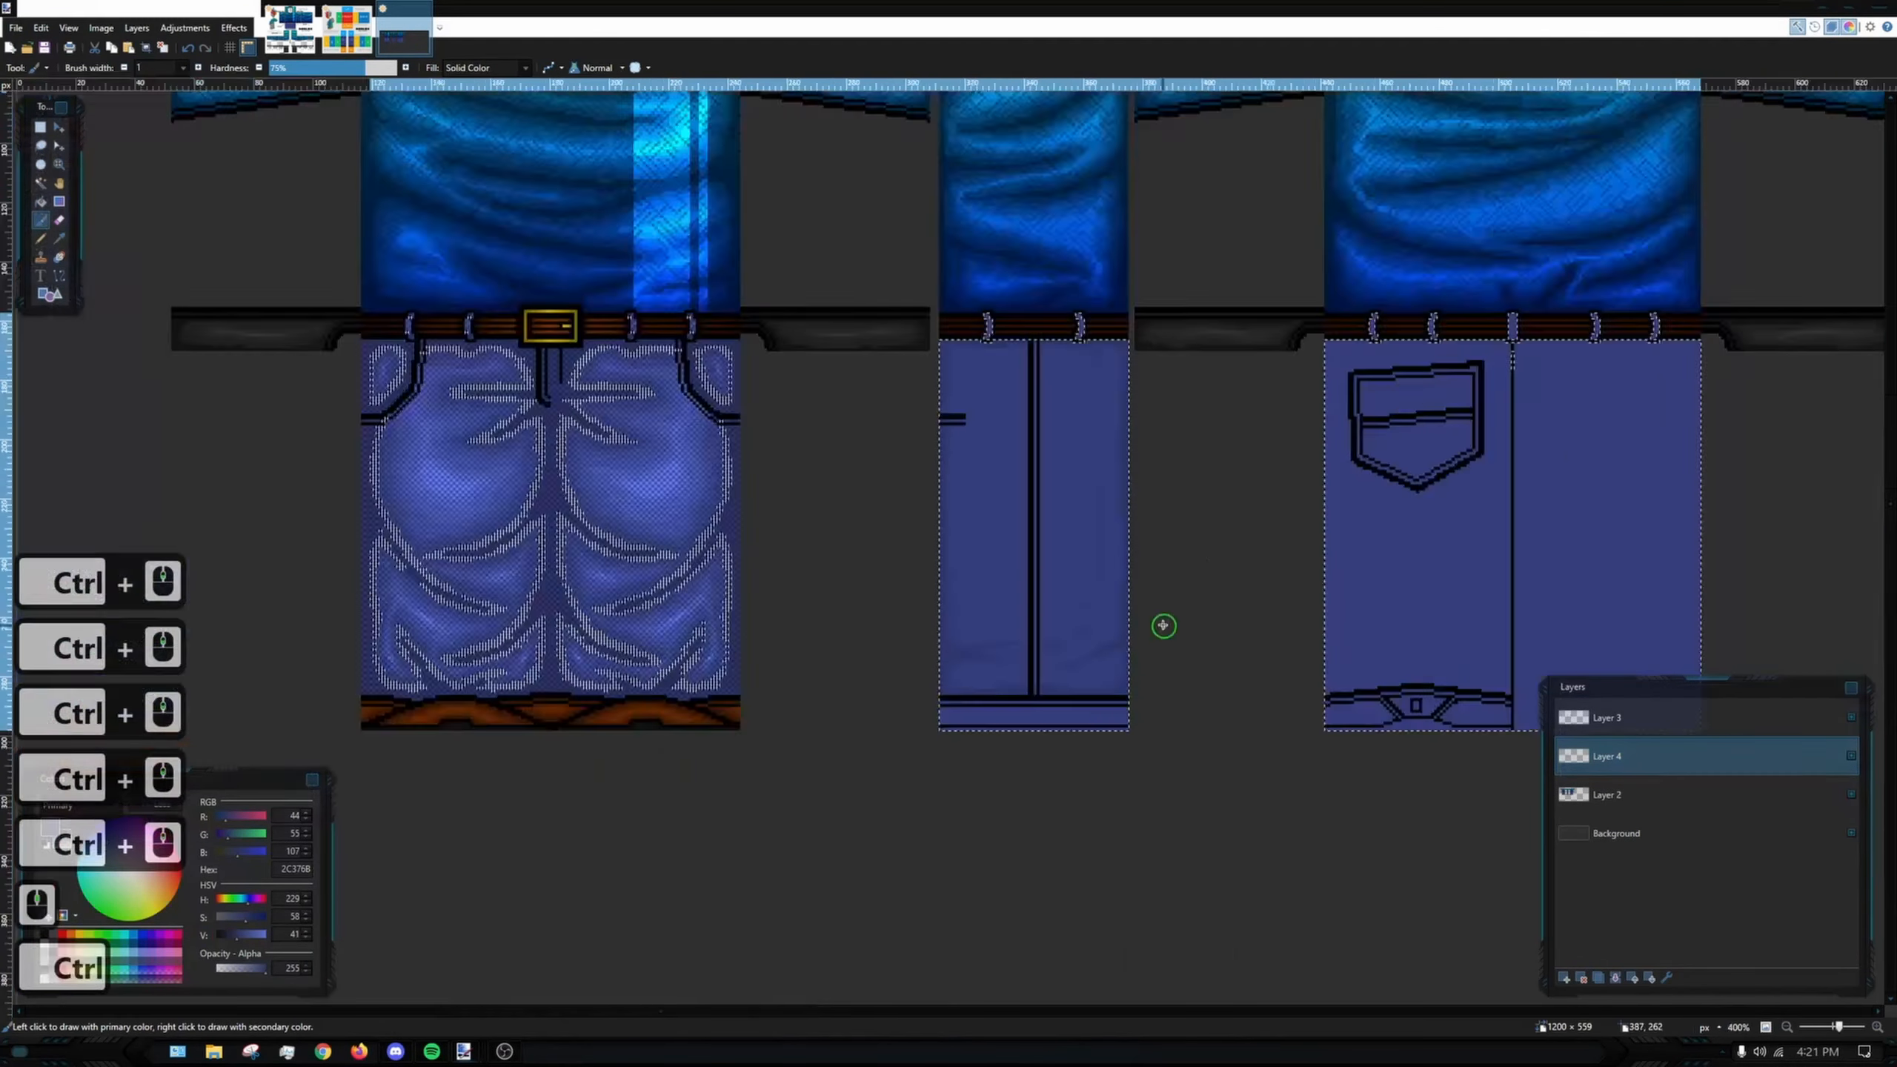
scroll(1160, 627, up, 5)
scroll(1033, 451, down, 3)
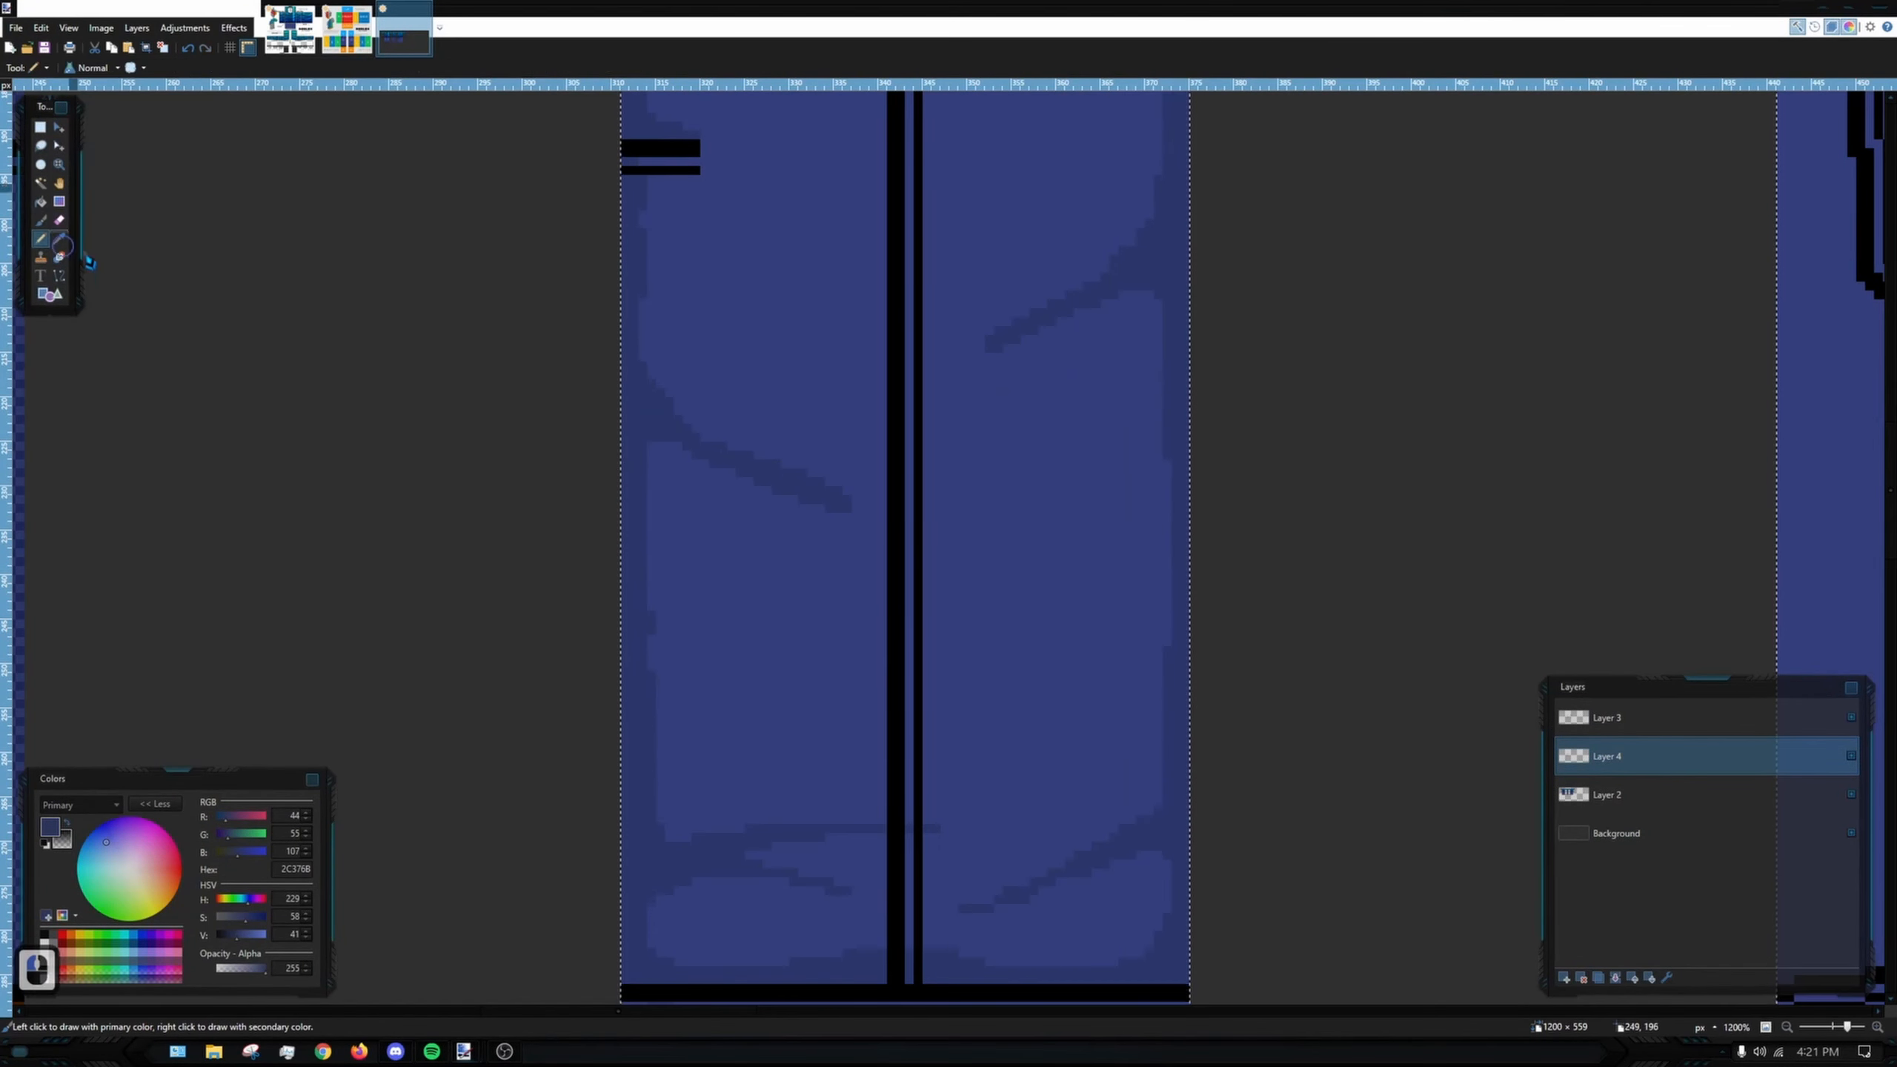
scroll(1008, 492, down, 2)
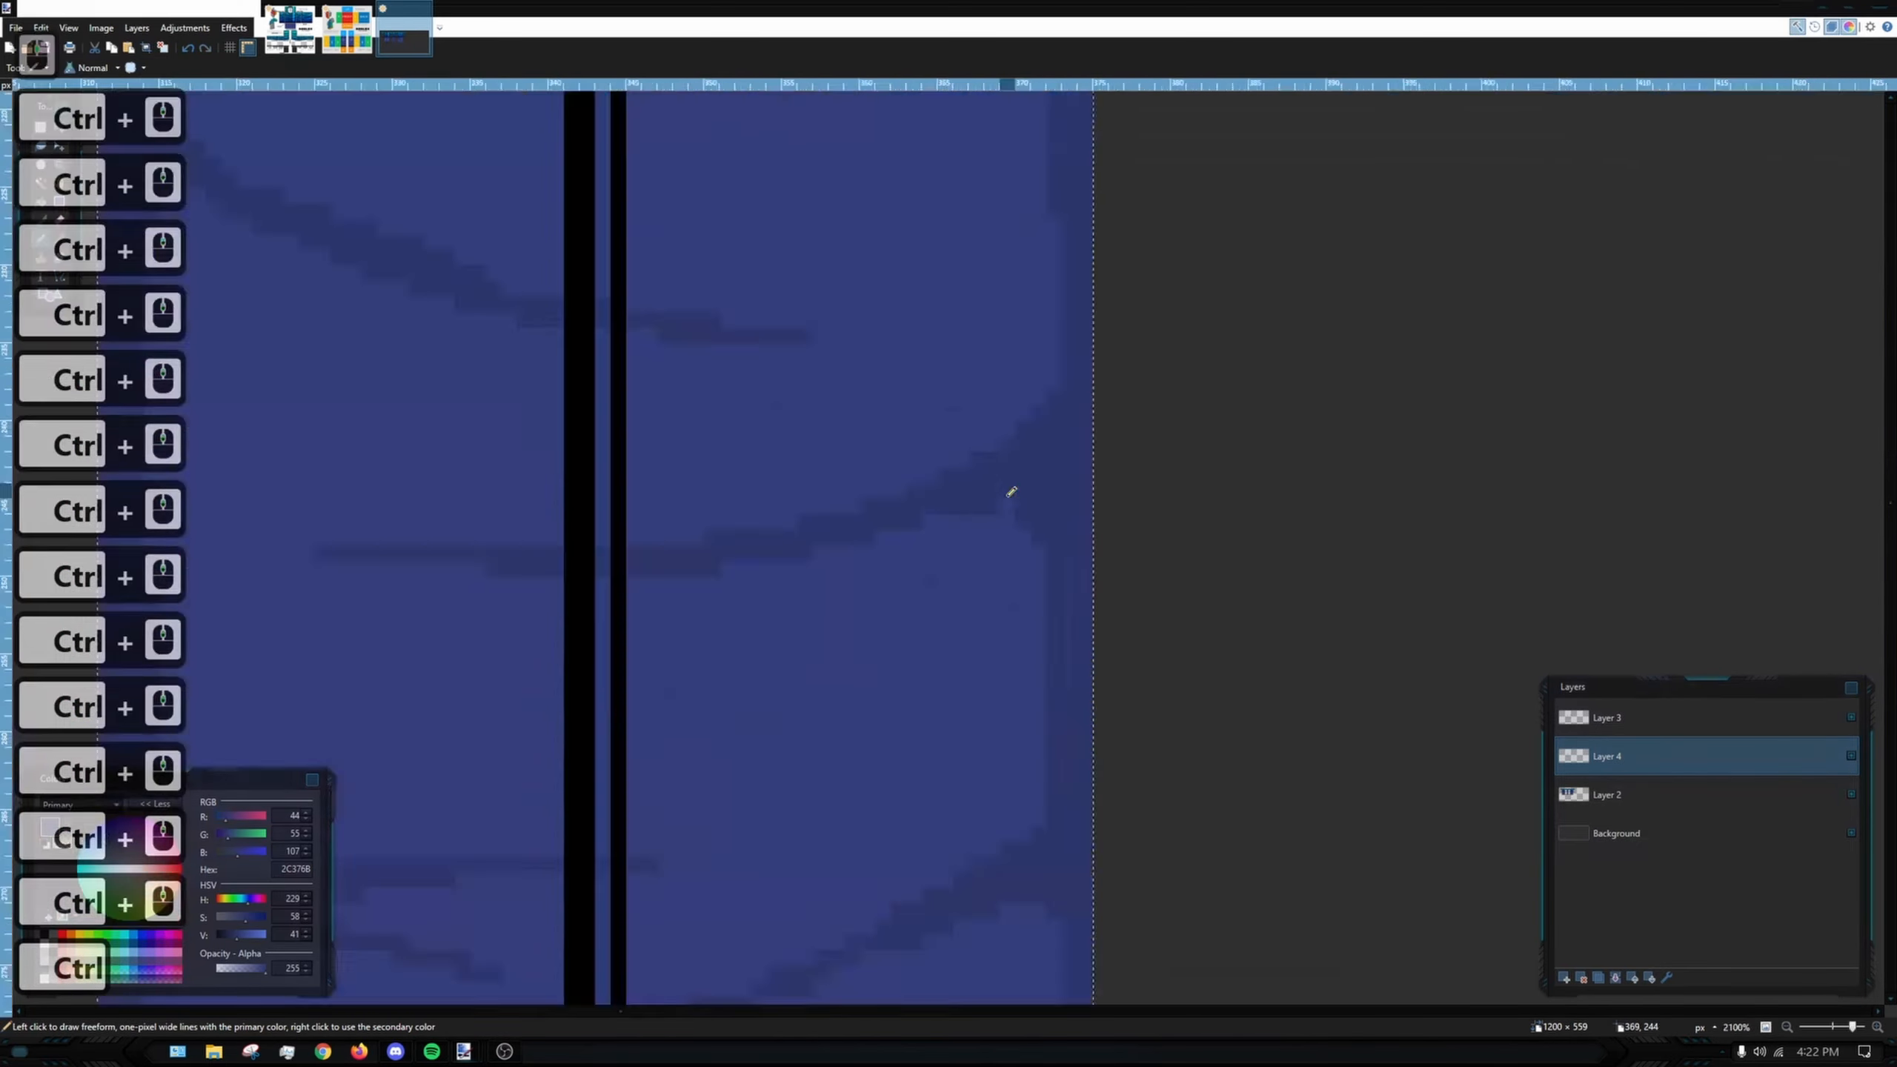
scroll(589, 372, up, 2)
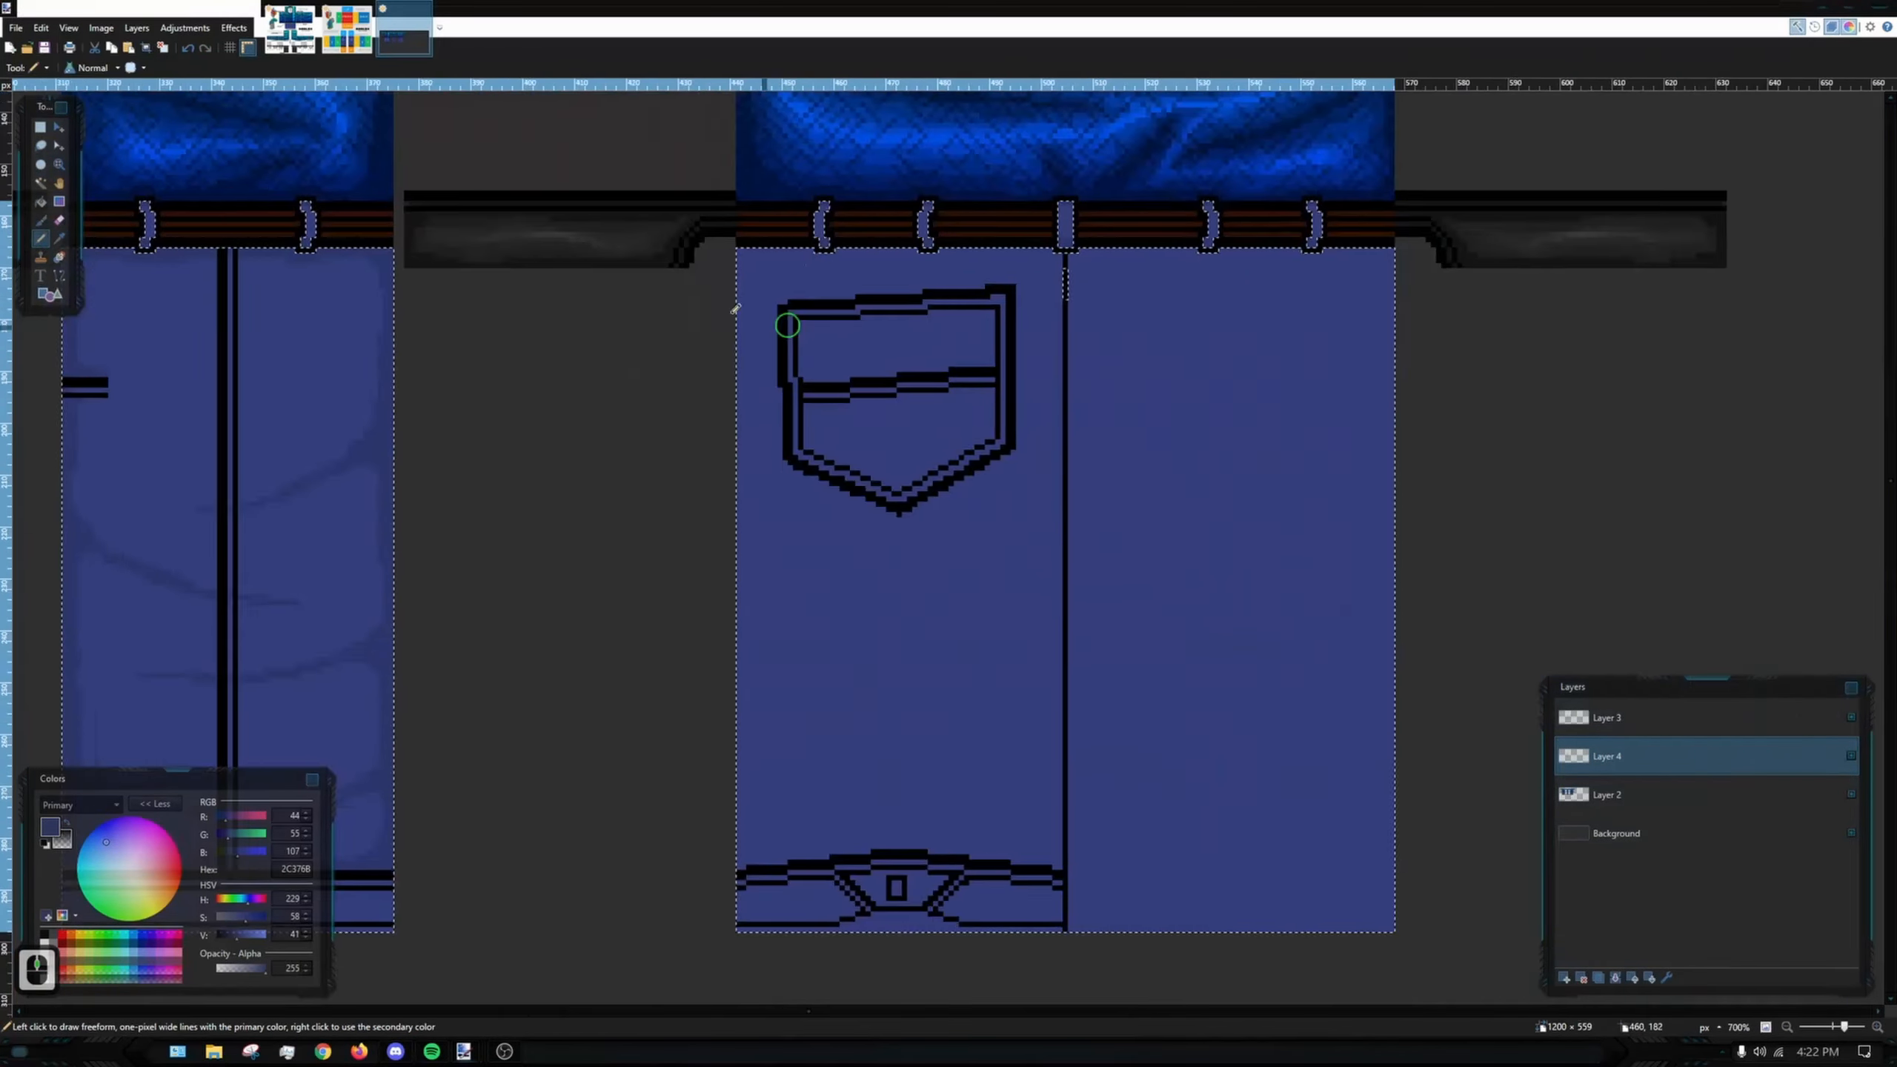
- Brush dark blue shadows along the left leg's outer edge, centre seam and hem on the back trouser view
scroll(838, 312, up, 3)
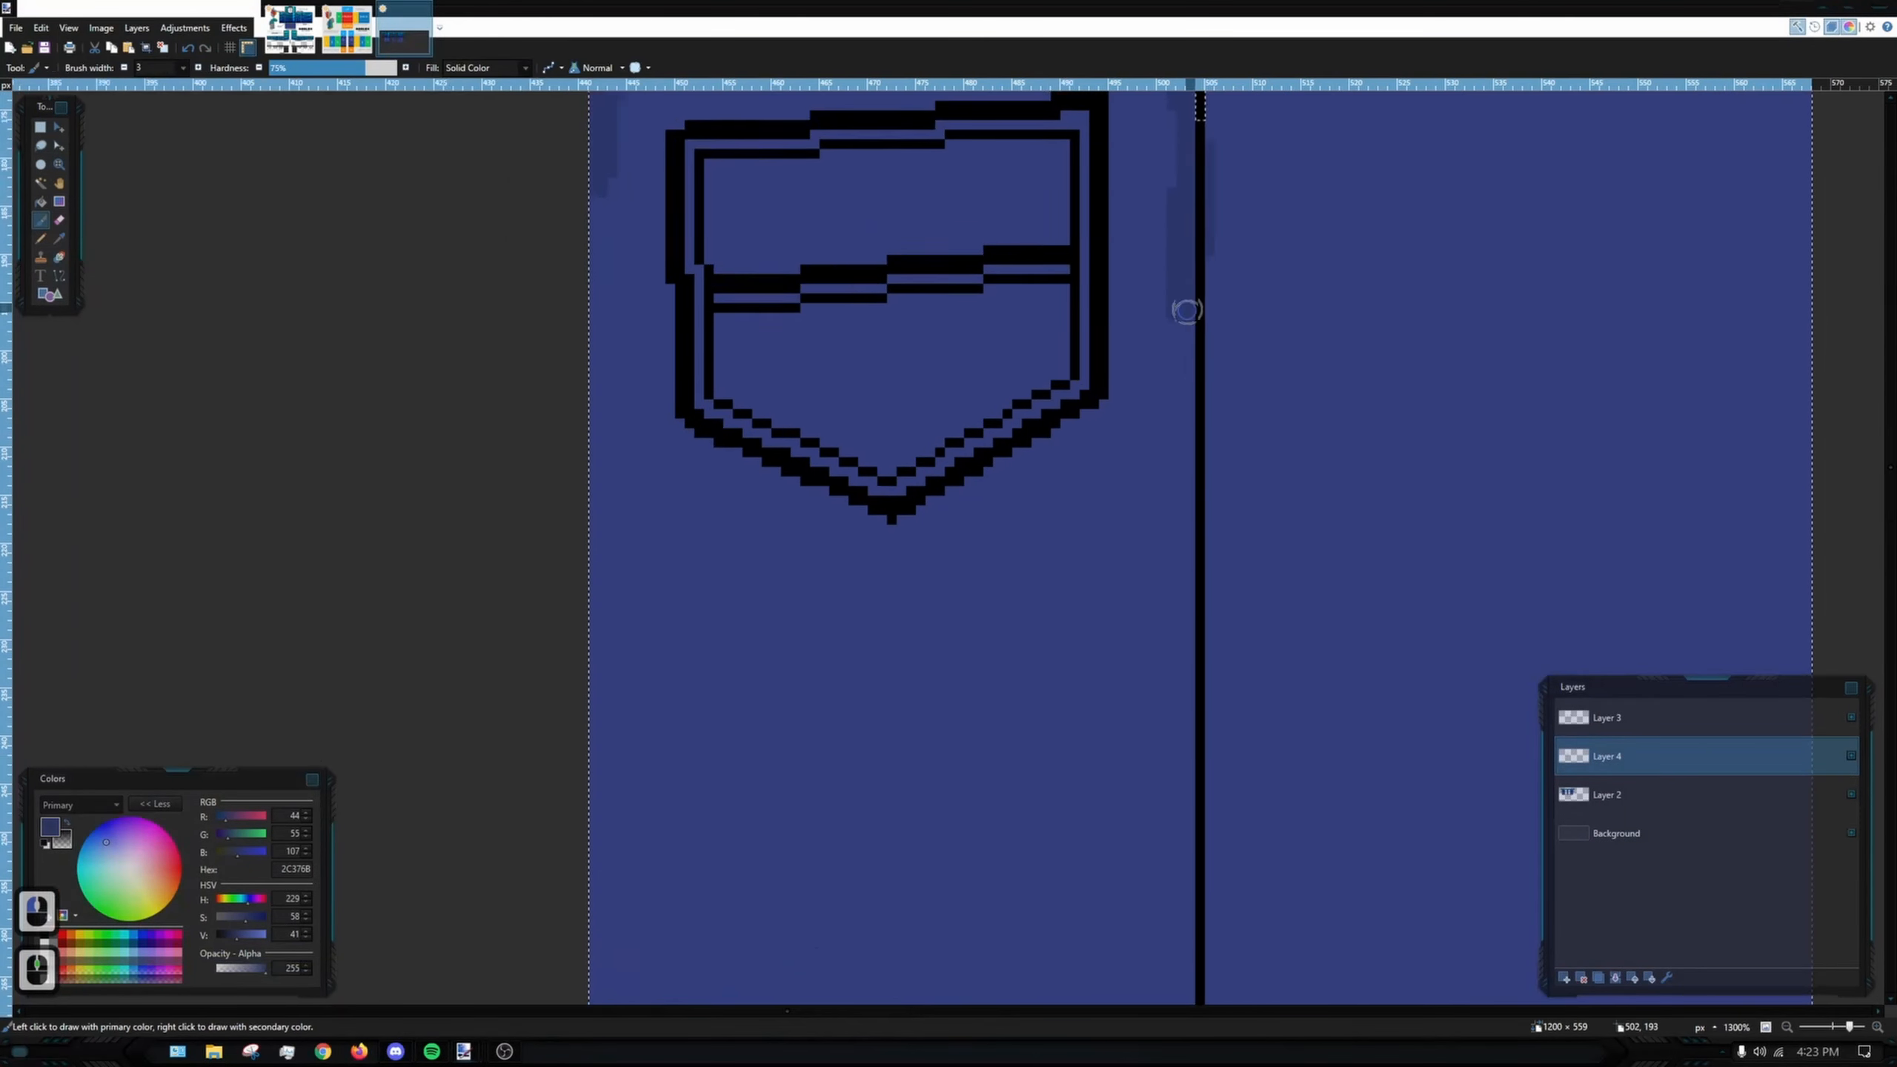
drag(1187, 310, 1188, 635)
scroll(1187, 635, down, 3)
drag(1131, 216, 1126, 648)
scroll(1046, 673, up, 3)
mouse_move(1487, 635)
mouse_down()
mouse_move(859, 631)
mouse_move(478, 658)
mouse_up()
scroll(763, 635, down, 2)
drag(553, 860, 523, 589)
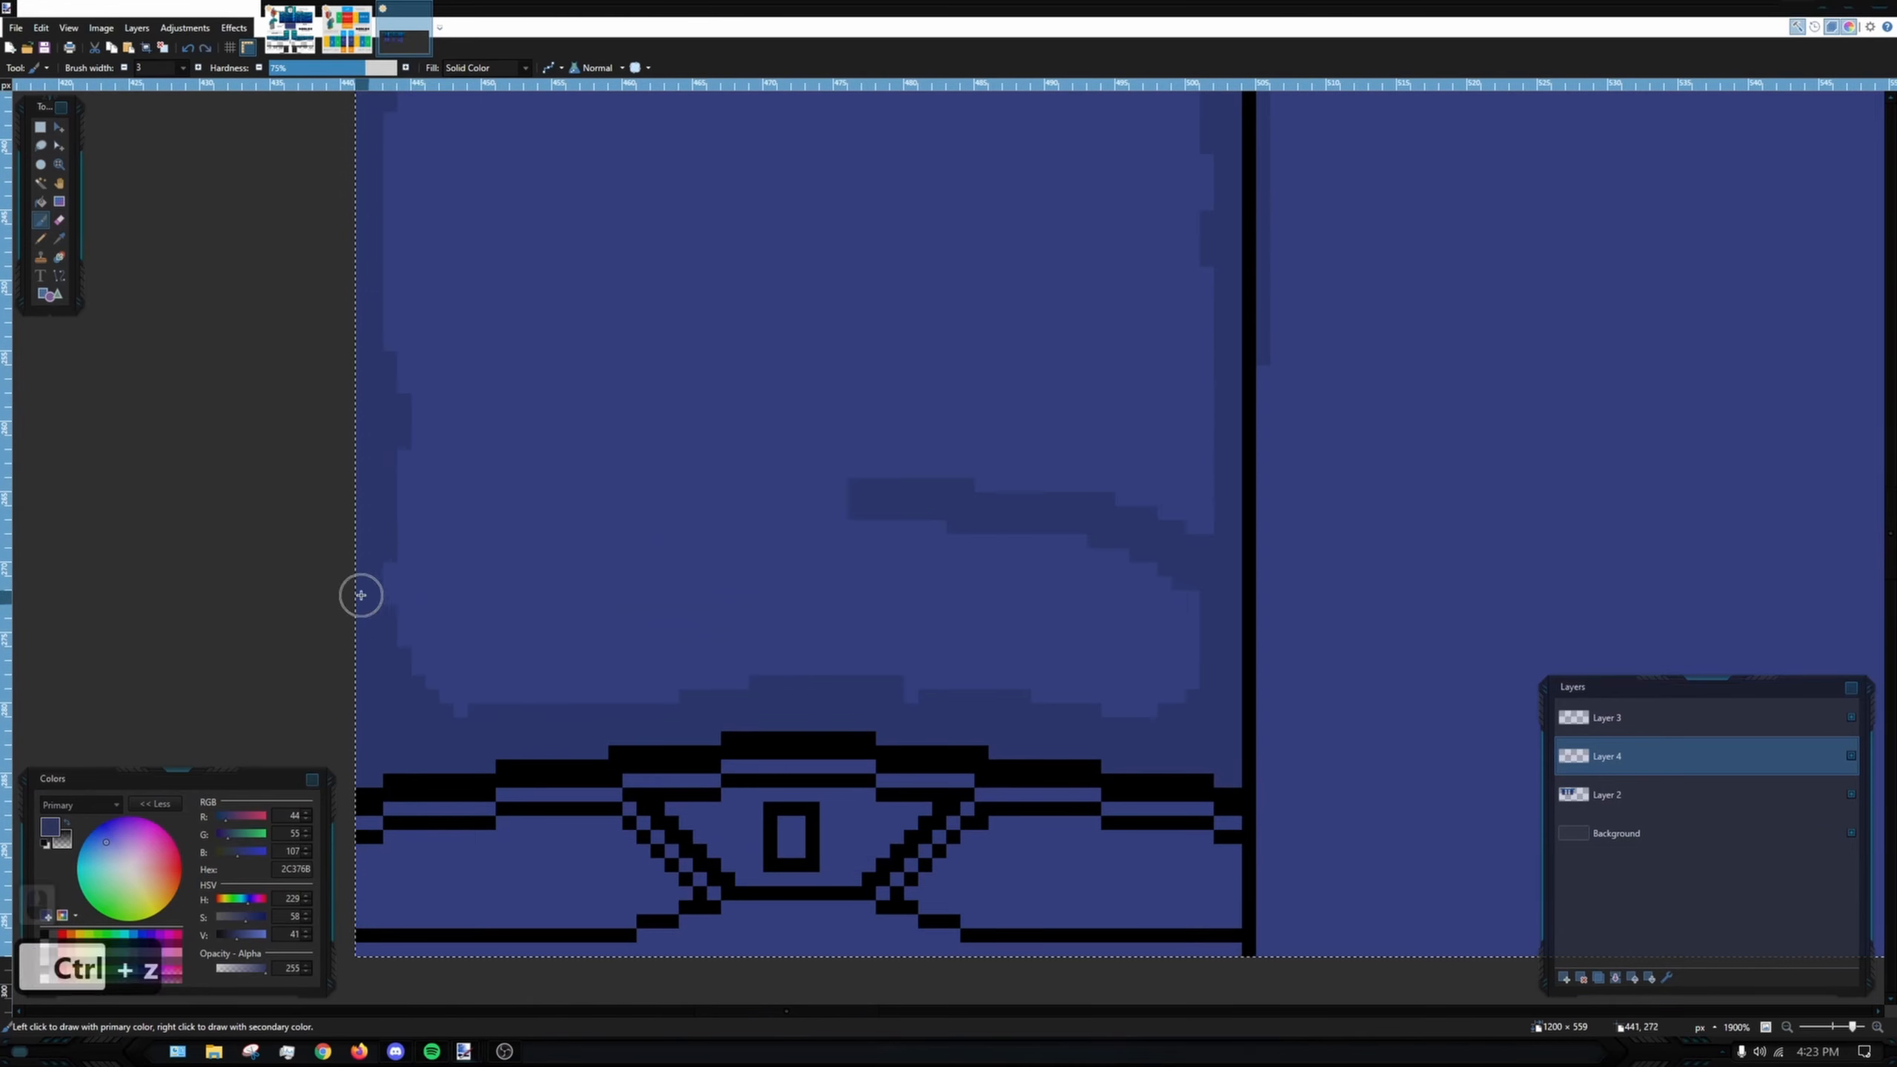
- Paint dark horizontal fold creases across the back view's left leg below the pocket
scroll(1101, 767, down, 3)
scroll(554, 479, up, 3)
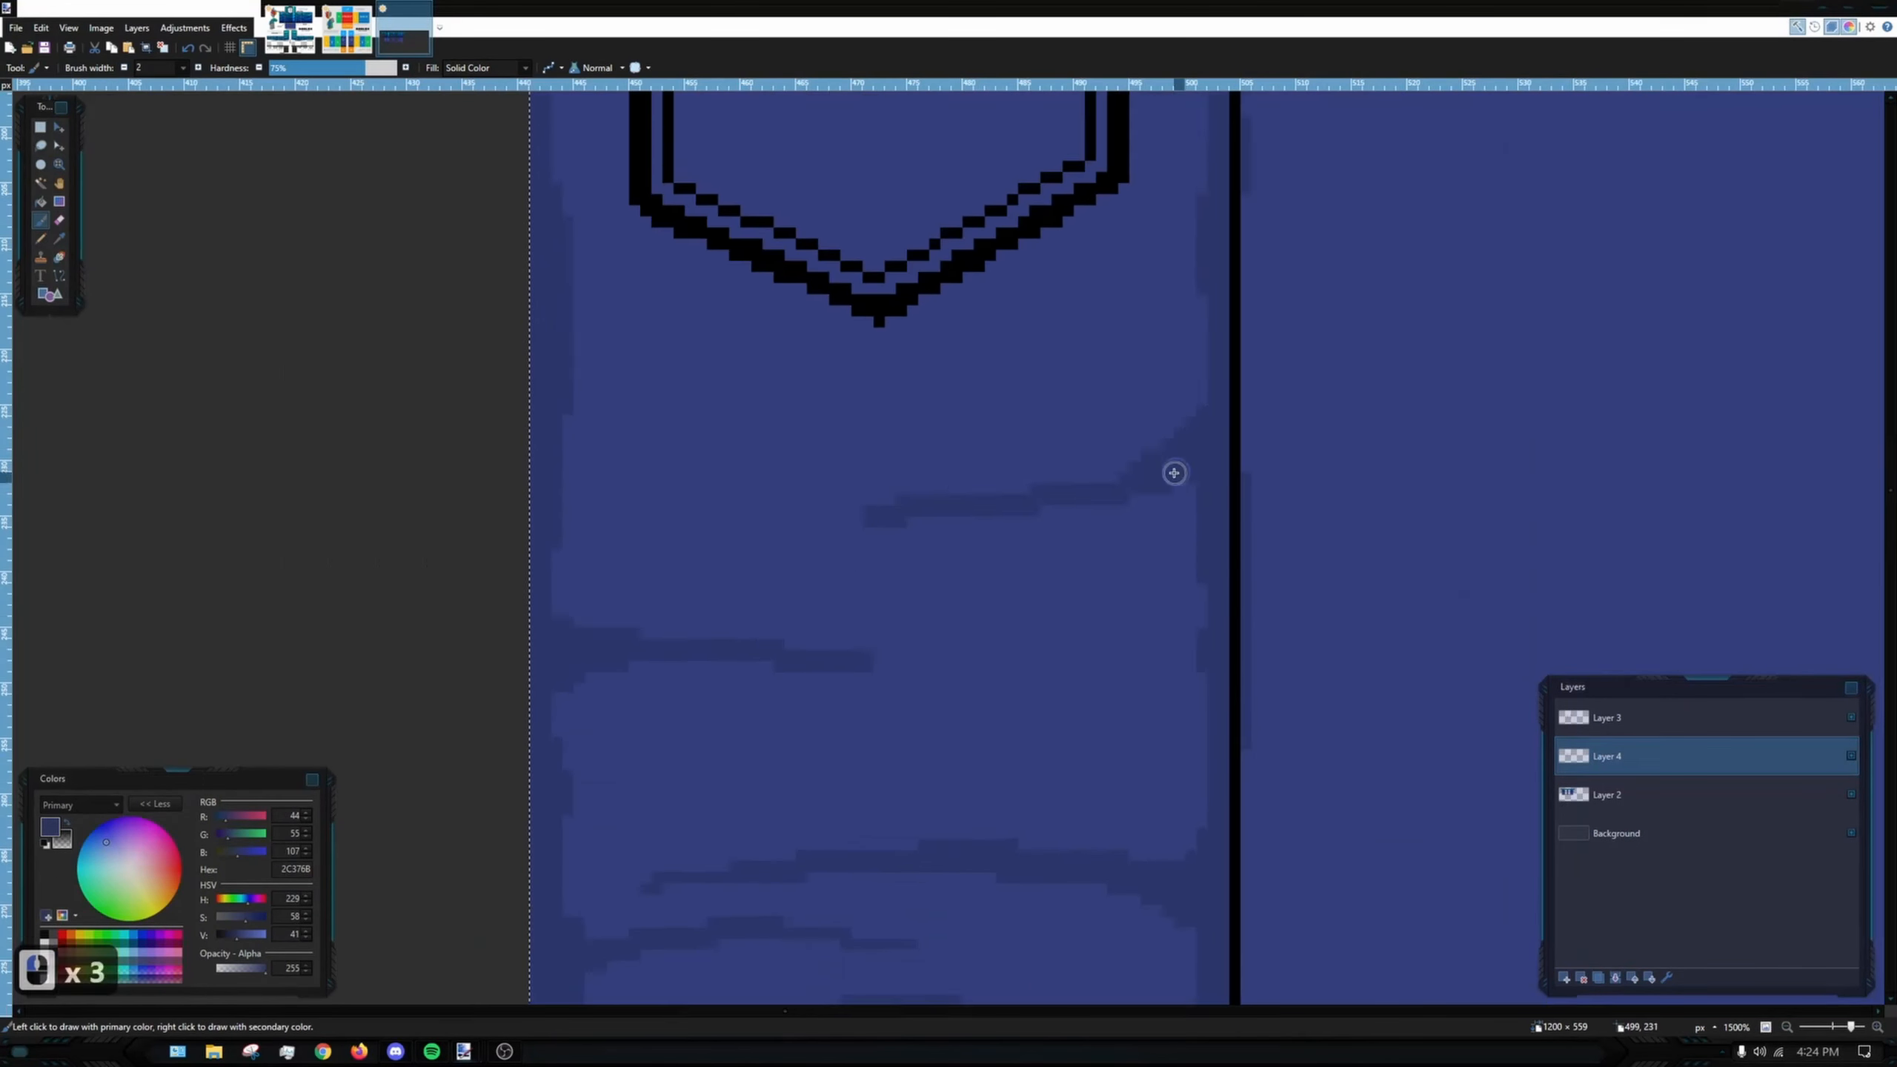
scroll(1173, 472, down, 3)
scroll(1279, 586, up, 4)
click(44, 240)
scroll(747, 298, down, 3)
- Sharpen the back leg's fold creases with the Pencil and extend the shadows around and inside the pocket
scroll(784, 549, up, 3)
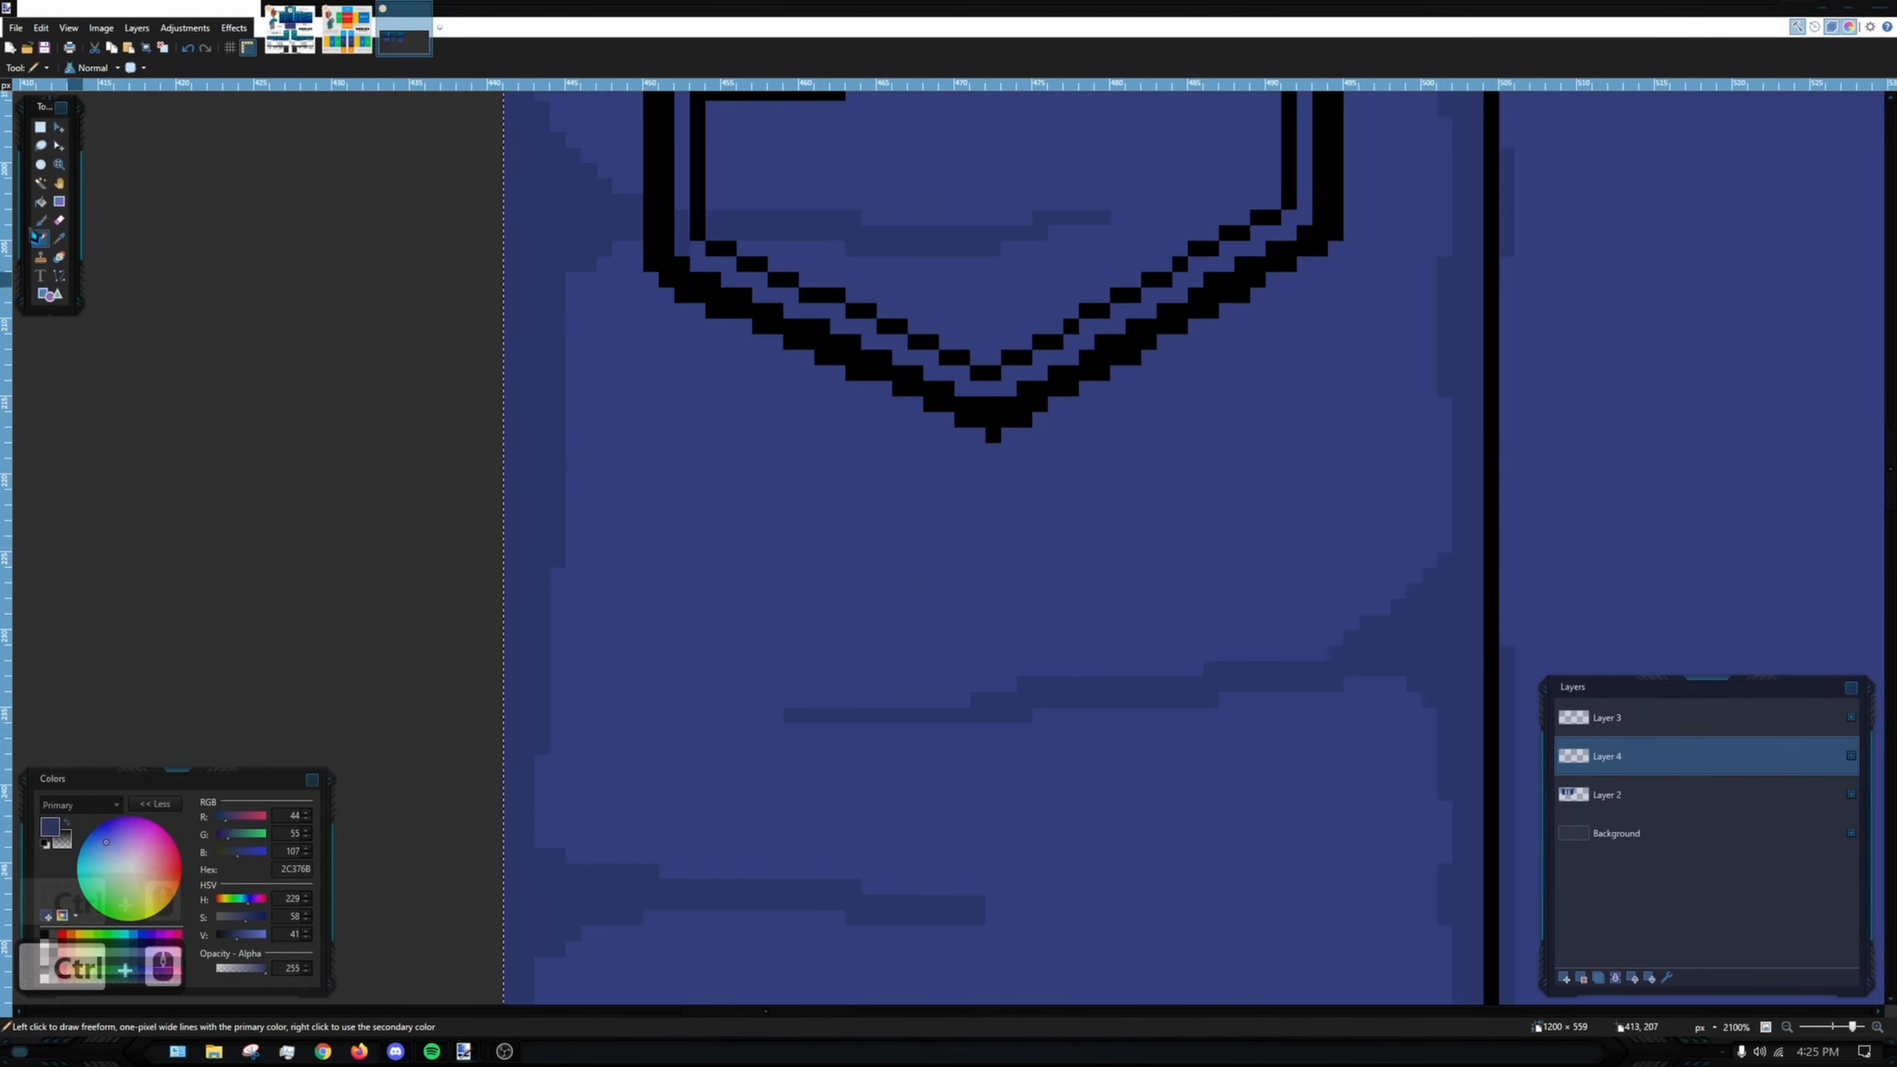
scroll(784, 548, up, 3)
scroll(923, 585, down, 3)
click(41, 220)
scroll(573, 635, down, 4)
scroll(436, 307, up, 3)
scroll(437, 307, down, 6)
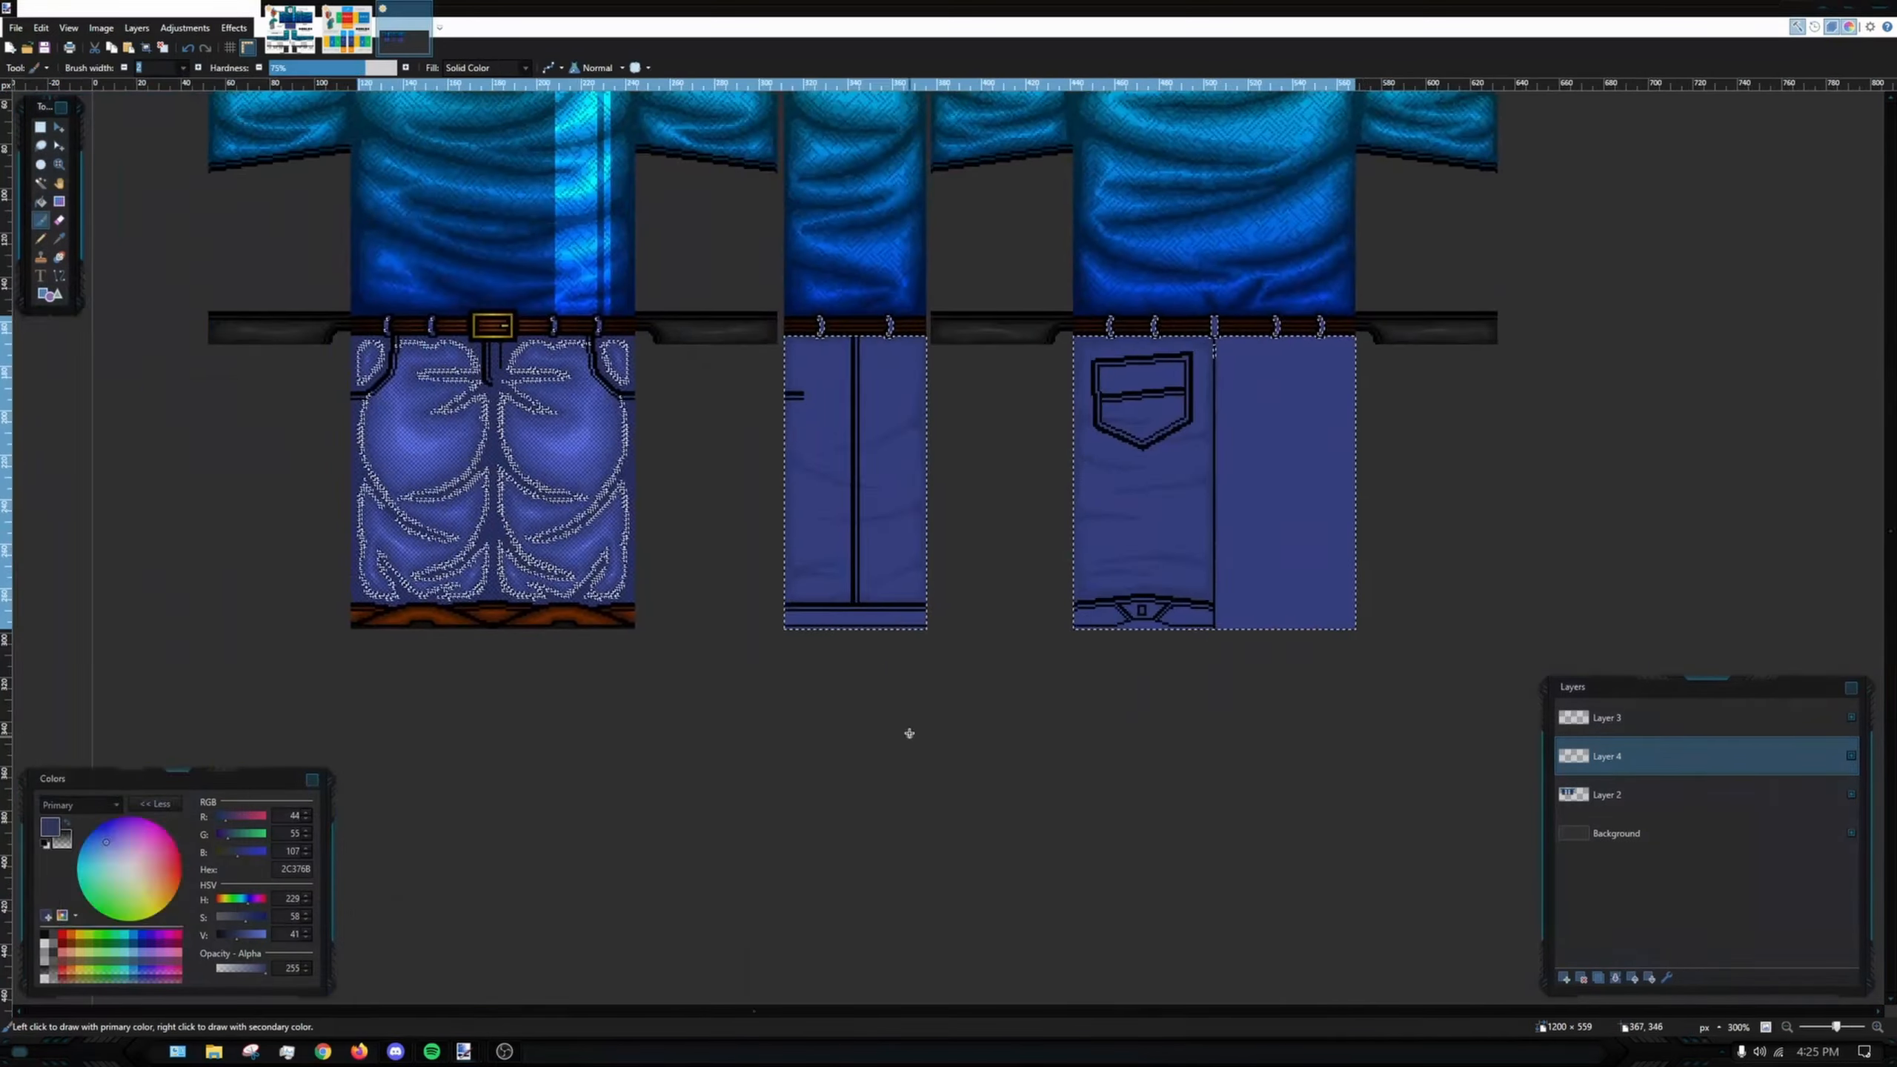
- Sample the highlight blue 3E4C93 from the template document and pixel highlights onto the back view's centre belt loop
click(290, 29)
click(60, 239)
scroll(419, 254, up, 5)
click(404, 30)
scroll(868, 495, up, 3)
click(41, 240)
scroll(1229, 338, up, 5)
scroll(1229, 338, down, 5)
scroll(999, 419, up, 5)
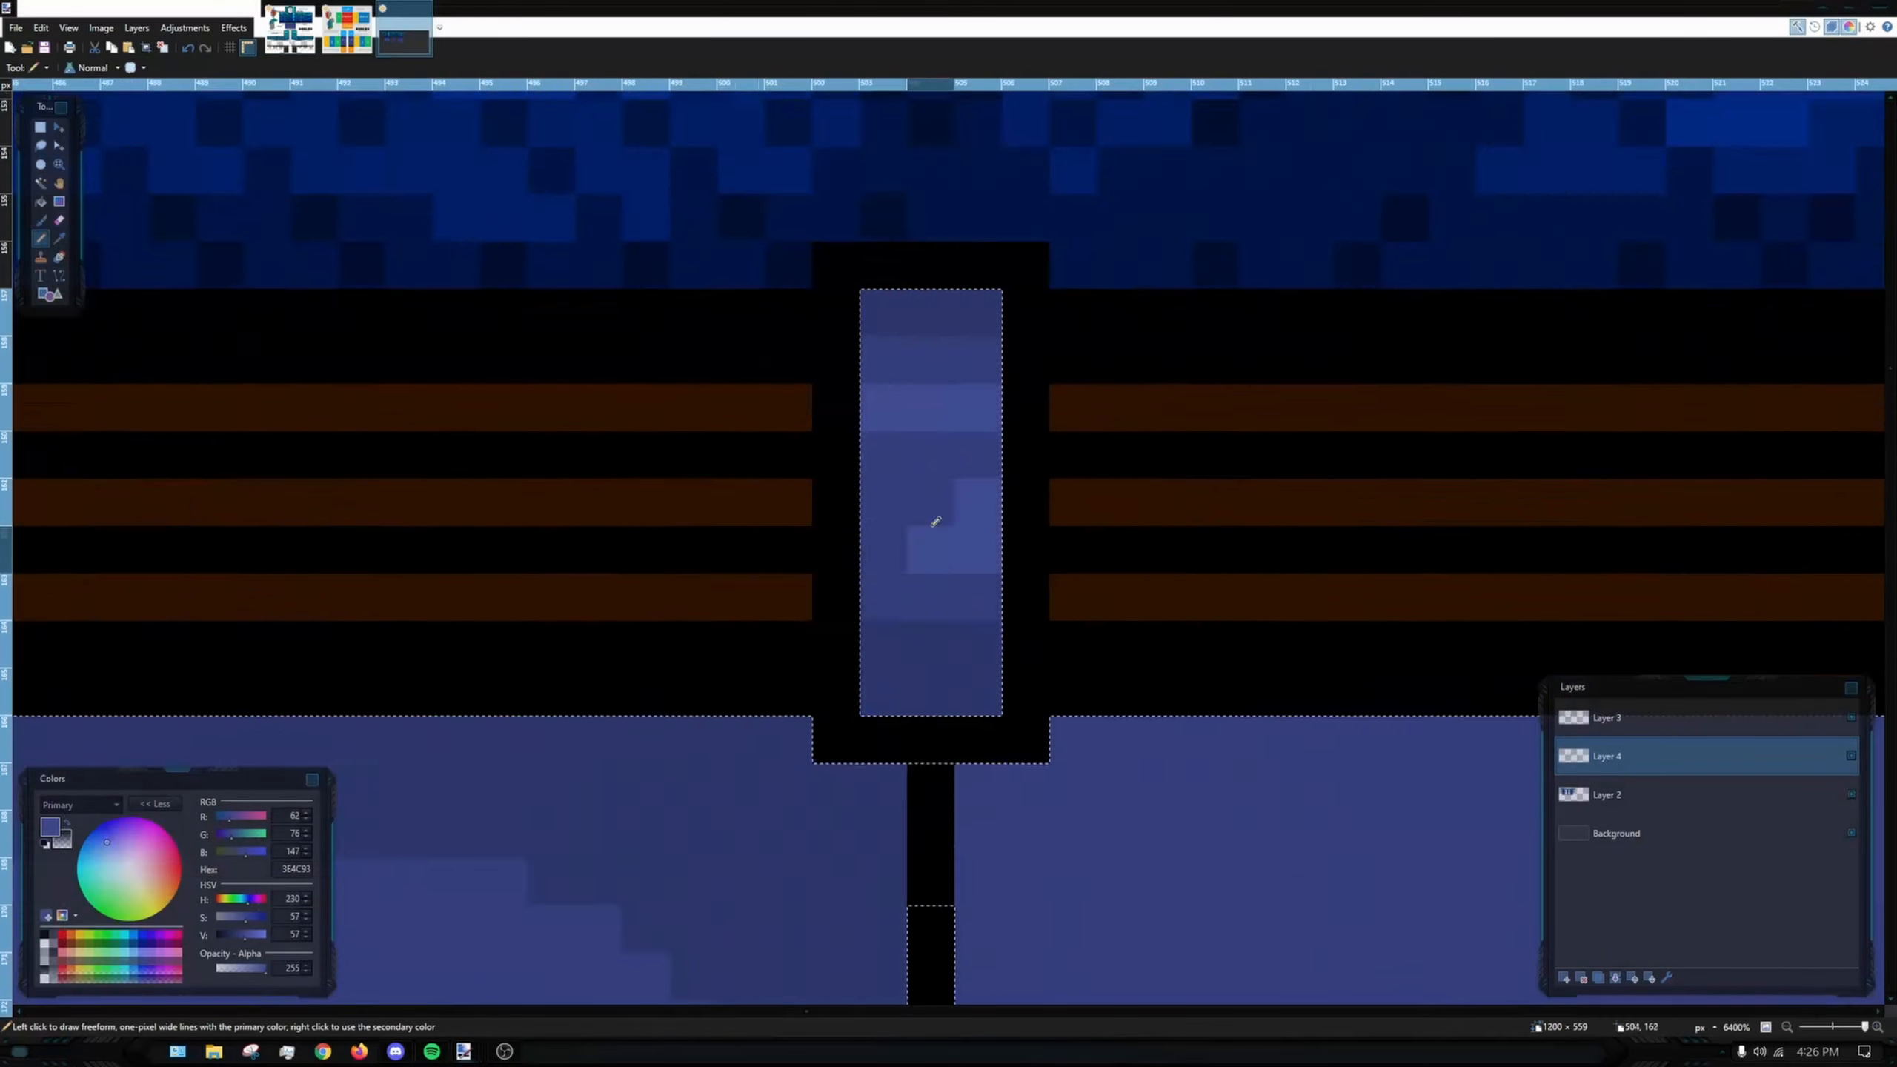
scroll(999, 419, down, 8)
- Sample the lighter blue 384587 from the template document and ready the Paintbrush in the outfit preview
click(41, 220)
scroll(660, 237, up, 4)
click(290, 30)
click(60, 239)
scroll(414, 379, up, 5)
scroll(419, 394, down, 5)
click(404, 30)
click(40, 220)
- Brush lighter blue 384587 bands along the upper and middle folds of the side trouser panel, undoing stray strokes
scroll(940, 255, up, 4)
key(ctrl+z)
drag(940, 254, 298, 827)
drag(709, 333, 644, 447)
scroll(1258, 532, down, 5)
drag(478, 441, 849, 635)
key(ctrl+z)
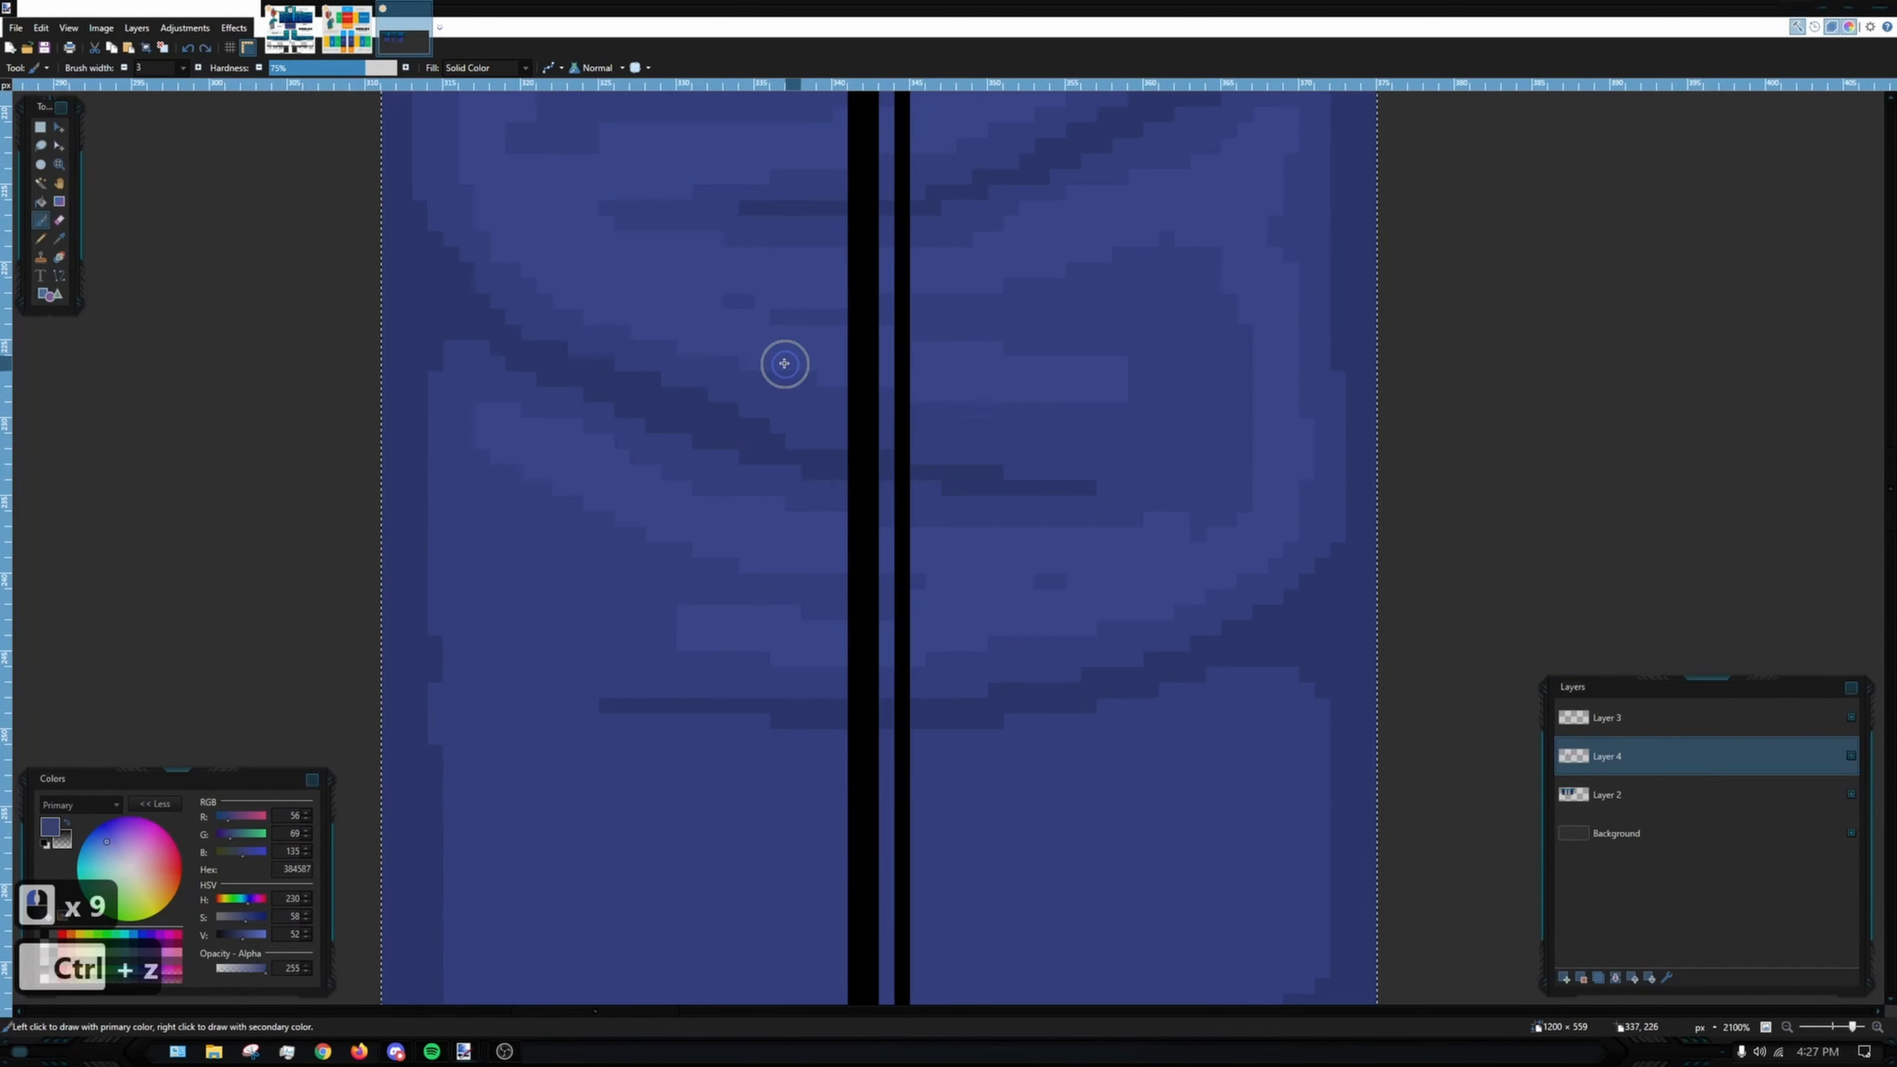
- Outline the side trouser panel's lower folds in lighter blue and fill the areas between the creases
drag(1274, 299, 678, 628)
scroll(783, 365, down, 3)
drag(544, 232, 568, 696)
scroll(1121, 631, down, 2)
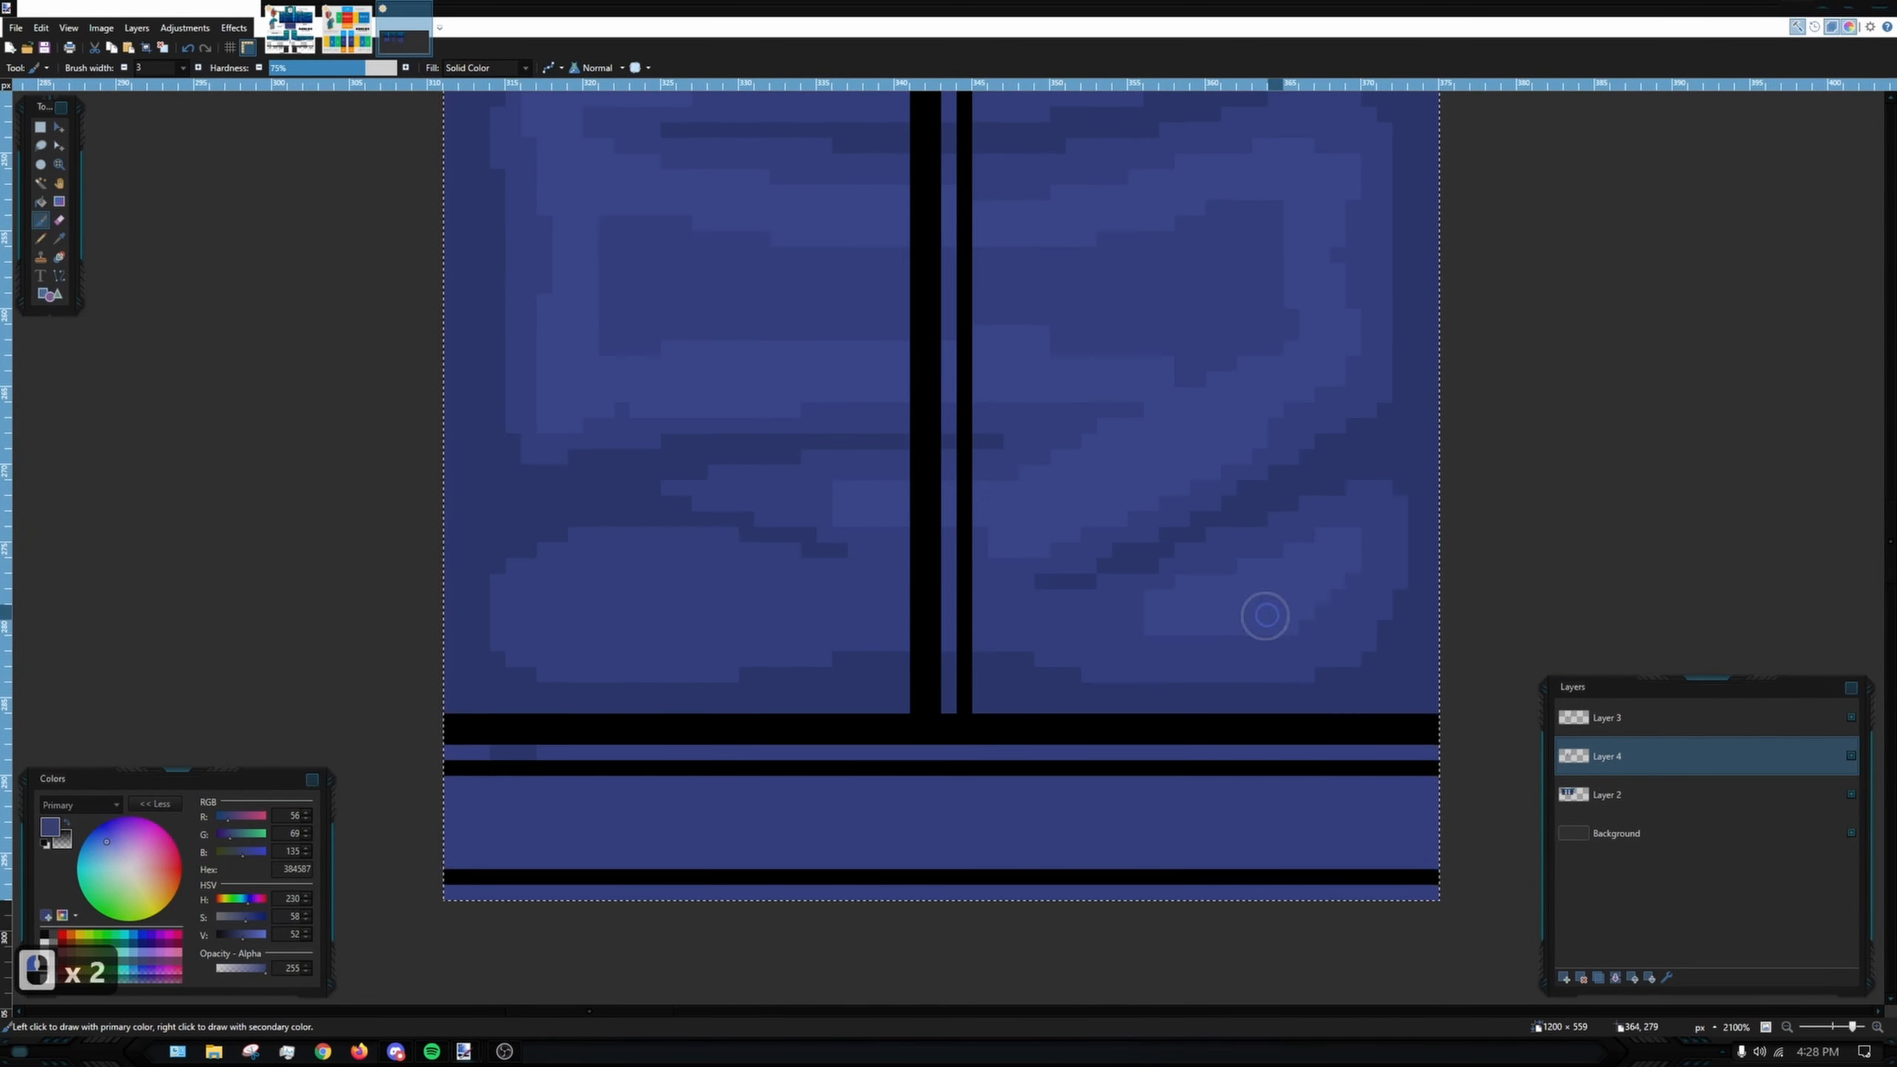
scroll(1135, 449, down, 3)
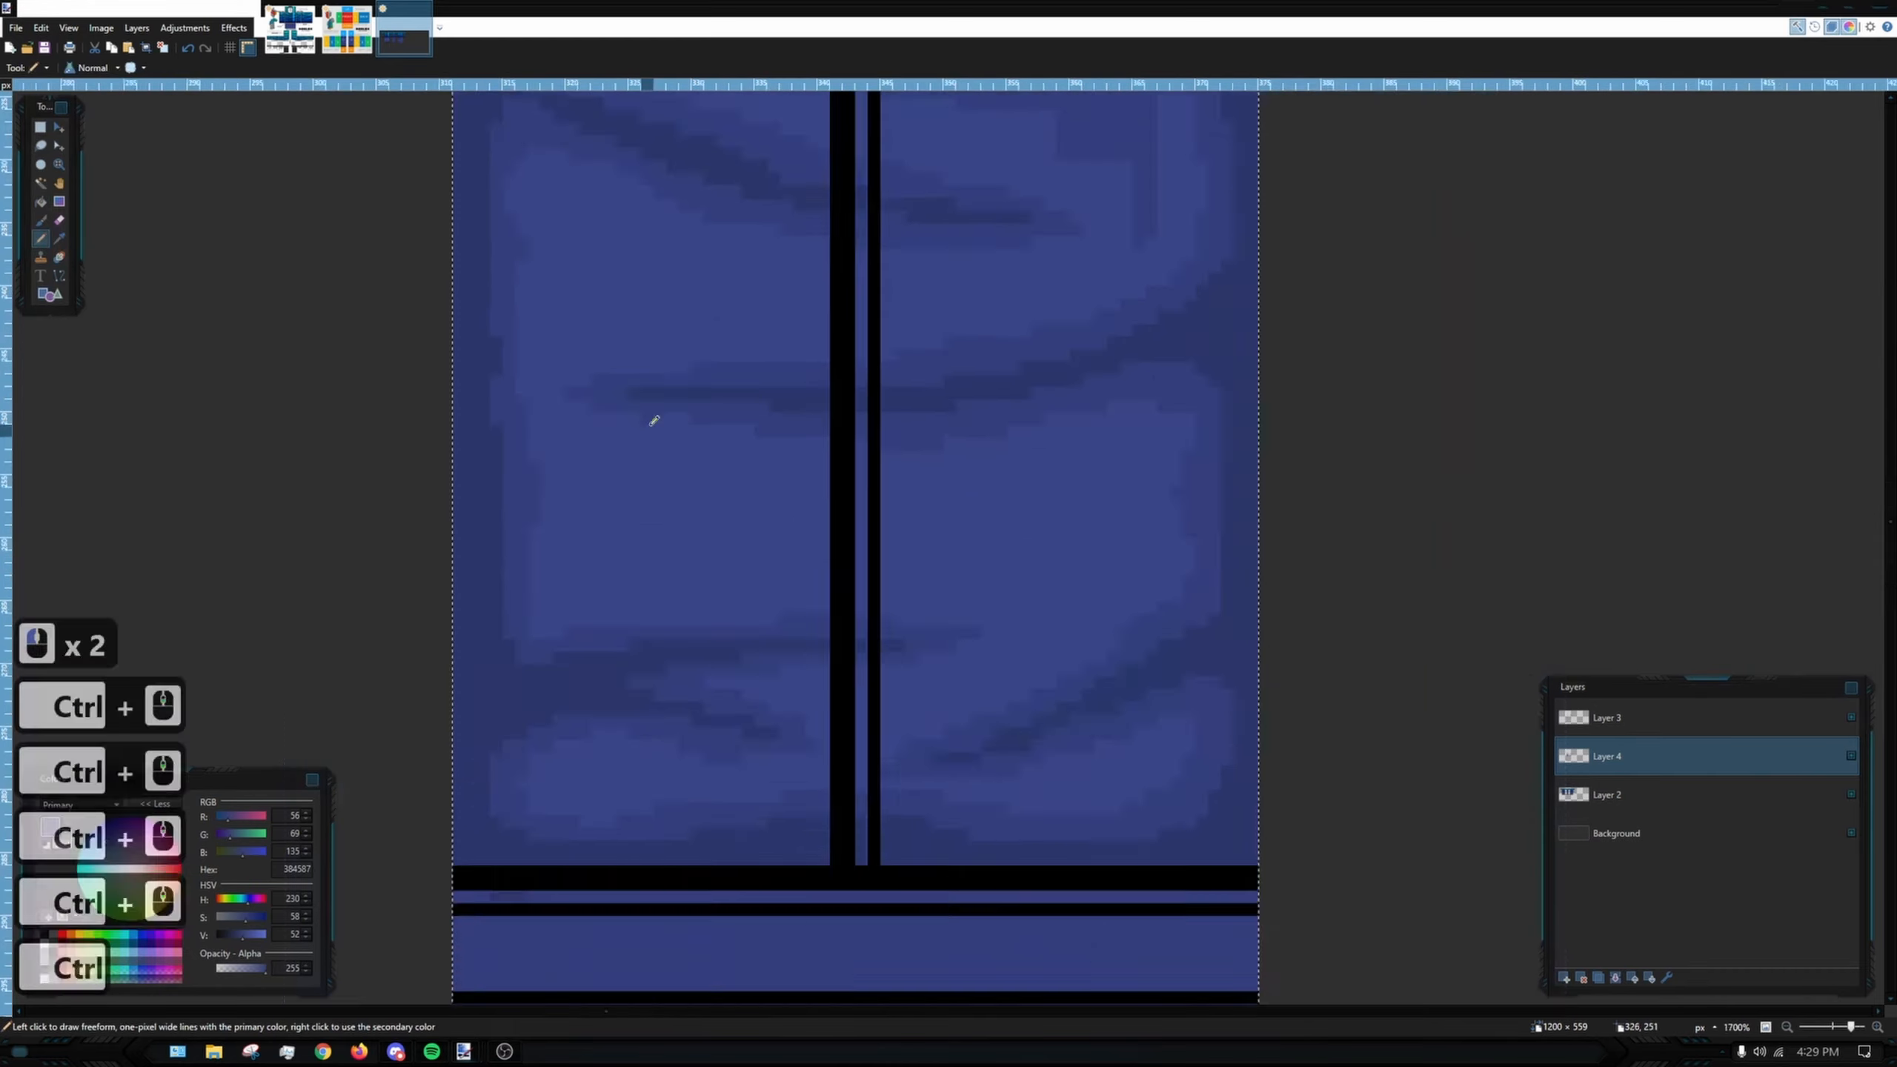
- Paint lighter blue areas around and inside the back pocket, erasing excess colour near its fold crease
click(40, 221)
scroll(652, 420, down, 5)
scroll(1075, 340, up, 4)
drag(1187, 624, 892, 280)
scroll(955, 732, up, 7)
drag(881, 478, 1037, 483)
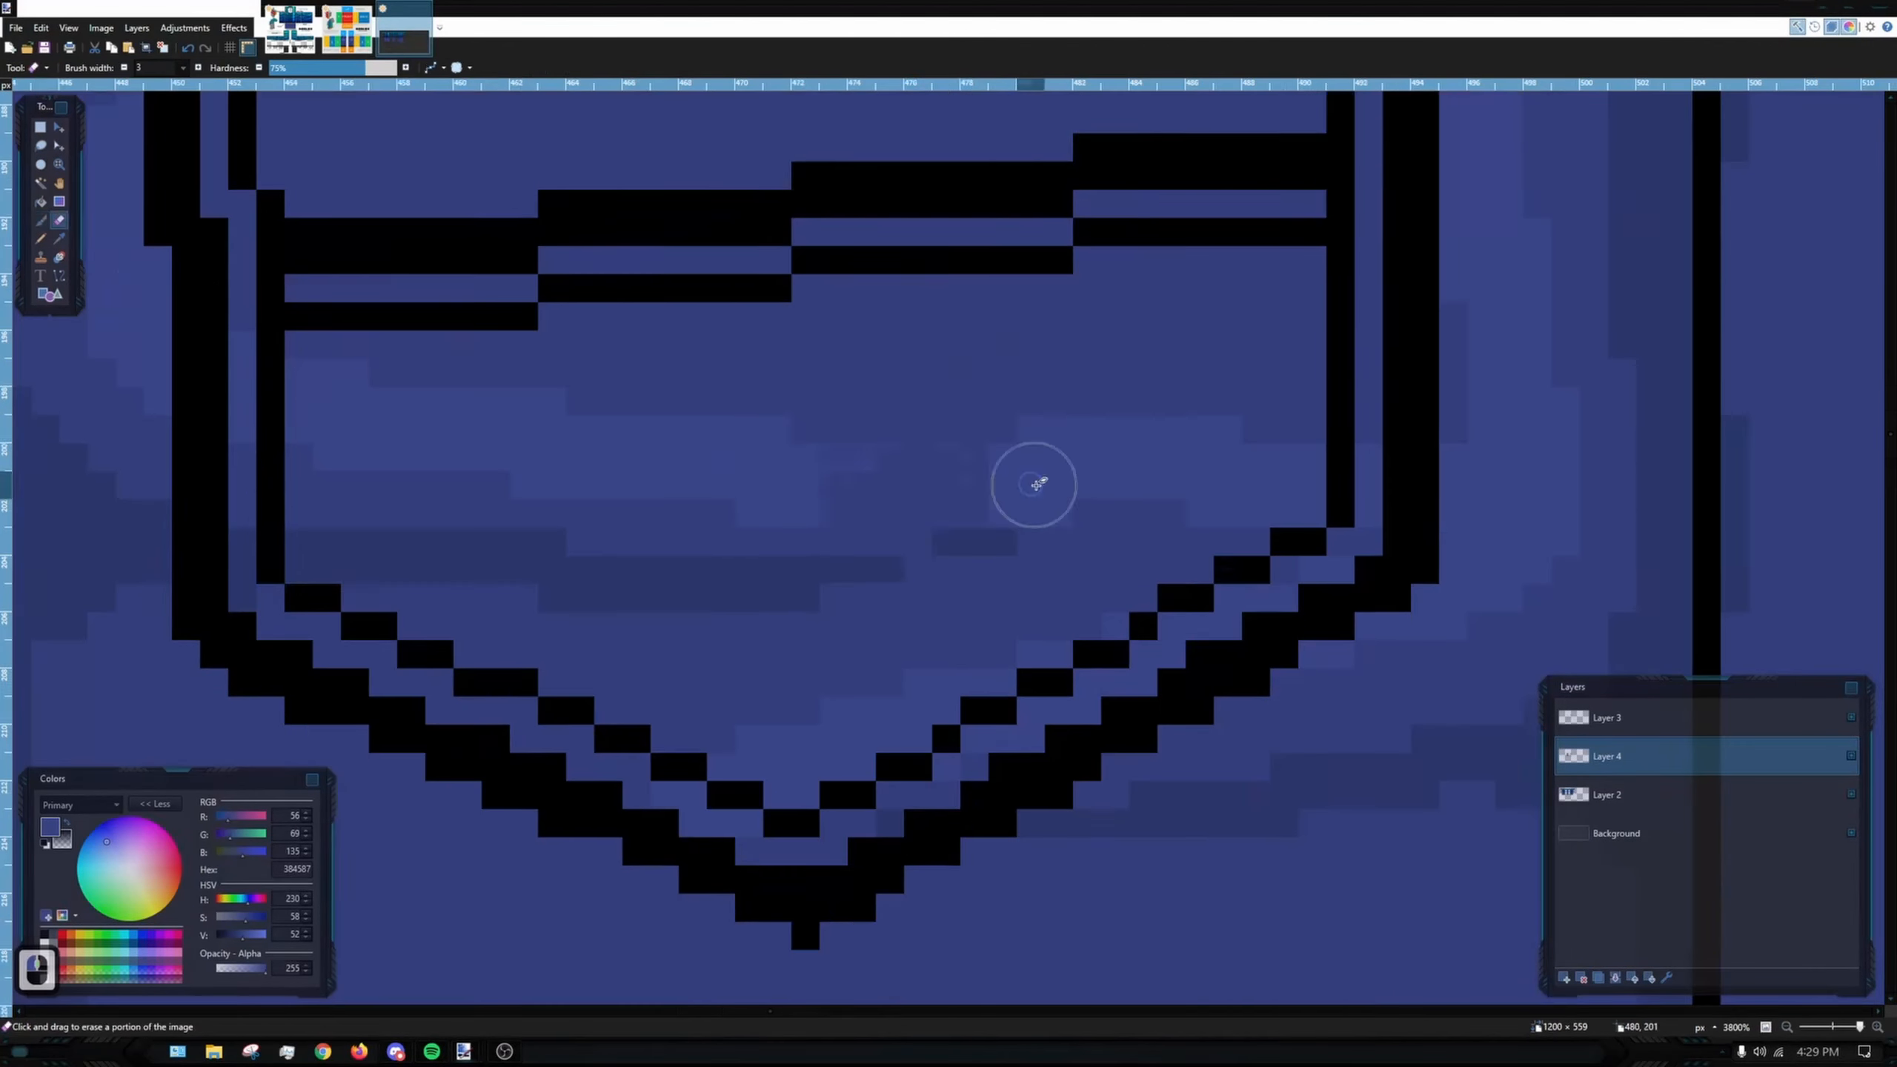
scroll(1037, 482, down, 4)
mouse_move(1169, 589)
mouse_down()
mouse_move(991, 461)
mouse_move(1141, 921)
mouse_up()
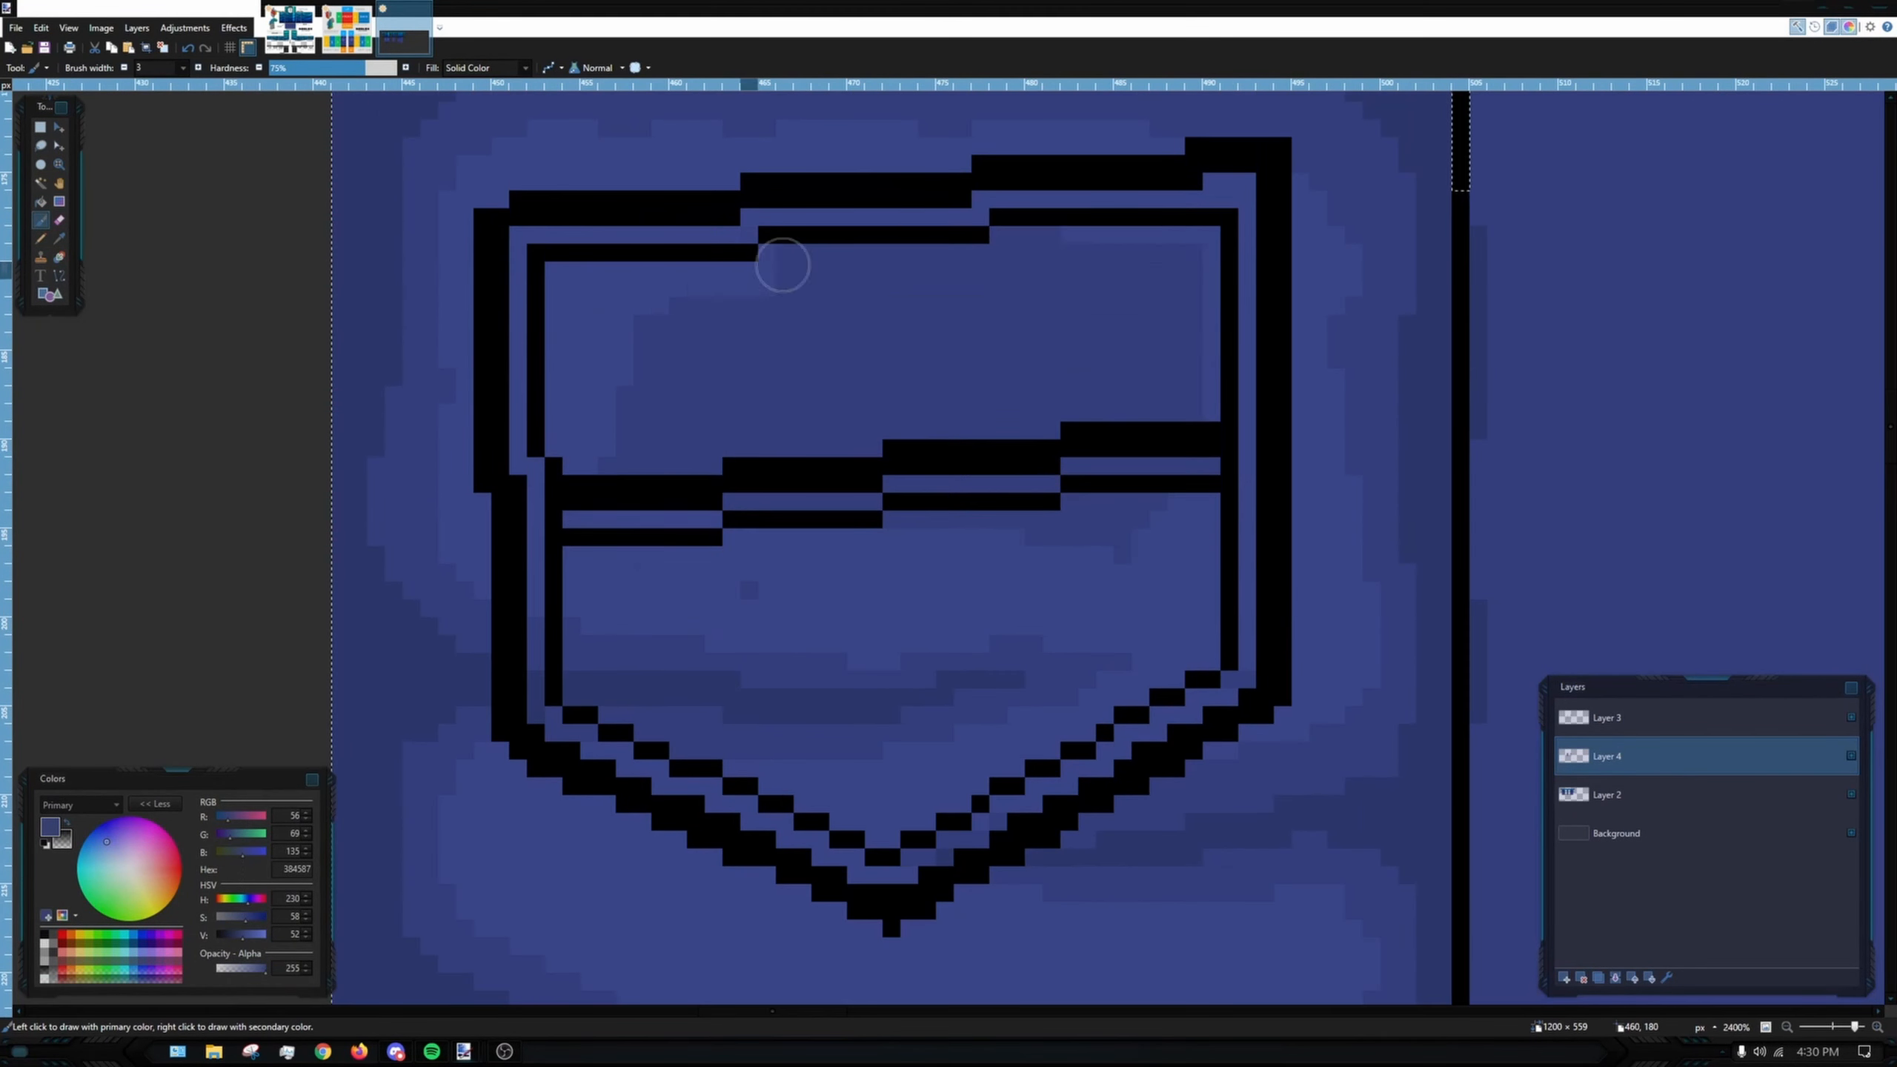
- Brush lighter blue 384587 inside the back pocket and along the back trouser panel's folds, reducing the brush width to 2
drag(1019, 770, 1034, 407)
drag(1019, 770, 1035, 408)
drag(1105, 397, 1034, 407)
drag(1329, 572, 1373, 964)
drag(585, 852, 460, 426)
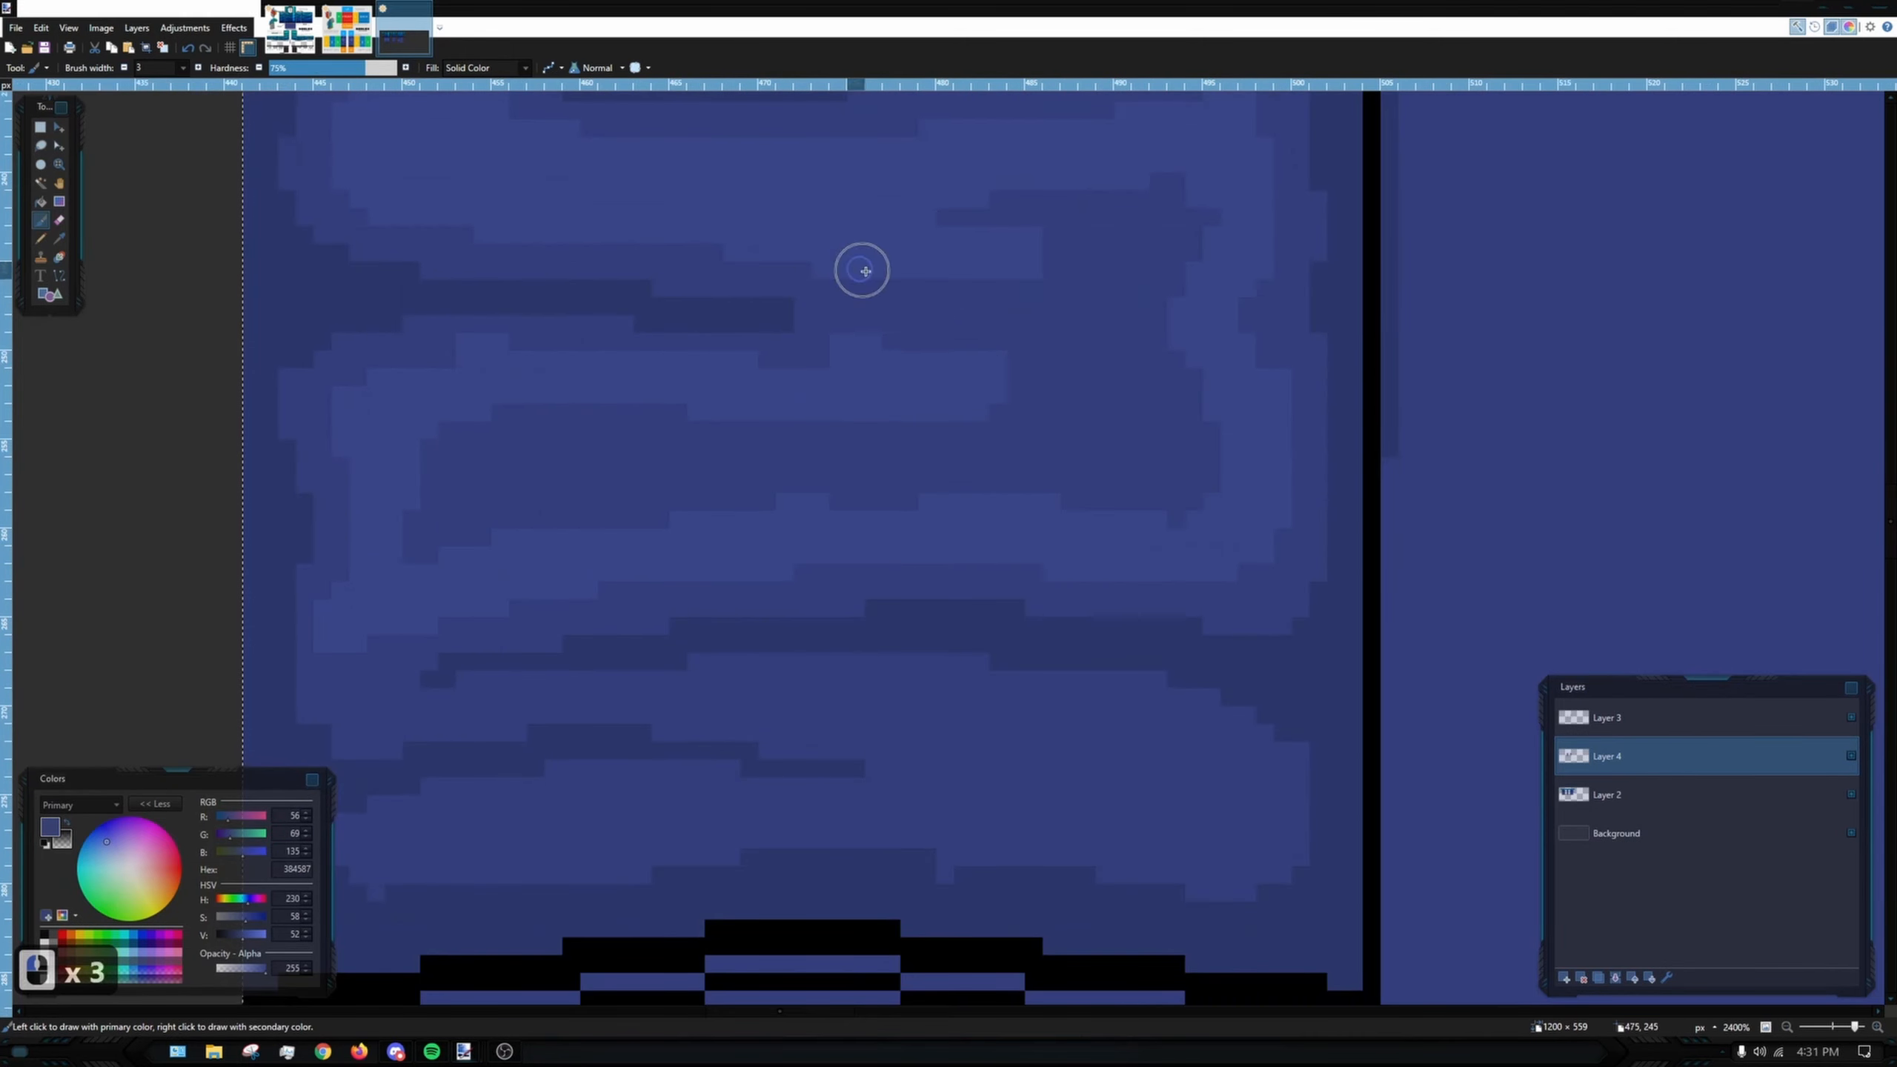
drag(640, 471, 587, 258)
key(bracketleft)
drag(314, 515, 980, 525)
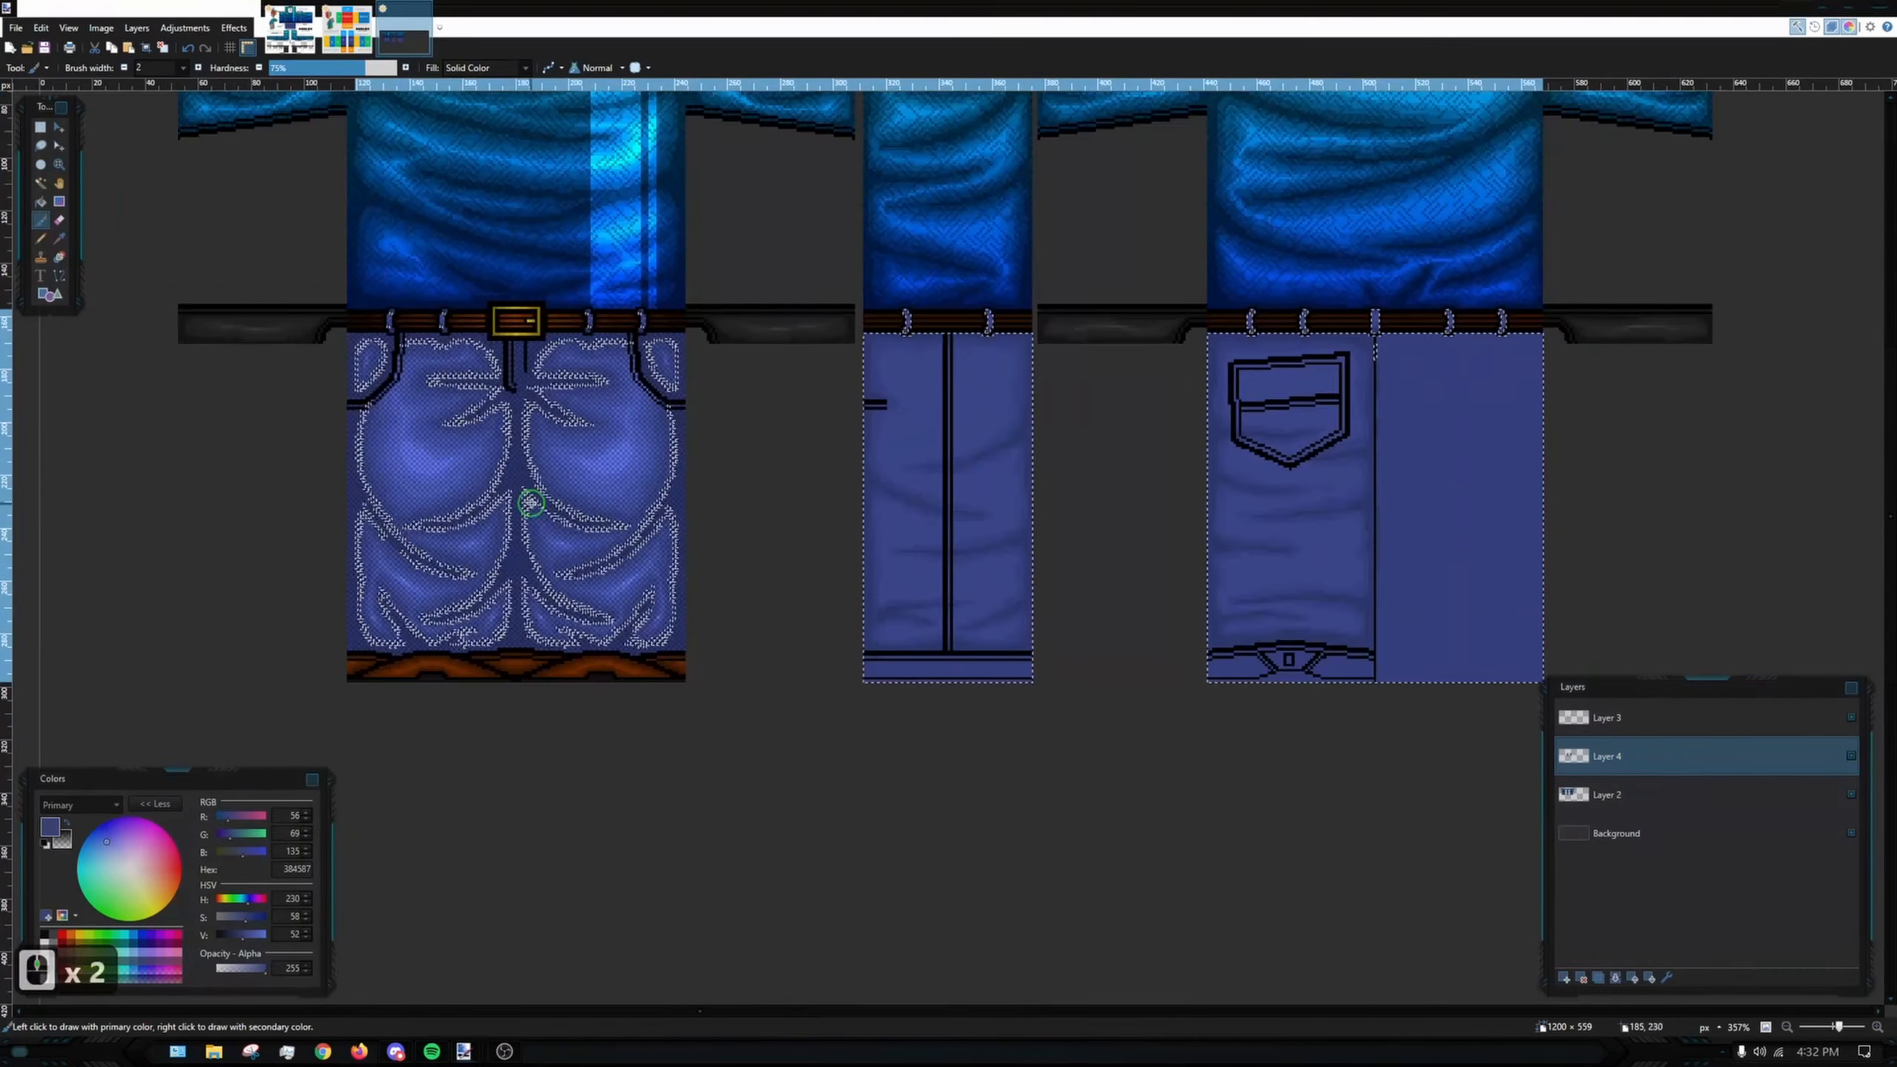
- Brush blue 3E4C93 bands inside the upper and middle folds of the side trouser panel on Layer 4
scroll(428, 381, up, 8)
scroll(549, 432, down, 8)
scroll(550, 432, up, 8)
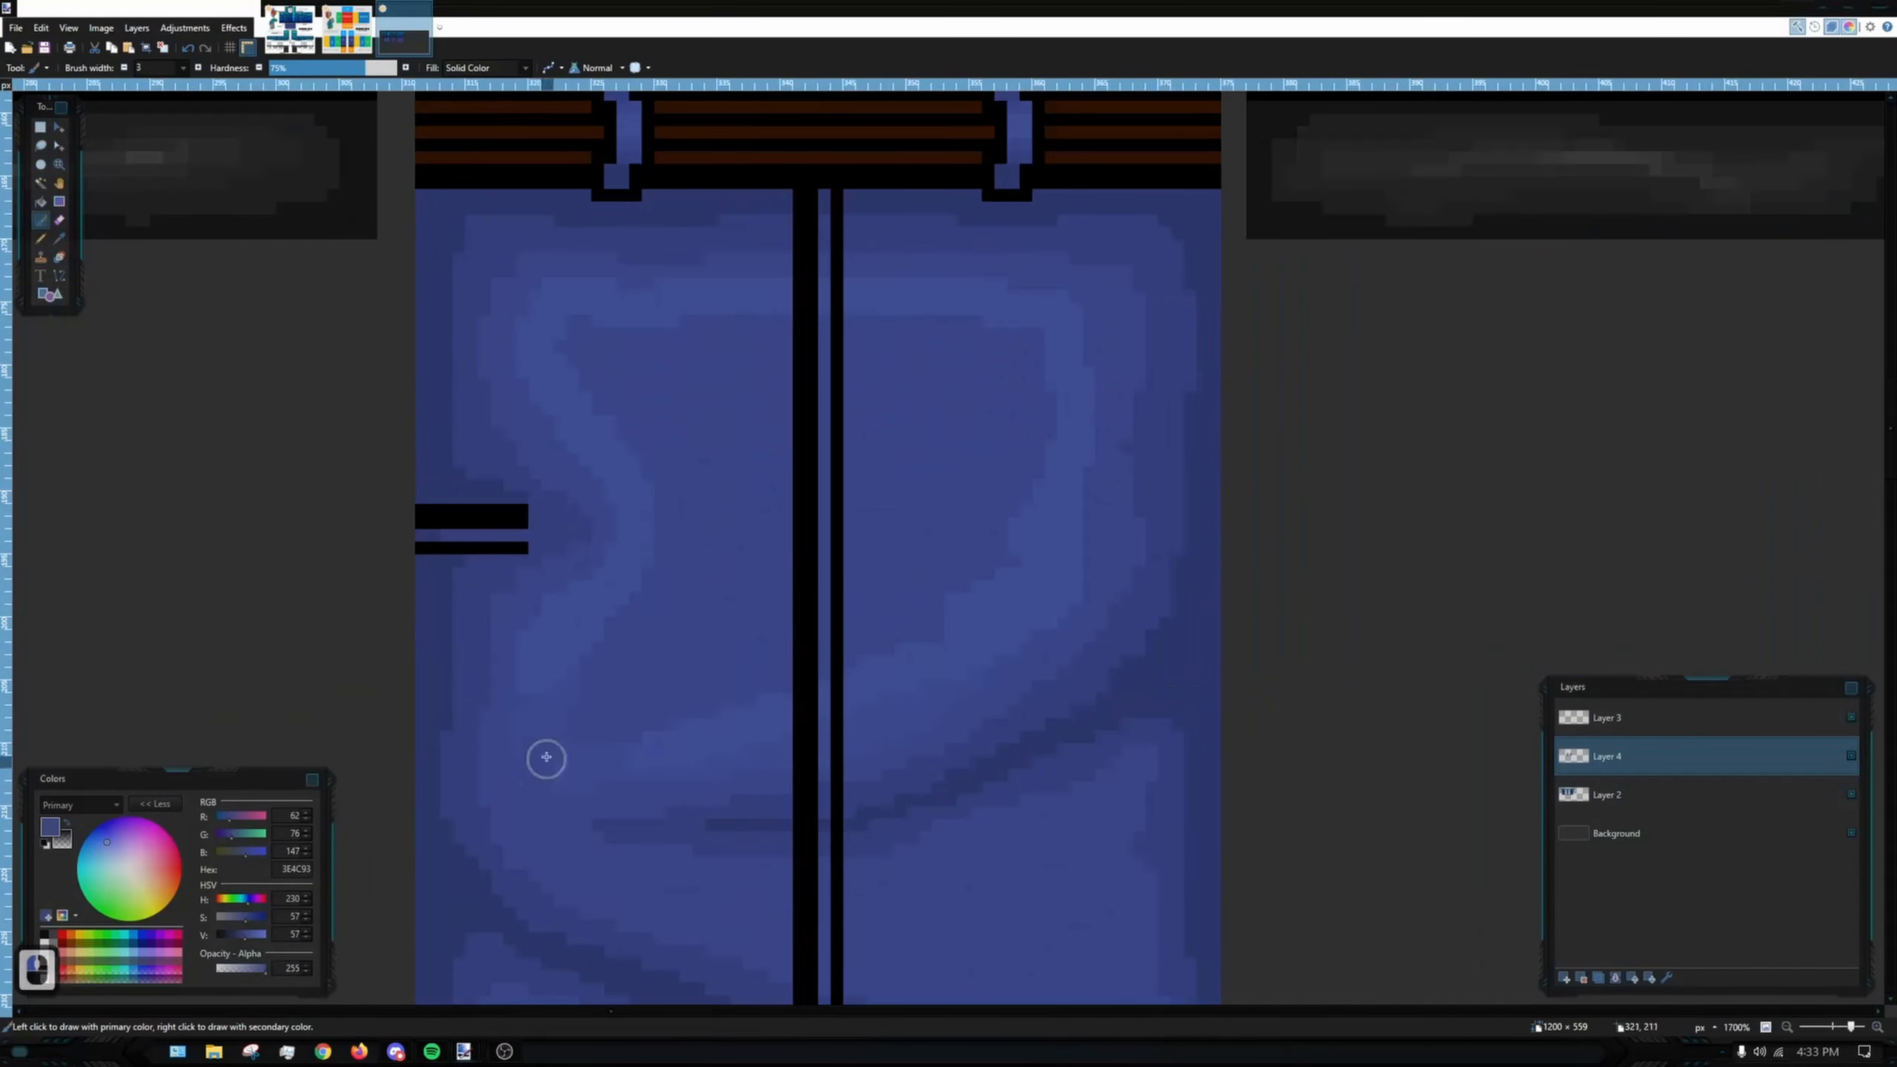
scroll(1084, 711, down, 5)
scroll(555, 432, down, 4)
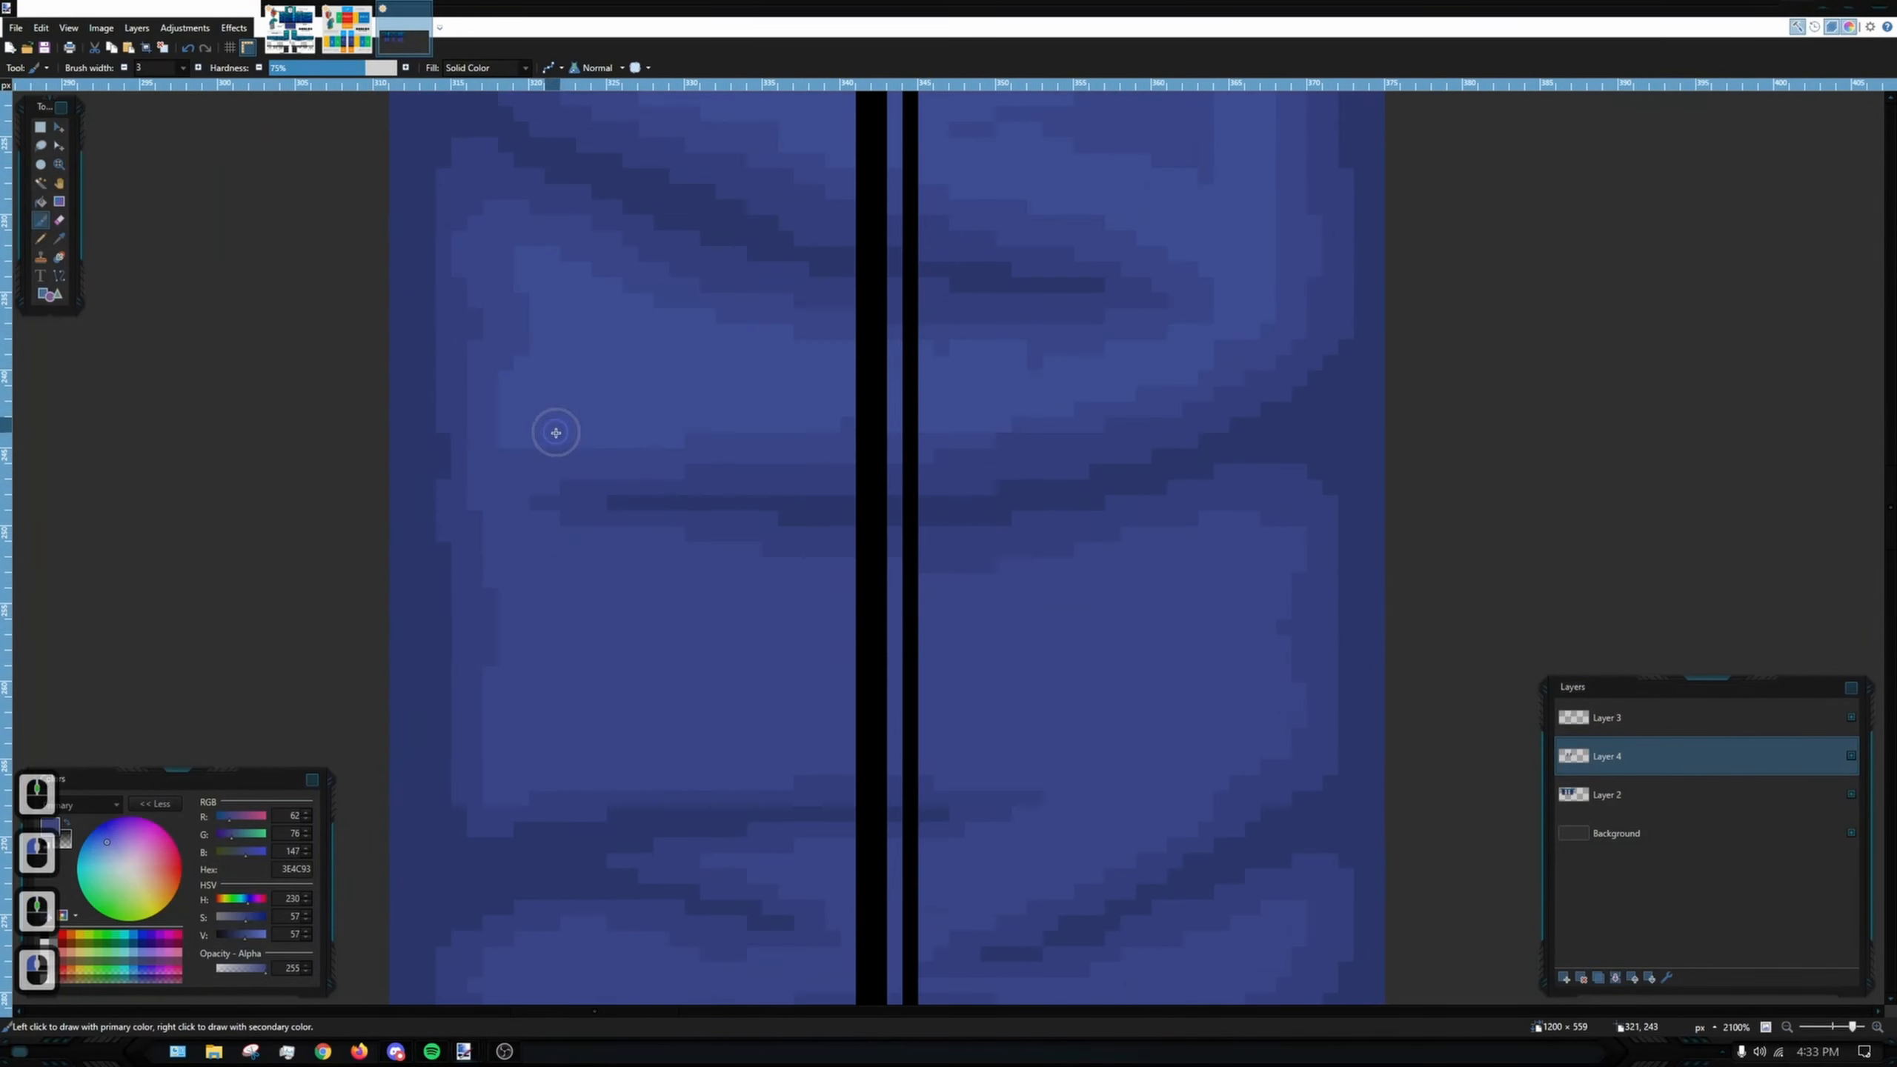
- Fill the areas between the side trouser panel's middle and lower creases with 3E4C93, undoing a stray stroke
drag(896, 534, 1017, 529)
drag(794, 615, 1088, 677)
scroll(1088, 677, down, 3)
key(ctrl+z)
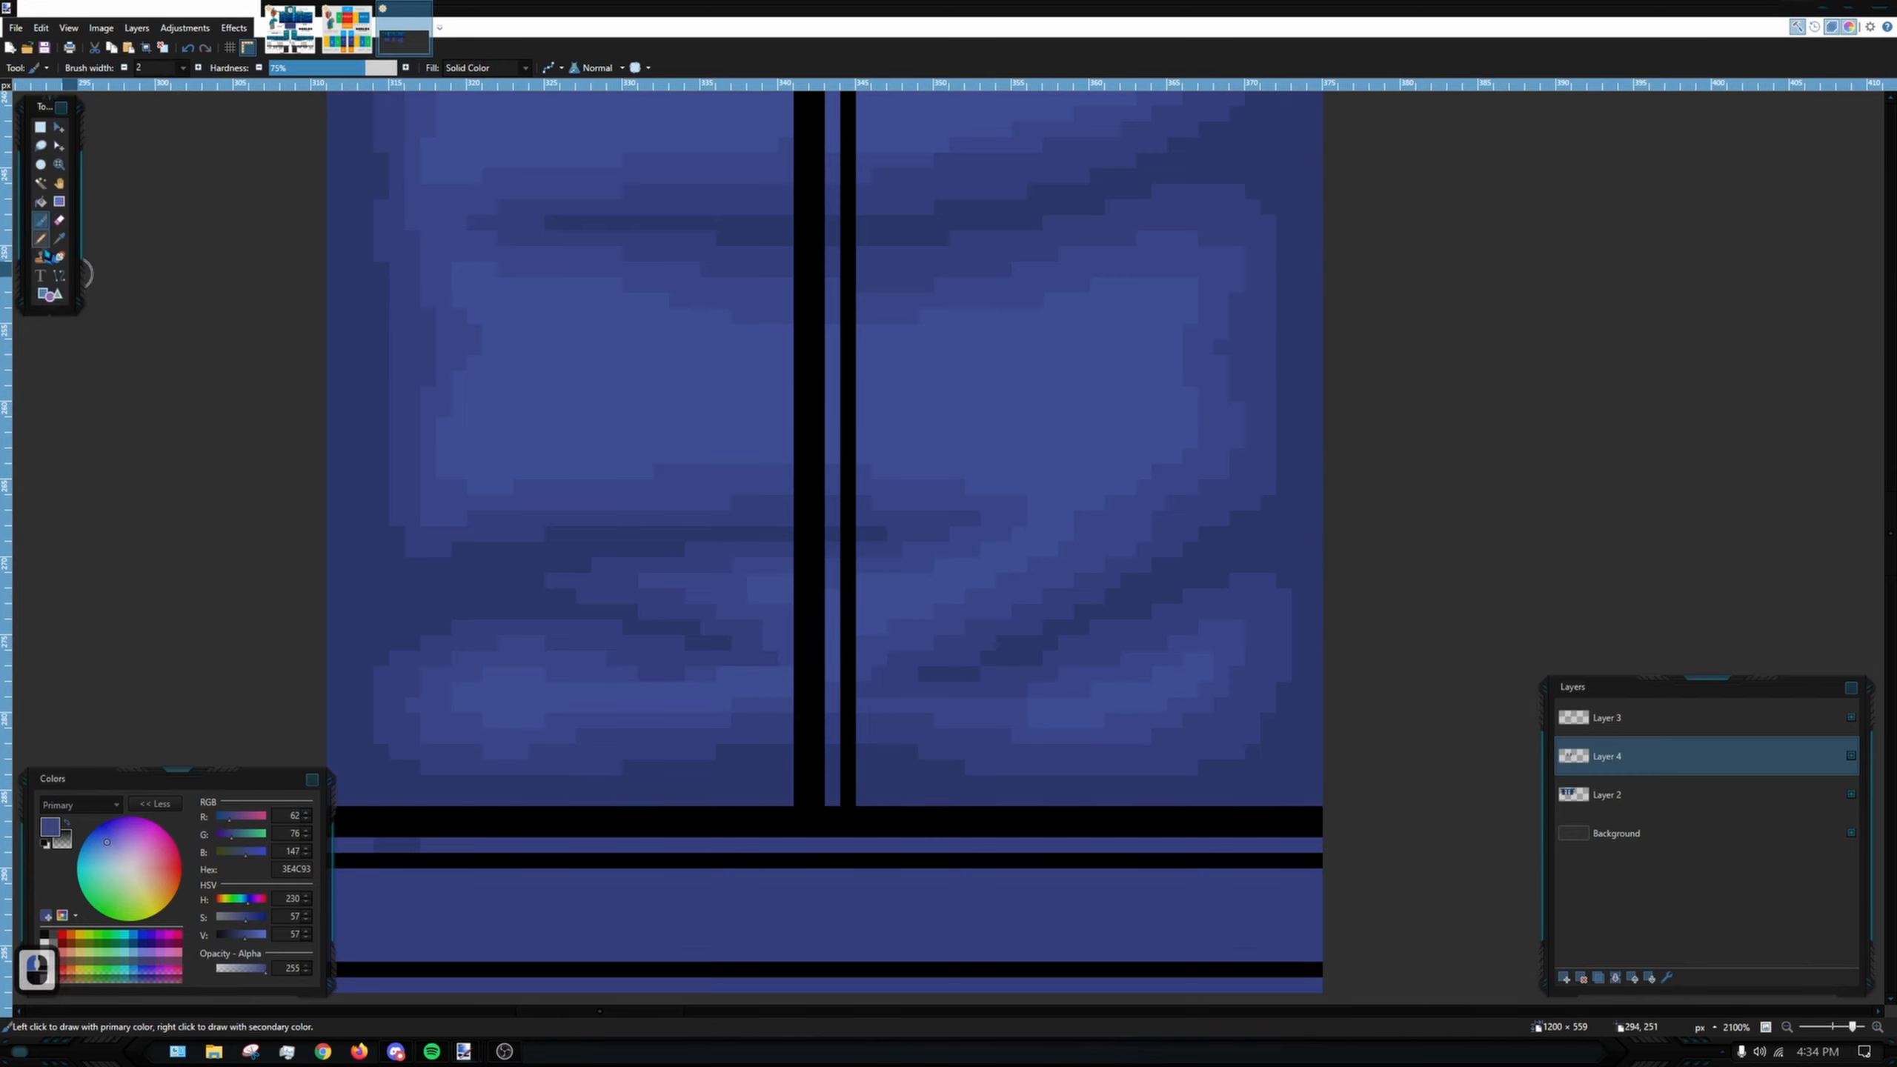
- Paint 3E4C93 around the back pocket and across the lower folds of the back trouser panel
scroll(1044, 487, down, 5)
key(b)
scroll(510, 407, up, 6)
click(560, 280)
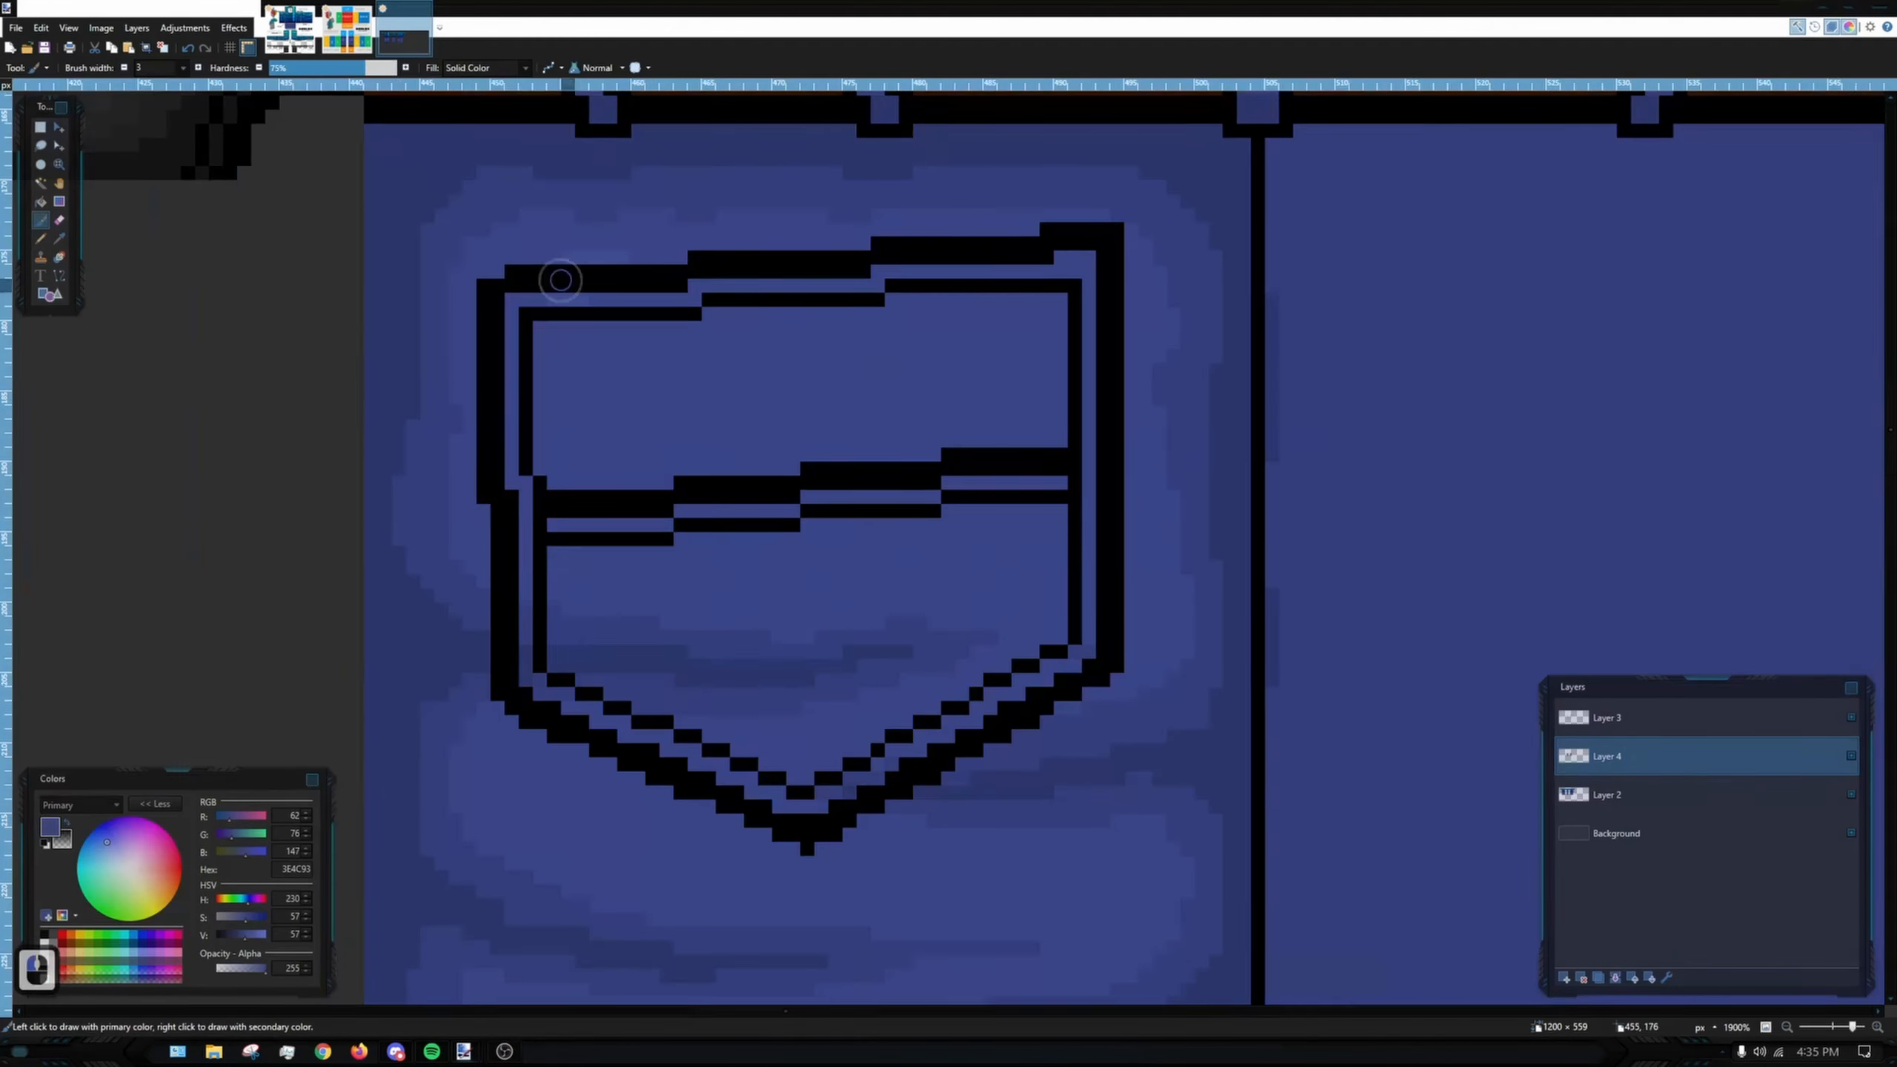
scroll(1061, 728, down, 4)
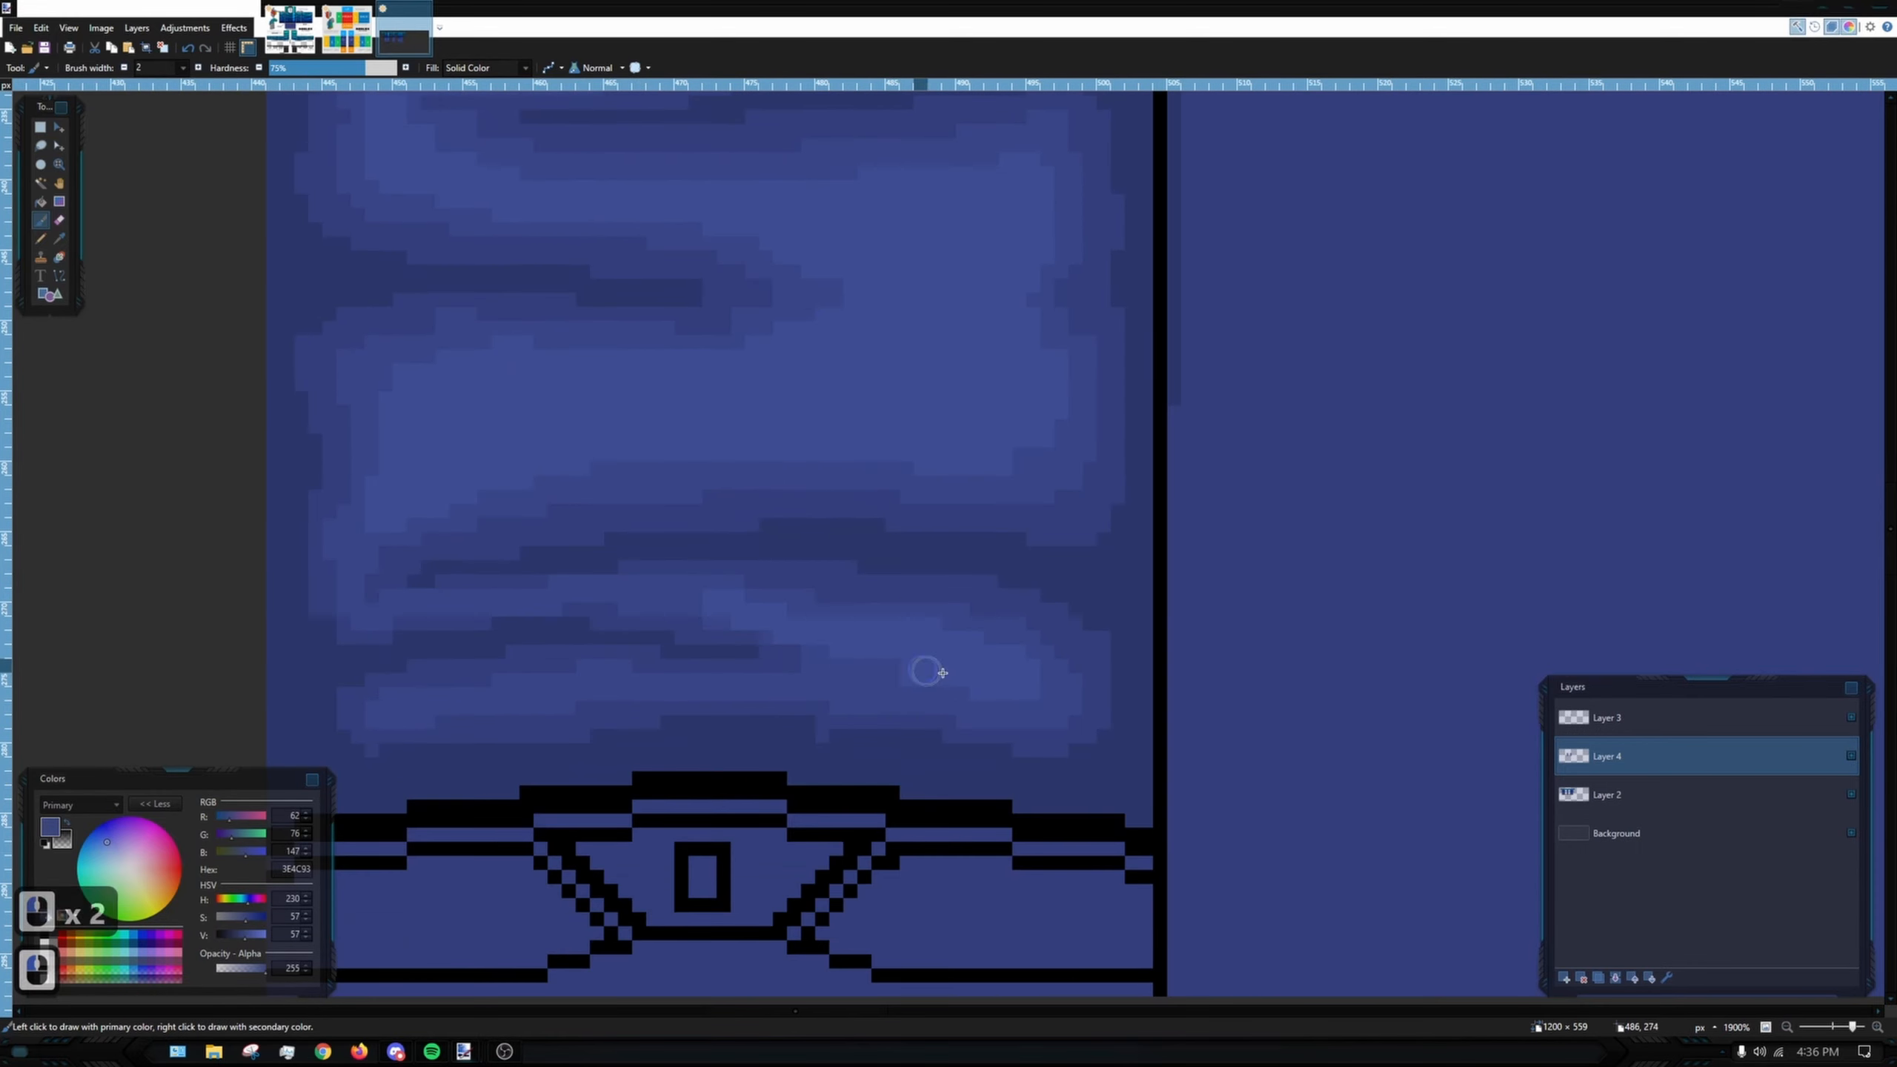
- Shade the back pocket's flap and the area around its inner crease with 3E4C93
key(p)
scroll(932, 640, up, 2)
scroll(622, 534, down, 5)
key(b)
scroll(1139, 498, up, 4)
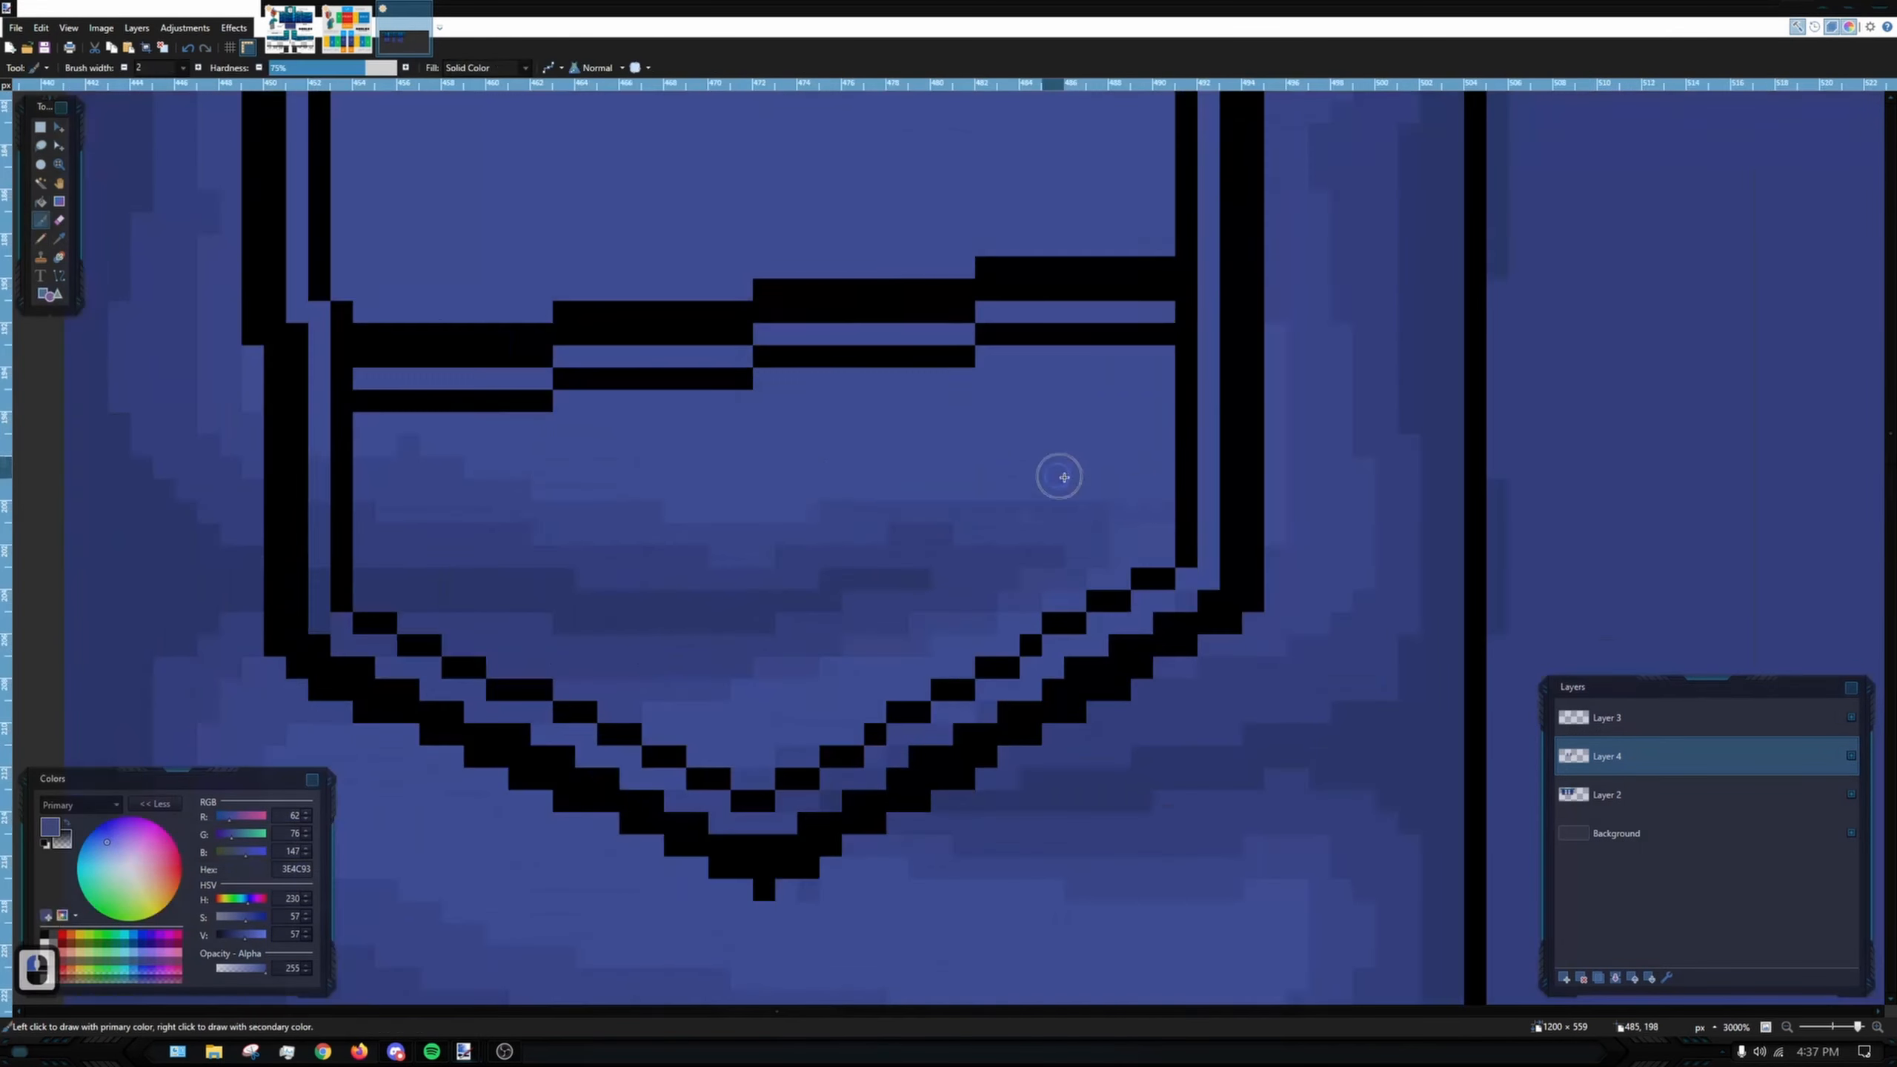
- Sample 4454A3 from the template document and brush a band around the pocket notch on the side trouser panel
click(290, 28)
click(403, 28)
click(747, 359)
scroll(732, 351, down, 11)
scroll(262, 452, up, 6)
key(b)
drag(564, 293, 574, 529)
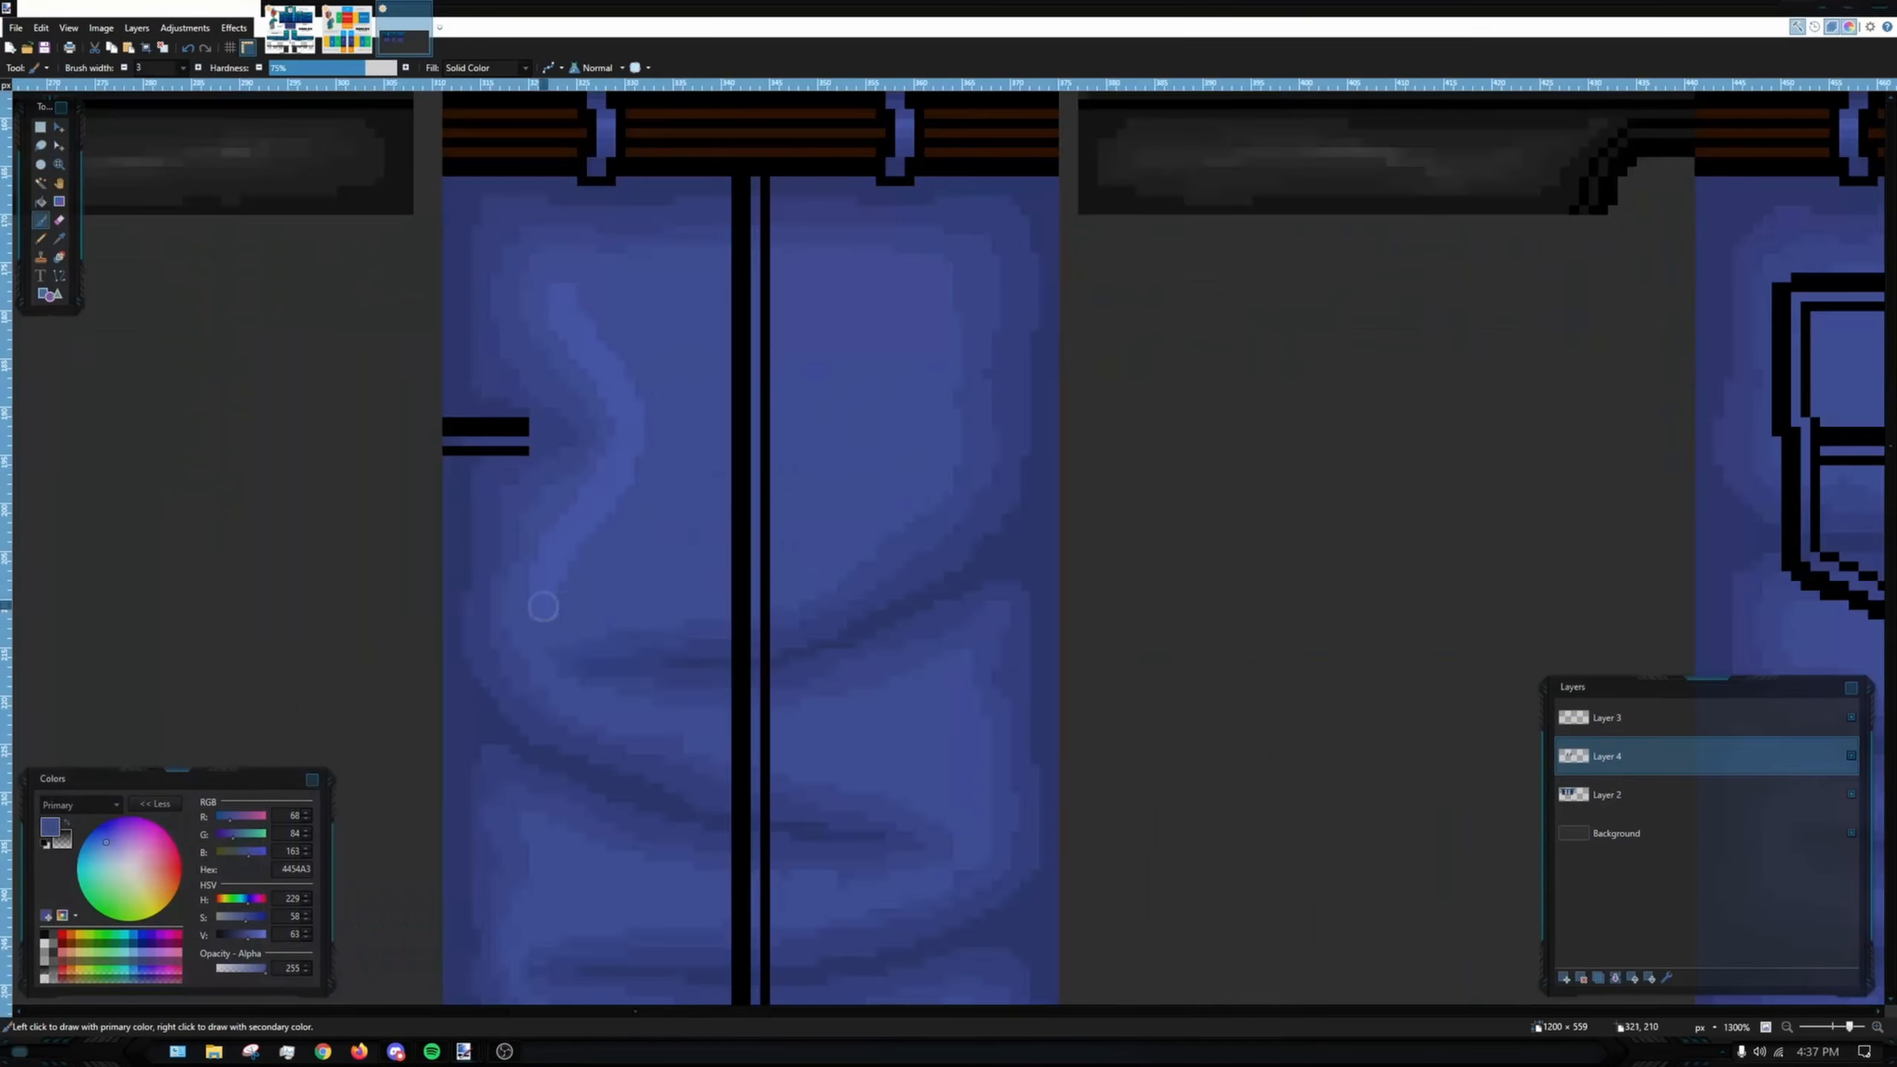
- Paint 4454A3 highlights over the side trouser panel's middle and lower folds with the Paintbrush and Pencil
drag(908, 375, 910, 408)
scroll(415, 495, up, 3)
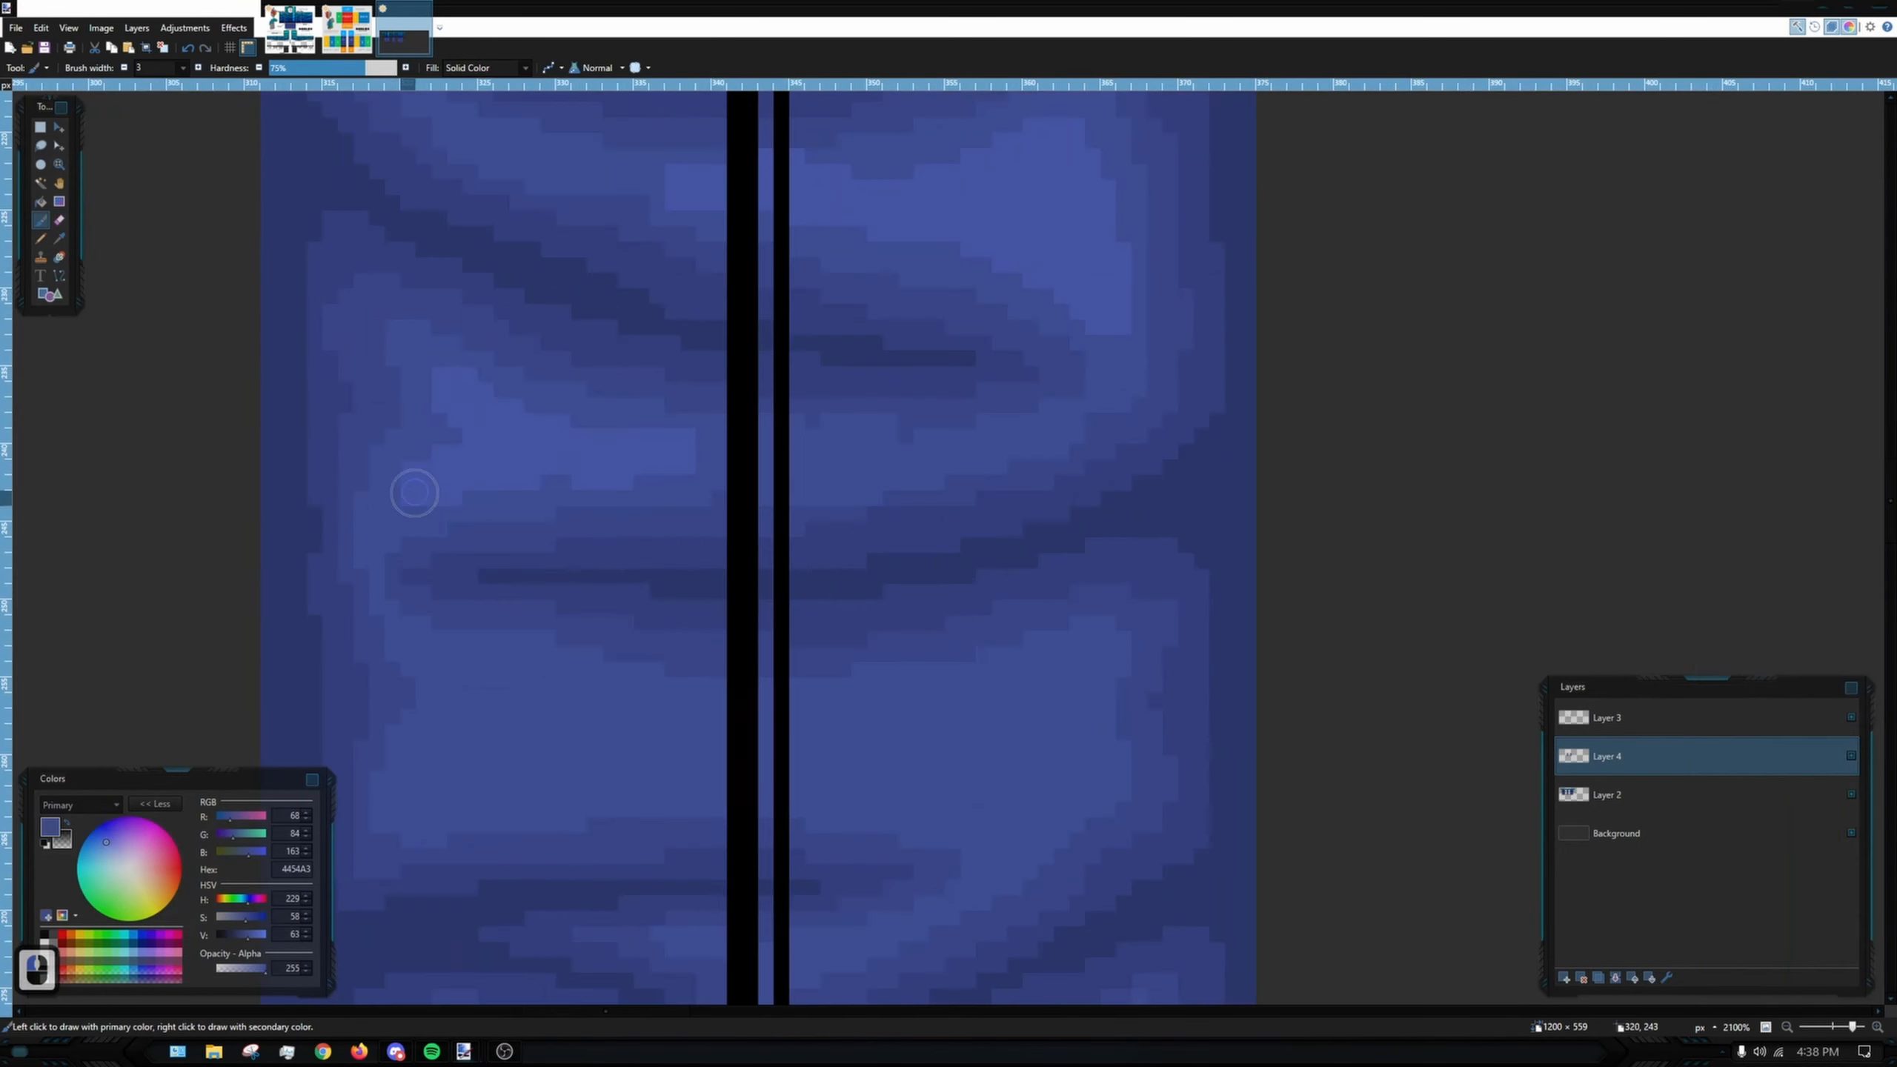
scroll(415, 496, down, 7)
scroll(678, 423, up, 8)
key(p)
scroll(1070, 437, down, 4)
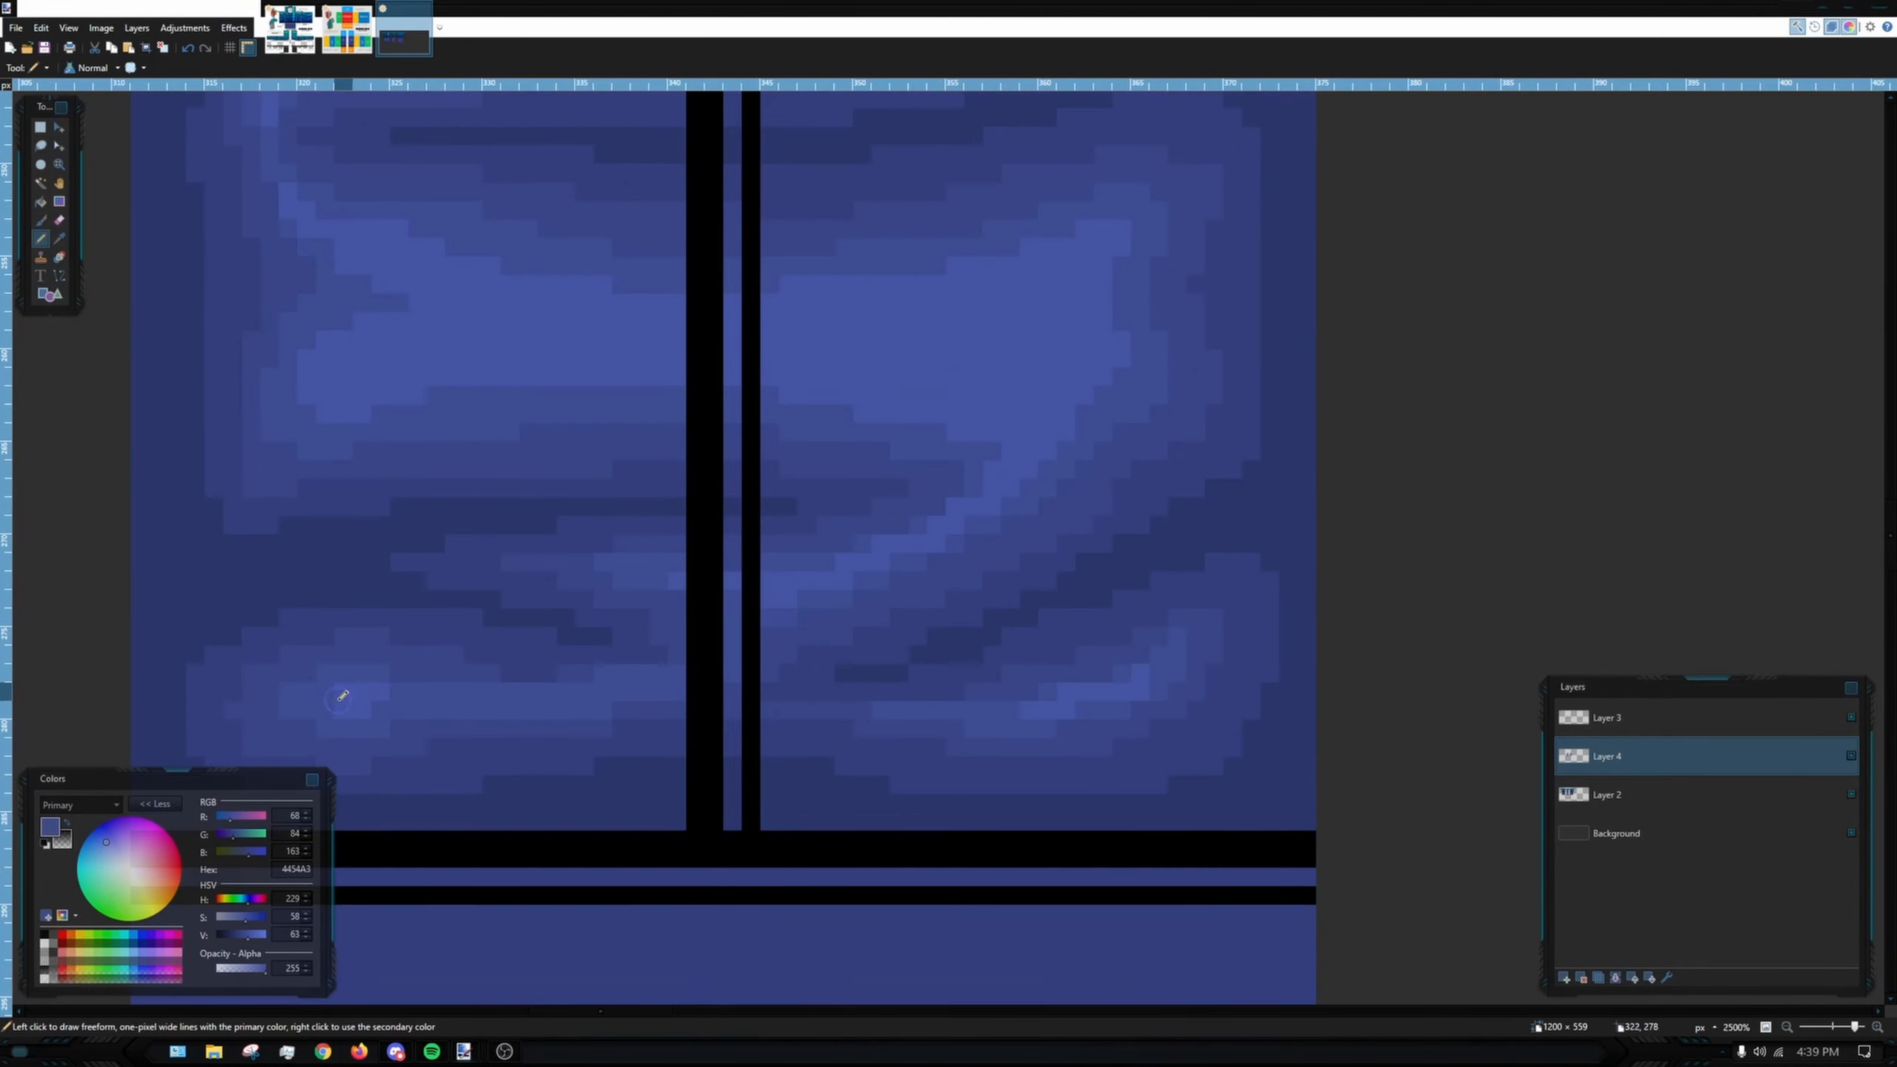
- Refine the 4454A3 highlight edges around the side trouser panel's middle crease with the Pencil
scroll(505, 329, down, 5)
scroll(971, 615, up, 7)
click(504, 1051)
click(504, 1051)
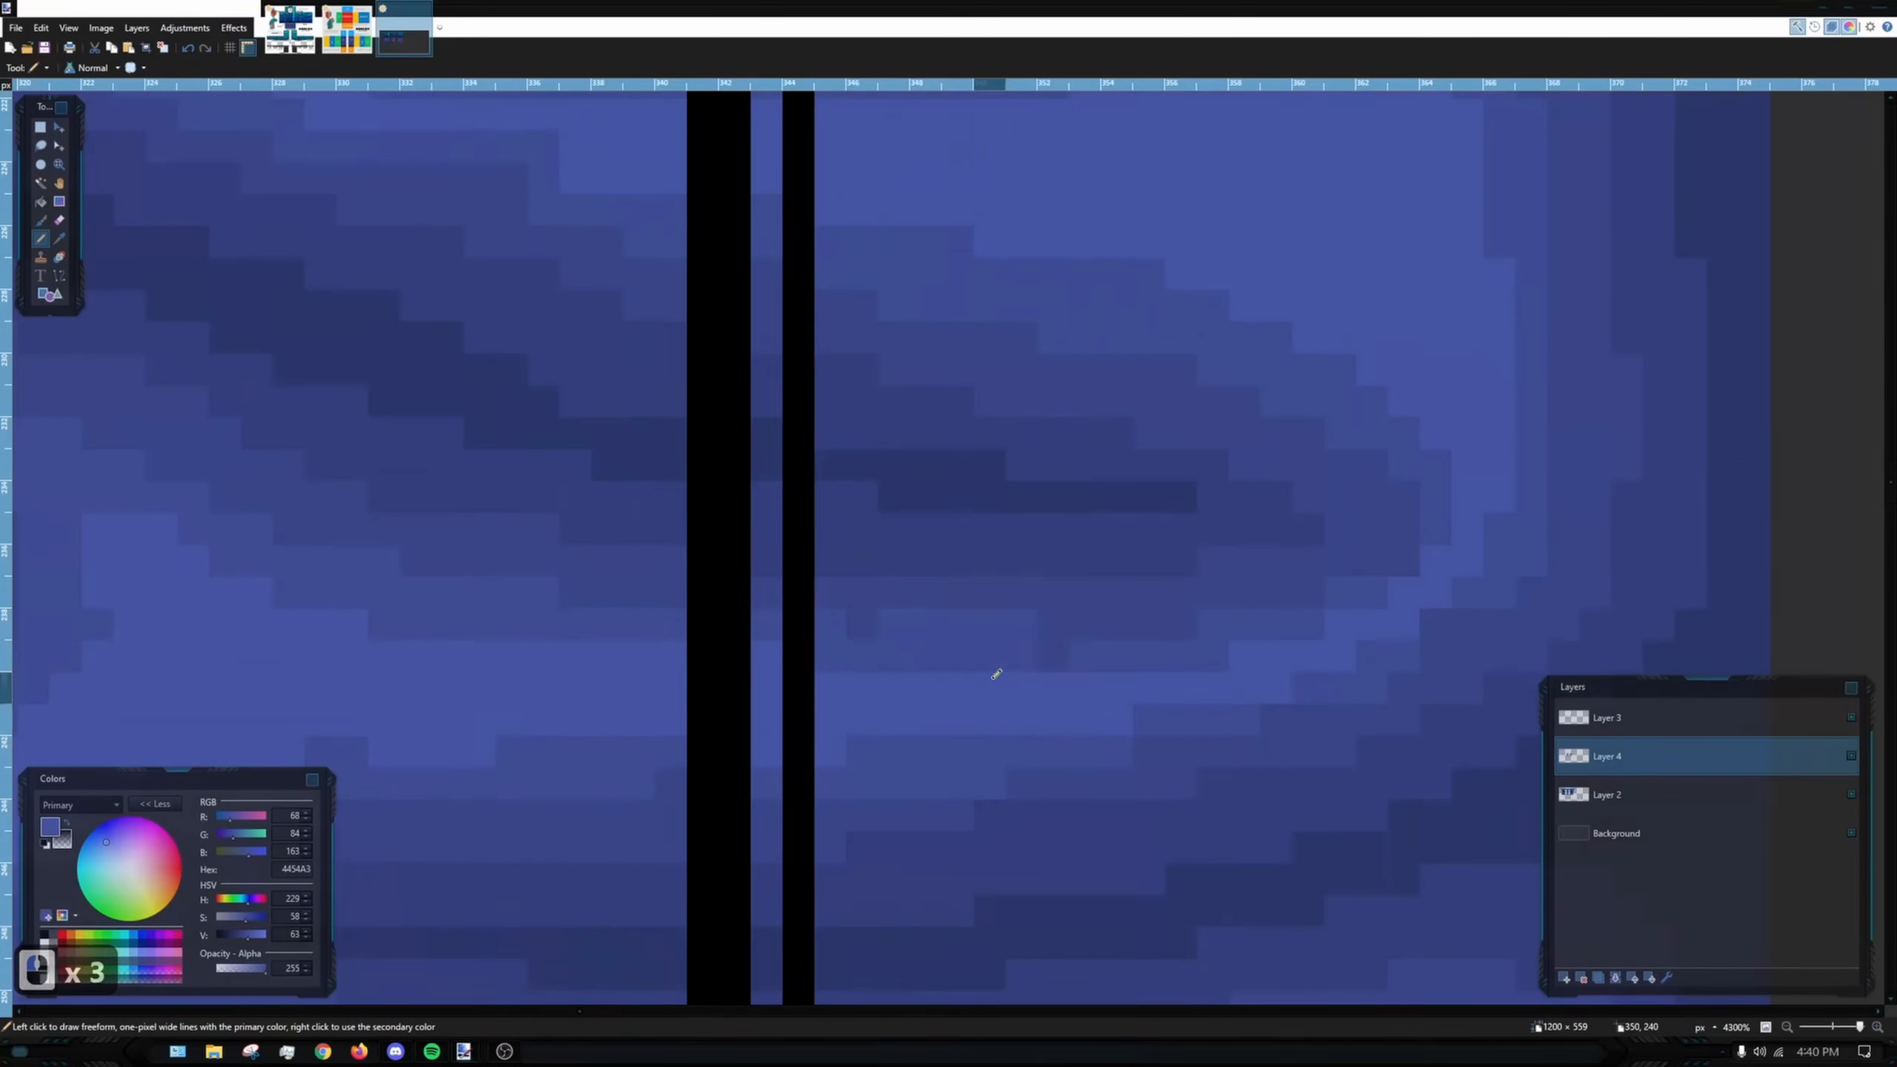
- Paint 4454A3 highlights below the back pocket and along the back trouser panel's folds with the Paintbrush and Pencil
scroll(996, 675, down, 8)
scroll(936, 526, up, 7)
key(b)
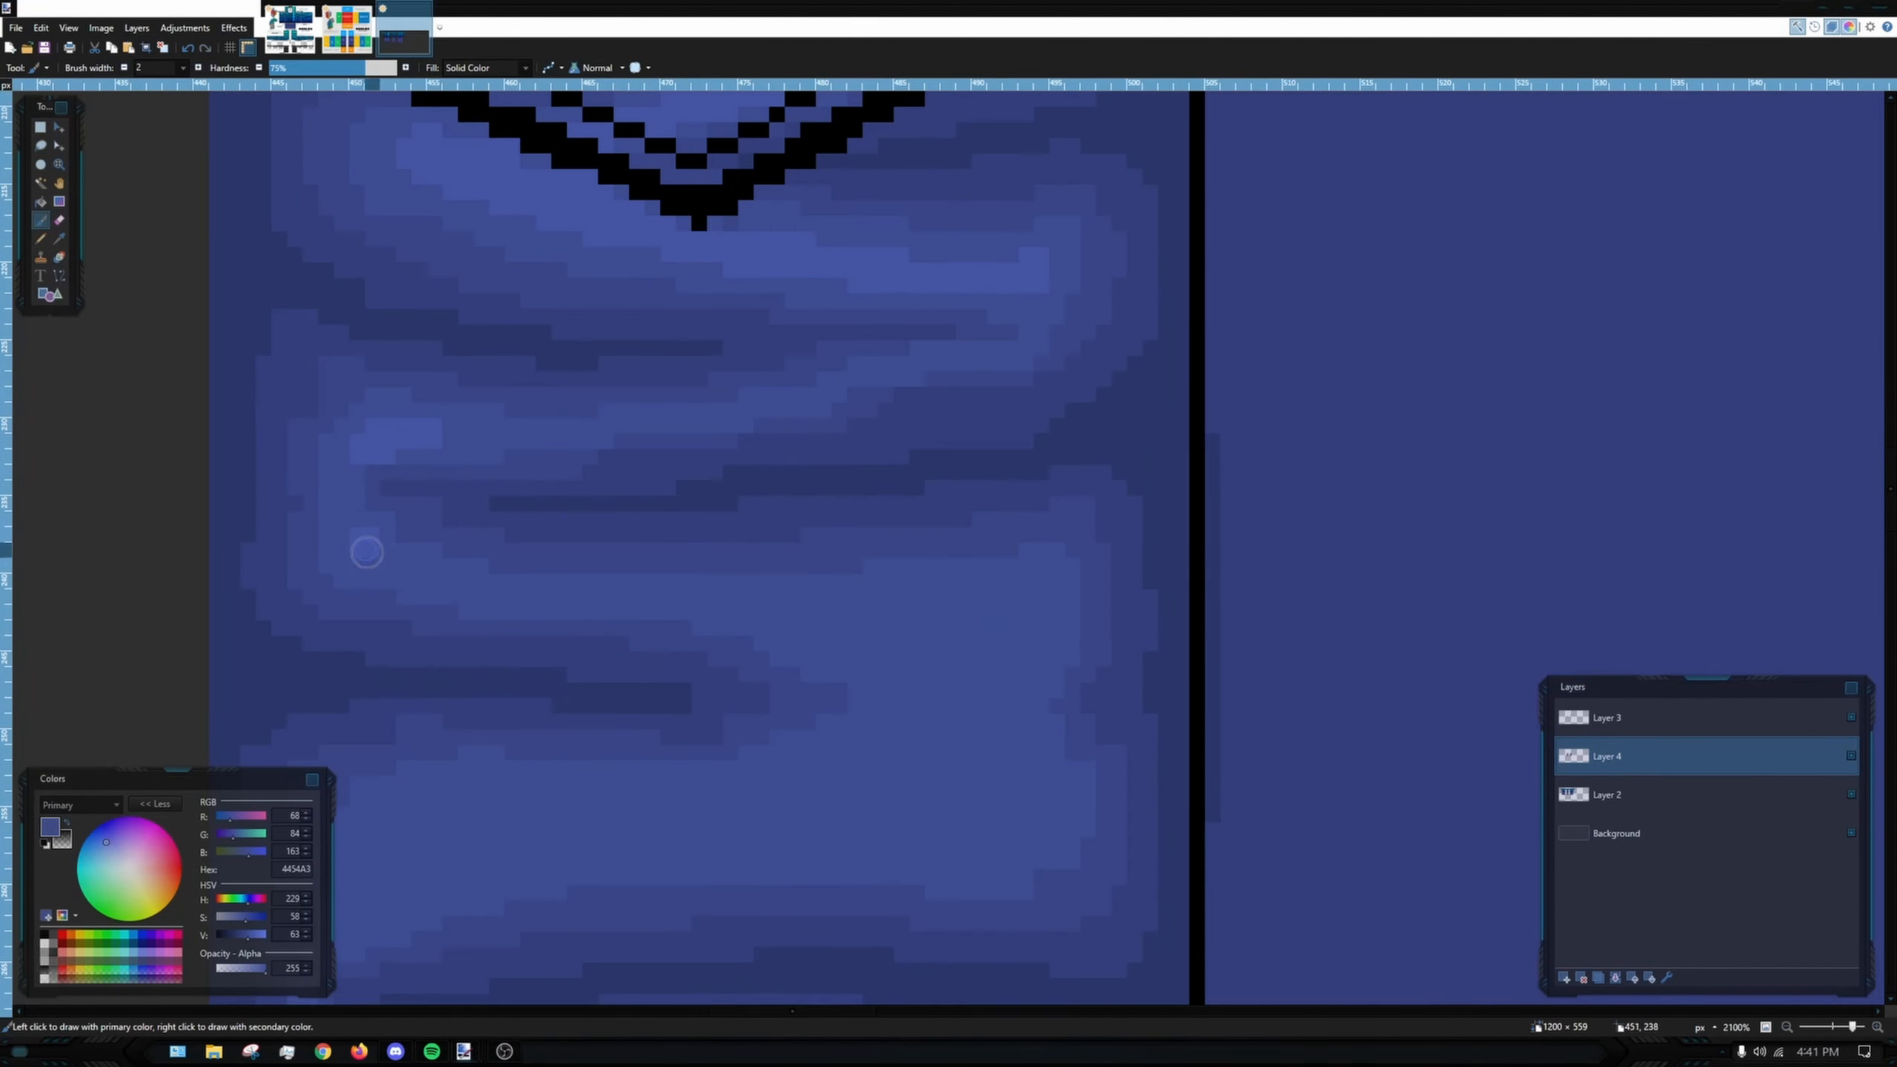
key(p)
scroll(625, 350, left, 1)
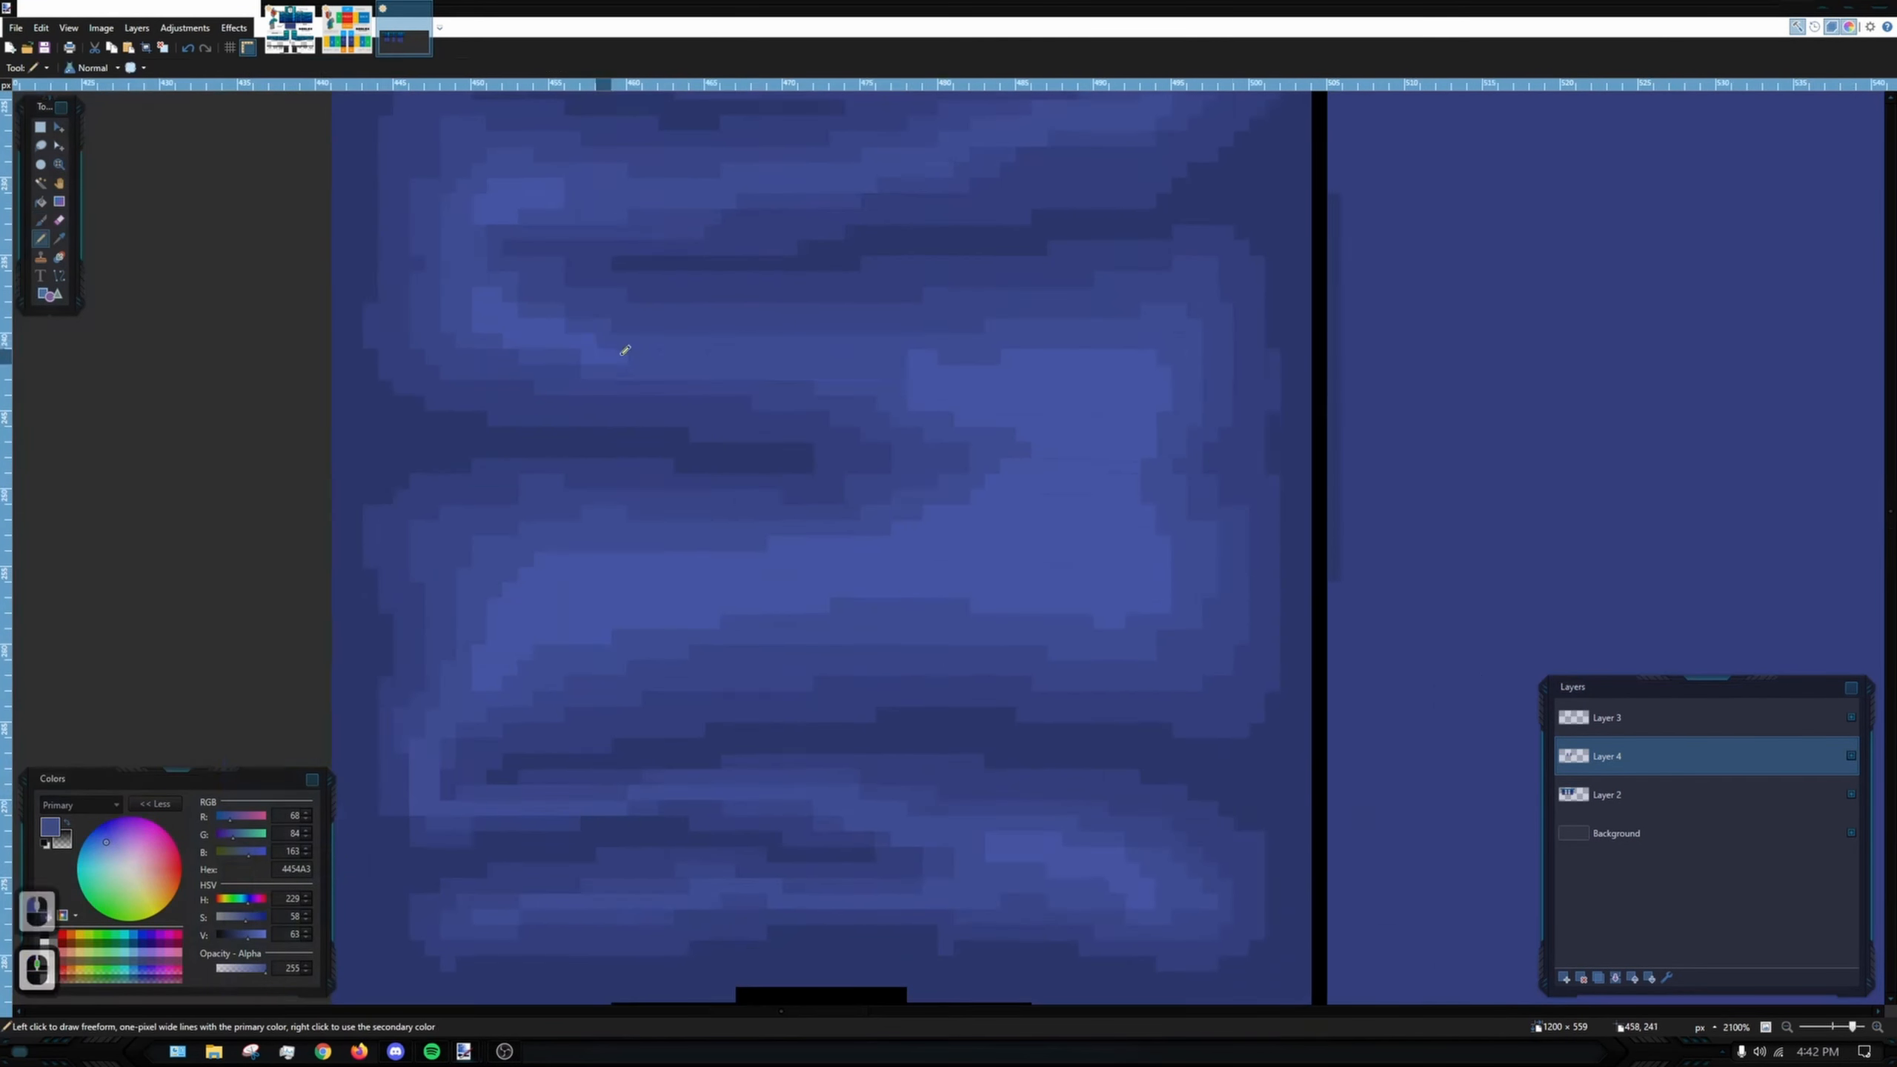
scroll(1418, 271, up, 3)
scroll(1418, 272, down, 7)
key(b)
key(p)
scroll(948, 545, up, 8)
scroll(948, 546, down, 6)
- Sample the bright blue 6076E5 from the front trousers on Layer 2
click(1583, 797)
key(k)
click(396, 552)
scroll(1250, 386, up, 8)
scroll(656, 365, down, 5)
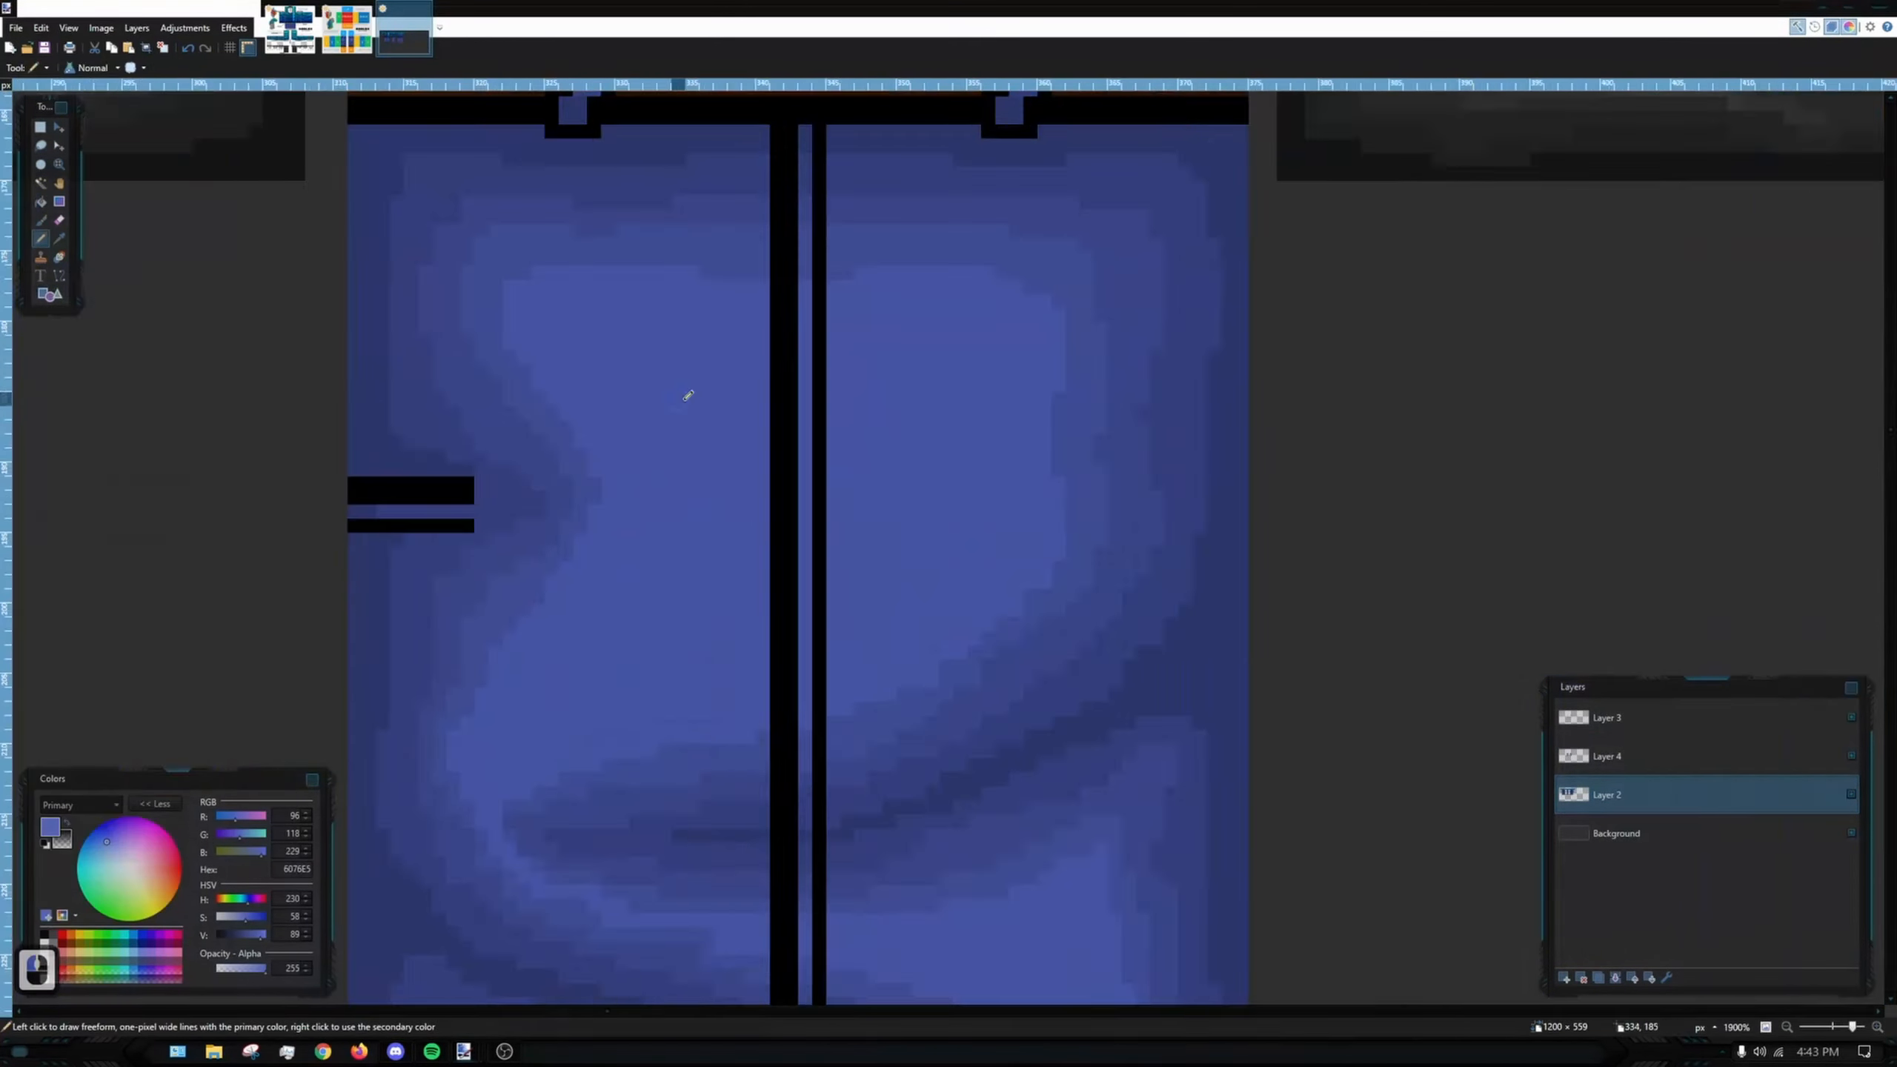
scroll(1032, 380, down, 7)
scroll(969, 423, up, 10)
click(1606, 757)
drag(686, 368, 733, 521)
scroll(991, 575, down, 2)
key(ctrl+z)
- Set the primary colour to 4859AD and paint highlights over the side trouser panel's folds on Layer 4
scroll(758, 571, down, 5)
click(1607, 795)
scroll(507, 269, up, 2)
scroll(506, 269, down, 5)
scroll(1066, 331, up, 5)
click(1606, 756)
key(b)
click(250, 934)
scroll(891, 376, up, 3)
drag(676, 254, 620, 575)
drag(1034, 254, 889, 520)
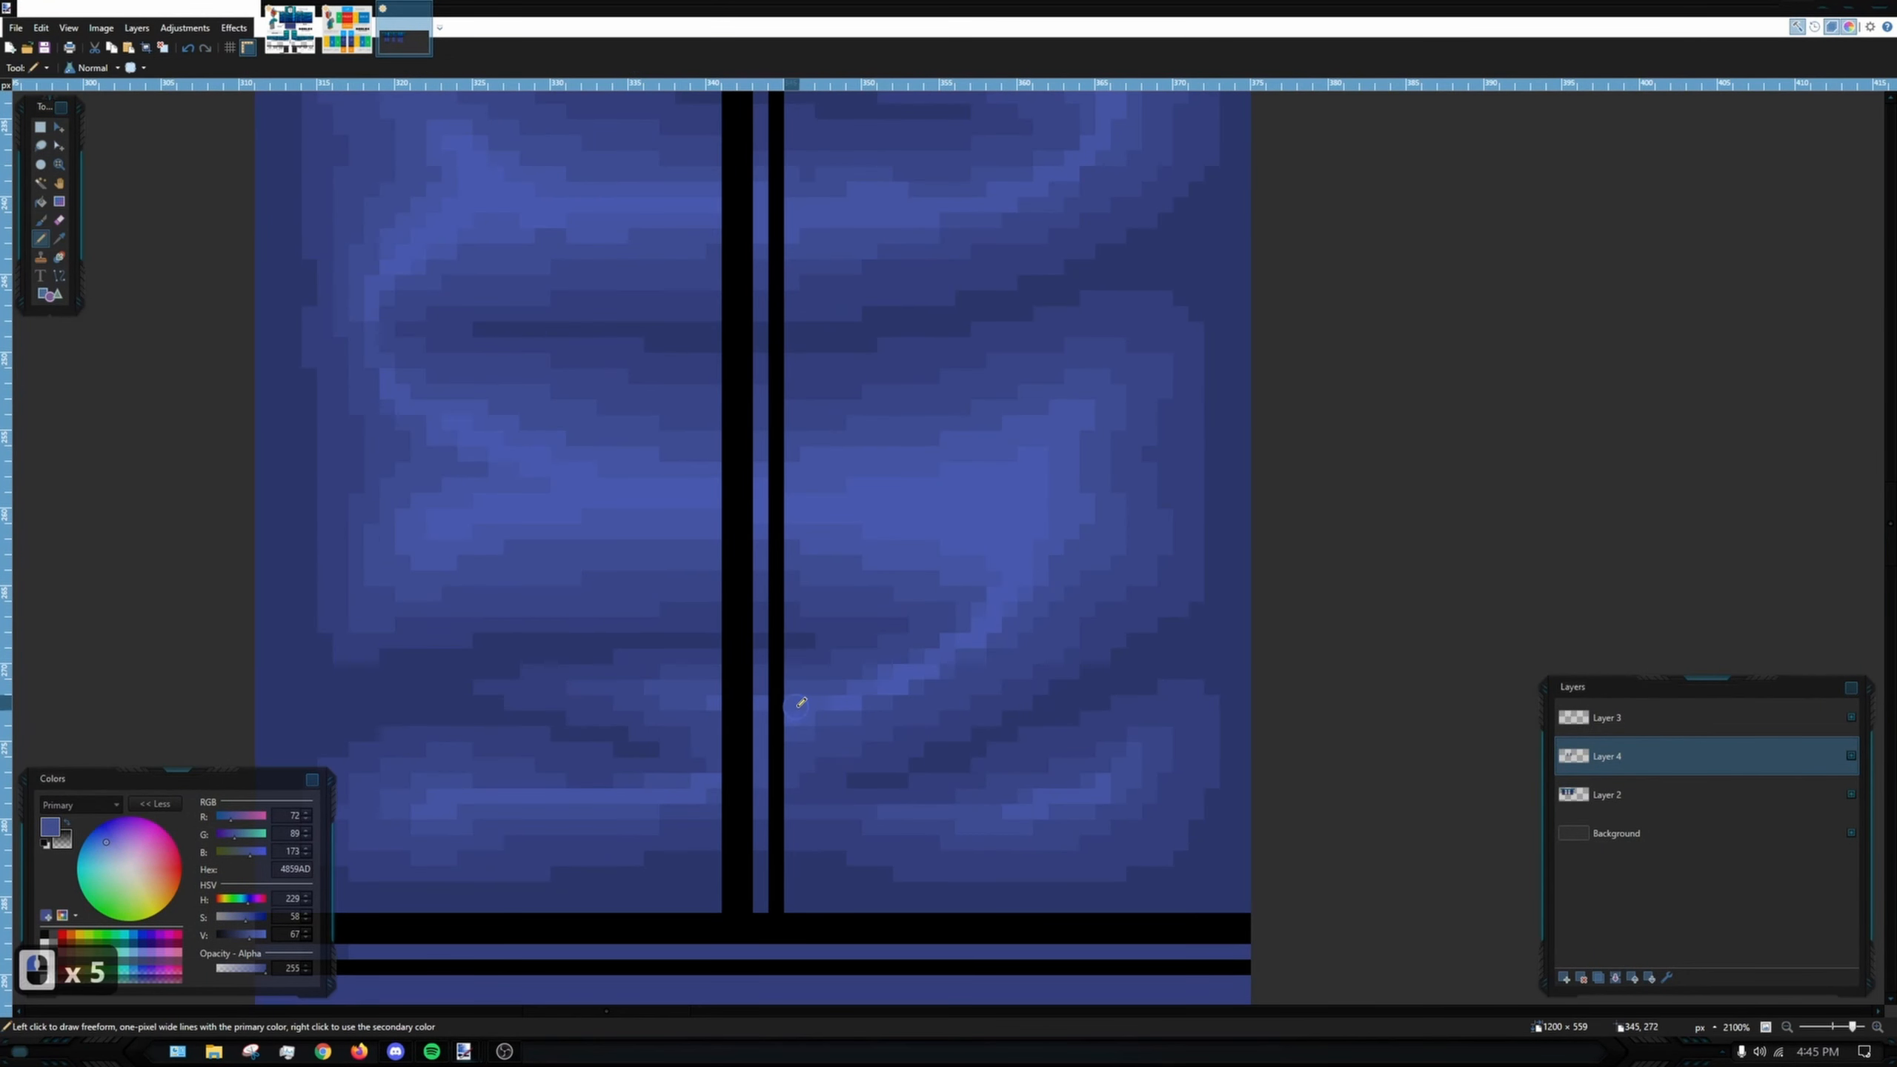
- Paint 4859AD highlights along the back trouser panel's folds, undoing a stray stroke
scroll(645, 523, down, 6)
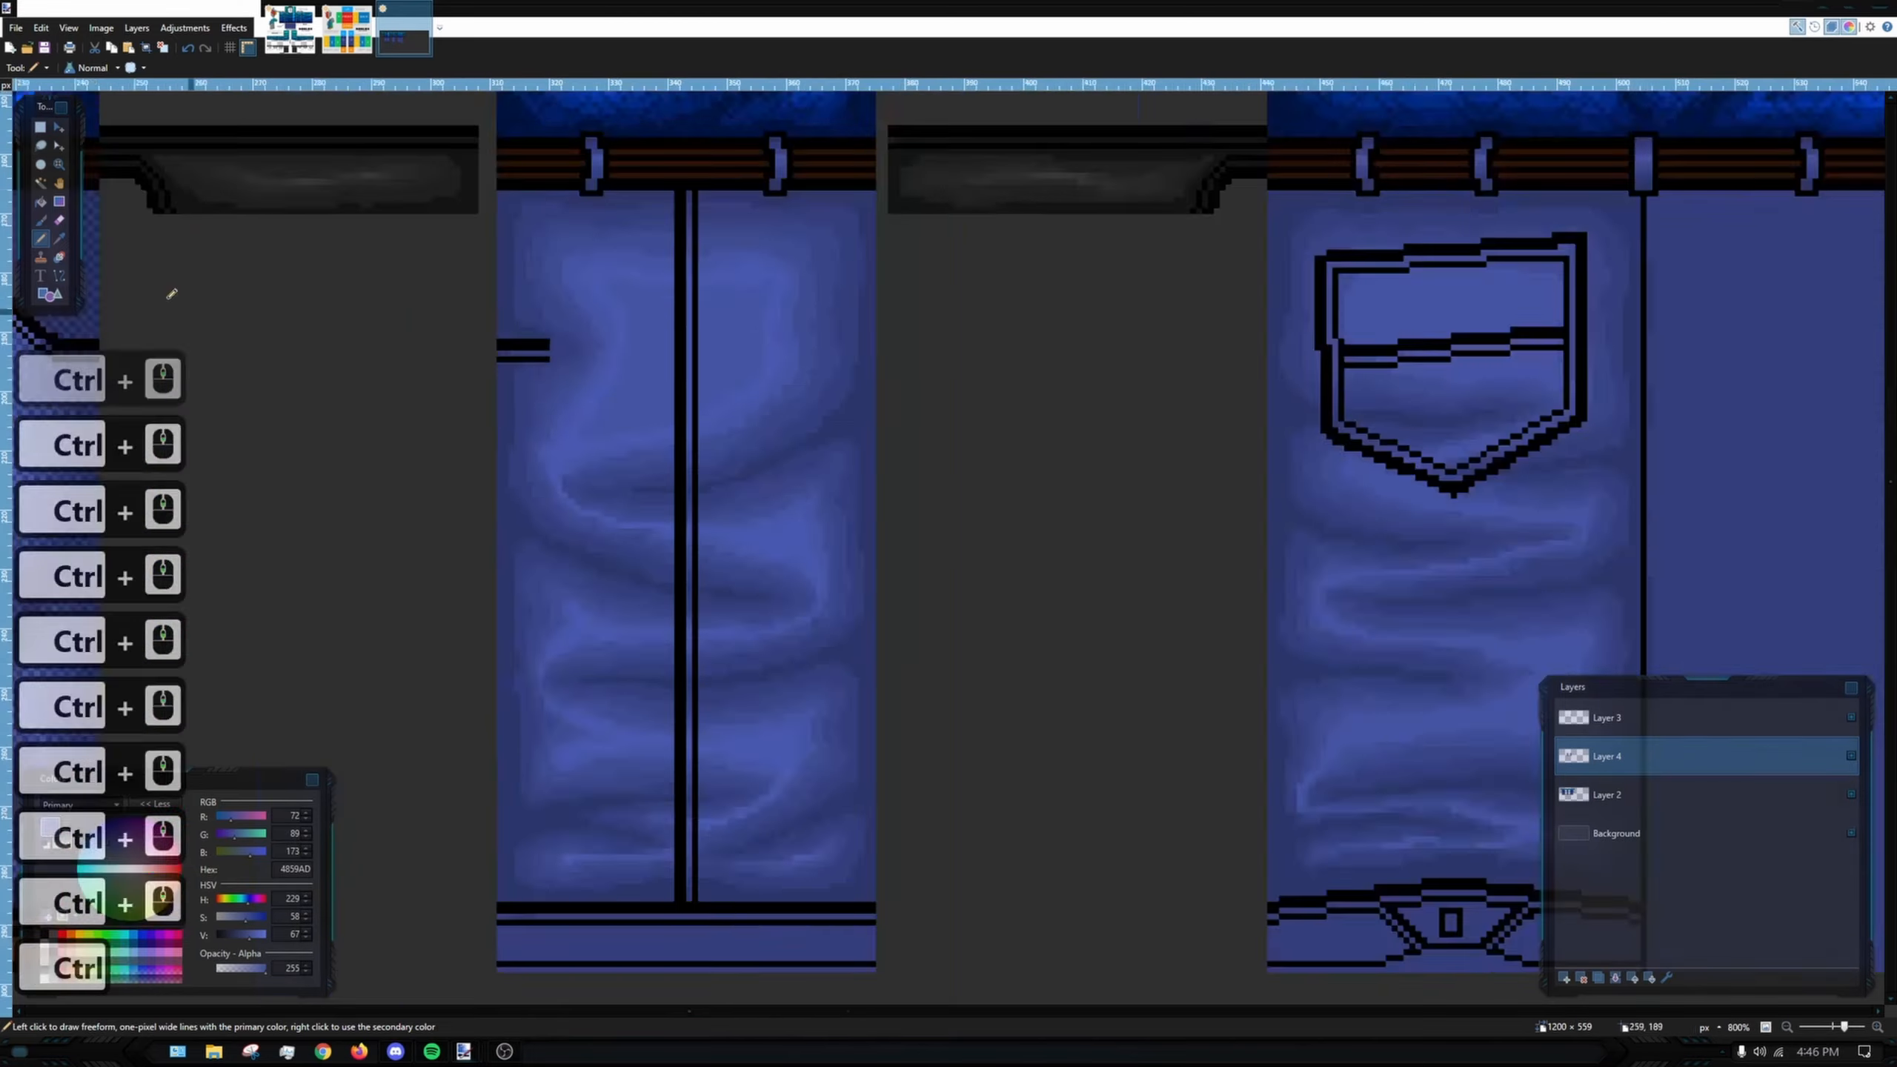
click(41, 220)
scroll(1569, 315, up, 5)
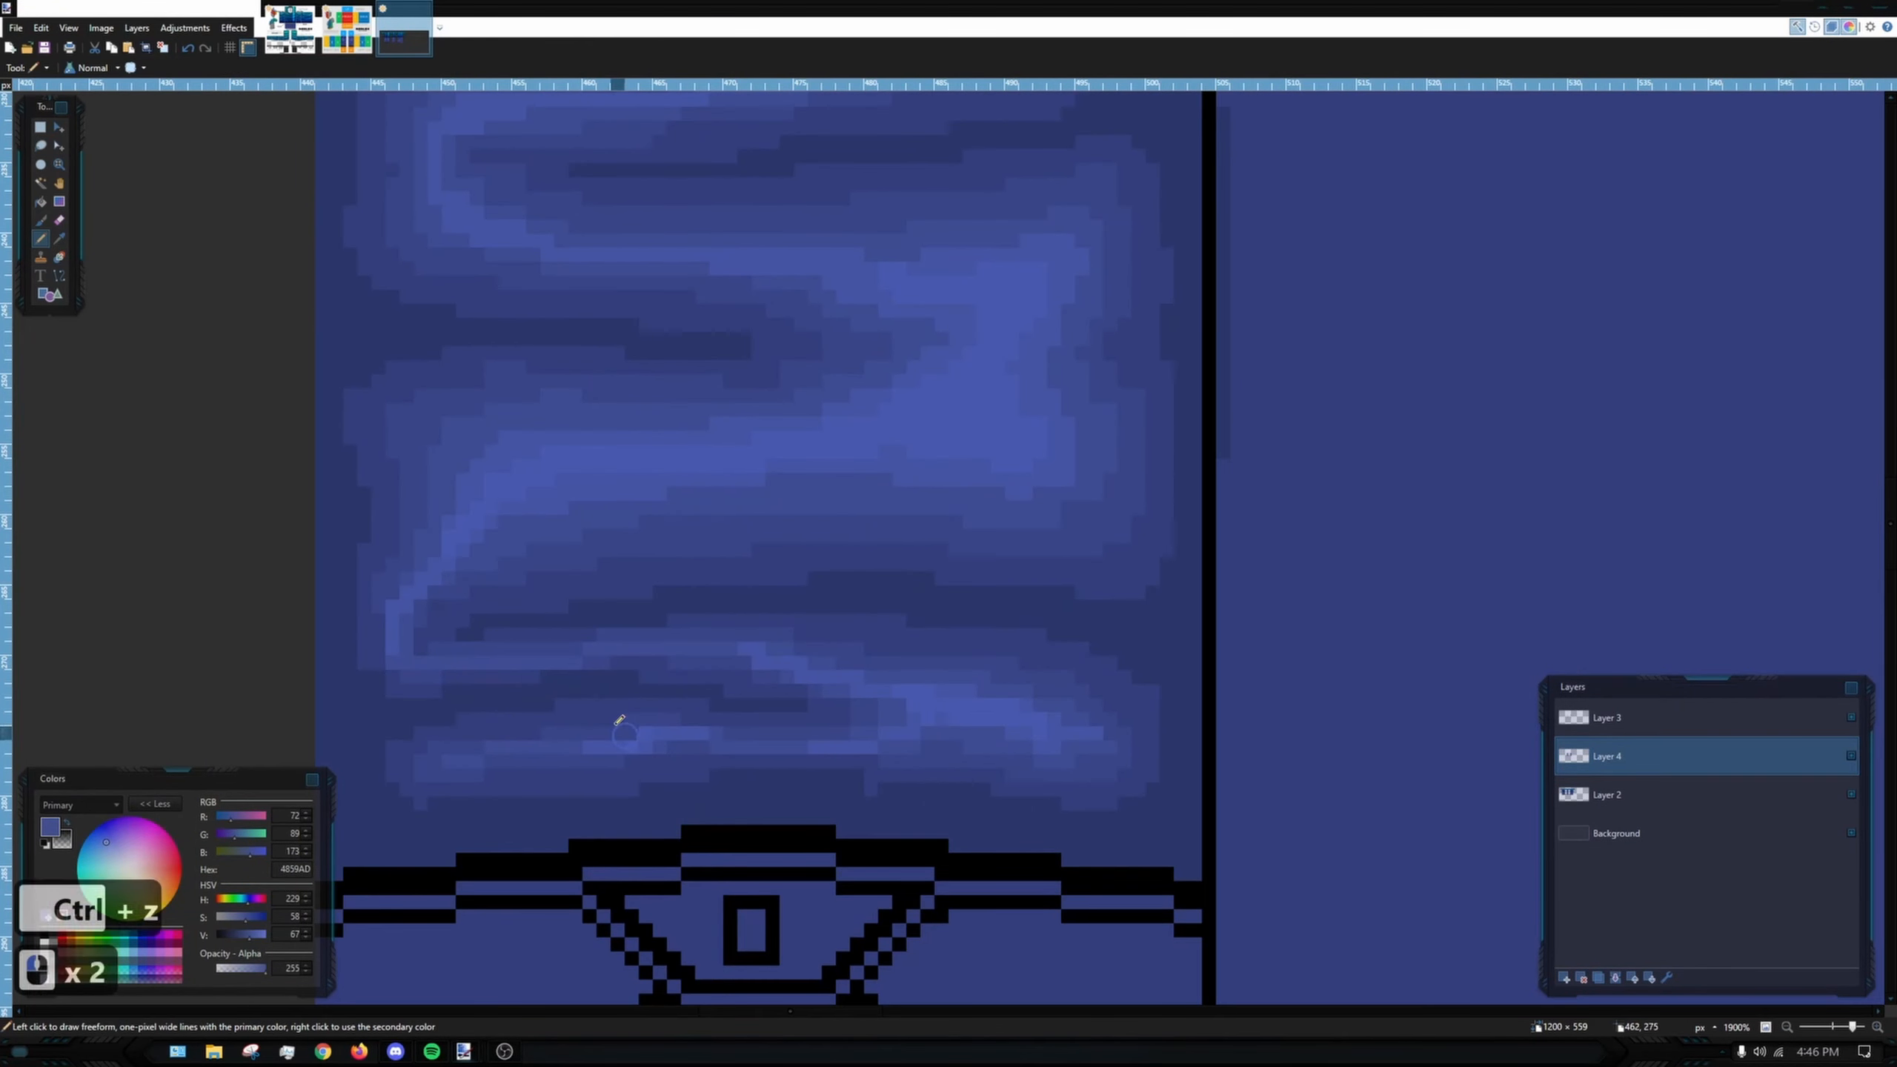
- Set the primary colour to 6076E5 and outline a bright patch in the upper part of the side trouser panel
scroll(963, 521, down, 6)
scroll(635, 505, up, 3)
scroll(739, 247, up, 5)
click(256, 934)
drag(616, 250, 560, 572)
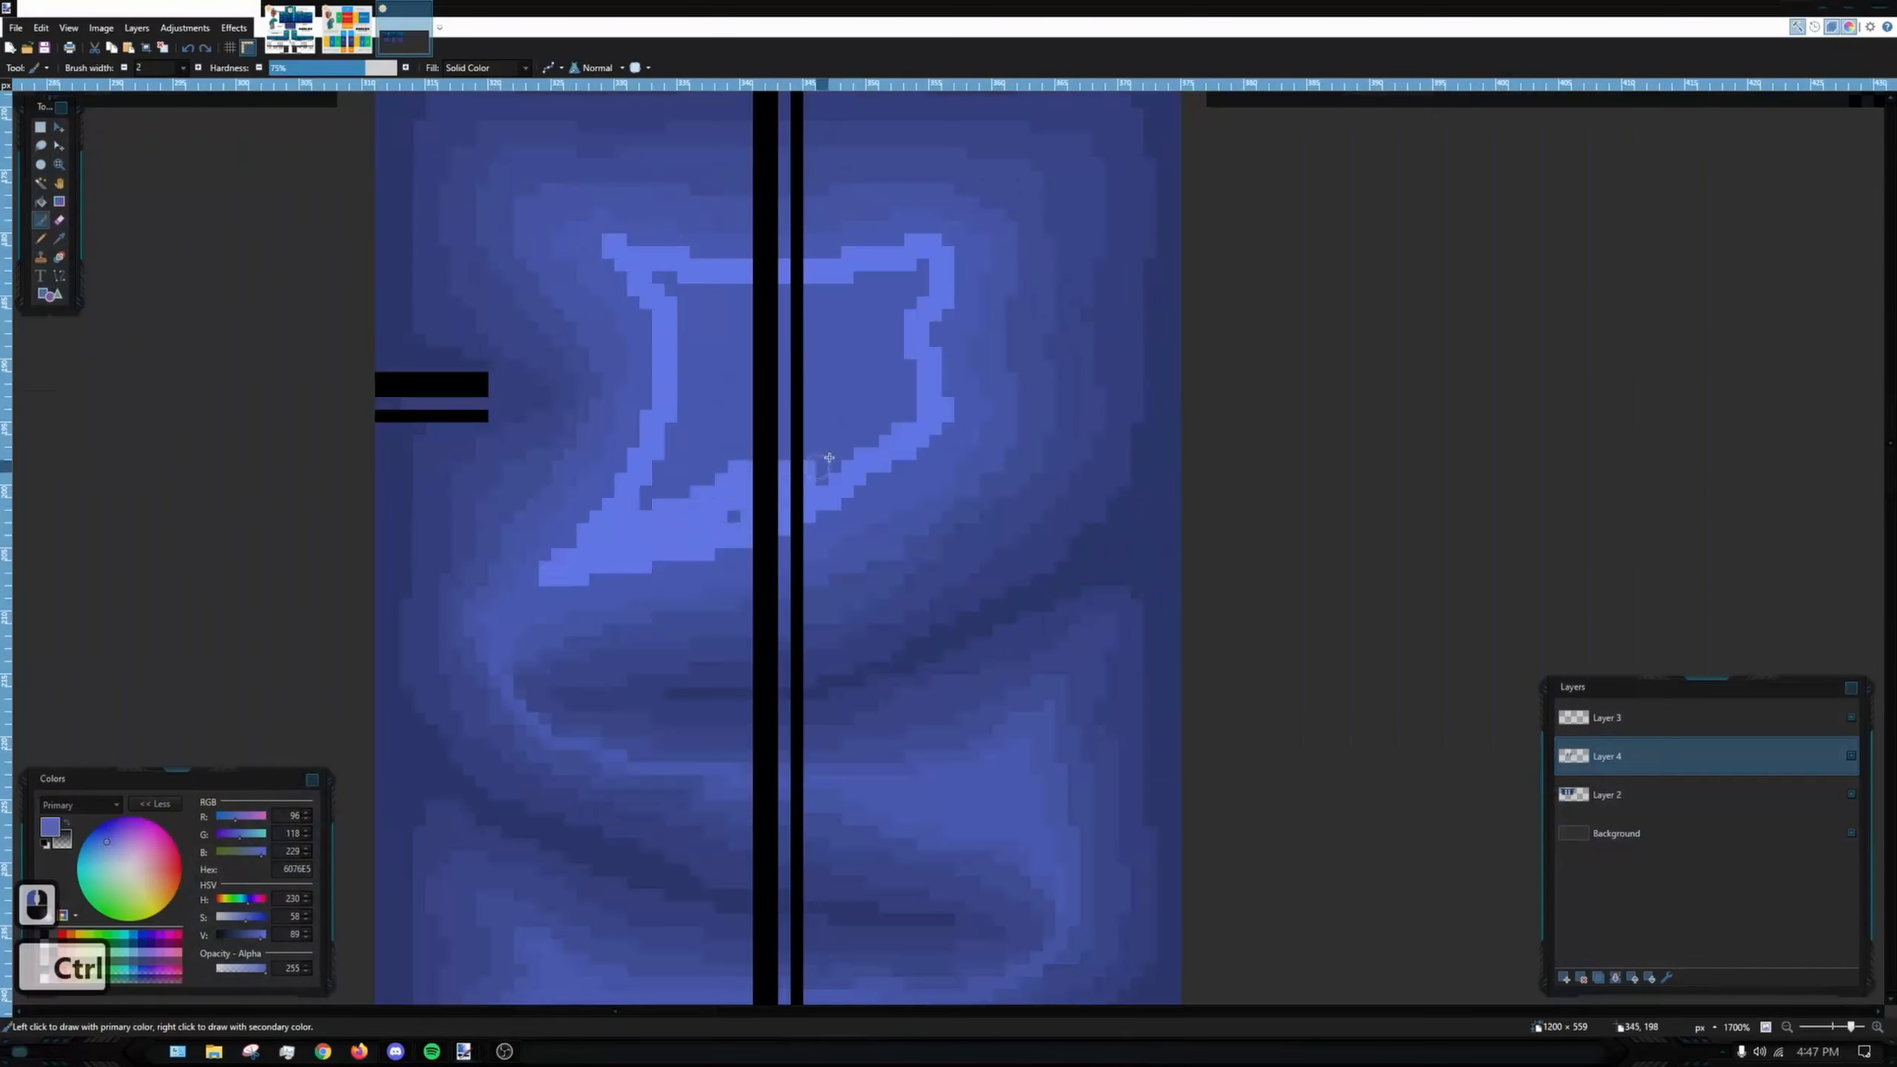
- Set the primary colour to 5569CC and brush a highlight outline inside the back pocket's flap
scroll(1341, 449, down, 6)
click(41, 220)
scroll(1171, 487, up, 5)
scroll(641, 679, down, 6)
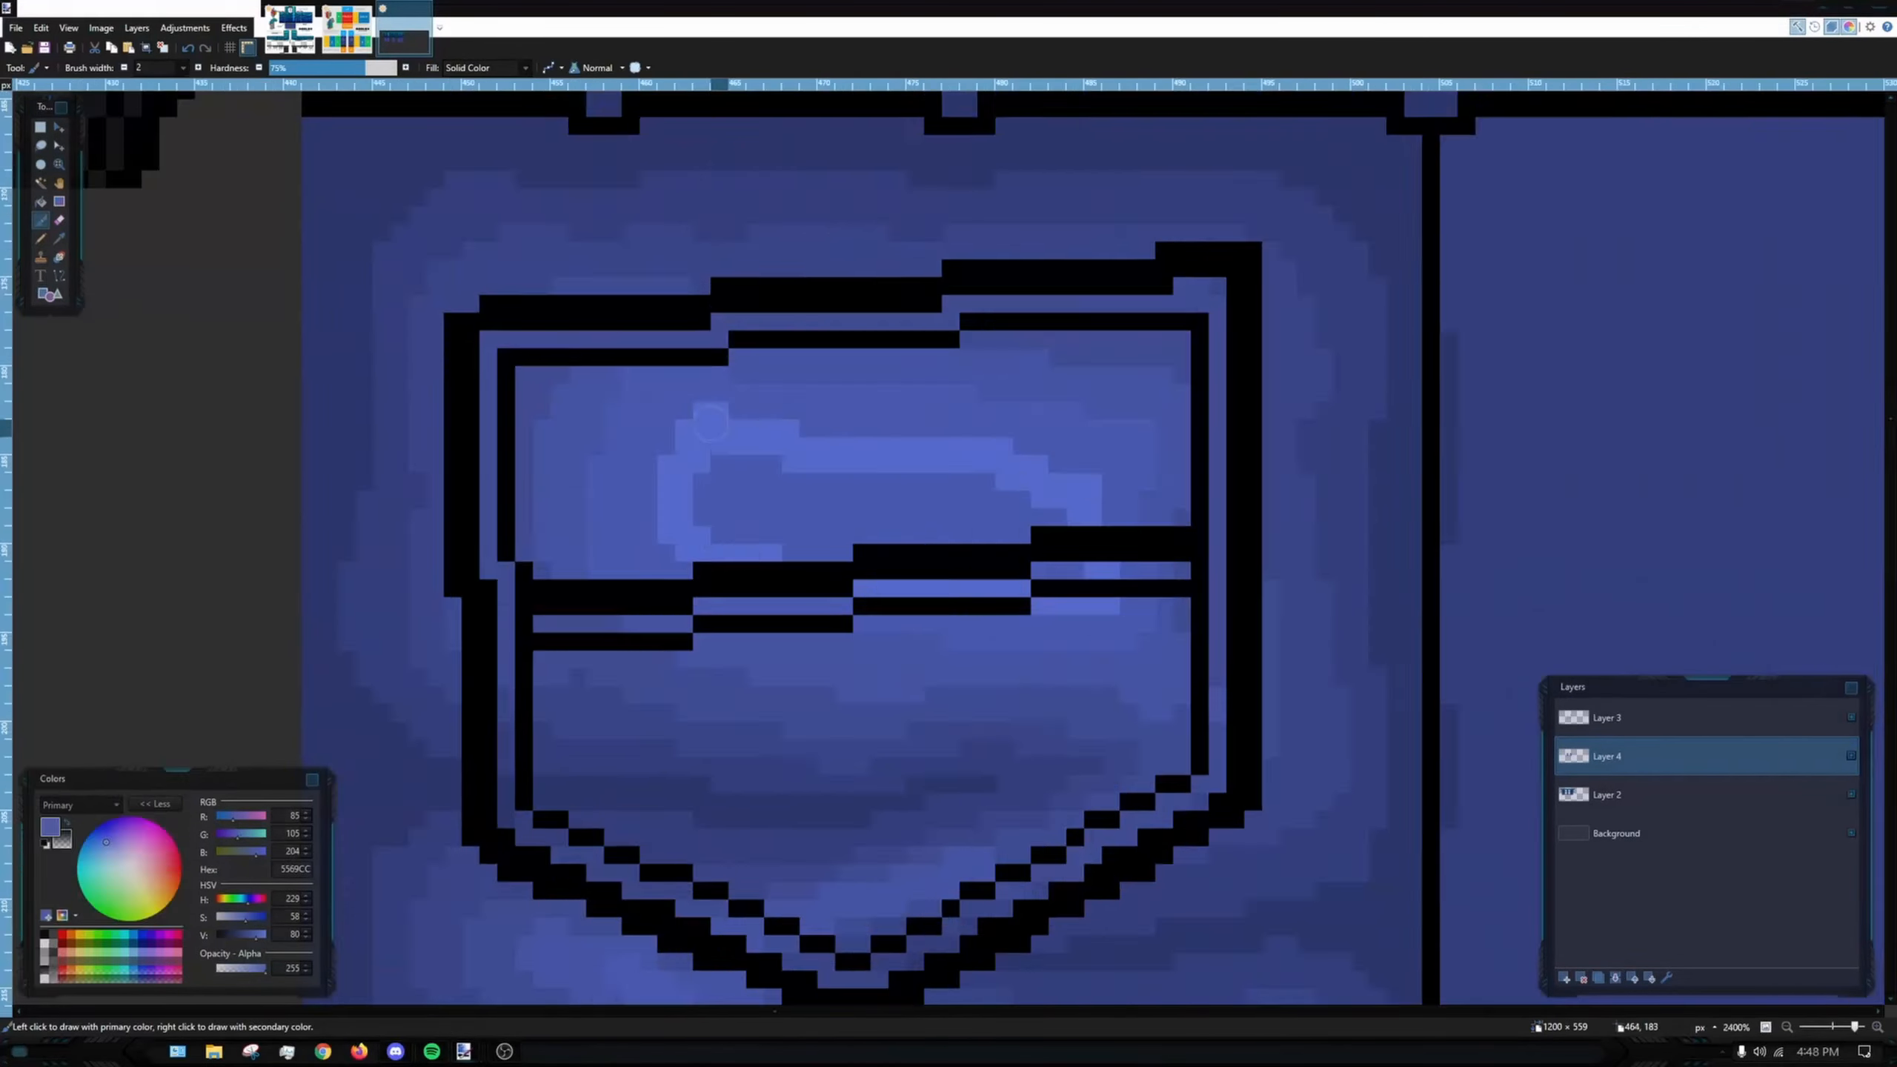
scroll(1079, 501, up, 4)
drag(792, 567, 839, 340)
scroll(839, 340, down, 6)
- Draw 5569CC highlights along the back trouser panel's folds with the Pencil
click(41, 240)
scroll(1075, 523, up, 5)
scroll(747, 509, up, 4)
drag(316, 574, 369, 491)
scroll(1126, 436, down, 6)
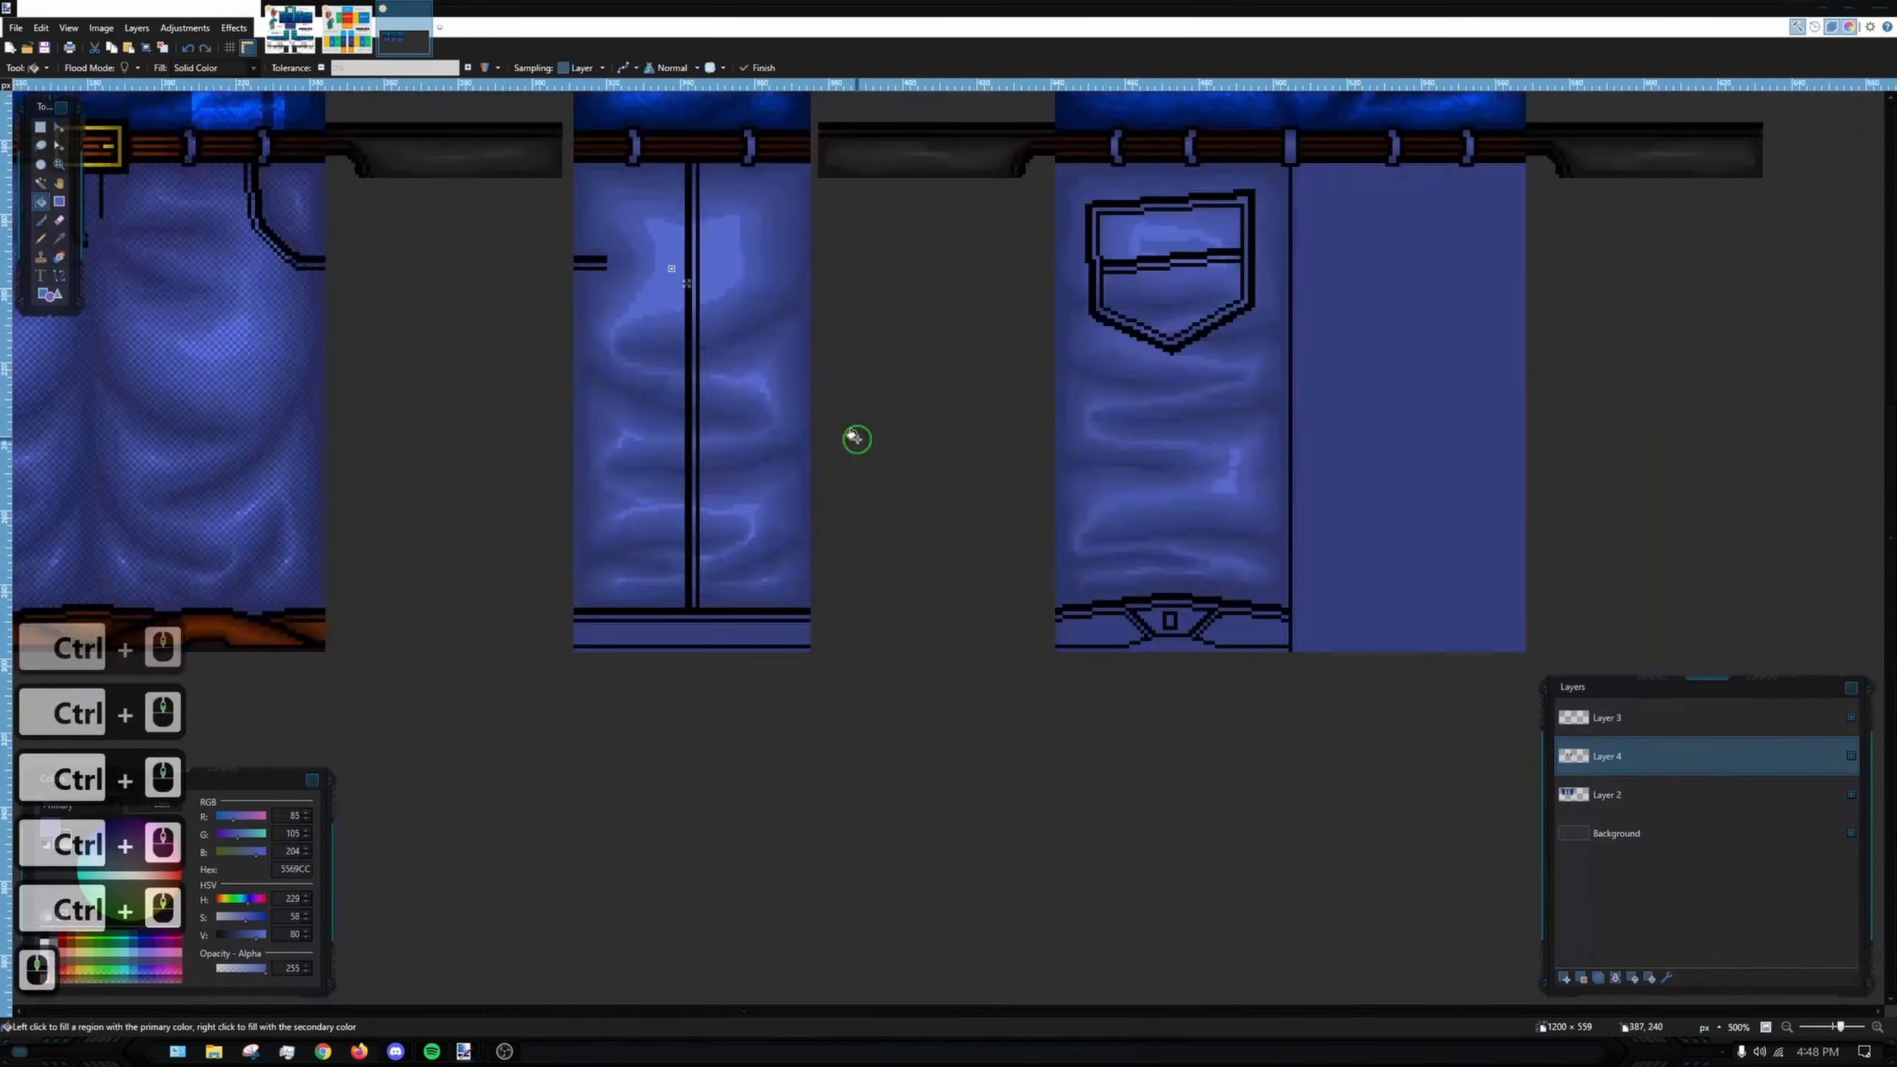
- Touch up the 5569CC highlights on the trouser panels, undoing the last stroke
scroll(1367, 523, up, 5)
drag(899, 411, 916, 563)
scroll(915, 563, down, 3)
drag(632, 641, 650, 624)
scroll(650, 523, up, 6)
drag(551, 424, 641, 453)
key(ctrl+z)
- Set the primary colour to 6076E5 and paint bright highlights on the side trouser panel's upper and middle folds
scroll(644, 451, down, 8)
click(40, 220)
click(260, 935)
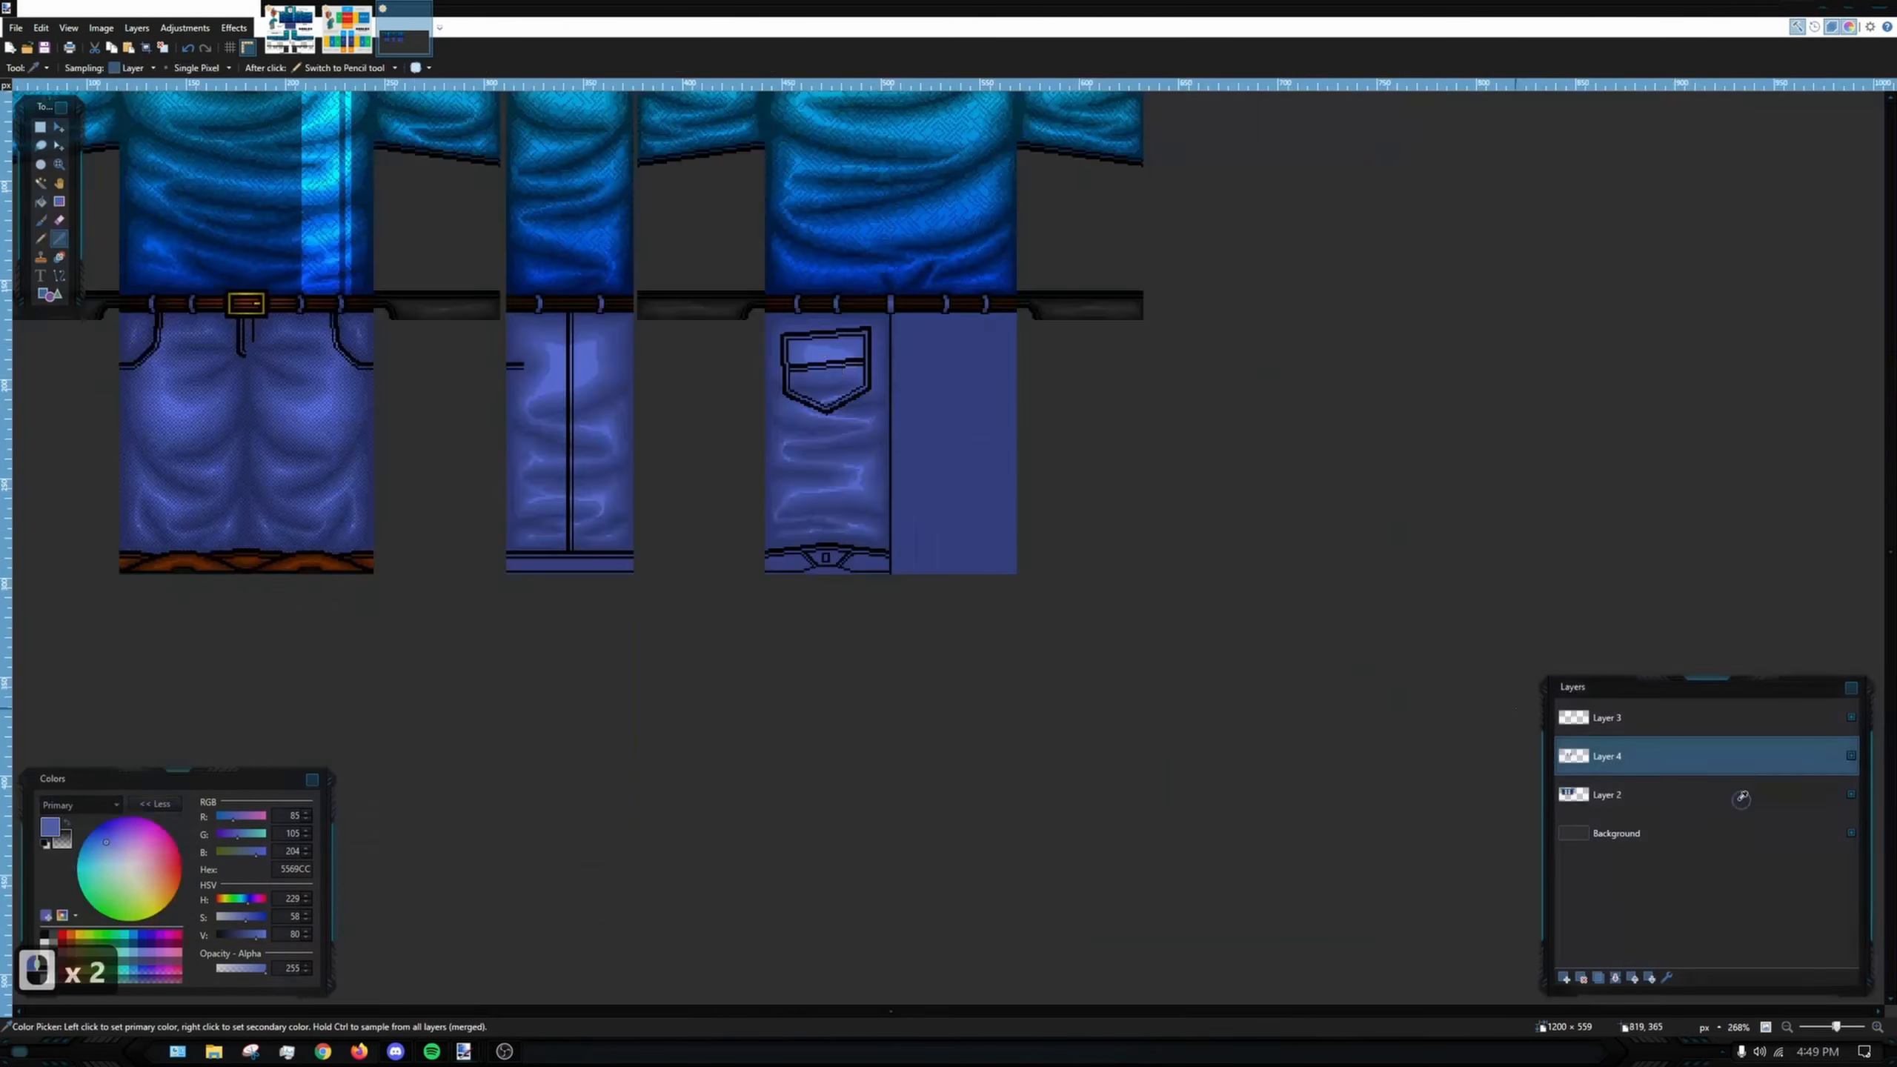
scroll(567, 366, up, 9)
scroll(875, 366, down, 6)
scroll(881, 635, up, 4)
drag(820, 396, 867, 466)
scroll(867, 466, down, 4)
click(41, 240)
scroll(716, 309, up, 4)
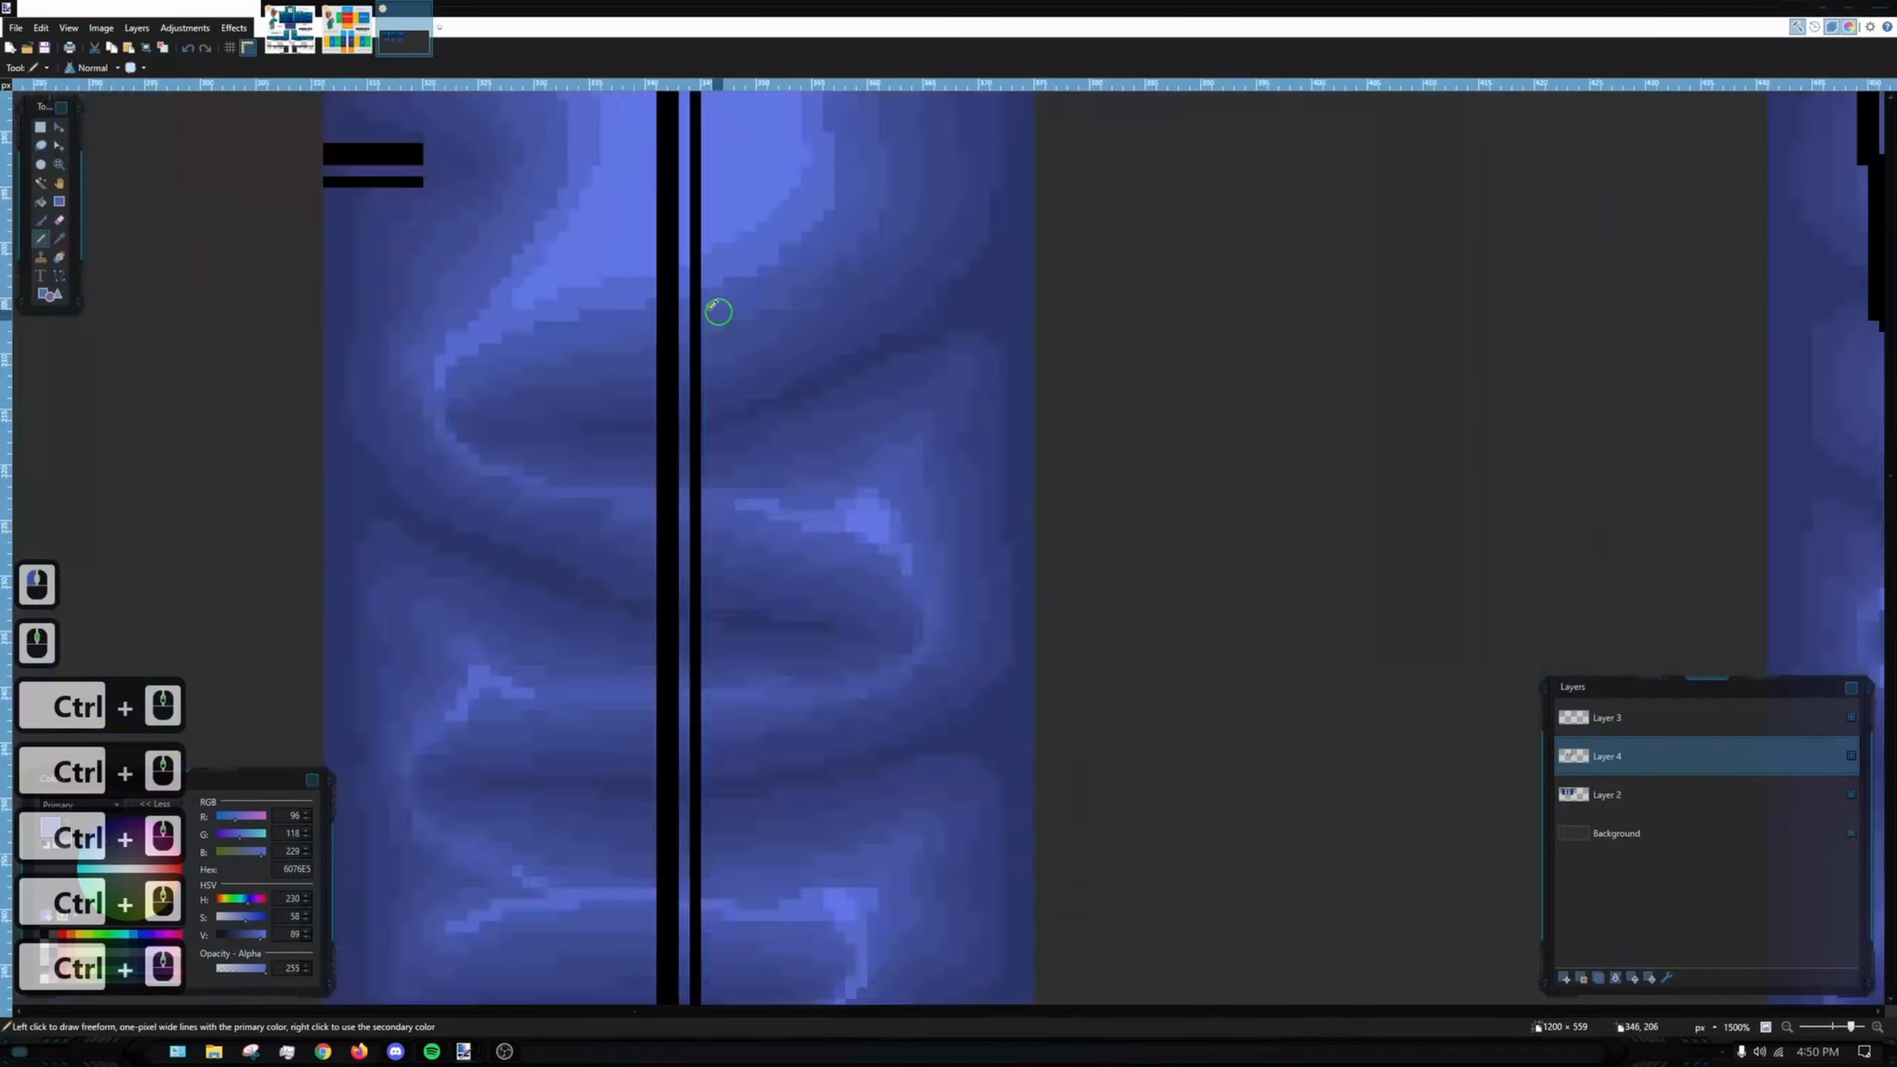
- Extend the 6076E5 highlights along the side trouser panel's fold edges with the Pencil
scroll(725, 585, up, 6)
scroll(724, 585, down, 8)
scroll(657, 500, up, 7)
drag(642, 348, 656, 502)
- Add a new layer above Layer 4 and select the front, side and back trouser areas on Layer 2 with the Magic Wand
scroll(835, 365, down, 10)
scroll(1050, 480, down, 9)
click(1564, 978)
click(1606, 833)
click(41, 183)
shift+click(1052, 520)
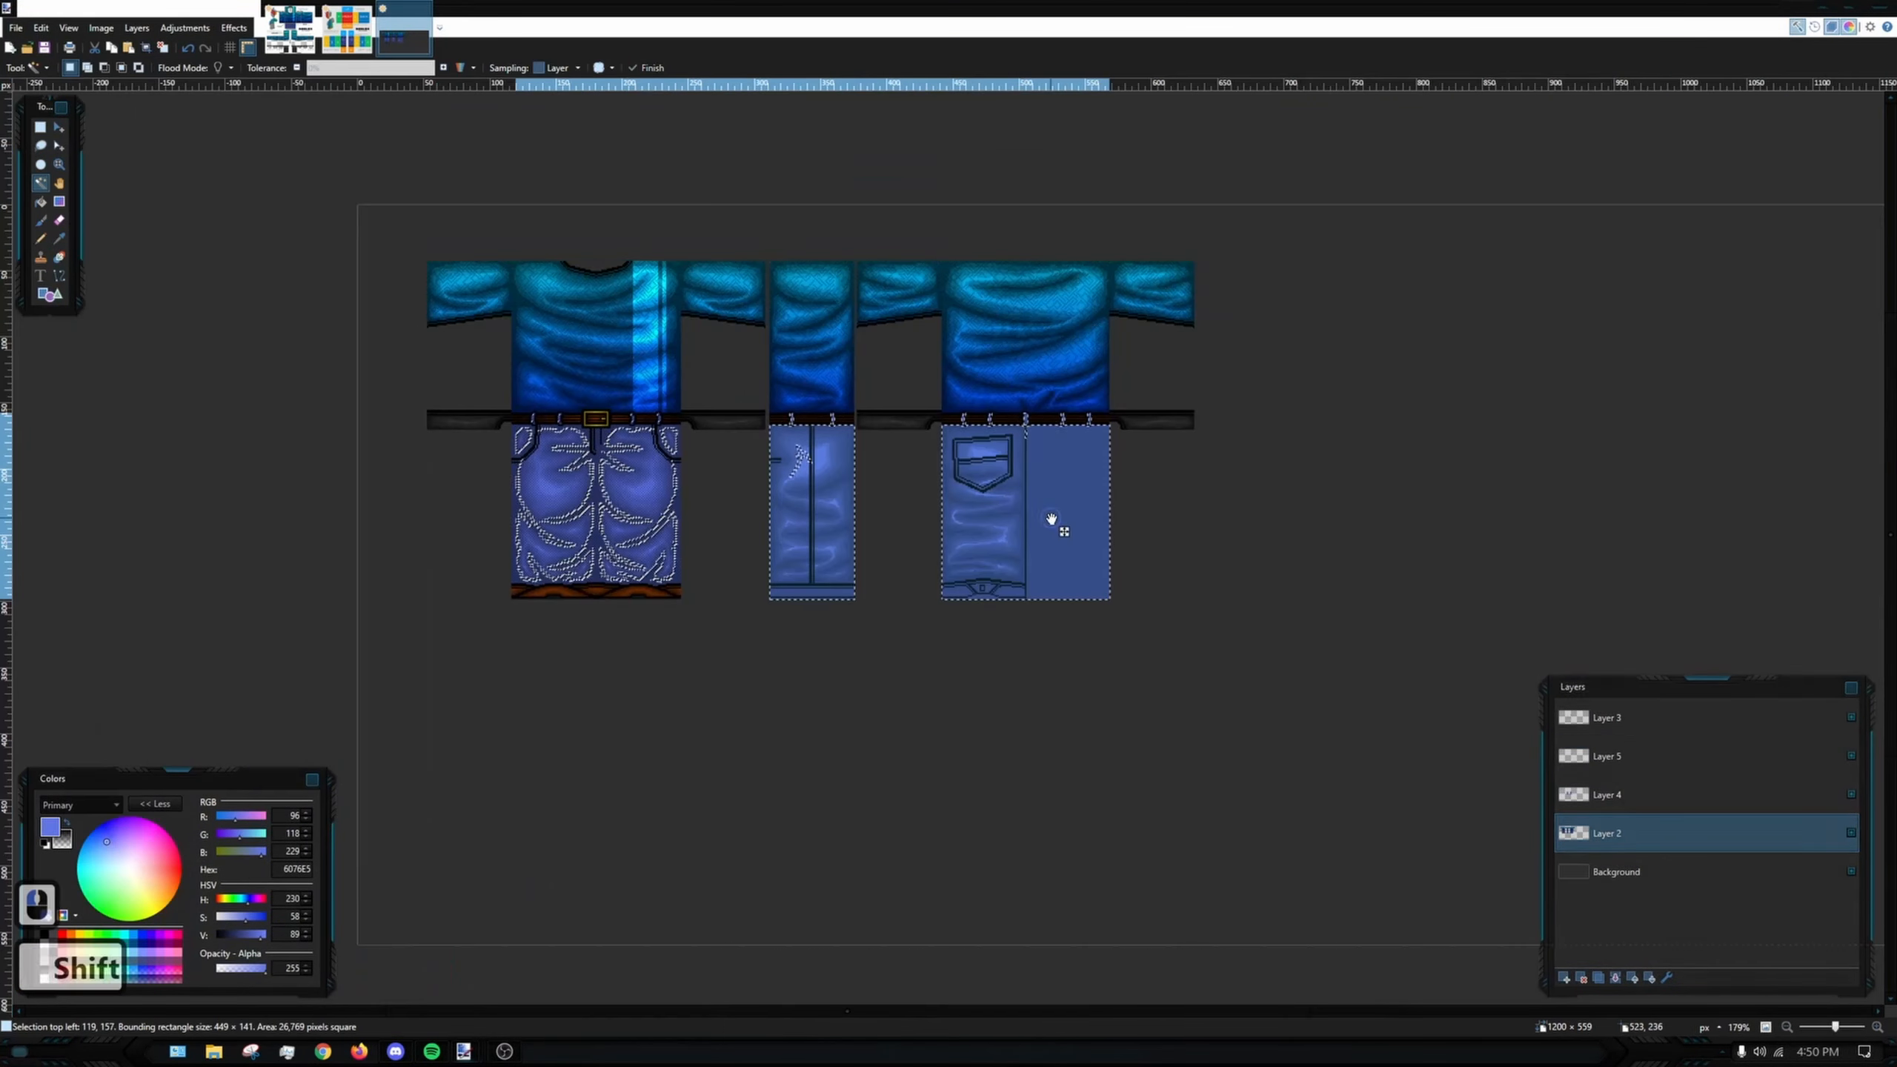
scroll(884, 510, up, 1)
- Cover the selected trousers with a 2C376B checkered texture on Layer 5 and open that layer's properties
click(234, 27)
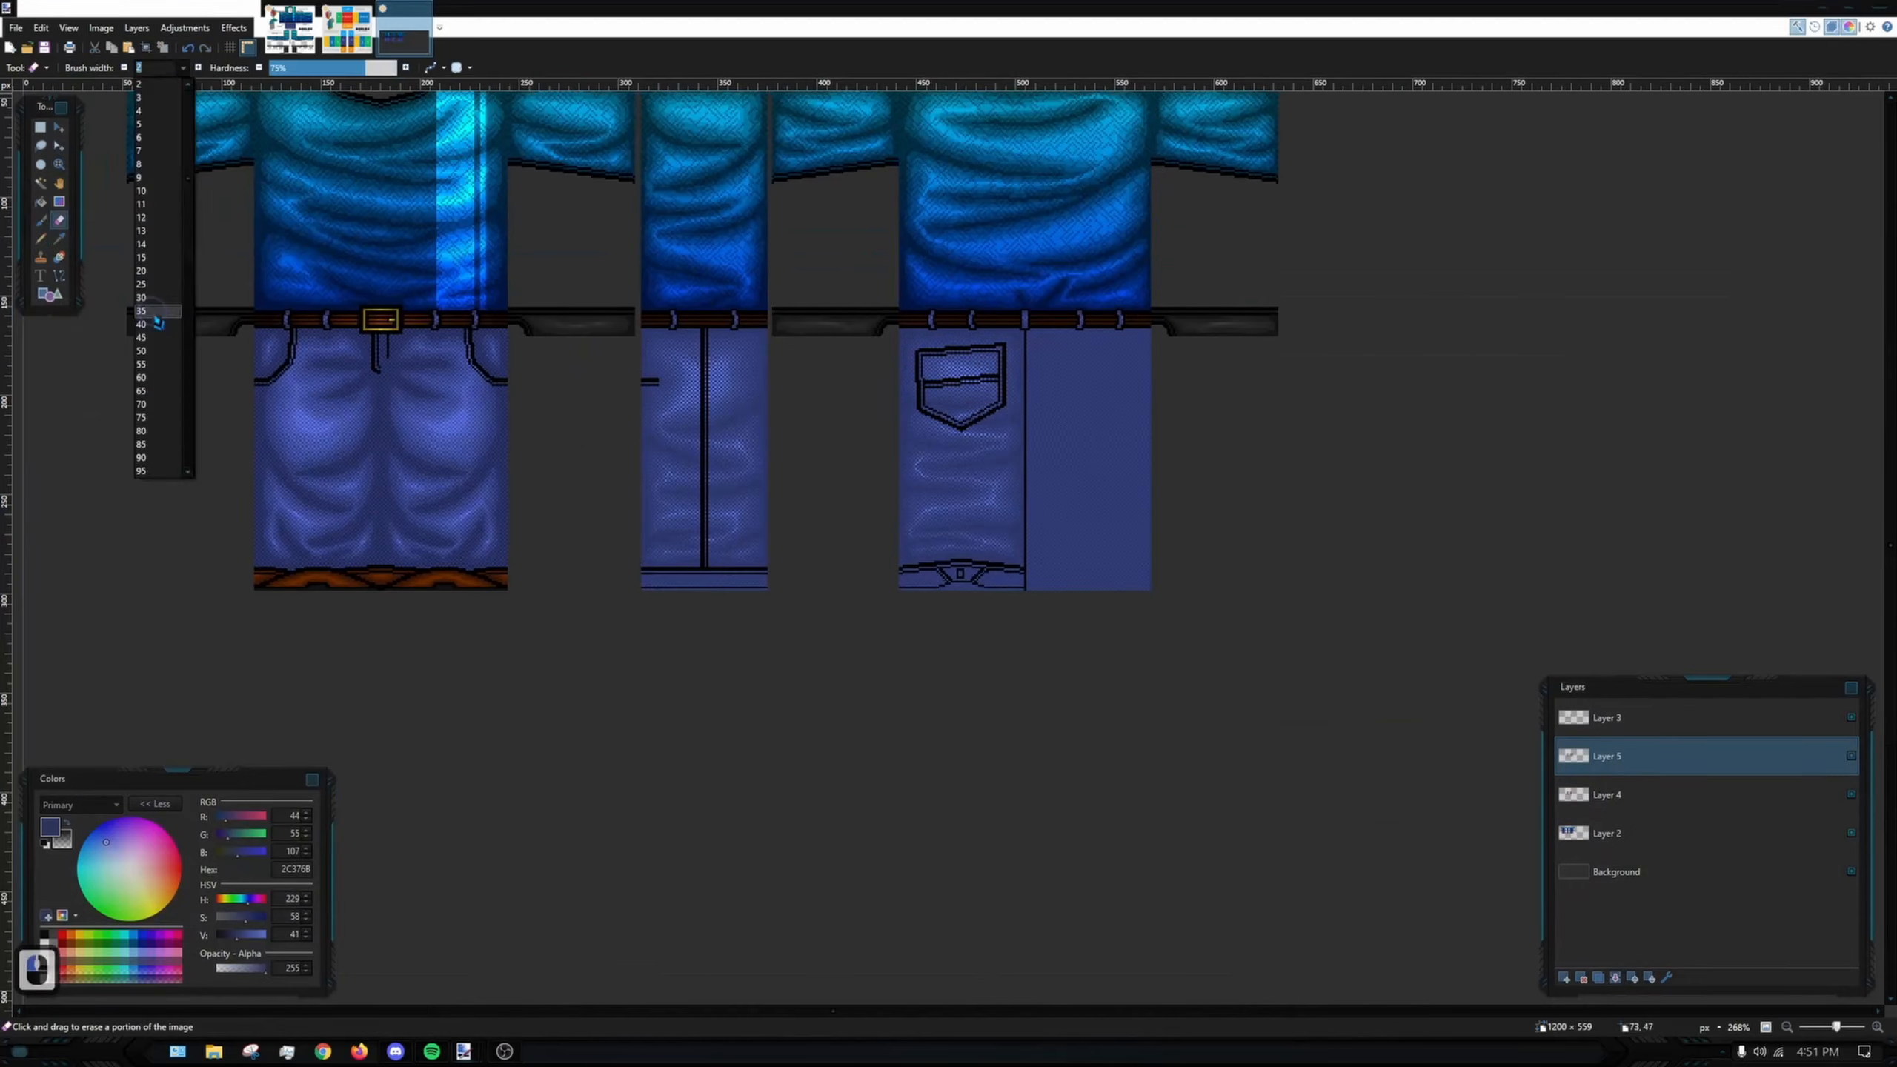
scroll(794, 403, down, 9)
click(290, 29)
click(404, 31)
double_click(1607, 756)
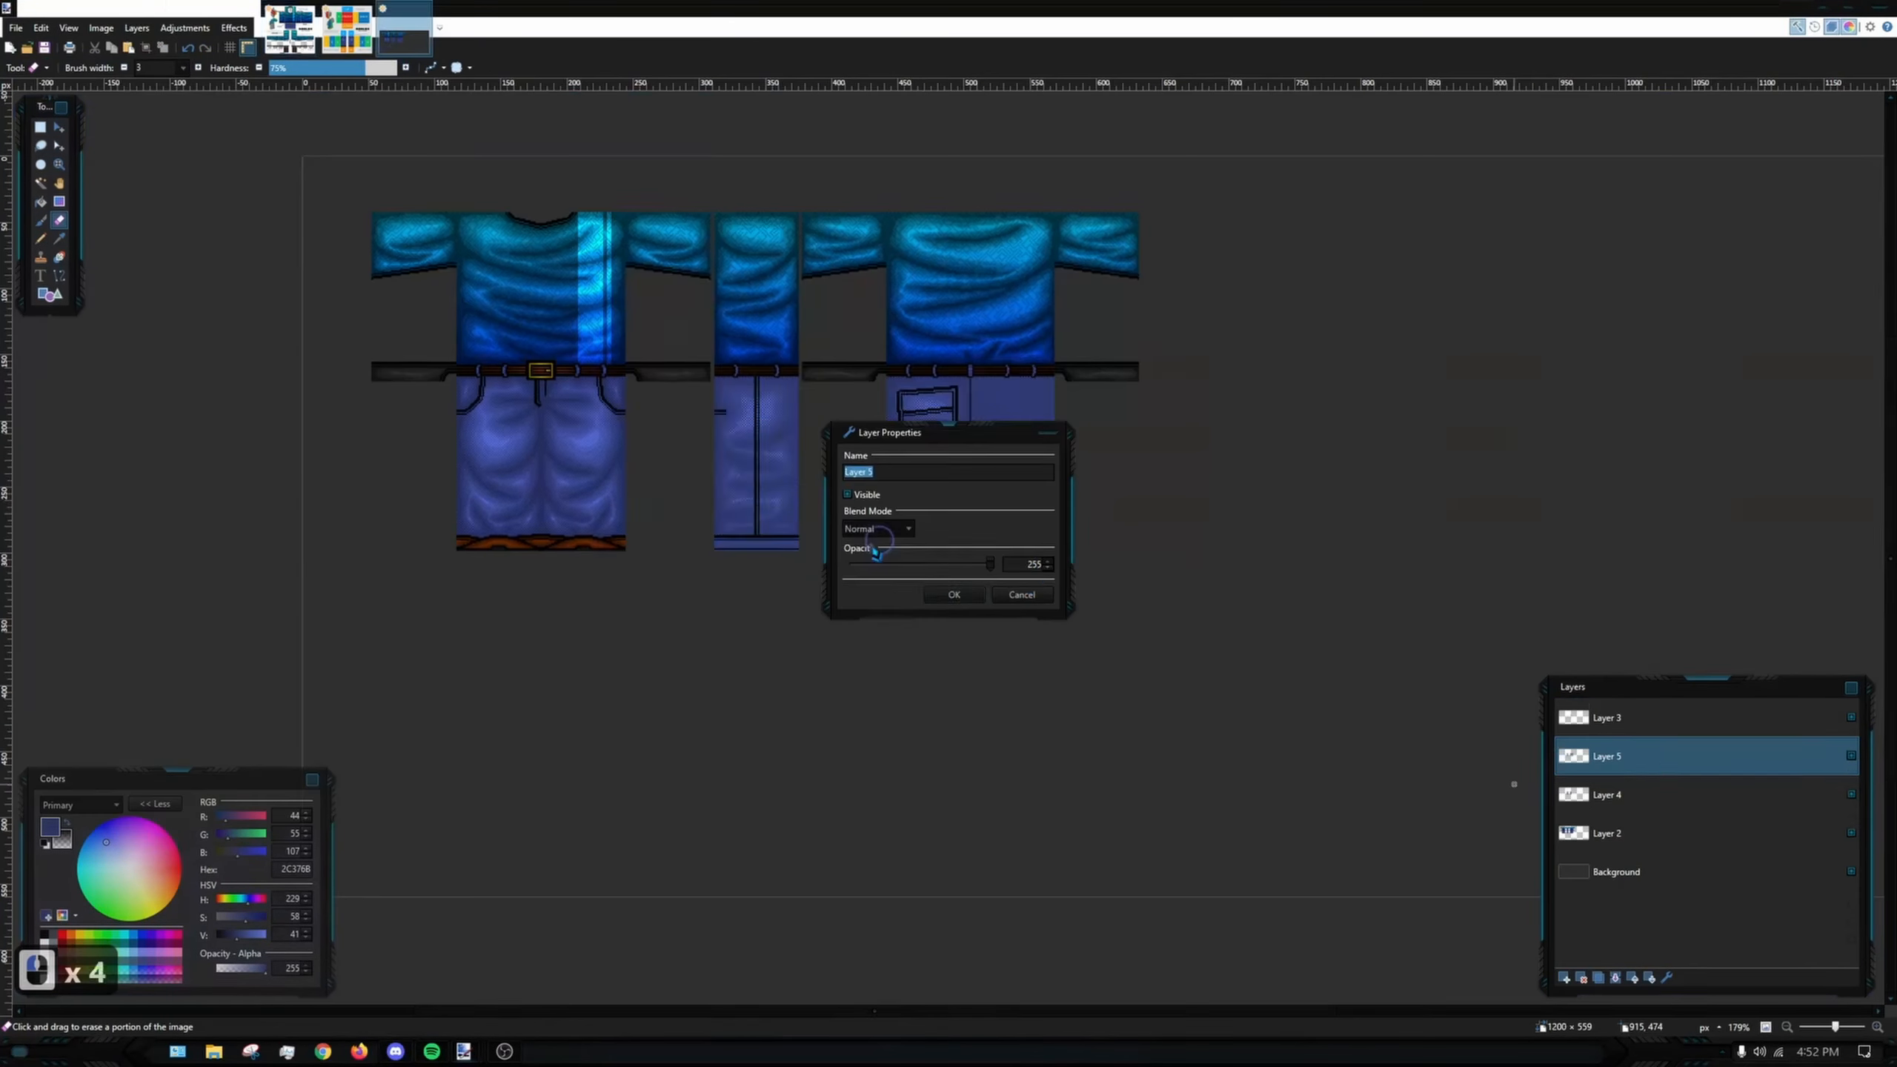
- Add another new layer, sample brown 381600, and select the side trouser cuff's bands on Layer 2
key(ctrl+shift+n)
key(k)
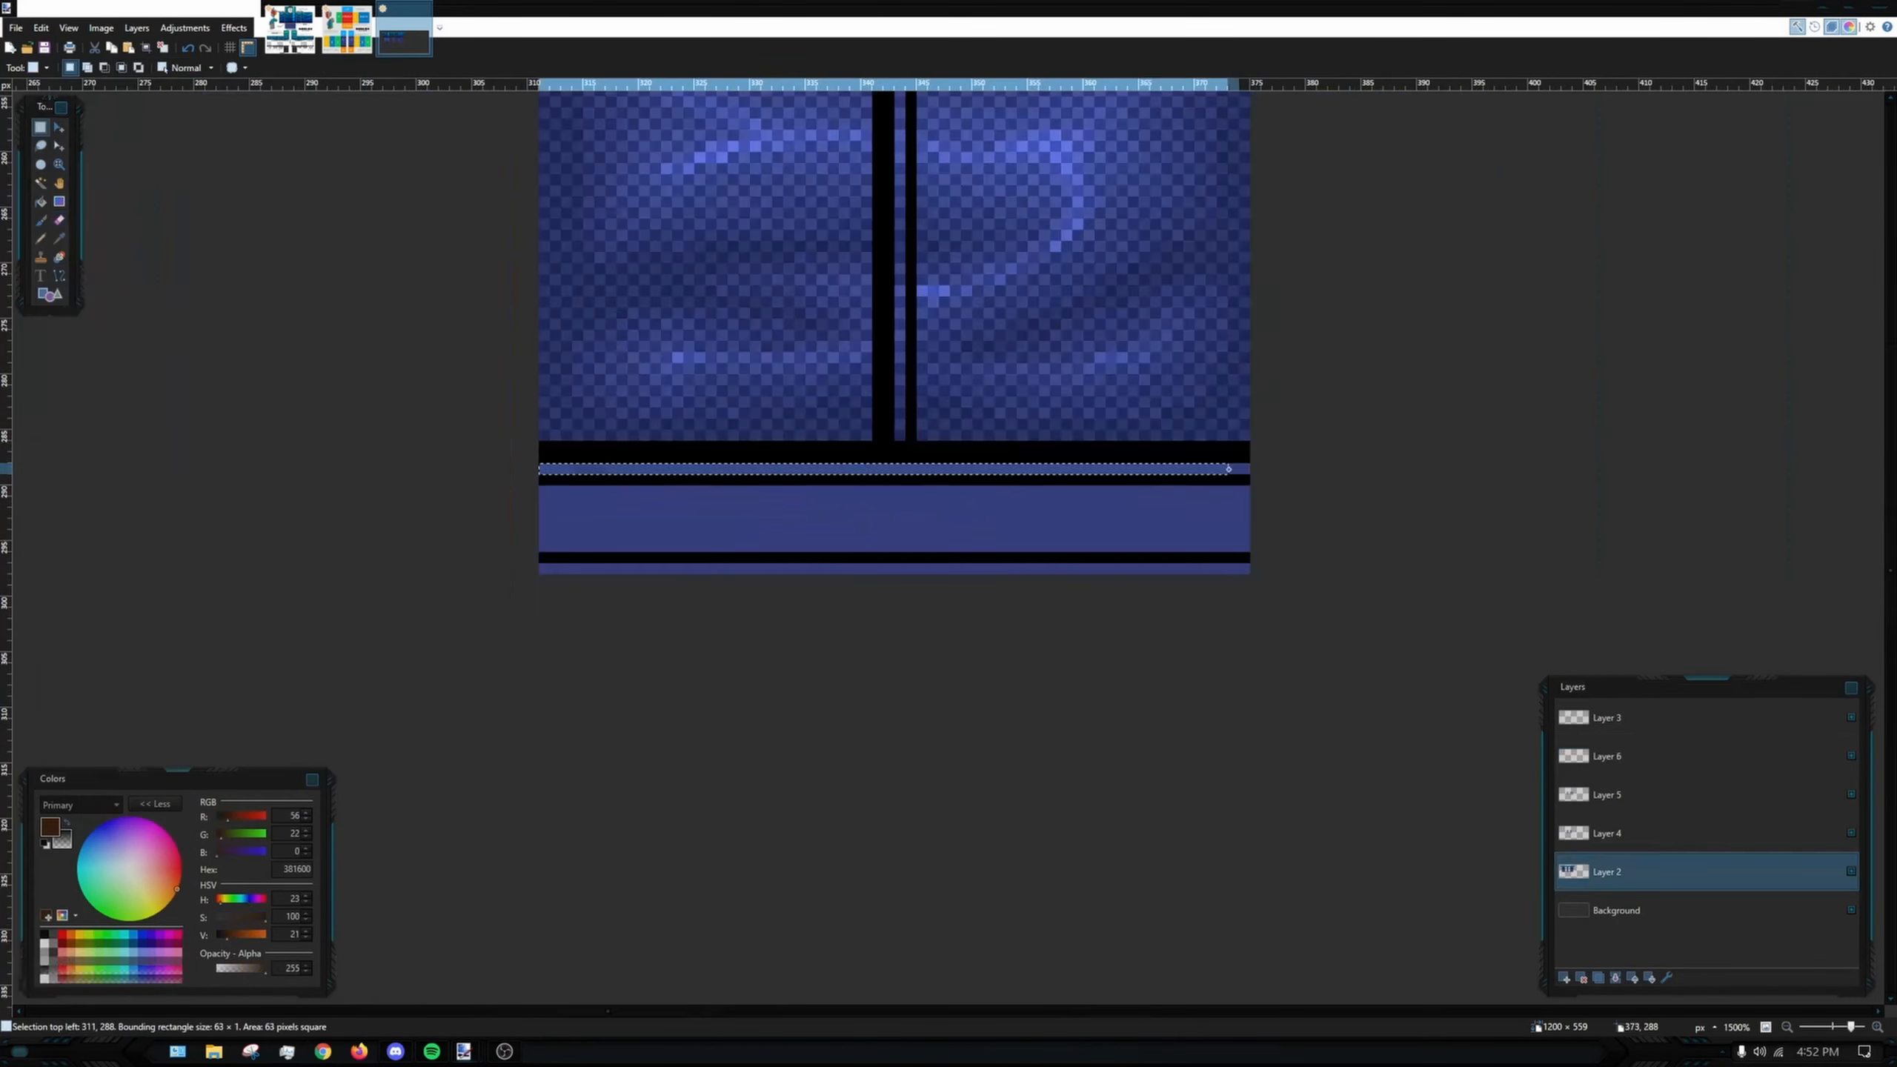
drag(1228, 469, 1245, 469)
drag(545, 492, 1245, 546)
drag(544, 568, 1244, 569)
- Add the back trouser cuff's areas to the selection and fill the cuffs with brown 381600 on Layer 2
scroll(1245, 564, down, 5)
scroll(1456, 561, up, 8)
drag(338, 434, 628, 528)
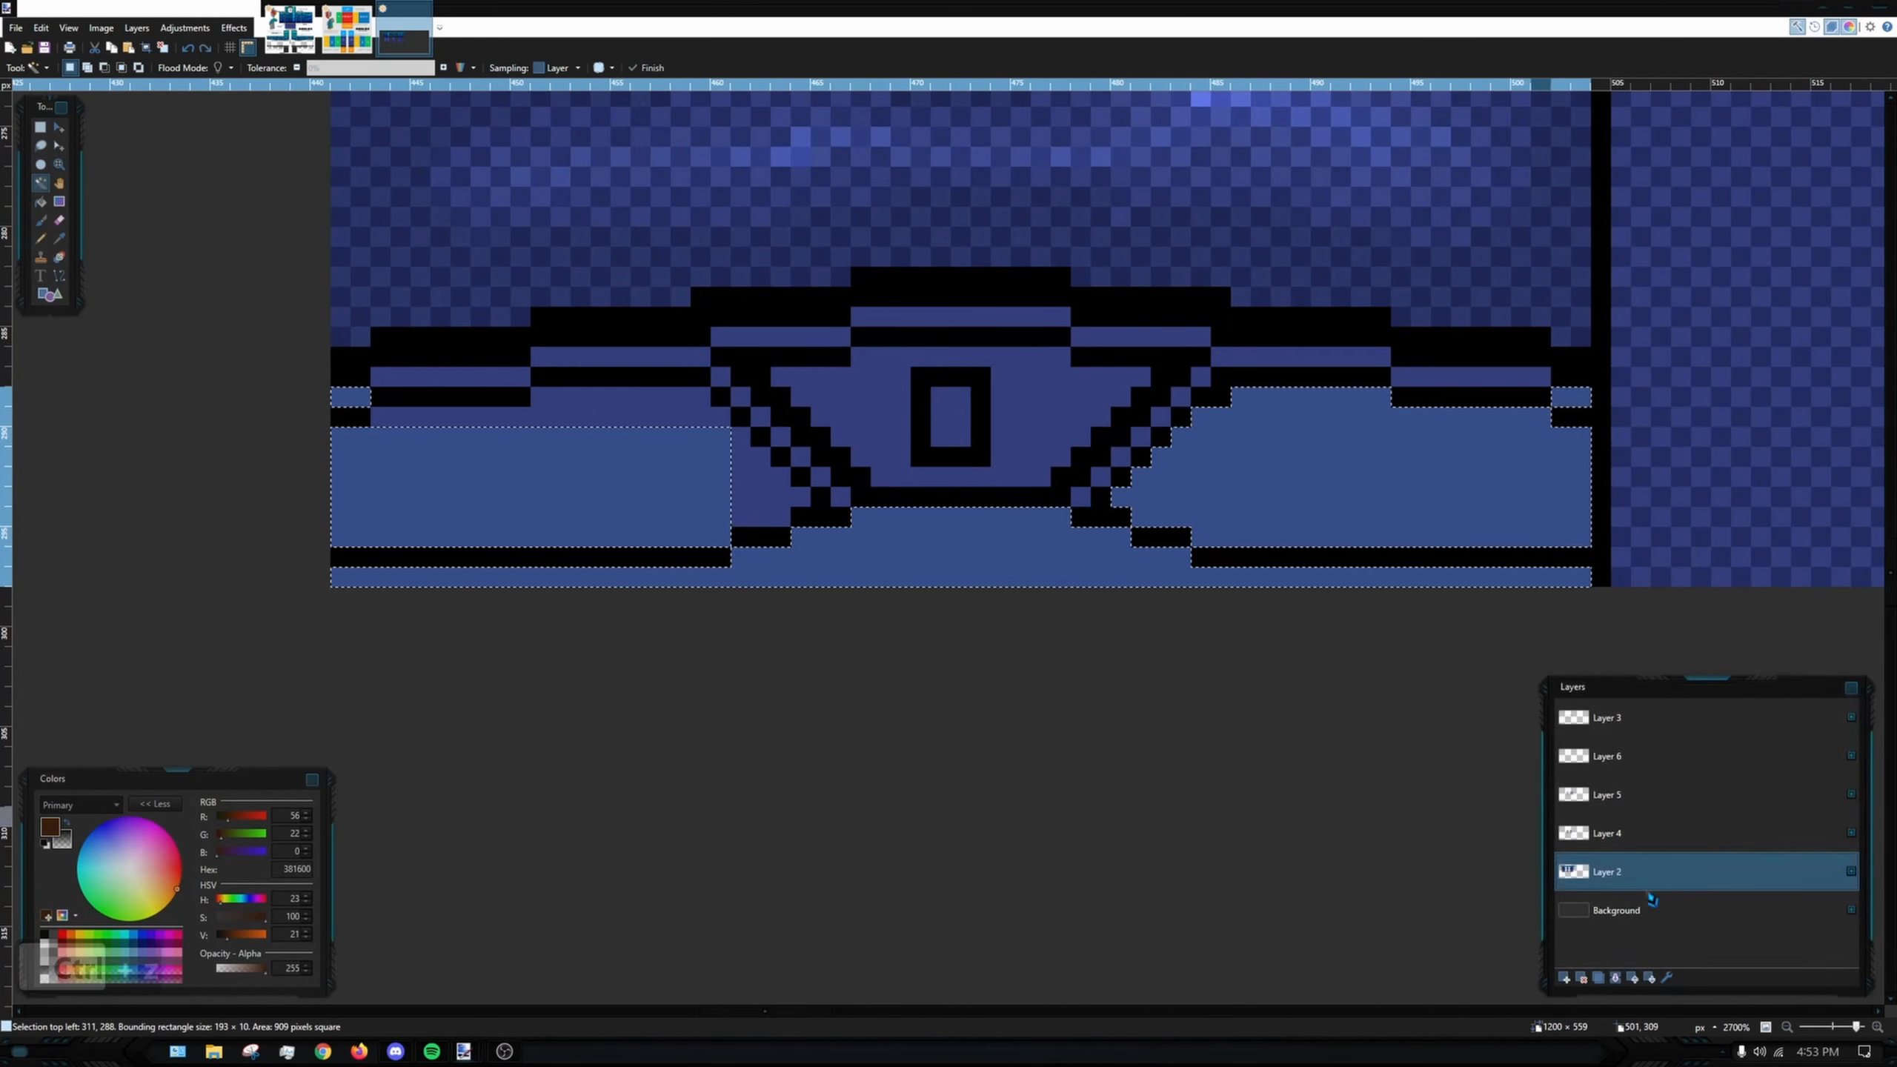
click(41, 202)
click(523, 478)
- Clear the selection, rework the cuff details, and paste the copied content onto Layer 6
key(ctrl+d)
key(Right)
mouse_move(680, 371)
mouse_down()
mouse_move(816, 545)
mouse_move(694, 531)
mouse_up()
drag(673, 437, 673, 517)
scroll(856, 377, down, 14)
click(1707, 756)
key(ctrl+v)
key(ctrl+d)
click(1706, 872)
click(1706, 757)
scroll(373, 493, up, 8)
drag(357, 492, 450, 492)
key(ctrl+z)
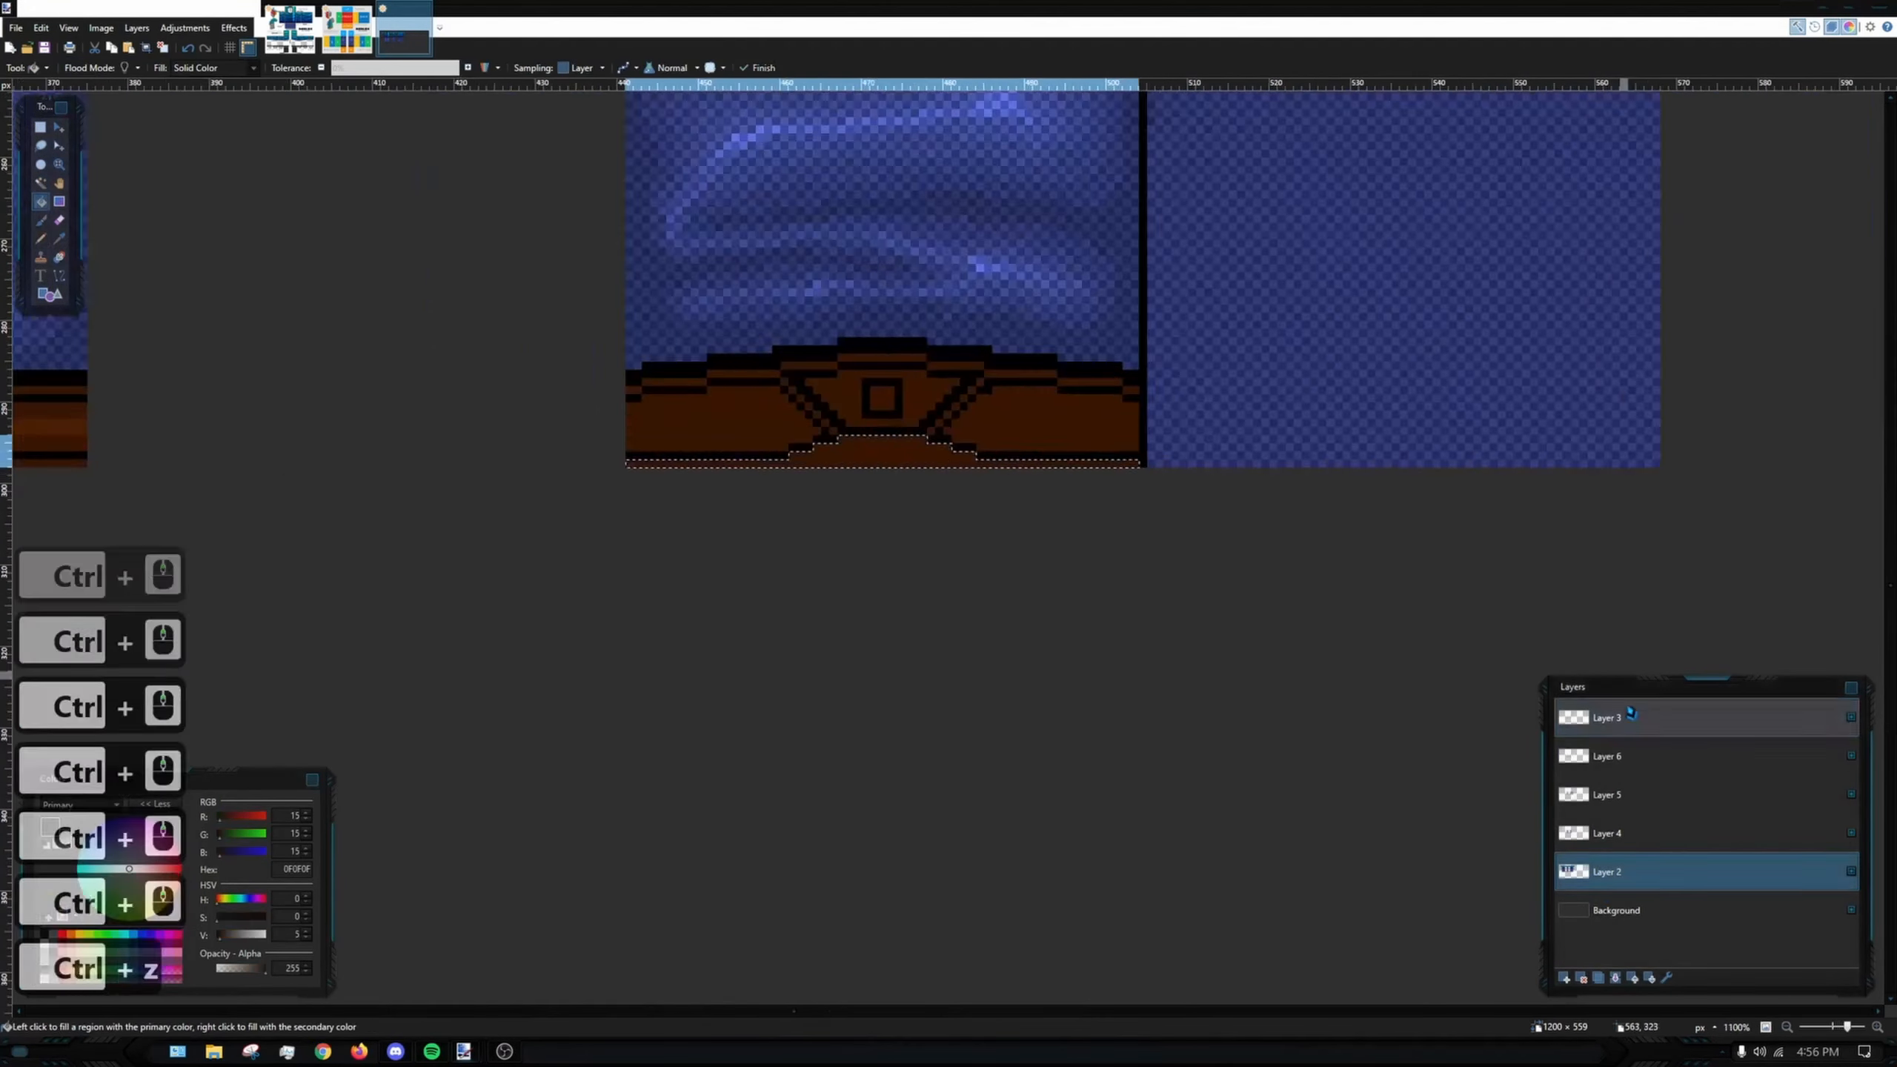
- Fill the selected strip below the back trouser cuff with 0F0F0F, clear the selection and make Layer 6 active
click(1707, 756)
click(1707, 872)
scroll(1058, 482, down, 7)
click(1707, 756)
scroll(1068, 565, up, 8)
key(ctrl+d)
scroll(592, 521, up, 12)
- Brush soft lighter brown 4C1E00 highlights over the back cuff's bands and buckle area on Layer 6
mouse_move(978, 540)
mouse_down()
mouse_move(449, 537)
mouse_move(949, 583)
mouse_up()
drag(648, 474, 618, 470)
scroll(619, 470, up, 1)
scroll(618, 470, down, 1)
key(ctrl+z)
mouse_move(784, 538)
mouse_down()
mouse_move(1080, 530)
mouse_move(1262, 583)
mouse_up()
scroll(1080, 529, down, 5)
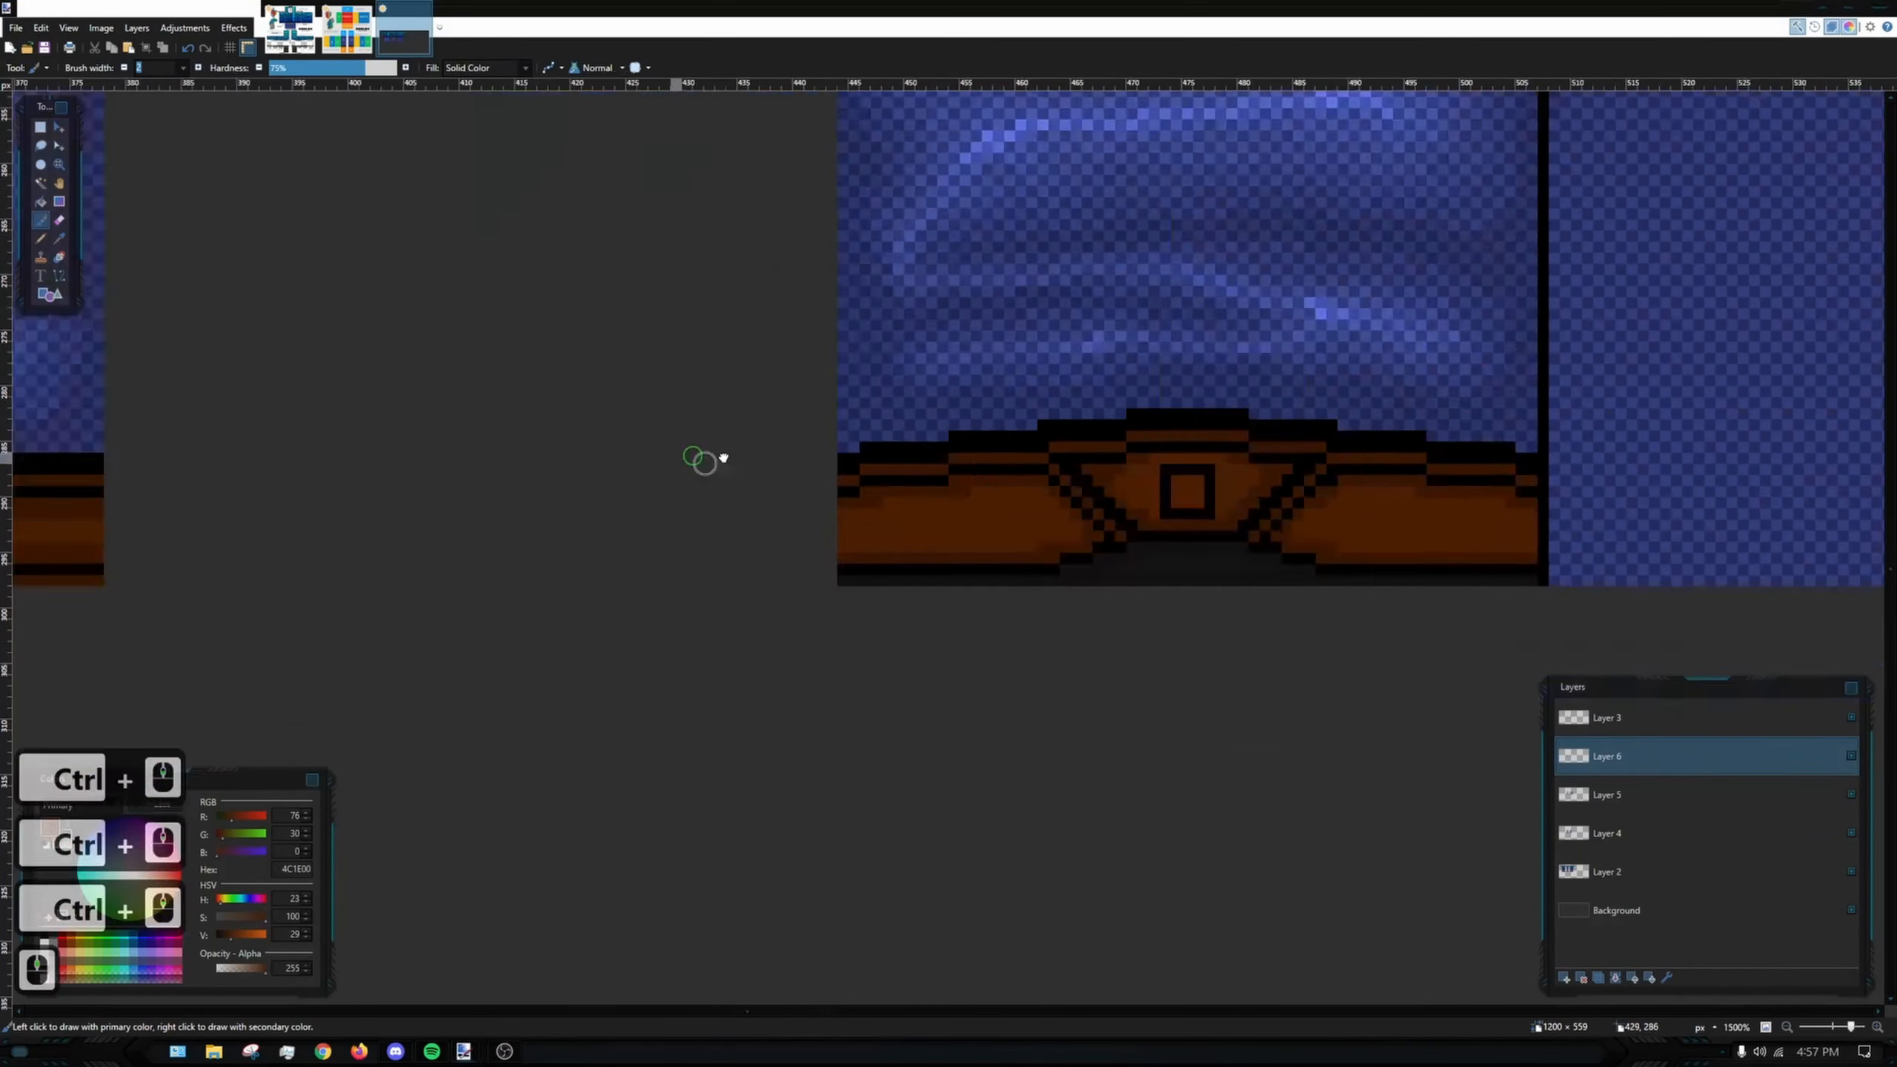
drag(723, 457, 1345, 478)
scroll(895, 516, up, 5)
- Add pixel highlights to the back cuff's band and around its square buckle on Layer 6 using browns 5B2300 and 6B2900
click(1608, 837)
click(1609, 872)
click(1609, 756)
click(41, 238)
click(581, 423)
key(ctrl+z)
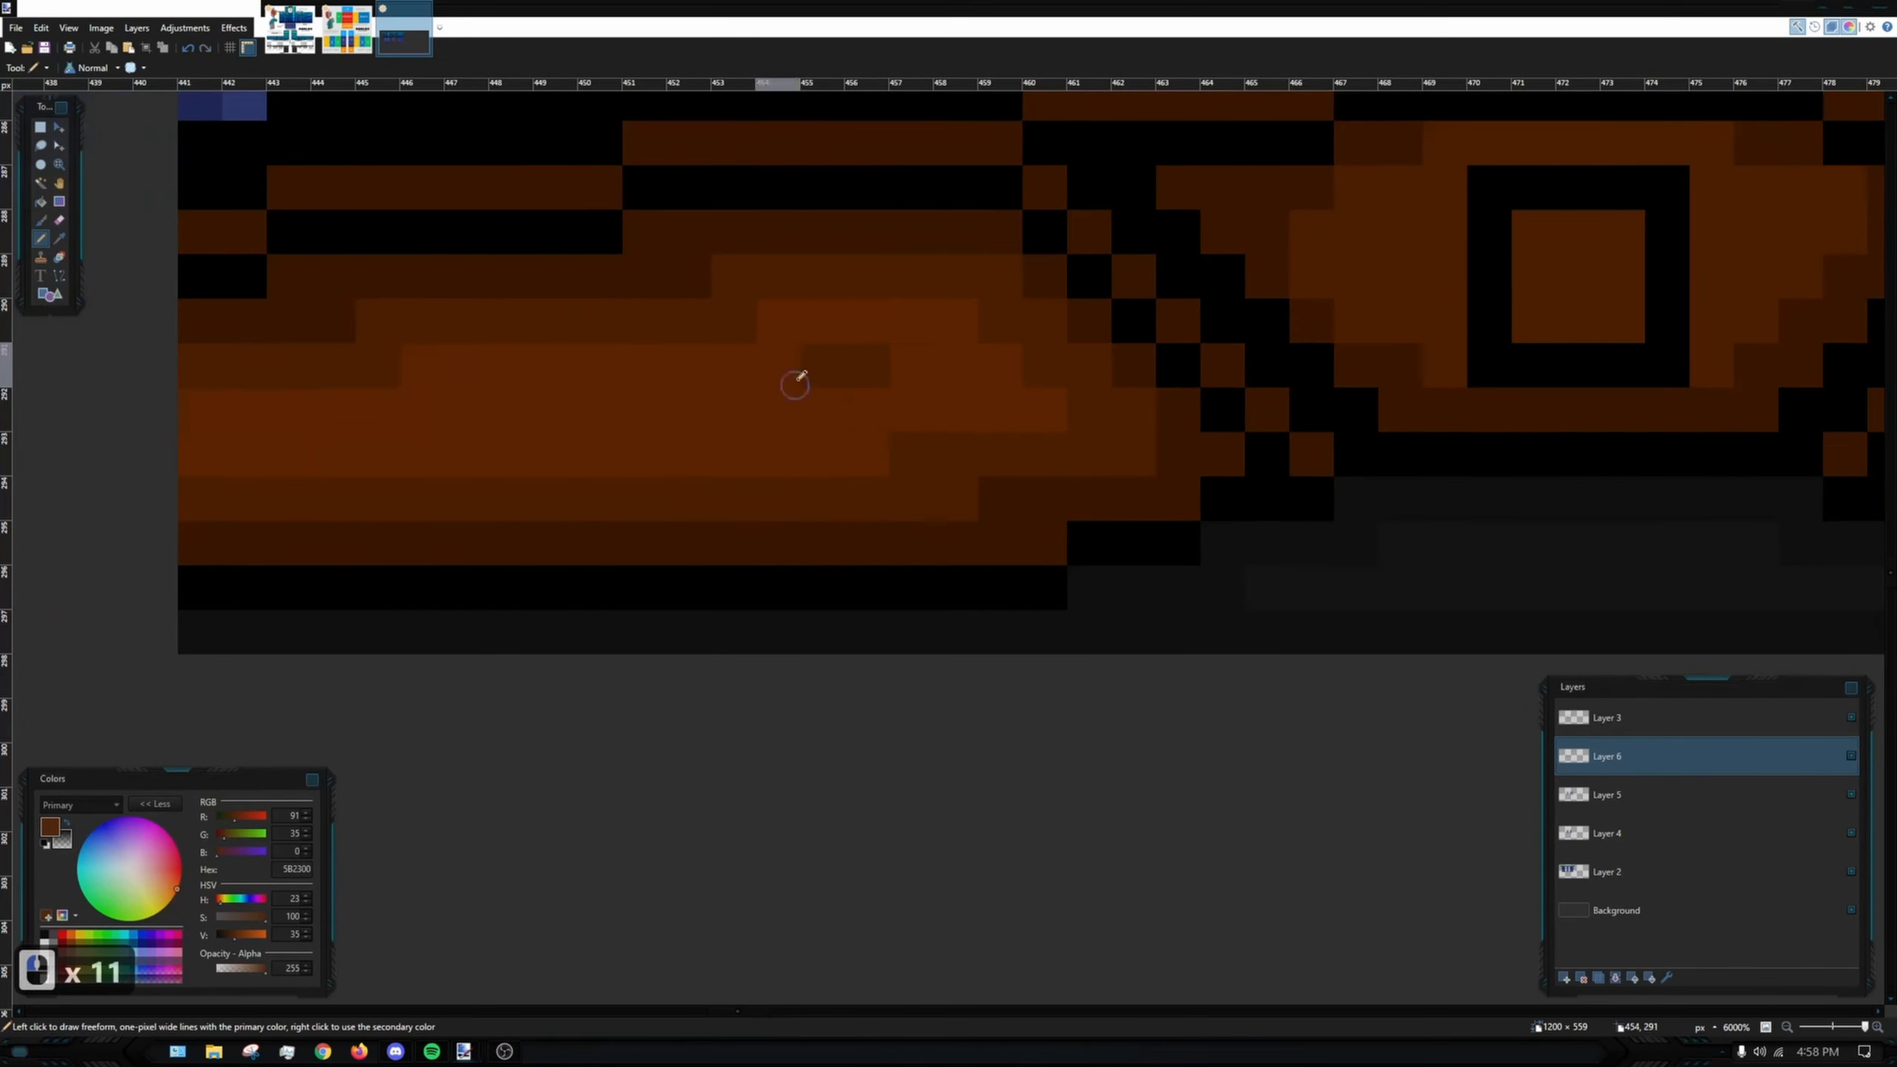
drag(825, 366, 868, 366)
drag(1401, 232, 1445, 322)
drag(1534, 276, 1622, 277)
drag(1711, 321, 1711, 232)
drag(1756, 233, 1756, 276)
drag(948, 148, 149, 280)
scroll(898, 336, down, 5)
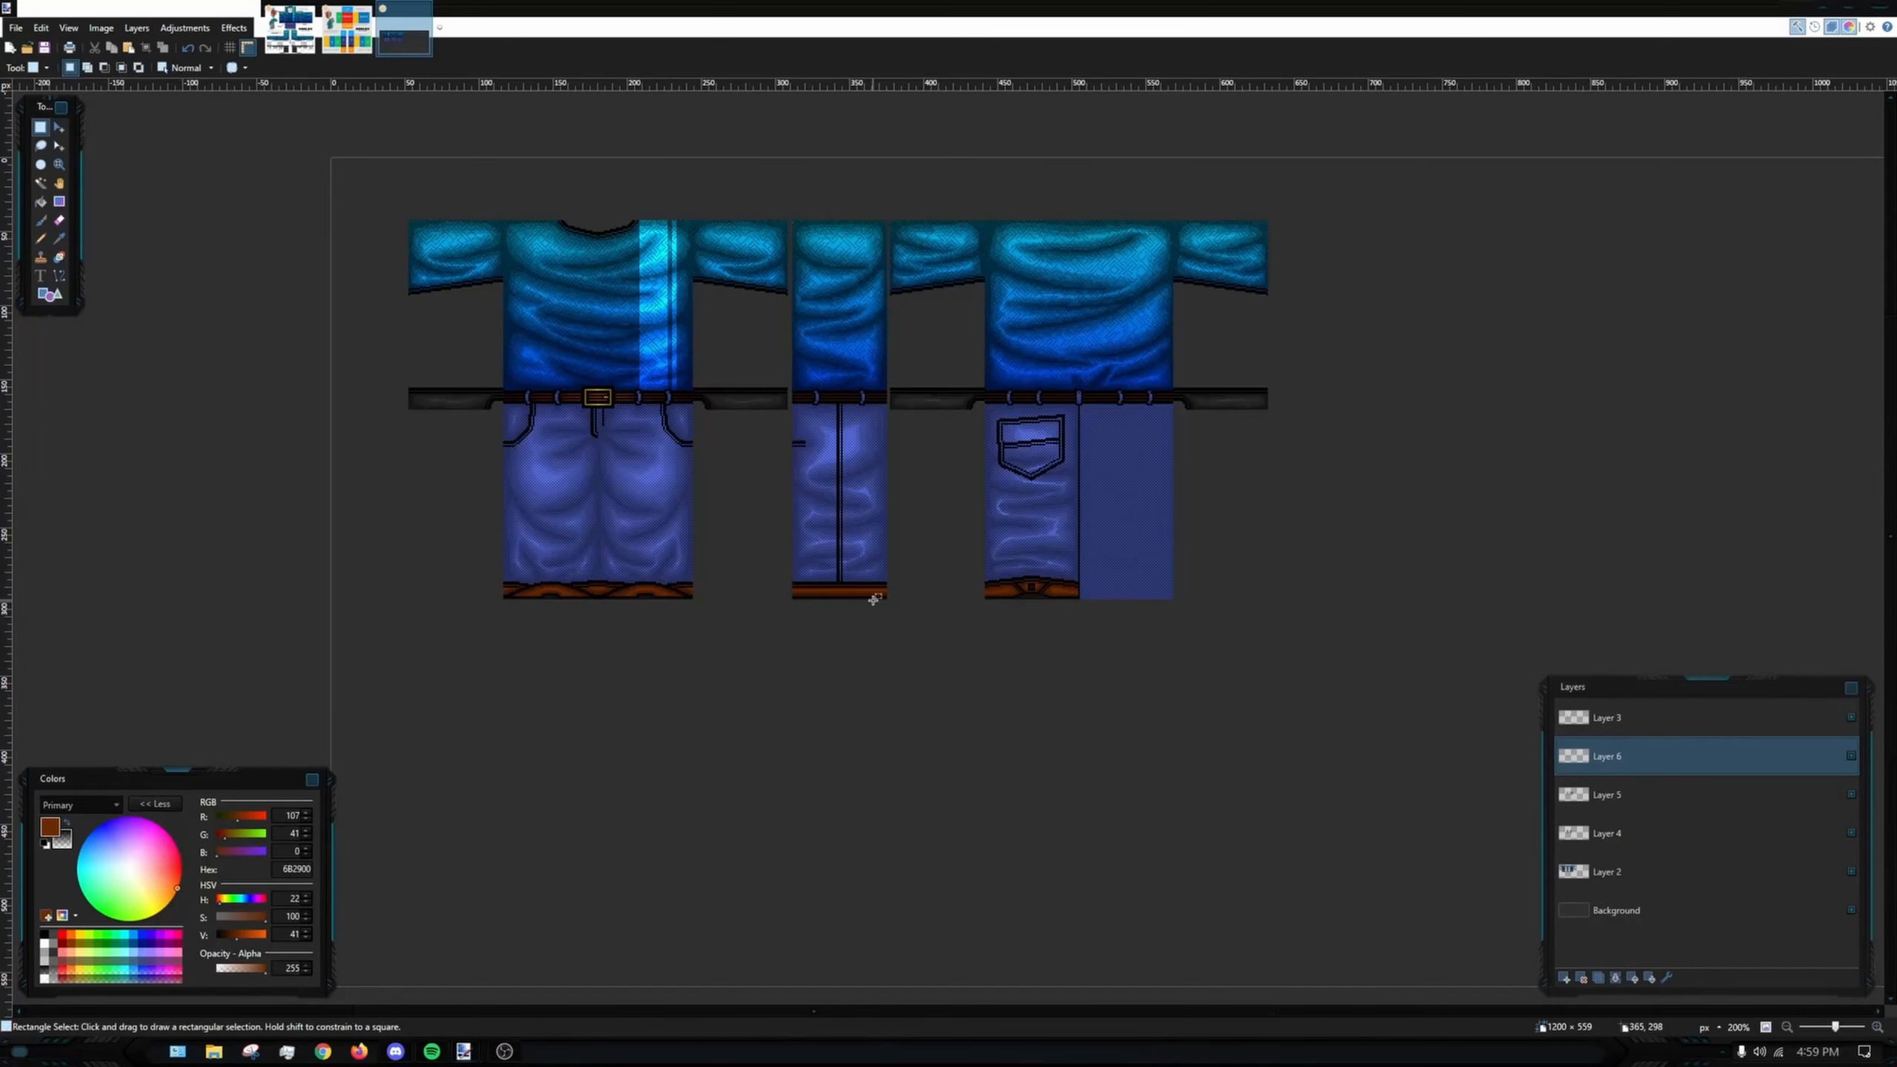
- Darken the ends of the back belt's brown strips with 1E0B00 using the Pencil tool on Layer 2
click(1607, 872)
scroll(453, 314, up, 5)
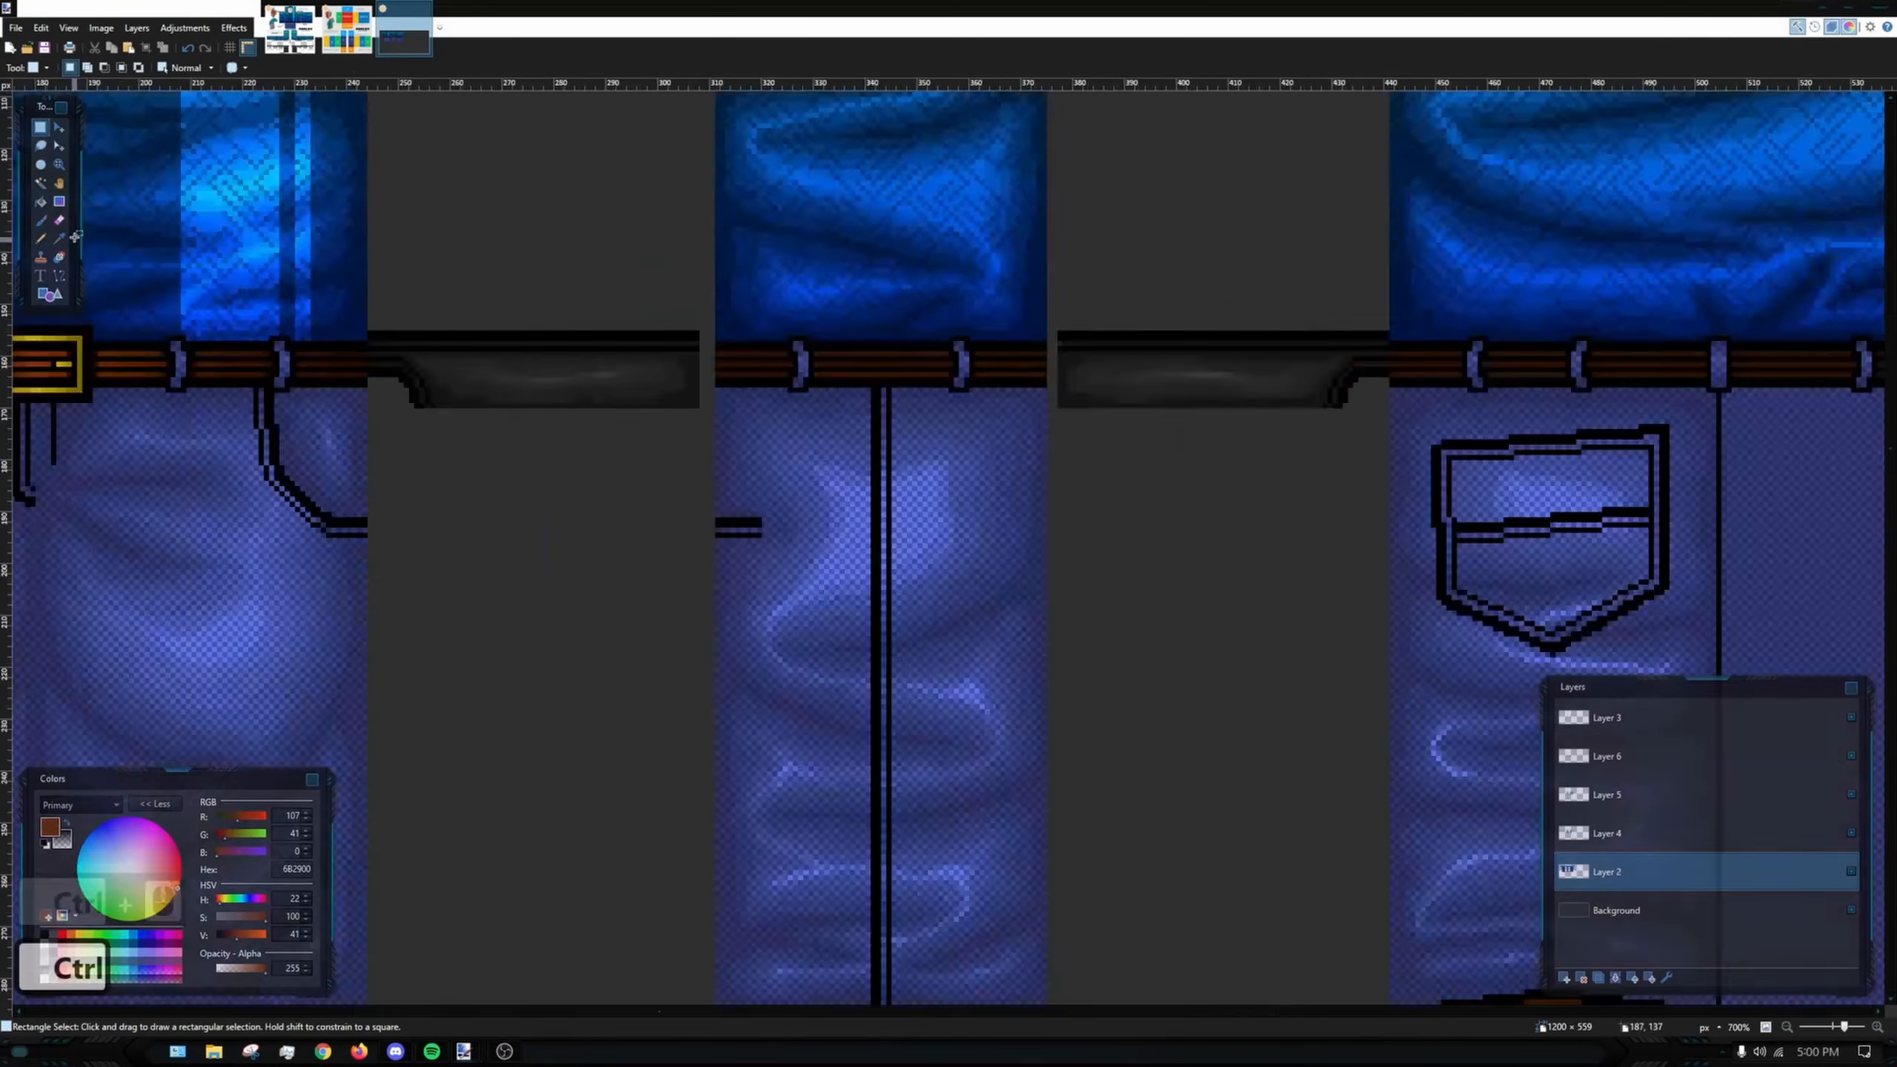
click(41, 201)
shift+click(393, 360)
click(1169, 381)
scroll(1040, 377, up, 5)
click(40, 239)
key(ctrl+z)
scroll(893, 353, right, 10)
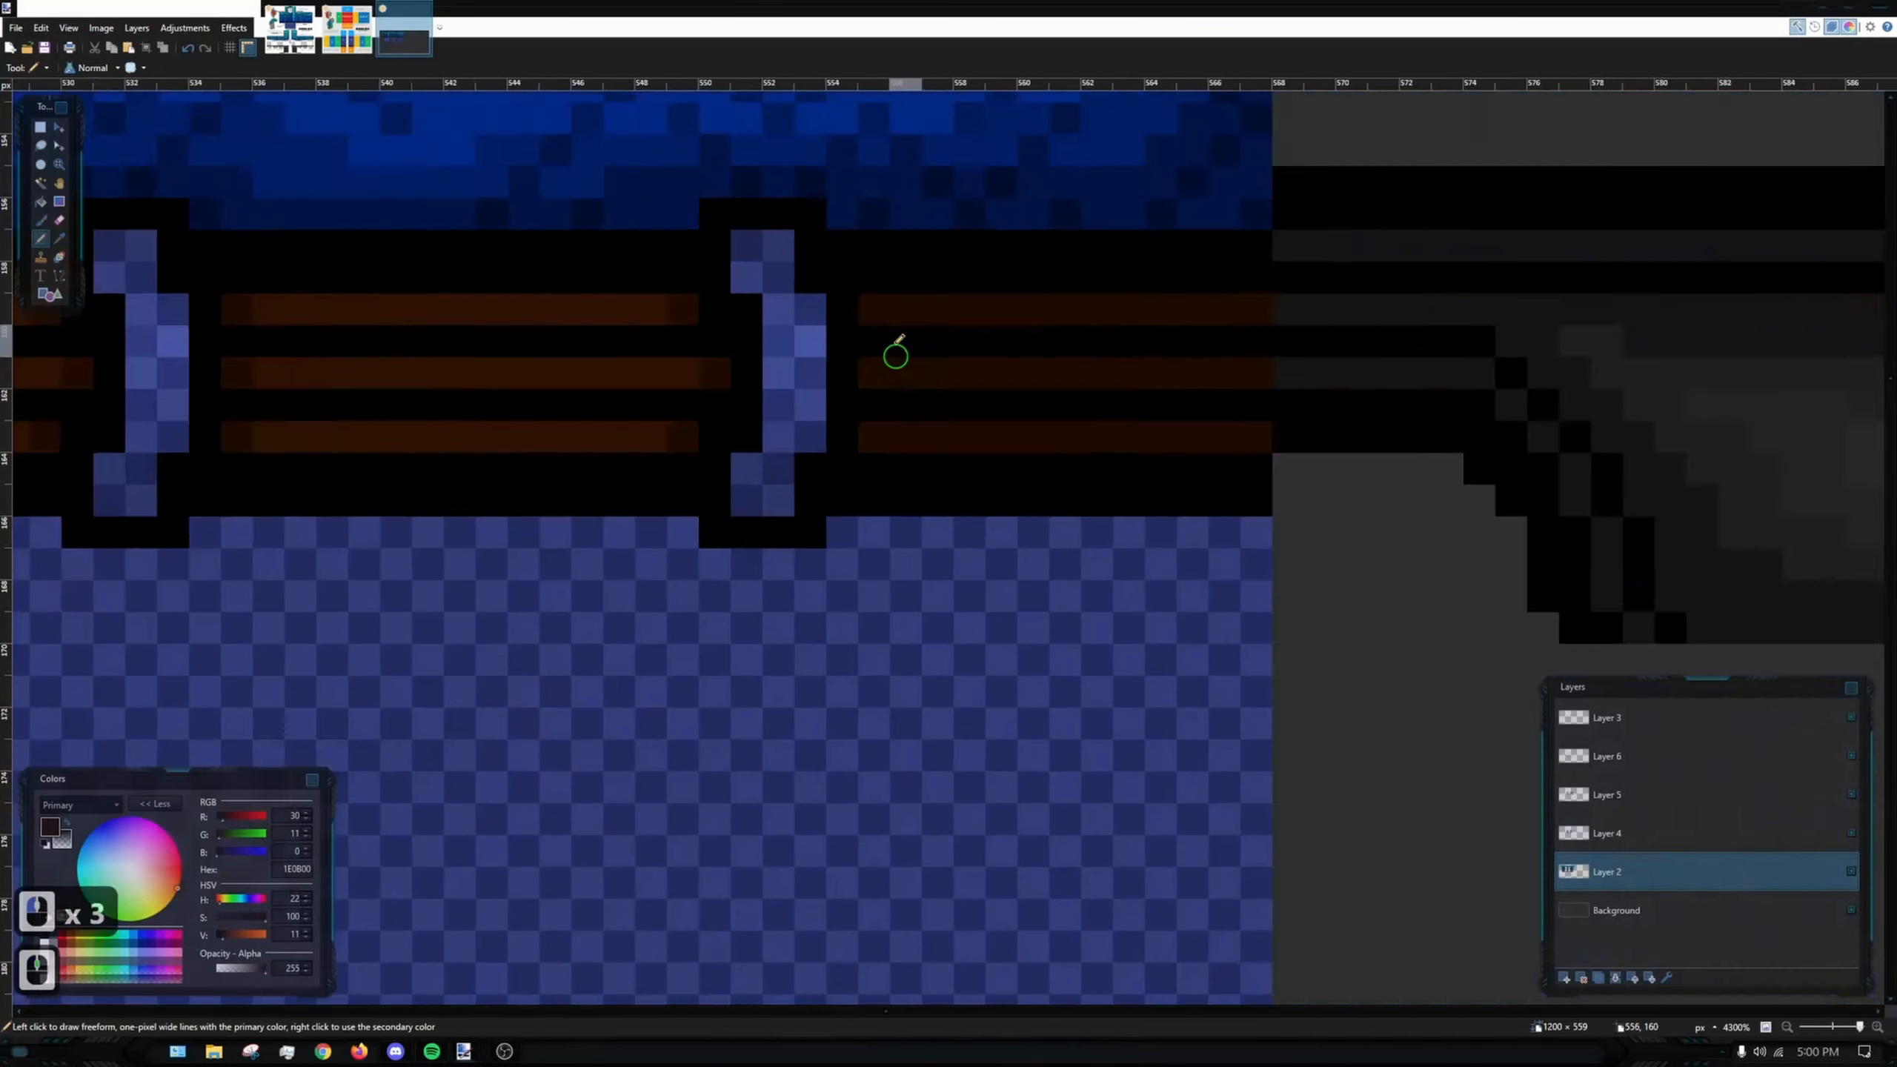
- Brighten the back belt's brown strips around the middle belt loop with pencilled 752C00 highlights
scroll(762, 267, down, 5)
scroll(747, 284, up, 3)
scroll(672, 336, right, 3)
click(772, 331)
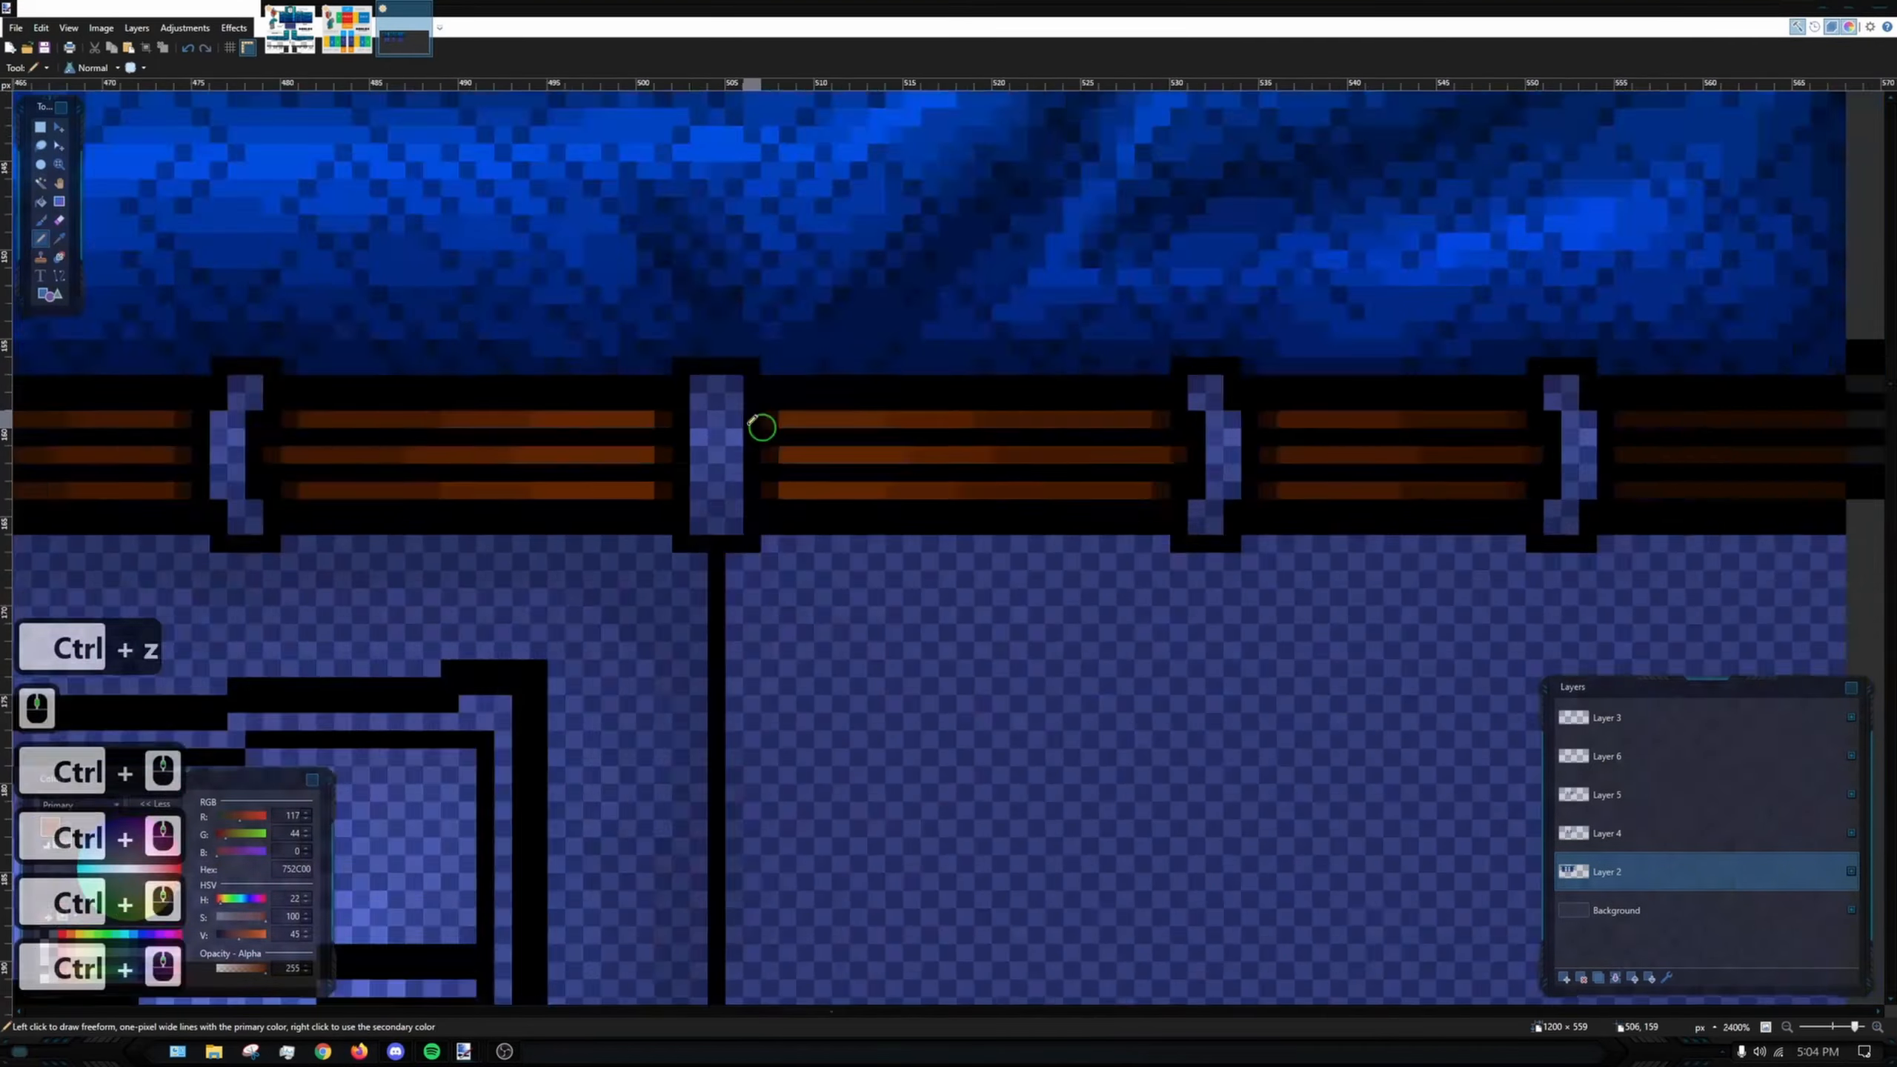
scroll(831, 393, up, 2)
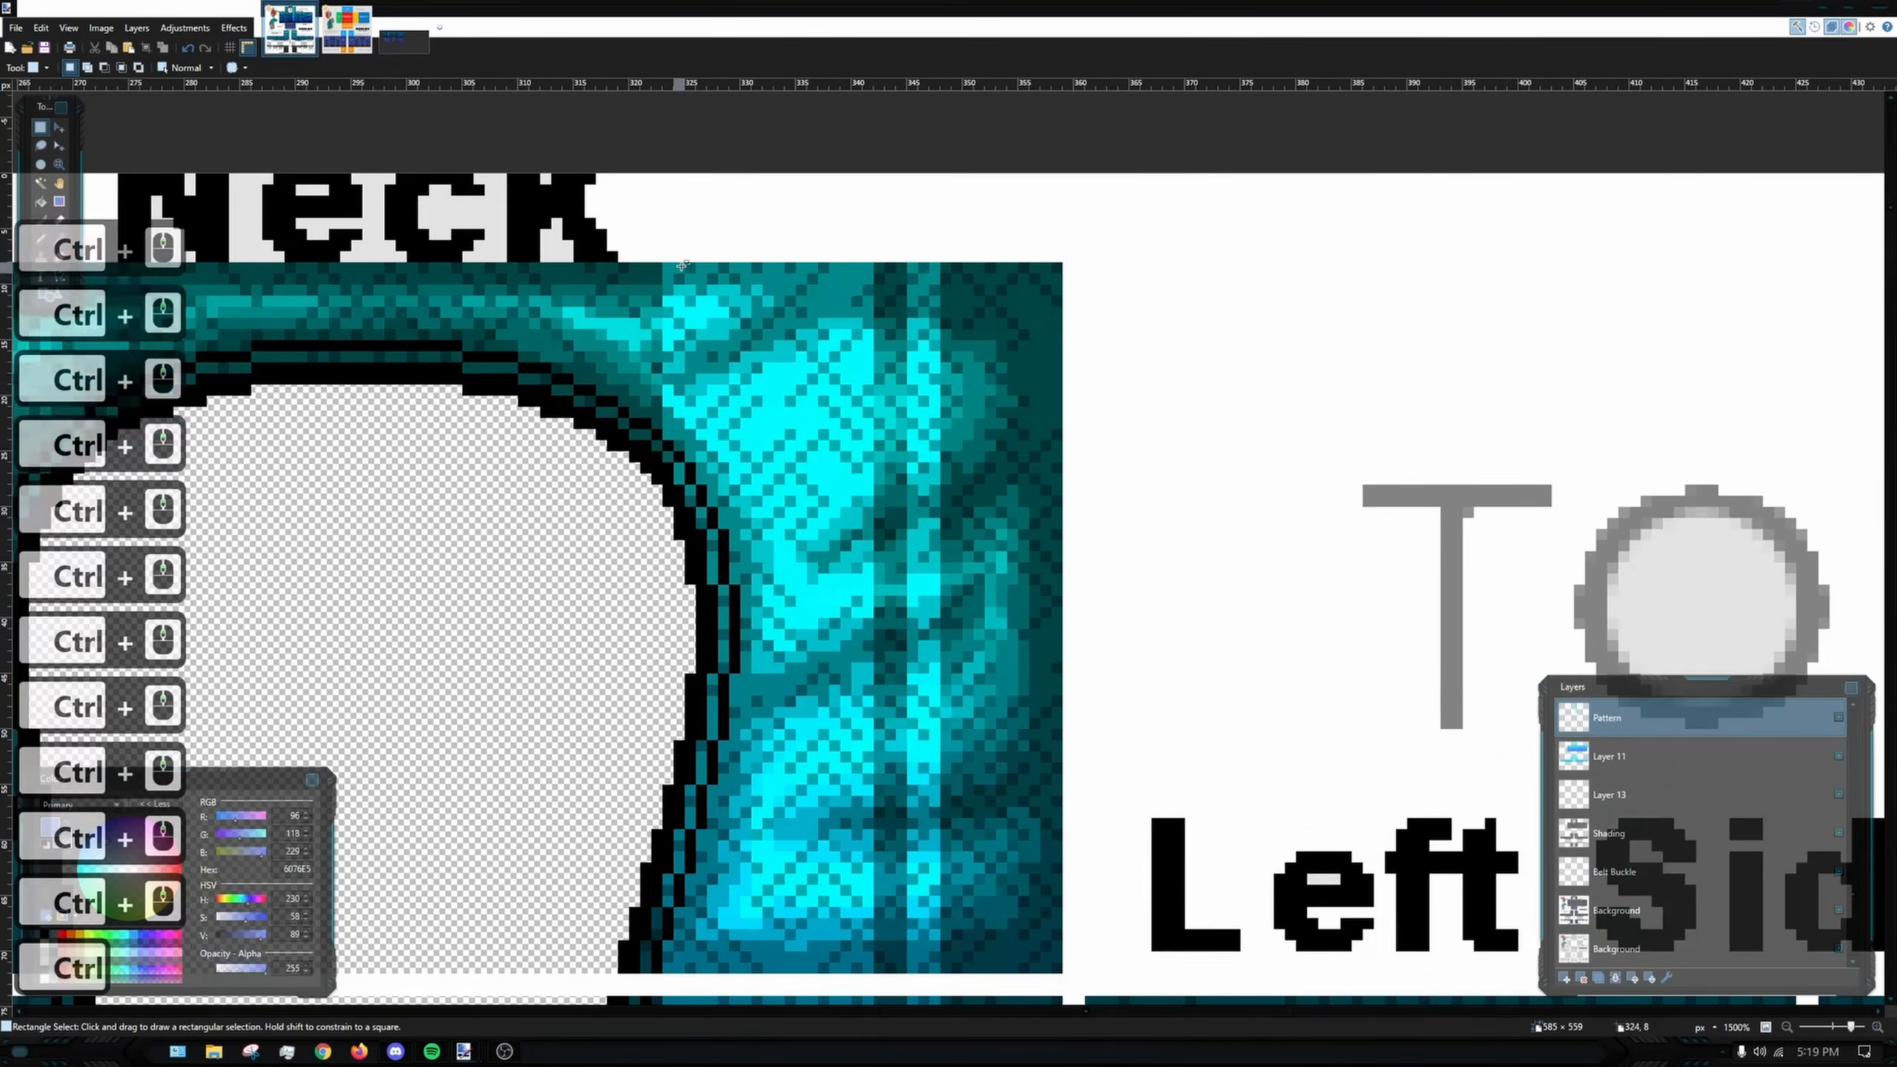
- In the shirt template, copy the 25 by 64 px stripe area of the neck panel and paste it on the Pattern layer
scroll(757, 286, down, 3)
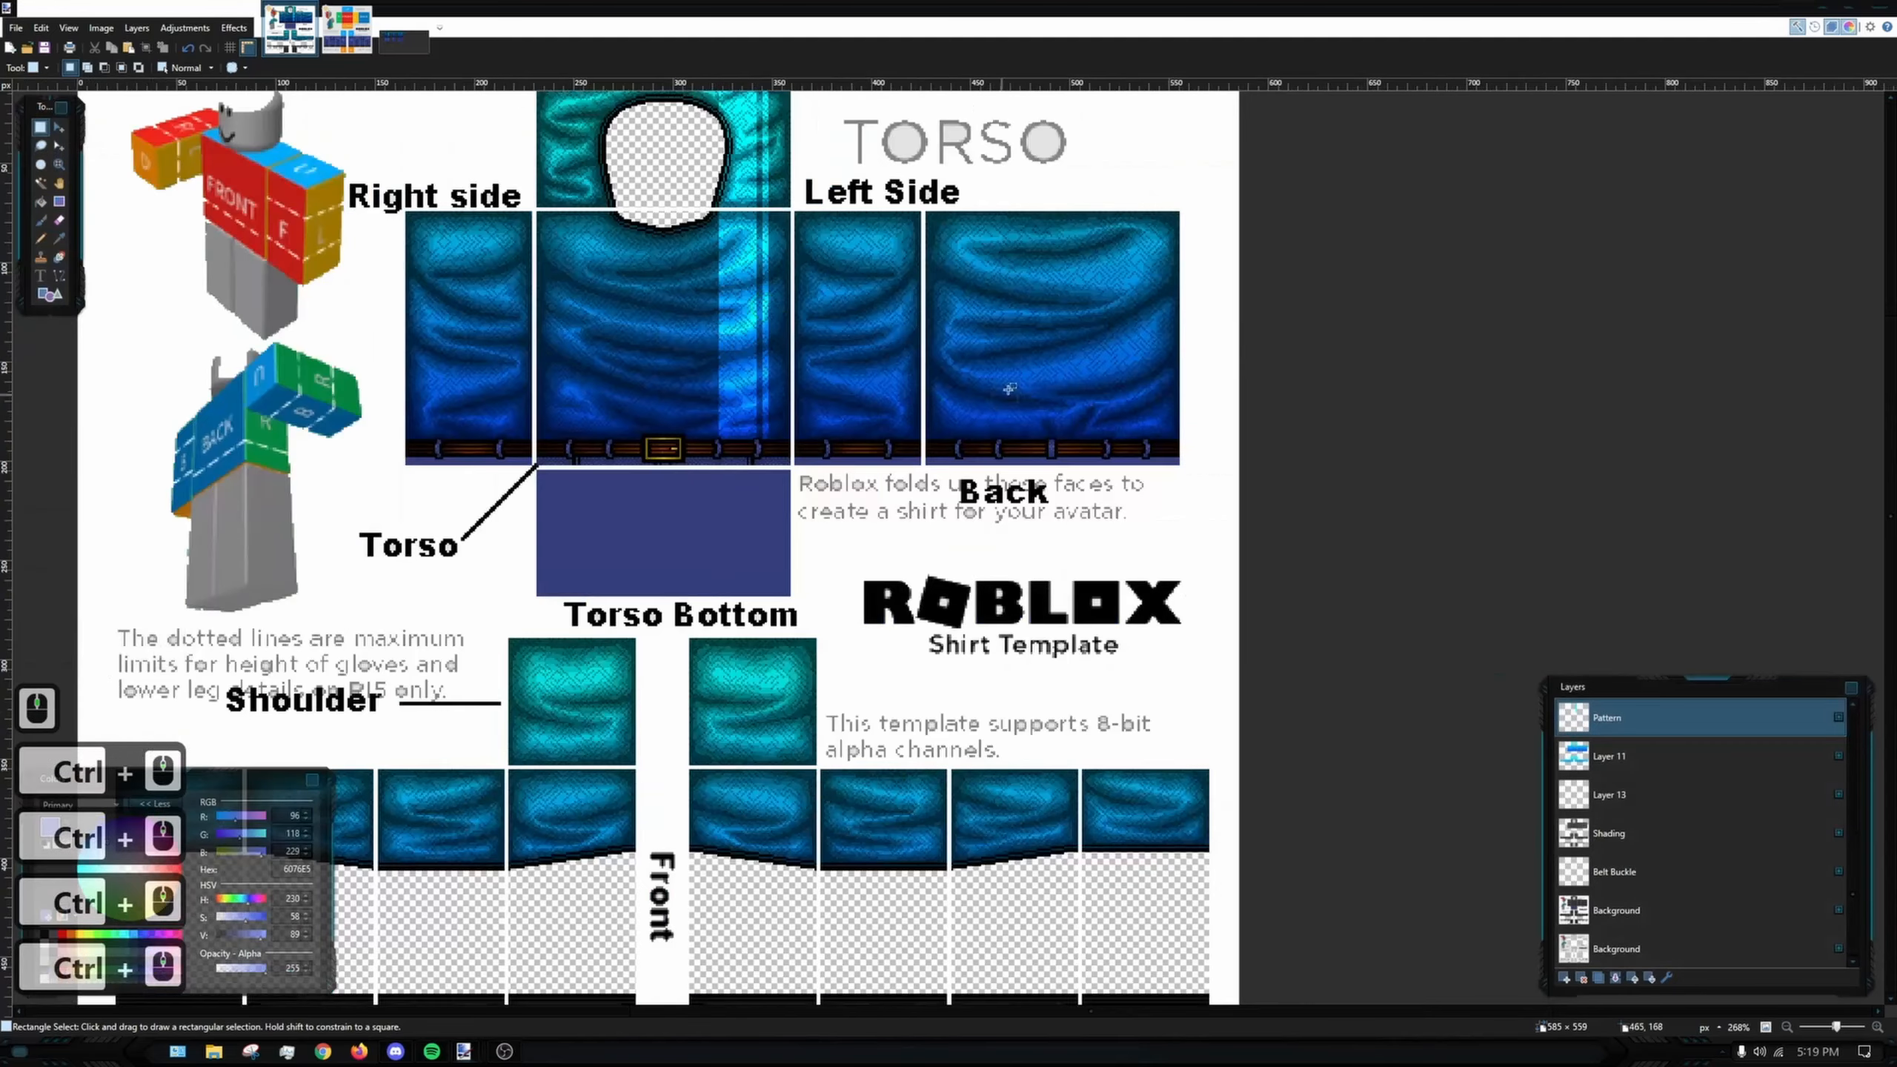
drag(1033, 251, 1096, 363)
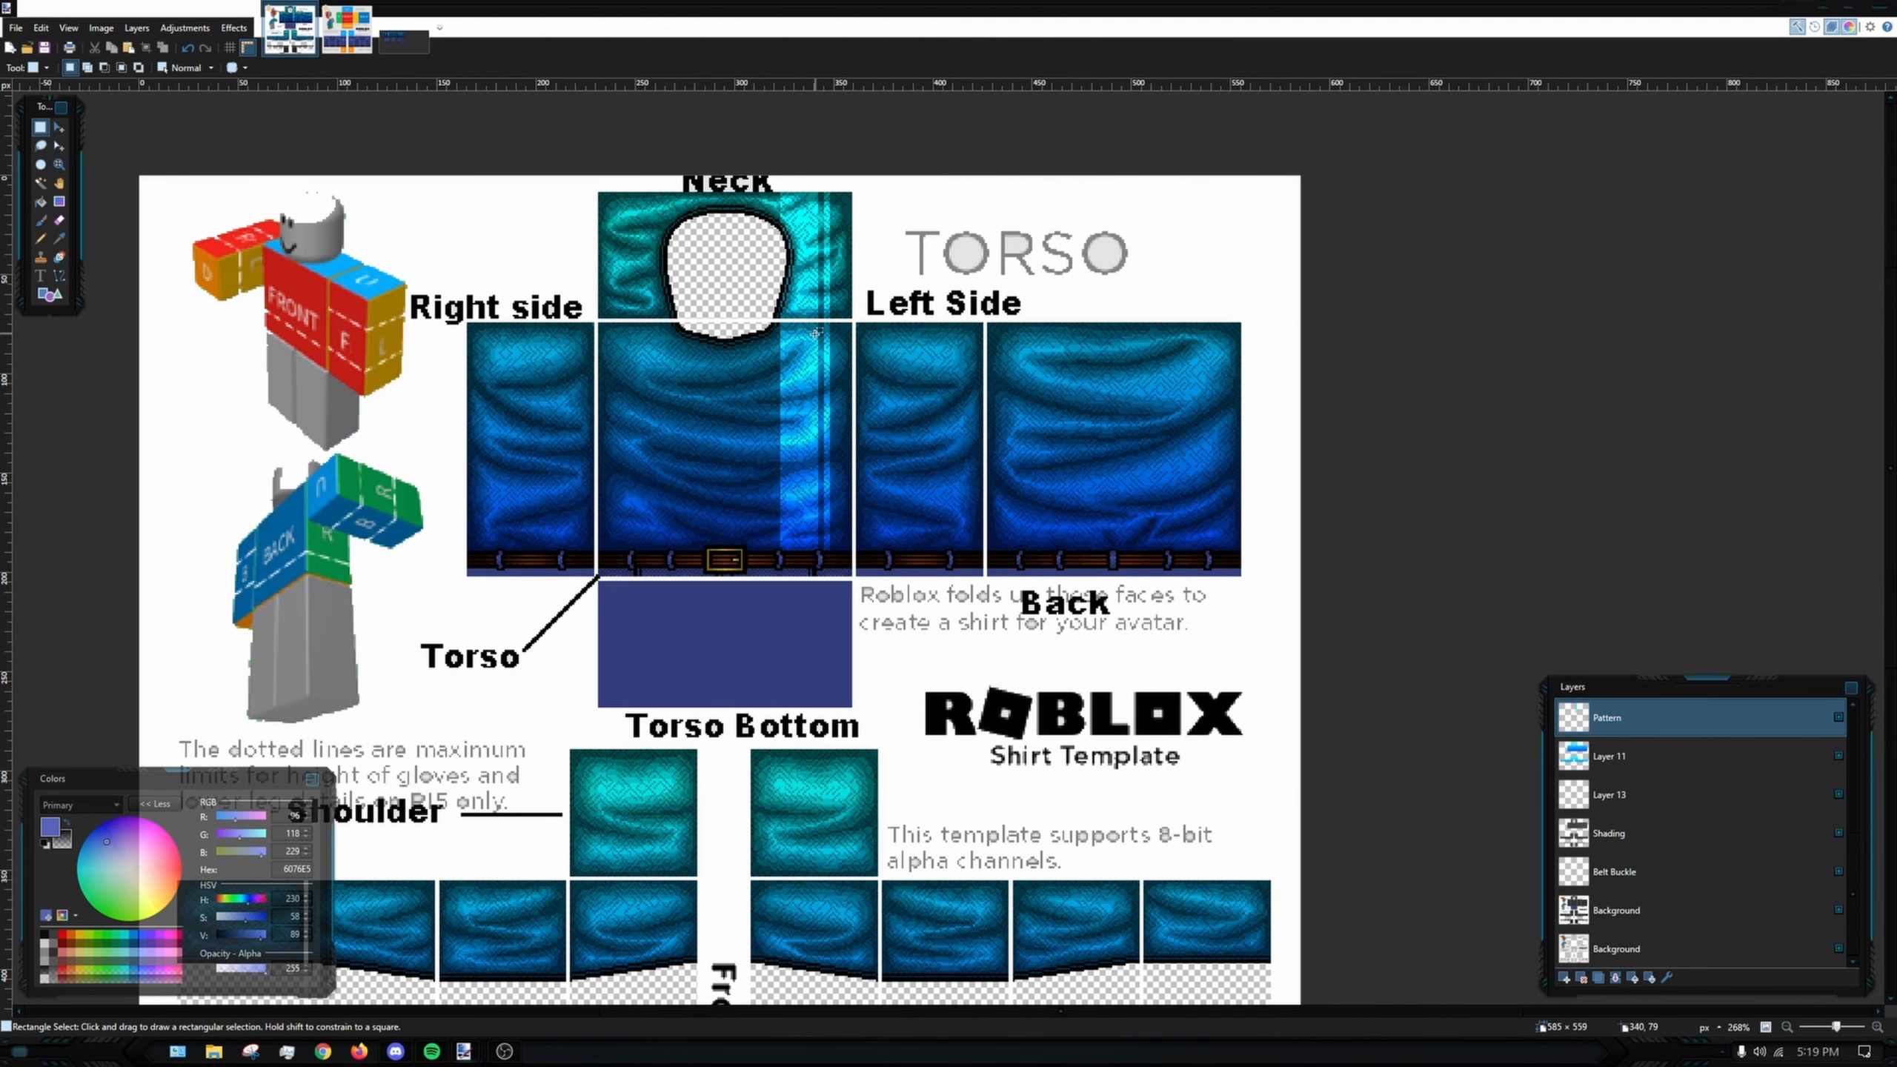
scroll(816, 255, up, 8)
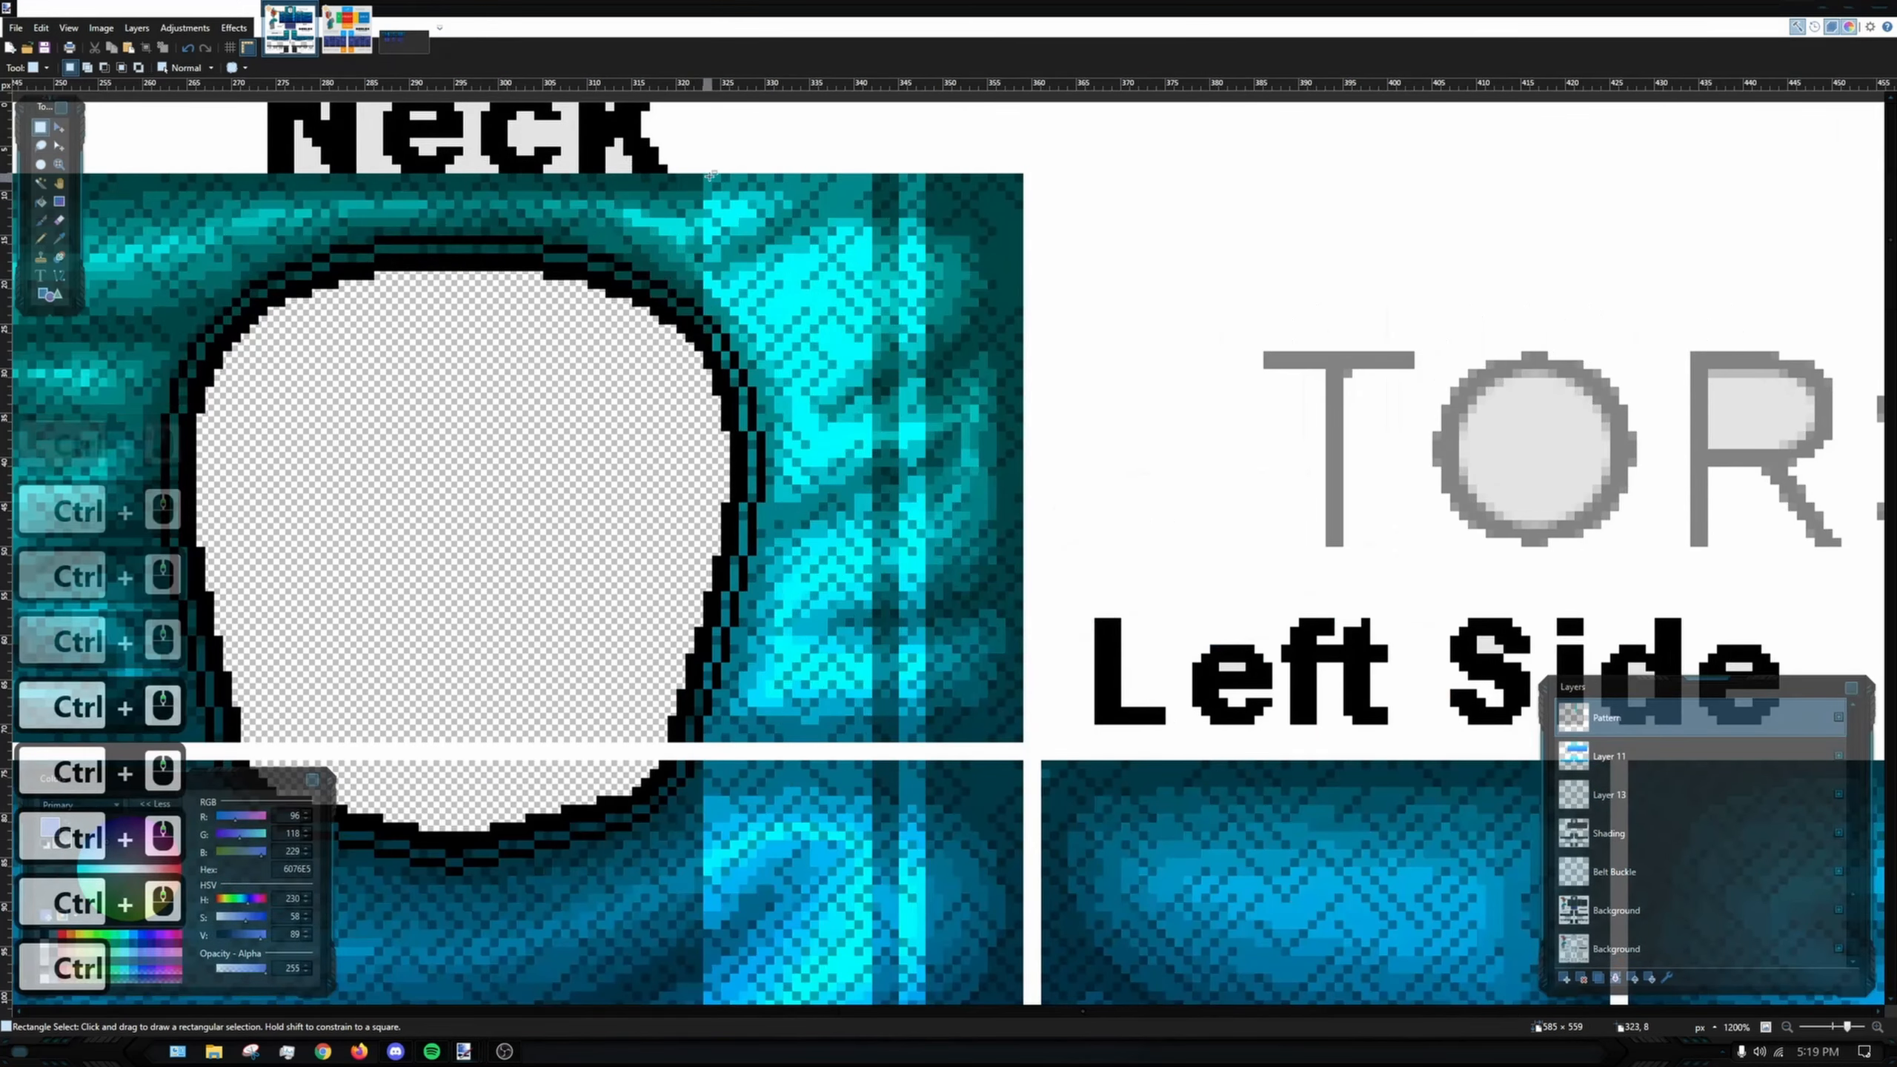
drag(707, 176, 921, 739)
key(ctrl+c)
scroll(921, 730, down, 8)
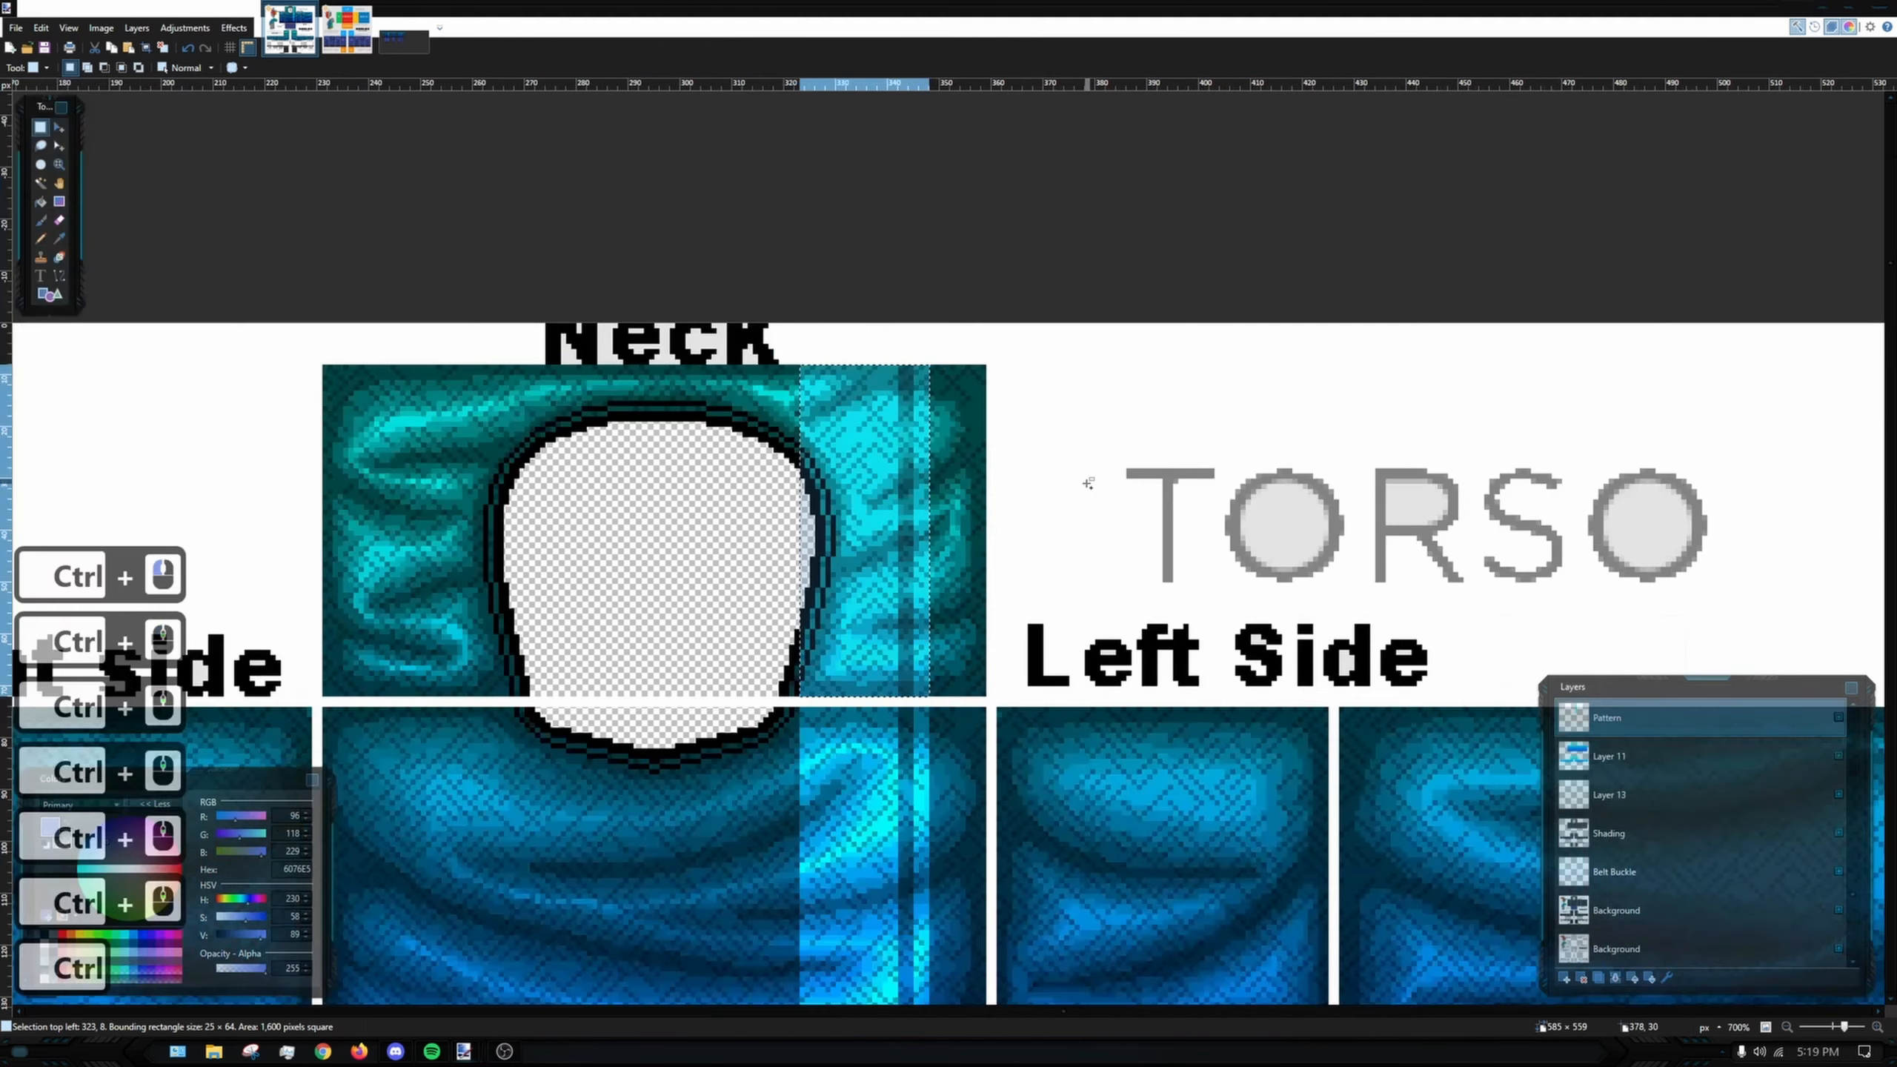
scroll(741, 484, up, 2)
key(ctrl+v)
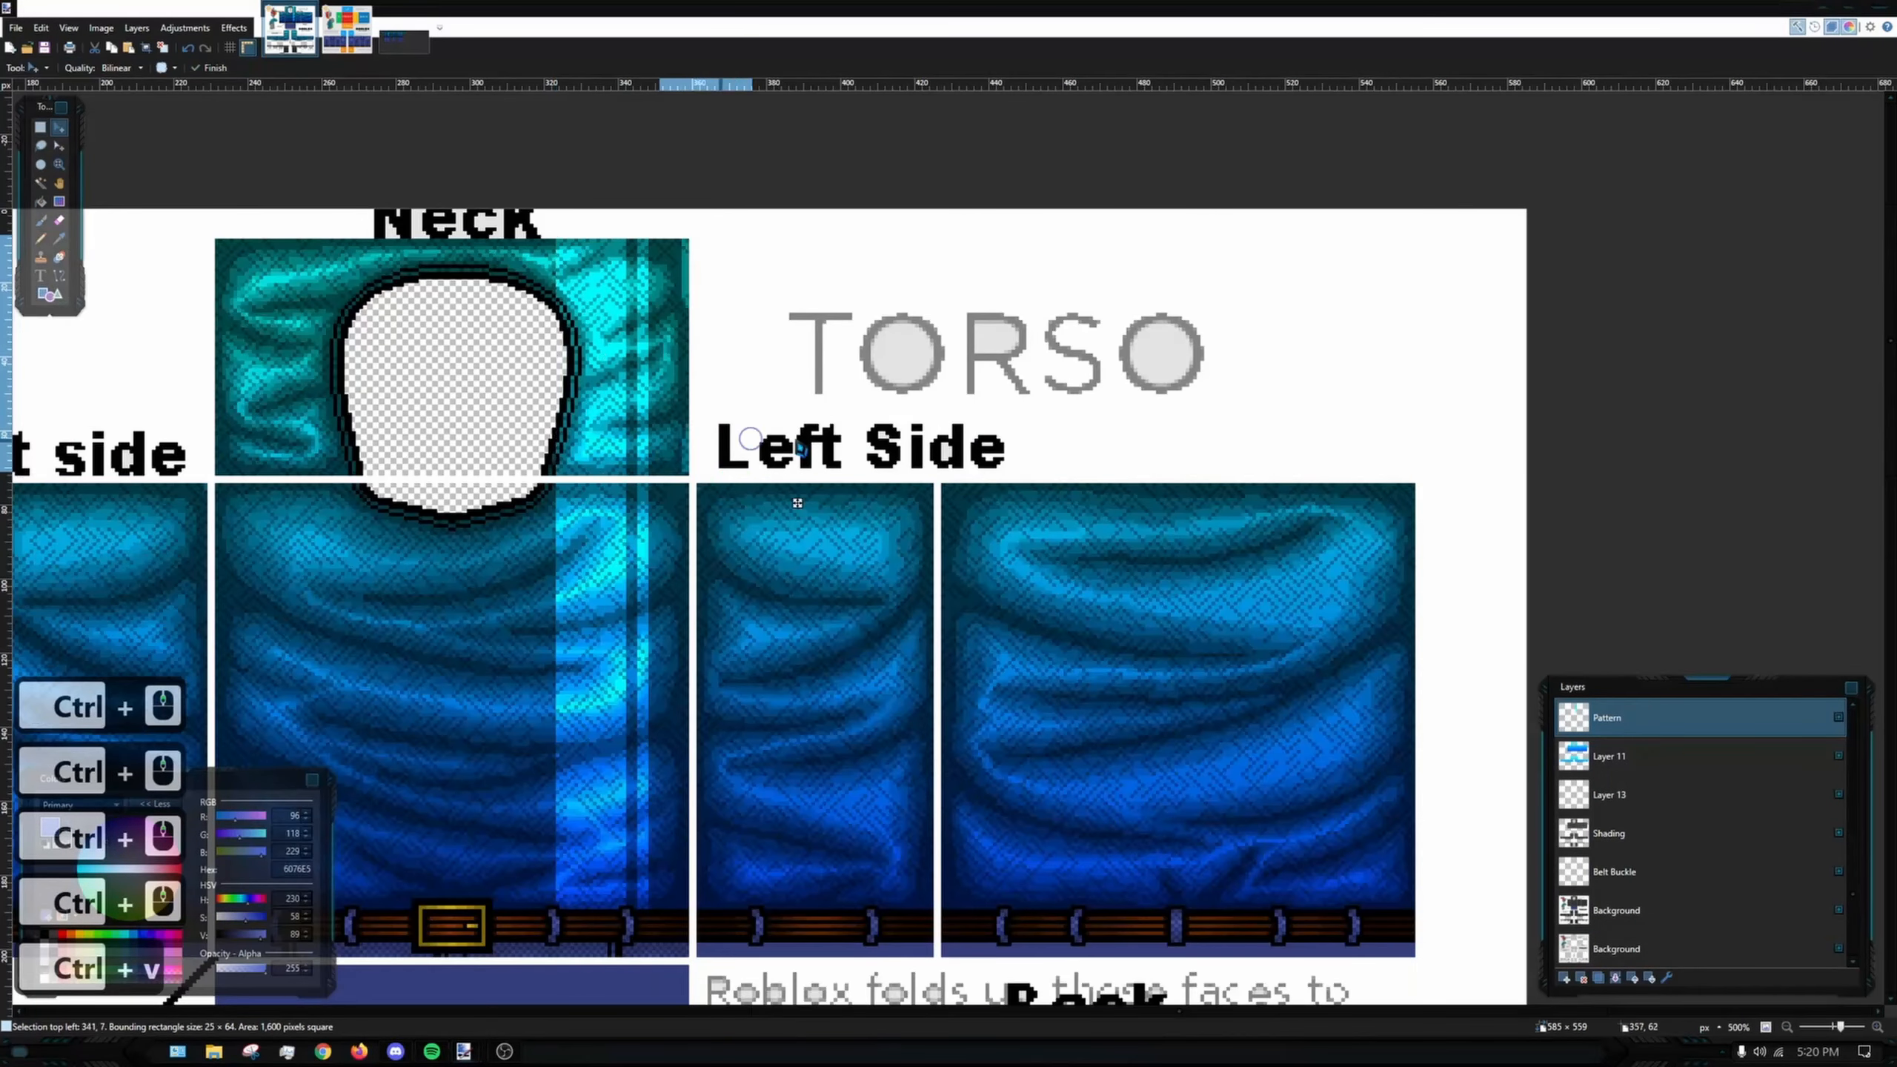
drag(678, 429, 813, 398)
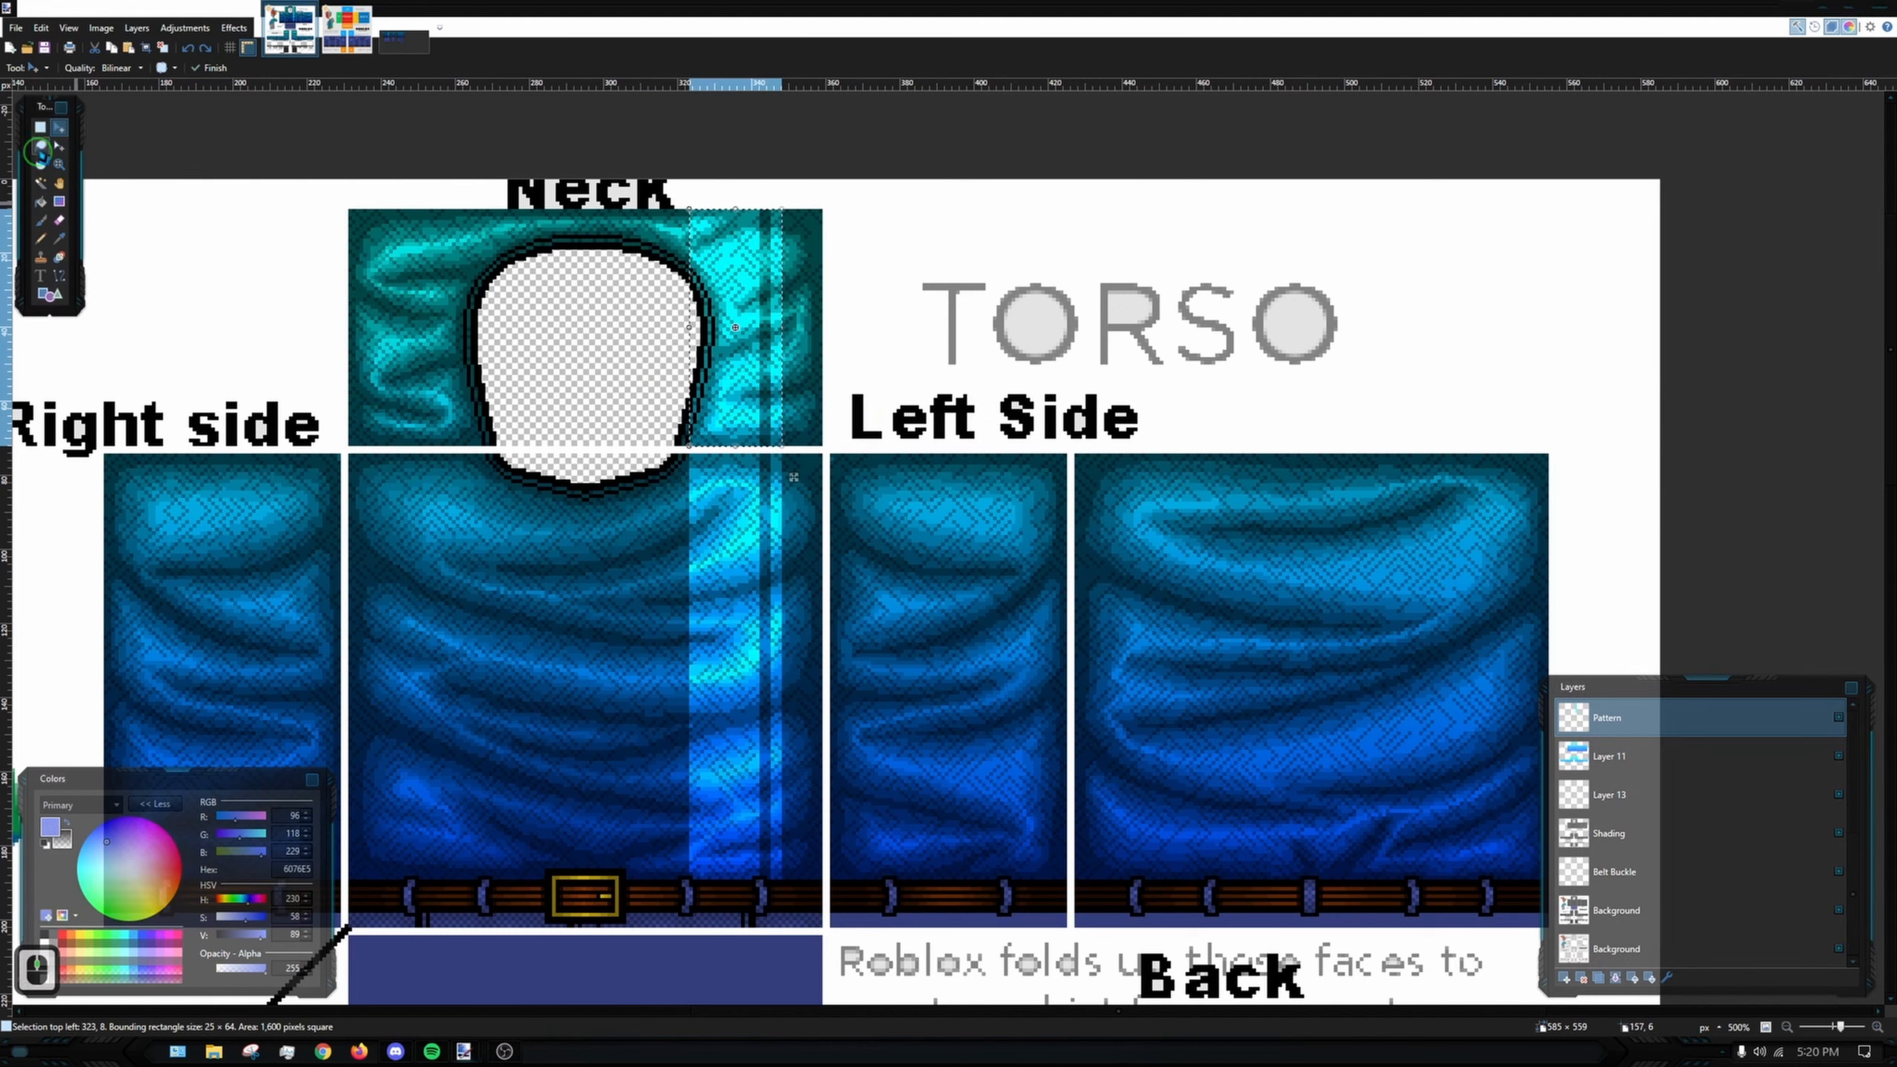
click(40, 127)
scroll(342, 195, up, 4)
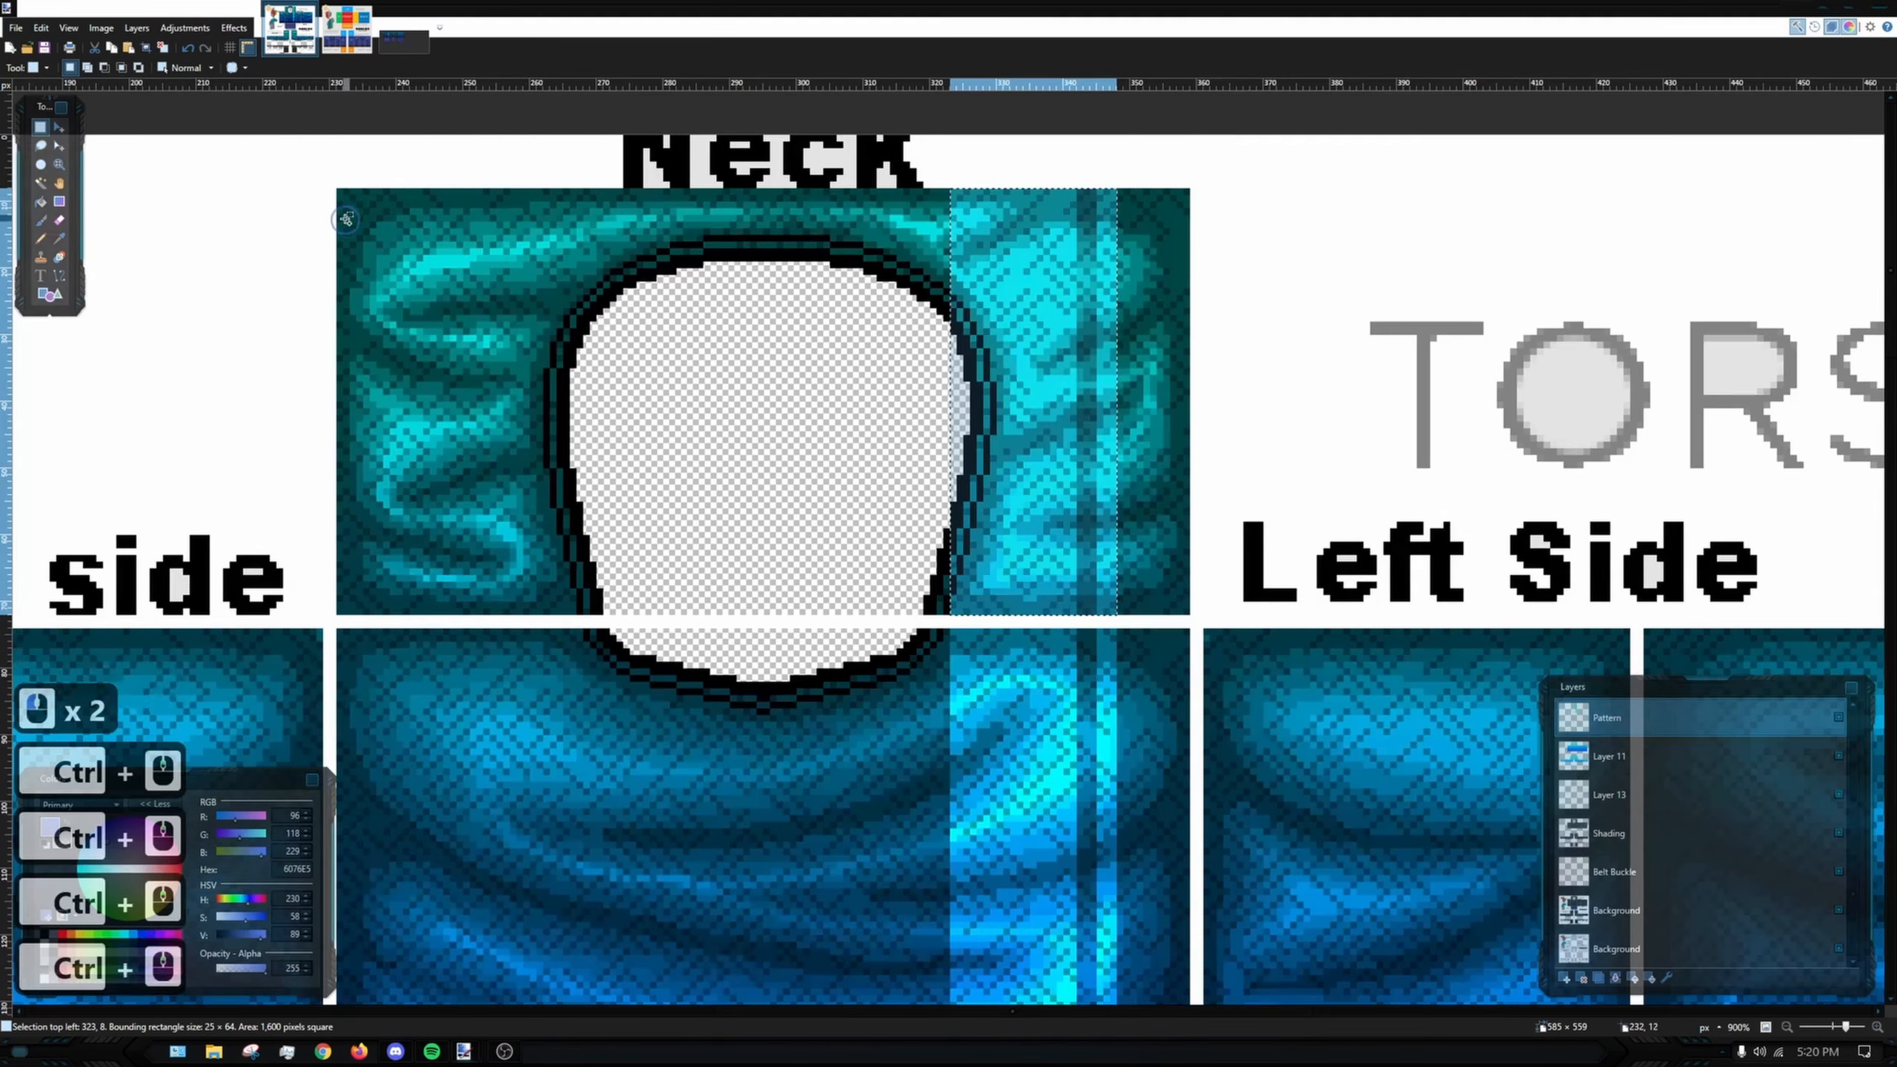
- Copy the neck panel's 128 by 64 px pattern area, try placing it above the back panel, and clear the selection
drag(343, 195, 1188, 598)
scroll(1189, 598, down, 10)
key(ctrl+c)
key(ctrl+v)
drag(714, 474, 1042, 483)
scroll(1064, 482, up, 6)
scroll(1049, 483, up, 4)
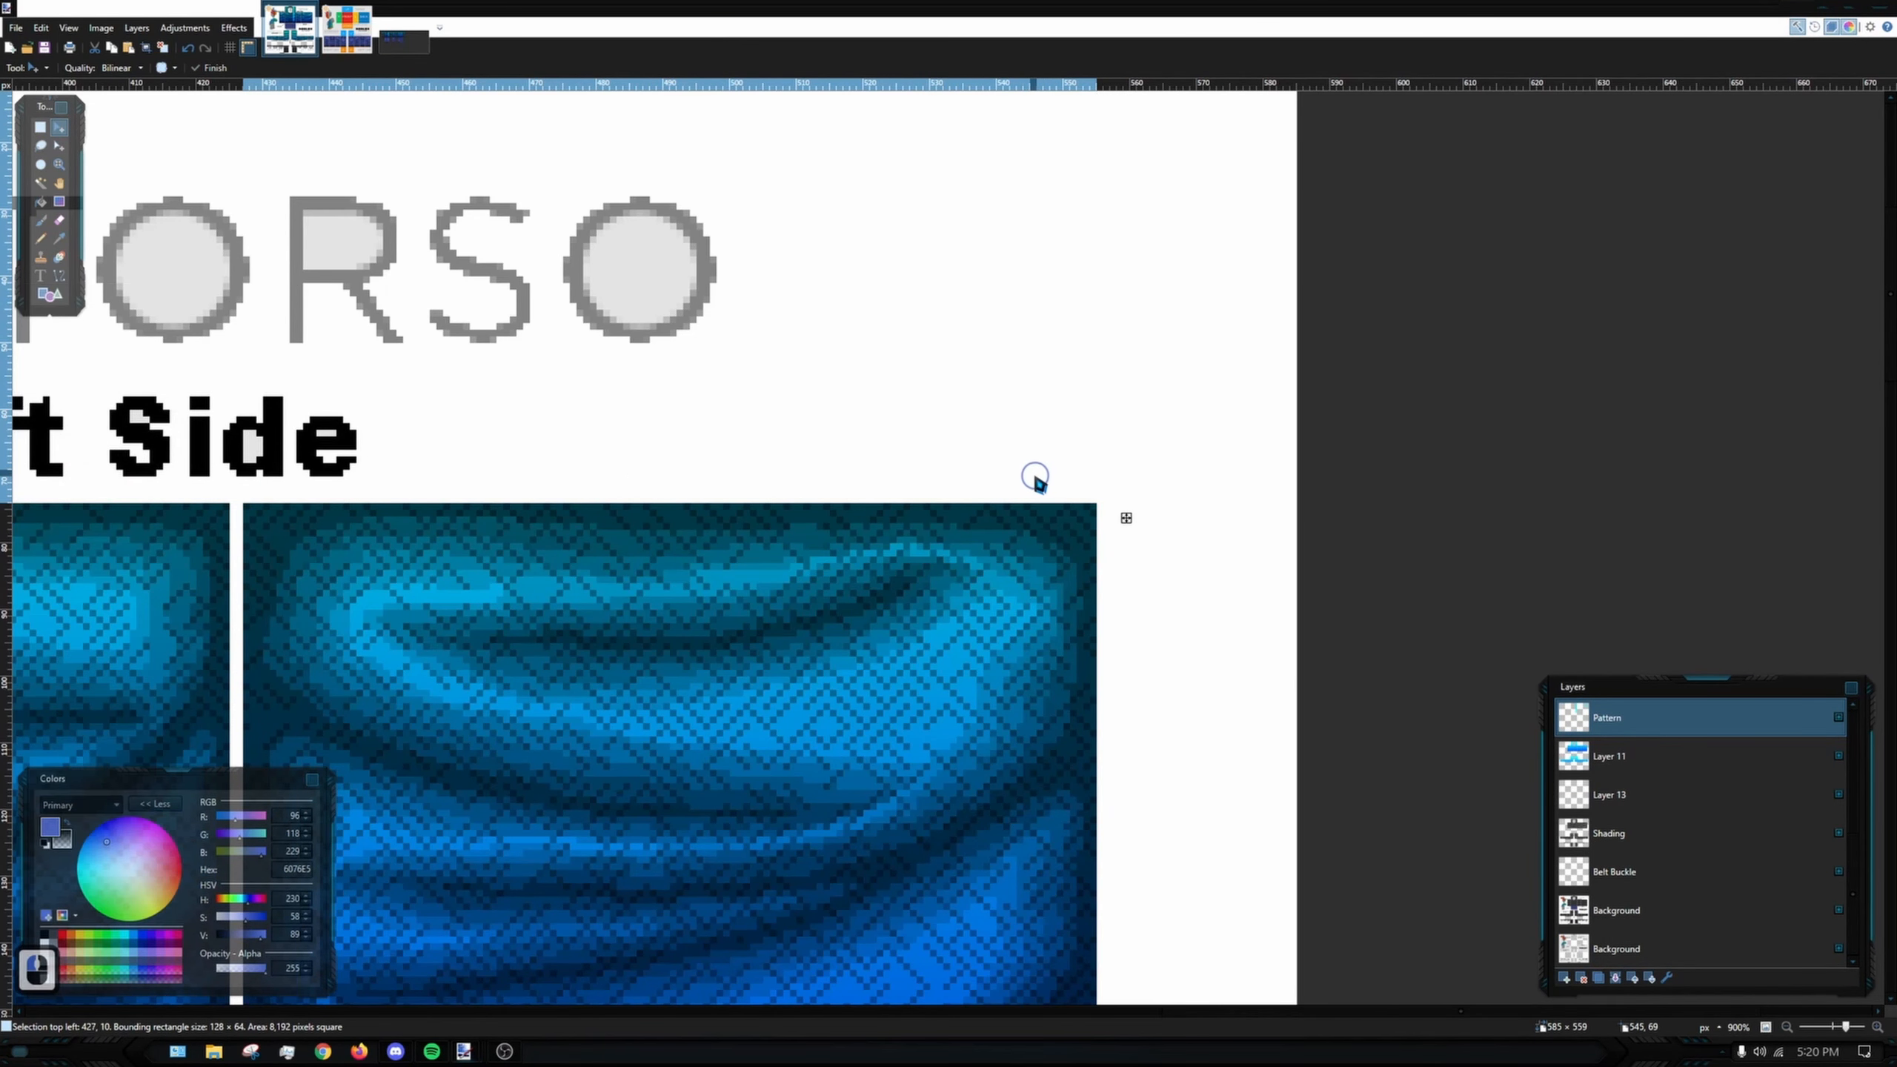
scroll(715, 428, down, 5)
scroll(889, 360, up, 5)
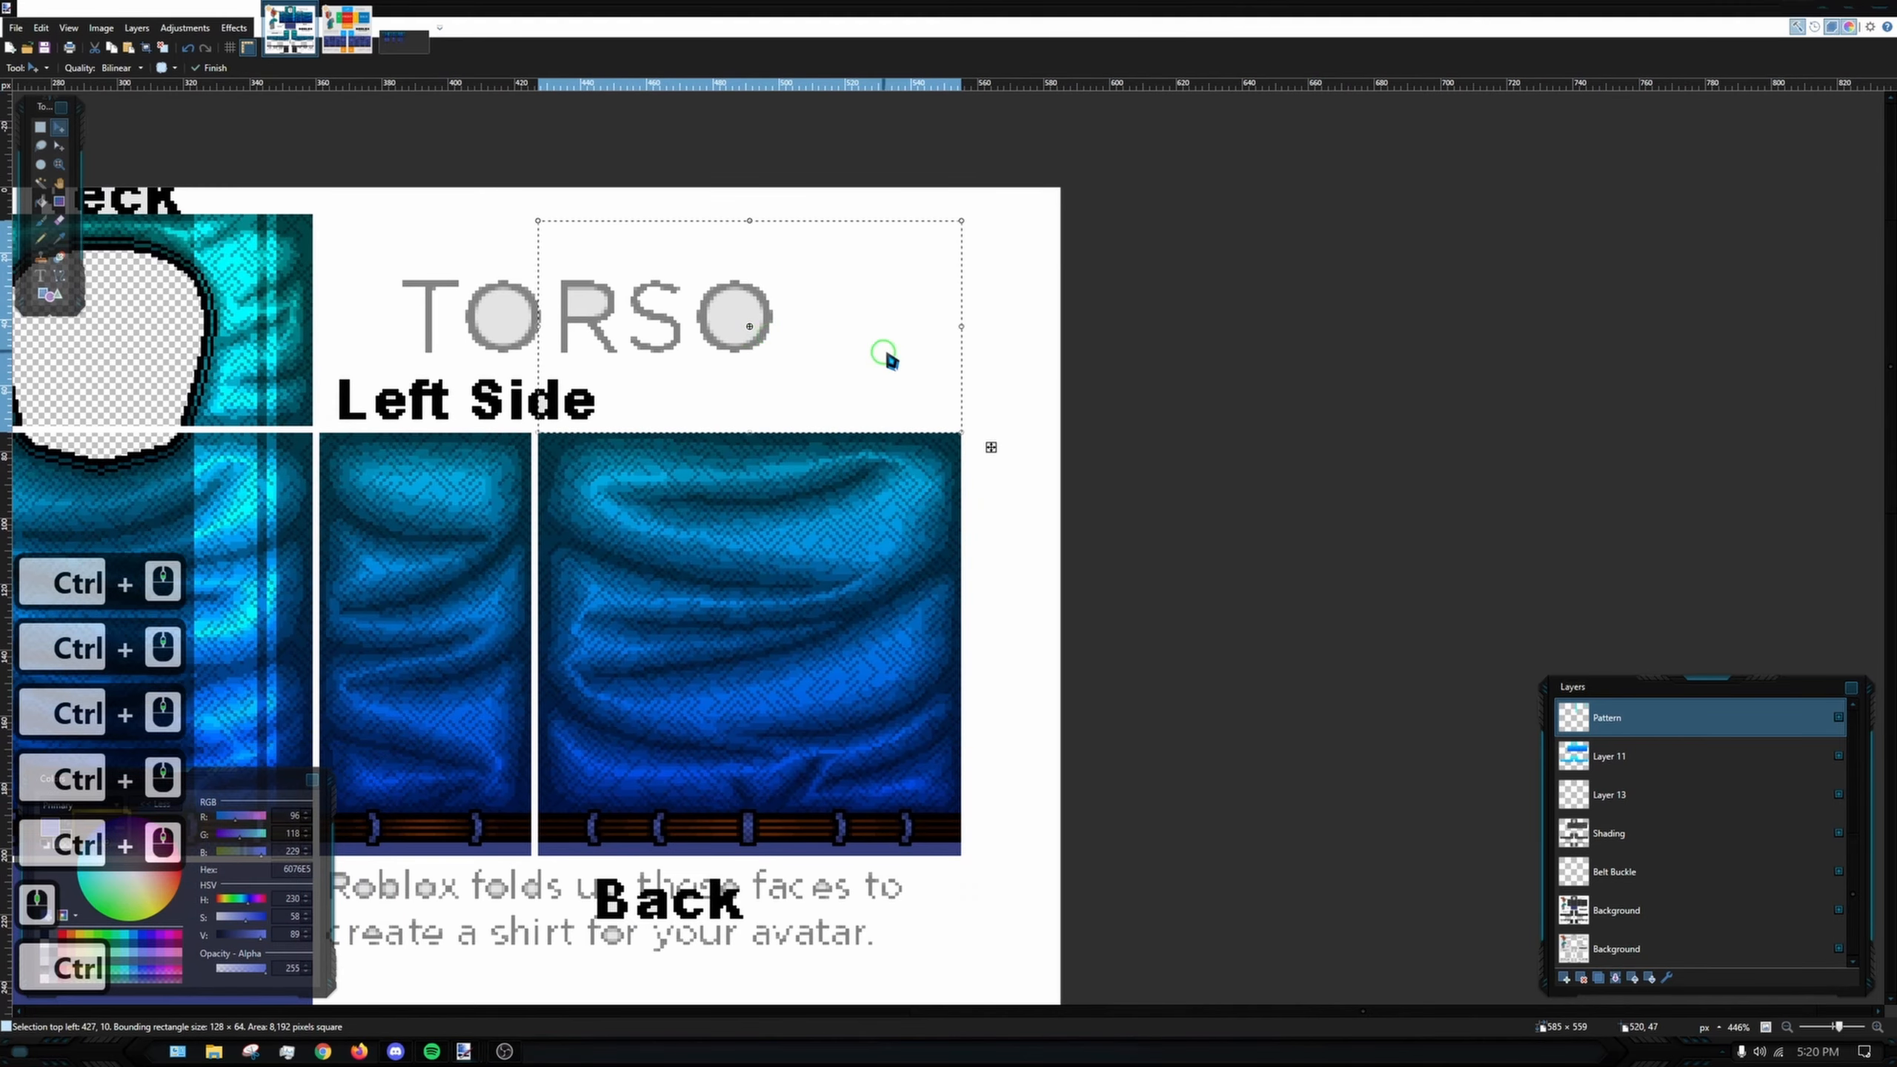
drag(936, 314, 939, 446)
key(ctrl+z)
drag(953, 524, 1019, 458)
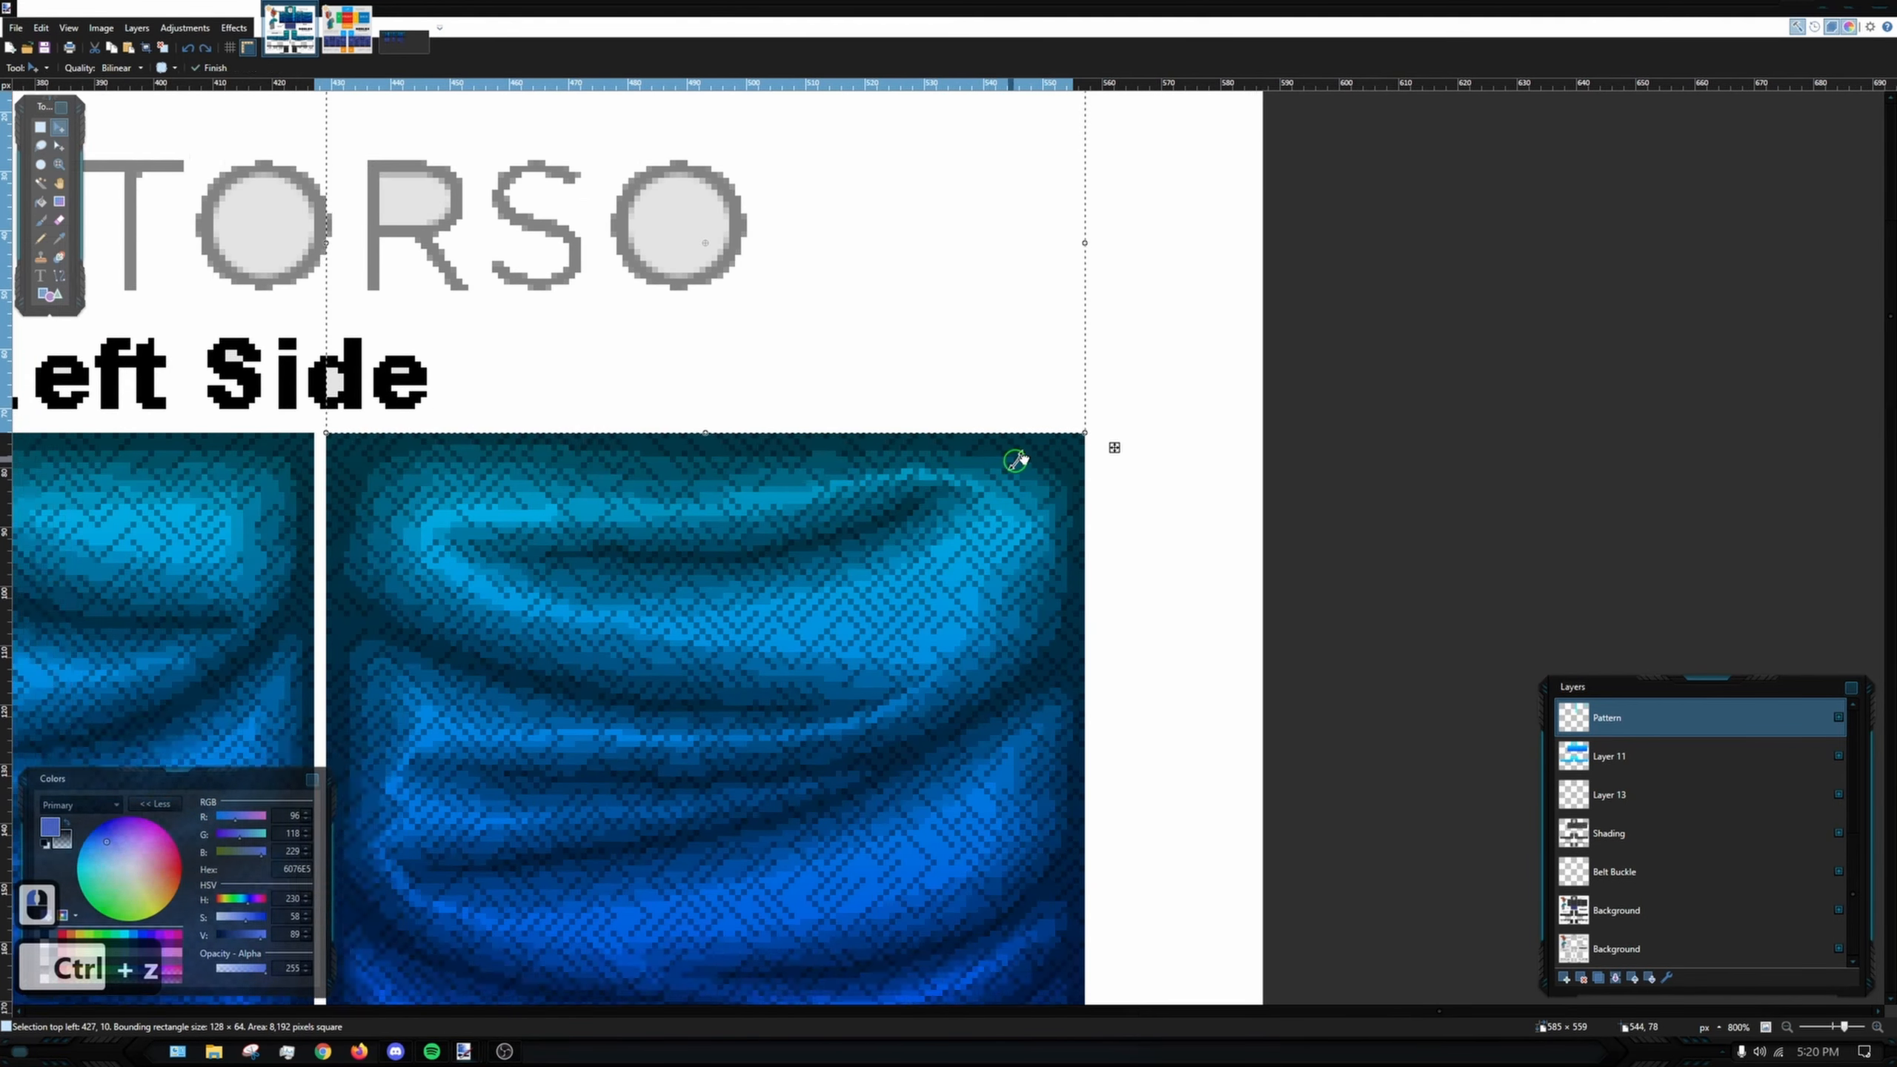
scroll(1034, 460, down, 5)
drag(711, 407, 820, 403)
drag(693, 395, 820, 388)
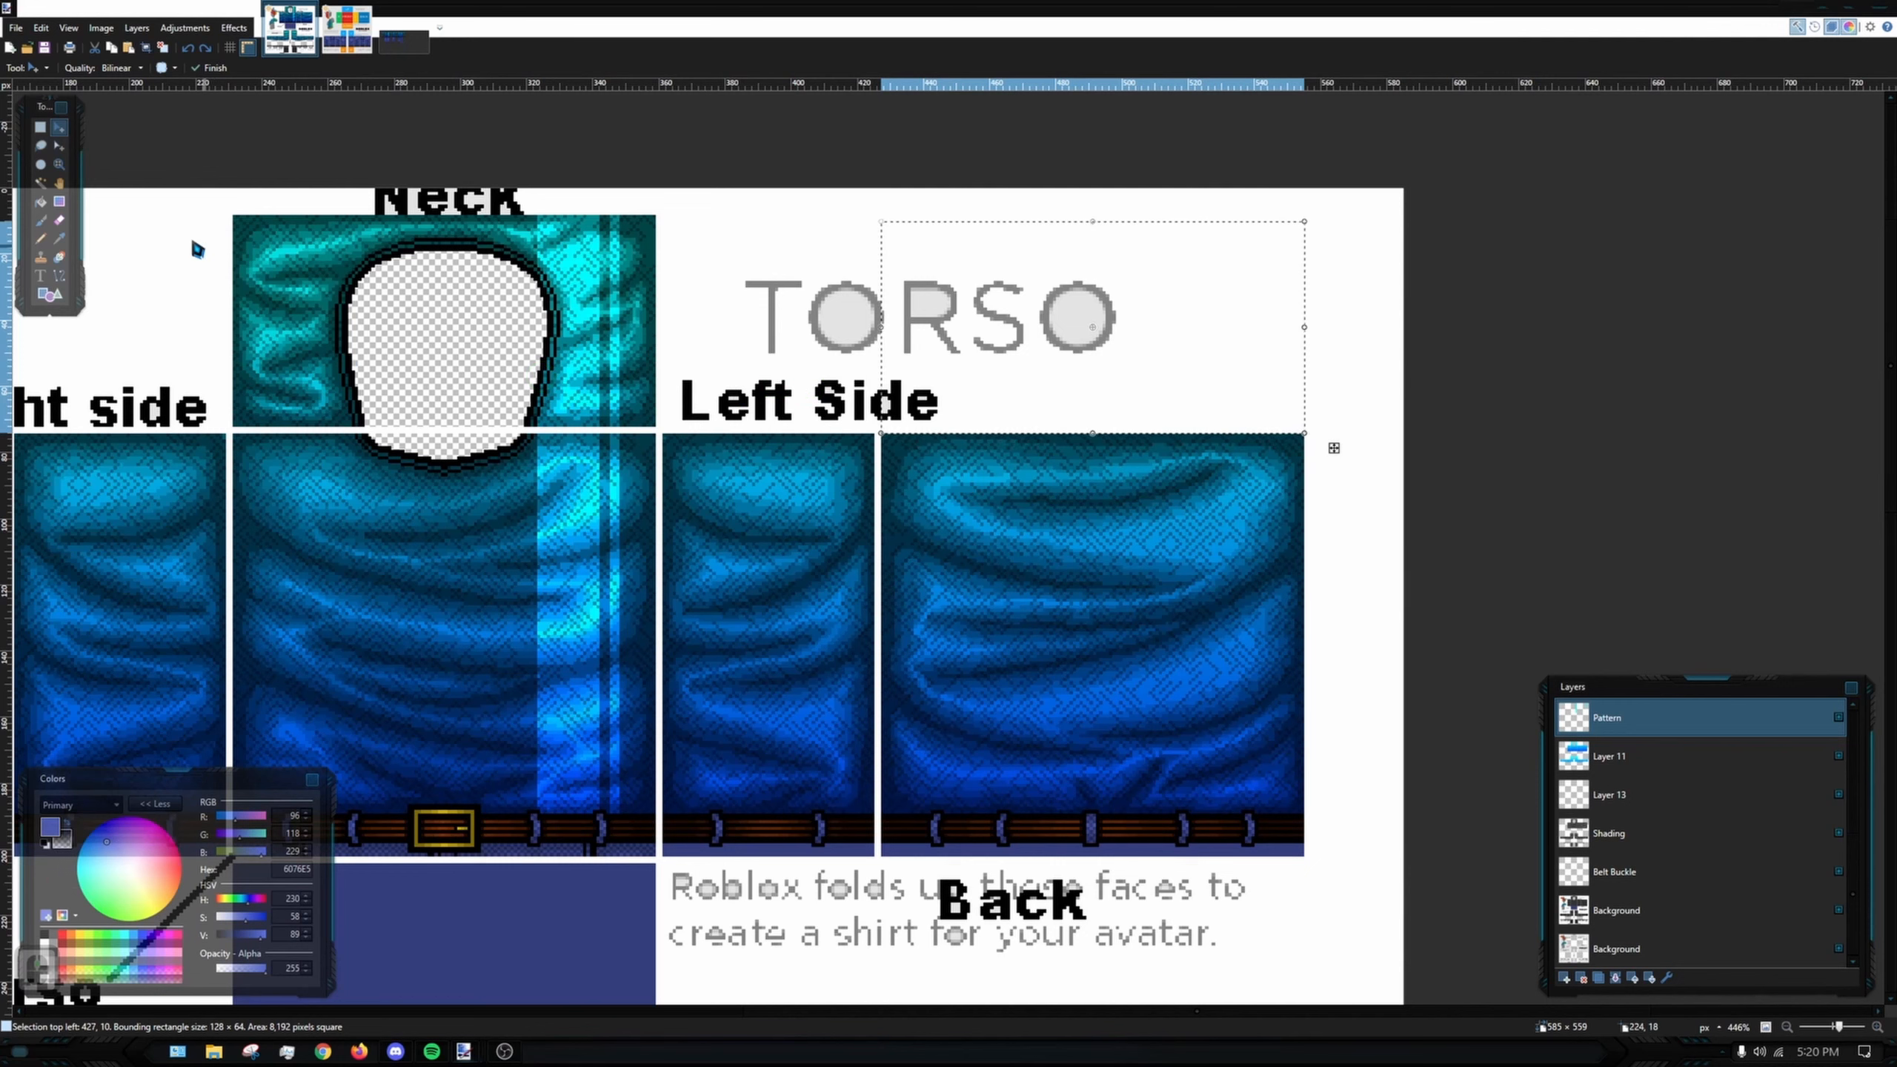
click(40, 126)
click(462, 386)
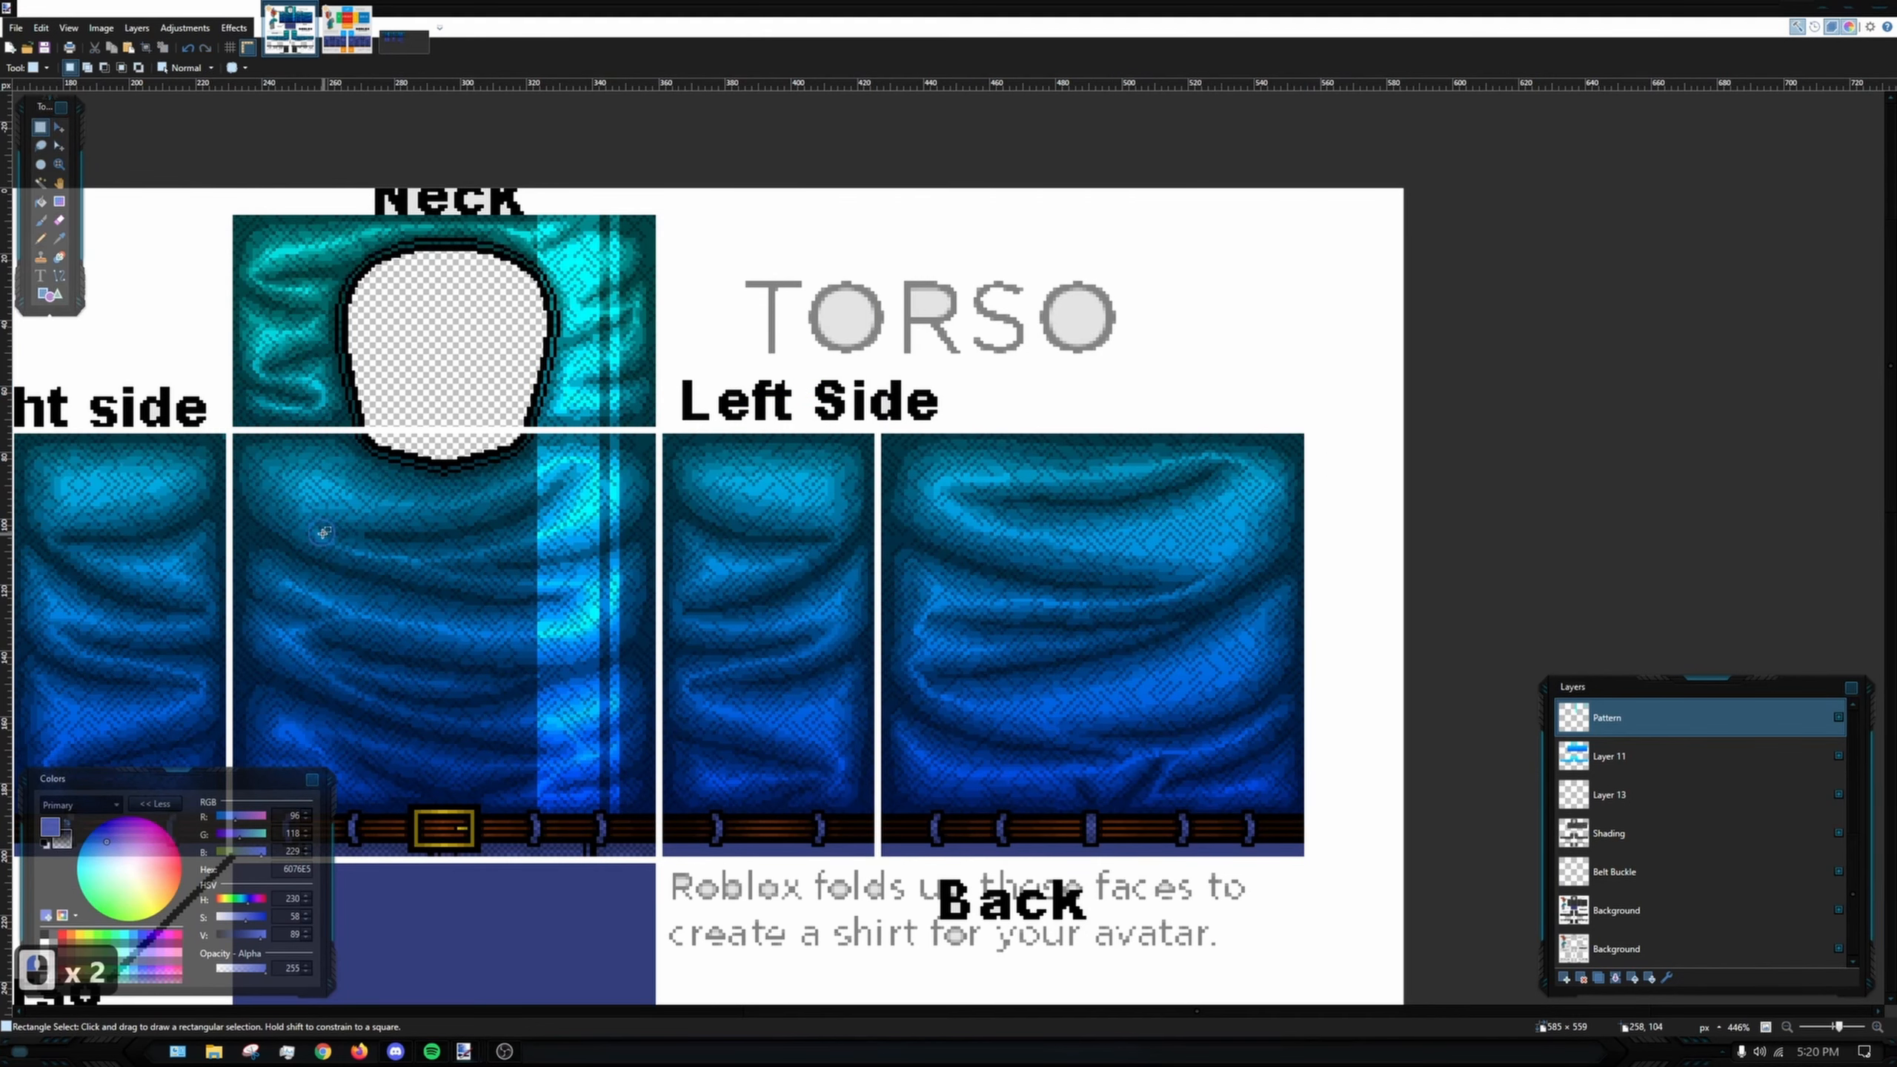
- Select the front torso panel's full 128 by 128 px area on the Pattern layer and copy its stripes
drag(315, 508, 453, 462)
scroll(446, 437, up, 1)
ctrl+scroll(446, 437, up, 3)
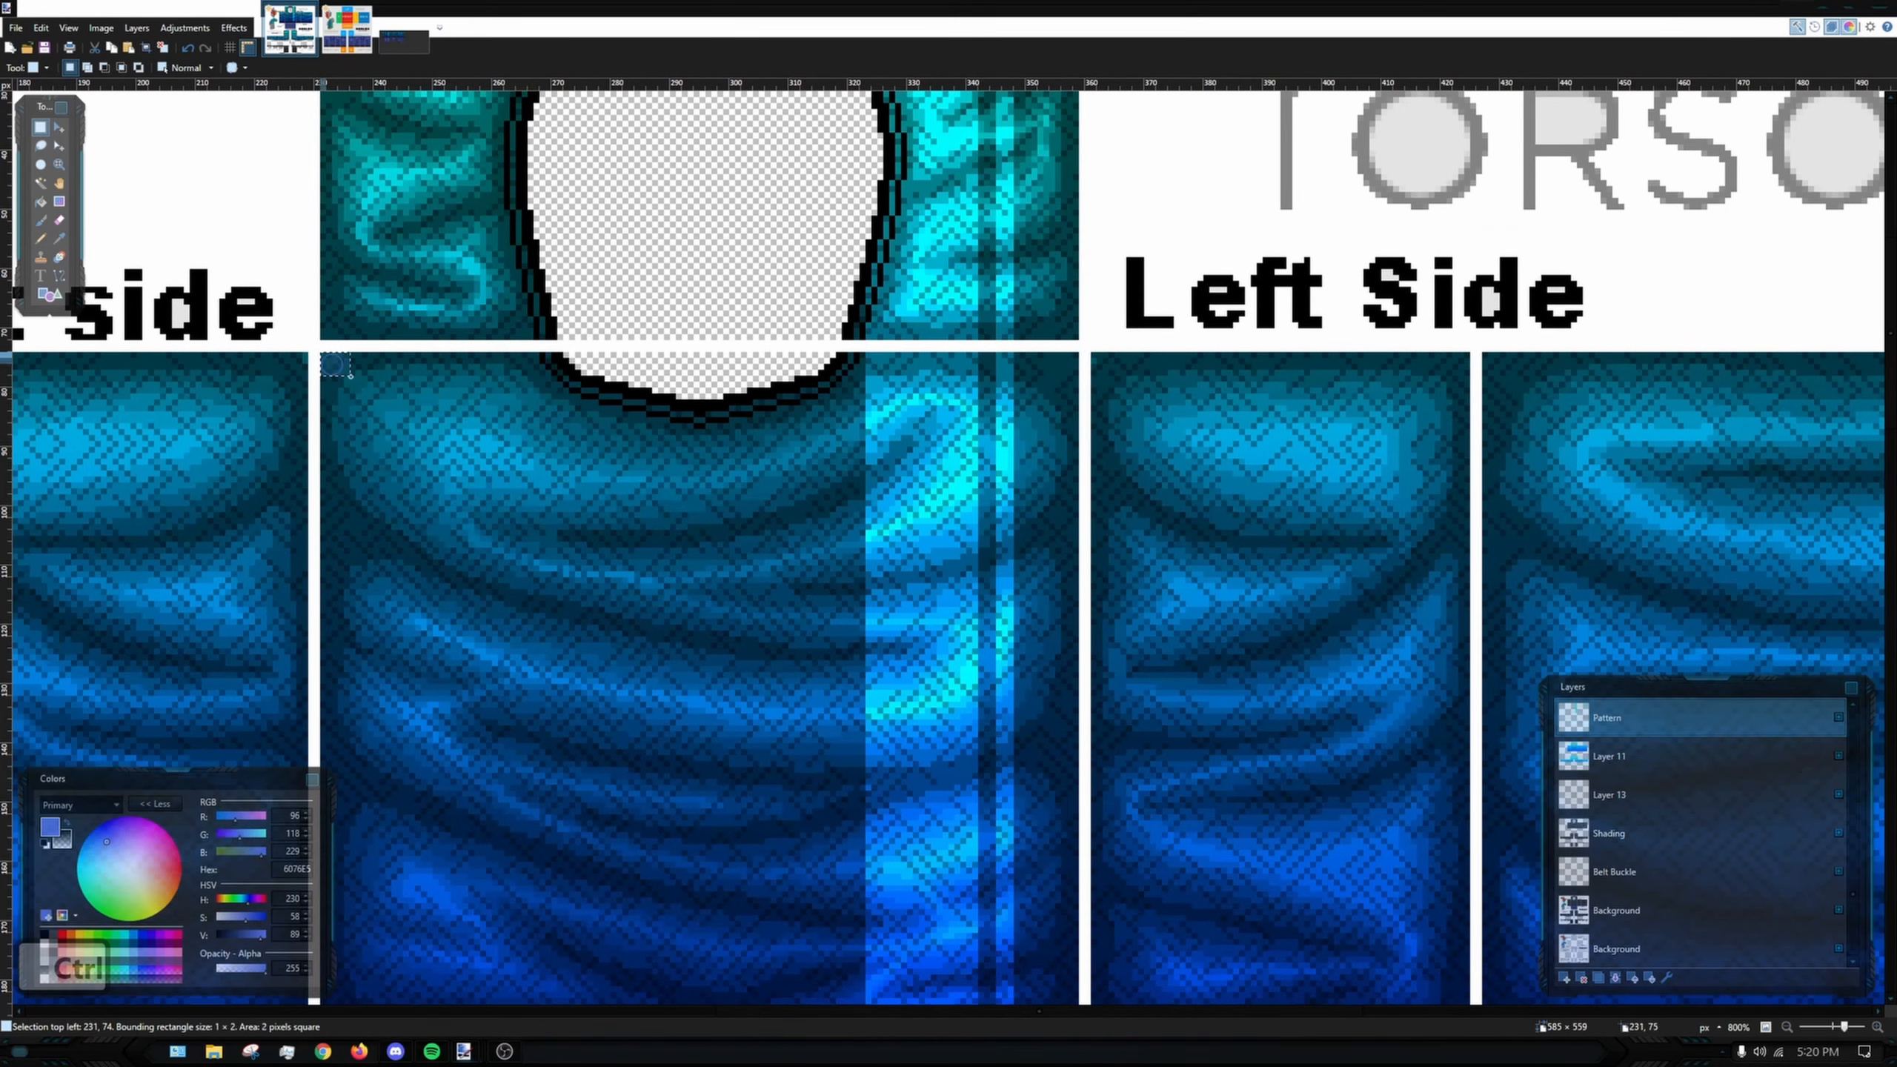
drag(320, 353, 1076, 753)
scroll(886, 580, down, 3)
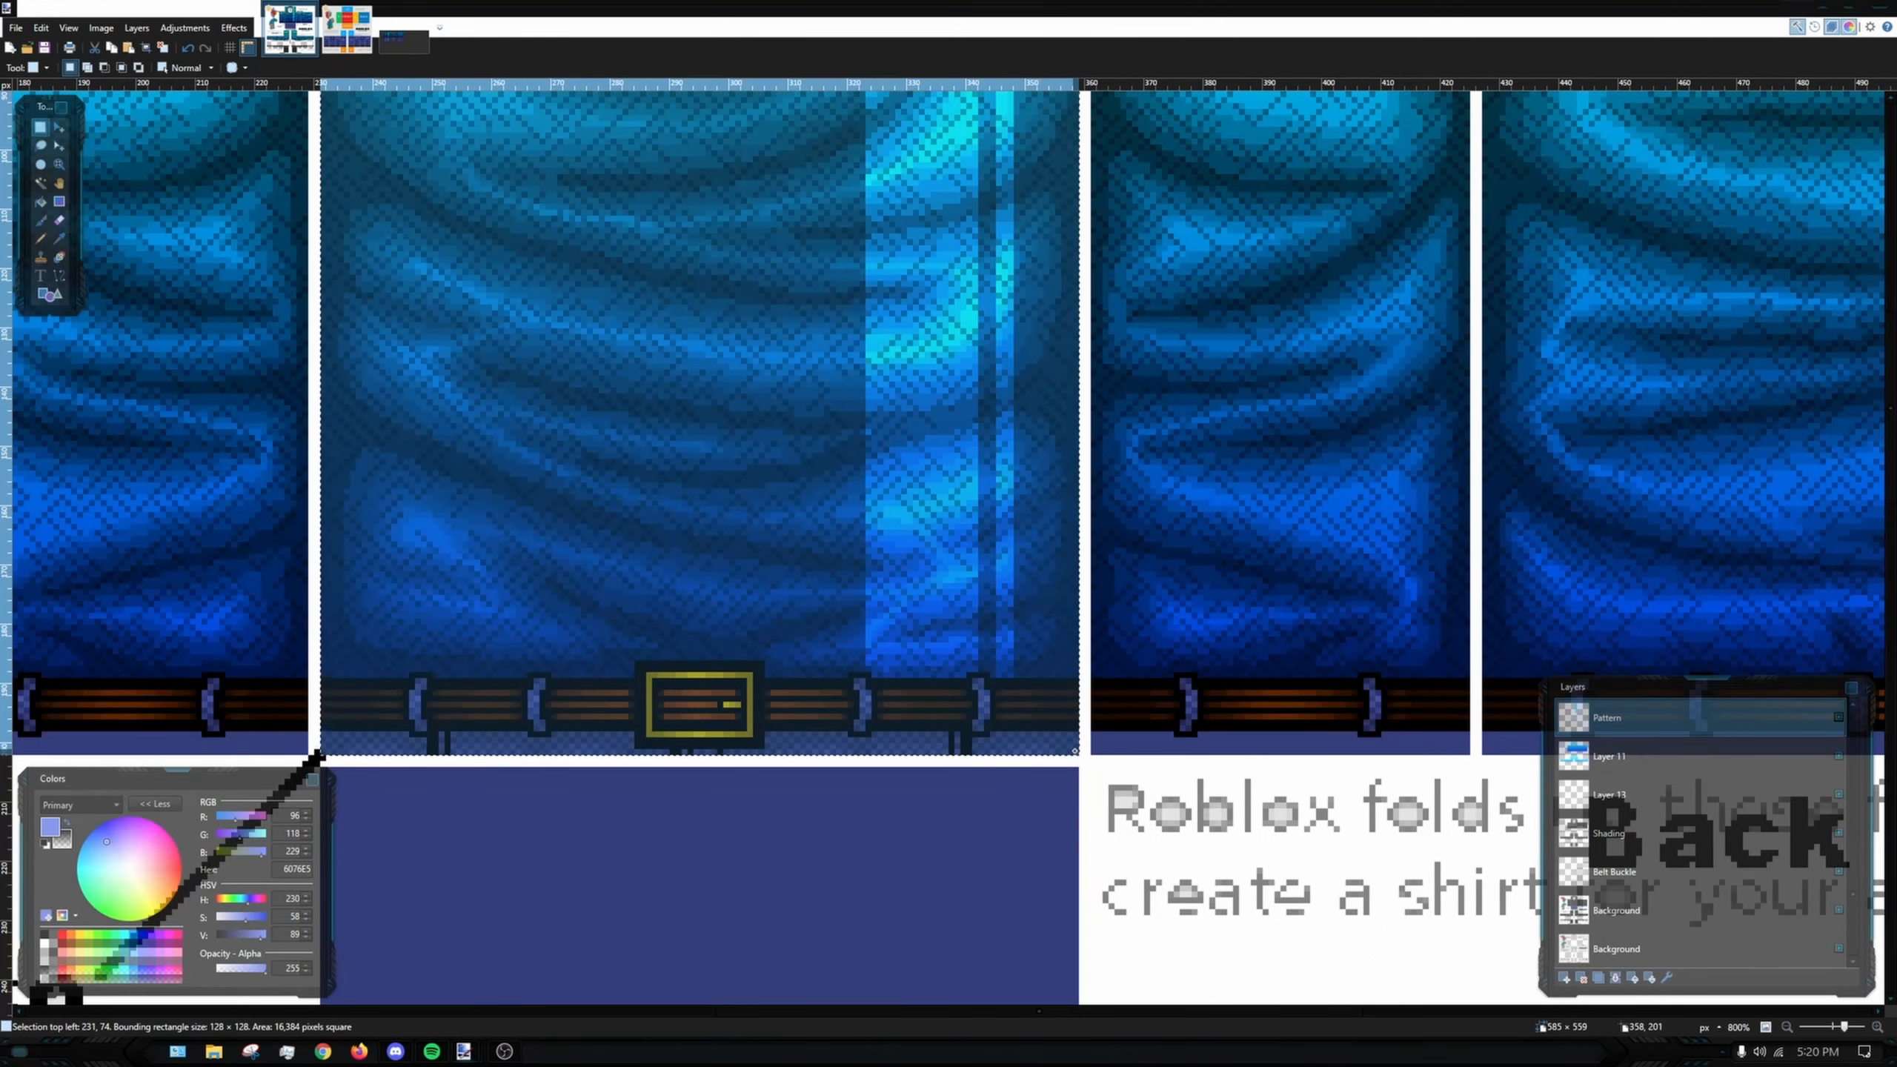
ctrl+scroll(1074, 752, down, 11)
key(ctrl+c)
drag(1419, 609, 1144, 538)
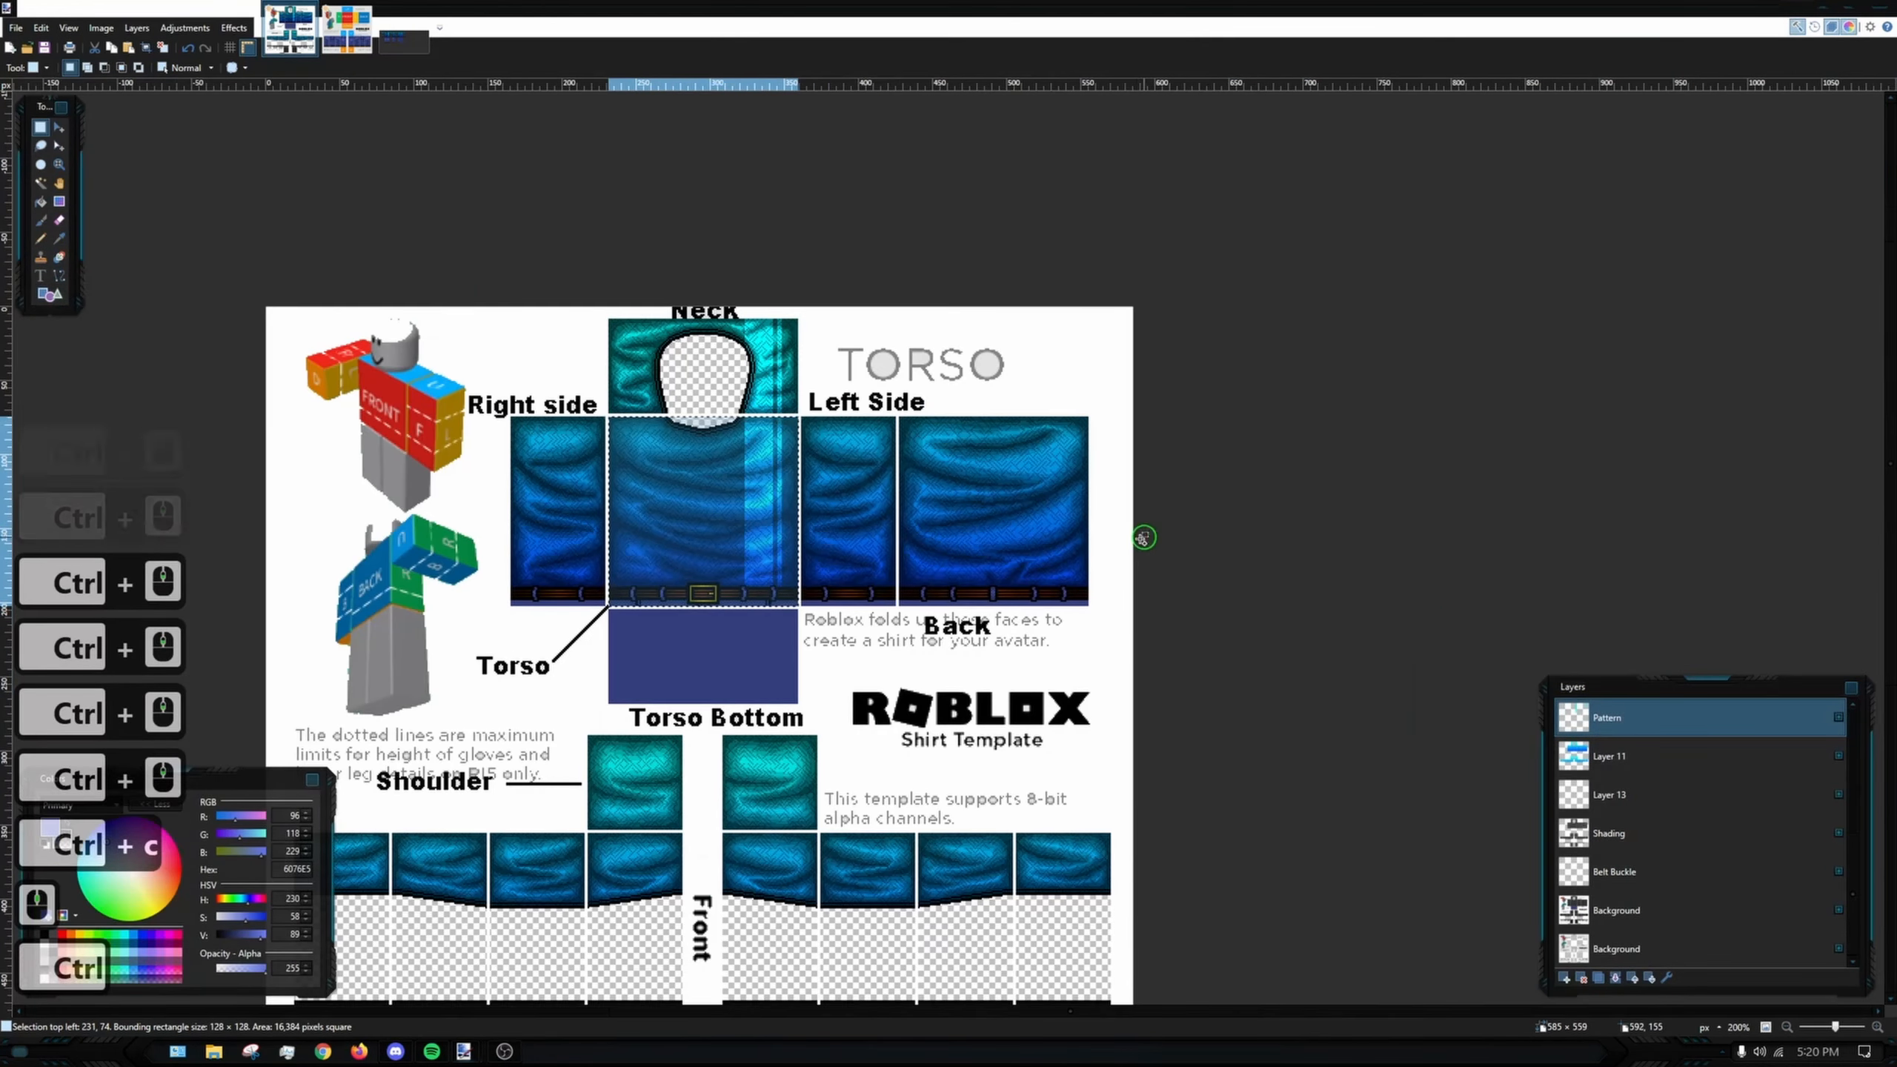
- Paste the copied front stripes and align them exactly over the back torso panel
key(ctrl+v)
ctrl+scroll(923, 558, up, 4)
drag(841, 562, 1315, 576)
ctrl+scroll(1203, 462, up, 5)
drag(1082, 436, 1111, 404)
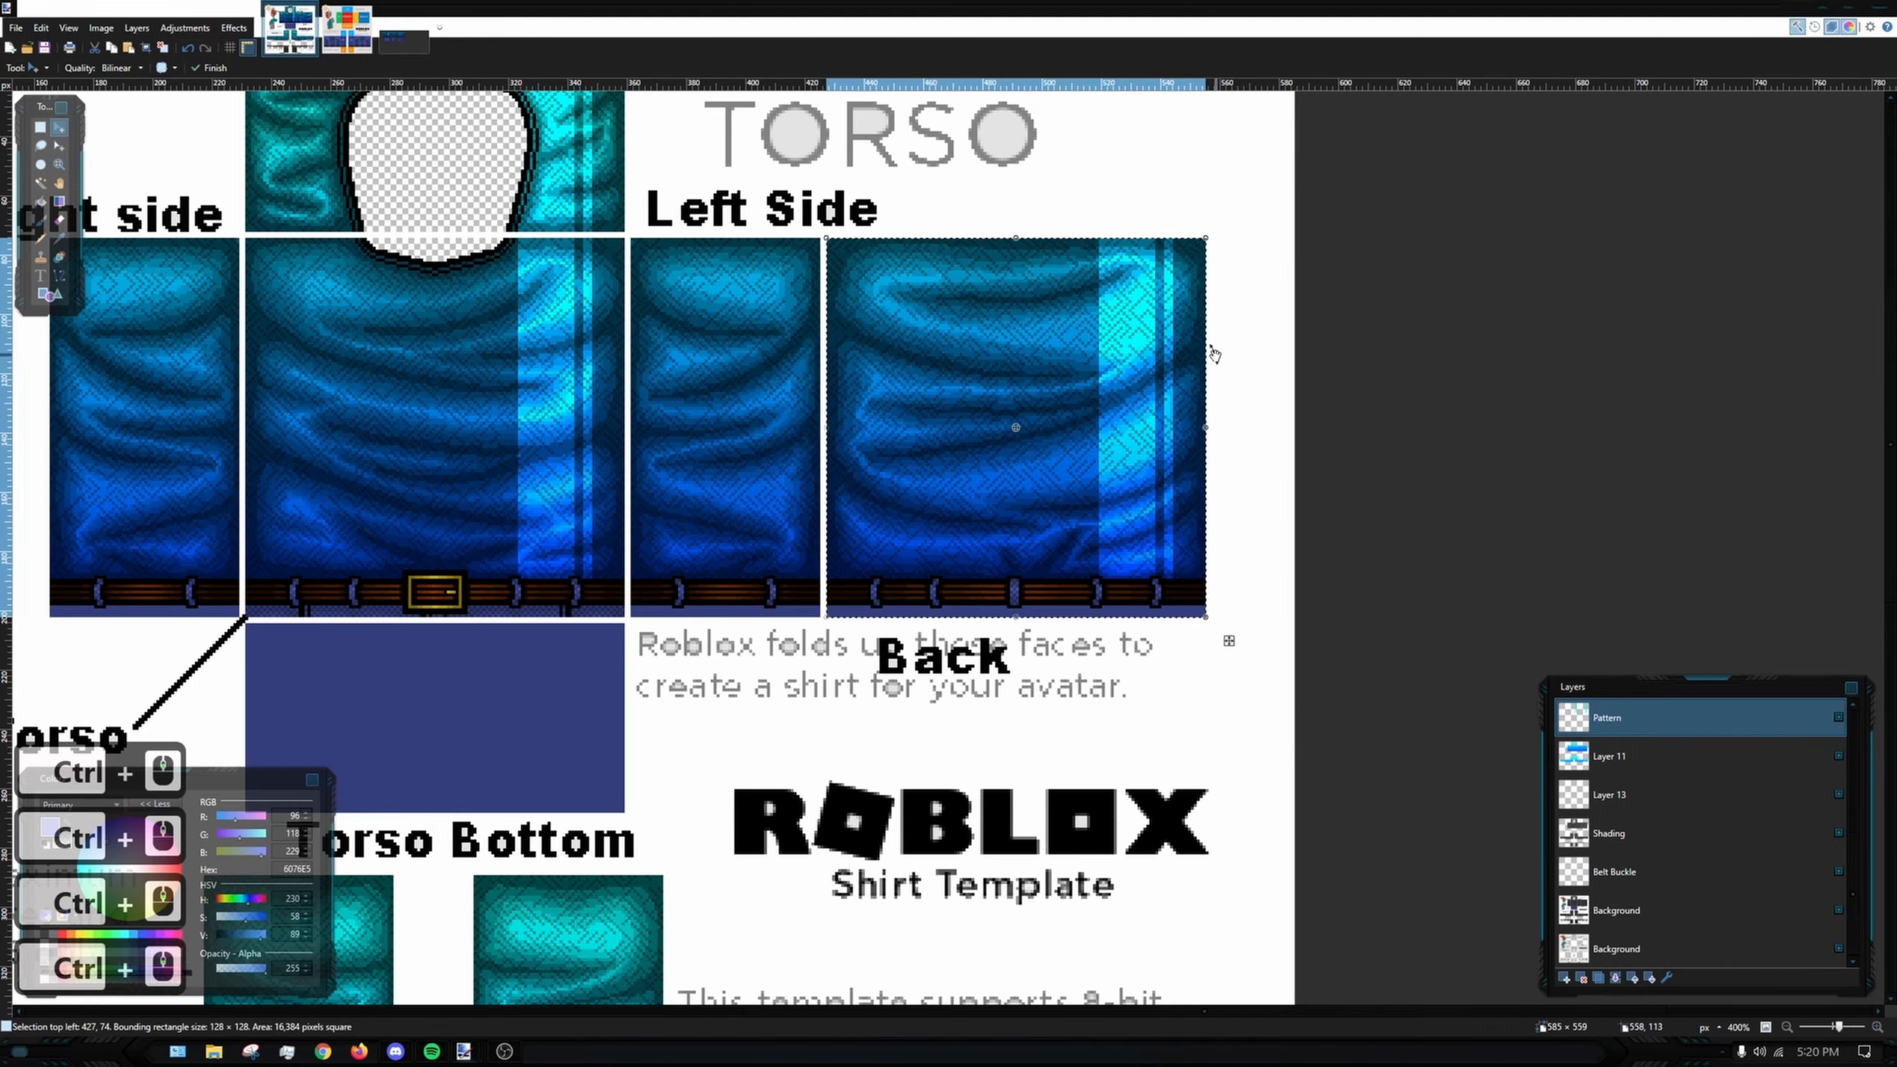
- Flip the pasted stripes horizontally and realign them over the back torso panel
ctrl+scroll(1277, 446, down, 3)
ctrl+scroll(1219, 582, down, 3)
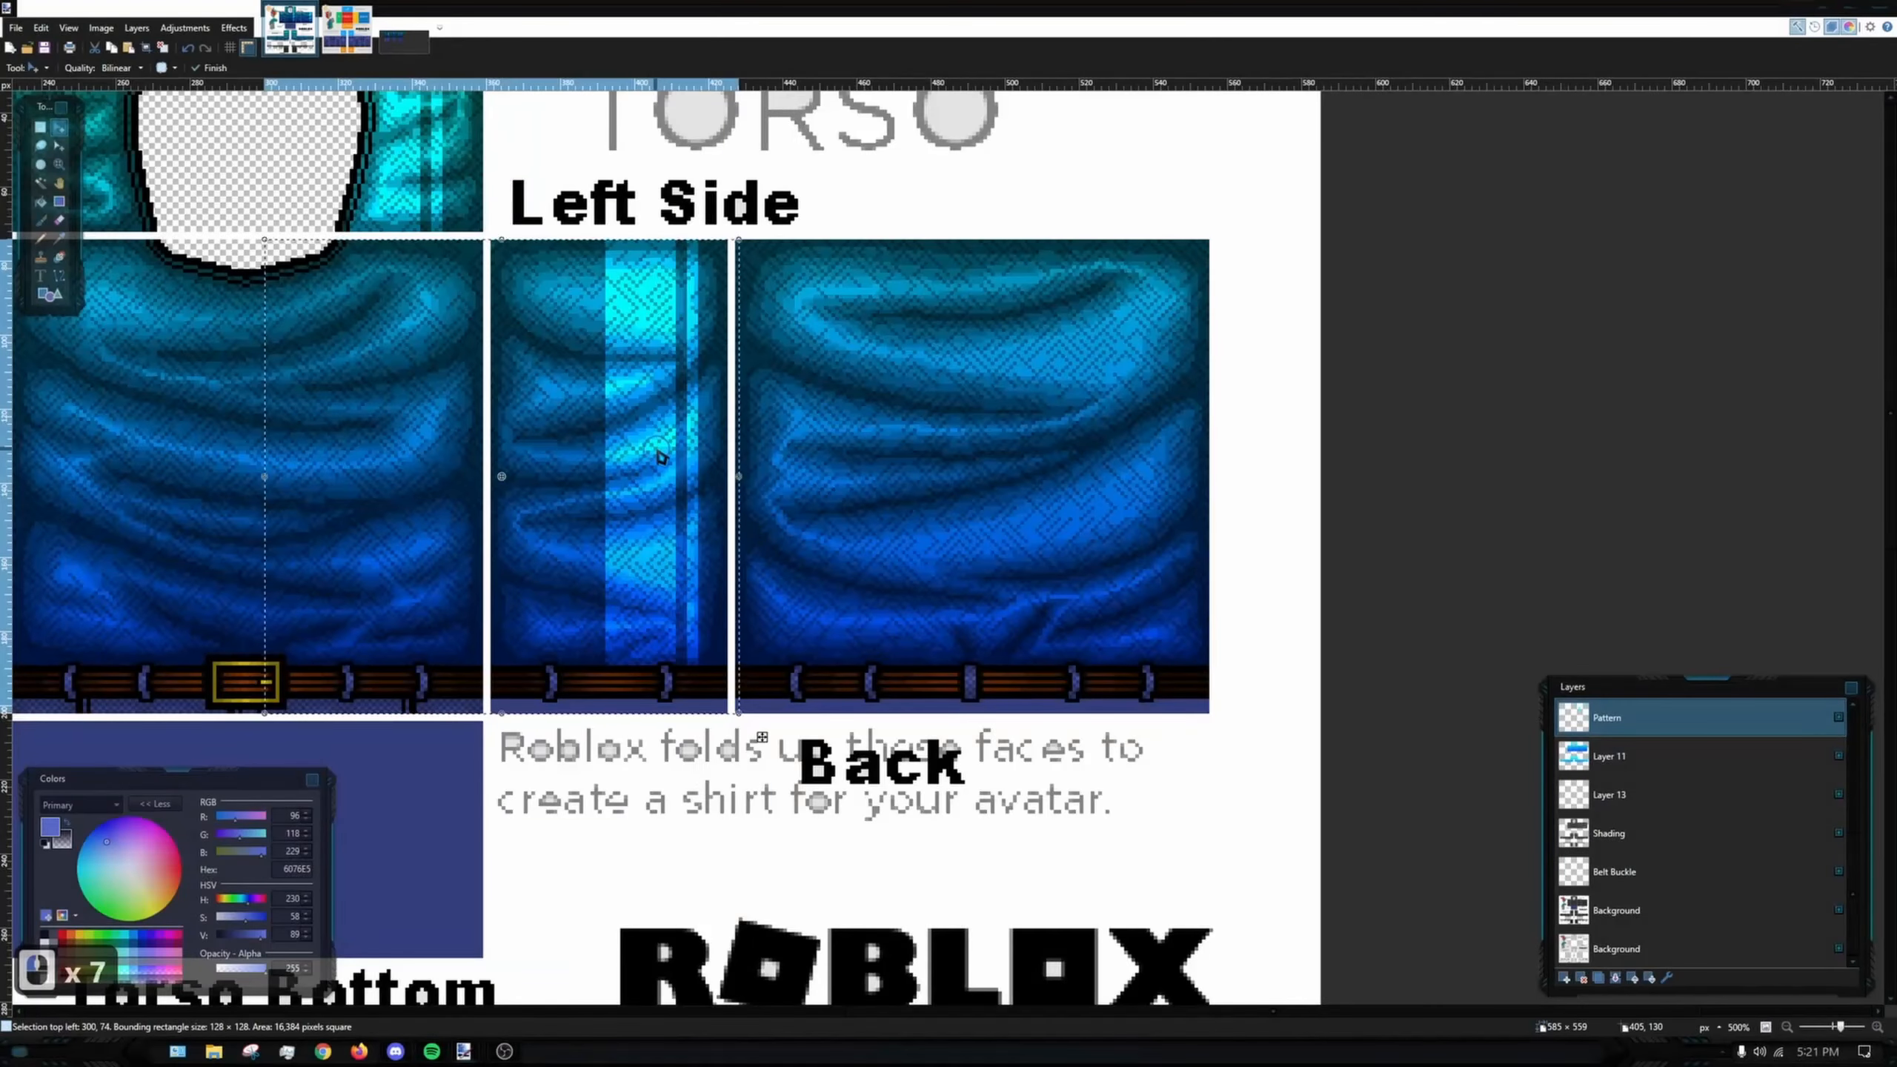
ctrl+scroll(661, 458, up, 4)
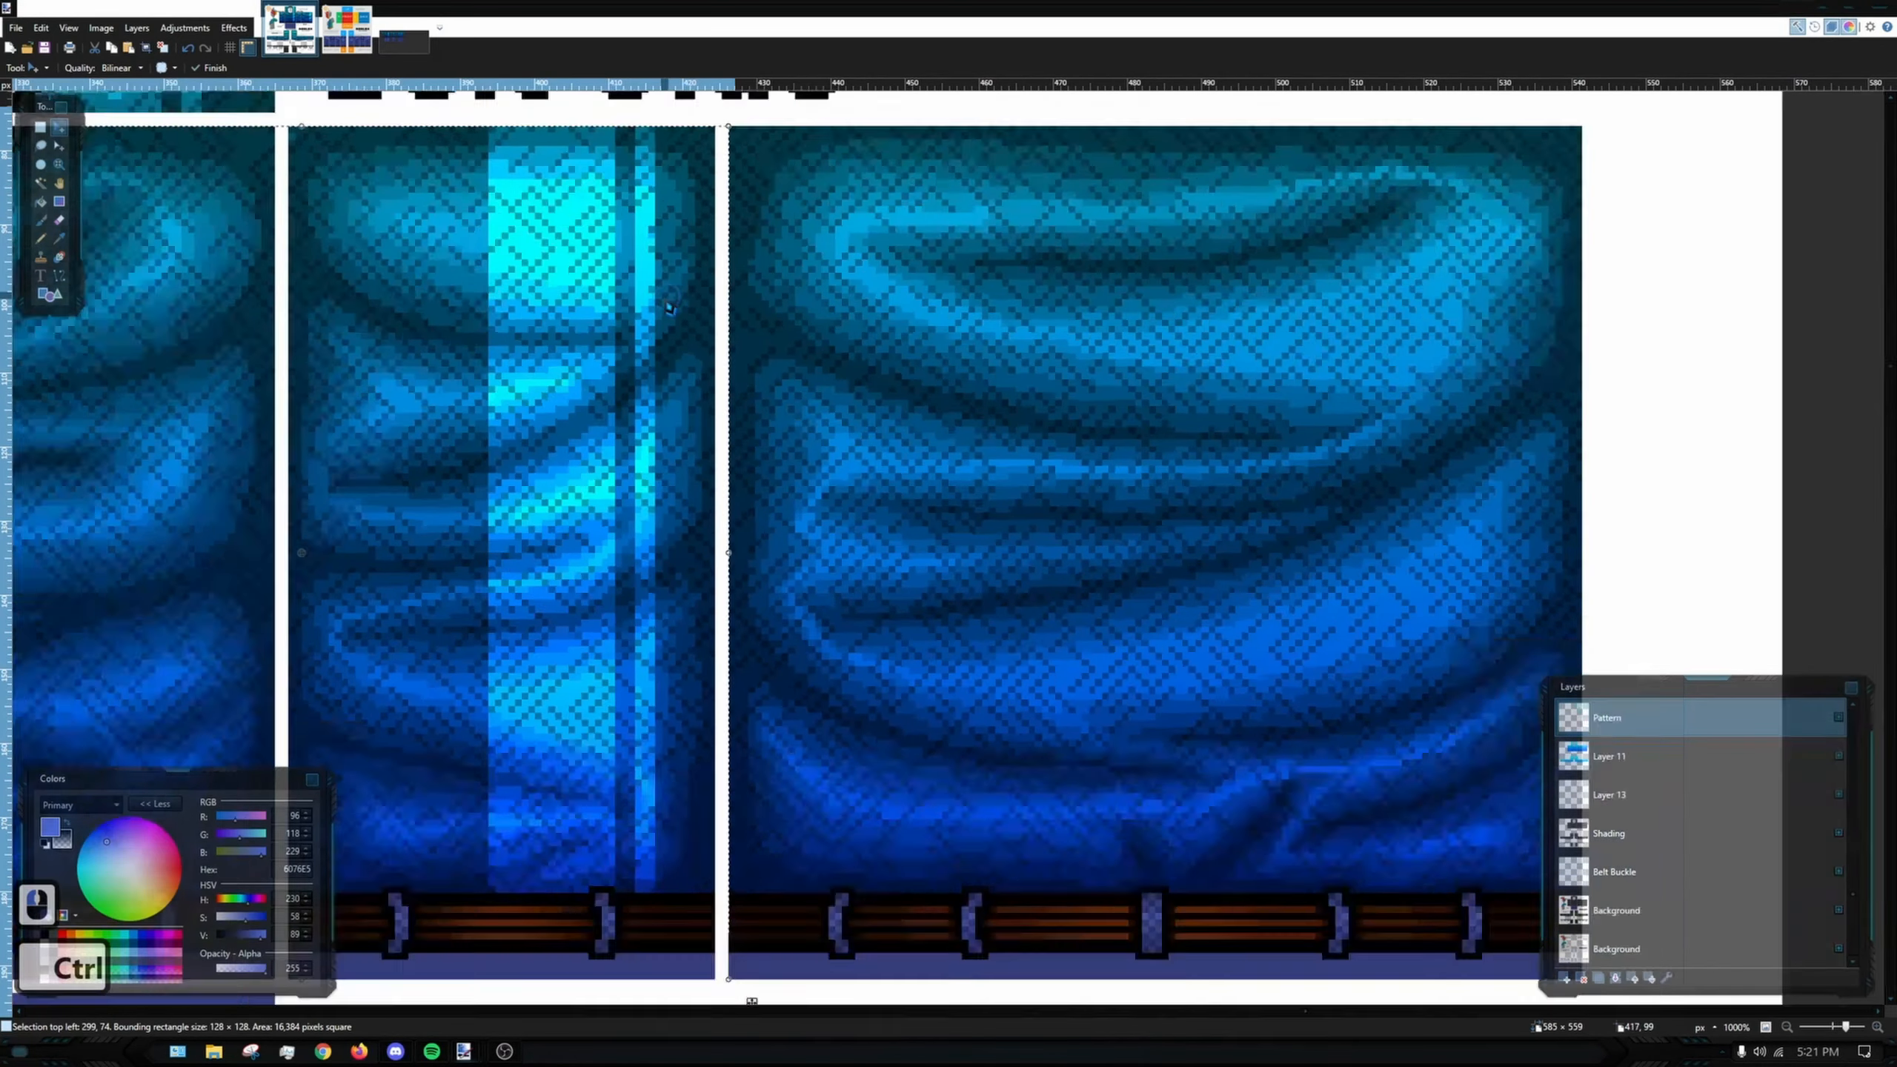
ctrl+scroll(669, 306, down, 4)
drag(245, 461, 1174, 463)
ctrl+scroll(1186, 454, up, 4)
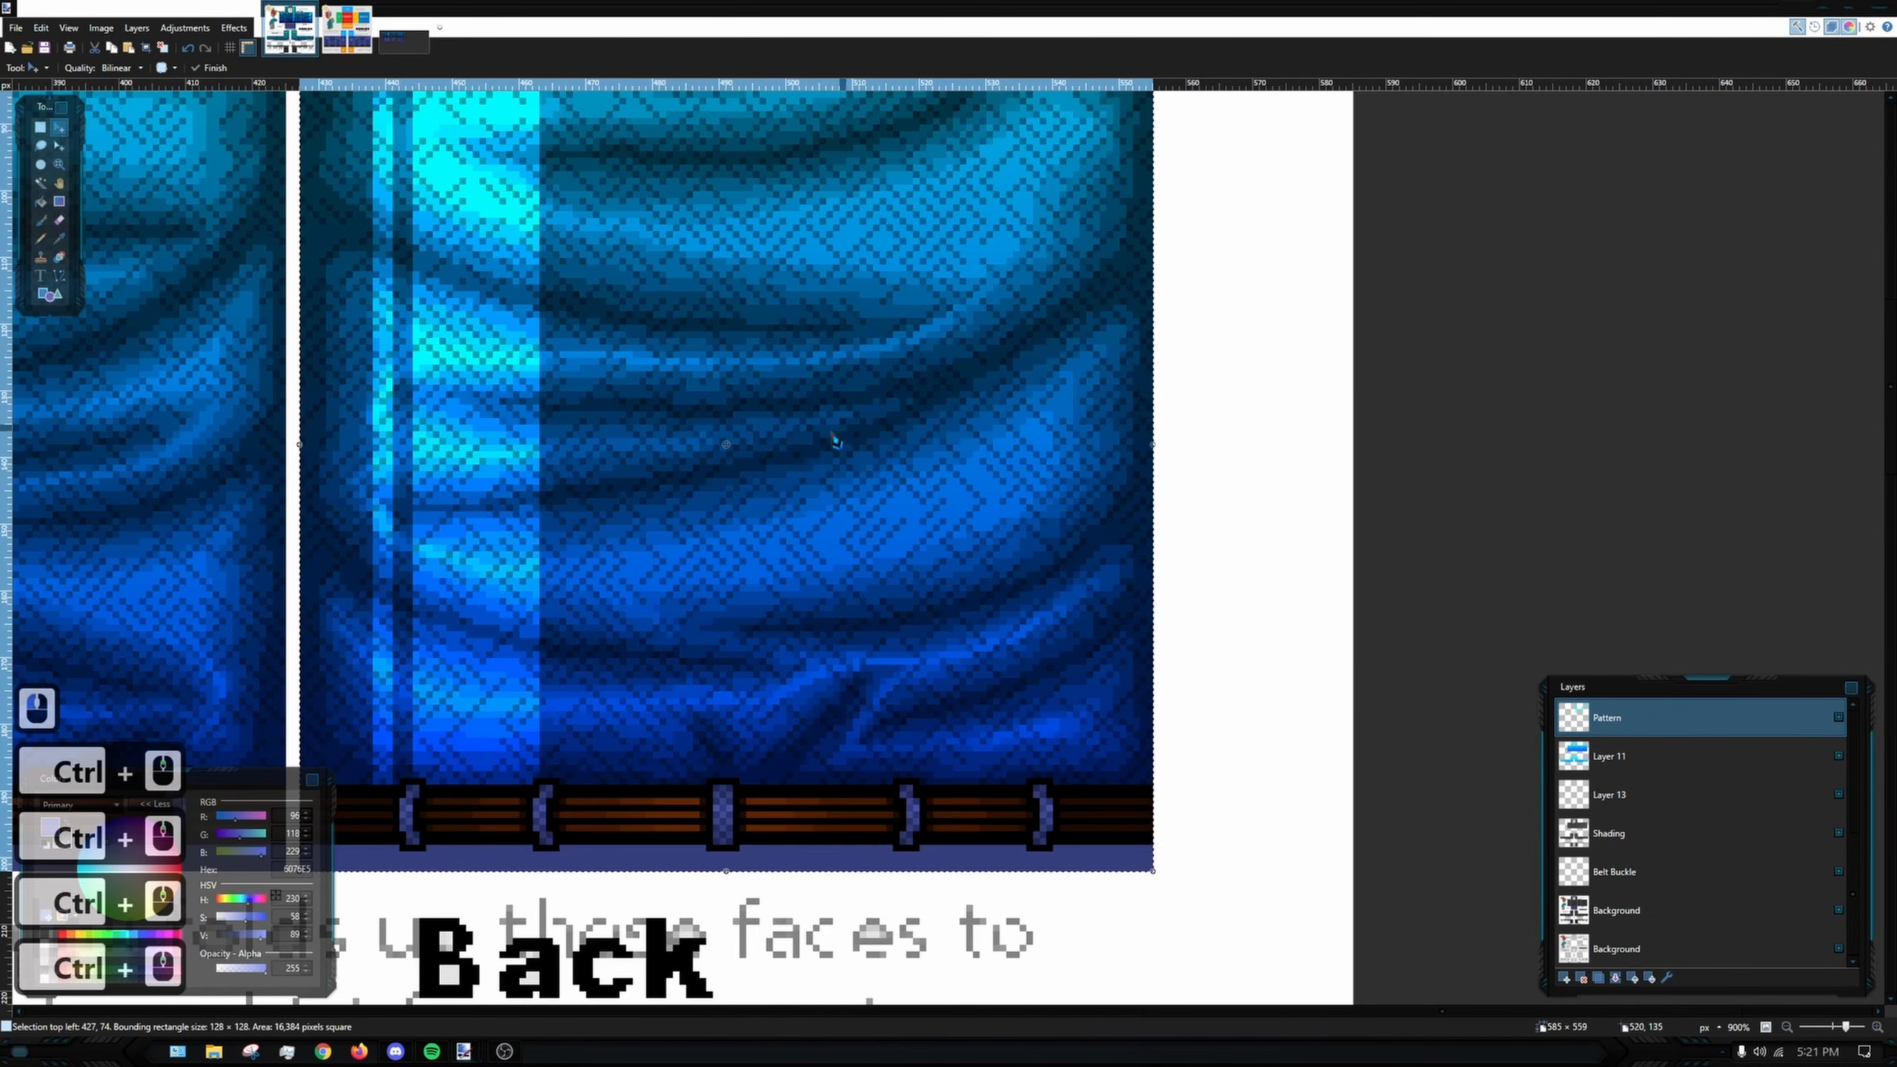
ctrl+scroll(771, 410, down, 4)
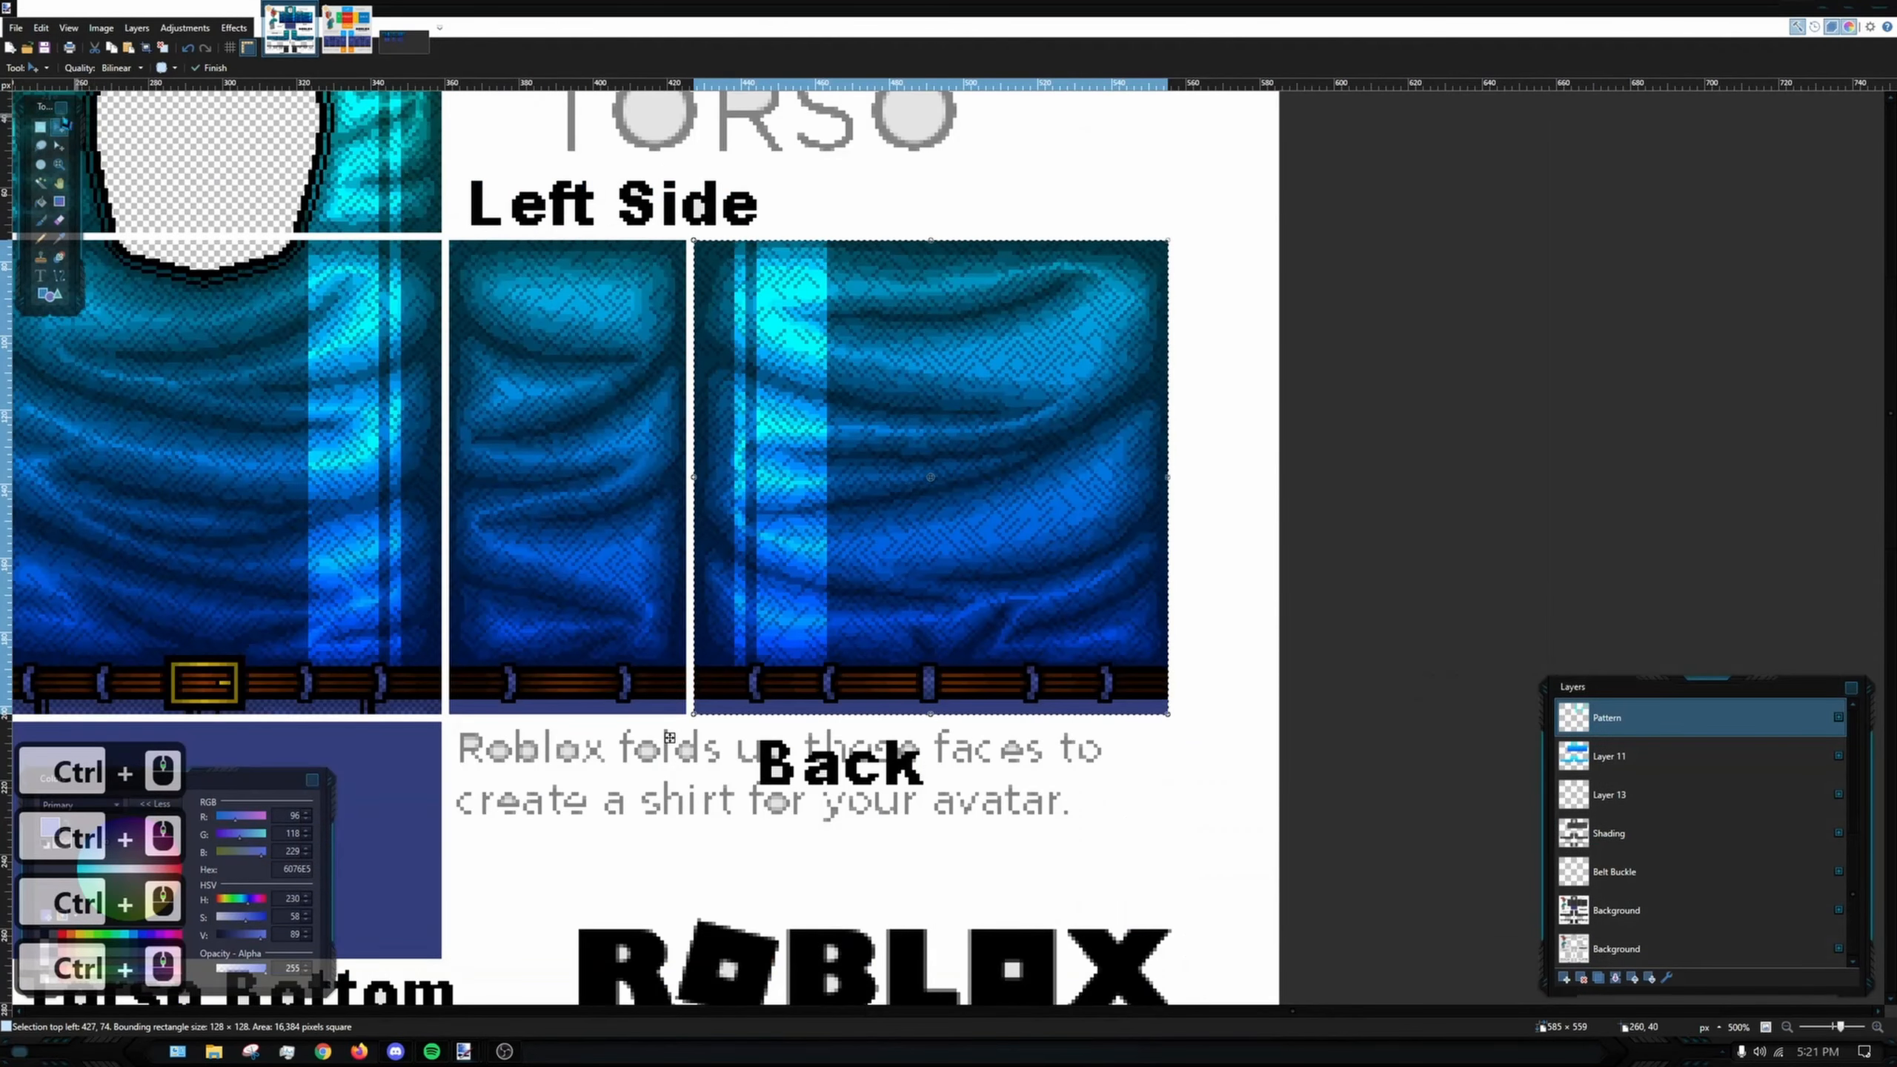
- Select the back panel's thin 3 by 115 px stripe and move it to the opposite side of the wide stripe
key(s)
ctrl+scroll(843, 251, up, 9)
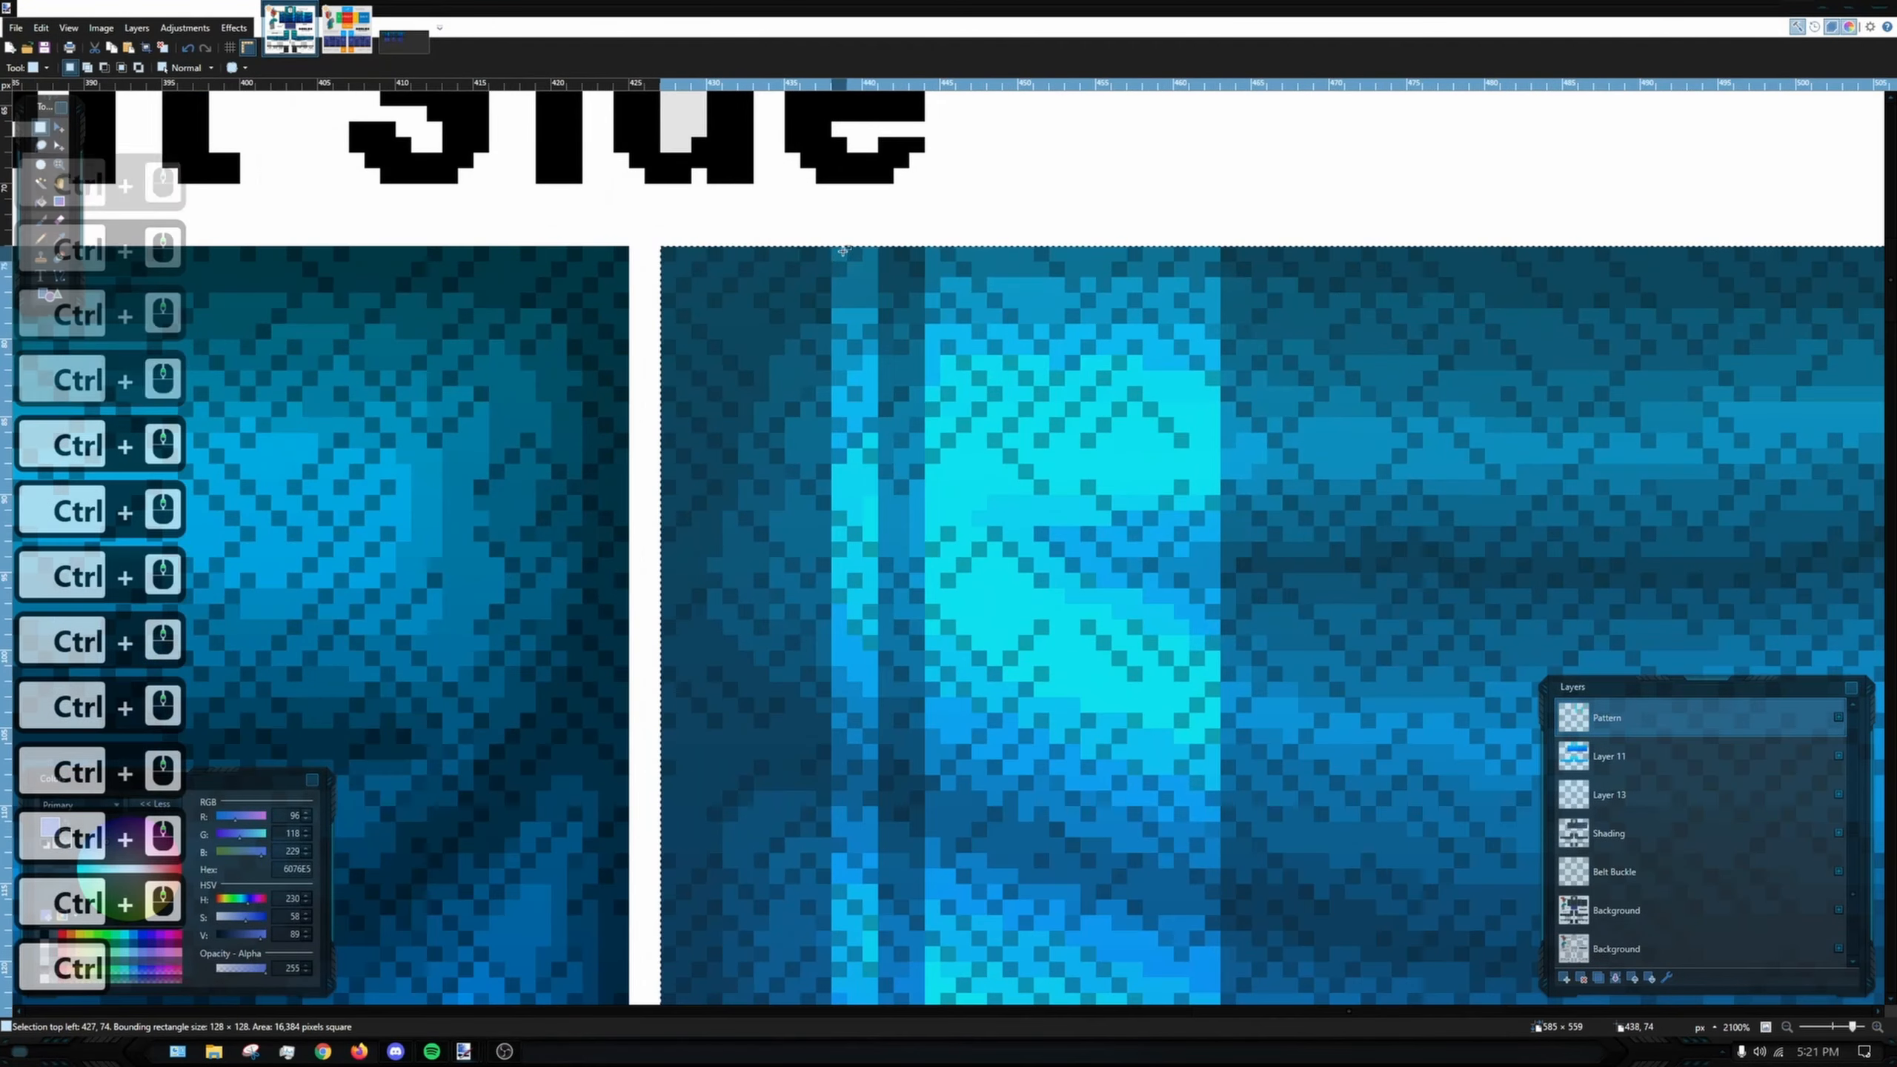
scroll(845, 292, down, 17)
drag(843, 251, 875, 428)
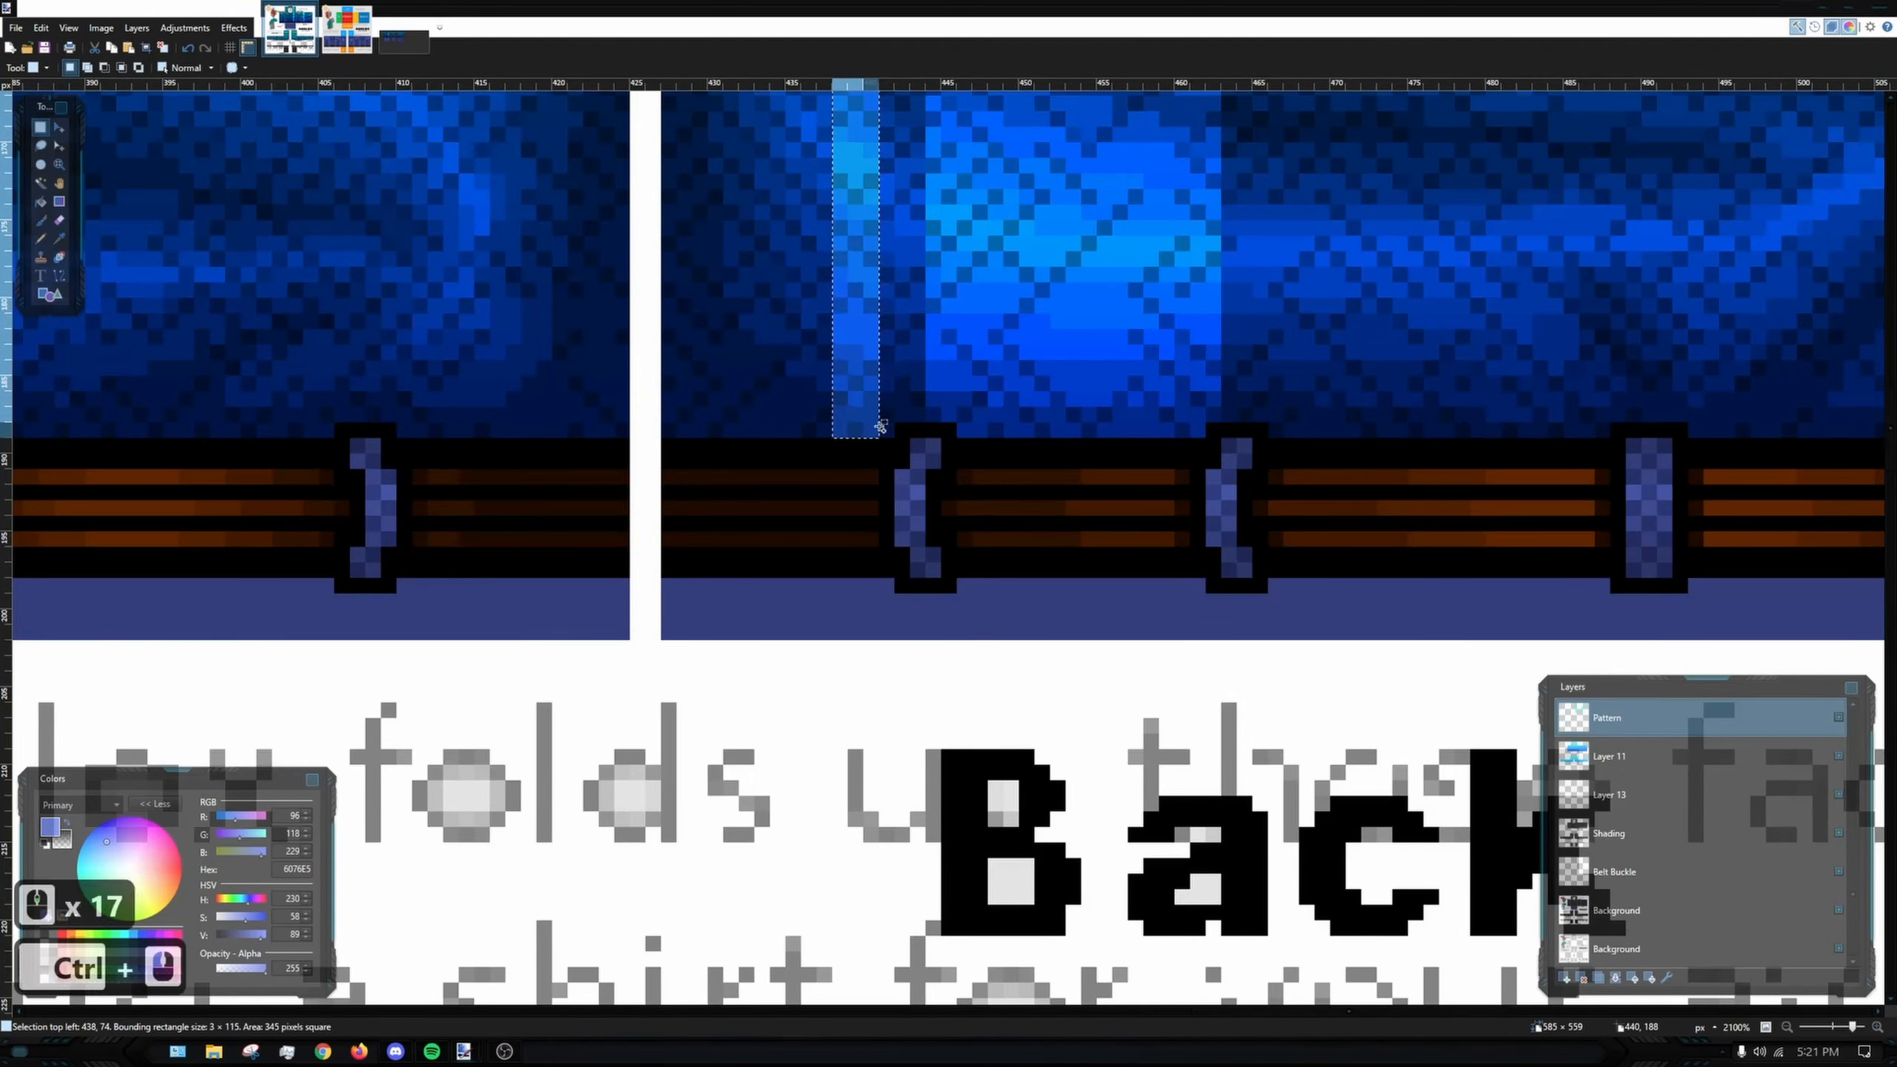
ctrl+scroll(888, 419, down, 8)
drag(1000, 220, 974, 702)
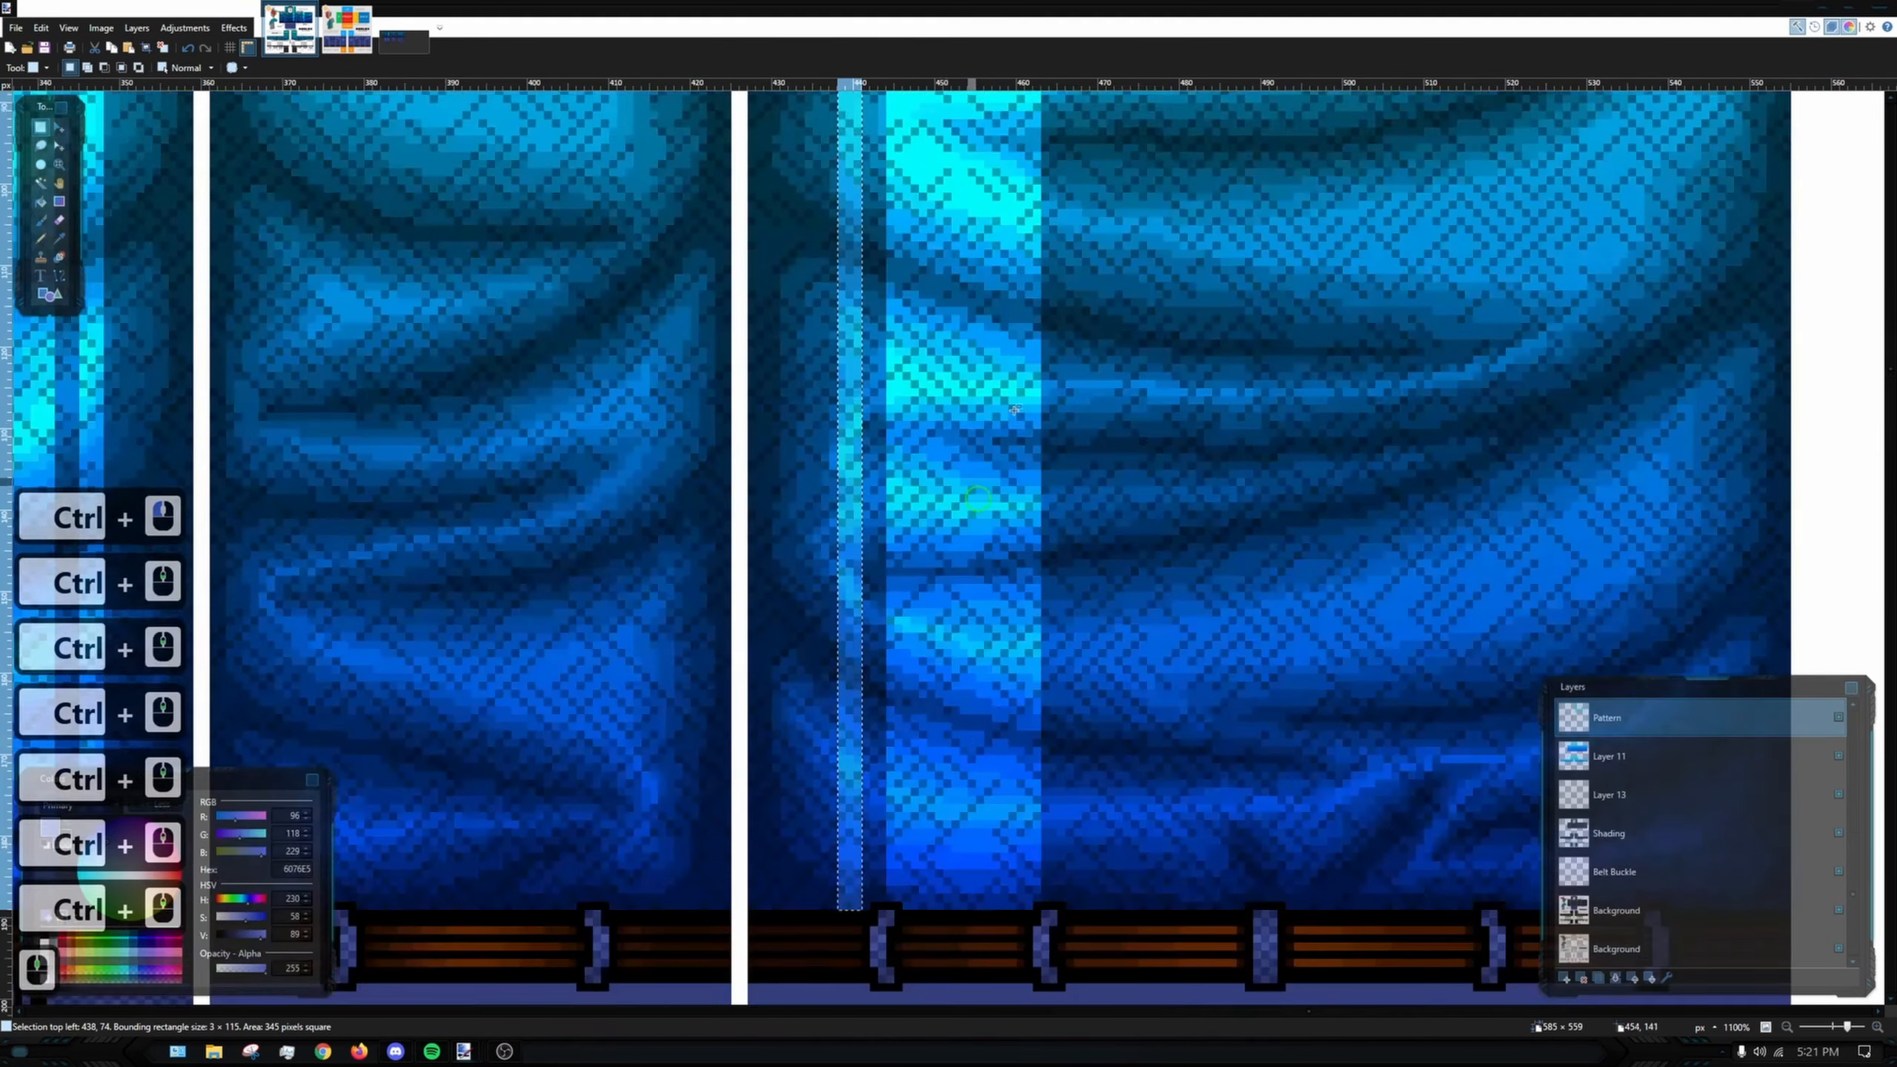
drag(657, 112, 478, 419)
click(59, 128)
ctrl+scroll(690, 350, up, 12)
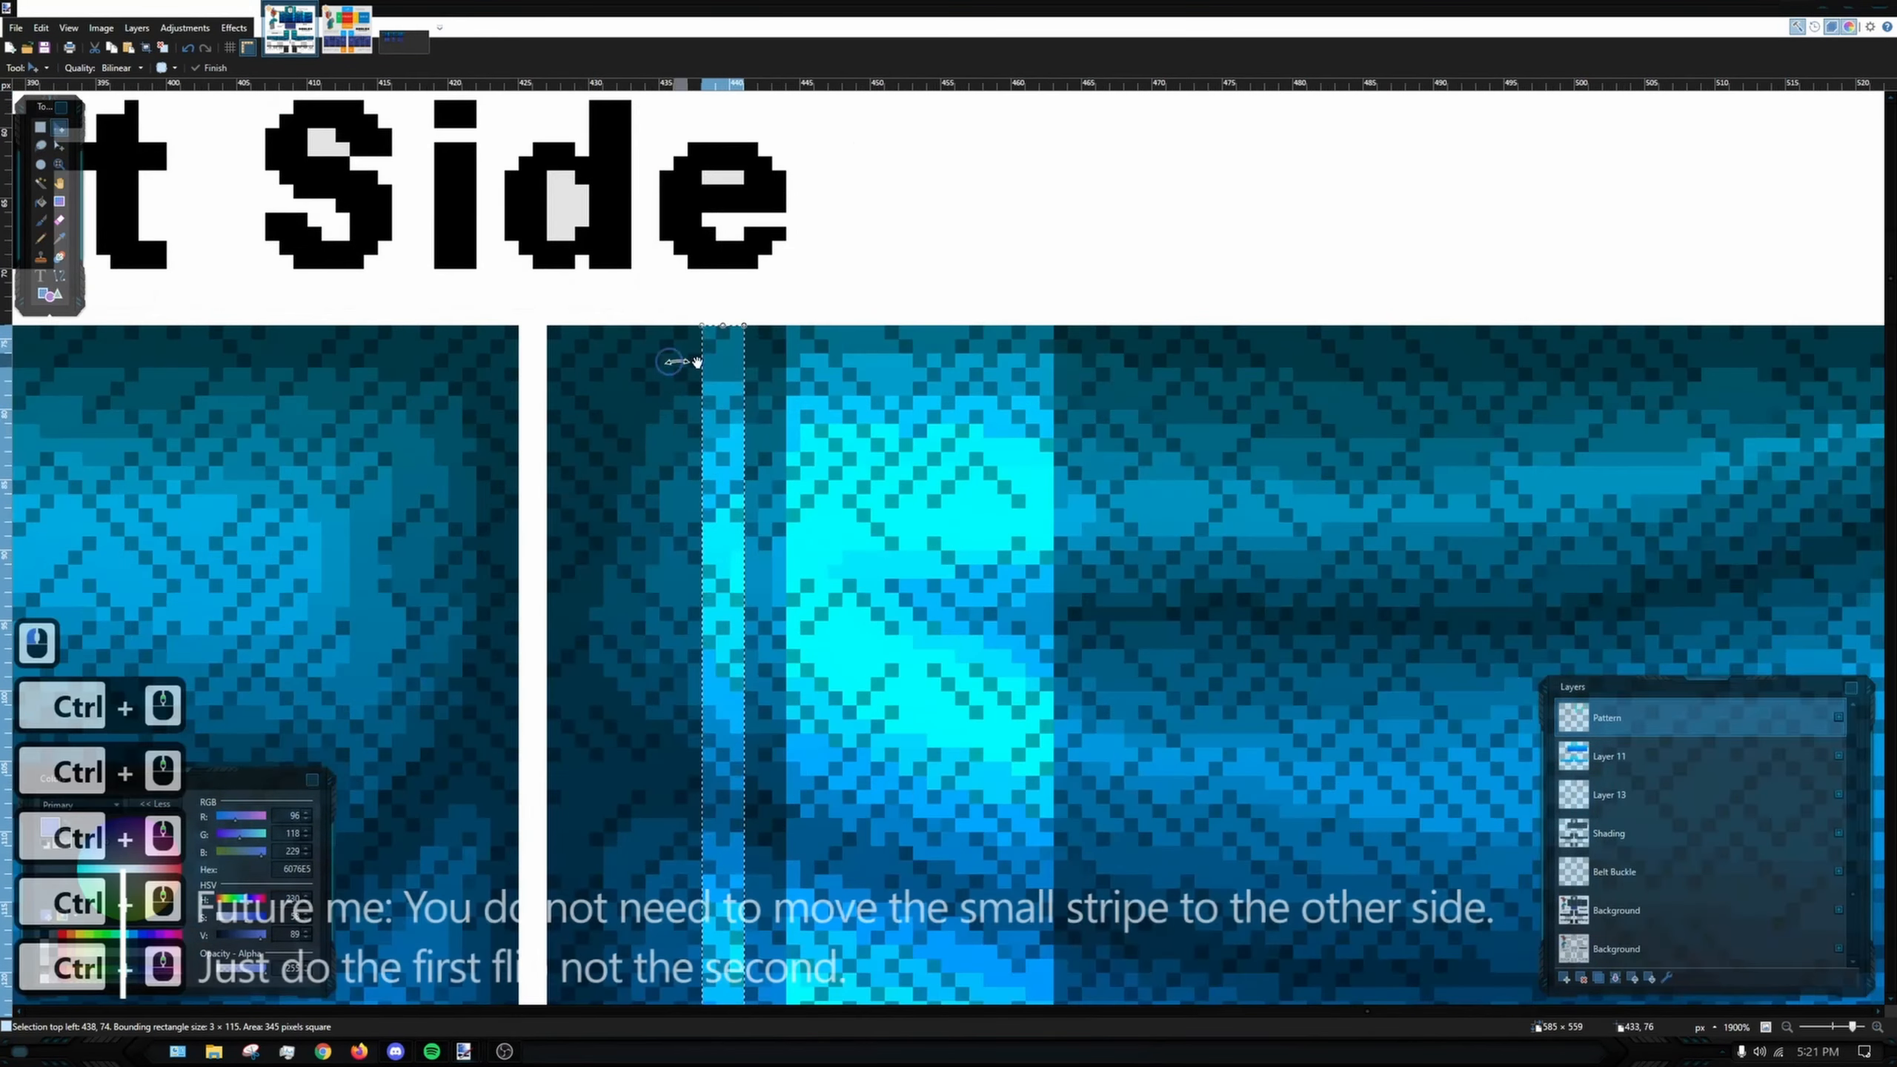
drag(715, 342, 1436, 357)
scroll(1419, 359, down, 10)
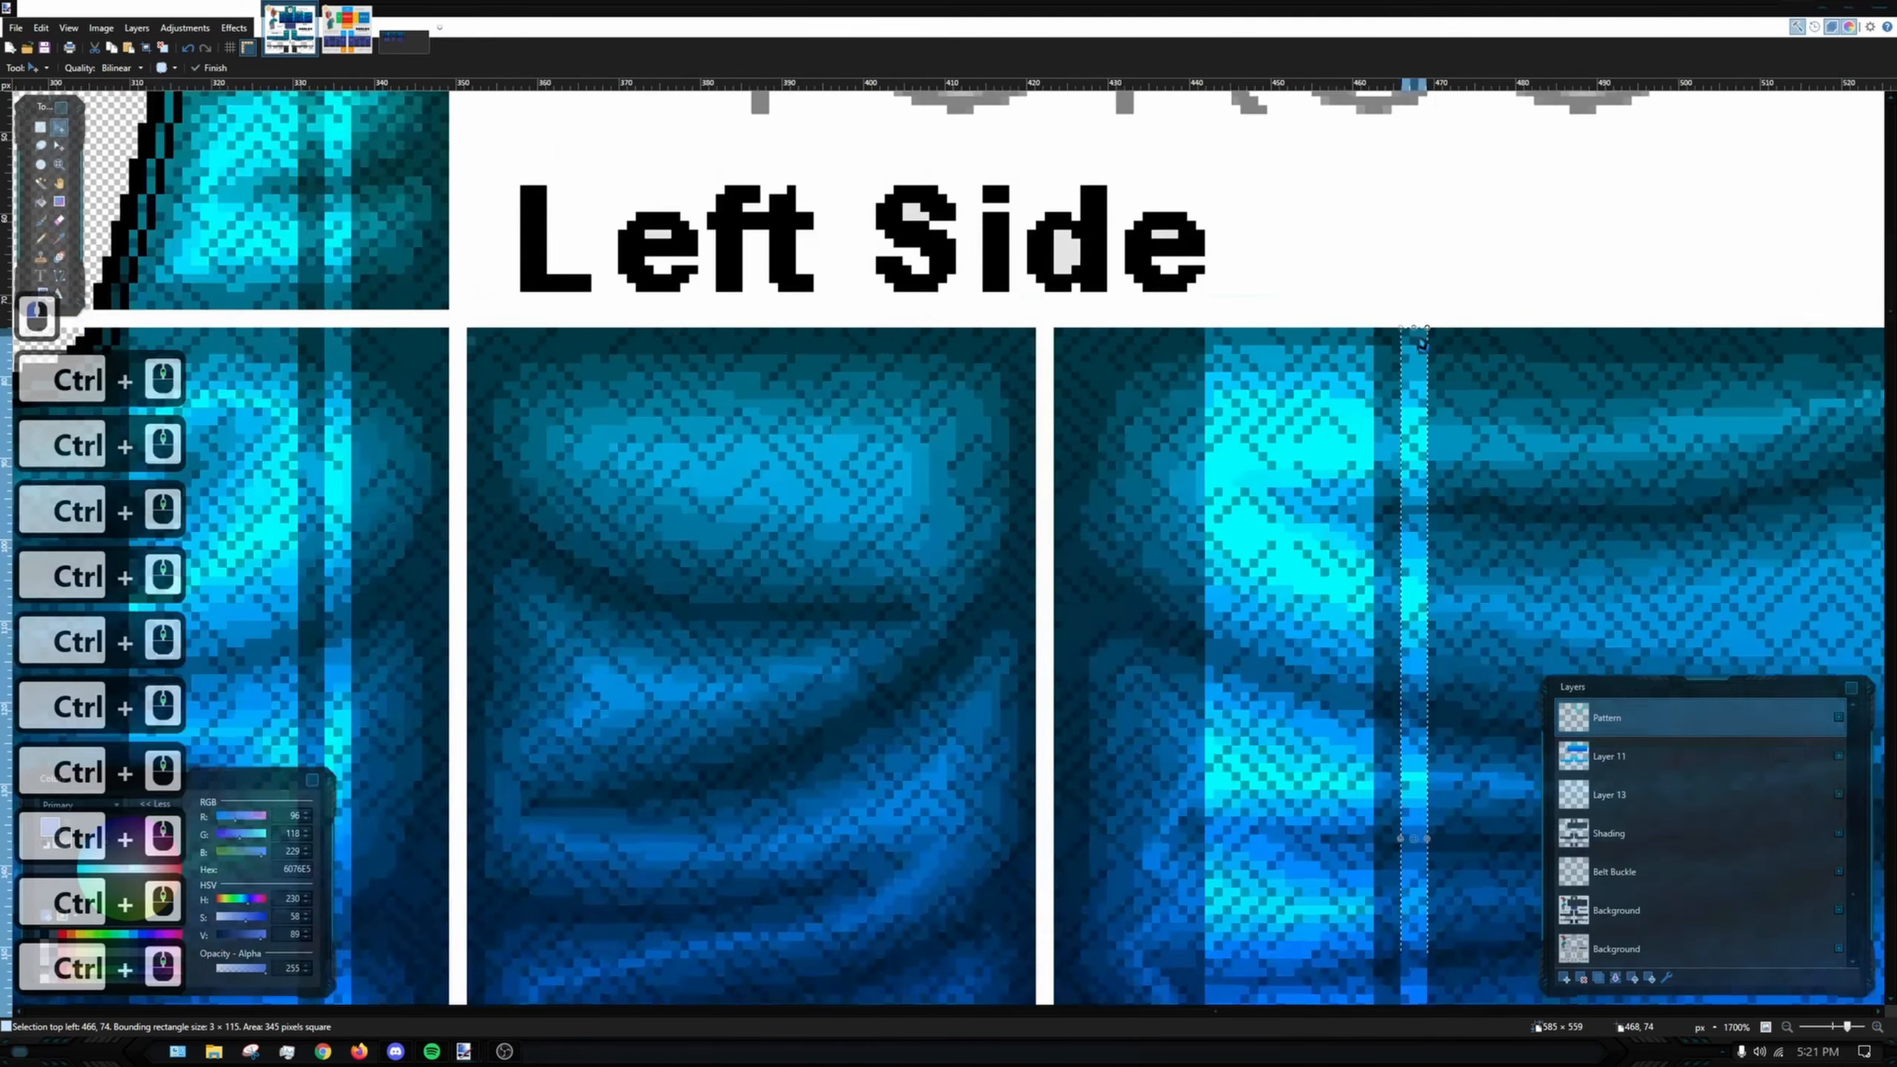
scroll(1368, 385, down, 4)
scroll(1566, 436, up, 1)
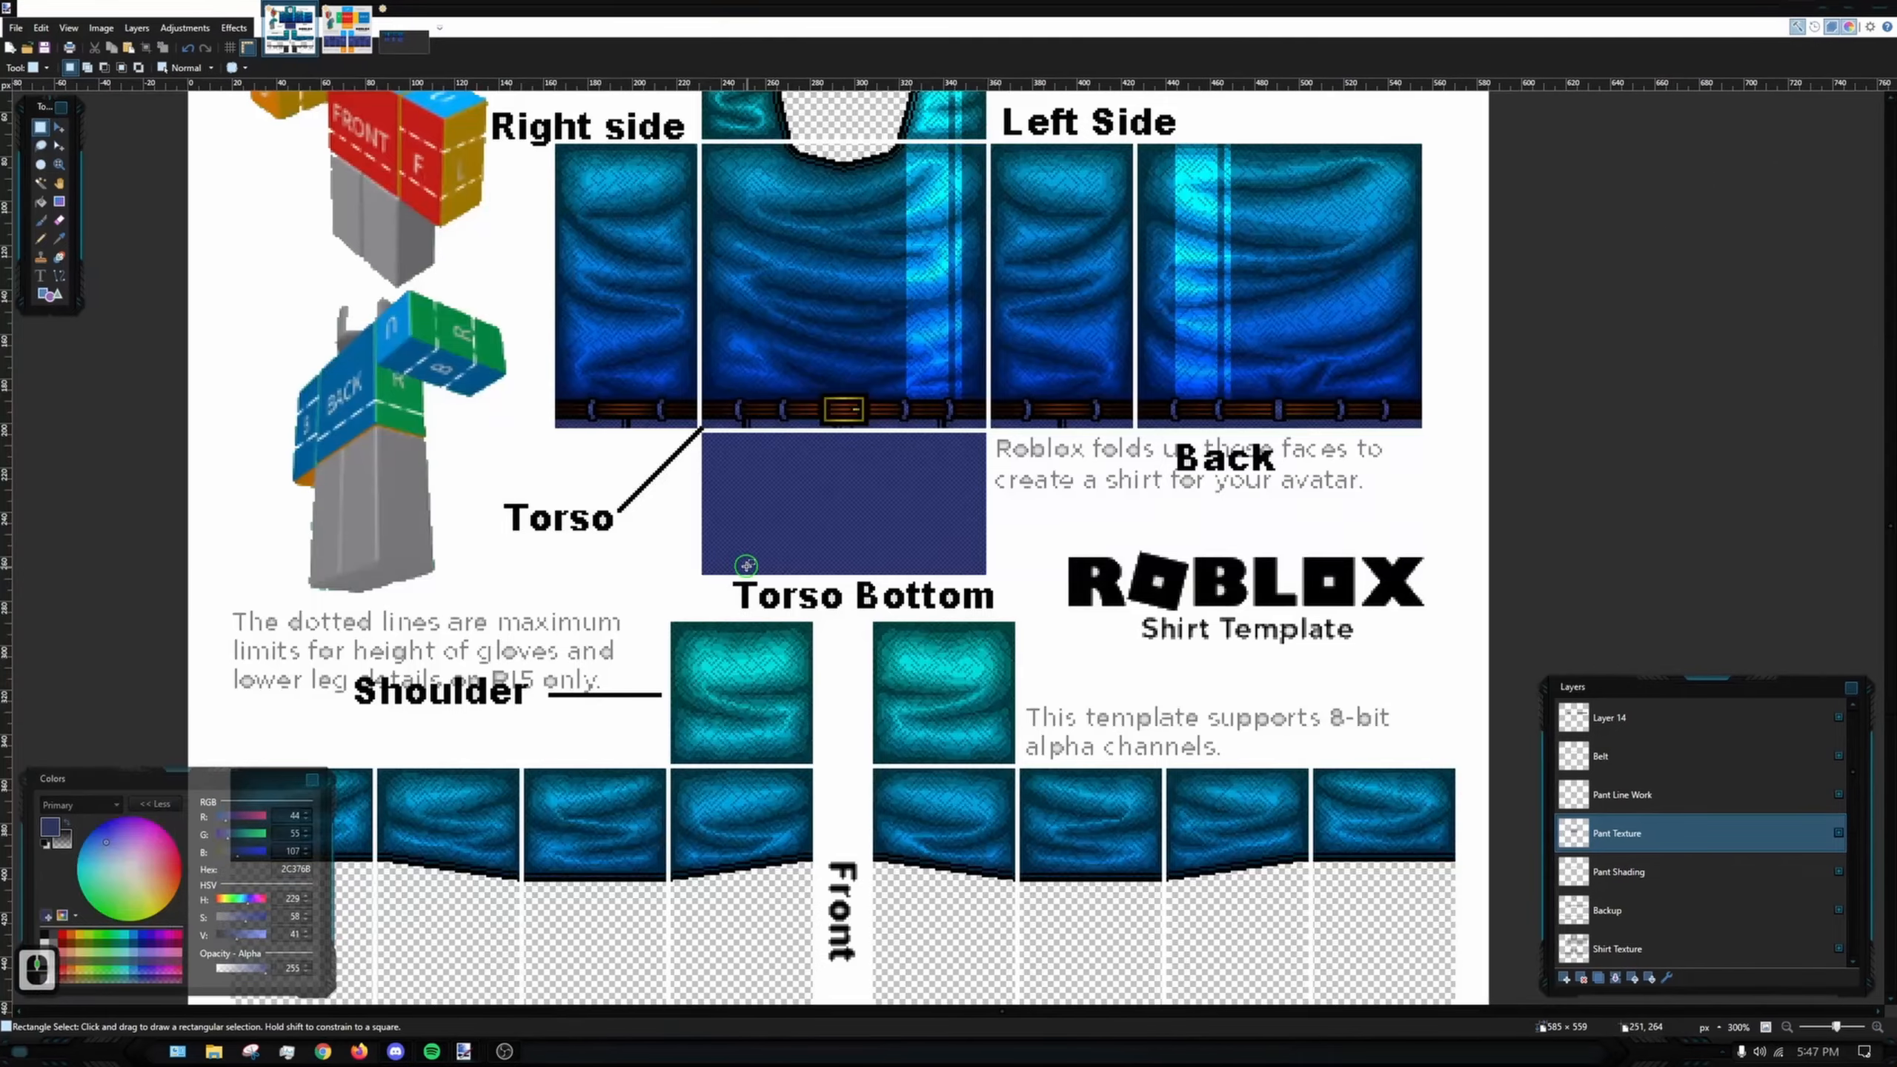
- Sample the dark blue trouser colour 2C376B on the Pant Shading layer, just below the belt at the front torso panel's corner
scroll(729, 524, up, 3)
scroll(789, 353, up, 3)
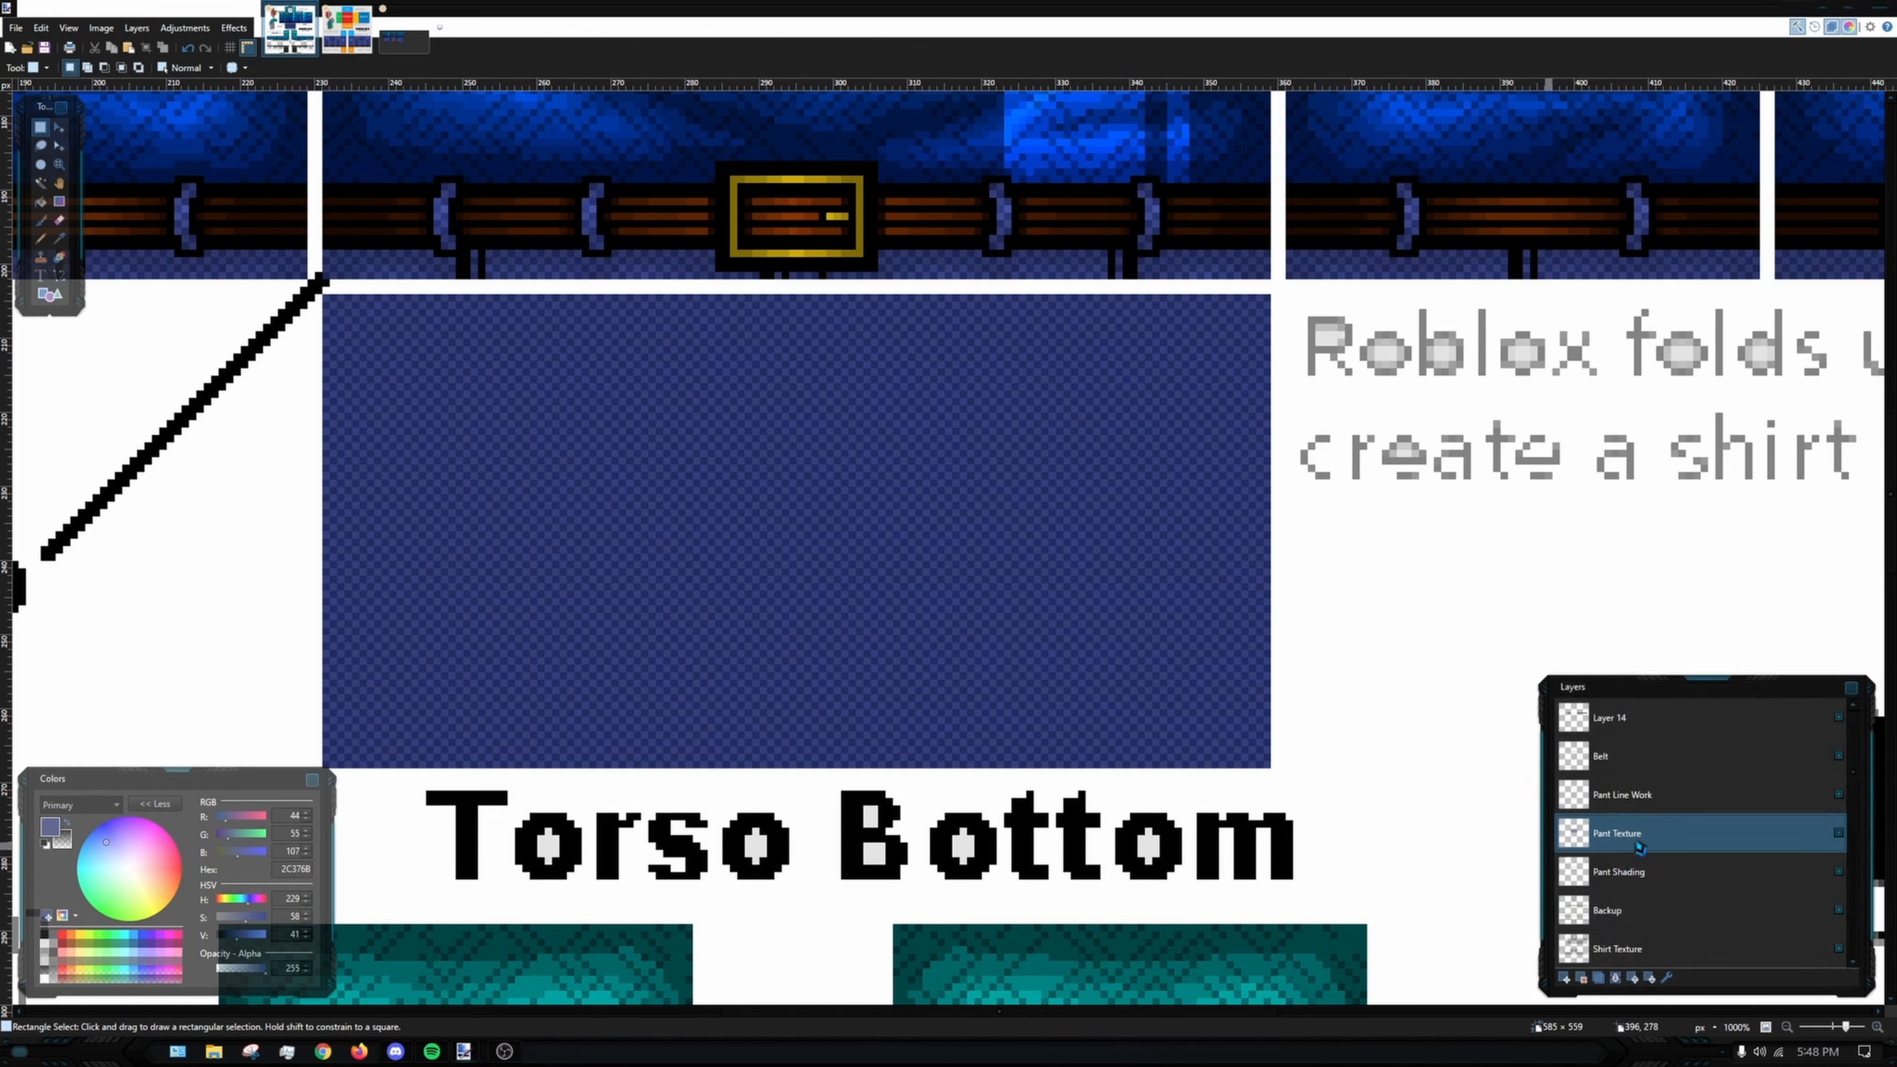
key(k)
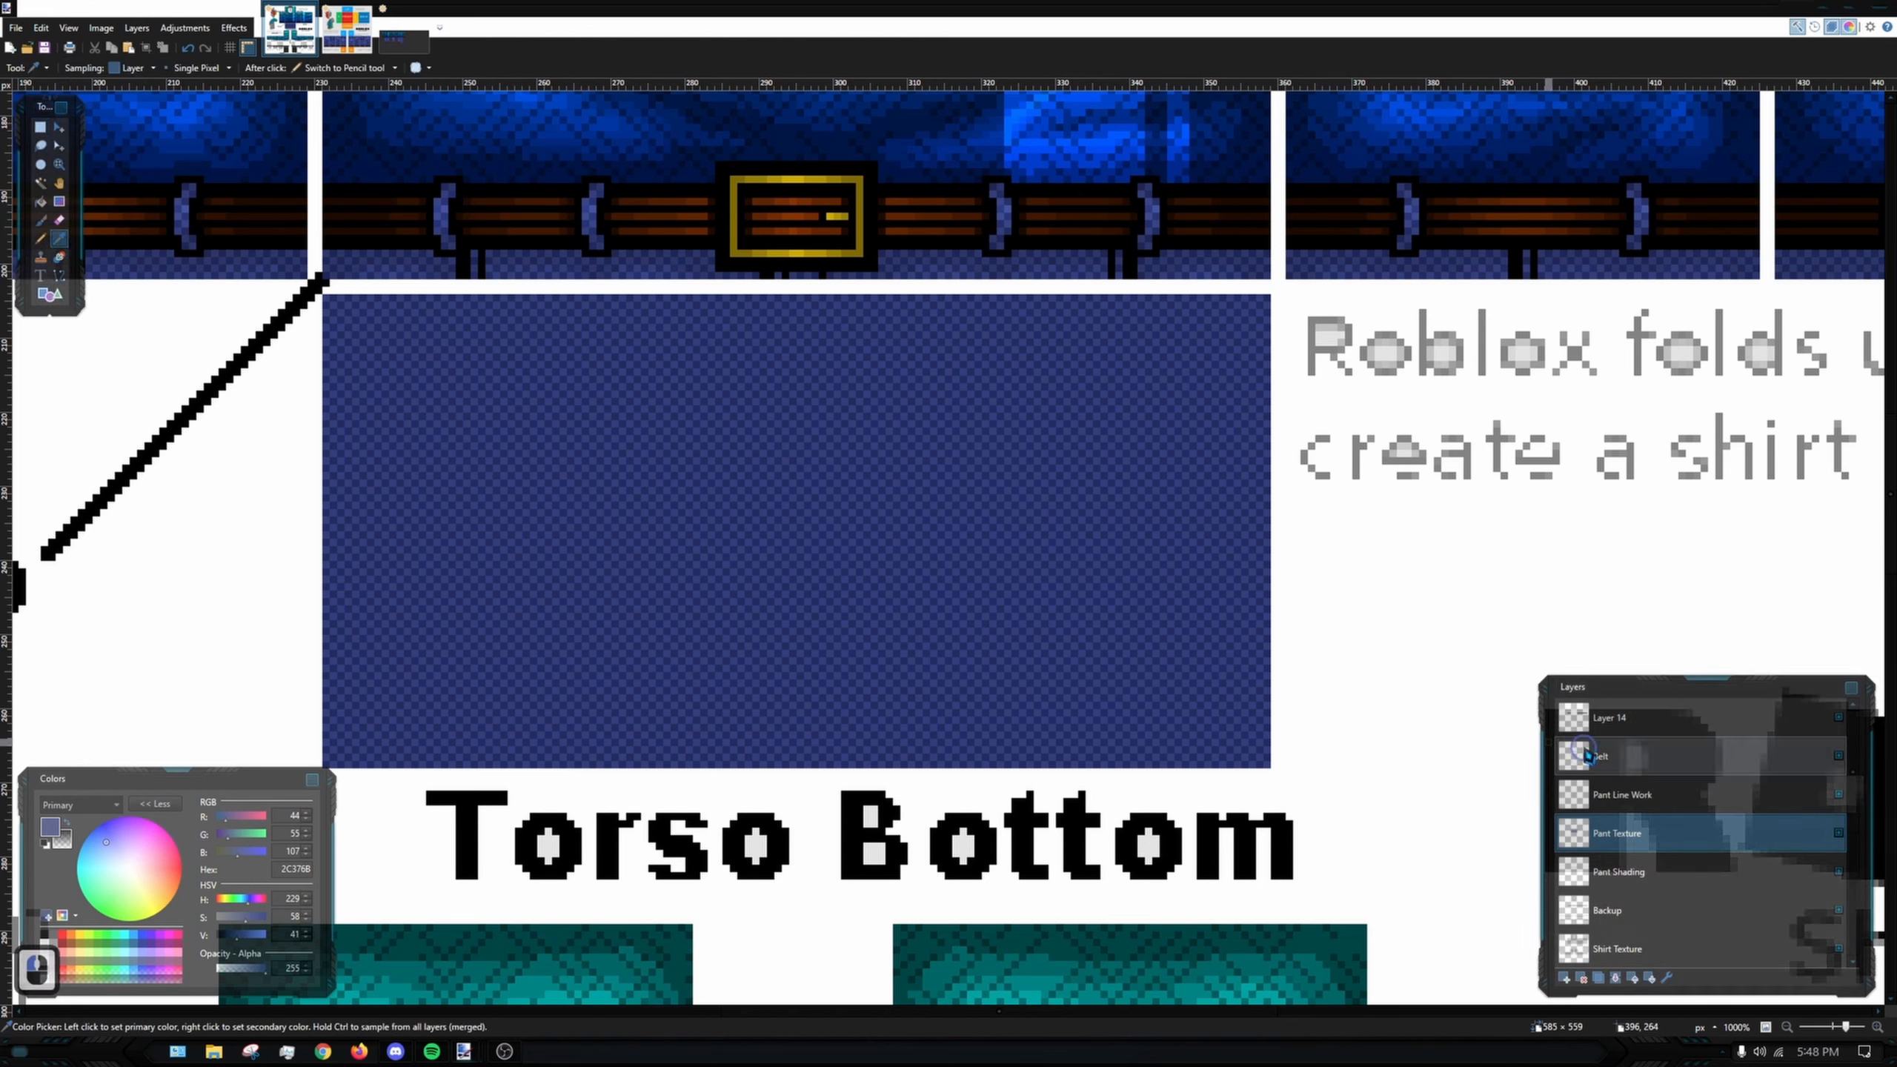
click(1639, 871)
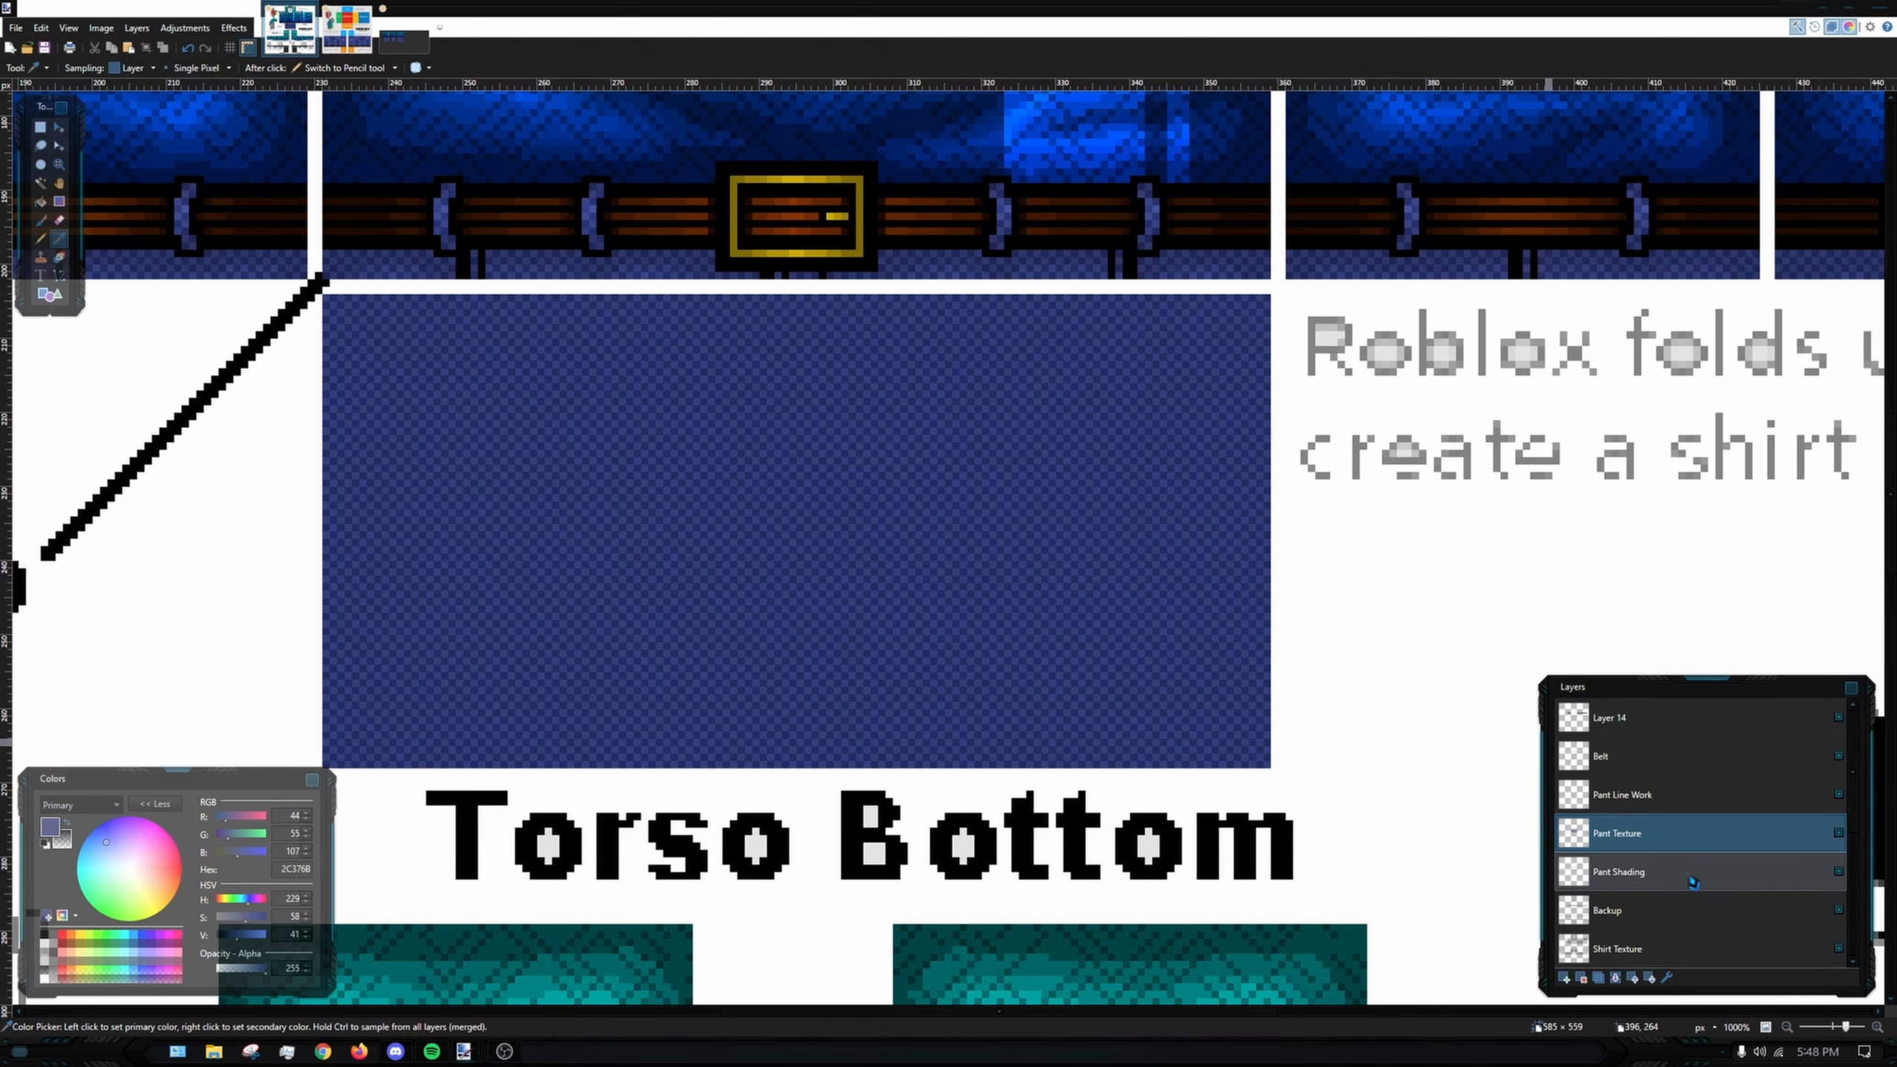
scroll(1269, 201, up, 6)
scroll(1271, 247, up, 8)
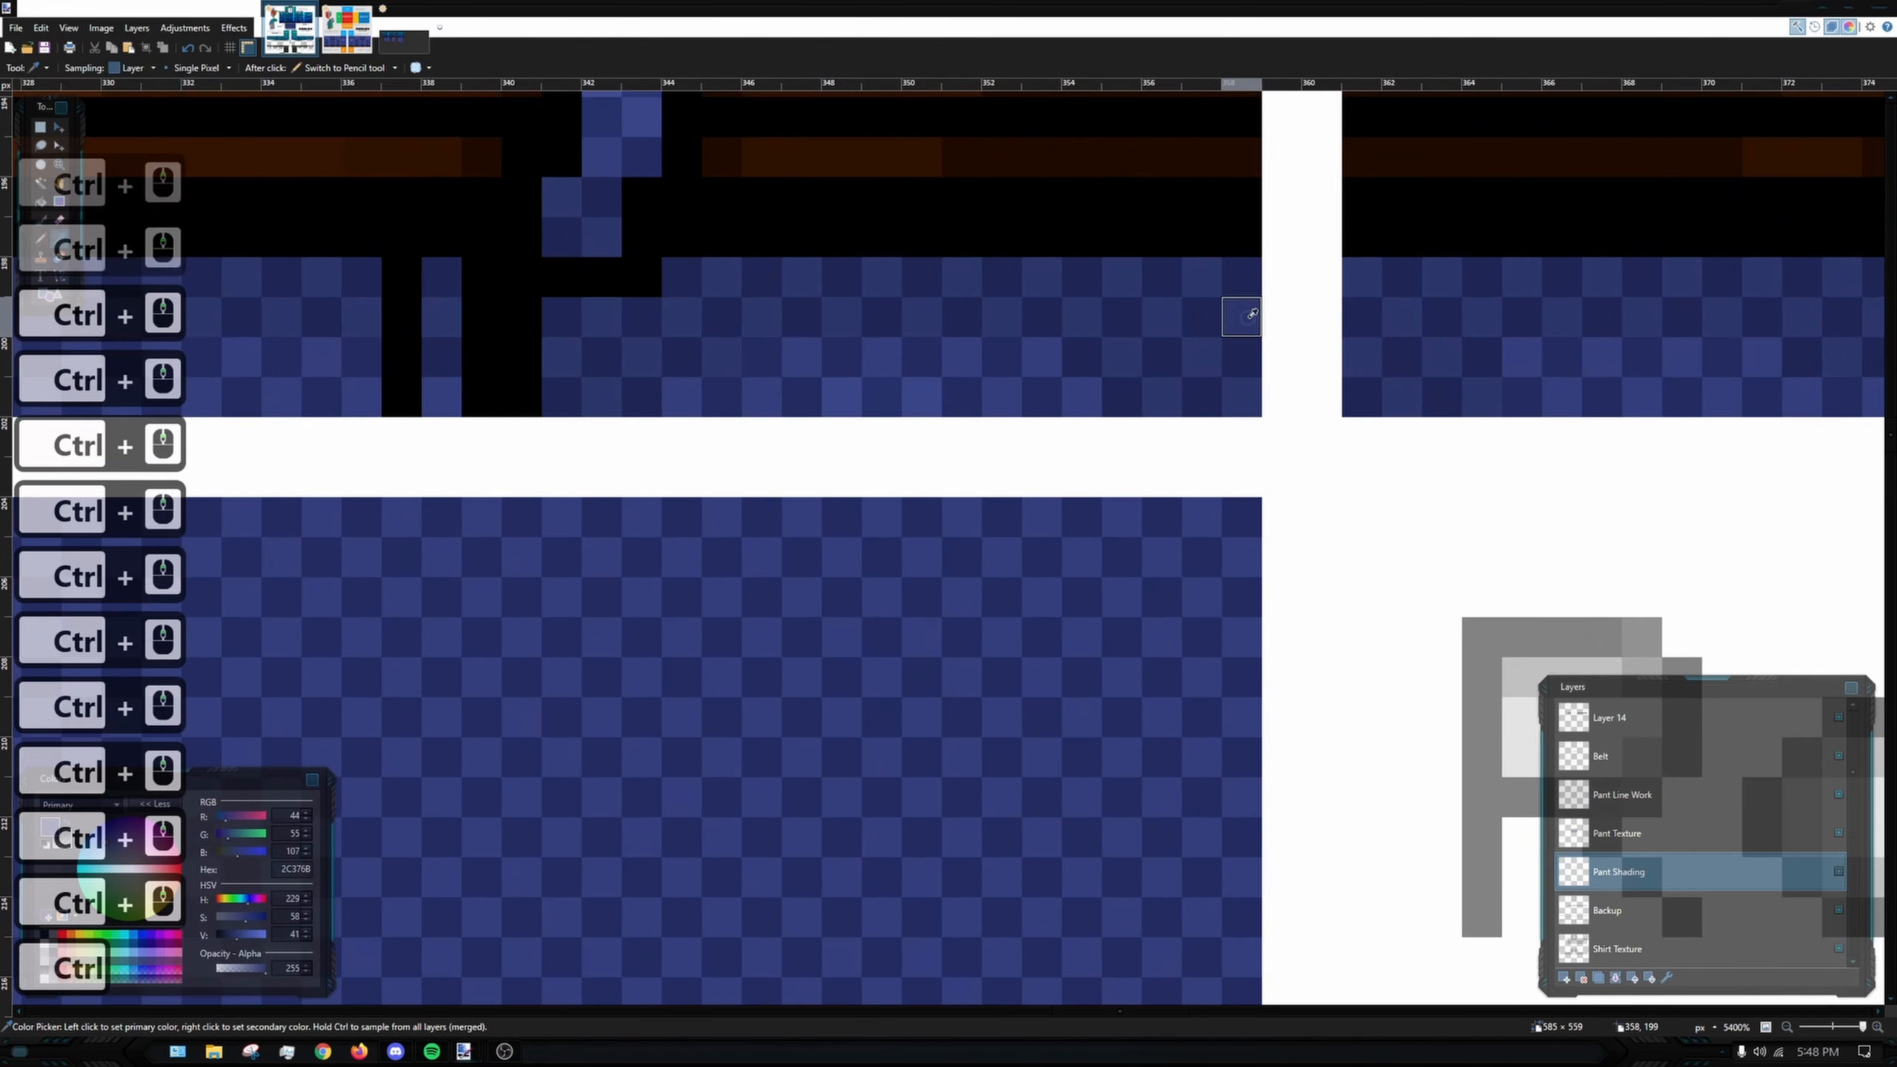
click(1249, 315)
scroll(1236, 313, down, 10)
scroll(608, 329, down, 6)
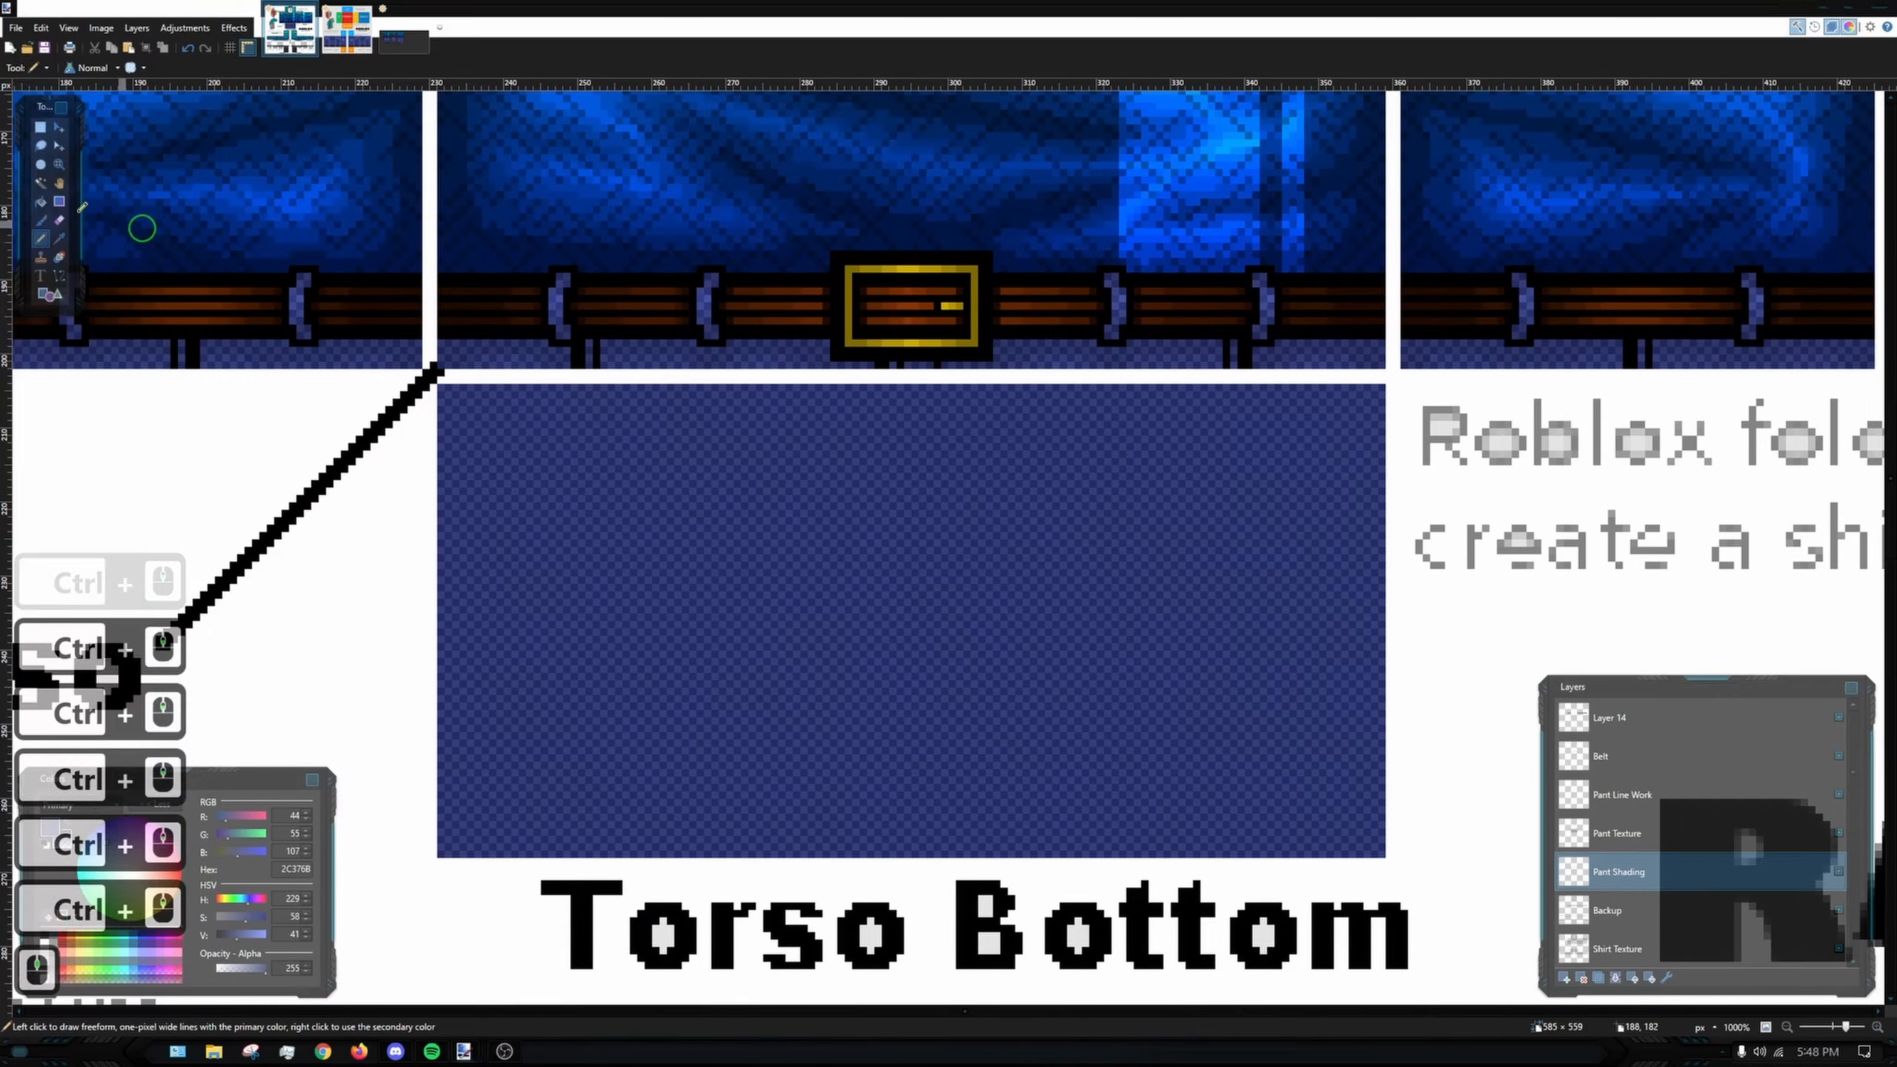
- Select the Torso Bottom panel's full 128 by 64 px area and fill it with the sampled dark blue on the Pant Shading layer
click(40, 200)
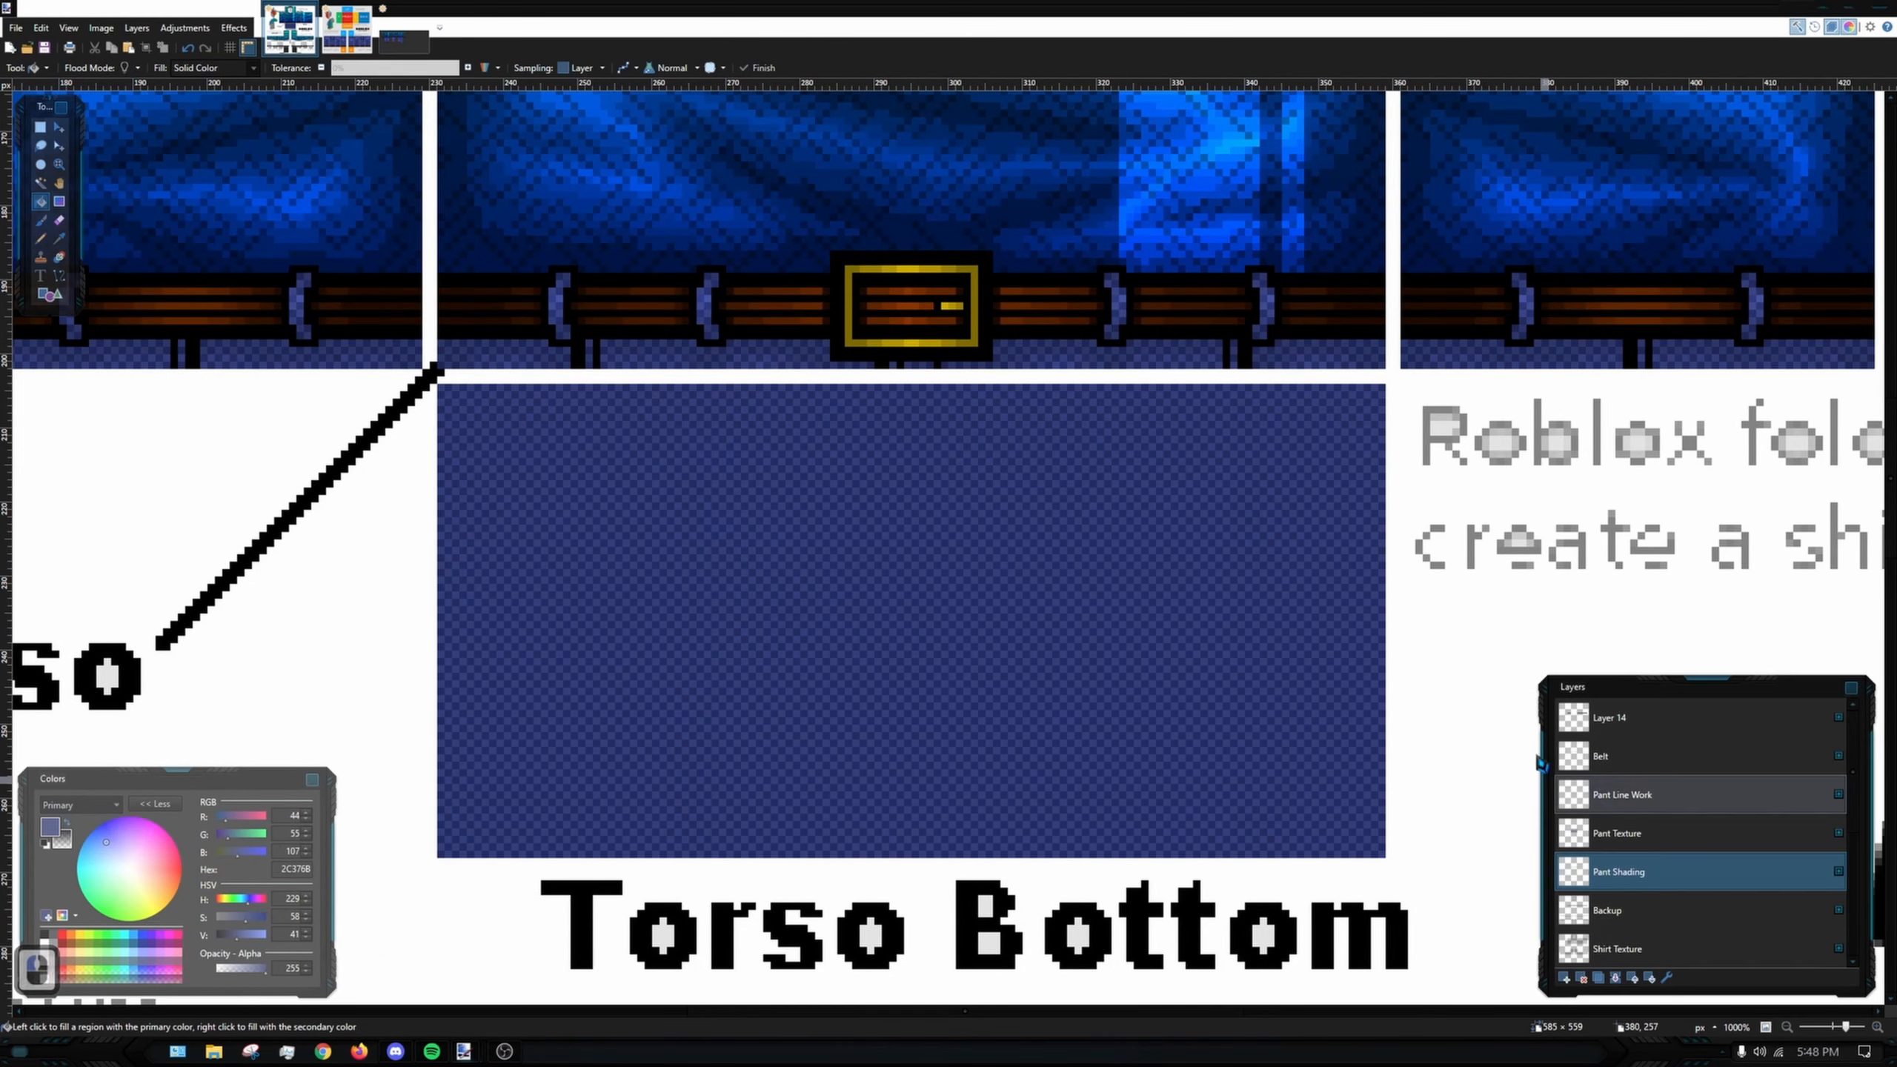
scroll(966, 500, down, 3)
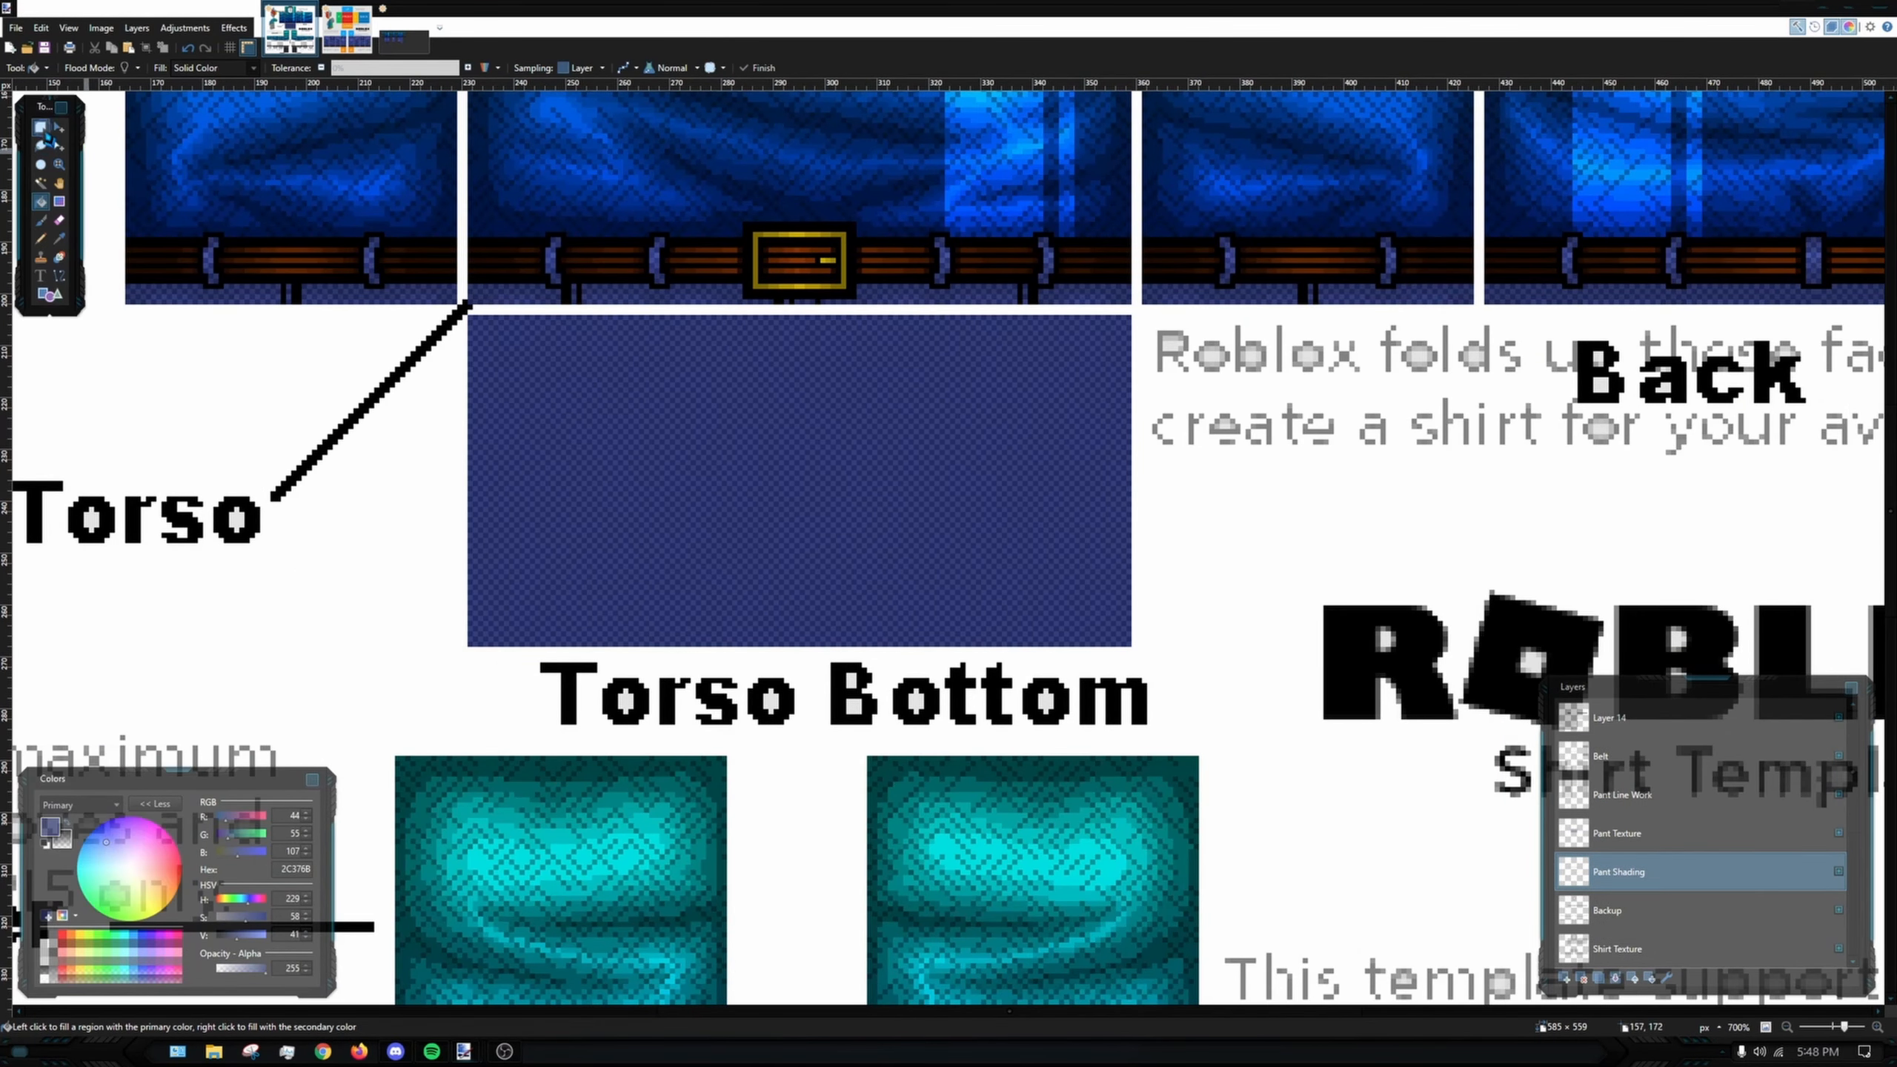
click(43, 132)
scroll(451, 310, up, 8)
scroll(578, 378, down, 6)
drag(399, 287, 1318, 743)
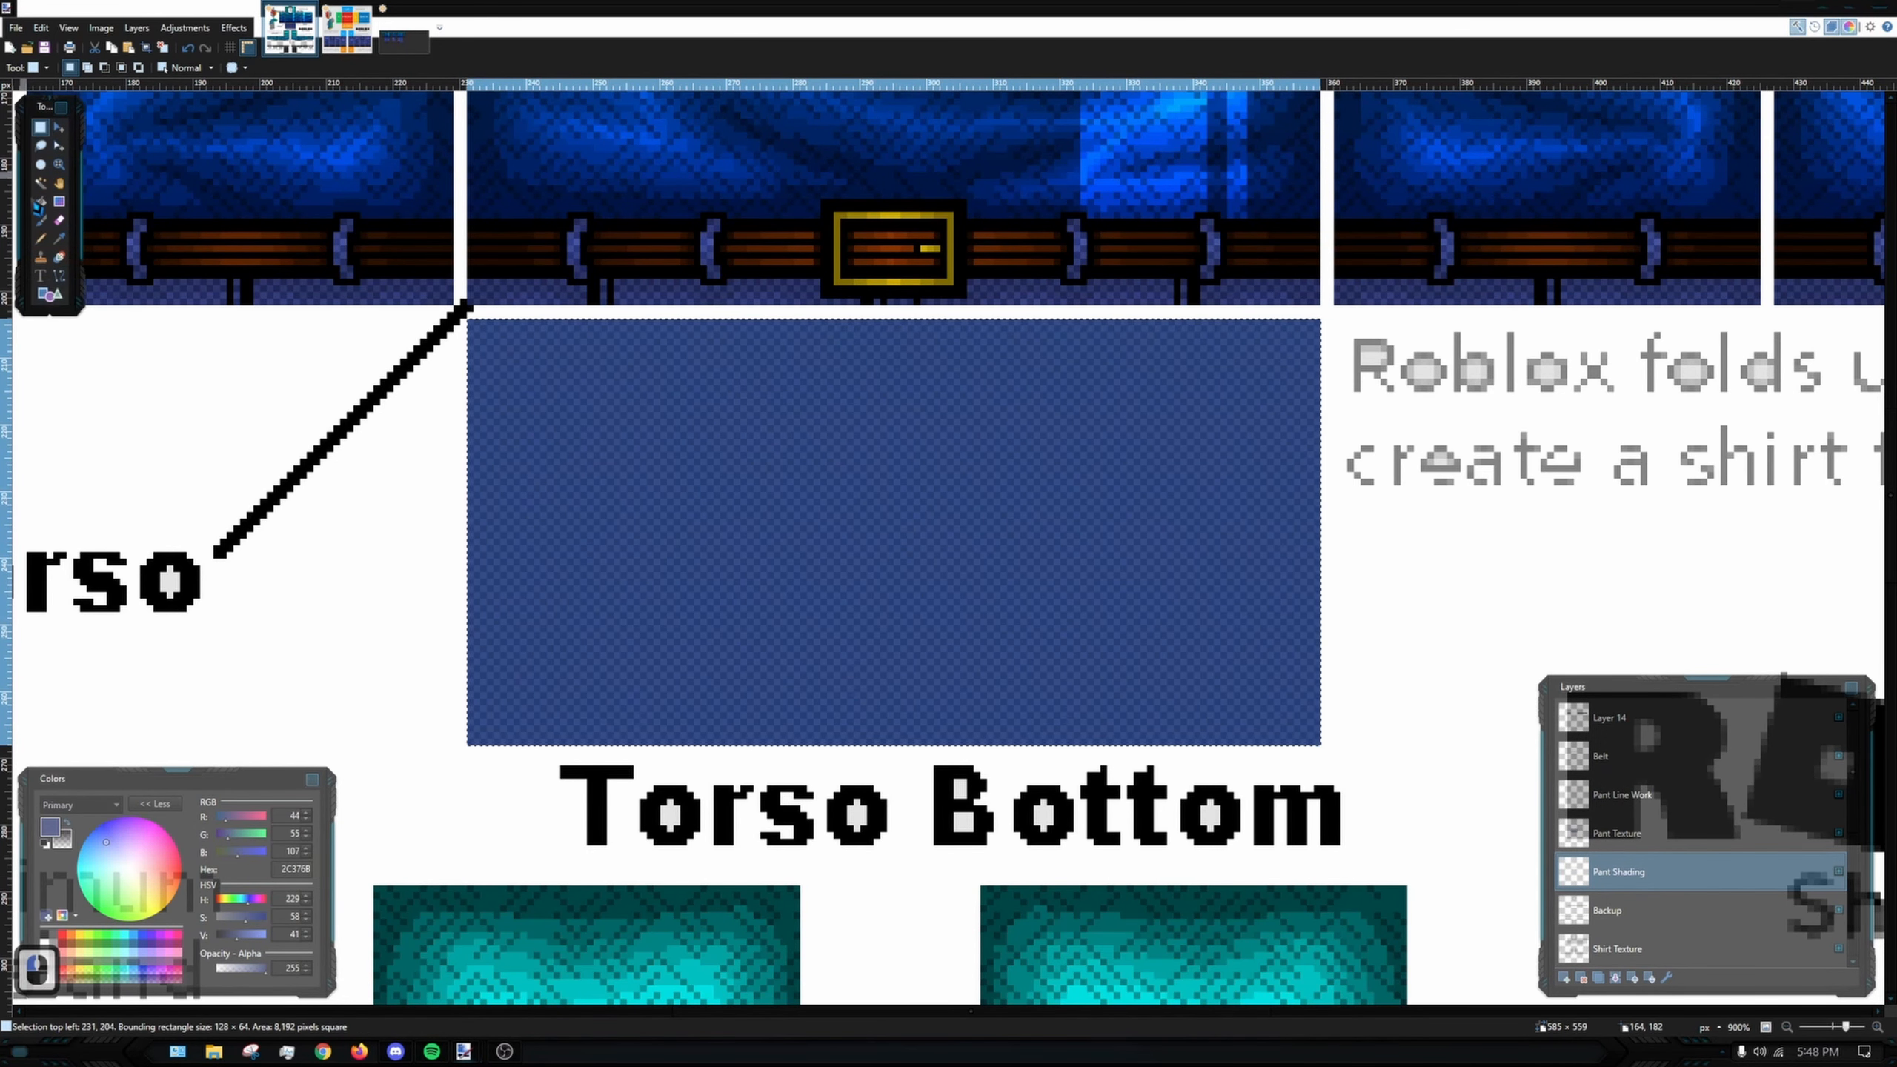
click(37, 201)
click(796, 476)
scroll(655, 376, down, 3)
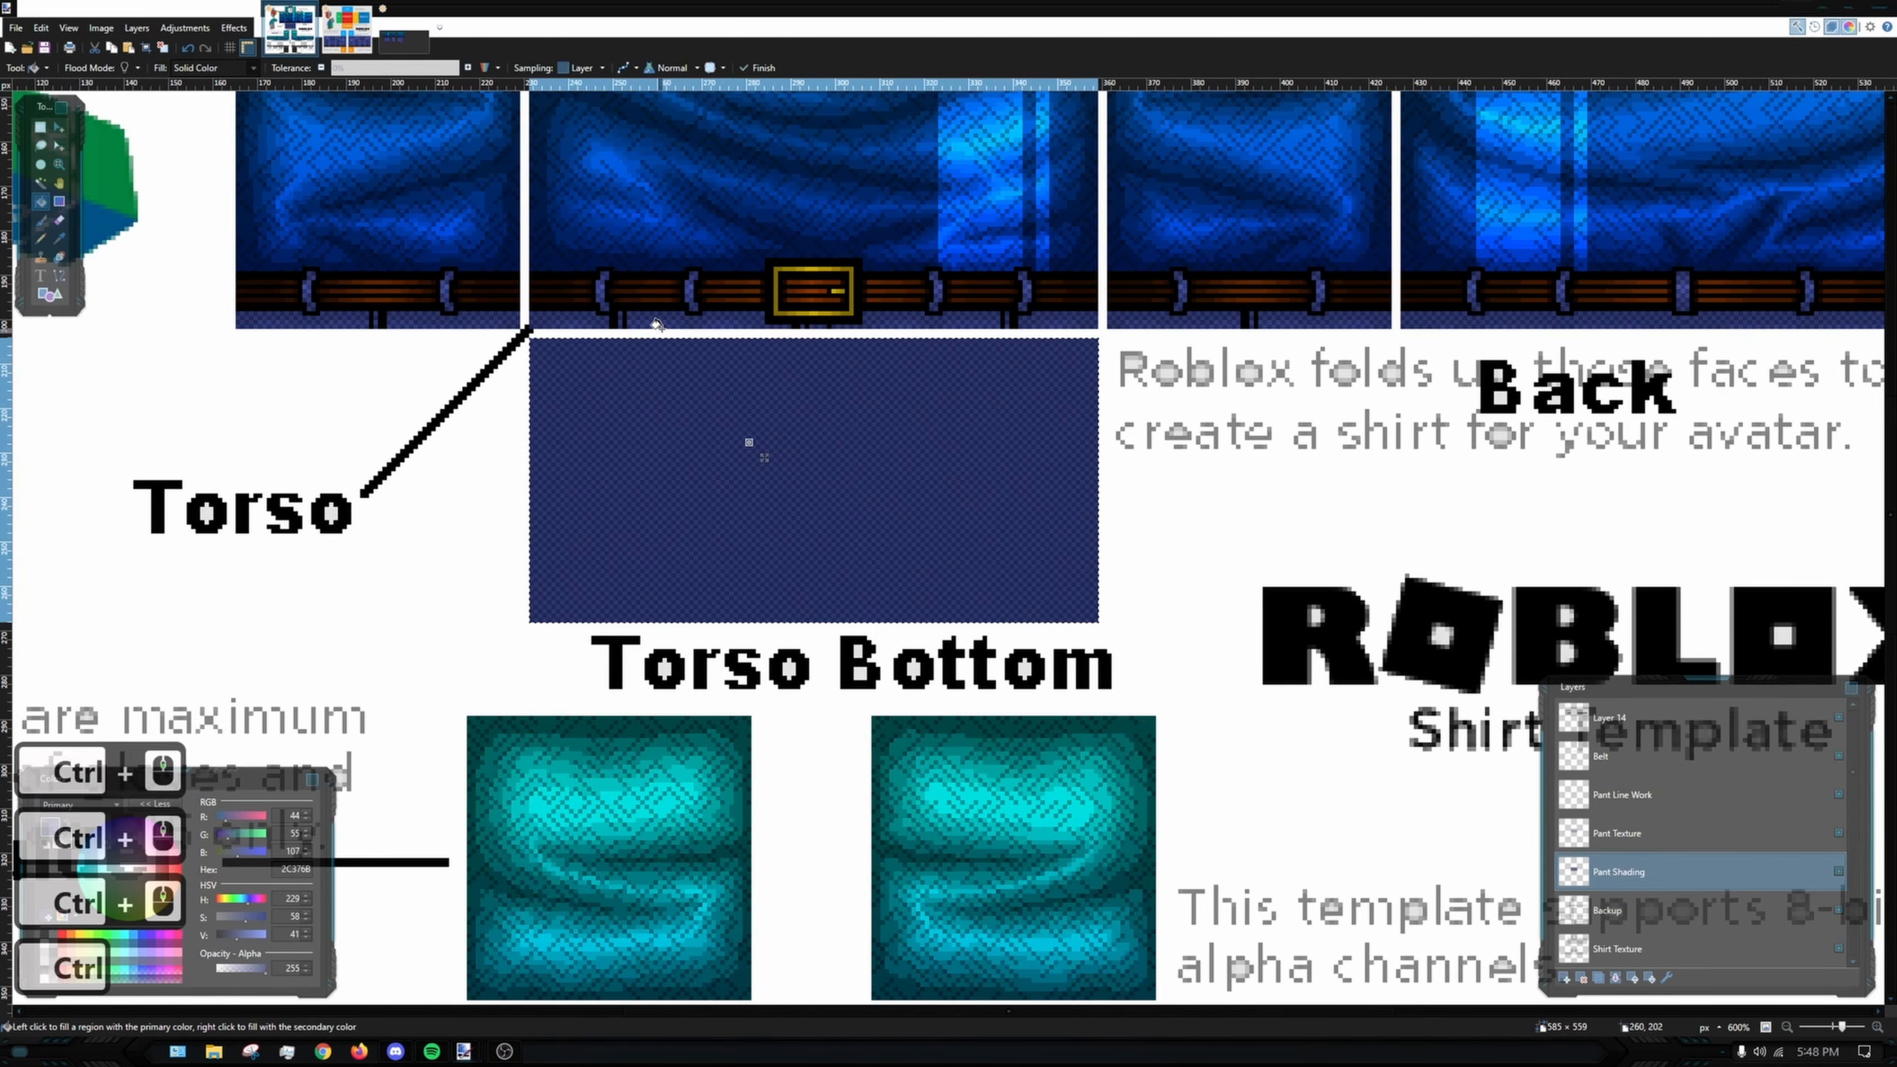
scroll(1035, 421, down, 3)
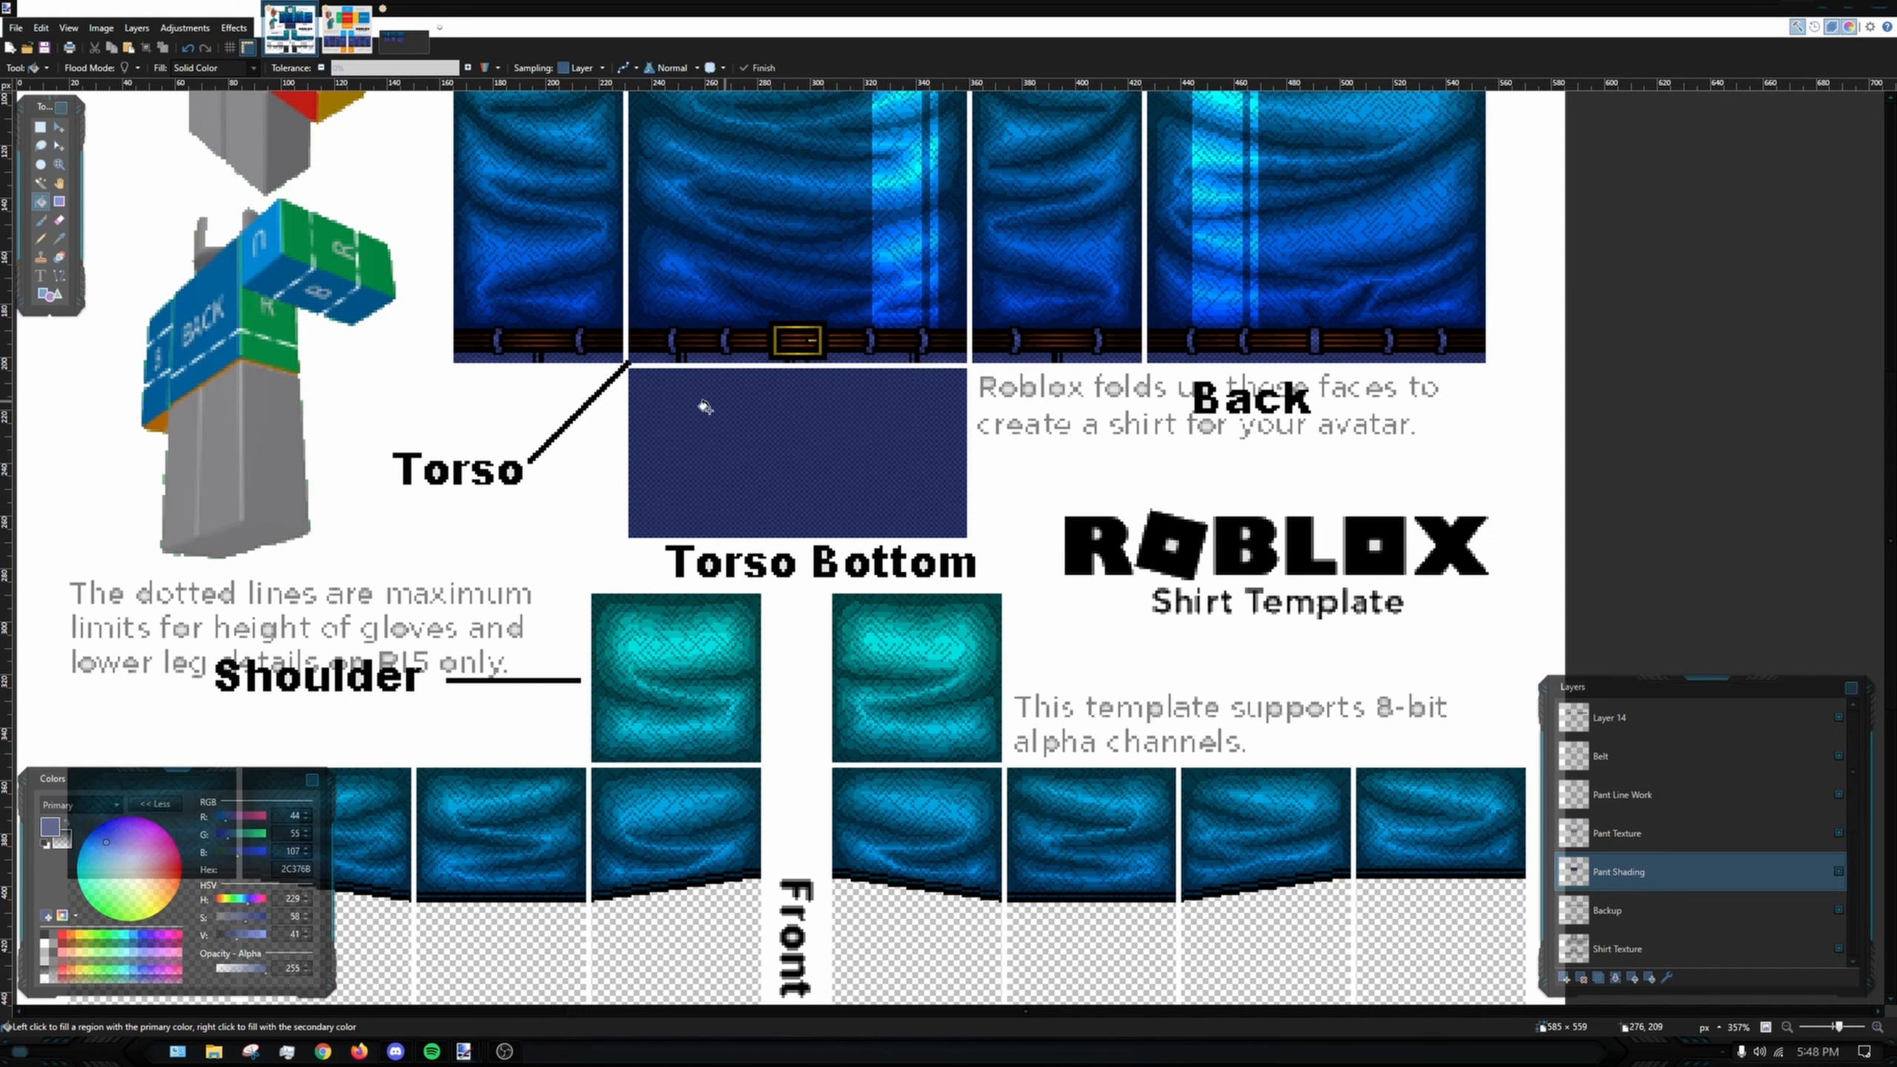
drag(782, 390, 865, 459)
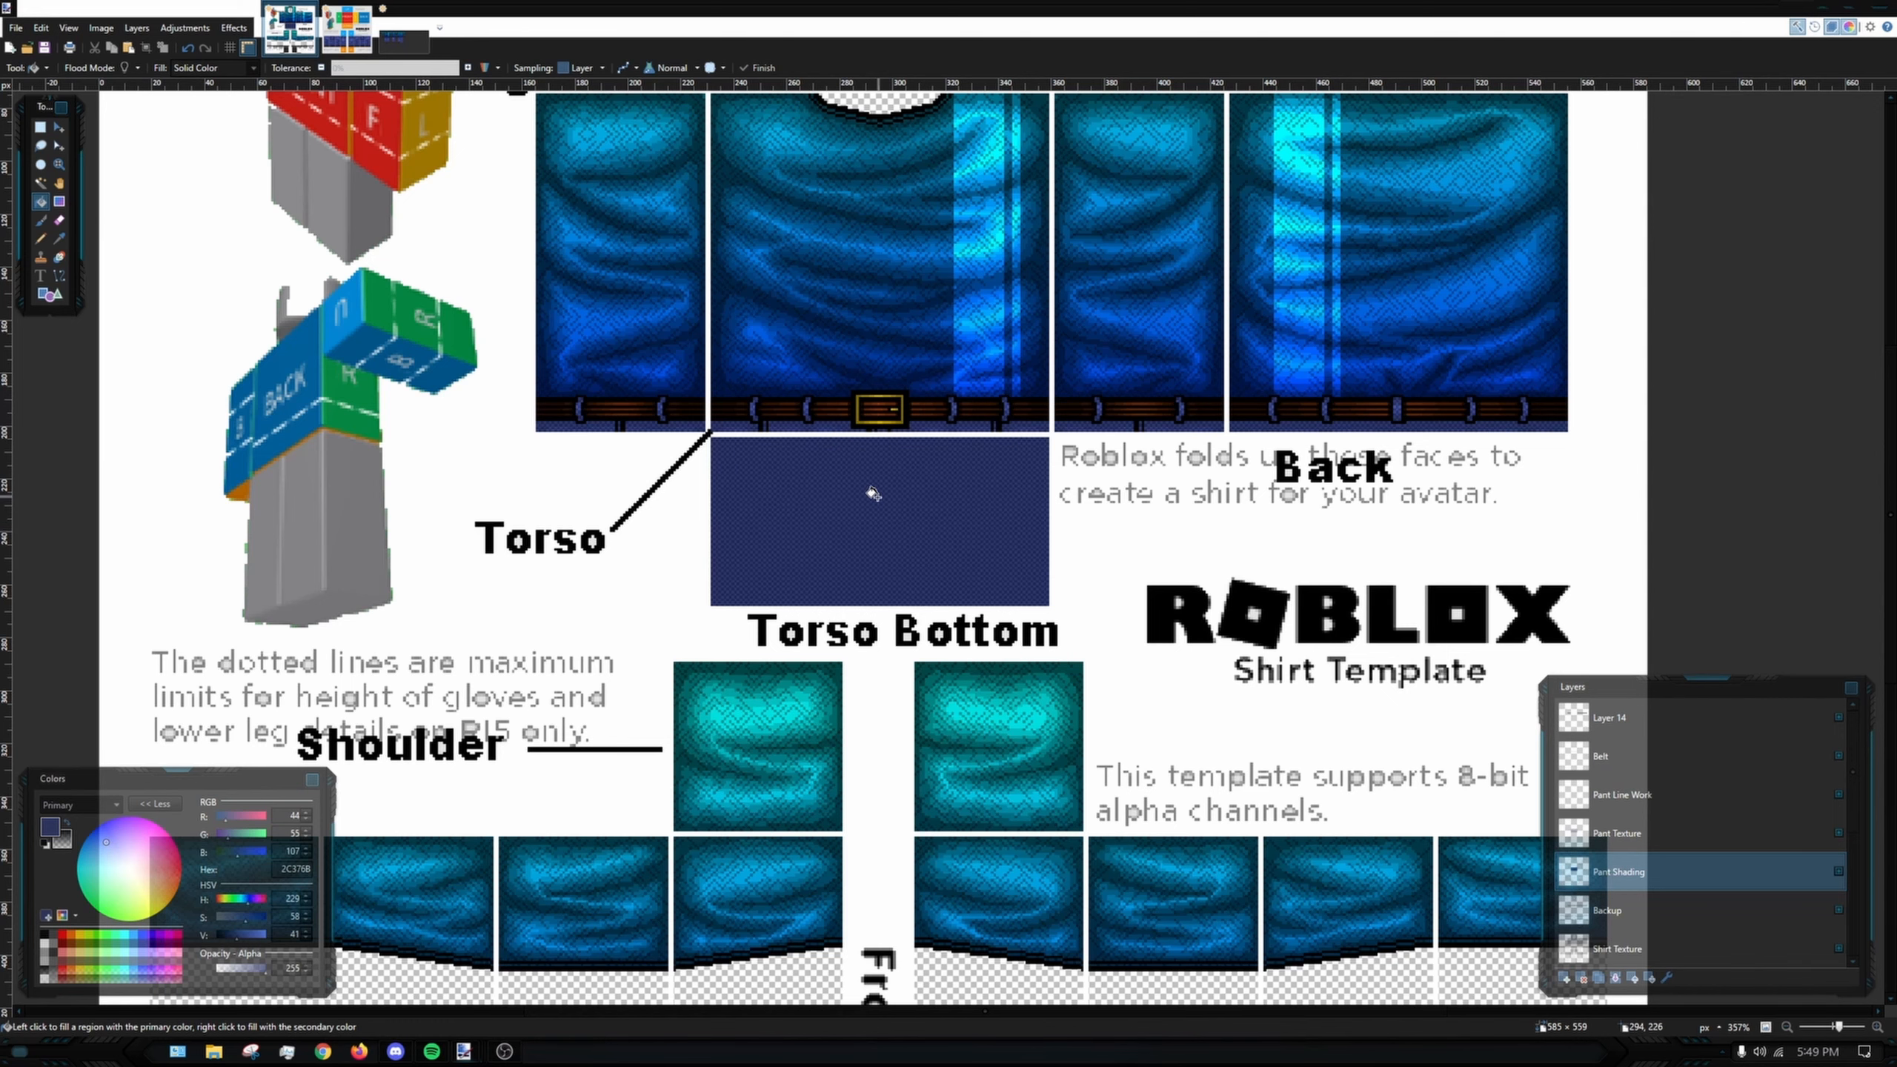
scroll(769, 427, up, 4)
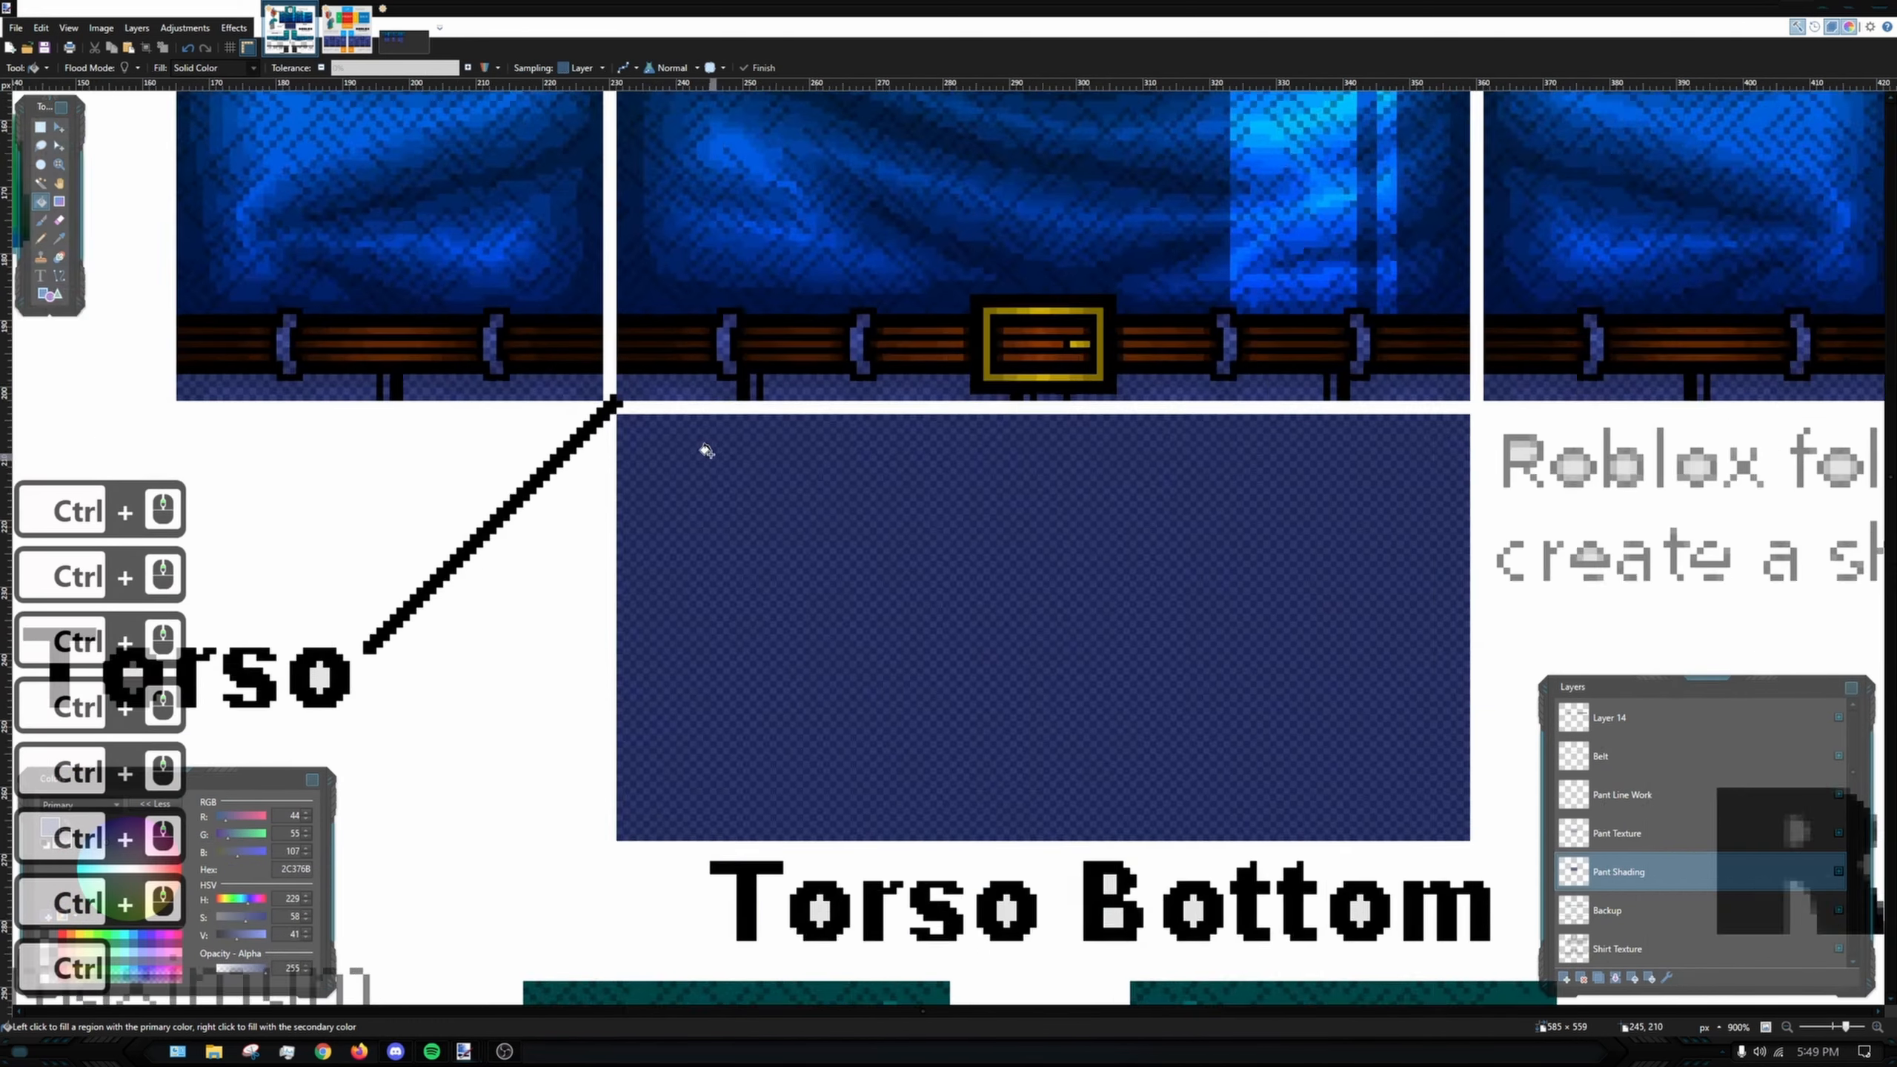
scroll(743, 471, down, 6)
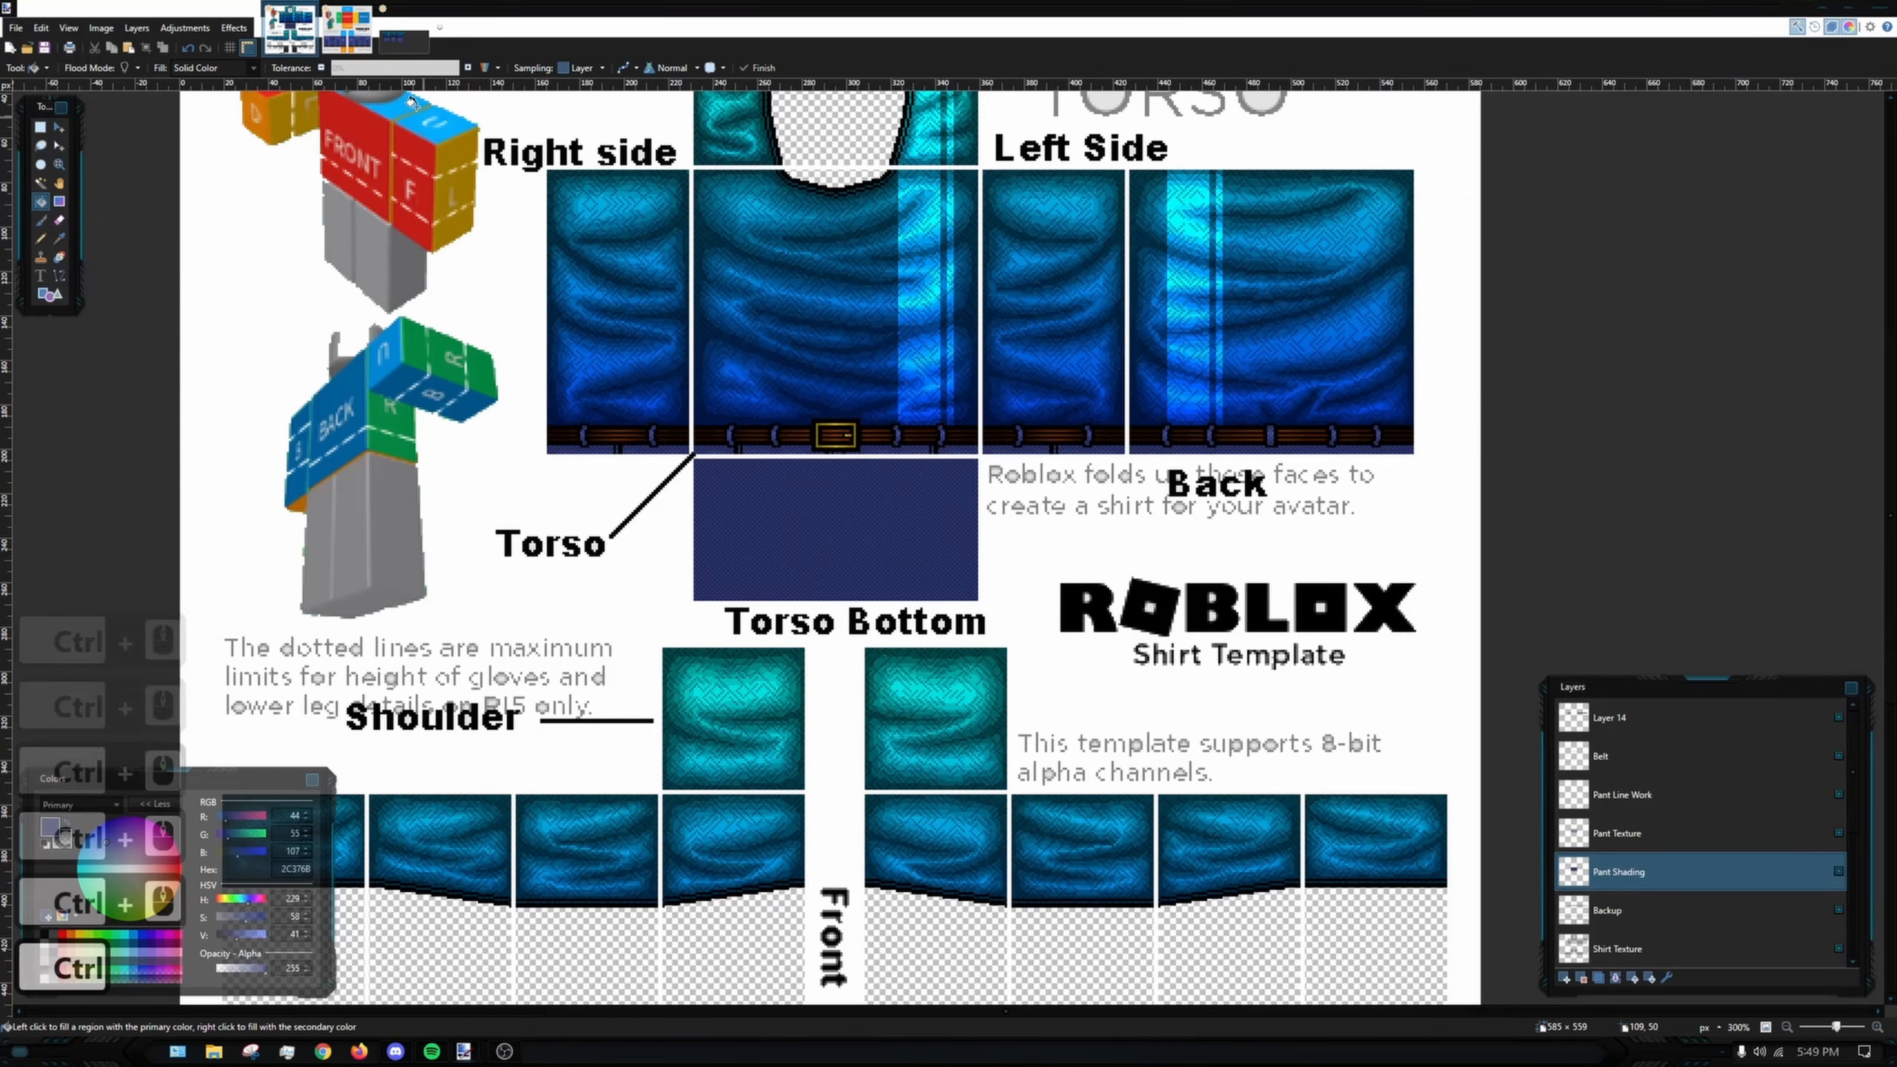
- Switch to the pants template and select the blue areas of both U panels above the legs on the Background layer
click(370, 45)
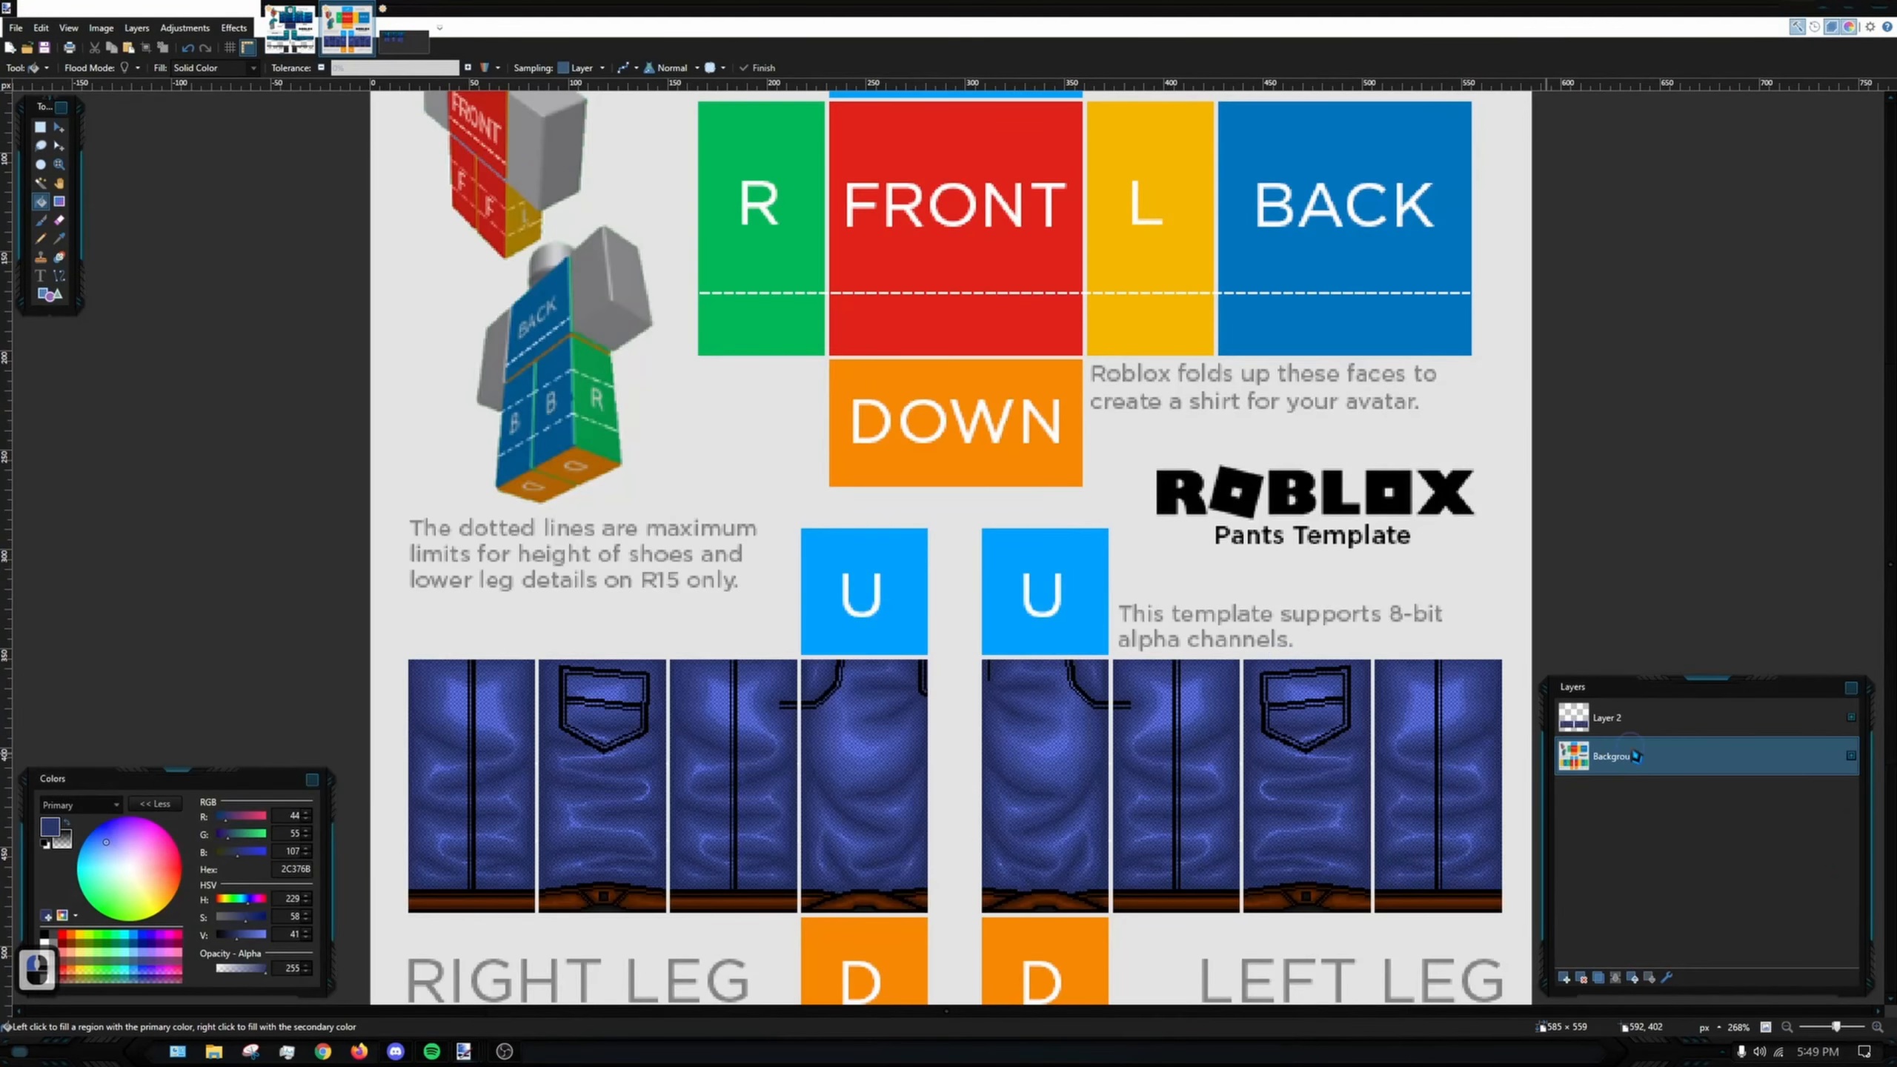
click(1628, 718)
scroll(949, 628, up, 6)
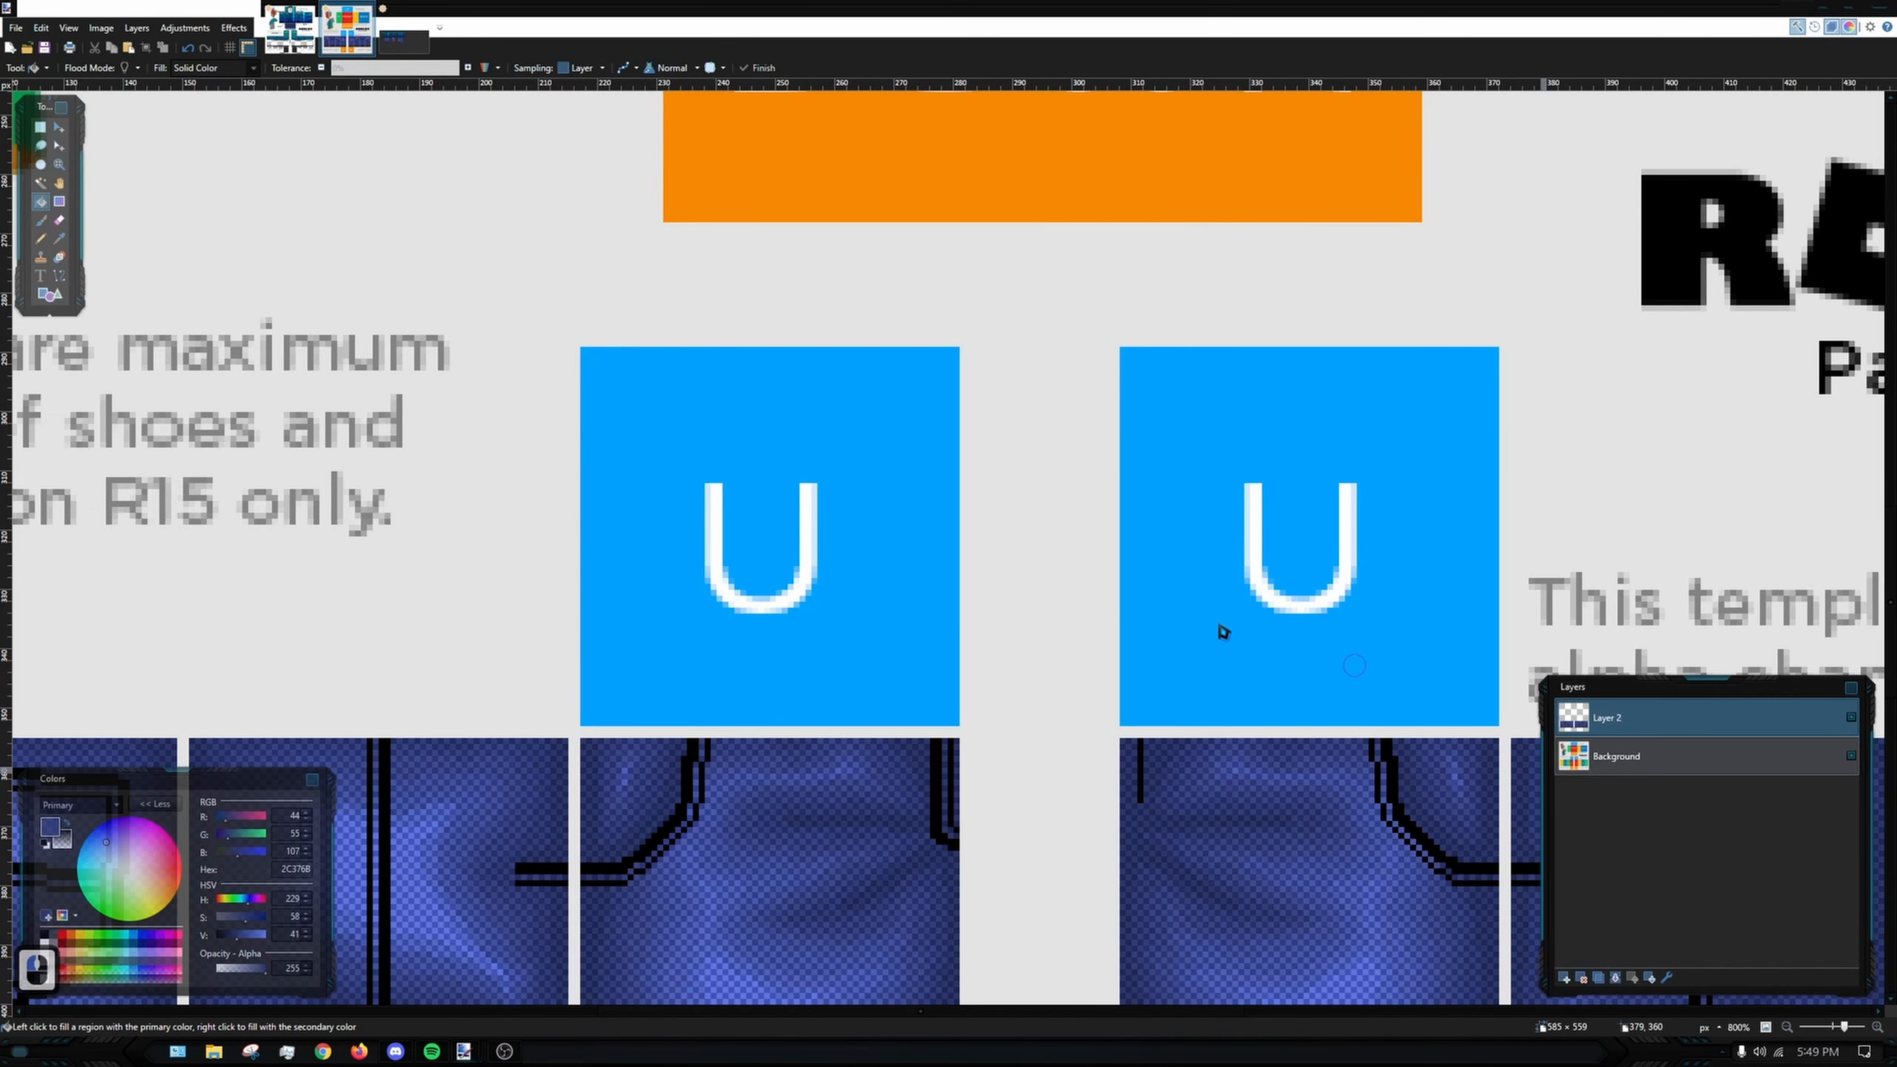
click(1636, 756)
key(s)
click(836, 409)
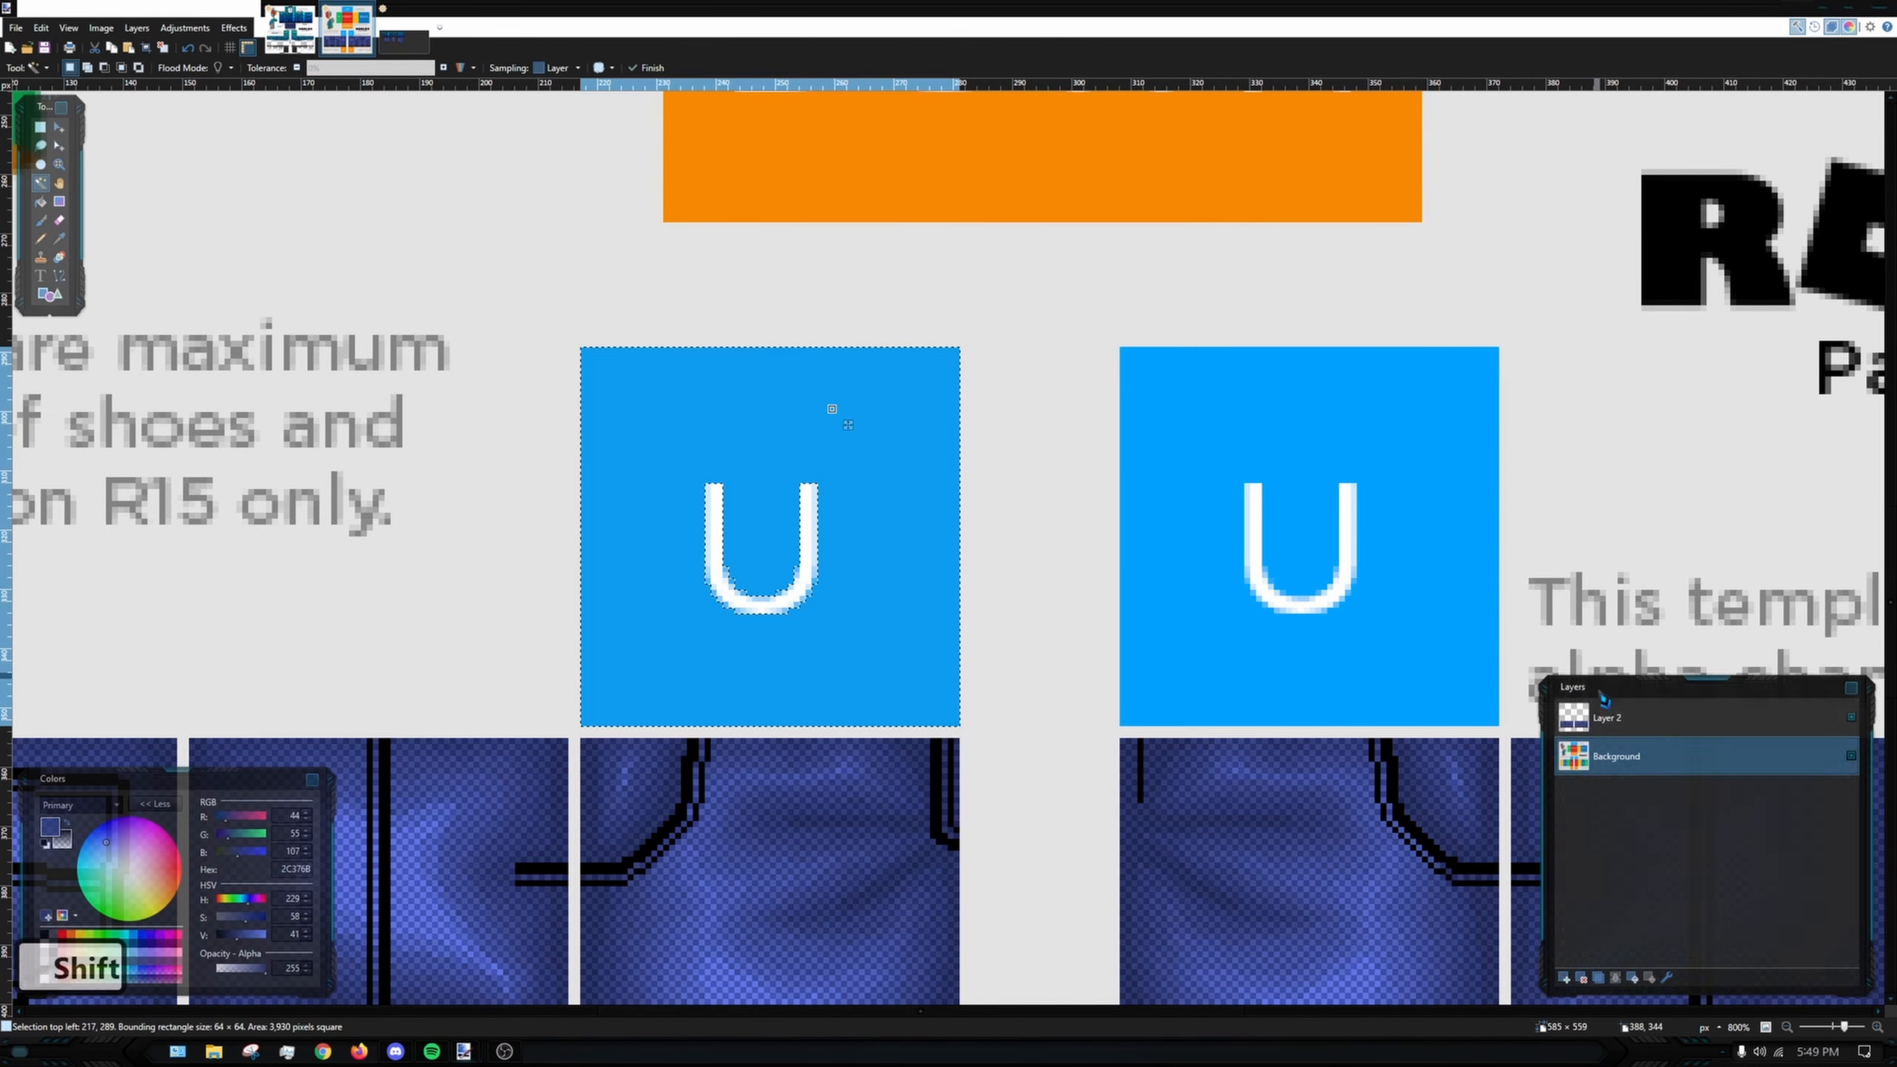
shift+click(1151, 432)
- Fill both selected U panels with dark blue 2C376B on Layer 2 and clear the selection
click(1620, 718)
click(40, 202)
click(844, 448)
click(1222, 467)
scroll(1222, 467, down, 6)
drag(1123, 460, 1058, 437)
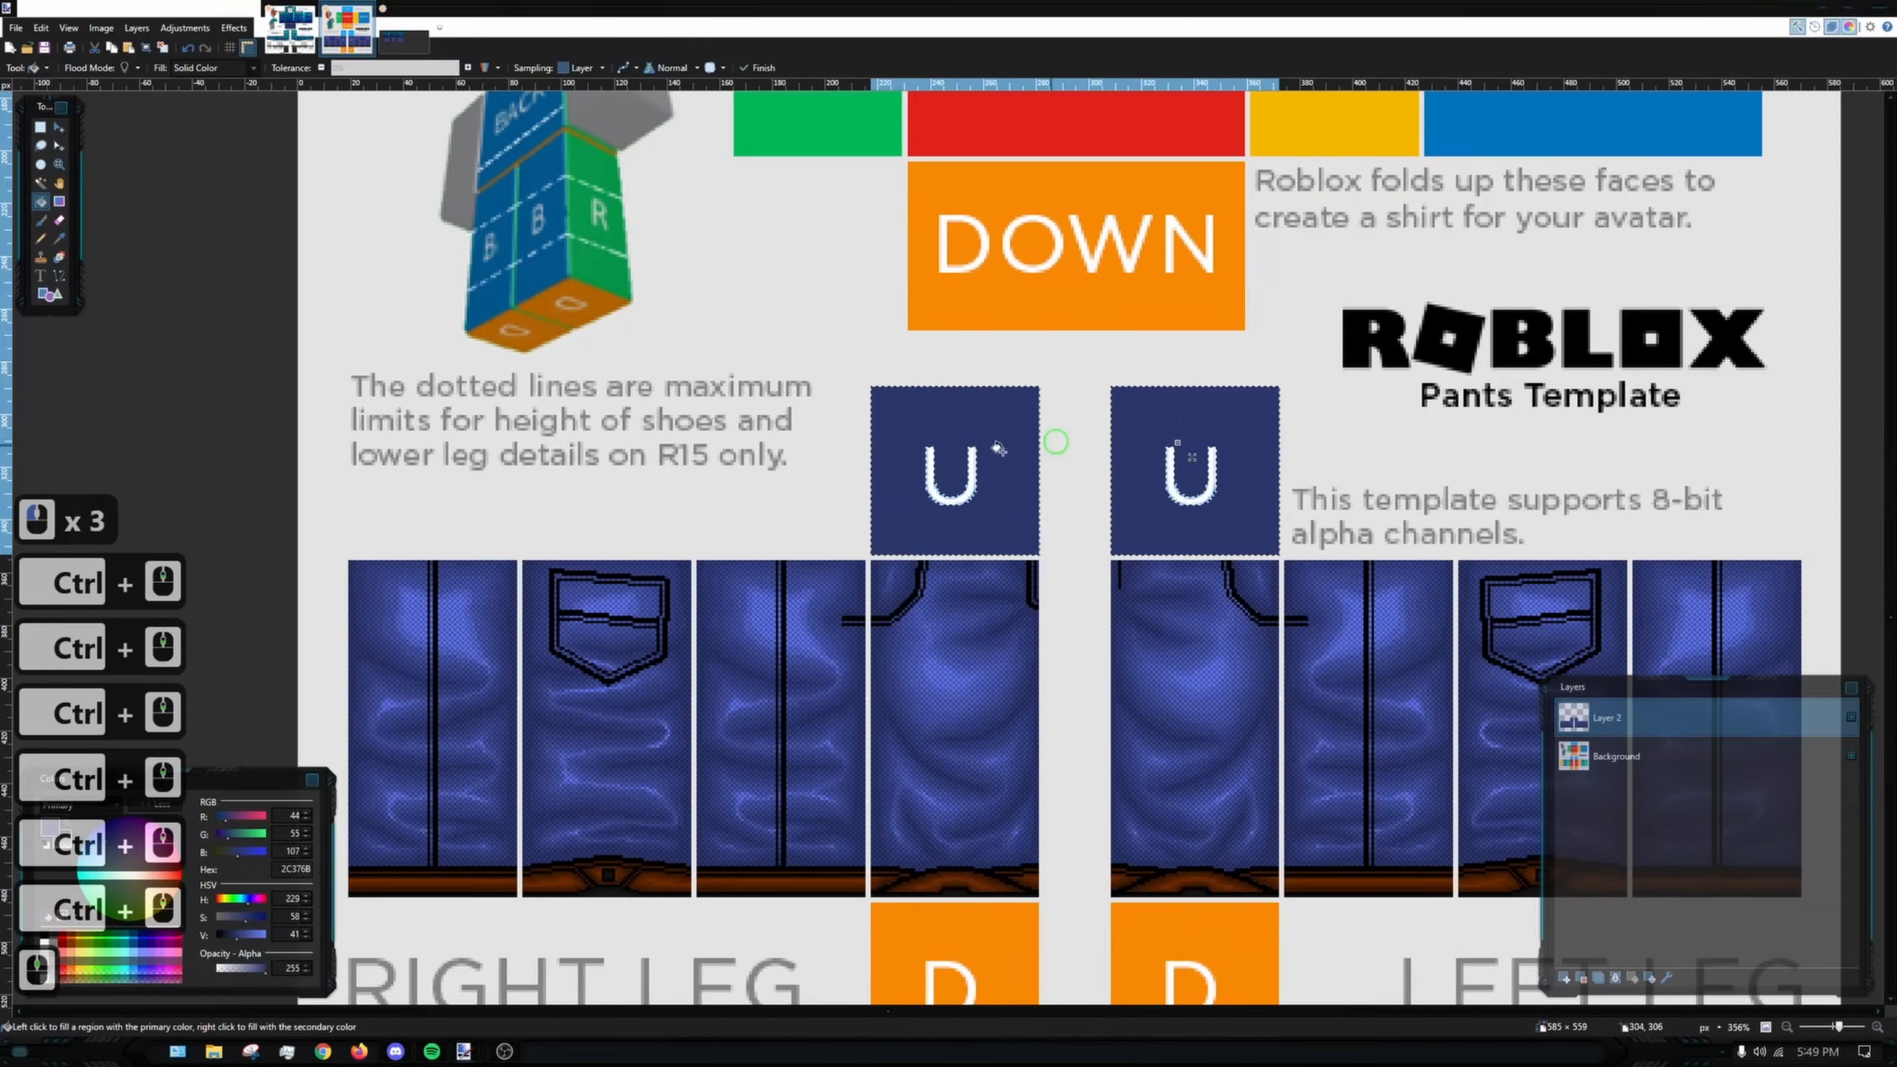
drag(1143, 509, 631, 407)
key(ctrl+d)
- Paint over the white U letters in both upper leg panels with the same dark blue
scroll(1180, 497, up, 3)
click(41, 220)
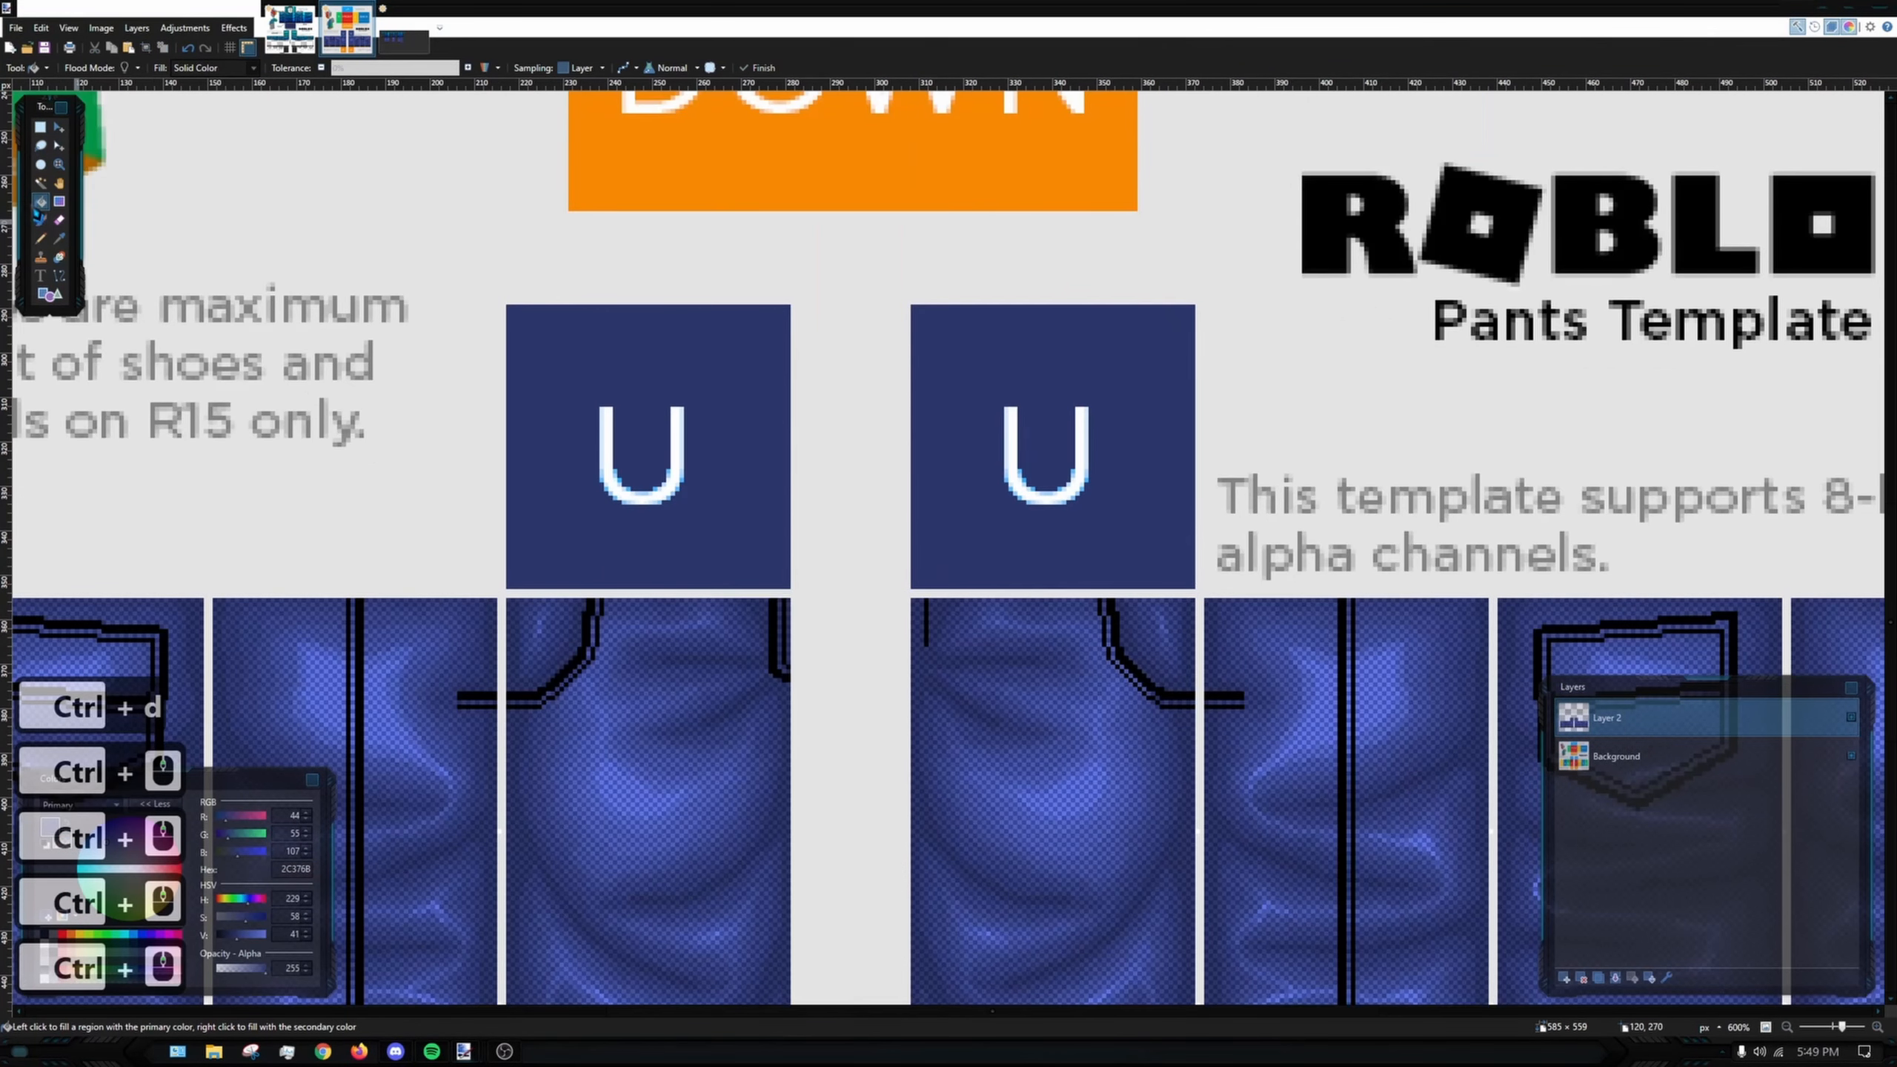
scroll(711, 513, up, 3)
mouse_move(567, 340)
mouse_down()
mouse_move(565, 534)
mouse_move(594, 514)
mouse_up()
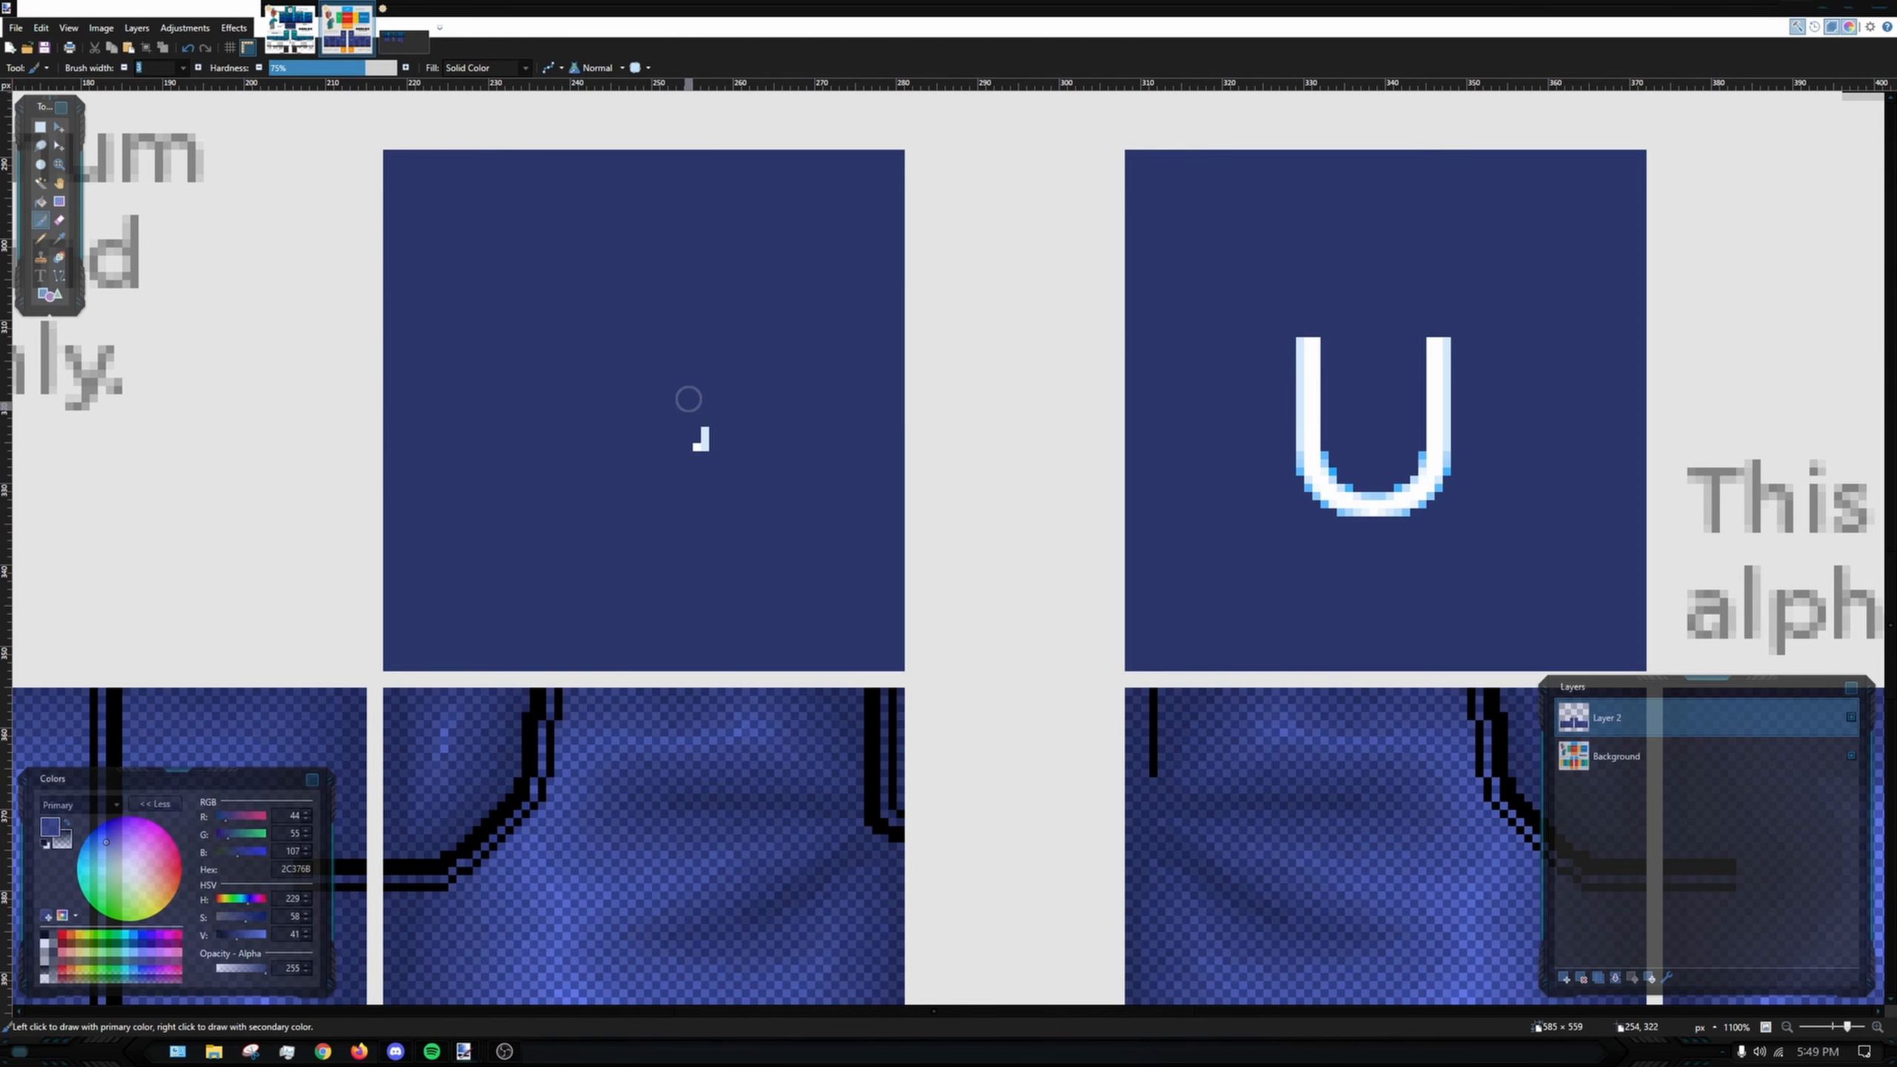
scroll(1106, 329, right, 3)
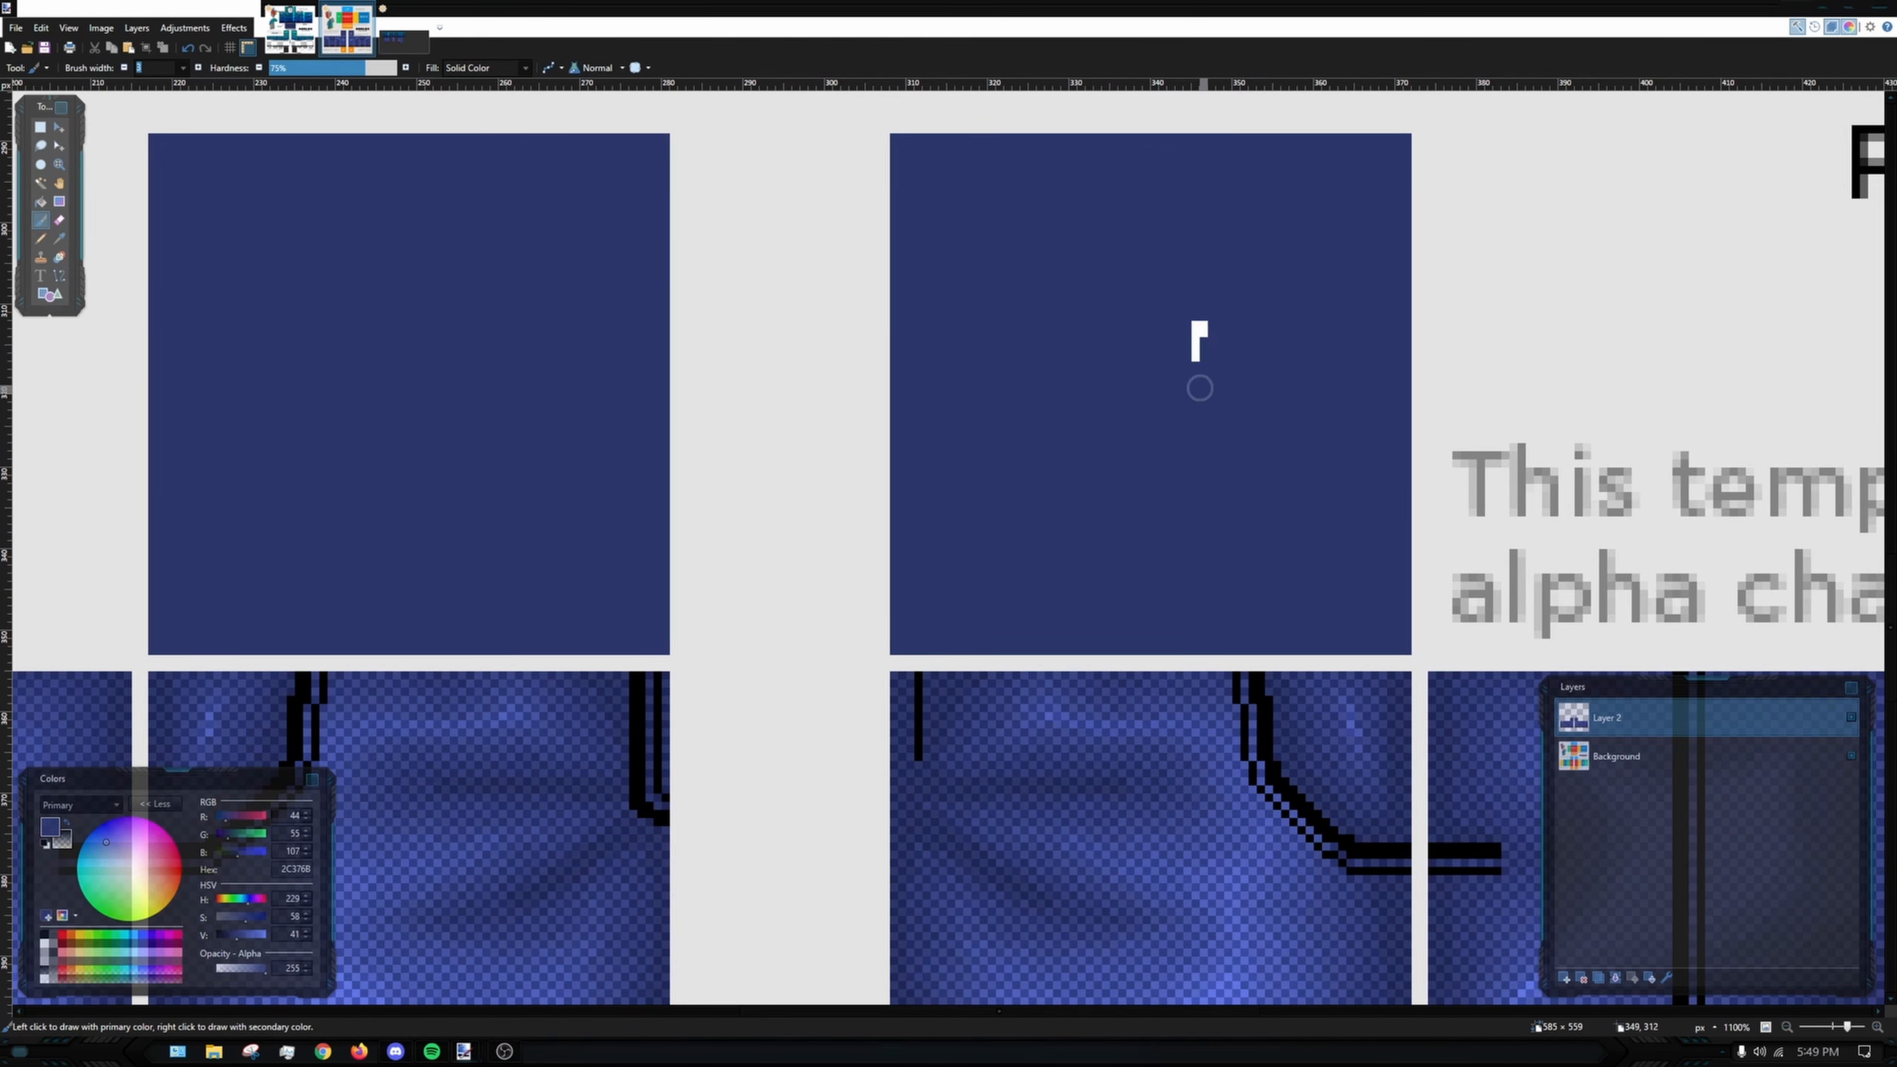
drag(1200, 325, 1200, 385)
- Sample the near-black colour 0F0F0F on Layer 2 from the bottom edge of the right leg's front panel
scroll(1233, 356, down, 10)
scroll(1097, 642, right, 2)
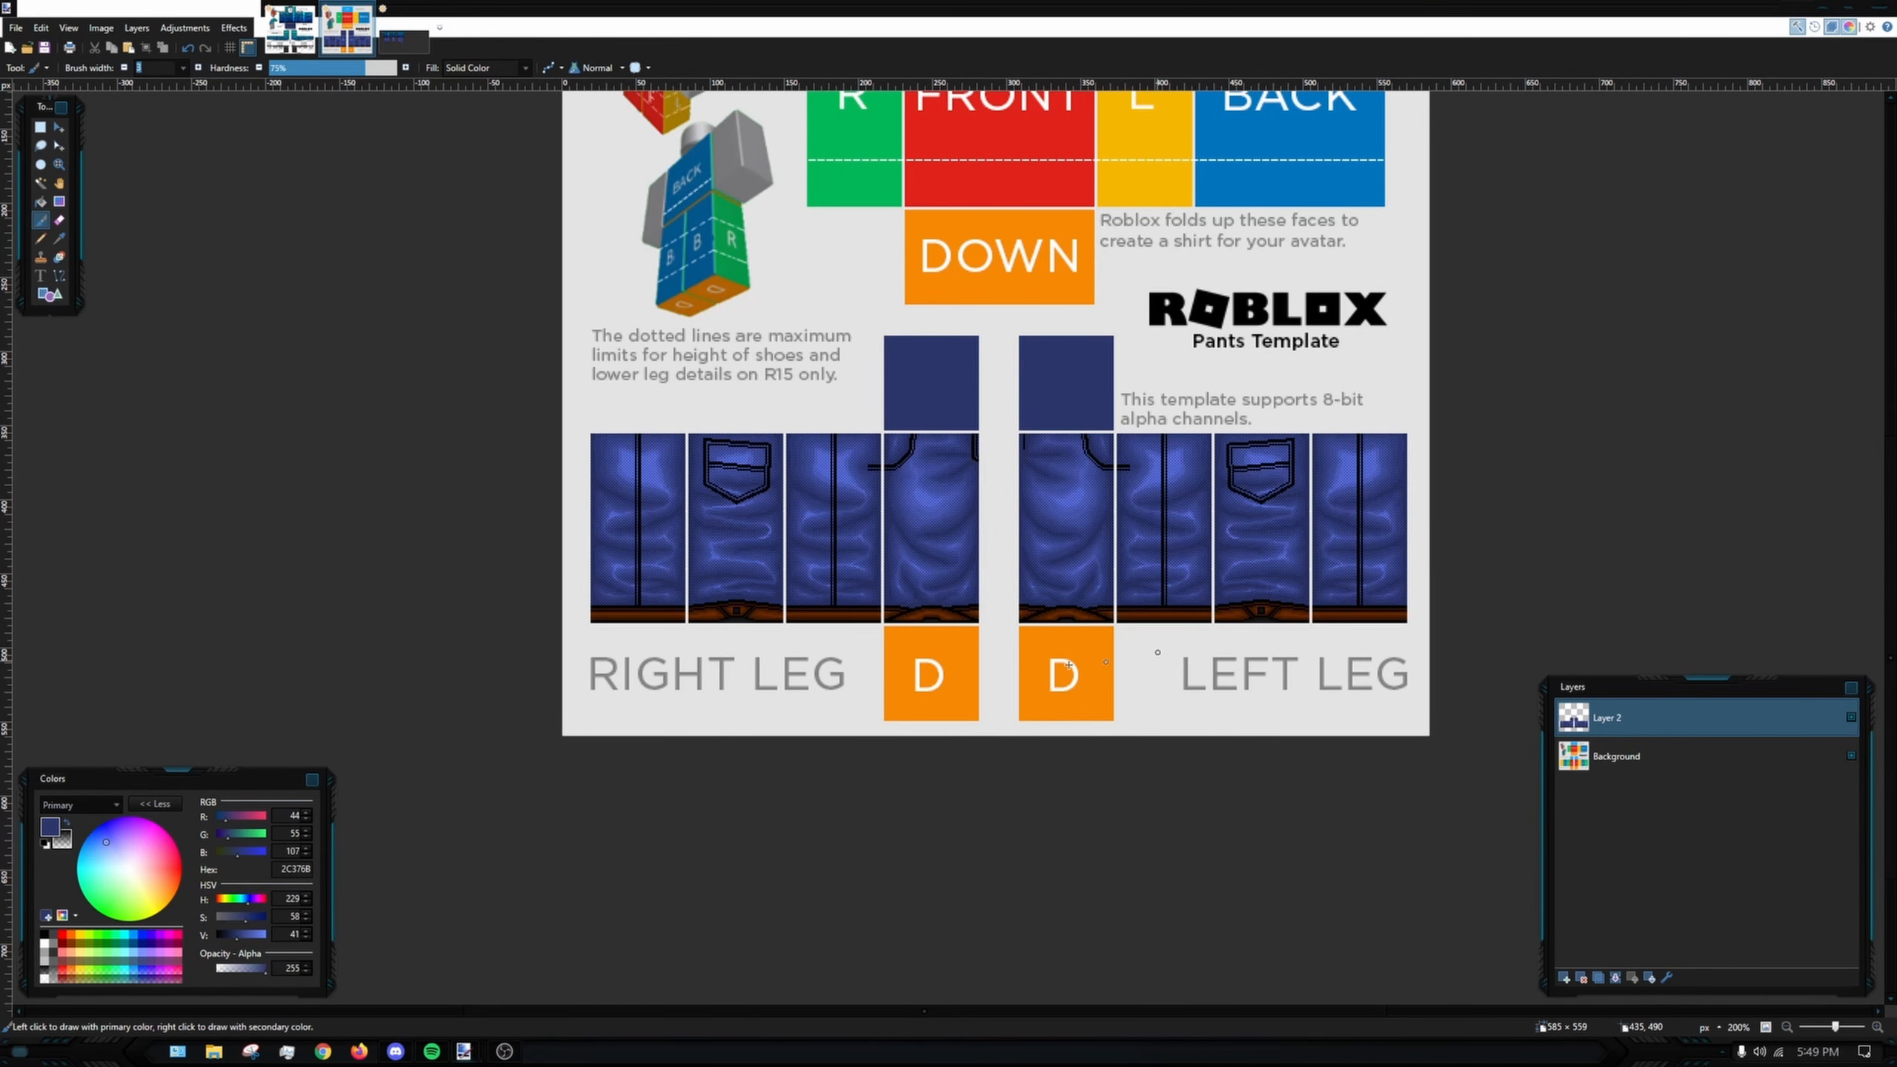
scroll(1007, 550, right, 1)
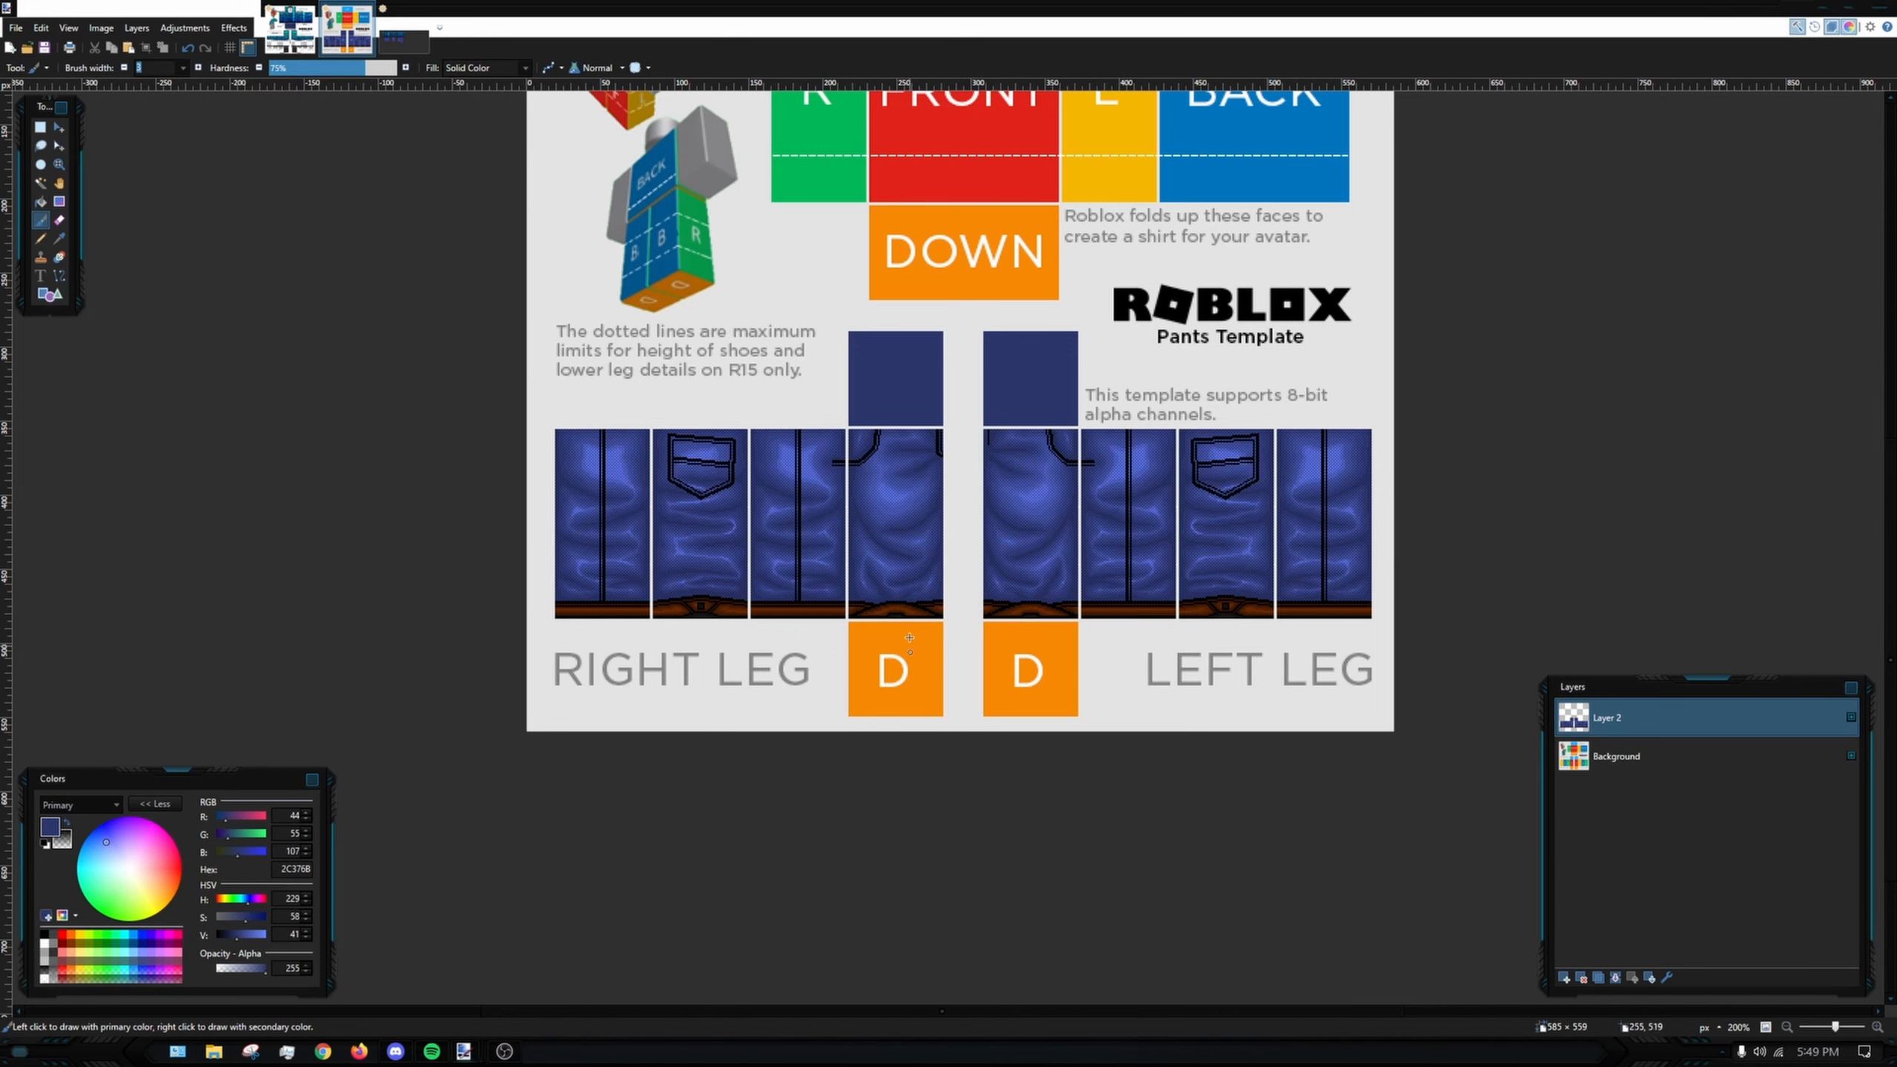
click(1656, 747)
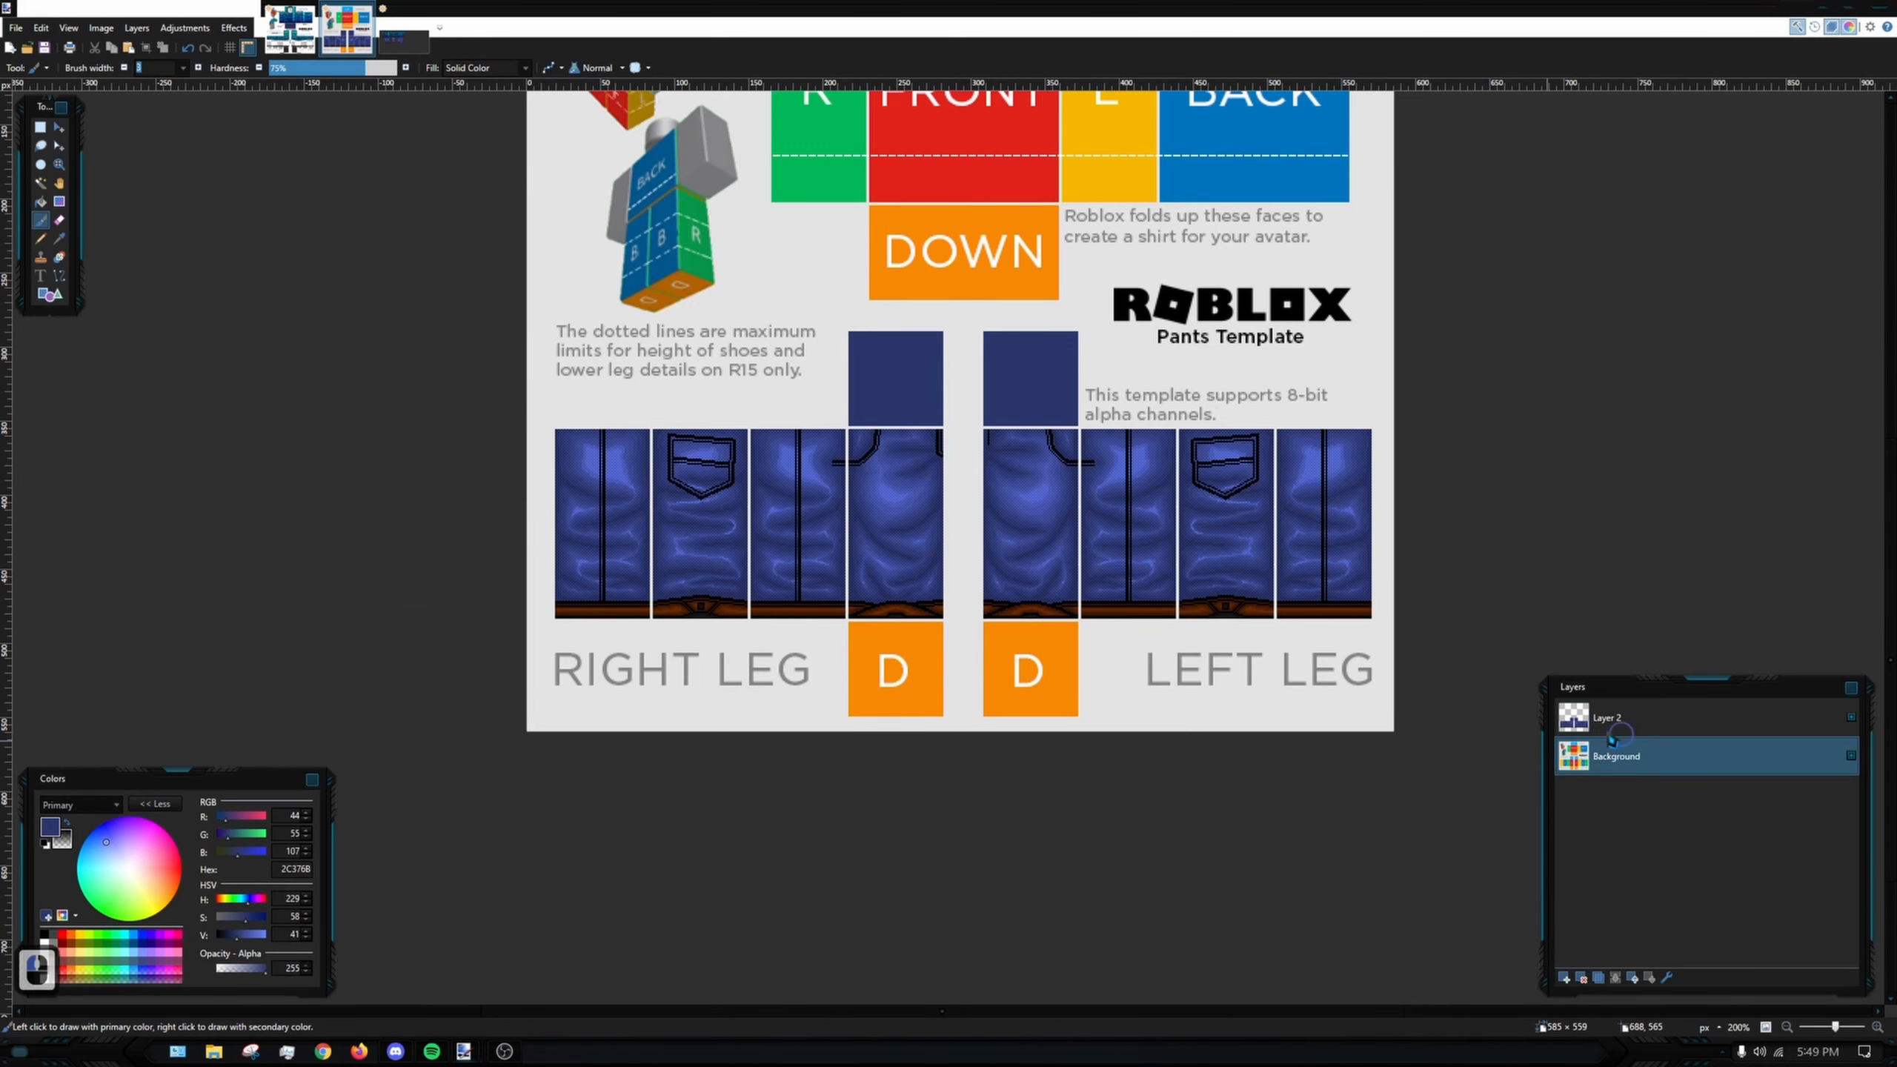
scroll(1042, 656, up, 5)
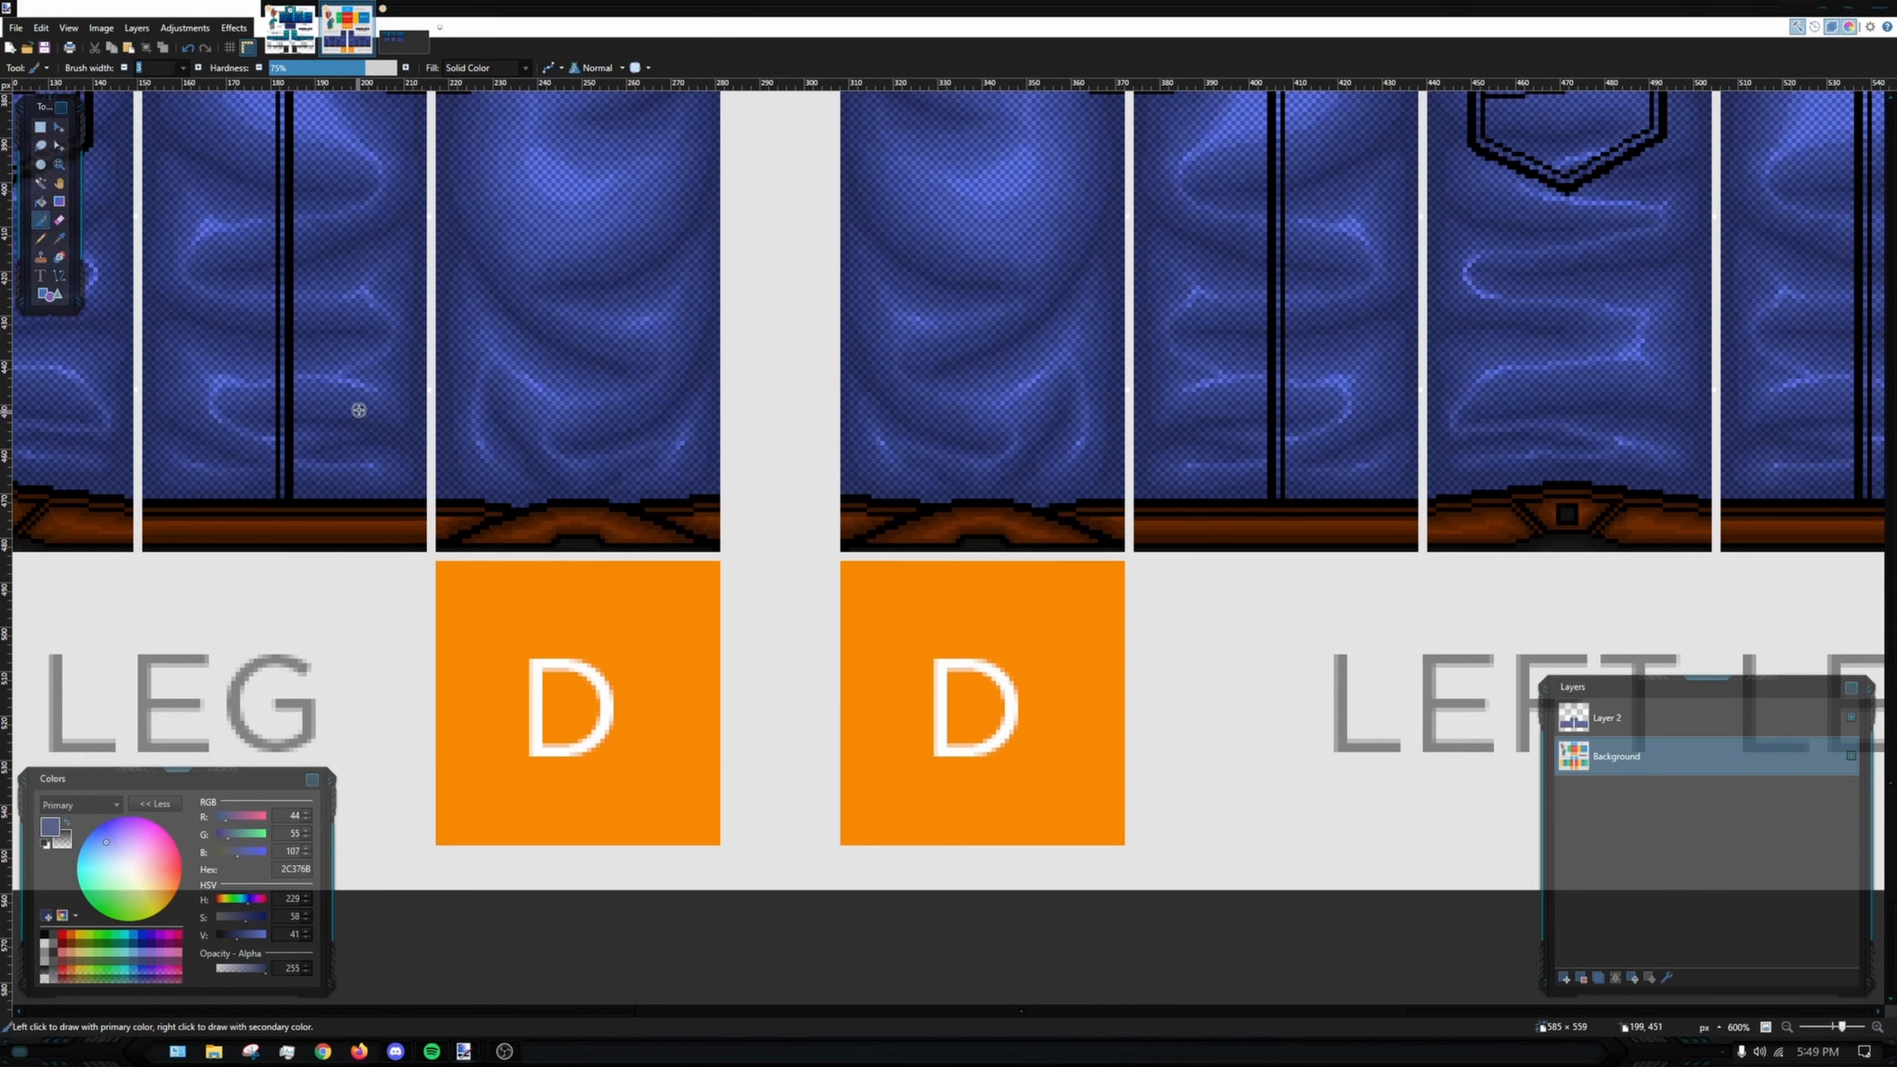
click(1628, 717)
click(59, 238)
scroll(545, 568, up, 9)
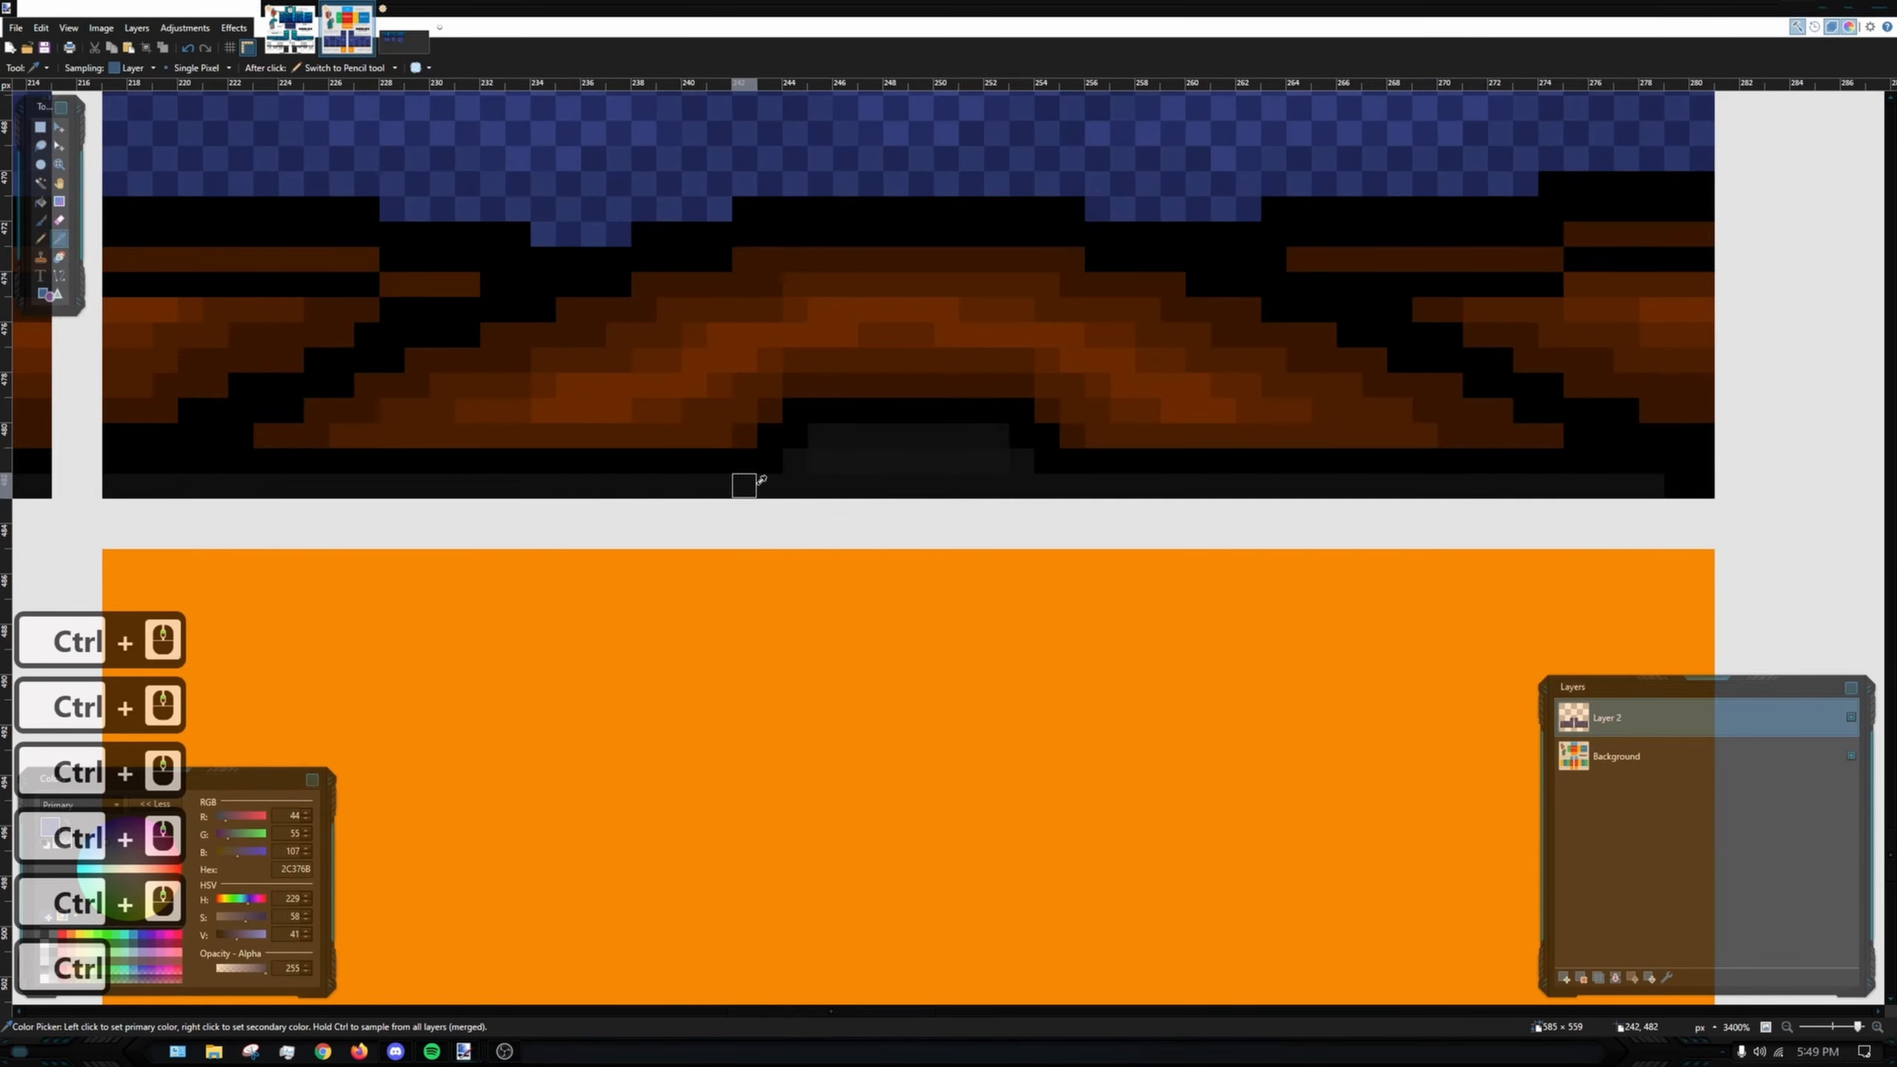
click(759, 483)
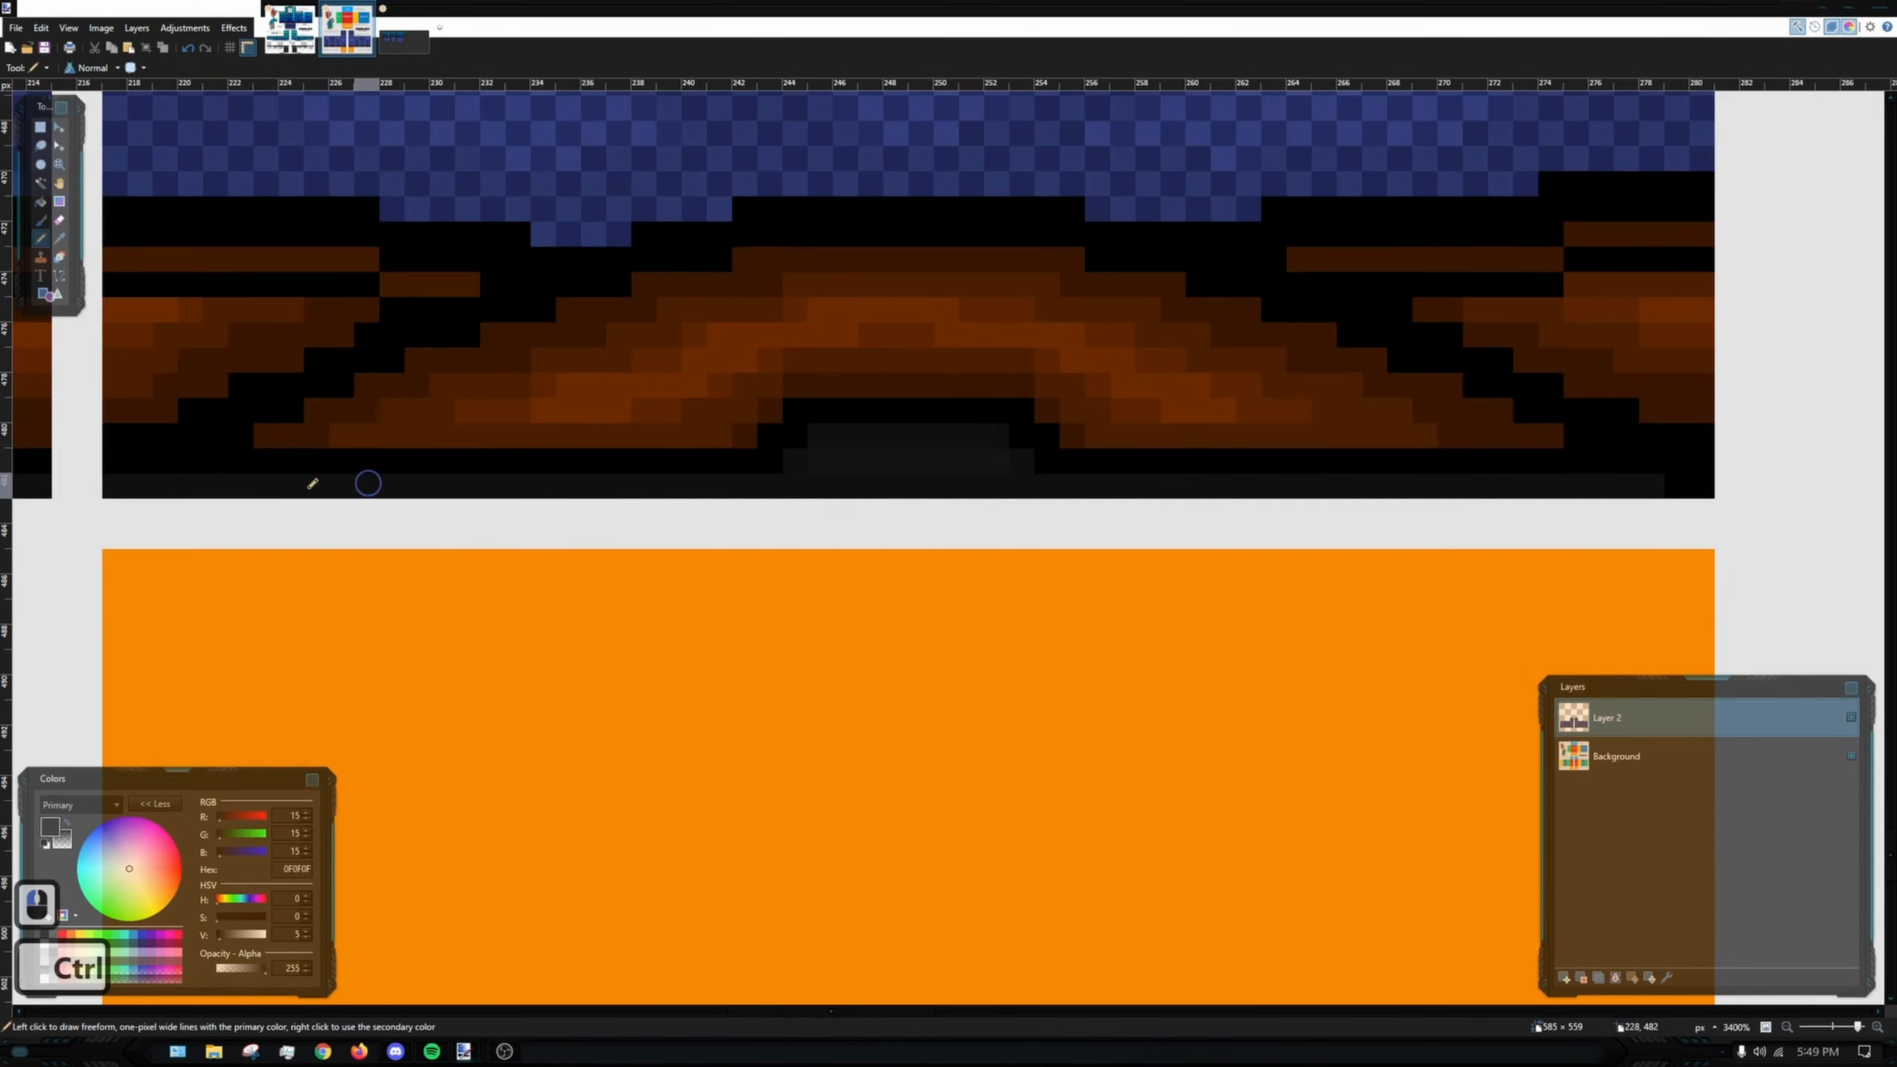
- Select the orange areas of both D panels below the legs on the Background layer
scroll(597, 448, down, 8)
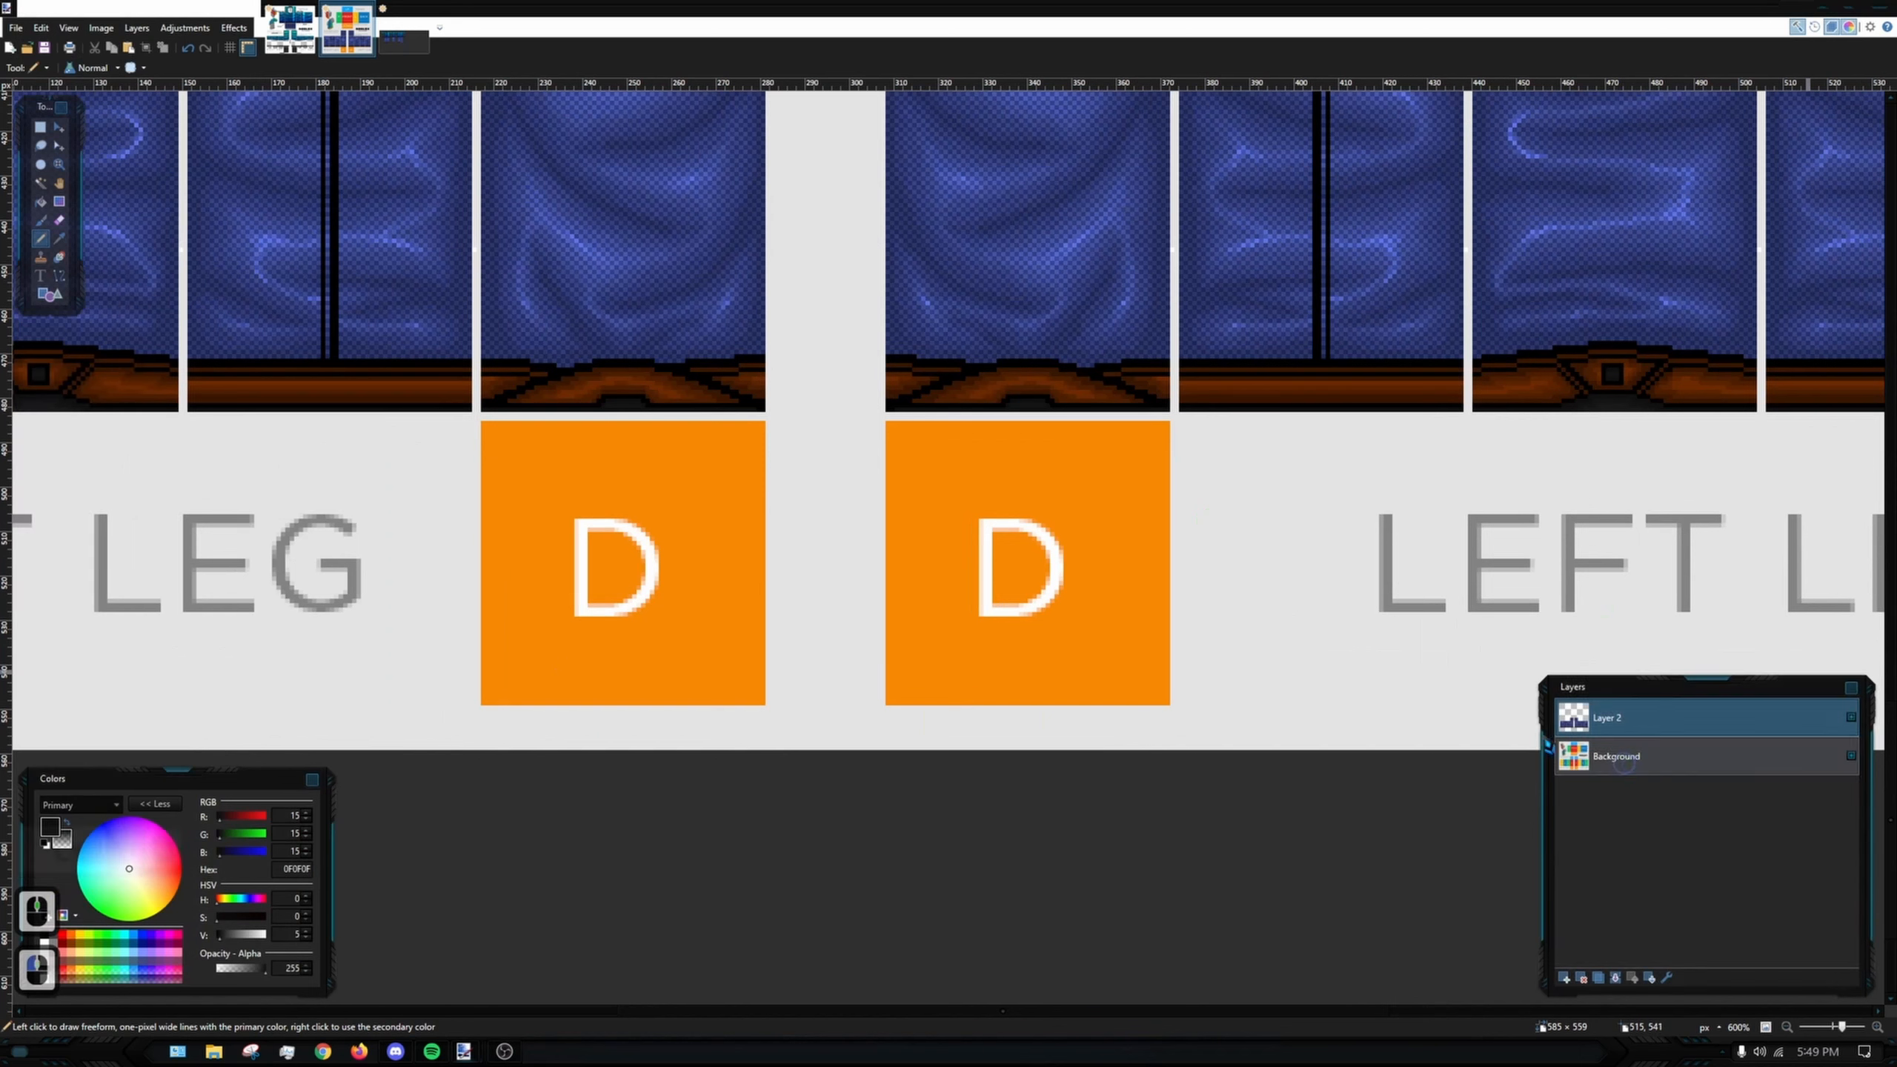
click(1642, 757)
click(40, 182)
click(651, 480)
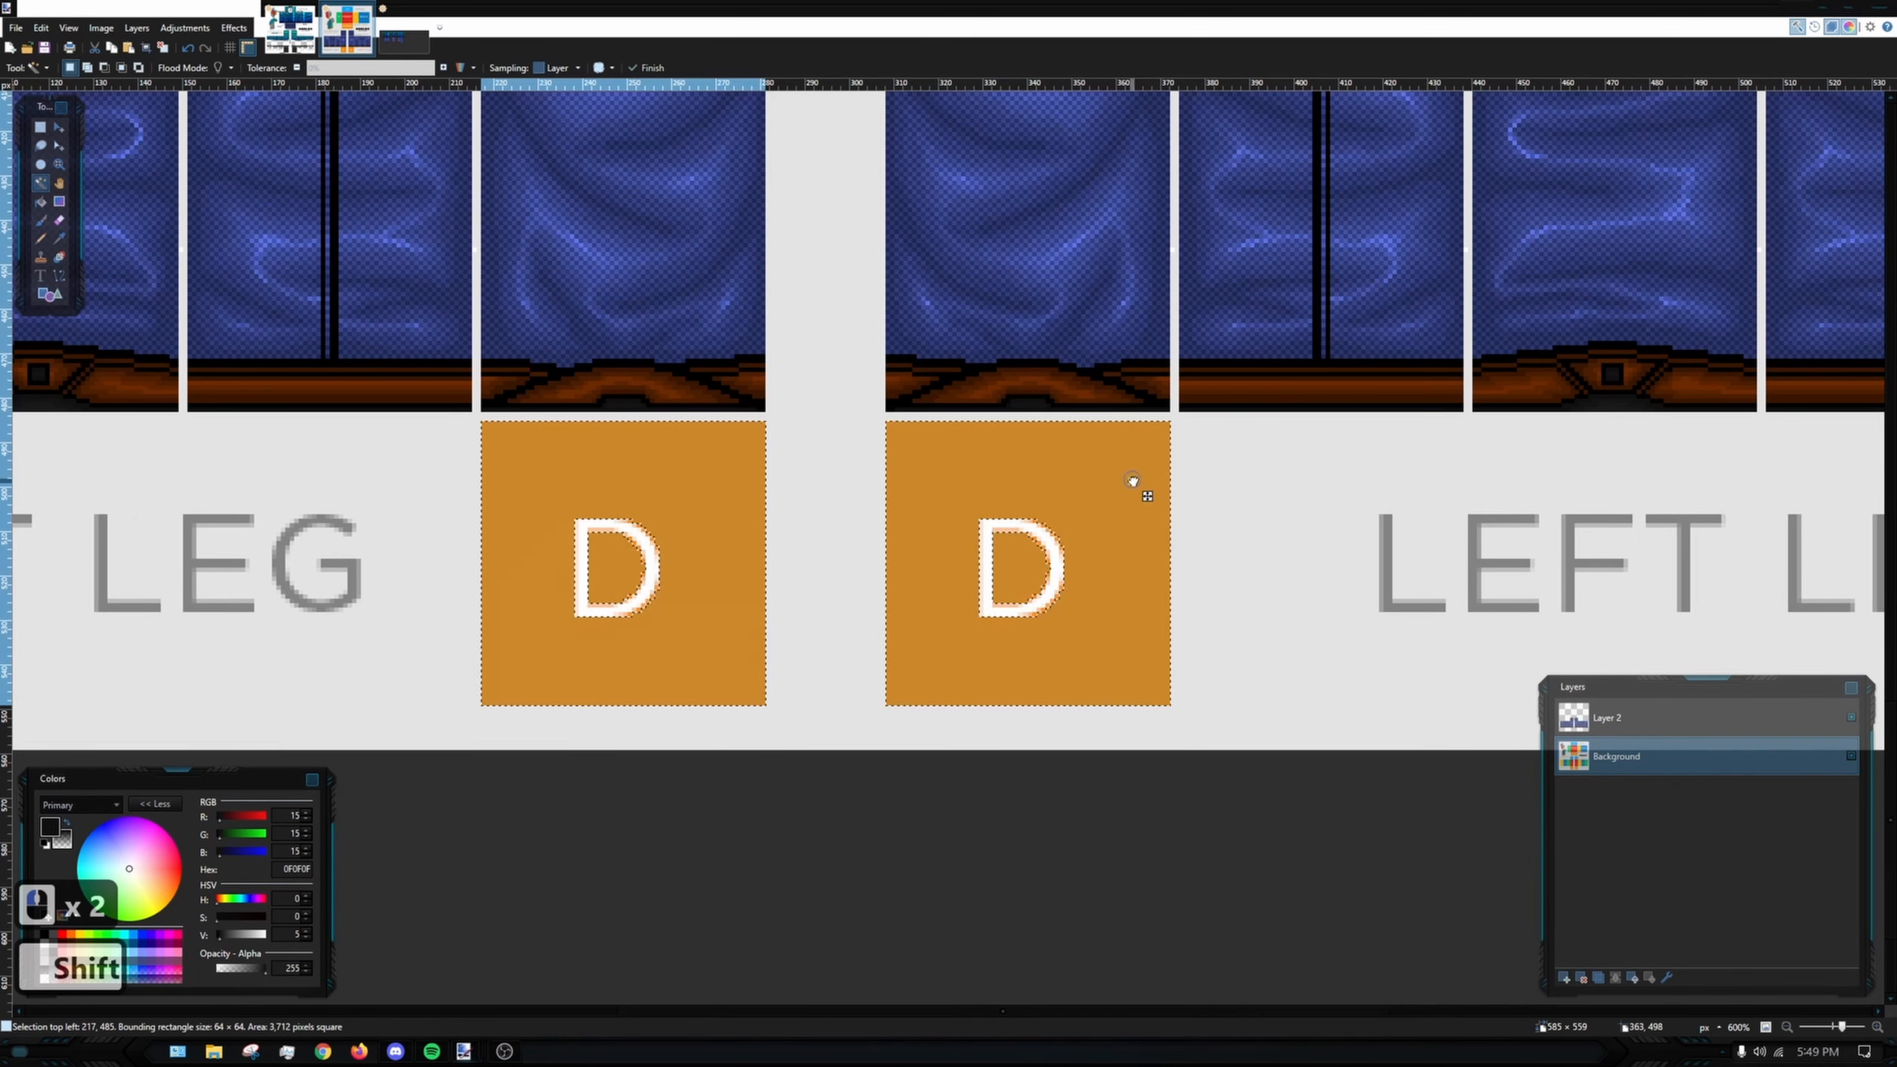
shift+click(1143, 490)
- Fill both D panels with near-black 0F0F0F on Layer 2 and clear the selection
click(1606, 719)
click(40, 201)
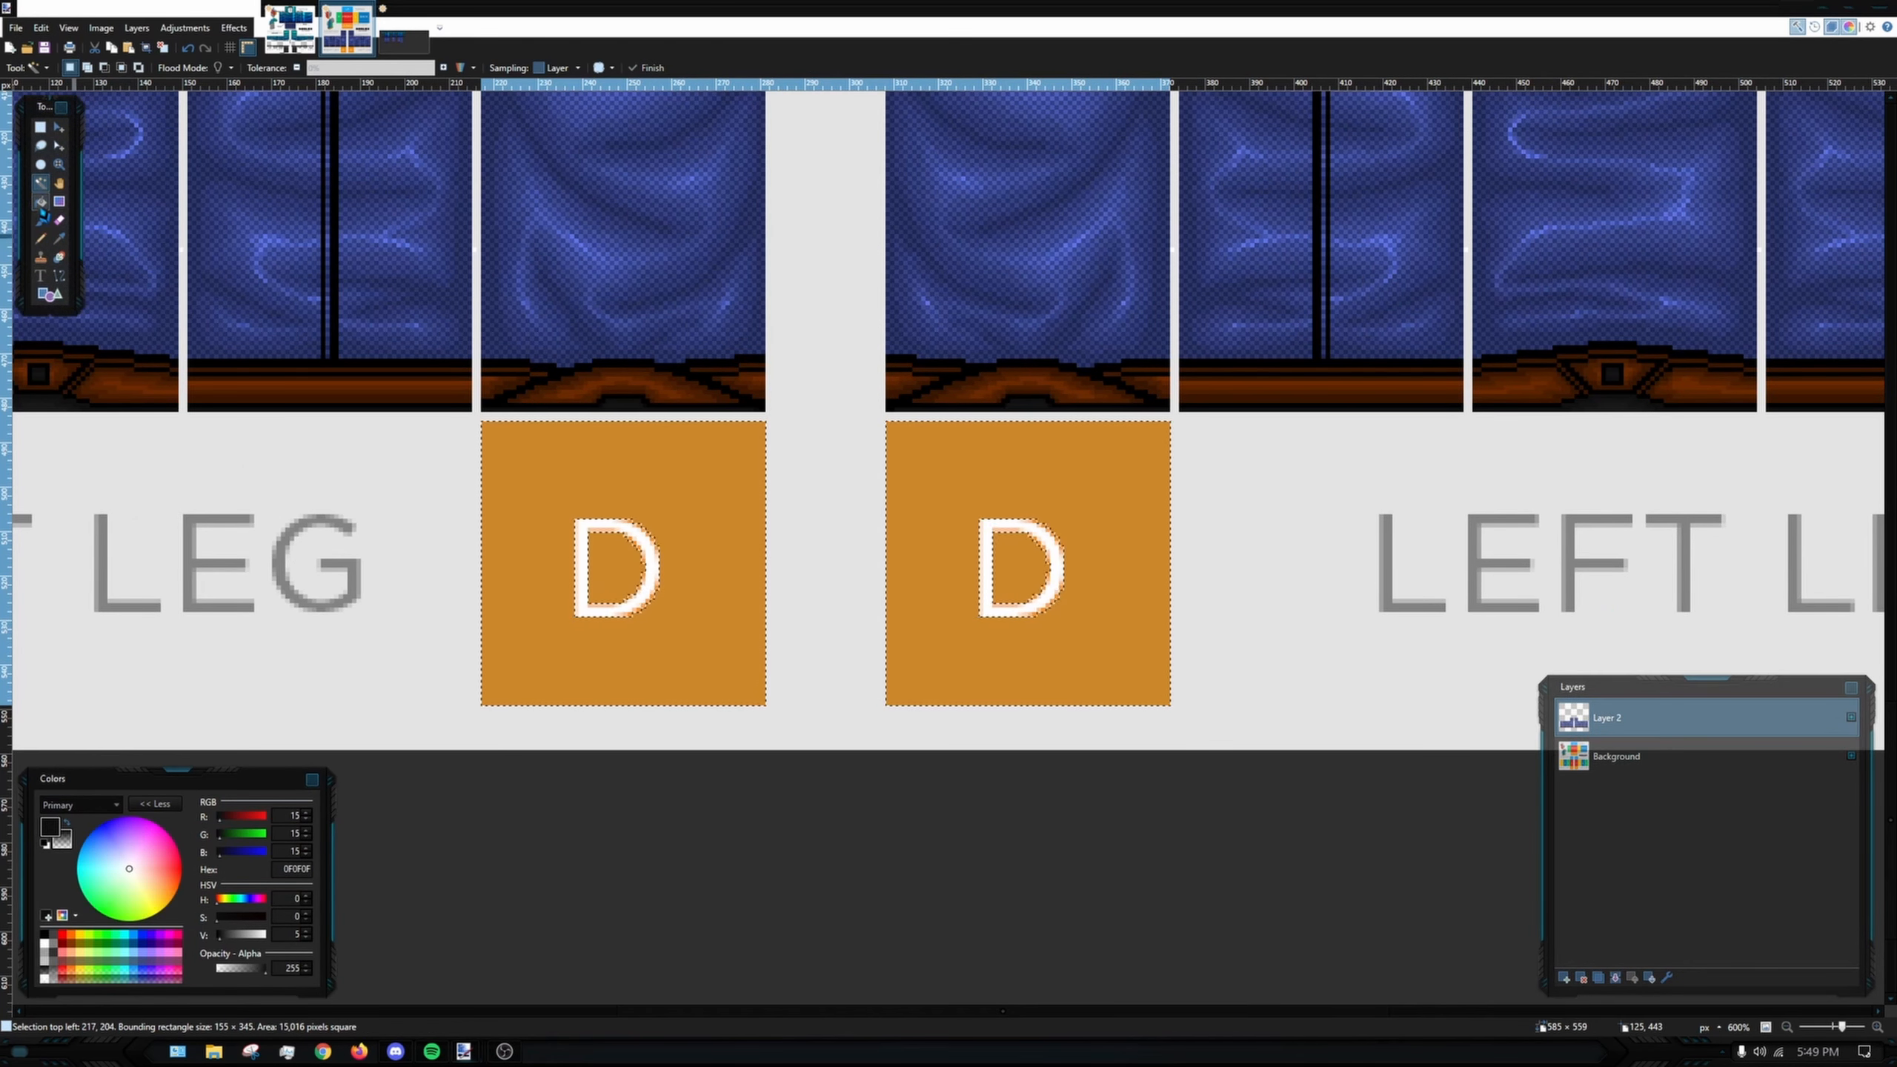
click(665, 500)
click(1110, 476)
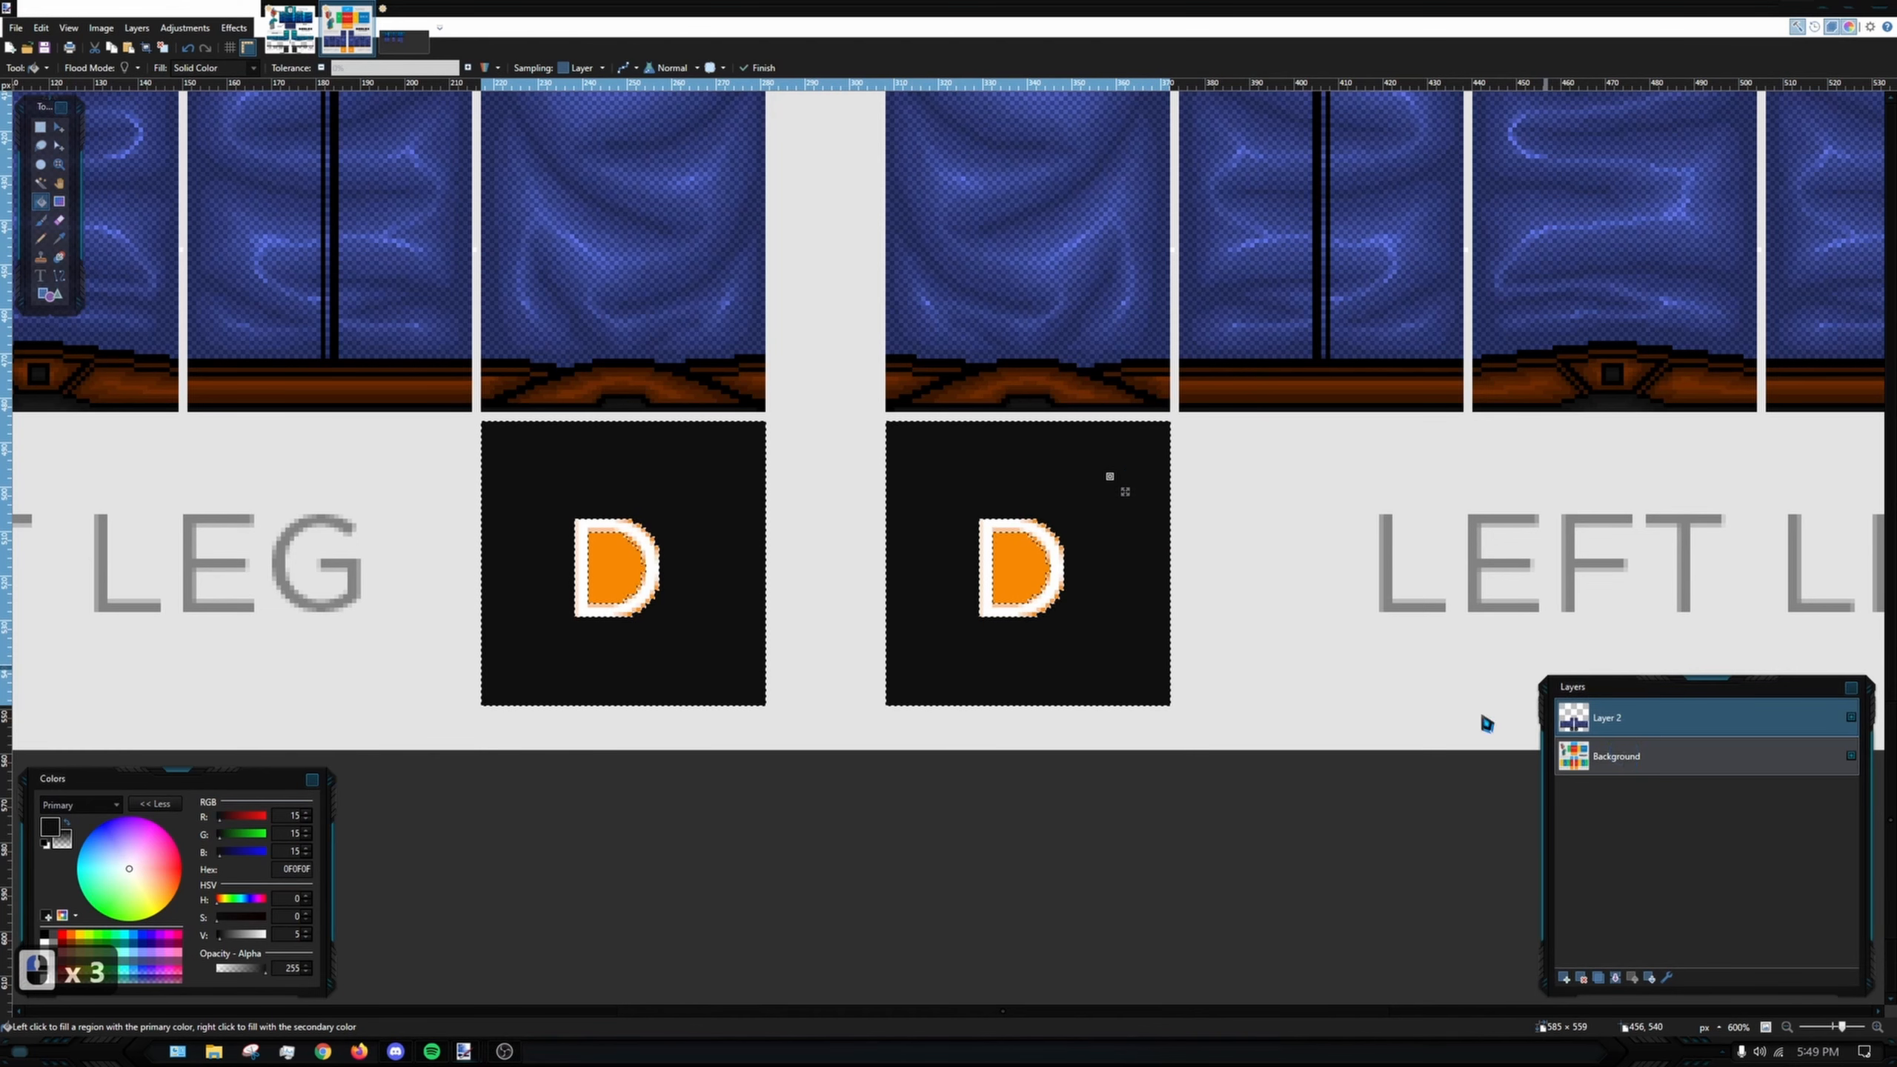
key(ctrl+d)
- Paint over the D letters and their orange centres in both lower leg panels with the same near-black
scroll(646, 611, up, 7)
mouse_move(556, 612)
mouse_down()
mouse_move(530, 360)
mouse_move(591, 439)
mouse_move(592, 629)
mouse_up()
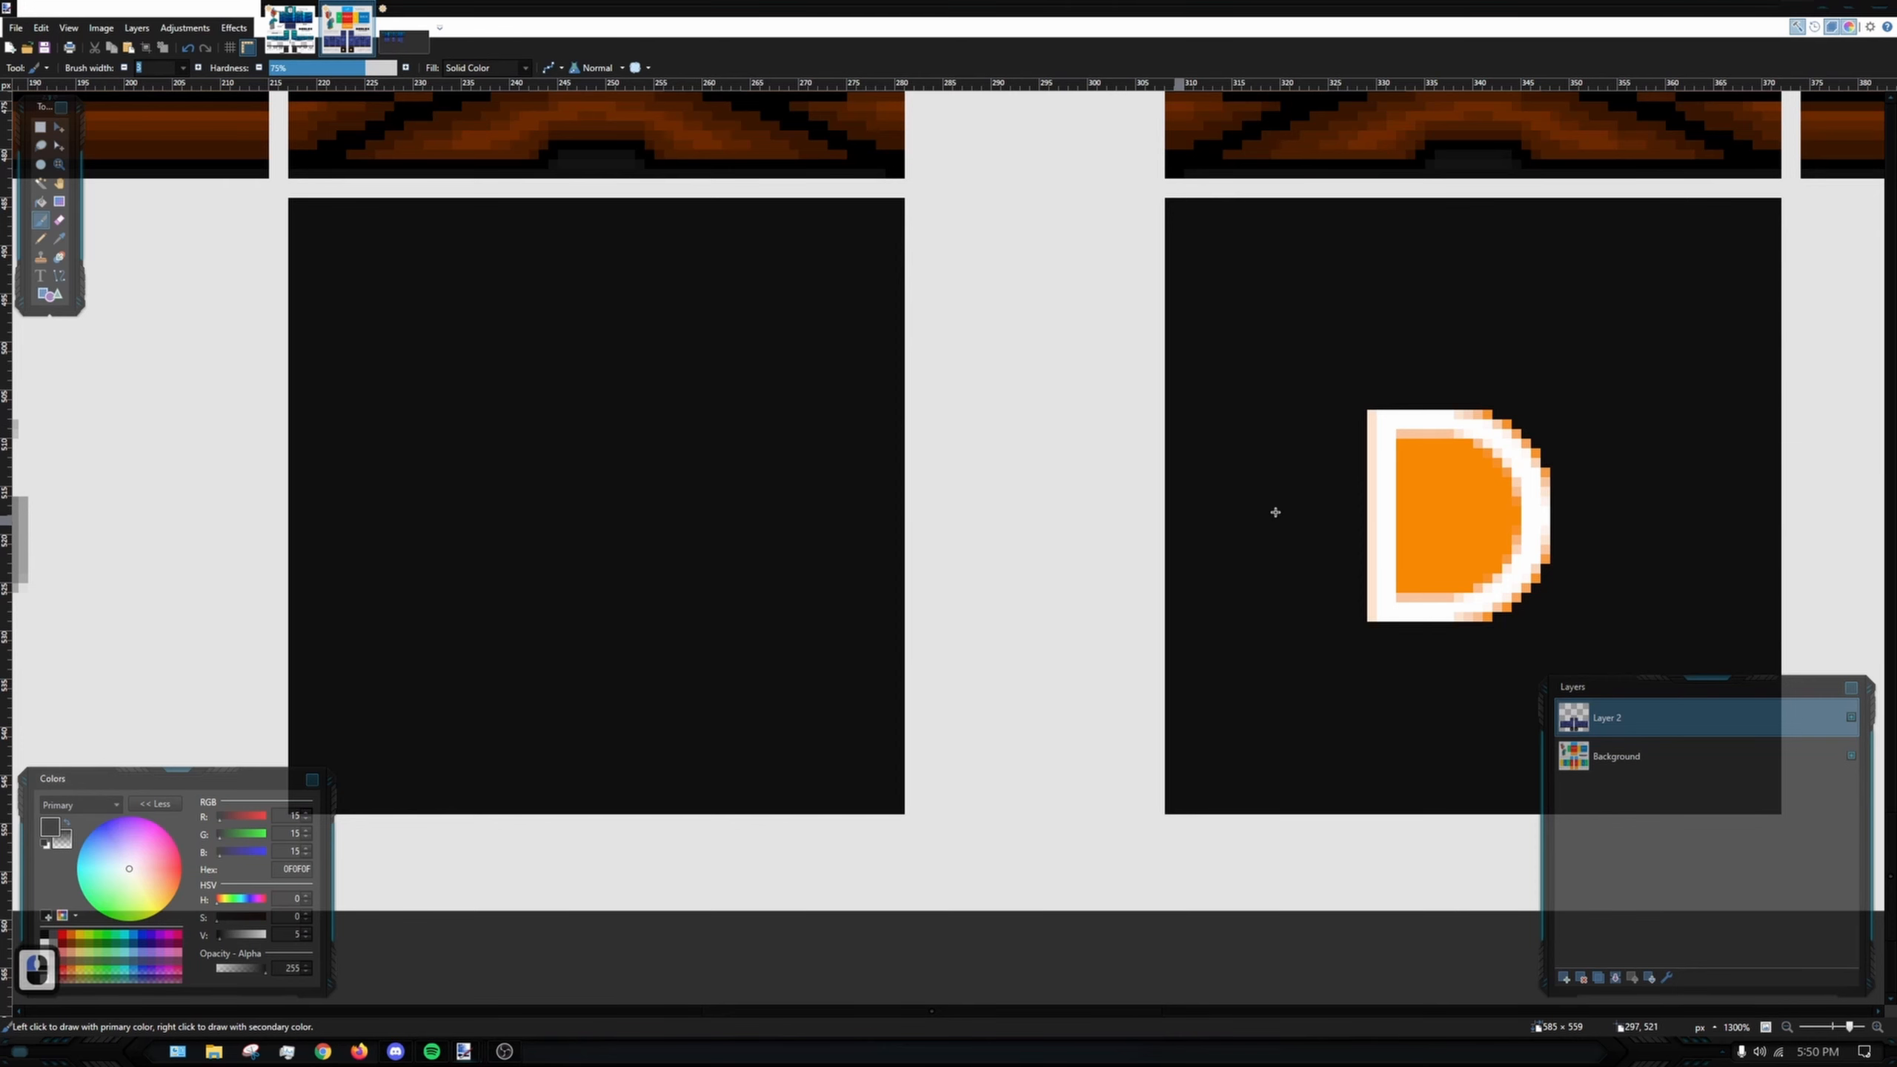
scroll(1275, 513, right, 4)
mouse_move(1061, 419)
mouse_down()
mouse_move(1042, 467)
mouse_move(1023, 343)
mouse_move(1122, 617)
mouse_up()
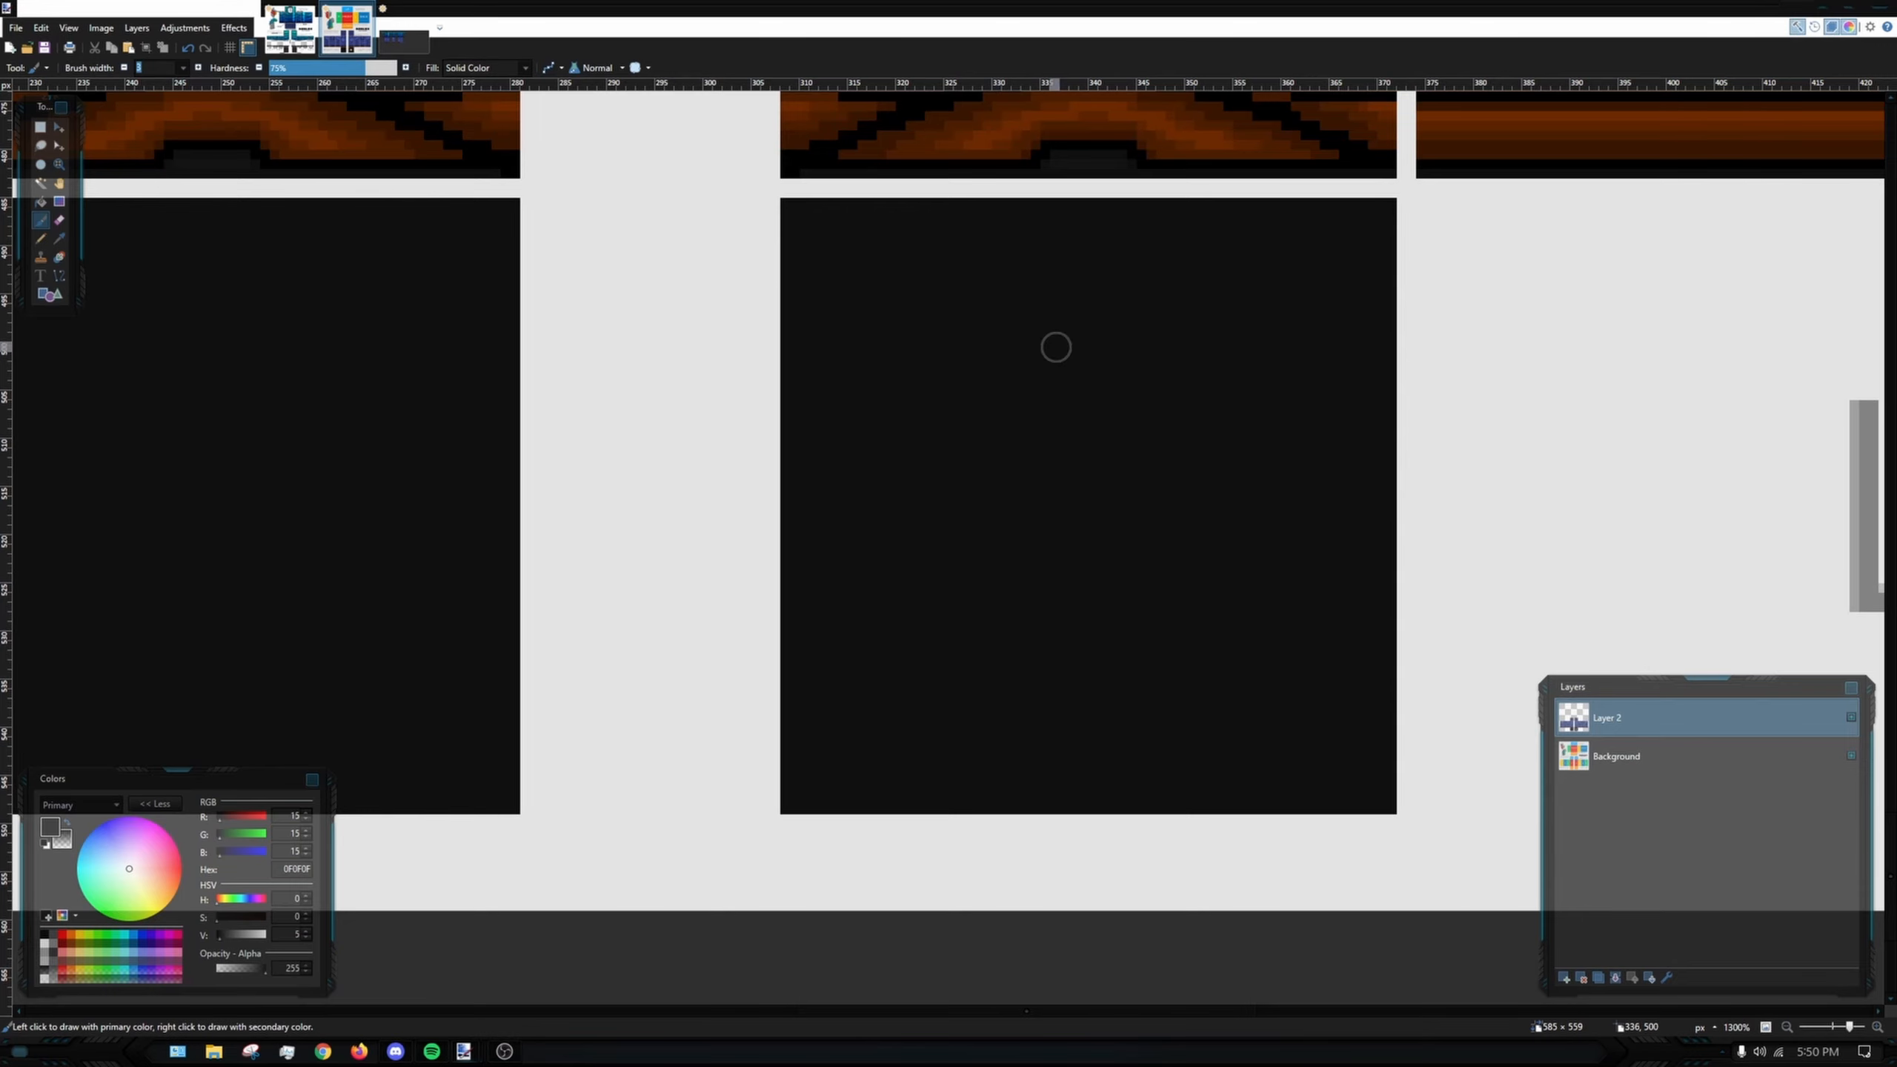
- Select both near-black panels below the right and left legs on Layer 2
scroll(970, 381, down, 10)
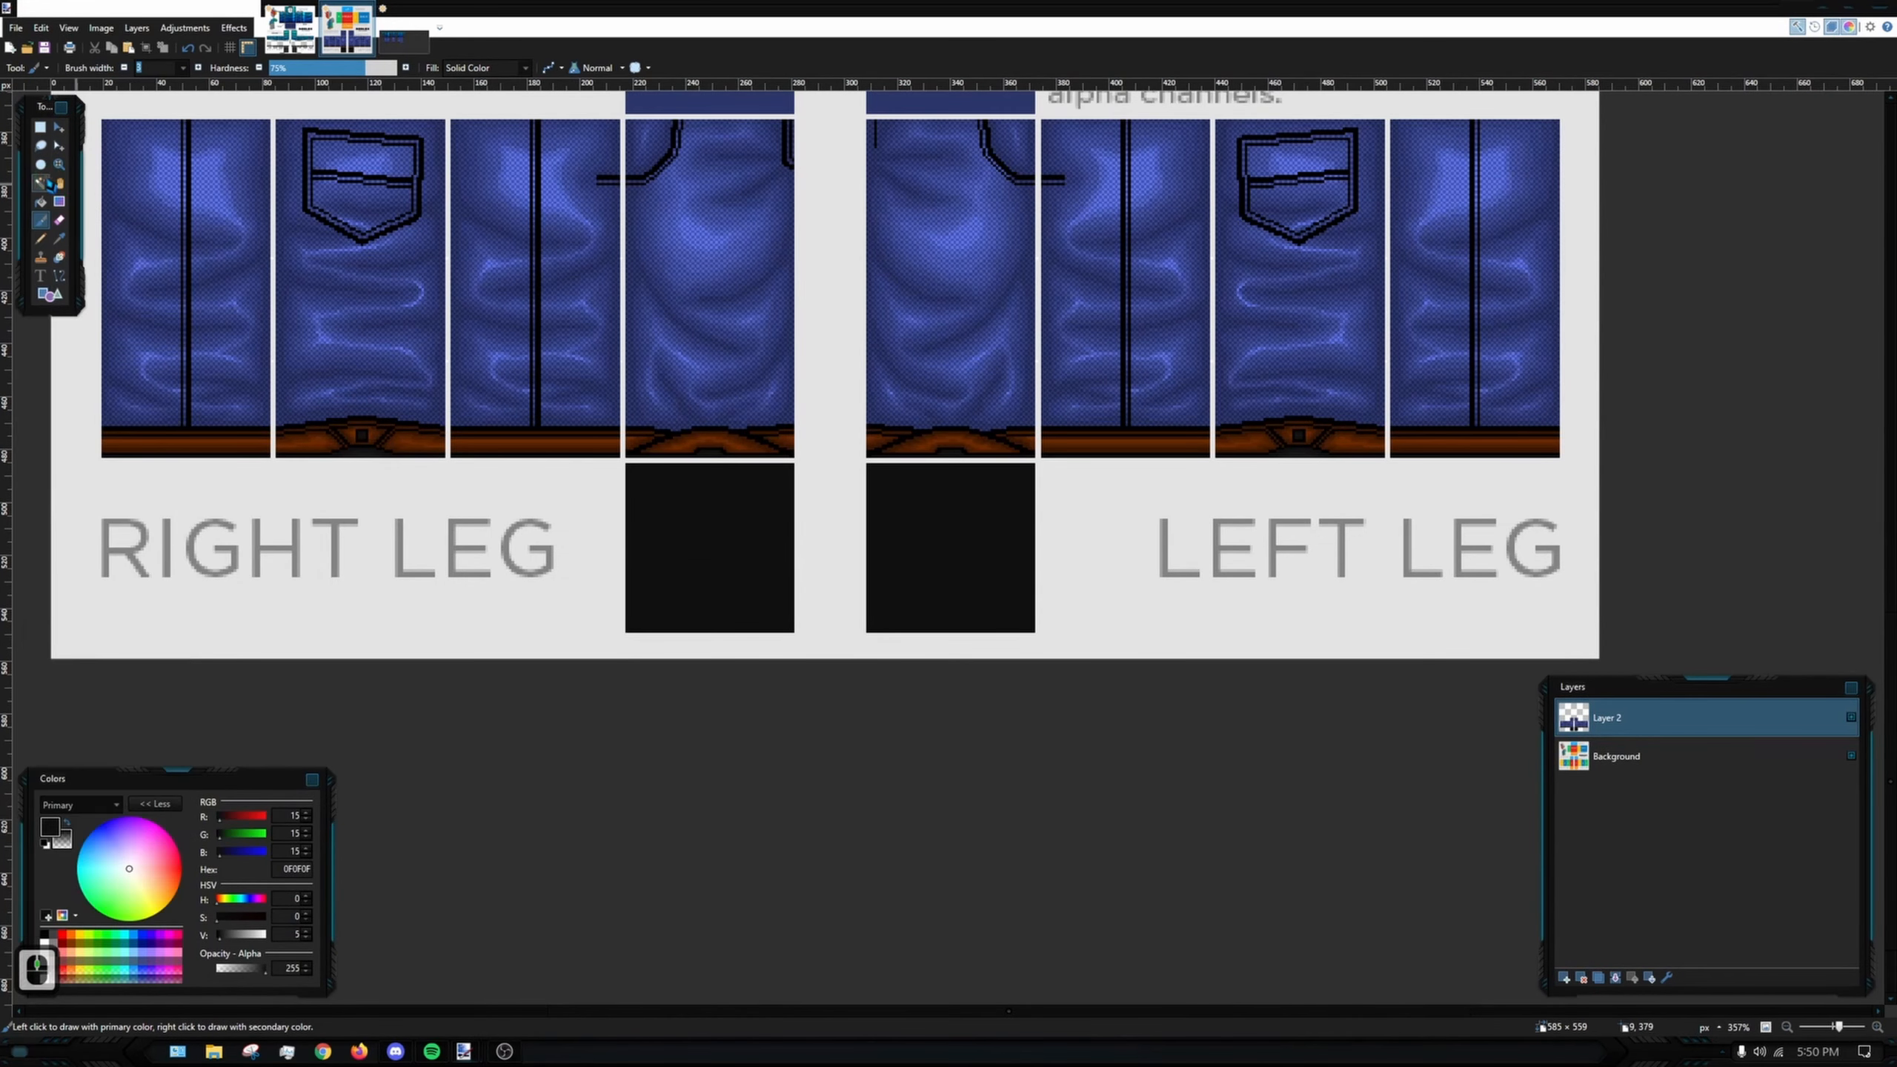
key(s)
click(660, 538)
ctrl+click(964, 563)
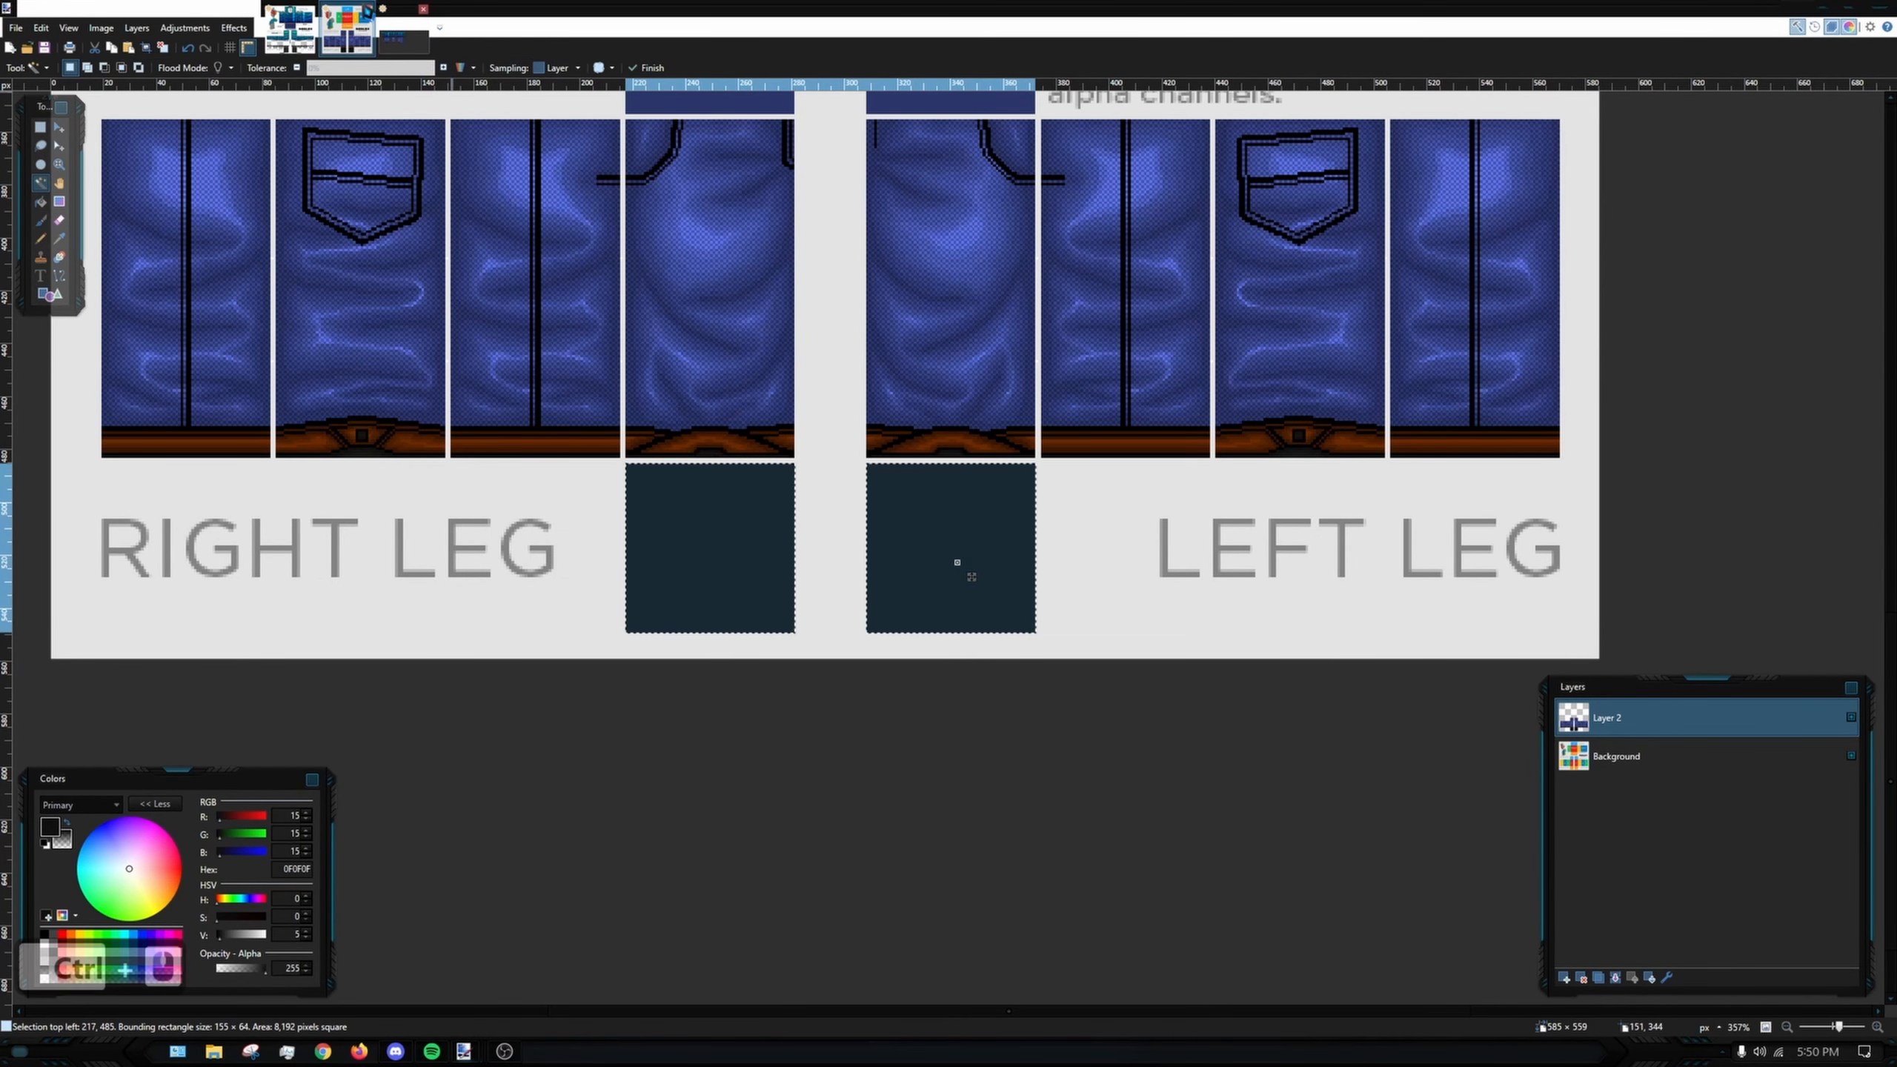
click(234, 27)
mouse_move(302, 234)
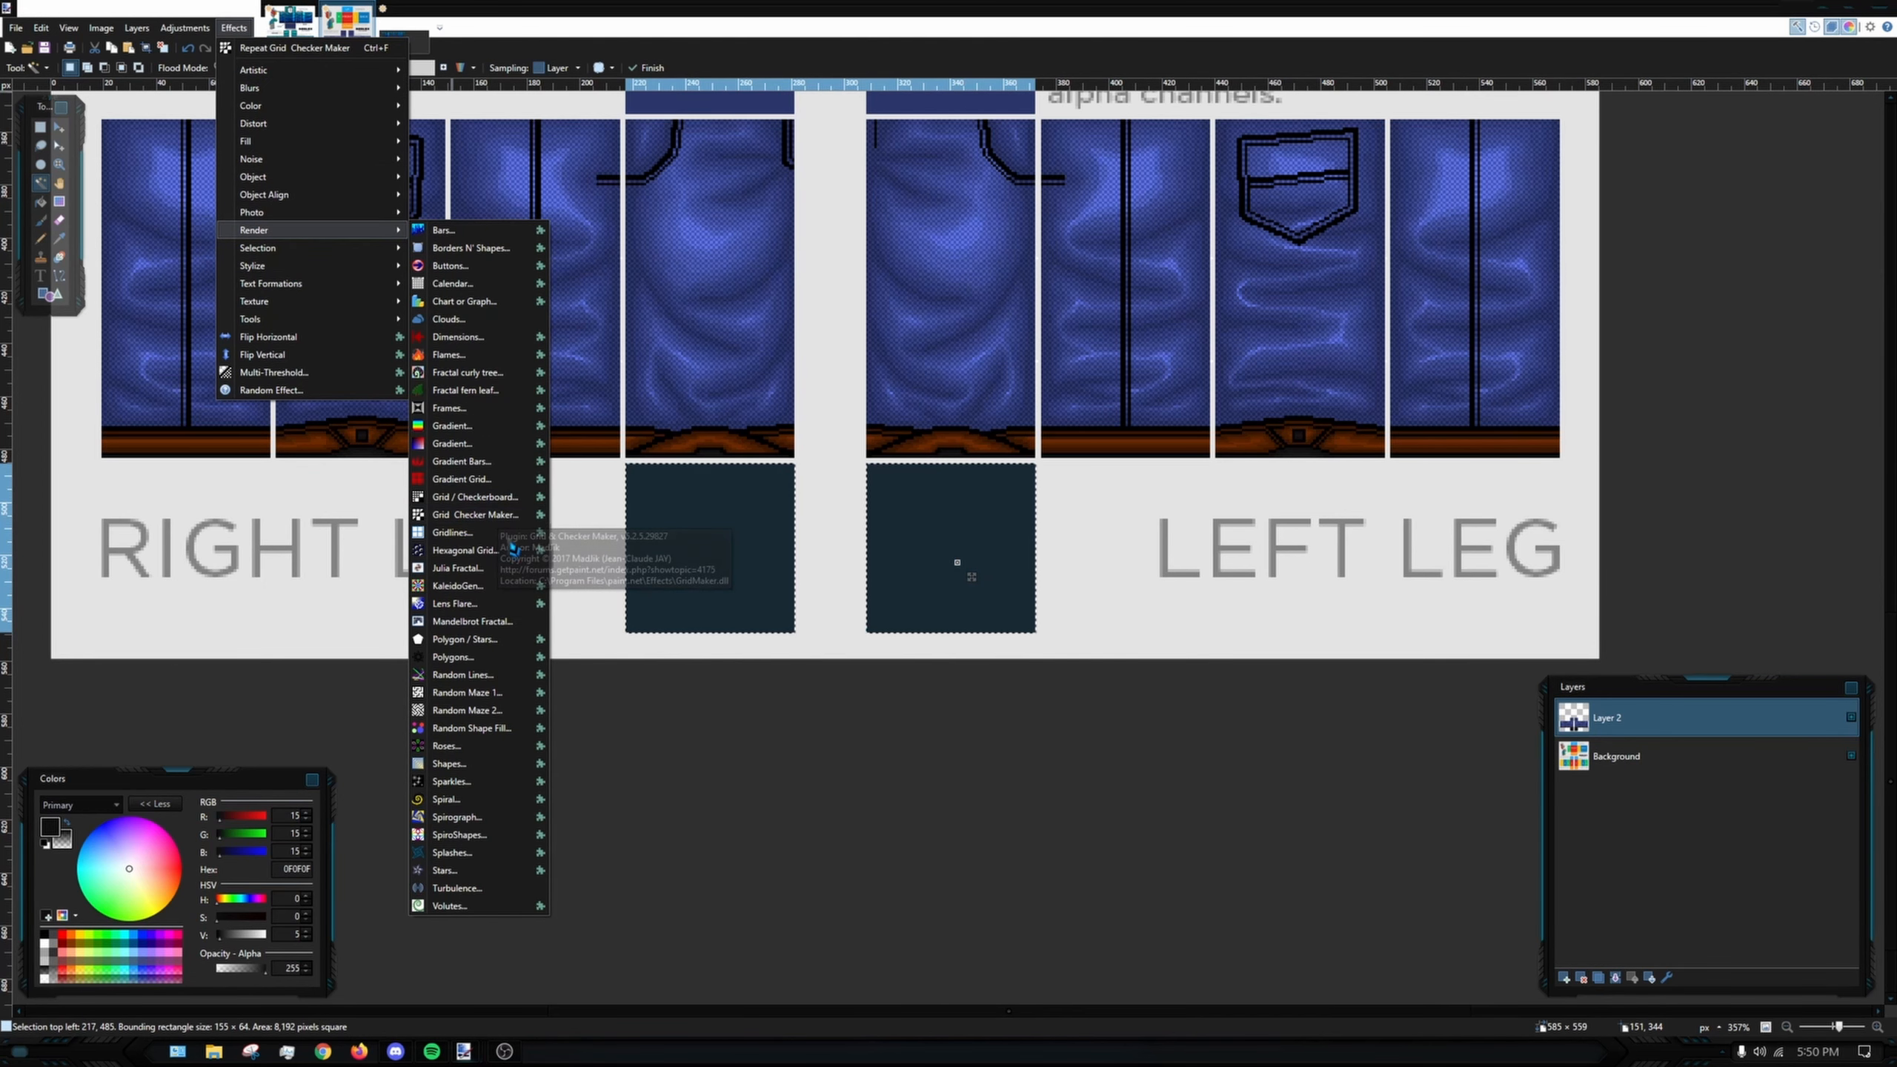
click(478, 532)
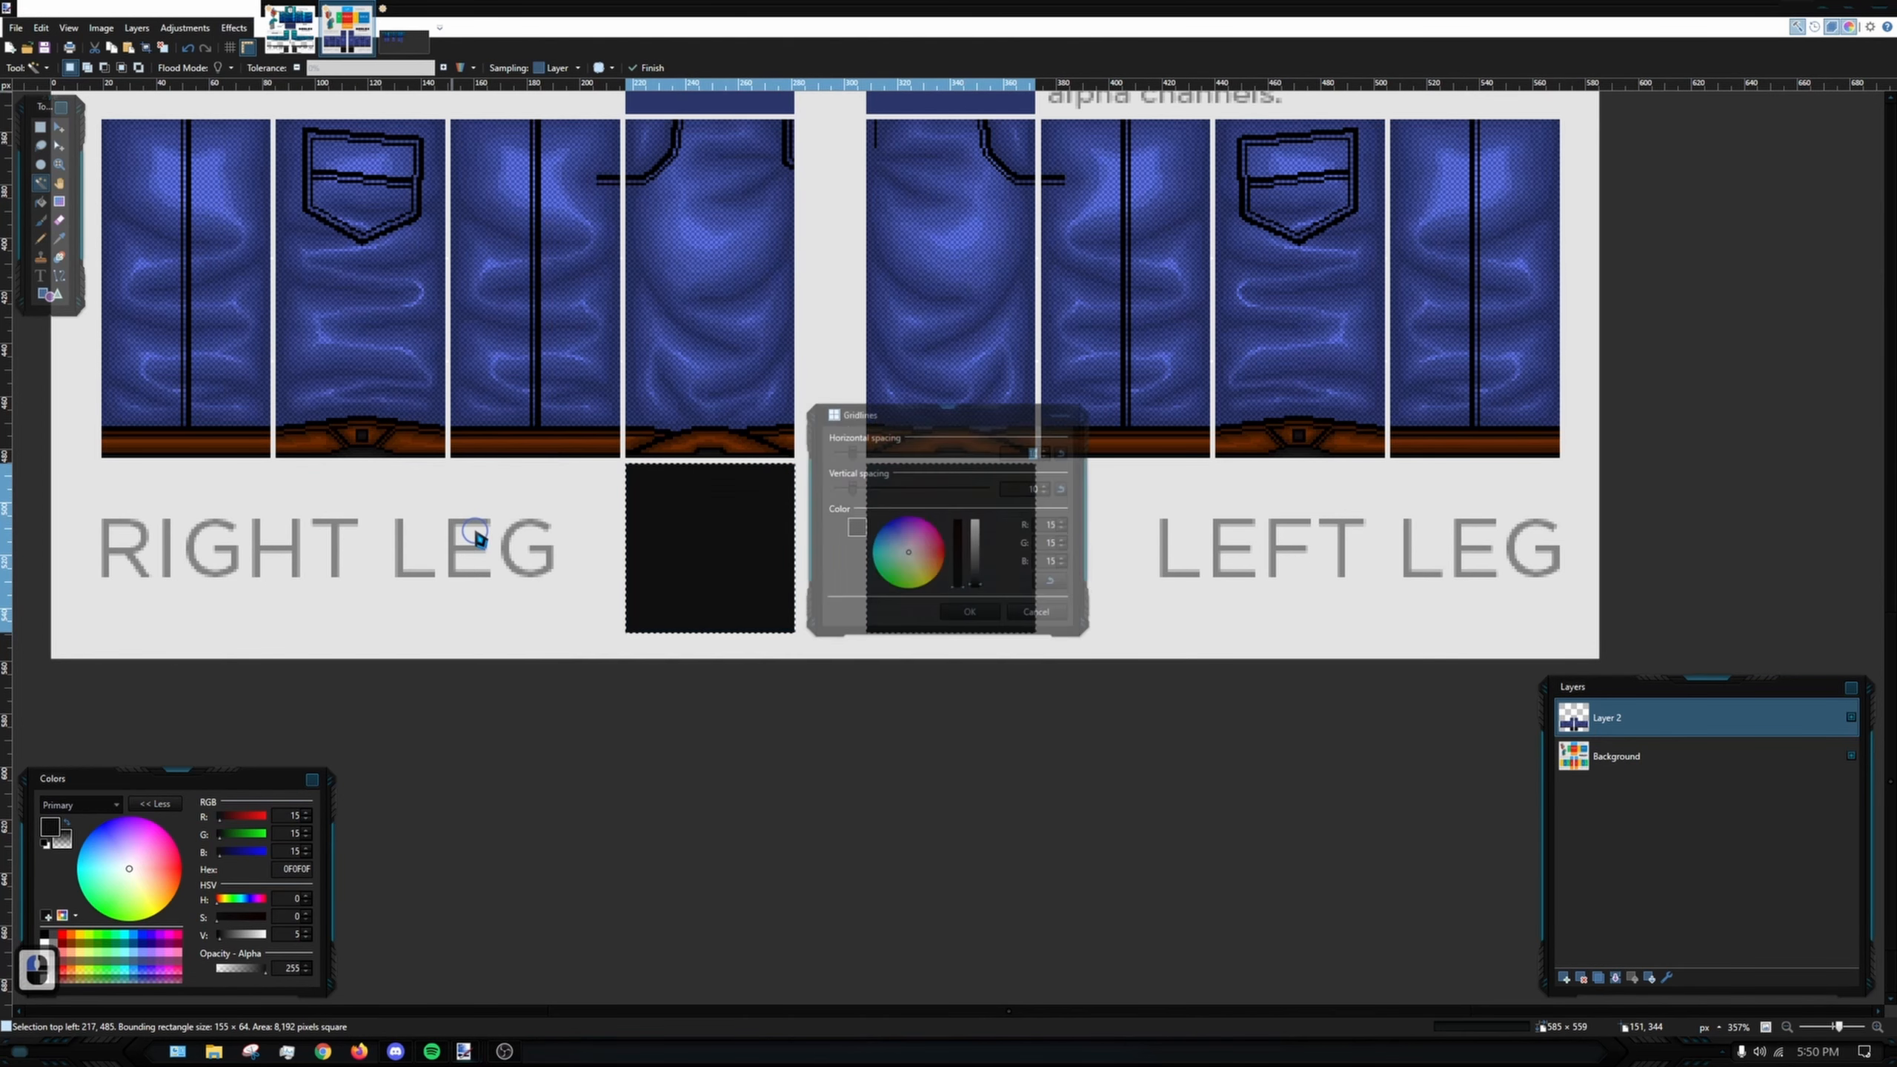
click(1054, 620)
- Render black 000000 gridlines across both lower leg panels on a new layer, horizontal spacing 0 and vertical spacing 7, and clear the selection
click(45, 936)
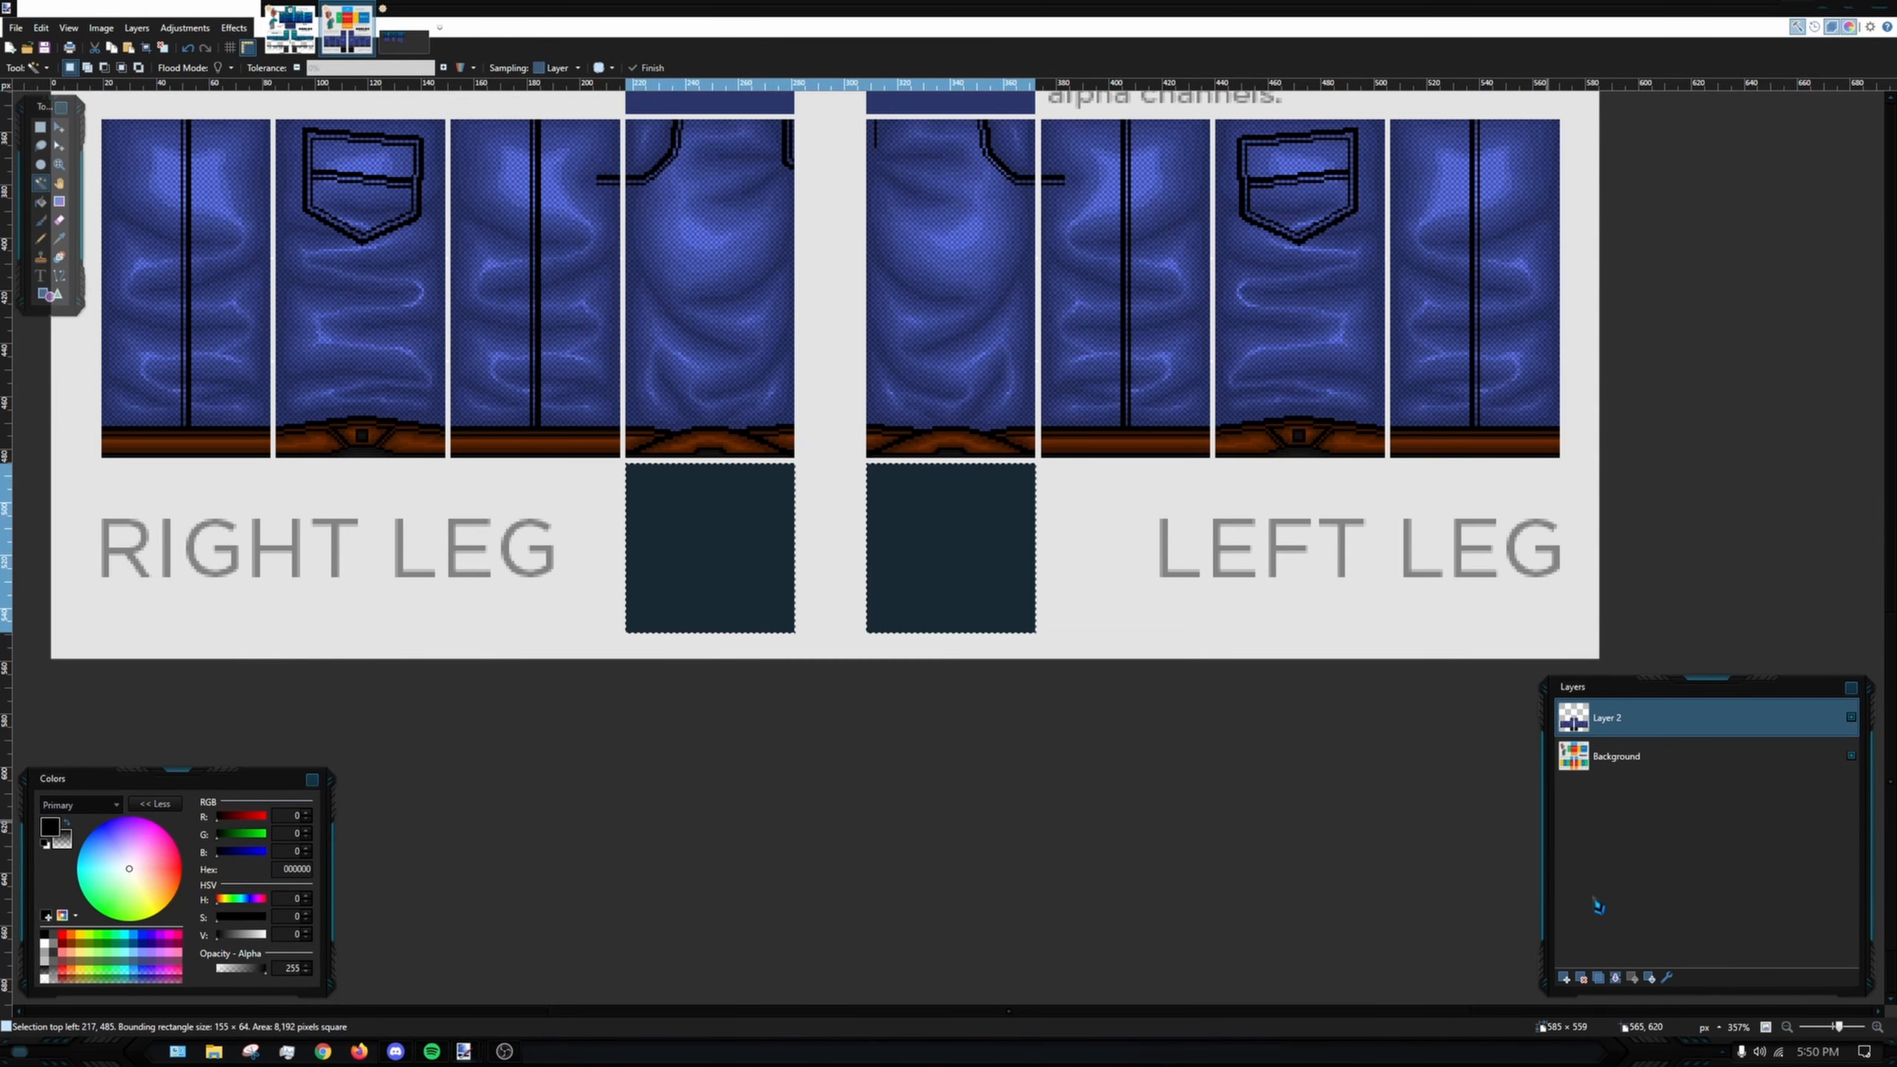
click(1563, 978)
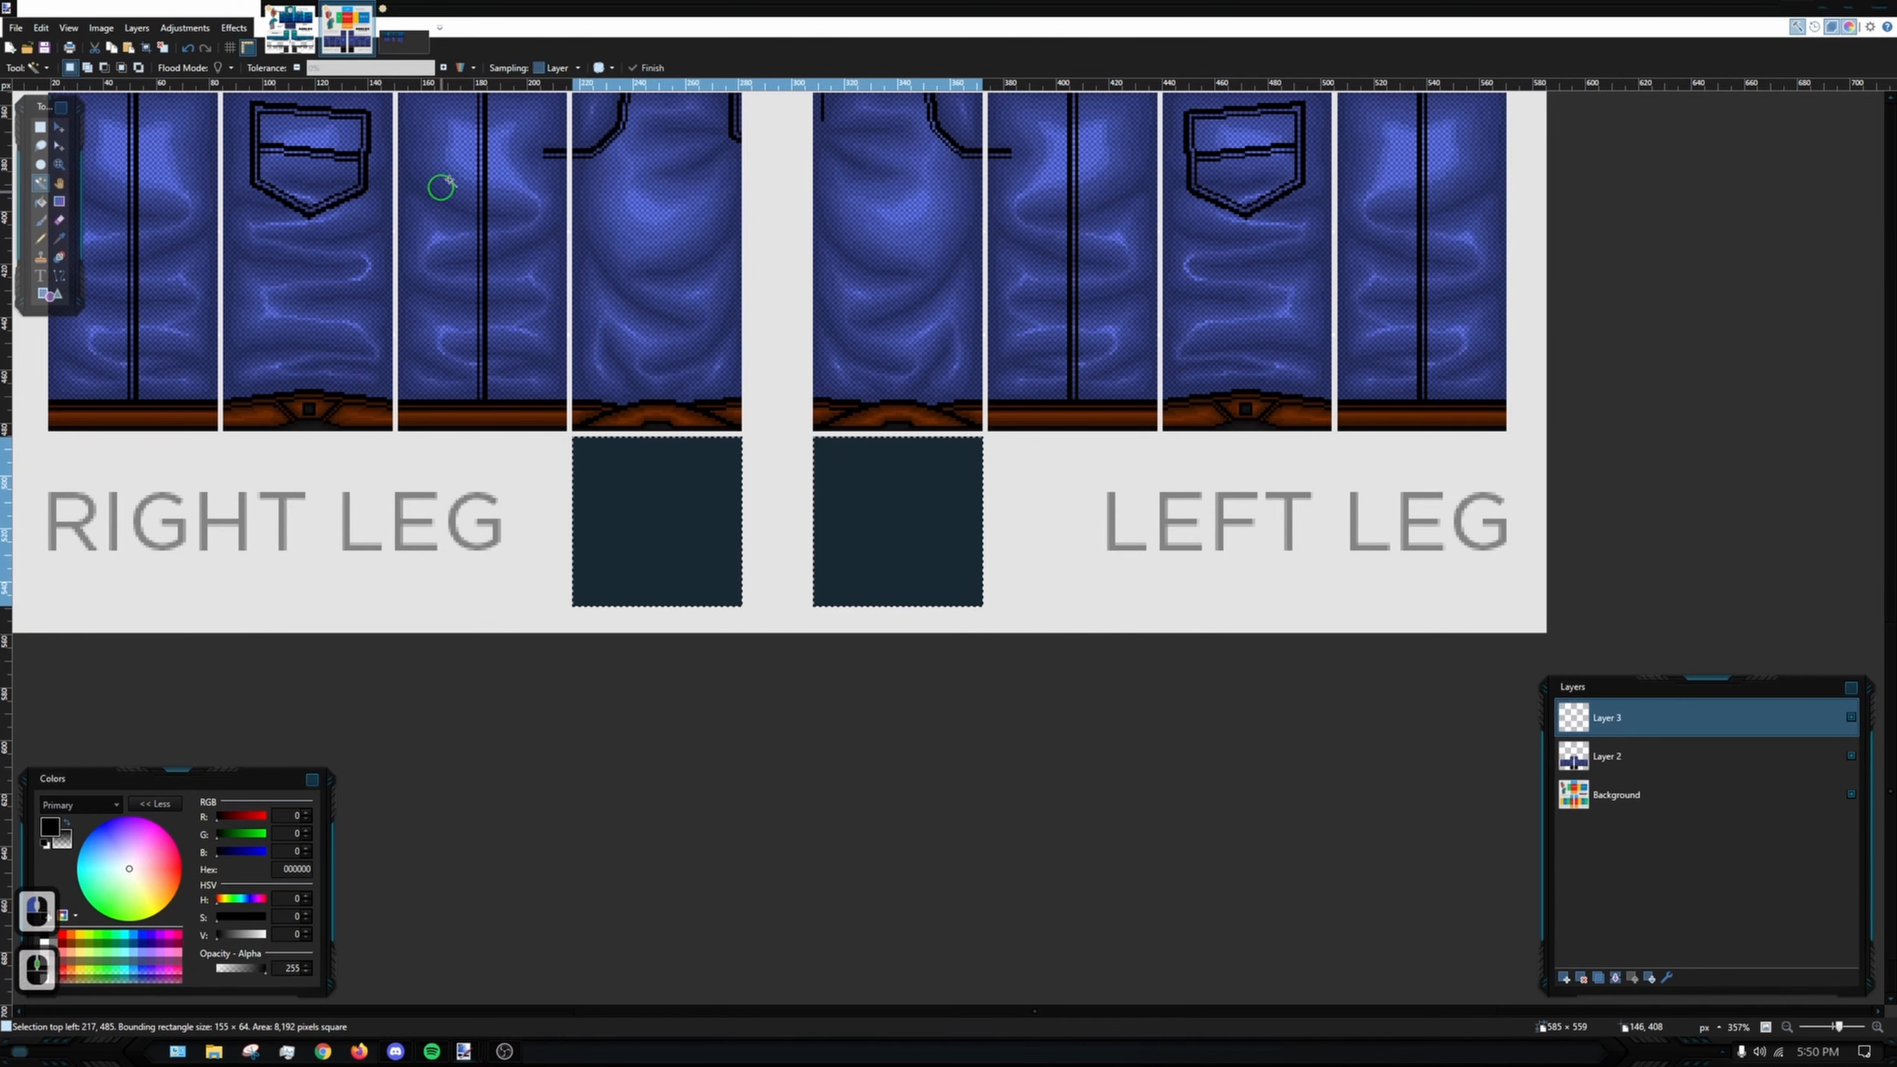
click(224, 28)
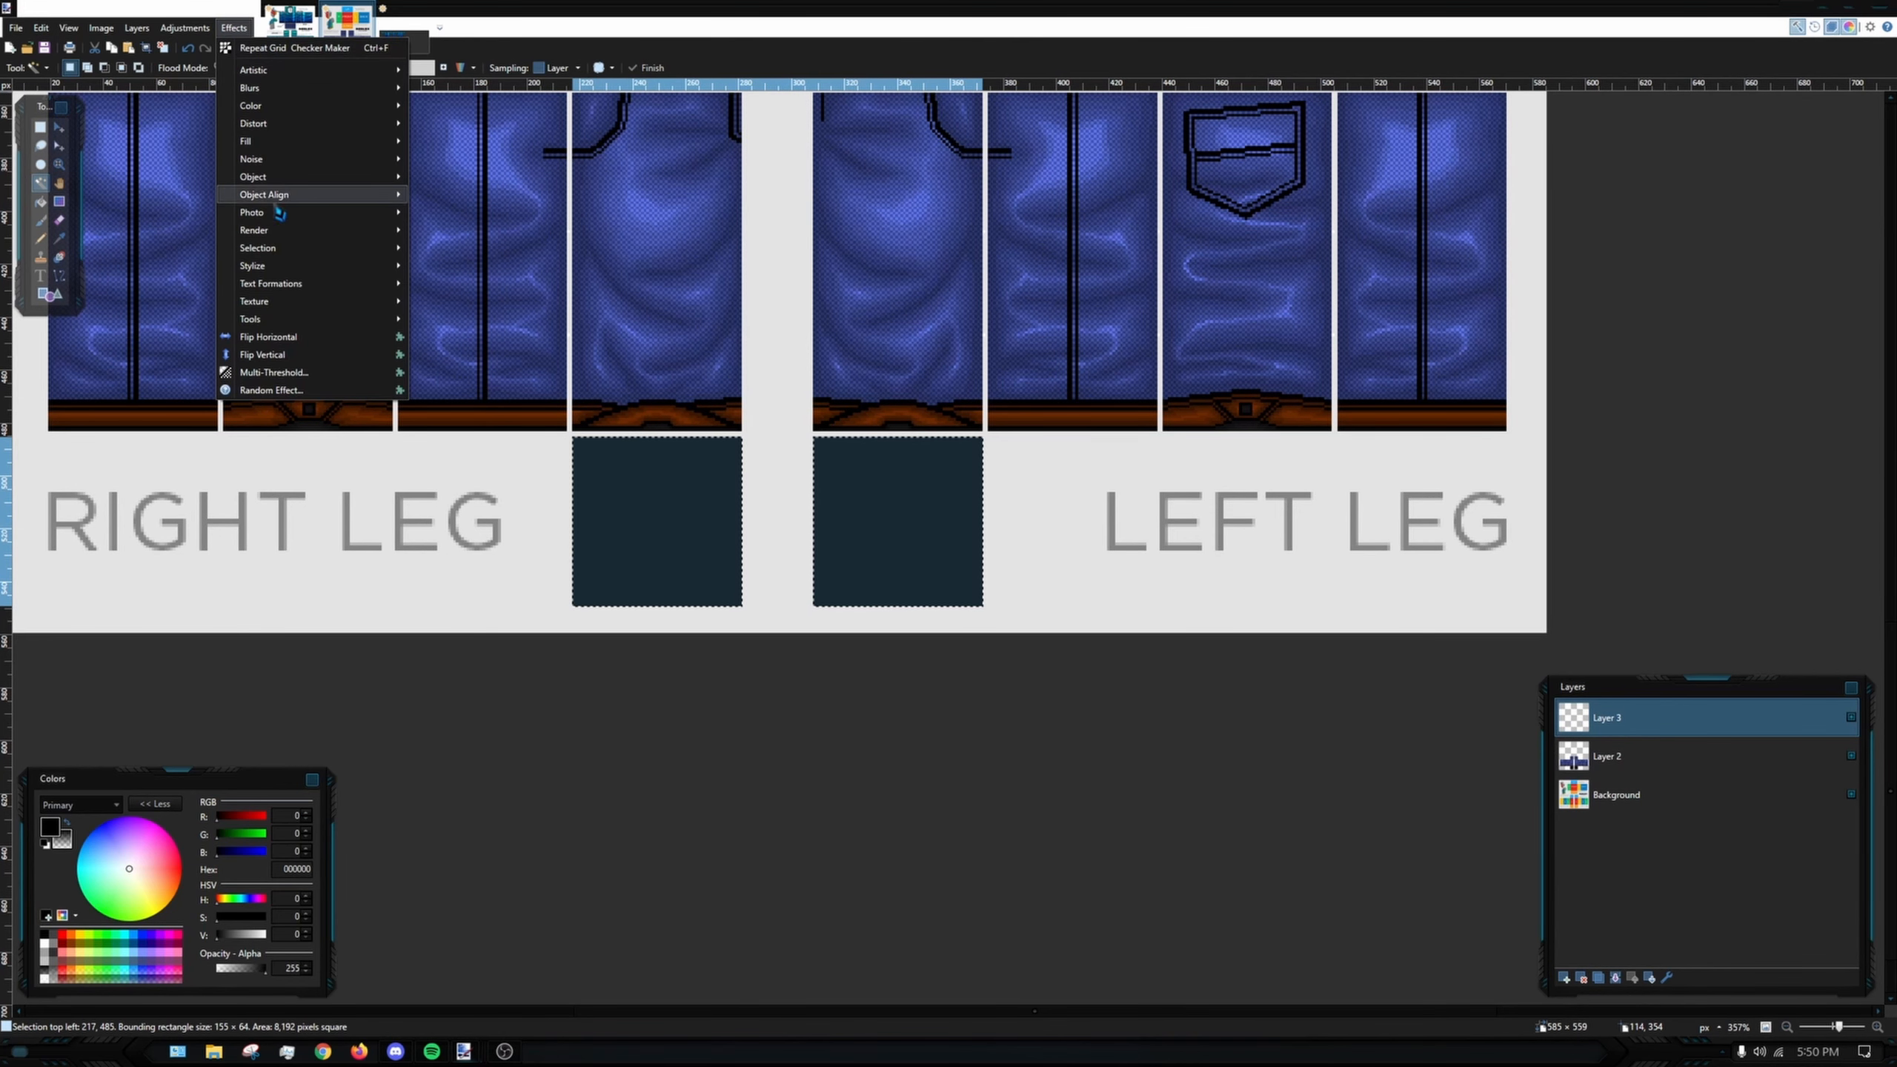
mouse_move(298, 231)
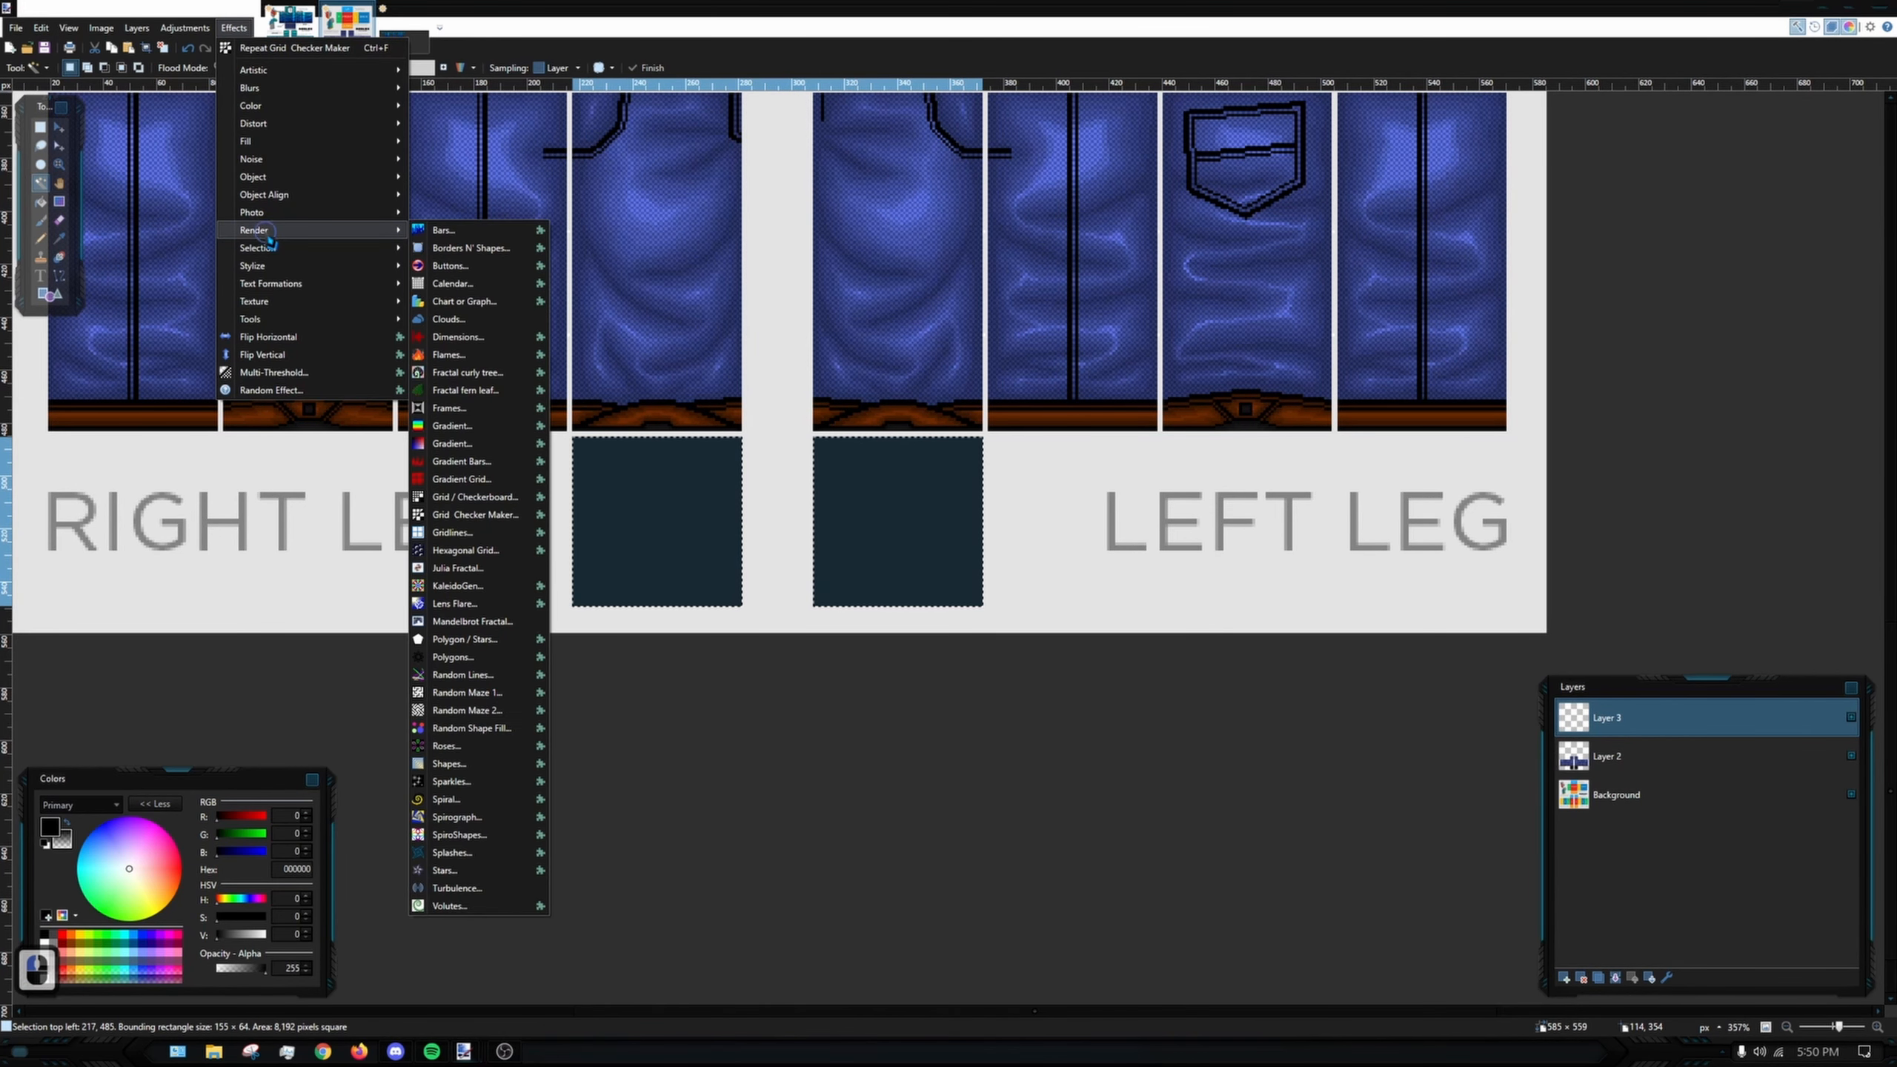
click(466, 533)
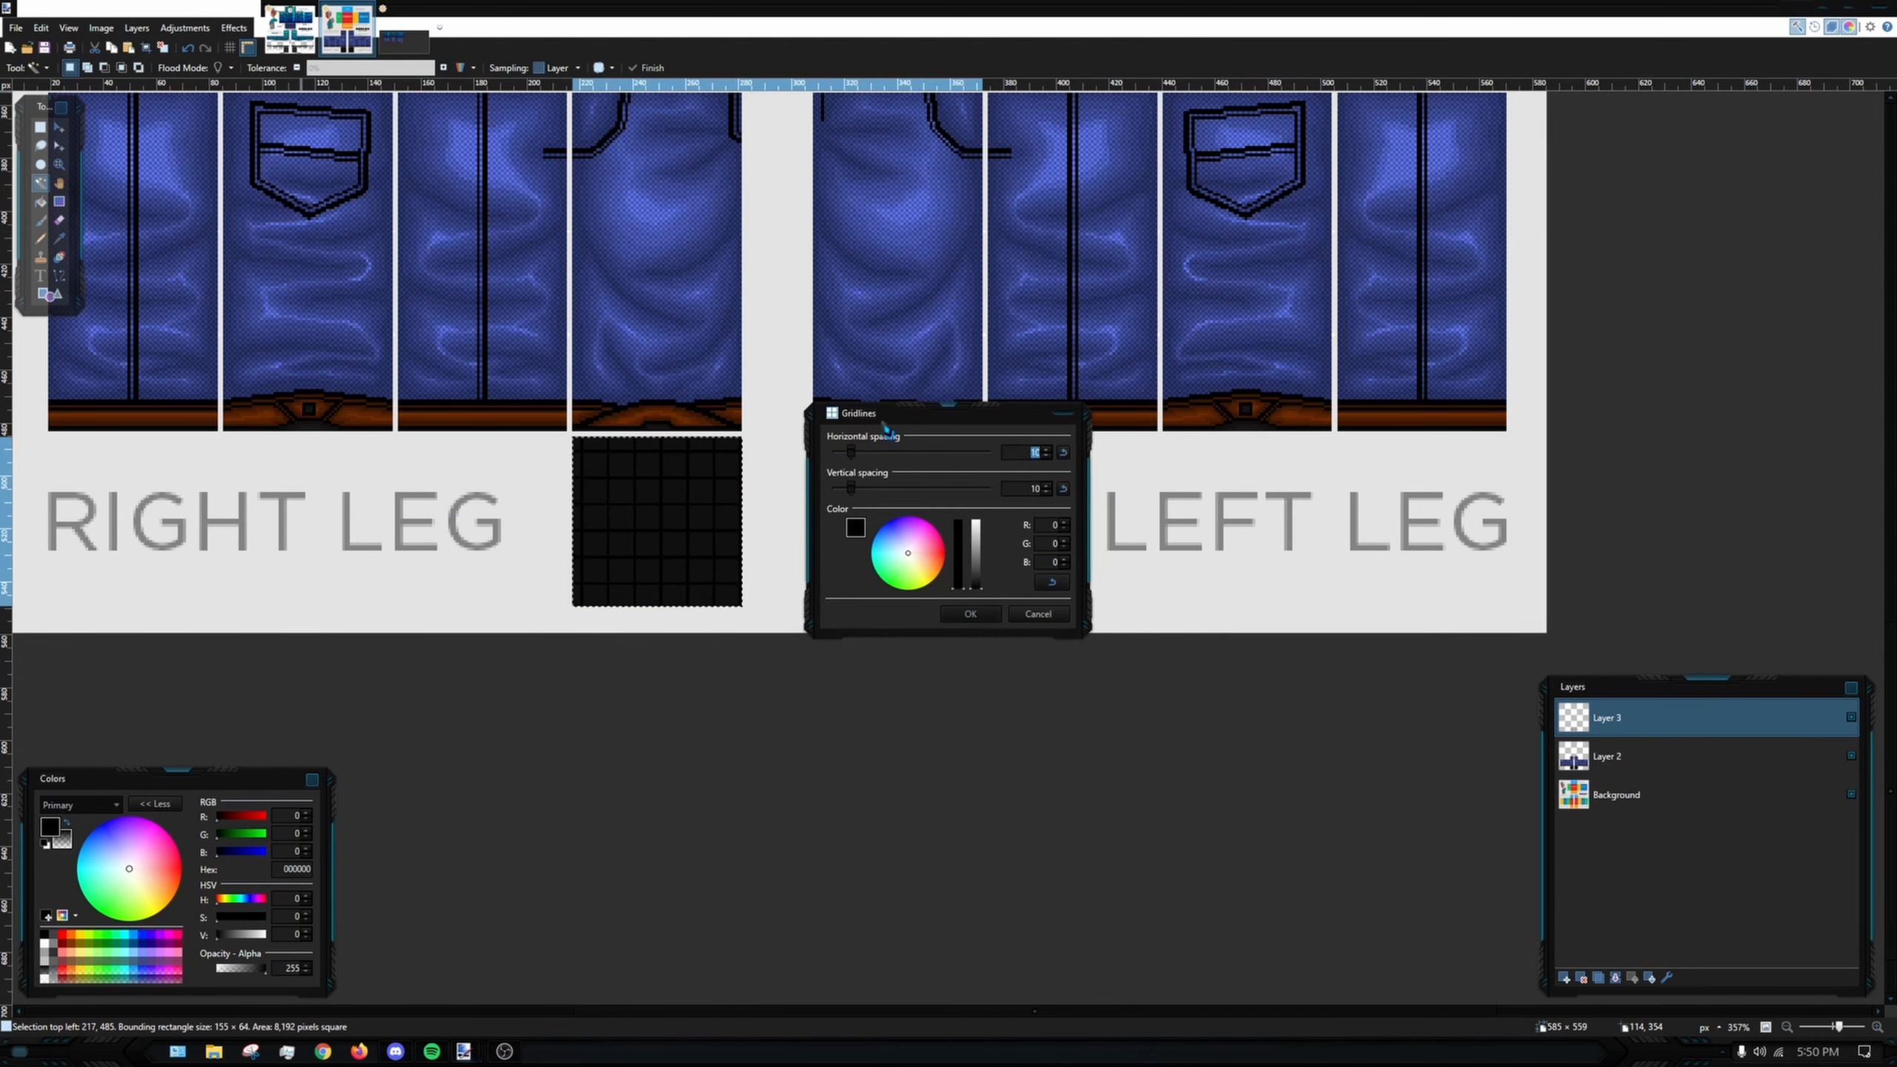
drag(886, 428, 1020, 494)
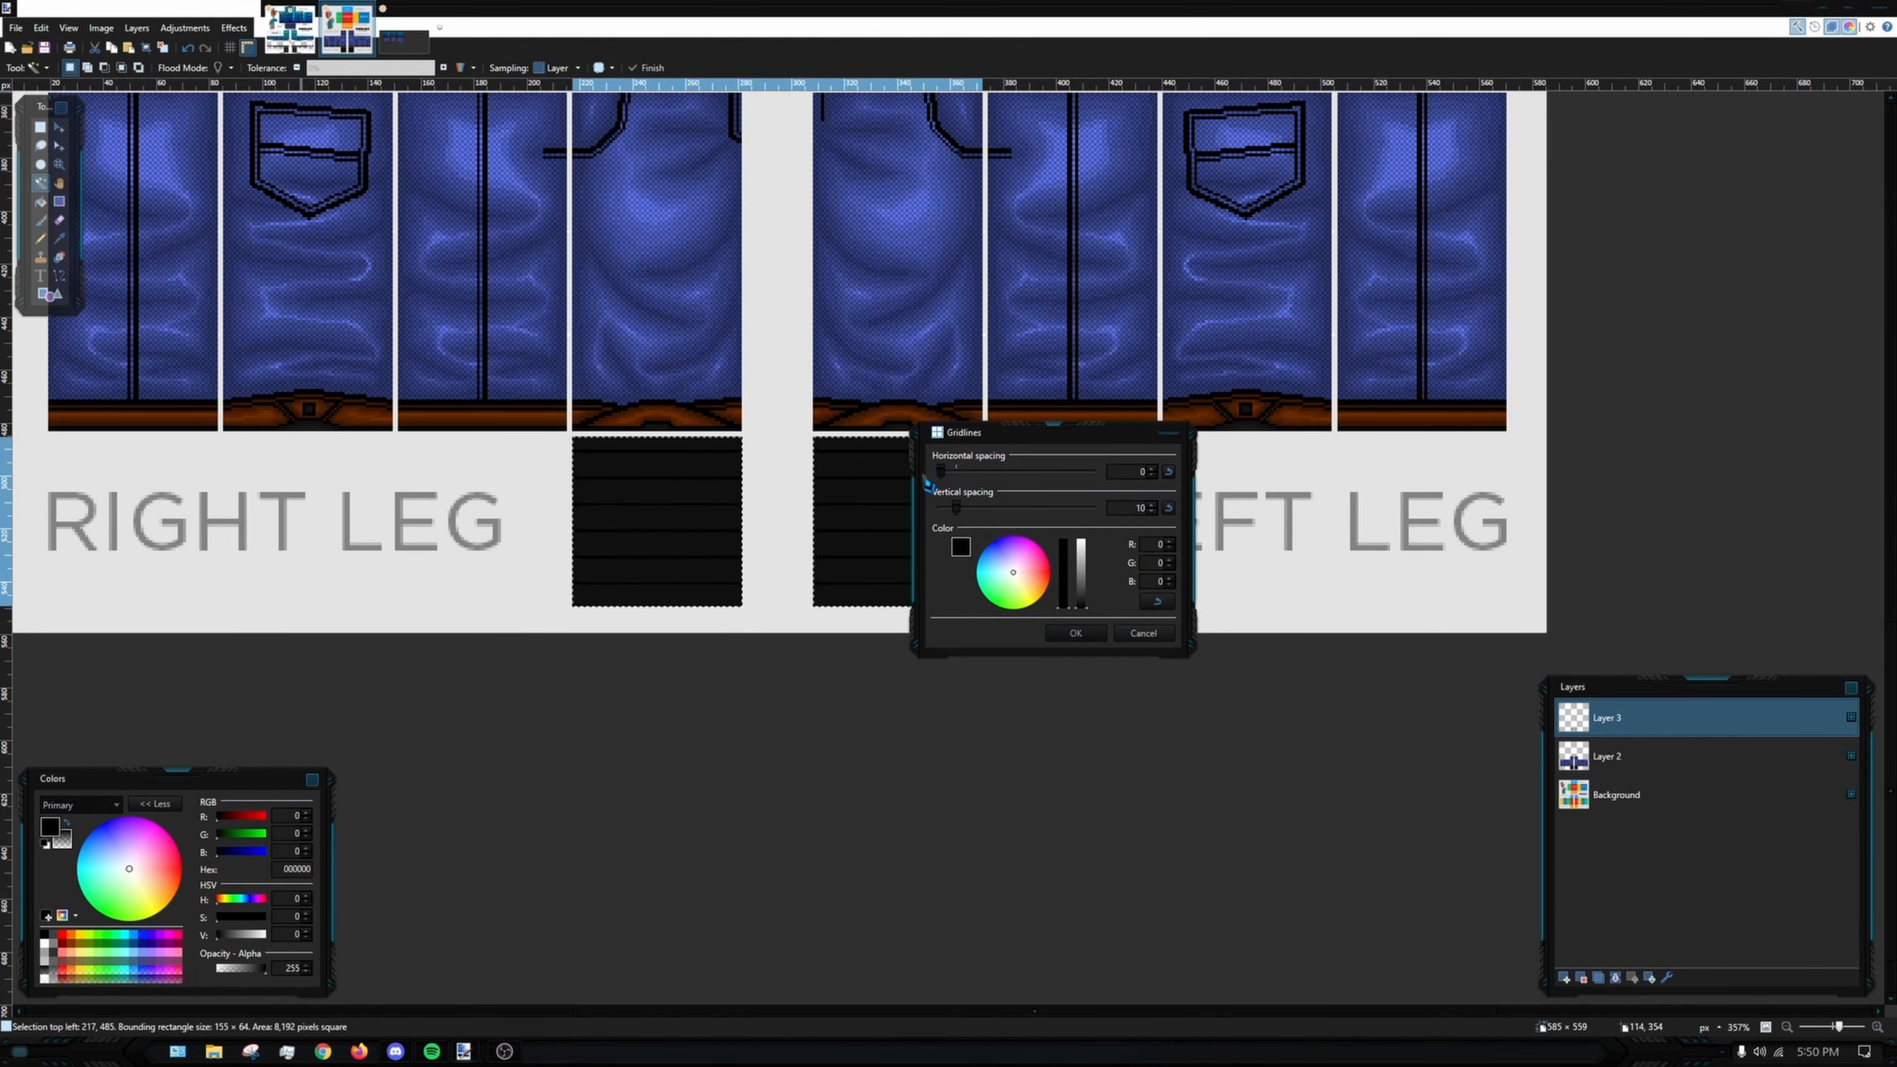
drag(1007, 433, 1272, 424)
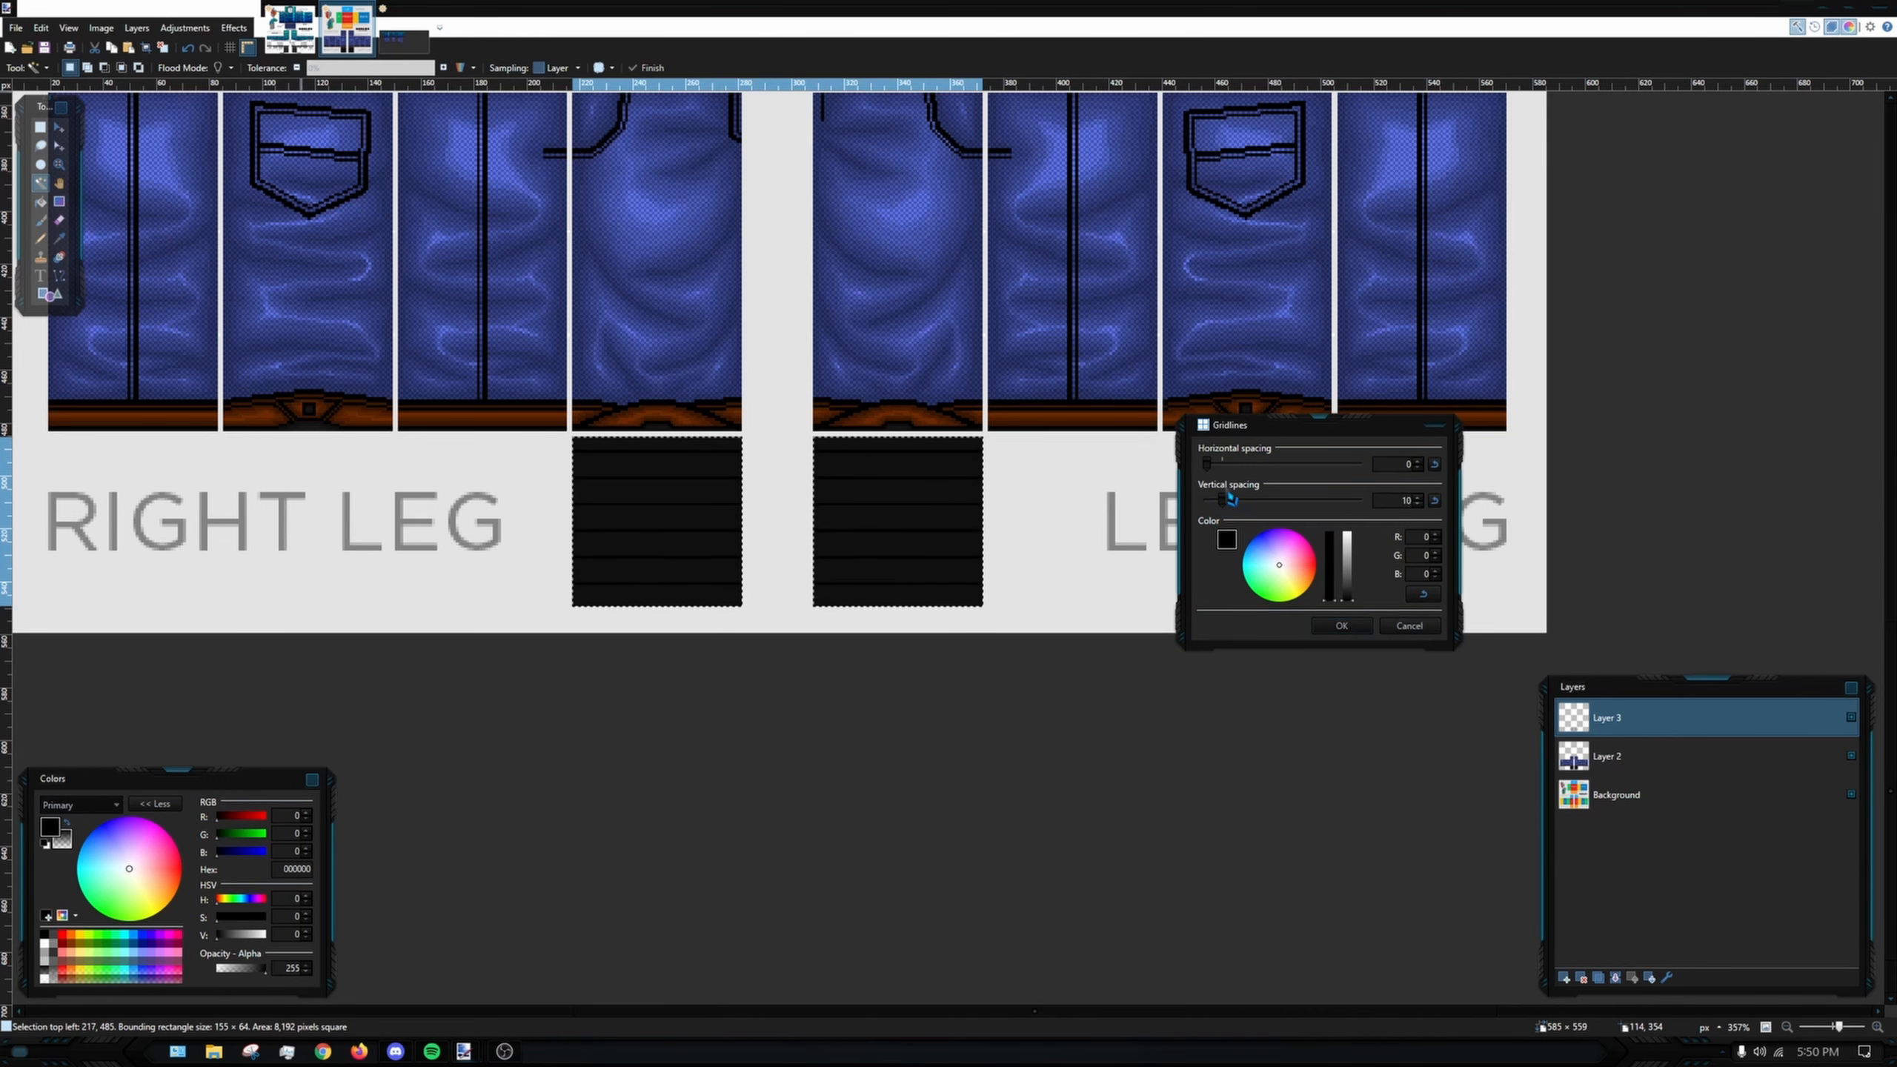
drag(1222, 499, 1222, 511)
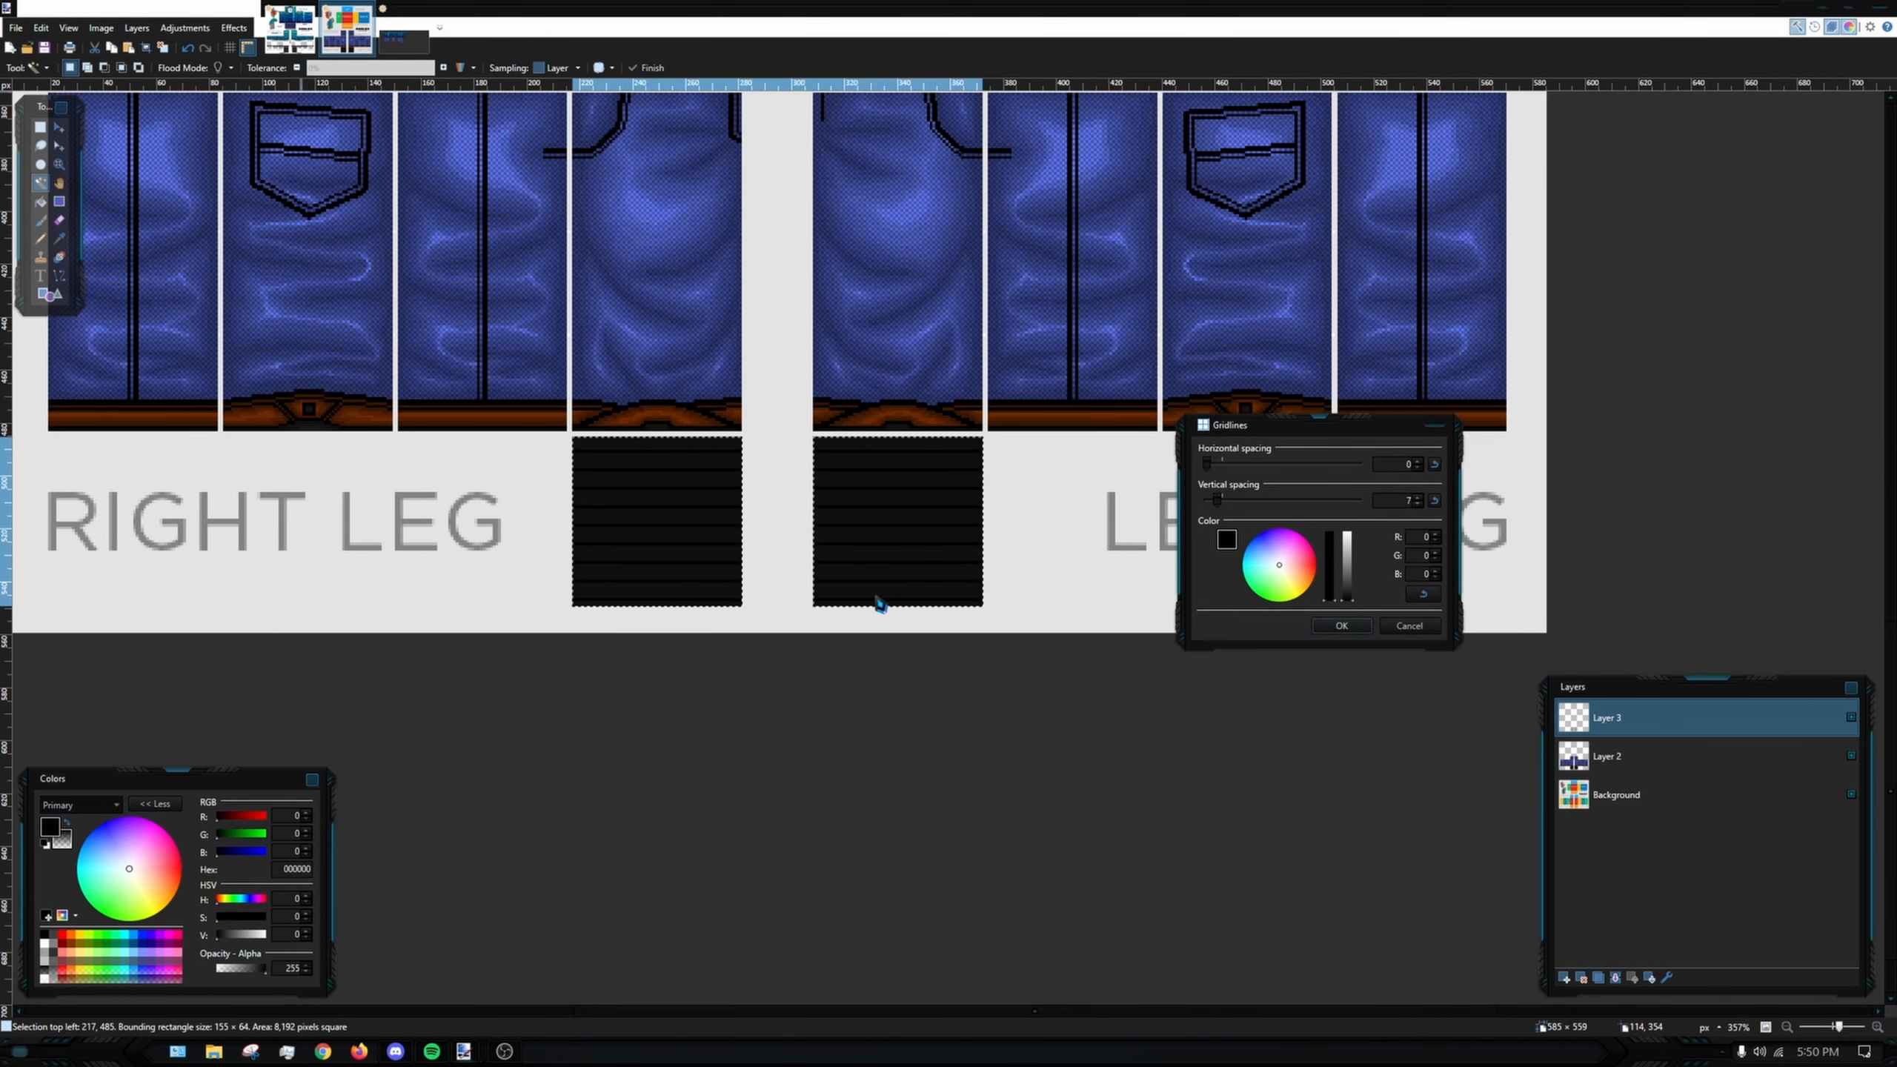
click(1341, 625)
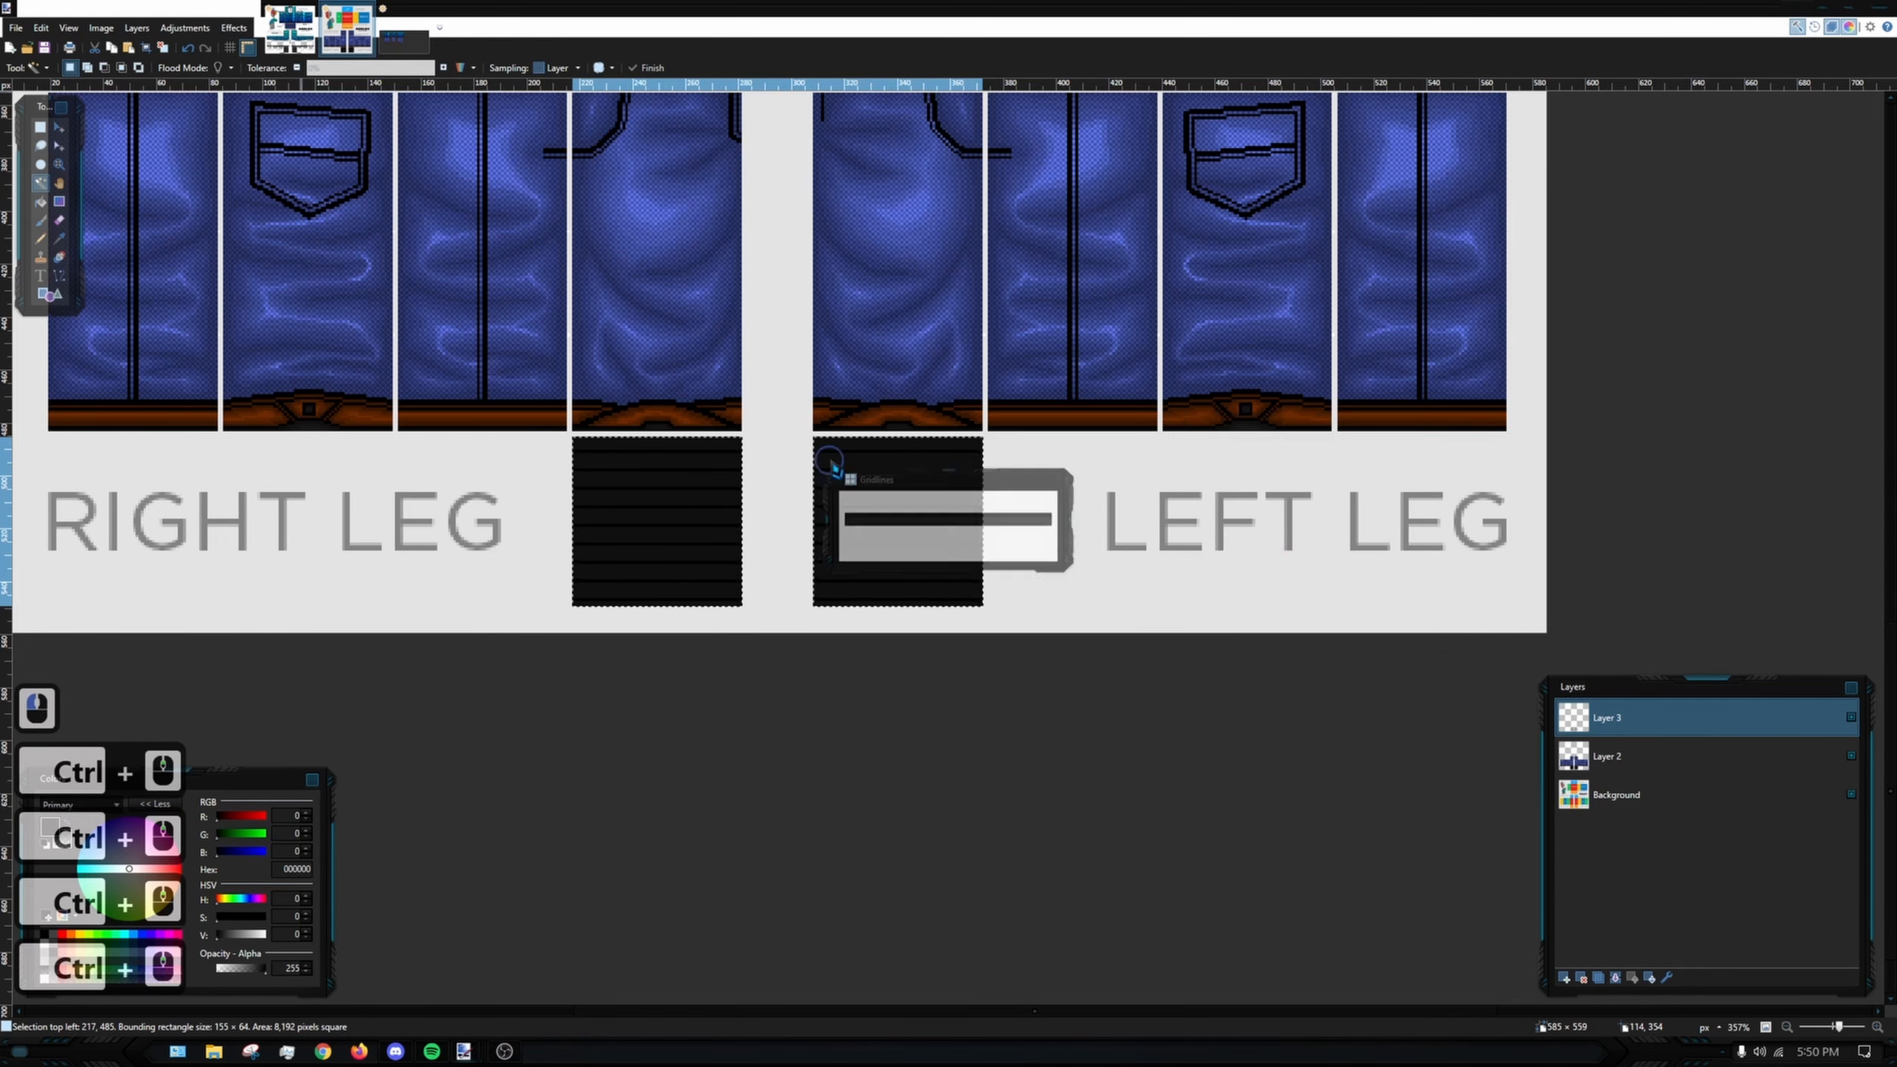
ctrl+scroll(800, 437, up, 5)
key(ctrl+d)
ctrl+scroll(749, 411, down, 3)
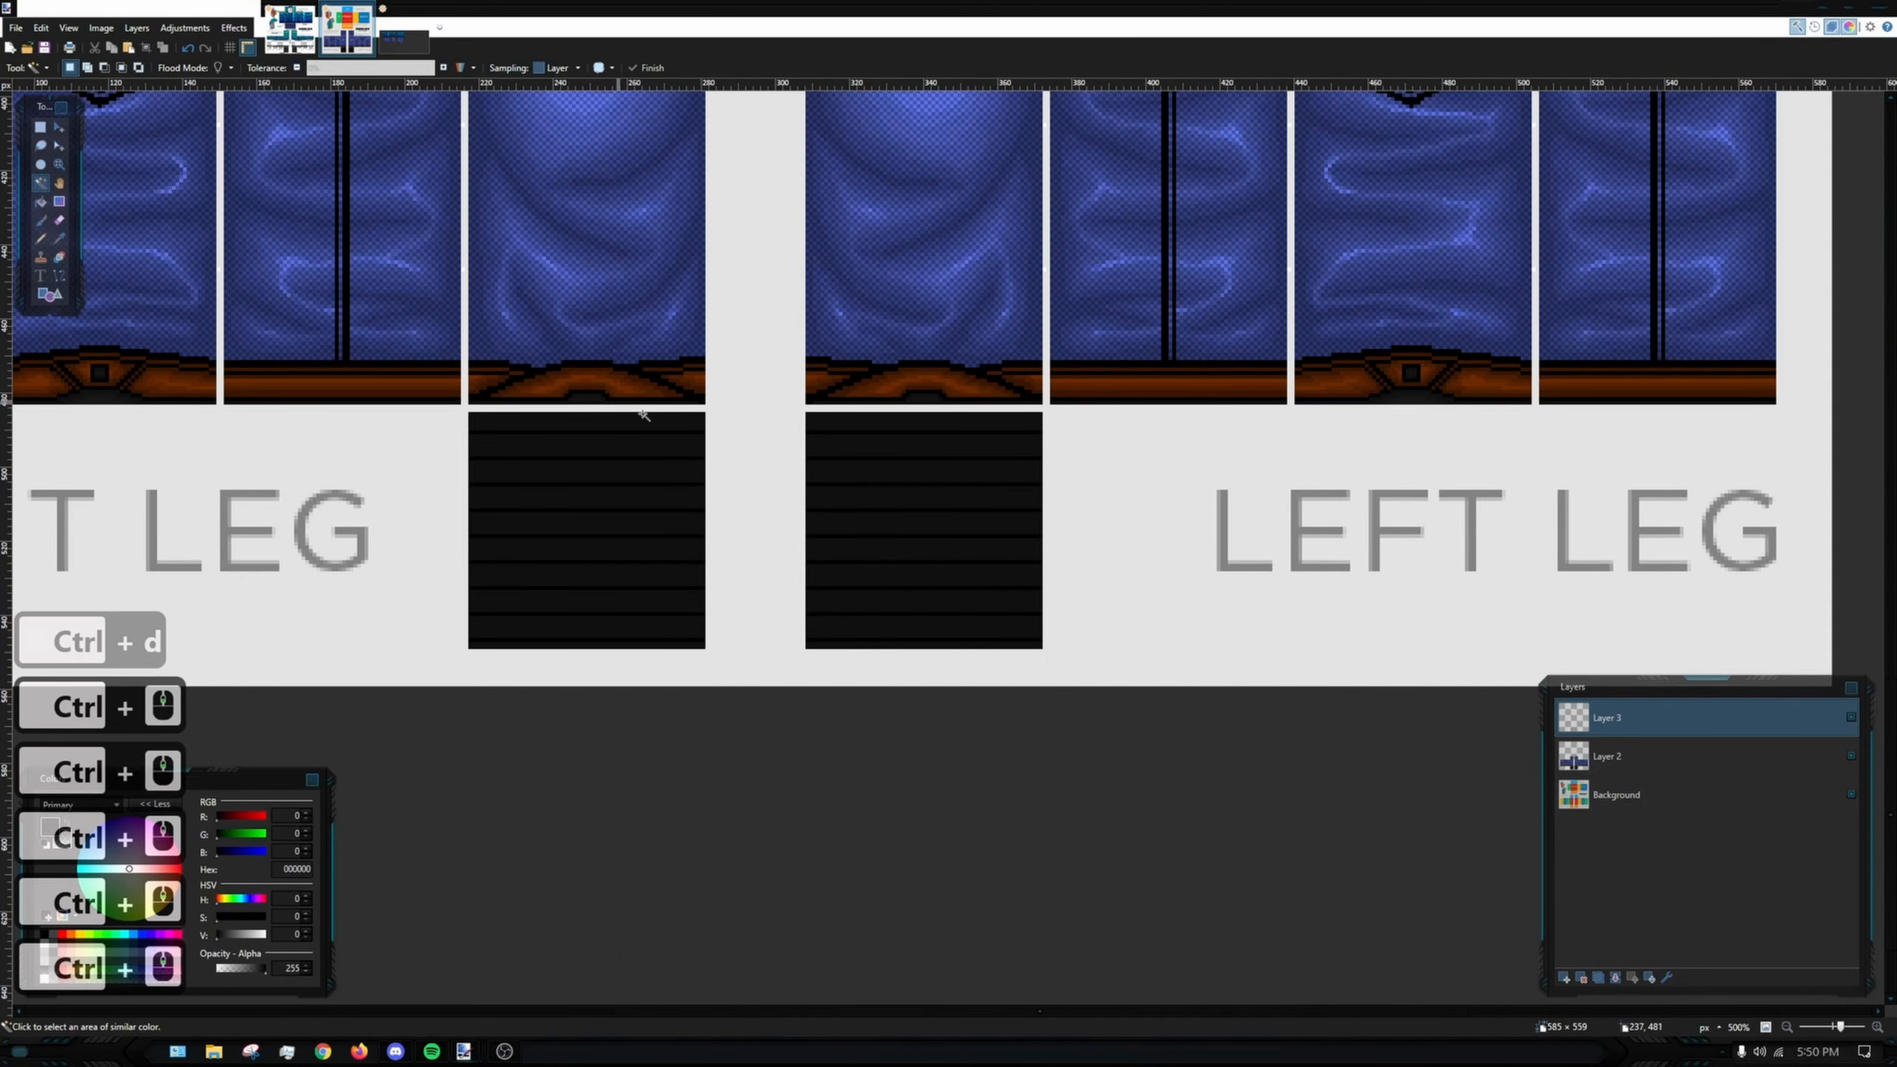
- Examine the striped lower leg panels against the jeans and the whole pants template
drag(744, 251, 788, 361)
drag(933, 541, 993, 695)
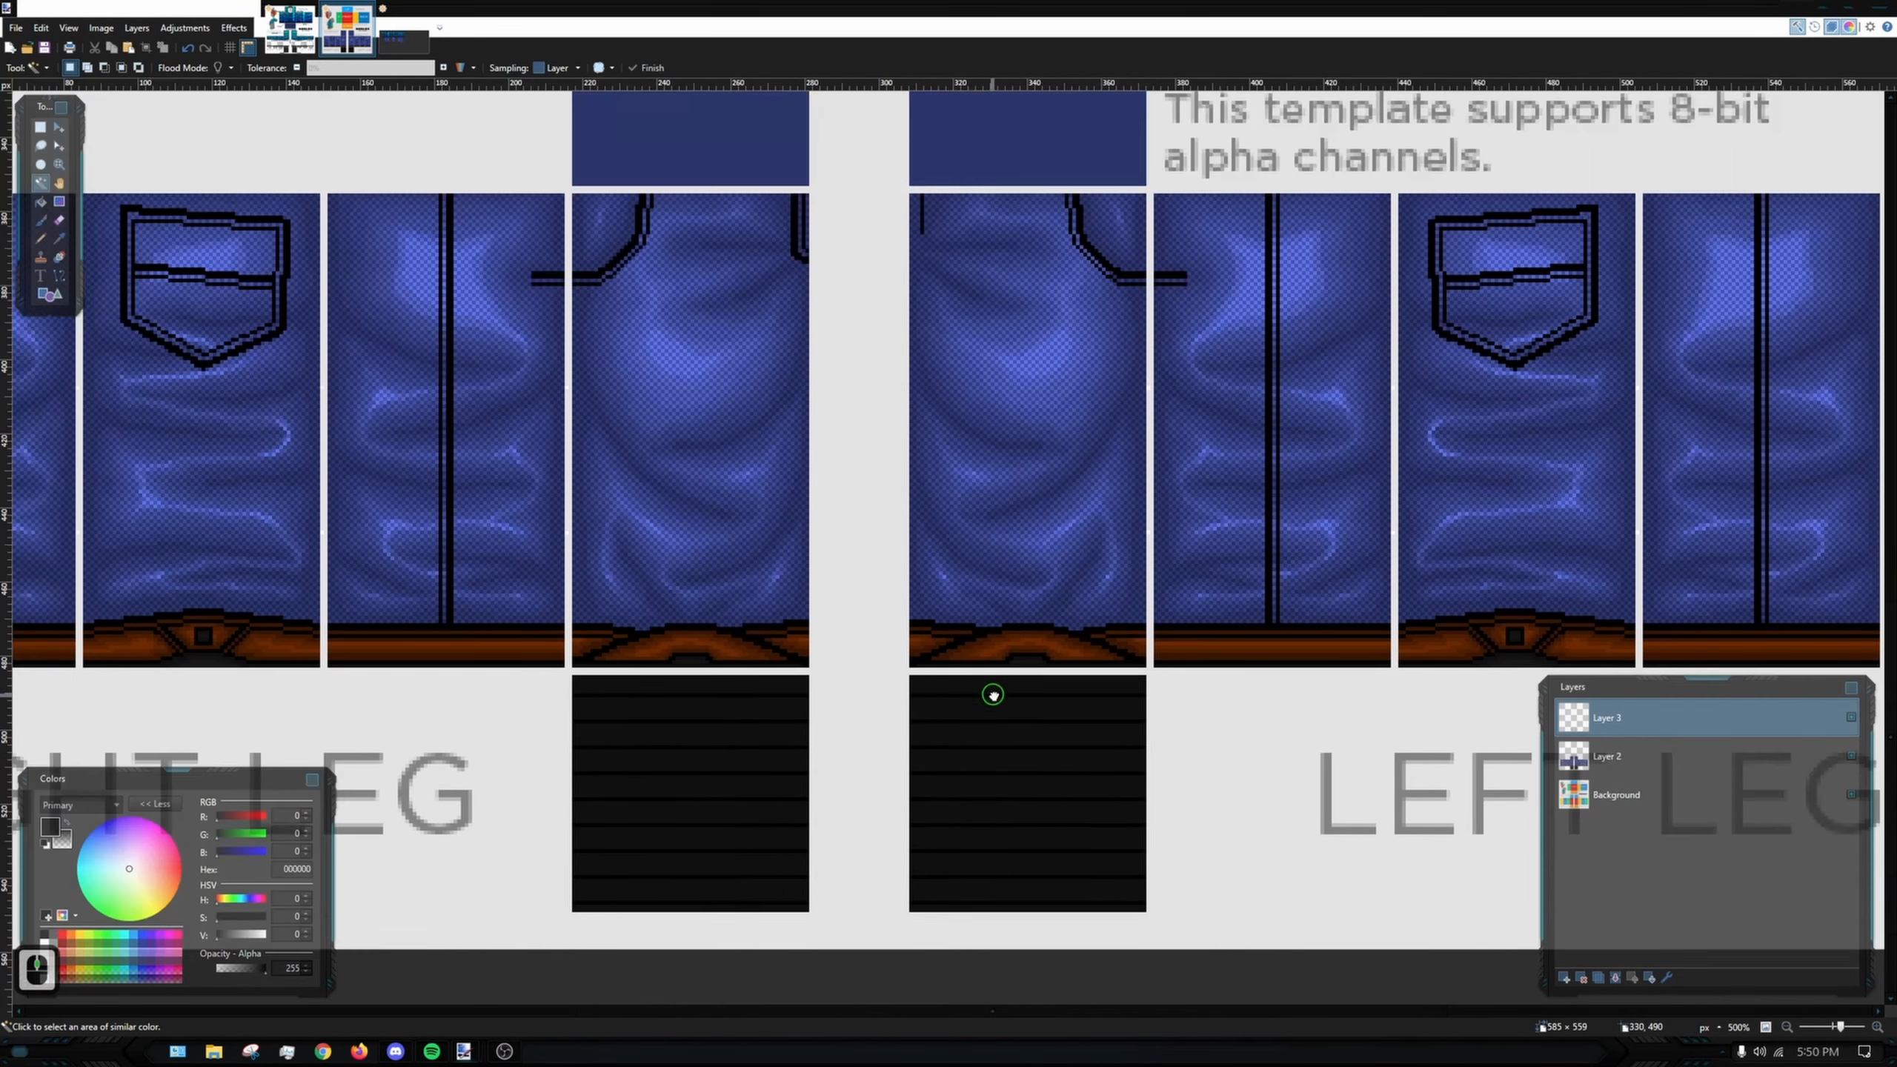
ctrl+scroll(1061, 530, down, 4)
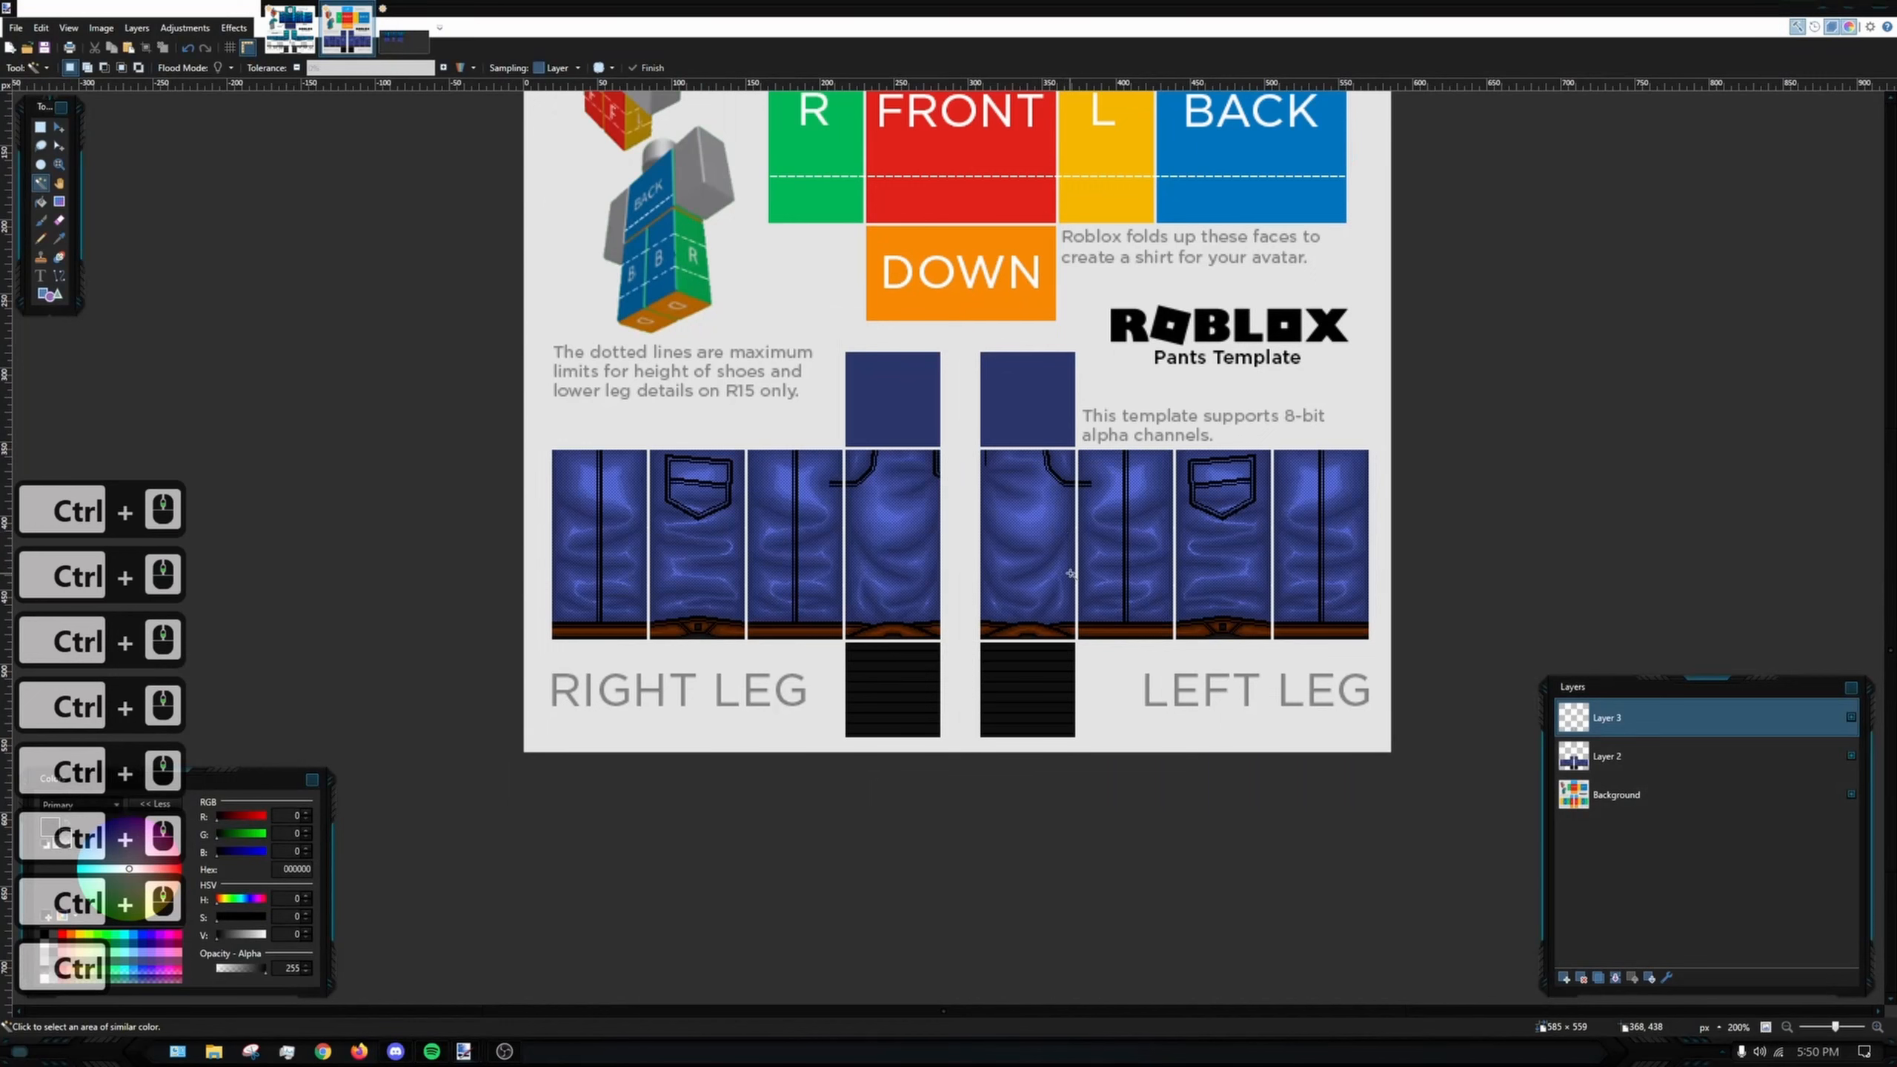
ctrl+scroll(1146, 563, up, 2)
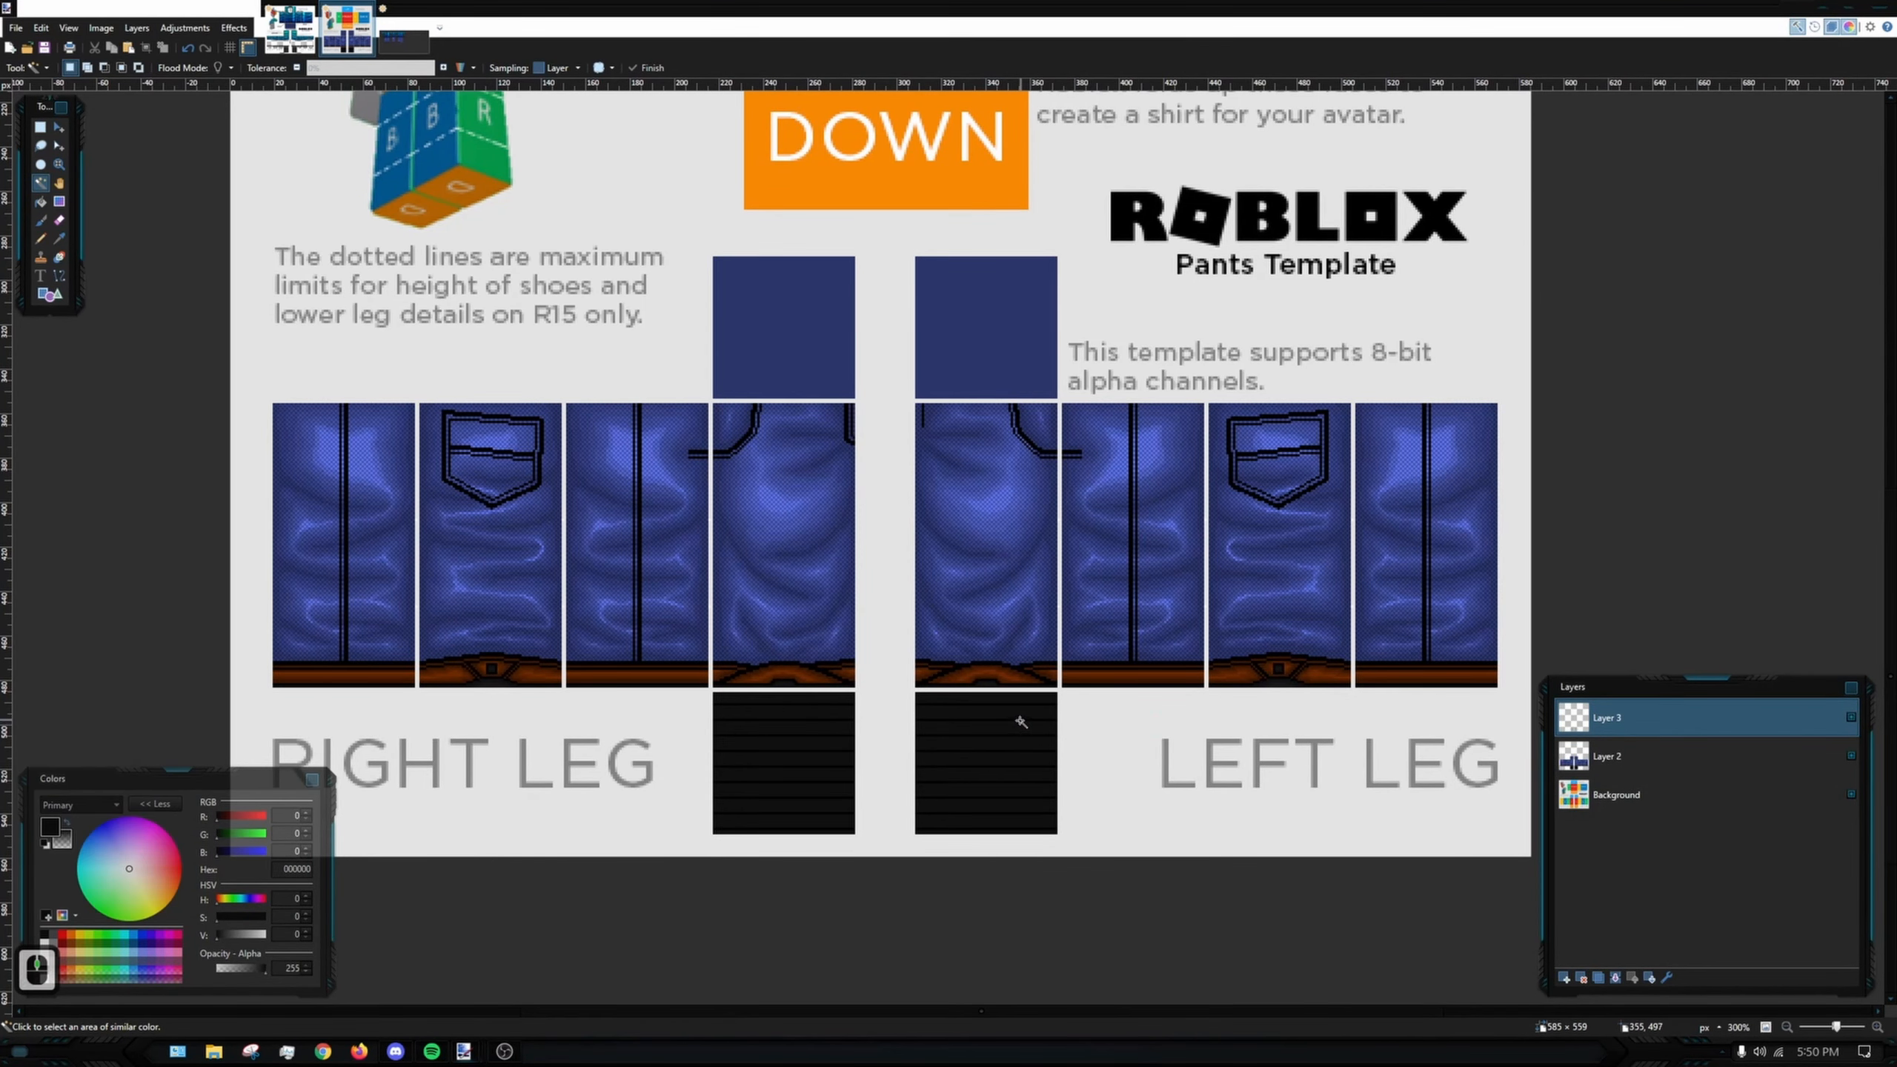
ctrl+scroll(762, 762, down, 3)
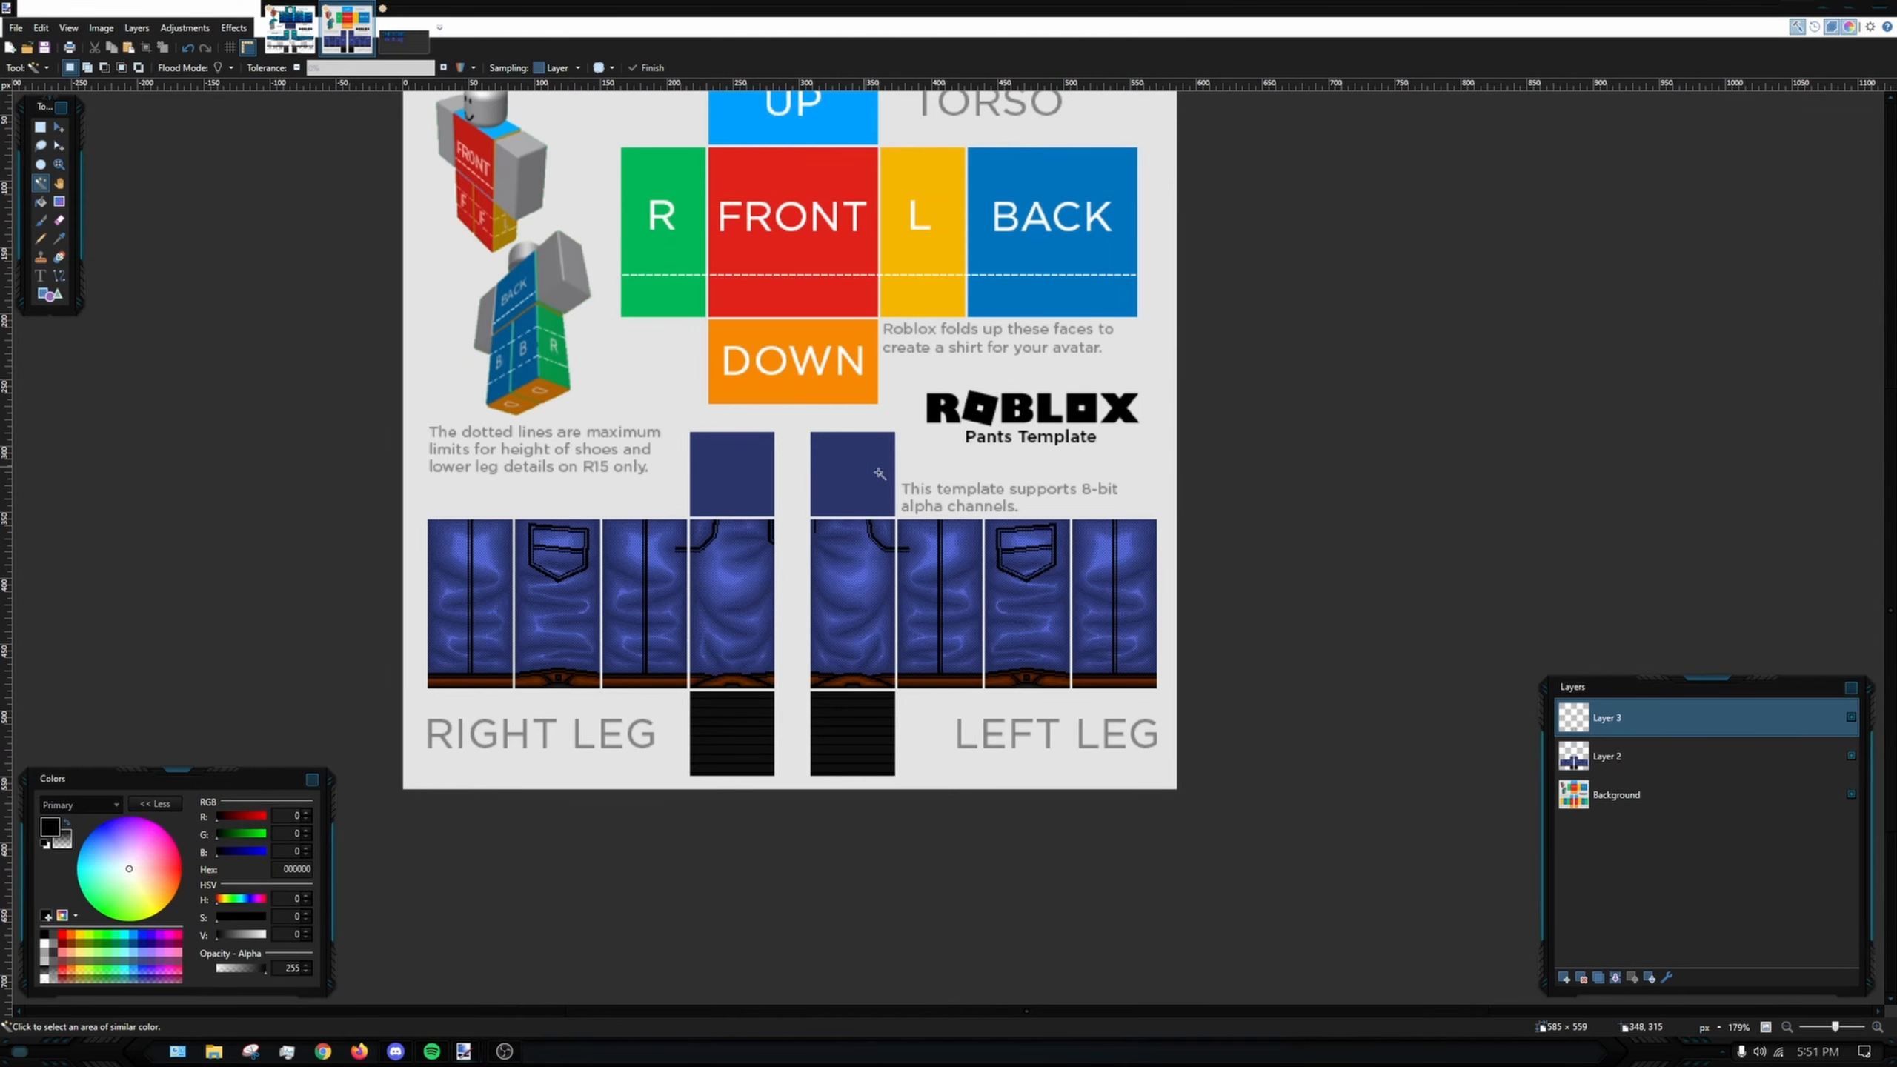
ctrl+scroll(747, 448, down, 2)
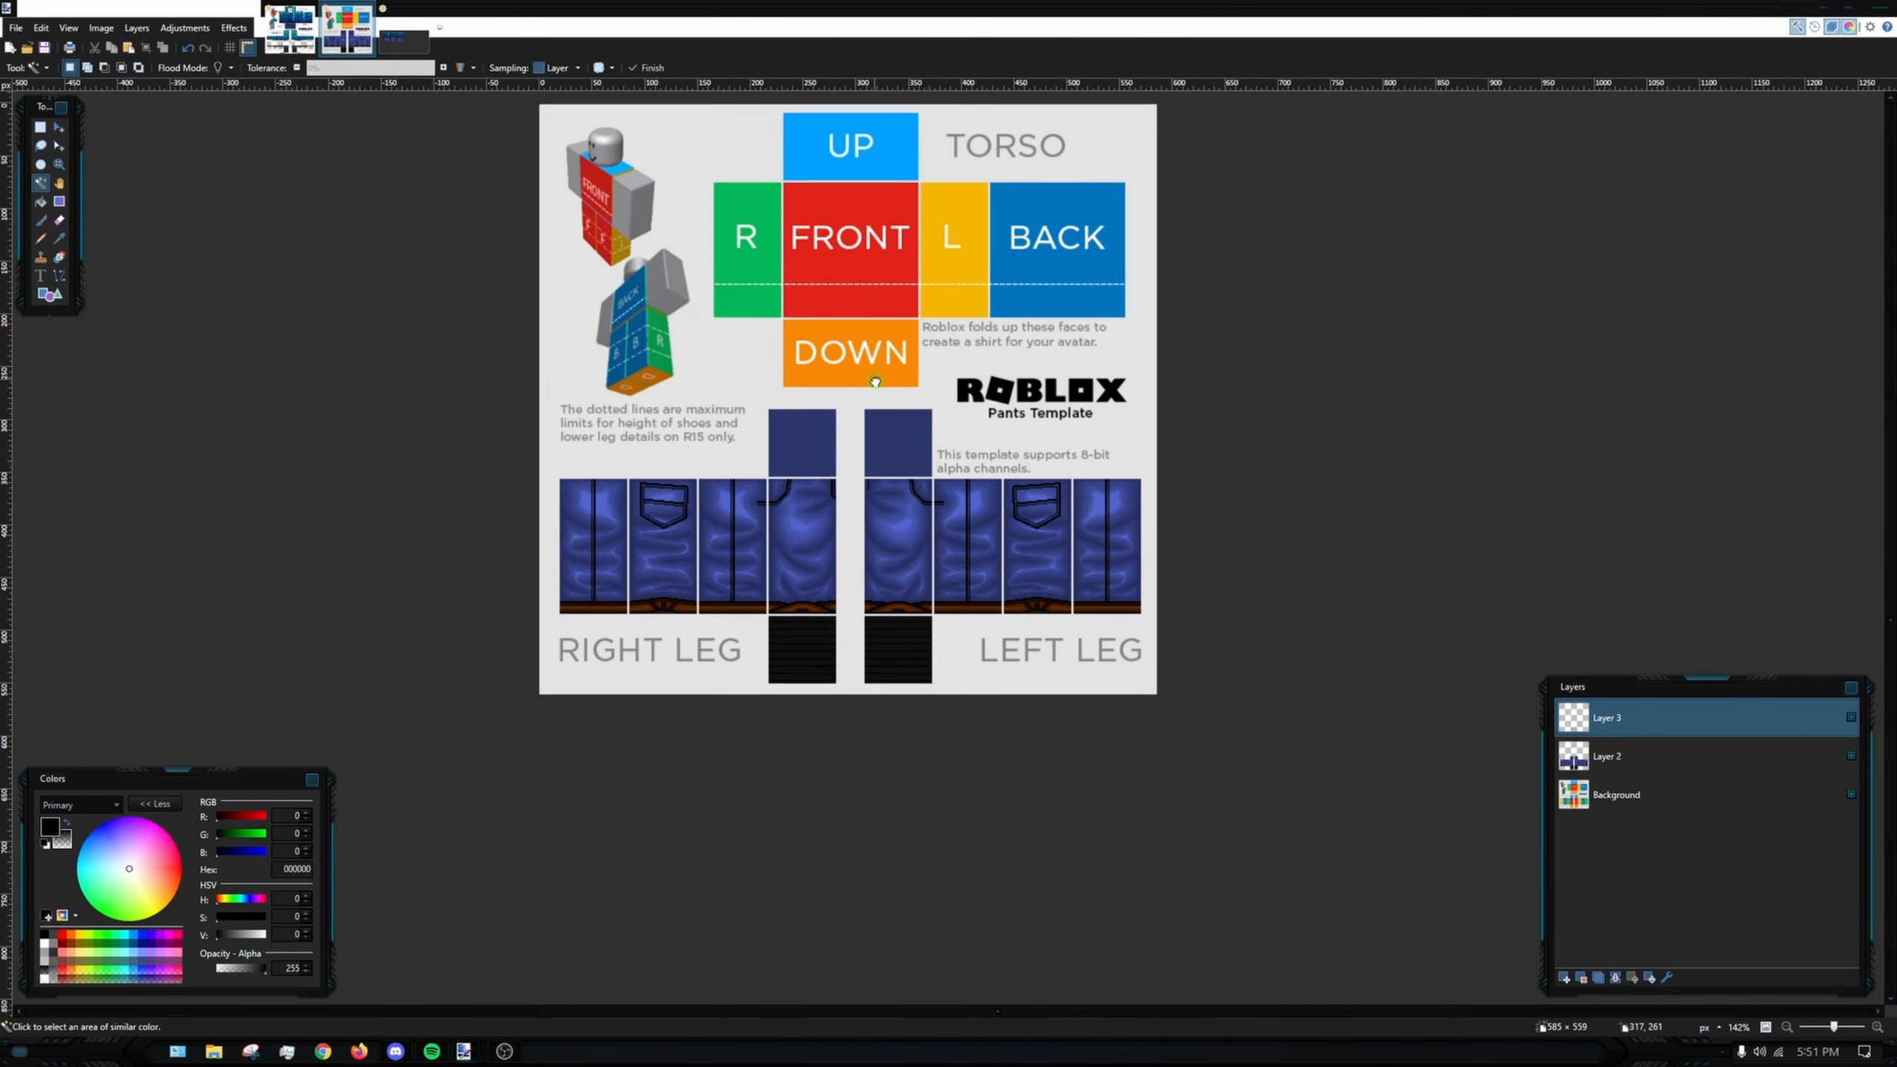
drag(875, 379, 847, 402)
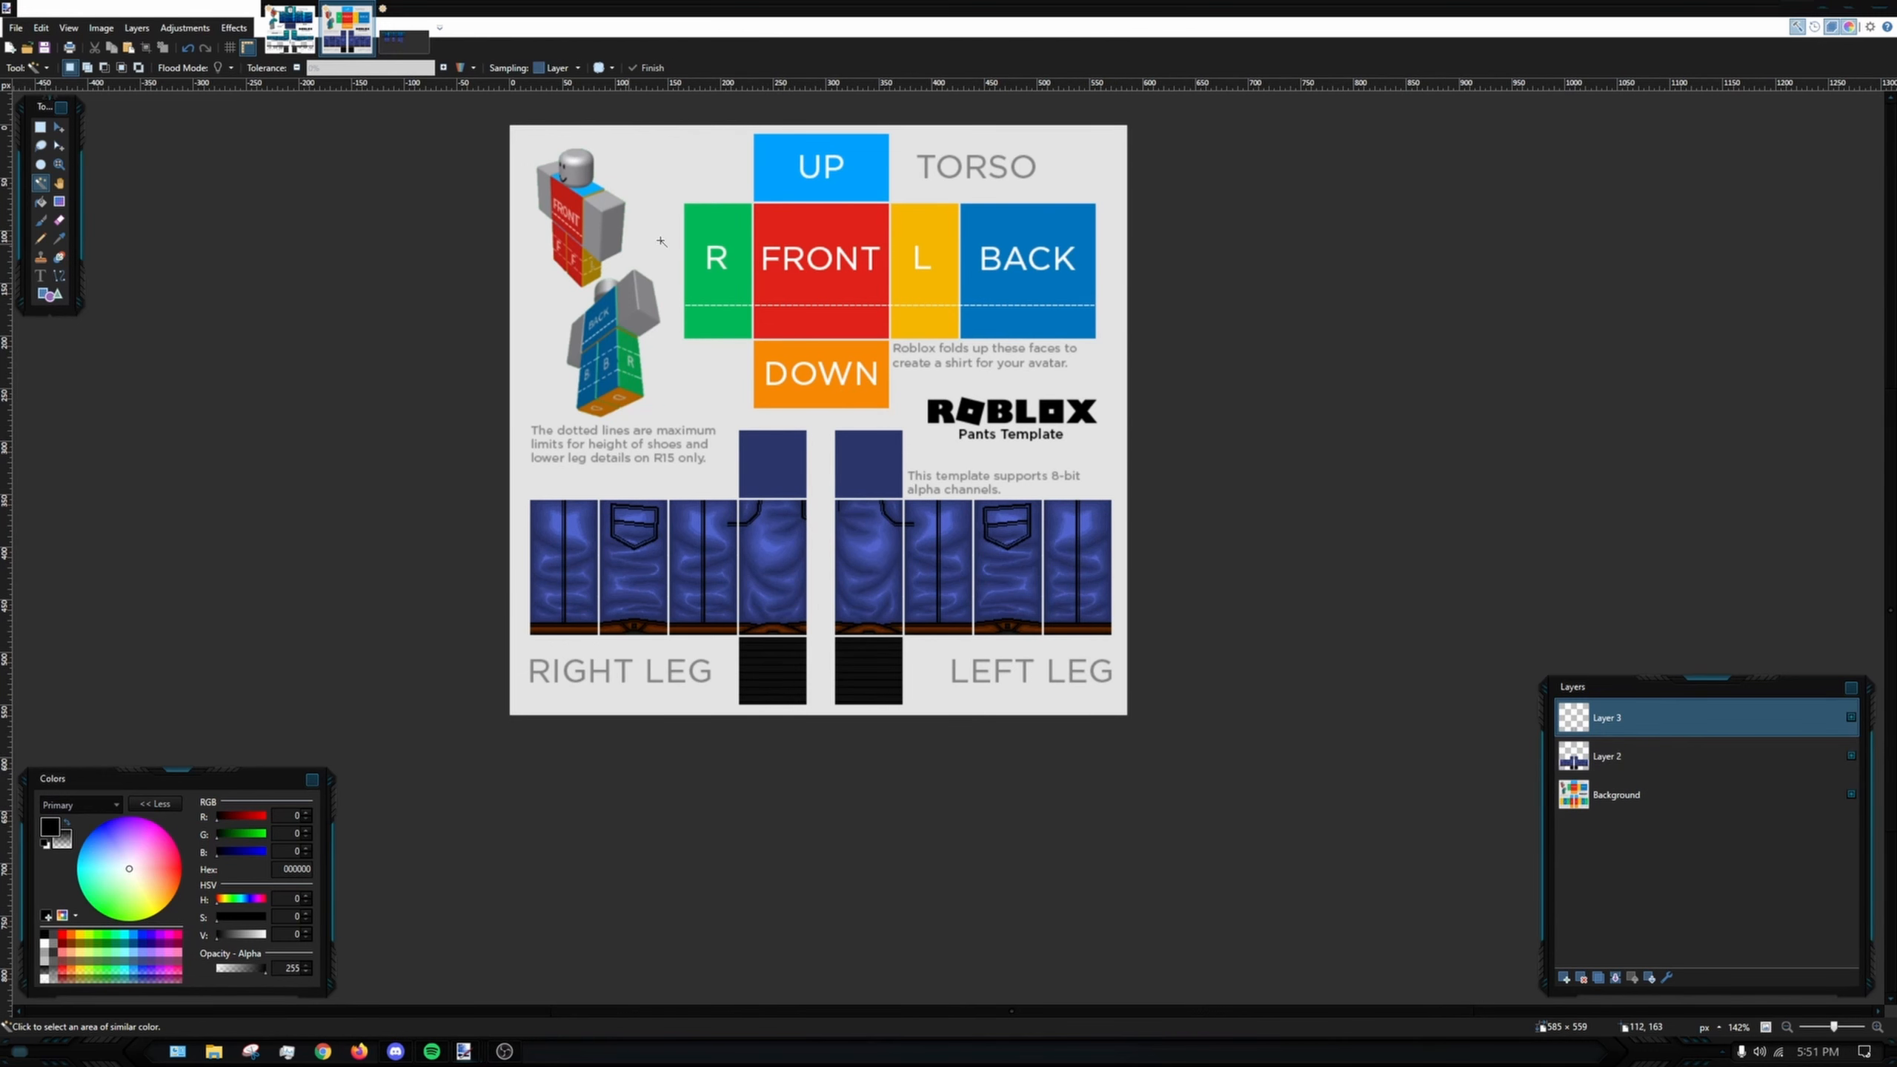
drag(793, 271, 832, 406)
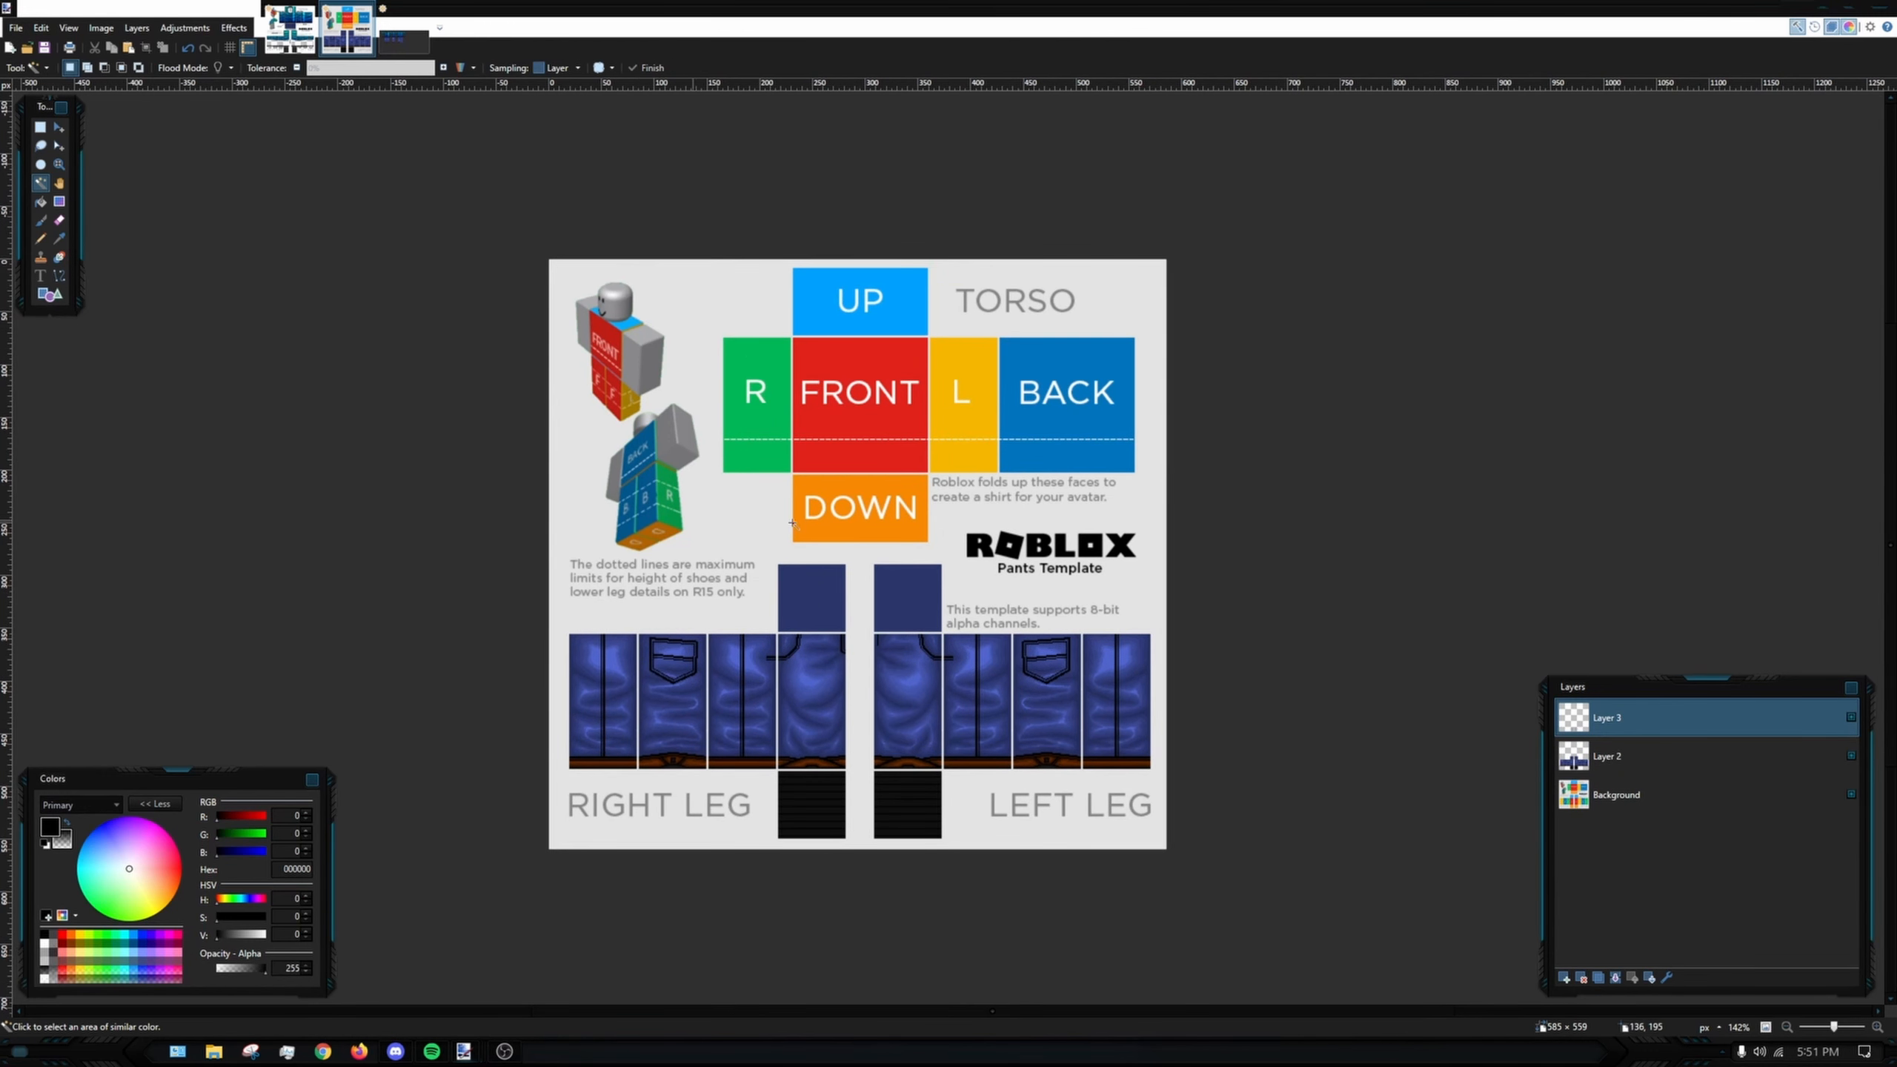
key(ctrl+a)
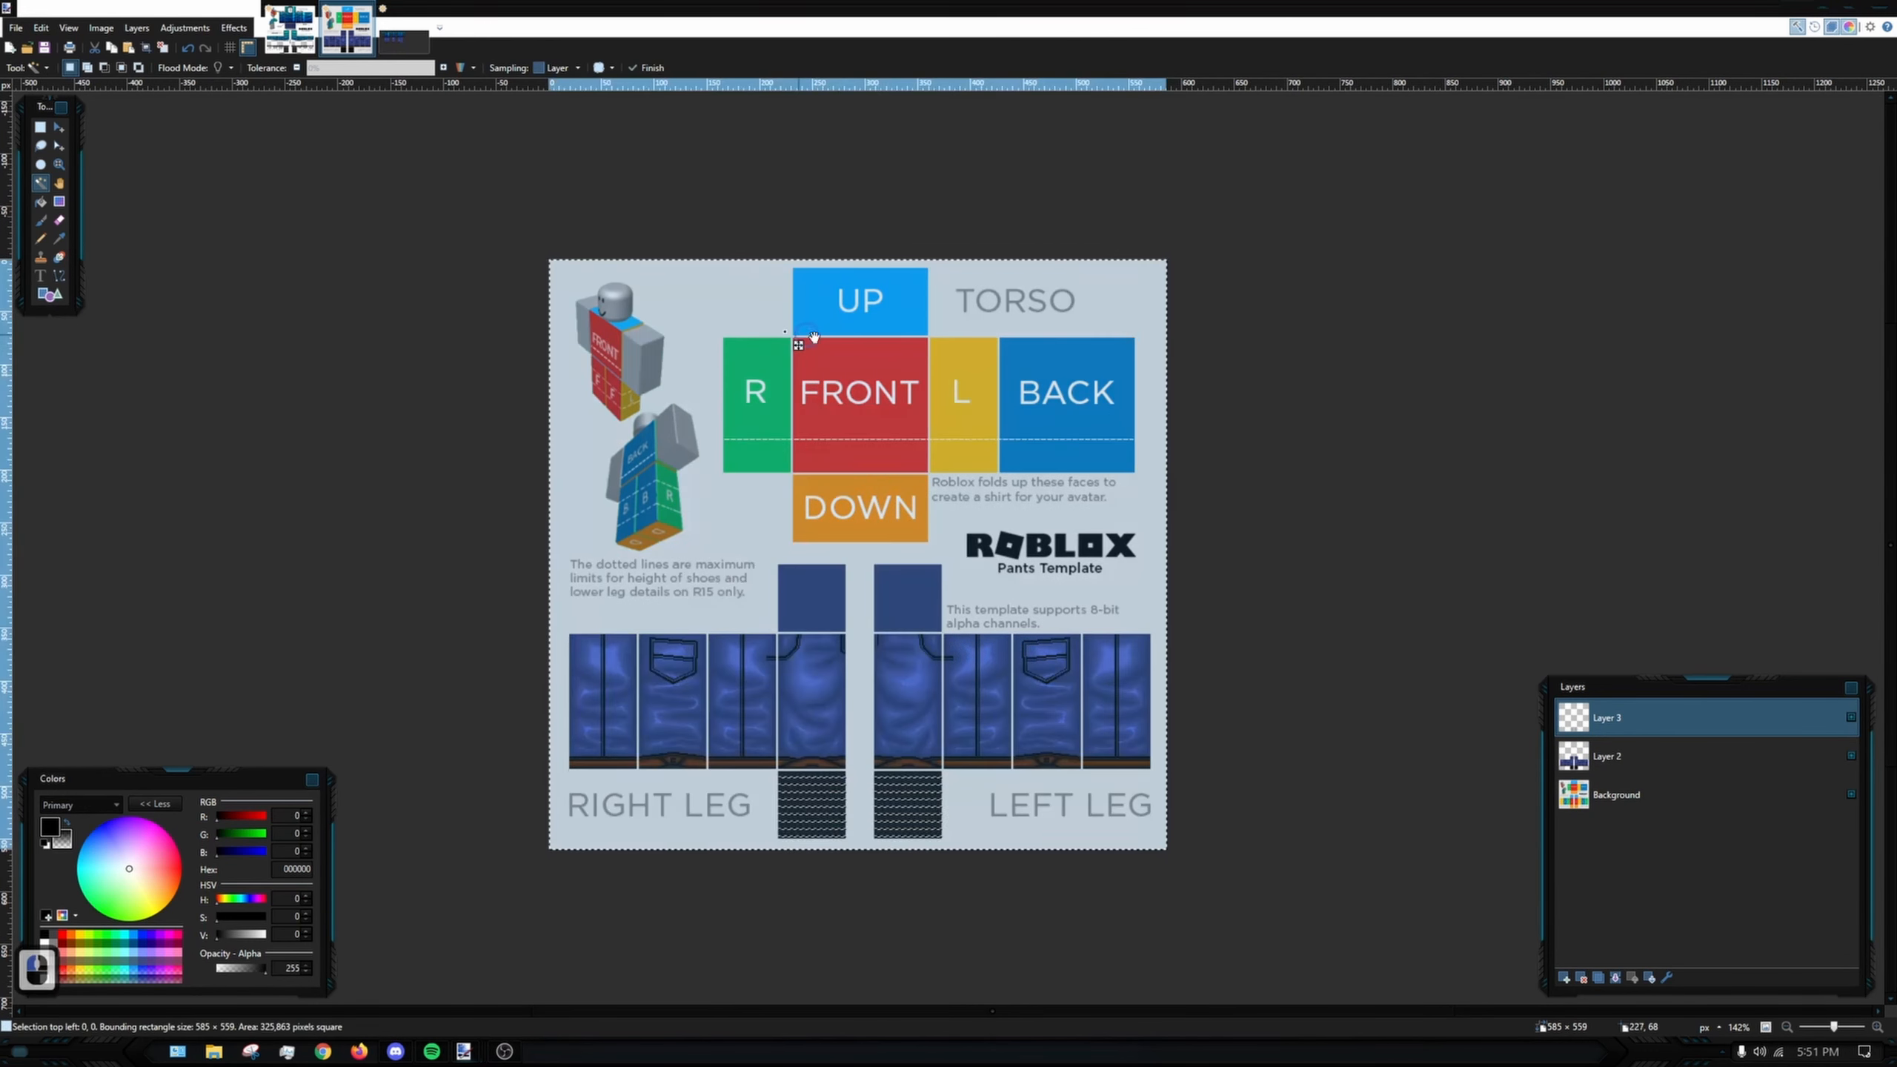
click(42, 127)
click(783, 282)
scroll(889, 549, up, 5)
scroll(974, 639, down, 6)
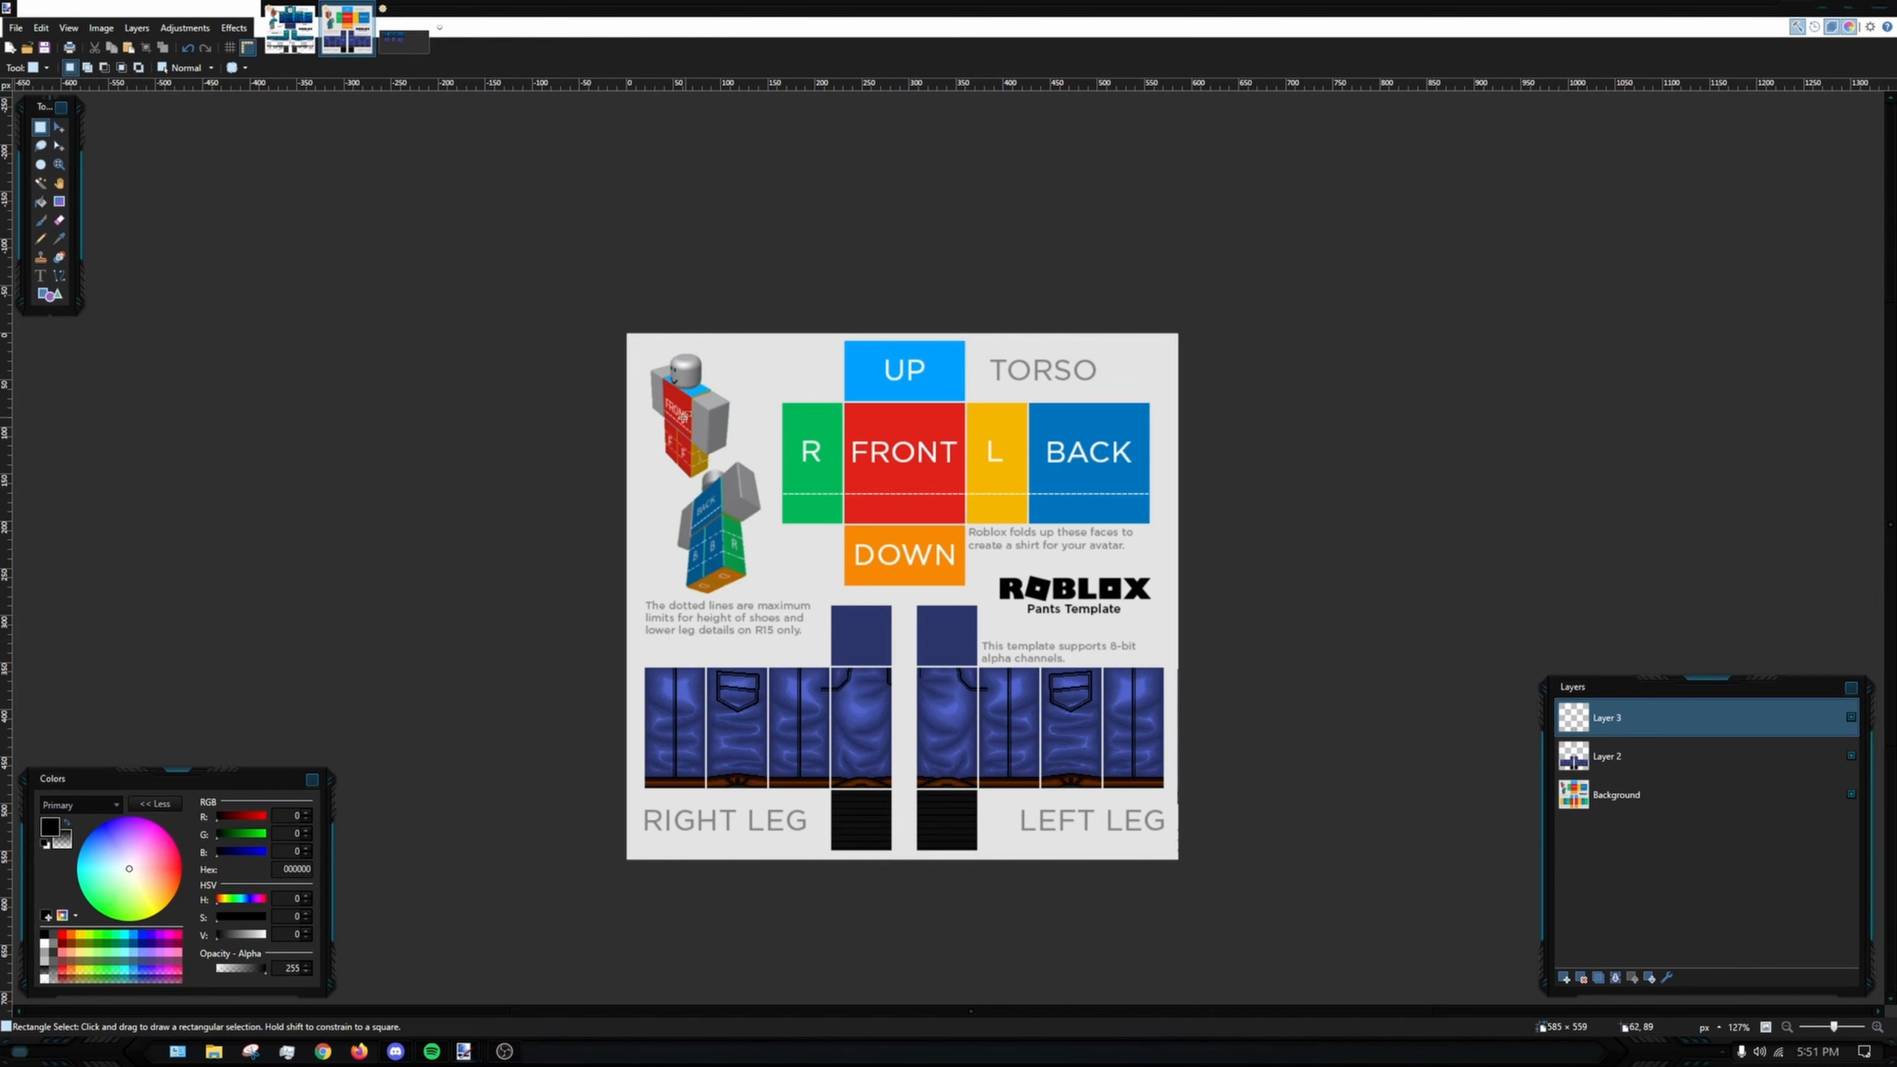
click(852, 400)
drag(890, 474, 841, 485)
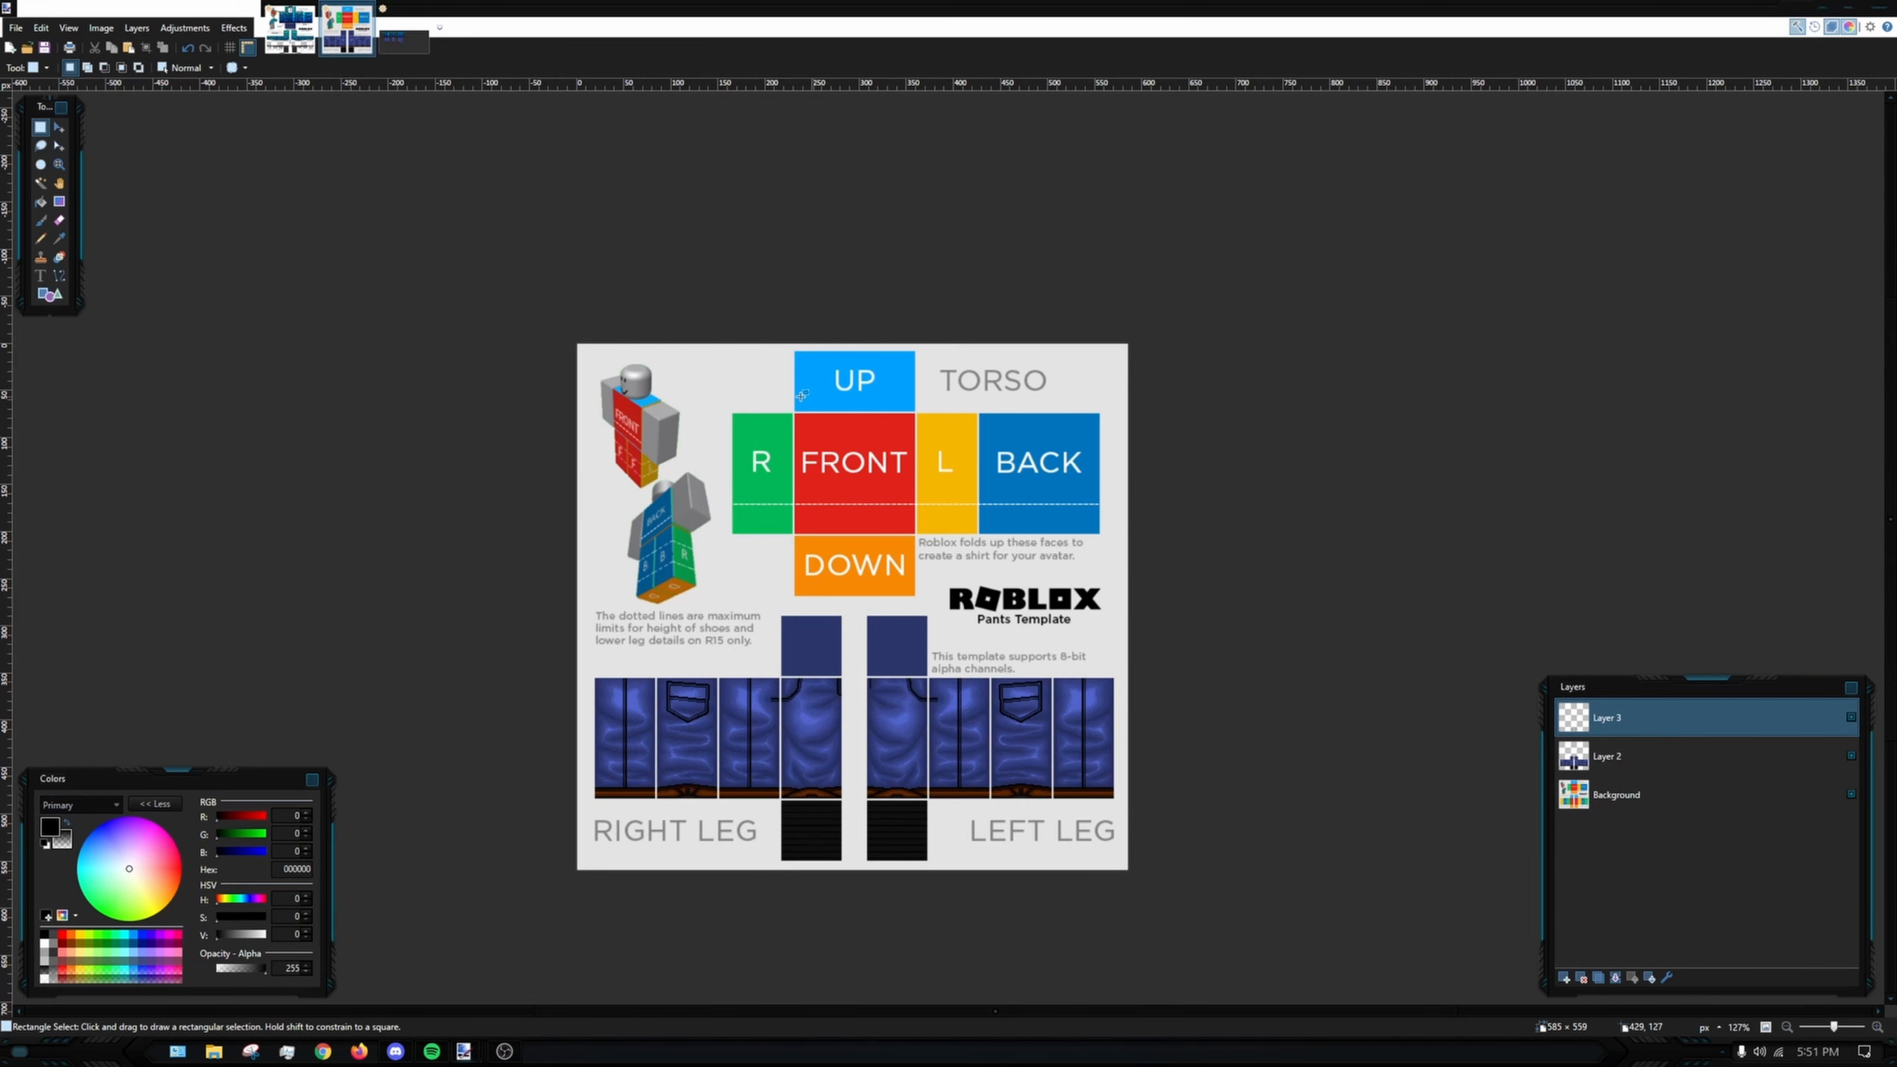
- Switch to the shirt template document and save it as a flattened image named "Tshirt wit jeans" in the Paint.net projects folder
click(314, 37)
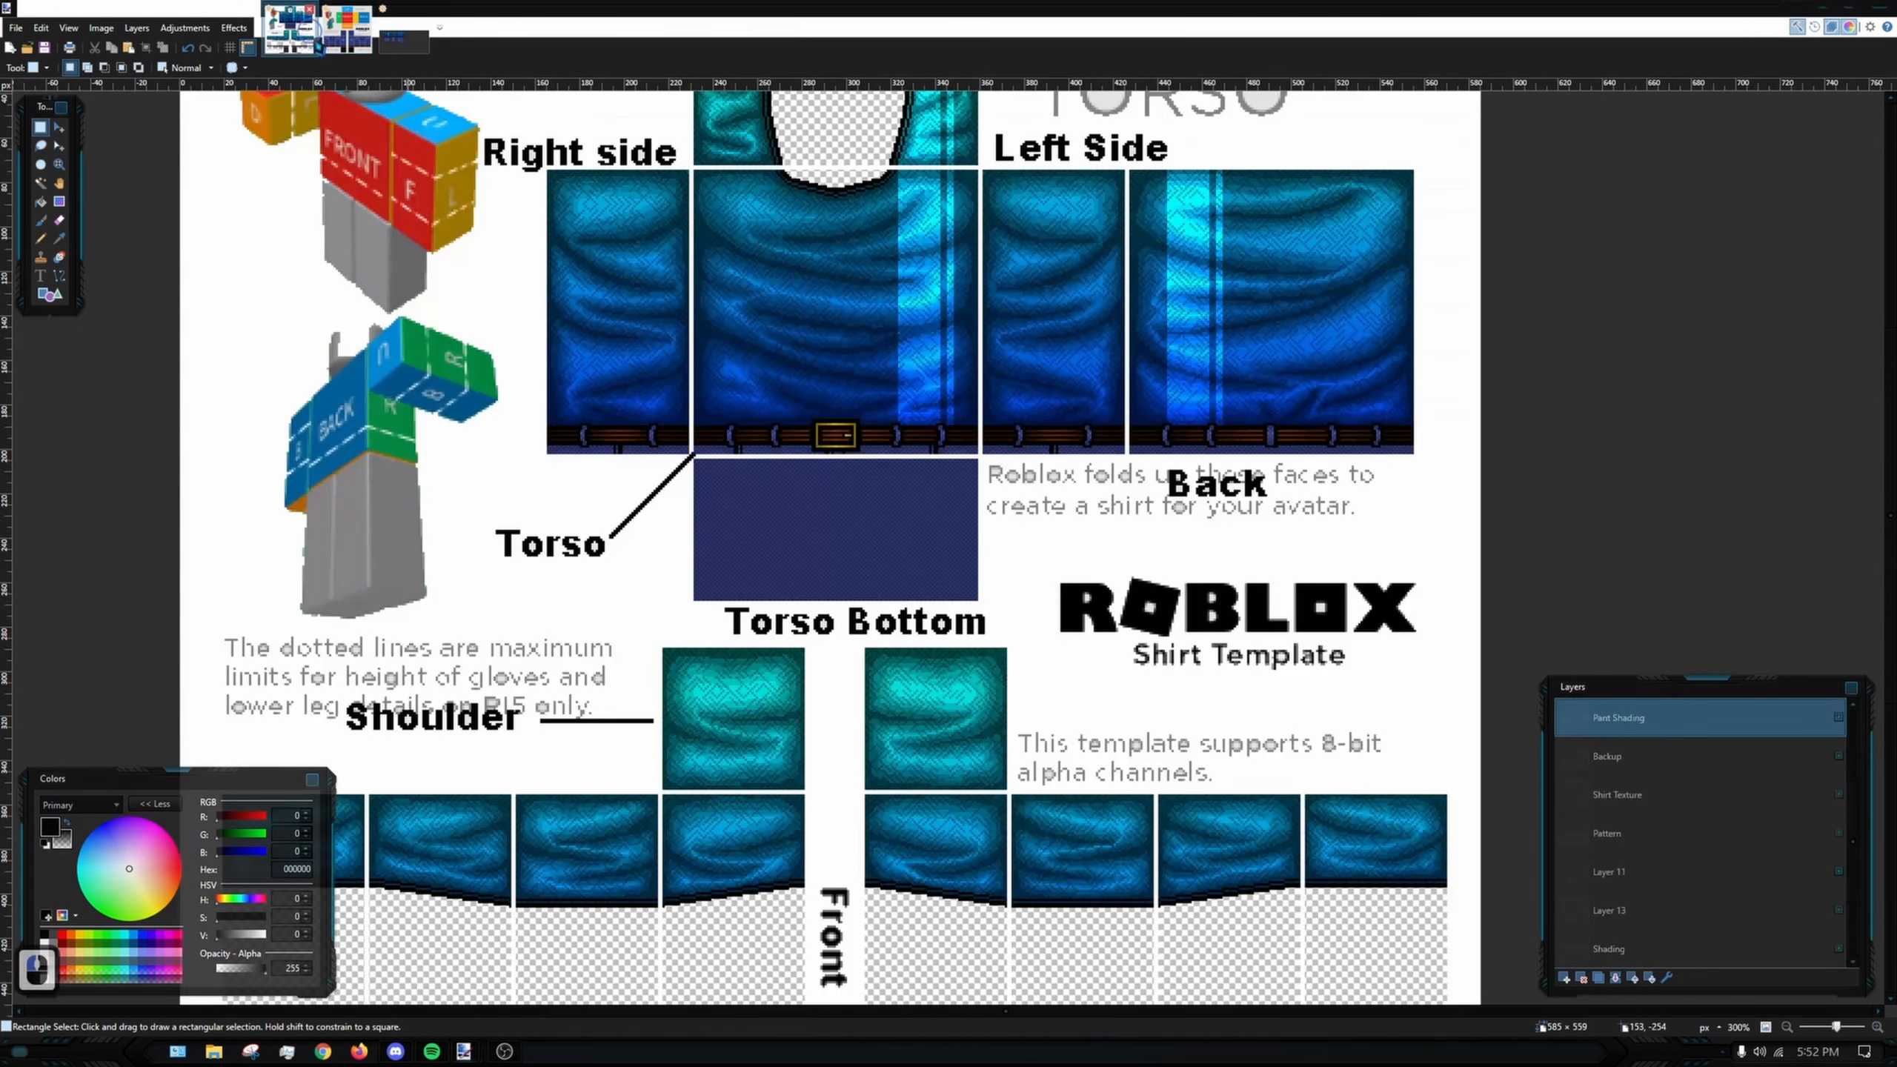
click(366, 26)
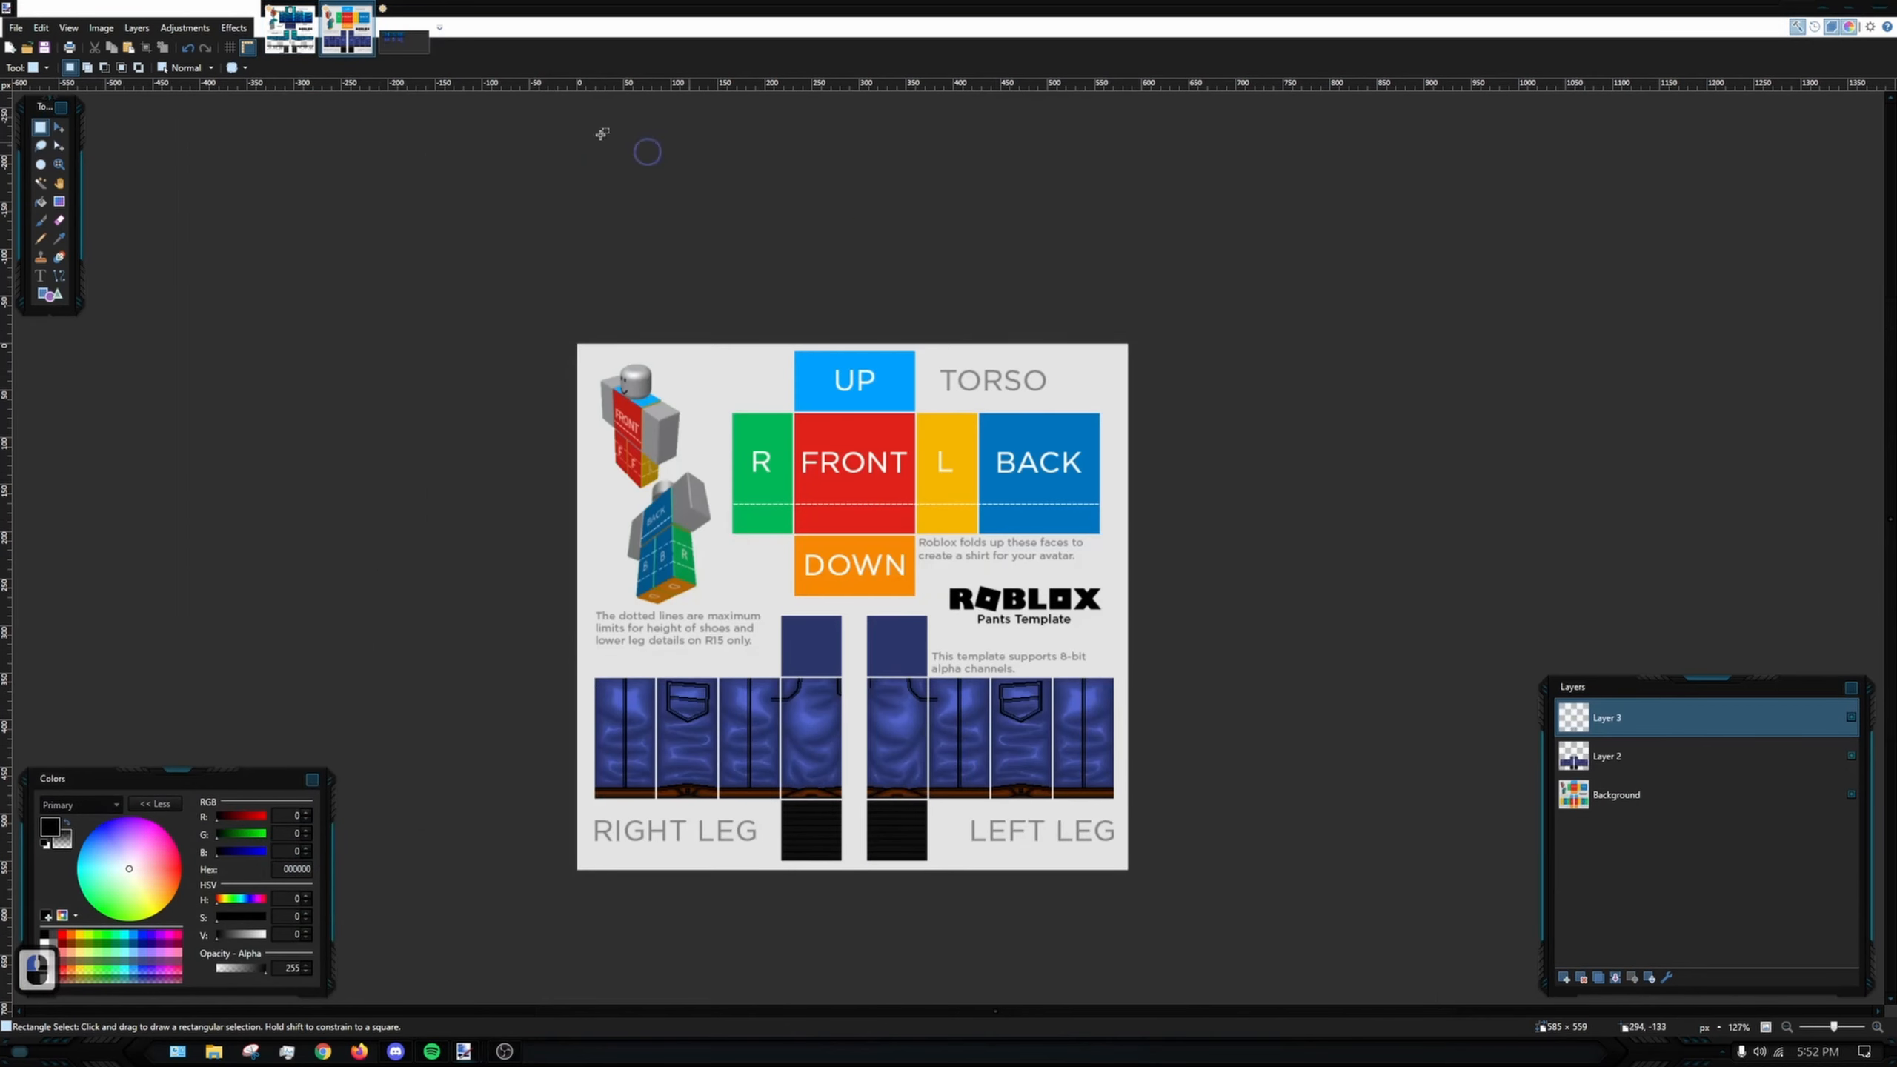
click(304, 47)
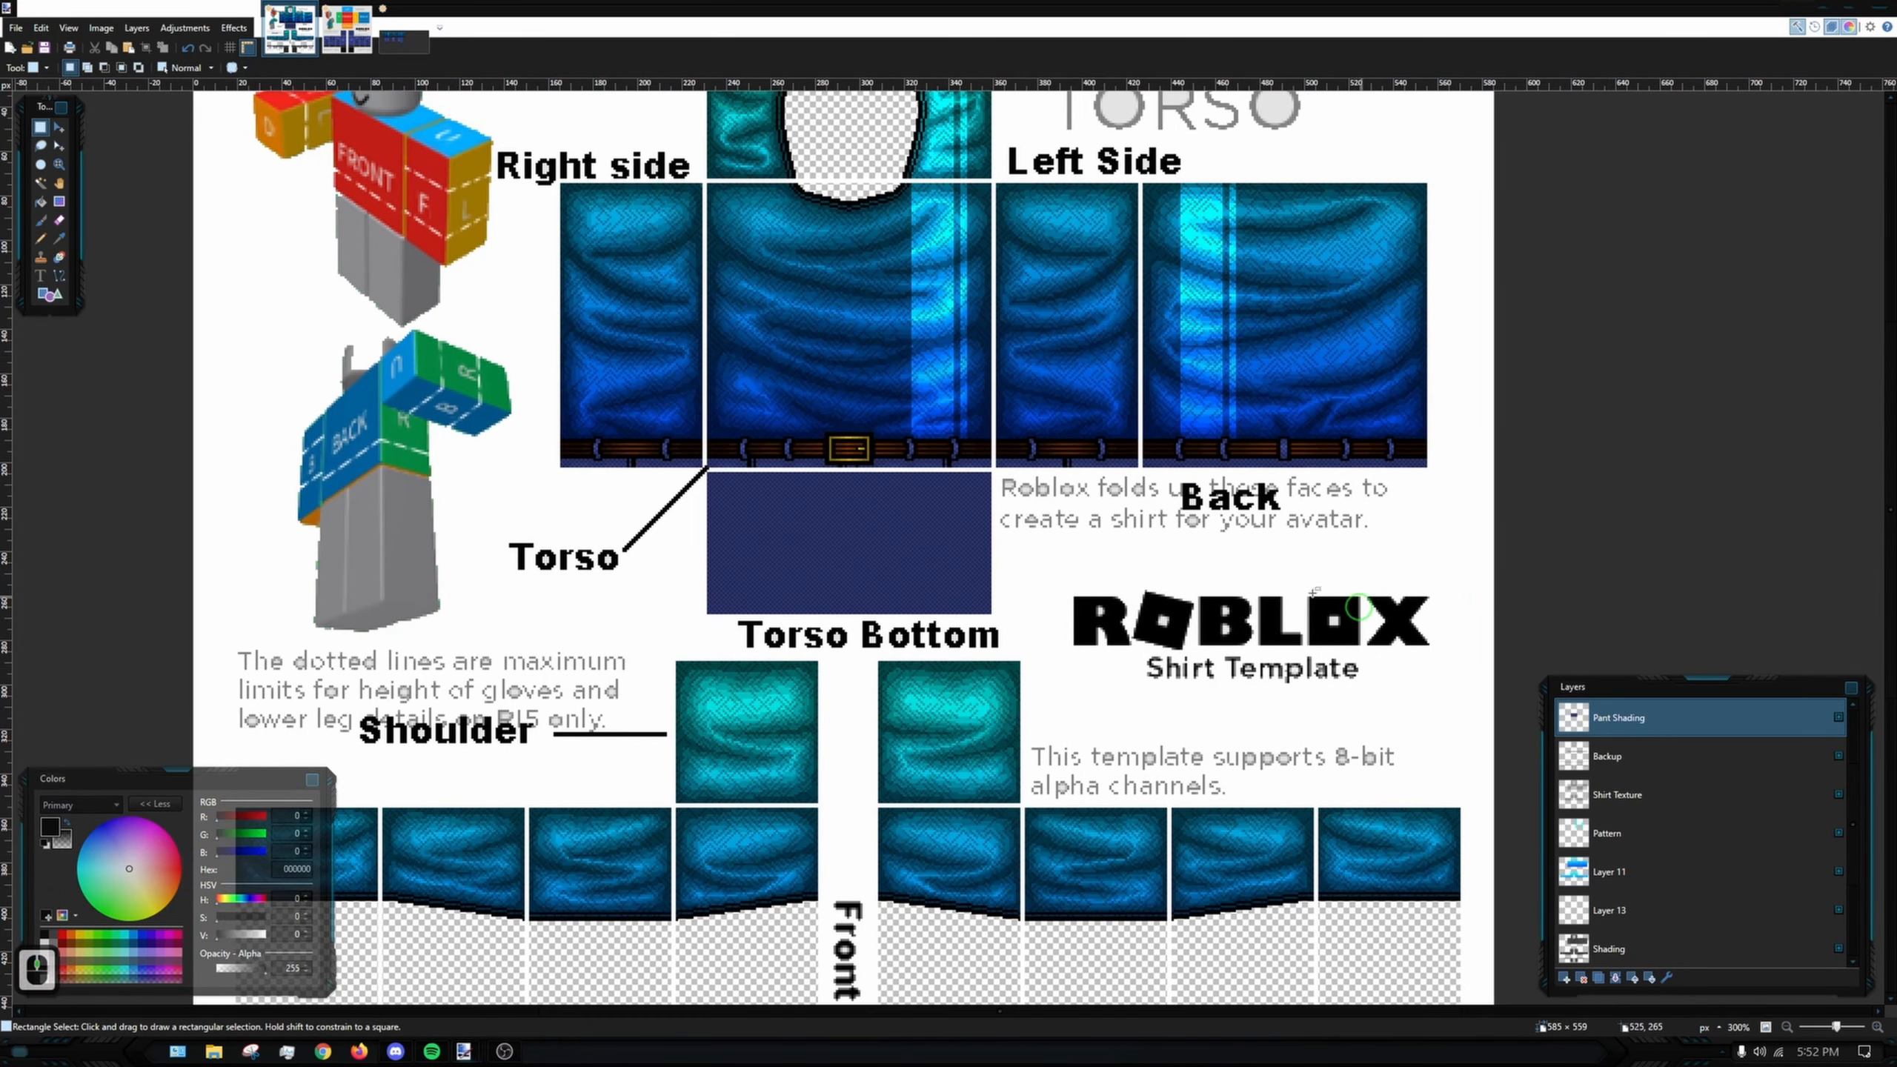
scroll(1483, 638, down, 10)
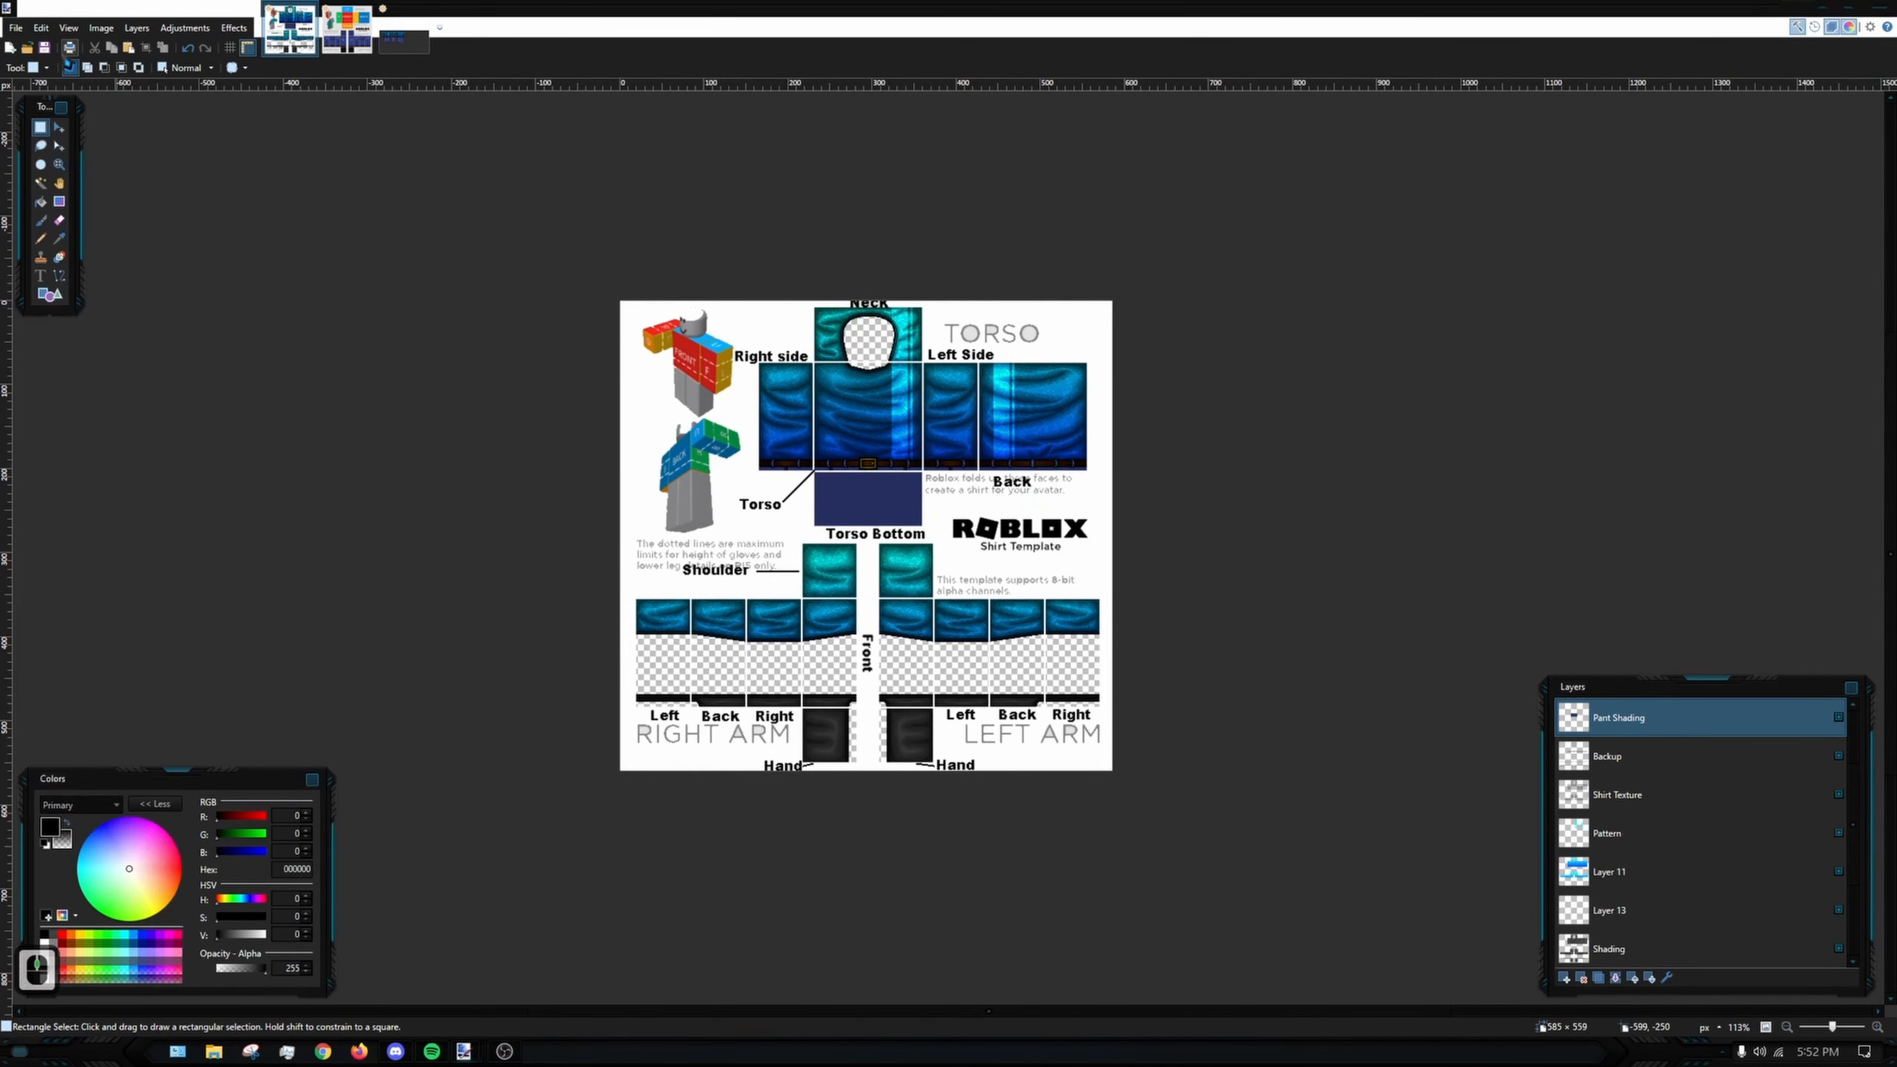
click(16, 28)
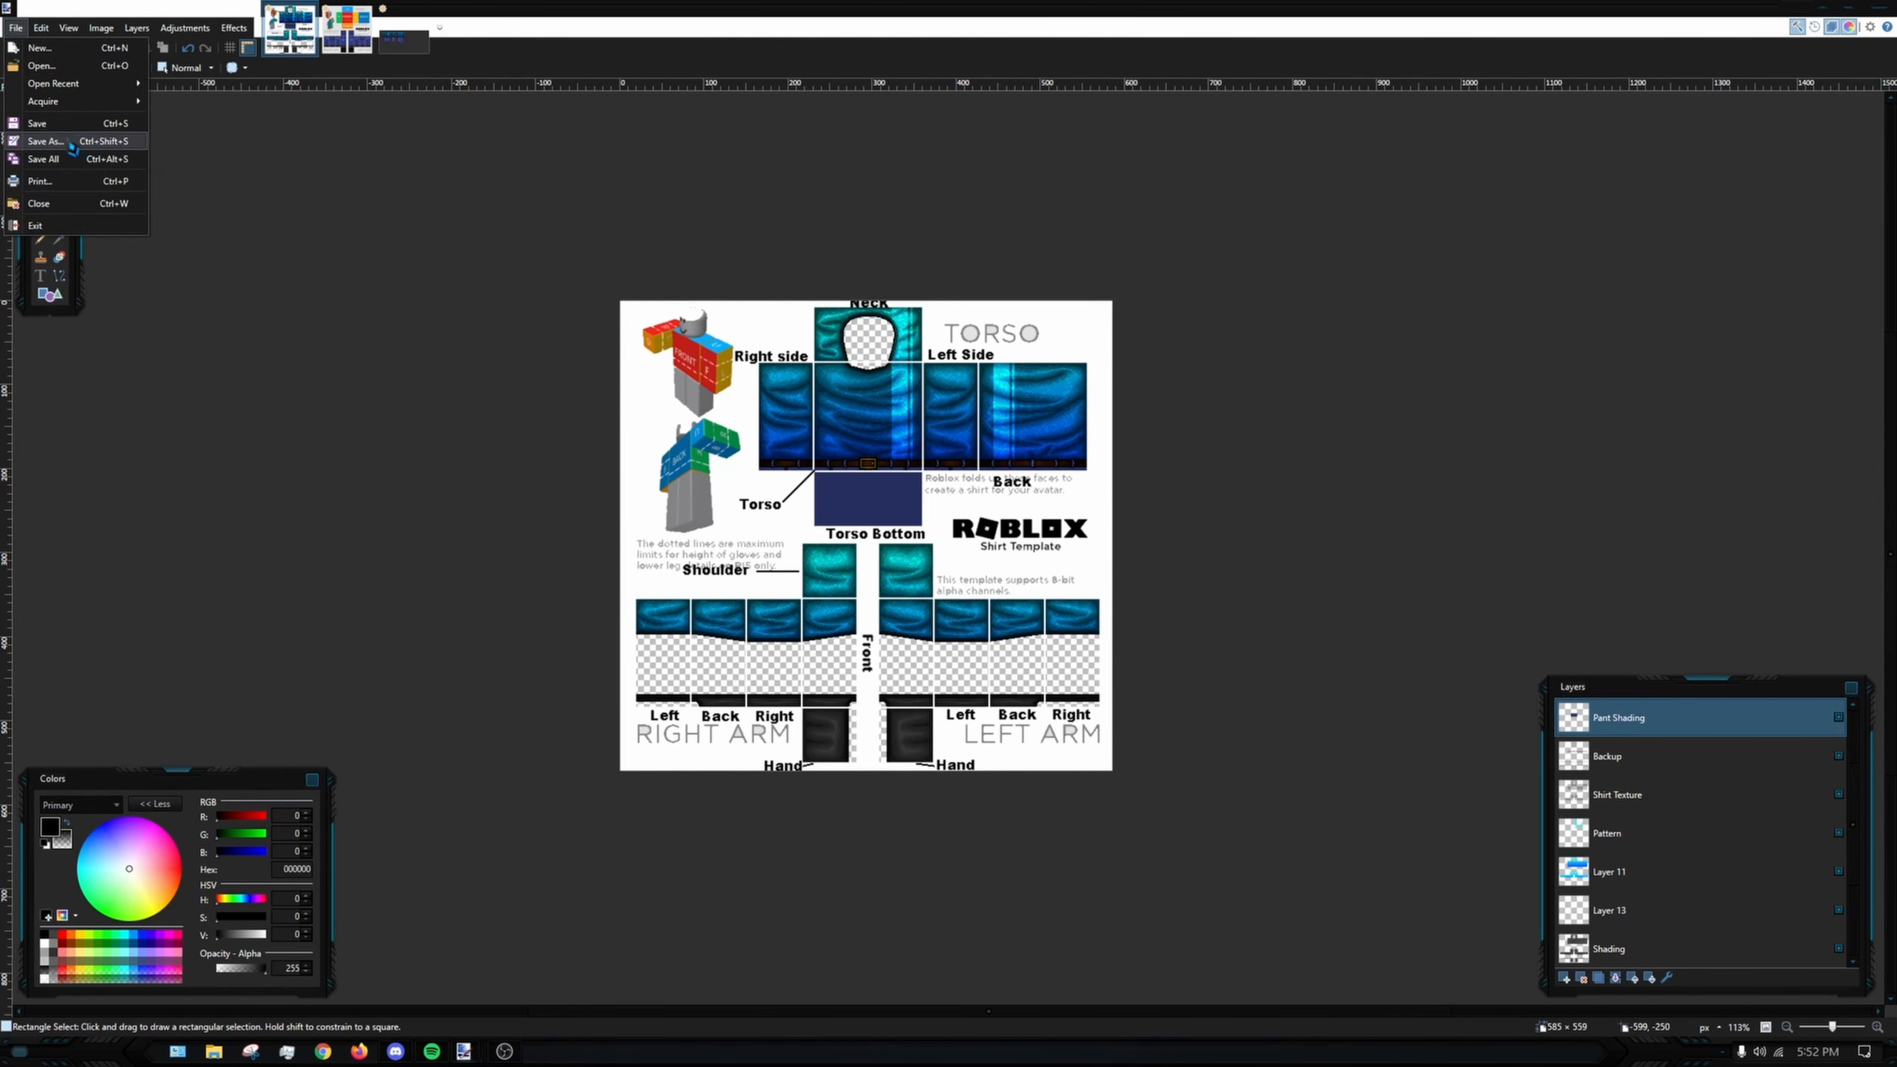
click(45, 142)
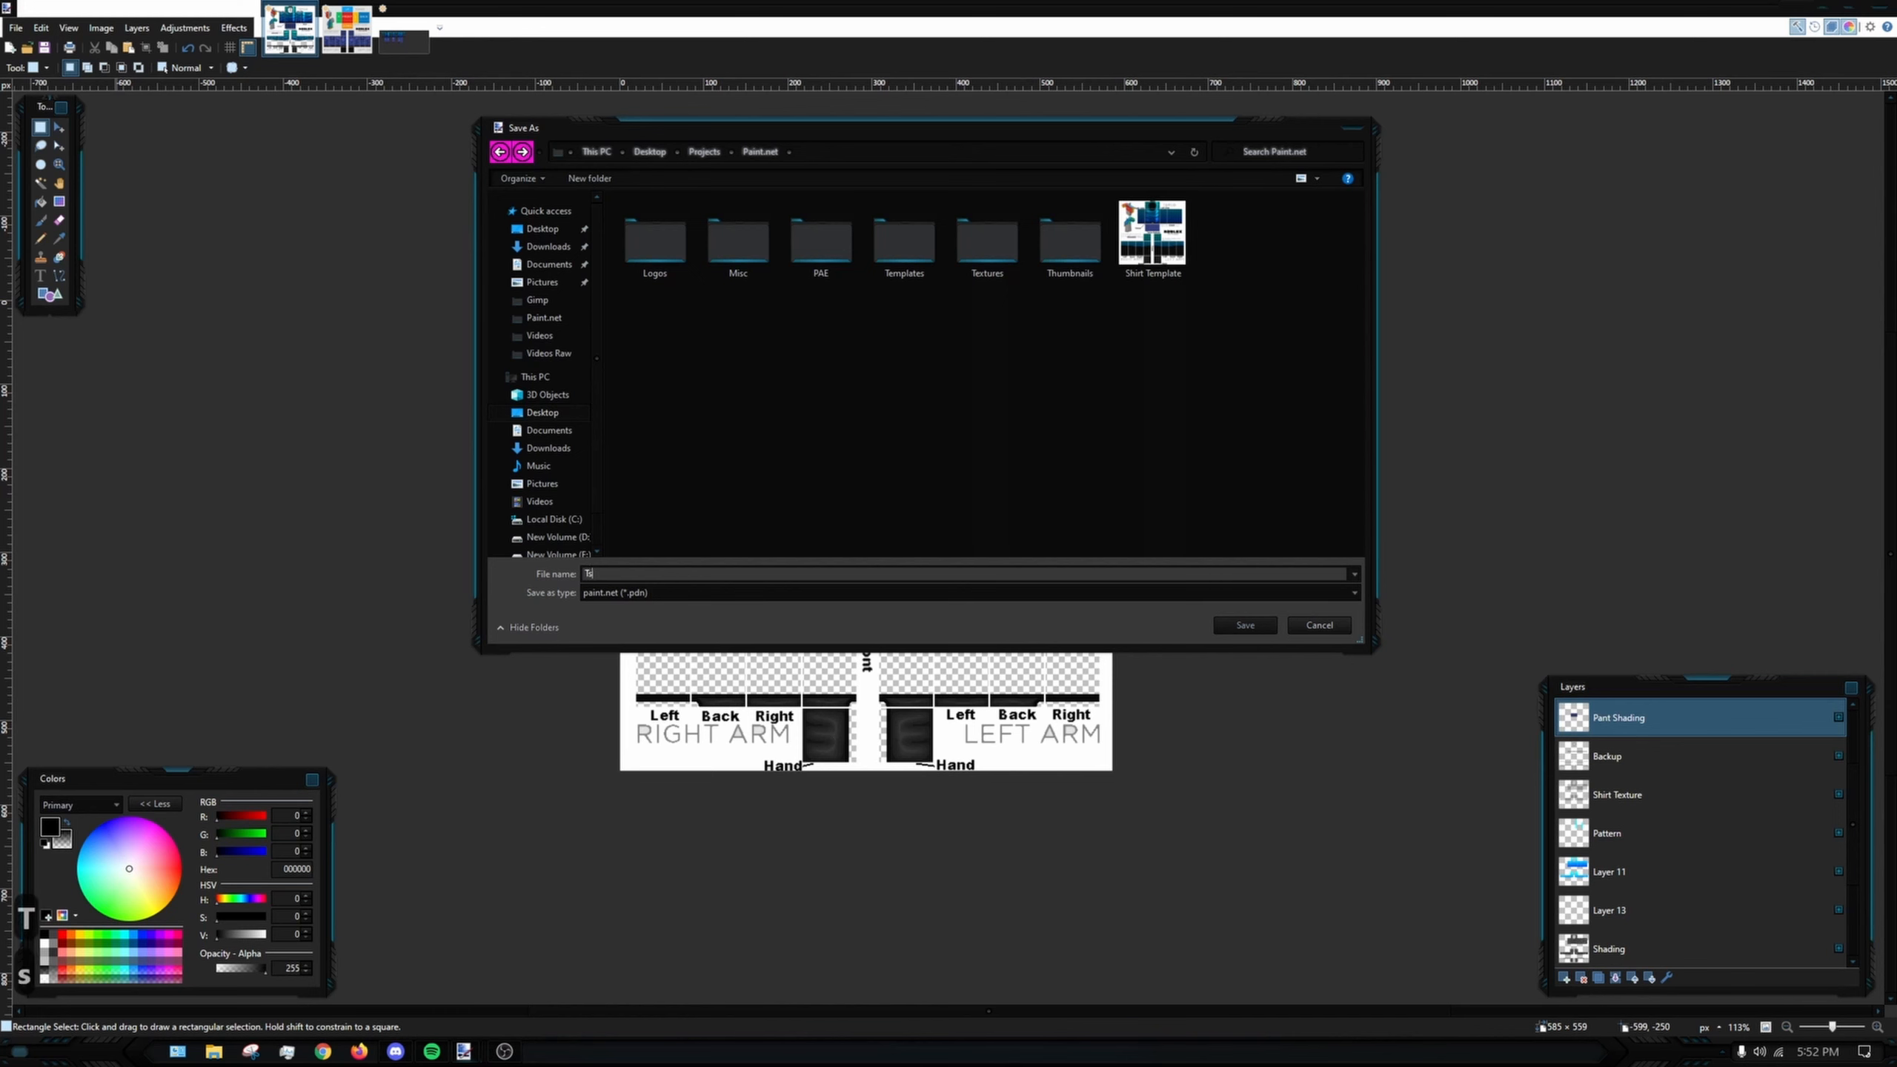
text(Tshirt w)
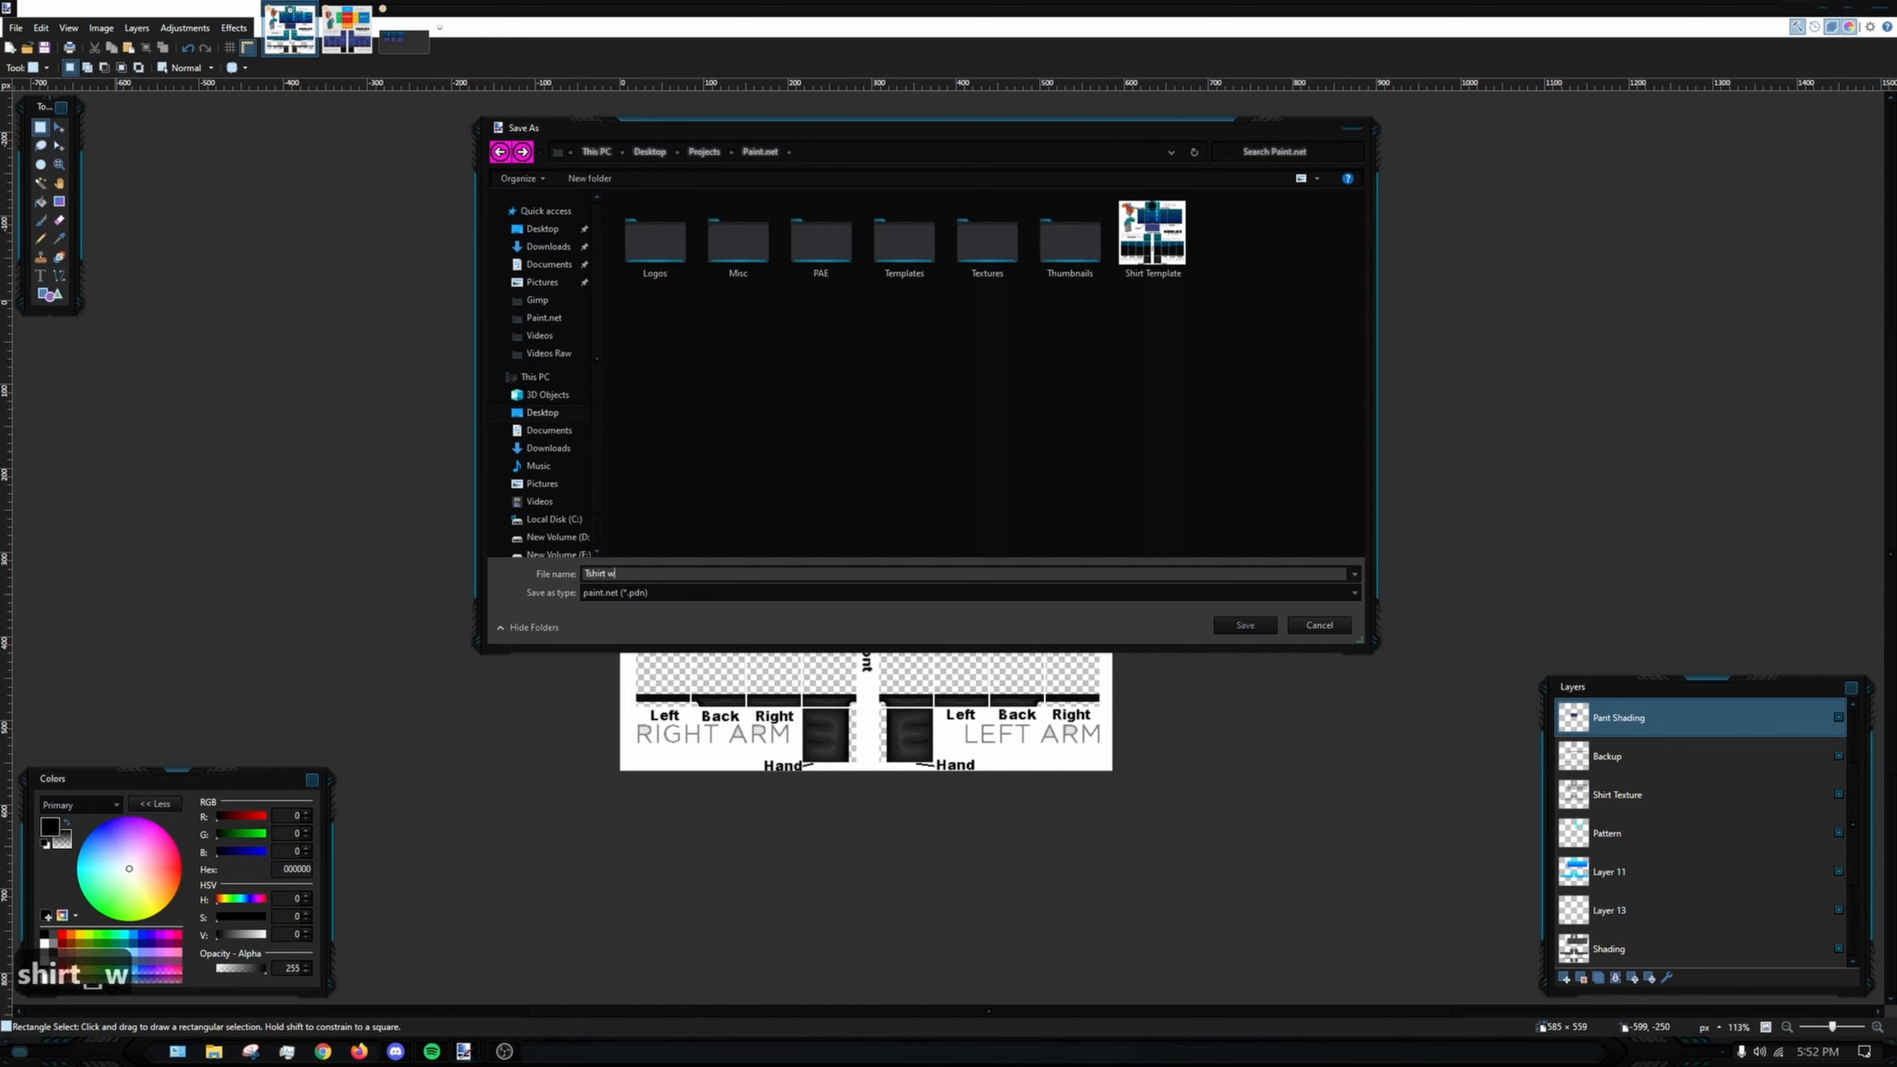
text(it jeans)
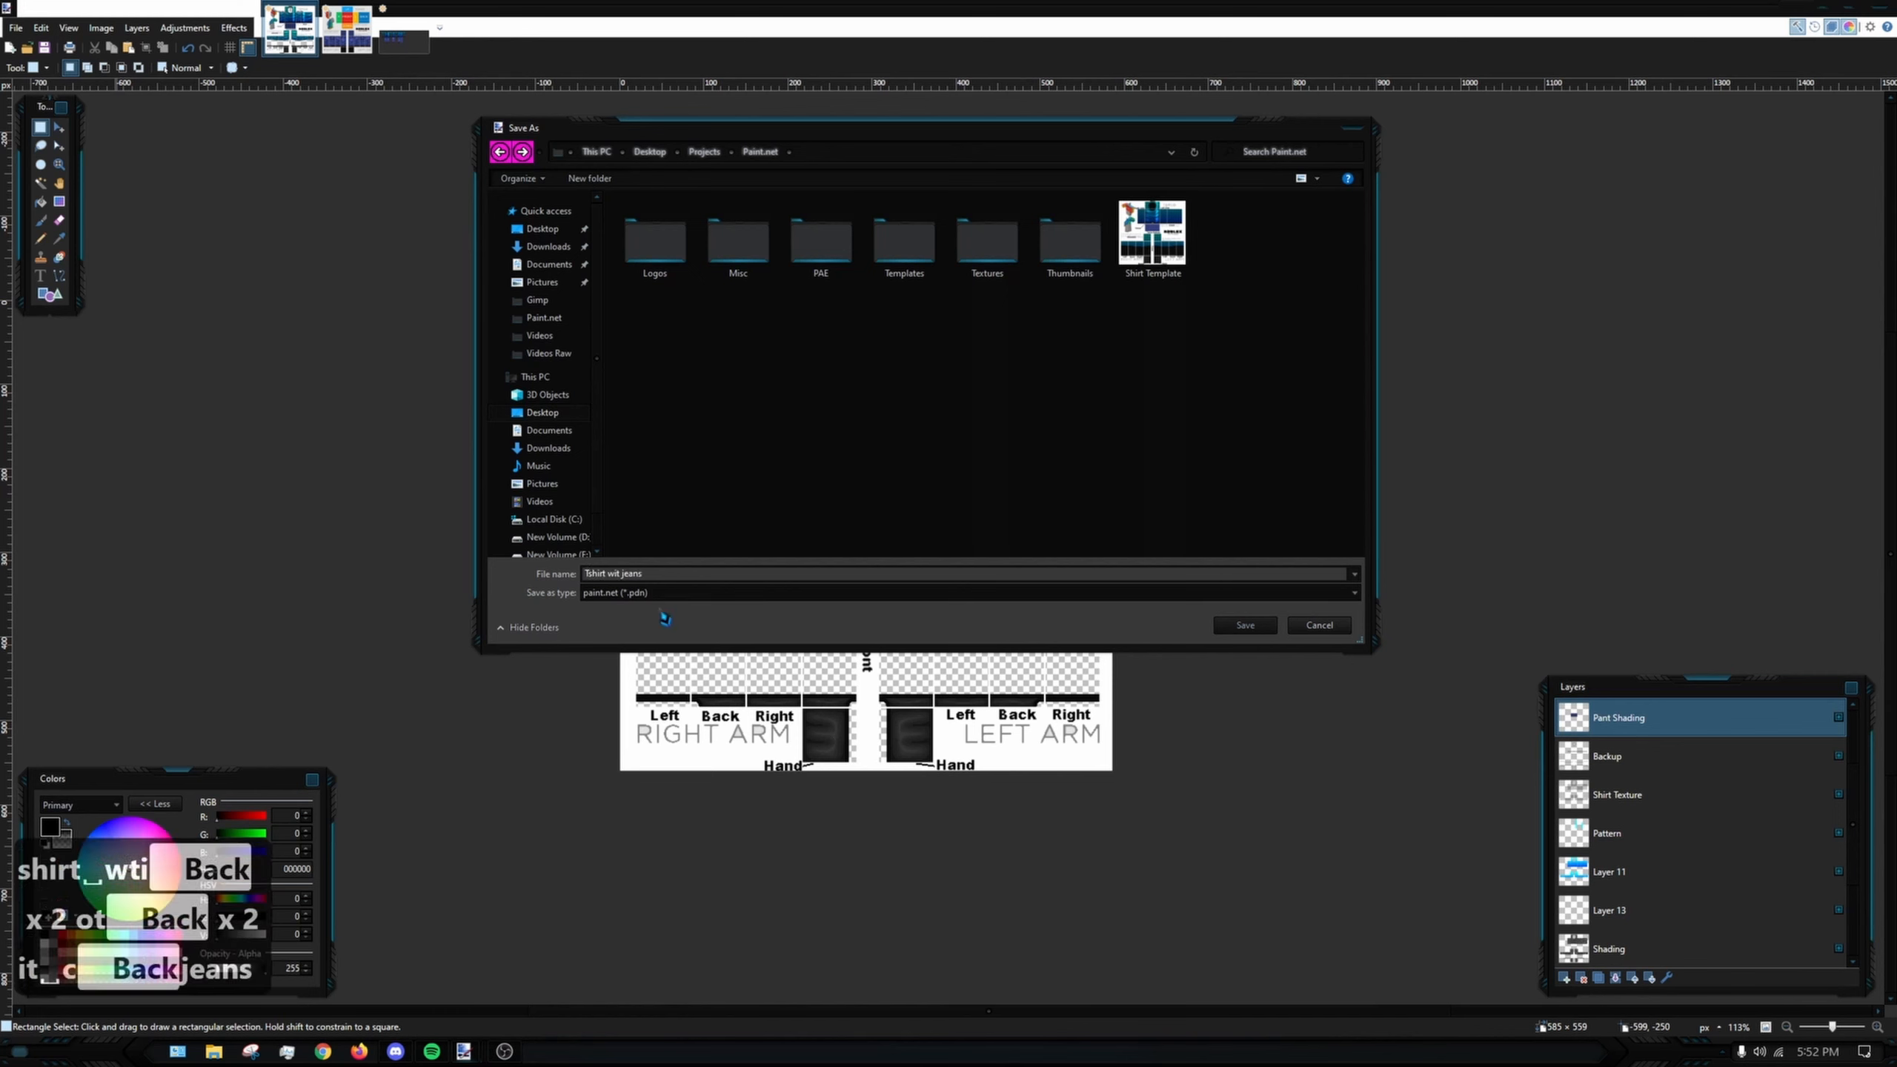
click(665, 593)
click(665, 661)
click(1244, 625)
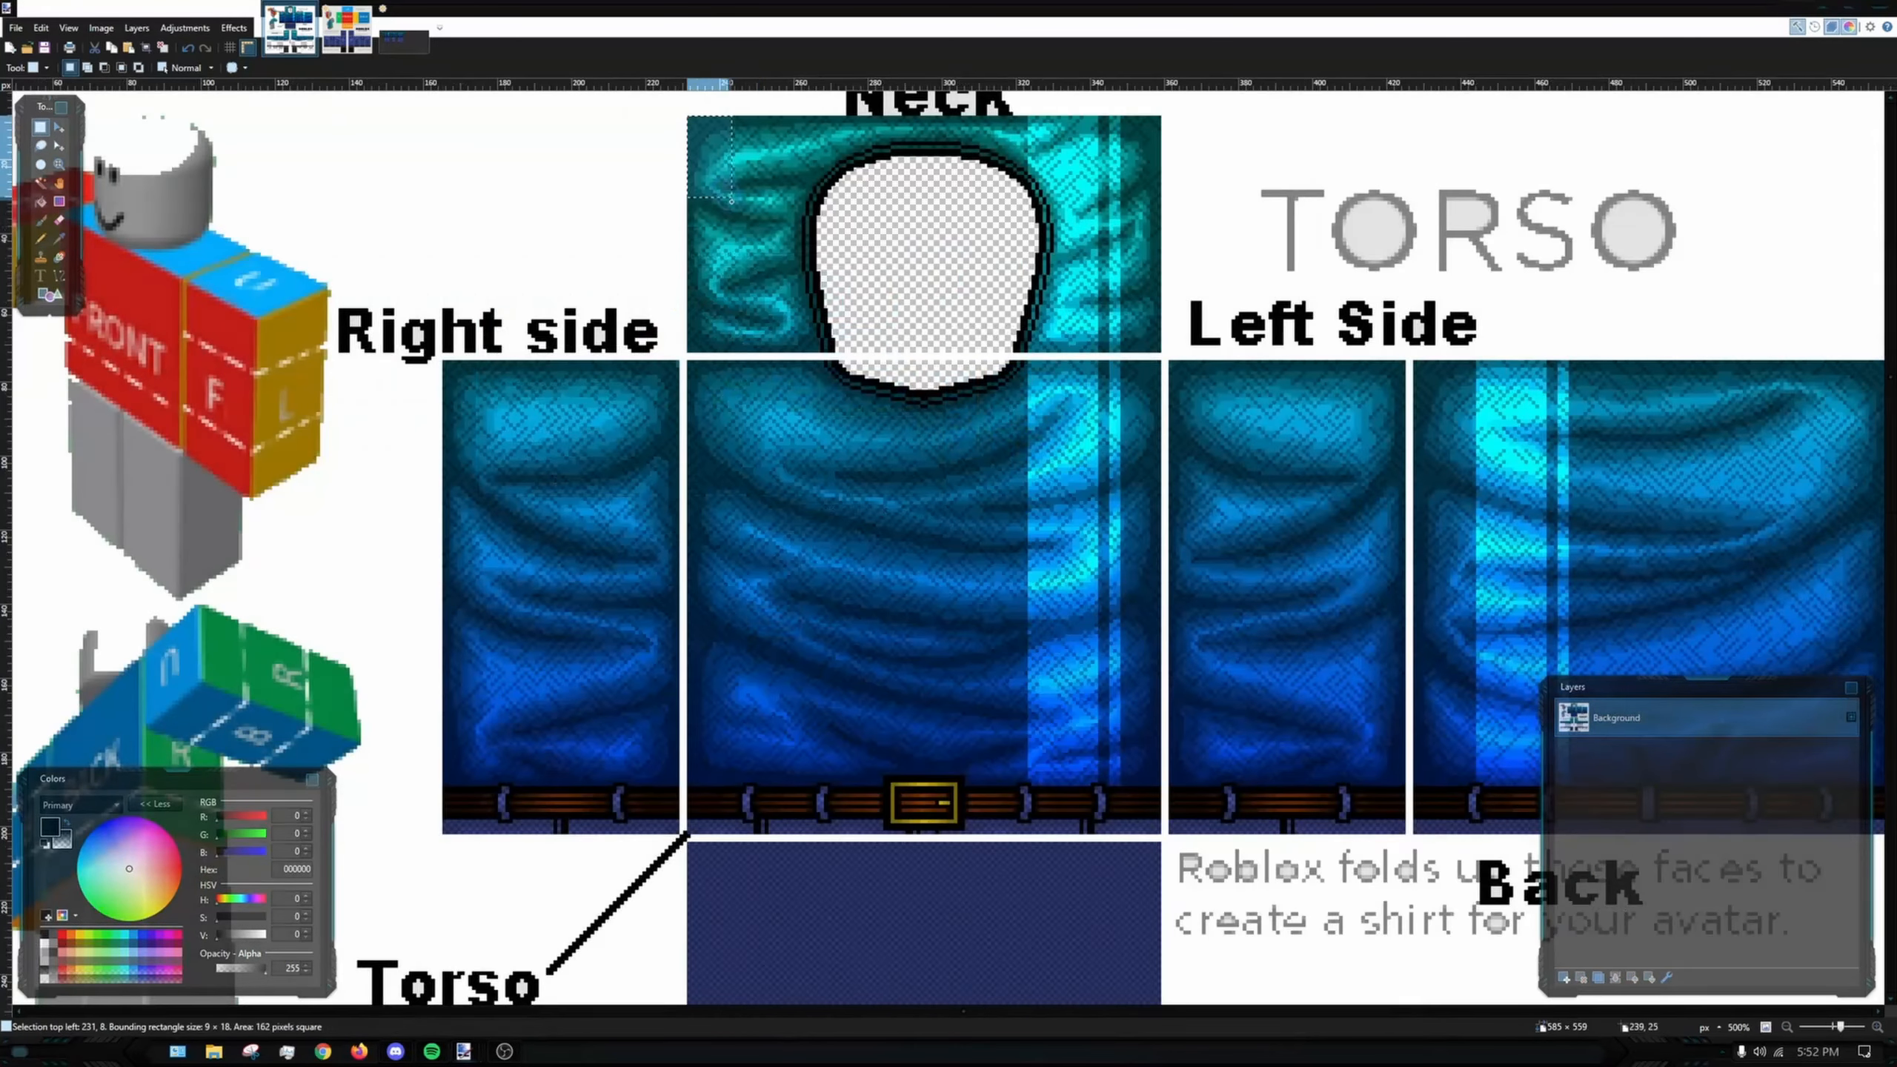
- Select the whole torso area of the shirt template, including the side, back and bottom panels, and copy it
scroll(923, 516, up, 4)
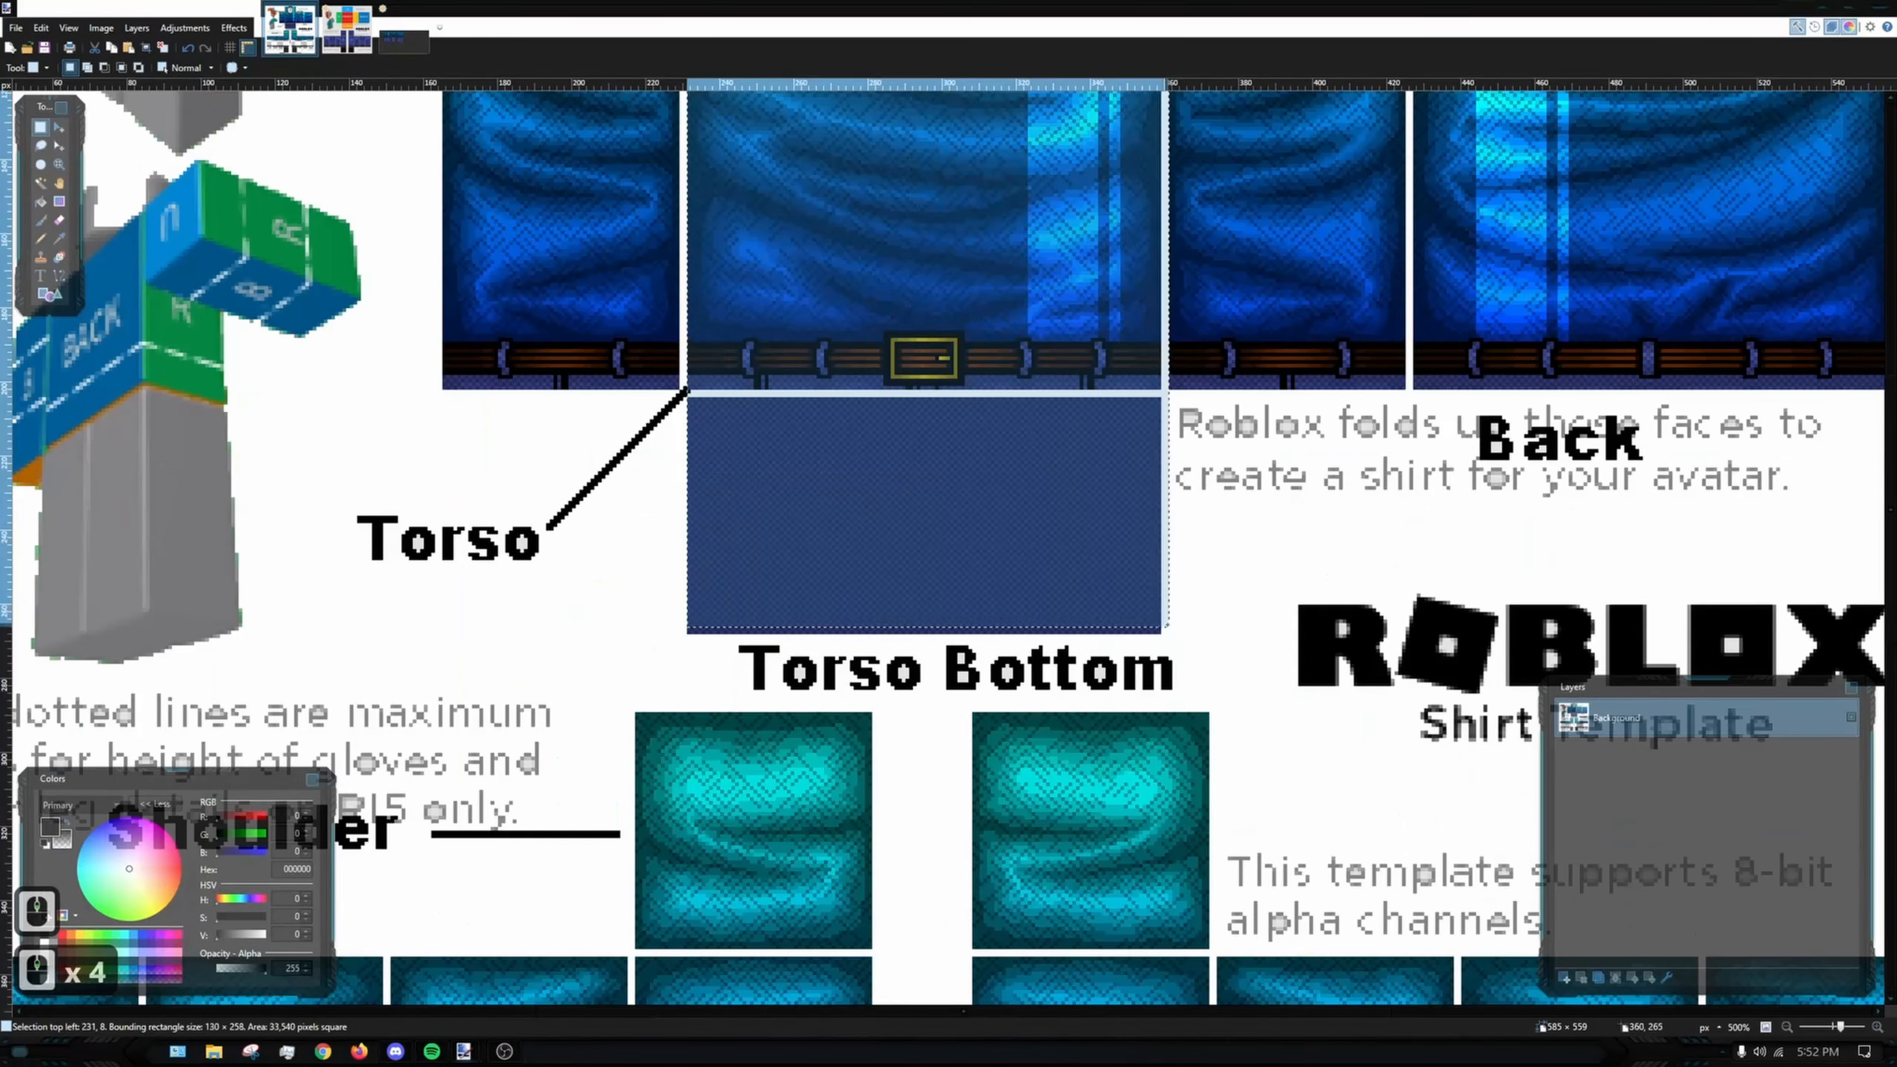
drag(1161, 617, 1159, 632)
scroll(1158, 630, down, 2)
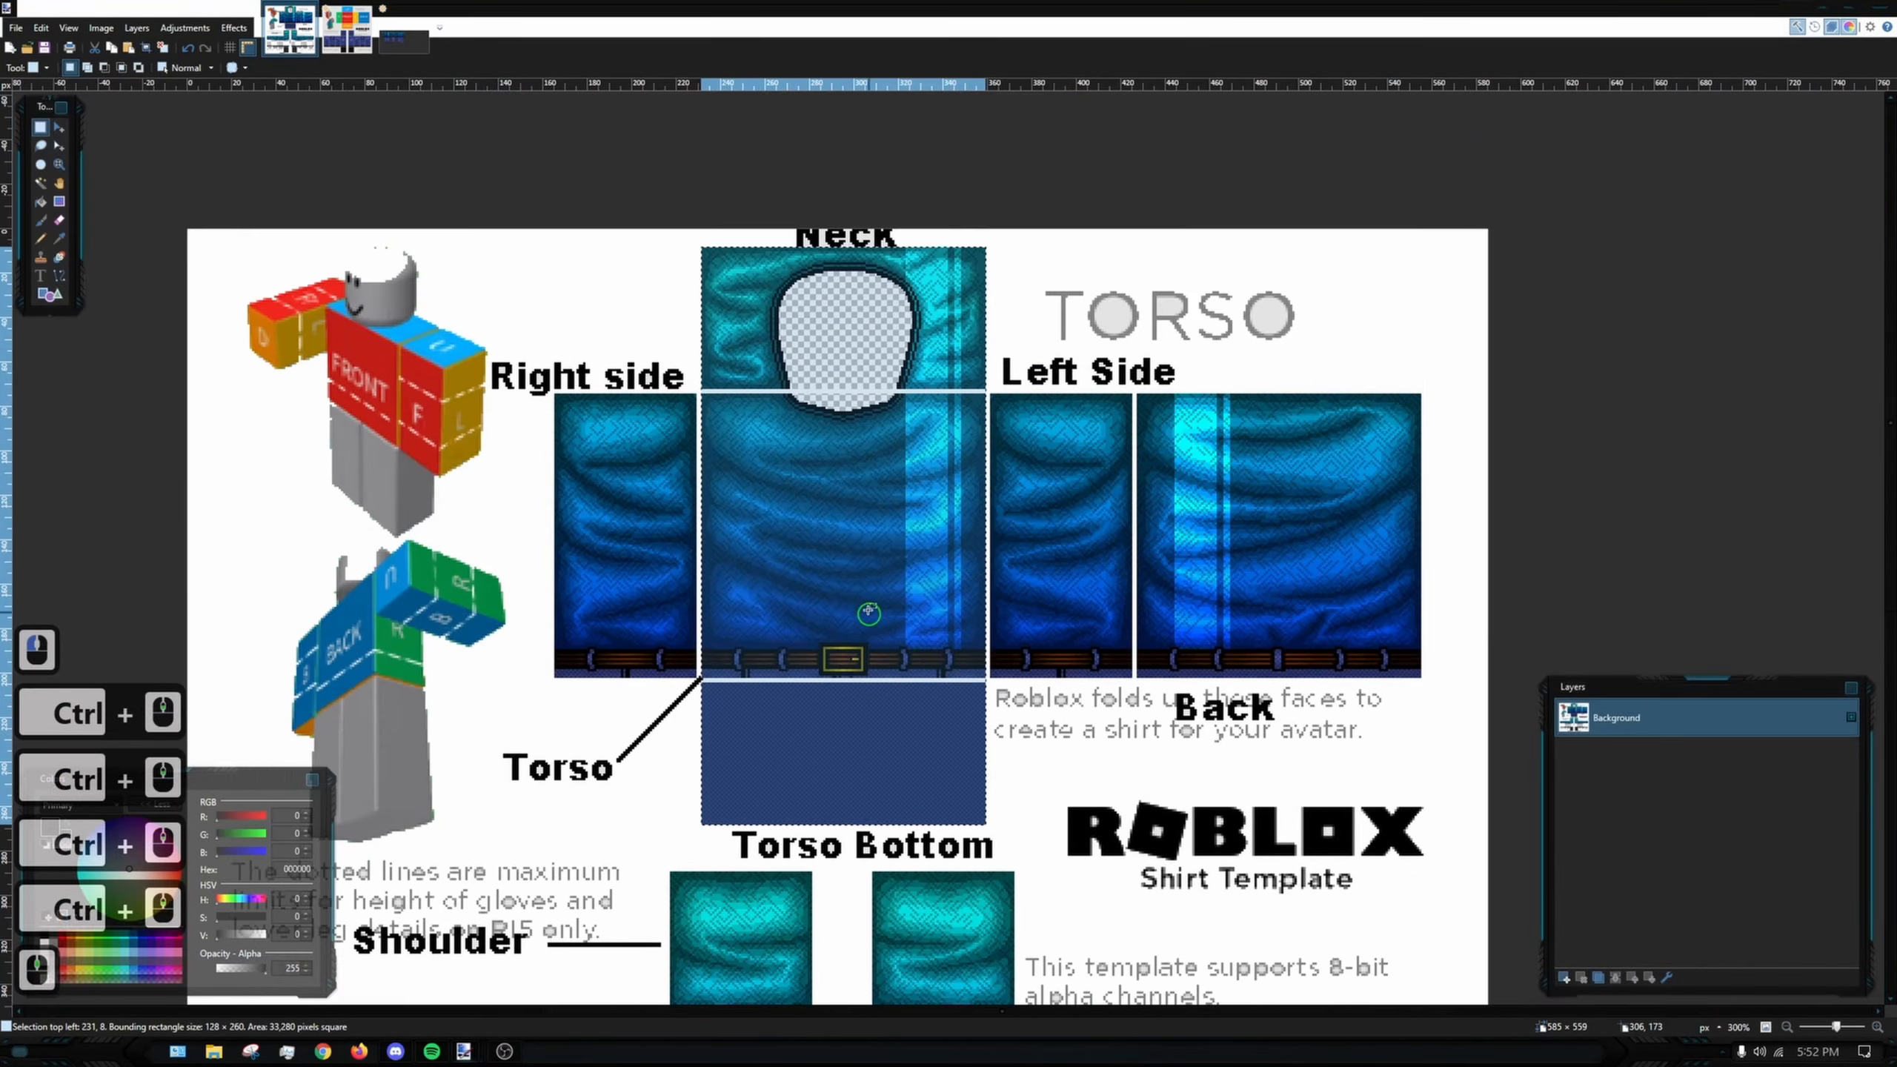
scroll(457, 404, up, 5)
drag(453, 398, 1463, 797)
scroll(635, 544, down, 5)
scroll(1396, 736, up, 2)
scroll(1452, 772, up, 3)
scroll(1348, 662, down, 6)
key(ctrl+c)
- Switch to the pants template document and paste the copied shirt torso onto Layer 3
click(346, 27)
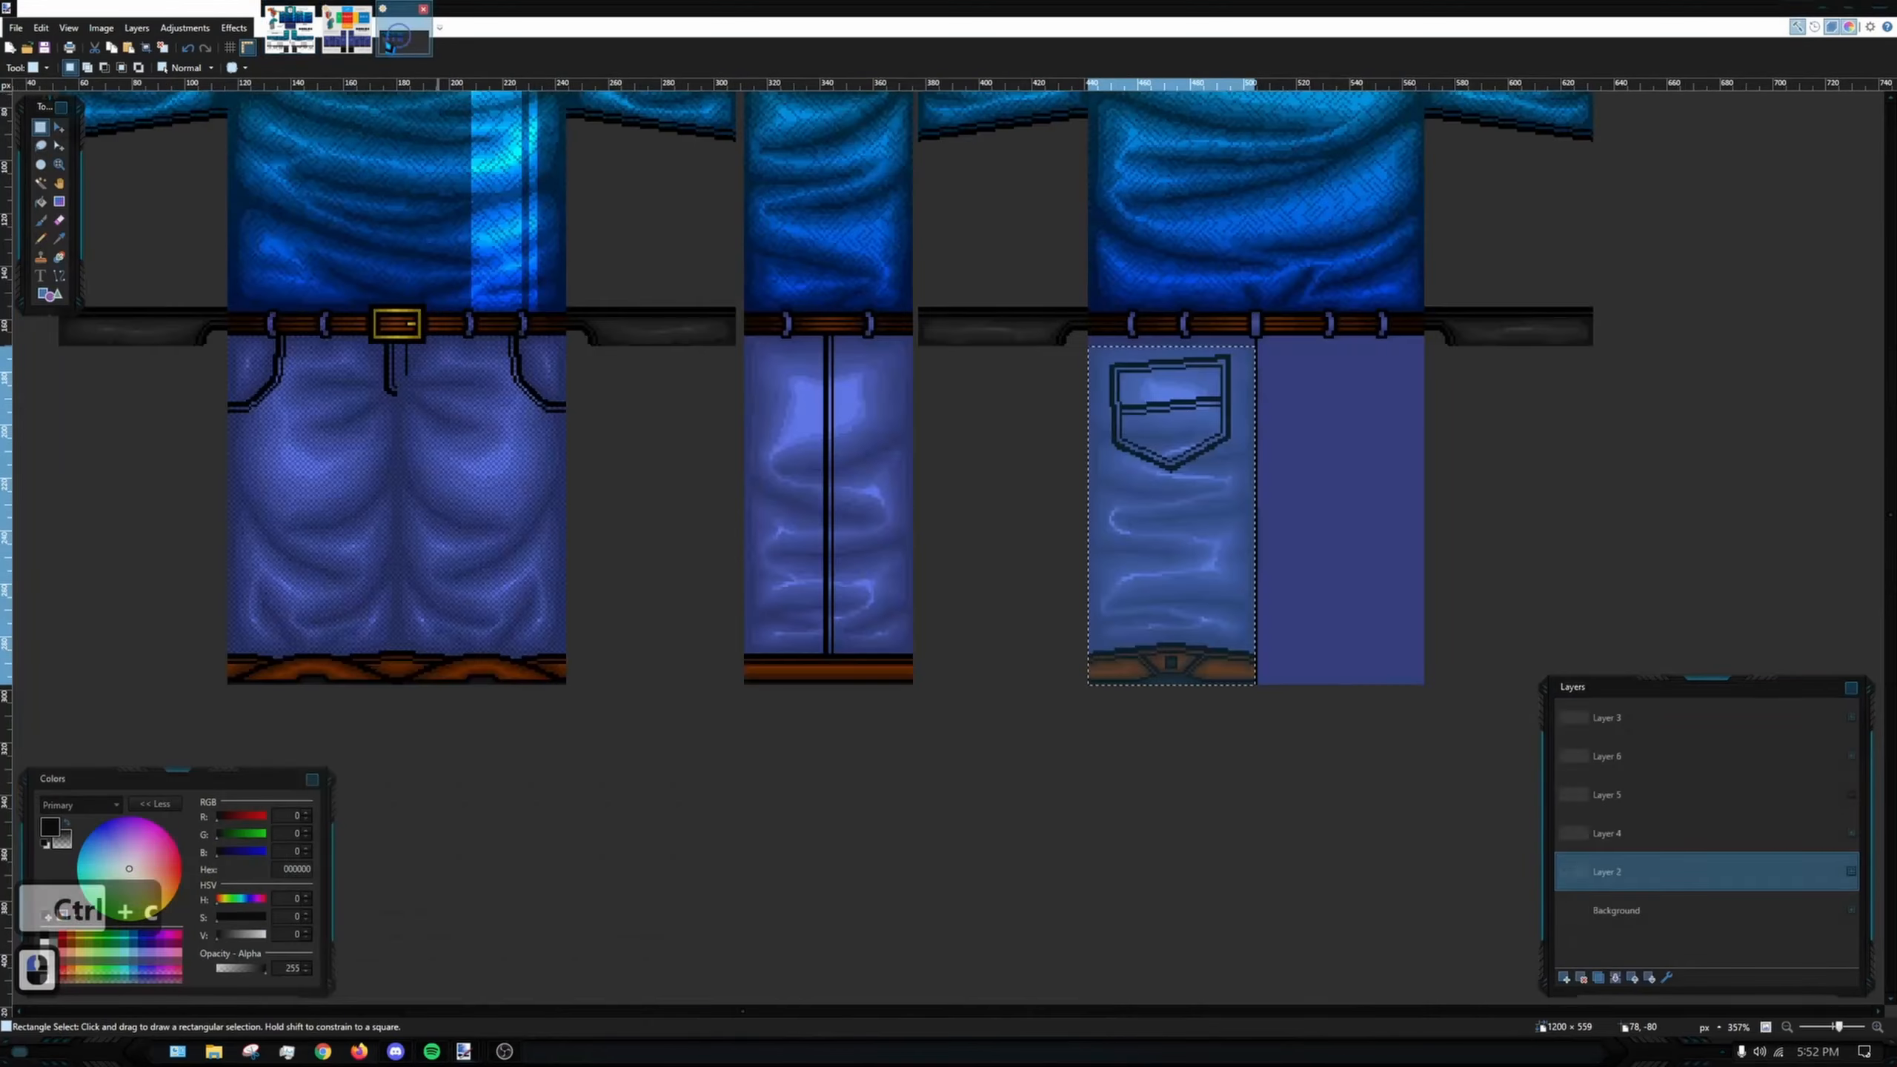
scroll(635, 170, down, 3)
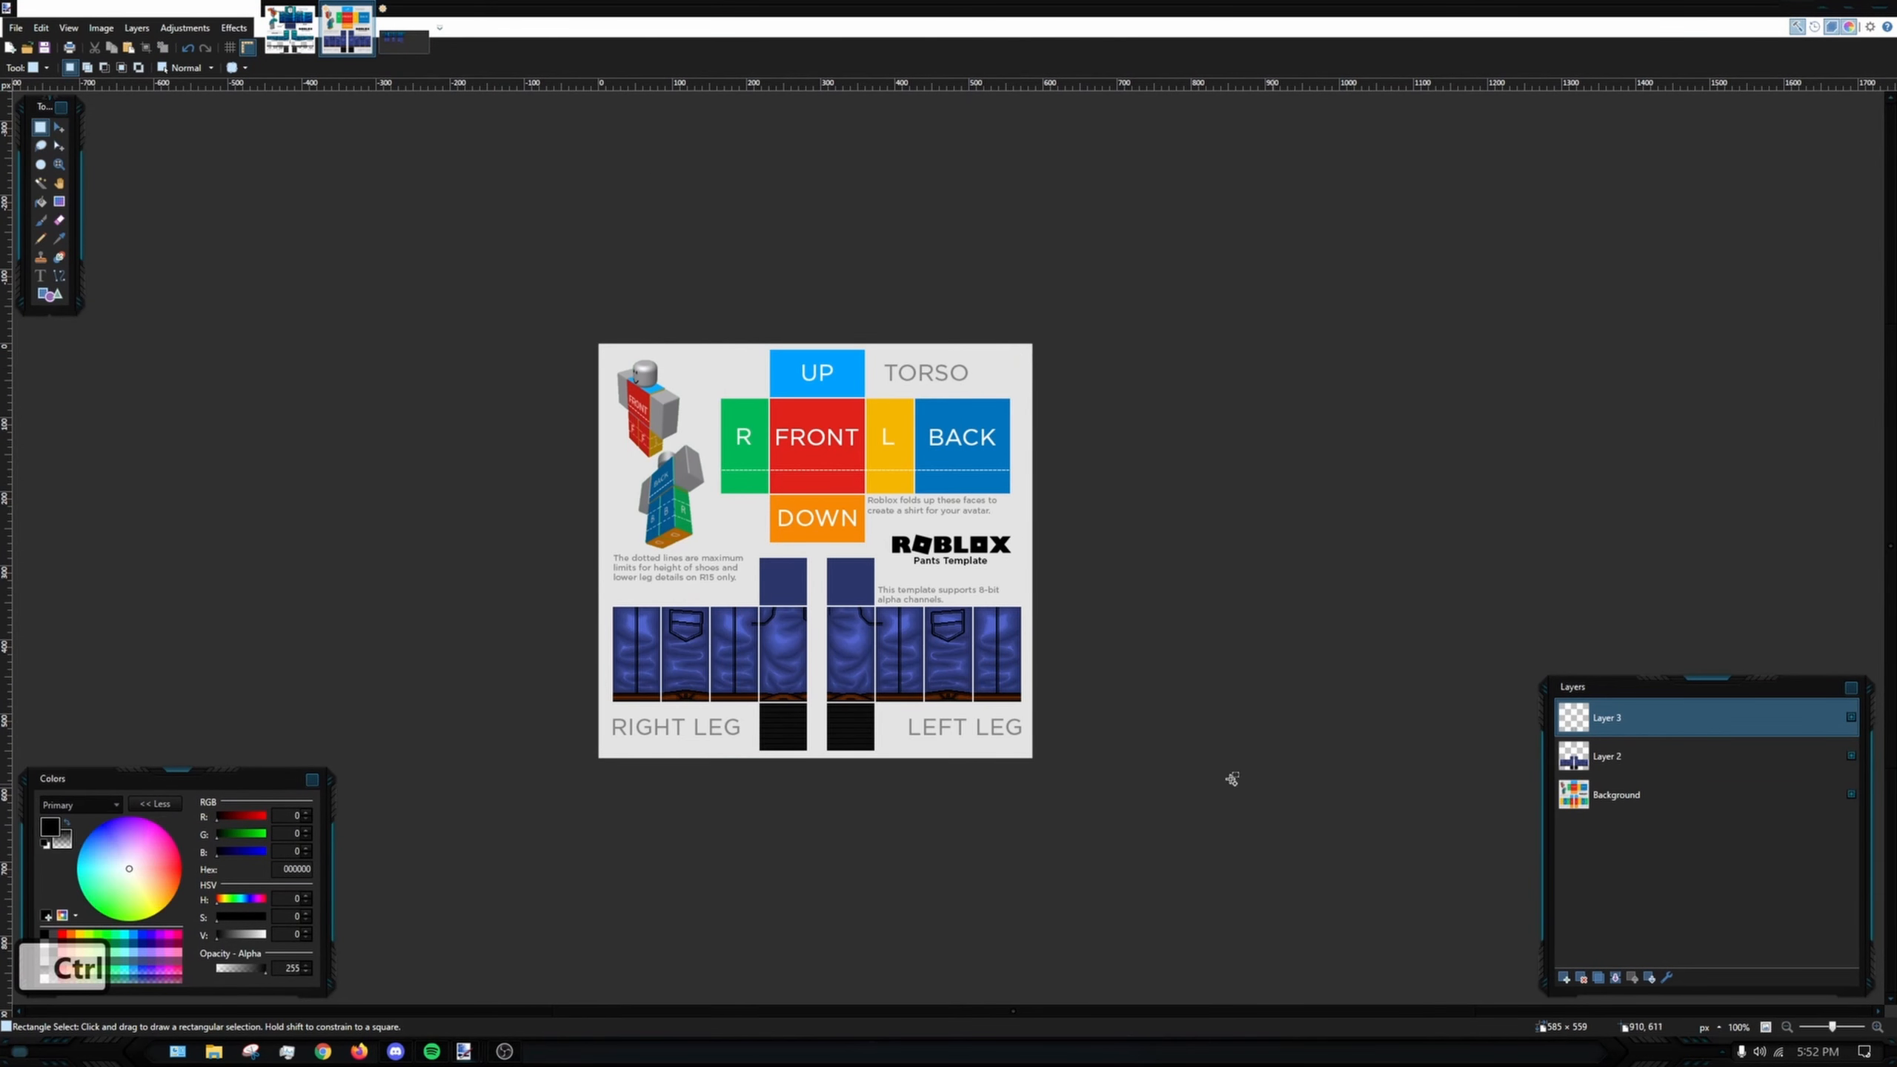
key(ctrl+v)
scroll(859, 423, up, 1)
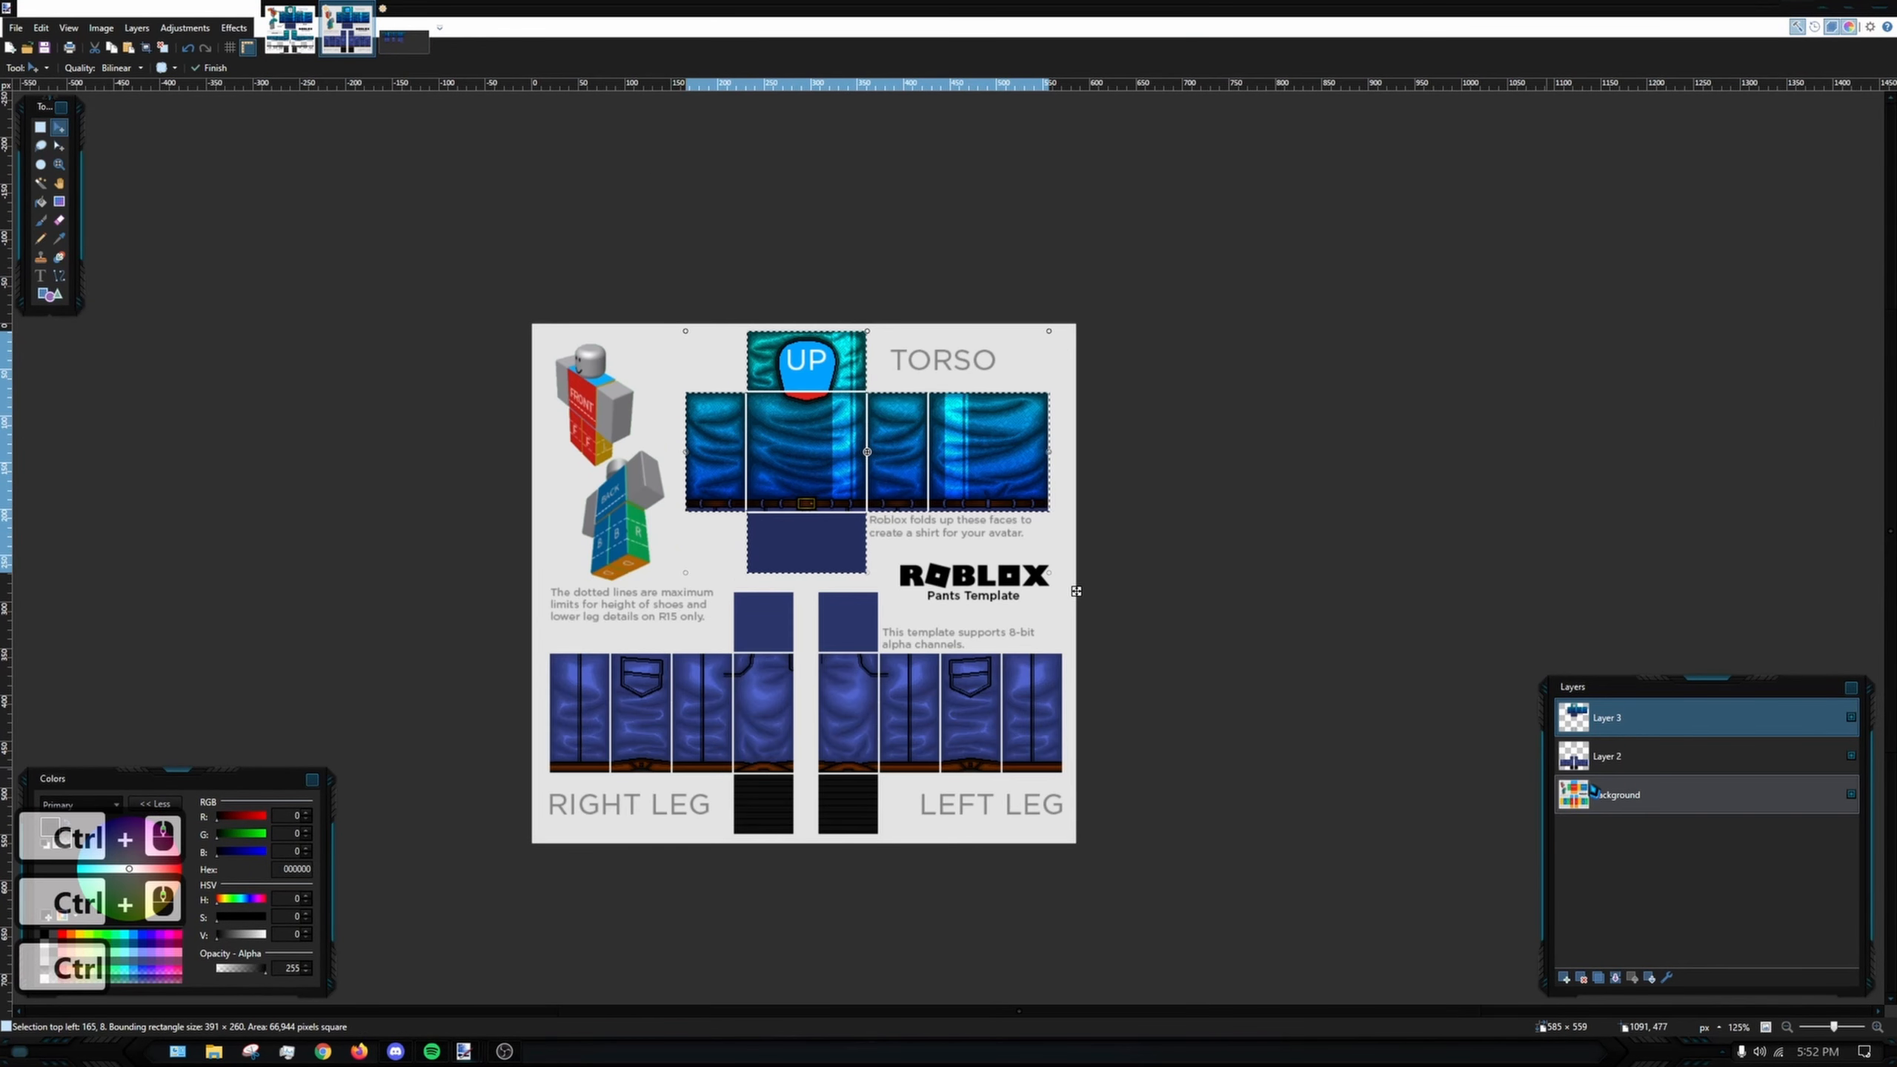
- On the Background layer, select the coloured UP, R, FRONT, L and BACK areas beneath the shirt torso with the Magic Wand and cut them
click(1634, 795)
click(40, 126)
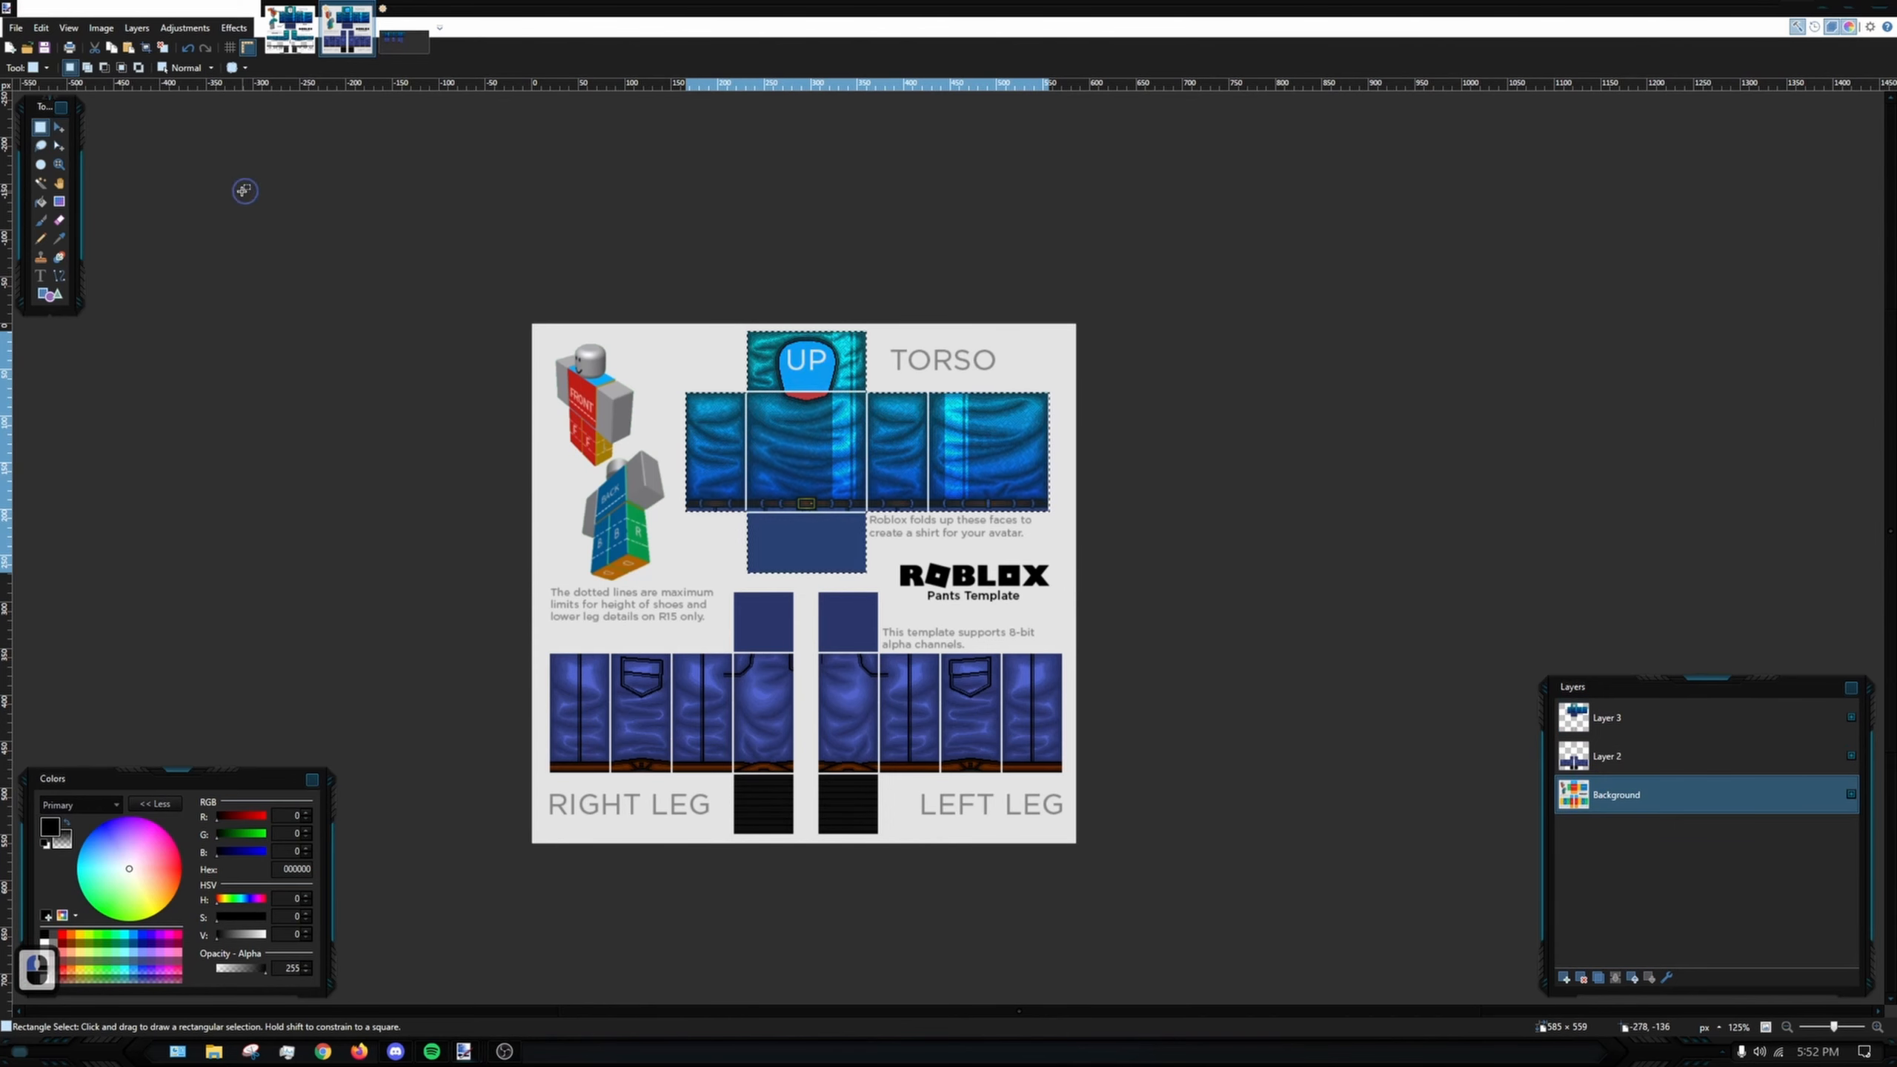
click(134, 186)
click(40, 184)
scroll(796, 404, up, 8)
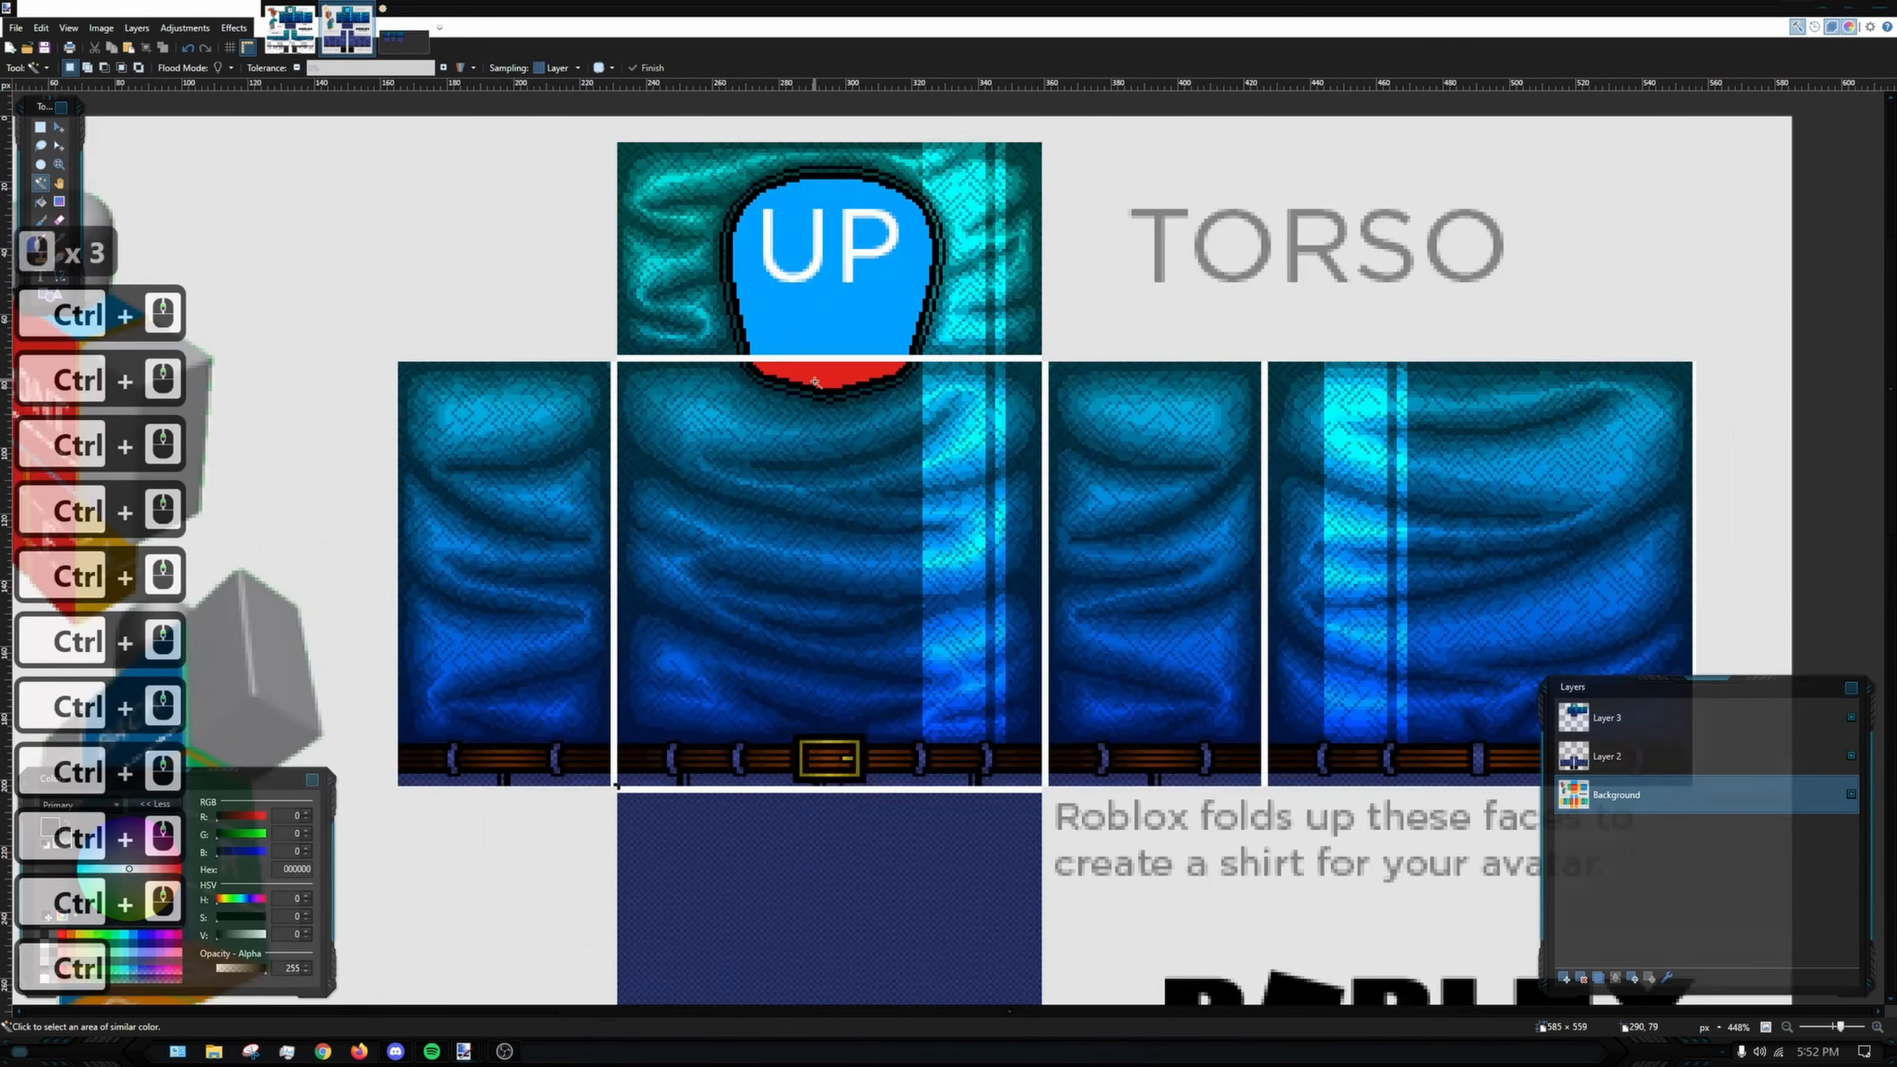
click(825, 390)
shift+click(872, 324)
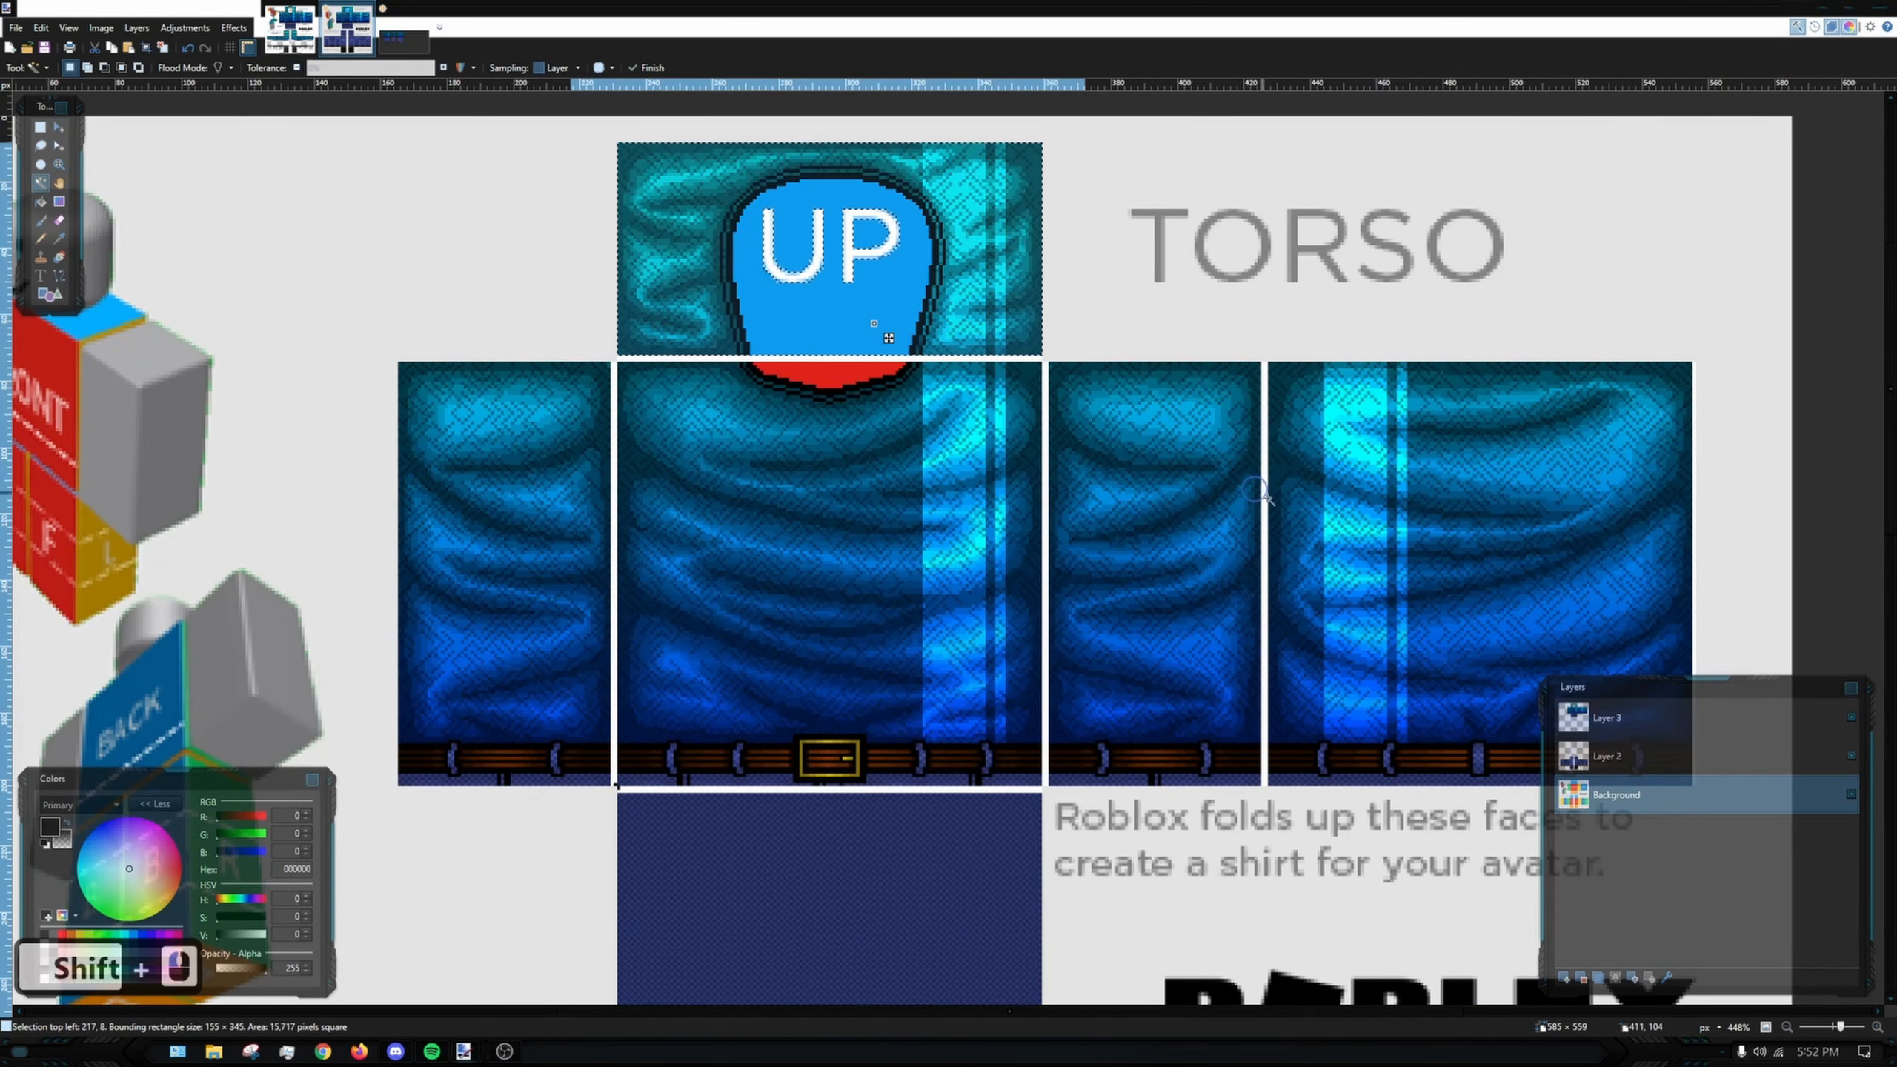
shift+click(1269, 503)
shift+click(1190, 476)
ctrl+click(1479, 523)
ctrl+click(847, 453)
ctrl+click(499, 479)
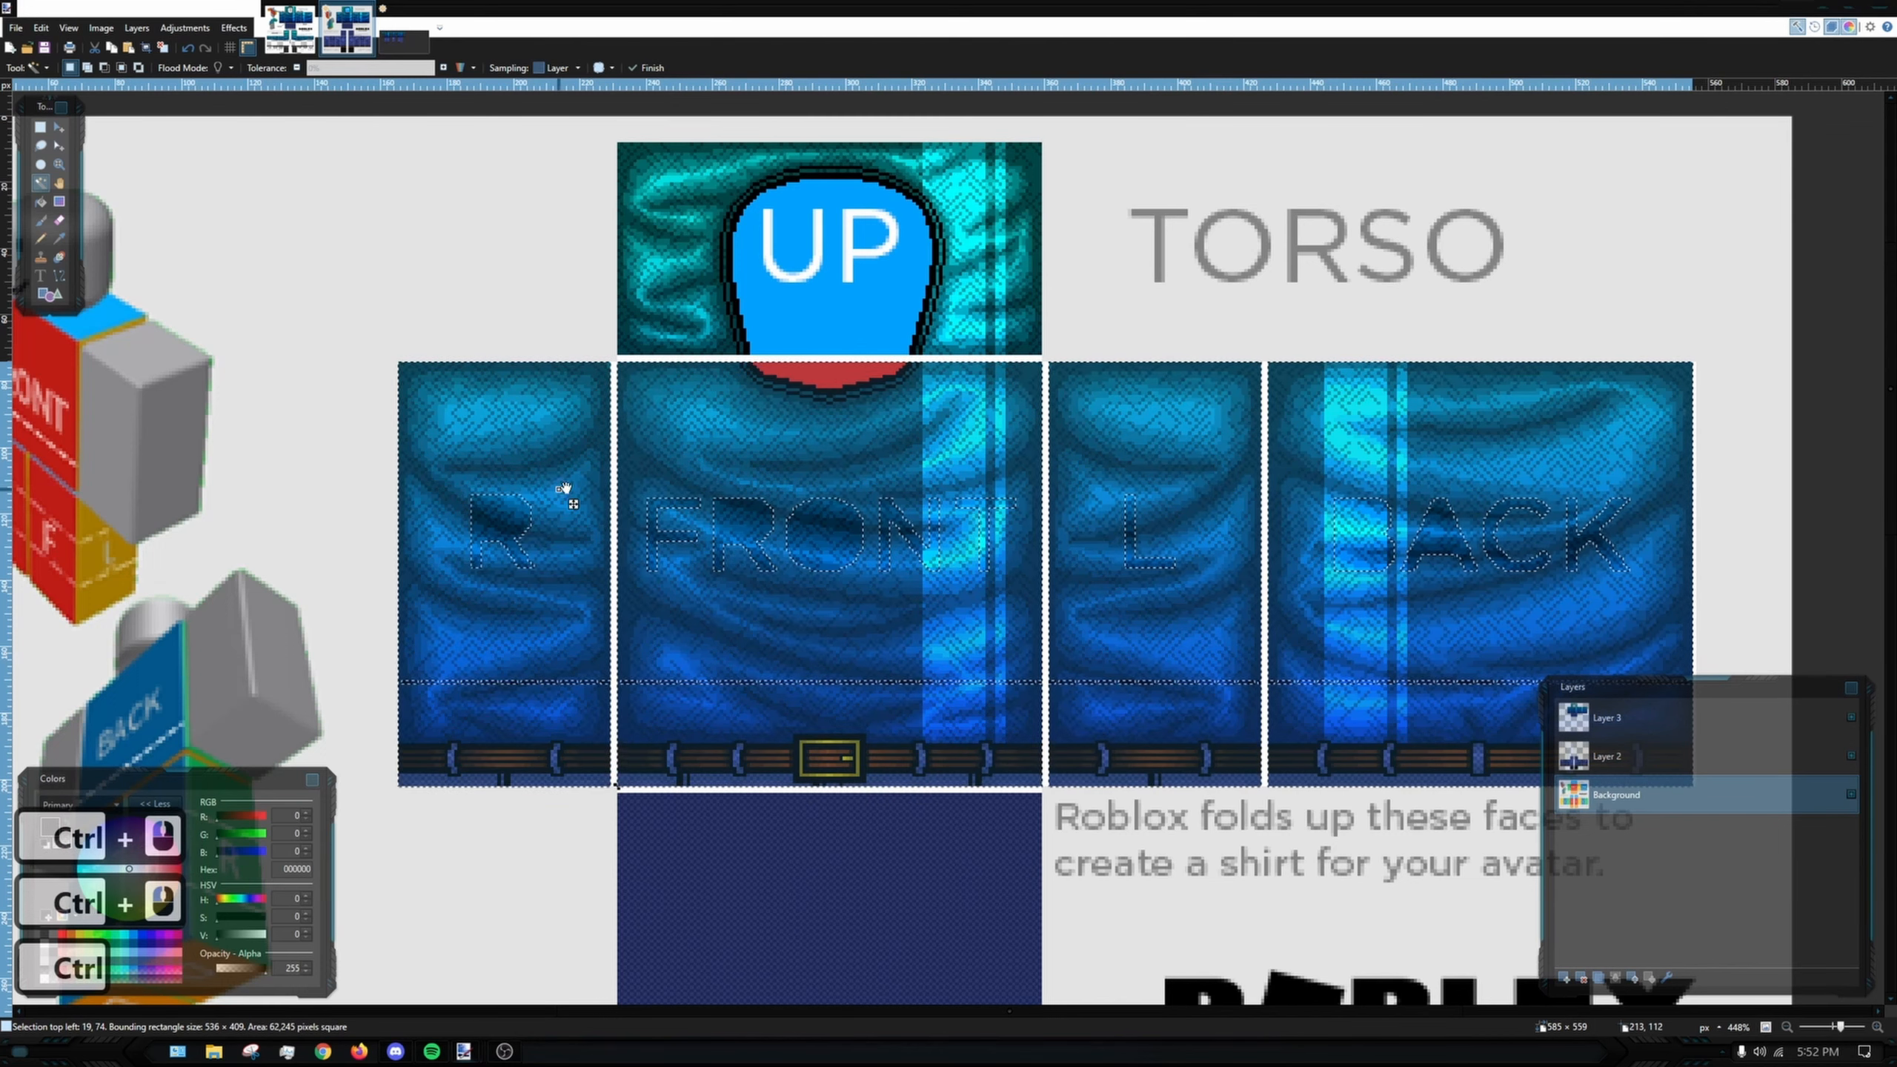
ctrl+click(849, 327)
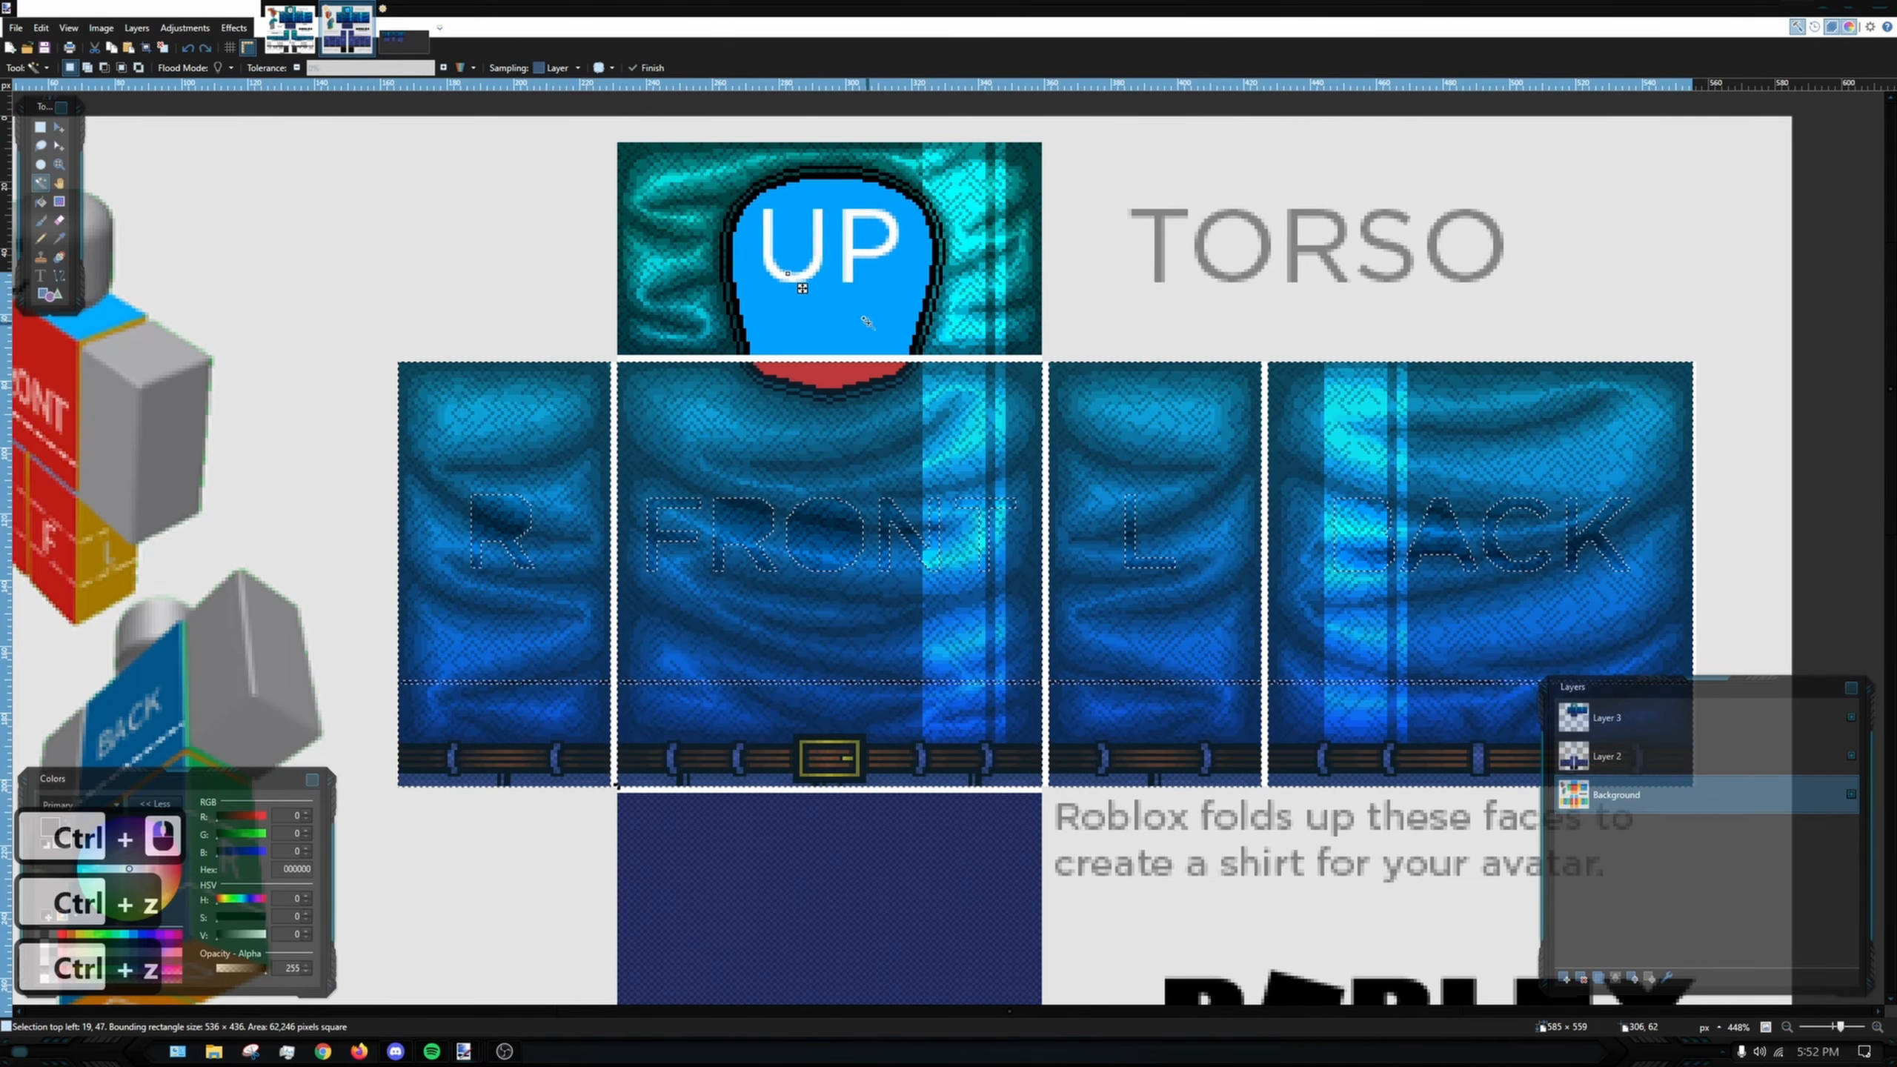
scroll(859, 329, down, 1)
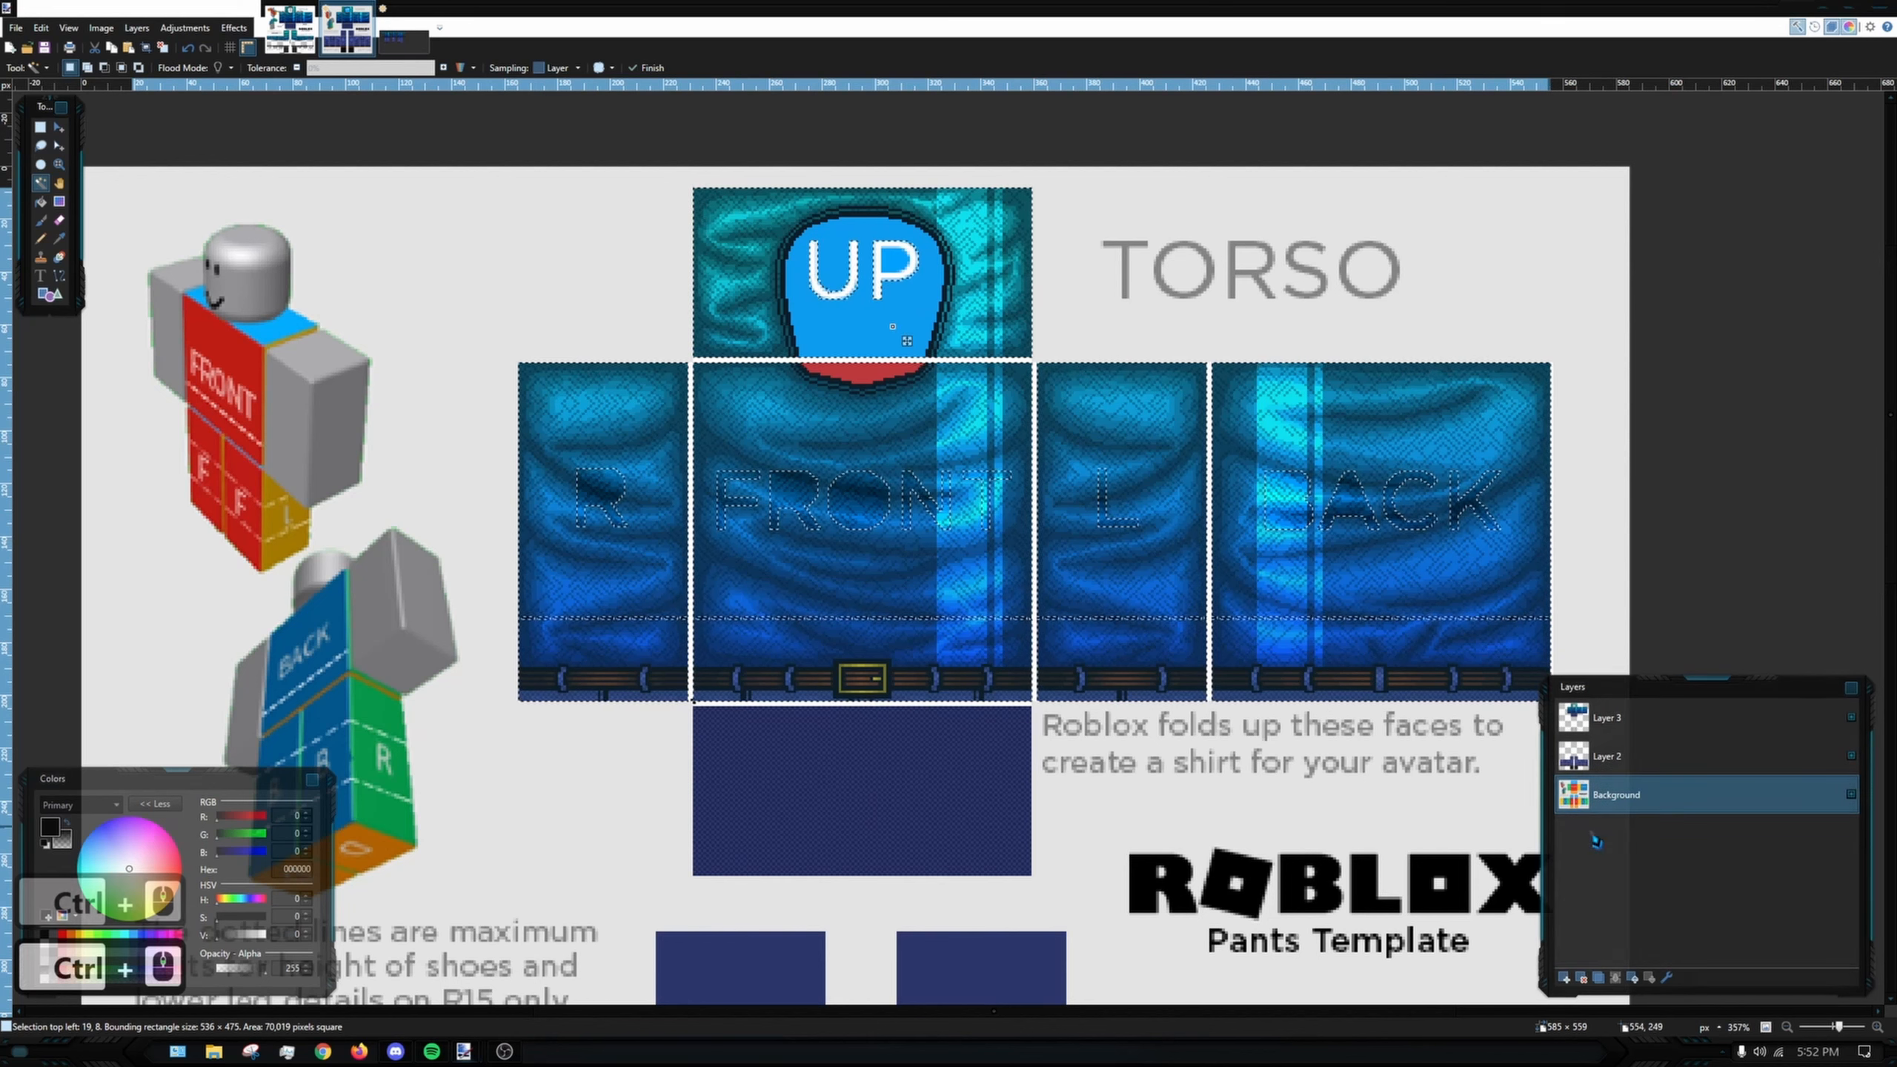
key(ctrl+x)
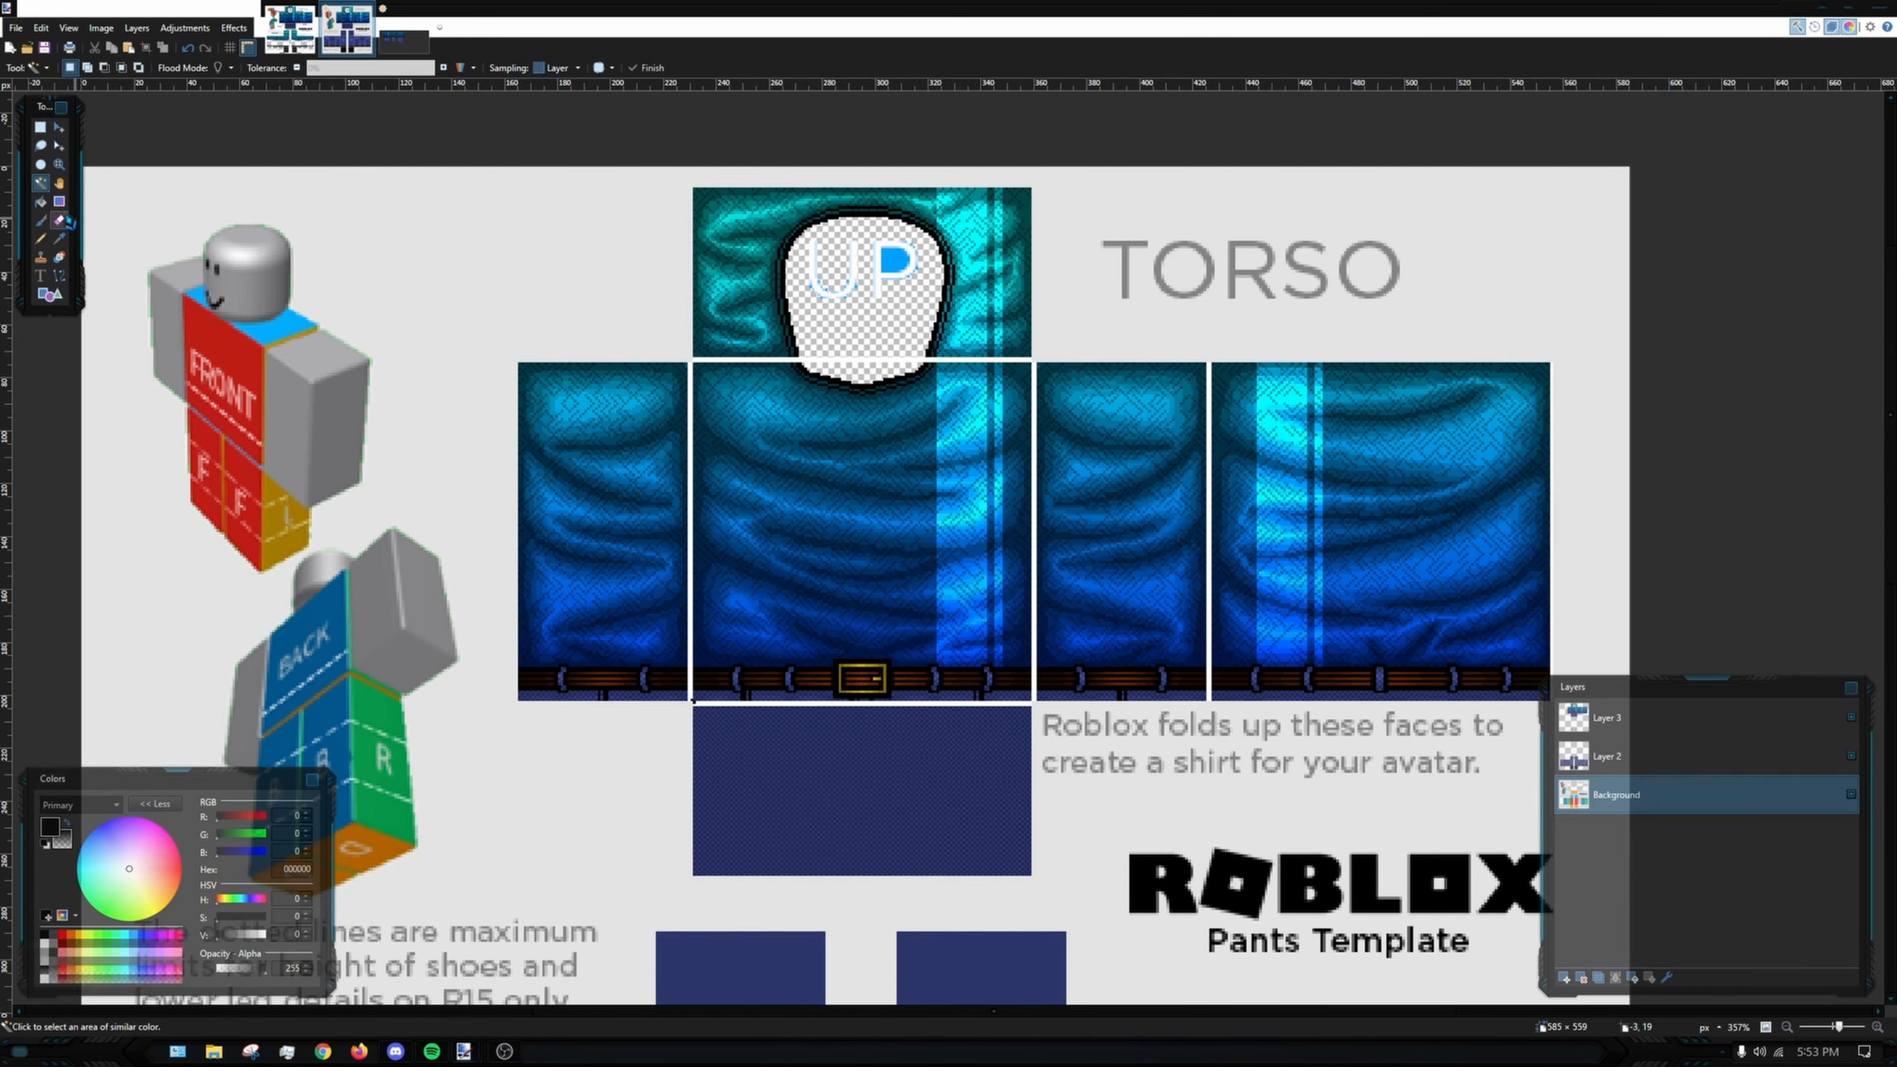
- Erase the leftover UP lettering inside the neck opening on the Background layer, using an eraser width of 50
key(e)
ctrl+scroll(822, 239, up, 4)
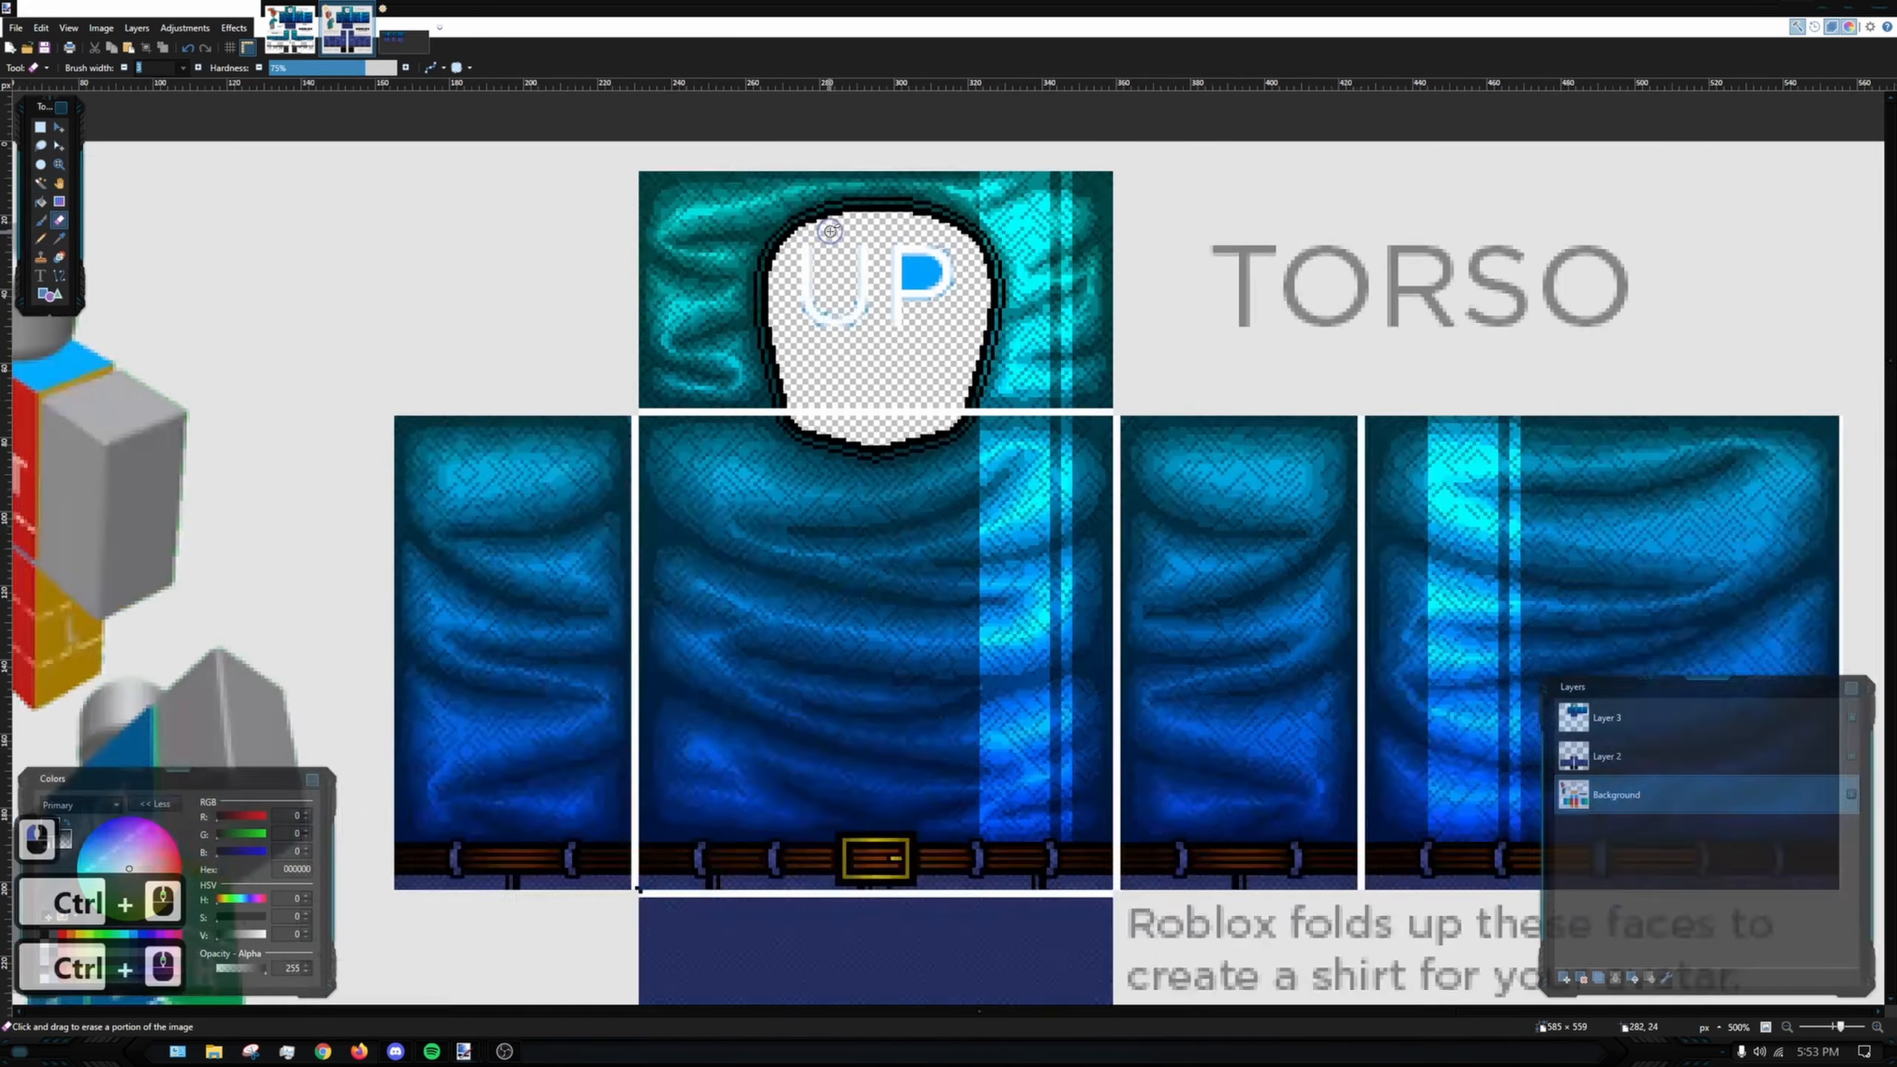
mouse_move(776, 302)
mouse_down()
mouse_move(714, 277)
mouse_move(853, 315)
mouse_move(794, 329)
mouse_up()
click(197, 67)
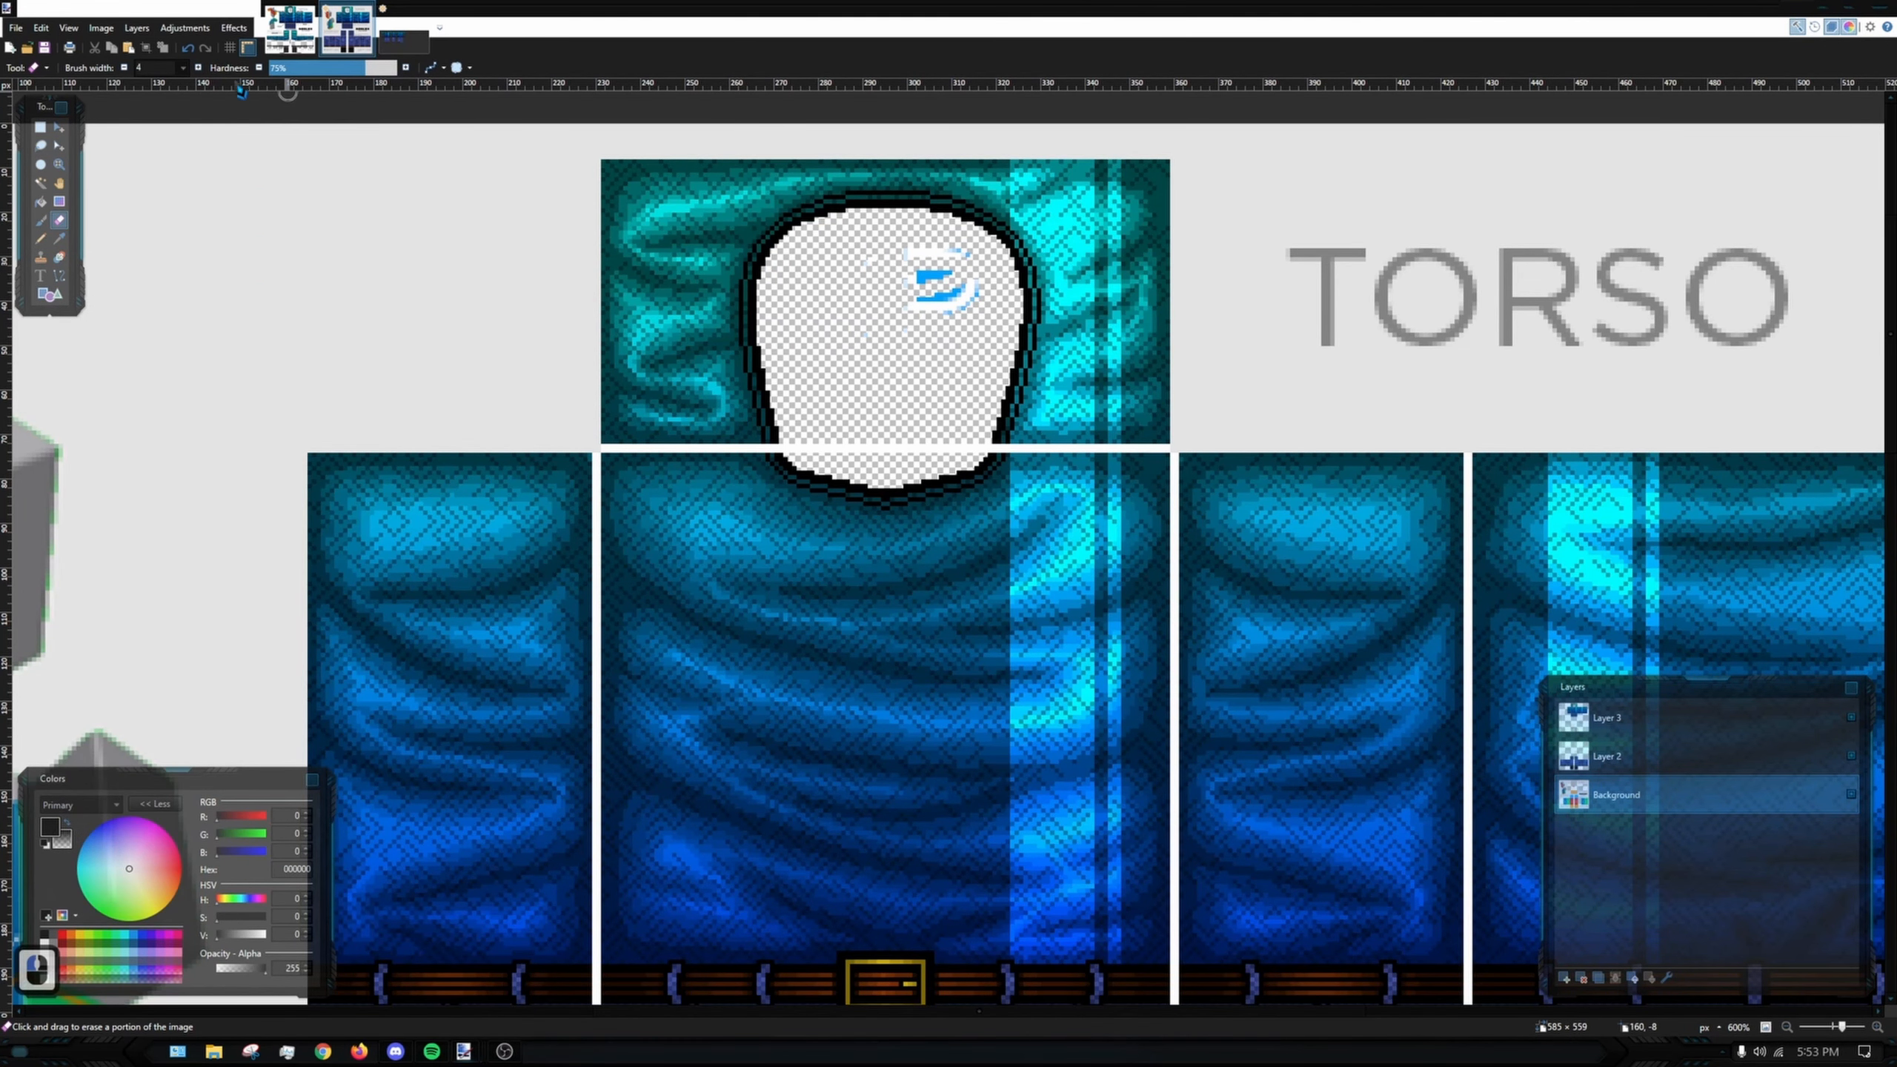
click(184, 67)
click(150, 324)
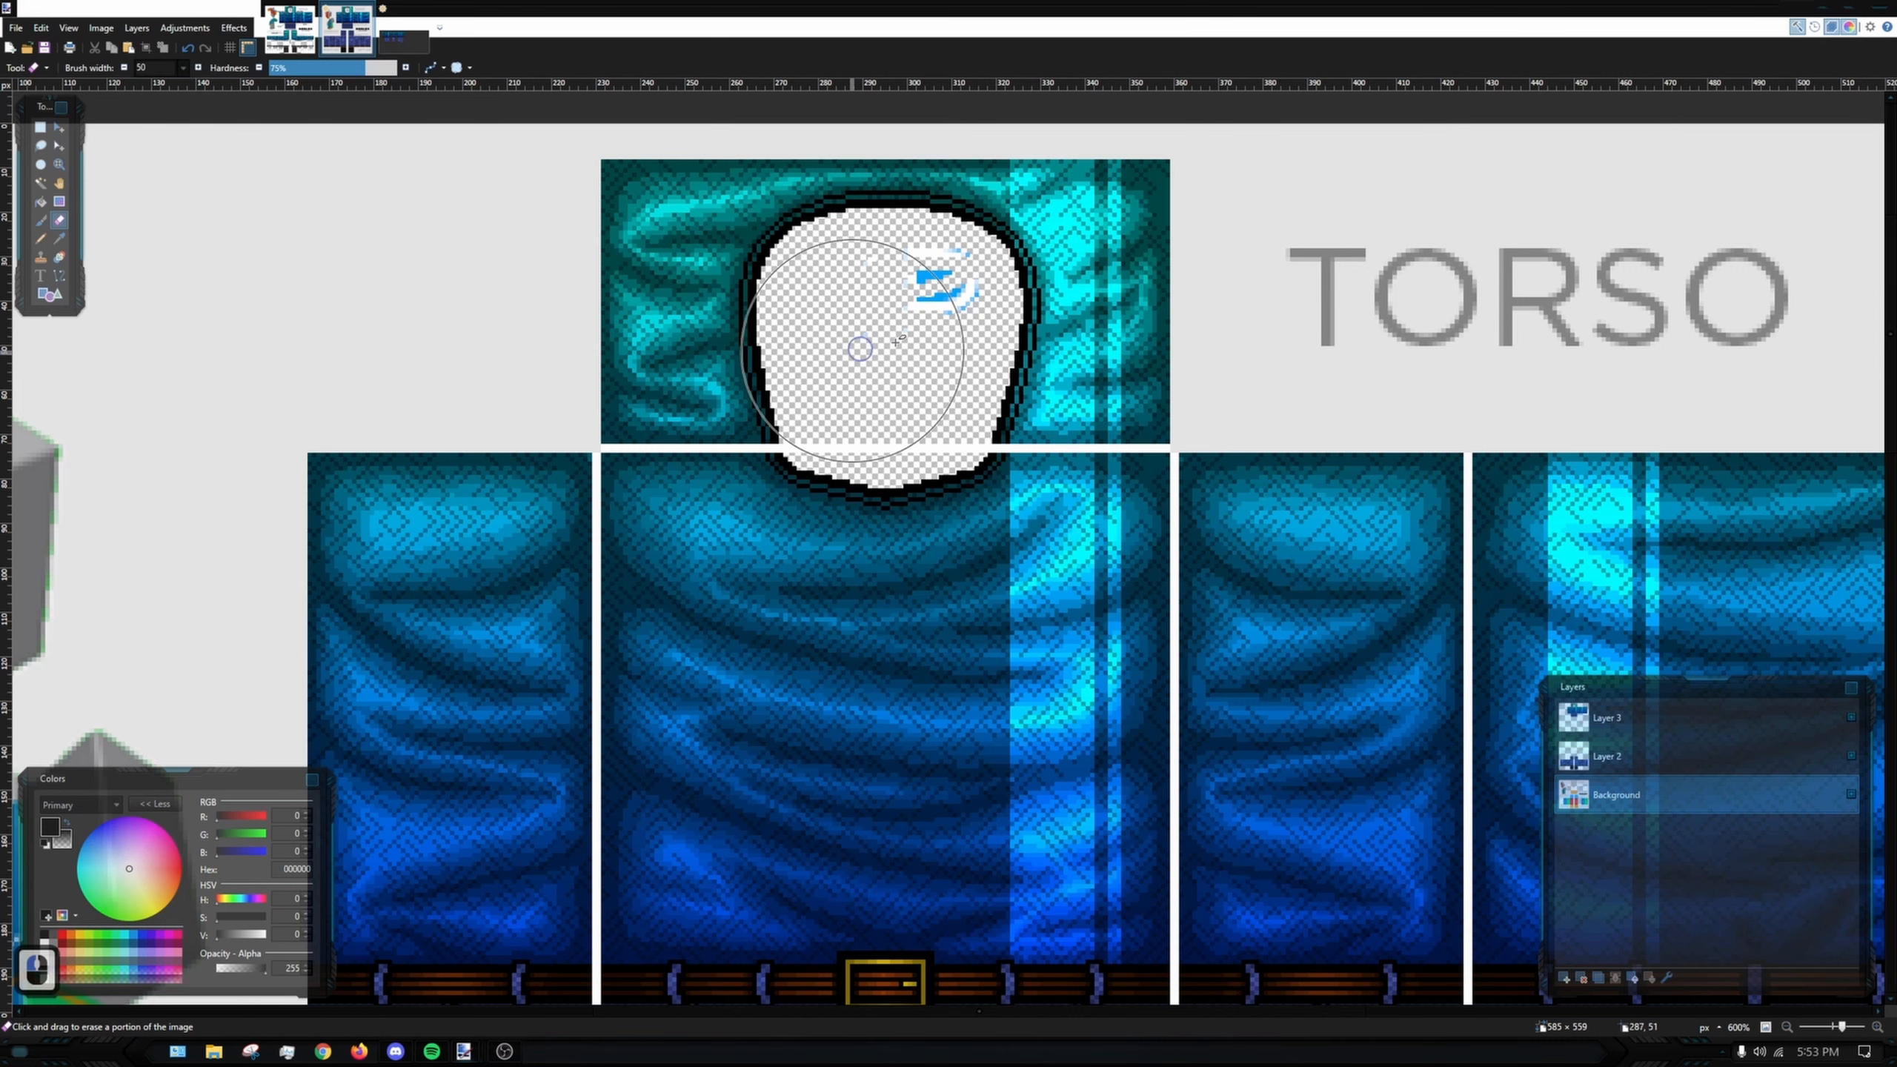
drag(859, 340, 825, 288)
- Erase the leftover template lettering beneath the front, side and back torso panels on the Background layer
mouse_move(909, 591)
mouse_down()
mouse_move(834, 689)
mouse_move(886, 734)
mouse_move(842, 508)
mouse_up()
click(842, 509)
drag(1100, 475, 768, 433)
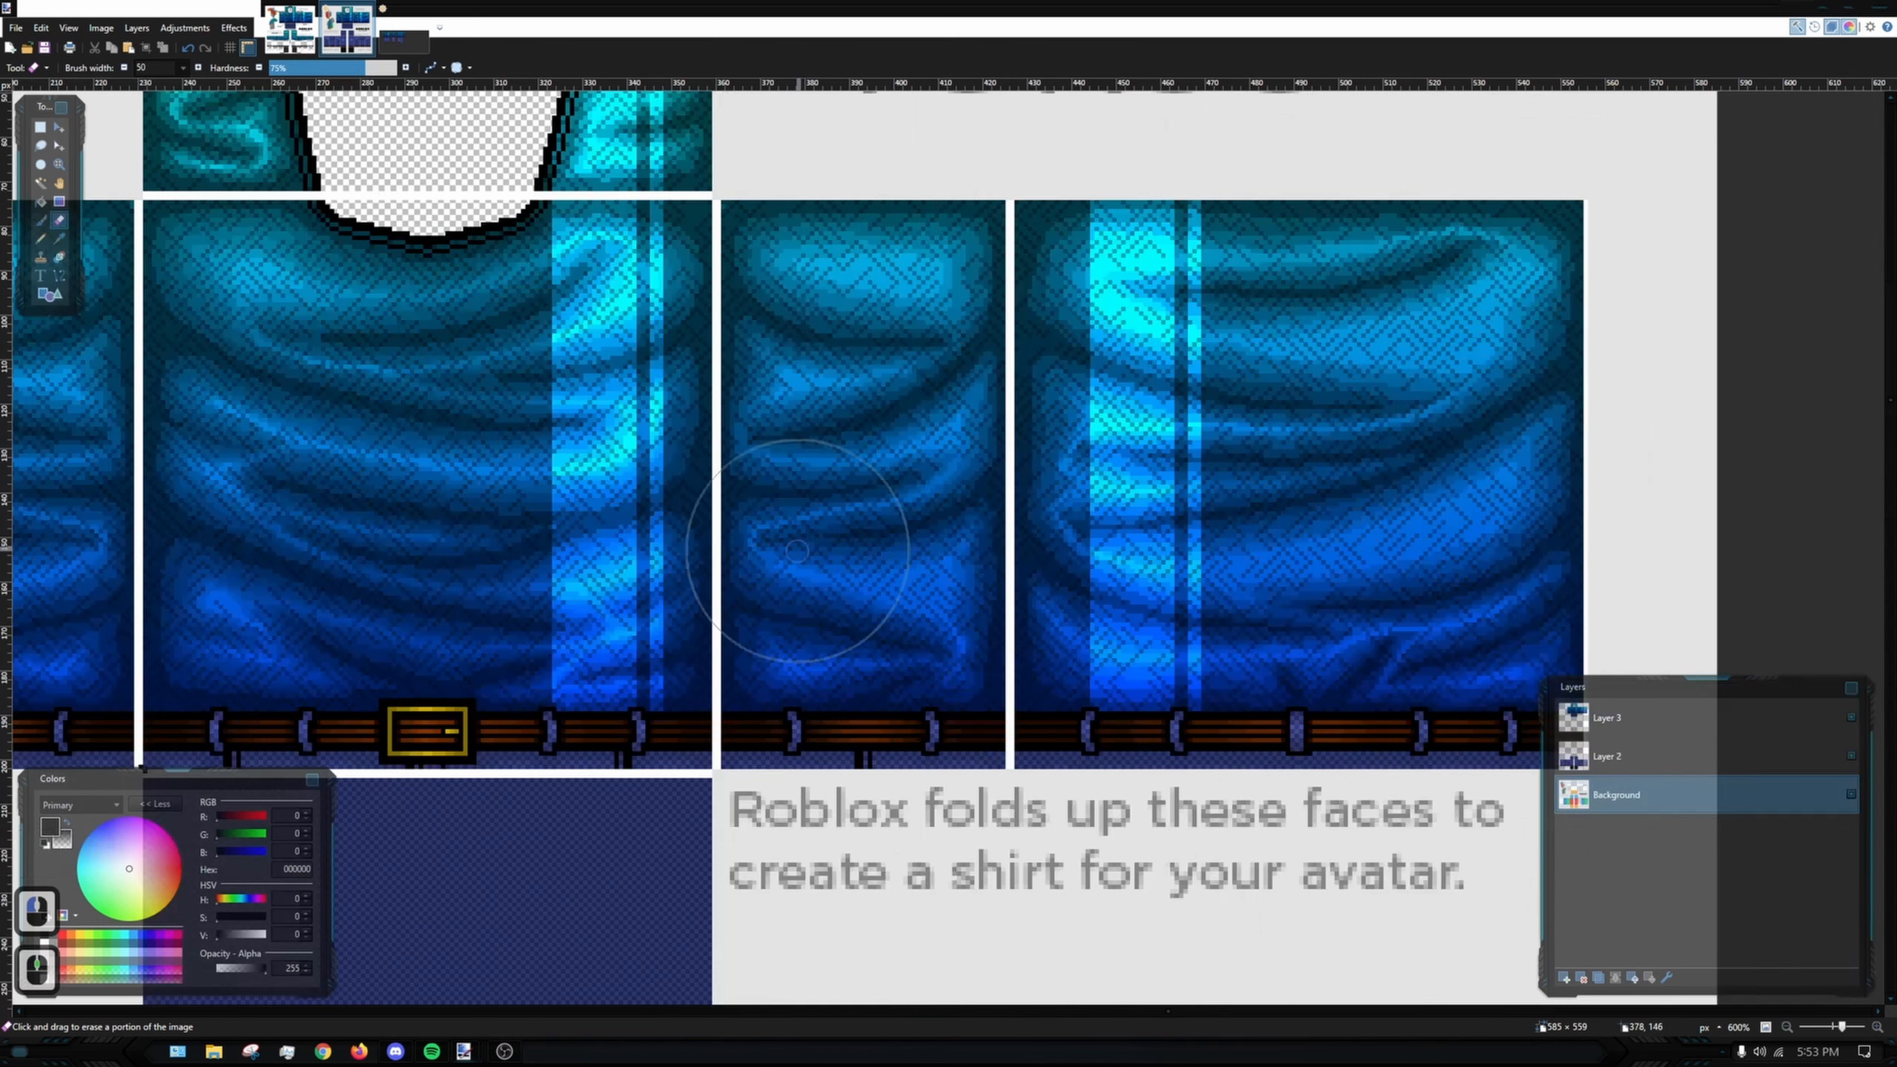
key(ctrl+z)
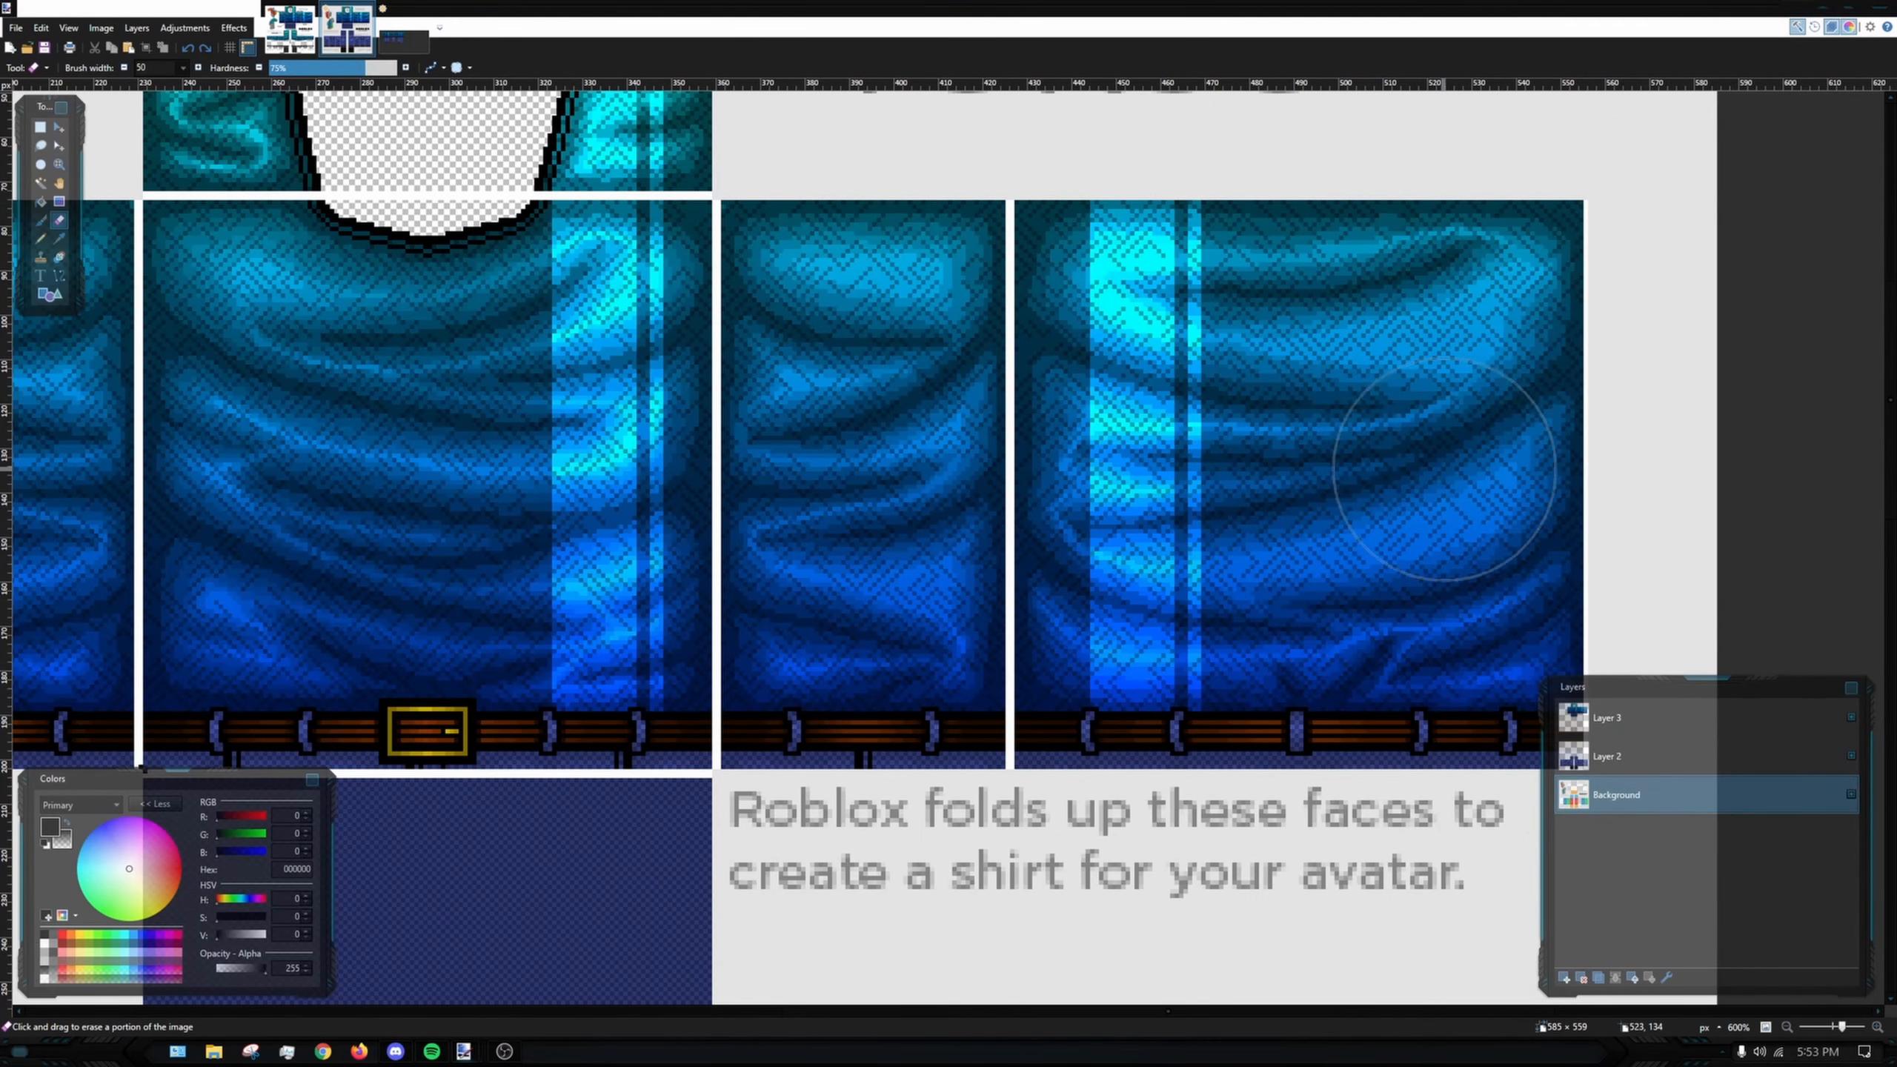
drag(827, 453, 1271, 471)
scroll(436, 527, down, 10)
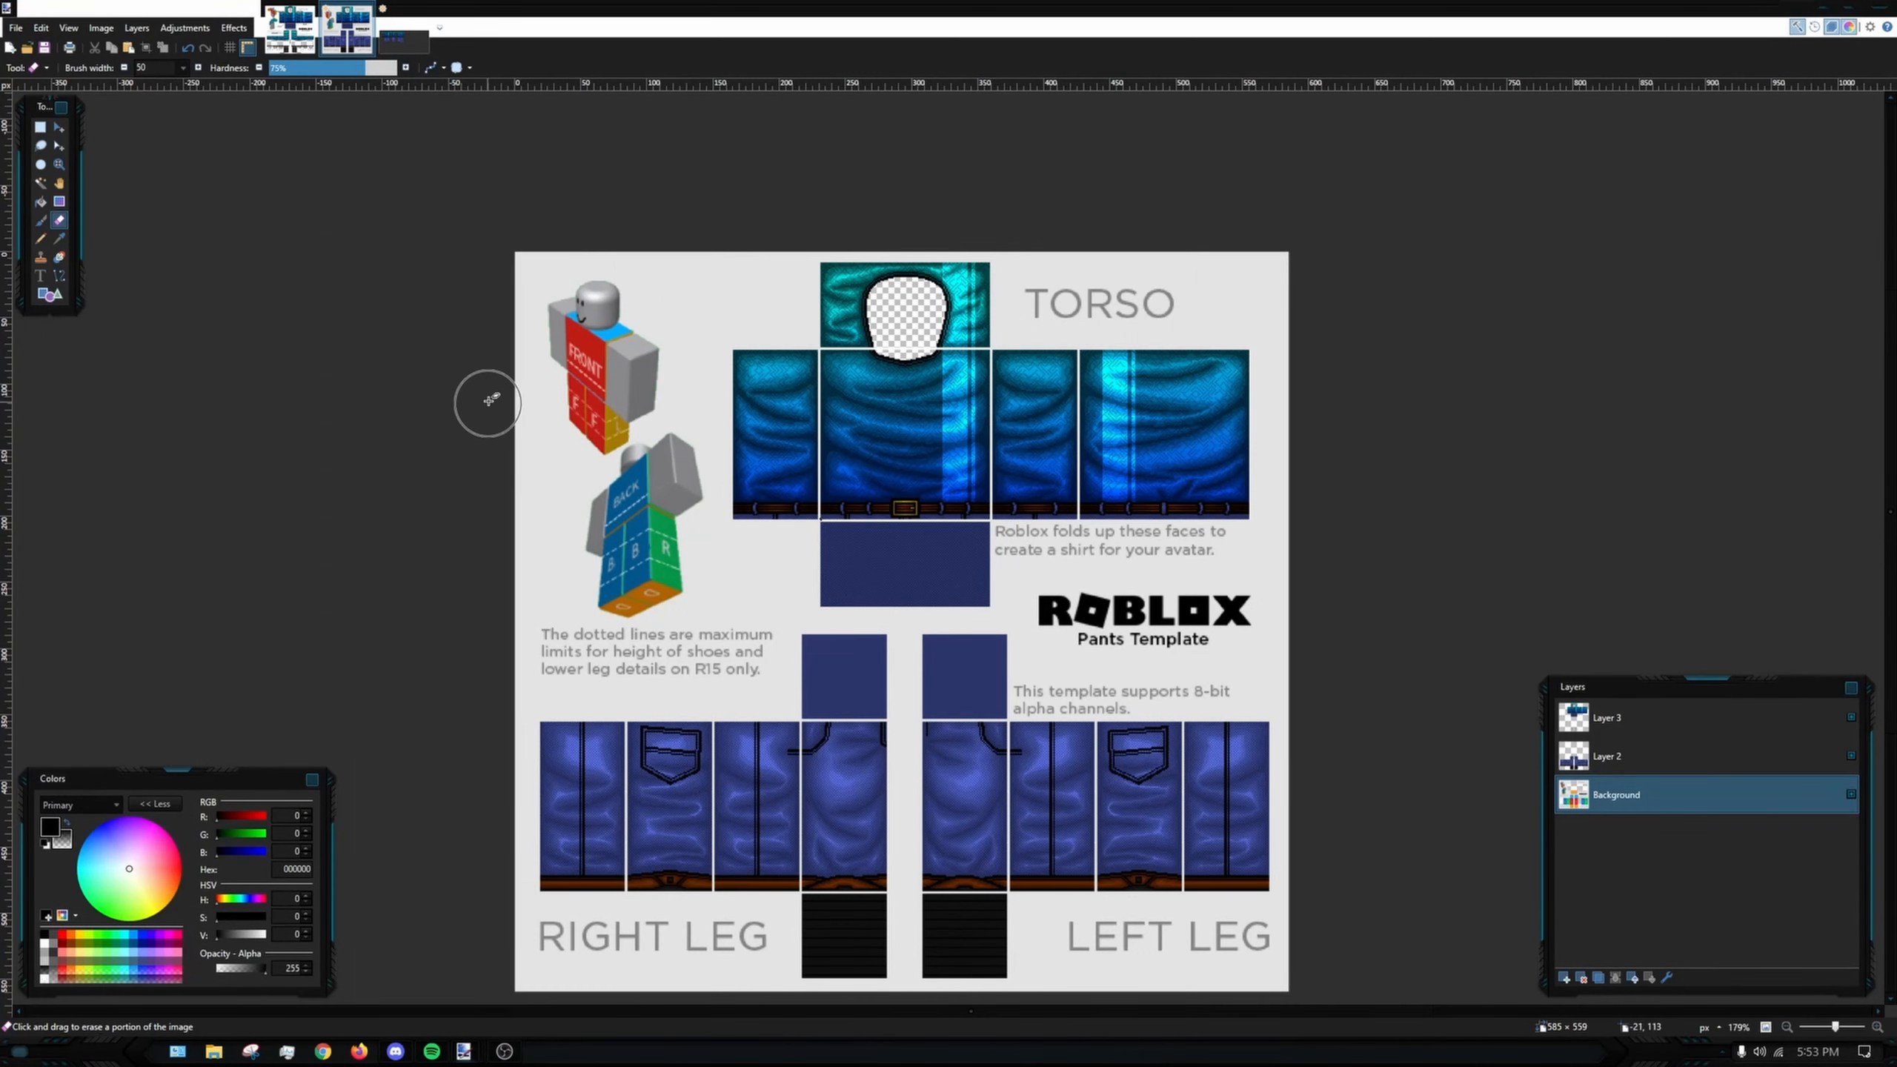
- On Layer 2, sample the blue 384587 from the upper edge of the right leg's front jeans panel as the primary colour
scroll(924, 627, up, 8)
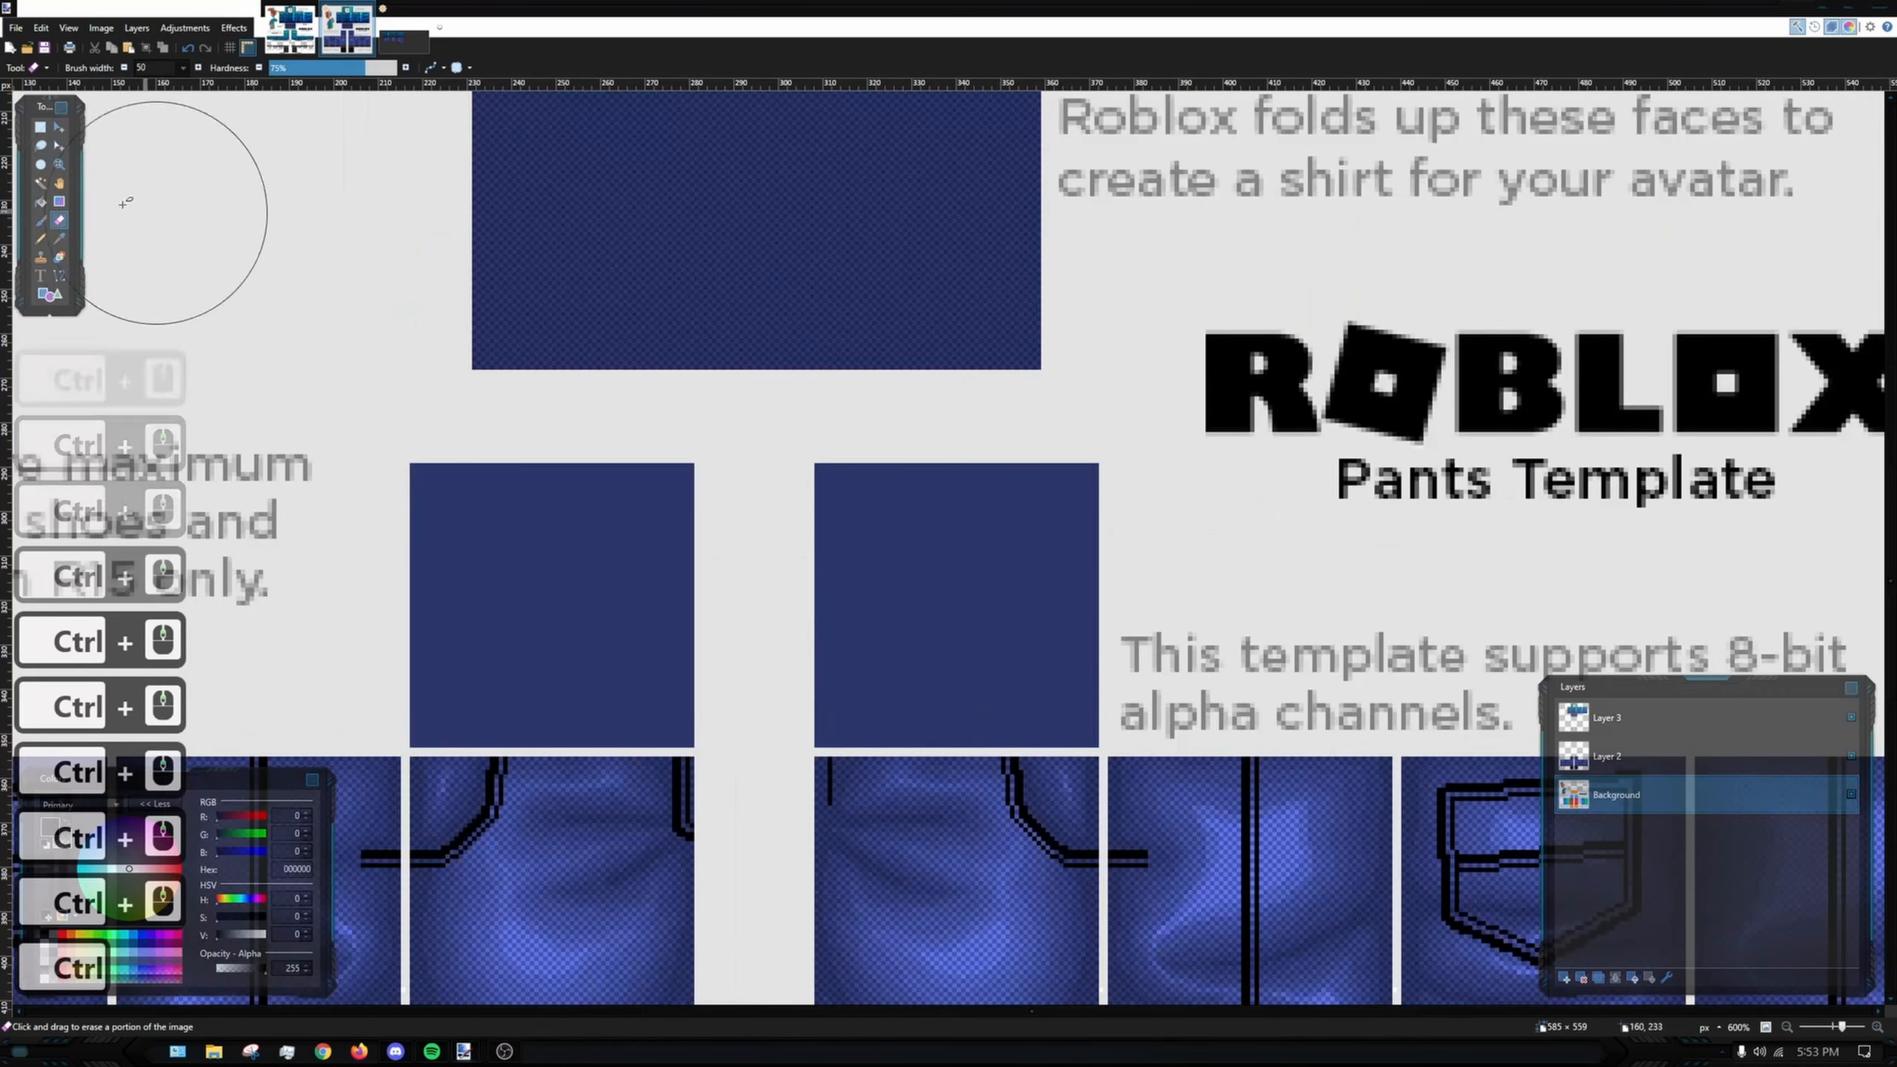
click(40, 127)
scroll(607, 518, down, 3)
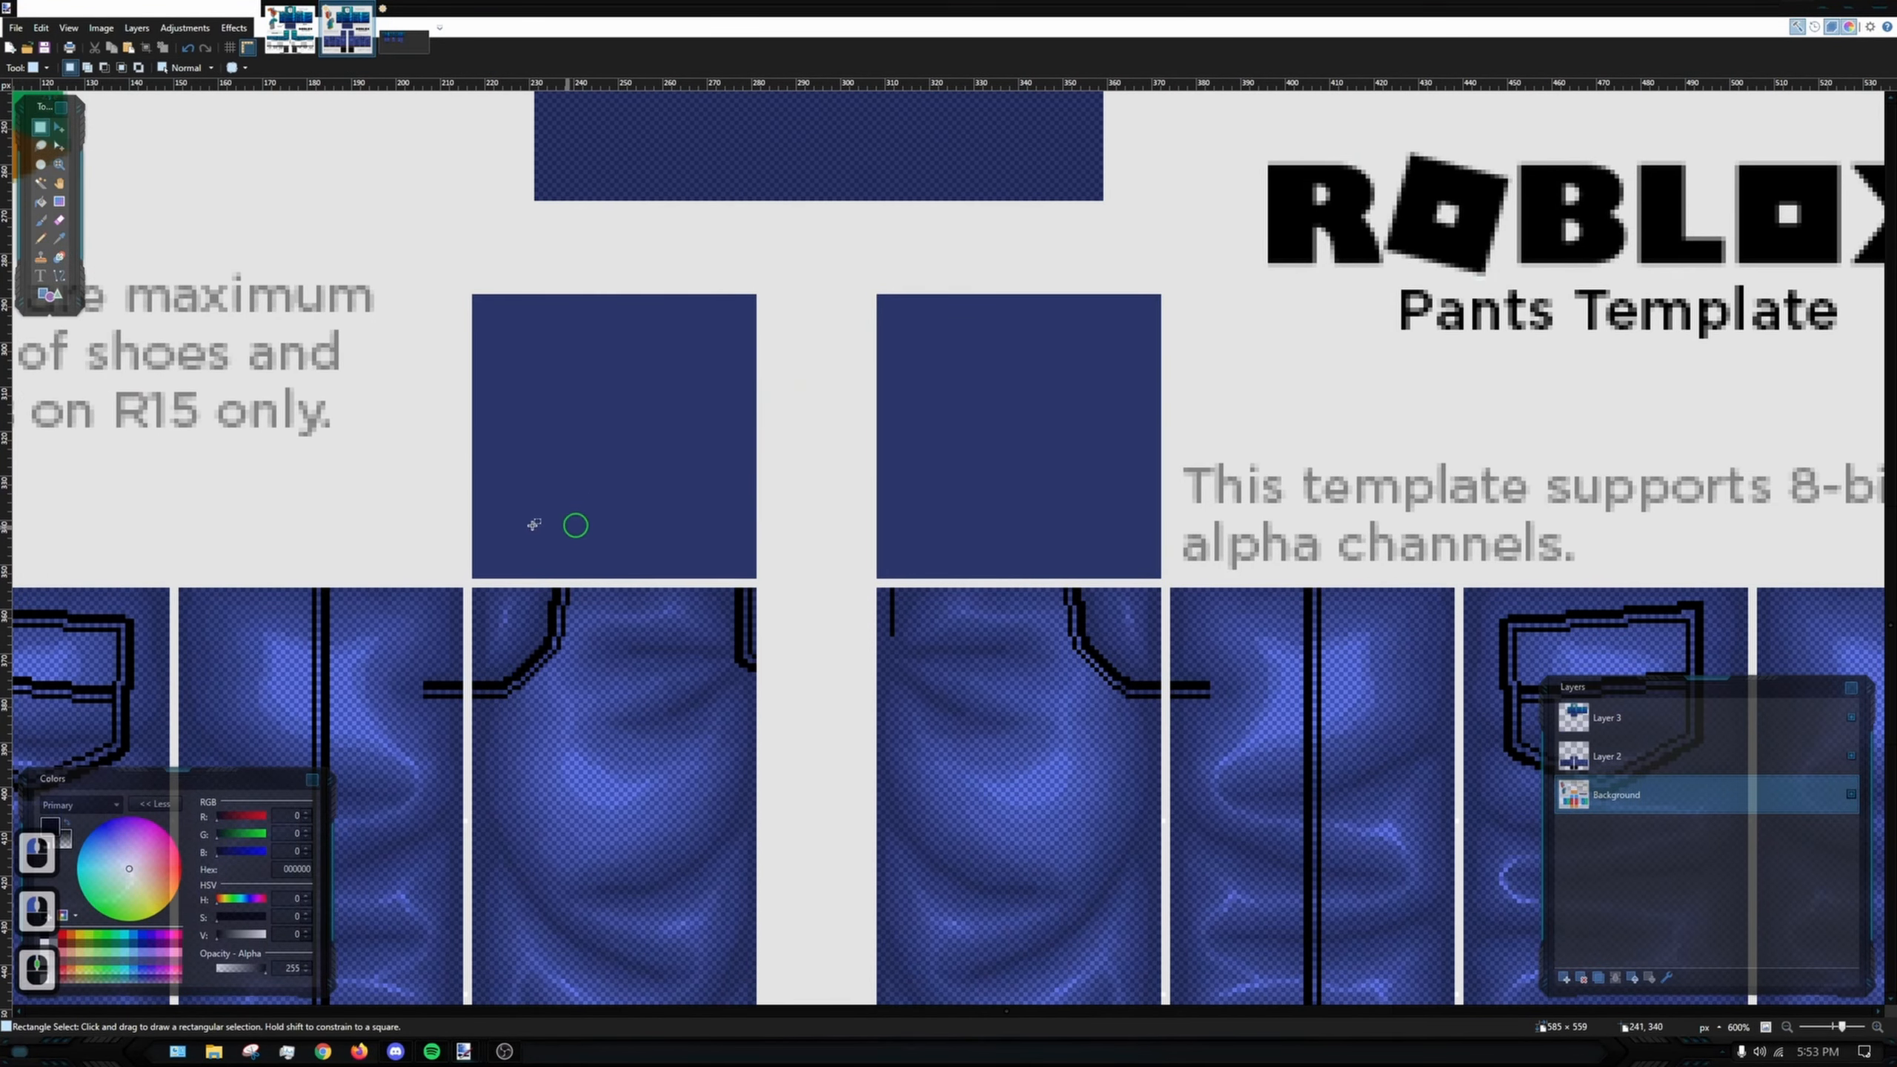
drag(959, 591, 1152, 623)
click(1613, 762)
drag(1066, 525, 1090, 478)
drag(688, 361, 627, 341)
click(59, 239)
scroll(592, 601, up, 2)
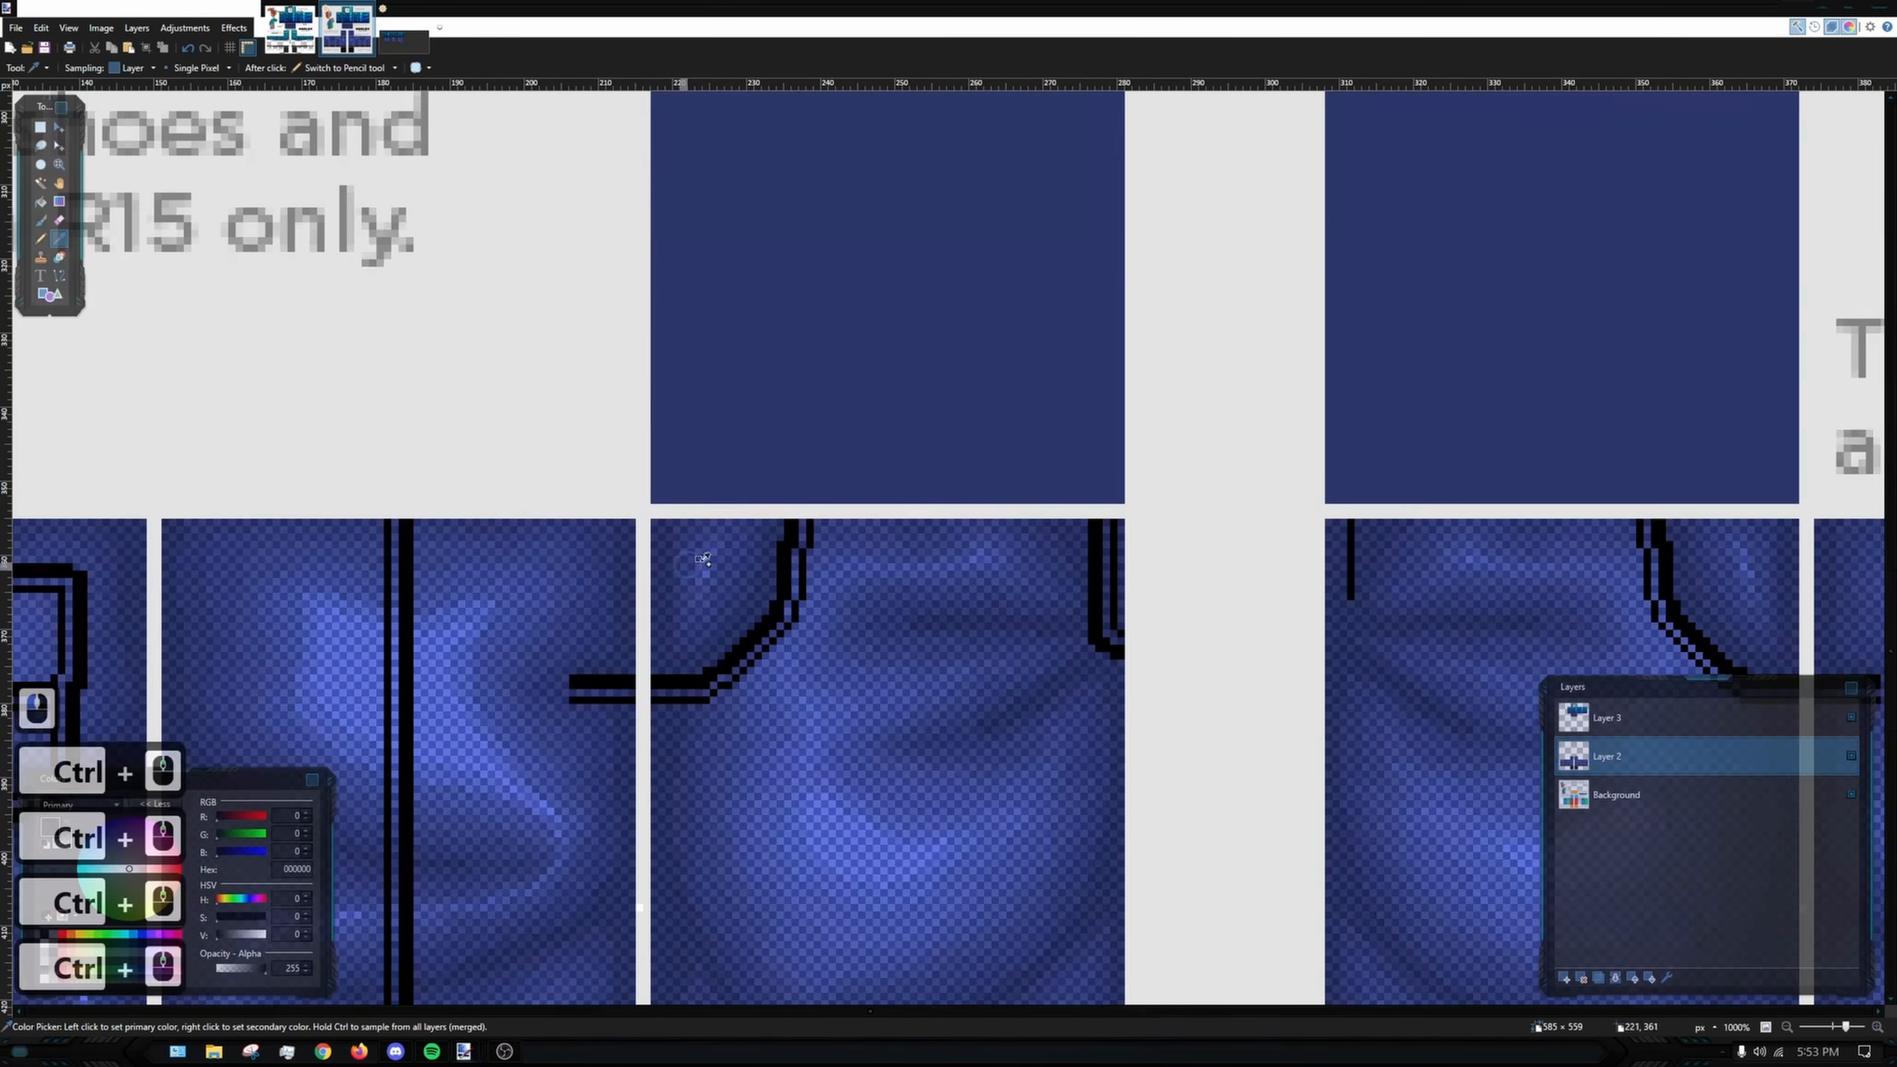
scroll(991, 509, up, 6)
click(896, 500)
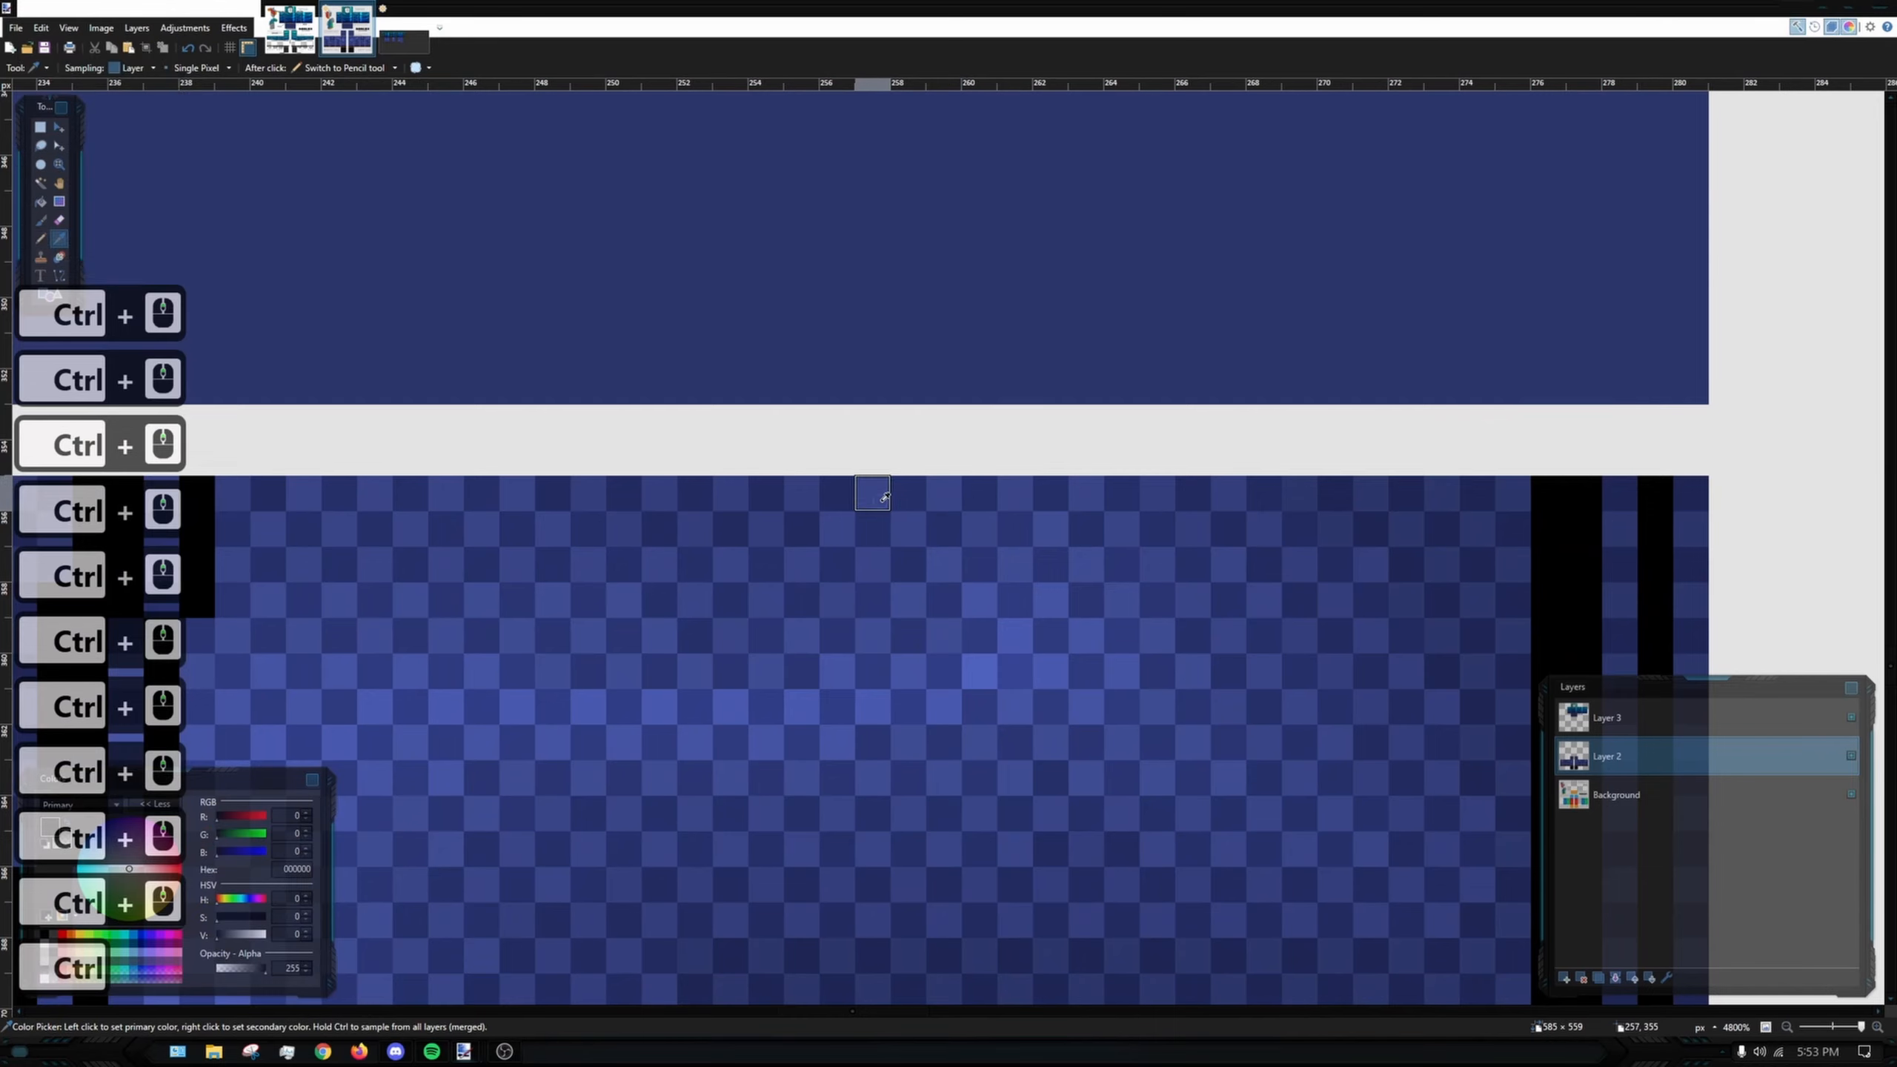
scroll(883, 493, down, 2)
drag(445, 508, 695, 490)
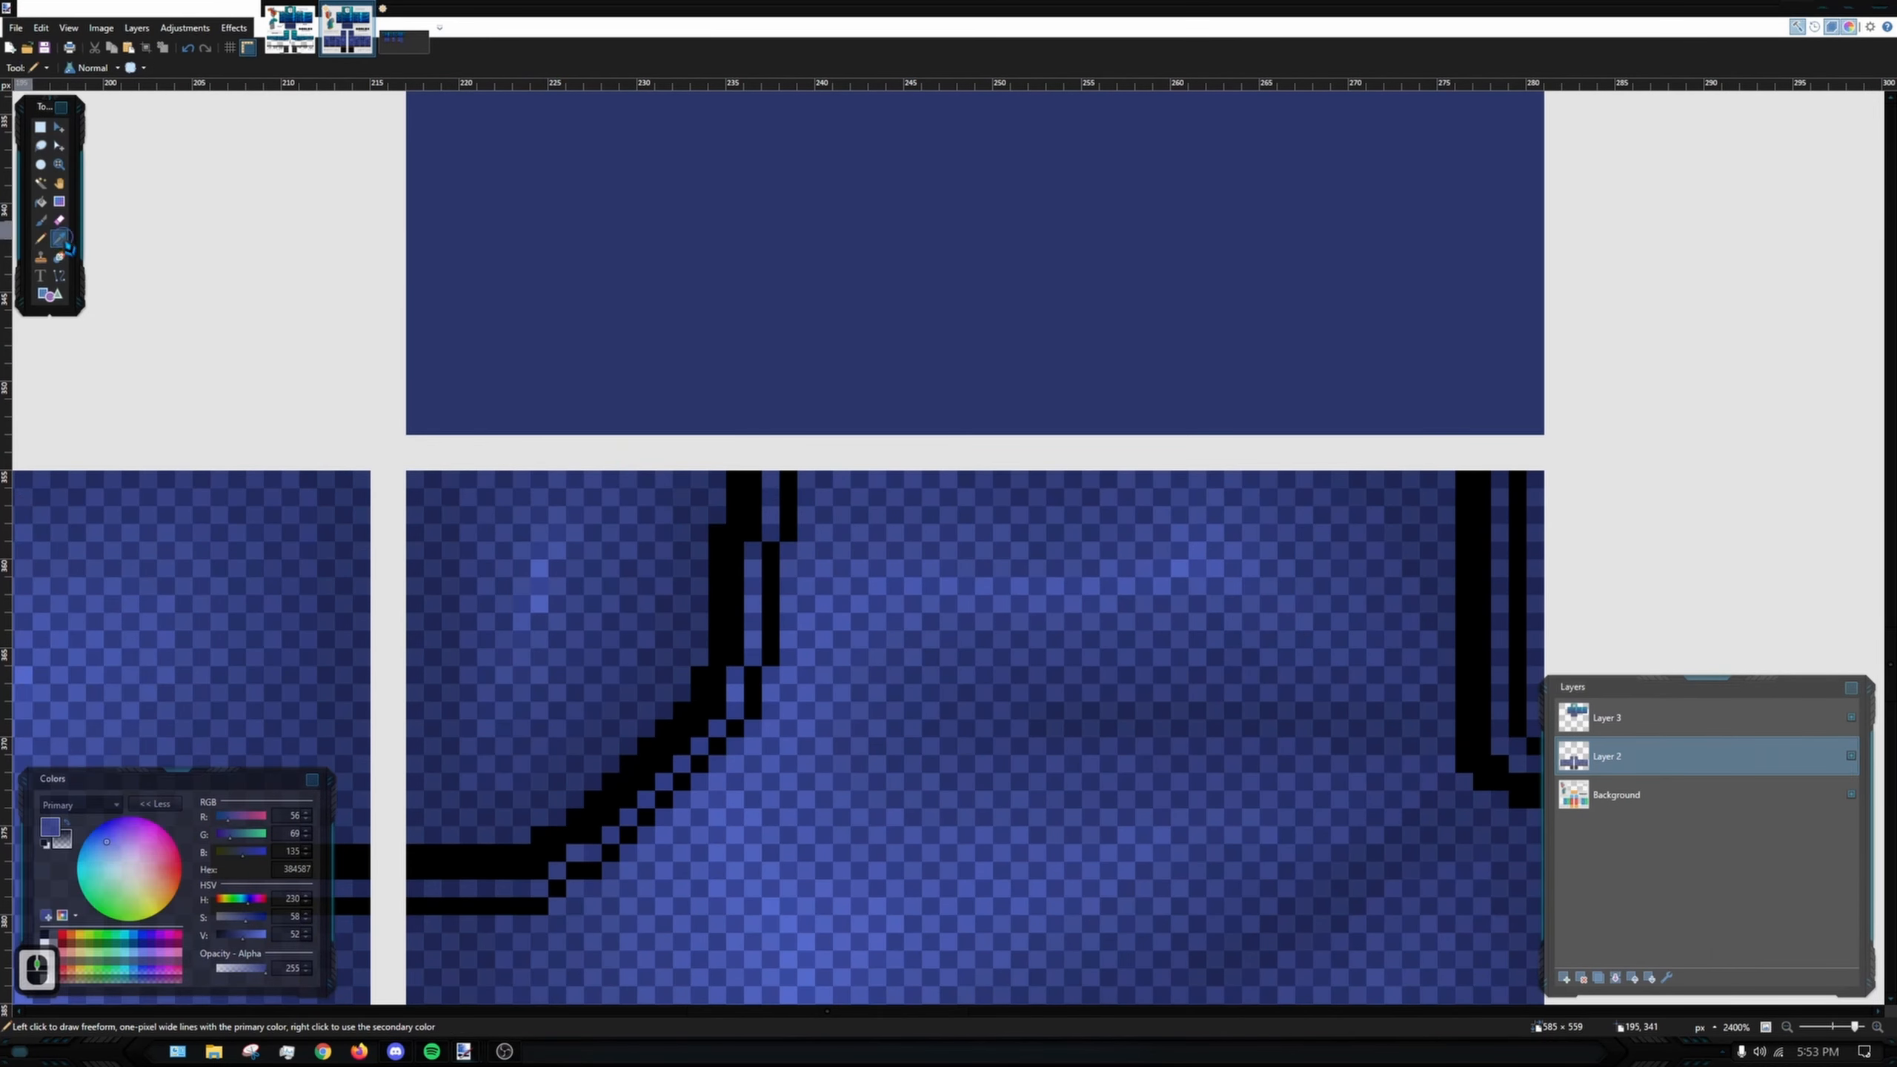
- Sample the darker jeans blue 2C376B from the right leg's front panel as the primary colour
click(59, 238)
scroll(489, 479, up, 4)
click(451, 463)
scroll(451, 463, down, 8)
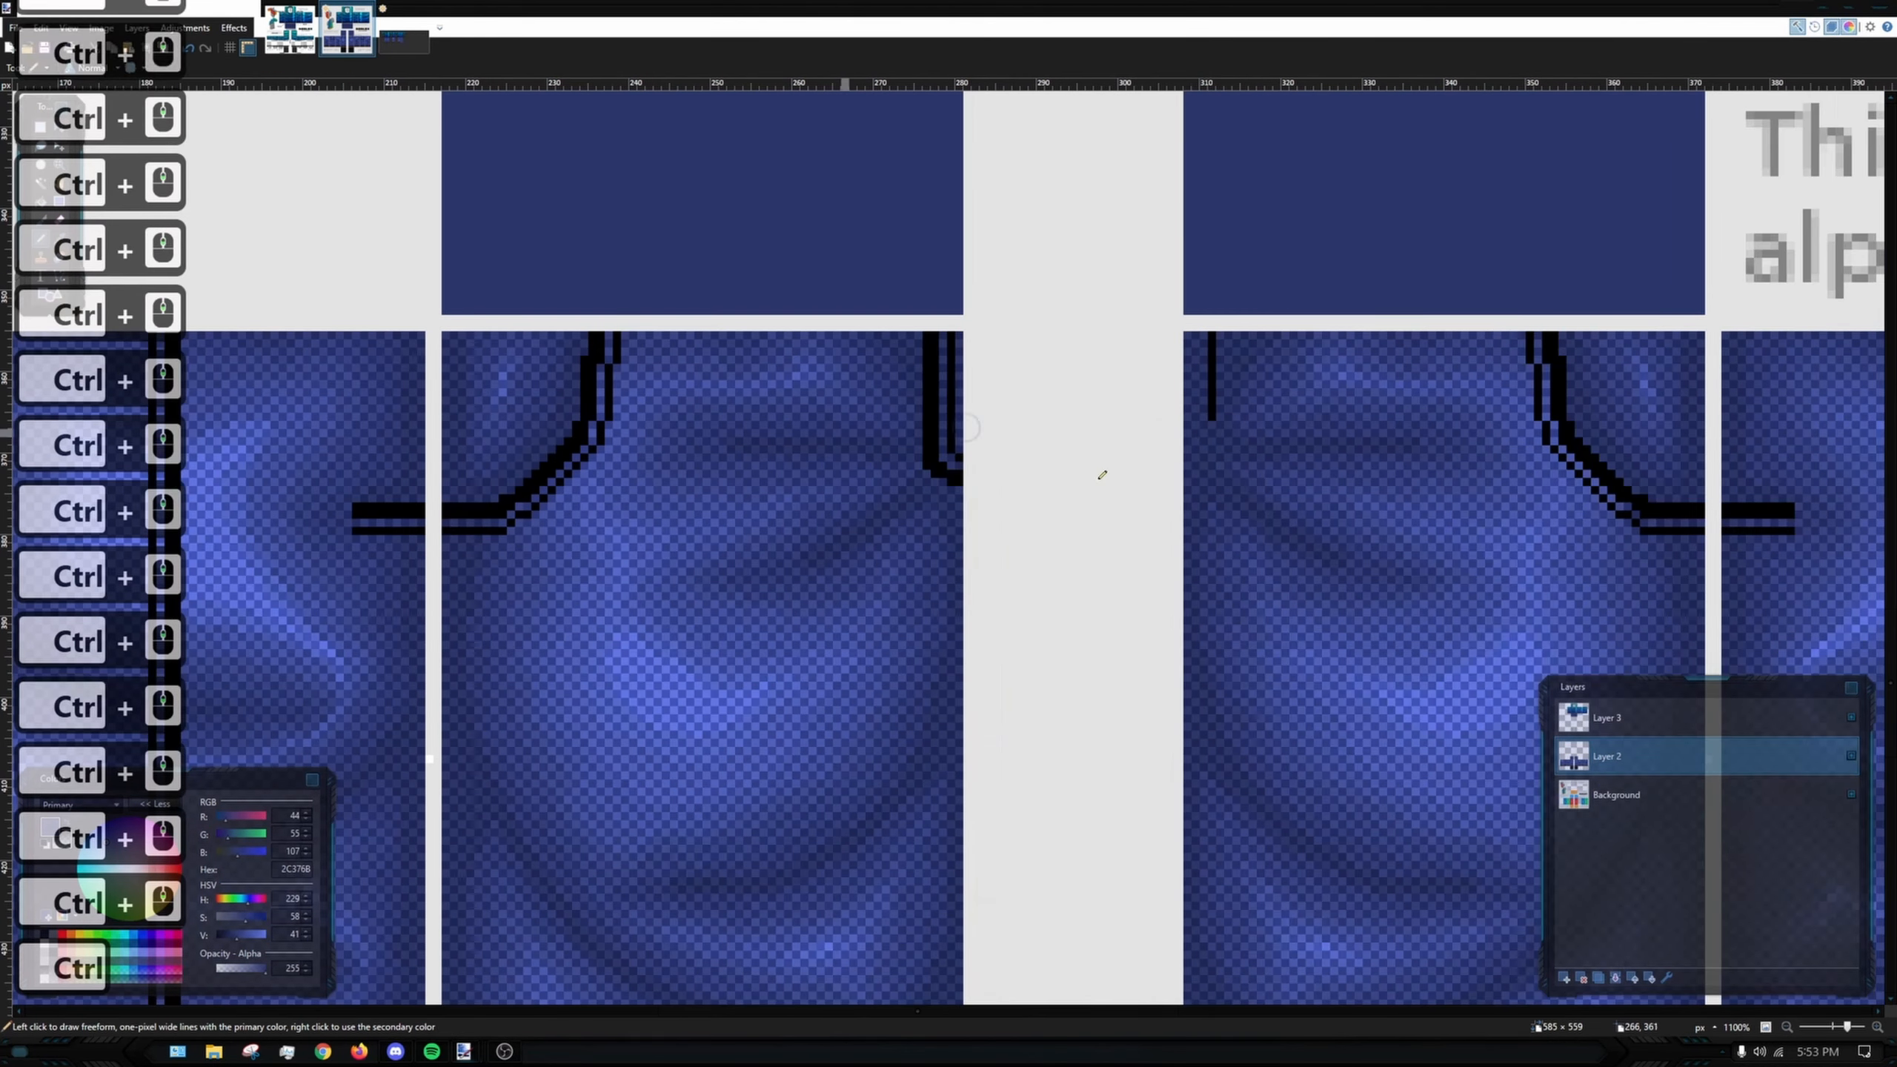
scroll(733, 366, down, 3)
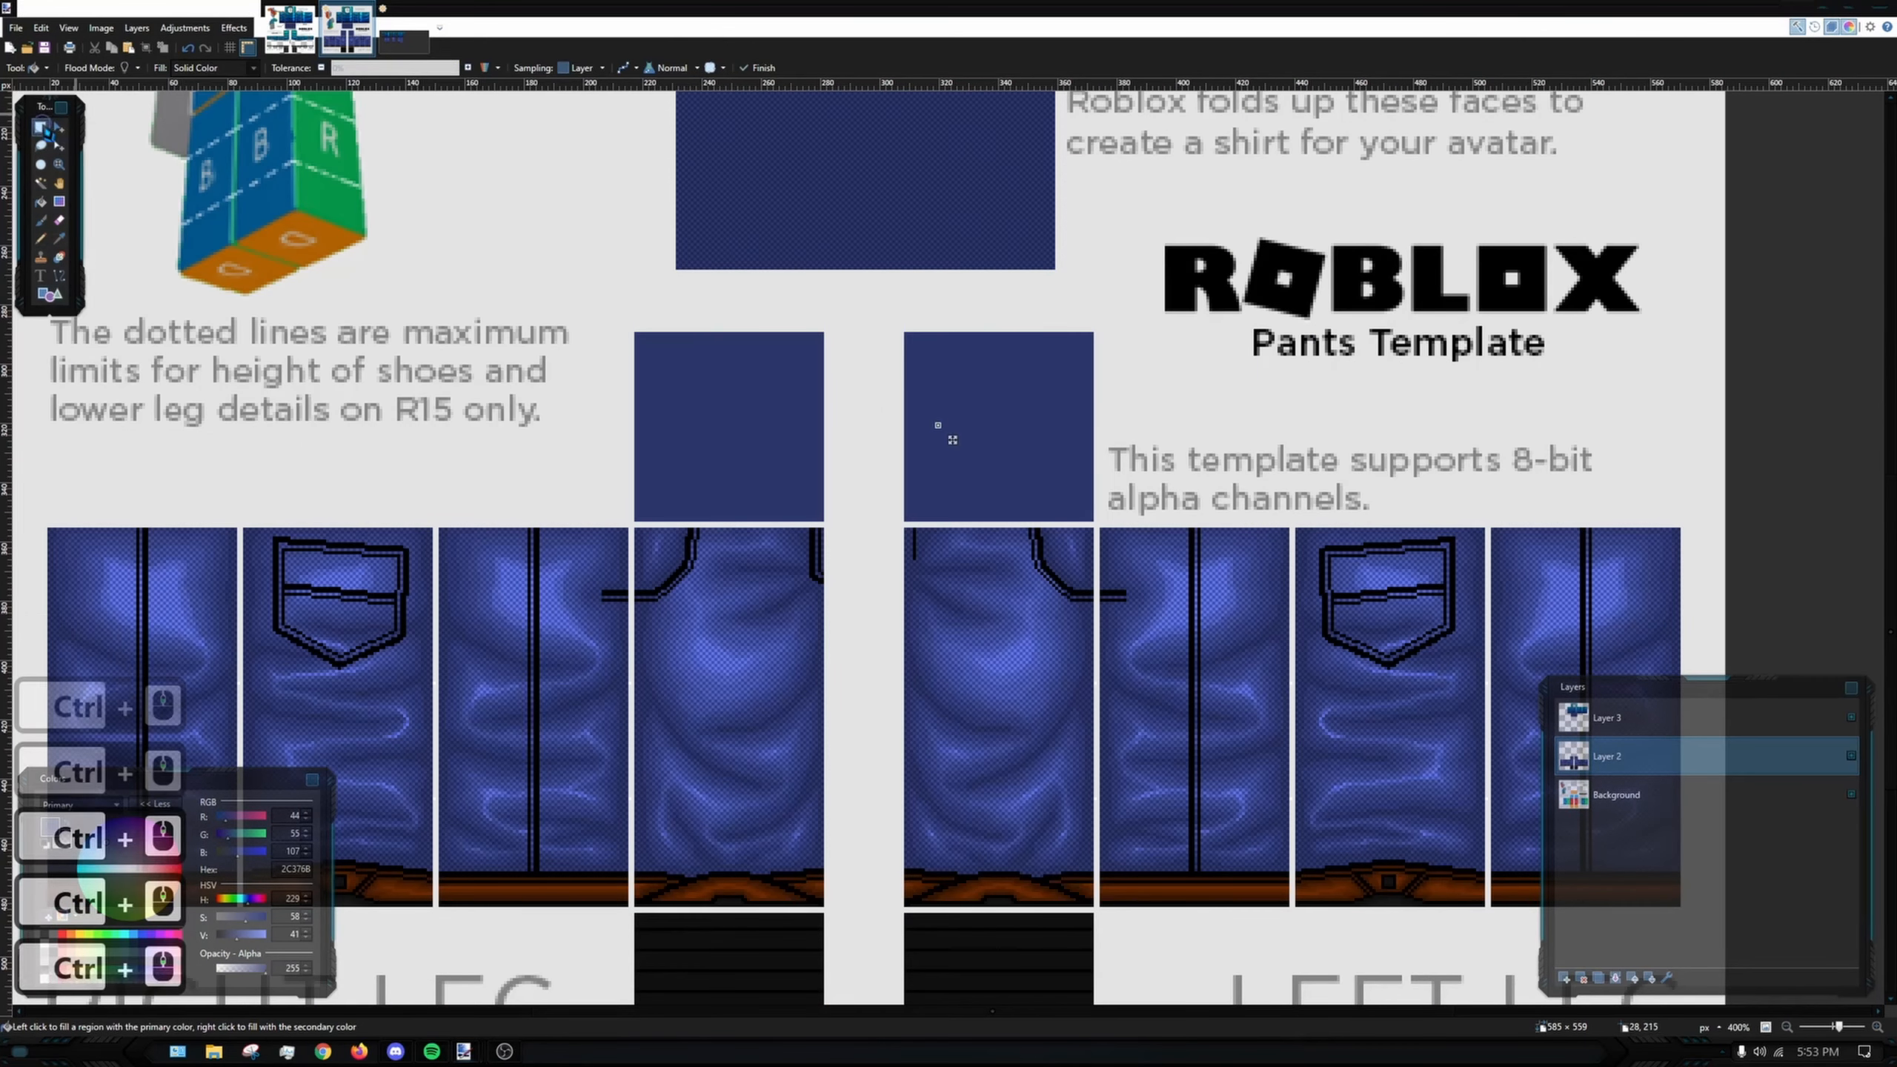
- Select both plain blue panels above the right and left legs on Layer 2 and add a new layer above it
click(40, 127)
click(40, 182)
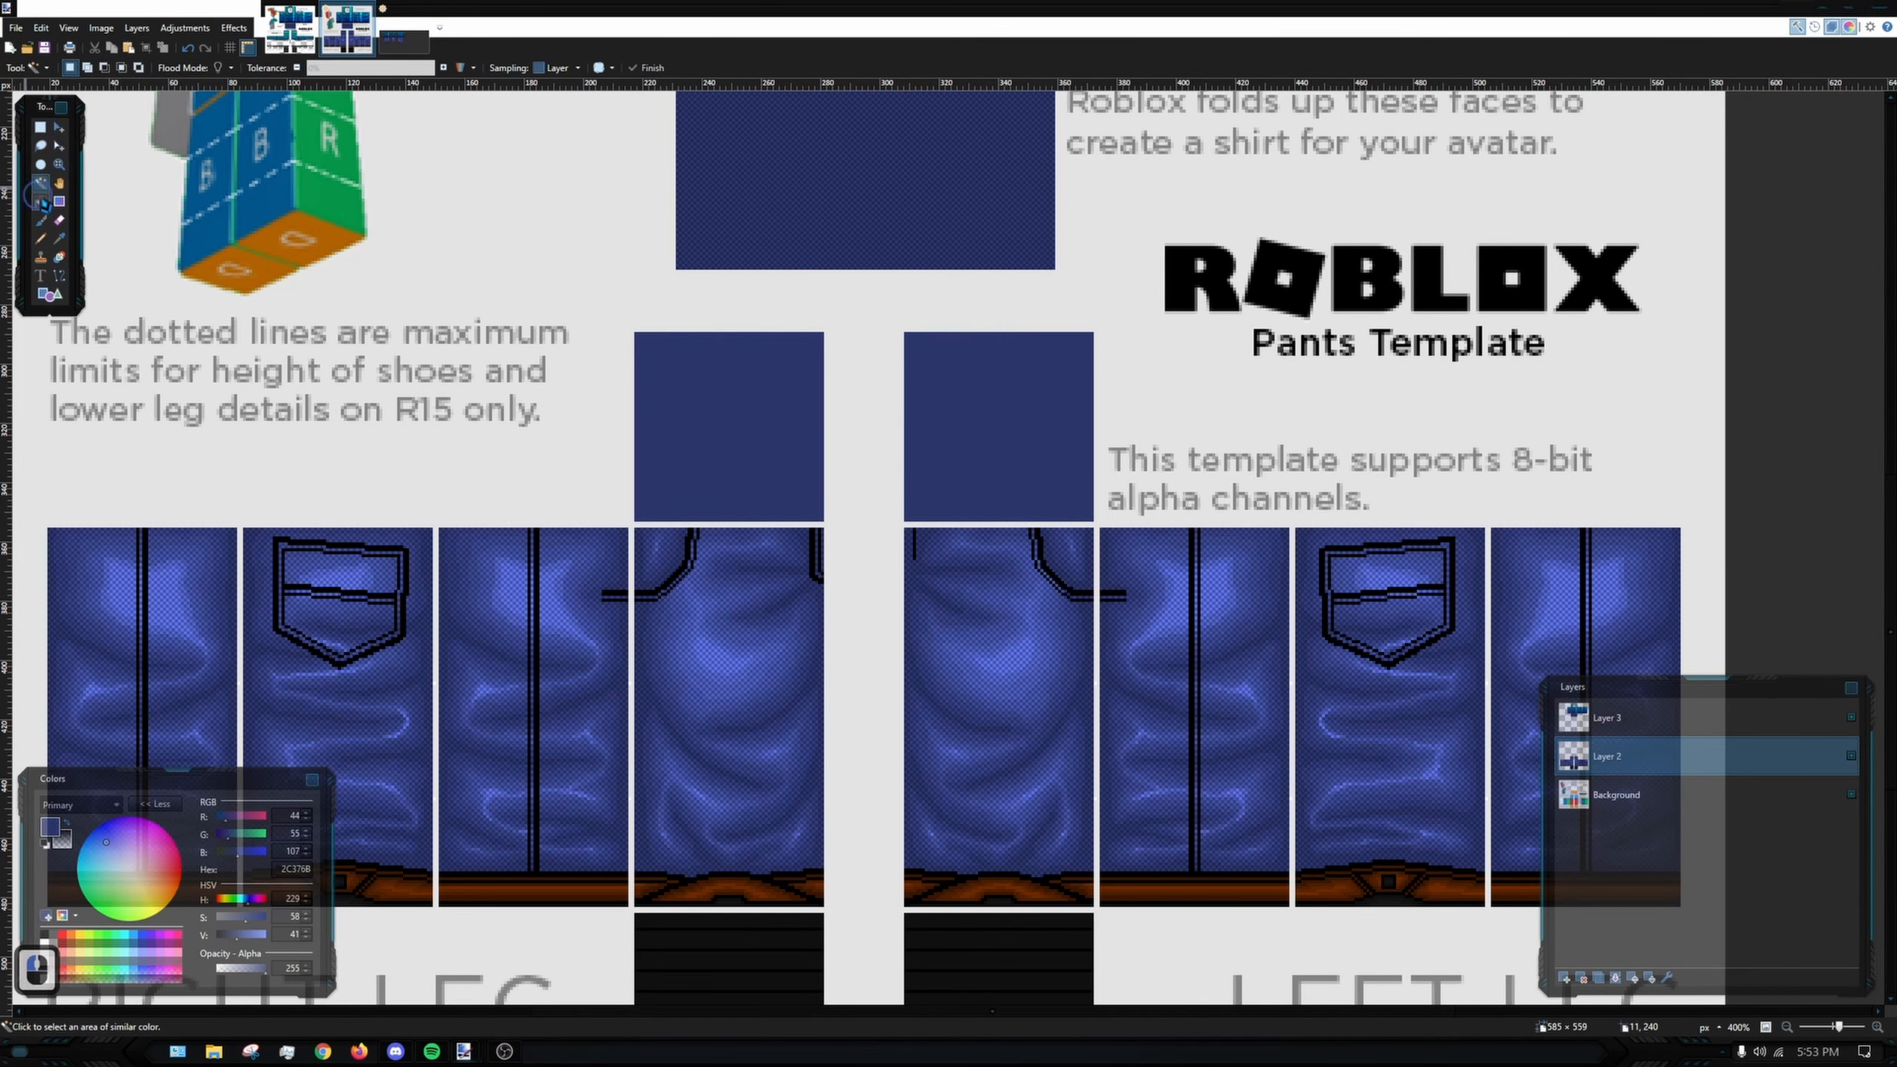
click(768, 421)
ctrl+click(1012, 432)
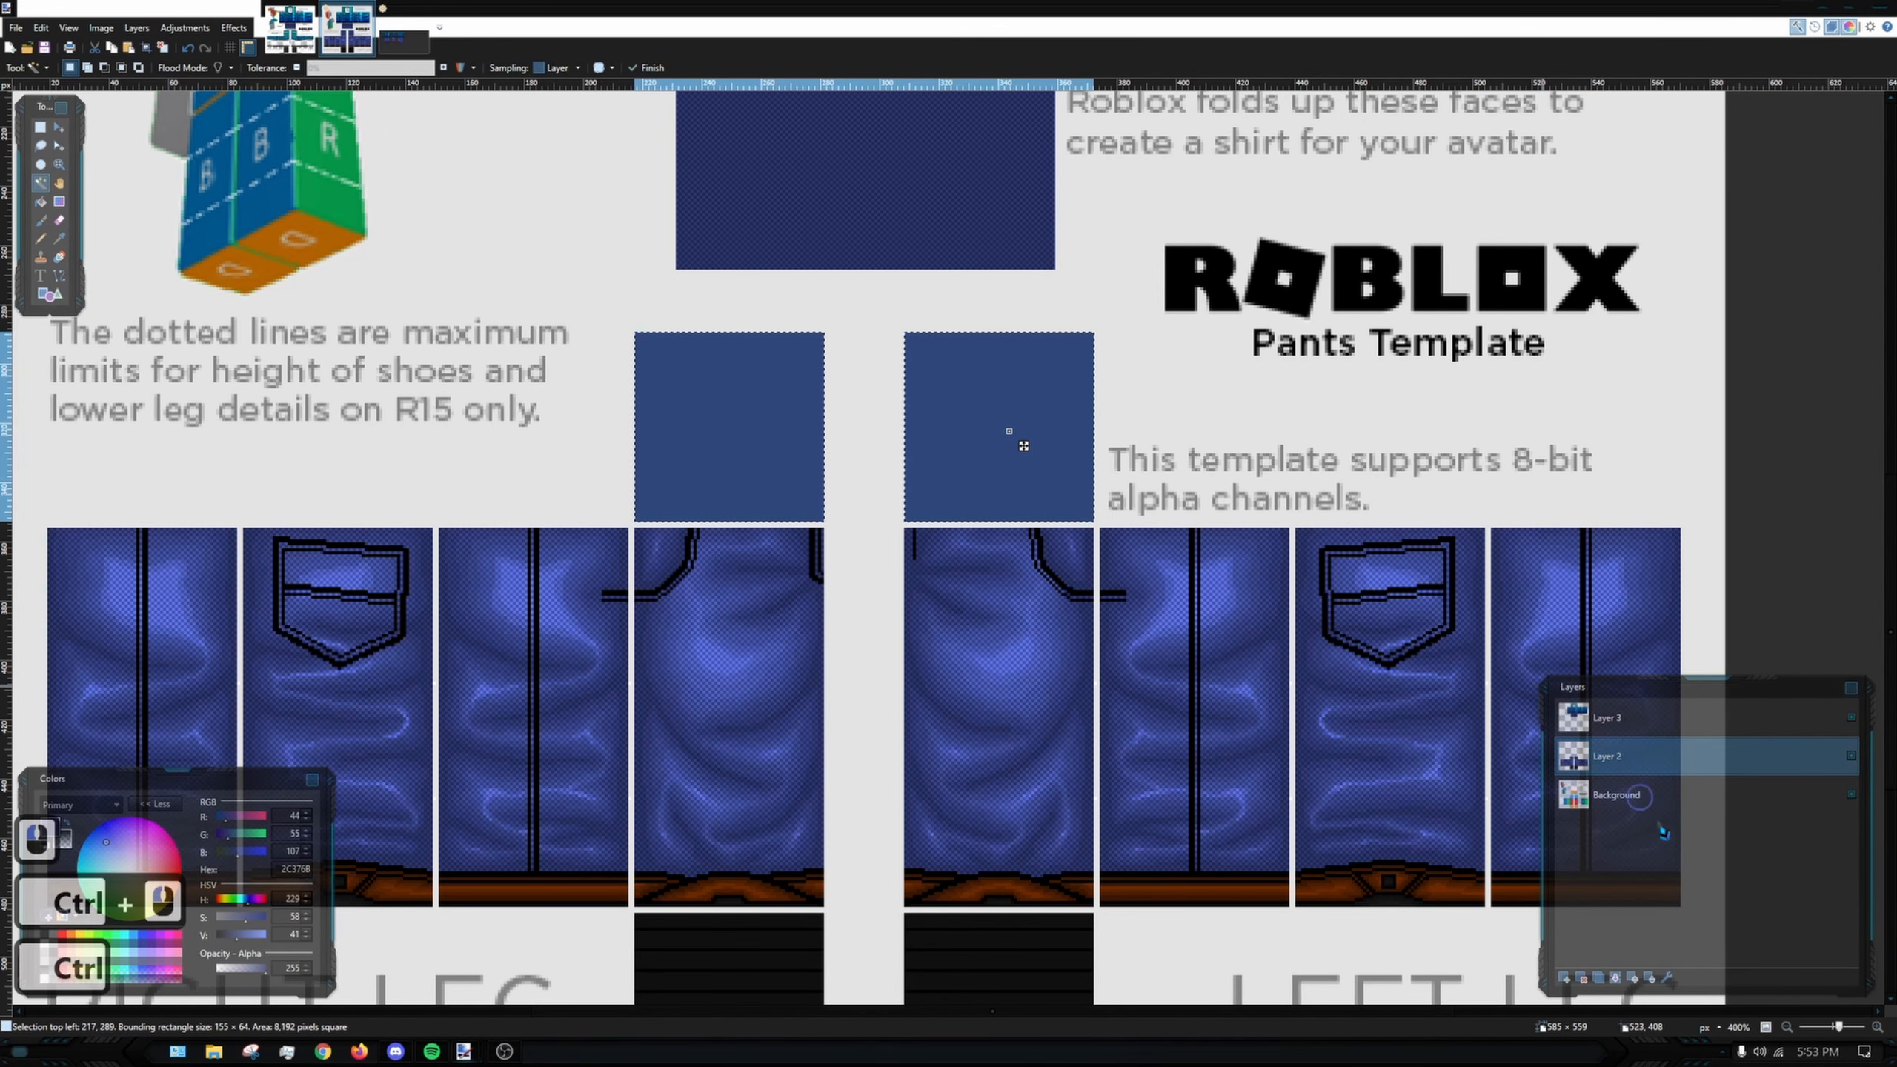
click(1564, 978)
- Render a checker pattern on Layer 4 with Grid & Checker Maker, using horizontal and vertical steps of 1 and line width 2
click(234, 27)
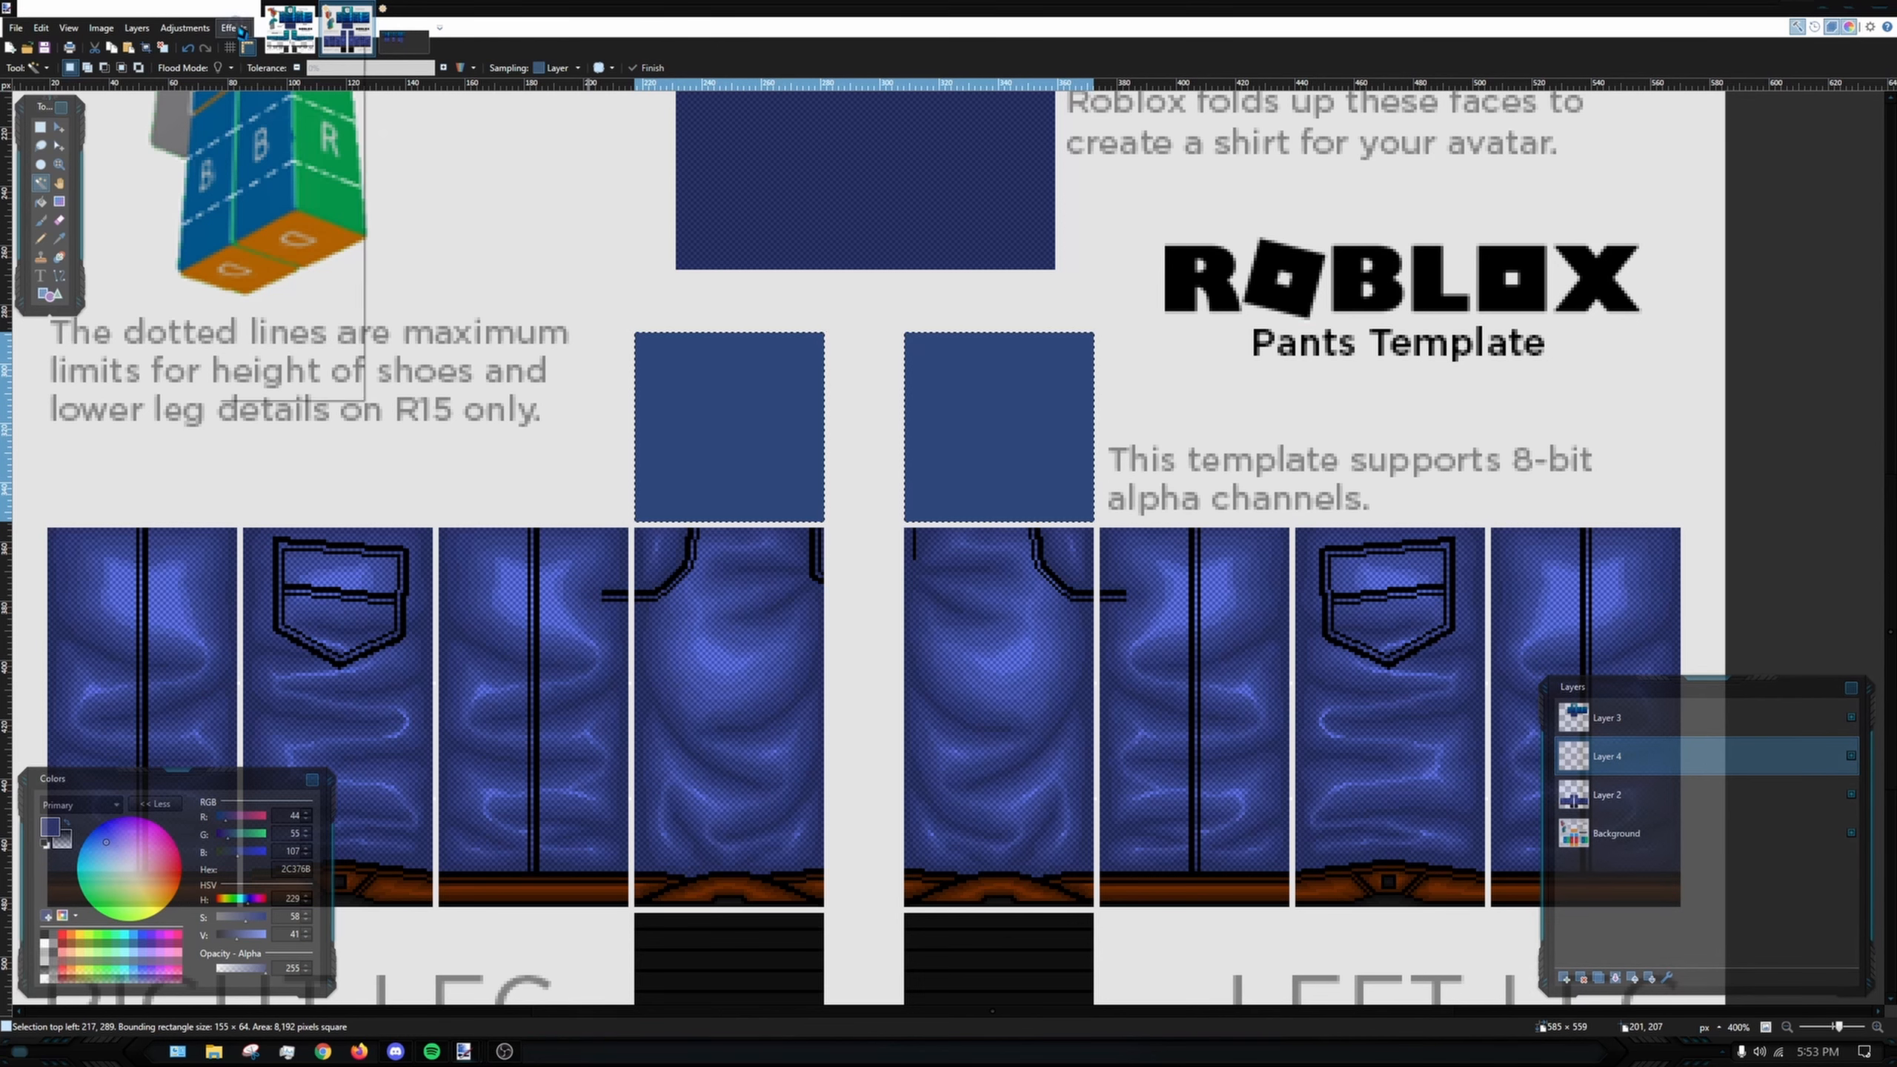
mouse_move(281, 232)
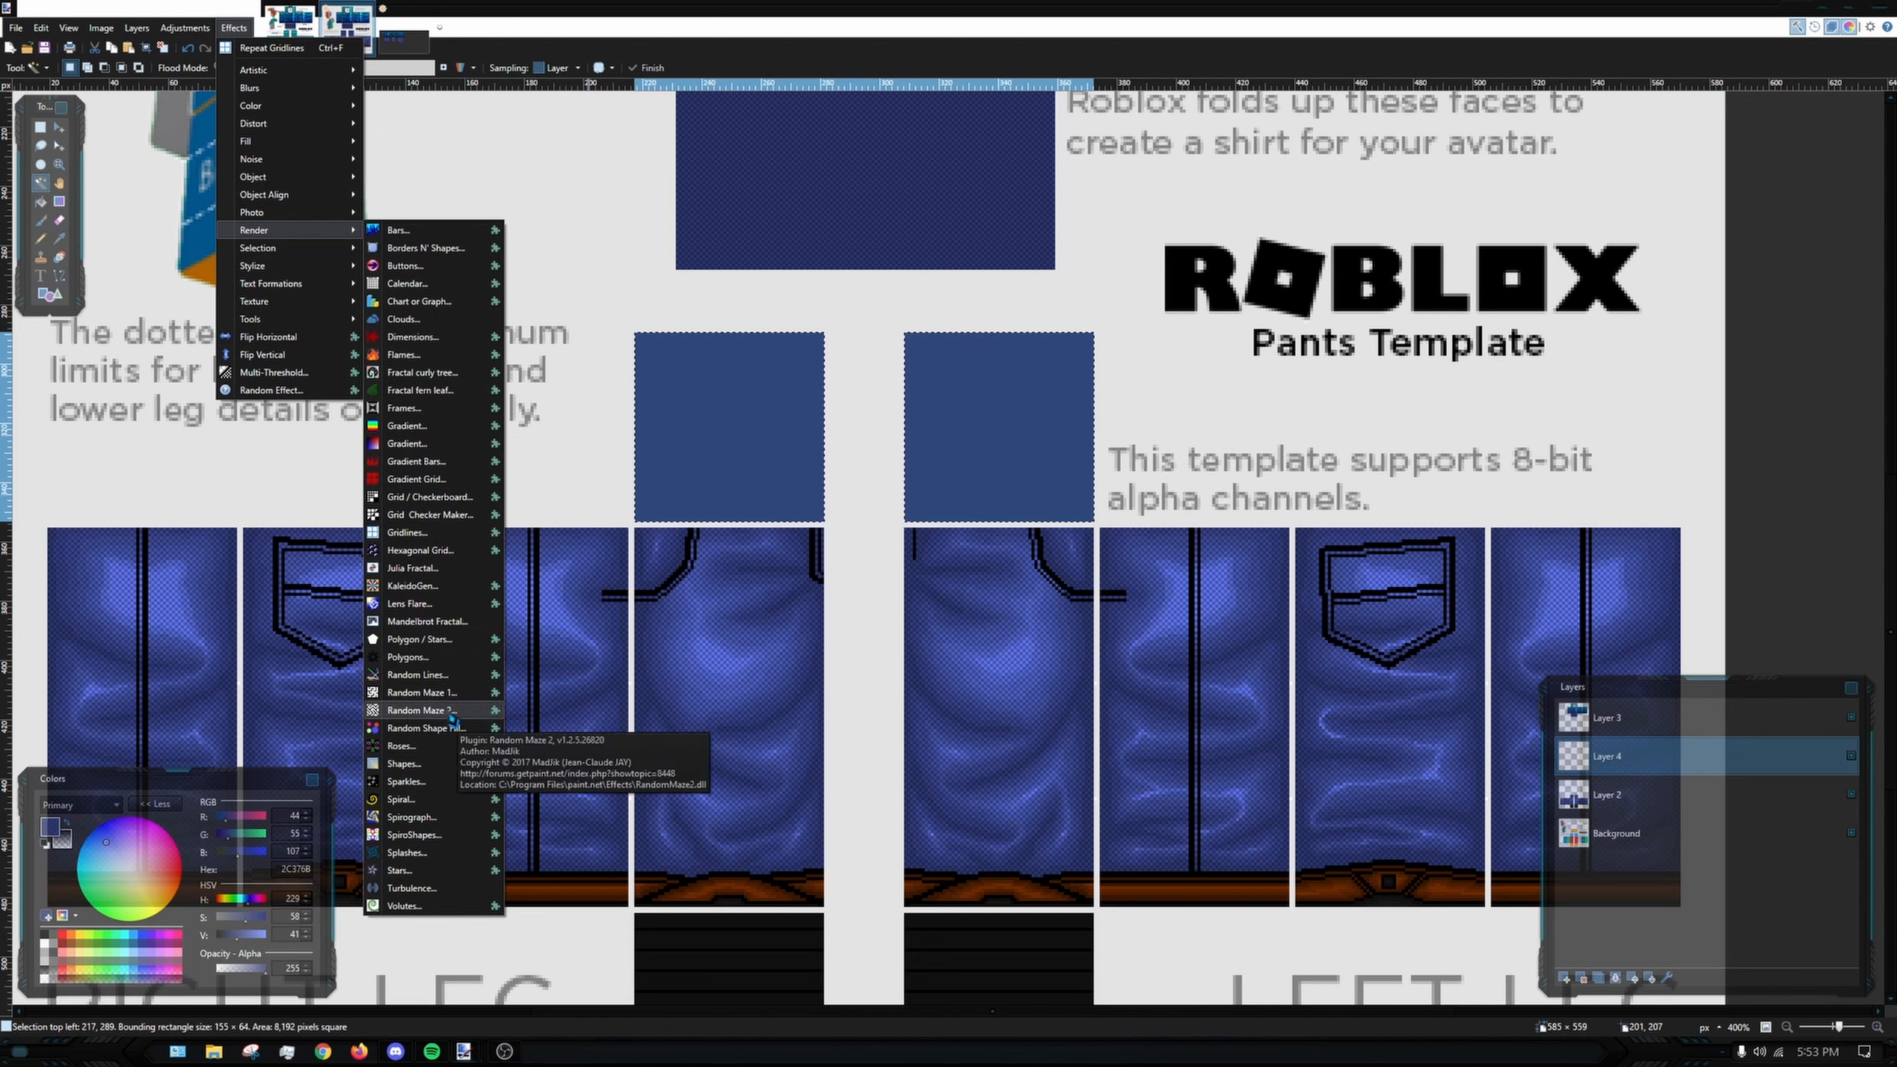
click(422, 515)
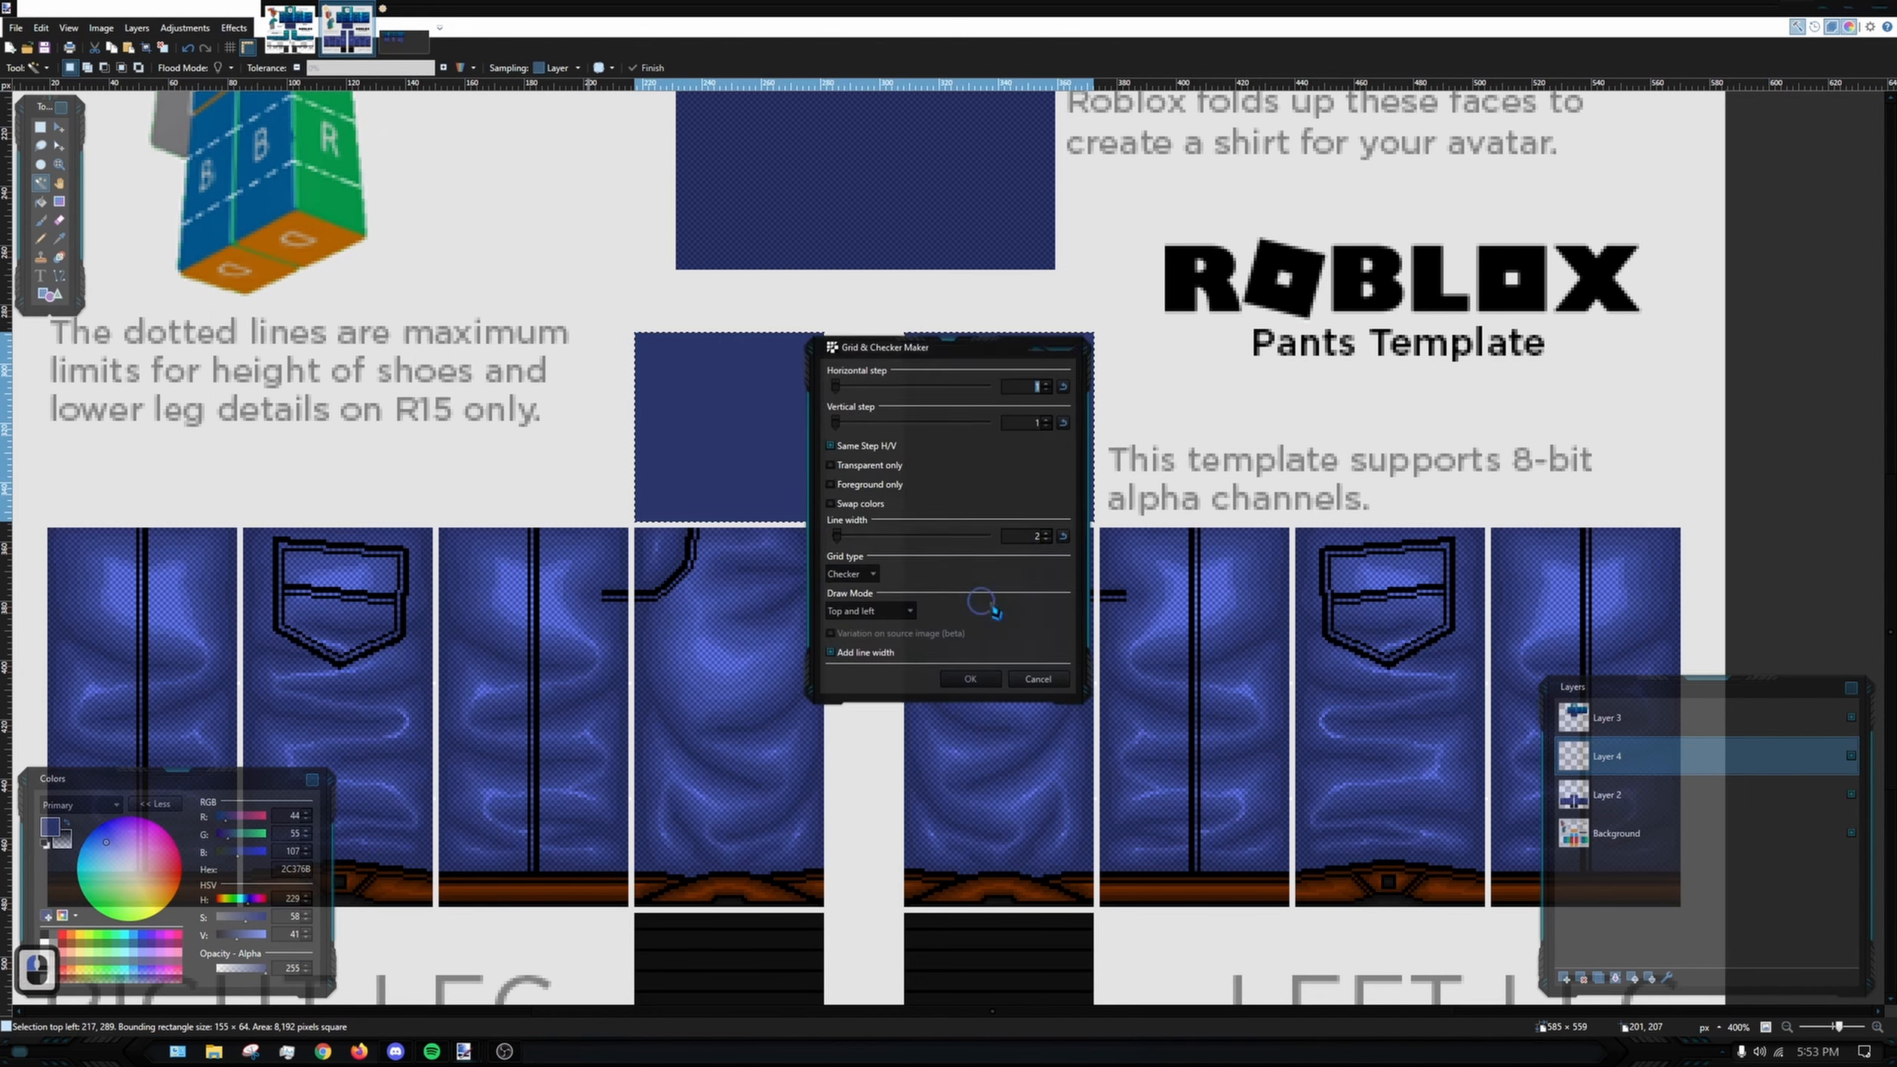
drag(893, 361, 1150, 376)
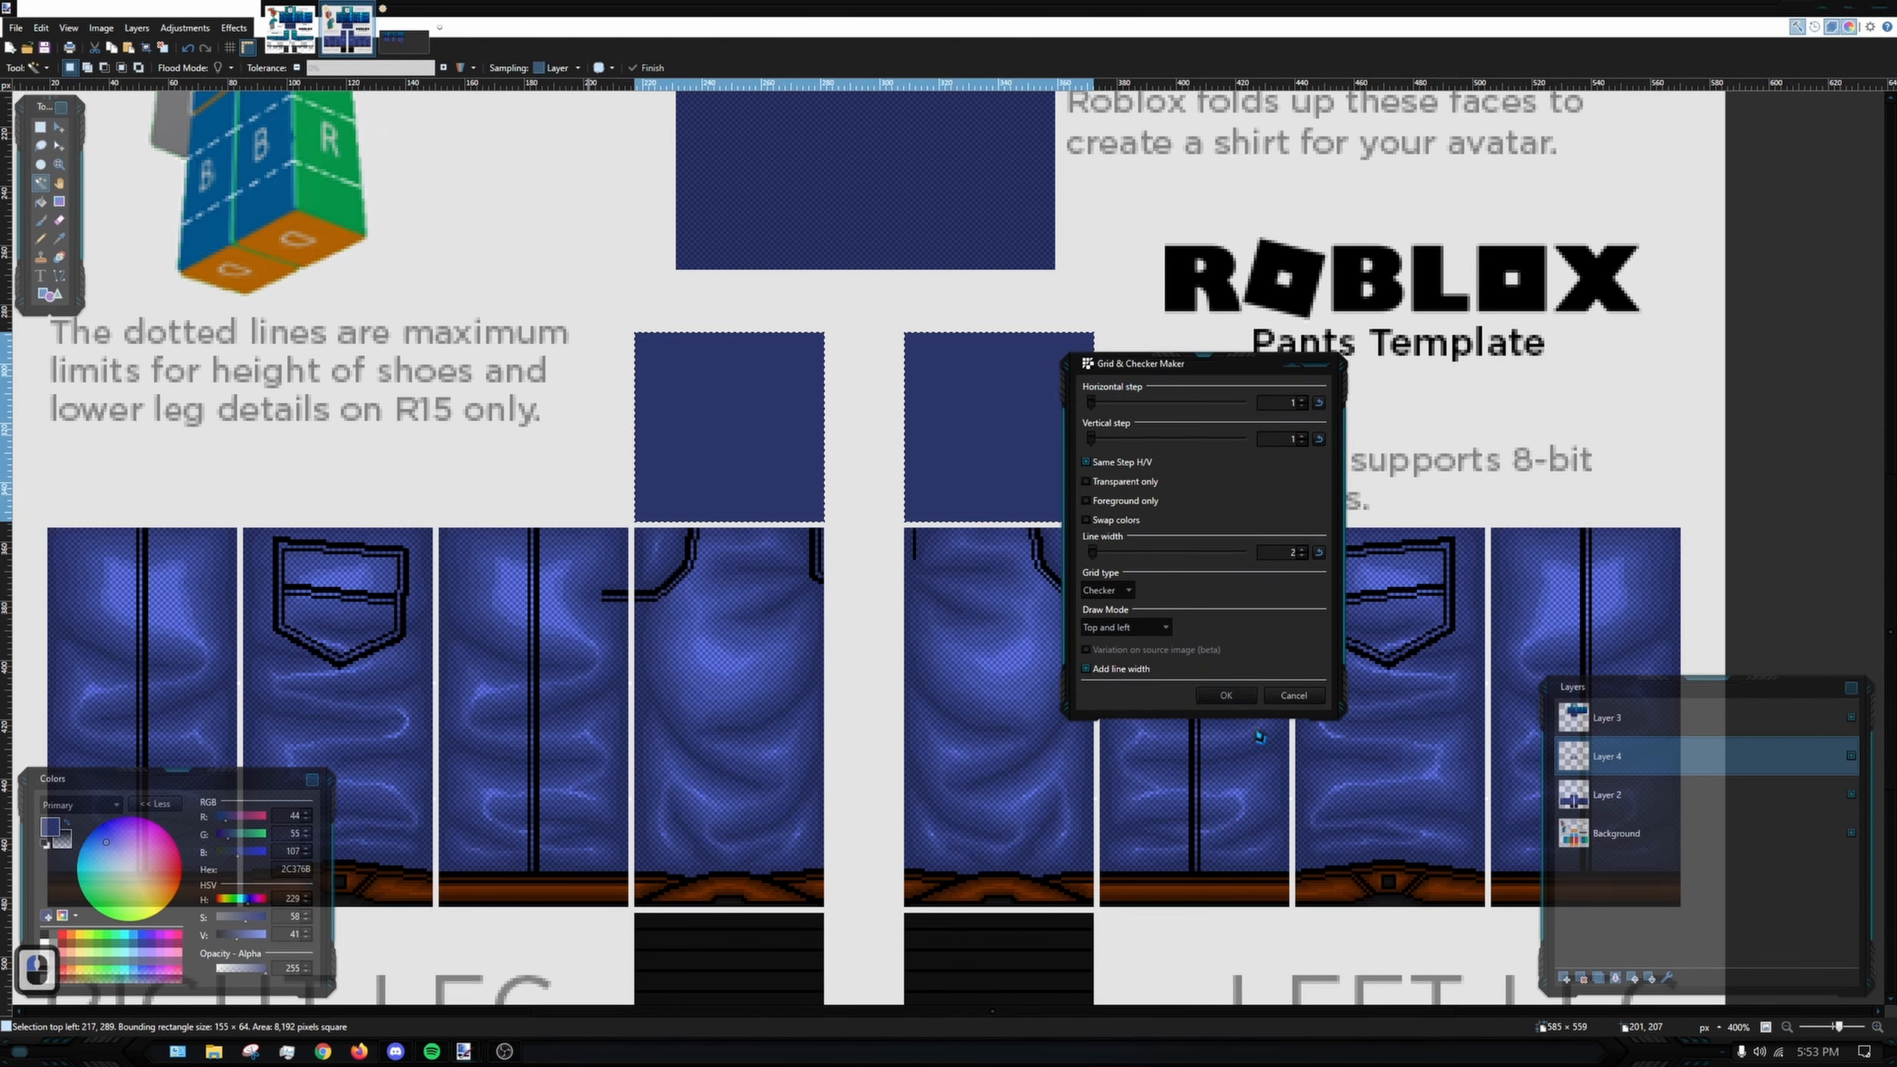
click(1120, 593)
click(1120, 594)
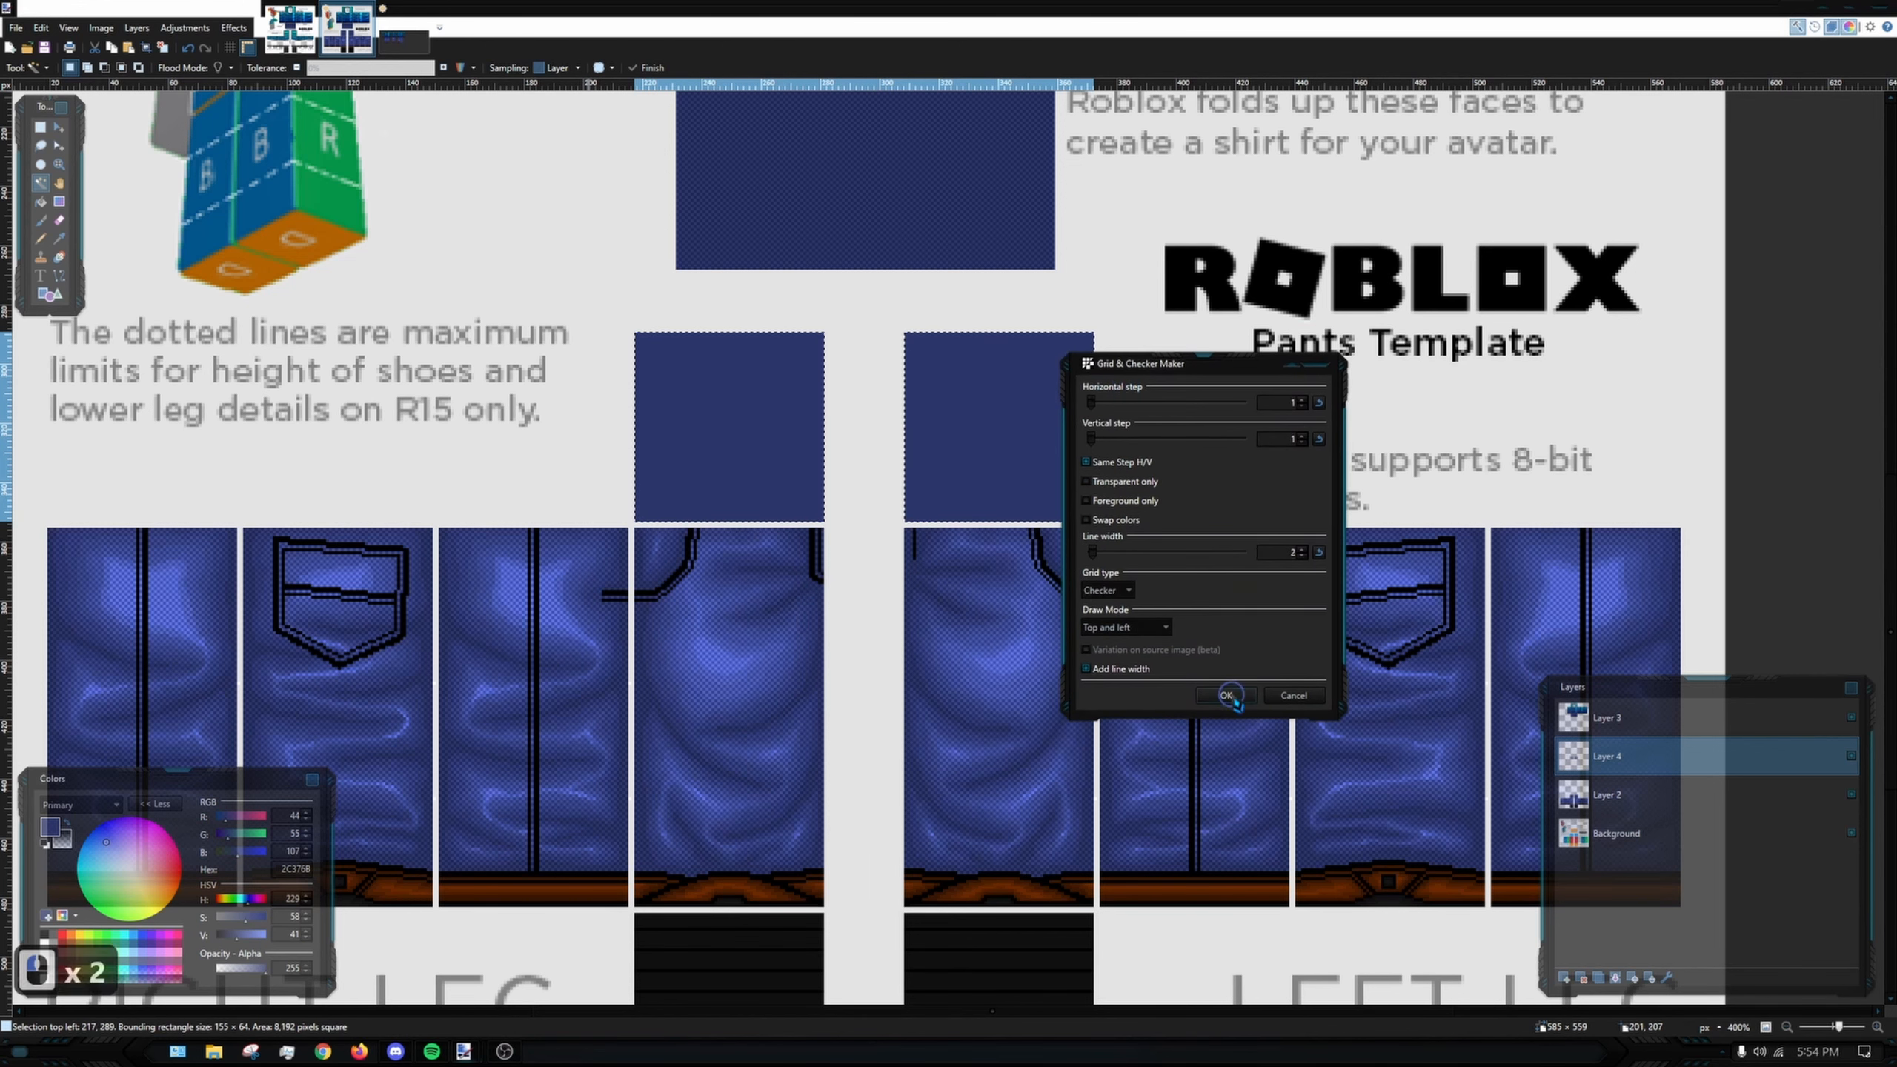
click(1233, 697)
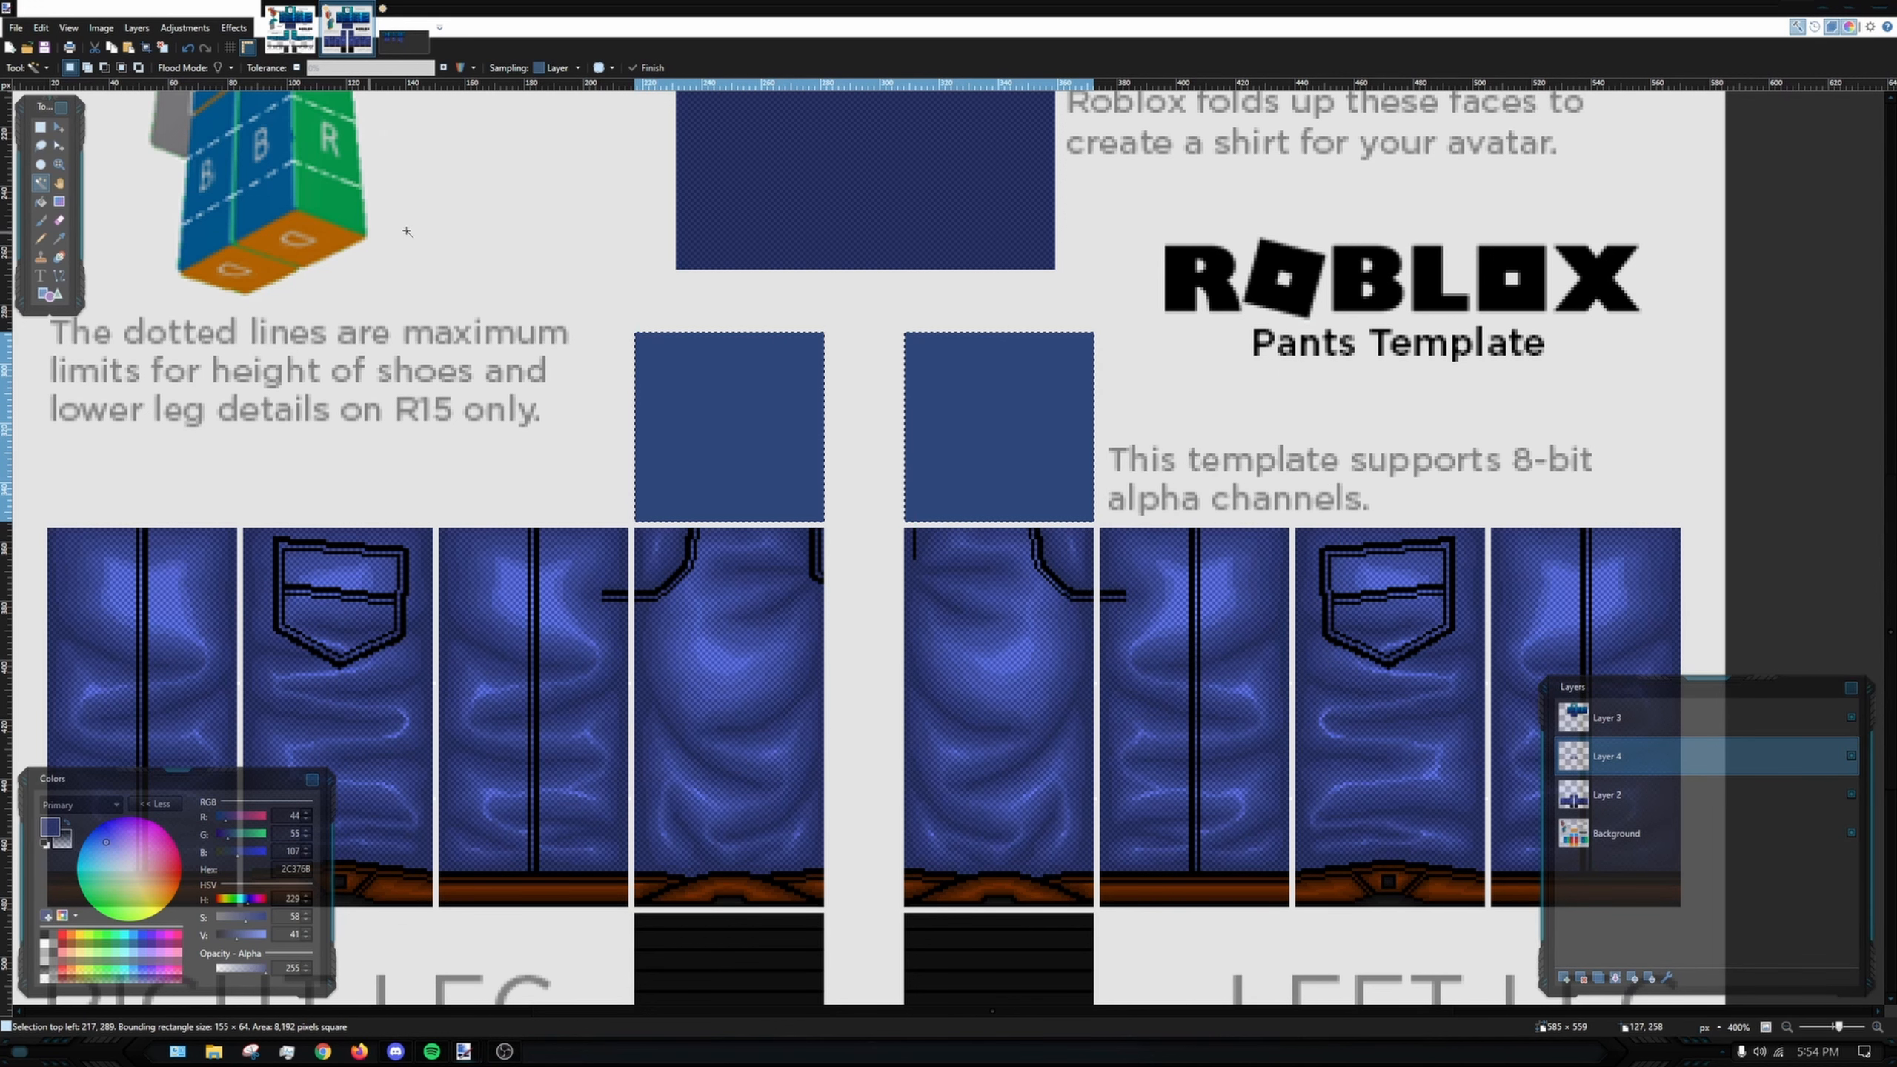
- Set Layer 4's blend mode to Multiply and its opacity to 95, and clear the selection around the two upper leg panels
double_click(1576, 757)
click(877, 528)
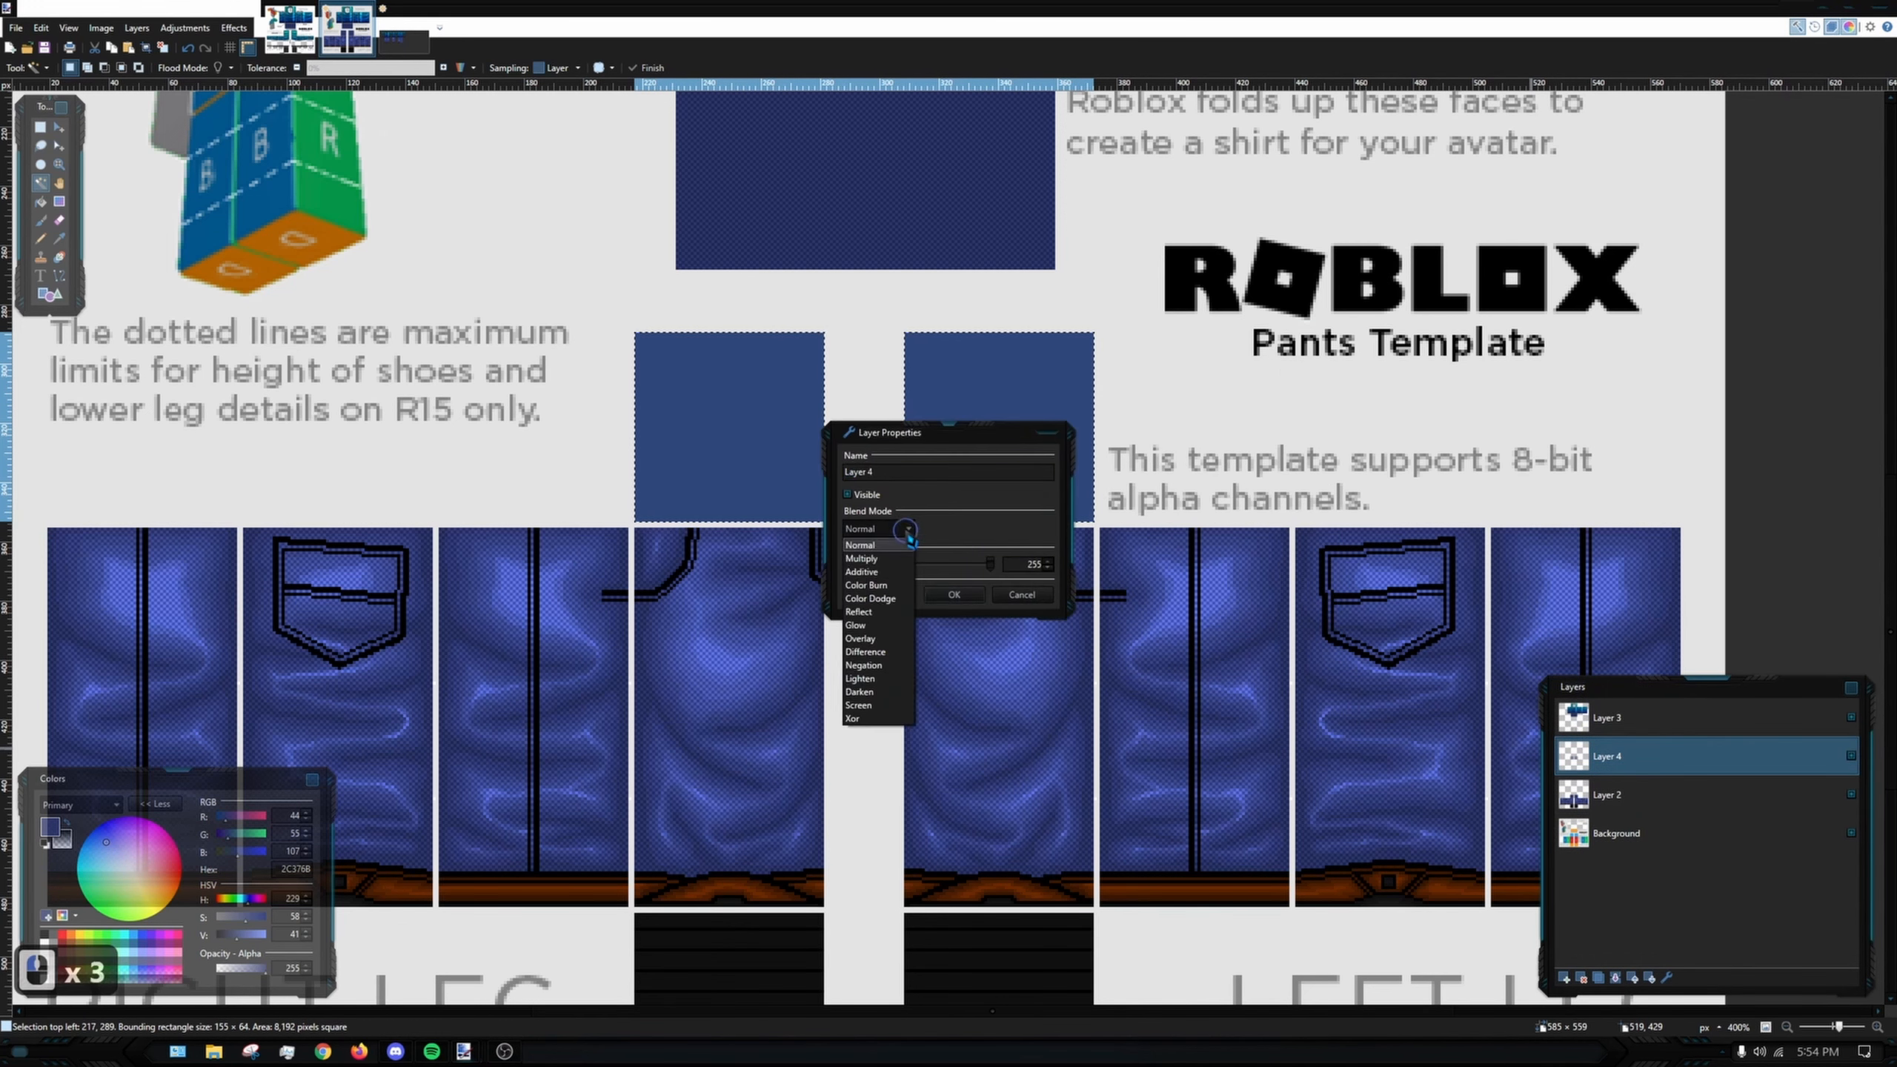
click(862, 558)
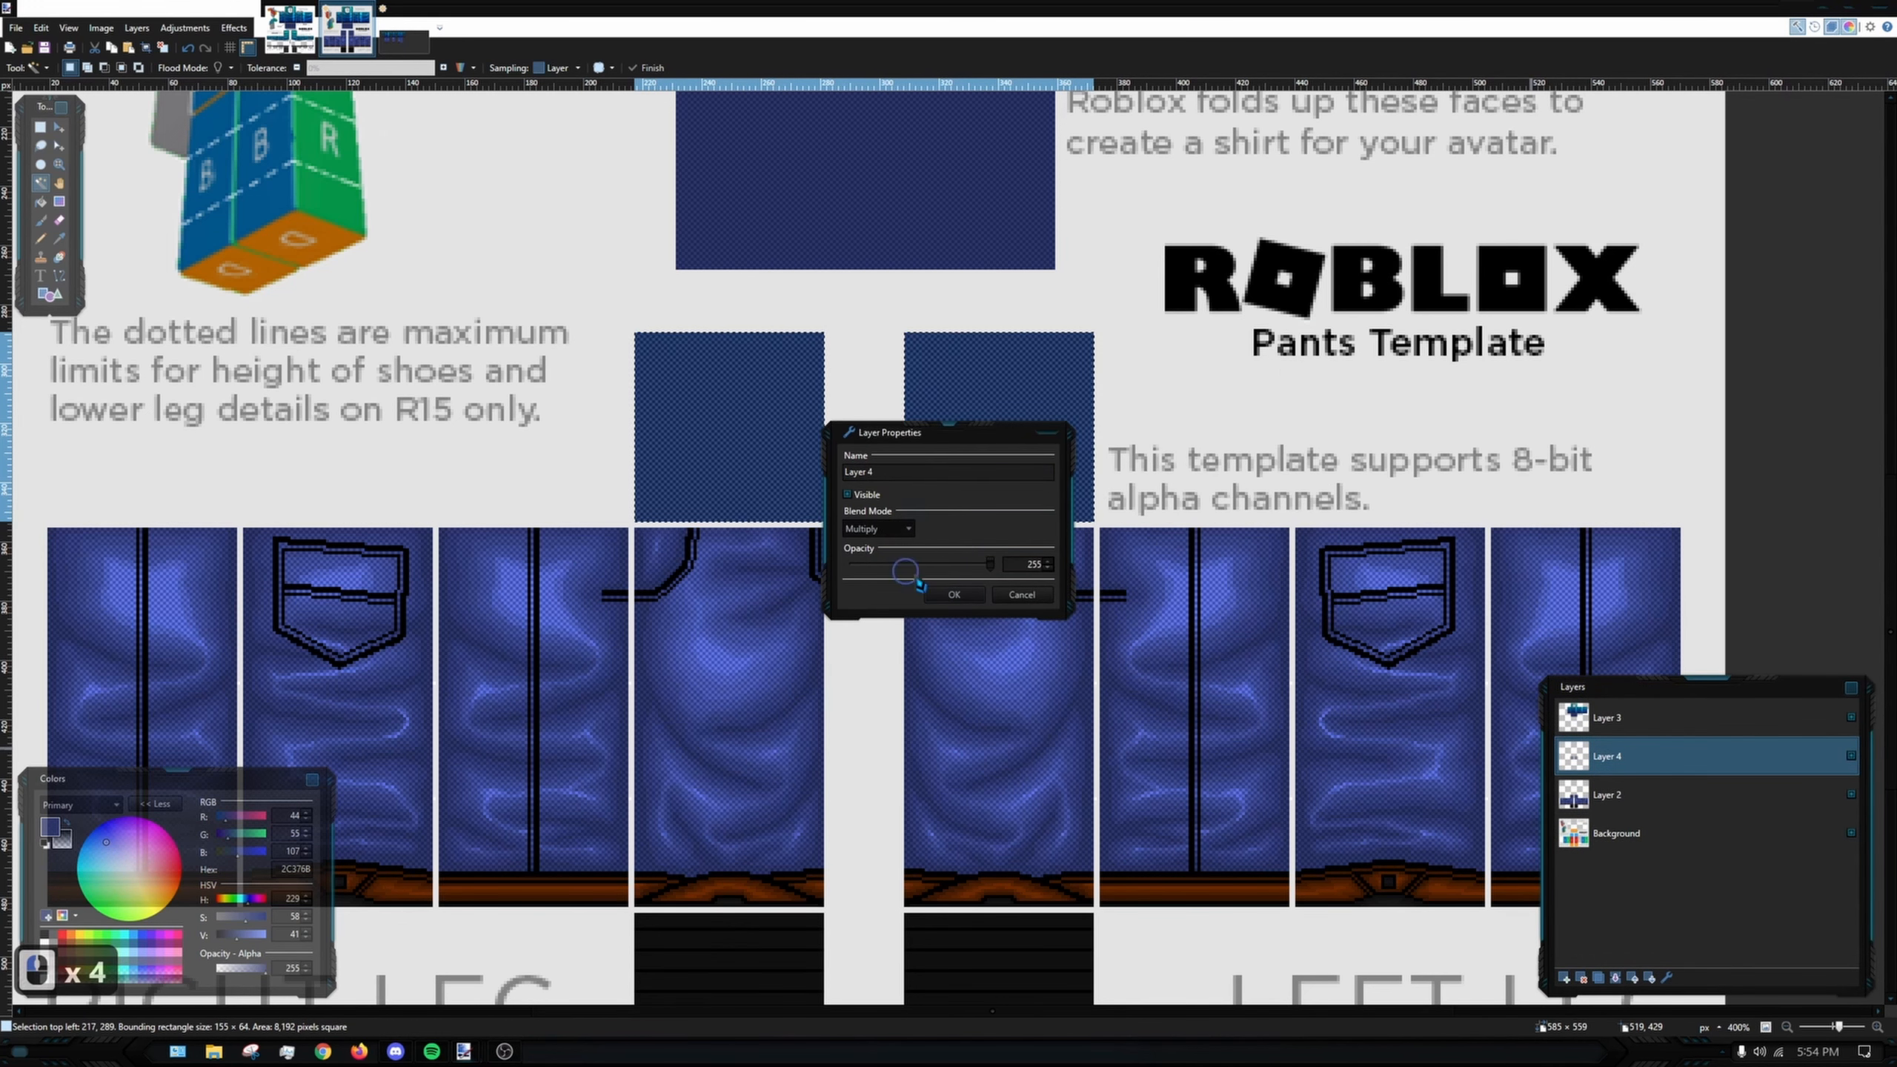
double_click(1035, 563)
text(95)
click(953, 594)
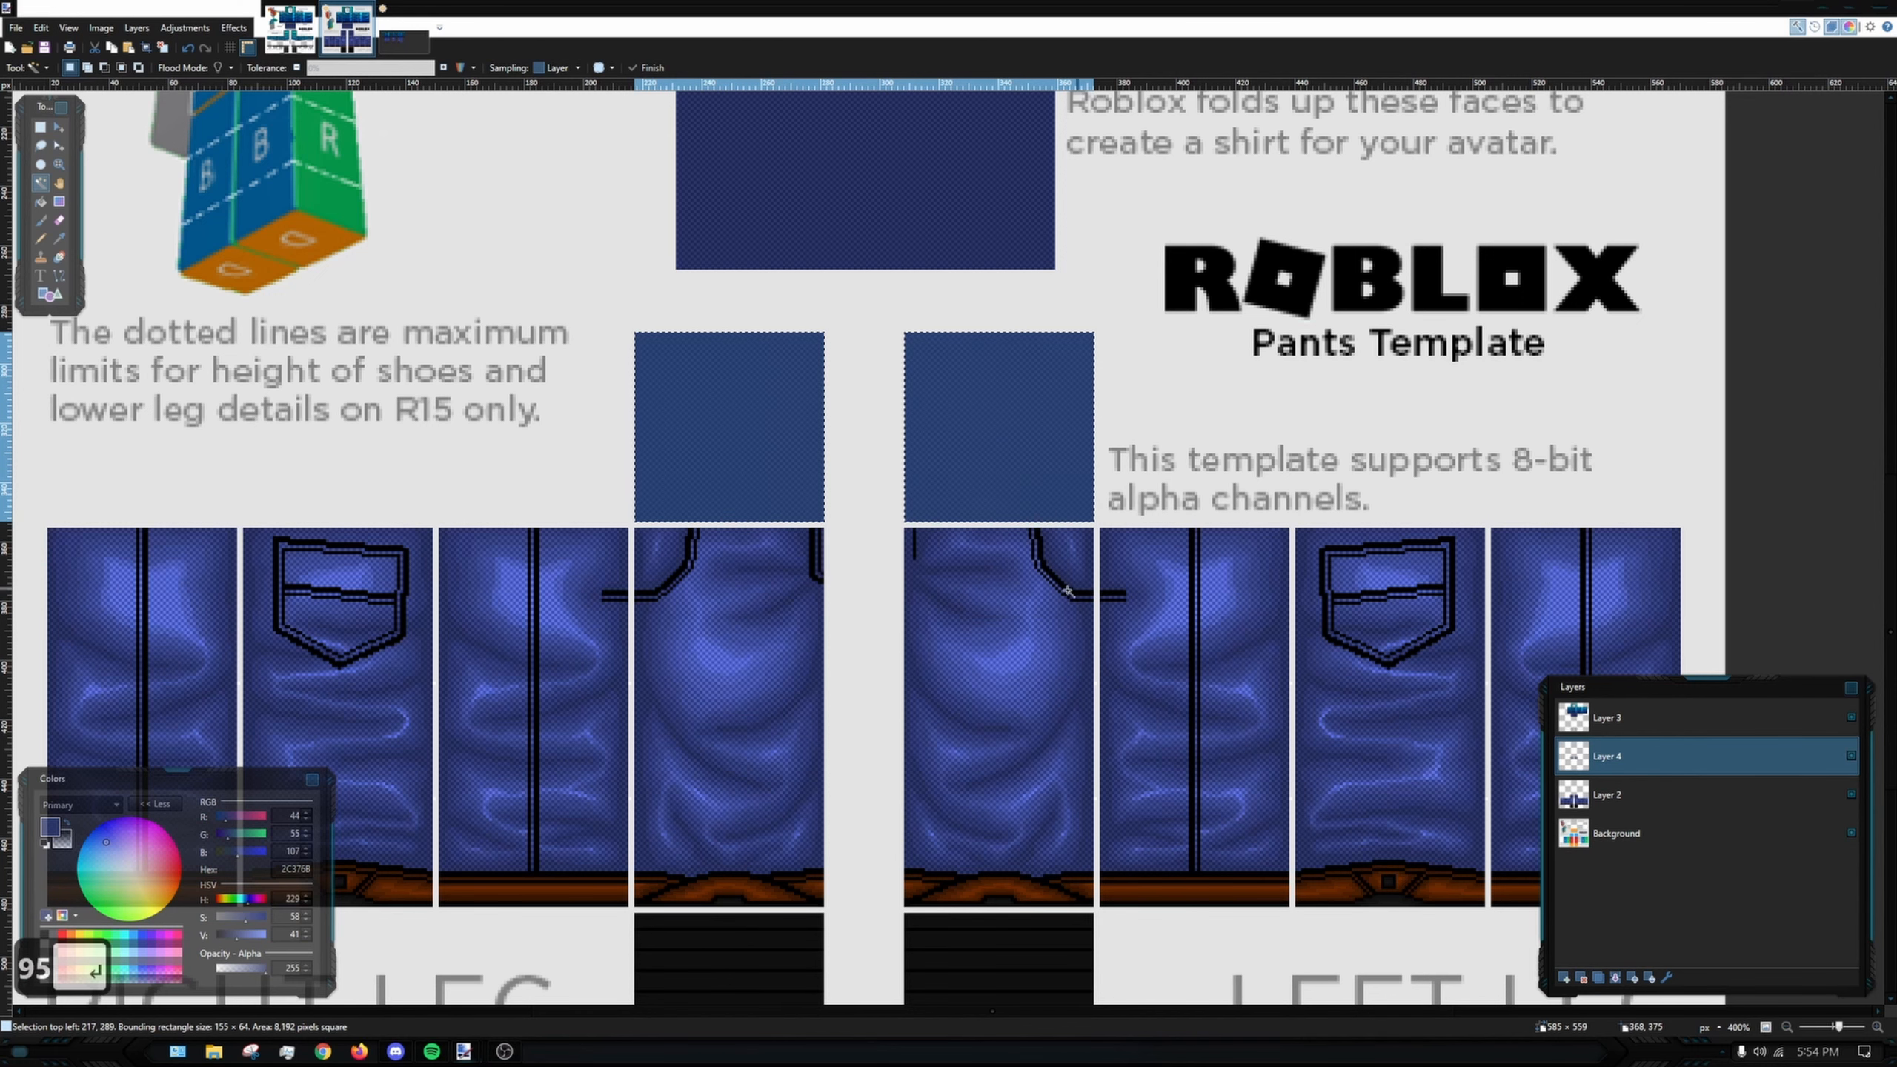
click(39, 126)
click(721, 426)
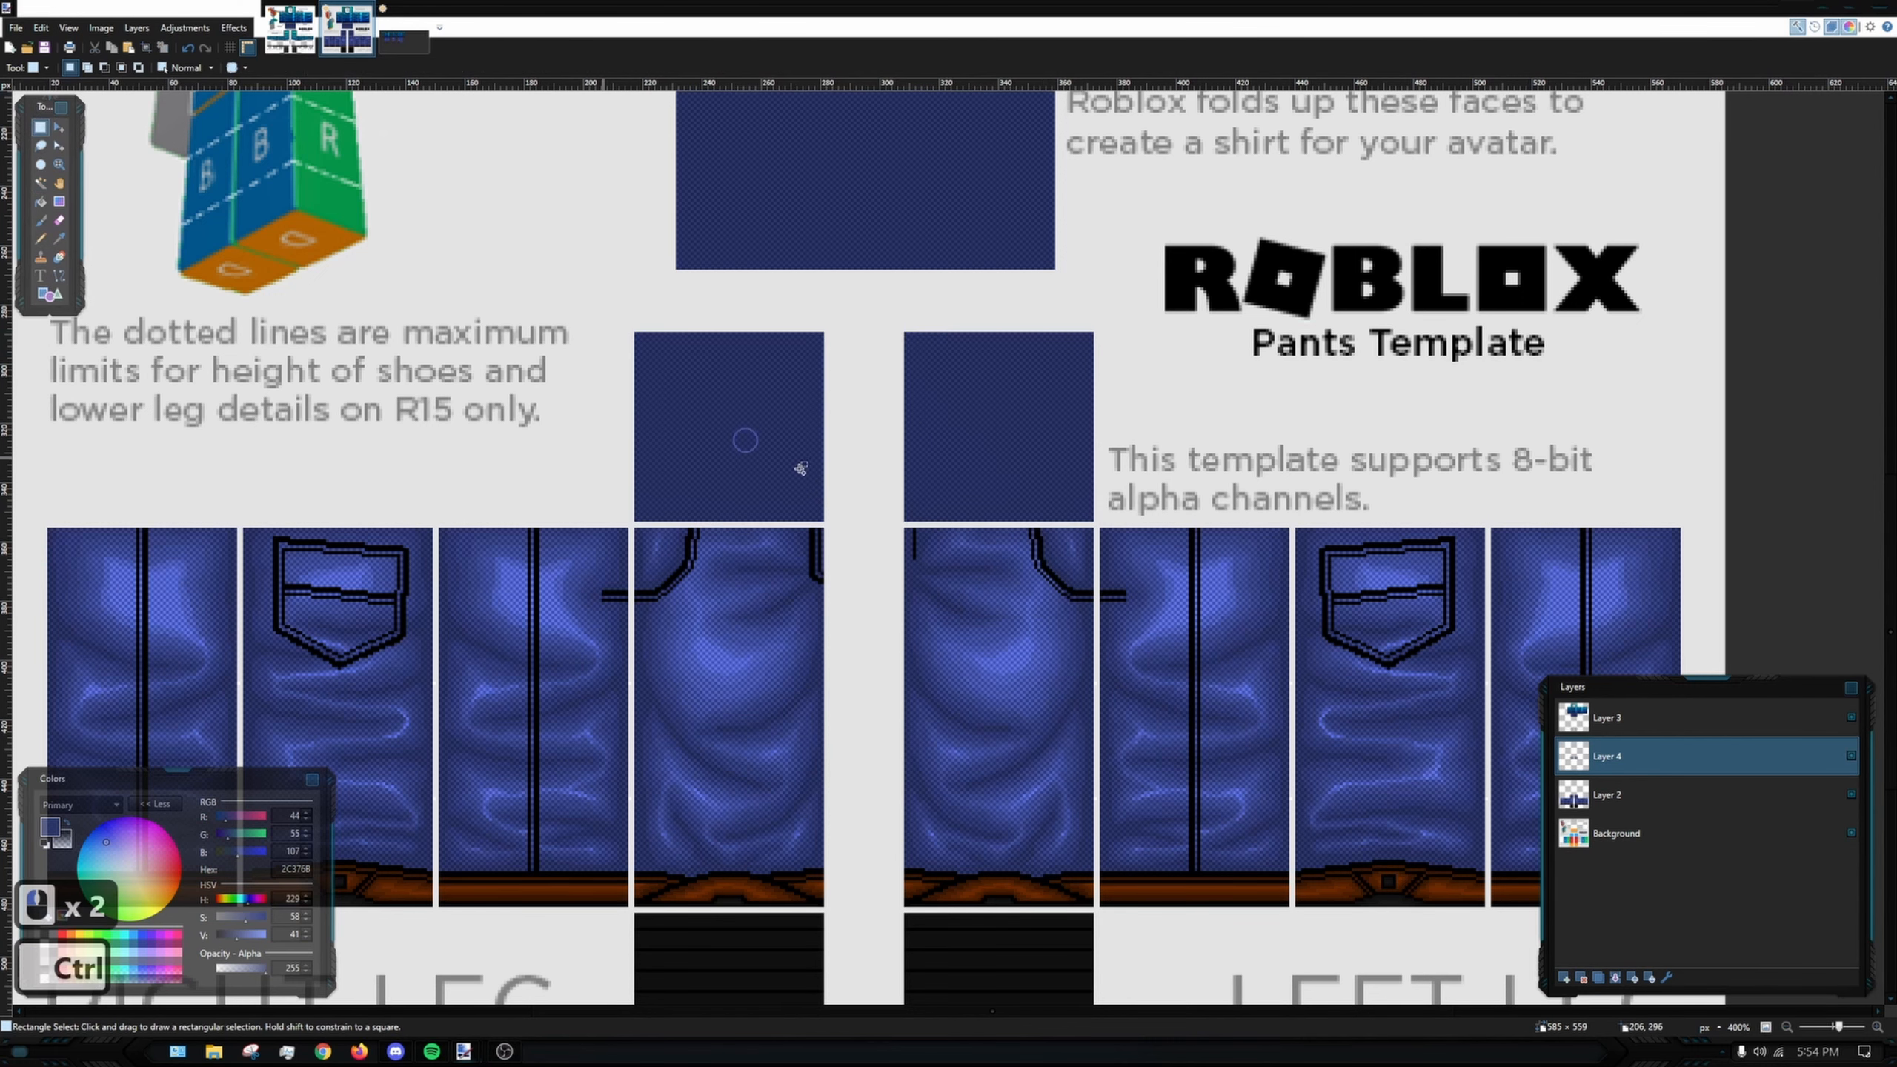
- Examine the textured panels across the whole pants template and compare them with the shirt template image
scroll(1075, 523, down, 5)
drag(1308, 489, 1207, 513)
scroll(1027, 441, down, 3)
drag(1294, 287, 1267, 326)
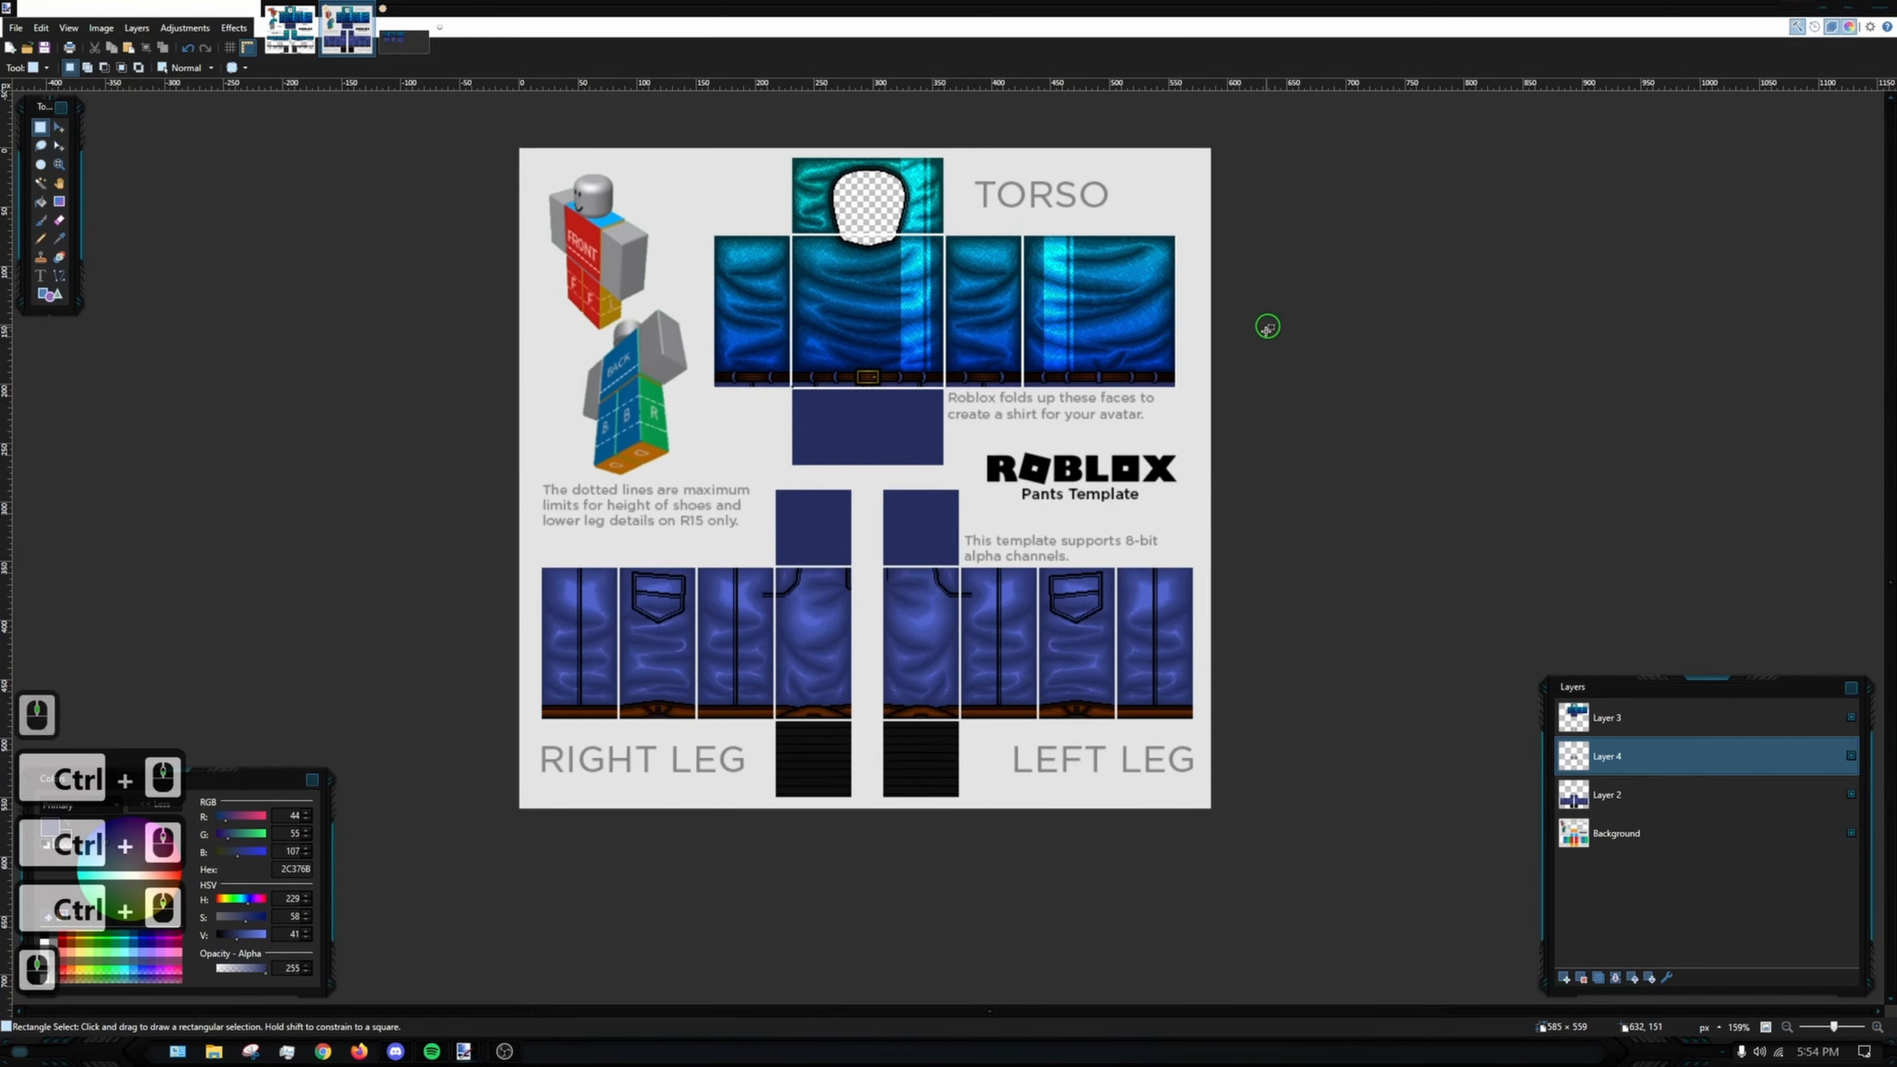
scroll(755, 624, up, 6)
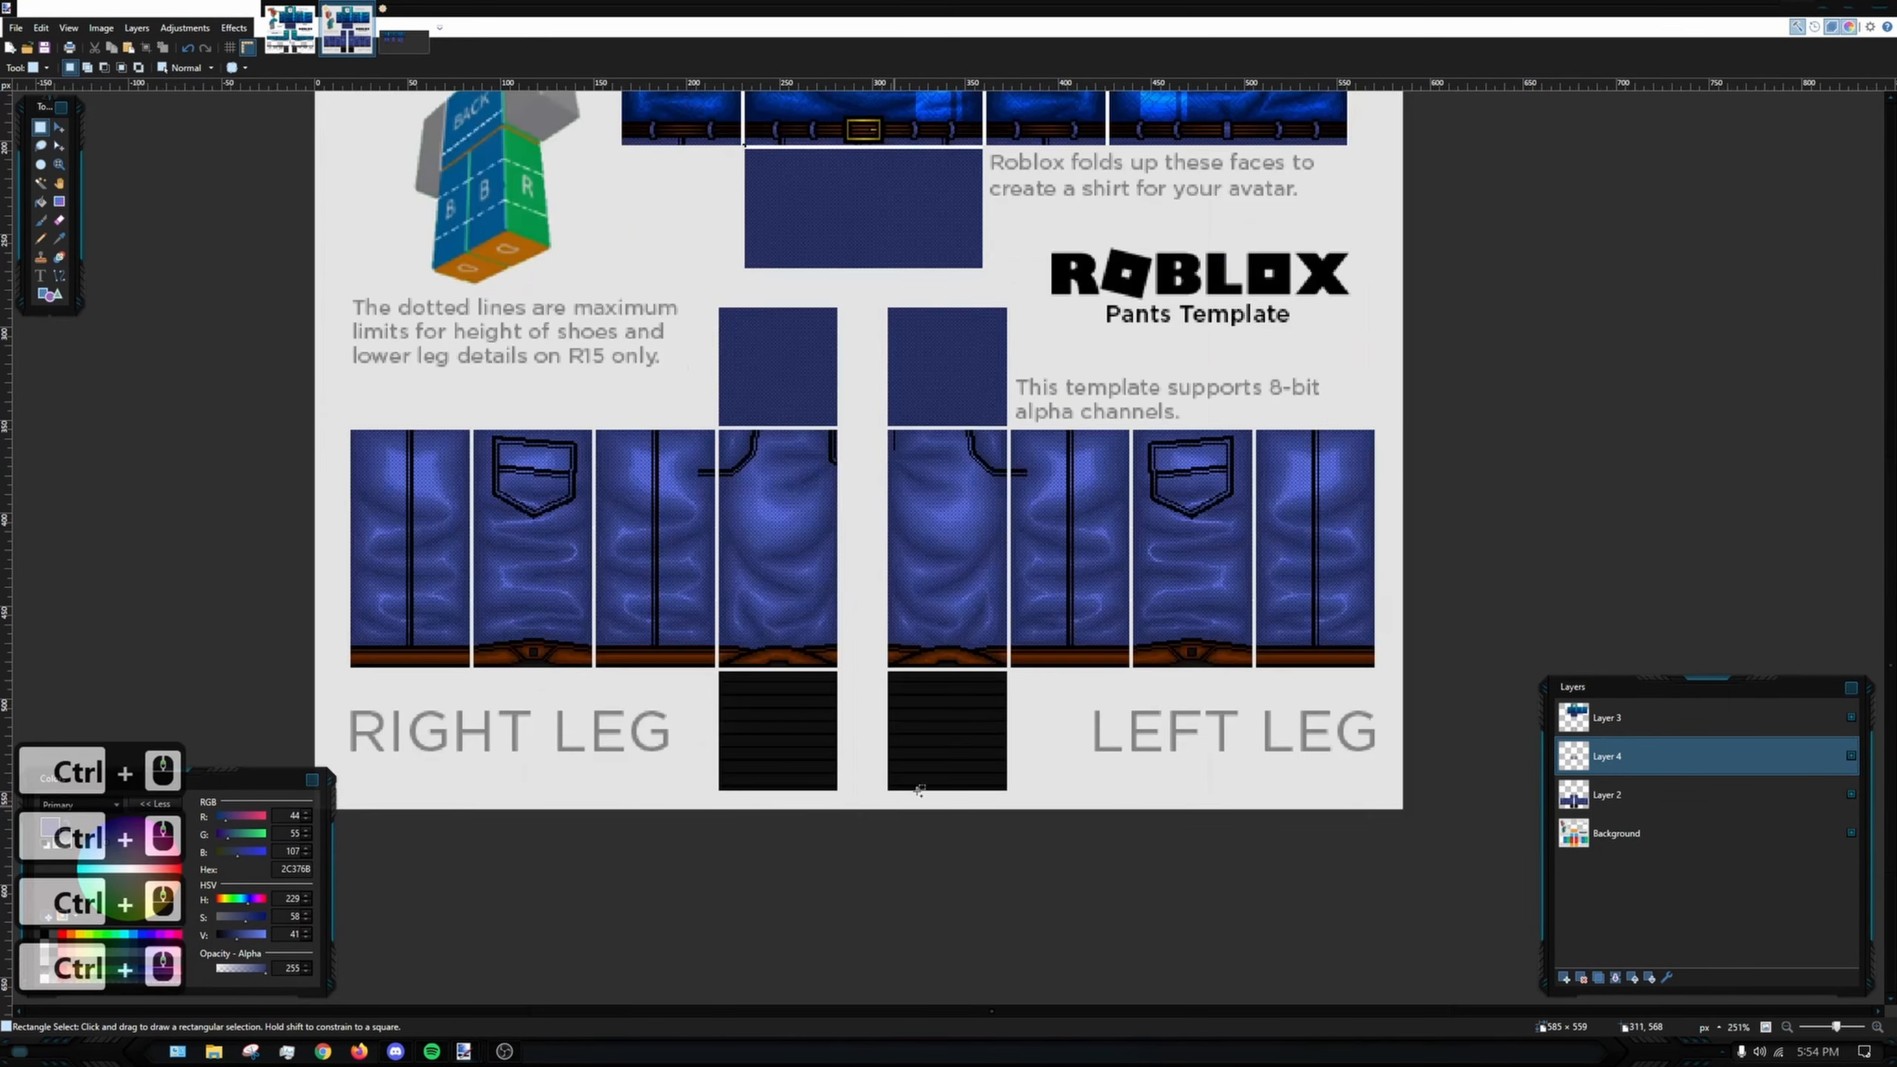
scroll(936, 582, down, 4)
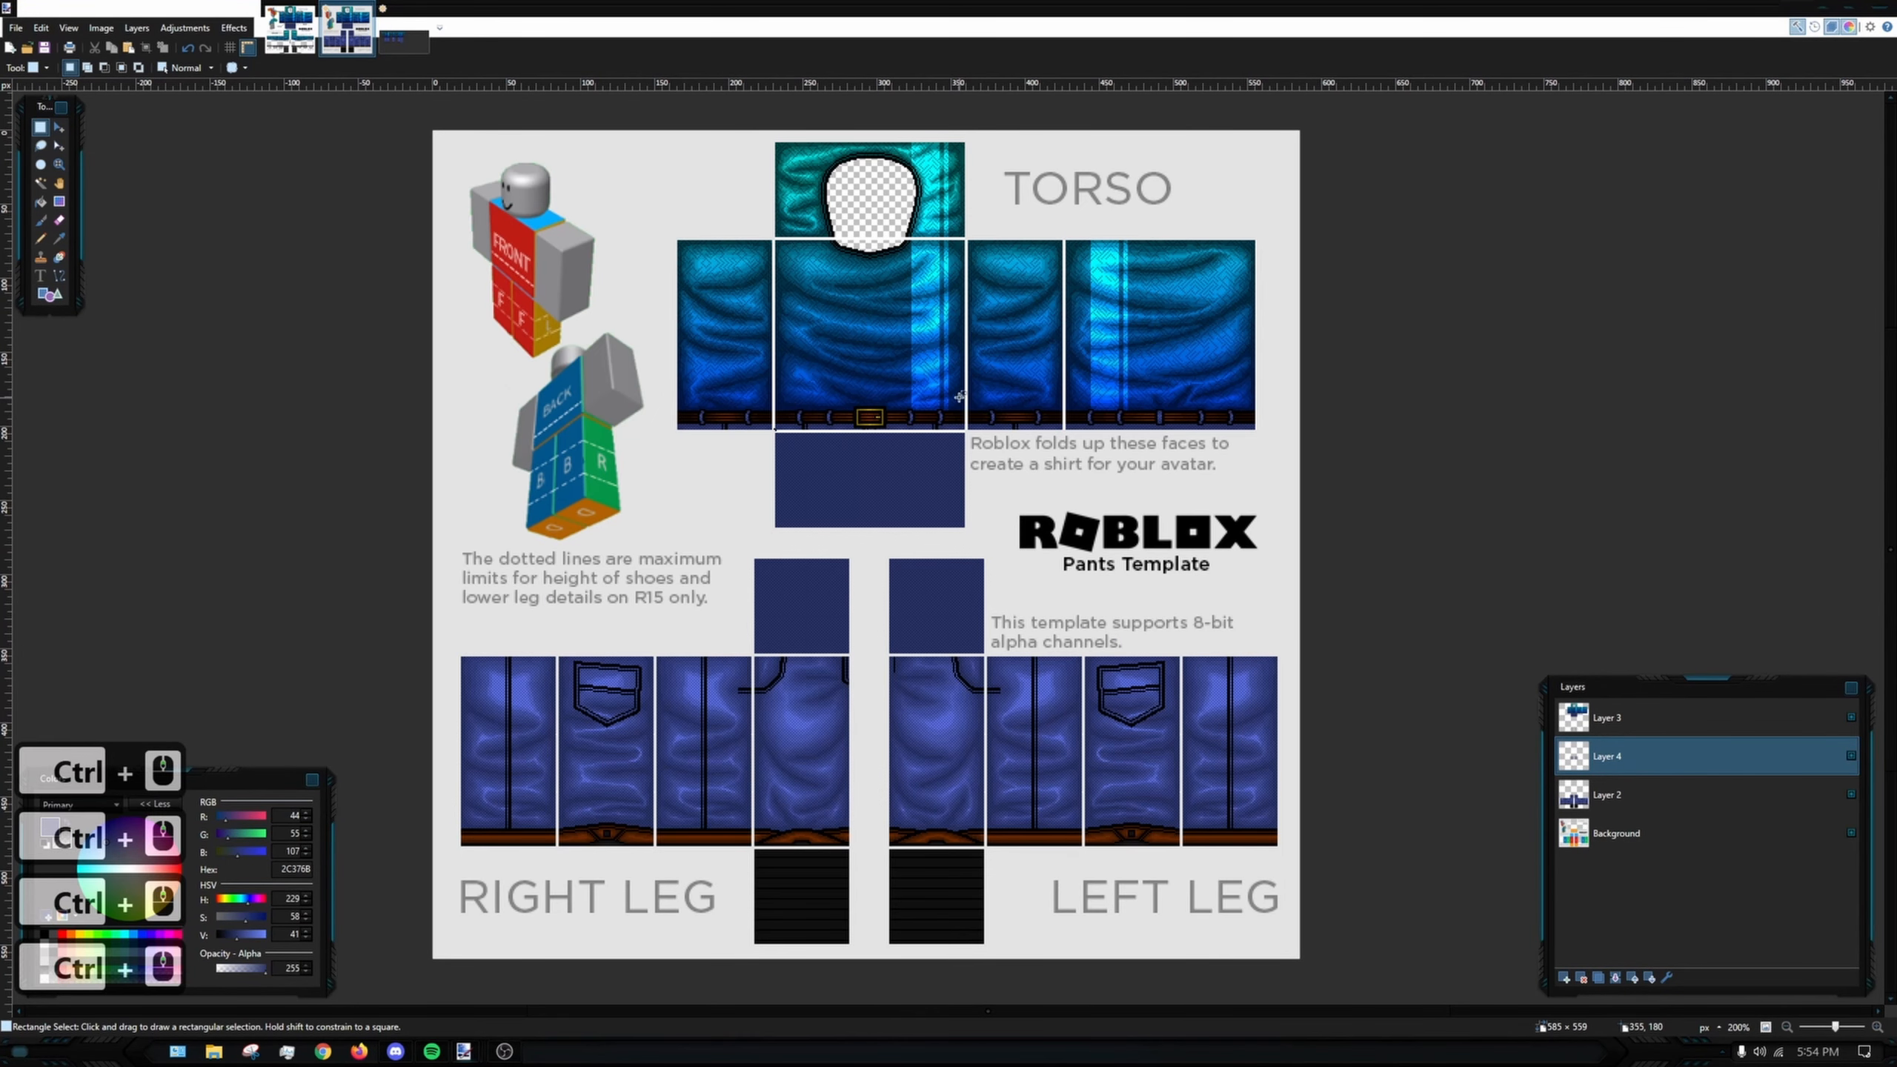
scroll(997, 641, down, 4)
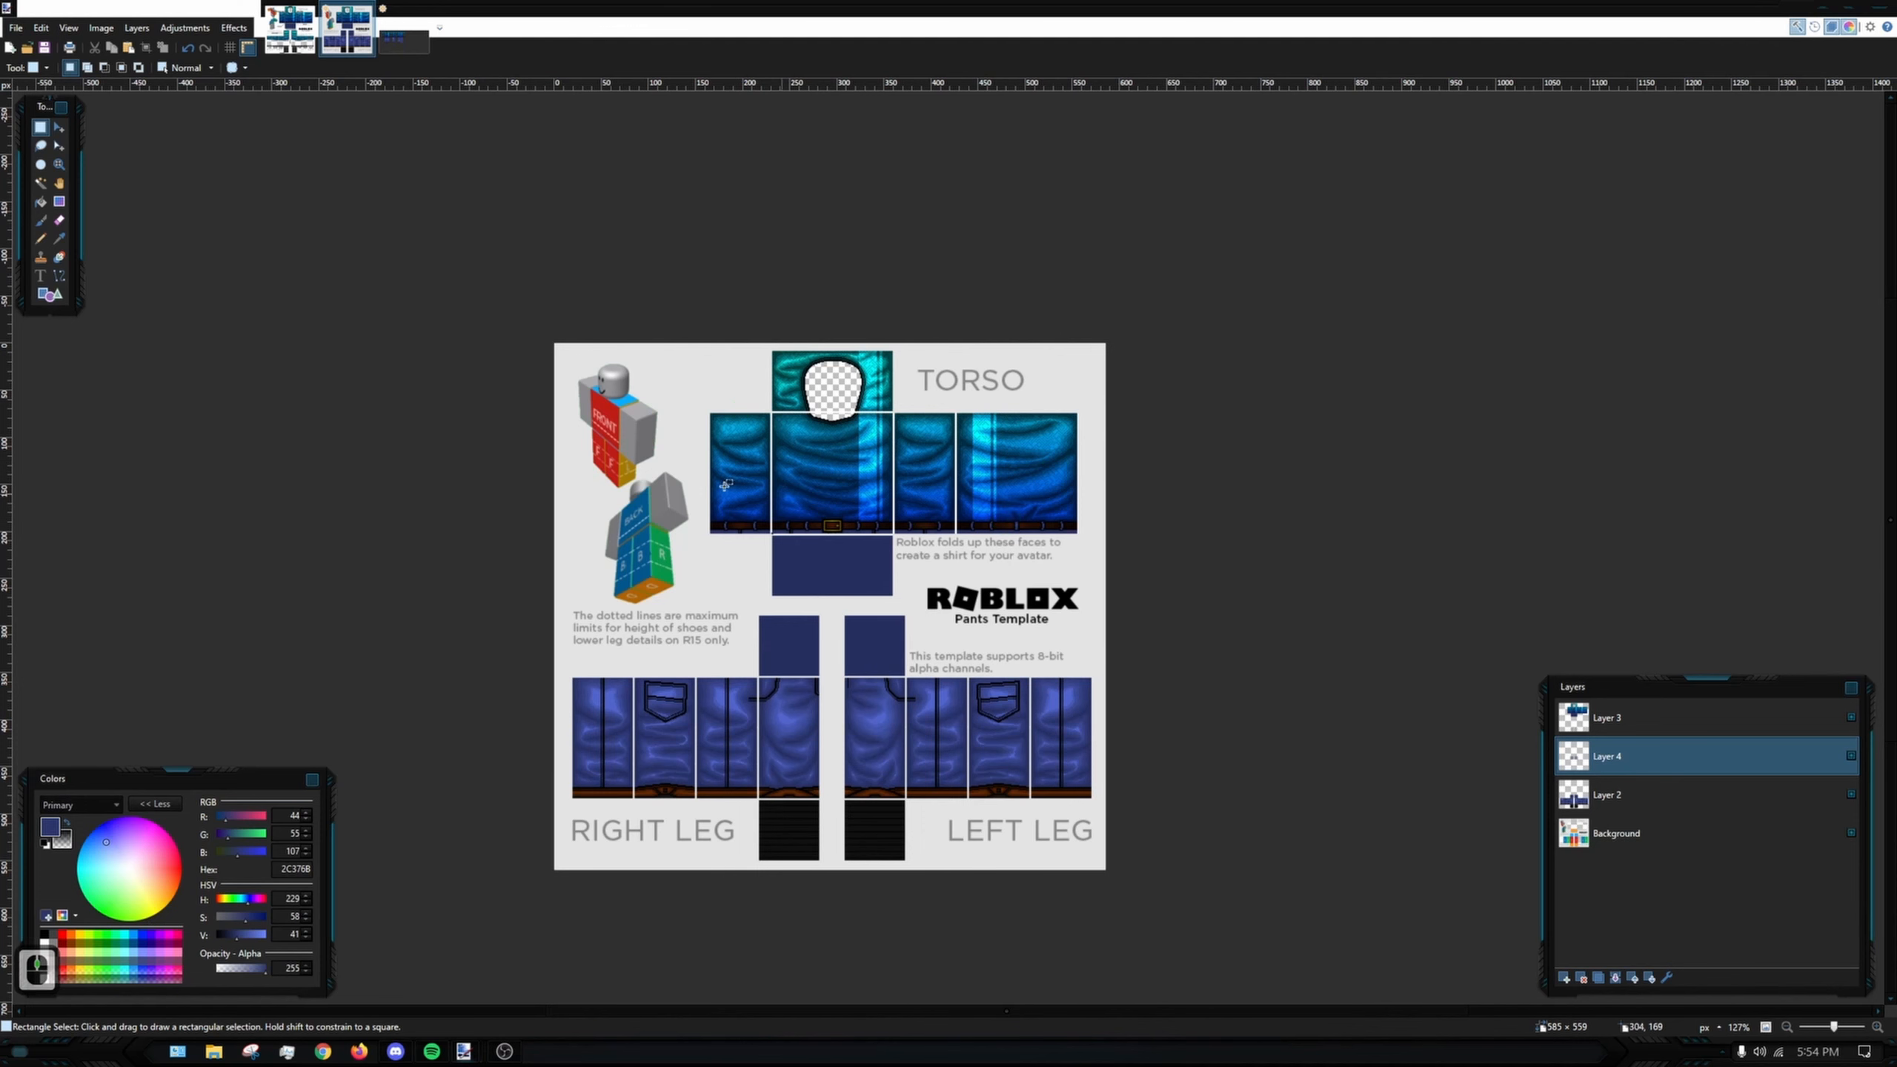
click(289, 28)
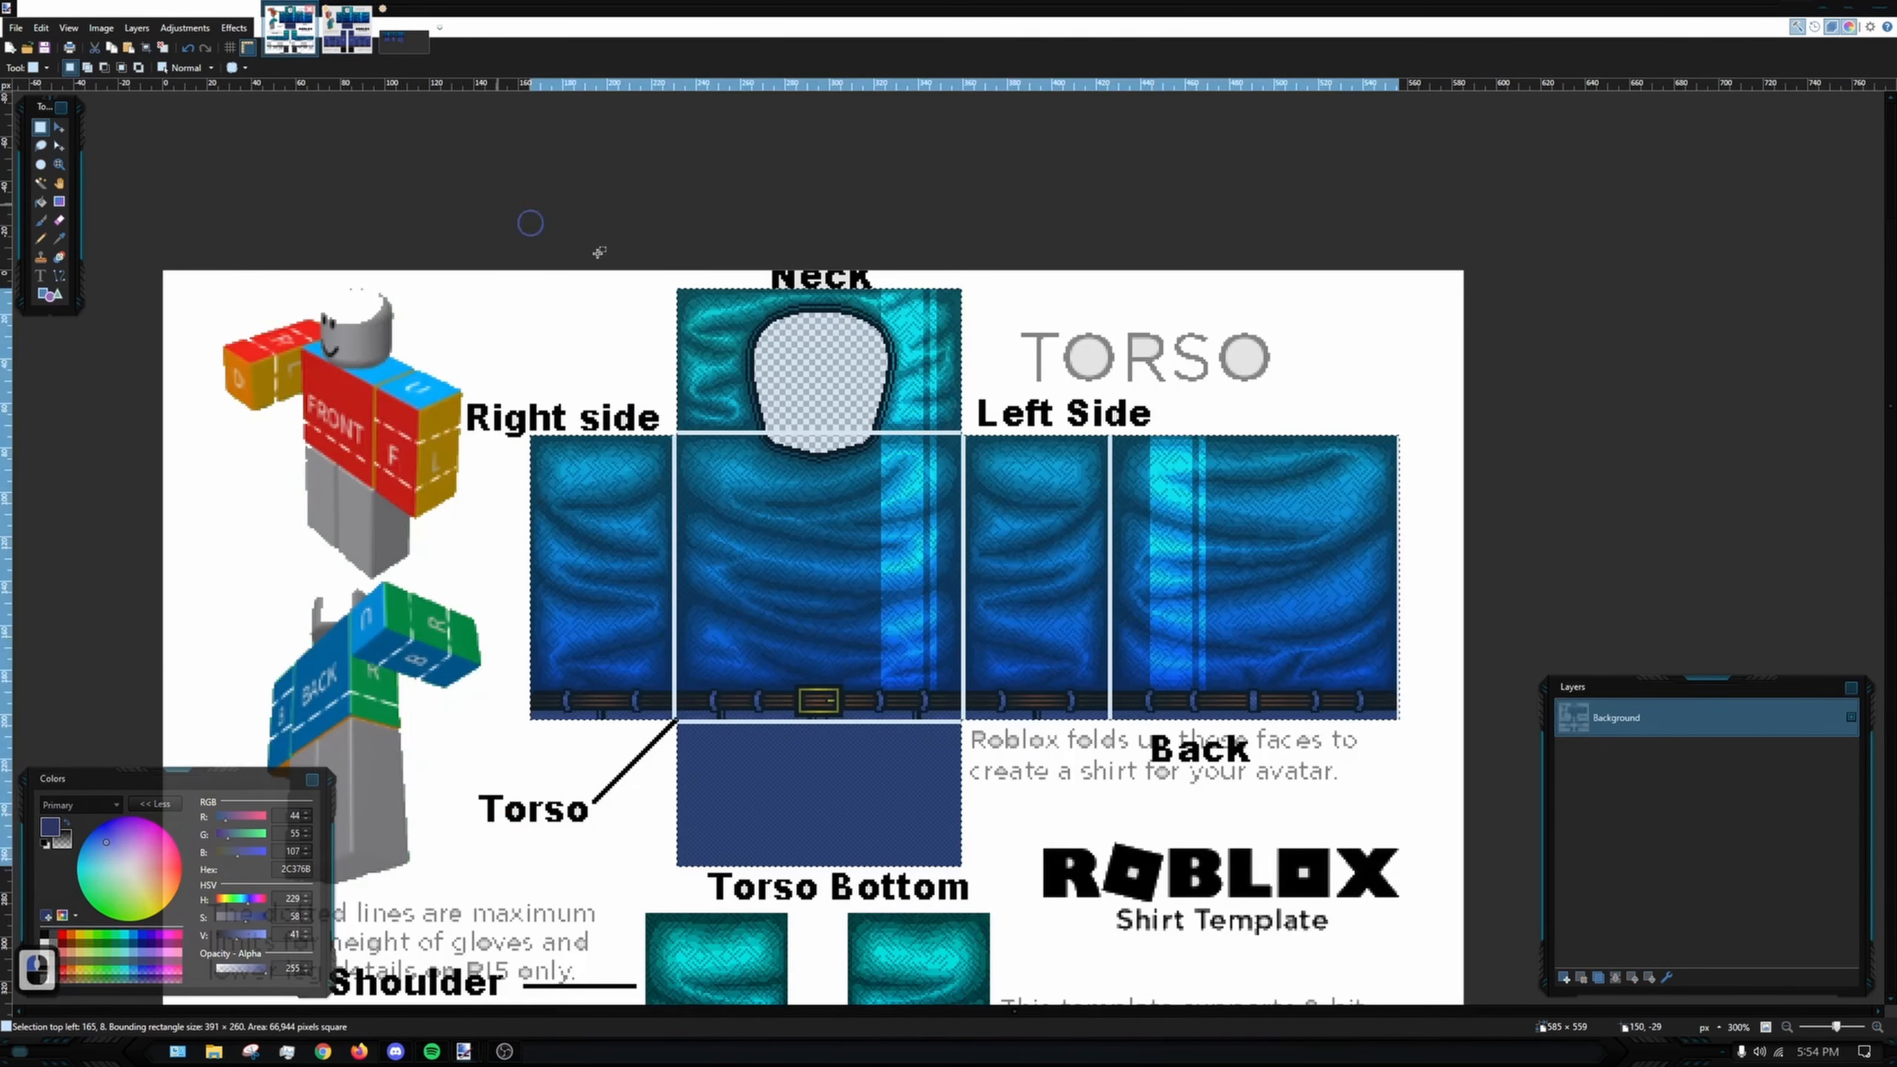
scroll(1111, 495, down, 4)
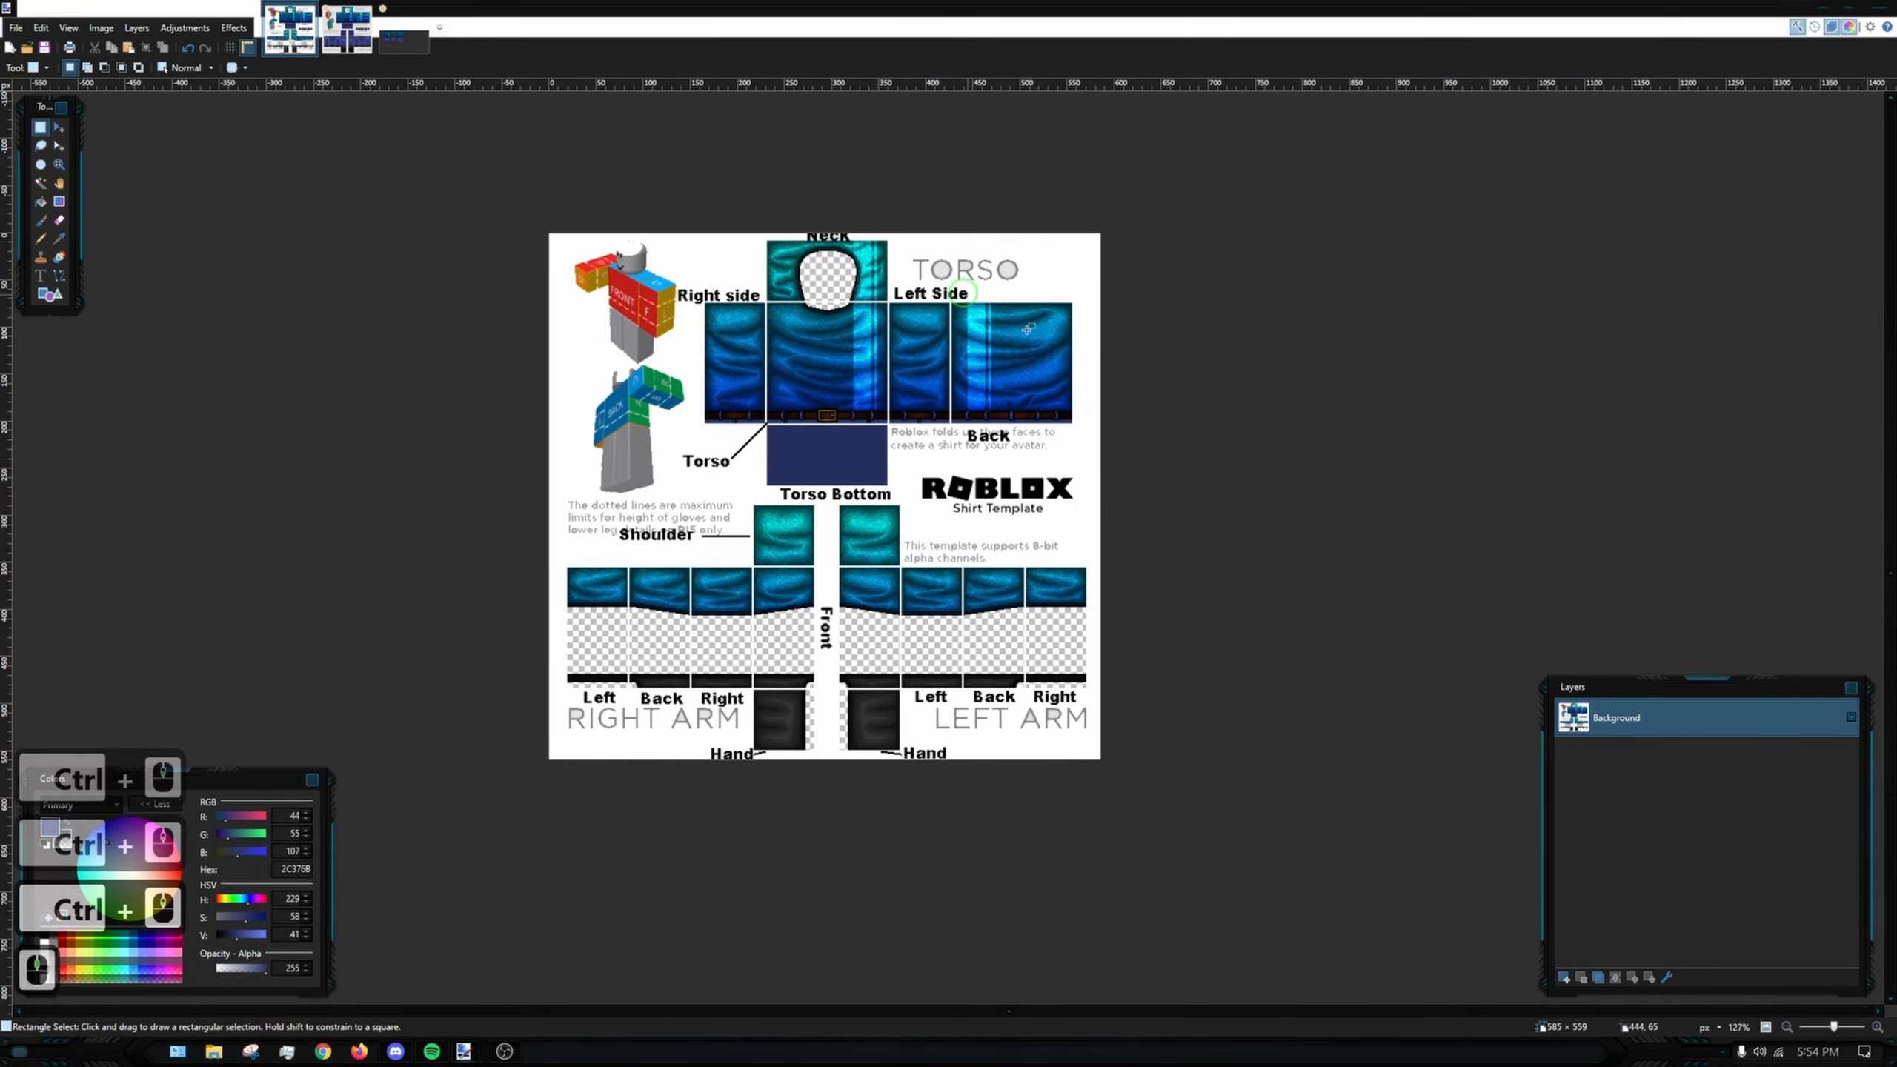
- In the outfit preview image, delete Layers 3, 6, 5, 4 and 2, keeping only Background, and clear the remaining selection
click(403, 30)
scroll(1242, 523, down, 10)
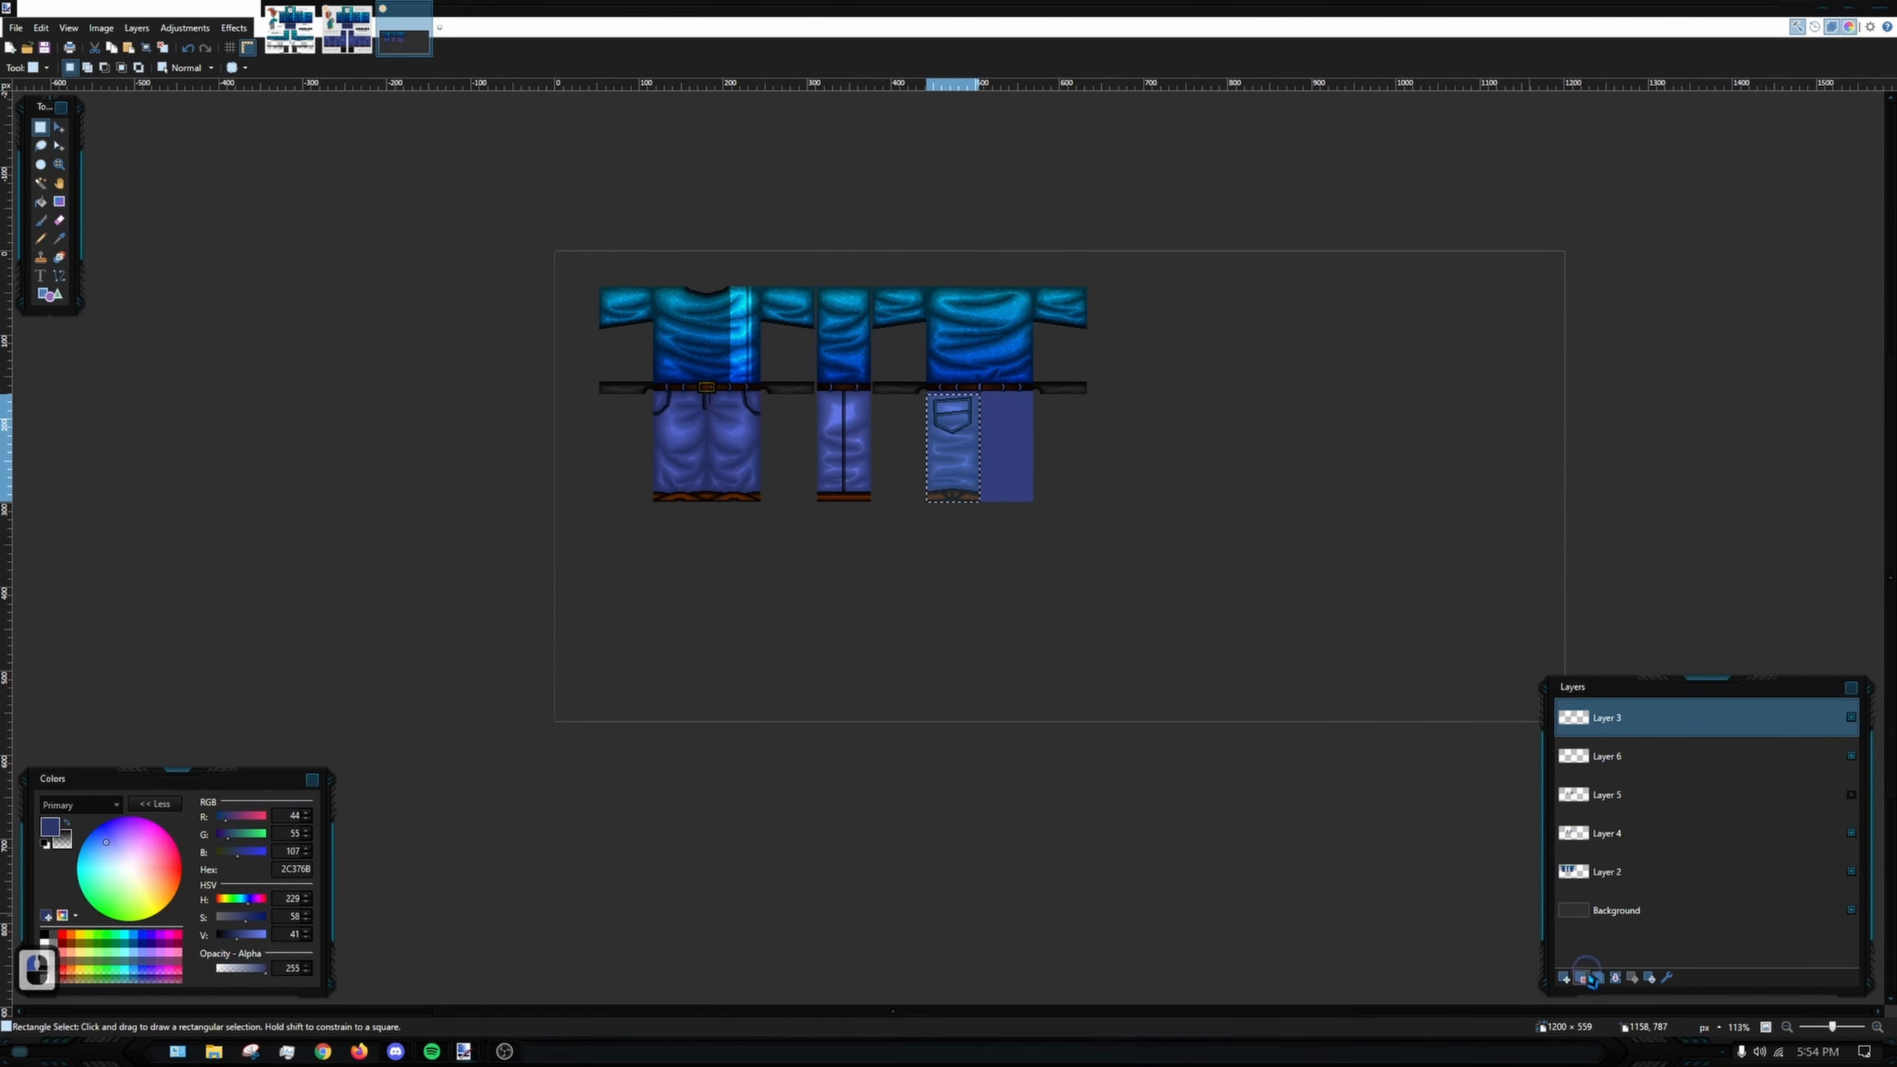
click(1582, 978)
click(1582, 978)
click(1582, 977)
click(1582, 977)
click(1582, 977)
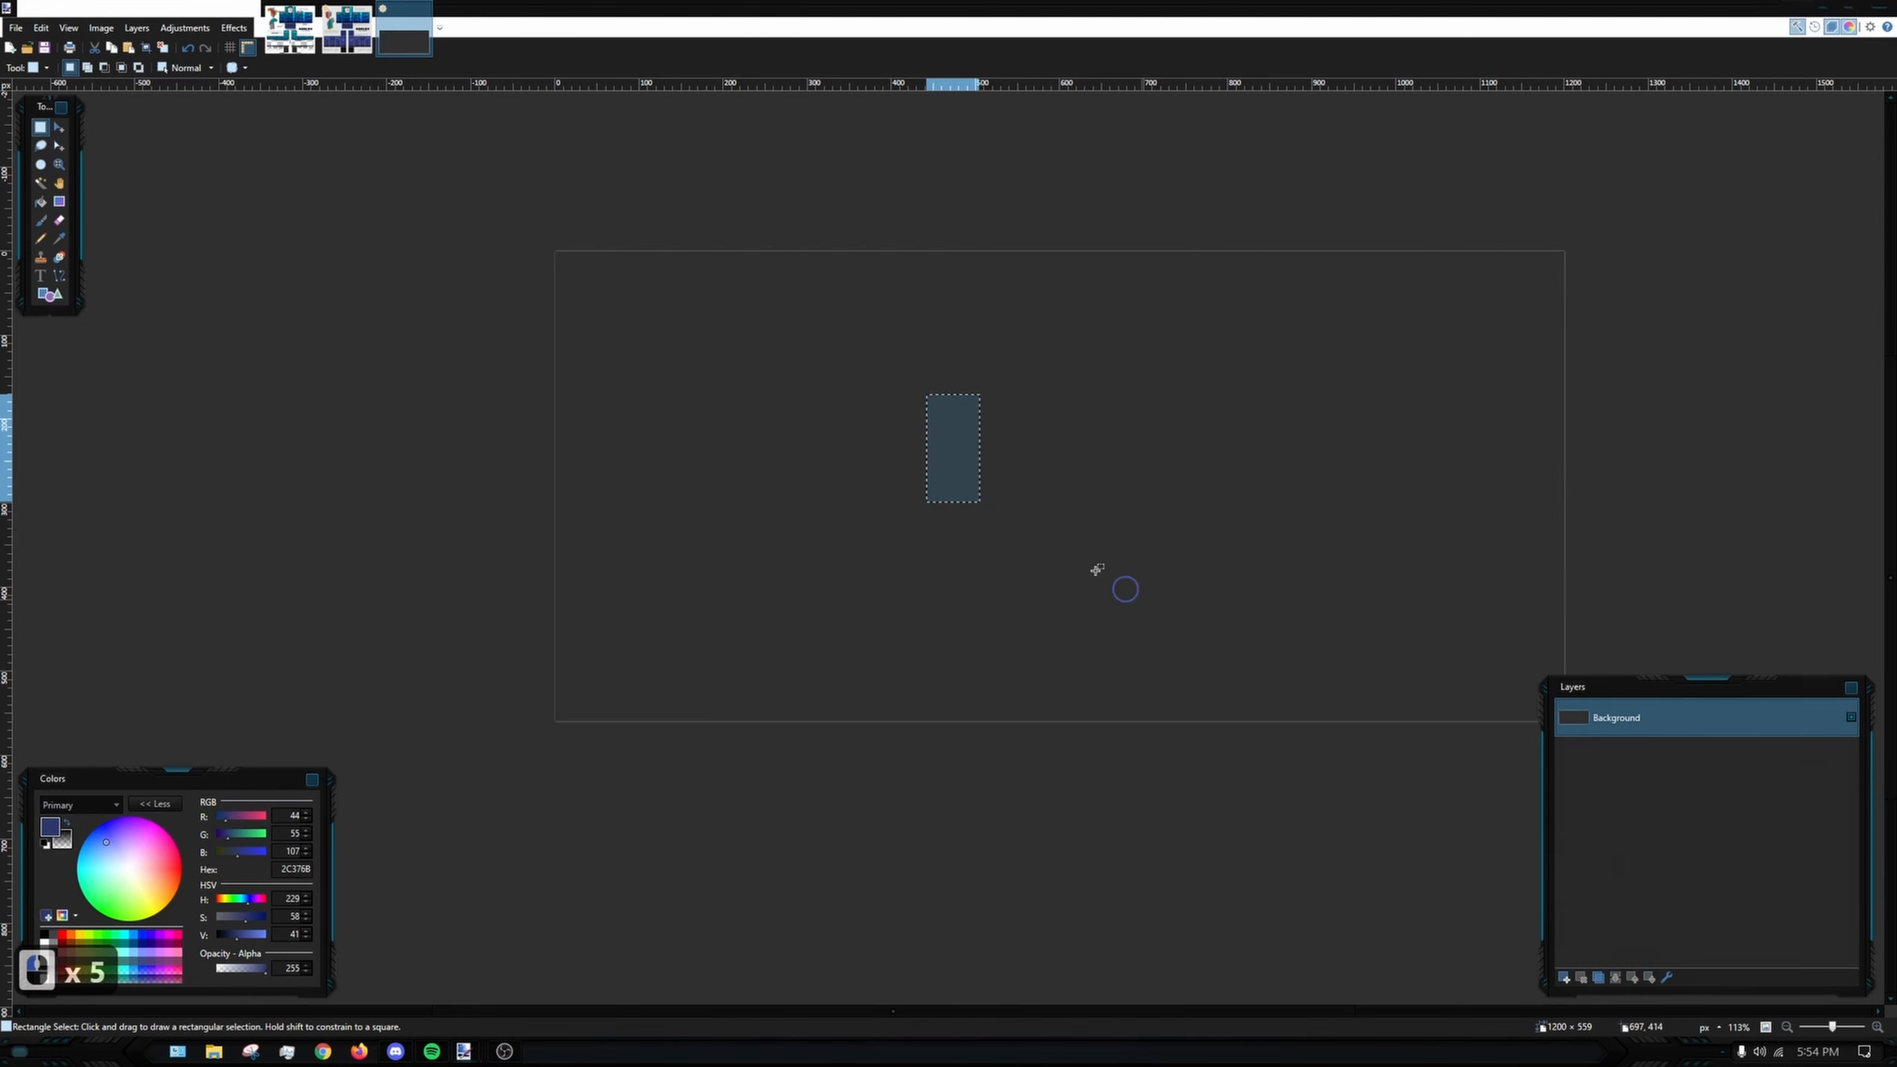
key(ctrl+d)
click(302, 37)
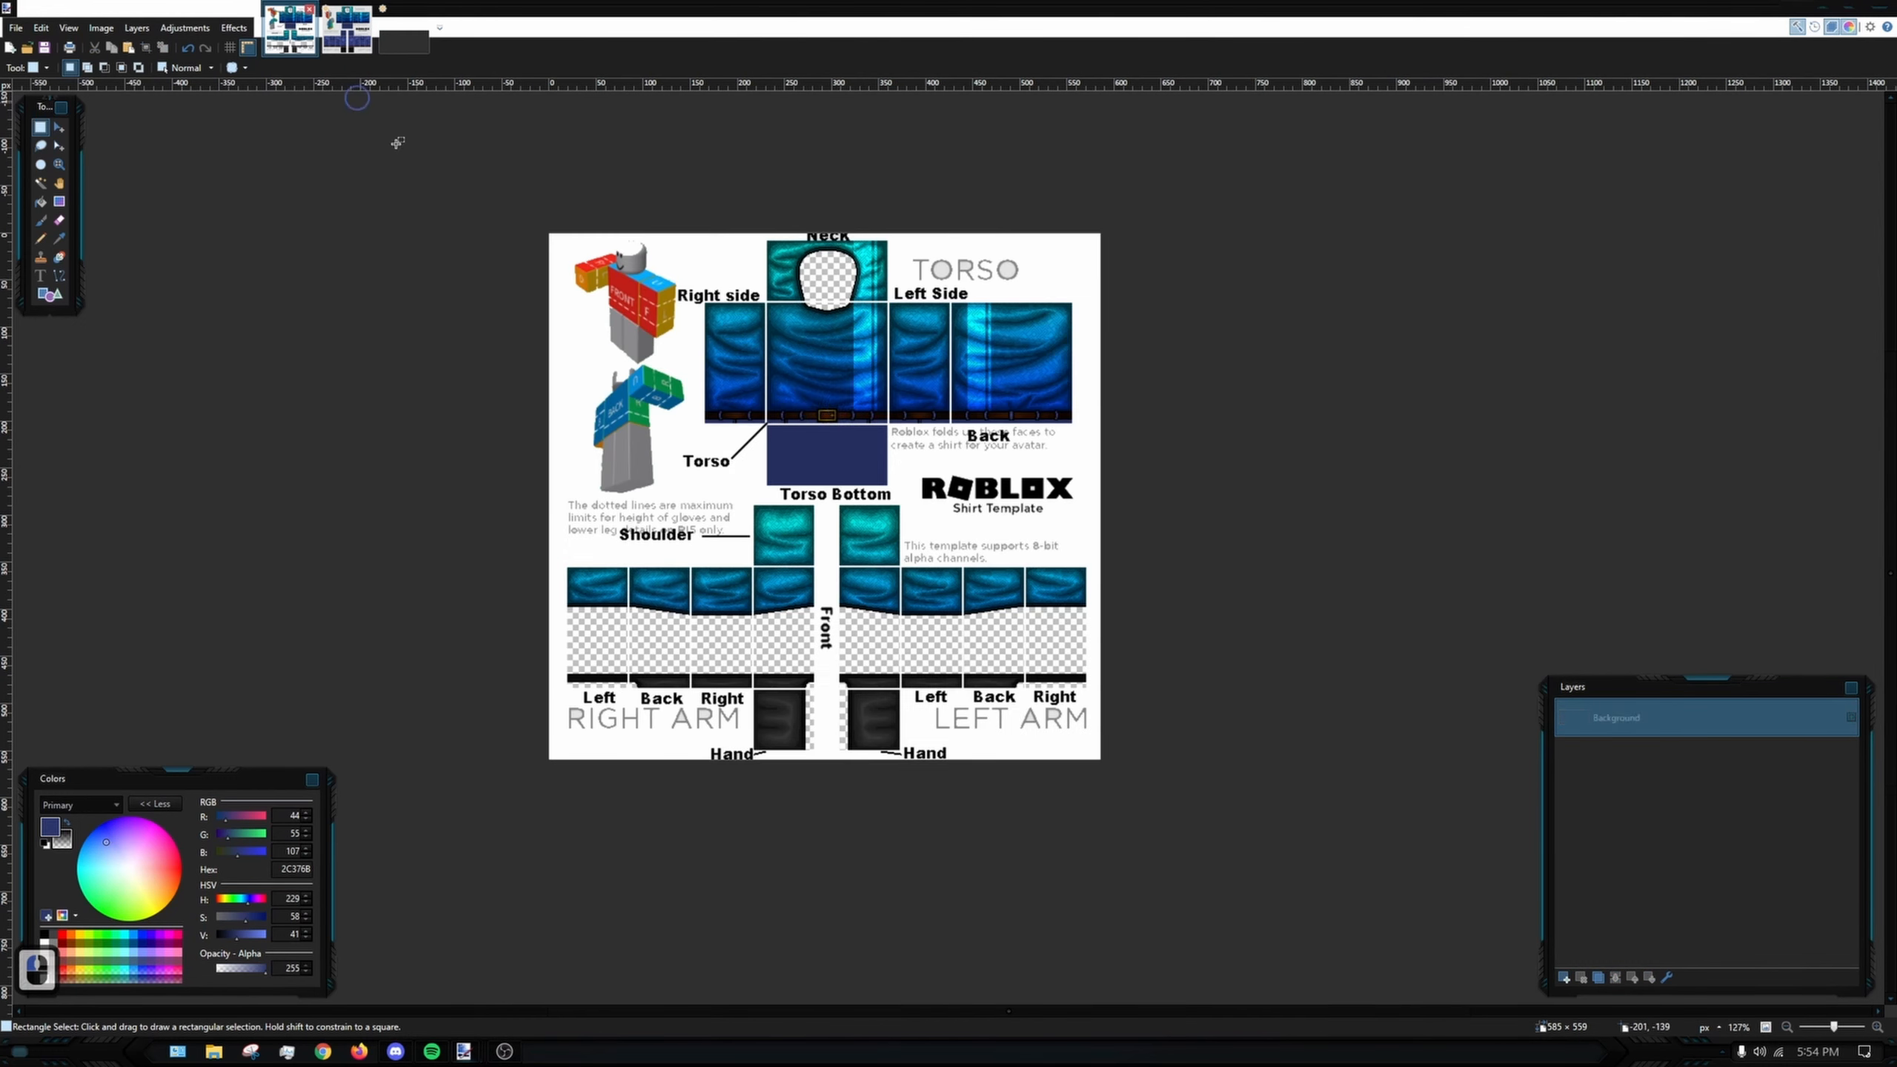
click(333, 28)
click(289, 30)
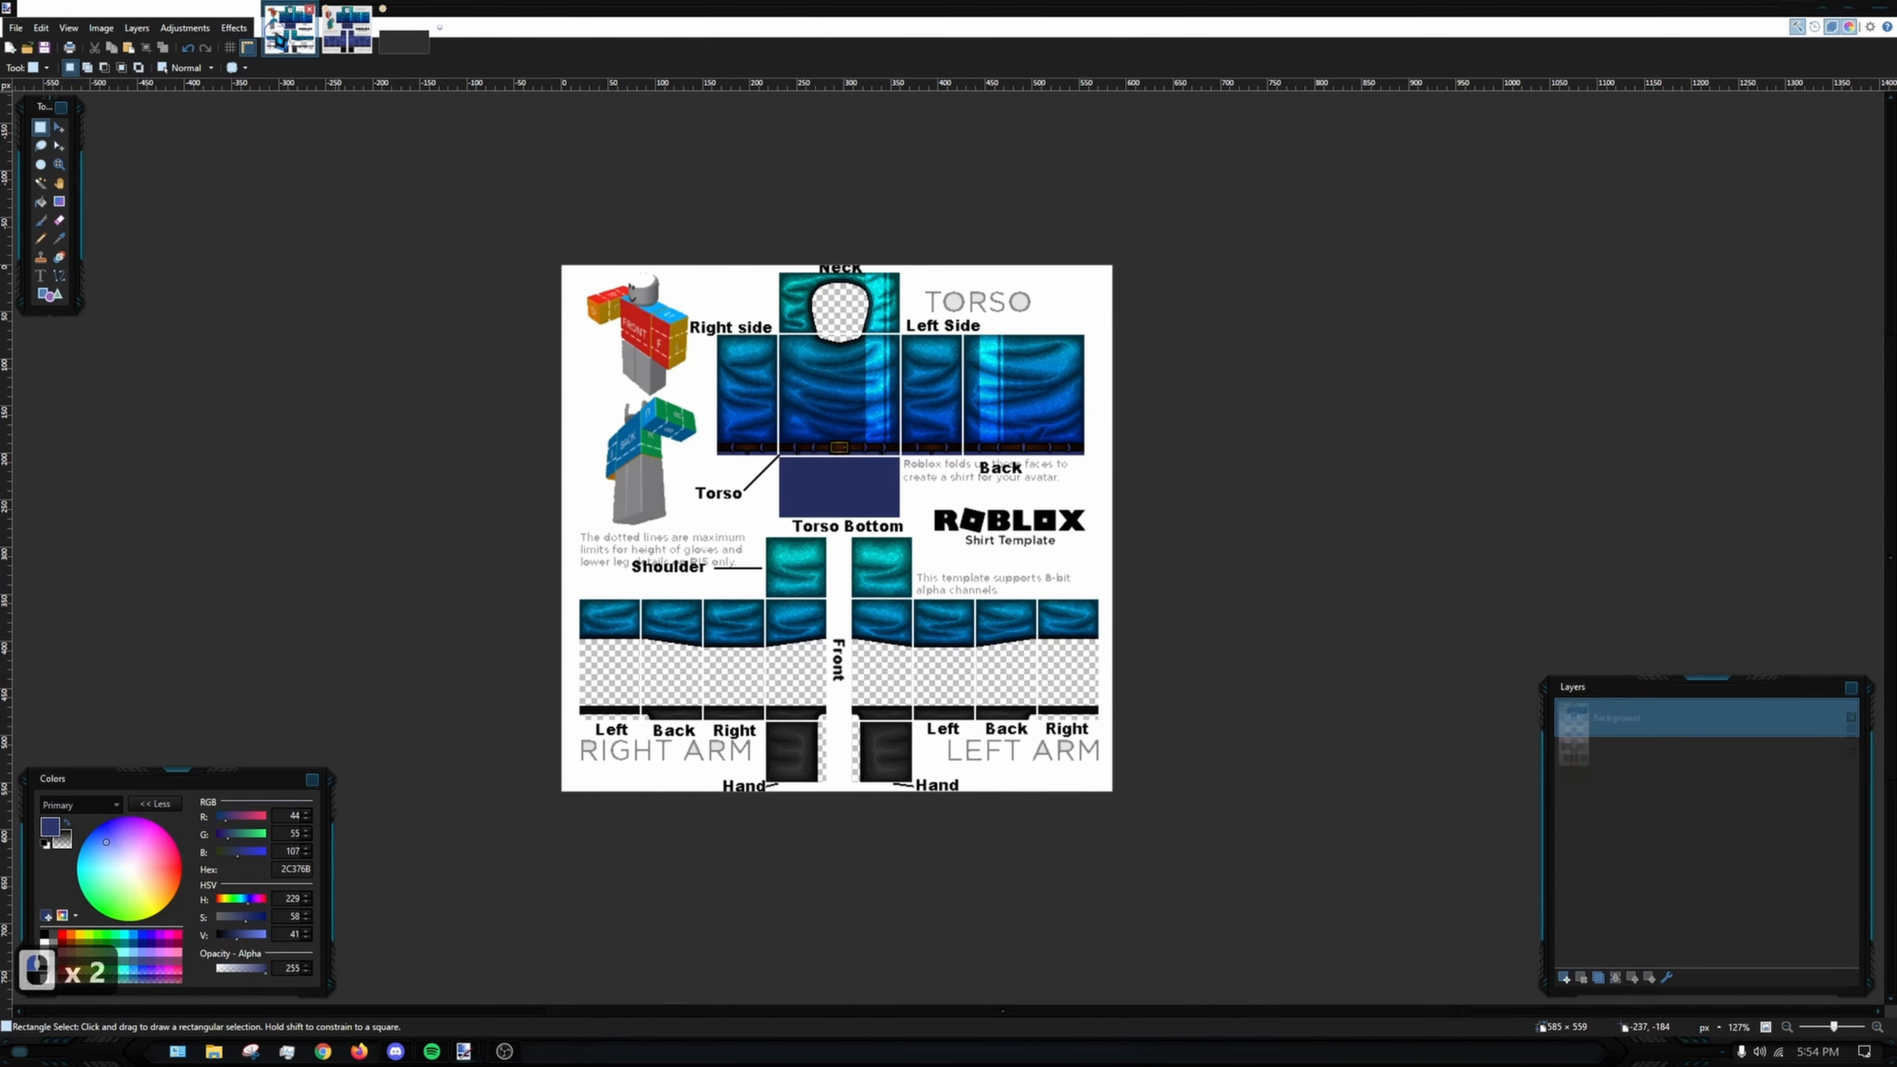
click(15, 28)
click(89, 121)
- Save the pants template image as a PNG named Jeans in the Pictures folder, flattening its layers
click(348, 30)
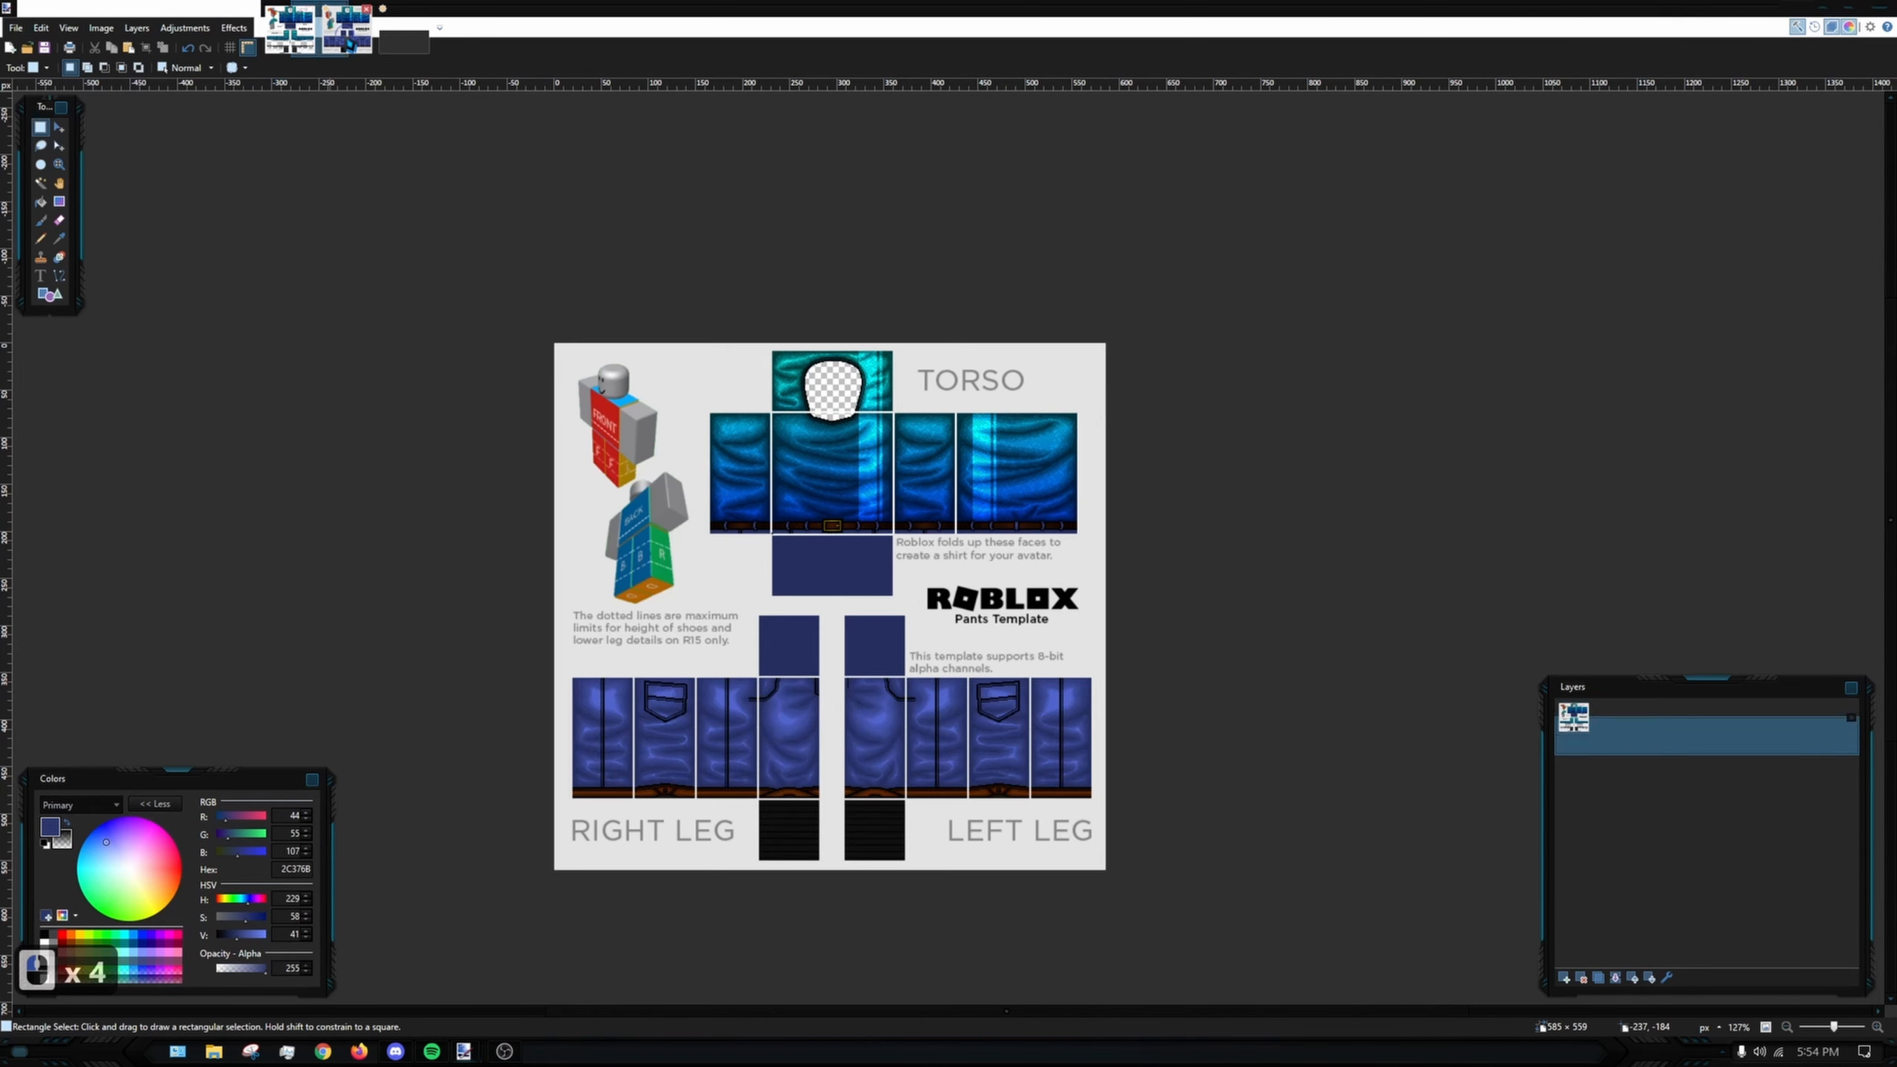
click(15, 27)
click(46, 141)
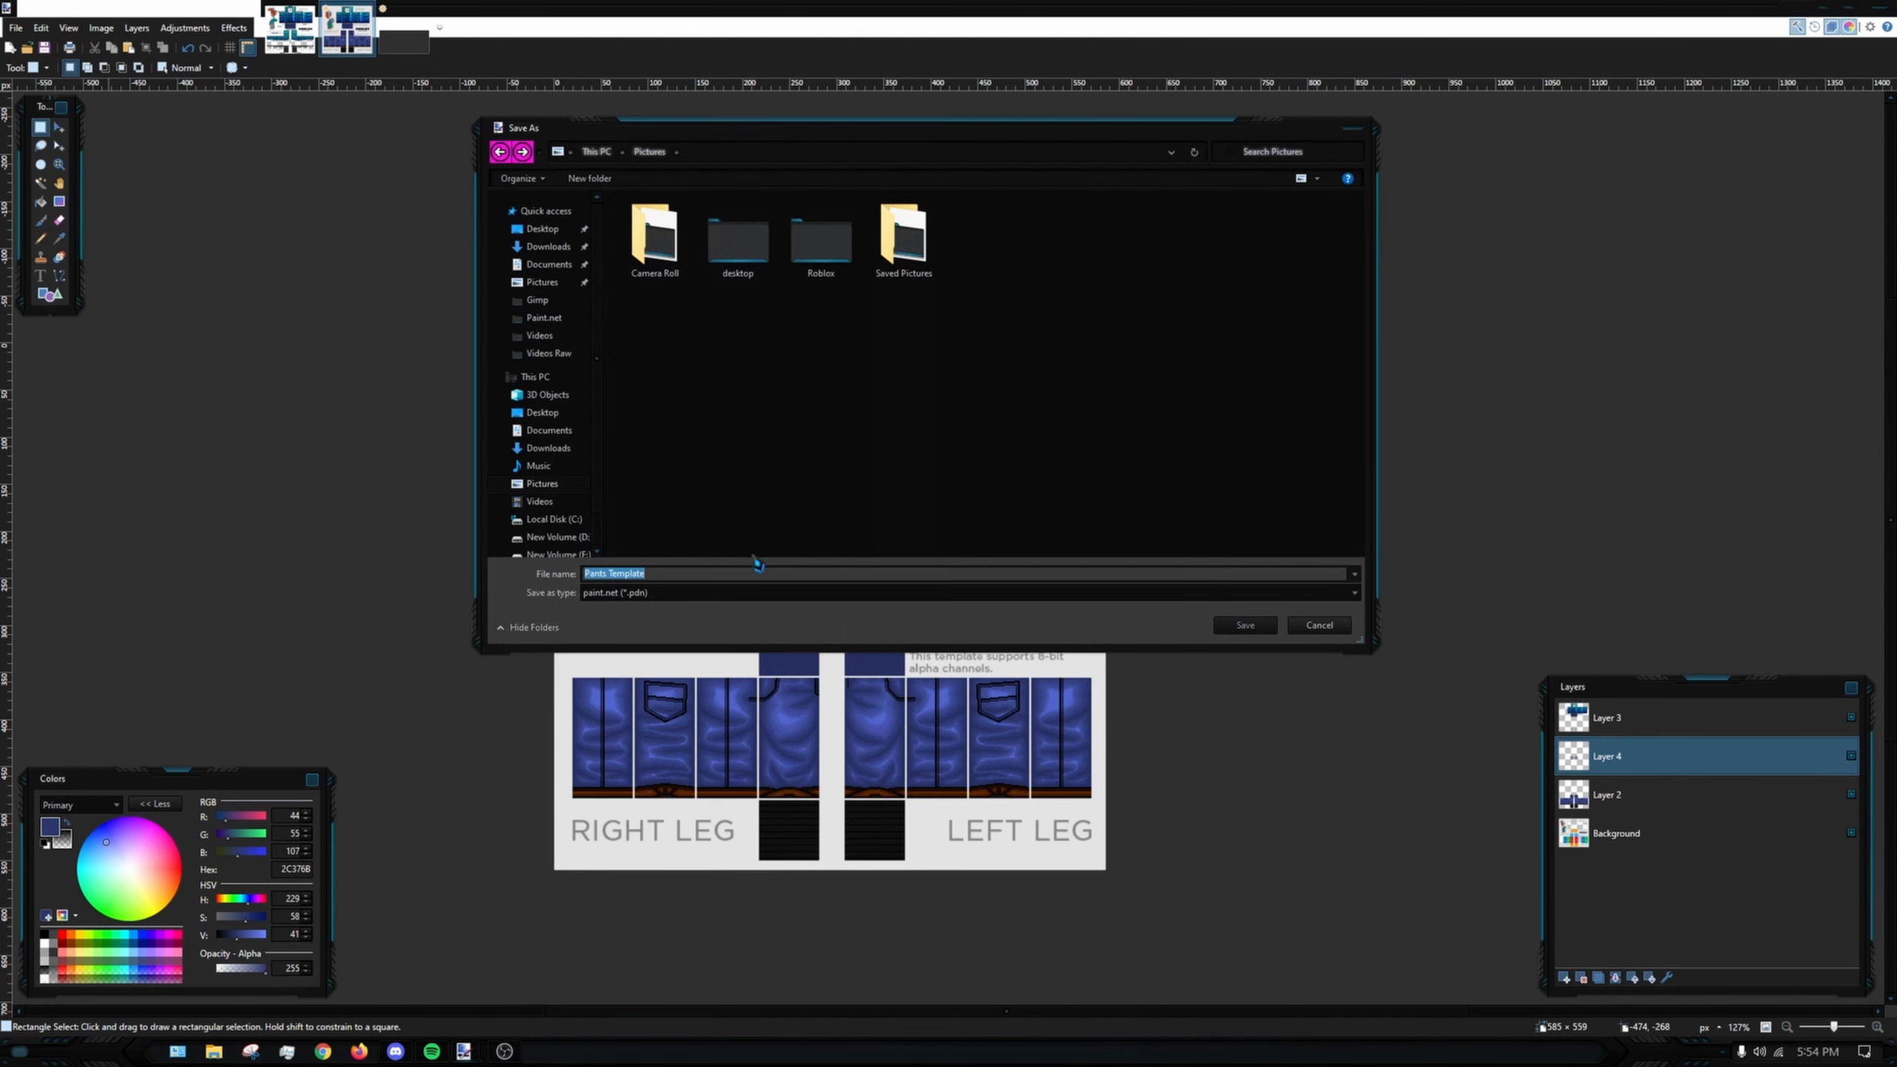
click(744, 591)
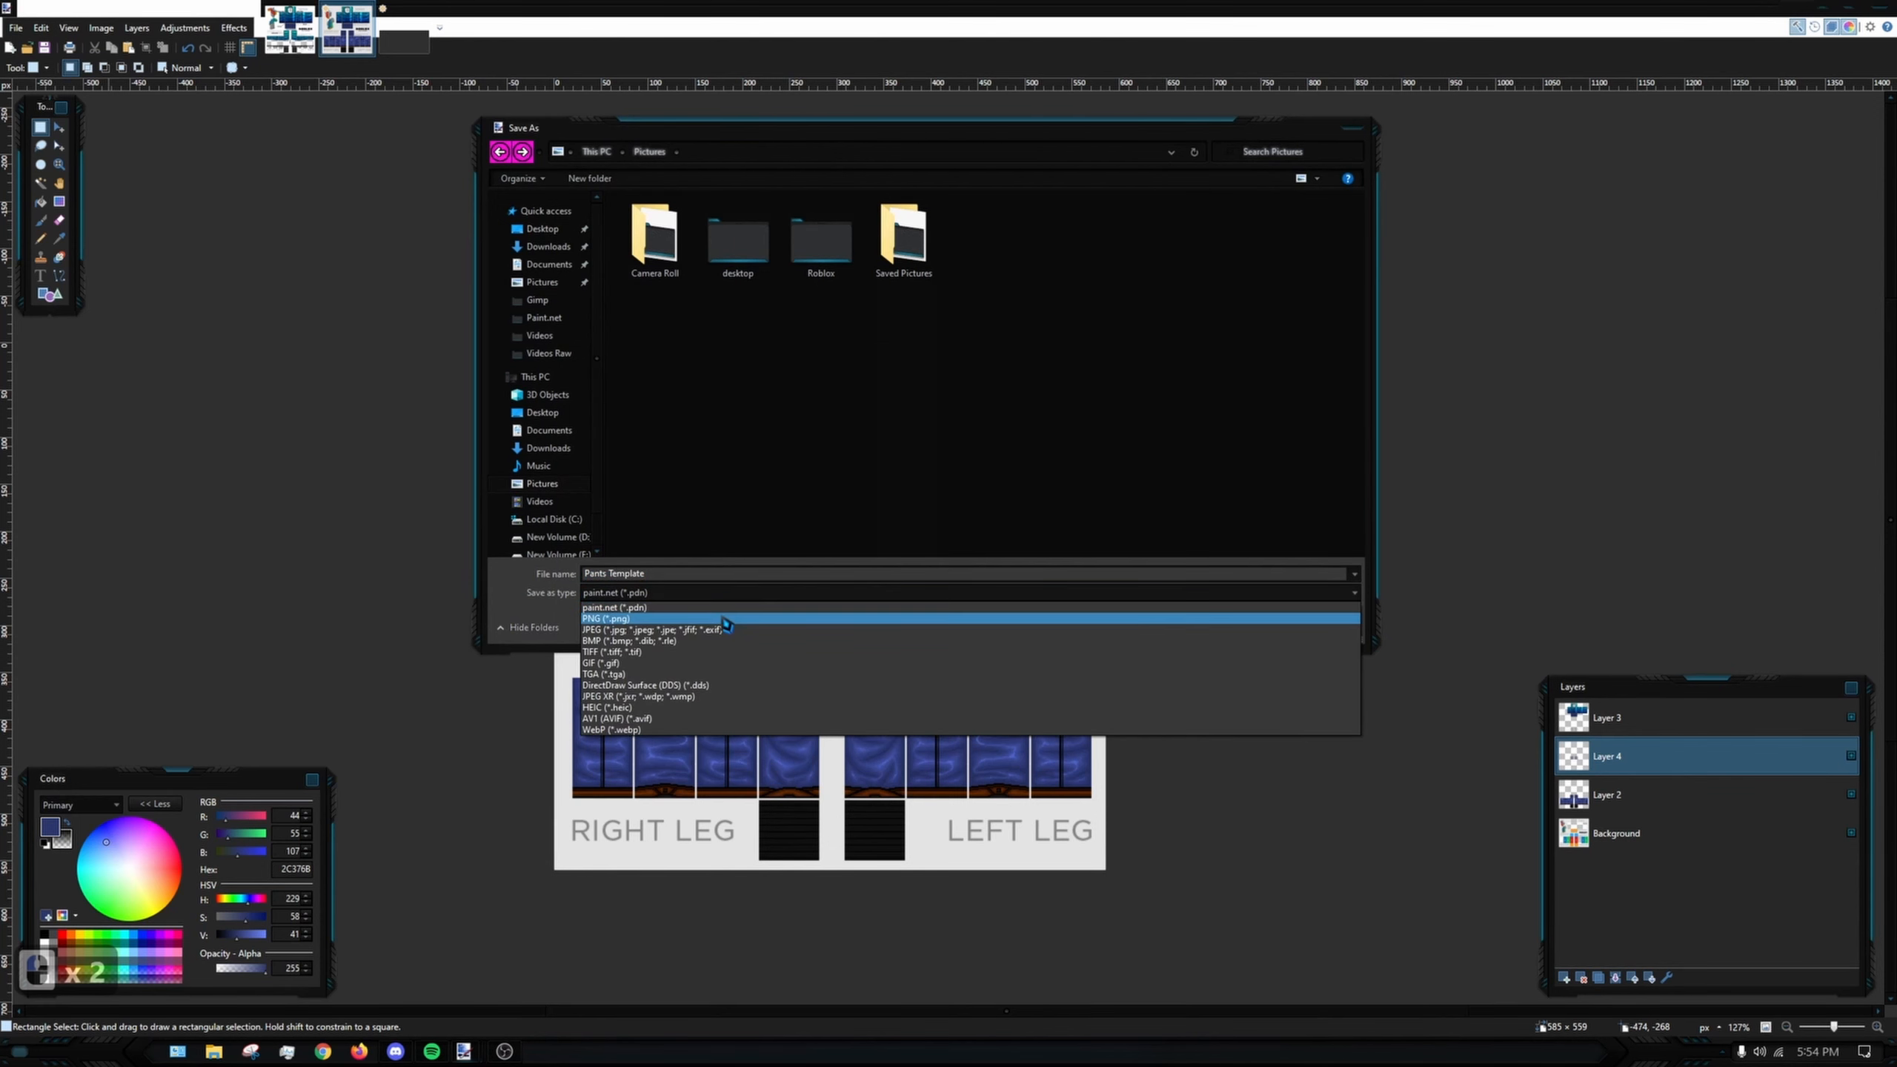
click(717, 607)
double_click(697, 582)
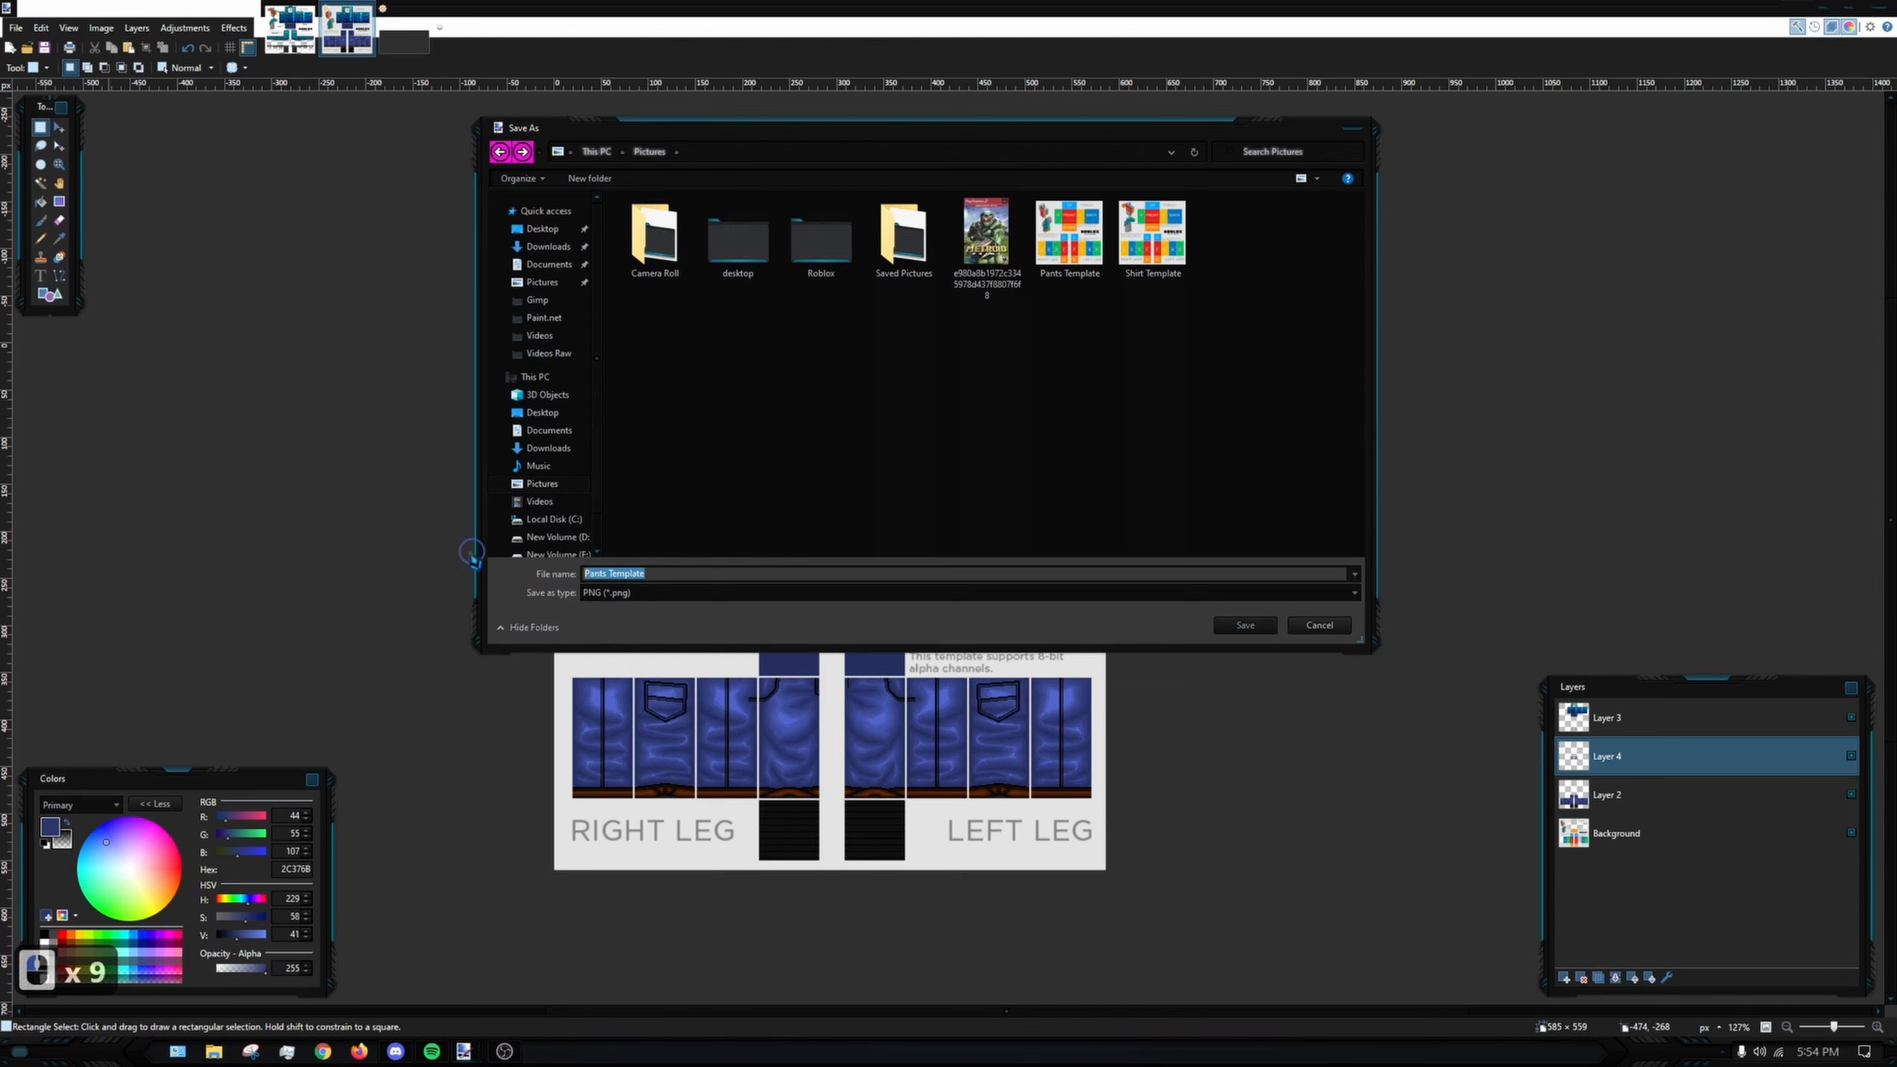
text(Jeans)
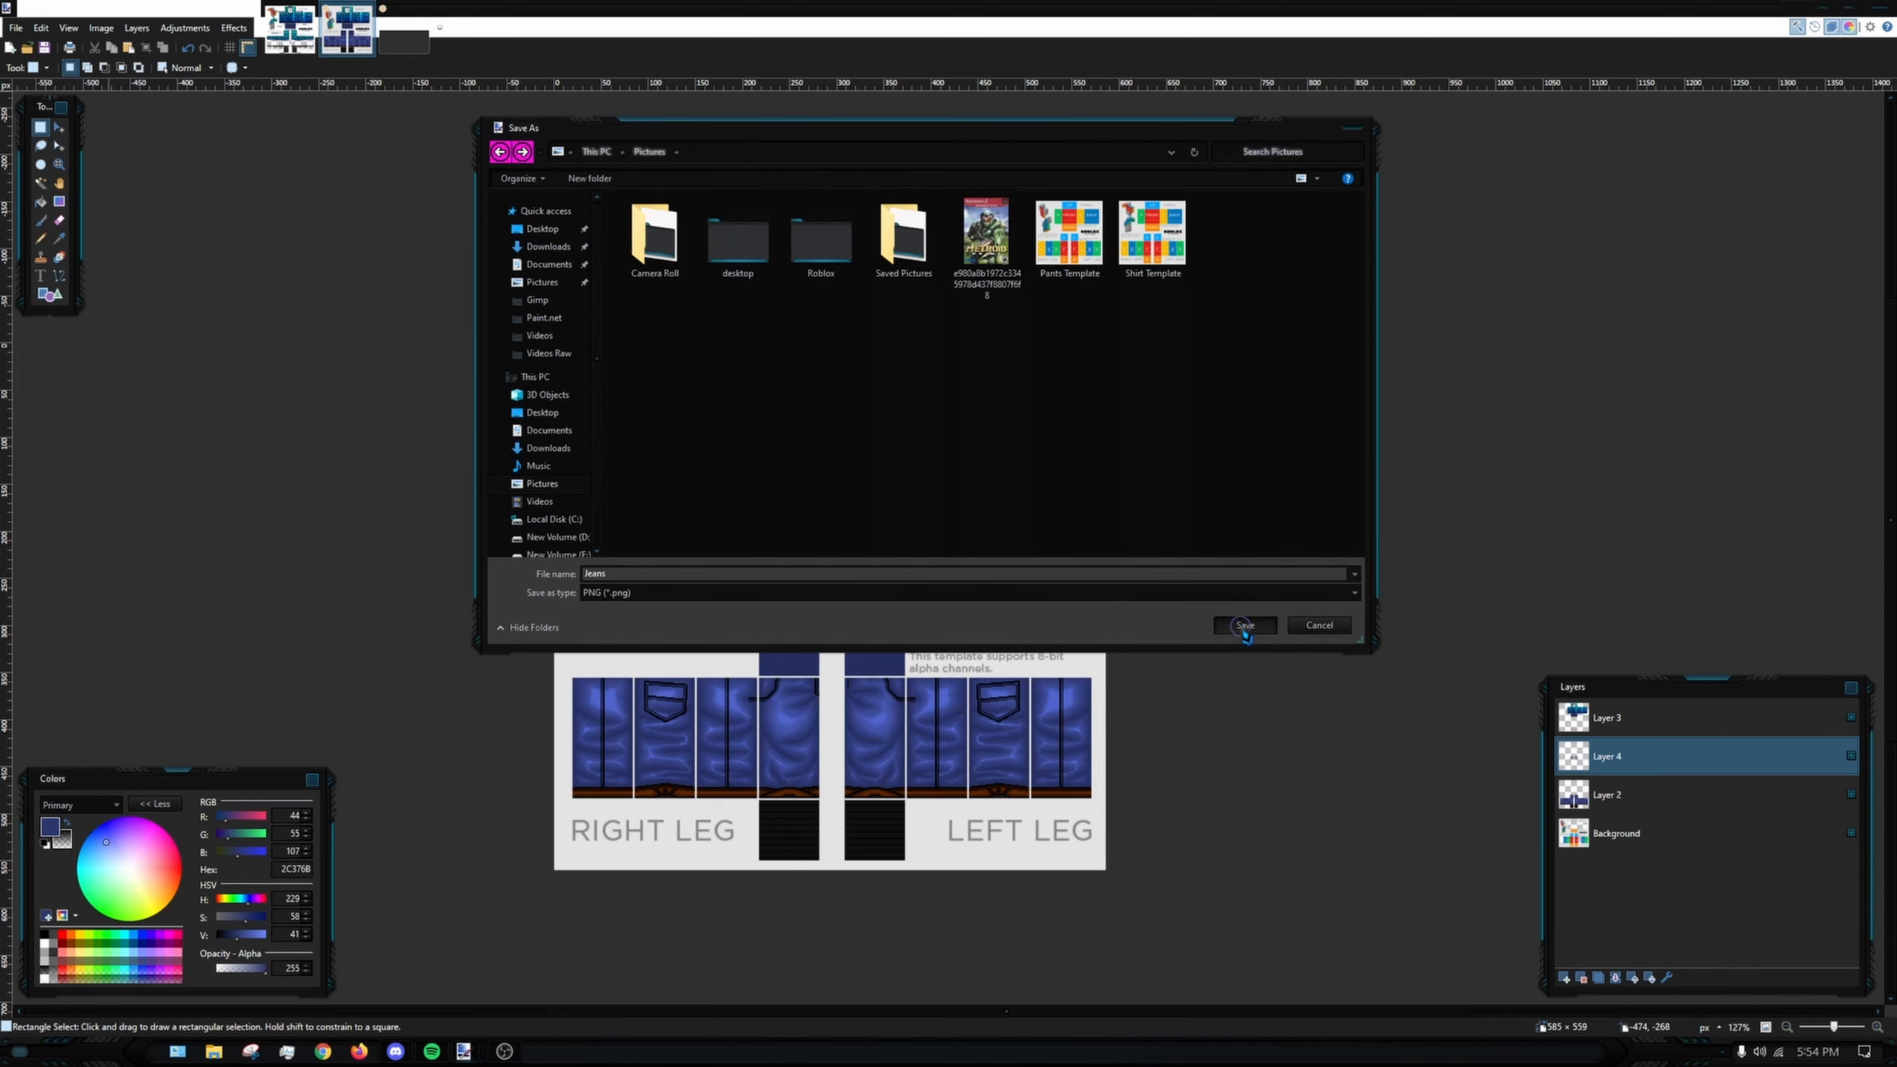
click(1245, 626)
click(840, 518)
click(856, 544)
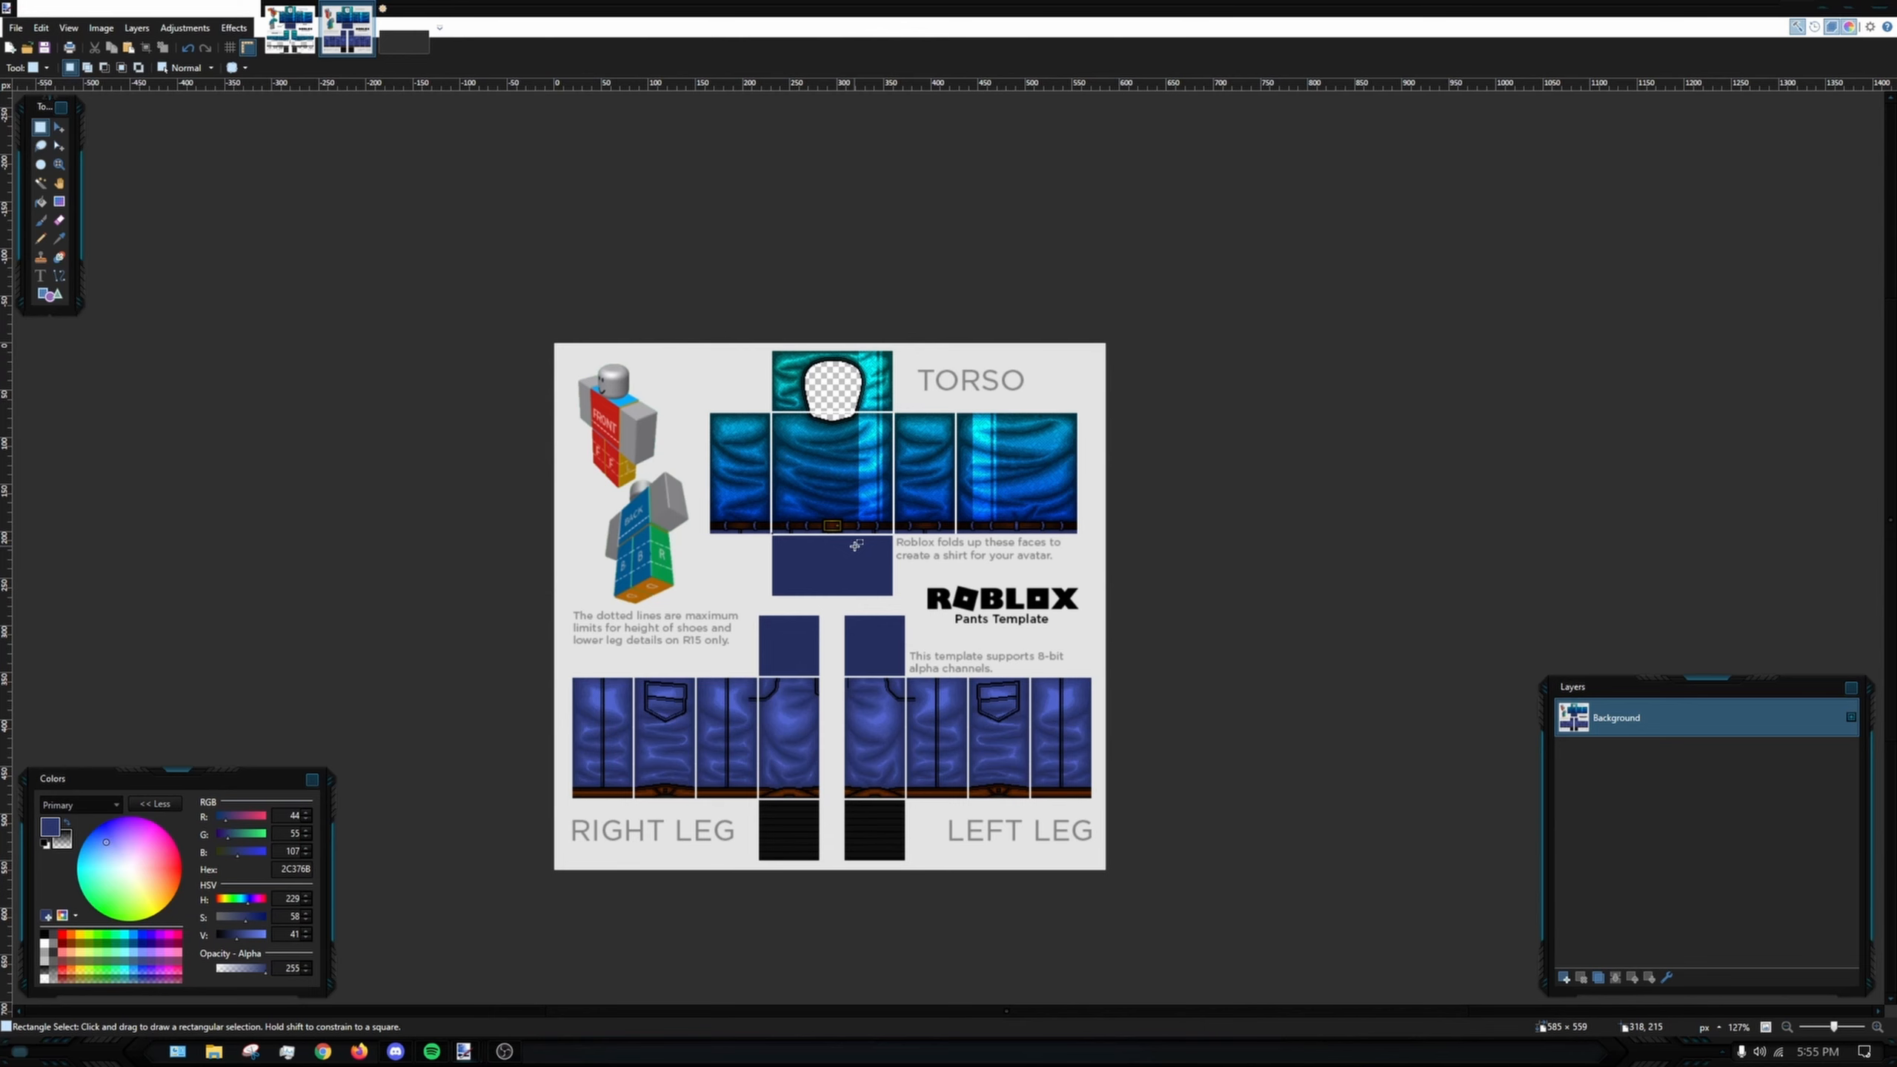
drag(808, 372, 855, 383)
ctrl+scroll(855, 382, up, 6)
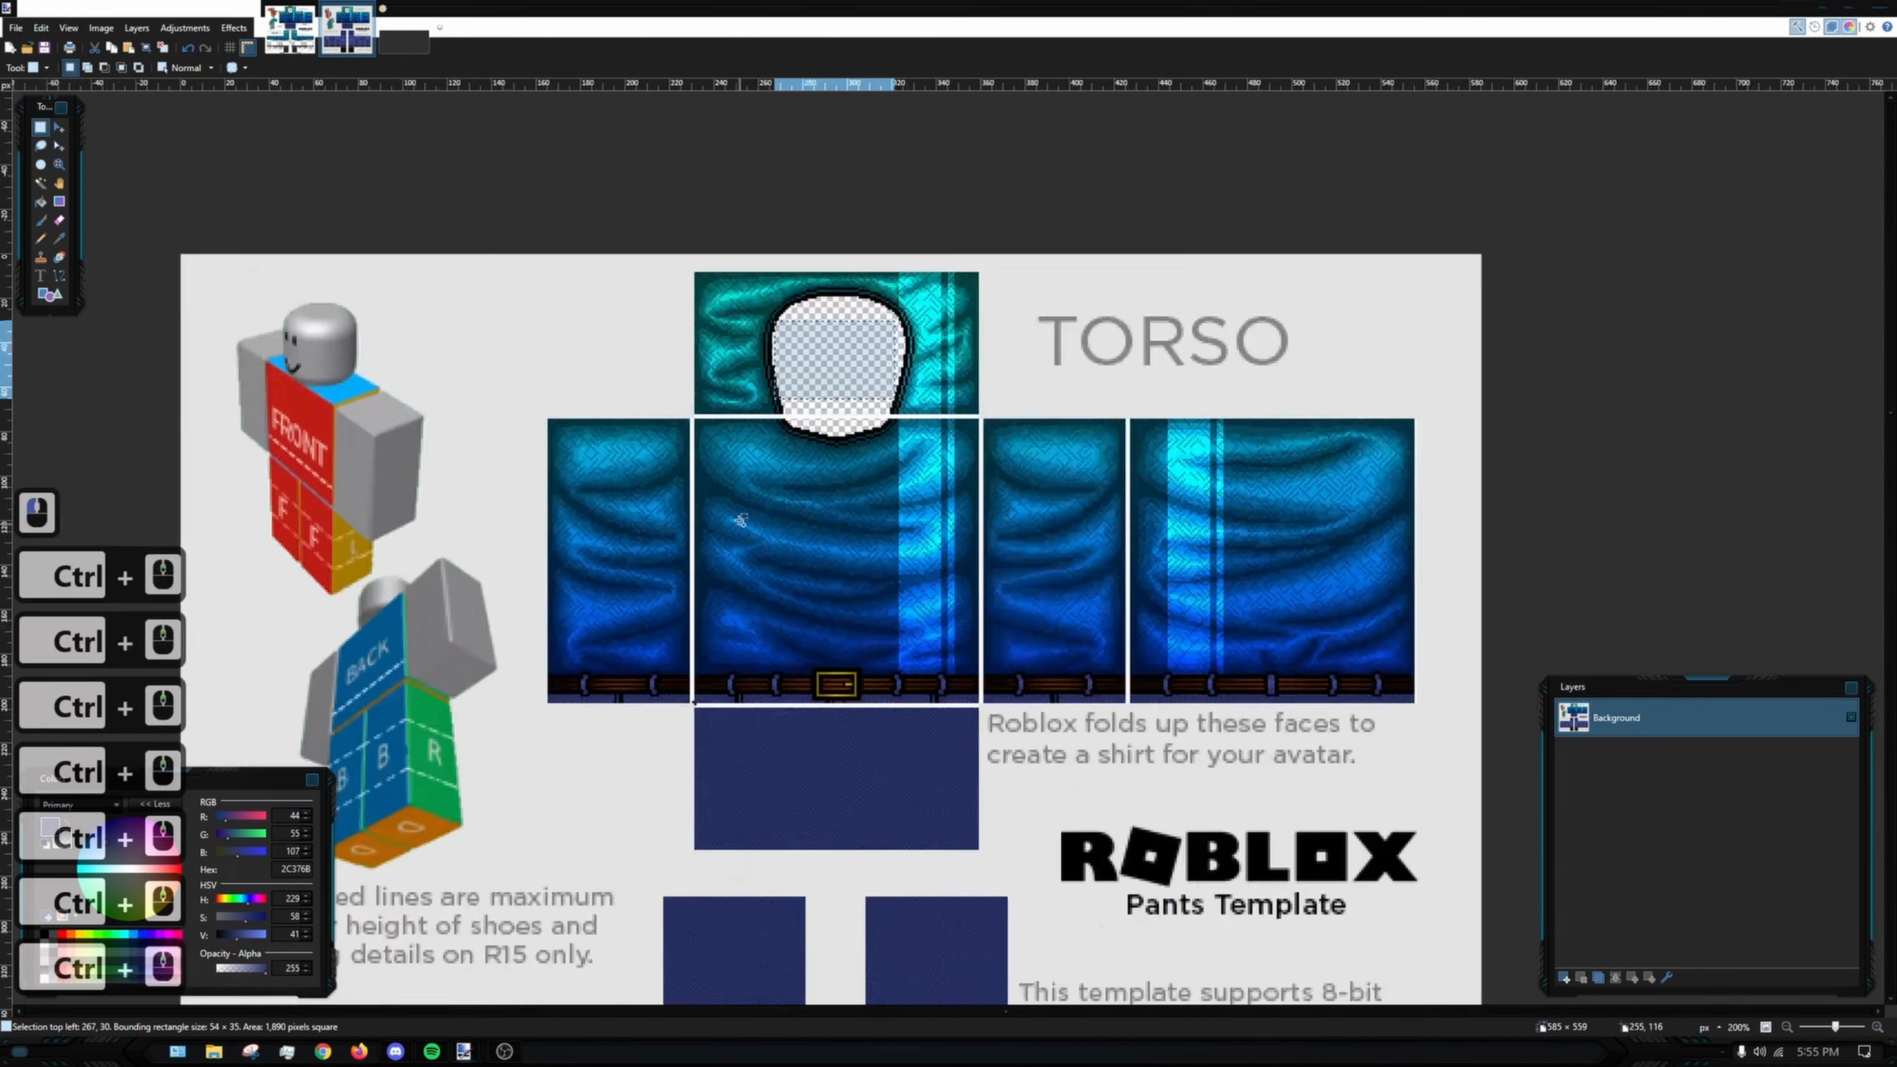
scroll(970, 372, down, 5)
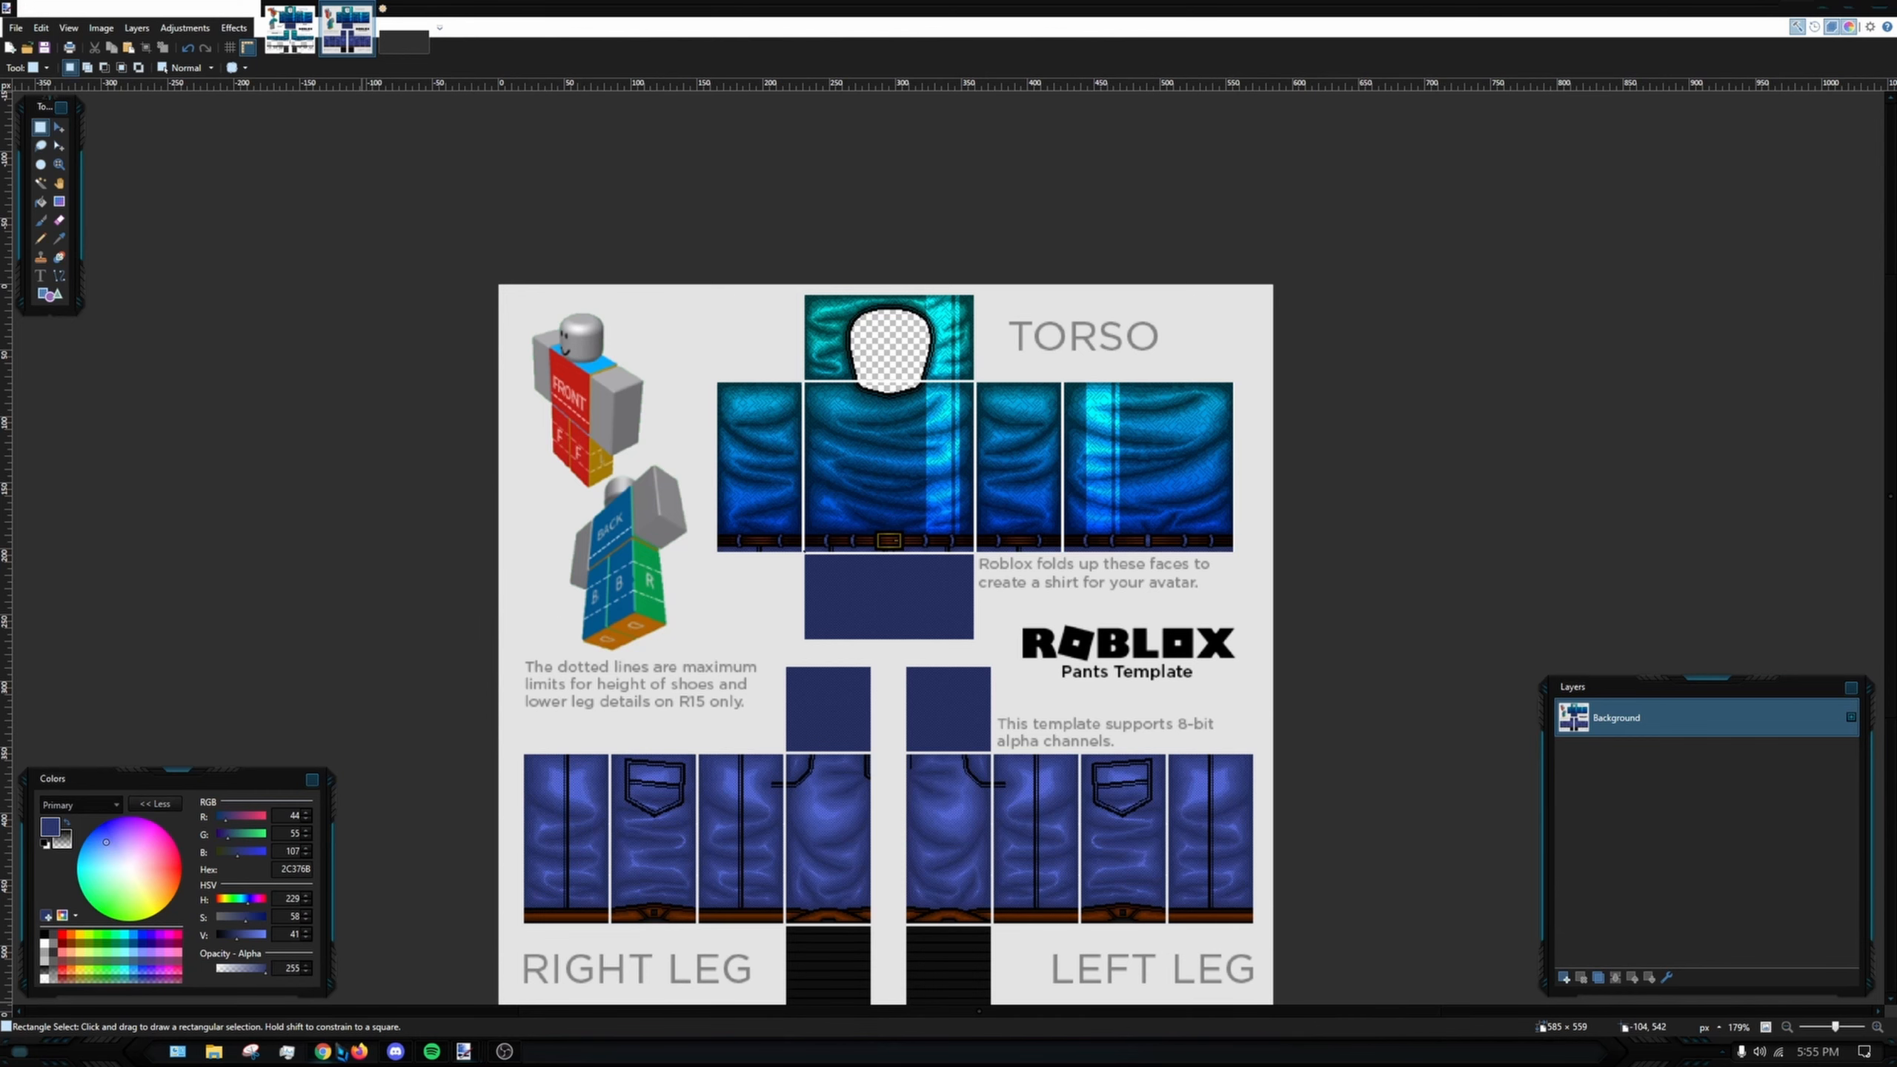
- Switch to Chrome, open Imgur and upload the Jeans image from the Pictures folder as a new post
click(323, 1051)
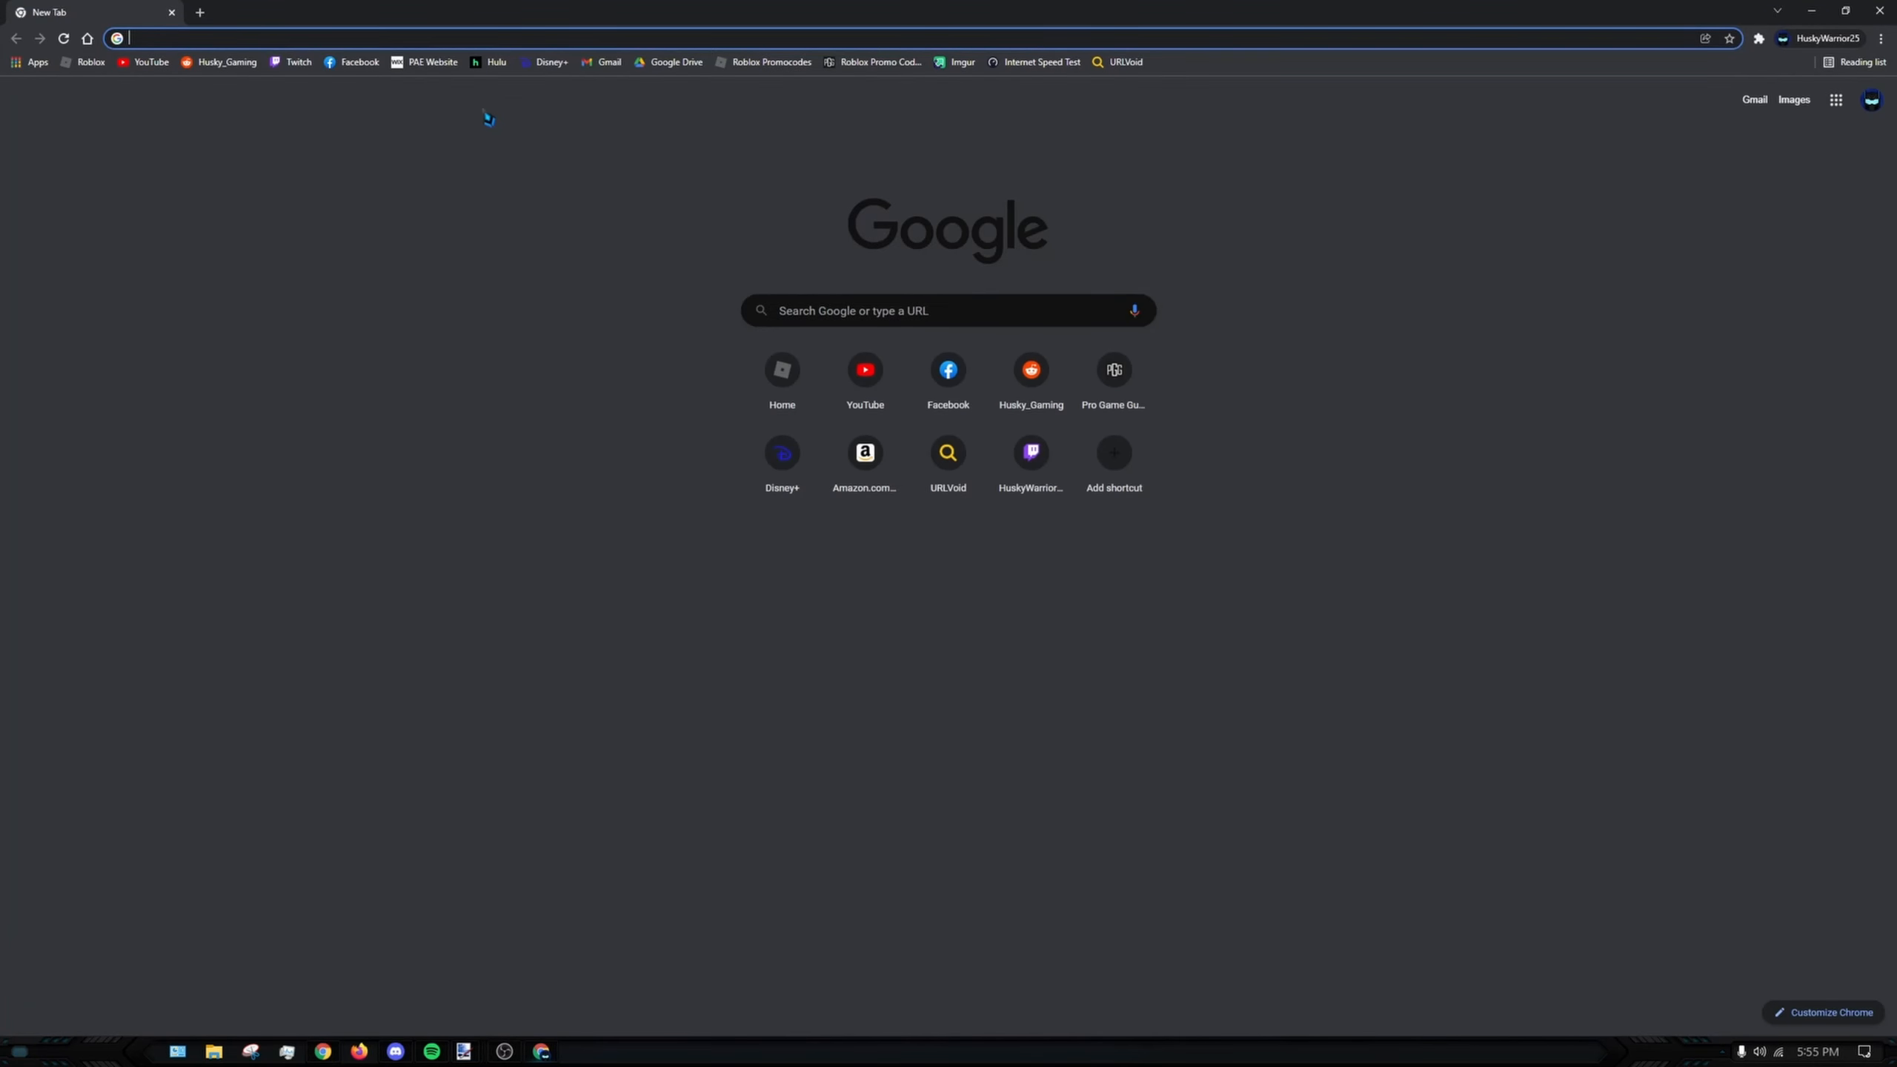
click(953, 71)
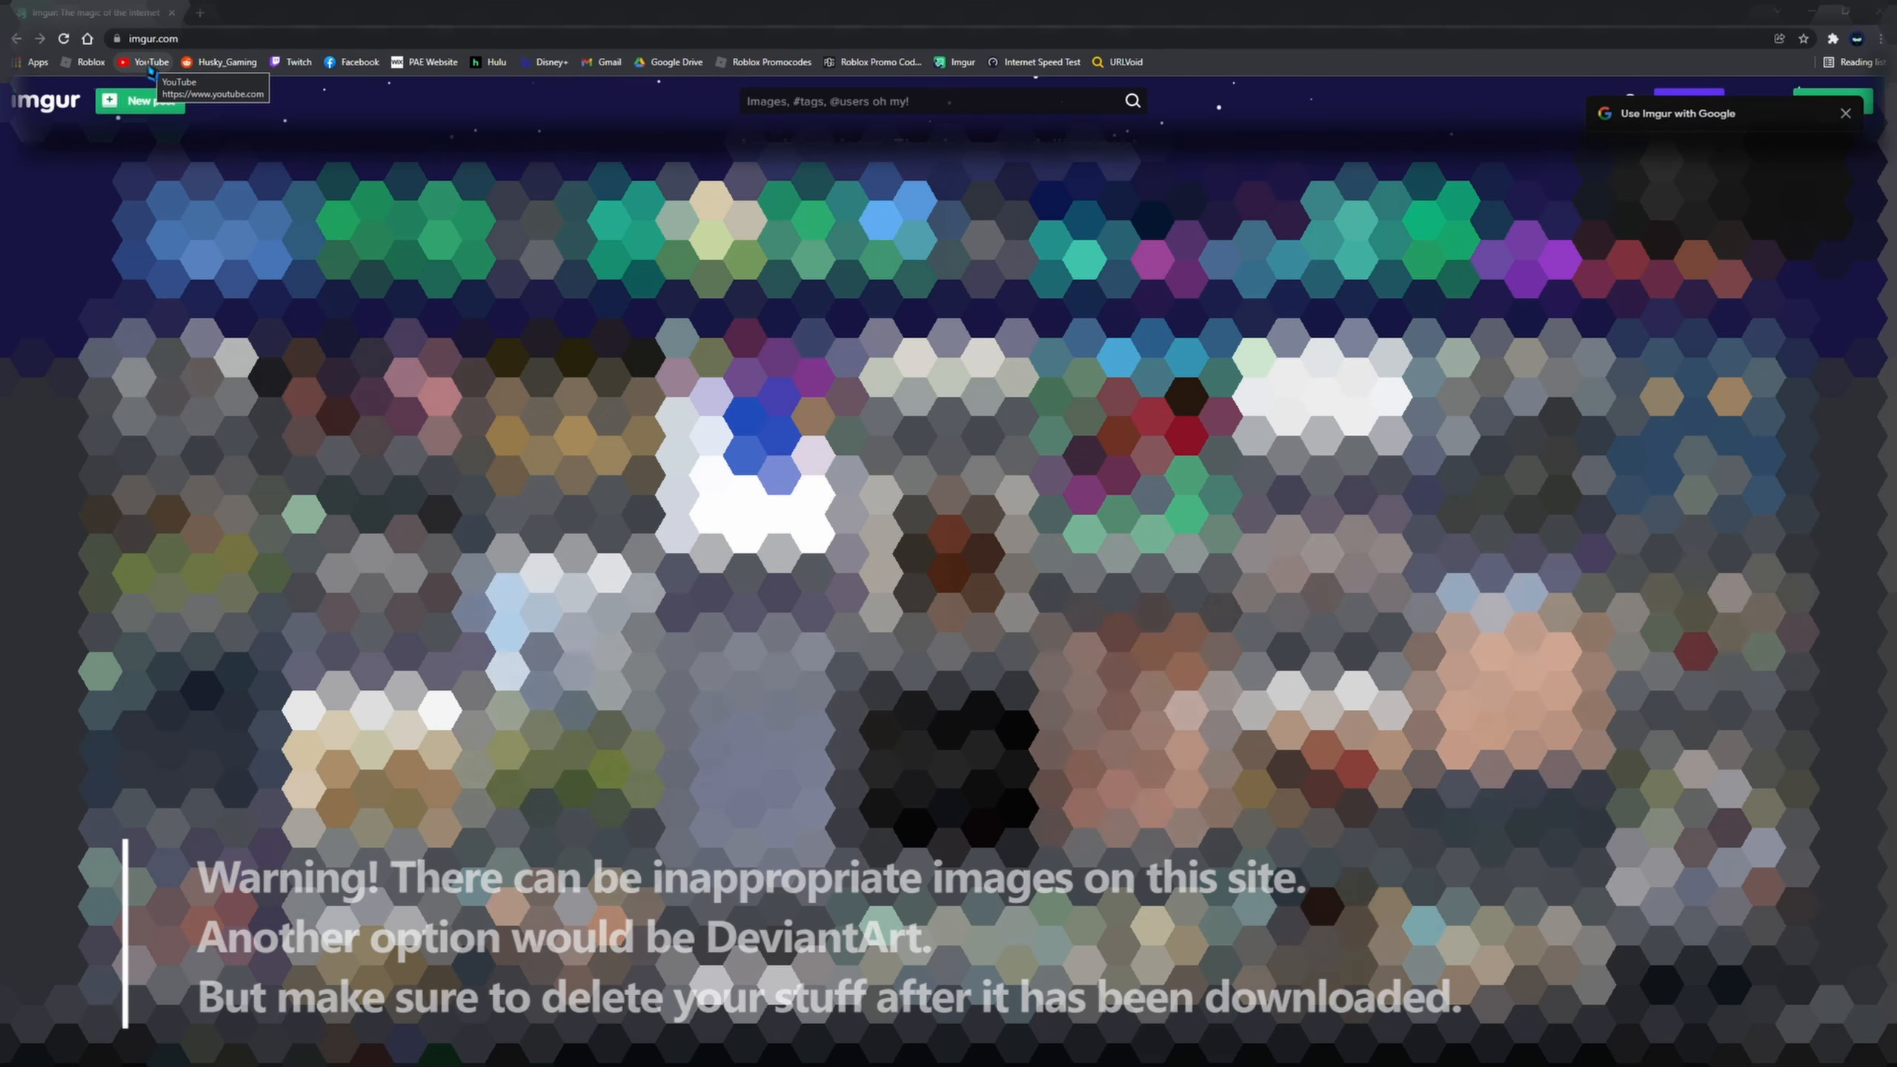
click(166, 105)
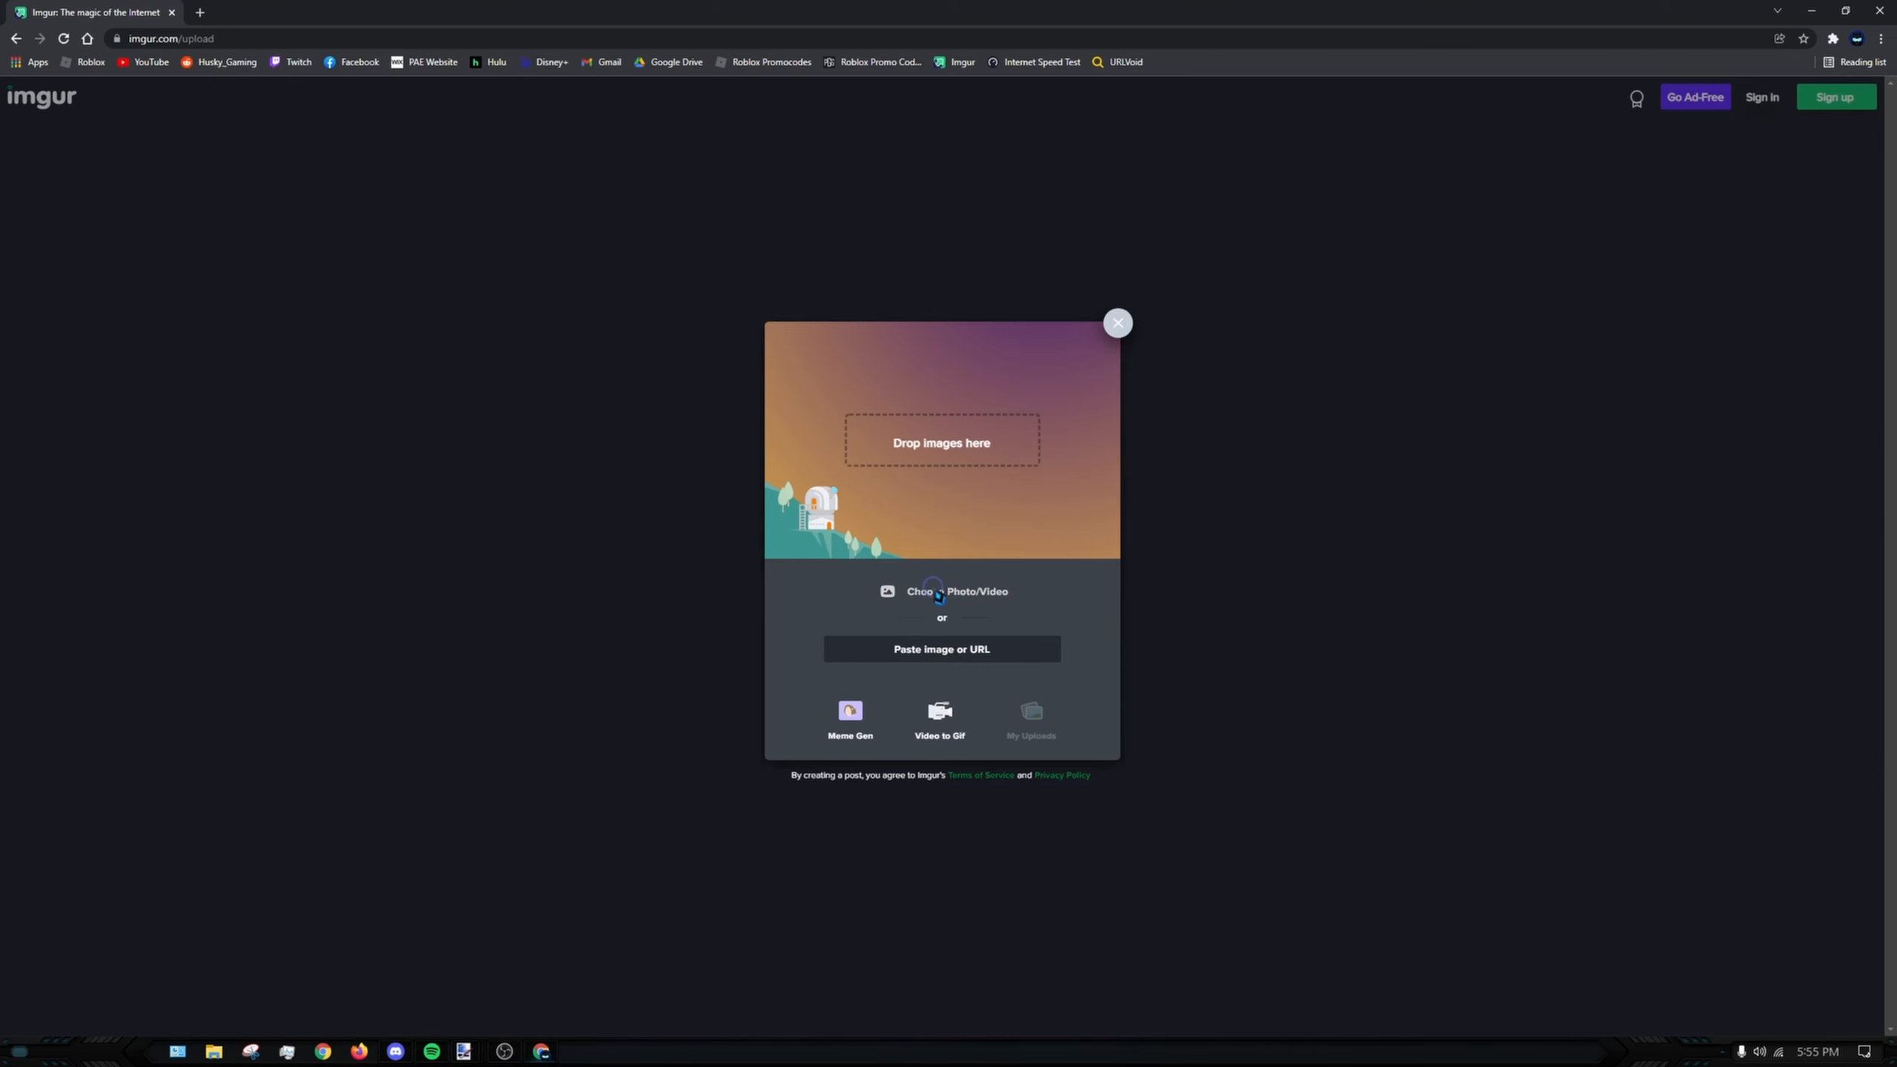
click(1050, 596)
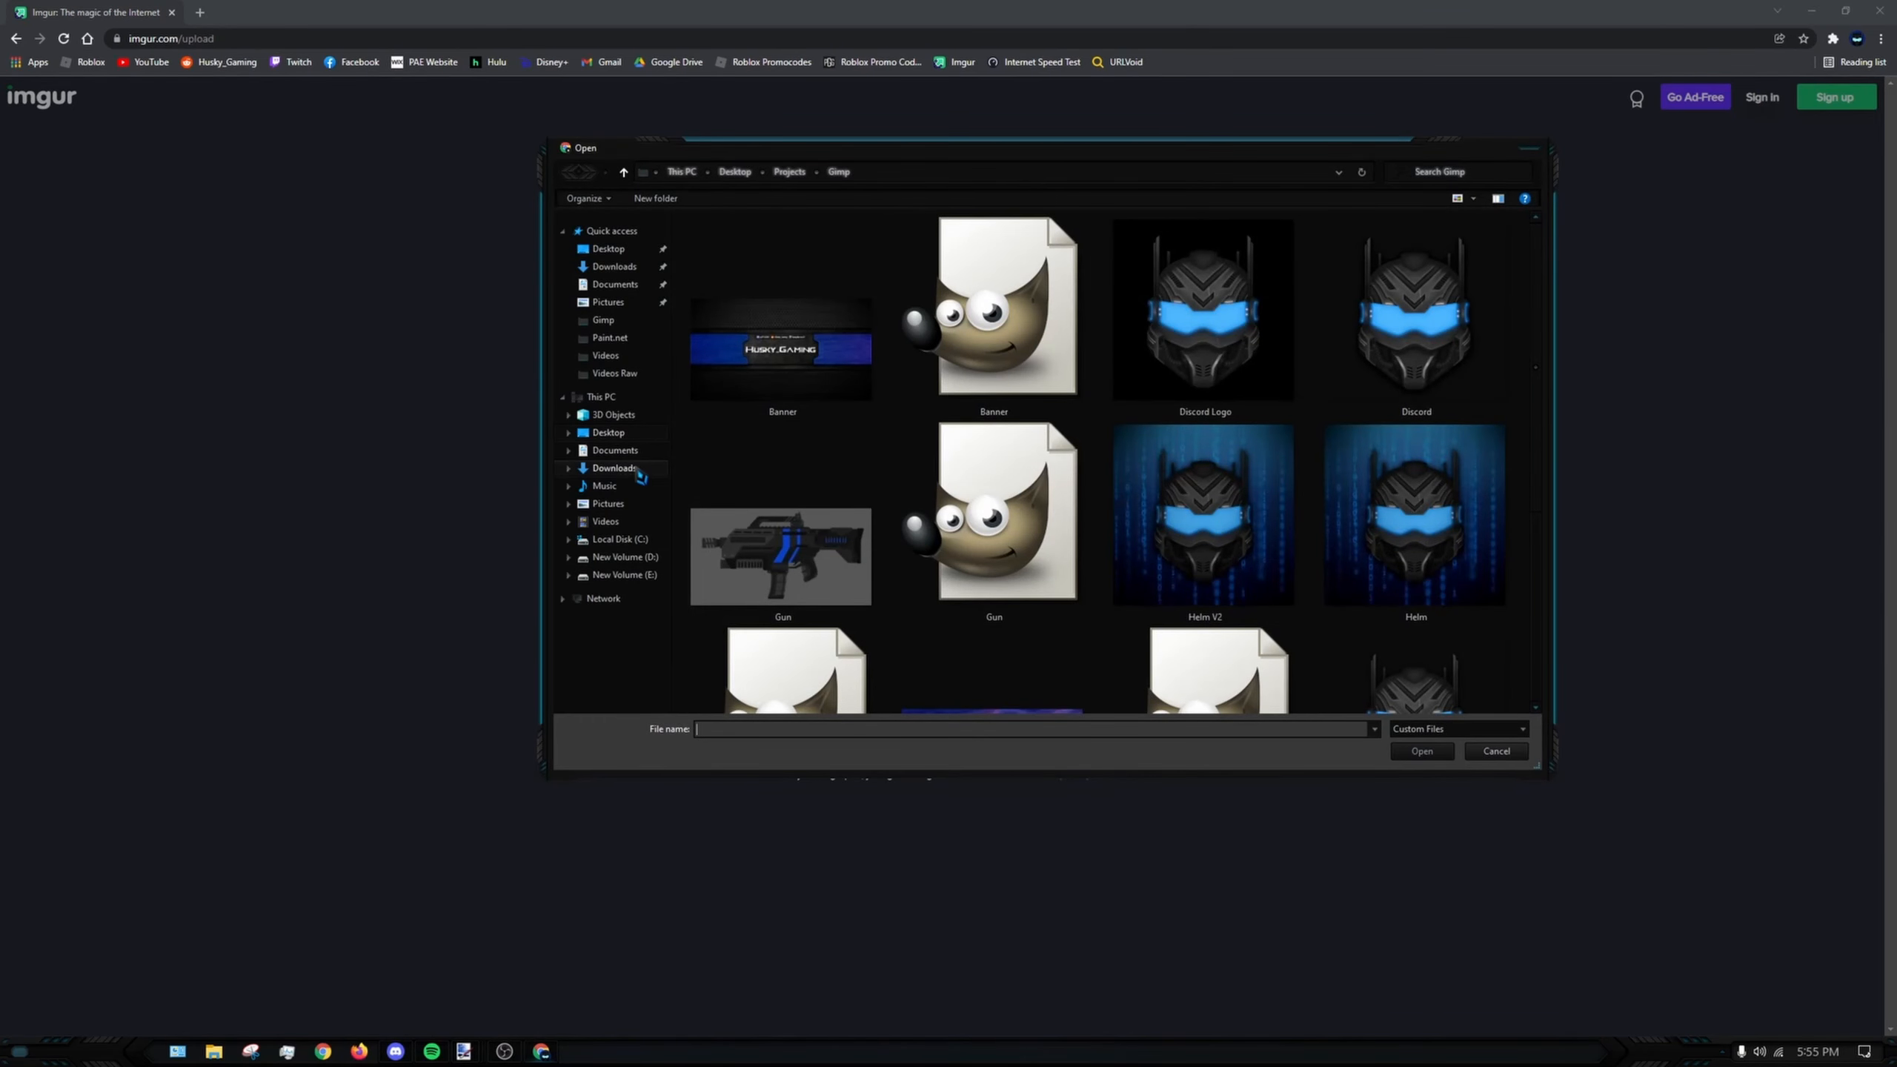
click(628, 506)
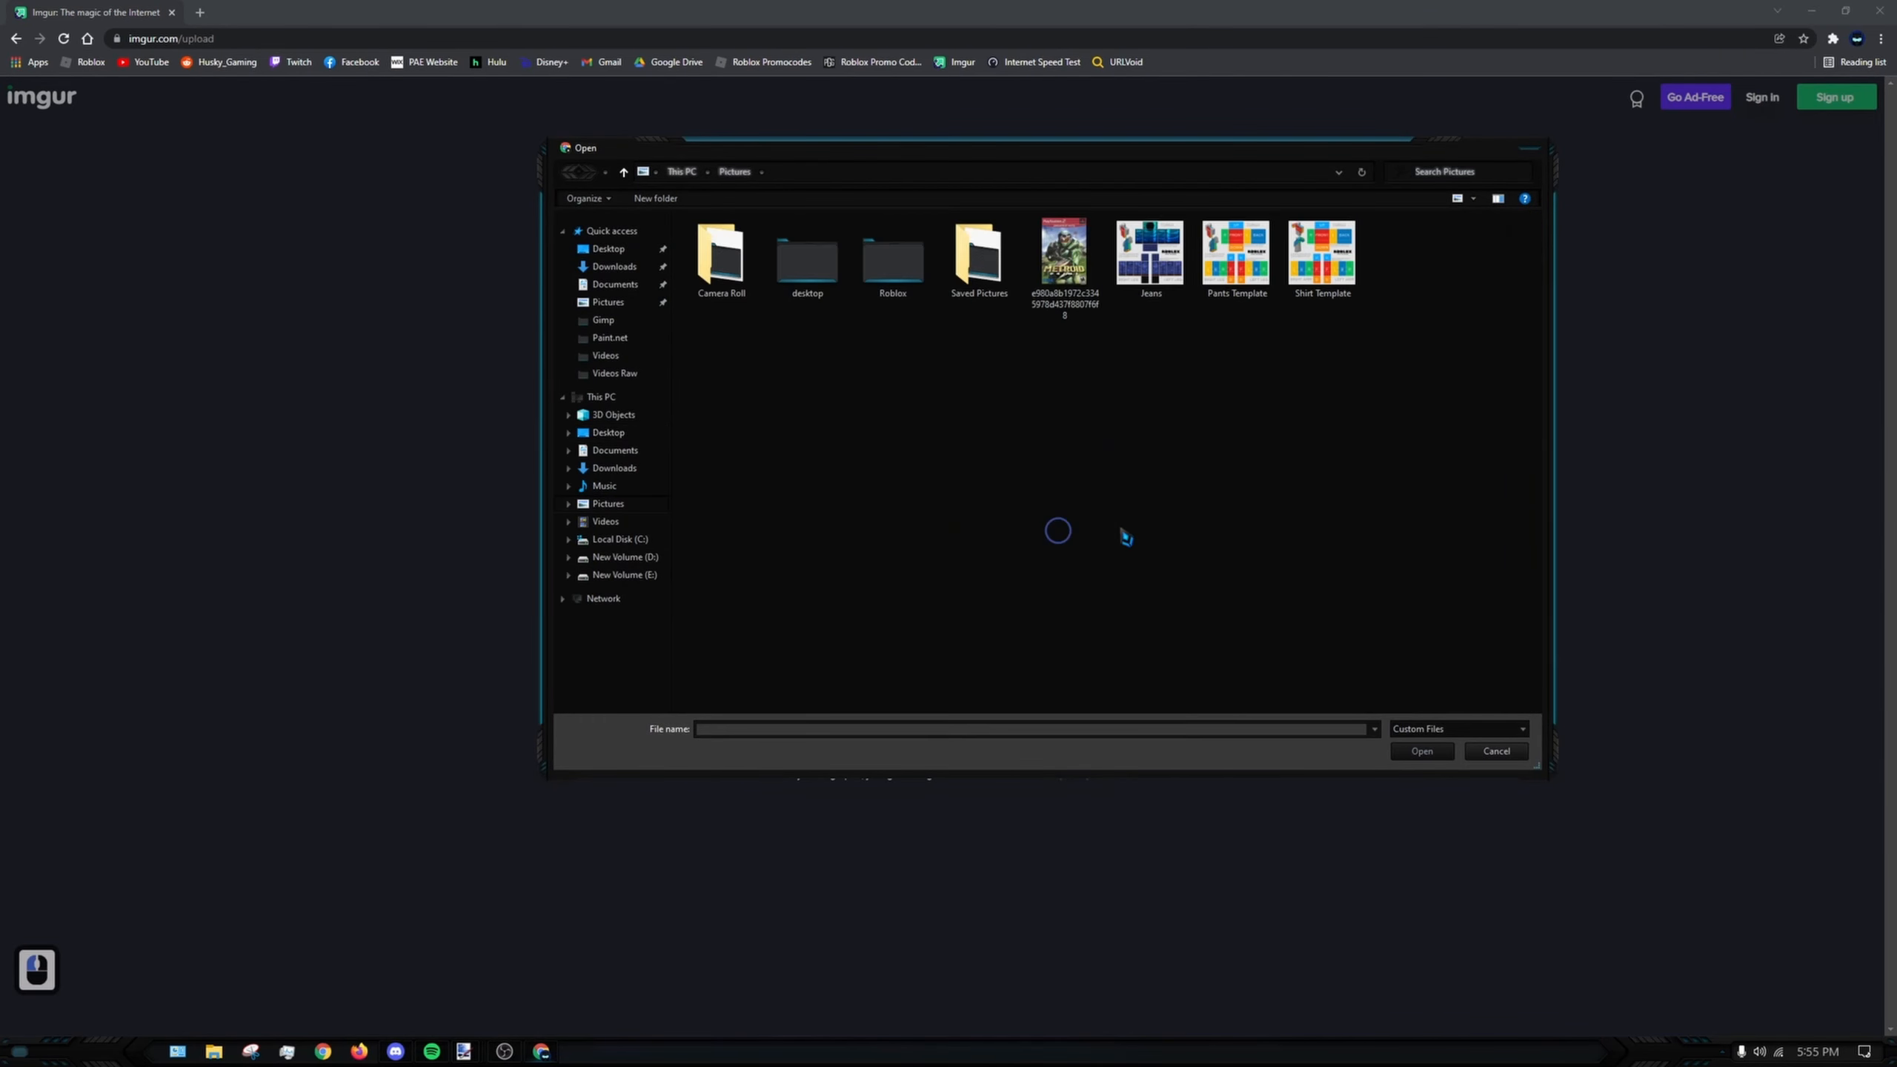
double_click(1174, 281)
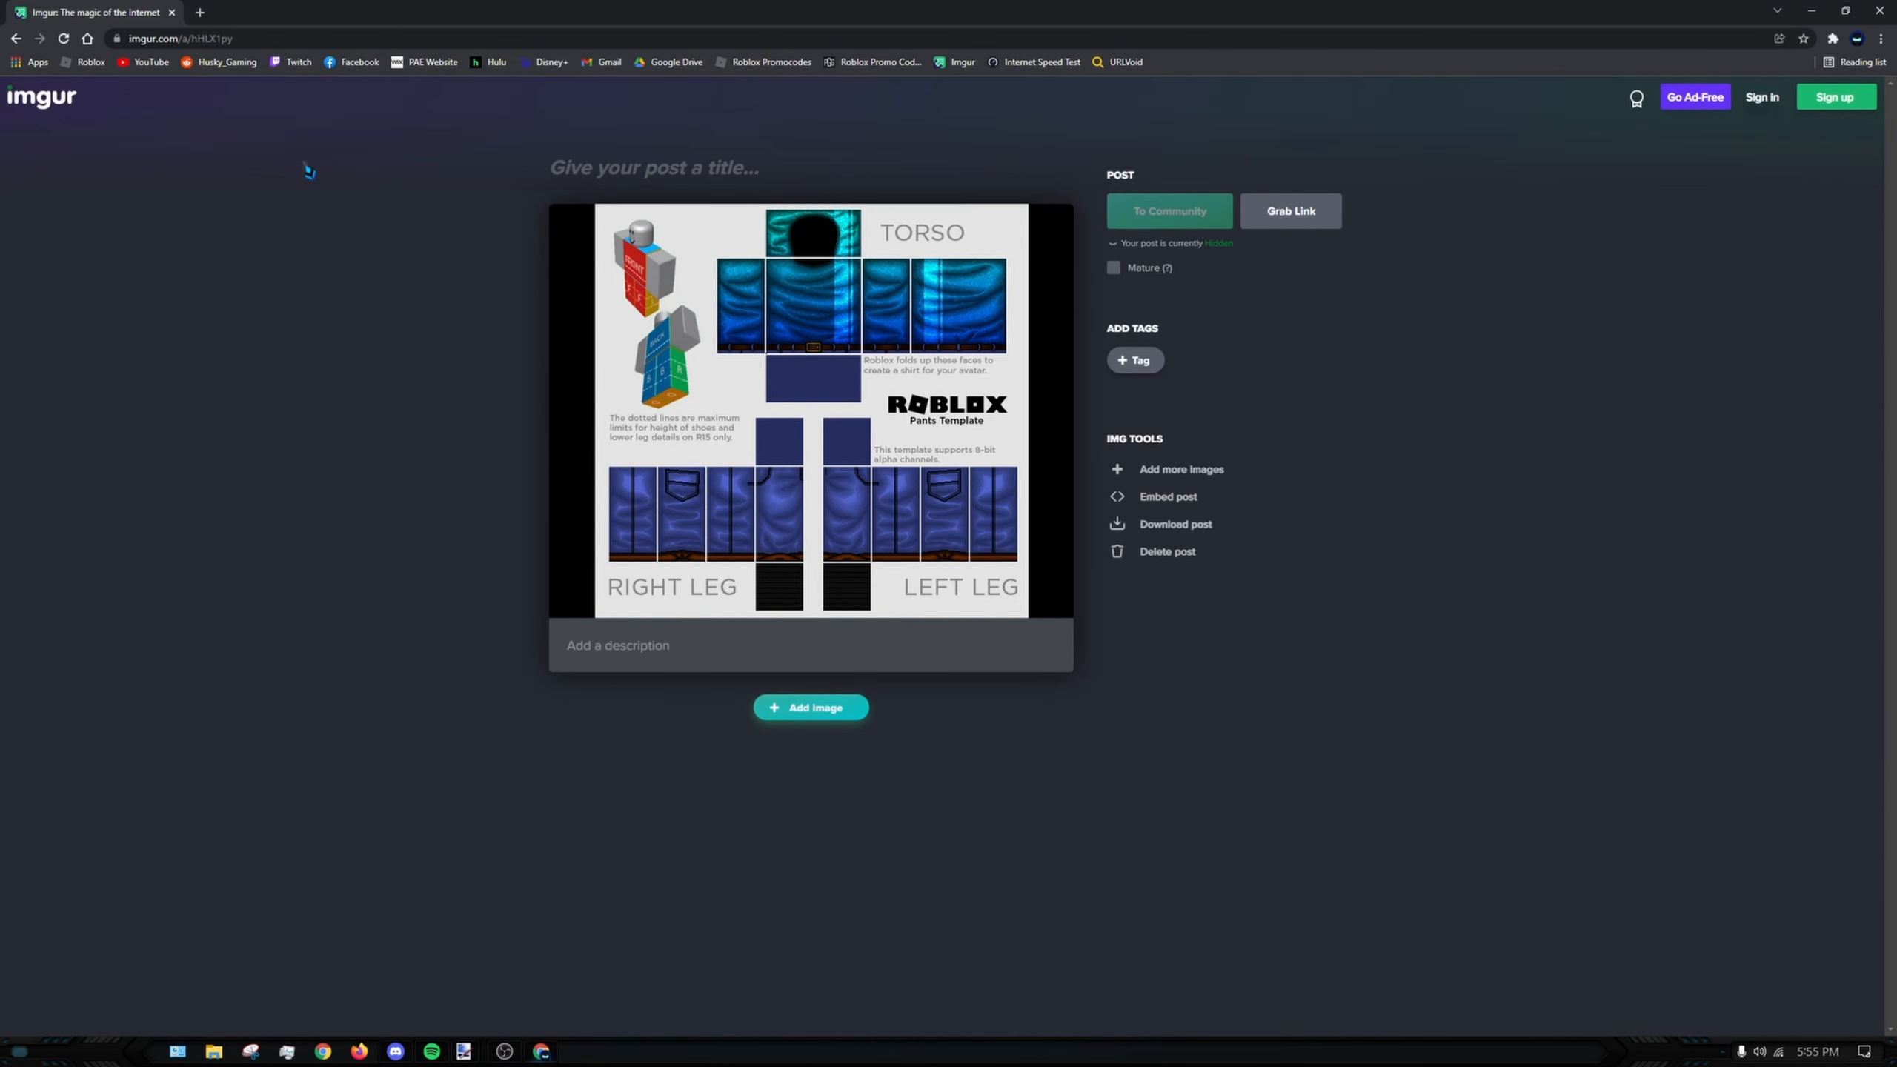
click(199, 12)
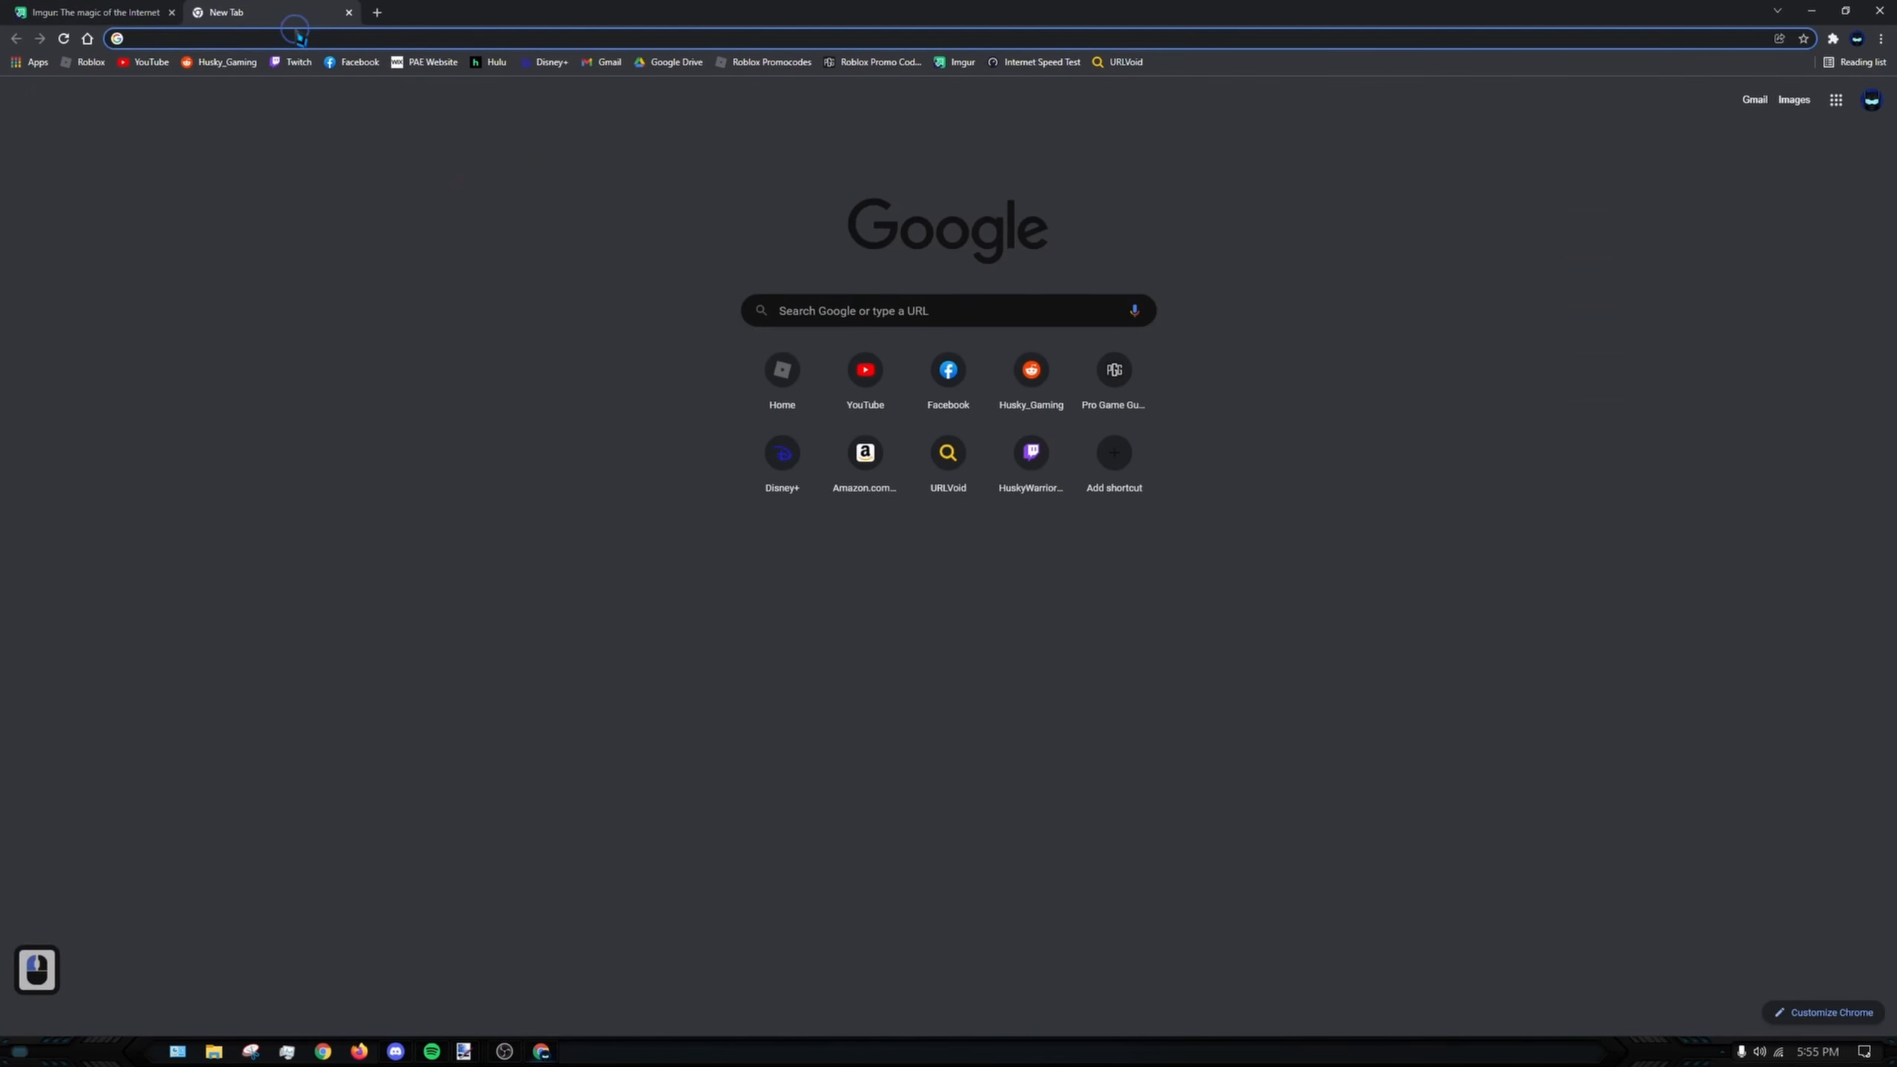
text(https://imgur.com/fWPYHLh)
key(Return)
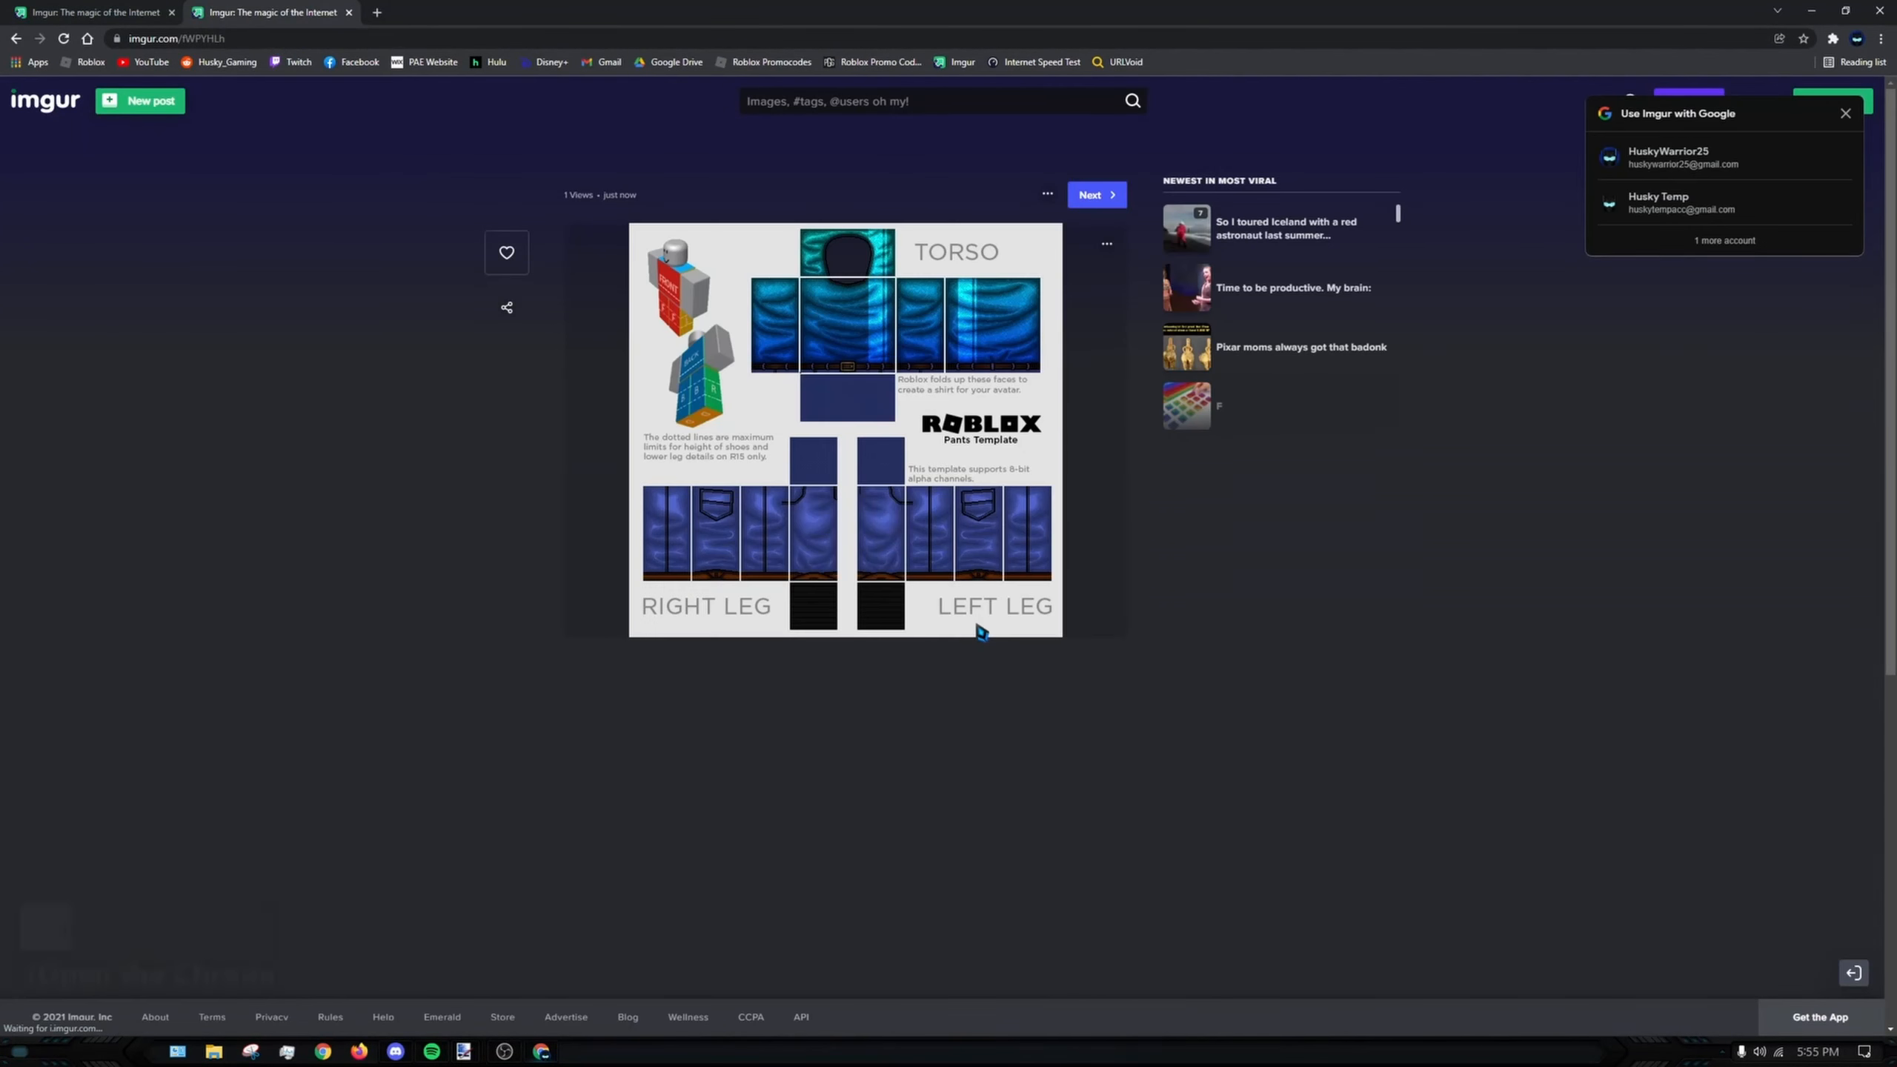
- Dismiss the Google sign-in prompt and download the jeans template image from its Imgur page
click(906, 407)
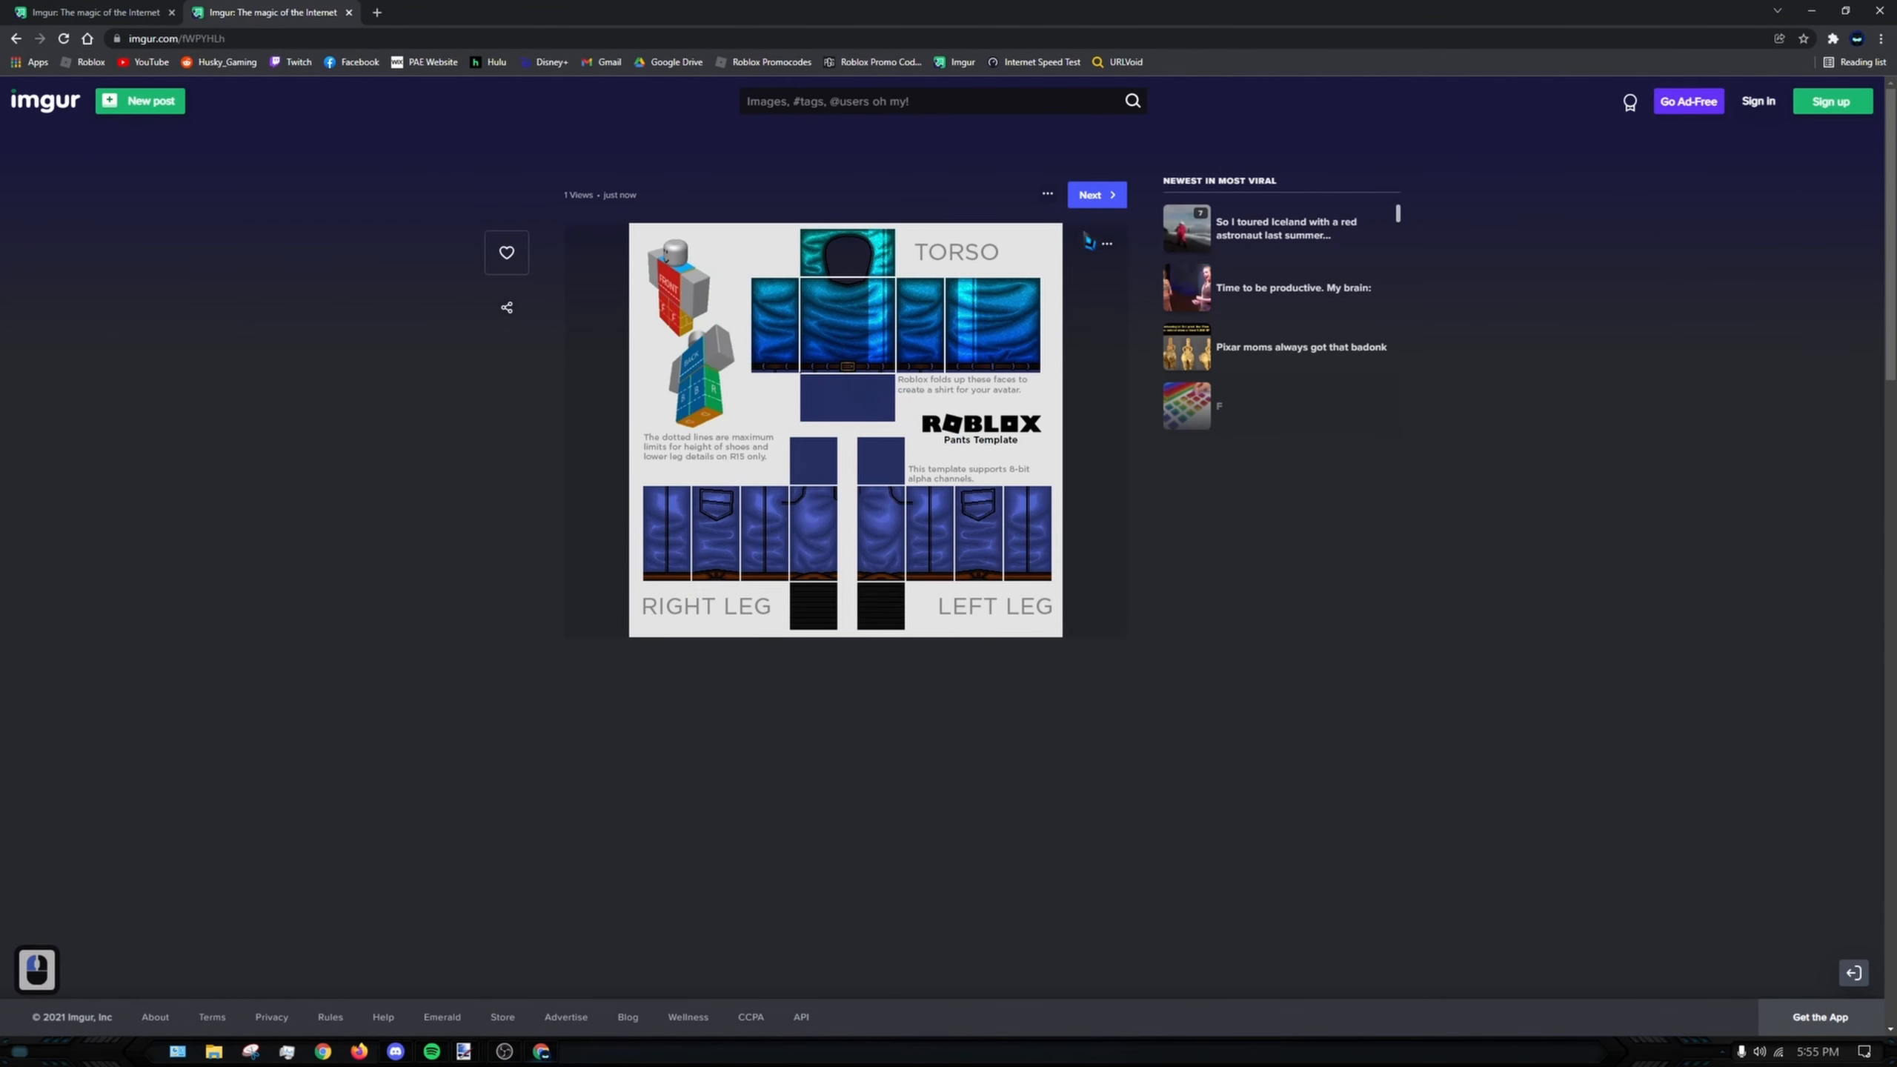
click(1106, 248)
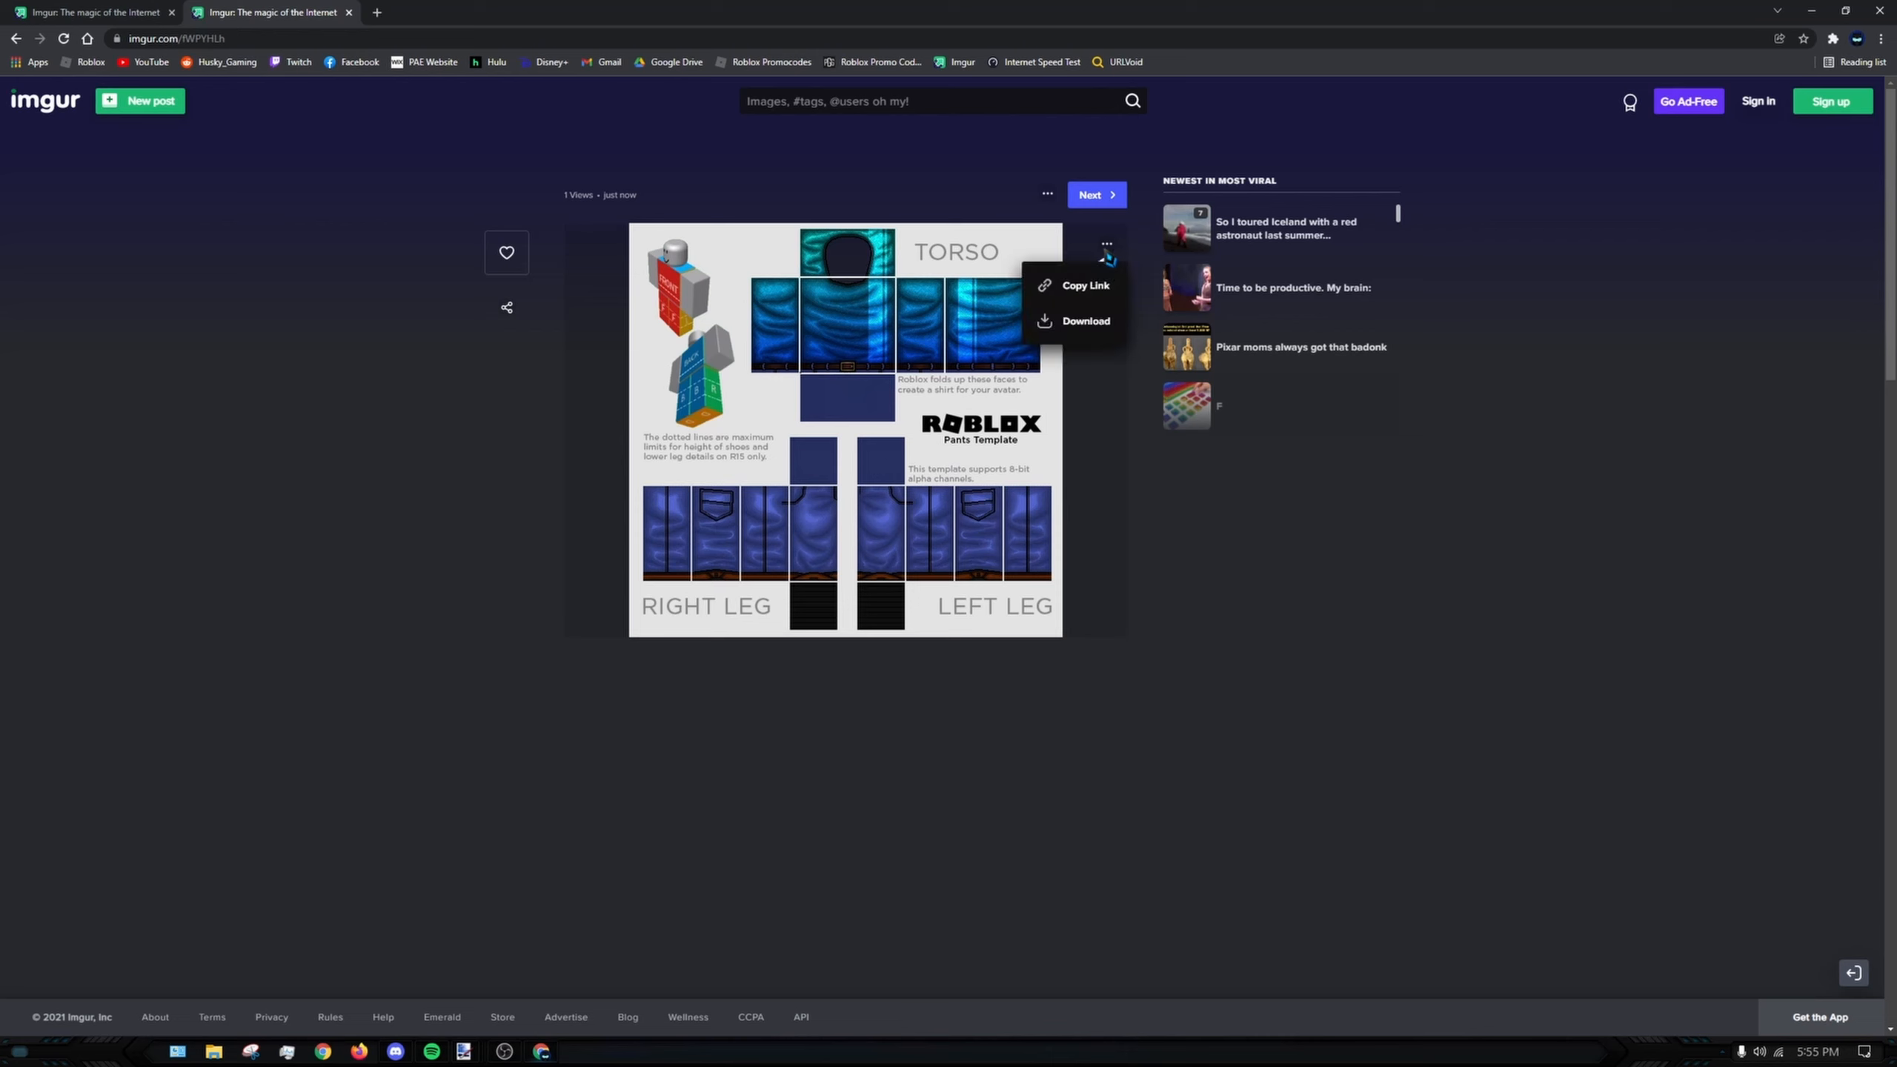
right_click(847, 438)
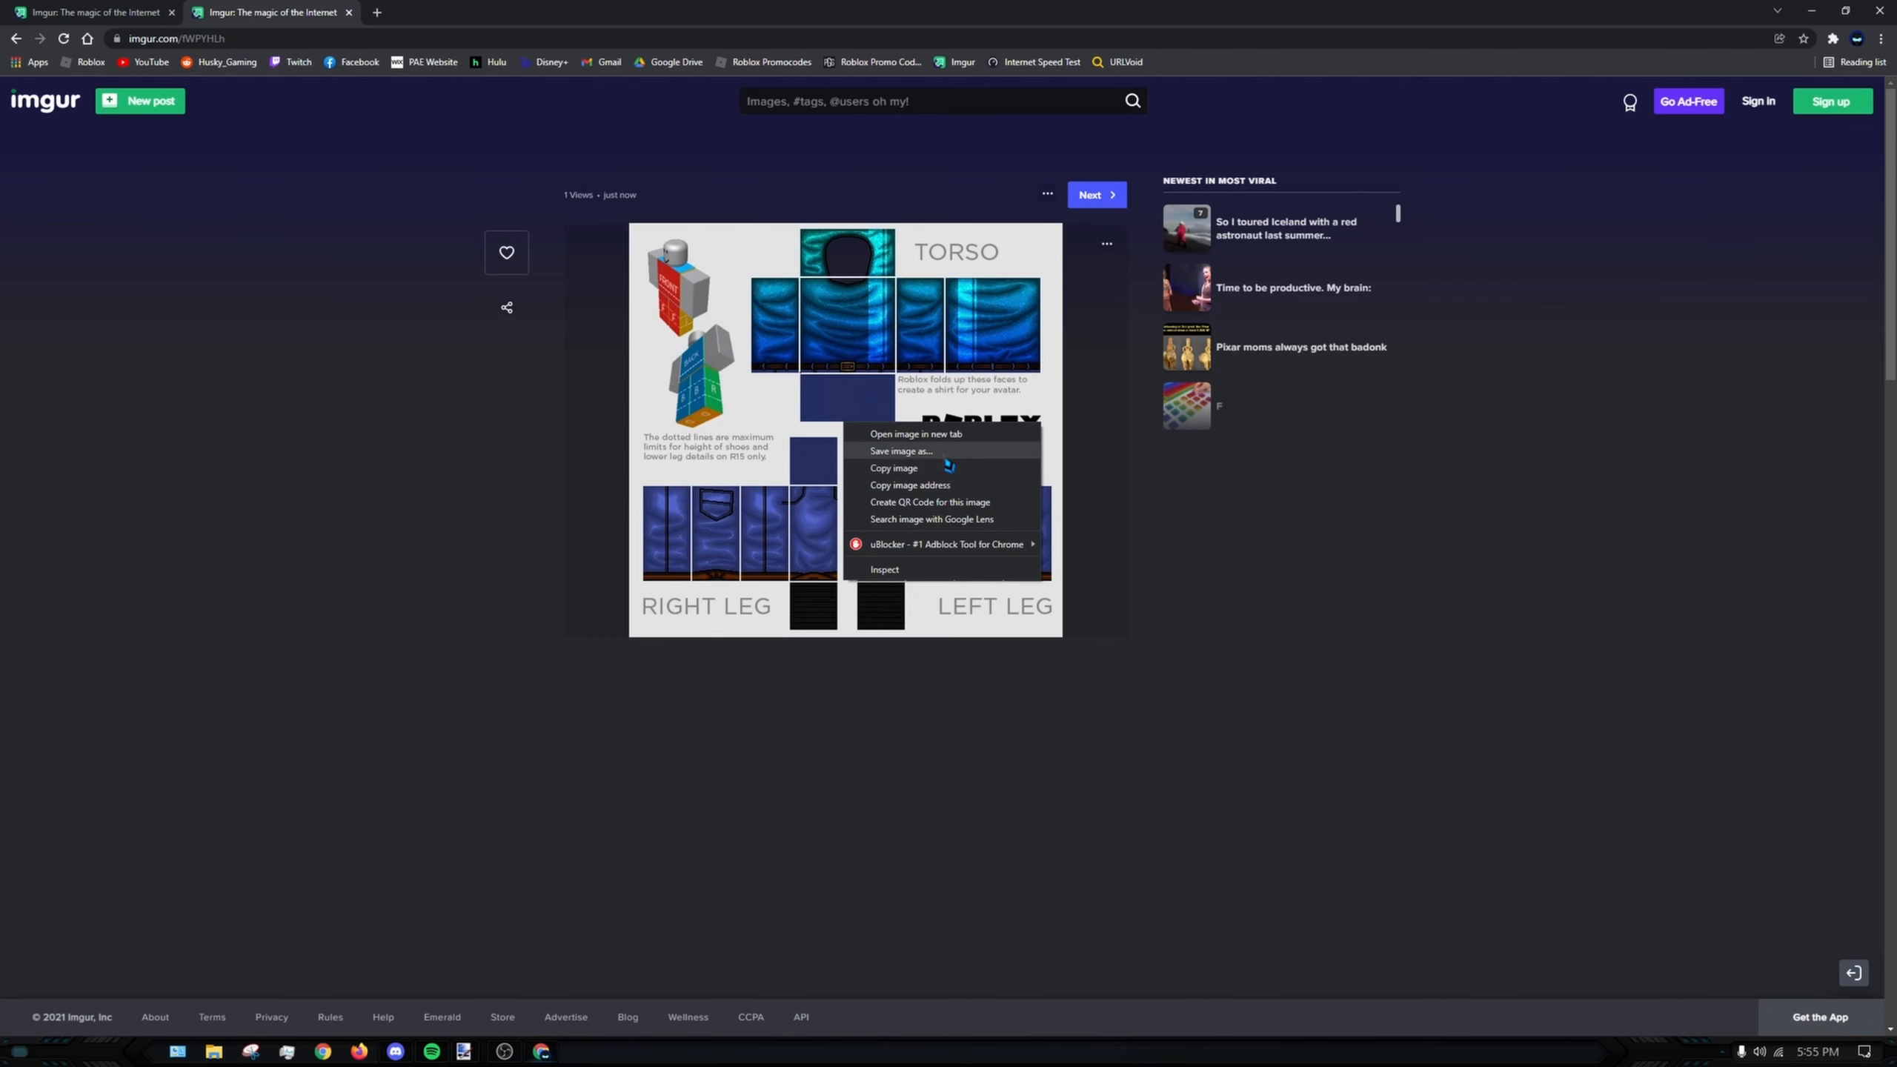
click(1101, 301)
click(1106, 245)
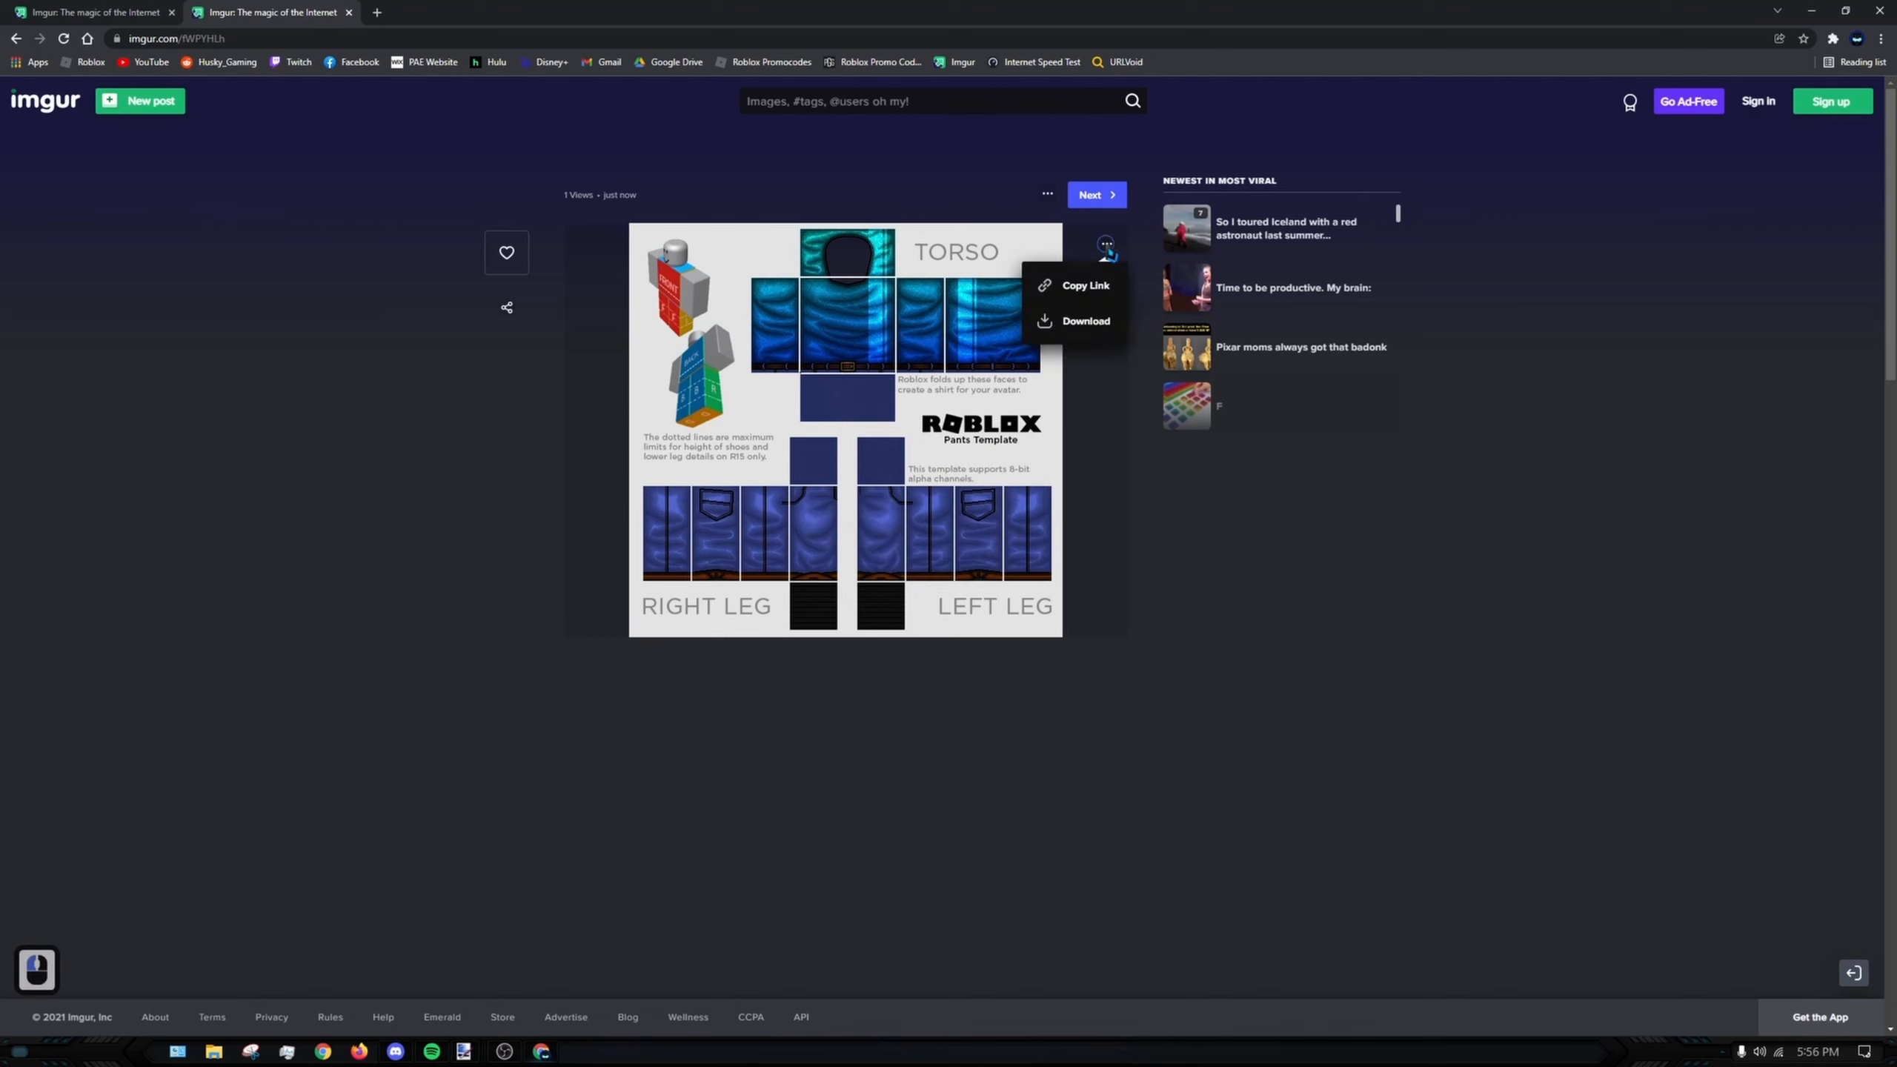
click(1106, 332)
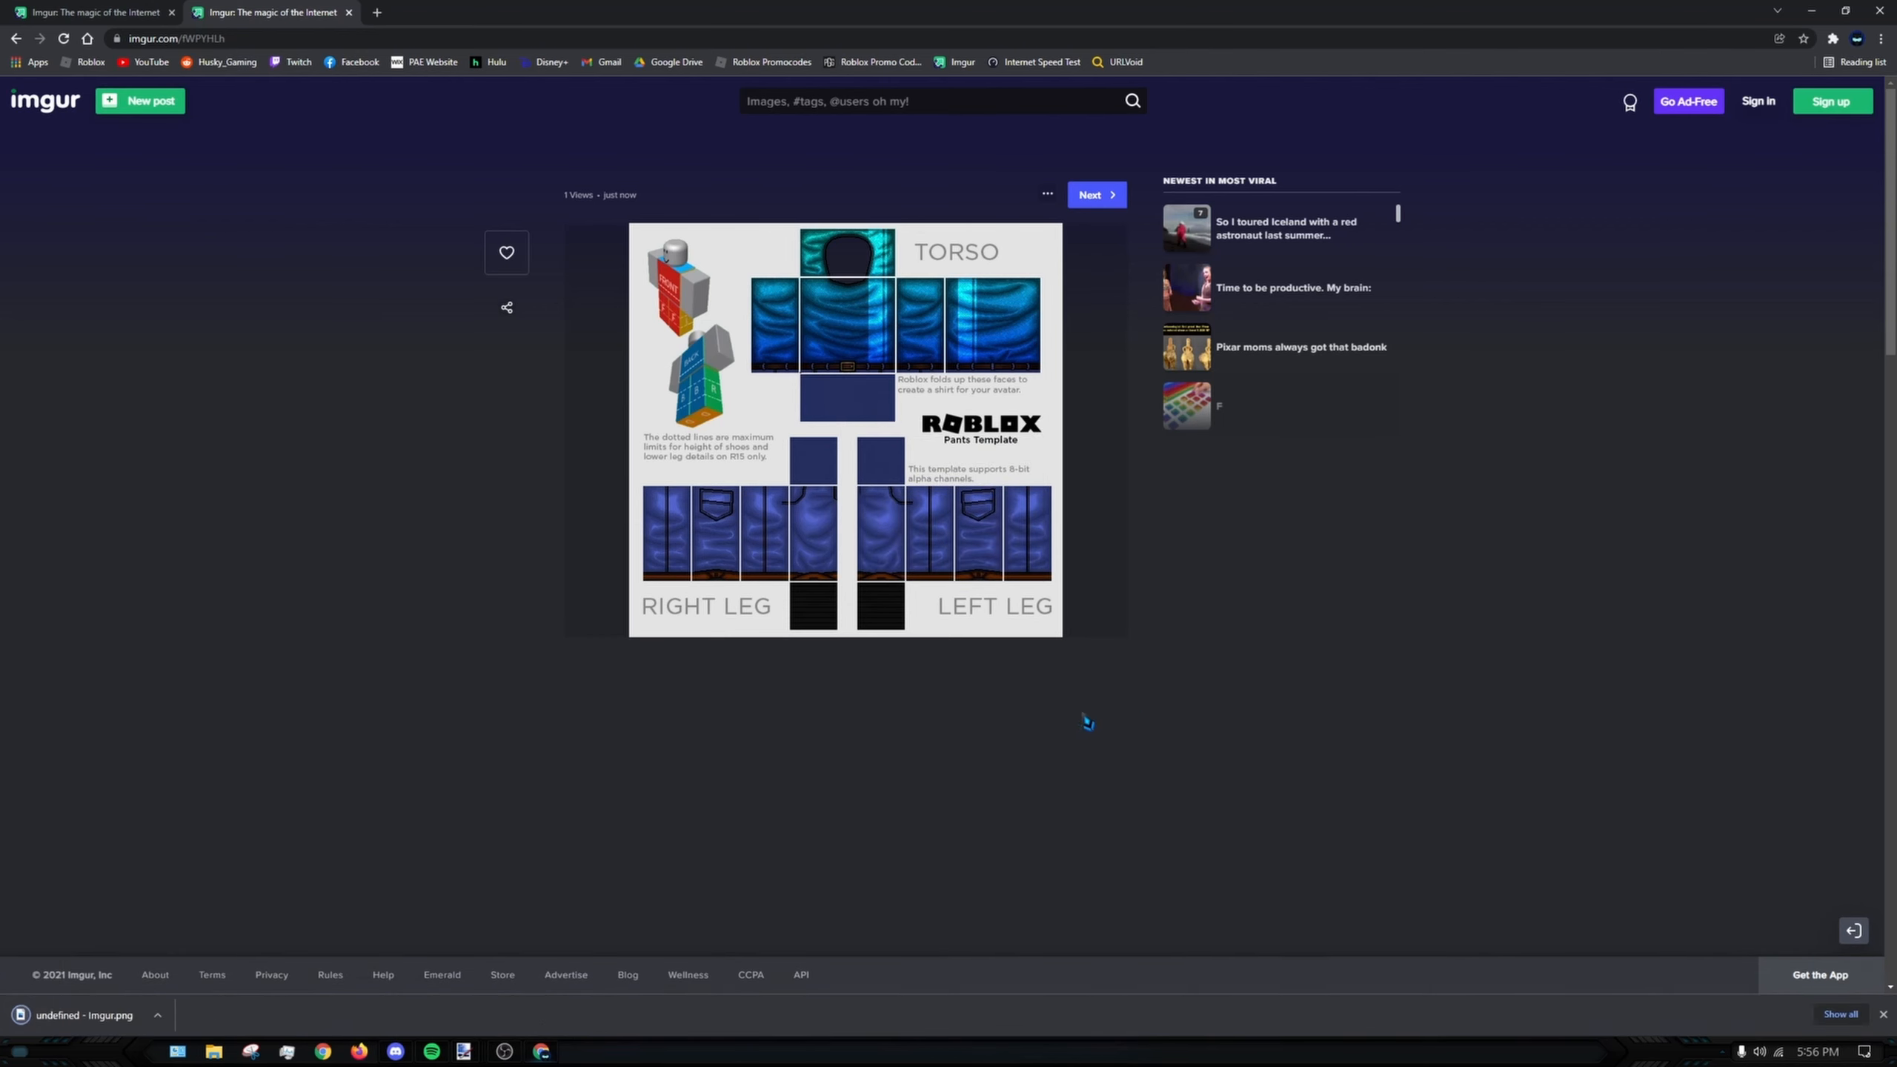
- Open the downloaded undefined - Imgur.png in Photos, examine the template enlarged, and close the viewer
click(78, 1014)
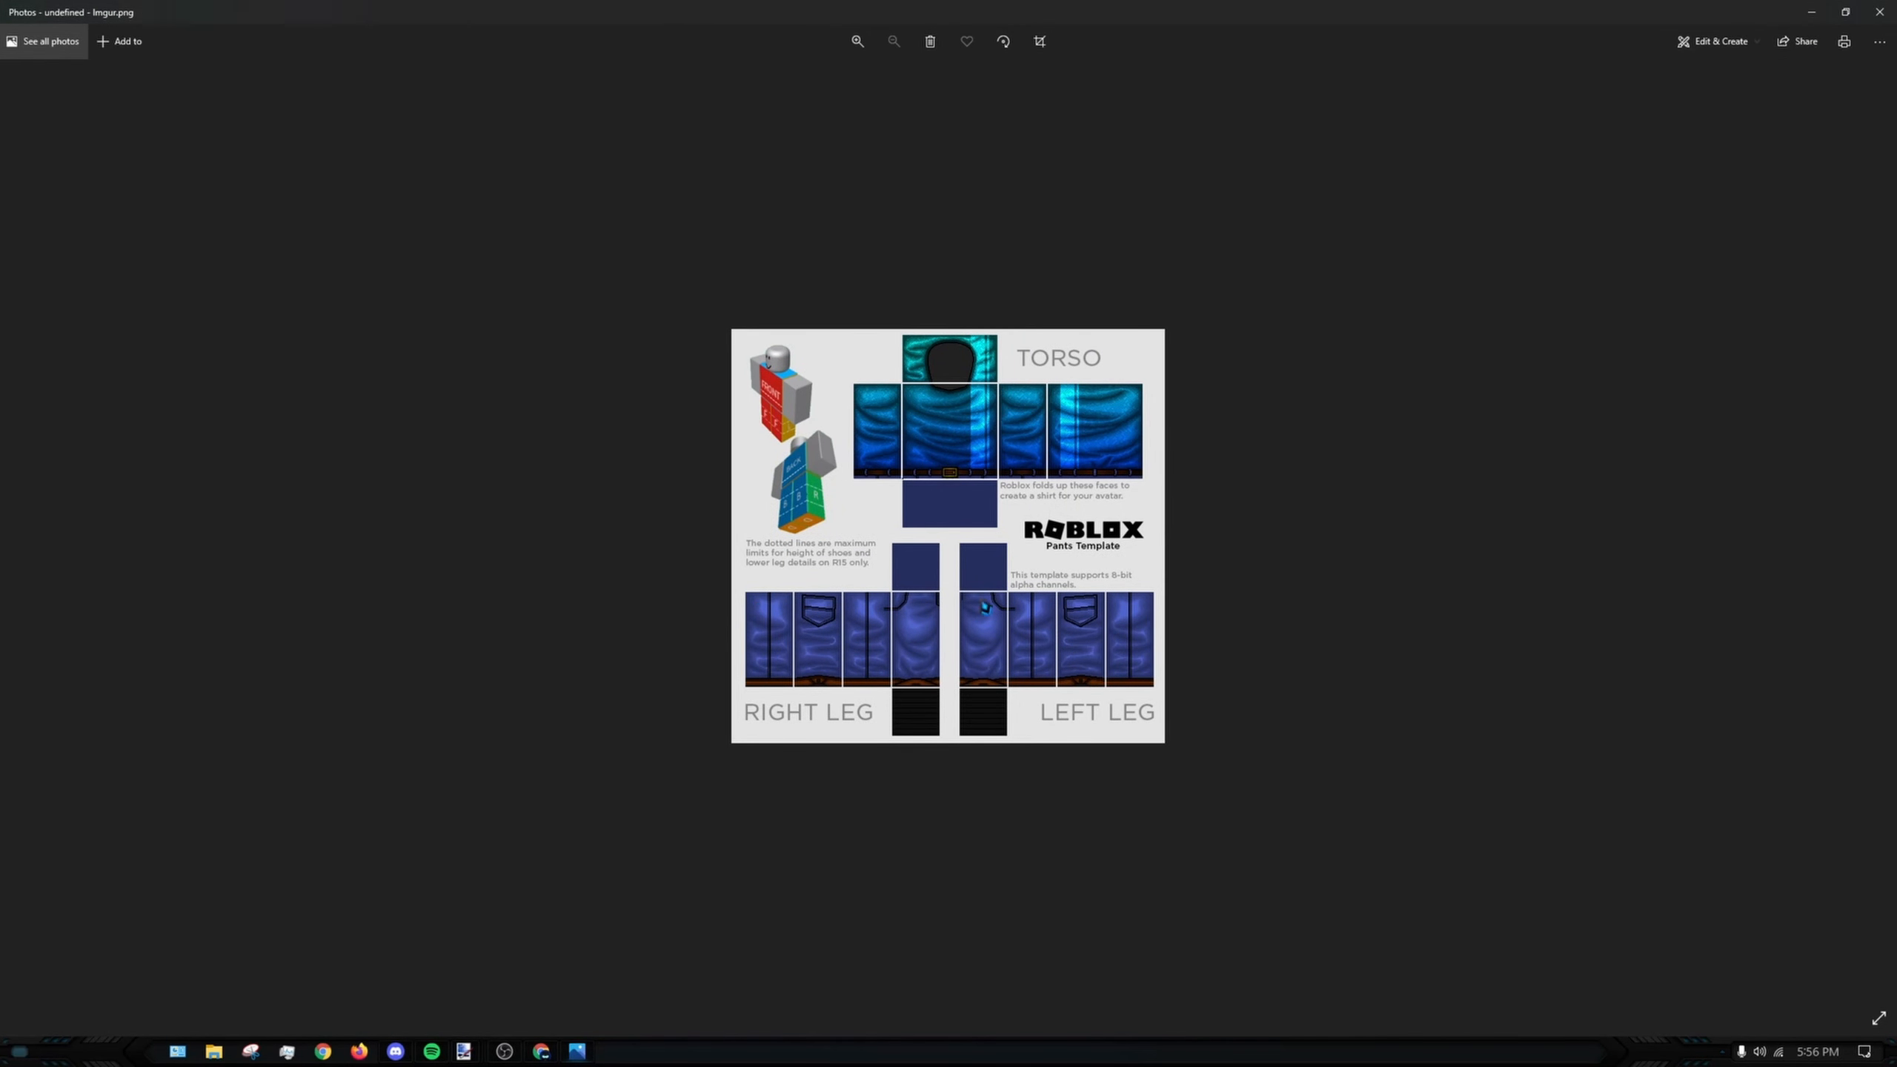
ctrl+scroll(1073, 557, up, 9)
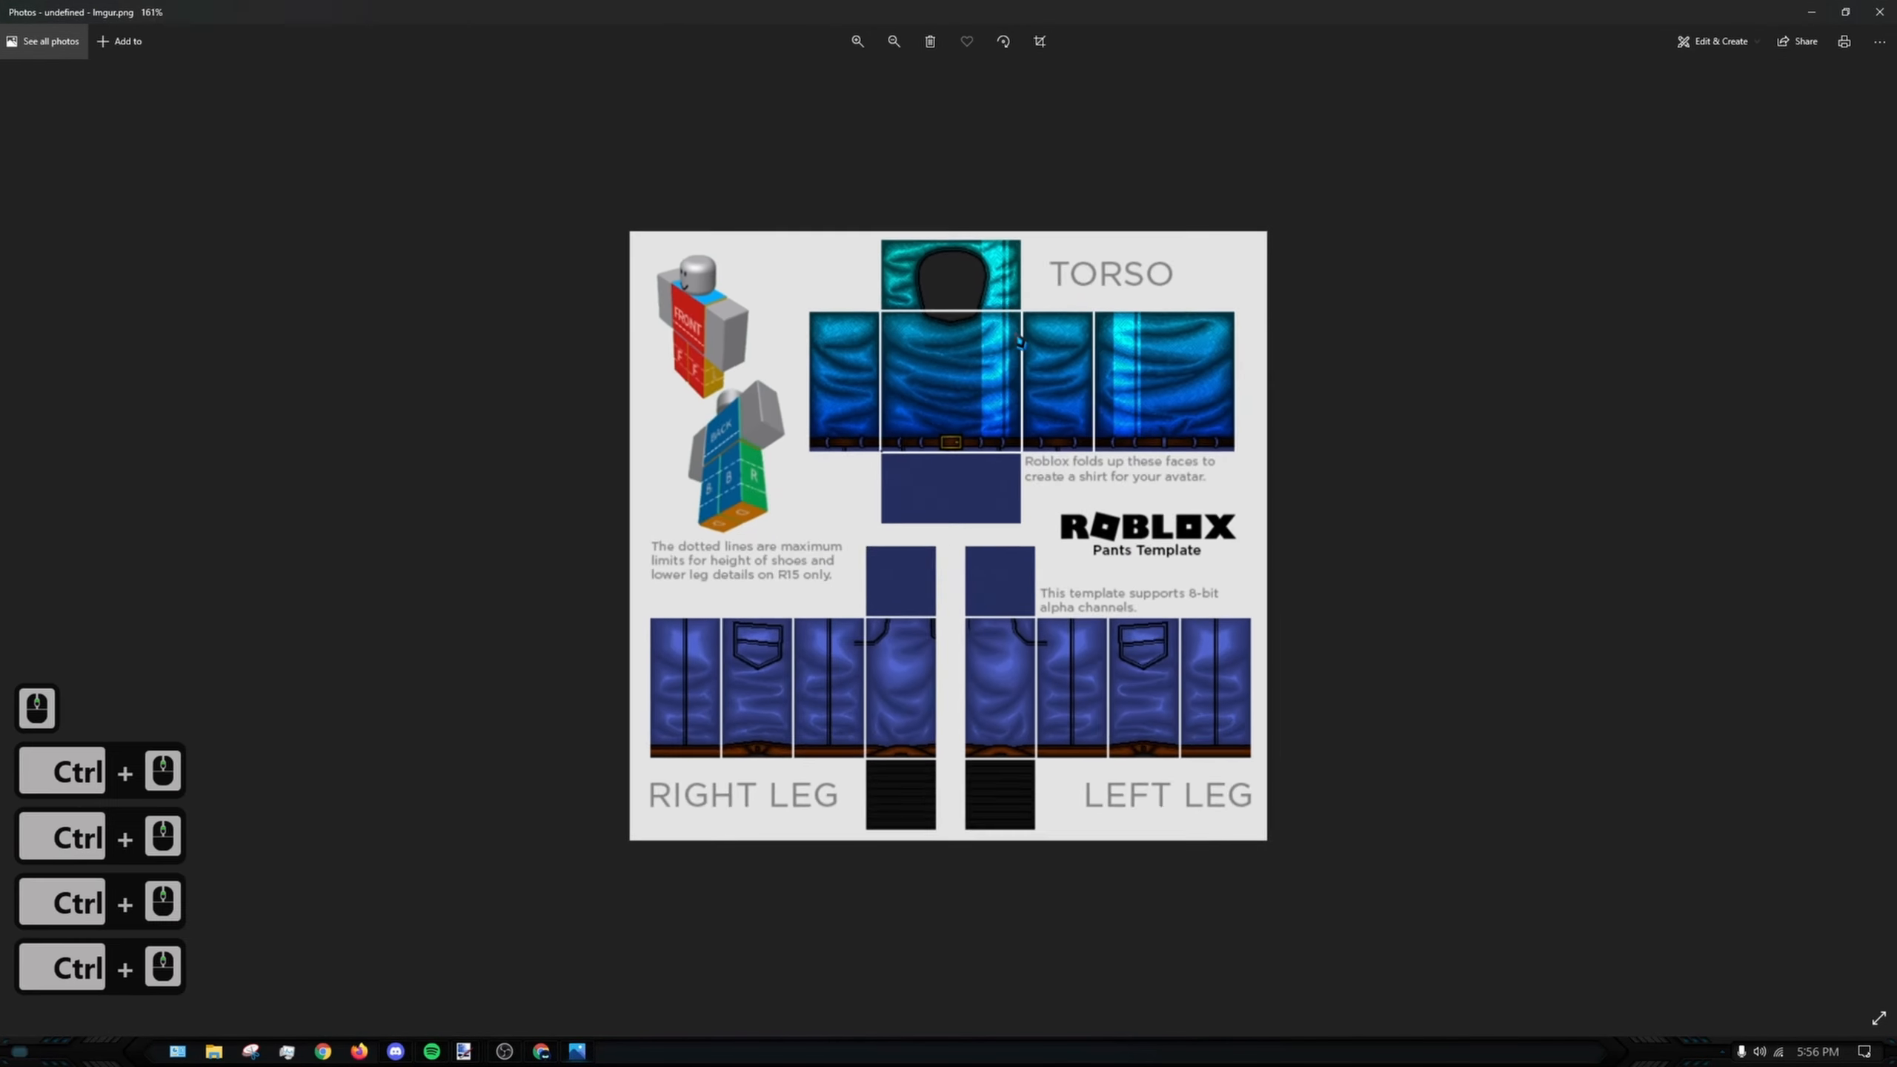
ctrl+scroll(953, 329, up, 3)
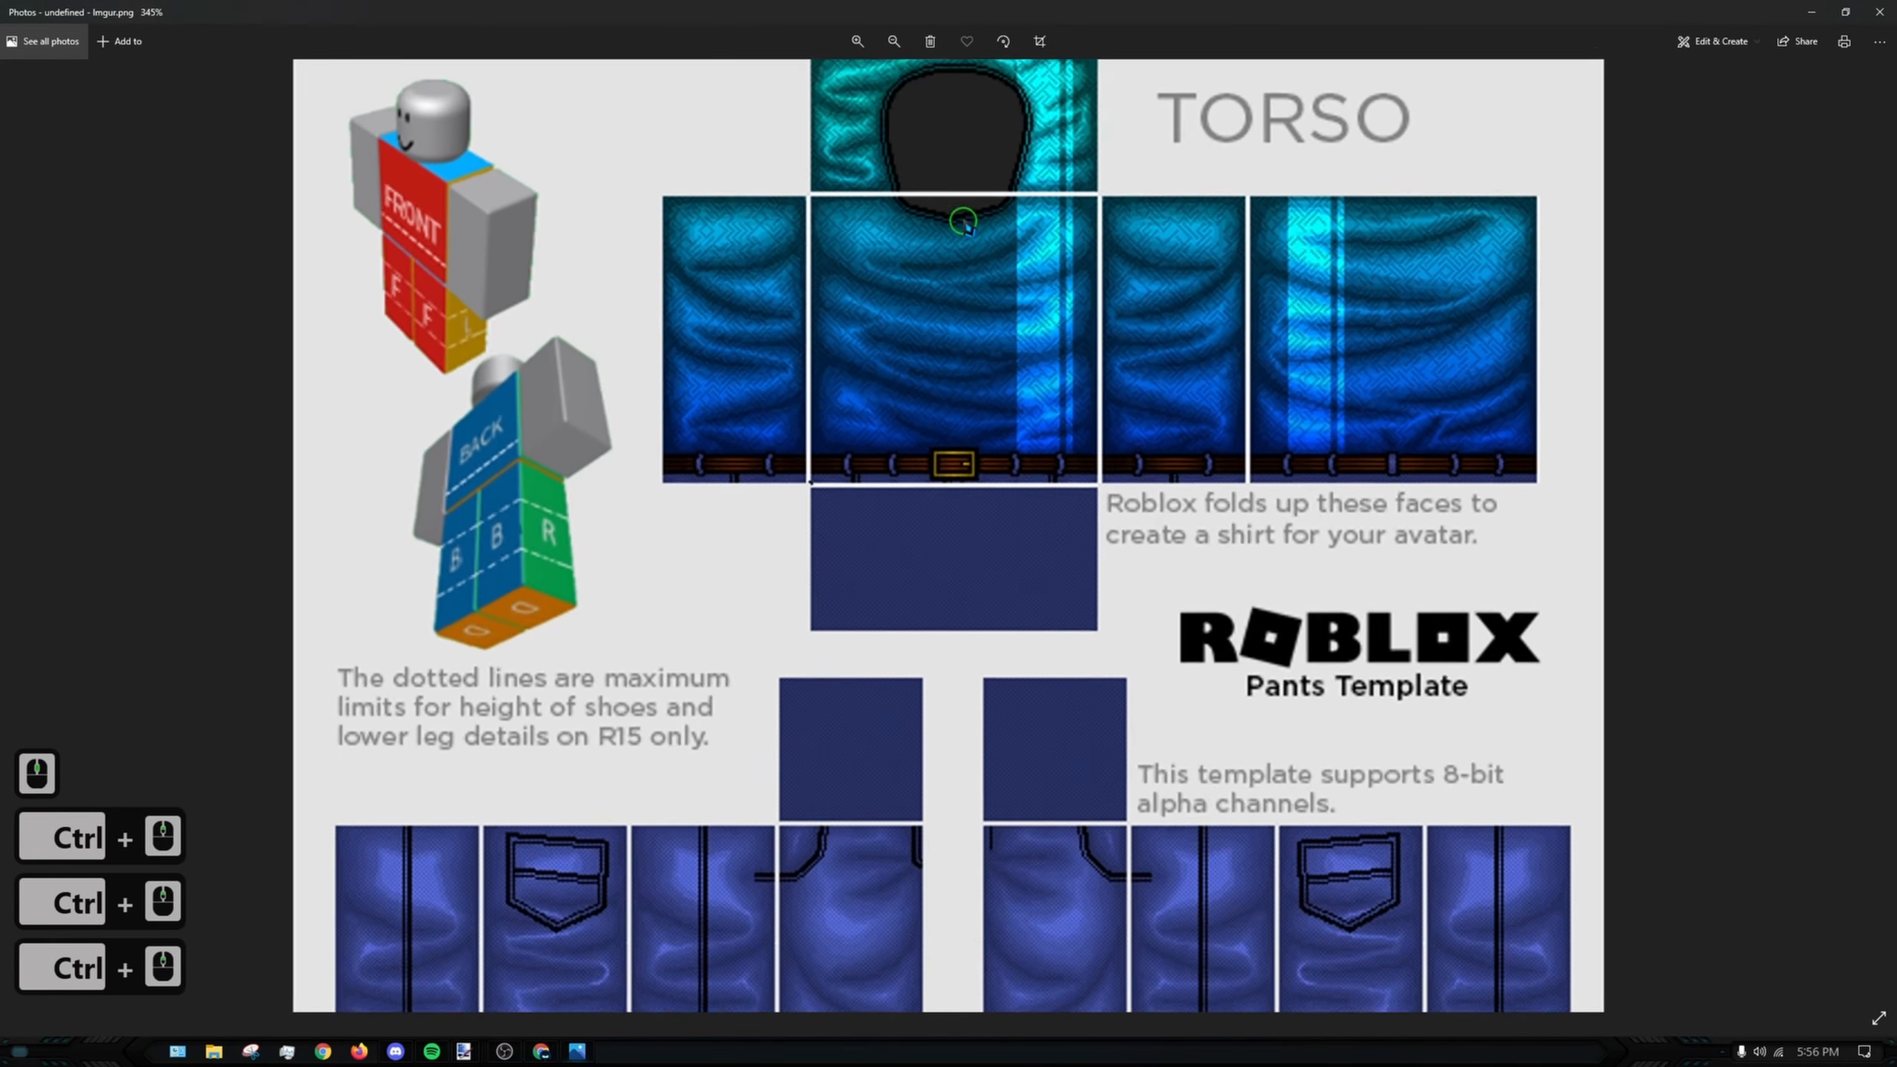
ctrl+scroll(960, 220, down, 7)
click(1880, 11)
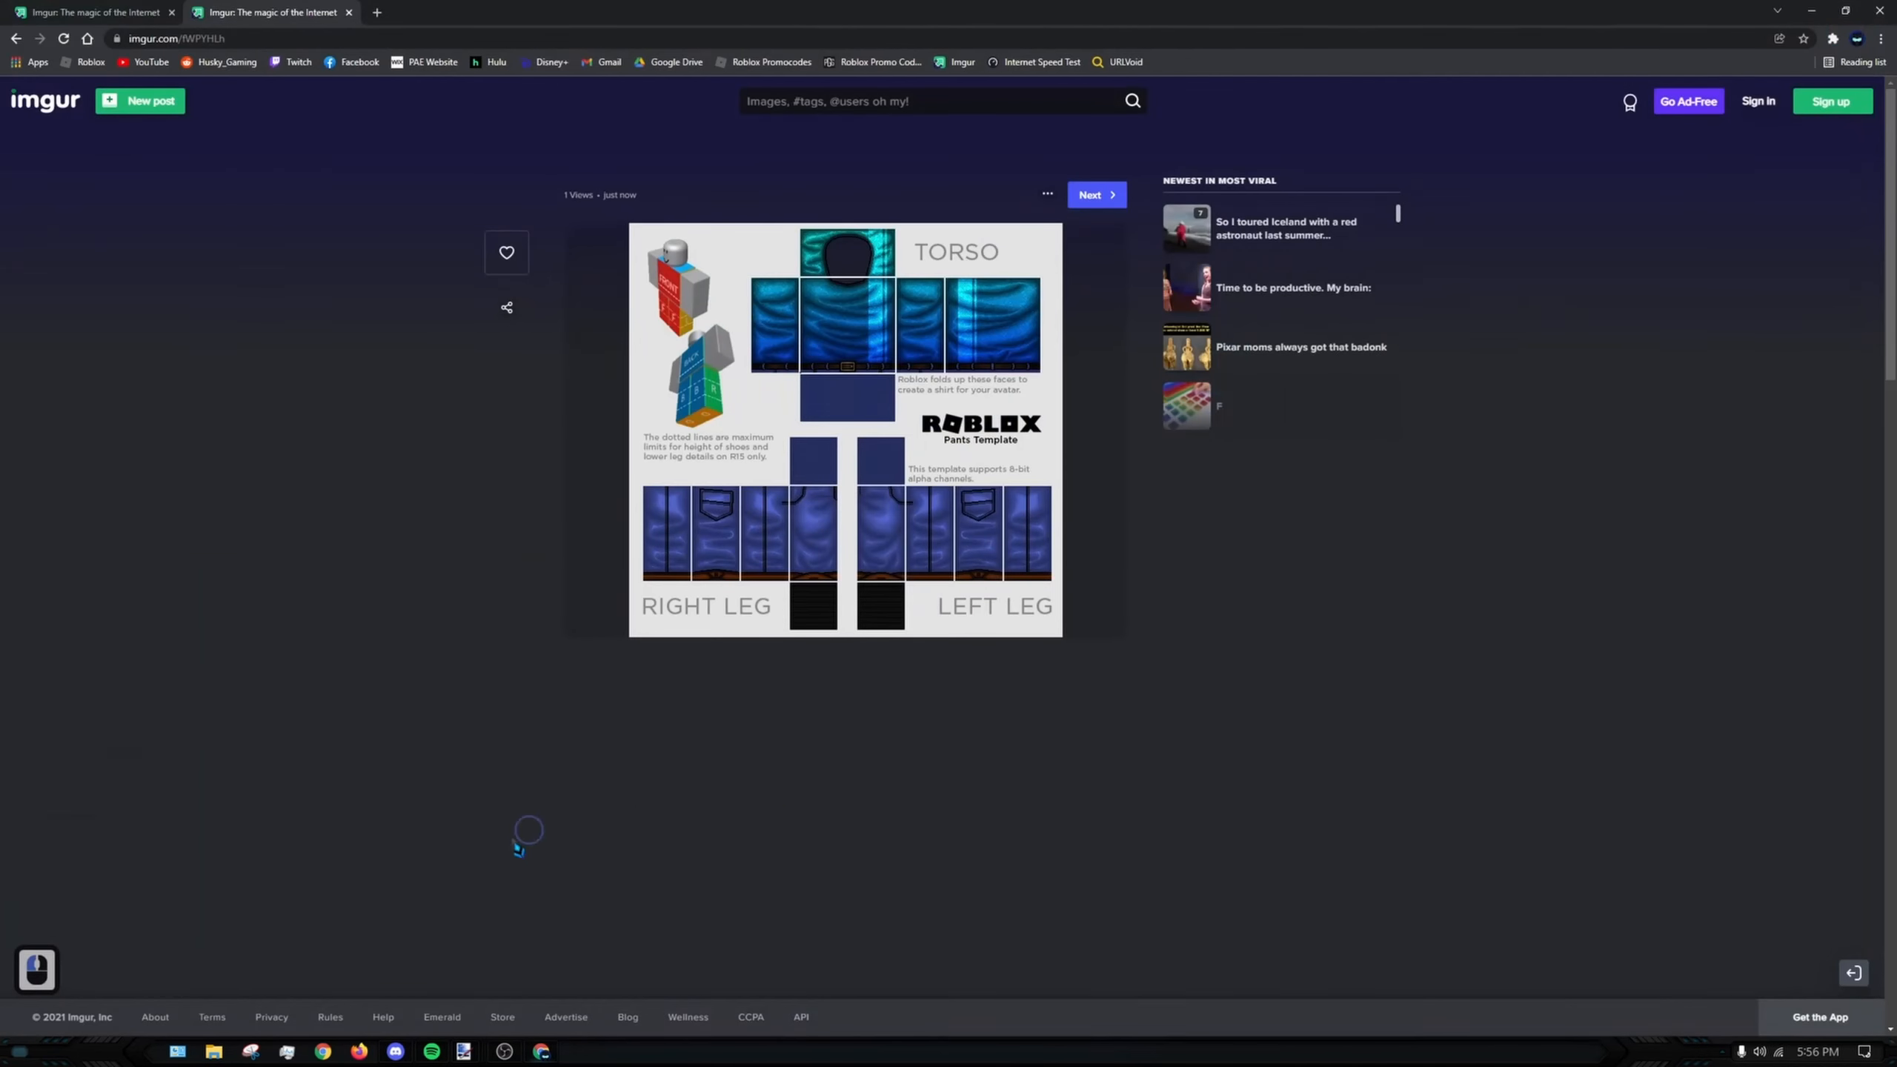
- Open the undefined - Imgur image from the Downloads folder in File Explorer, inspect it again, and close the viewer
click(212, 1052)
click(779, 508)
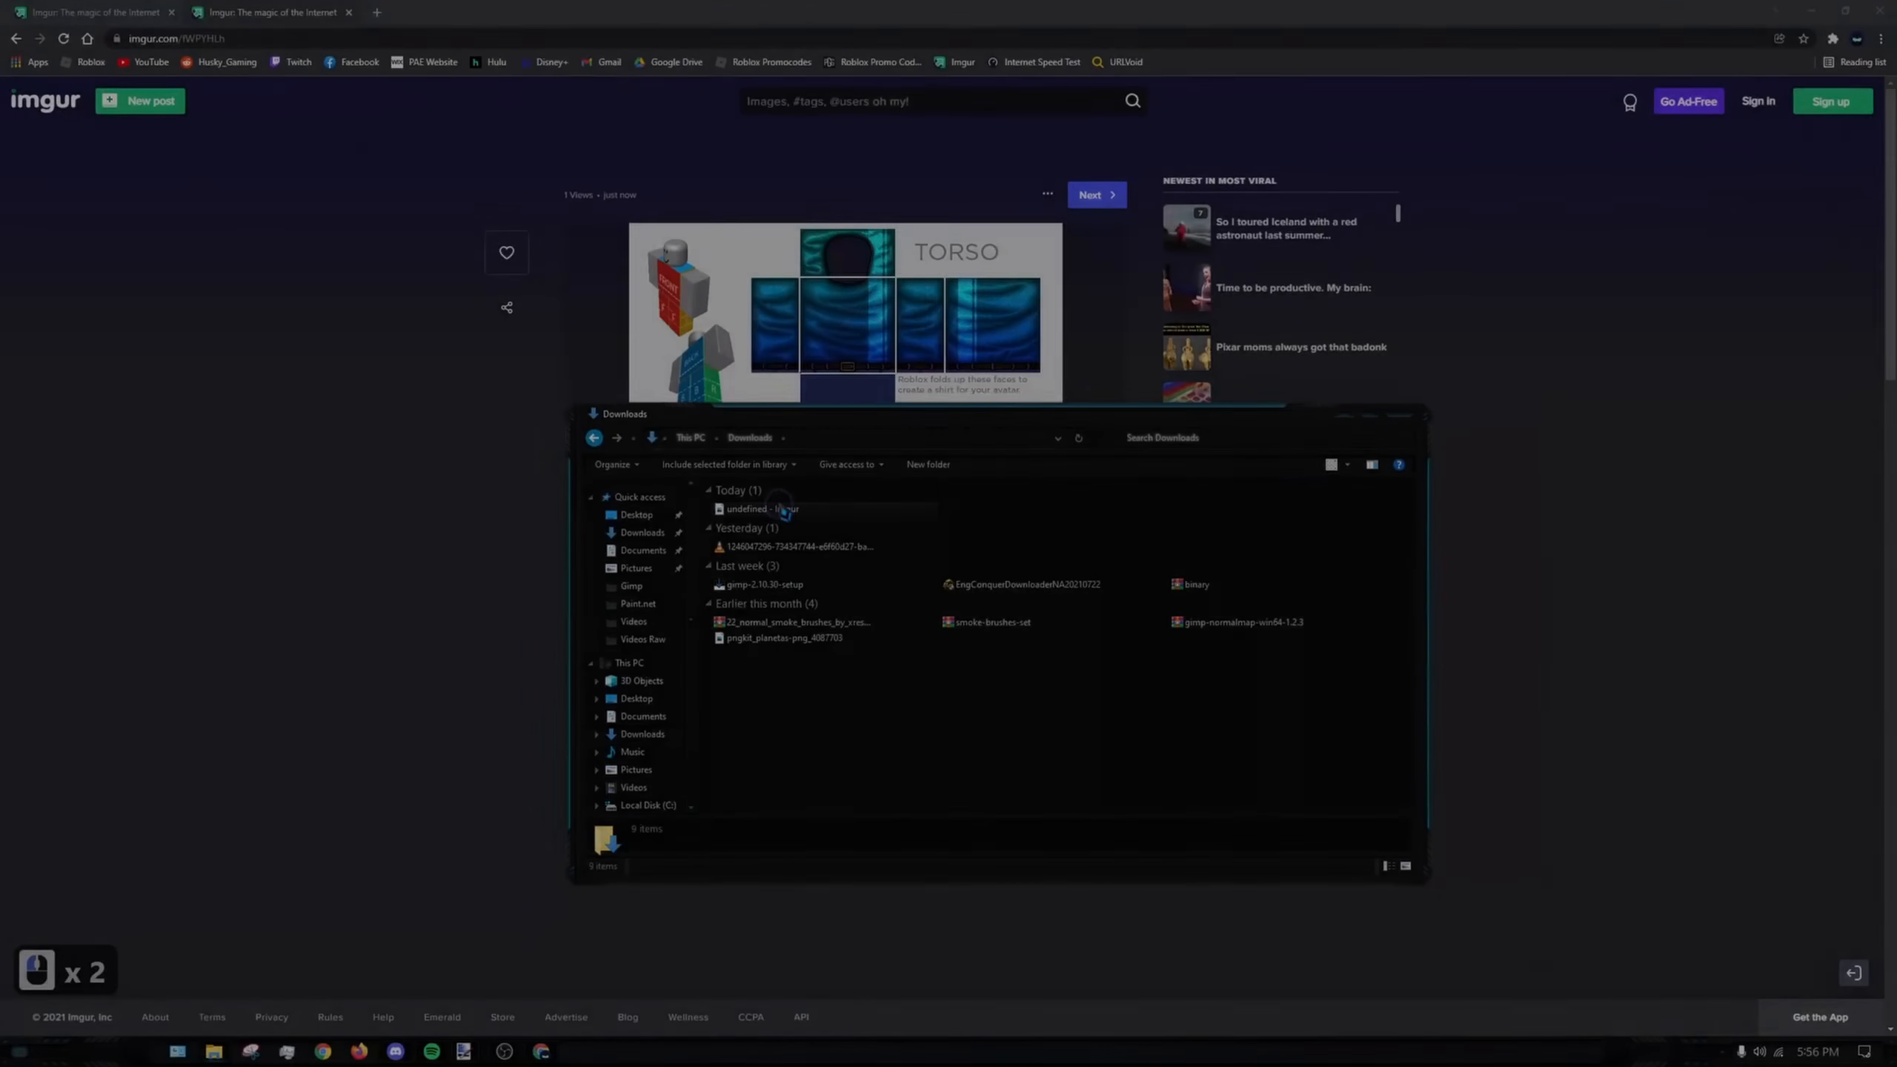
ctrl+scroll(997, 396, up, 13)
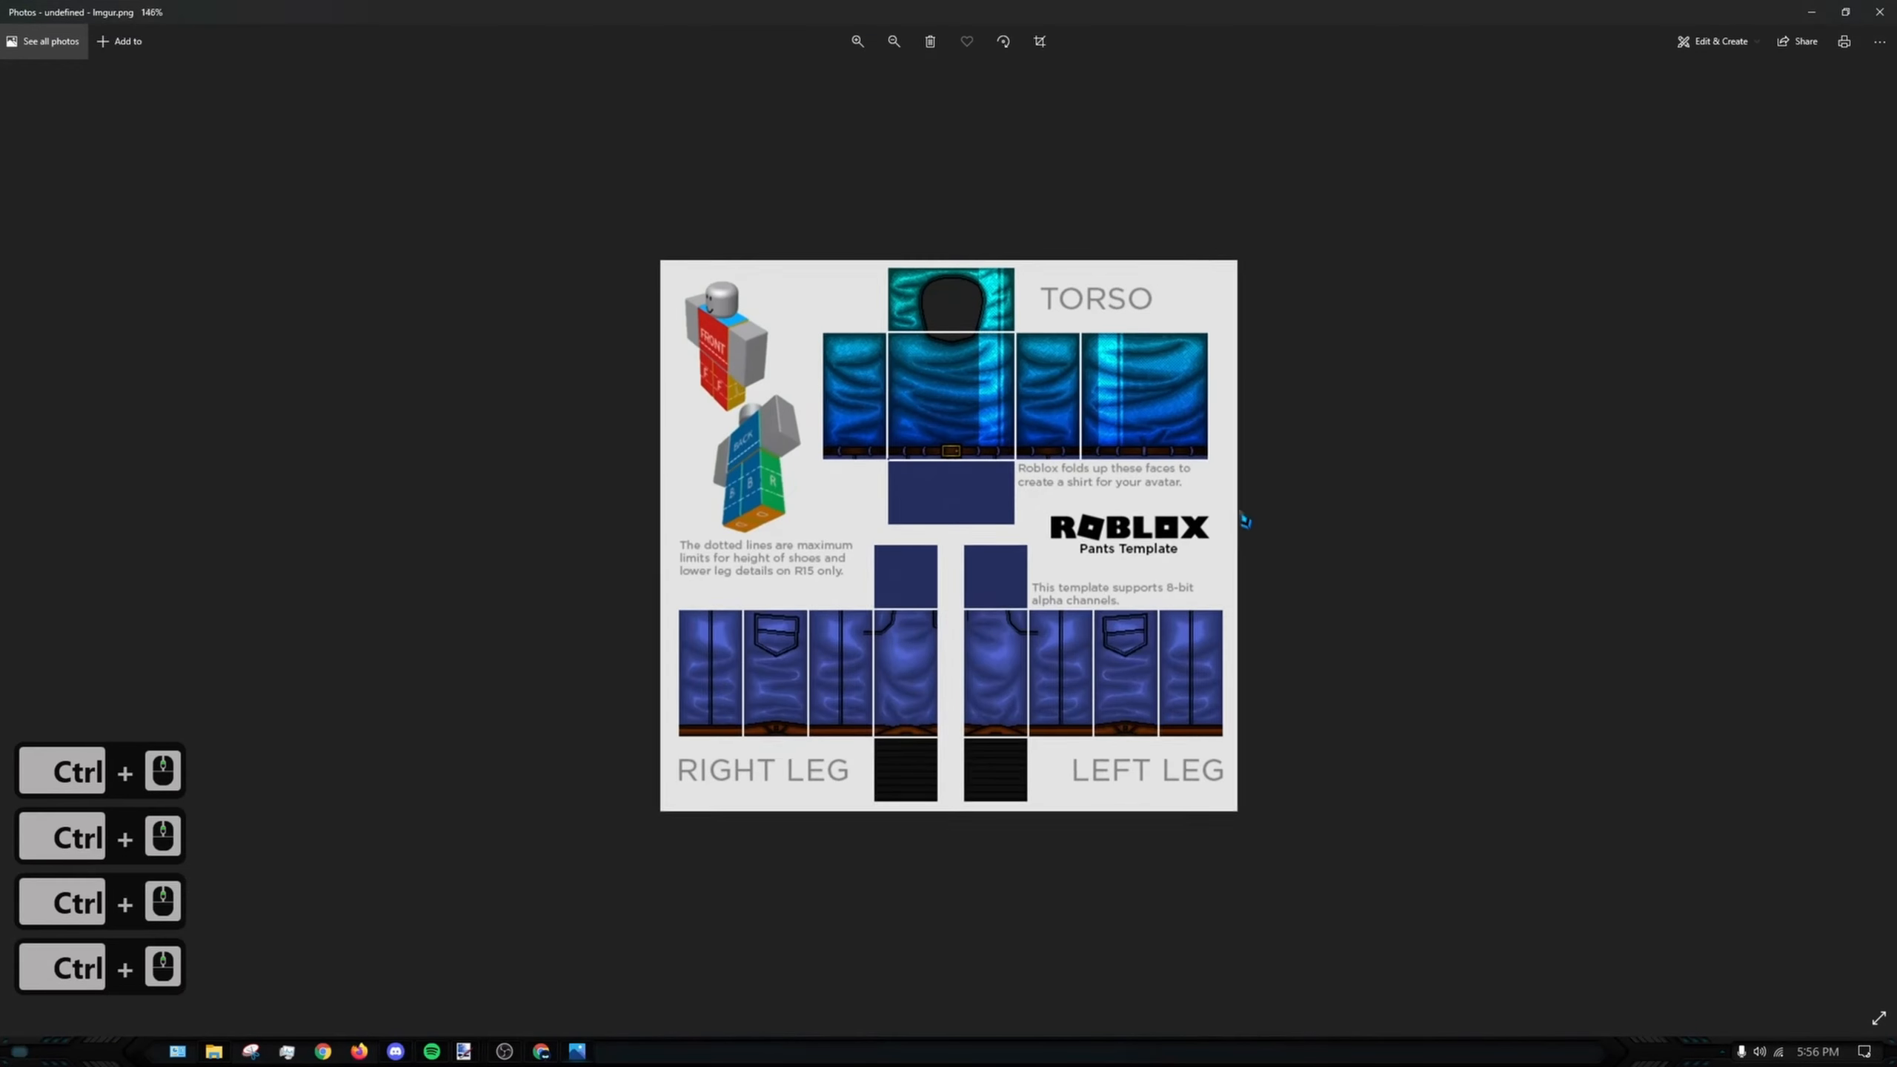
ctrl+scroll(997, 396, down, 10)
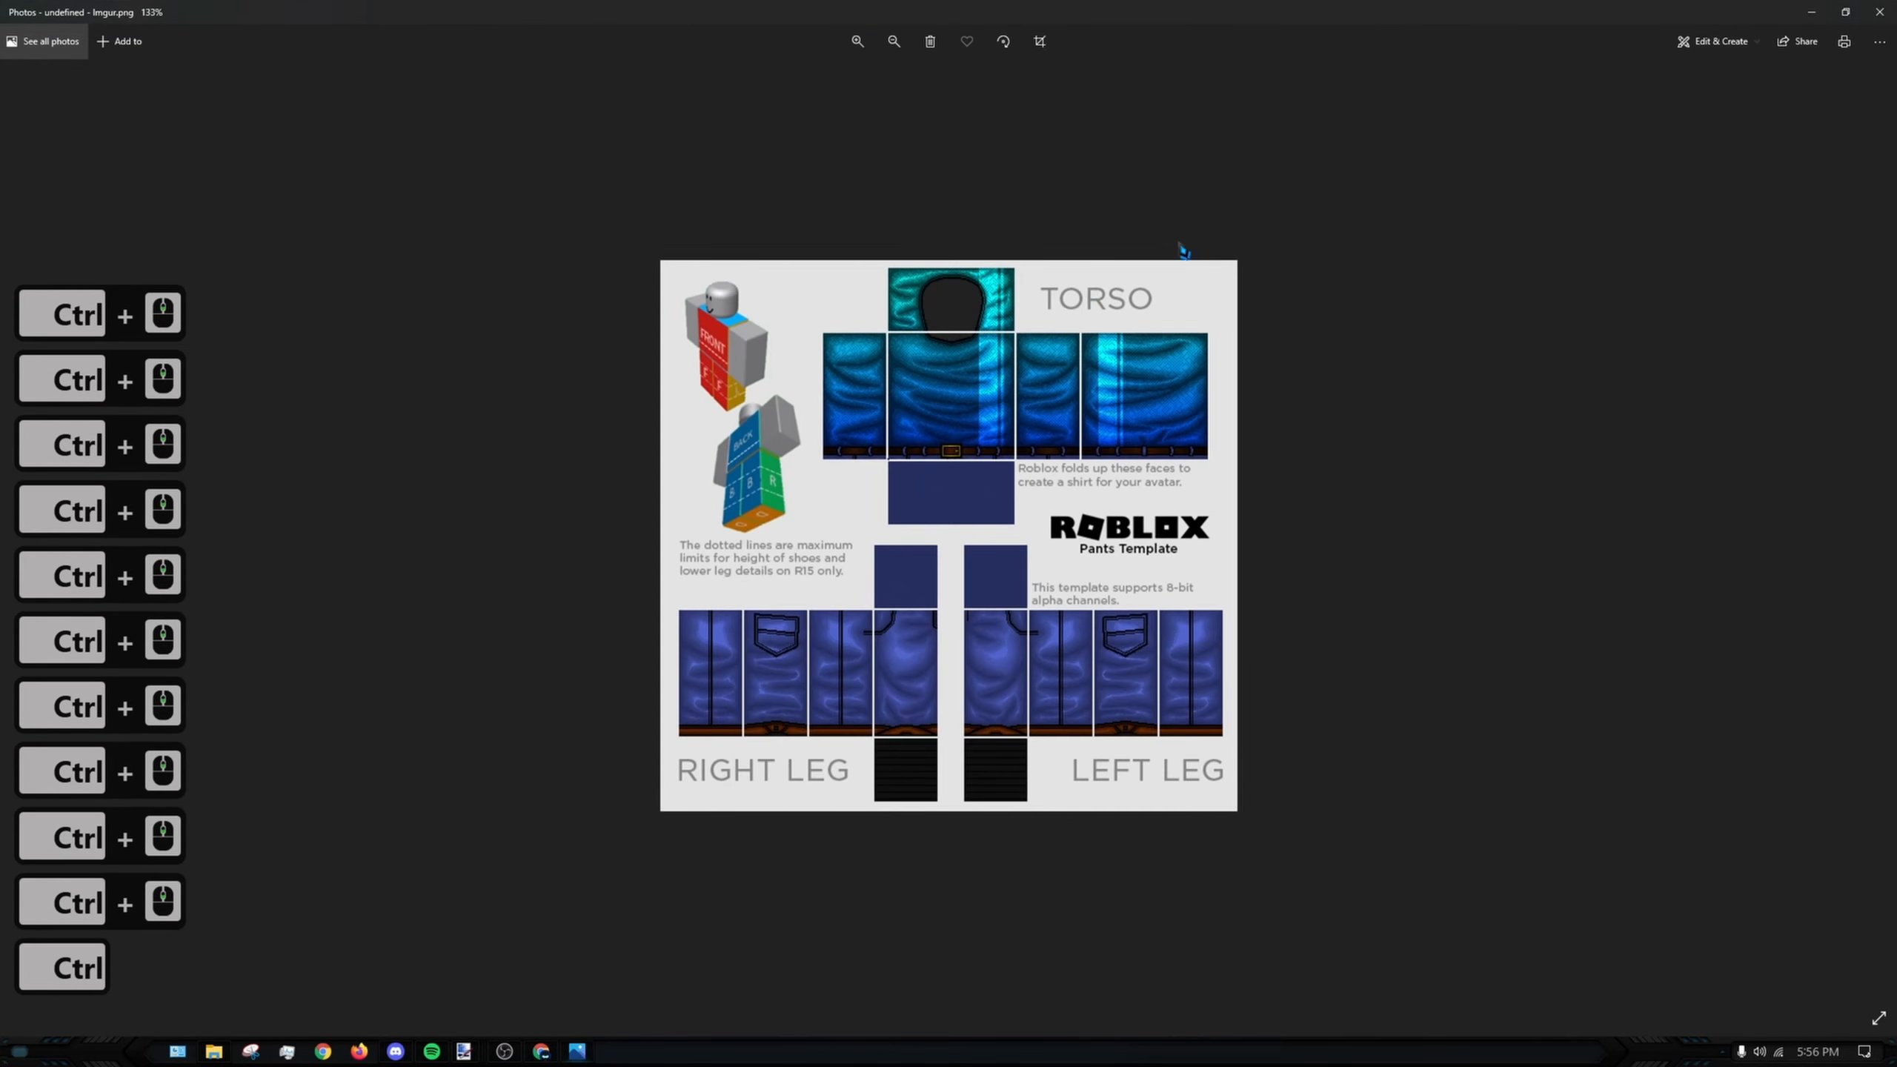
click(1880, 11)
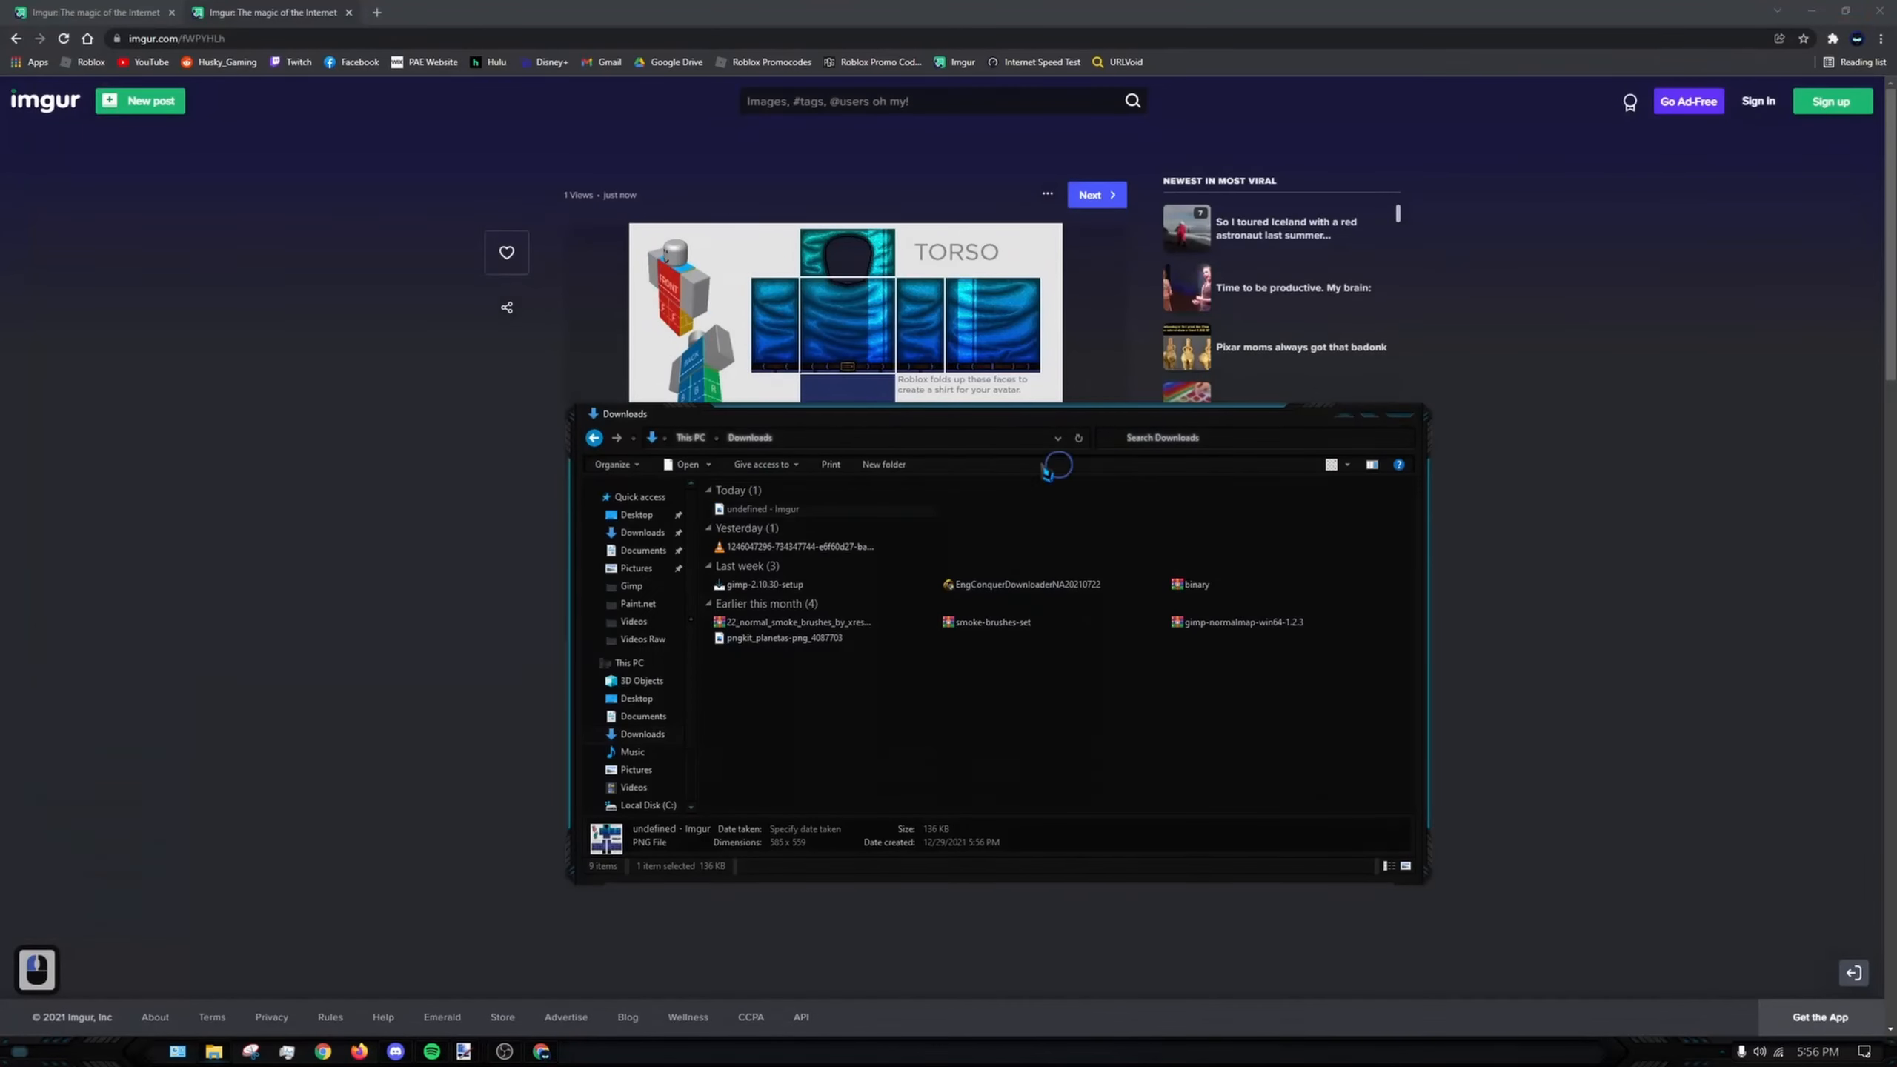
double_click(761, 509)
click(1880, 12)
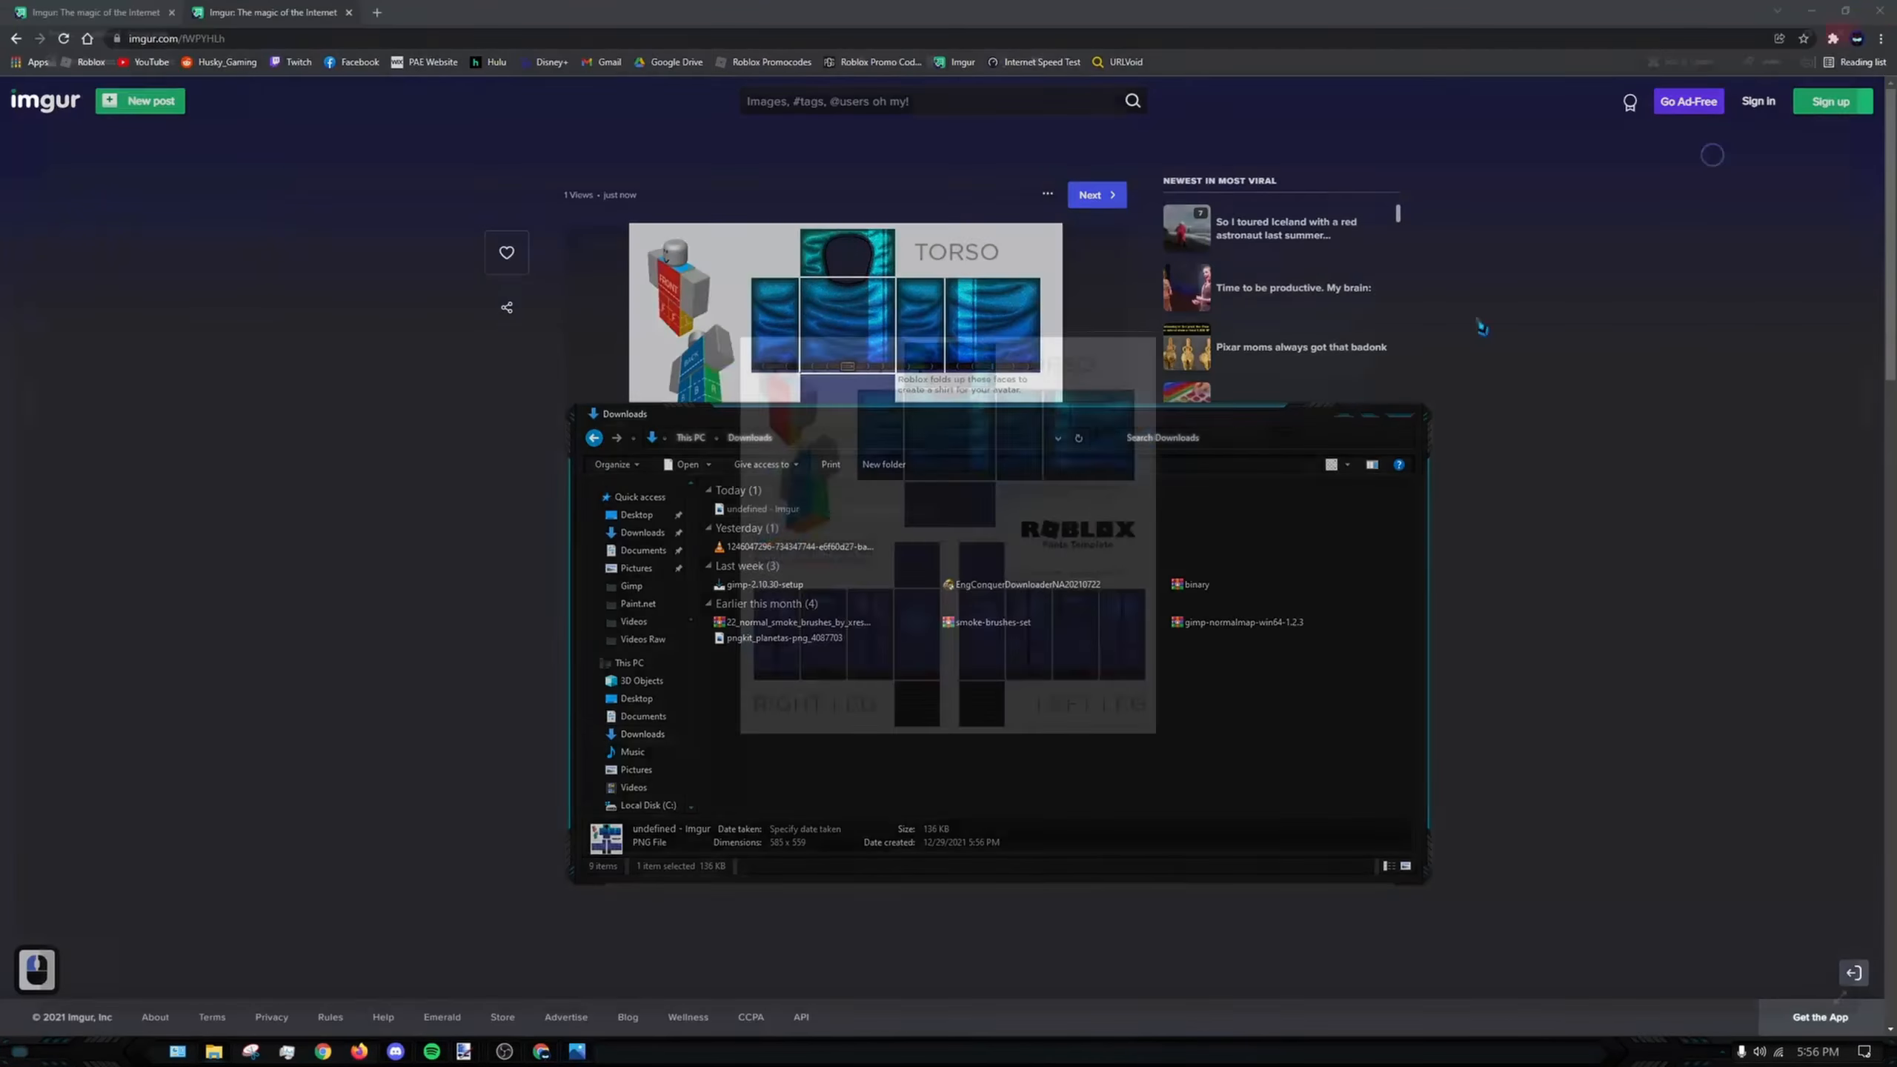
- Switch to paint.net, open the undefined - Imgur image from the Downloads folder, view the whole template, and close it
click(463, 1052)
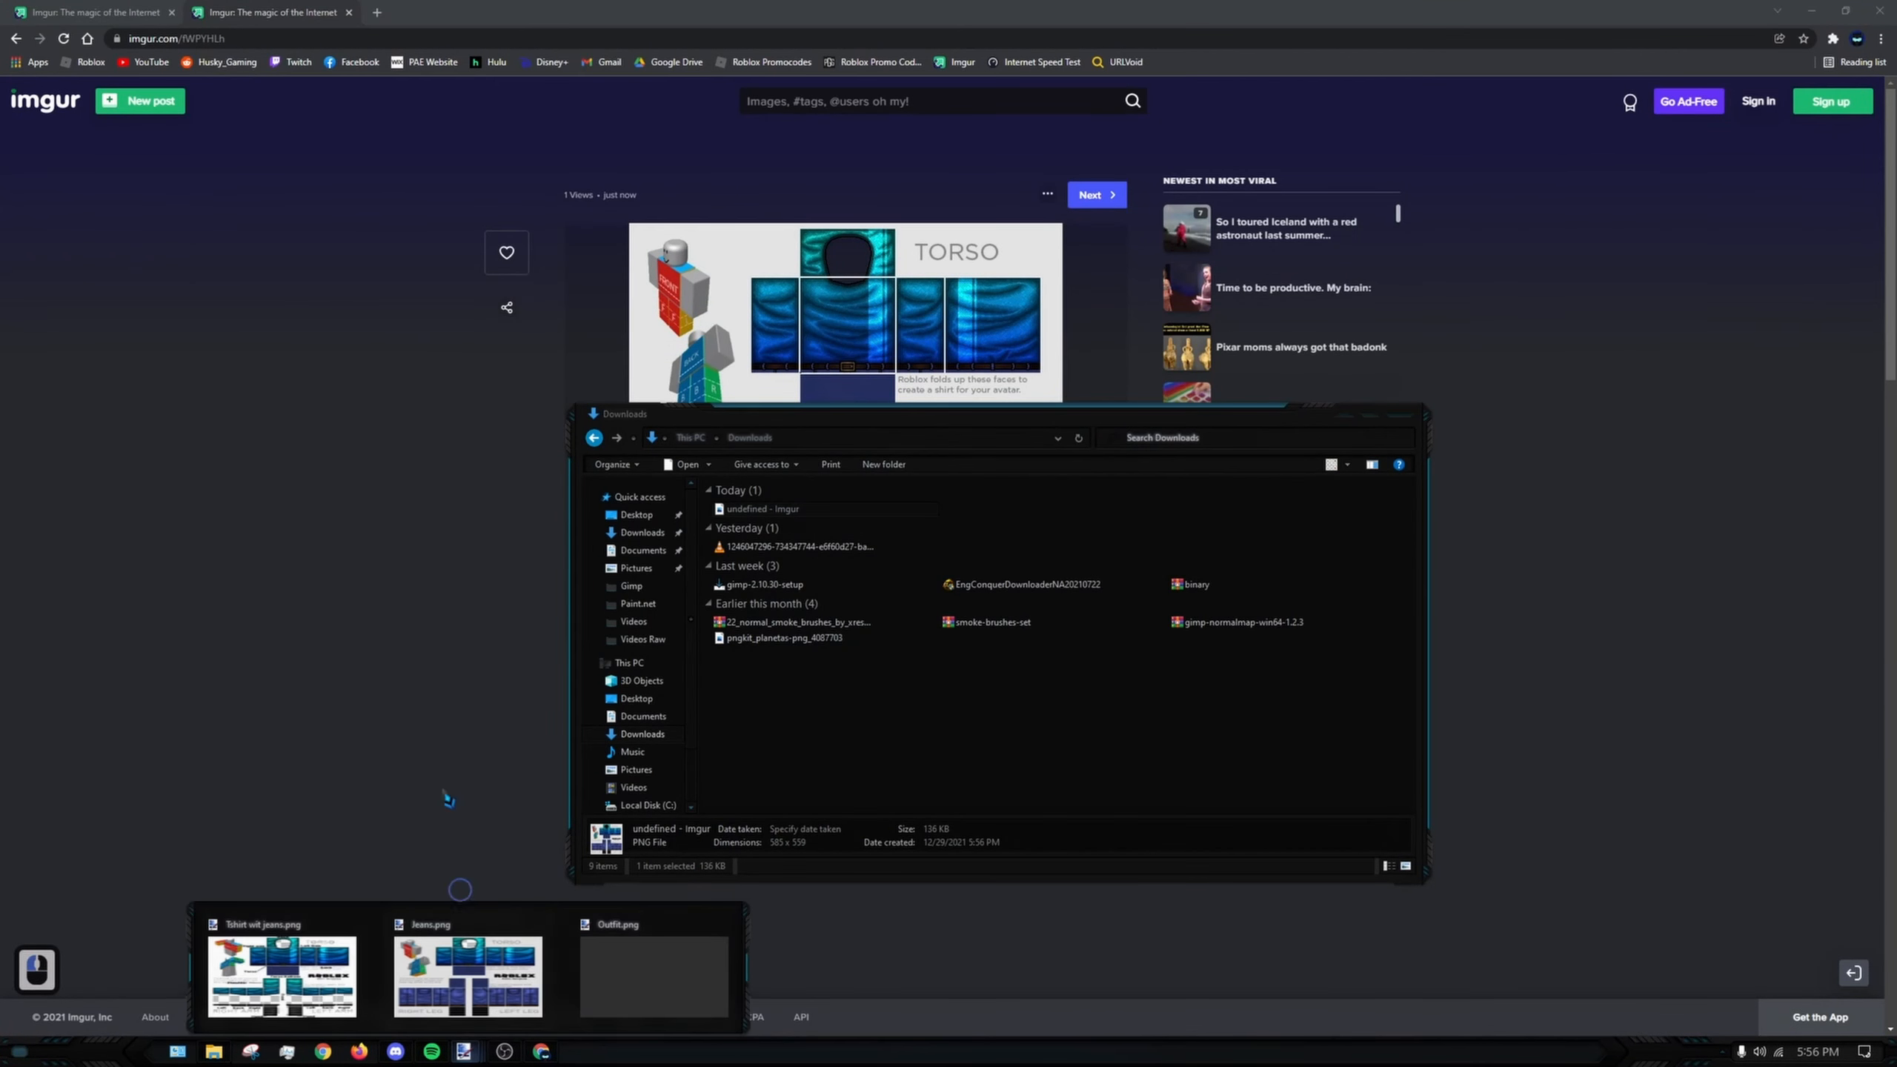
click(313, 1004)
click(15, 28)
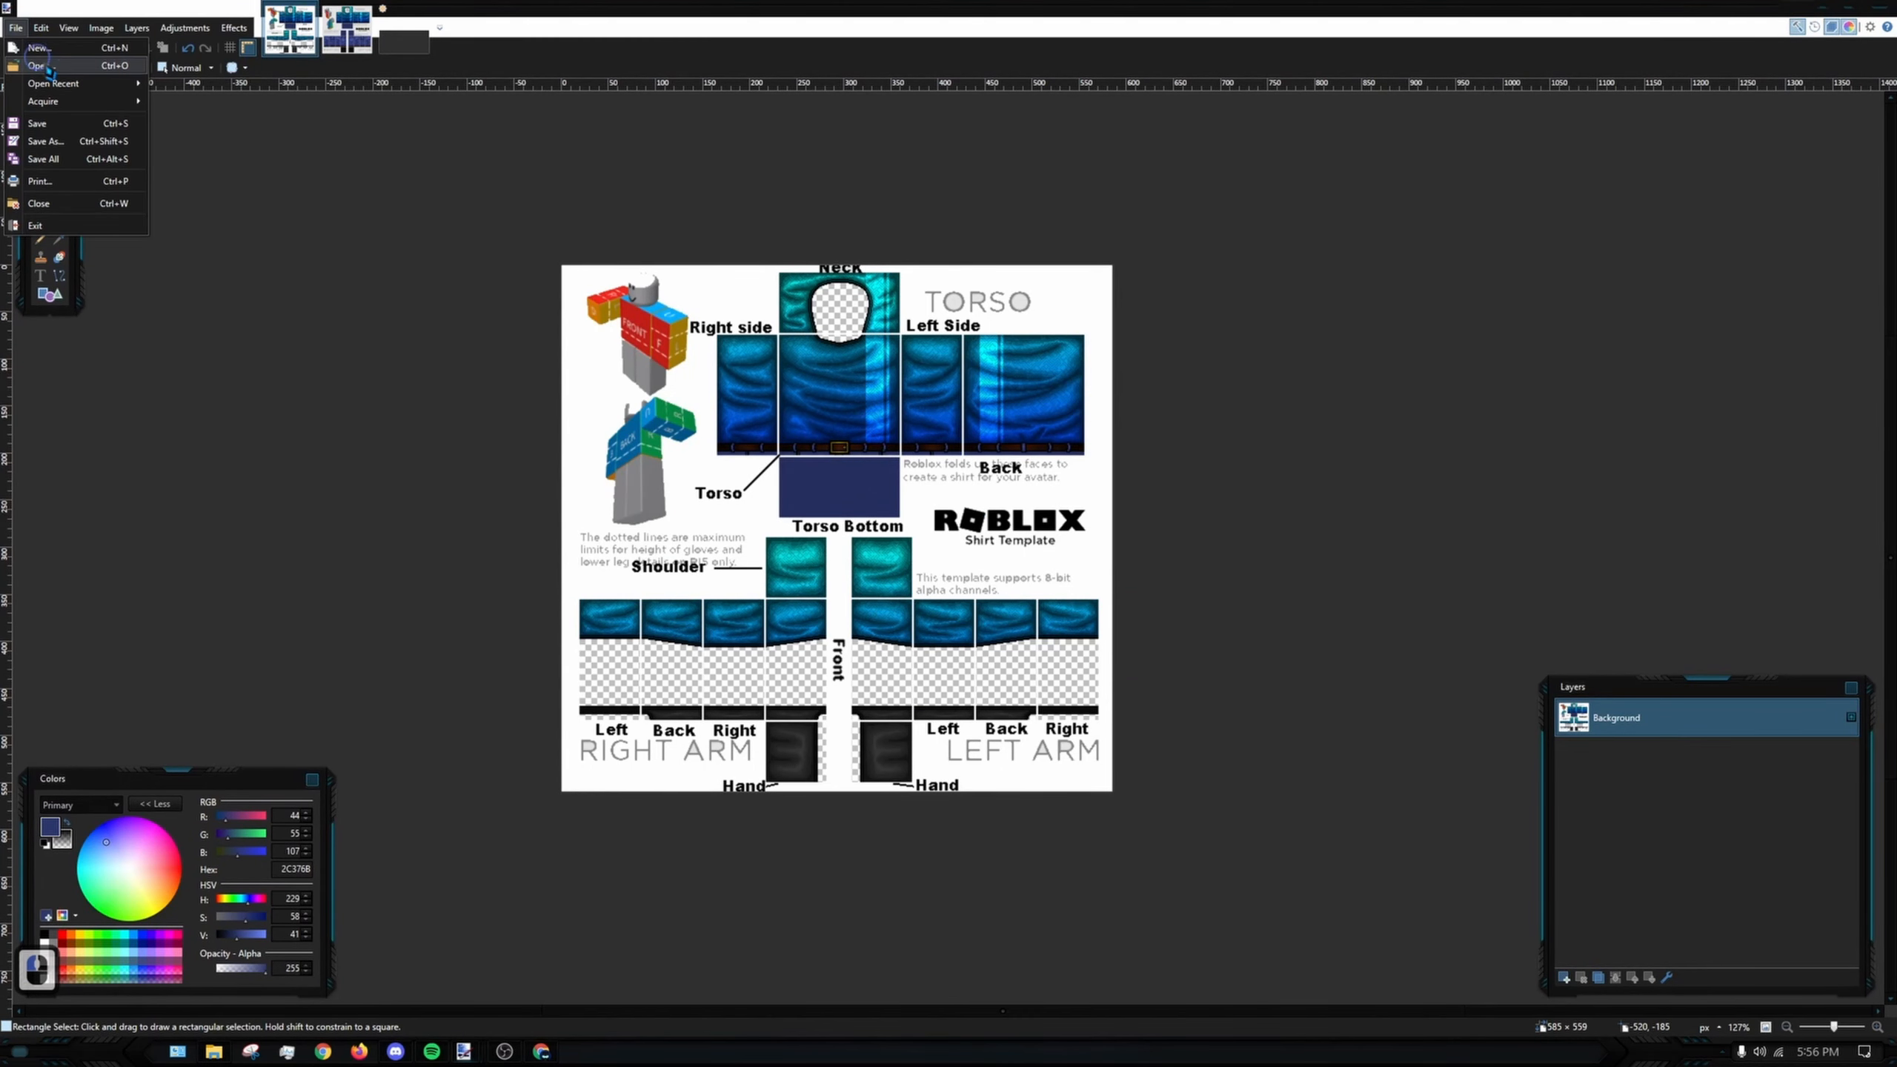
click(41, 66)
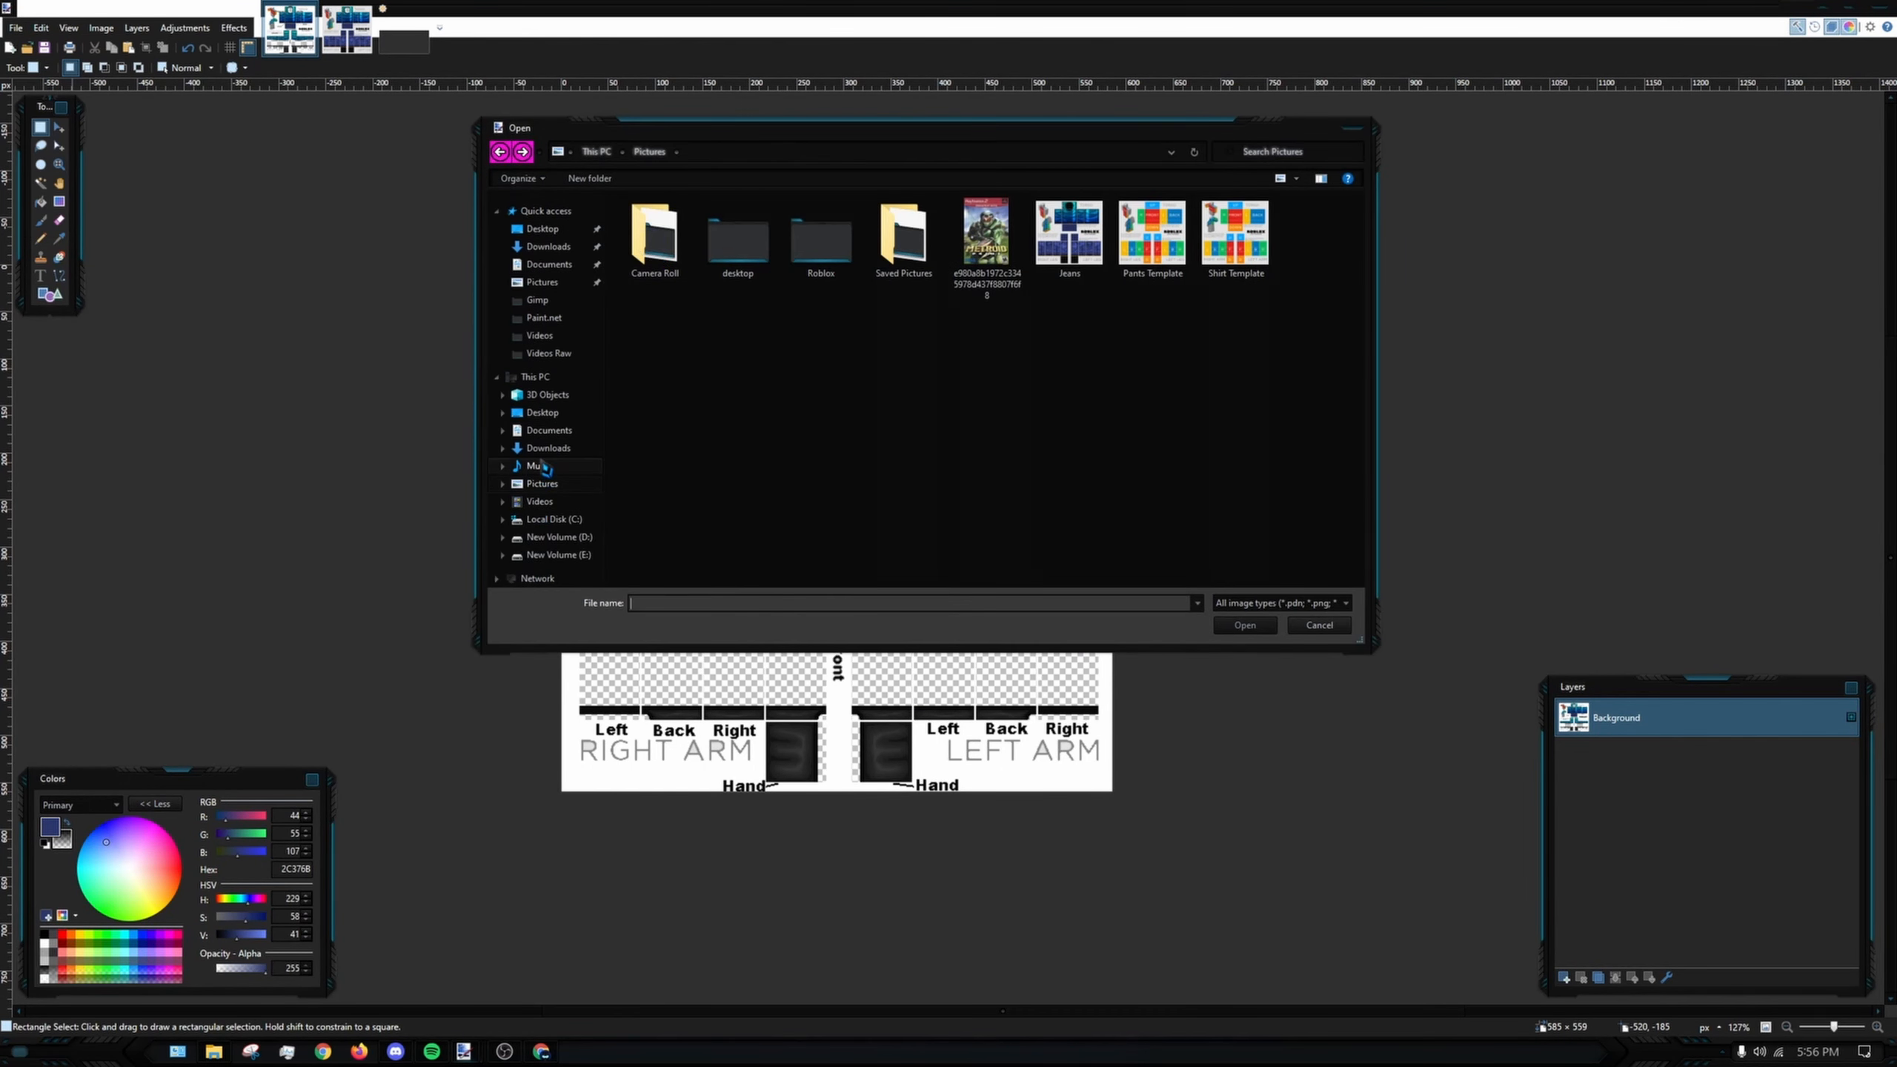
click(549, 448)
double_click(660, 278)
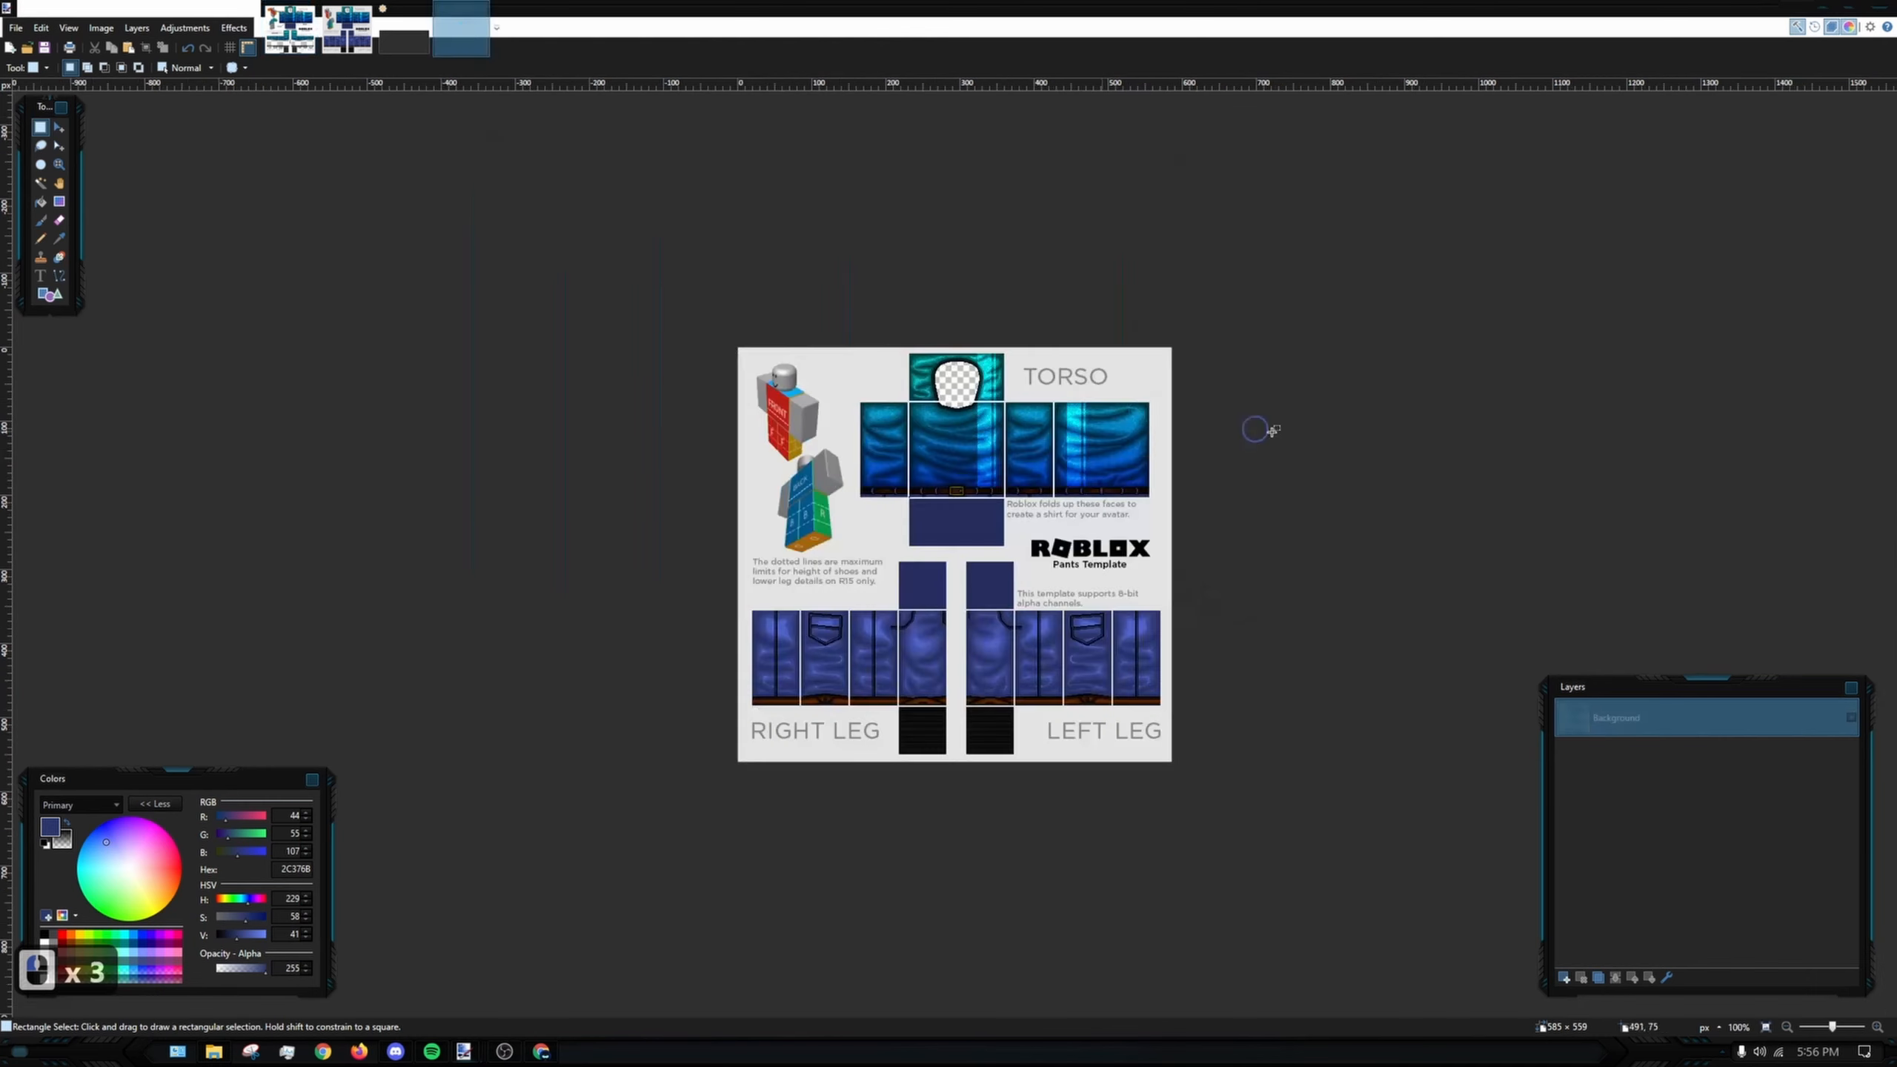
ctrl+scroll(1086, 551, up, 4)
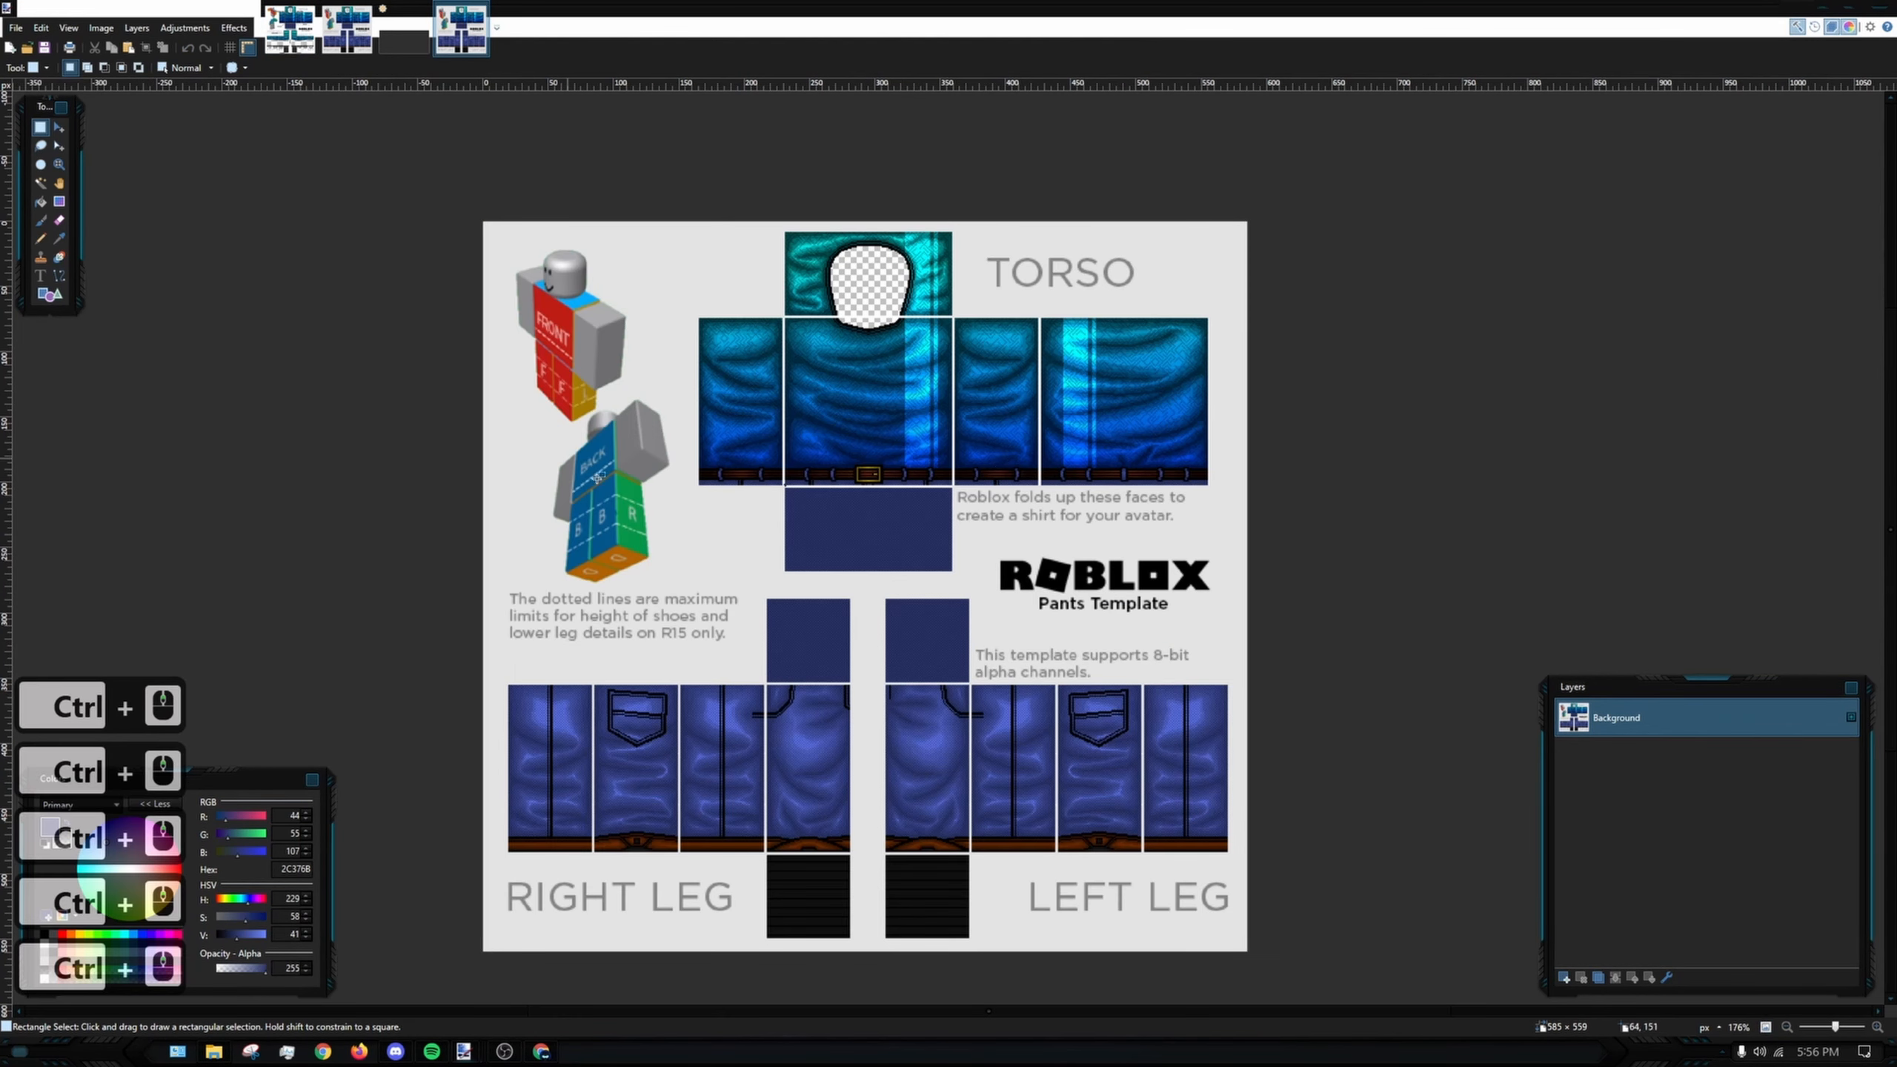
click(482, 11)
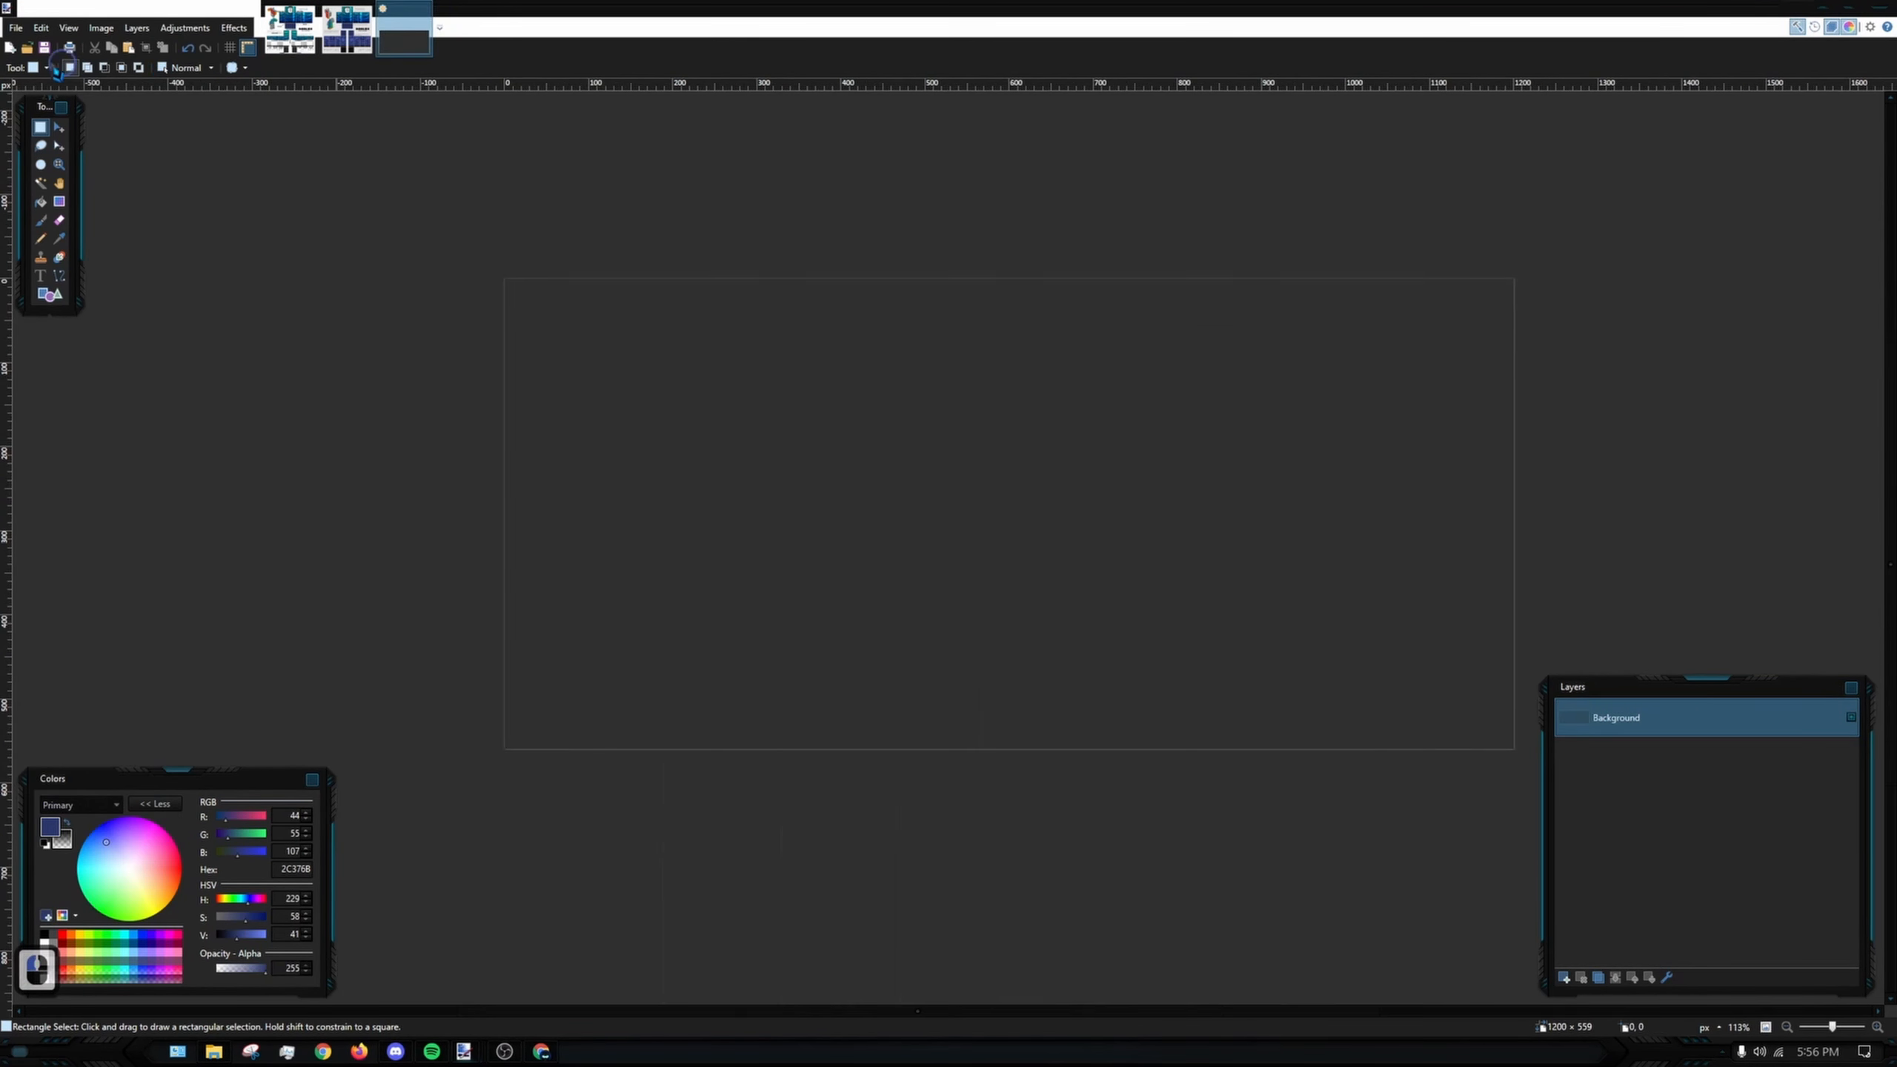
- Reopen the undefined - Imgur image from Downloads, examine the transparent neck opening up close, and close the image
click(15, 28)
click(54, 72)
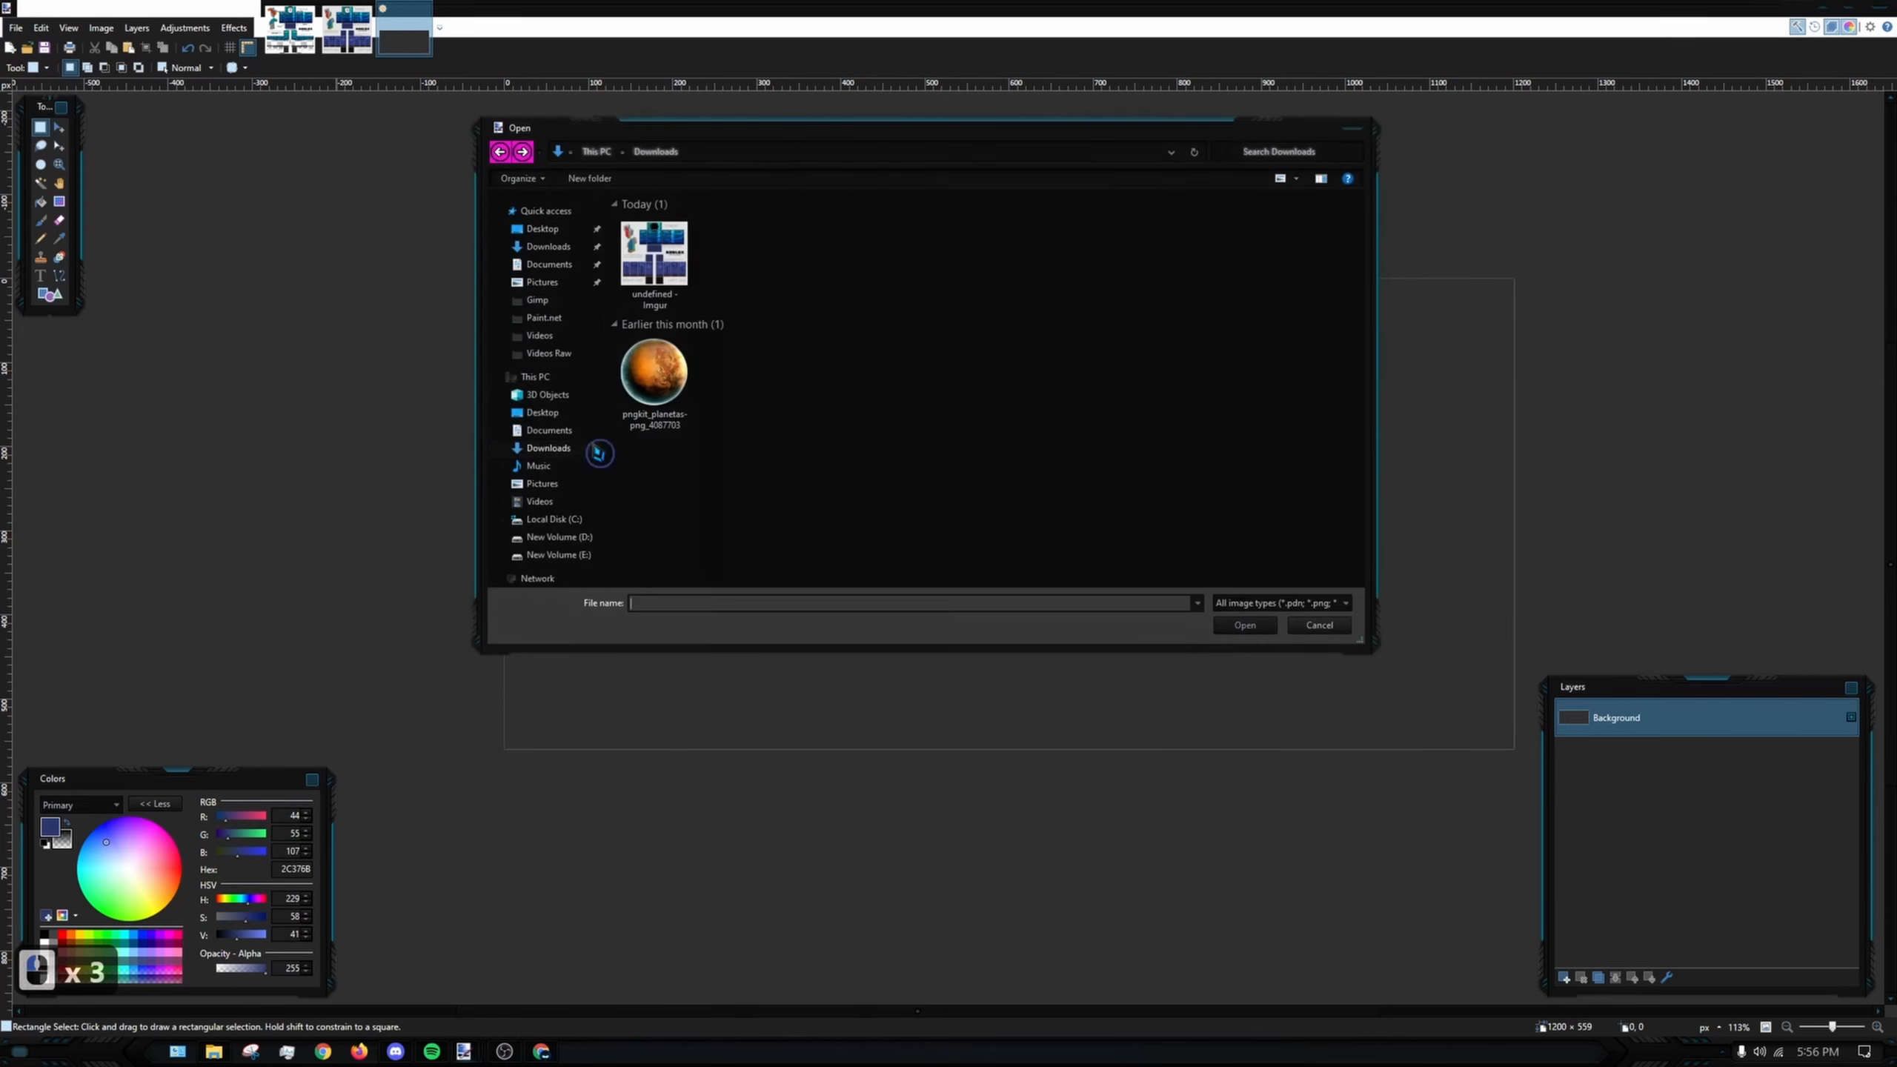
double_click(651, 293)
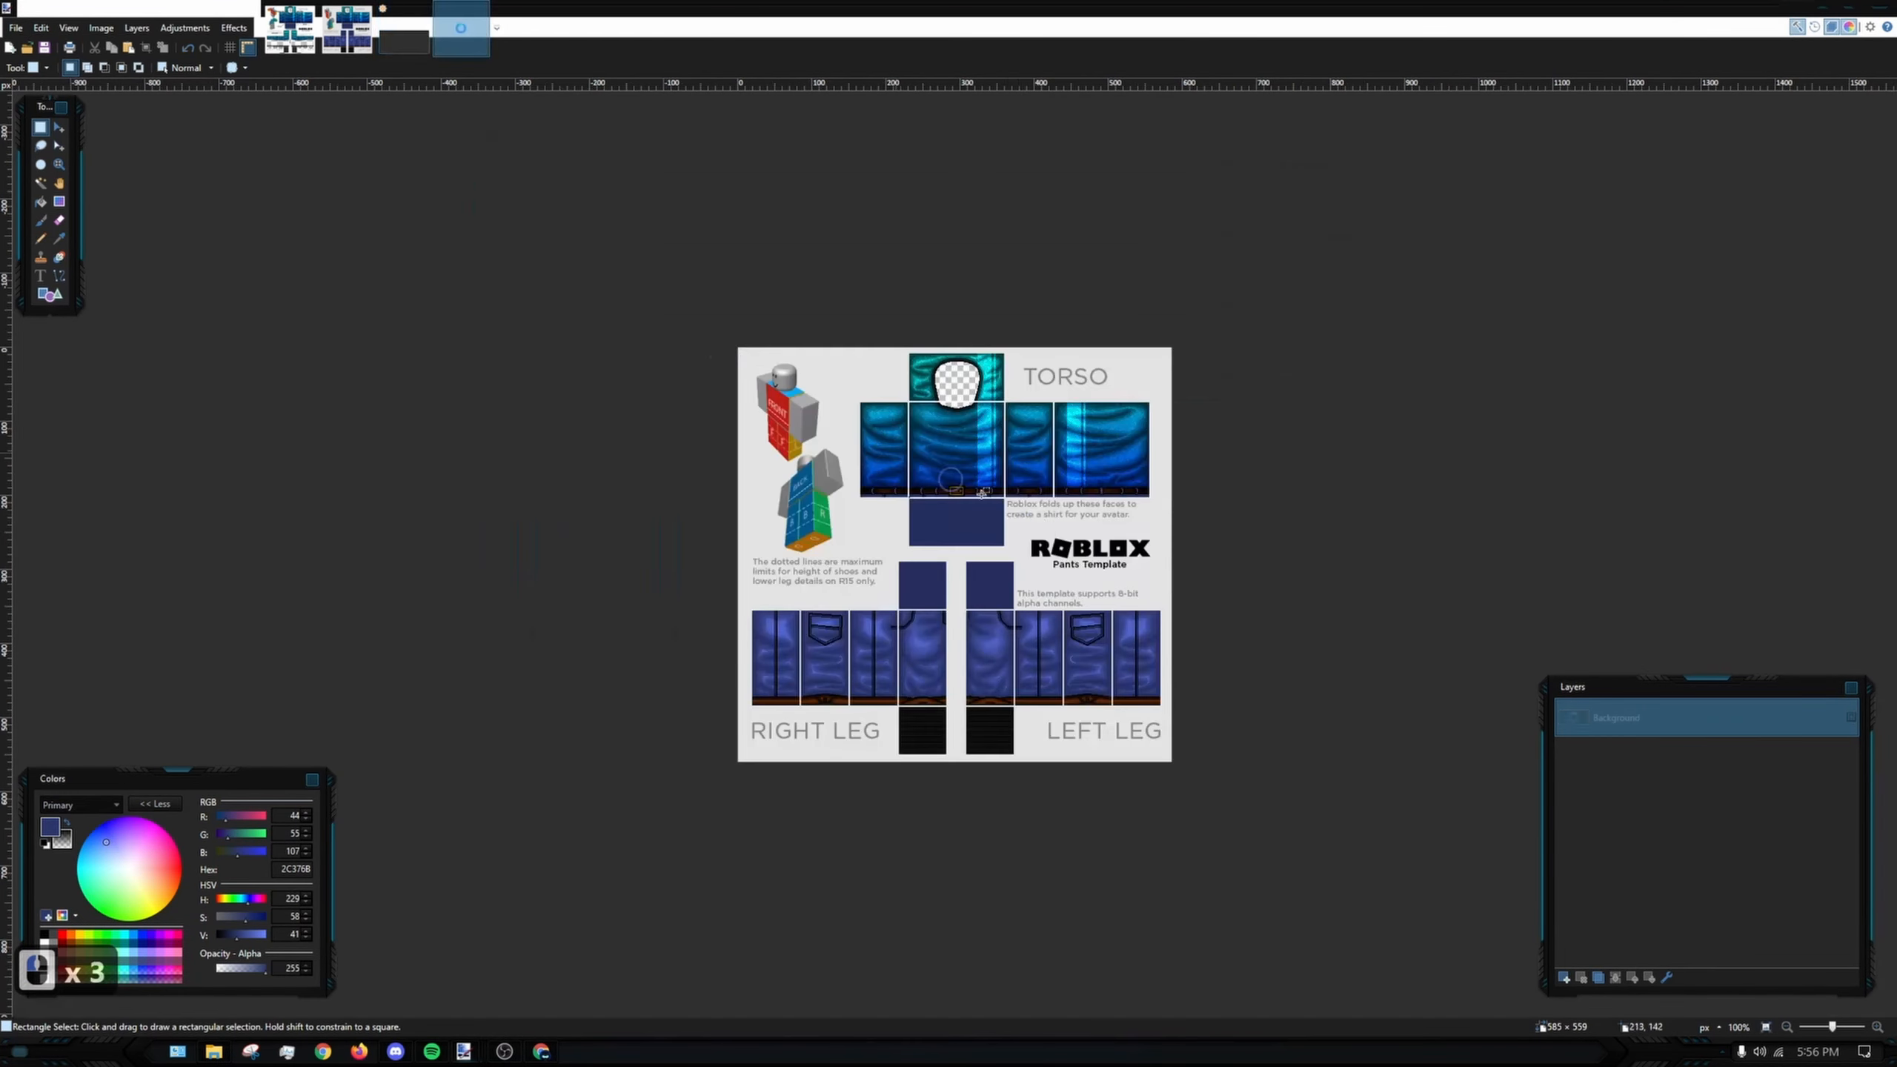
ctrl+scroll(680, 362, up, 10)
ctrl+scroll(680, 362, up, 7)
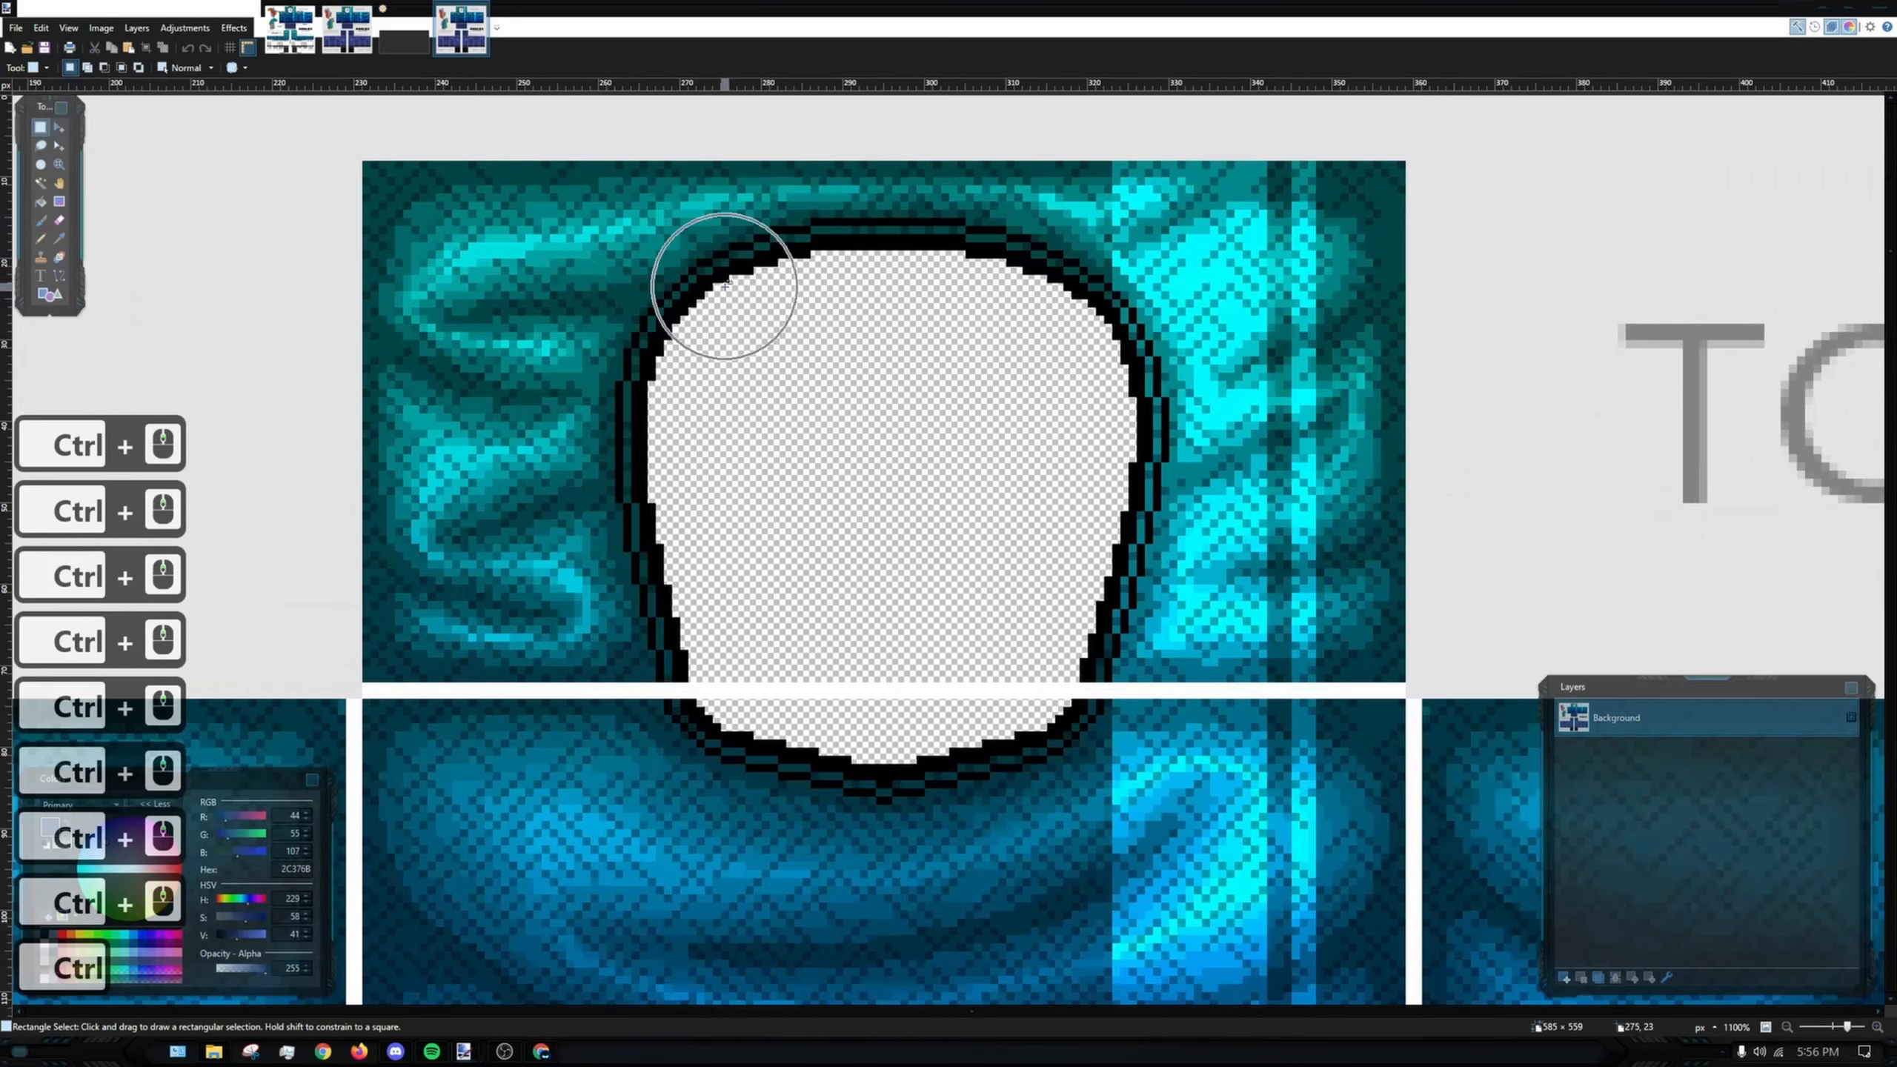
drag(721, 282, 962, 677)
click(944, 572)
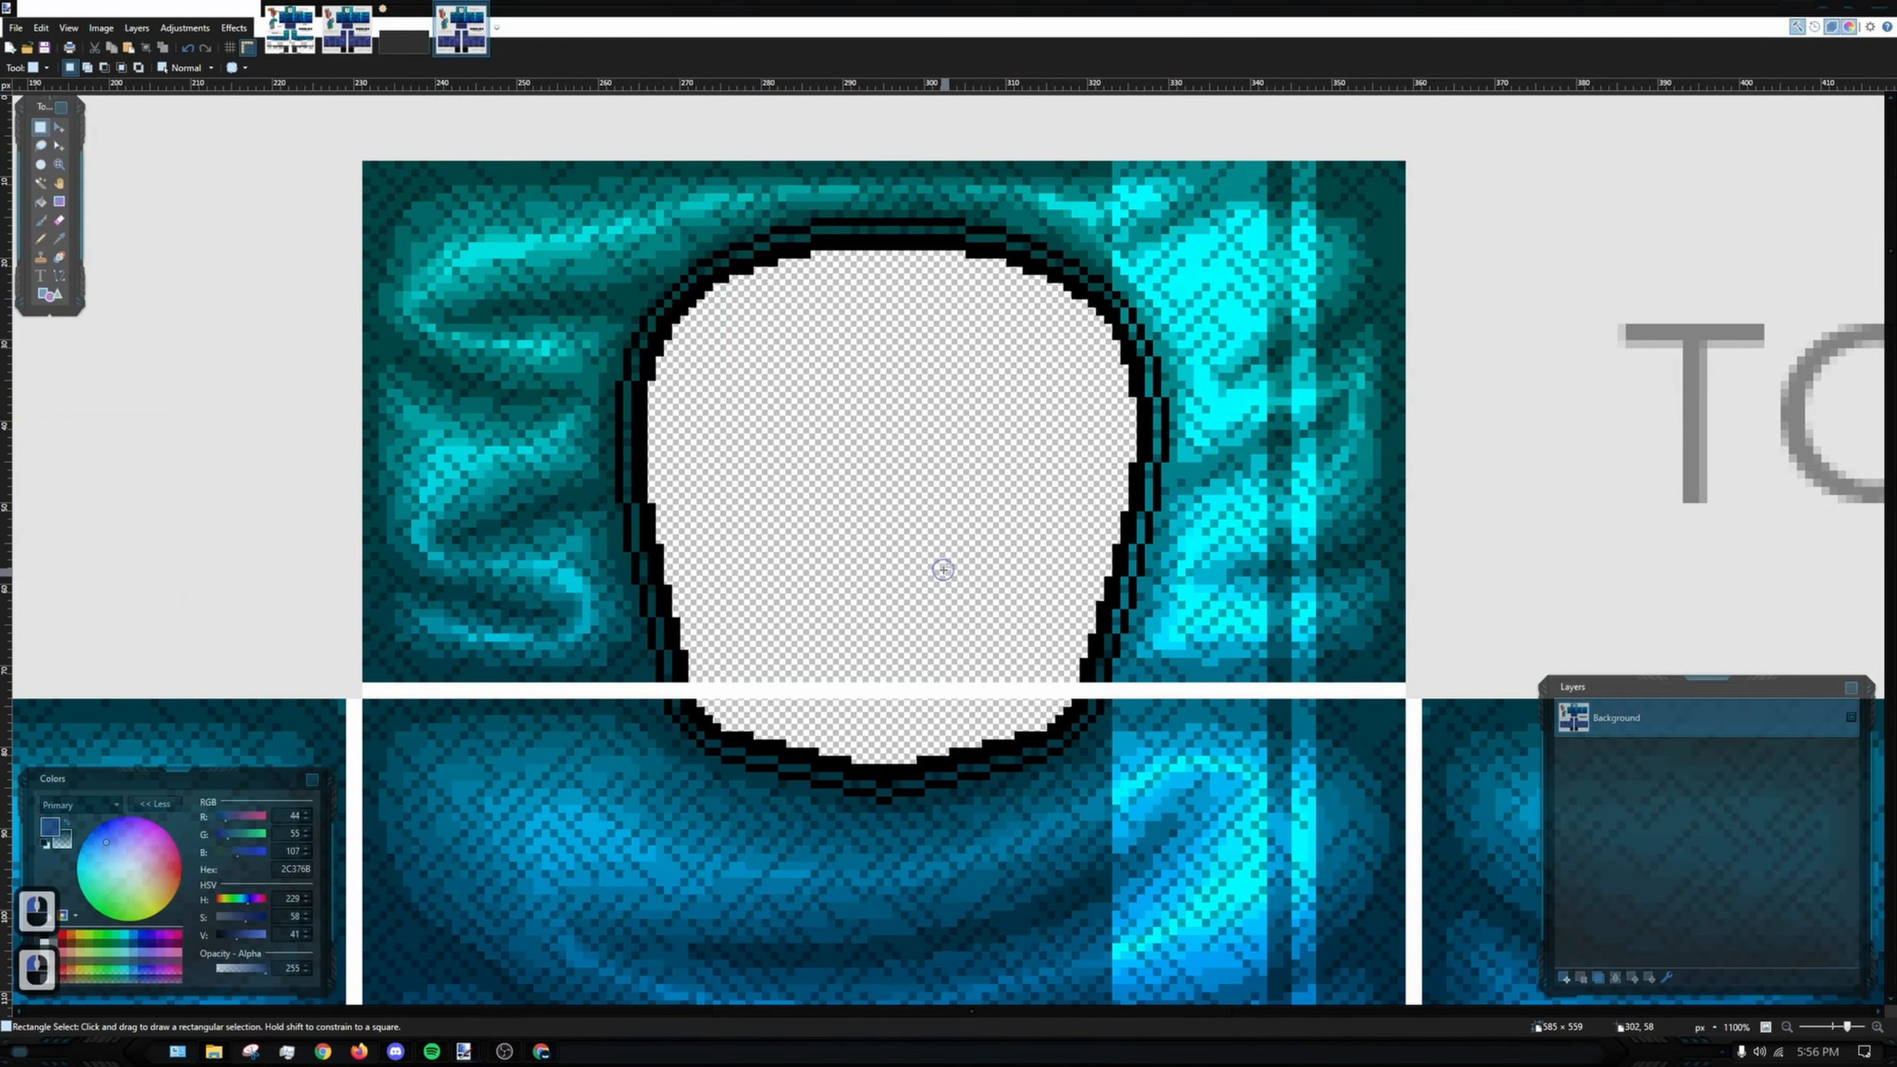
ctrl+scroll(943, 576, down, 3)
drag(855, 401, 989, 570)
ctrl+scroll(983, 558, down, 4)
ctrl+scroll(969, 512, down, 5)
click(969, 512)
ctrl+scroll(969, 512, down, 8)
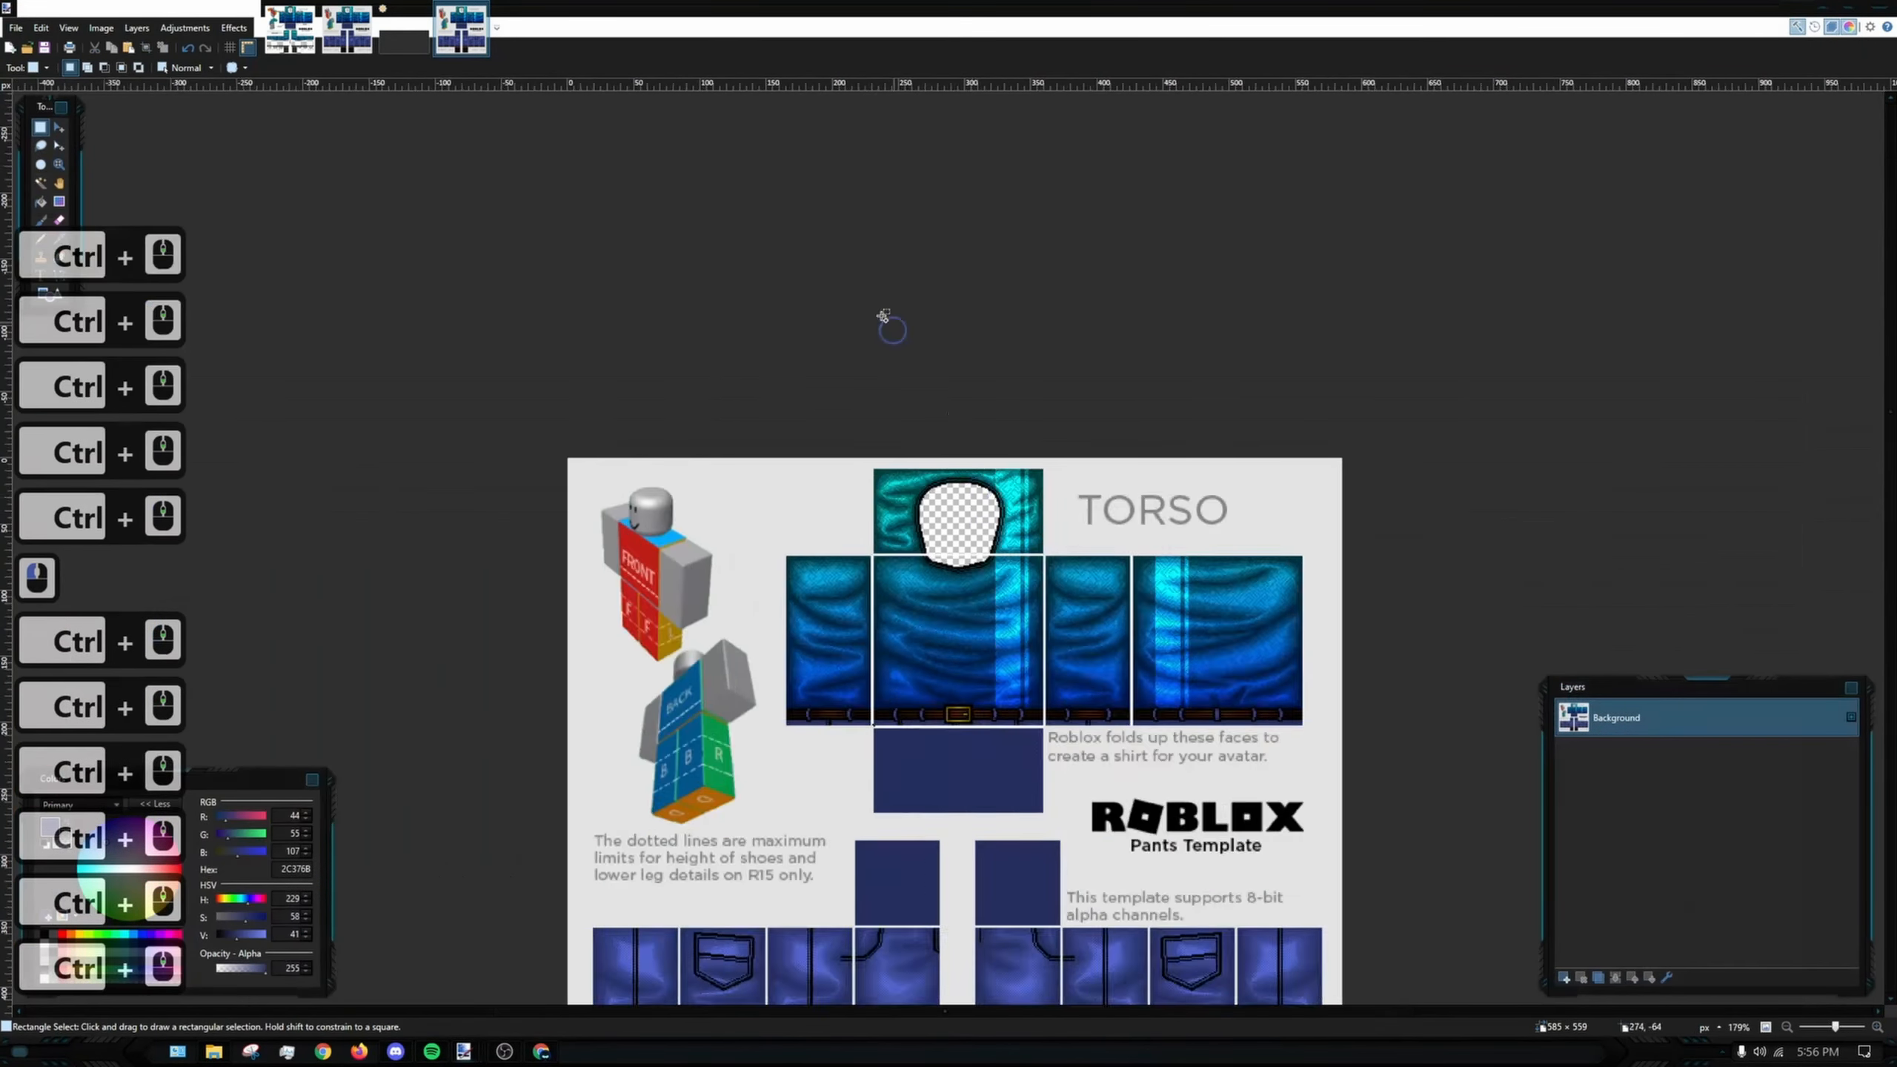
click(482, 9)
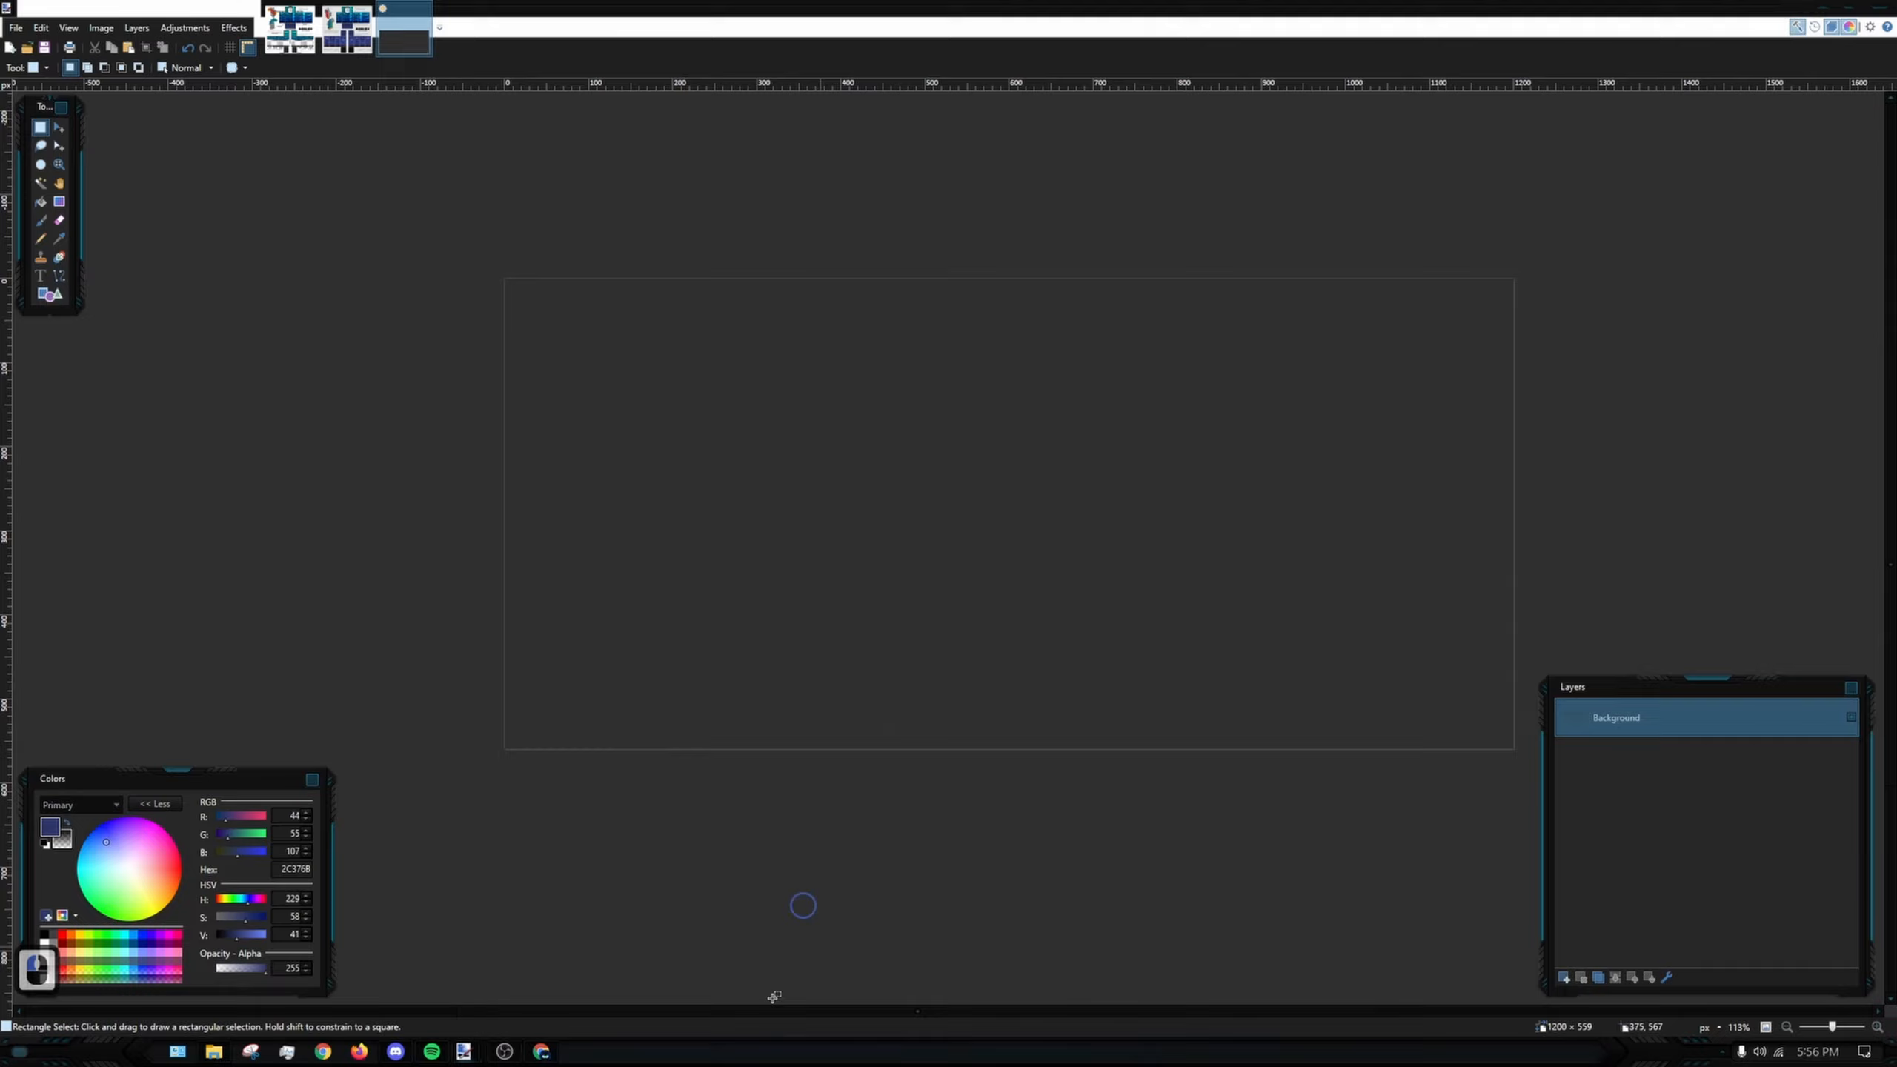
- Compare the enlarged jeans template on its Imgur page in Chrome with the pixel detail of the downloaded copy in paint.net
click(532, 1054)
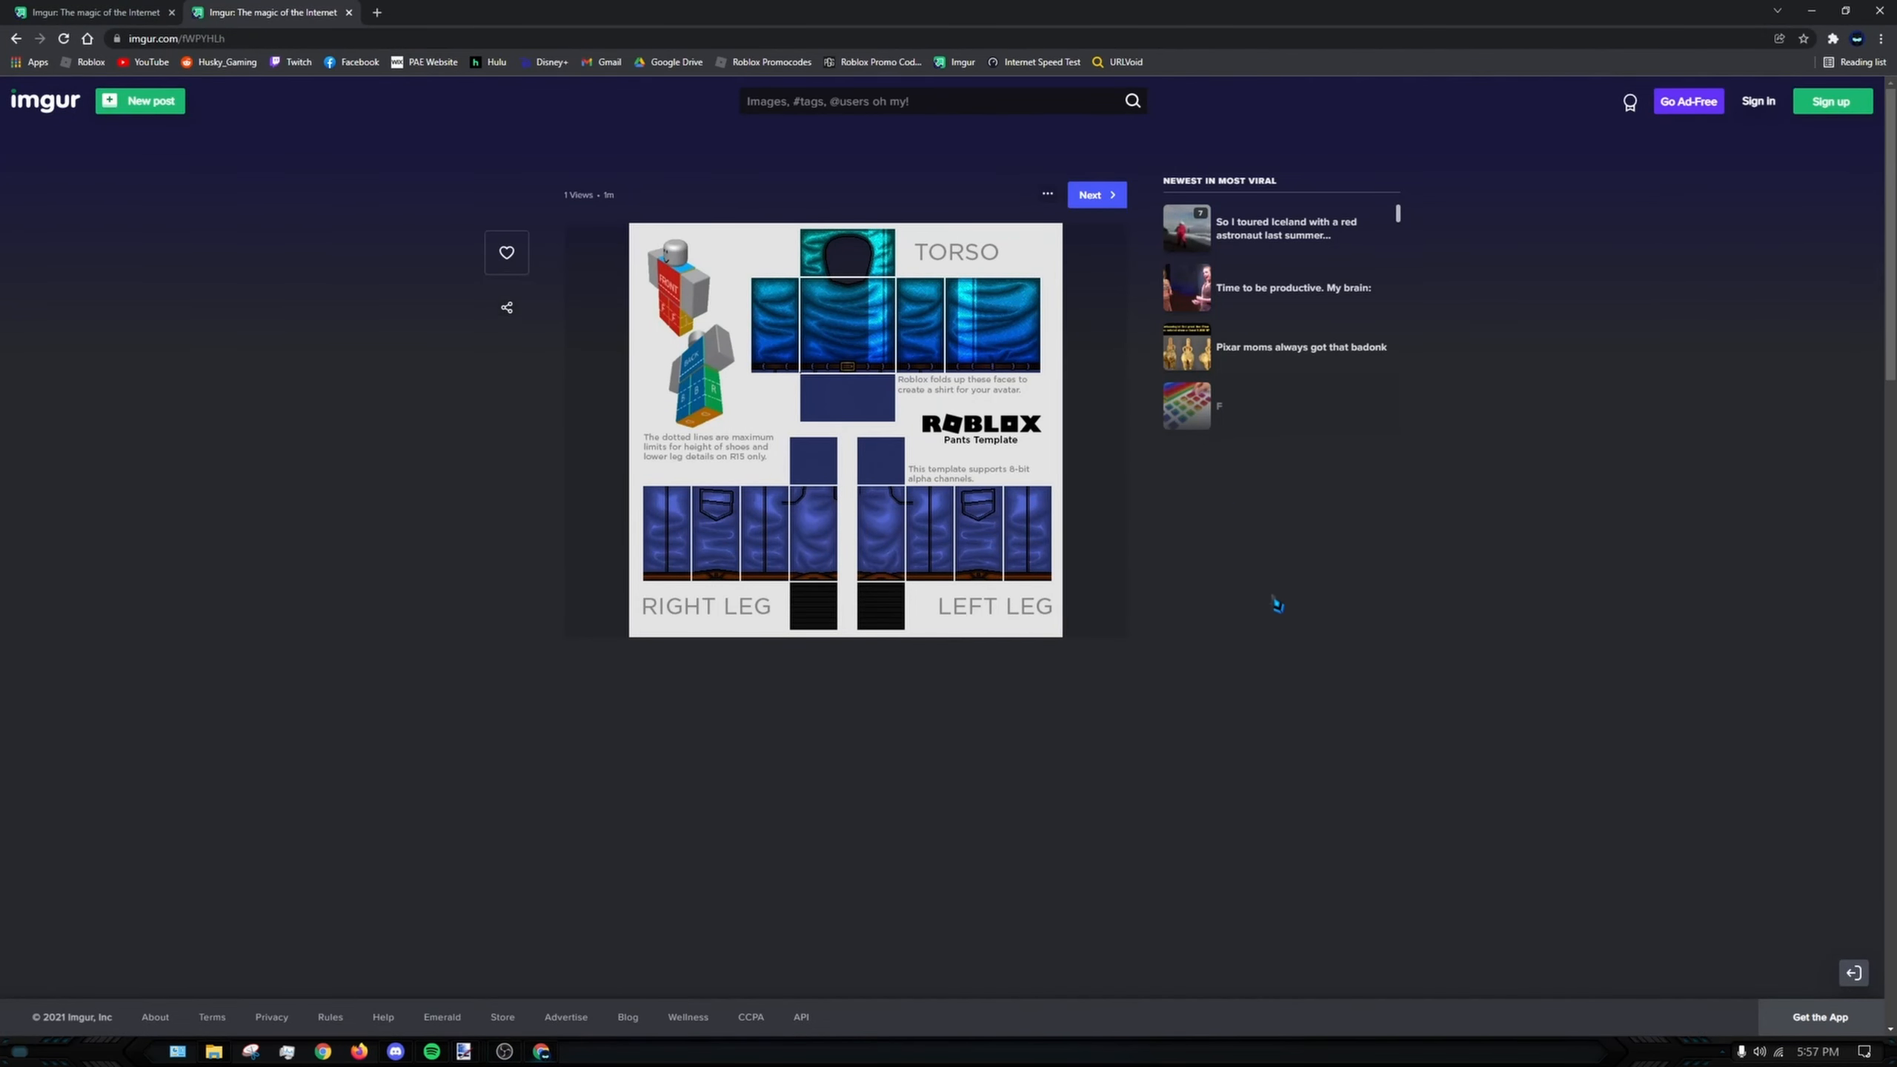
ctrl+scroll(813, 490, up, 3)
ctrl+scroll(813, 490, up, 4)
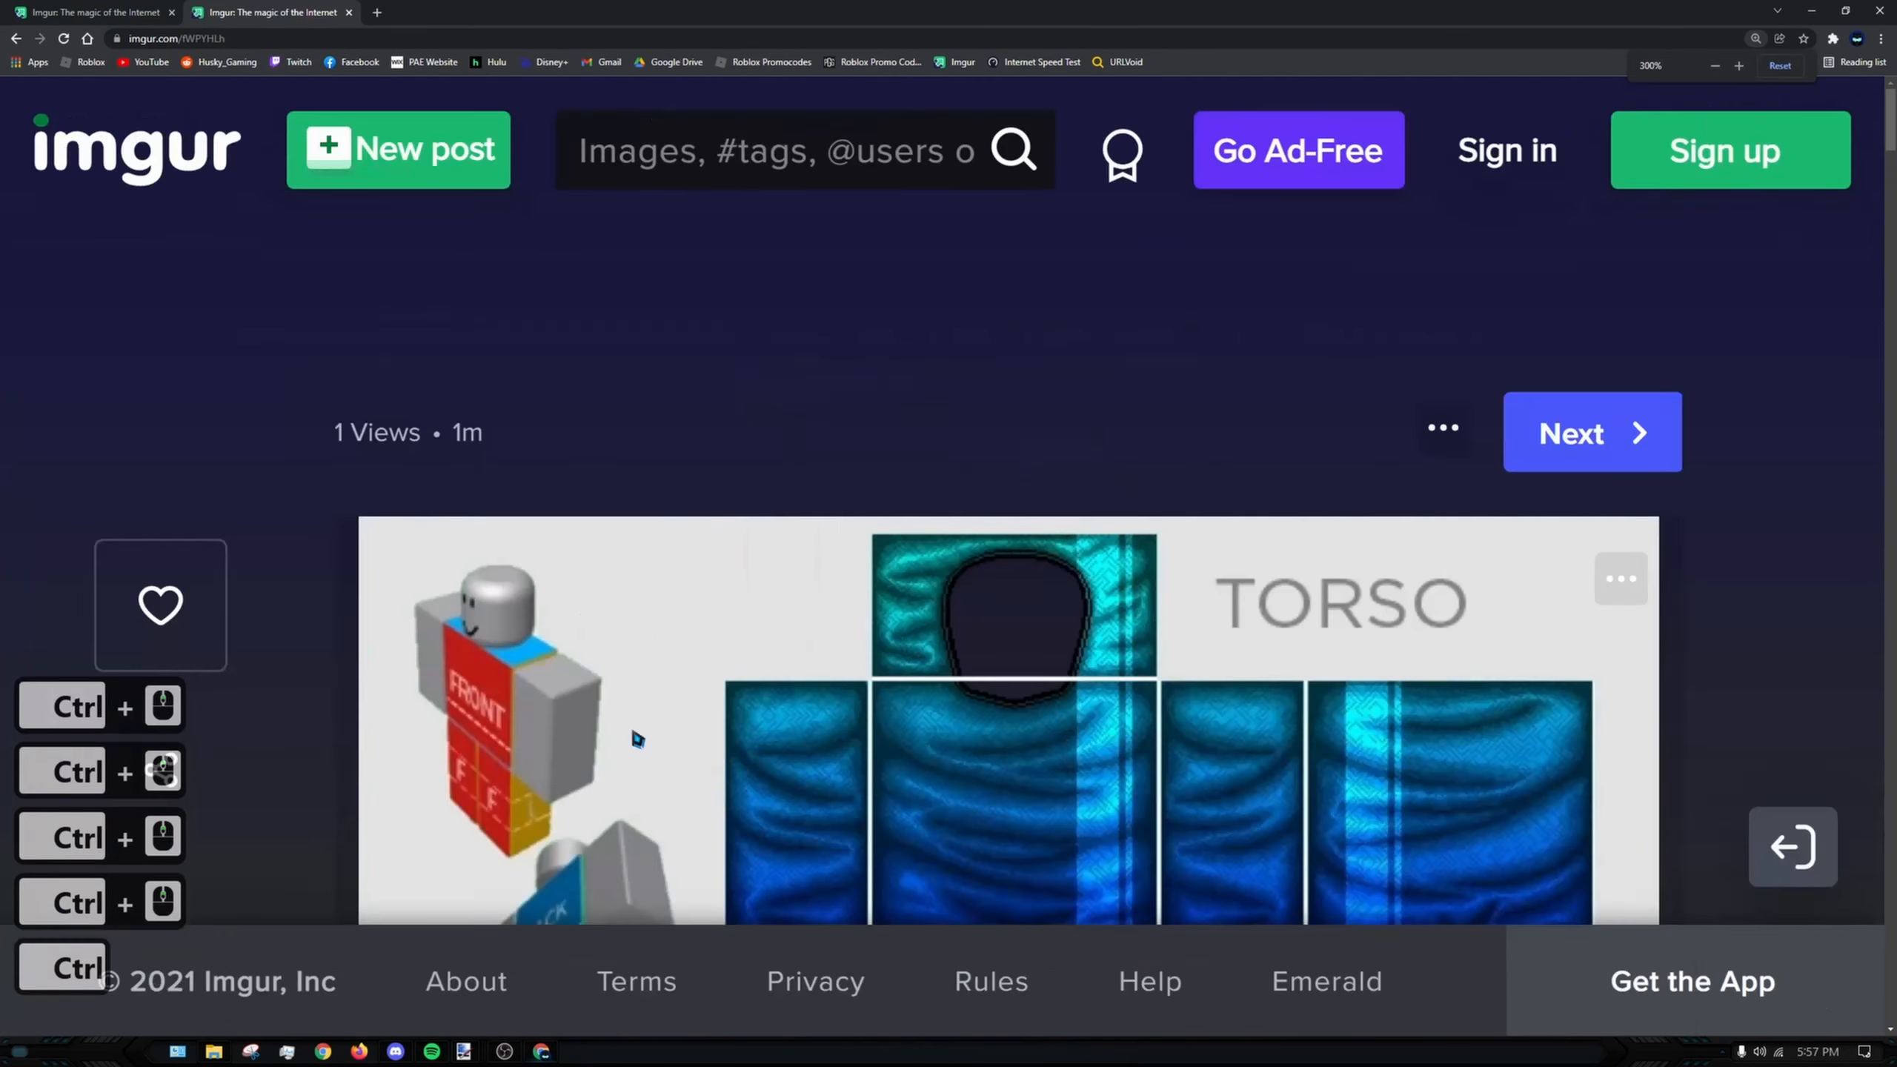
ctrl+scroll(923, 362, up, 8)
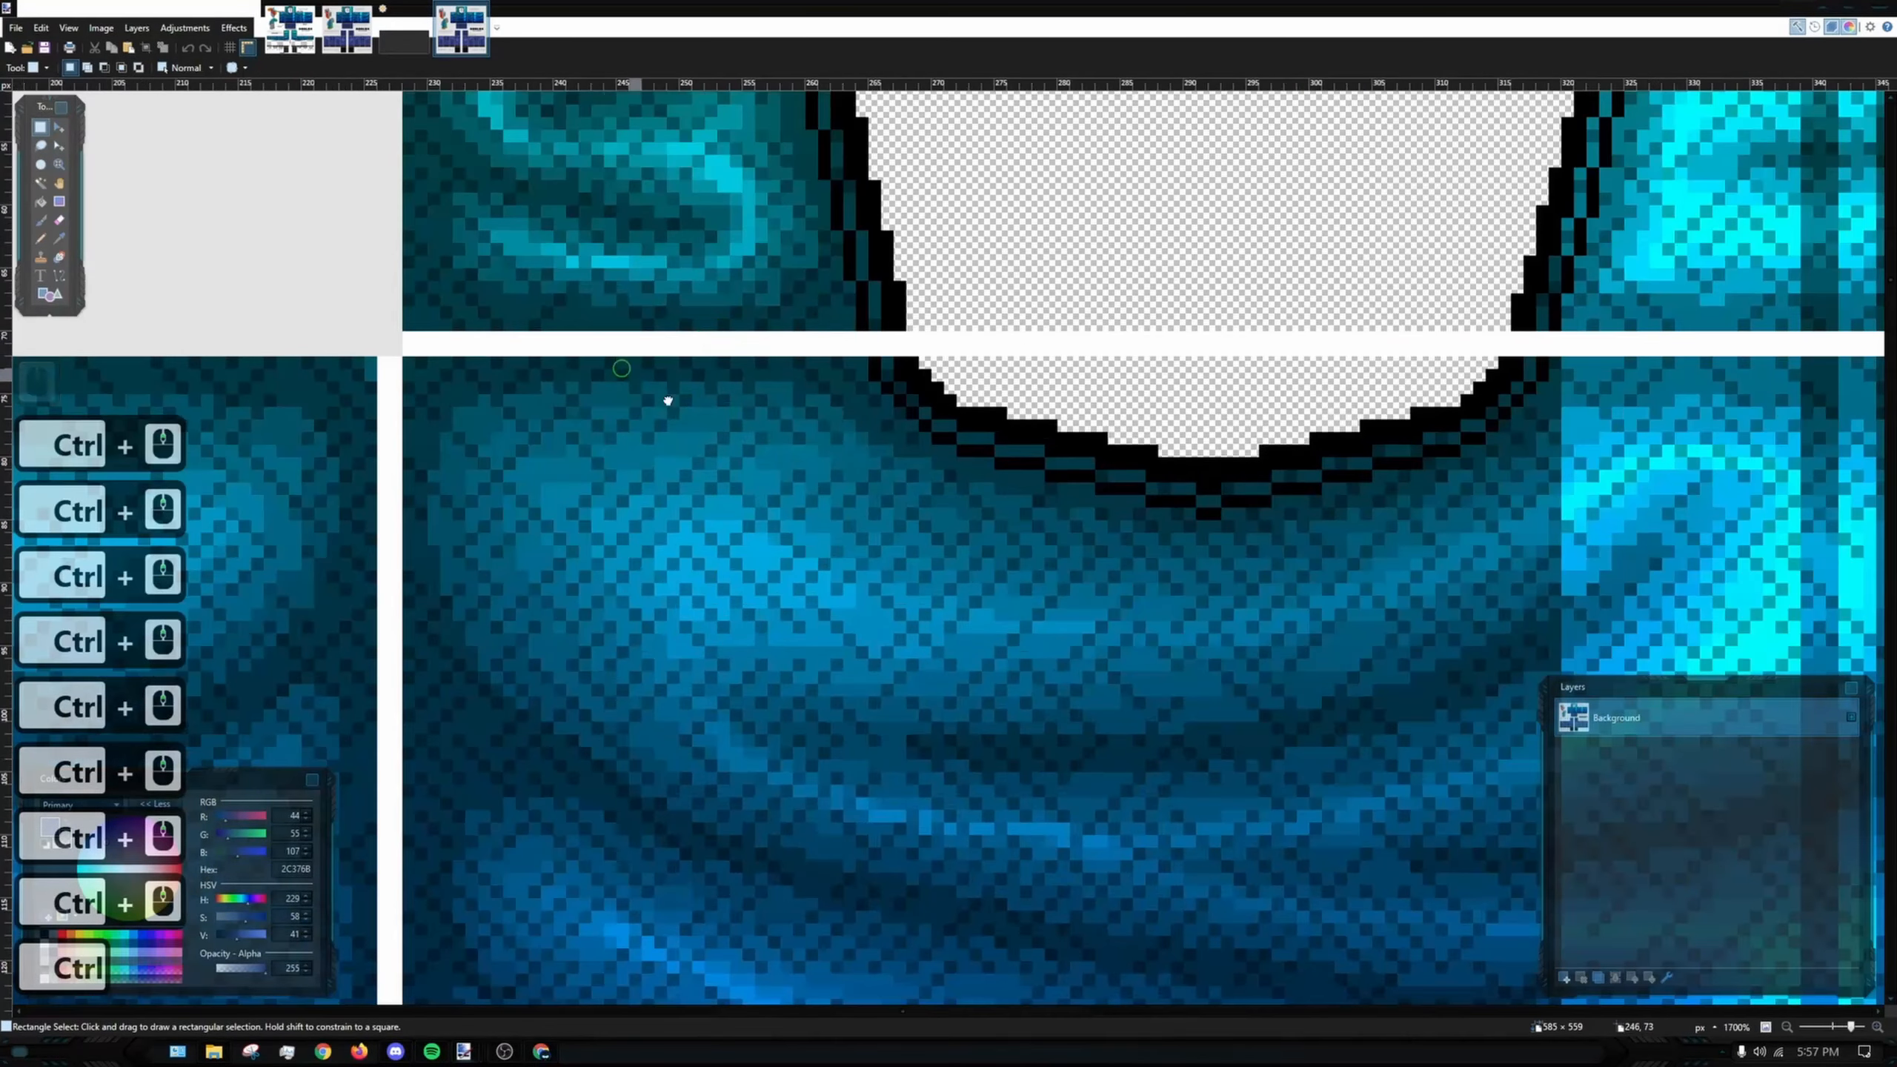
ctrl+scroll(667, 401, up, 3)
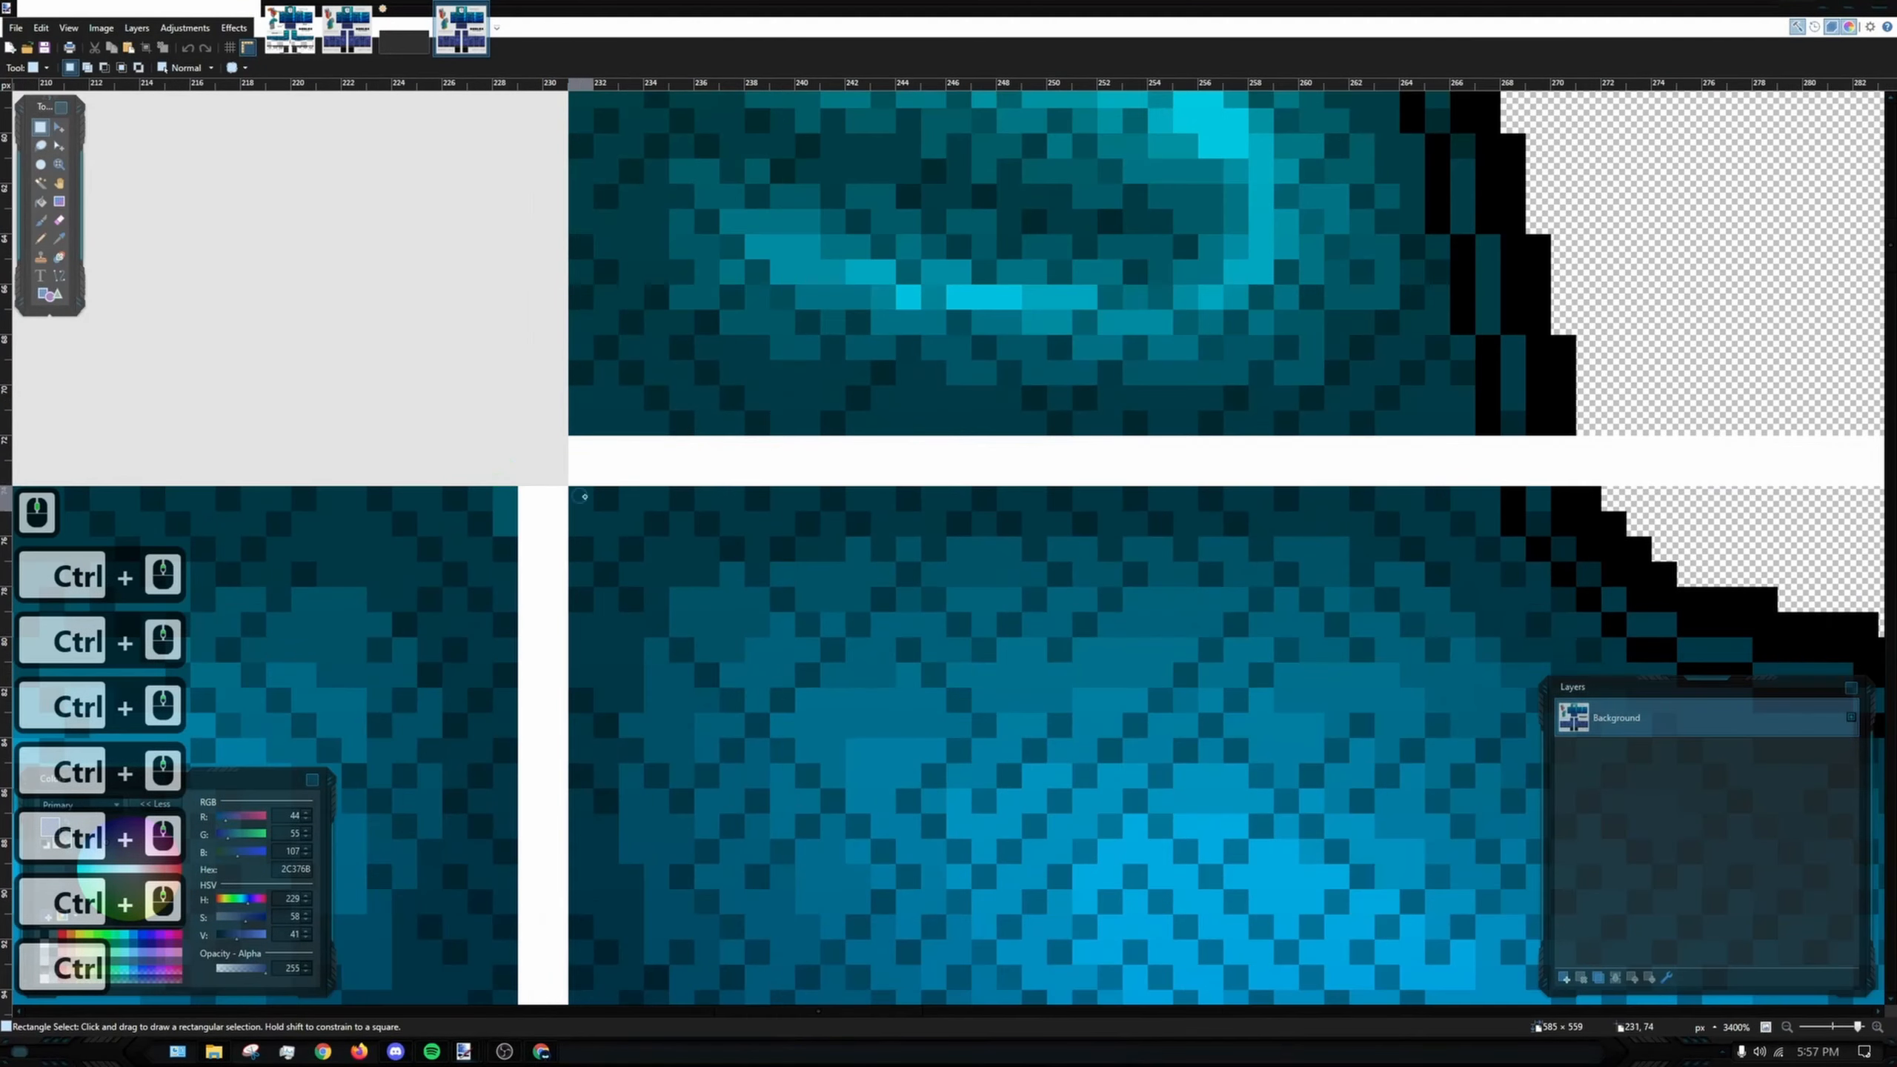
ctrl+scroll(1028, 647, down, 8)
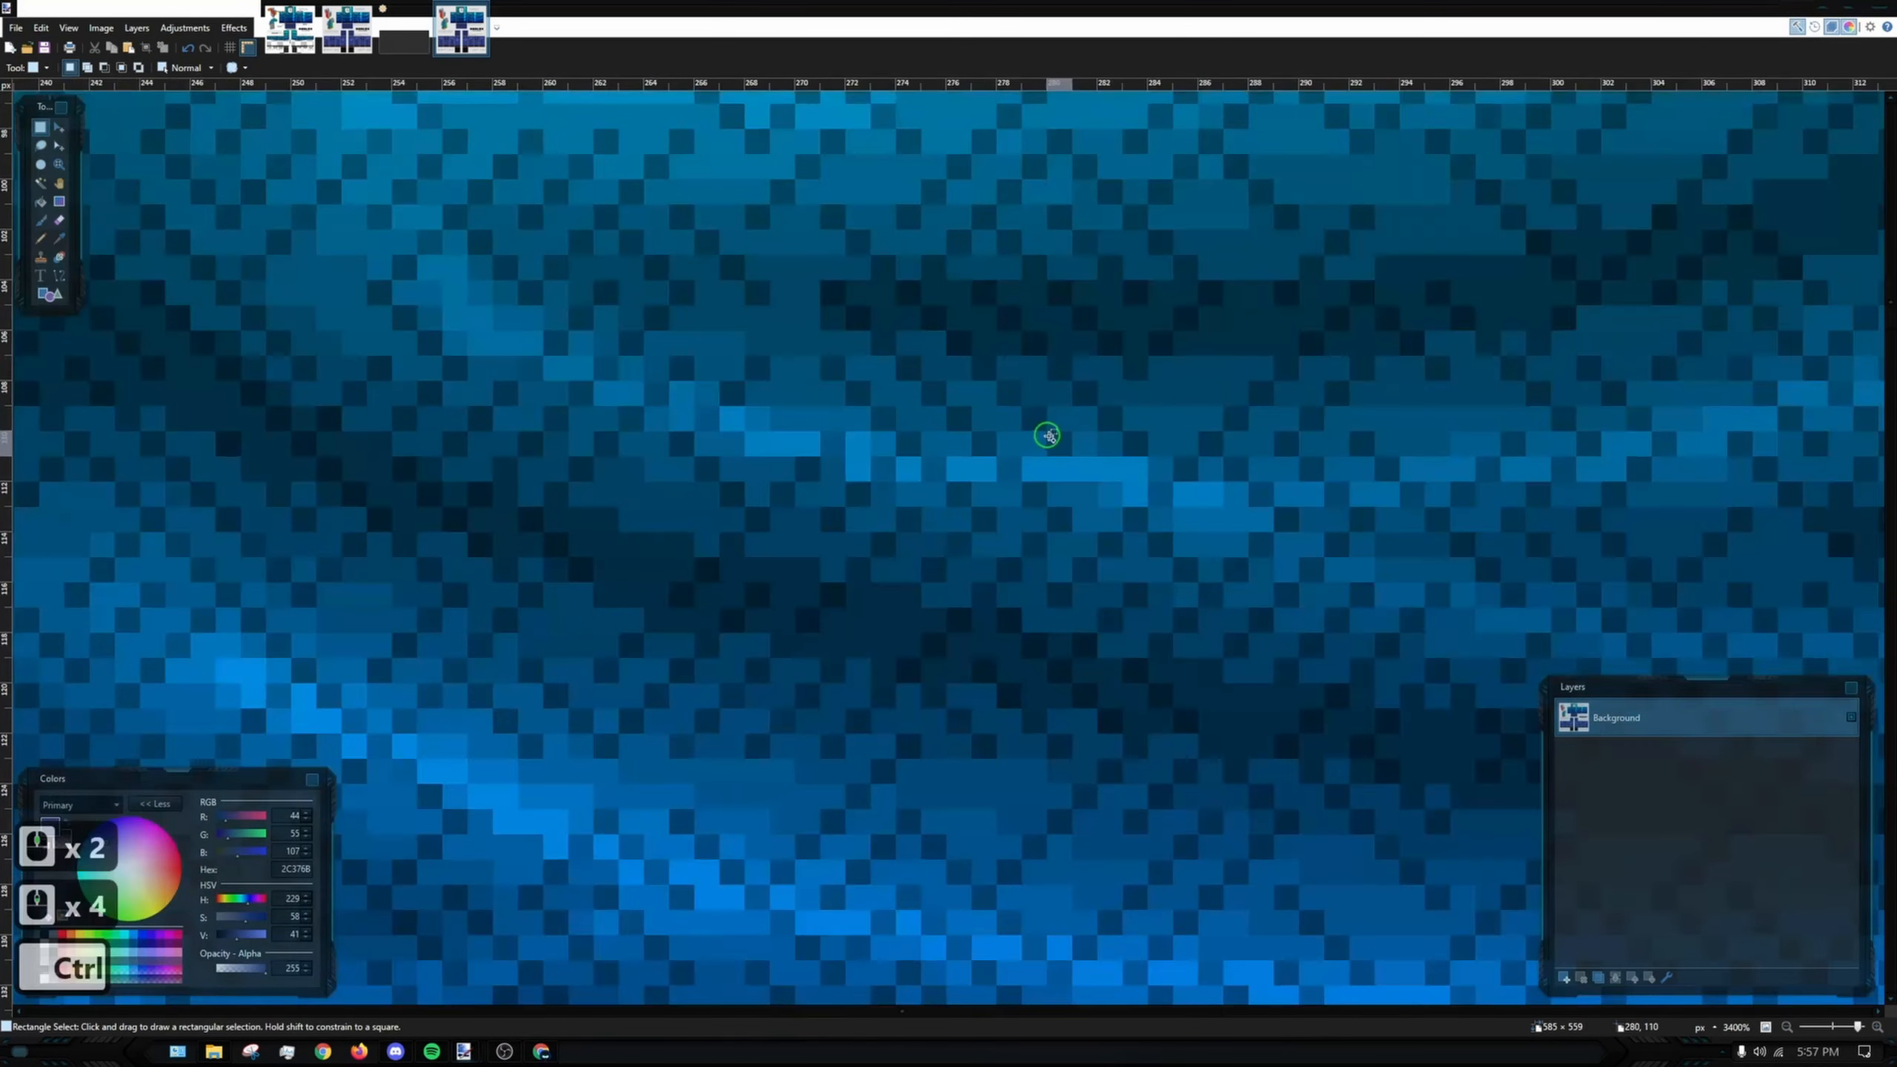
ctrl+scroll(1046, 455, down, 3)
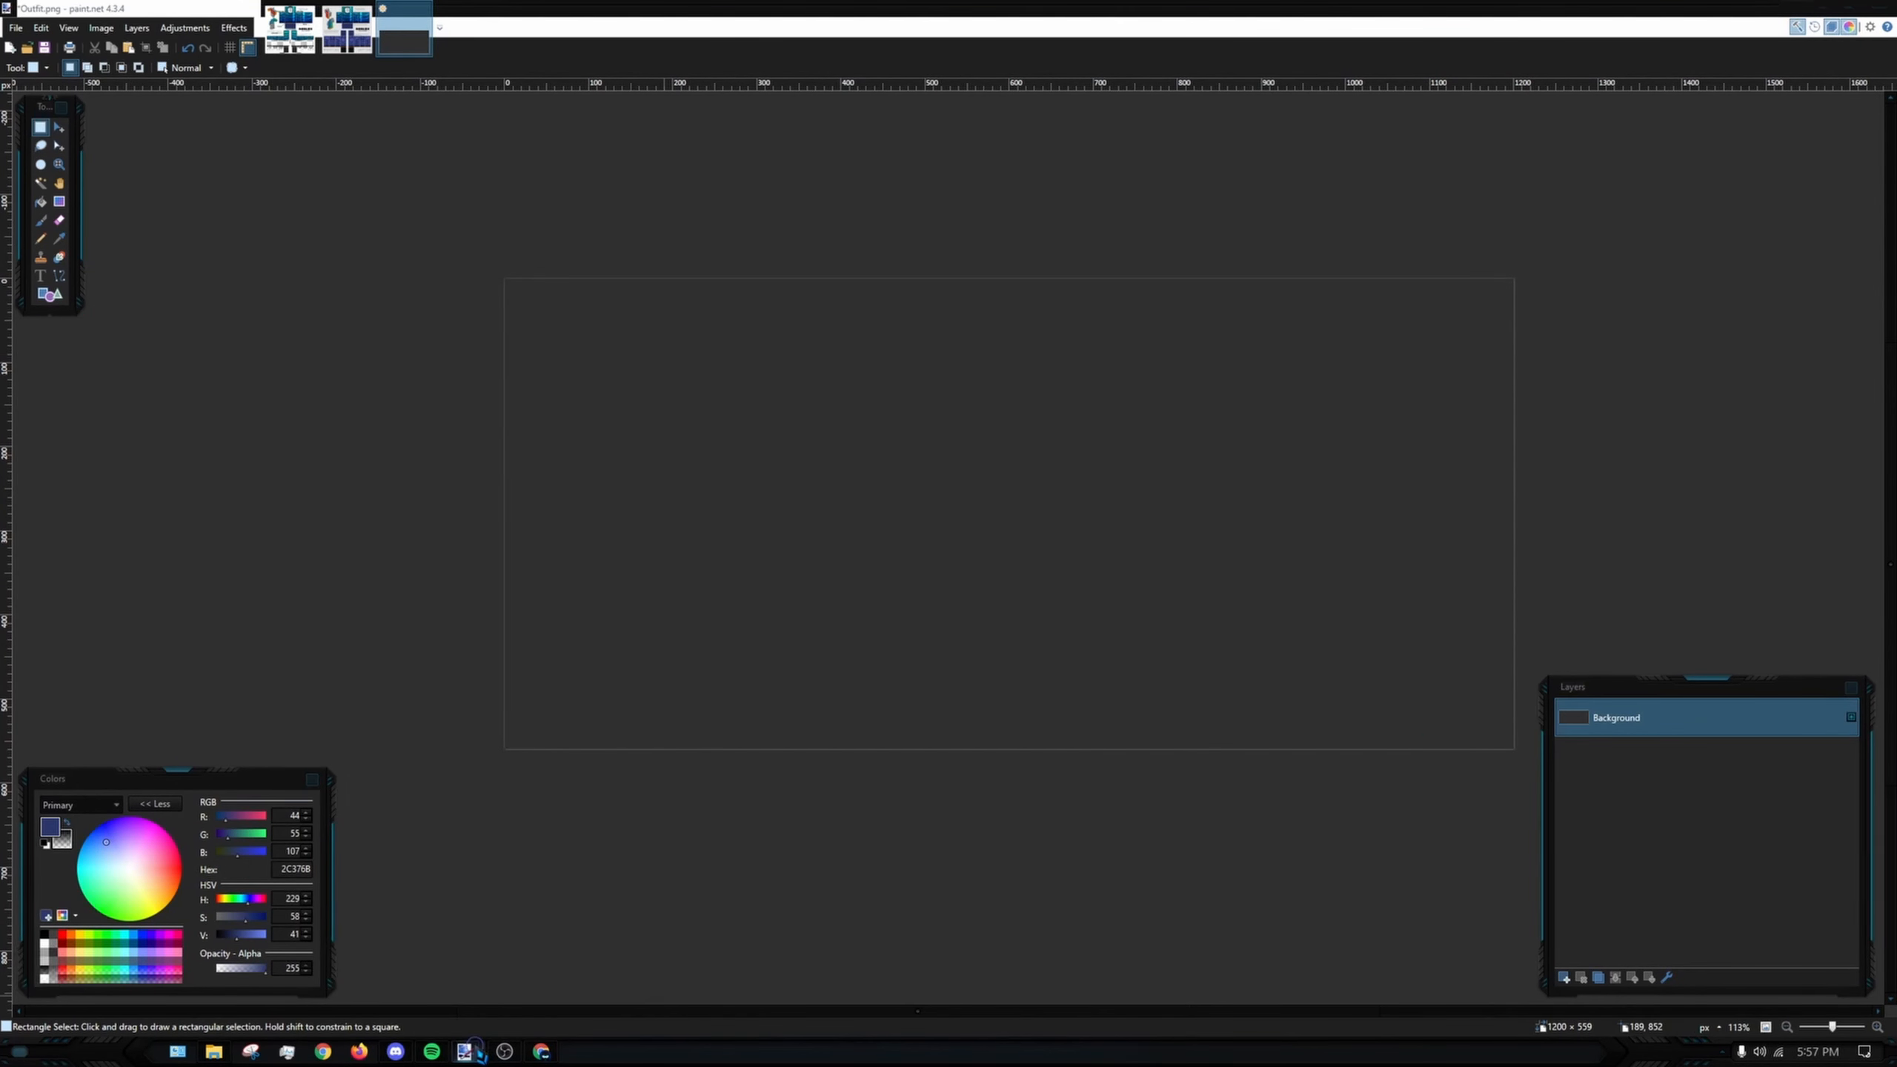
- Switch back to Chrome and examine the copy, save and download options offered for the jeans image on its Imgur page
mouse_move(464, 1050)
click(542, 1050)
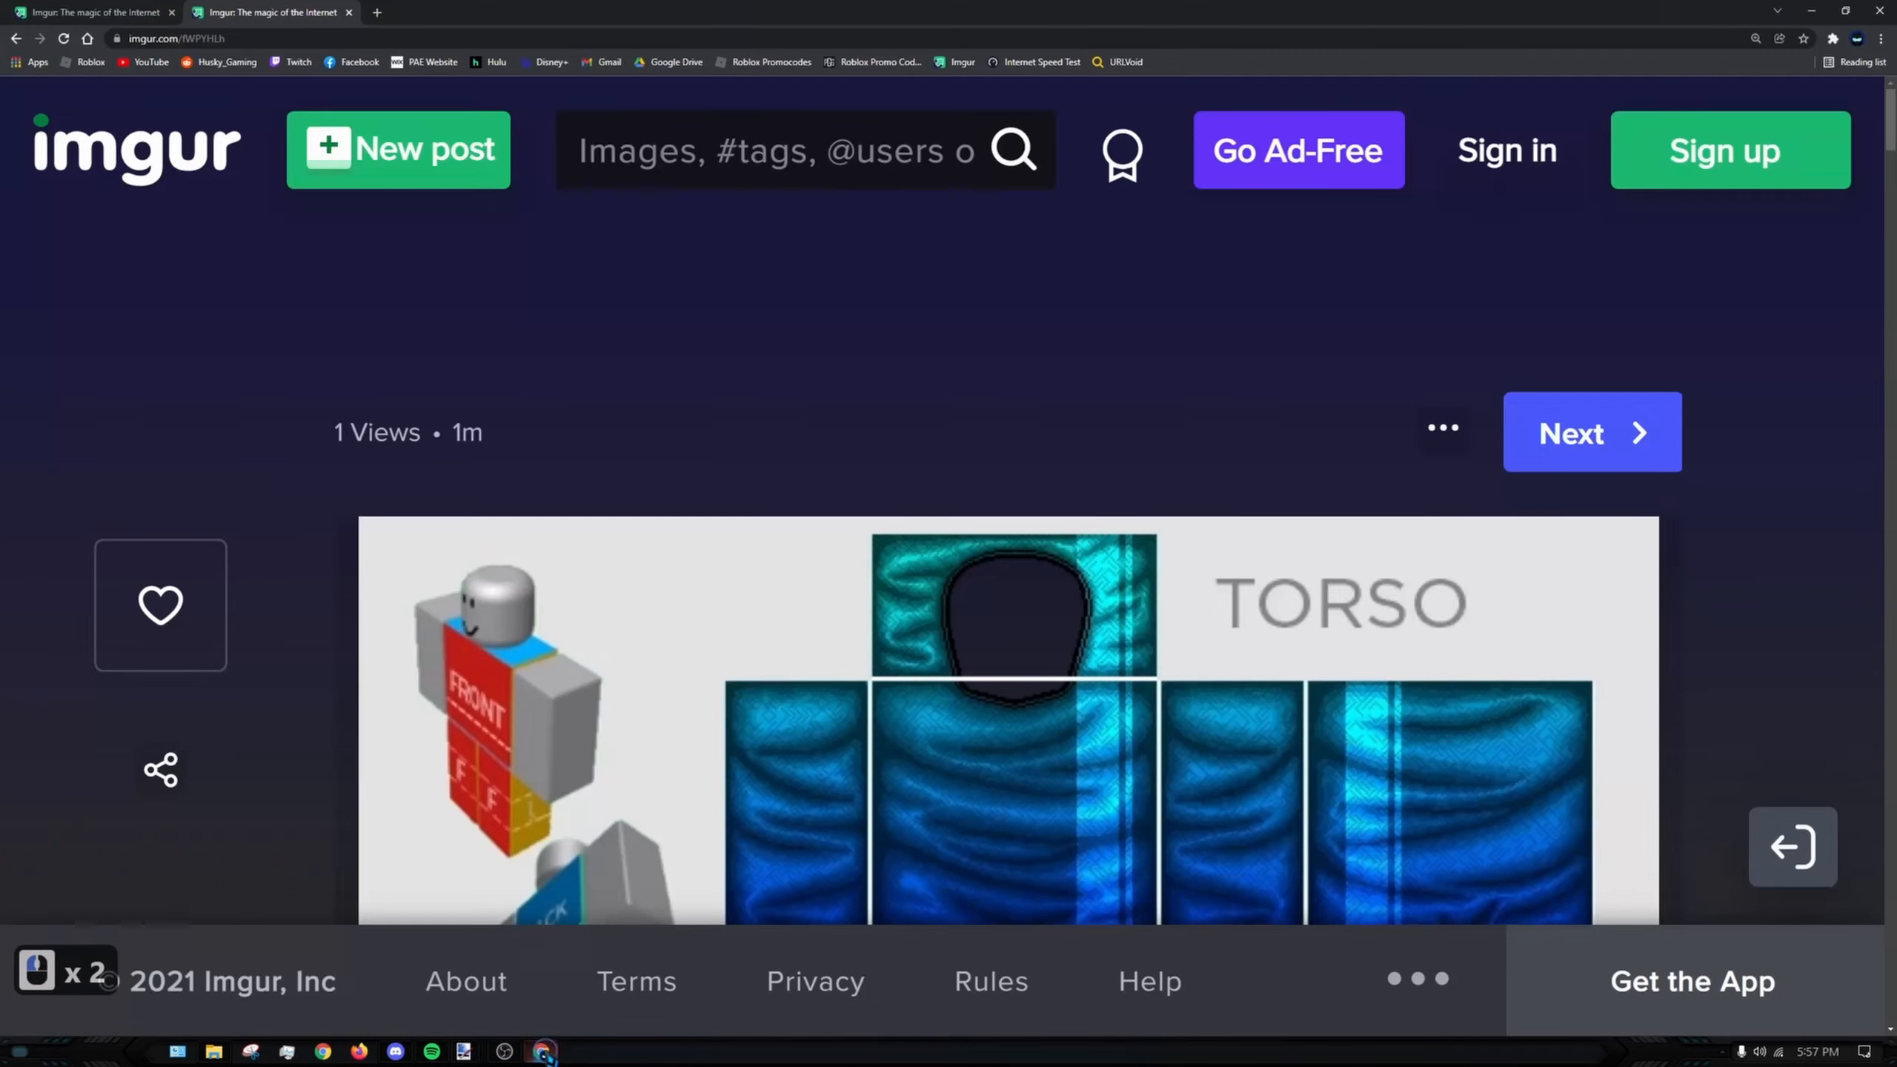
ctrl+scroll(742, 594, down, 4)
ctrl+scroll(742, 595, down, 2)
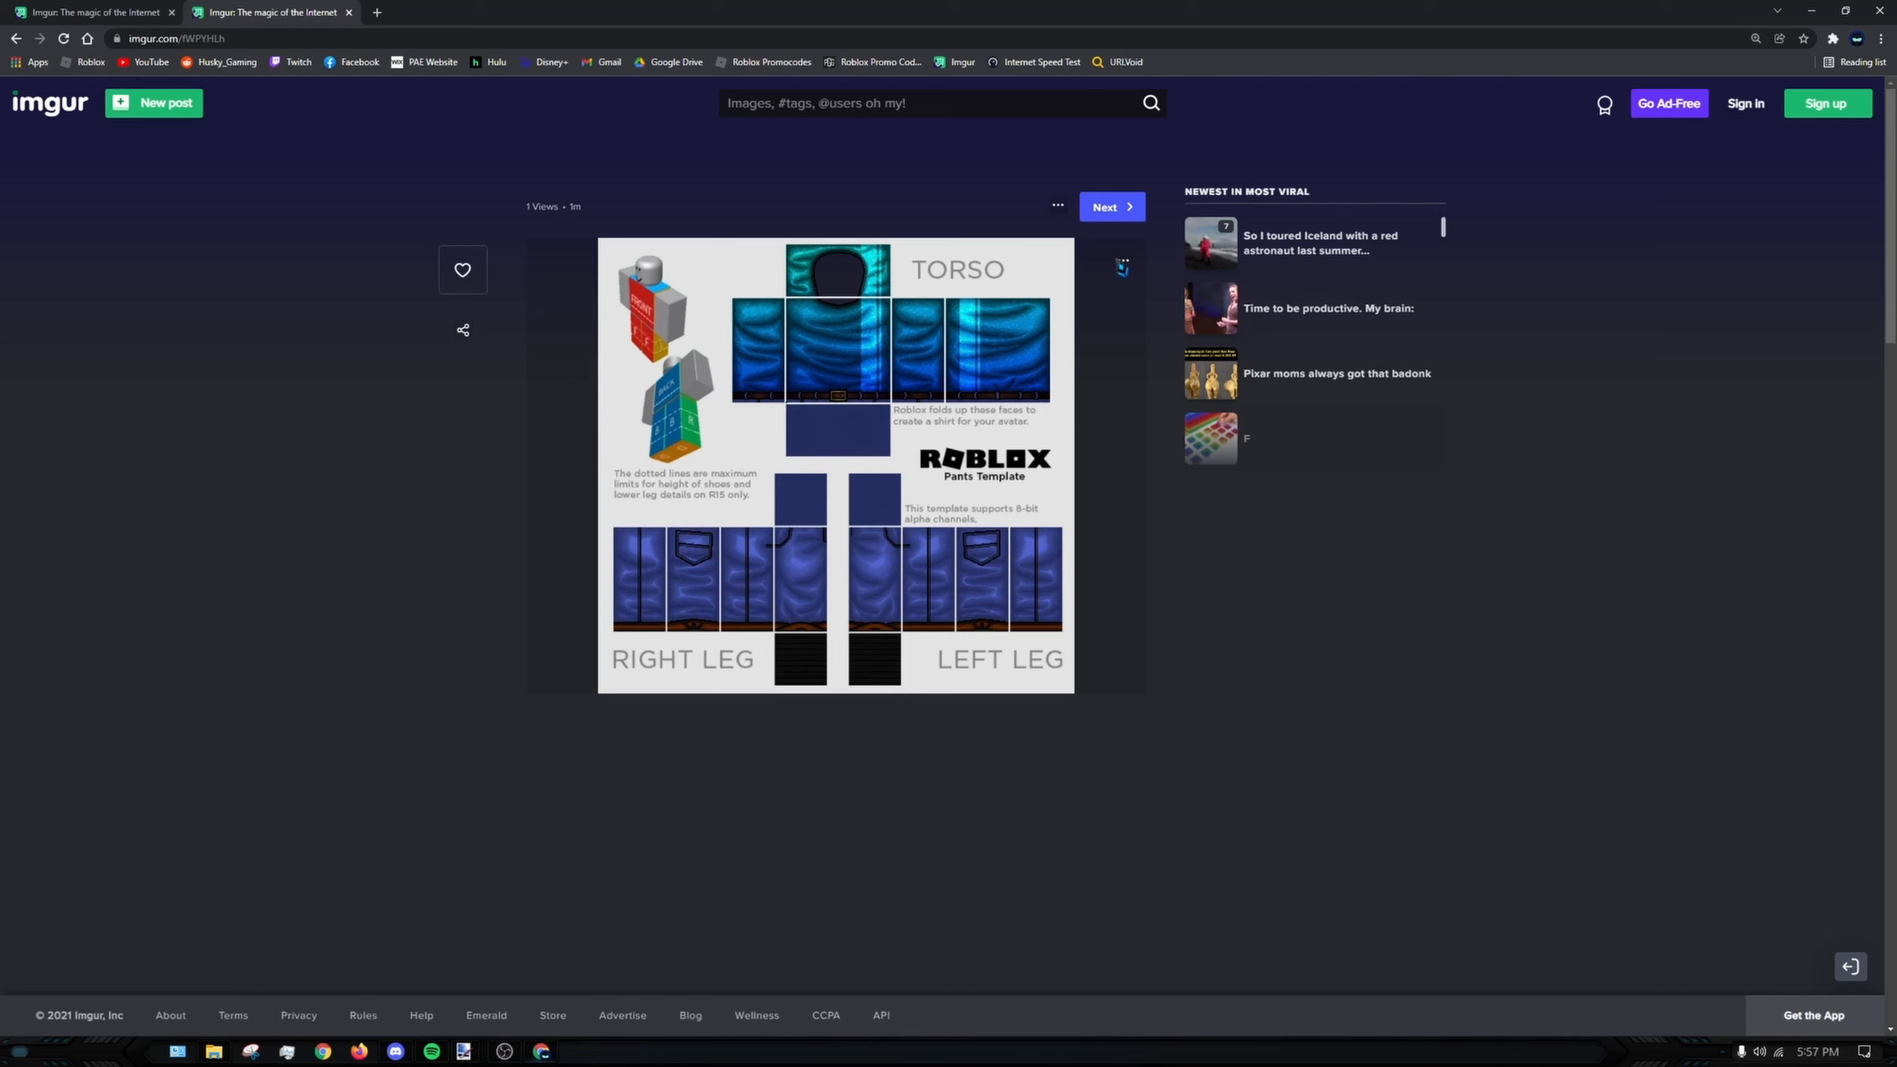
click(1121, 263)
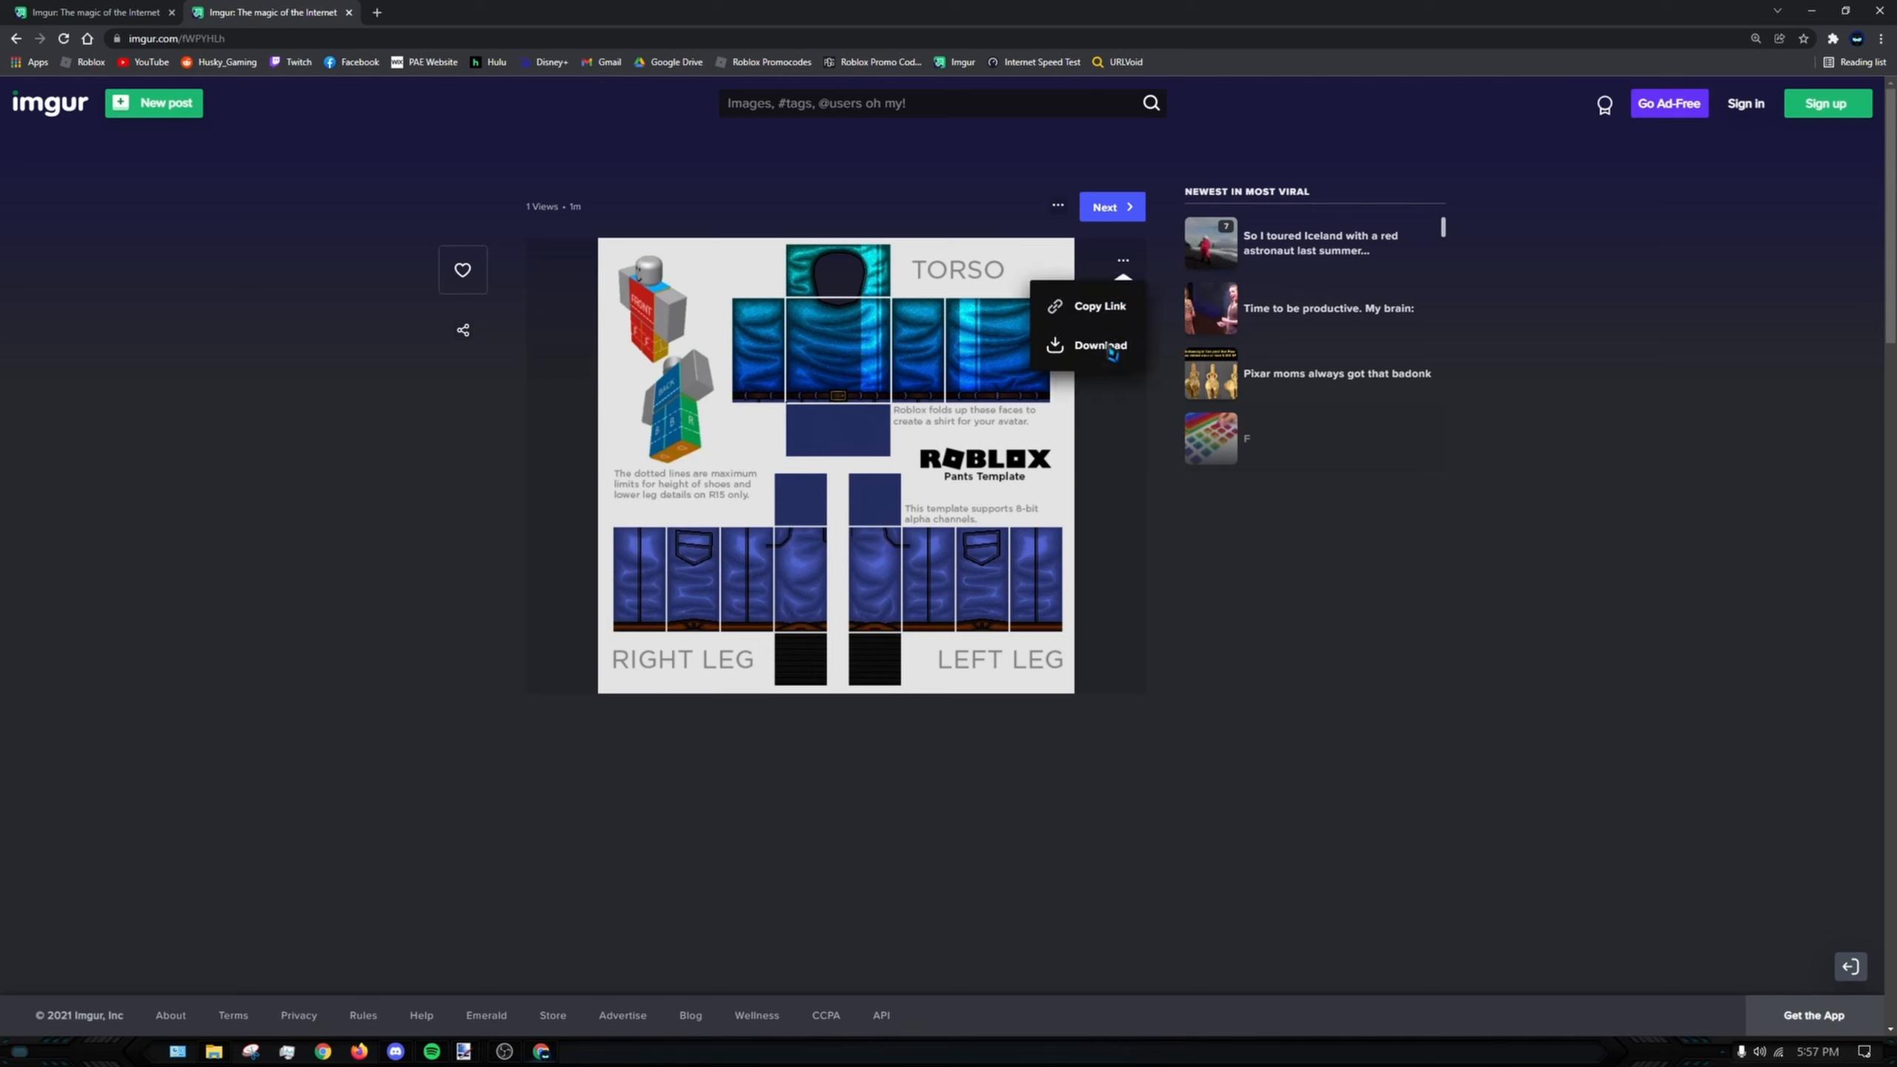
click(358, 482)
right_click(846, 368)
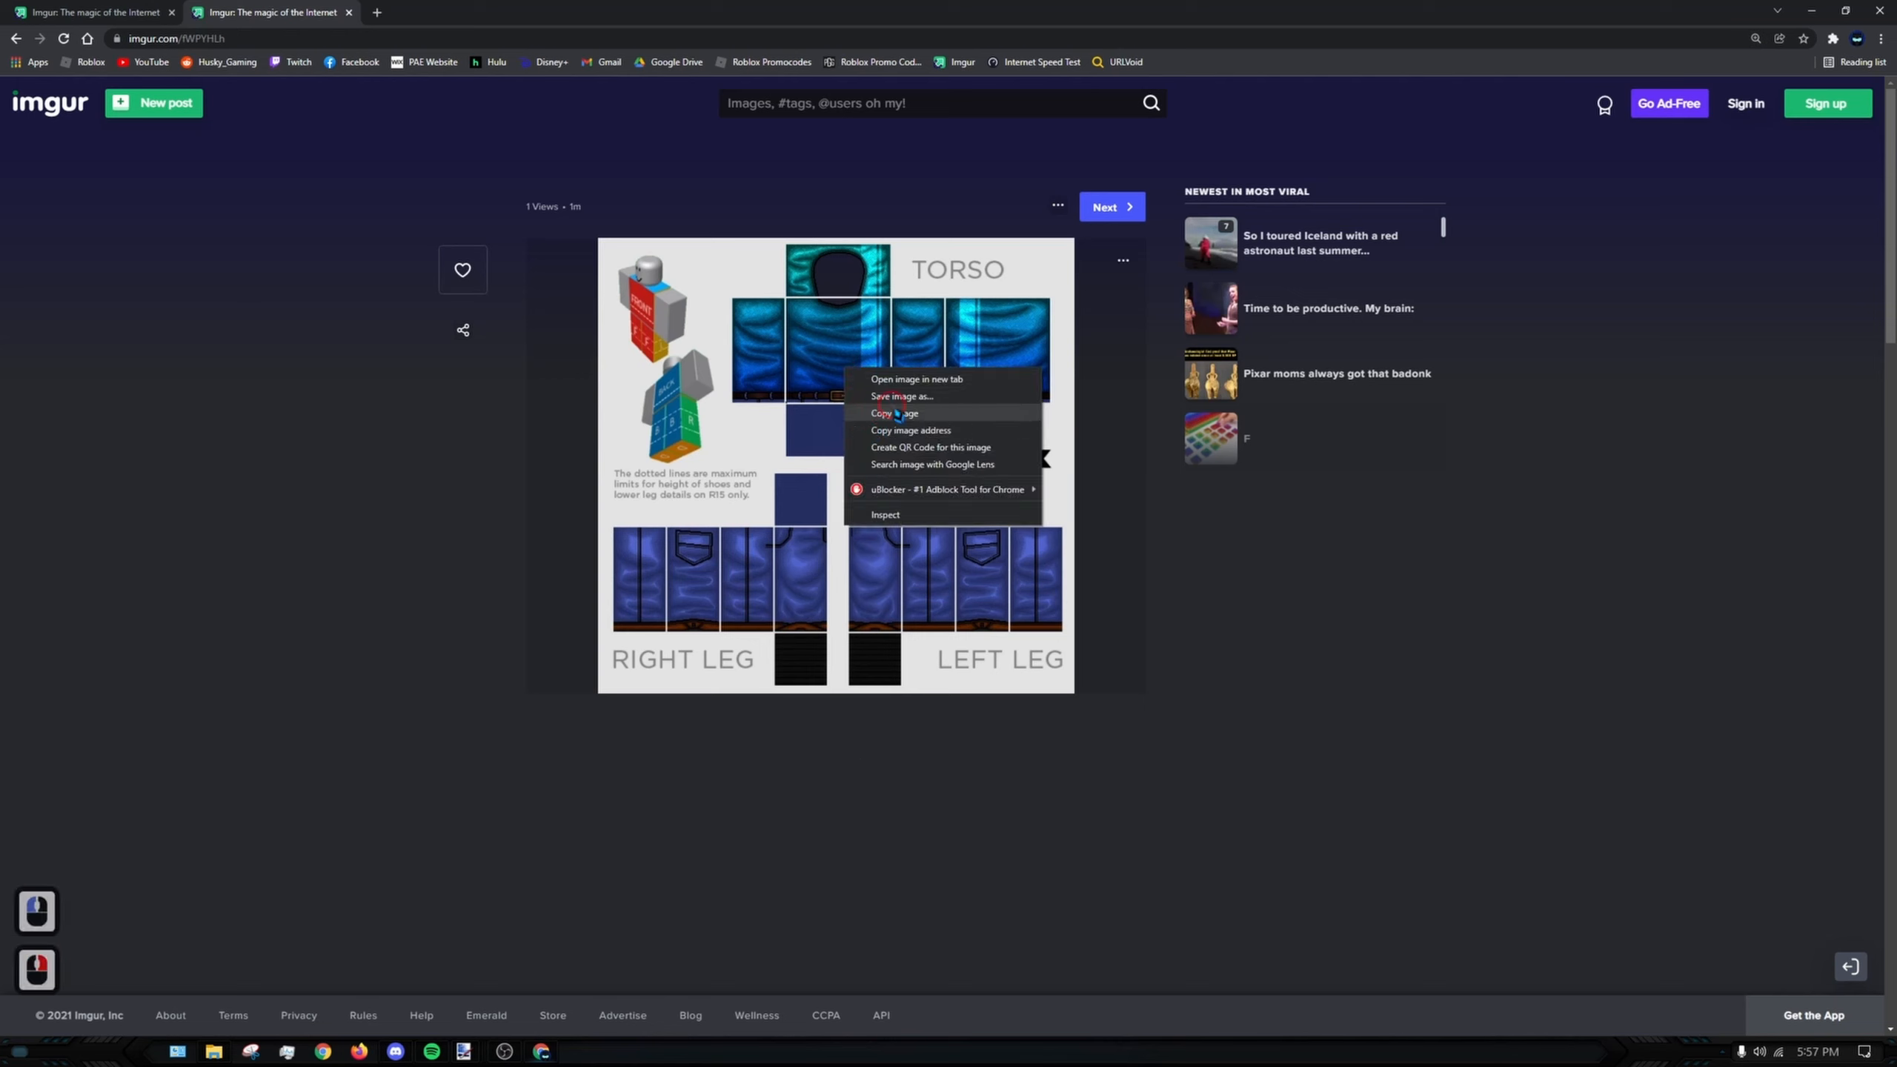
click(855, 415)
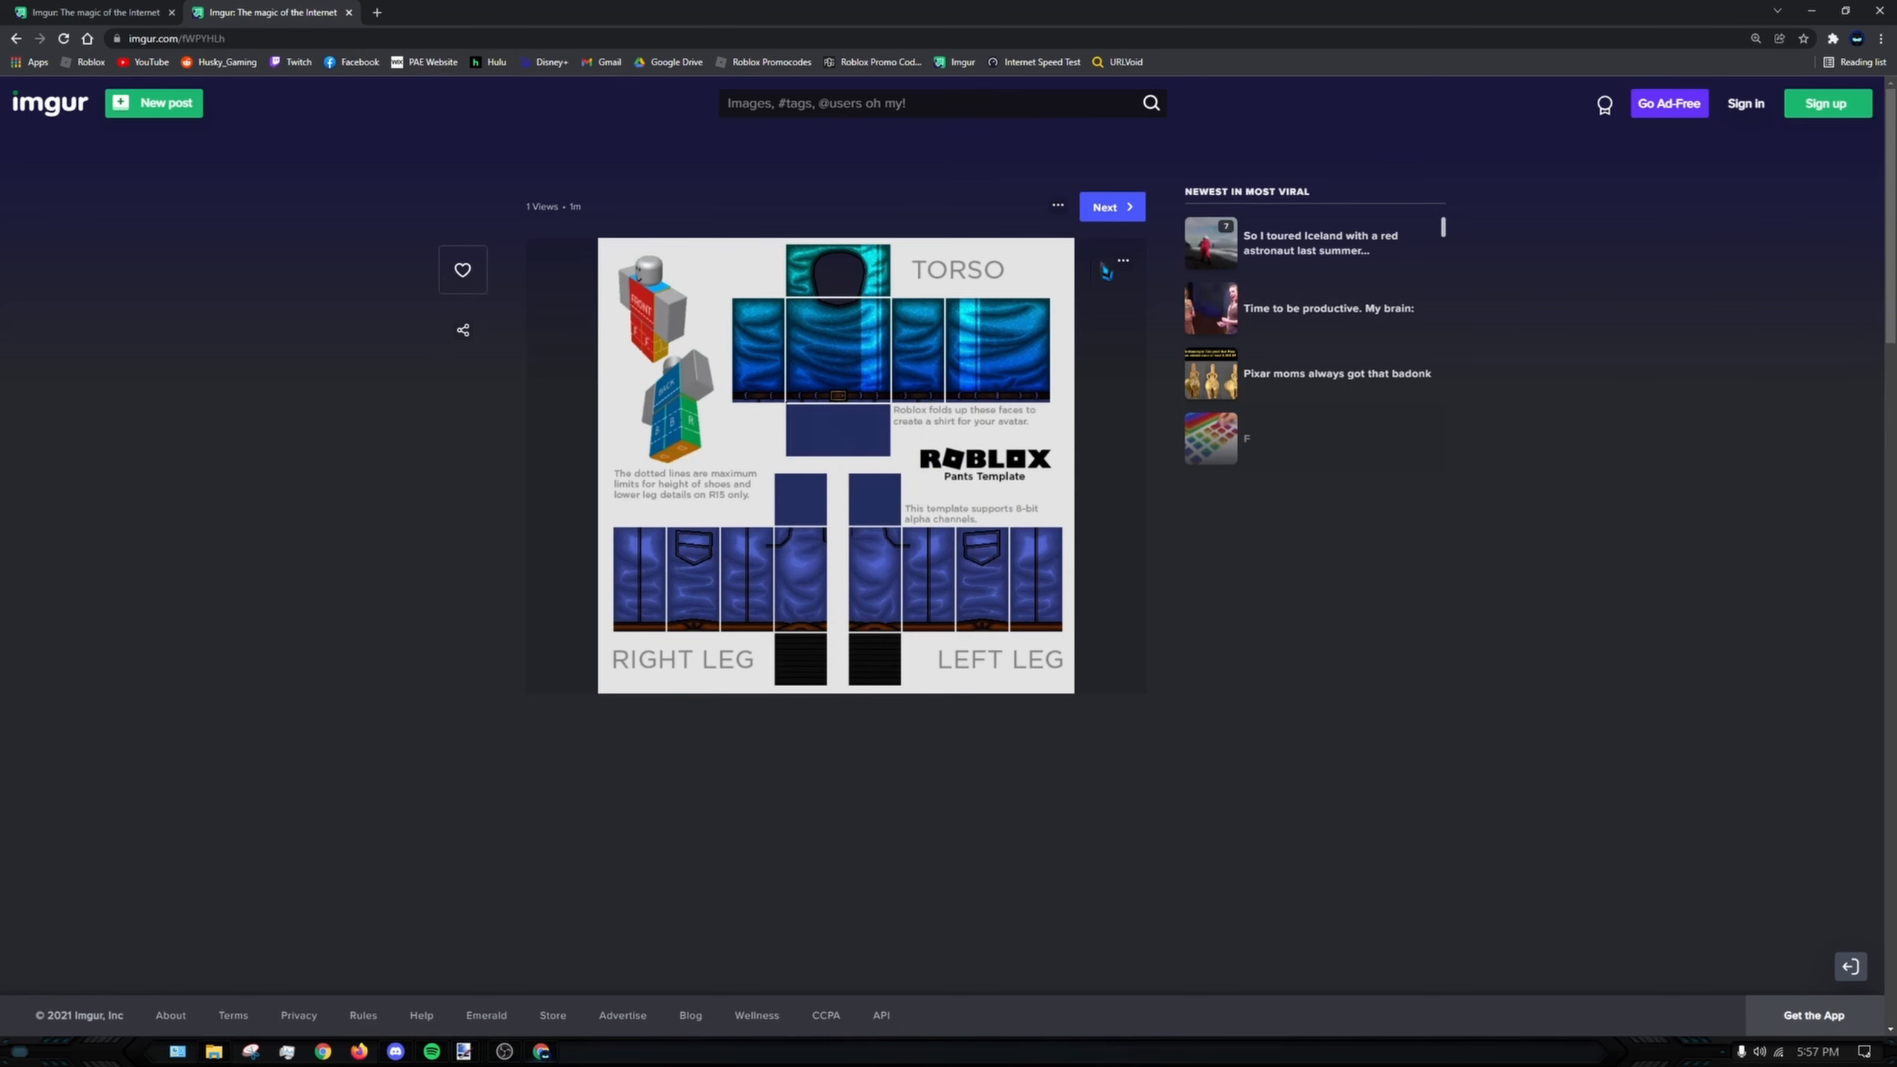
click(1124, 260)
click(1107, 357)
click(1058, 205)
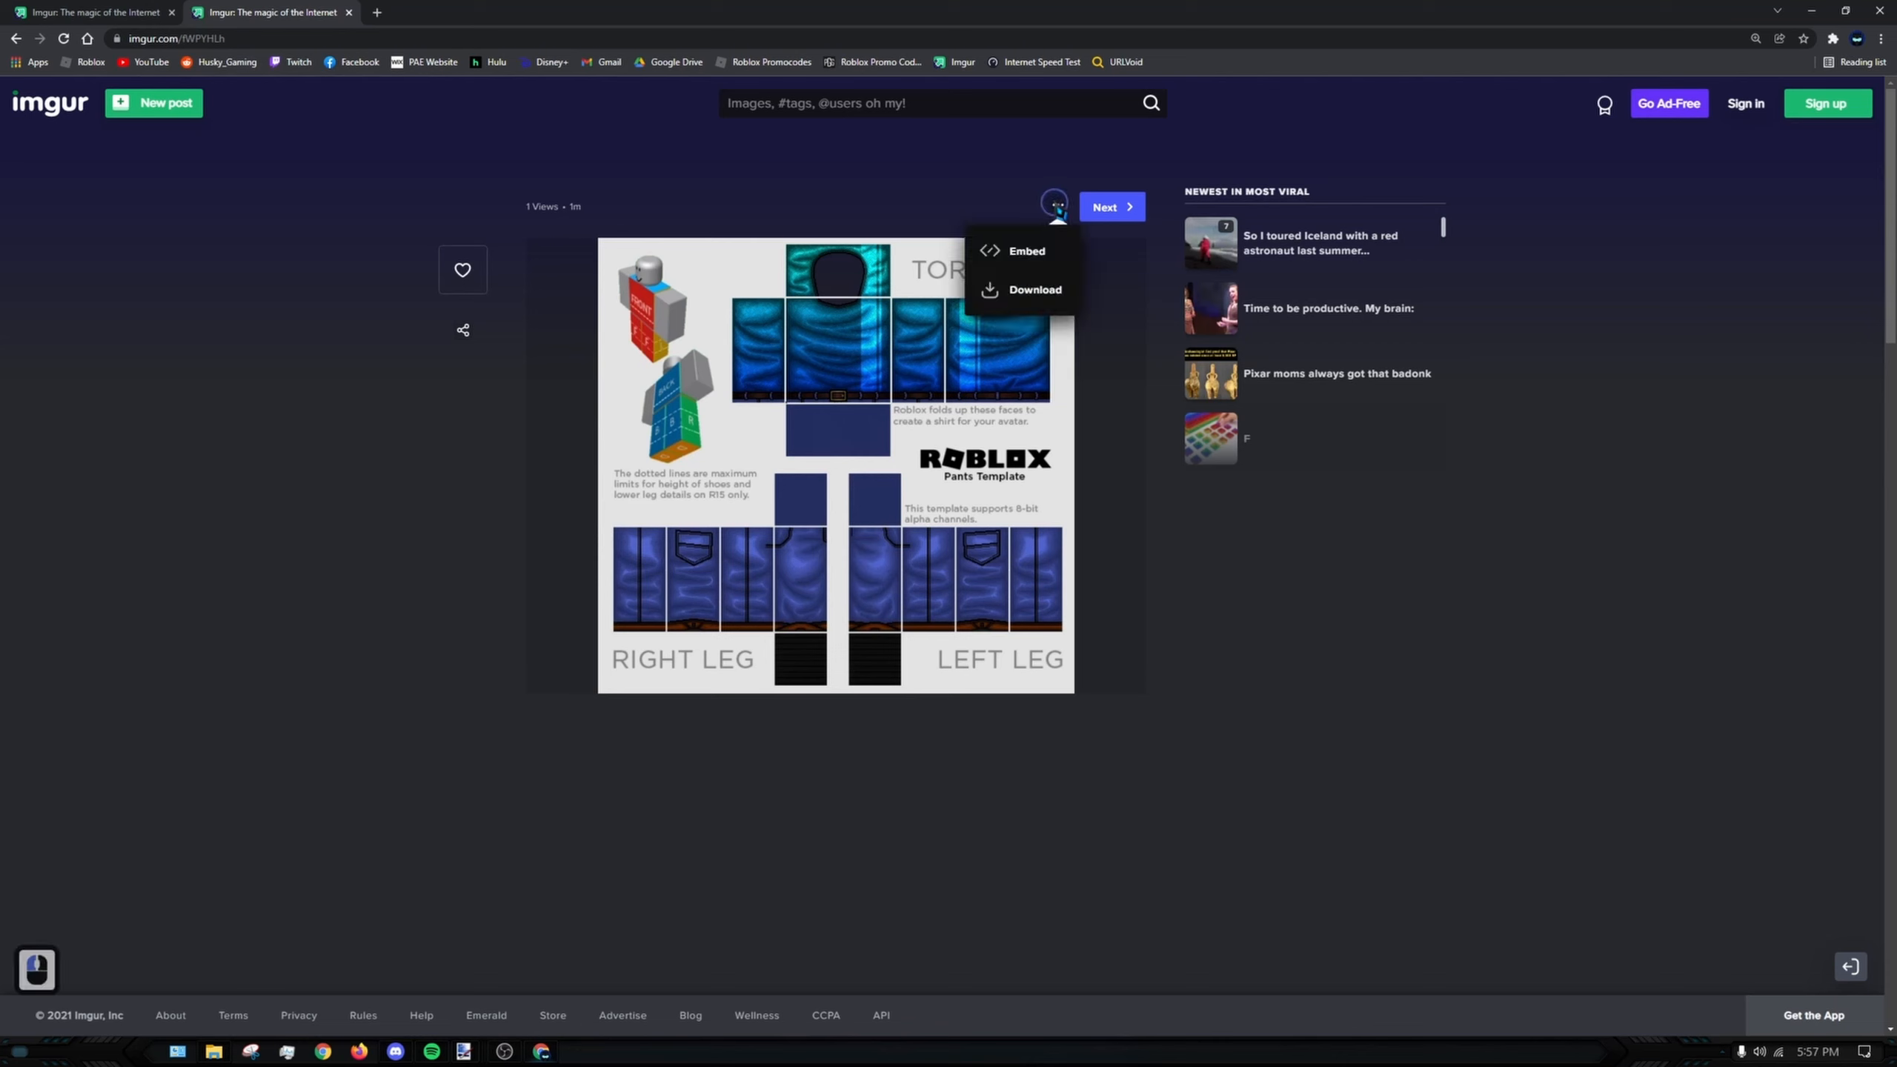
click(1057, 206)
click(1124, 264)
click(1123, 264)
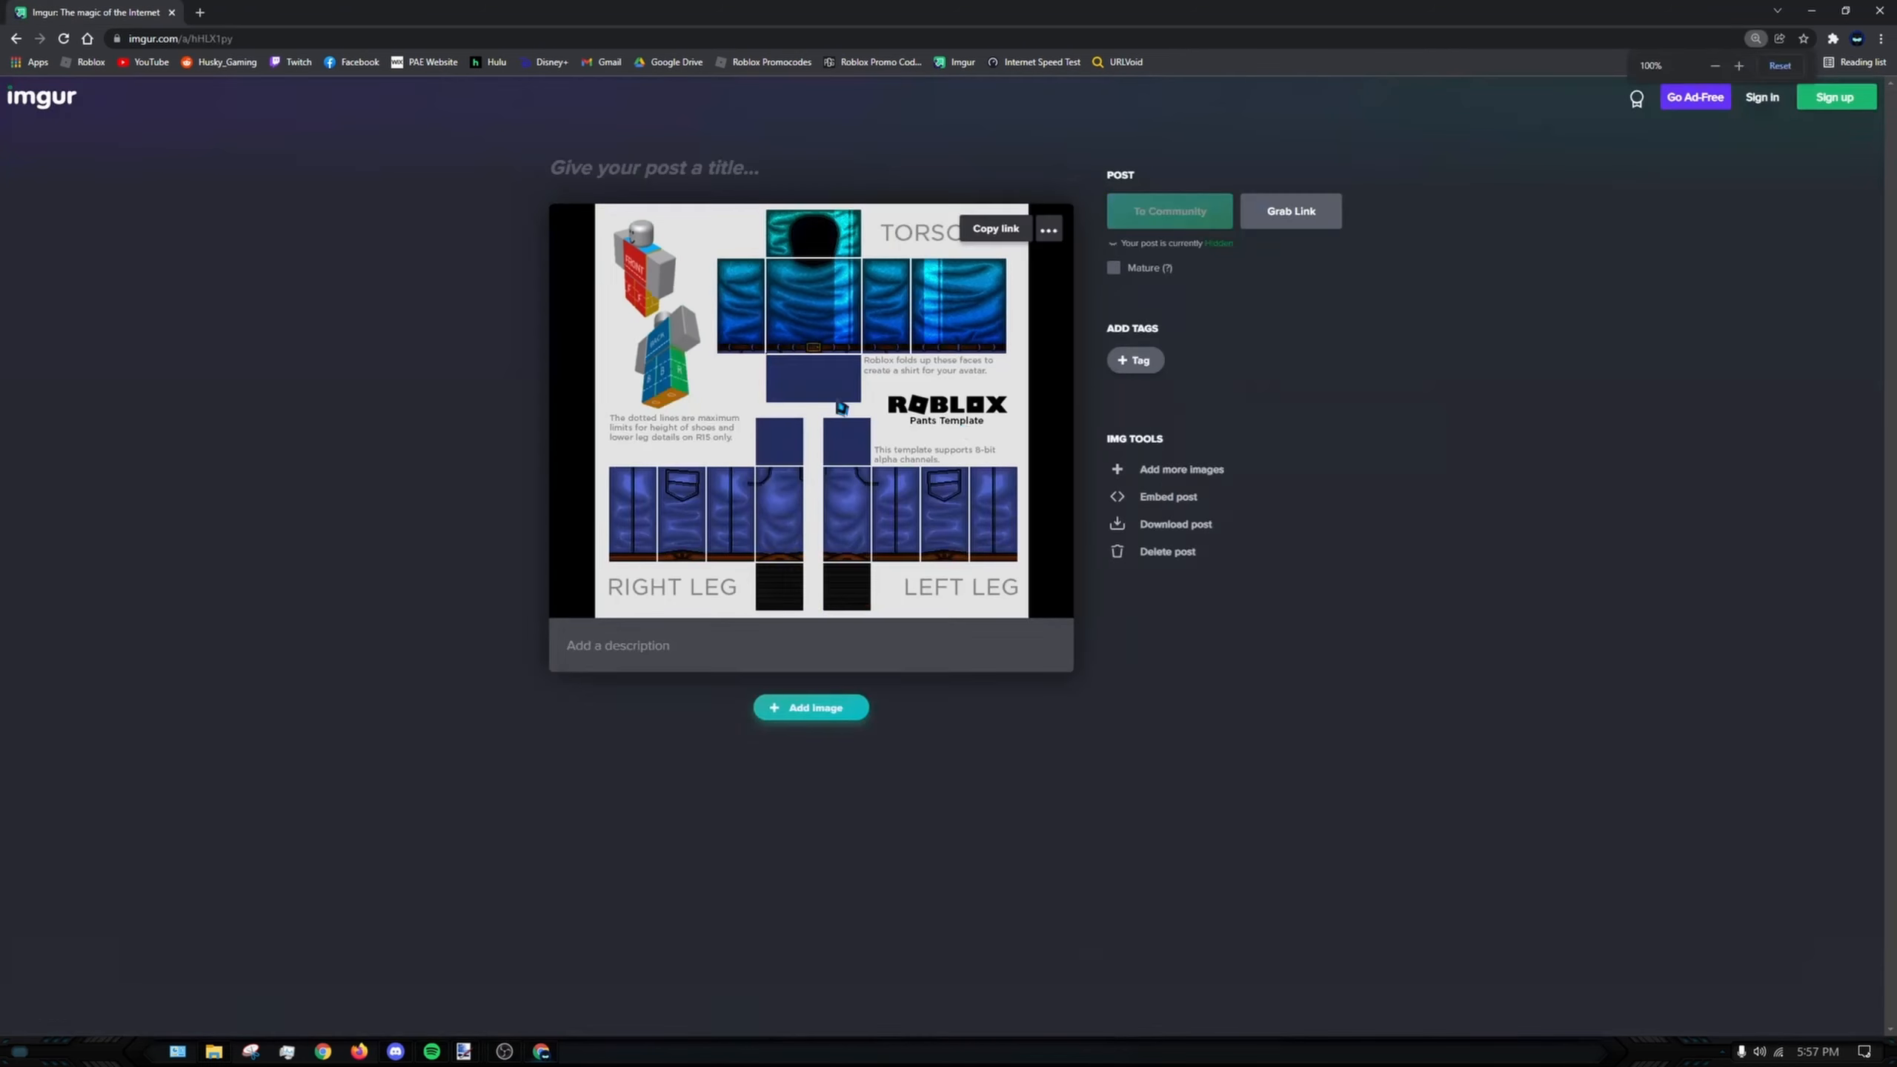